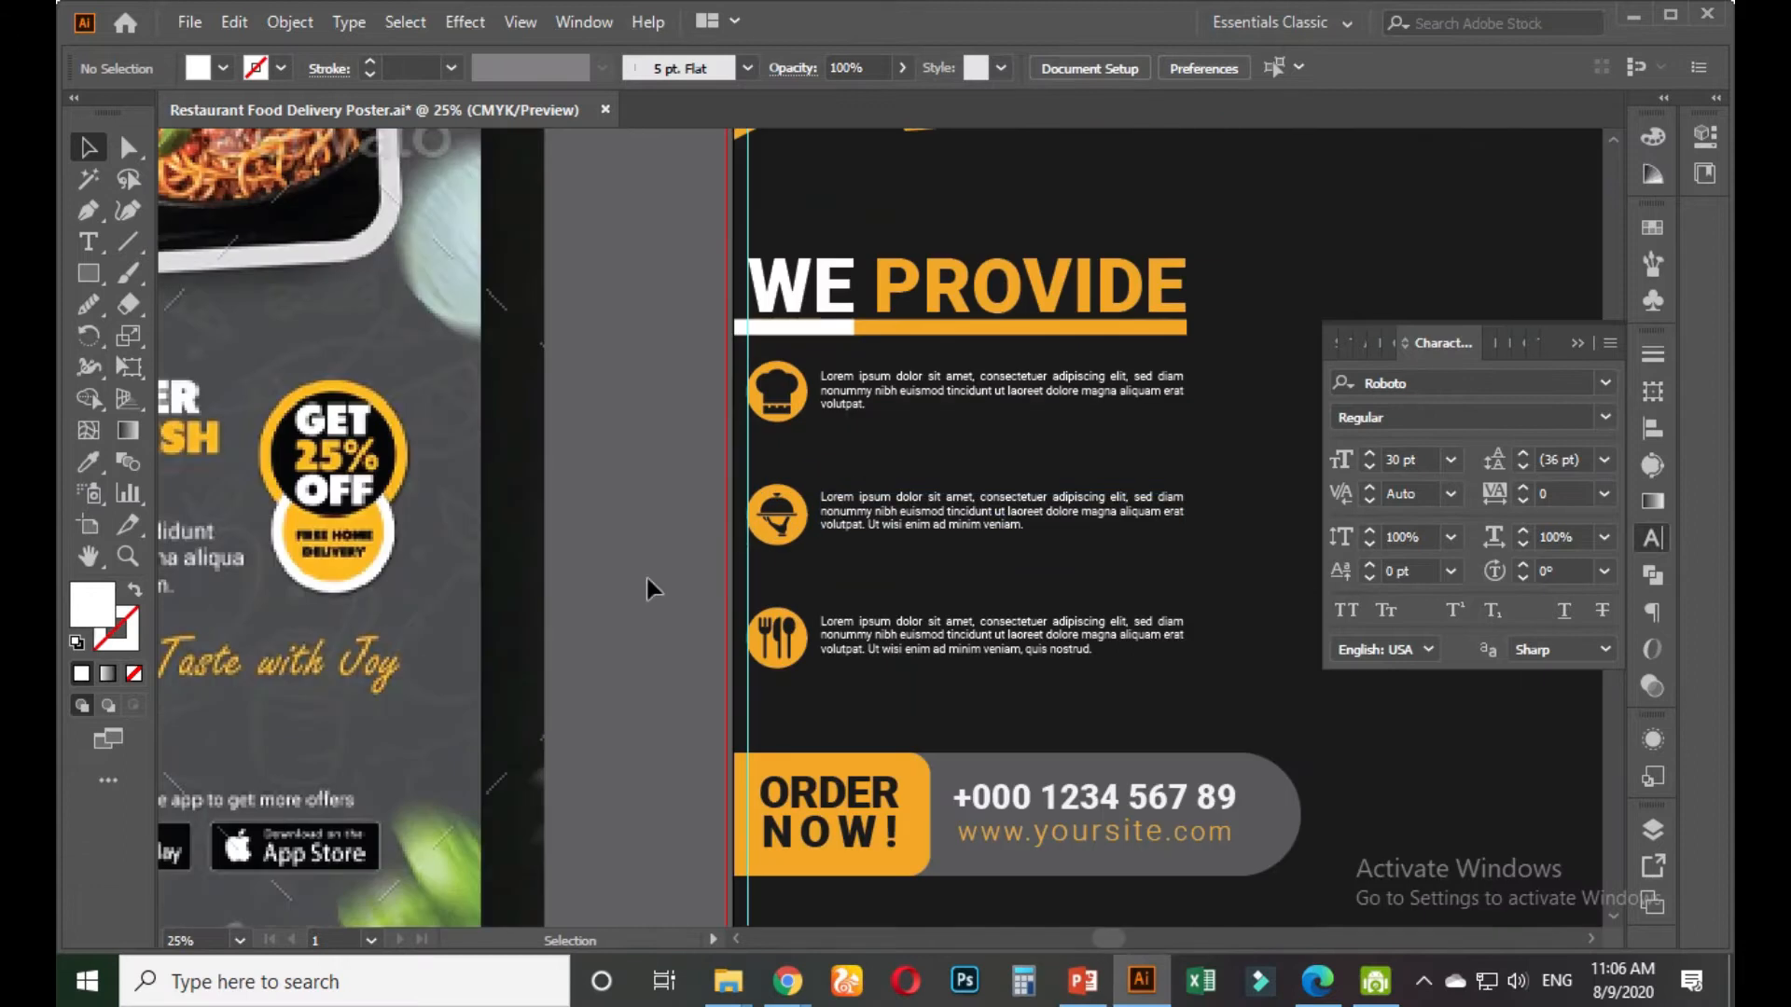
# Duplicate the WE PROVIDE heading to its right with an Alt-drag
pyautogui.scroll(-1, 559, 545)
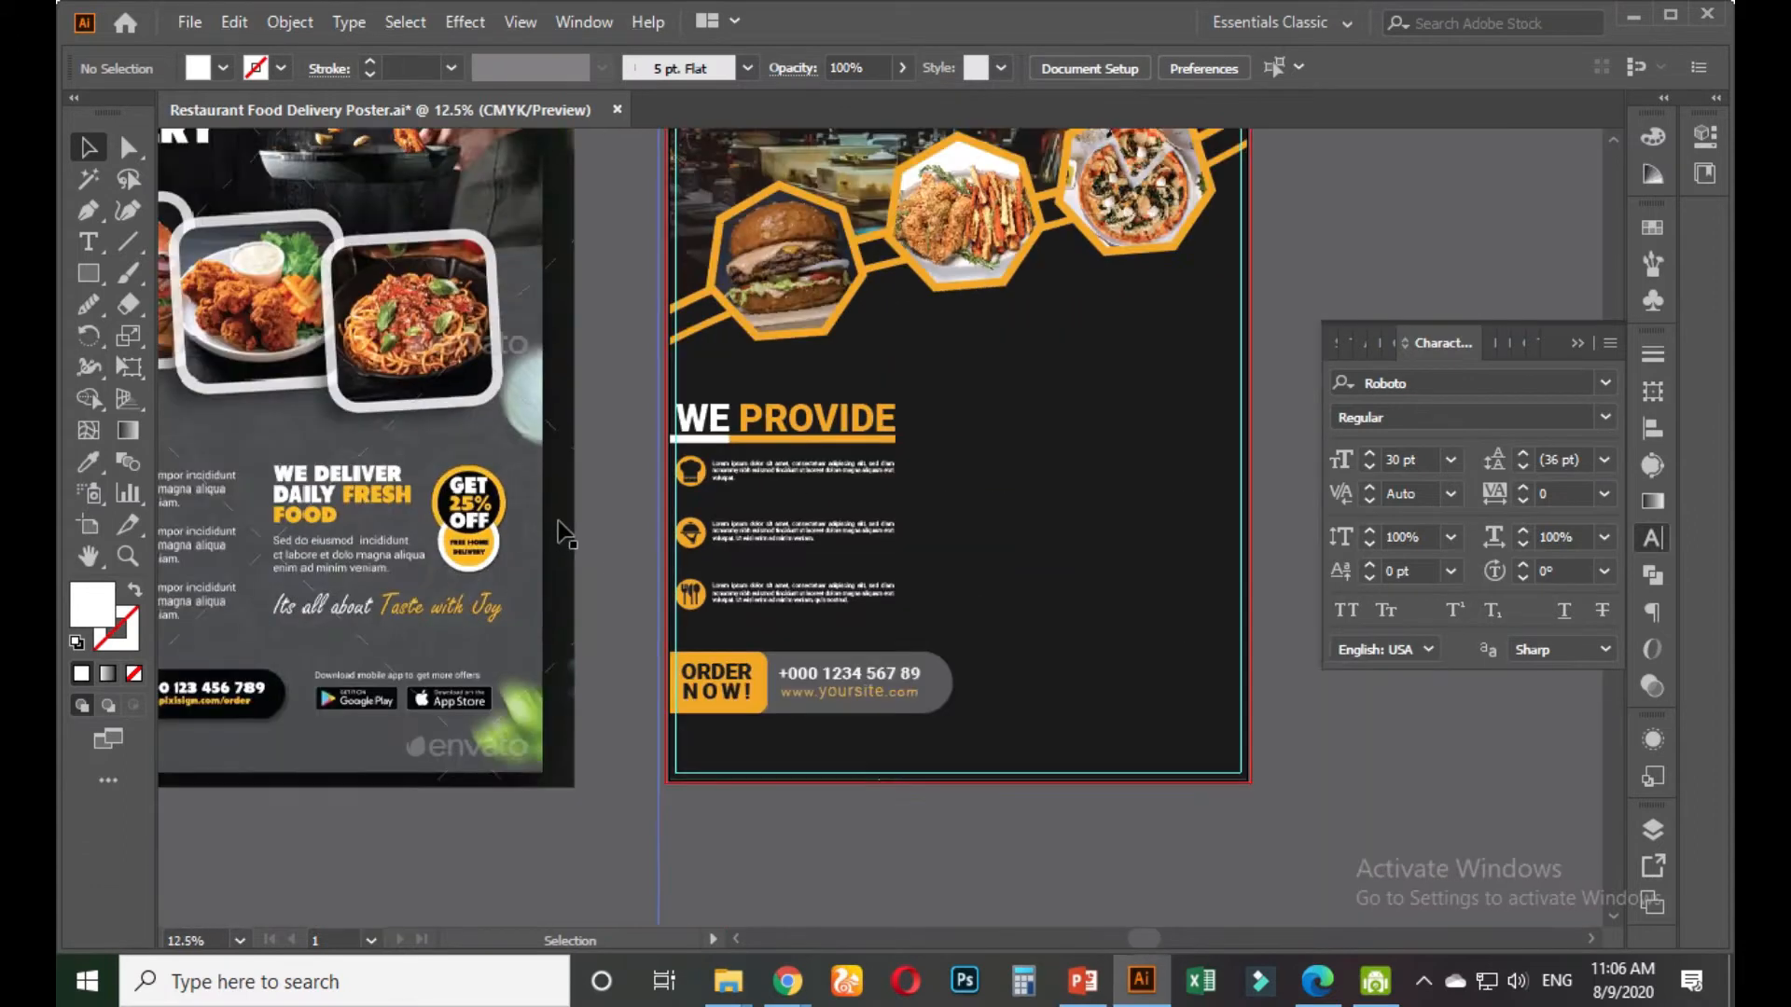
pyautogui.scroll(1, 559, 522)
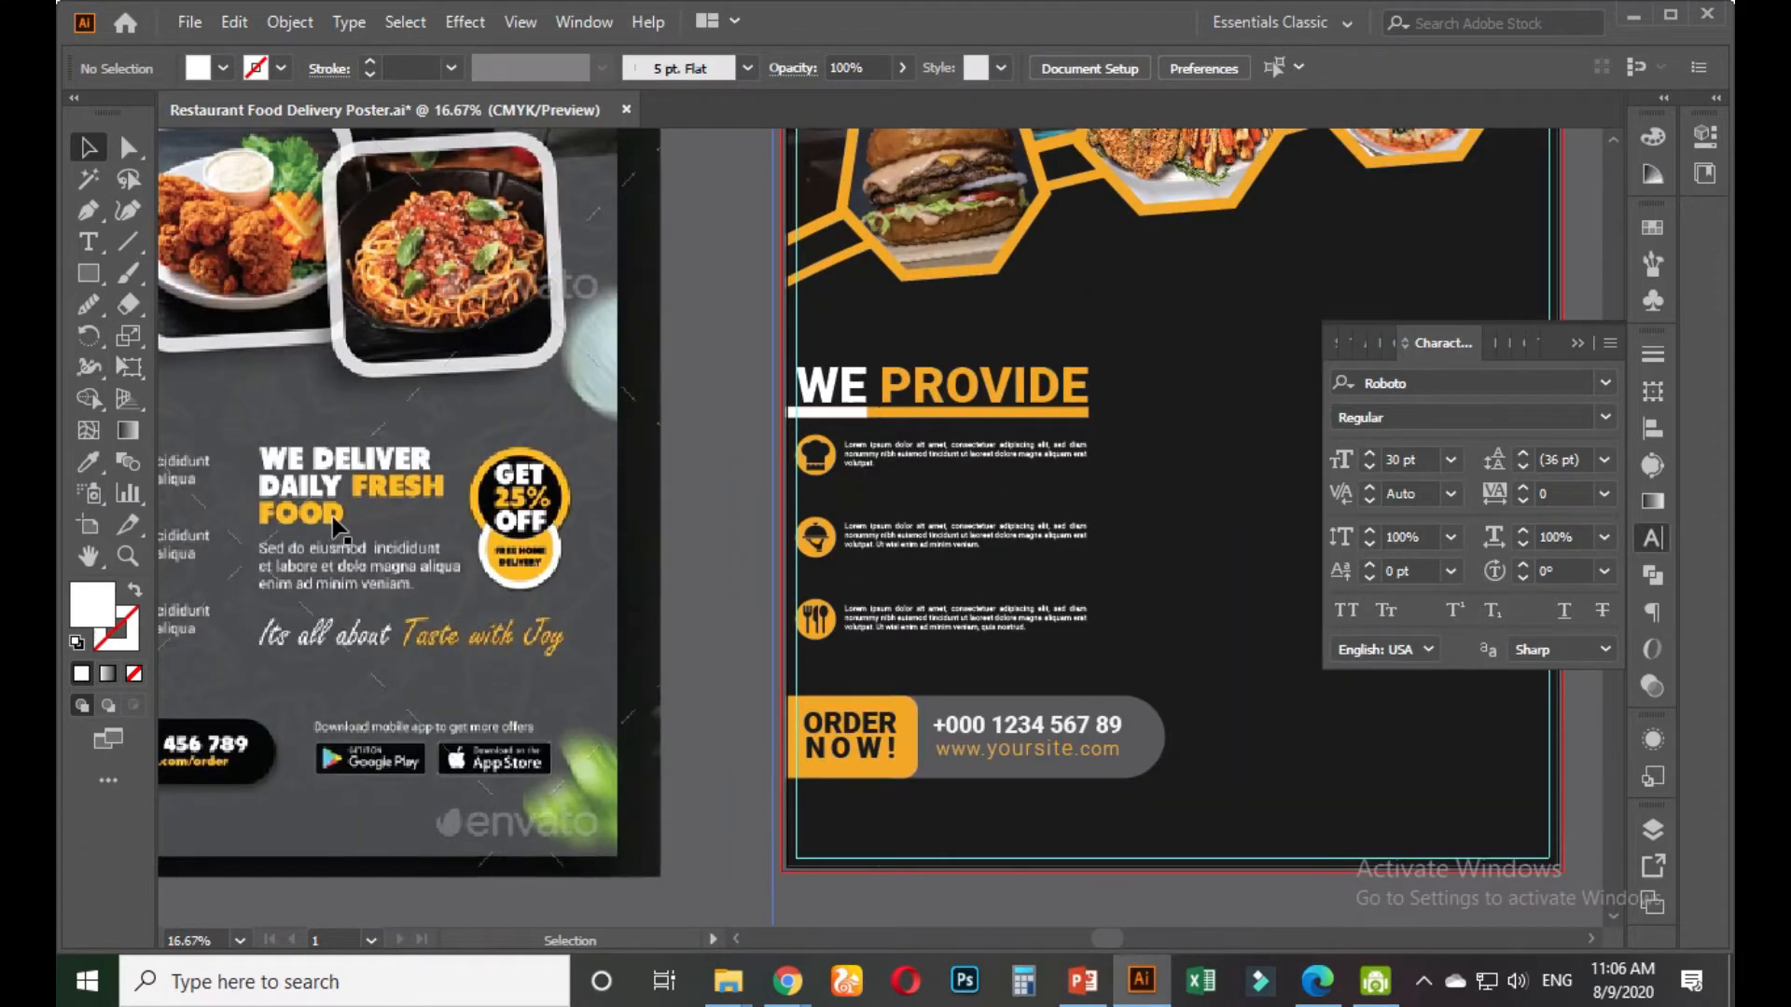
pyautogui.scroll(-1, 340, 537)
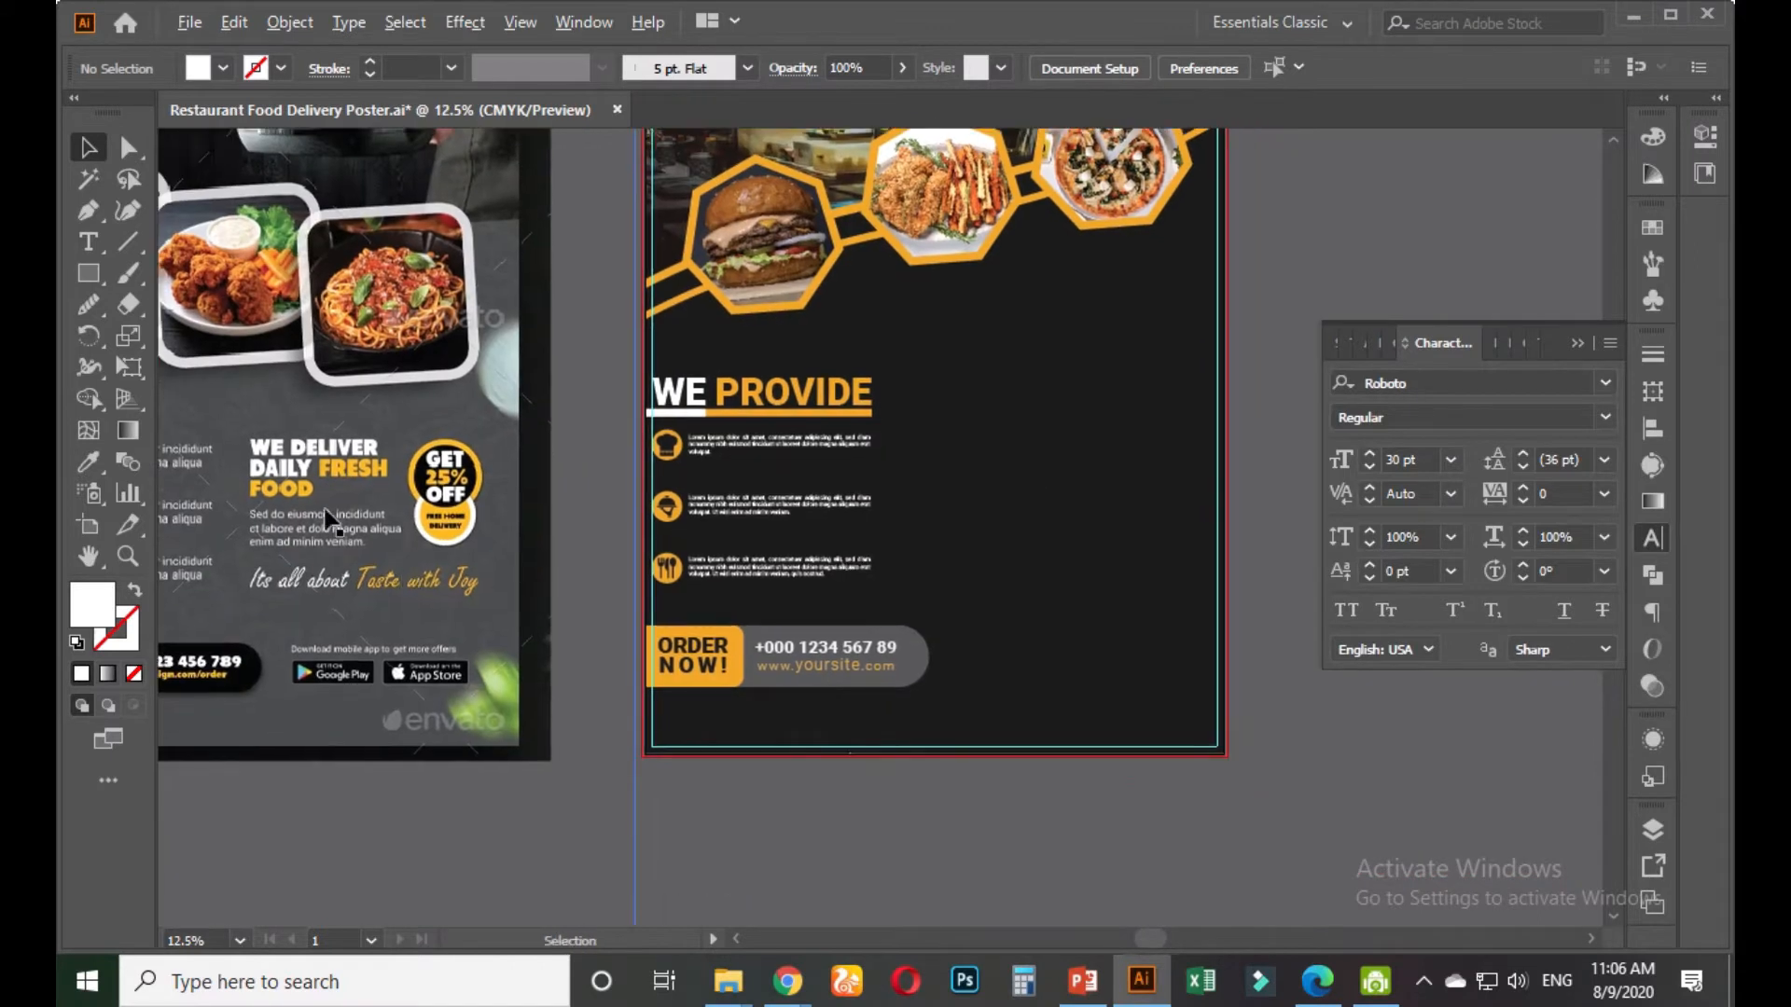
pyautogui.scroll(2, 322, 495)
pyautogui.scroll(-1, 310, 517)
pyautogui.hscroll(2, 420, 578)
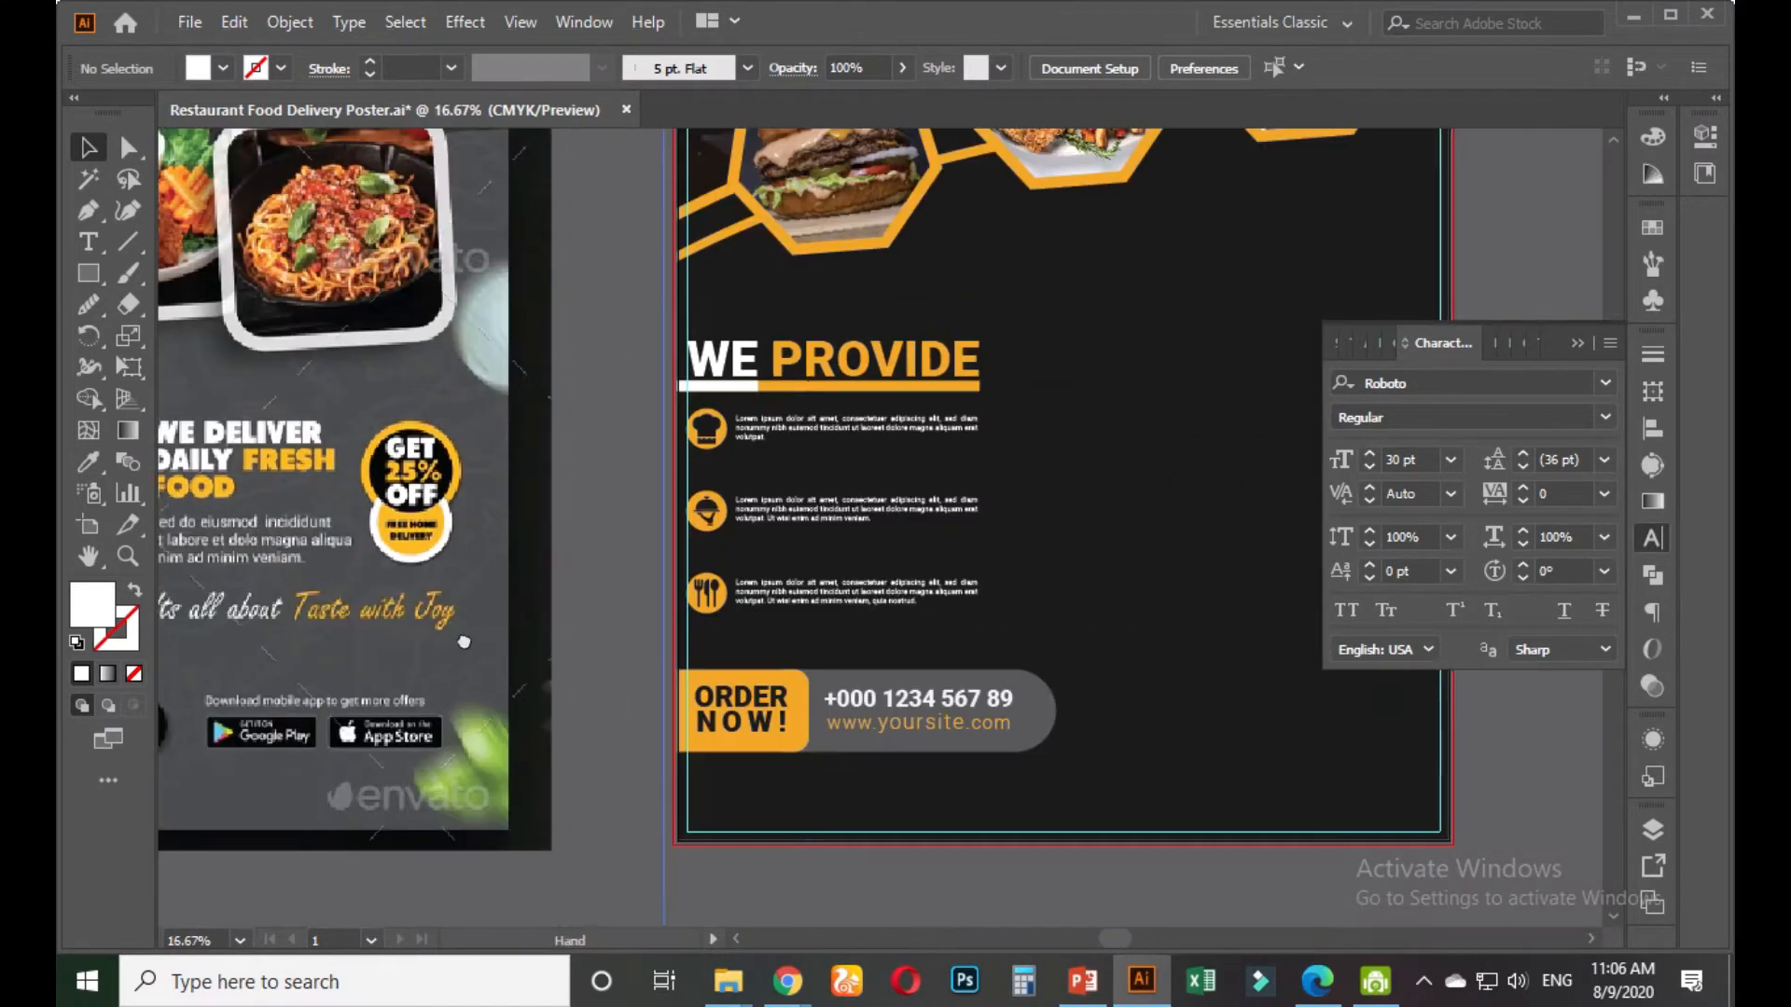
pyautogui.scroll(-1, 466, 624)
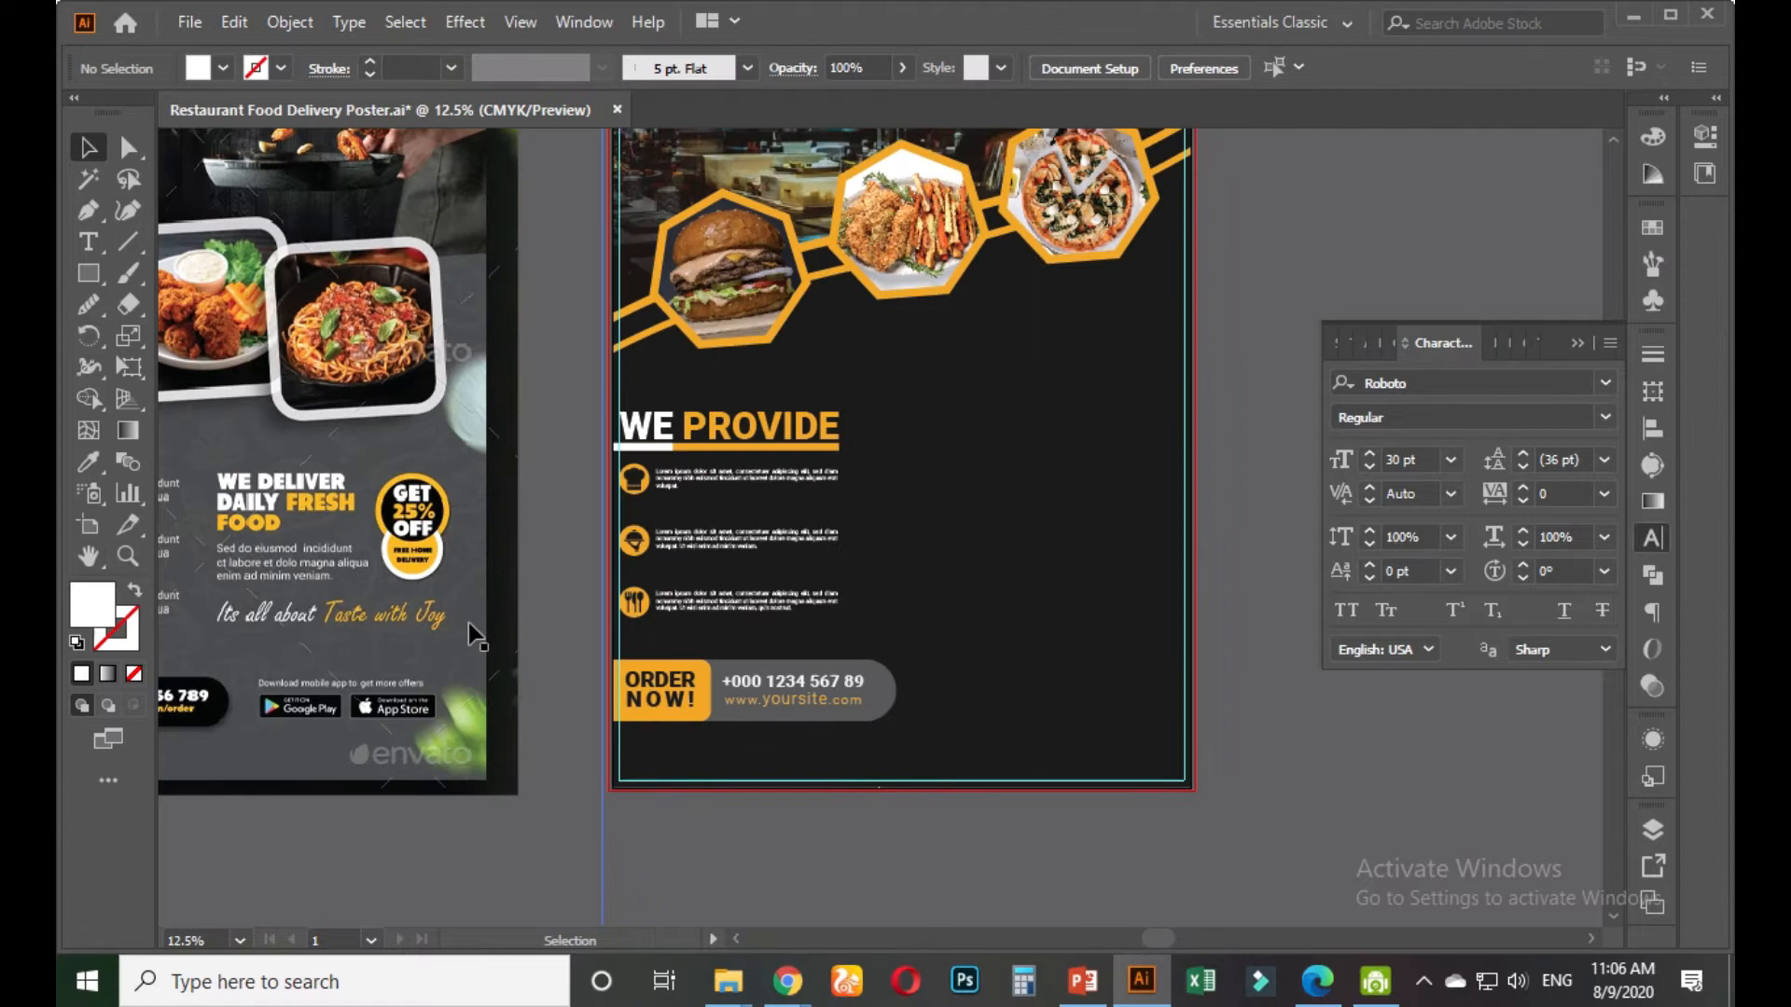
pyautogui.scroll(1, 298, 541)
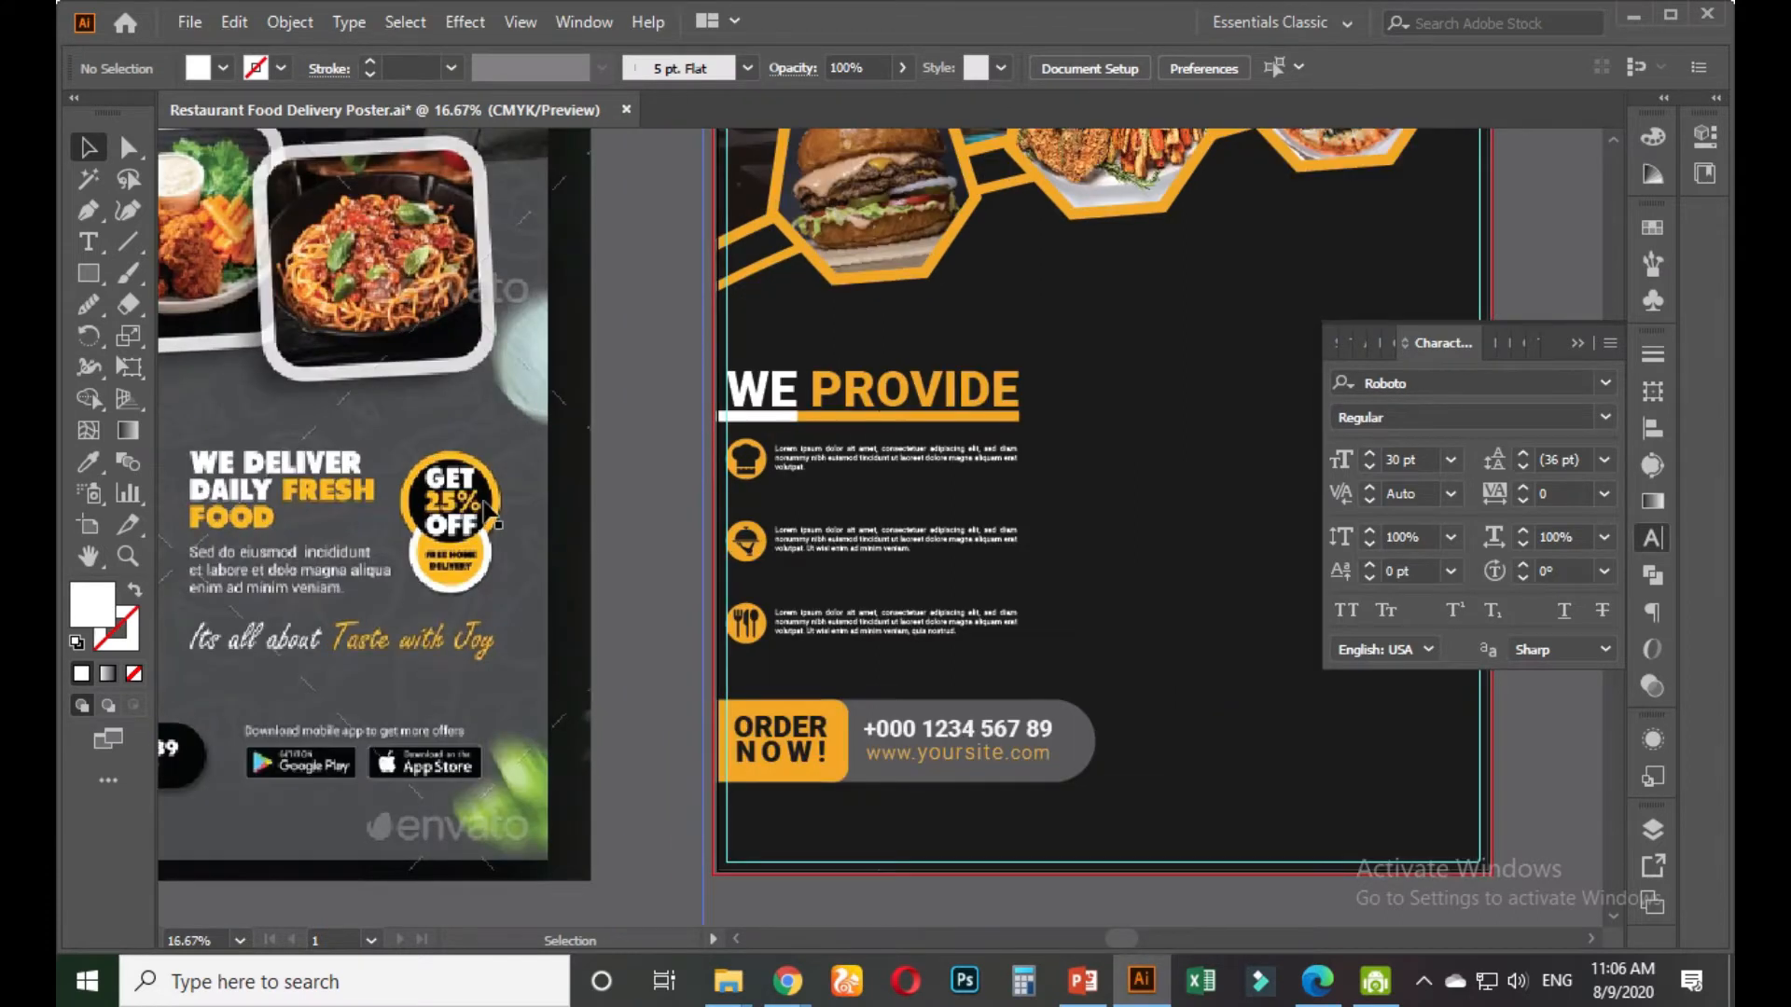
pyautogui.press('space')
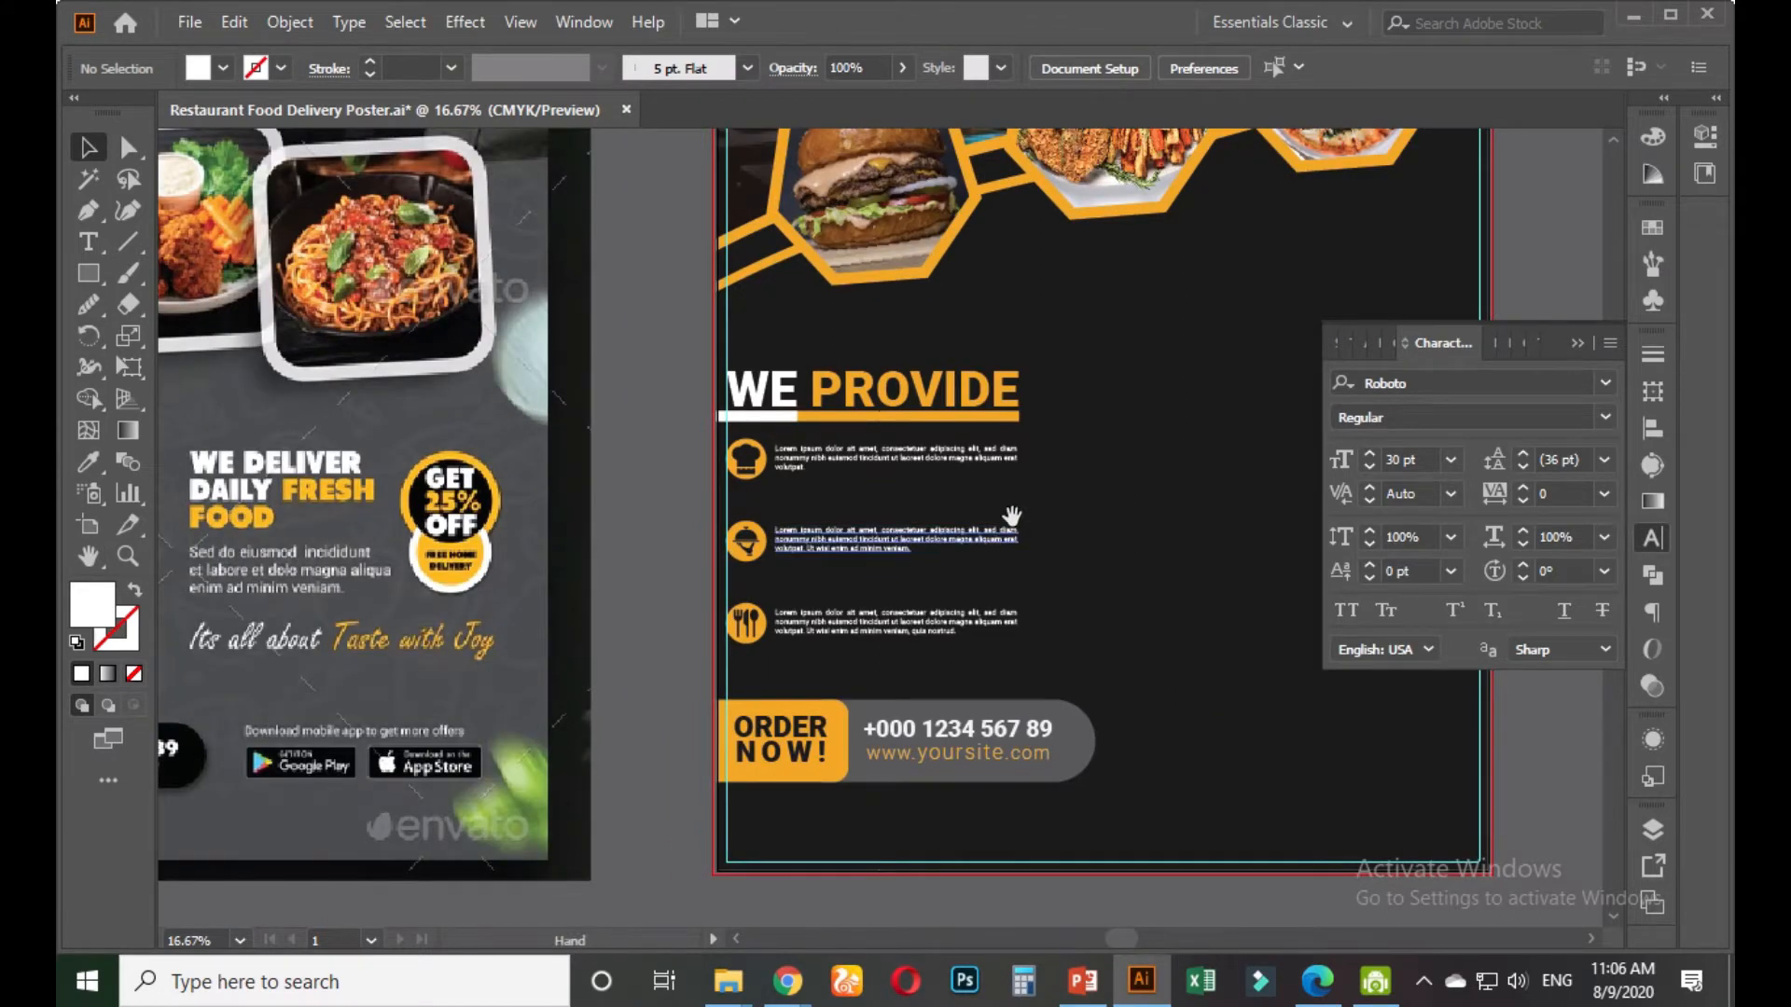
pyautogui.moveTo(1011, 516); pyautogui.dragTo(872, 518)
pyautogui.scroll(-1, 858, 539)
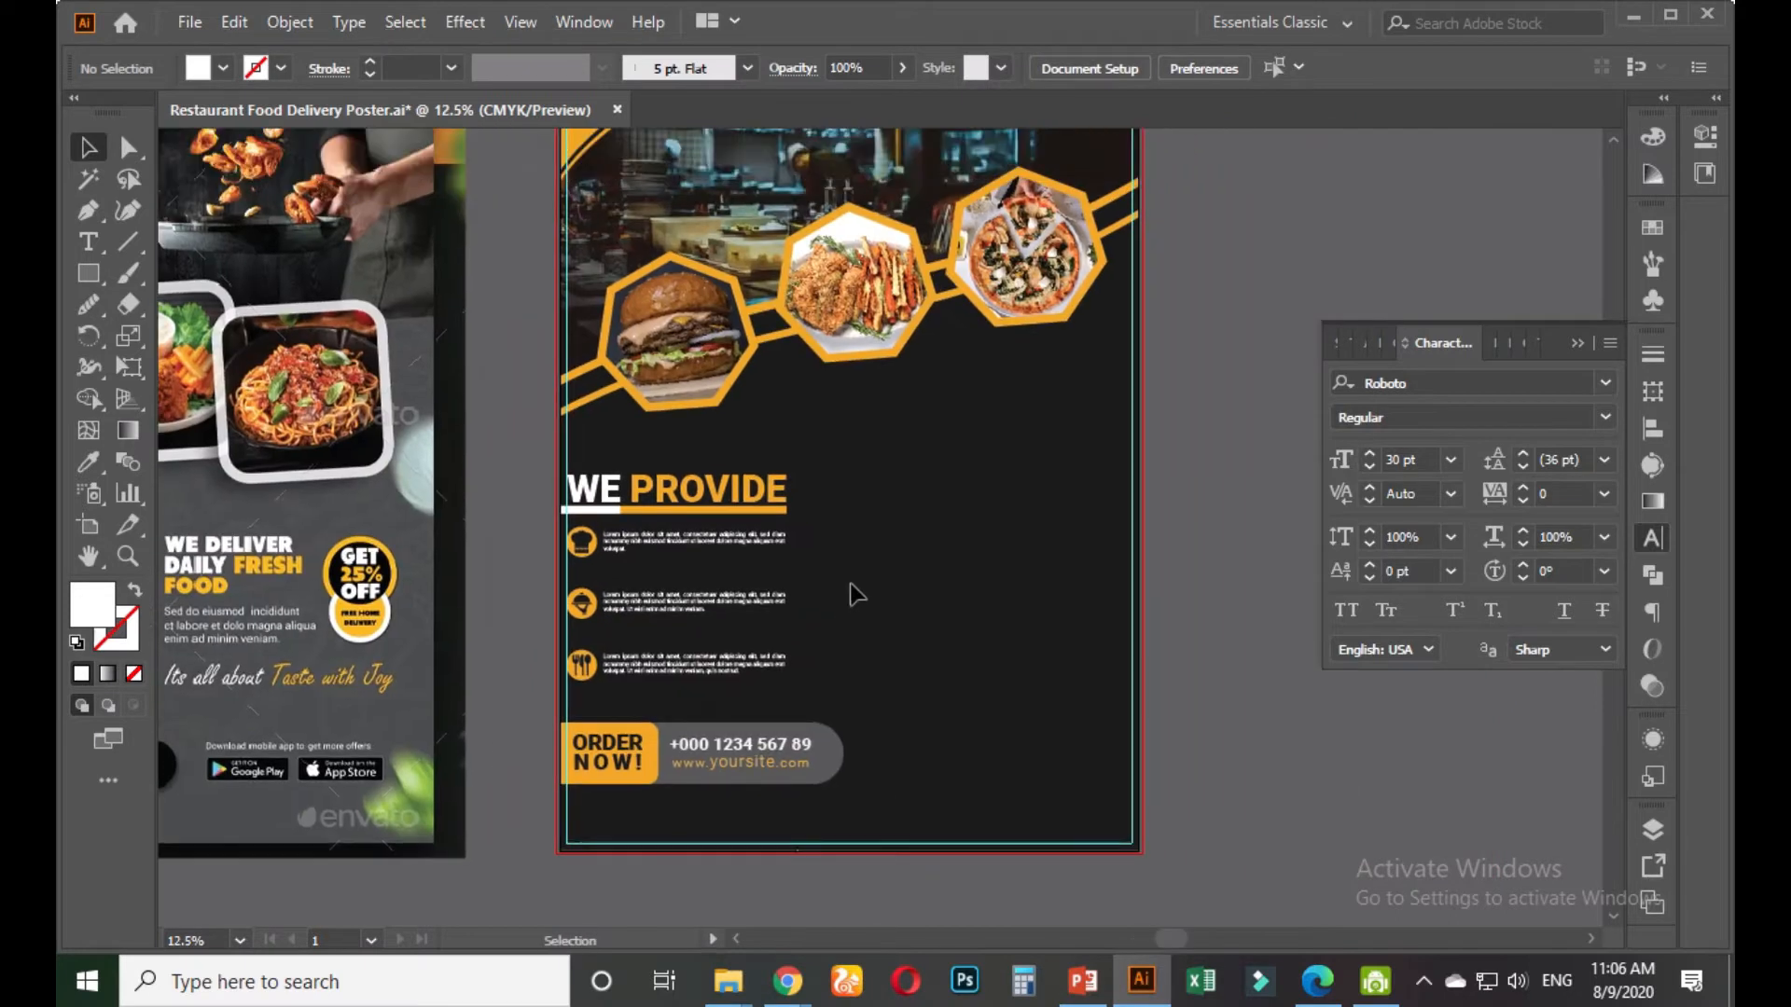
pyautogui.press('t')
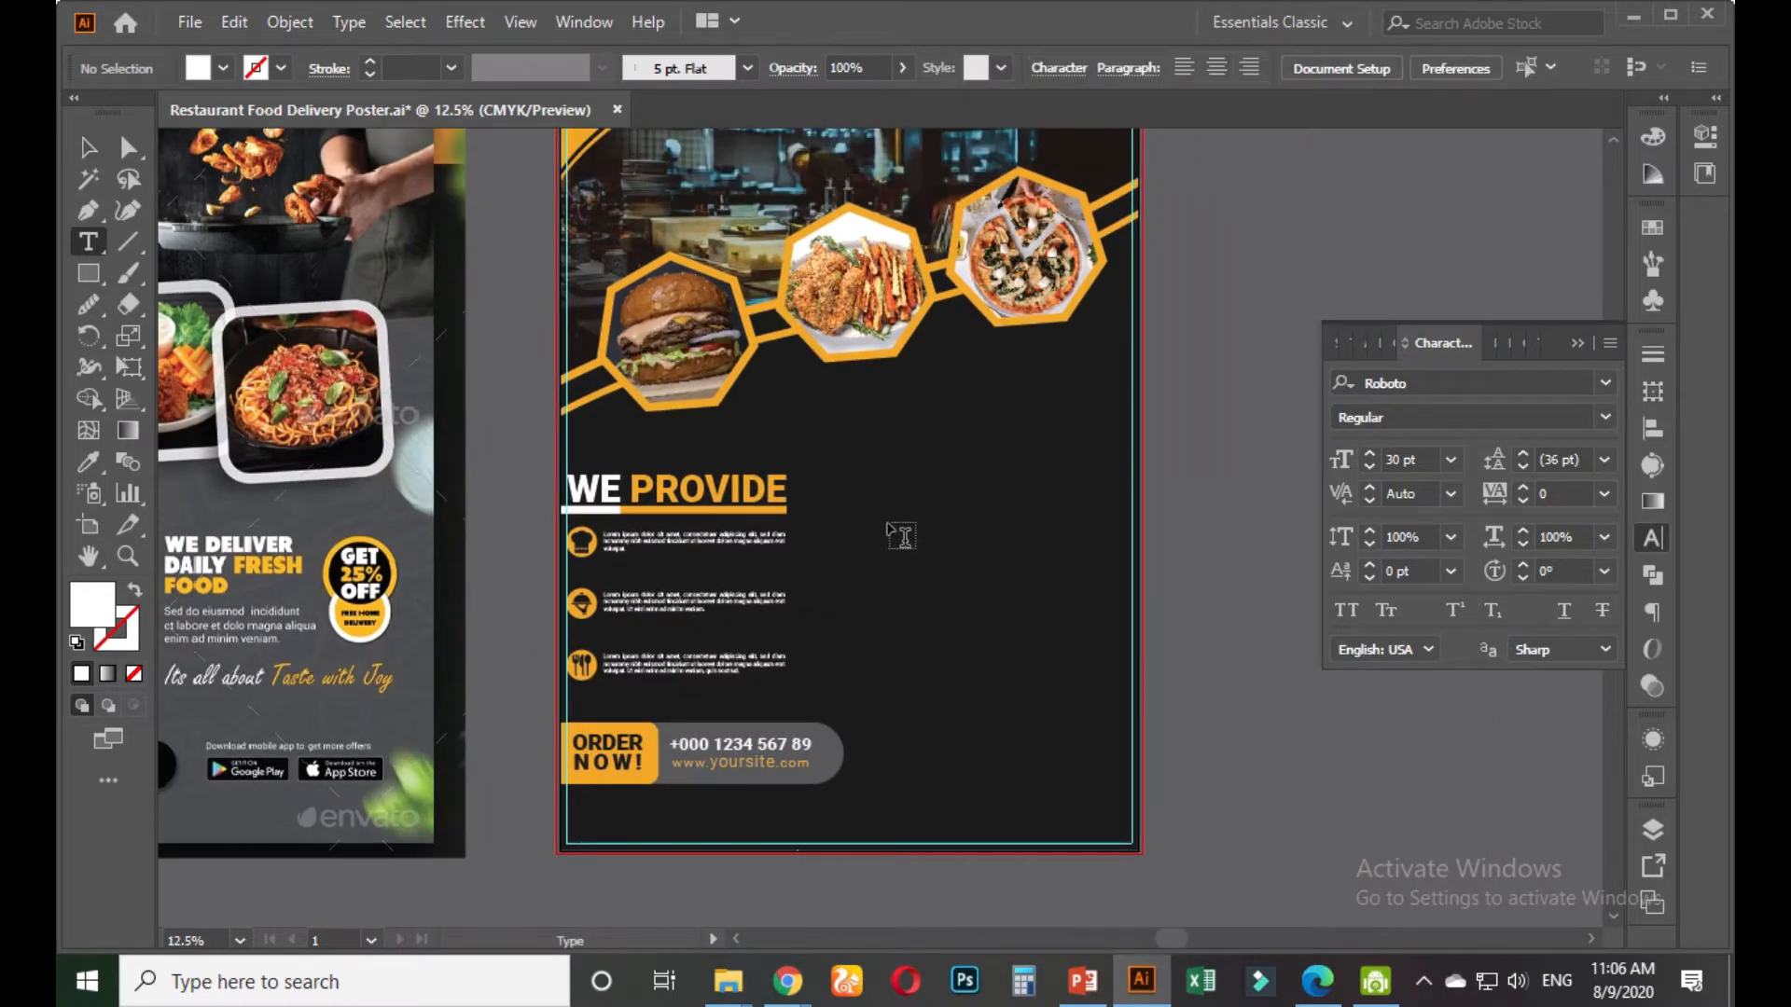
pyautogui.click(88, 147)
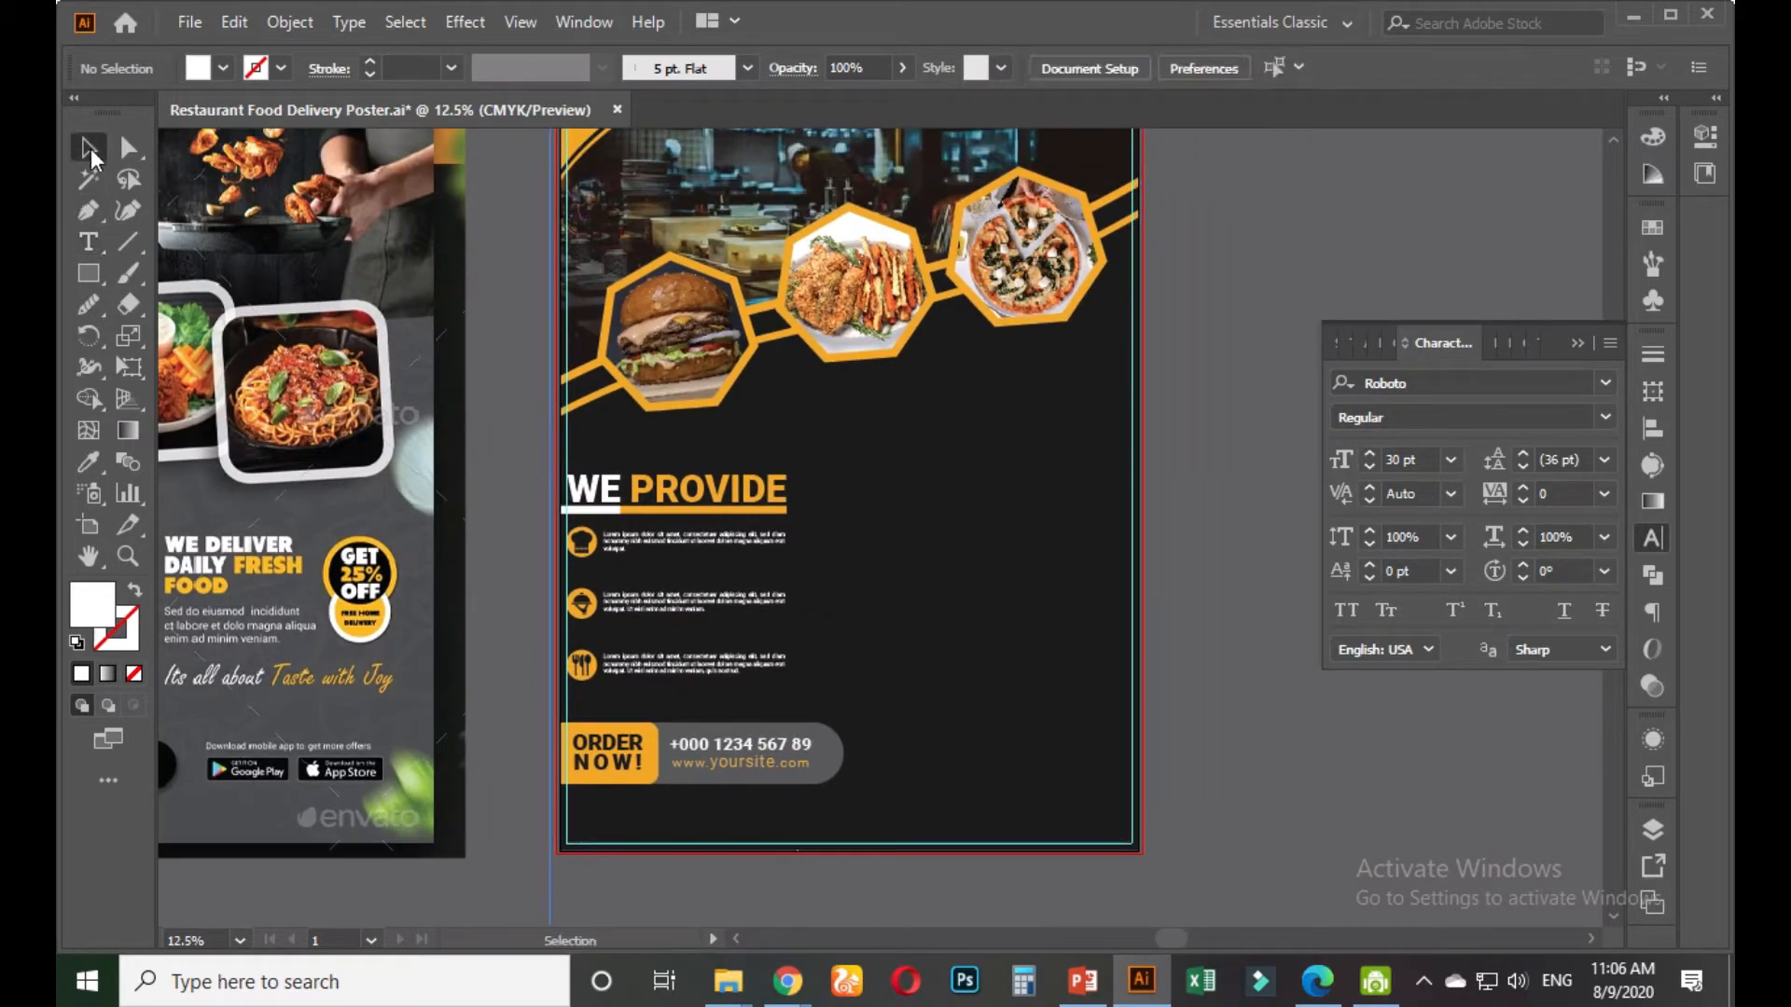
pyautogui.click(711, 485)
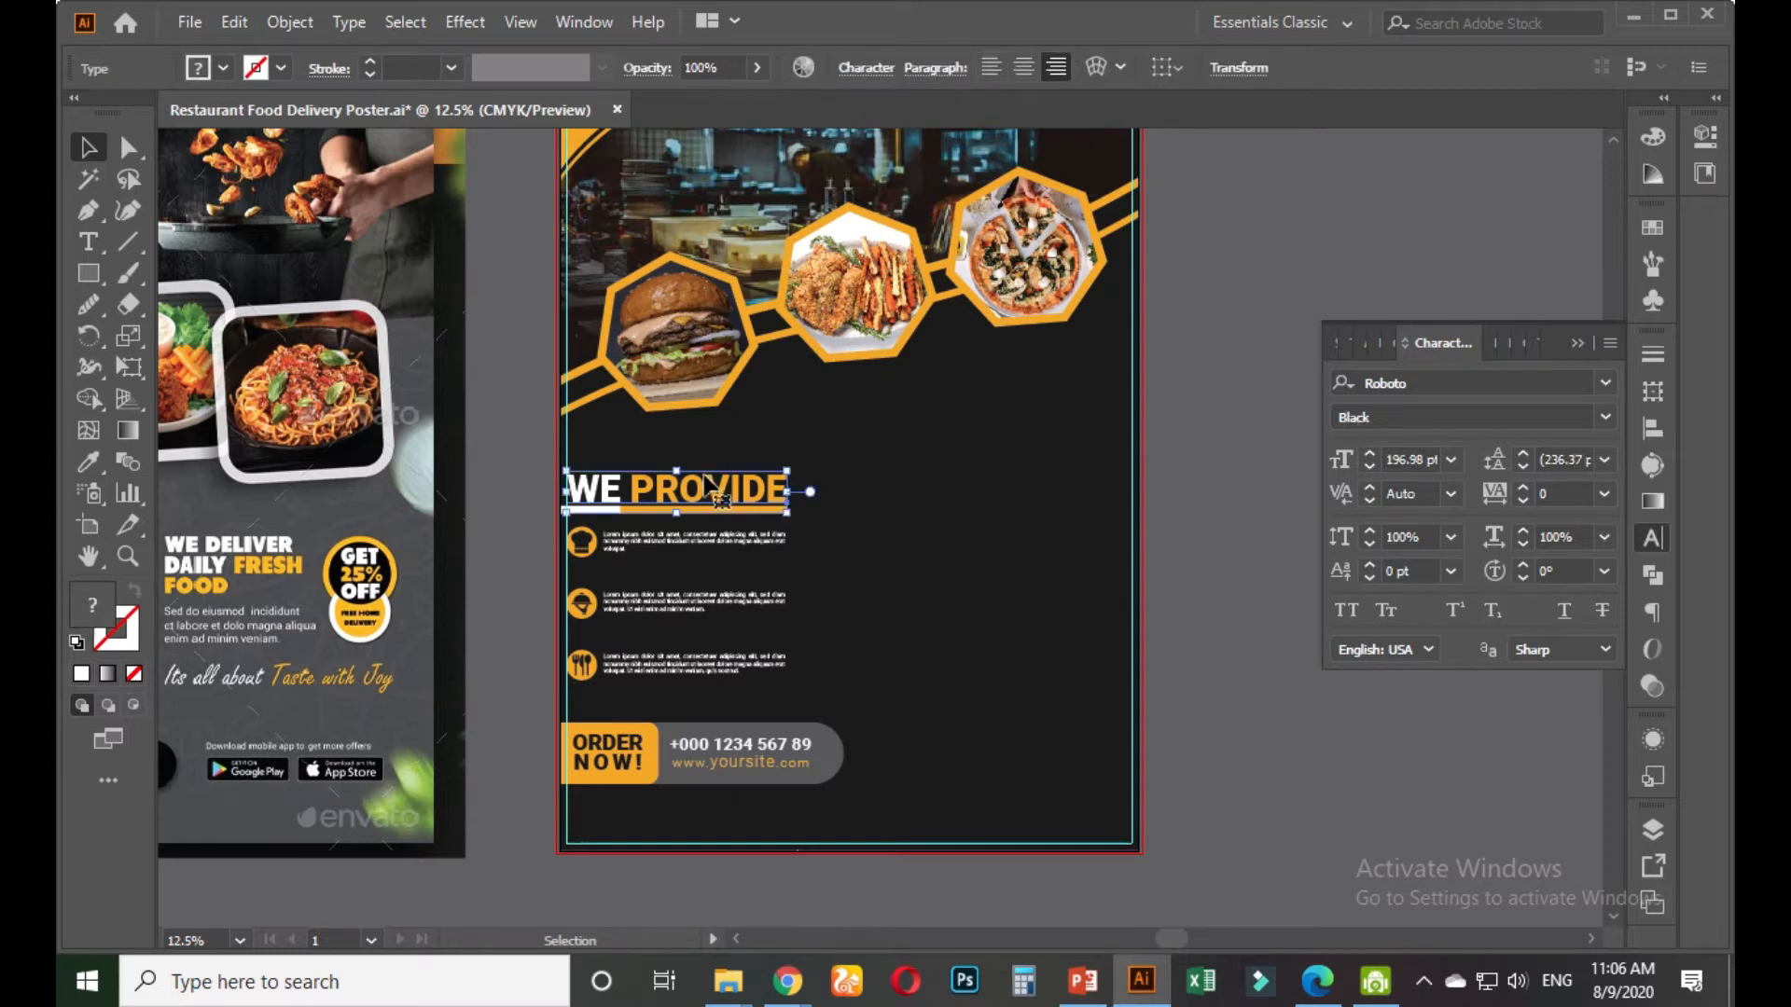
pyautogui.moveTo(710, 488); pyautogui.dragTo(946, 499)
# Set the copied heading's text in the Tondu Beta font
pyautogui.doubleClick(947, 494)
pyautogui.hotkey('ctrl', 'a')
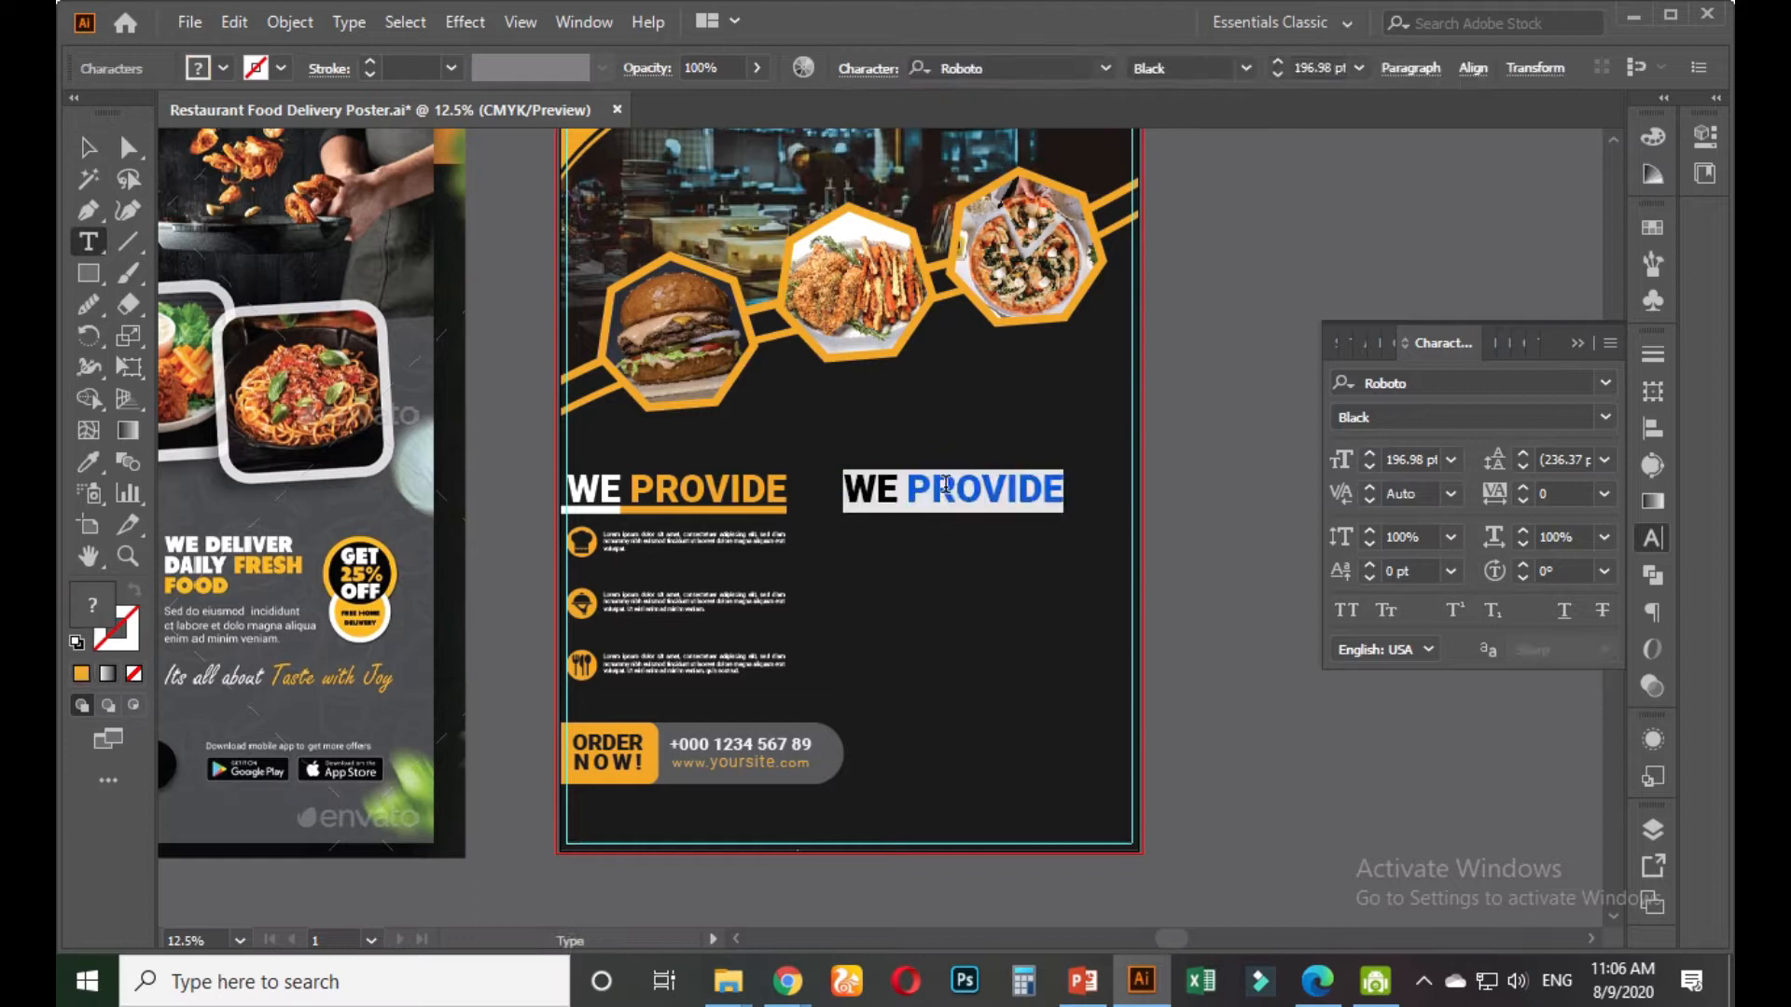
pyautogui.click(1414, 387)
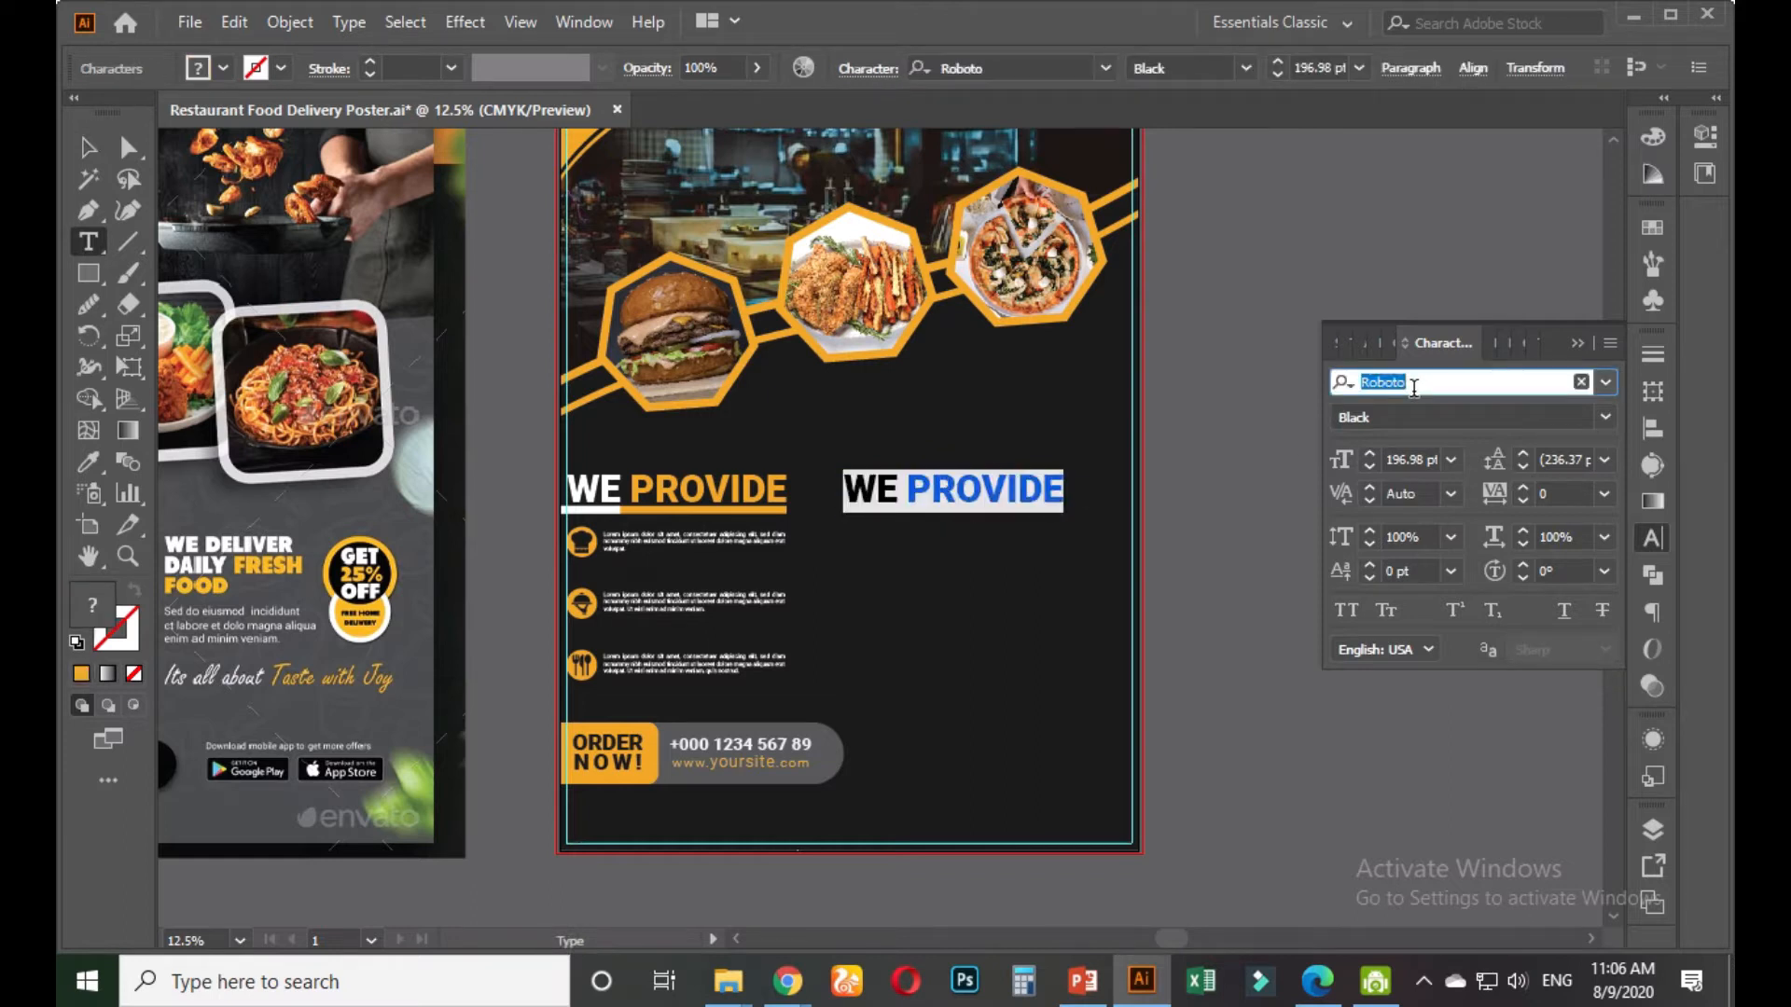
pyautogui.write('ton')
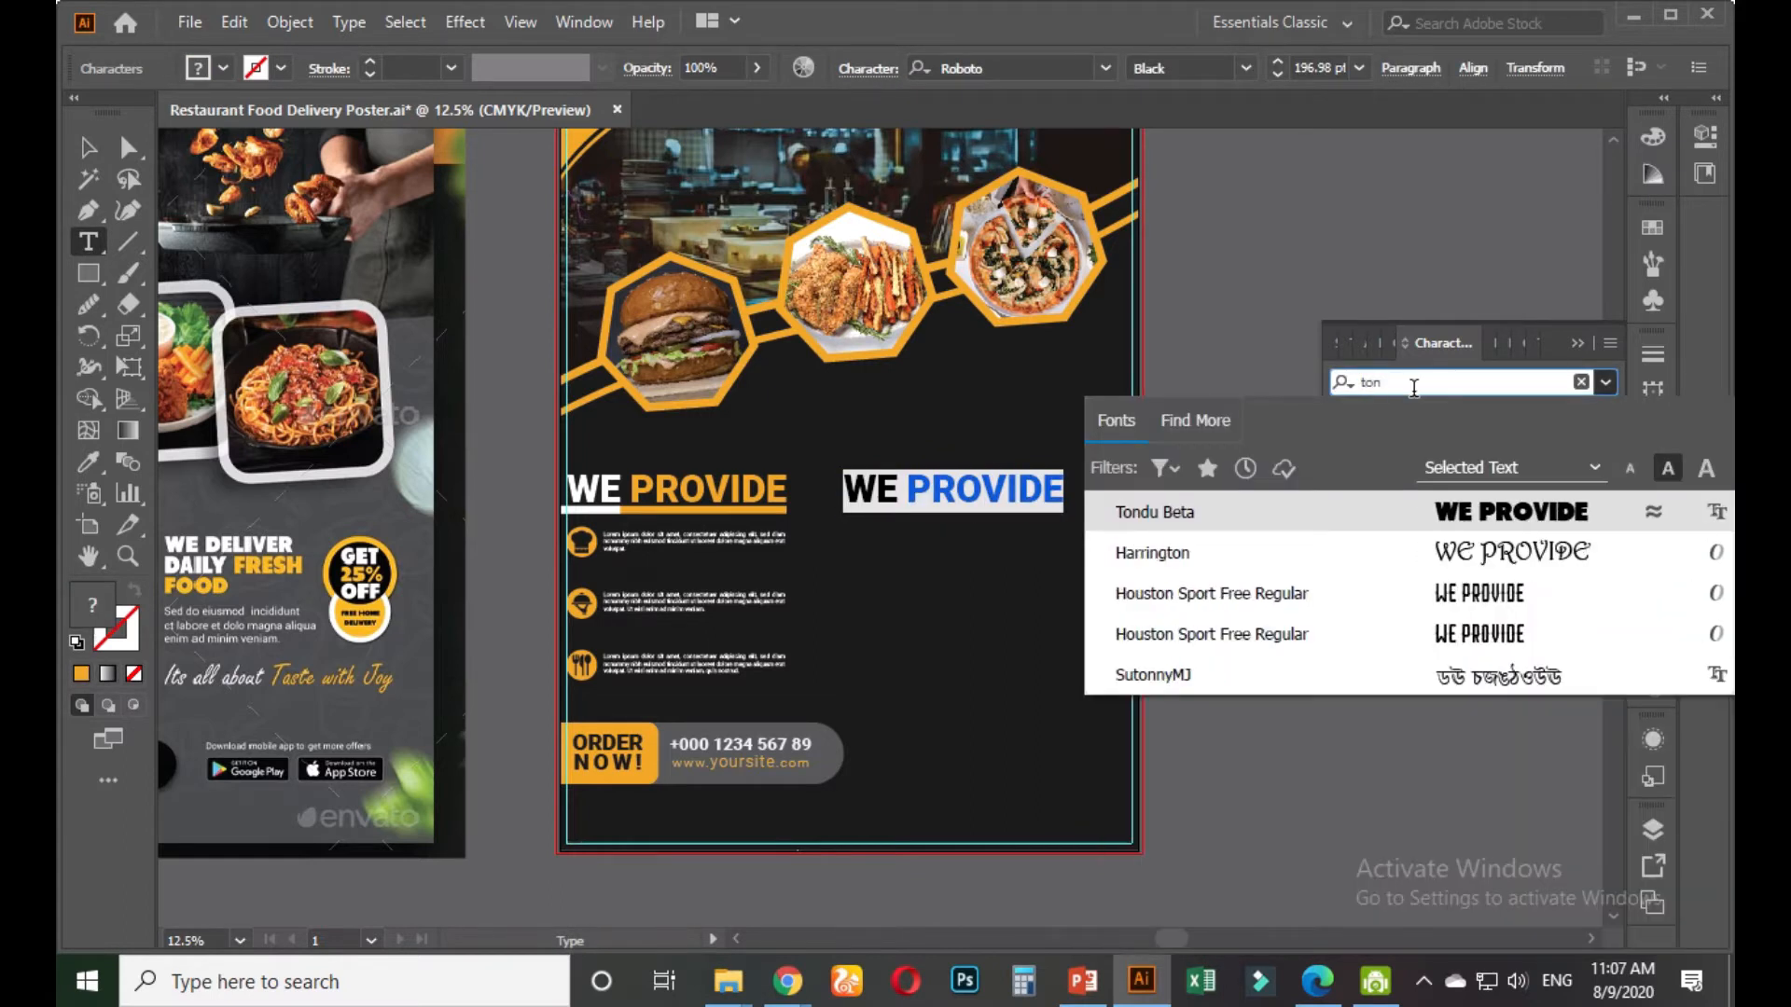
pyautogui.click(1259, 504)
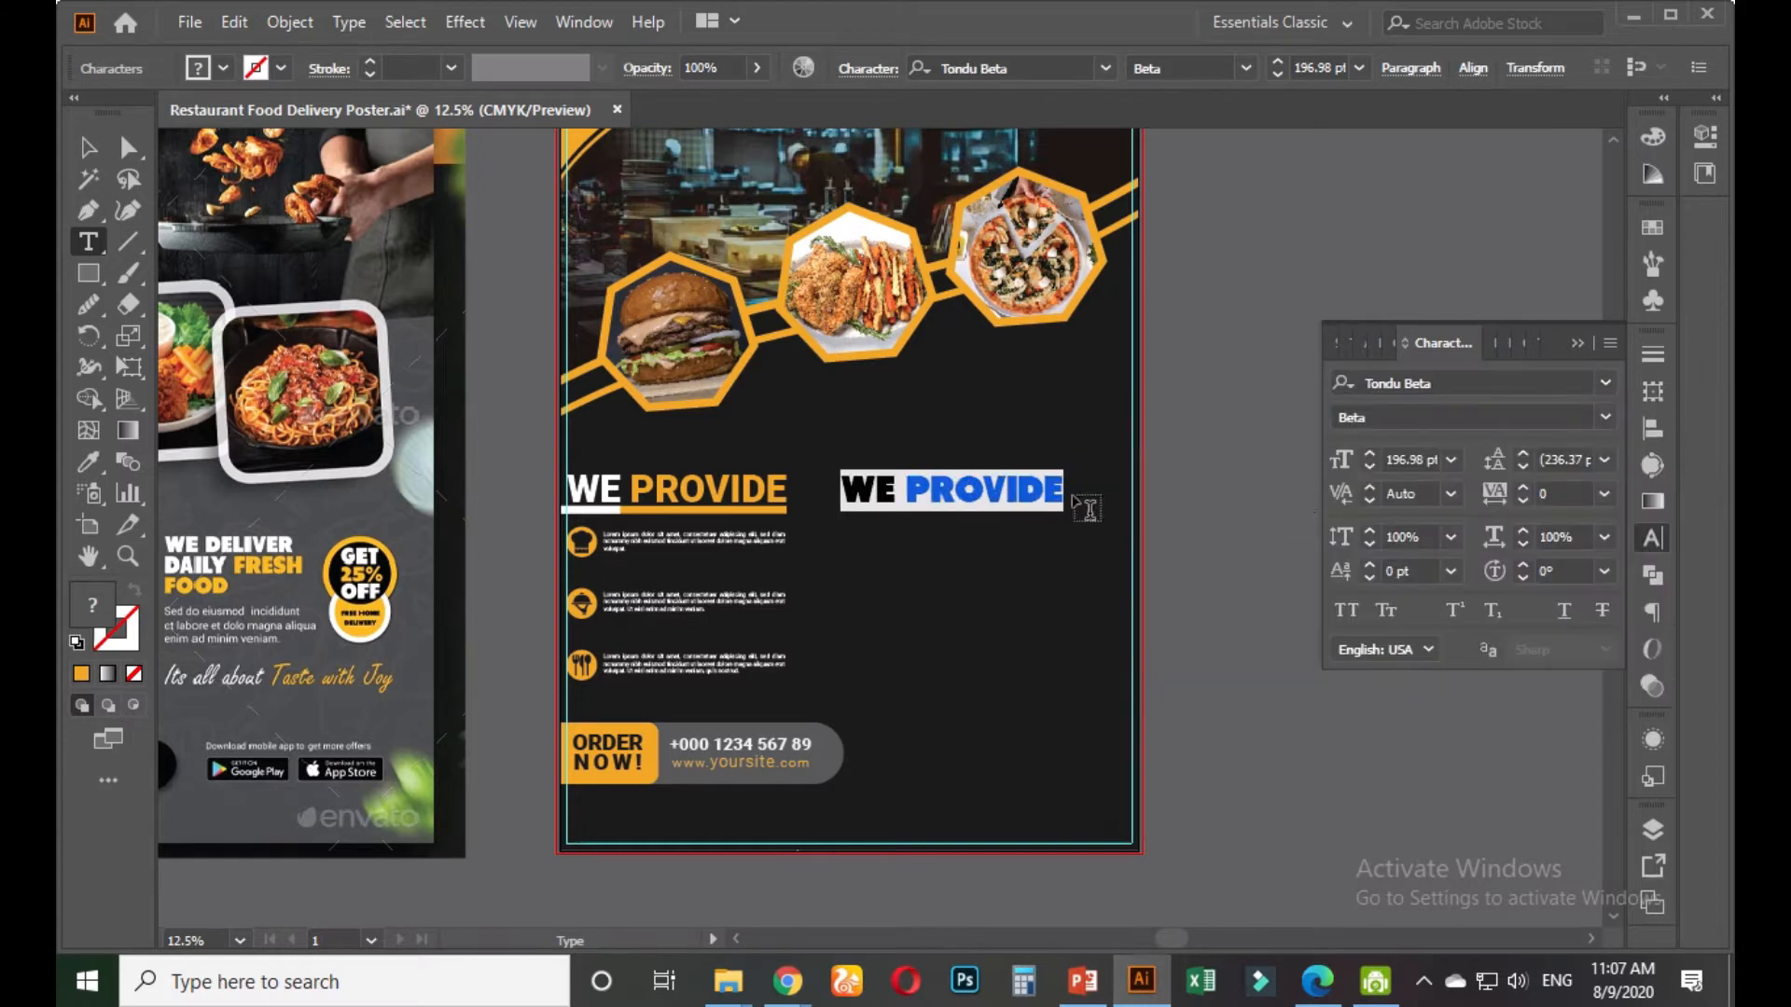
pyautogui.click(970, 482)
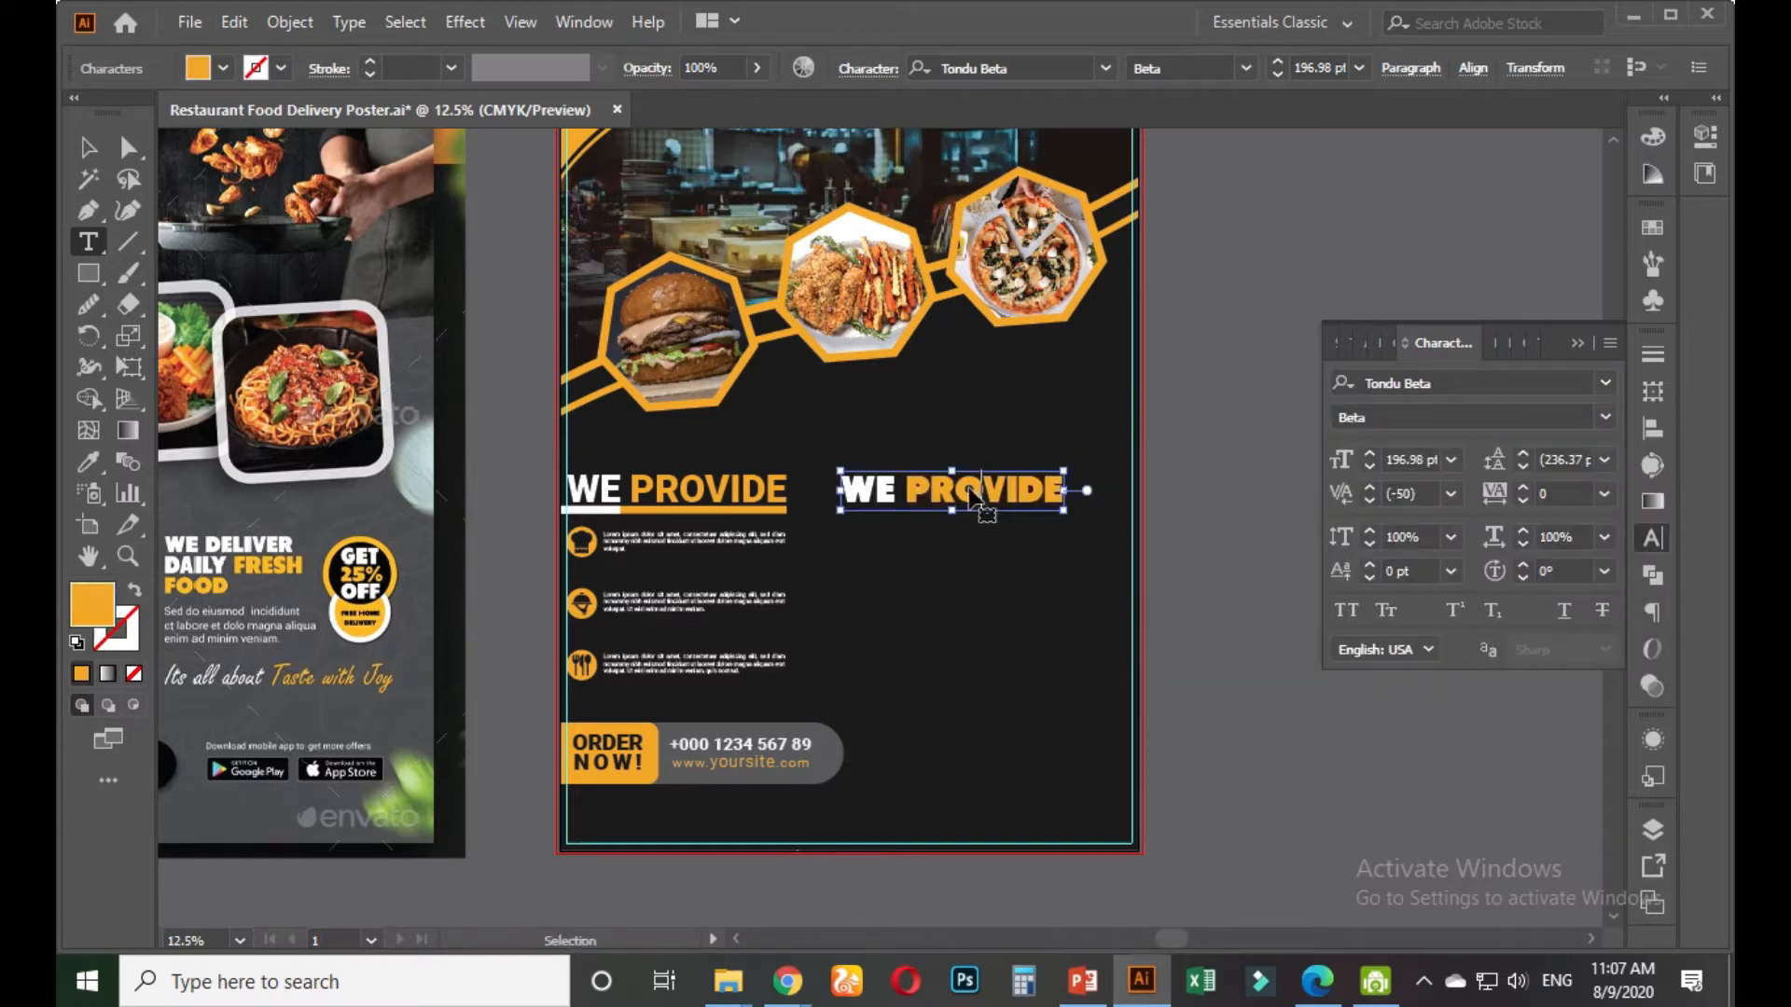
pyautogui.tripleClick(970, 484)
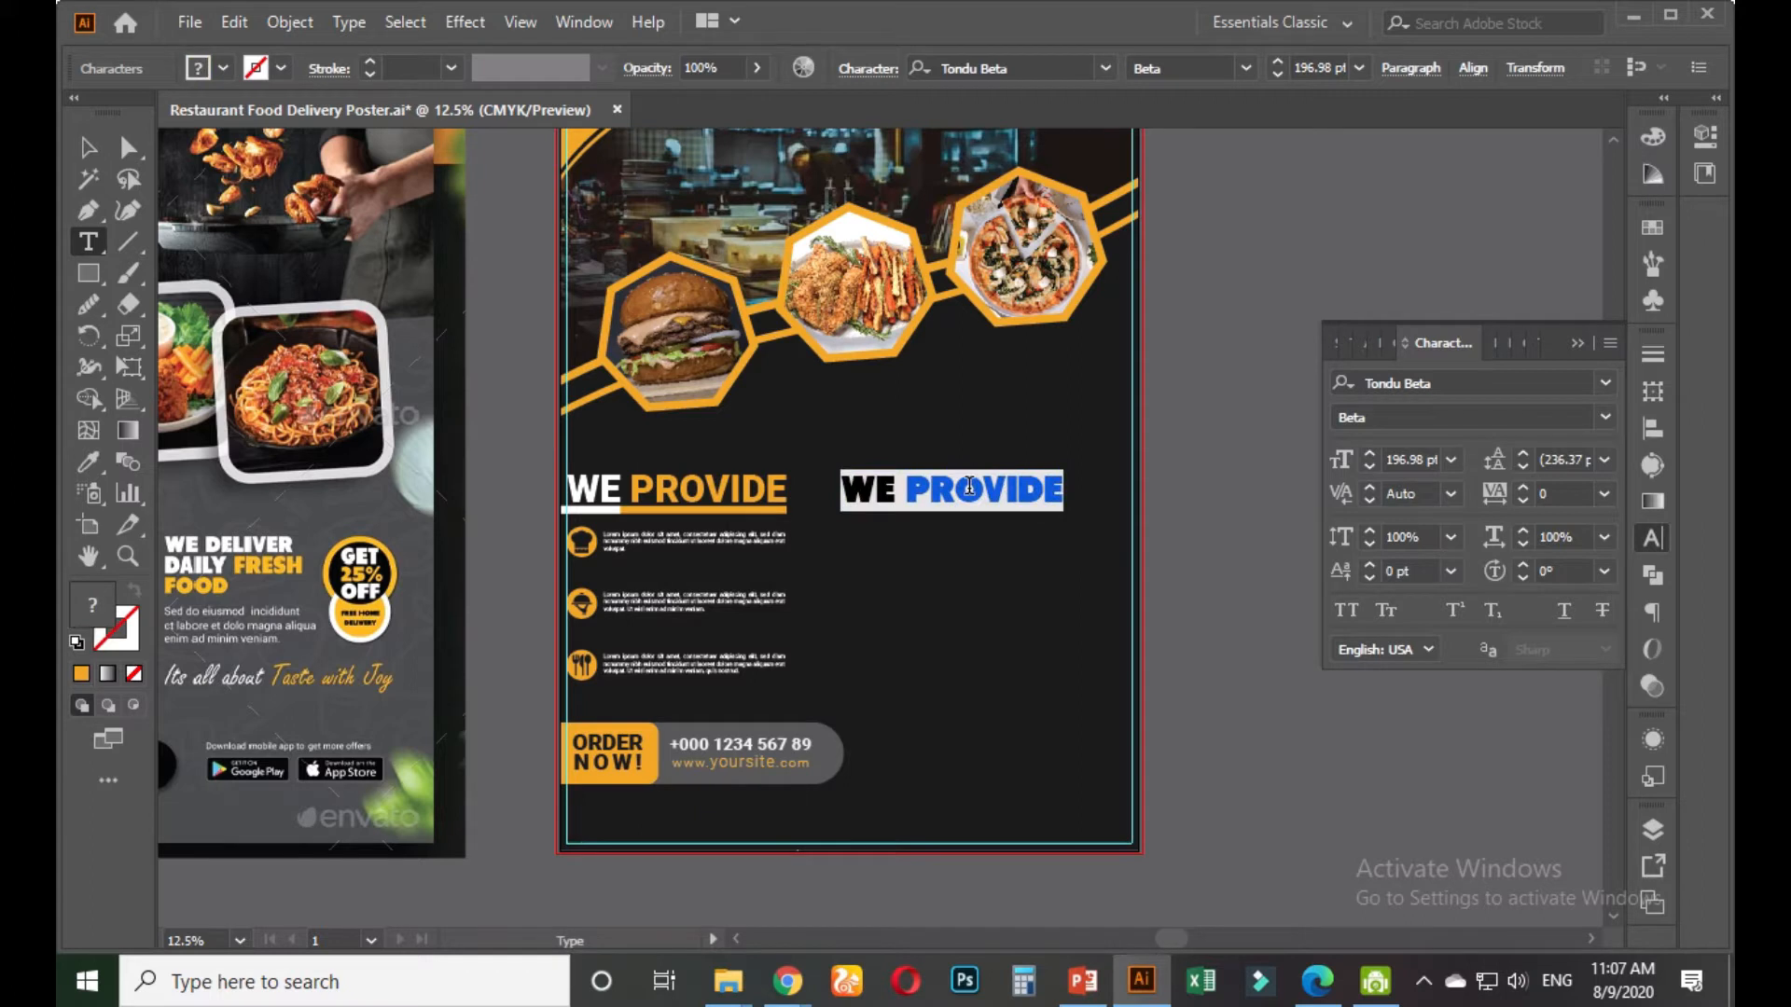
pyautogui.press('Right')
# Retype the copied heading as 'WE DELIVER DAILY FRESH'
pyautogui.press('BackSpace')
pyautogui.press('BackSpace')
pyautogui.press('BackSpace')
pyautogui.press('BackSpace')
pyautogui.press('BackSpace')
pyautogui.press('BackSpace')
pyautogui.press('BackSpace')
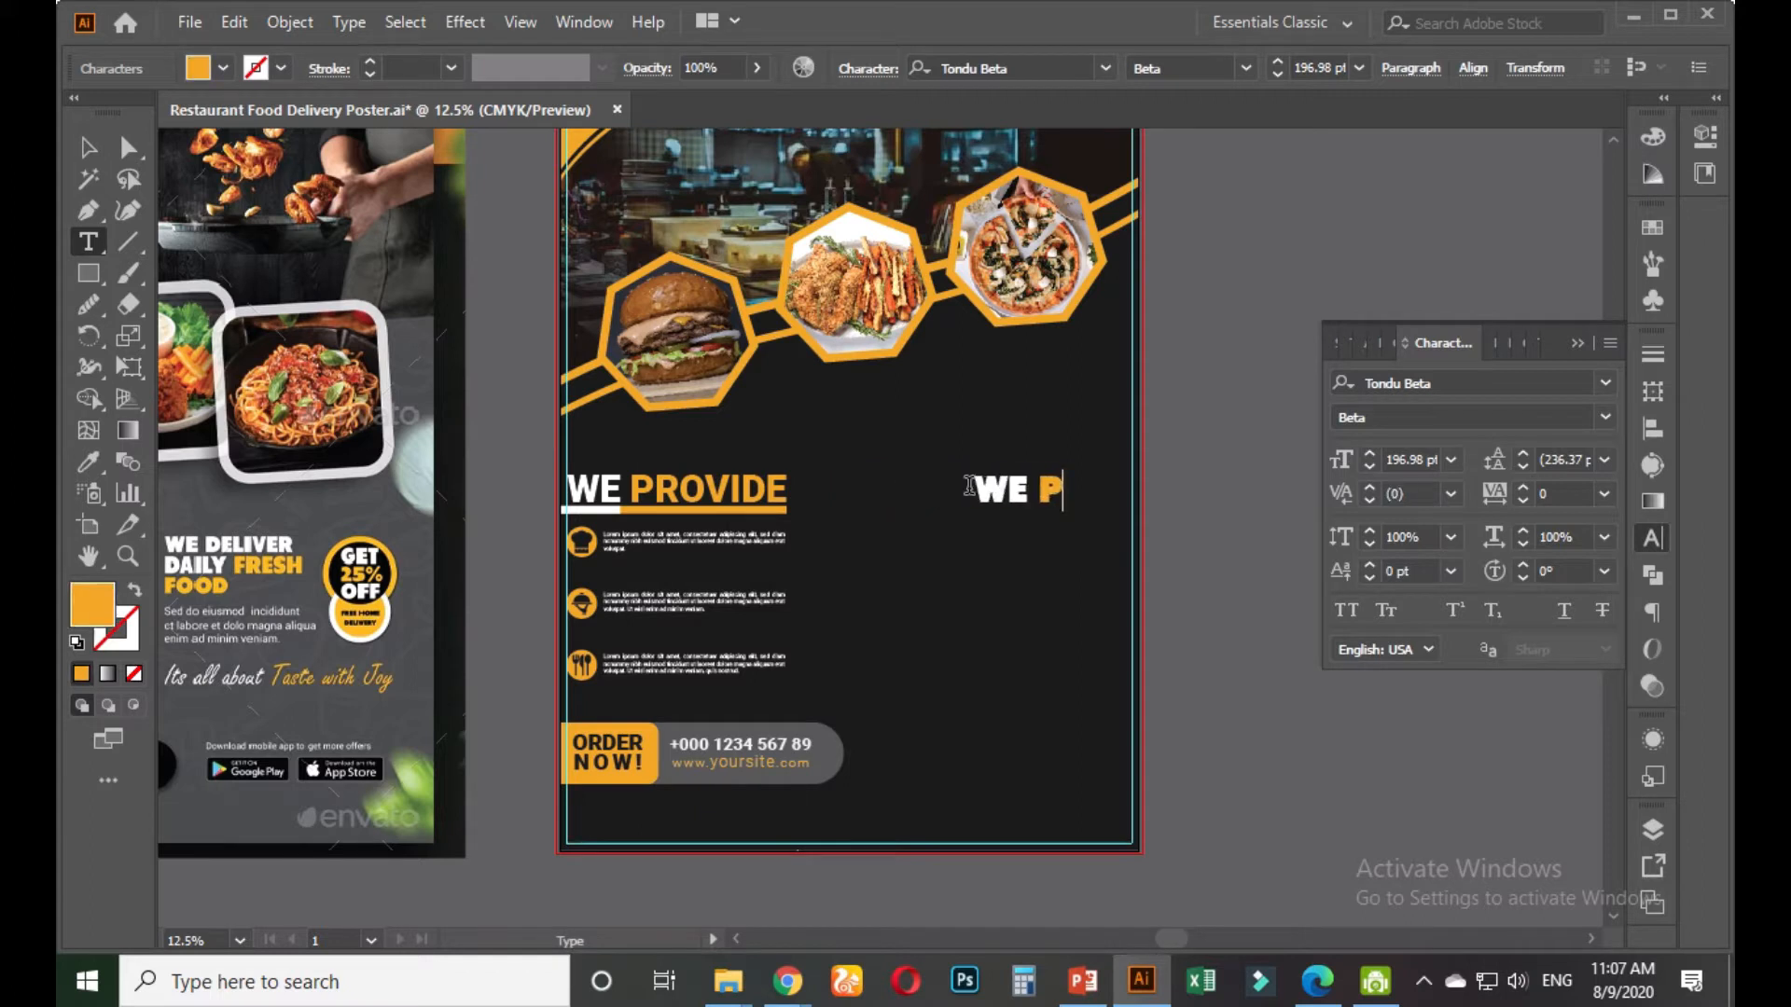
pyautogui.write('de')
pyautogui.press('BackSpace')
pyautogui.press('BackSpace')
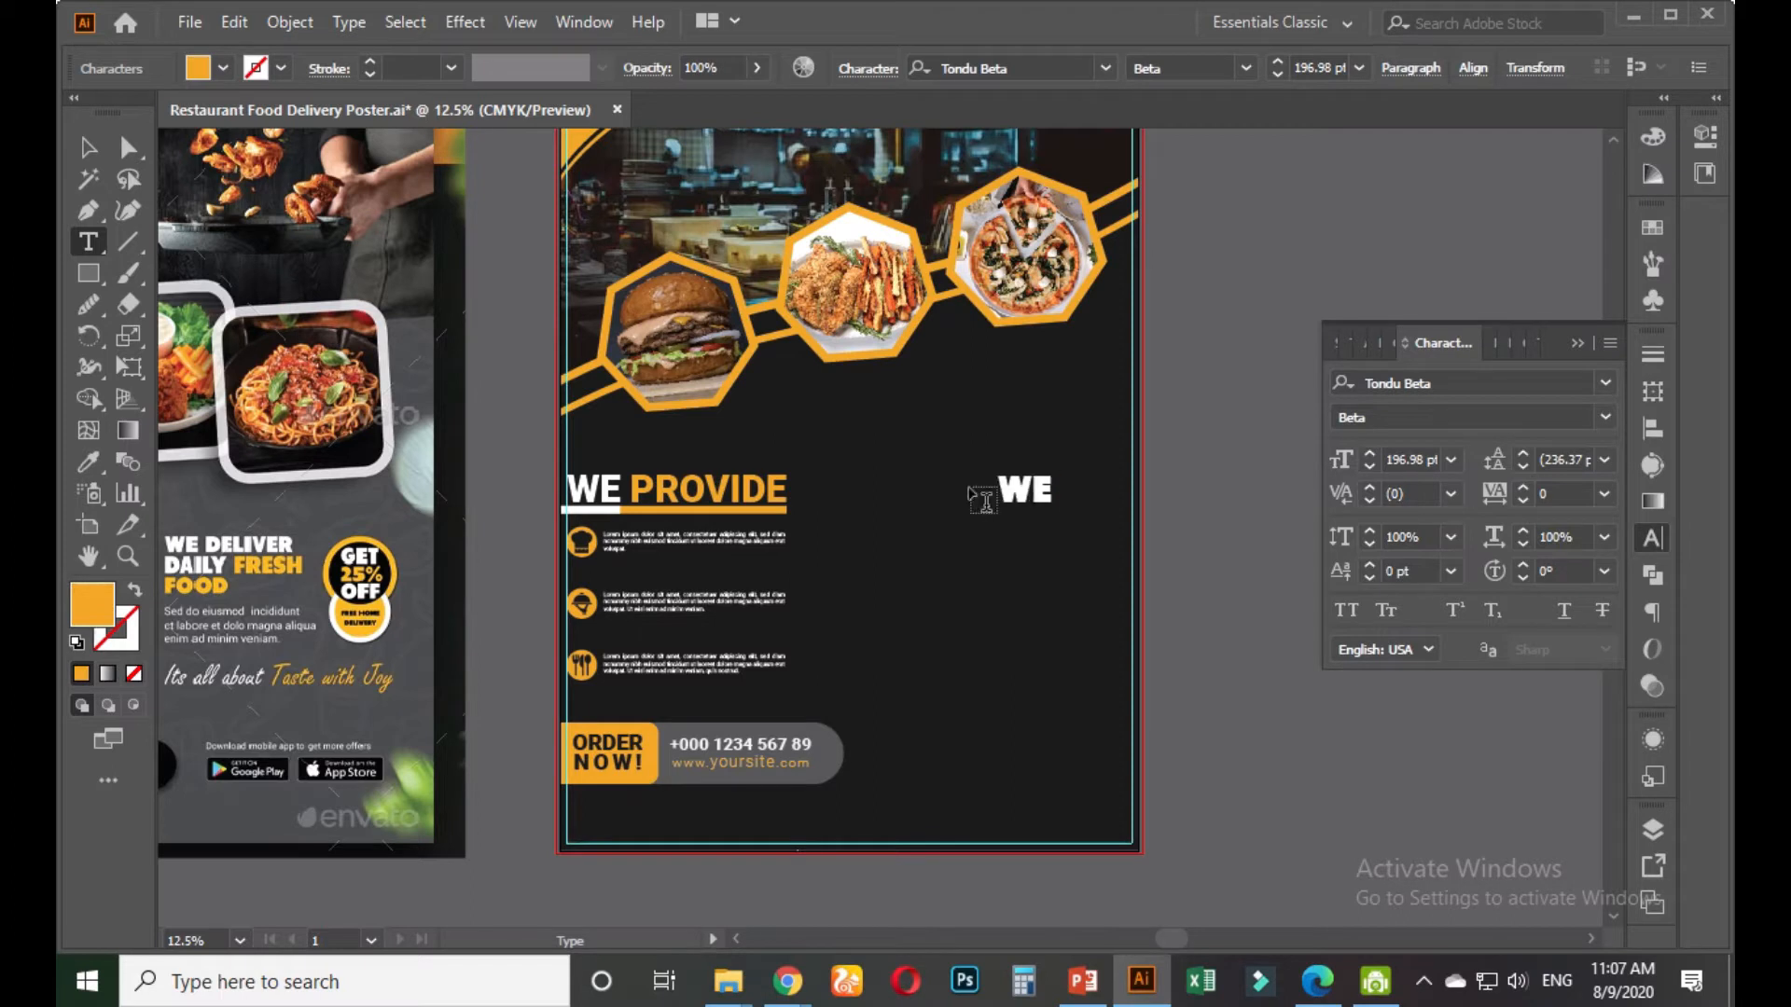
pyautogui.press('BackSpace')
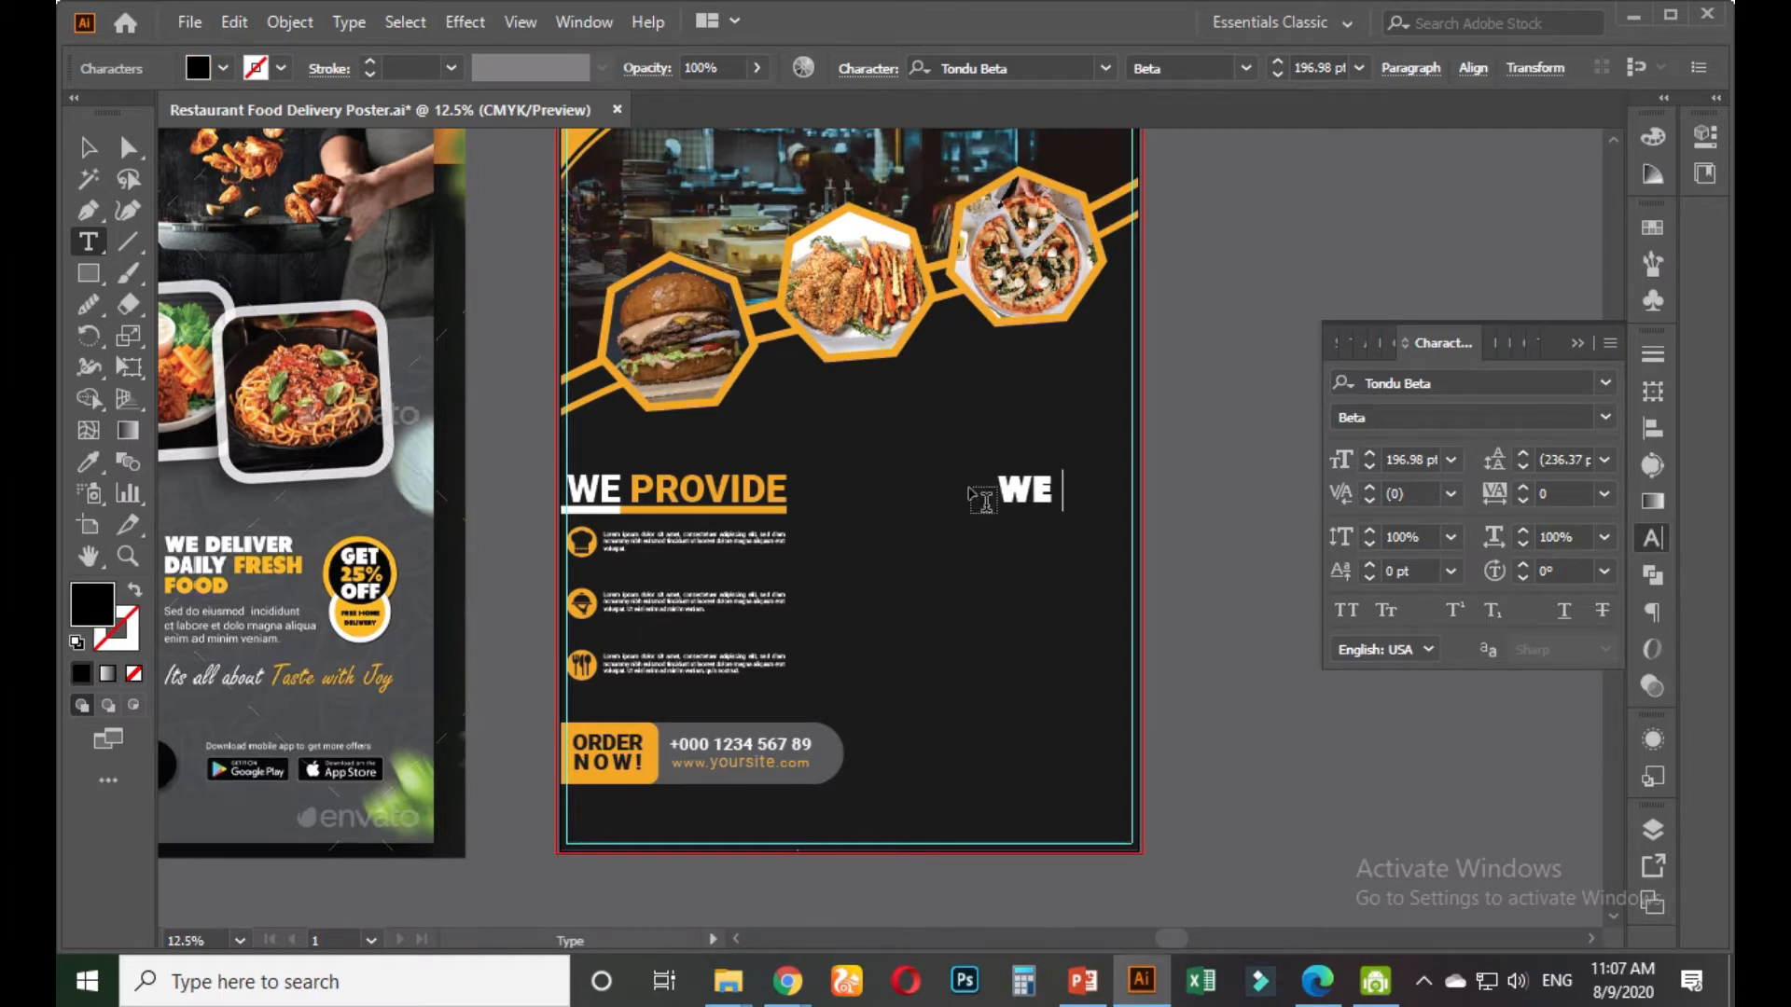
pyautogui.write('DELIVER')
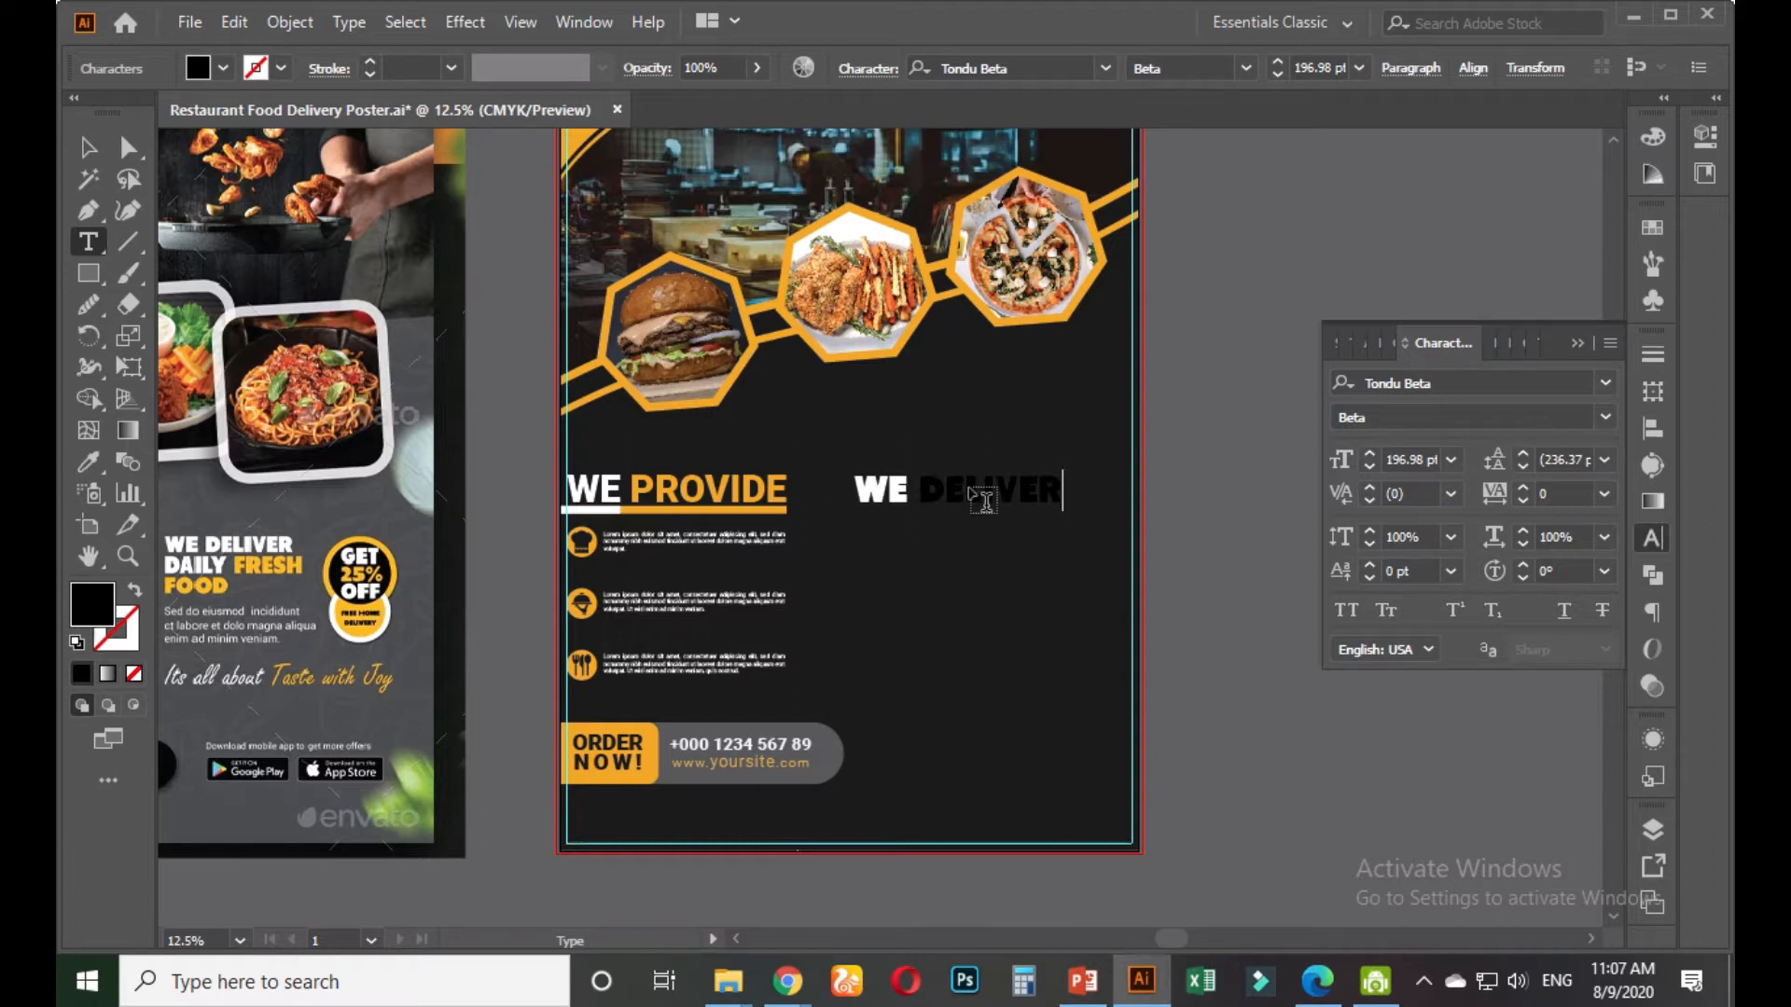
pyautogui.write('DAILY FRESH')
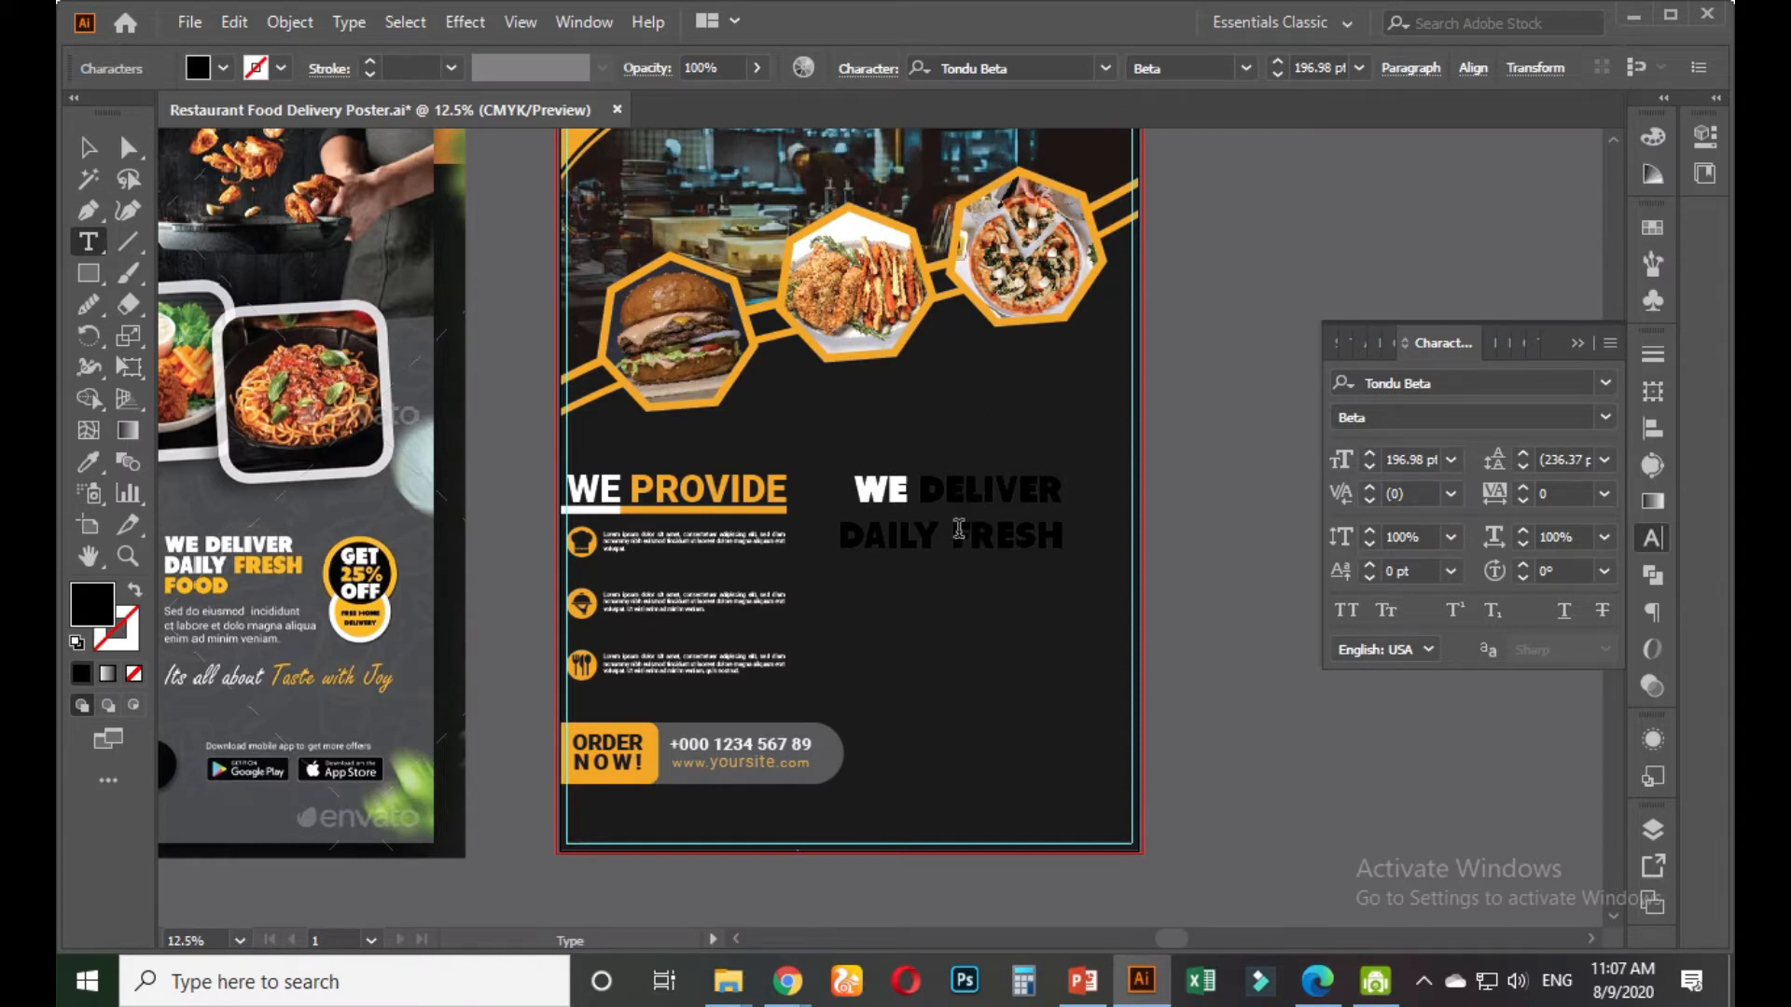
# Arrange the text into WE / DELIVER DAILY / FRESH FOOD lines, adding FOOD
pyautogui.press('Return')
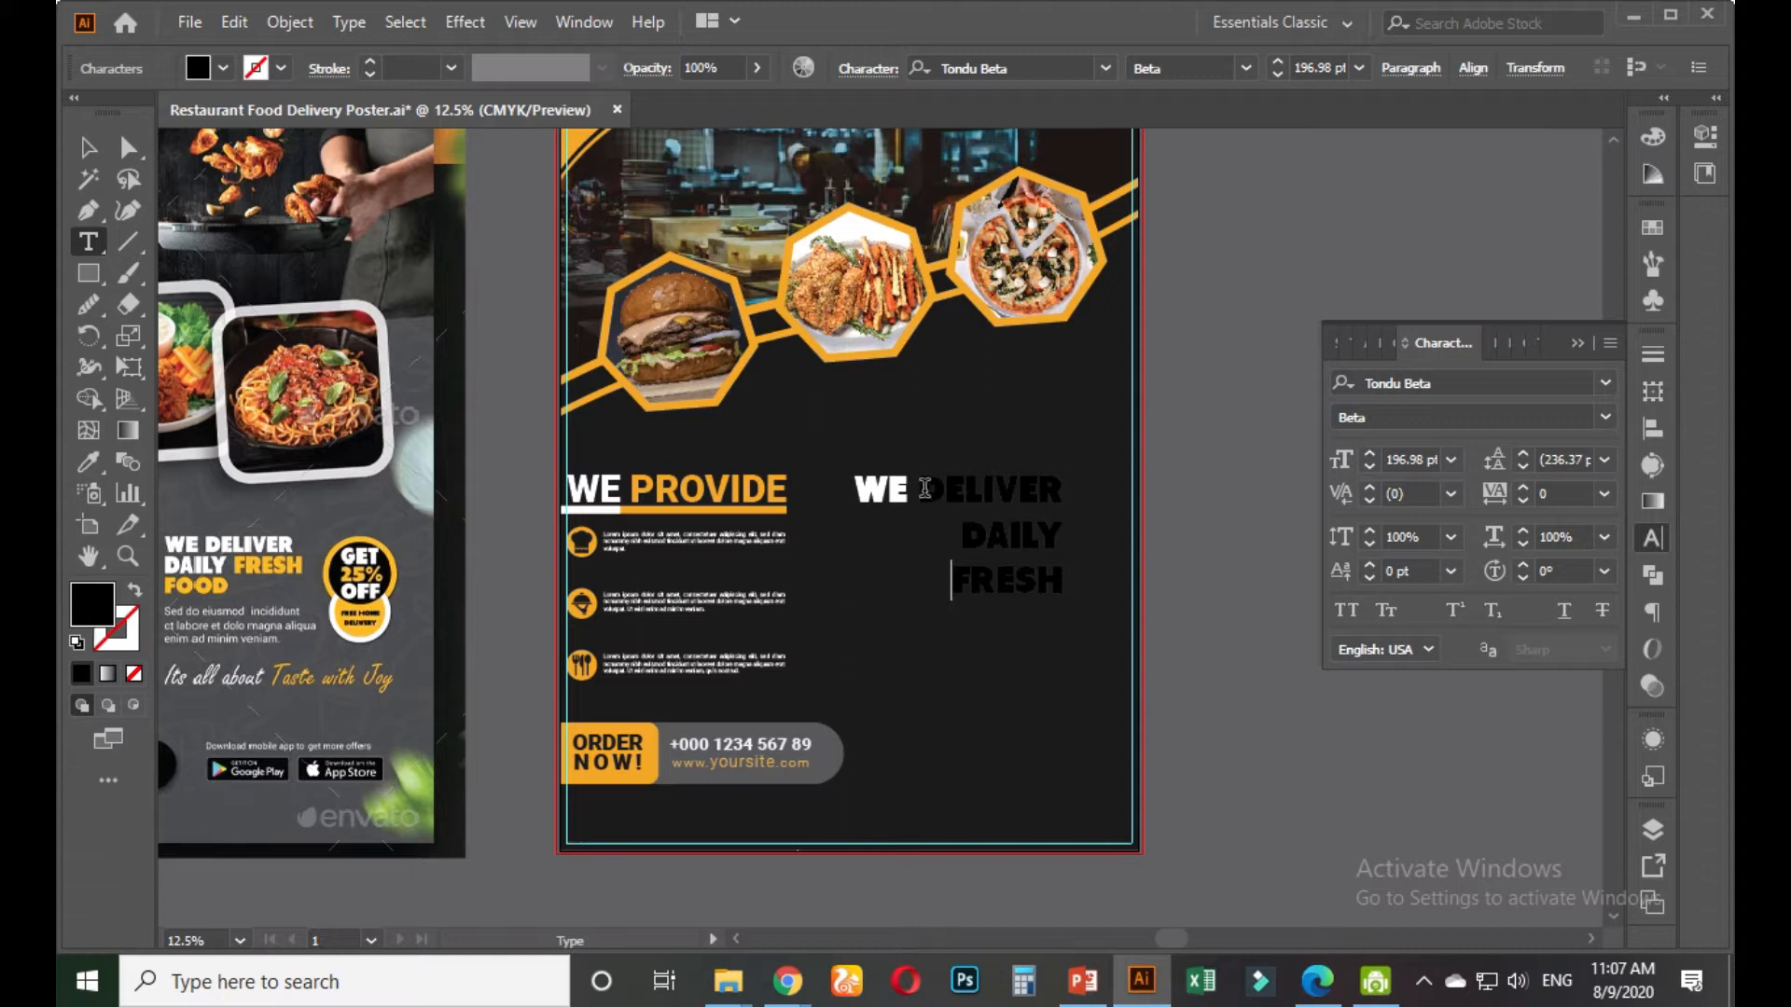
pyautogui.click(926, 486)
pyautogui.press('Return')
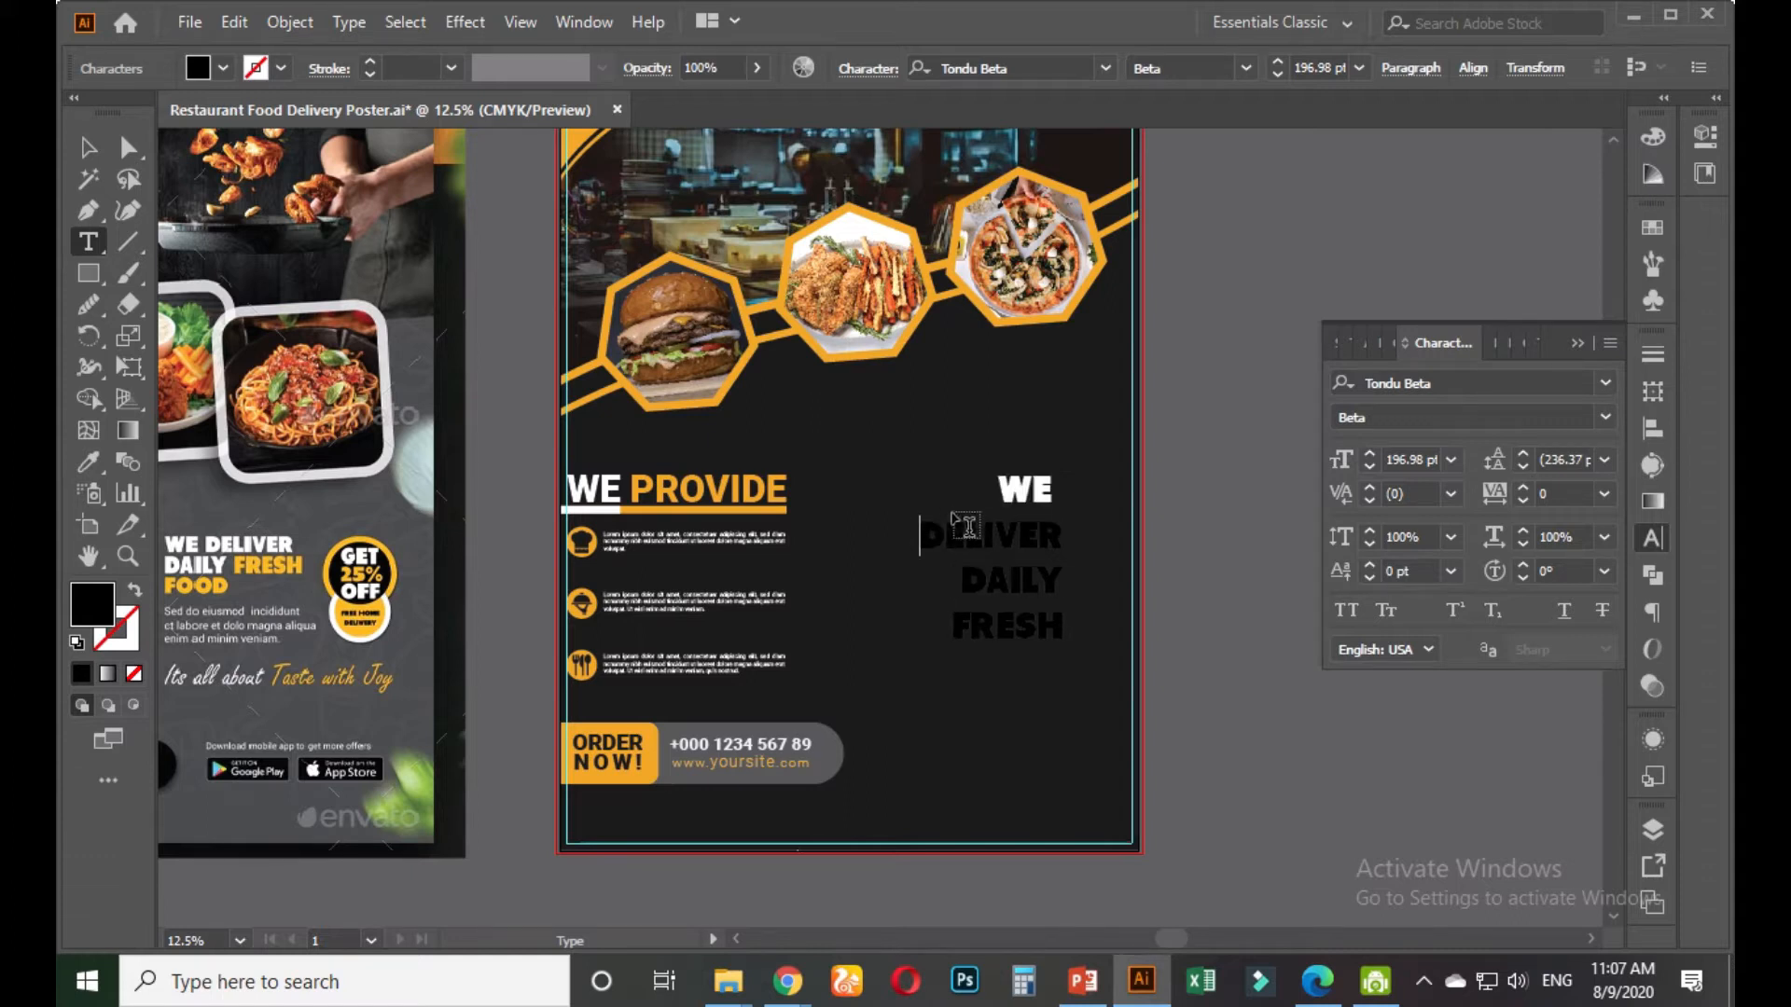
pyautogui.click(965, 568)
pyautogui.press('BackSpace')
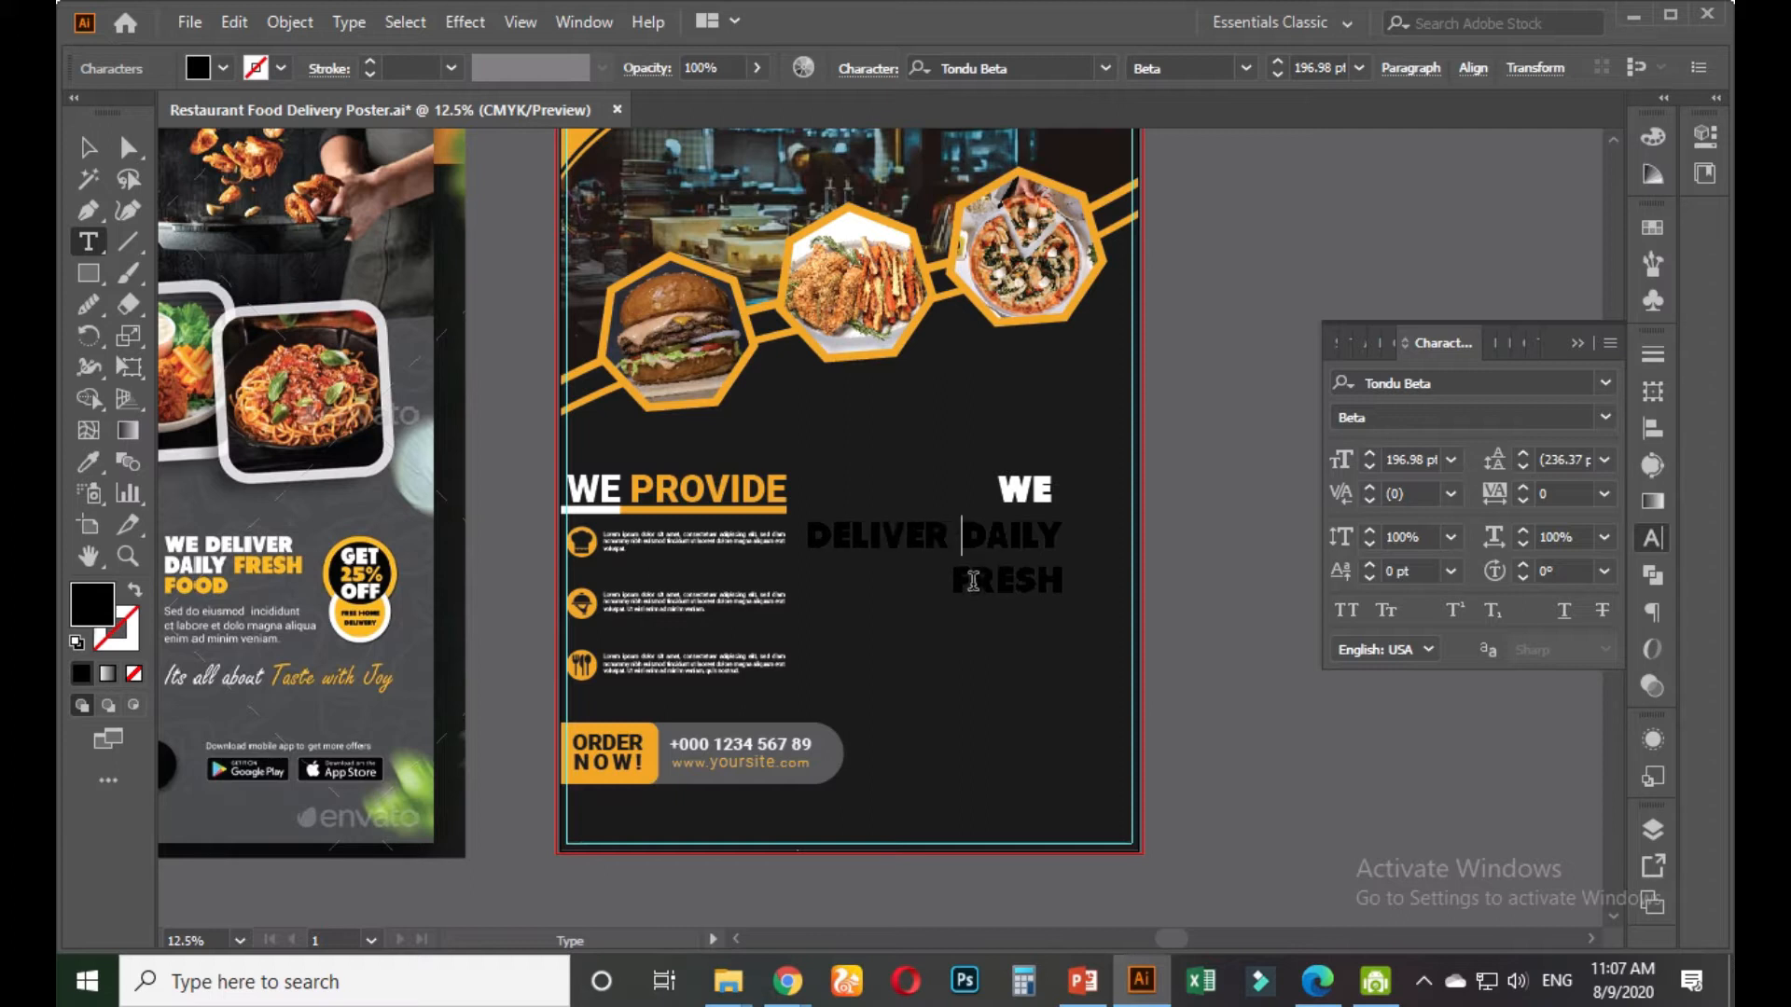
pyautogui.click(1059, 581)
pyautogui.write('FOOD')
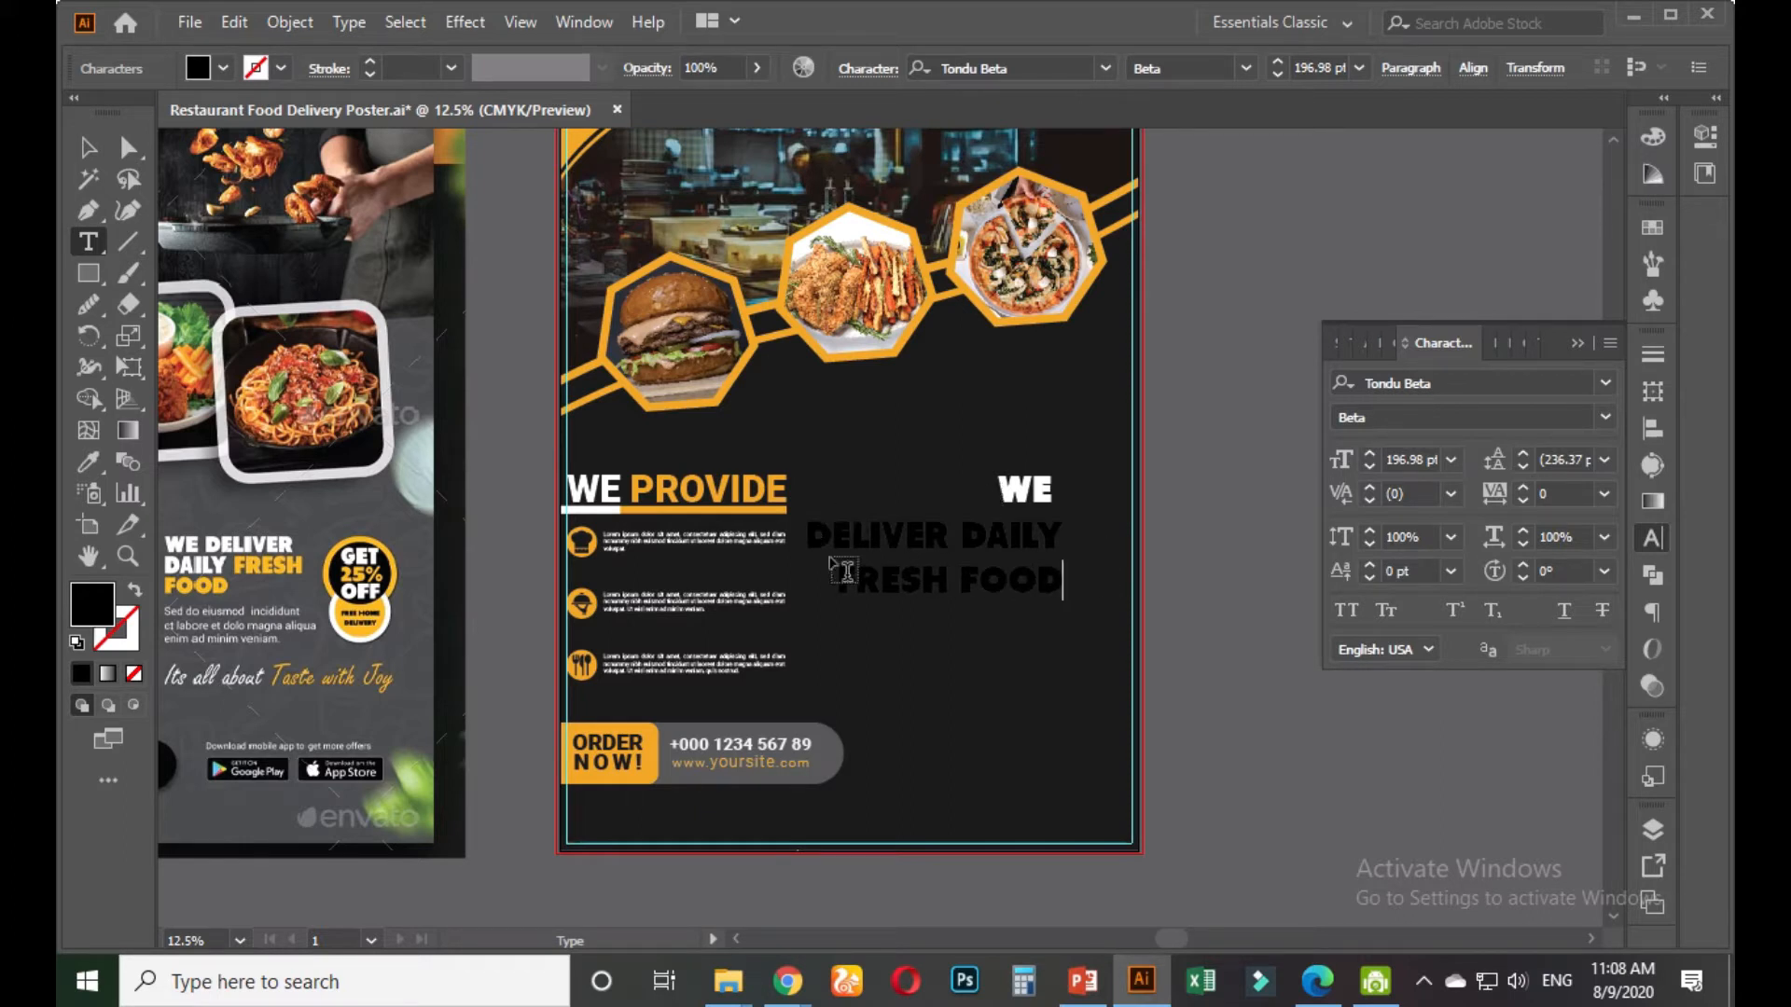
pyautogui.moveTo(840, 572); pyautogui.dragTo(1171, 587)
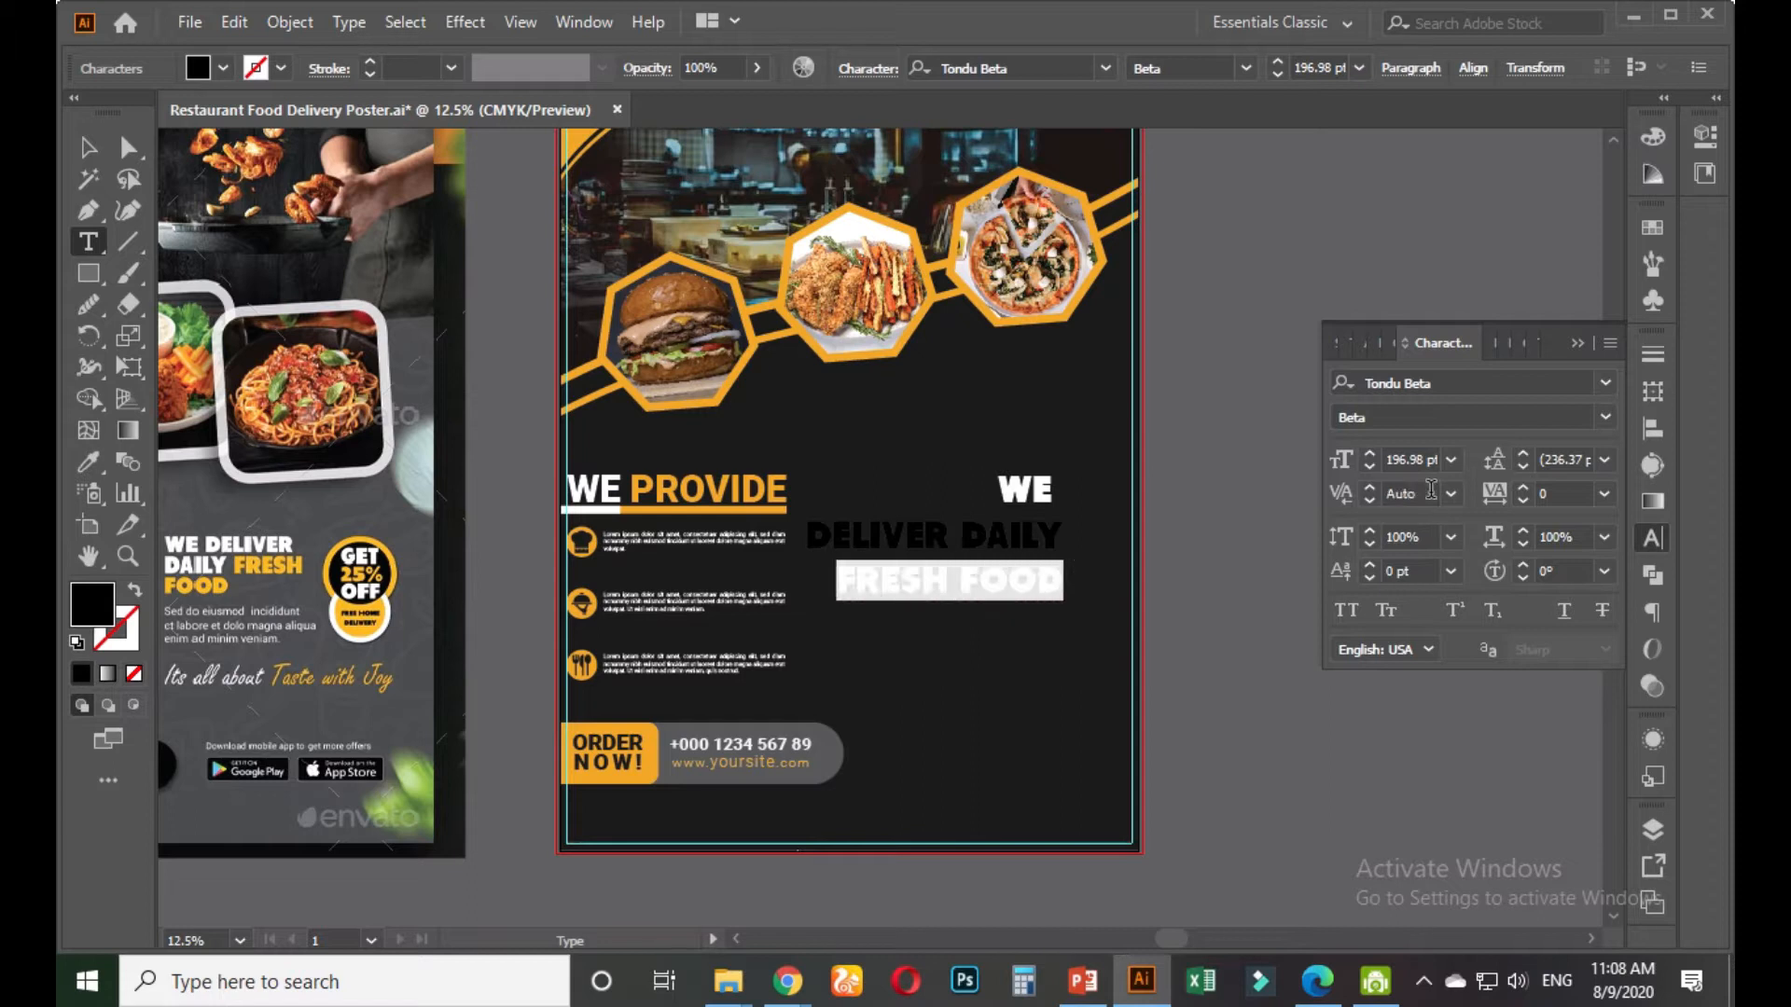
# Enlarge the FRESH FOOD line and eyedropper the ORDER box orange onto it
pyautogui.click(1413, 460)
pyautogui.scroll(20, 1413, 460)
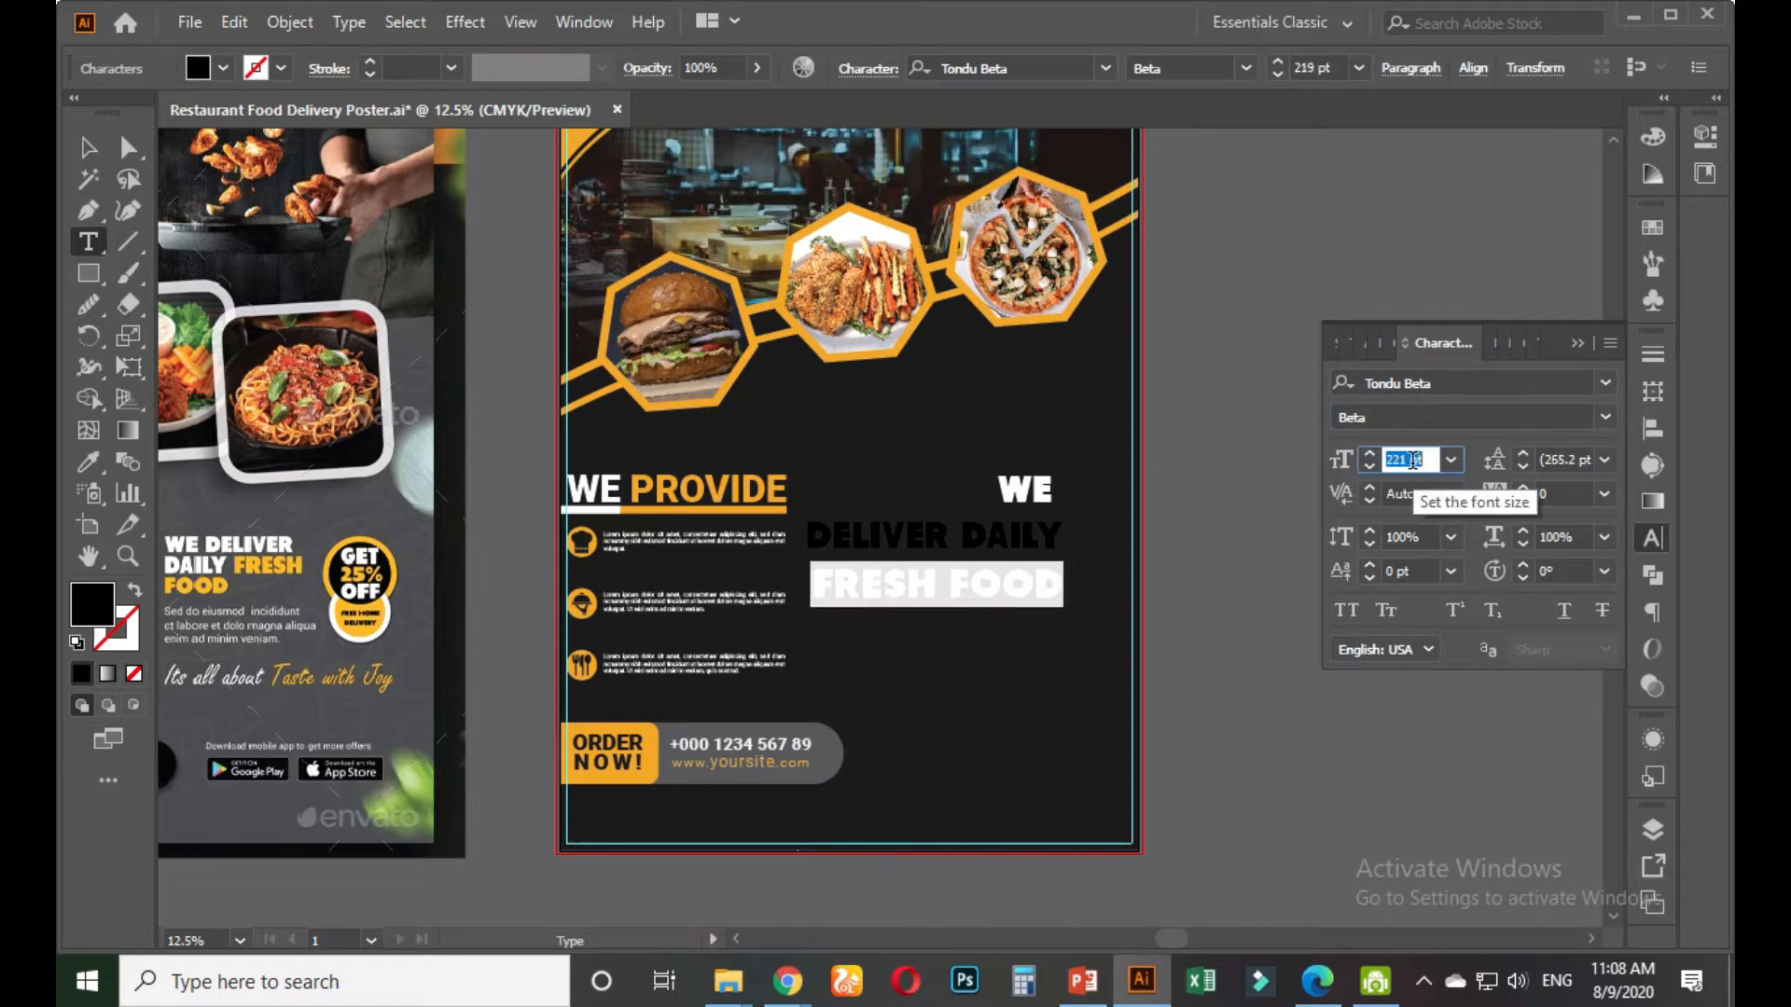
pyautogui.scroll(-3, 1413, 460)
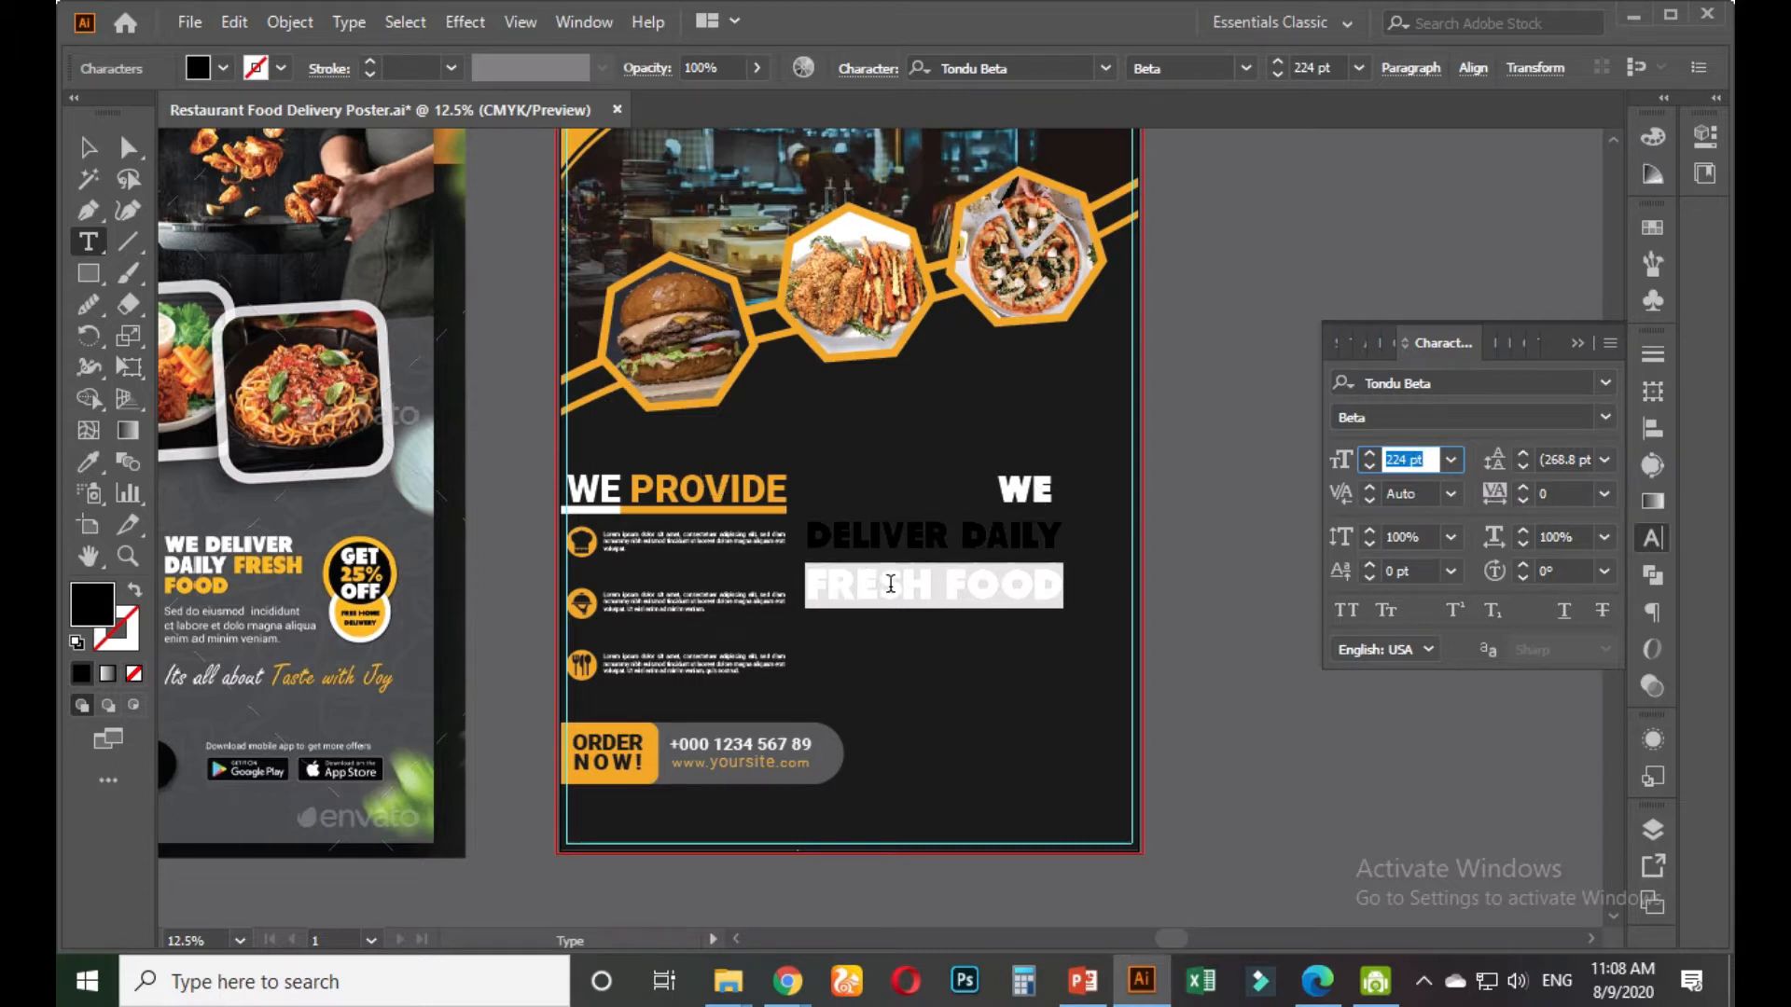
pyautogui.click(89, 461)
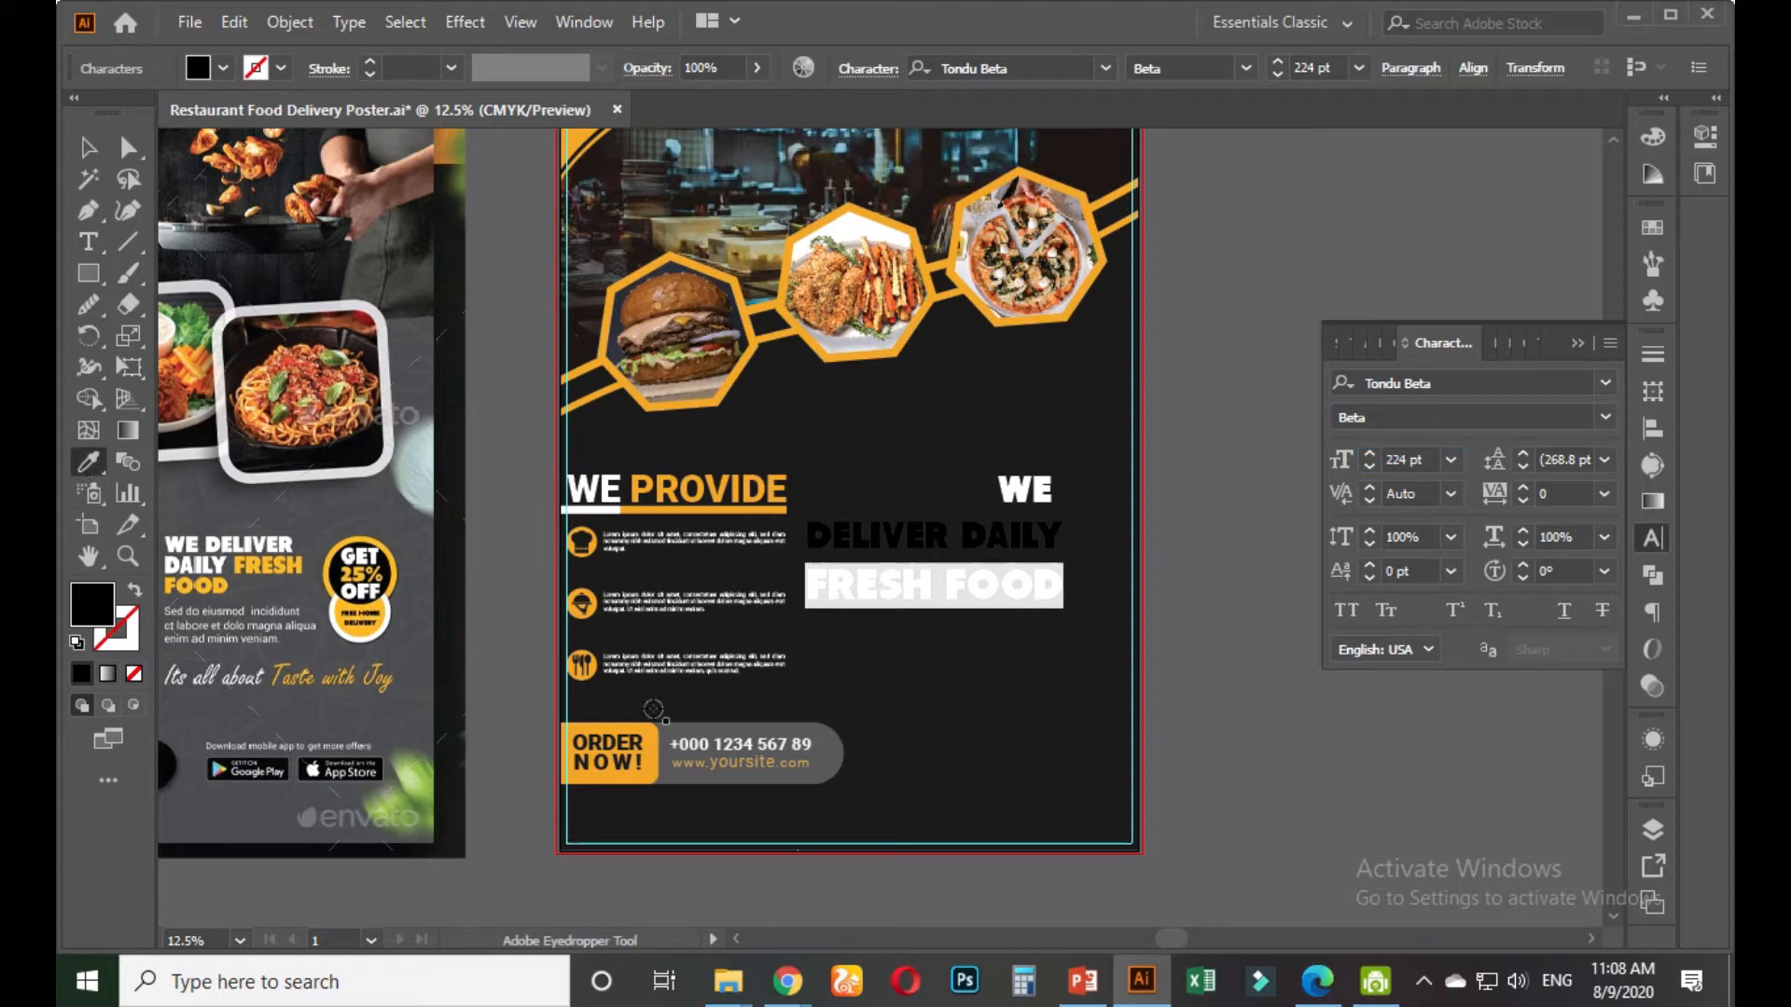
pyautogui.click(643, 737)
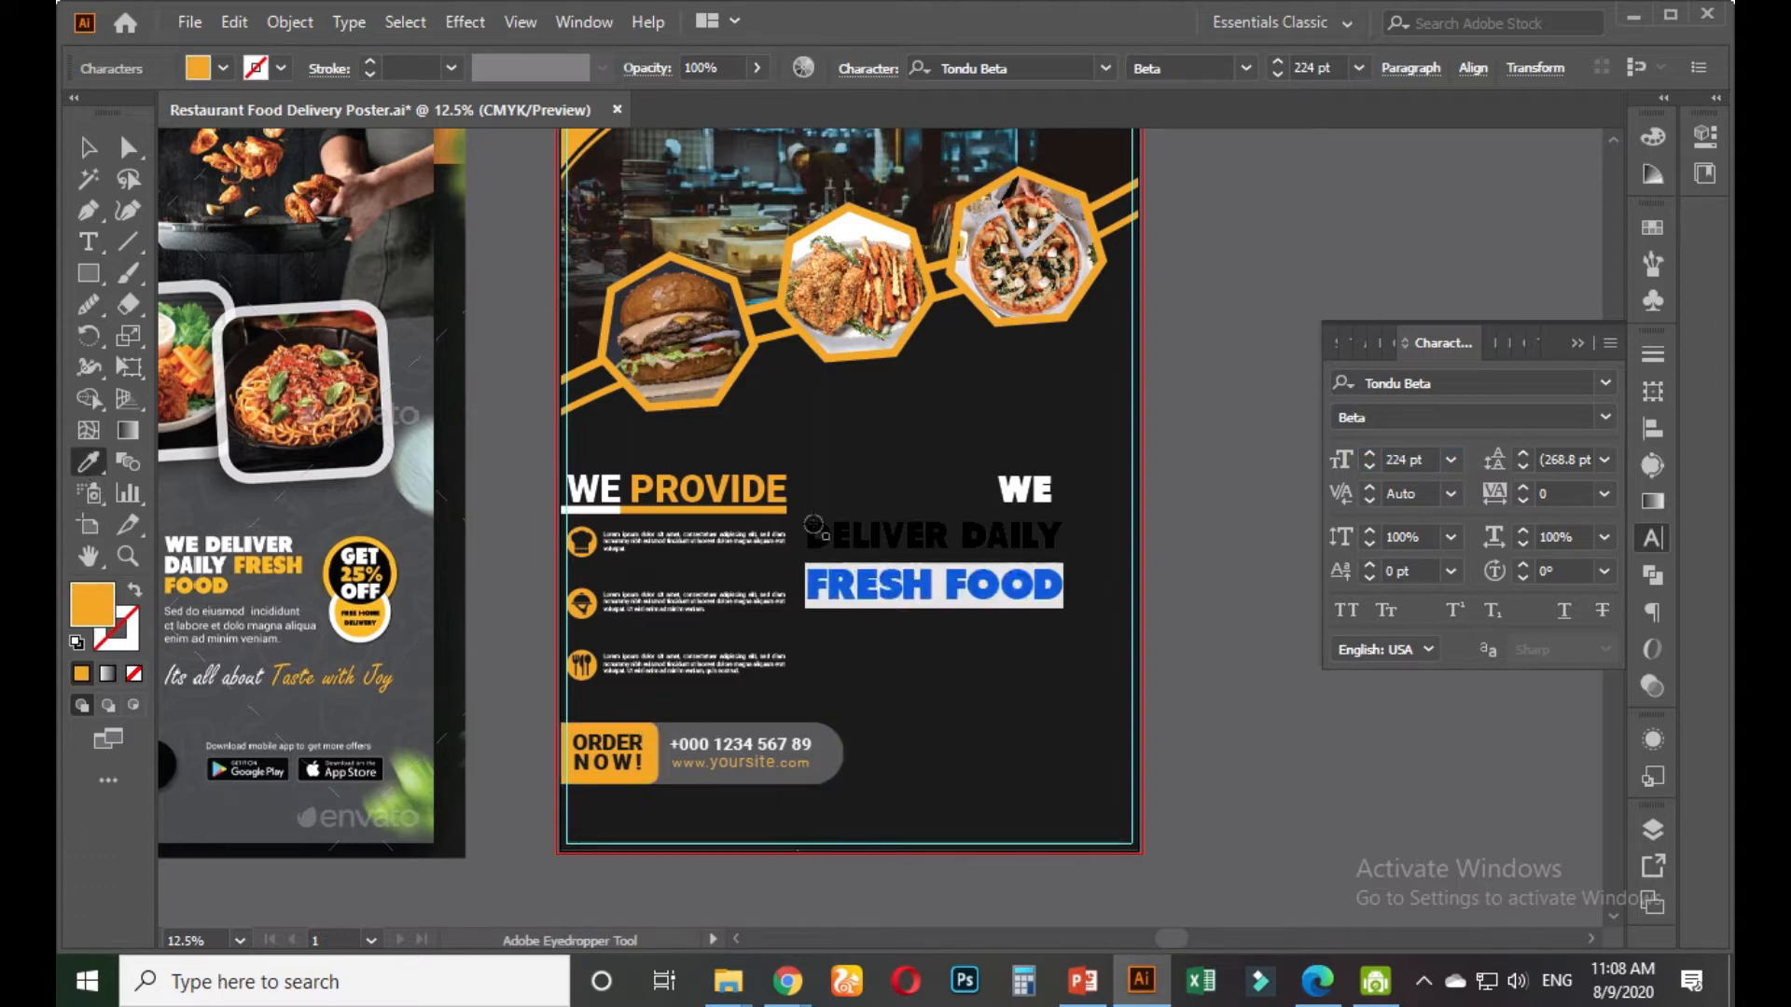
# Make the DELIVER DAILY line white from the Swatches panel
pyautogui.click(88, 242)
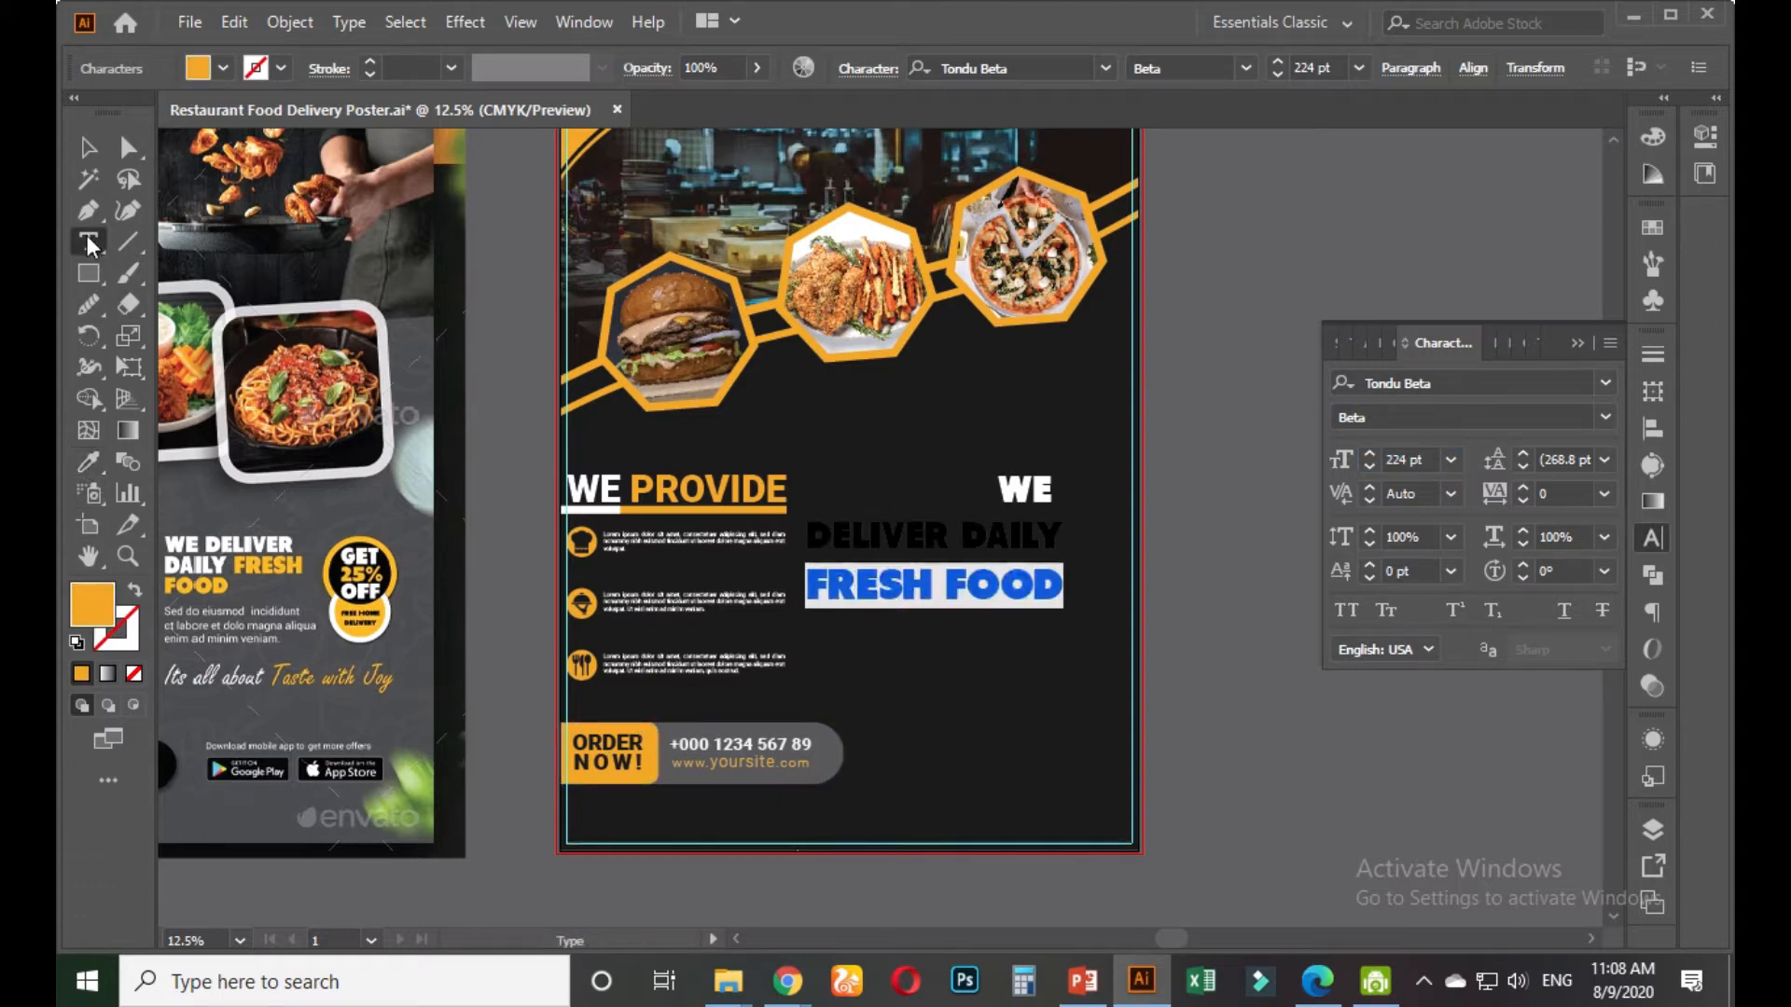
pyautogui.moveTo(814, 534); pyautogui.dragTo(1063, 535)
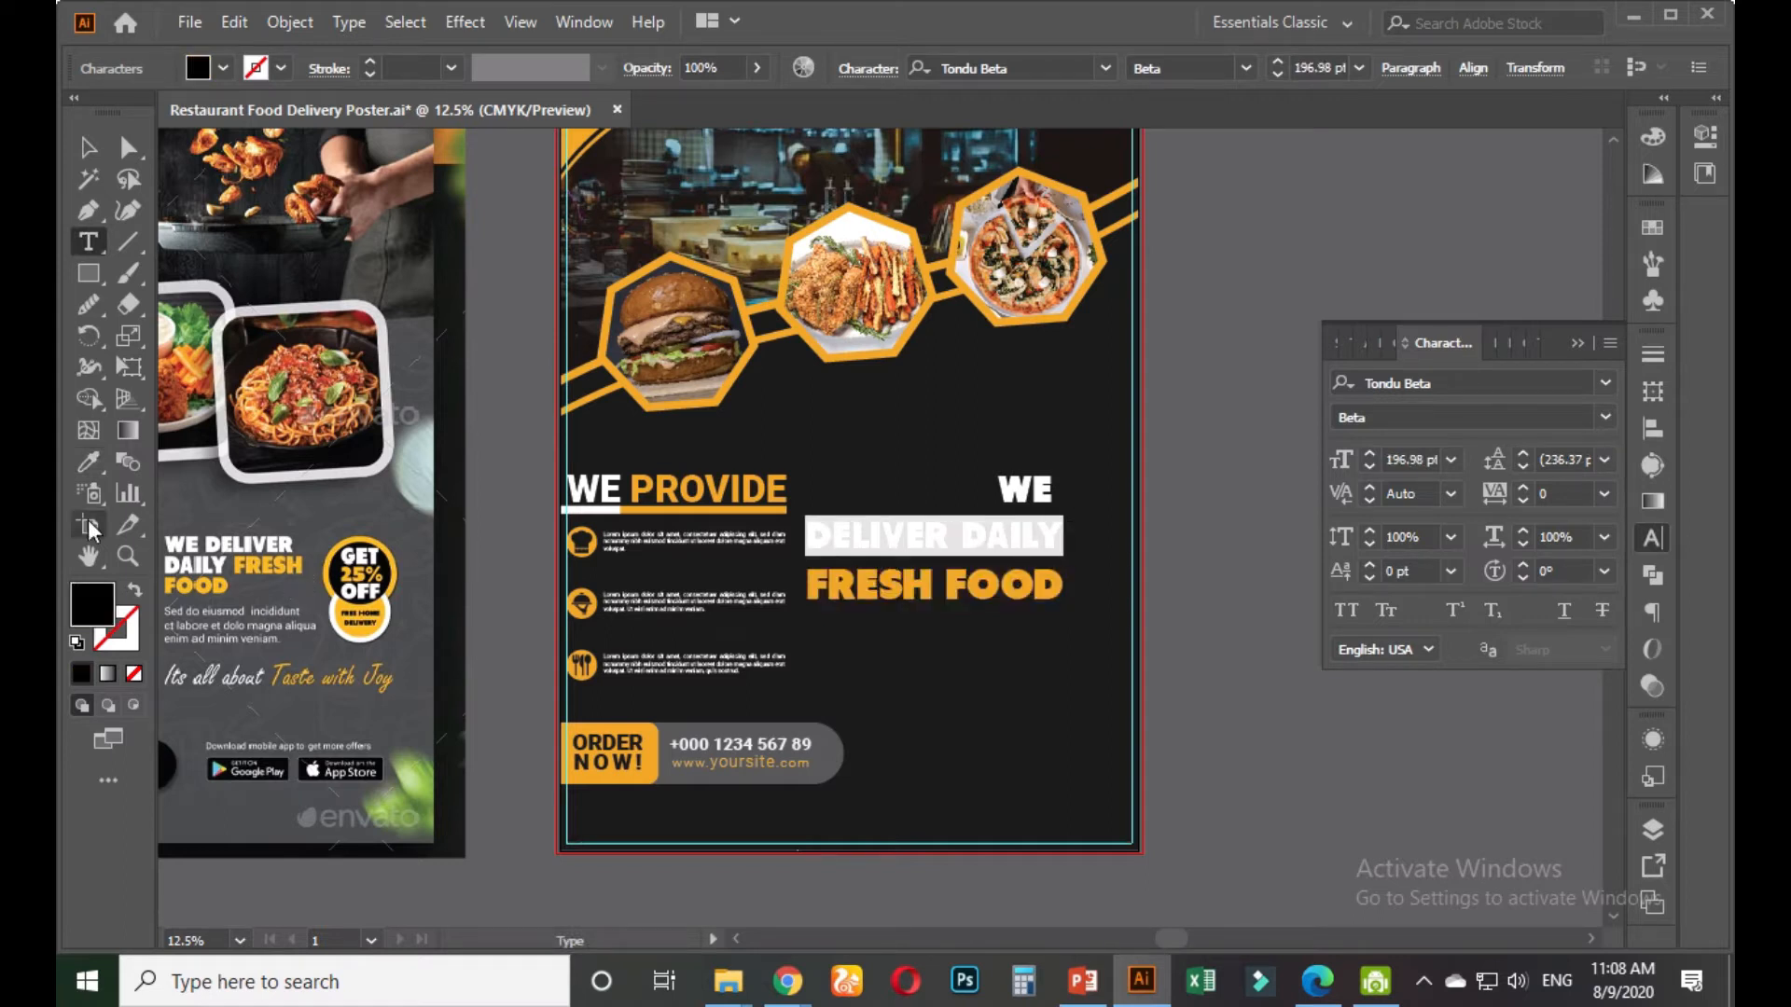
pyautogui.click(88, 461)
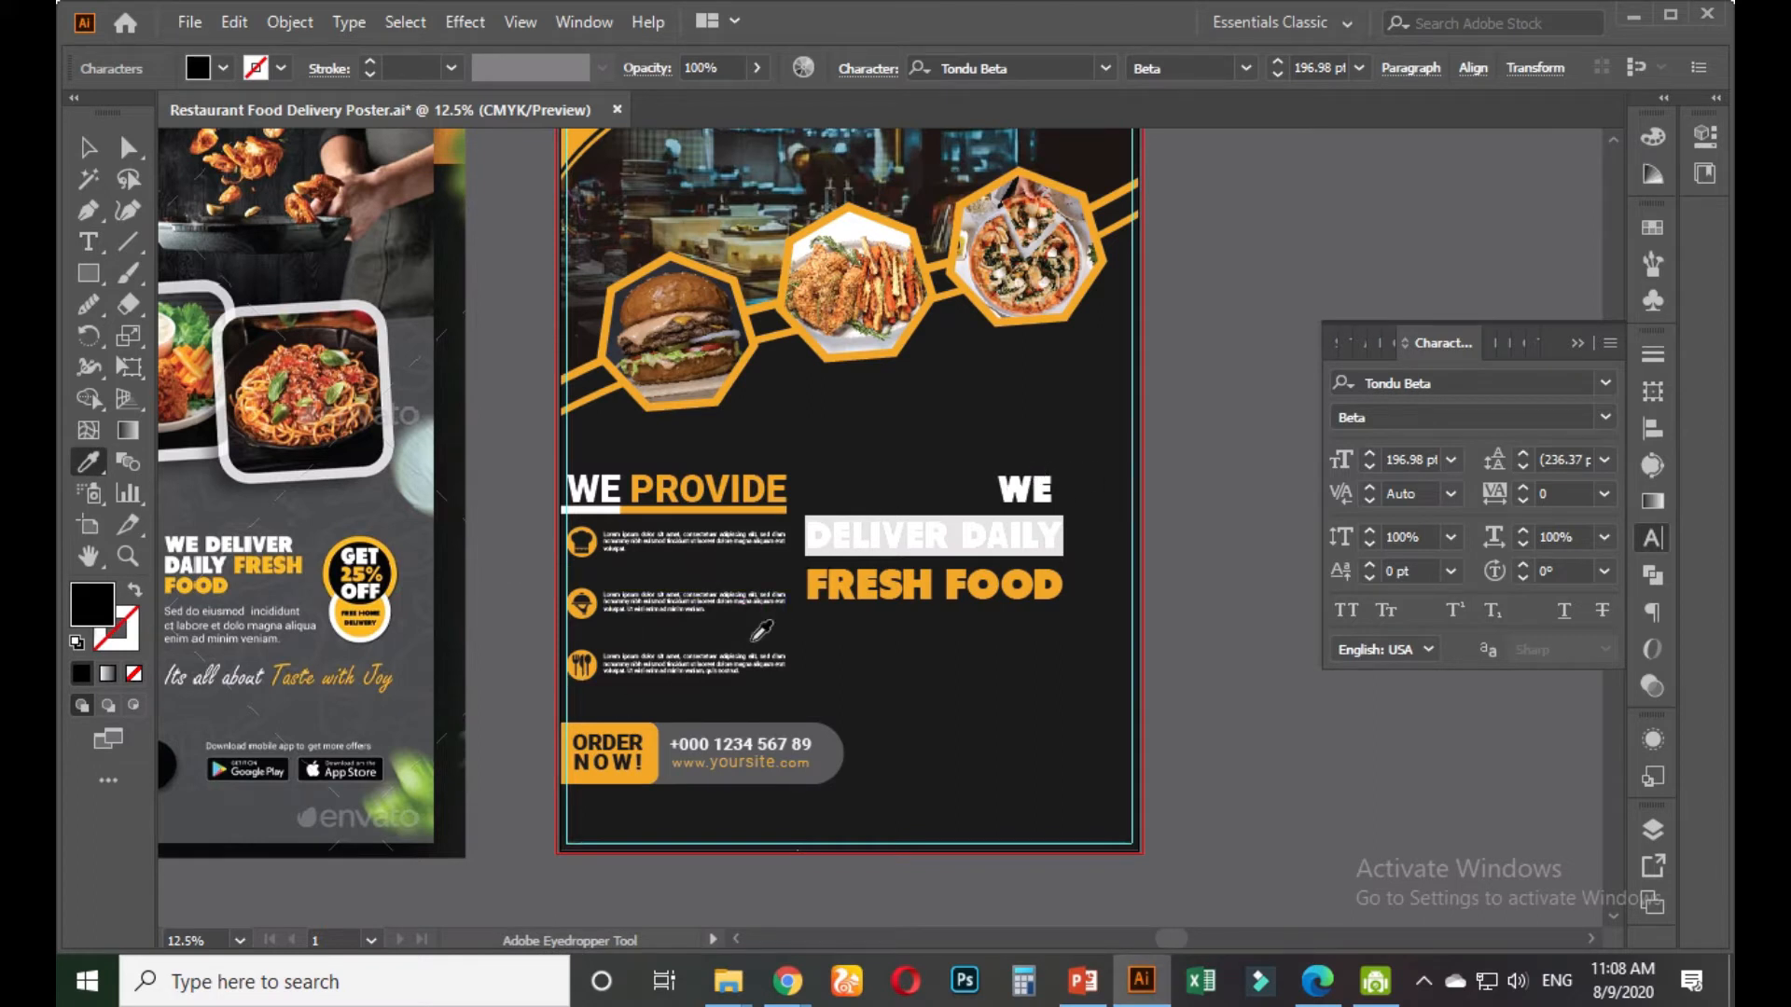
pyautogui.click(1652, 228)
pyautogui.click(1362, 297)
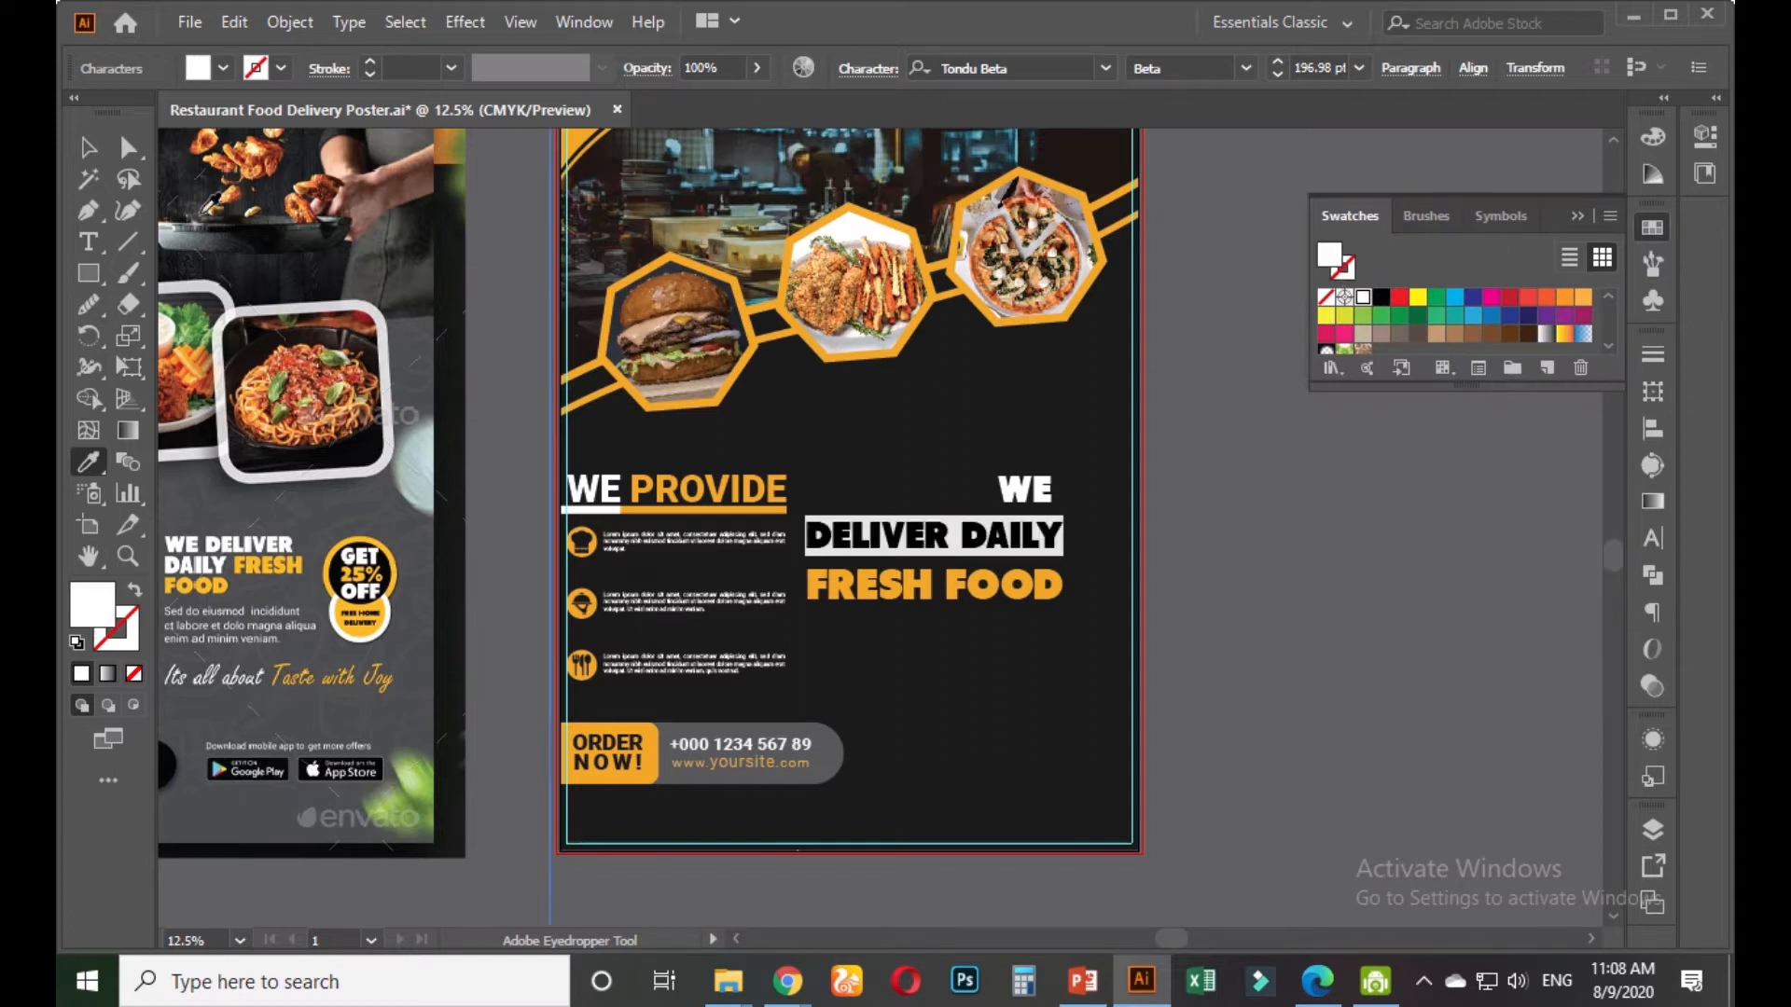
pyautogui.click(89, 148)
pyautogui.click(1212, 550)
pyautogui.moveTo(1206, 553); pyautogui.dragTo(1192, 607)
pyautogui.click(983, 571)
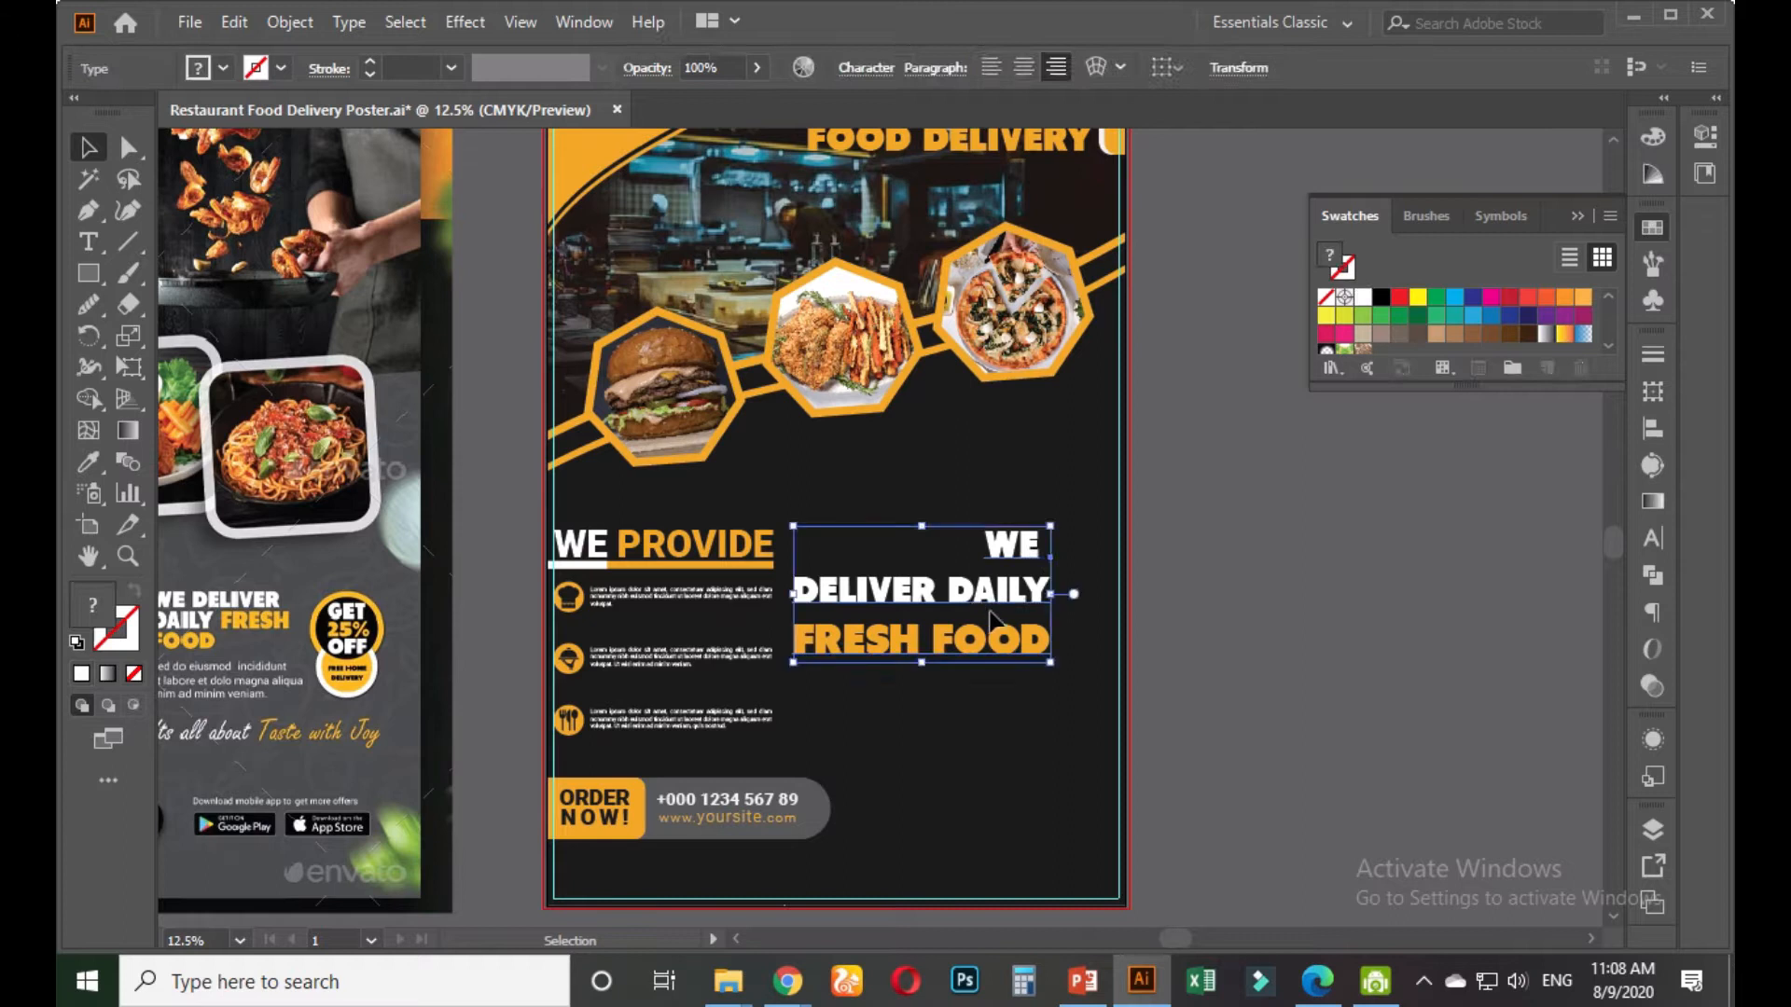
# Shift-drag the headline to the right margin, then up beneath the hexagon photos
pyautogui.scroll(3, 1124, 596)
pyautogui.moveTo(877, 449); pyautogui.dragTo(1054, 457)
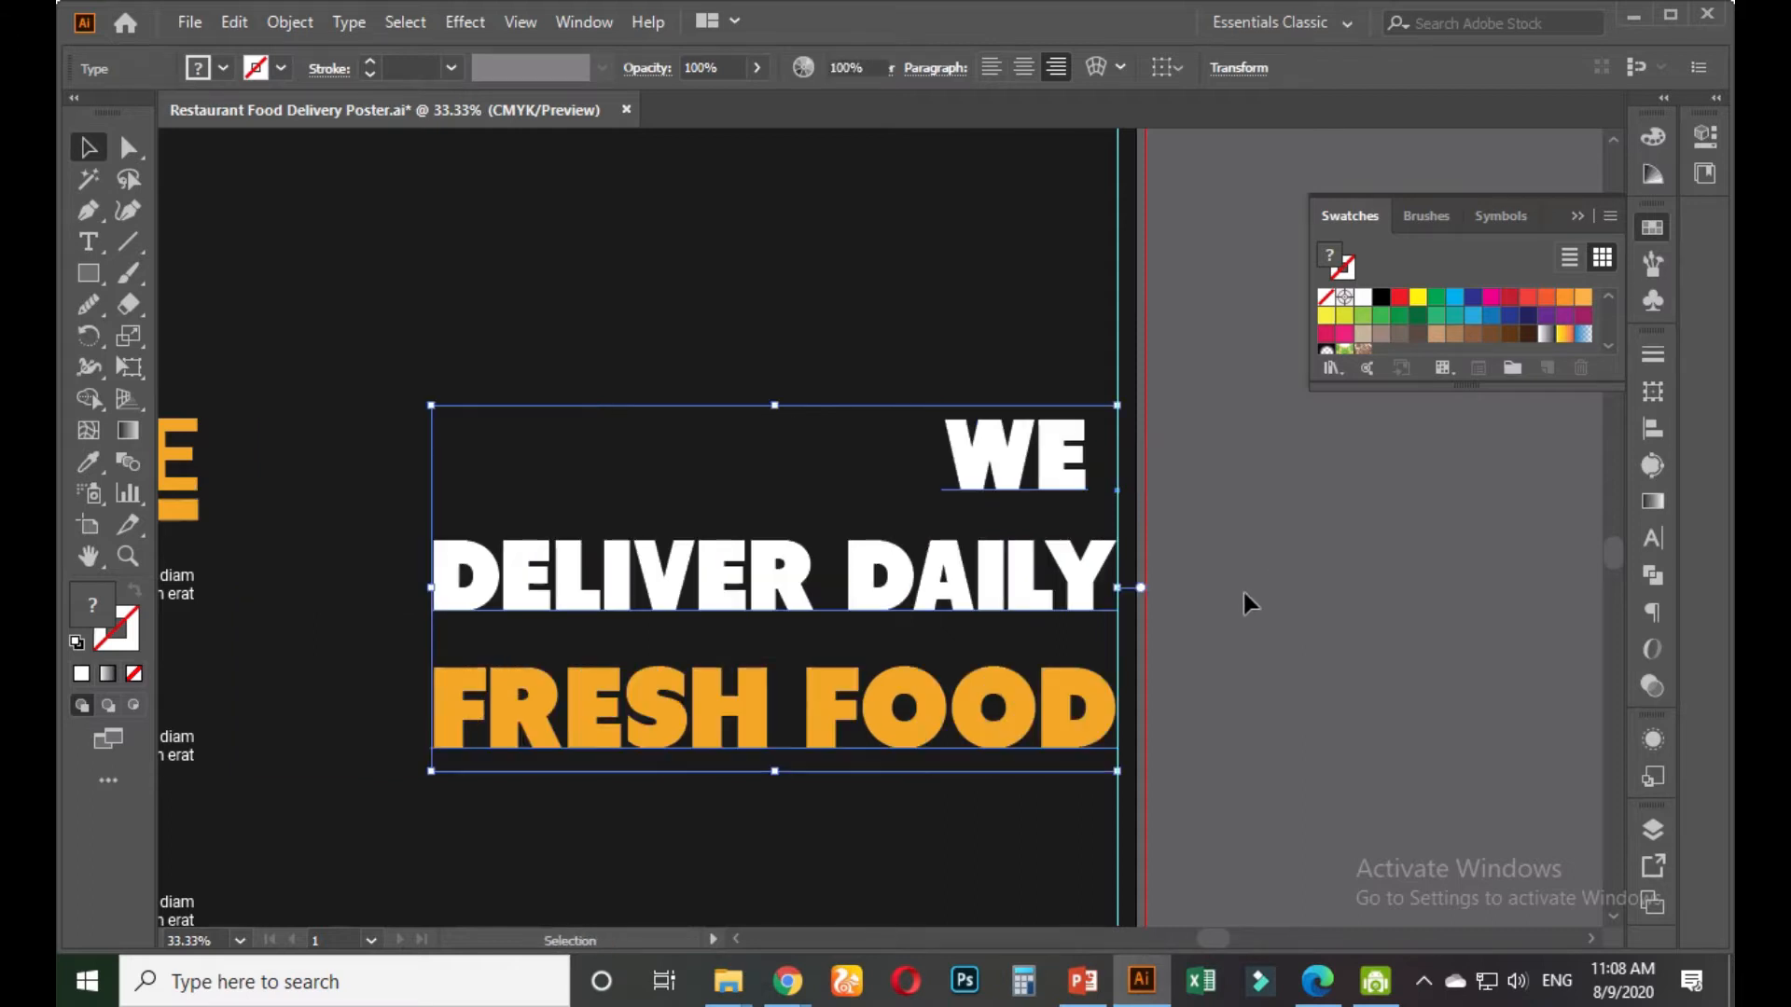
pyautogui.click(1242, 589)
pyautogui.scroll(-1, 1222, 555)
pyautogui.moveTo(1200, 520); pyautogui.dragTo(1177, 628)
pyautogui.moveTo(1068, 591); pyautogui.dragTo(1068, 335)
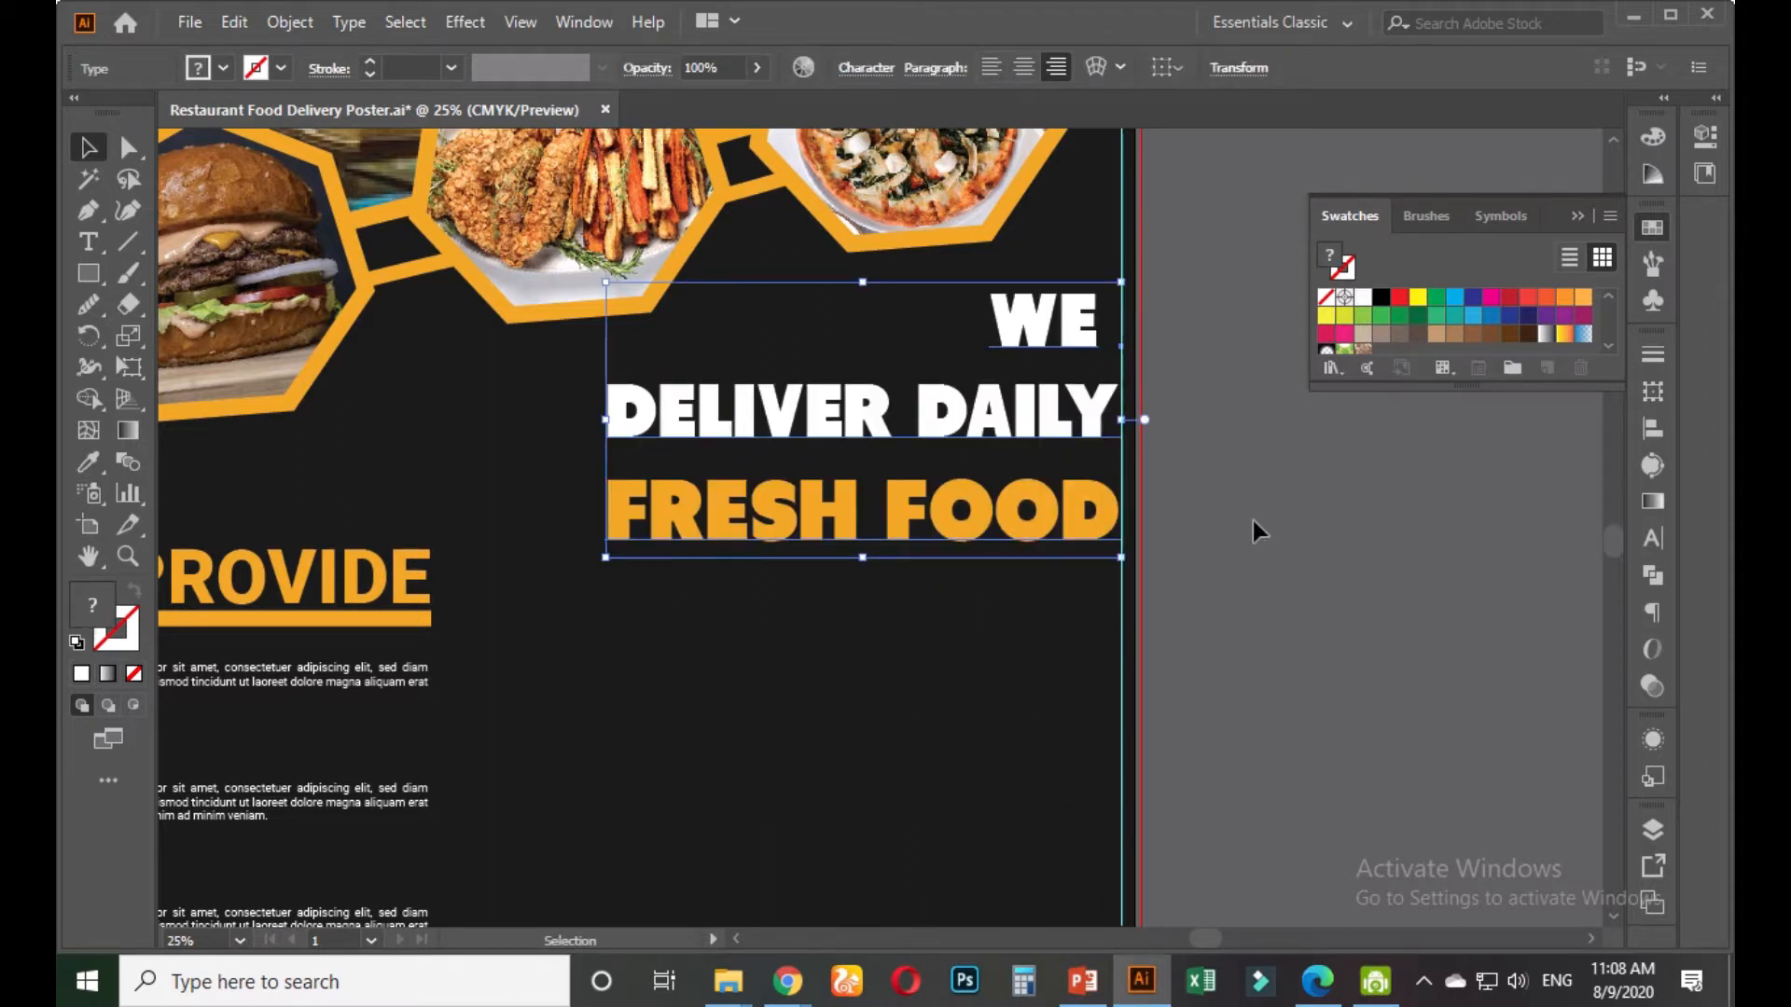
pyautogui.click(1252, 521)
pyautogui.scroll(-3, 1269, 626)
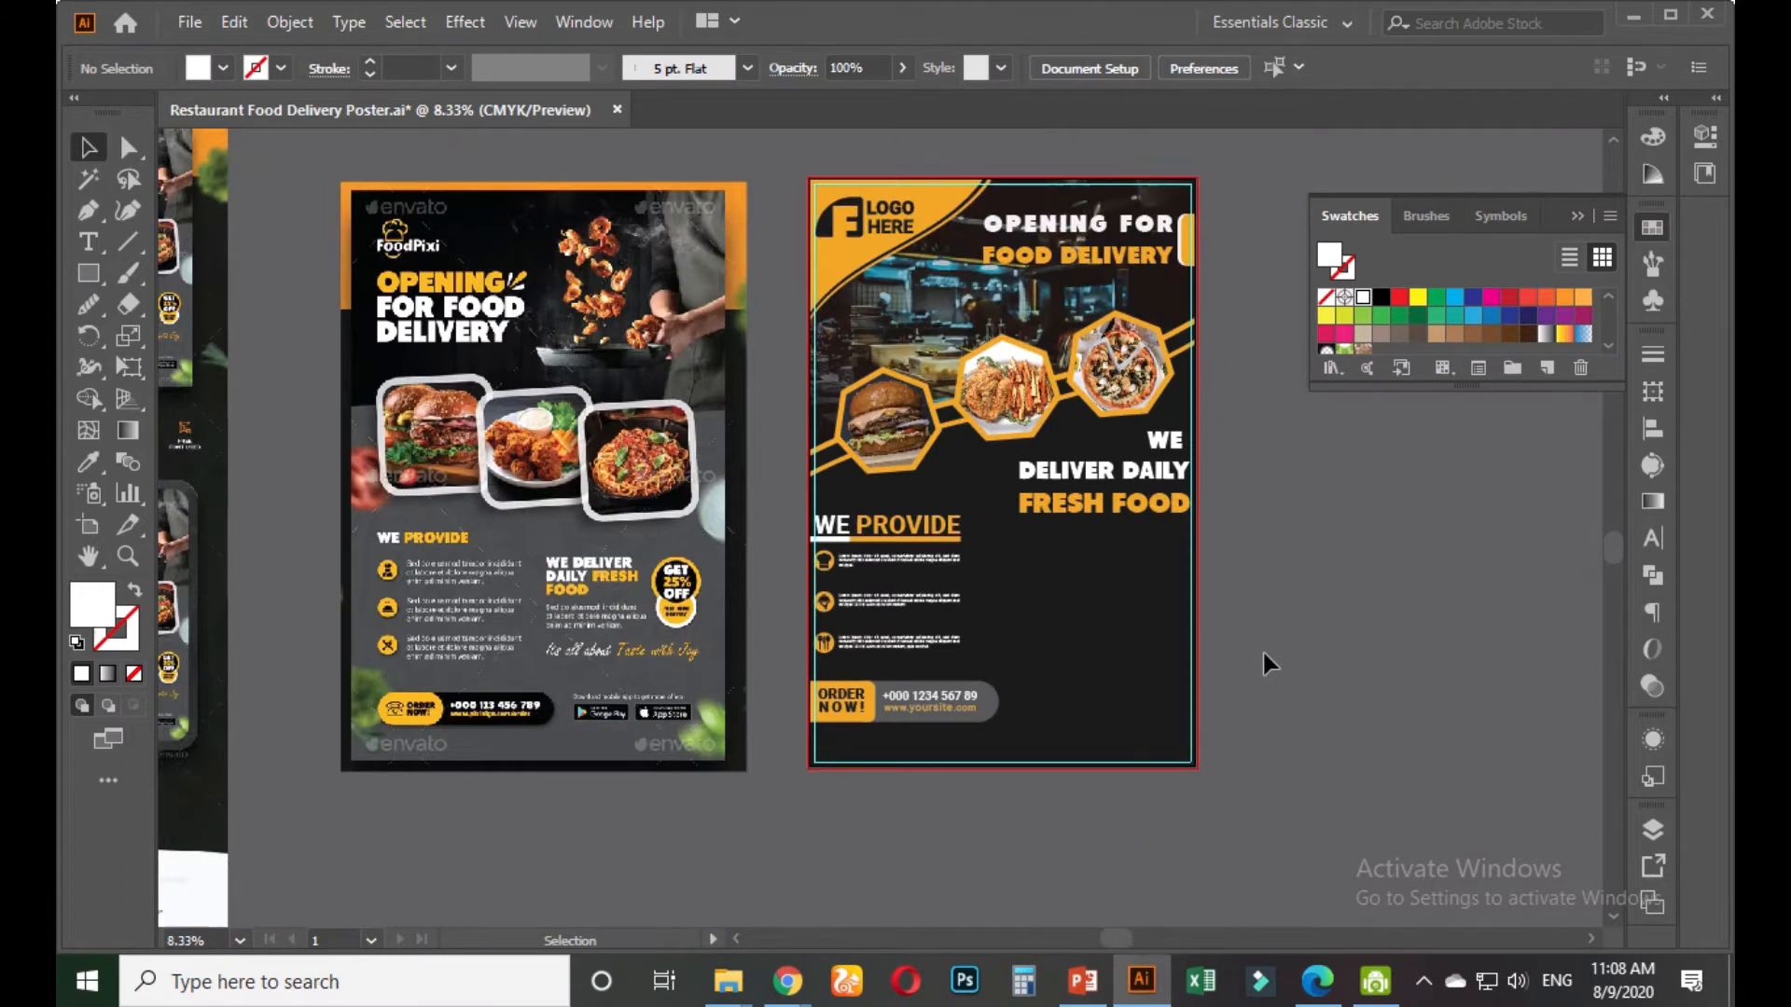
pyautogui.scroll(2, 607, 653)
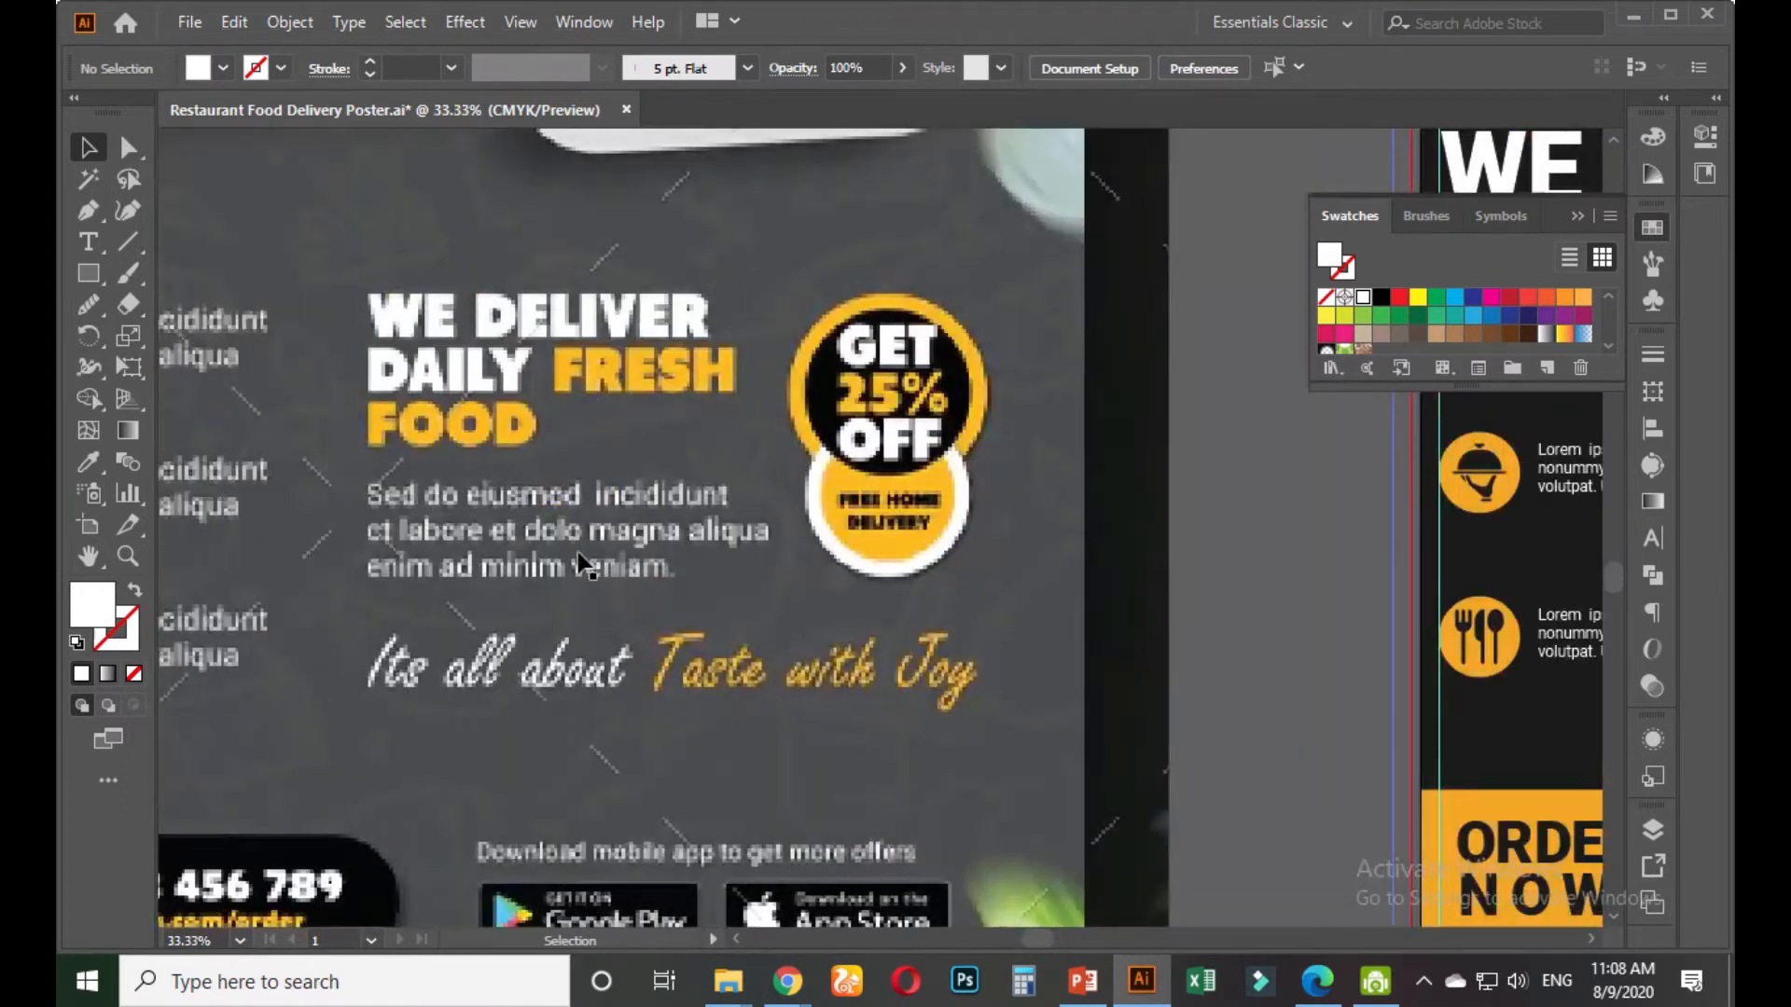
pyautogui.scroll(-2, 602, 616)
pyautogui.scroll(-1, 929, 630)
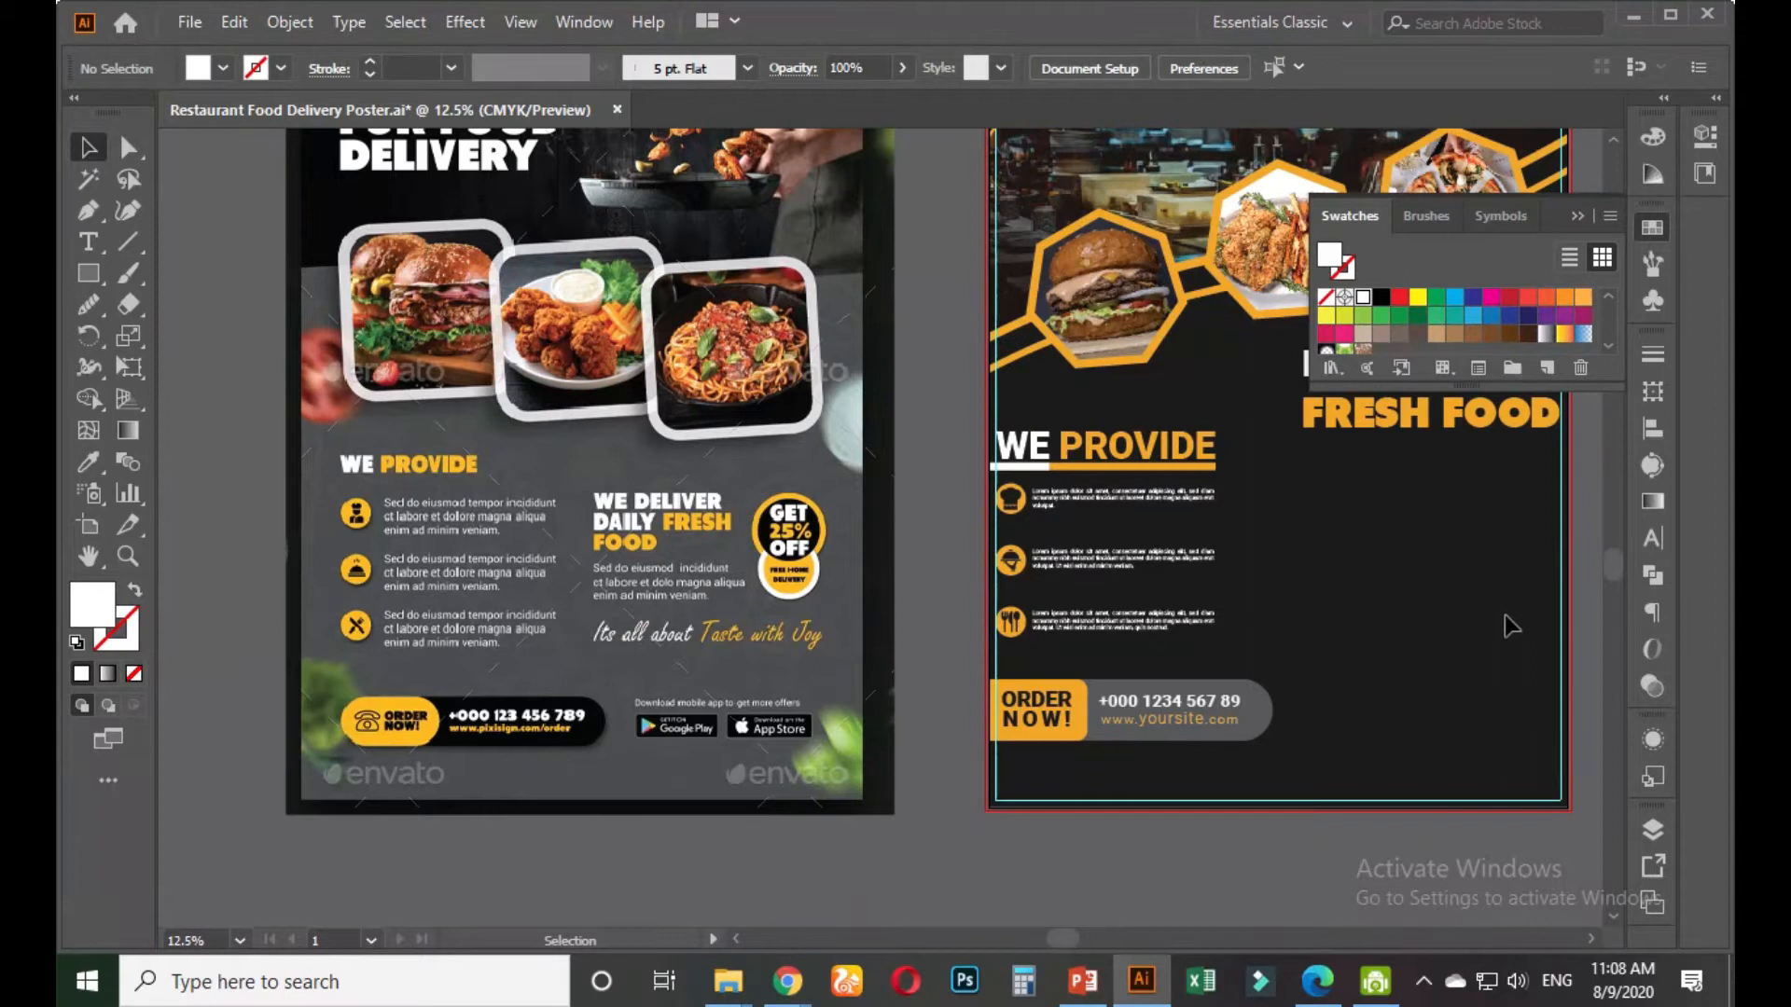
pyautogui.hscroll(5, 1081, 703)
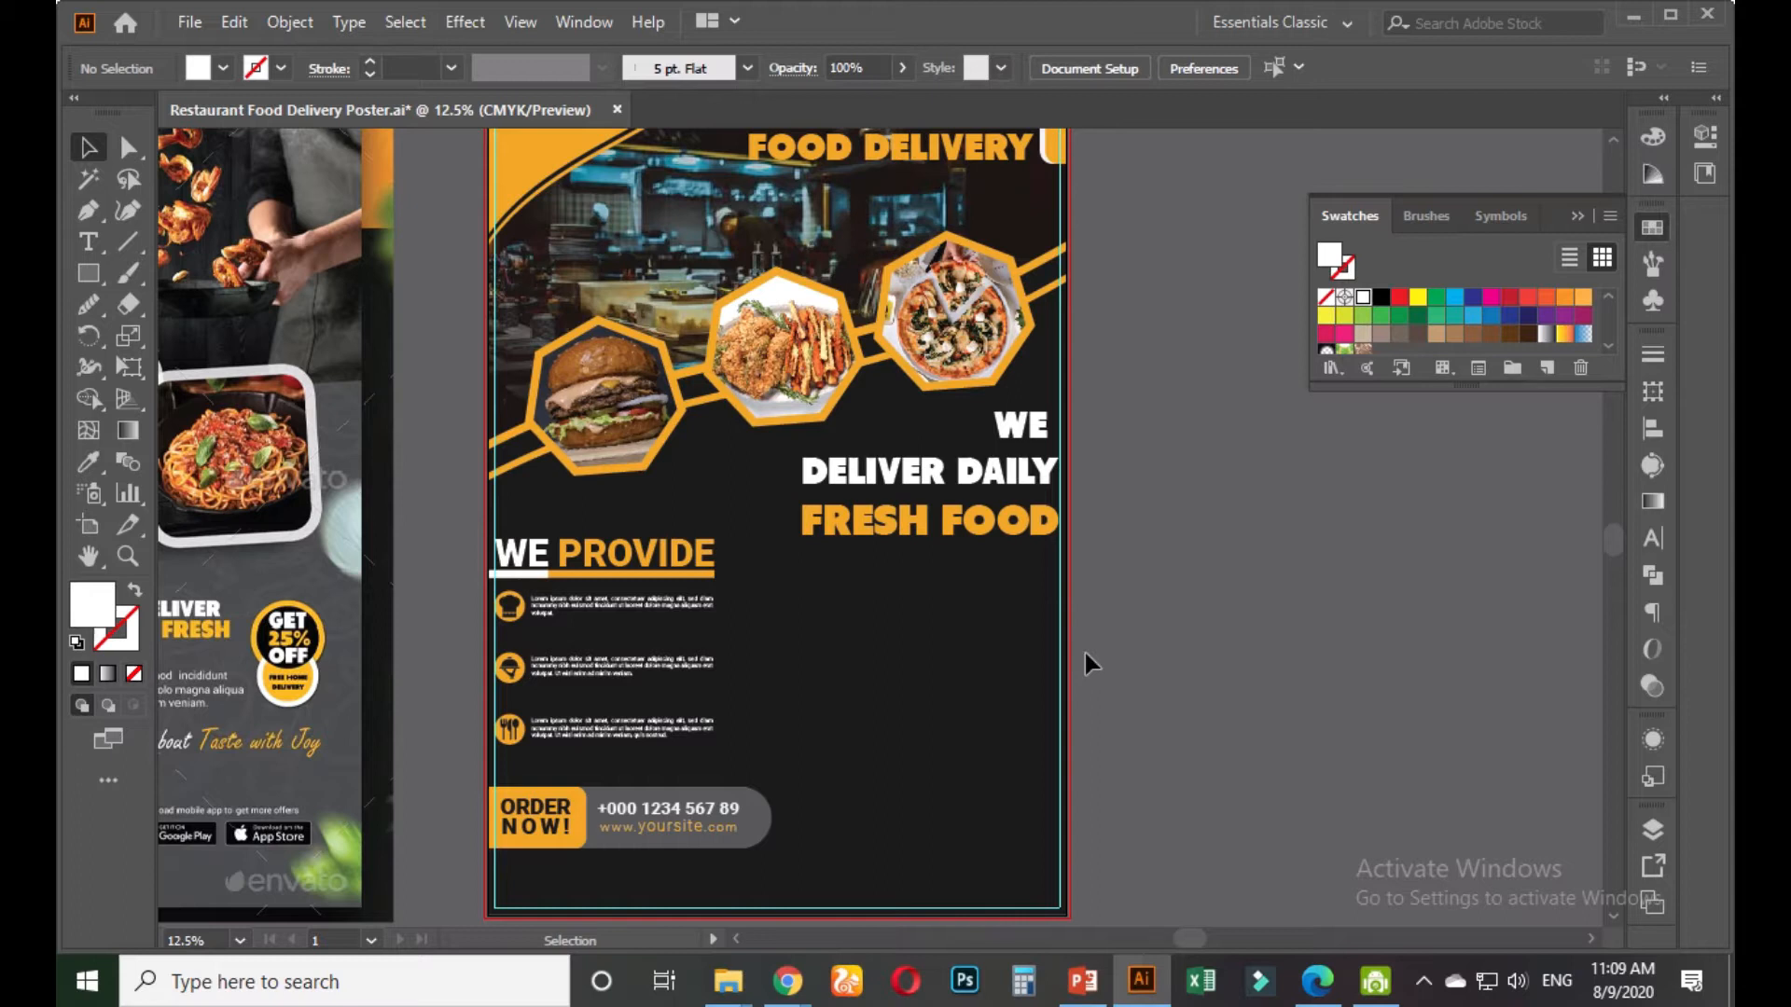
# Select the bar under WE PROVIDE and drag its handle to thin it
pyautogui.scroll(1, 1065, 646)
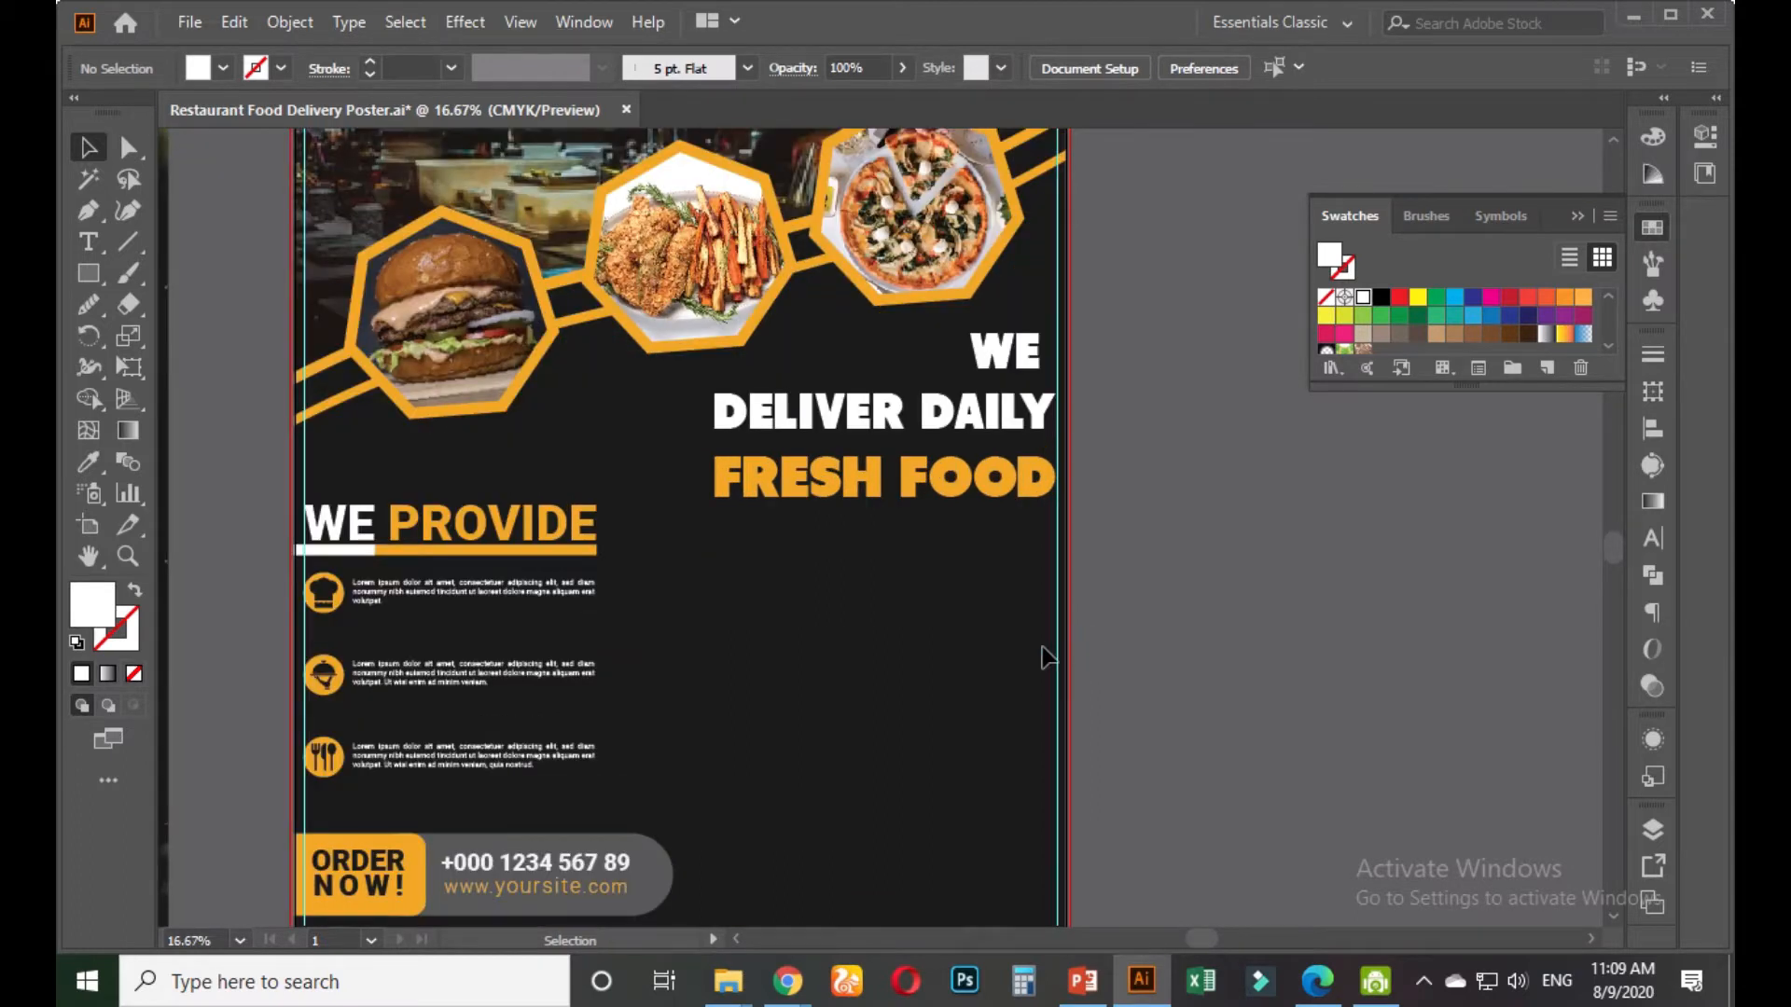
pyautogui.scroll(1, 1063, 649)
pyautogui.moveTo(419, 553); pyautogui.dragTo(680, 635)
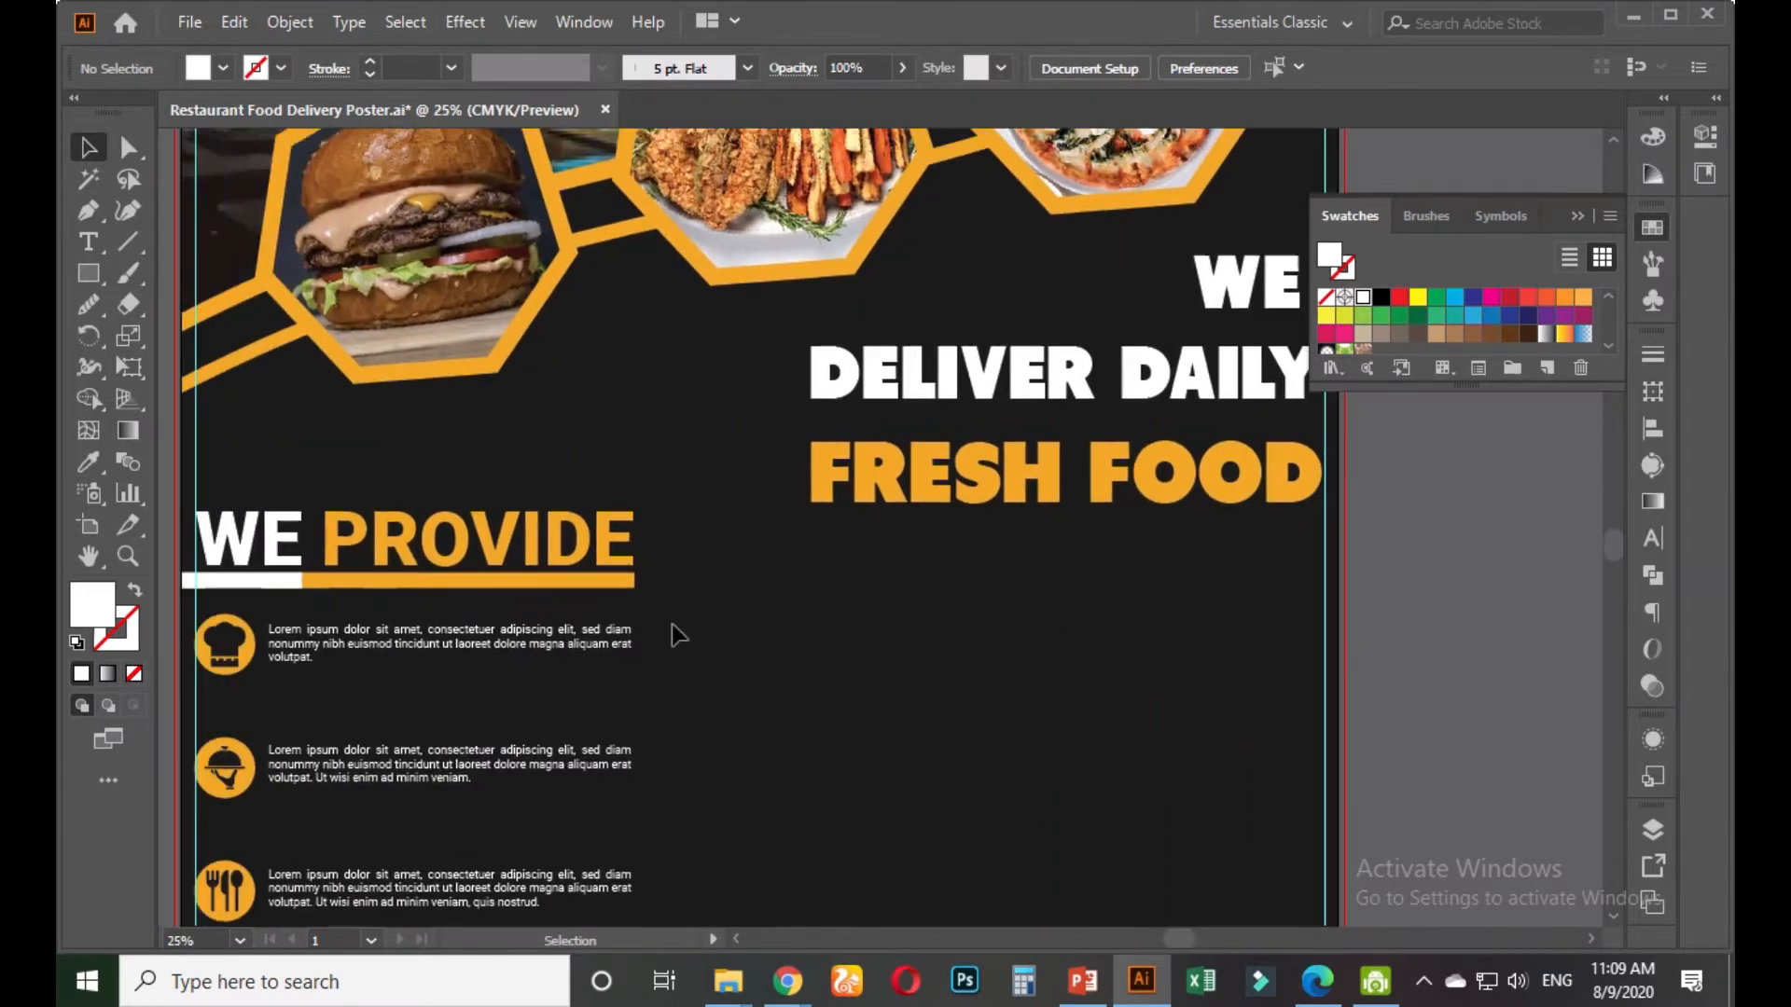
pyautogui.moveTo(256, 613); pyautogui.dragTo(419, 648)
pyautogui.scroll(2, 419, 650)
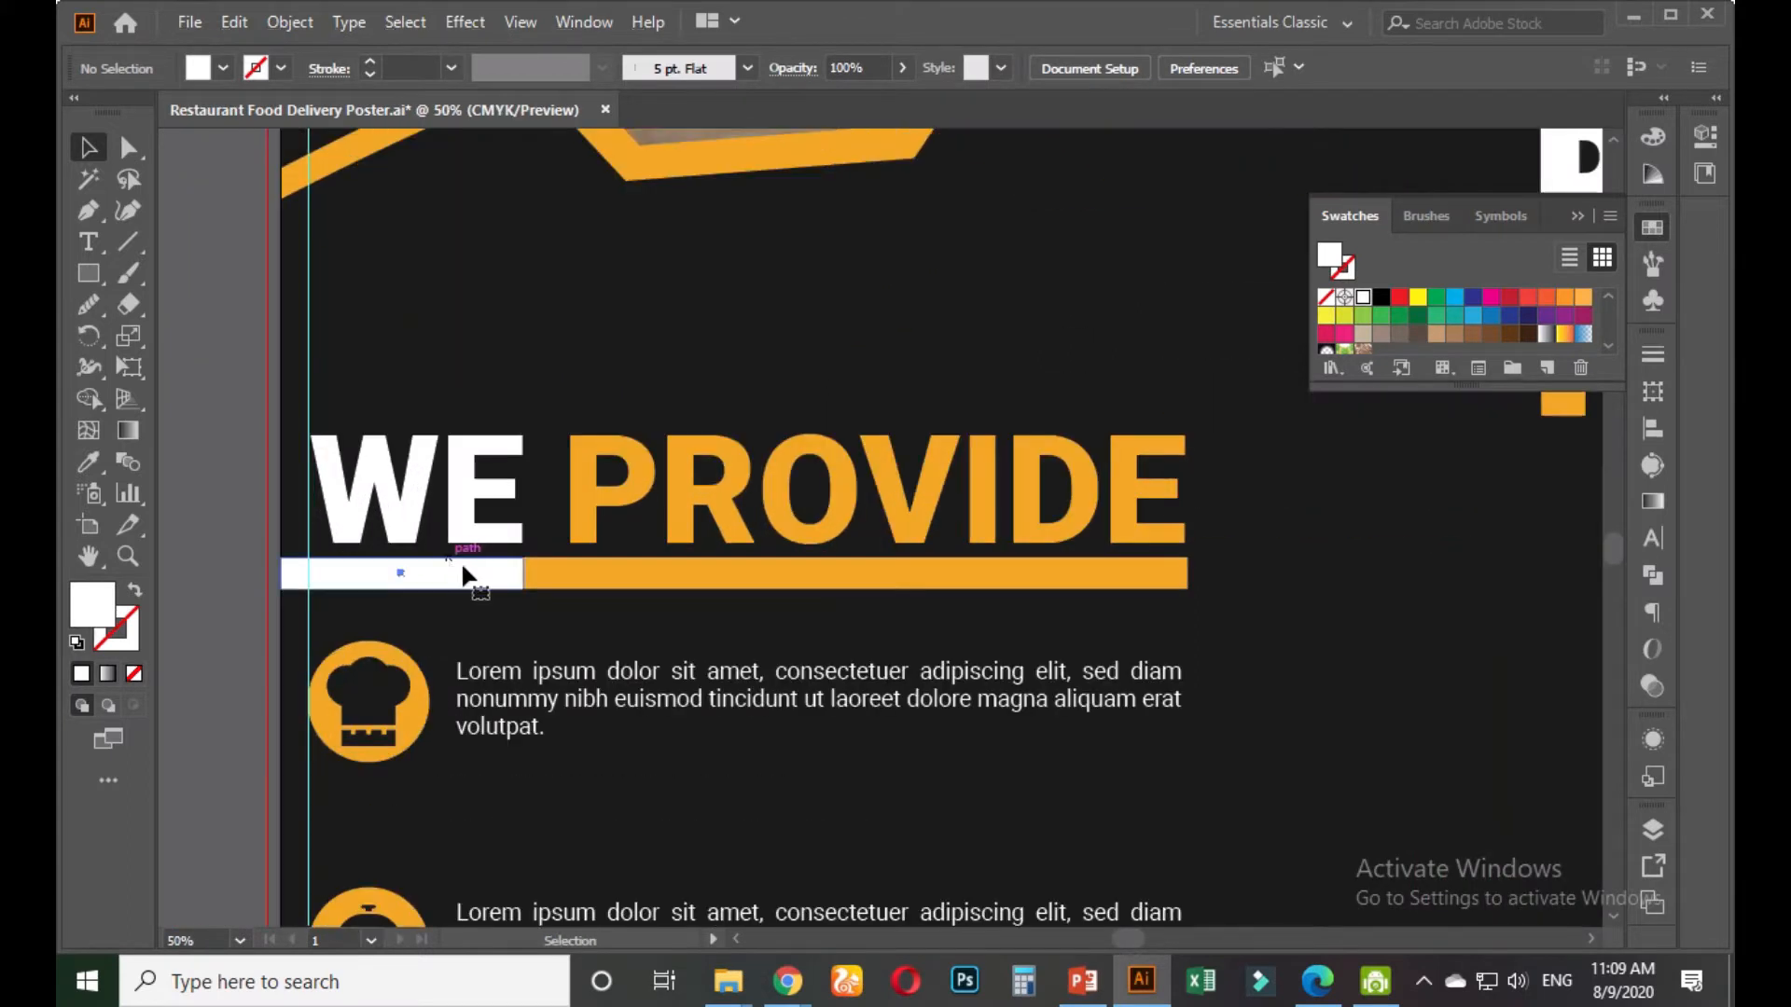
pyautogui.click(608, 579)
pyautogui.scroll(2, 536, 619)
pyautogui.moveTo(934, 560); pyautogui.dragTo(938, 540)
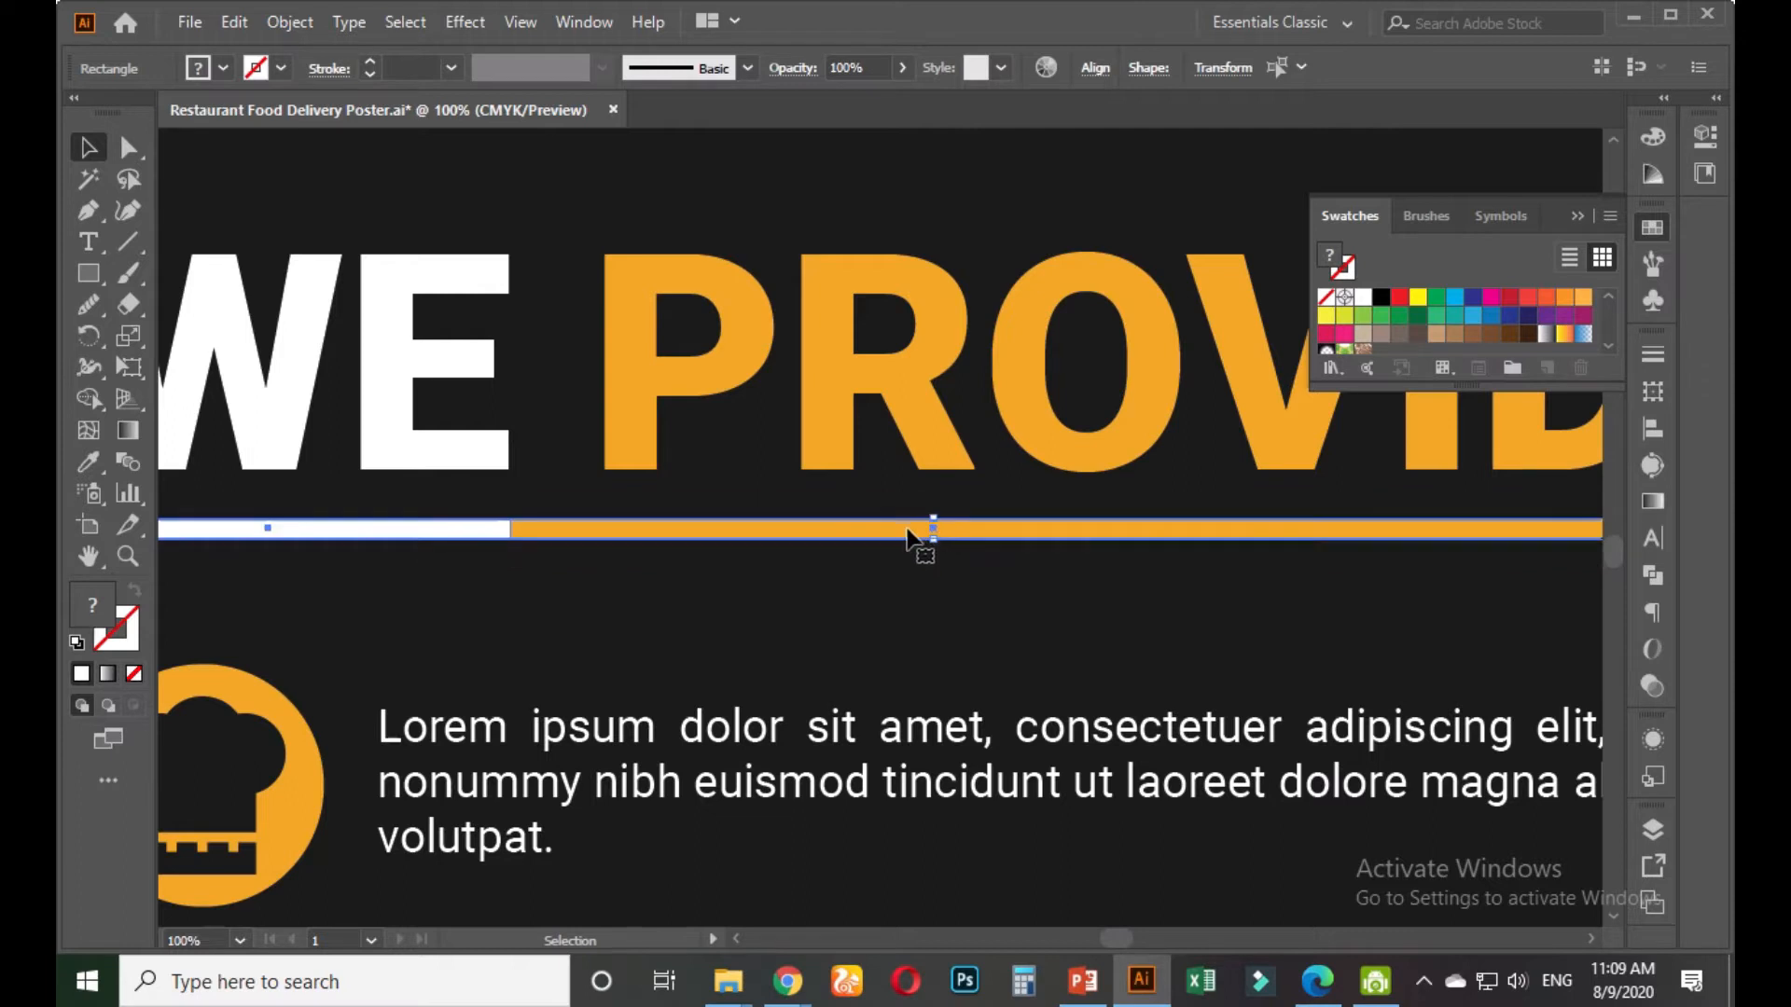
pyautogui.keyDown('shift'); pyautogui.click(909, 527); pyautogui.keyUp('shift')
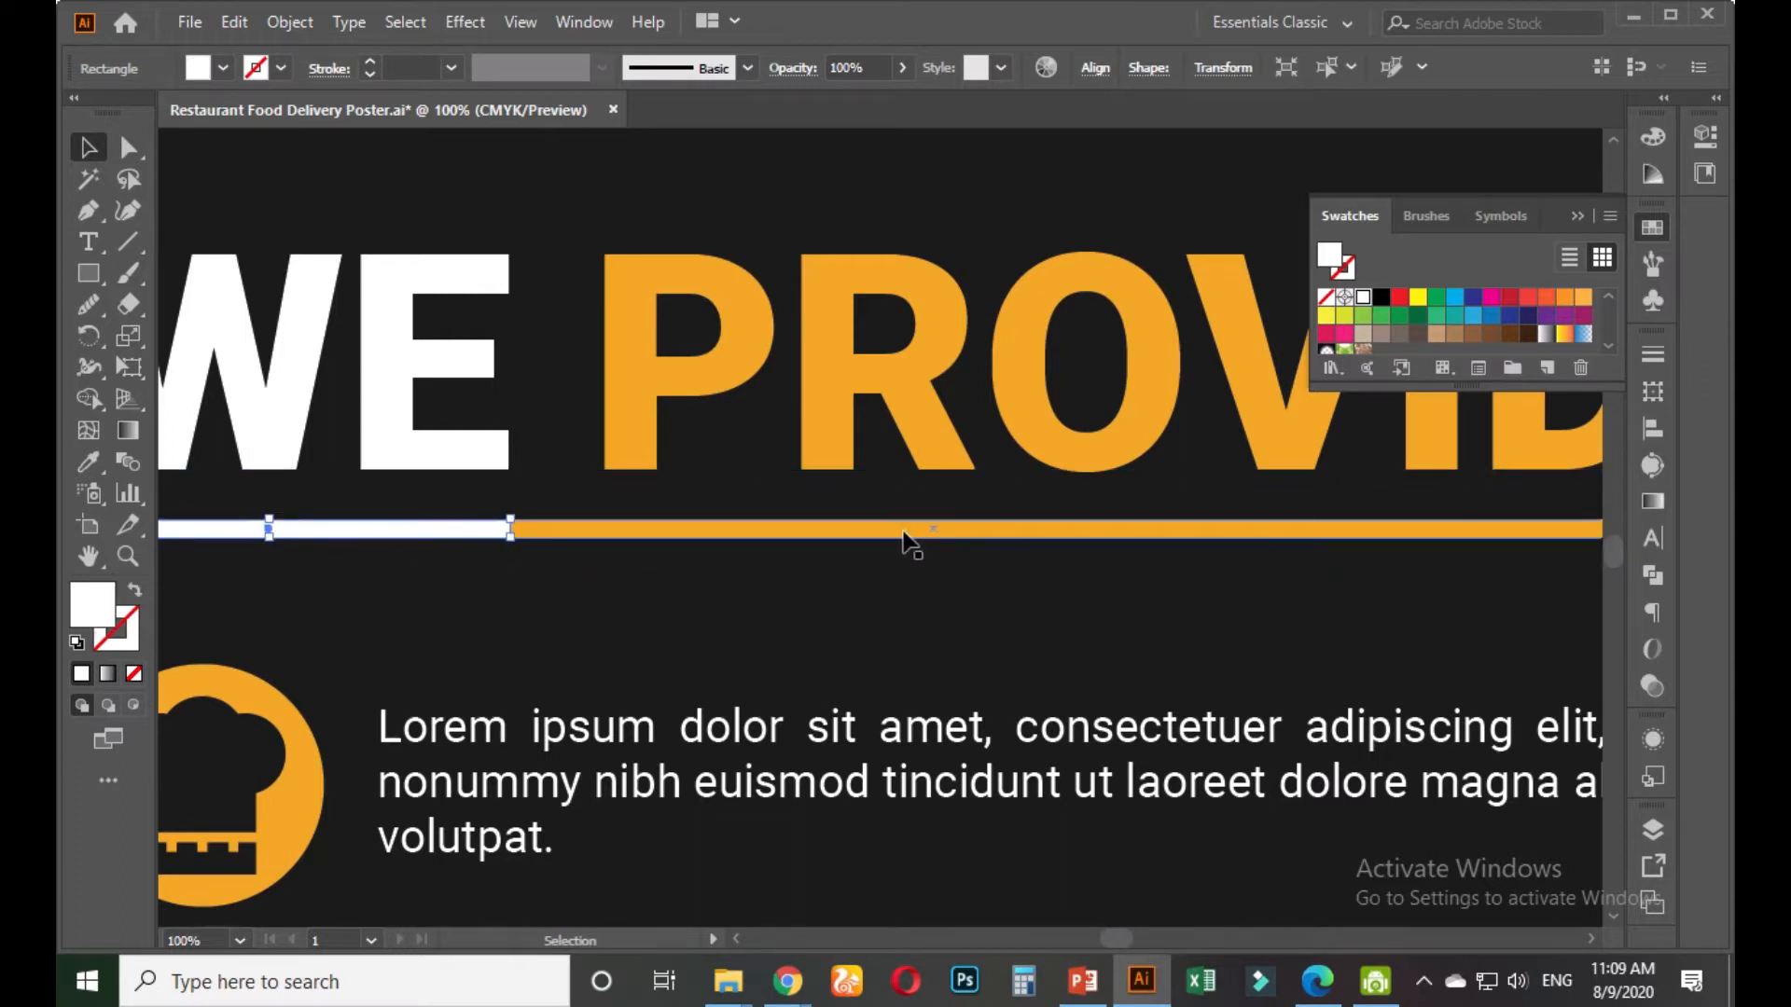
# Undo the first thinning attempt, restoring the bar to its earlier state
pyautogui.scroll(-1, 884, 572)
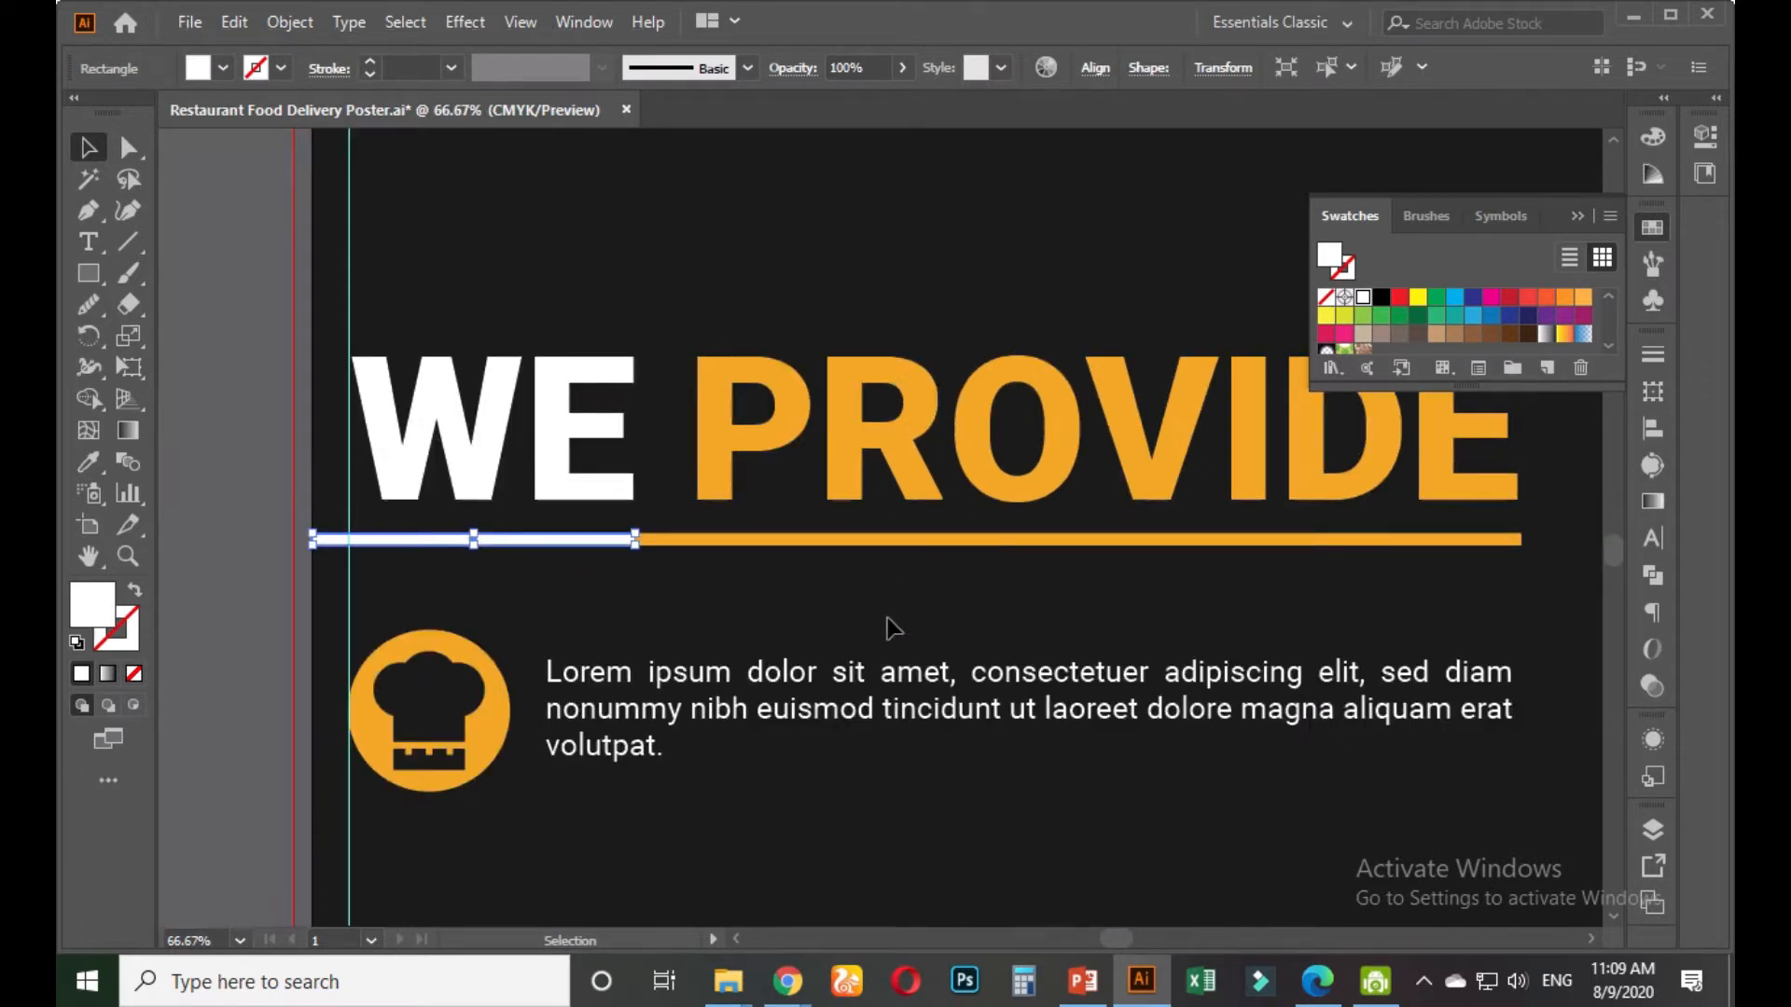
pyautogui.click(900, 600)
pyautogui.hotkey('ctrl', 'z')
pyautogui.hotkey('ctrl', 'z')
pyautogui.click(625, 613)
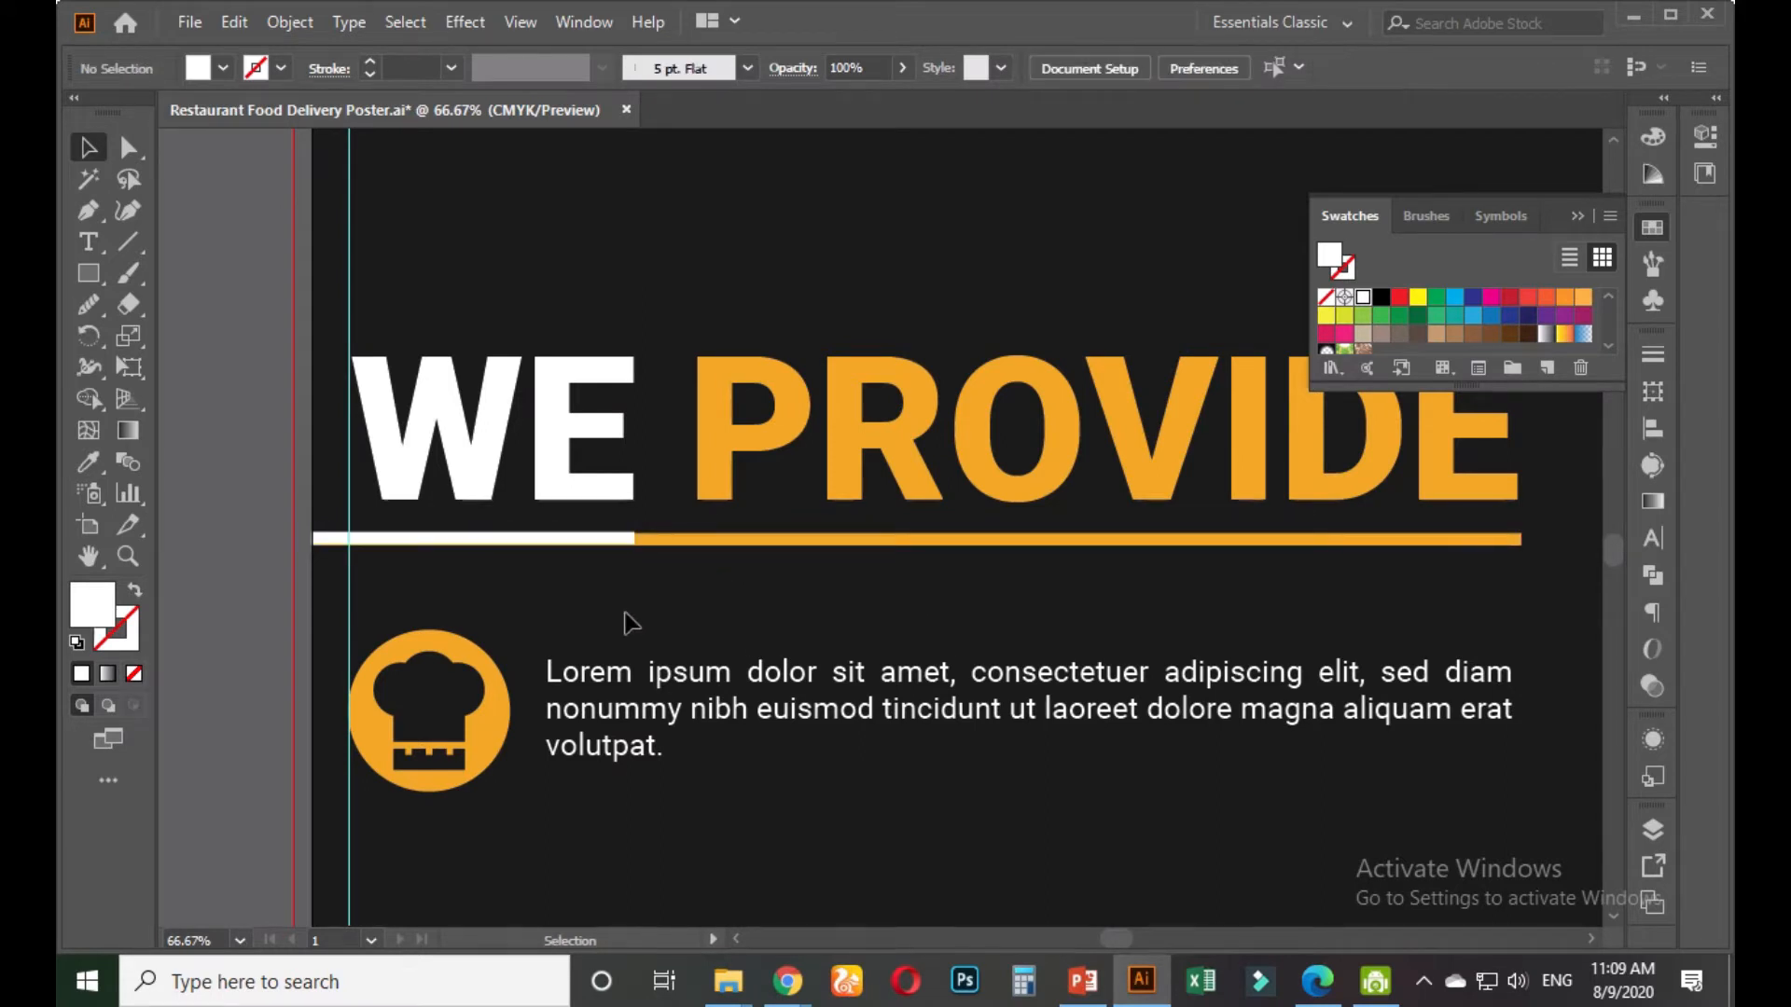
pyautogui.scroll(2, 632, 623)
pyautogui.hotkey('ctrl', 'z')
pyautogui.press('a')
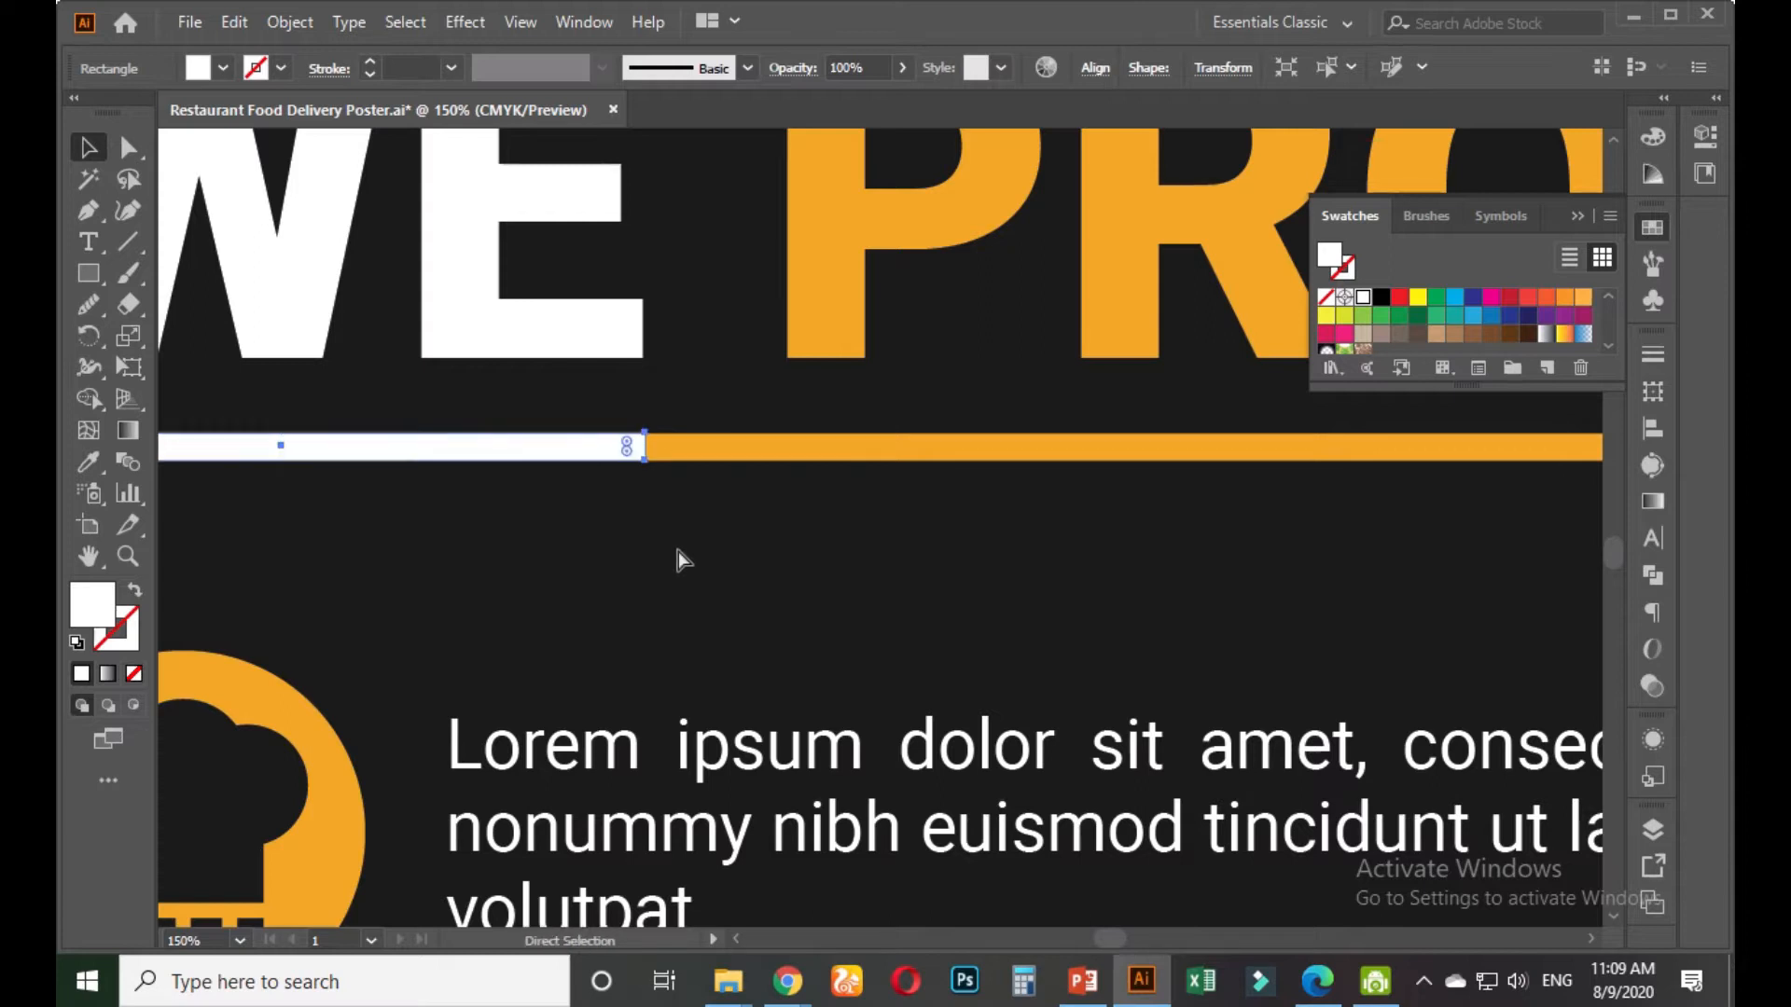
pyautogui.press('v')
pyautogui.press('a')
pyautogui.press('v')
pyautogui.hotkey('ctrl', 'z')
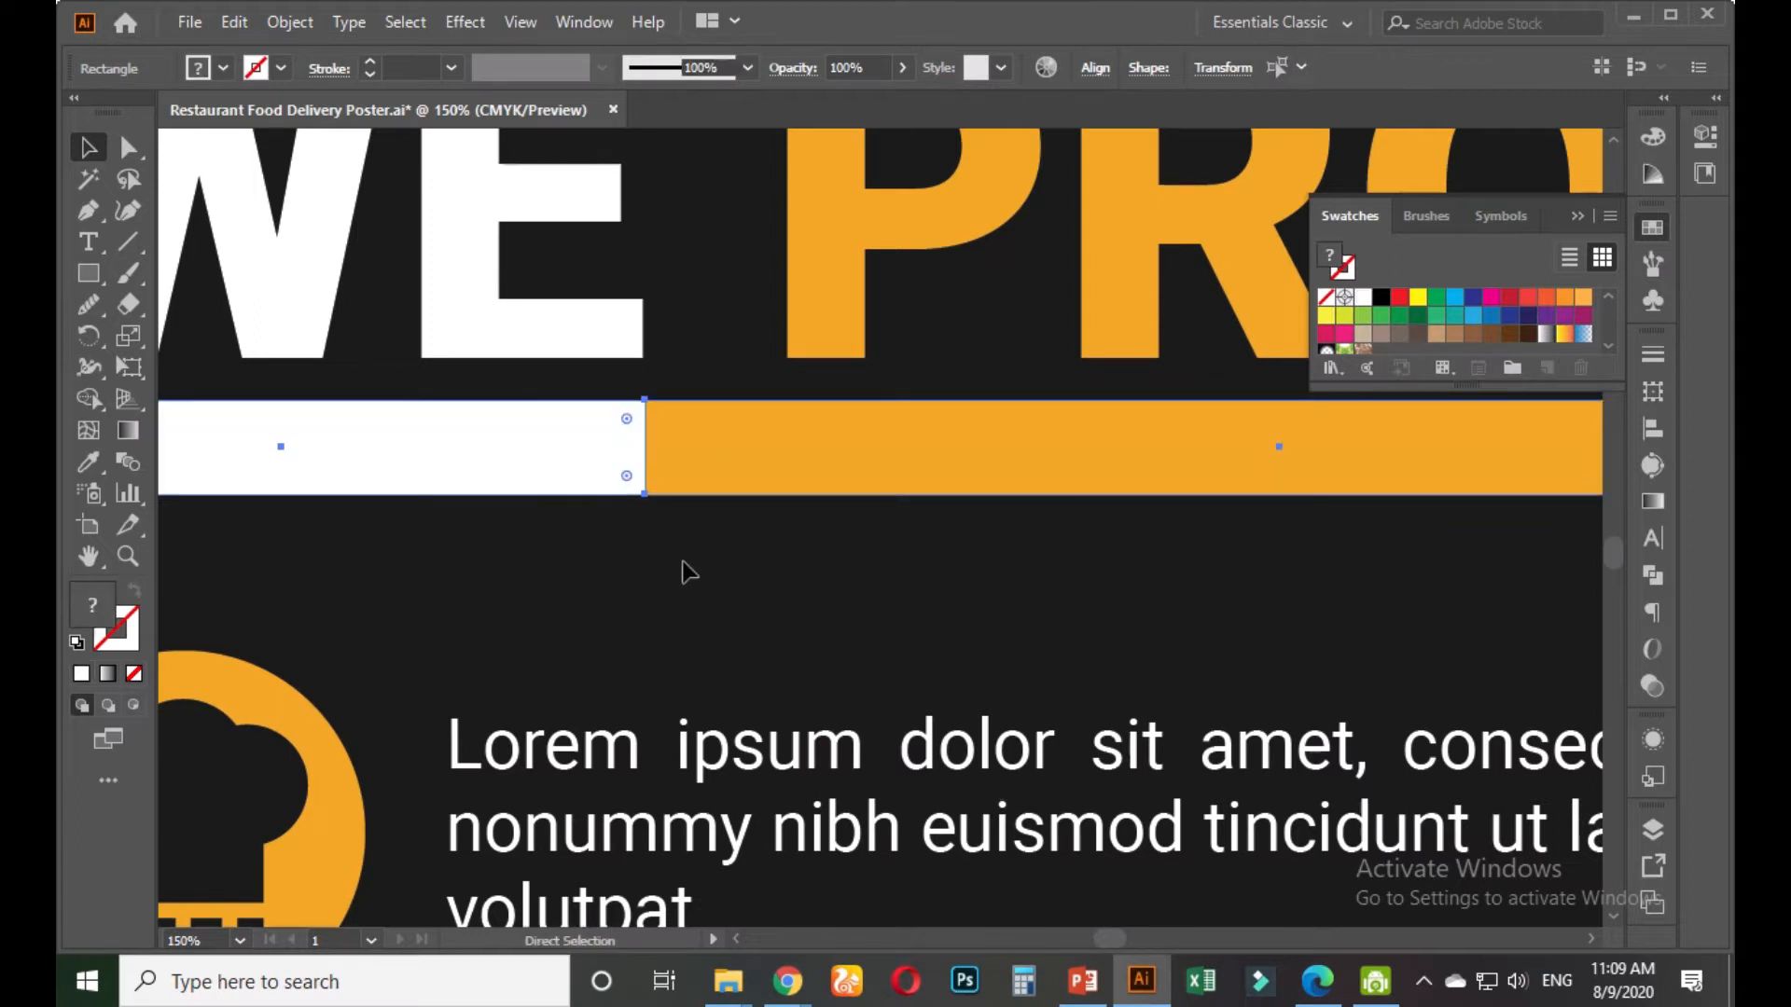
pyautogui.hotkey('ctrl', 'z')
pyautogui.click(820, 554)
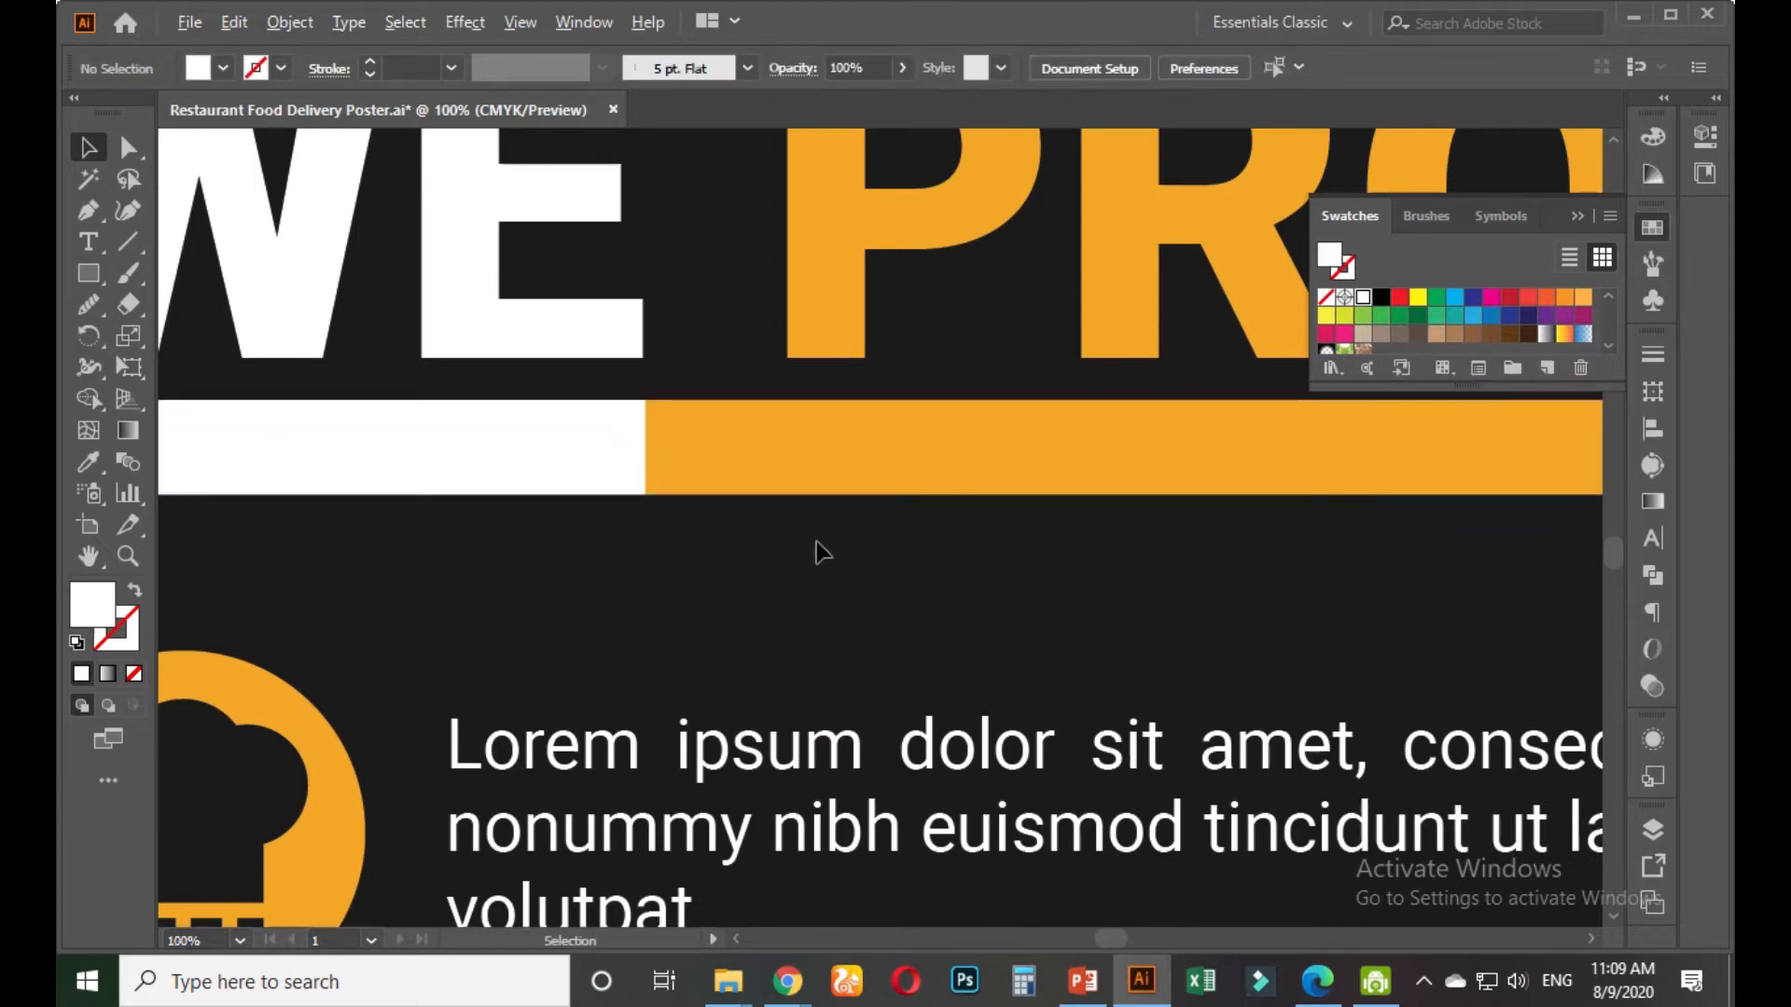
# Reselect the whole bar group and squash it to 0.19 in tall
pyautogui.hotkey('ctrl', '1')
pyautogui.click(680, 471)
pyautogui.click(659, 467)
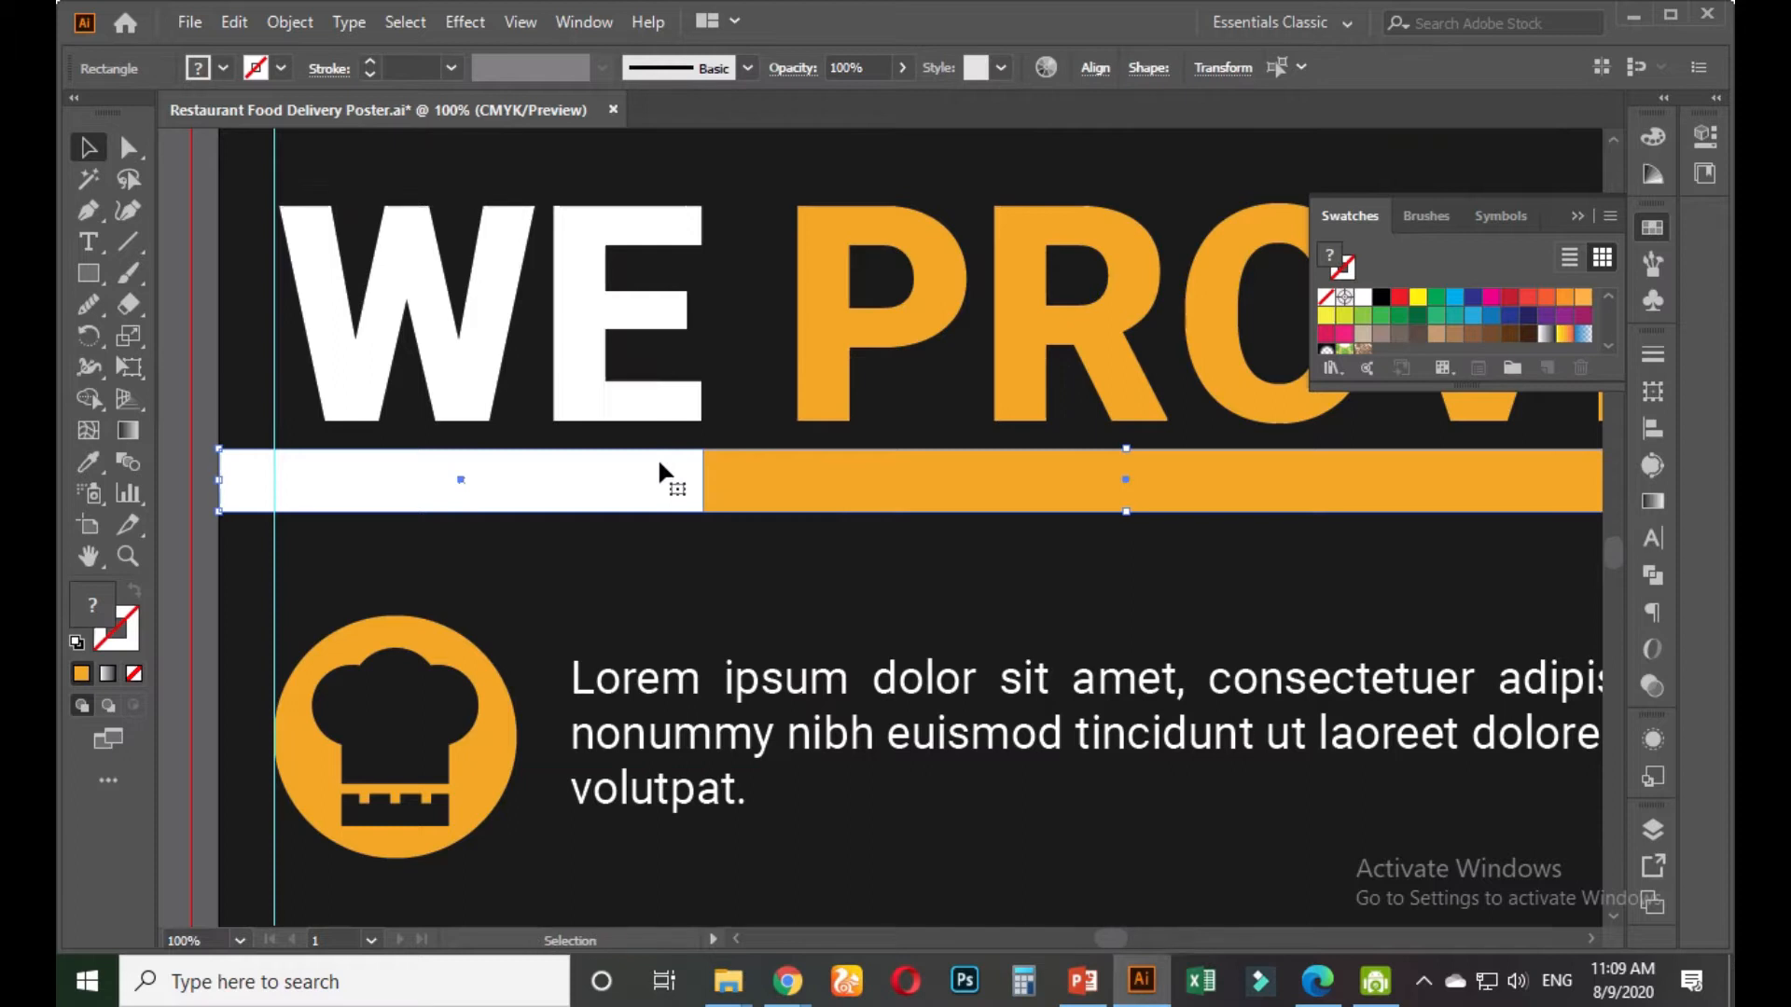
pyautogui.press('v')
pyautogui.moveTo(1127, 511); pyautogui.dragTo(1110, 463)
# Copy the first lorem list item with its icon to below FRESH FOOD
pyautogui.click(1069, 546)
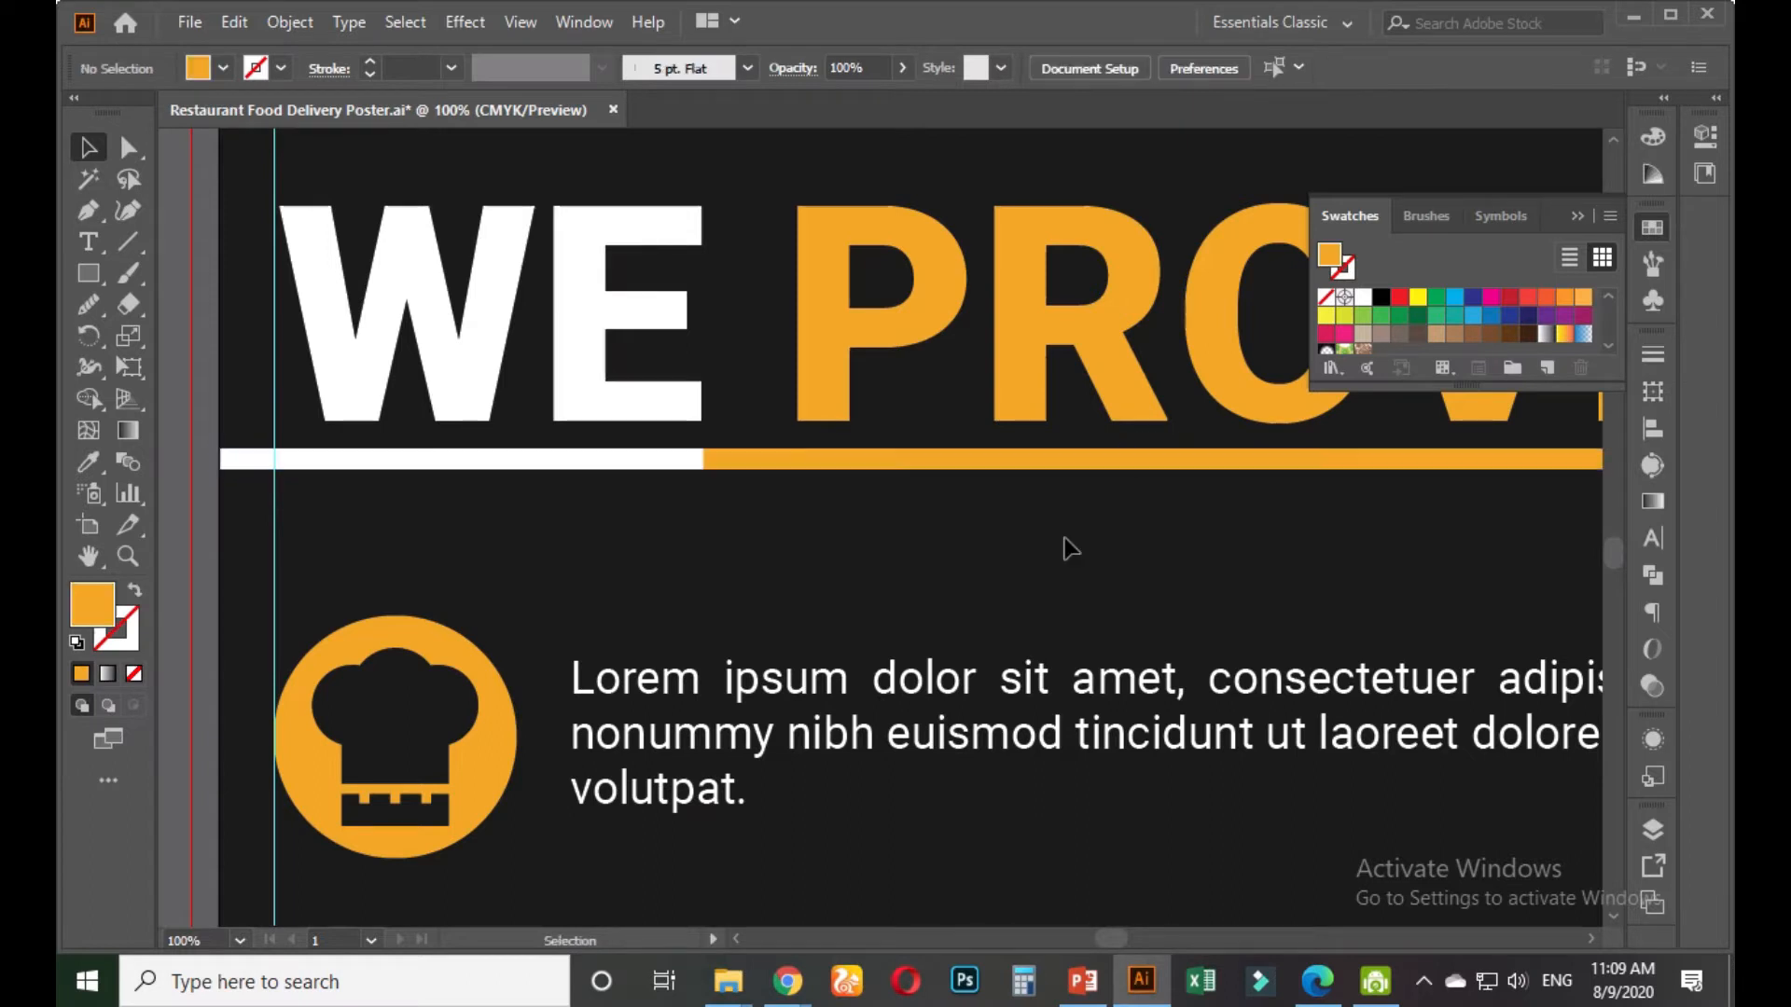
pyautogui.scroll(-5, 1063, 545)
pyautogui.moveTo(1177, 588); pyautogui.dragTo(812, 663)
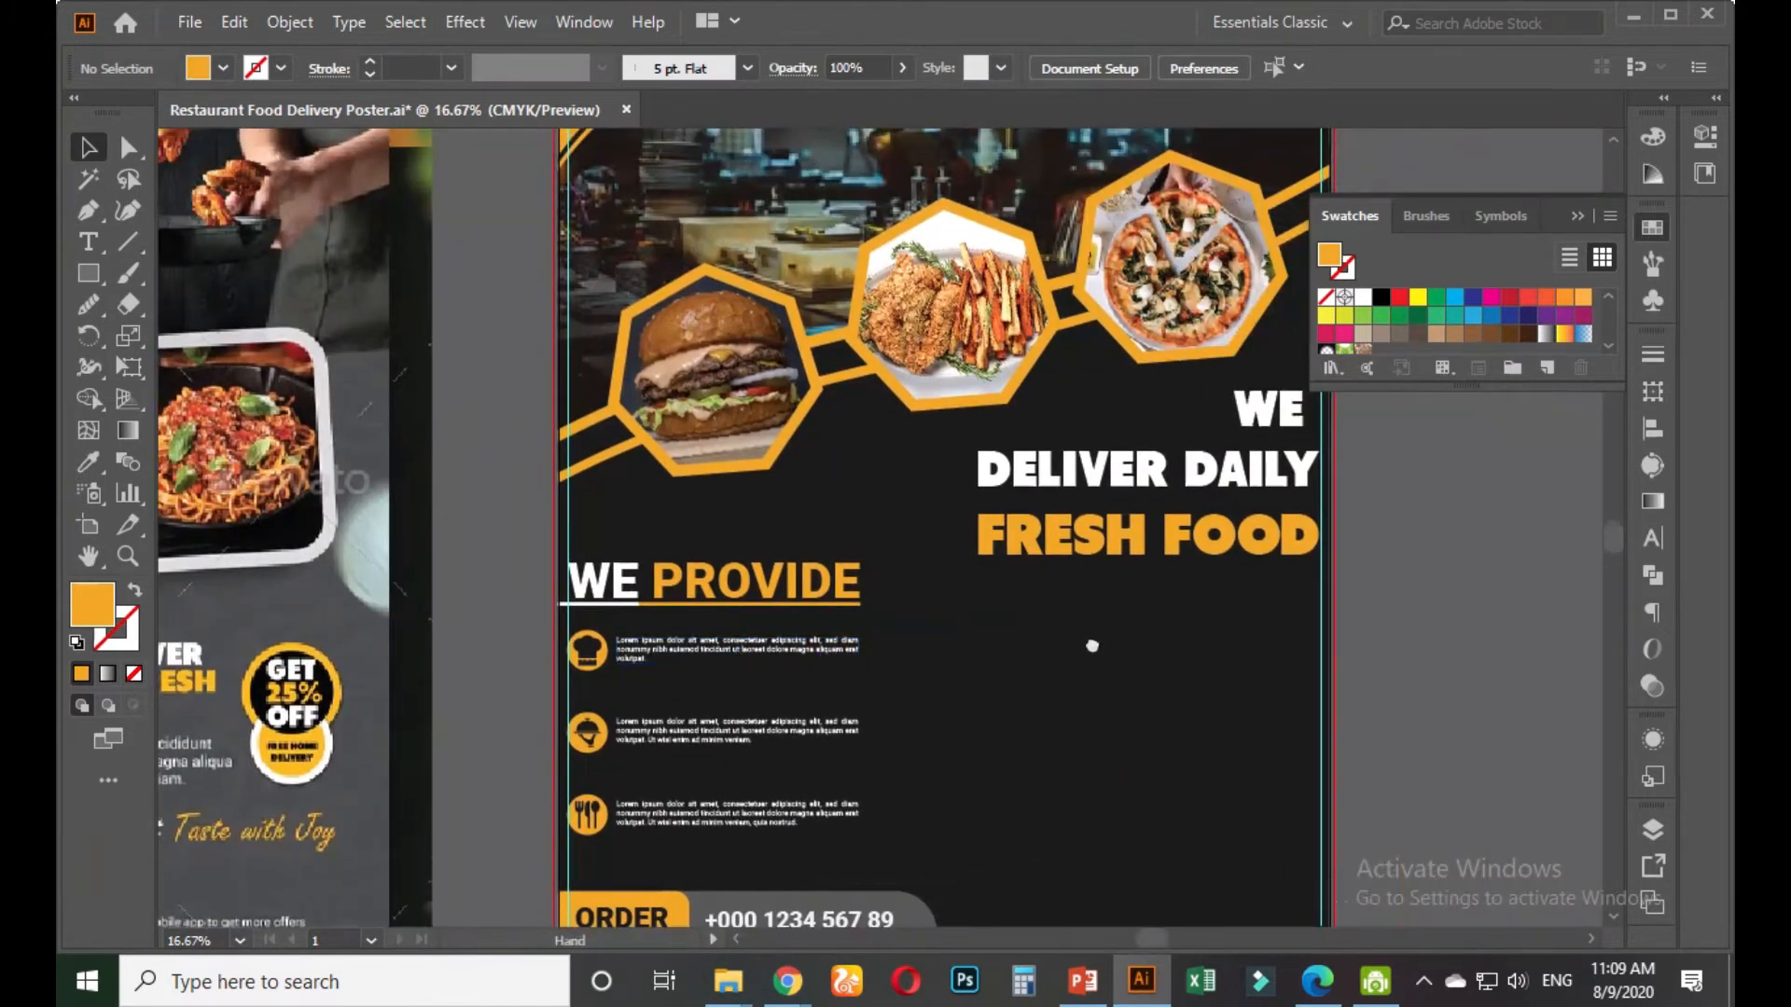
pyautogui.moveTo(1091, 643); pyautogui.dragTo(950, 672)
pyautogui.scroll(-1, 1104, 642)
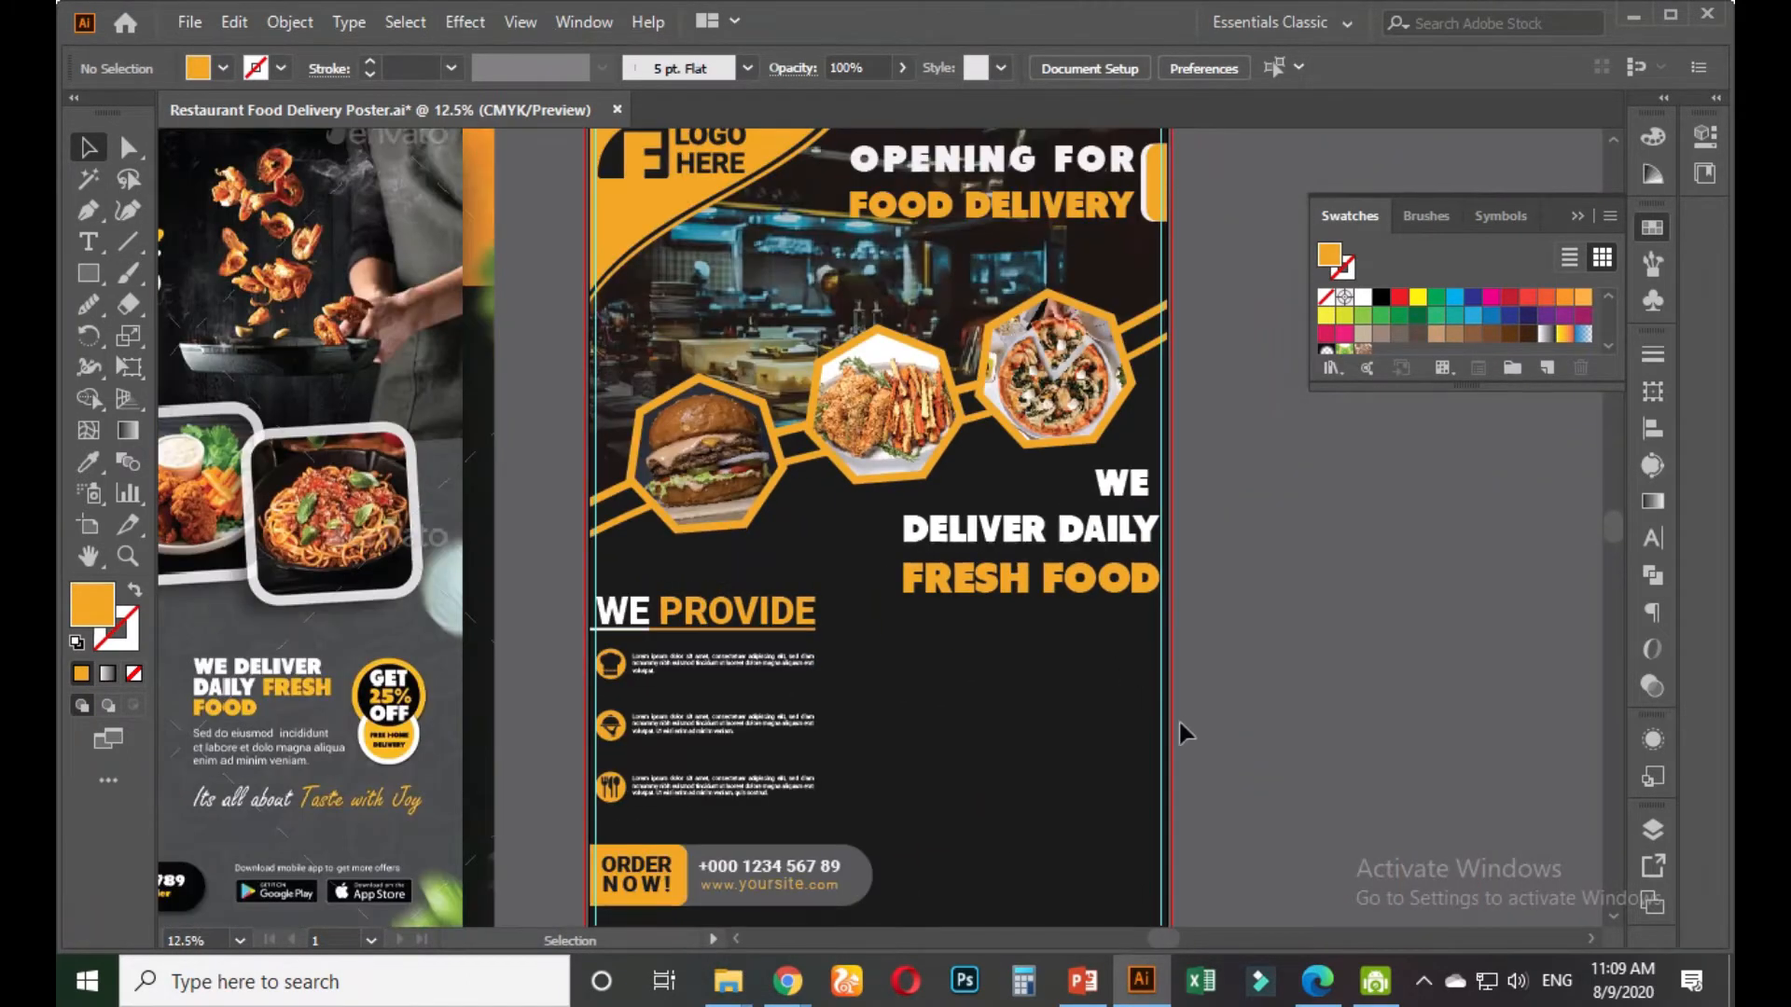
pyautogui.scroll(1, 1158, 720)
pyautogui.scroll(1, 1098, 698)
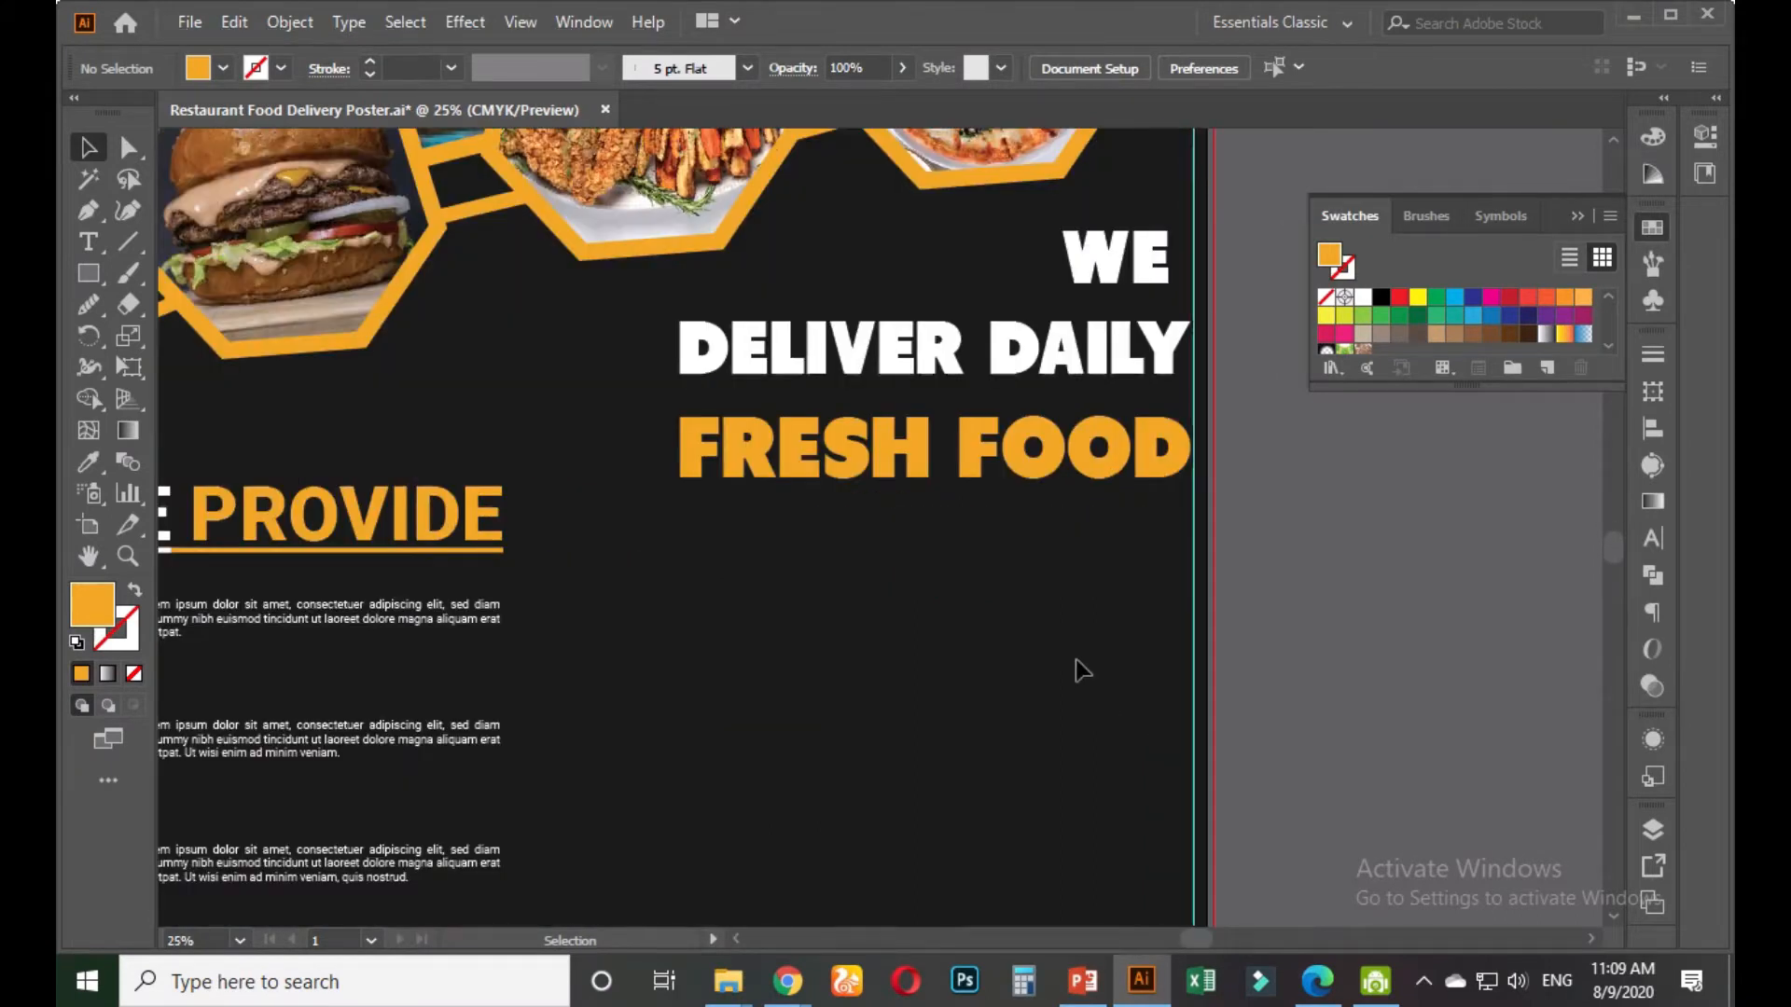
pyautogui.click(97, 239)
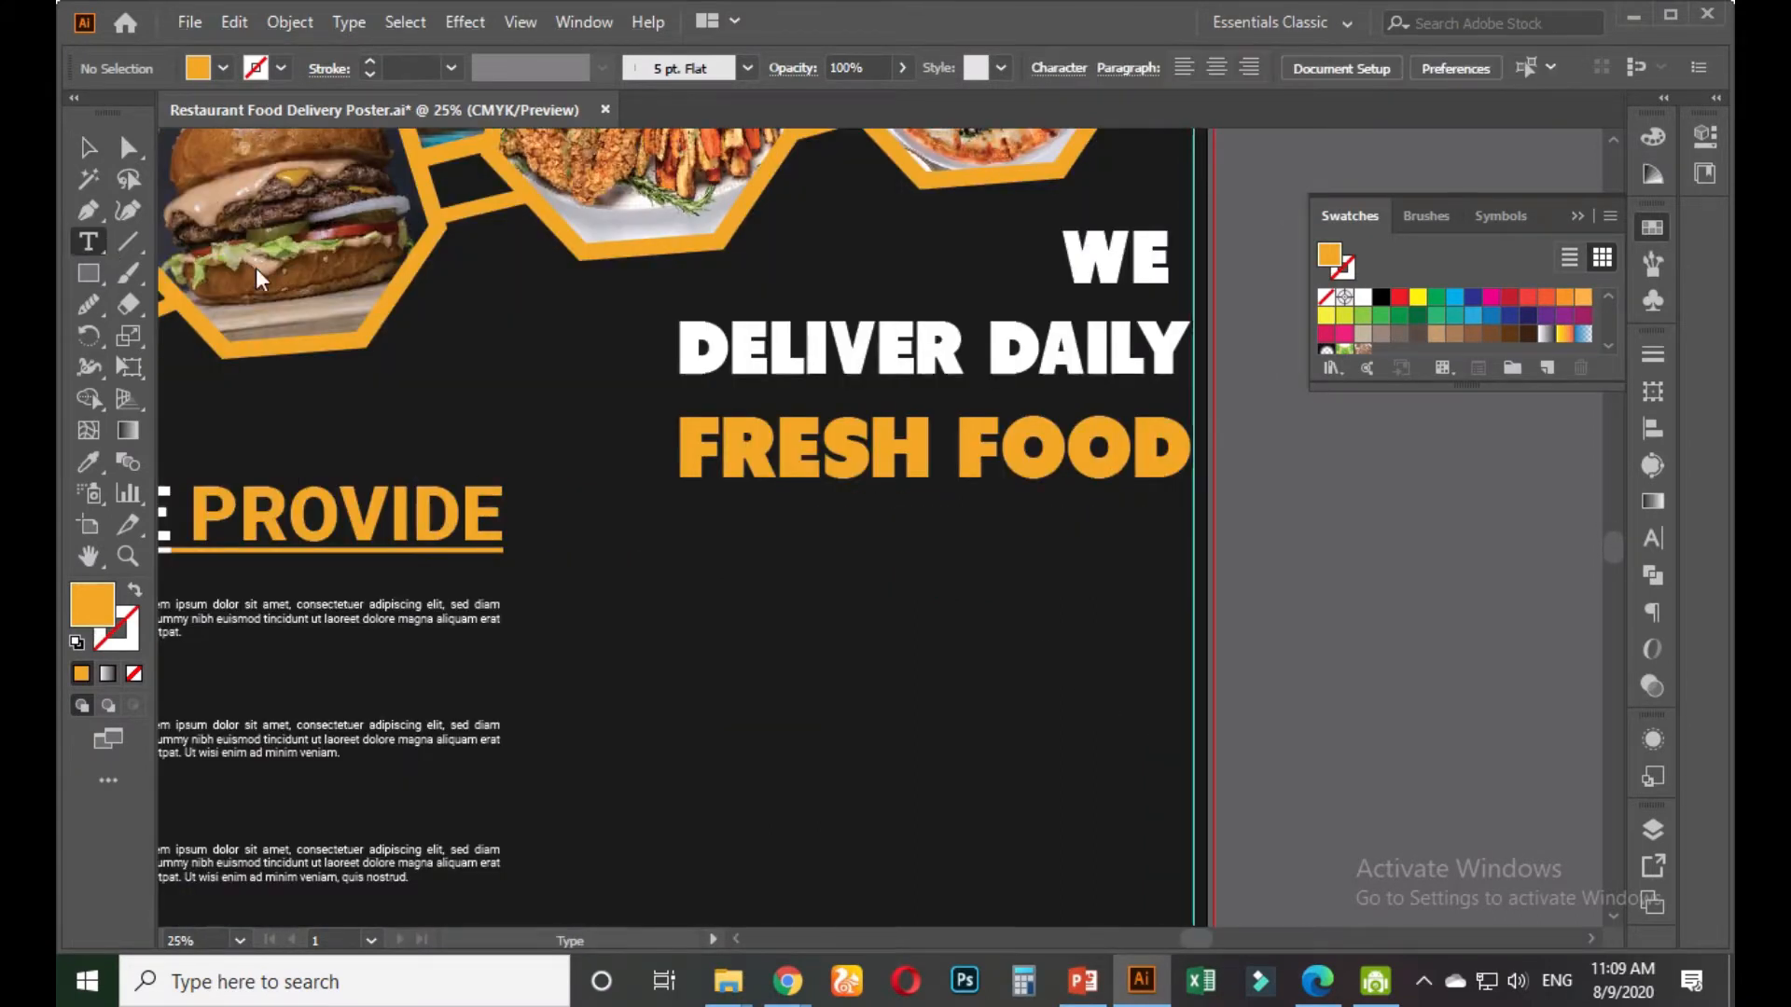
pyautogui.click(320, 615)
pyautogui.moveTo(320, 615); pyautogui.dragTo(970, 543)
# Delete the chef icon from the copy, leaving only the paragraph selected
pyautogui.press('ctrl')
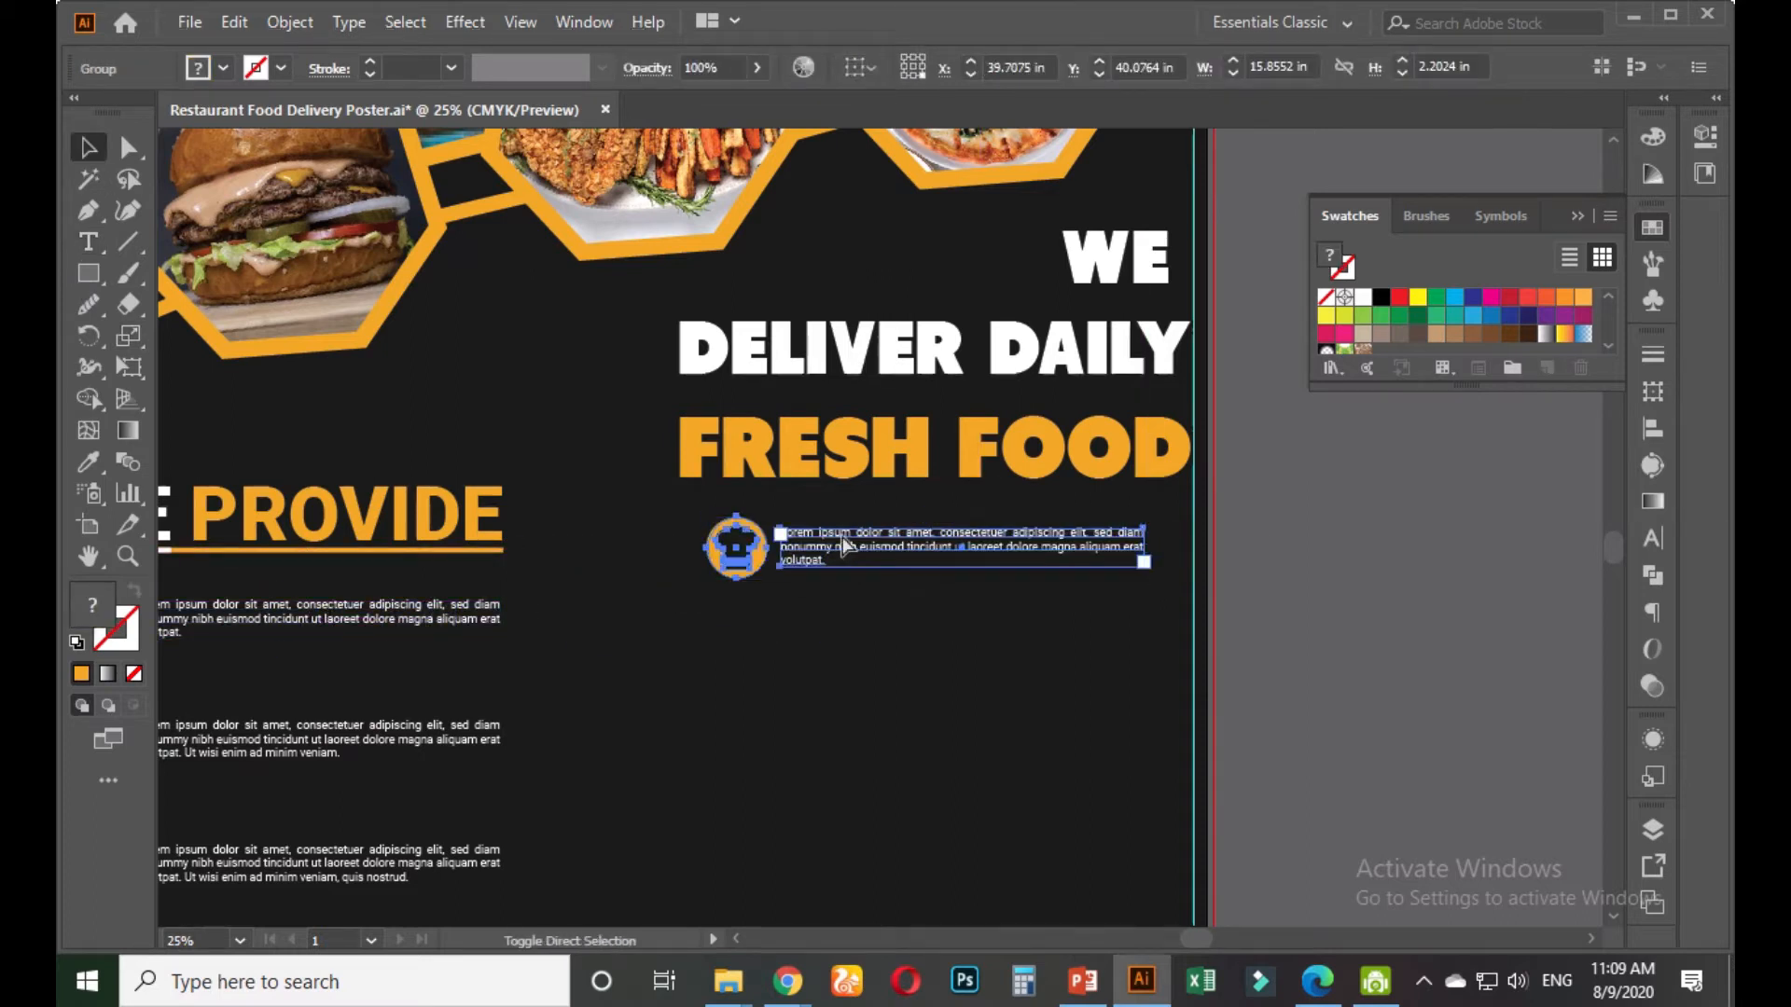
pyautogui.click(886, 641)
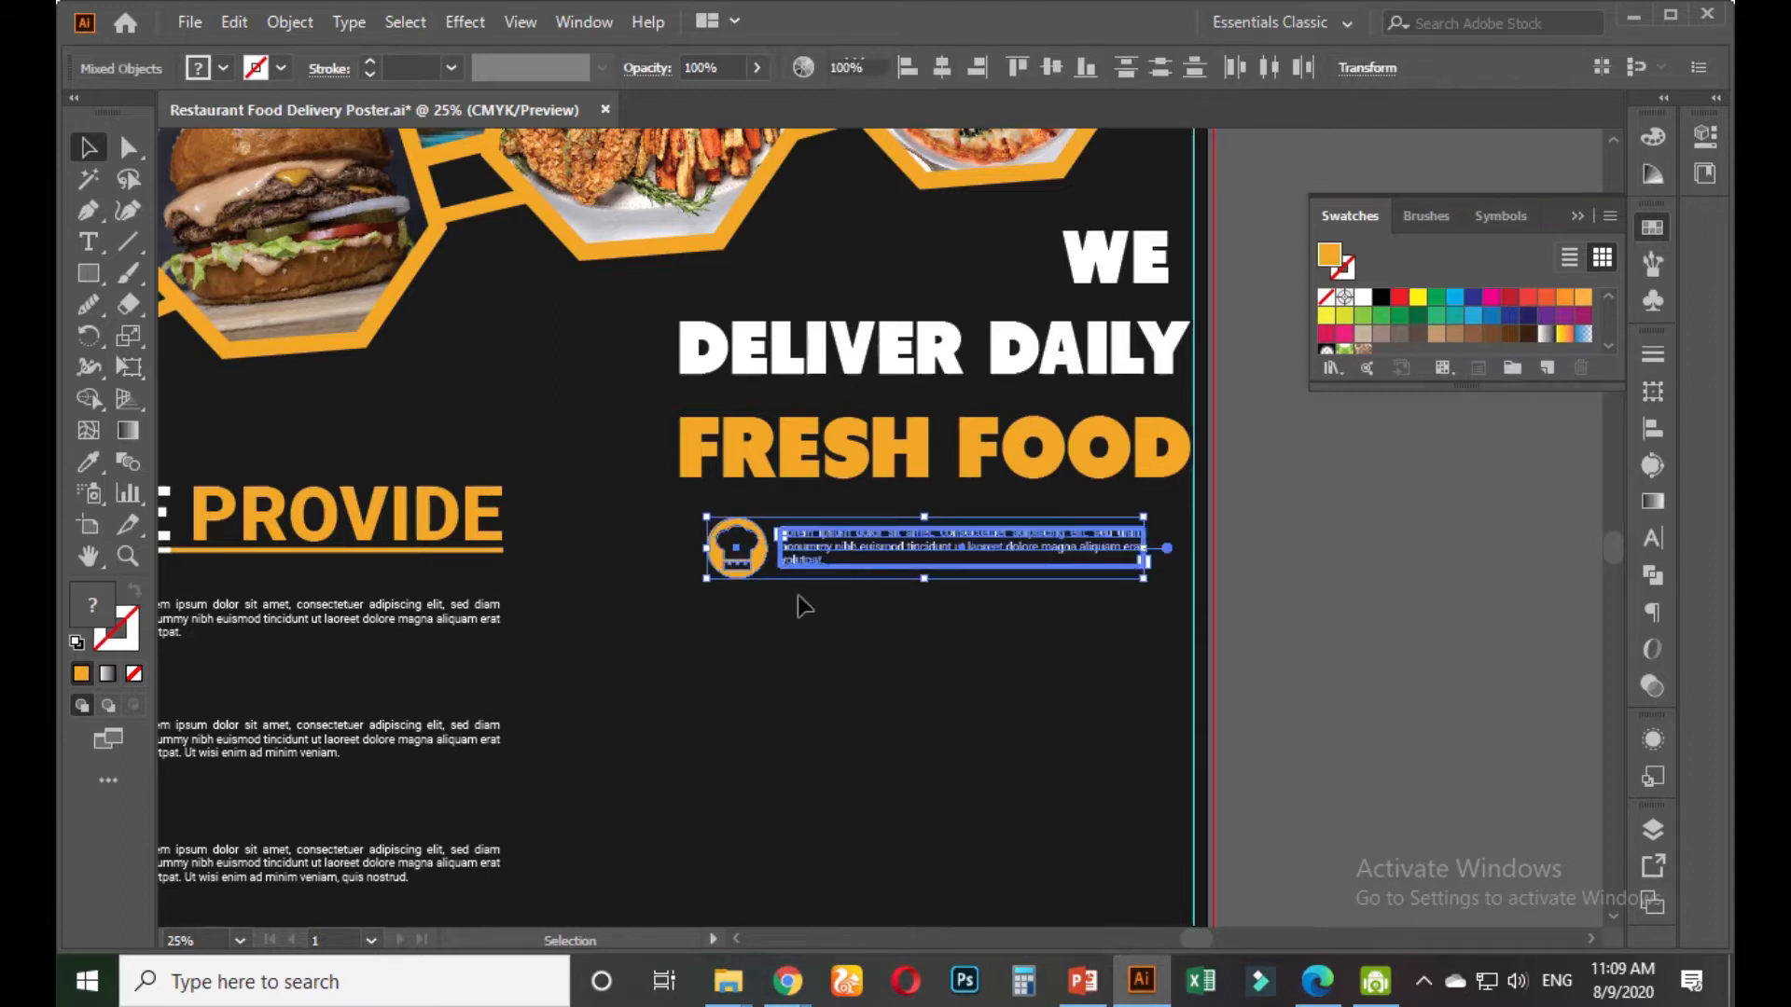
pyautogui.click(751, 557)
pyautogui.press('Delete')
pyautogui.click(894, 541)
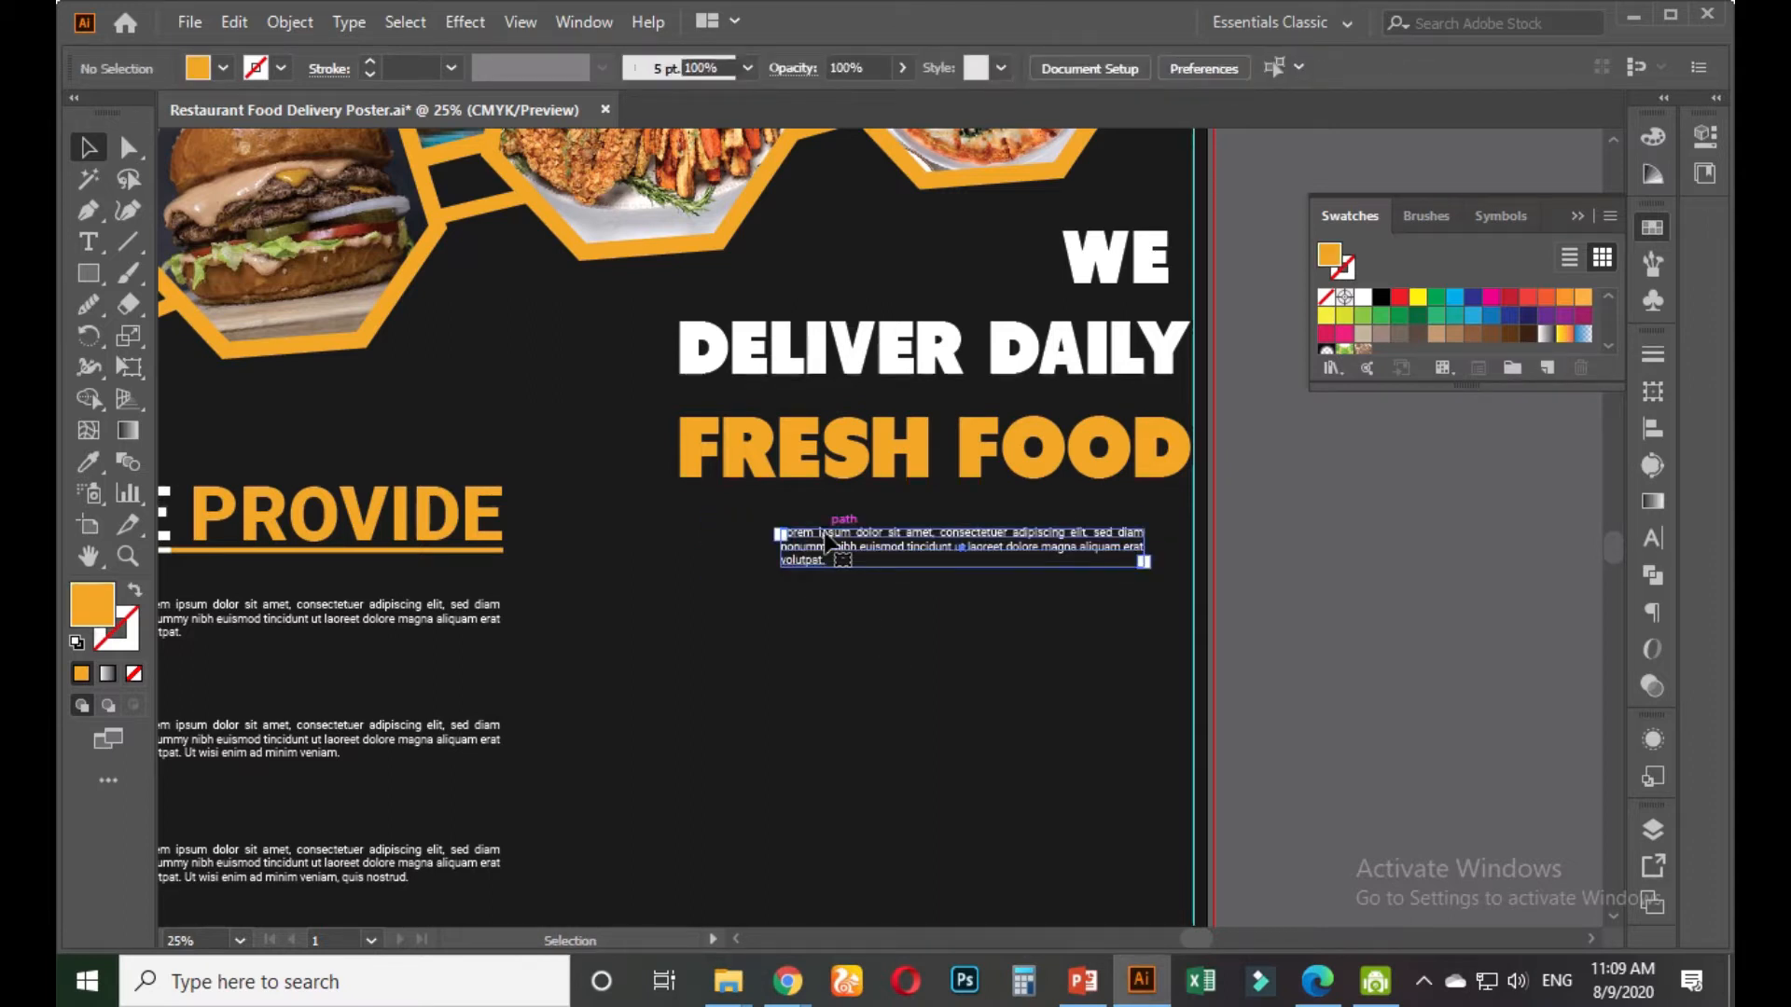
# Set the paragraph to 40 pt and make its text box taller
pyautogui.click(1652, 542)
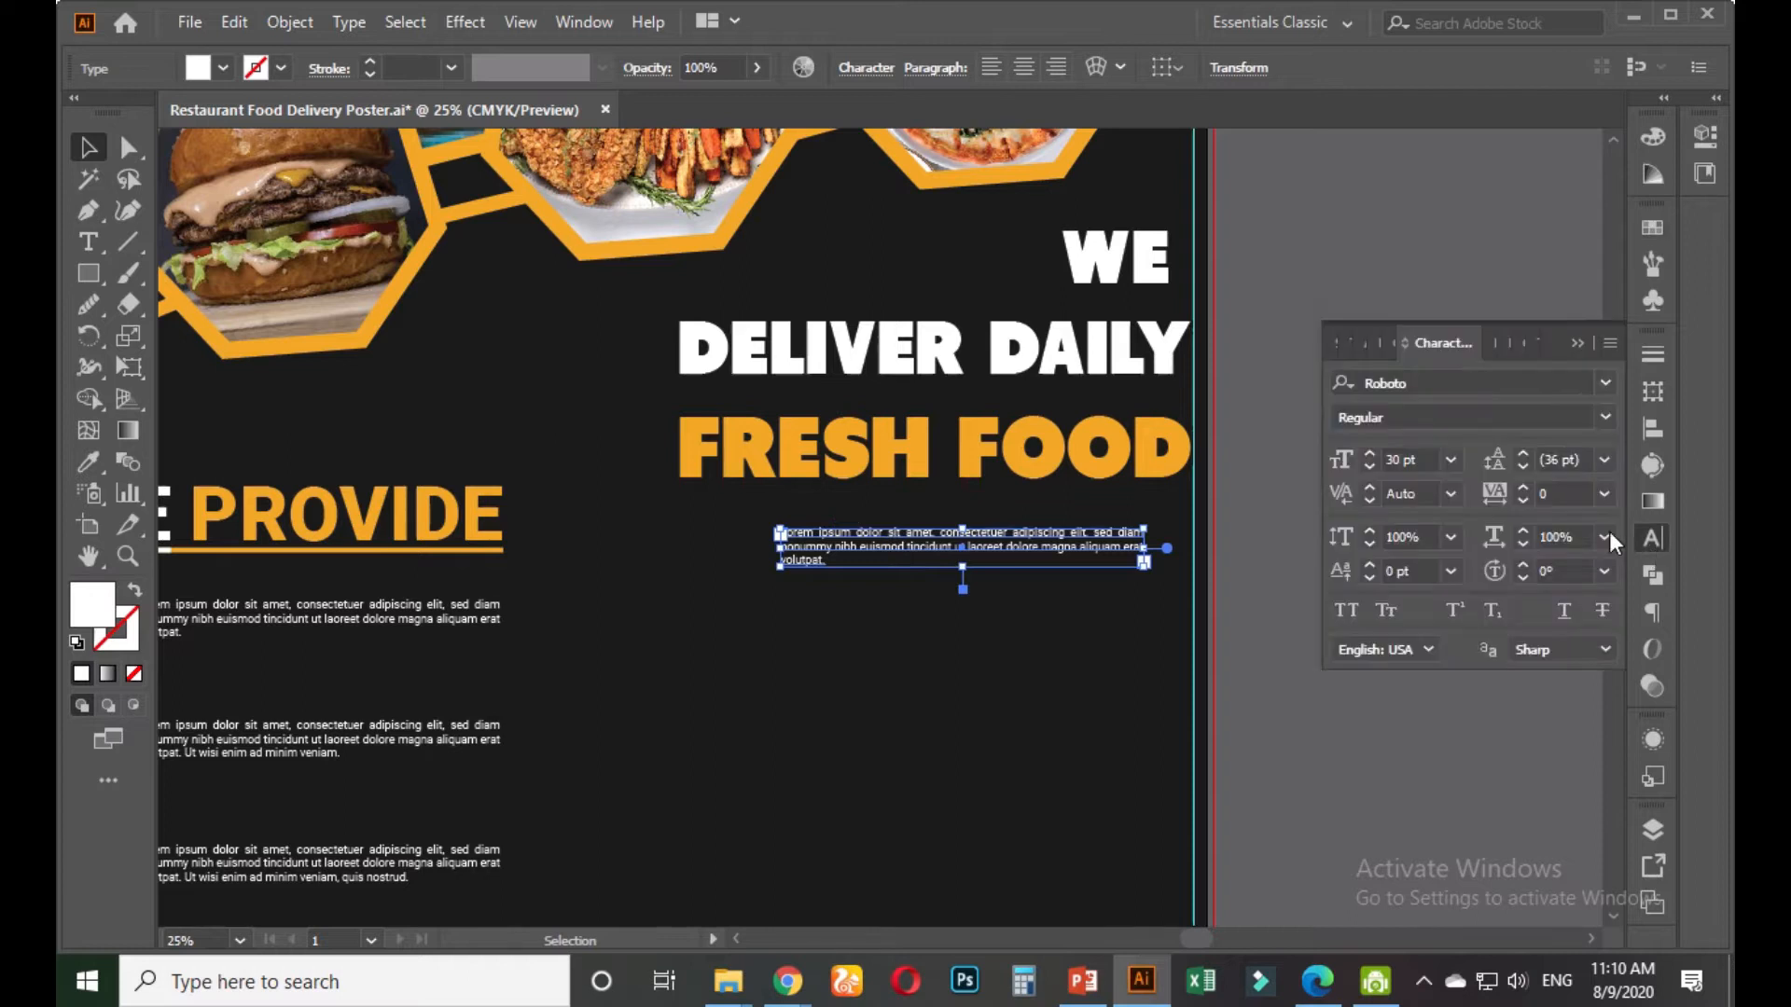
pyautogui.click(1430, 459)
pyautogui.scroll(12, 1430, 459)
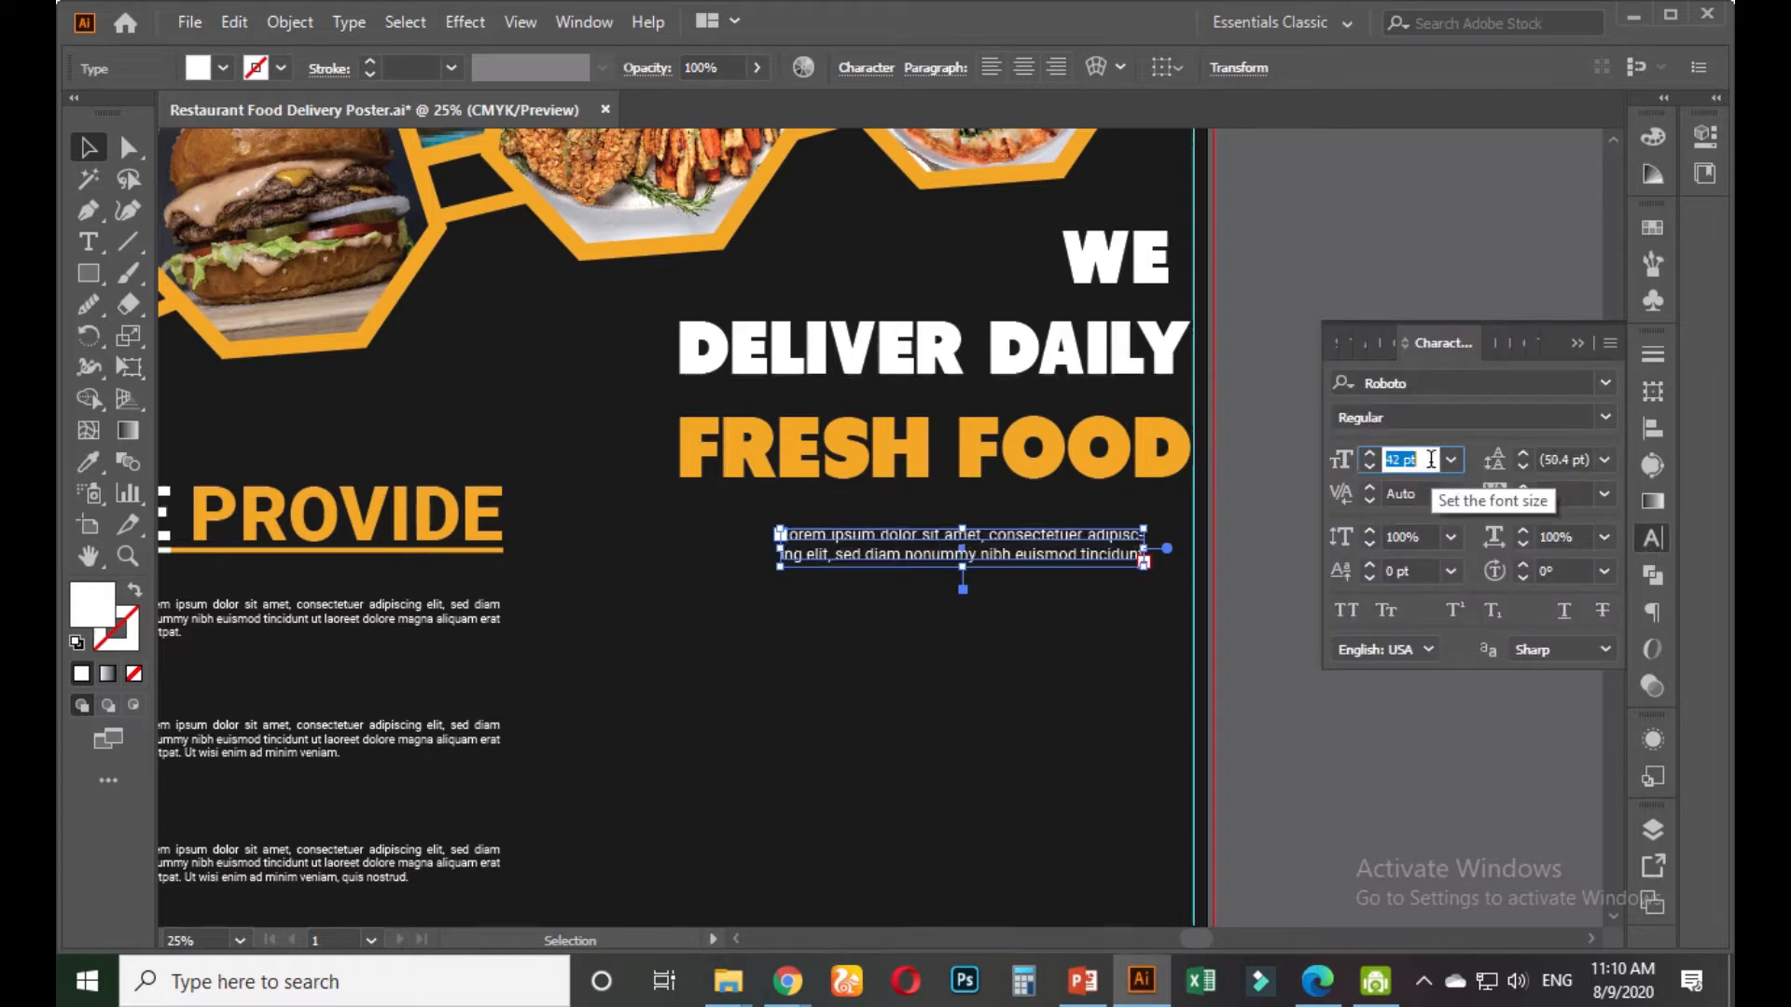
pyautogui.scroll(-2, 1430, 458)
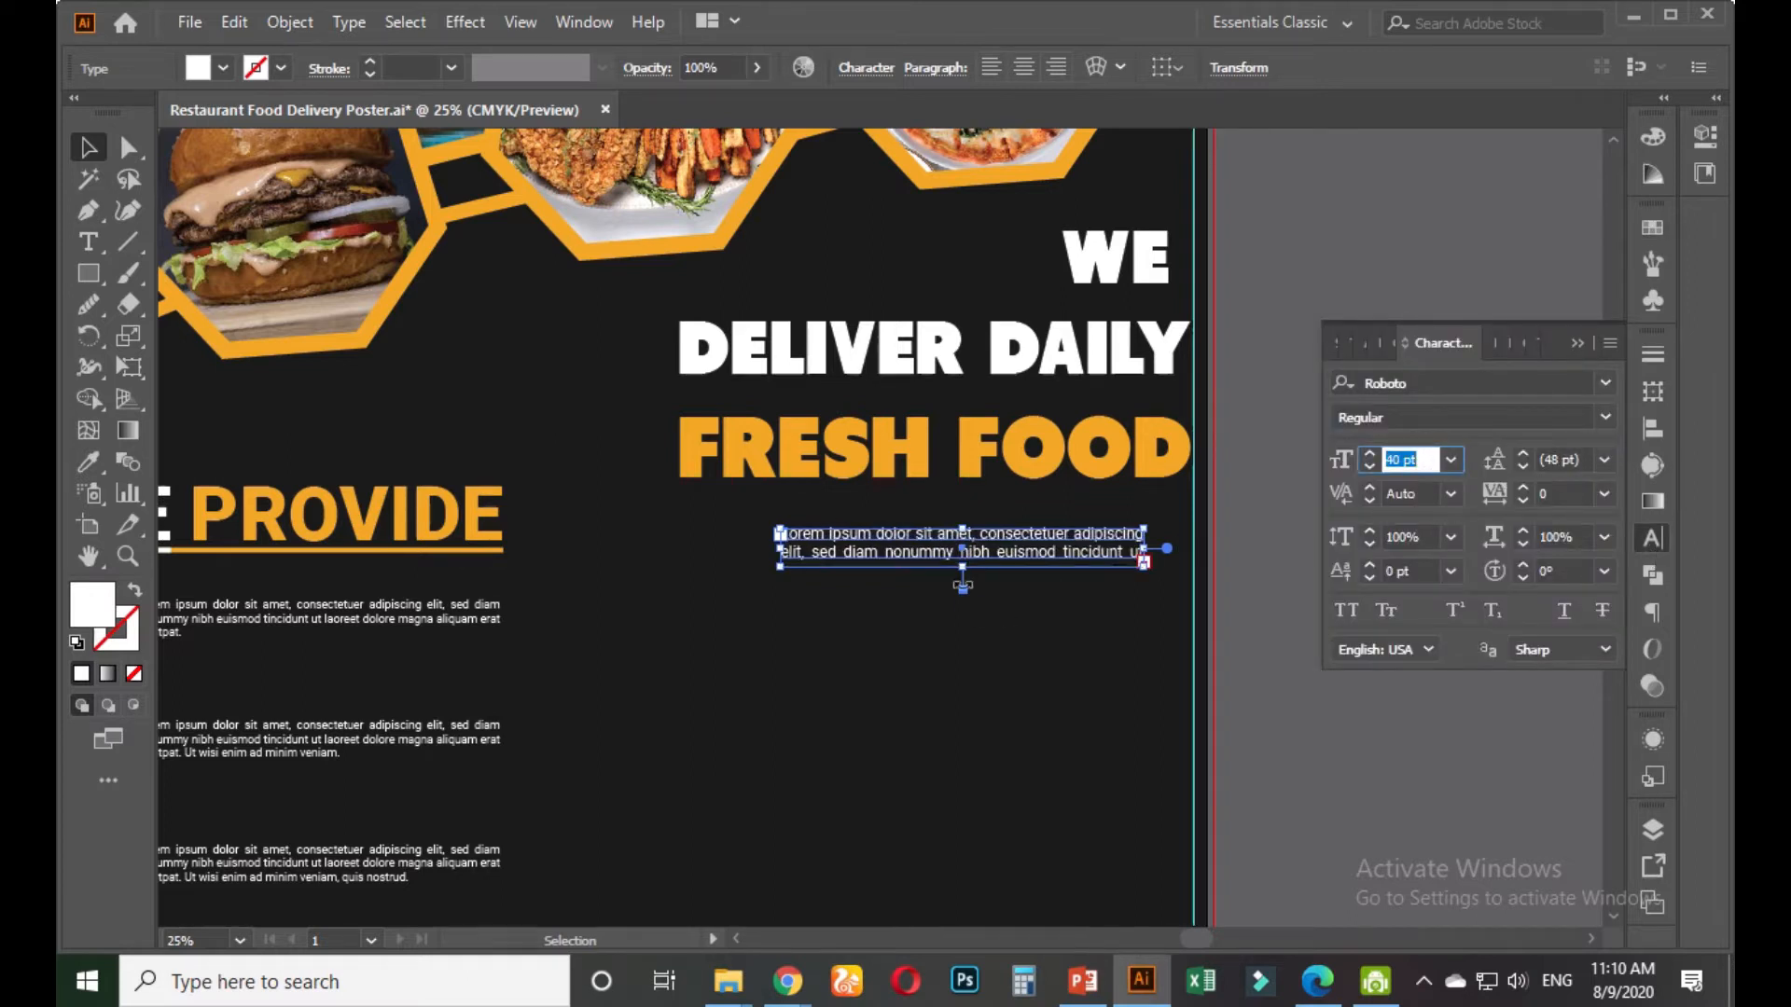
pyautogui.moveTo(963, 566); pyautogui.dragTo(967, 655)
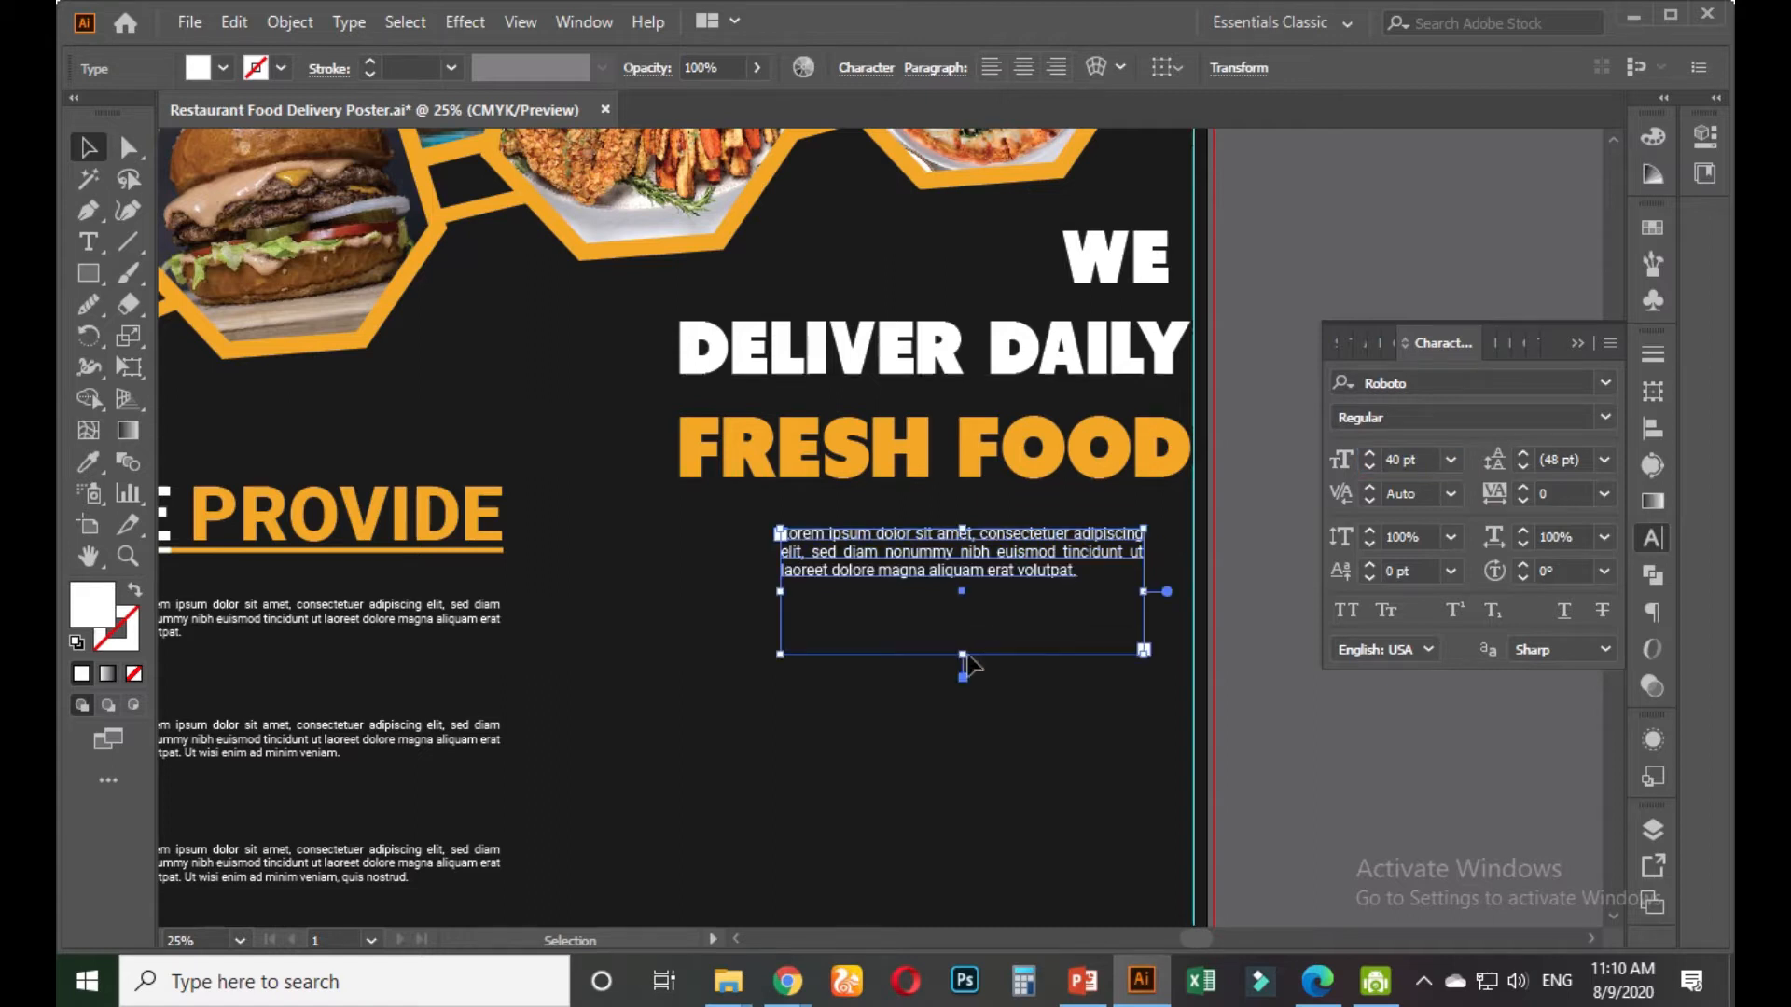
# Justify the paragraph with last line right-aligned and widen its box on both sides
pyautogui.click(1060, 66)
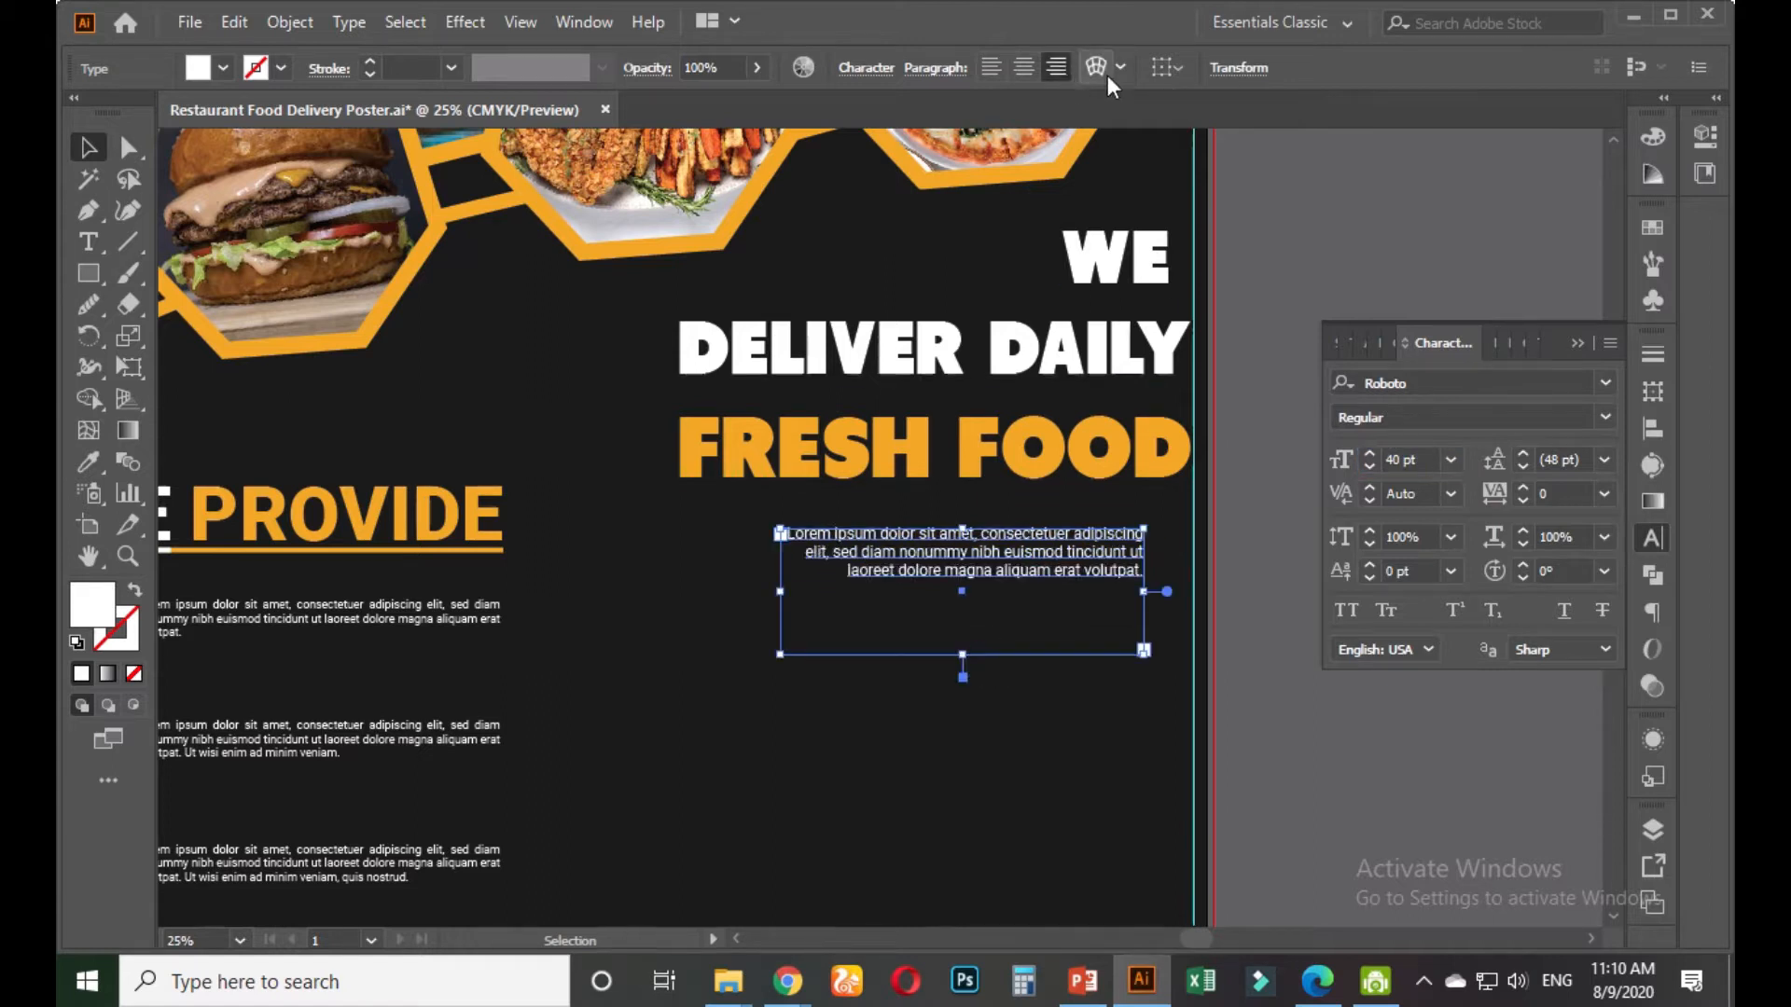
pyautogui.click(936, 68)
pyautogui.click(903, 114)
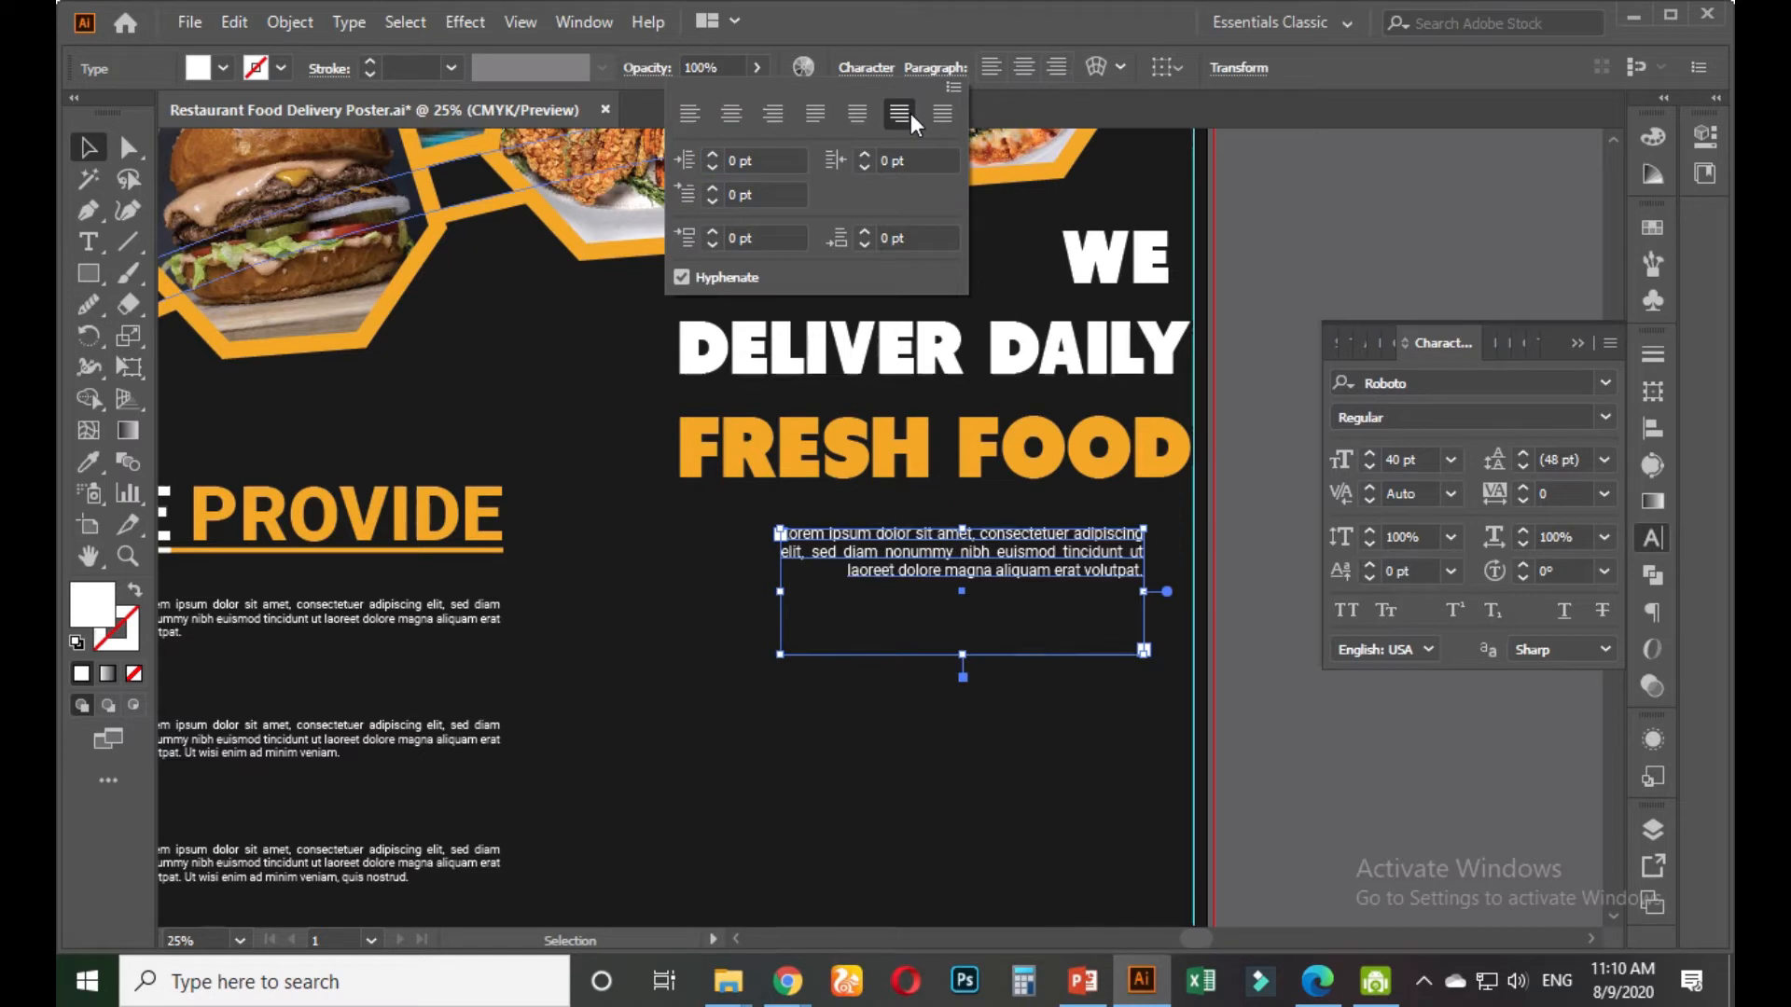
pyautogui.click(87, 150)
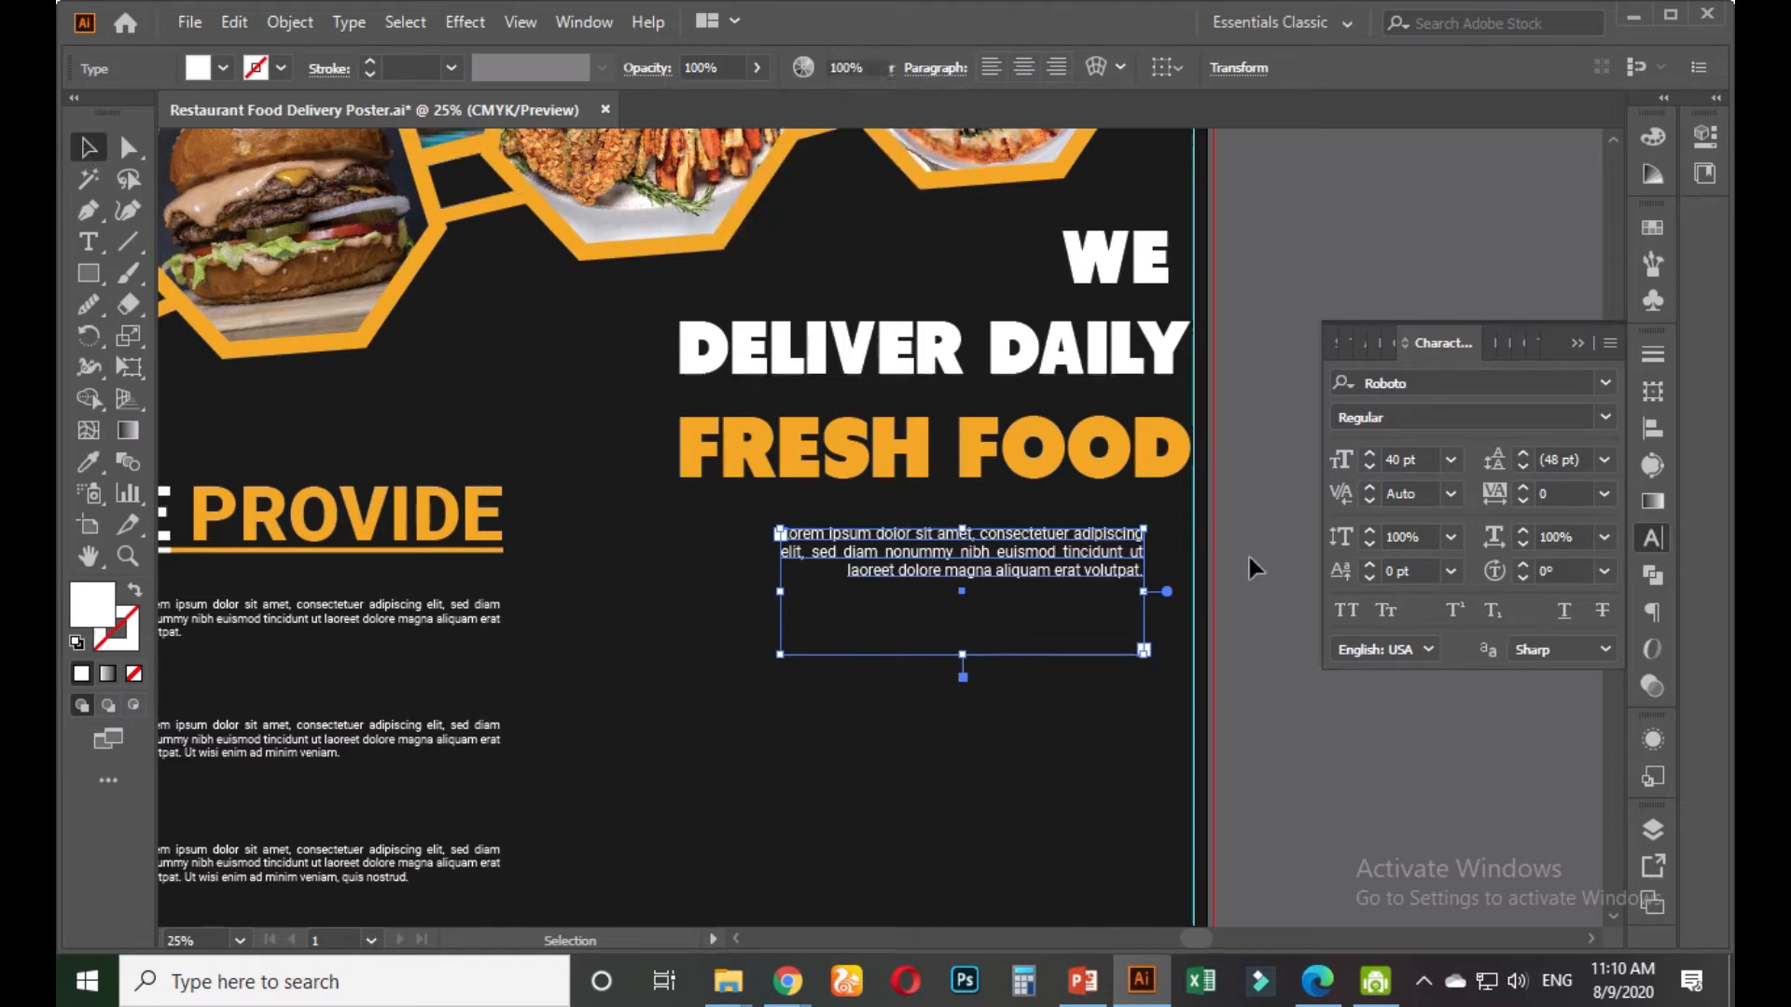
pyautogui.click(1248, 557)
pyautogui.click(1082, 537)
pyautogui.moveTo(781, 593); pyautogui.dragTo(679, 586)
pyautogui.moveTo(1143, 591); pyautogui.dragTo(1194, 602)
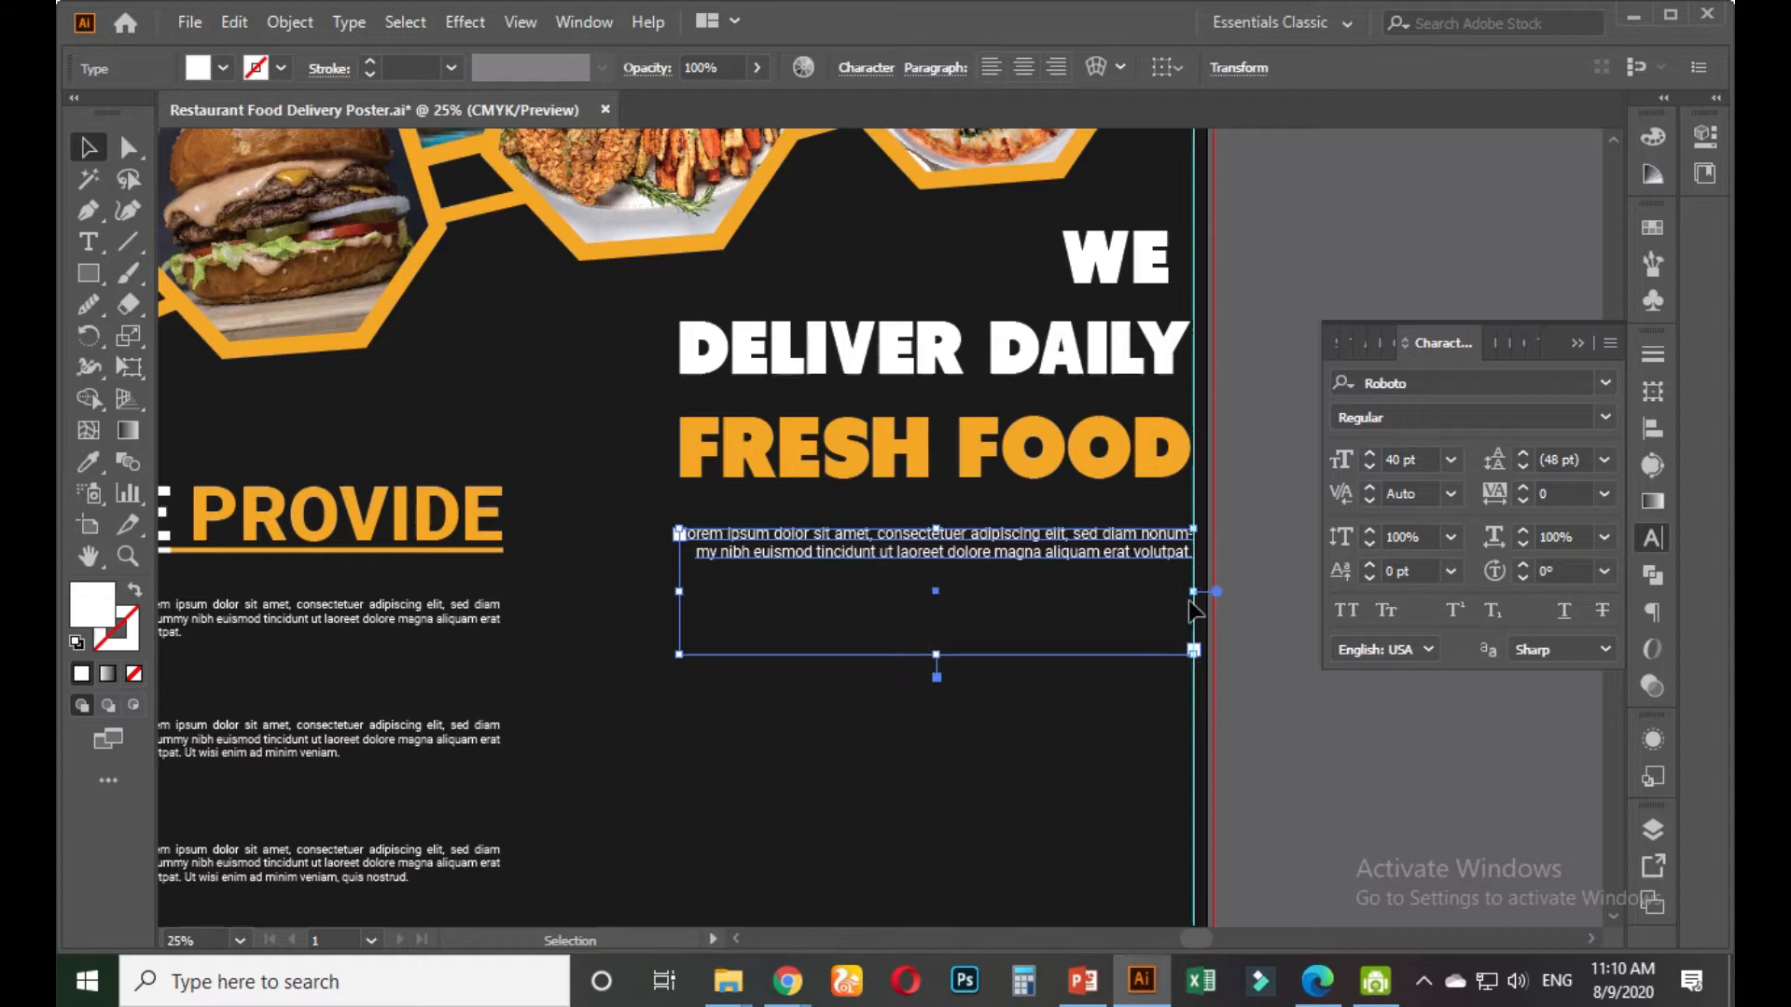
# Paste a second copy of the Lorem ipsum sentence after 'volutpat.'
pyautogui.doubleClick(1119, 551)
pyautogui.hotkey('ctrl', 'a')
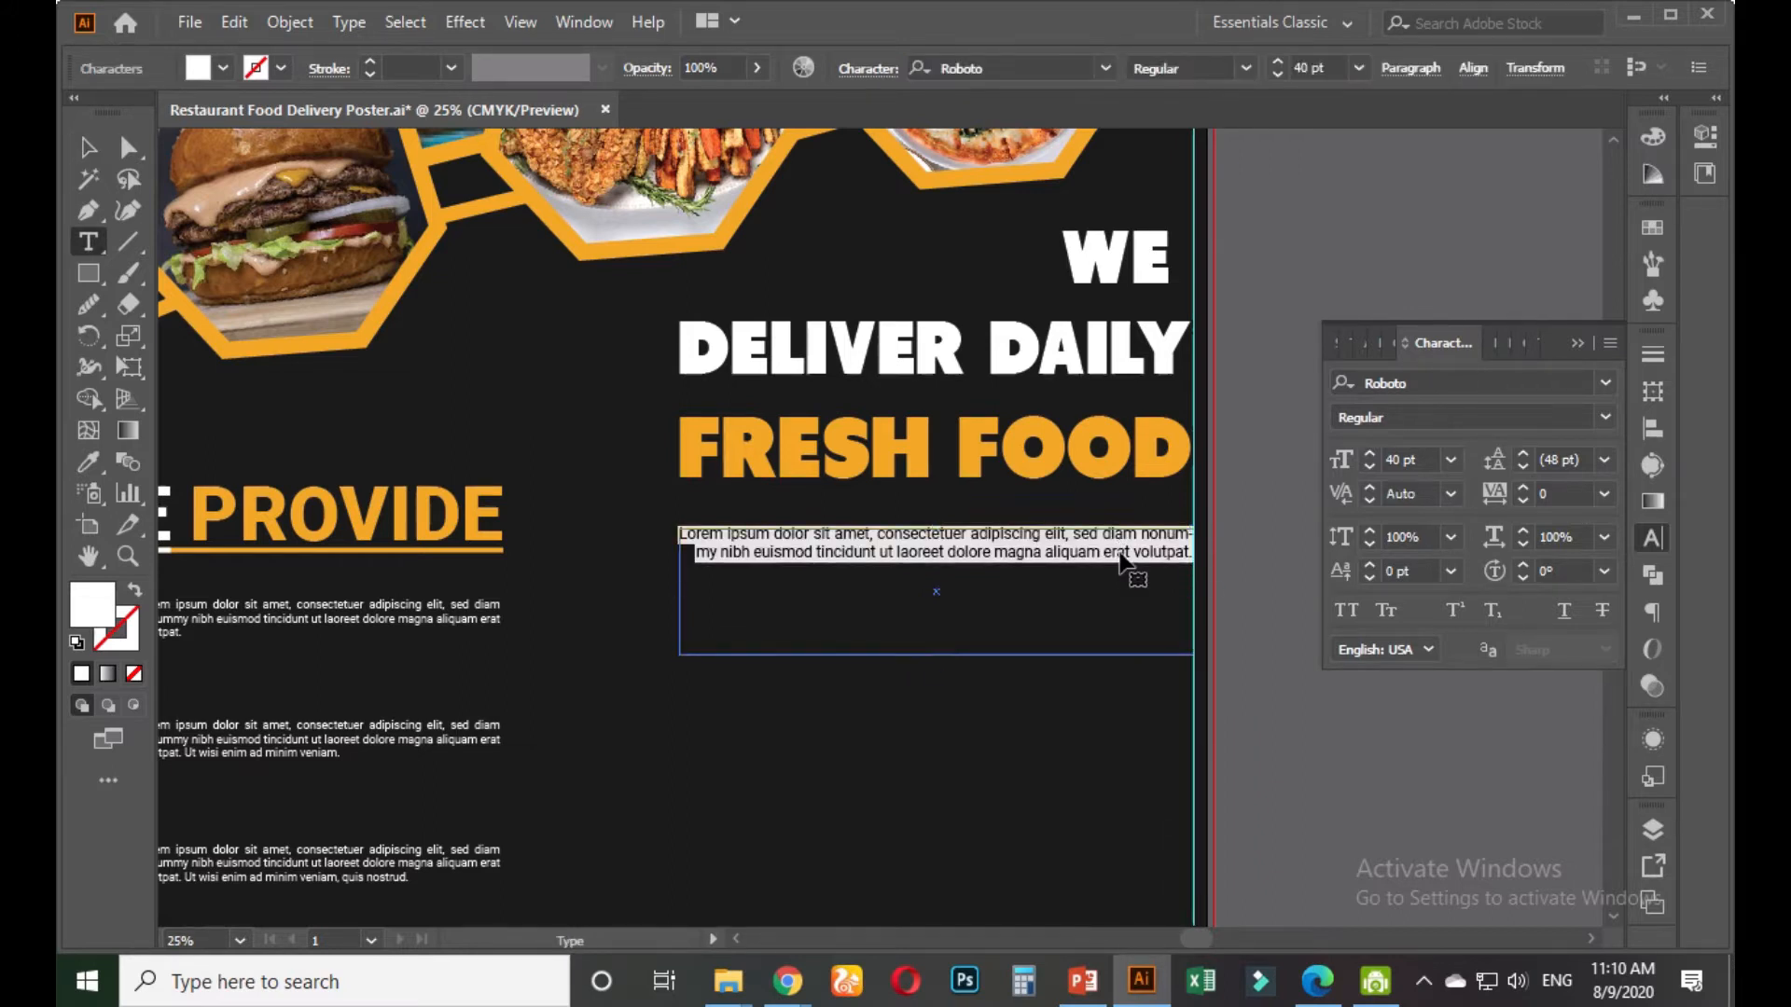
pyautogui.click(1162, 557)
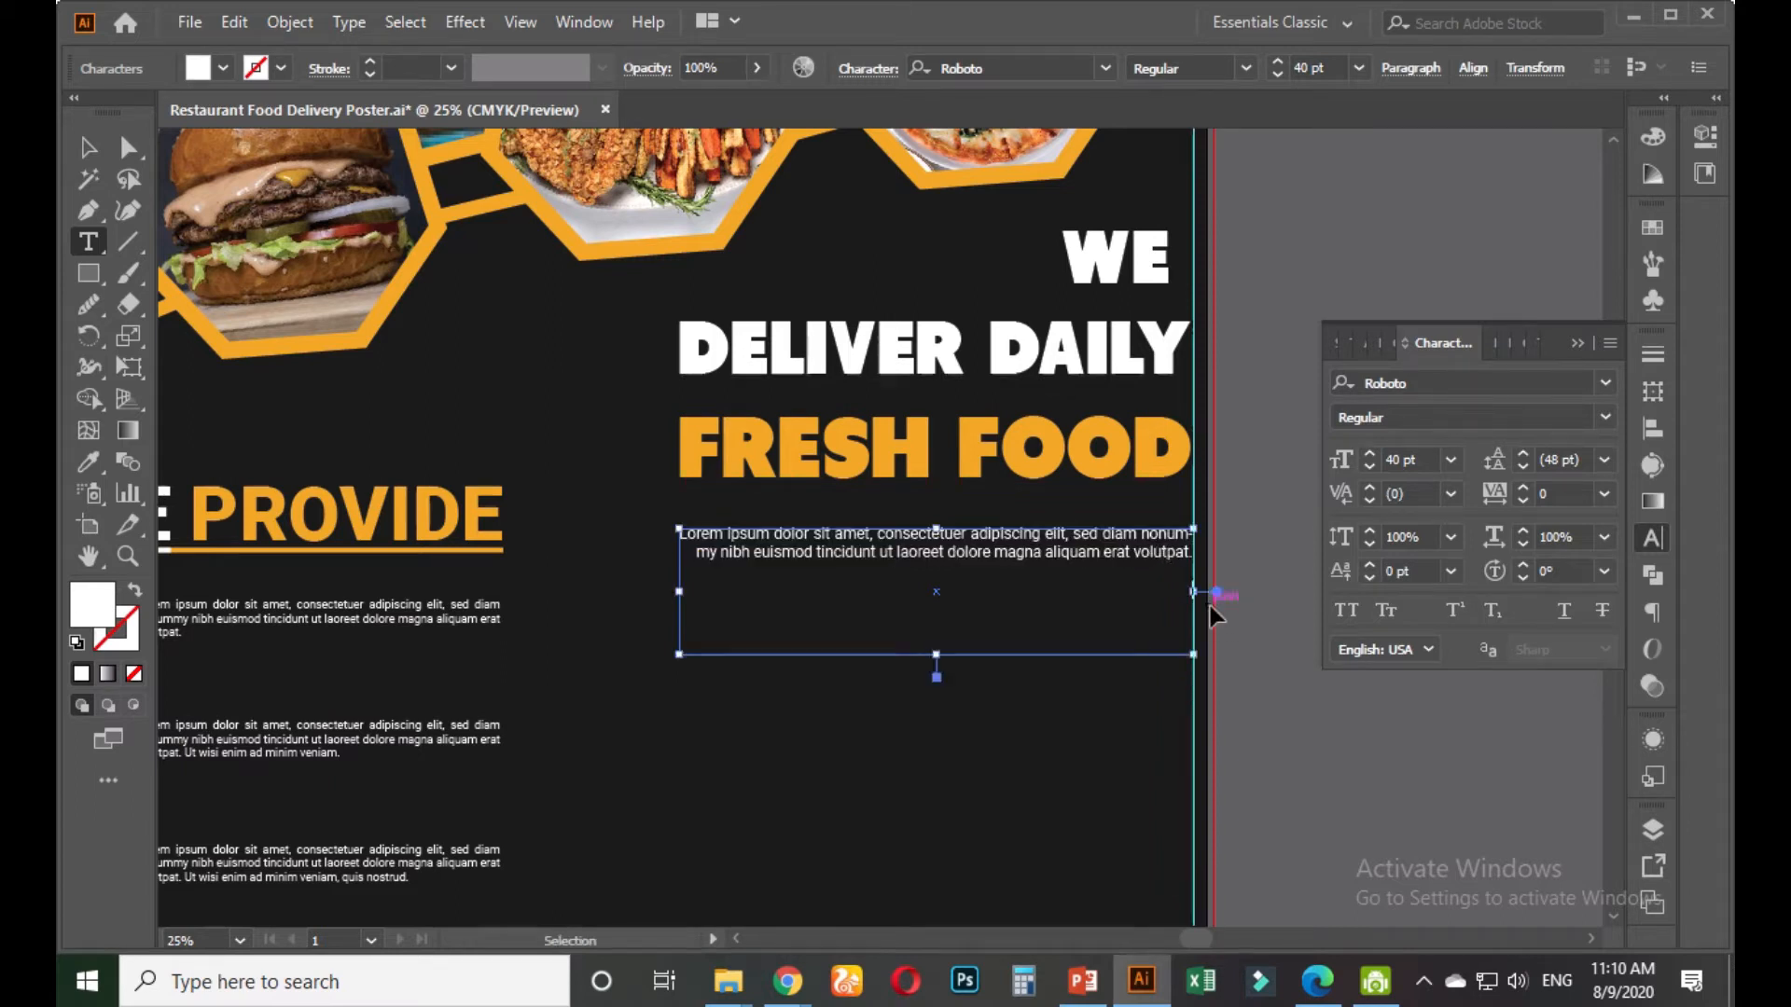
pyautogui.write('Lorem ipsum dolor sit amet, consectetuer adipiscing elit, sed diam nonummy nibh euismod tincidunt ut laoreet dolore magna aliquam erat volutpat.')
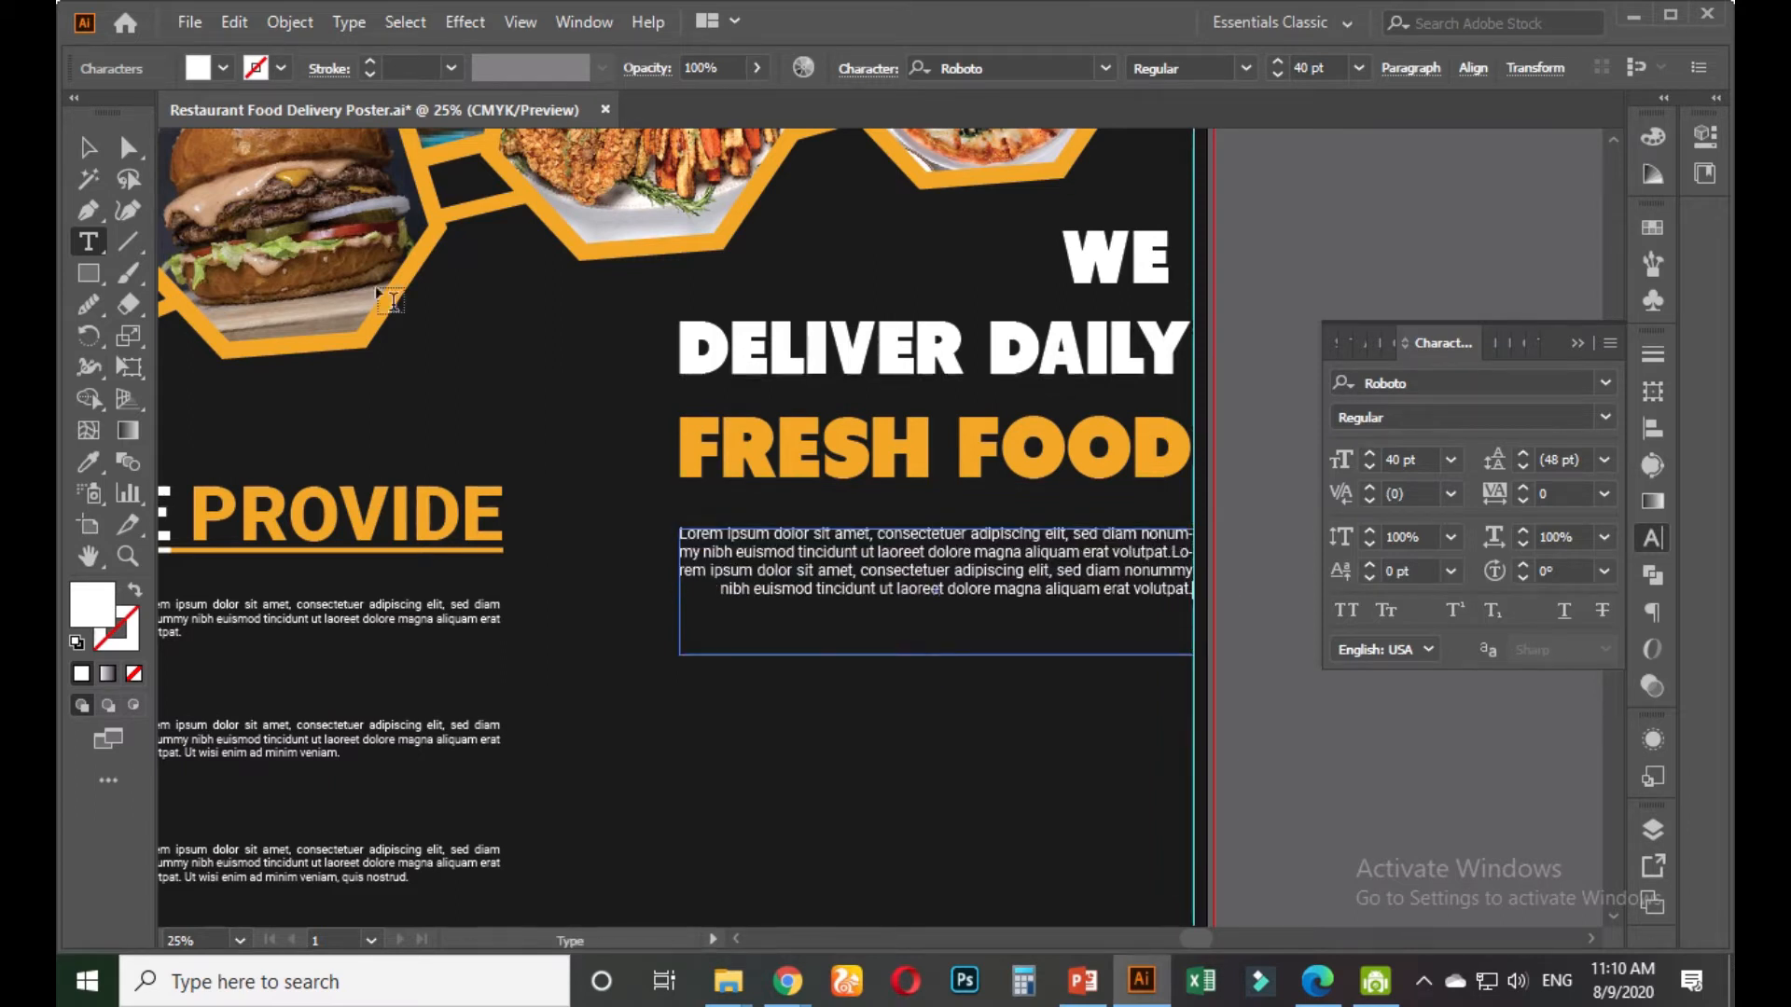
pyautogui.click(89, 148)
# Auto-fit the text box to its text and nudge the paragraph slightly up
pyautogui.doubleClick(937, 675)
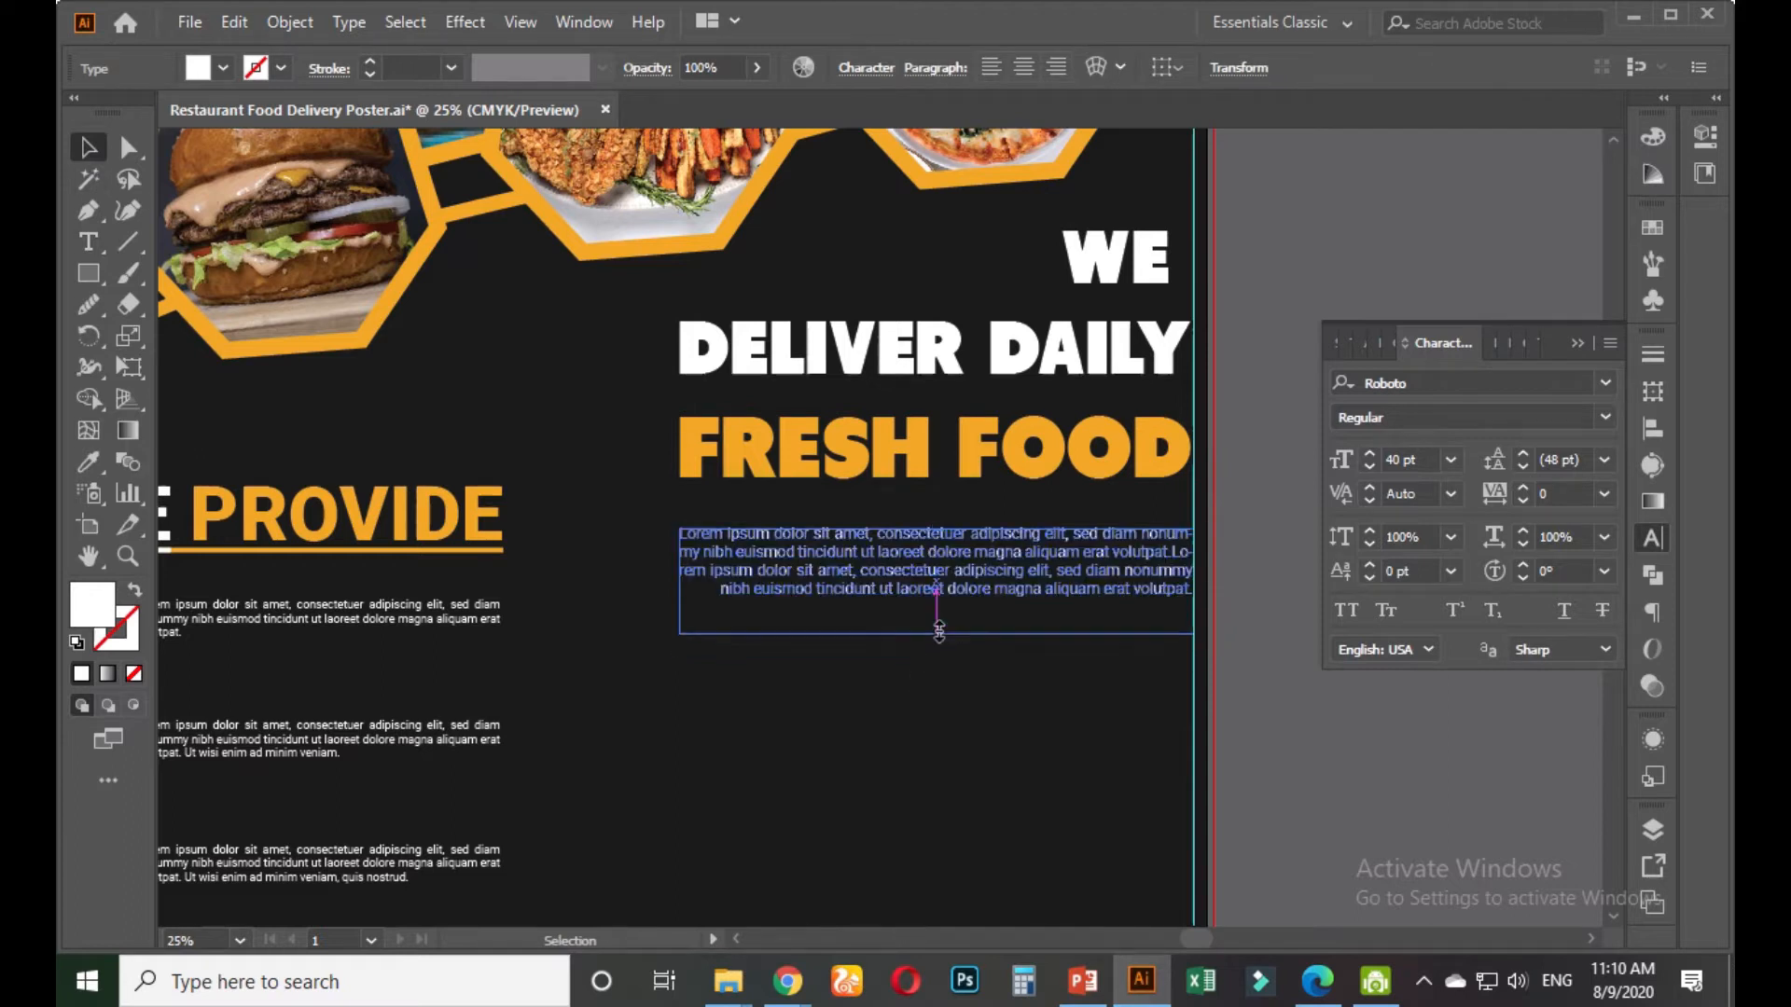
pyautogui.moveTo(994, 536); pyautogui.dragTo(994, 520)
pyautogui.click(1304, 769)
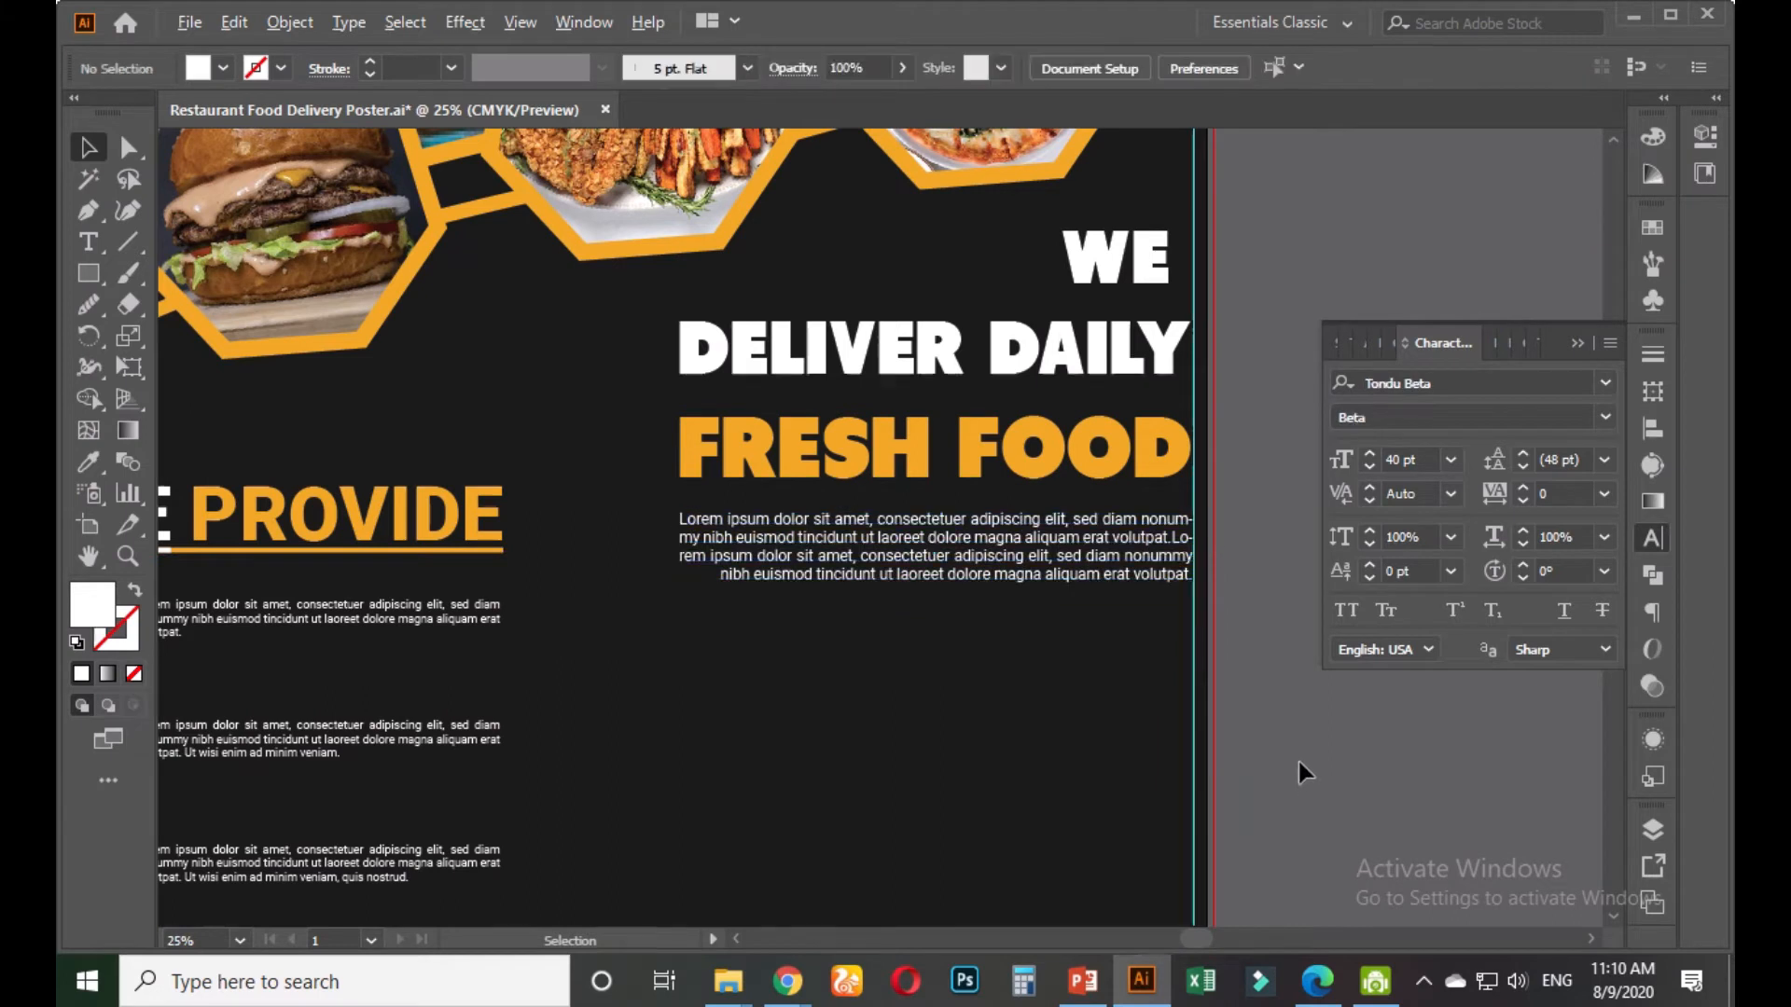
pyautogui.scroll(-2, 1298, 763)
pyautogui.moveTo(1310, 819); pyautogui.dragTo(1225, 607)
pyautogui.scroll(-1, 1195, 675)
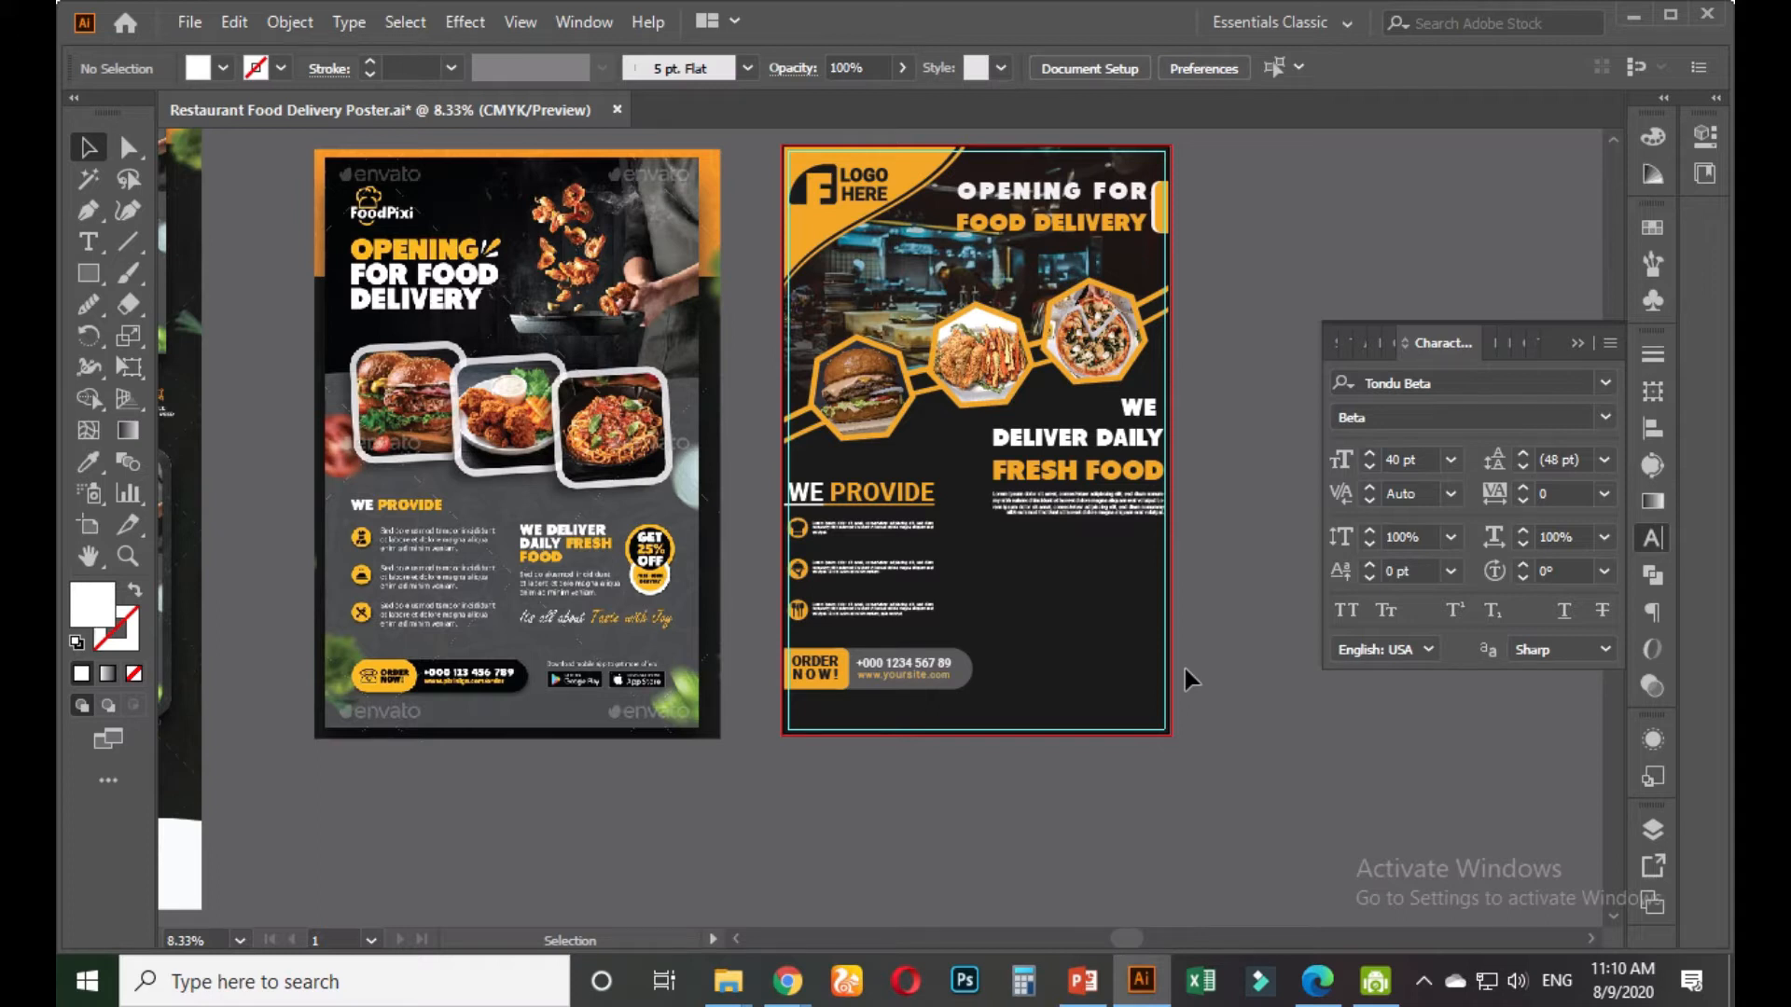
# Draw a white heptagon with the Polygon Tool below the paragraph
pyautogui.scroll(1, 1183, 659)
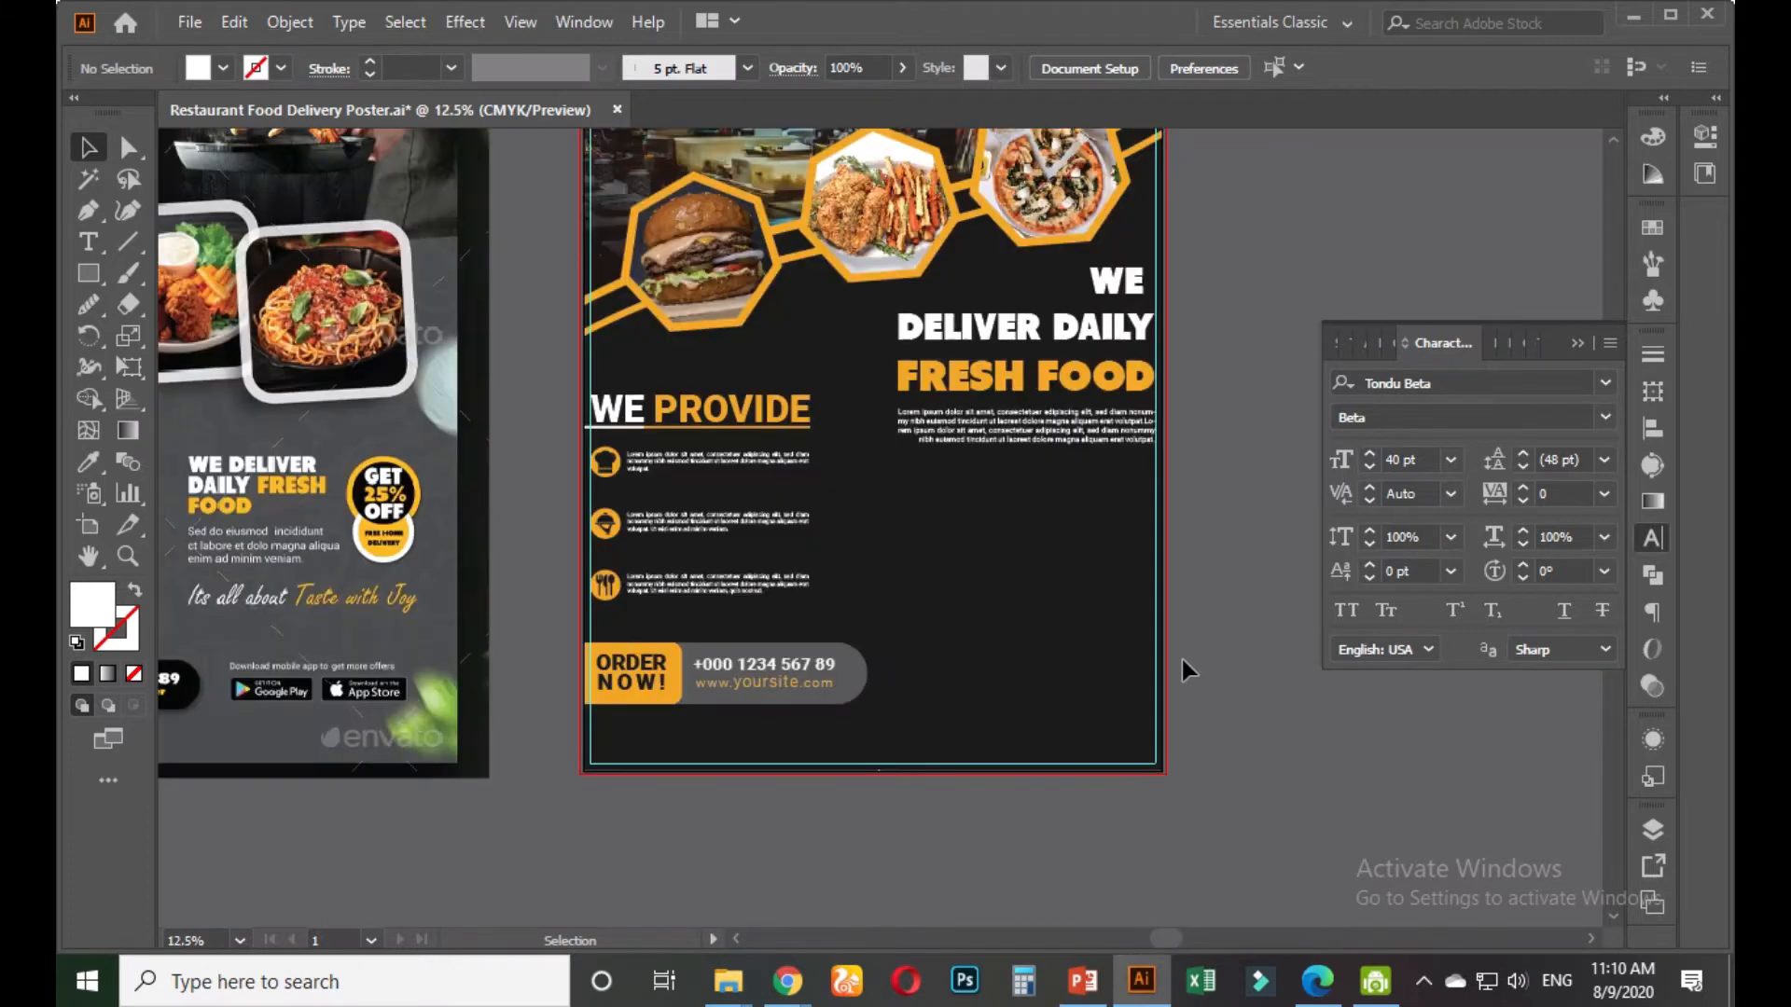
pyautogui.click(102, 278)
pyautogui.click(186, 368)
pyautogui.moveTo(951, 530); pyautogui.dragTo(988, 588)
pyautogui.click(88, 147)
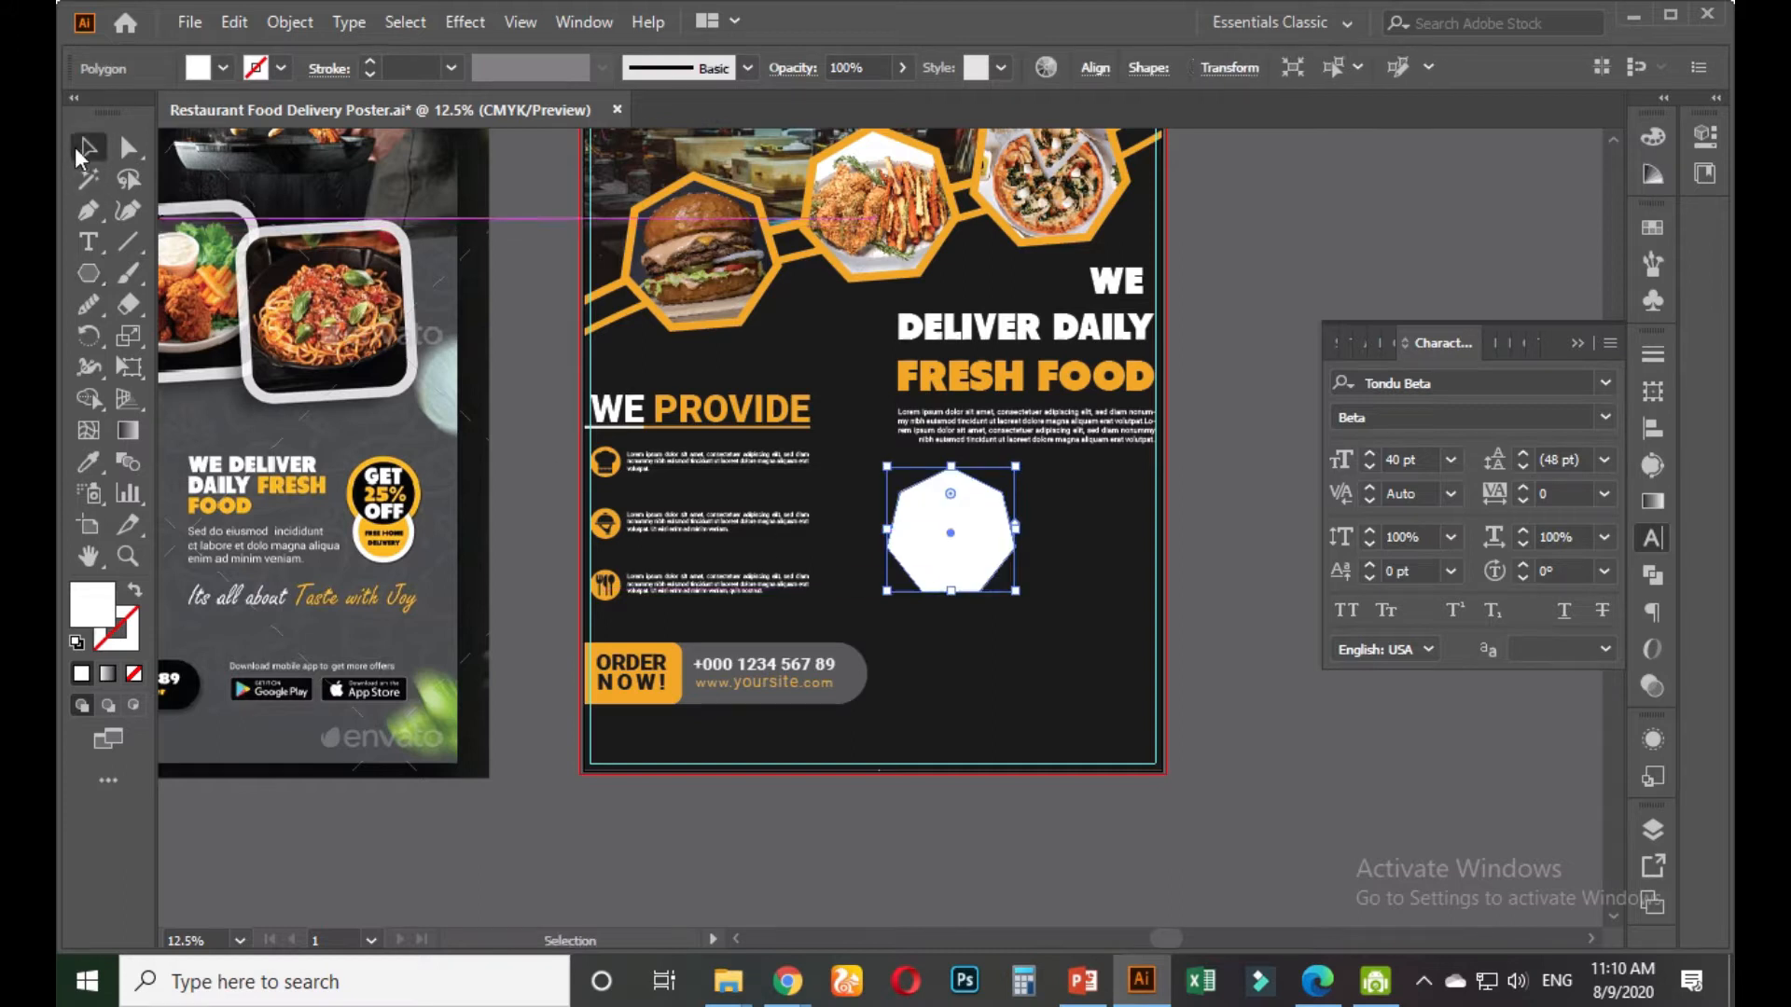
pyautogui.click(543, 836)
# Tilt the heptagon slightly clockwise and shift it to the right
pyautogui.scroll(3, 397, 564)
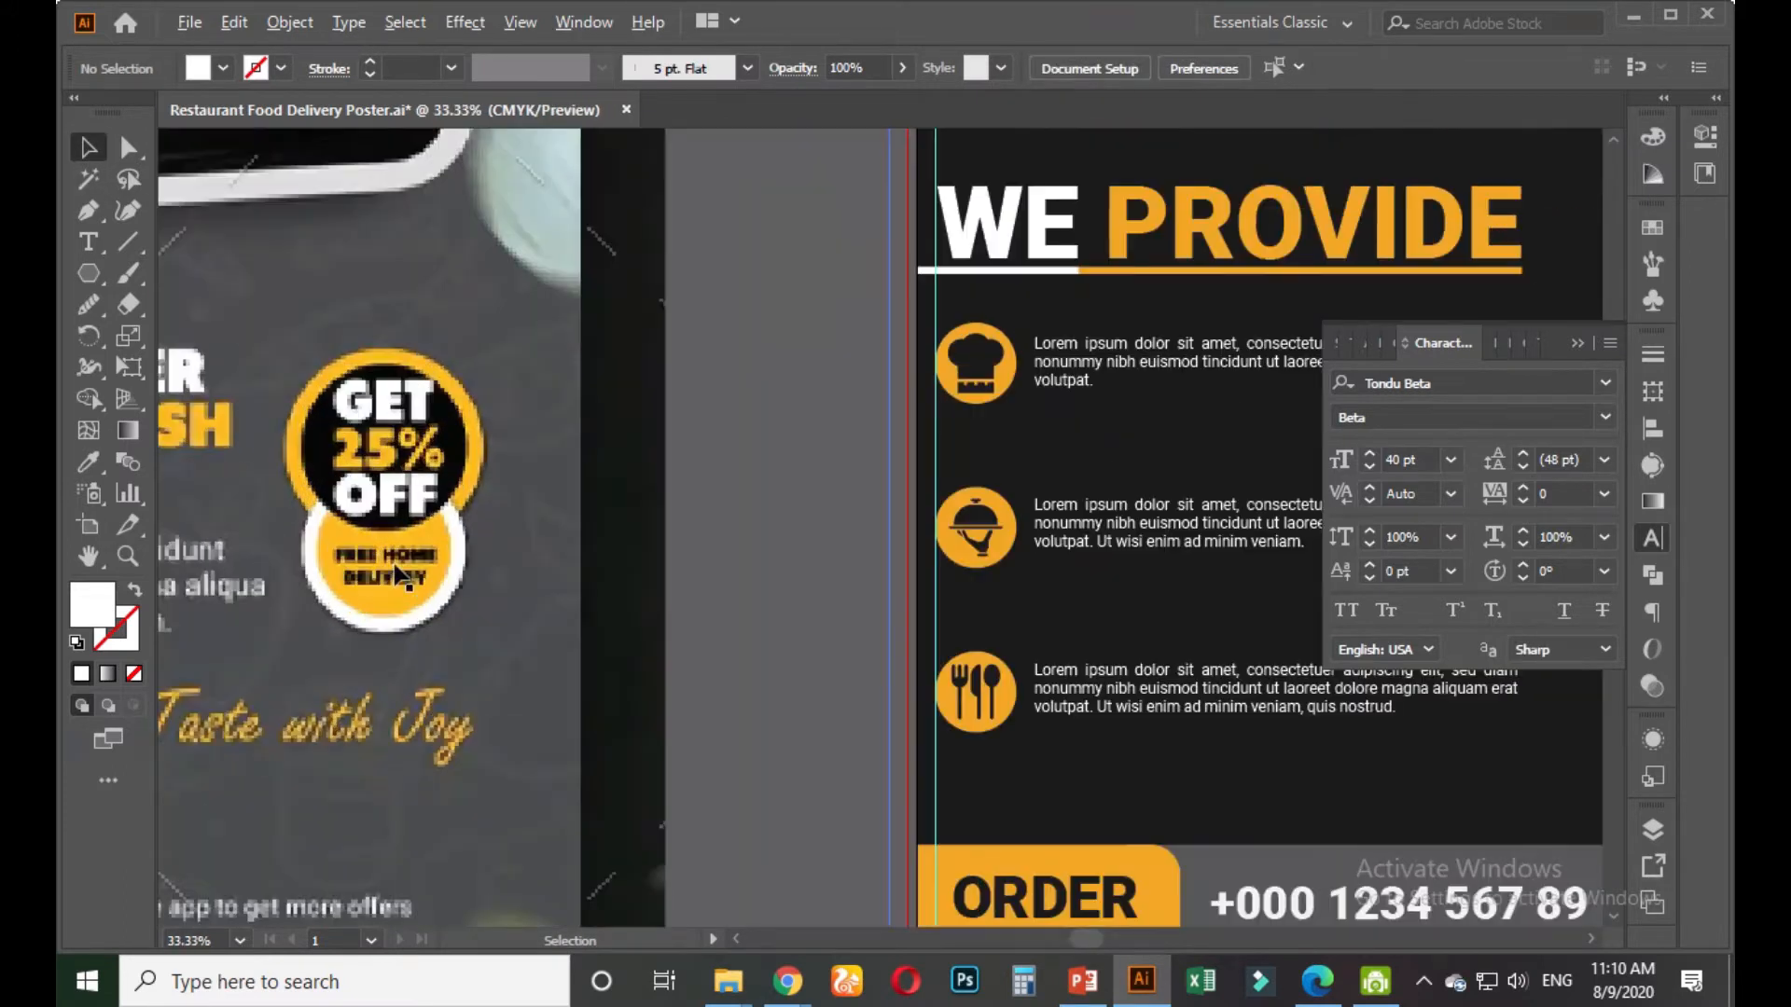
pyautogui.scroll(2, 389, 615)
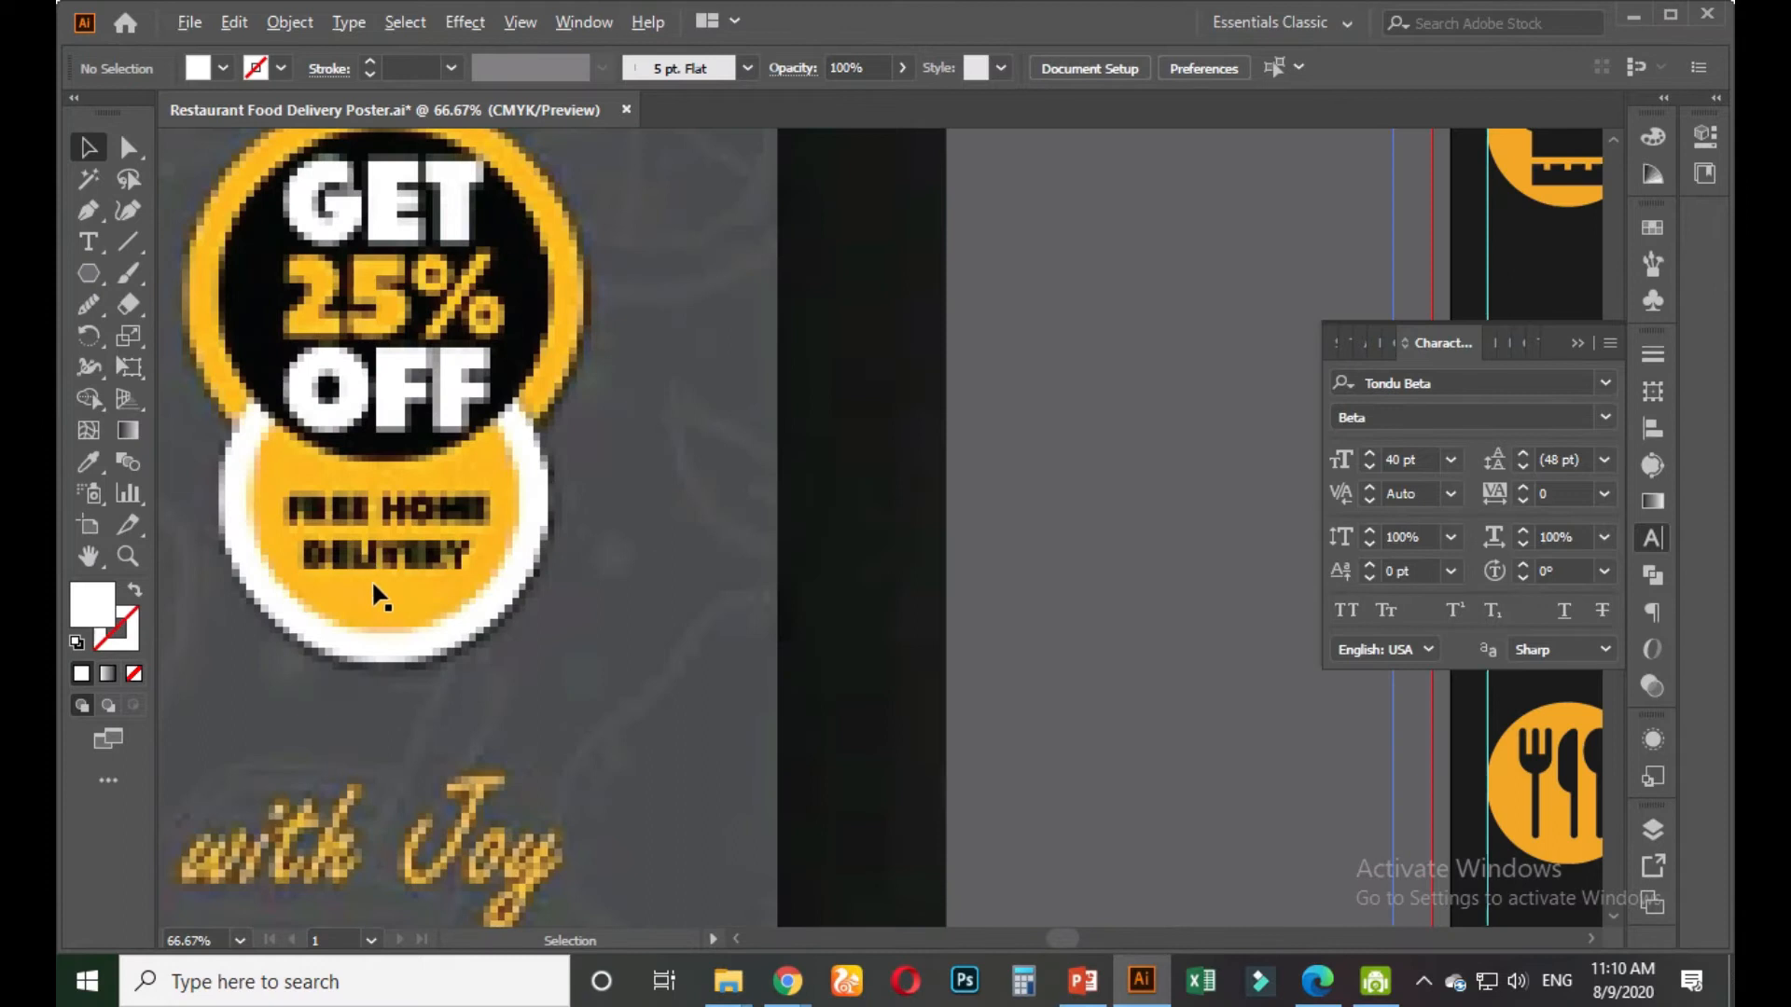
pyautogui.scroll(-5, 371, 579)
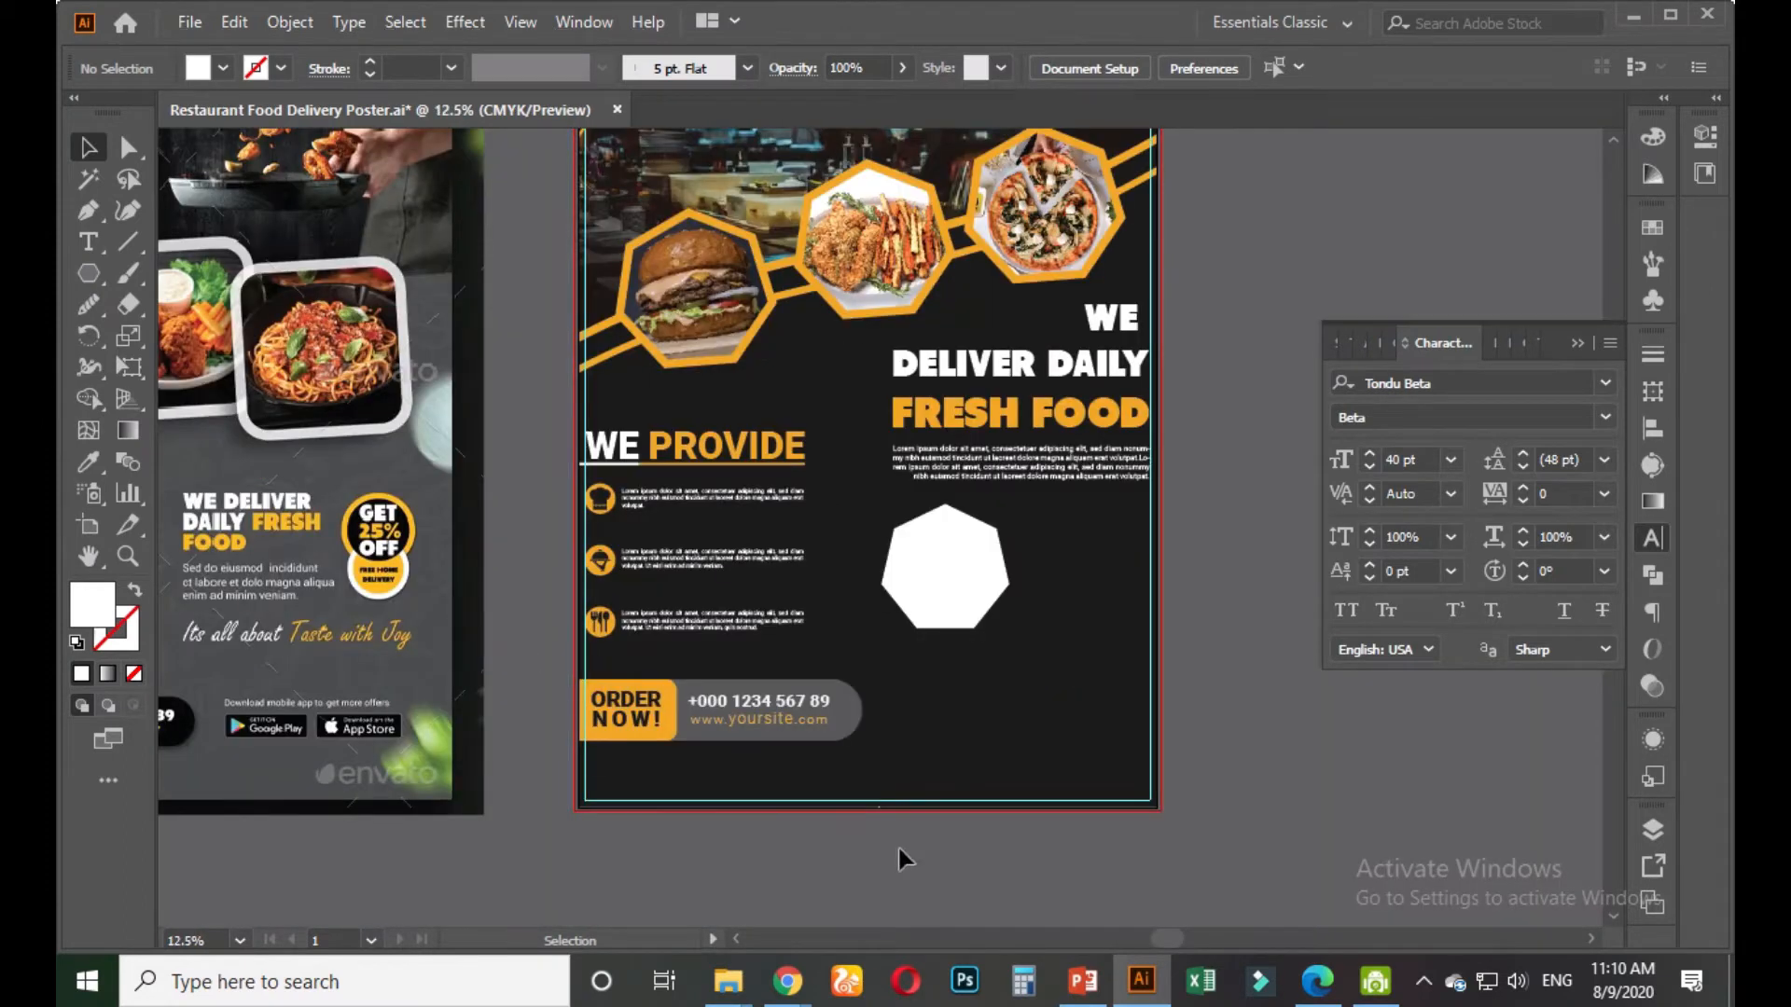
pyautogui.moveTo(899, 850); pyautogui.dragTo(752, 836)
pyautogui.scroll(1, 828, 619)
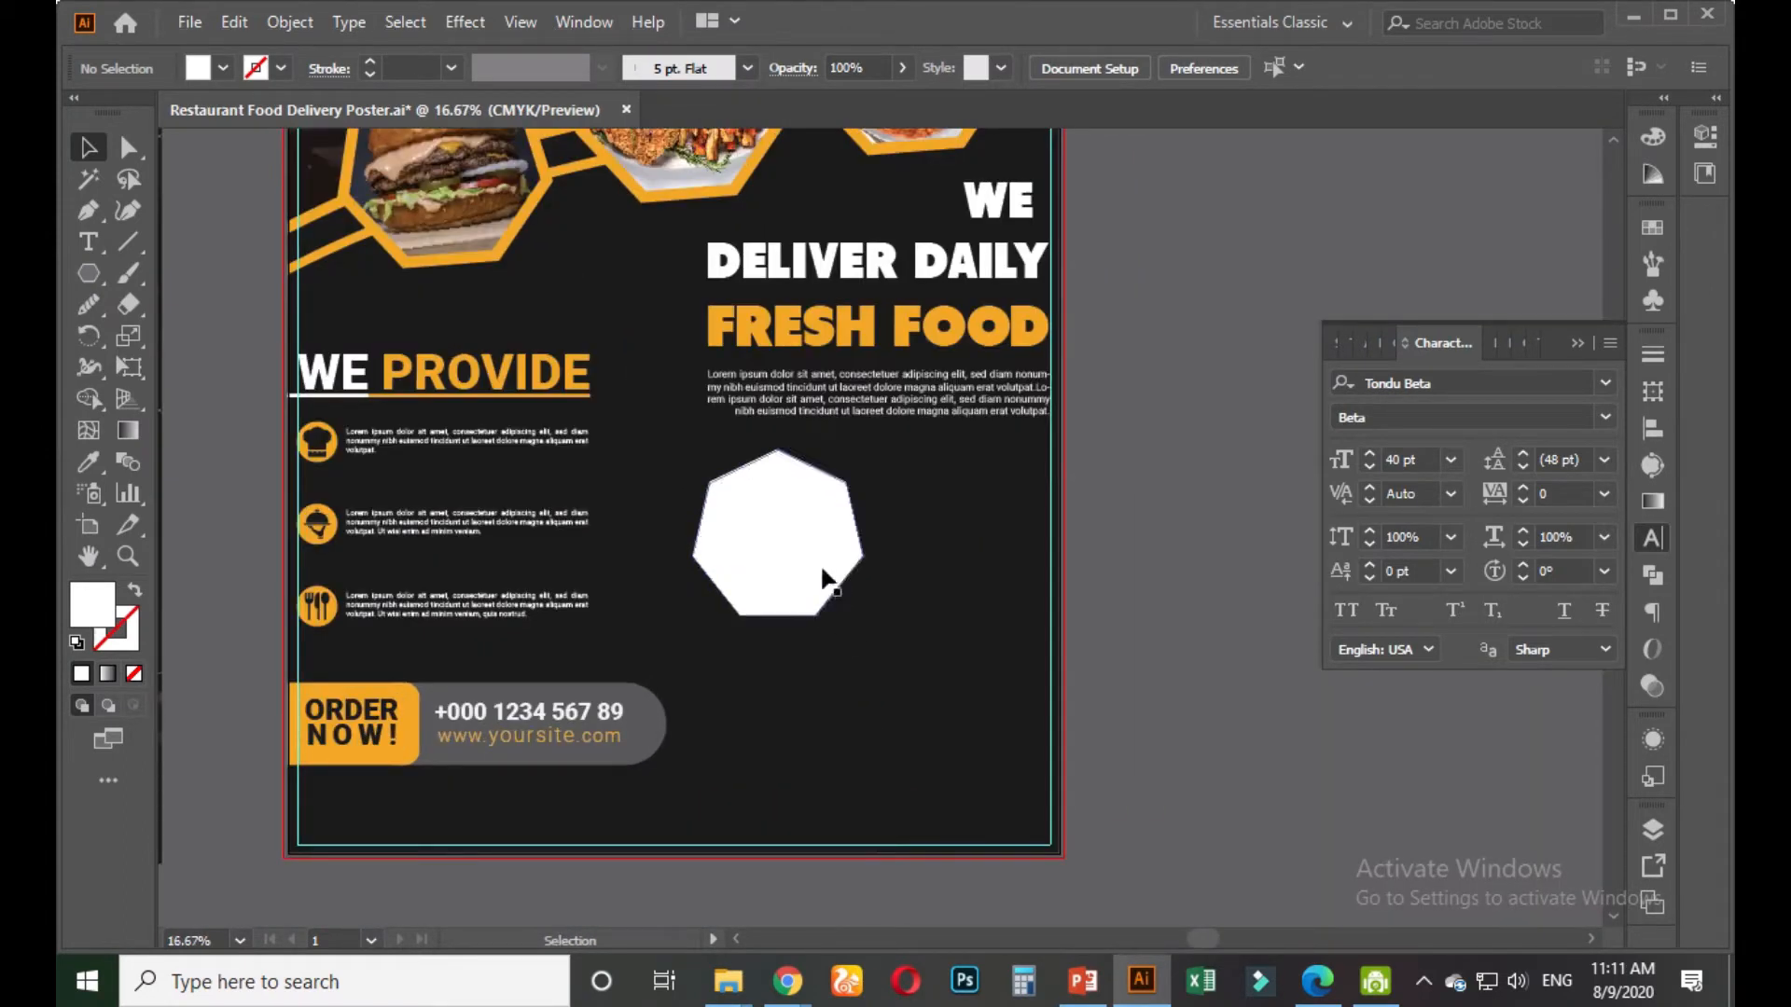
pyautogui.click(825, 578)
pyautogui.moveTo(875, 630); pyautogui.dragTo(914, 616)
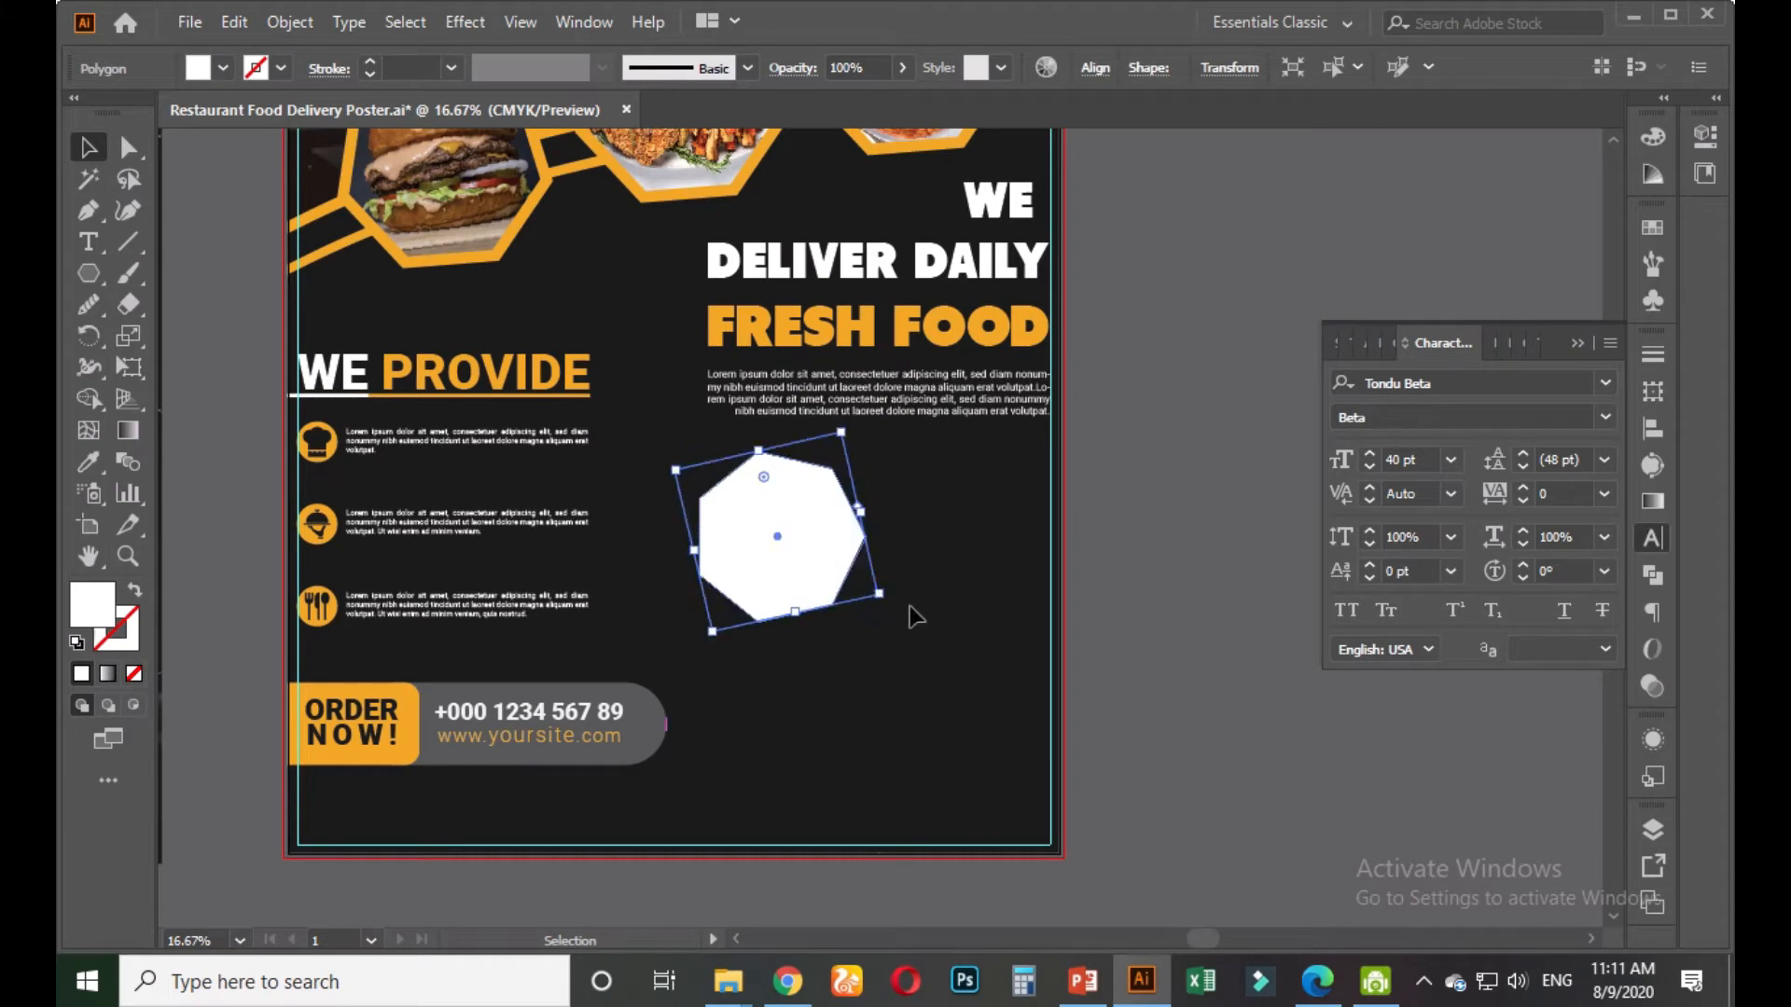
pyautogui.moveTo(796, 543); pyautogui.dragTo(859, 550)
pyautogui.click(788, 981)
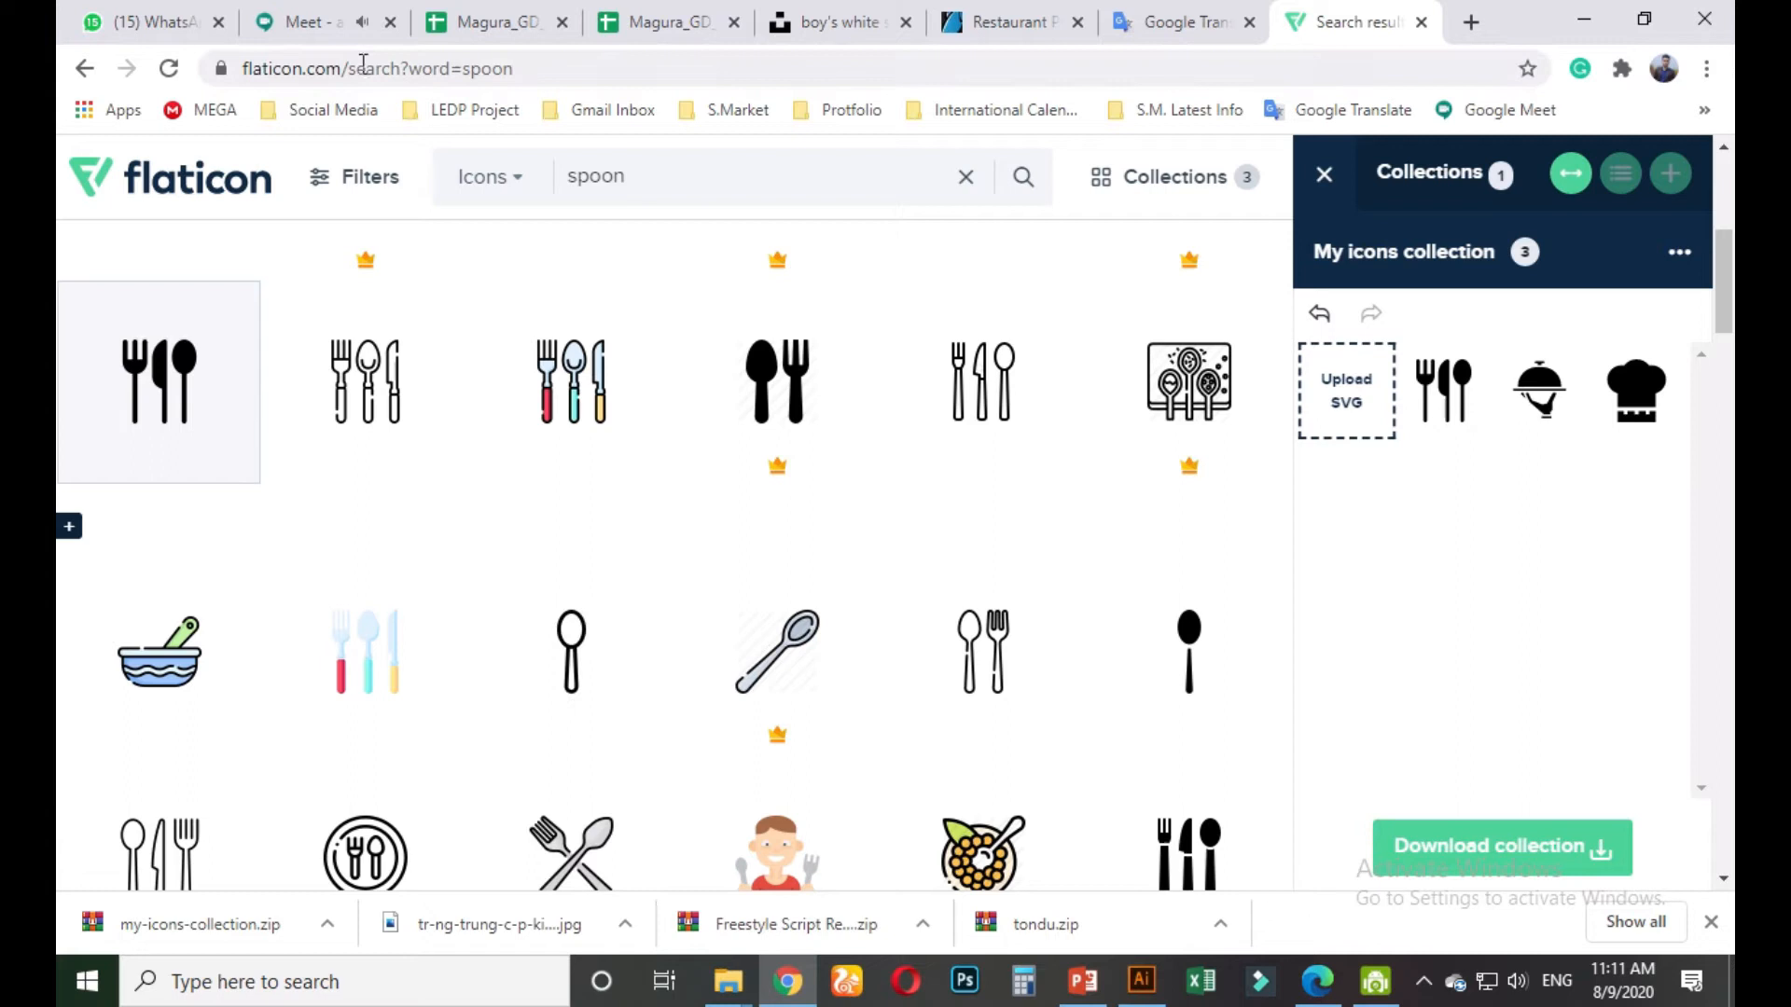
# Rejoin the dropped Google Meet video call
pyautogui.click(322, 21)
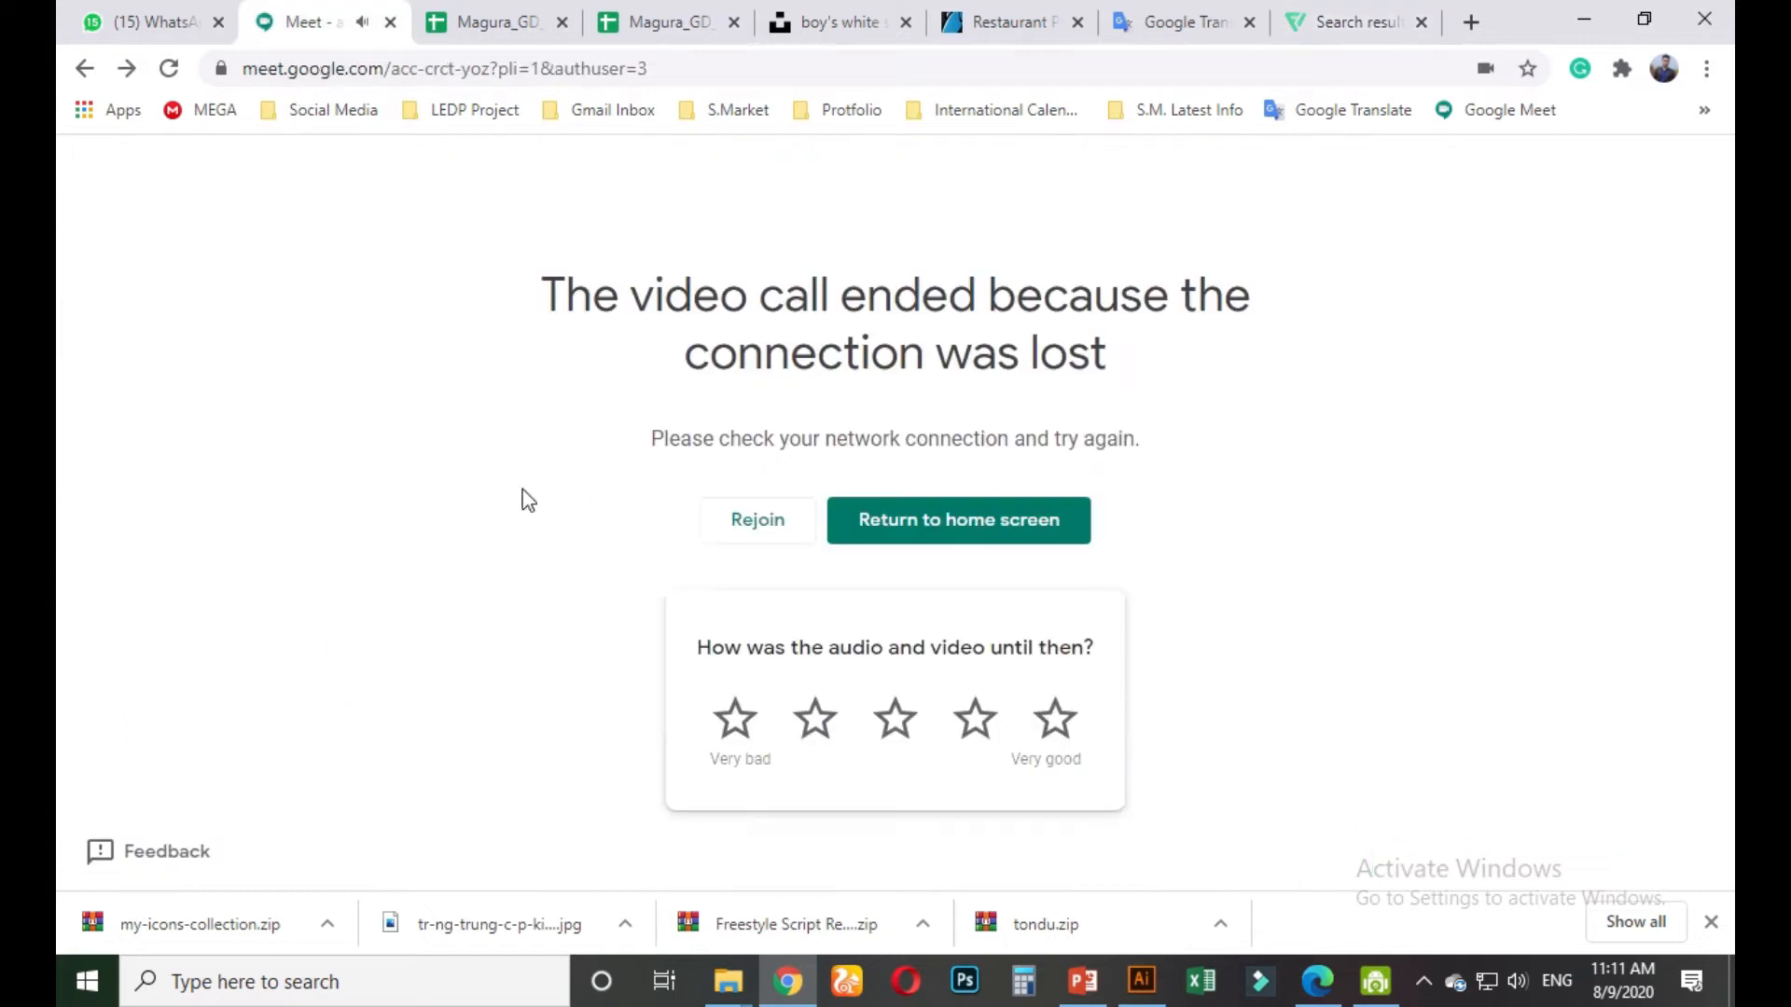
pyautogui.click(760, 523)
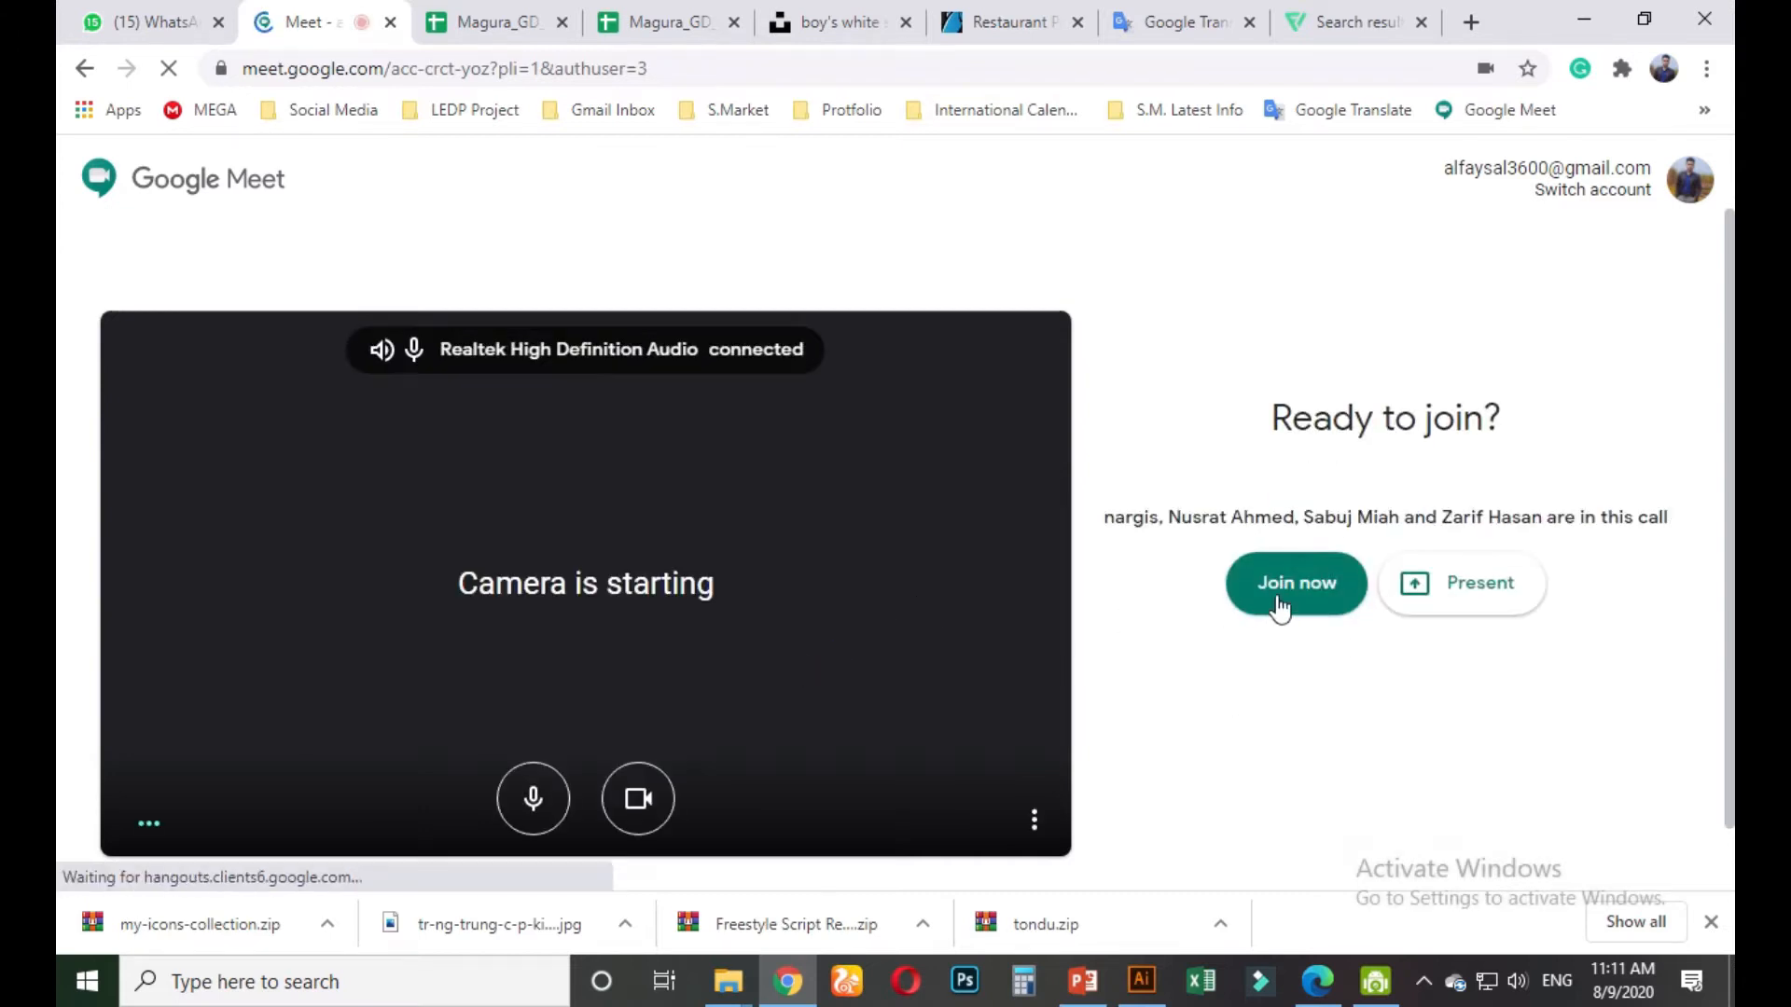
pyautogui.click(1294, 585)
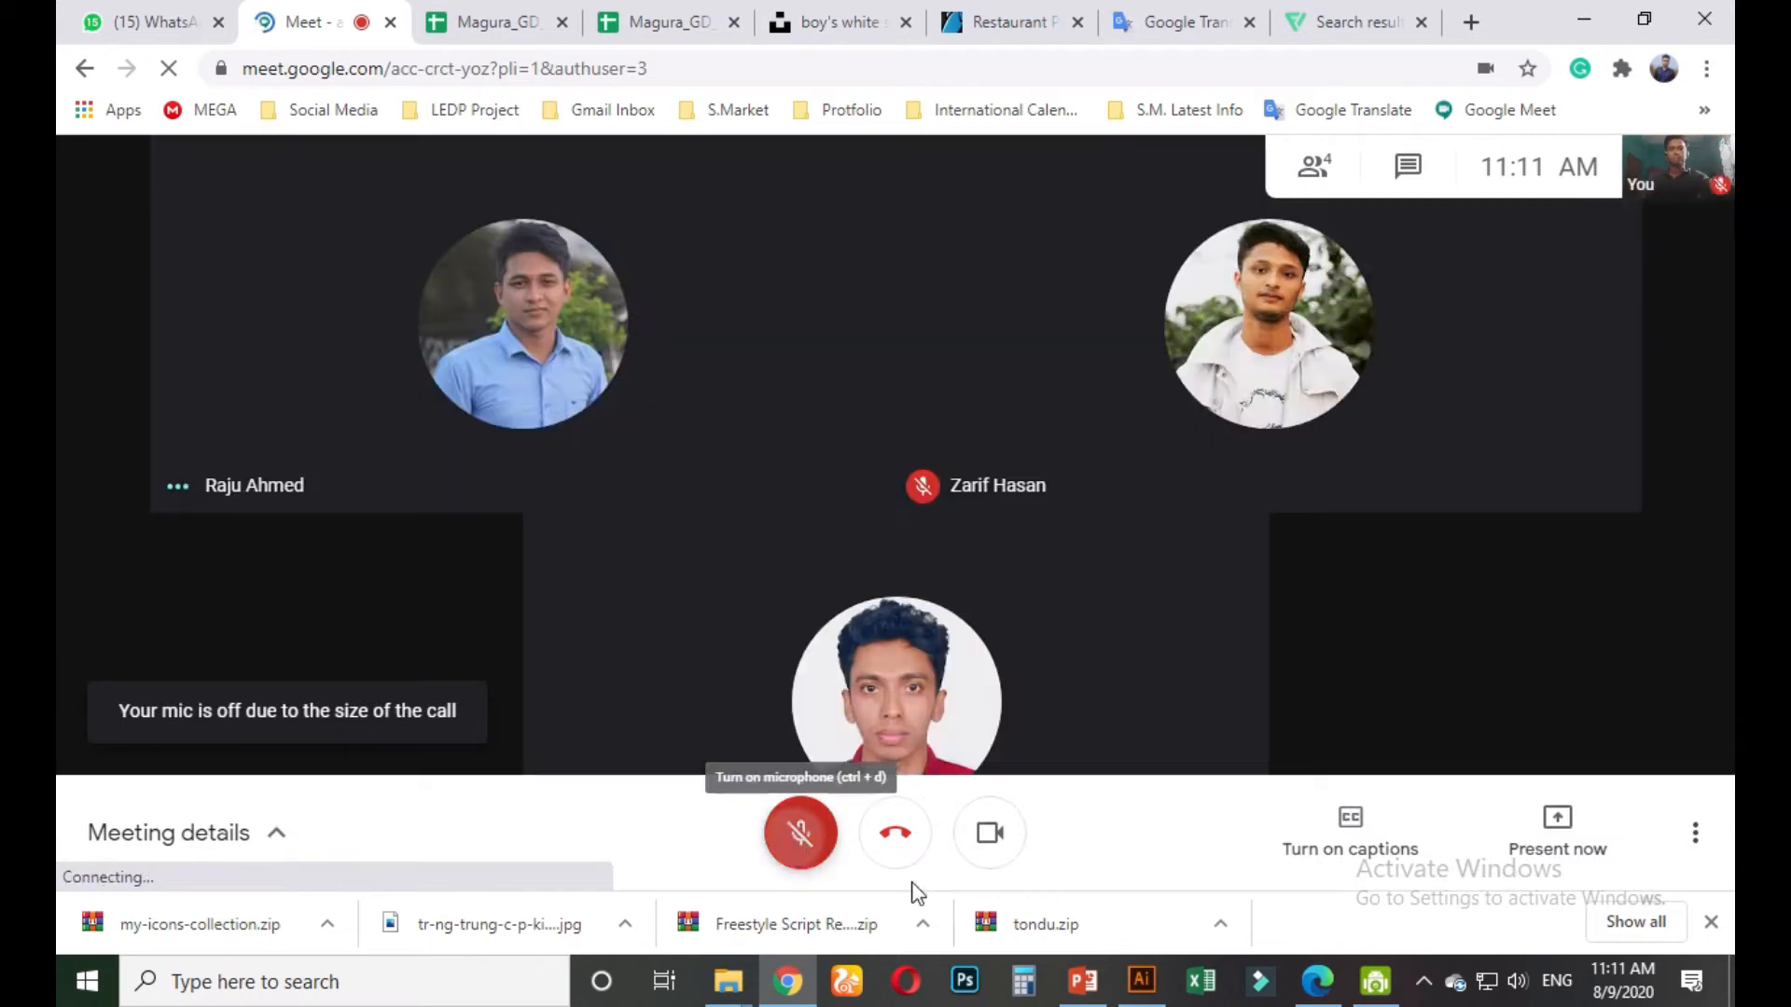
# Unmute the microphone, turn on live captions, and switch the camera off and back on
pyautogui.click(800, 832)
pyautogui.click(989, 832)
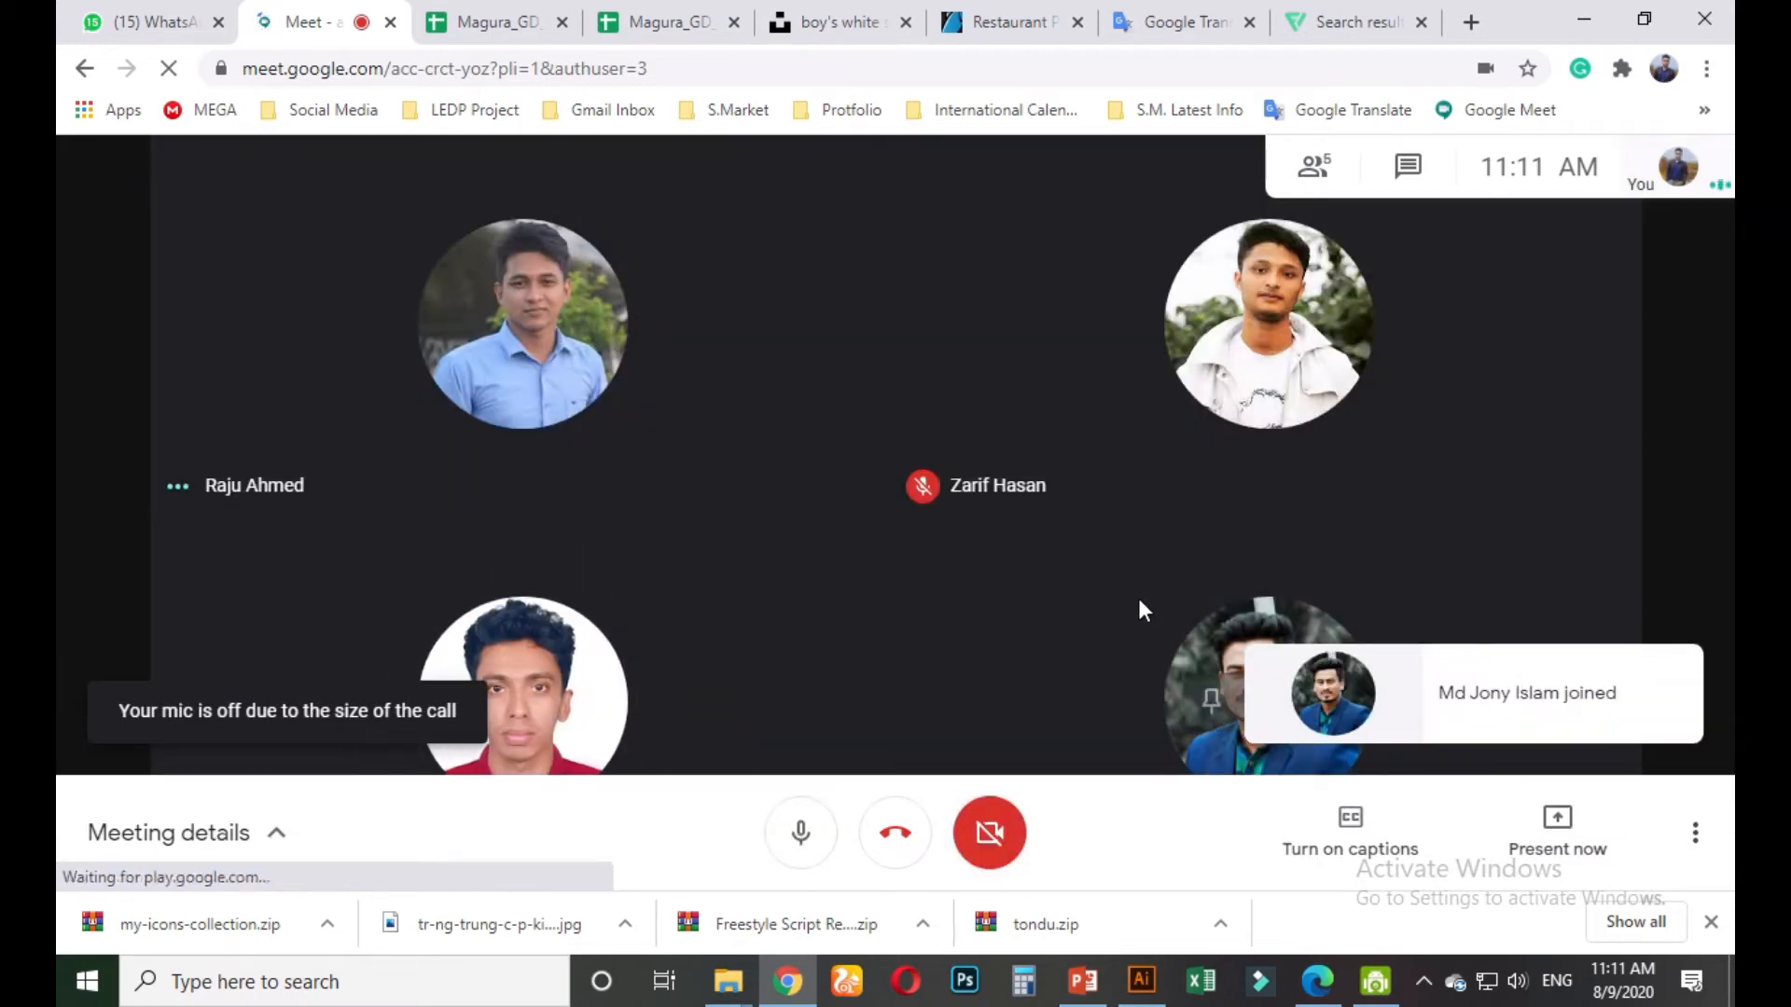
pyautogui.click(1351, 839)
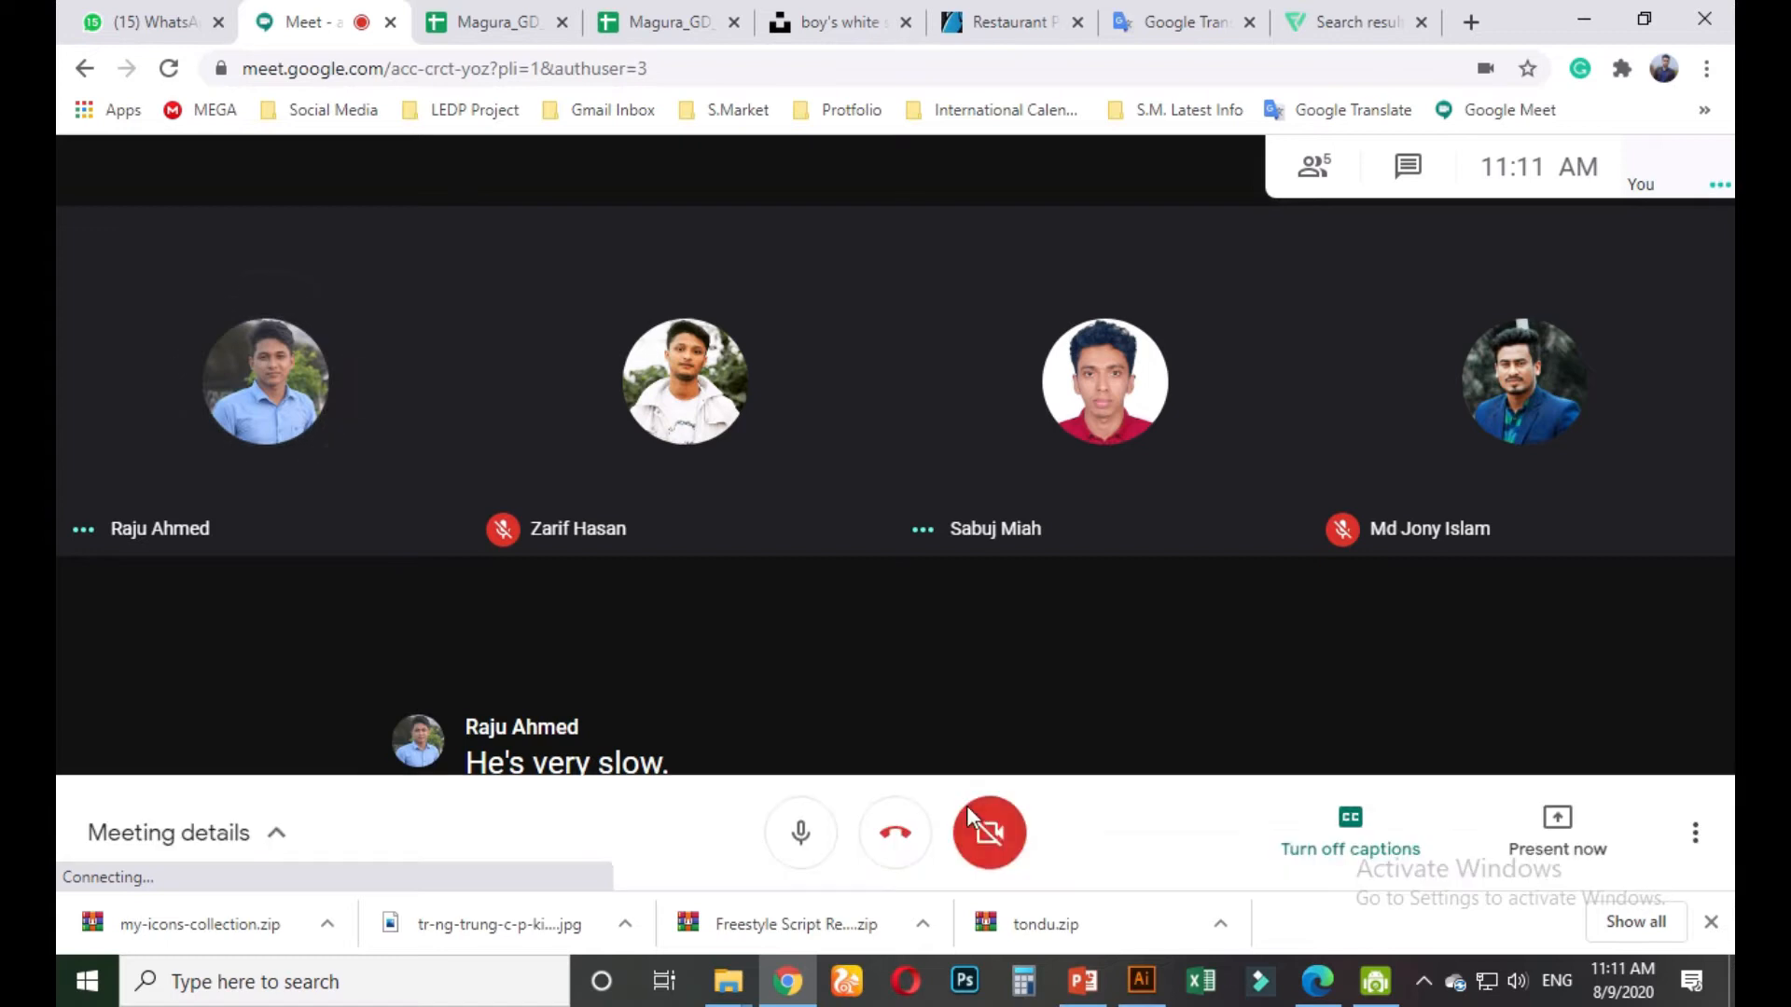
pyautogui.click(990, 832)
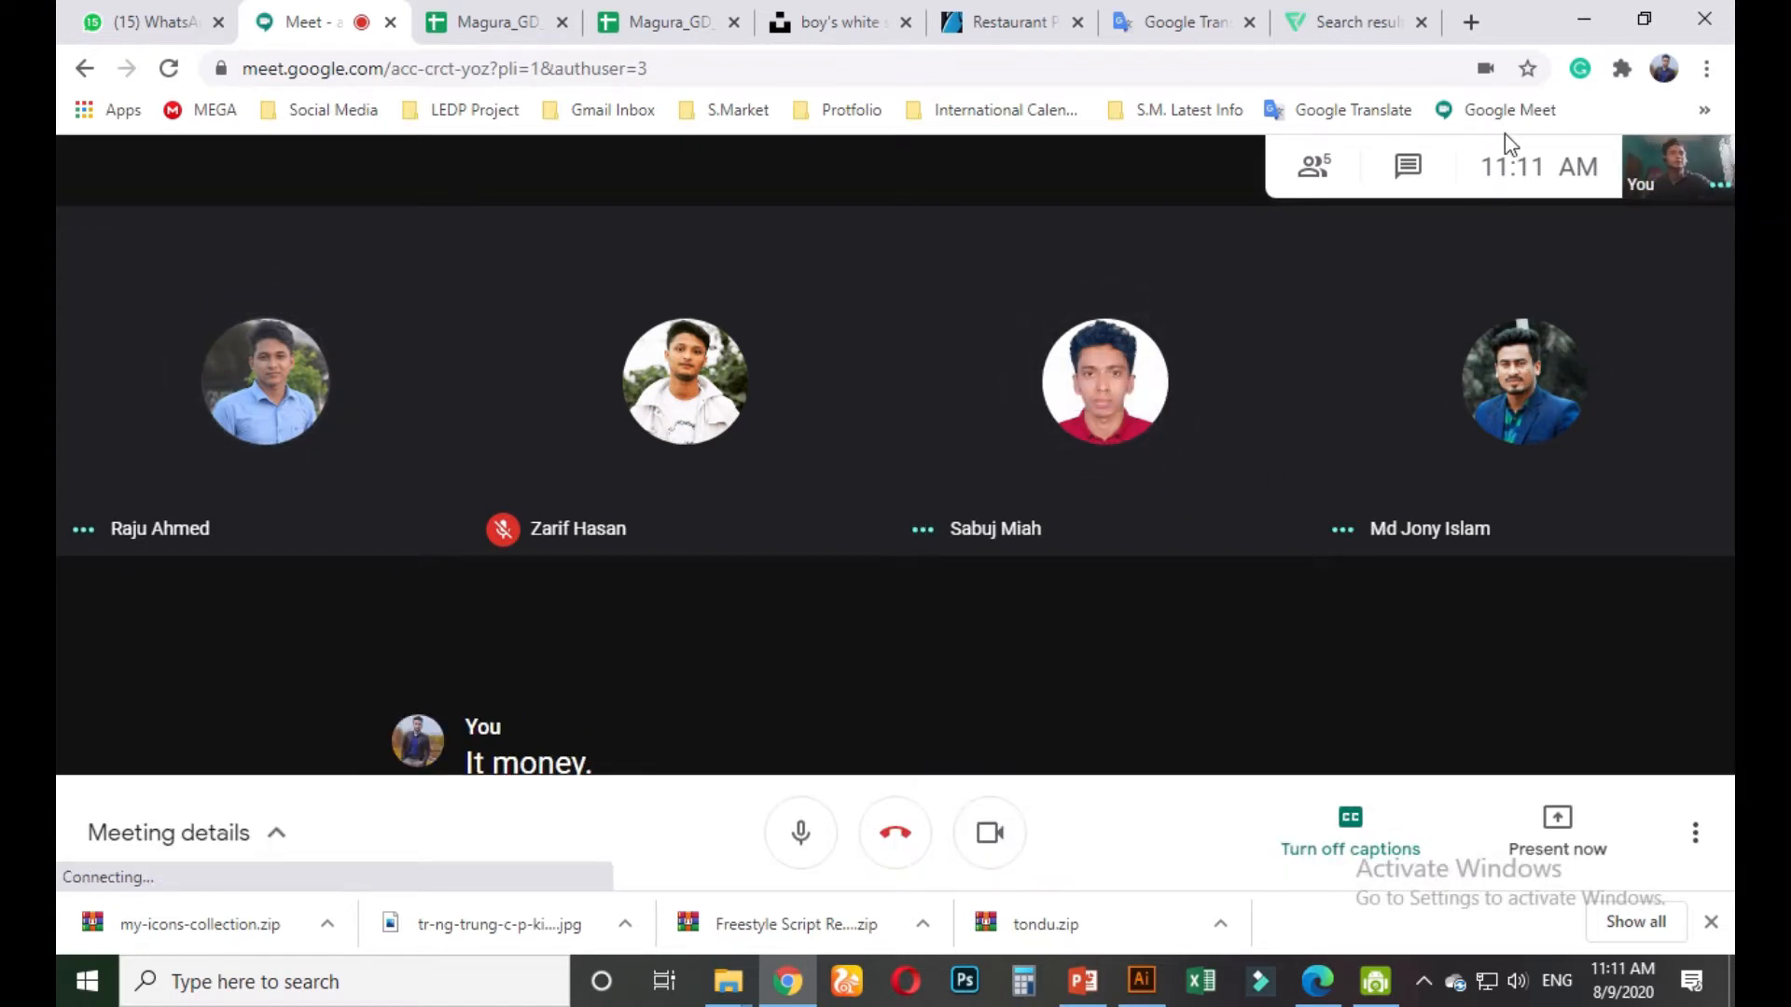
pyautogui.click(1584, 20)
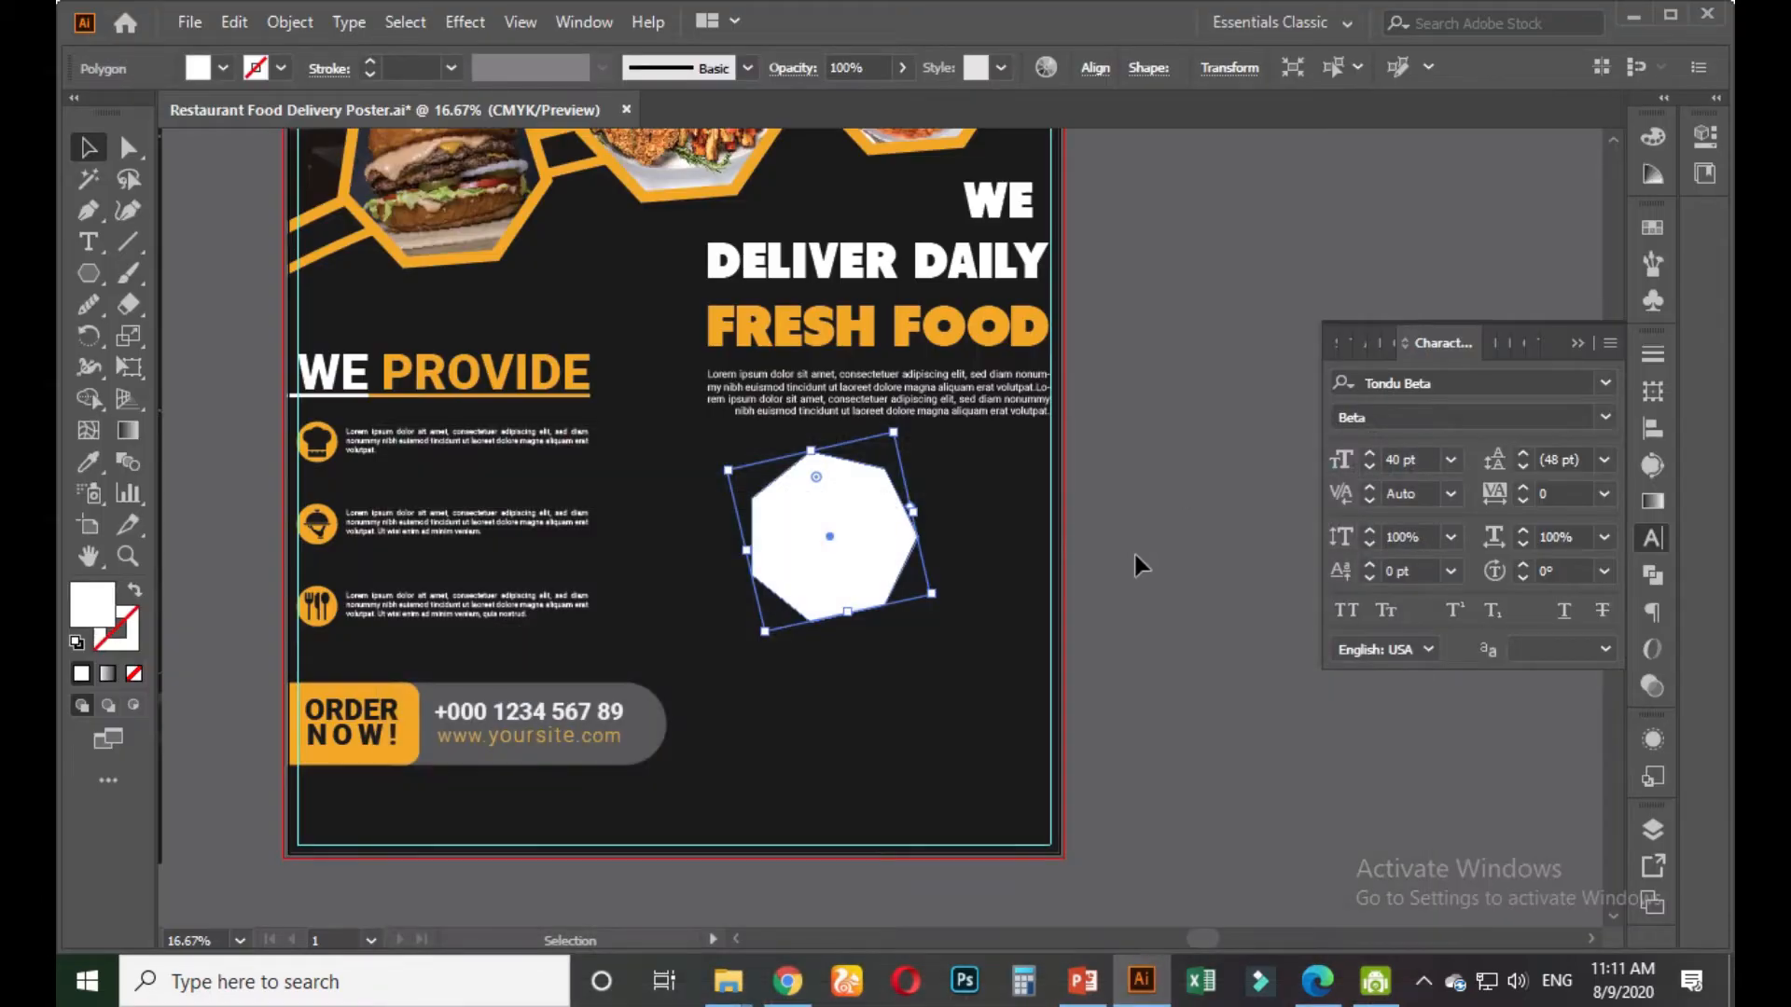
# Pan the view to centre the white polygon beneath the FRESH FOOD paragraph
pyautogui.scroll(-2, 1121, 569)
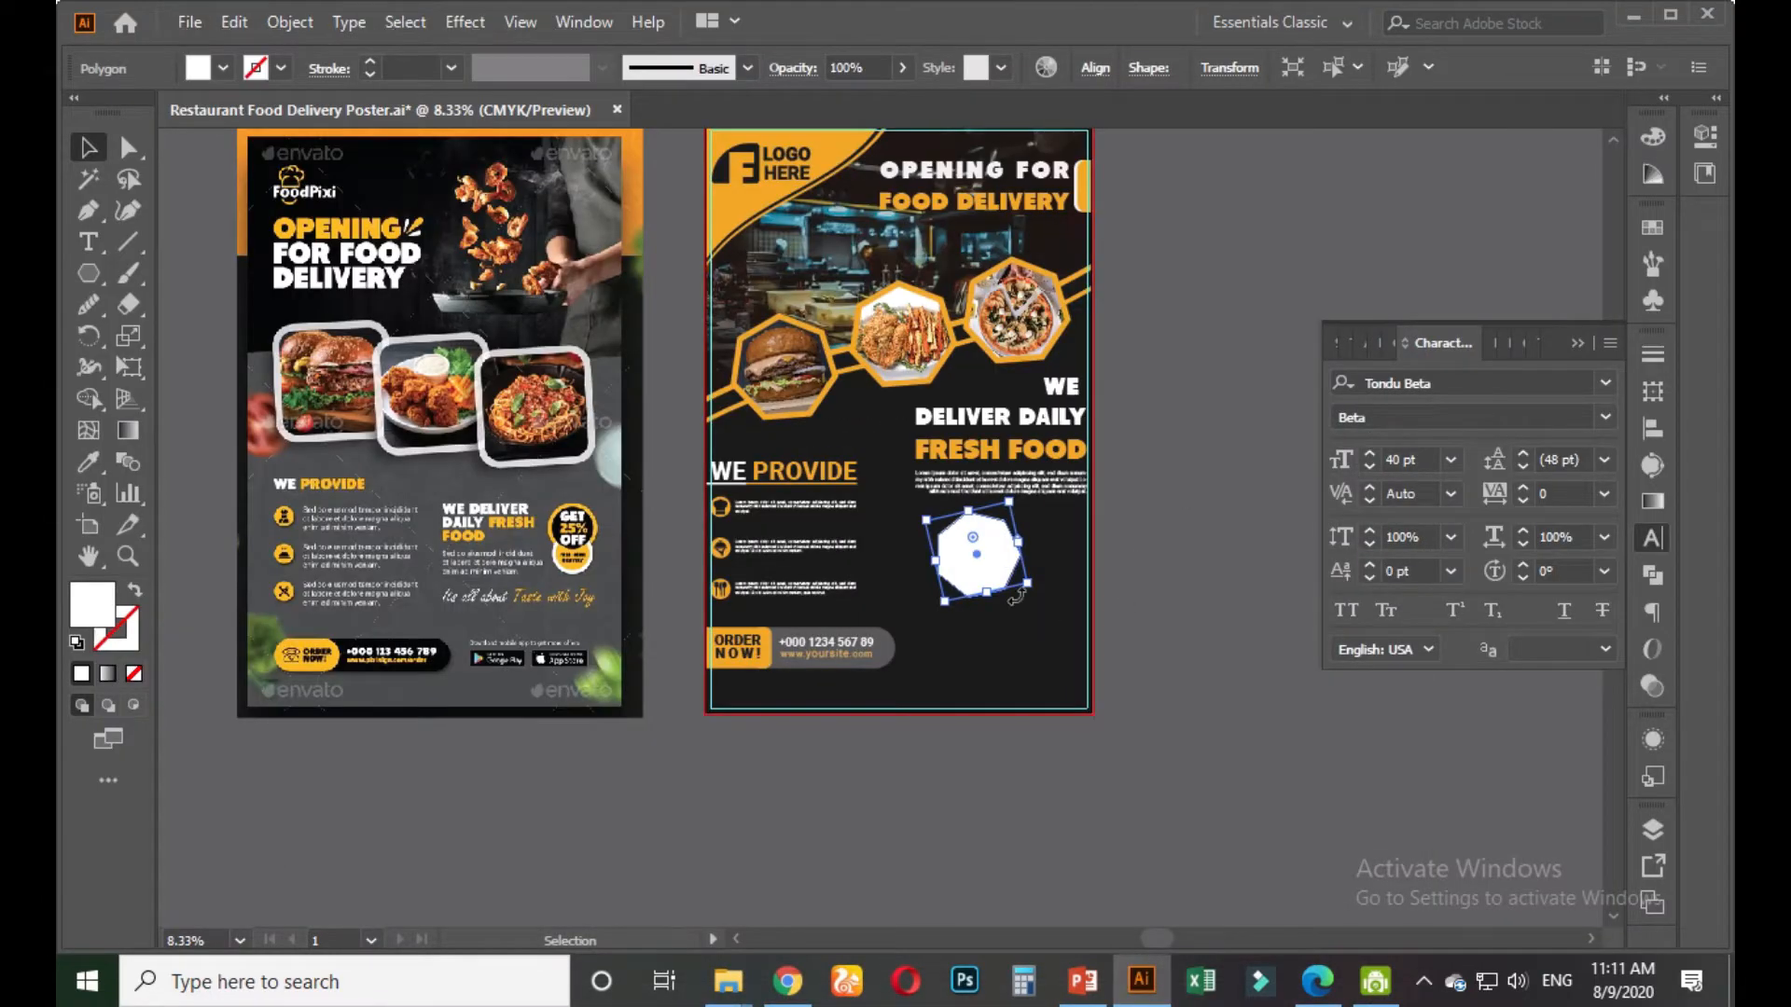
pyautogui.scroll(1, 1015, 596)
pyautogui.scroll(-1, 793, 635)
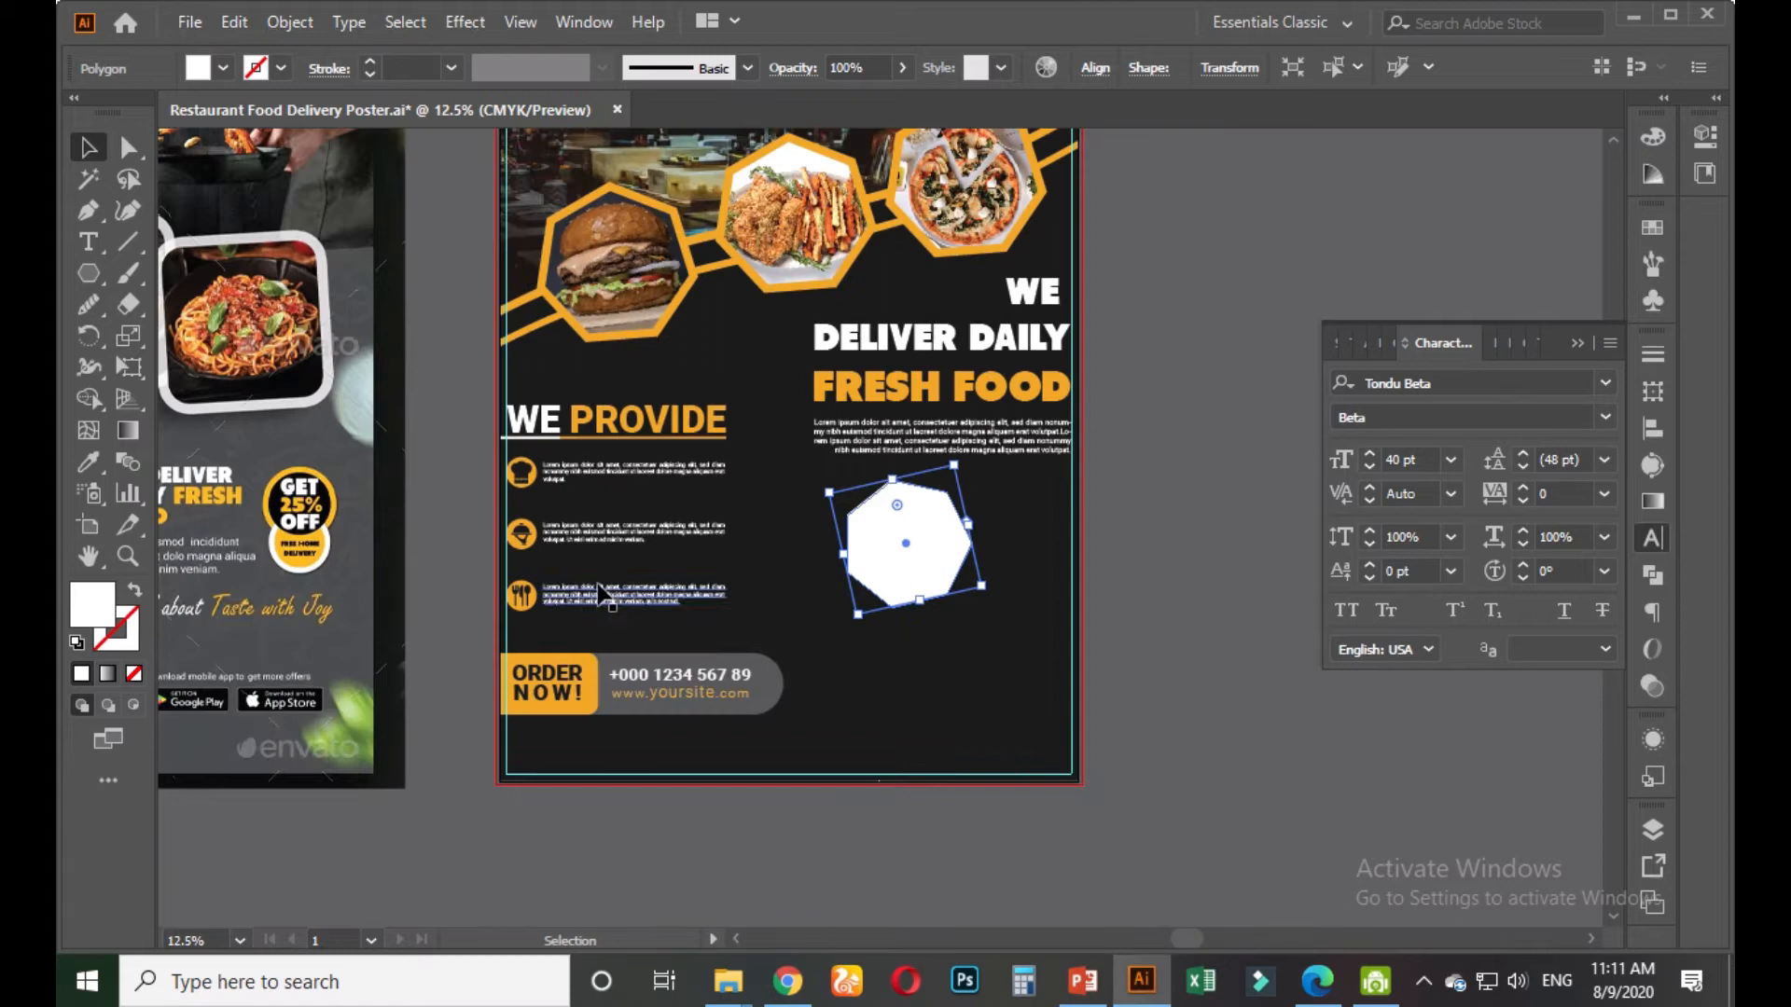
pyautogui.moveTo(384, 543); pyautogui.dragTo(464, 545)
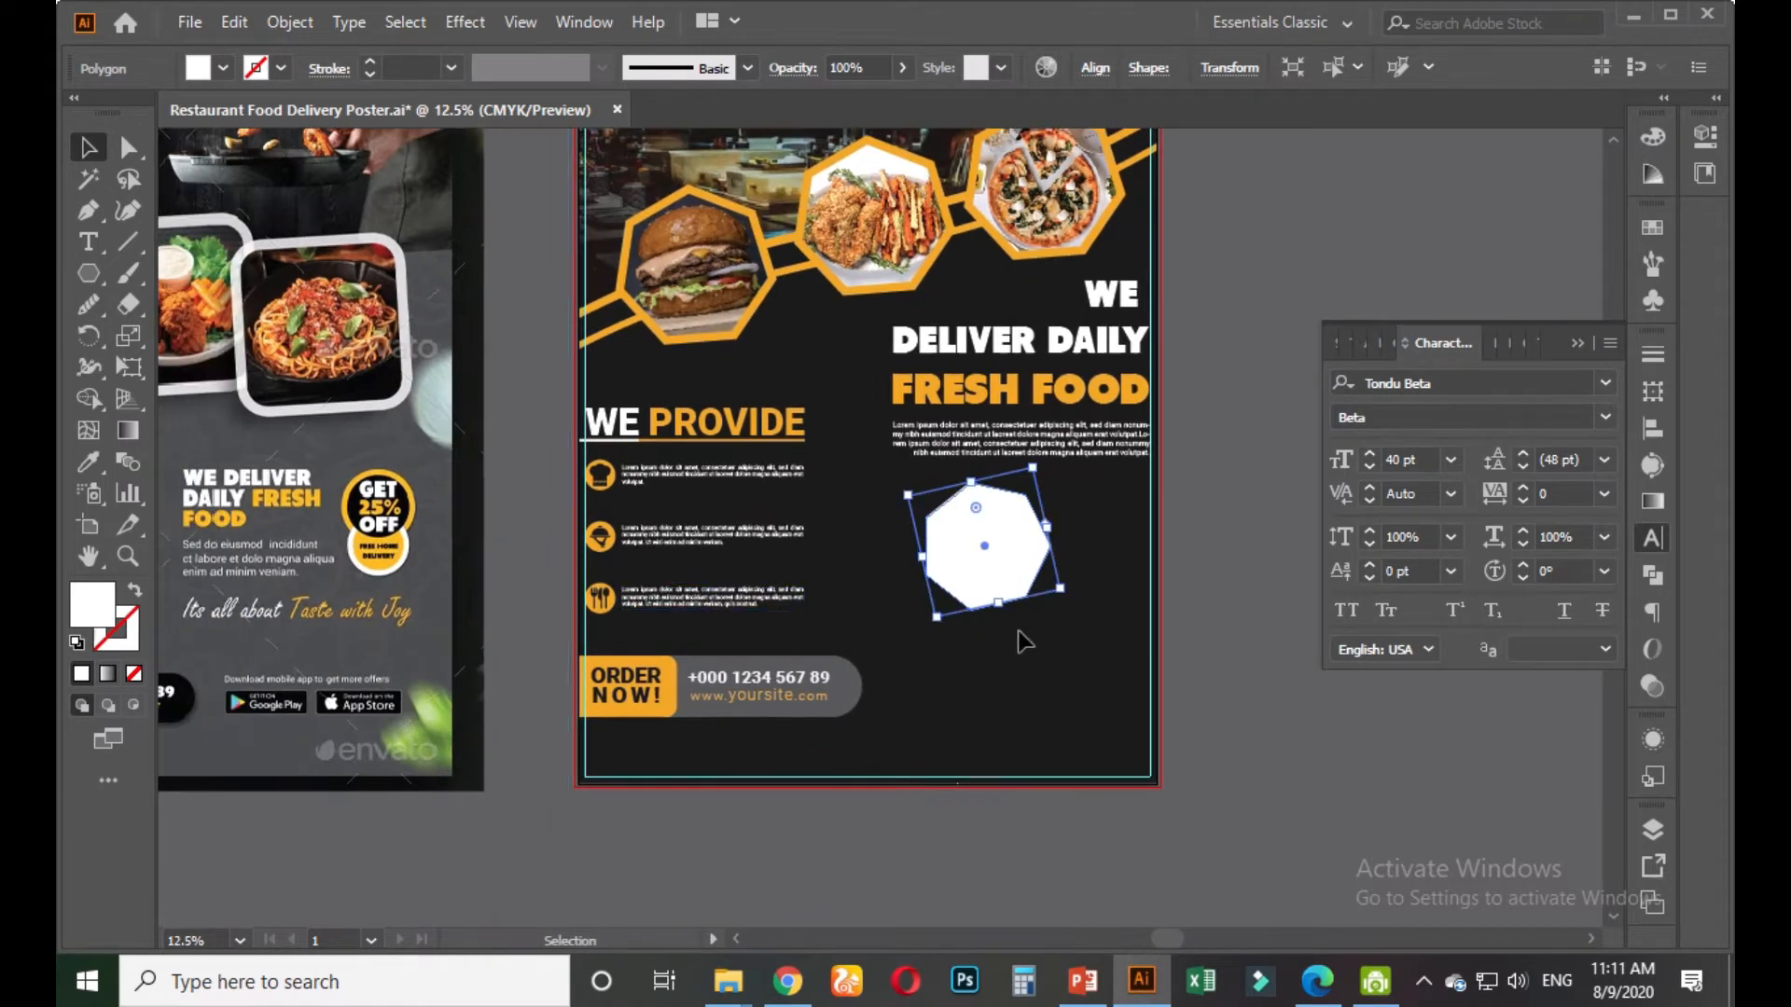
pyautogui.scroll(2, 322, 559)
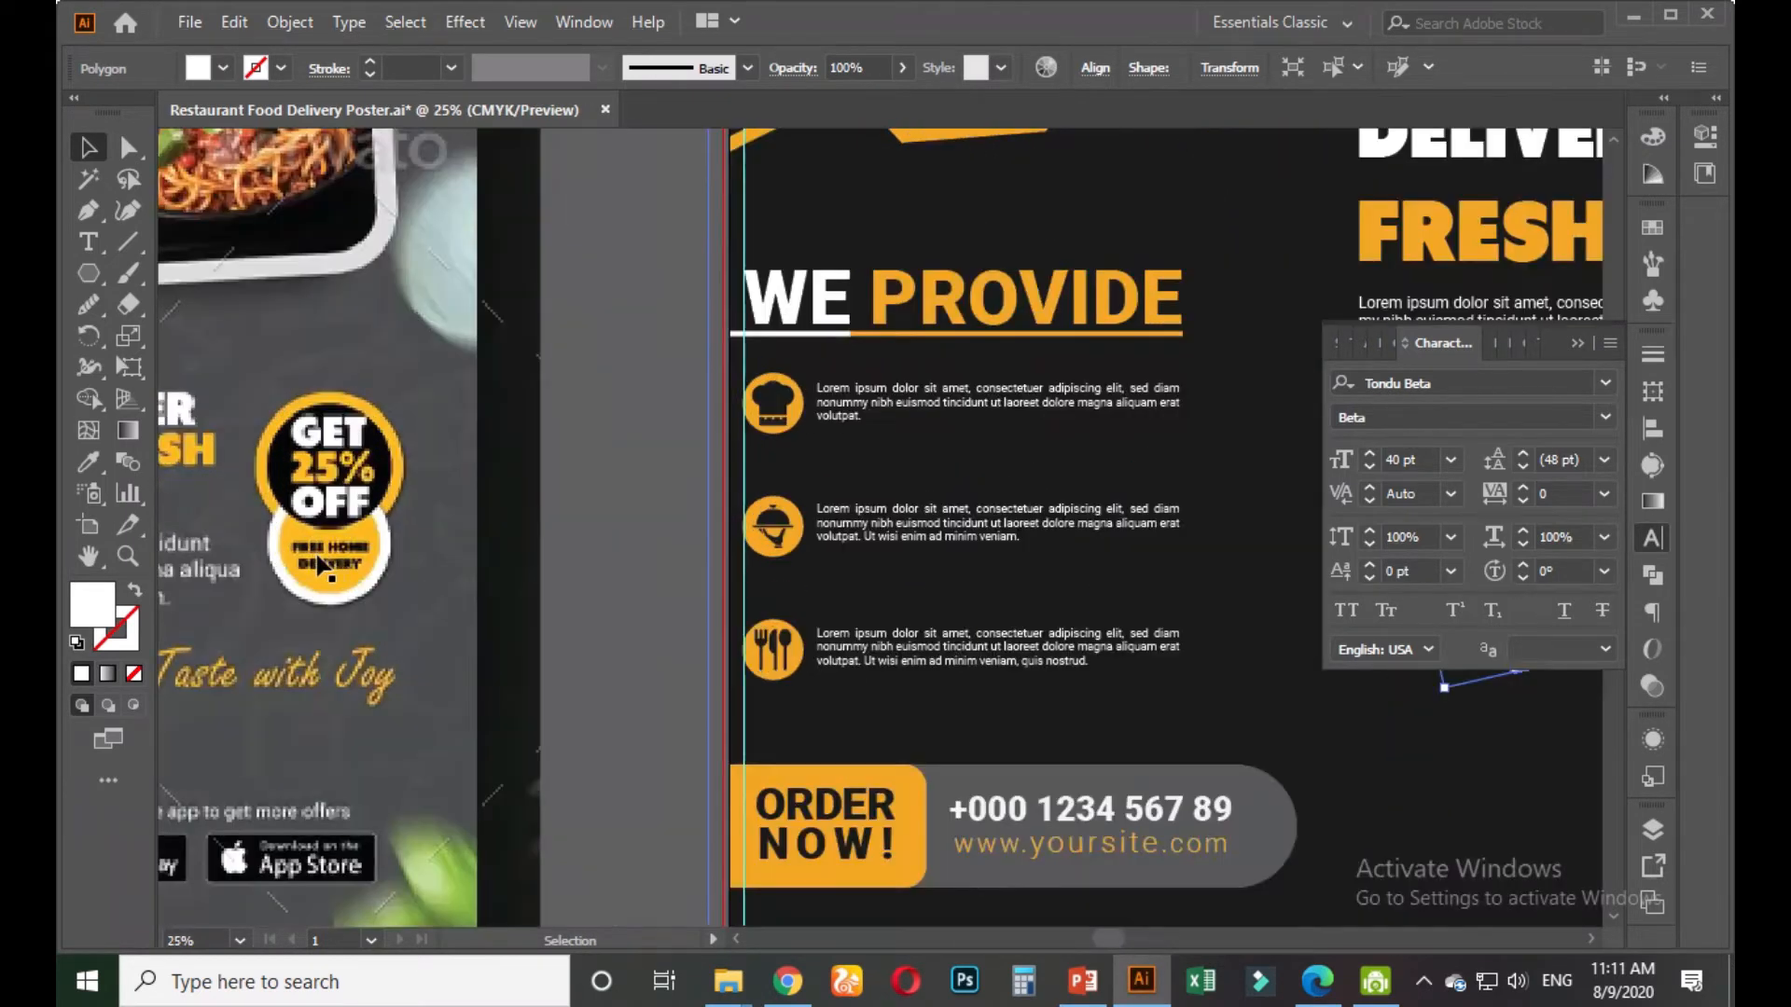
pyautogui.scroll(-1, 317, 565)
pyautogui.scroll(-1, 867, 578)
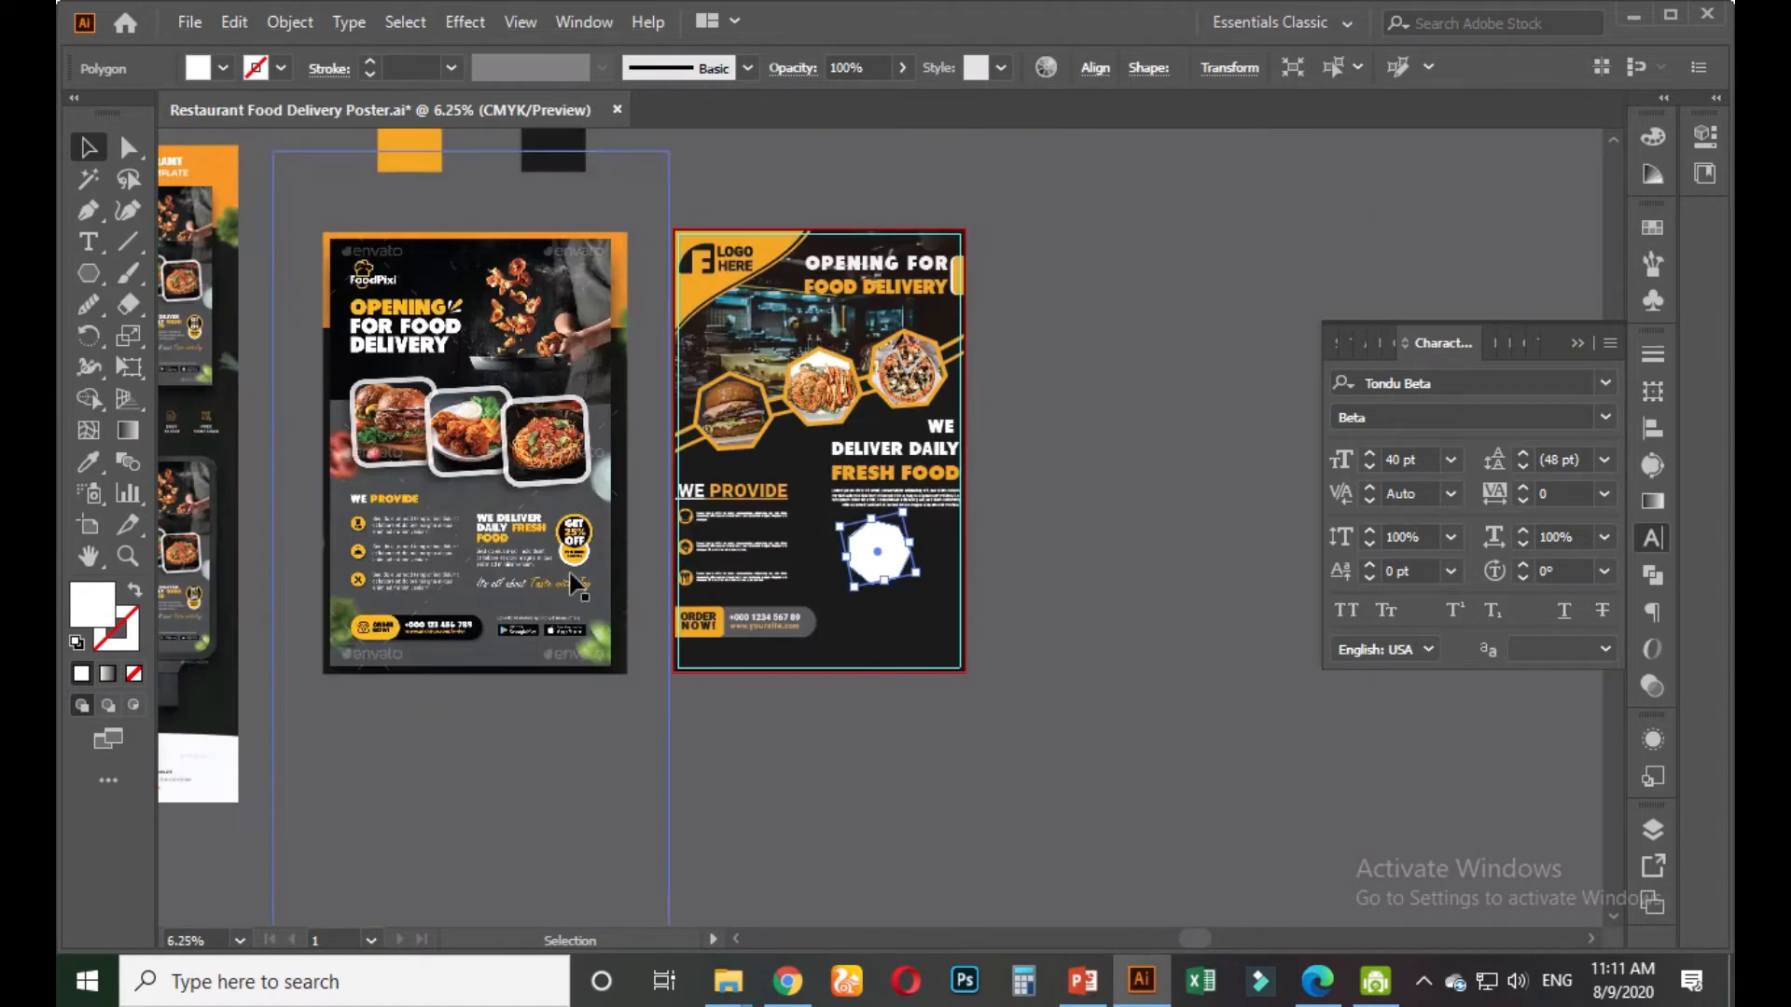
pyautogui.click(1022, 552)
pyautogui.scroll(1, 541, 588)
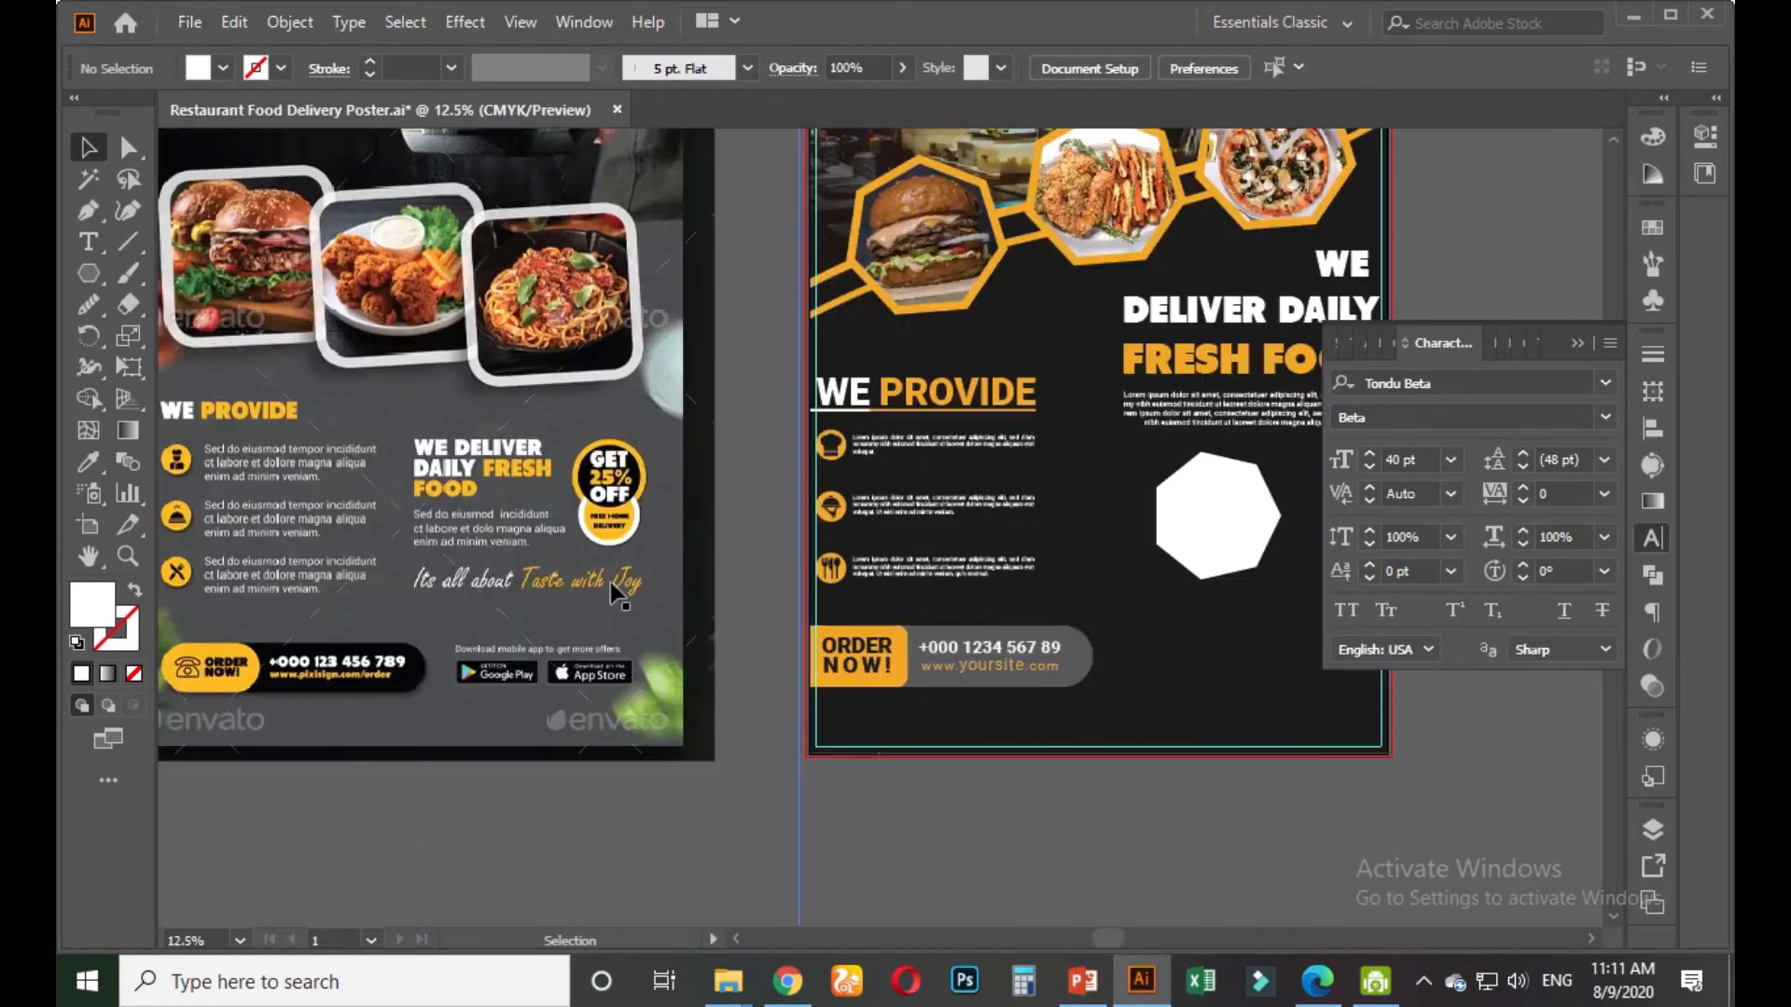
pyautogui.moveTo(946, 814); pyautogui.dragTo(839, 844)
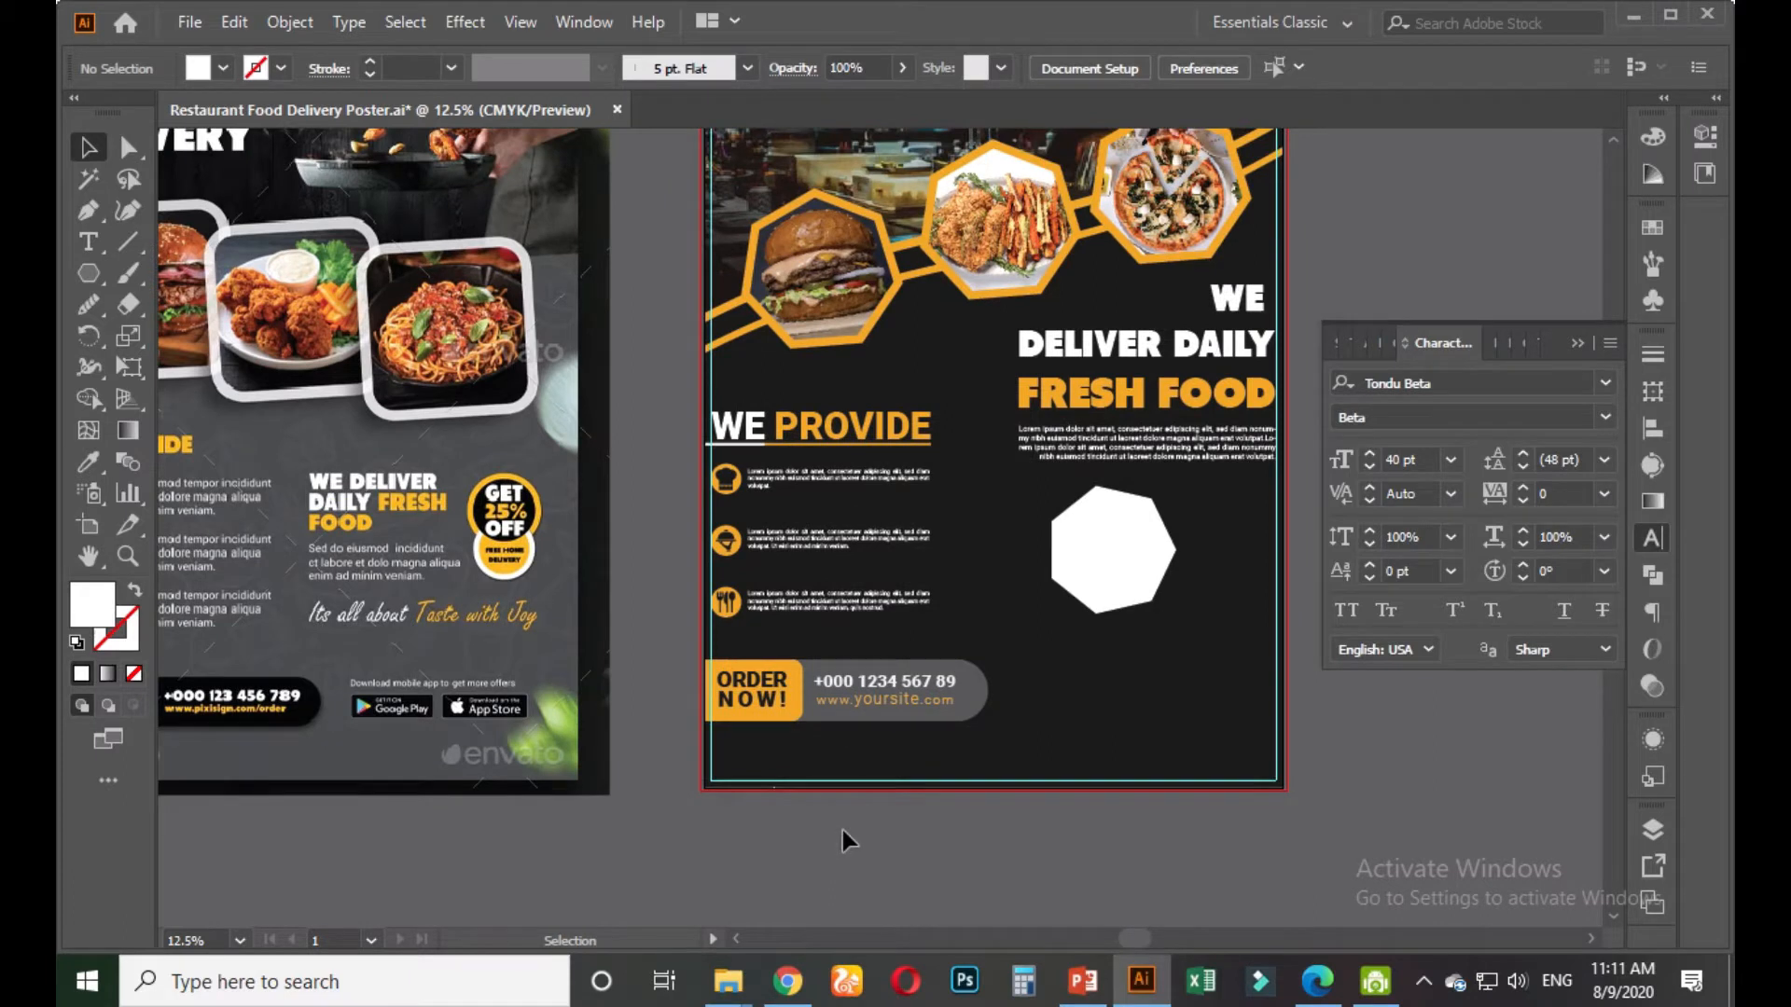
pyautogui.moveTo(1186, 601); pyautogui.dragTo(1101, 691)
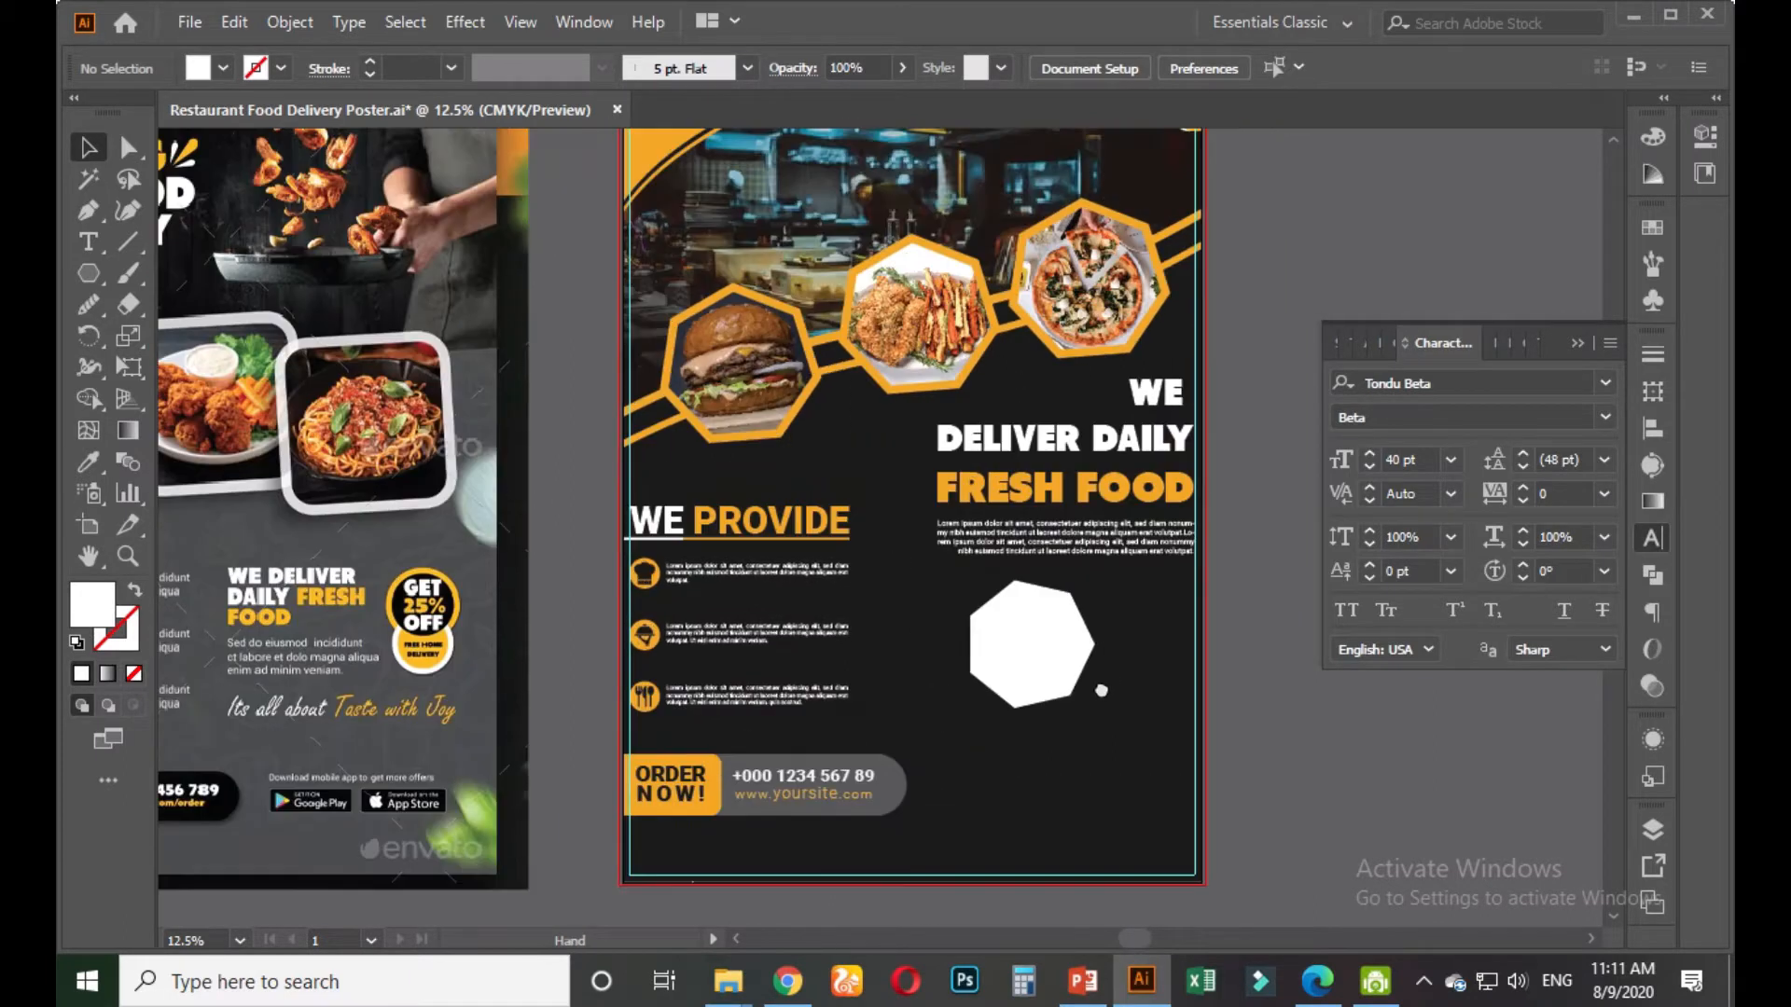
pyautogui.click(1029, 658)
pyautogui.scroll(1, 1045, 685)
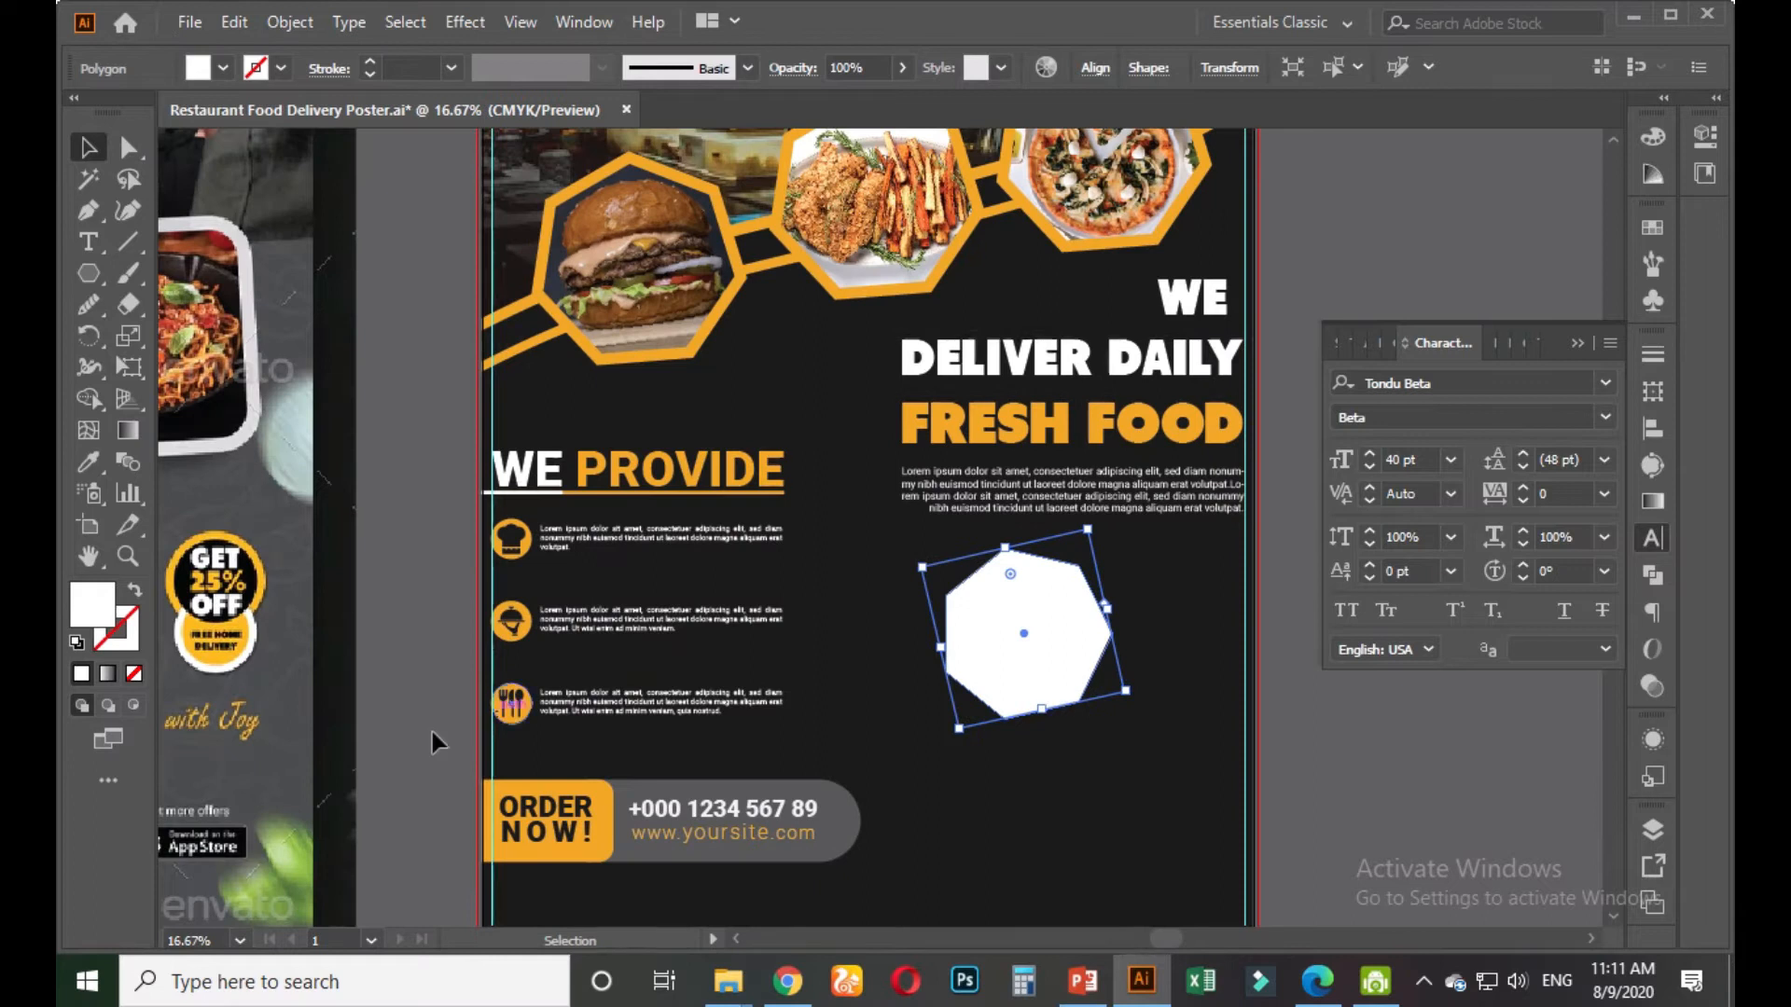
pyautogui.scroll(-2, 395, 722)
pyautogui.click(395, 720)
# Rotate the white polygon by dragging just outside a corner handle
pyautogui.scroll(2, 396, 720)
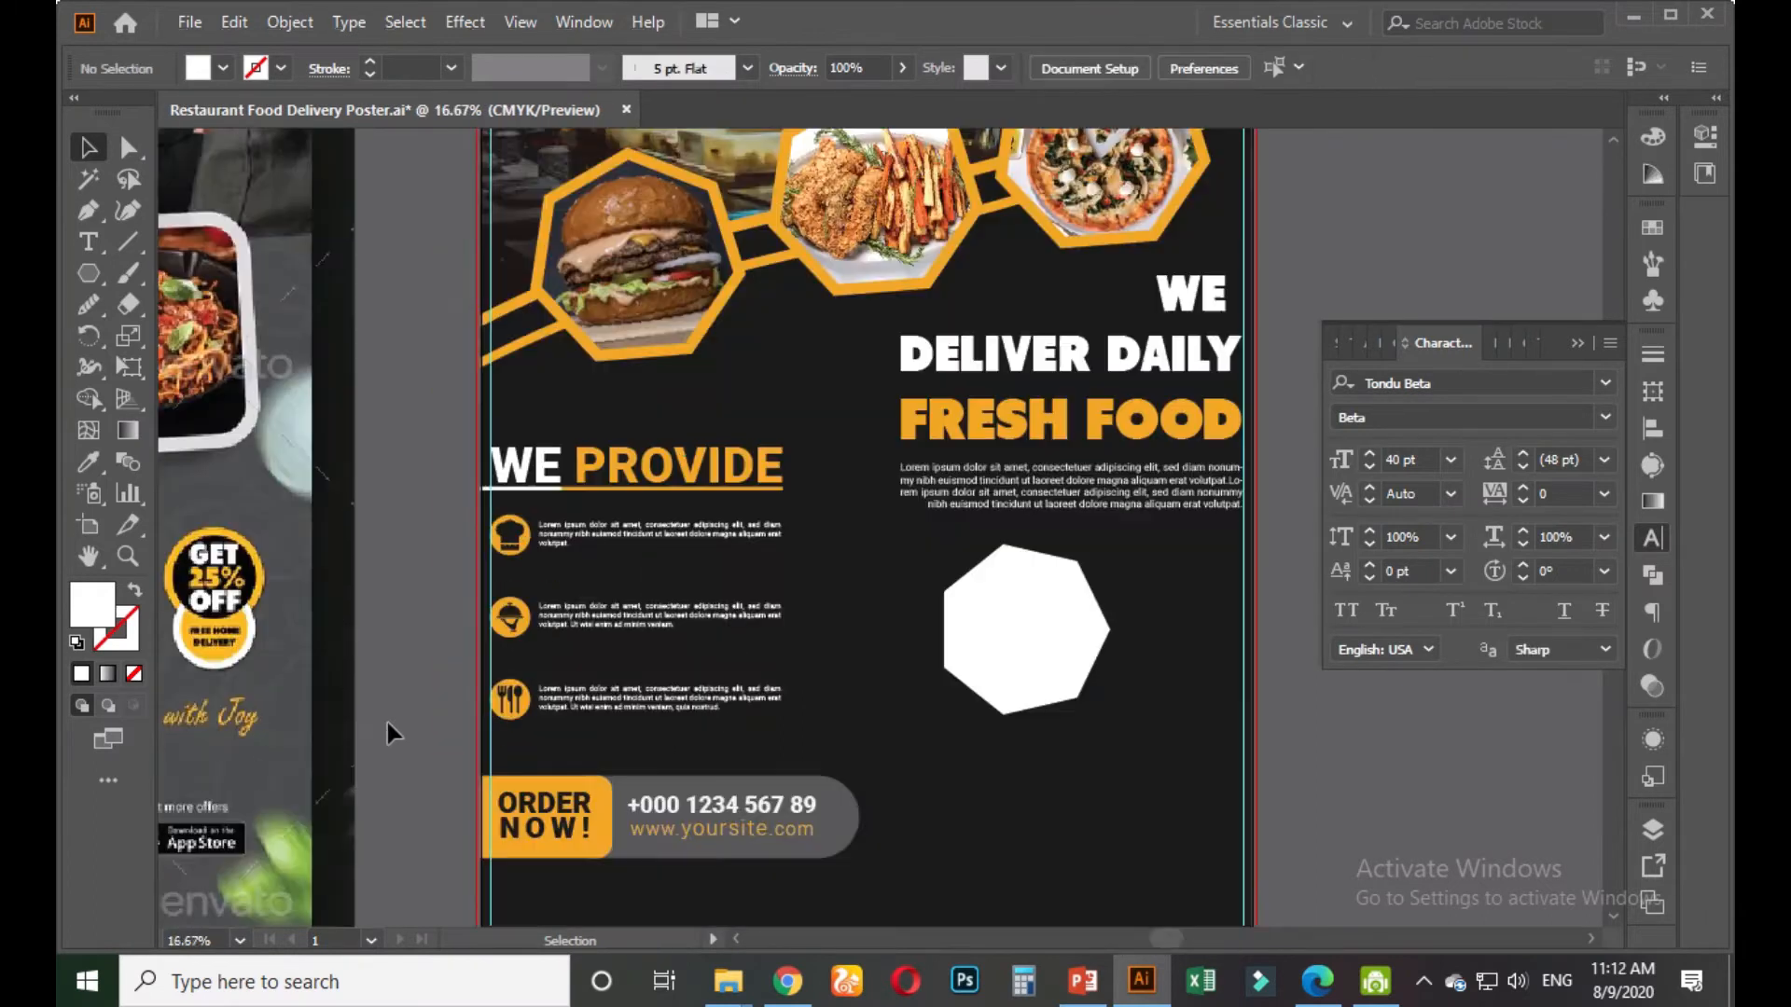
pyautogui.moveTo(321, 722); pyautogui.dragTo(360, 744)
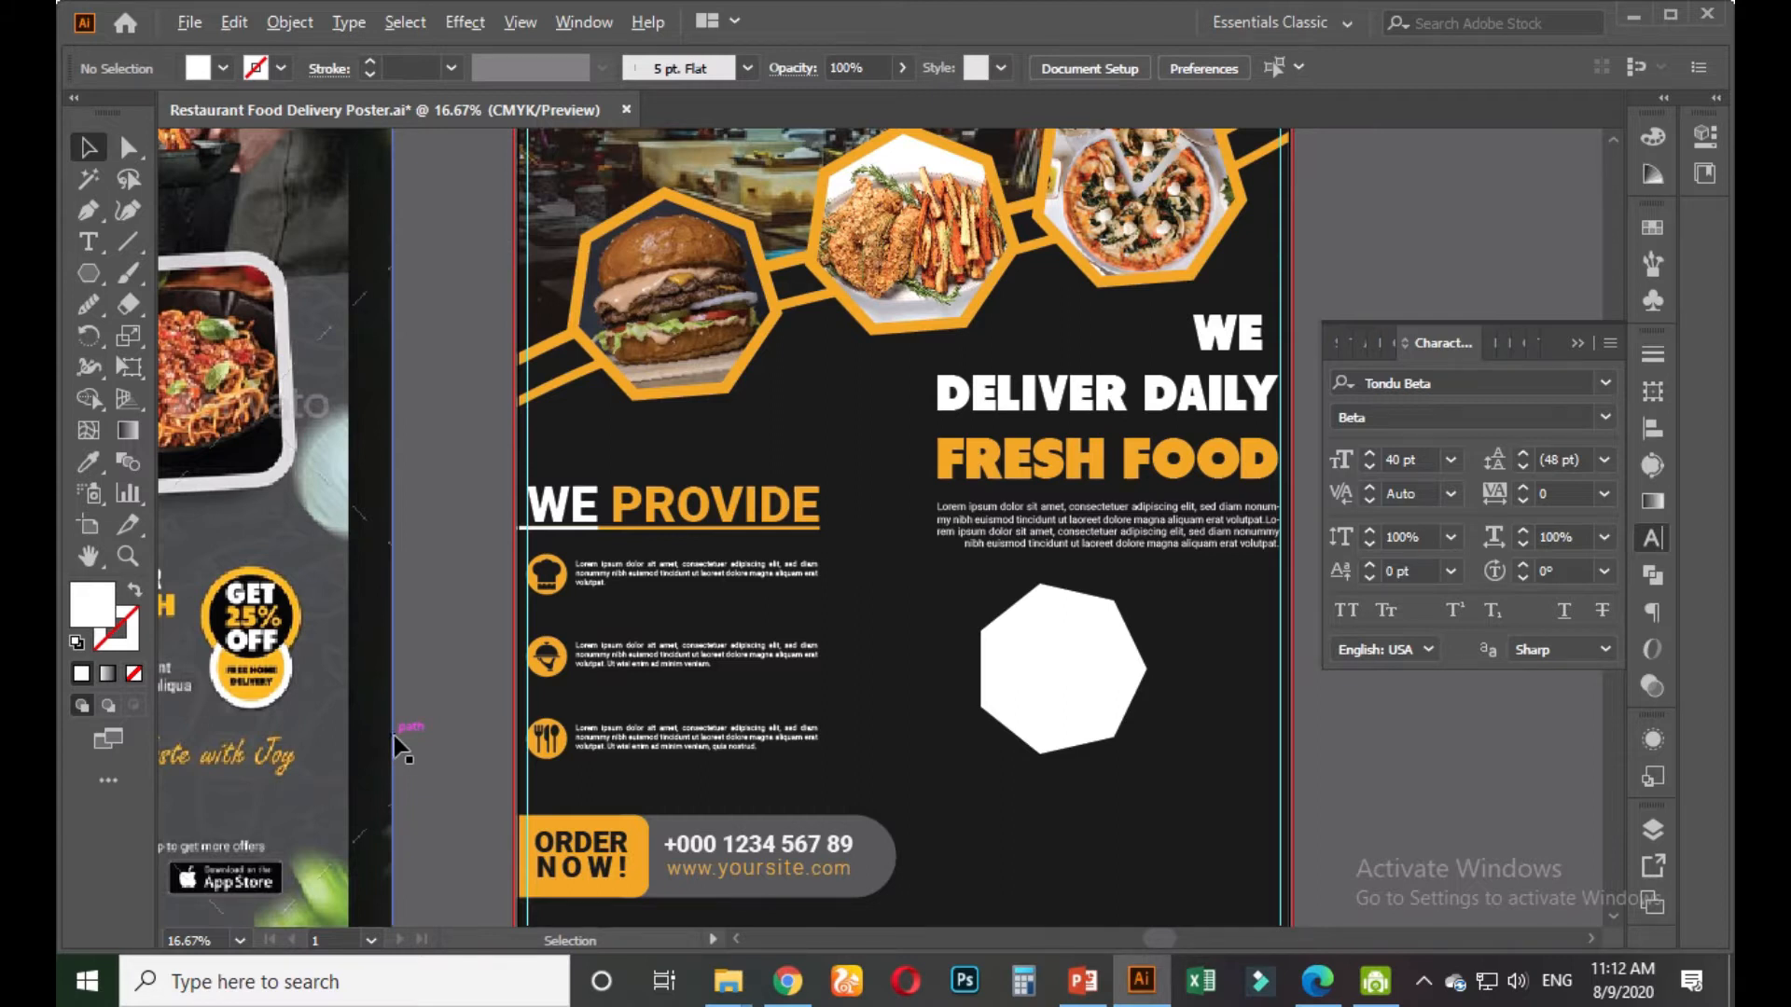
pyautogui.scroll(-1, 397, 746)
pyautogui.moveTo(395, 743); pyautogui.dragTo(455, 653)
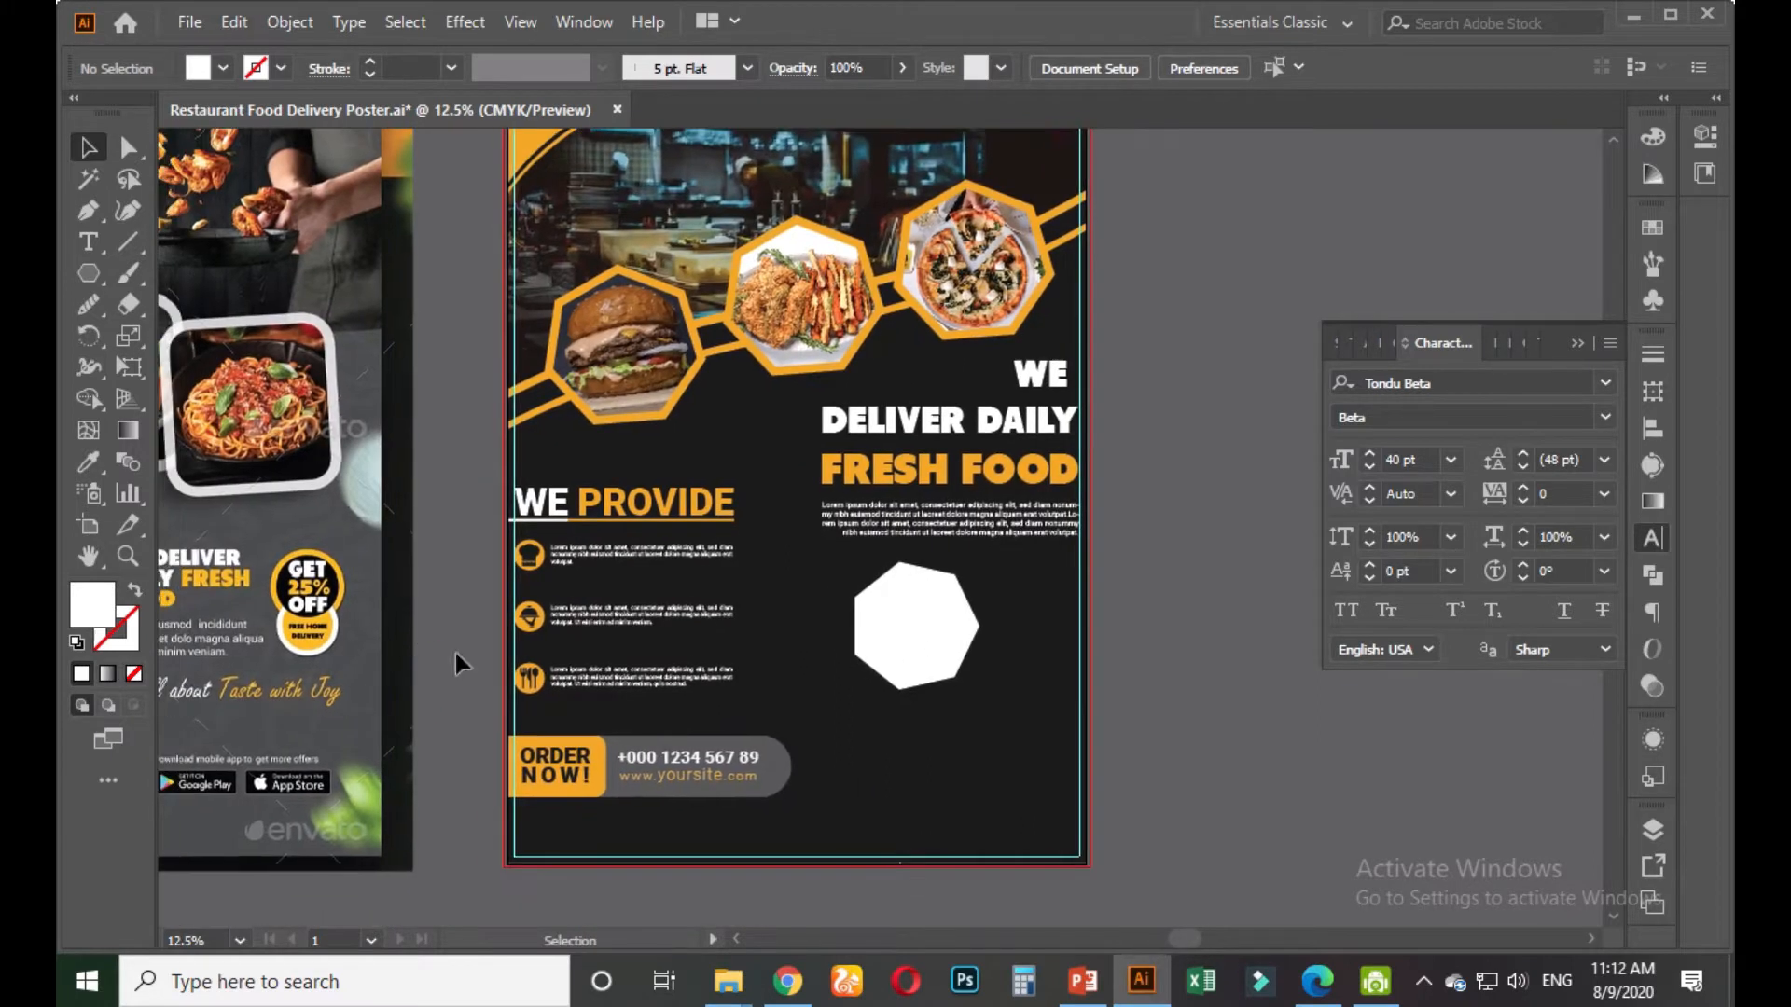
pyautogui.click(943, 619)
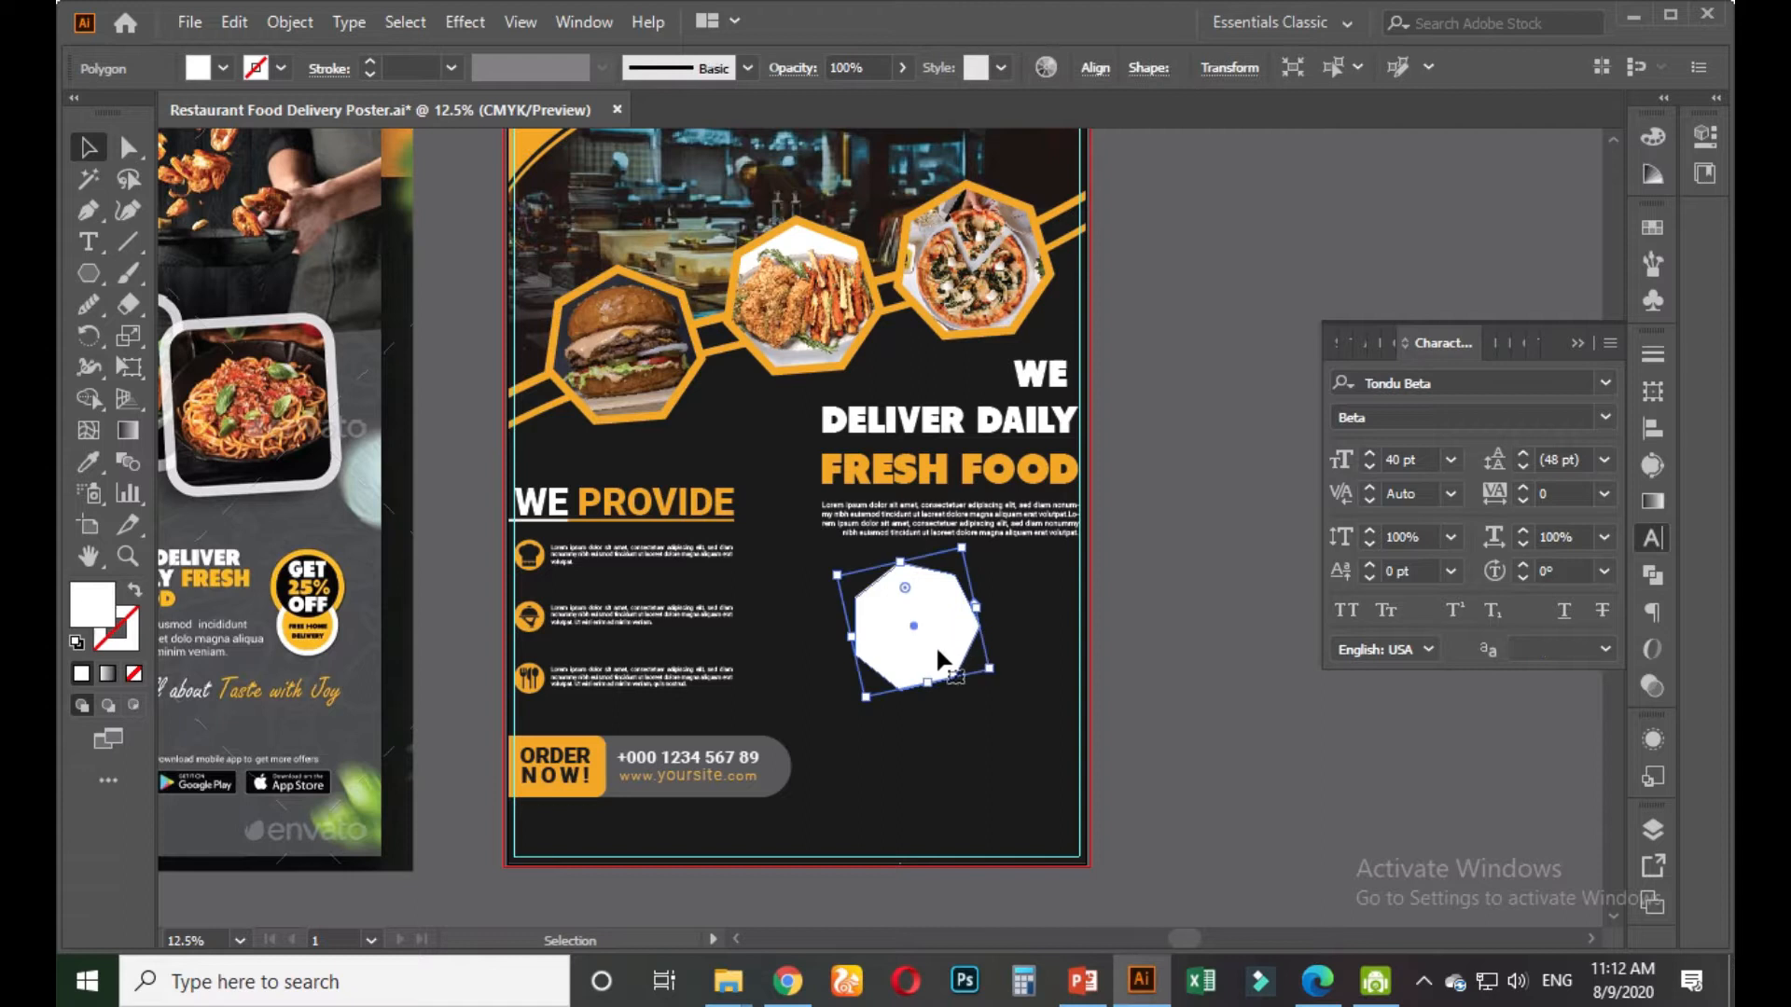
pyautogui.scroll(2, 938, 650)
pyautogui.moveTo(1042, 695); pyautogui.dragTo(1068, 711)
pyautogui.click(1352, 751)
# Adjust the polygon's tilt slightly further and recentre on the FRESH FOOD area
pyautogui.scroll(-1, 1352, 750)
pyautogui.scroll(-1, 1347, 747)
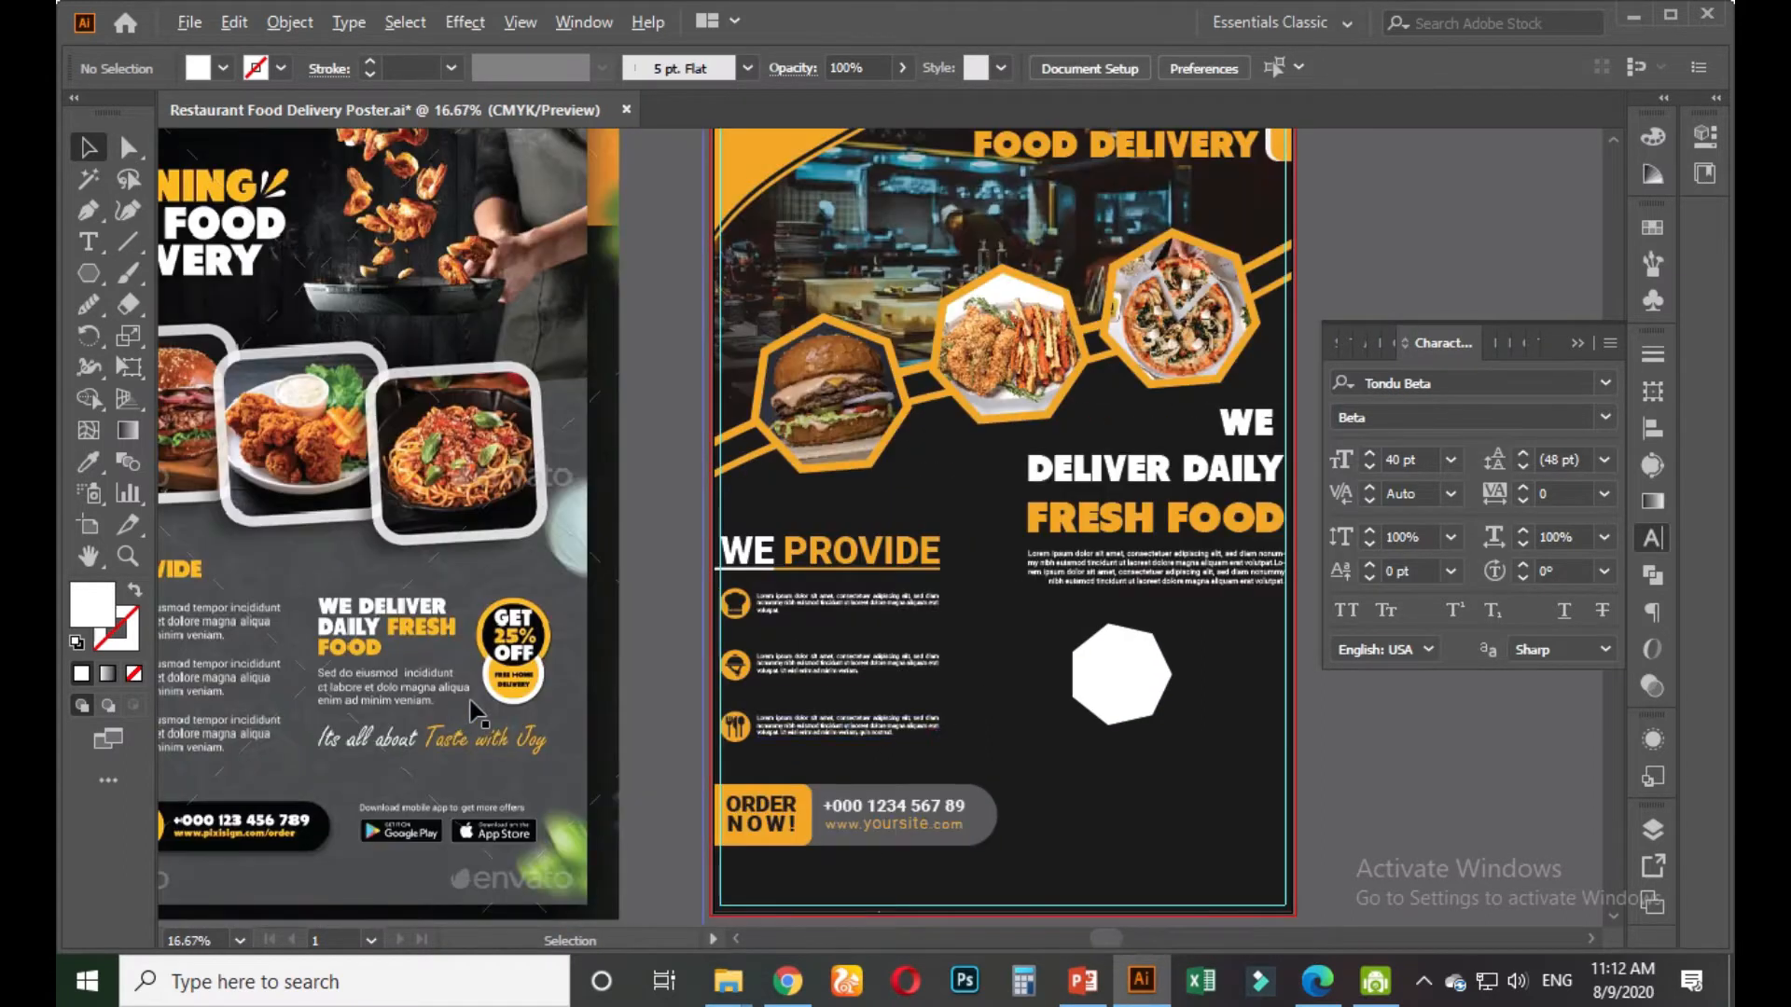
pyautogui.scroll(2, 446, 718)
pyautogui.scroll(-1, 451, 696)
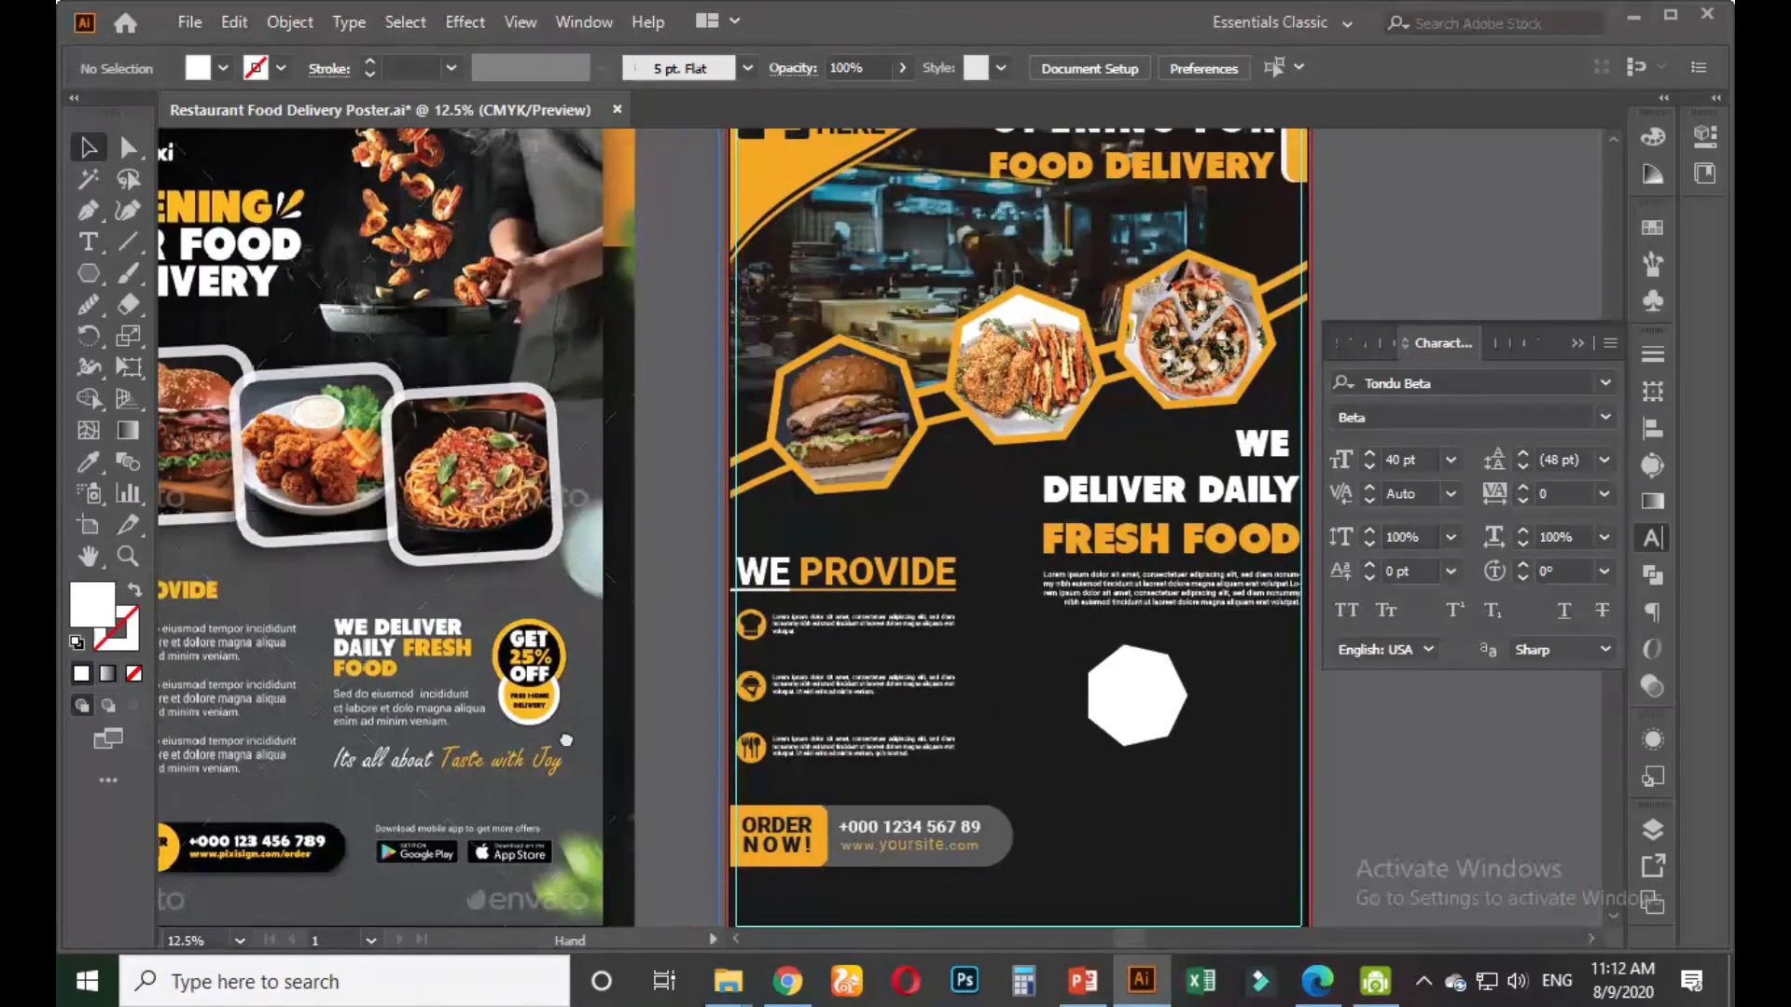
pyautogui.hscroll(3, 672, 679)
pyautogui.scroll(2, 851, 644)
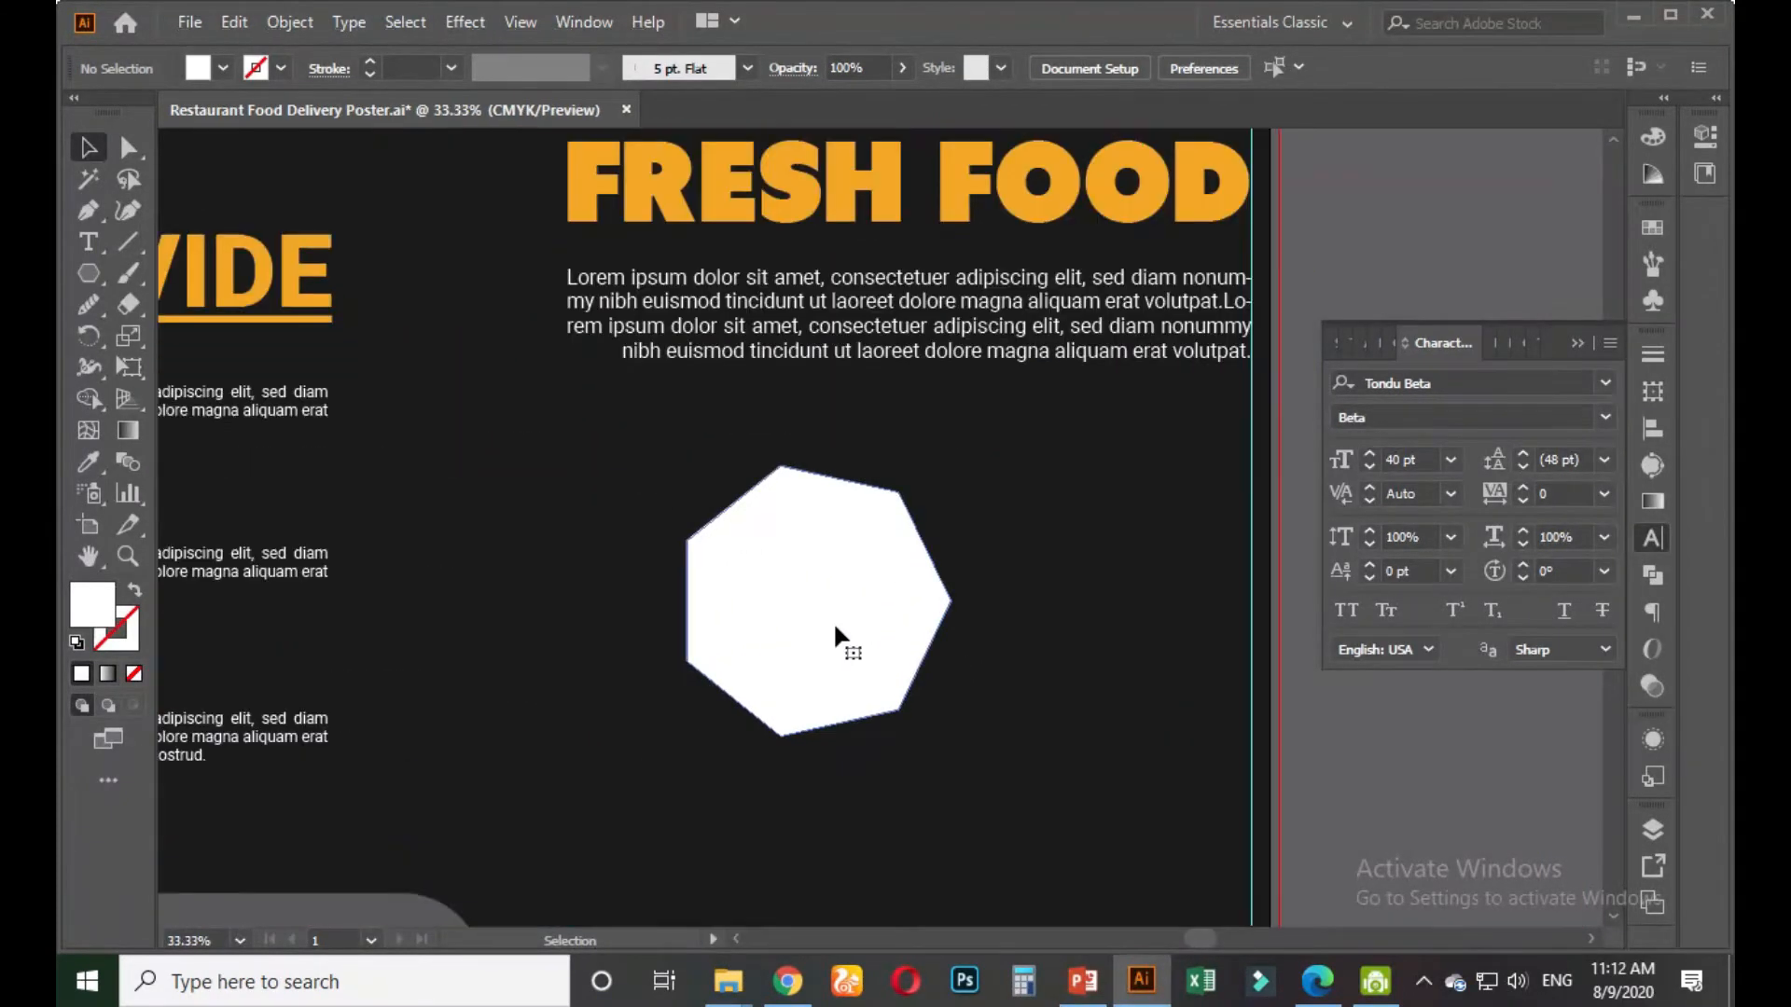
pyautogui.click(837, 636)
pyautogui.moveTo(970, 698); pyautogui.dragTo(980, 716)
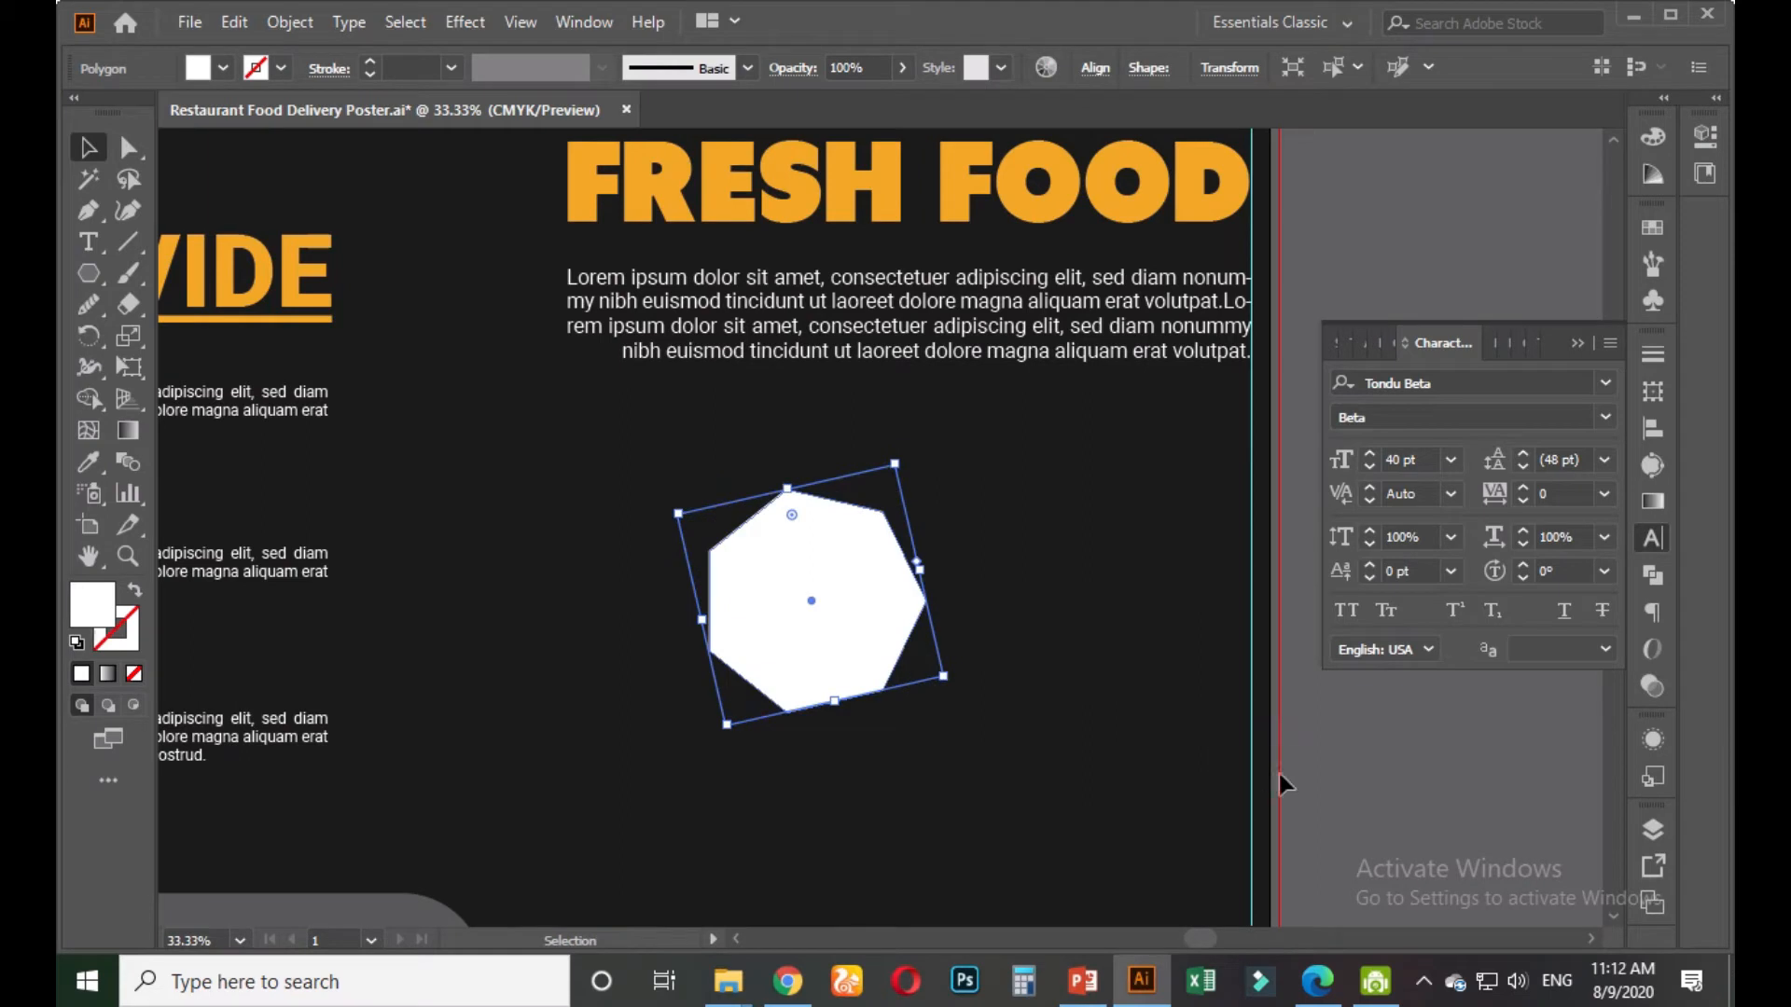
pyautogui.click(1298, 780)
pyautogui.scroll(2, 839, 629)
pyautogui.click(796, 578)
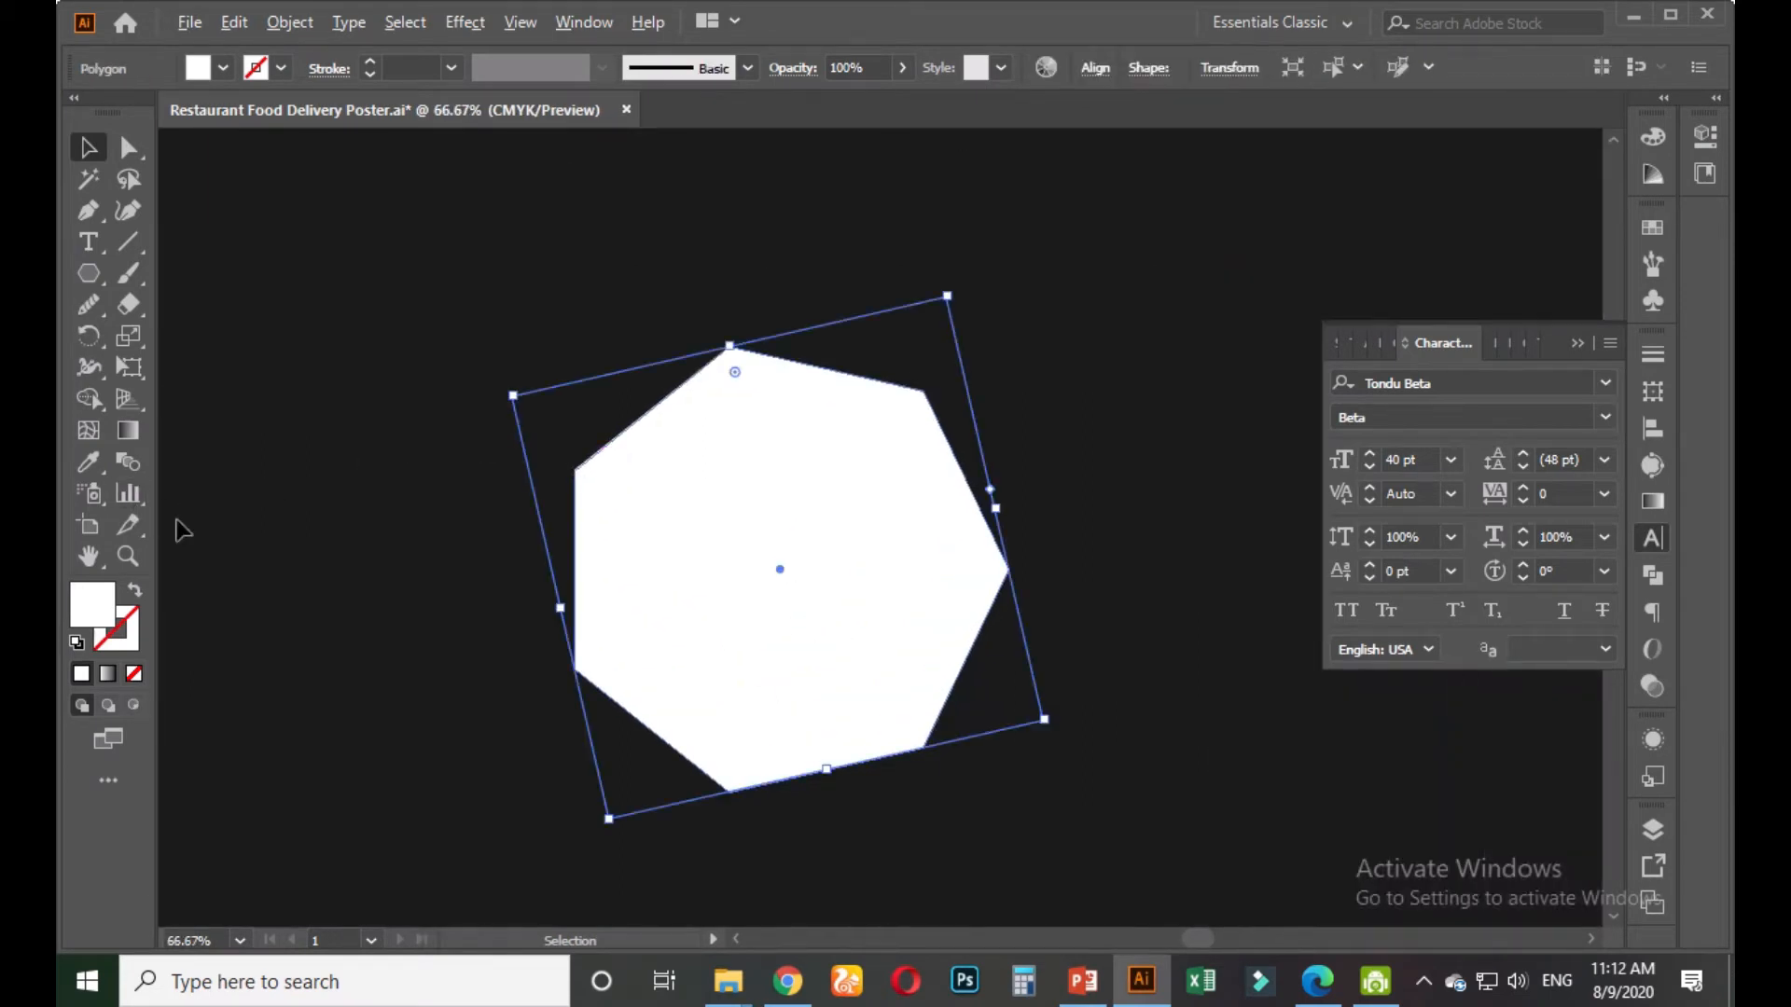
pyautogui.scroll(-2, 176, 519)
pyautogui.moveTo(555, 579); pyautogui.dragTo(817, 660)
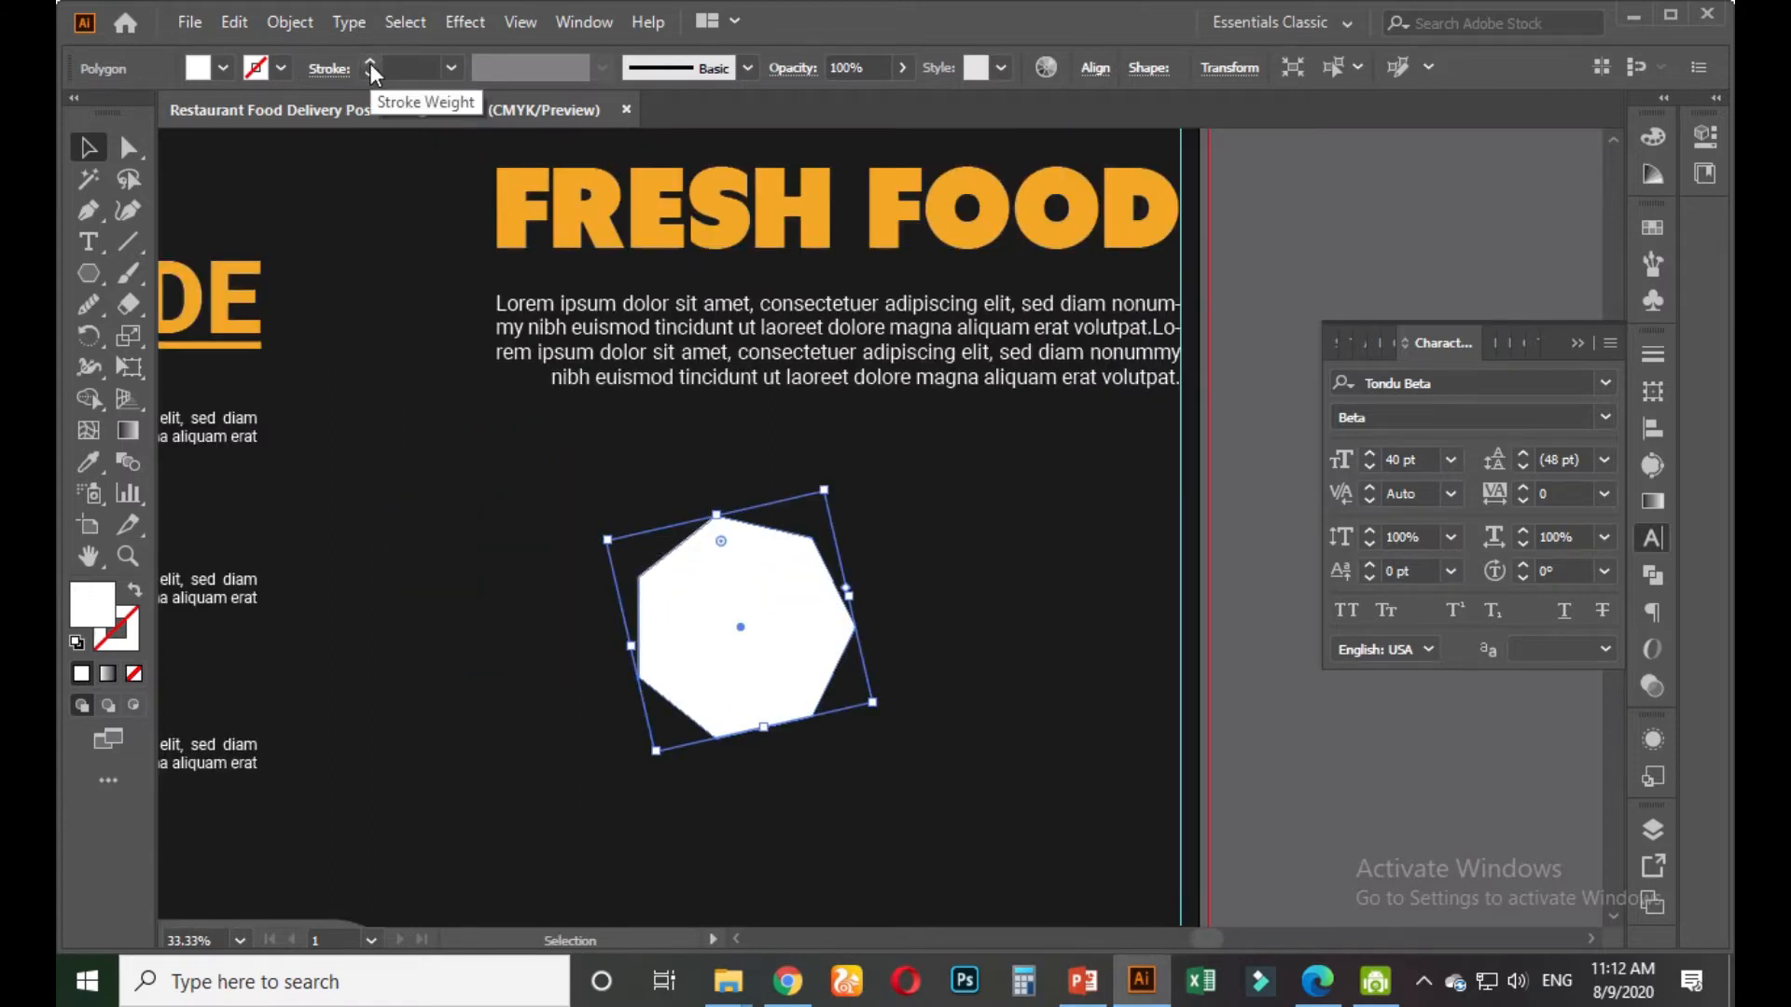
pyautogui.scroll(-2, 532, 488)
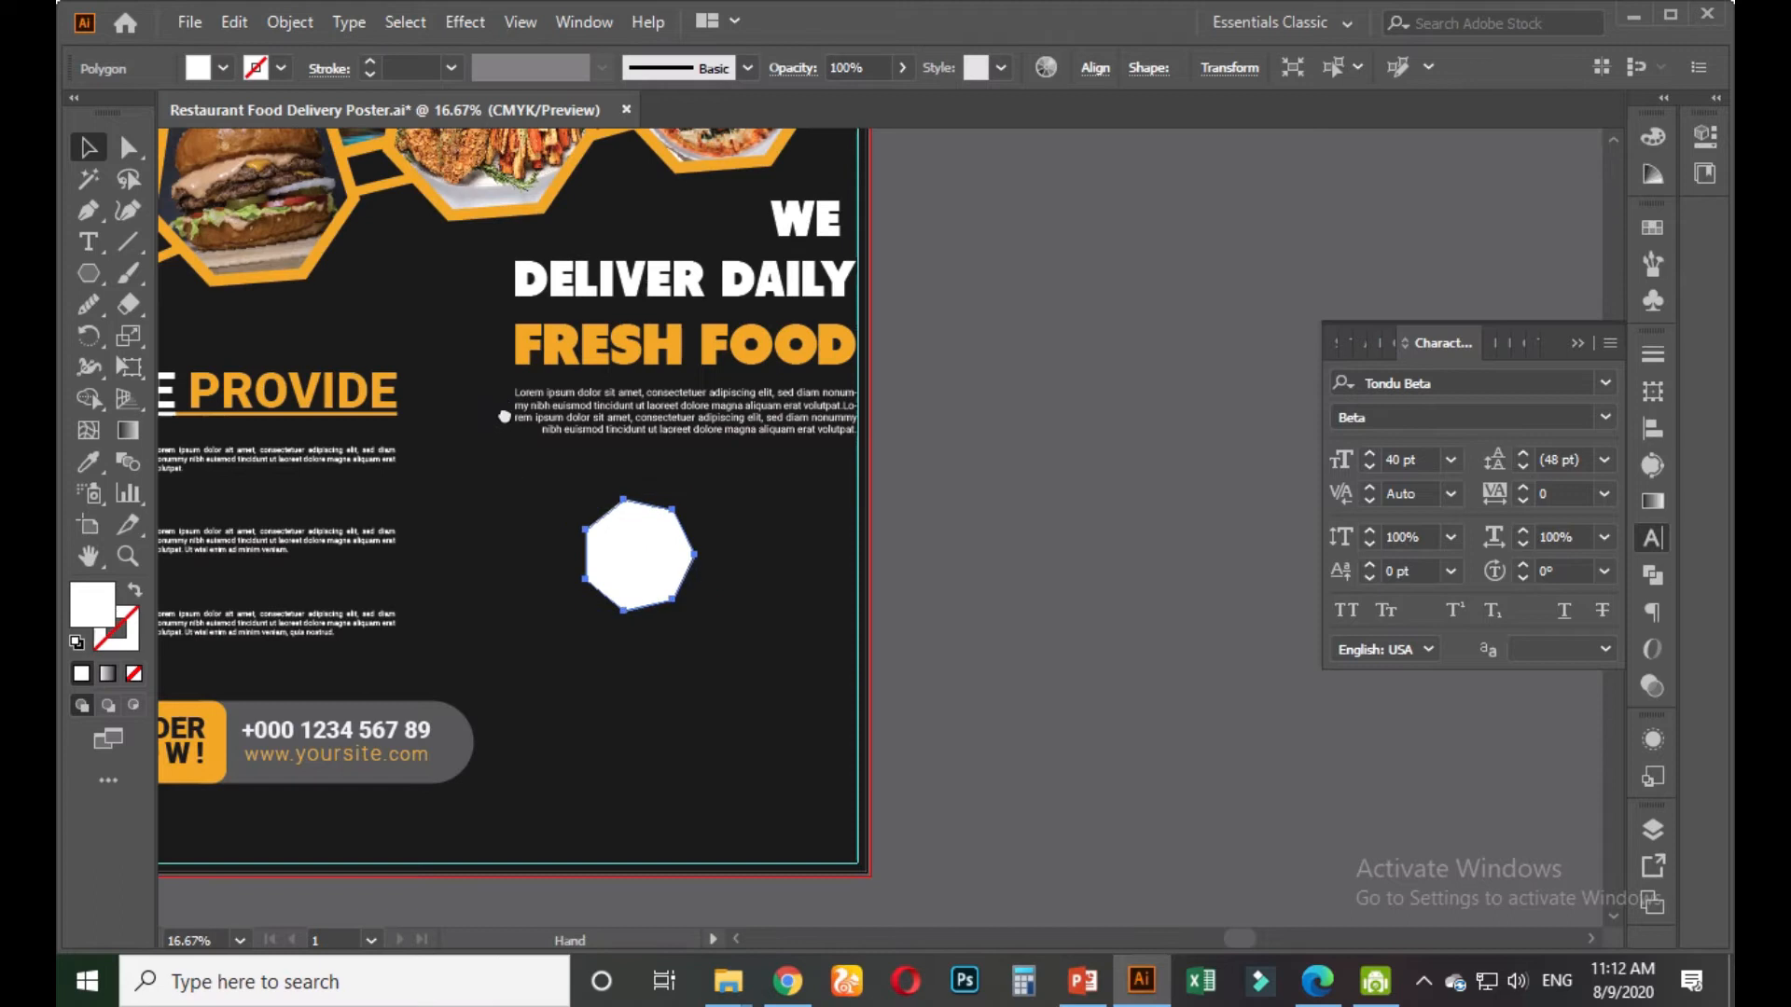
# Copy the burger hexagon's orange outline onto the polygon, fill it white, and enlarge it
pyautogui.click(95, 463)
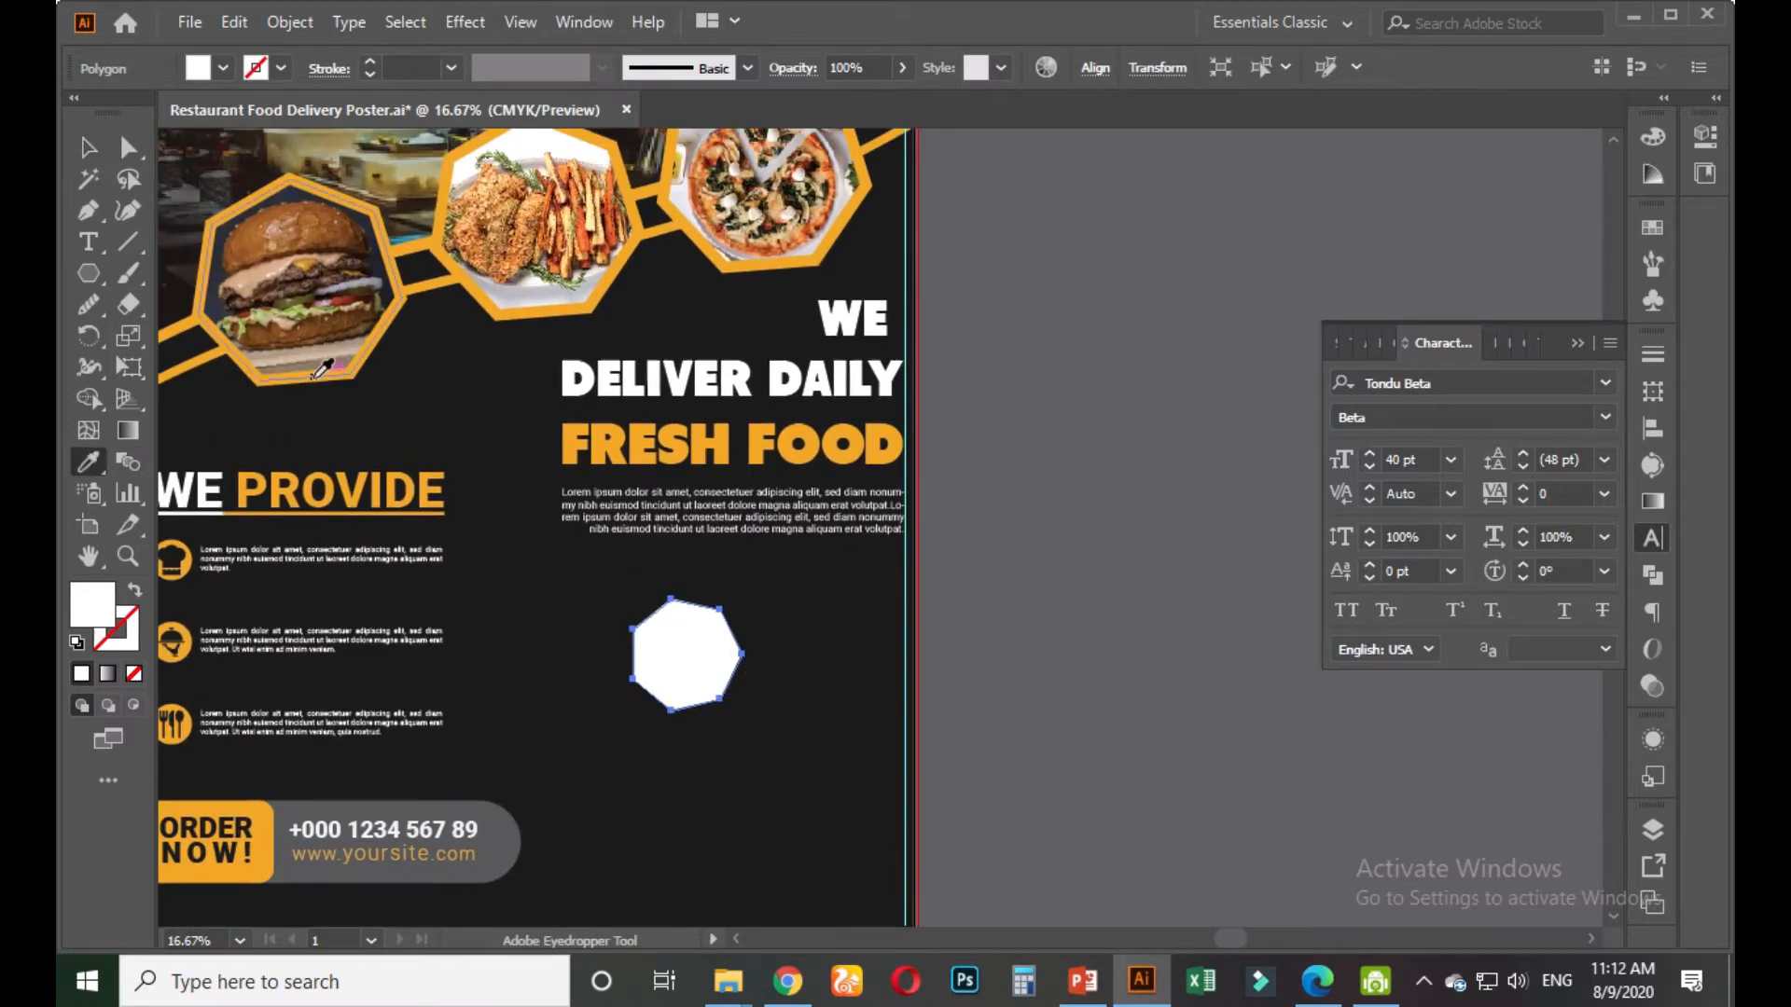
pyautogui.click(316, 383)
pyautogui.click(88, 148)
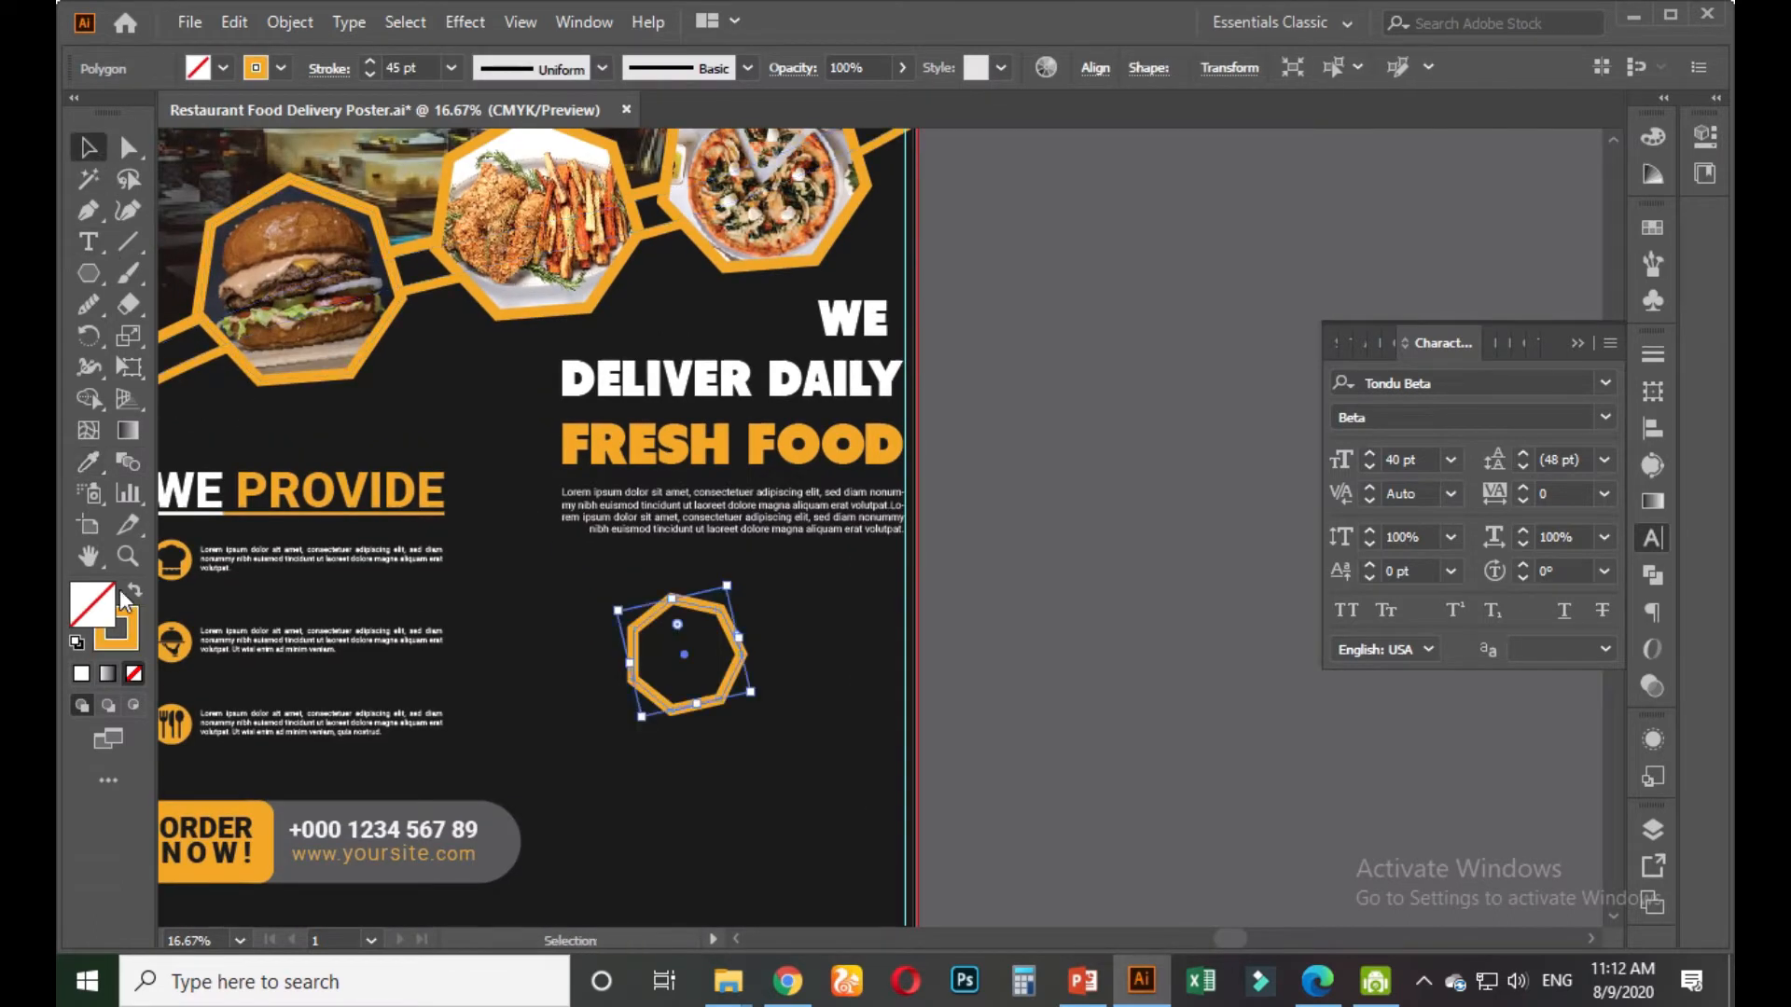
pyautogui.click(1646, 230)
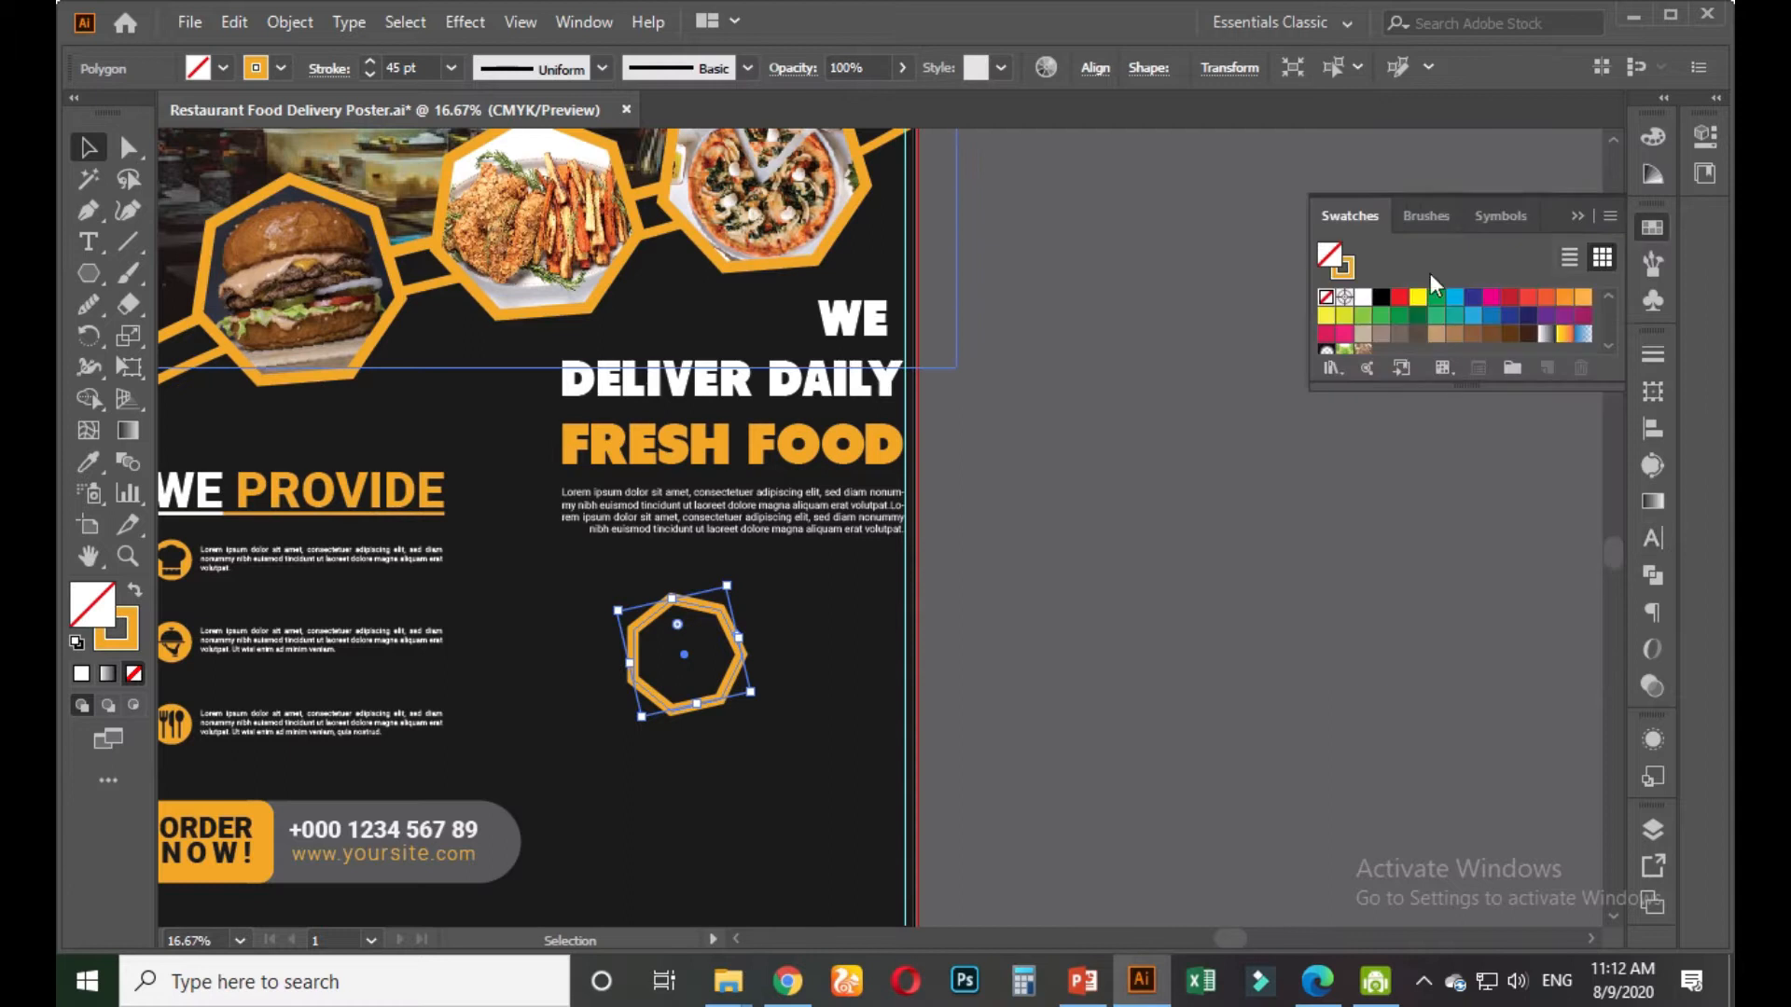
pyautogui.click(1363, 297)
pyautogui.moveTo(750, 692); pyautogui.dragTo(783, 720)
pyautogui.click(1048, 708)
# Alt-drag an overlapping copy of the outlined polygon down and to the right
pyautogui.scroll(2, 752, 720)
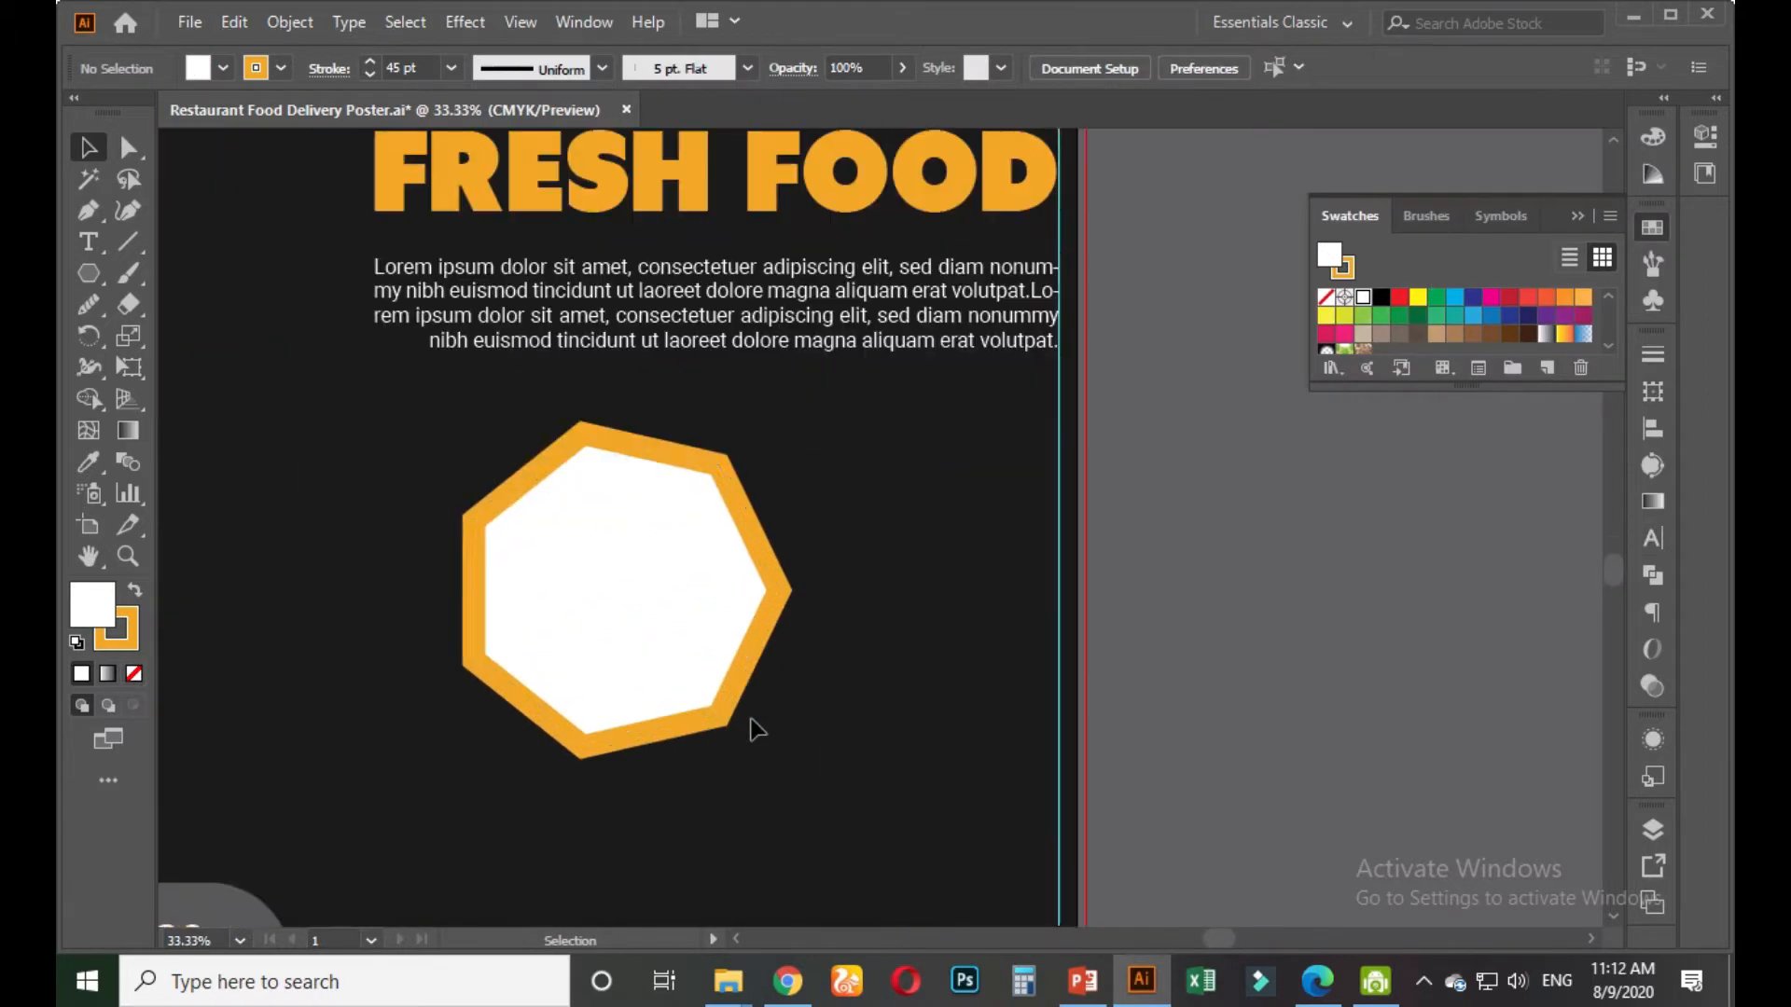
pyautogui.click(653, 629)
pyautogui.moveTo(651, 635); pyautogui.dragTo(813, 862)
pyautogui.click(1162, 737)
pyautogui.scroll(-2, 1166, 736)
pyautogui.scroll(-1, 1171, 741)
pyautogui.moveTo(1214, 772); pyautogui.dragTo(1190, 683)
# Swap the fill and outline colours of the lower copied heptagon
pyautogui.scroll(1, 1138, 717)
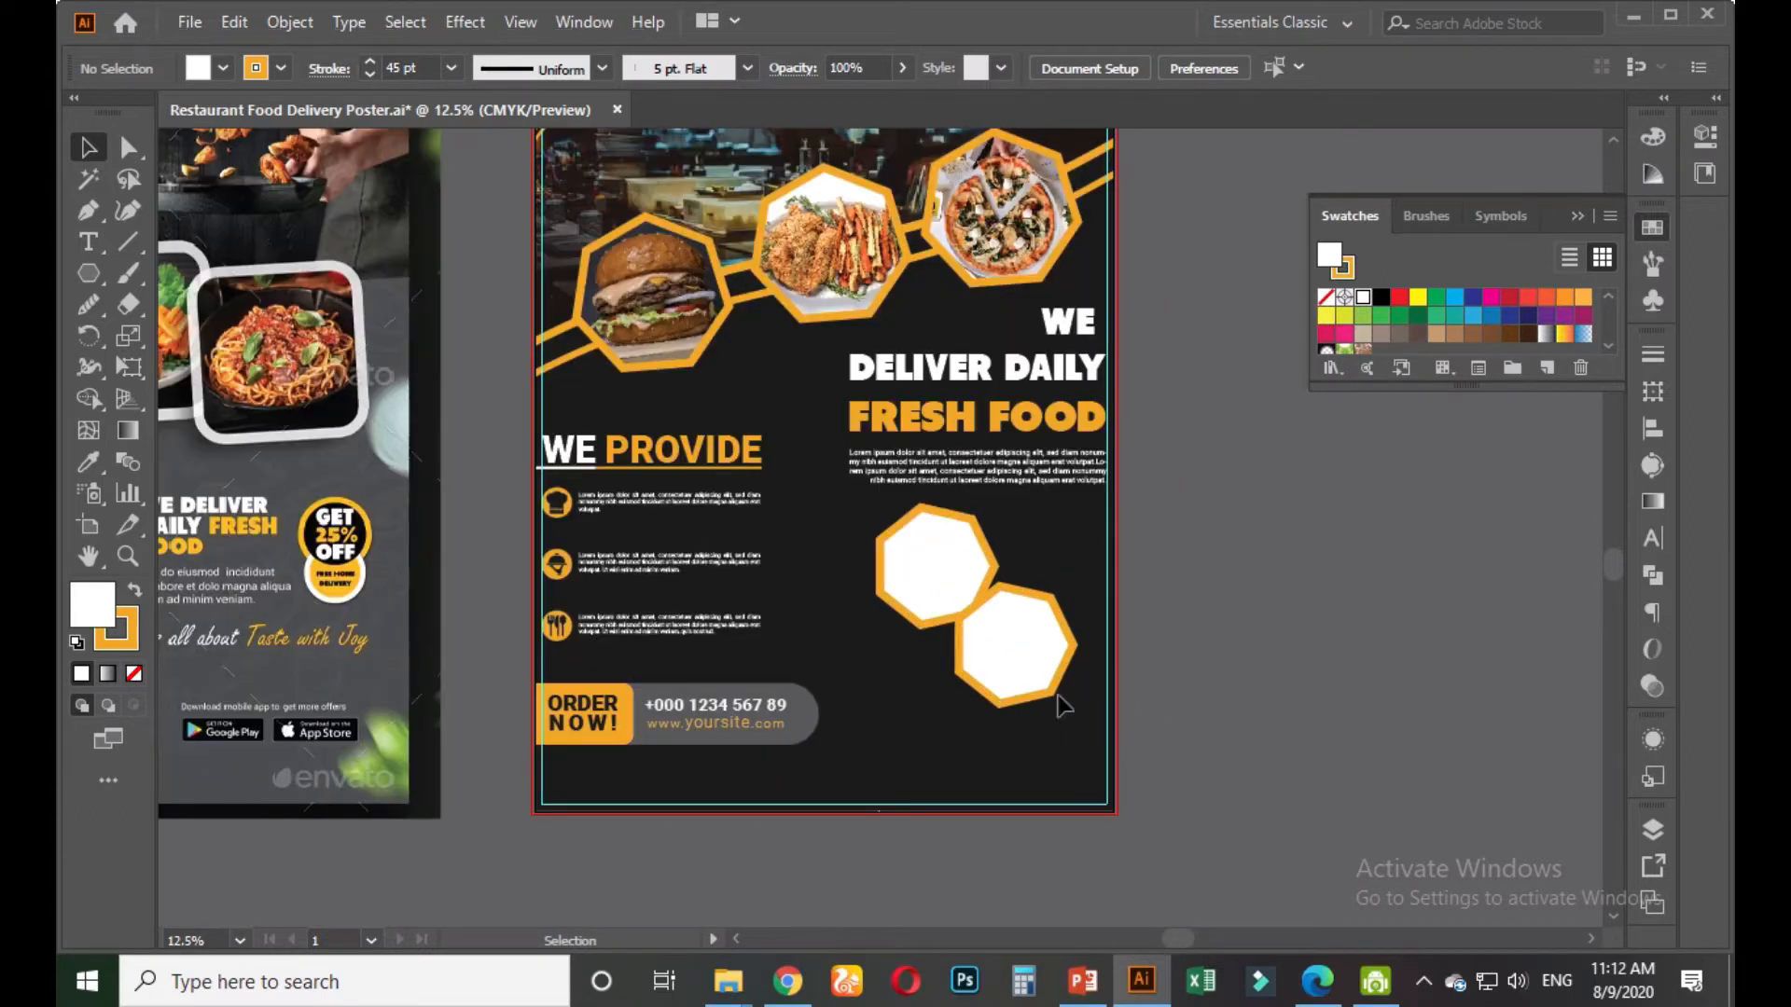
pyautogui.scroll(2, 1017, 687)
pyautogui.click(980, 659)
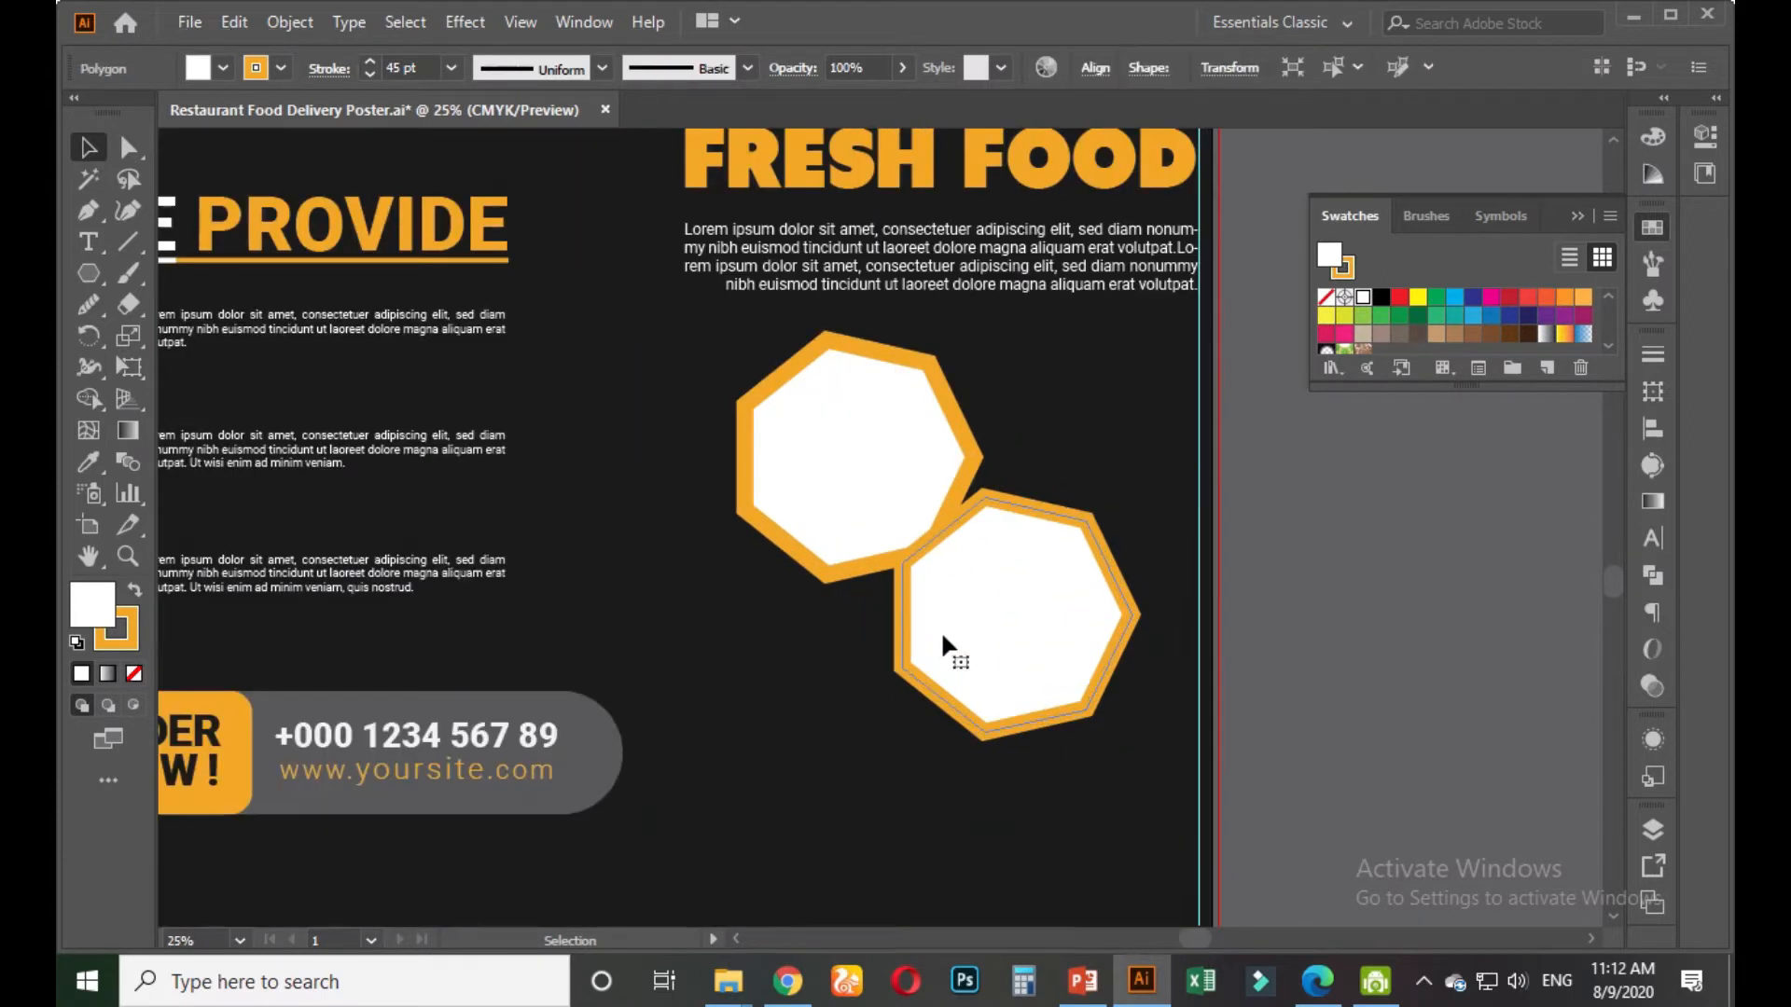
pyautogui.click(131, 588)
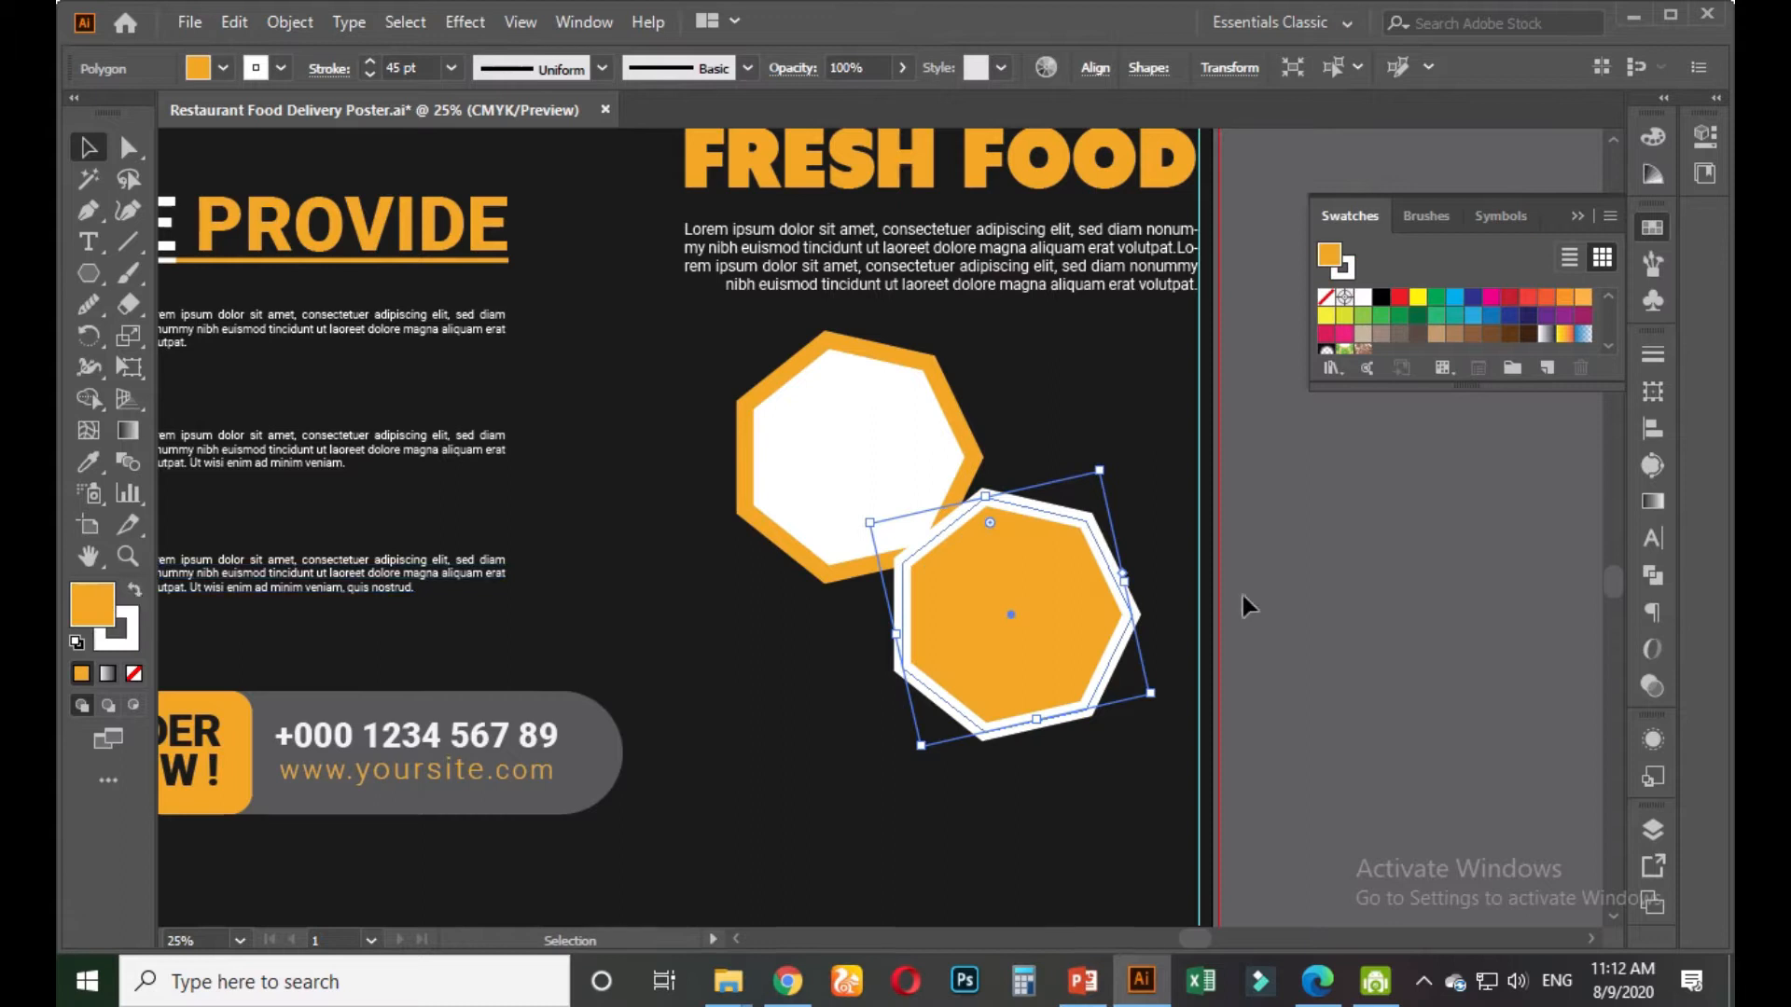
pyautogui.click(1283, 618)
pyautogui.scroll(-2, 1268, 629)
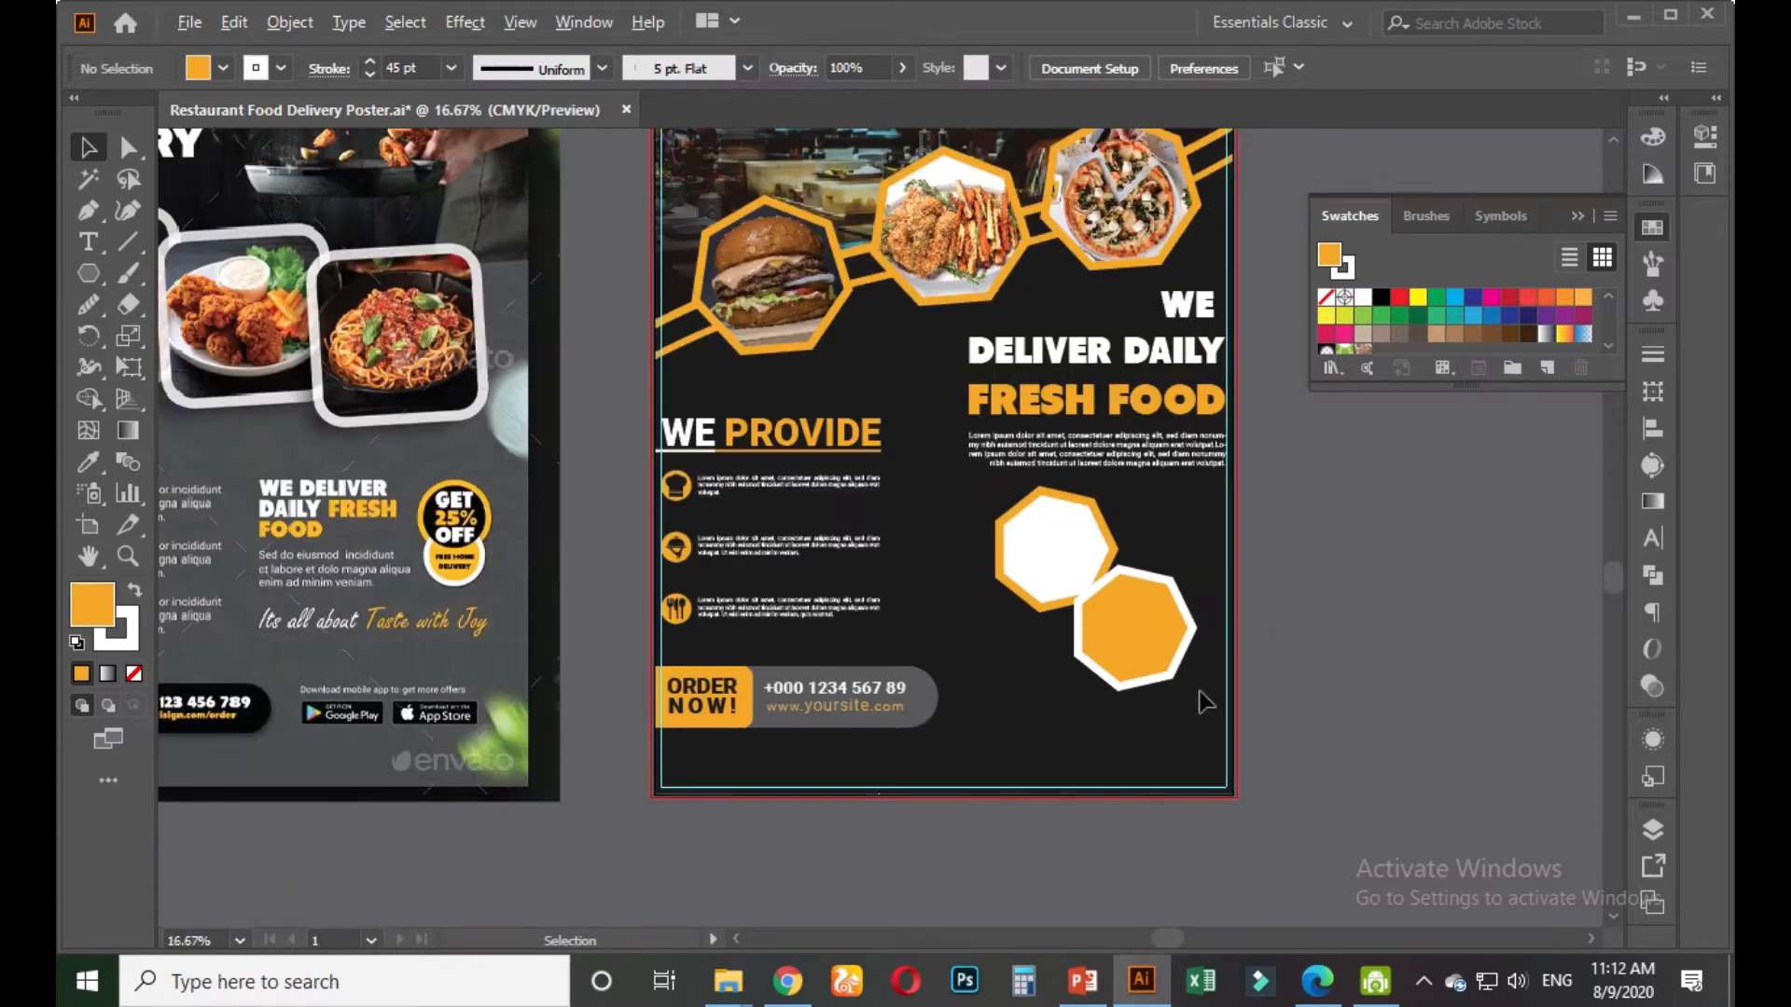
pyautogui.scroll(2, 1203, 695)
# Move the copied heptagon up-left so it overlaps the white one
pyautogui.click(1186, 557)
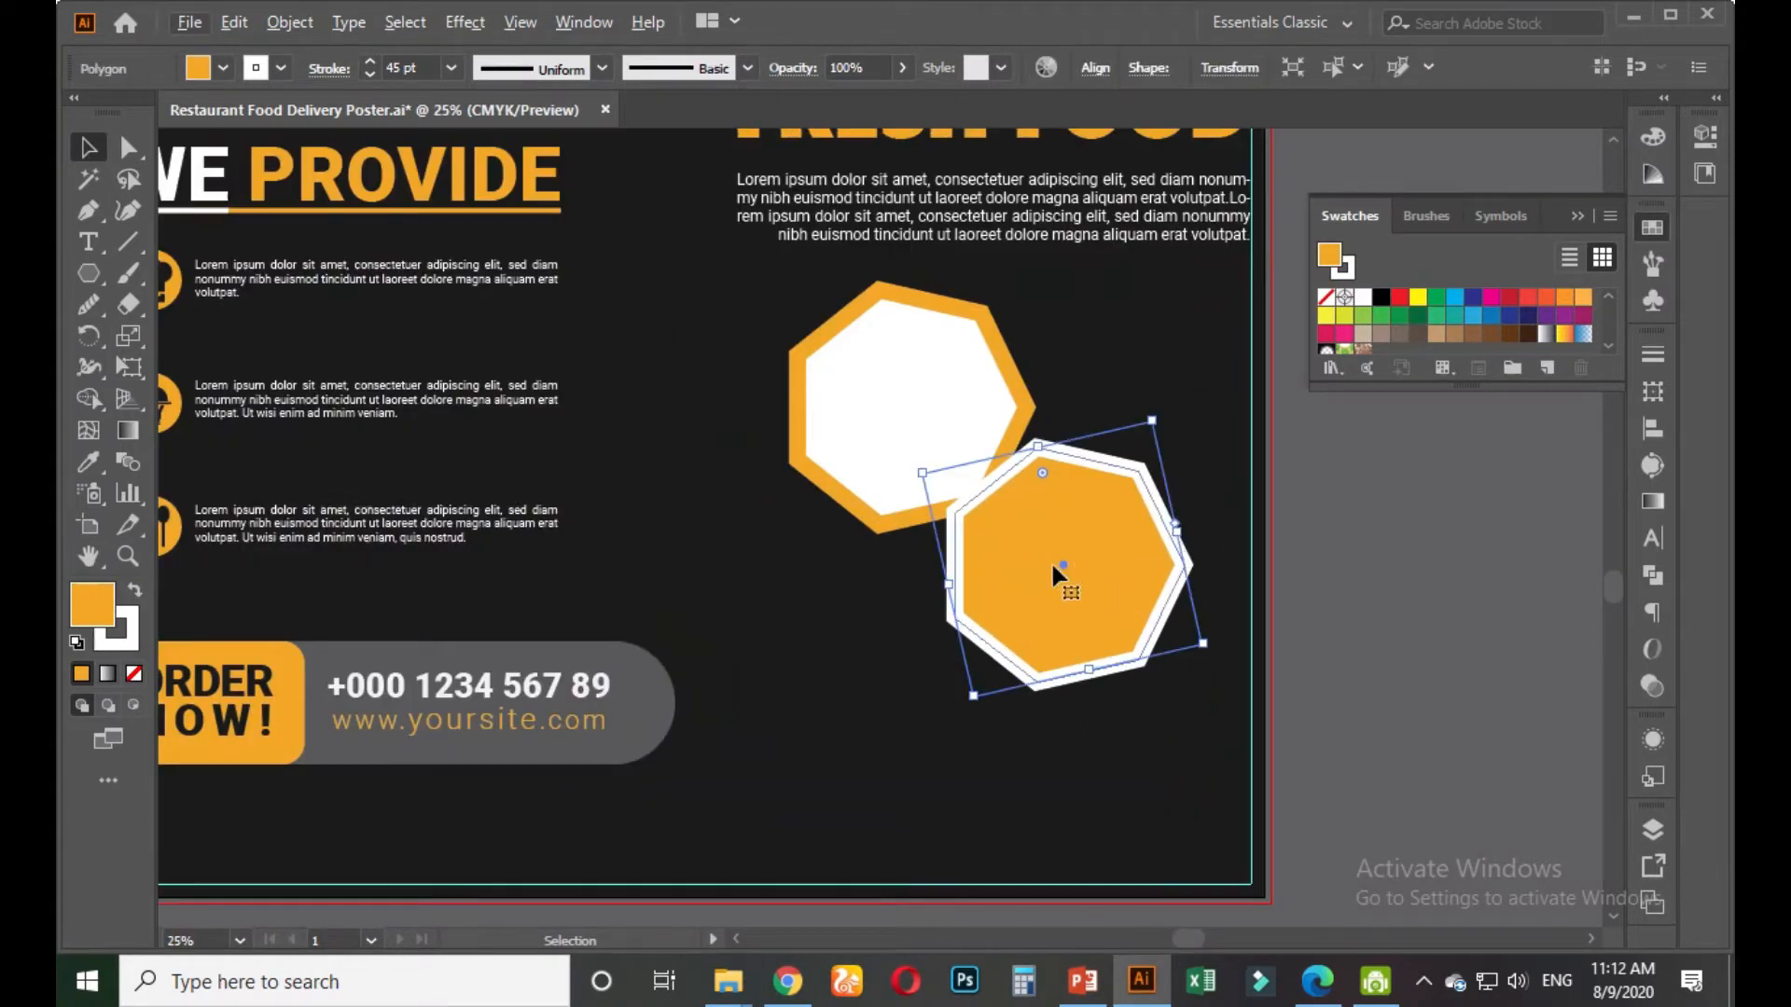
pyautogui.scroll(1, 1051, 572)
pyautogui.scroll(-1, 1052, 572)
pyautogui.press('a')
pyautogui.press('v')
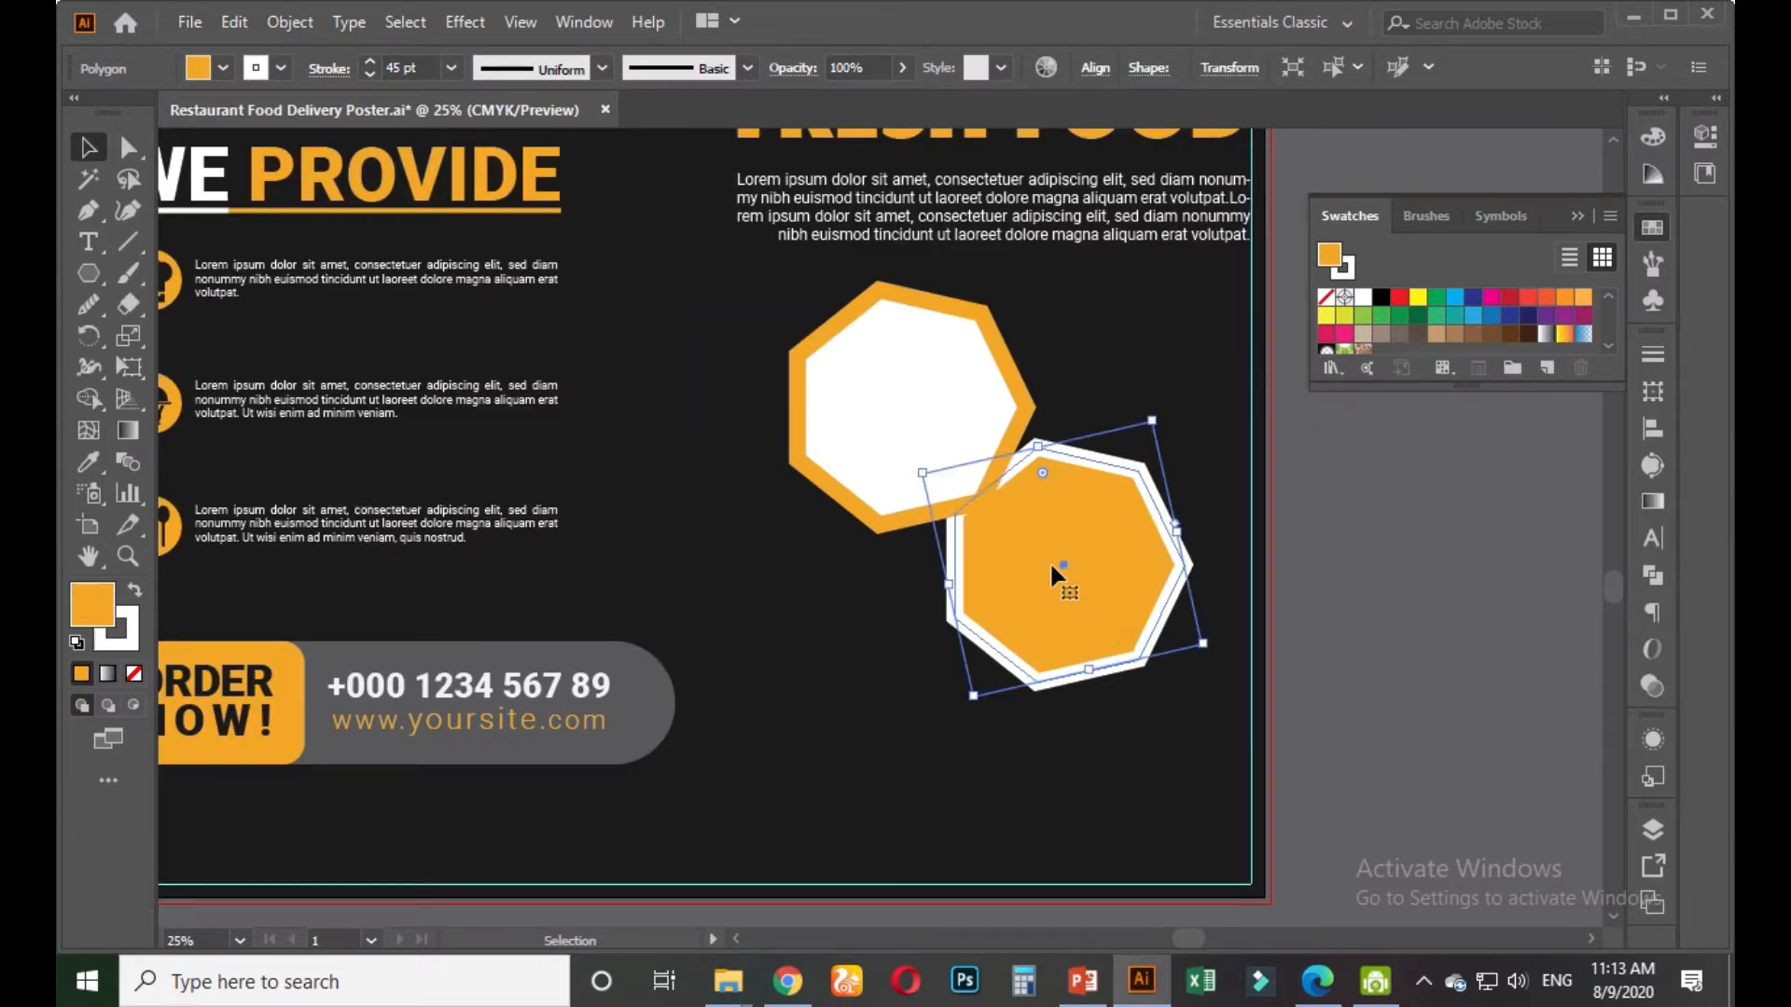
pyautogui.moveTo(1052, 572); pyautogui.dragTo(1002, 528)
pyautogui.click(1358, 640)
# Sample colours from the artwork onto the heptagon and swap its fill and outline
pyautogui.click(1048, 551)
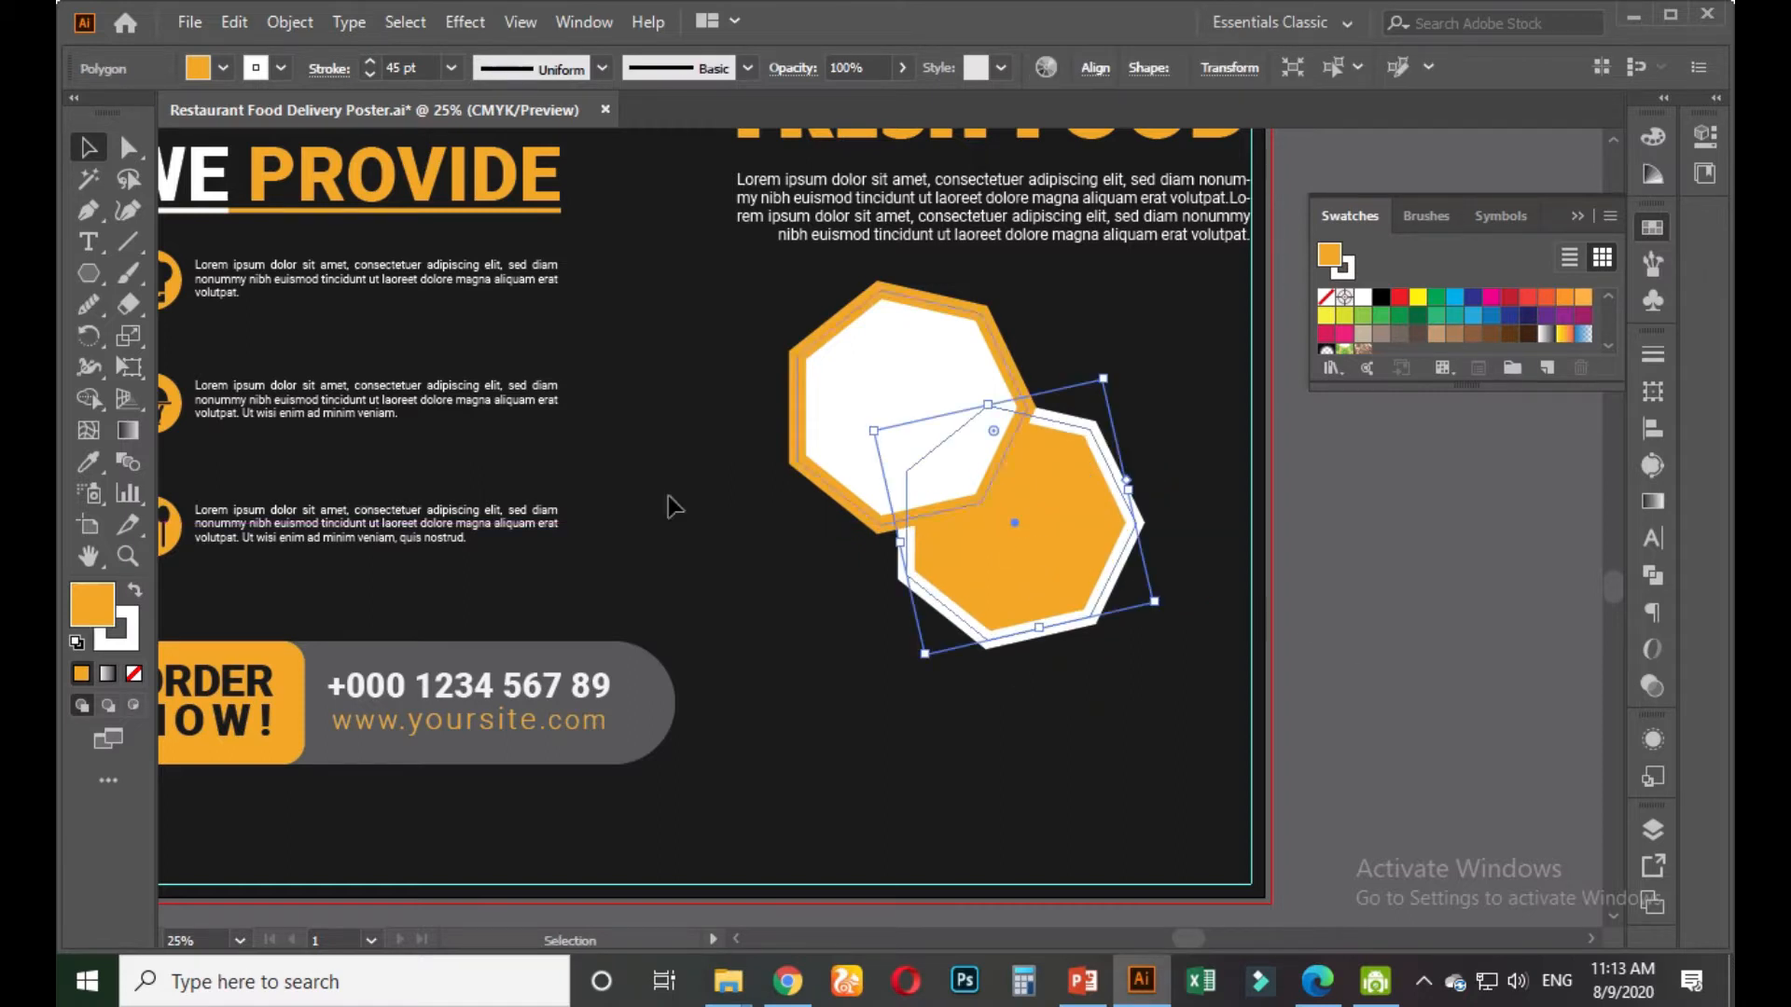
pyautogui.click(89, 461)
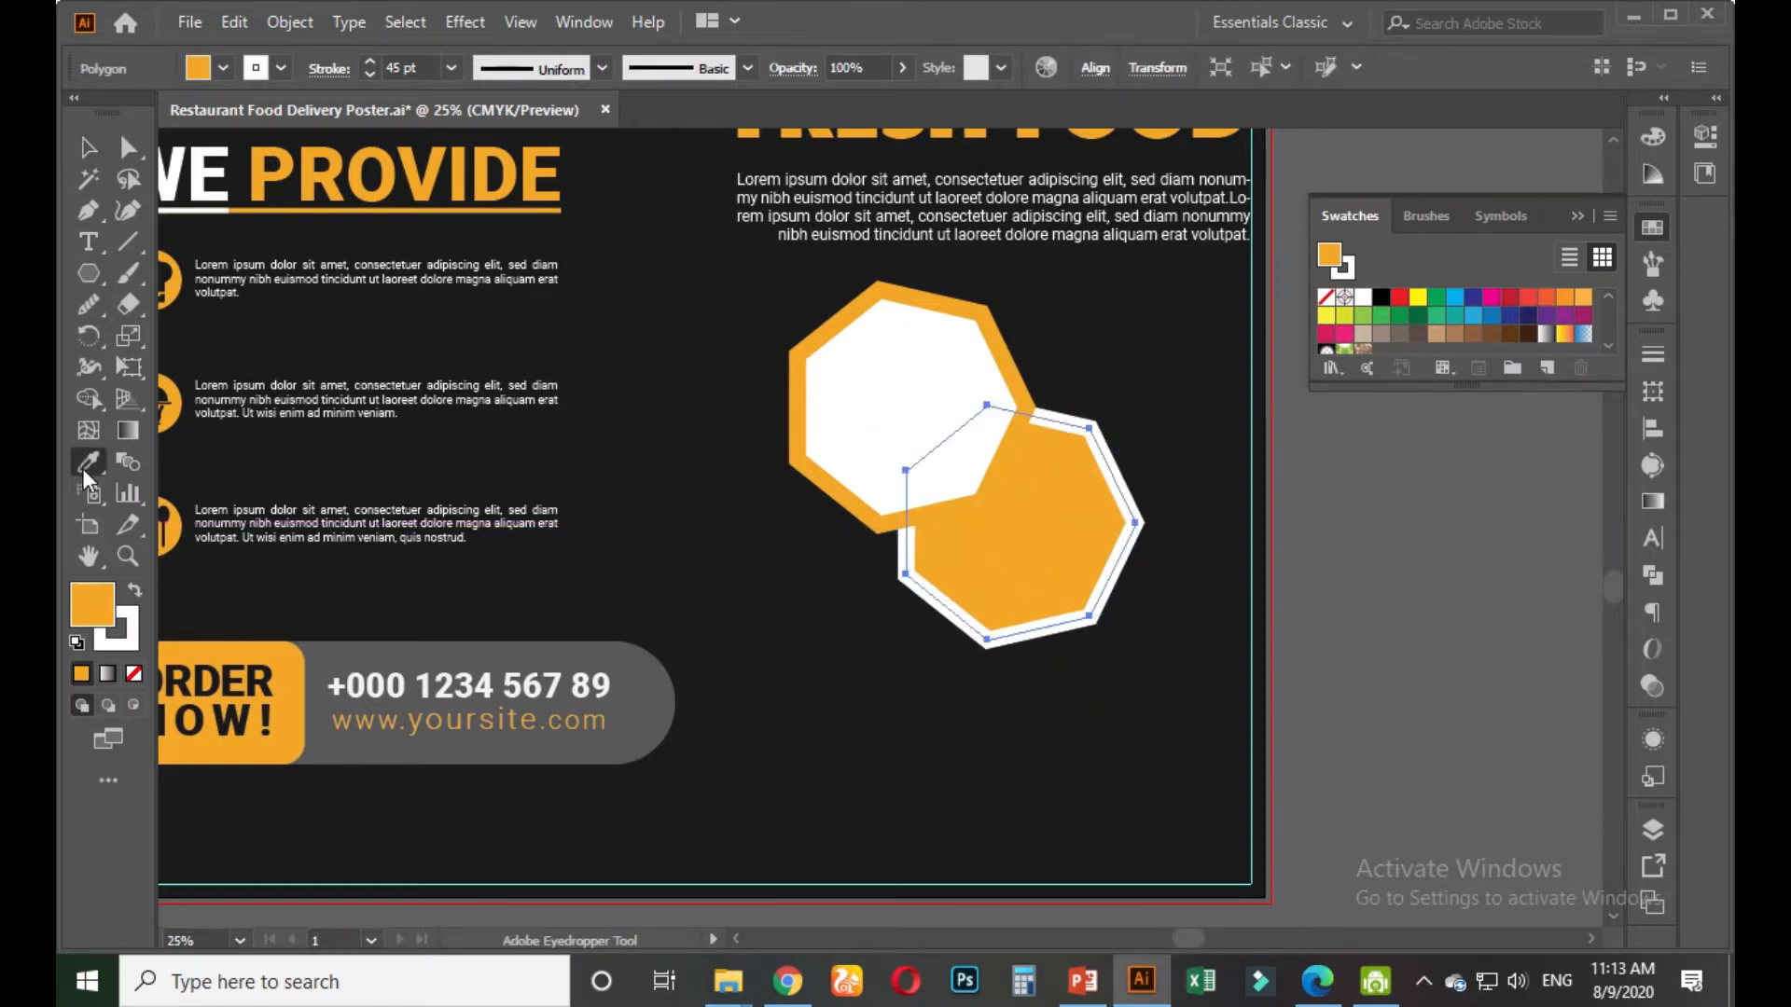
pyautogui.click(652, 561)
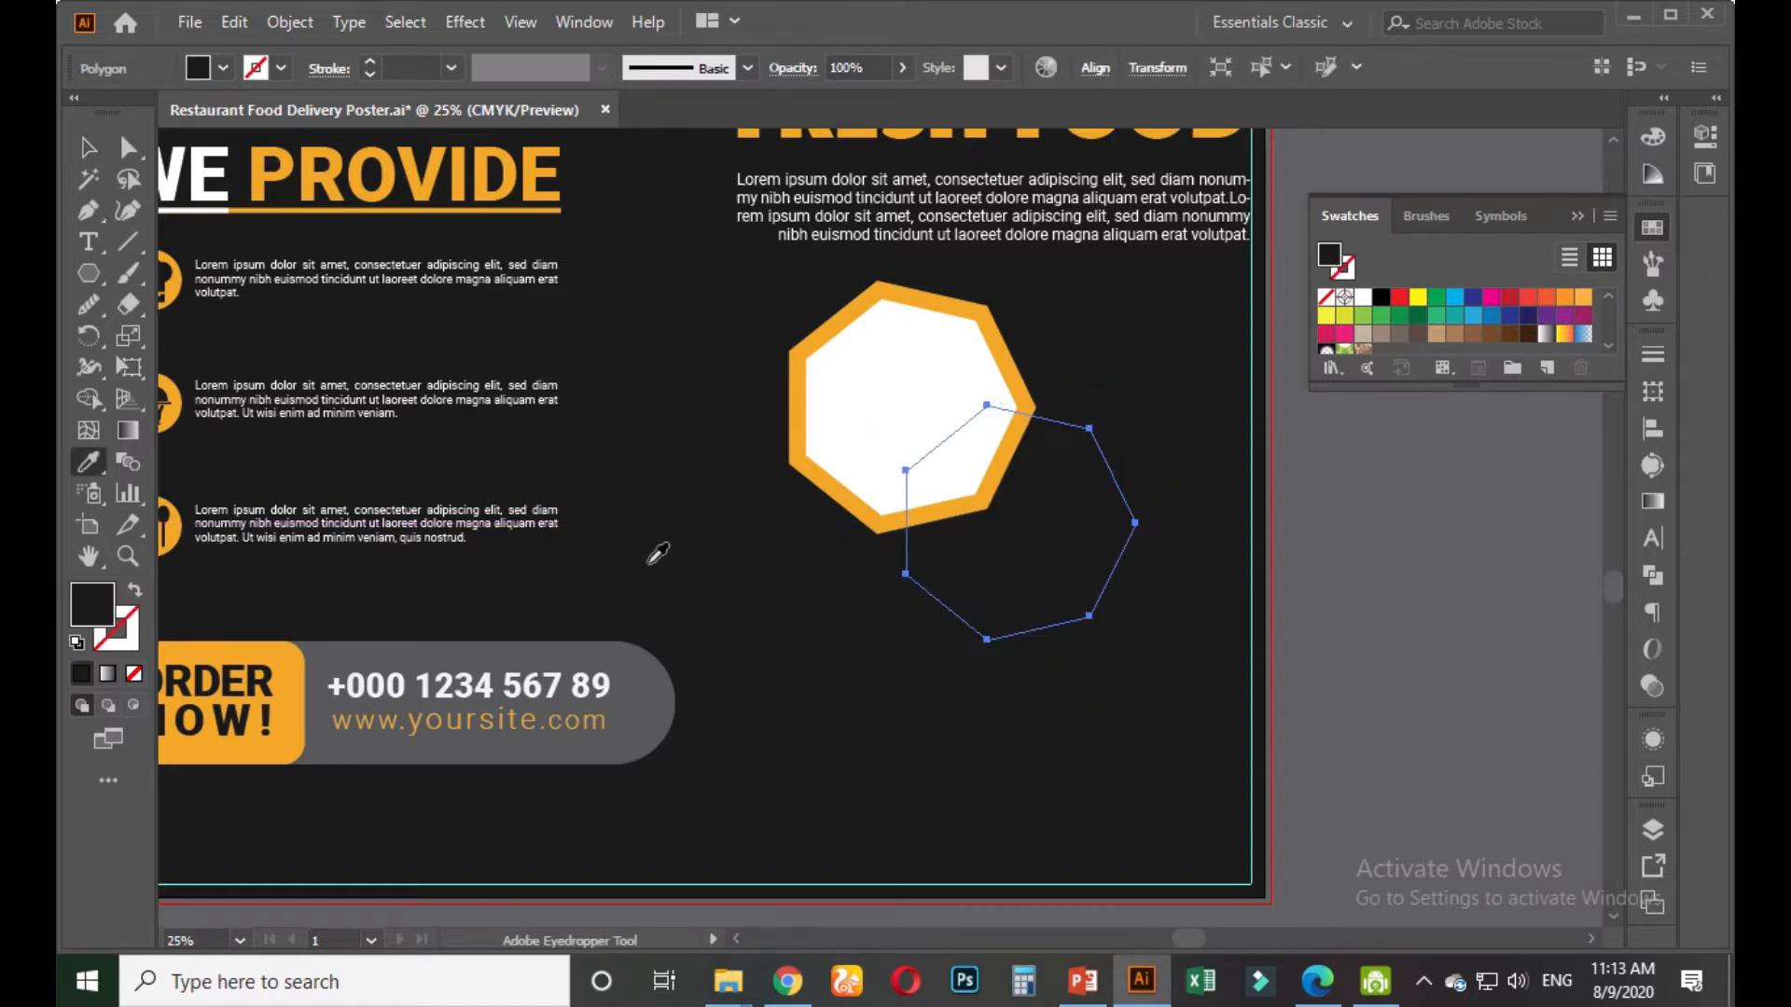
pyautogui.click(136, 642)
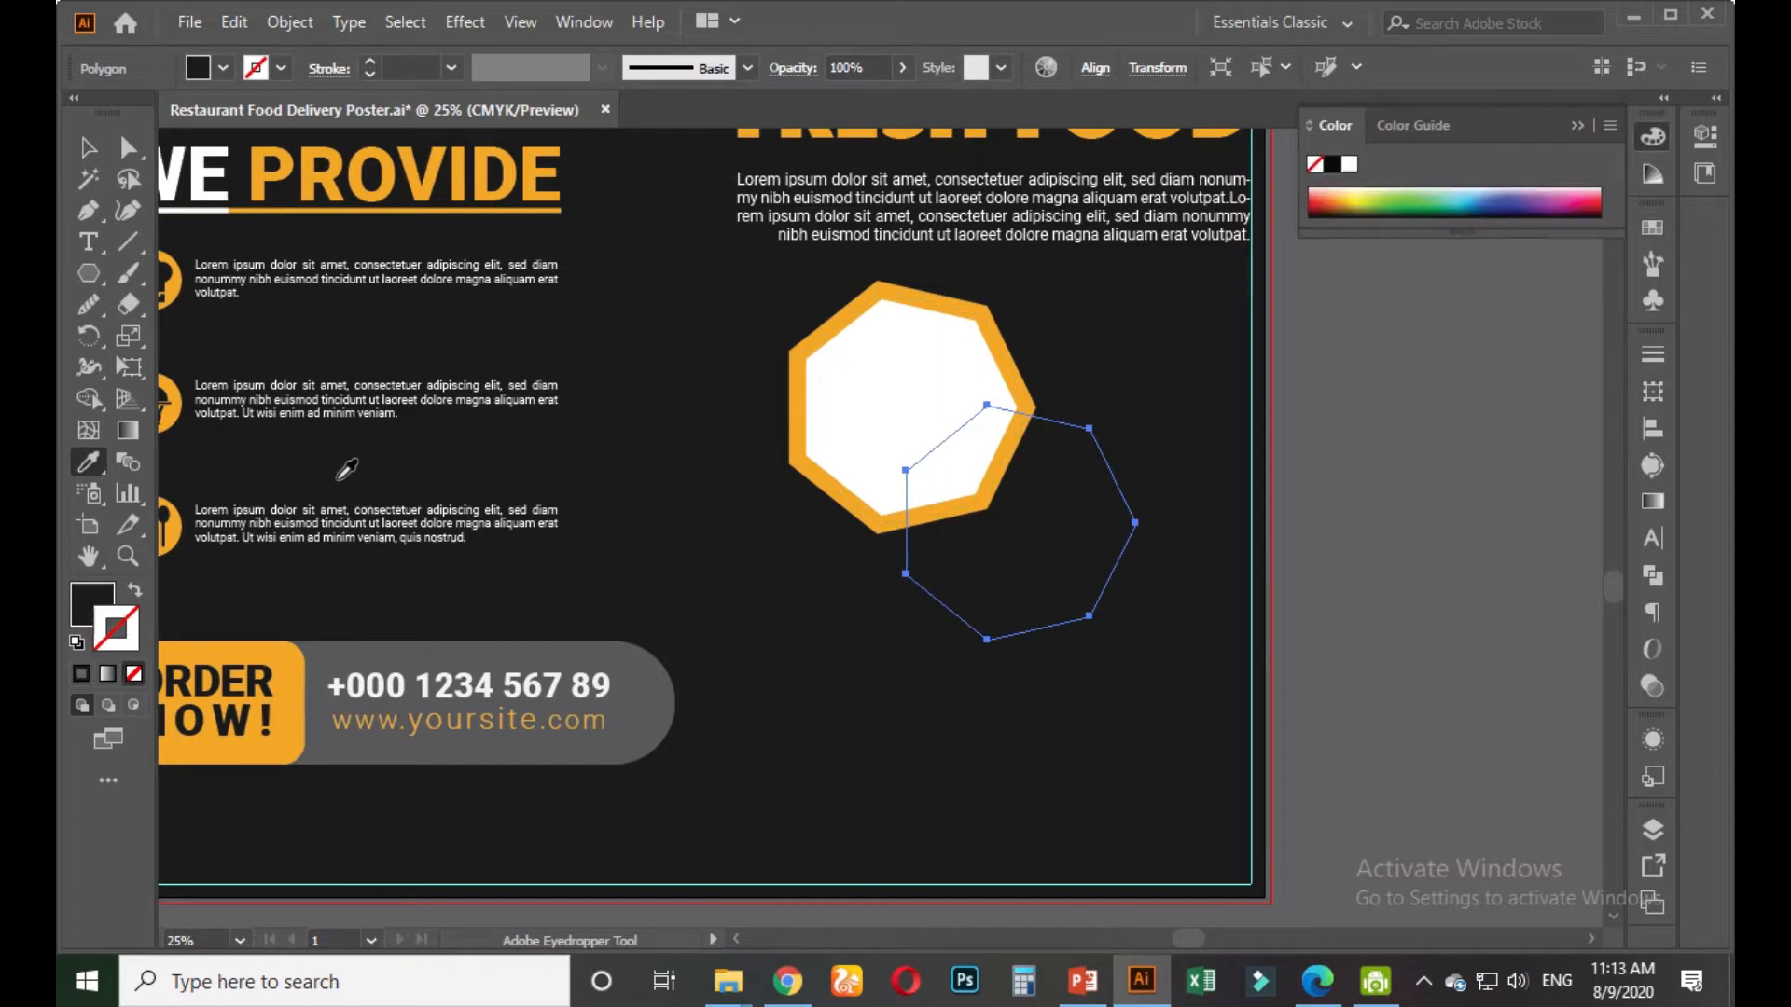
pyautogui.click(186, 525)
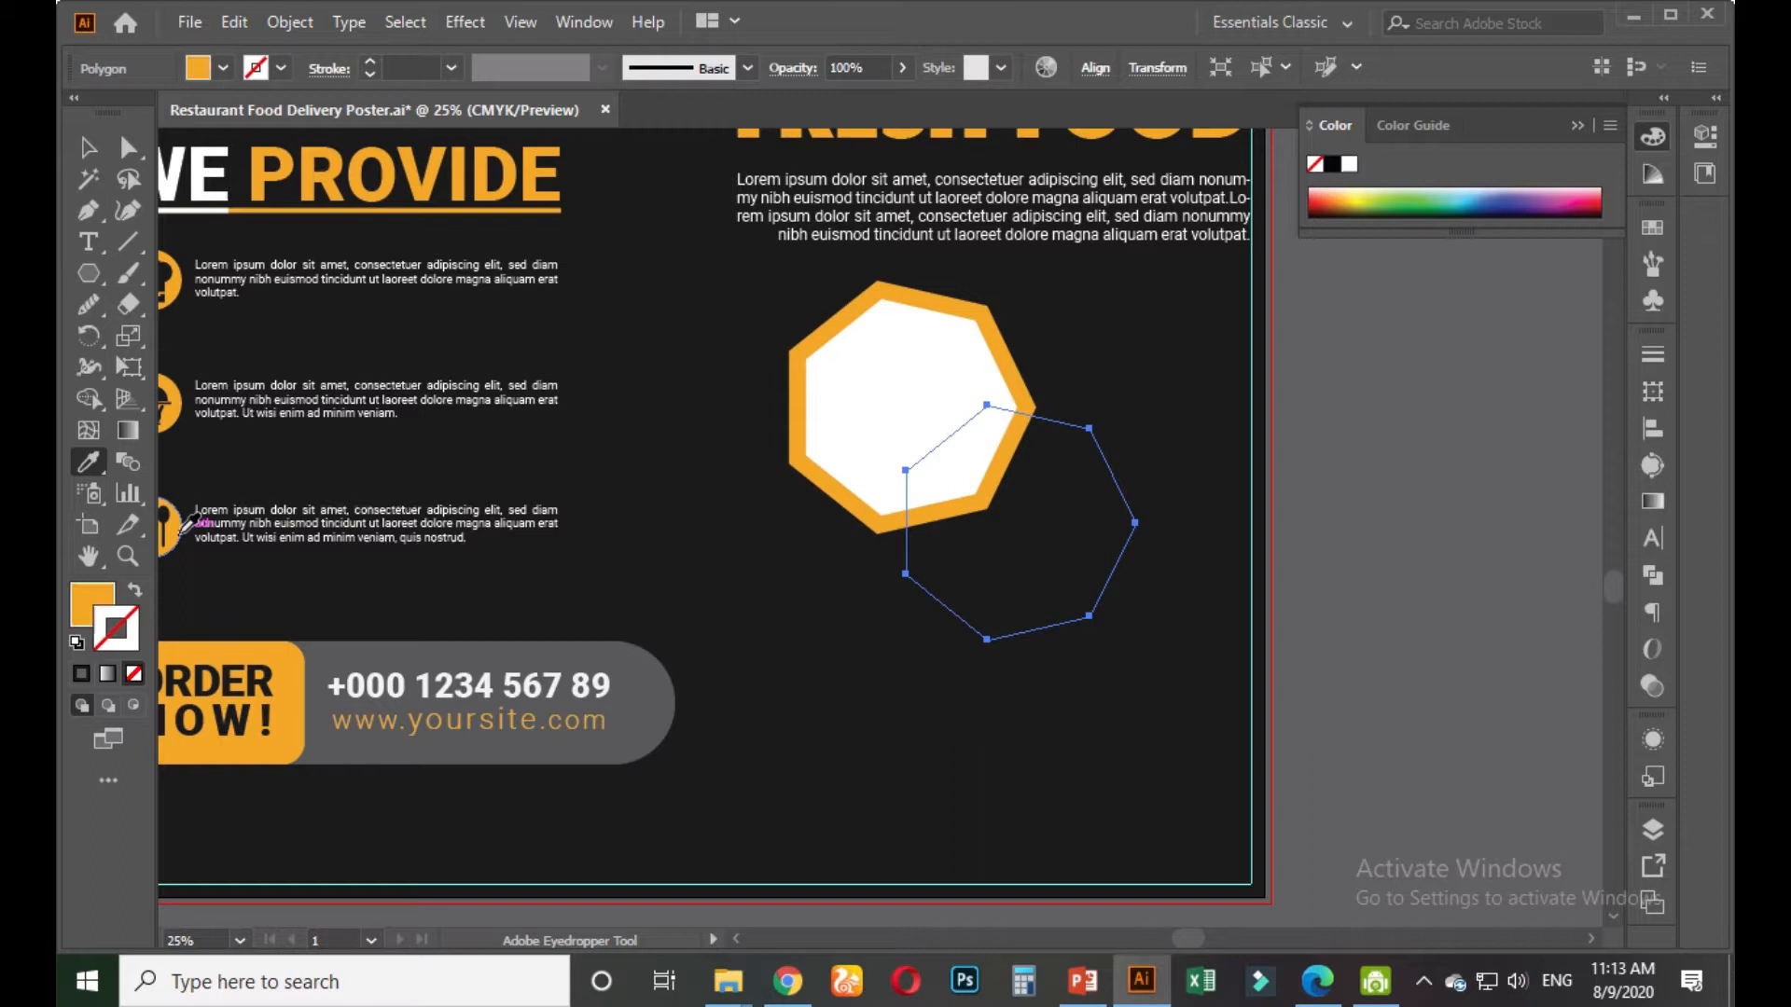
pyautogui.click(136, 591)
pyautogui.click(82, 611)
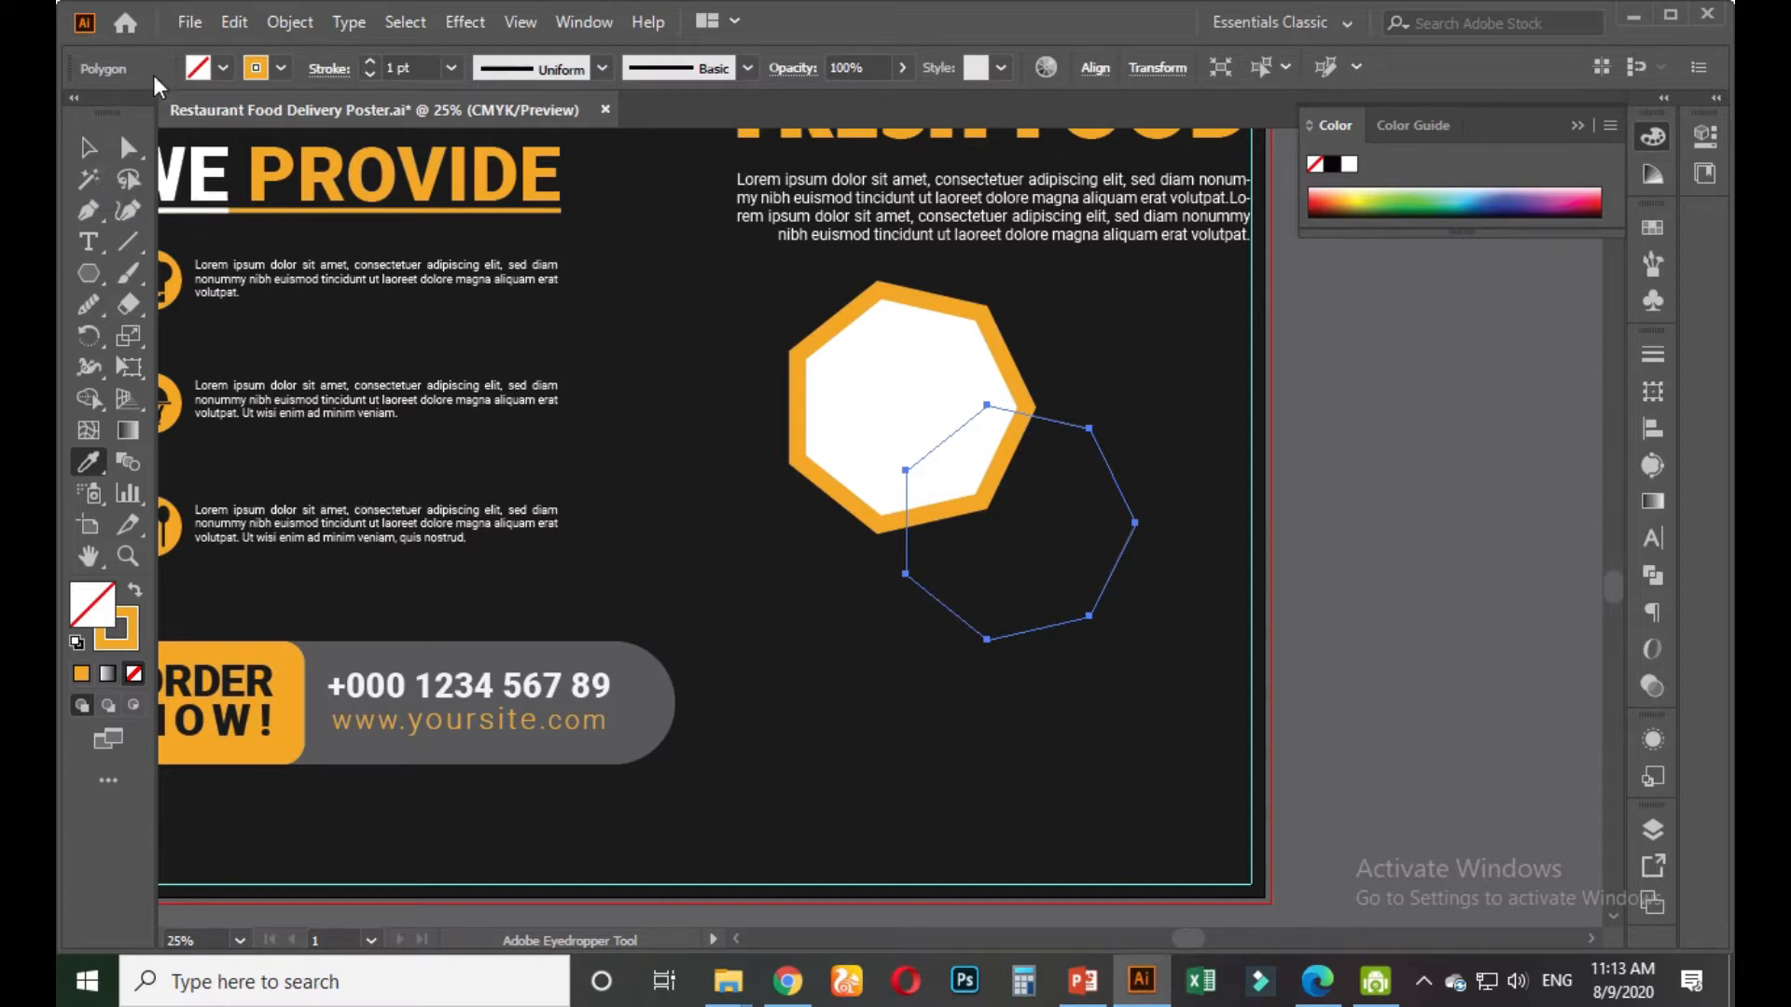
# Set the heptagon's outline to white and its fill to the C=0 M=50 Y=100 K=0 orange swatch
pyautogui.click(224, 69)
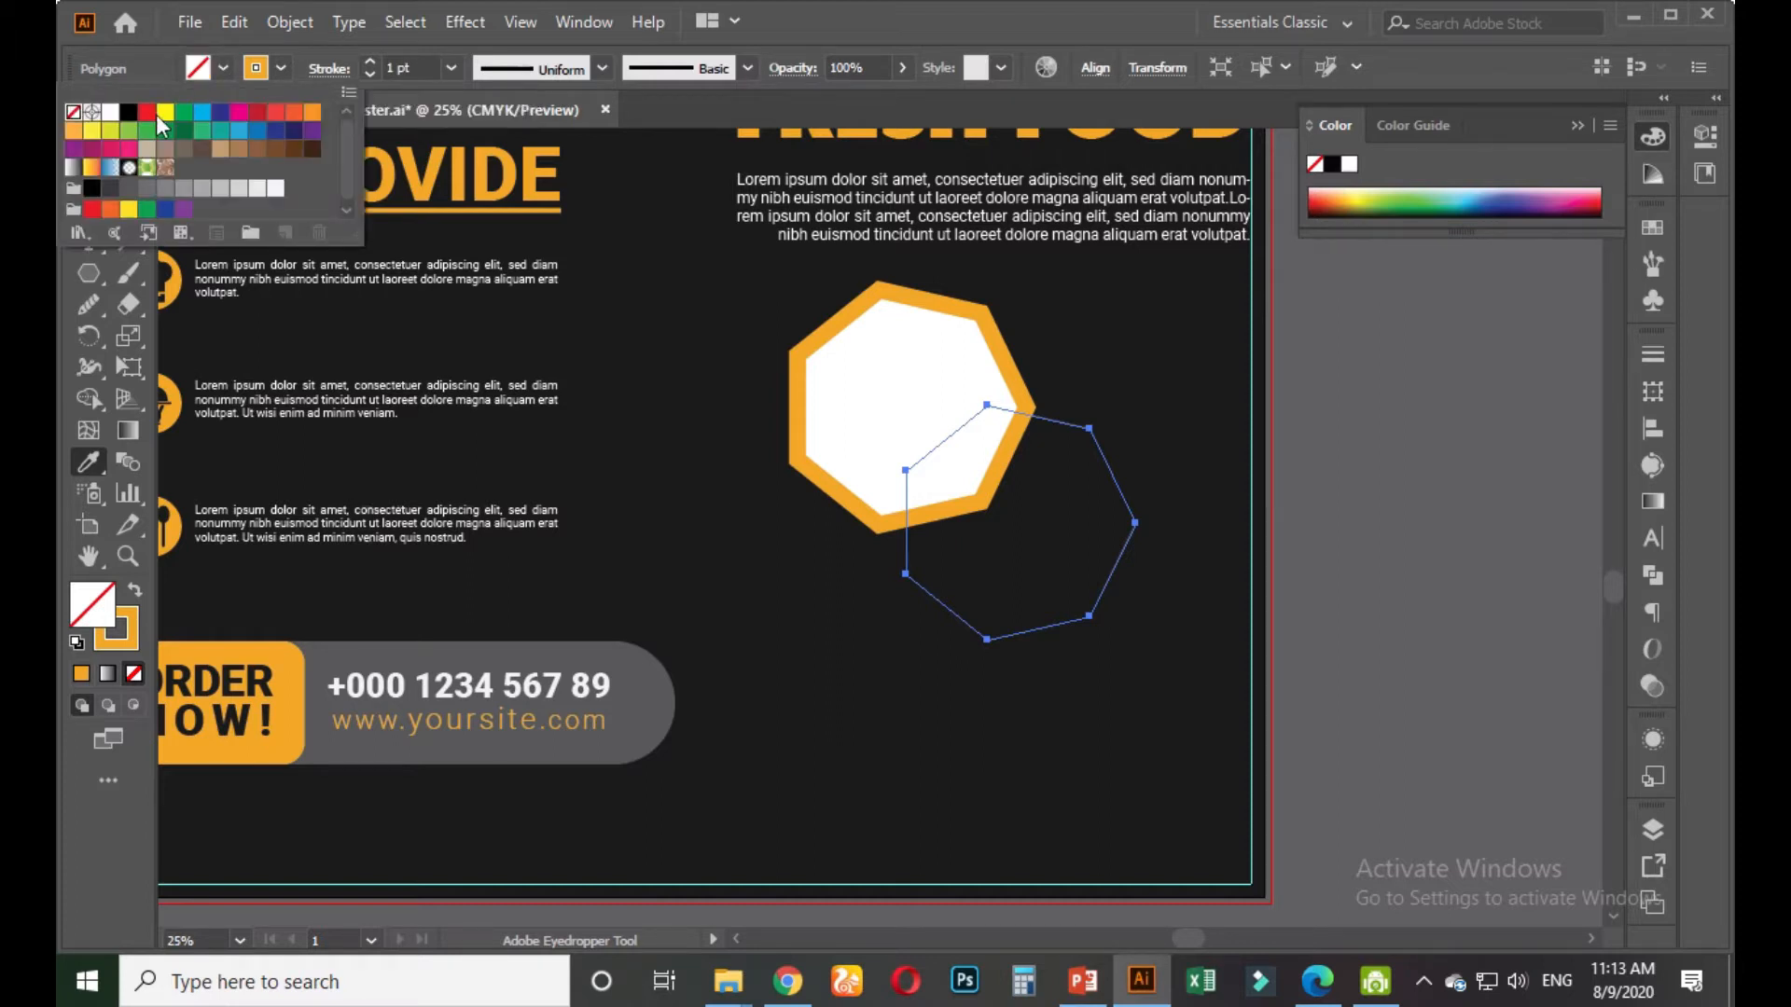
pyautogui.click(283, 75)
pyautogui.click(111, 118)
pyautogui.click(220, 69)
pyautogui.click(194, 70)
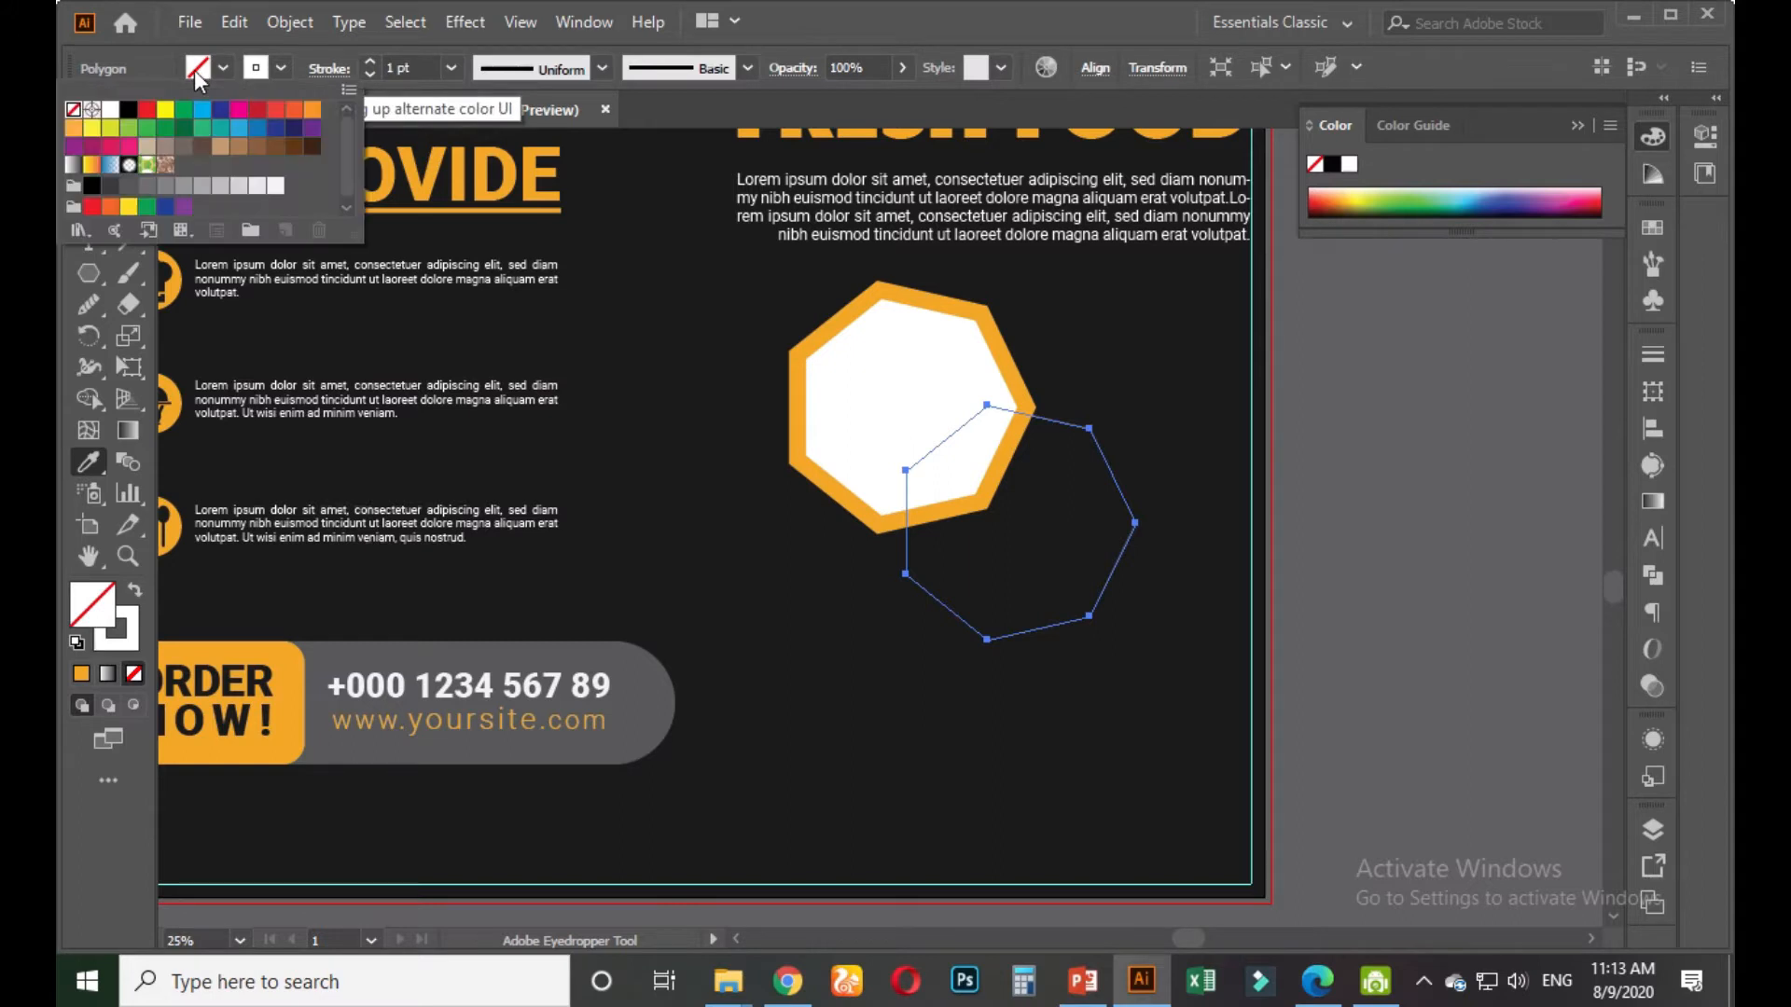
pyautogui.click(74, 129)
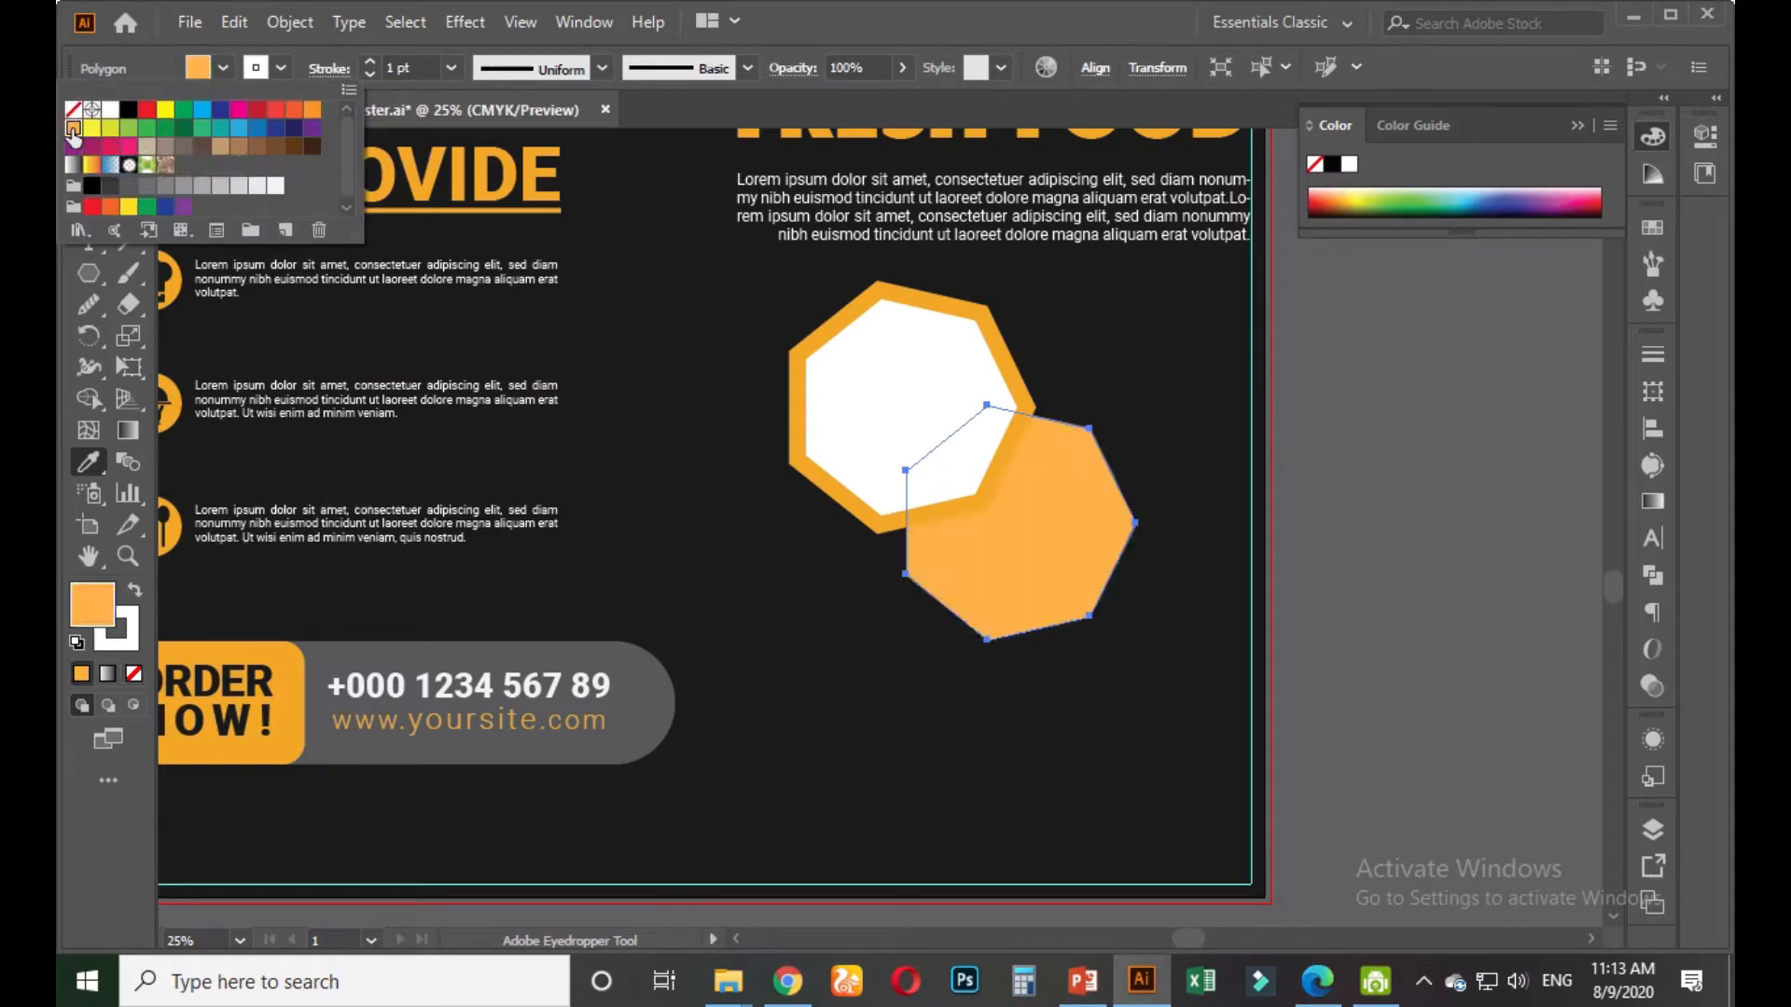
pyautogui.click(307, 112)
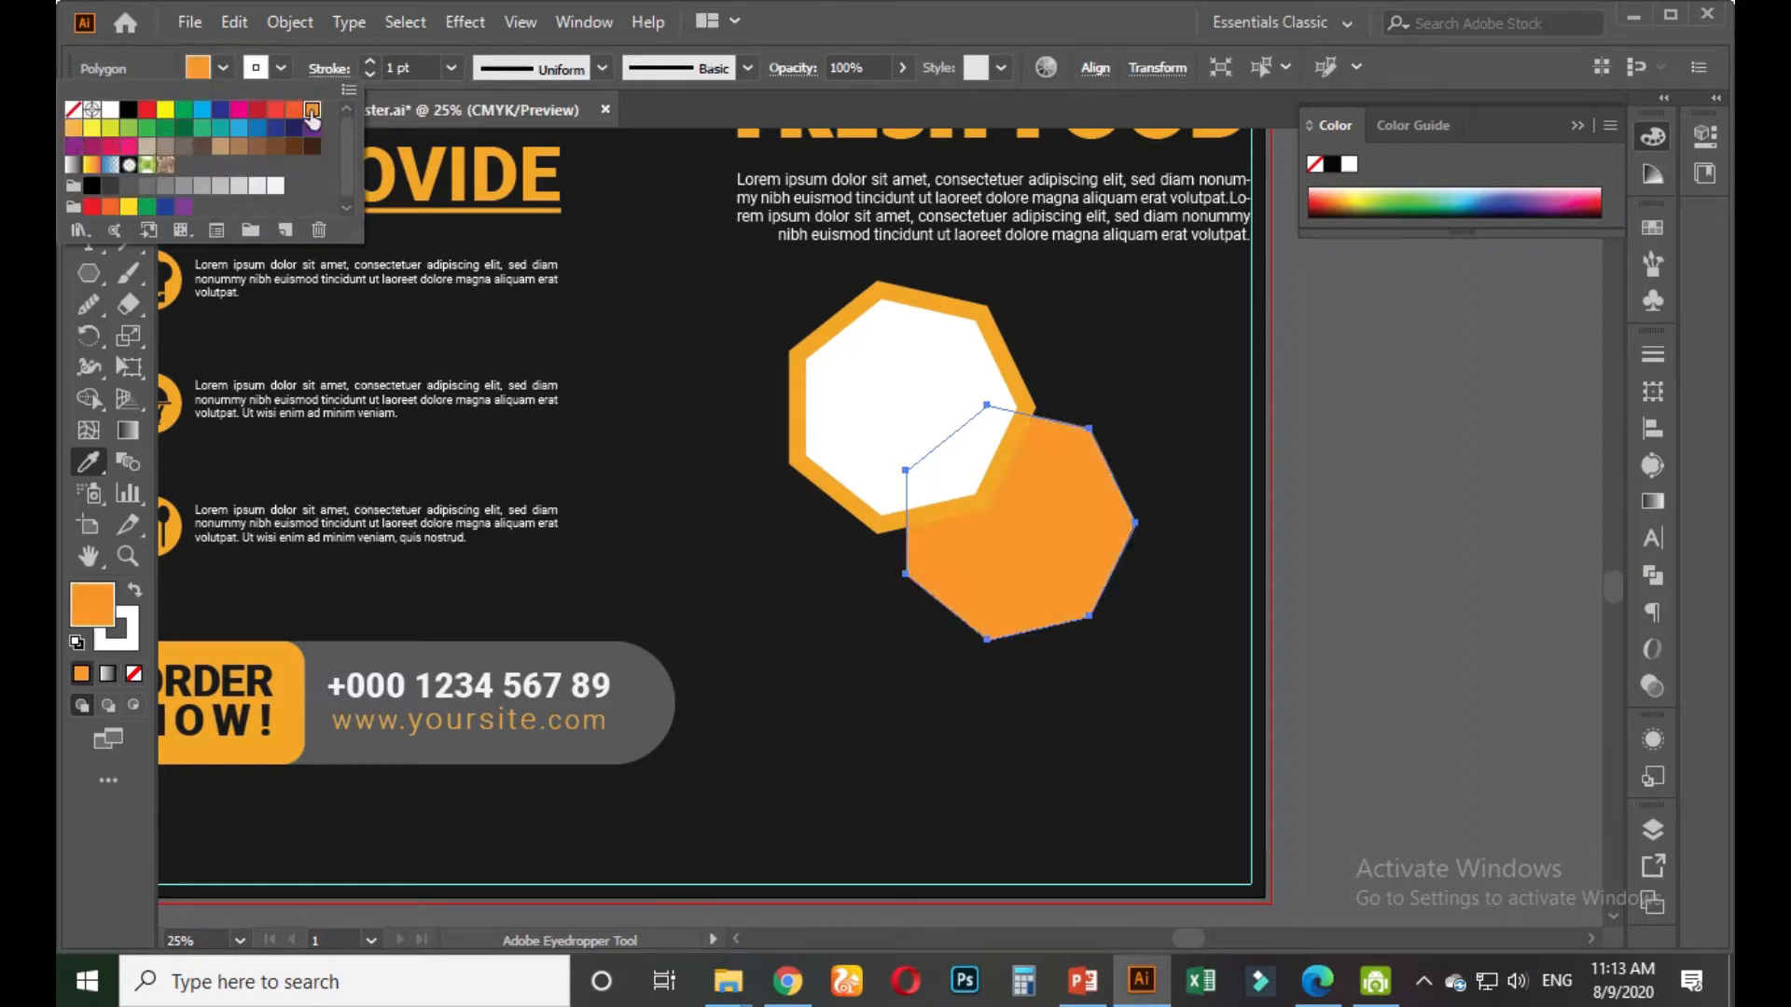
pyautogui.click(1380, 504)
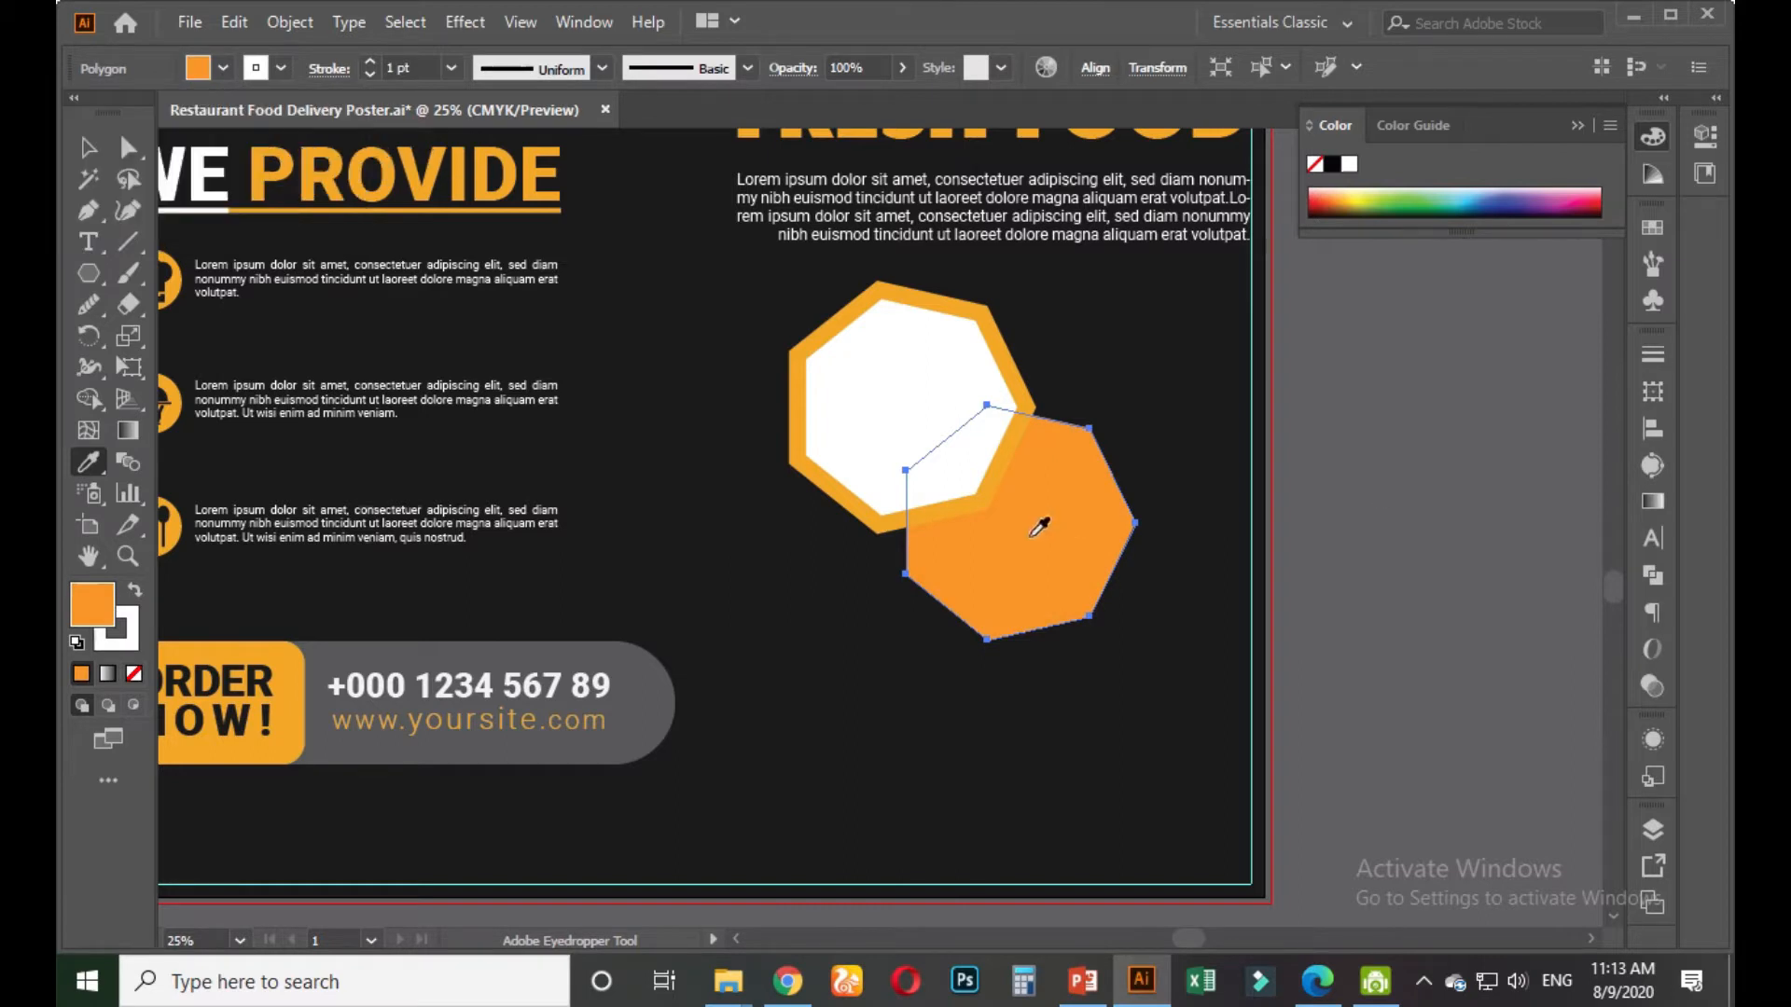
pyautogui.click(88, 146)
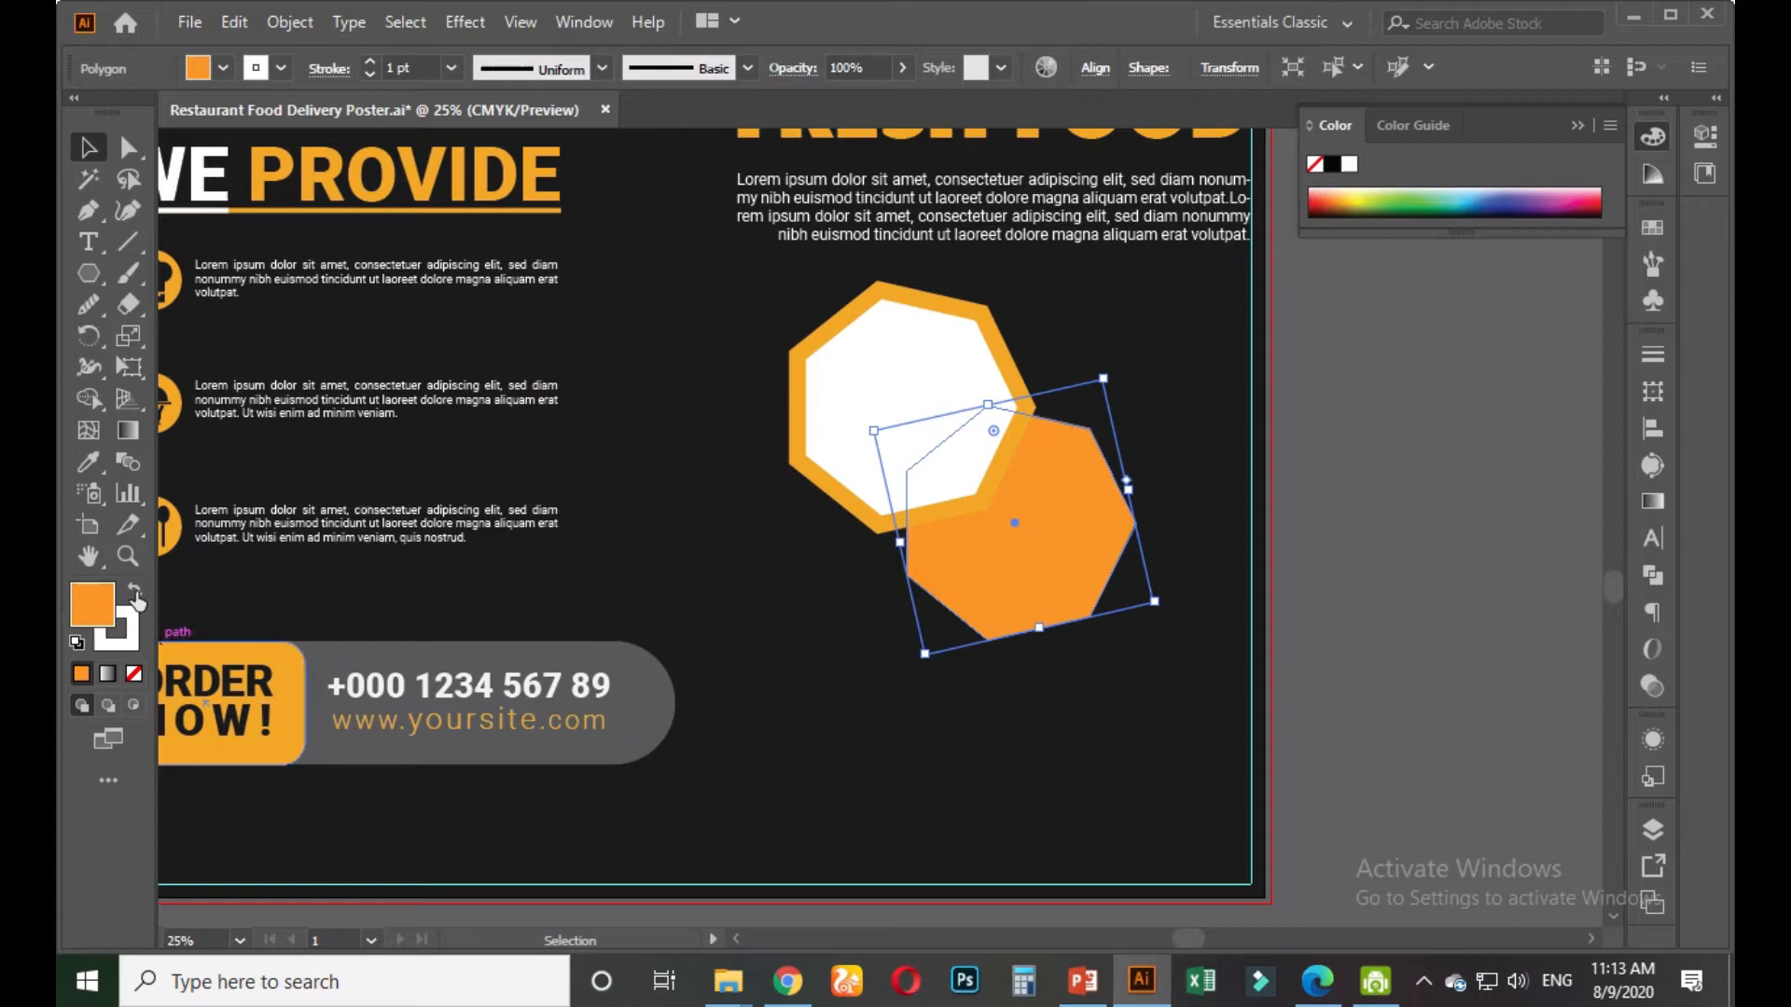
# Give the heptagon the dark background fill and a thick white outline
pyautogui.click(89, 462)
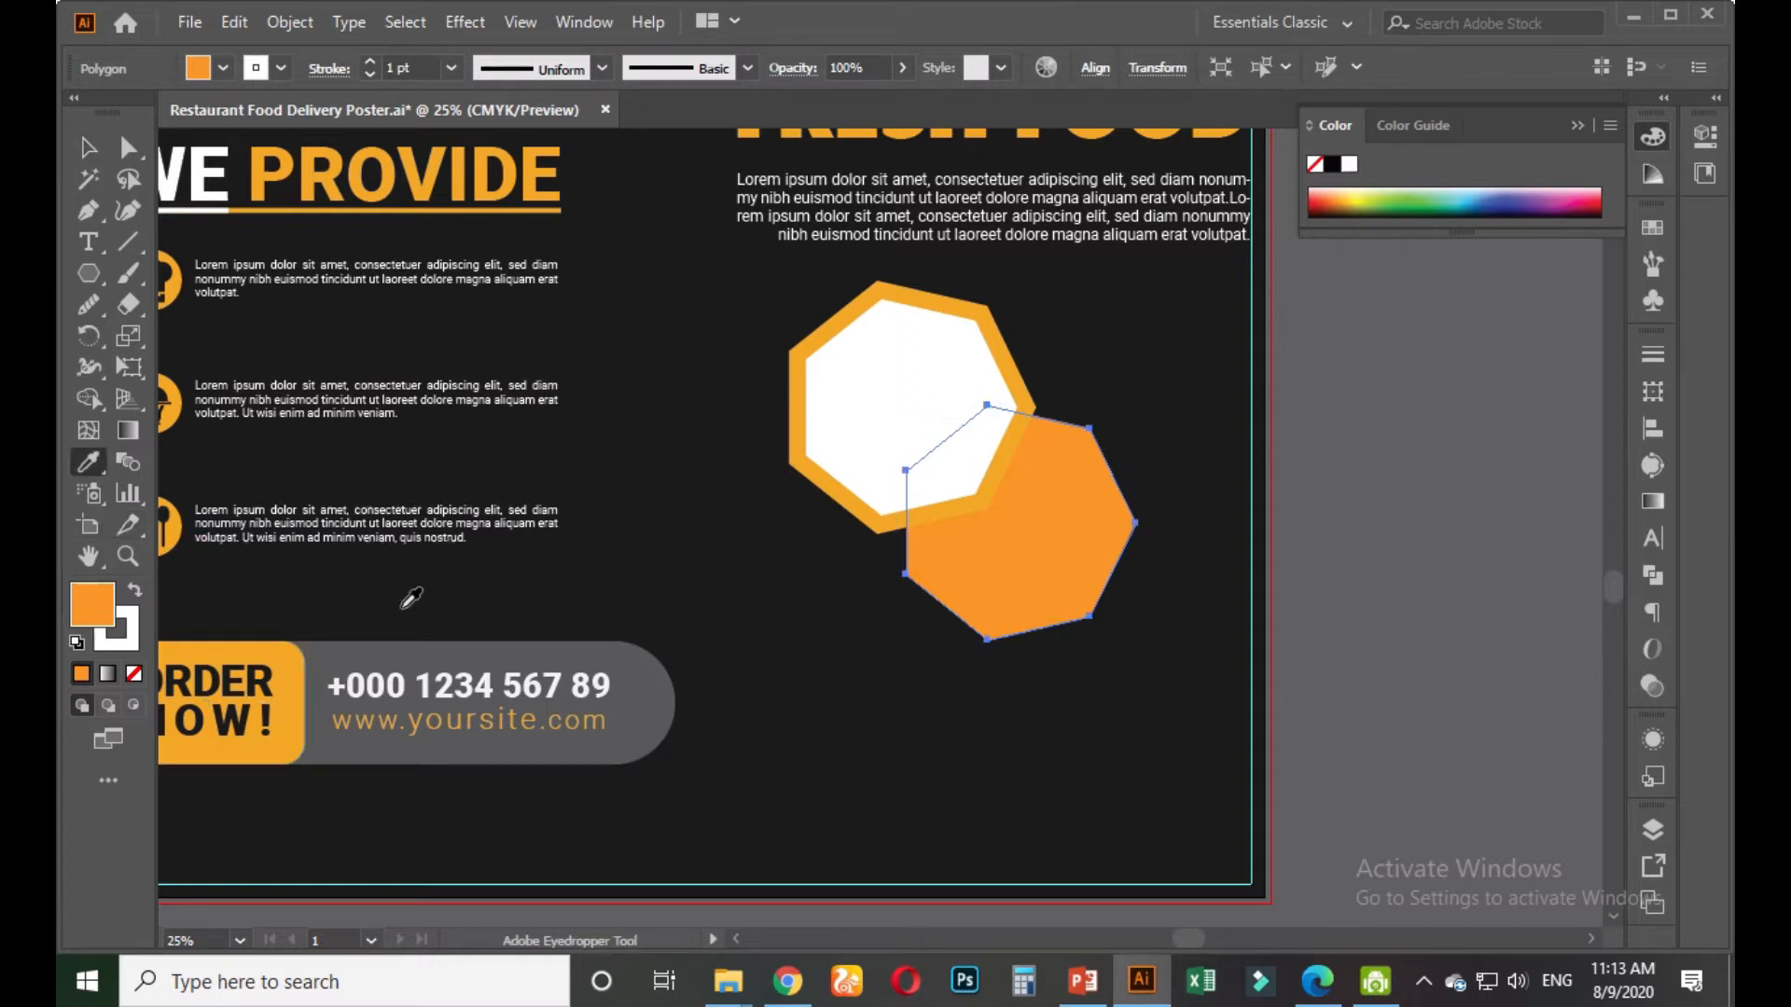
pyautogui.click(401, 590)
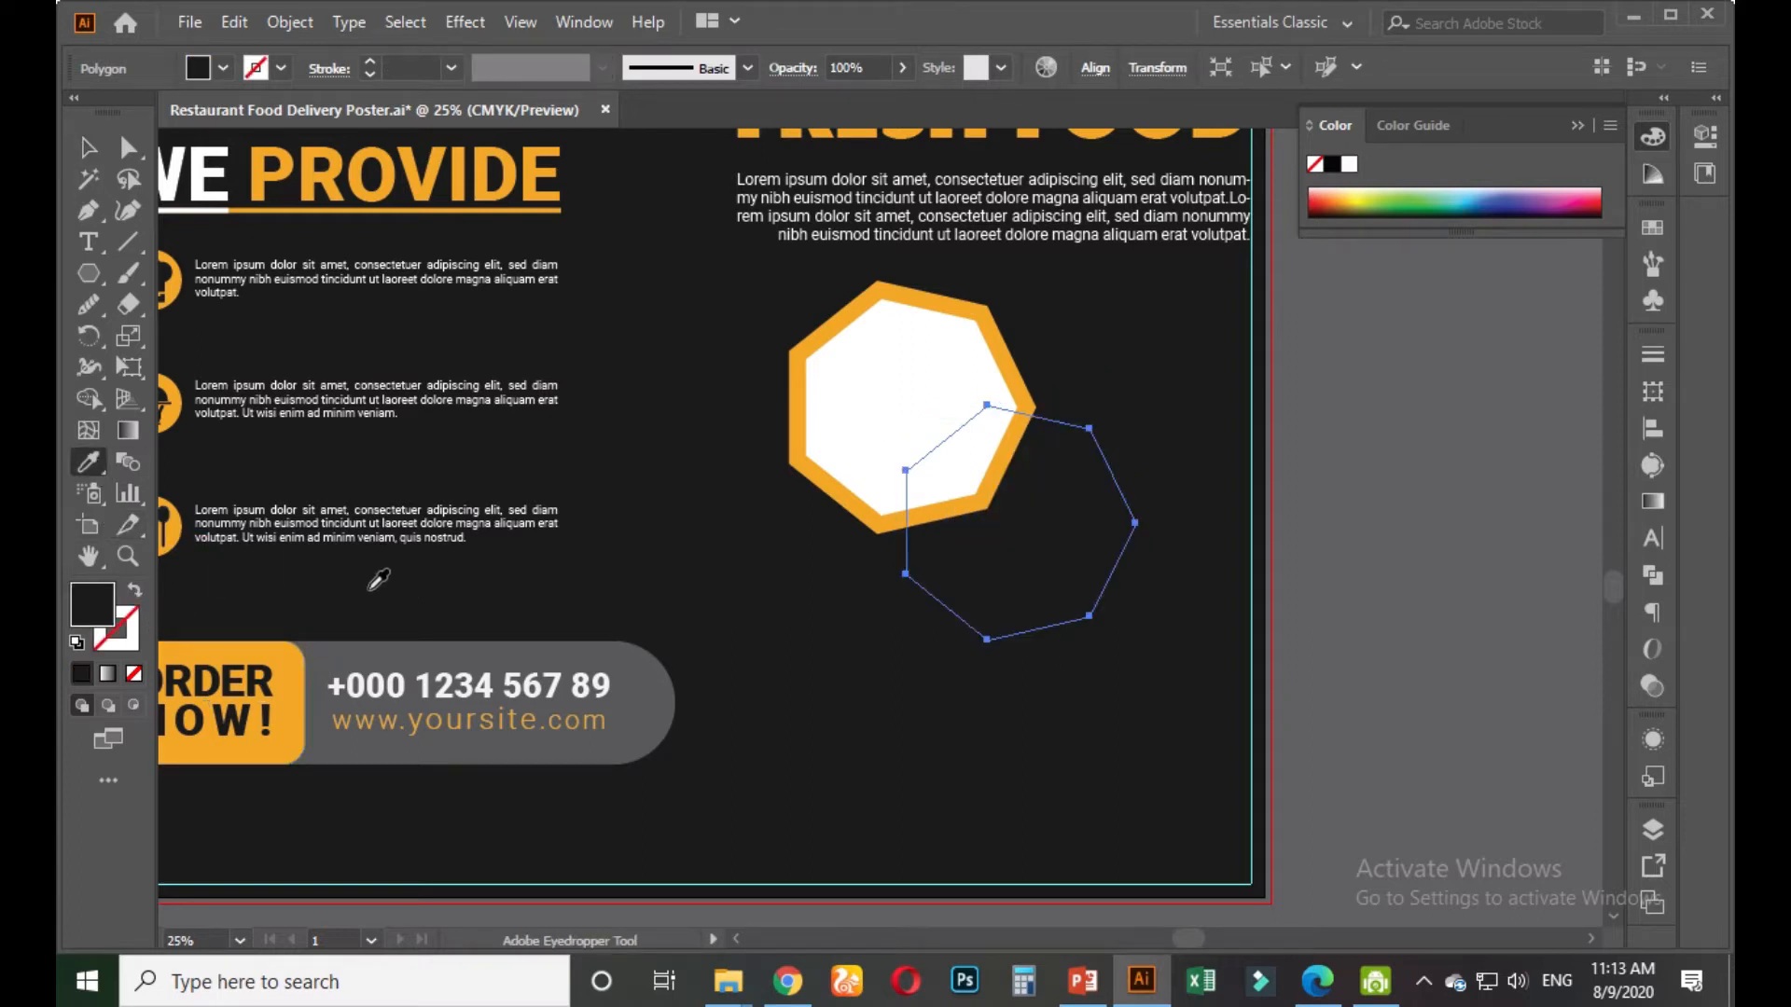
pyautogui.click(135, 595)
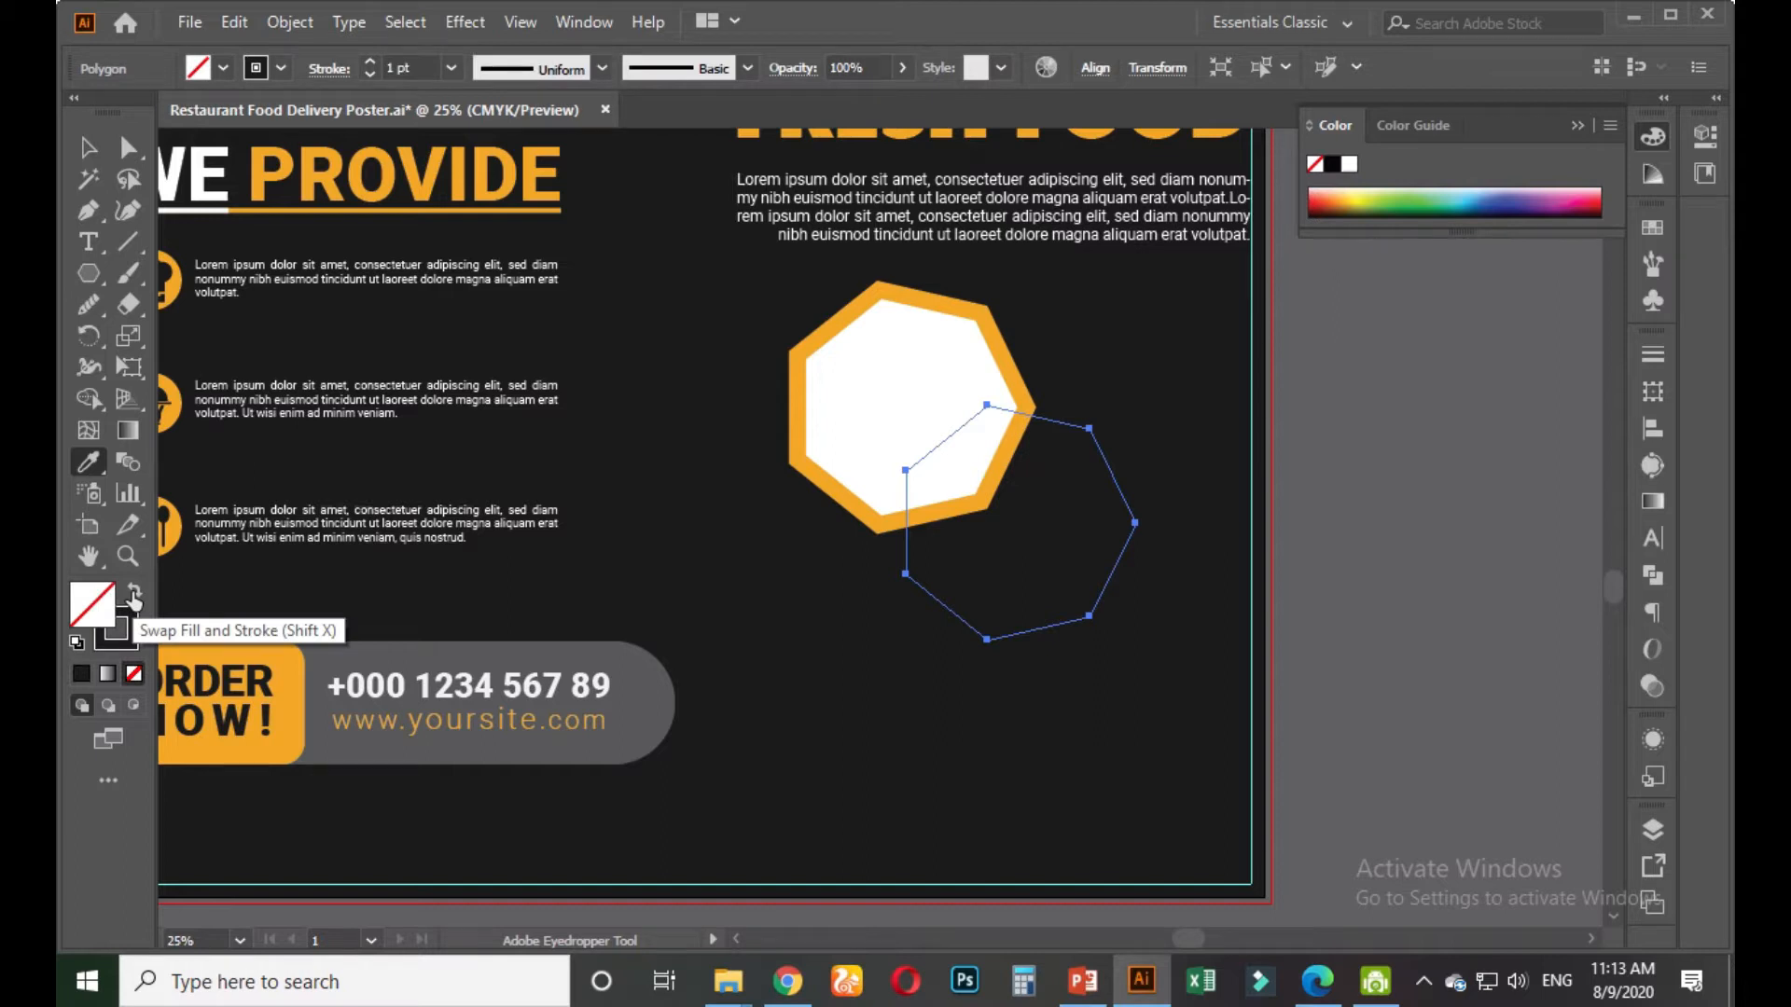
pyautogui.click(134, 595)
pyautogui.click(134, 640)
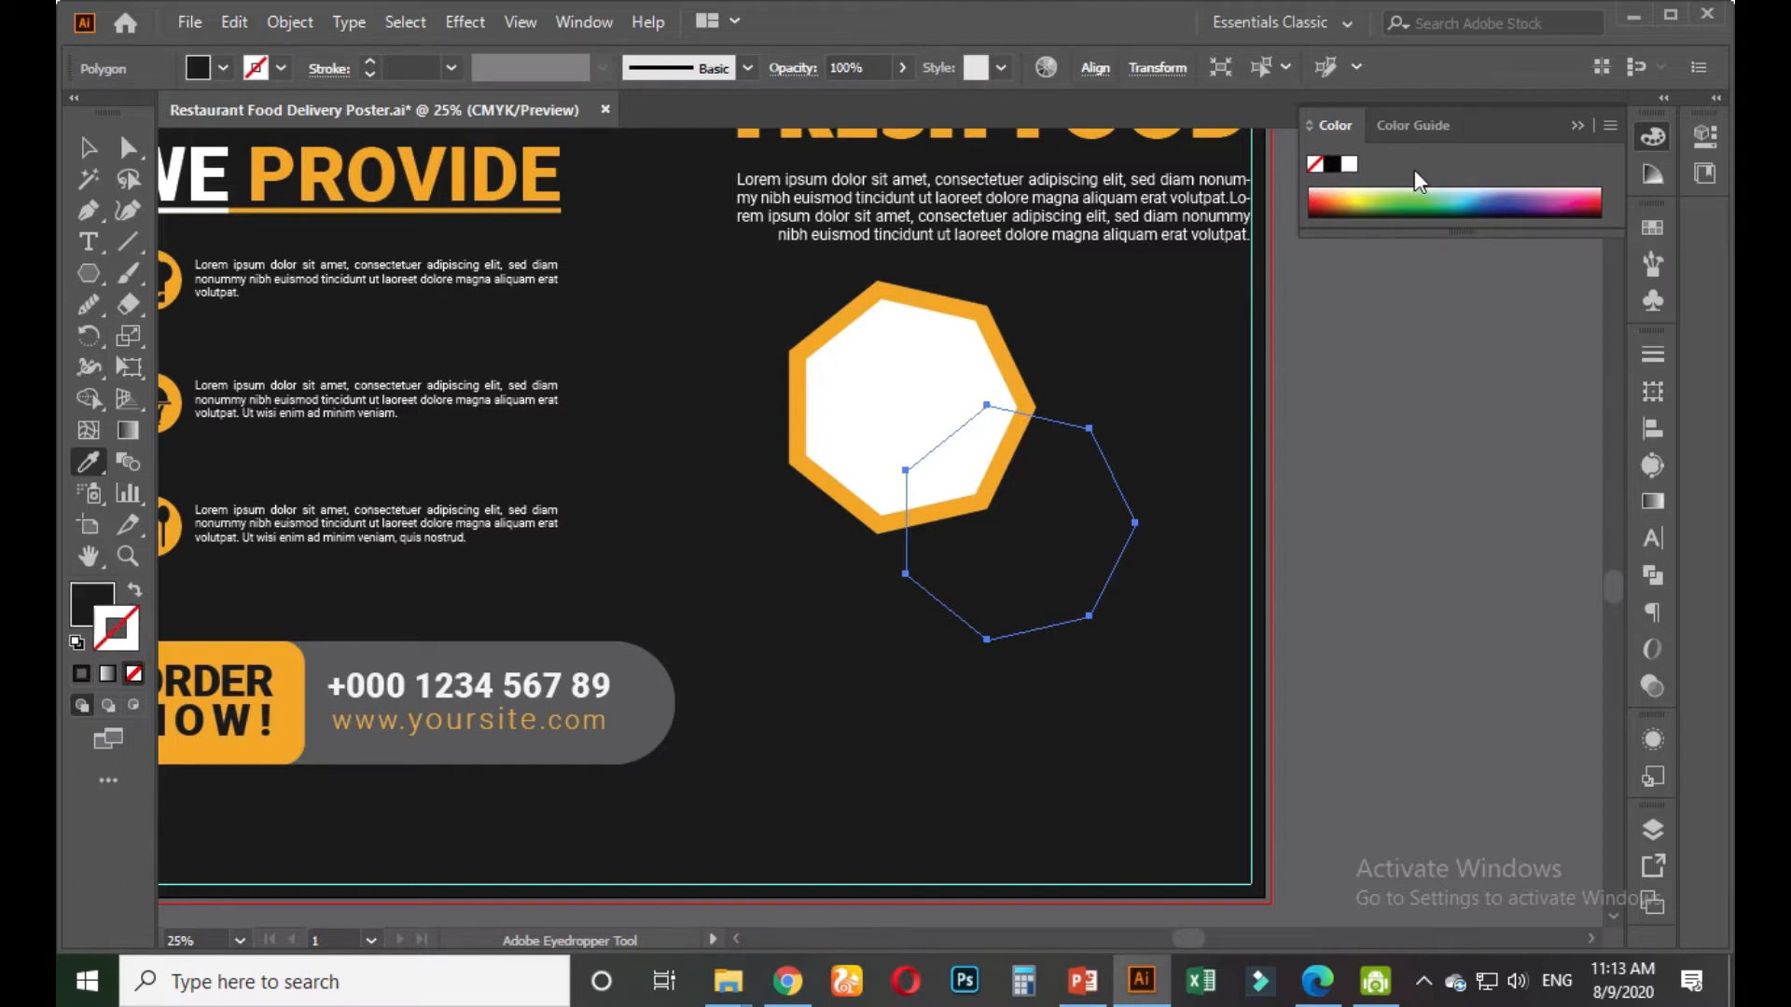
pyautogui.click(1348, 166)
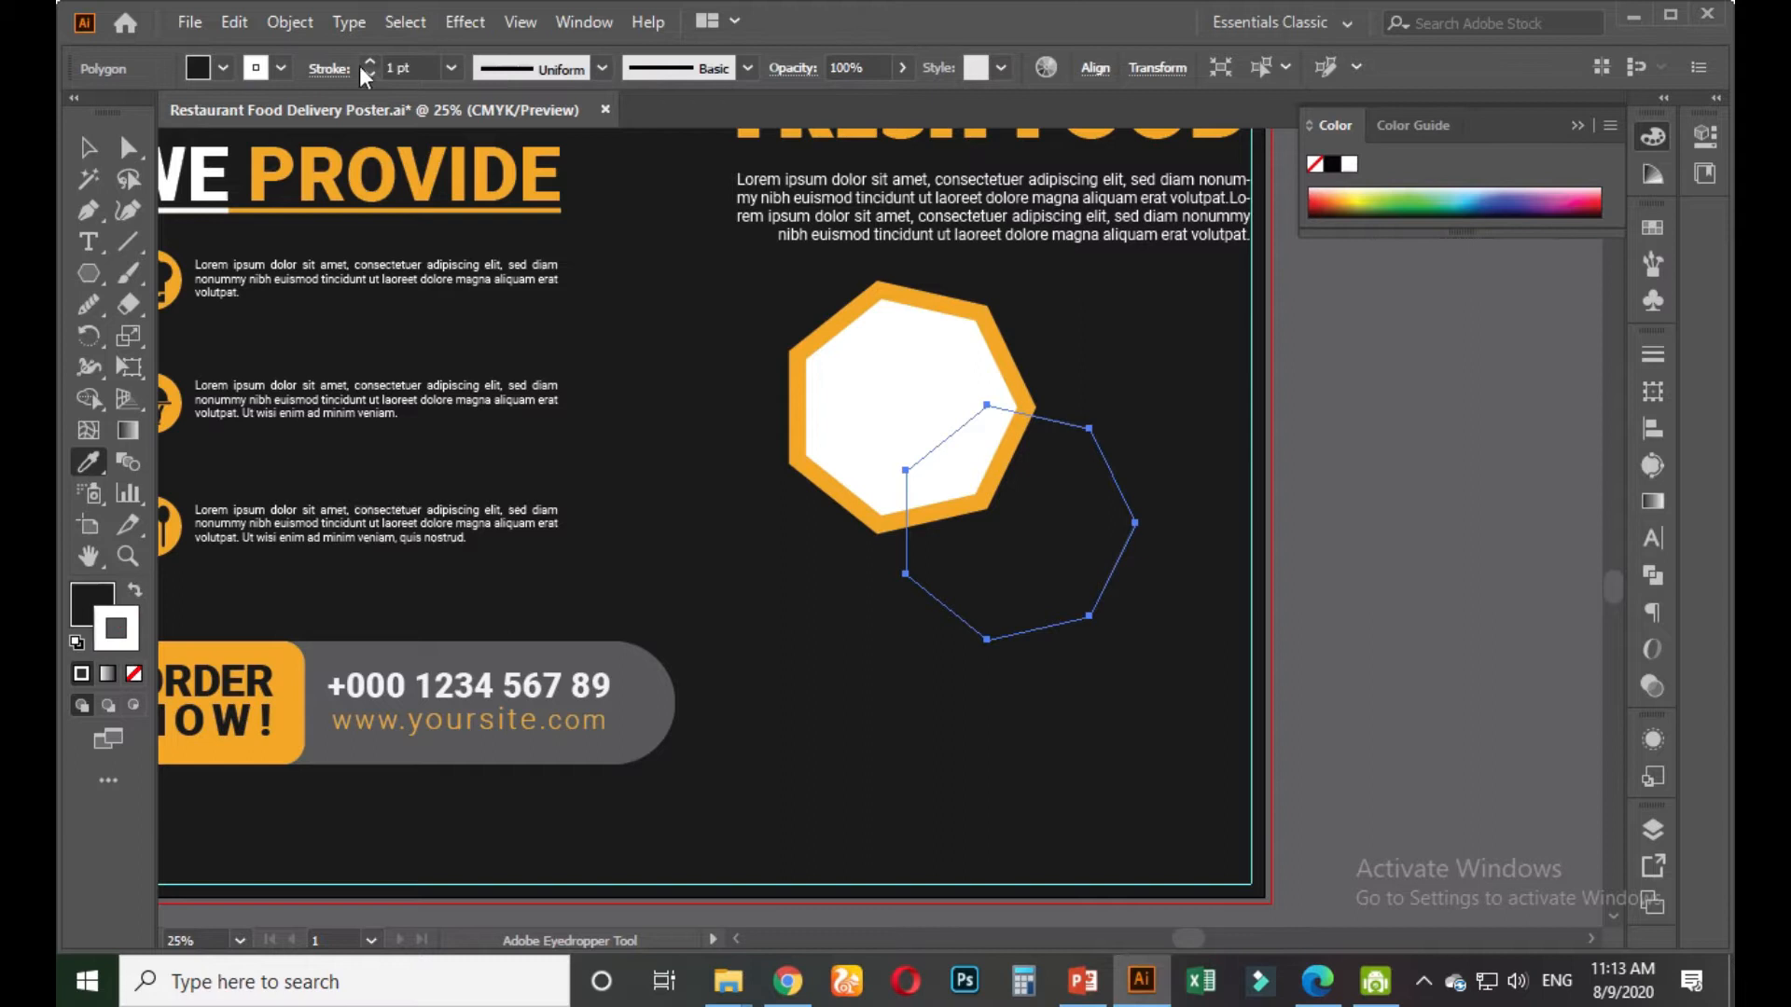
pyautogui.moveTo(370, 62); pyautogui.dragTo(369, 63)
pyautogui.click(88, 147)
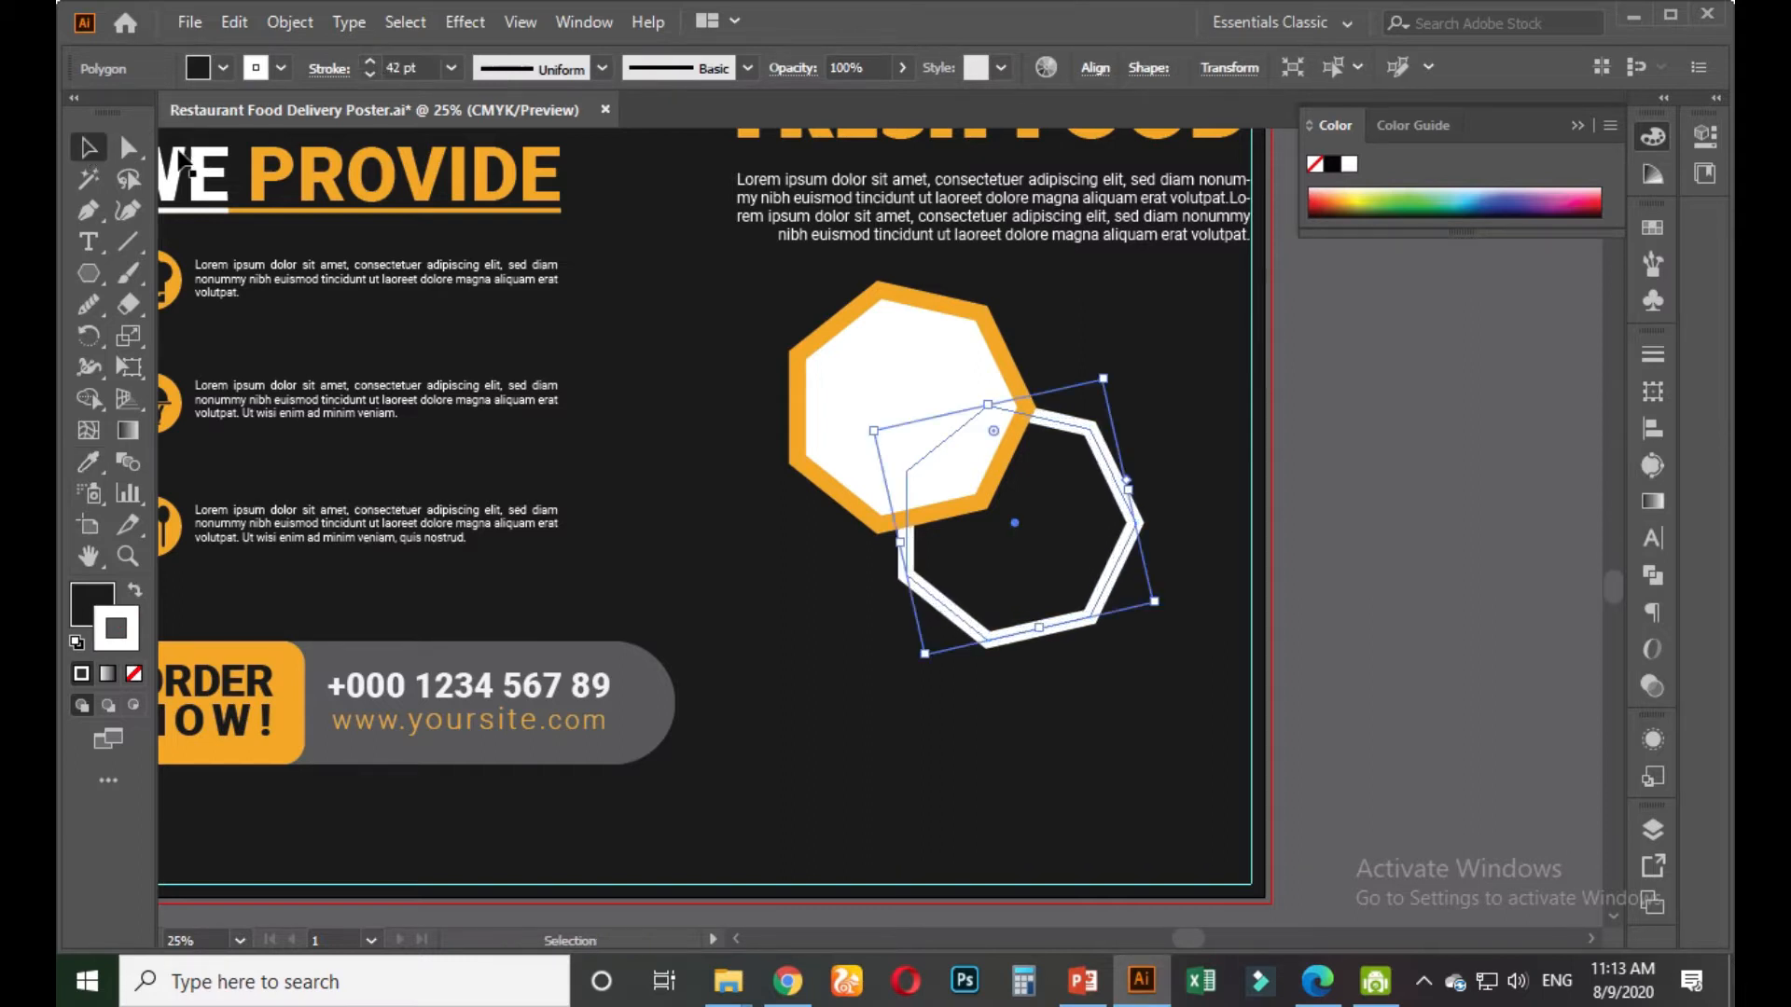
# Match the burger frame's 45 pt outline weight on the heptagon's stroke
pyautogui.click(1335, 457)
pyautogui.scroll(3, 499, 271)
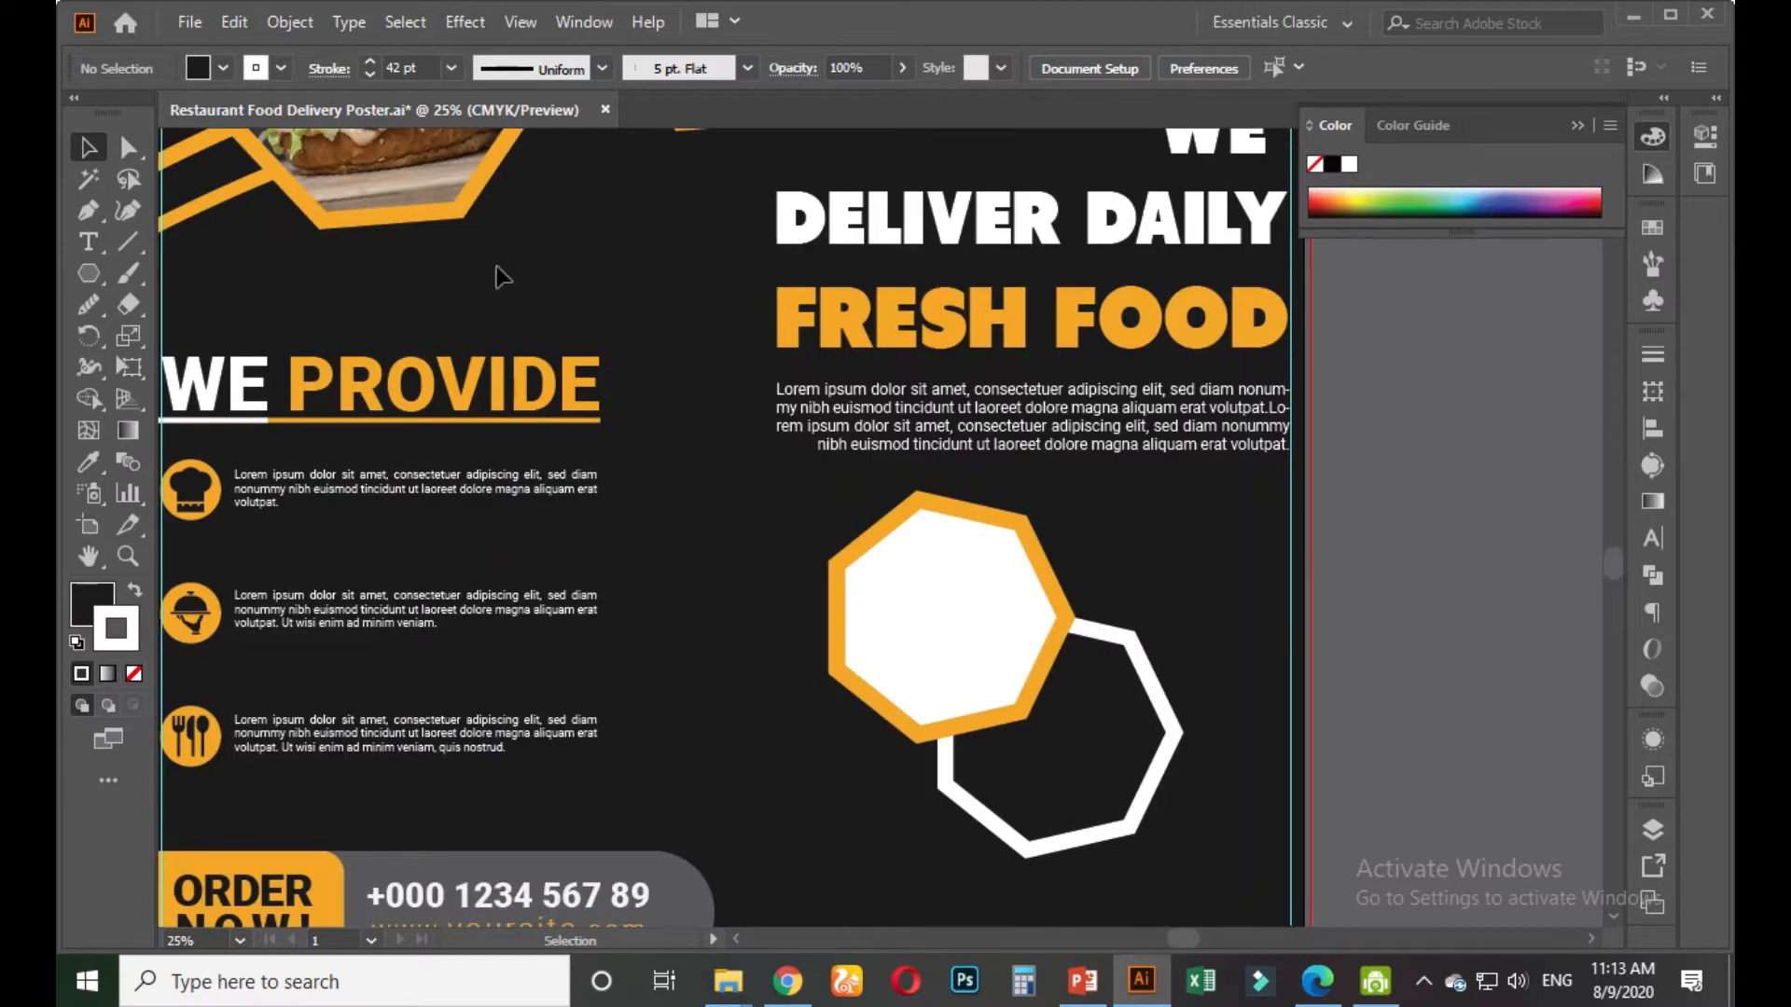
pyautogui.click(446, 220)
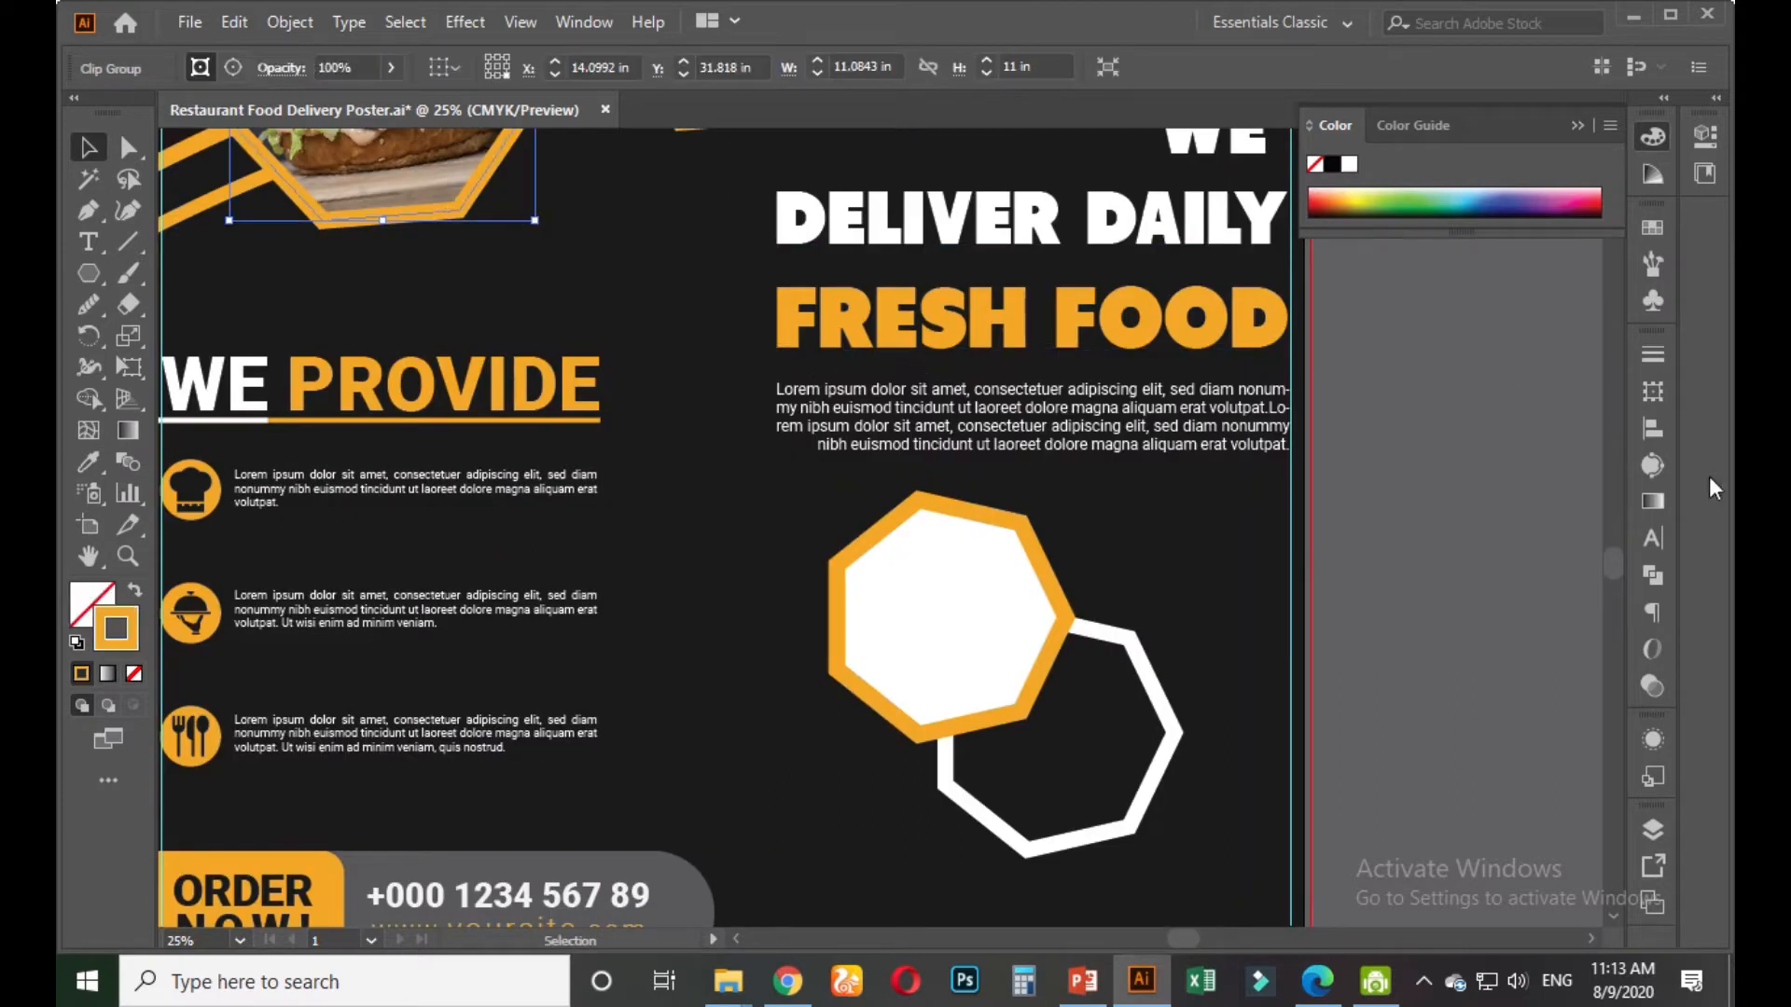
pyautogui.click(1657, 356)
pyautogui.click(1397, 564)
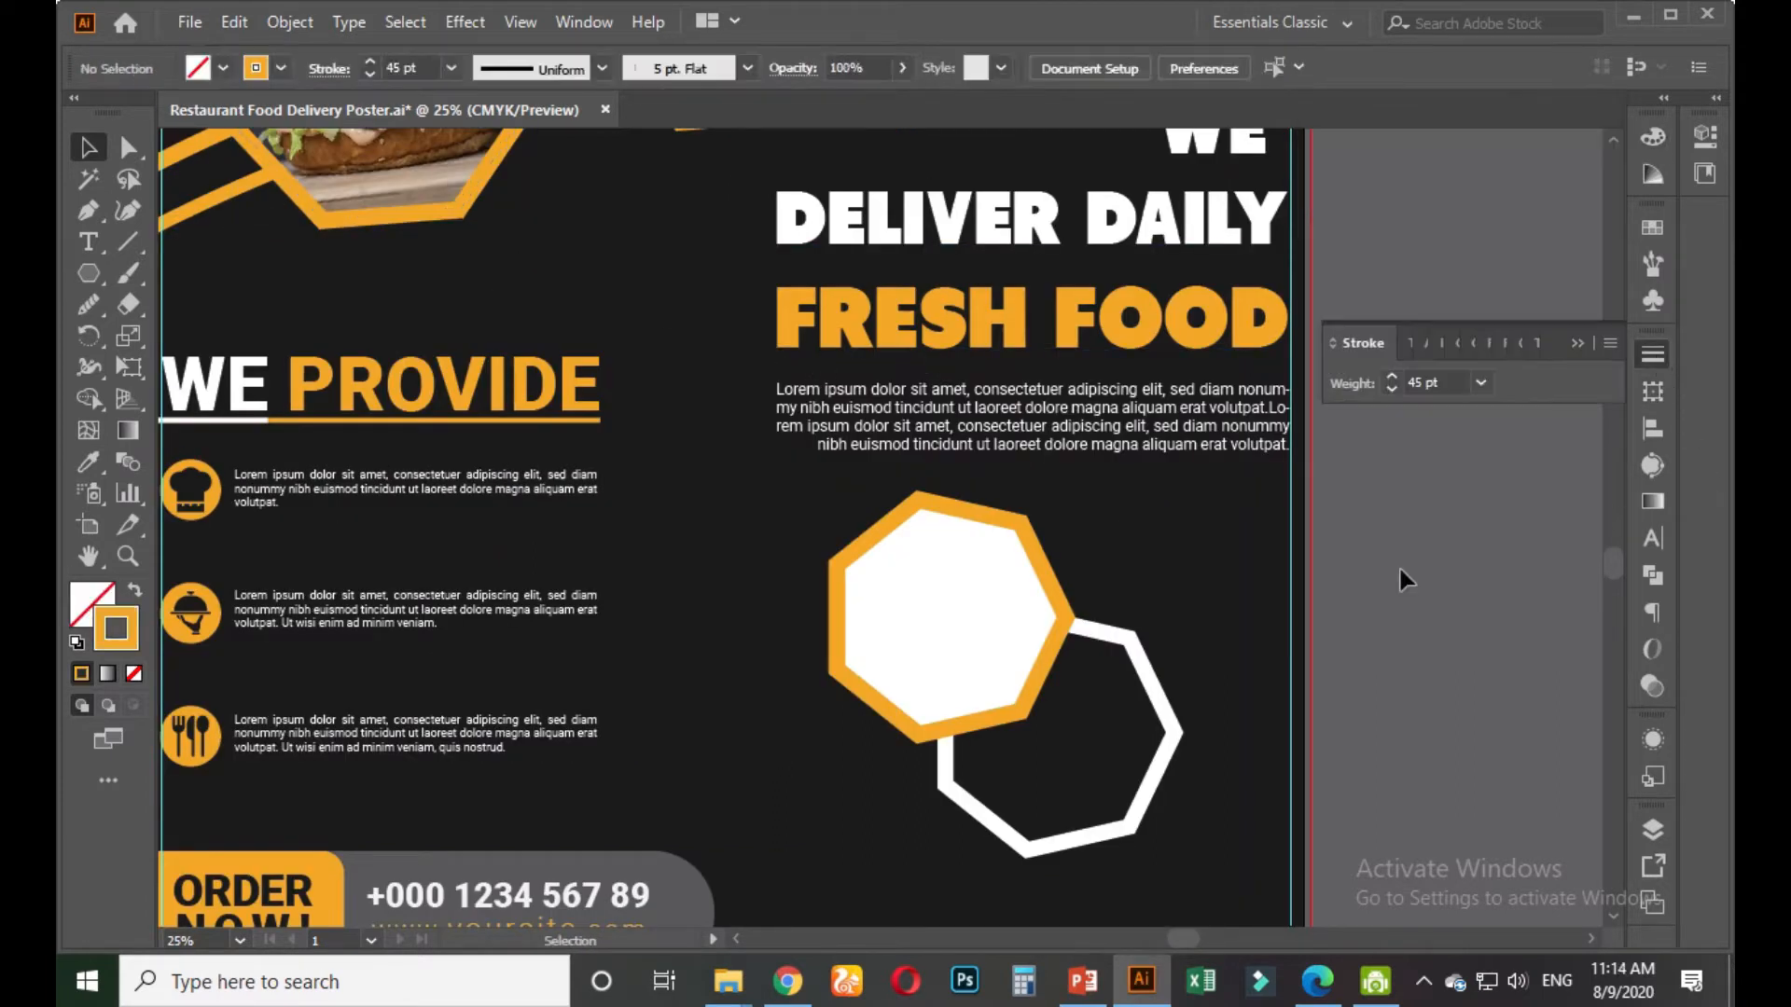
pyautogui.click(1159, 751)
pyautogui.click(410, 67)
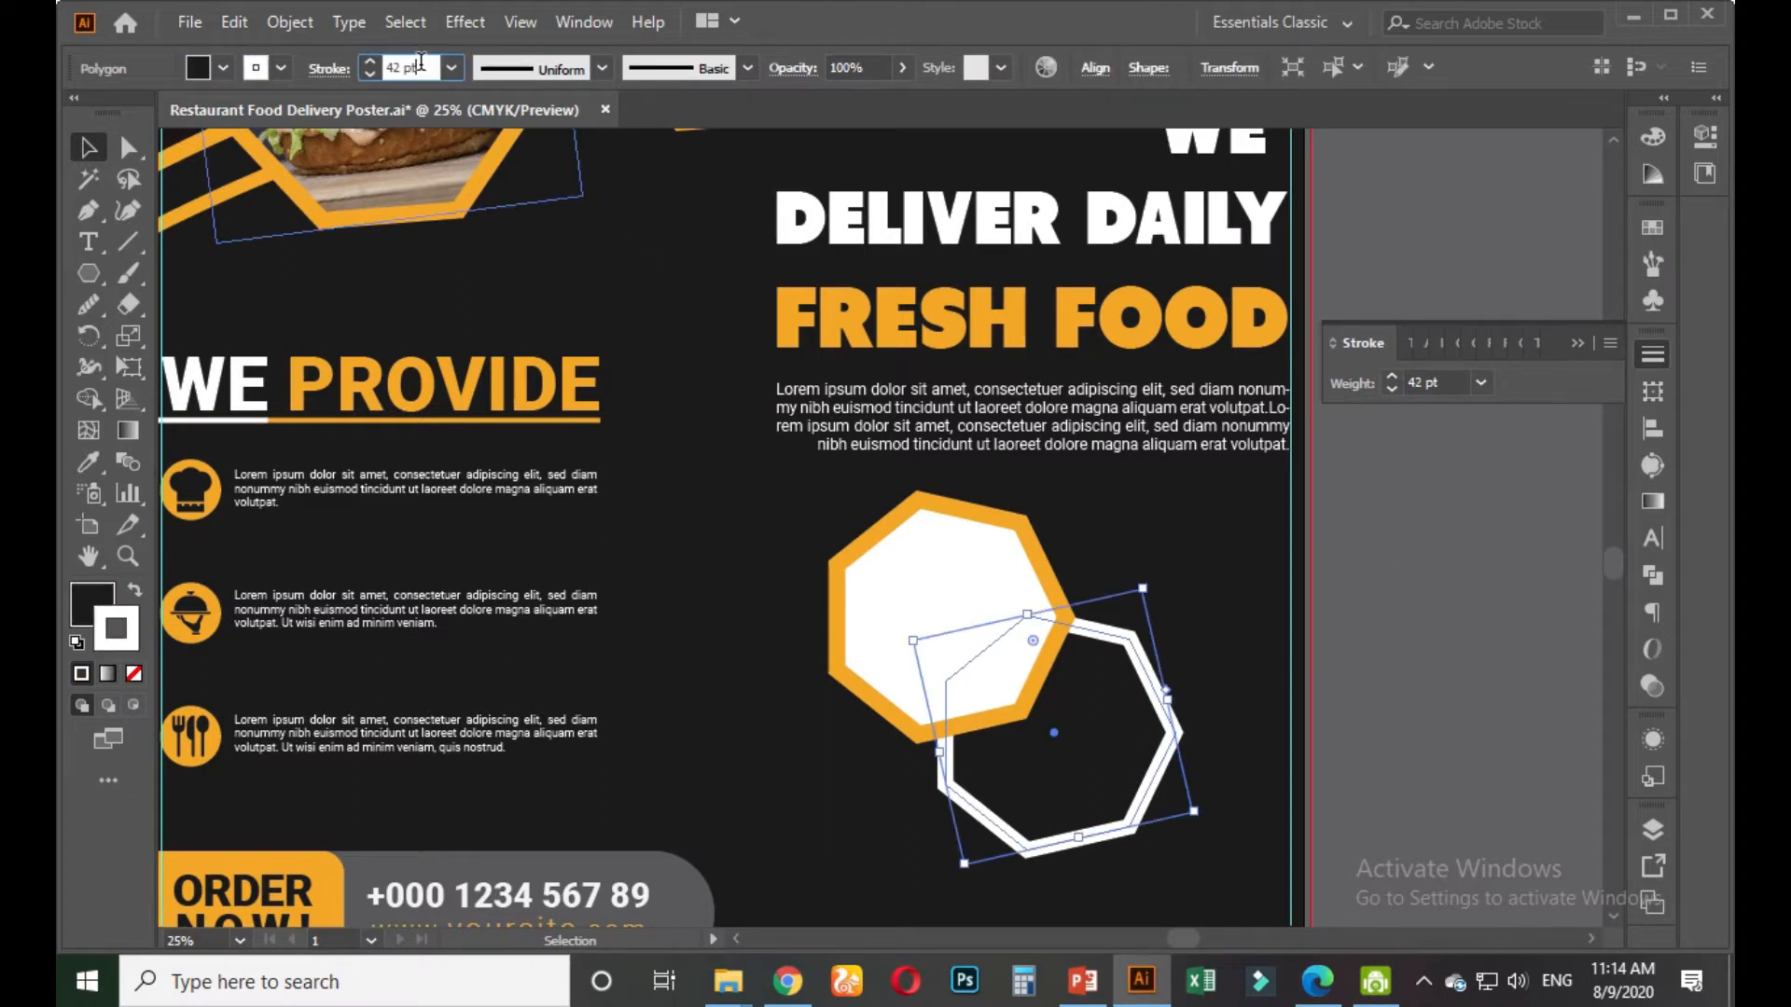
pyautogui.write('45')
pyautogui.press('Return')
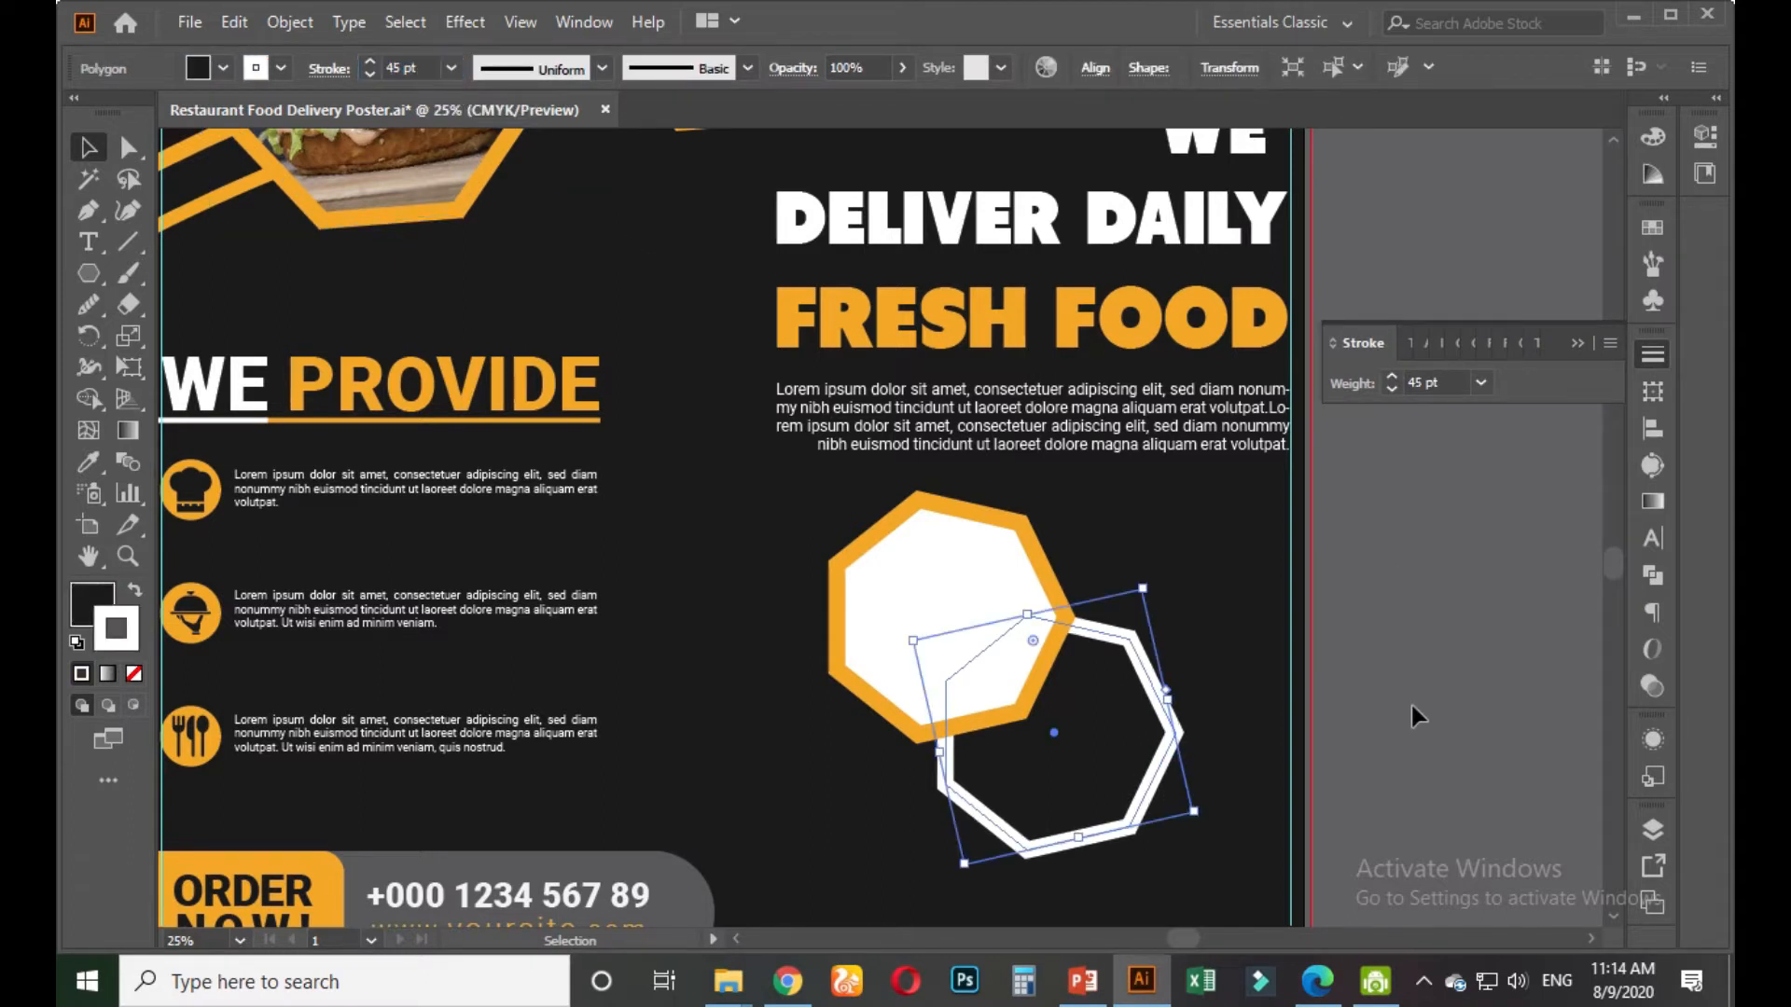
pyautogui.click(1412, 705)
pyautogui.scroll(-3, 1390, 559)
# Fill the white-outlined heptagon with dark grey 353535 through the Color Picker
pyautogui.scroll(-2, 1377, 522)
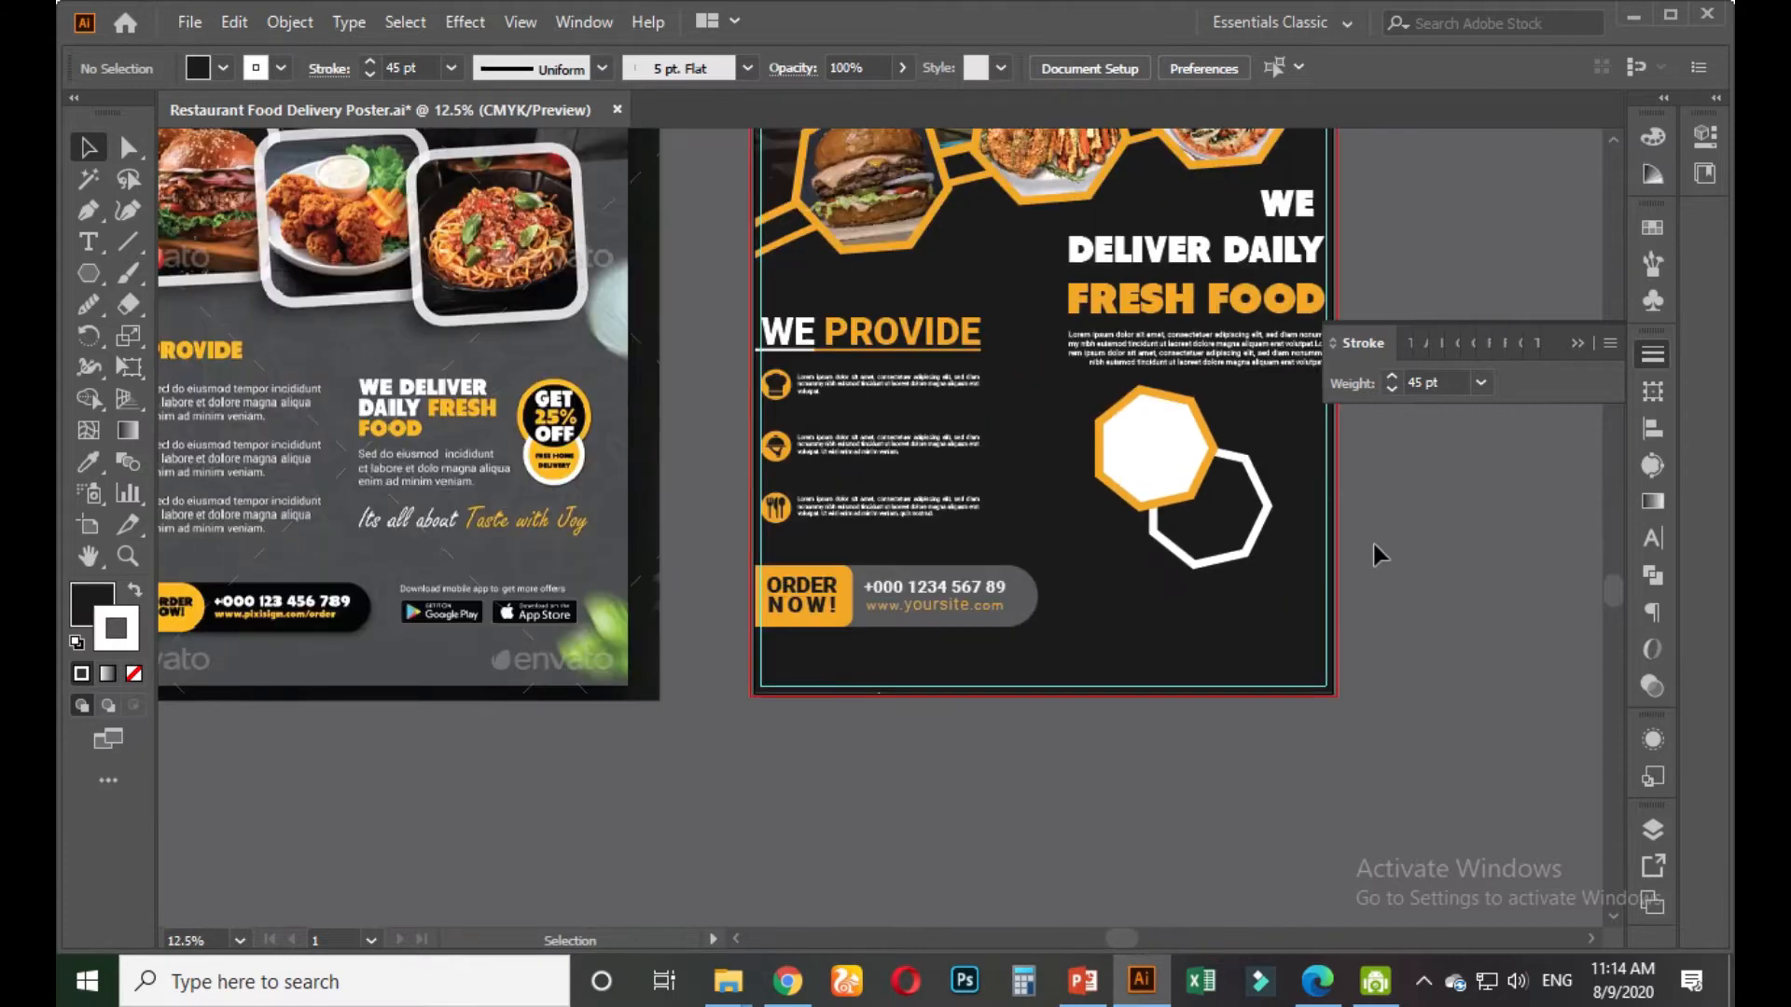
pyautogui.click(1225, 509)
pyautogui.click(93, 604)
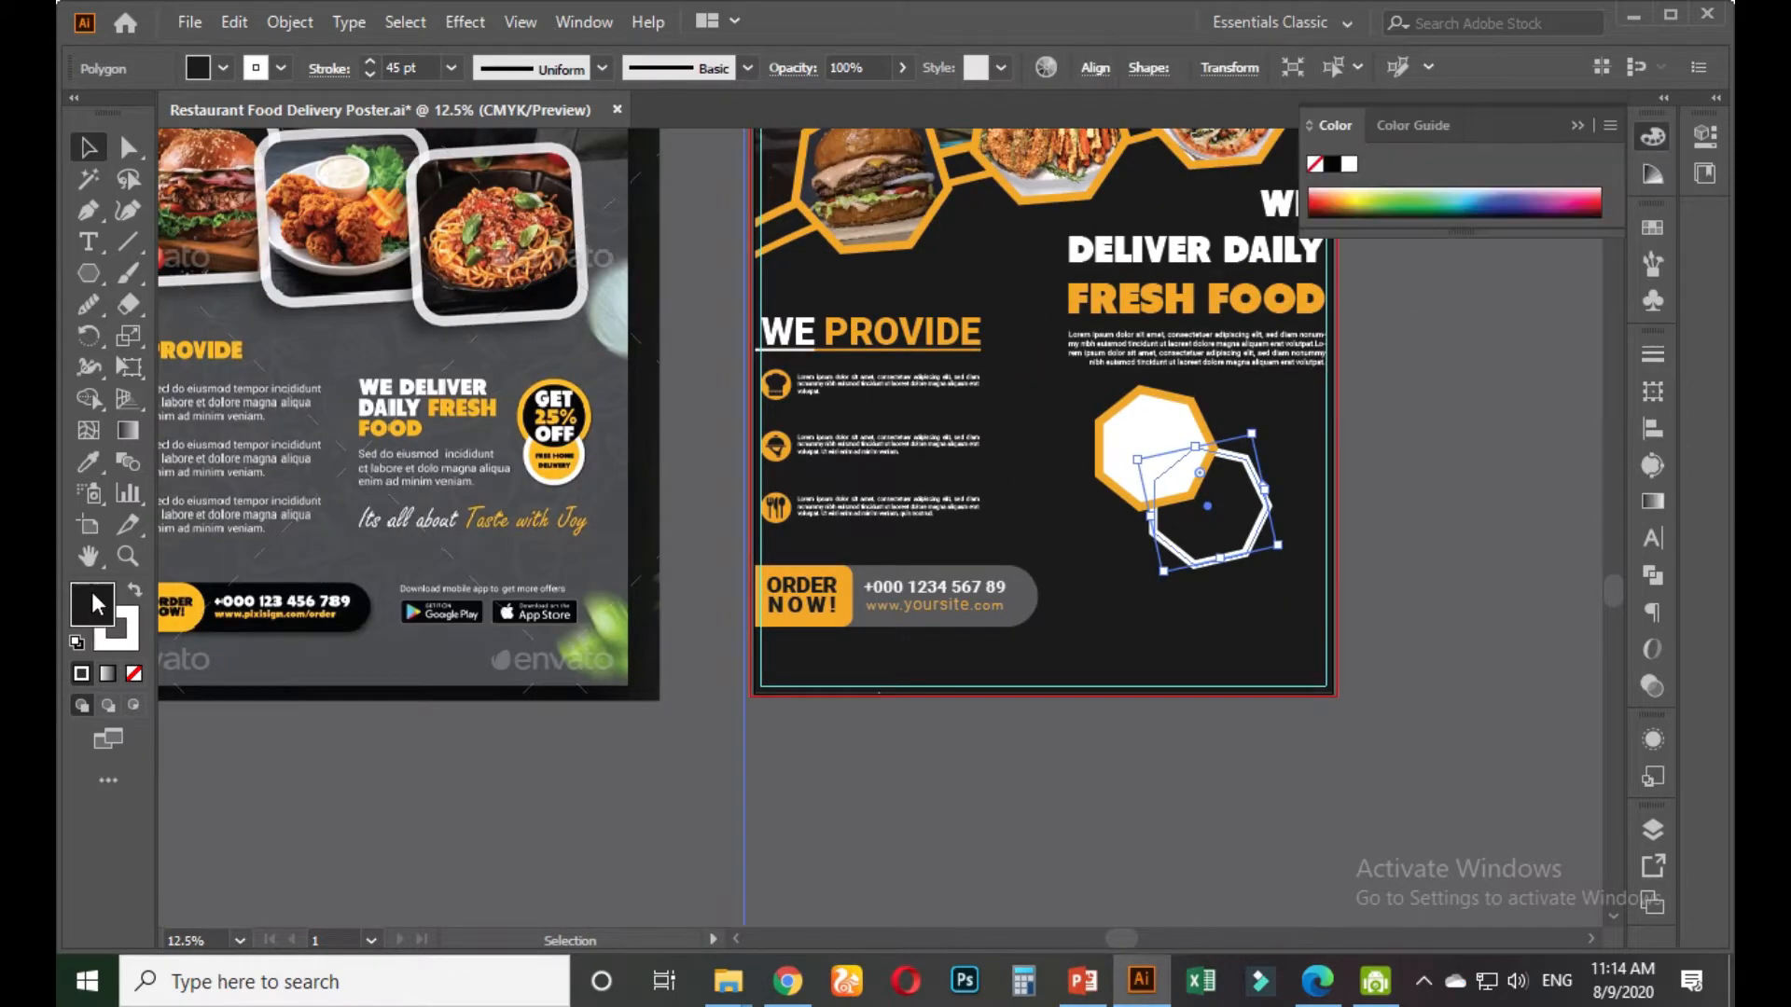
pyautogui.doubleClick(92, 604)
pyautogui.write('353535')
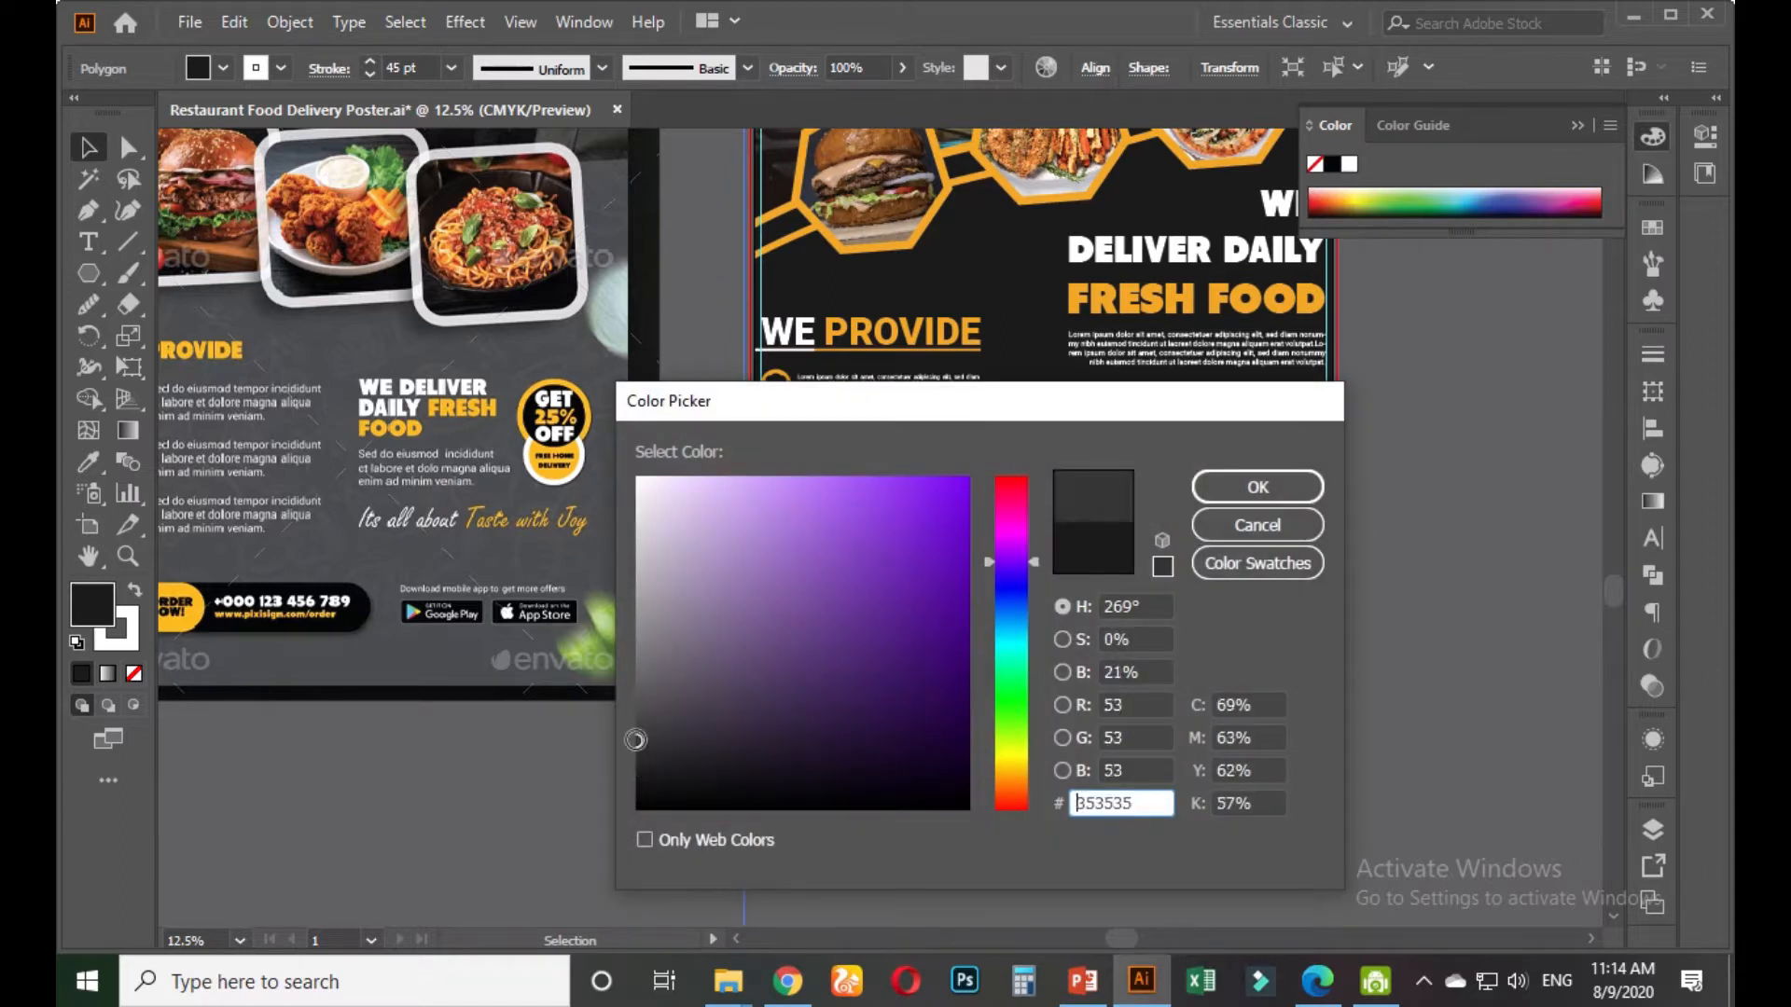
pyautogui.click(1243, 503)
pyautogui.click(1414, 527)
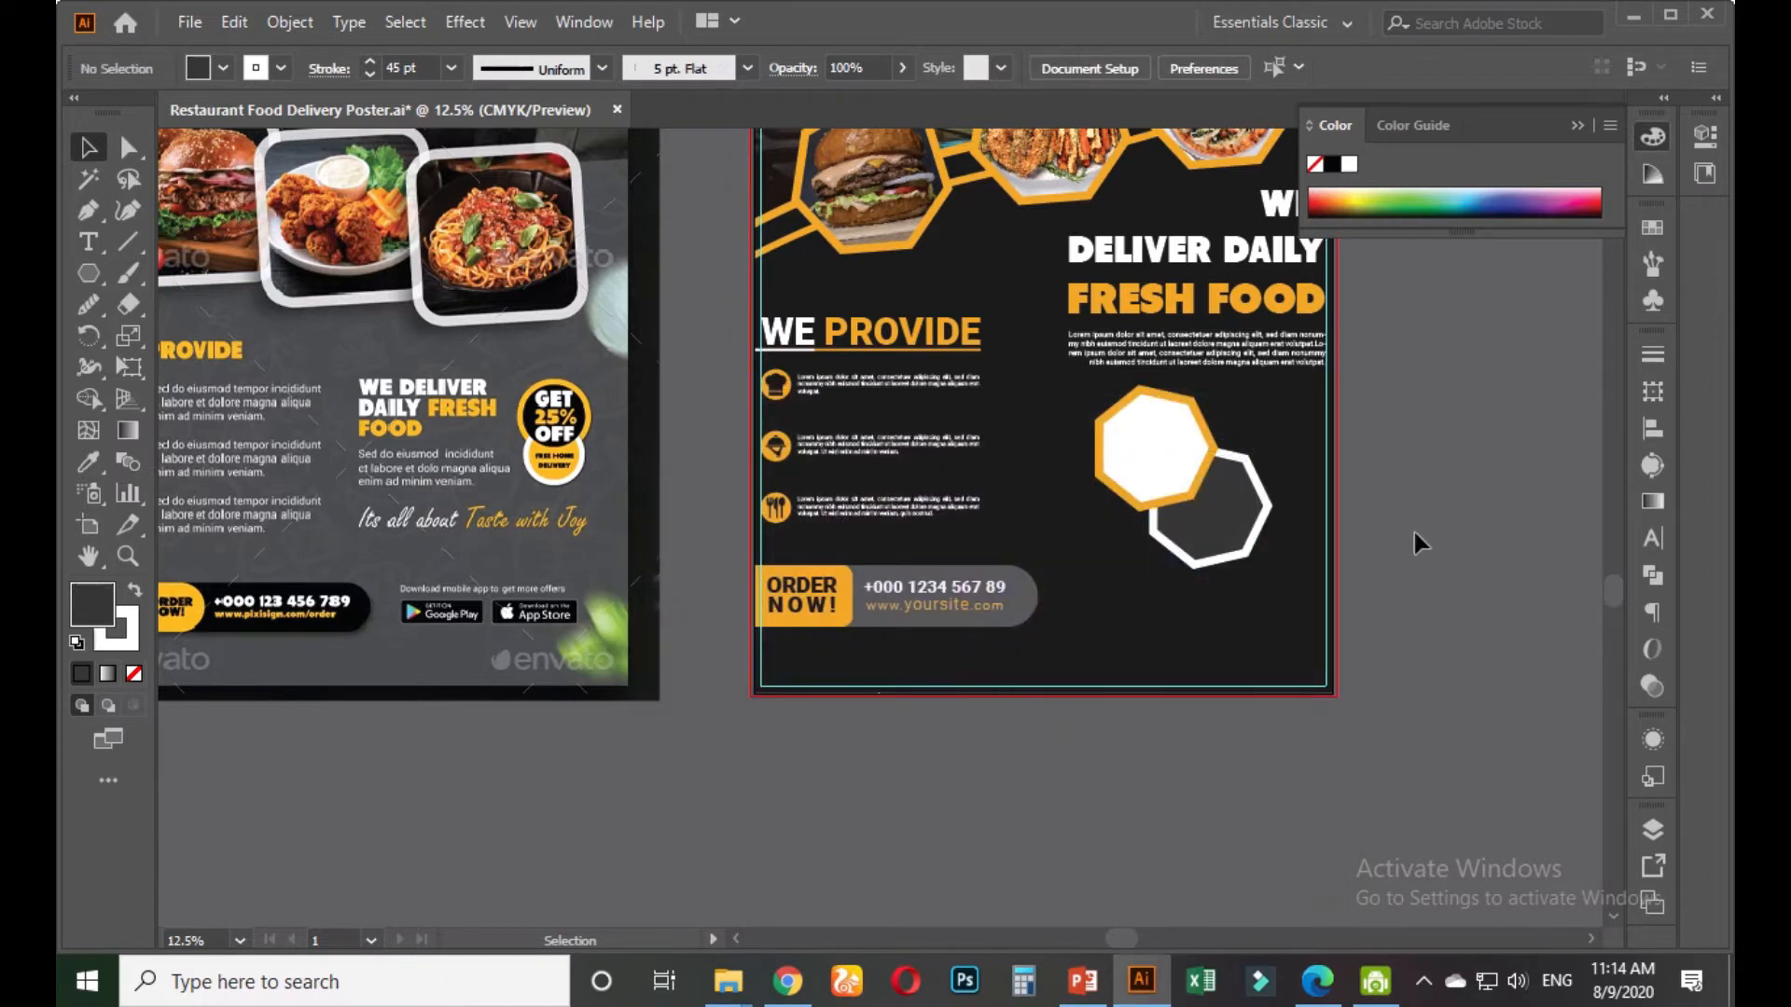
pyautogui.hotkey('ctrl', '-')
pyautogui.moveTo(1415, 511); pyautogui.dragTo(1153, 575)
pyautogui.scroll(3, 1268, 617)
# Add a new GET 25% OFF text object beside the poster
pyautogui.click(89, 242)
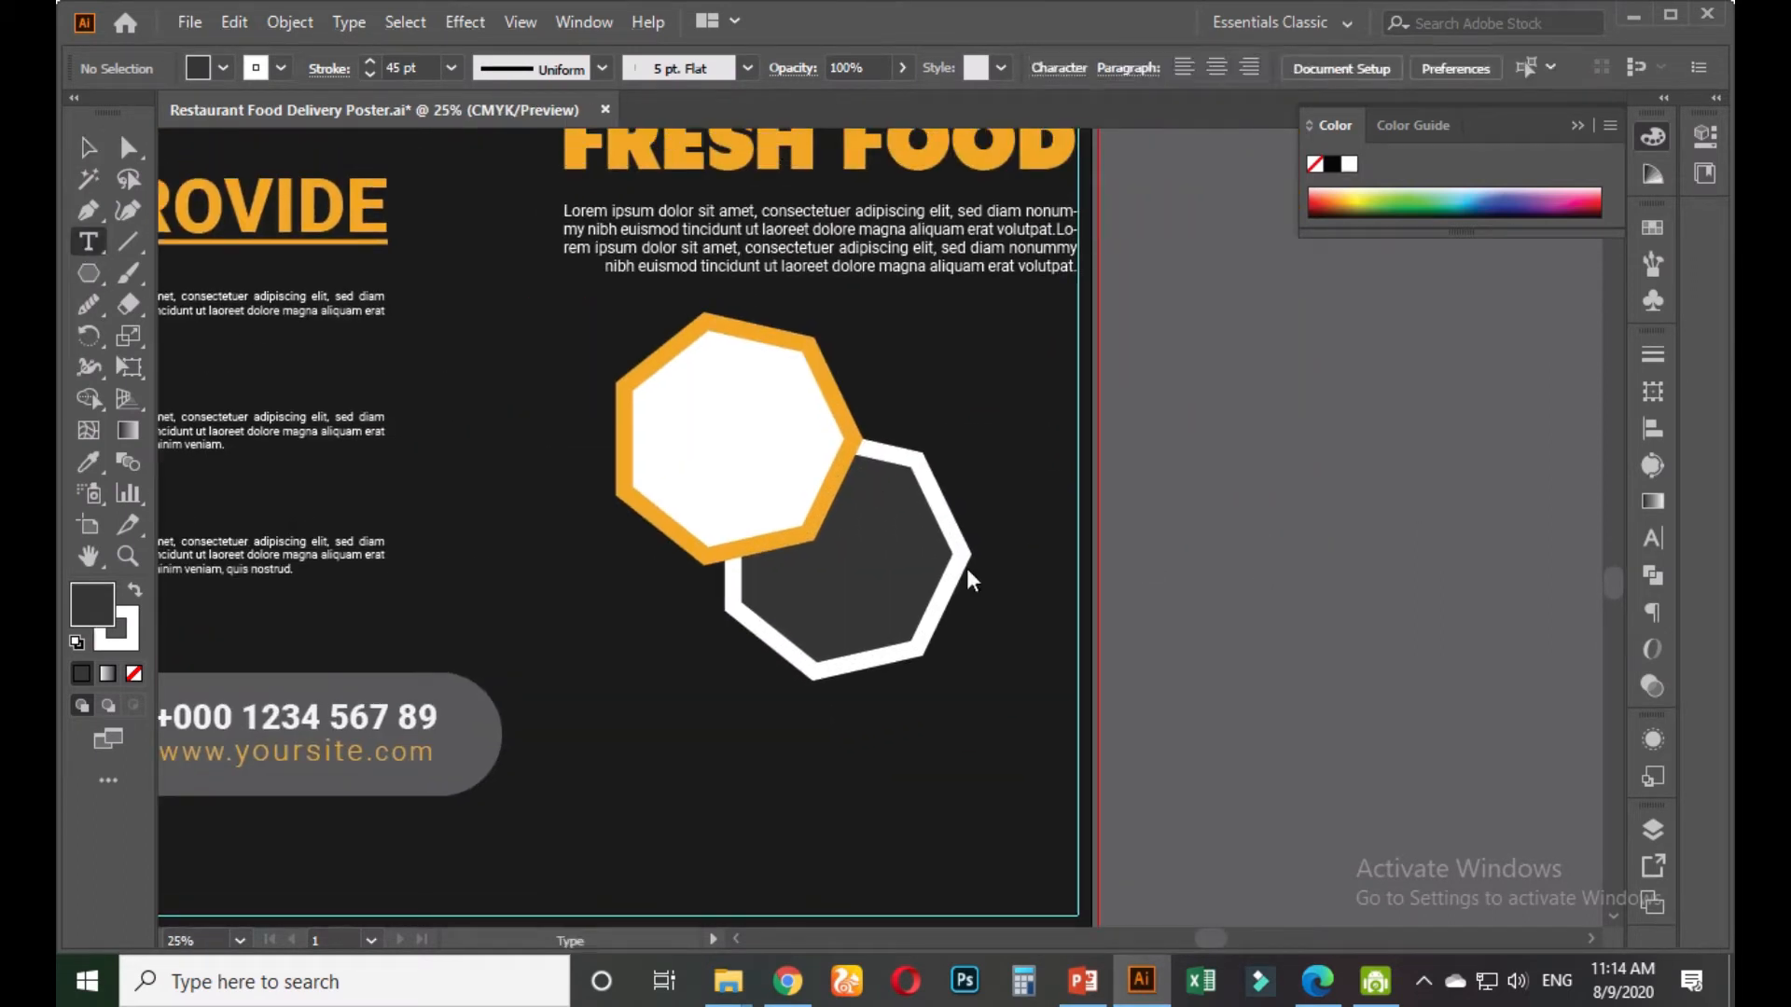
pyautogui.click(1039, 578)
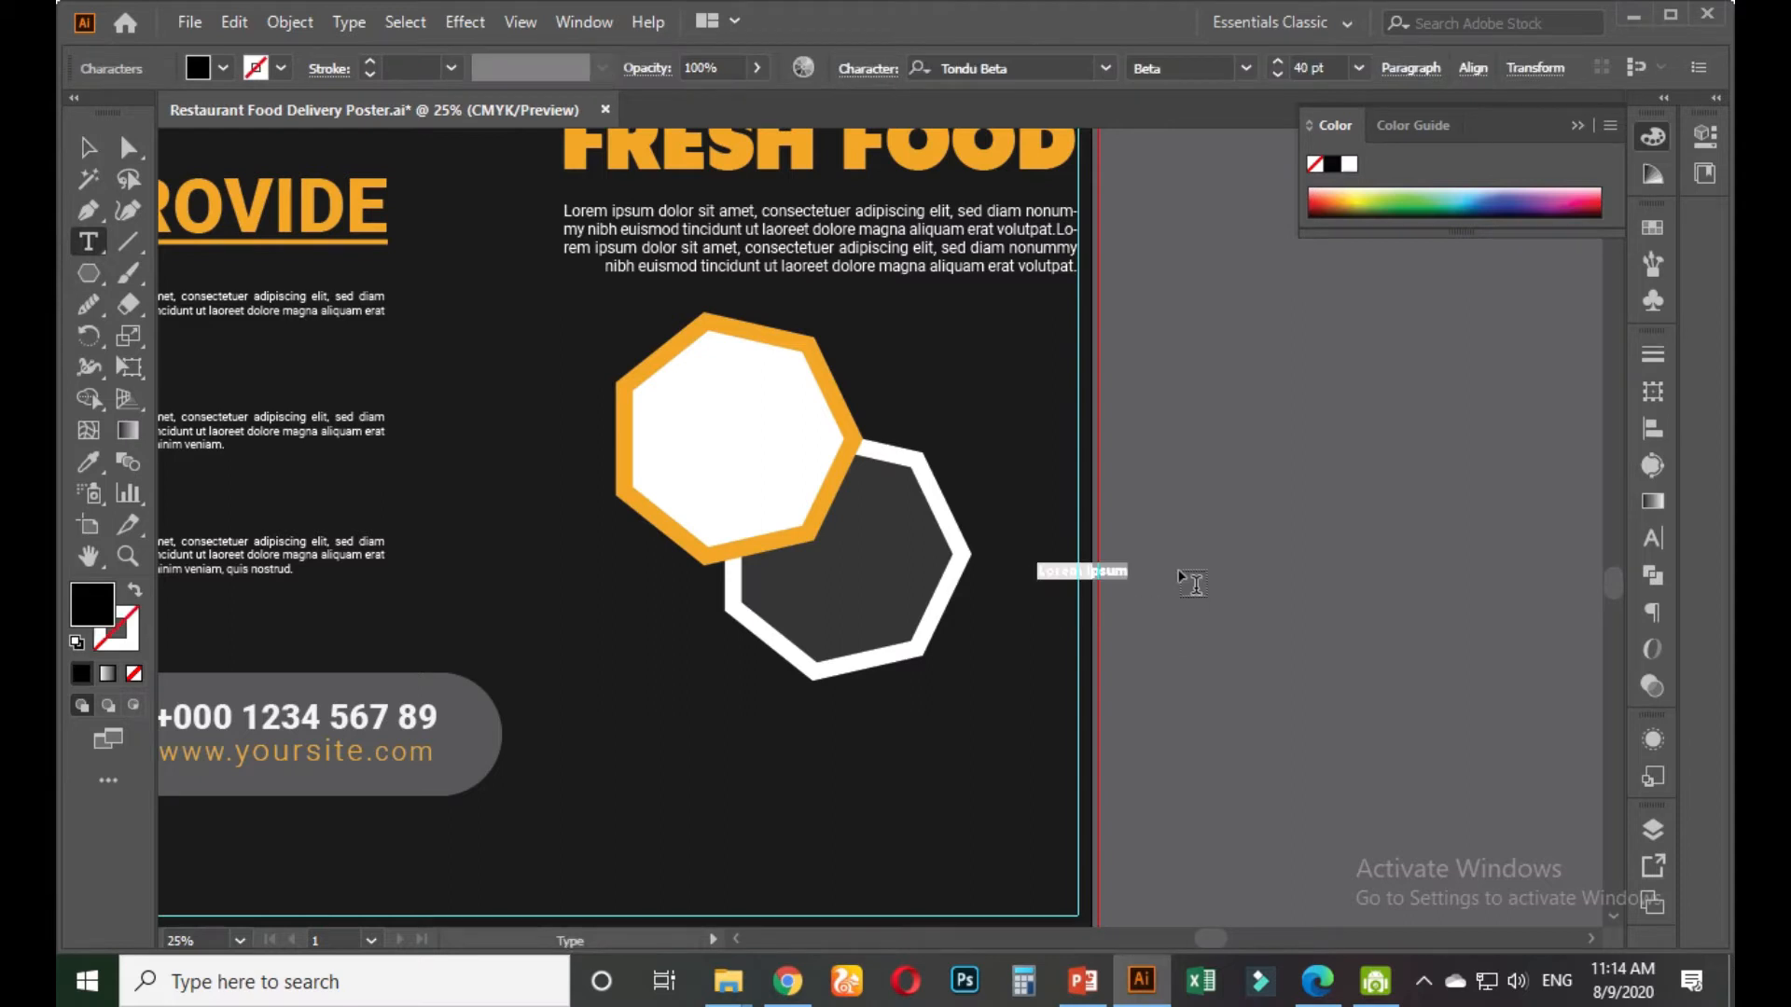
pyautogui.write('of')
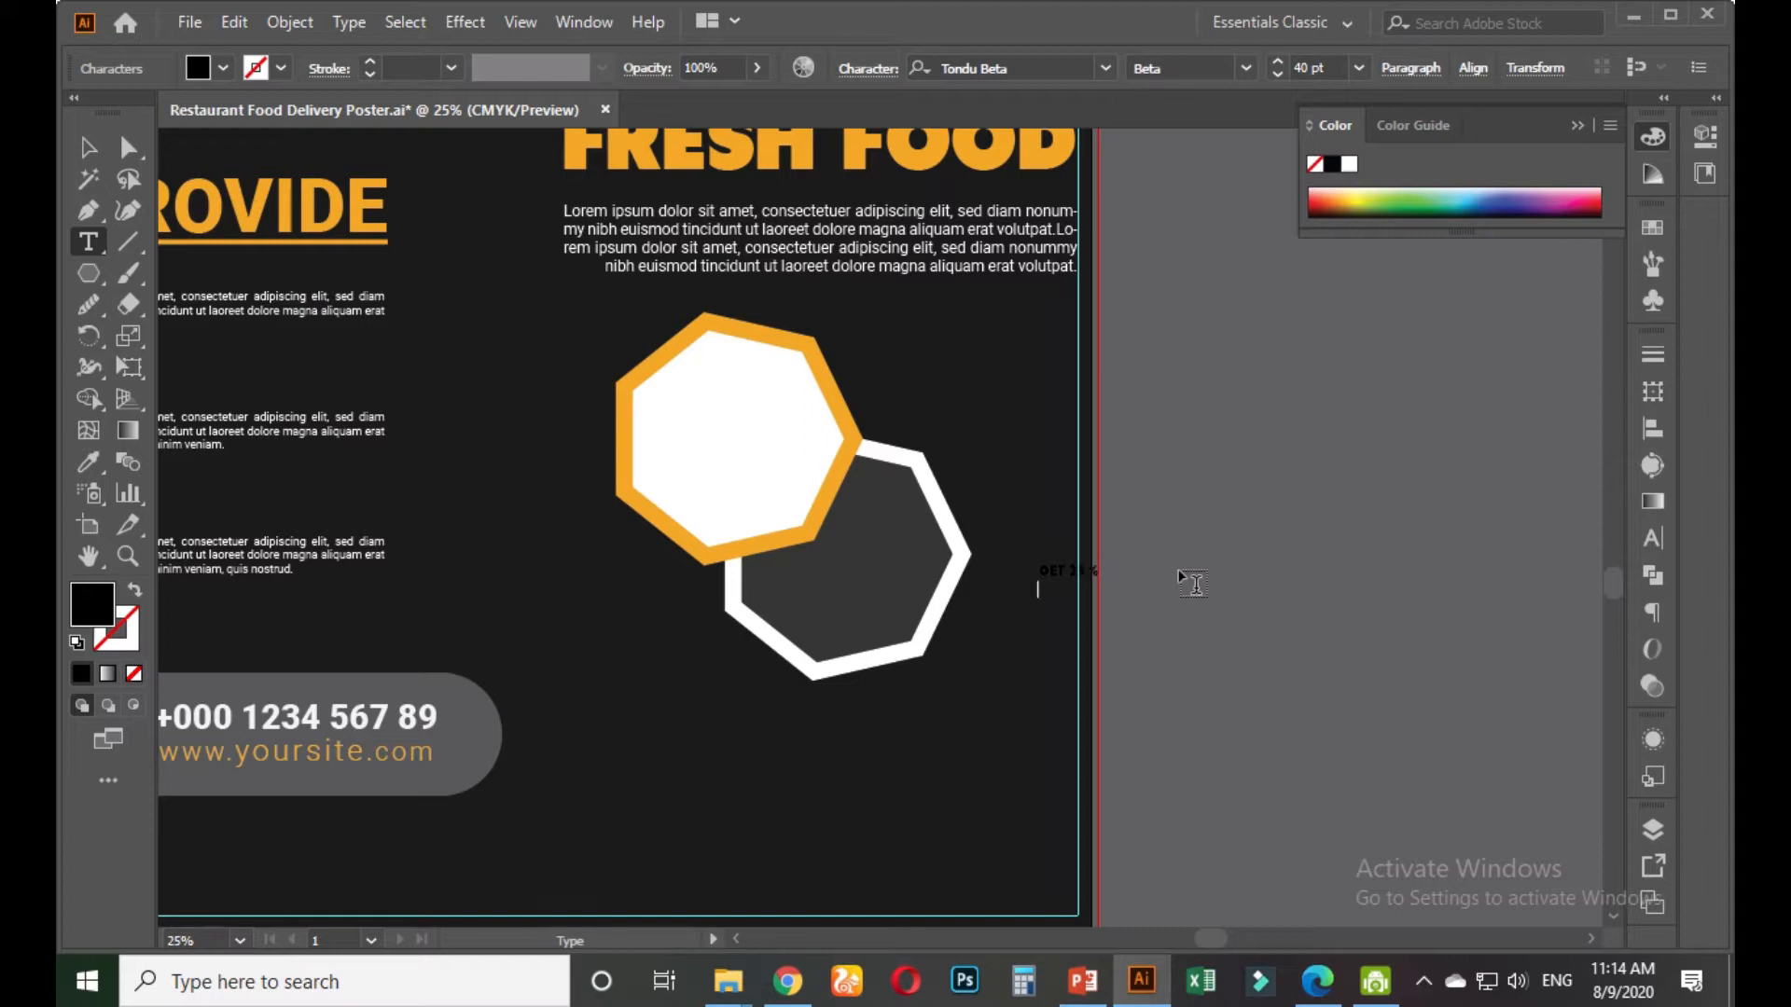
# Recolour the text with the dark background colour and enlarge it to 89 pt
pyautogui.hotkey('ctrl', 'a')
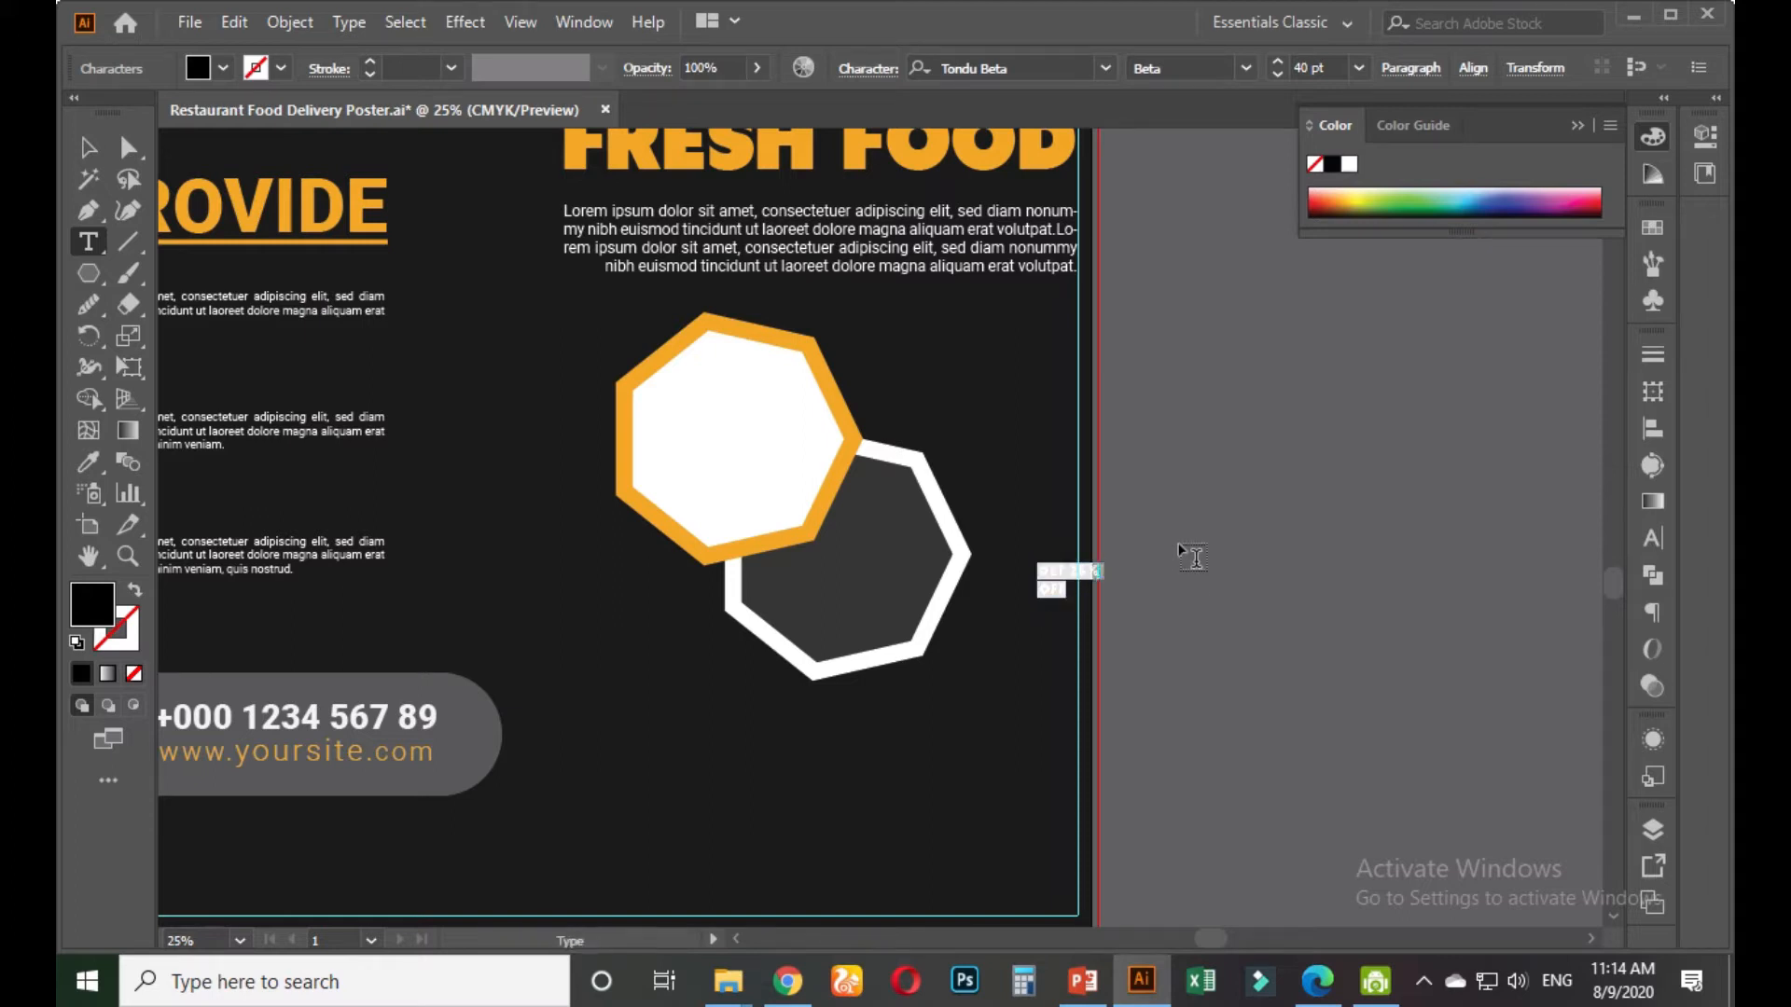
pyautogui.click(93, 462)
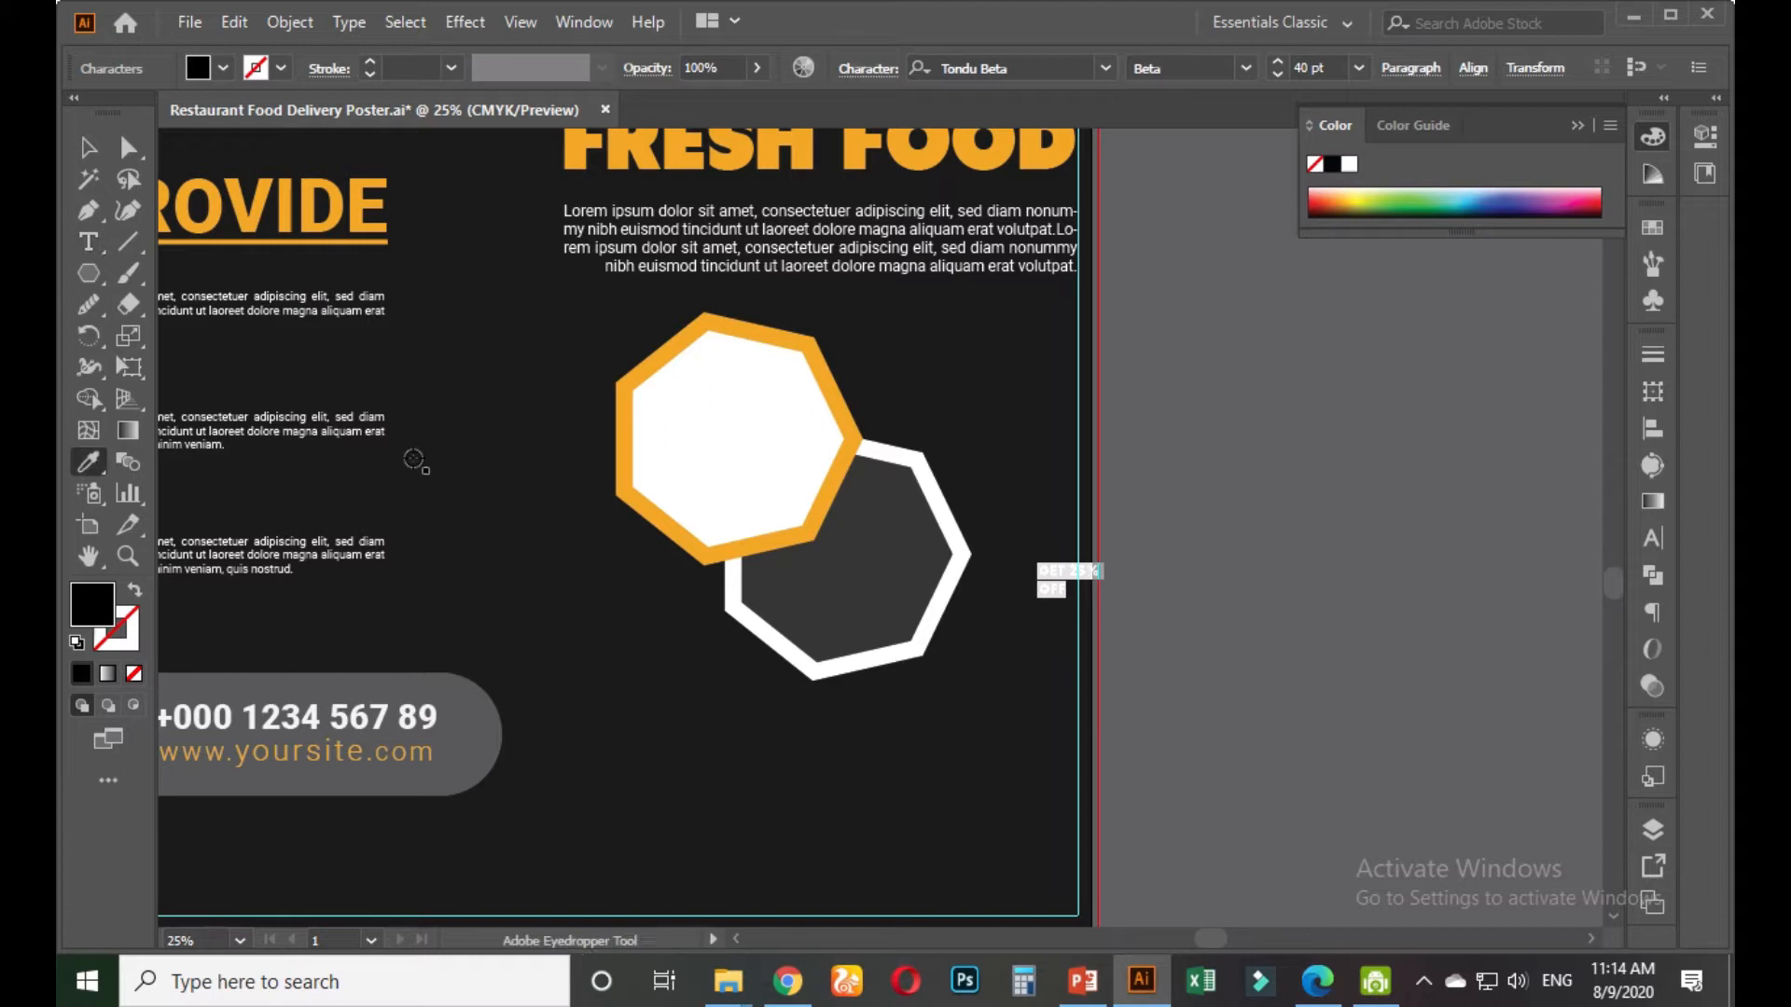
pyautogui.click(561, 622)
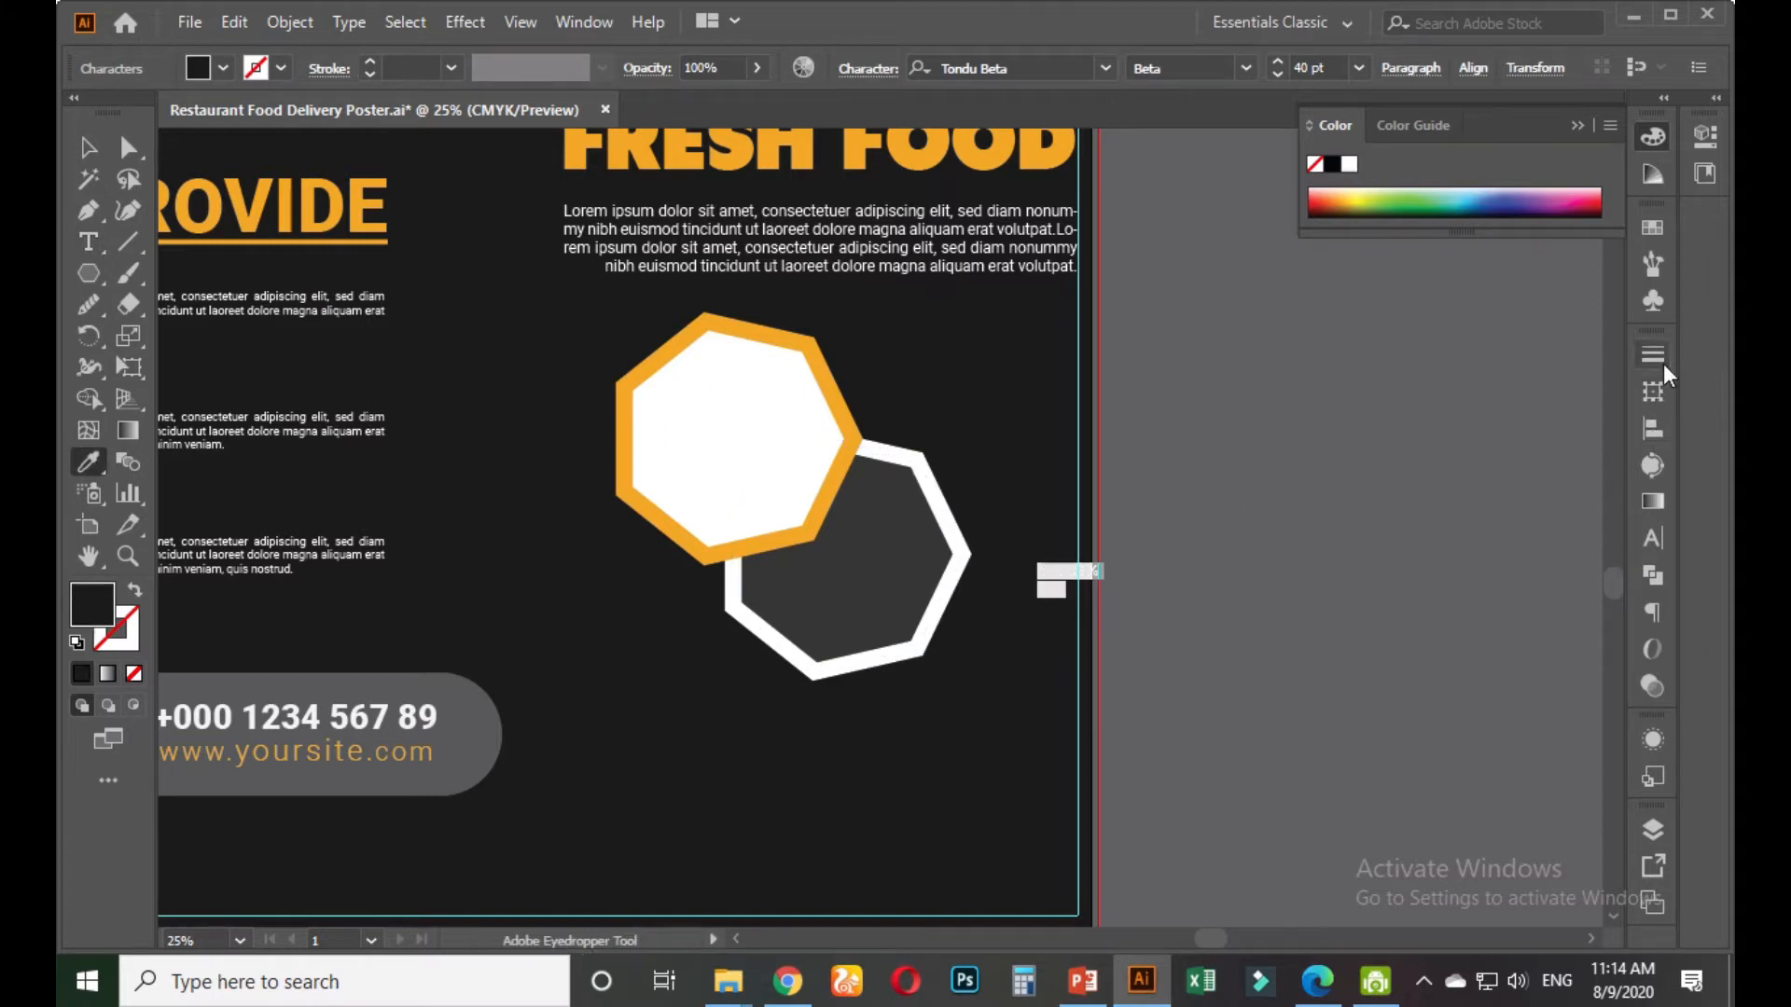
pyautogui.click(1651, 538)
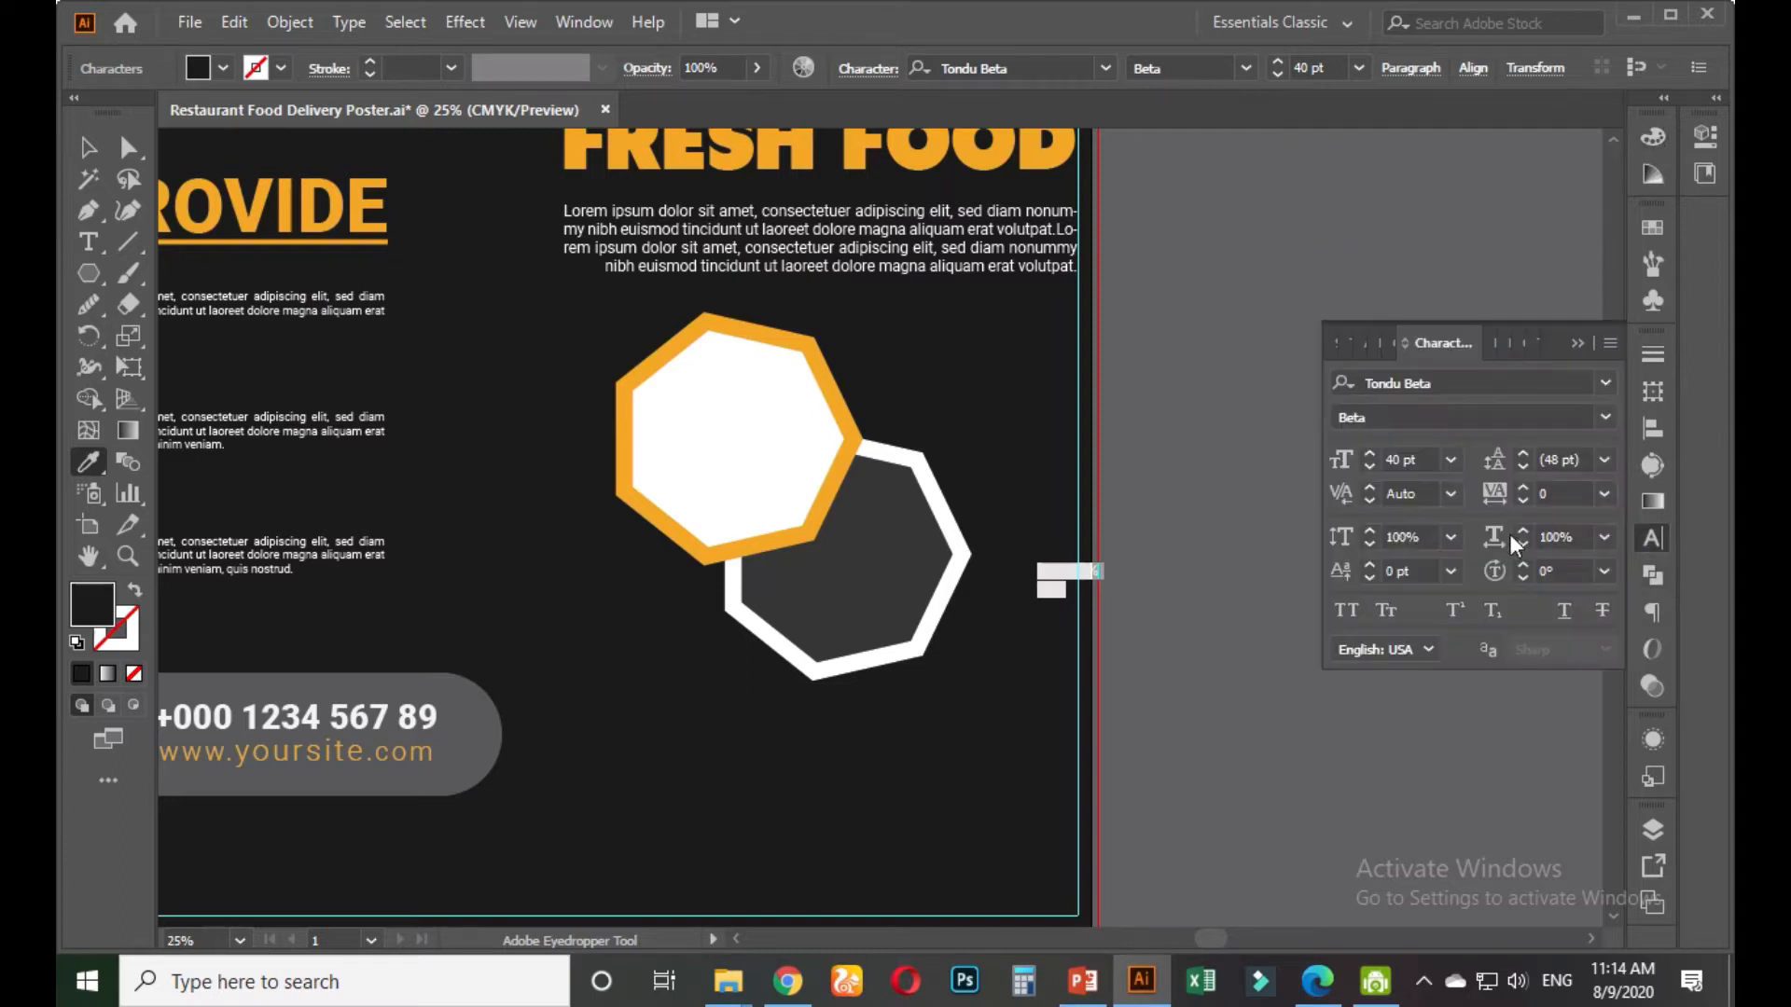
pyautogui.click(1425, 460)
pyautogui.press('Up')
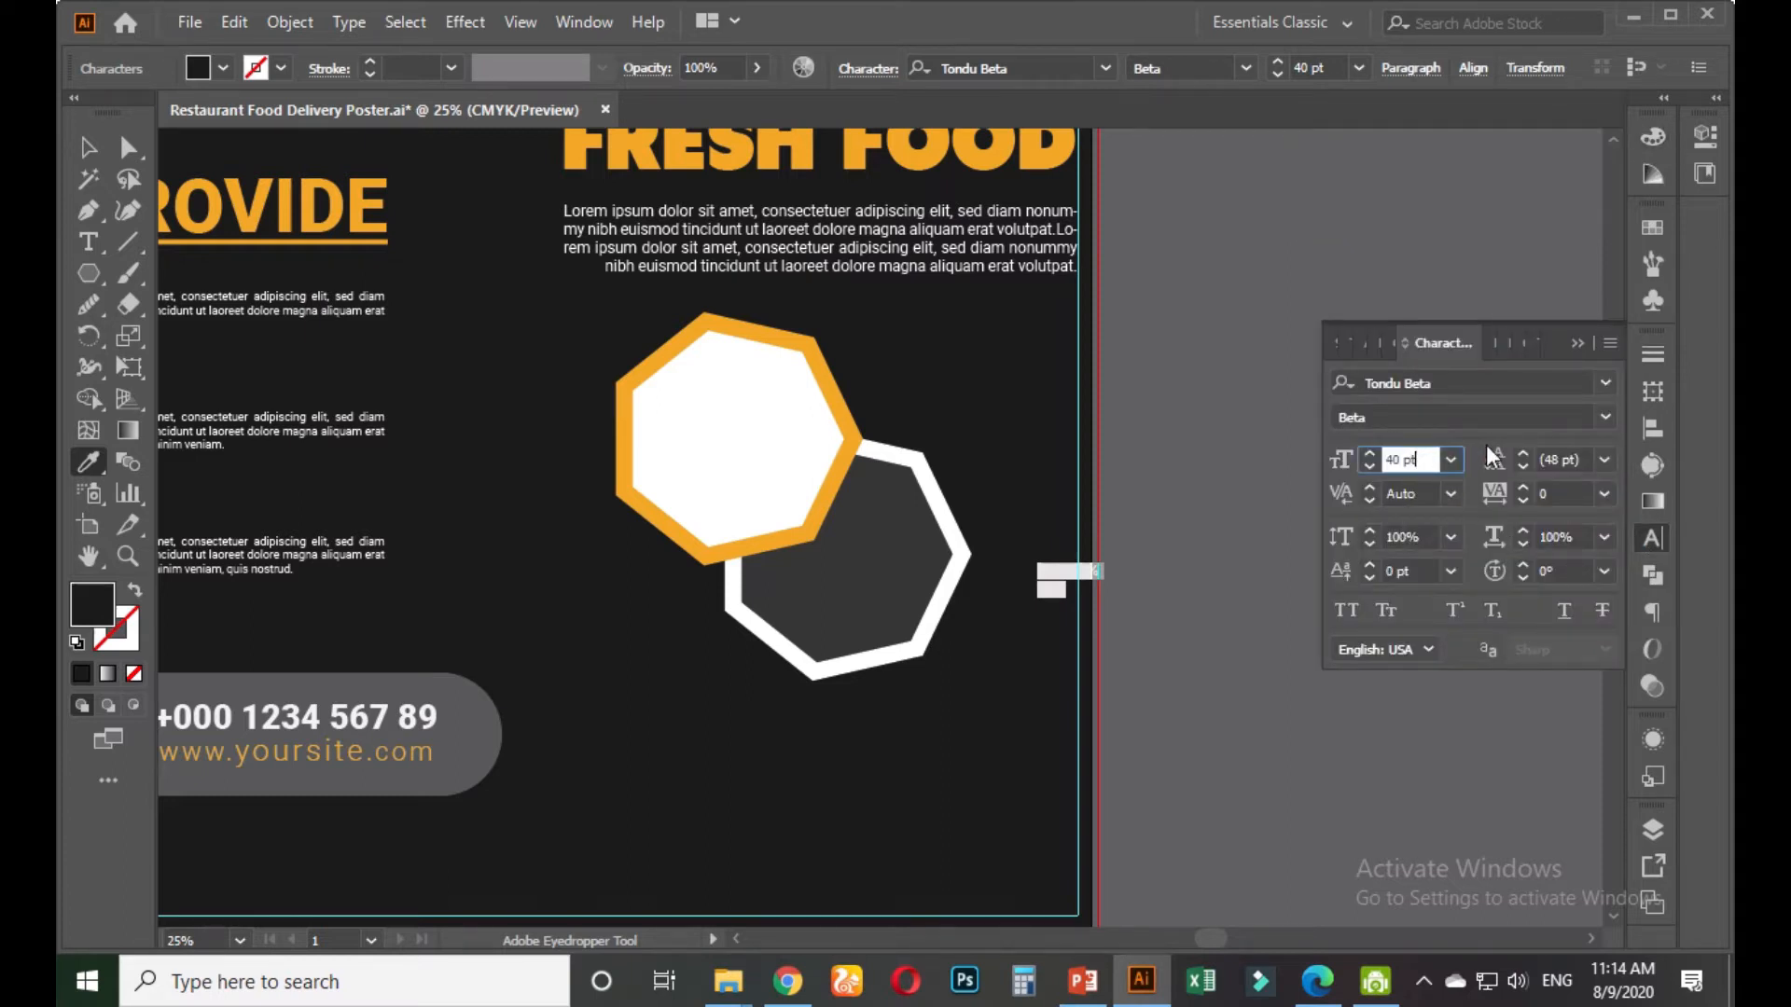
pyautogui.press('Up')
pyautogui.press('Up')
pyautogui.press('Up')
pyautogui.press('Up')
pyautogui.press('Up')
pyautogui.press('Up')
pyautogui.press('Up')
pyautogui.press('Up')
pyautogui.press('Up')
pyautogui.press('Up')
pyautogui.press('Up')
pyautogui.press('Up')
pyautogui.press('Up')
pyautogui.press('Up')
pyautogui.press('Up')
pyautogui.press('Up')
pyautogui.press('Up')
pyautogui.press('Up')
pyautogui.press('Up')
pyautogui.press('Up')
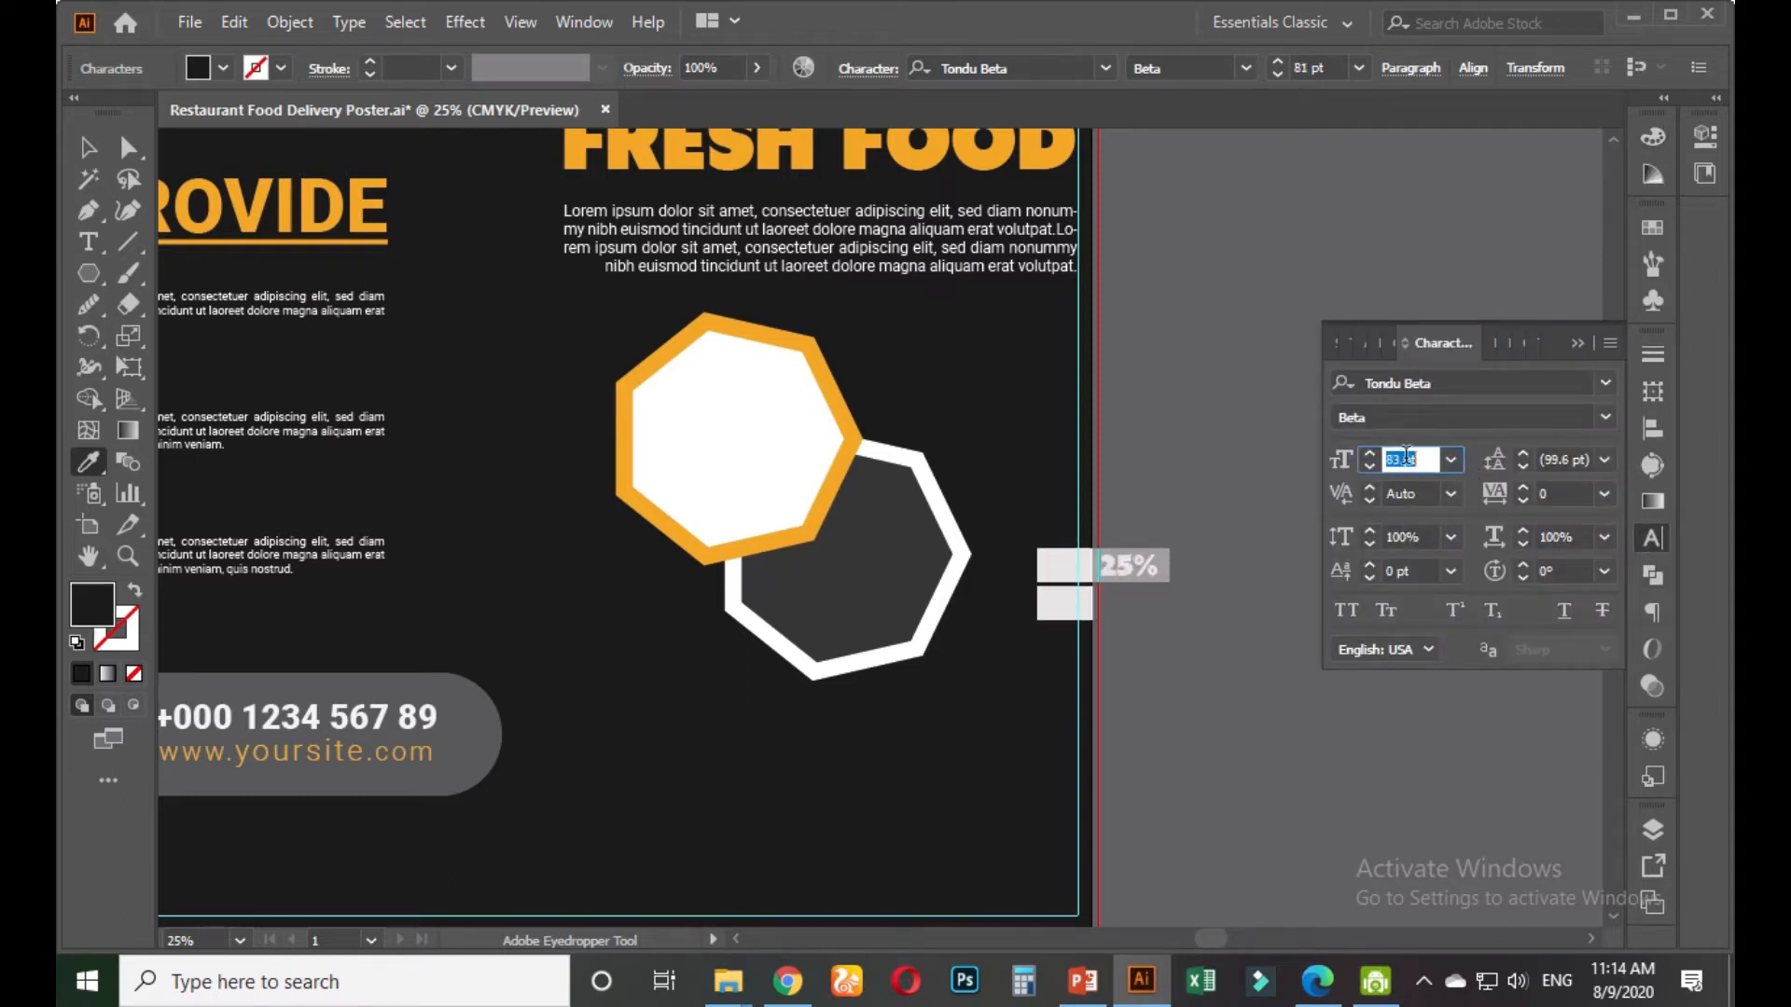
# Move the GET 25% OFF text into the white hexagon
pyautogui.click(89, 147)
pyautogui.moveTo(1142, 577); pyautogui.dragTo(776, 444)
pyautogui.click(1159, 460)
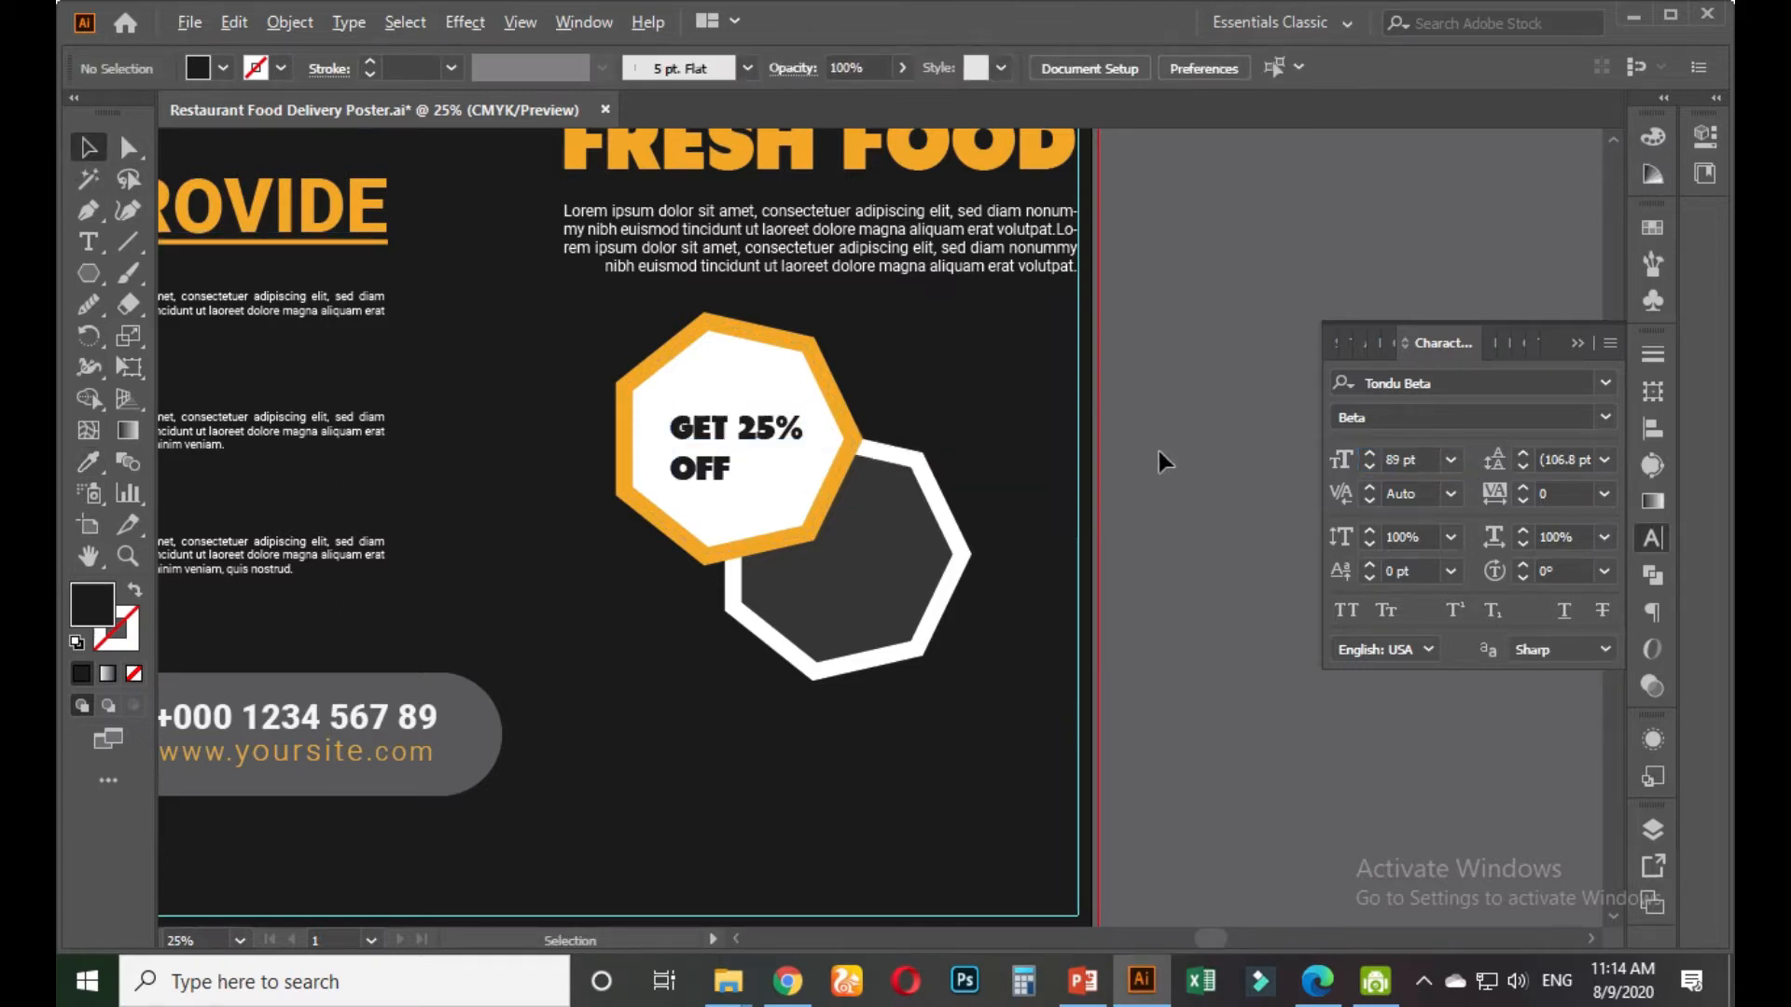
pyautogui.hotkey('ctrl', '-')
pyautogui.scroll(-2, 440, 508)
# Zoom in and break the text so GET sits on its own line
pyautogui.moveTo(367, 525); pyautogui.dragTo(315, 568)
pyautogui.scroll(2, 378, 550)
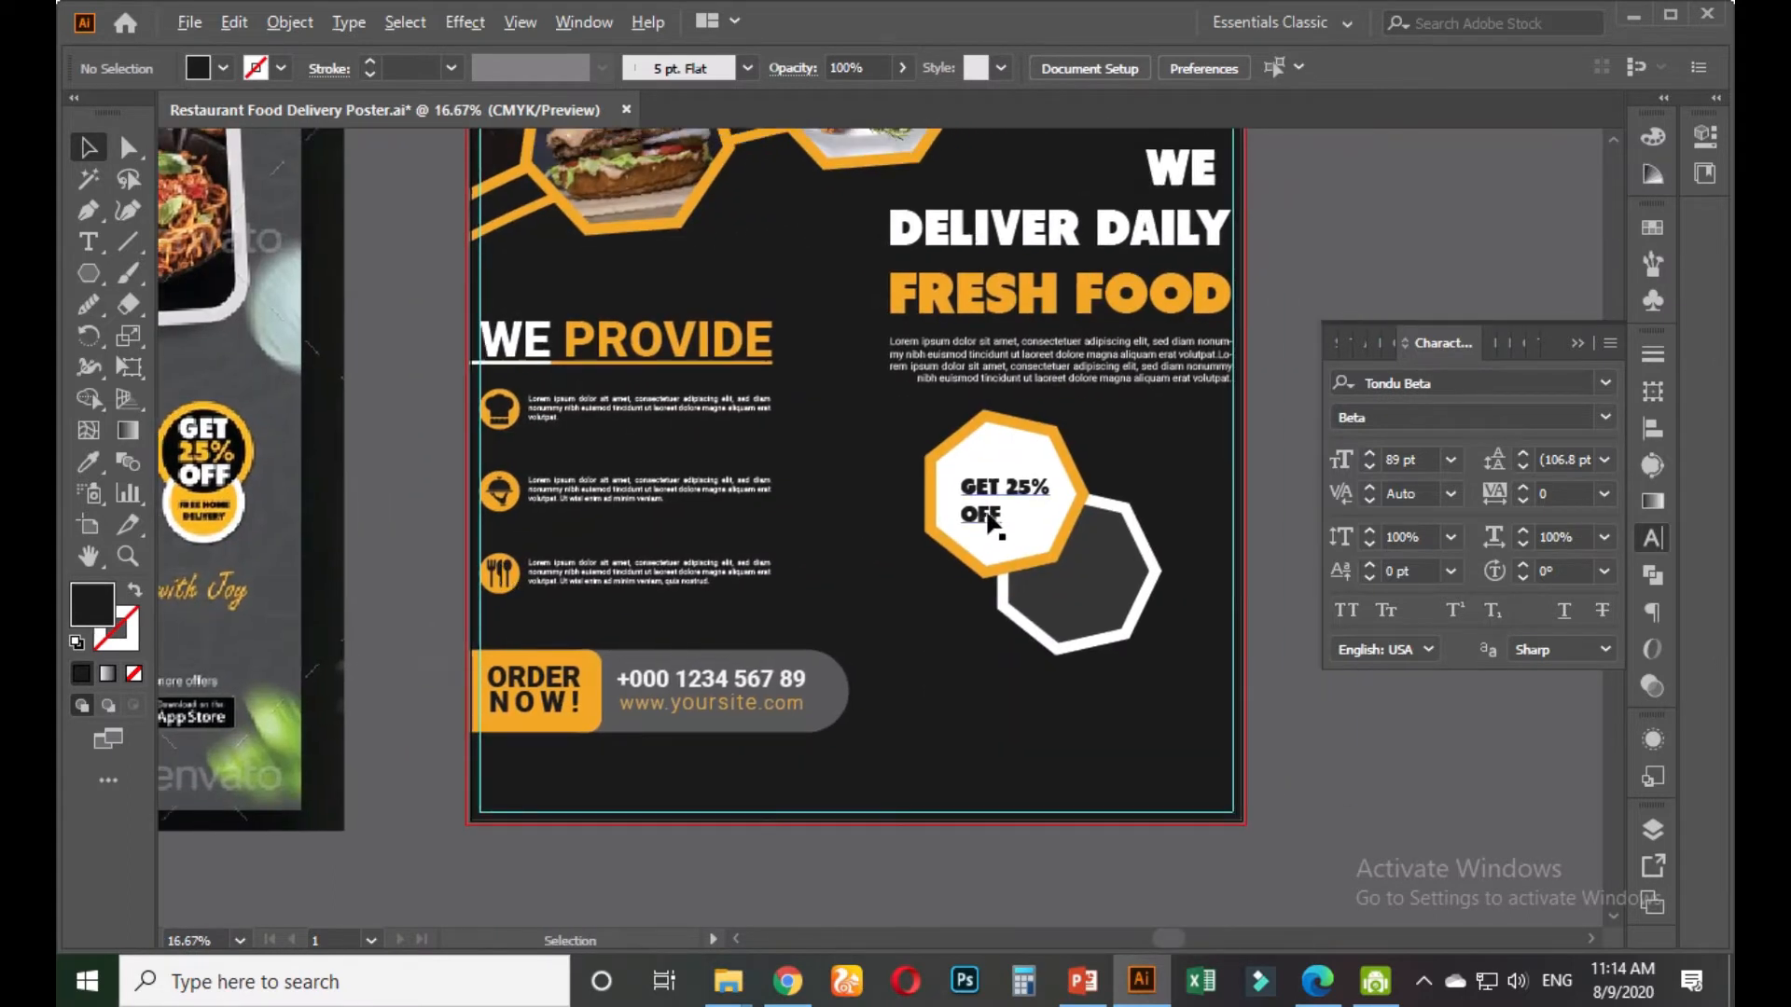
pyautogui.scroll(2, 990, 519)
pyautogui.scroll(1, 1072, 490)
pyautogui.press('t')
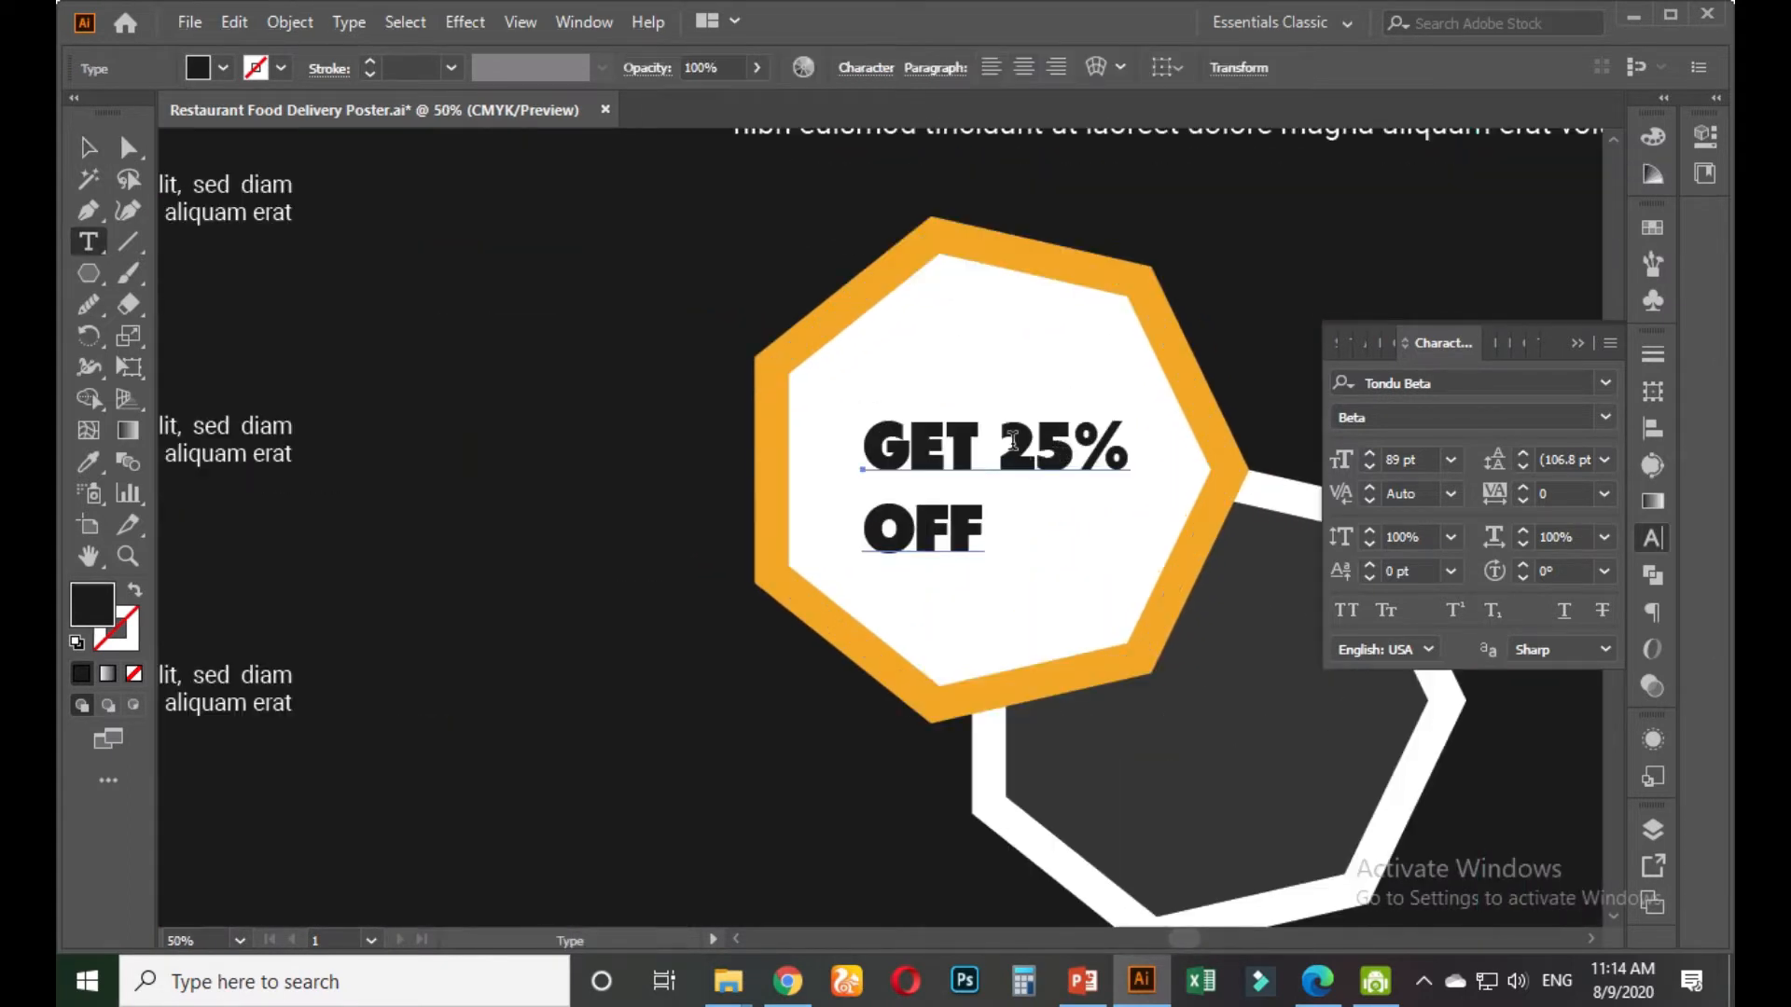
pyautogui.click(1008, 441)
pyautogui.press('Return')
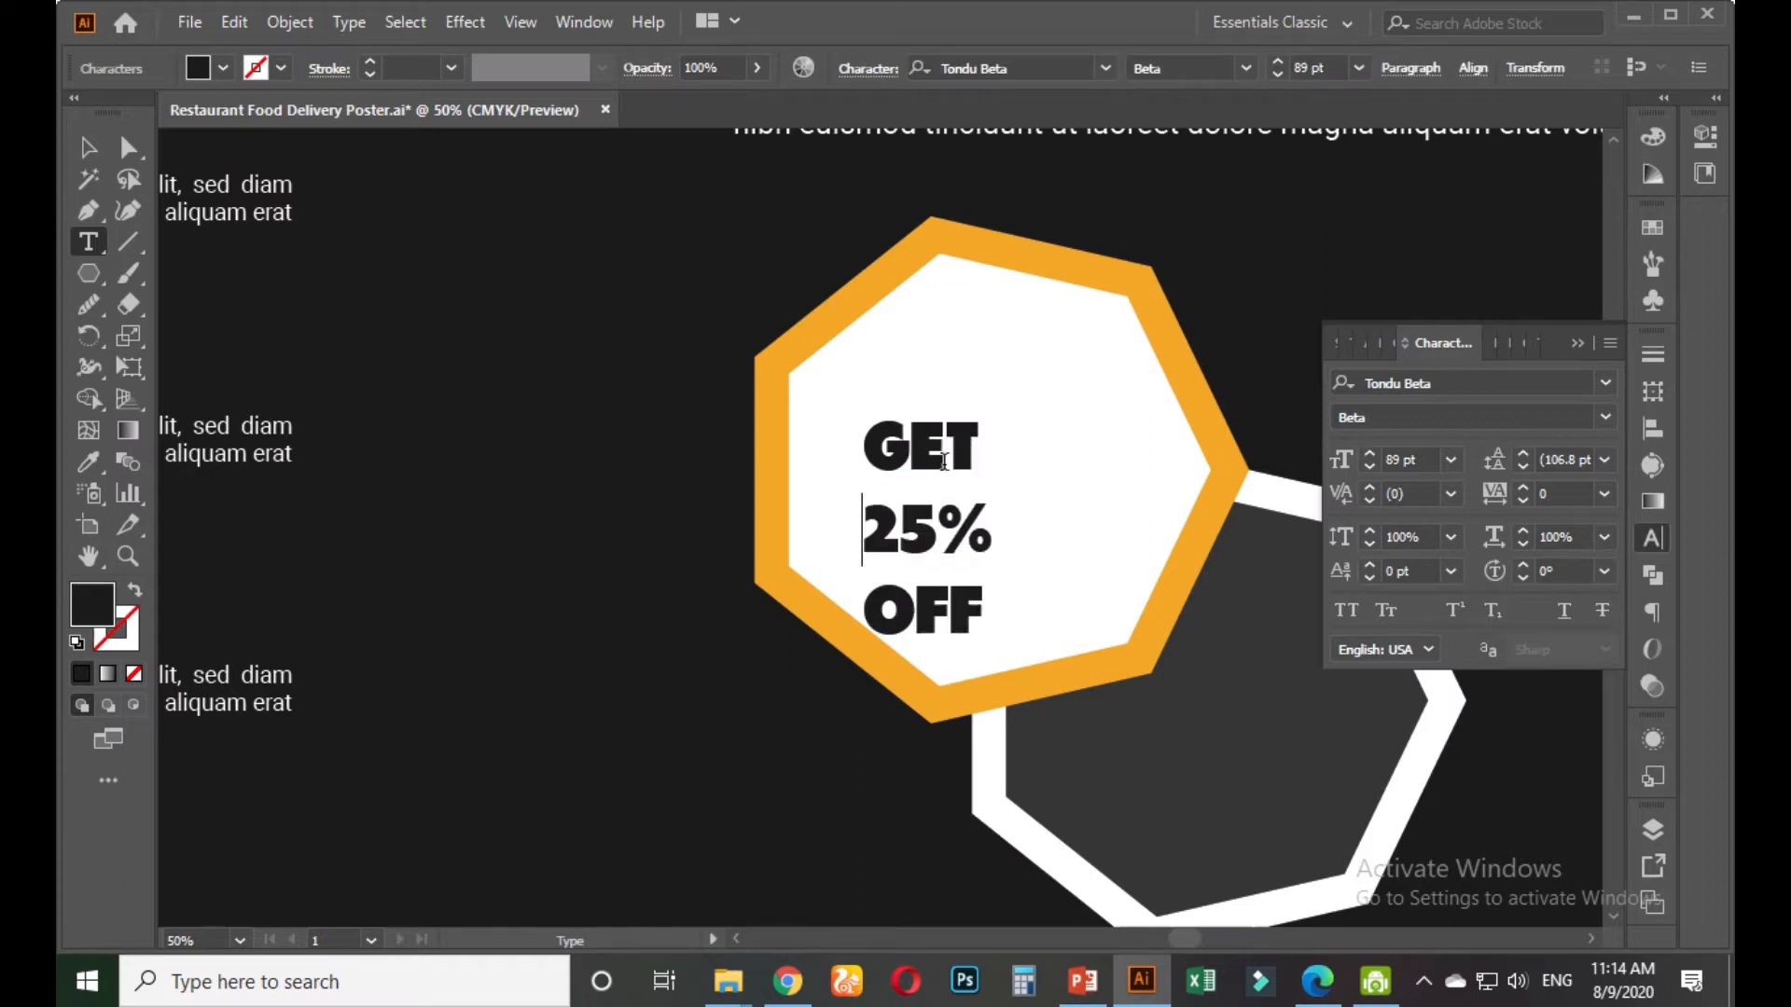
# Set all the badge text in Roboto Regular
pyautogui.hotkey('ctrl', 'a')
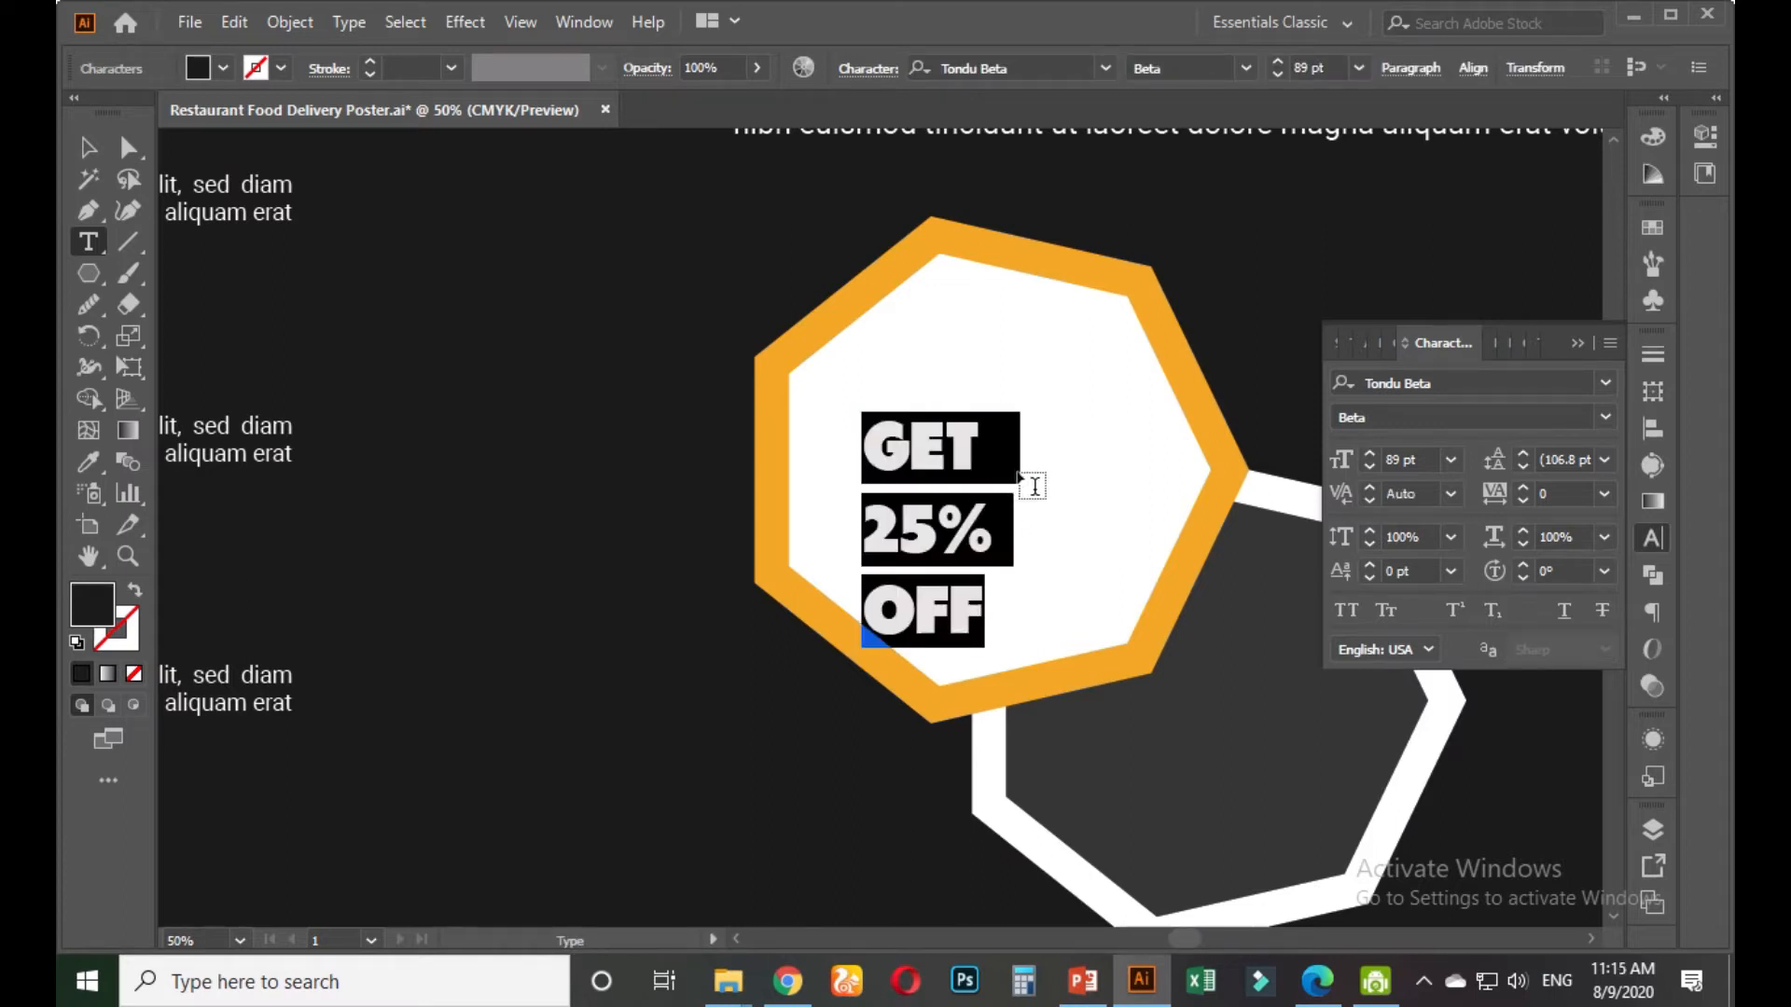
pyautogui.click(1536, 384)
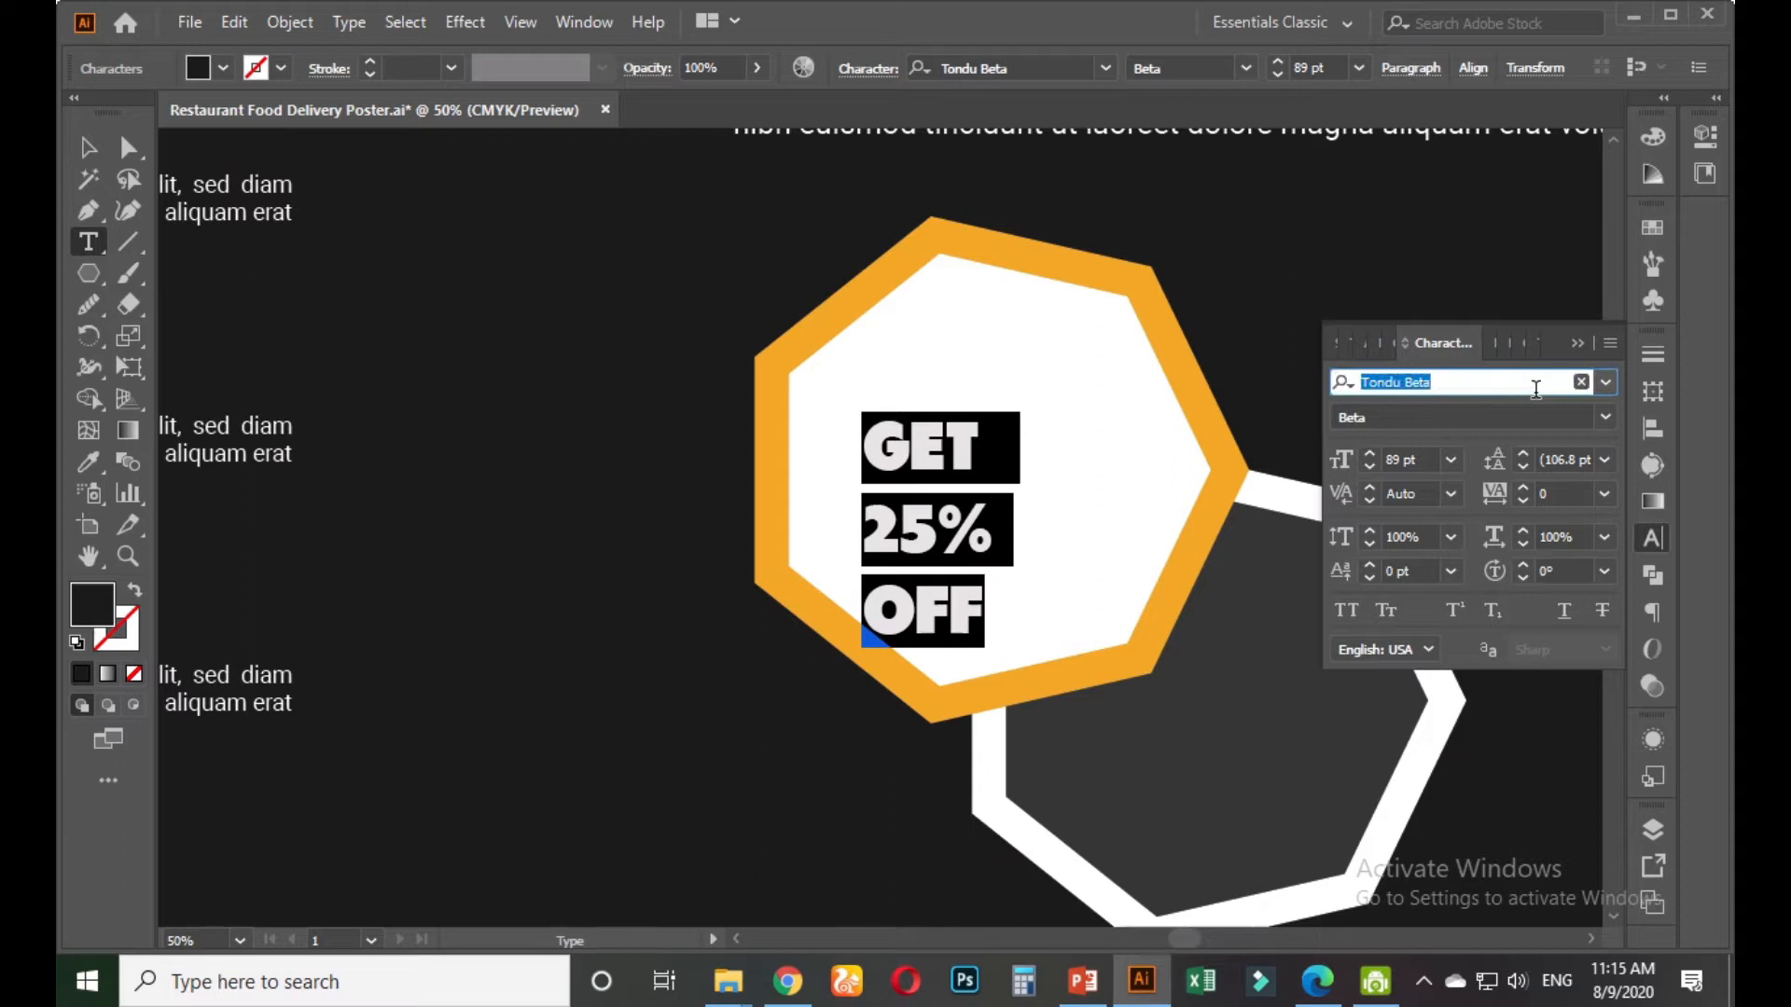
pyautogui.write('ROBTO')
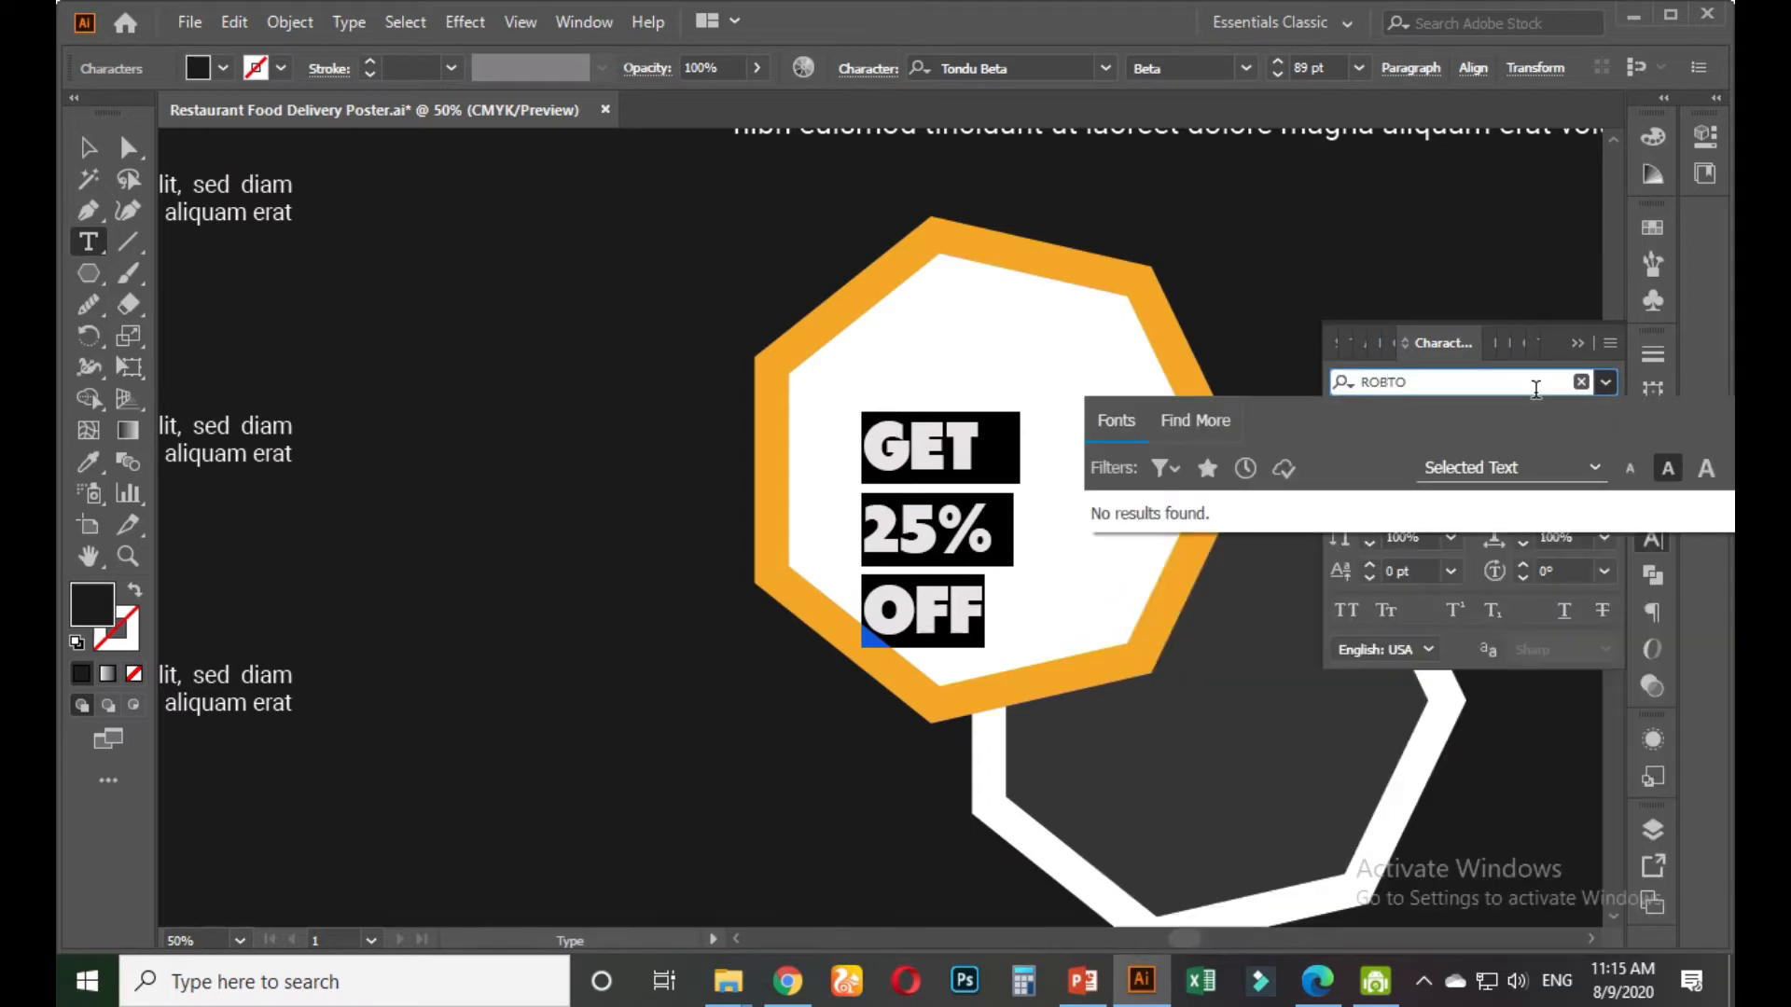
pyautogui.press('BackSpace')
pyautogui.press('BackSpace')
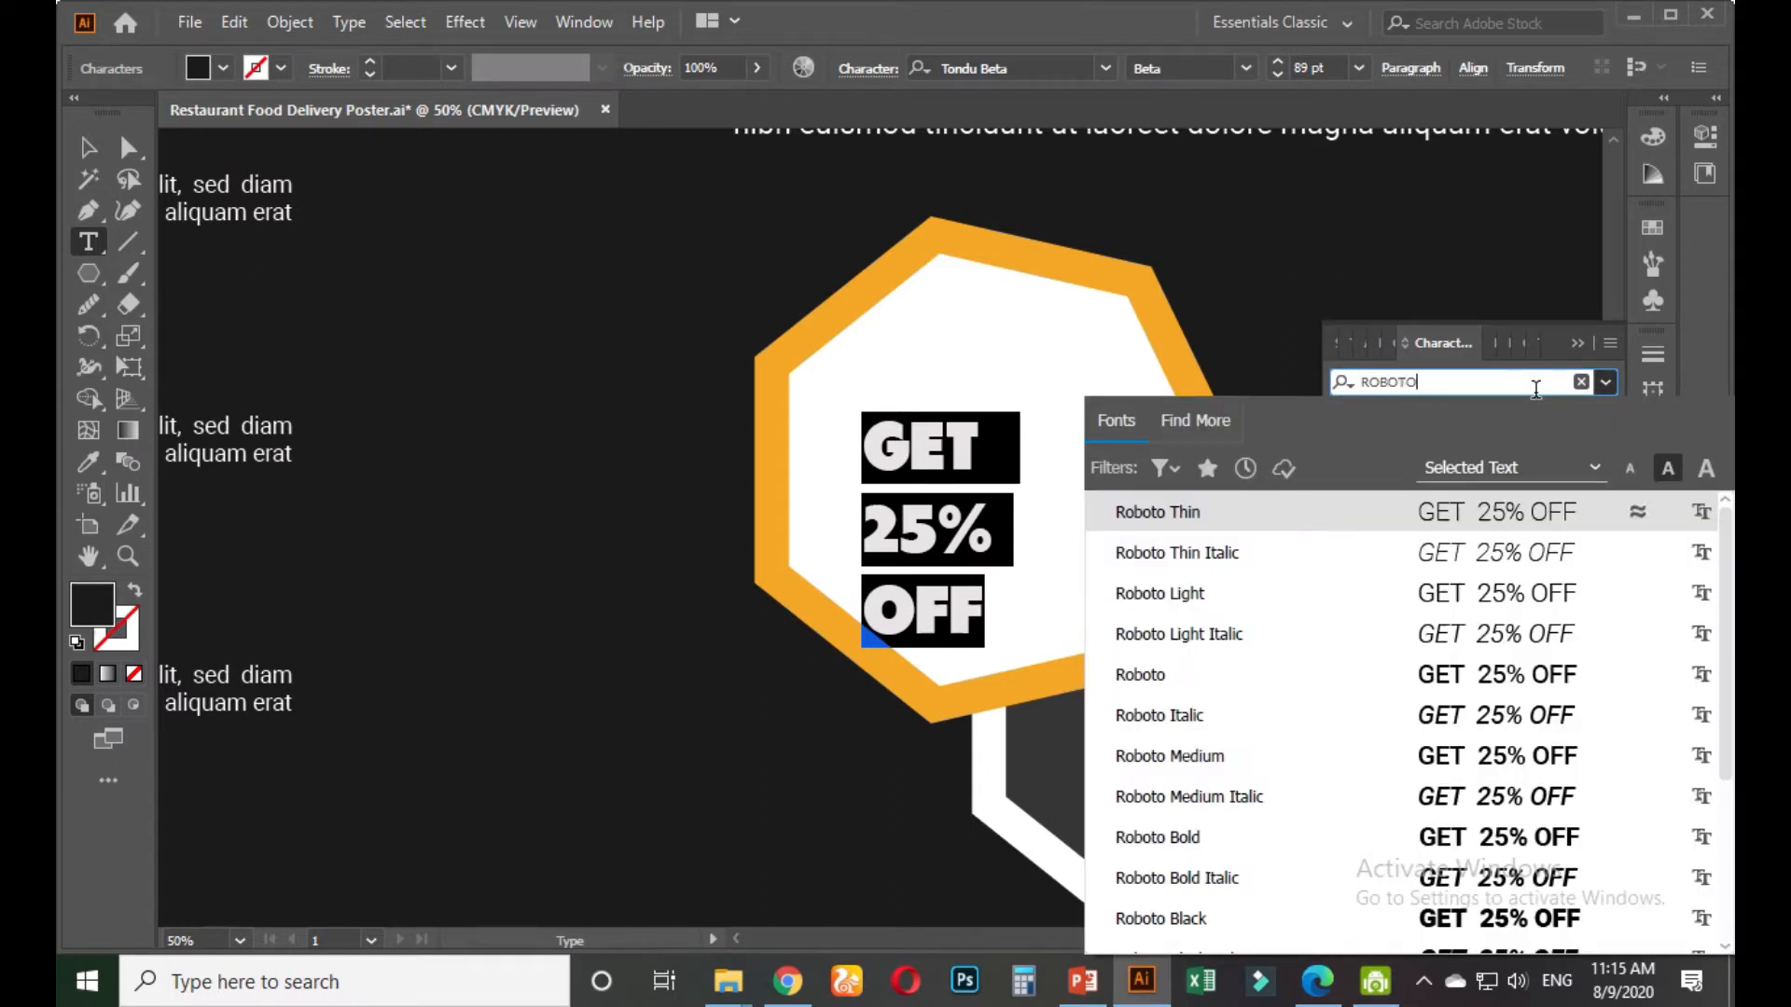
pyautogui.click(1140, 674)
pyautogui.click(981, 455)
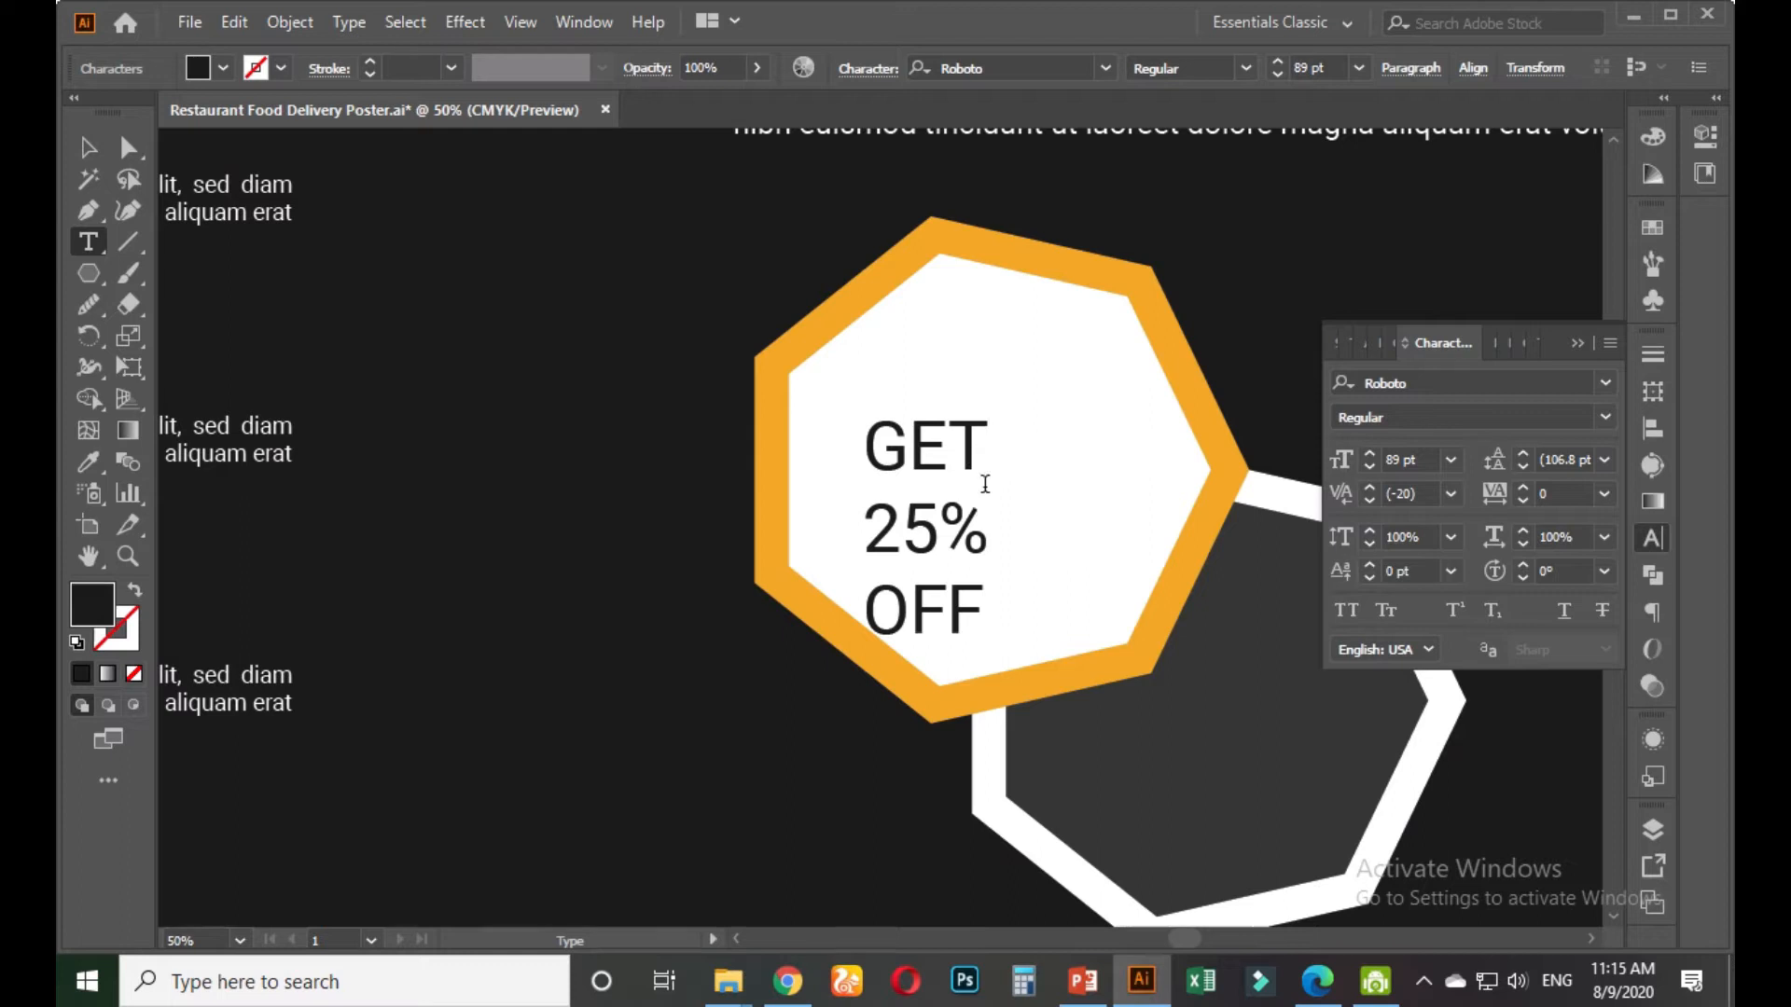
# Make the badge text Roboto Bold, with the 25% line Roboto Black at 120 pt
pyautogui.hotkey('ctrl', 'a')
pyautogui.click(1605, 417)
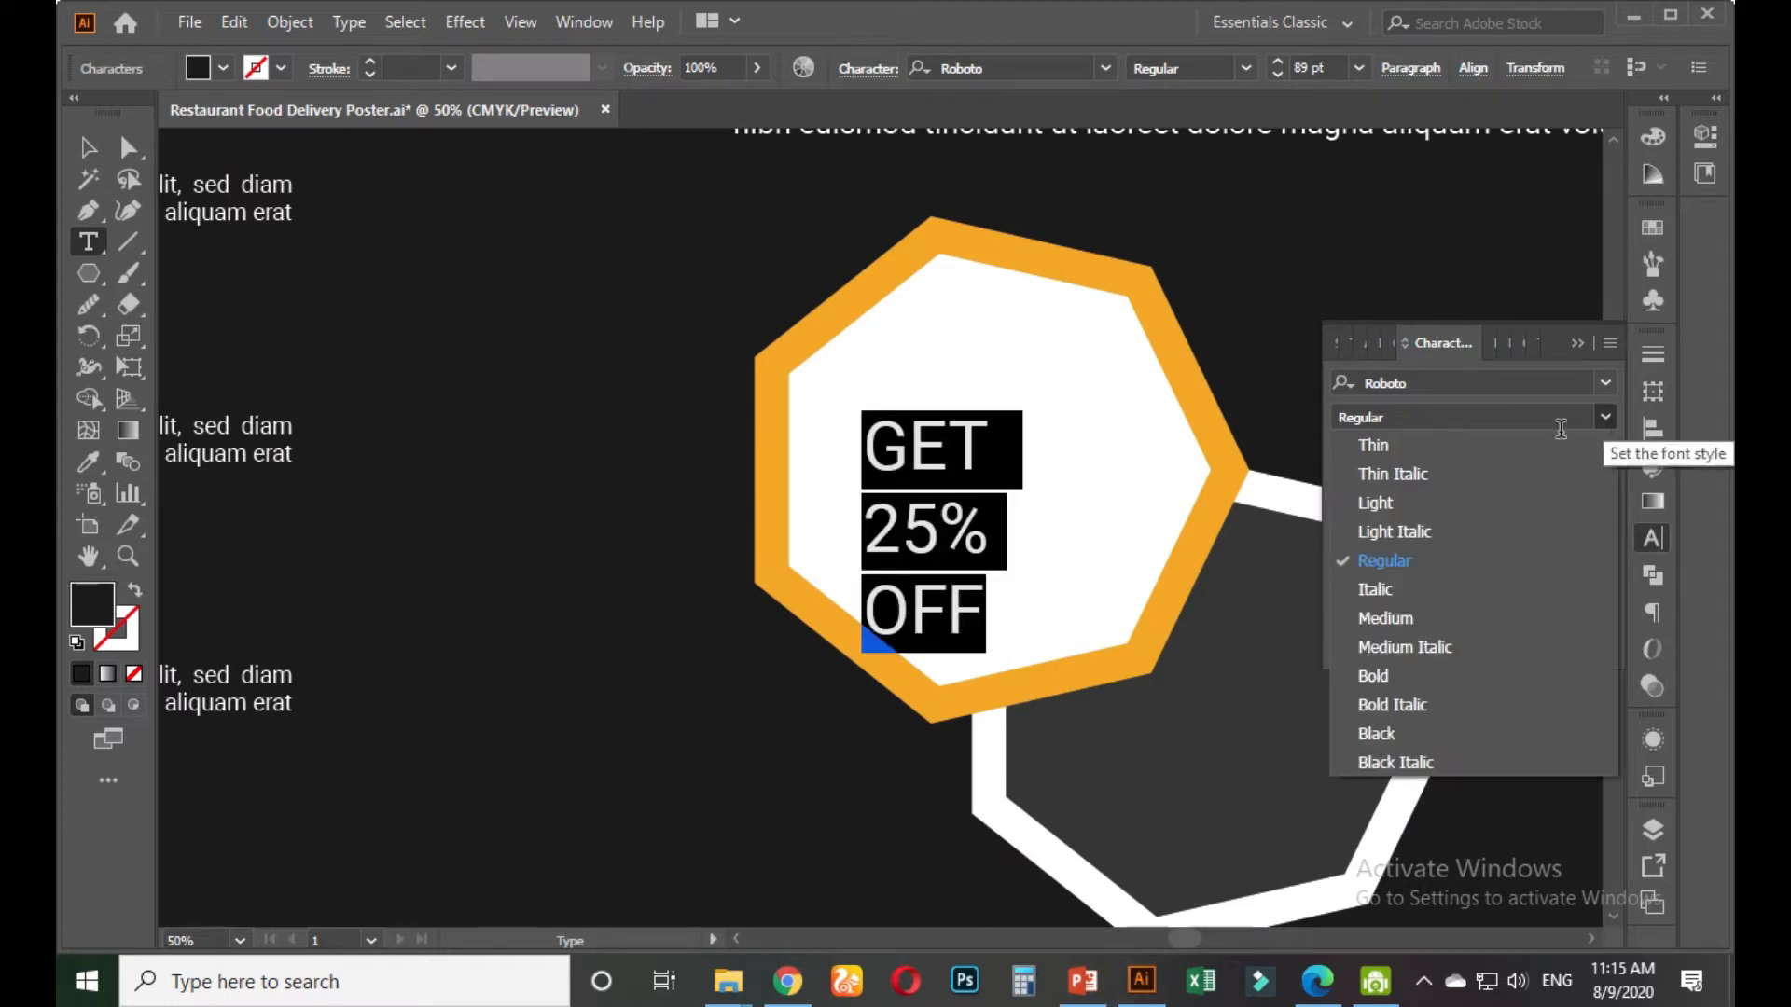
pyautogui.click(1379, 672)
pyautogui.click(984, 509)
pyautogui.moveTo(986, 513); pyautogui.dragTo(862, 527)
pyautogui.click(1429, 459)
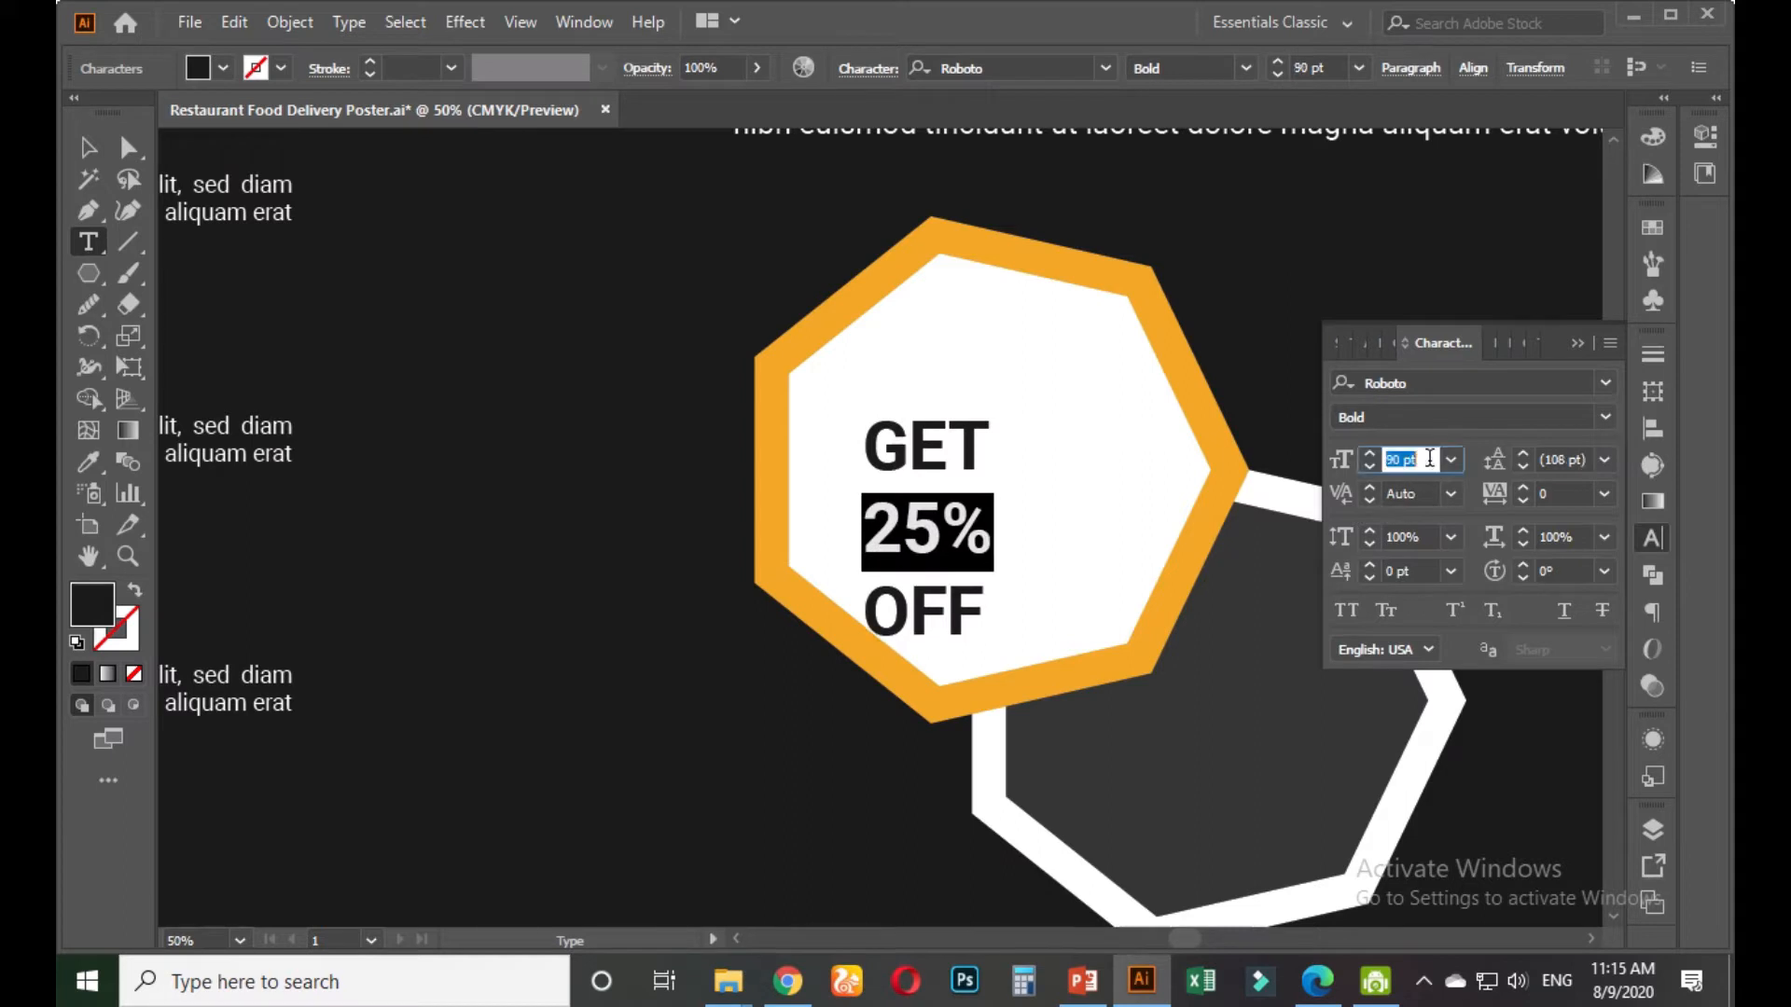
pyautogui.scroll(20, 1429, 458)
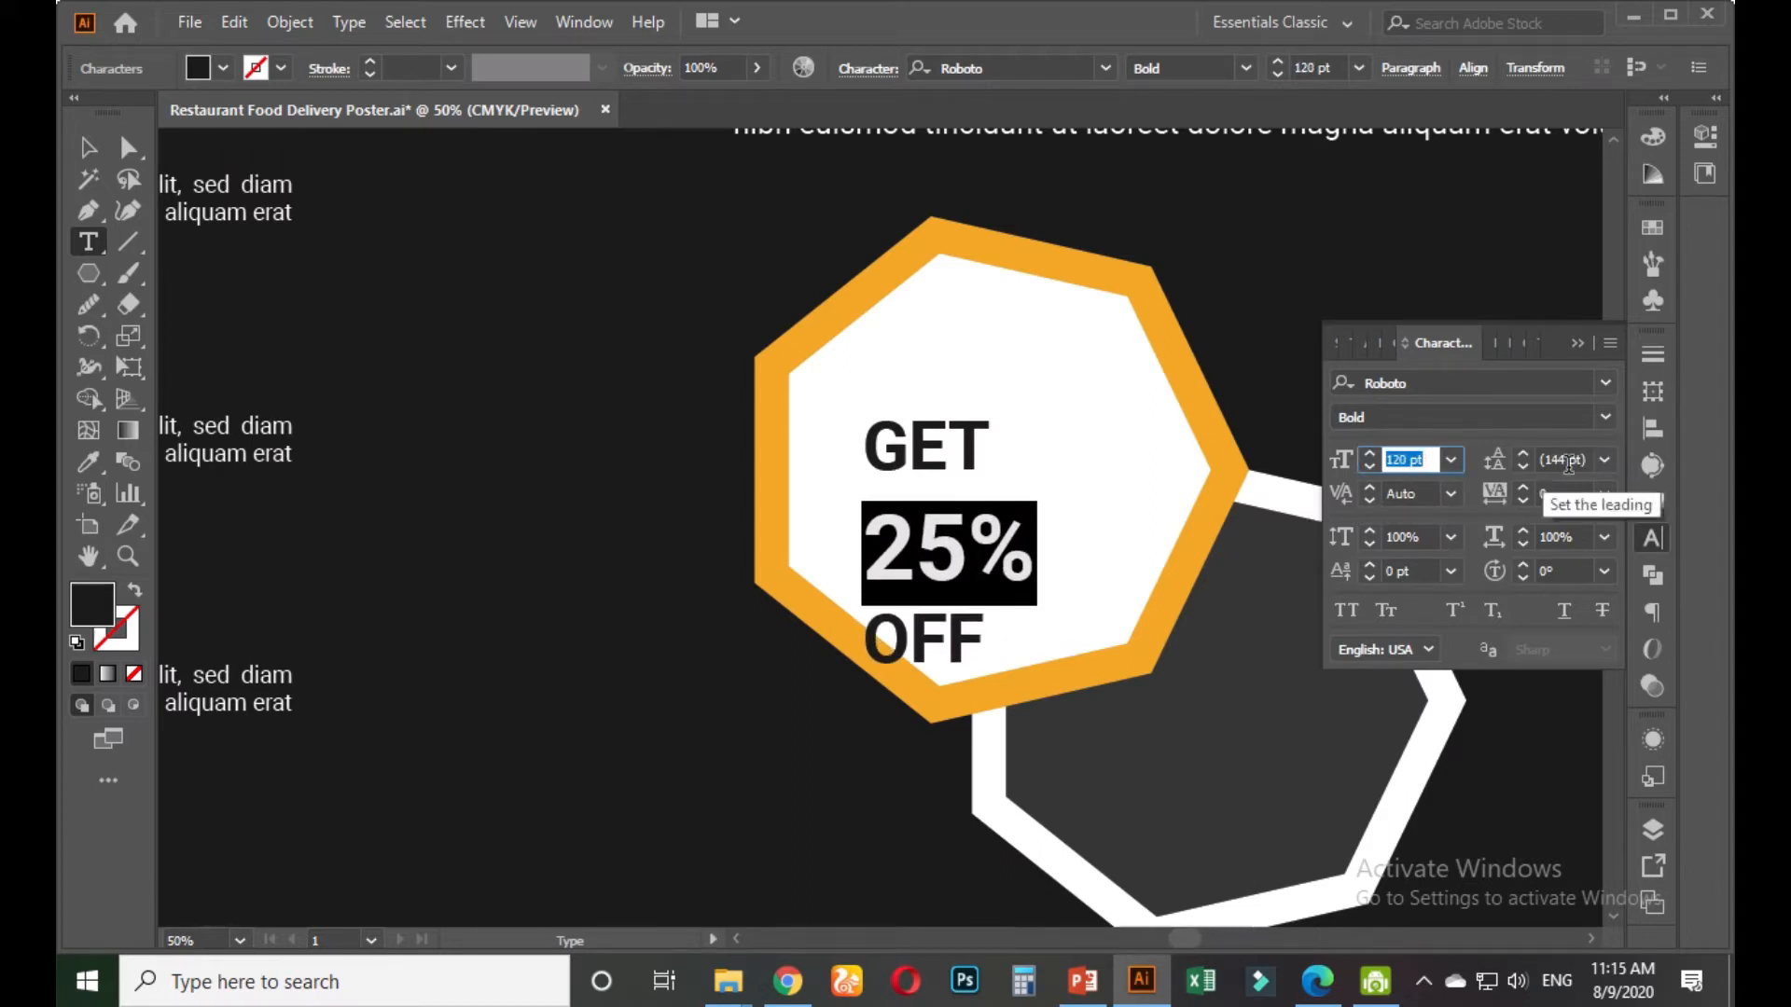
pyautogui.click(1604, 417)
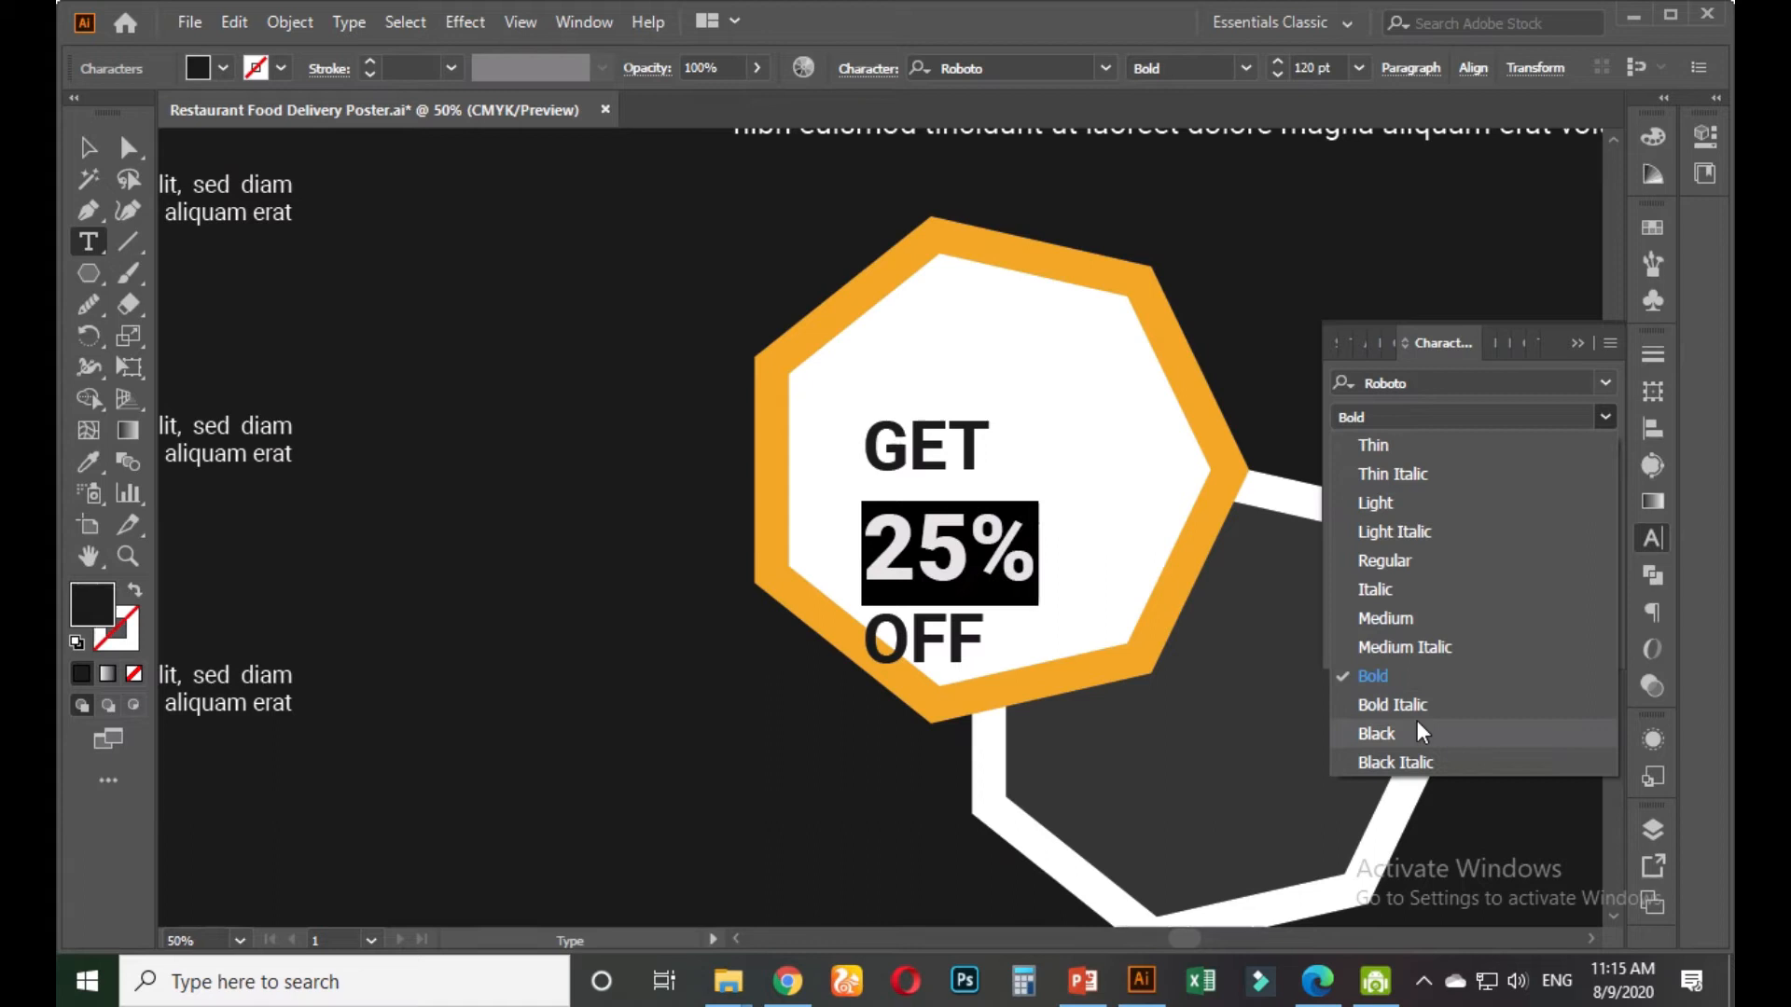
pyautogui.click(1418, 733)
pyautogui.click(979, 459)
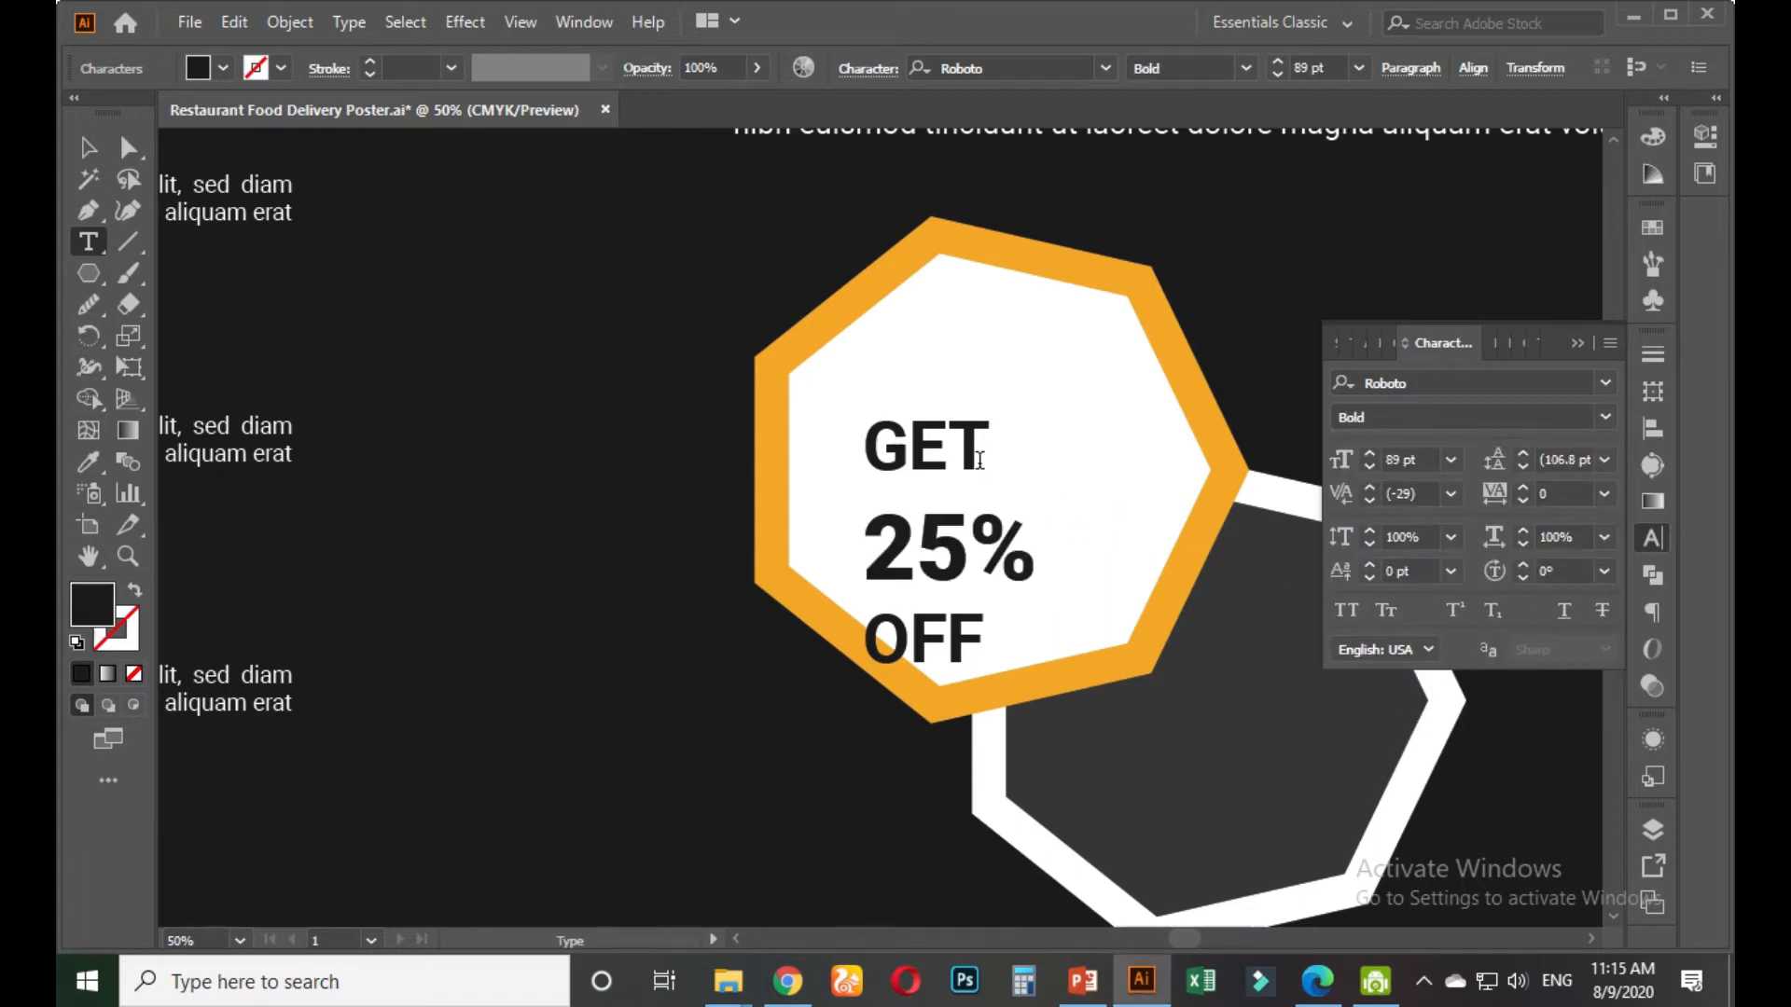
# Set the badge text's line spacing to 60 pt, then widen it to 103 pt
pyautogui.hotkey('ctrl', 'a')
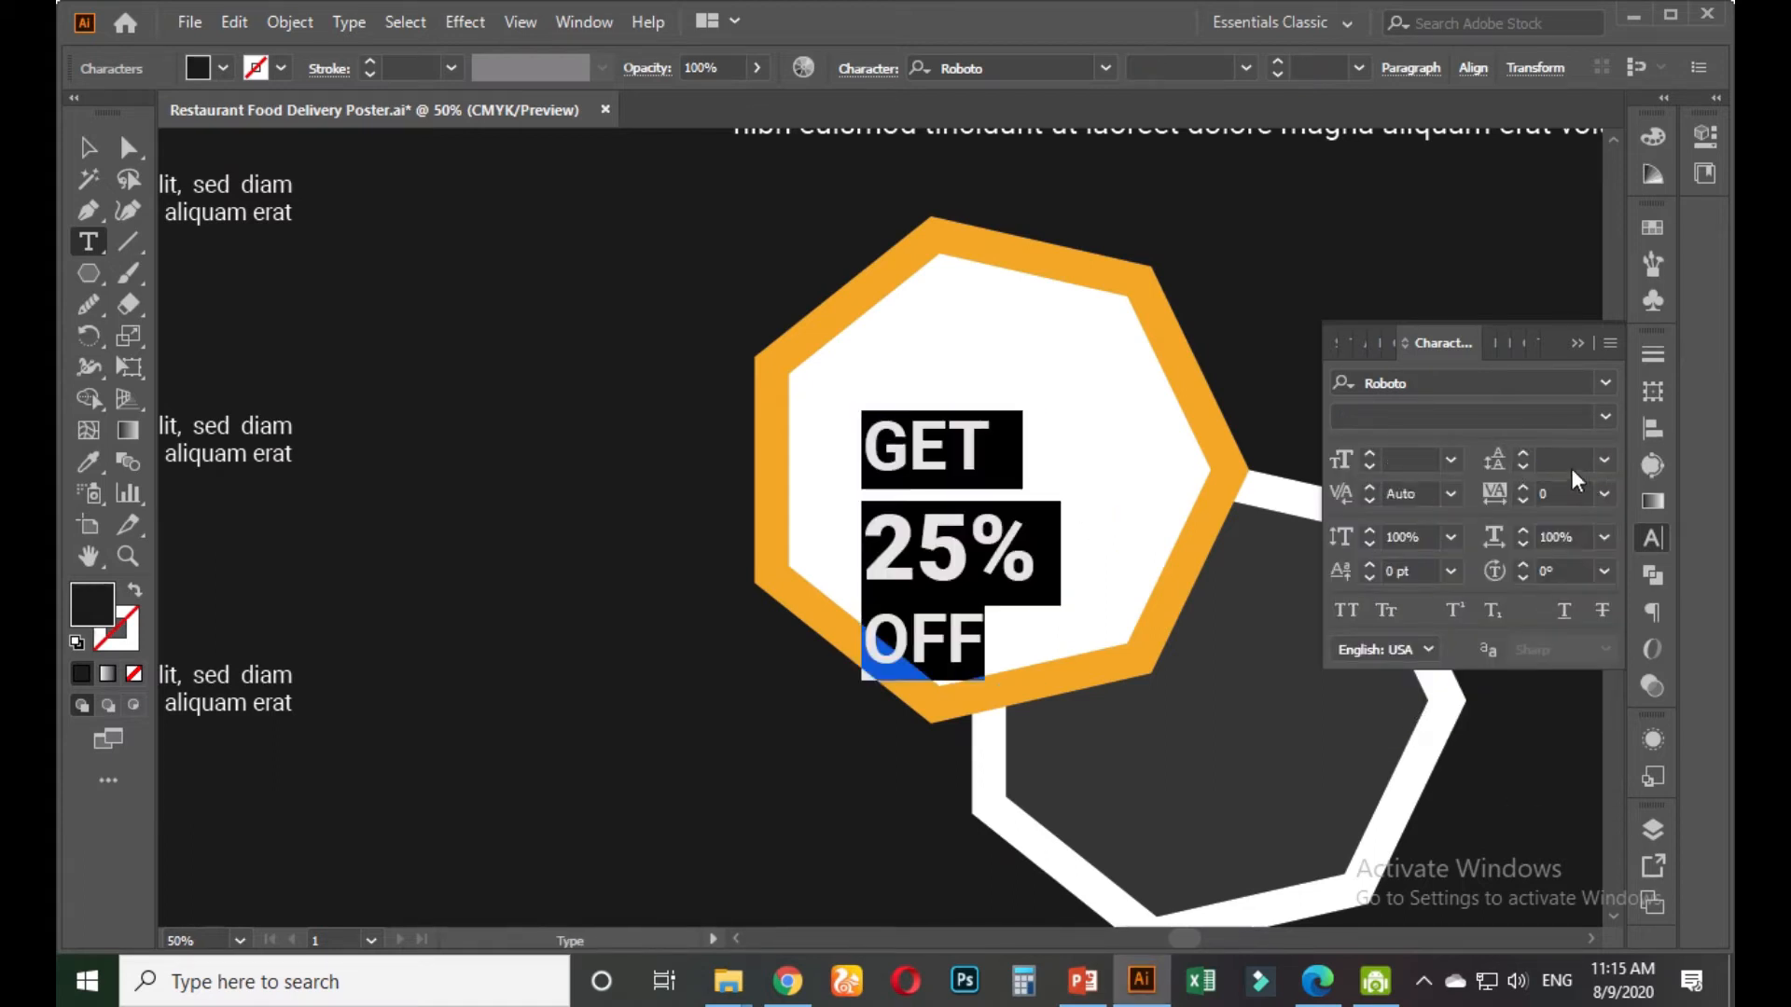
pyautogui.click(1600, 463)
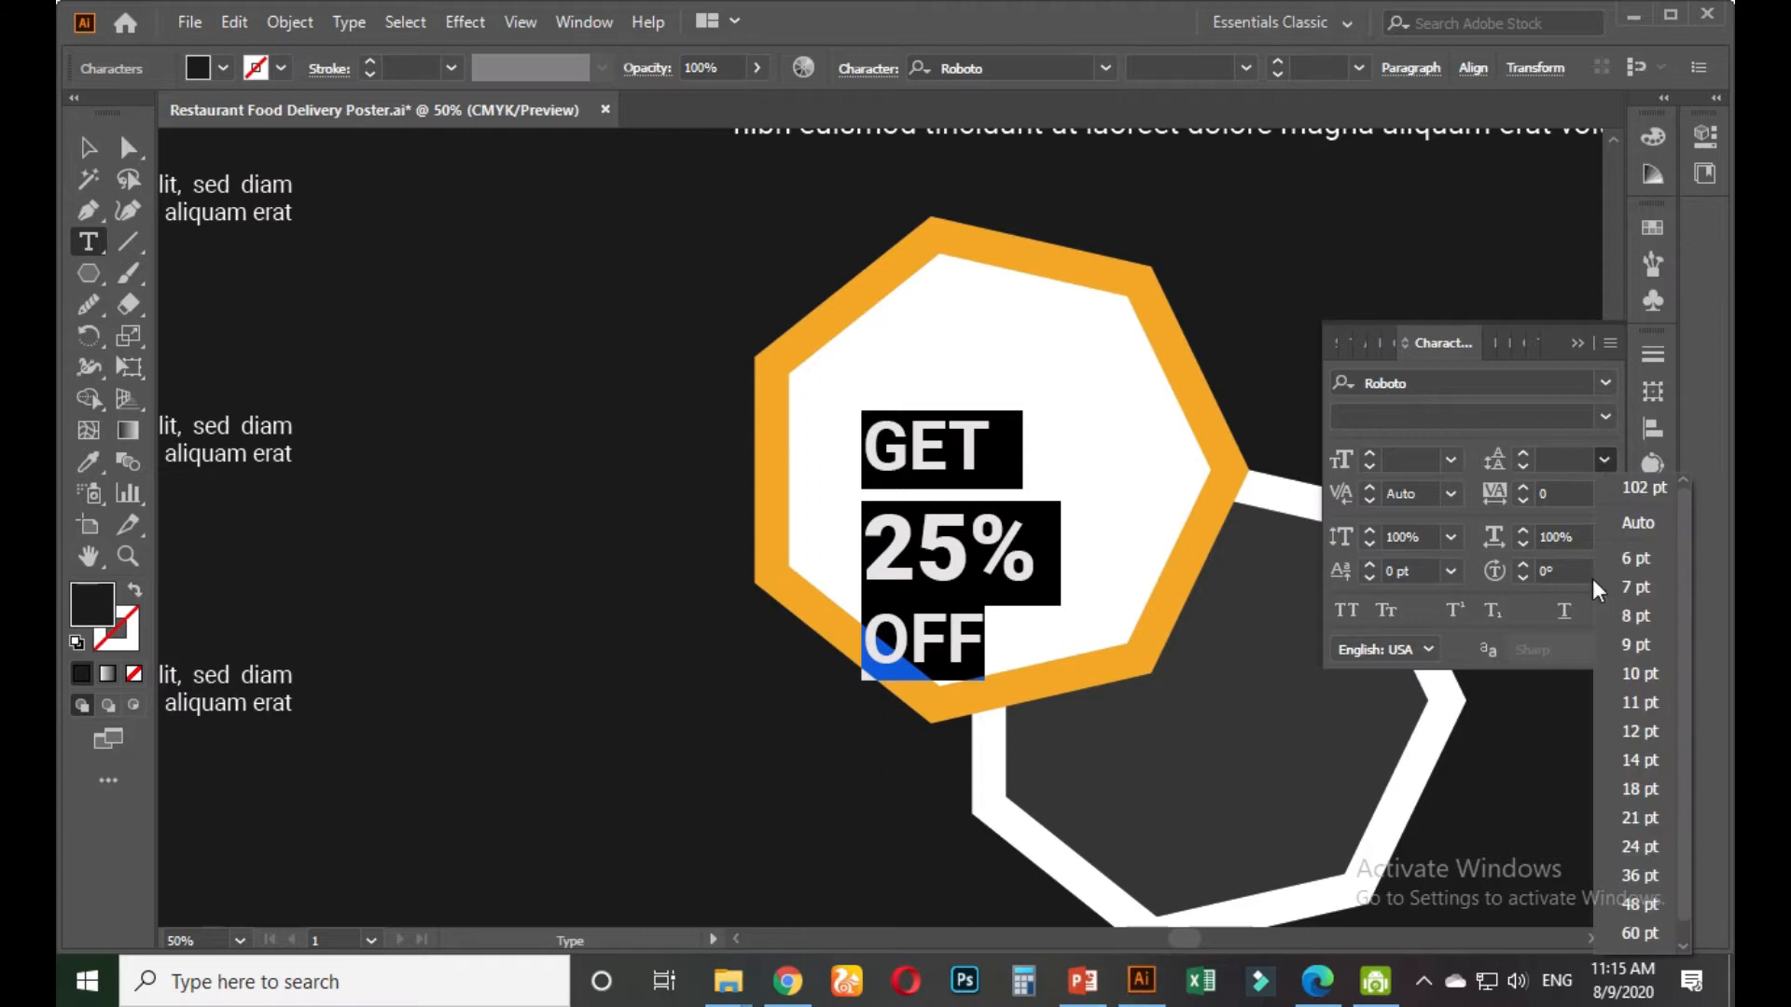
pyautogui.click(1627, 909)
pyautogui.click(1579, 458)
pyautogui.press('Up')
pyautogui.press('Up')
pyautogui.press('Up')
pyautogui.press('Up')
pyautogui.press('Up')
pyautogui.press('Up')
pyautogui.press('Up')
pyautogui.press('Up')
pyautogui.press('Up')
pyautogui.press('Up')
pyautogui.press('Up')
pyautogui.press('Up')
pyautogui.press('Up')
pyautogui.press('Up')
pyautogui.press('Up')
pyautogui.press('Up')
pyautogui.press('Up')
pyautogui.press('Up')
pyautogui.press('Up')
pyautogui.press('Up')
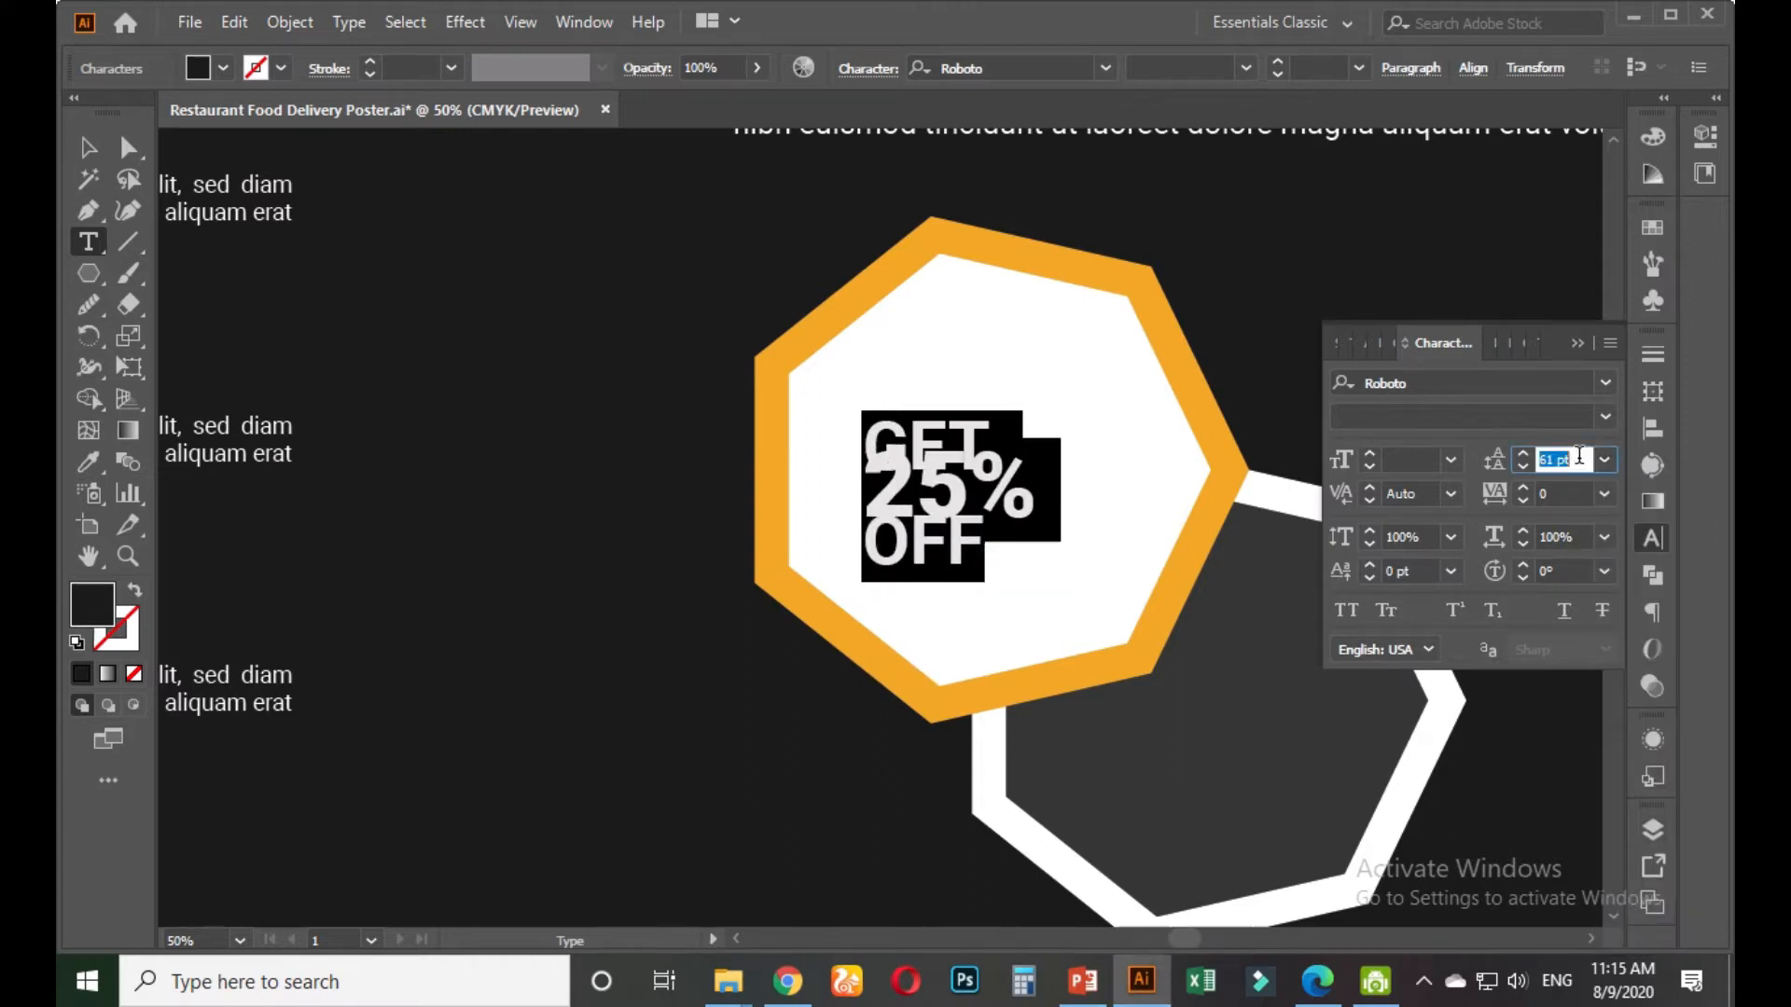
pyautogui.press('Up')
pyautogui.press('Up')
pyautogui.press('Up')
pyautogui.press('Up')
pyautogui.press('Up')
pyautogui.press('Up')
pyautogui.press('Up')
pyautogui.press('Up')
pyautogui.press('Up')
pyautogui.press('Up')
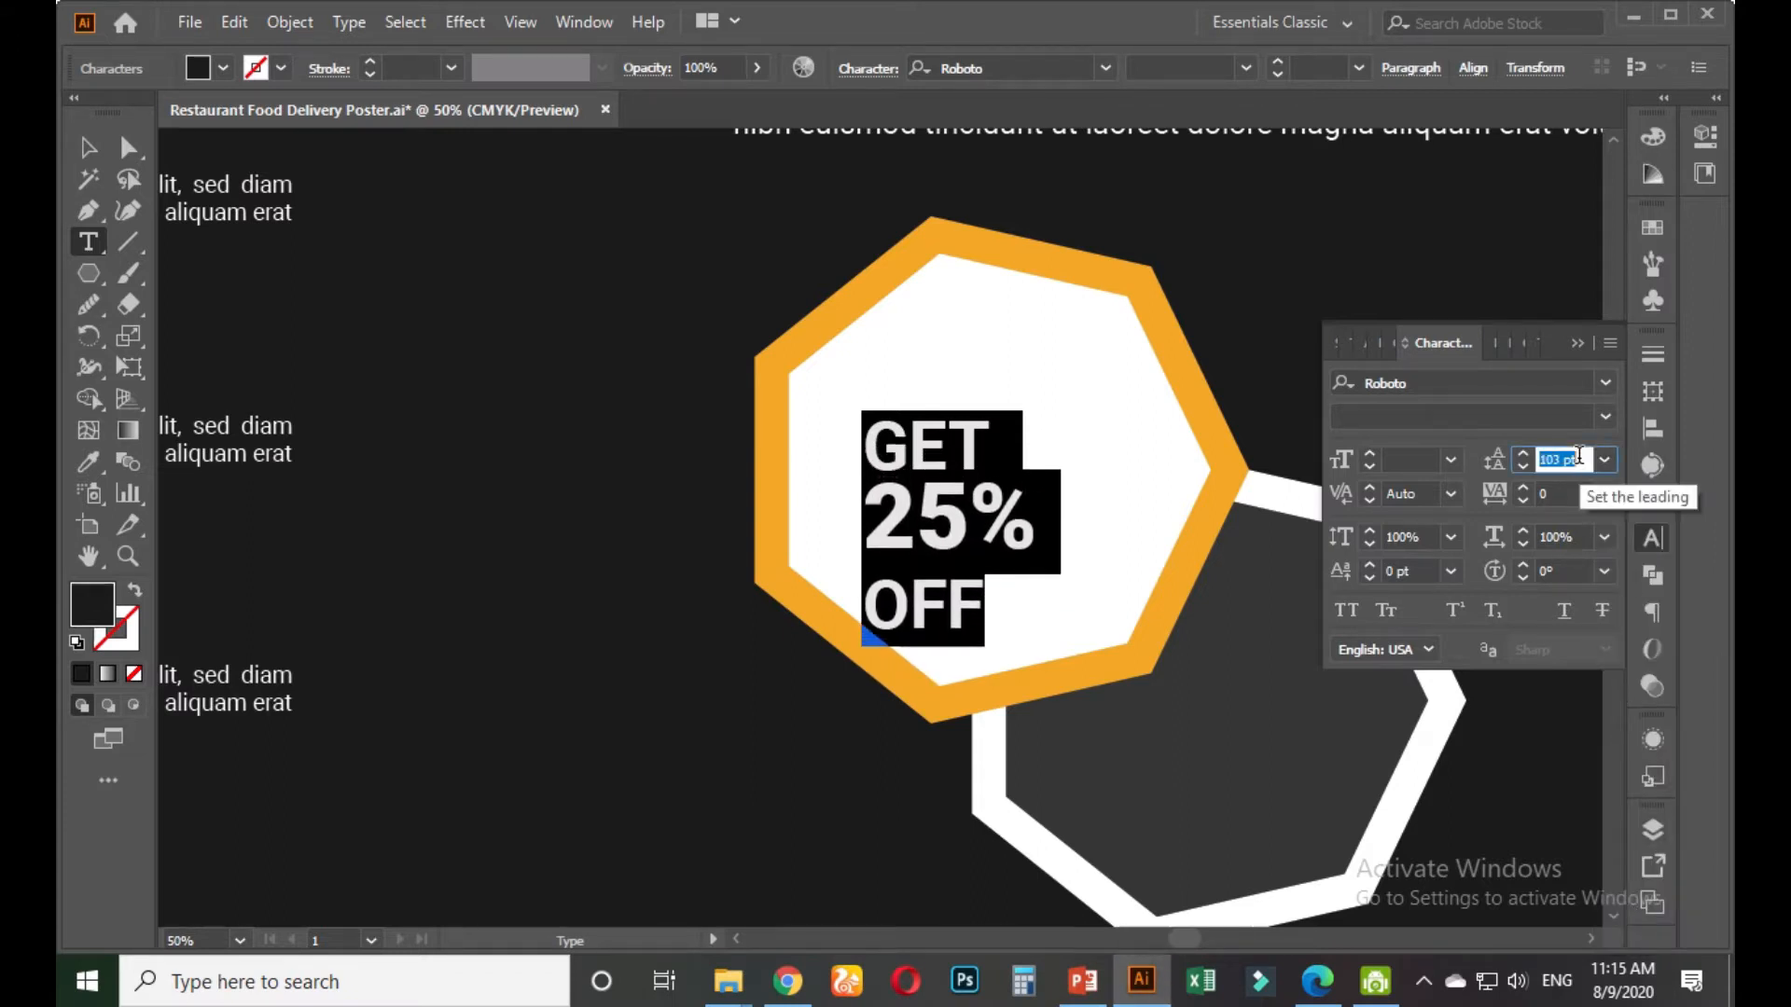
# Set the line spacing of the 25% and OFF lines to 100 pt
pyautogui.click(969, 506)
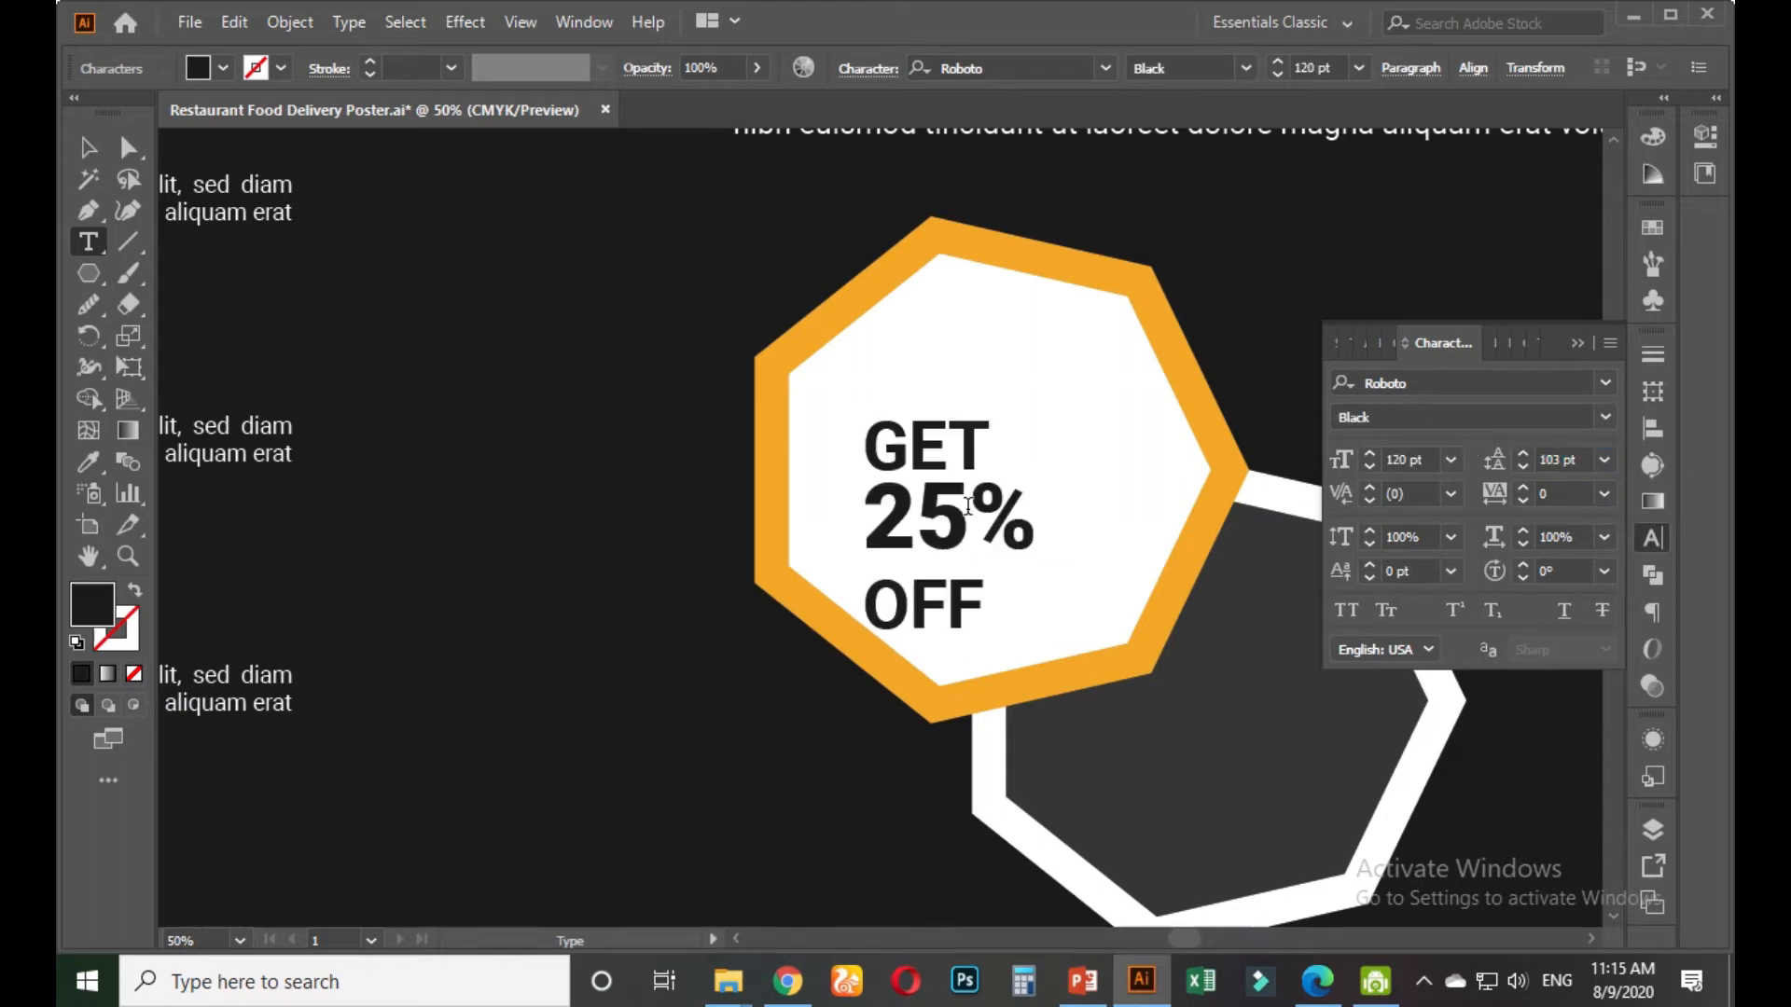
pyautogui.moveTo(867, 518); pyautogui.dragTo(1031, 603)
pyautogui.click(1573, 458)
pyautogui.press('Down')
pyautogui.press('Down')
pyautogui.press('Down')
pyautogui.press('Down')
pyautogui.press('Down')
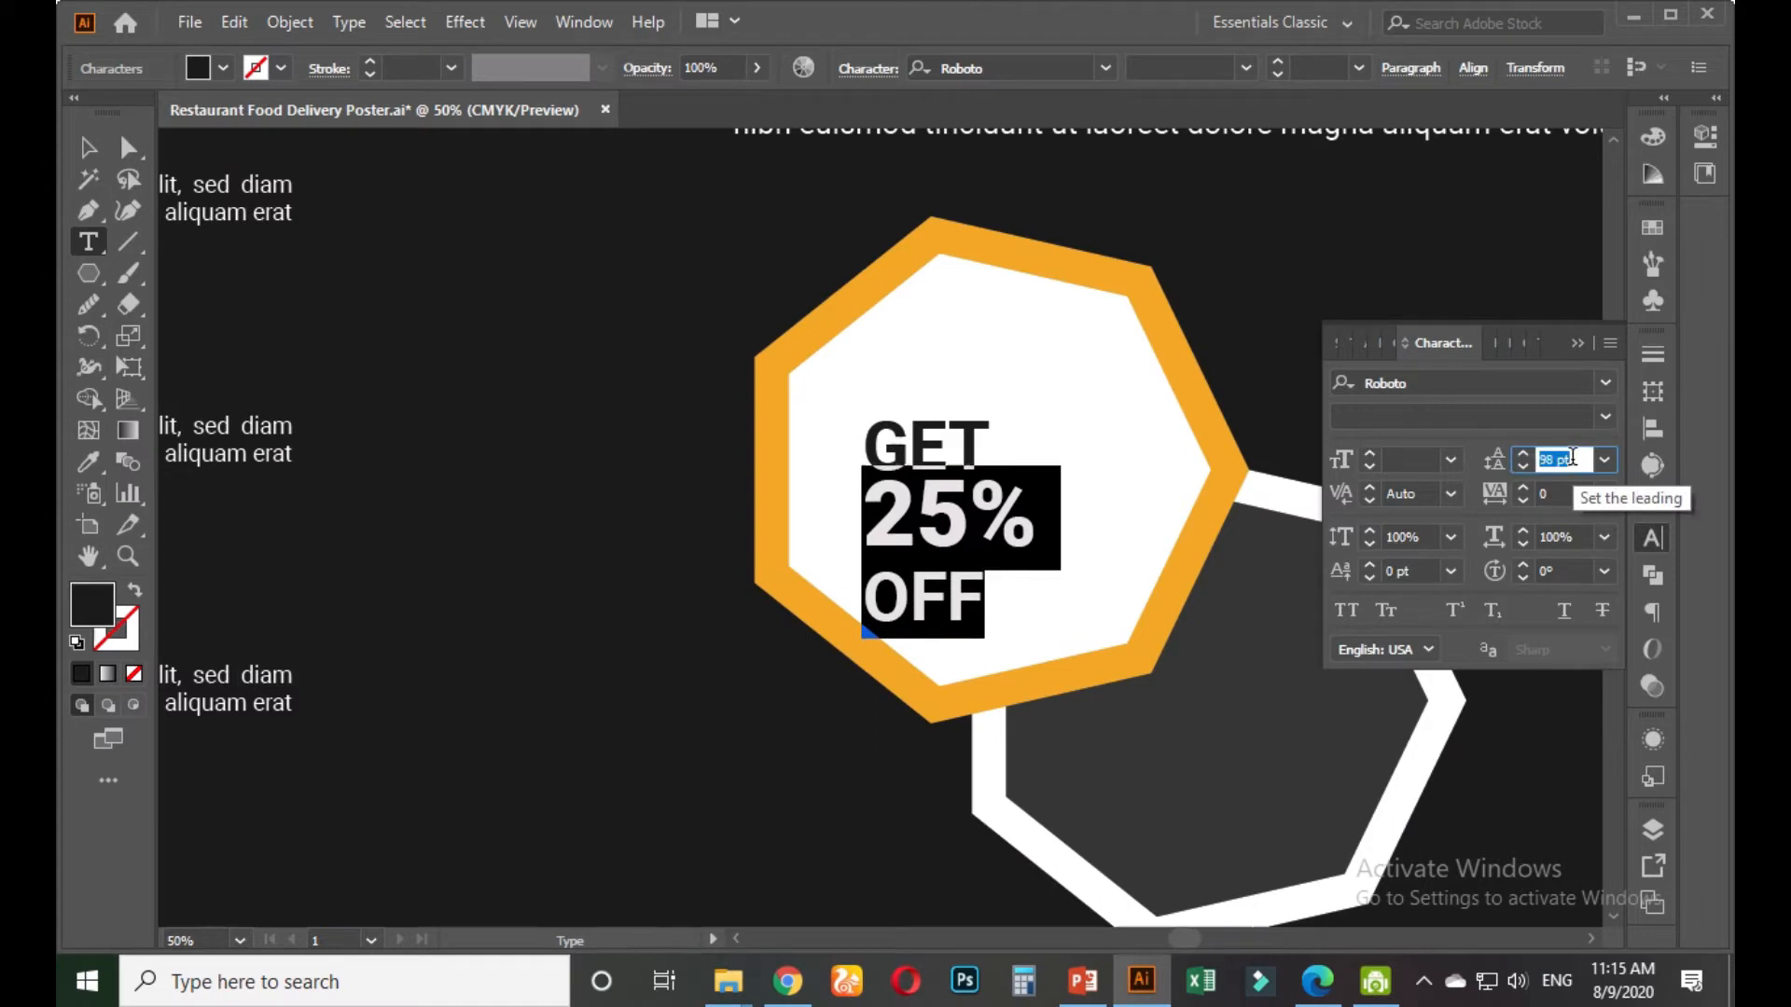
pyautogui.press('Up')
pyautogui.press('Up')
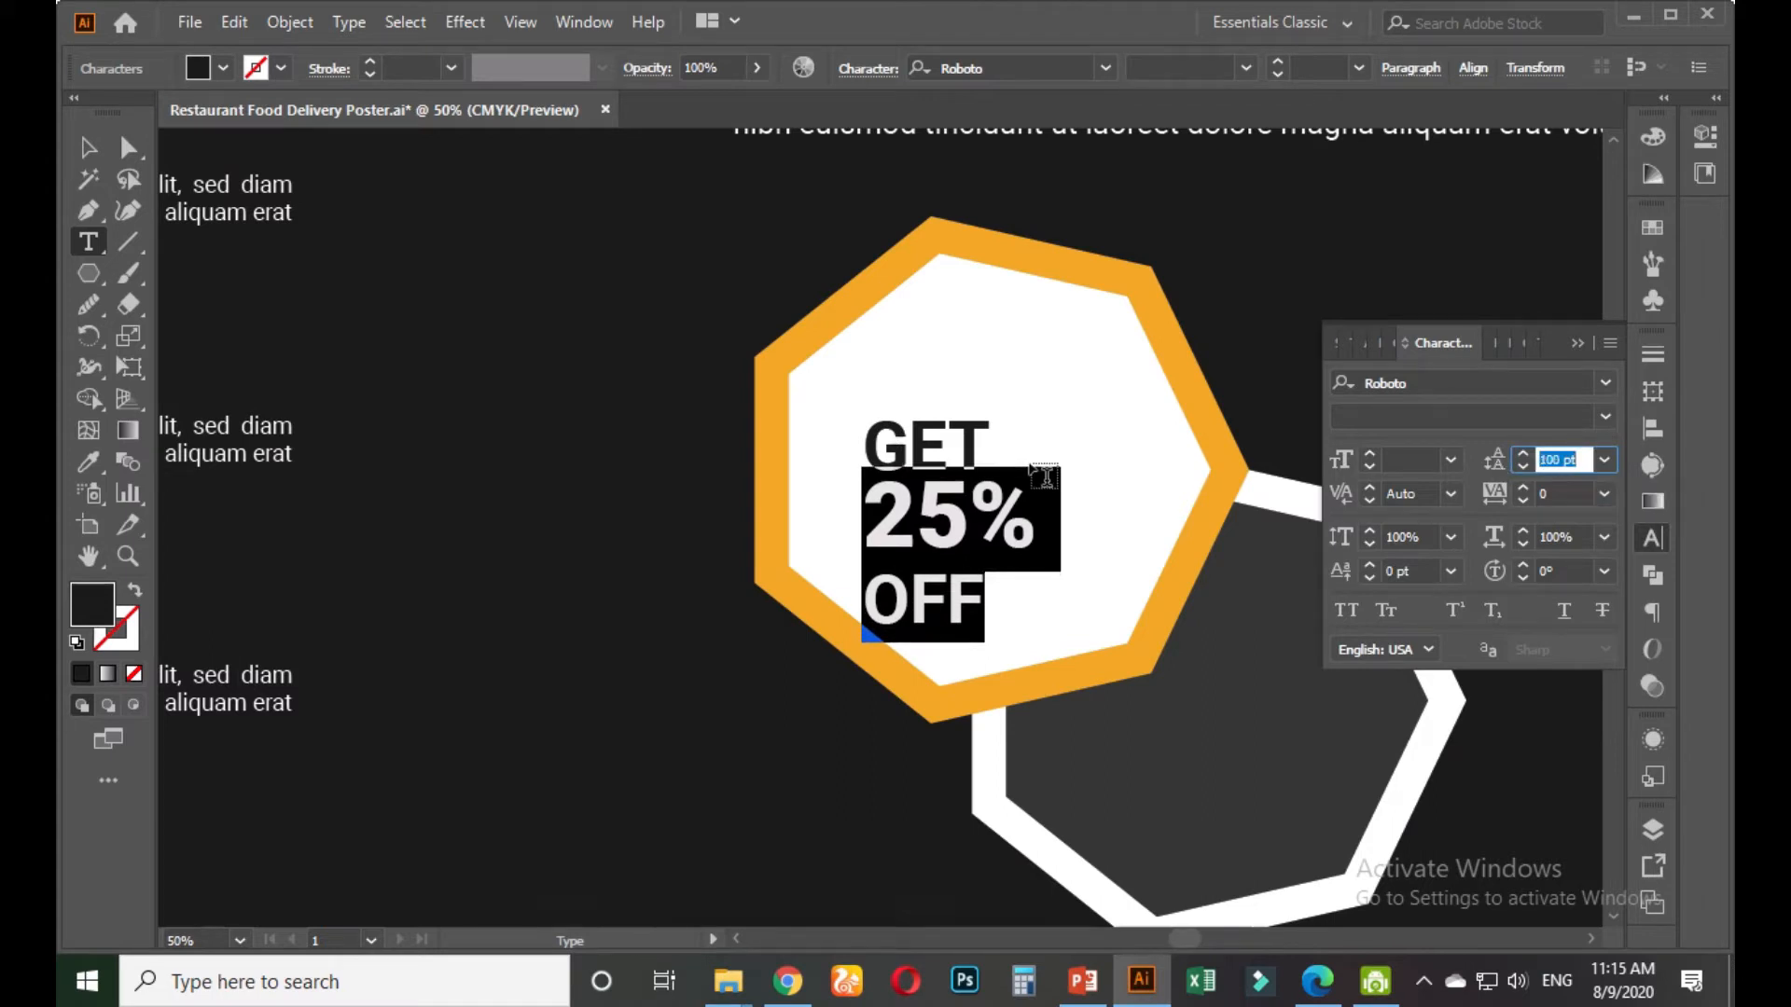
pyautogui.click(928, 522)
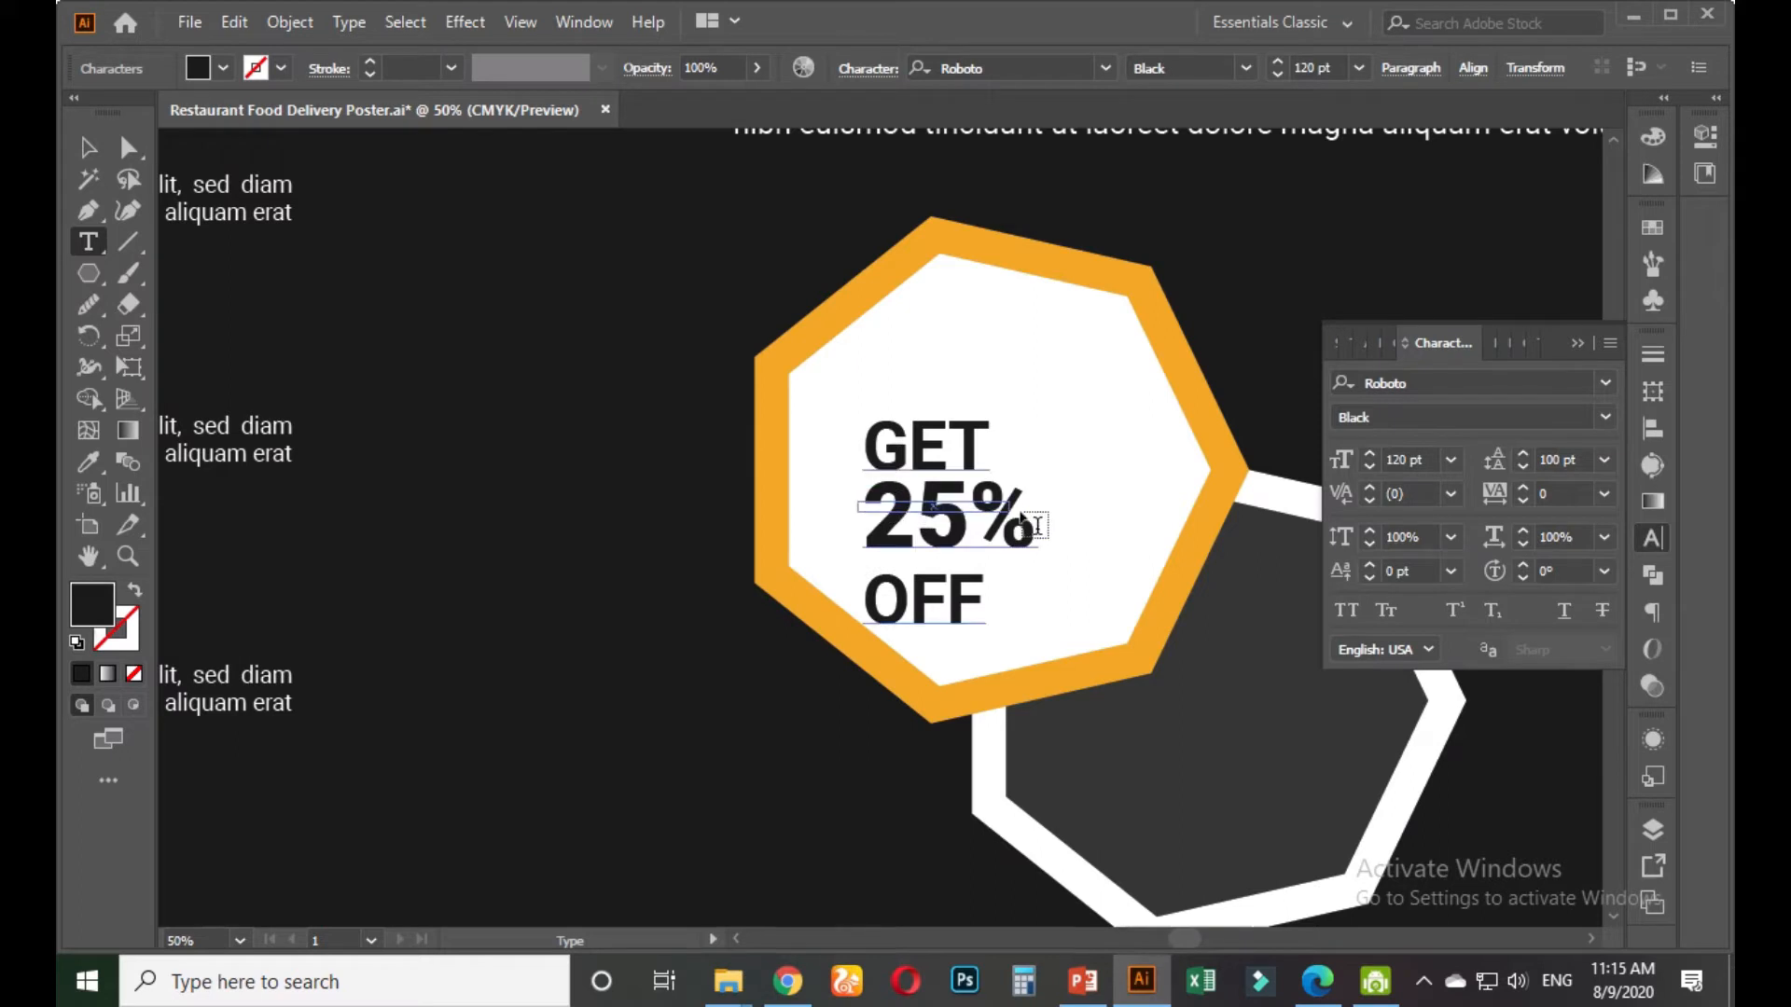
pyautogui.press('Escape')
# Enlarge the 25% line to about 140 pt
pyautogui.click(982, 498)
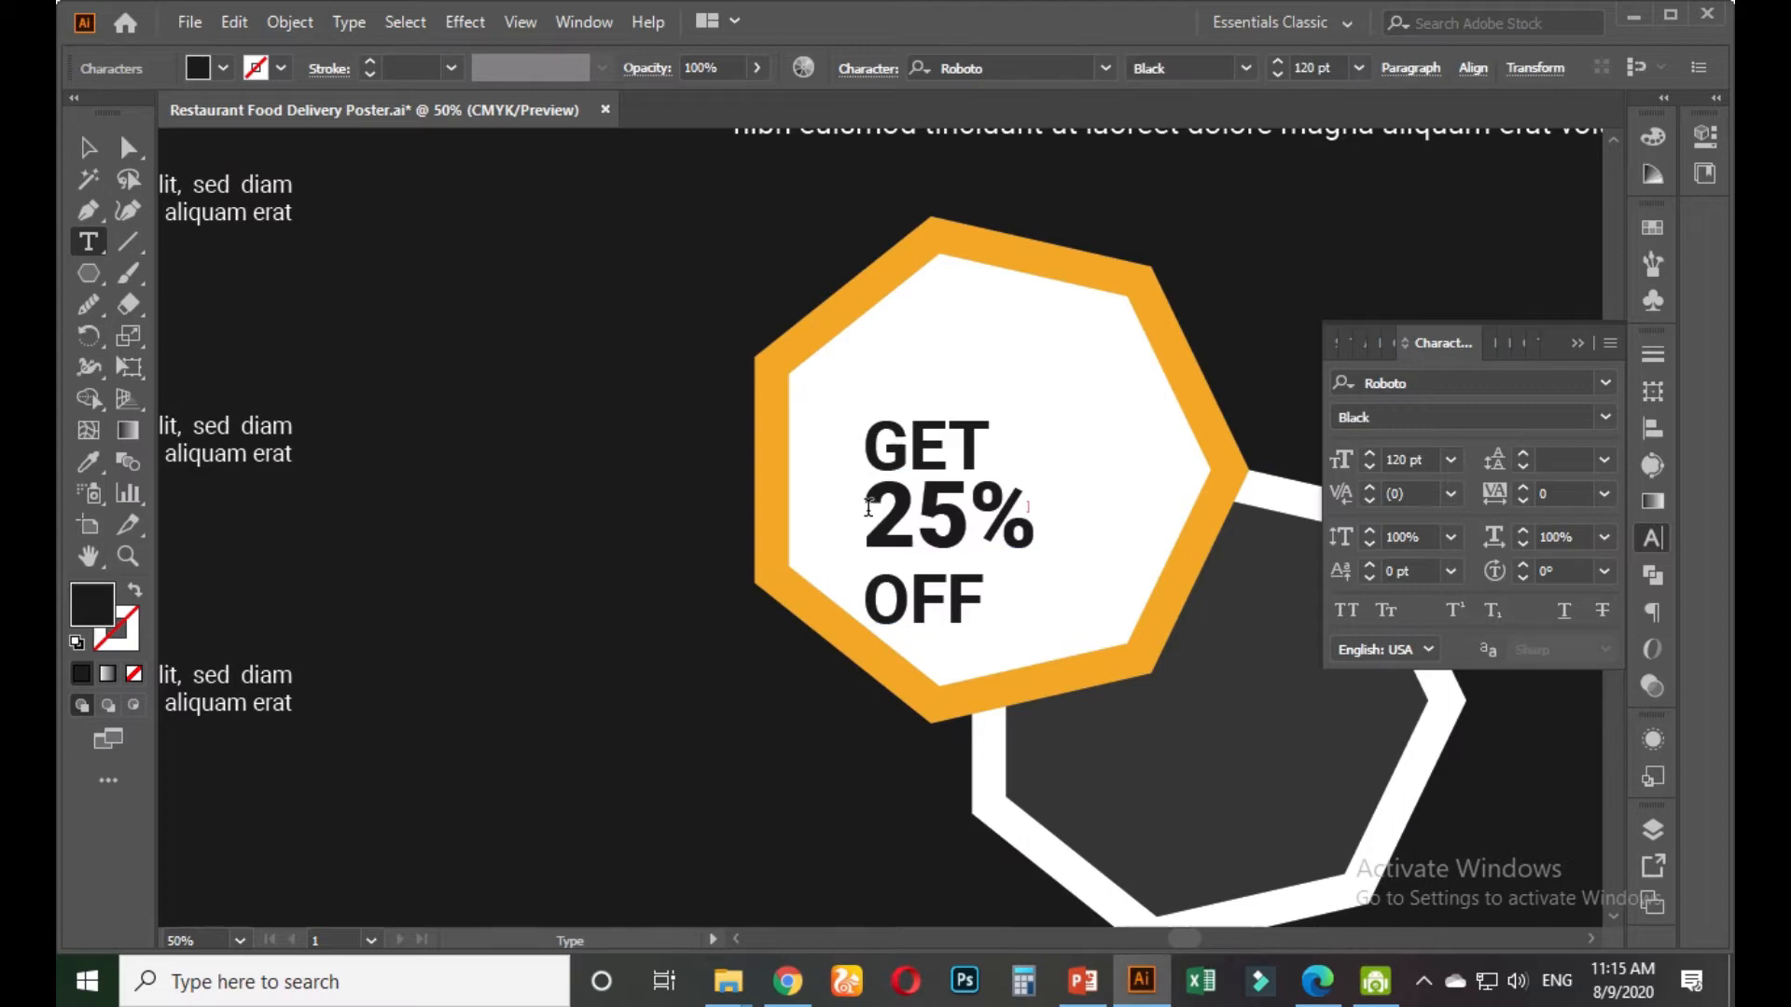
pyautogui.moveTo(869, 508); pyautogui.dragTo(1057, 511)
pyautogui.click(1424, 457)
pyautogui.press('Up')
pyautogui.press('Up')
pyautogui.press('Up')
pyautogui.press('Up')
pyautogui.press('Up')
pyautogui.press('Up')
pyautogui.press('Up')
pyautogui.press('Up')
pyautogui.press('Up')
pyautogui.press('Up')
pyautogui.press('Up')
pyautogui.press('Up')
pyautogui.press('Up')
pyautogui.press('Up')
pyautogui.press('Up')
pyautogui.press('Up')
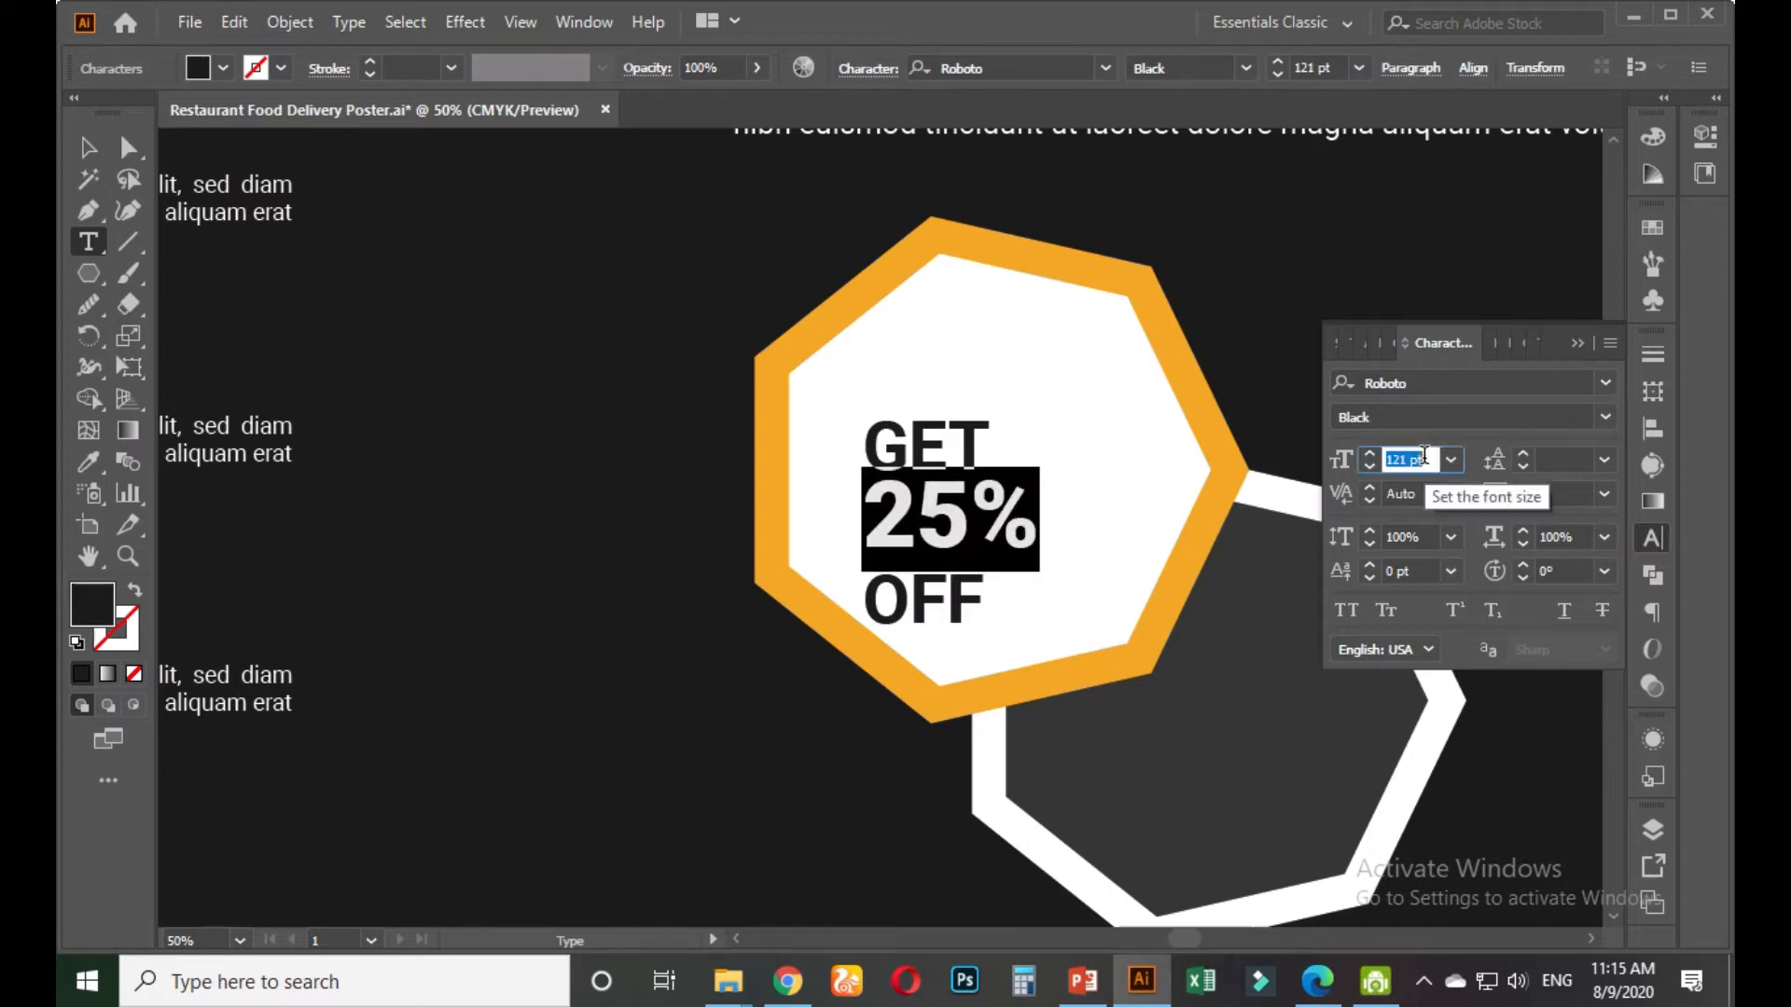
pyautogui.press('Up')
pyautogui.press('Up')
pyautogui.press('Up')
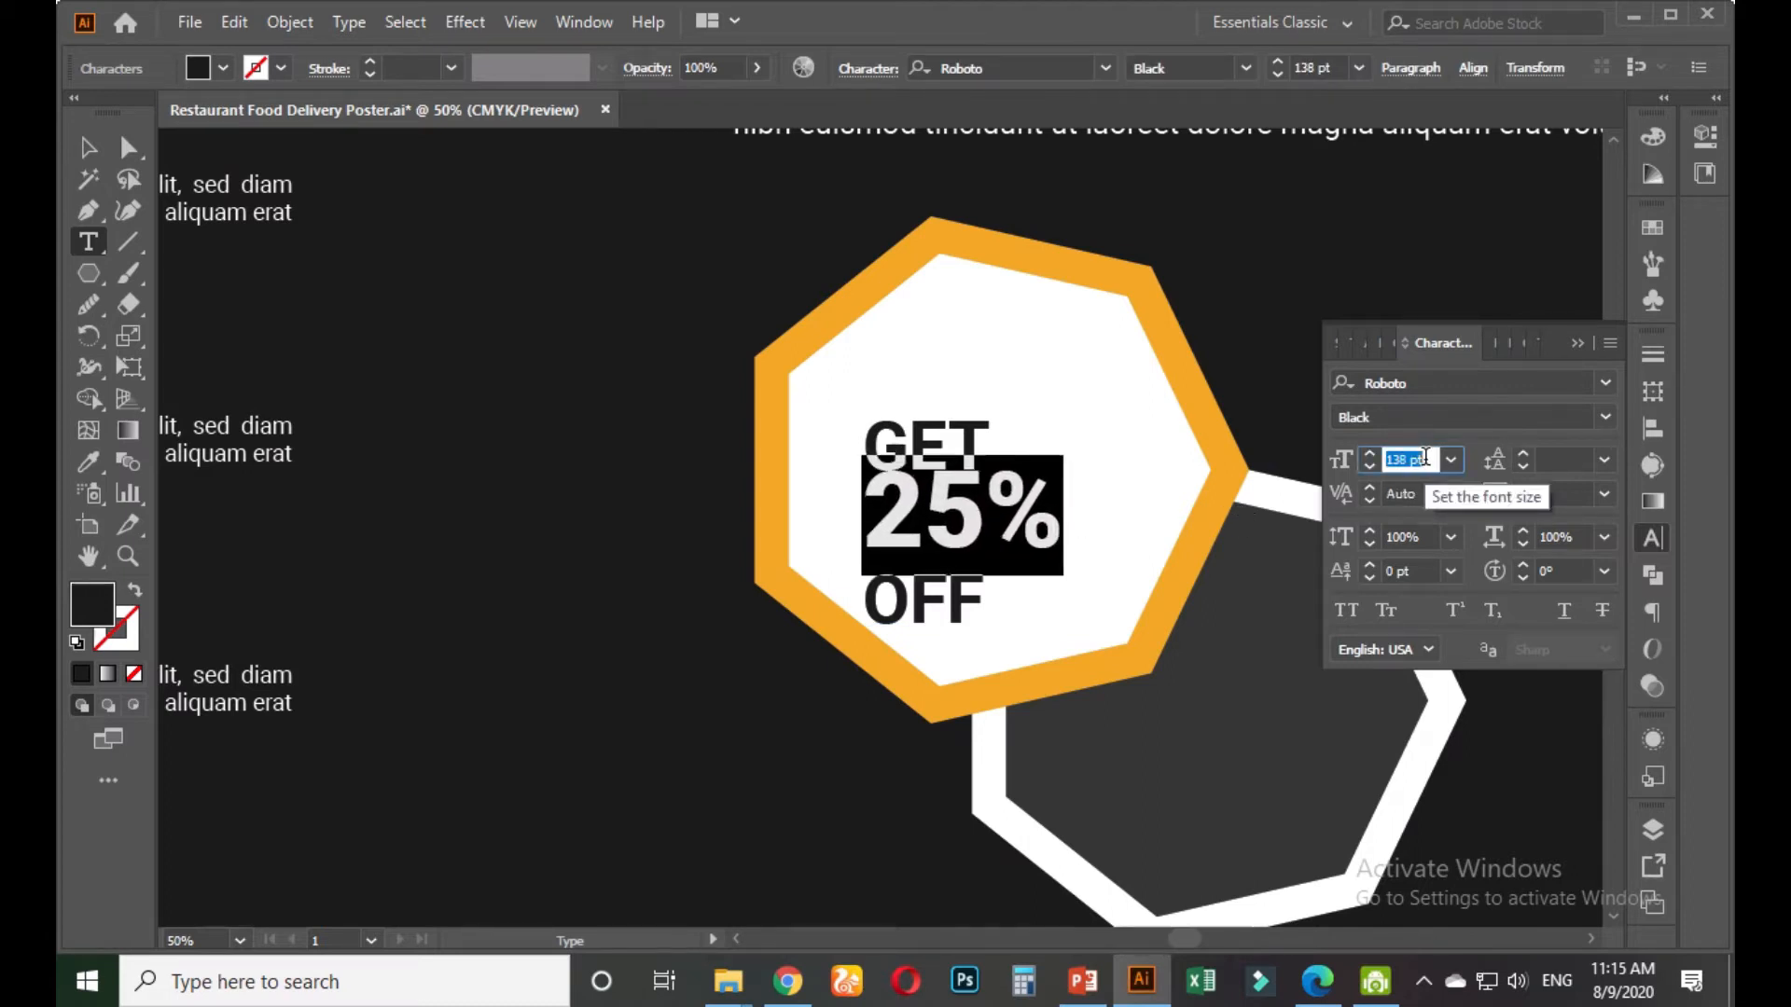
# Move the badge text up and right and spread its lines further apart
pyautogui.click(91, 152)
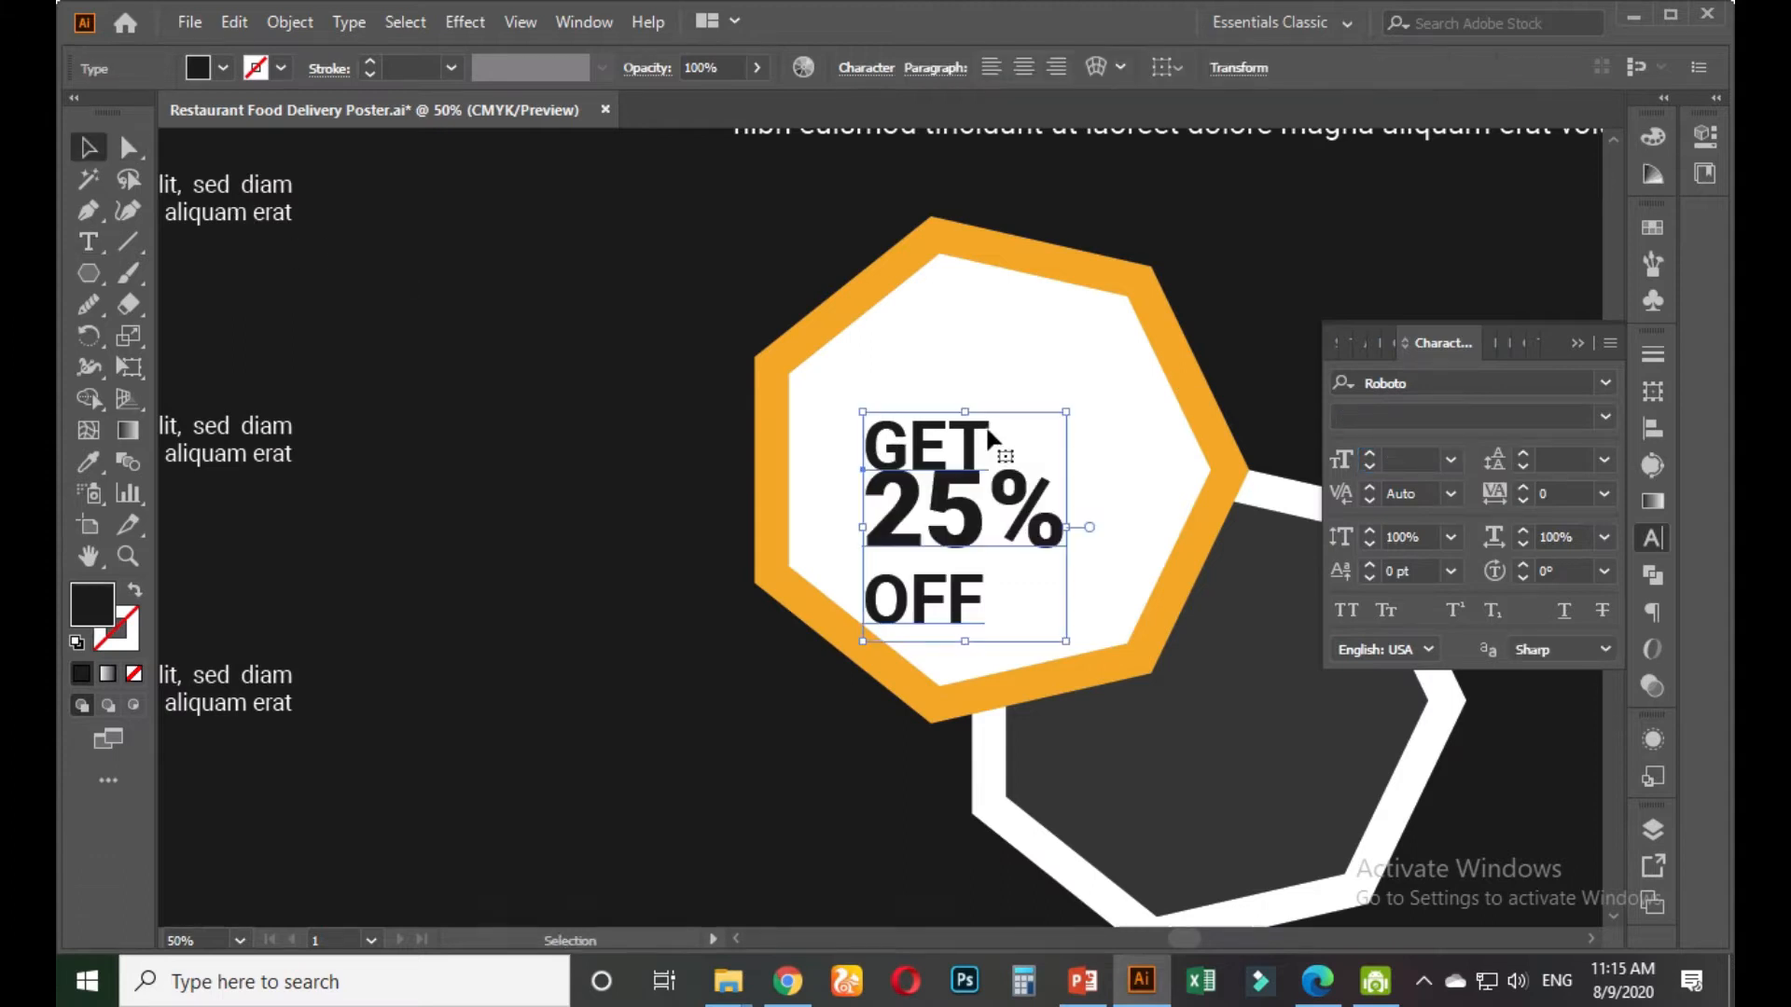
pyautogui.moveTo(974, 448); pyautogui.dragTo(1004, 391)
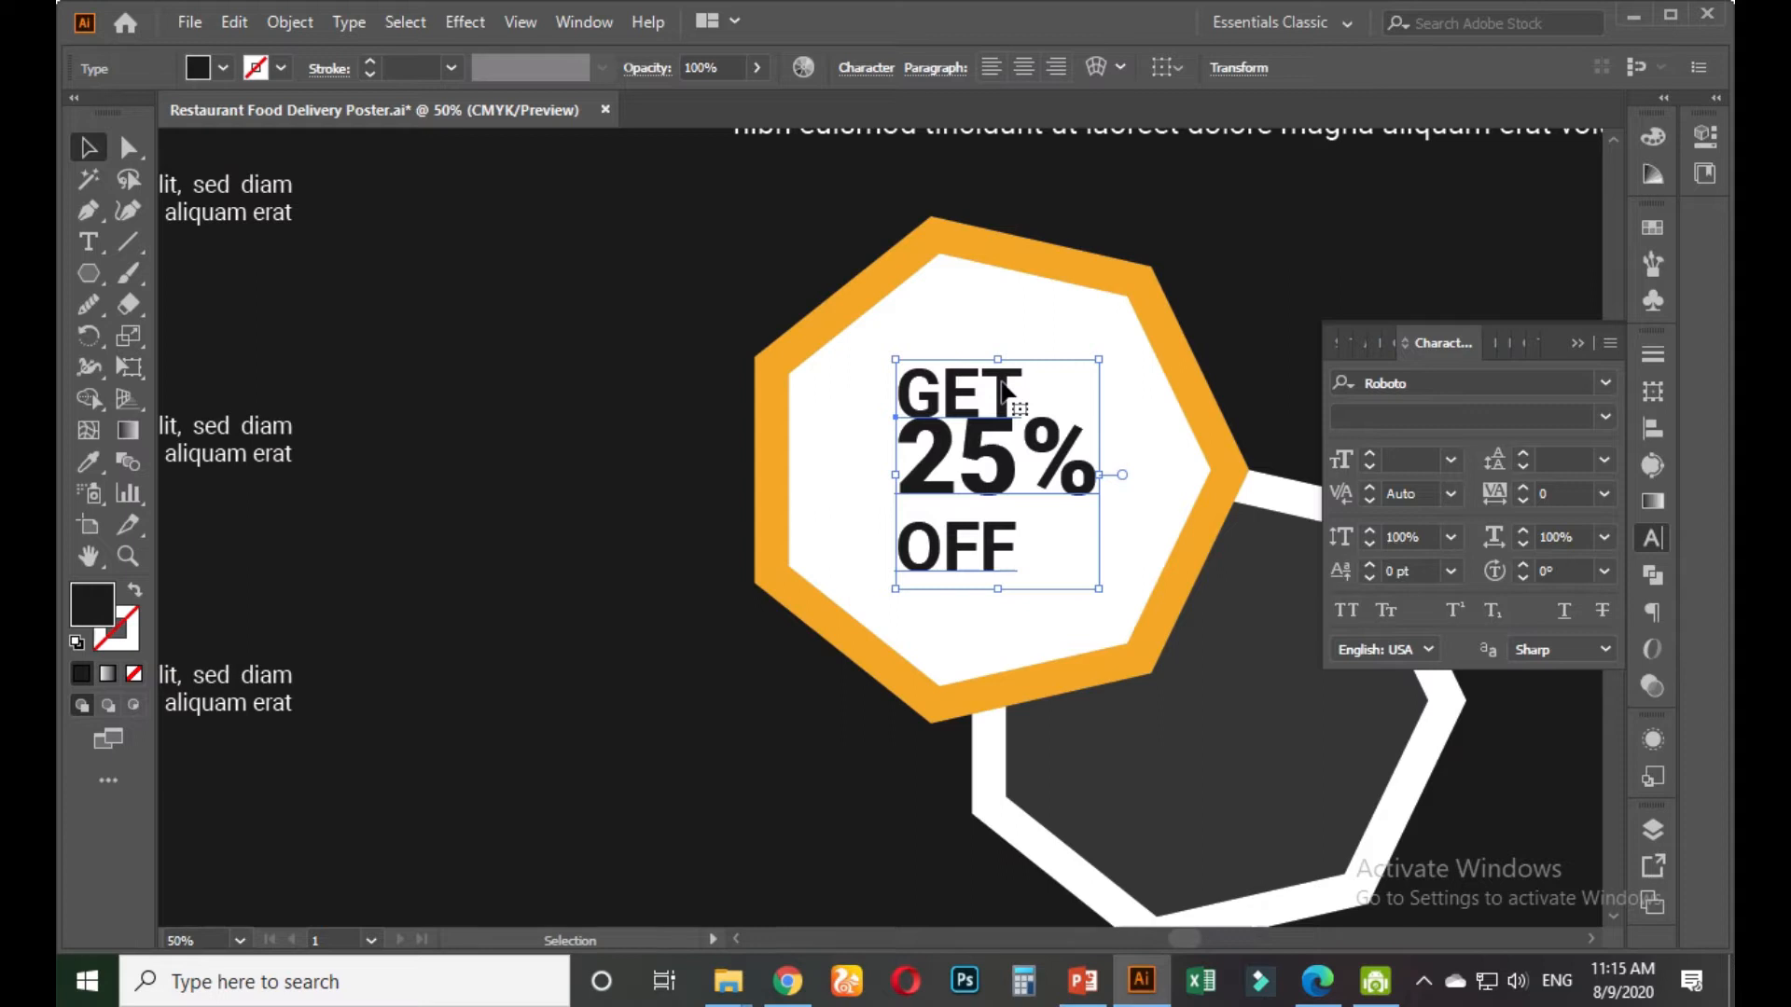
pyautogui.doubleClick(1005, 385)
pyautogui.moveTo(1014, 383); pyautogui.dragTo(880, 388)
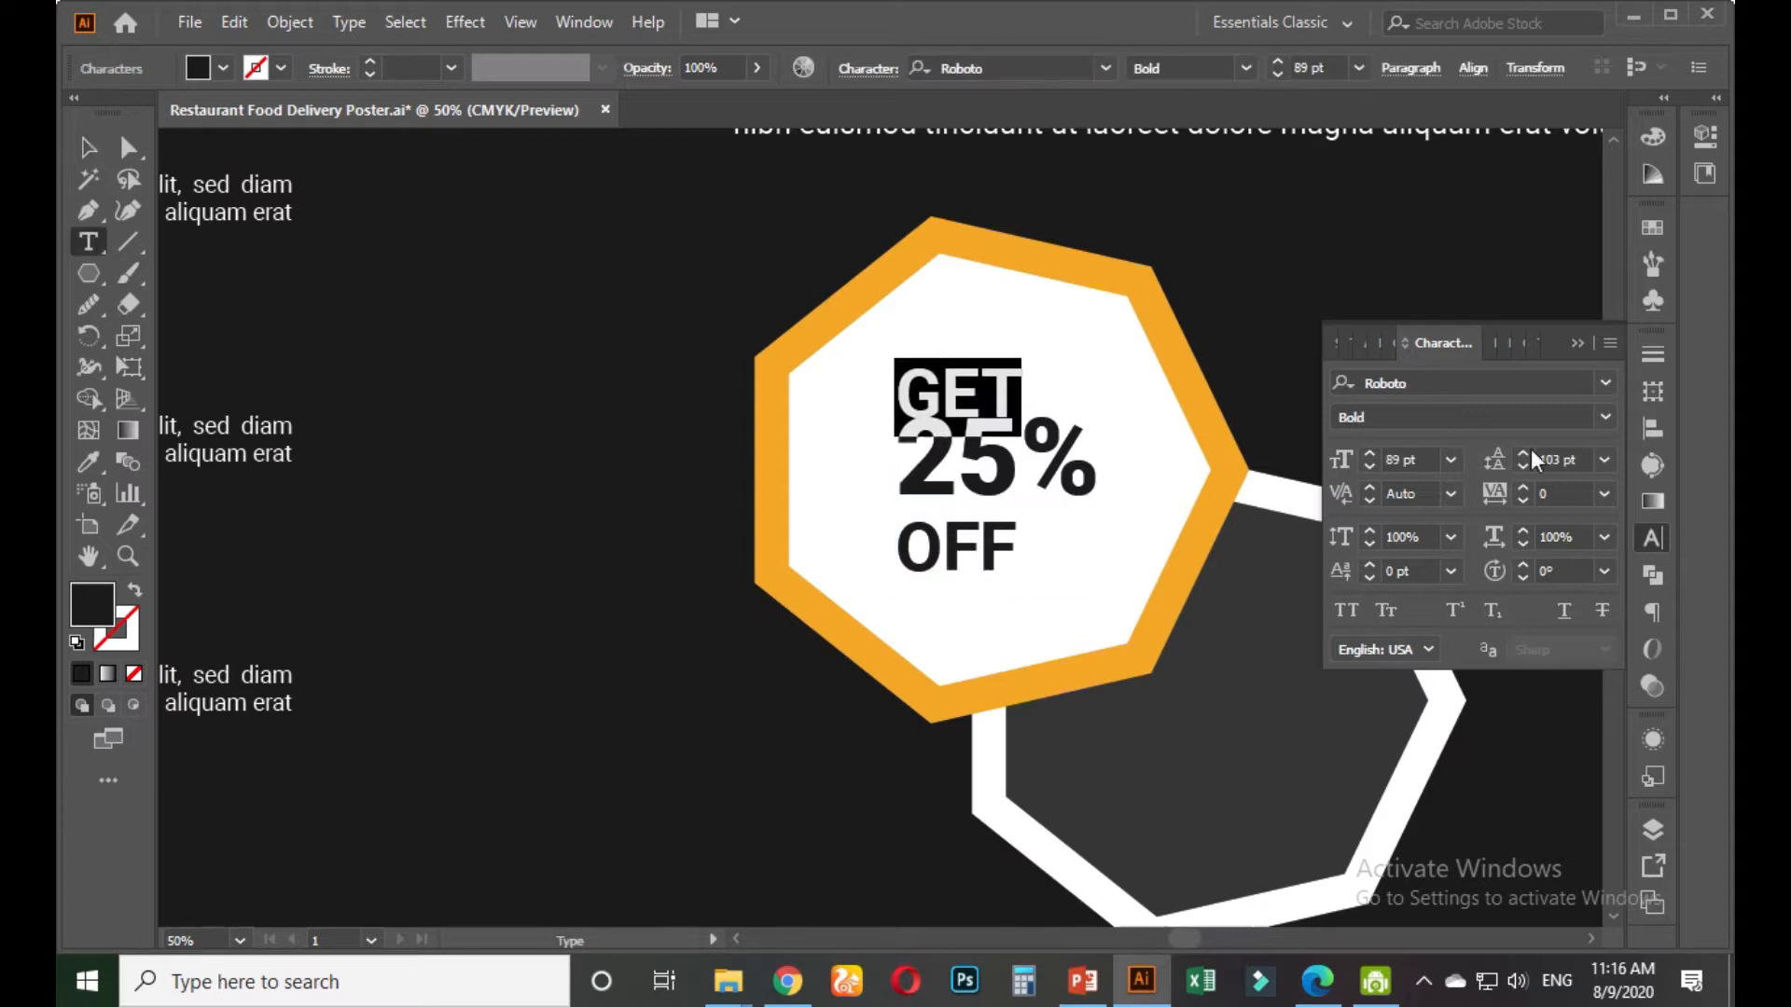
pyautogui.click(1583, 460)
pyautogui.press('Up')
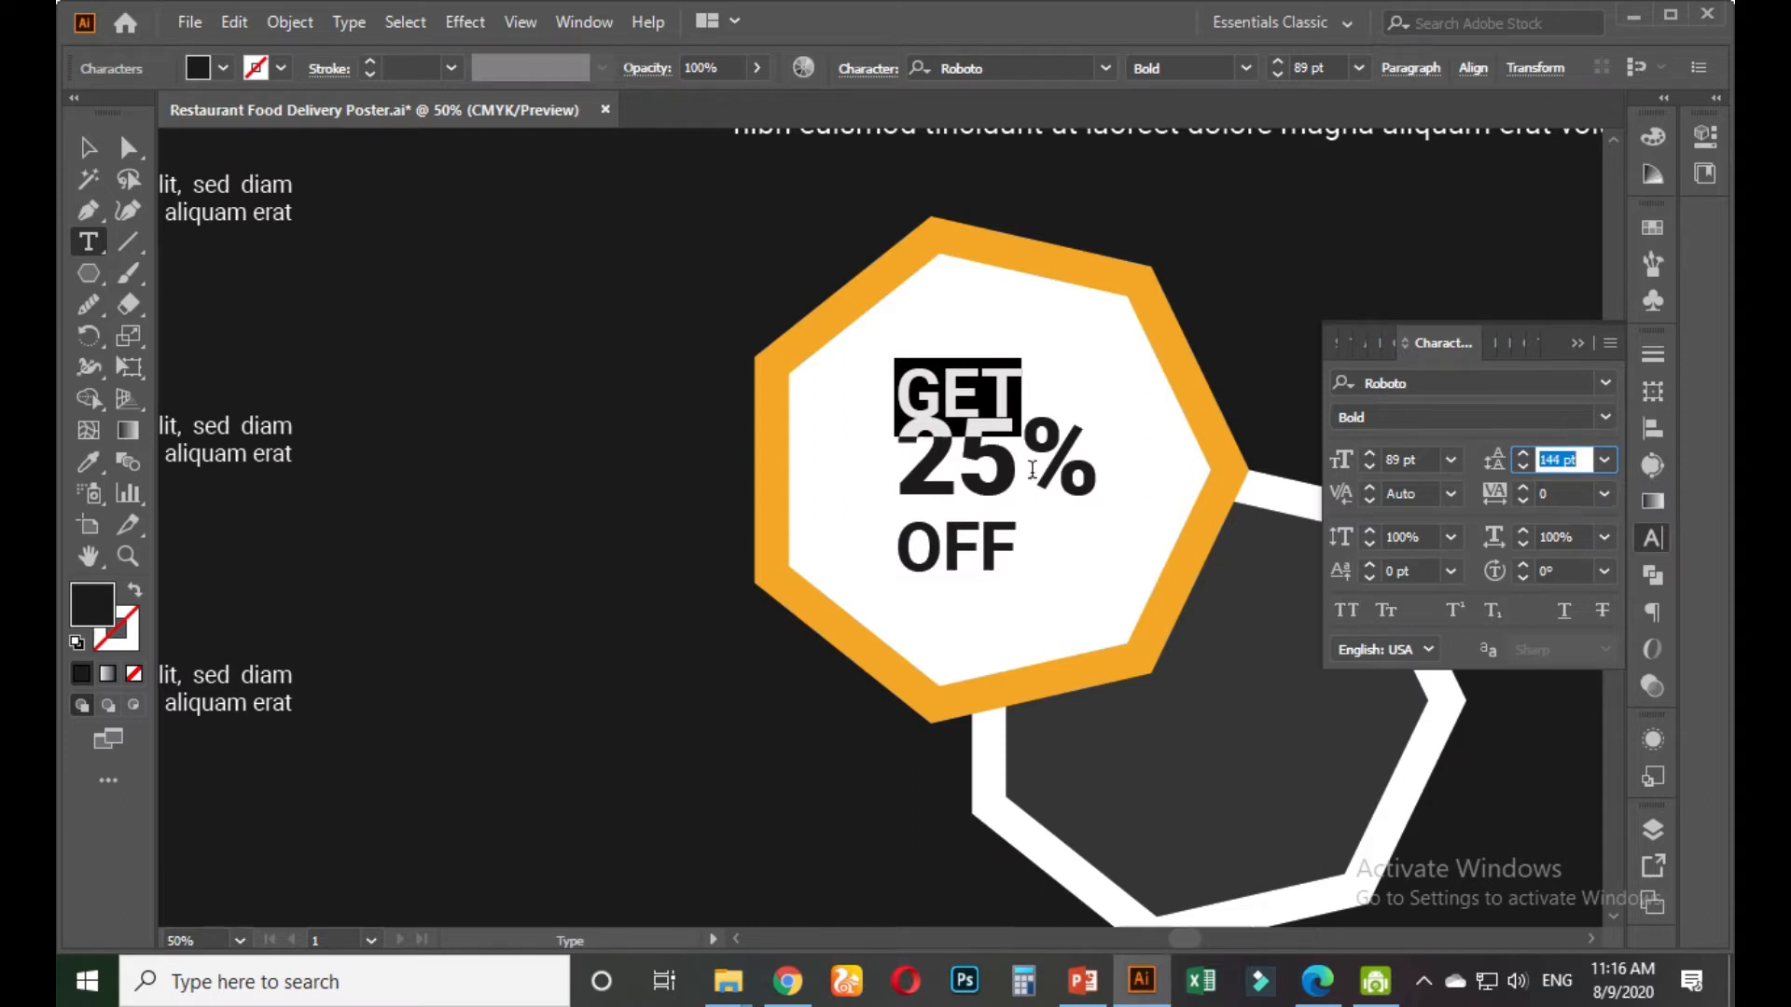
pyautogui.click(1012, 468)
pyautogui.hotkey('ctrl', 'a')
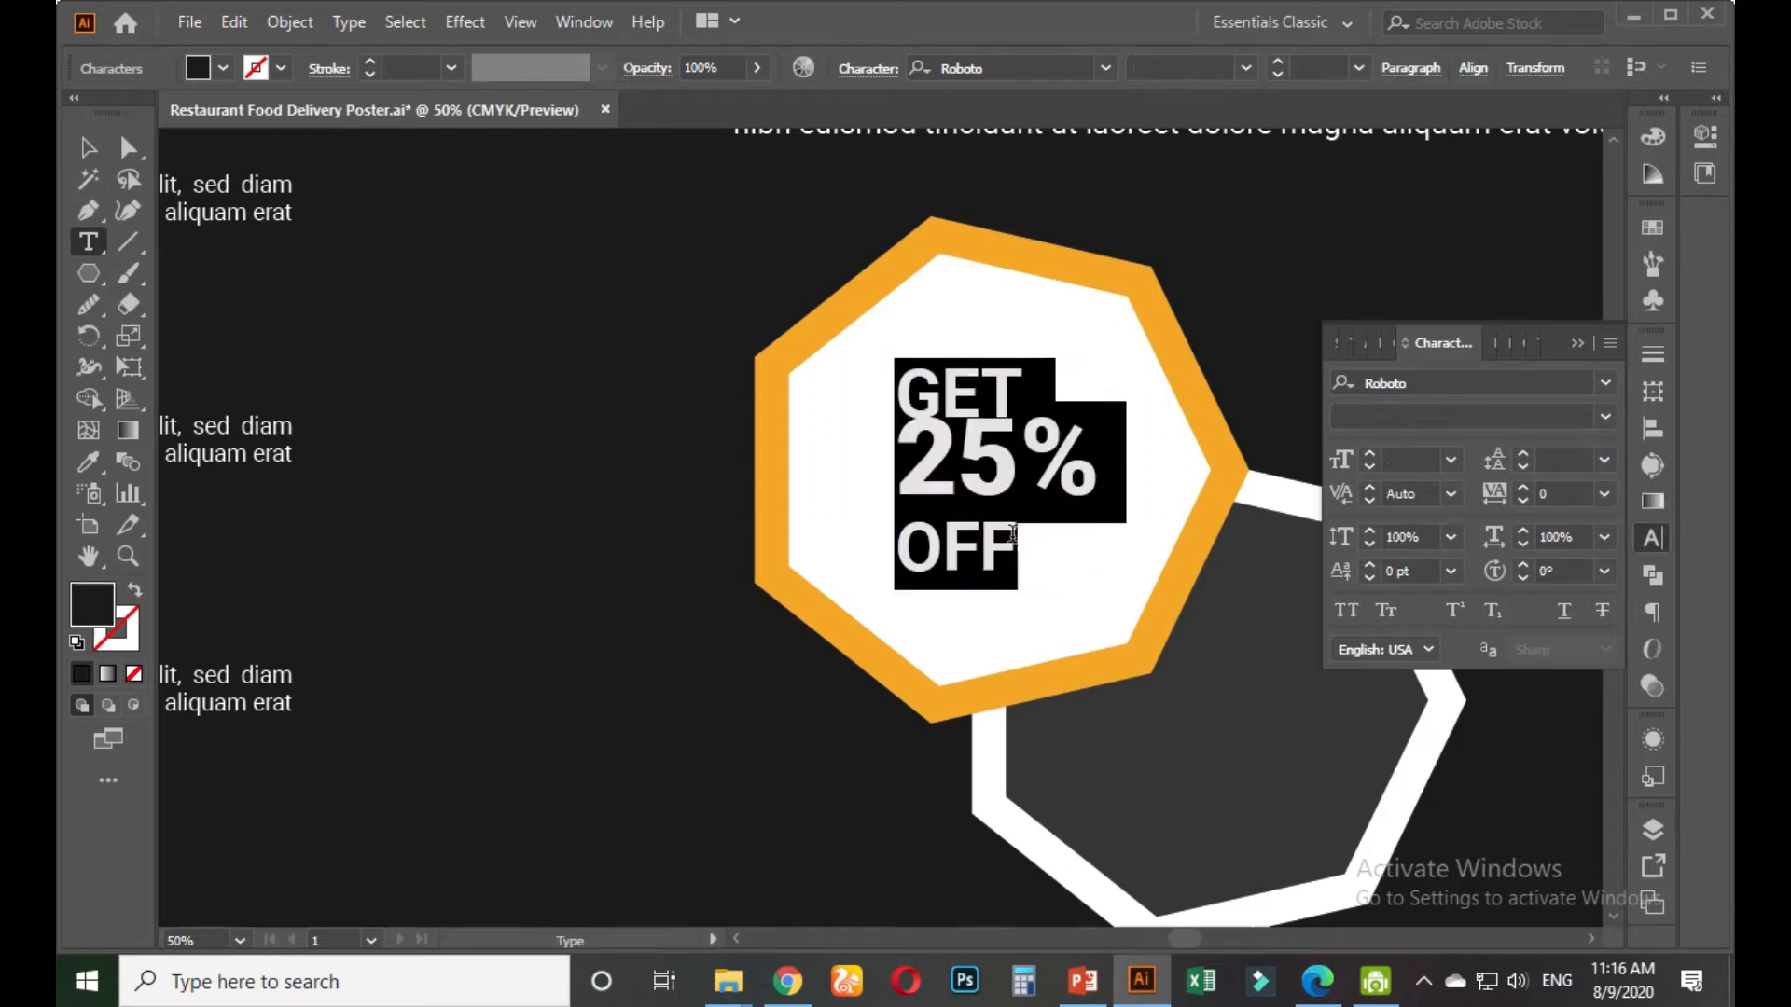
pyautogui.click(1557, 458)
pyautogui.press('Up')
pyautogui.press('Up')
pyautogui.press('Up')
pyautogui.press('Up')
pyautogui.press('Up')
pyautogui.press('Up')
pyautogui.press('Up')
pyautogui.press('Up')
pyautogui.press('Up')
pyautogui.press('Up')
pyautogui.press('Up')
pyautogui.press('Up')
pyautogui.press('Up')
pyautogui.press('Up')
pyautogui.press('Up')
pyautogui.press('Up')
pyautogui.press('Up')
pyautogui.press('Up')
pyautogui.press('Up')
pyautogui.press('Up')
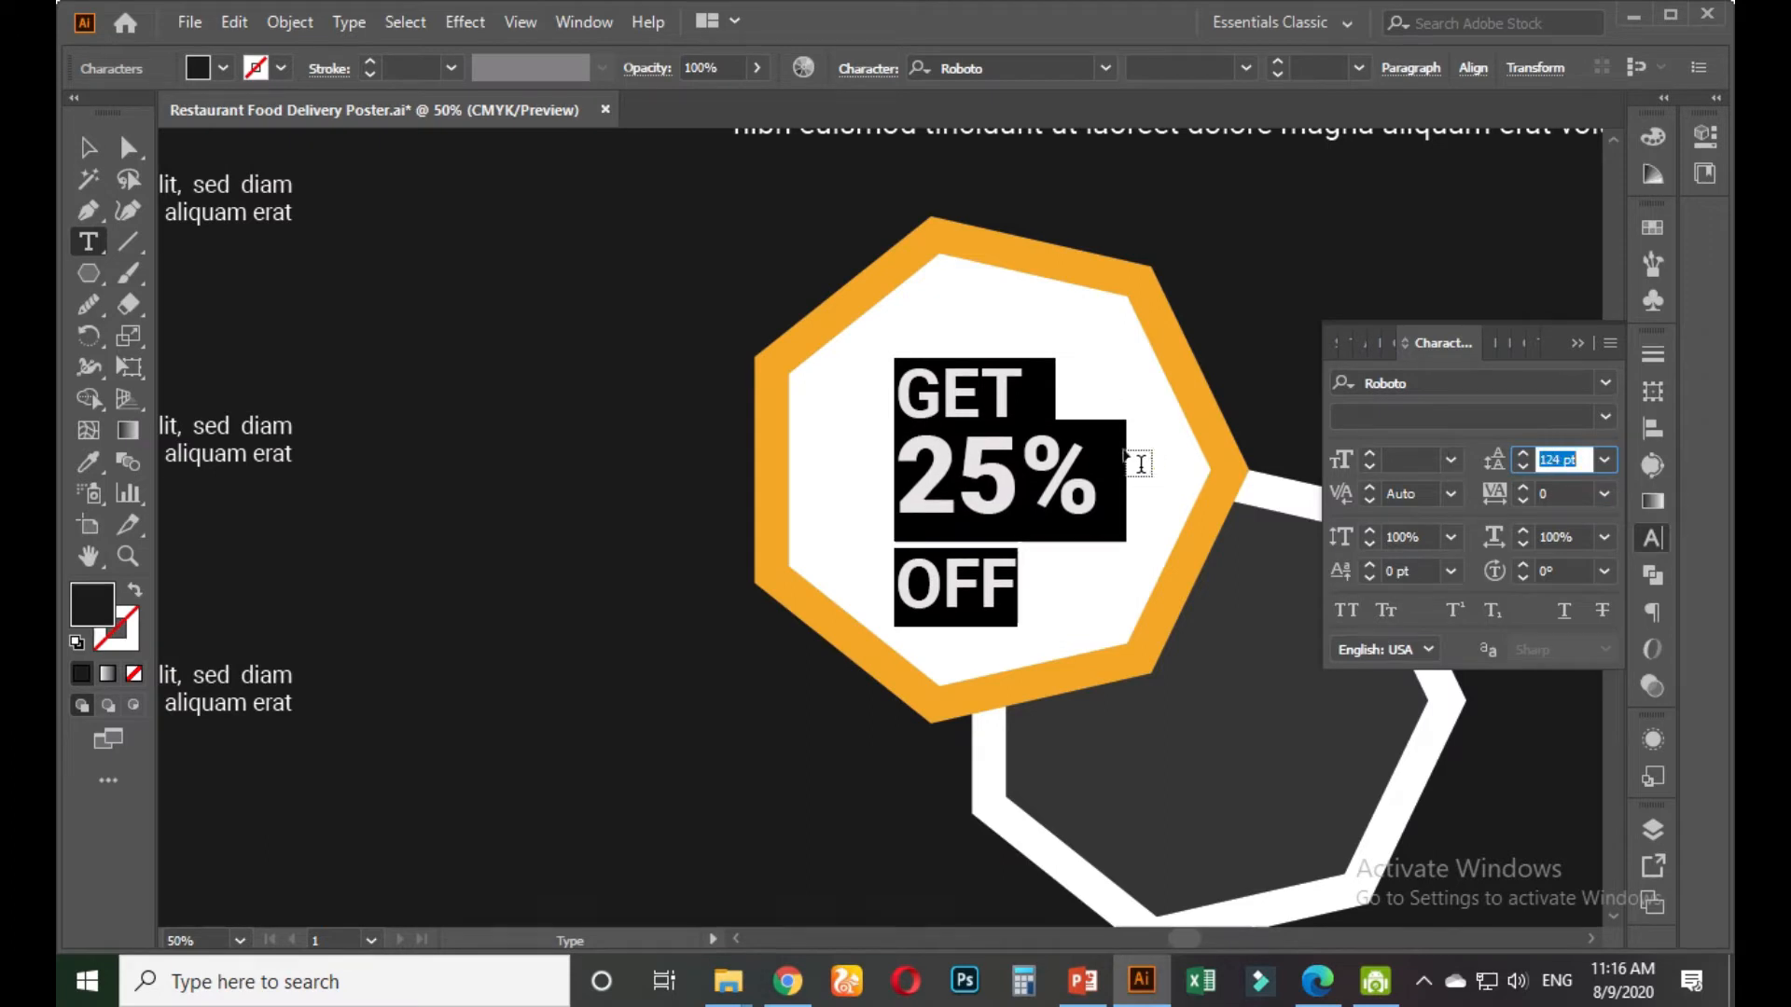
pyautogui.click(1082, 463)
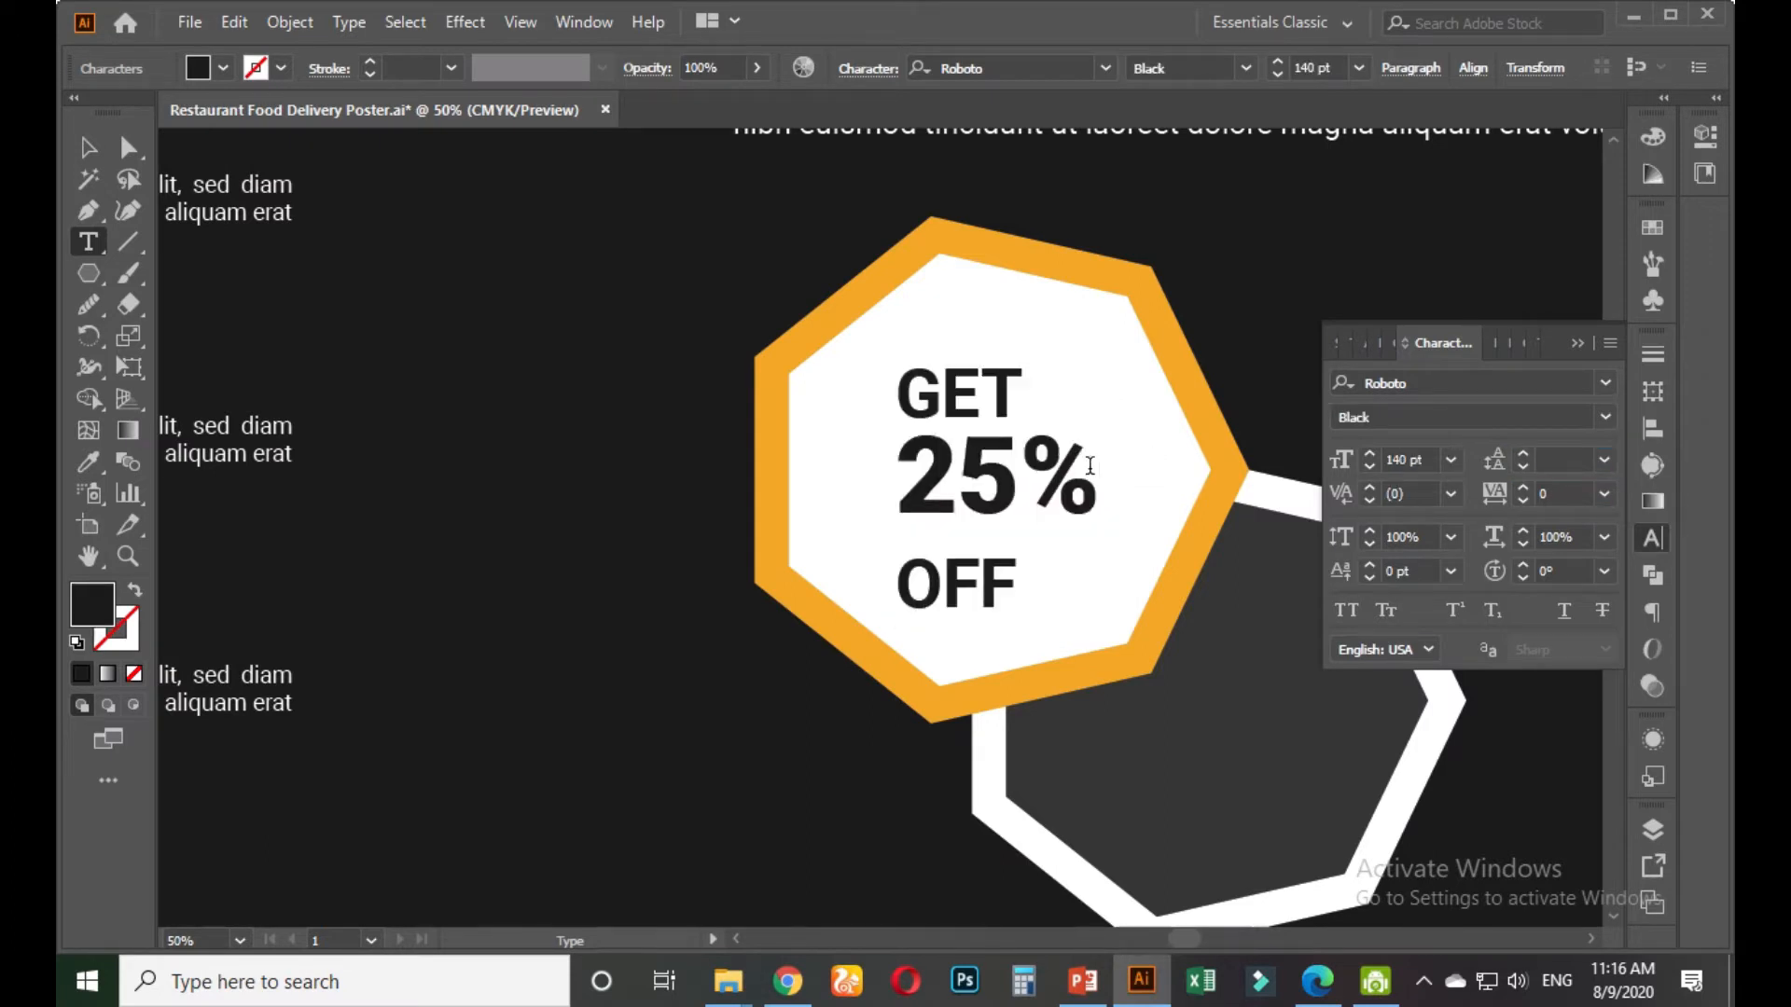
# Set all badge text to 100 pt and give the 25% line 121 pt leading
pyautogui.hotkey('ctrl', 'a')
pyautogui.click(1408, 459)
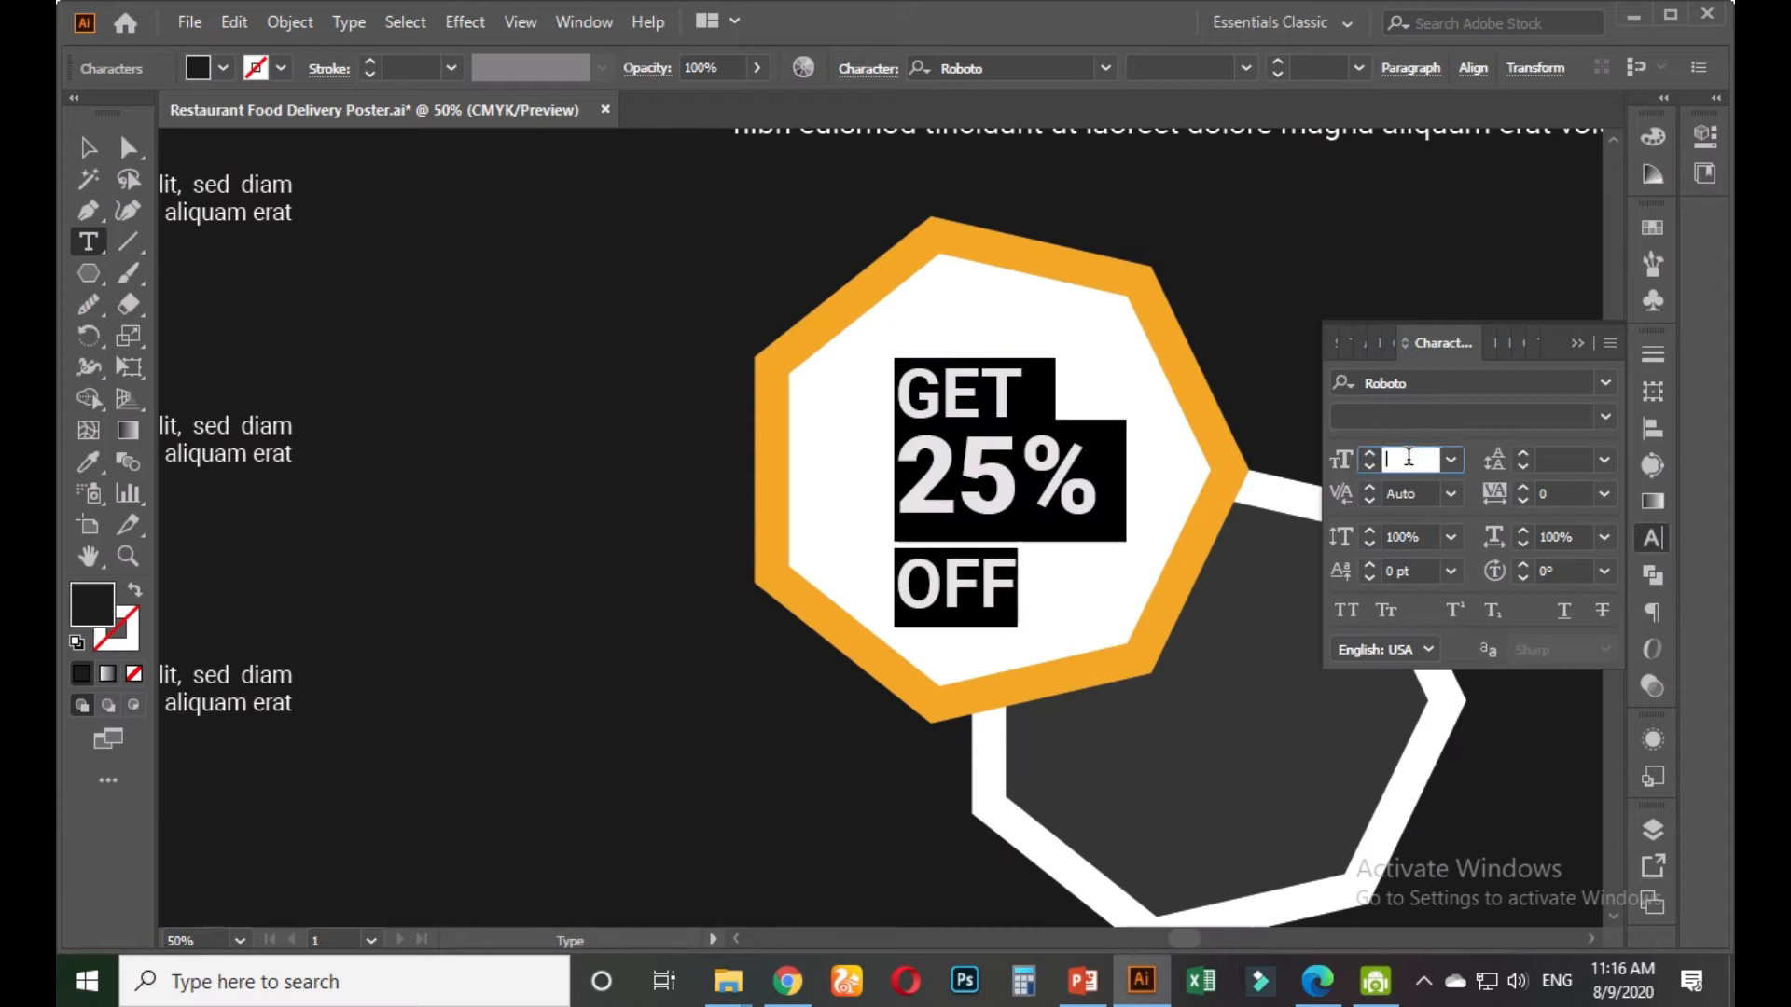
pyautogui.write('100')
pyautogui.press('Return')
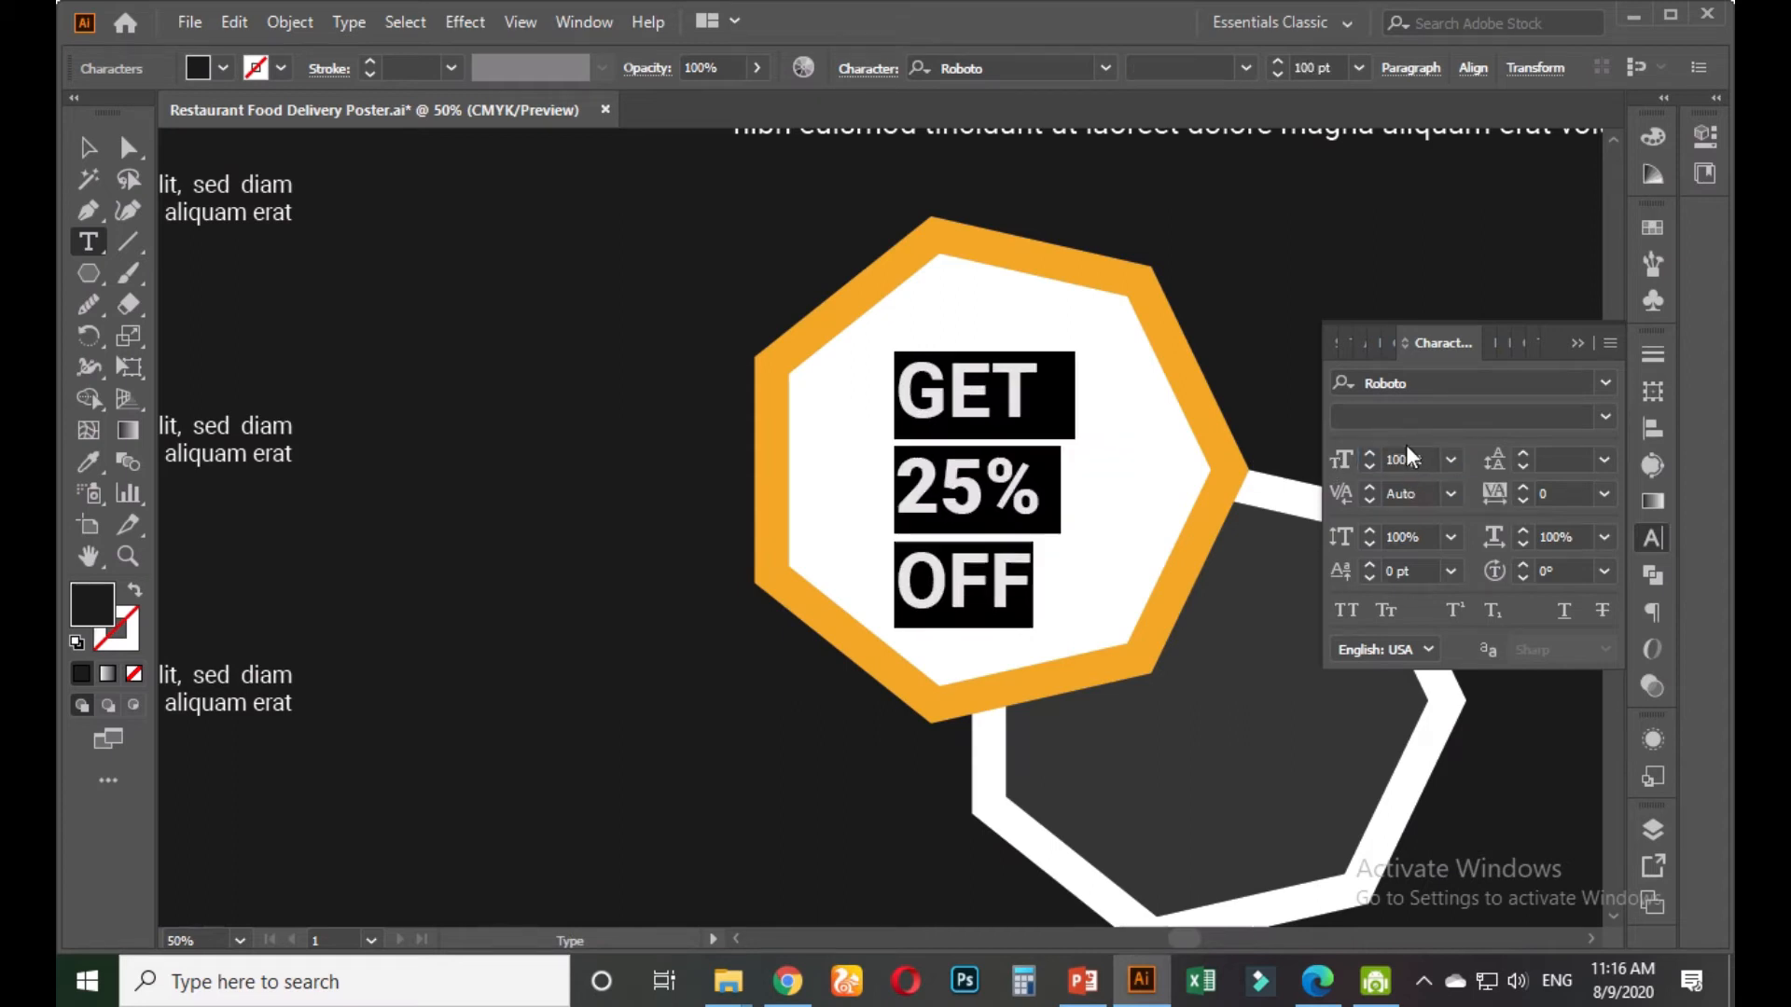
pyautogui.click(993, 466)
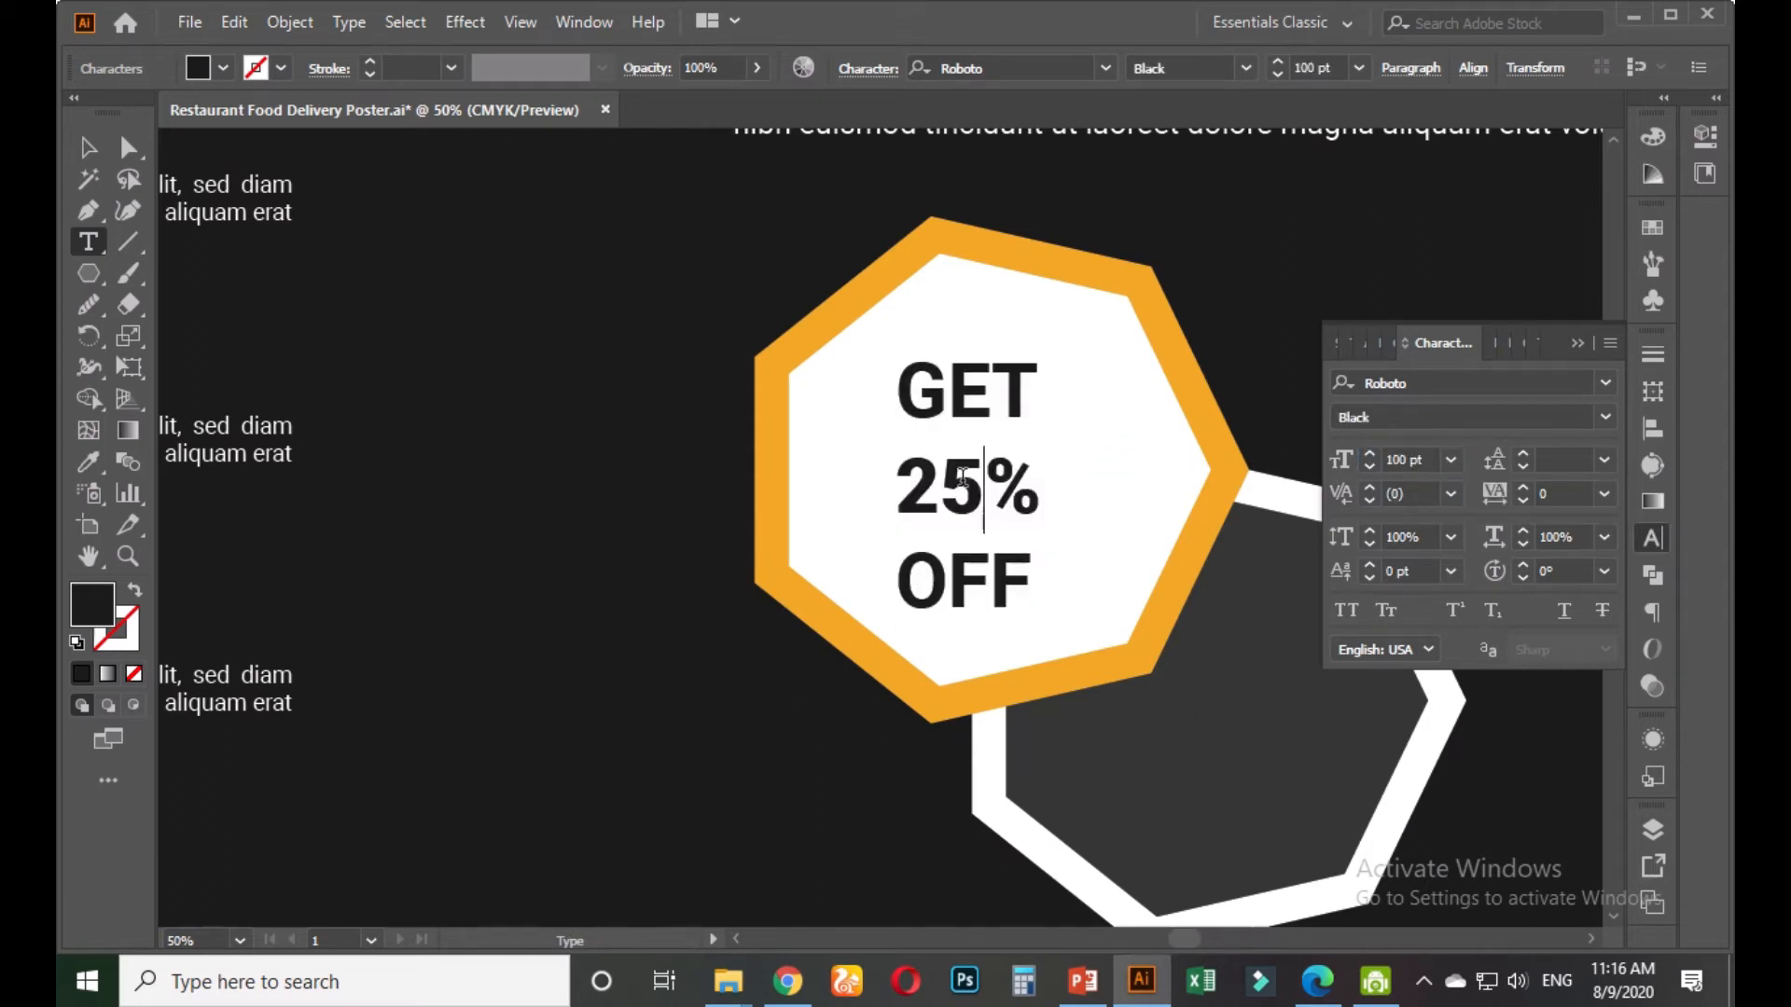
pyautogui.moveTo(897, 483); pyautogui.dragTo(1059, 488)
pyautogui.click(1564, 457)
pyautogui.write('121')
pyautogui.press('Return')
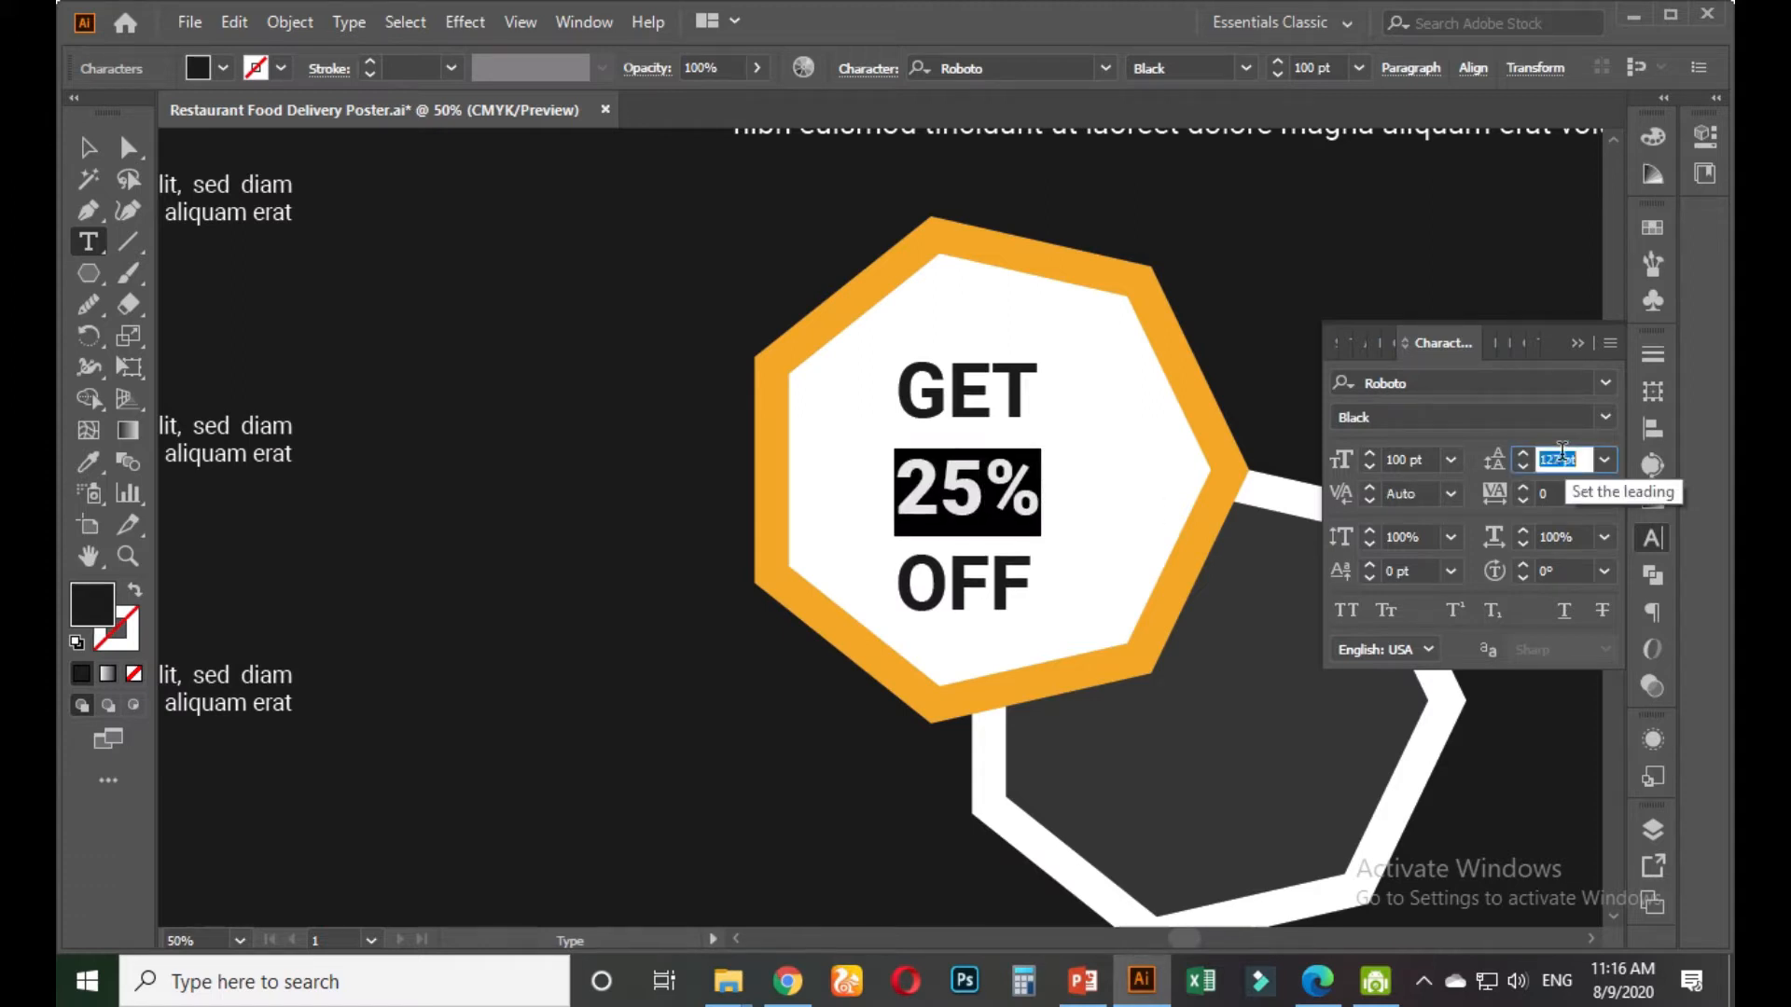
# Fix the line break between 25% and OFF, keeping OFF on its own line
pyautogui.scroll(-20, 1562, 452)
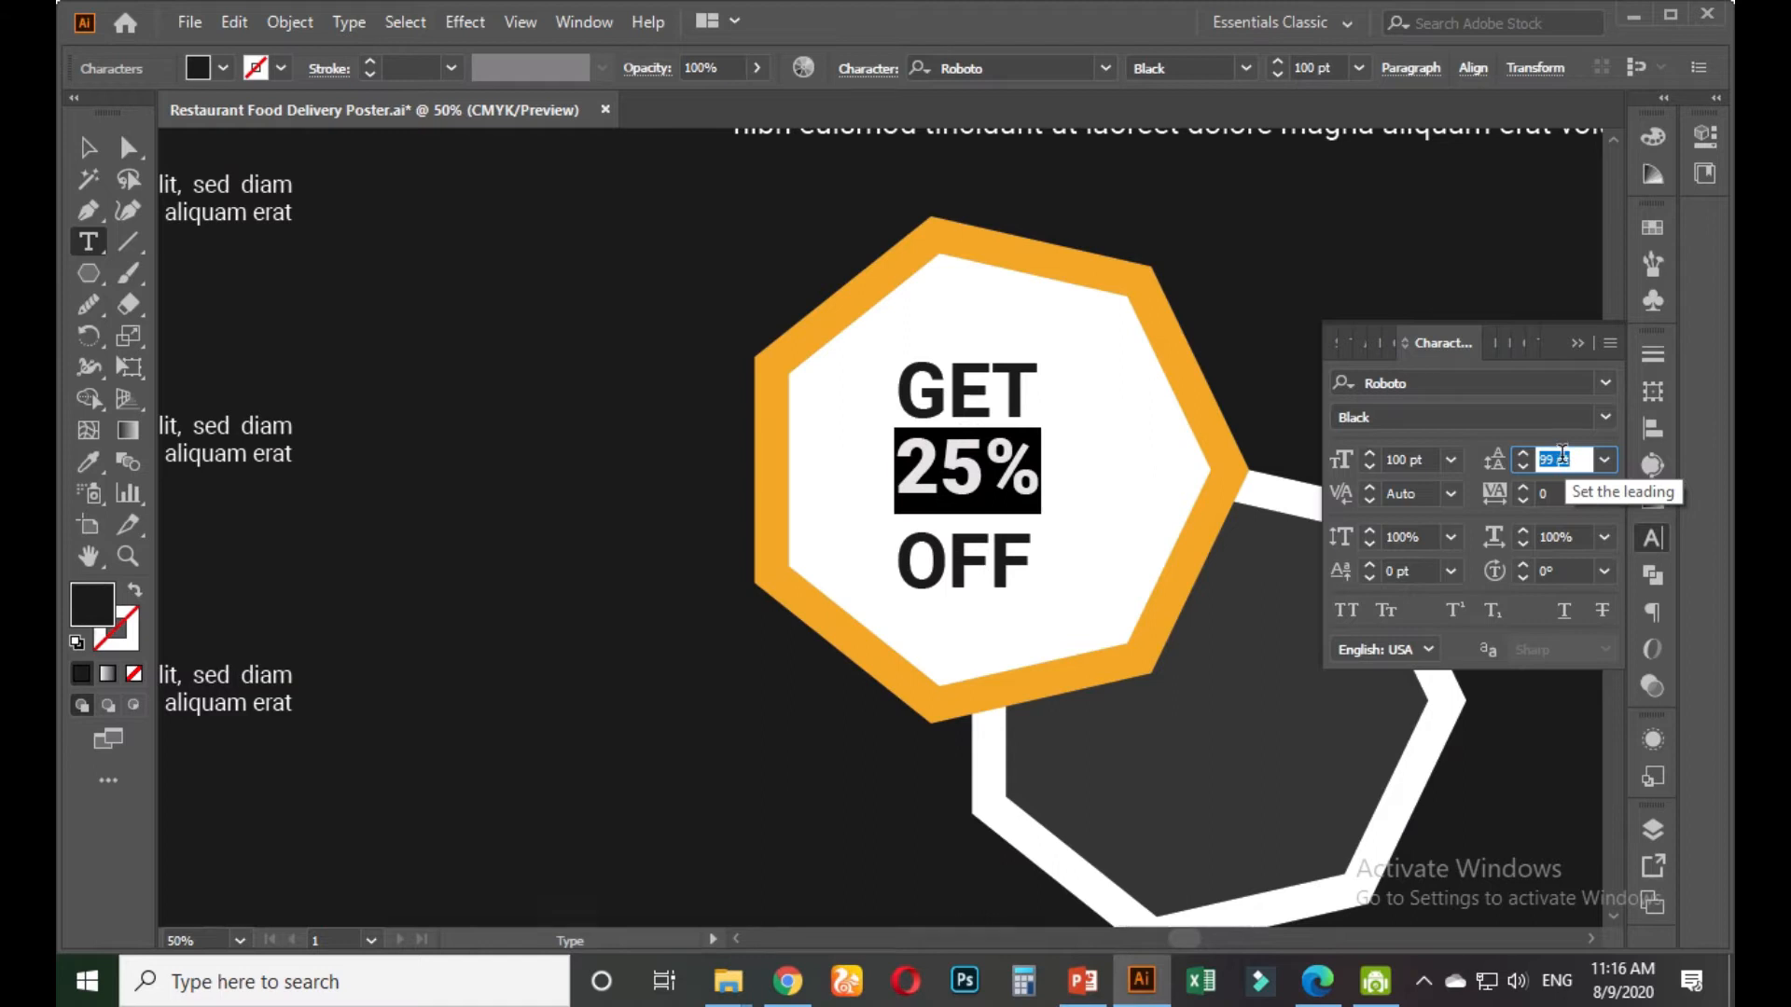
pyautogui.click(959, 550)
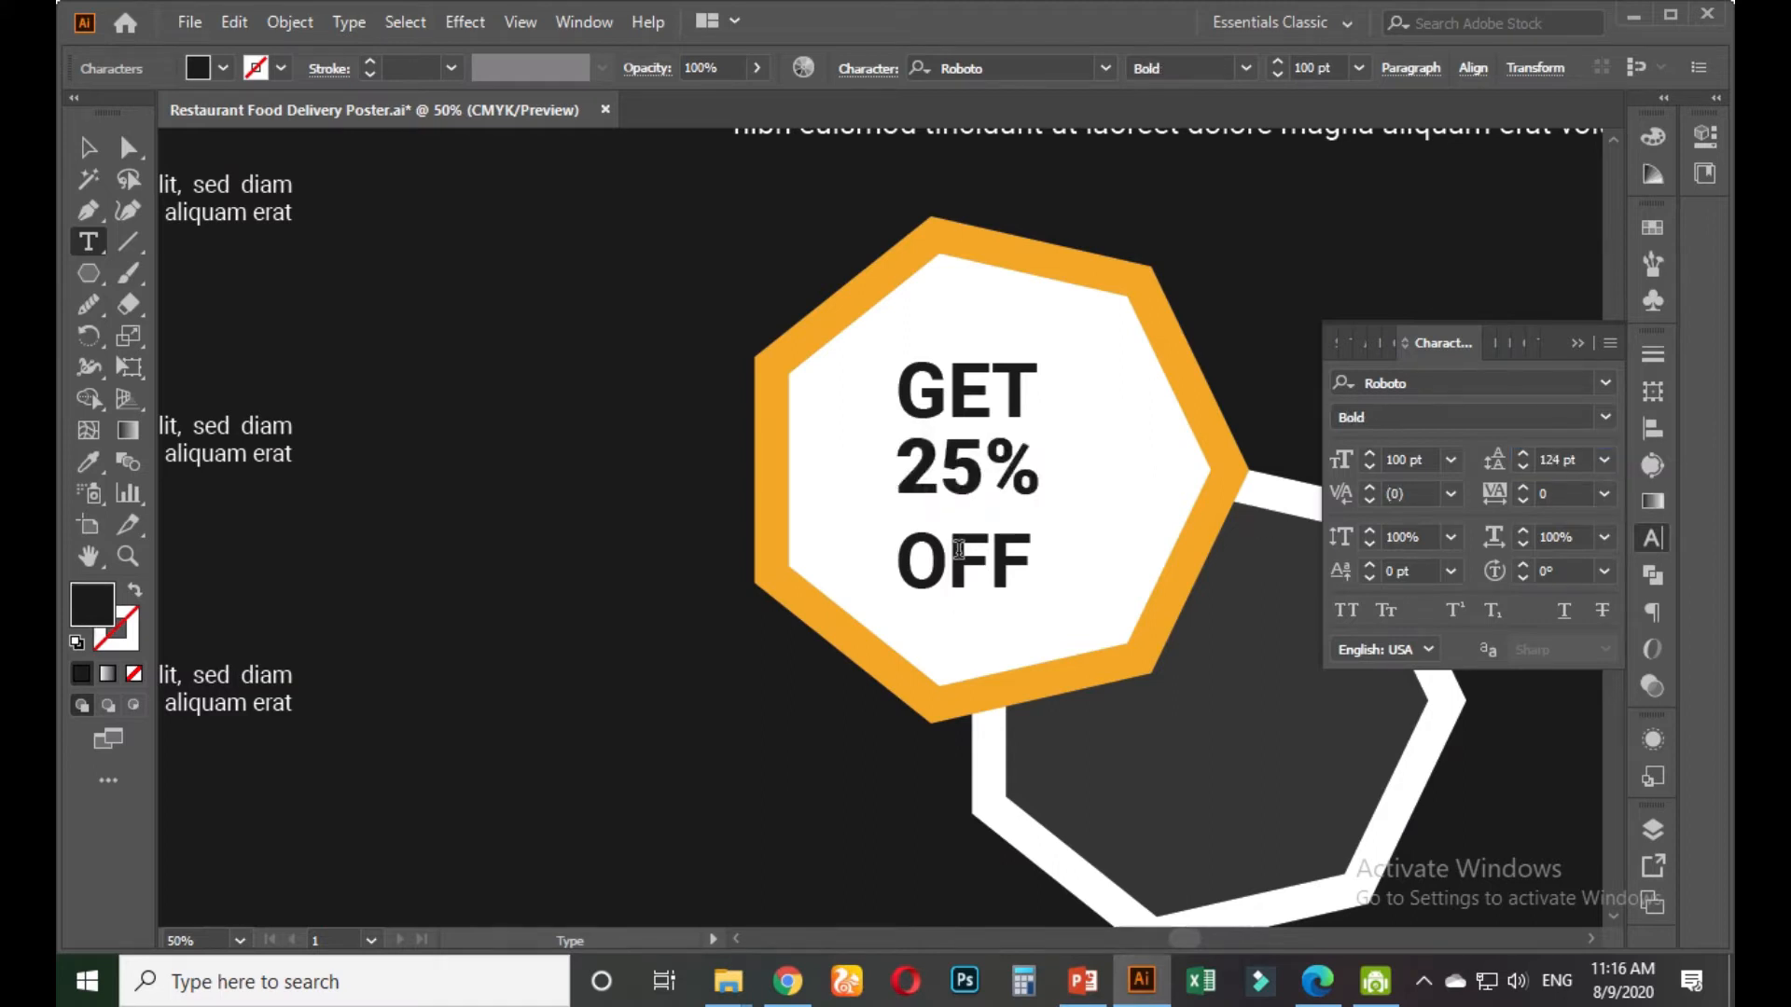
pyautogui.click(905, 550)
pyautogui.press('BackSpace')
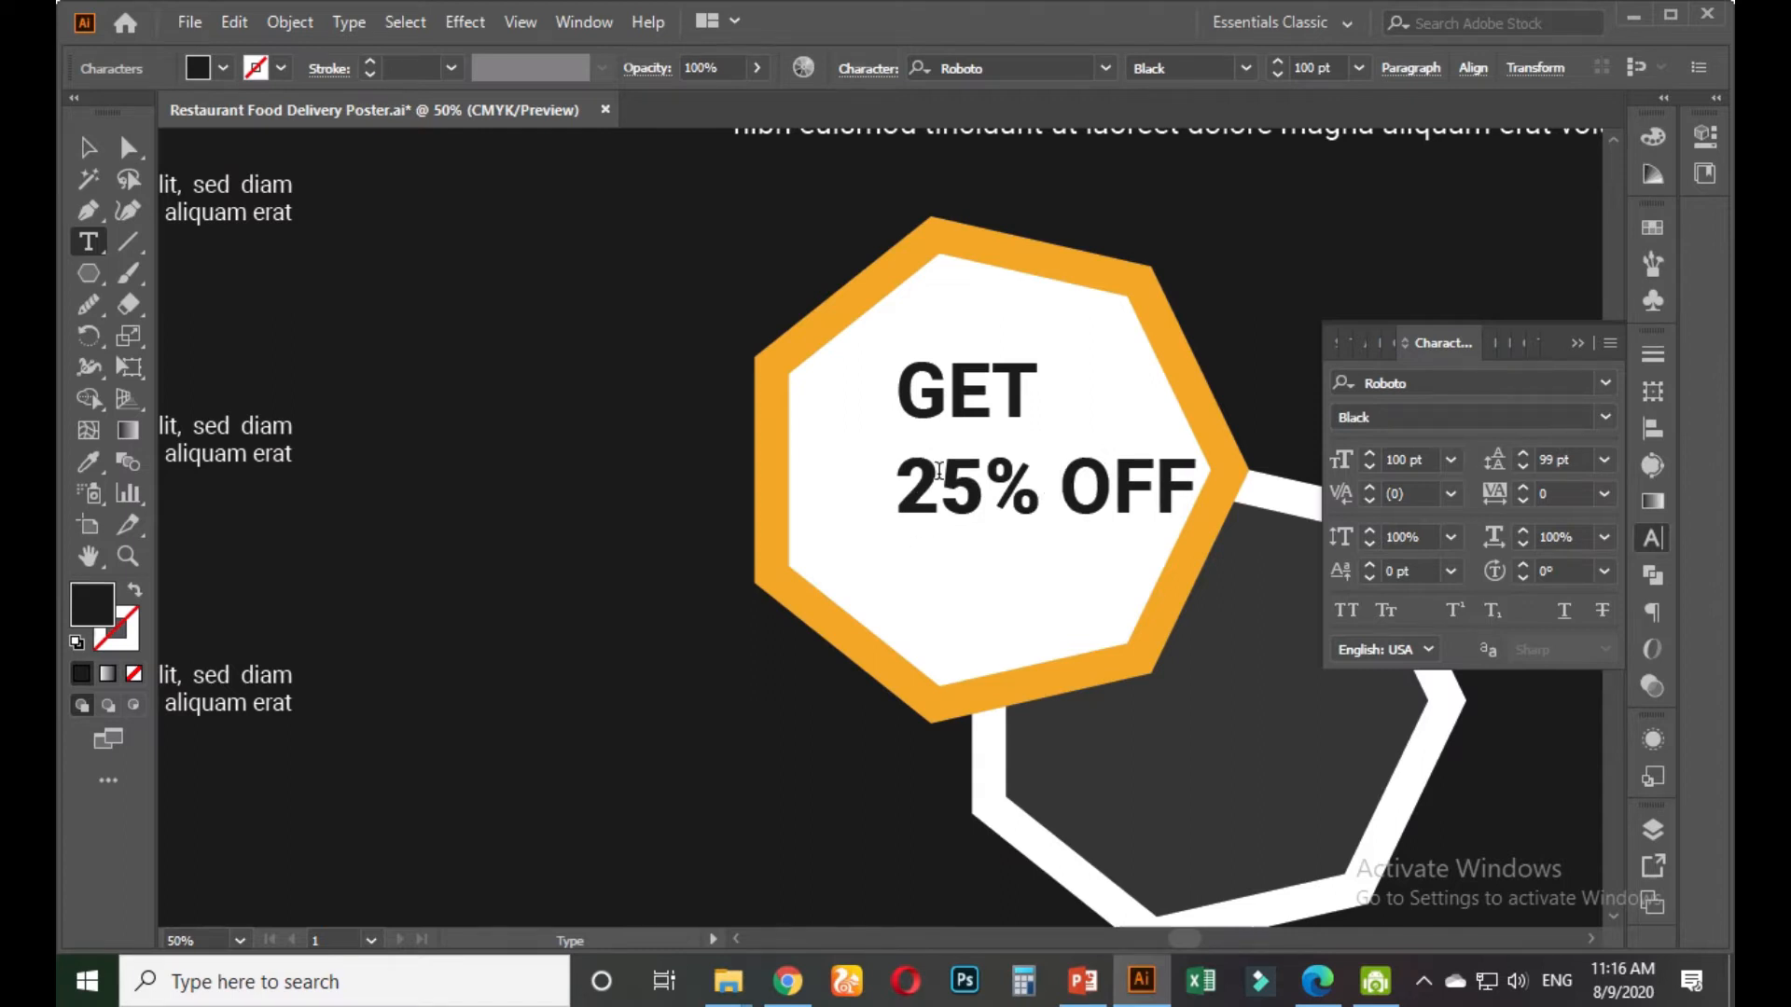
pyautogui.press('BackSpace')
pyautogui.press('Return')
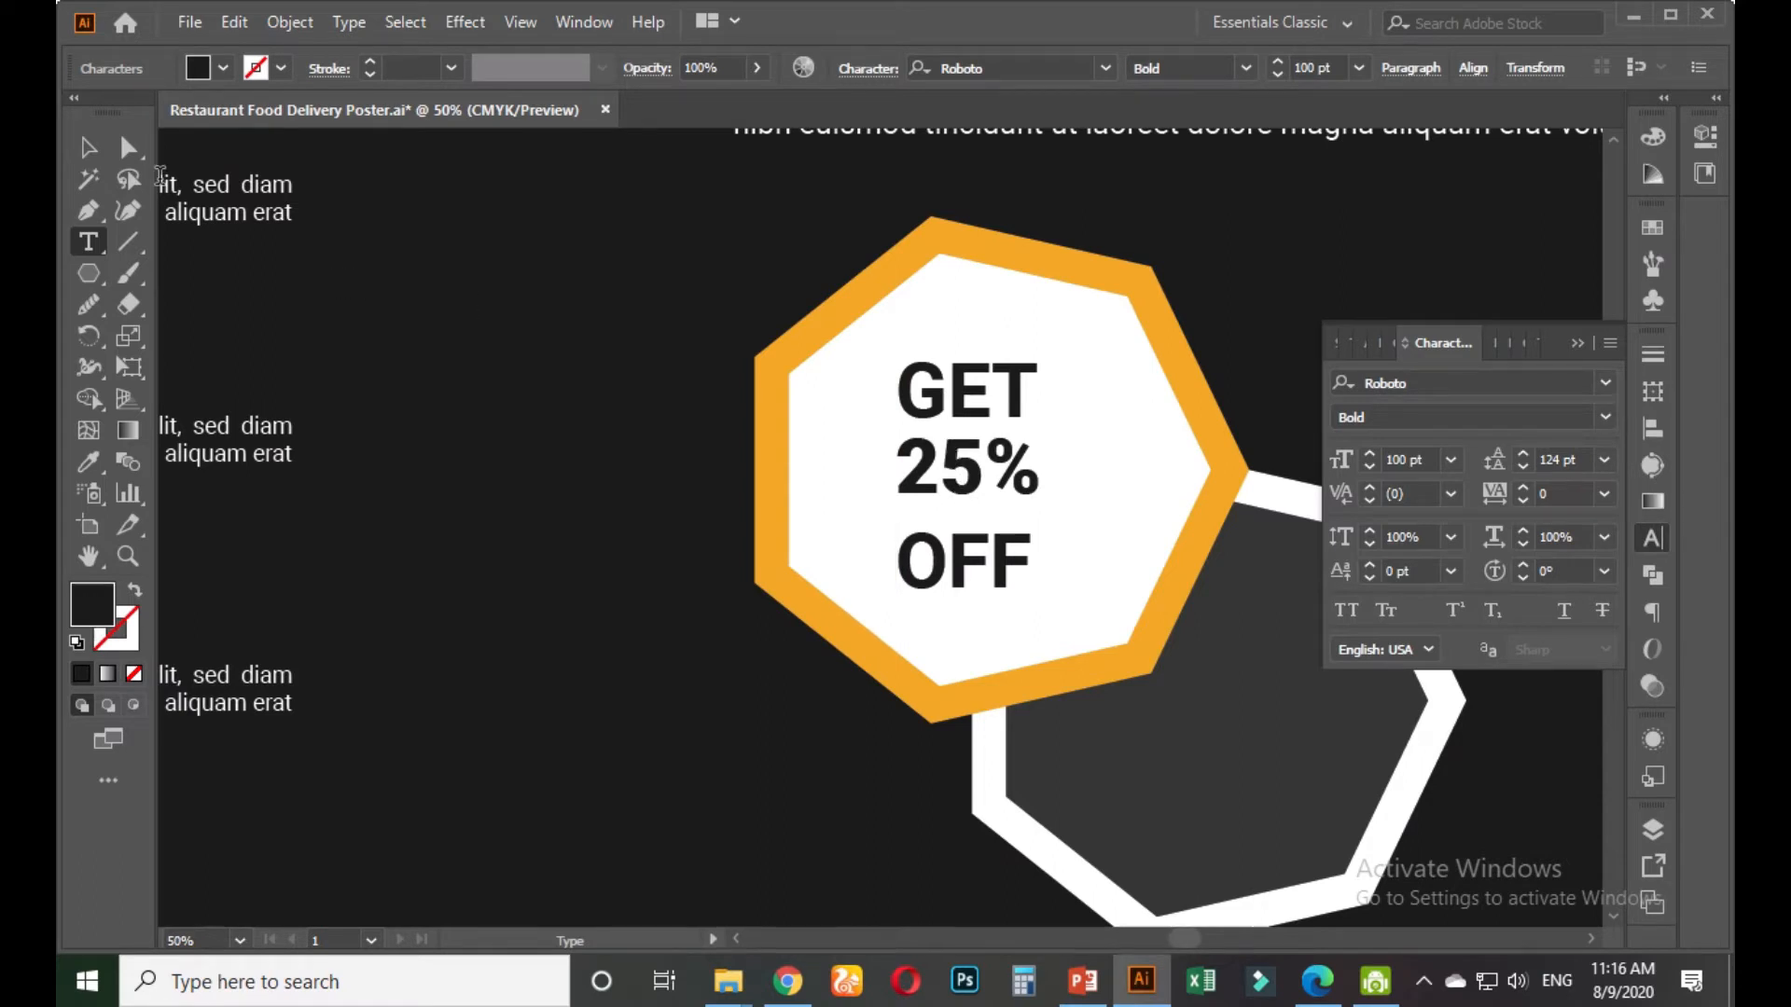
# Remove GET from the text block and paste it back as its own text object
pyautogui.click(97, 157)
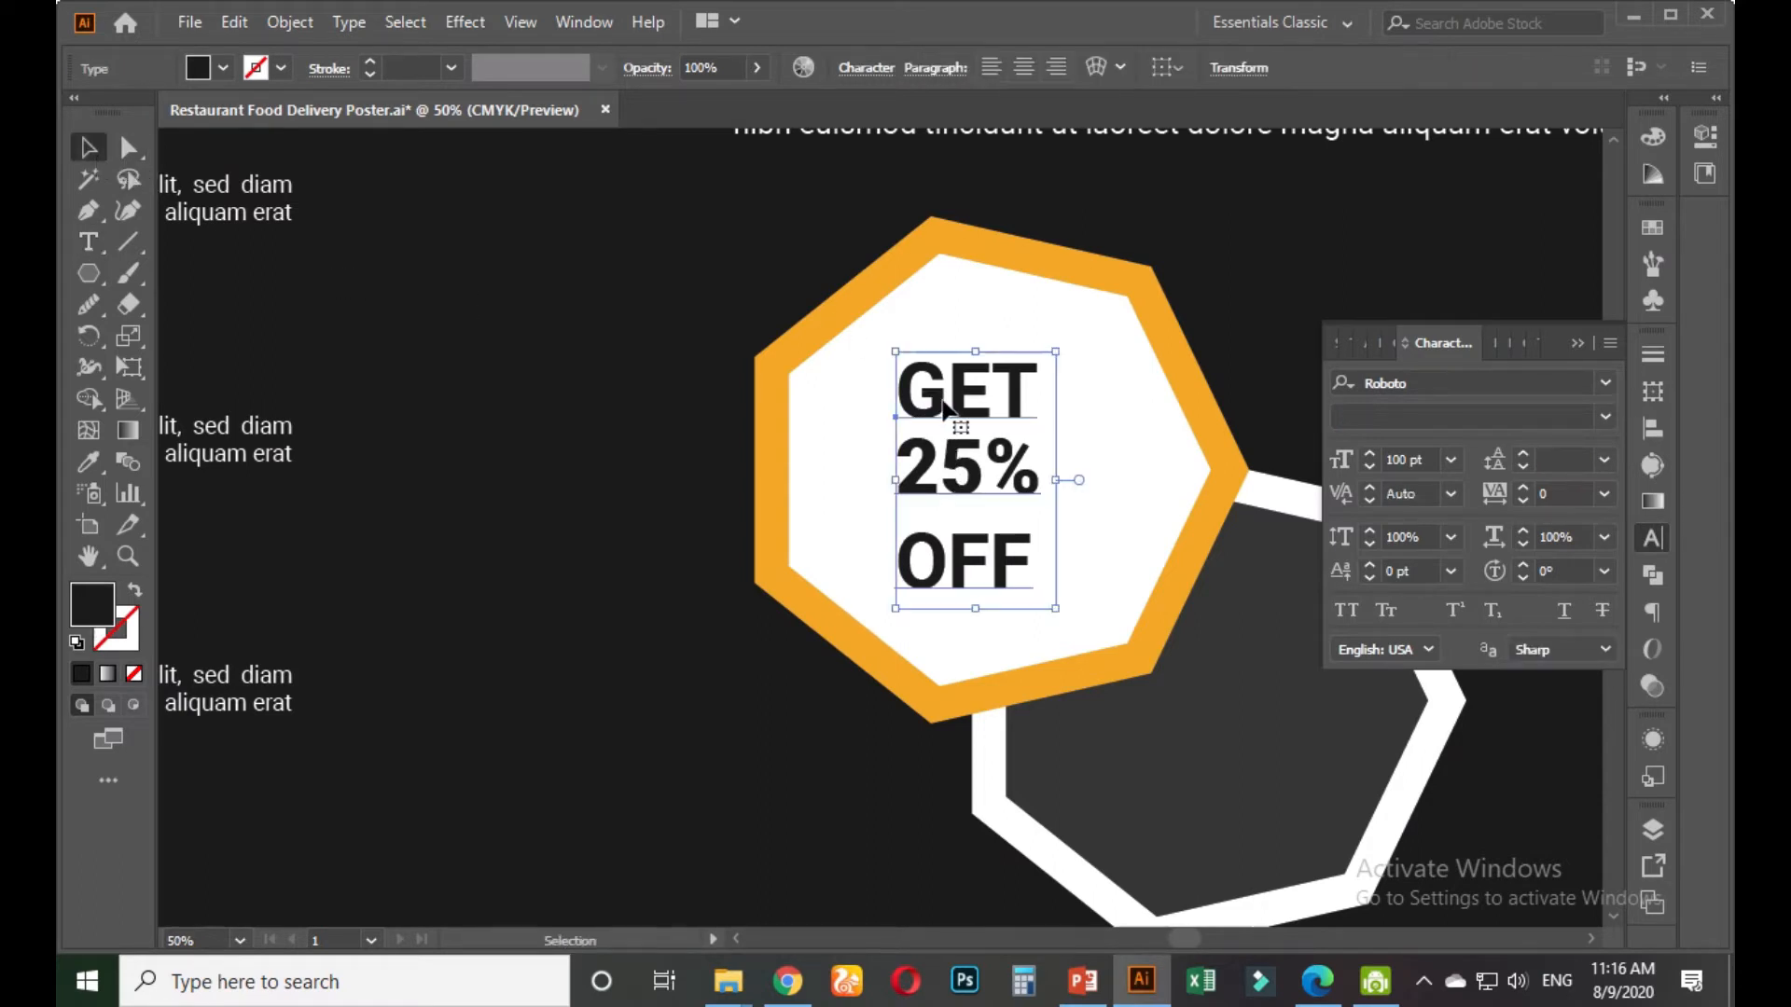
pyautogui.press('t')
pyautogui.moveTo(1030, 390); pyautogui.dragTo(894, 392)
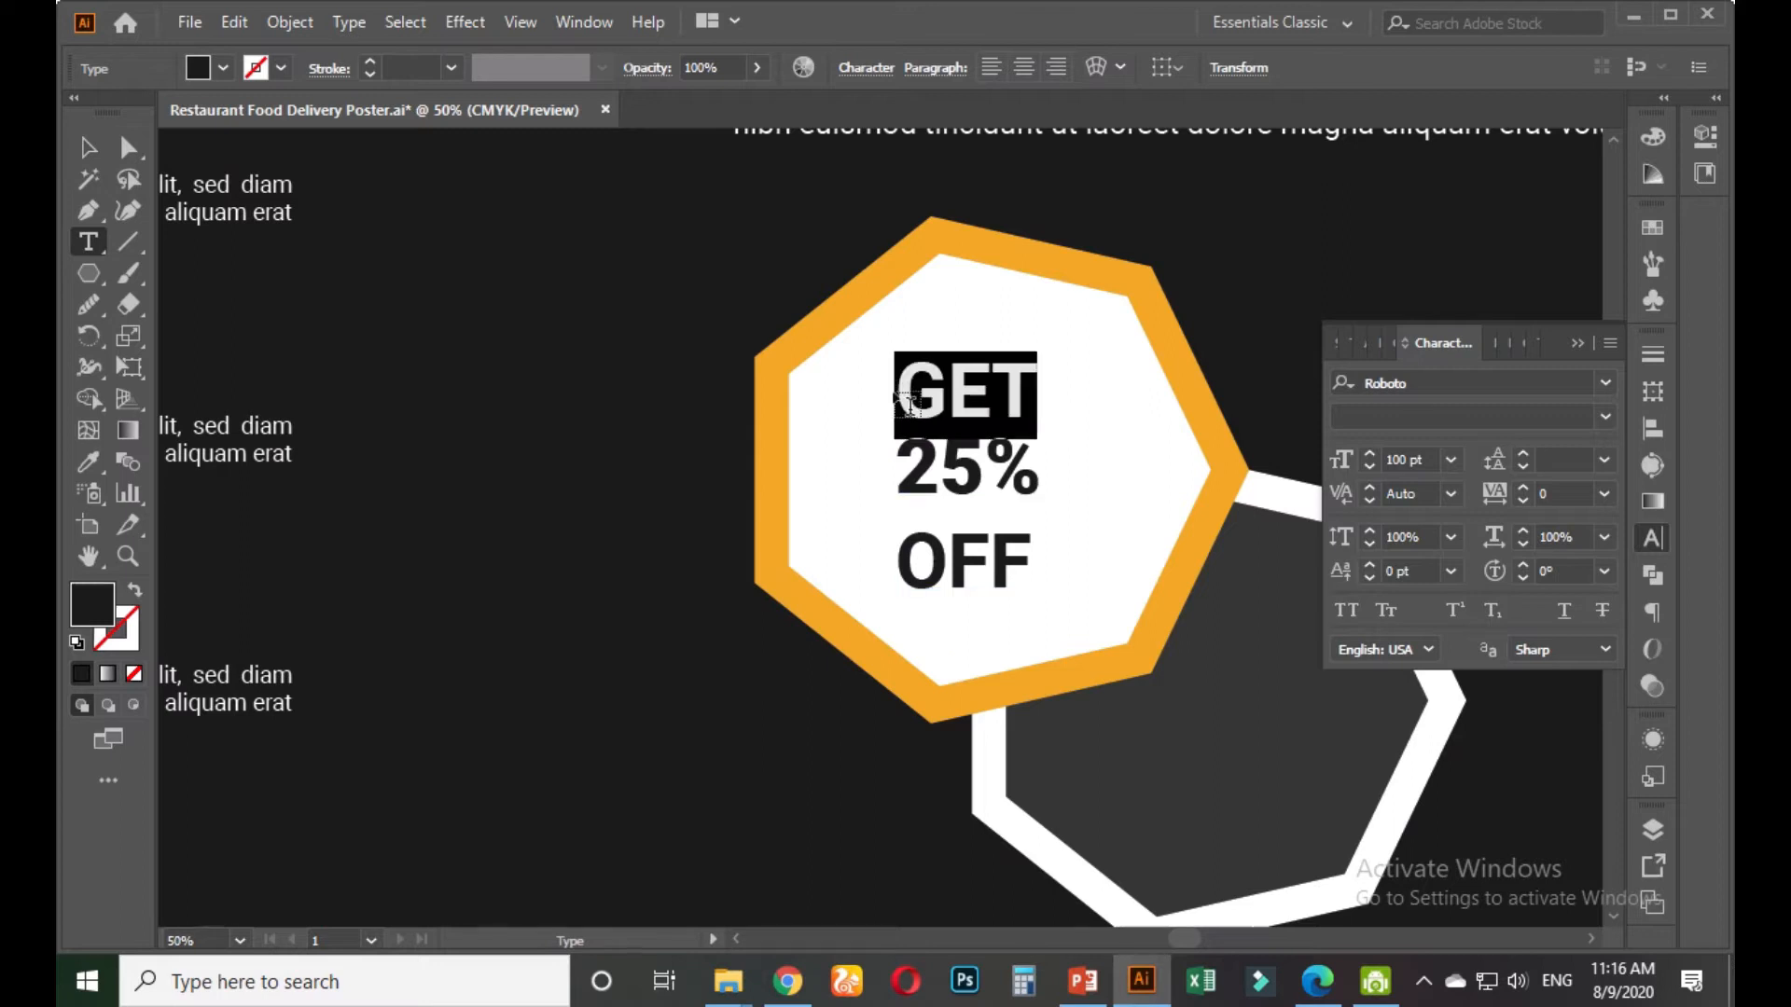
pyautogui.press('BackSpace')
pyautogui.click(89, 148)
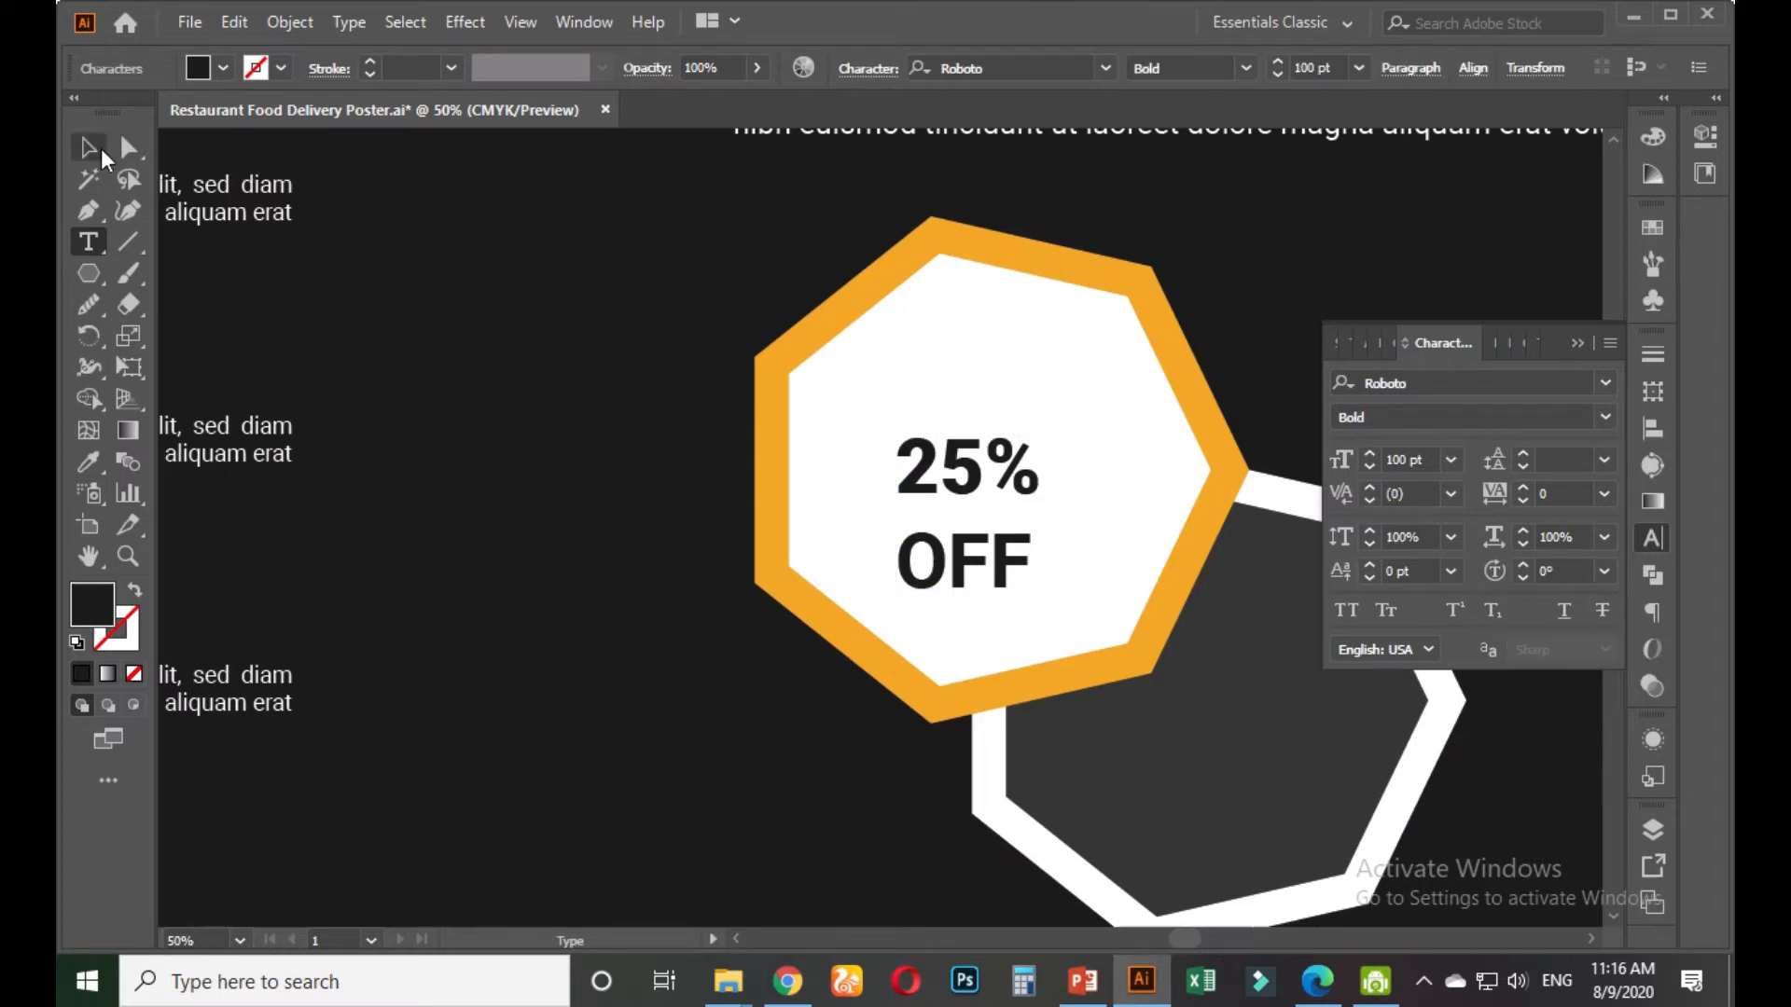
pyautogui.press('t')
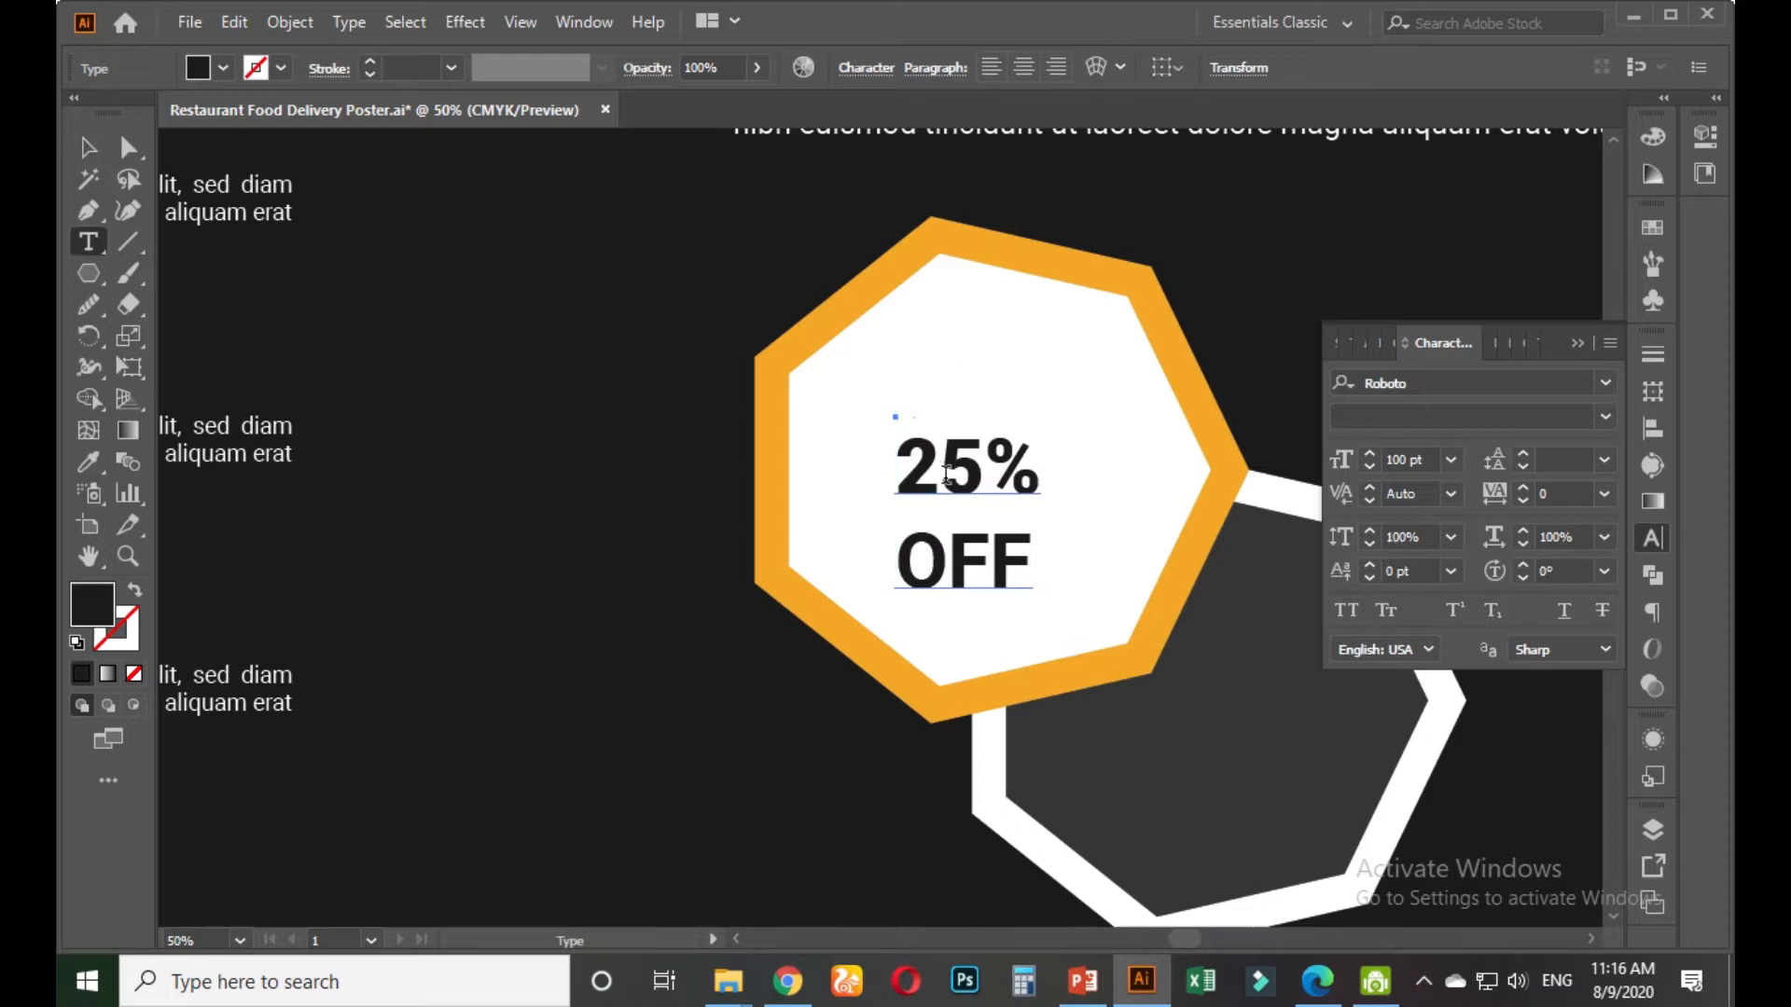
pyautogui.click(911, 466)
pyautogui.press('BackSpace')
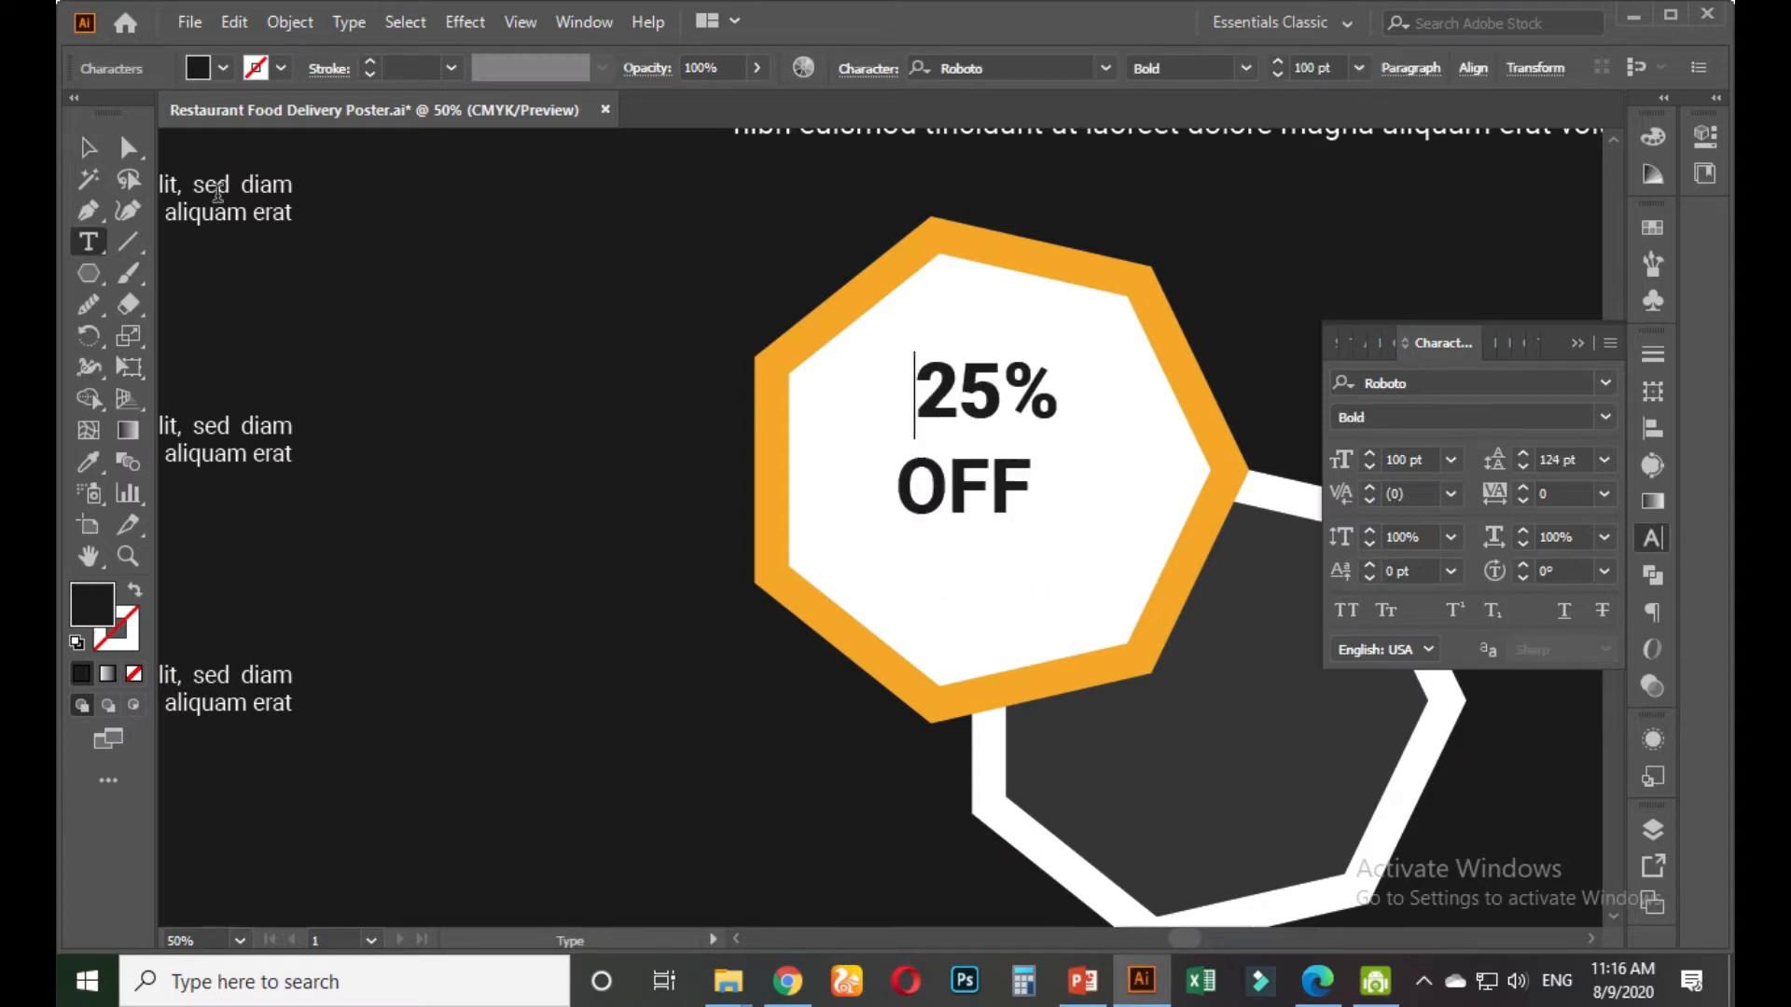
pyautogui.click(88, 148)
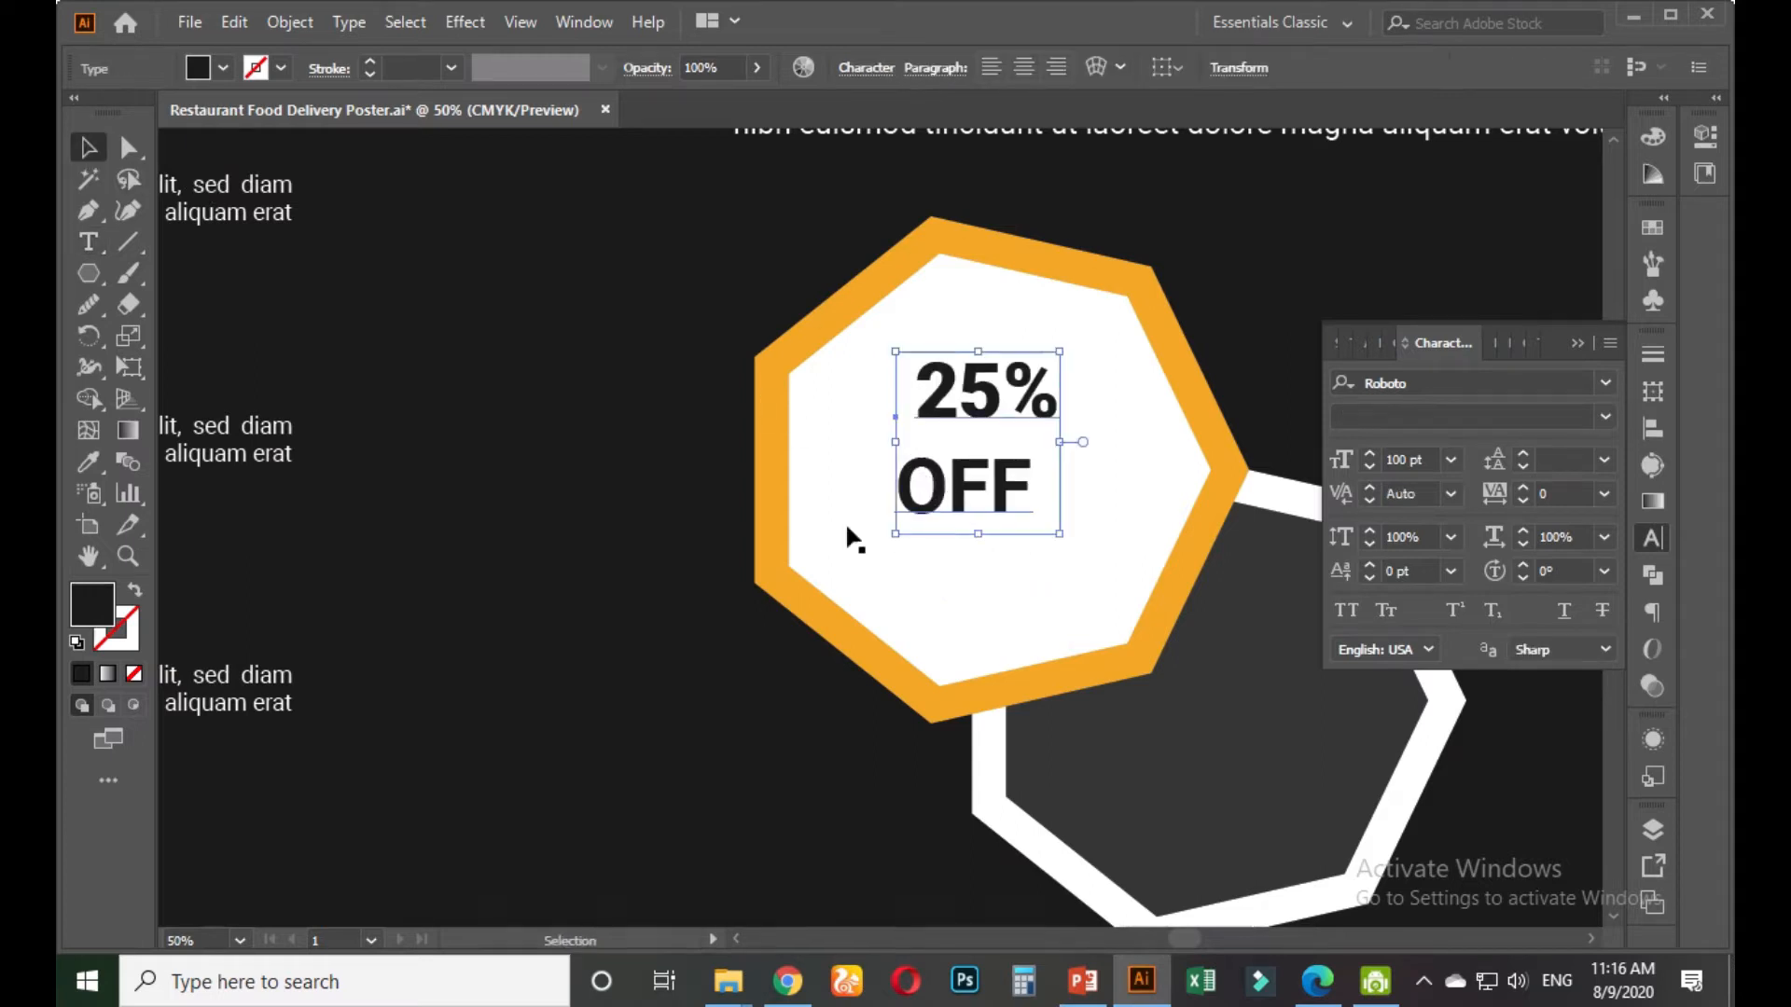
pyautogui.click(798, 513)
pyautogui.click(611, 552)
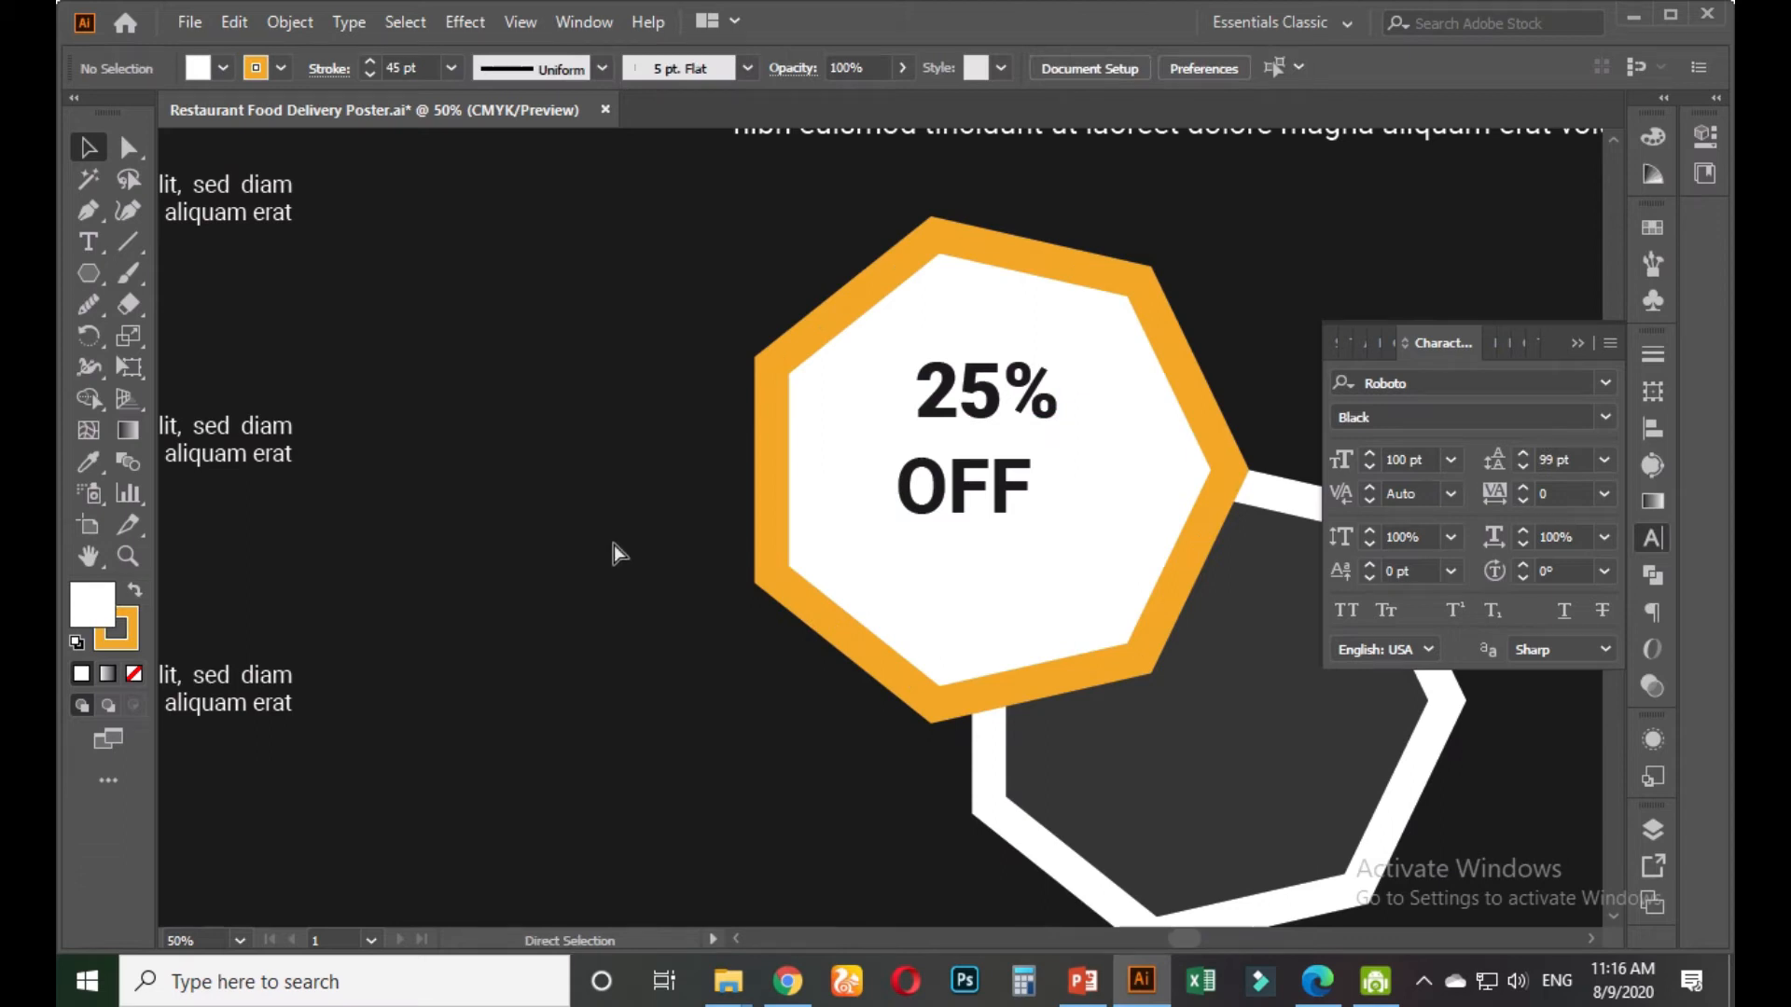
pyautogui.hotkey('ctrl', 'f')
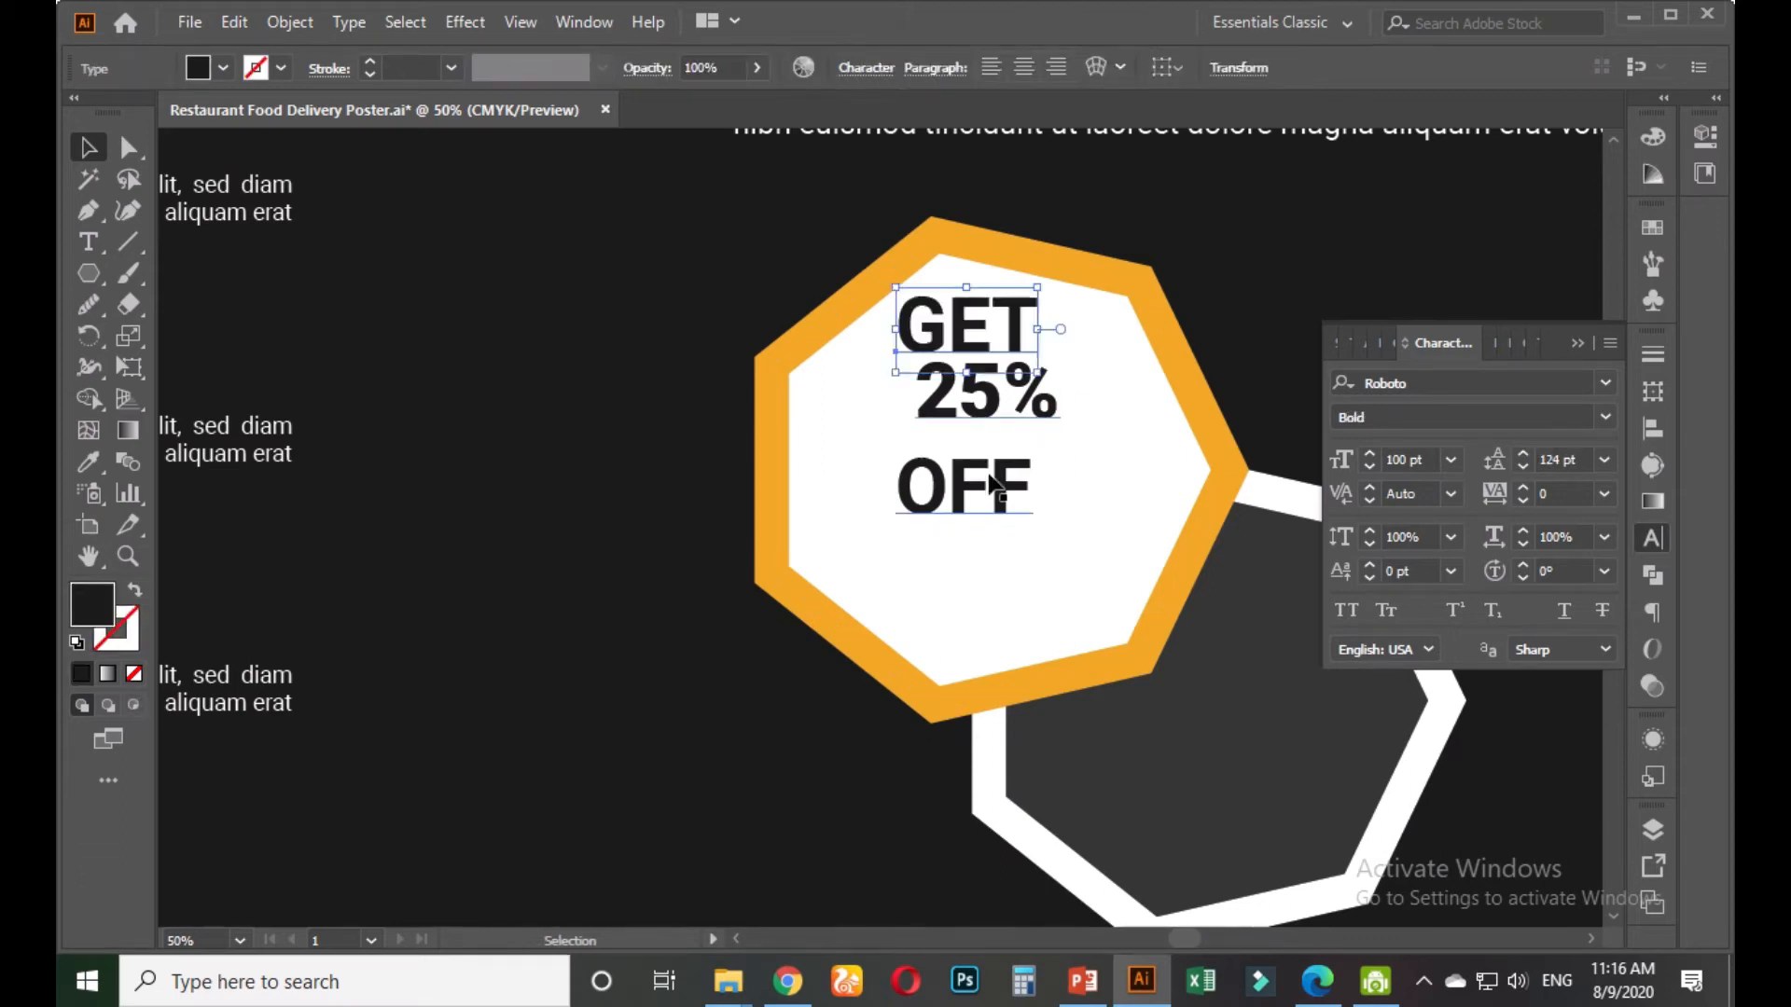
# Delete OFF so only 25% remains, then scale it to about 203 pt inside the octagon
pyautogui.click(990, 480)
pyautogui.doubleClick(958, 475)
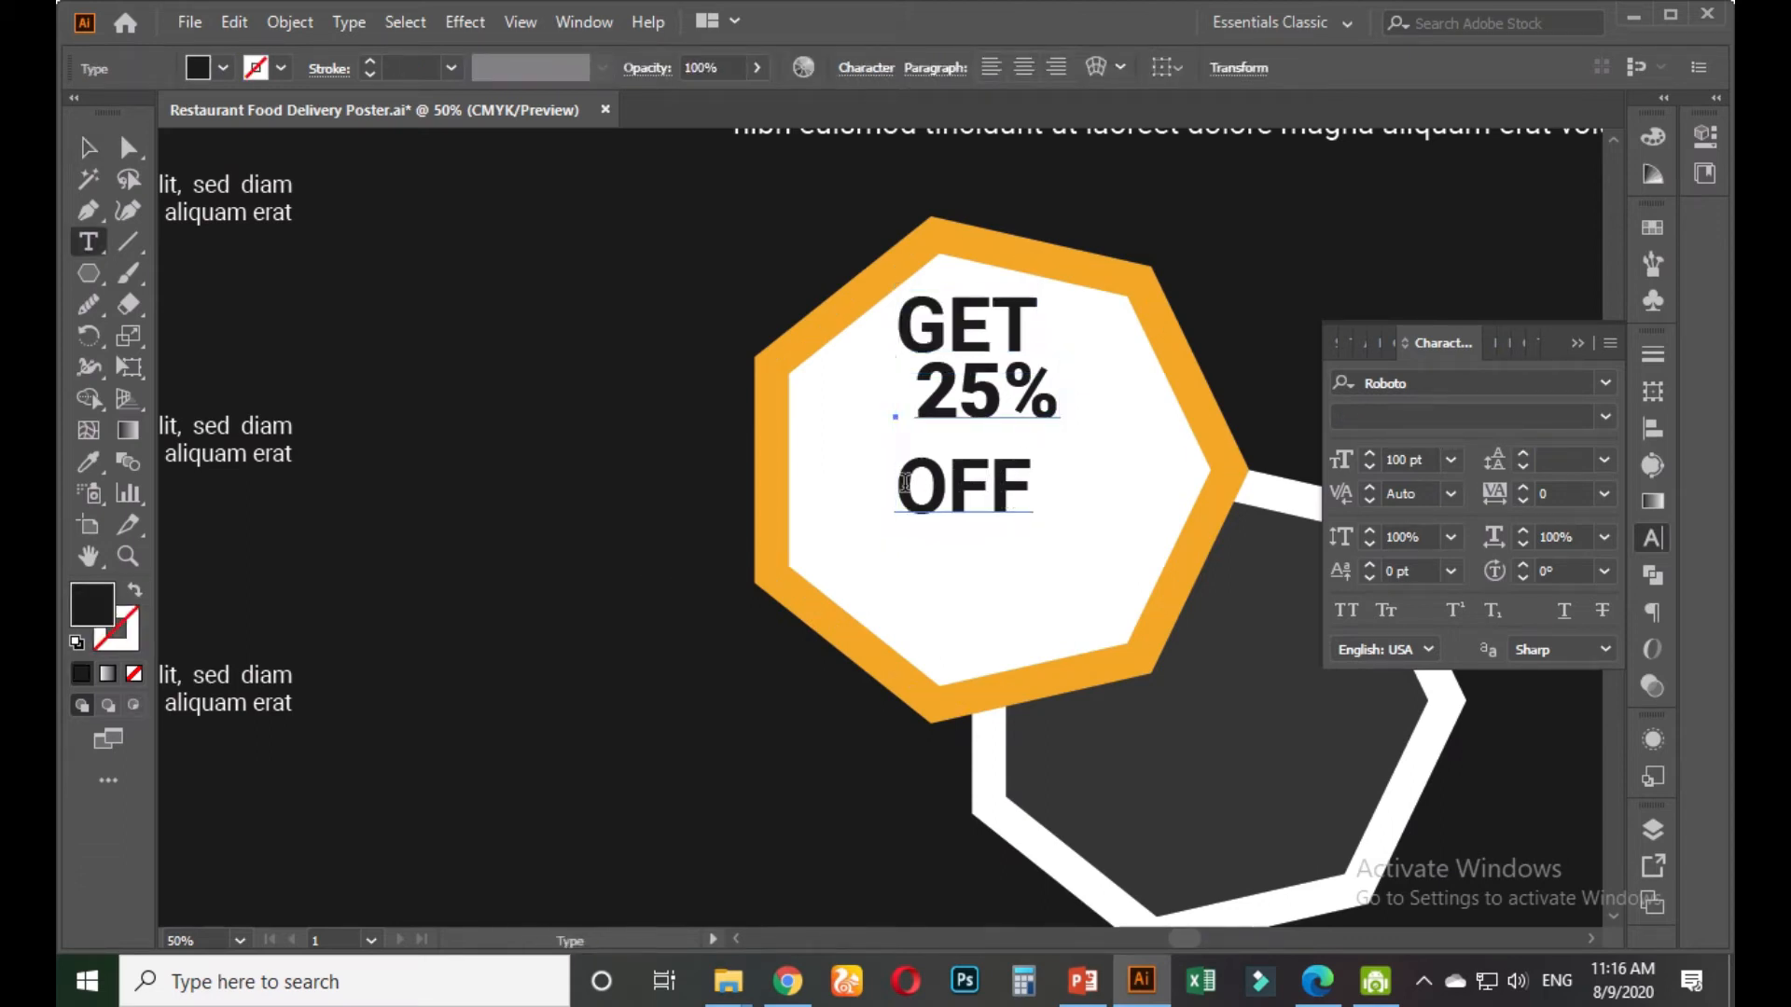
pyautogui.moveTo(898, 483); pyautogui.dragTo(1049, 481)
pyautogui.press('BackSpace')
pyautogui.press('BackSpace')
pyautogui.click(90, 147)
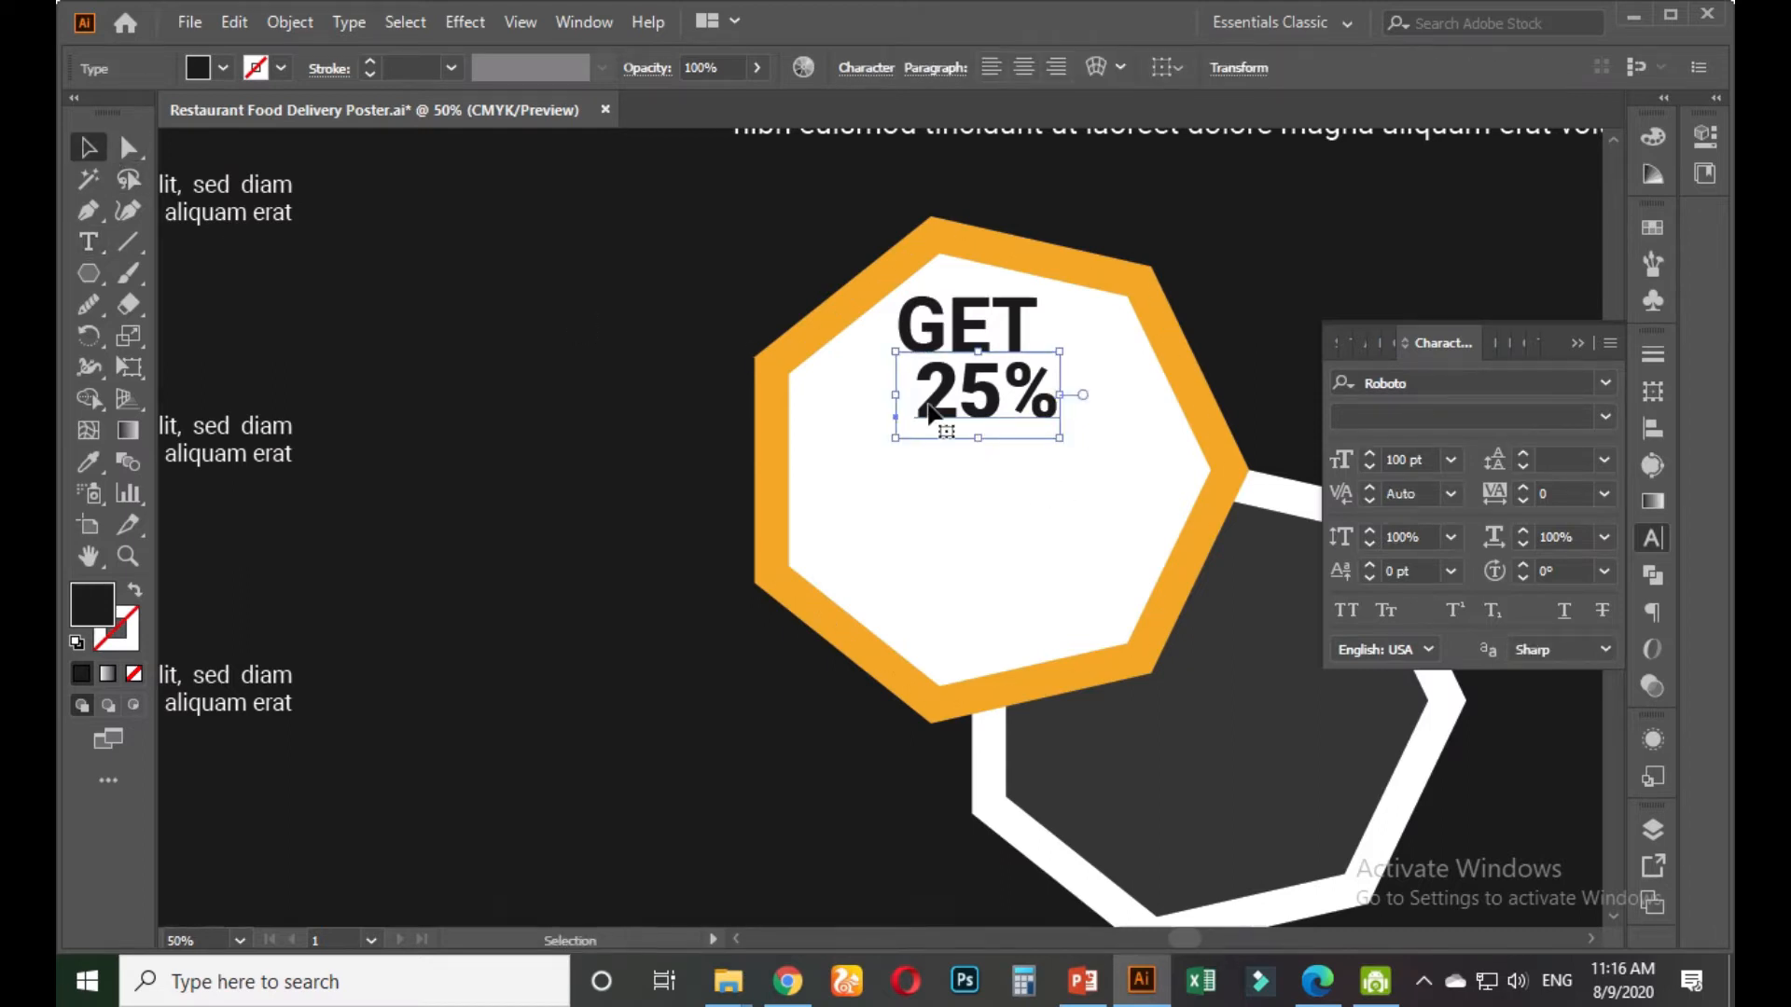
pyautogui.moveTo(982, 394); pyautogui.dragTo(982, 446)
pyautogui.moveTo(1063, 496); pyautogui.dragTo(1147, 537)
pyautogui.moveTo(1016, 472); pyautogui.dragTo(1014, 497)
# Center GET horizontally over 25%
pyautogui.click(1011, 347)
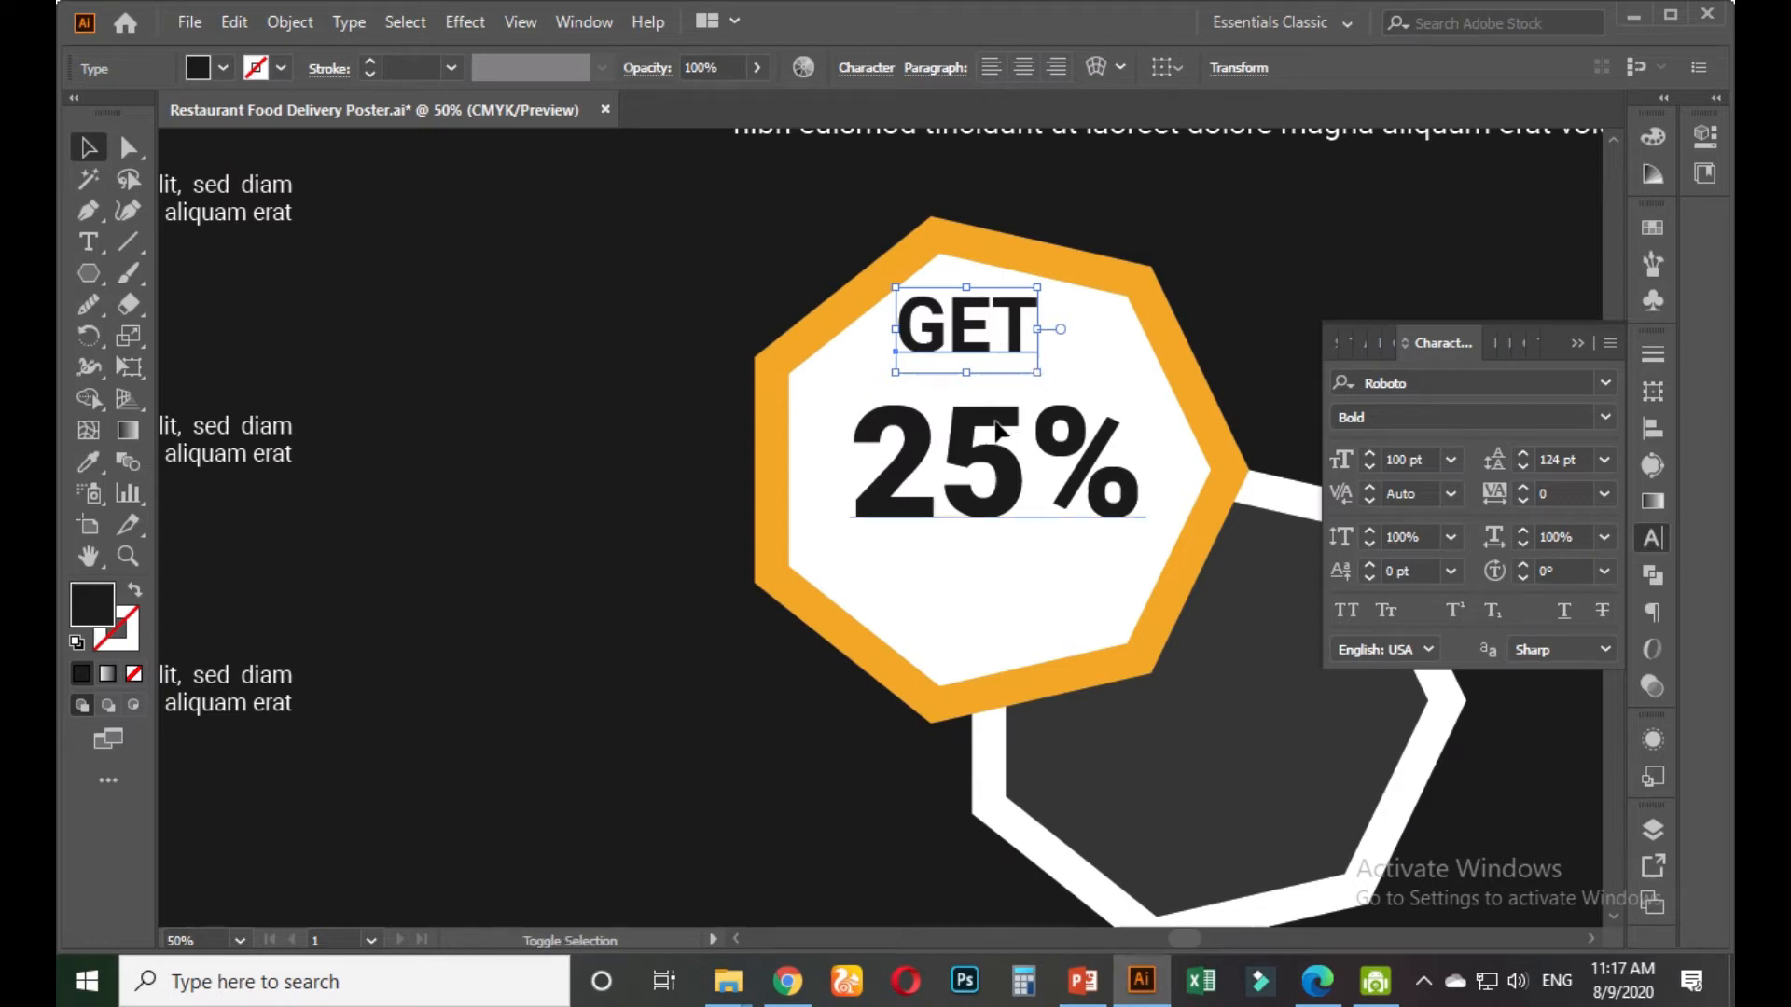
pyautogui.keyDown('shift'); pyautogui.click(1031, 427); pyautogui.keyUp('shift')
pyautogui.click(1473, 68)
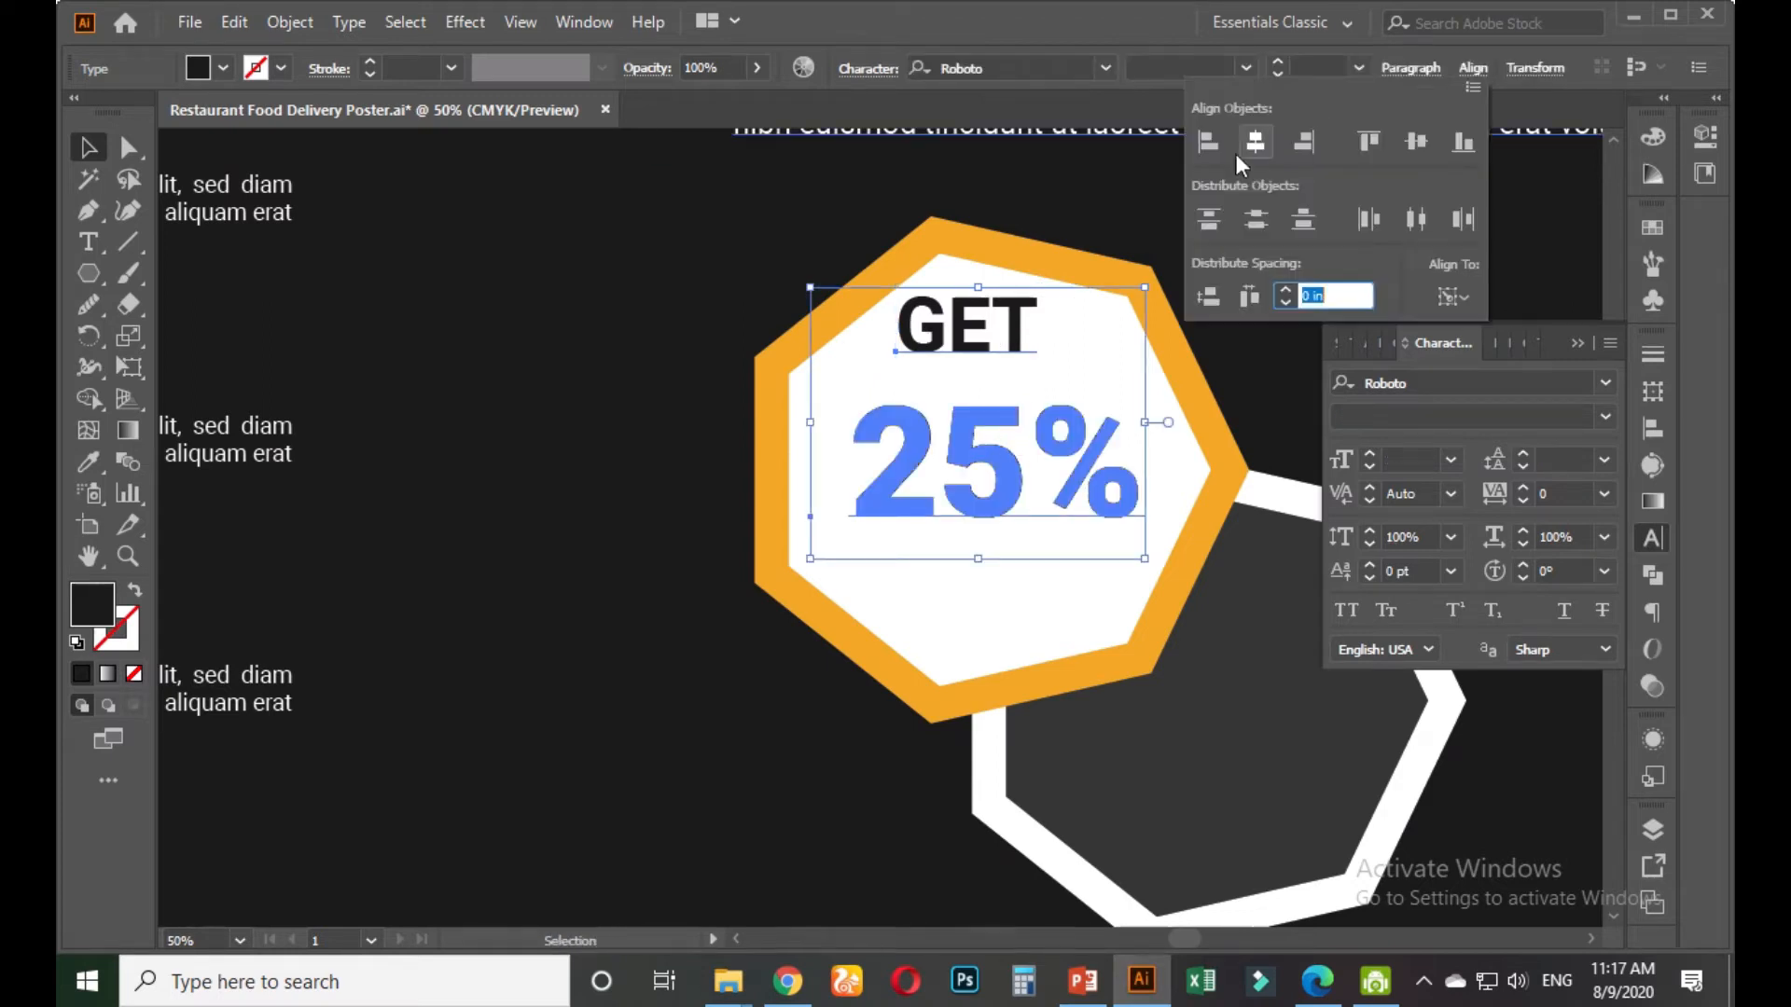
pyautogui.click(1234, 154)
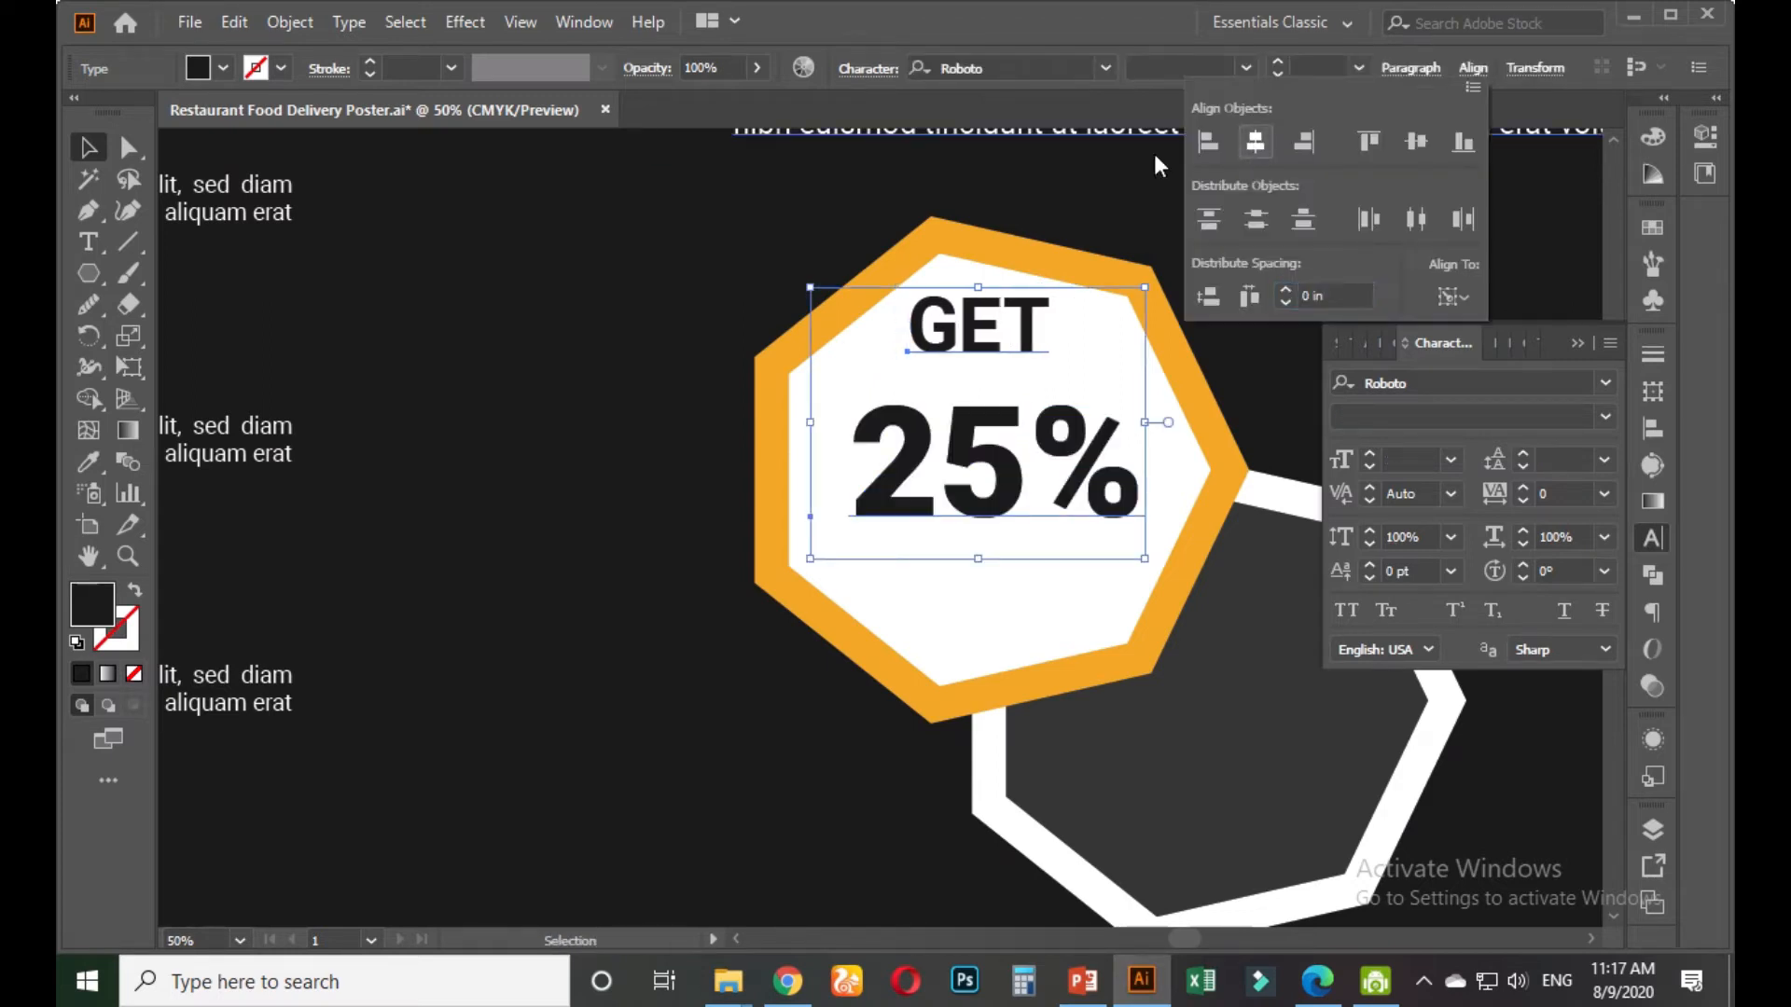
pyautogui.click(597, 313)
# Set GET to Roboto Black and move it down closer to 25%
pyautogui.click(987, 345)
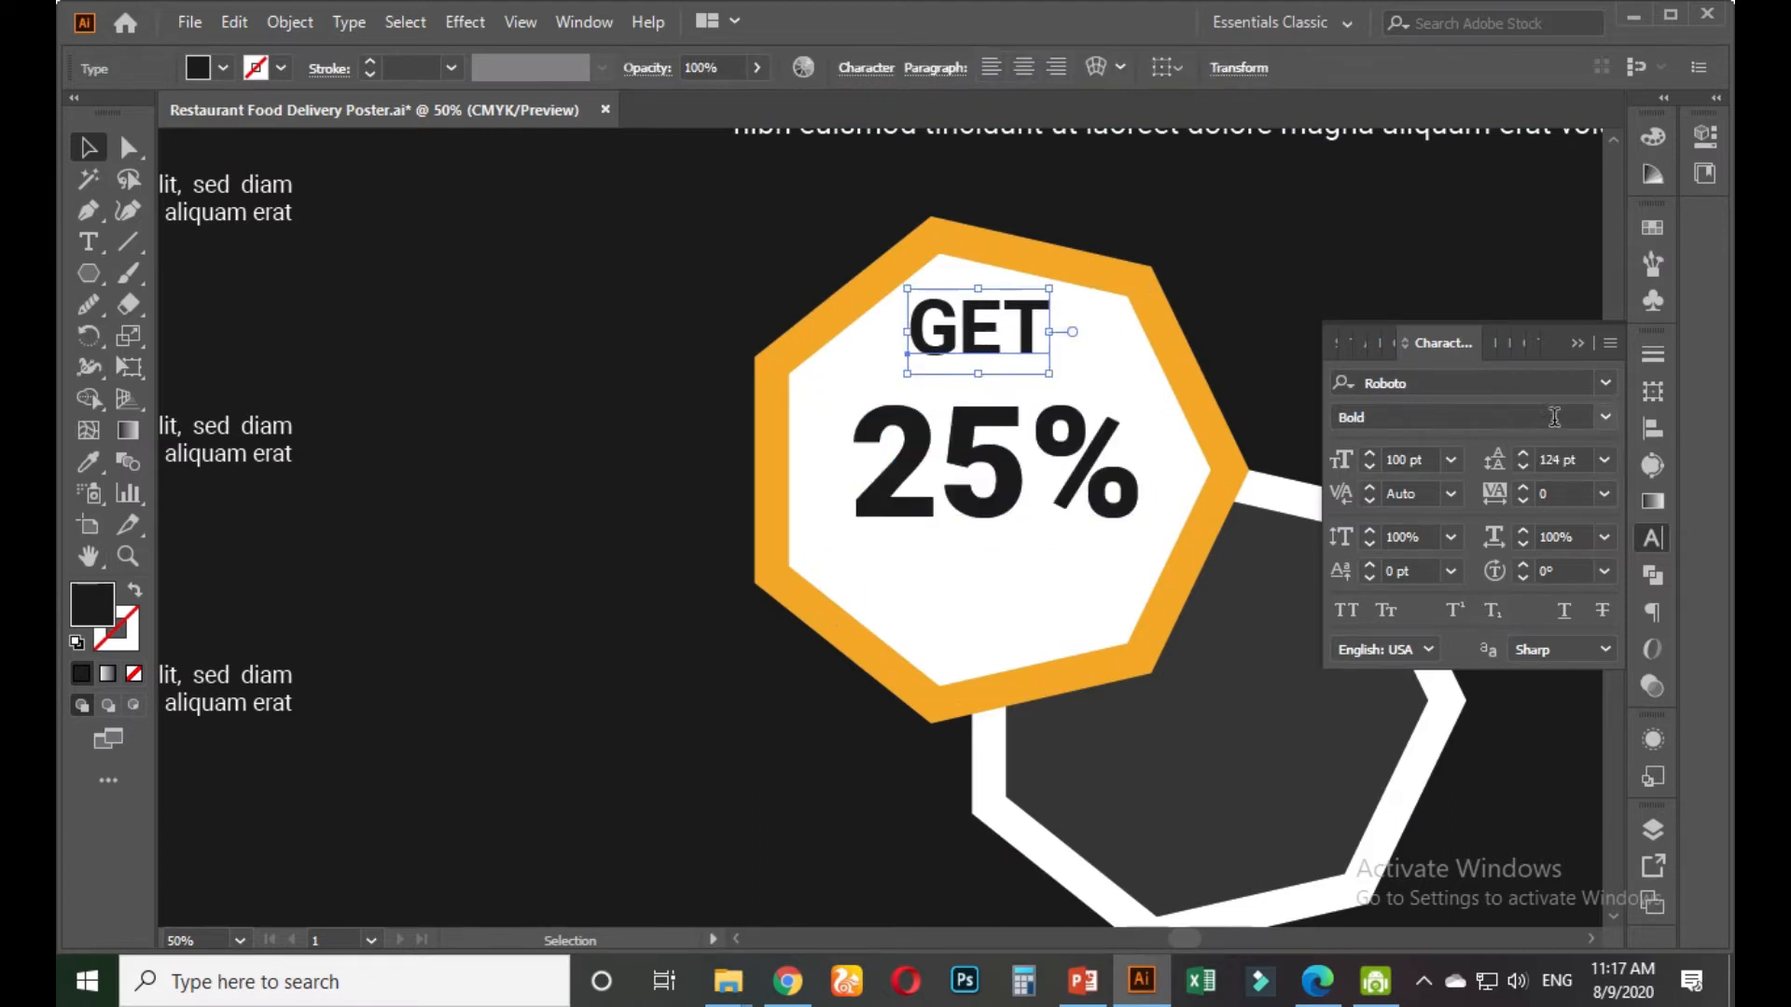
pyautogui.click(1605, 416)
pyautogui.click(1455, 733)
pyautogui.moveTo(1026, 359); pyautogui.dragTo(1026, 385)
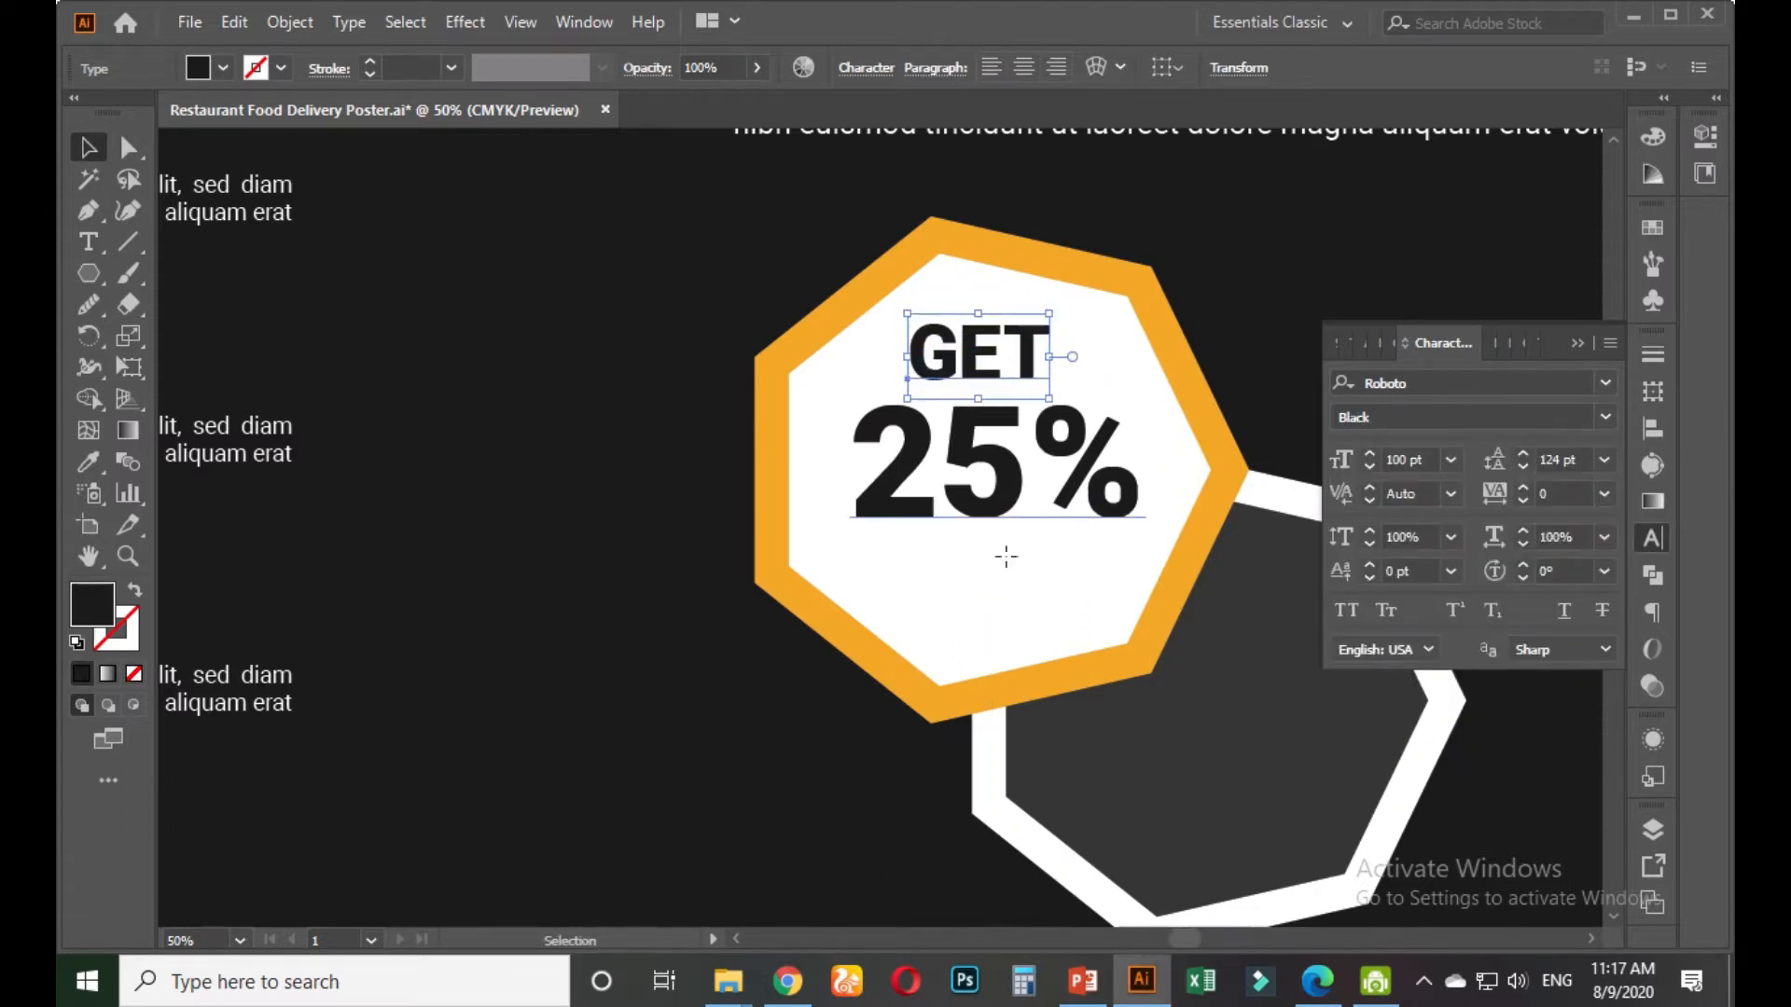
# Duplicate GET below 25% and retype the copy as OFF
pyautogui.click(1005, 556)
pyautogui.click(987, 345)
pyautogui.moveTo(985, 353); pyautogui.dragTo(987, 556)
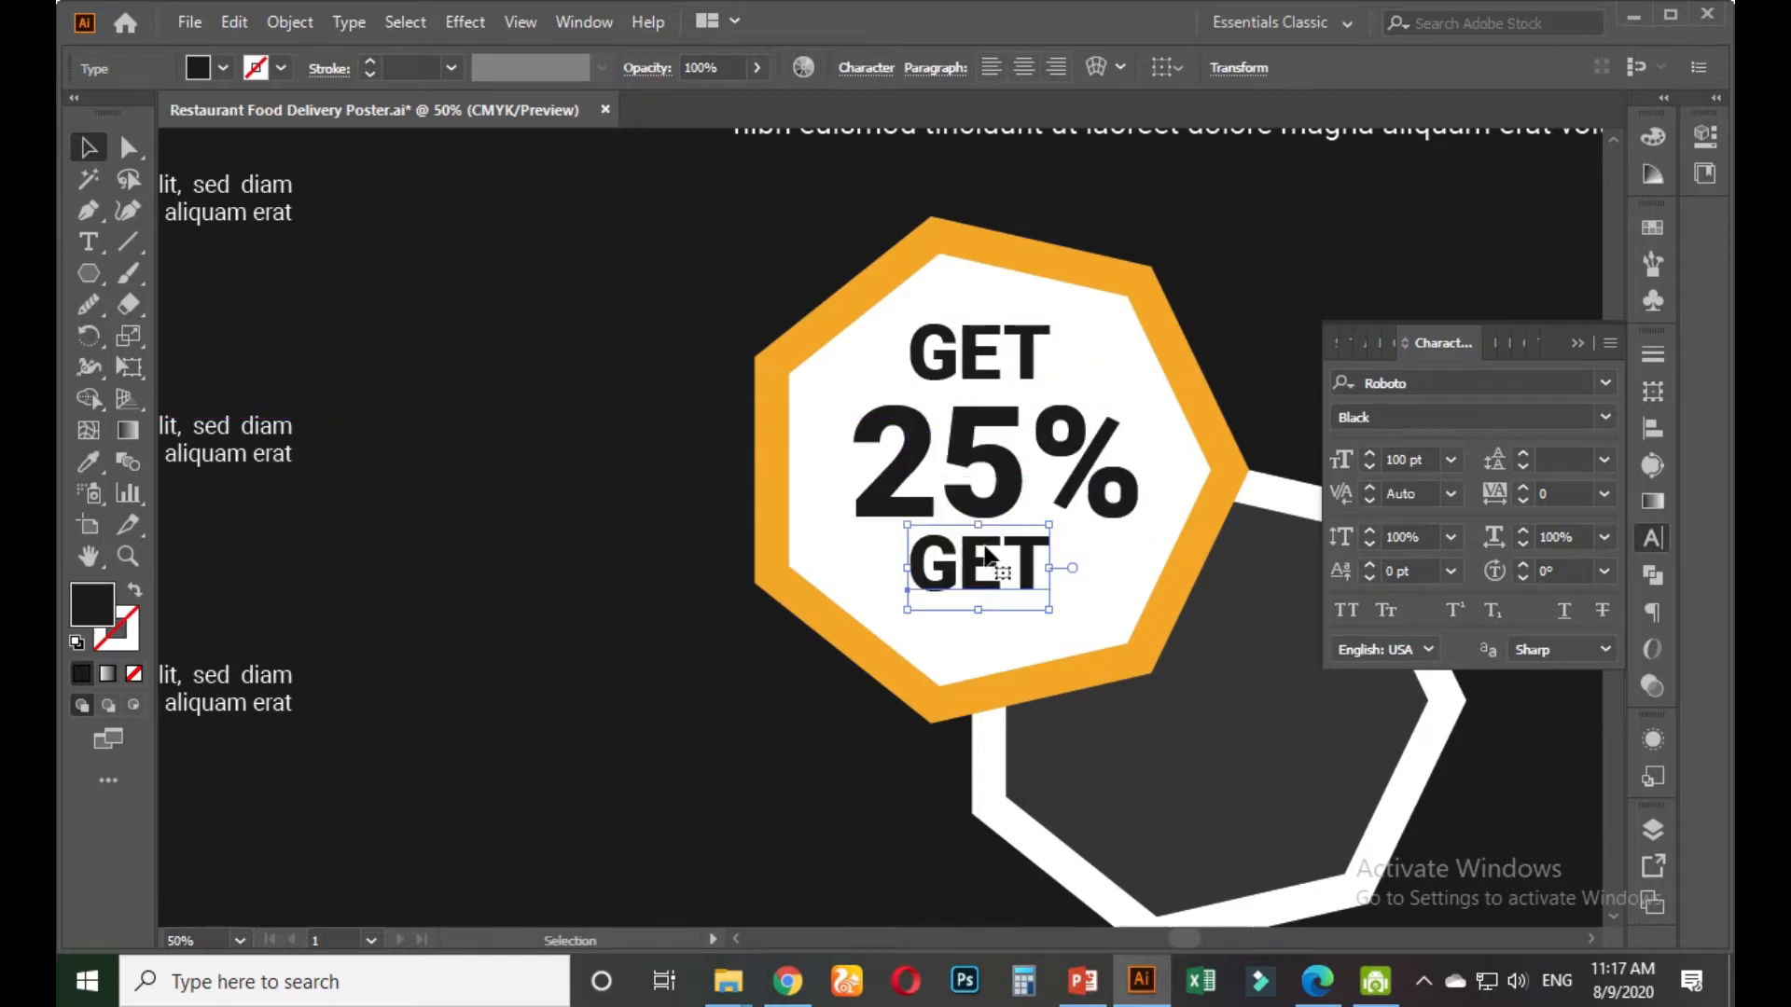
pyautogui.doubleClick(989, 557)
pyautogui.doubleClick(986, 546)
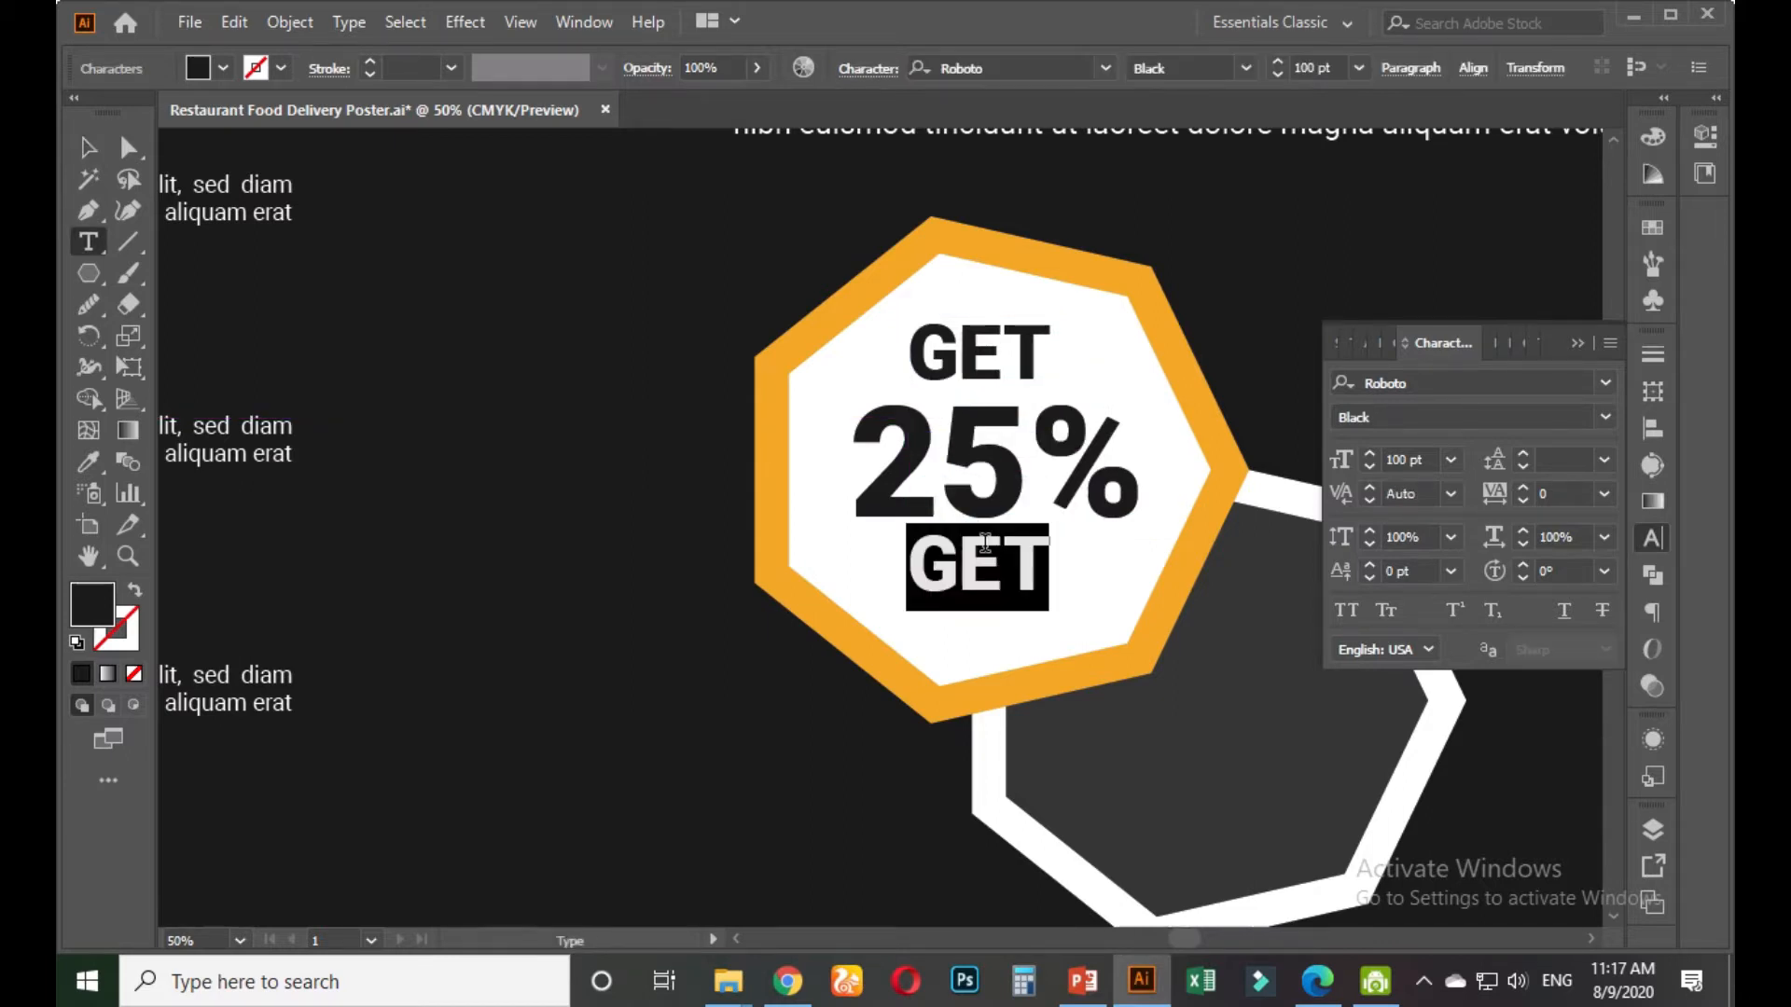
pyautogui.write('OFF')
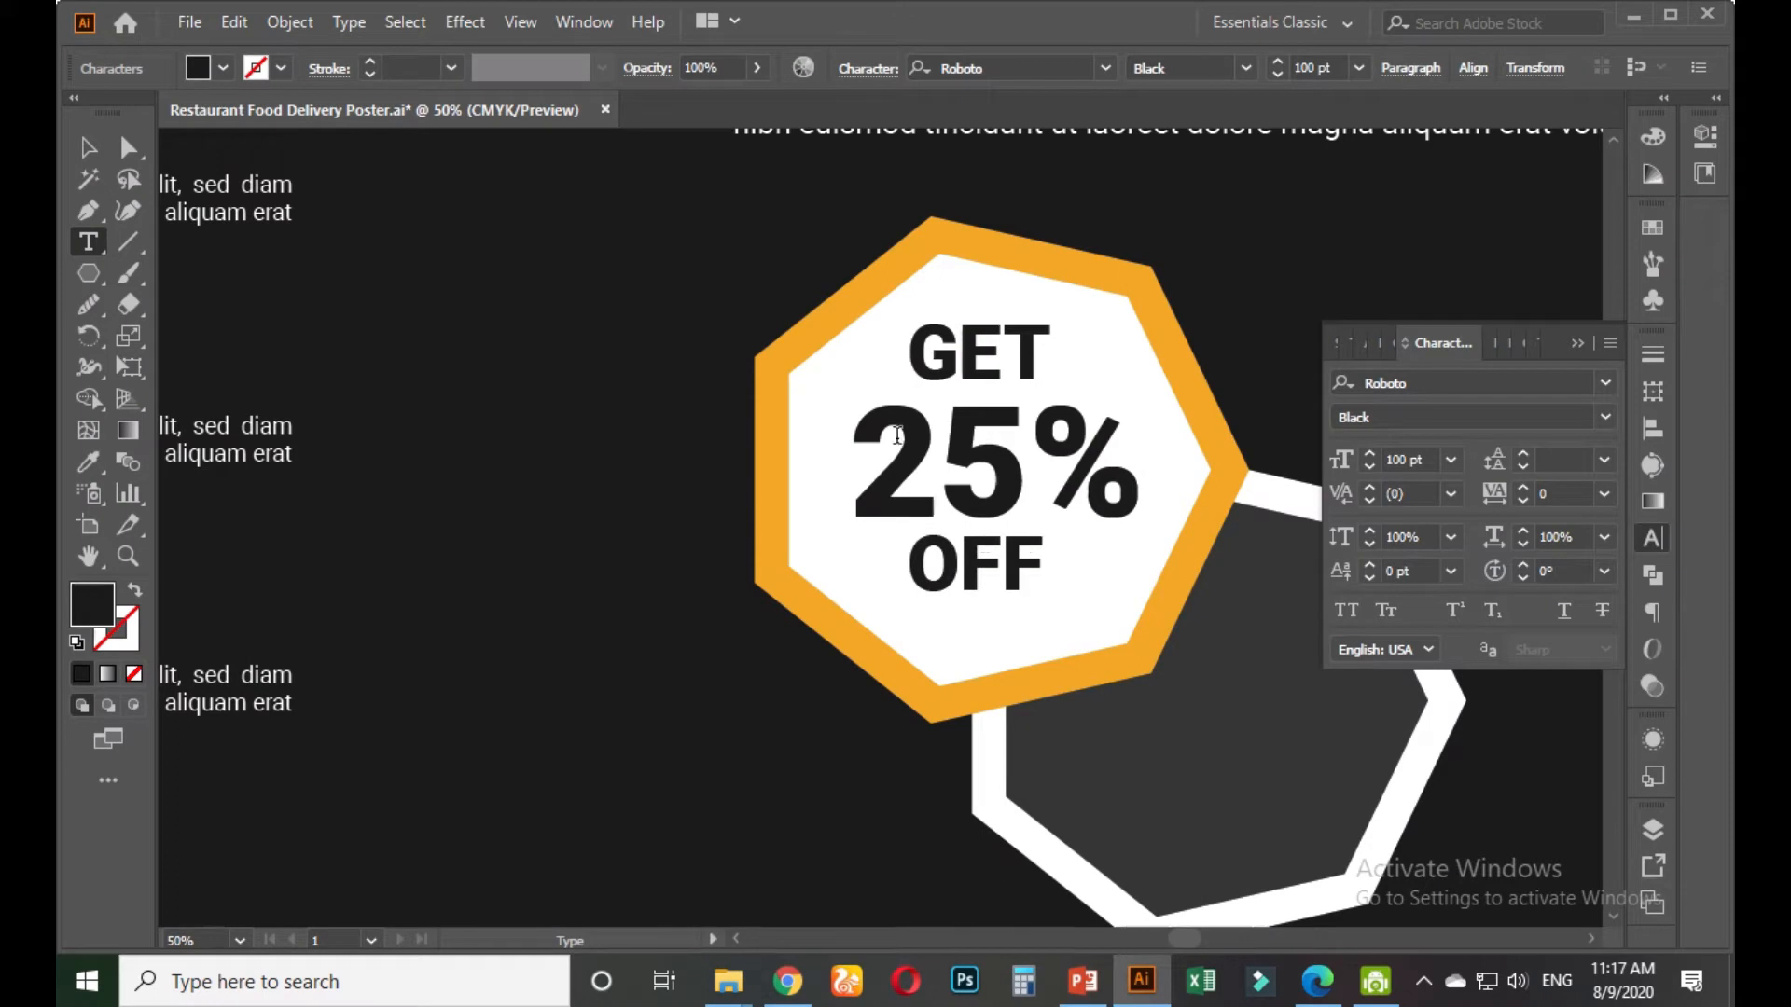
pyautogui.press('Escape')
# Deselect the OFF text and check the reference poster before returning to the working poster
pyautogui.click(535, 586)
pyautogui.scroll(-4, 535, 586)
pyautogui.moveTo(578, 638); pyautogui.dragTo(710, 583)
pyautogui.hscroll(-3, 543, 575)
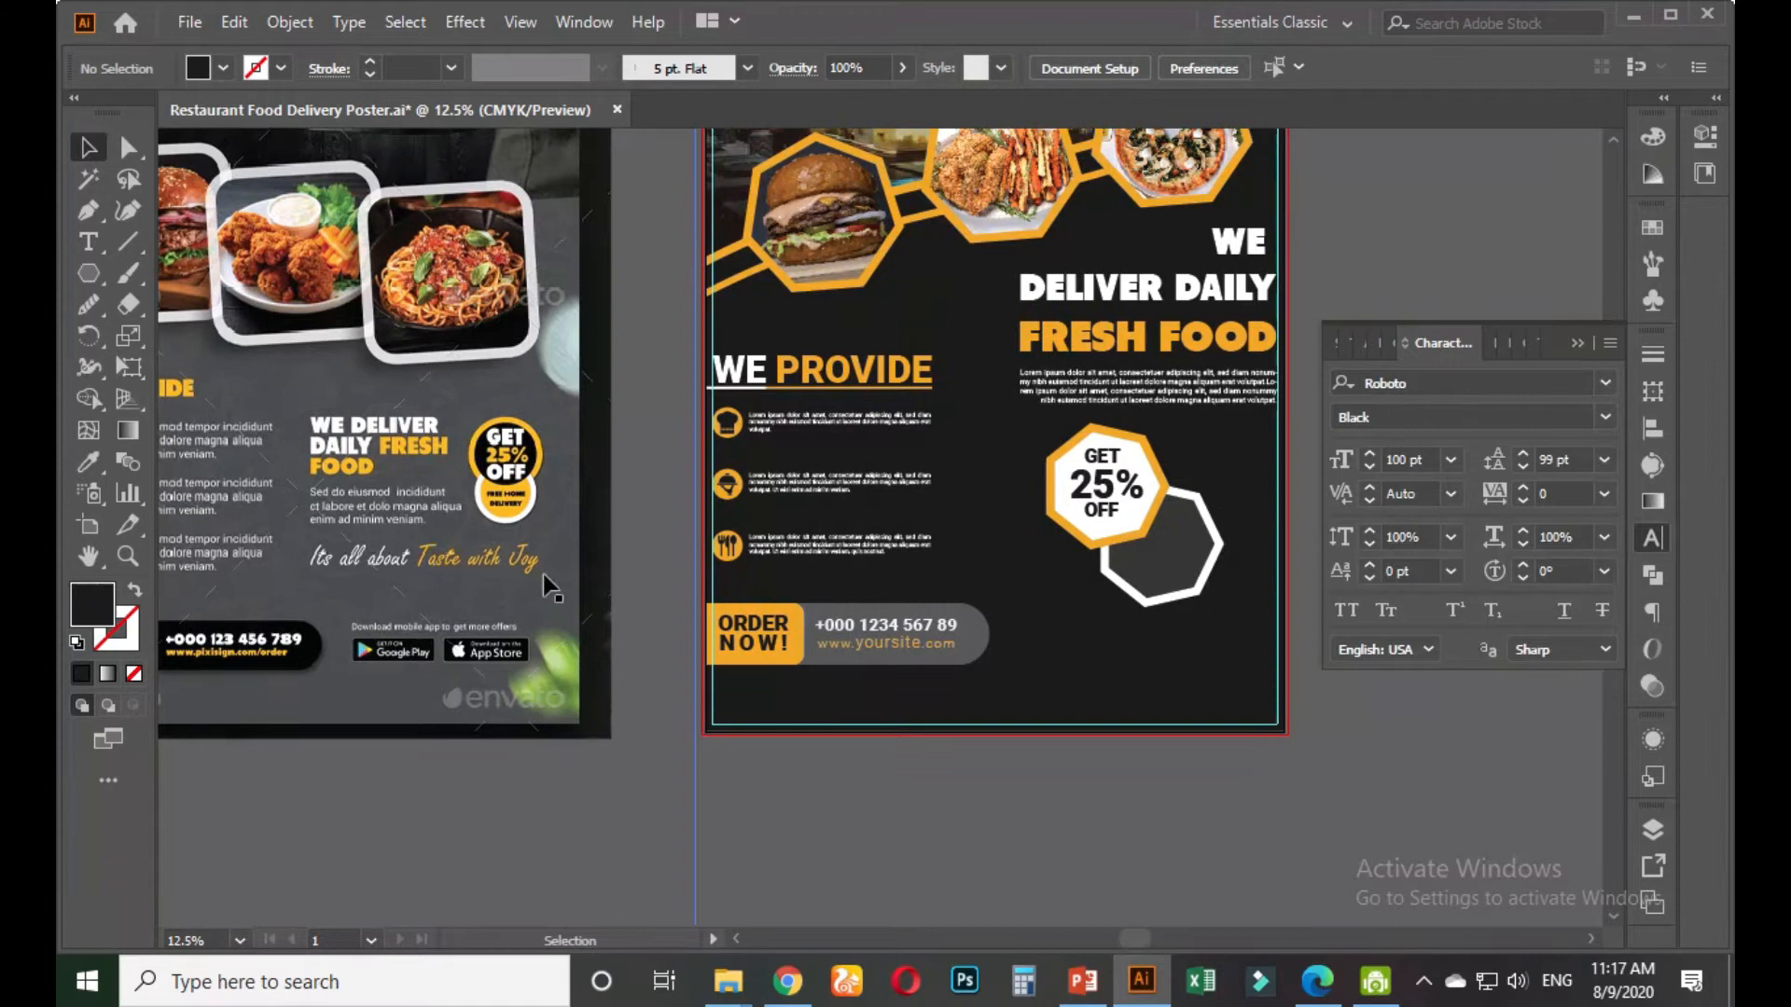
pyautogui.scroll(5, 546, 583)
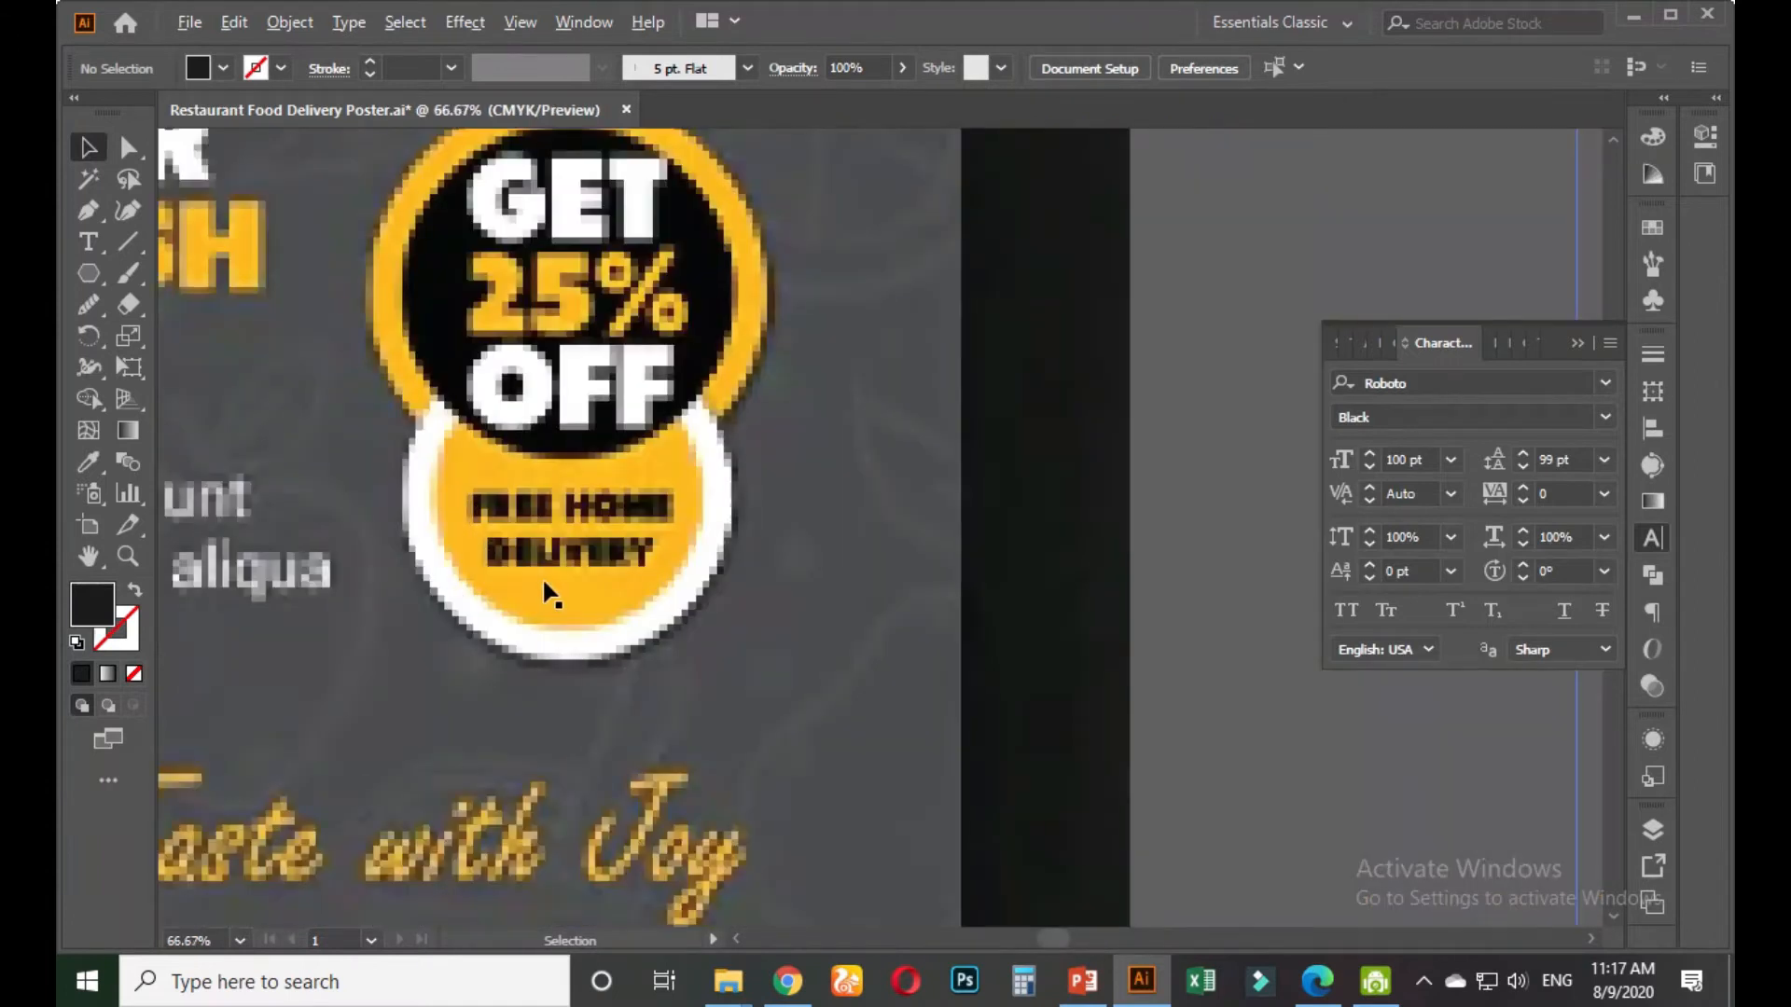
pyautogui.scroll(-4, 547, 580)
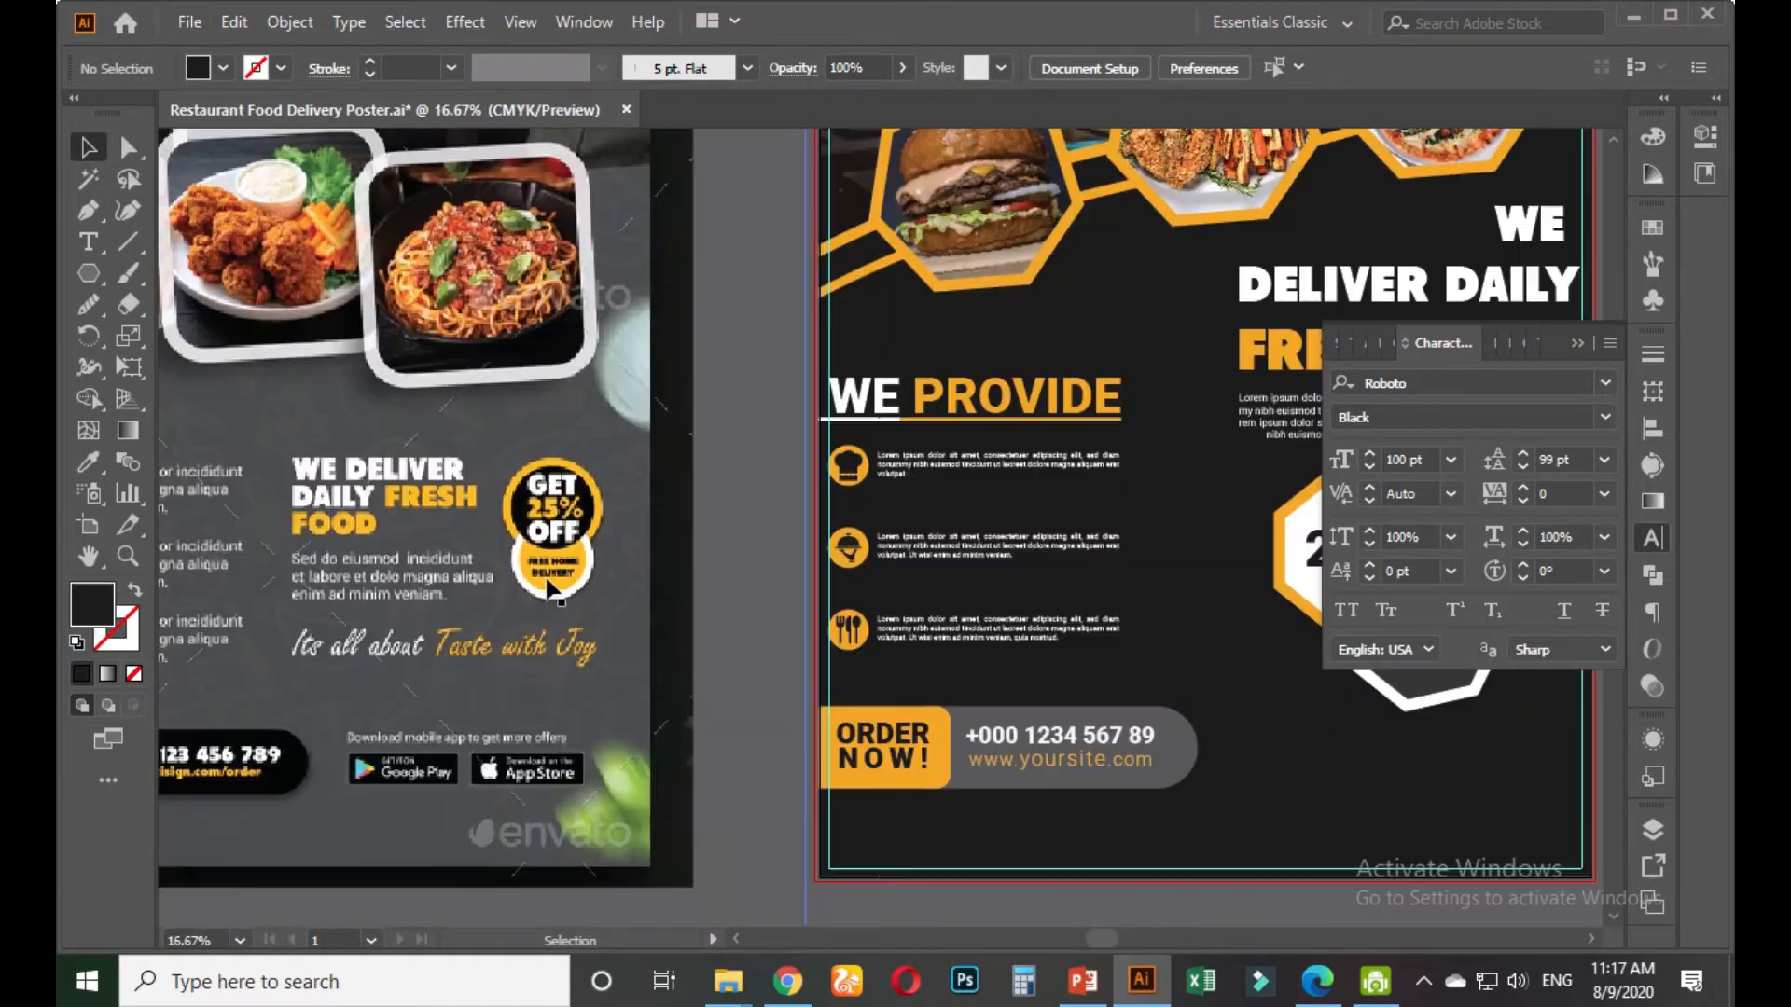
pyautogui.moveTo(707, 708); pyautogui.dragTo(388, 687)
pyautogui.moveTo(1198, 735); pyautogui.dragTo(935, 669)
pyautogui.scroll(2, 799, 579)
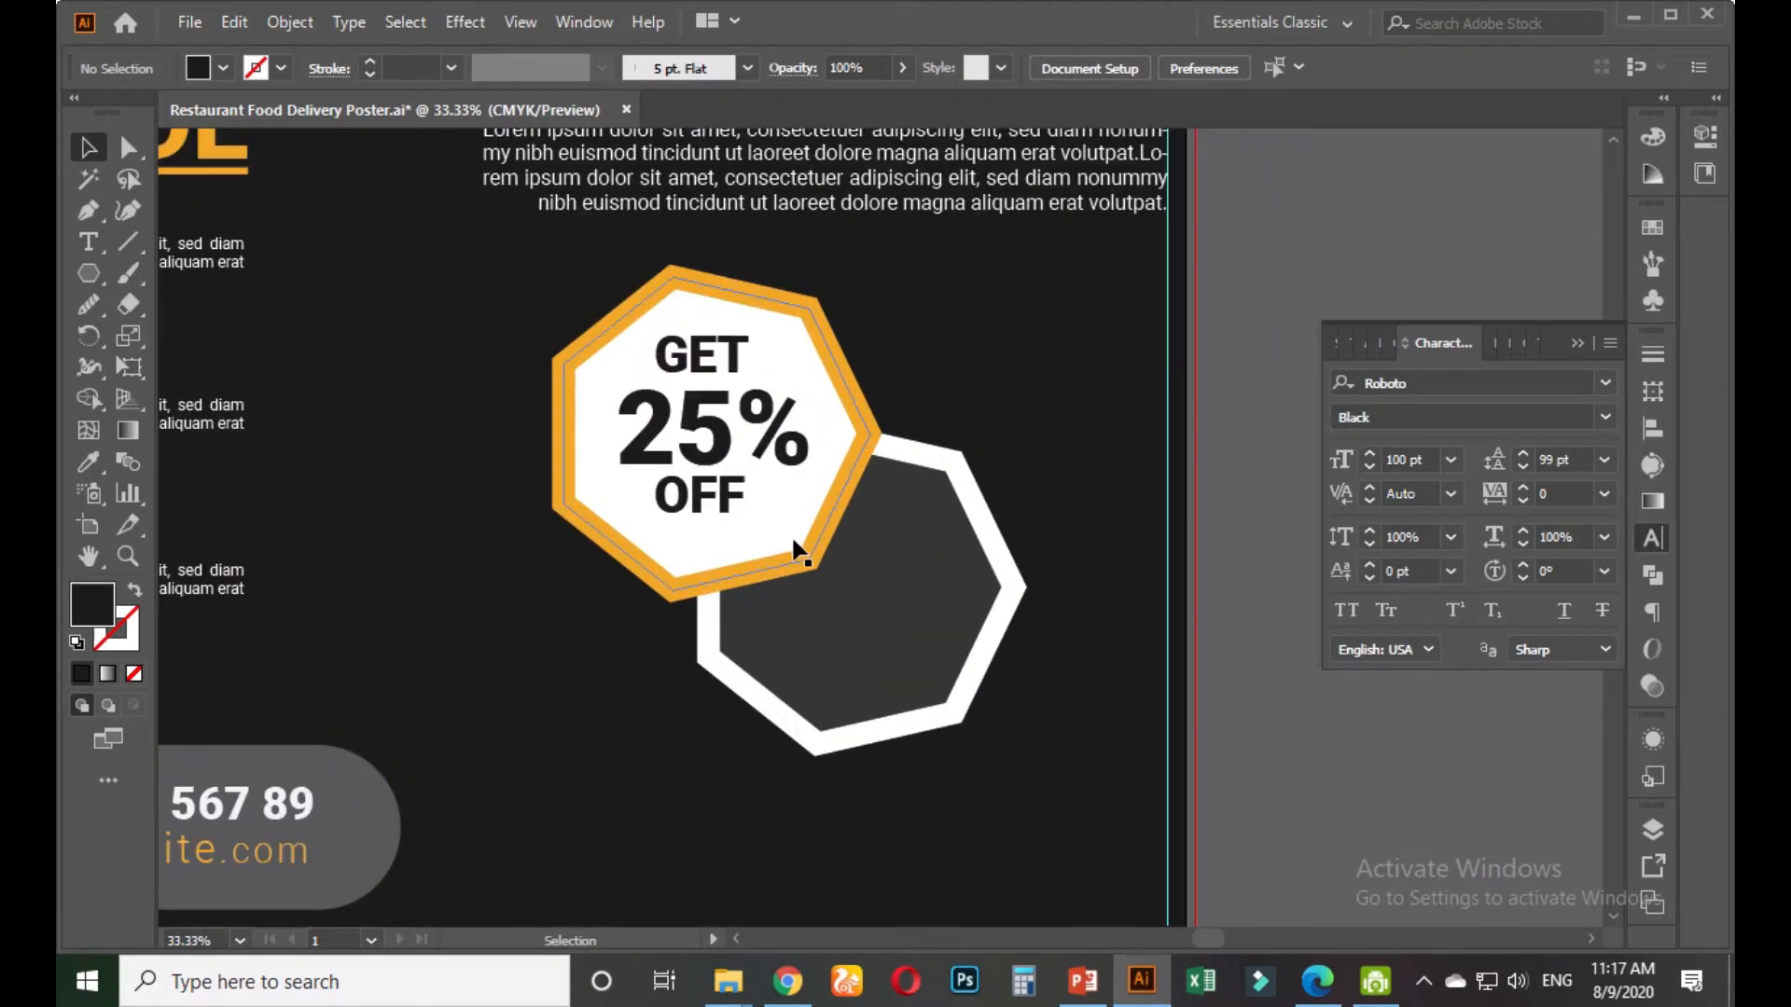
pyautogui.scroll(1, 833, 595)
pyautogui.scroll(1, 800, 560)
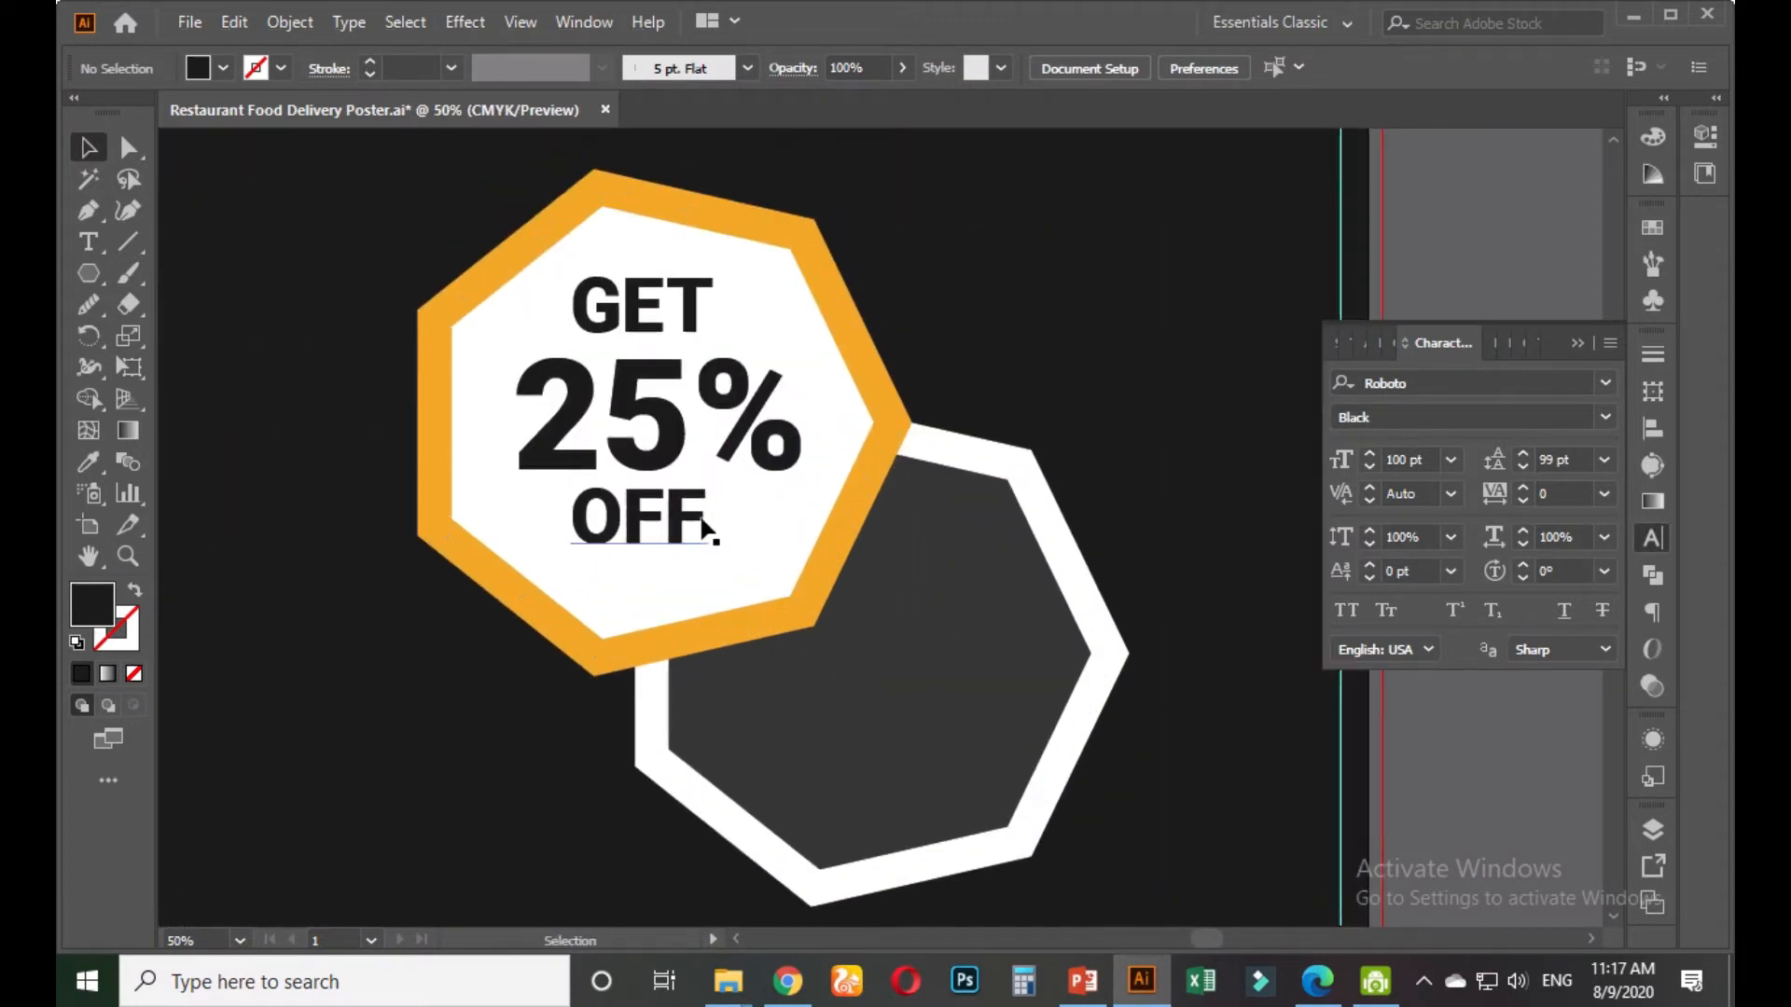
# Group the OFF, 25% and GET lines and rotate the group about 14° counter-clockwise
pyautogui.click(692, 515)
pyautogui.keyDown('shift'); pyautogui.click(668, 422); pyautogui.keyUp('shift')
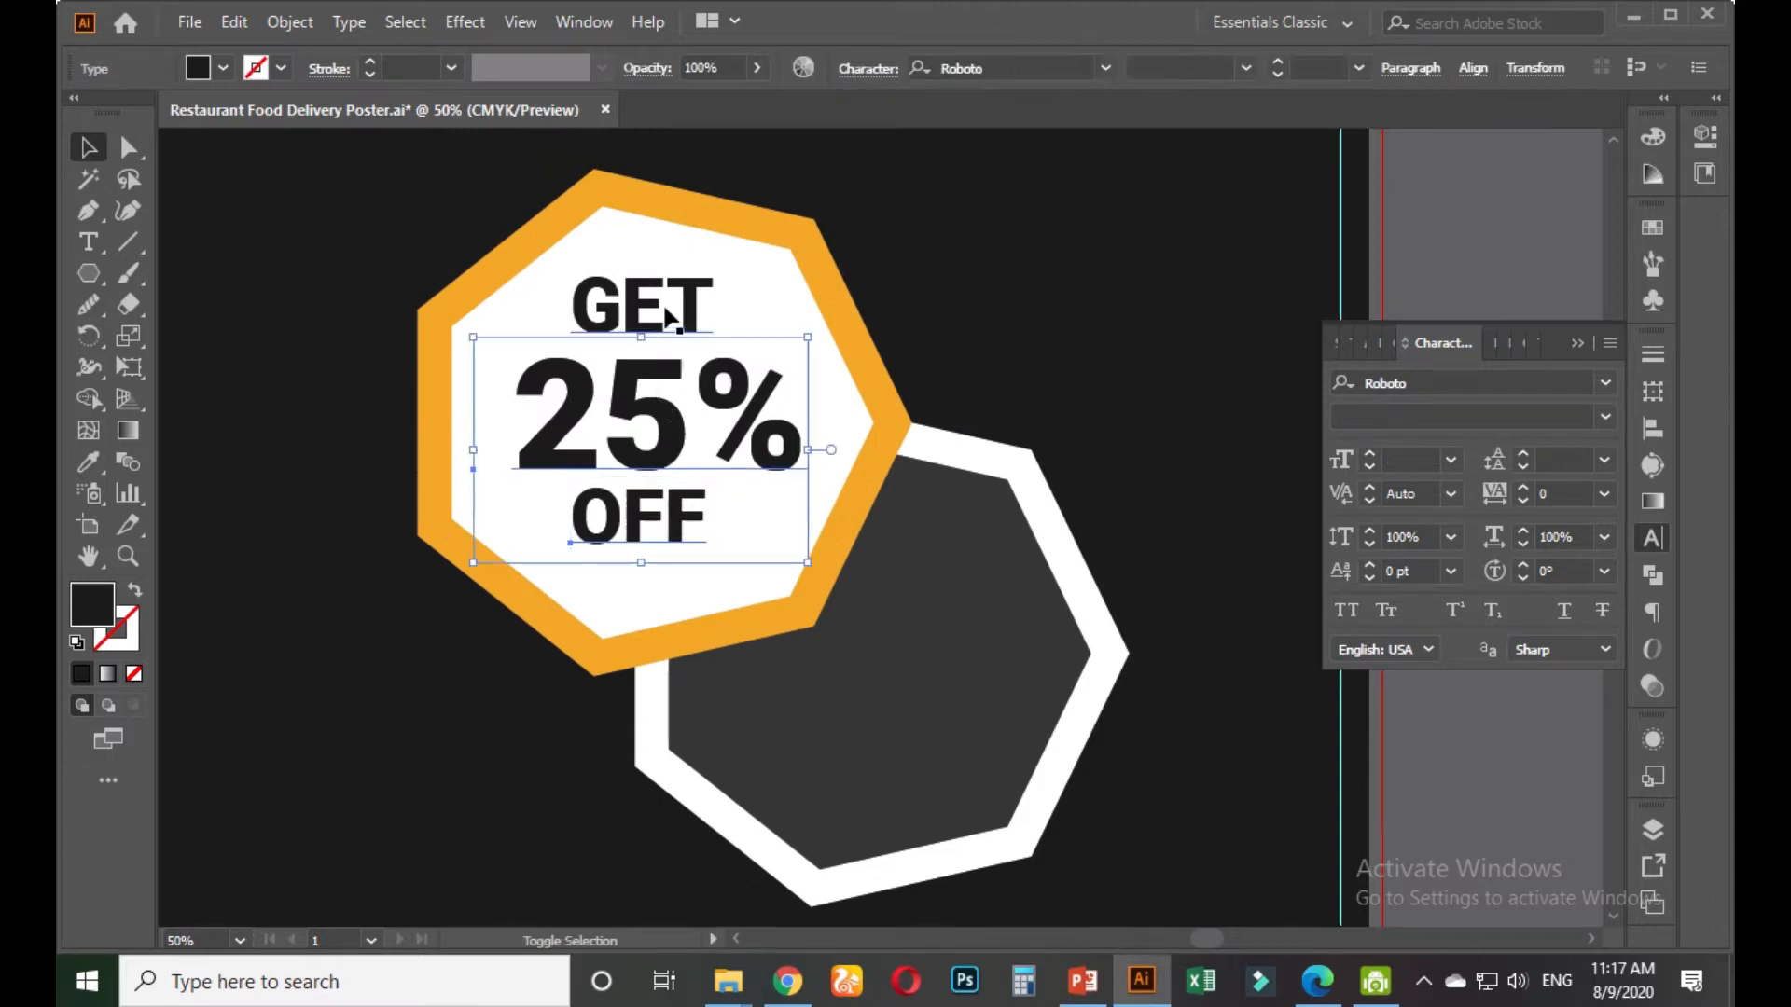
pyautogui.keyDown('shift'); pyautogui.click(644, 300); pyautogui.keyUp('shift')
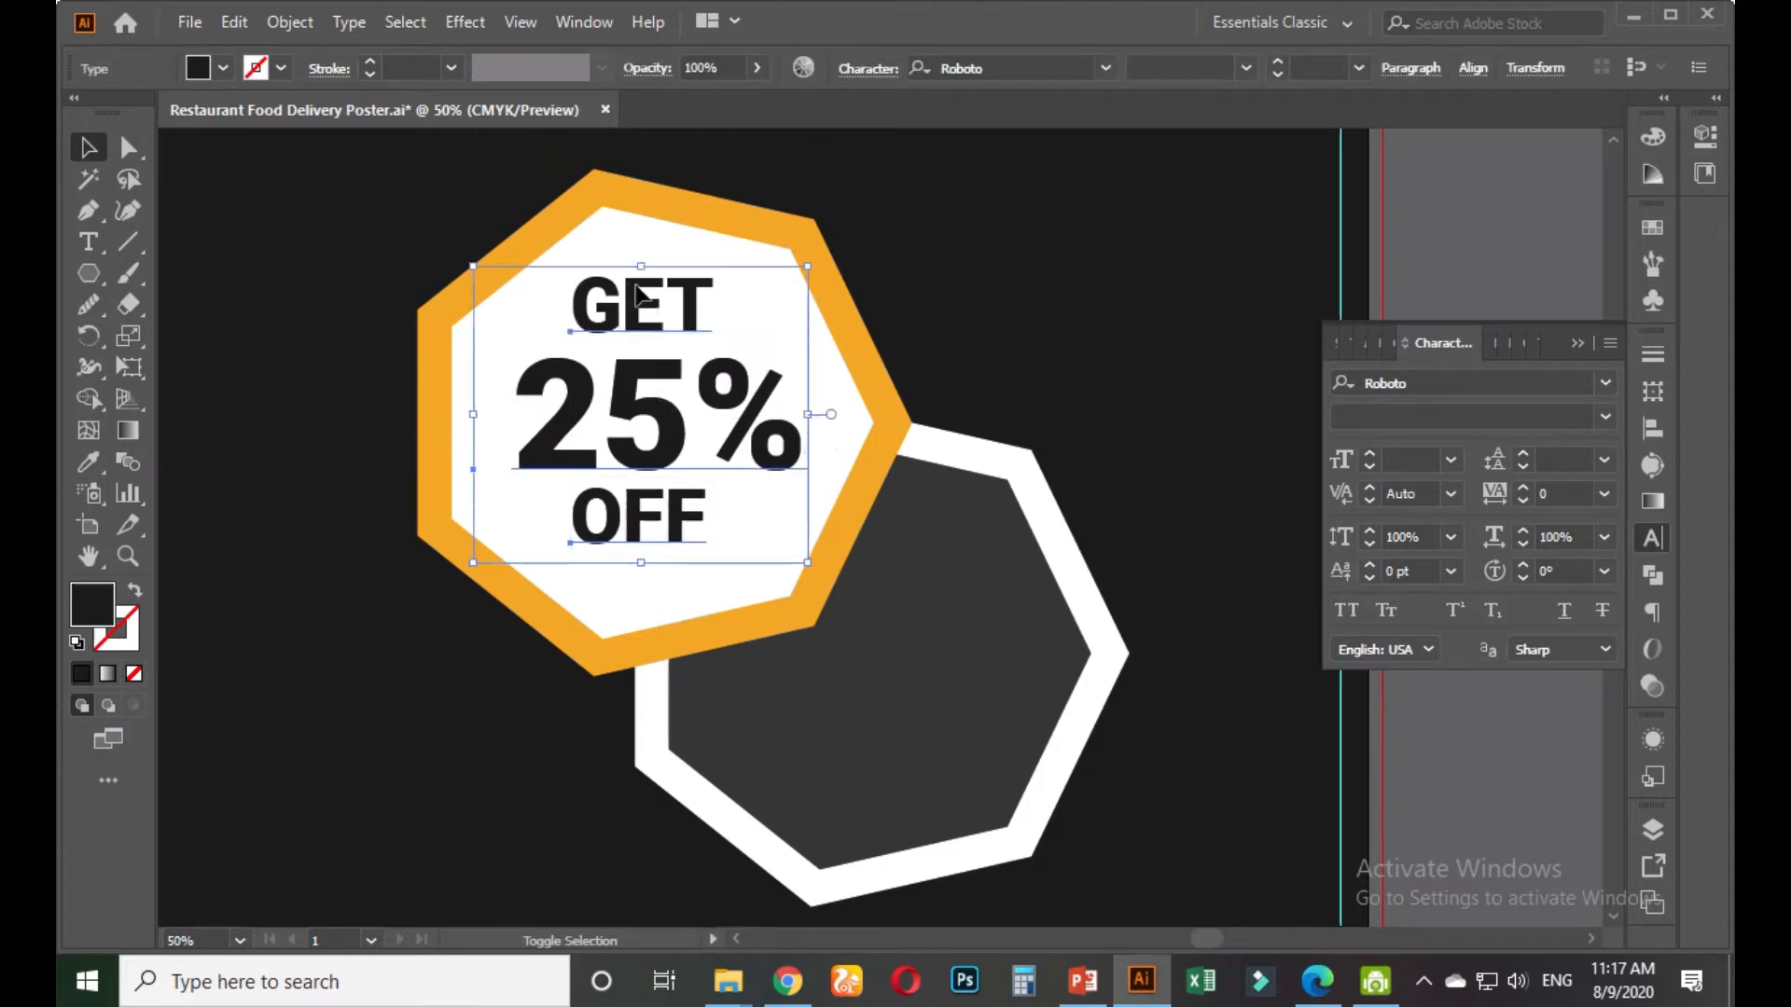
pyautogui.hotkey('ctrl', 'g')
pyautogui.moveTo(819, 571); pyautogui.dragTo(877, 539)
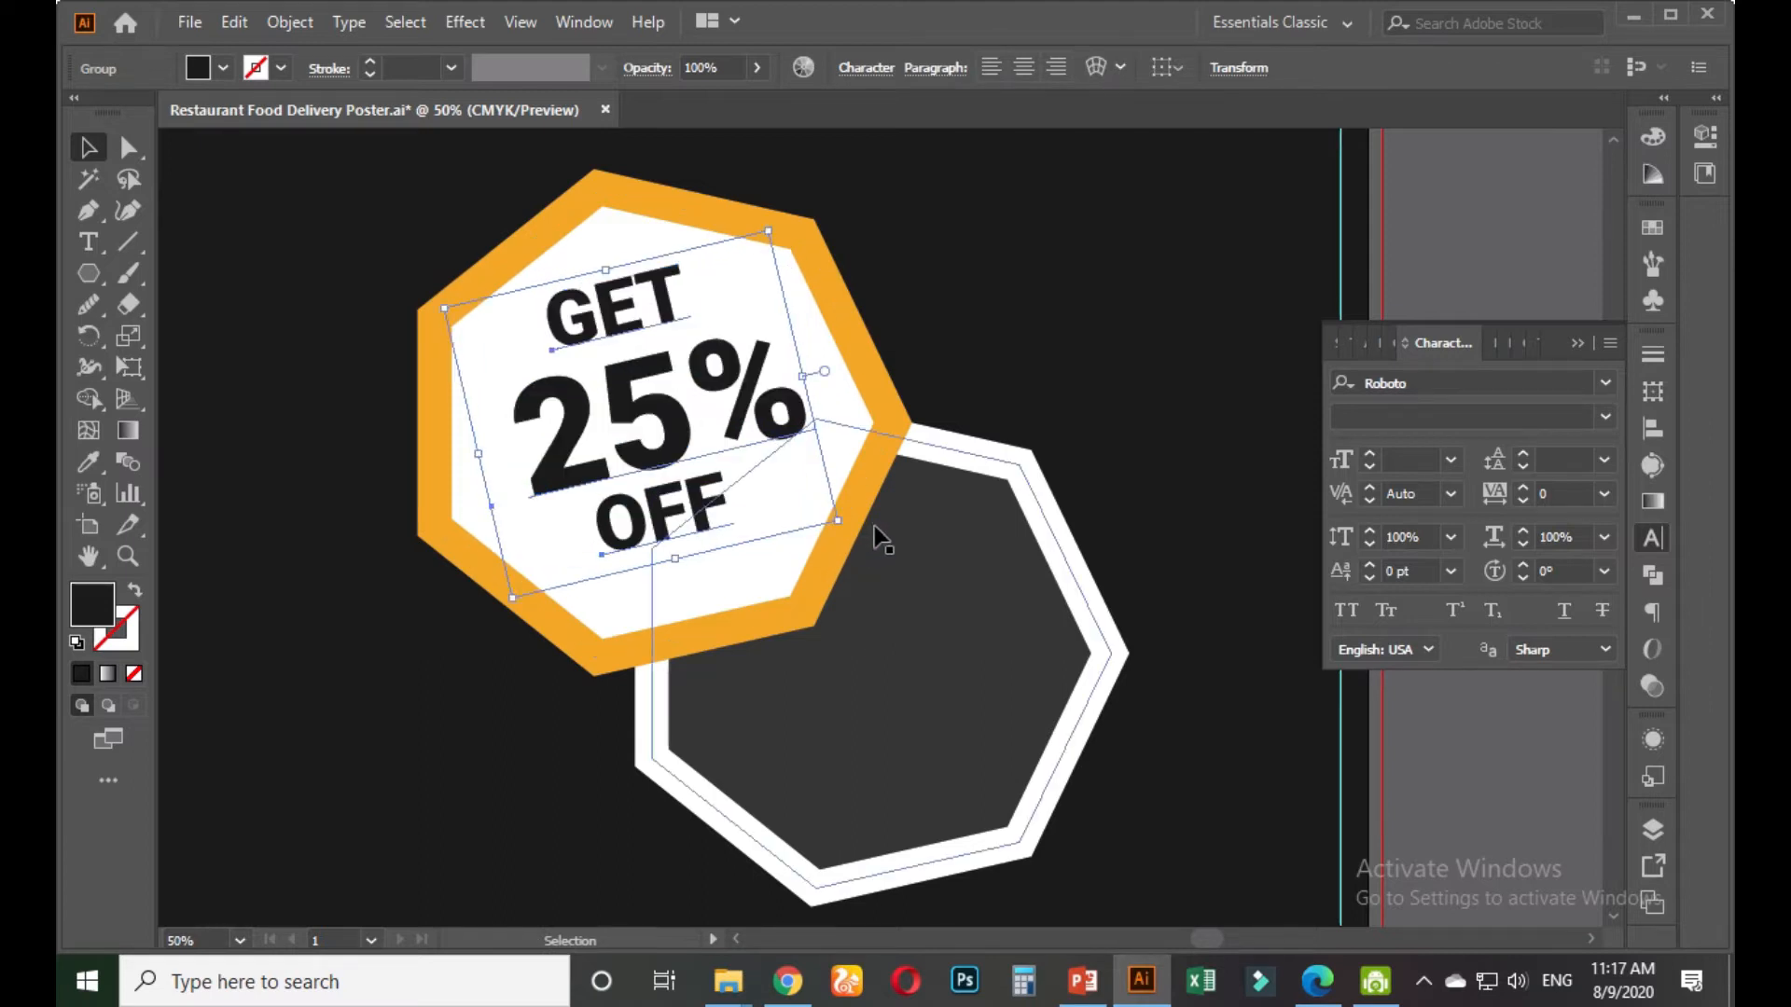
pyautogui.click(1452, 261)
pyautogui.scroll(-1, 1431, 260)
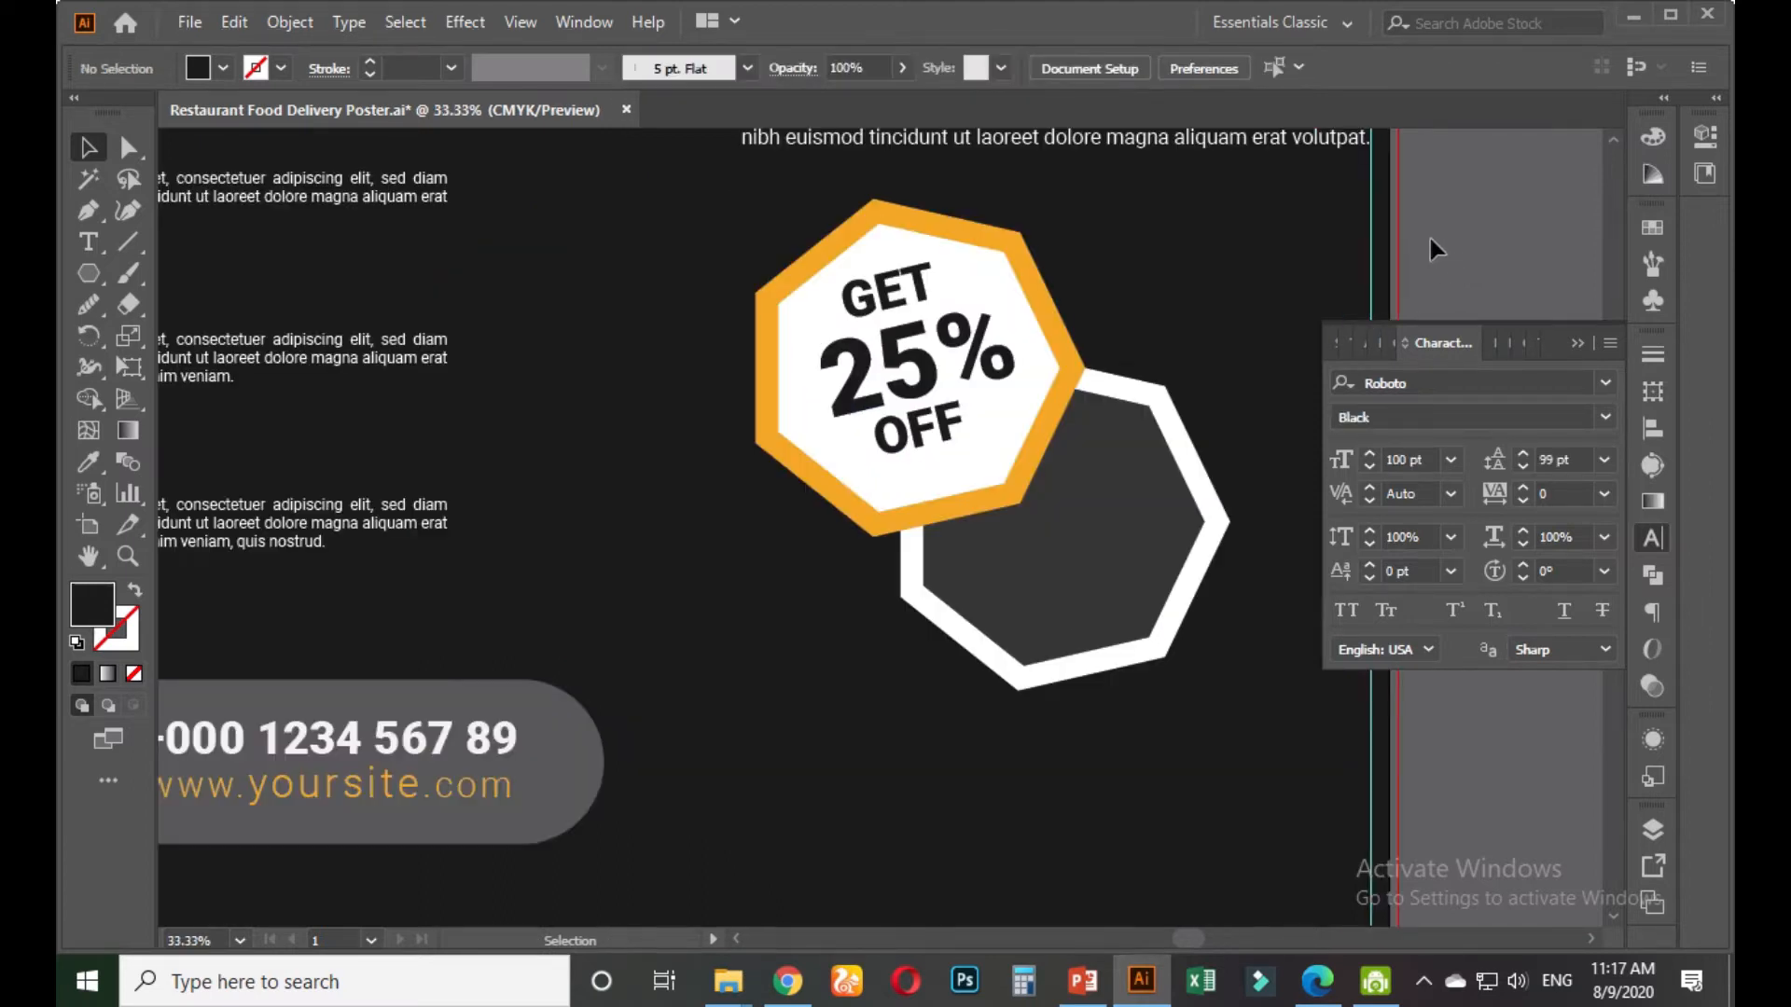
pyautogui.scroll(-1, 1440, 239)
pyautogui.scroll(-1, 360, 555)
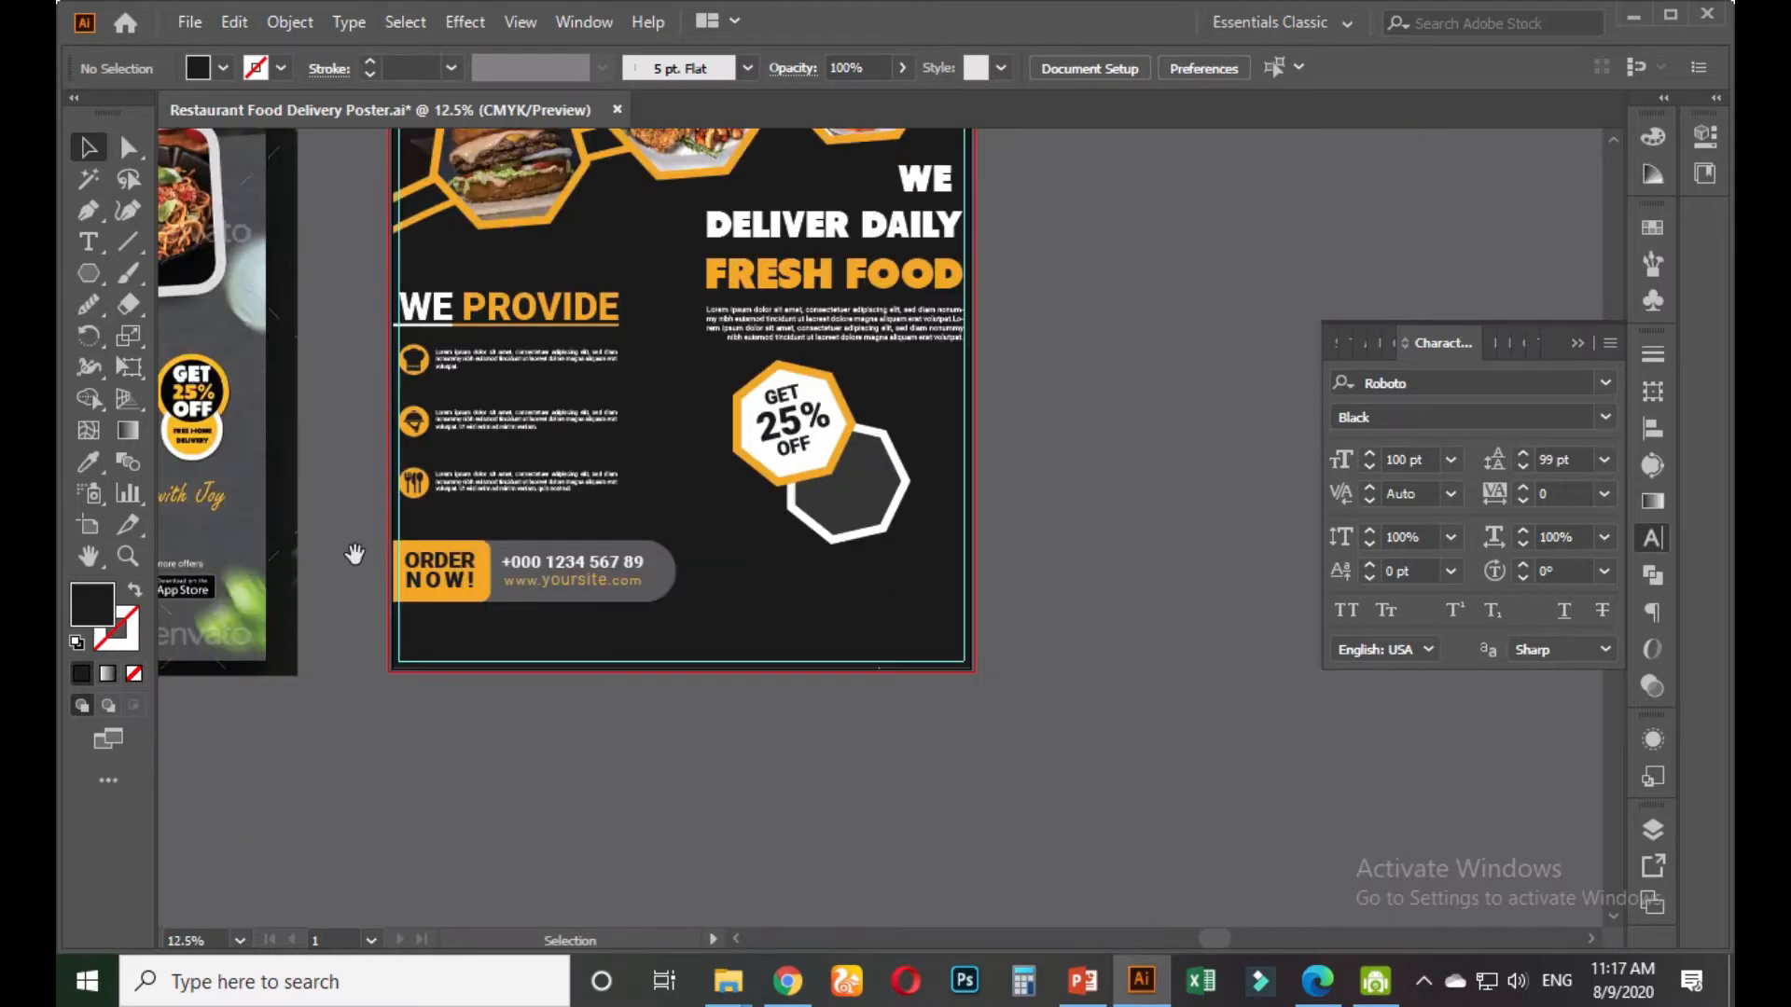
pyautogui.scroll(-1, 388, 575)
pyautogui.moveTo(388, 576); pyautogui.dragTo(289, 578)
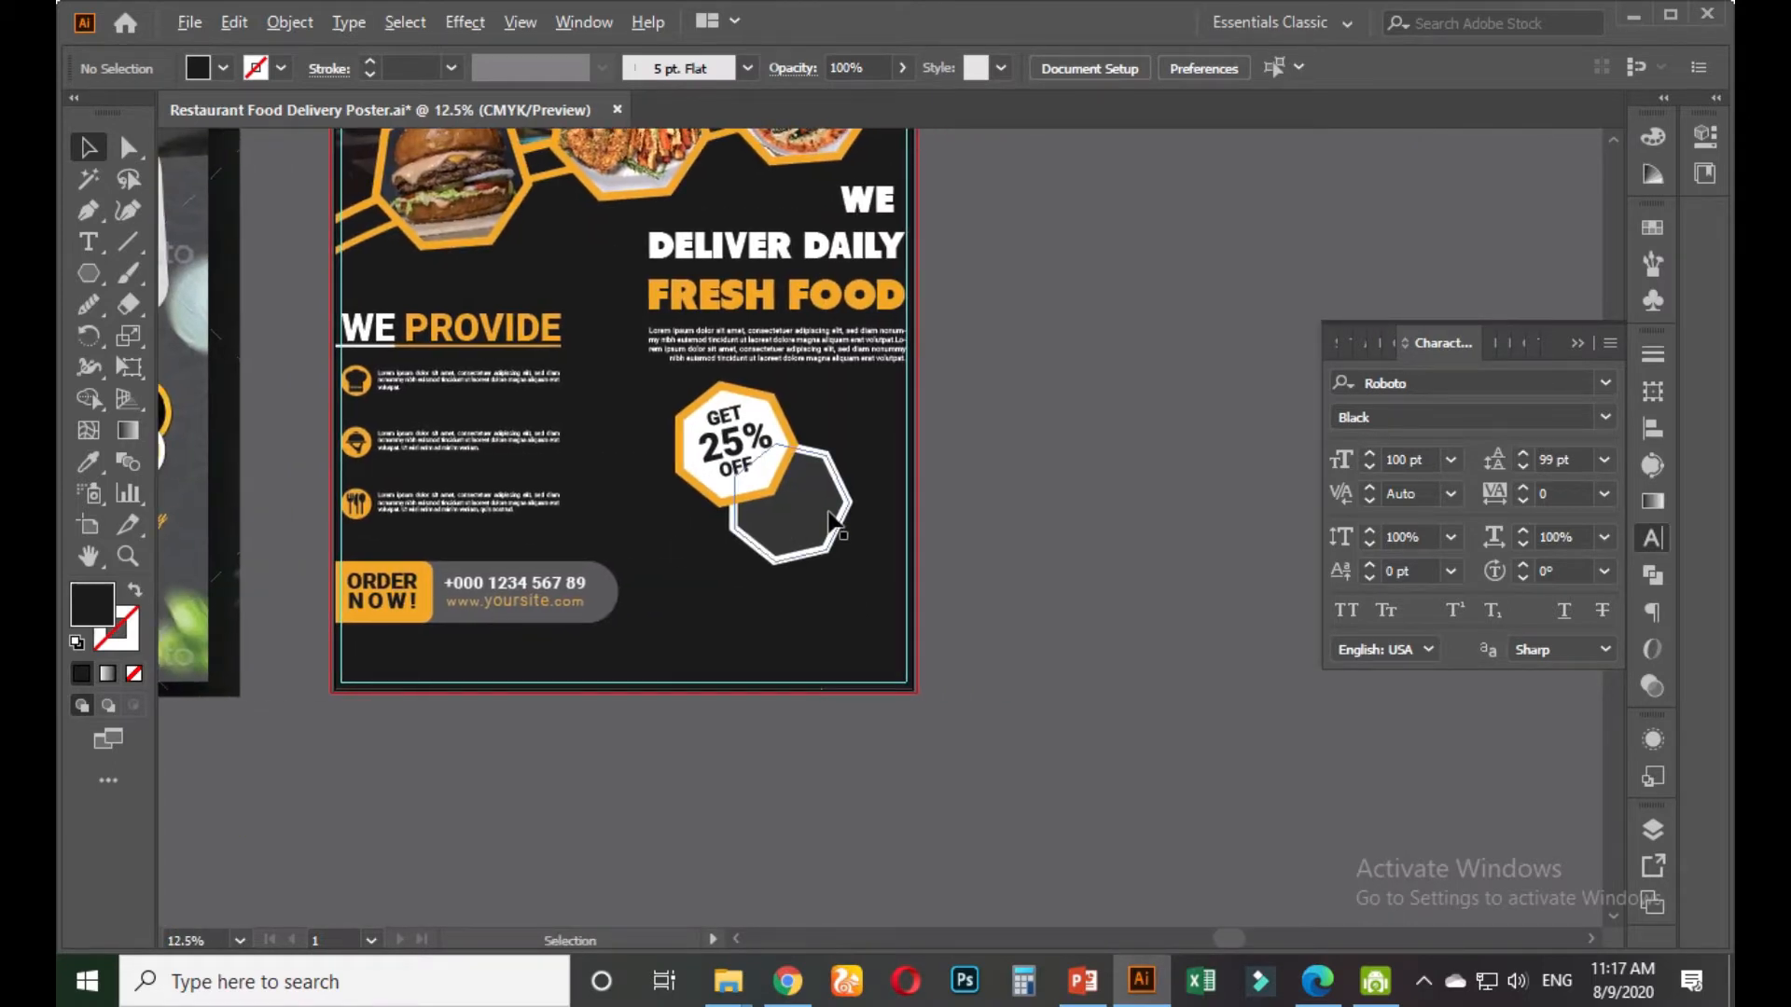
pyautogui.scroll(3, 831, 521)
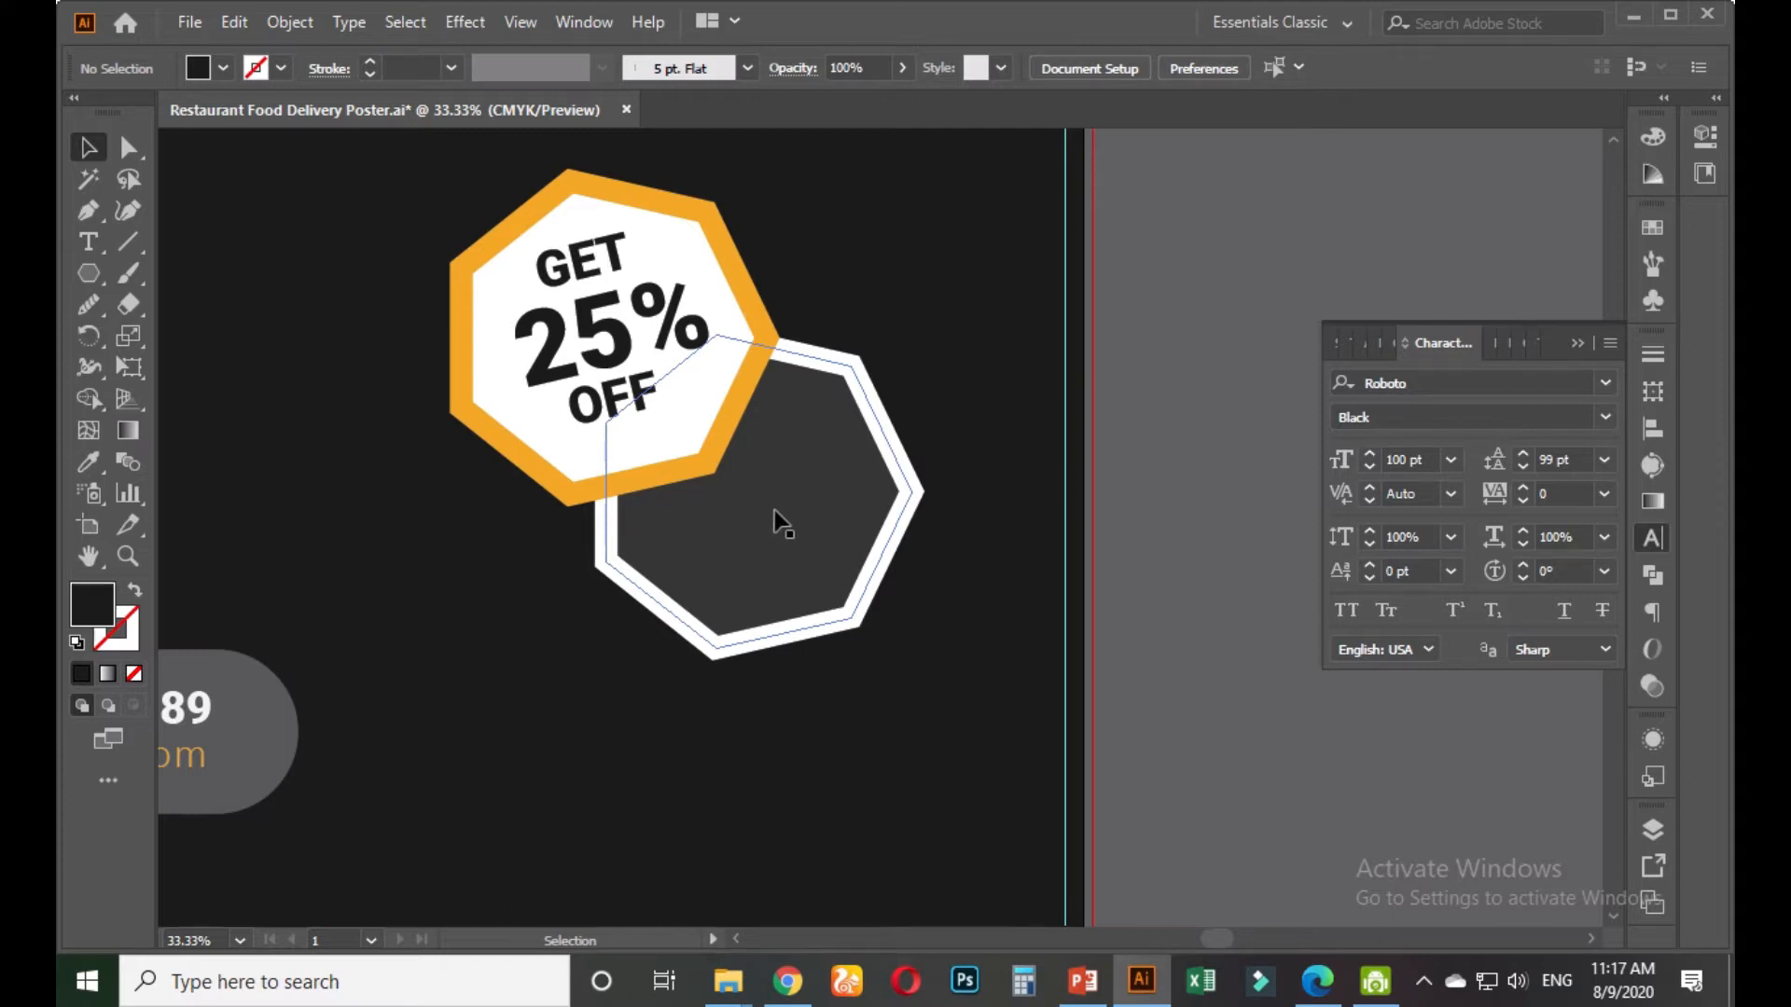
# Type 'FRESH HOME DELIVERY' inside the dark octagon, then switch to the Google Meet call
pyautogui.click(89, 241)
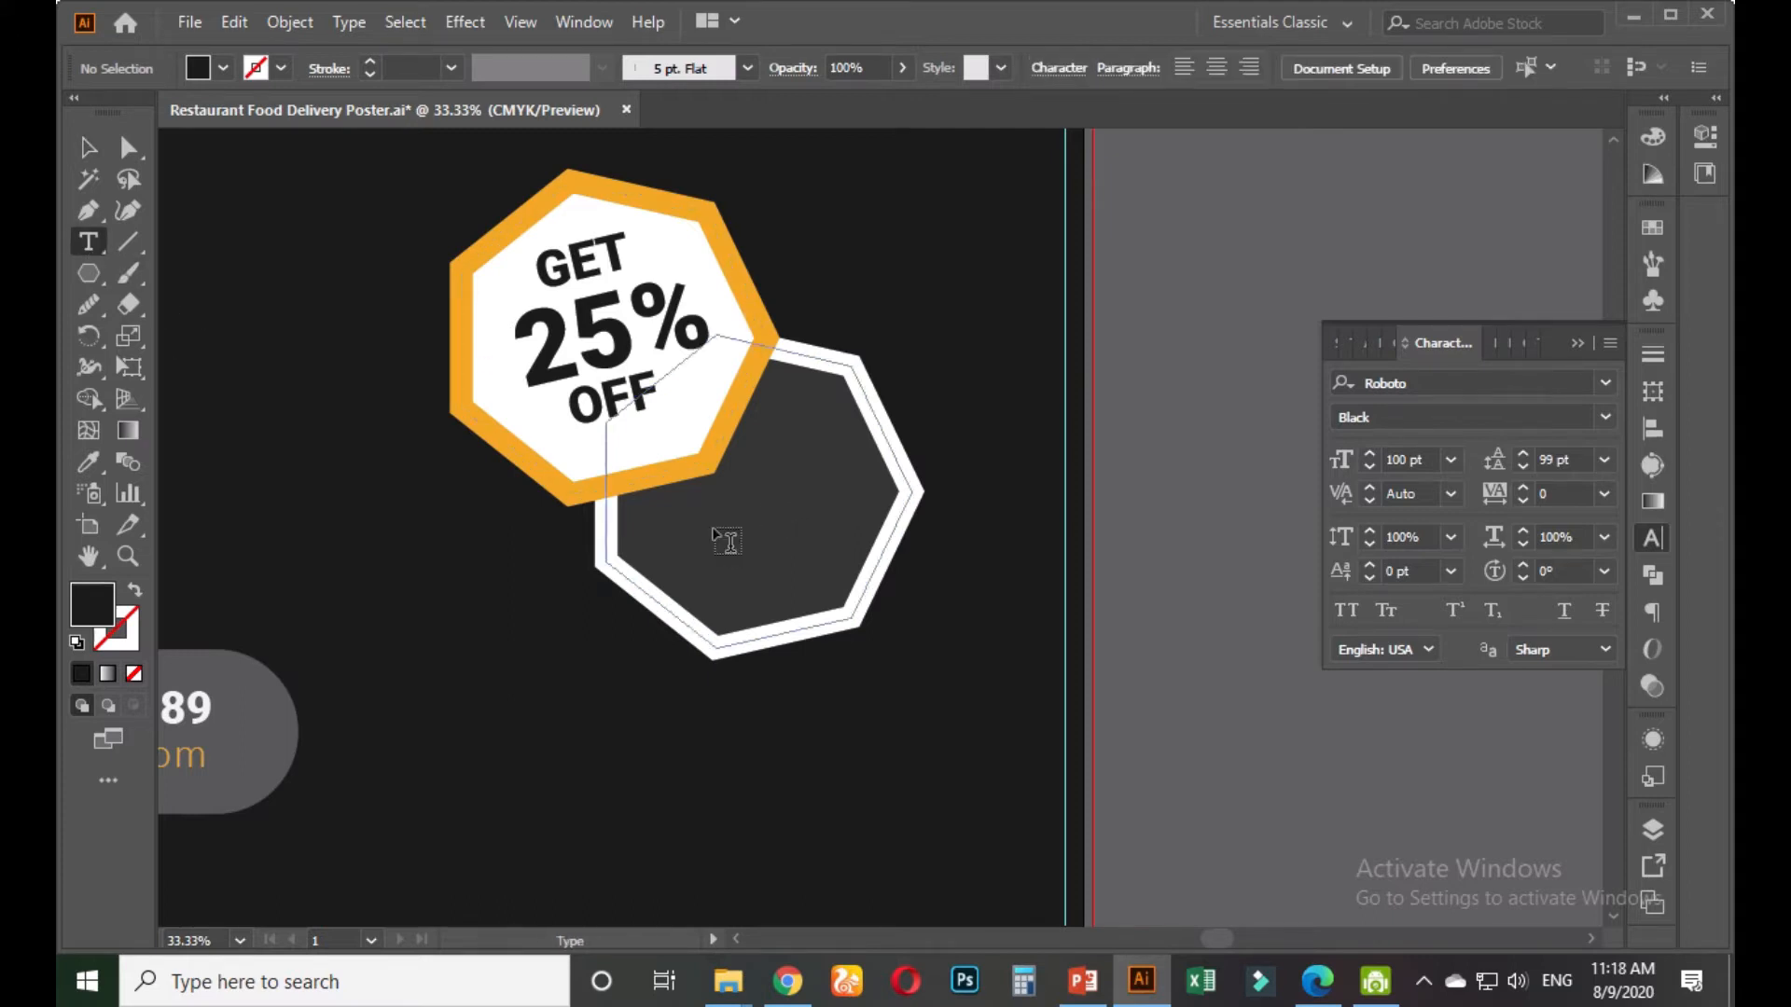
pyautogui.click(716, 533)
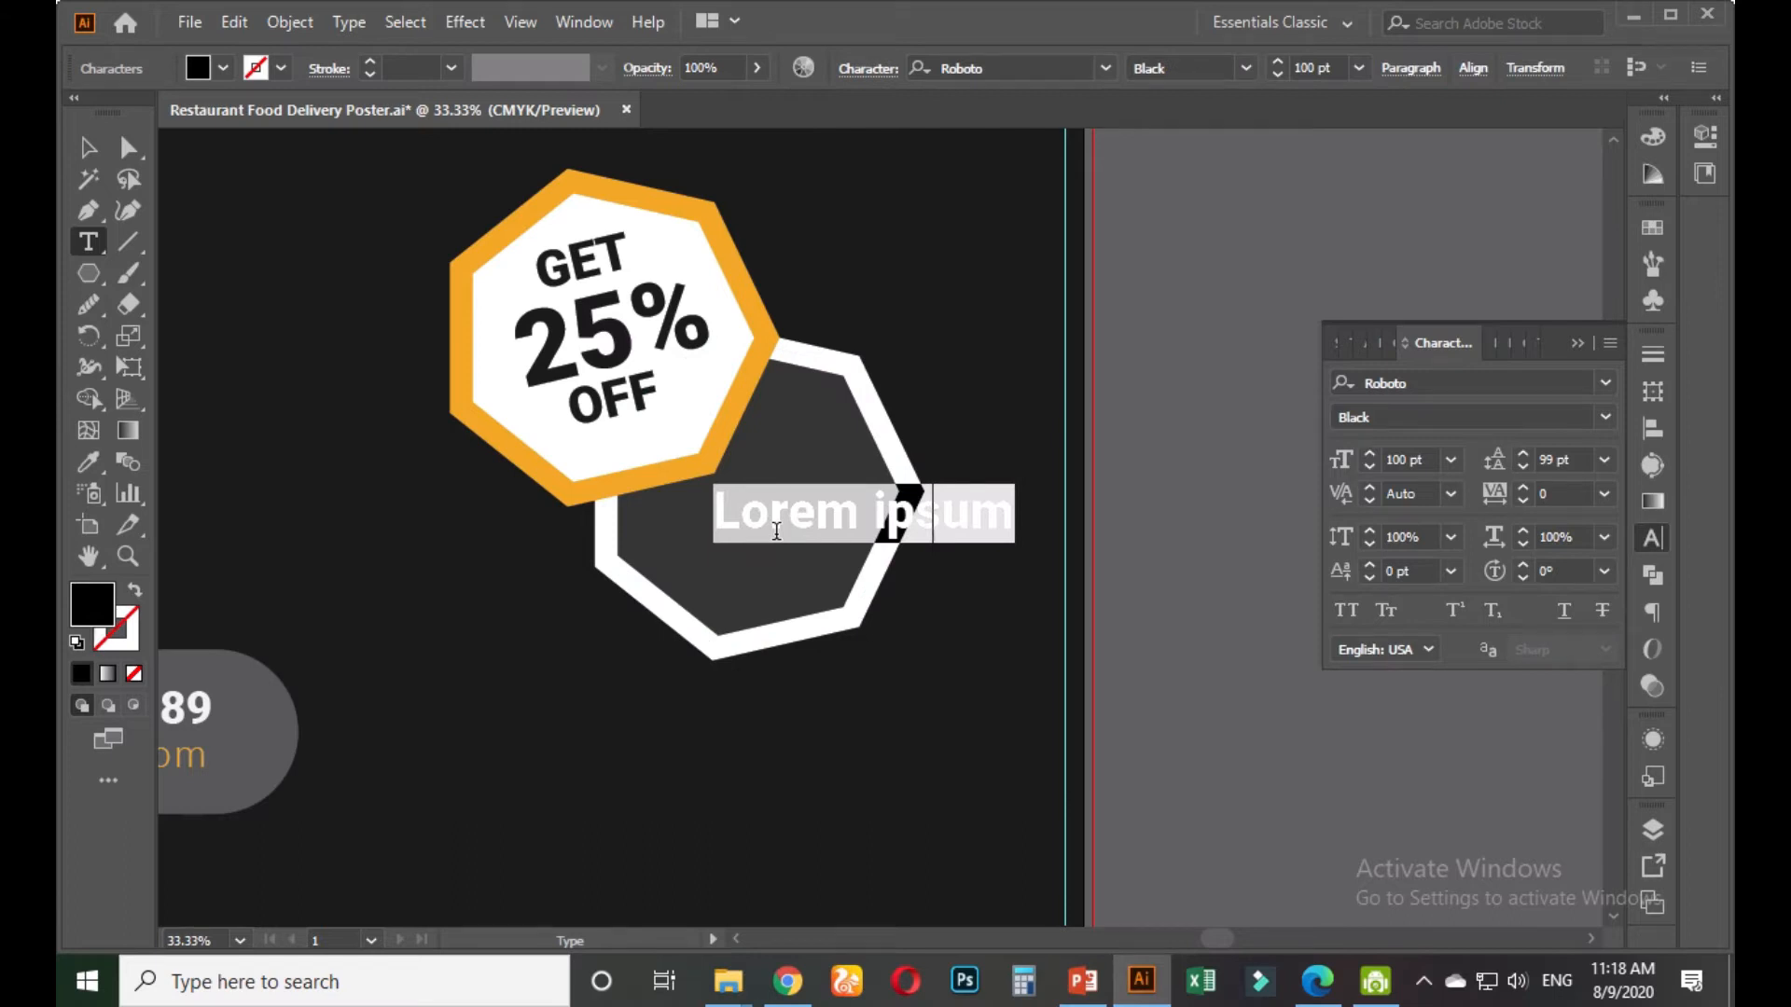
pyautogui.write('f')
pyautogui.press('BackSpace')
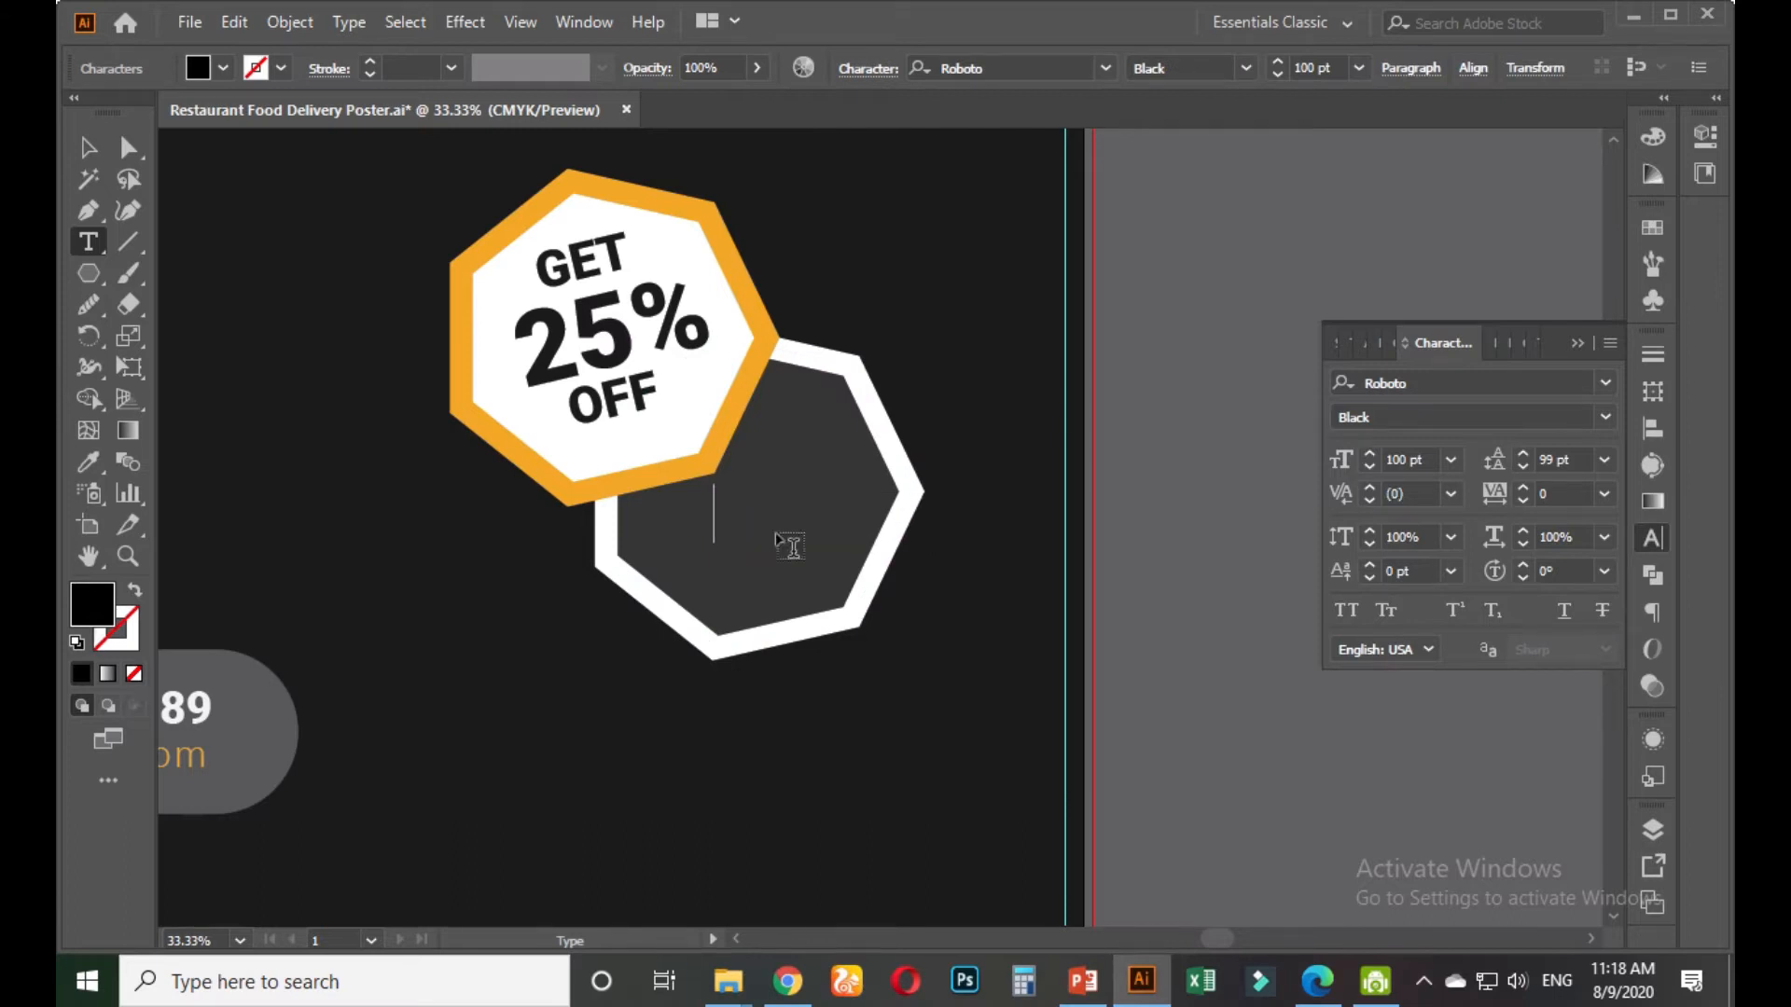
pyautogui.write('f')
pyautogui.press('BackSpace')
pyautogui.write('FRESH')
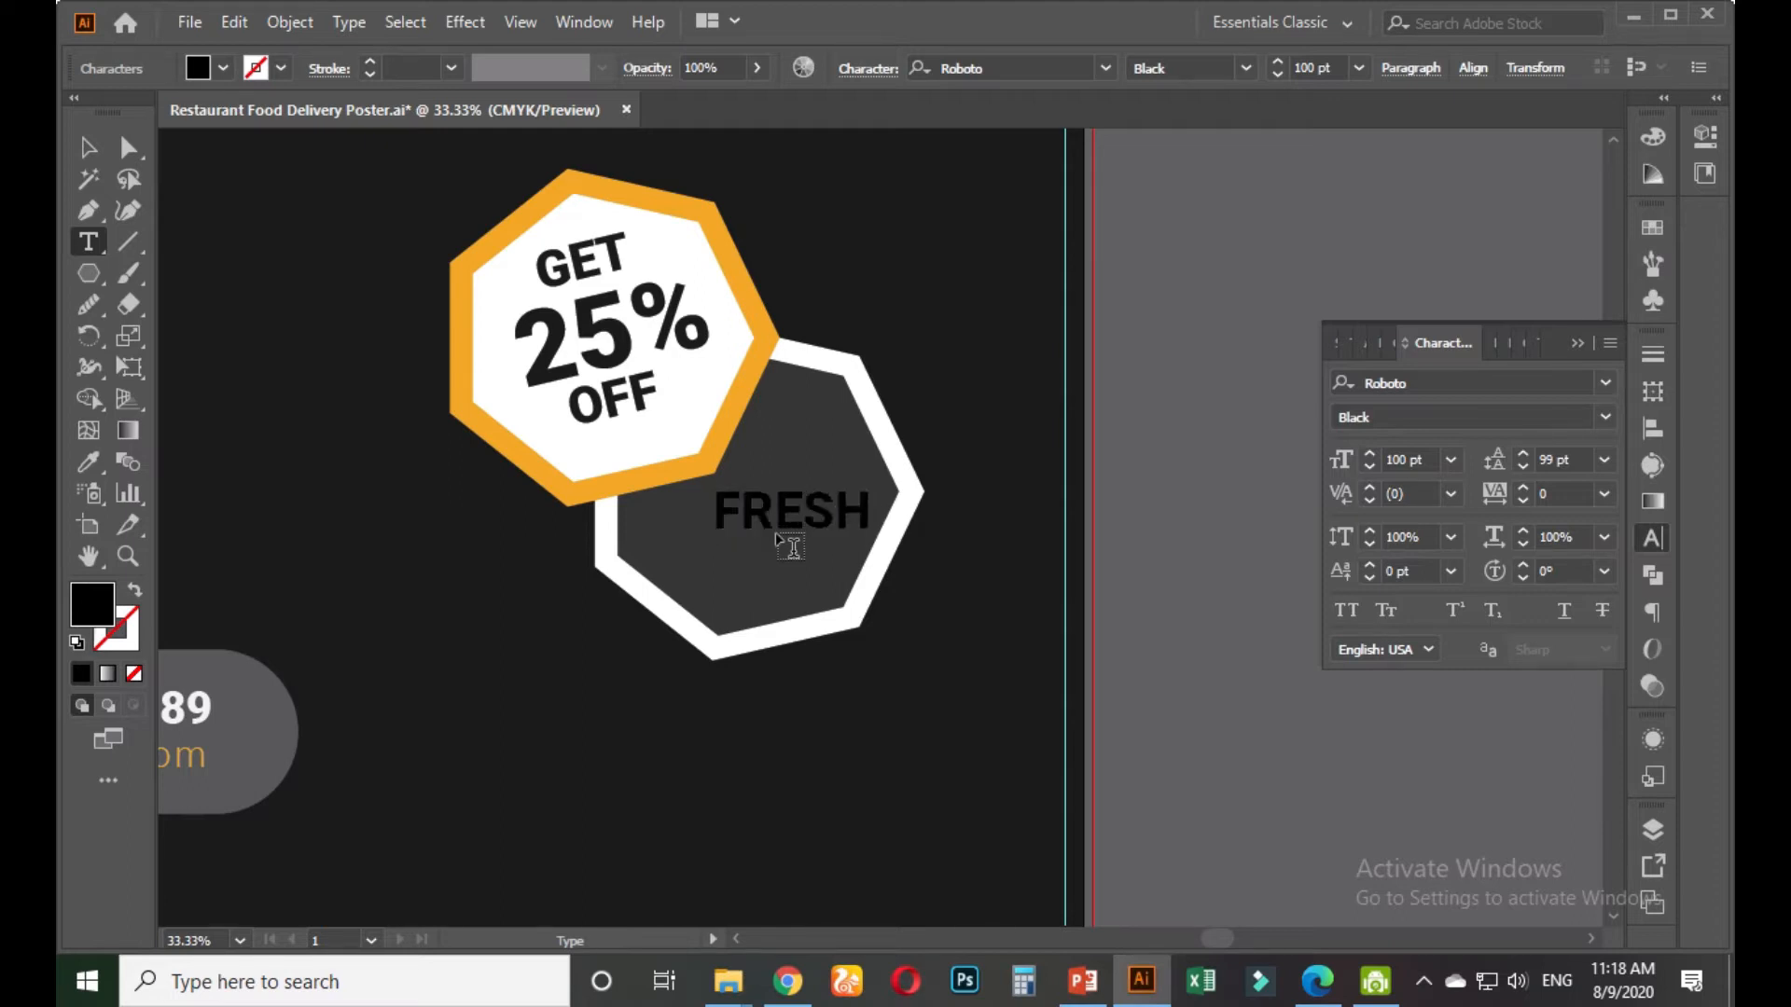
pyautogui.write(' HOME ')
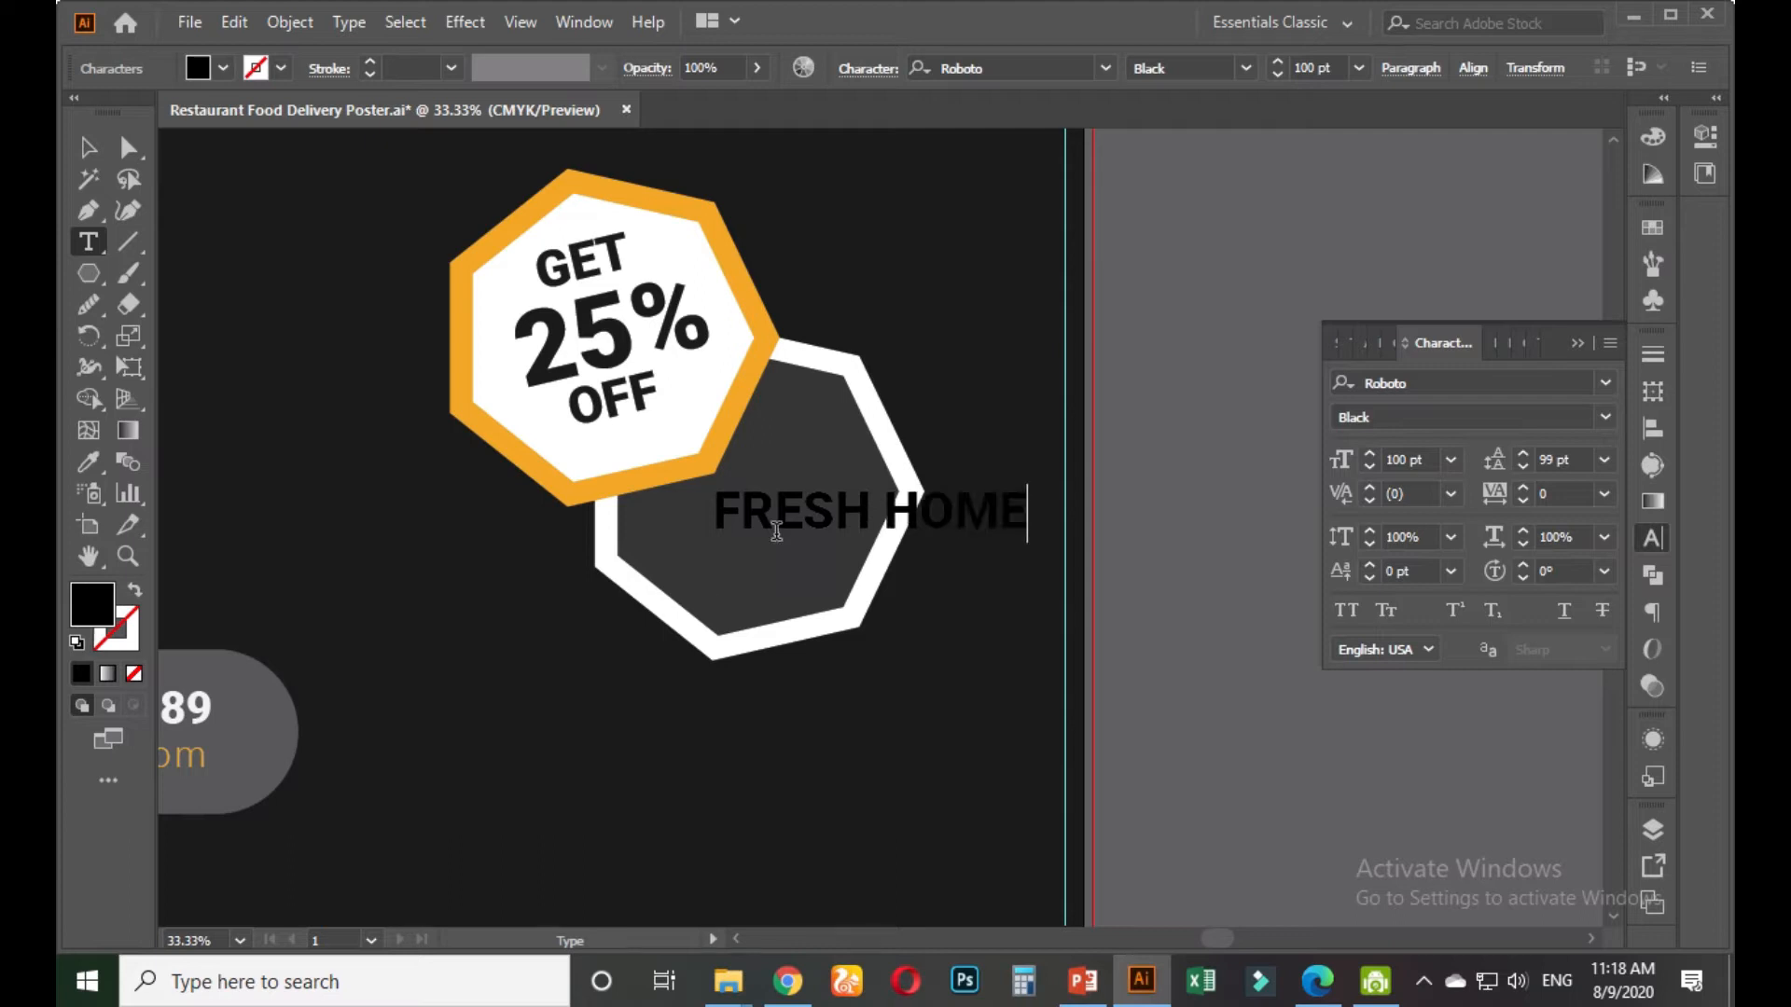
pyautogui.write('DELIVERY')
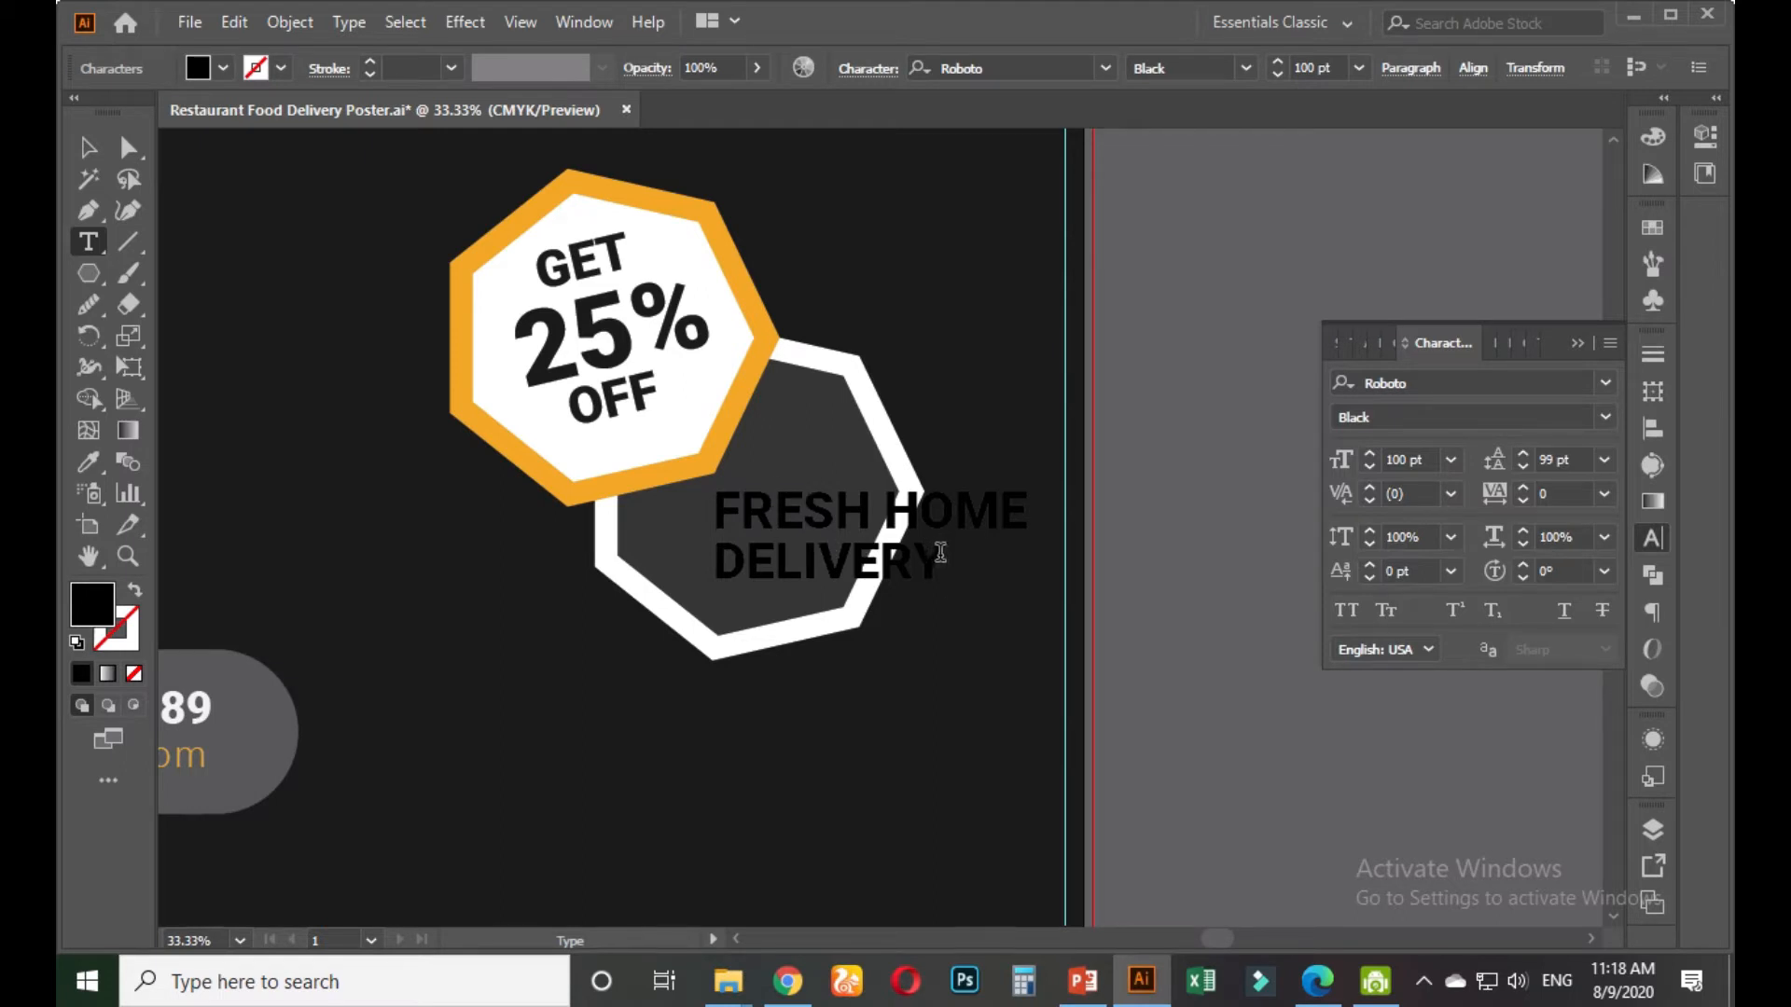
pyautogui.click(788, 979)
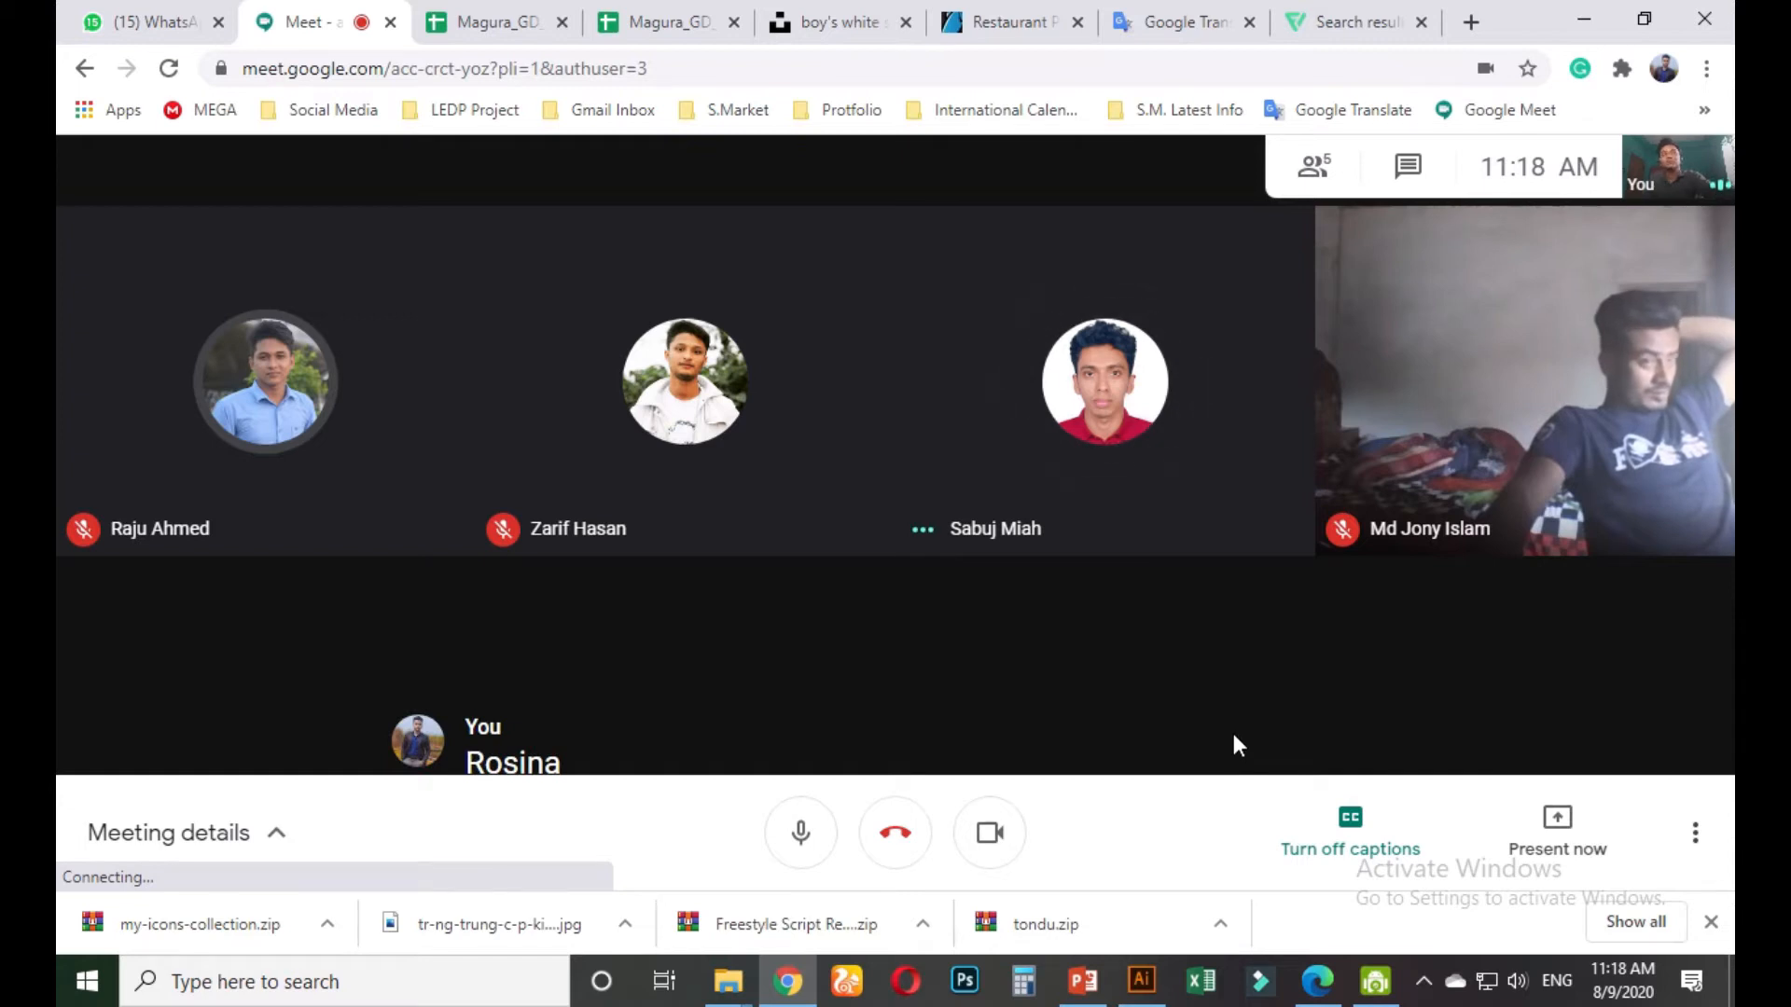
# Present your entire screen to the Meet call, selecting the screen thumbnail and sharing it
pyautogui.click(1557, 826)
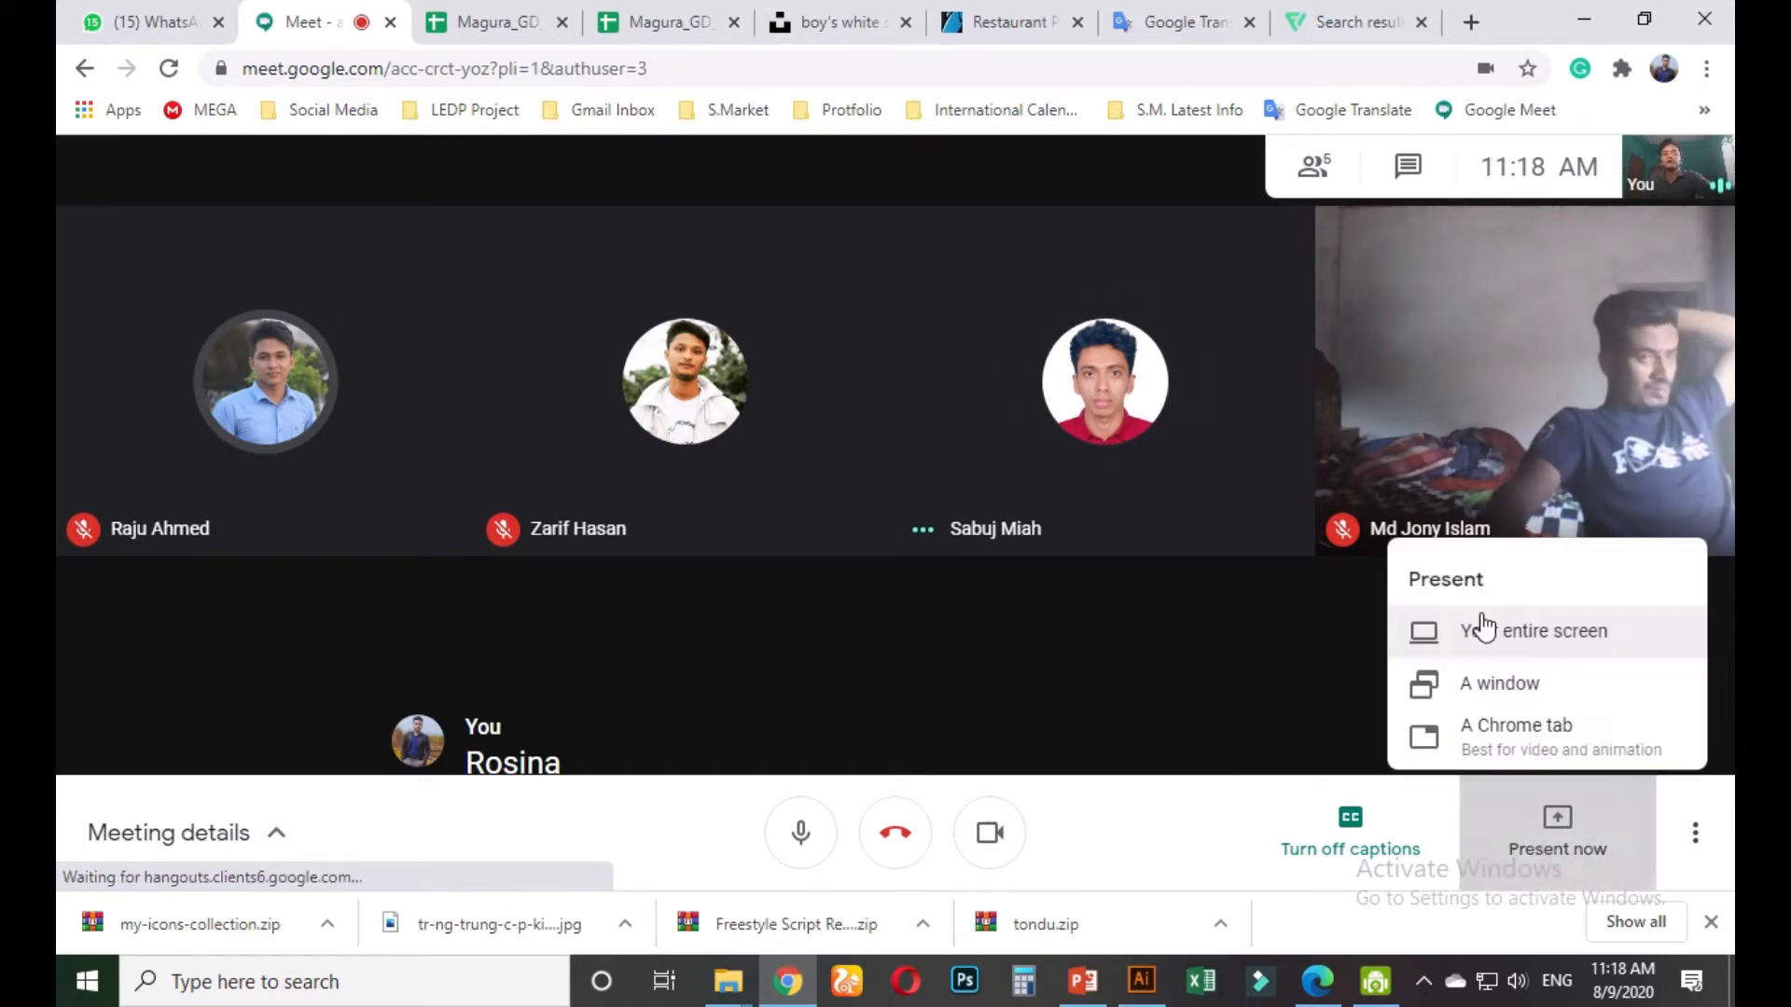
pyautogui.click(1480, 606)
pyautogui.click(939, 451)
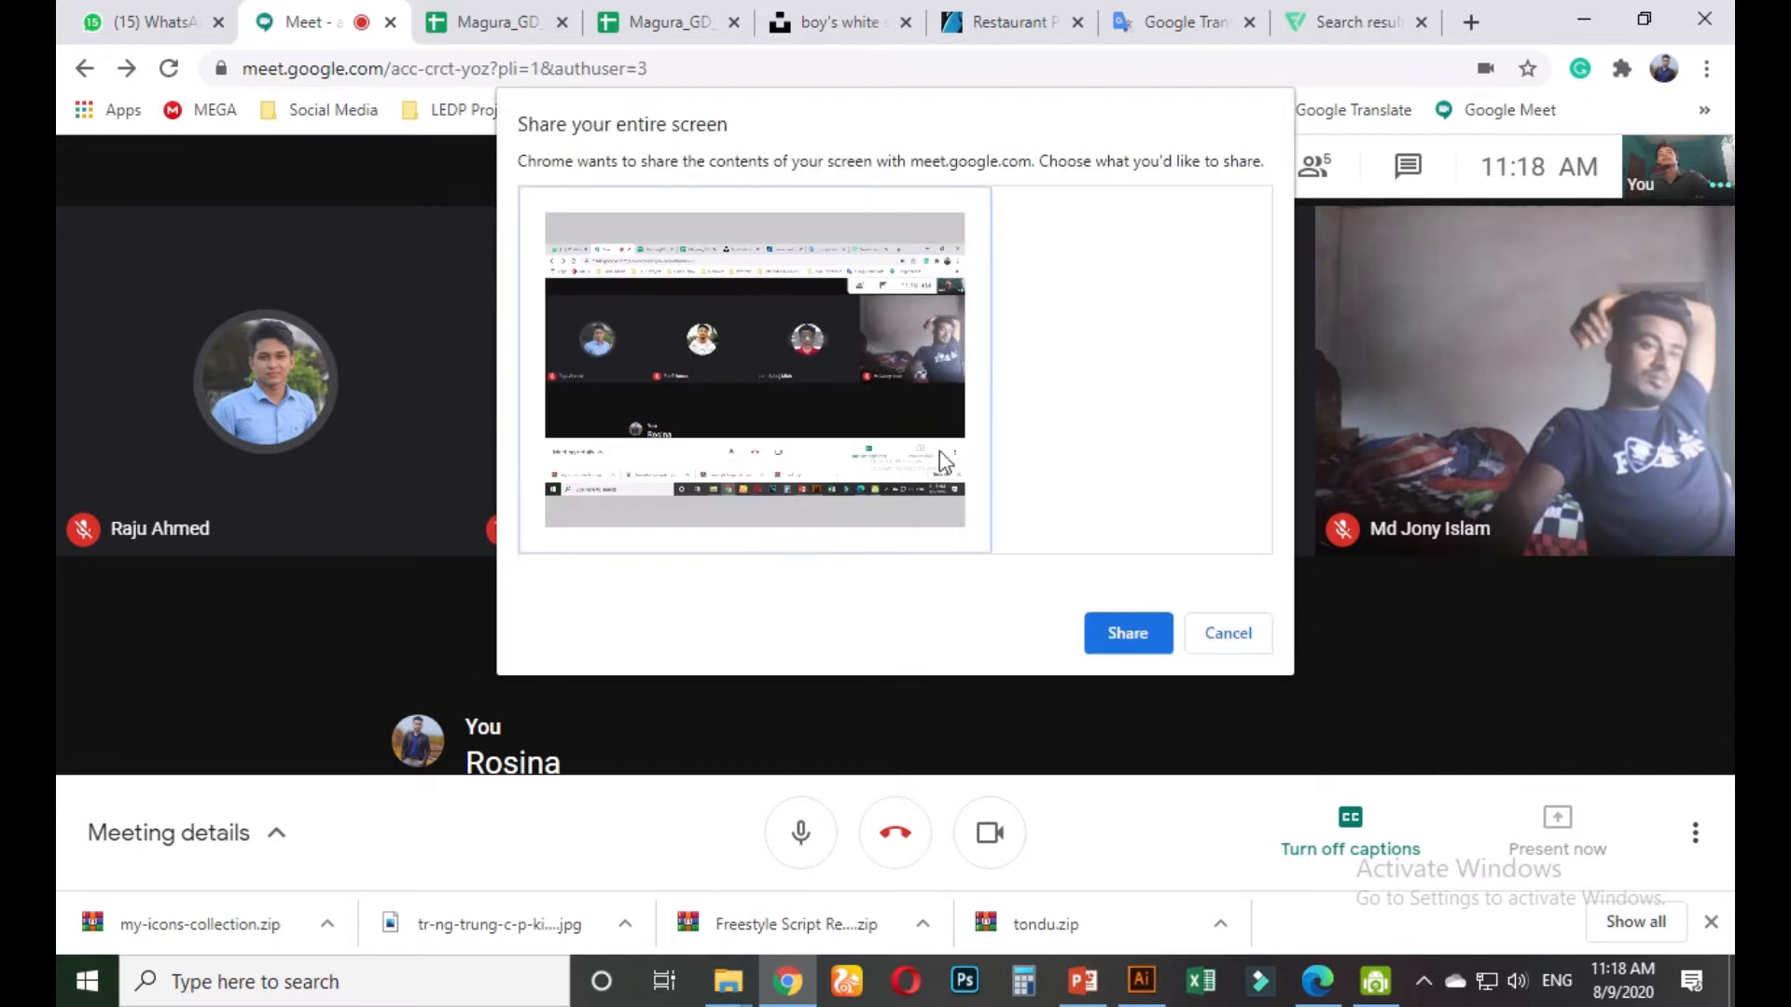
pyautogui.click(1128, 644)
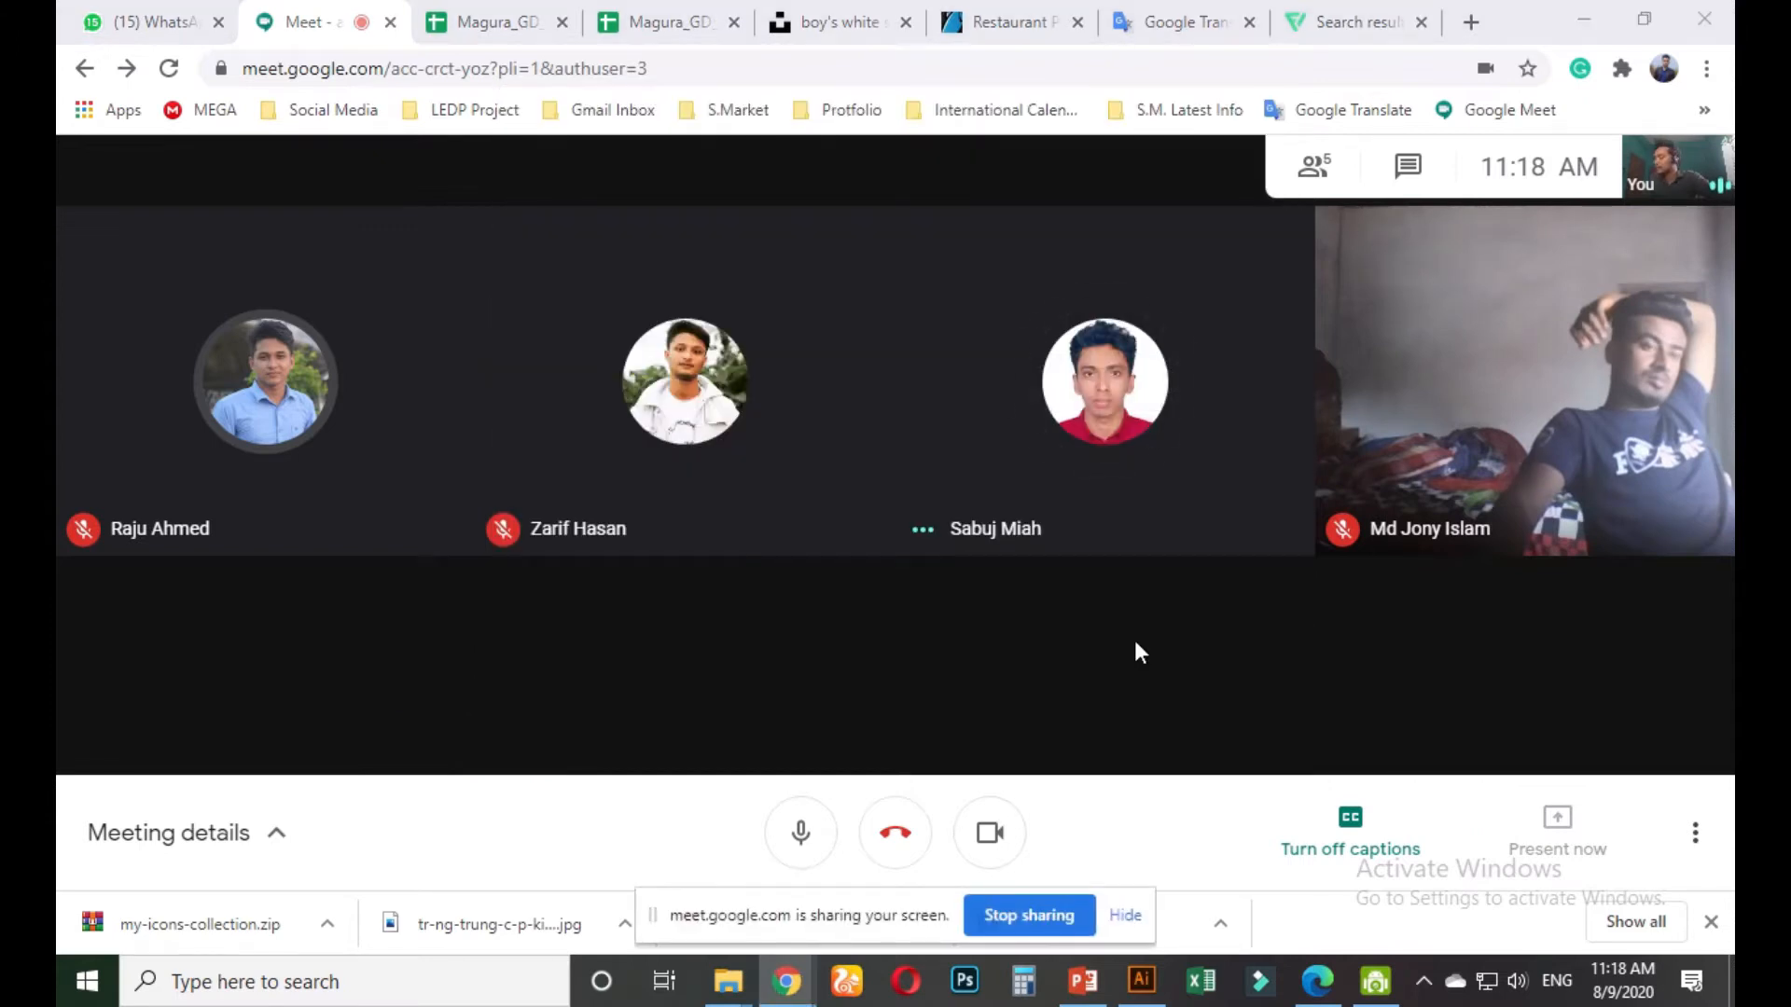
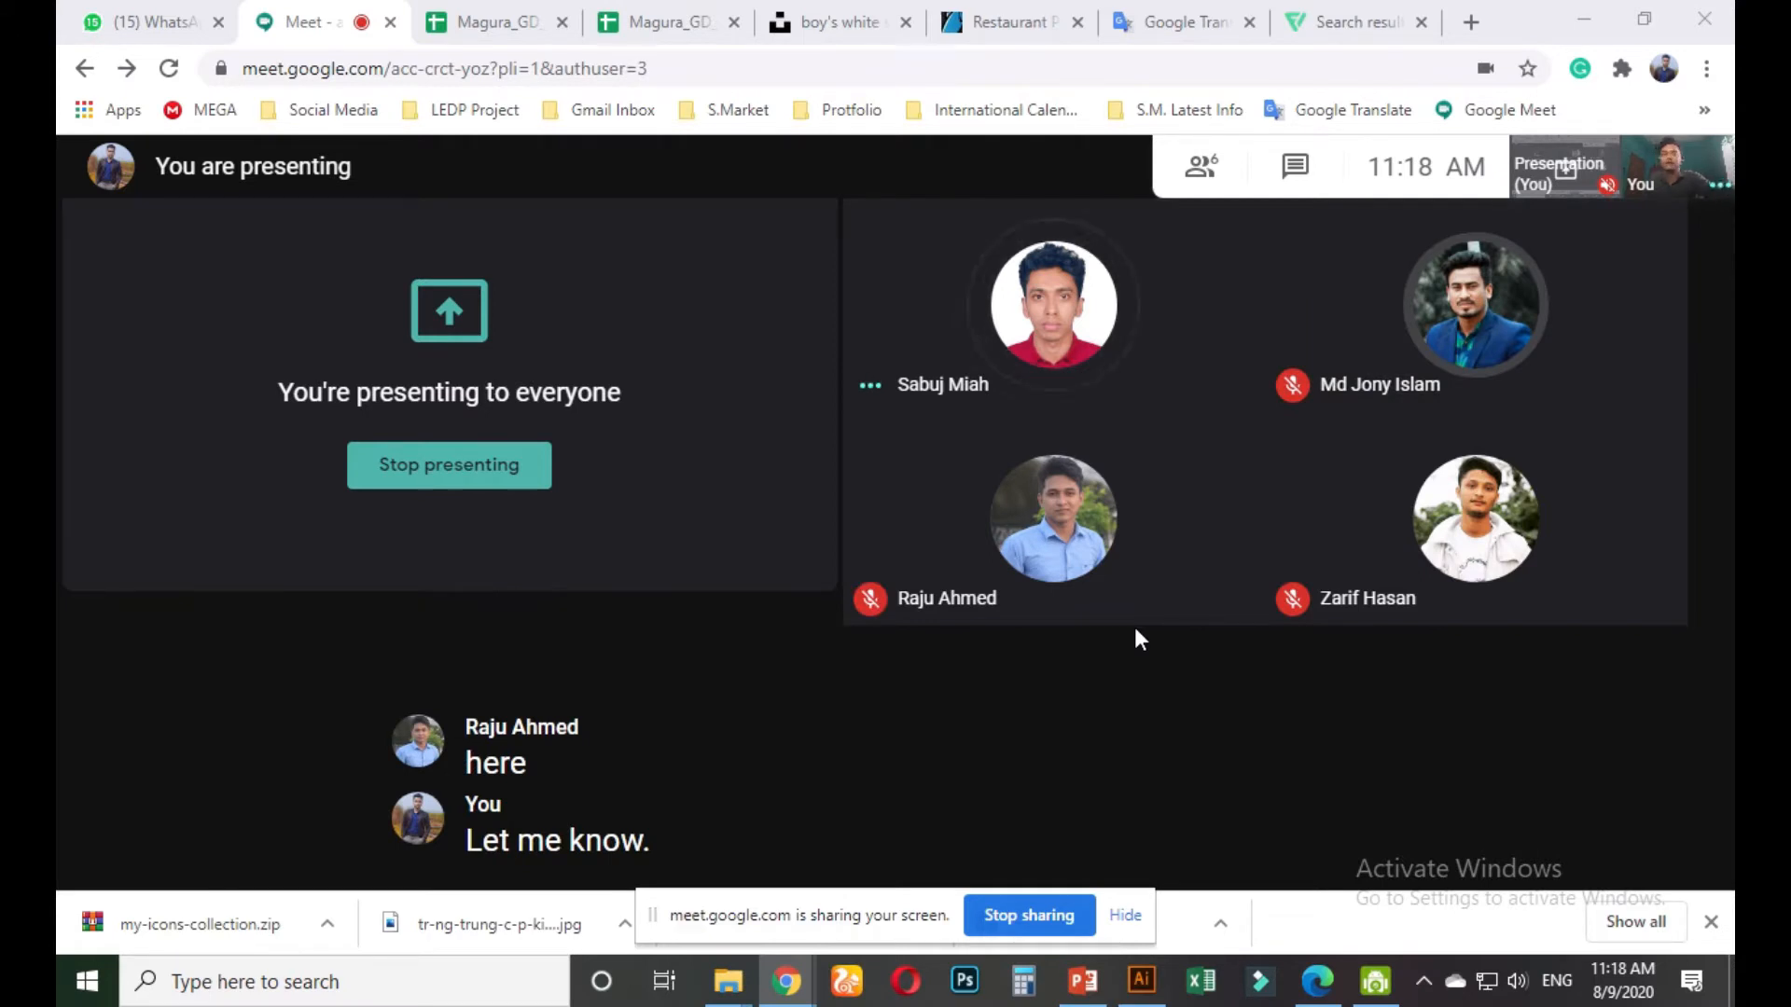
# Minimize the Chrome Meet window to bring the Restaurant Food Delivery Poster.ai design into view
pyautogui.moveTo(1379, 397)
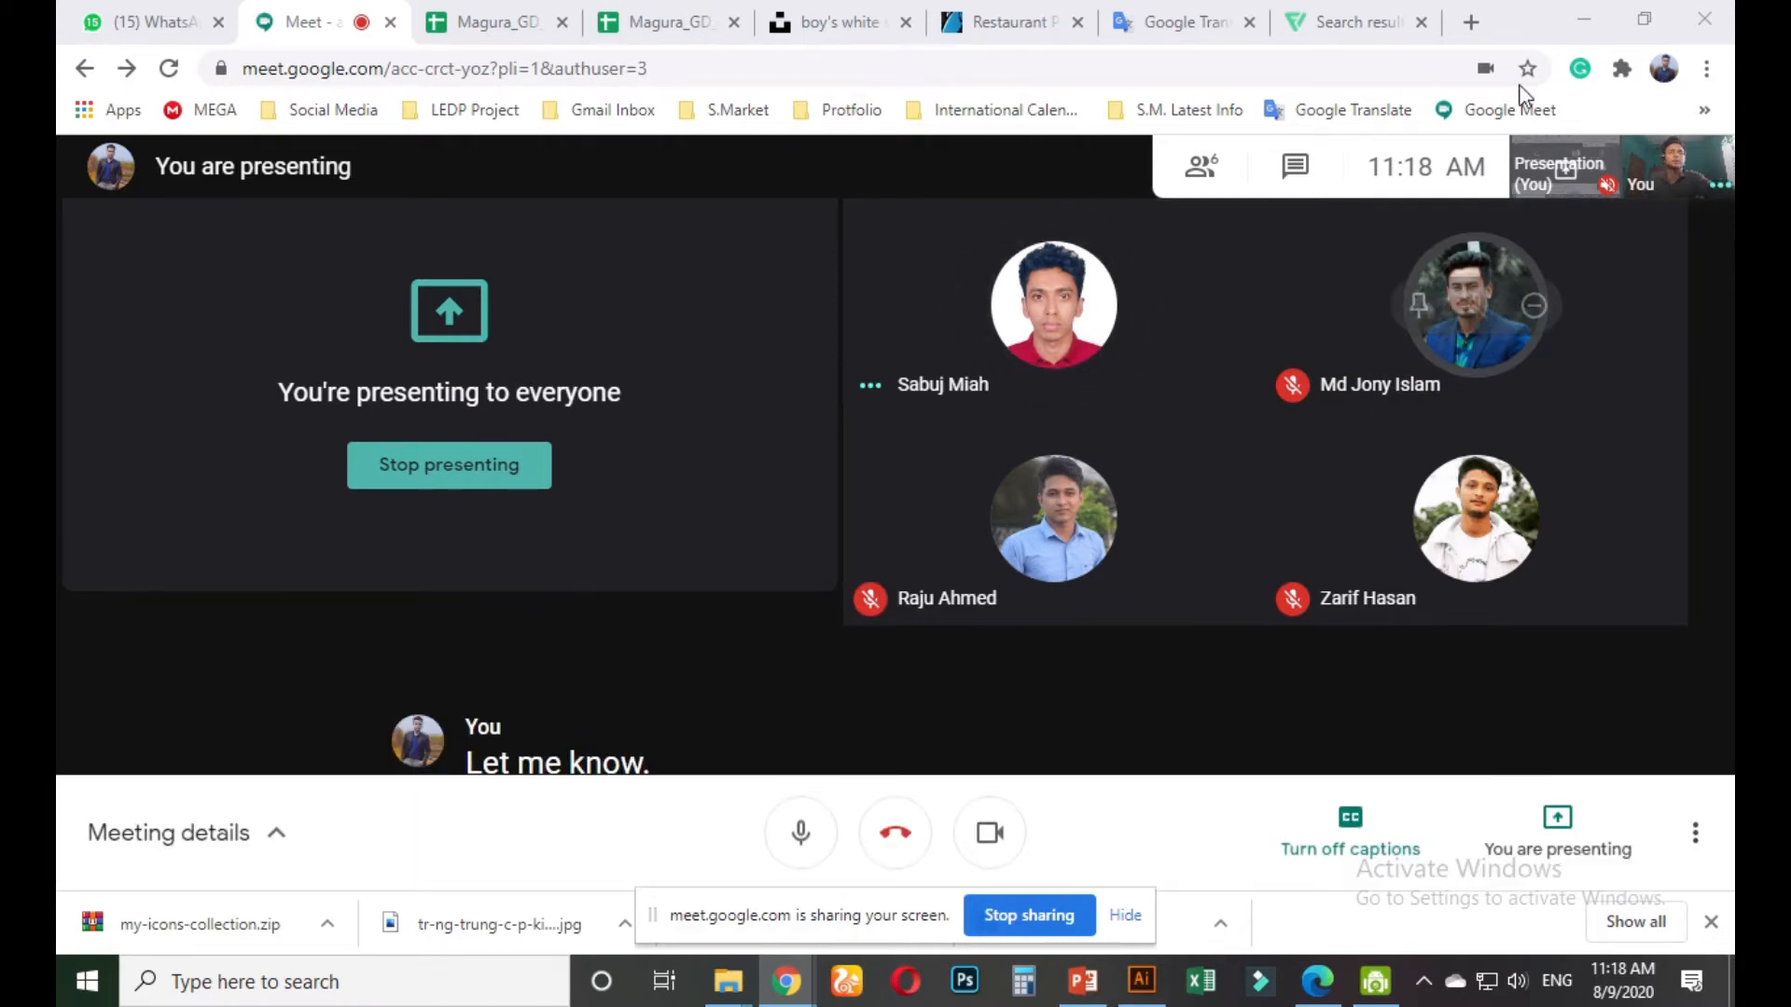
pyautogui.click(1581, 4)
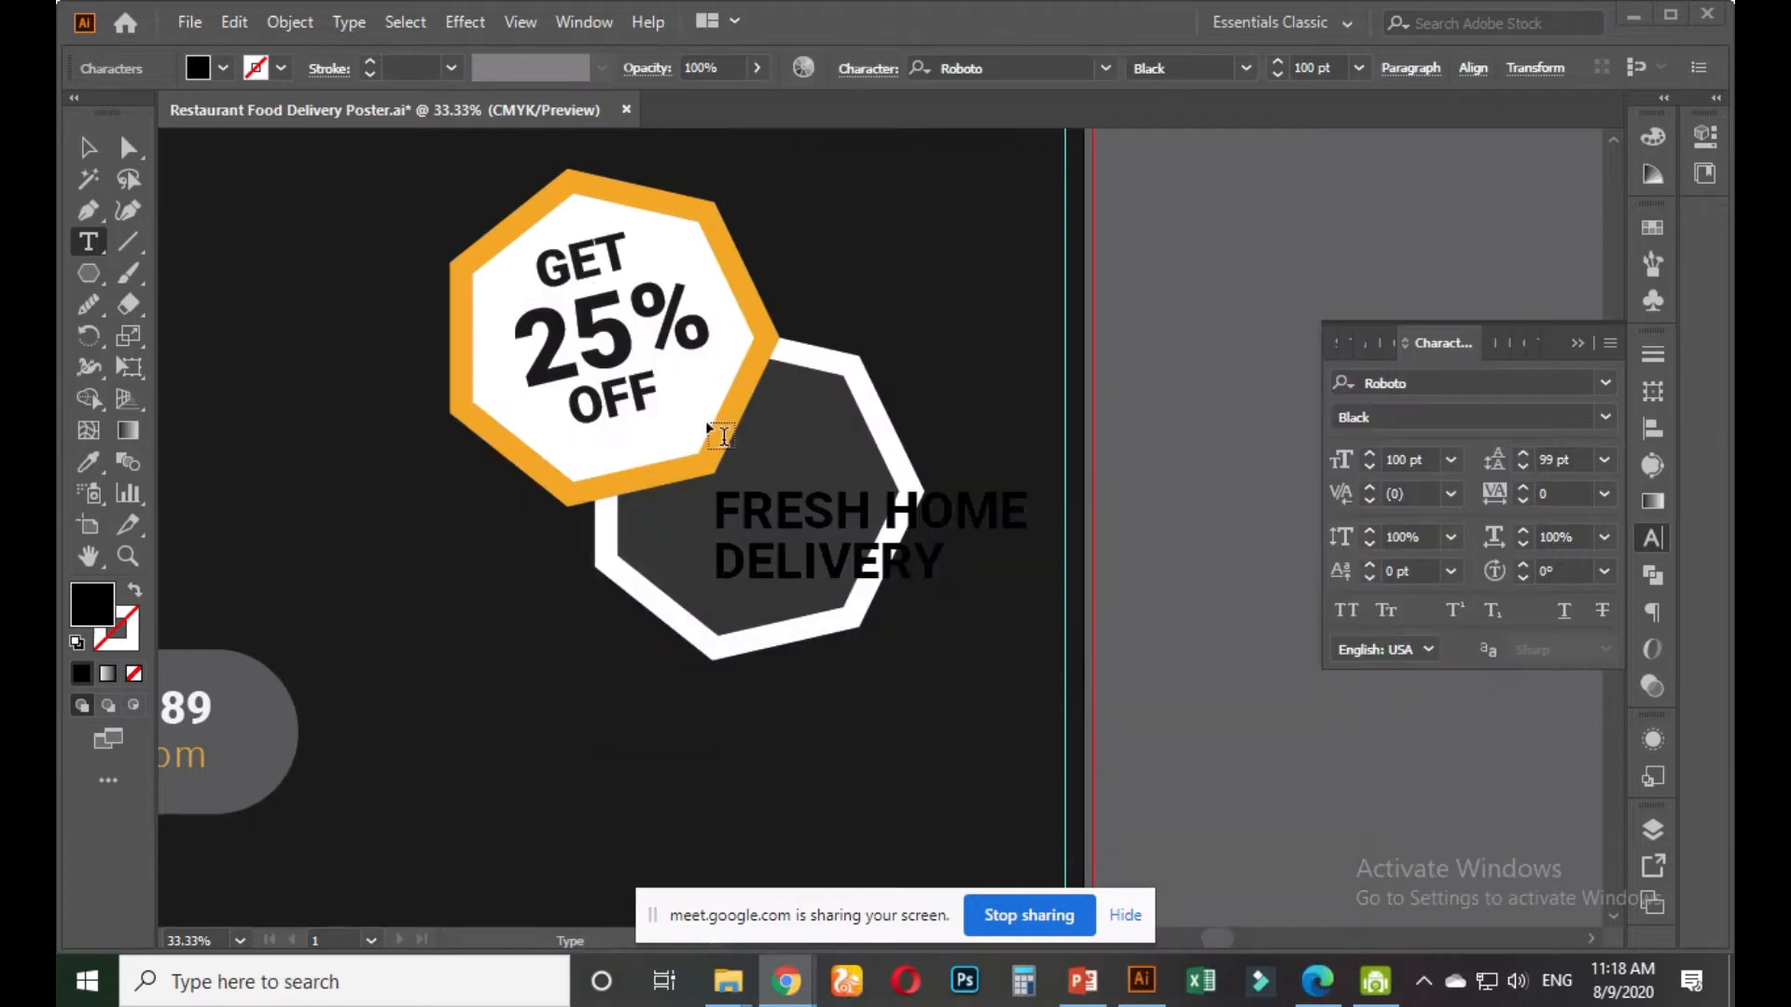
# Select the word DELIVERY and apply the white swatch to it
pyautogui.click(936, 558)
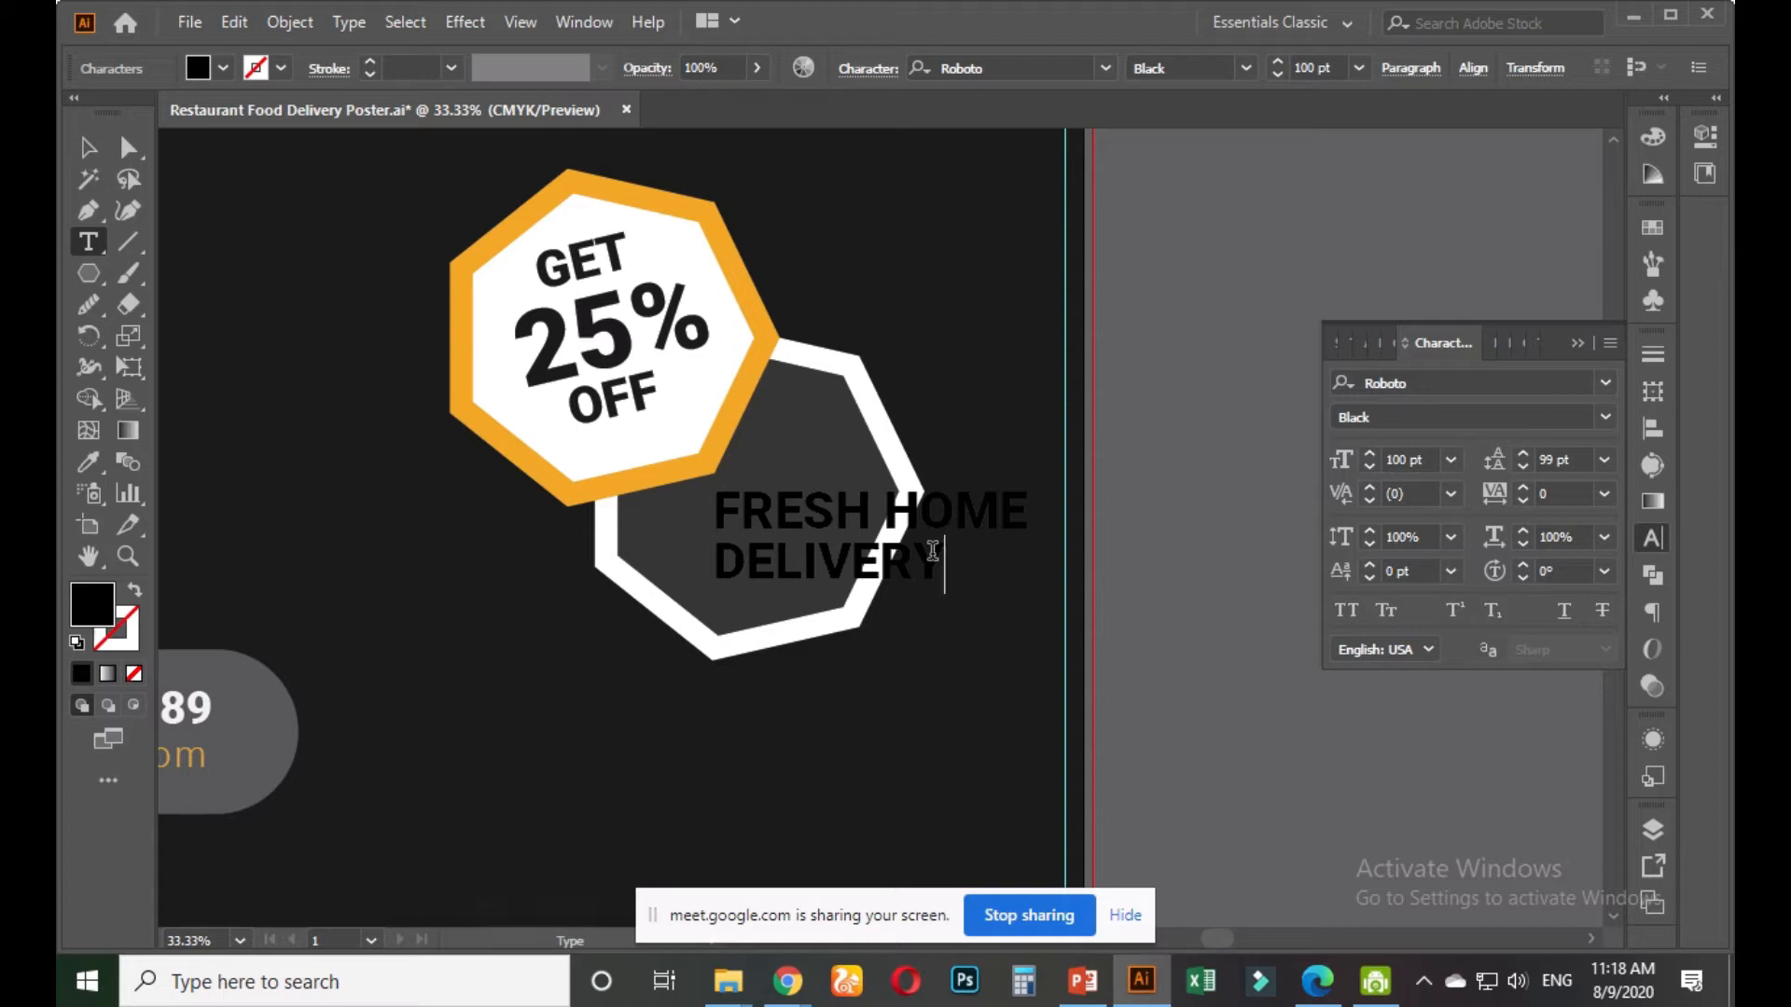
pyautogui.moveTo(941, 551); pyautogui.dragTo(709, 559)
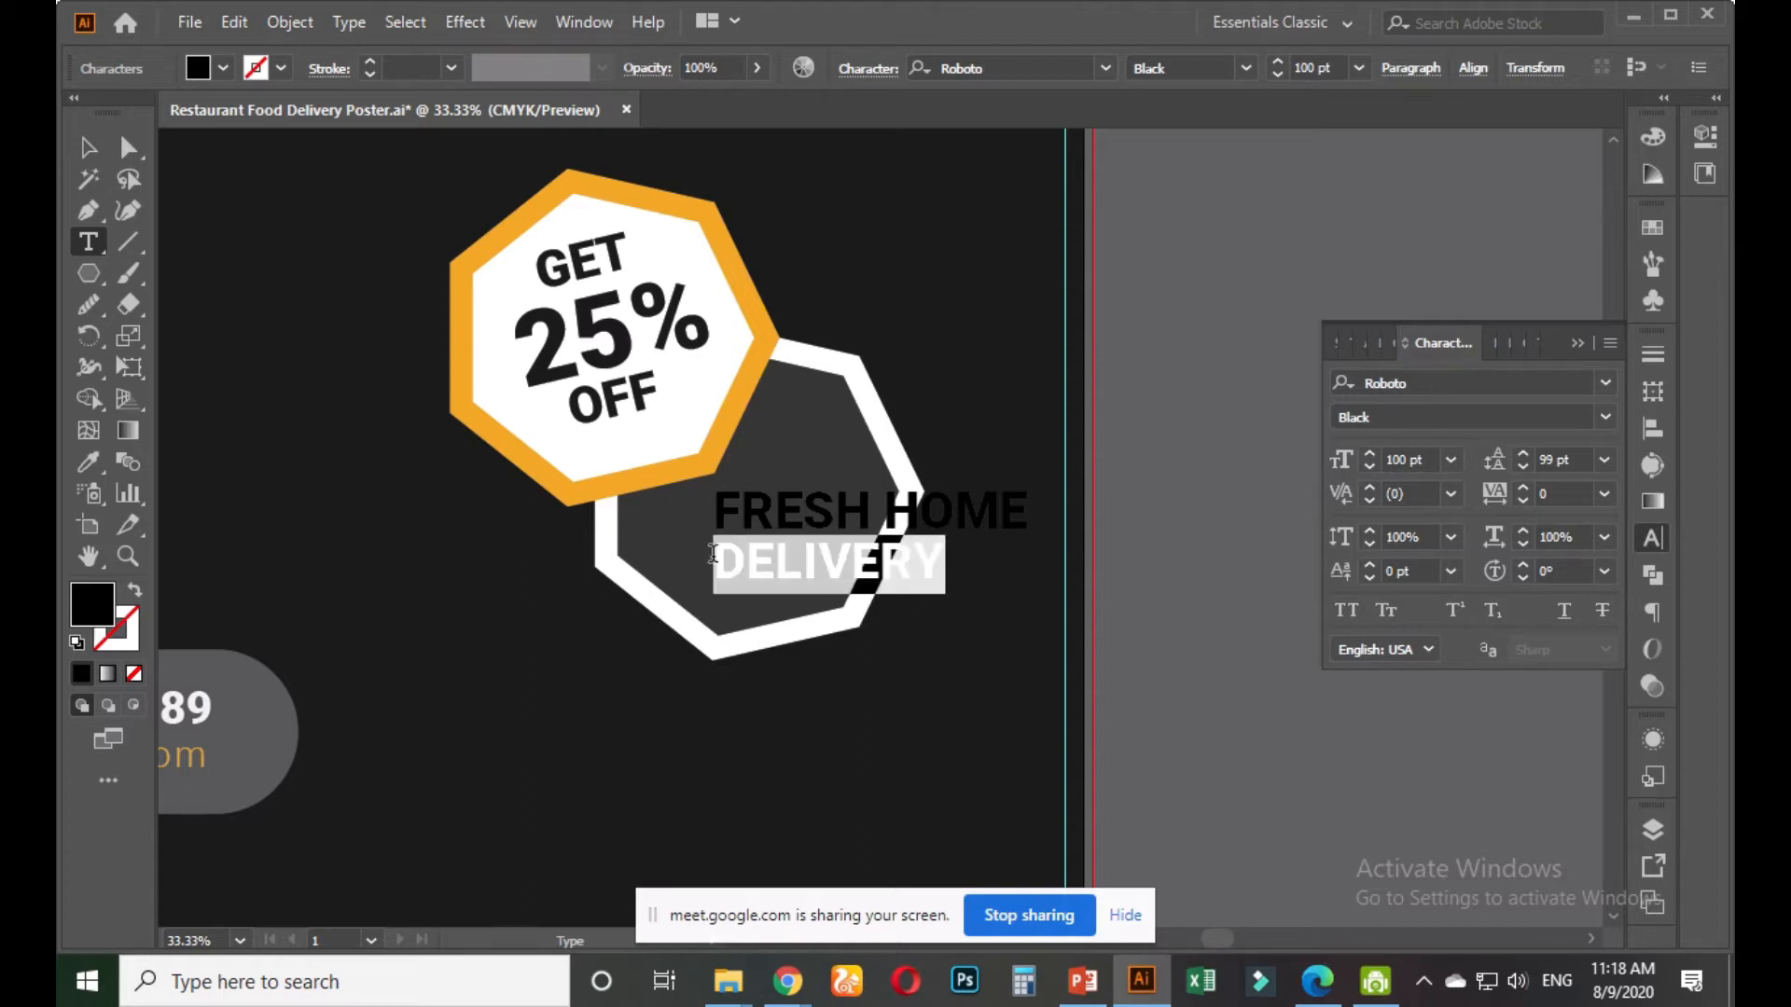
pyautogui.click(102, 474)
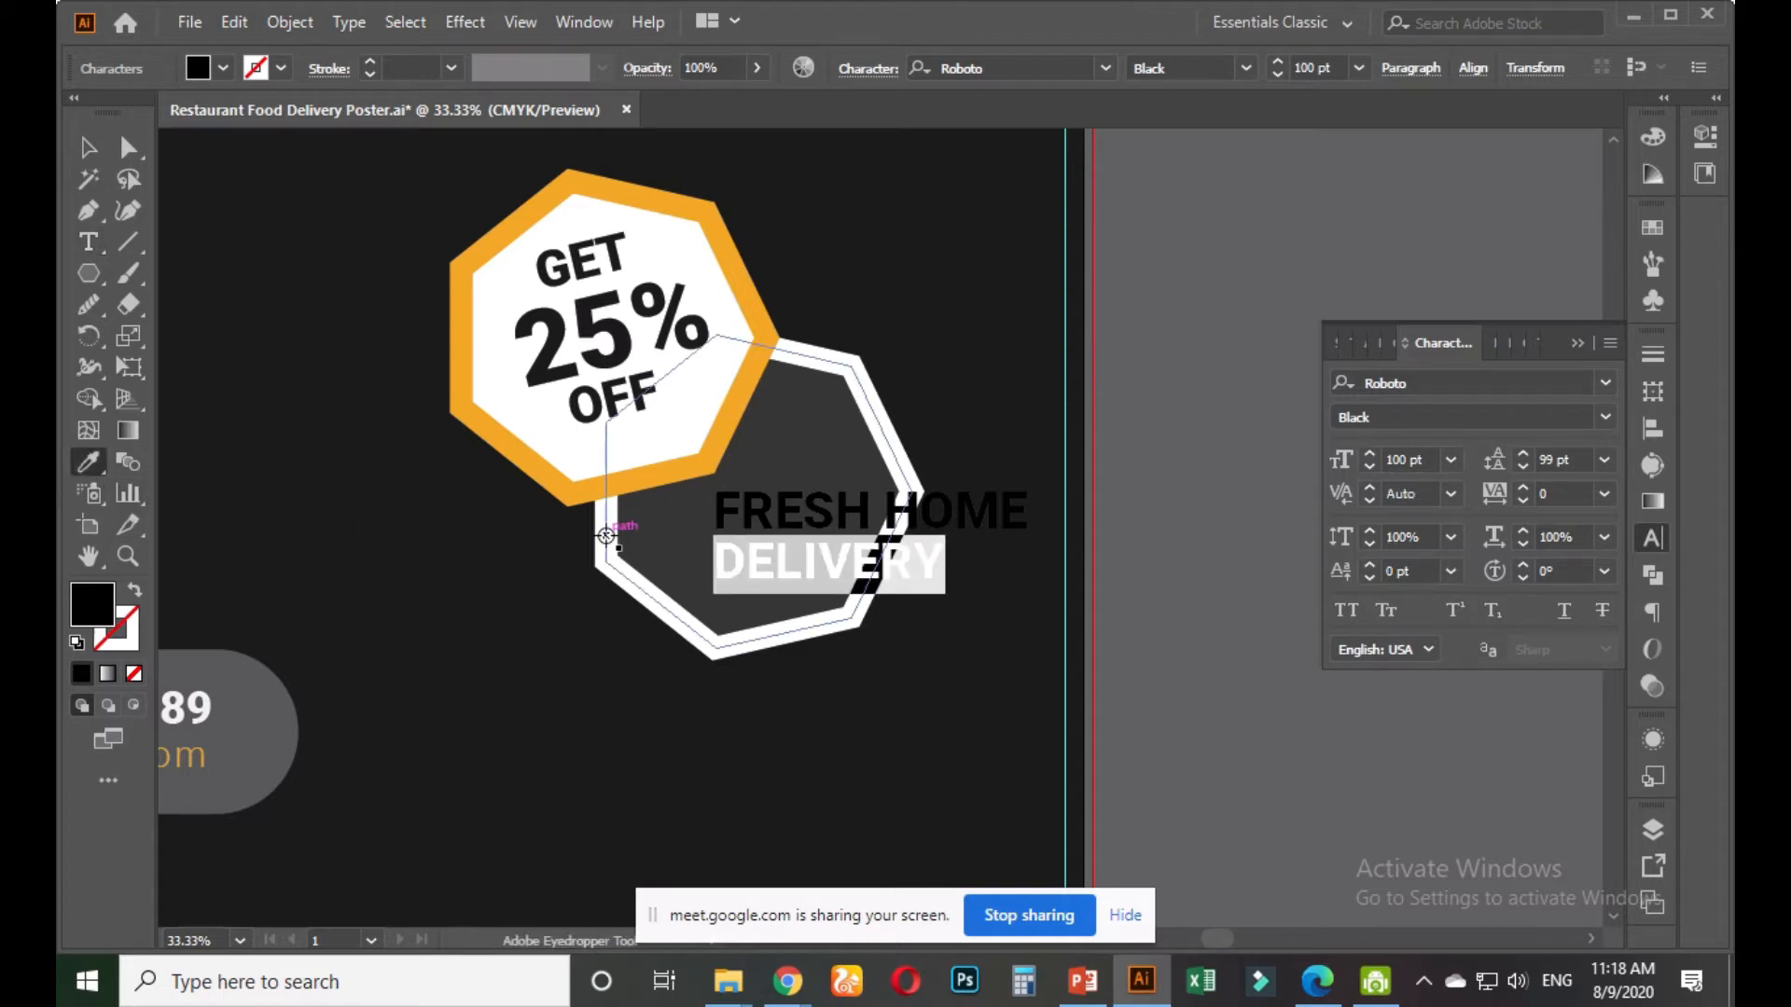
pyautogui.click(1652, 228)
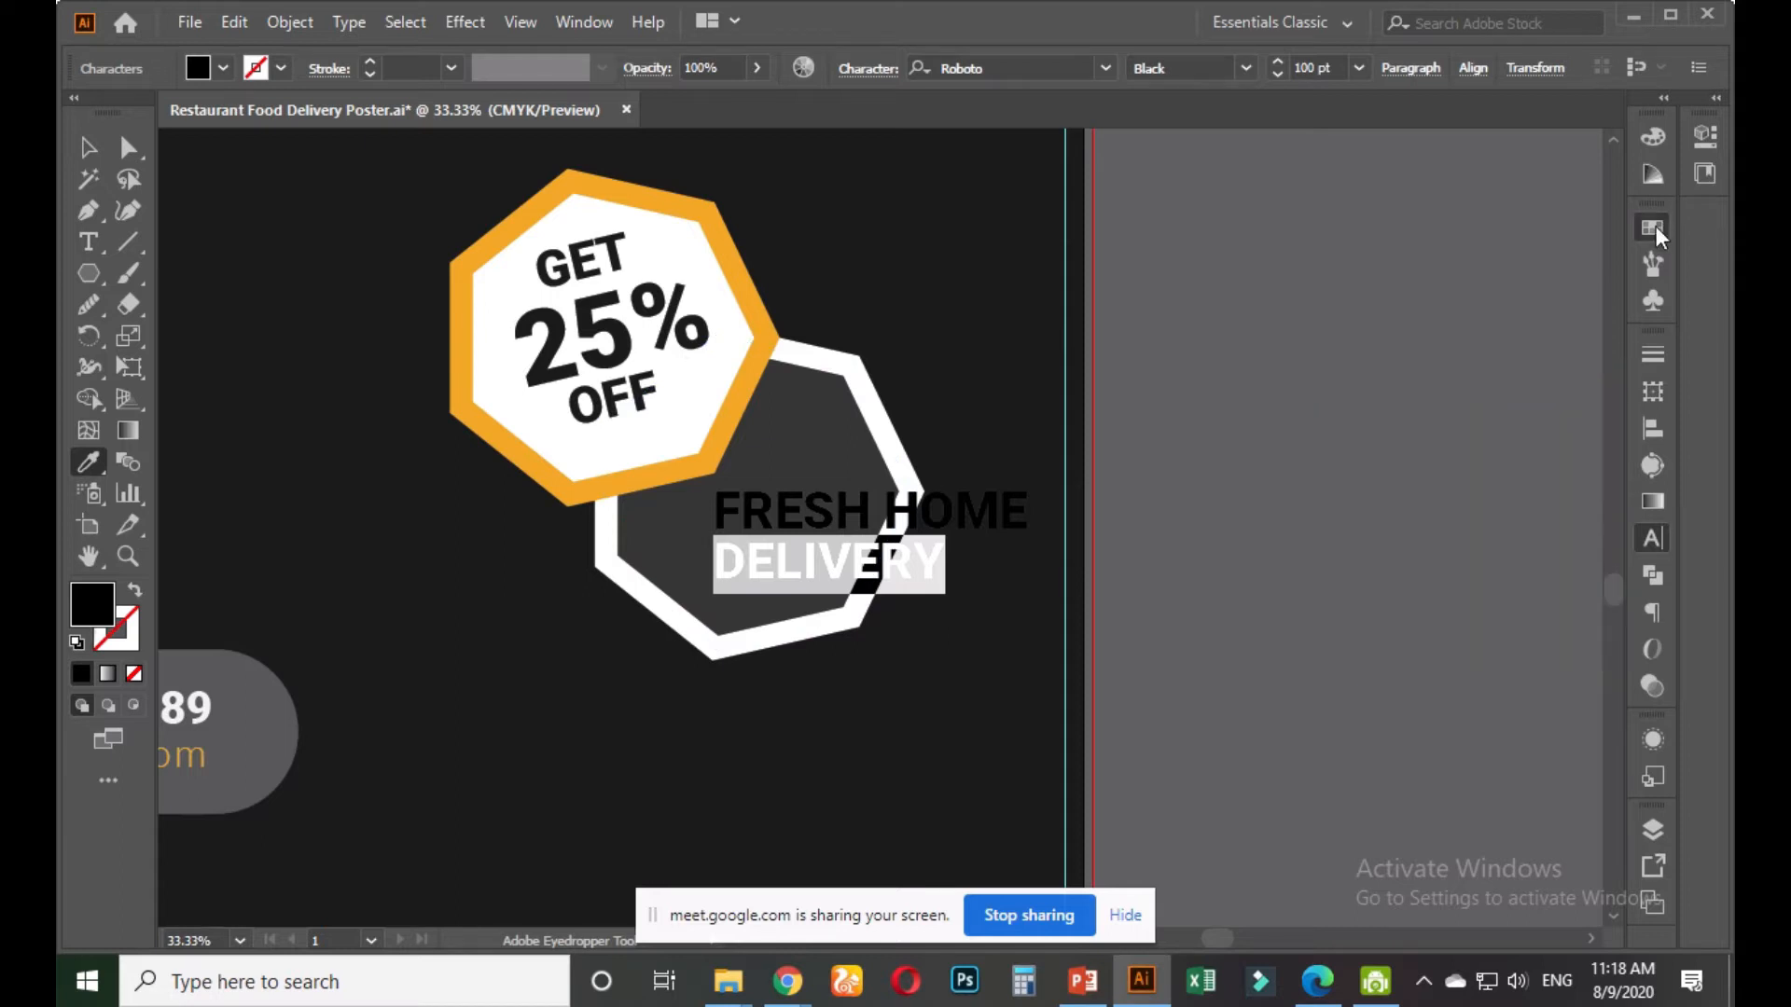
pyautogui.click(1362, 299)
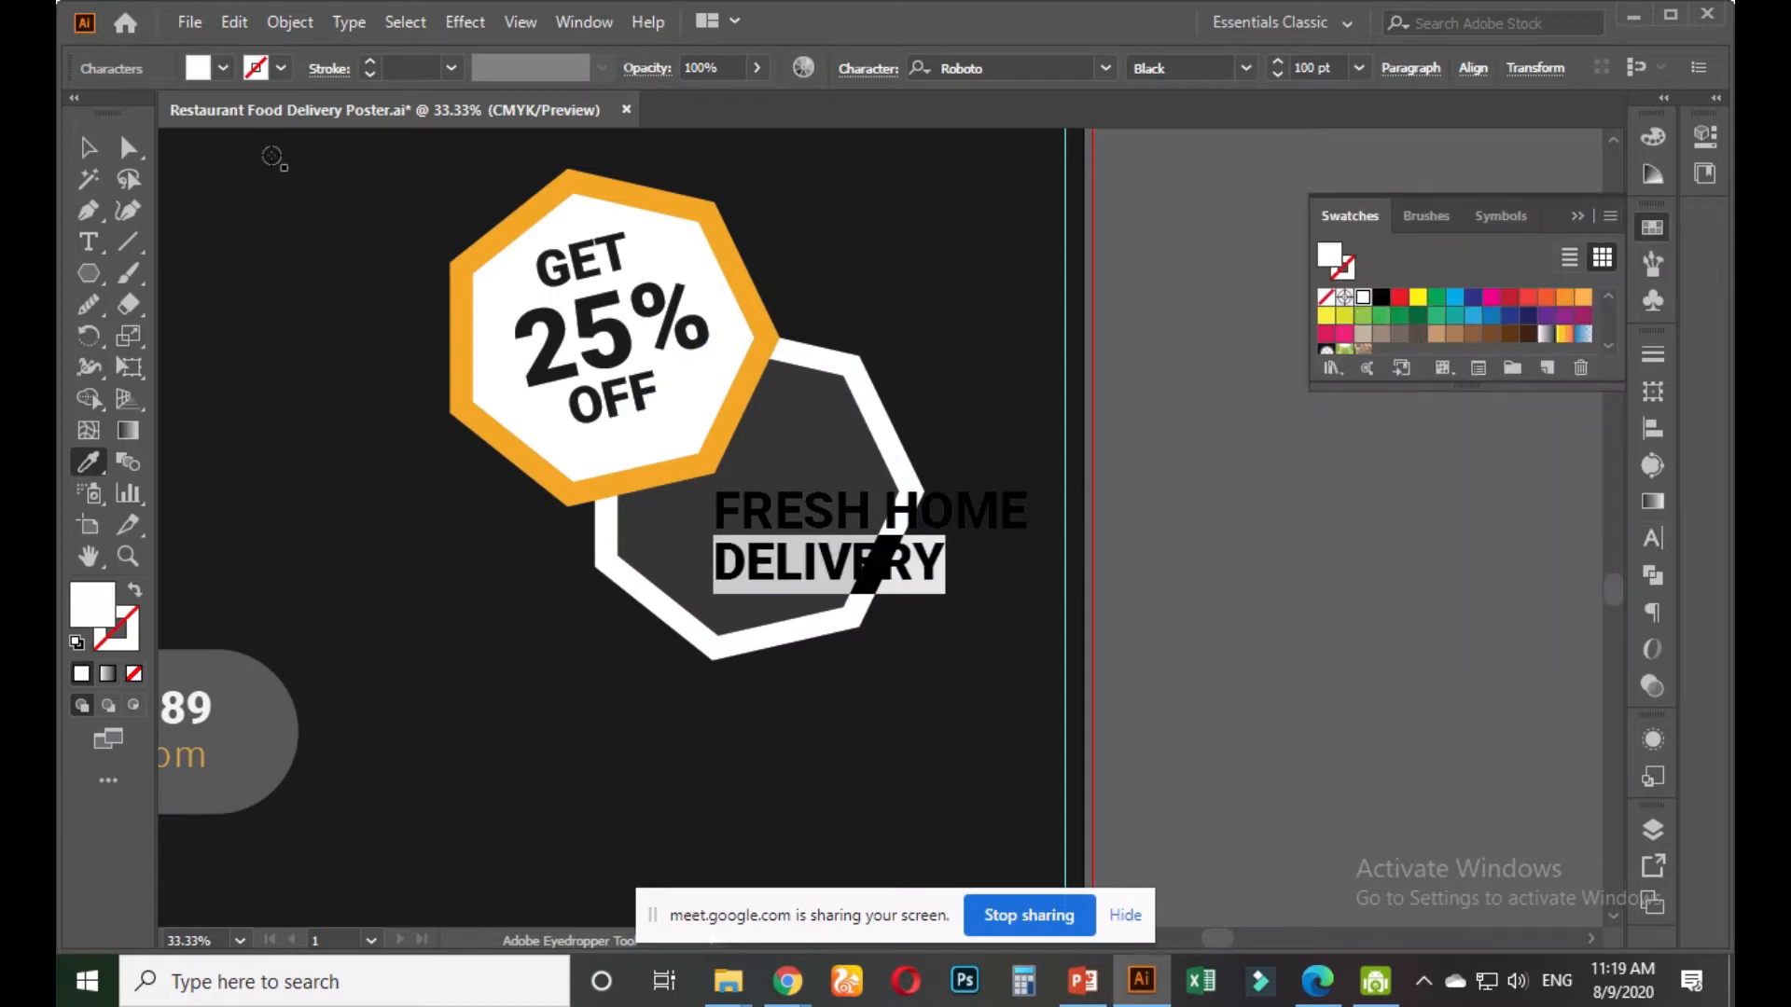
pyautogui.click(89, 147)
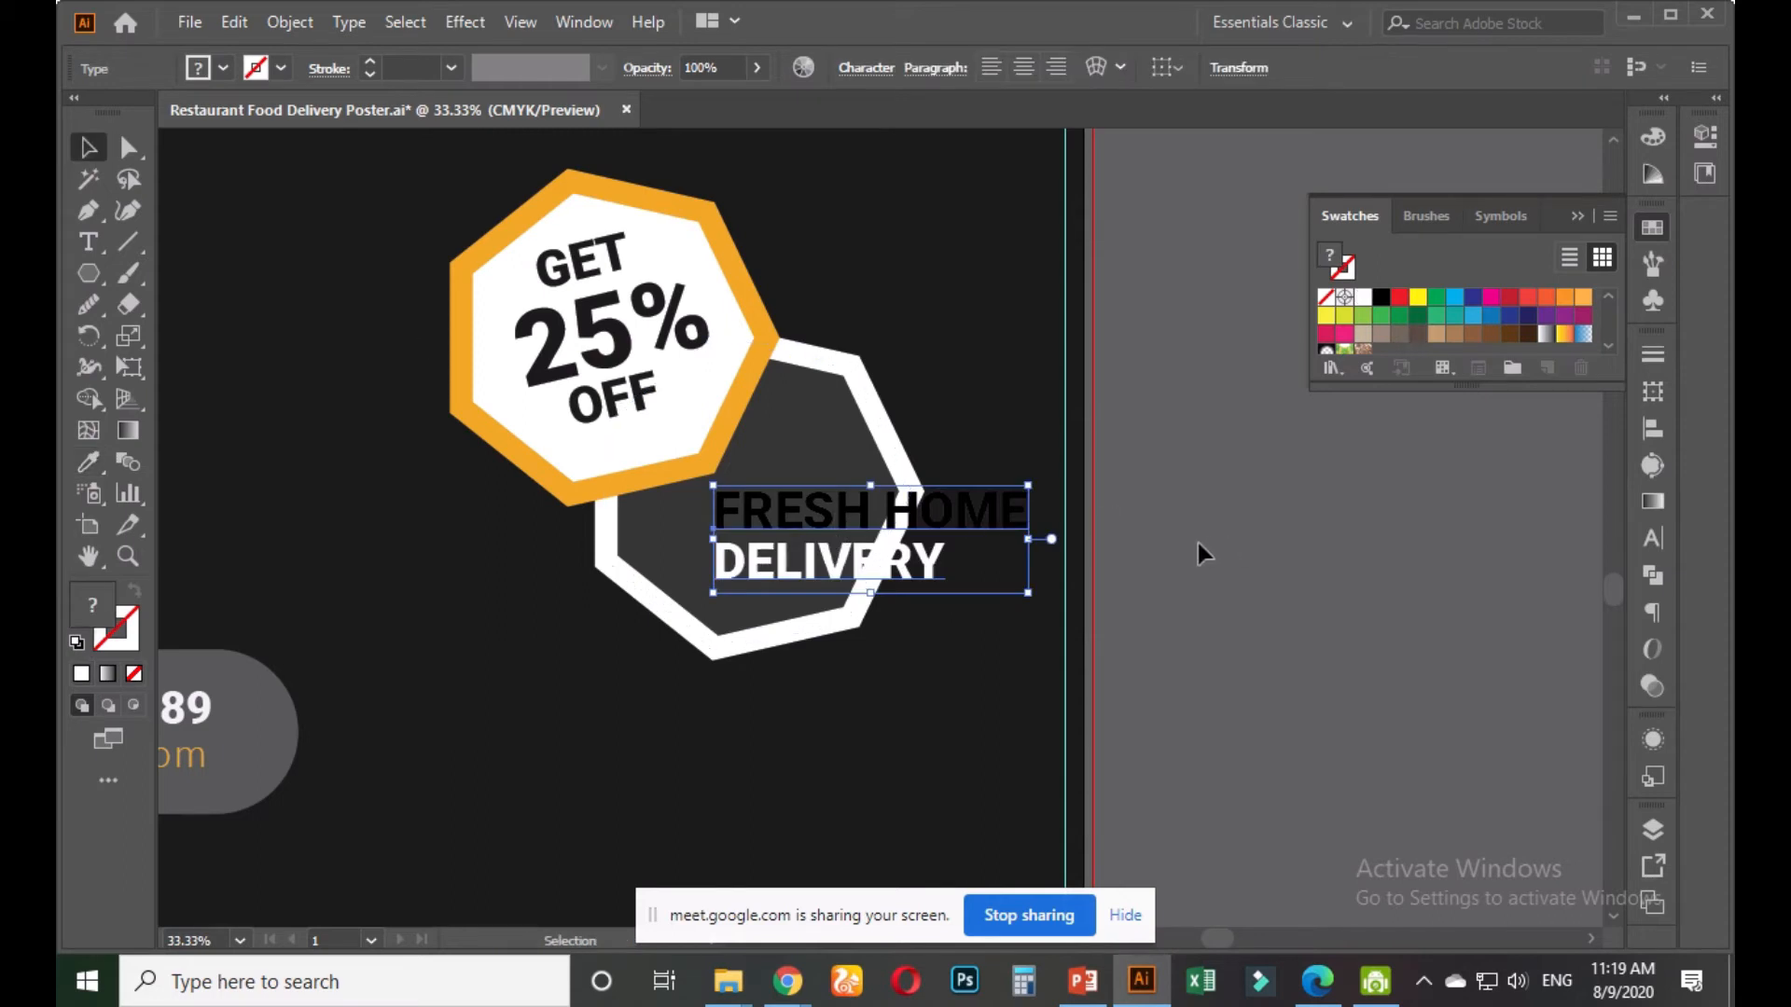
pyautogui.scroll(-1, 1124, 571)
pyautogui.scroll(-1, 712, 606)
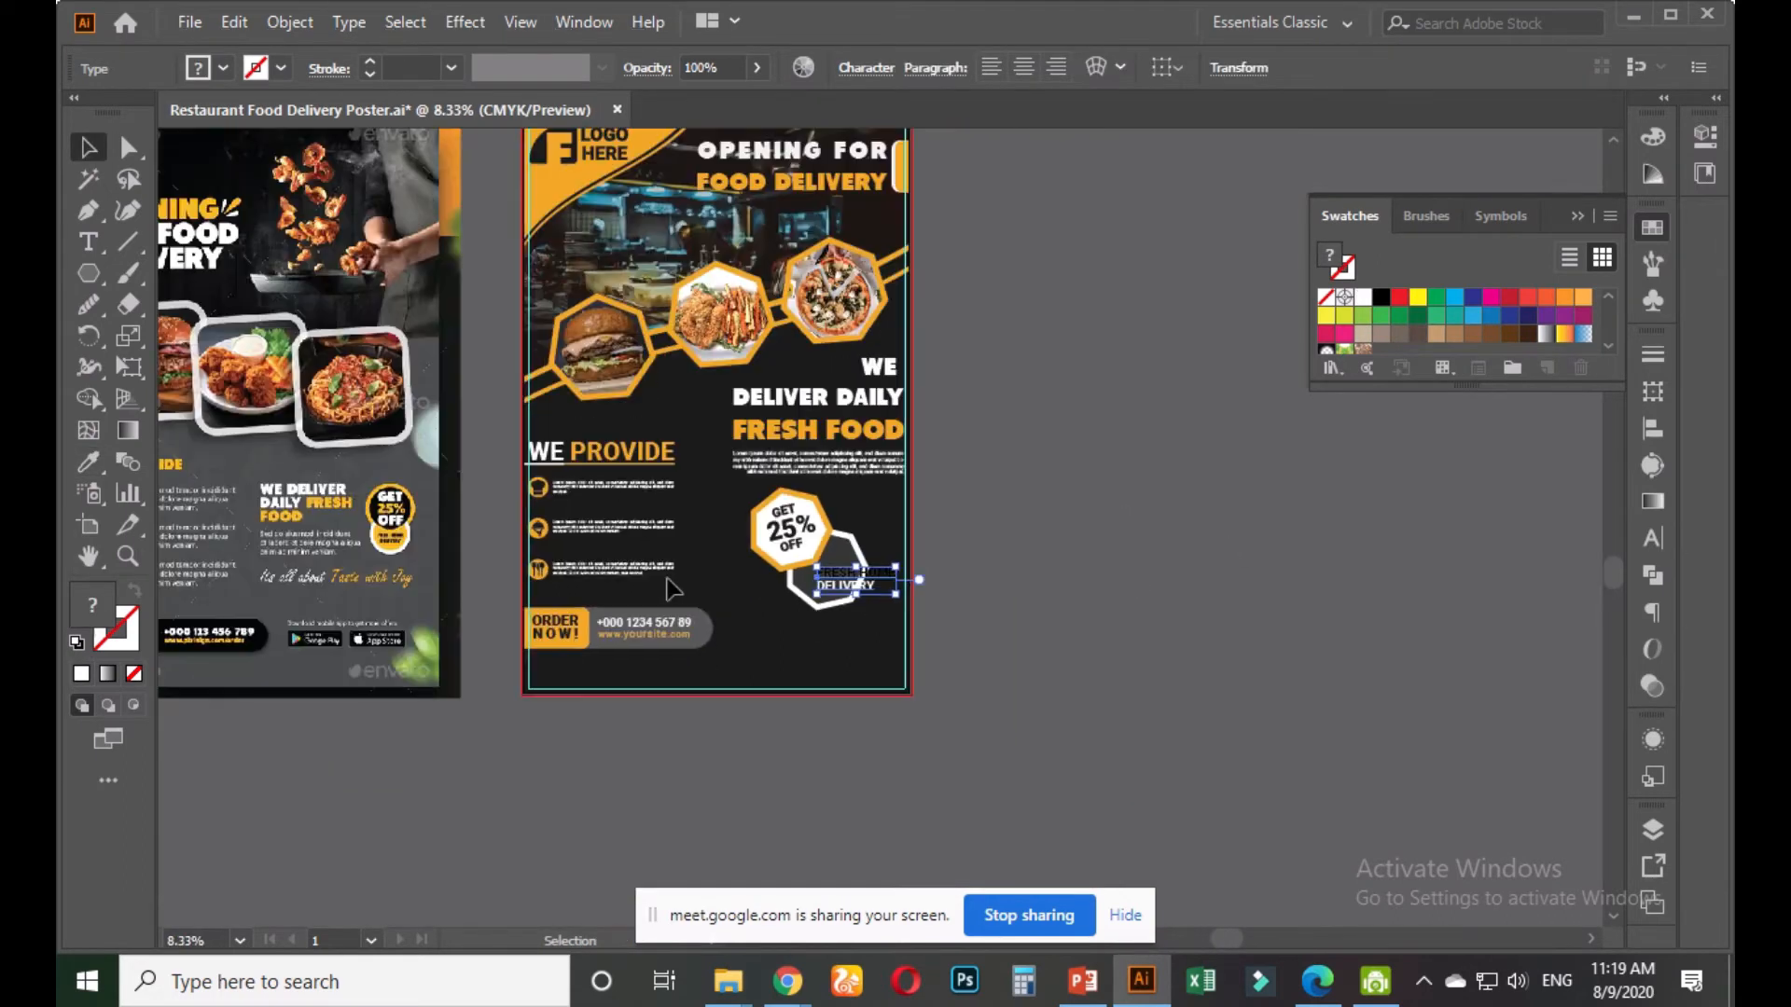
pyautogui.scroll(2, 867, 593)
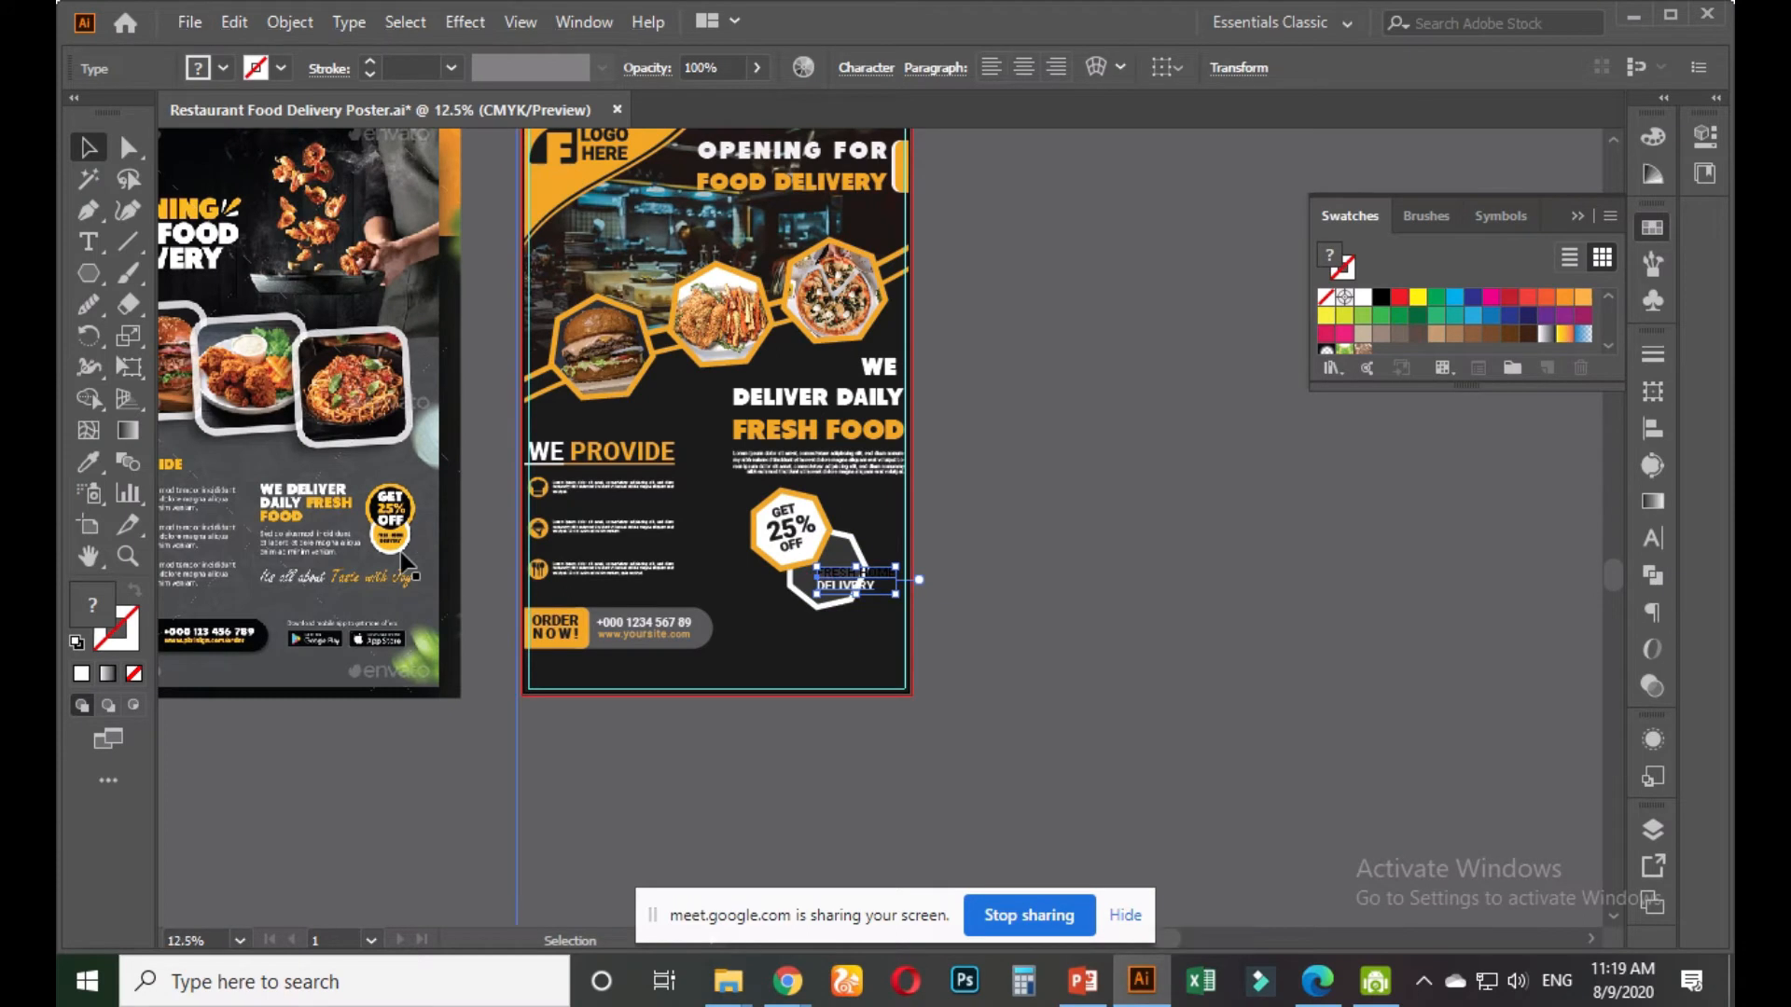
pyautogui.scroll(3, 1290, 626)
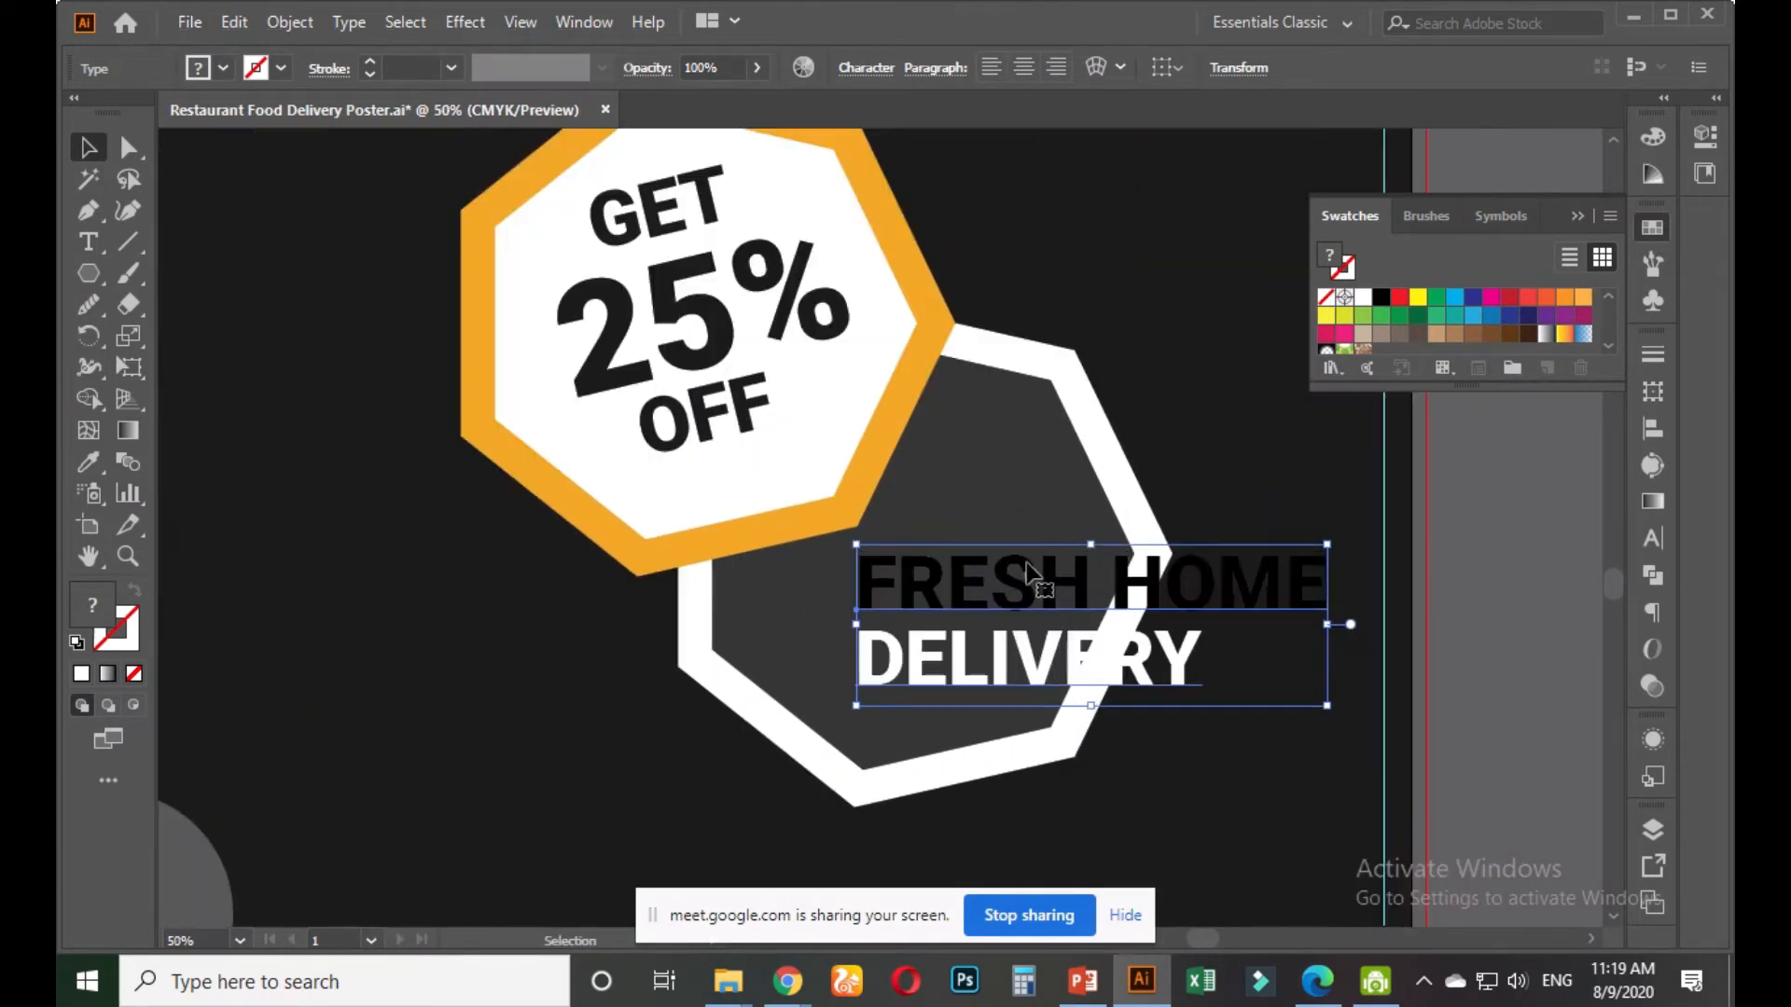
# Reselect DELIVERY and eyedrop the orange from the ORDER NOW box onto it
pyautogui.press('t')
pyautogui.moveTo(858, 572); pyautogui.dragTo(1320, 567)
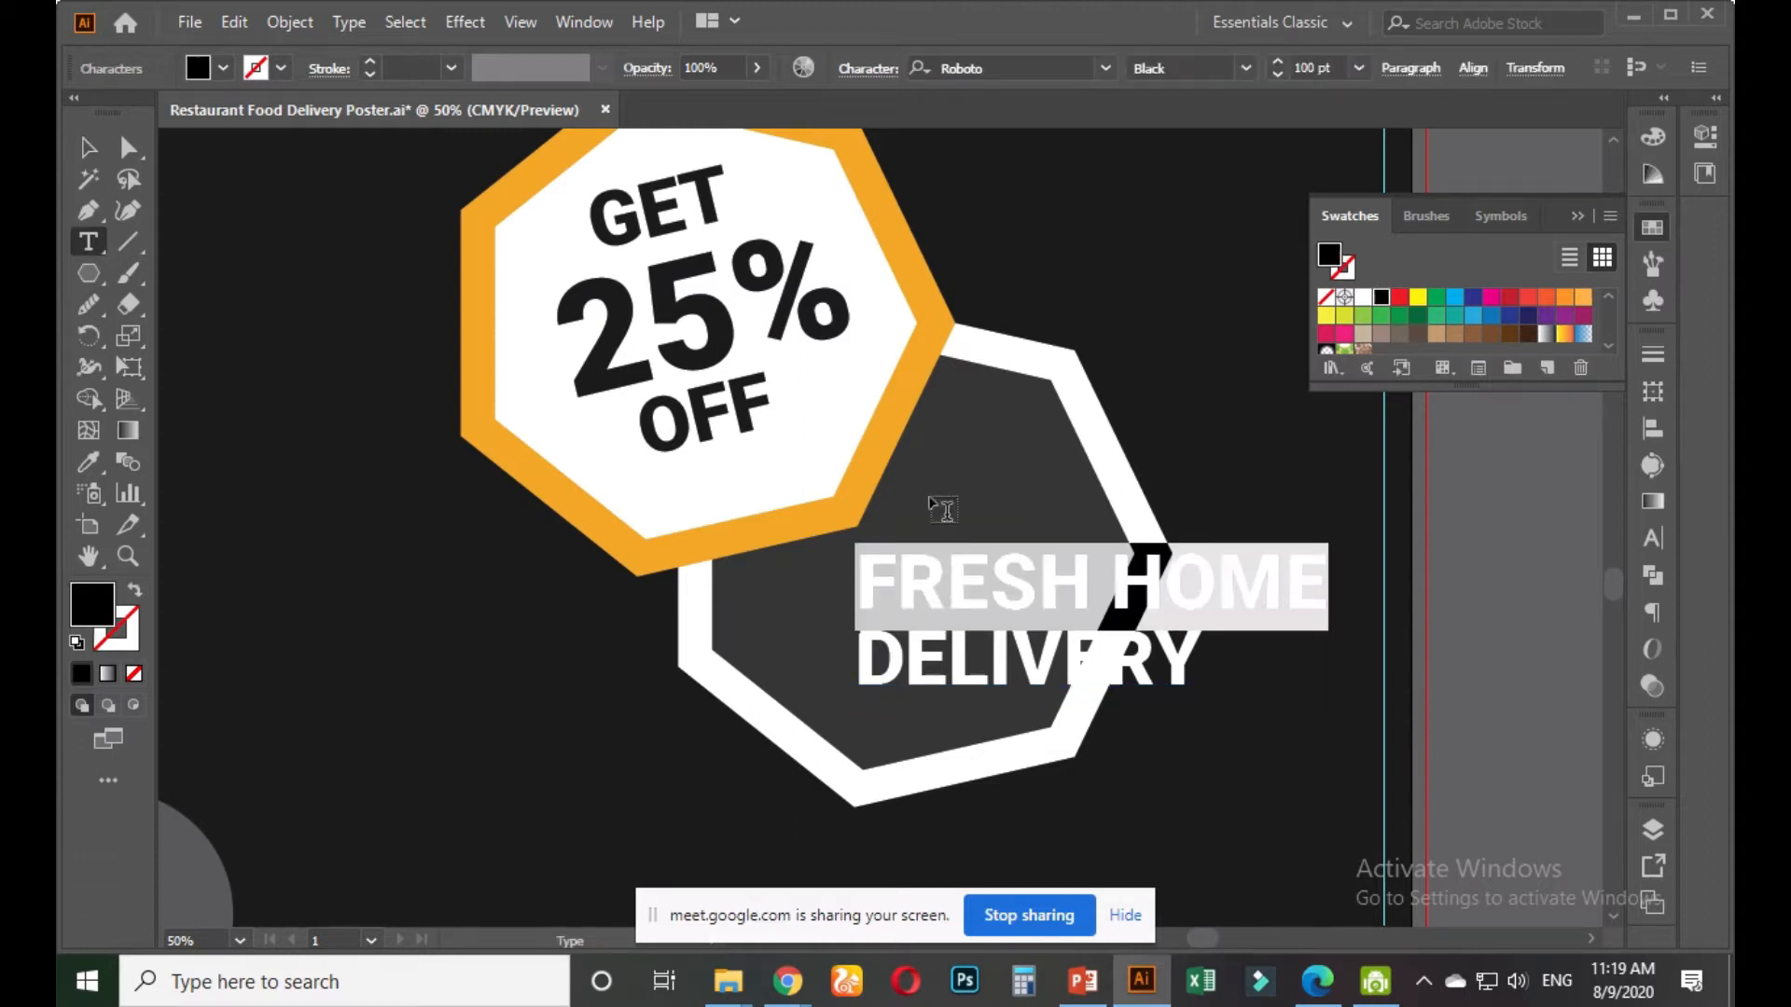
pyautogui.moveTo(858, 661); pyautogui.dragTo(1240, 655)
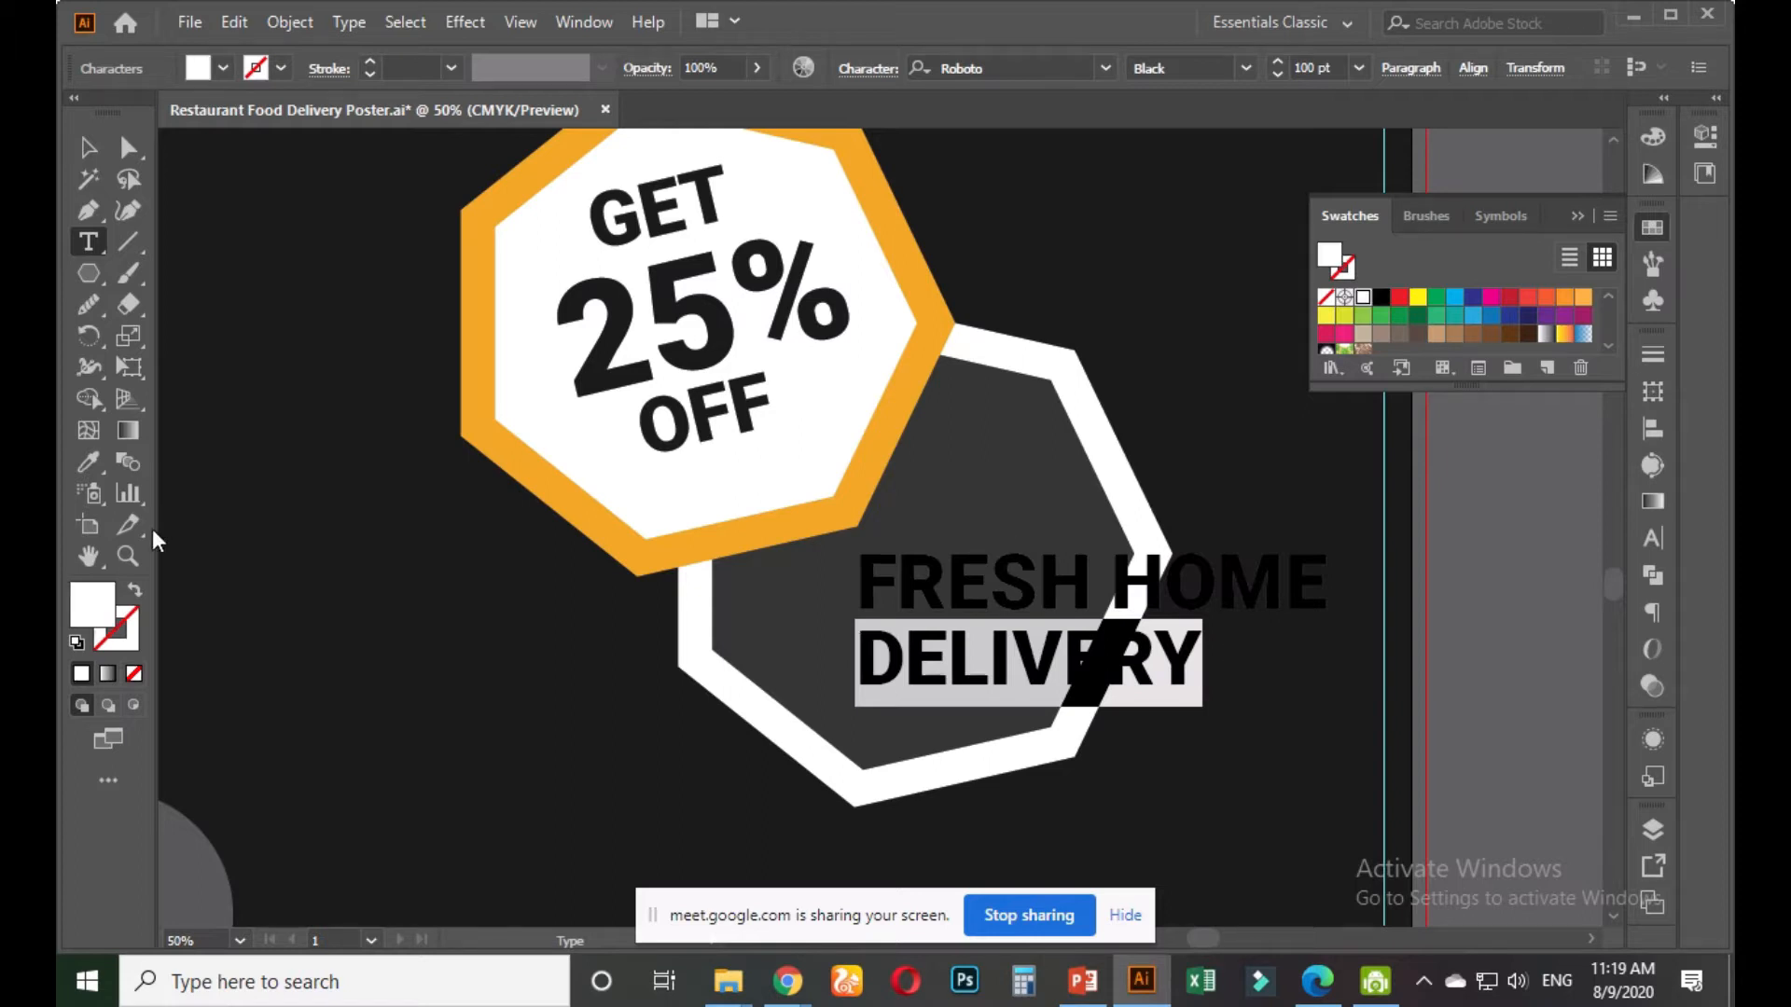
pyautogui.click(86, 466)
pyautogui.scroll(-2, 580, 580)
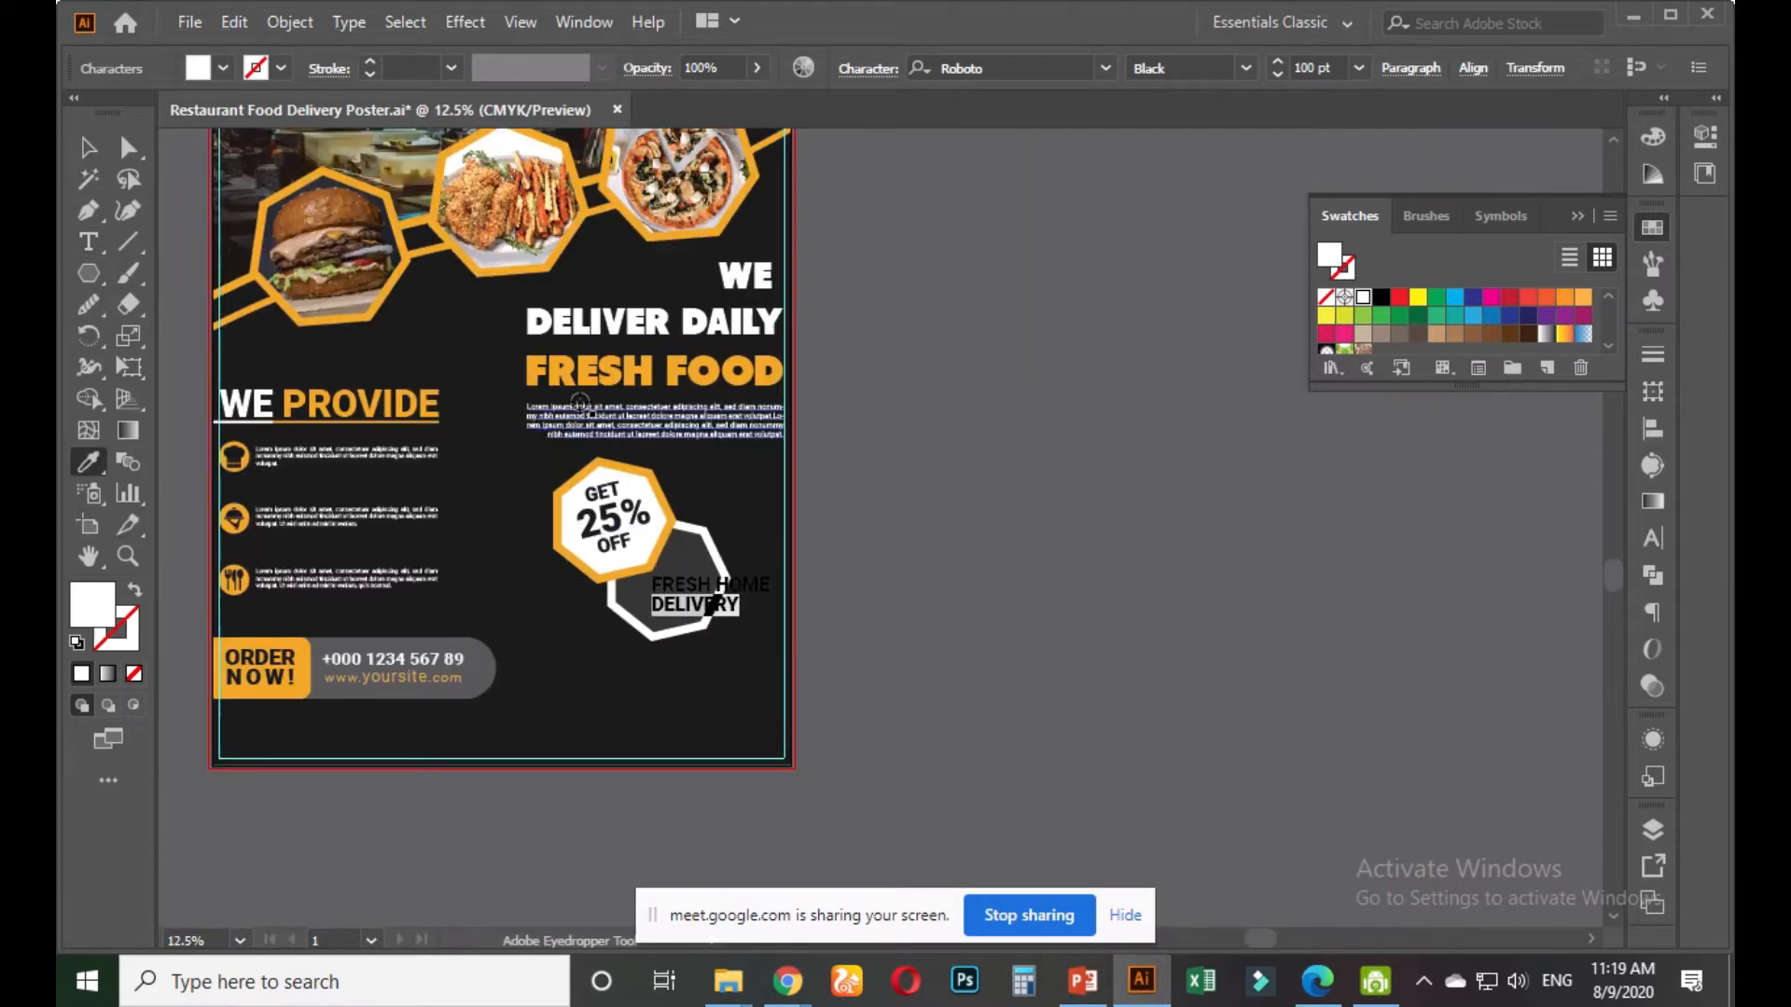
pyautogui.click(313, 643)
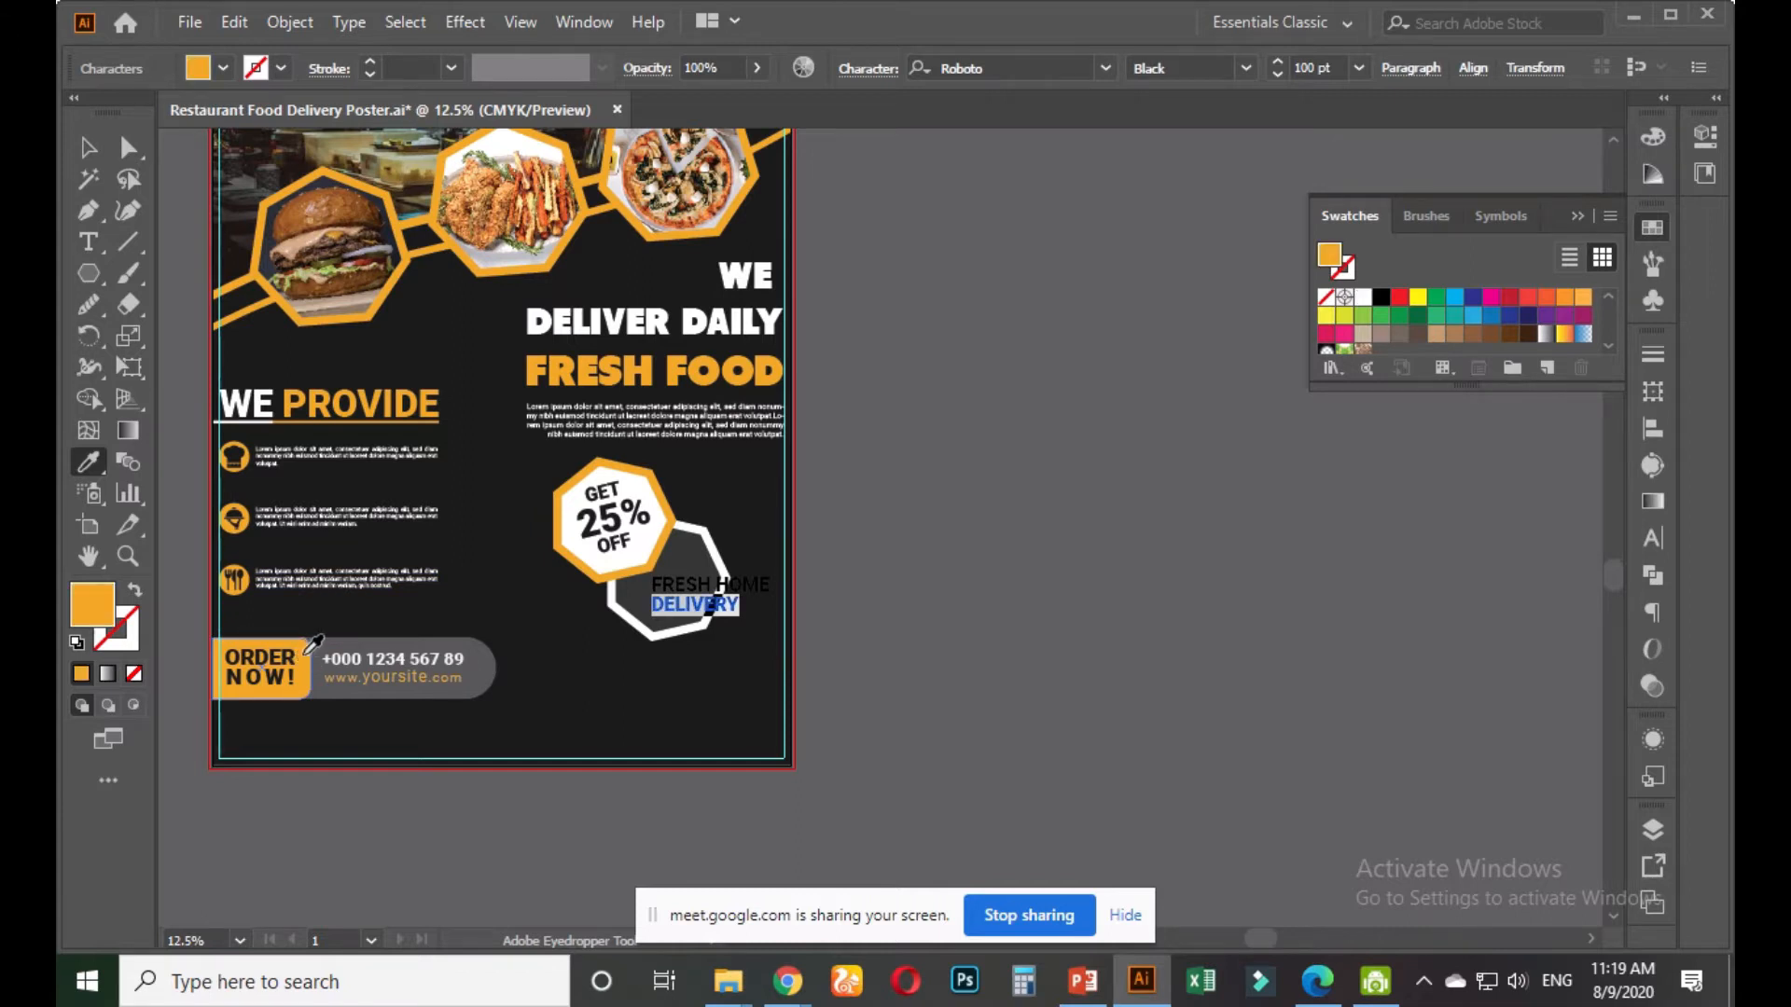
pyautogui.click(89, 146)
pyautogui.click(795, 629)
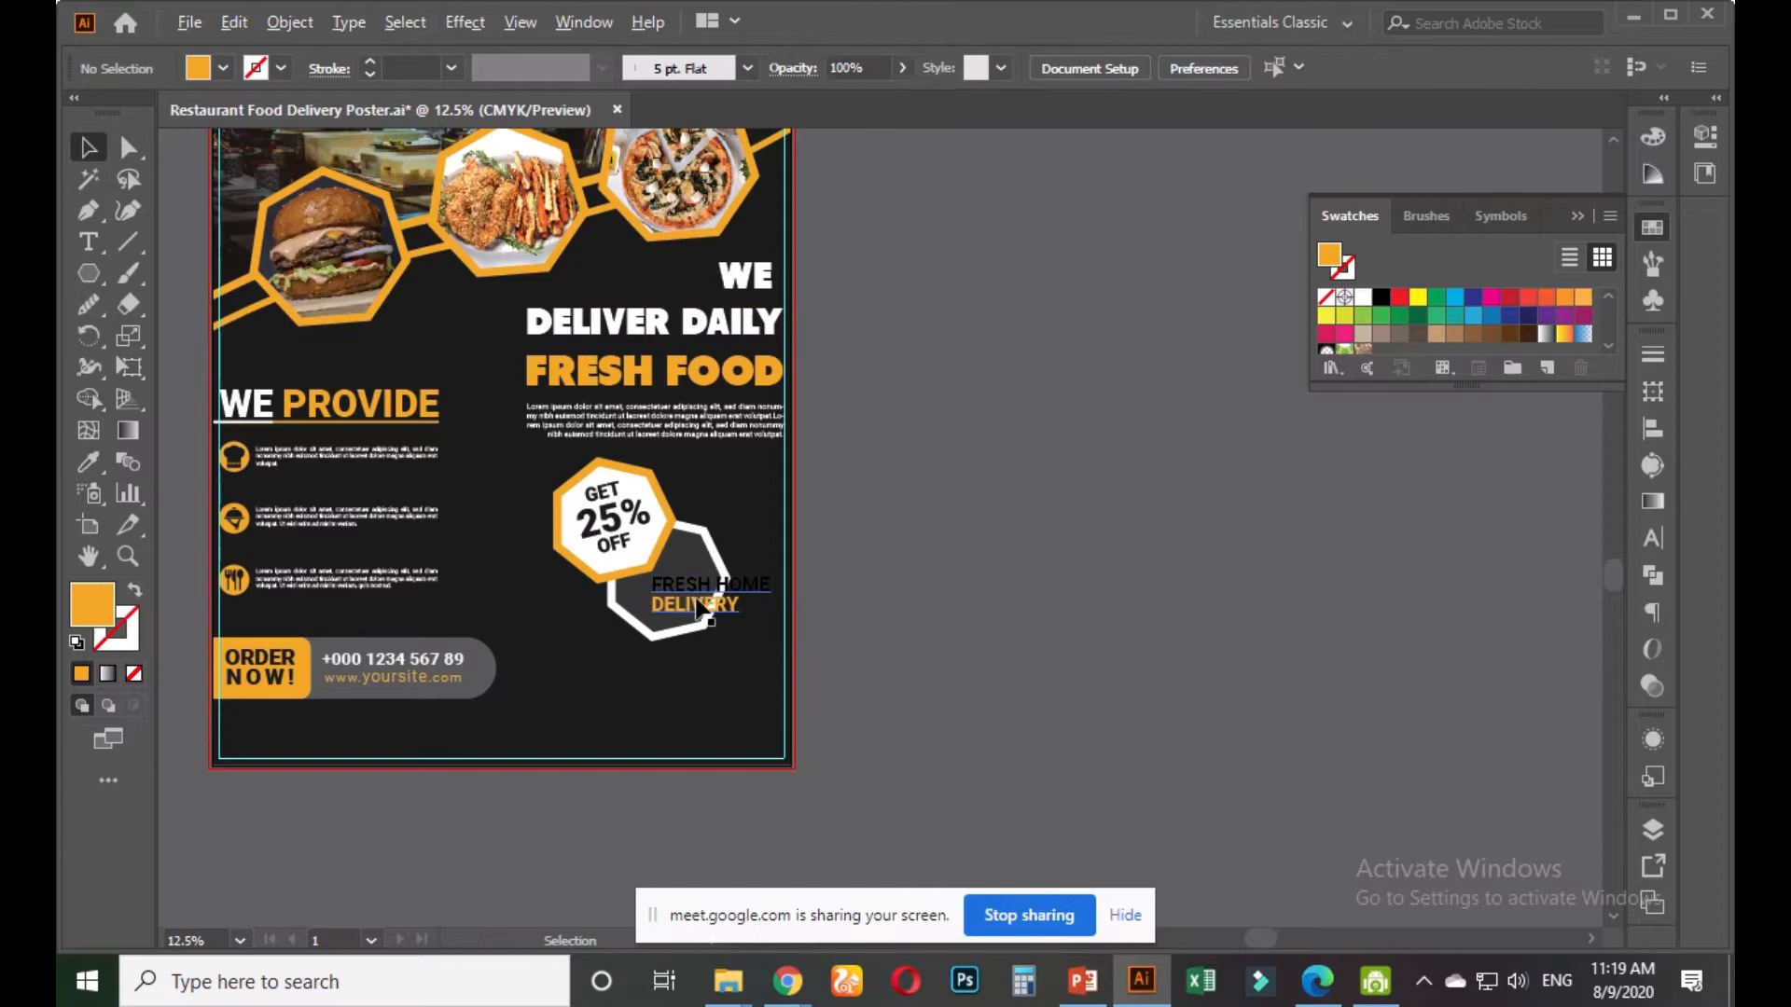
pyautogui.scroll(3, 709, 634)
# Colour the words FRESH HOME white with the white swatch
pyautogui.doubleClick(733, 552)
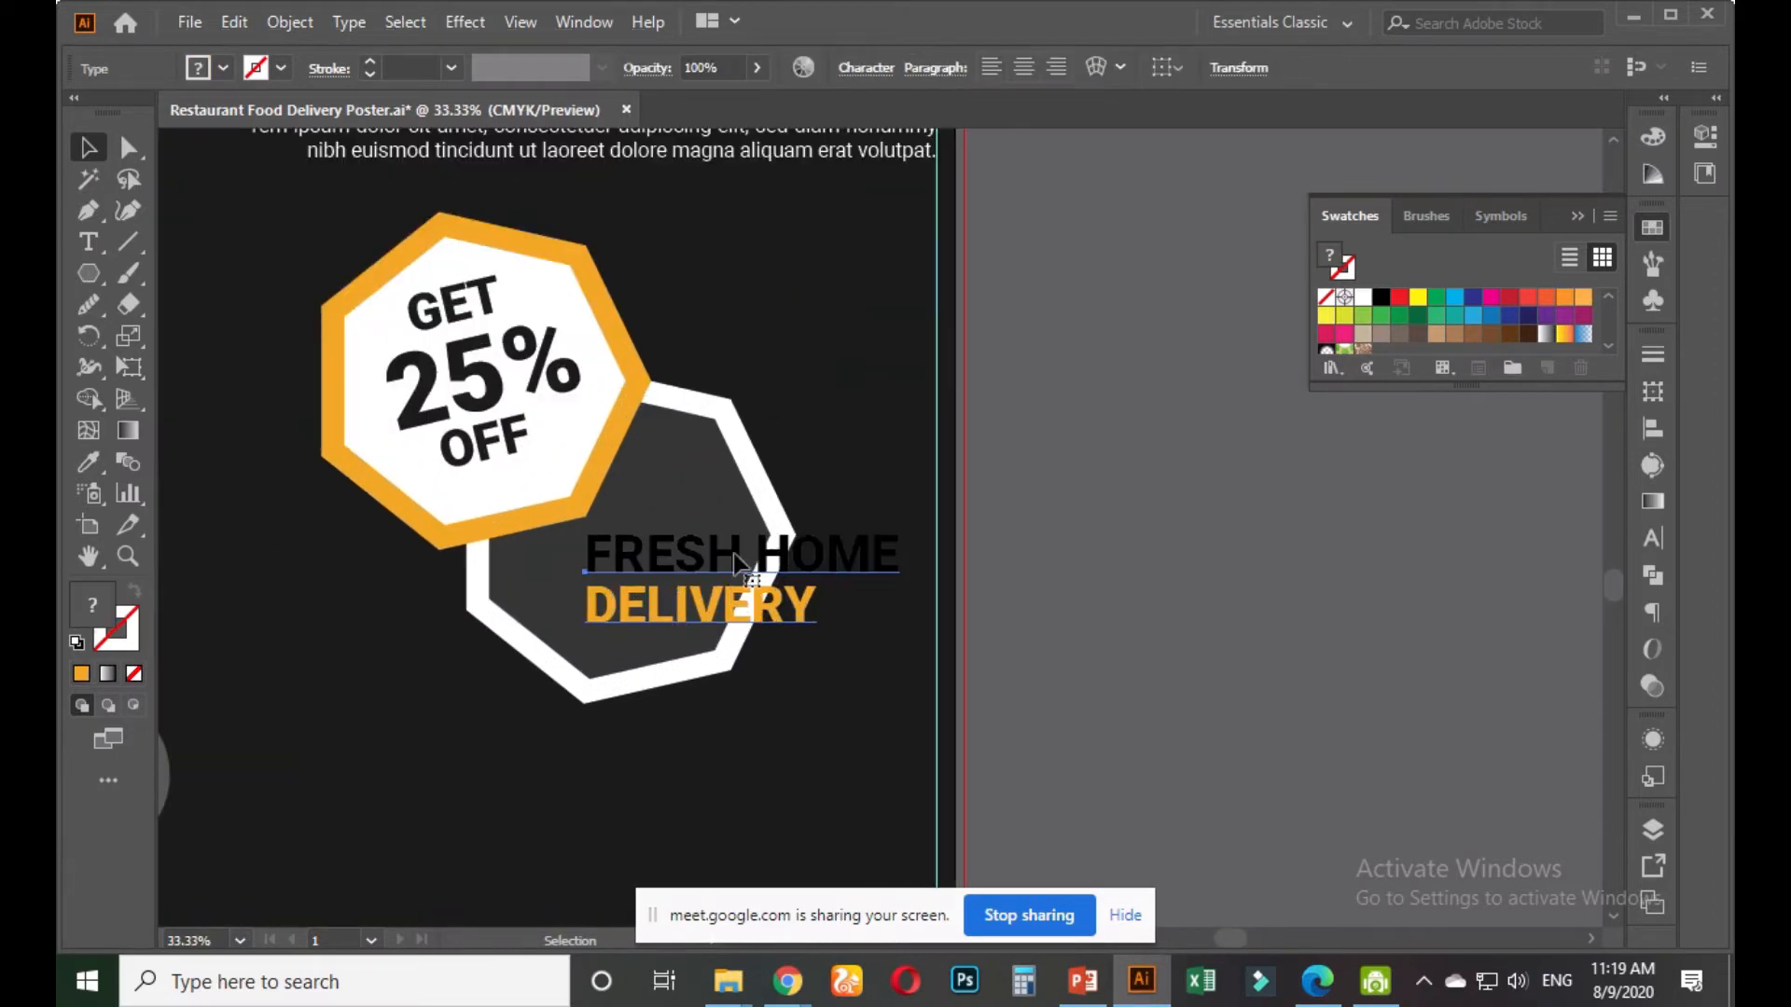
pyautogui.moveTo(588, 555); pyautogui.dragTo(909, 560)
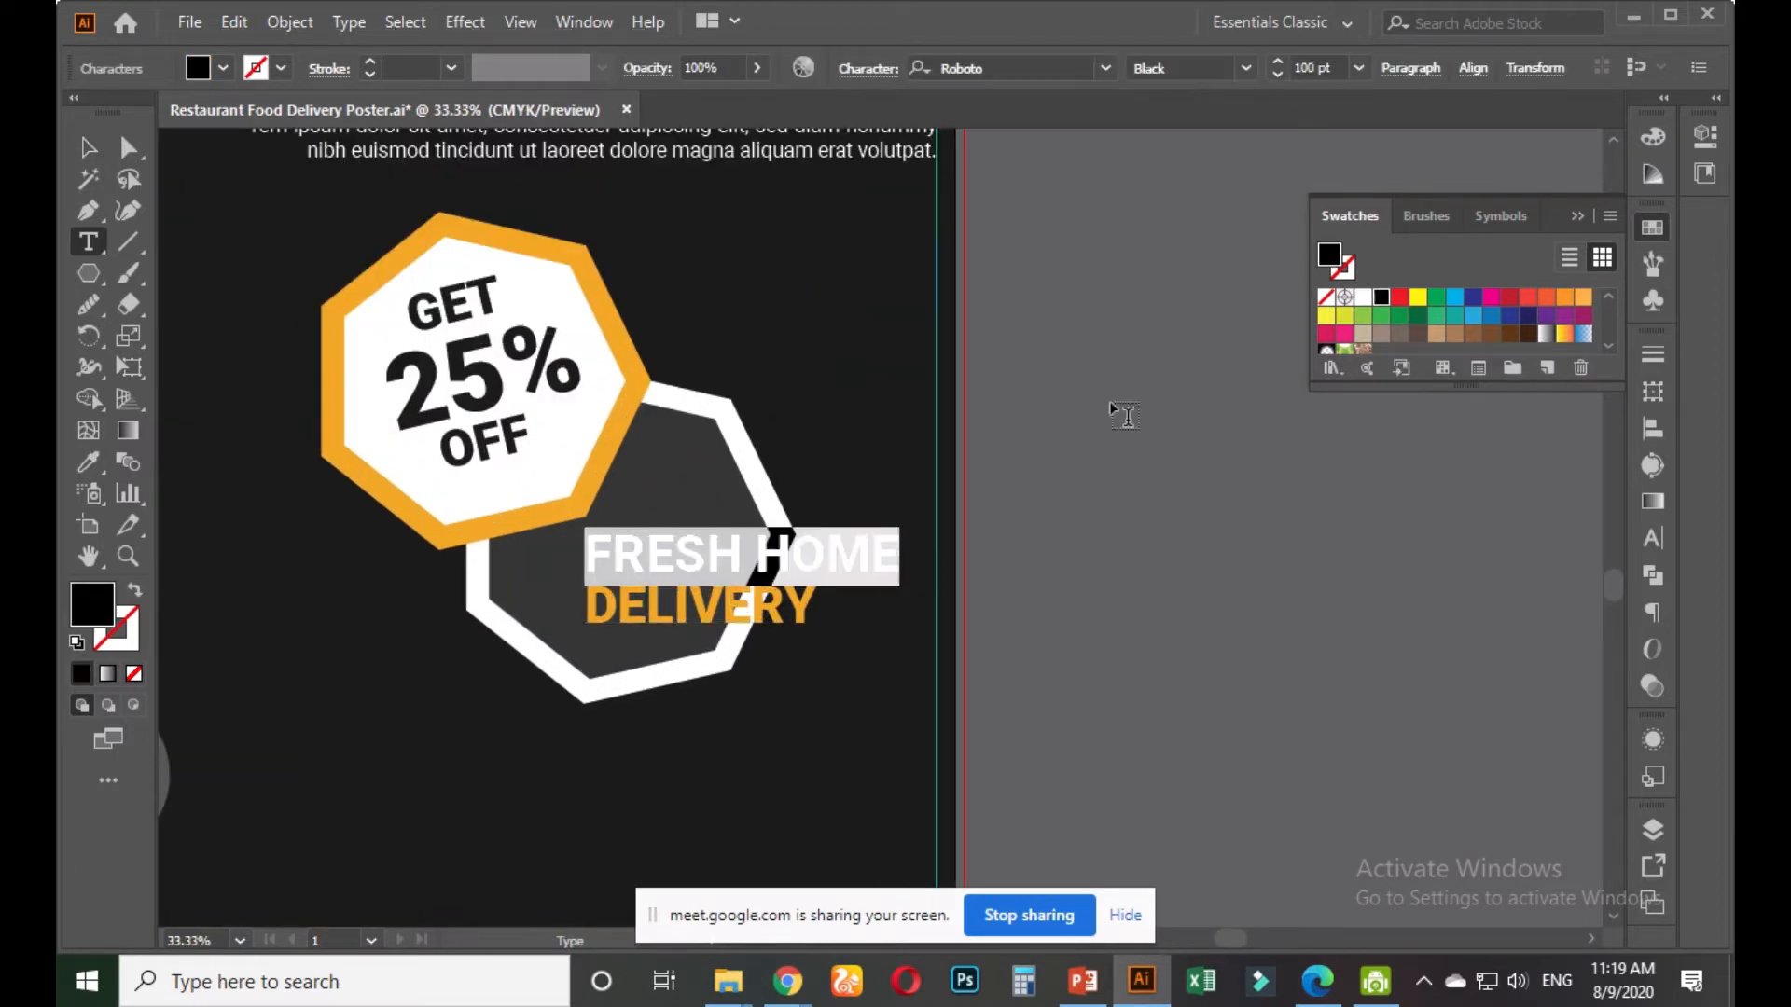
pyautogui.click(1363, 297)
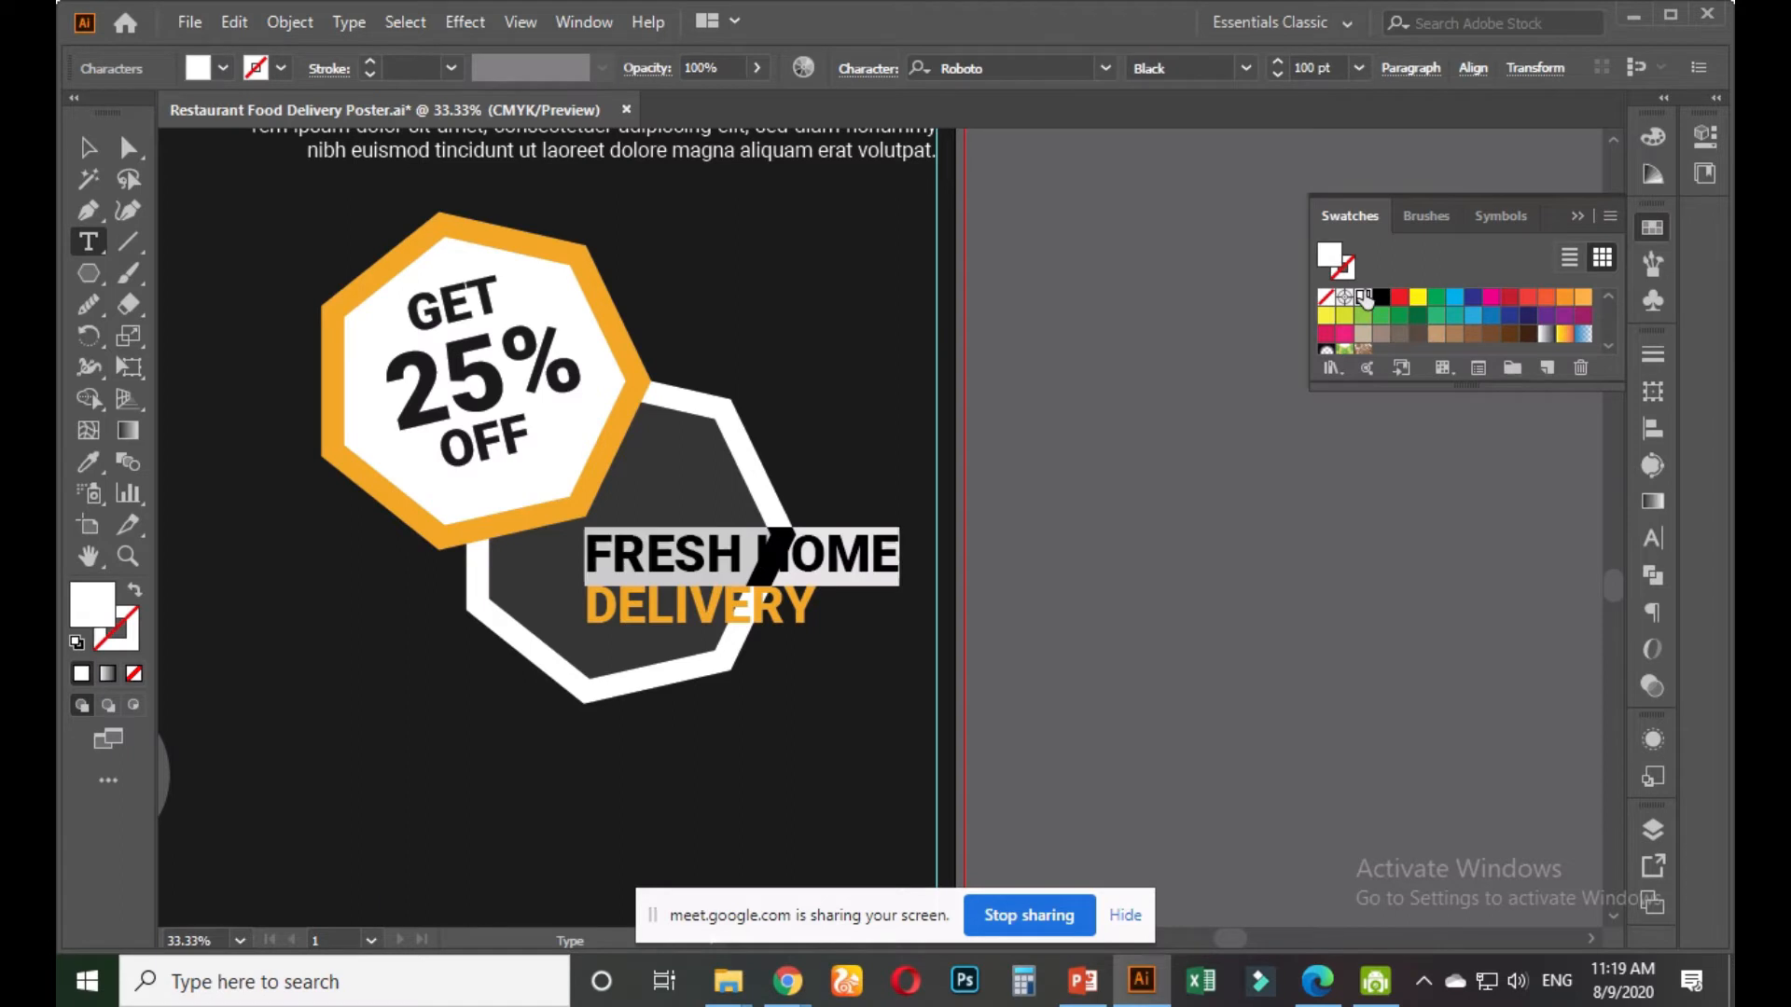
# Set DELIVERY to 136 pt with 118 pt leading in the Character panel
pyautogui.click(760, 596)
pyautogui.moveTo(807, 598); pyautogui.dragTo(584, 604)
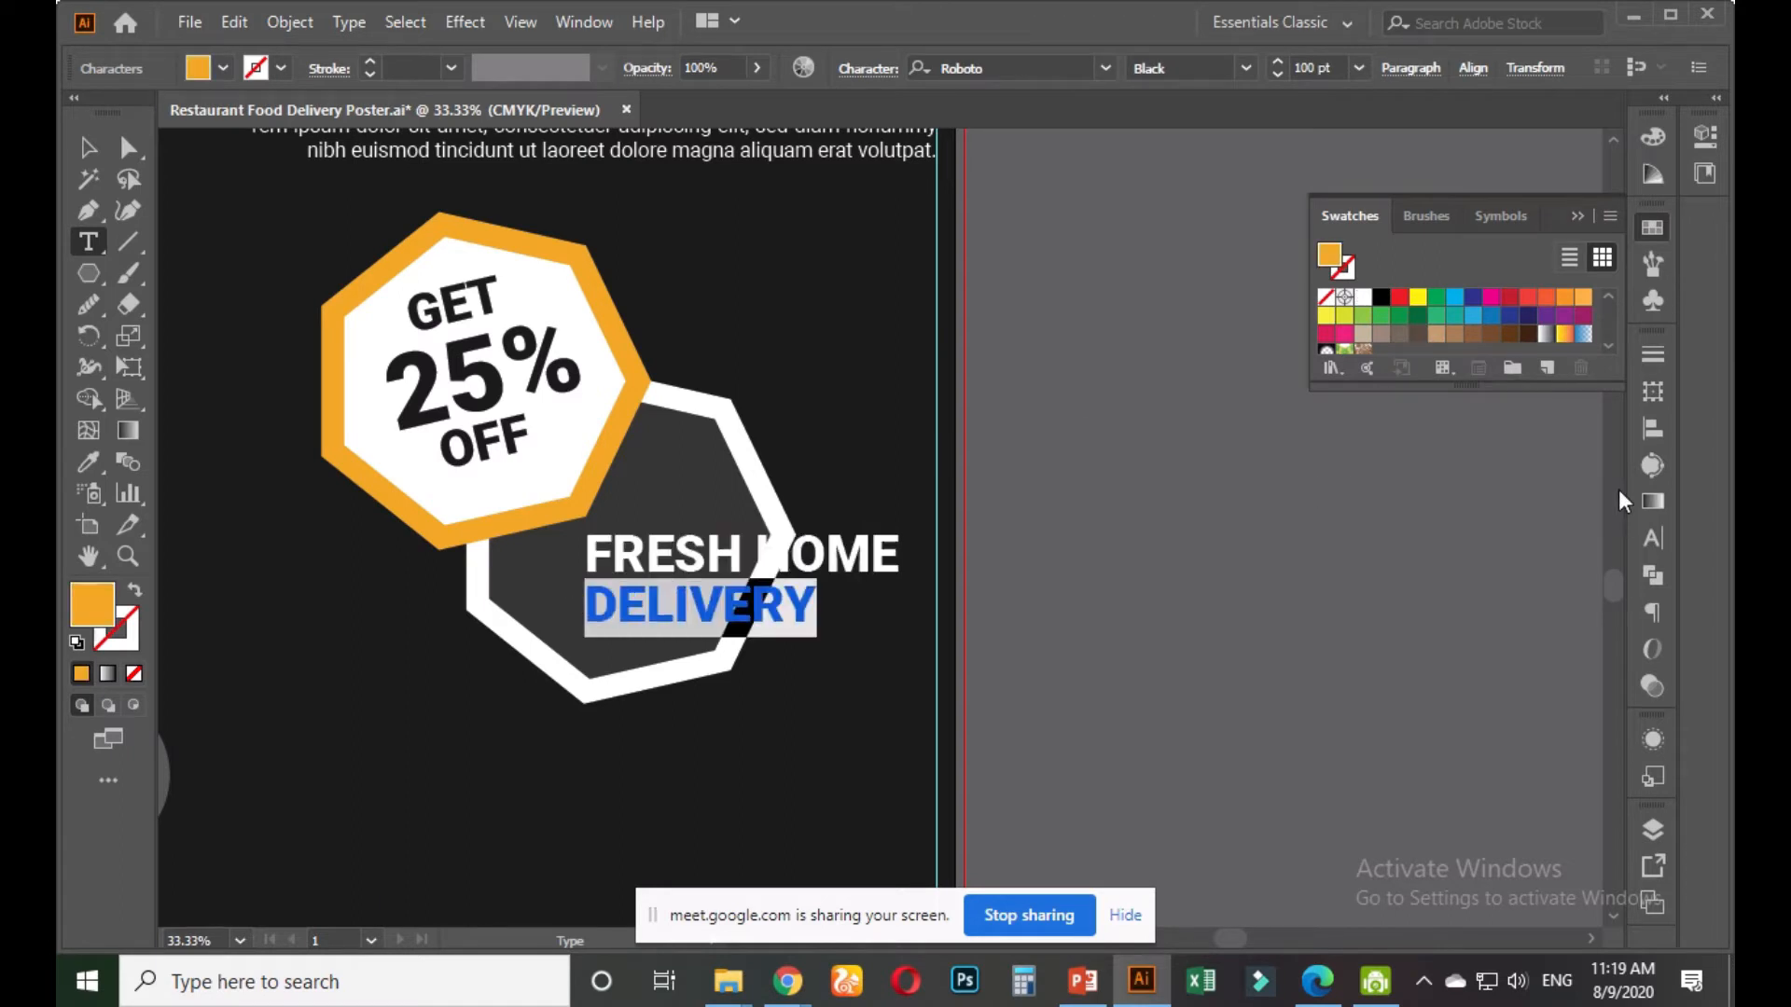
pyautogui.click(1655, 541)
pyautogui.click(1411, 459)
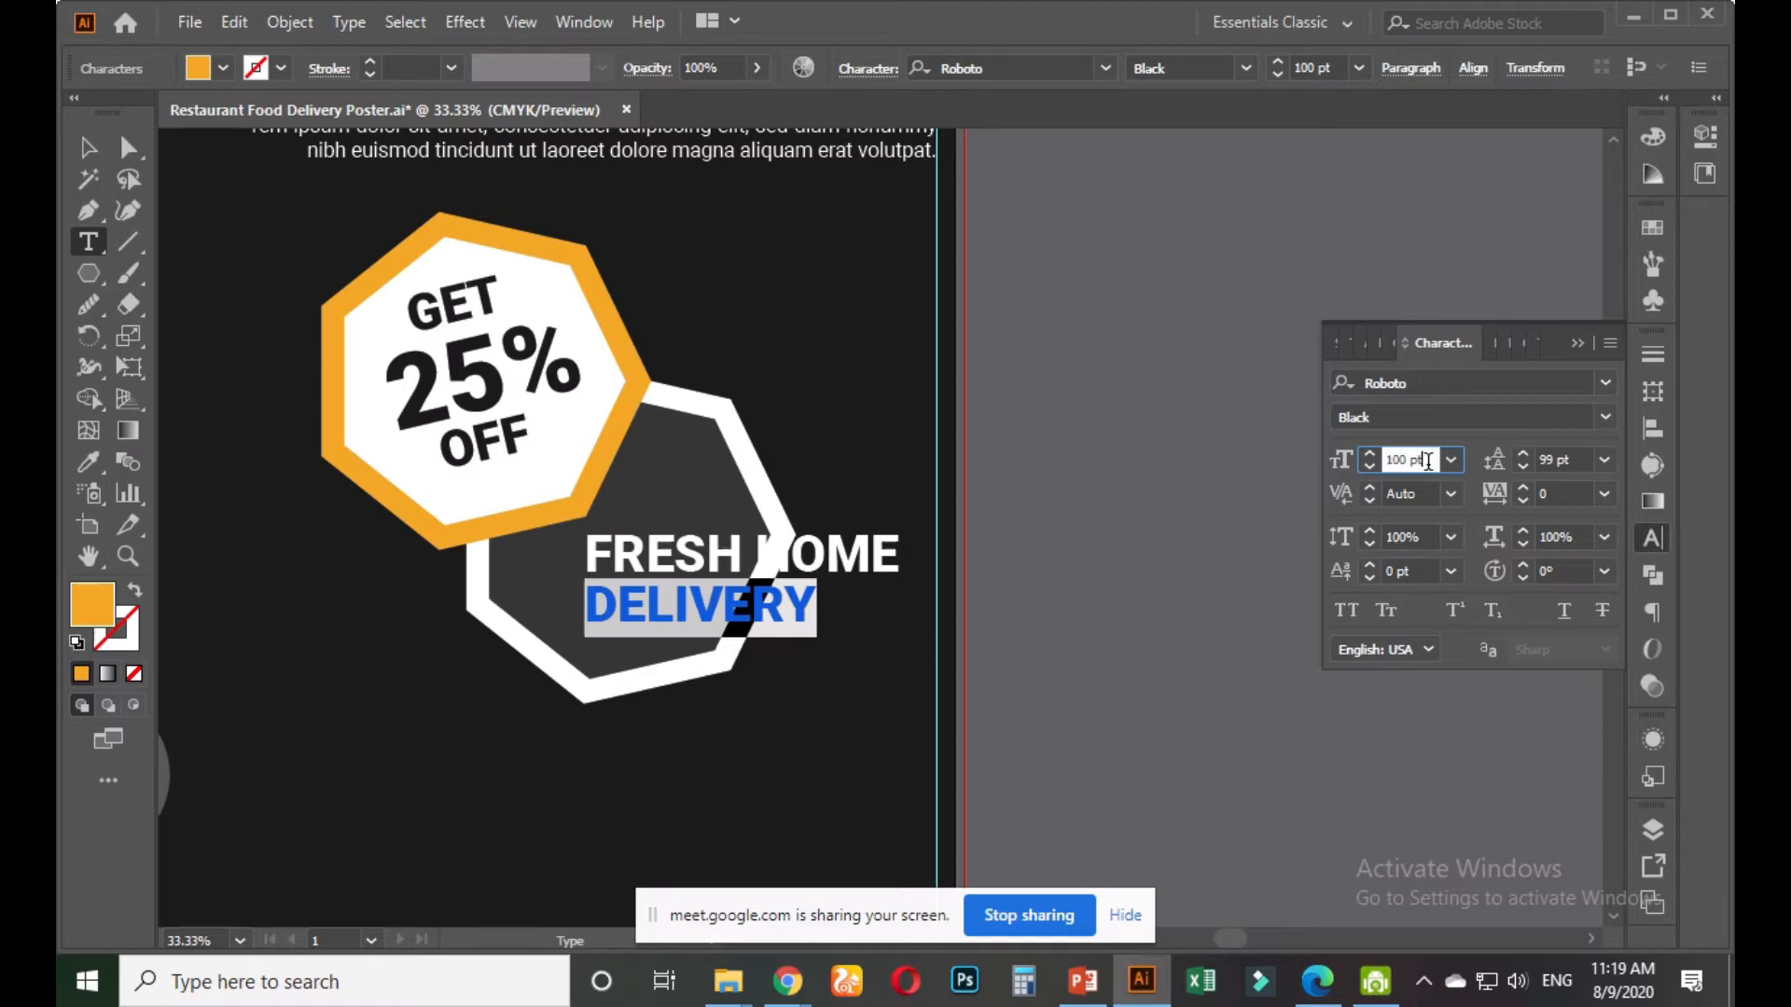
pyautogui.scroll(20, 1410, 460)
pyautogui.scroll(7, 1426, 459)
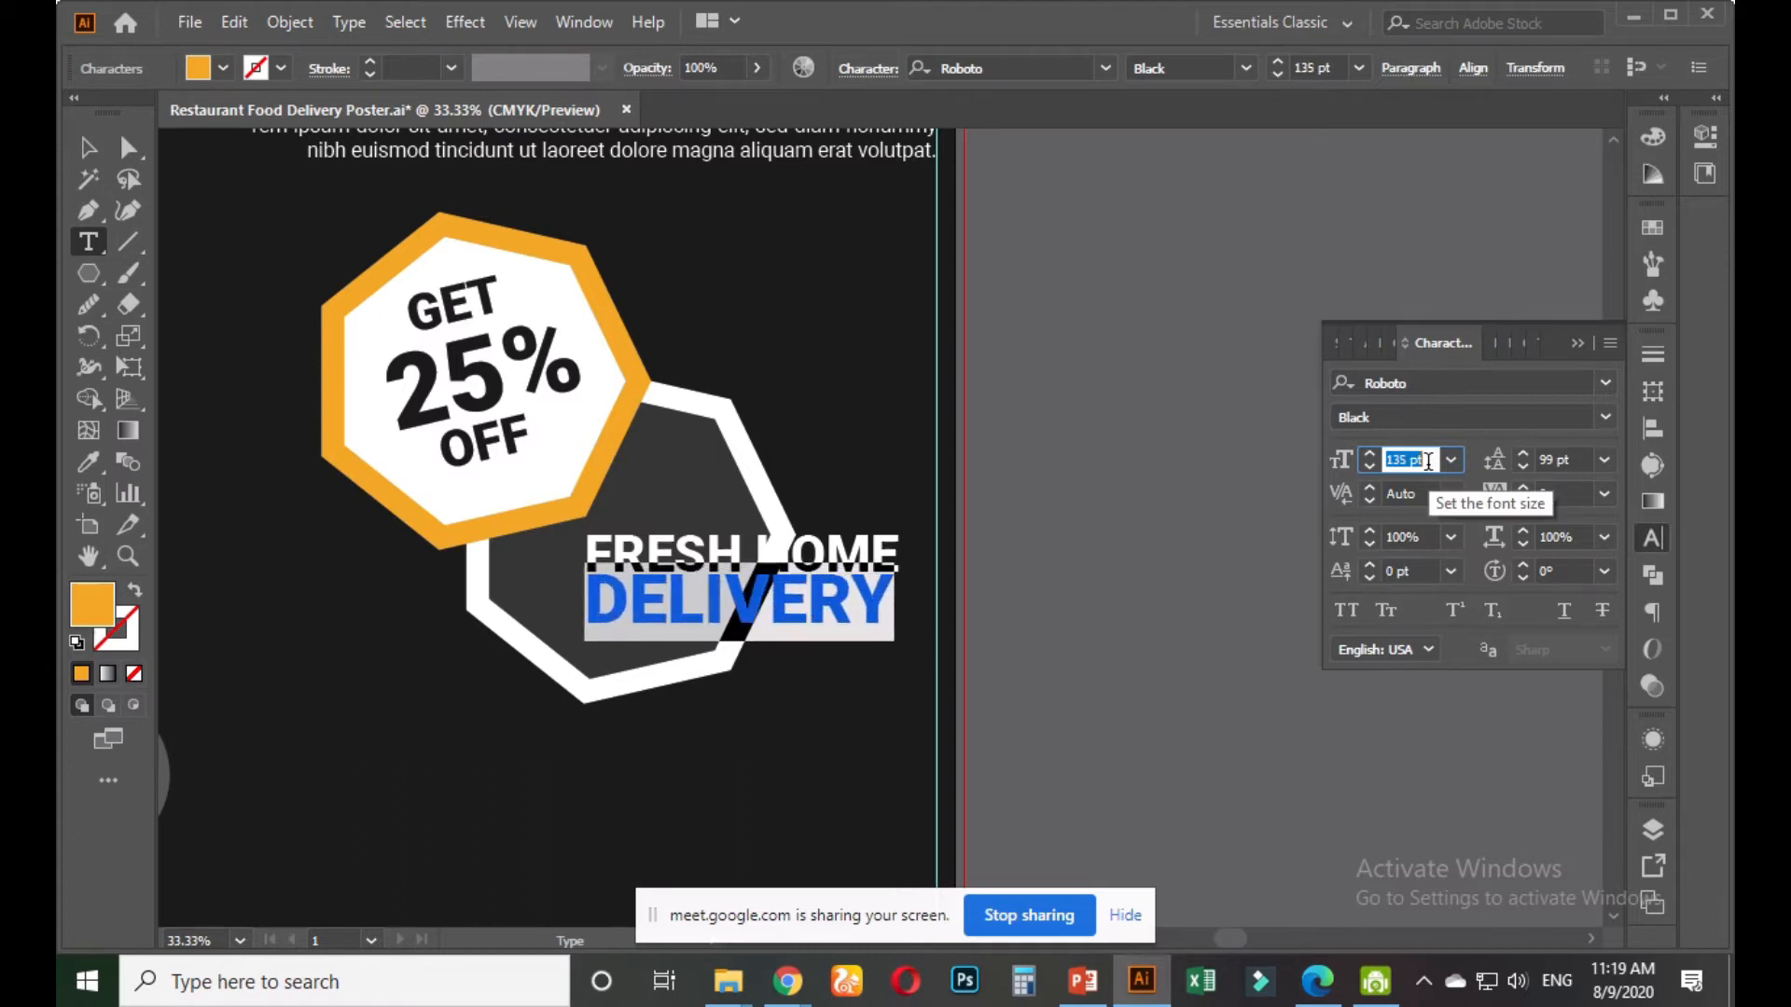
pyautogui.click(1558, 459)
pyautogui.scroll(19, 1574, 454)
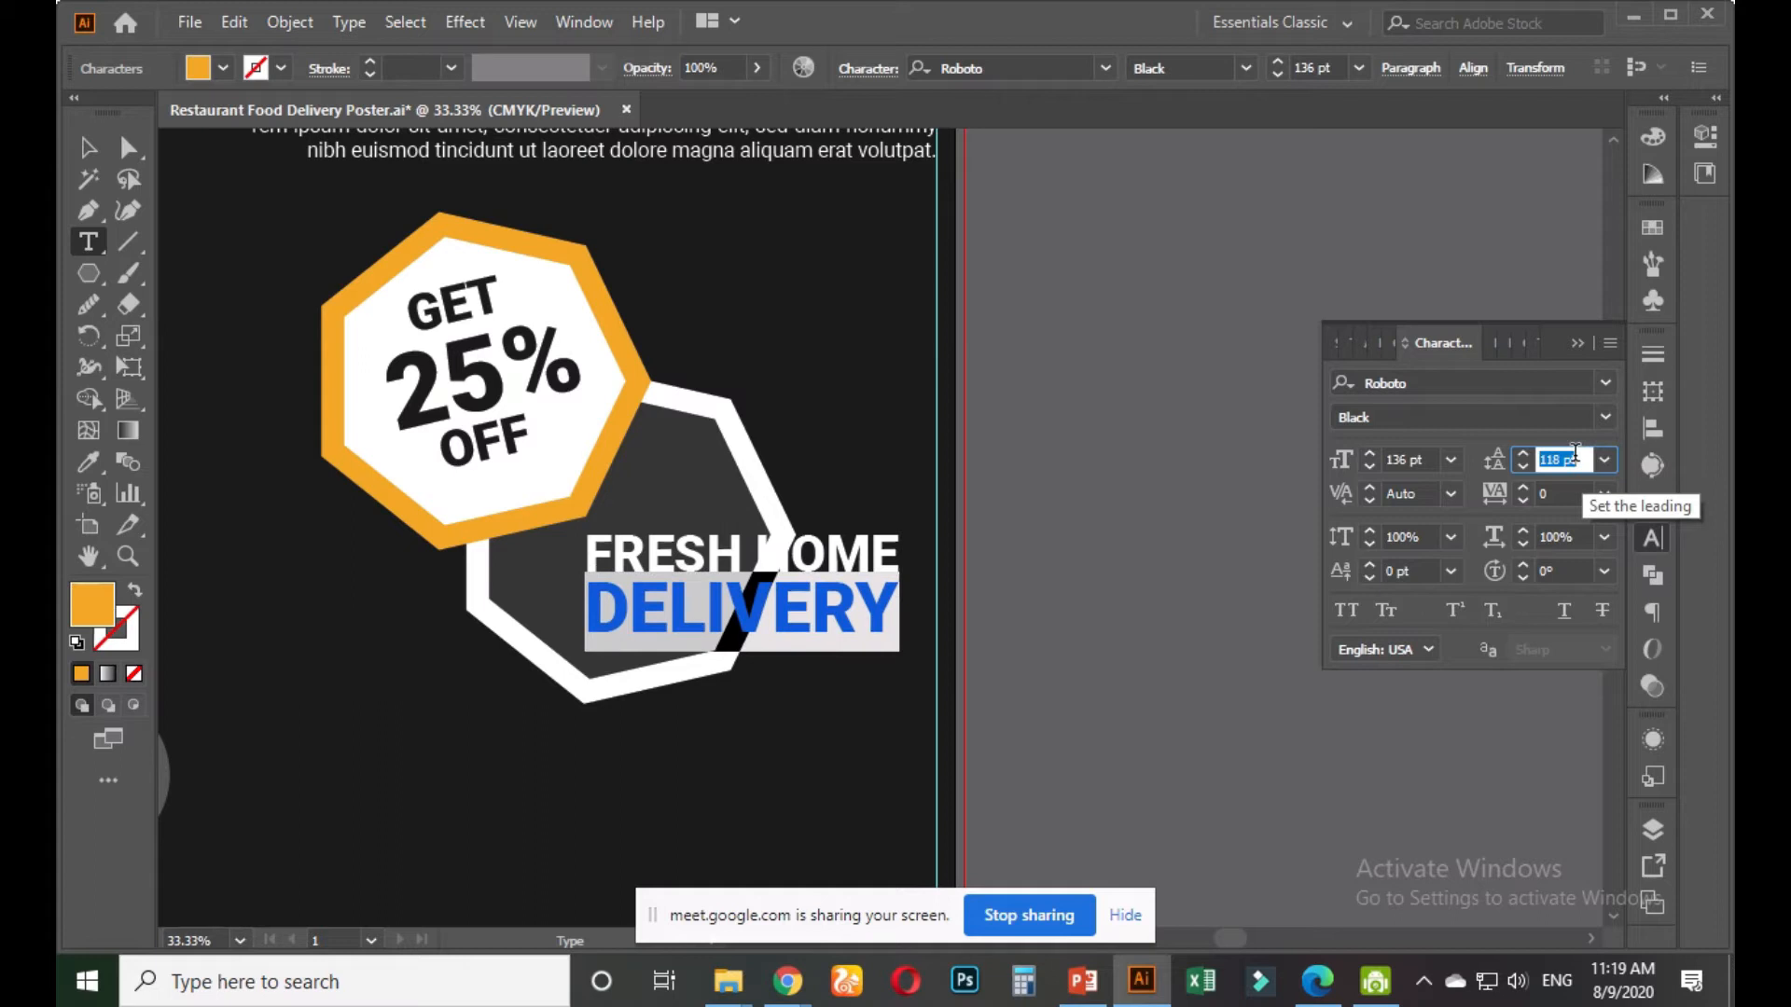
pyautogui.click(88, 147)
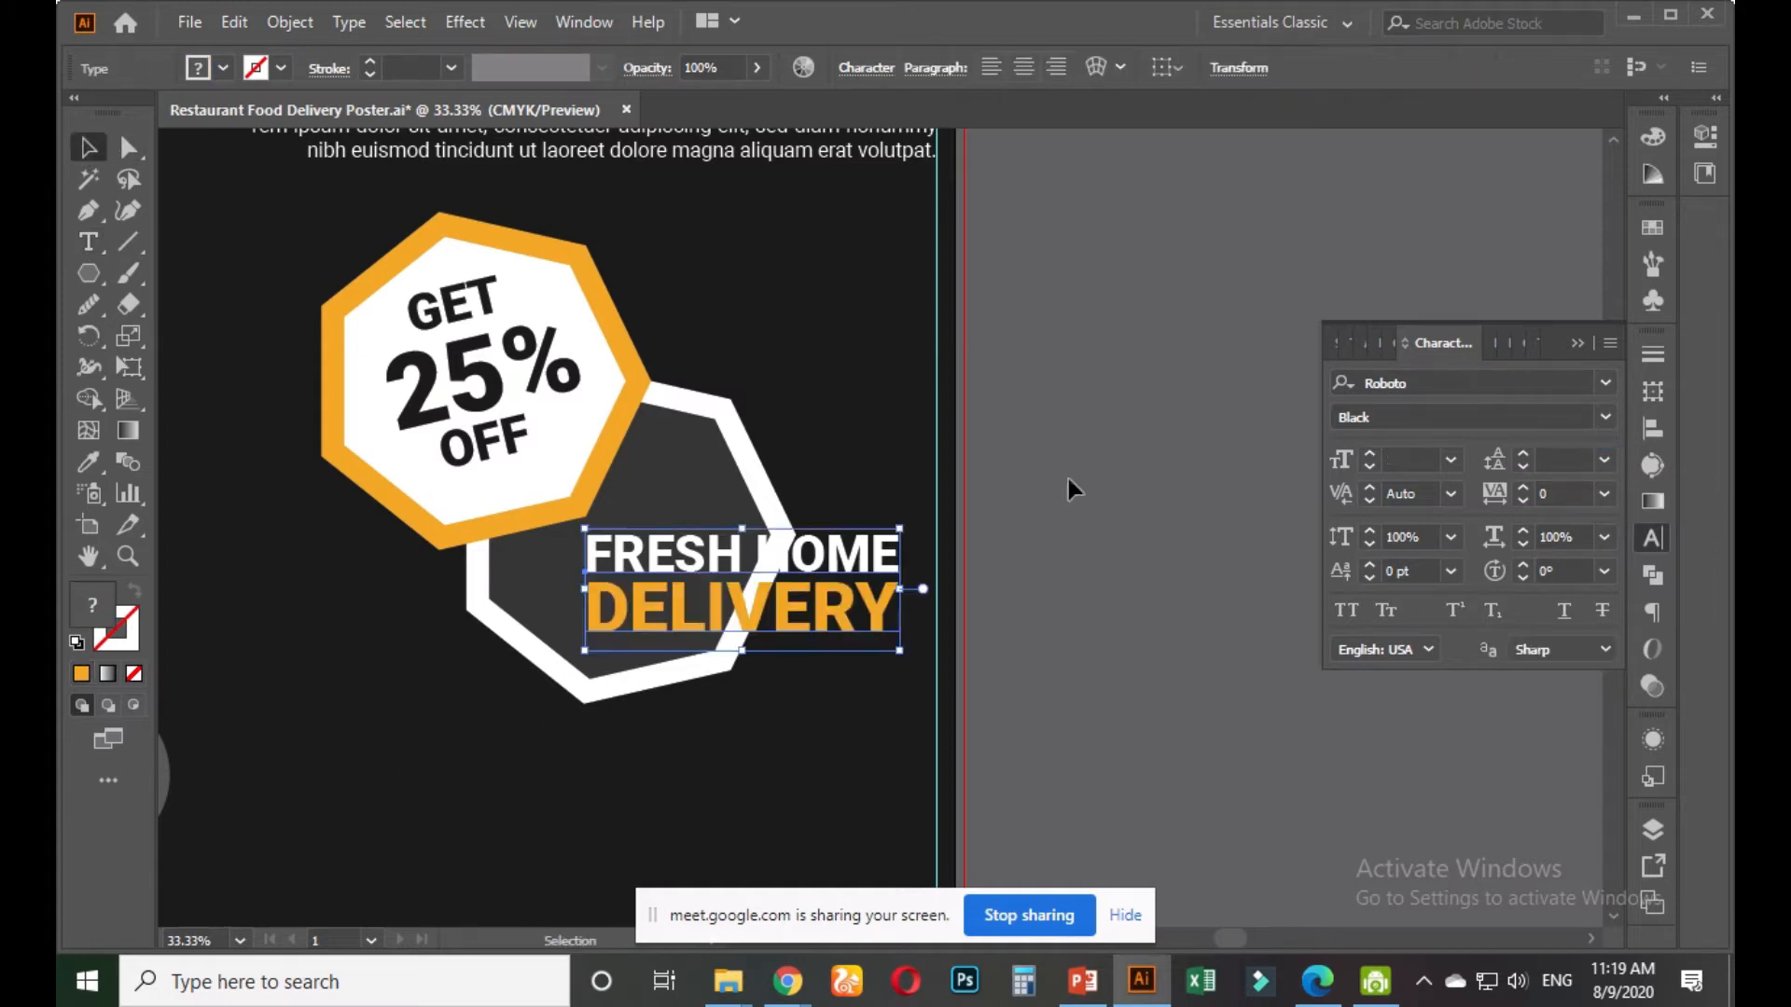
pyautogui.click(1021, 515)
# Scale the FRESH HOME DELIVERY text block down and move it left into the hexagon
pyautogui.click(879, 562)
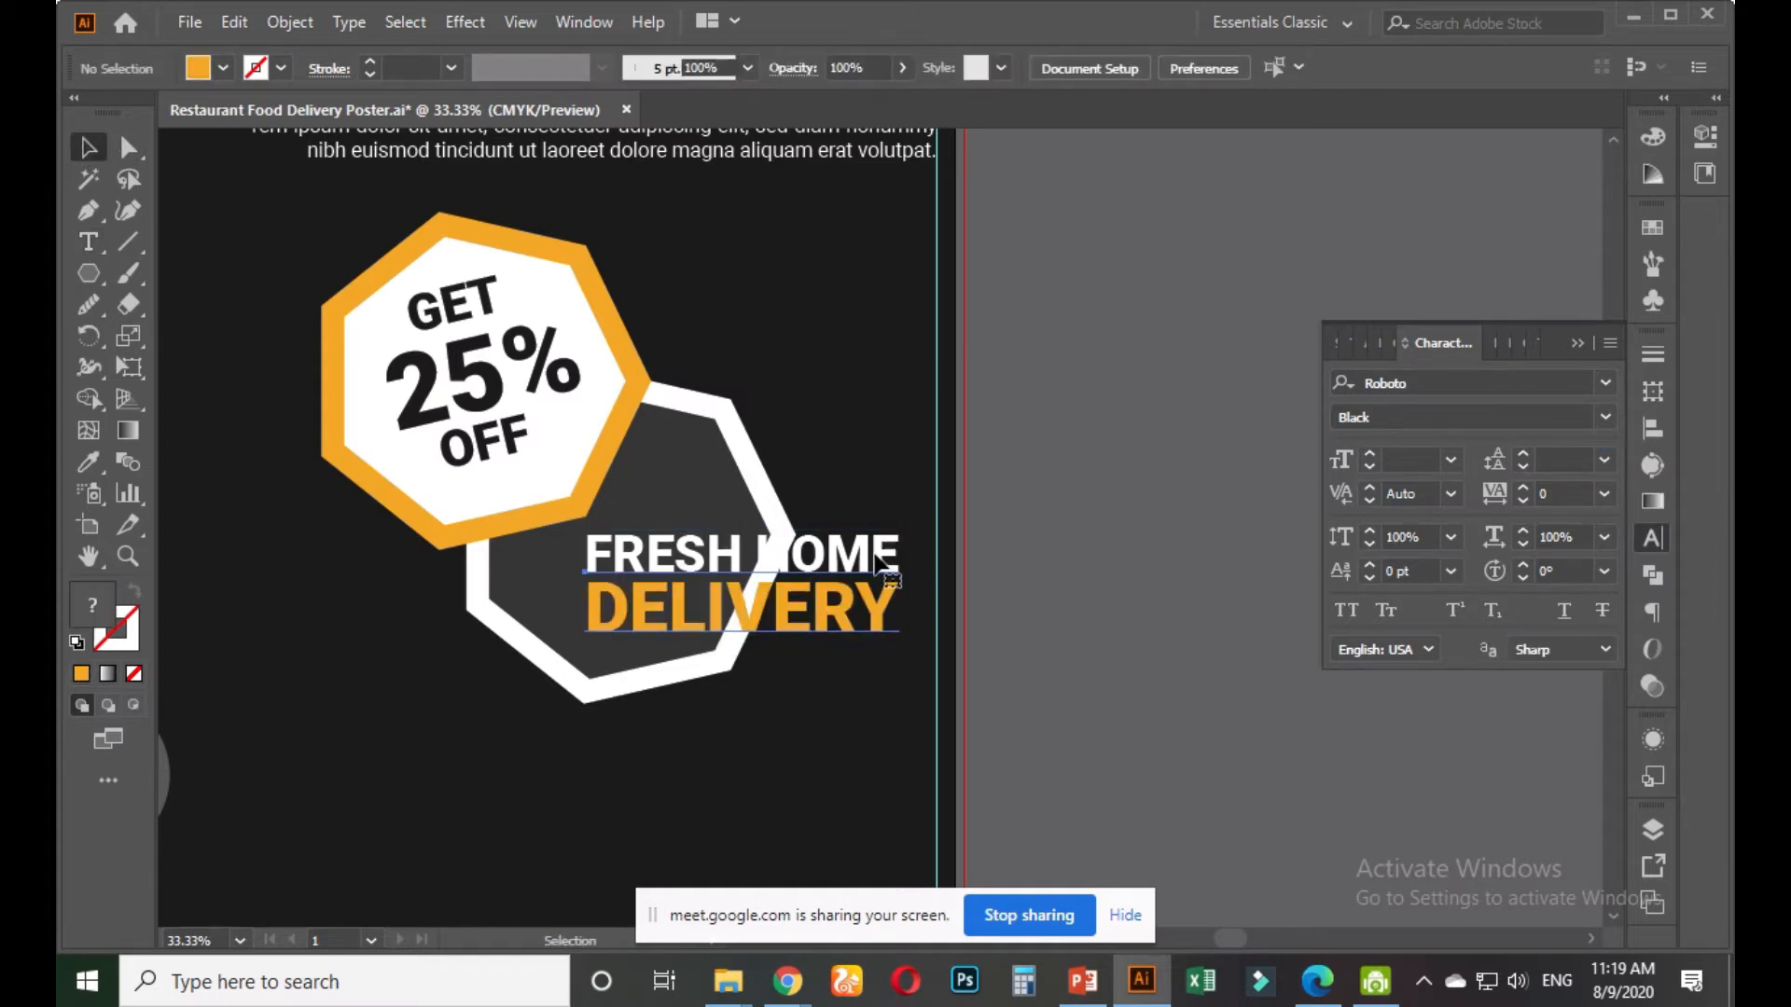
pyautogui.moveTo(905, 659); pyautogui.dragTo(844, 630)
pyautogui.moveTo(753, 556); pyautogui.dragTo(676, 562)
pyautogui.scroll(2, 653, 569)
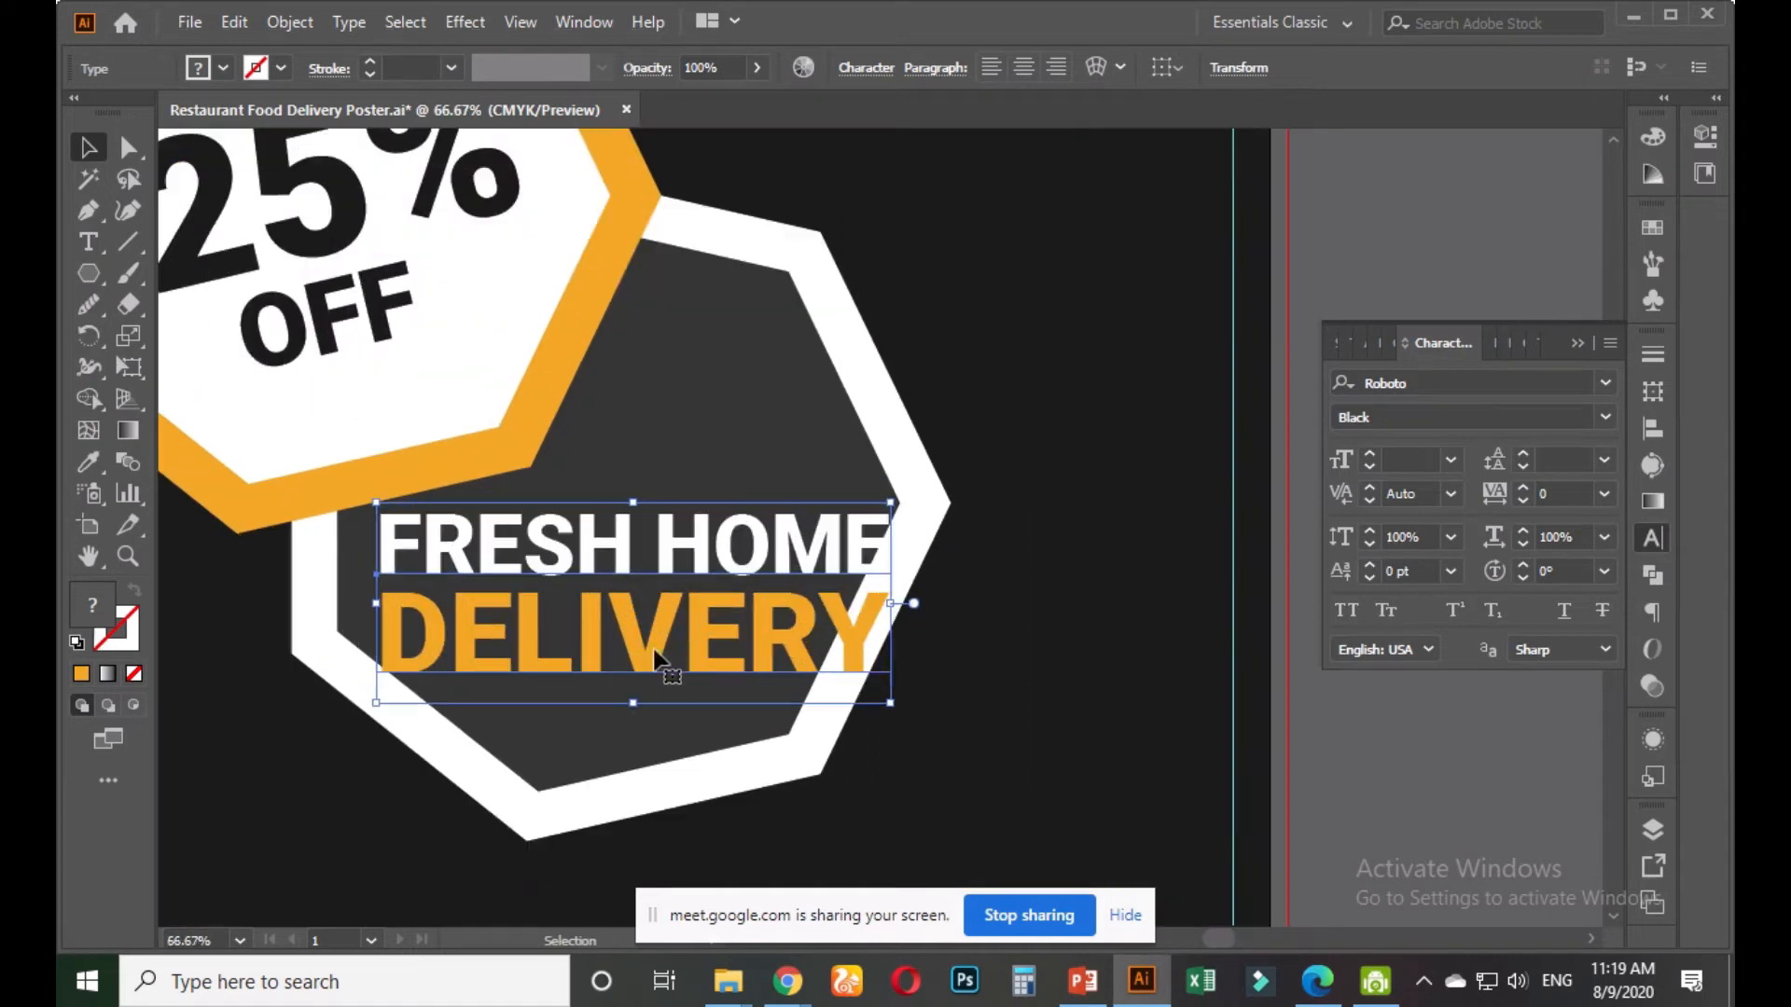
pyautogui.moveTo(882, 701); pyautogui.dragTo(817, 690)
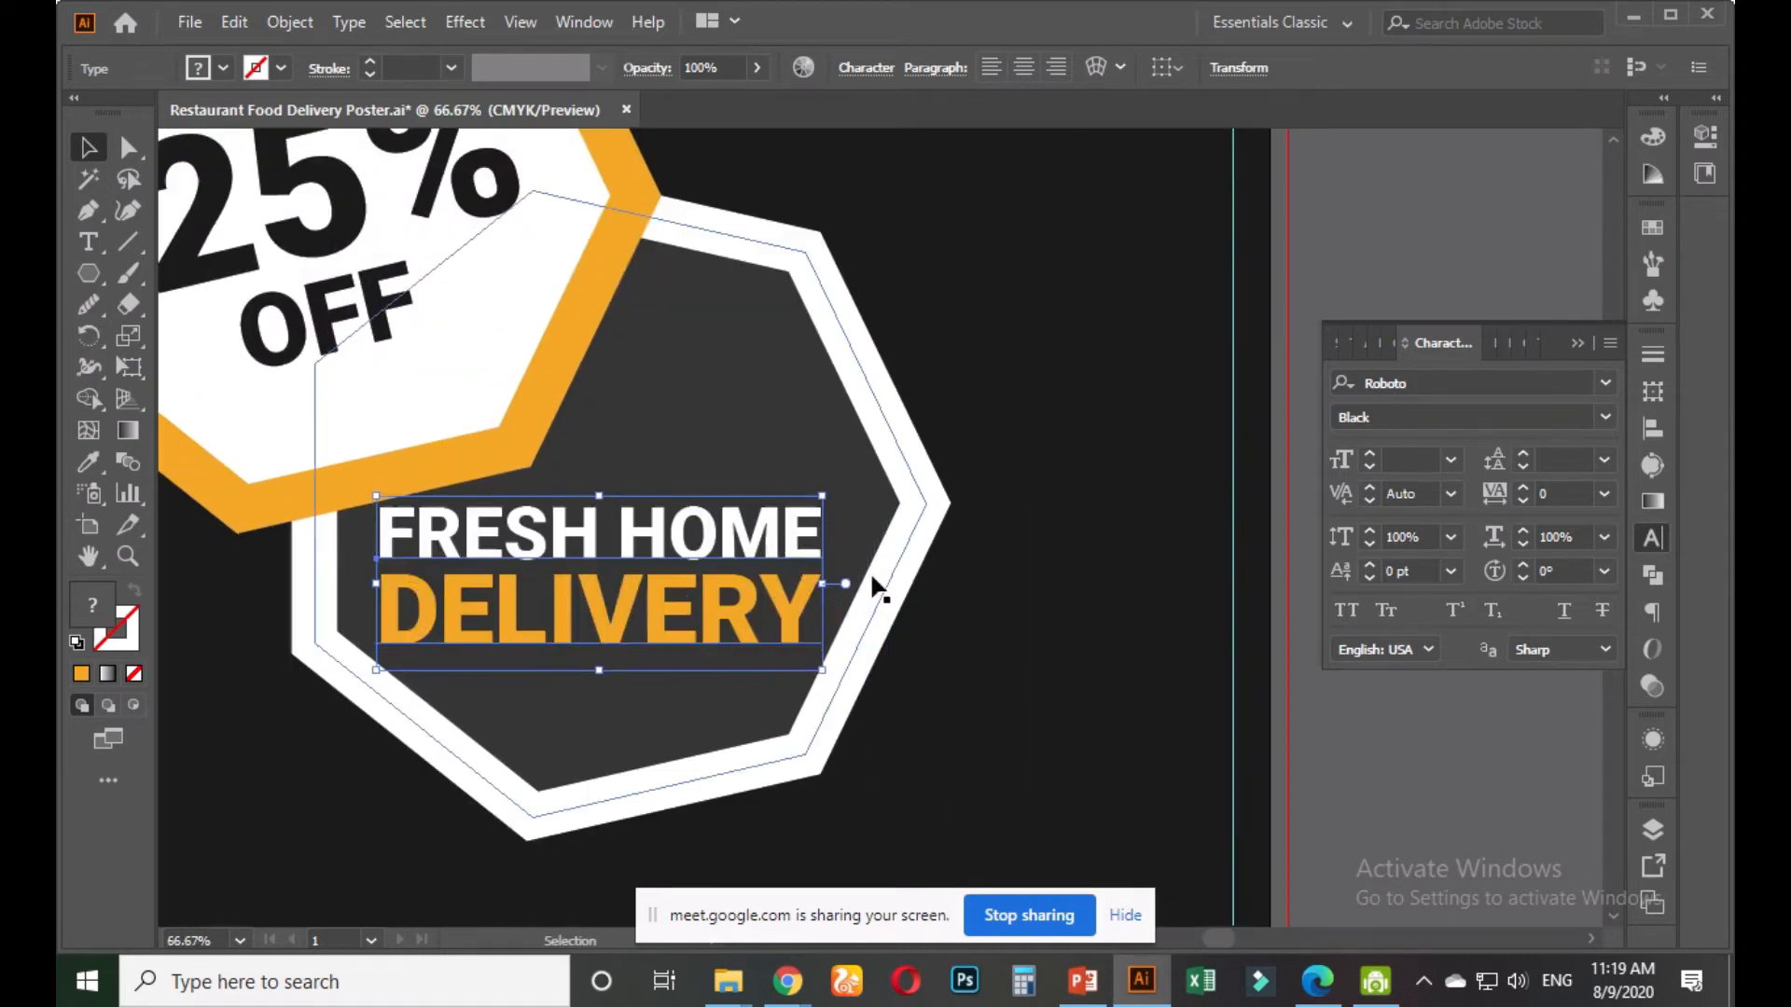
pyautogui.press('Right')
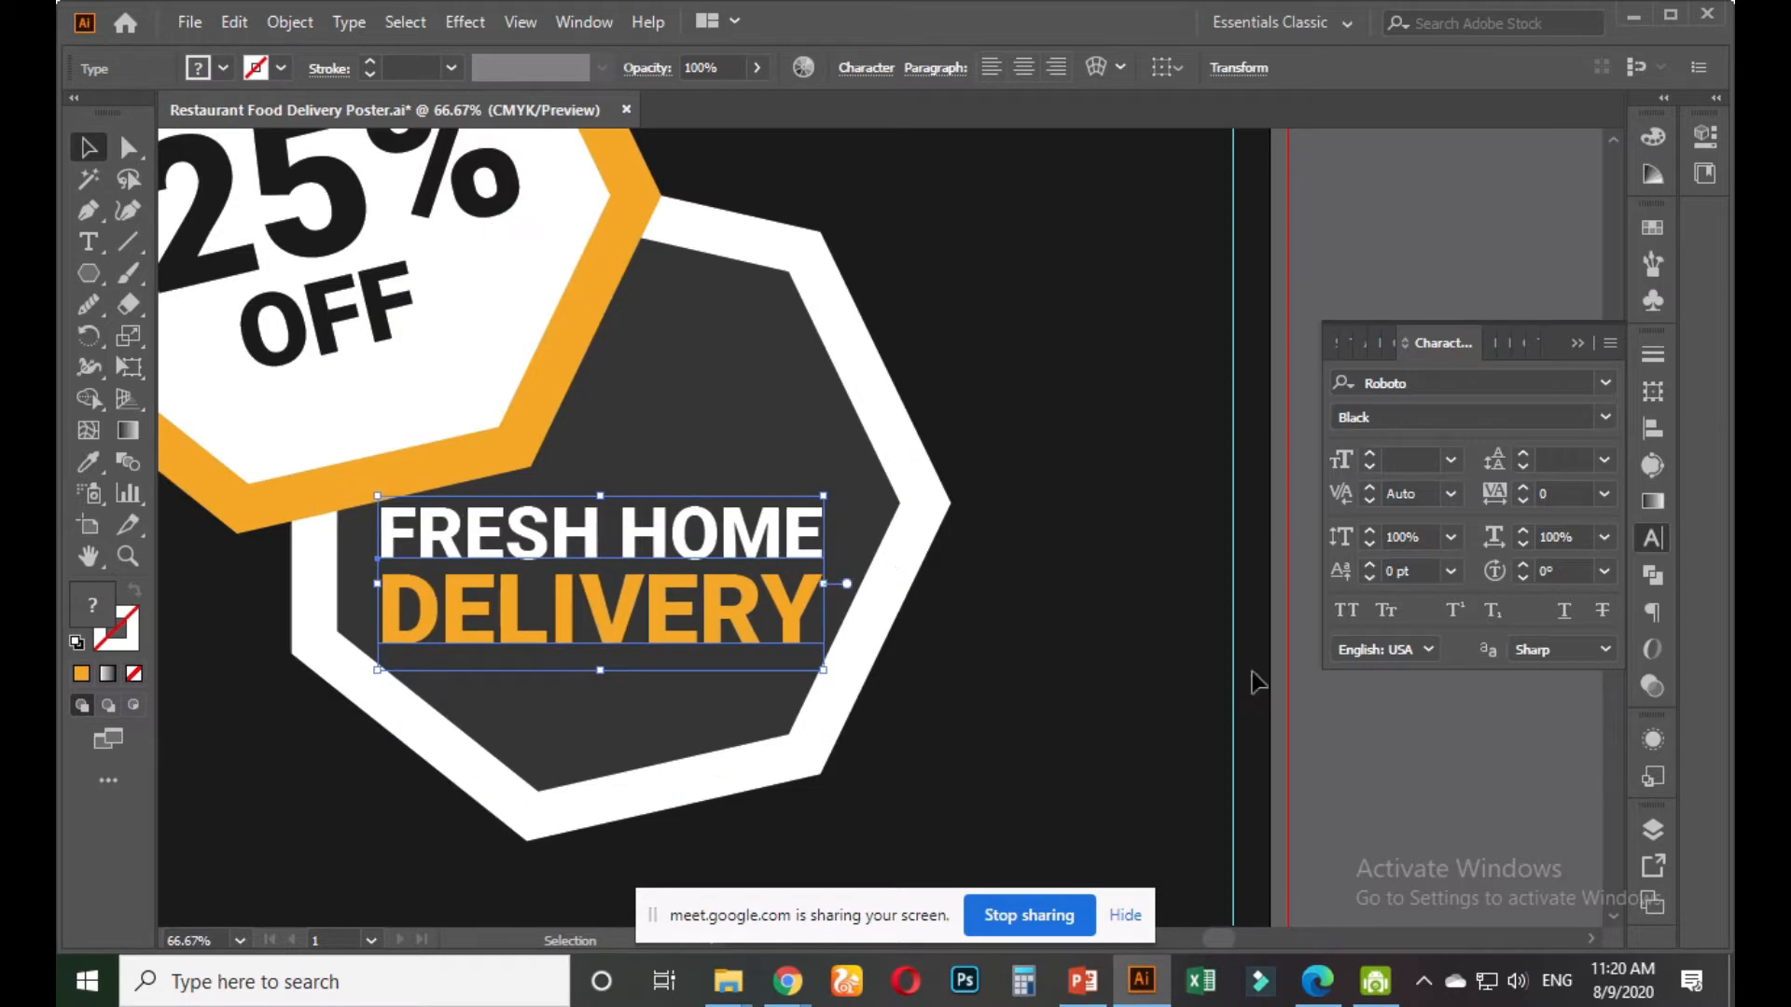
pyautogui.click(1334, 726)
# Drag the live-corner widgets of the dark delivery badge and orange GET 25% OFF badge inward
pyautogui.scroll(-2, 1333, 726)
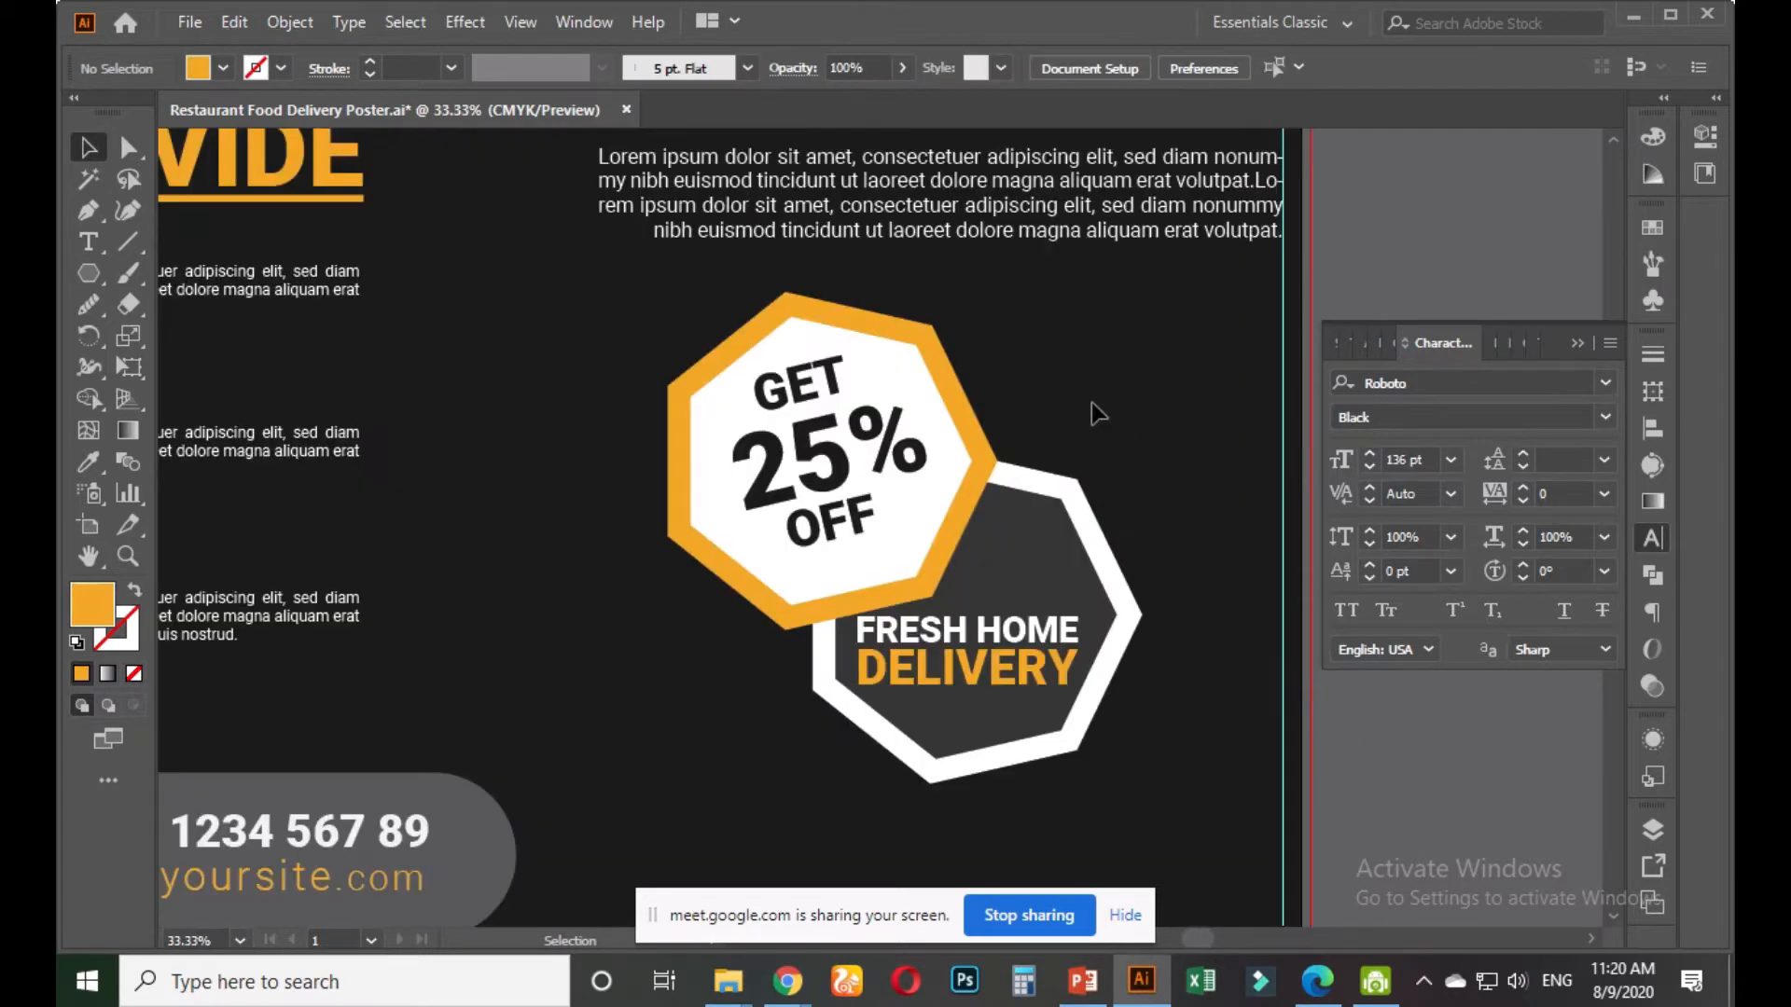
pyautogui.click(1064, 501)
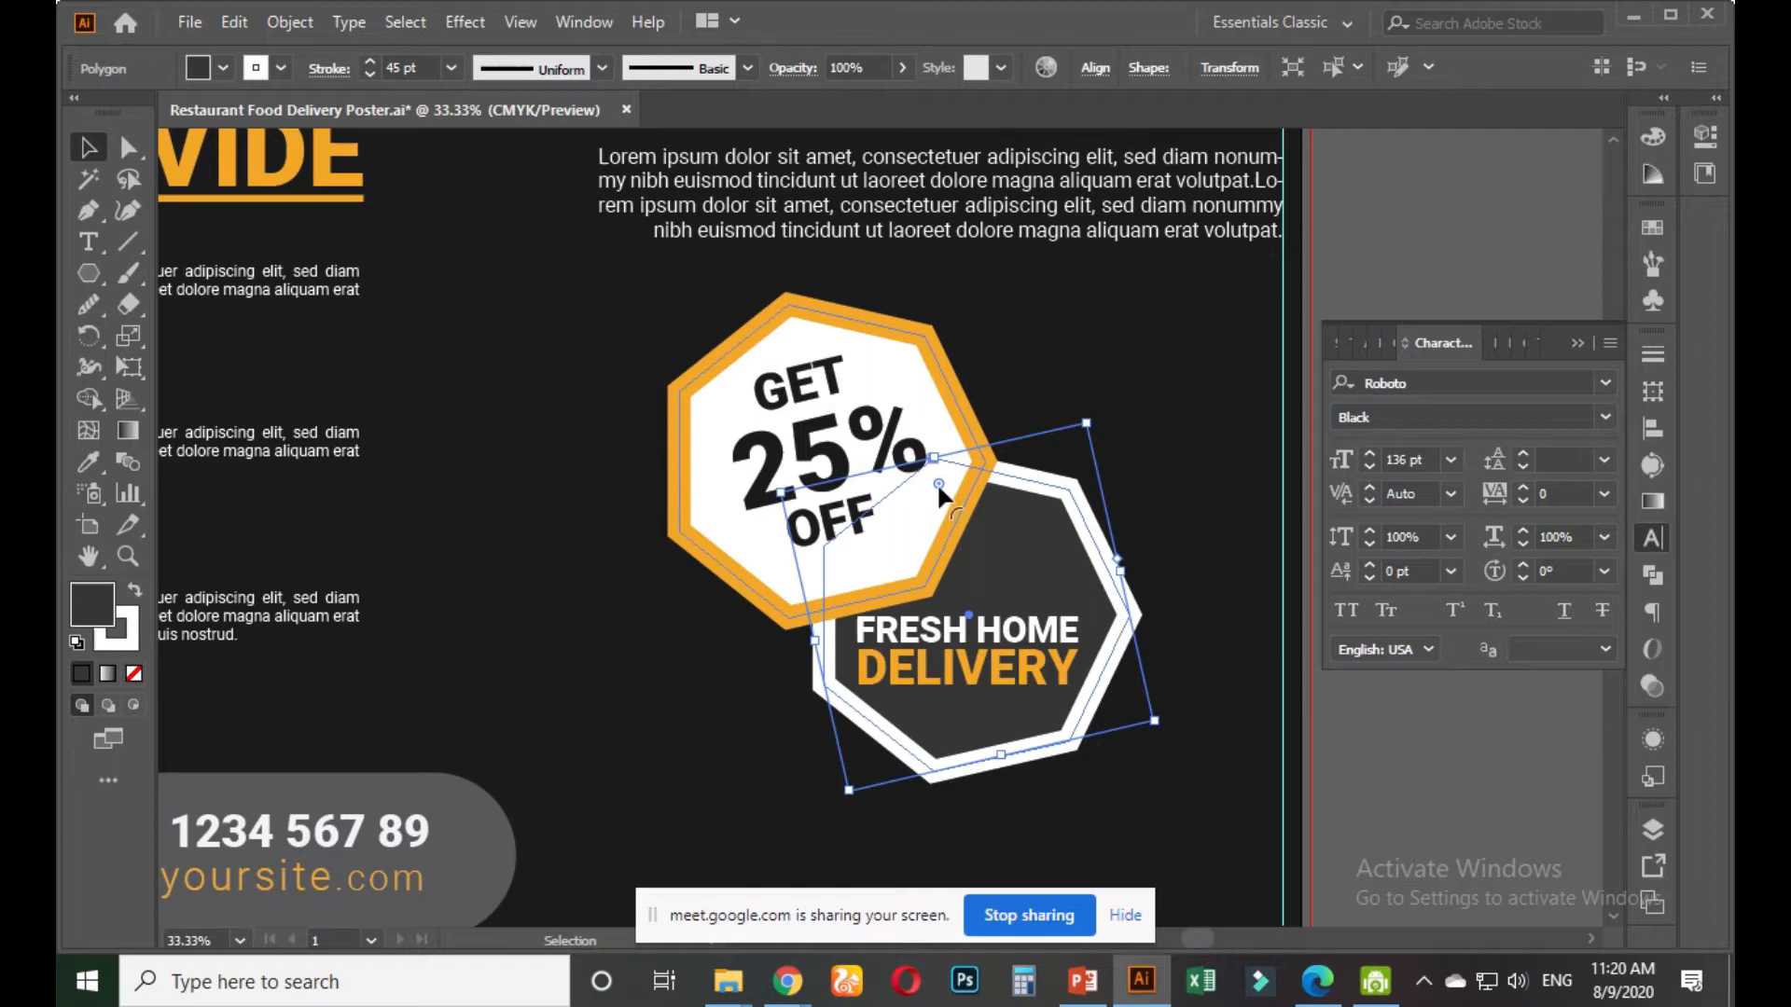
pyautogui.moveTo(941, 500); pyautogui.dragTo(947, 526)
pyautogui.click(929, 347)
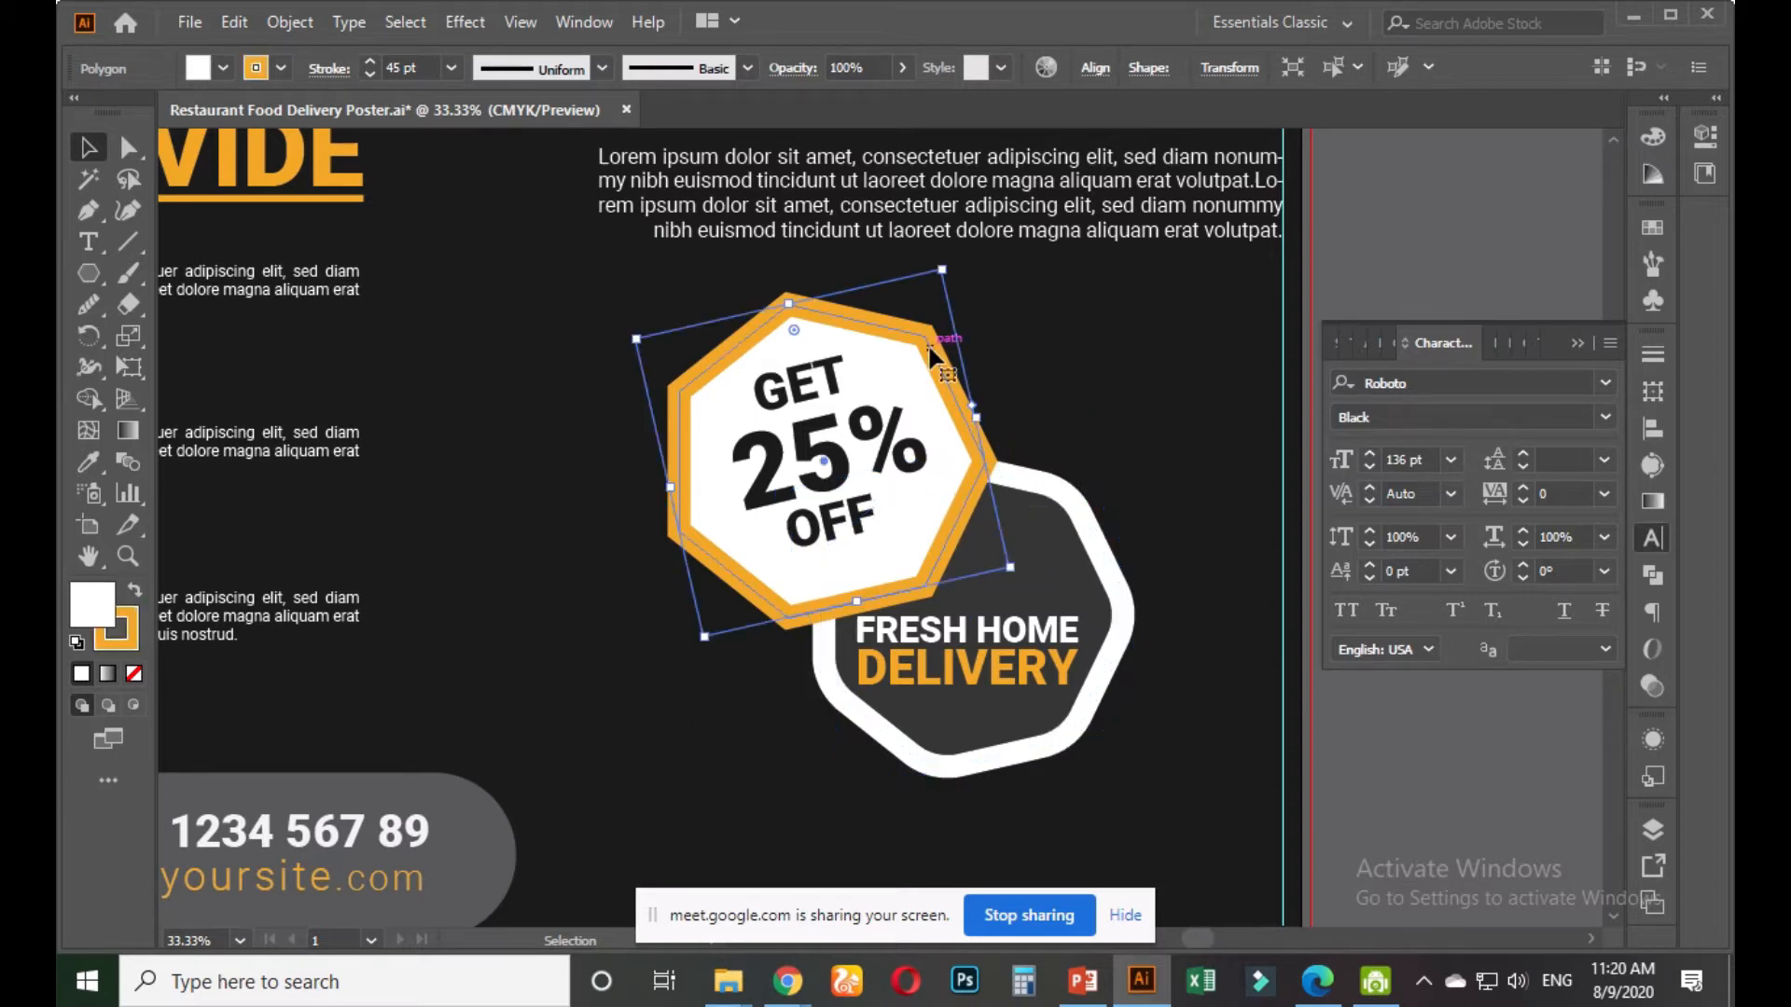
pyautogui.moveTo(794, 327); pyautogui.dragTo(803, 370)
pyautogui.click(1365, 250)
# Zoom out and pan to review the whole poster around the badges
pyautogui.hotkey('ctrl', '-')
pyautogui.moveTo(1368, 239); pyautogui.dragTo(1294, 578)
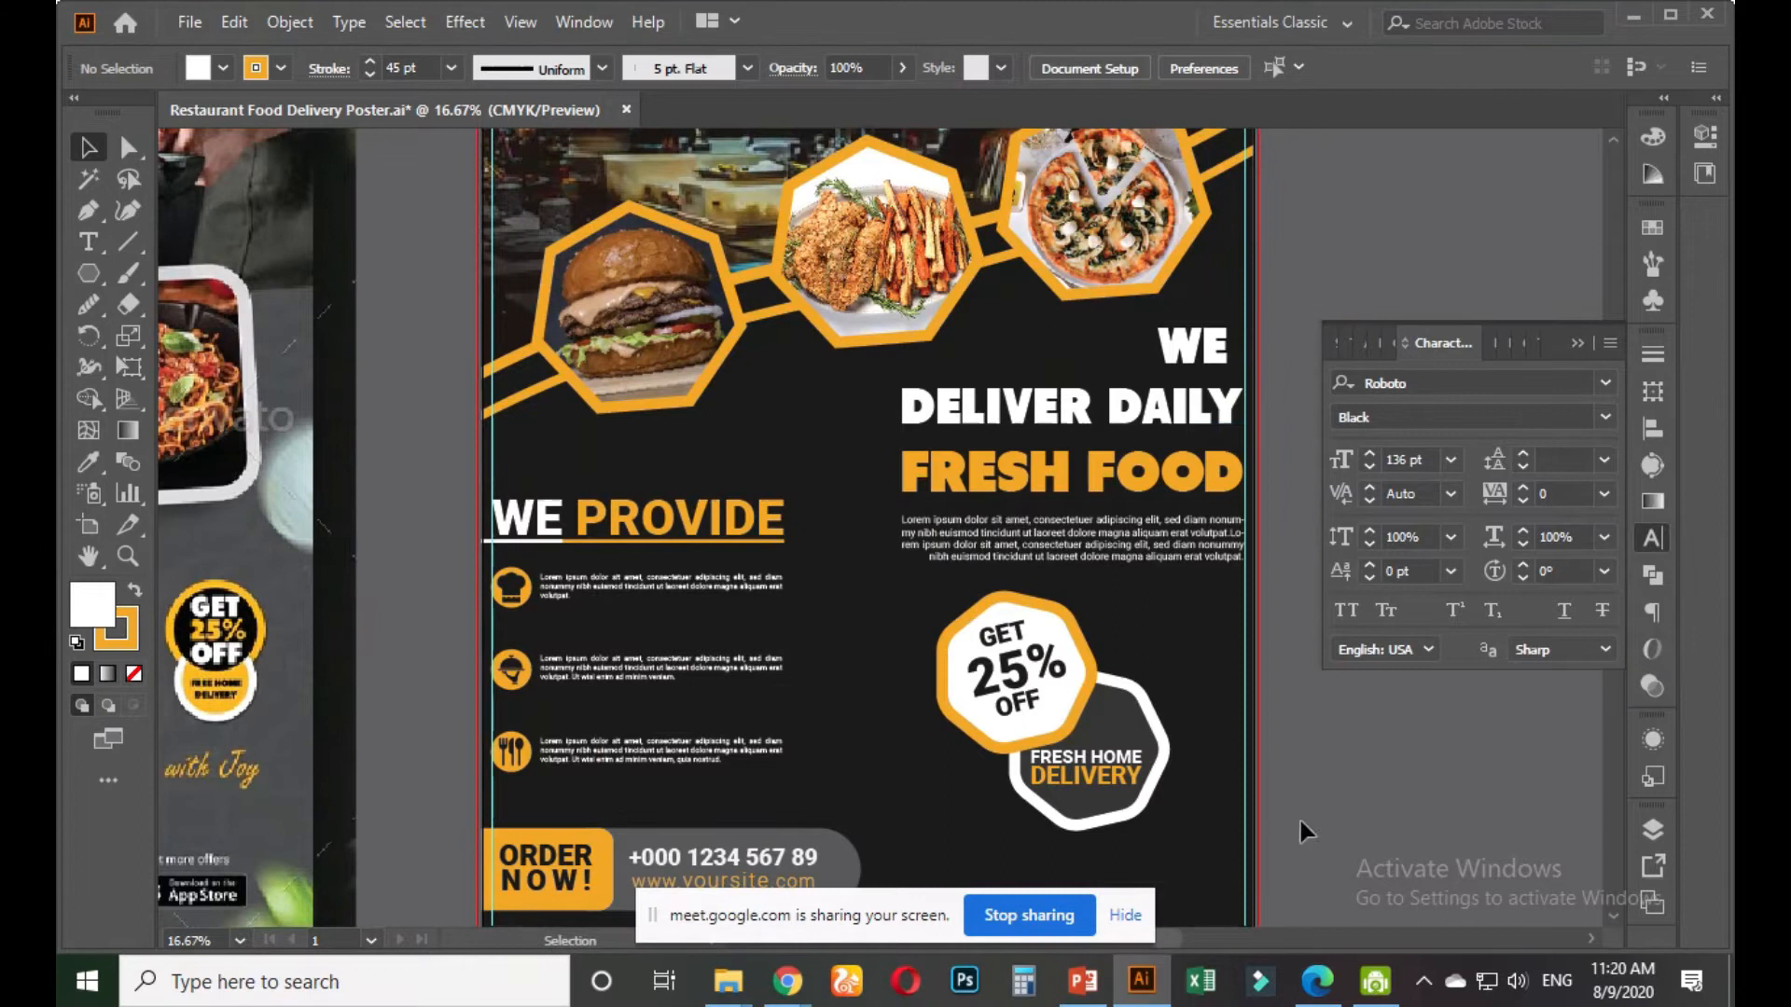
pyautogui.moveTo(1300, 821); pyautogui.dragTo(1178, 711)
pyautogui.scroll(1, 1049, 681)
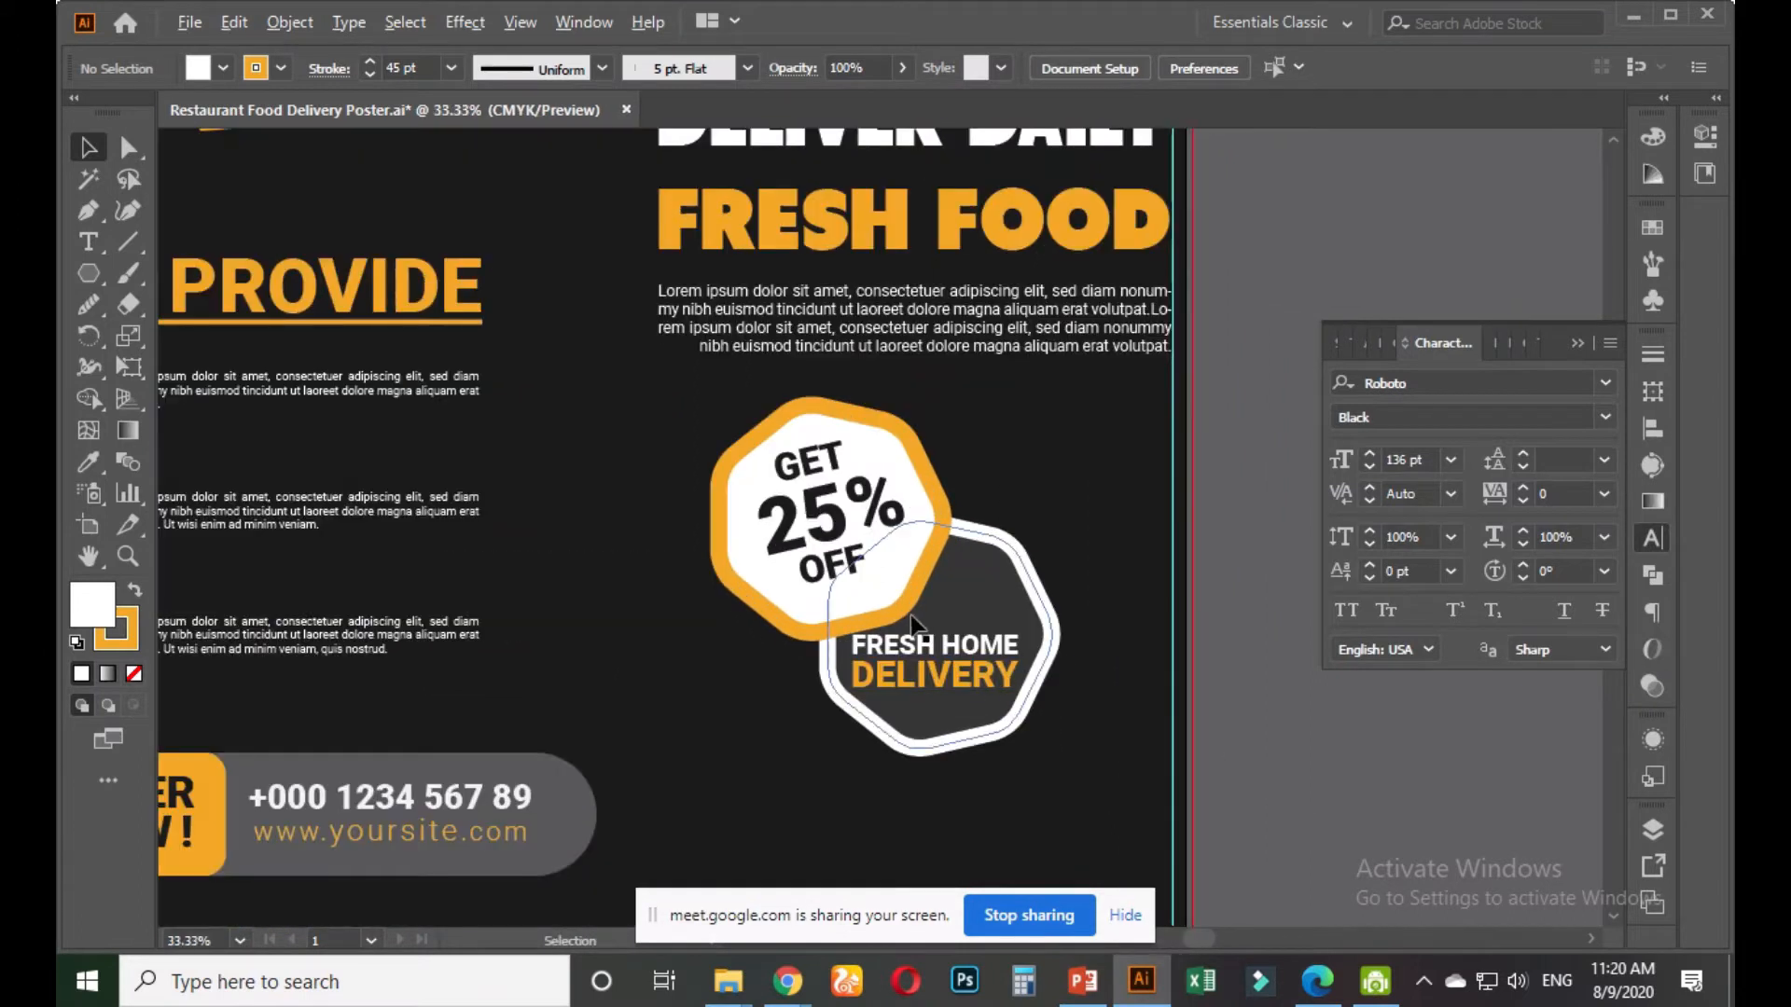
pyautogui.scroll(1, 902, 623)
# Try copying another object's style onto the 25% text, then undo it
pyautogui.click(804, 491)
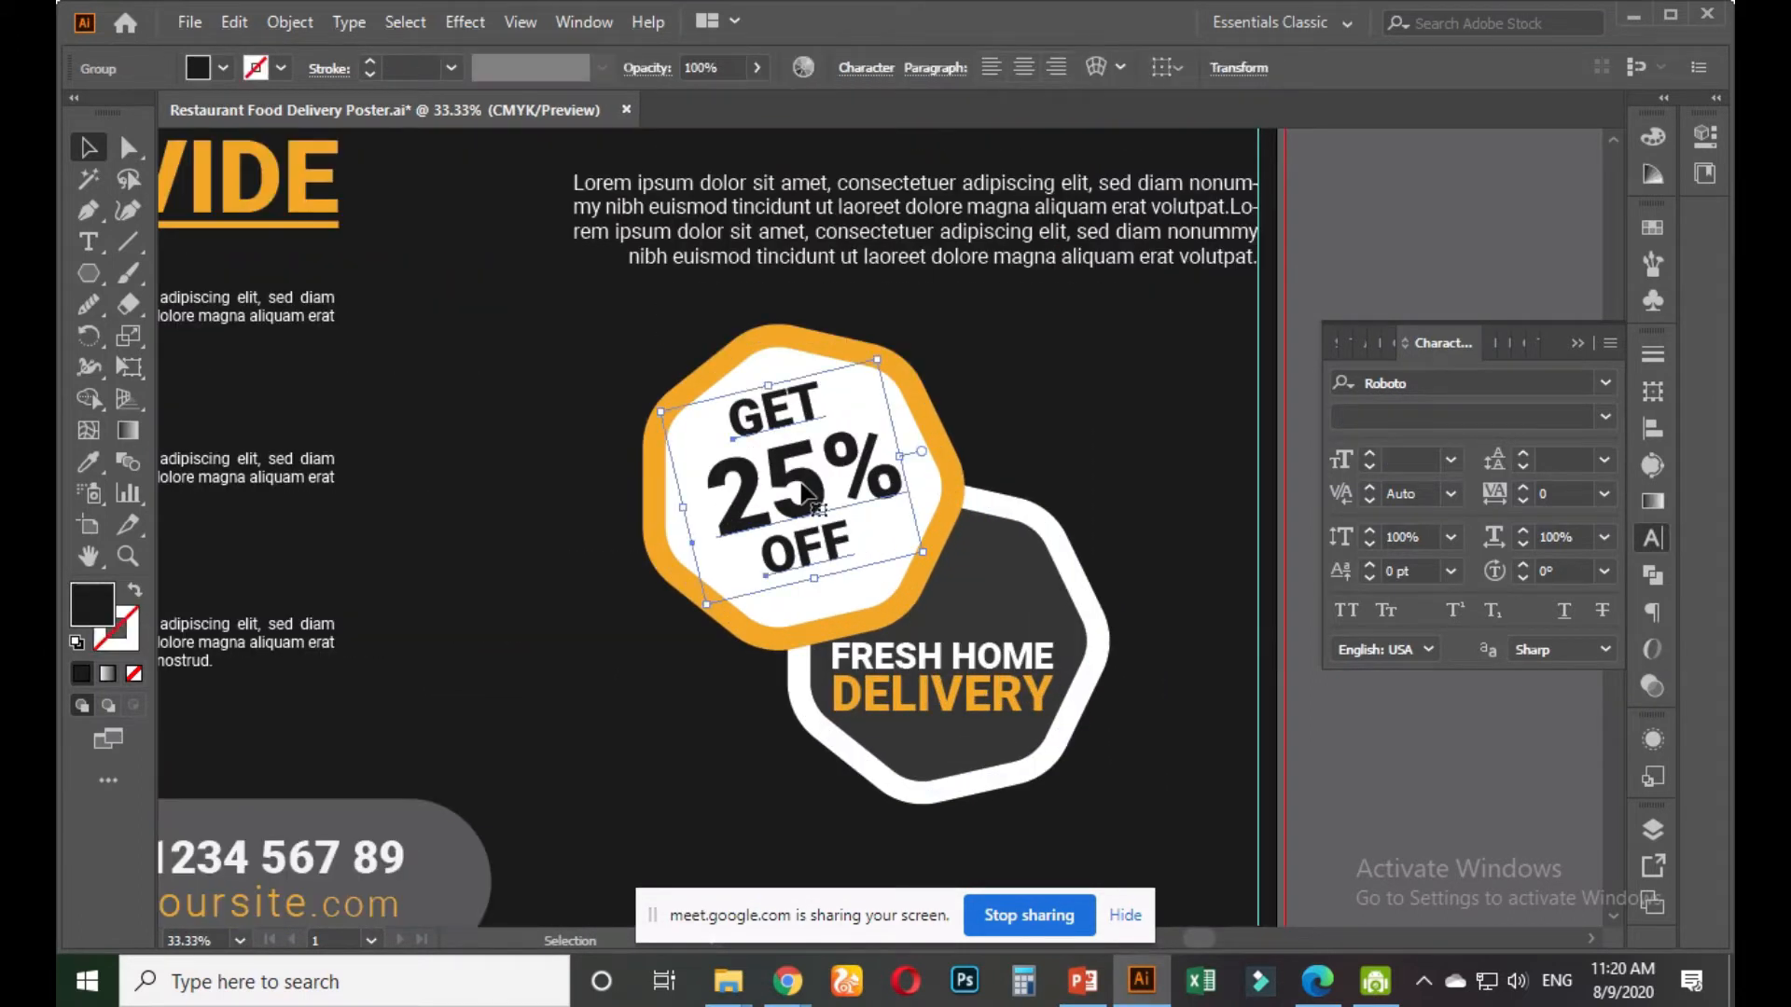
pyautogui.press('t')
pyautogui.moveTo(717, 492); pyautogui.dragTo(890, 473)
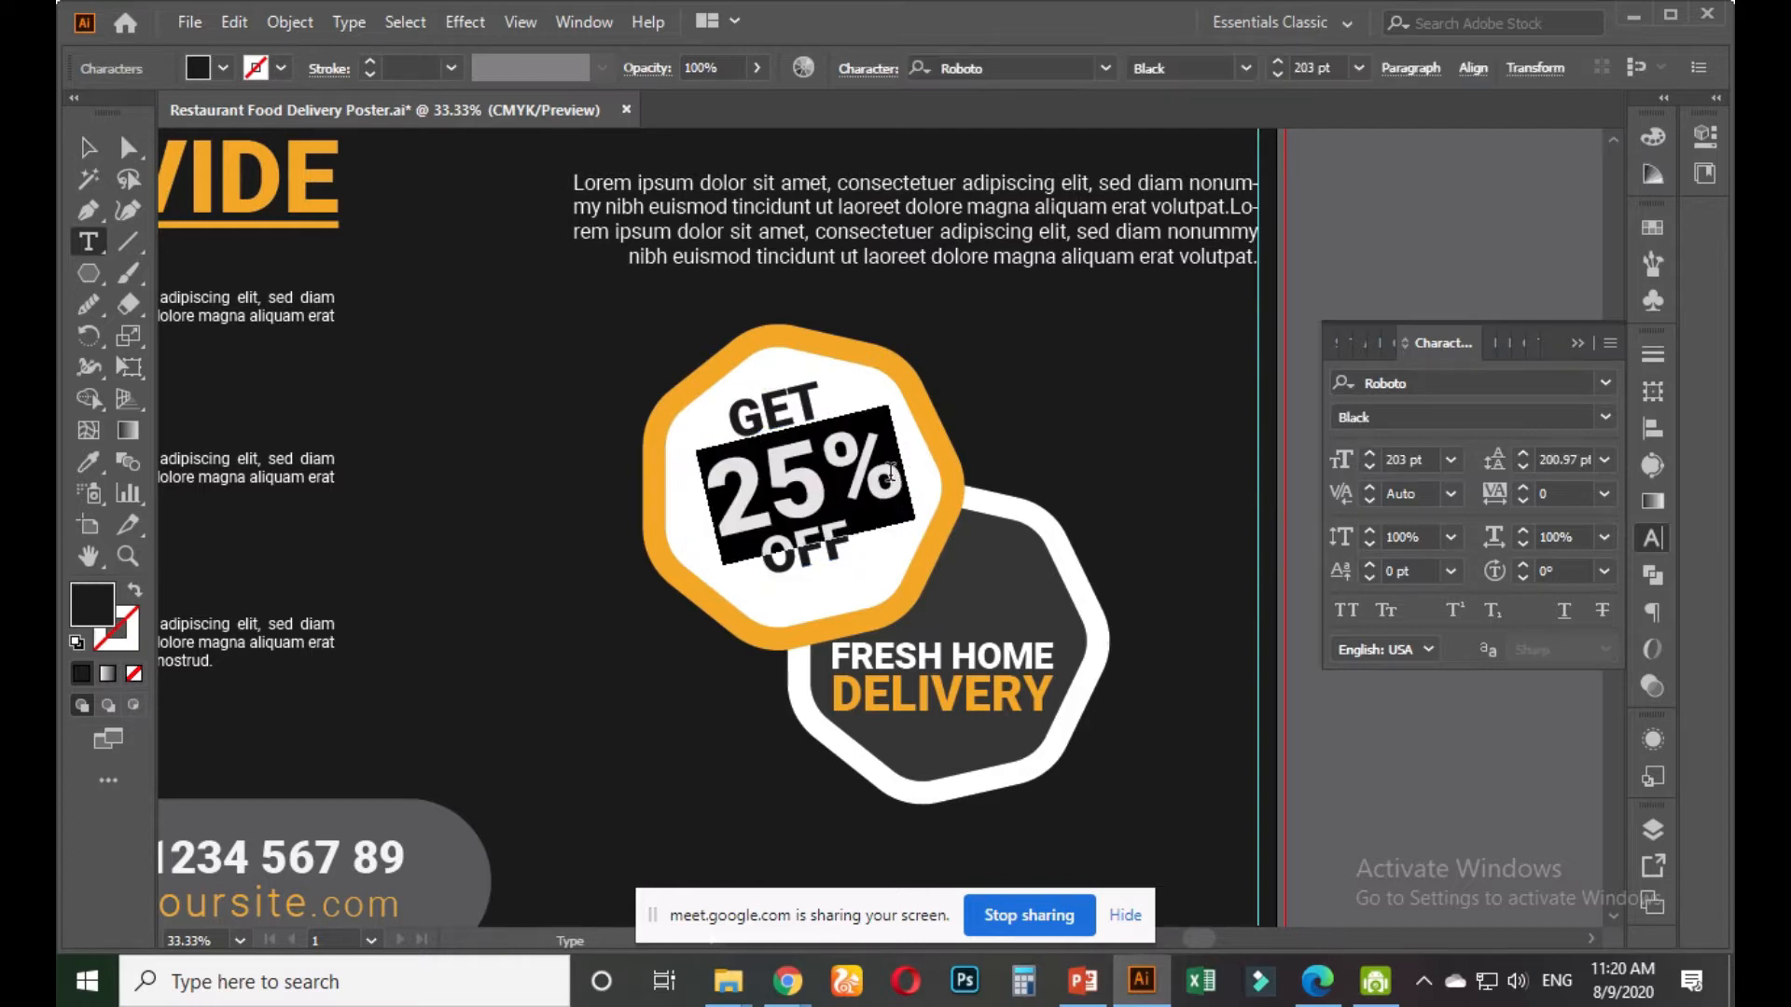
pyautogui.click(94, 465)
pyautogui.click(455, 795)
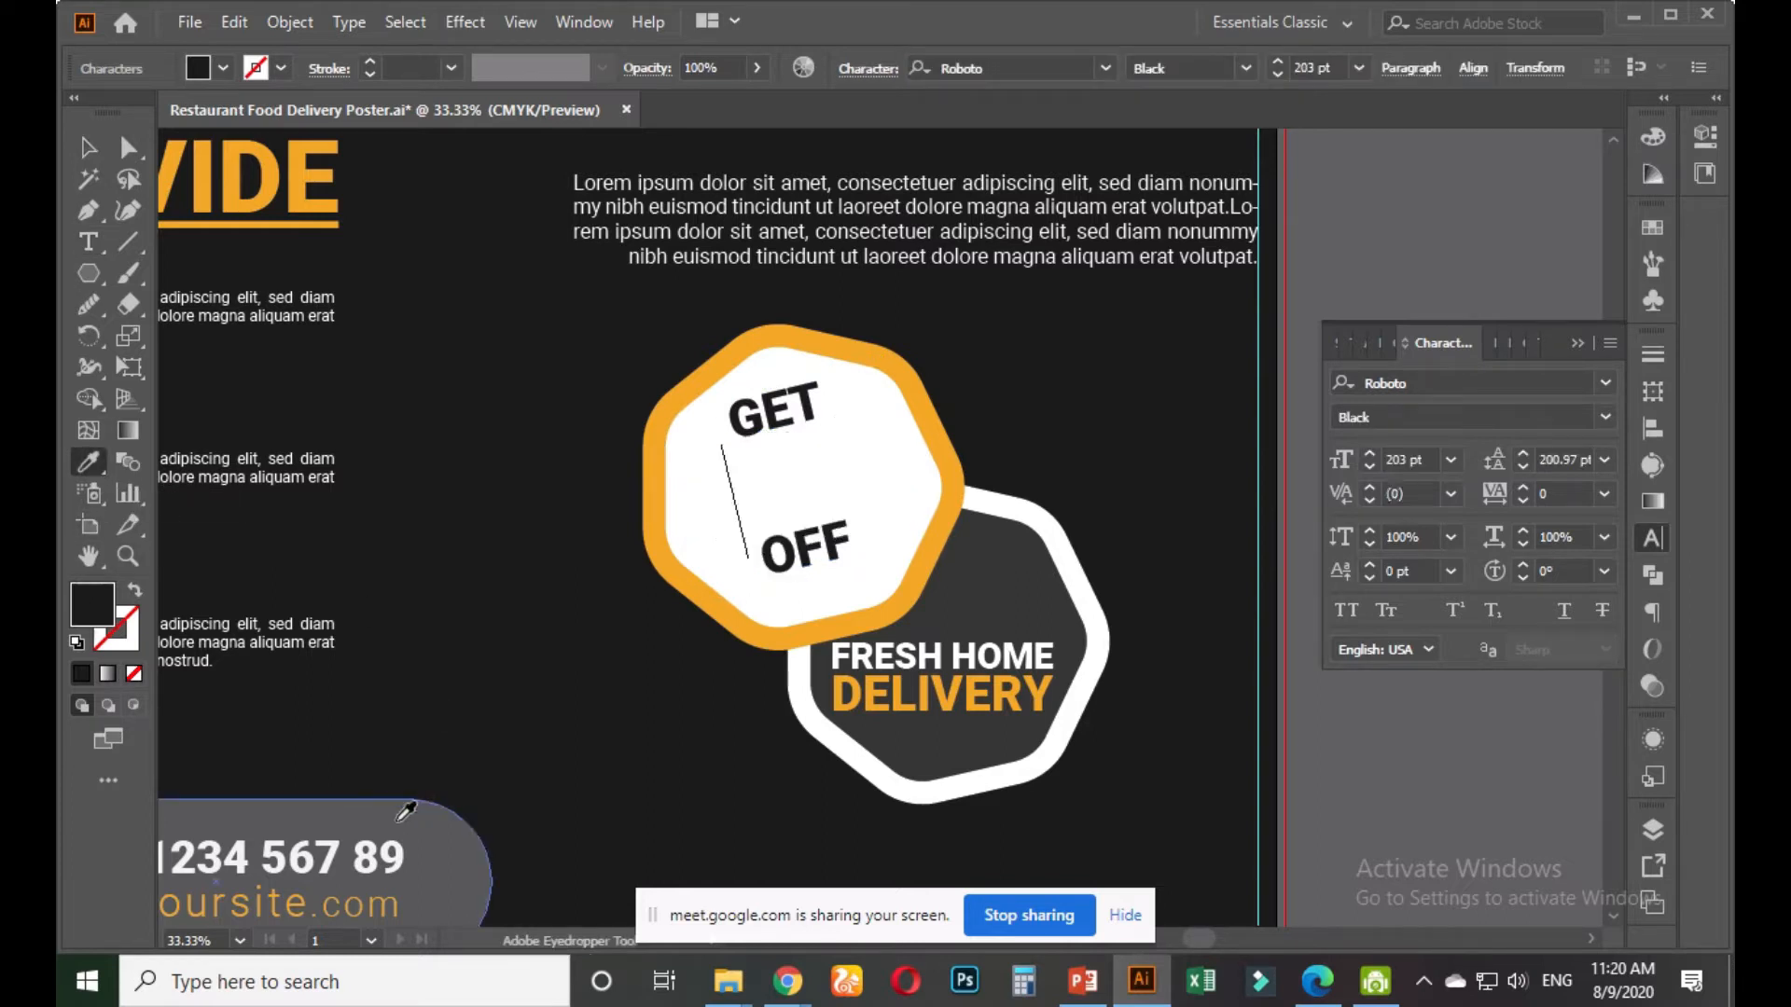
pyautogui.click(88, 150)
pyautogui.hotkey('ctrl', 'z')
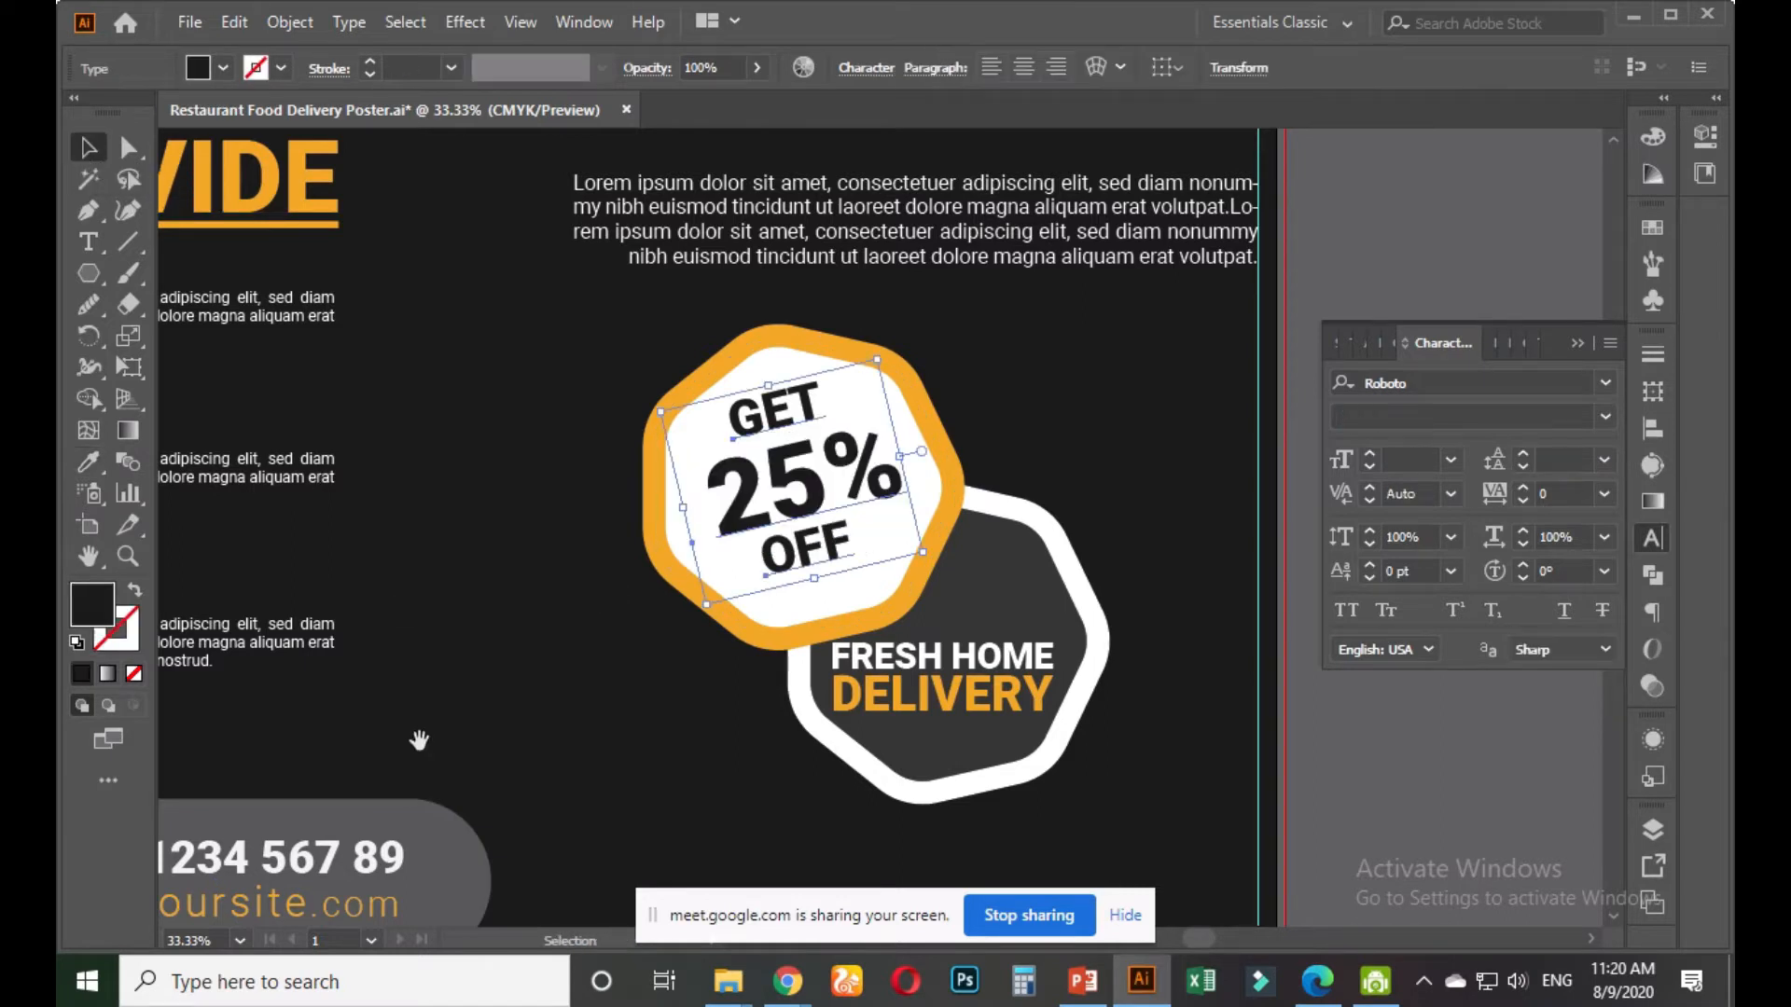
# Colour the 25% text with the orange sampled from the panel
pyautogui.moveTo(415, 740); pyautogui.dragTo(712, 540)
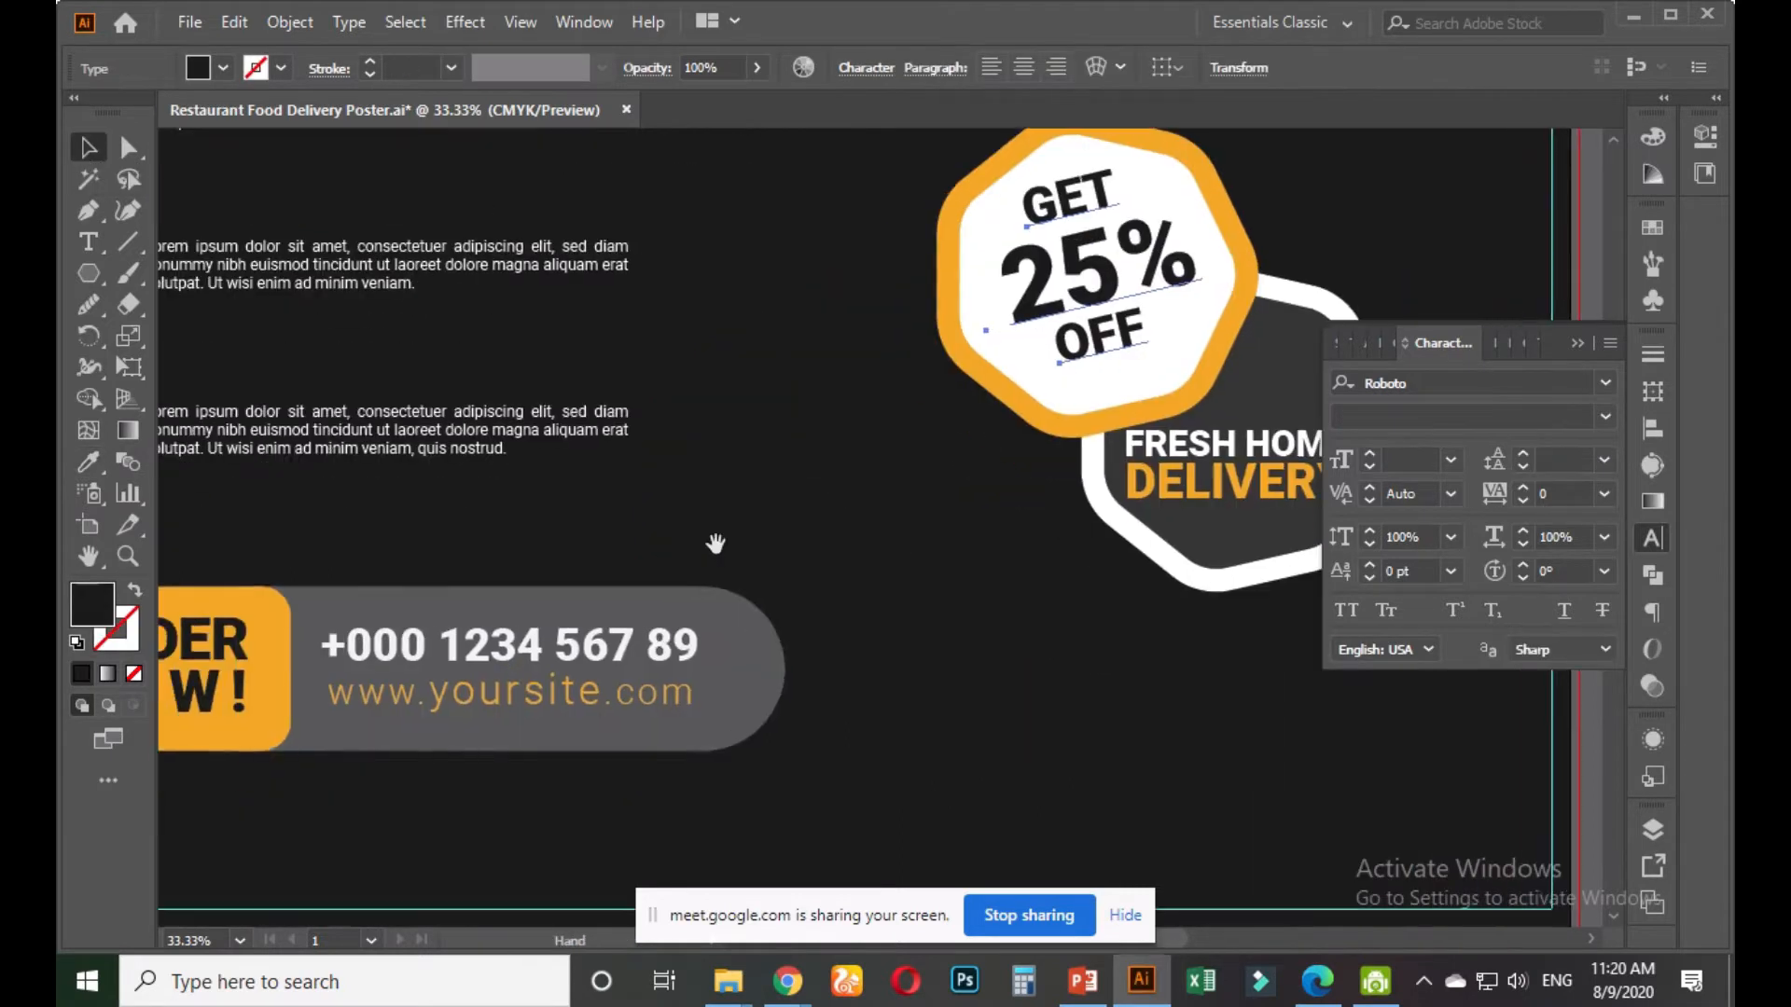
pyautogui.doubleClick(1036, 272)
pyautogui.doubleClick(1011, 279)
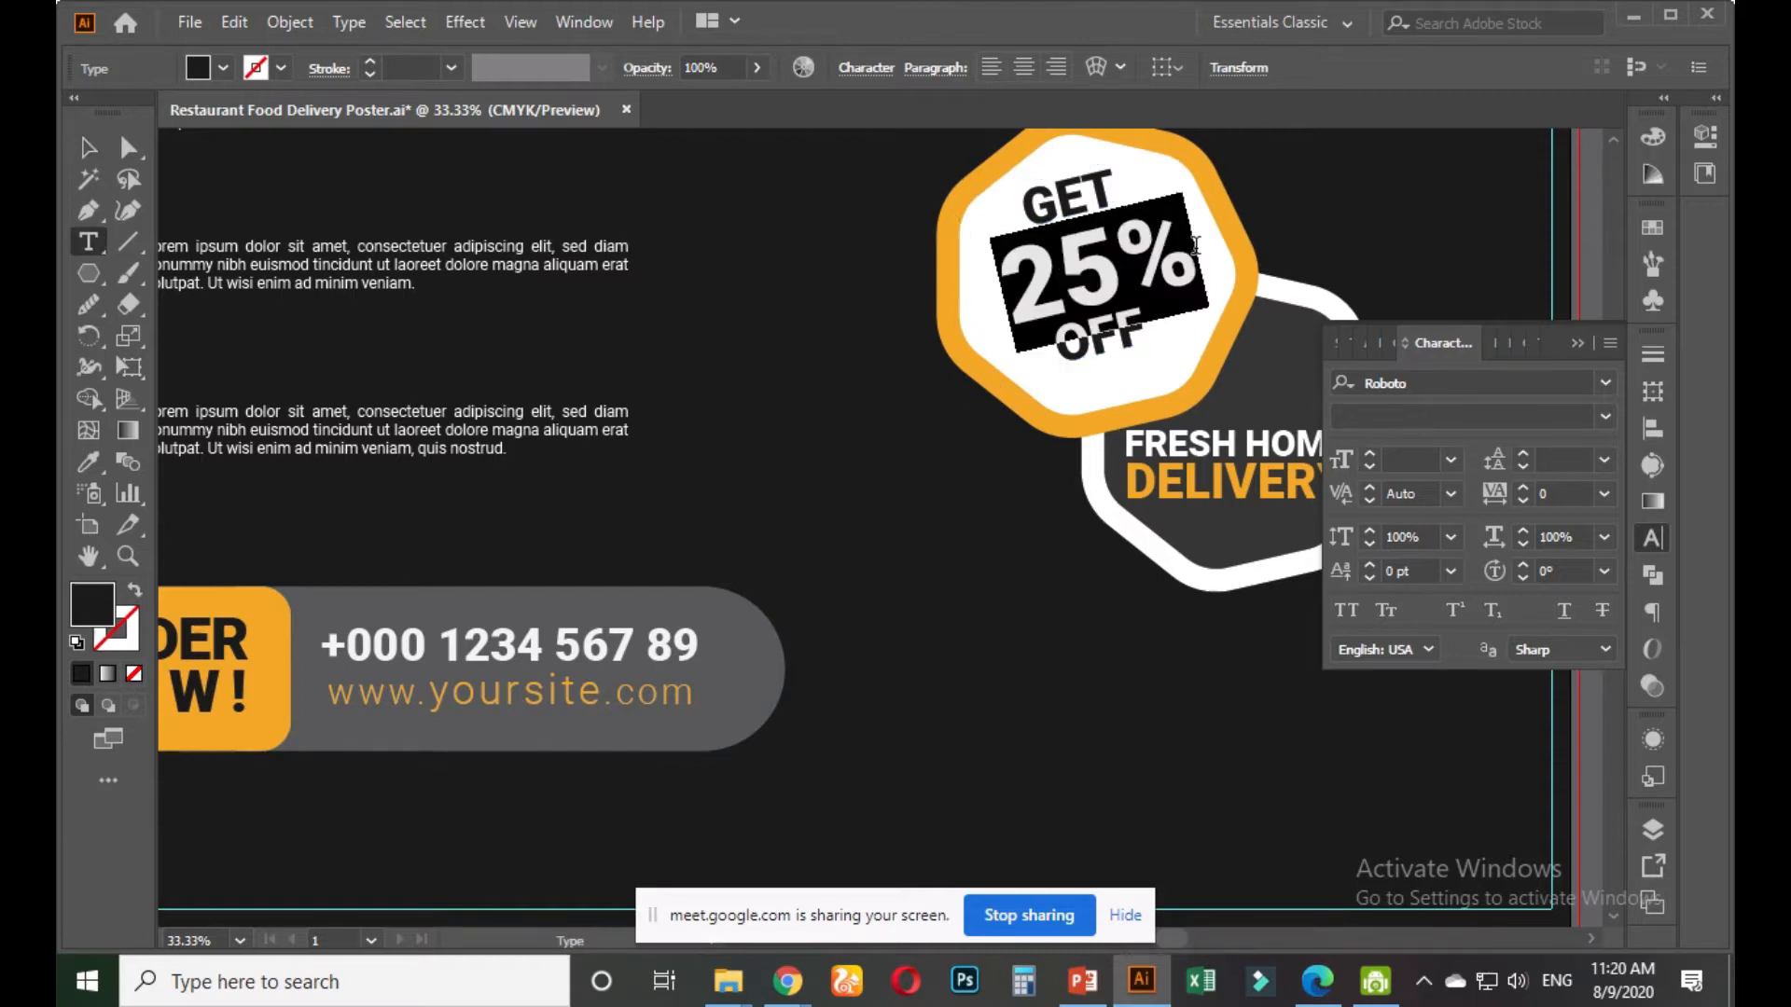
pyautogui.click(89, 461)
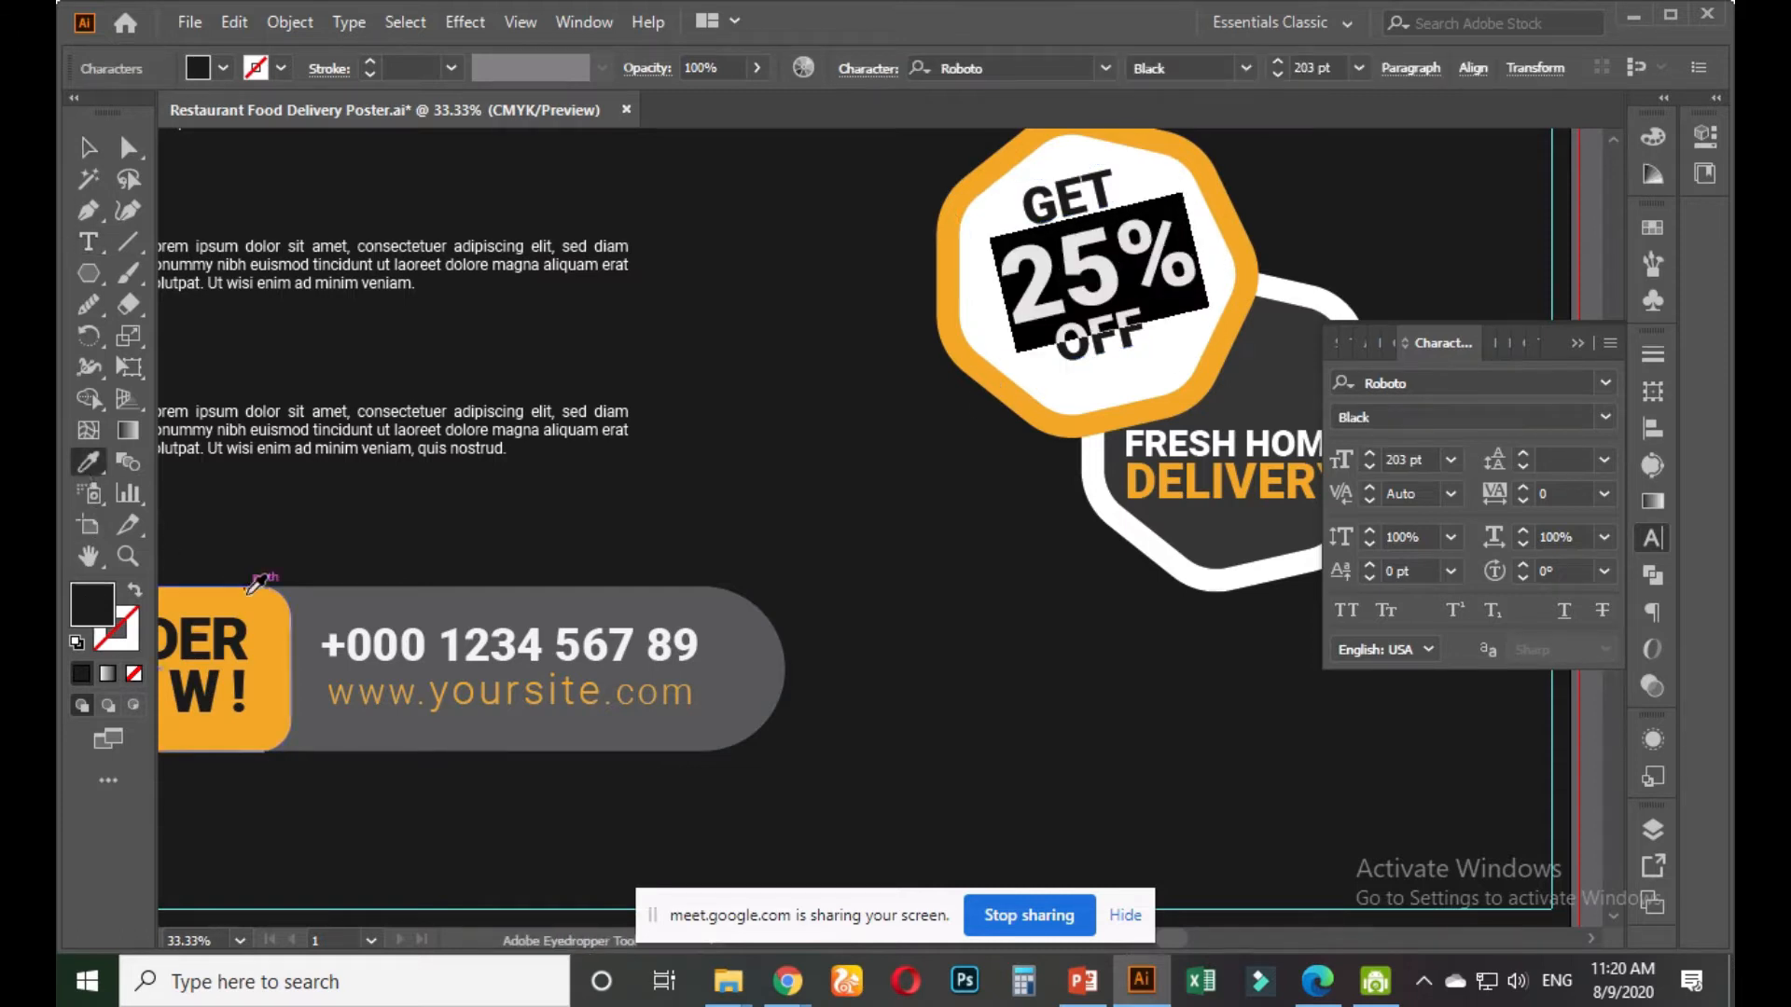
pyautogui.click(250, 601)
pyautogui.press('v')
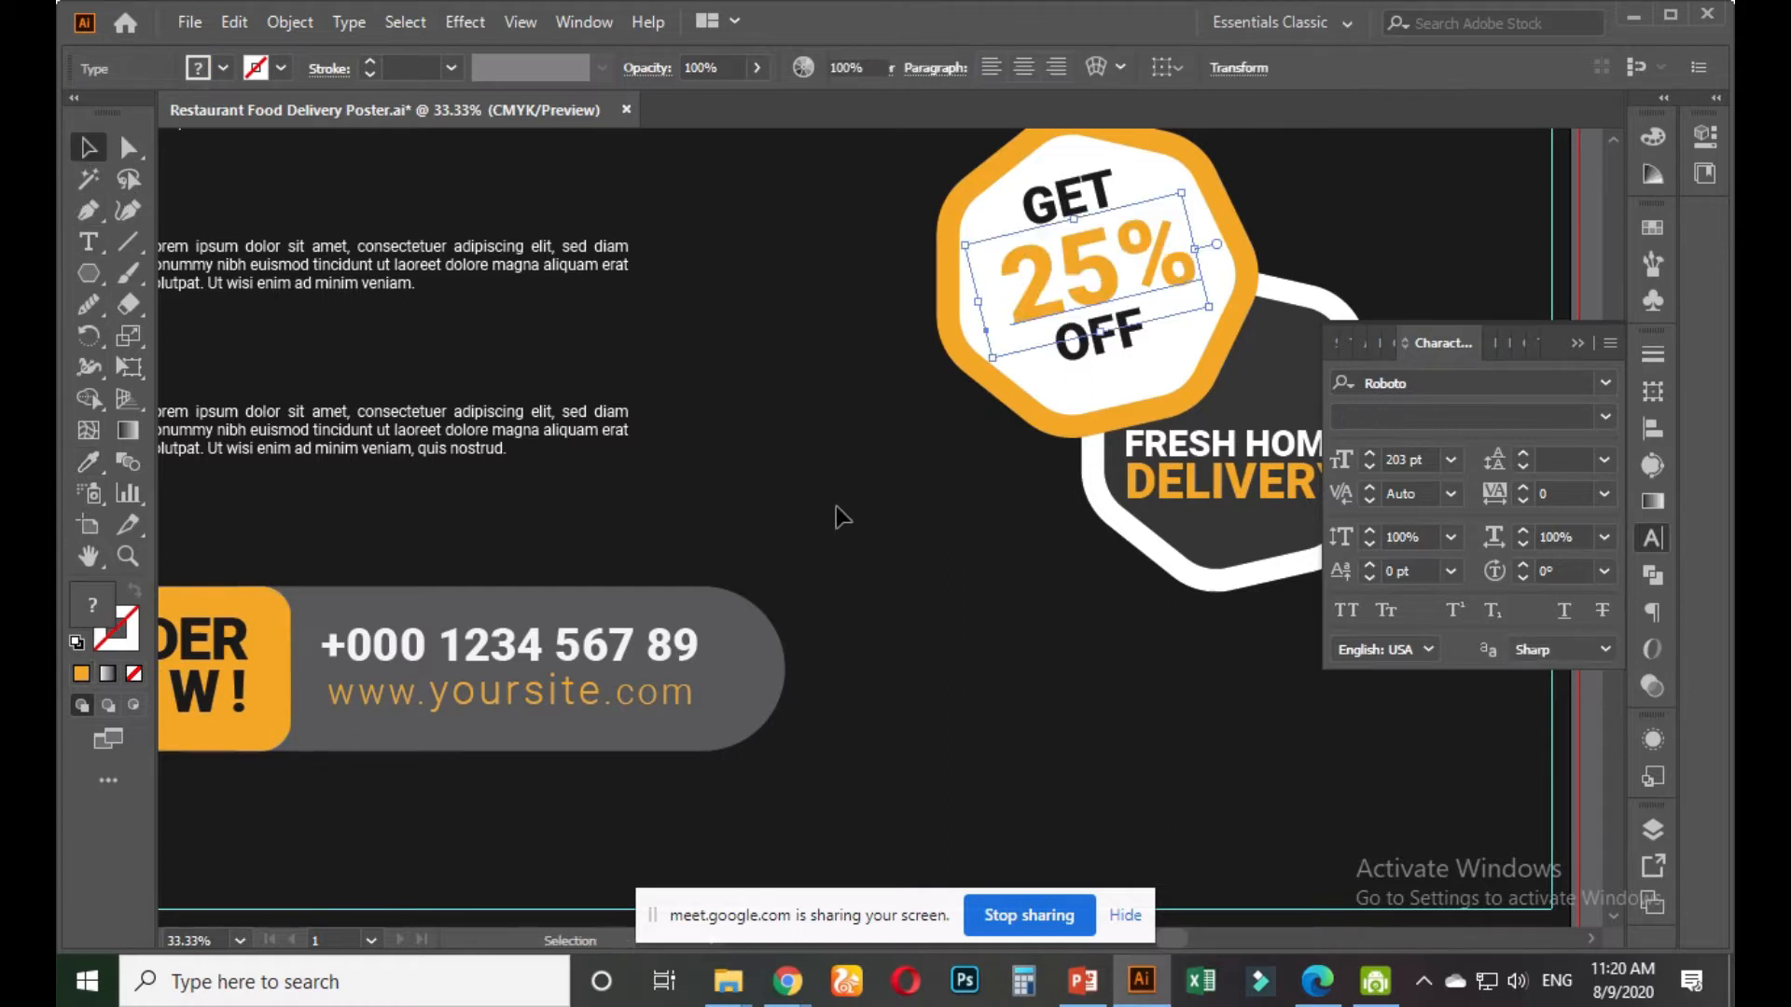
pyautogui.click(817, 518)
# Rotate the GET 25% OFF text group upright inside its badge
pyautogui.scroll(-2, 821, 511)
pyautogui.moveTo(821, 511); pyautogui.dragTo(681, 643)
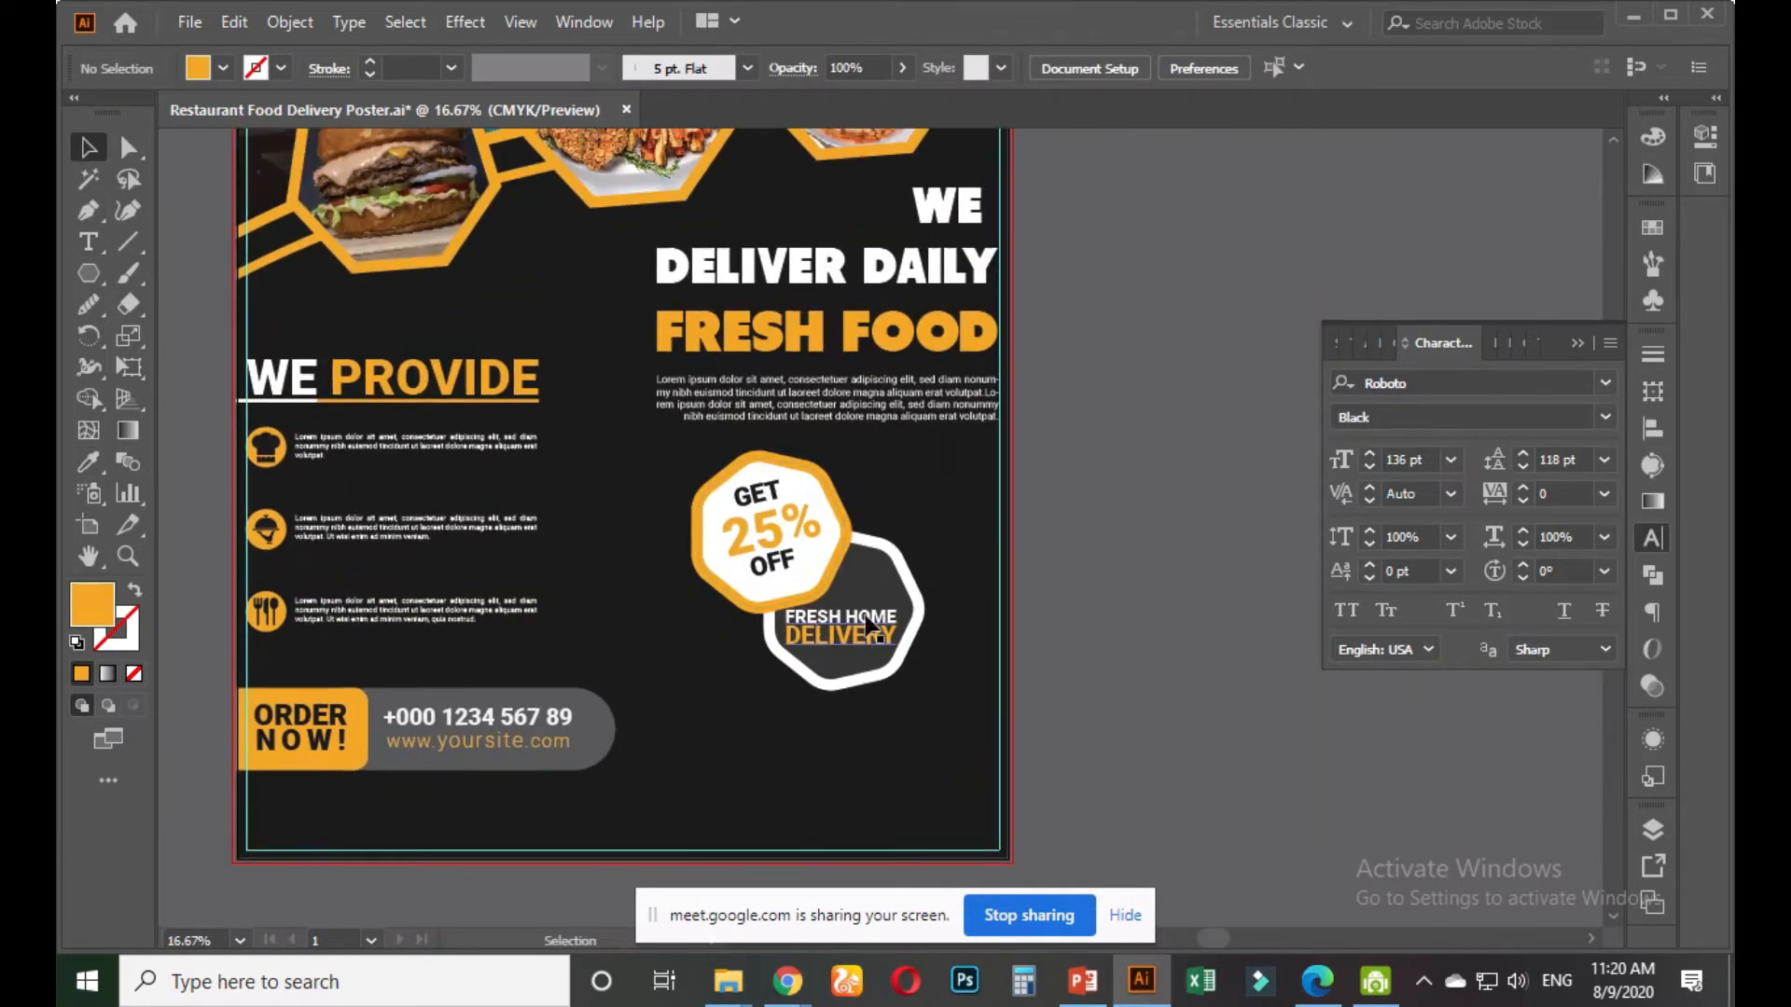
pyautogui.scroll(1, 845, 604)
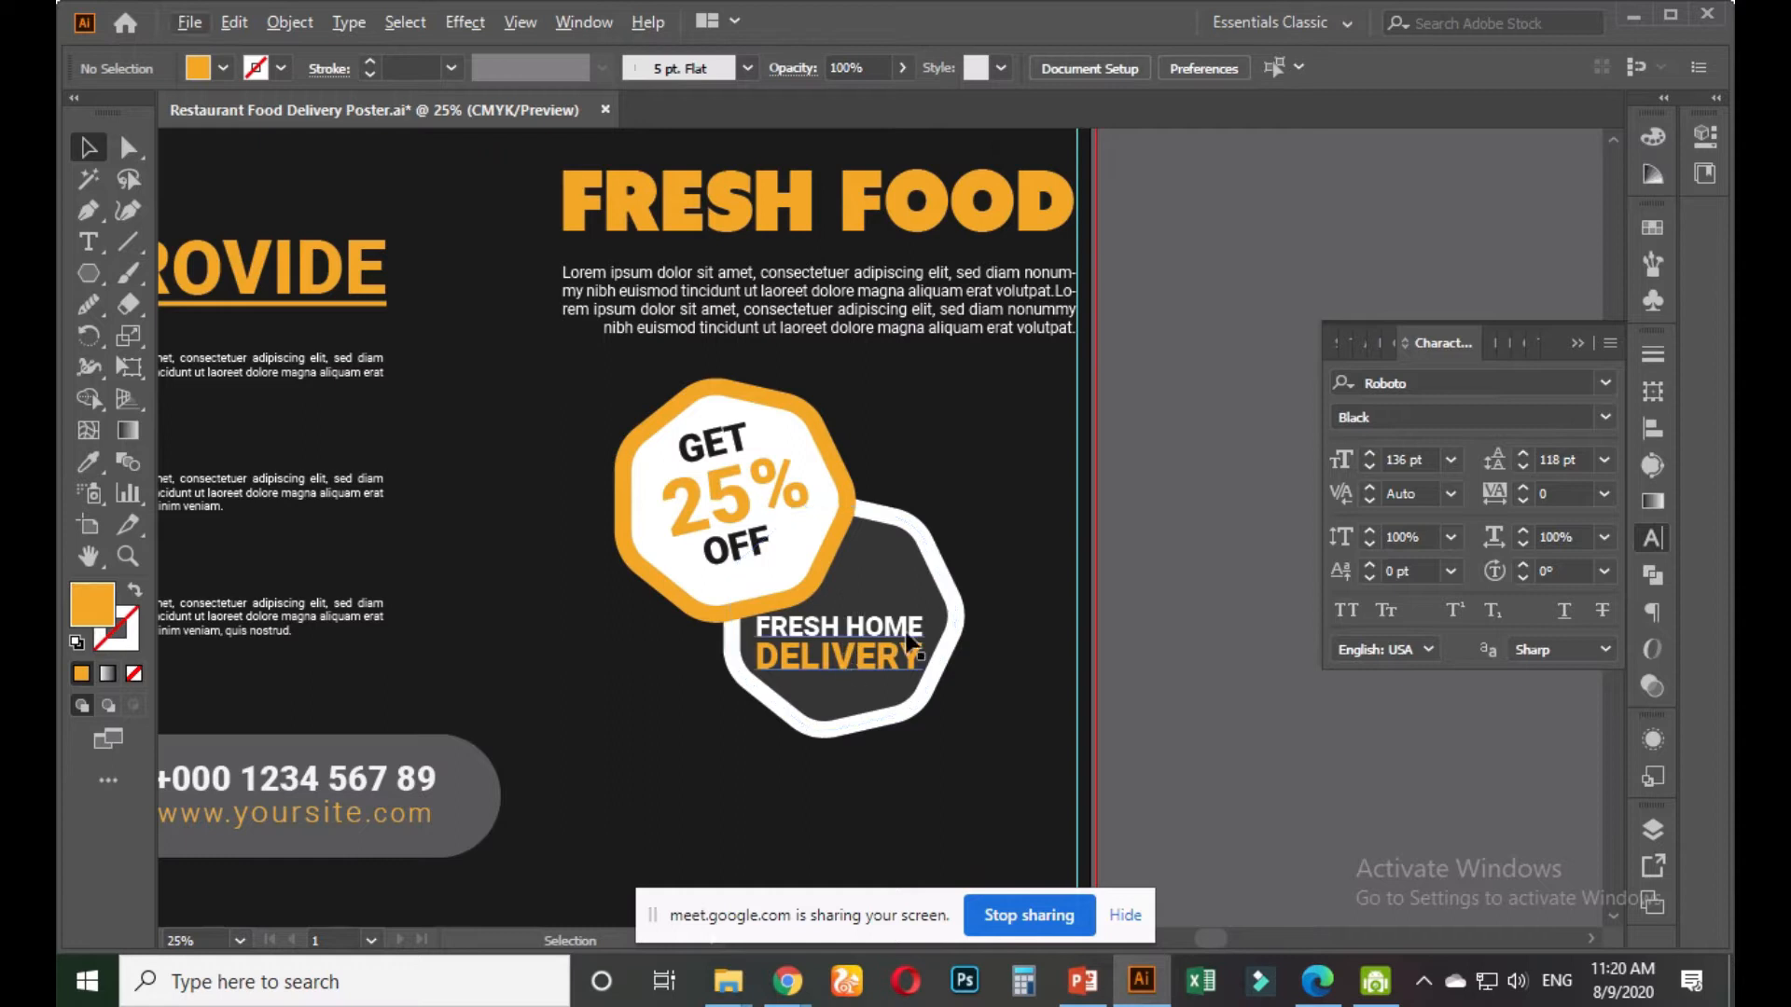
pyautogui.scroll(-1, 912, 644)
pyautogui.scroll(2, 919, 661)
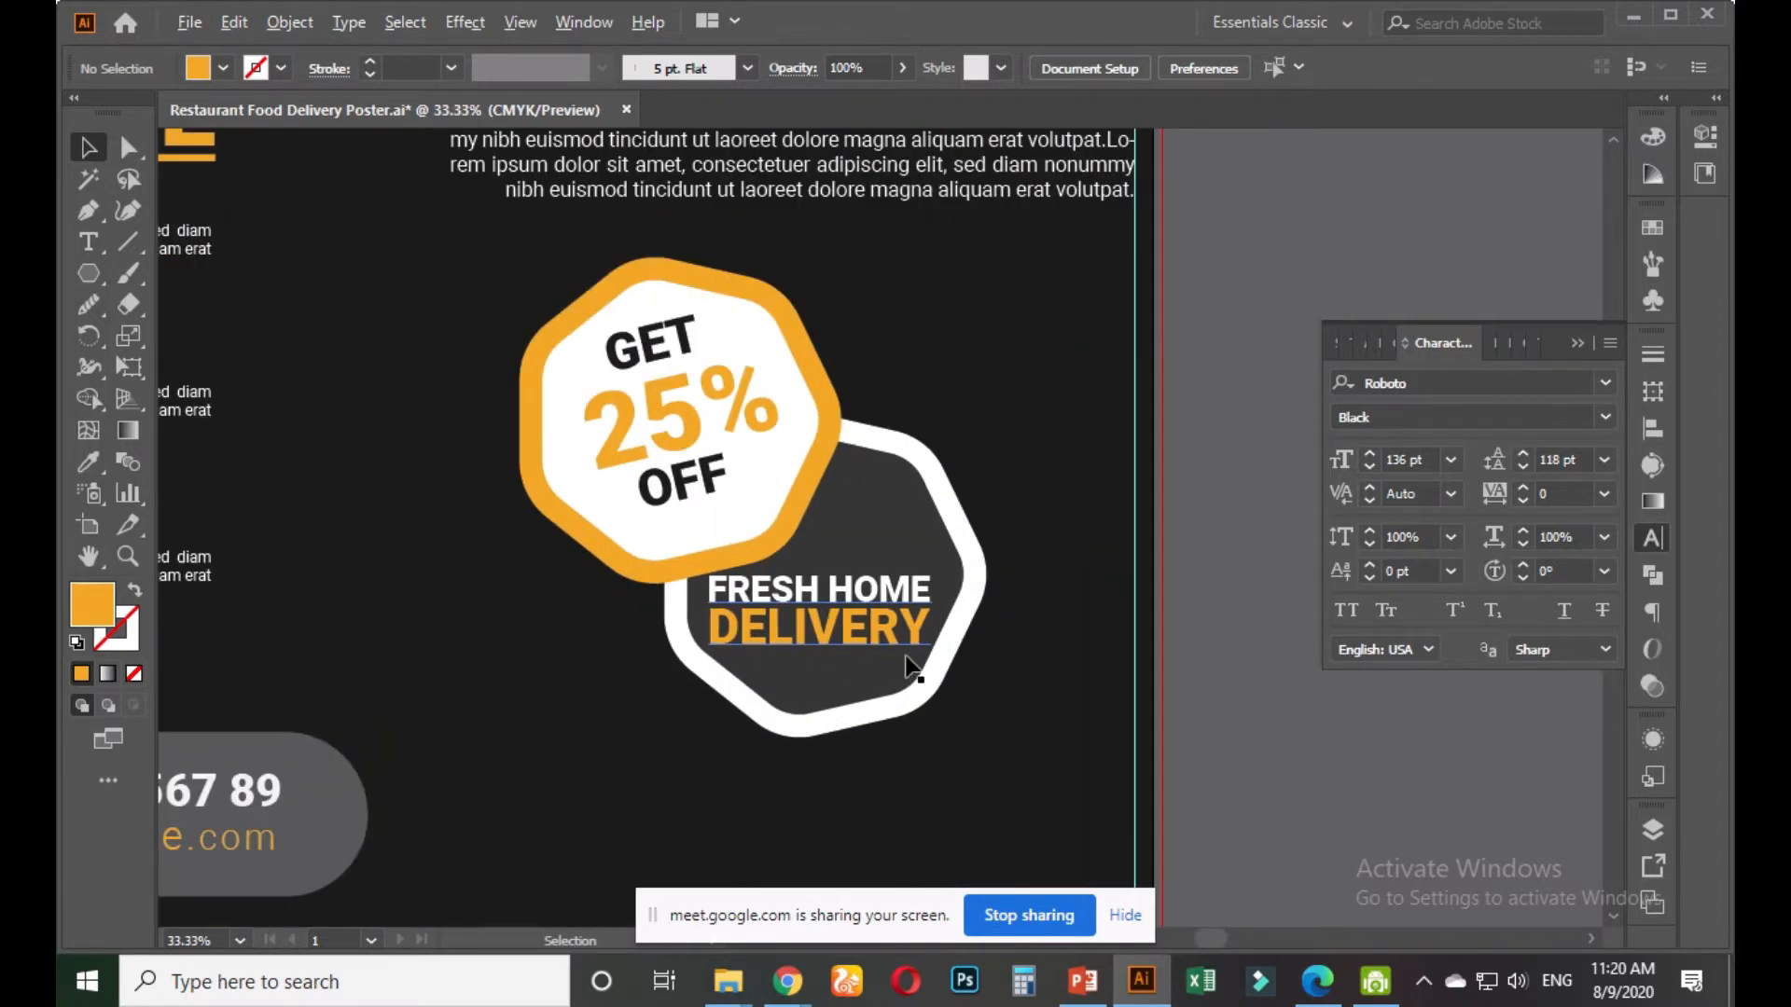
pyautogui.scroll(1, 901, 657)
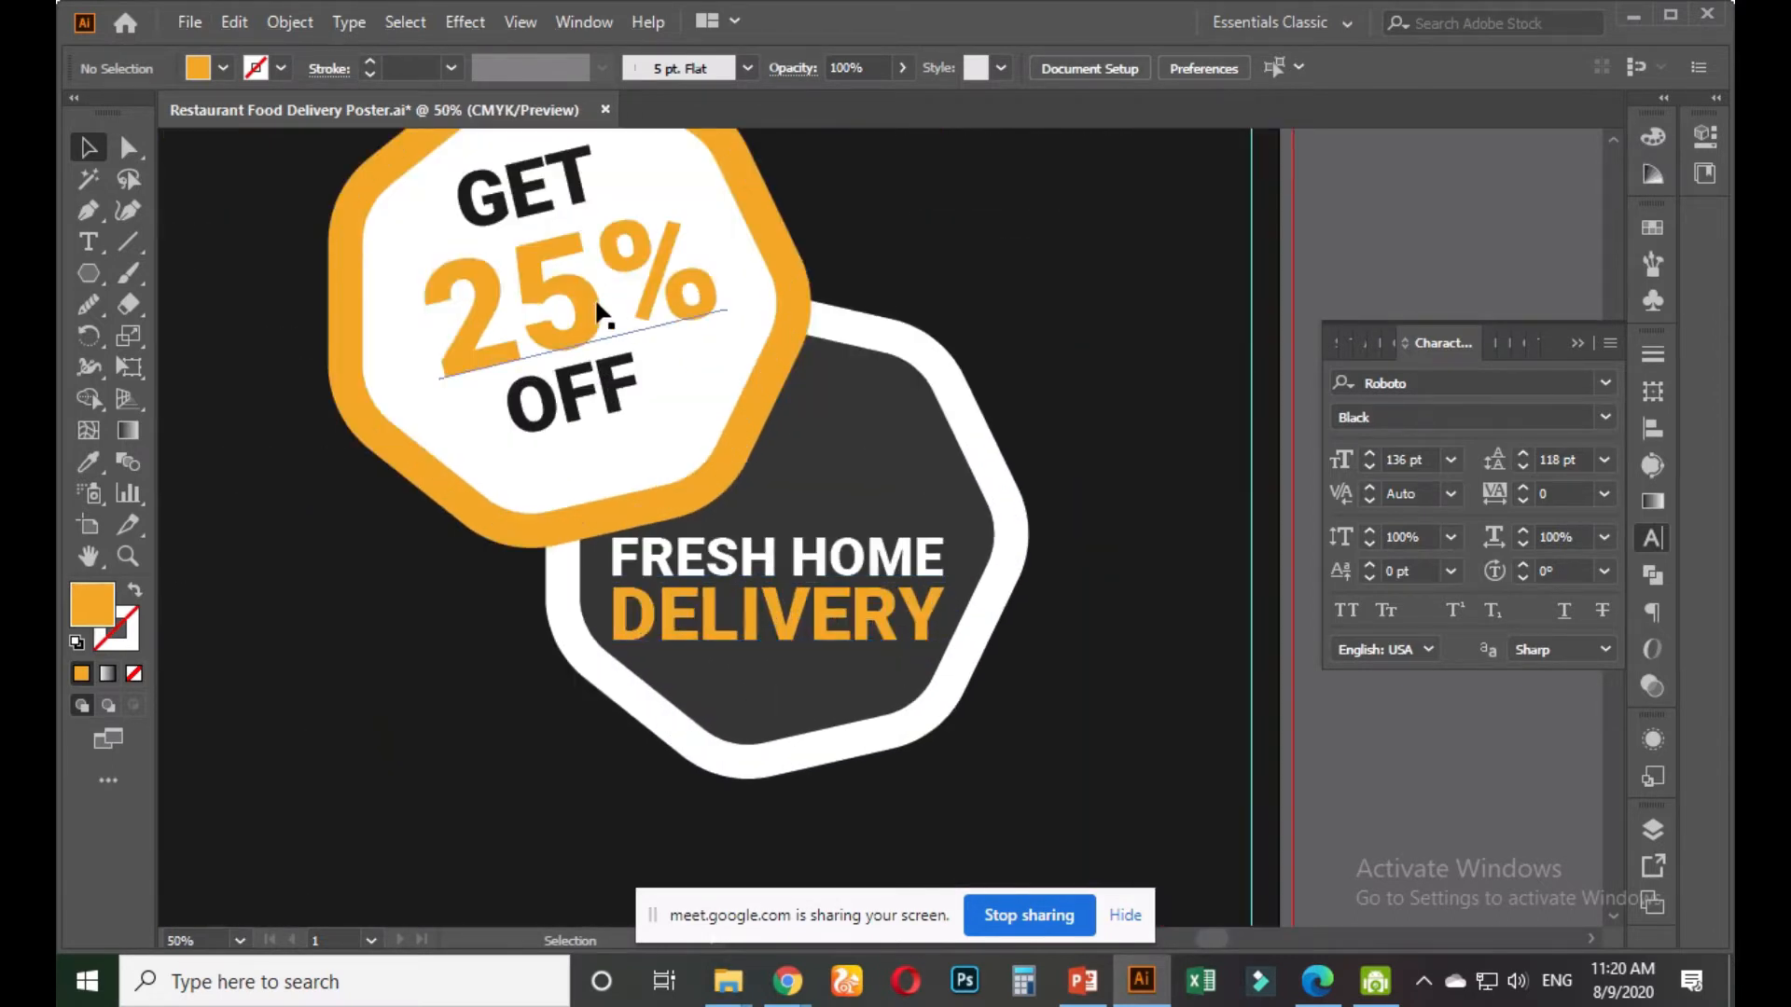
pyautogui.click(600, 319)
pyautogui.moveTo(753, 415); pyautogui.dragTo(750, 482)
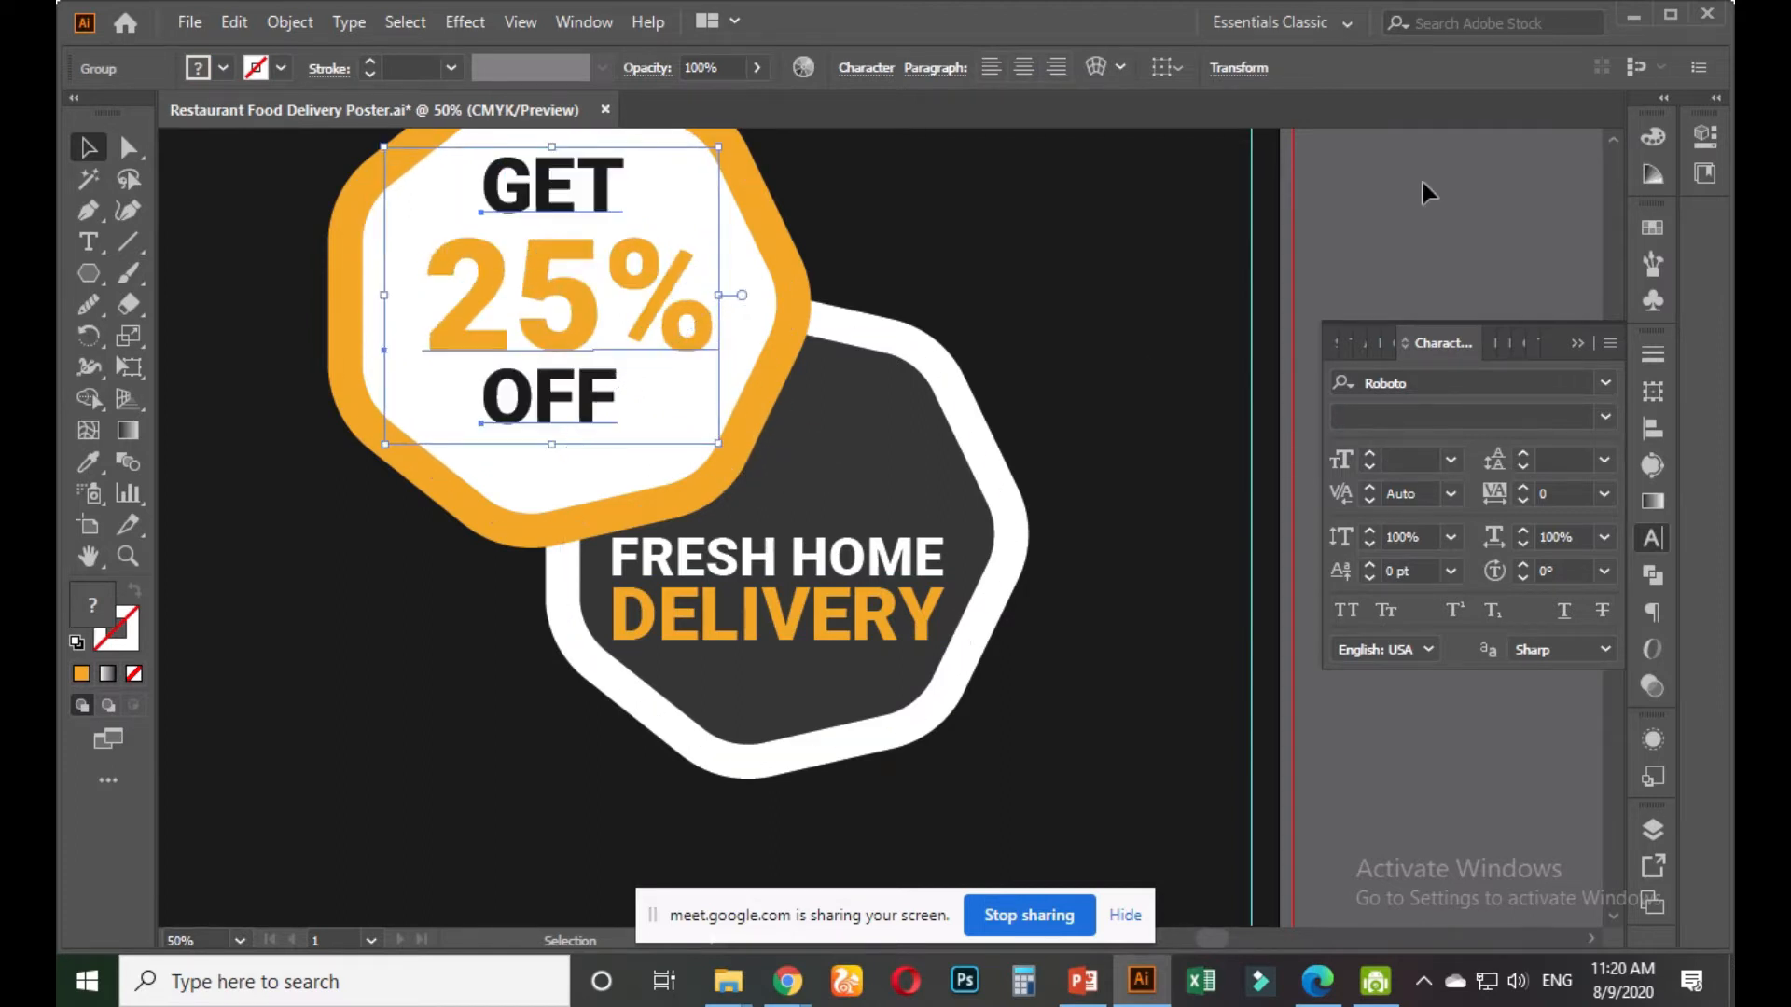
pyautogui.click(1380, 211)
# Select the word GET in the badge text, then pan to the headlines and photos
pyautogui.scroll(-1, 1380, 210)
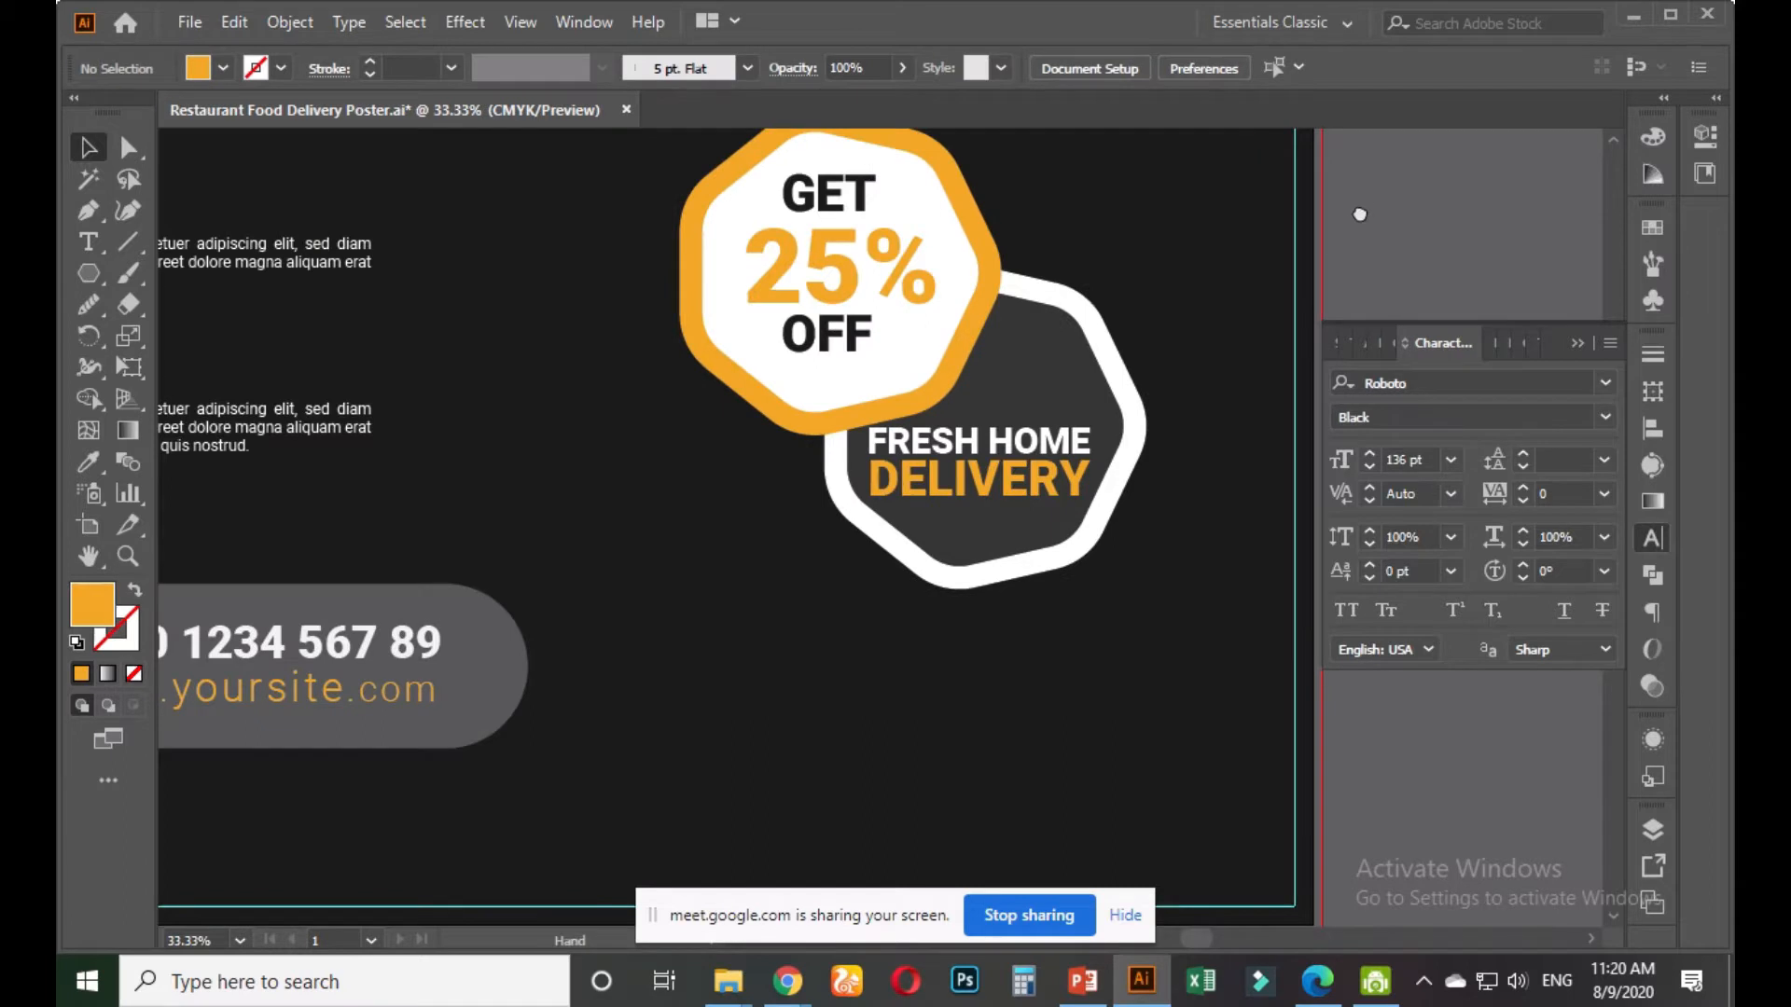
pyautogui.moveTo(1359, 220); pyautogui.dragTo(1244, 345)
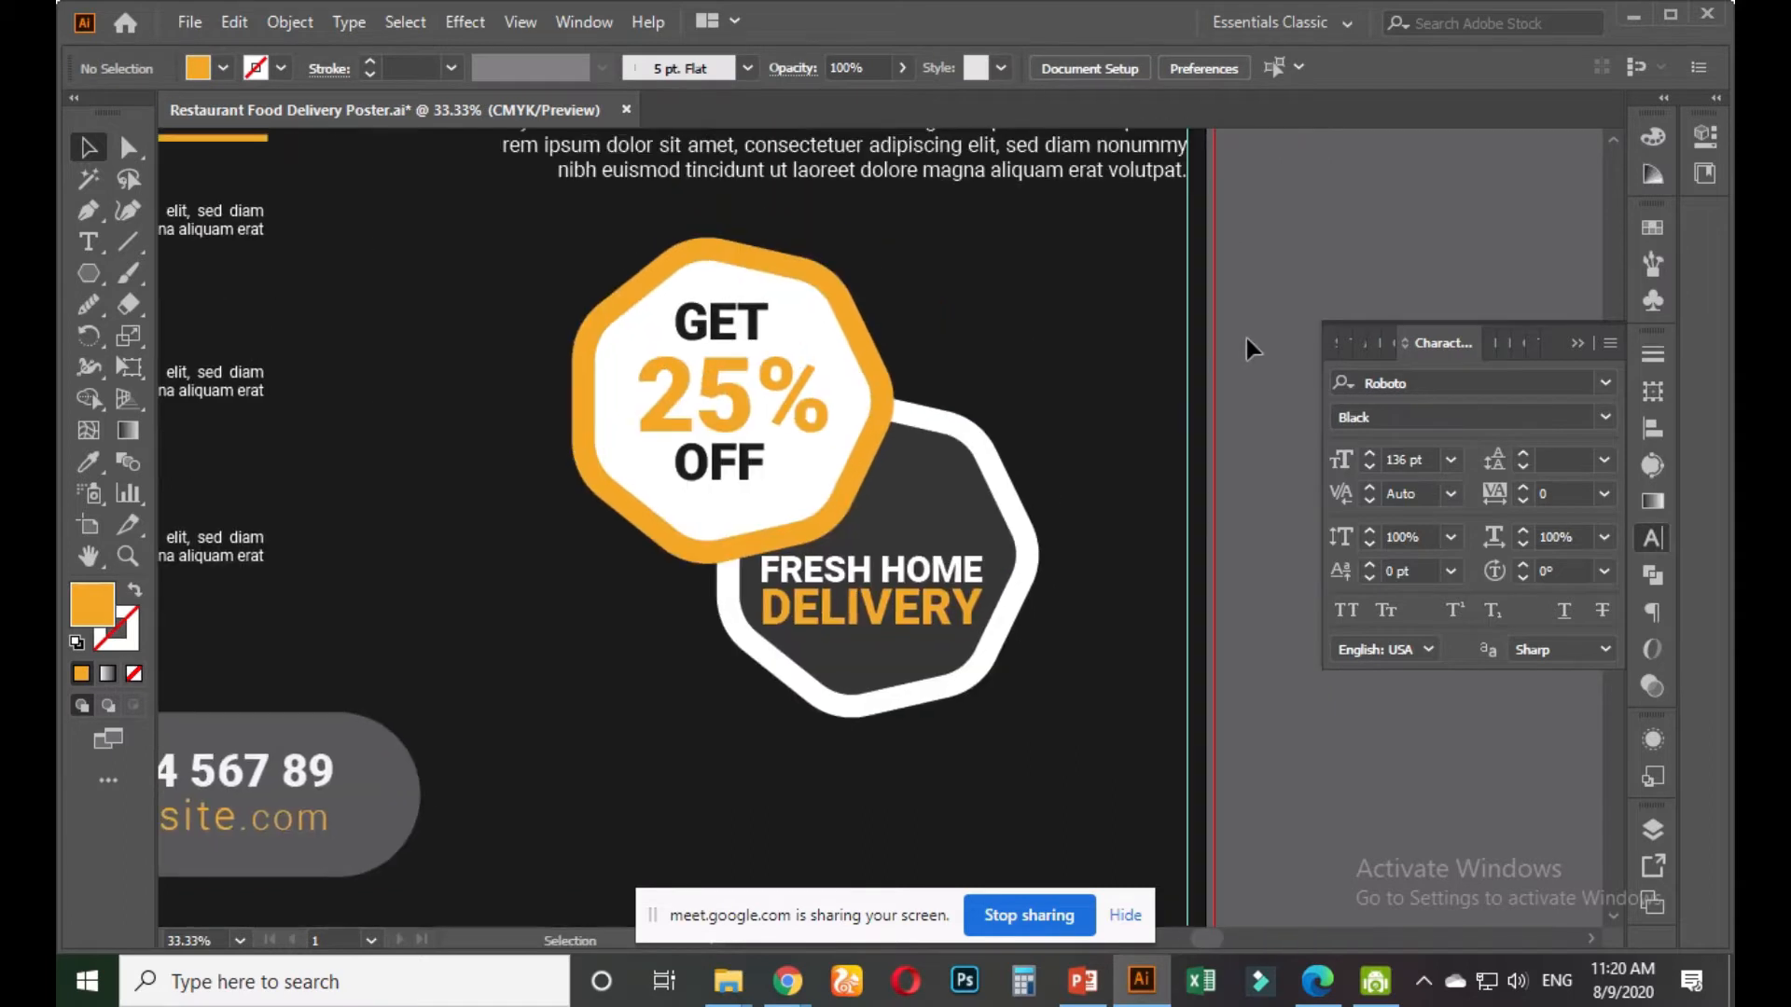
pyautogui.click(748, 336)
pyautogui.press('t')
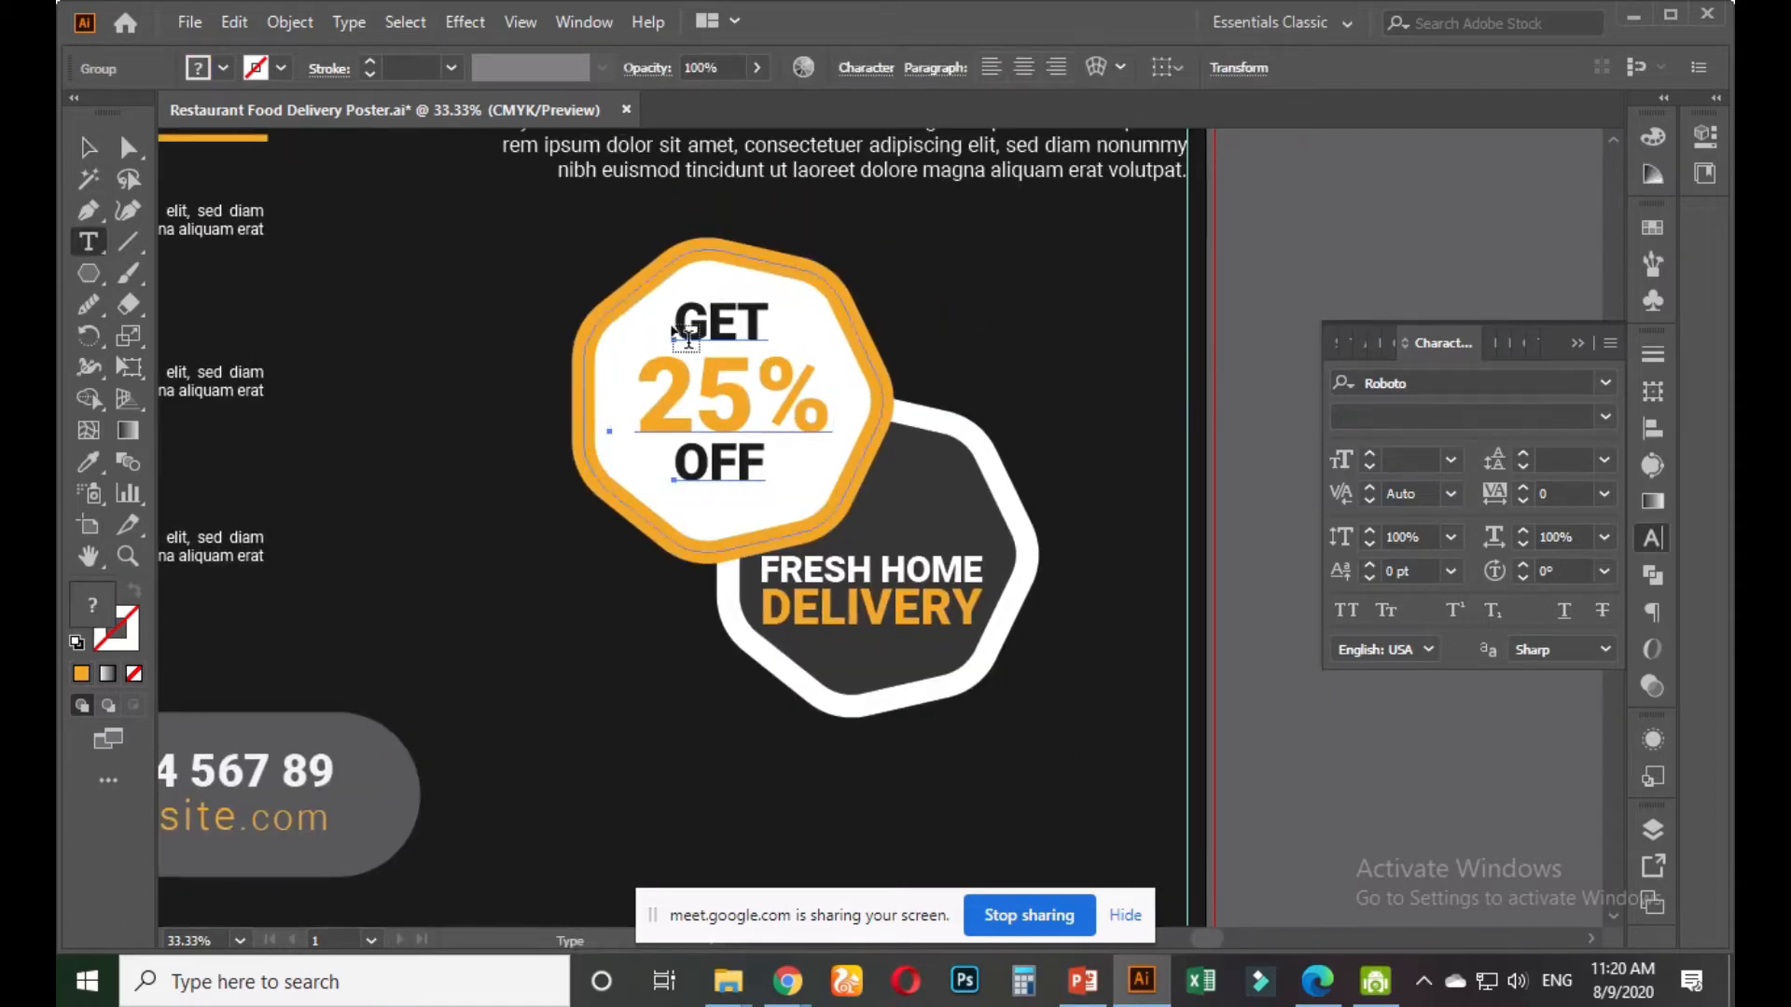
pyautogui.moveTo(671, 322); pyautogui.dragTo(788, 323)
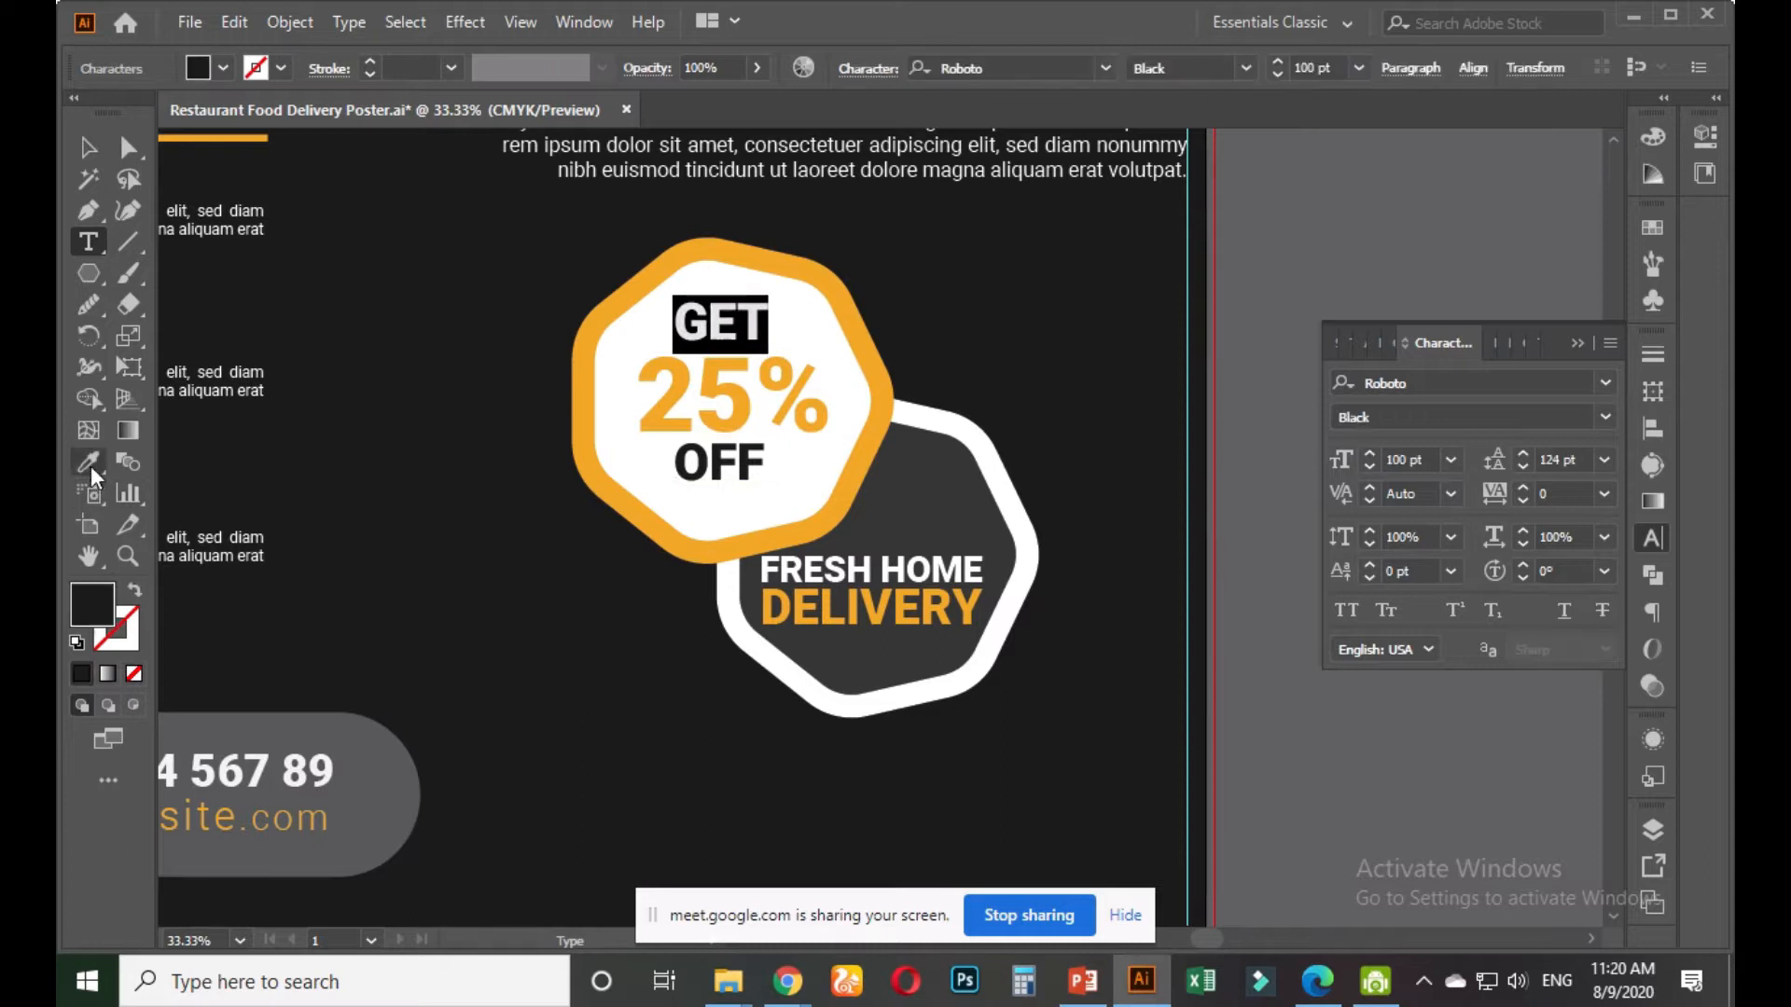
pyautogui.click(89, 148)
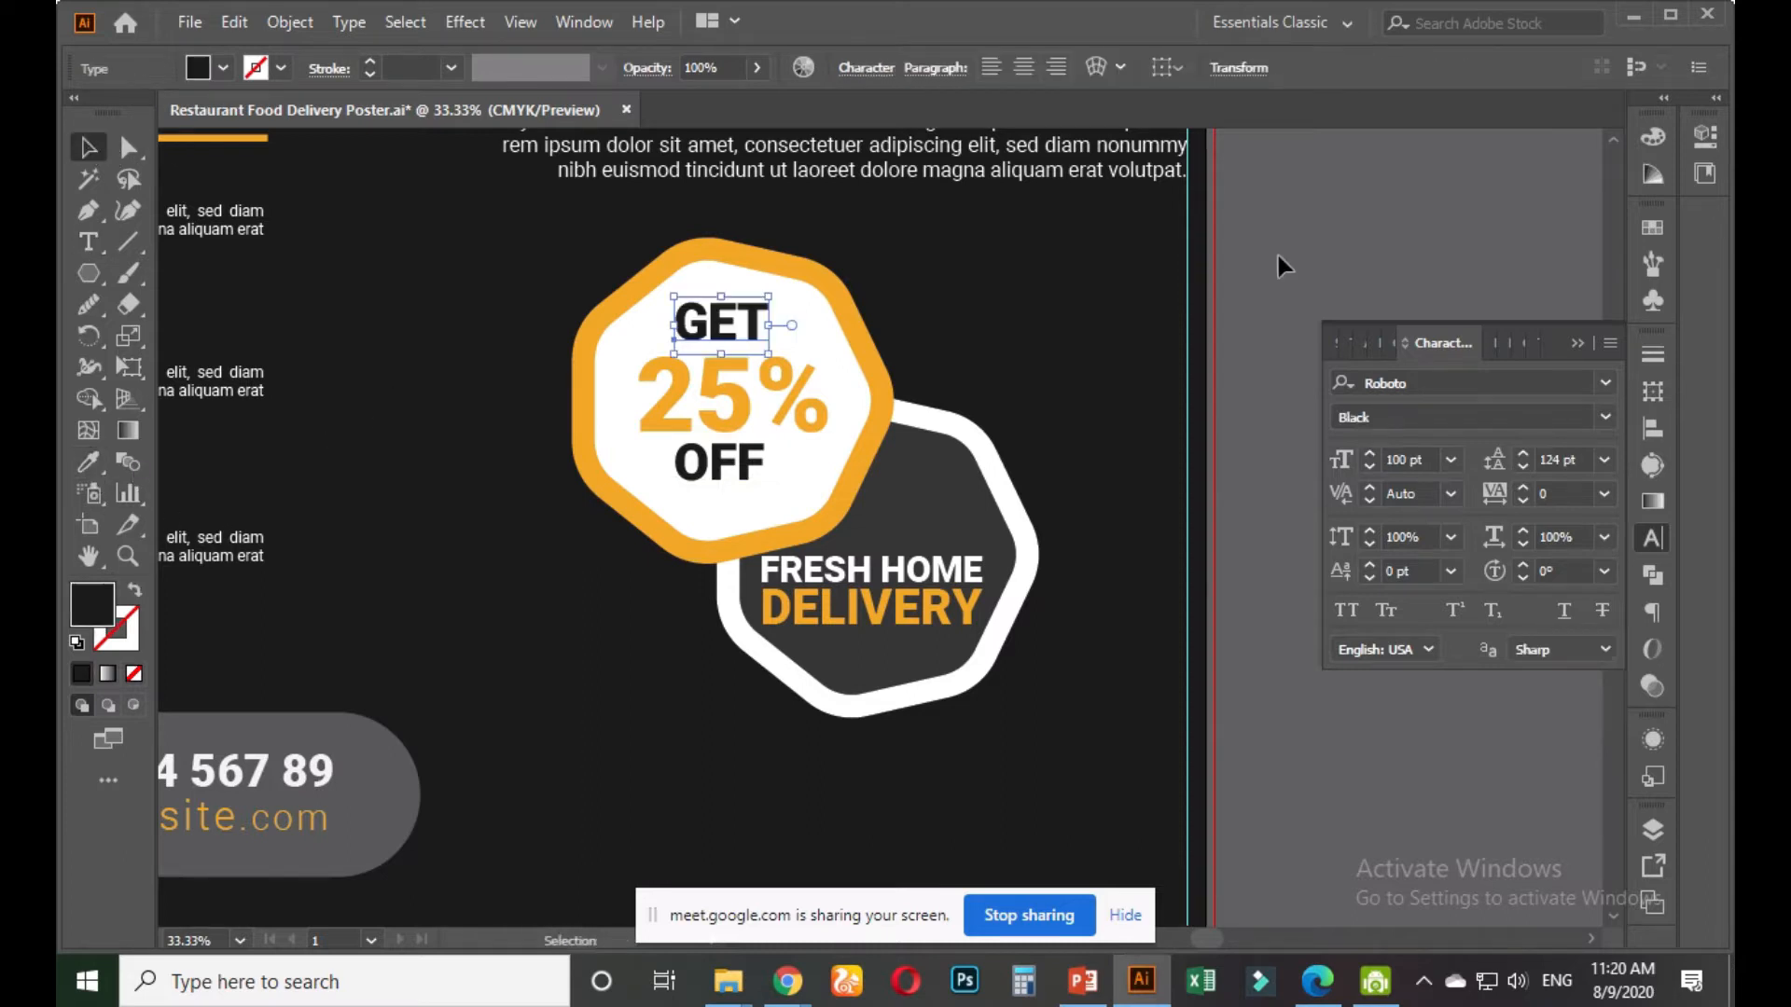
pyautogui.click(1227, 271)
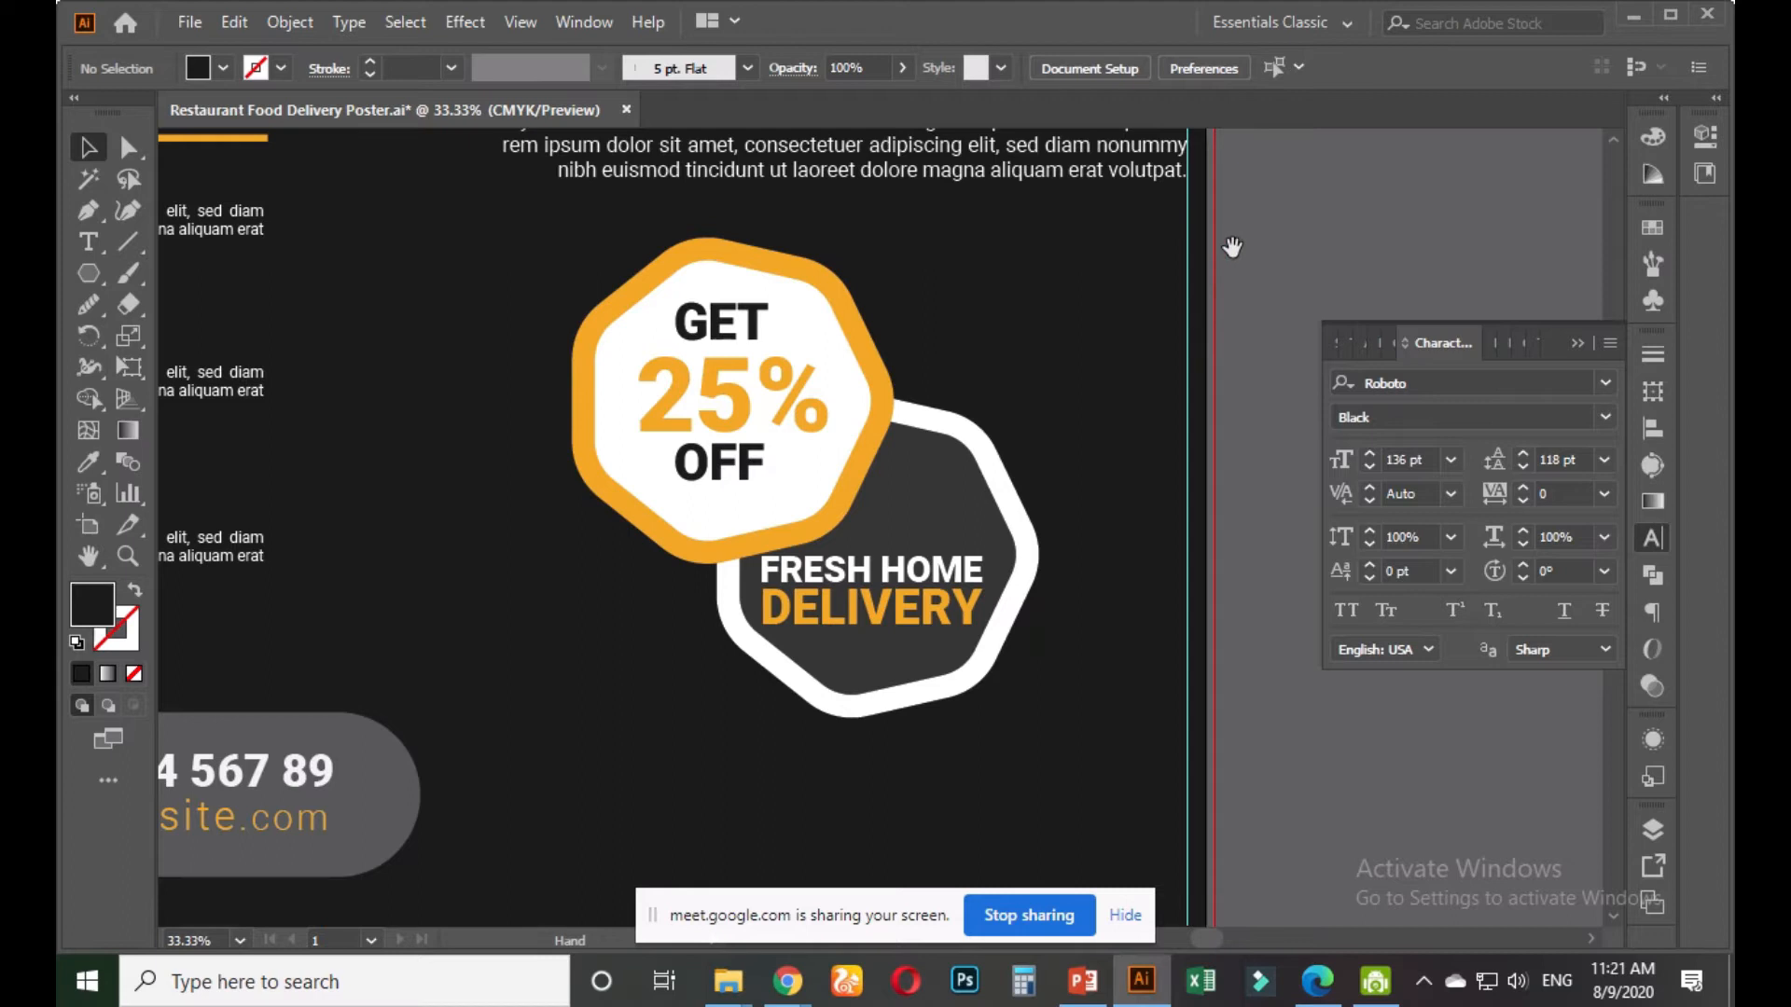
pyautogui.moveTo(1232, 246); pyautogui.dragTo(1207, 375)
pyautogui.scroll(-1, 1172, 413)
pyautogui.moveTo(1210, 291); pyautogui.dragTo(1219, 593)
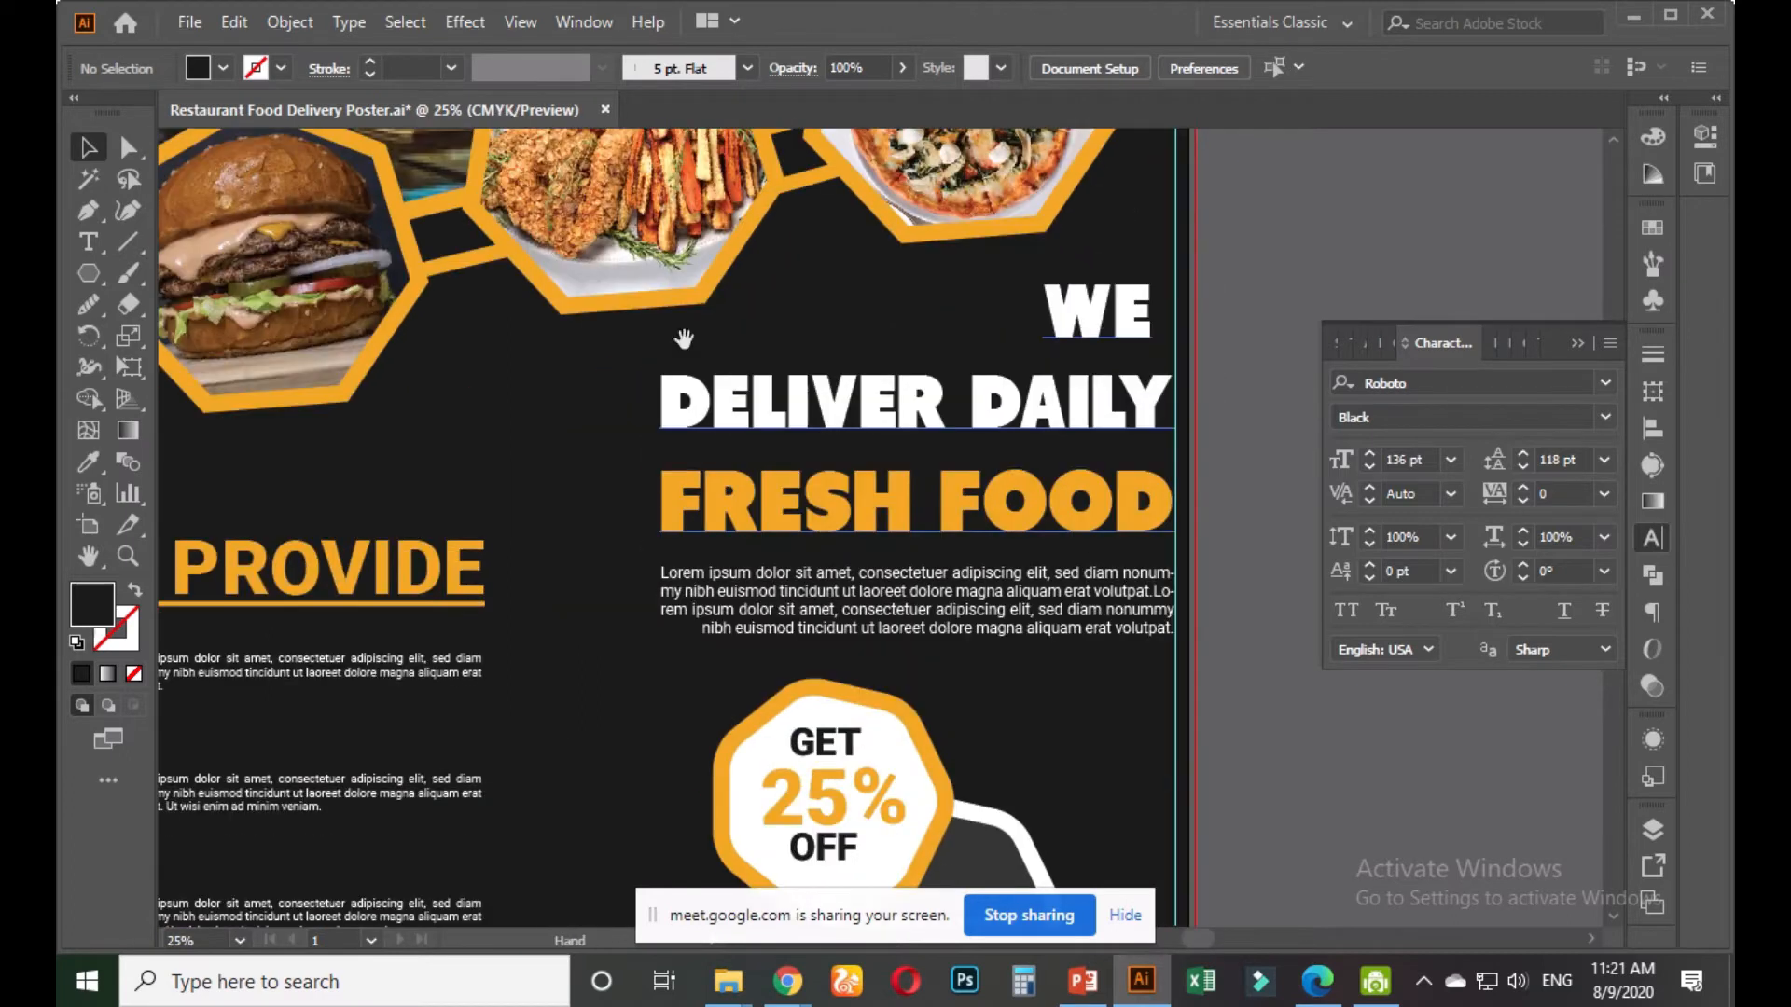
# Round the corners of the burger photo's hexagon frame
pyautogui.moveTo(684, 339); pyautogui.dragTo(920, 518)
pyautogui.click(572, 573)
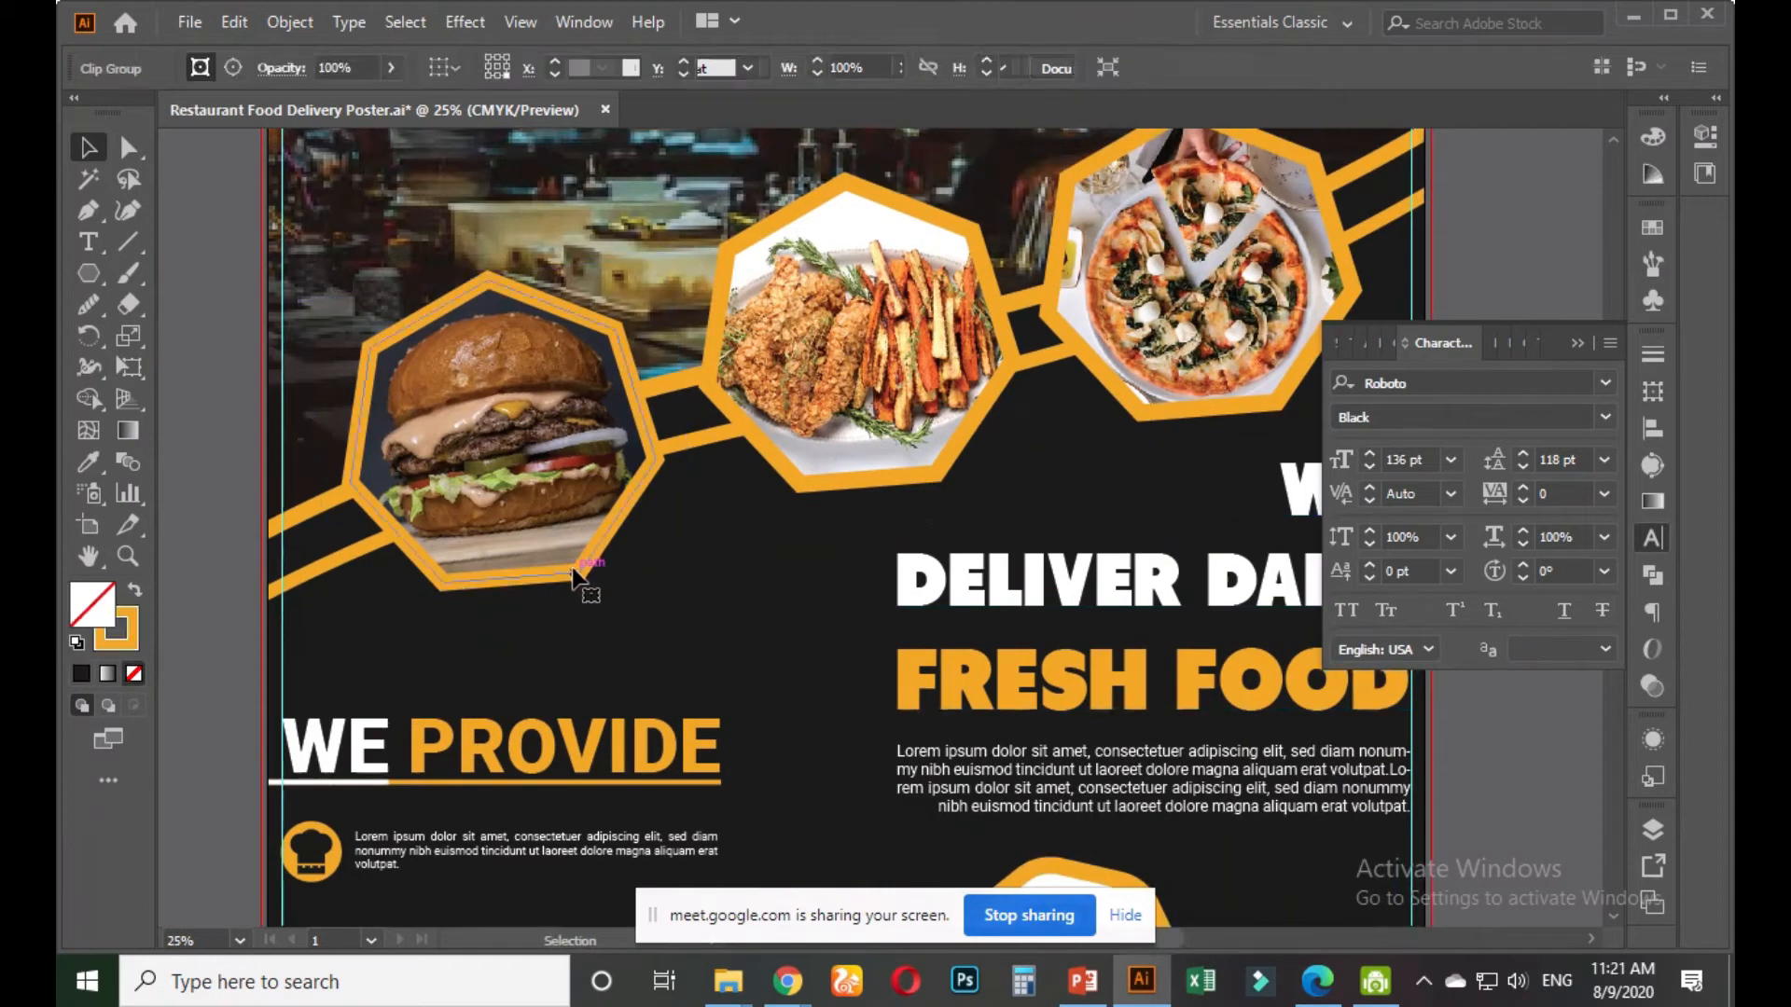
pyautogui.press('a')
pyautogui.click(491, 305)
pyautogui.moveTo(490, 305); pyautogui.dragTo(496, 322)
# Select the hexagon frame path around the chicken photo
pyautogui.click(838, 186)
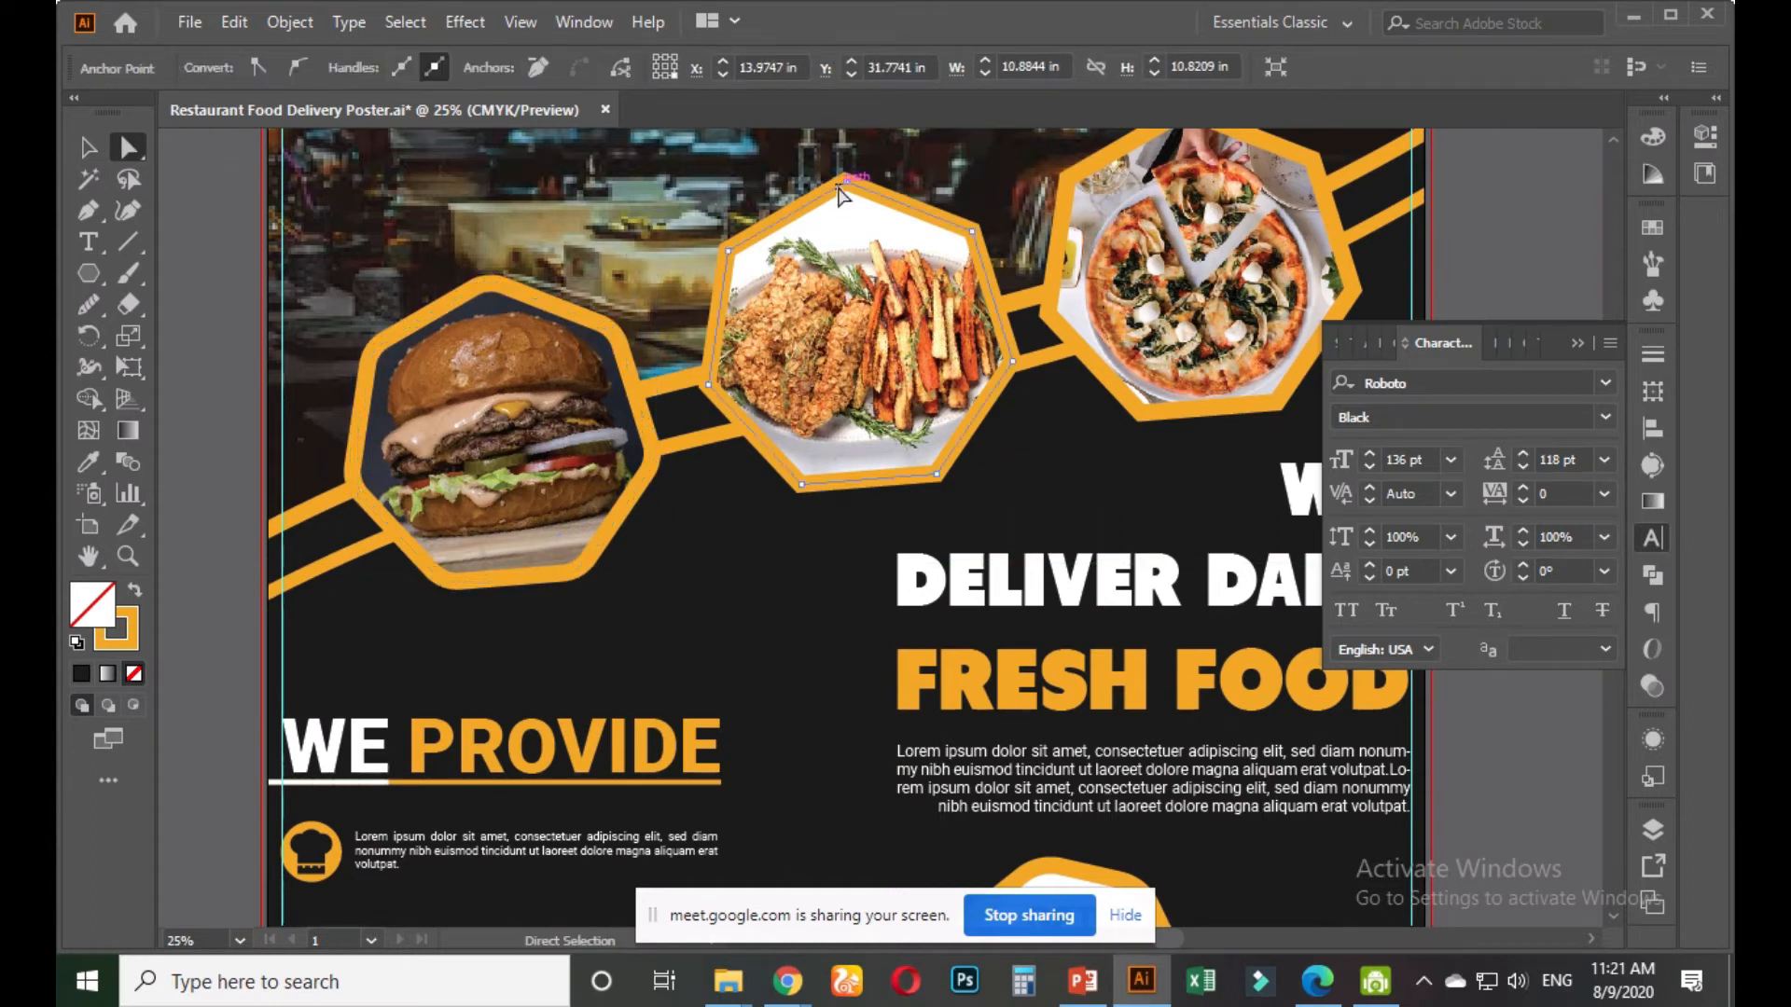
pyautogui.click(85, 149)
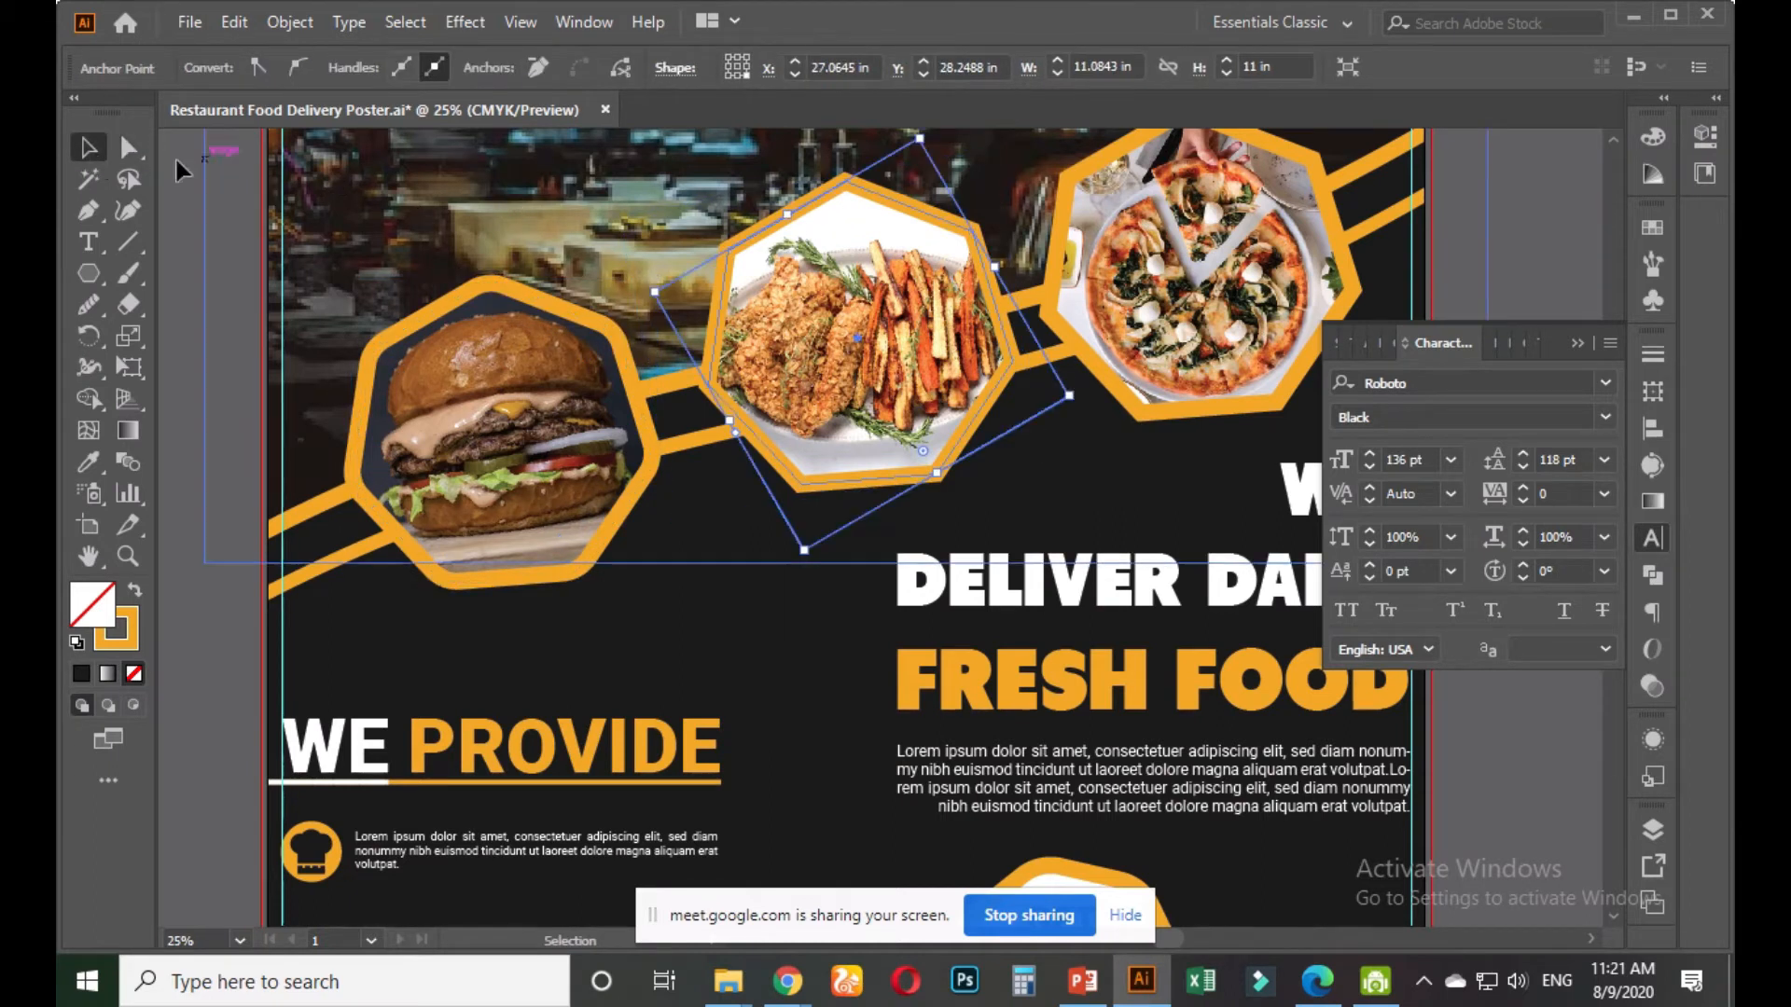
pyautogui.press('a')
pyautogui.click(863, 221)
pyautogui.click(850, 247)
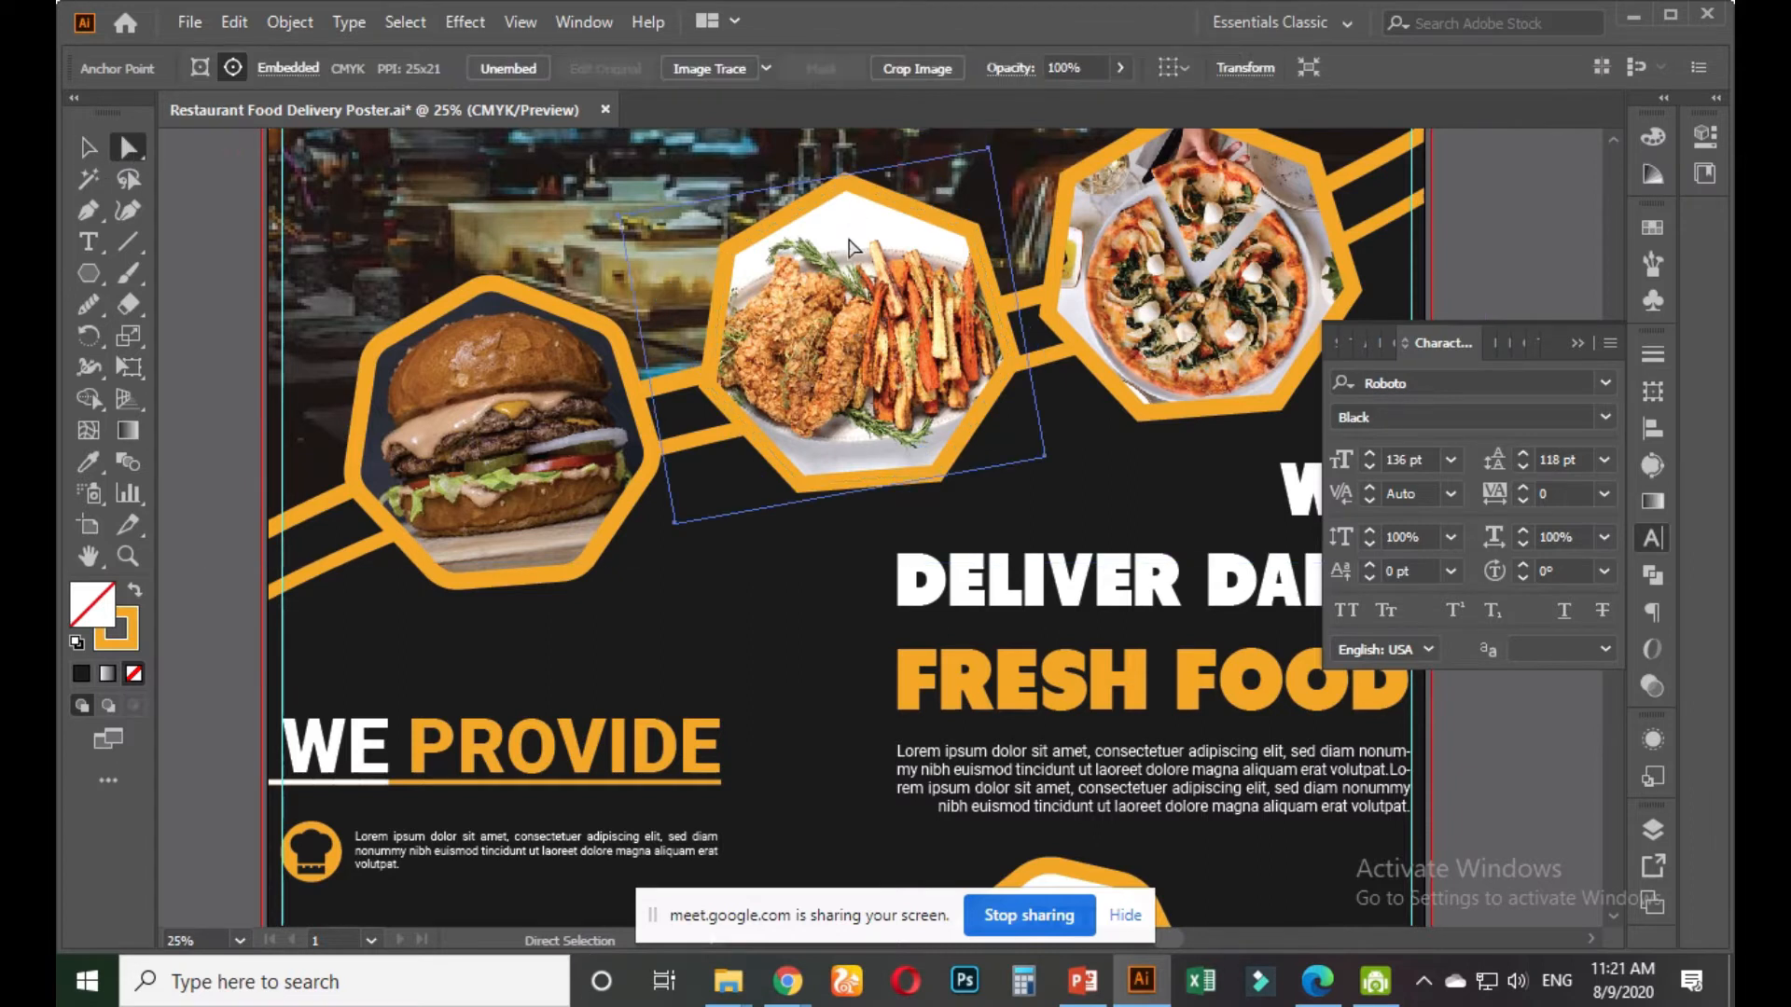
pyautogui.click(966, 226)
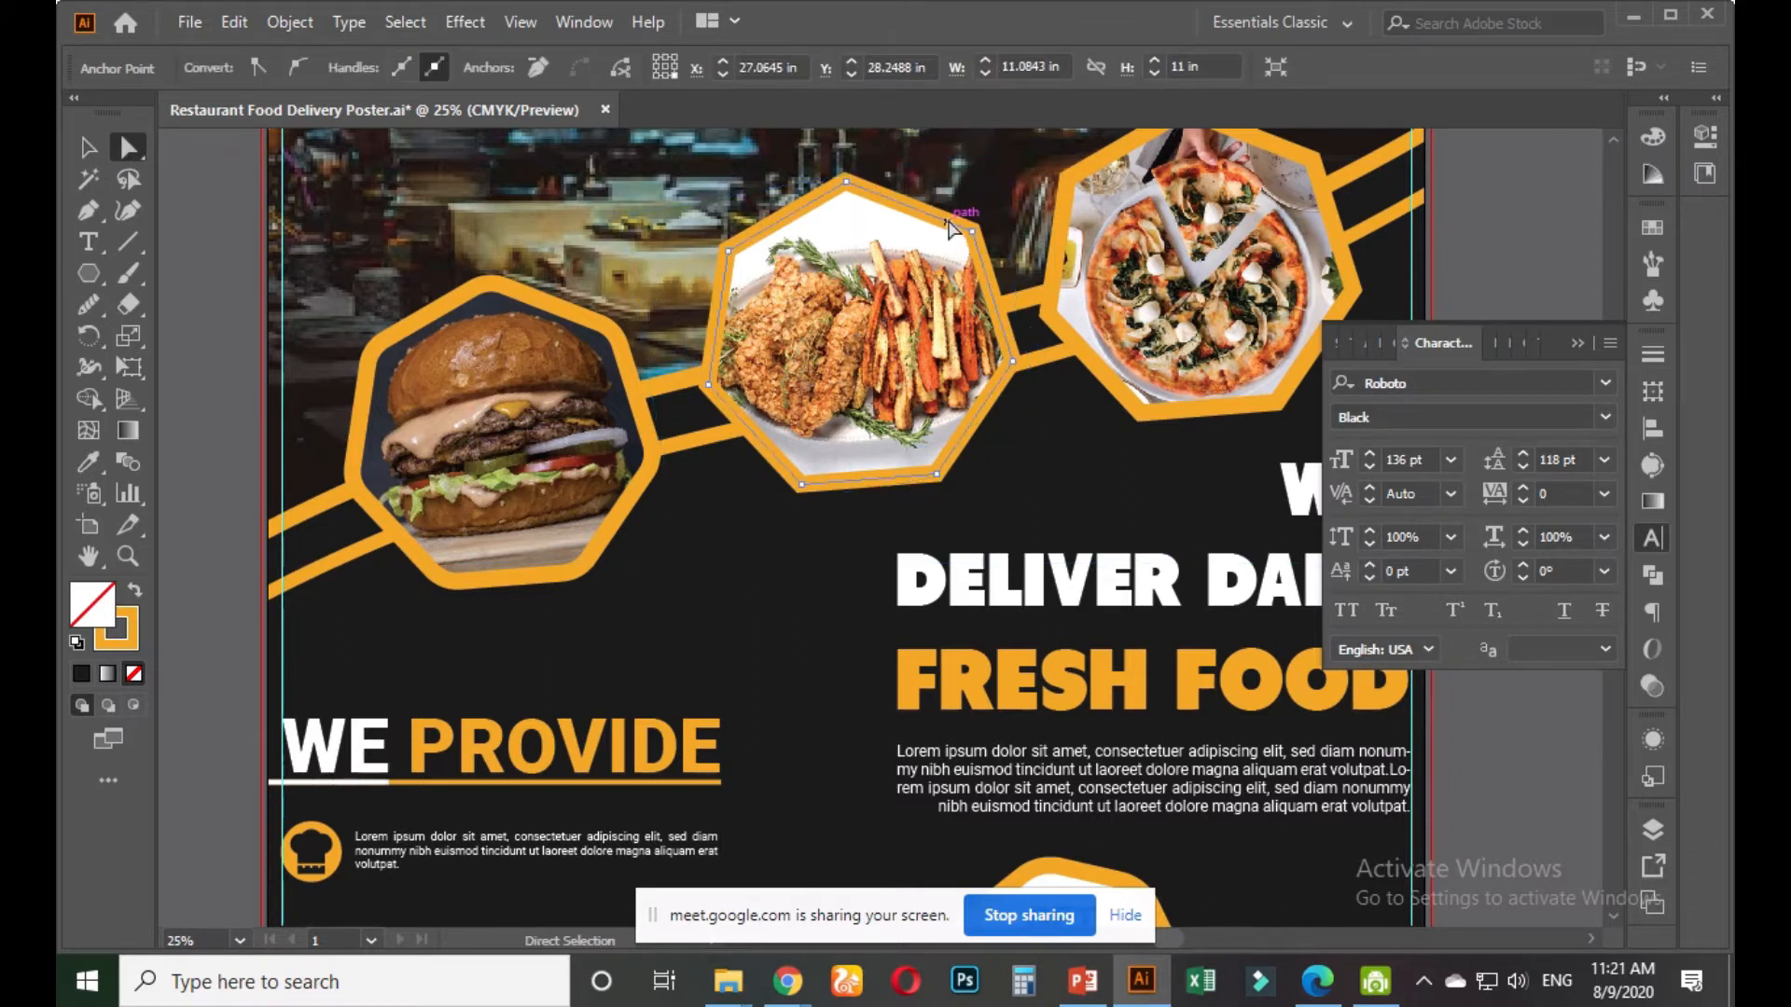
pyautogui.scroll(1, 965, 324)
pyautogui.moveTo(949, 373); pyautogui.dragTo(910, 426)
pyautogui.click(690, 678)
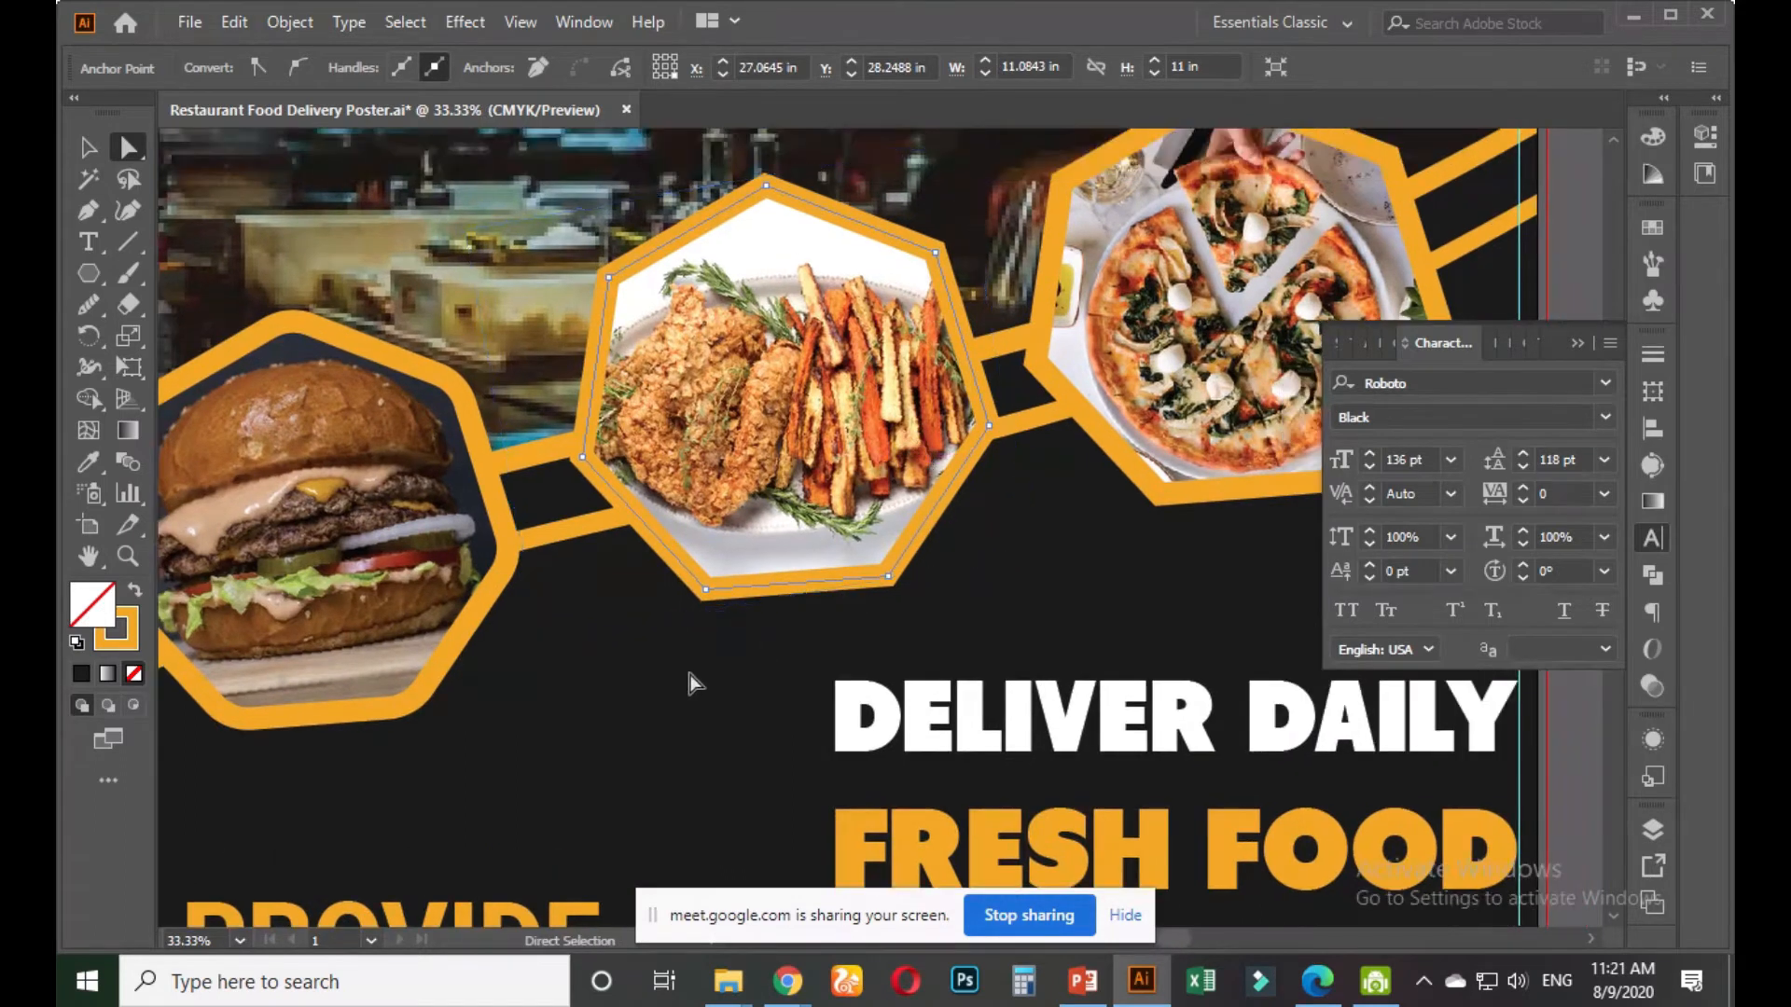
# Try selecting the chicken and pizza hexagon outlines apart from their photos, then the photo groups
pyautogui.click(743, 595)
pyautogui.moveTo(780, 362)
pyautogui.mouseDown()
pyautogui.moveTo(881, 485)
pyautogui.moveTo(849, 494)
pyautogui.moveTo(777, 357)
pyautogui.mouseUp()
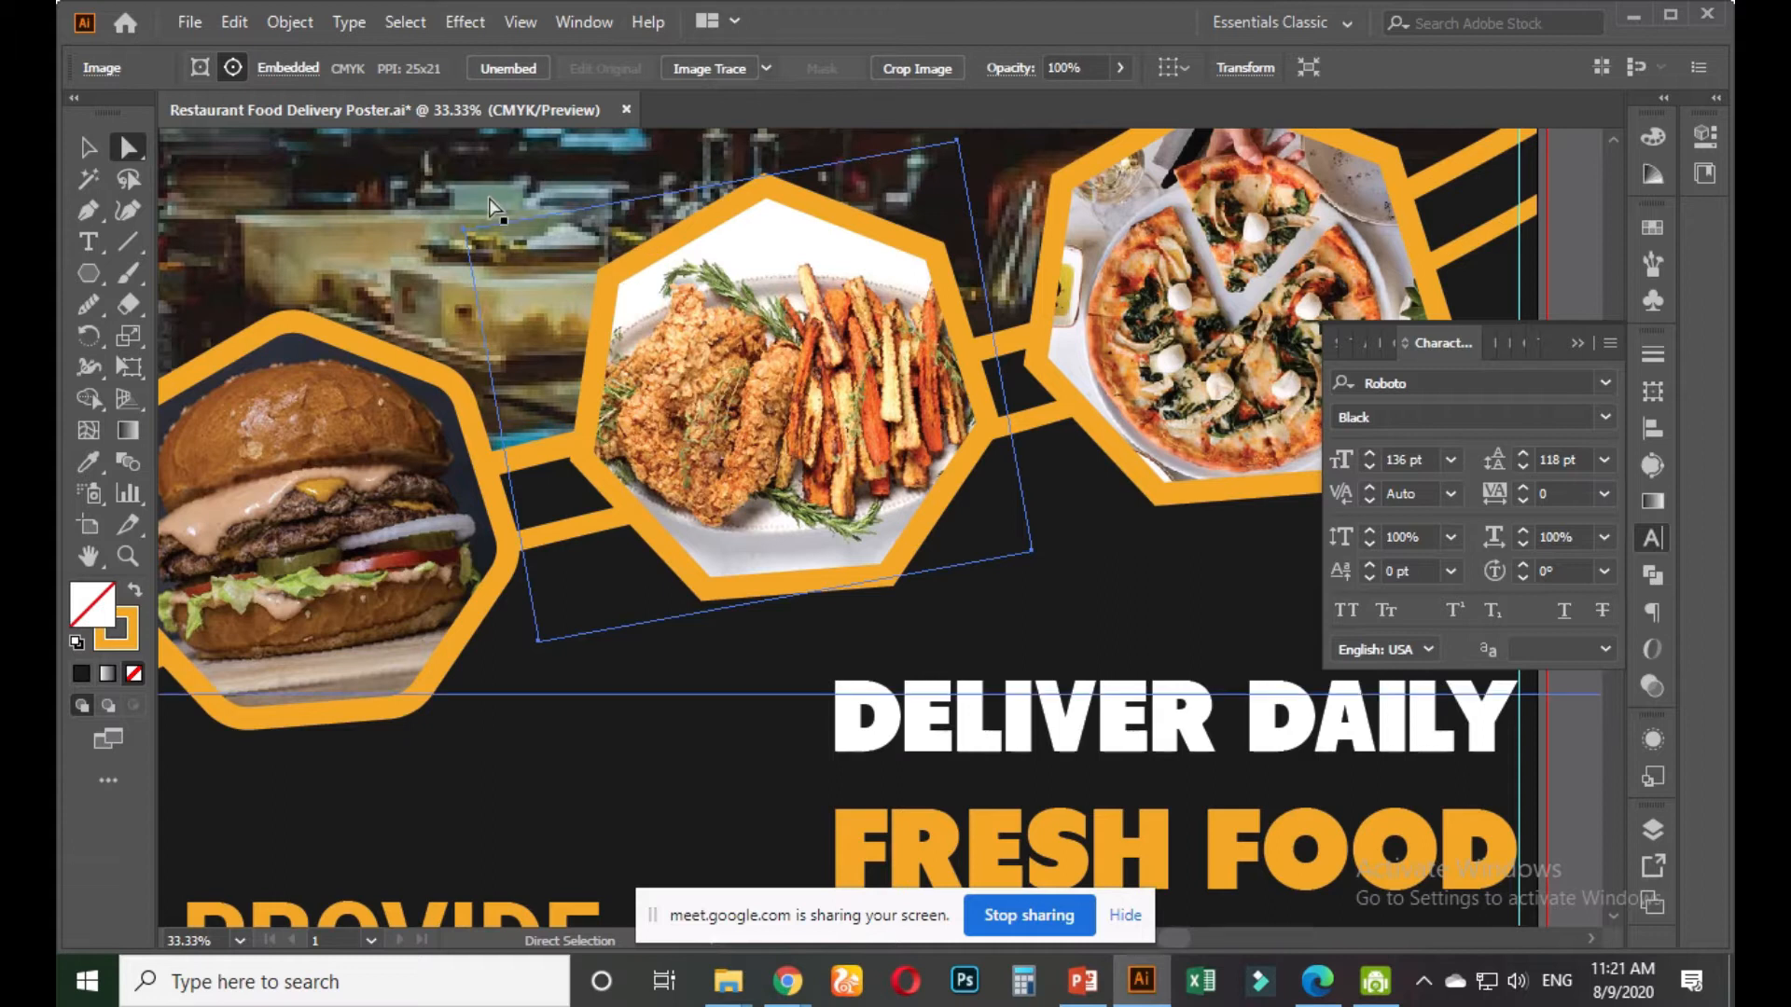
pyautogui.click(565, 256)
pyautogui.click(604, 308)
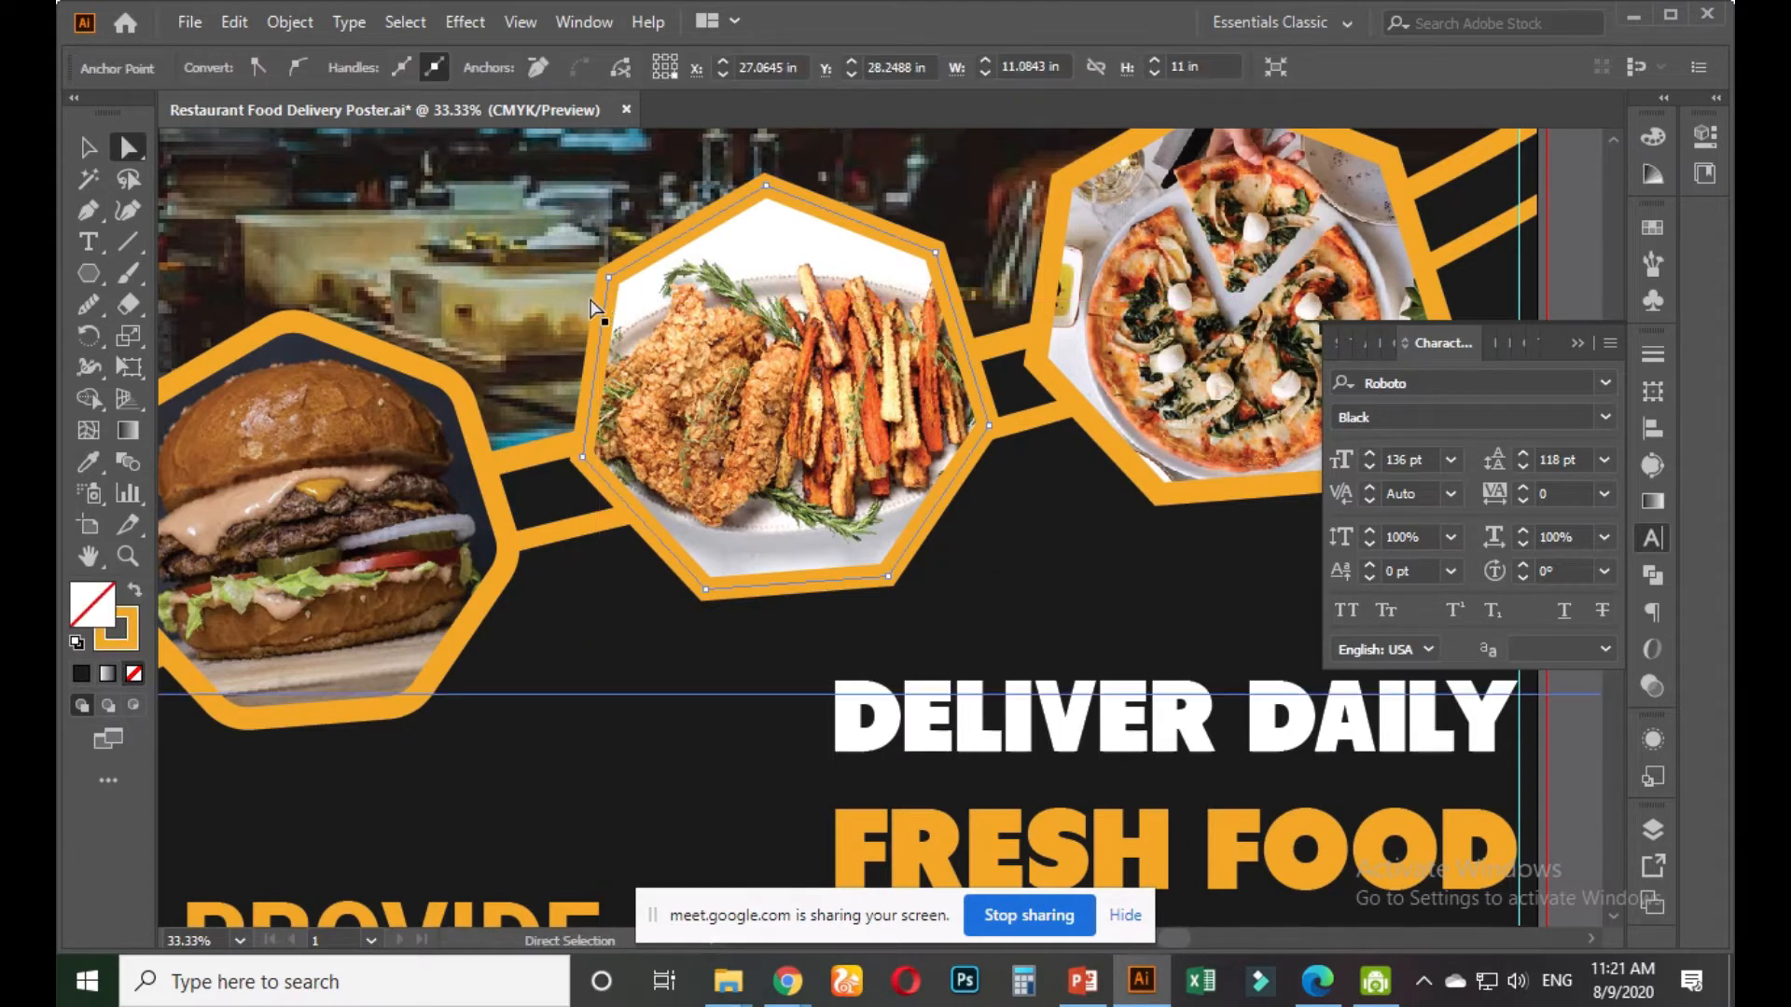
pyautogui.click(603, 309)
pyautogui.click(608, 300)
pyautogui.click(1059, 213)
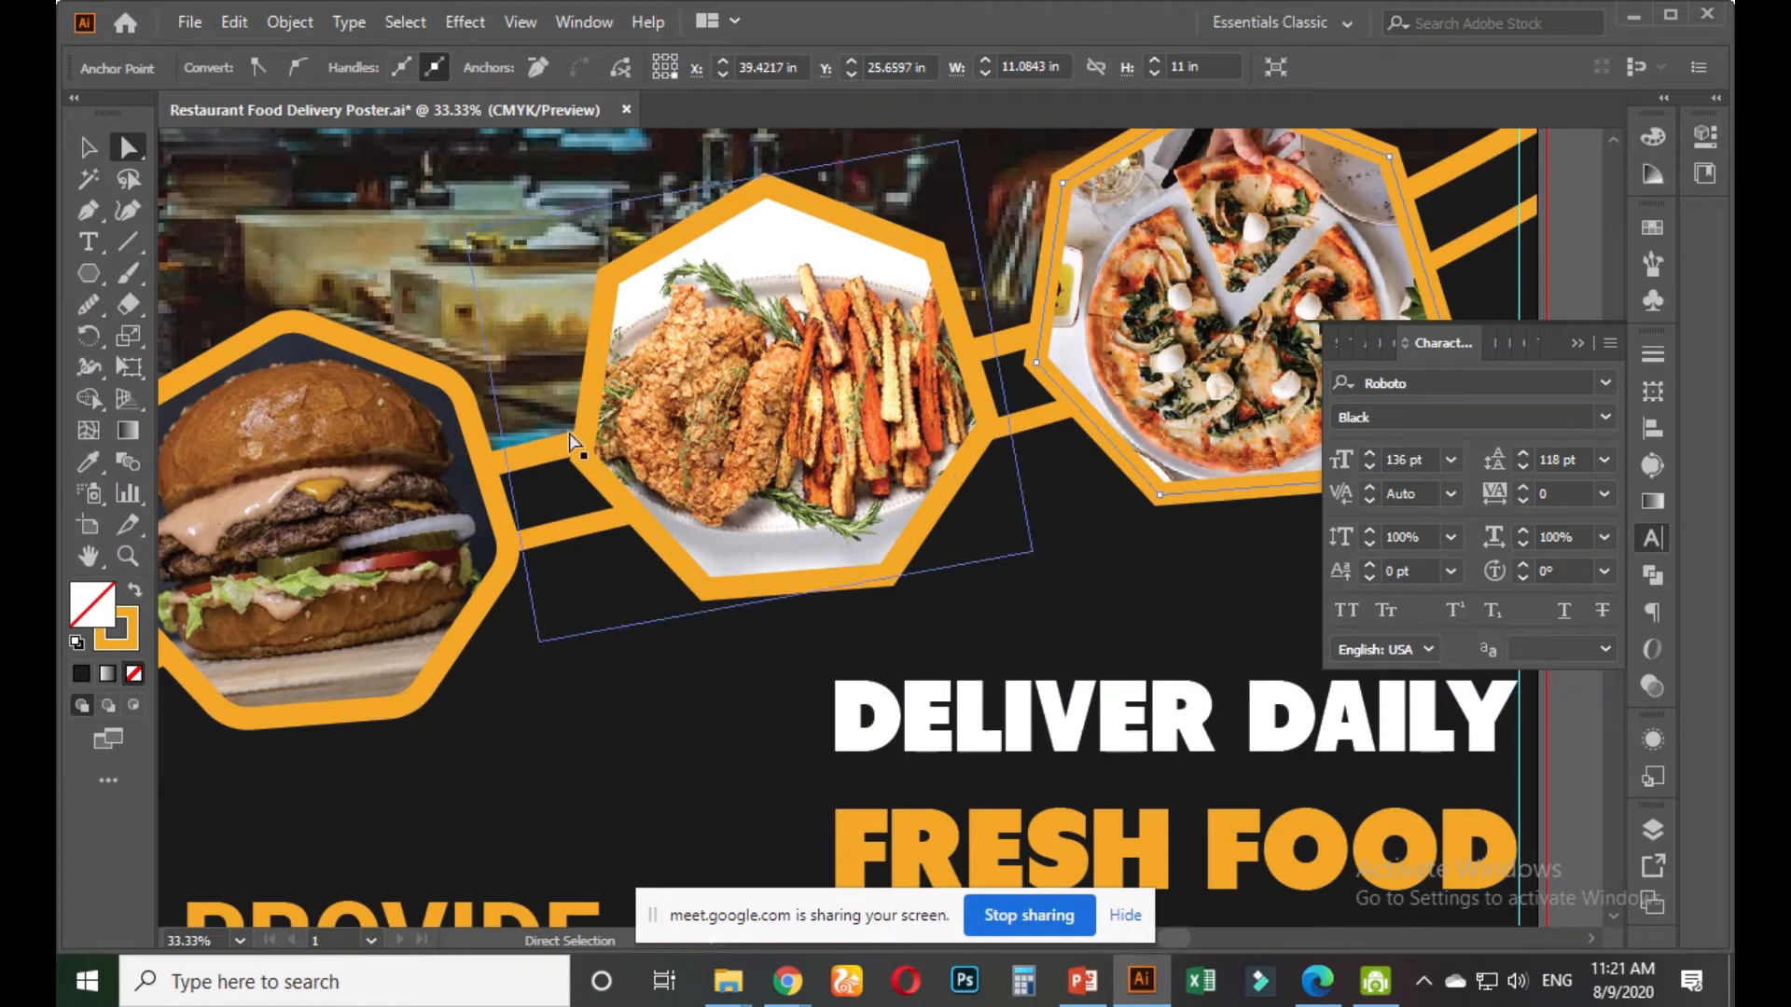
pyautogui.click(95, 153)
pyautogui.click(428, 371)
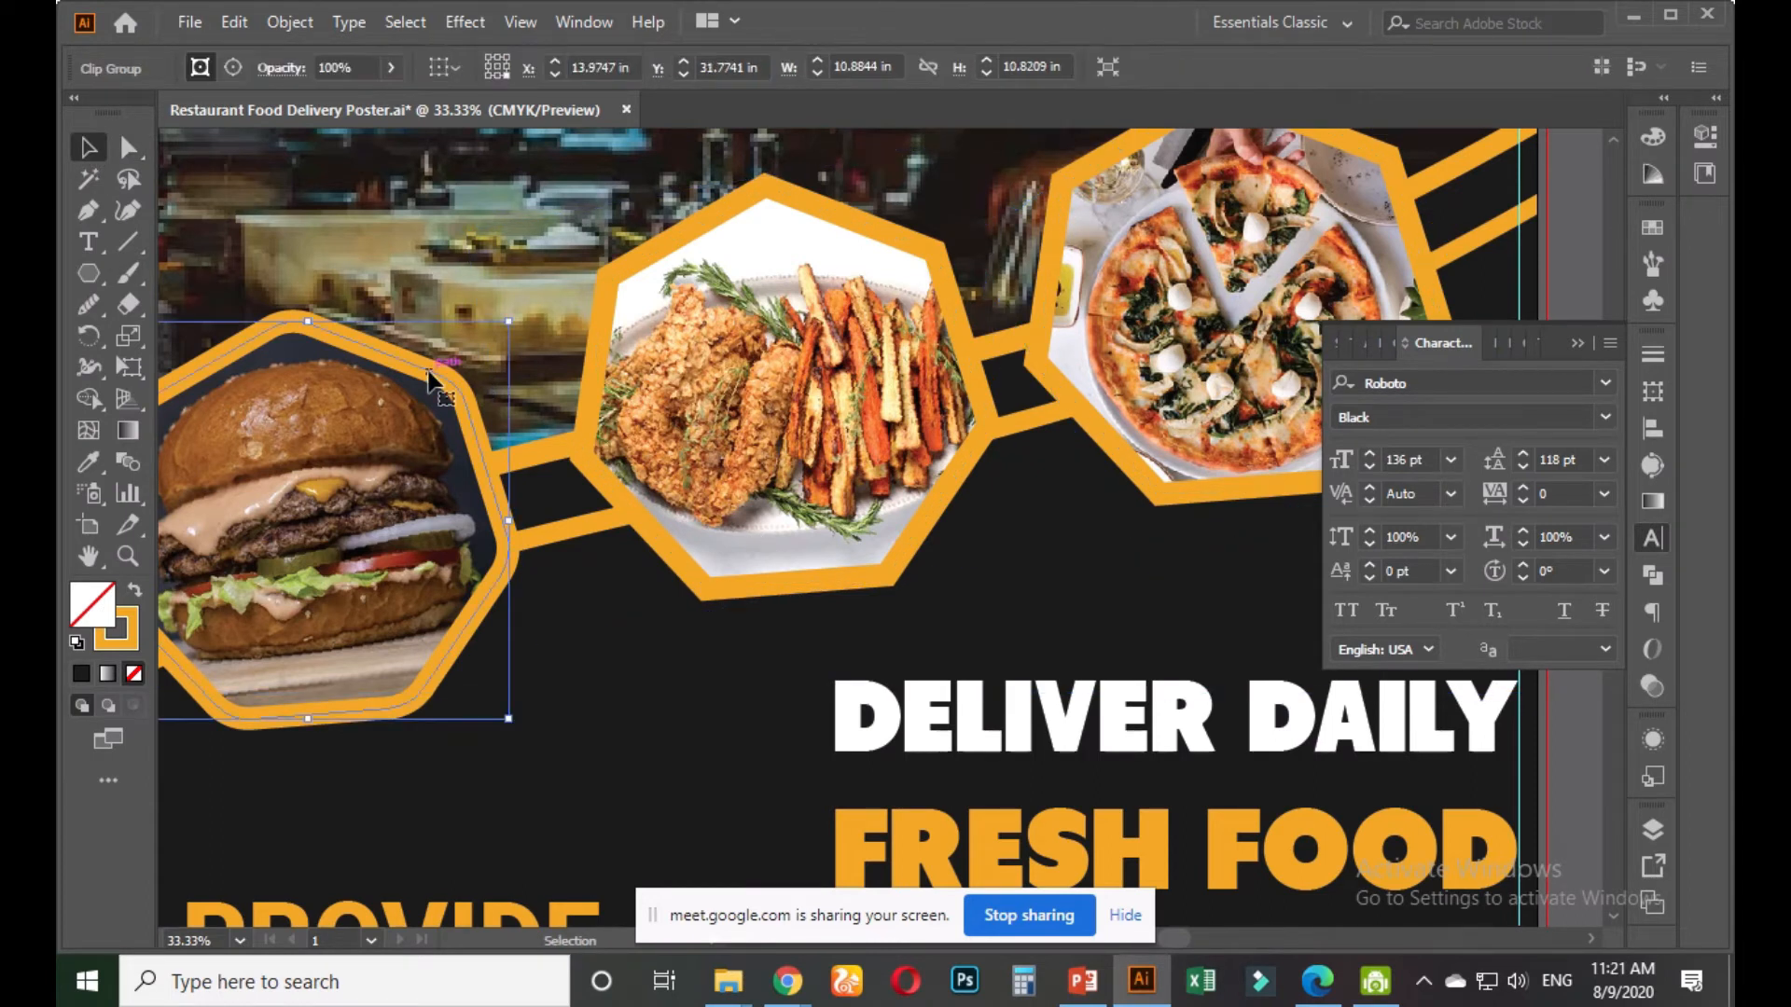
pyautogui.click(640, 252)
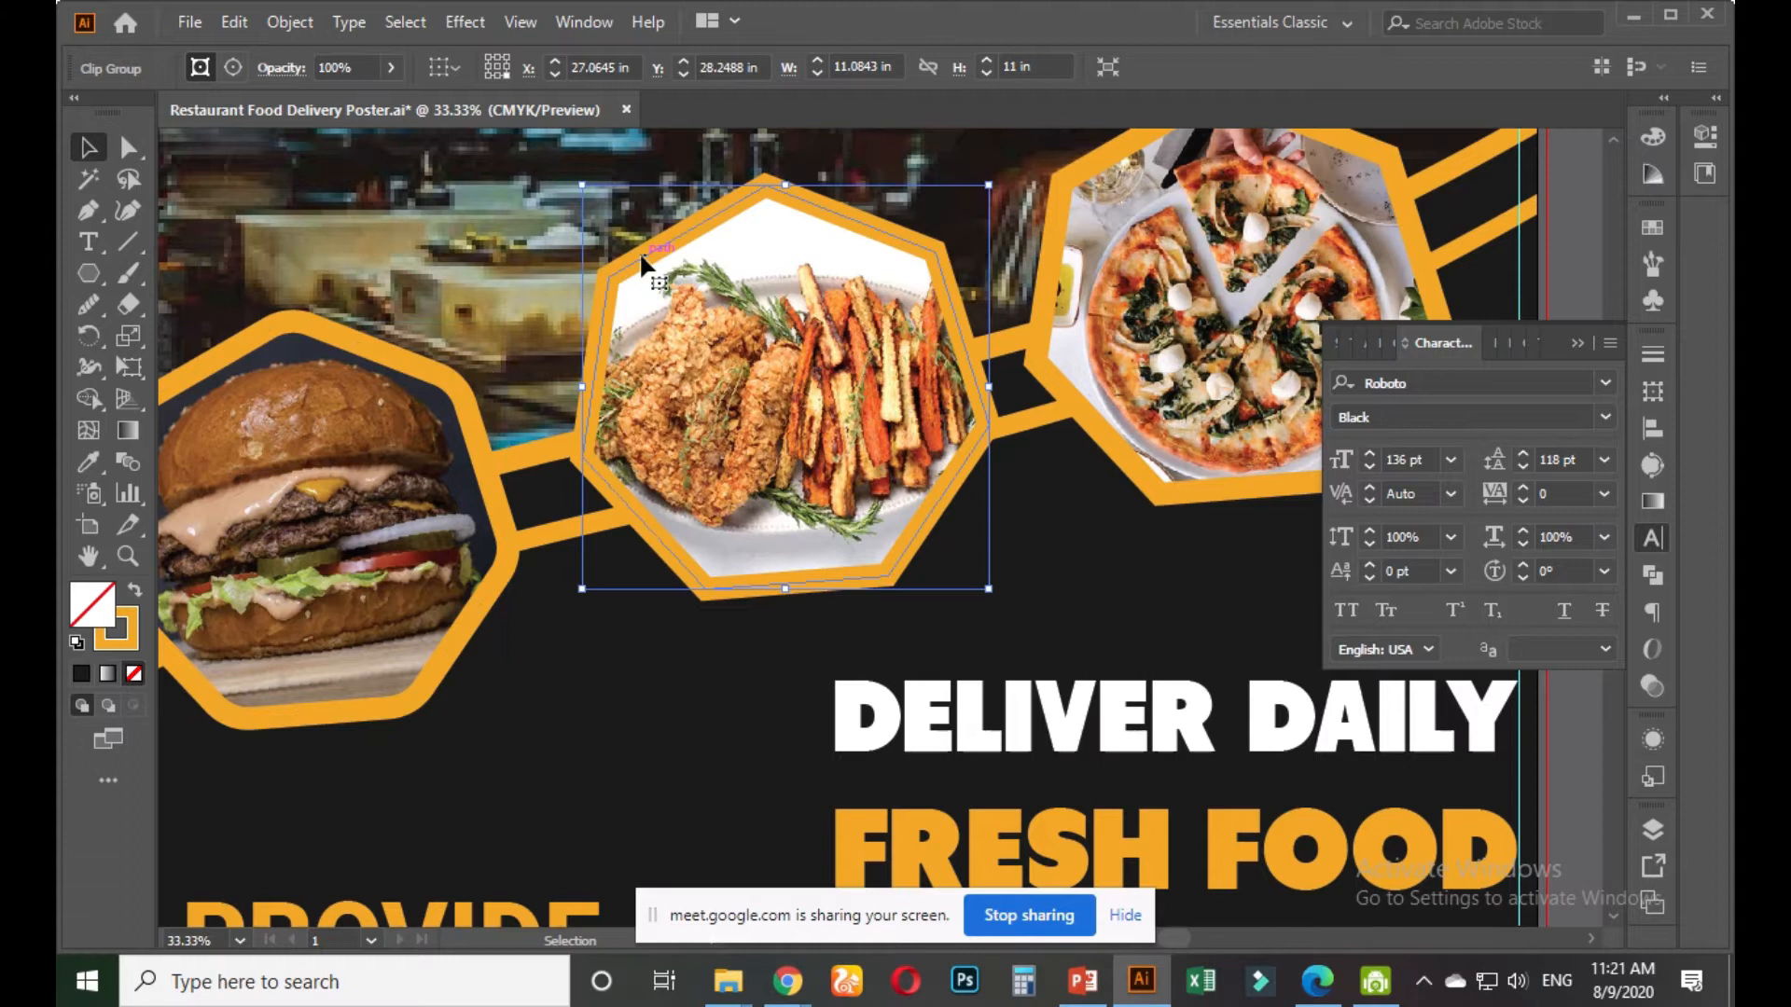
pyautogui.click(124, 637)
# Round the chicken hexagon's corners to 1.06 in with its corner widget
pyautogui.click(128, 146)
pyautogui.click(630, 296)
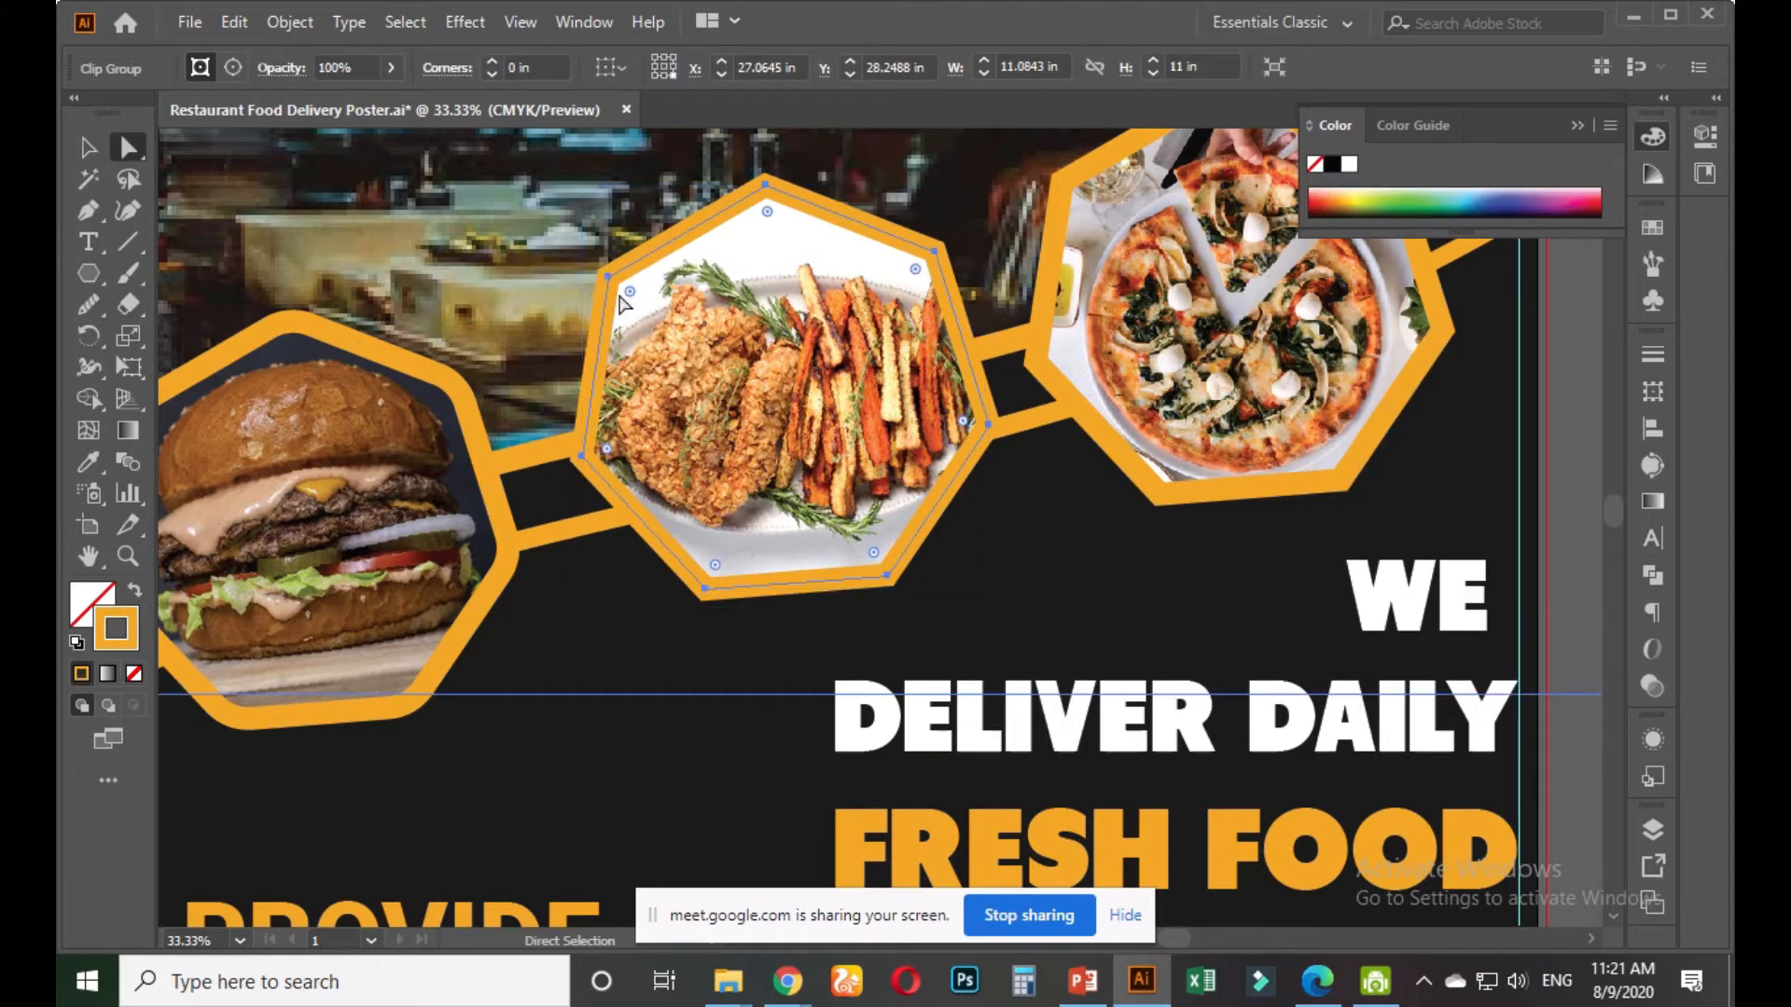
pyautogui.moveTo(632, 297); pyautogui.dragTo(657, 303)
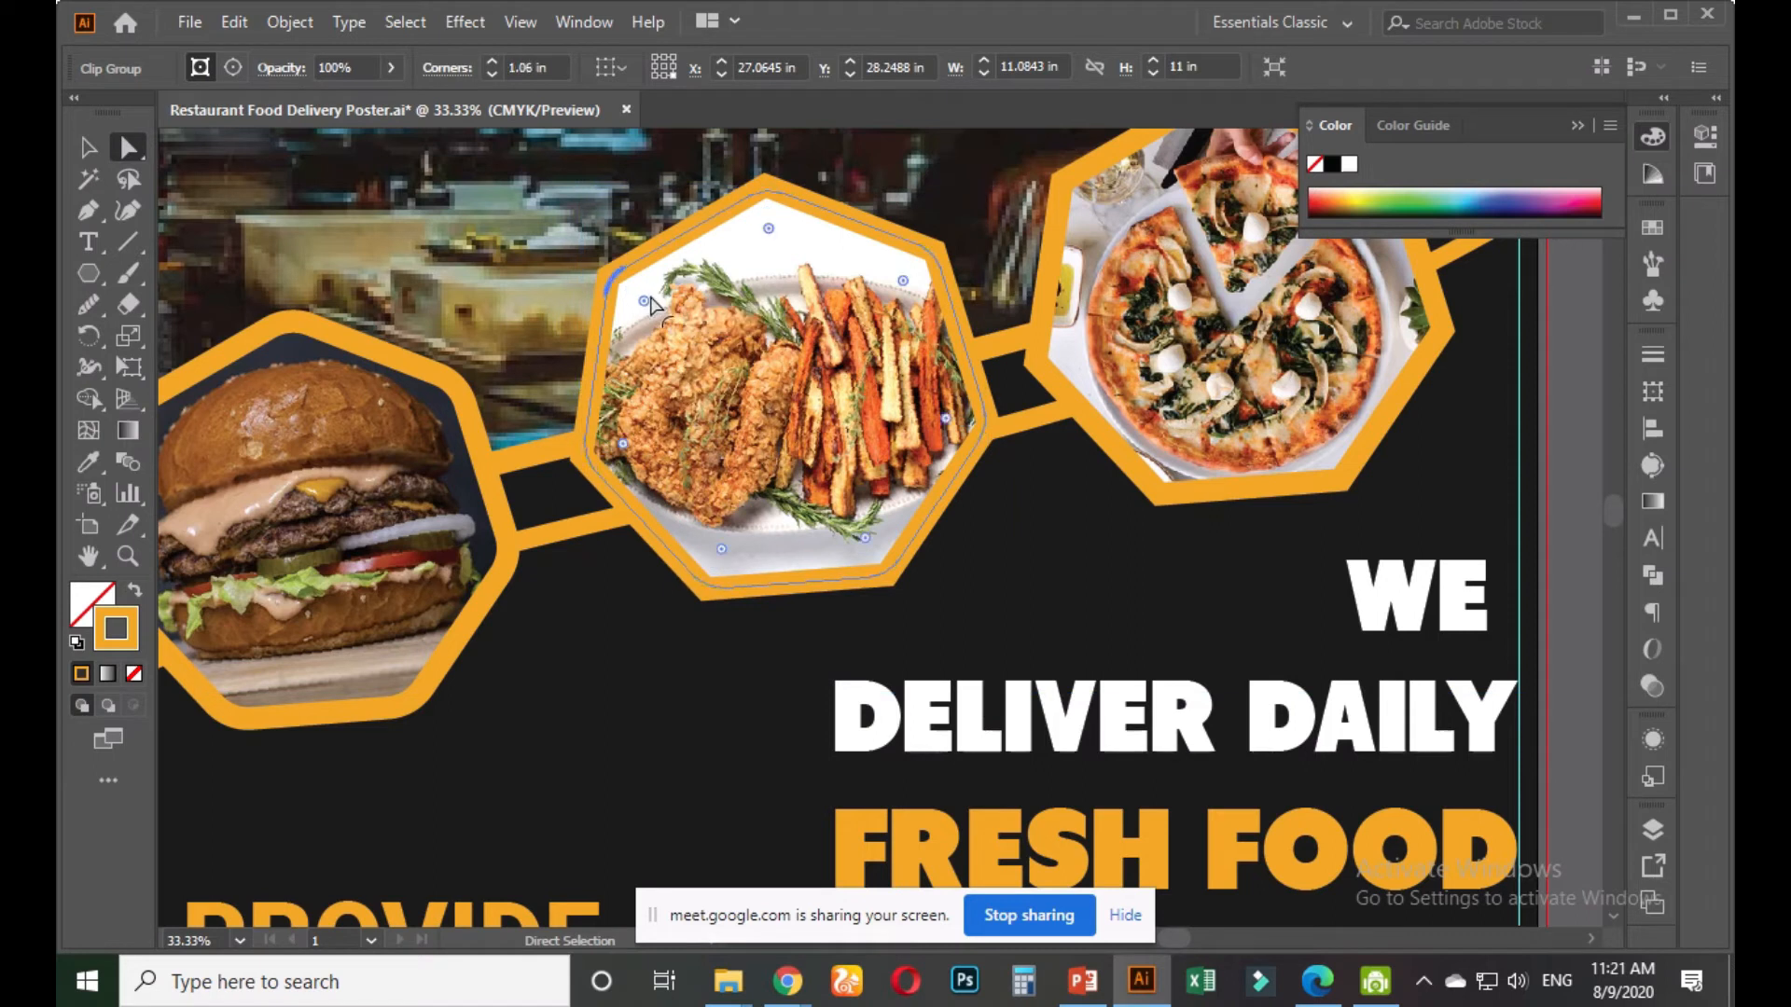
pyautogui.click(698, 741)
# Round the corners of the pizza hexagon frame the same way
pyautogui.scroll(-1, 689, 721)
pyautogui.moveTo(923, 651); pyautogui.dragTo(619, 763)
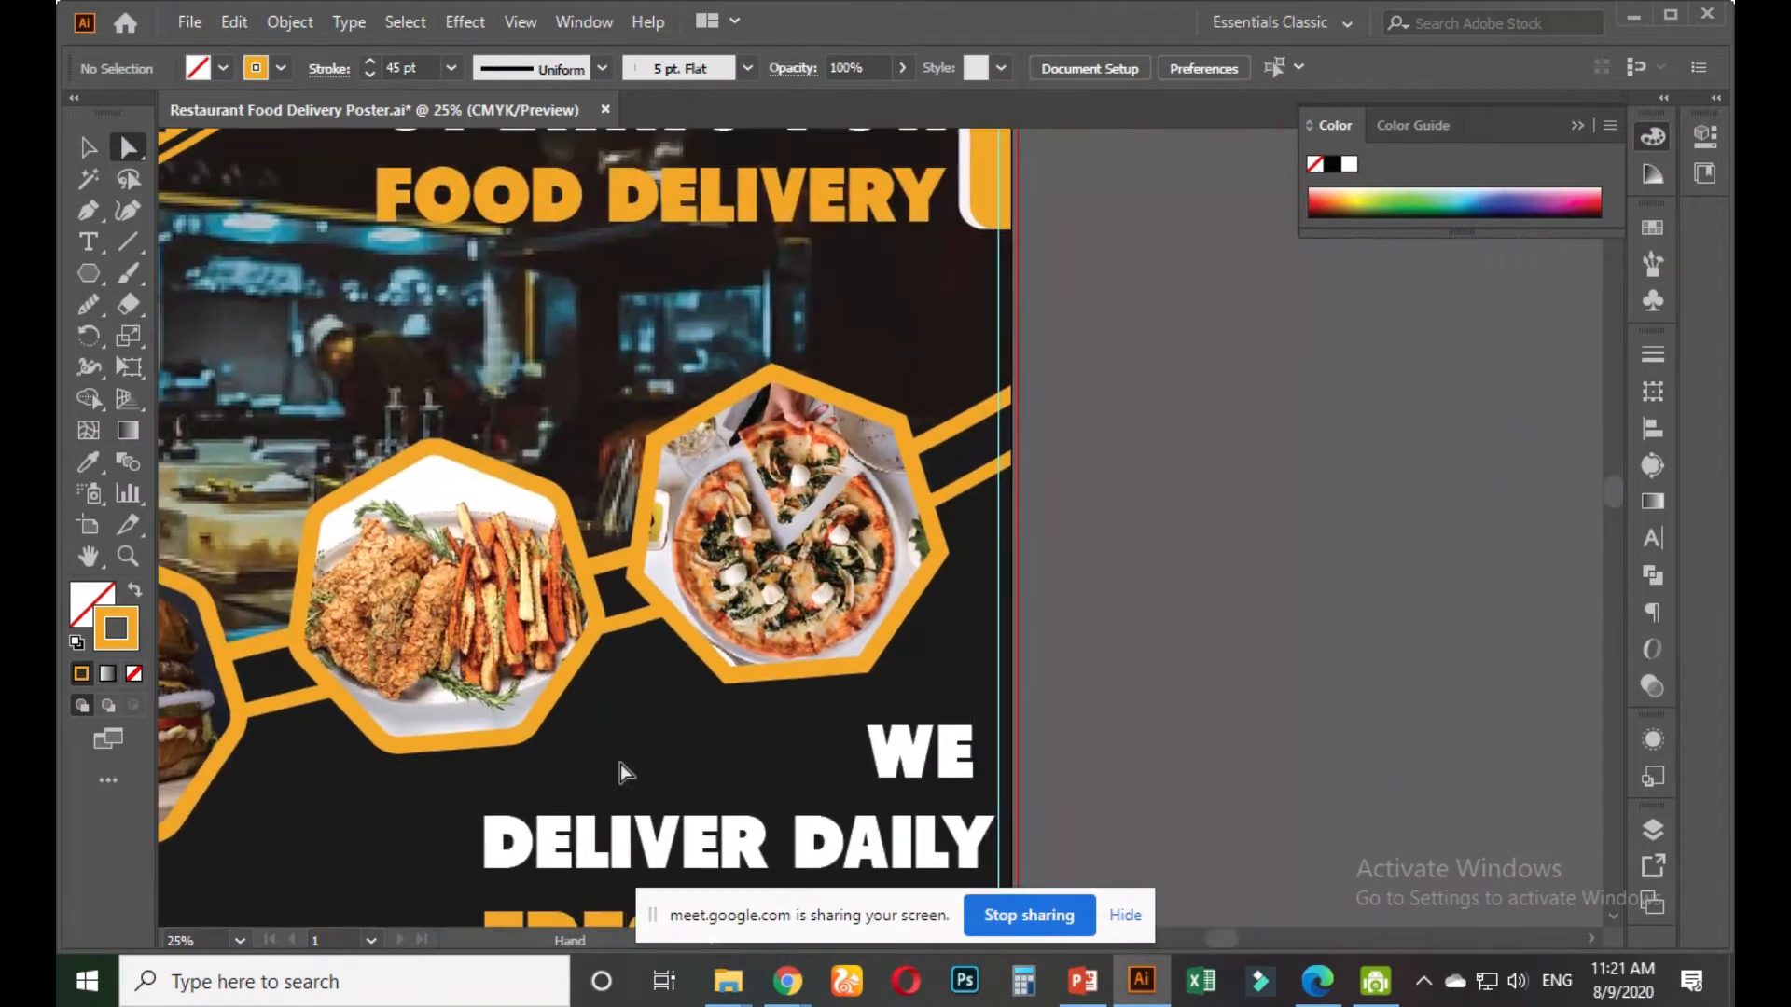
pyautogui.scroll(1, 755, 681)
pyautogui.click(89, 147)
pyautogui.click(718, 348)
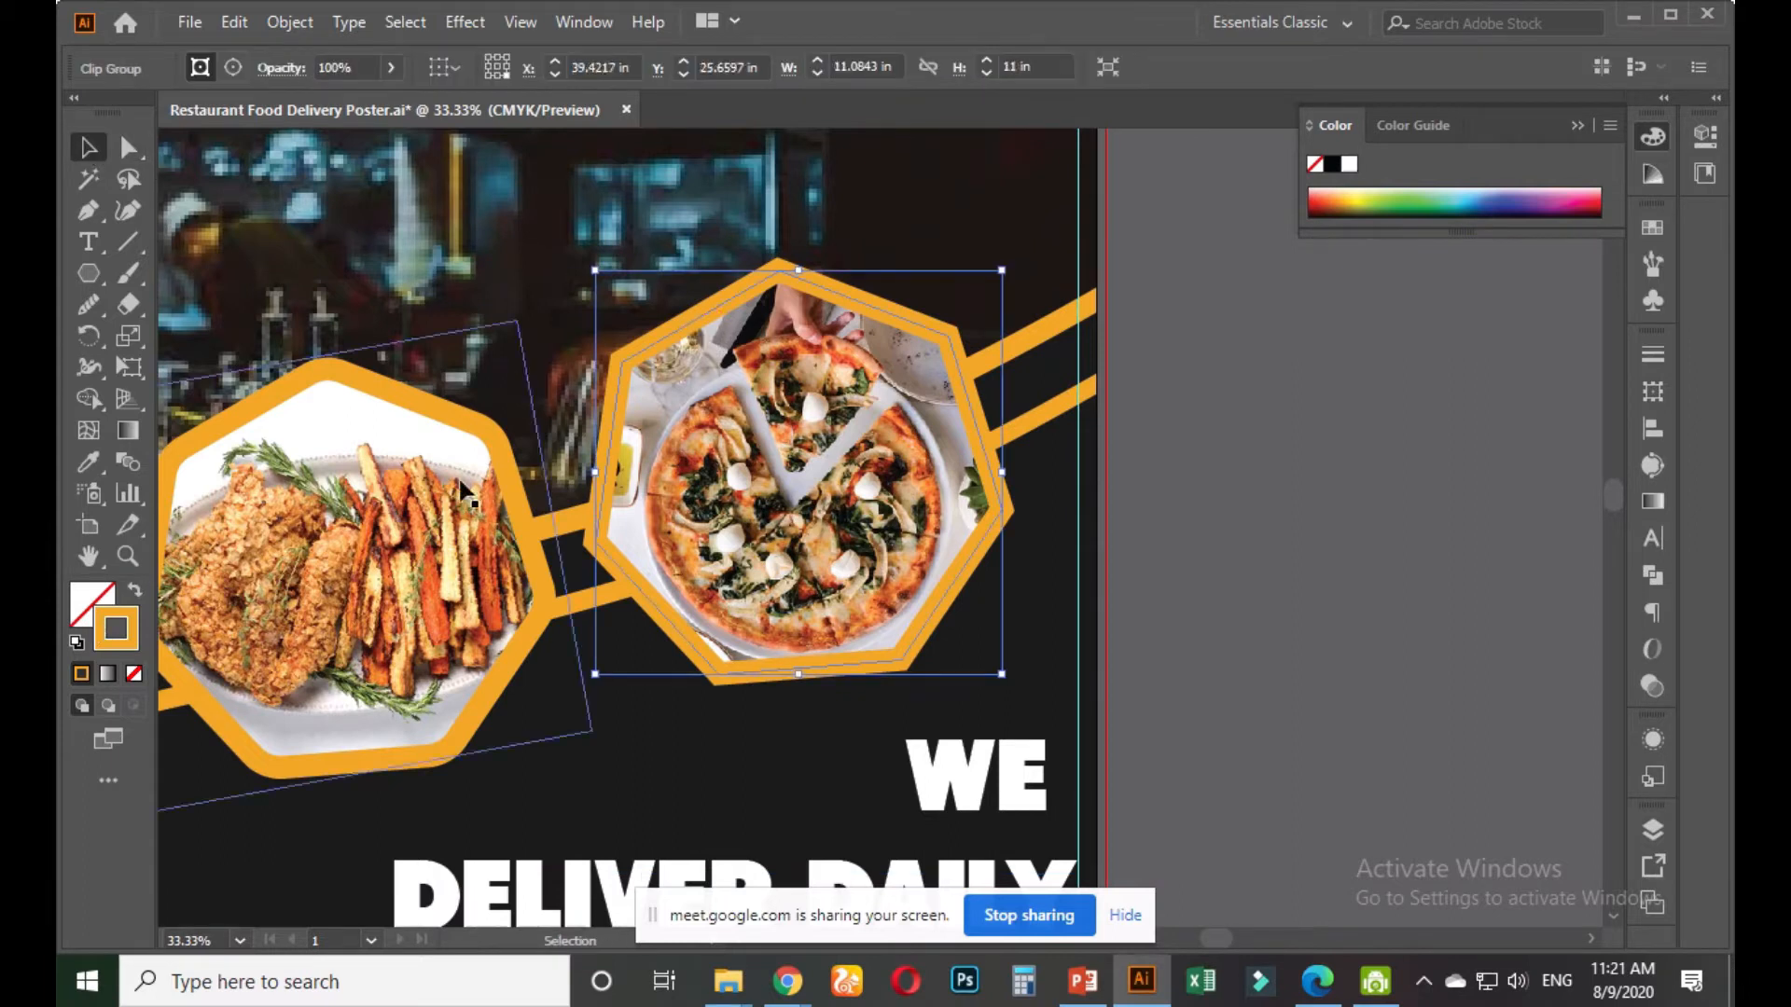
pyautogui.click(129, 148)
pyautogui.moveTo(643, 382); pyautogui.dragTo(760, 411)
pyautogui.click(1222, 551)
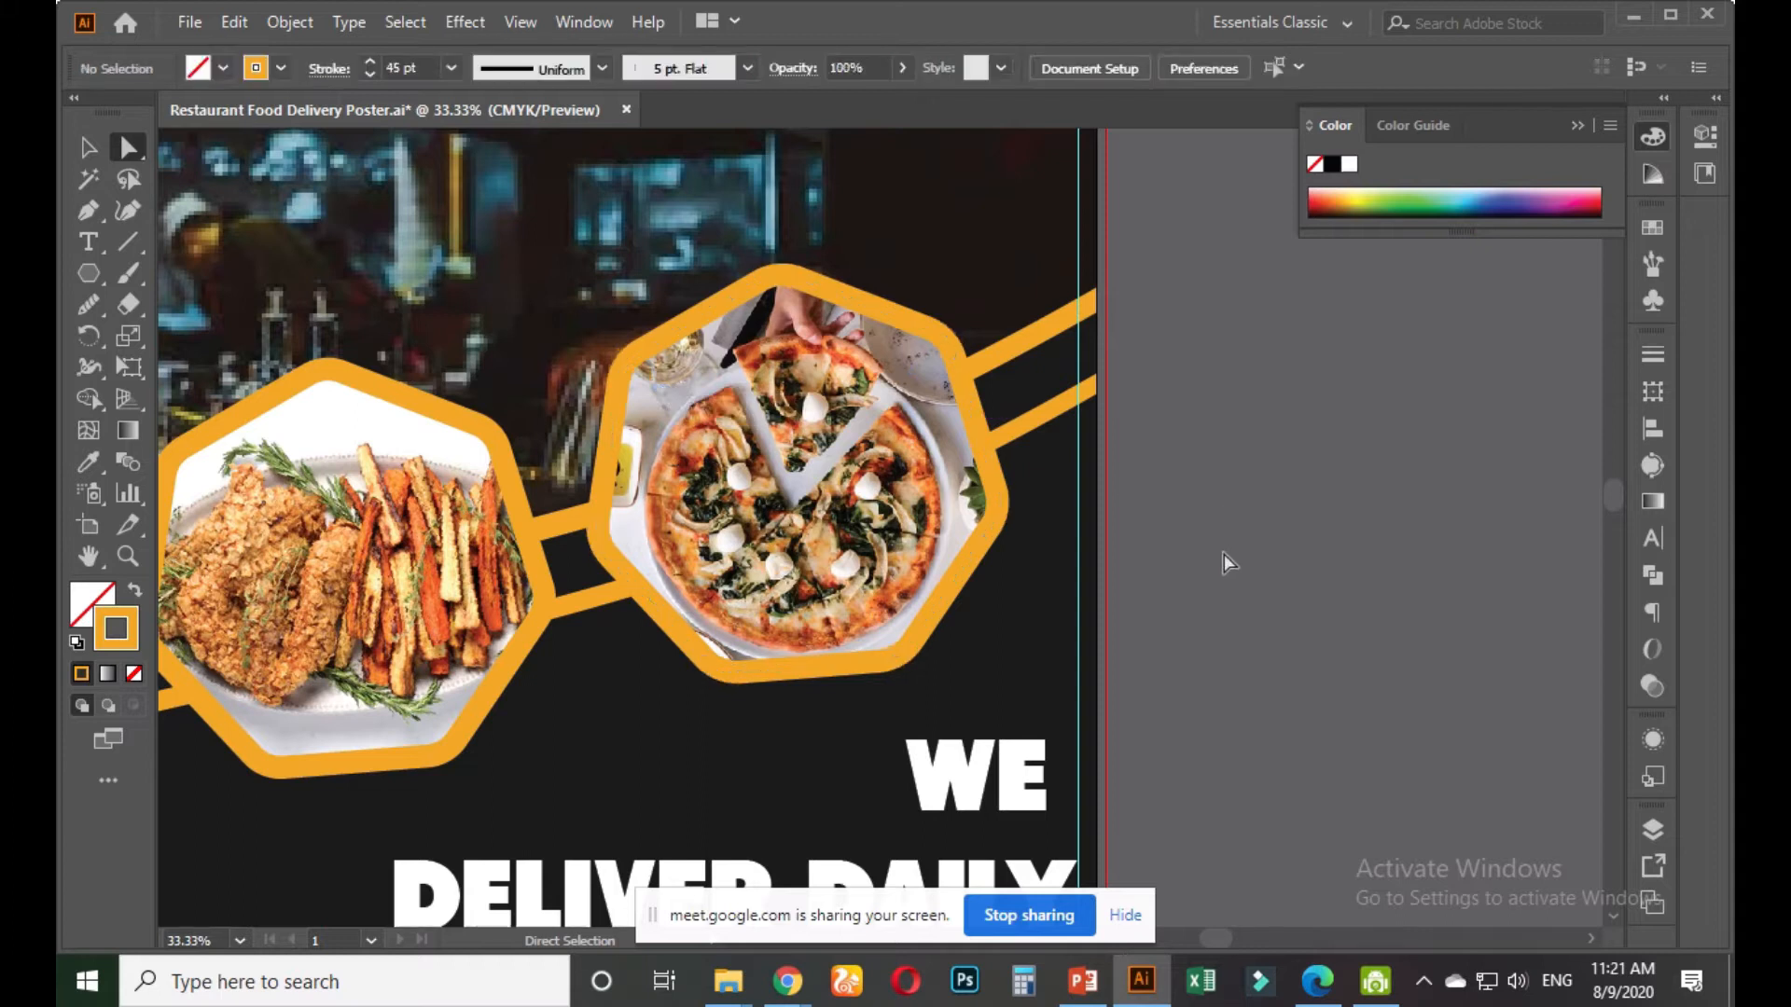
pyautogui.scroll(-4, 1212, 560)
pyautogui.moveTo(1289, 708); pyautogui.dragTo(1055, 495)
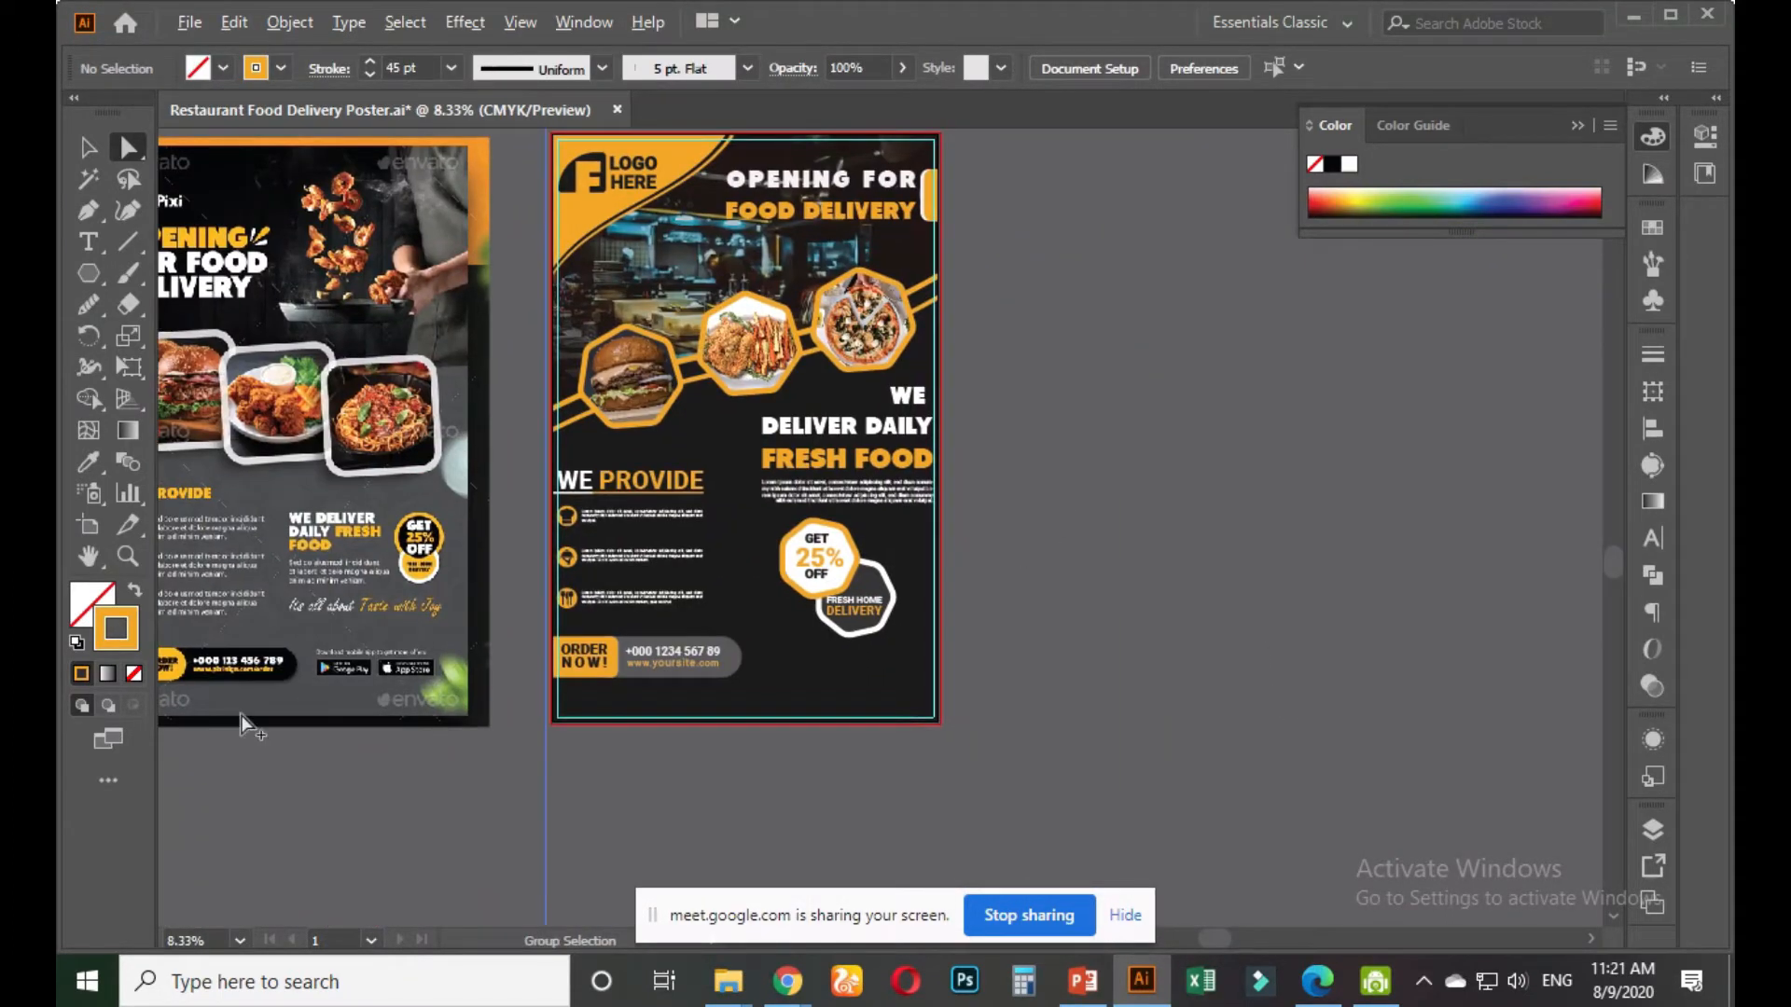
pyautogui.scroll(4, 299, 672)
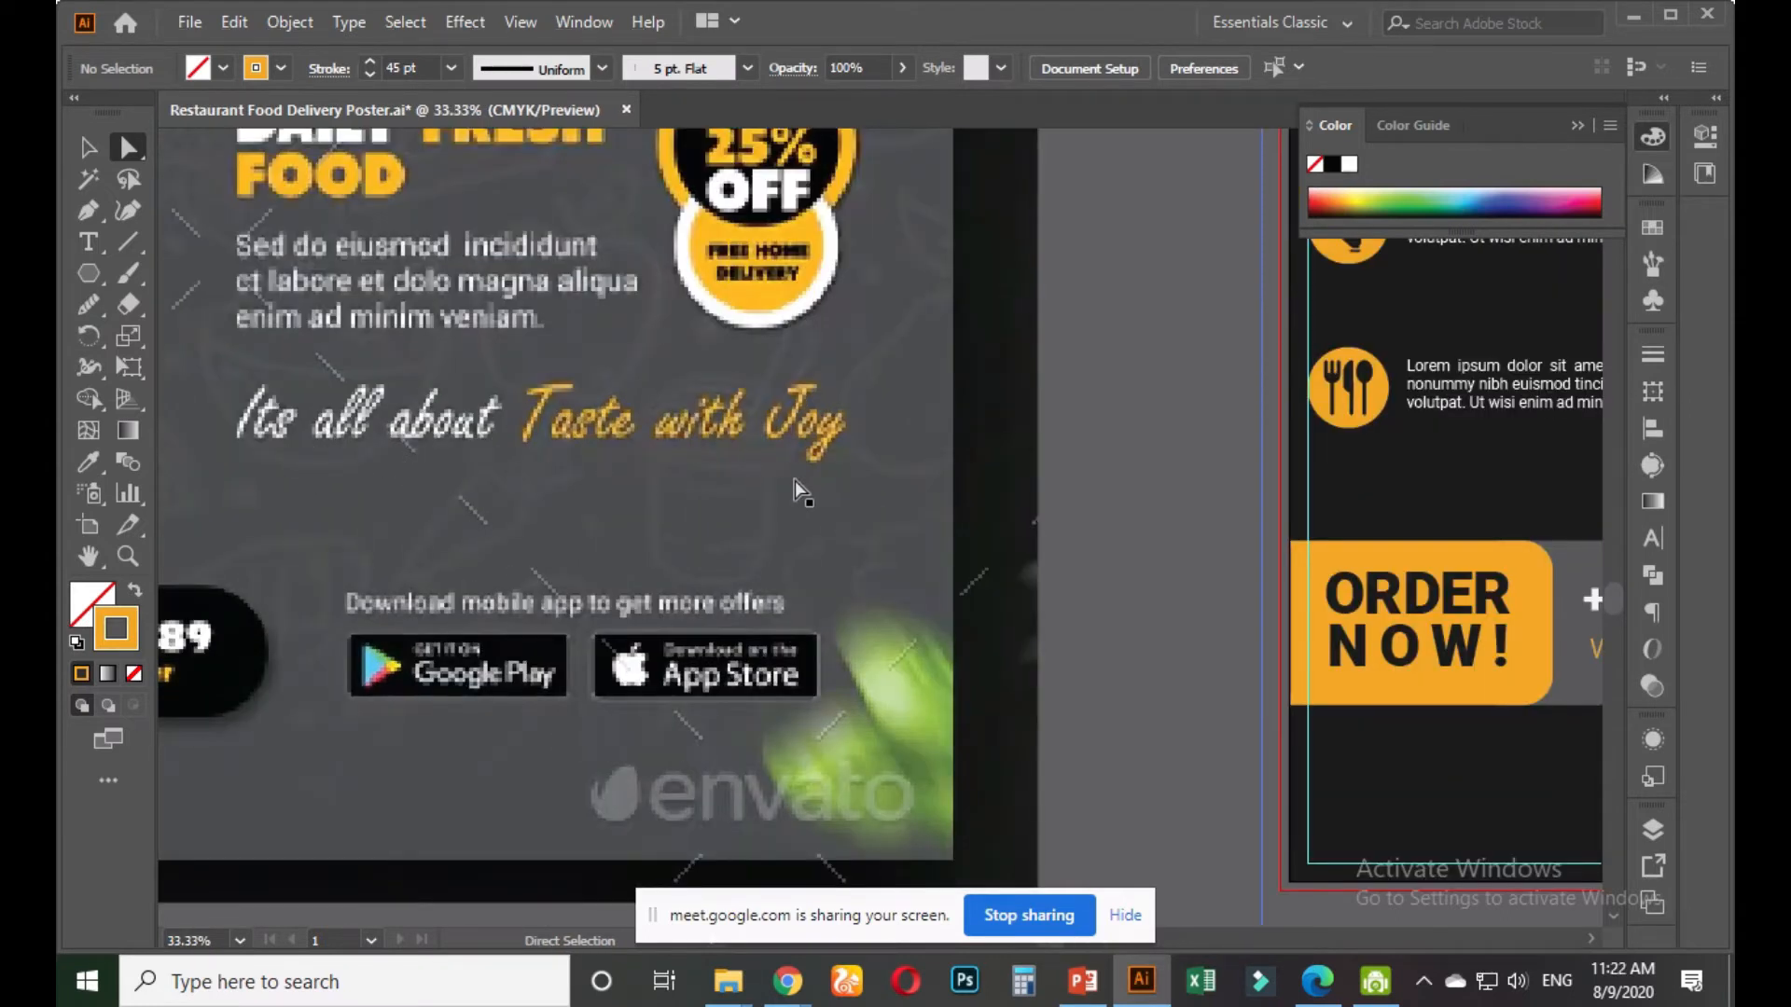
pyautogui.scroll(-2, 794, 479)
pyautogui.moveTo(866, 719); pyautogui.dragTo(543, 690)
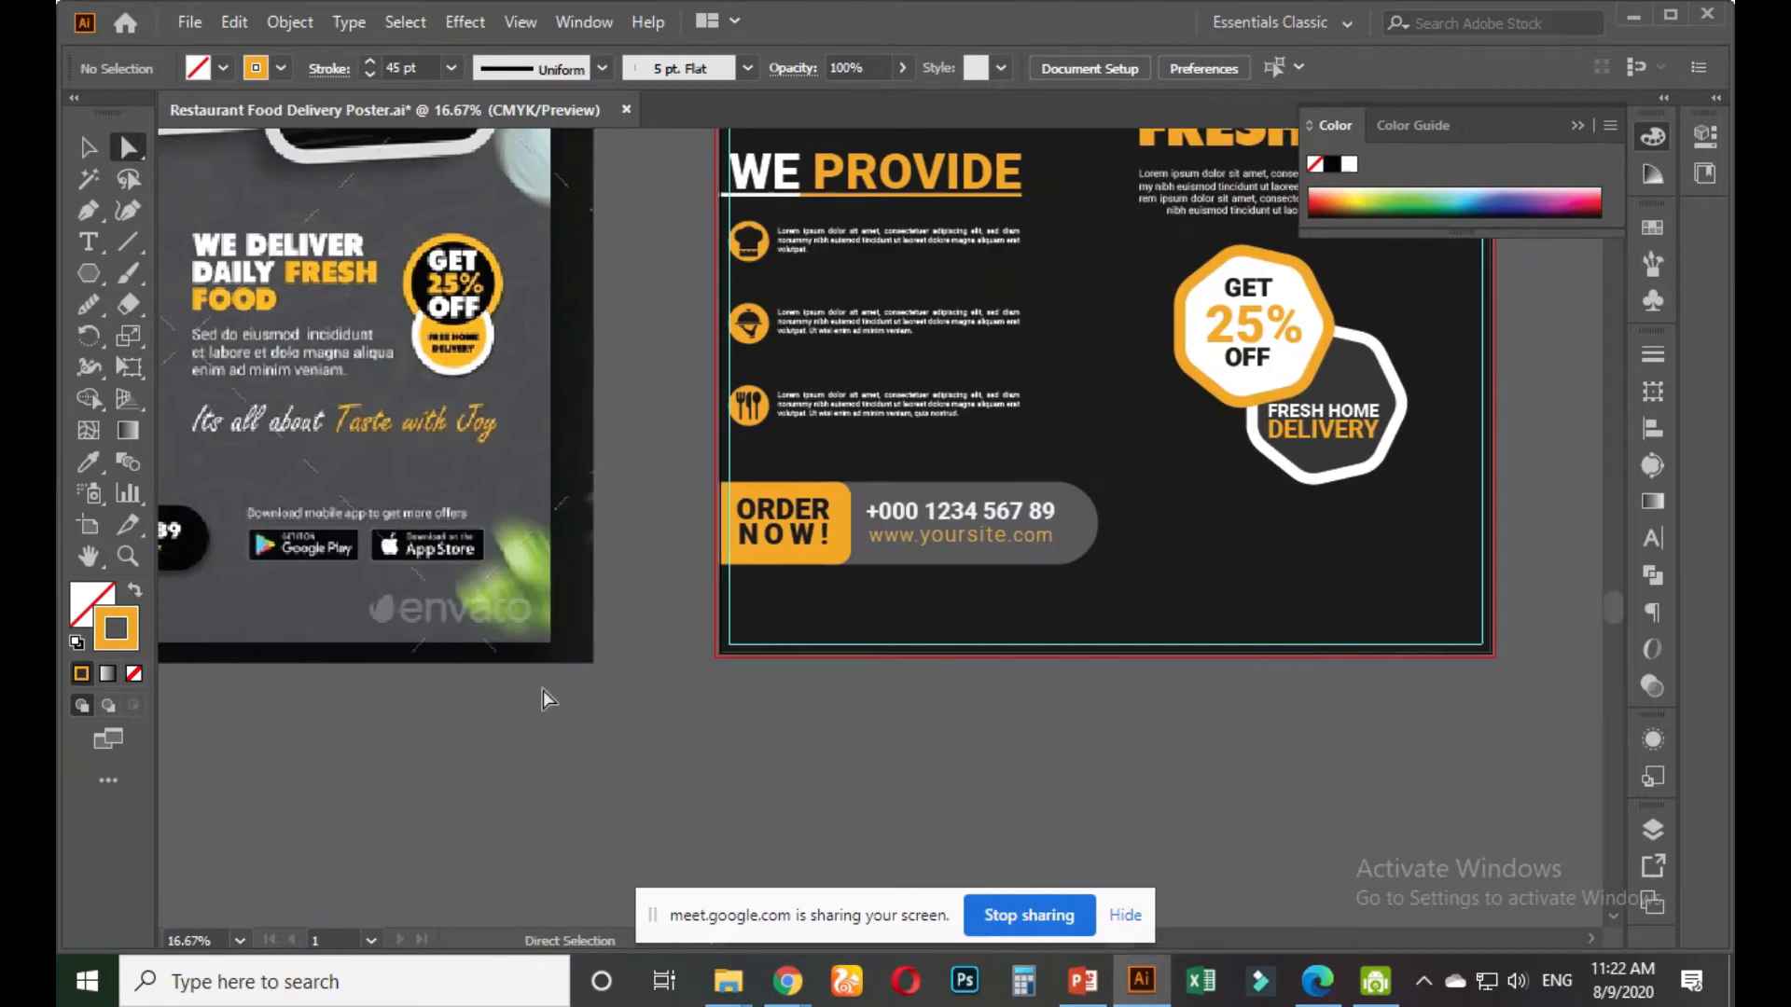
pyautogui.scroll(-1, 542, 691)
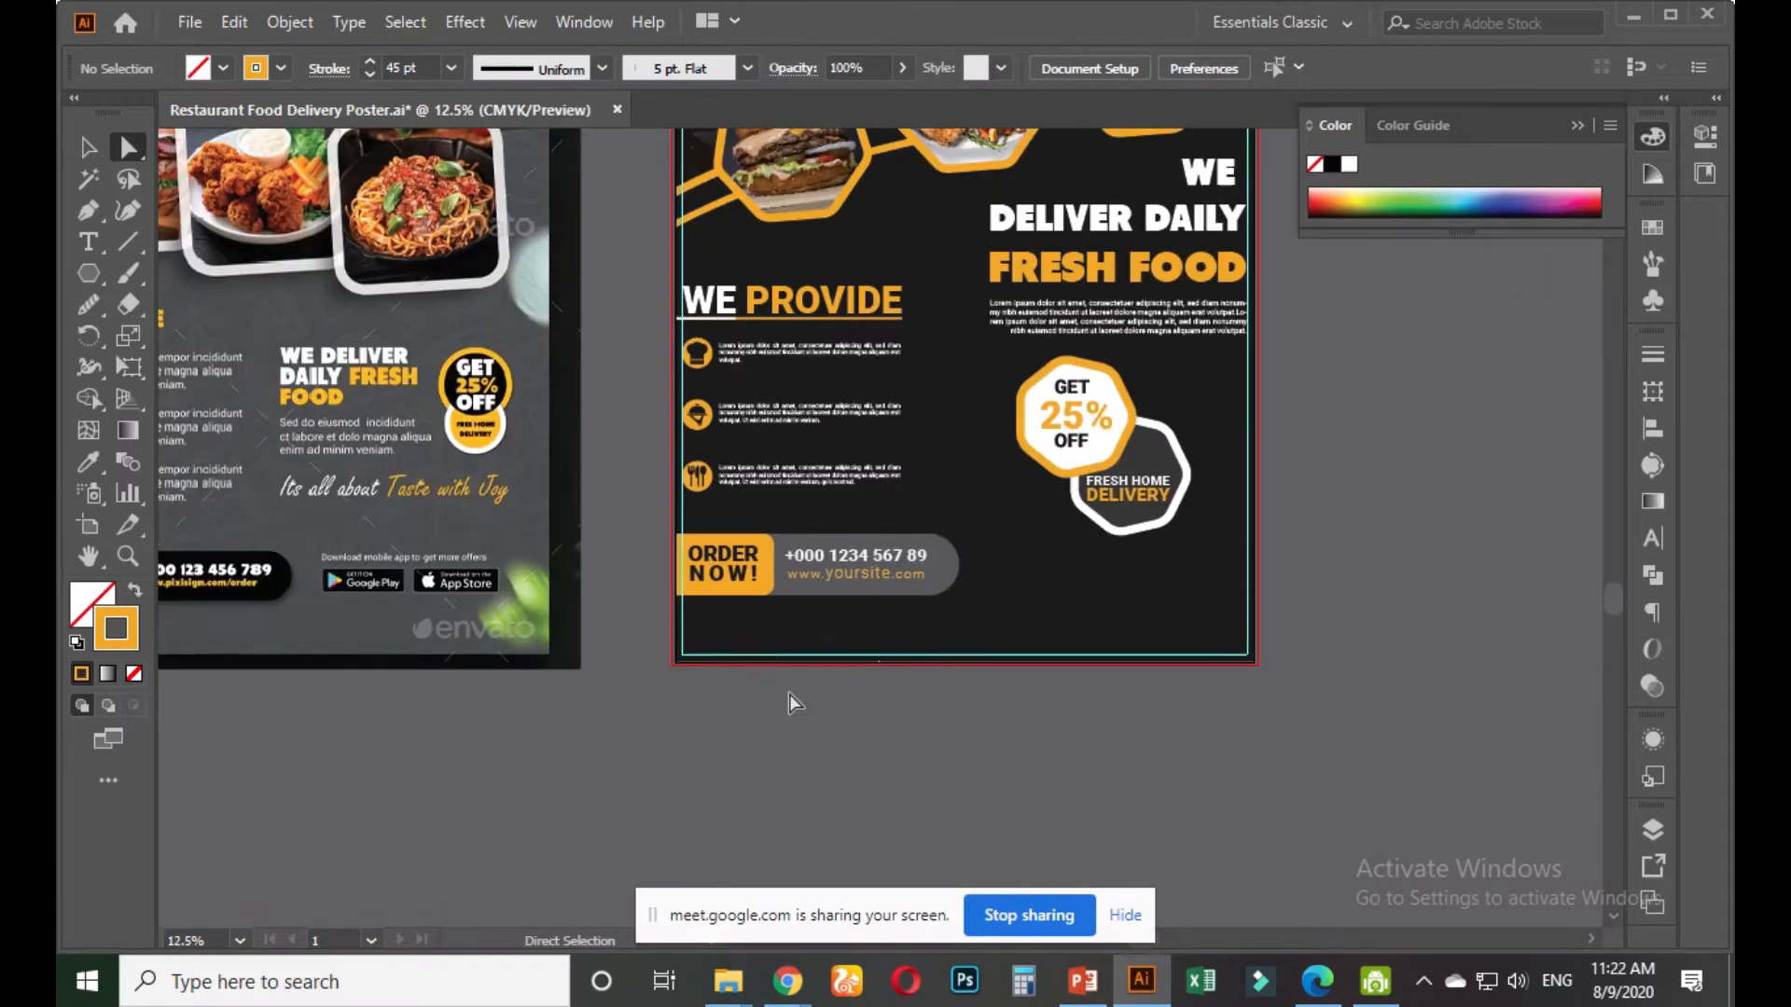
pyautogui.moveTo(819, 700); pyautogui.dragTo(663, 740)
pyautogui.scroll(1, 988, 616)
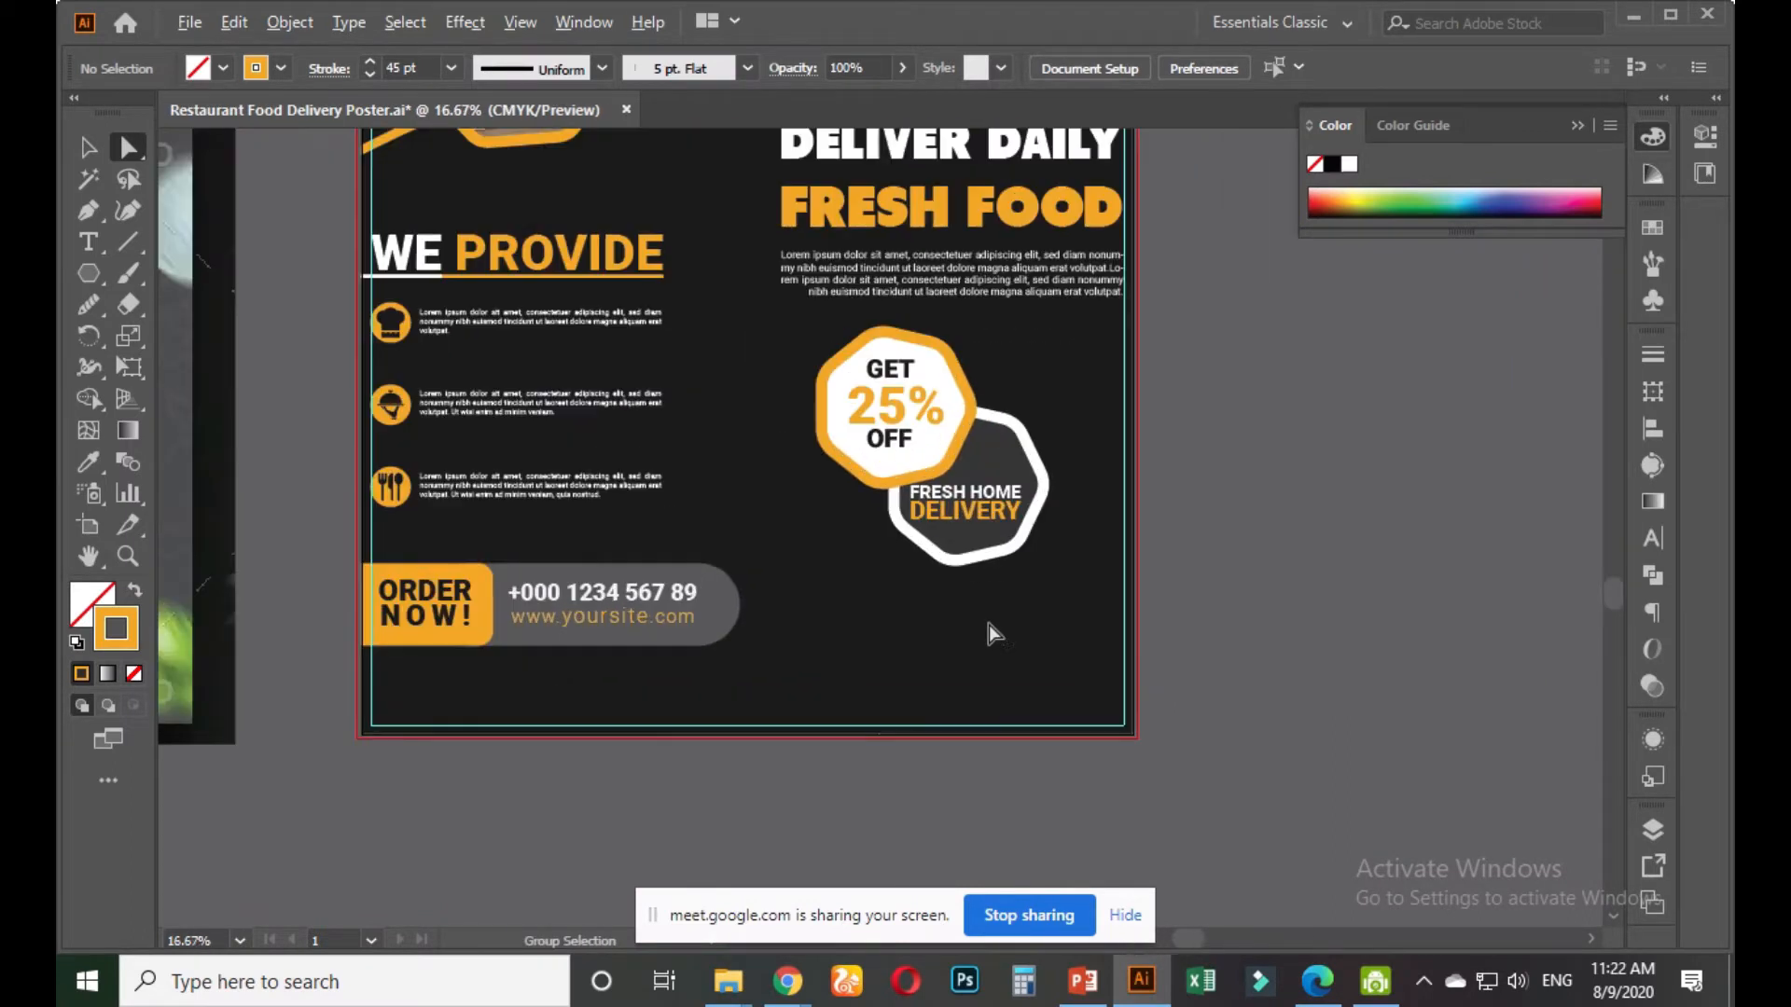
pyautogui.click(89, 244)
# Type the tagline 'Its all about Test with Joy' below the discount badge
pyautogui.click(864, 641)
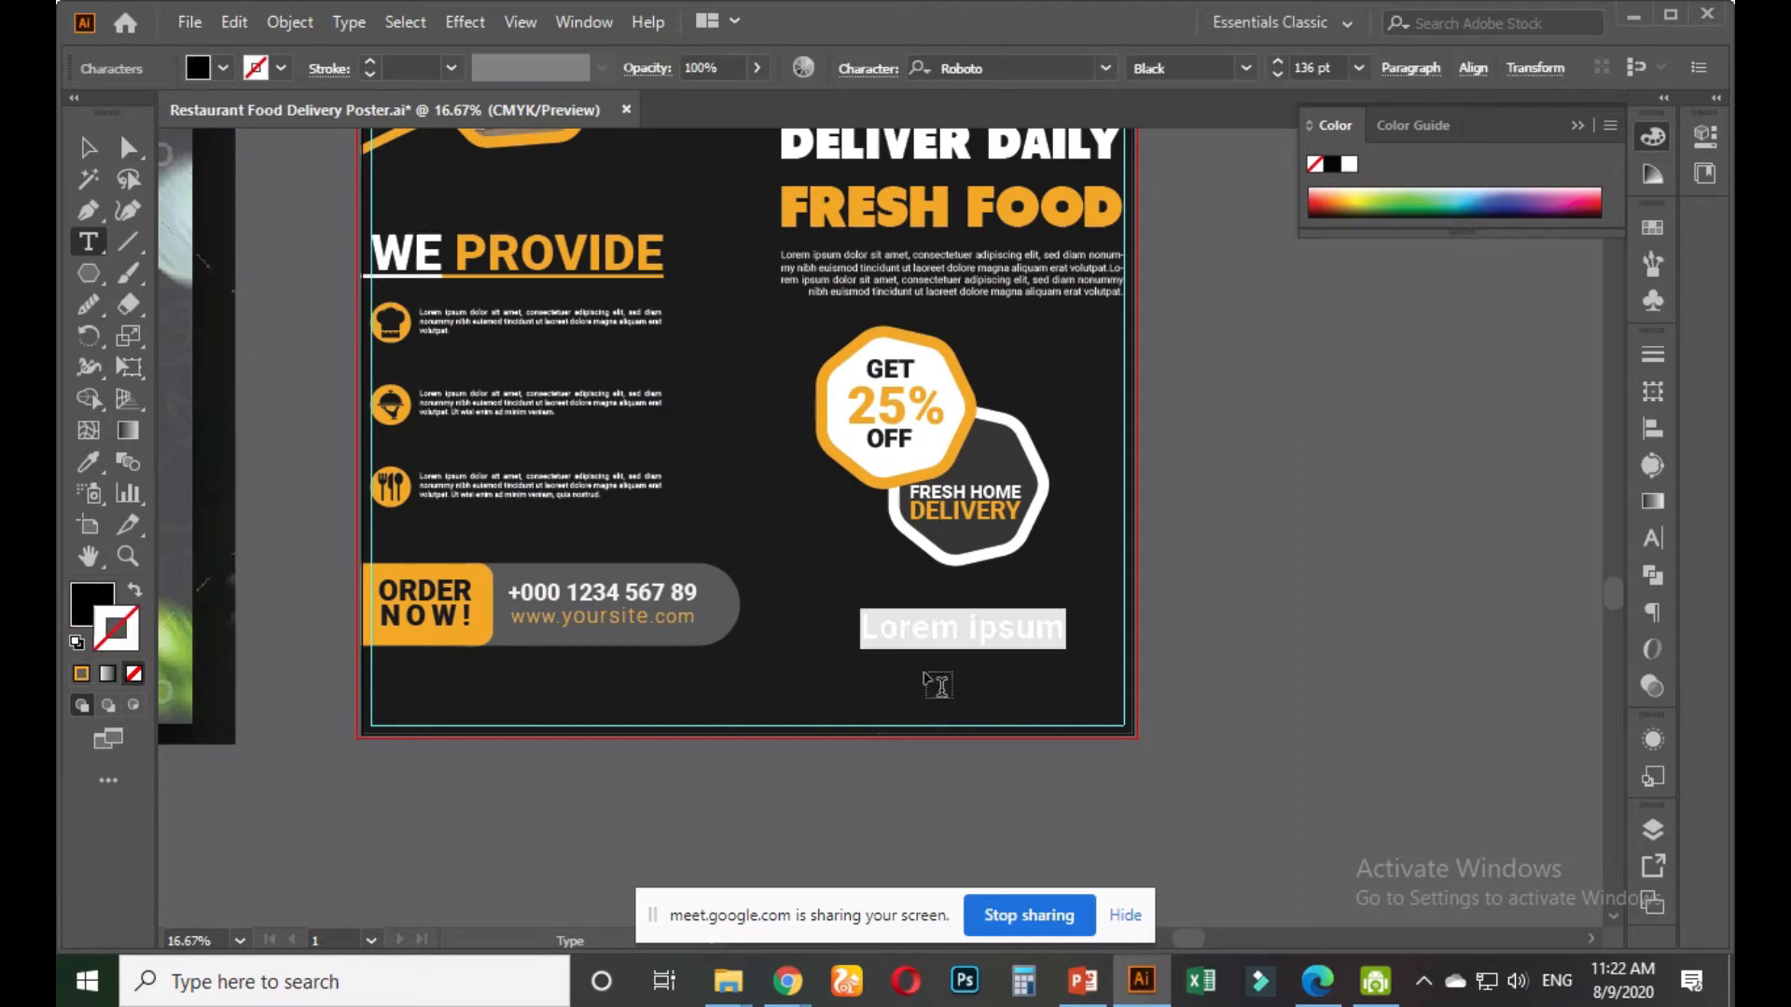
pyautogui.press('BackSpace')
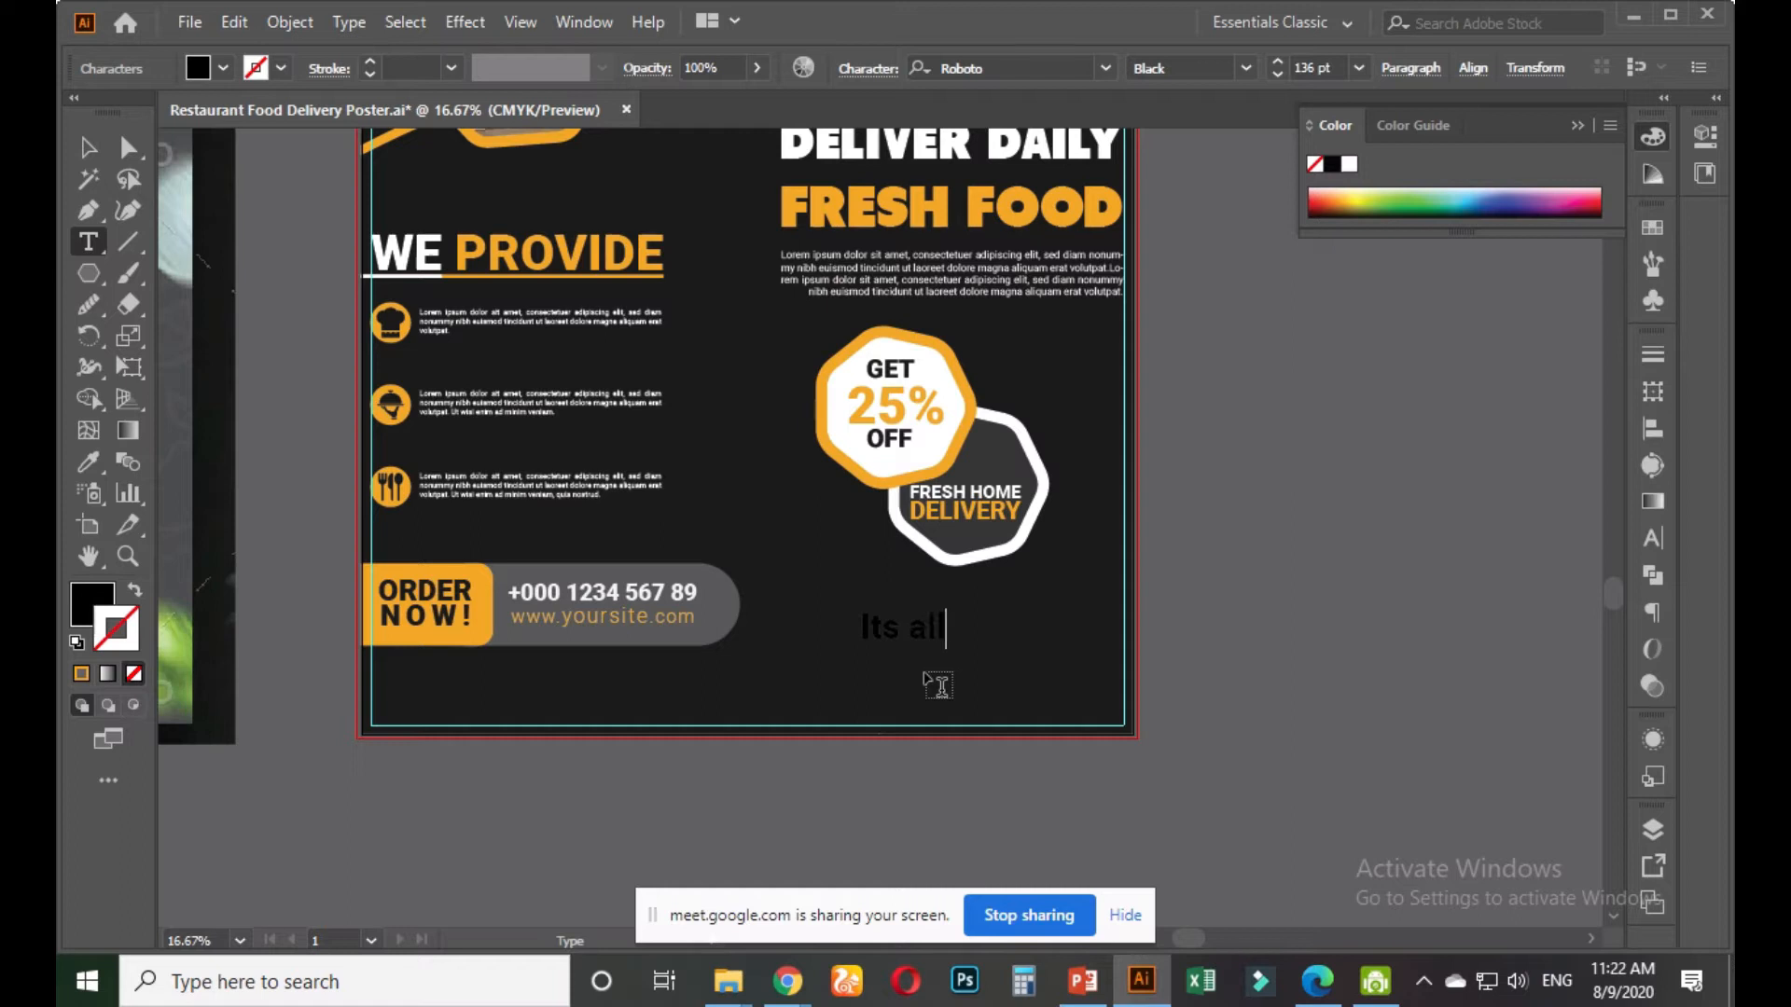
pyautogui.write('Its all about T')
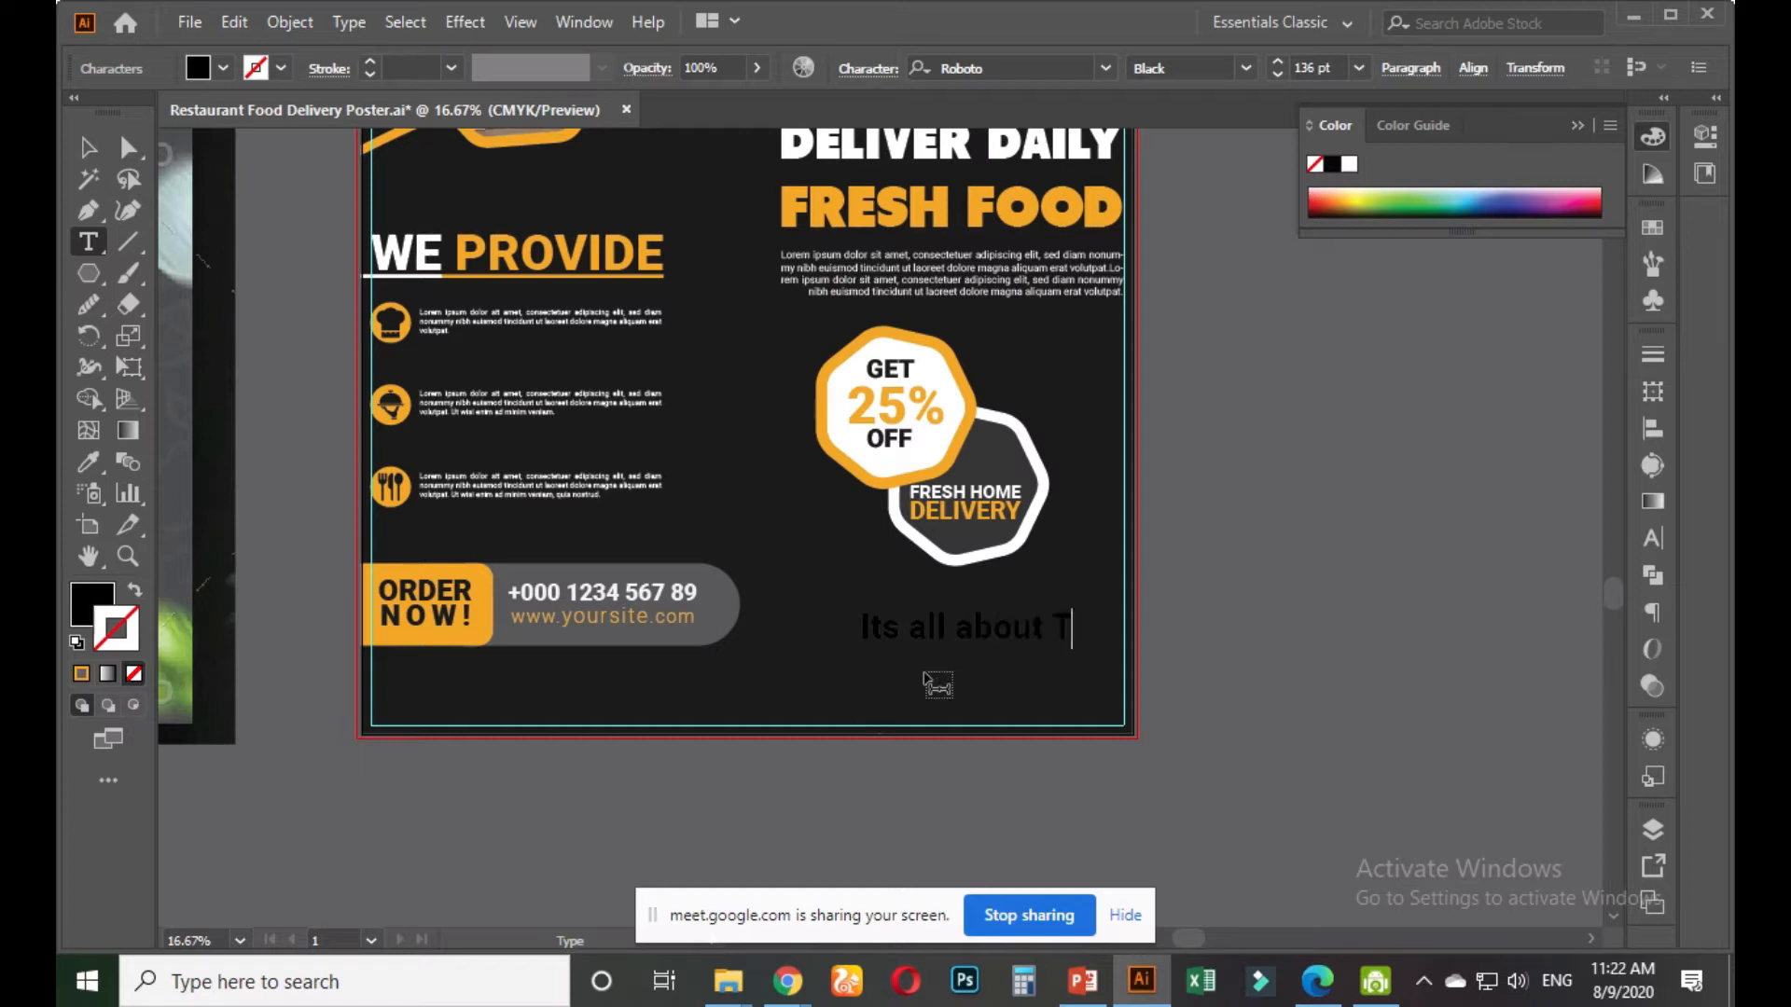
pyautogui.write('est with JHo')
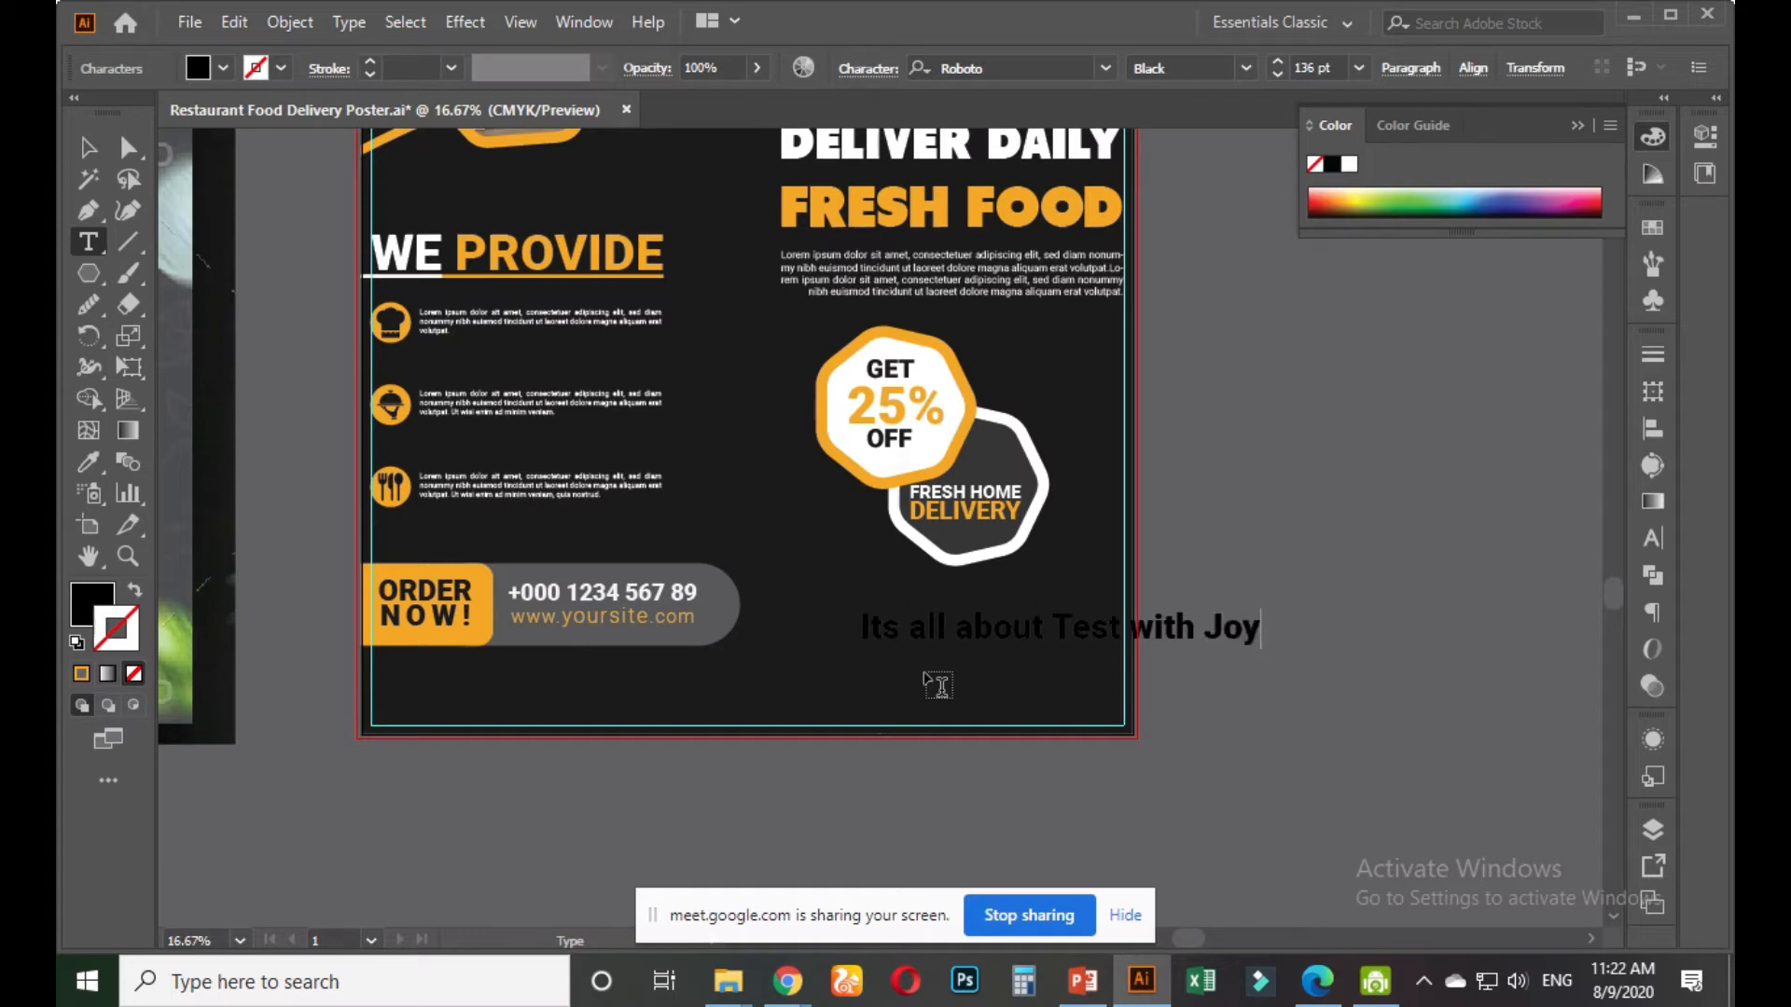
# Try copying the 25% style onto 'Its all about', then revert it to match the line
pyautogui.moveTo(1043, 625); pyautogui.dragTo(860, 627)
pyautogui.click(89, 463)
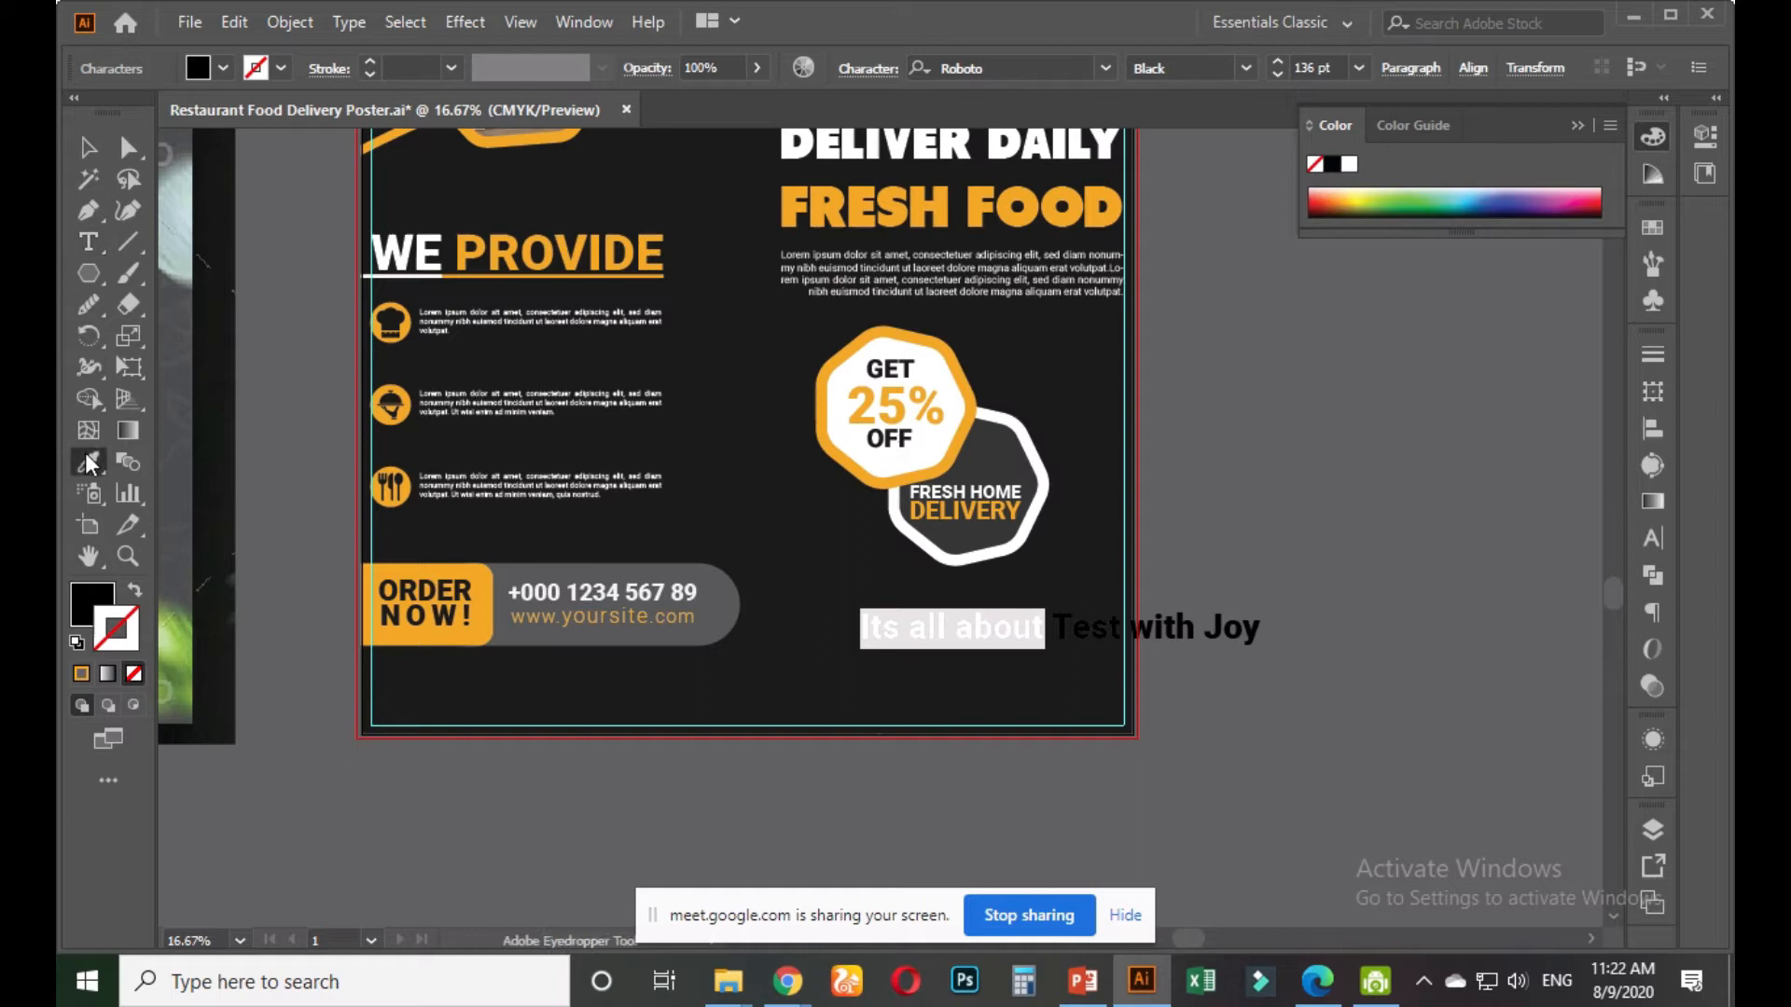
pyautogui.click(850, 414)
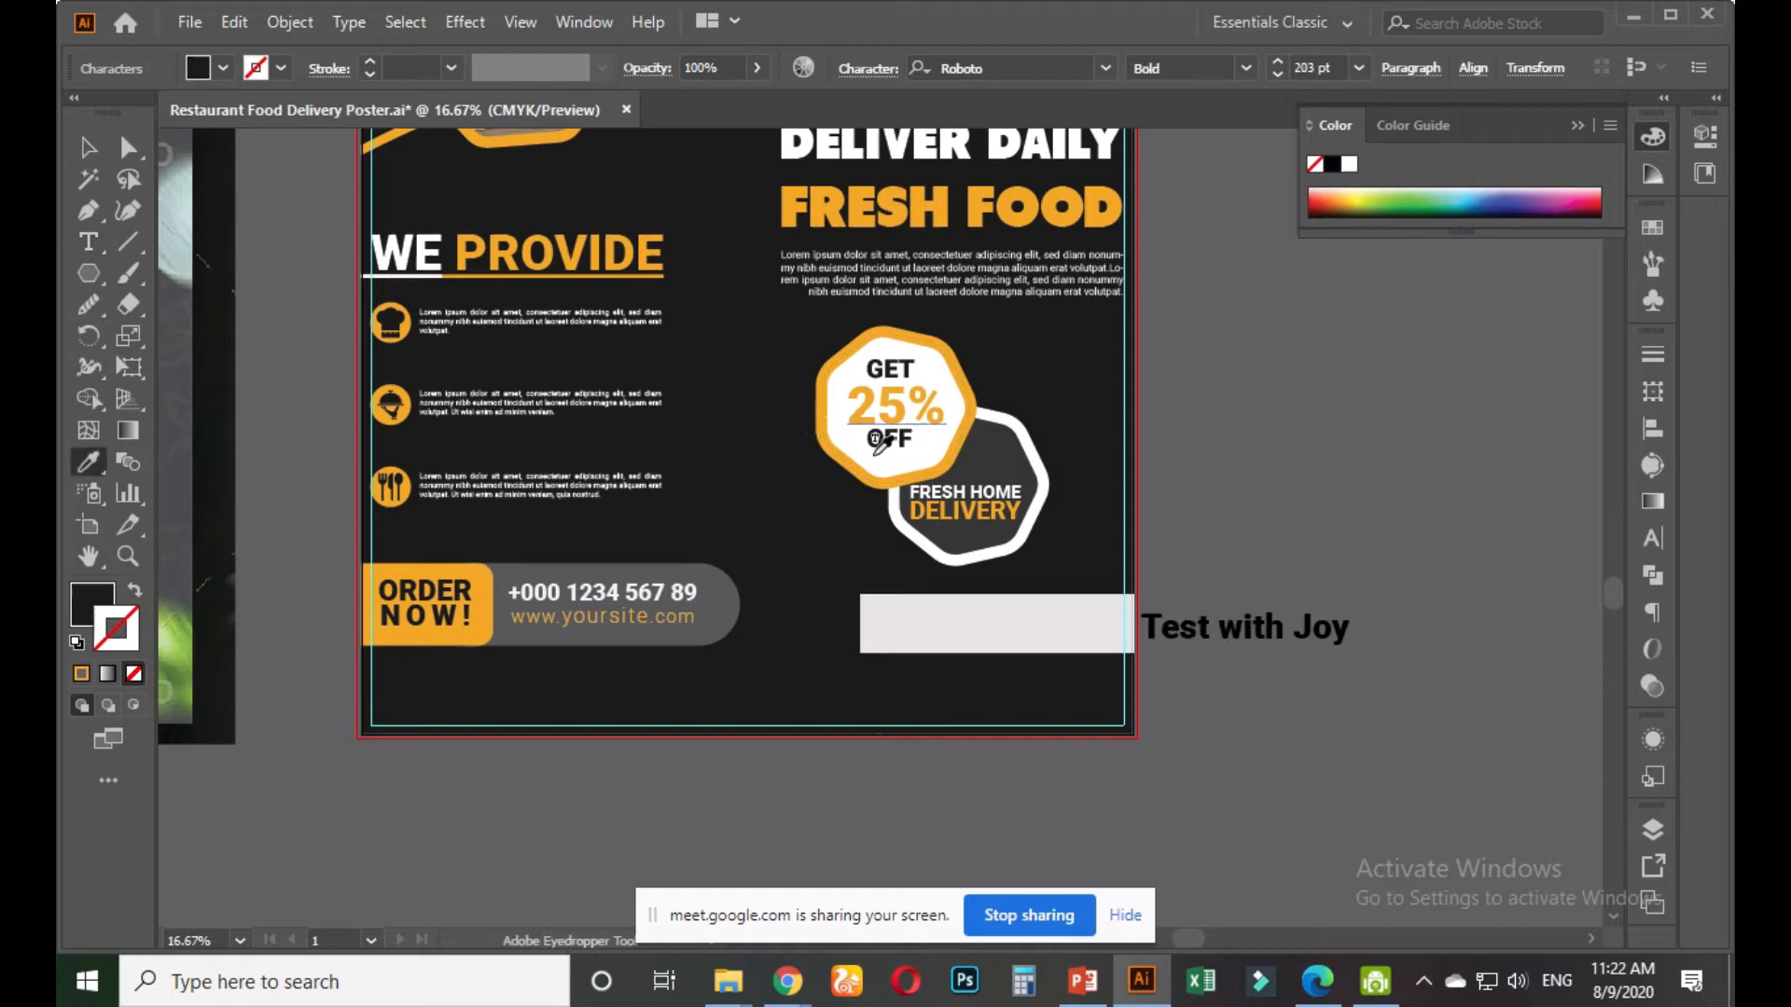
pyautogui.click(1097, 584)
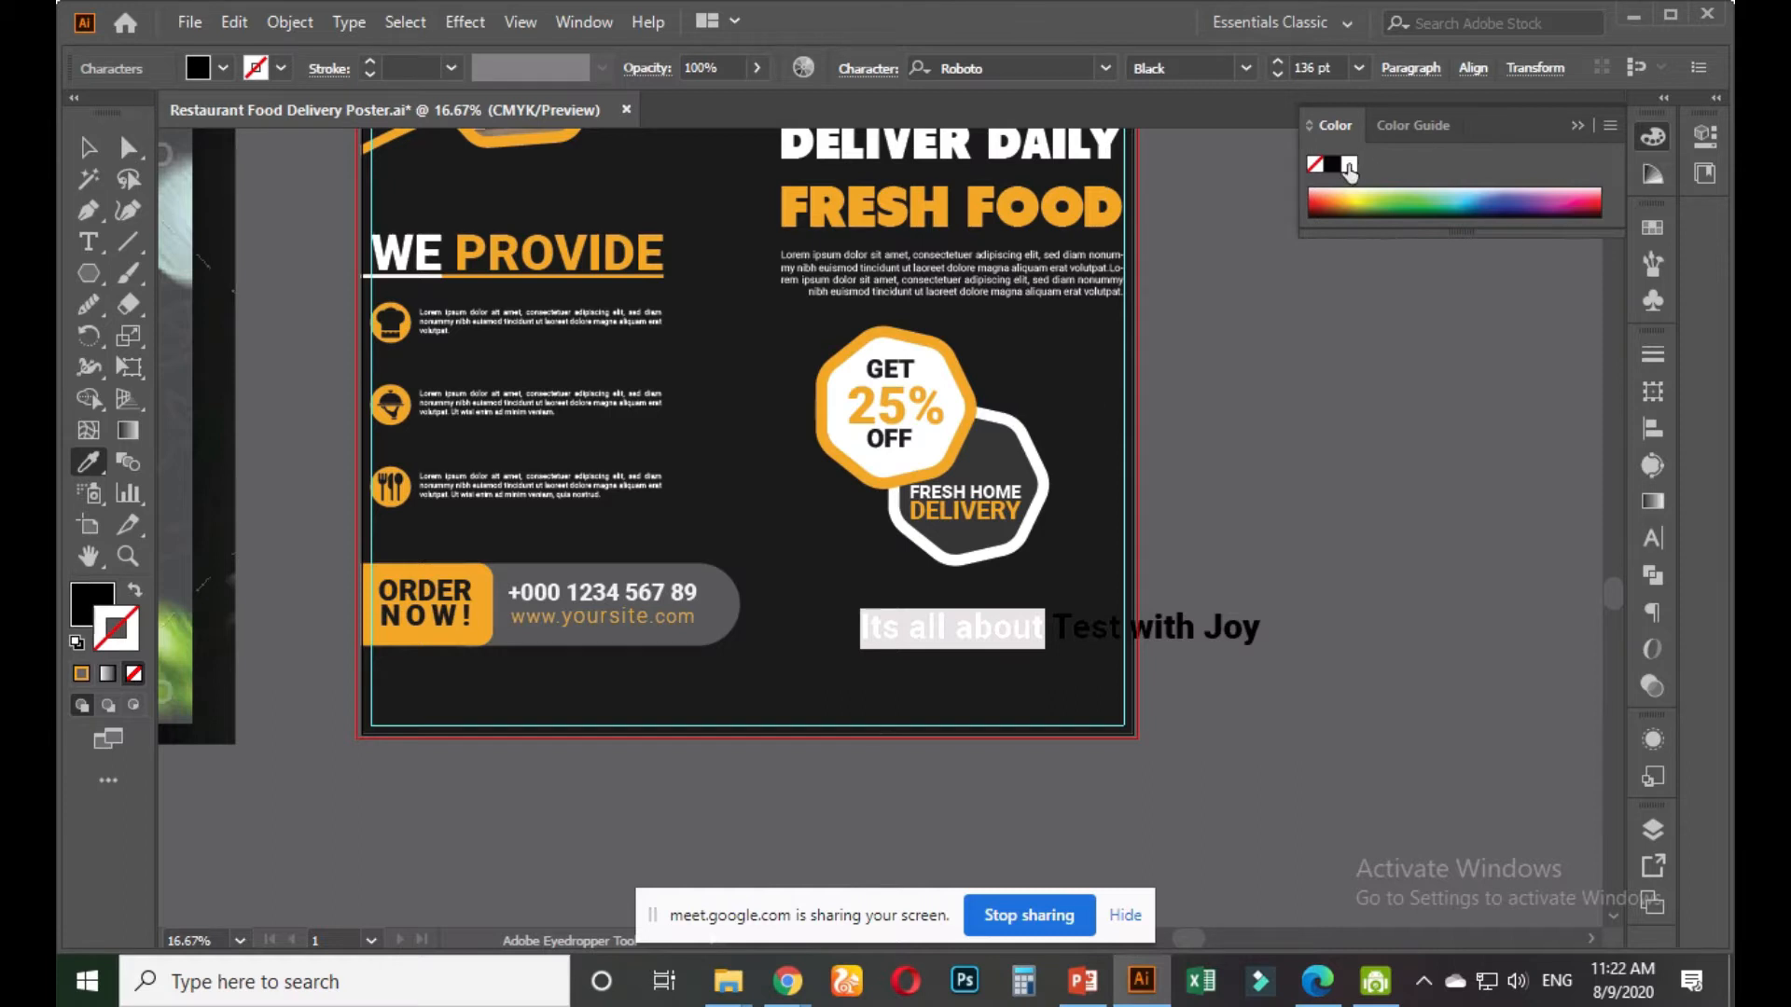
pyautogui.click(89, 148)
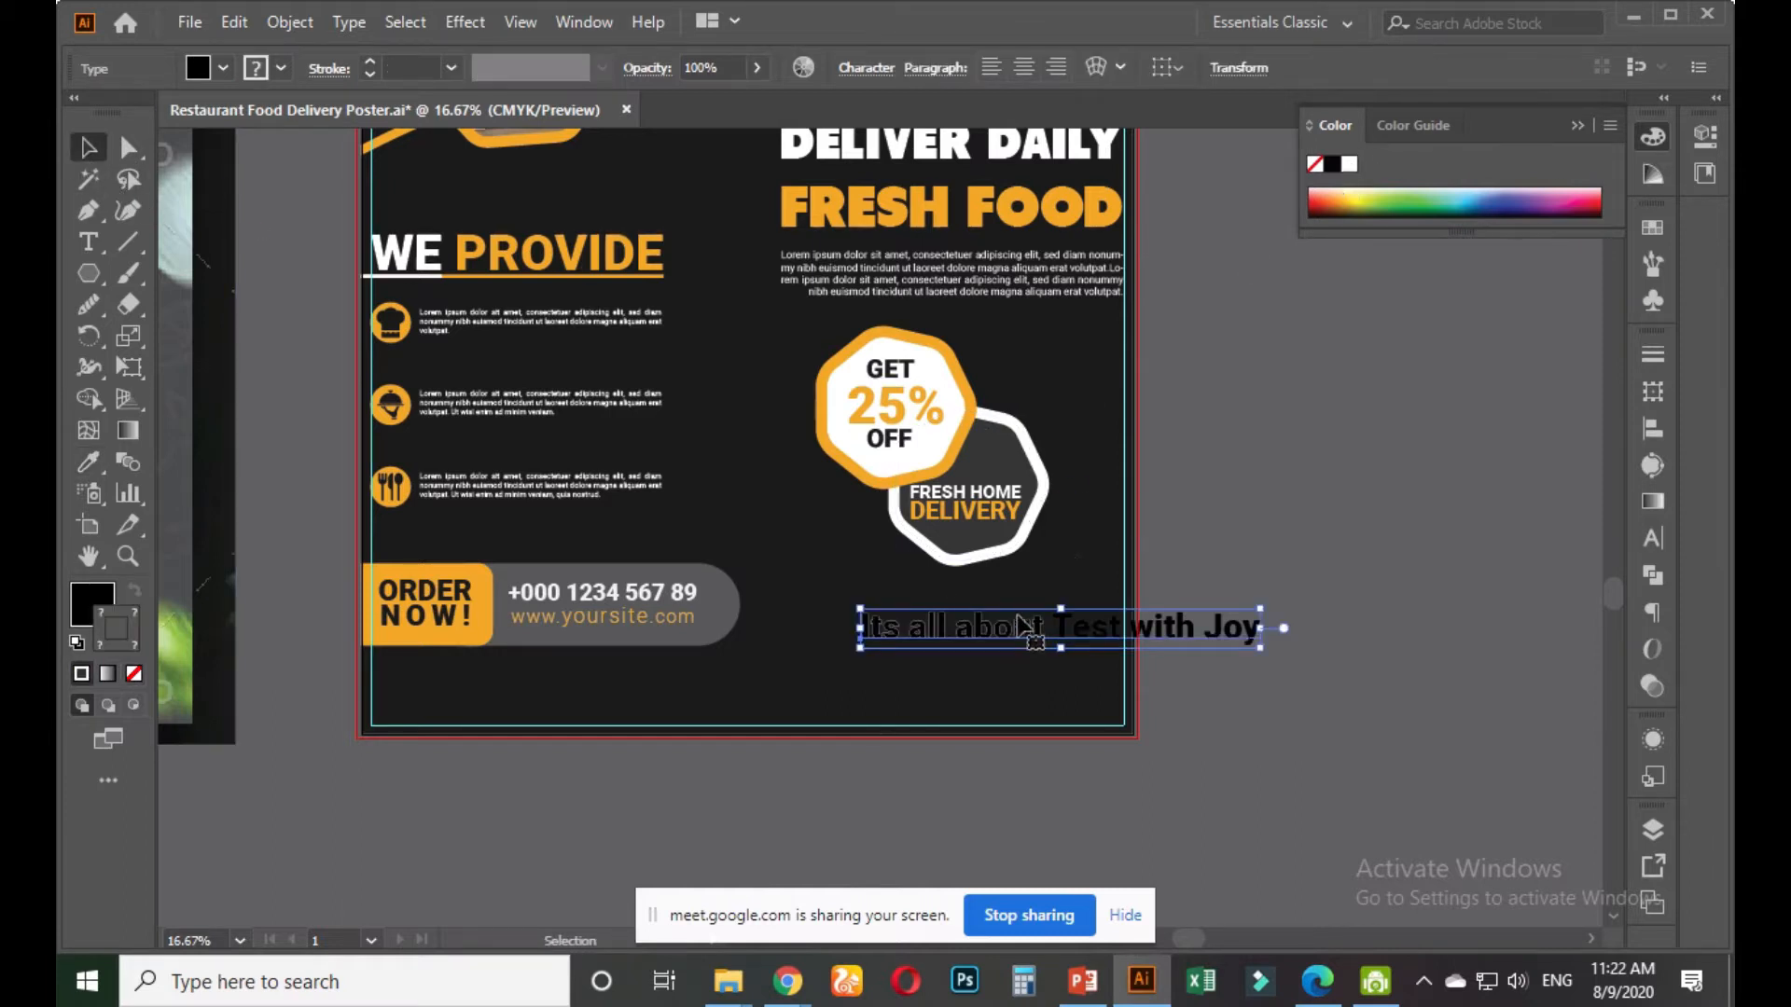
pyautogui.hotkey('ctrl', 'z')
# Make the fill colour active, then open and hide the Restaurant font folder
pyautogui.click(99, 607)
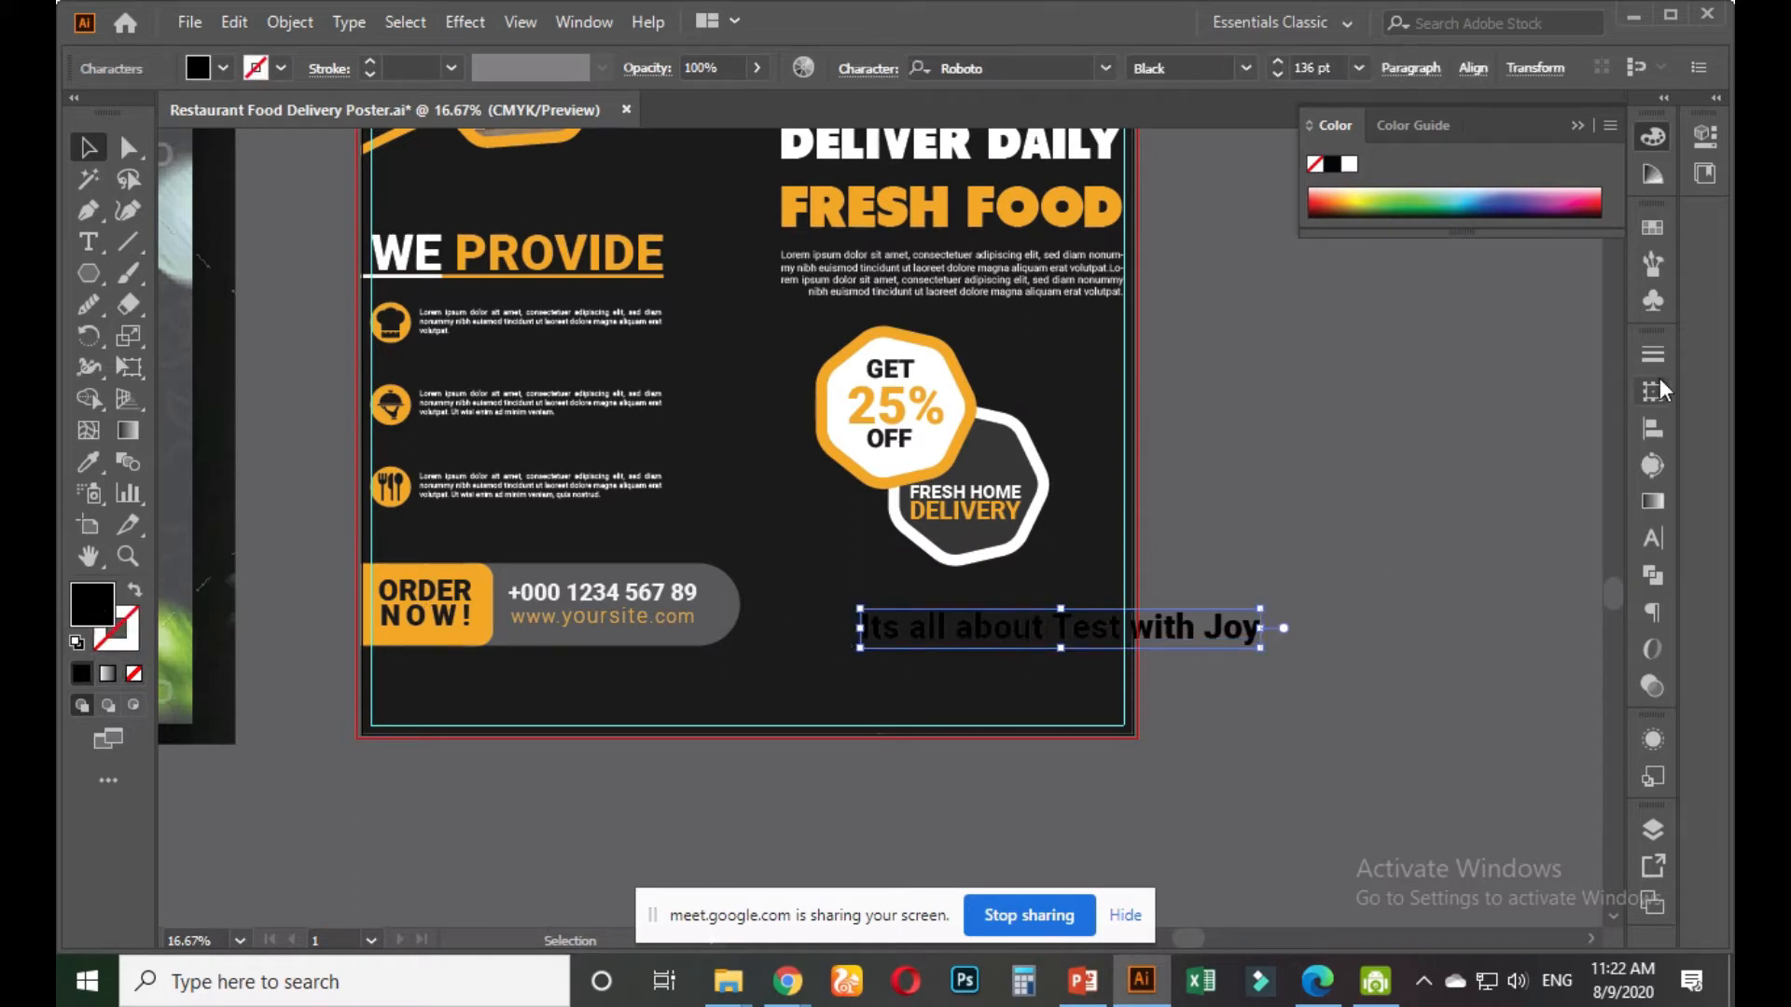
pyautogui.moveTo(727, 989)
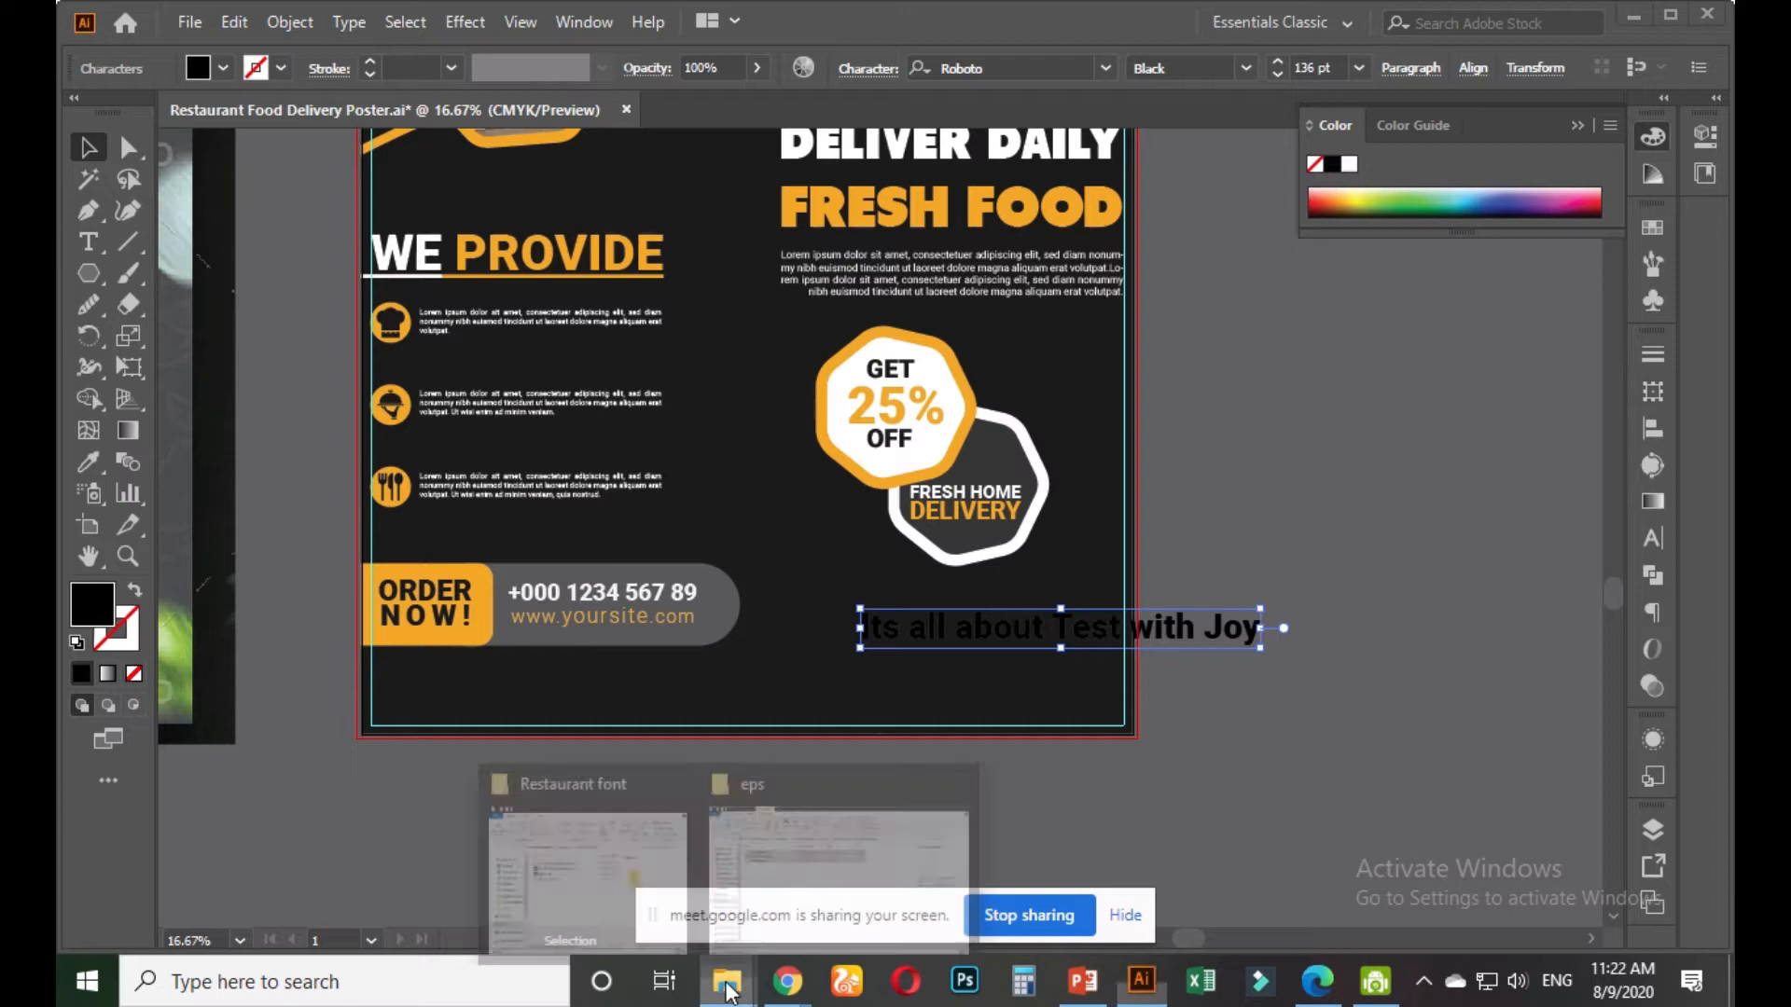
pyautogui.click(632, 859)
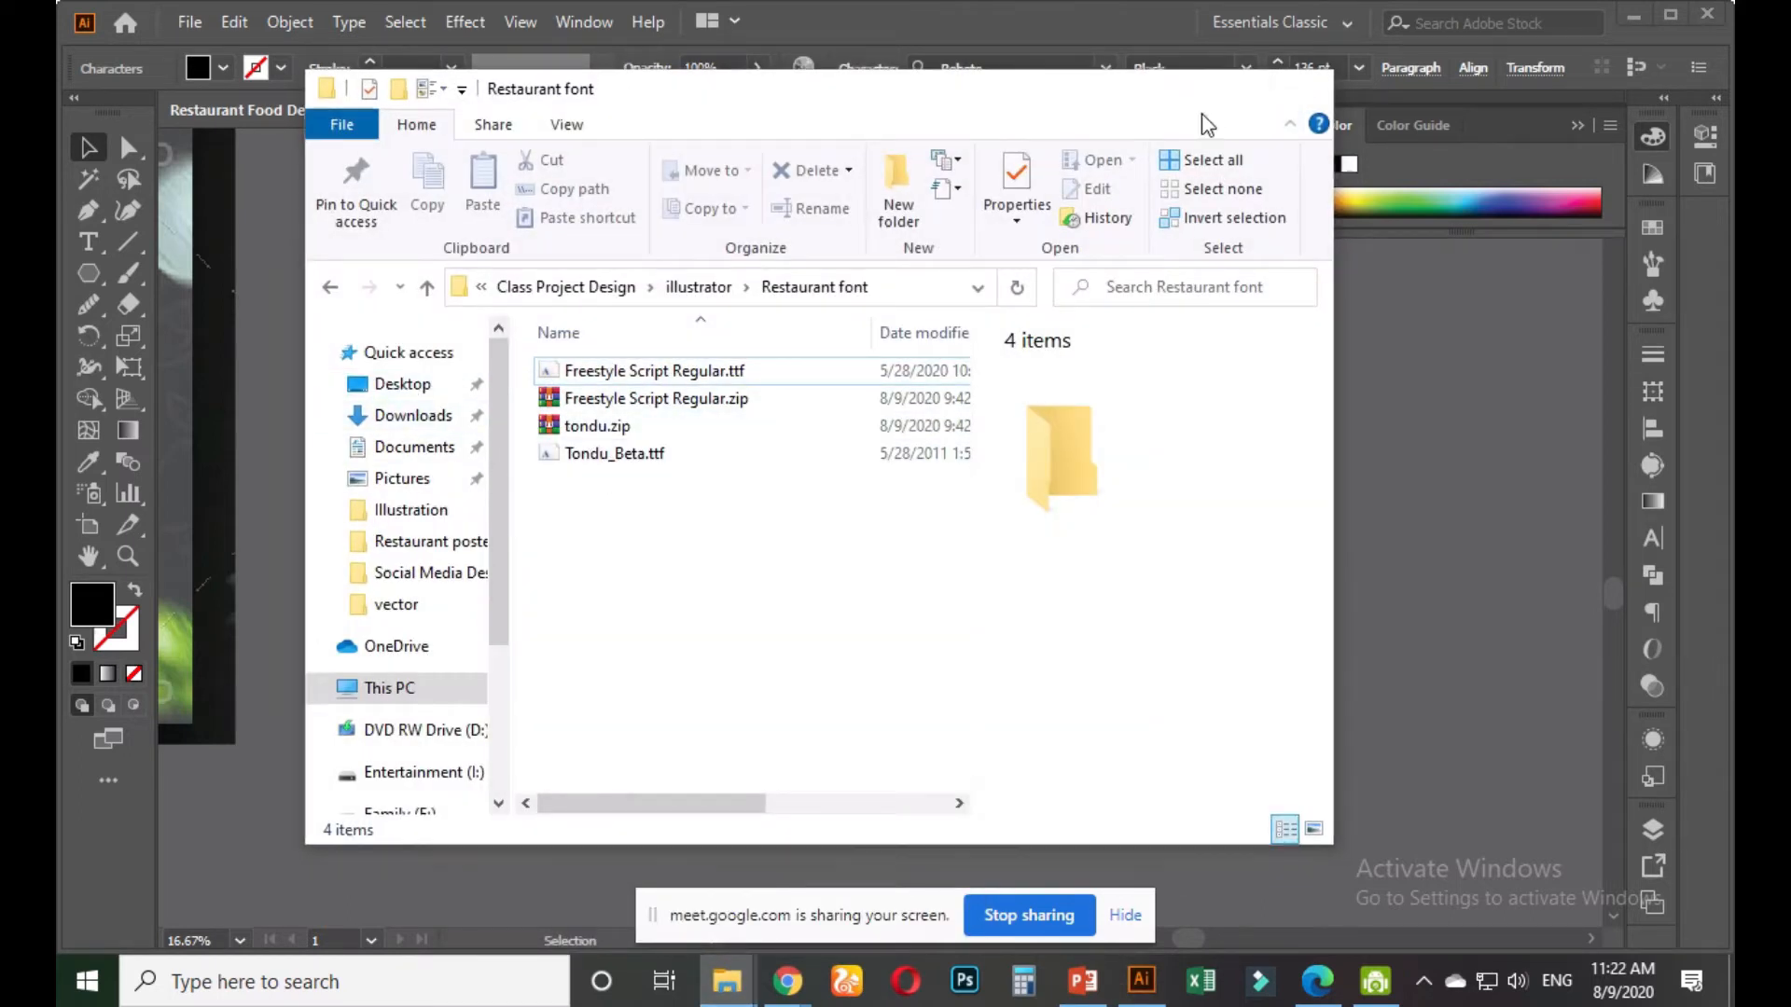
pyautogui.click(1184, 88)
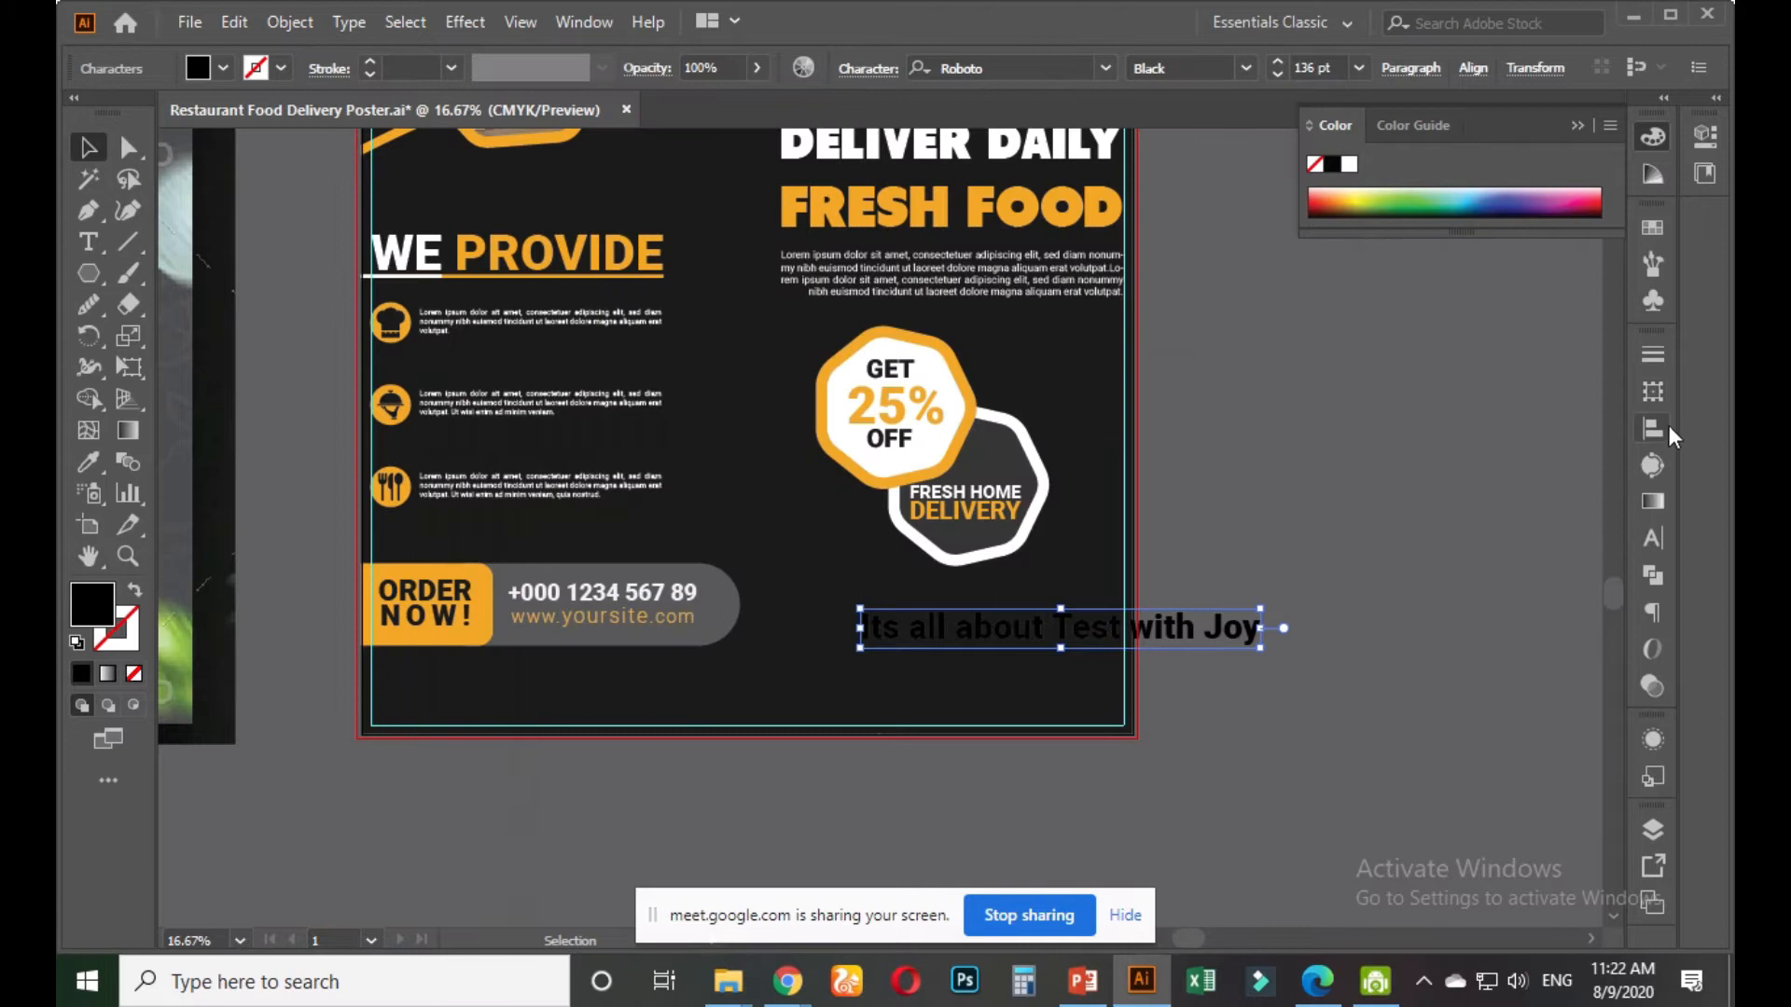
# Search 'fre' in the Character font field and set the tagline in Freestyle Script, nudging it left
pyautogui.click(1652, 538)
pyautogui.click(1412, 380)
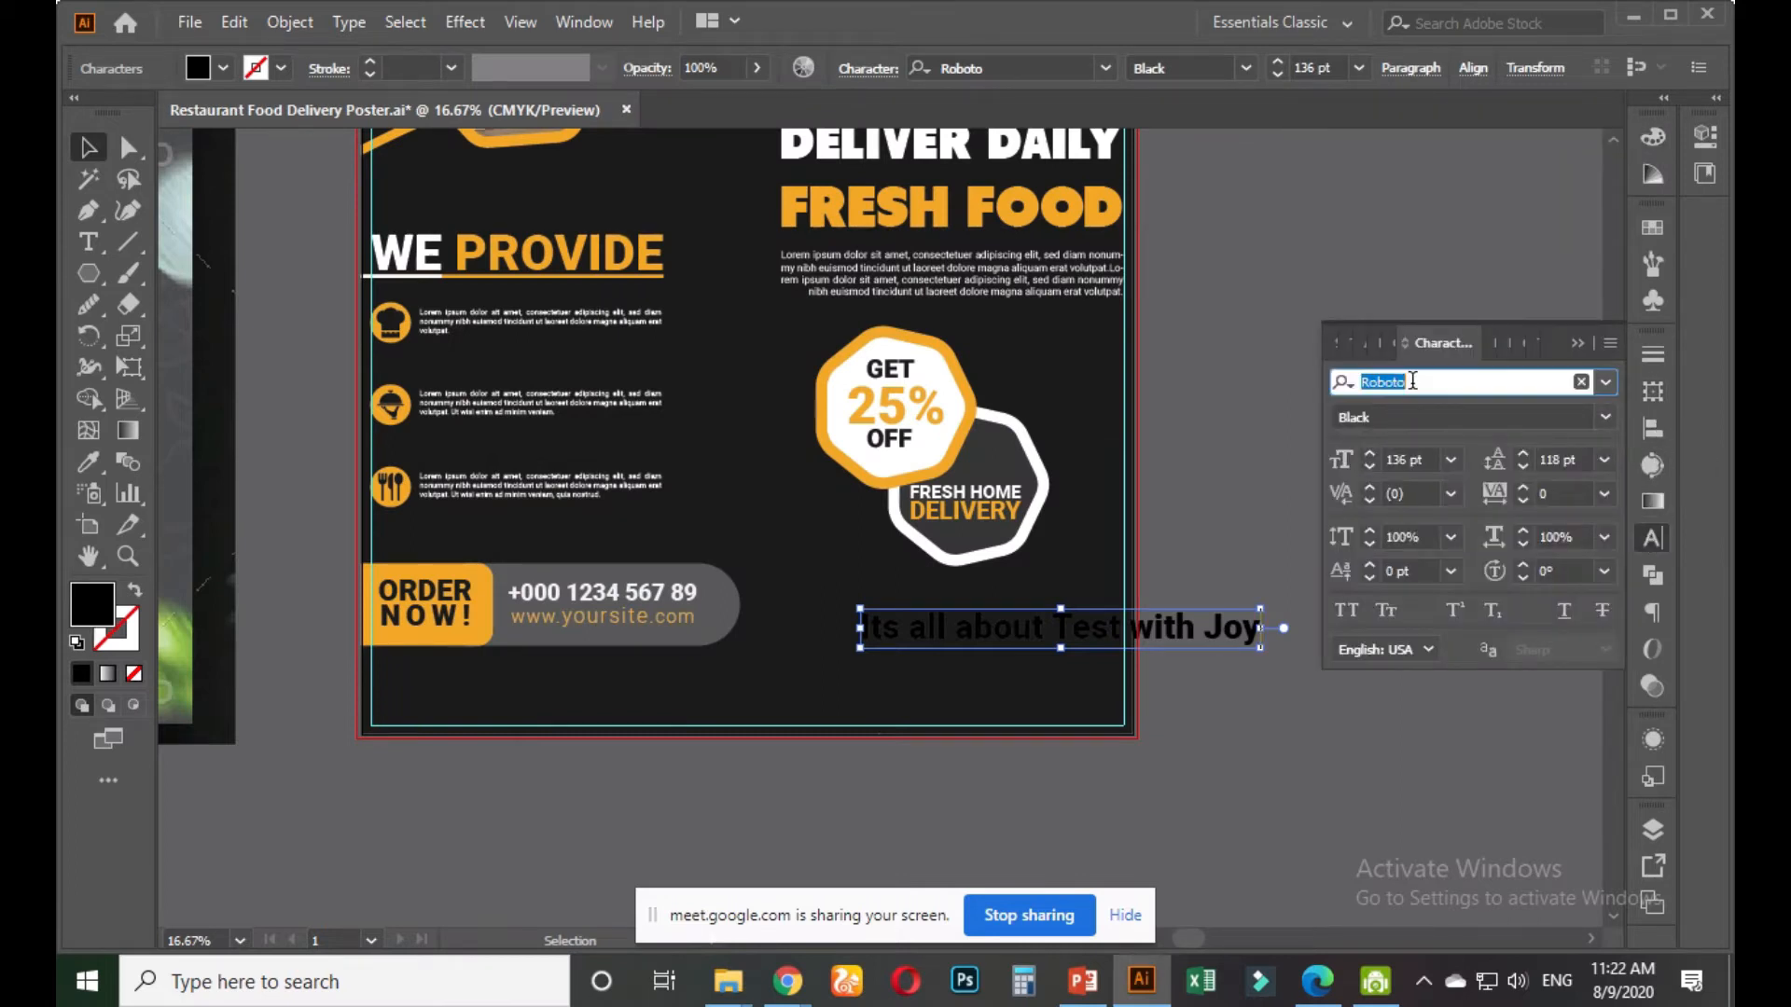
pyautogui.write('free')
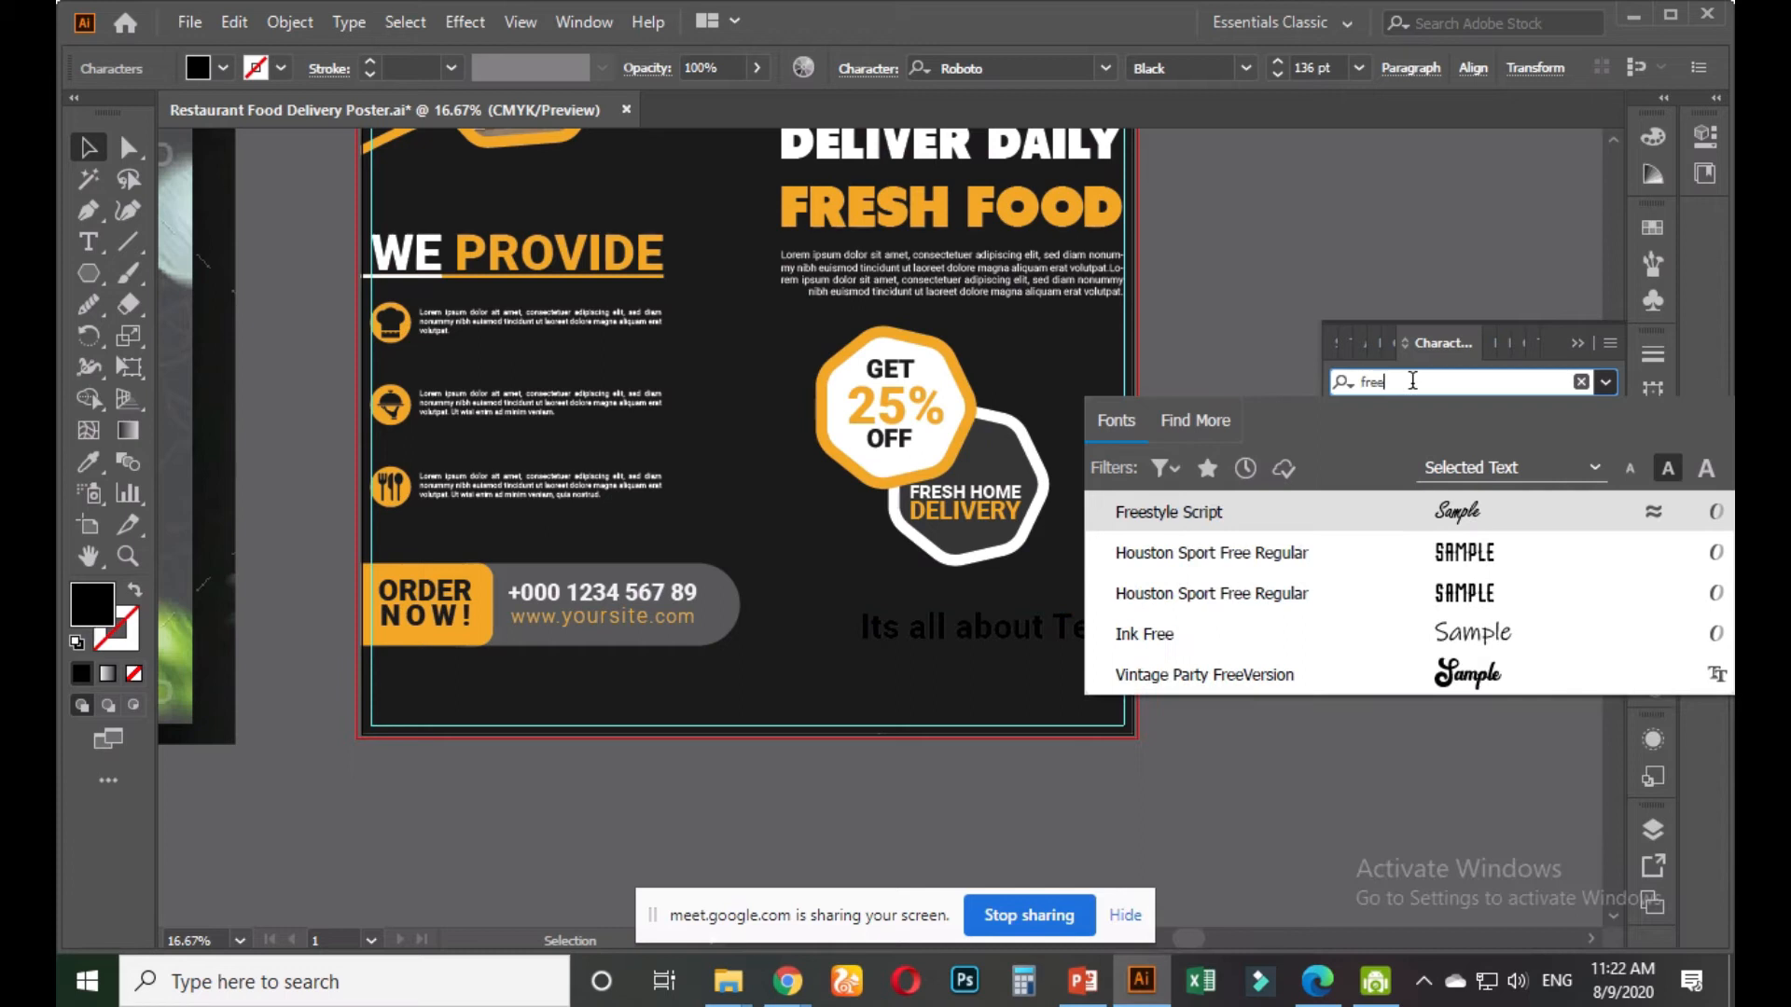
pyautogui.click(1169, 512)
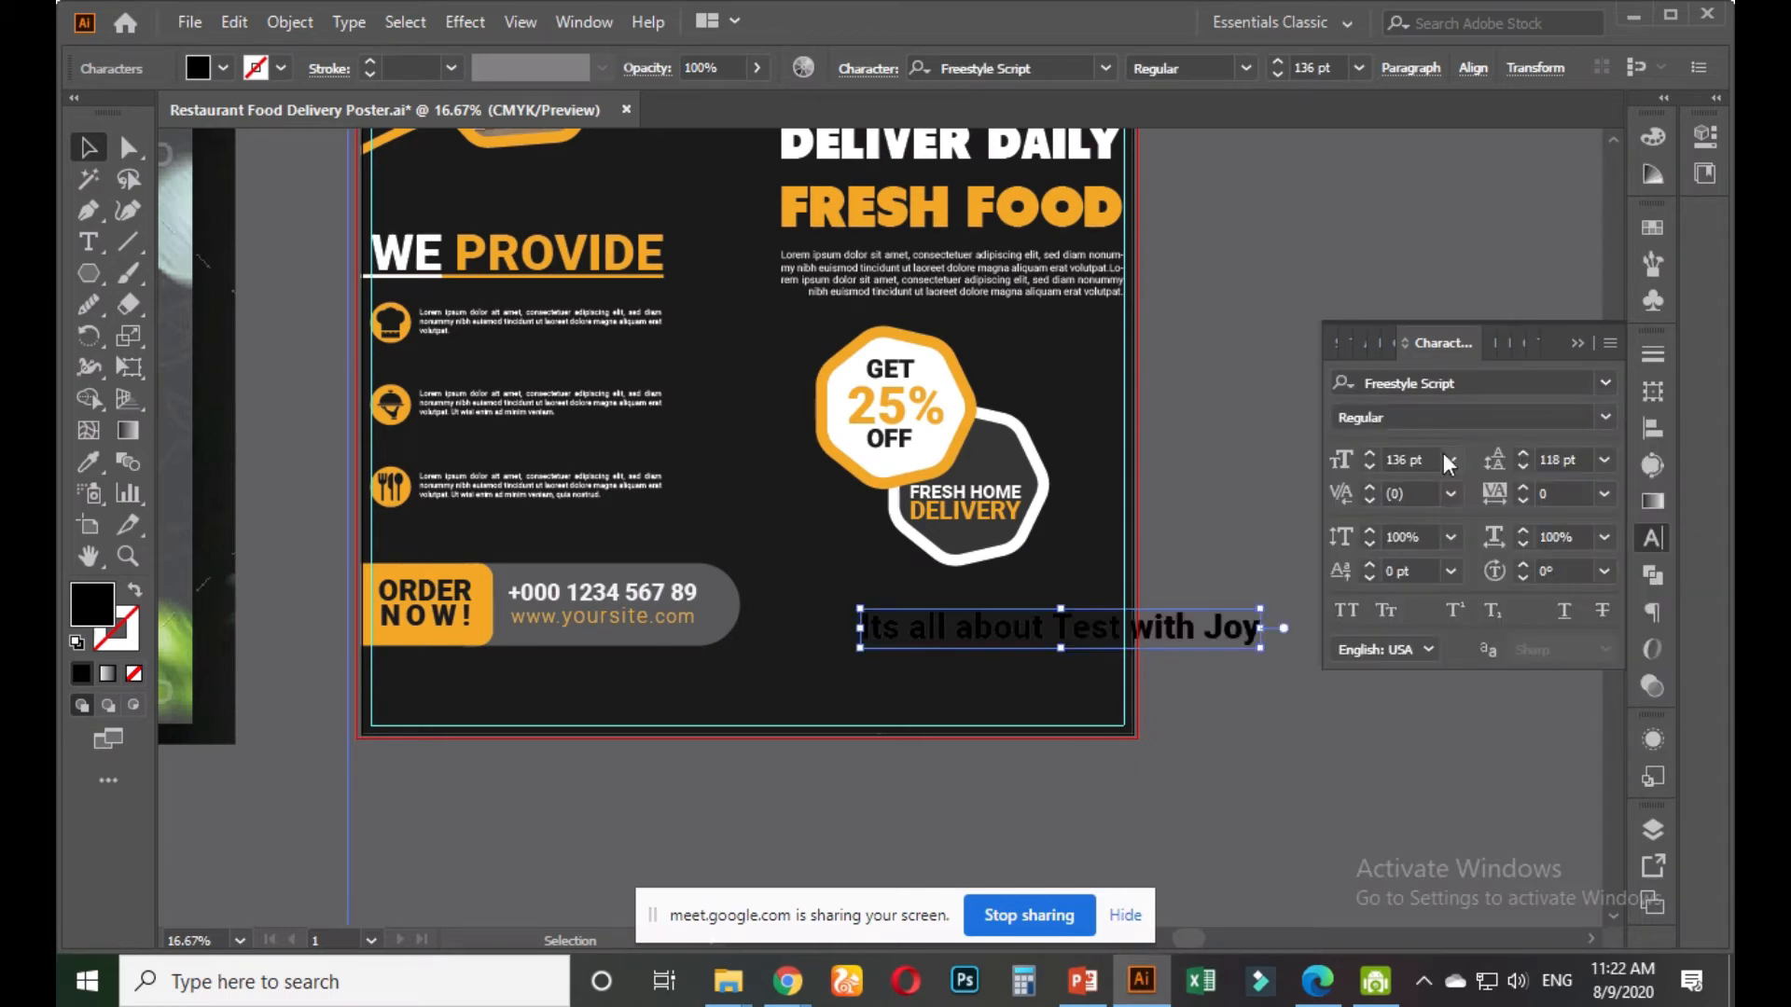
pyautogui.moveTo(1110, 642); pyautogui.dragTo(1063, 642)
pyautogui.click(1466, 383)
pyautogui.write('fre')
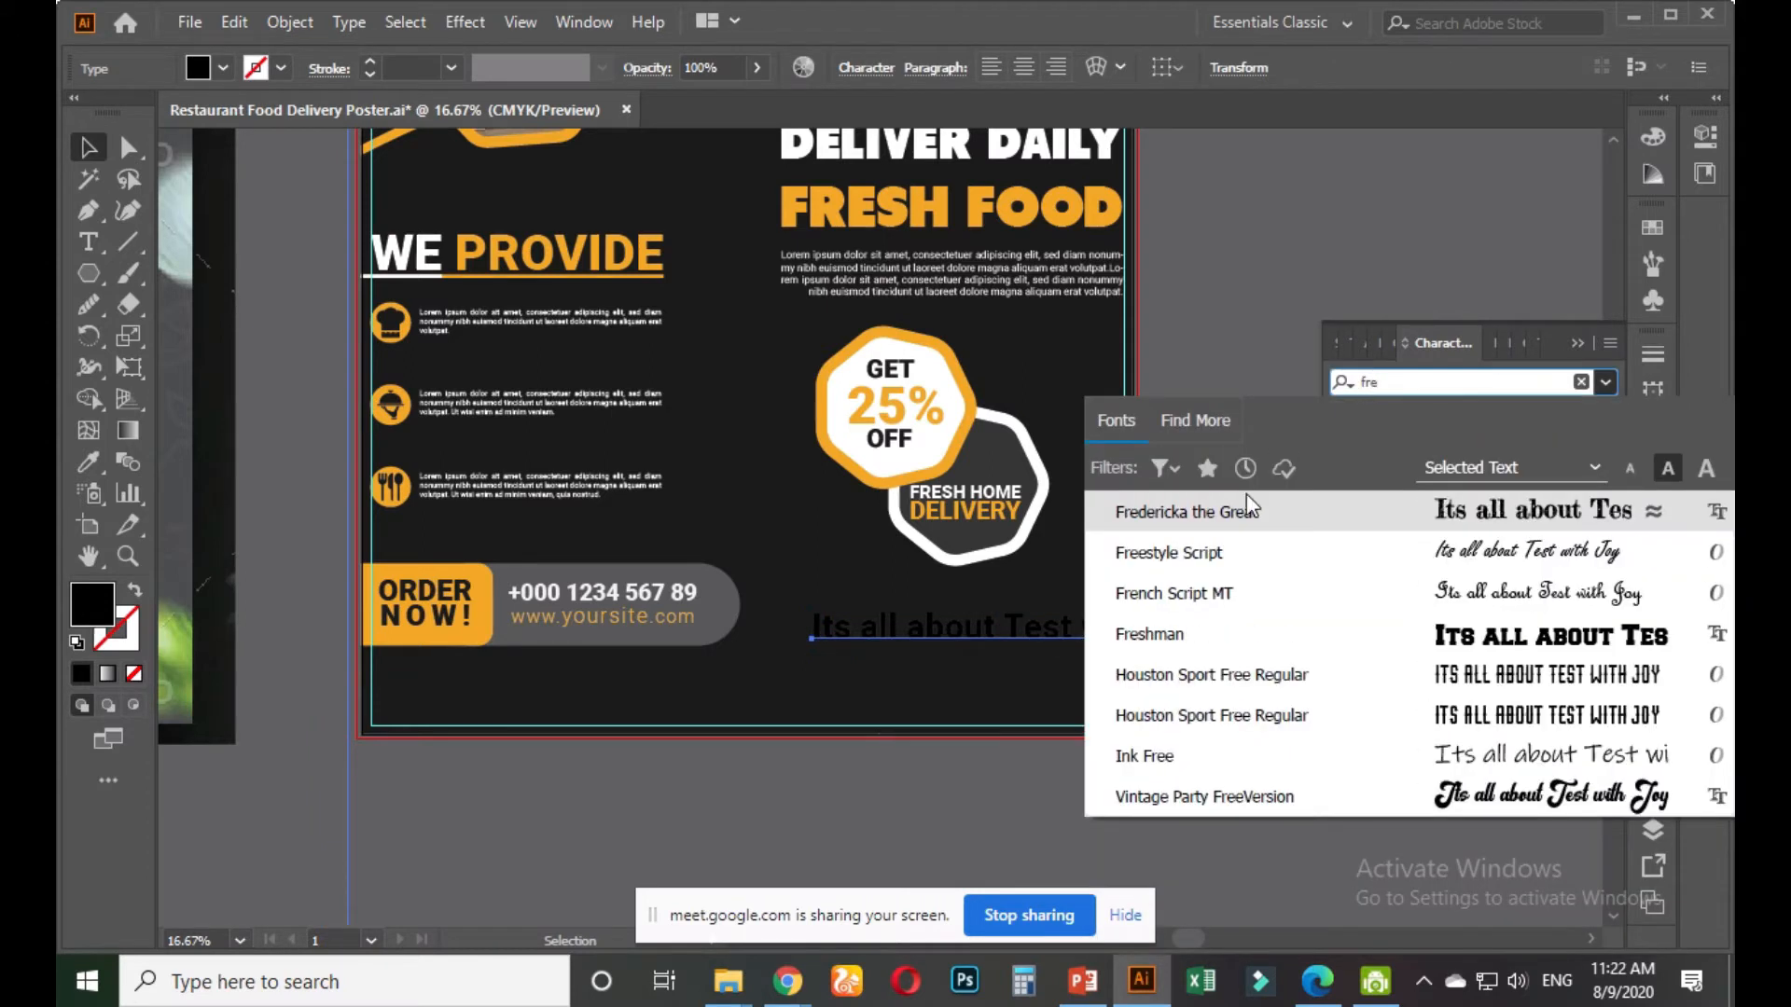
pyautogui.click(1202, 552)
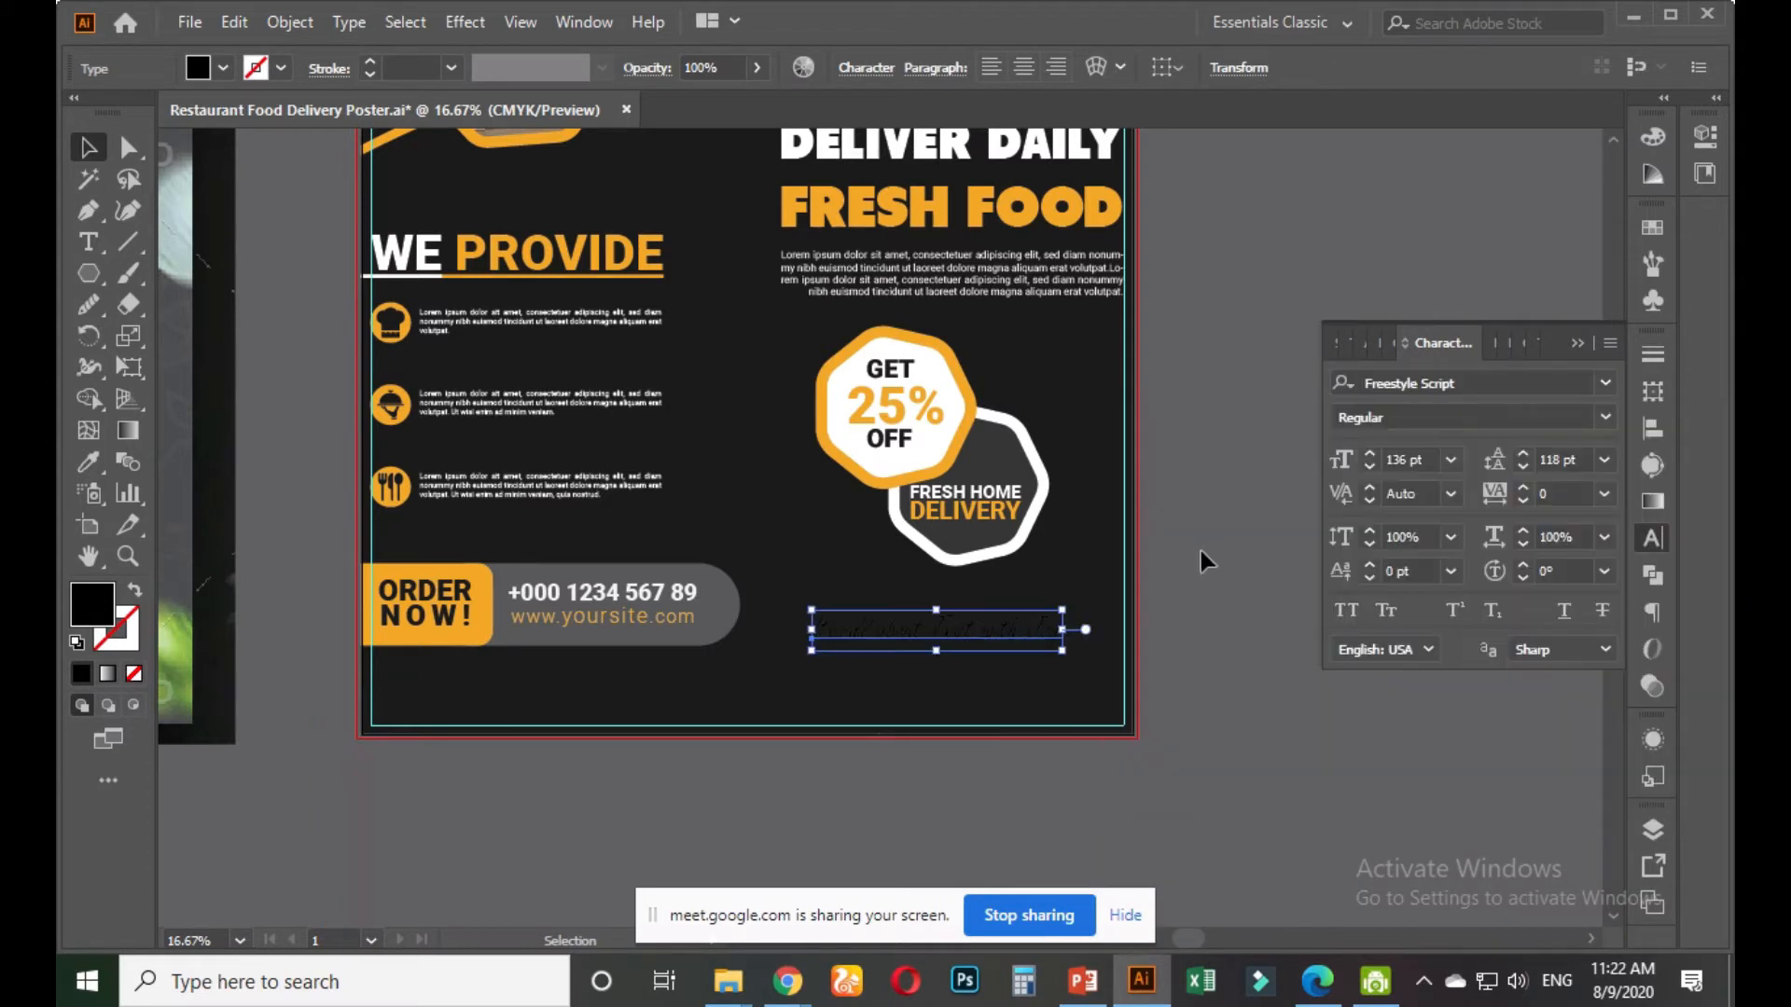
pyautogui.click(1655, 227)
# Make the tagline white, then eyedrop the ORDER box's orange onto 'Test with Joy'
pyautogui.click(1363, 298)
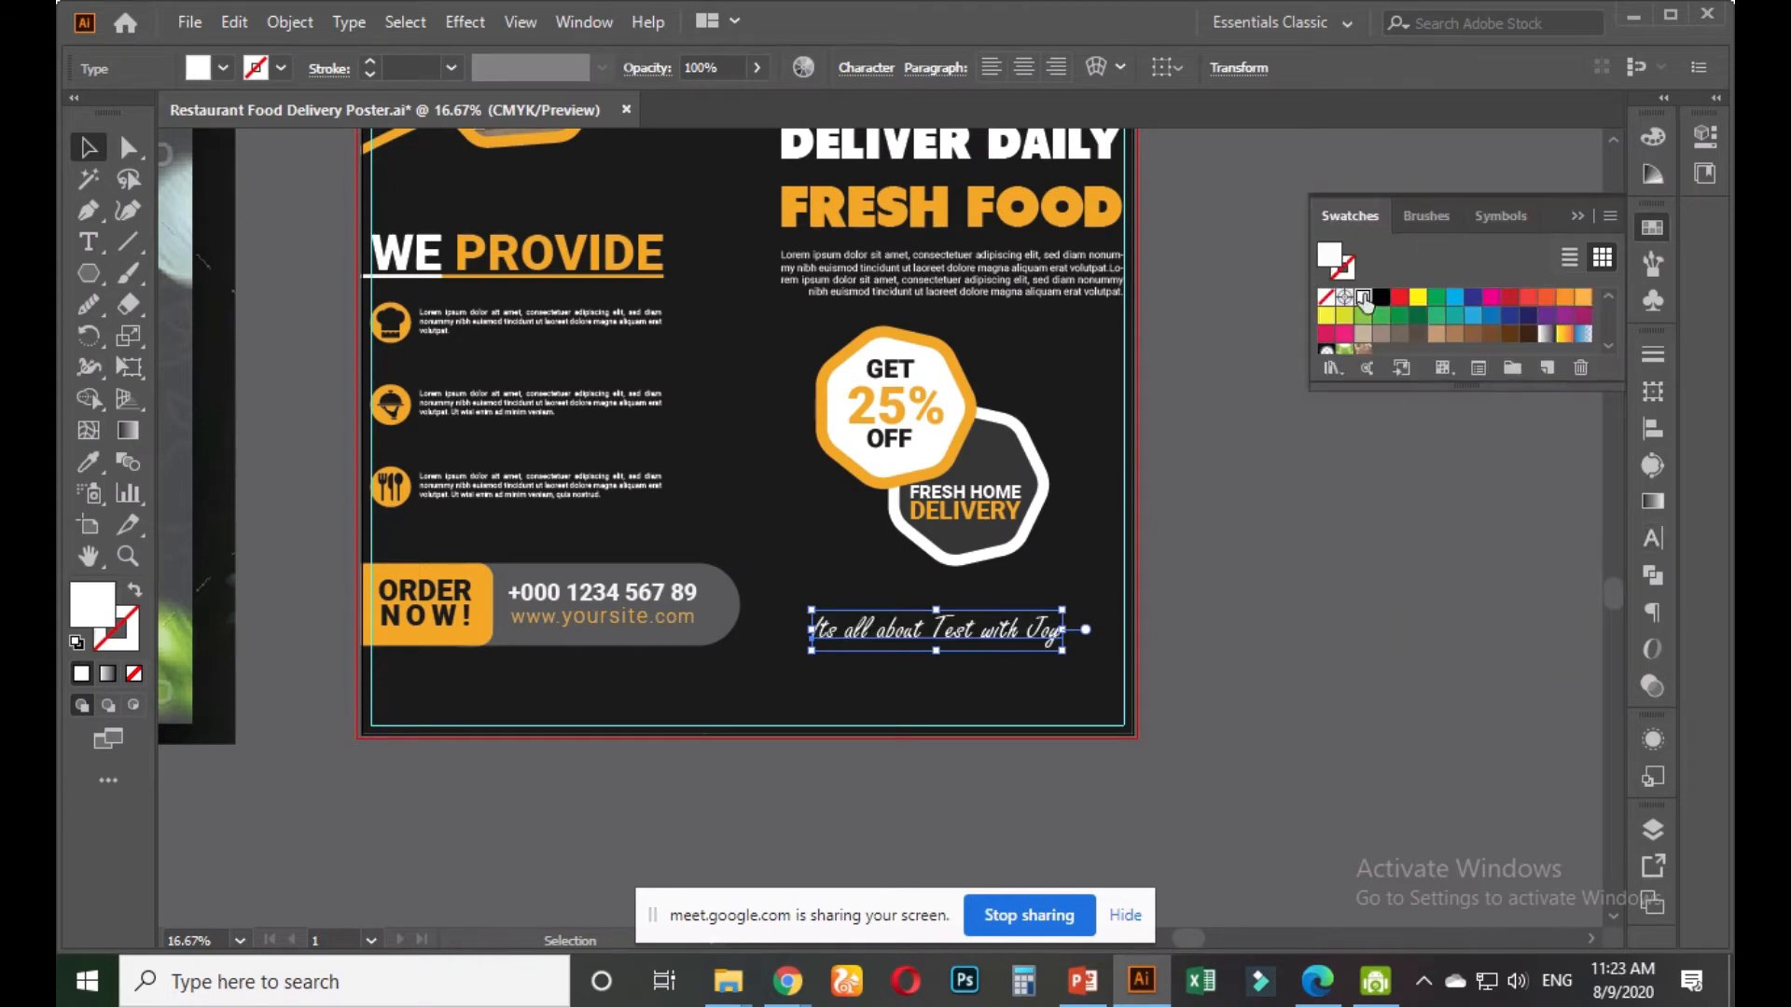
pyautogui.doubleClick(944, 625)
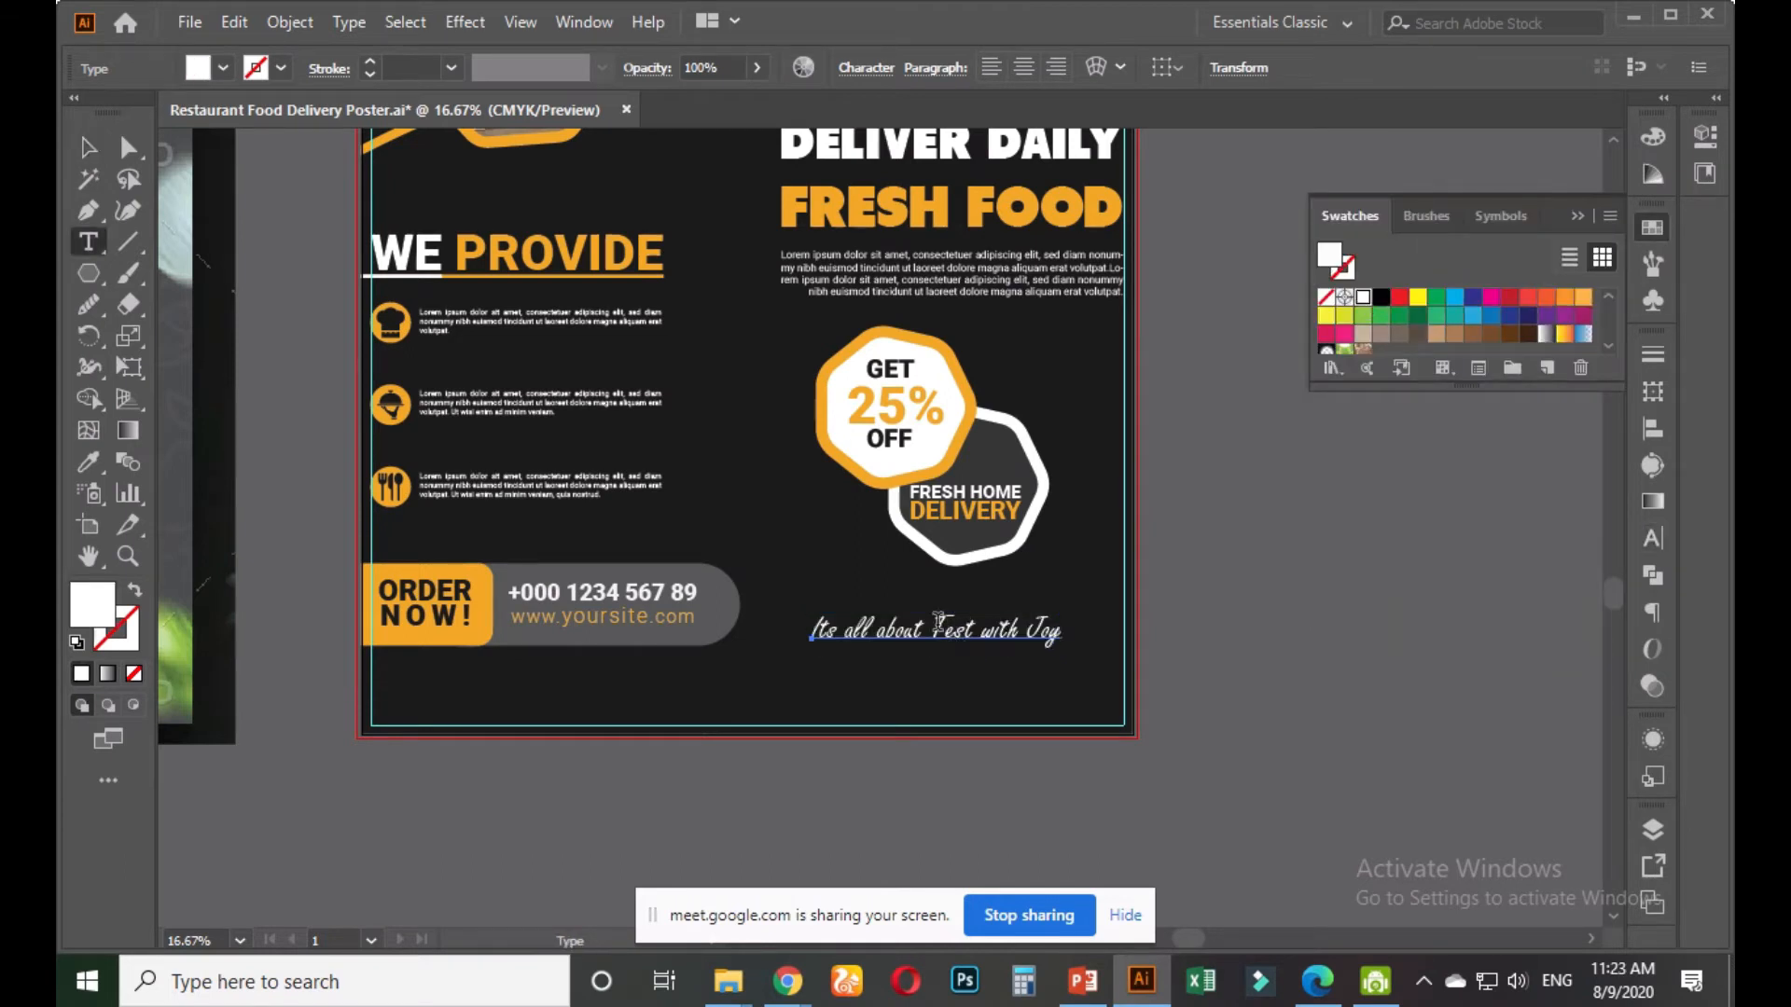
pyautogui.moveTo(935, 625); pyautogui.dragTo(1069, 609)
pyautogui.click(84, 463)
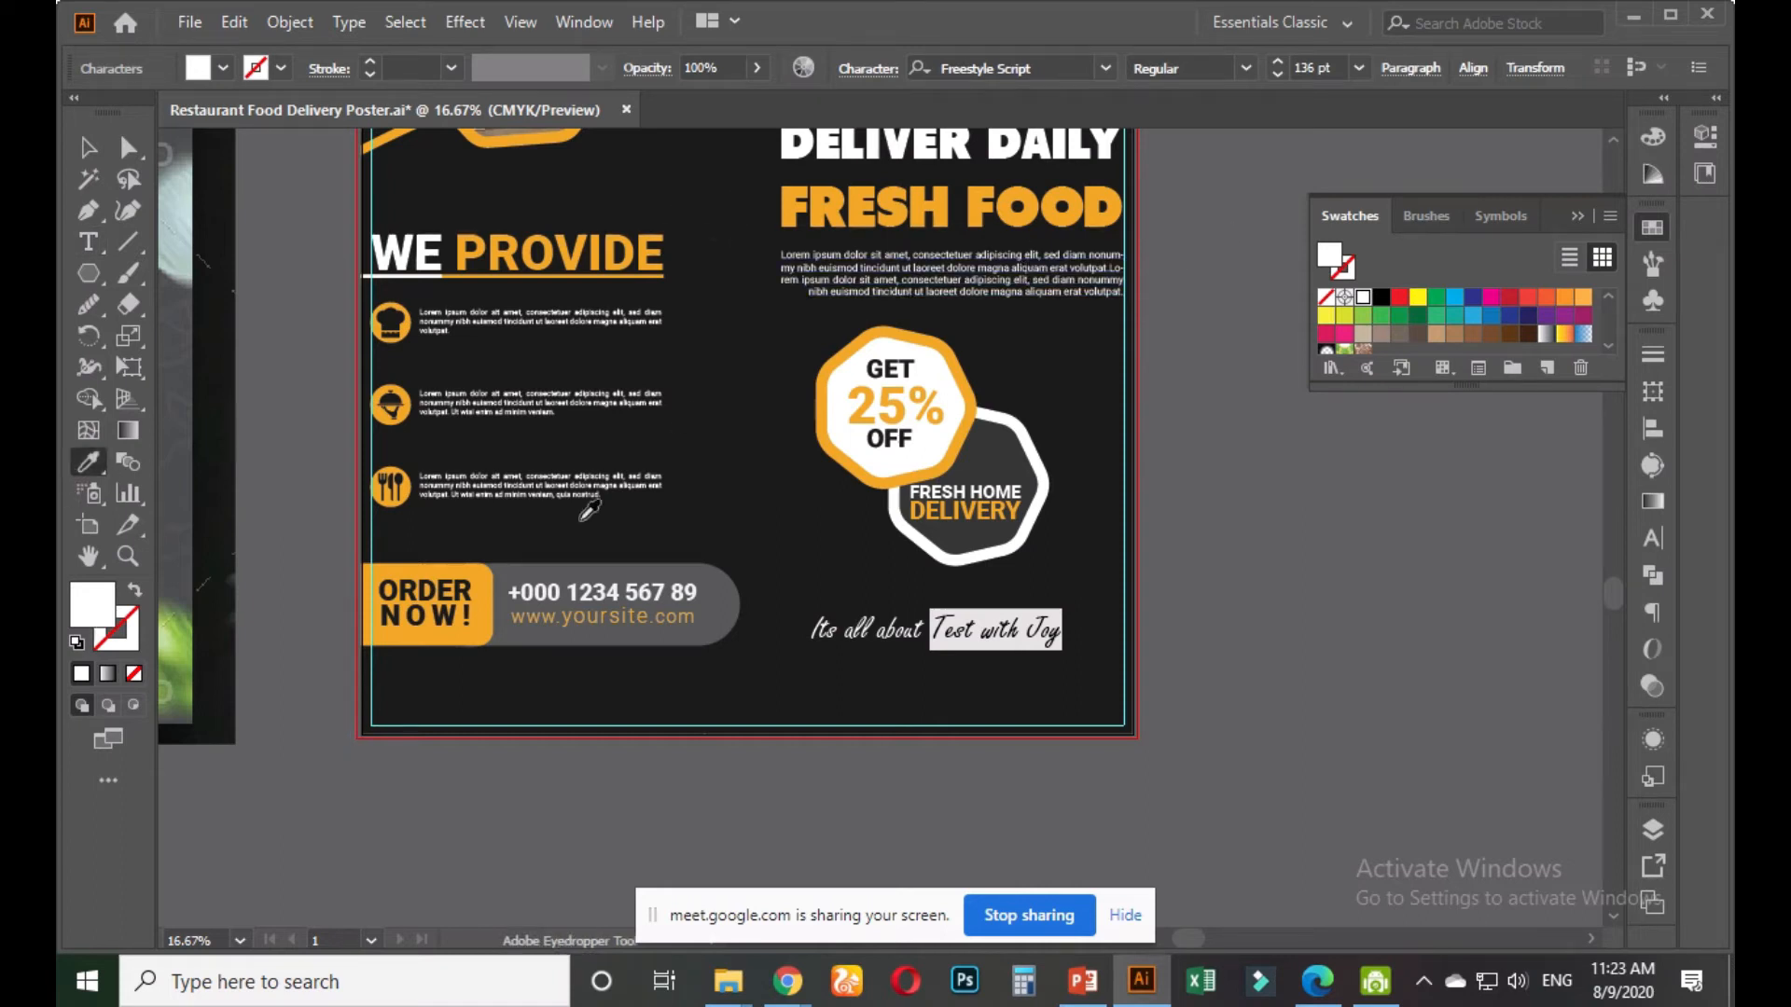
pyautogui.click(488, 570)
pyautogui.press('v')
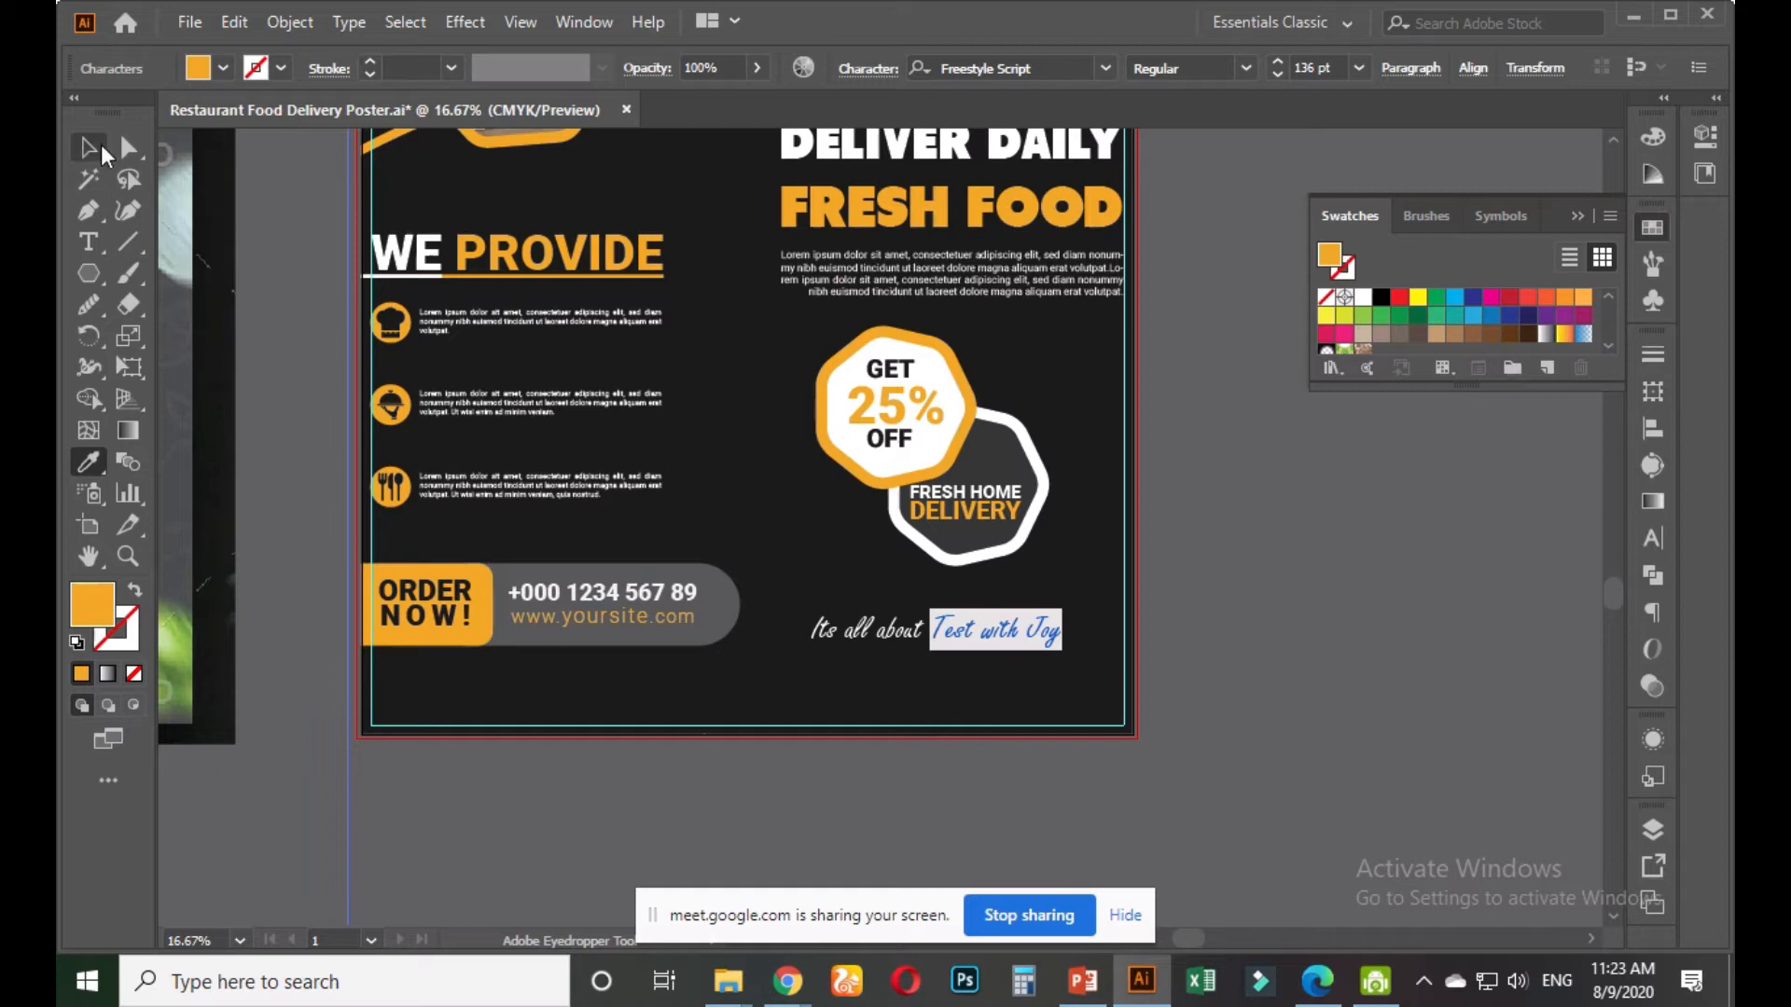
pyautogui.scroll(-3, 432, 735)
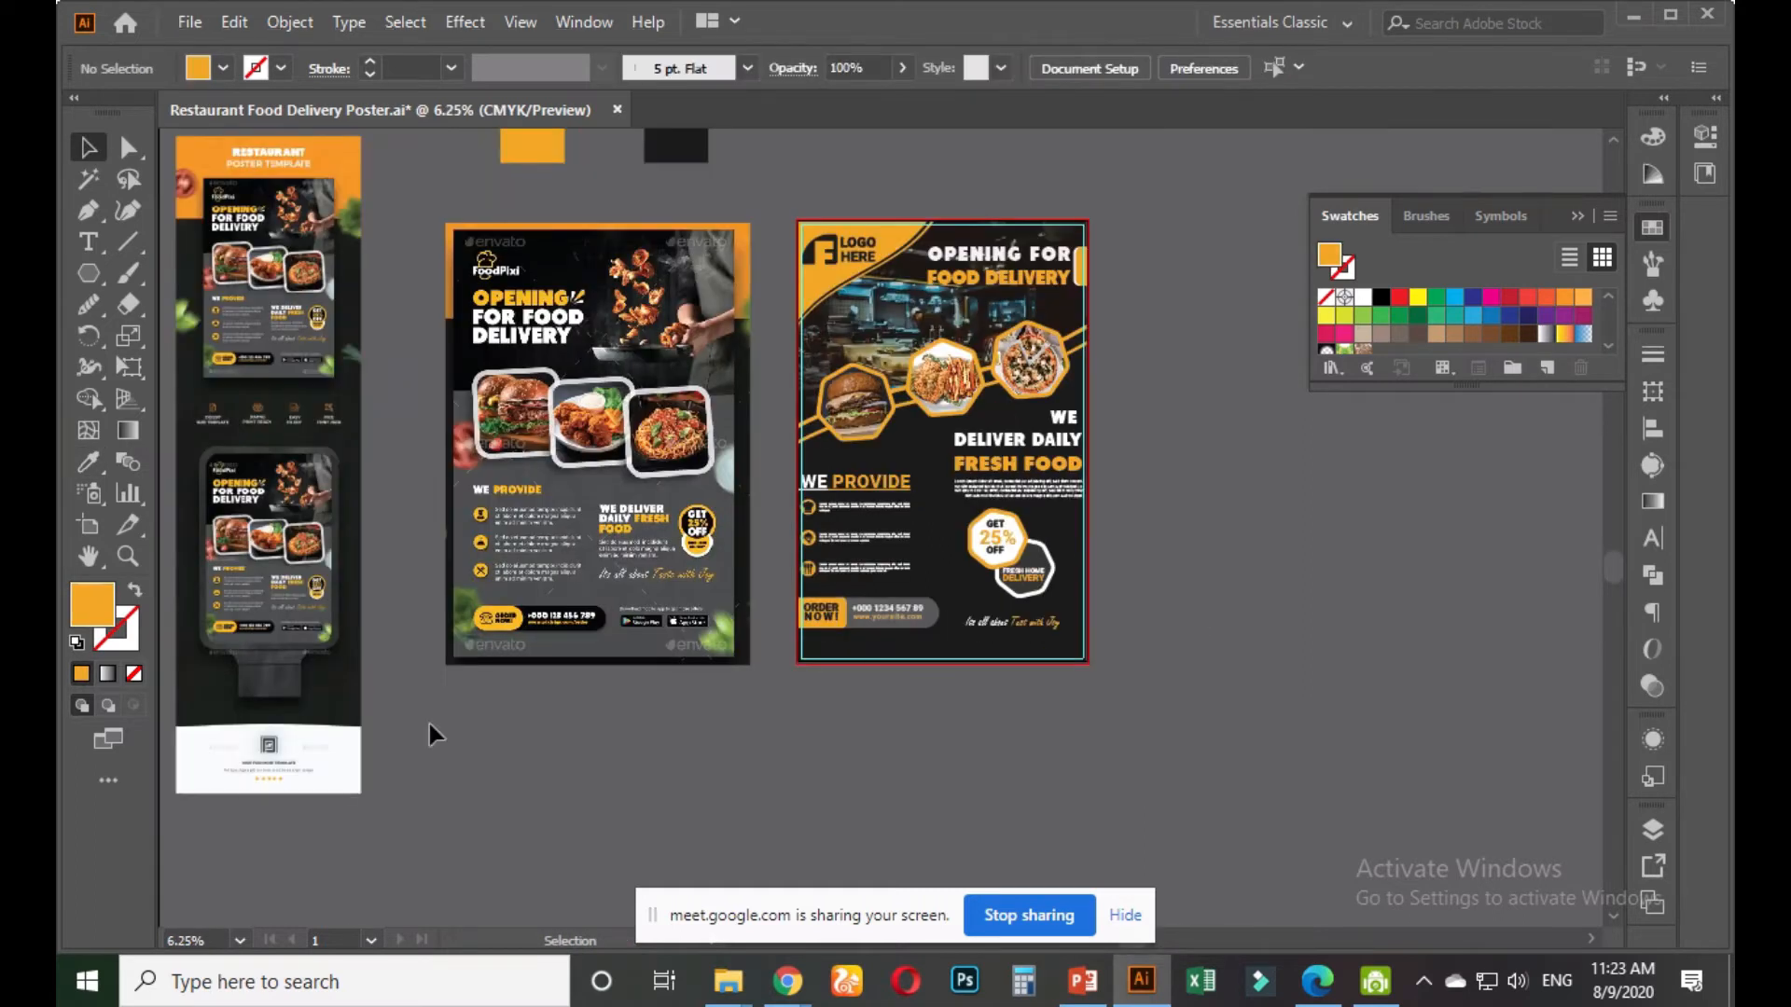
pyautogui.scroll(2, 736, 667)
pyautogui.scroll(2, 734, 658)
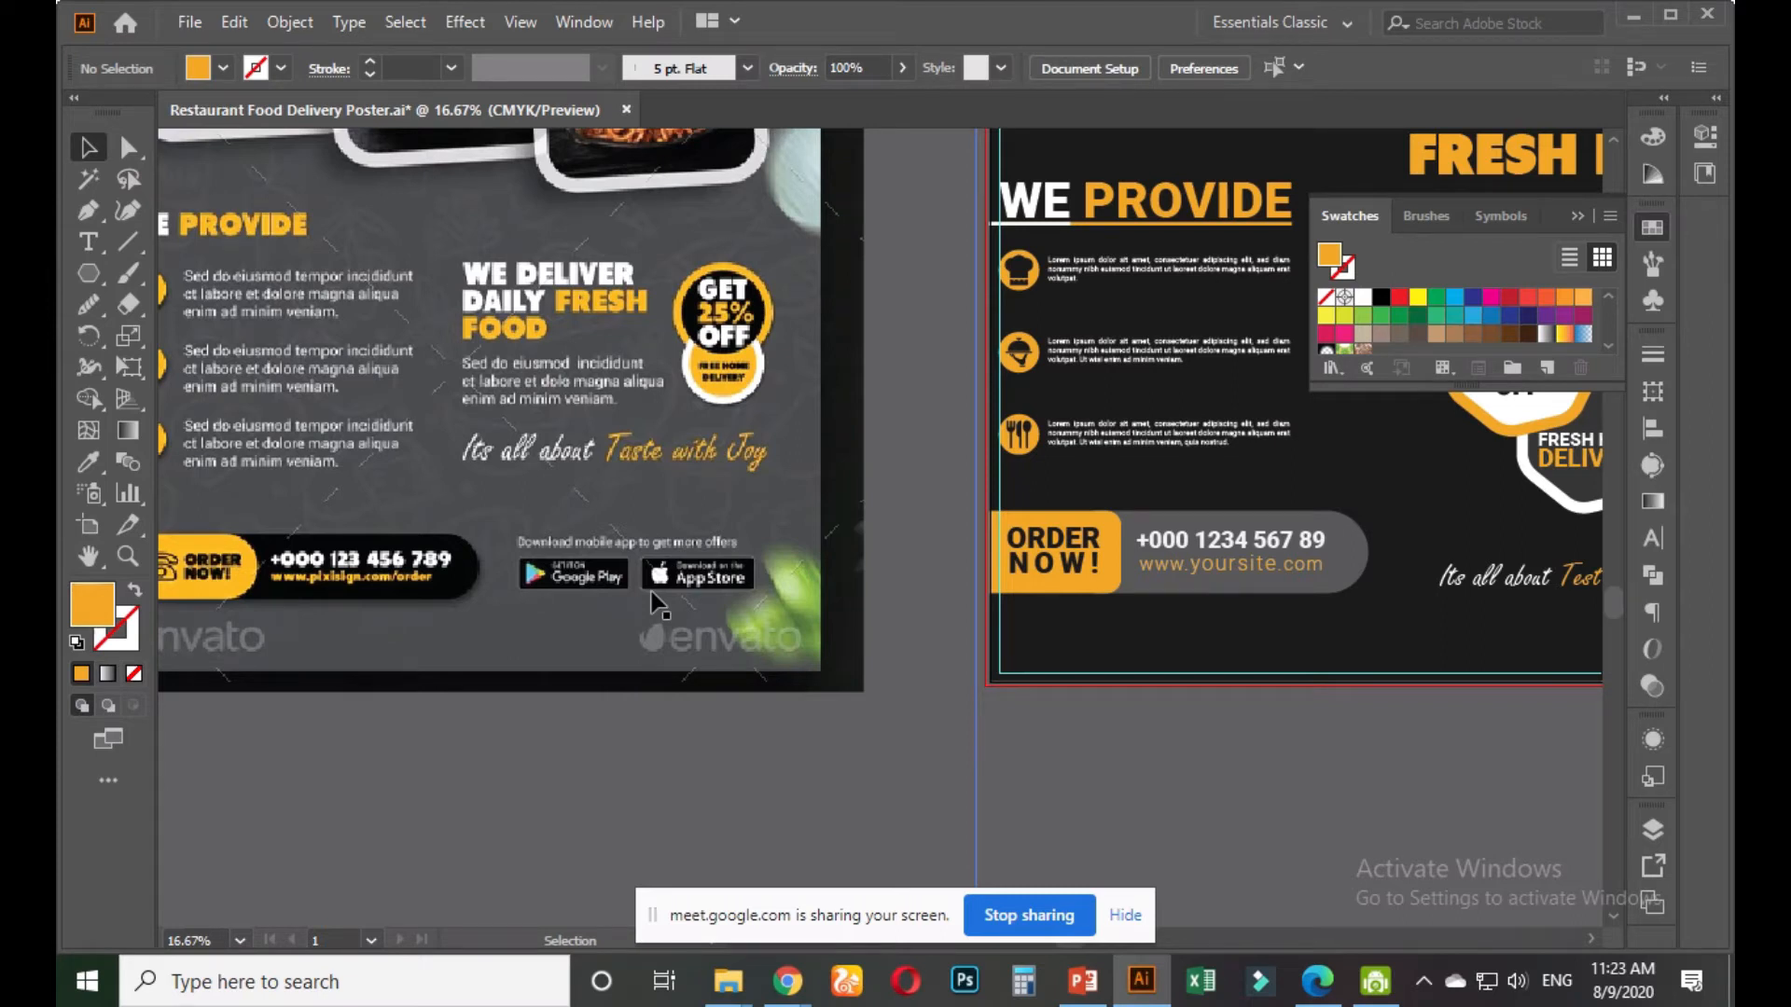
pyautogui.scroll(-2, 657, 604)
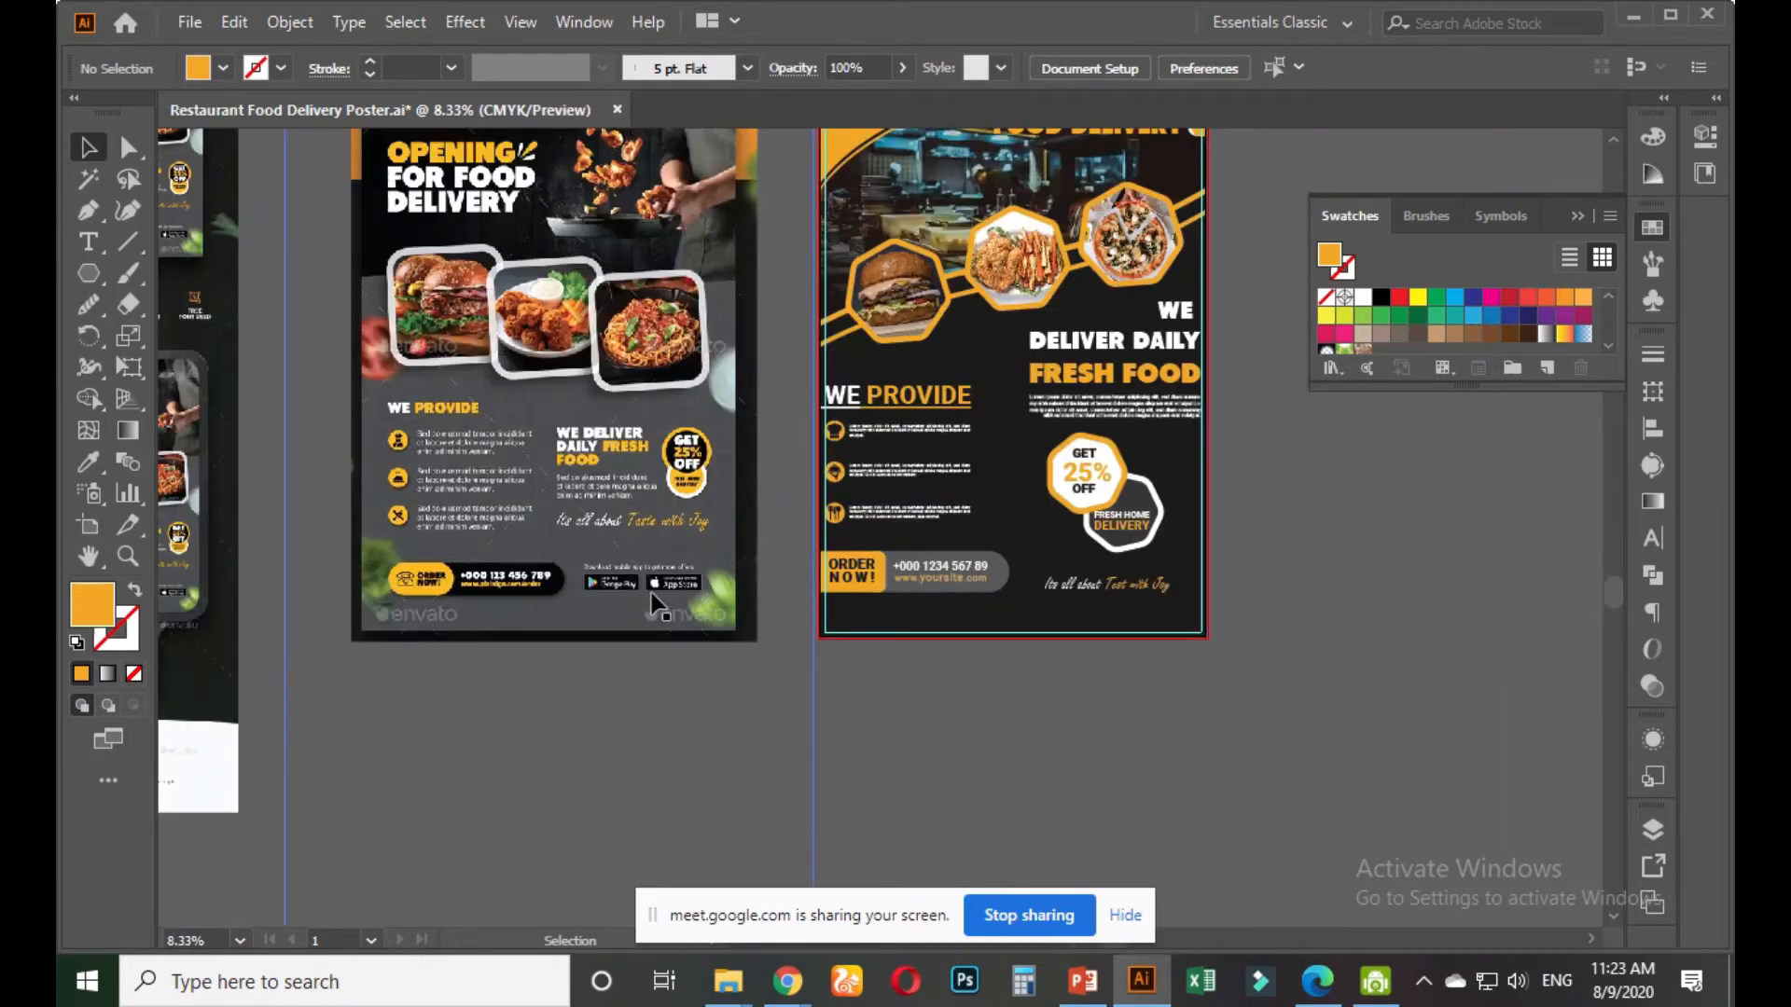
pyautogui.hscroll(2, 819, 724)
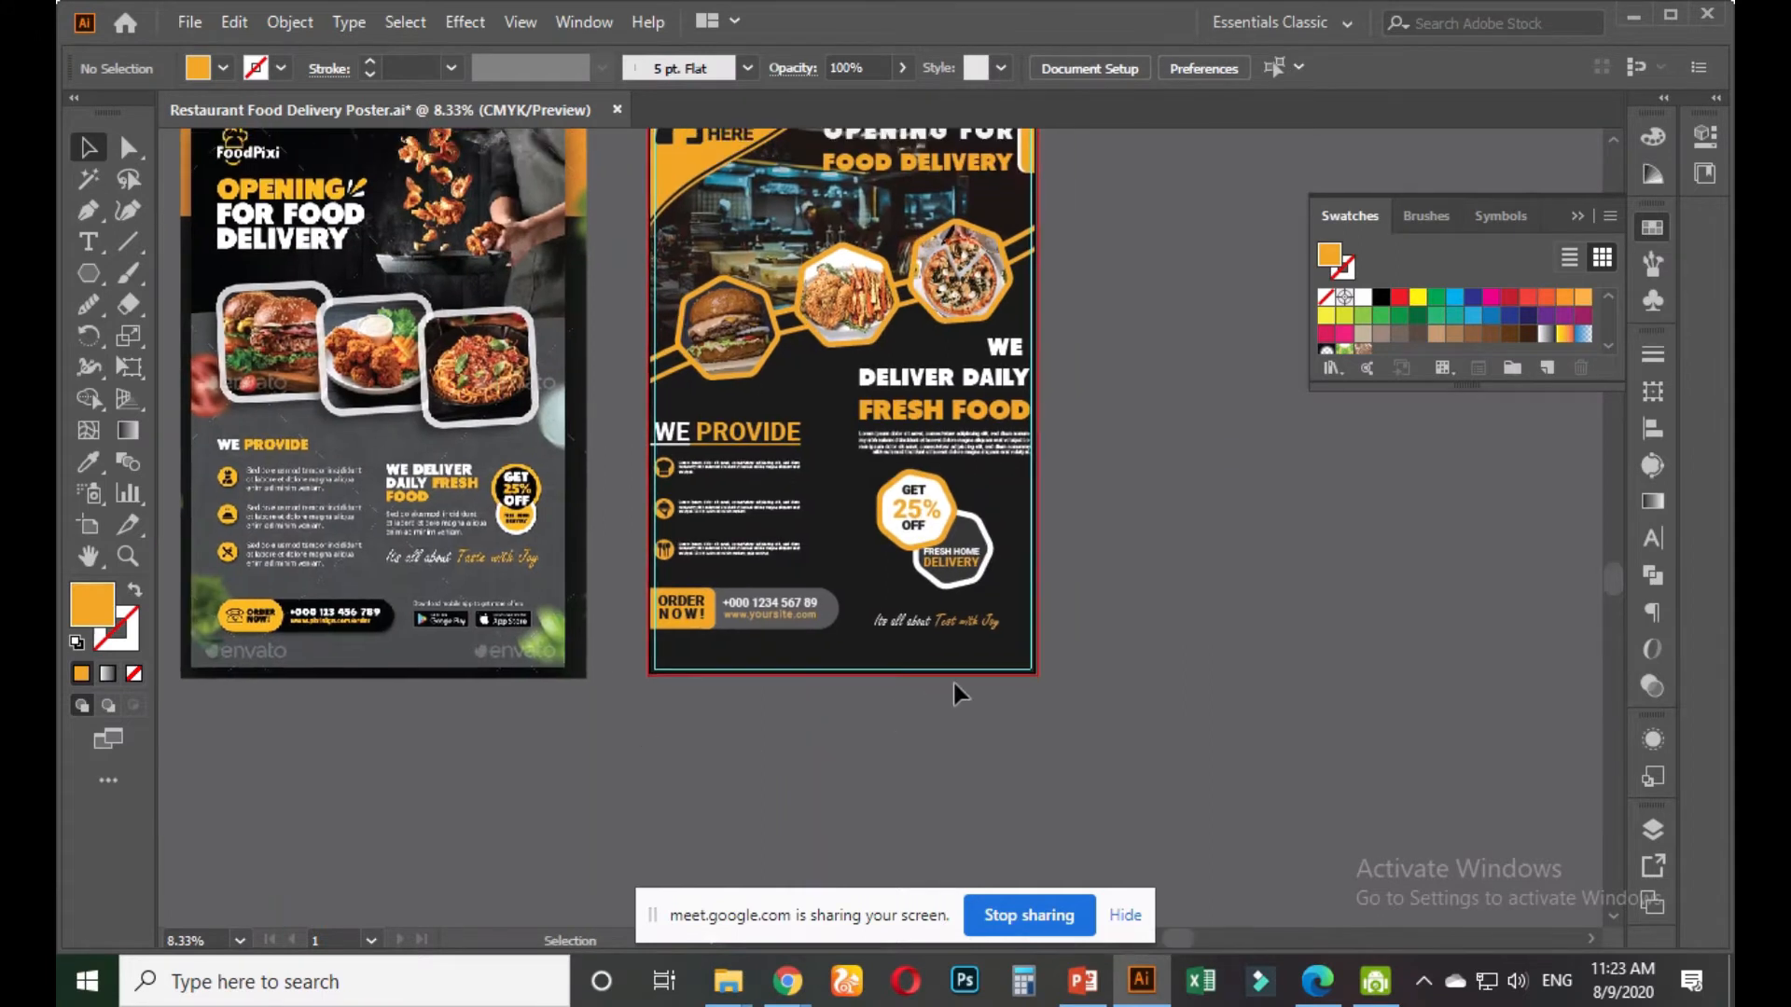
pyautogui.scroll(3, 1035, 597)
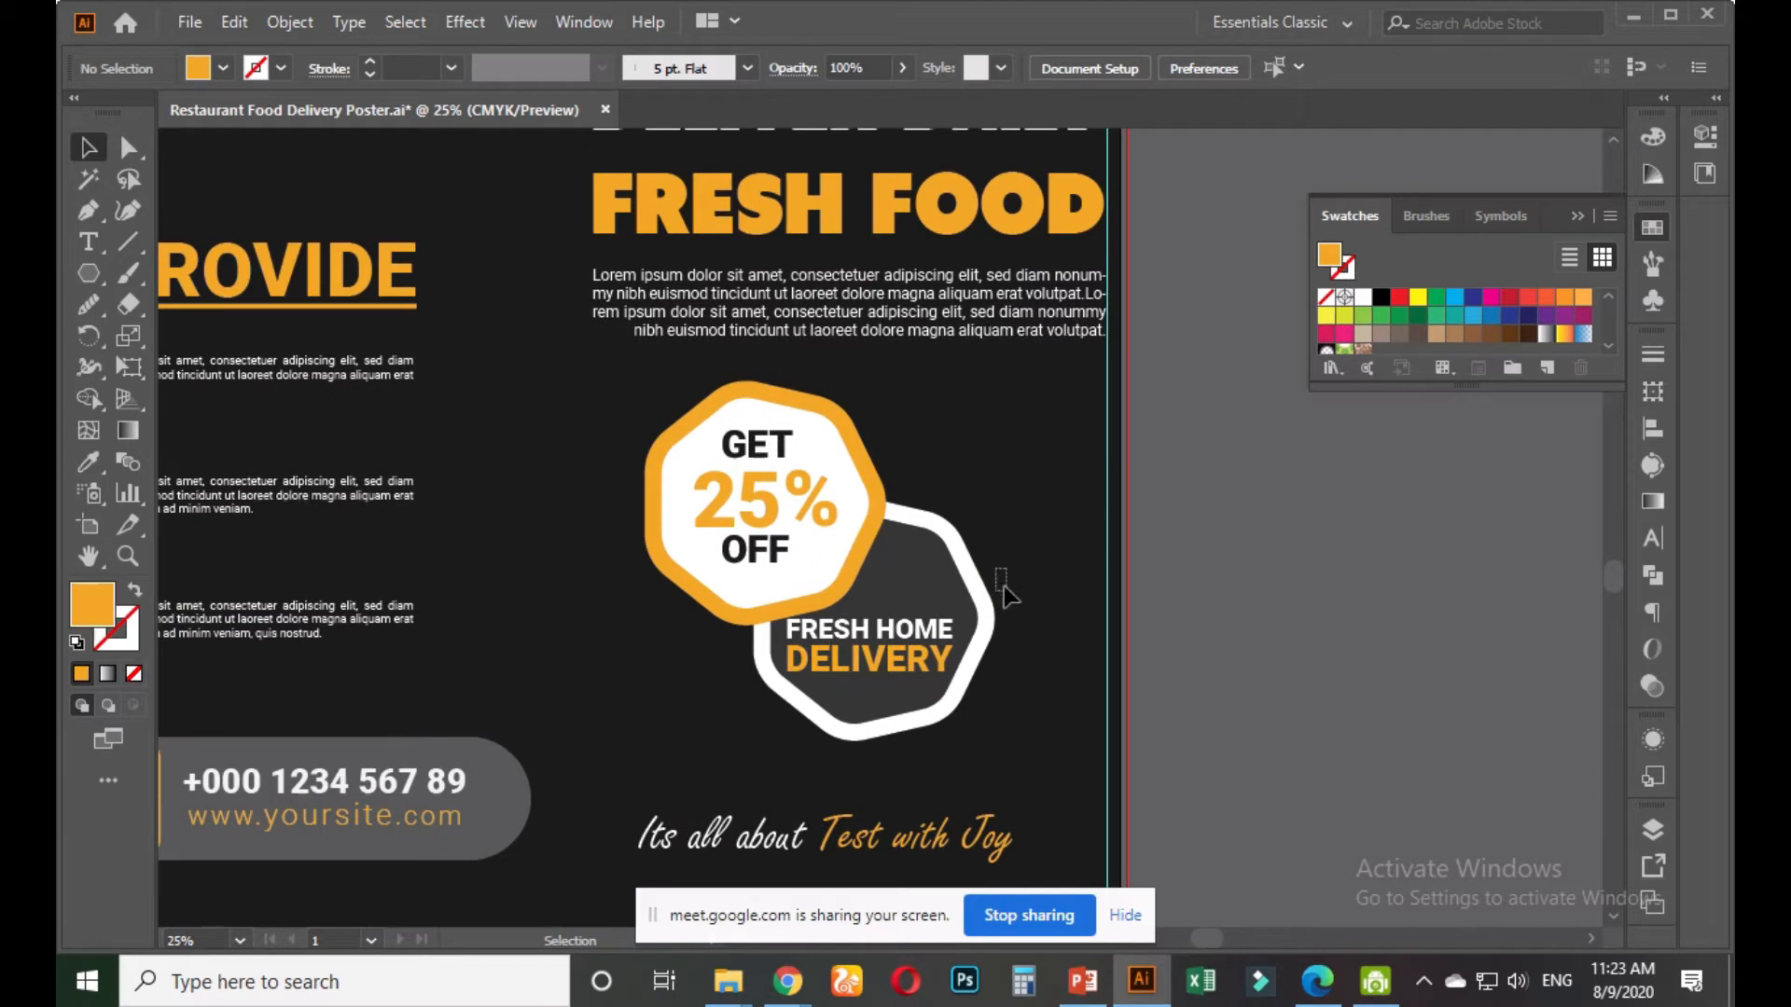
pyautogui.scroll(2, 944, 725)
# Tilt the FRESH HOME DELIVERY text about 20° and nudge it up and right in its badge
pyautogui.click(885, 571)
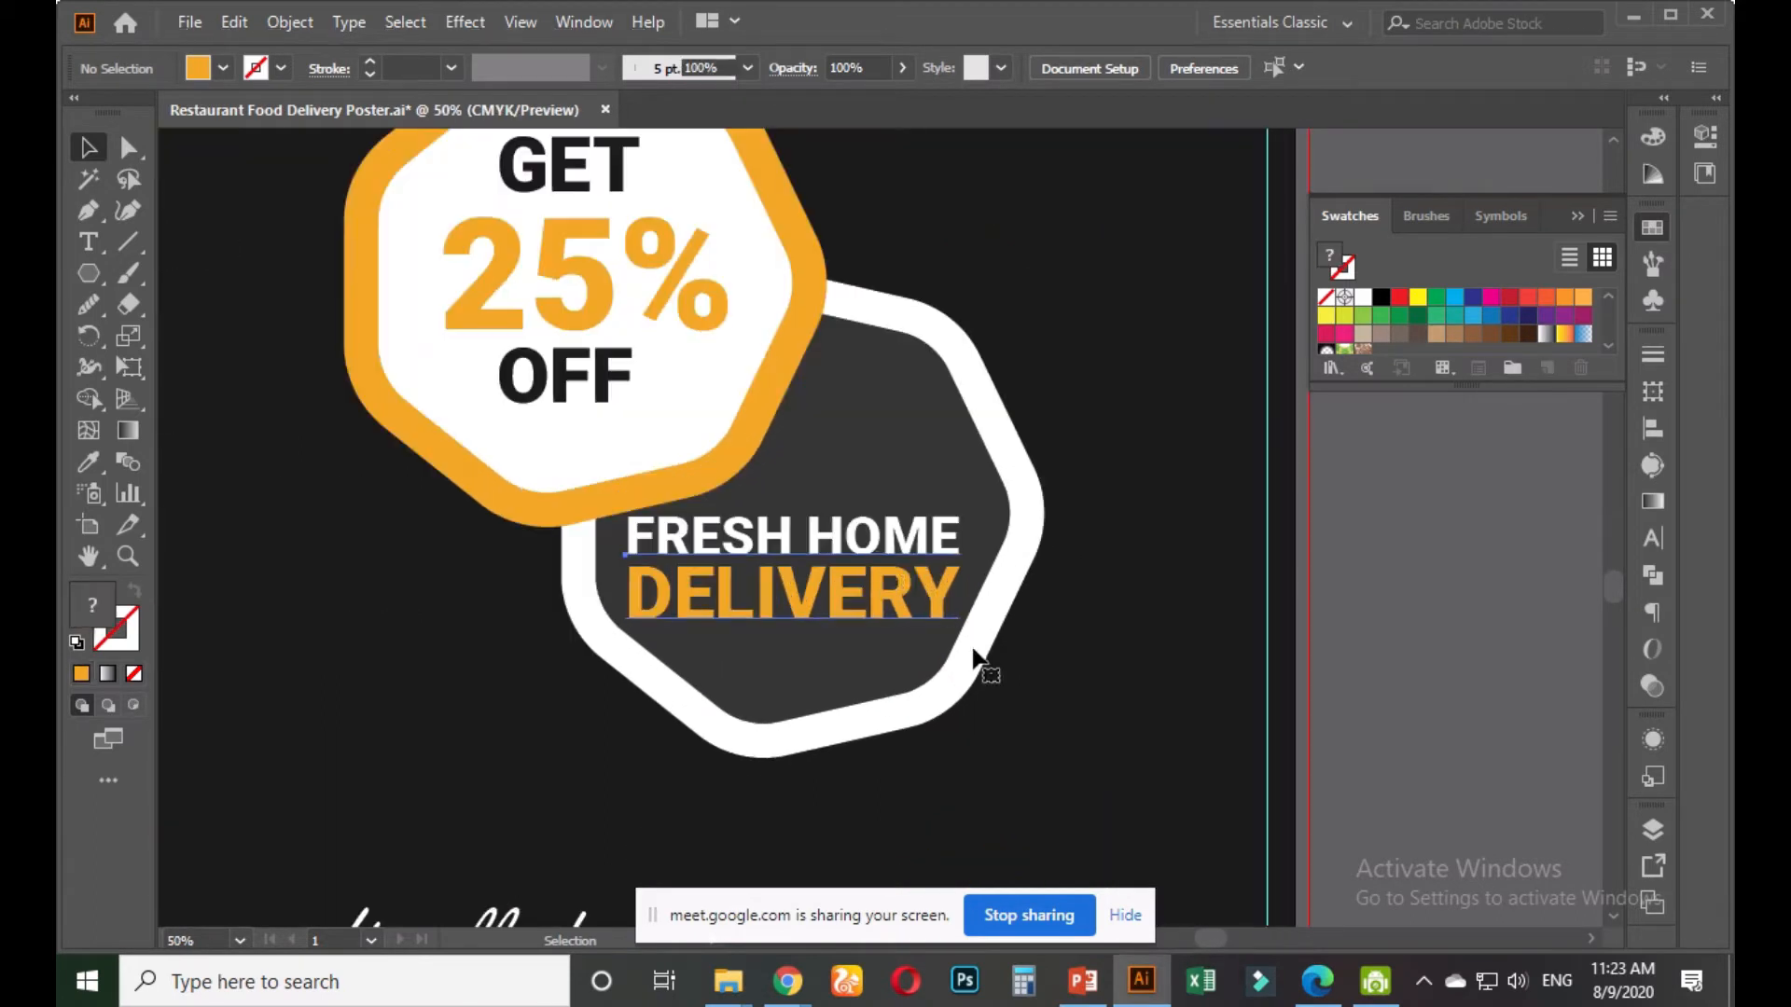
pyautogui.moveTo(966, 647); pyautogui.dragTo(1035, 577)
pyautogui.moveTo(871, 516); pyautogui.dragTo(893, 494)
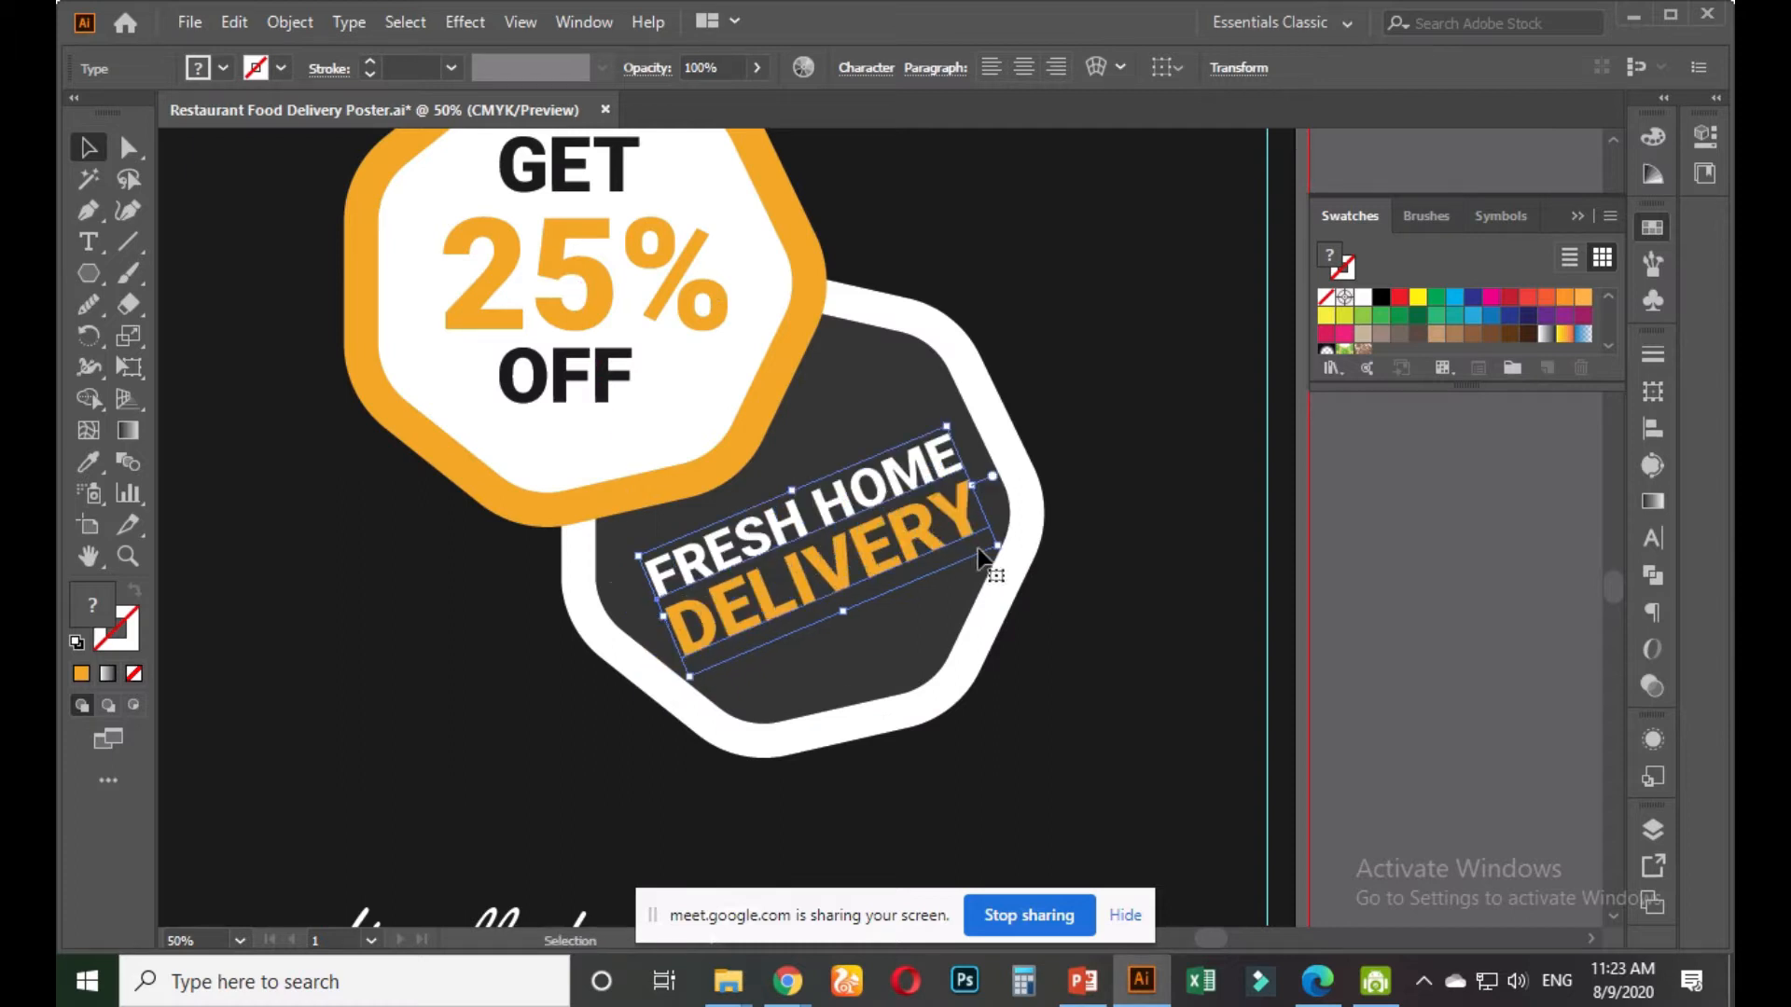
pyautogui.moveTo(1003, 557); pyautogui.dragTo(1059, 529)
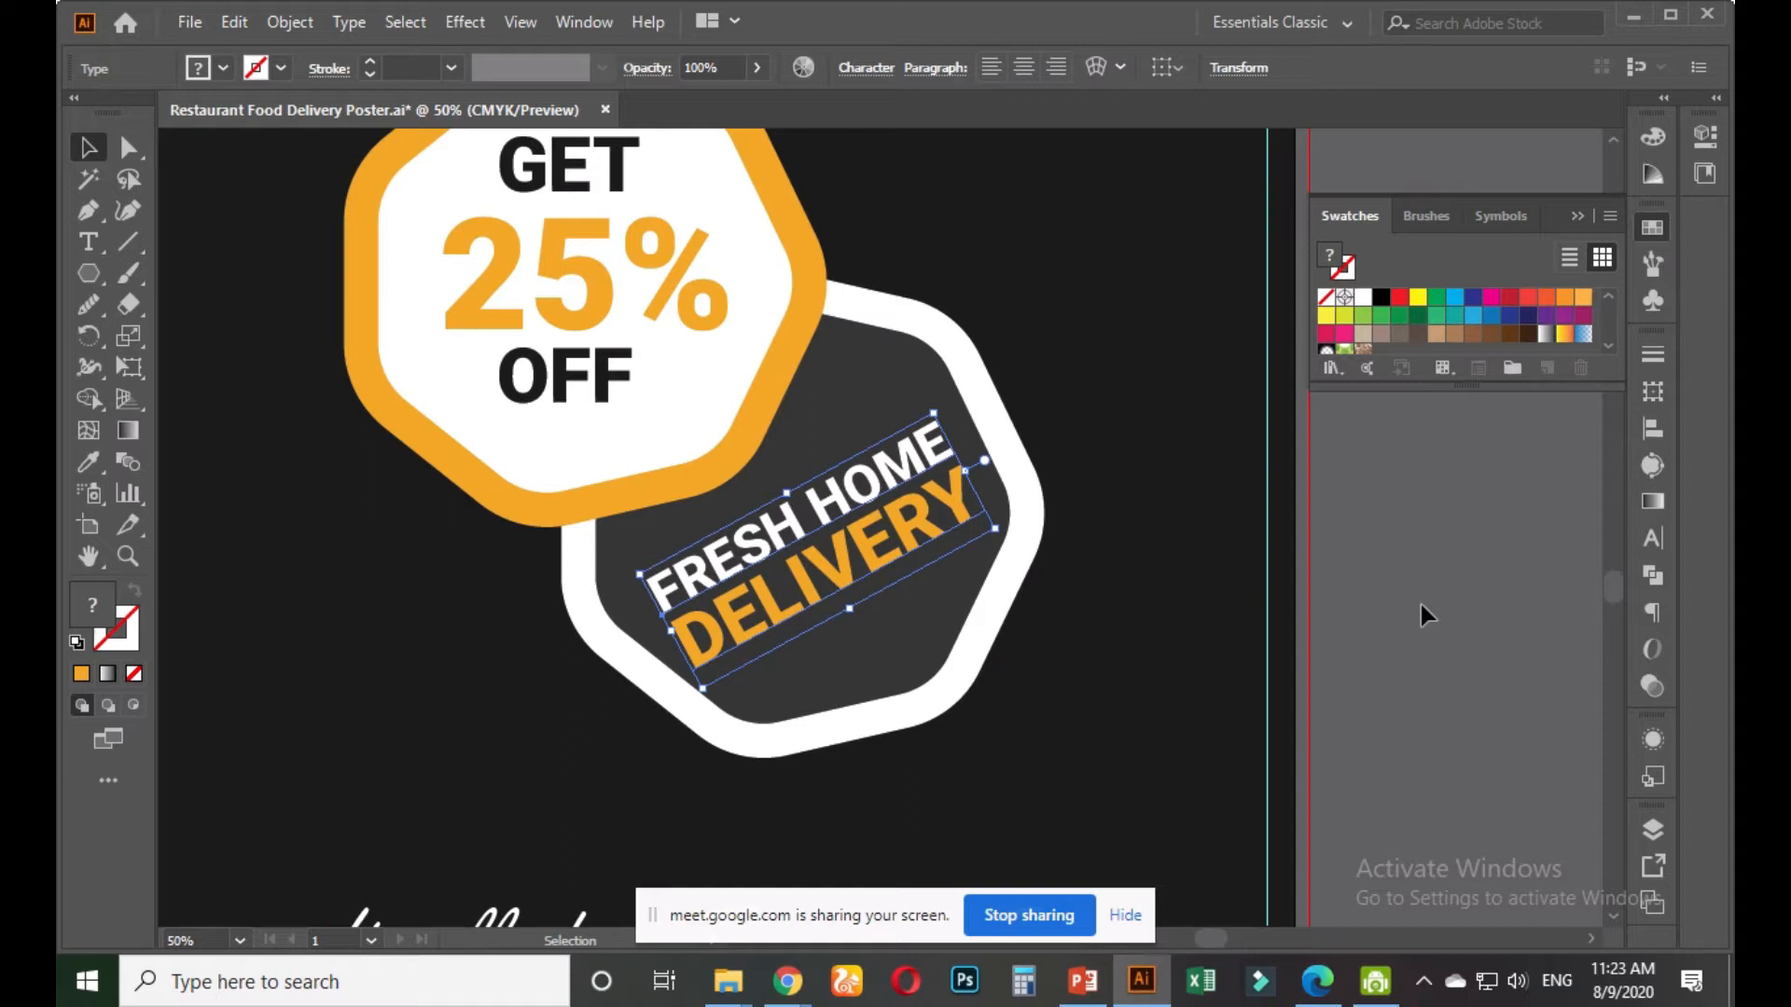
pyautogui.hotkey('ctrl', 'shift', 'a')
# Select the whole GET 25% OFF badge group and move it to the right
pyautogui.hotkey('ctrl', '-')
pyautogui.moveTo(1046, 289); pyautogui.dragTo(699, 658)
pyautogui.click(699, 659)
pyautogui.click(796, 372)
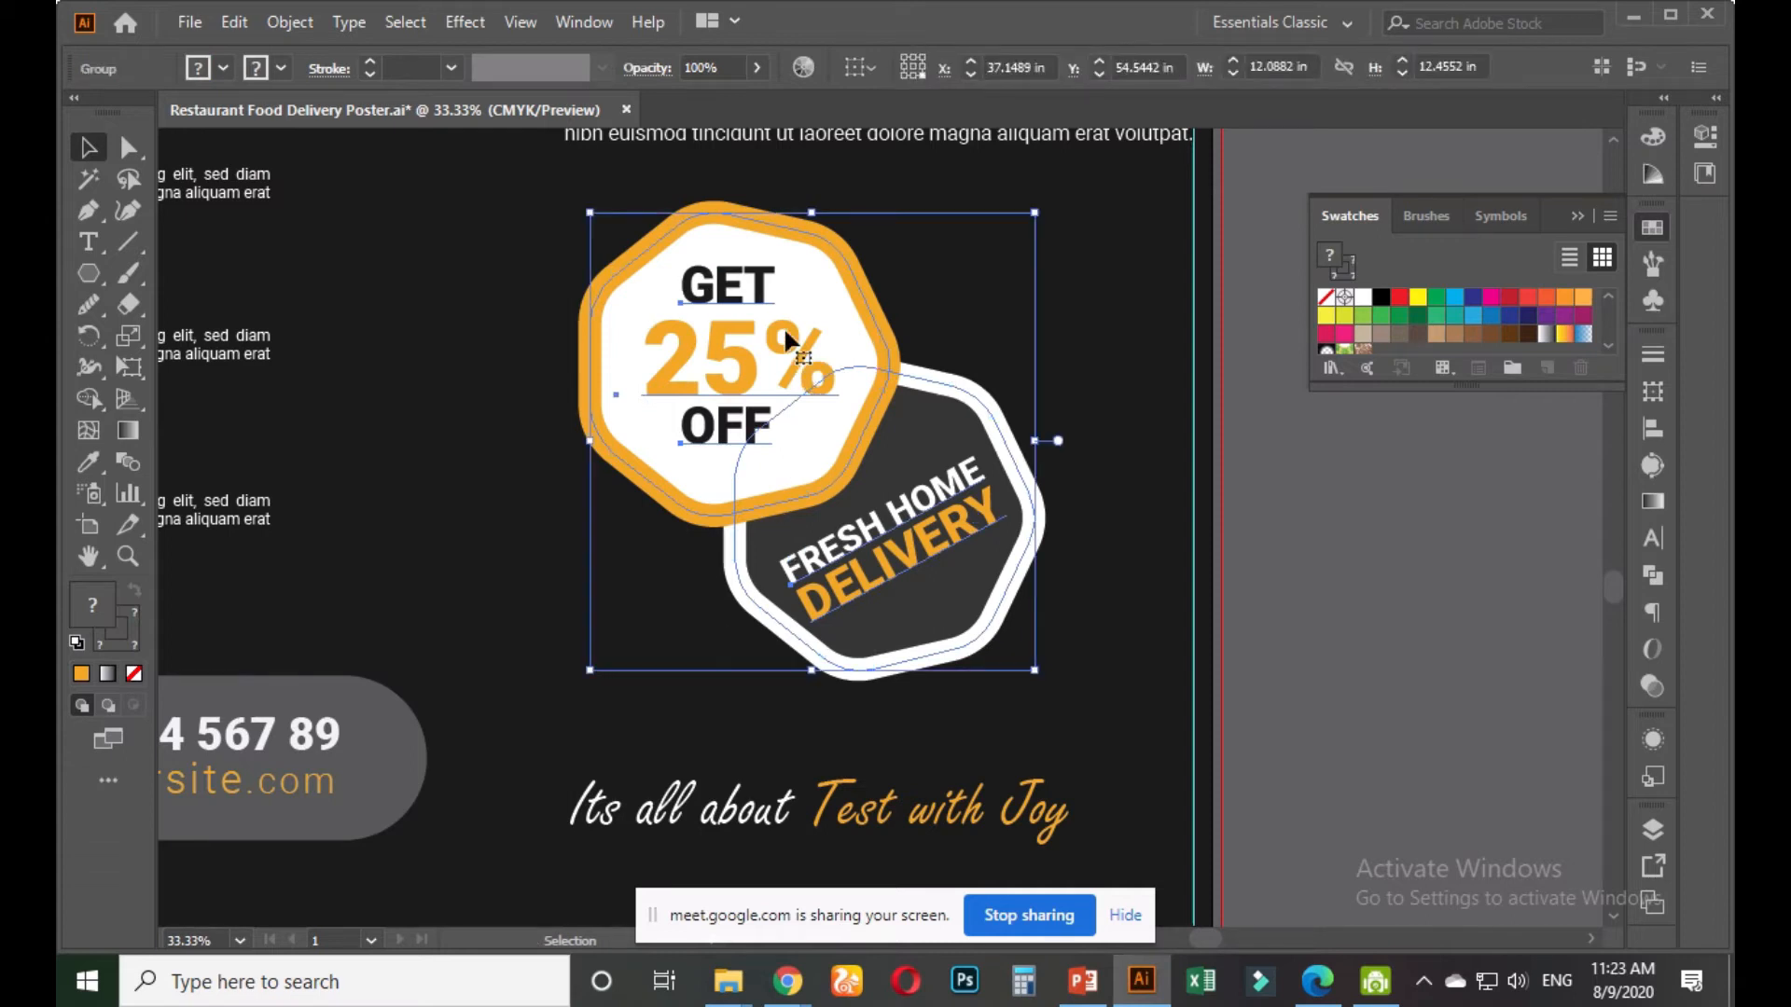
pyautogui.moveTo(786, 335); pyautogui.dragTo(919, 332)
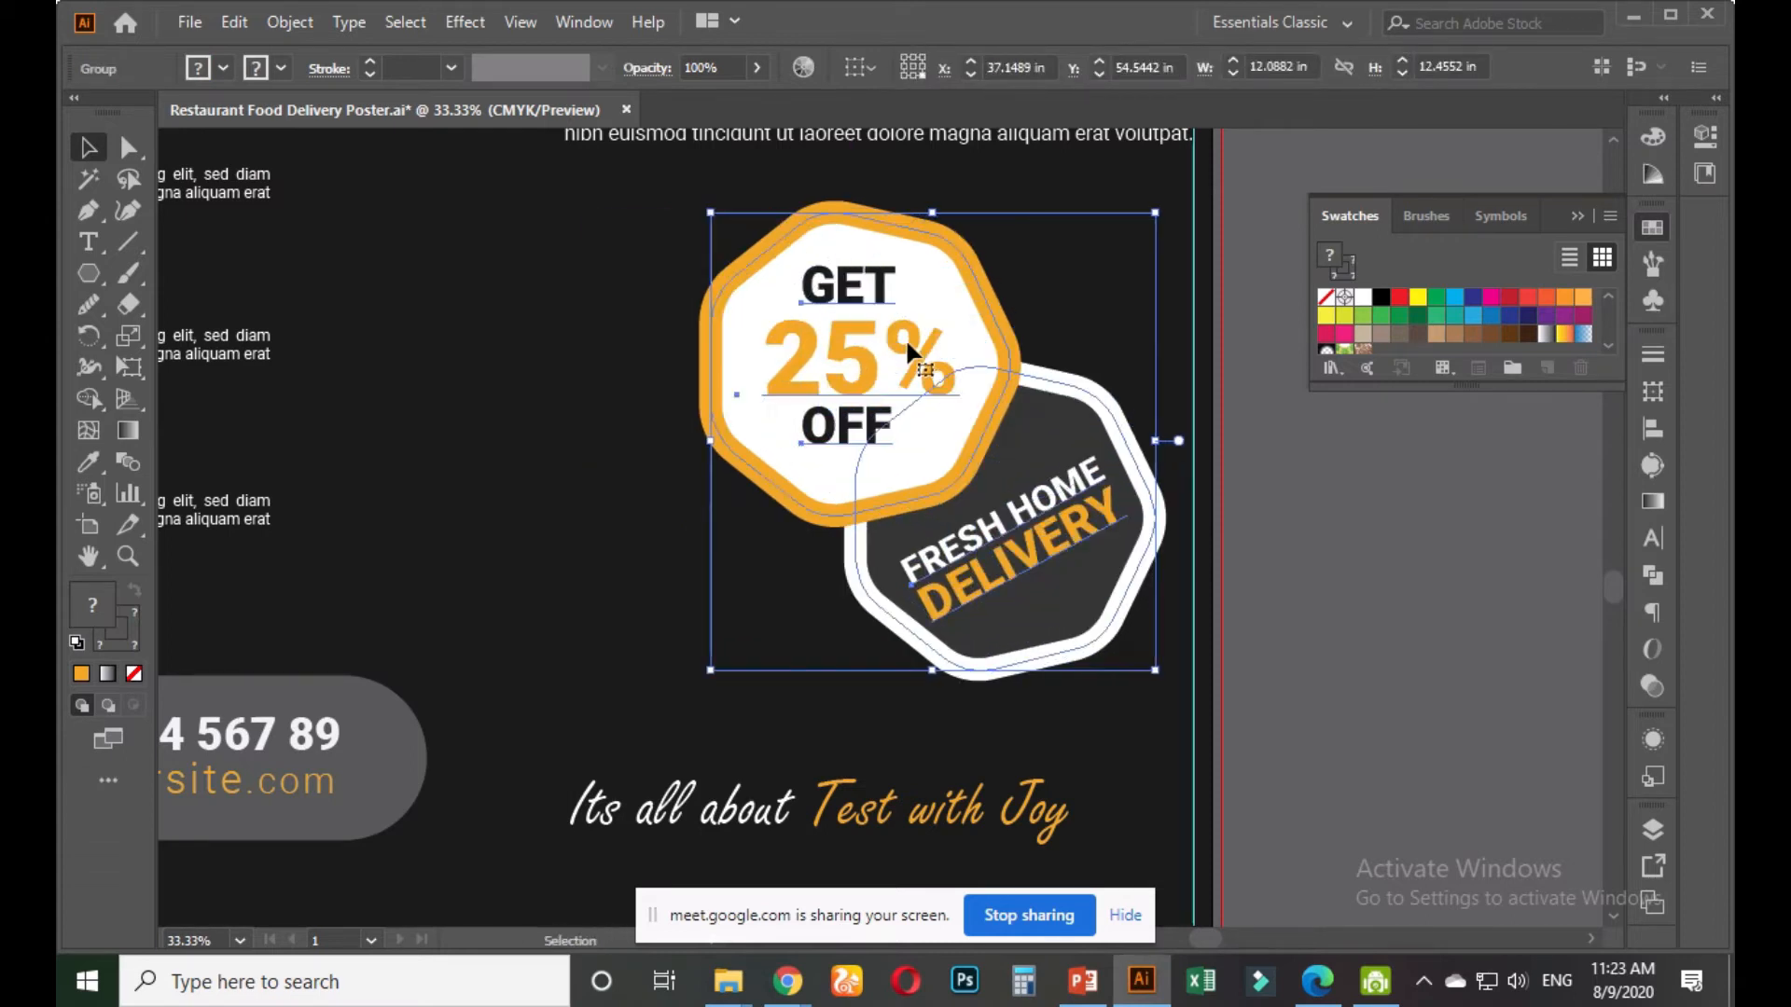
pyautogui.click(1310, 576)
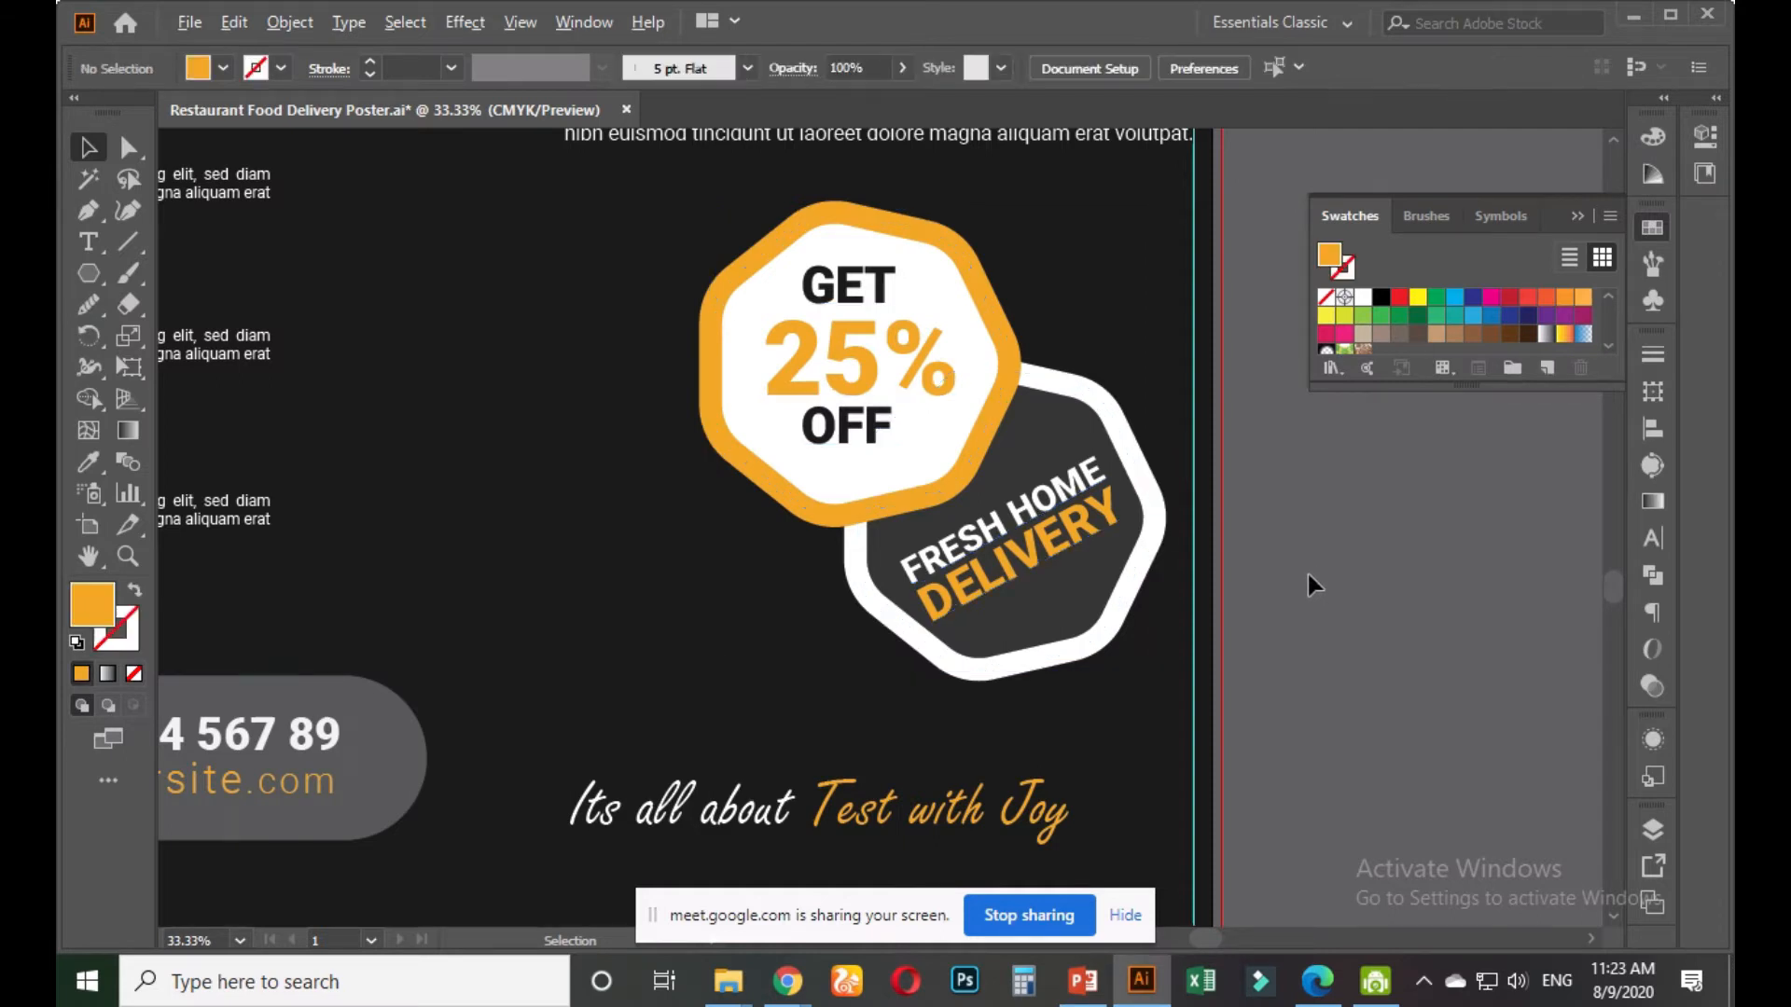
pyautogui.scroll(-2, 1312, 583)
pyautogui.moveTo(1137, 534); pyautogui.dragTo(1101, 585)
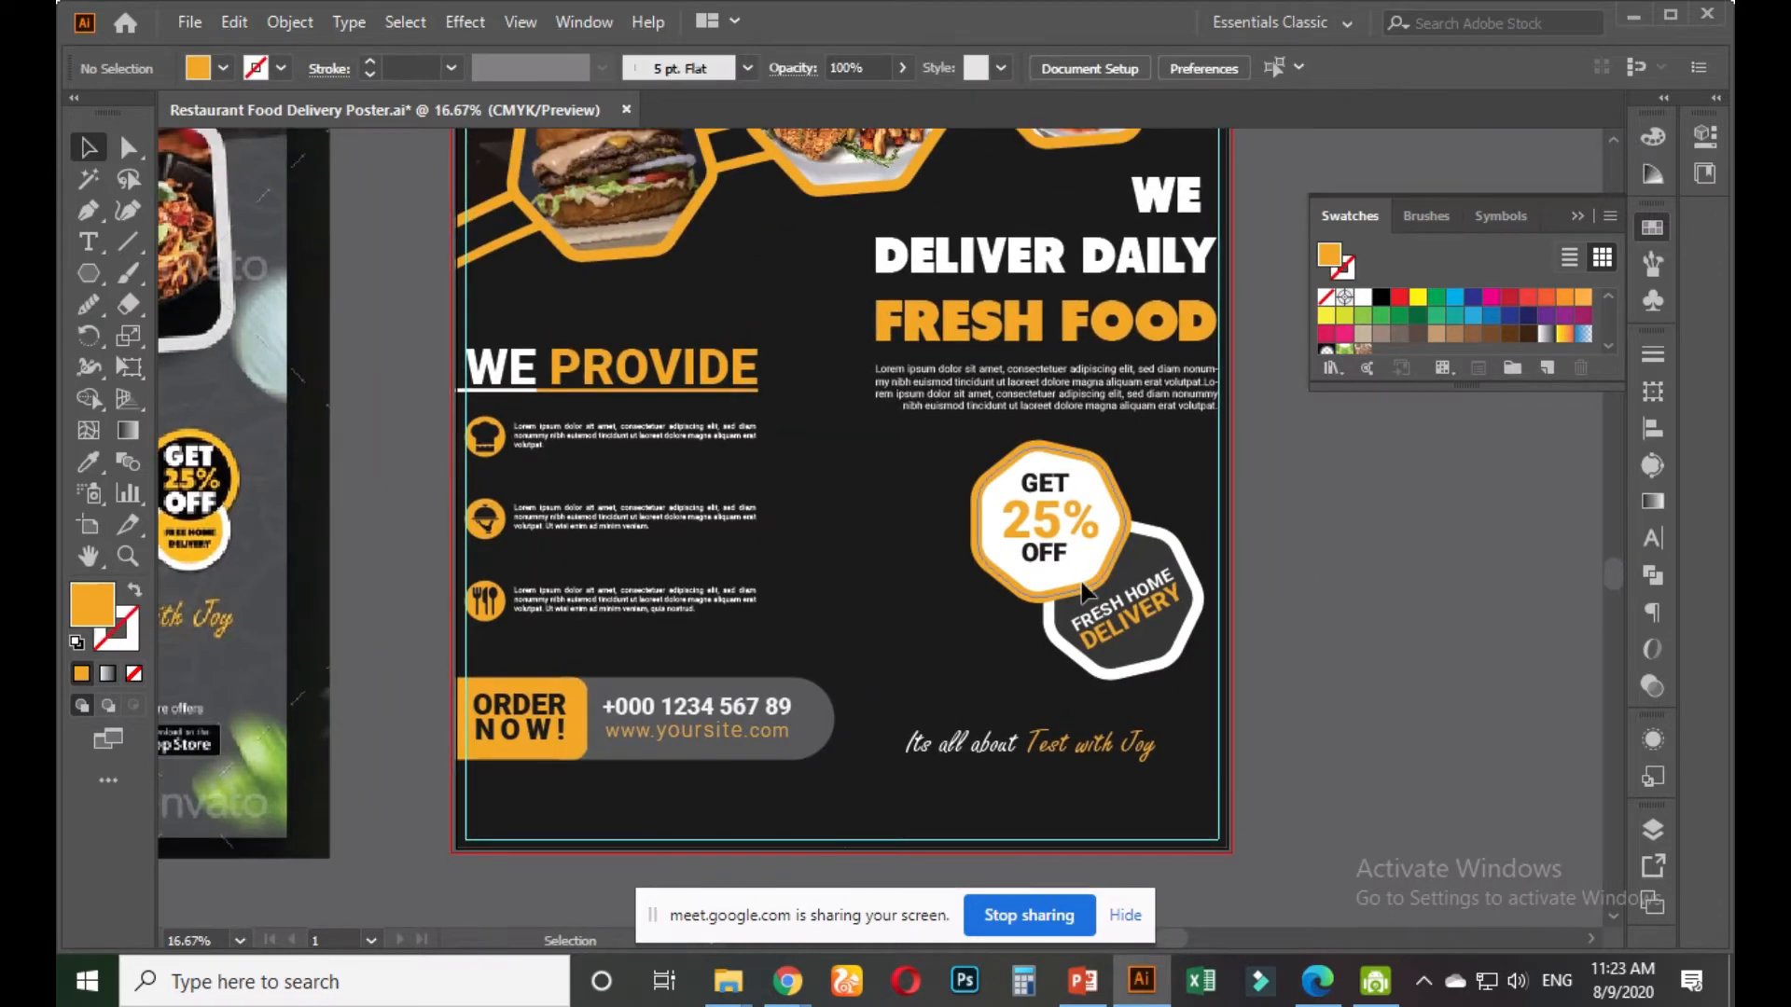
# Horizontally centre the discount badge under the Lorem paragraph, using the paragraph as key object
pyautogui.click(1082, 589)
pyautogui.keyDown('shift'); pyautogui.click(1056, 398); pyautogui.keyUp('shift')
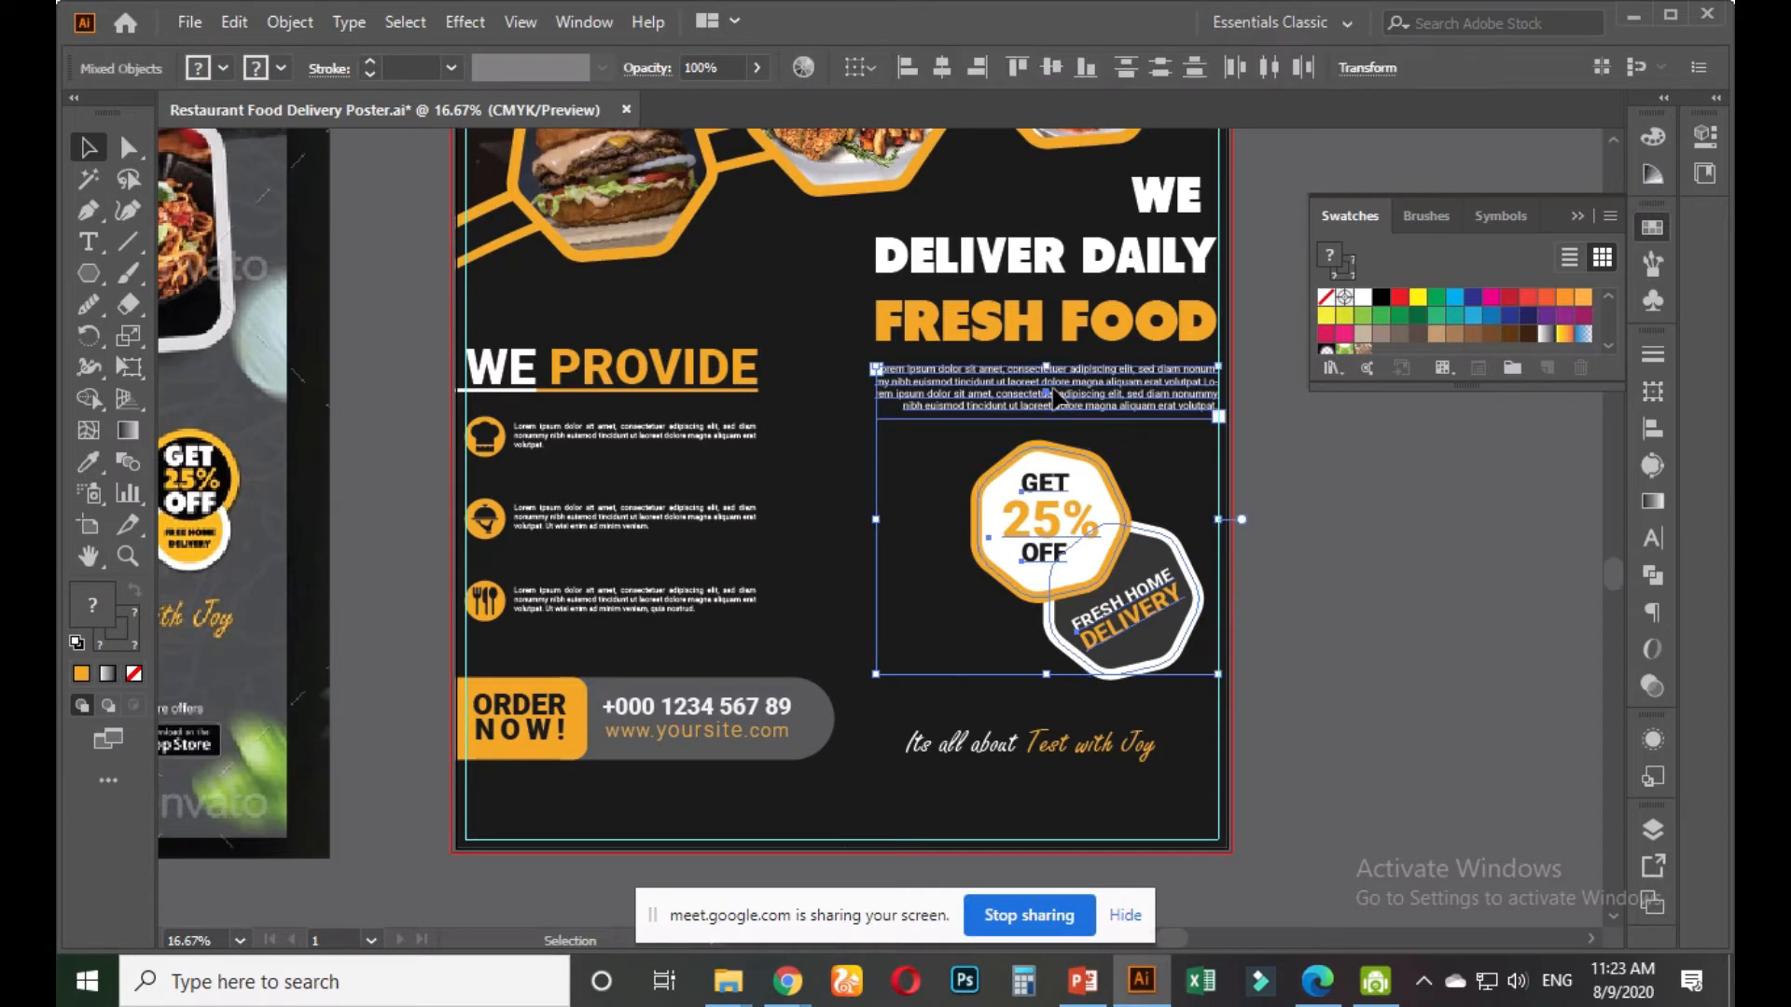
pyautogui.click(1052, 389)
pyautogui.click(1057, 406)
pyautogui.keyDown('shift'); pyautogui.click(1053, 502); pyautogui.keyUp('shift')
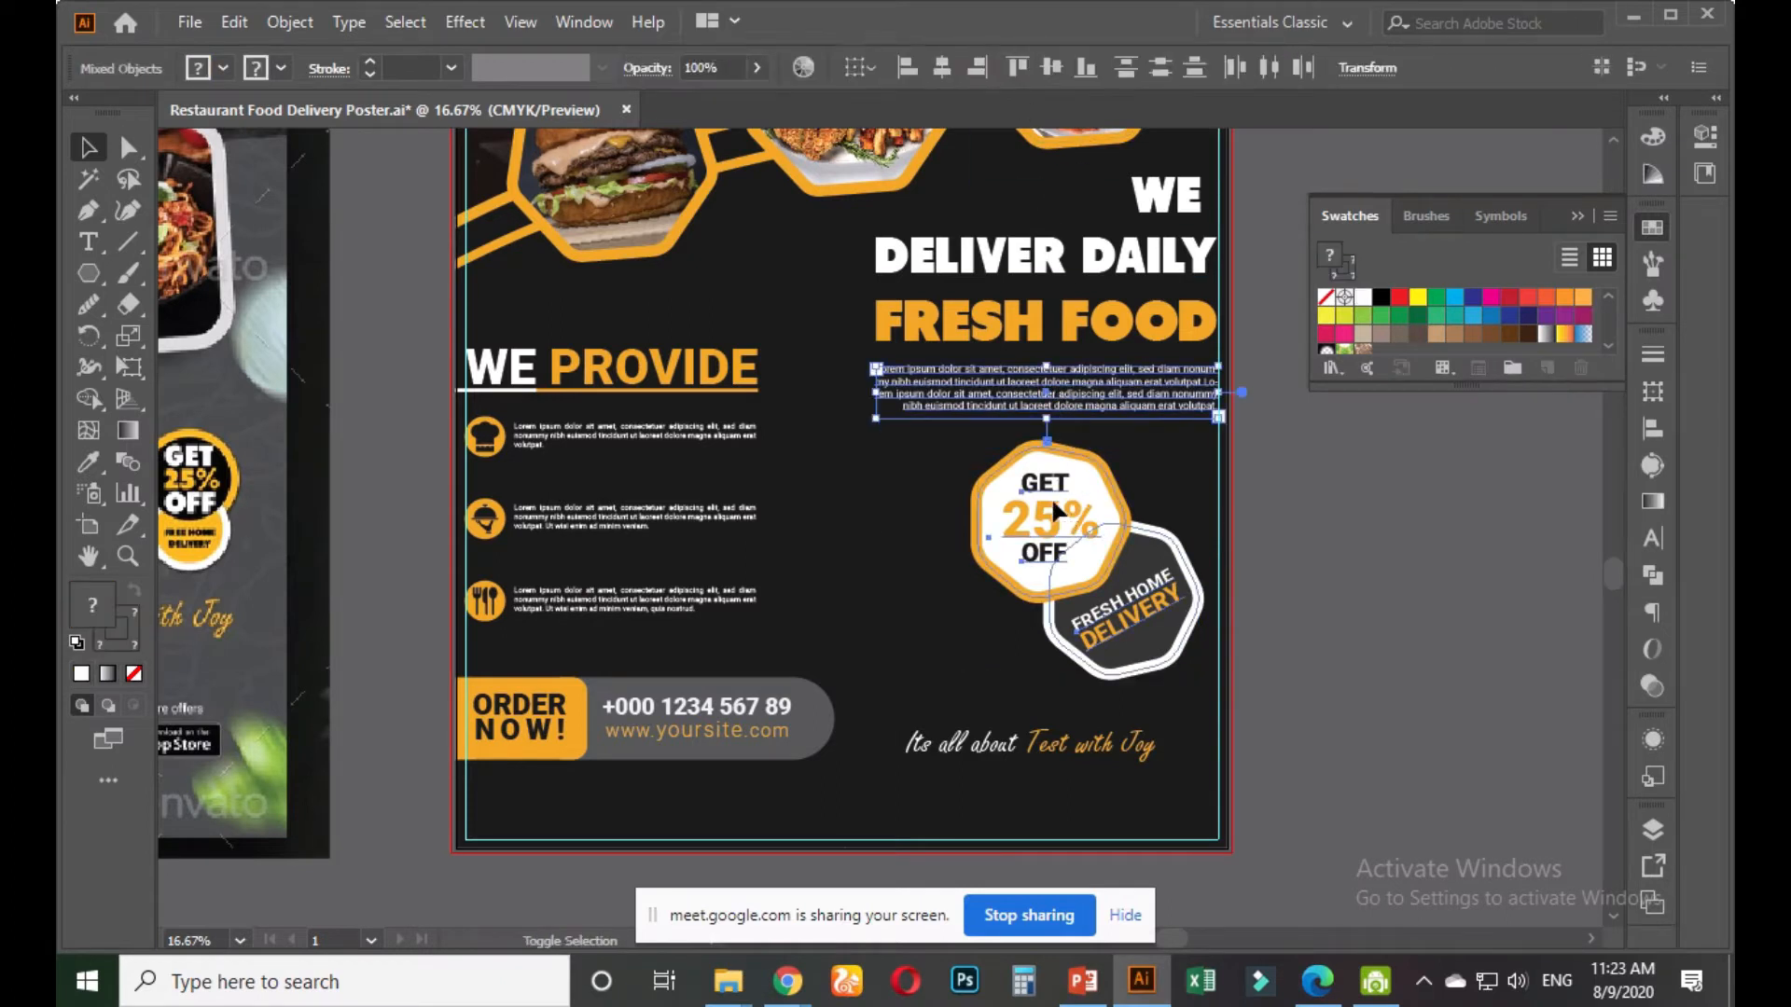
pyautogui.click(1084, 389)
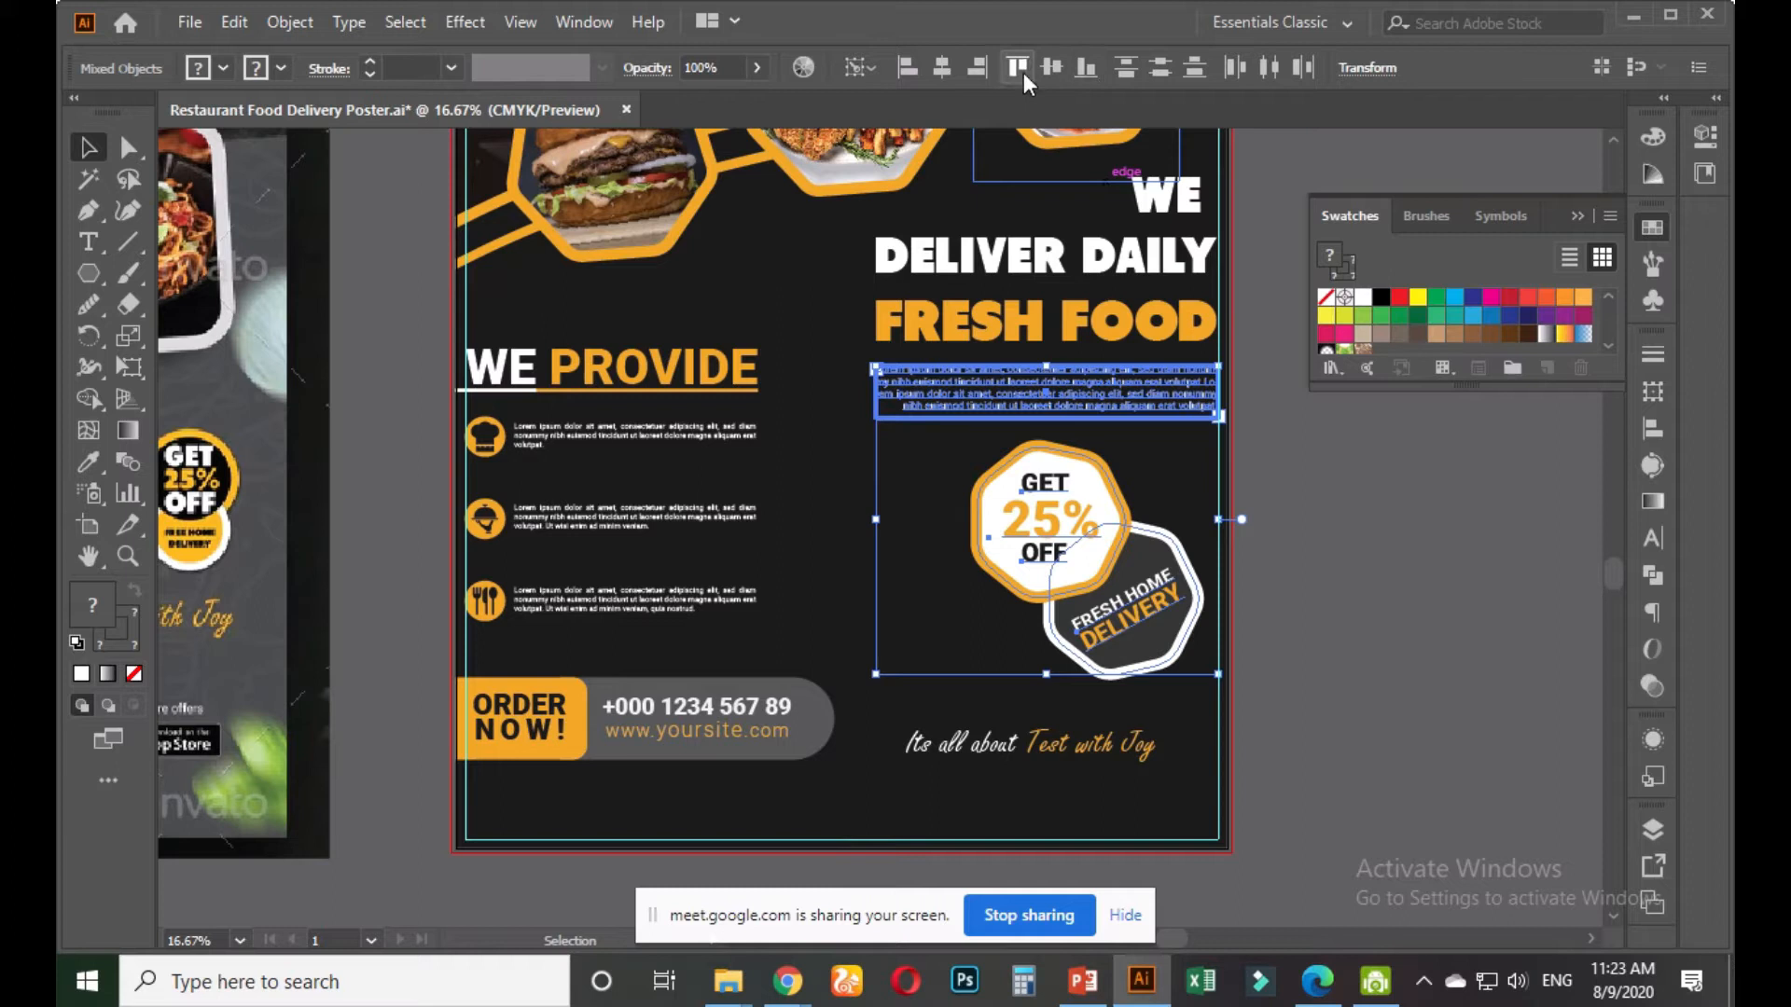
pyautogui.click(942, 67)
pyautogui.click(1301, 593)
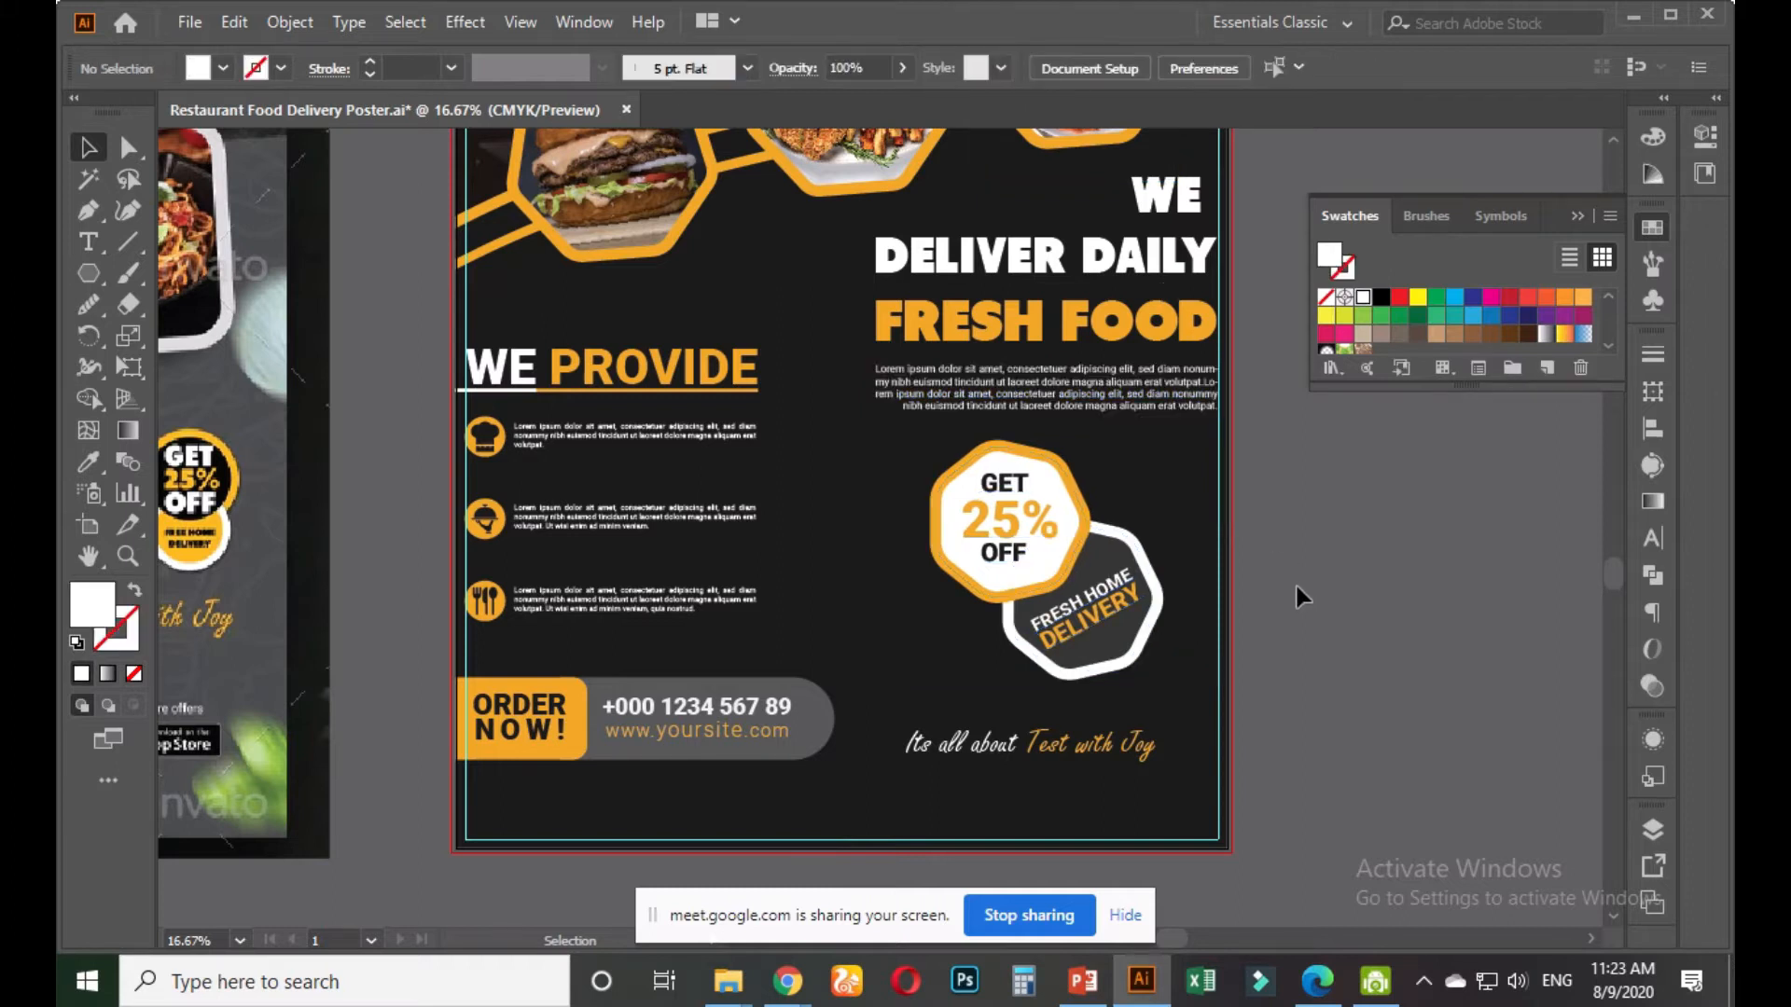
# Enlarge the tagline around its centre
pyautogui.scroll(-1, 1301, 701)
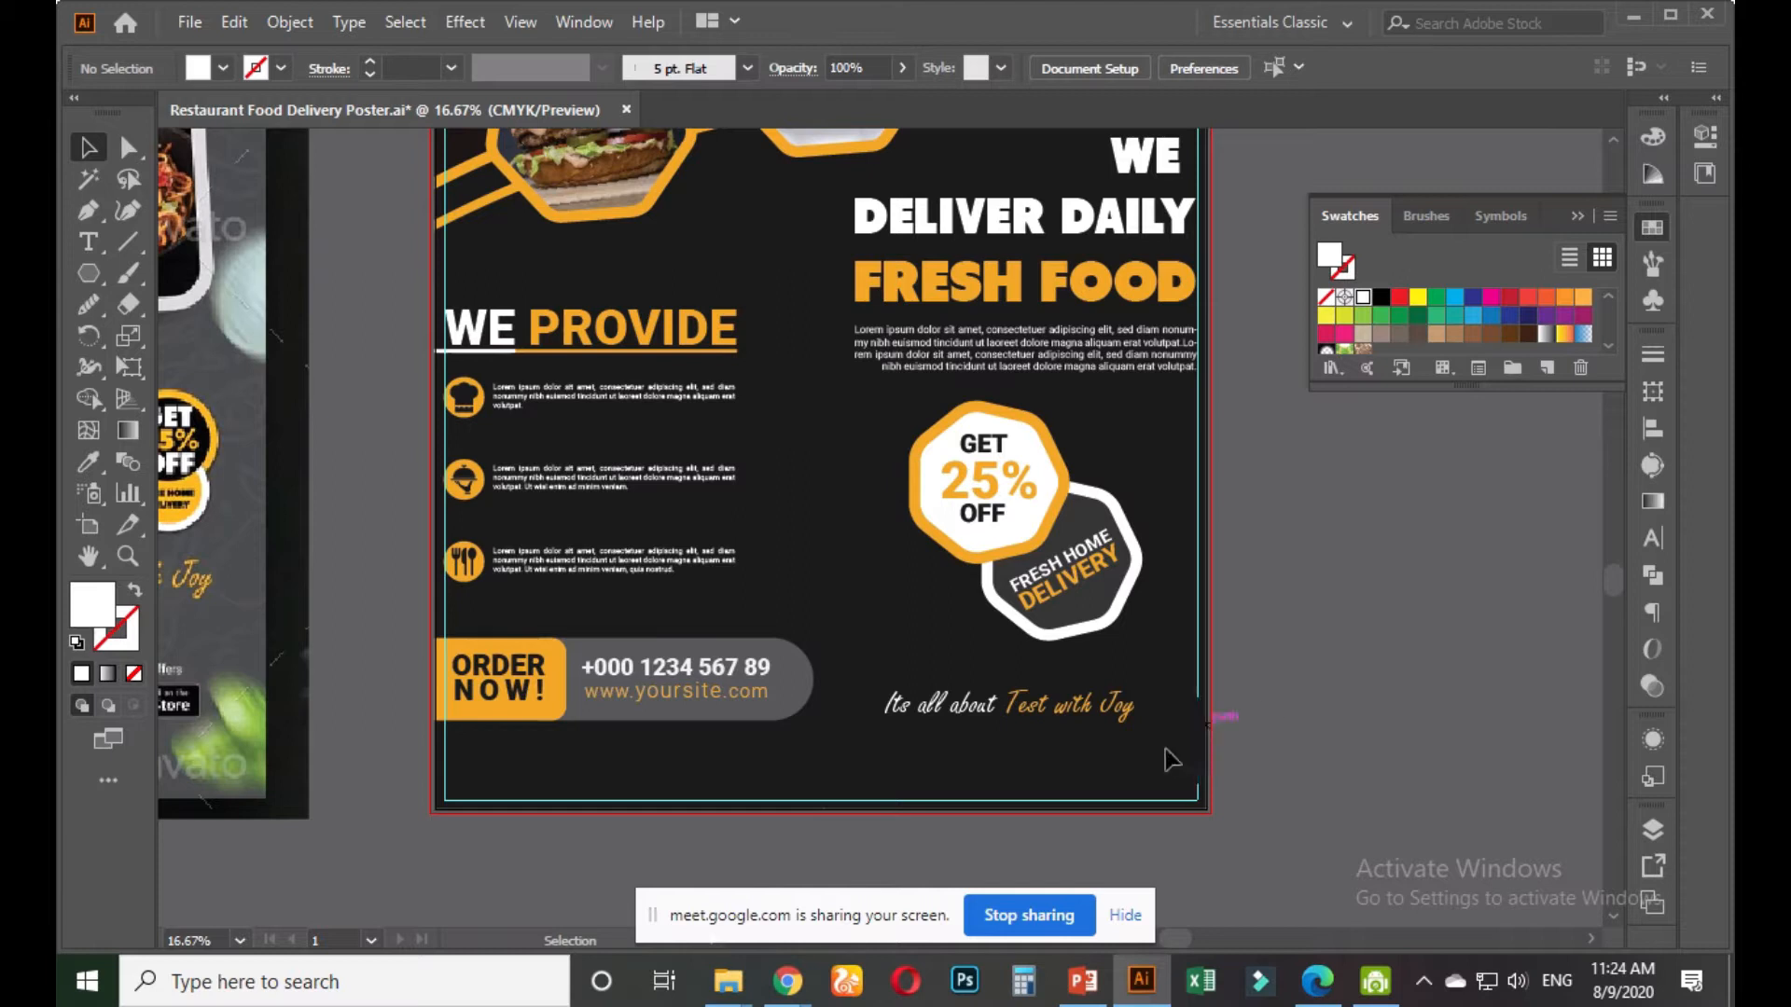
pyautogui.click(1087, 716)
pyautogui.moveTo(1141, 732); pyautogui.dragTo(1099, 697)
pyautogui.click(1277, 704)
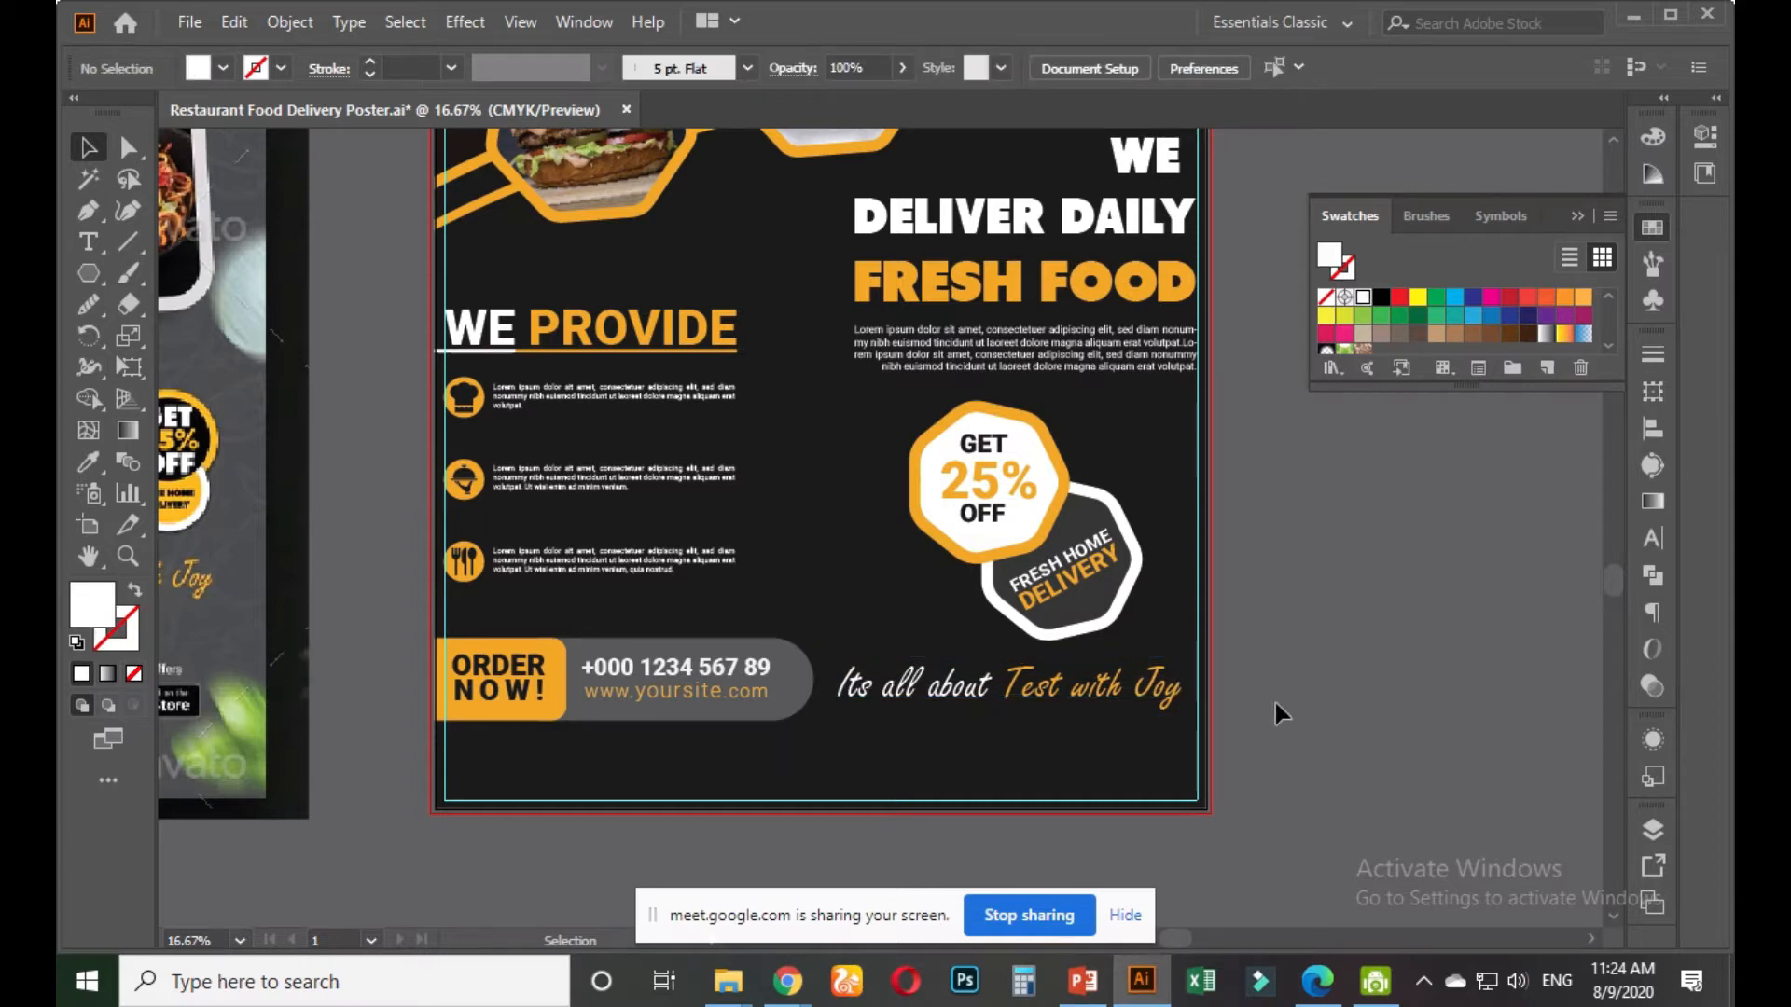
# Move the ORDER NOW contact bar down near the poster's bottom edge
pyautogui.scroll(-1, 1280, 695)
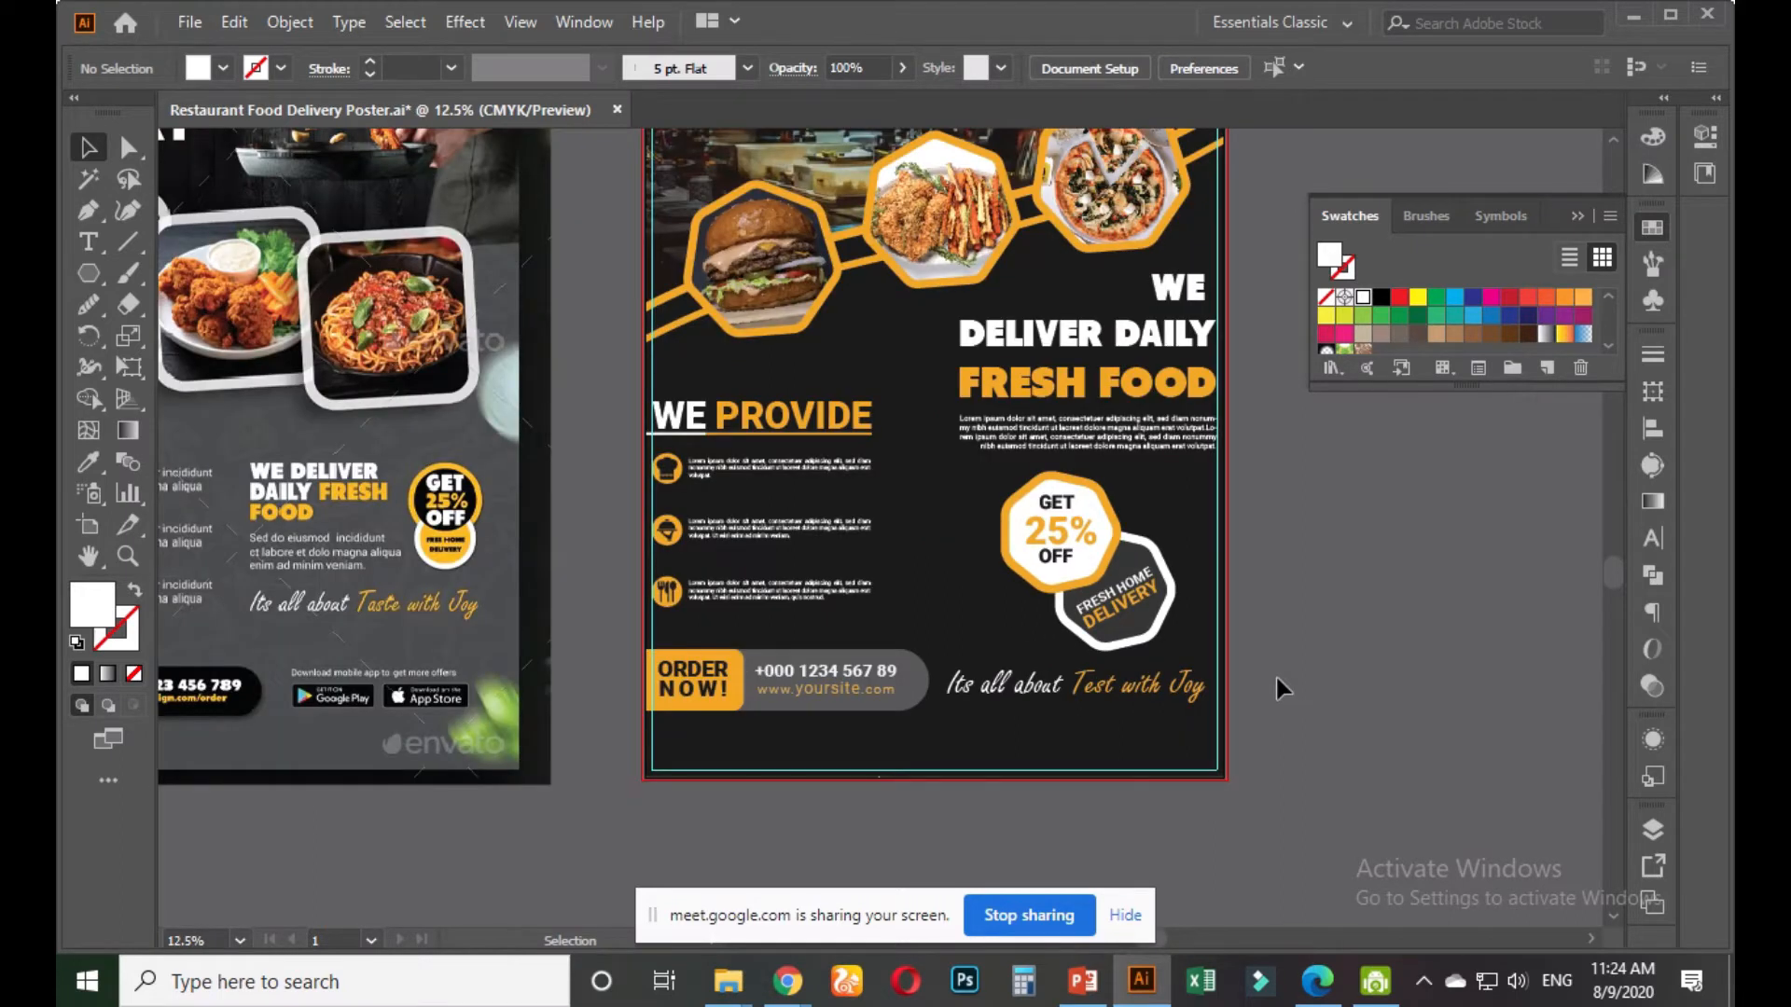
pyautogui.scroll(-1, 1116, 687)
pyautogui.scroll(1, 796, 700)
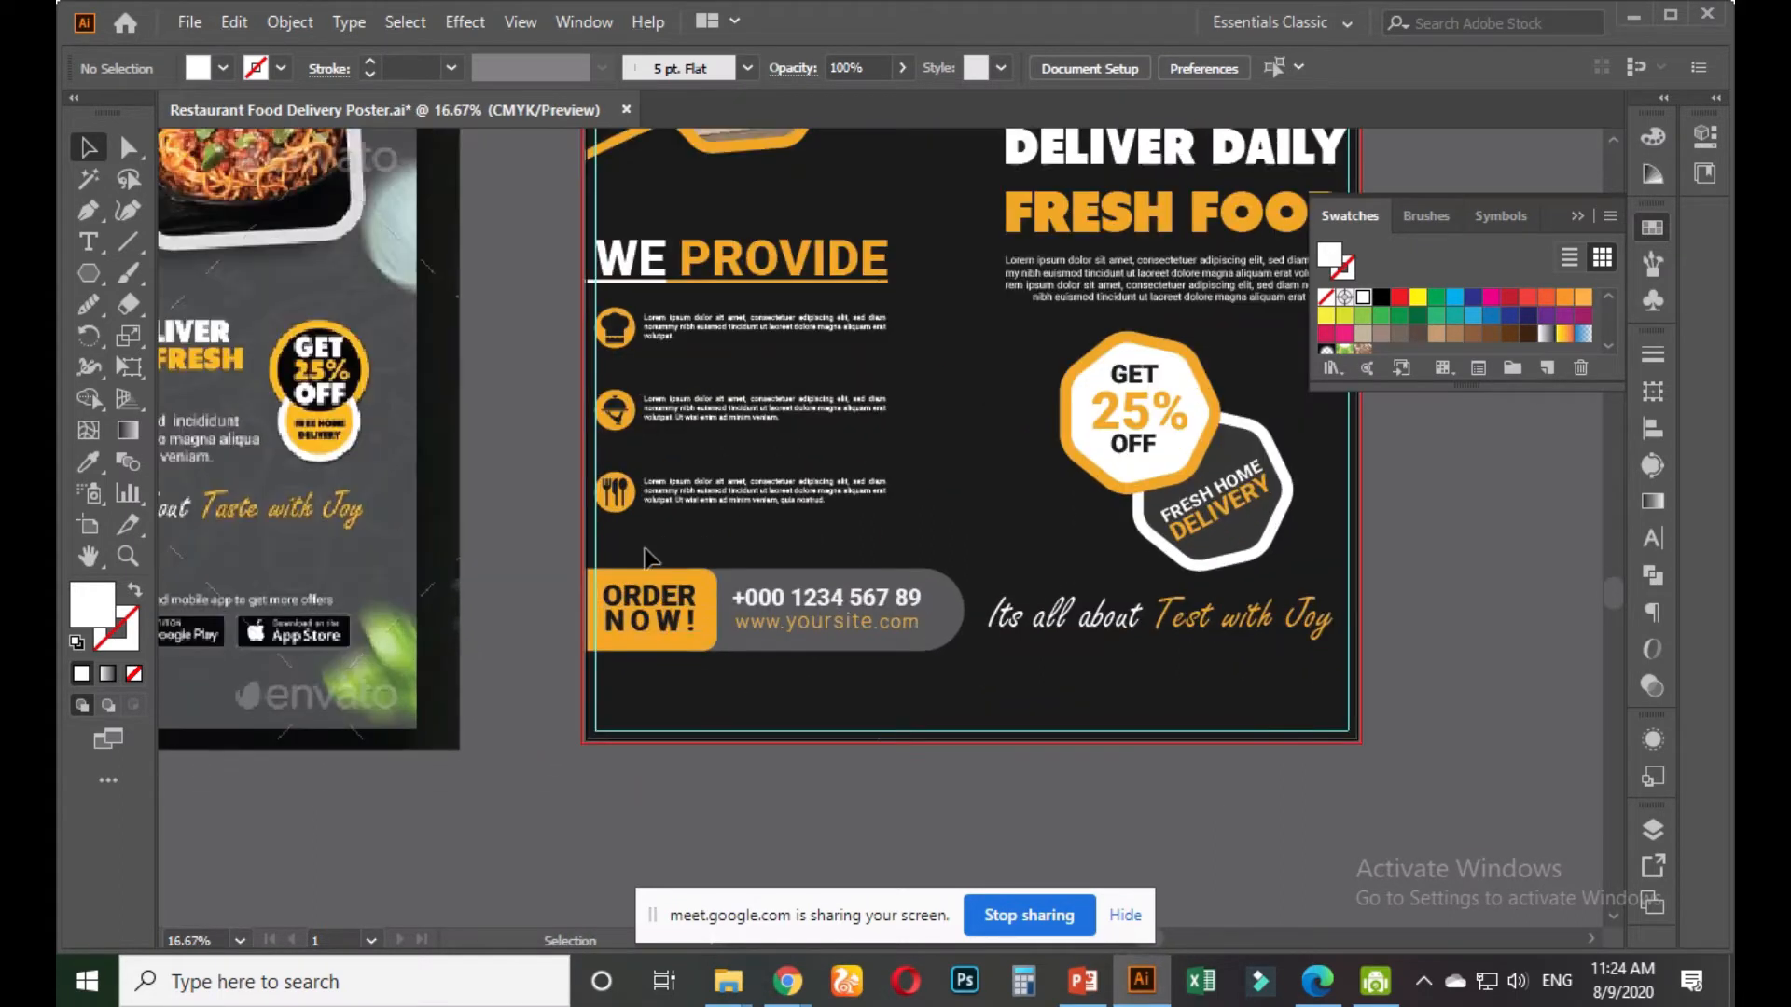
pyautogui.moveTo(788, 611); pyautogui.dragTo(859, 653)
pyautogui.click(1080, 793)
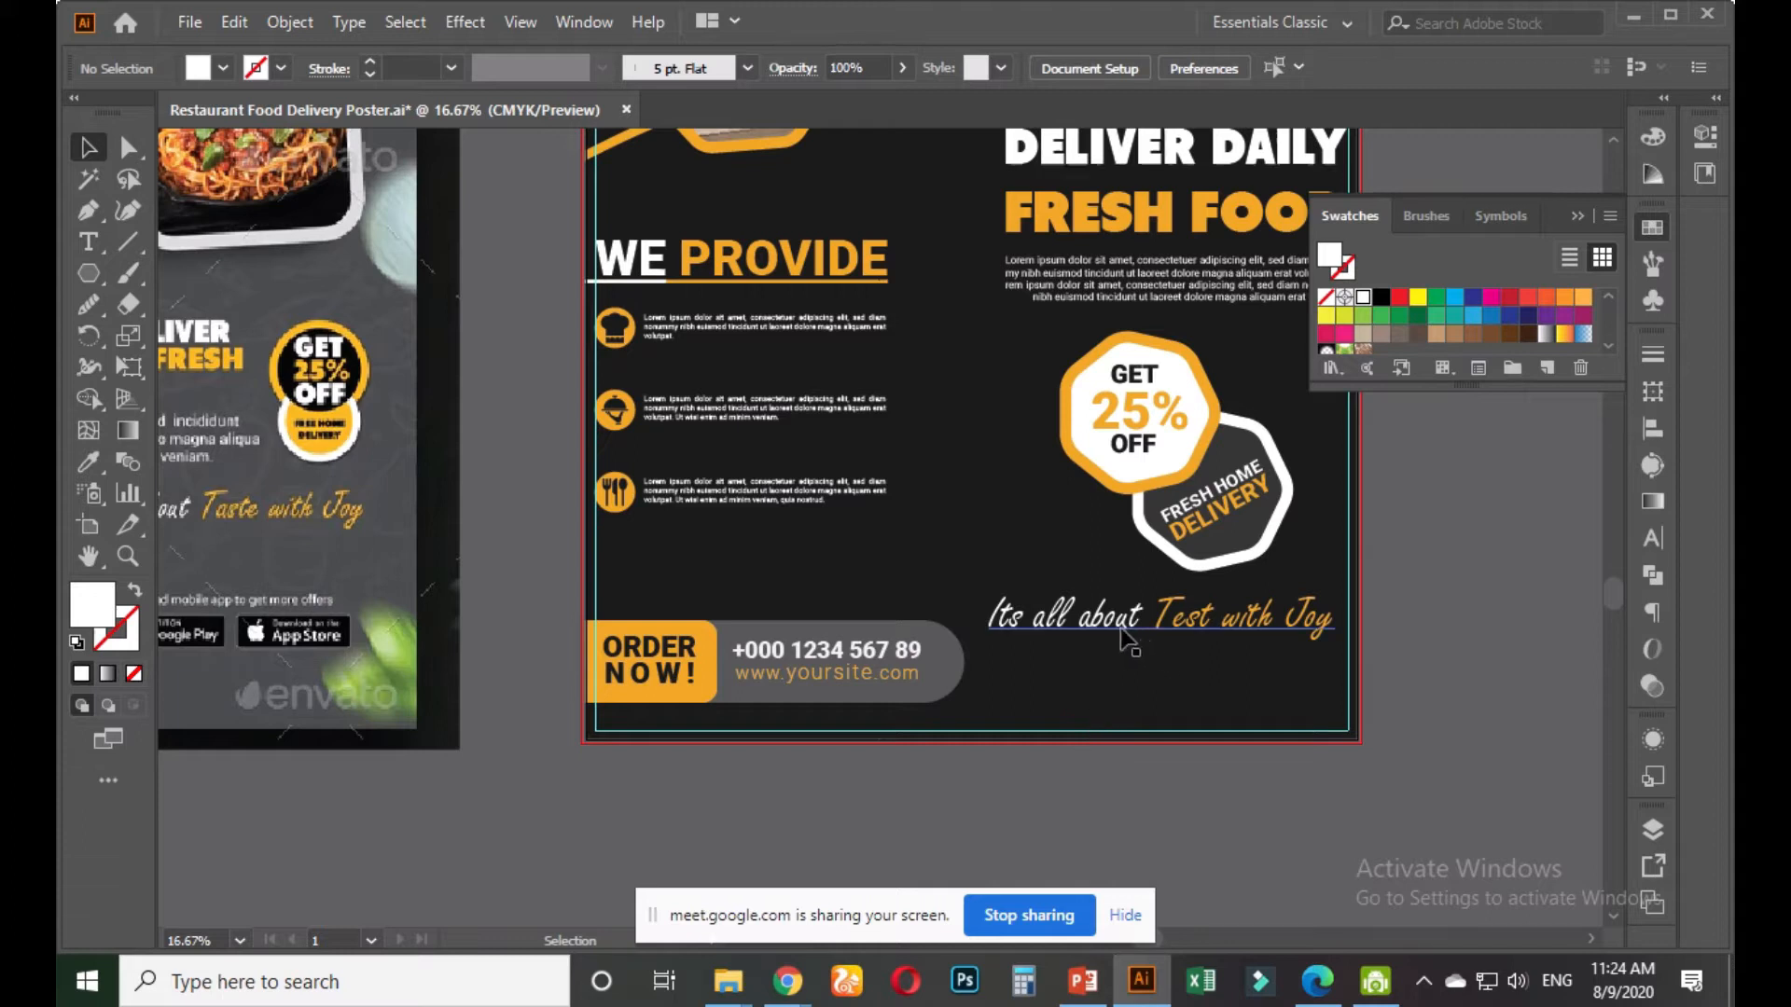
# Delete 'Test with Joy' from the slogan, leaving only 'Its all about'
pyautogui.click(1158, 631)
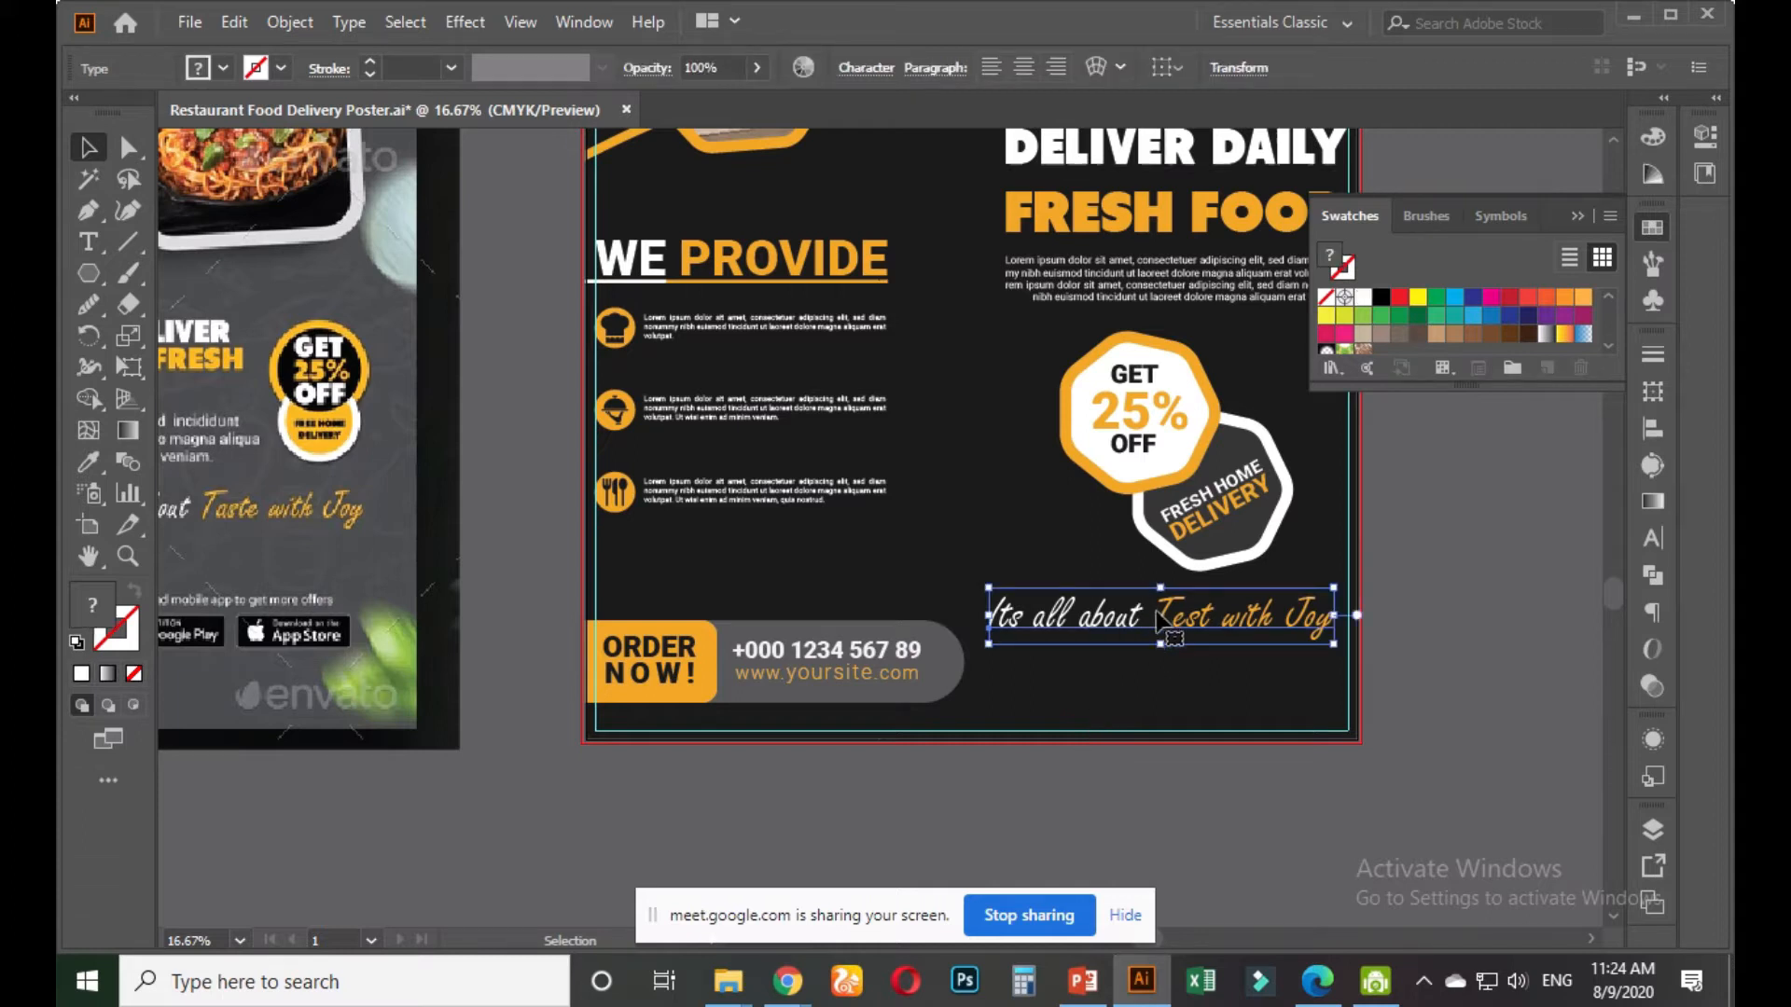
pyautogui.doubleClick(1158, 614)
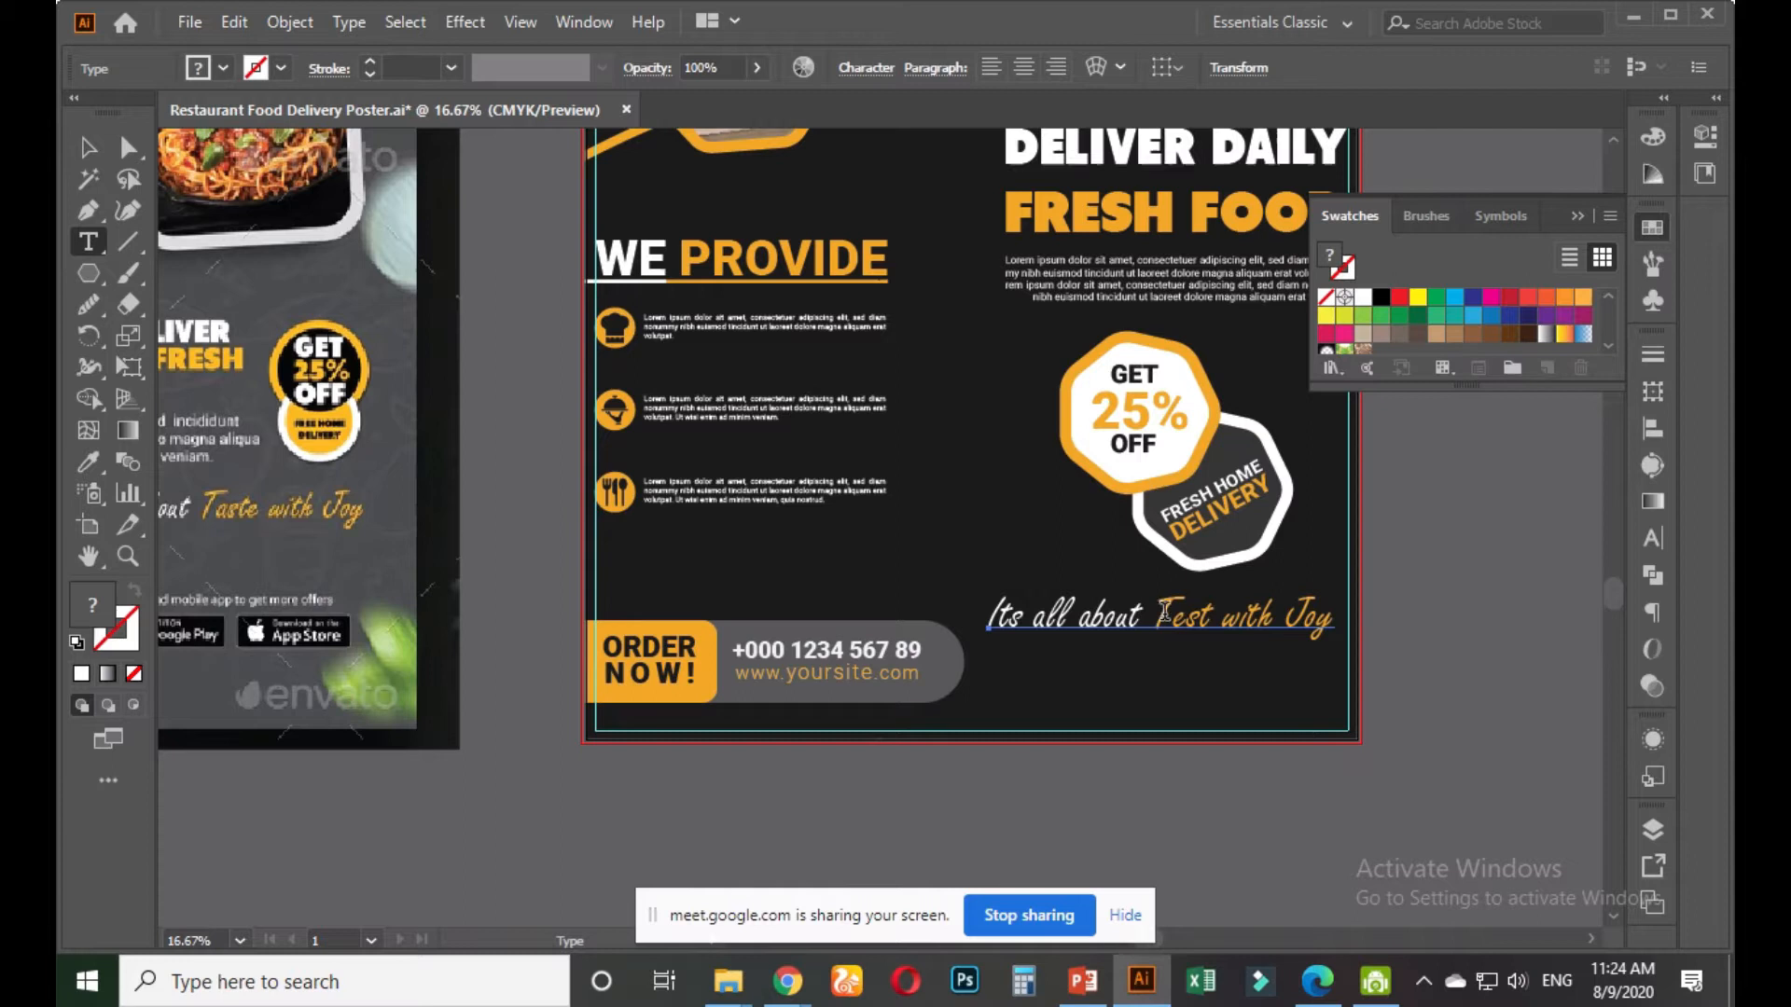
pyautogui.moveTo(1158, 614); pyautogui.dragTo(1367, 620)
pyautogui.hotkey('ctrl', 'c')
pyautogui.press('BackSpace')
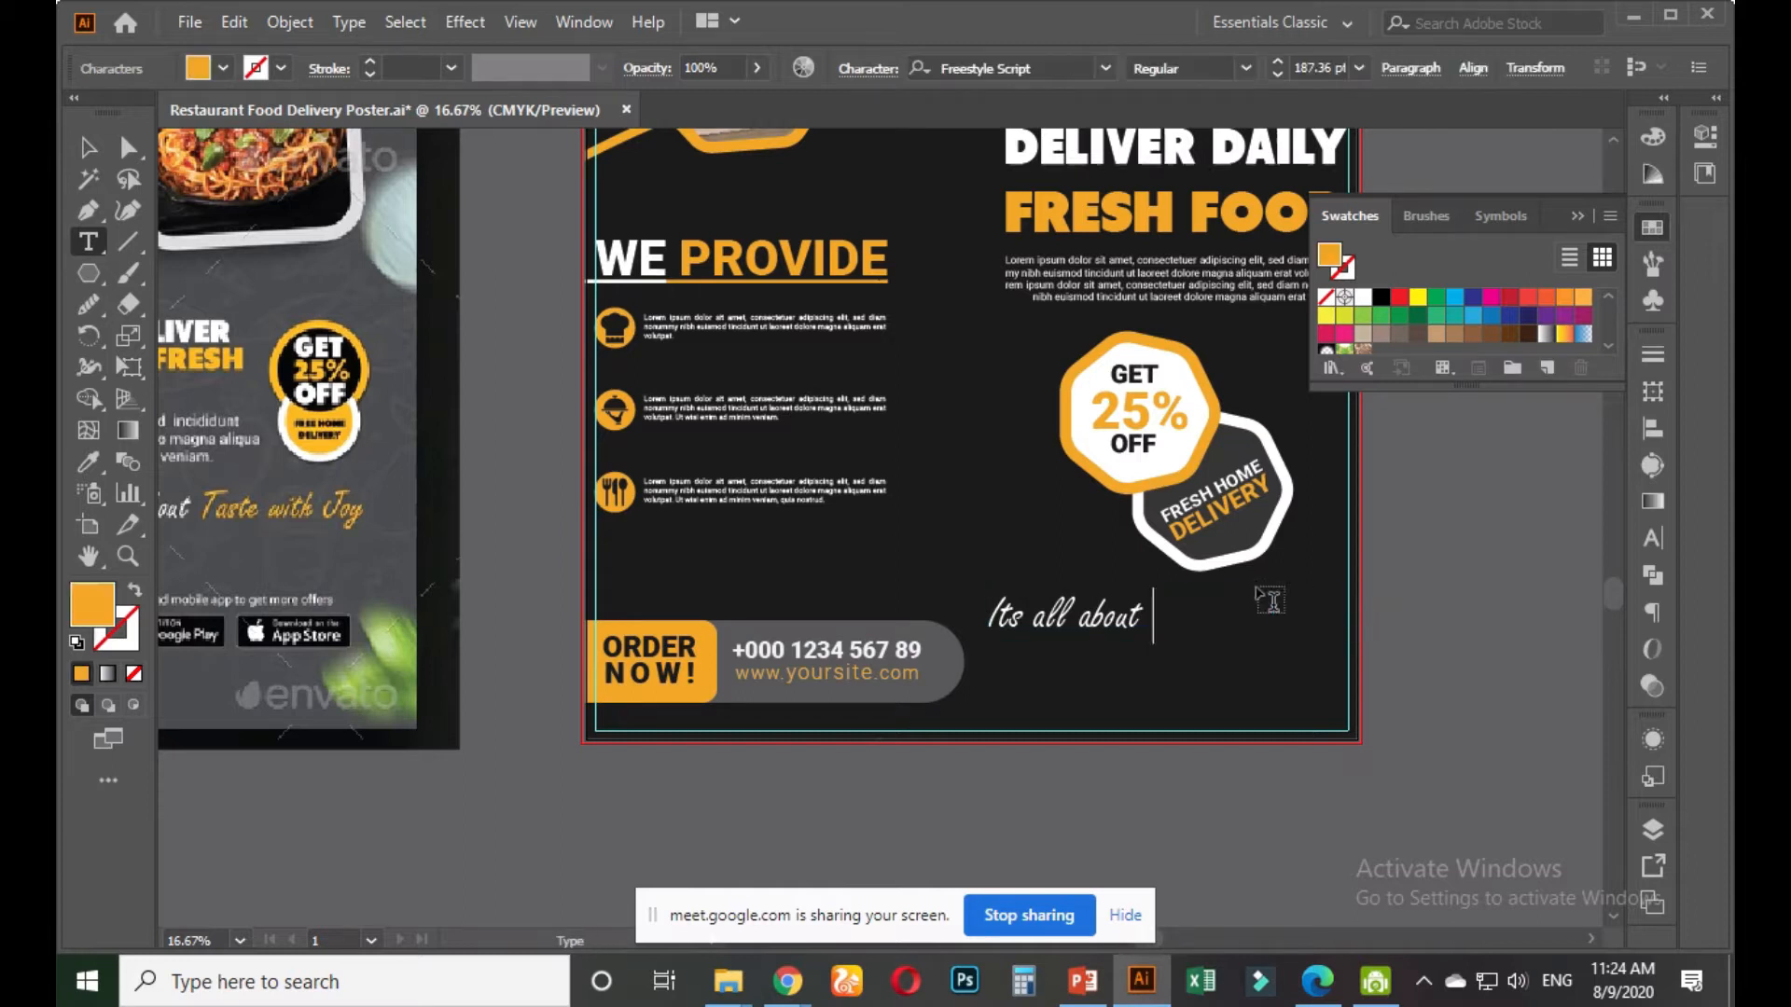
pyautogui.press('Escape')
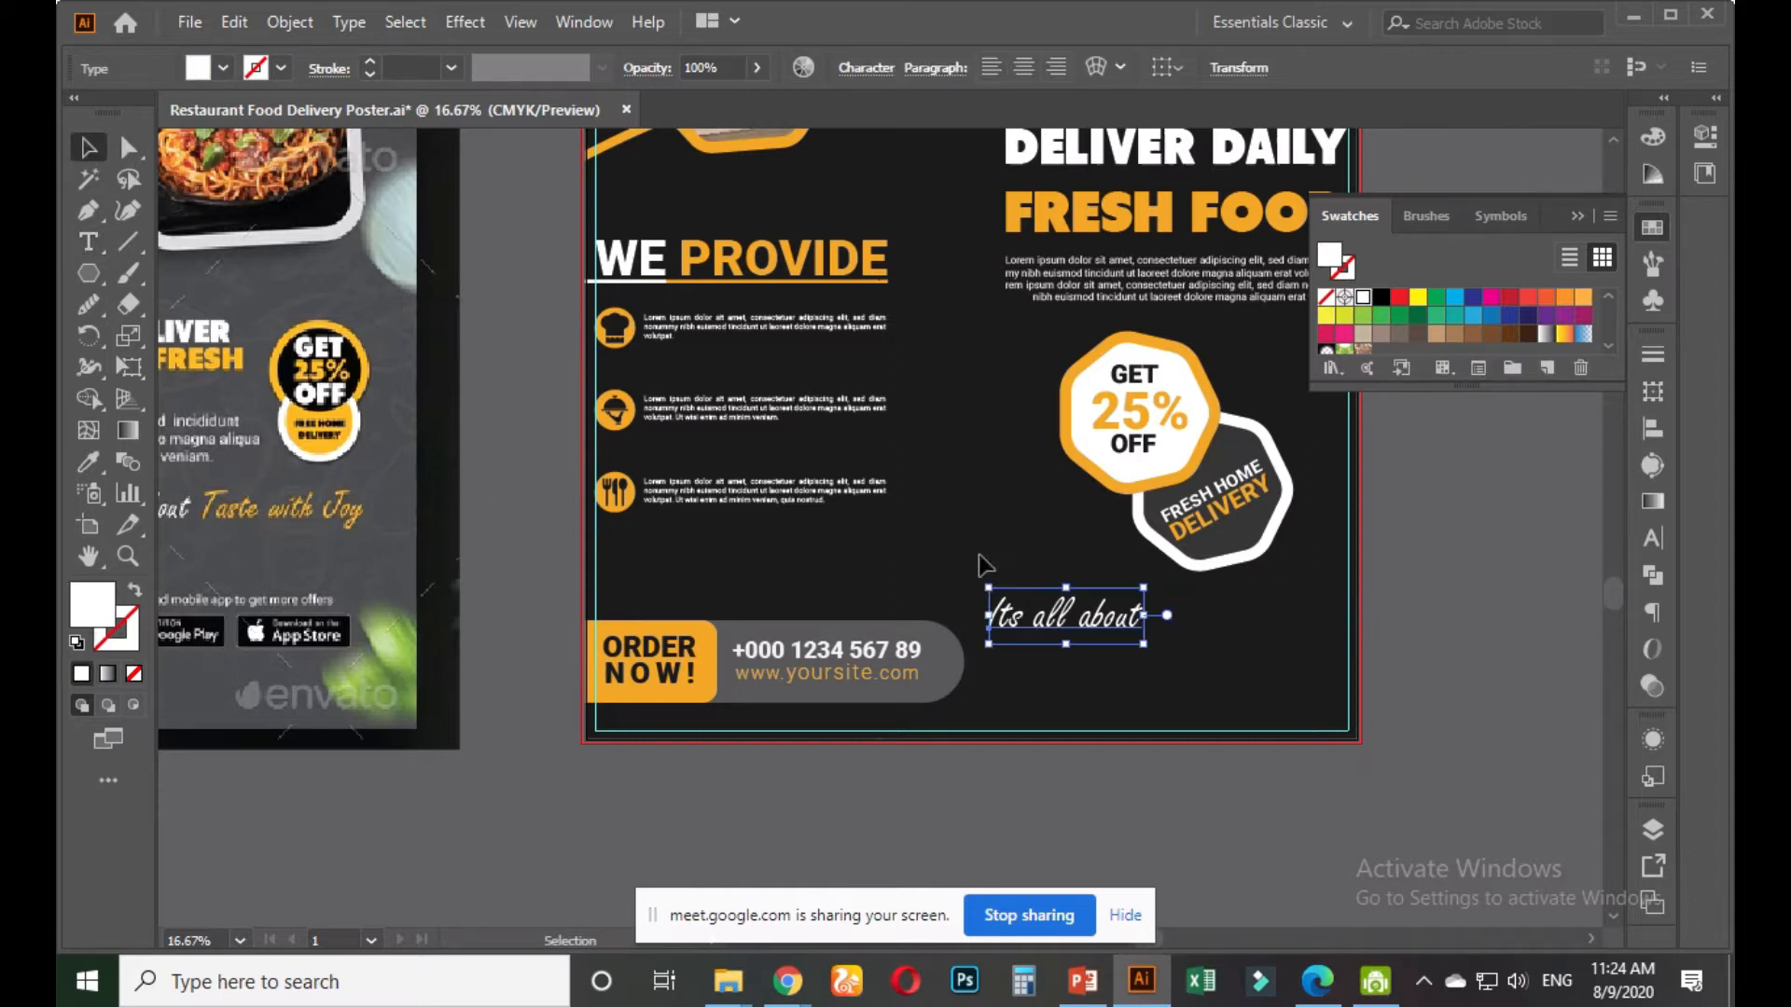
# Duplicate the line and replace its text with the orange 'Test with Joy'
pyautogui.moveTo(1054, 620)
pyautogui.mouseDown()
pyautogui.moveTo(981, 553)
pyautogui.moveTo(1016, 558)
pyautogui.moveTo(1063, 597)
pyautogui.moveTo(1051, 606)
pyautogui.mouseUp()
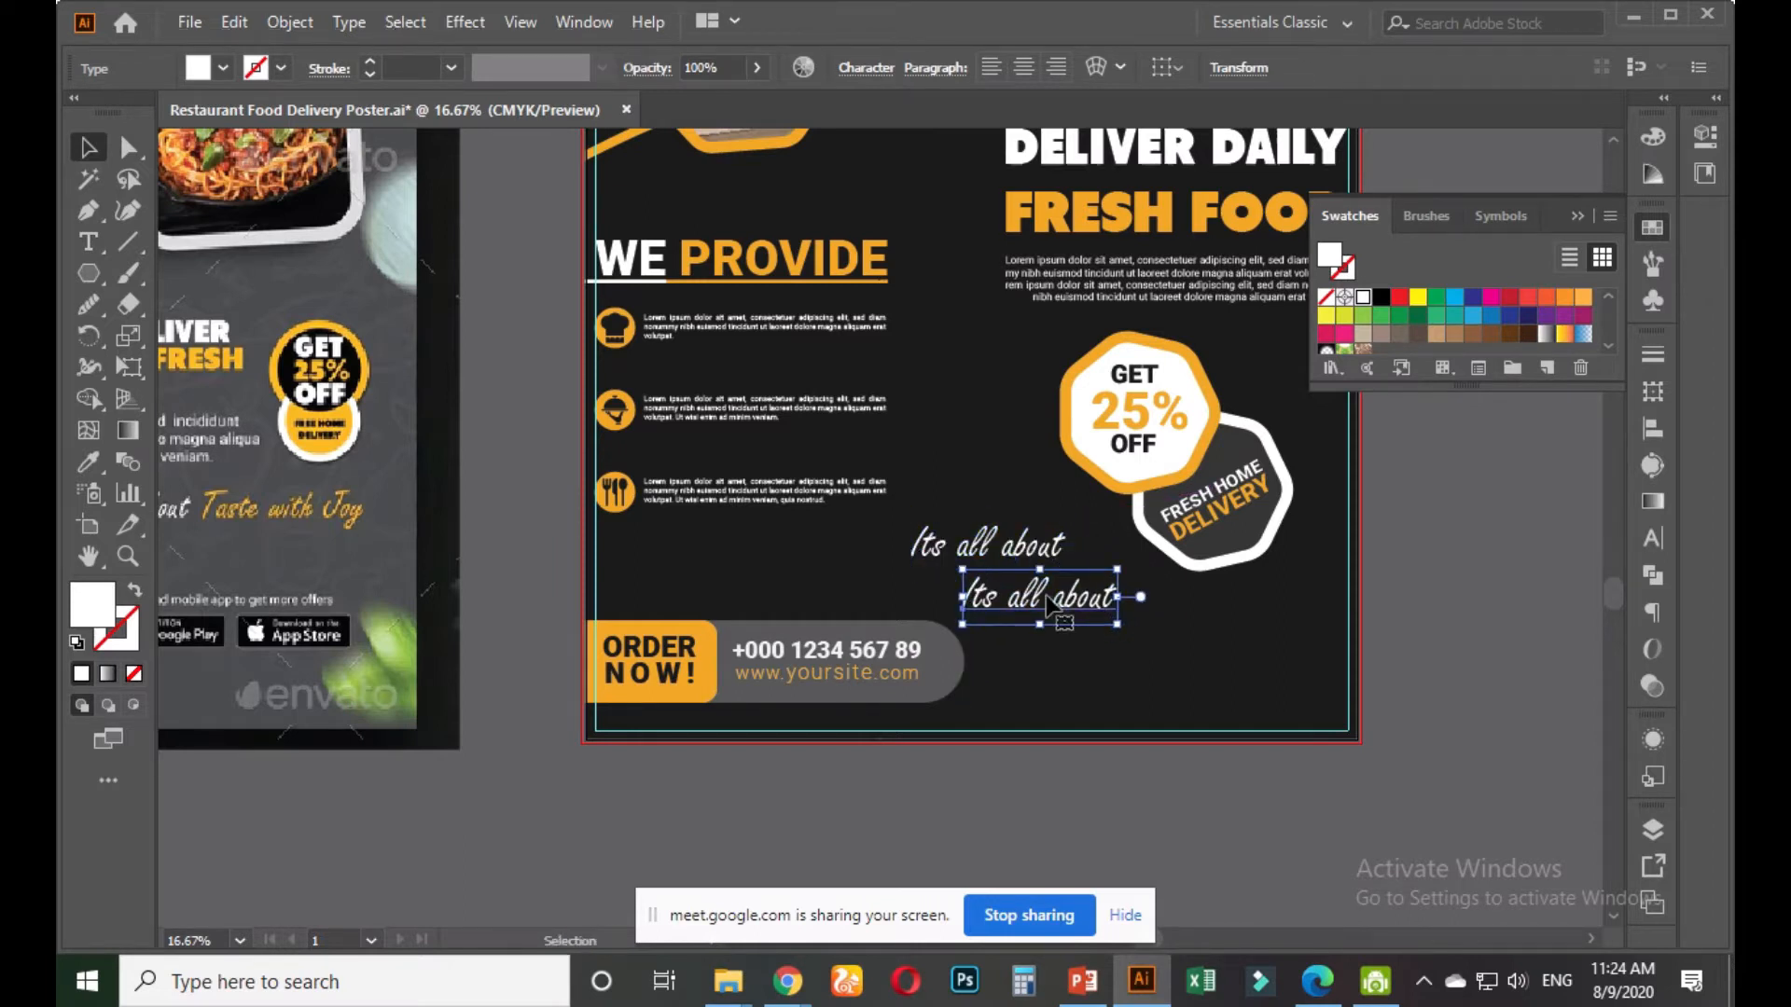
pyautogui.doubleClick(1046, 597)
pyautogui.hotkey('ctrl', 'a')
pyautogui.hotkey('ctrl', 'v')
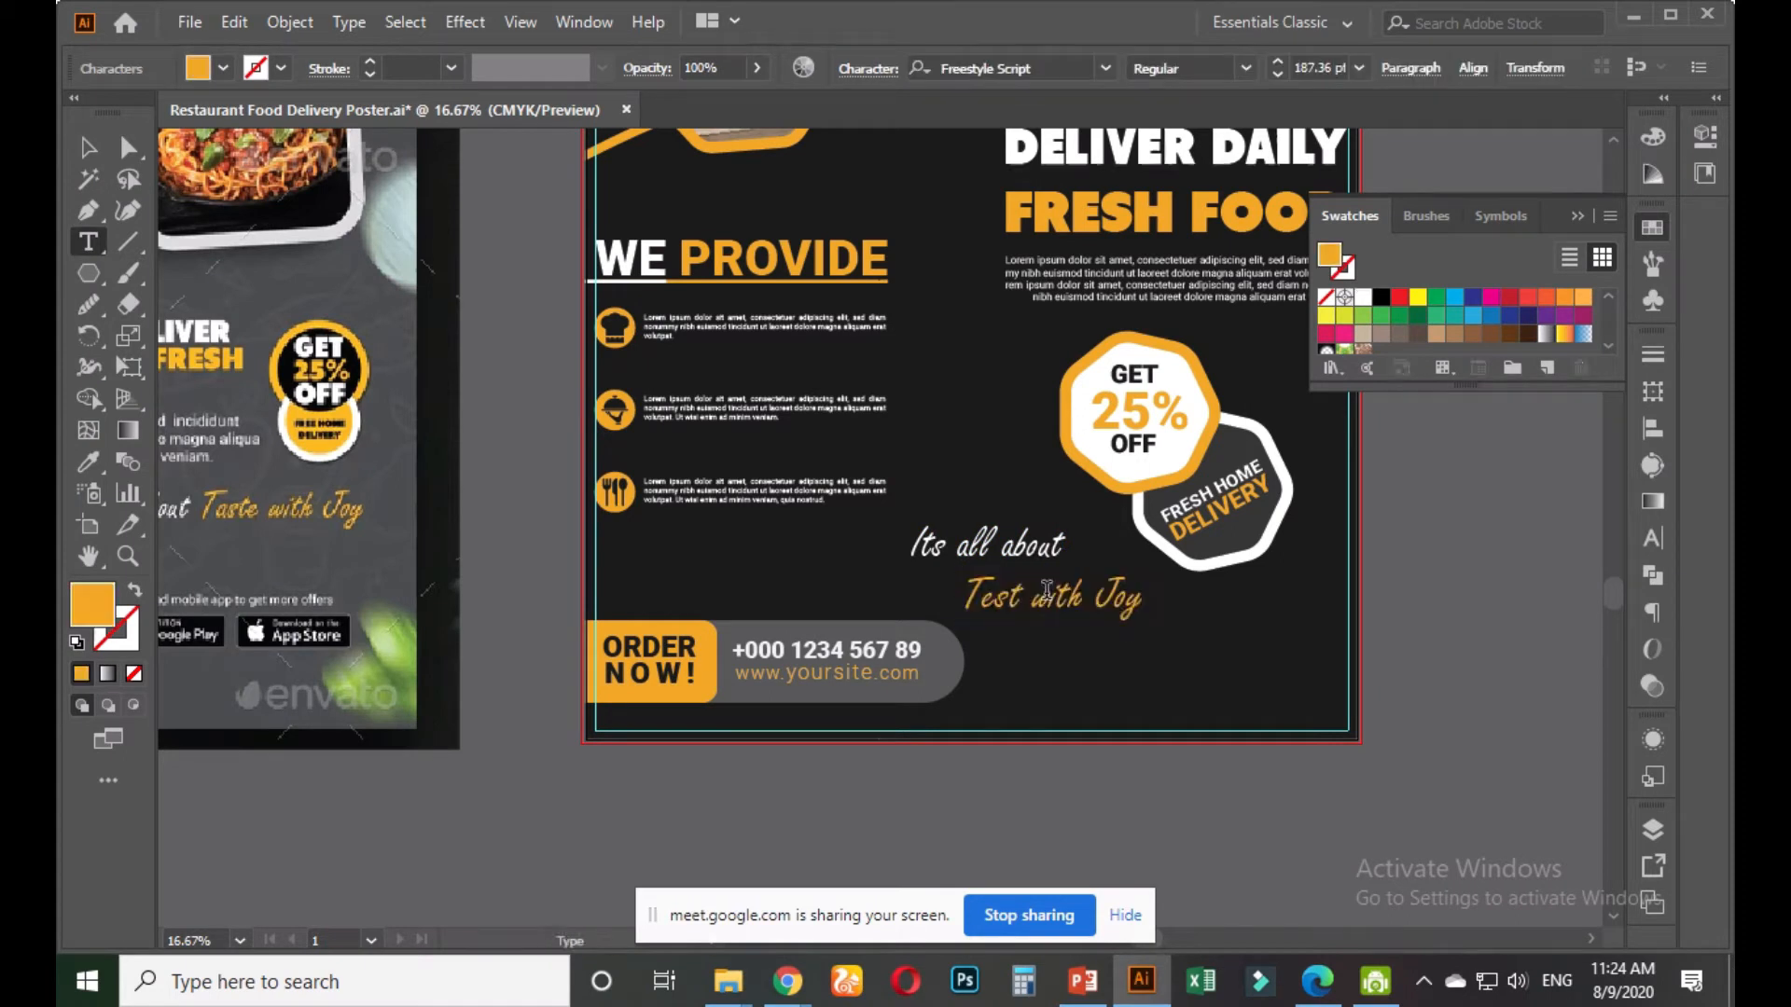
pyautogui.press('Escape')
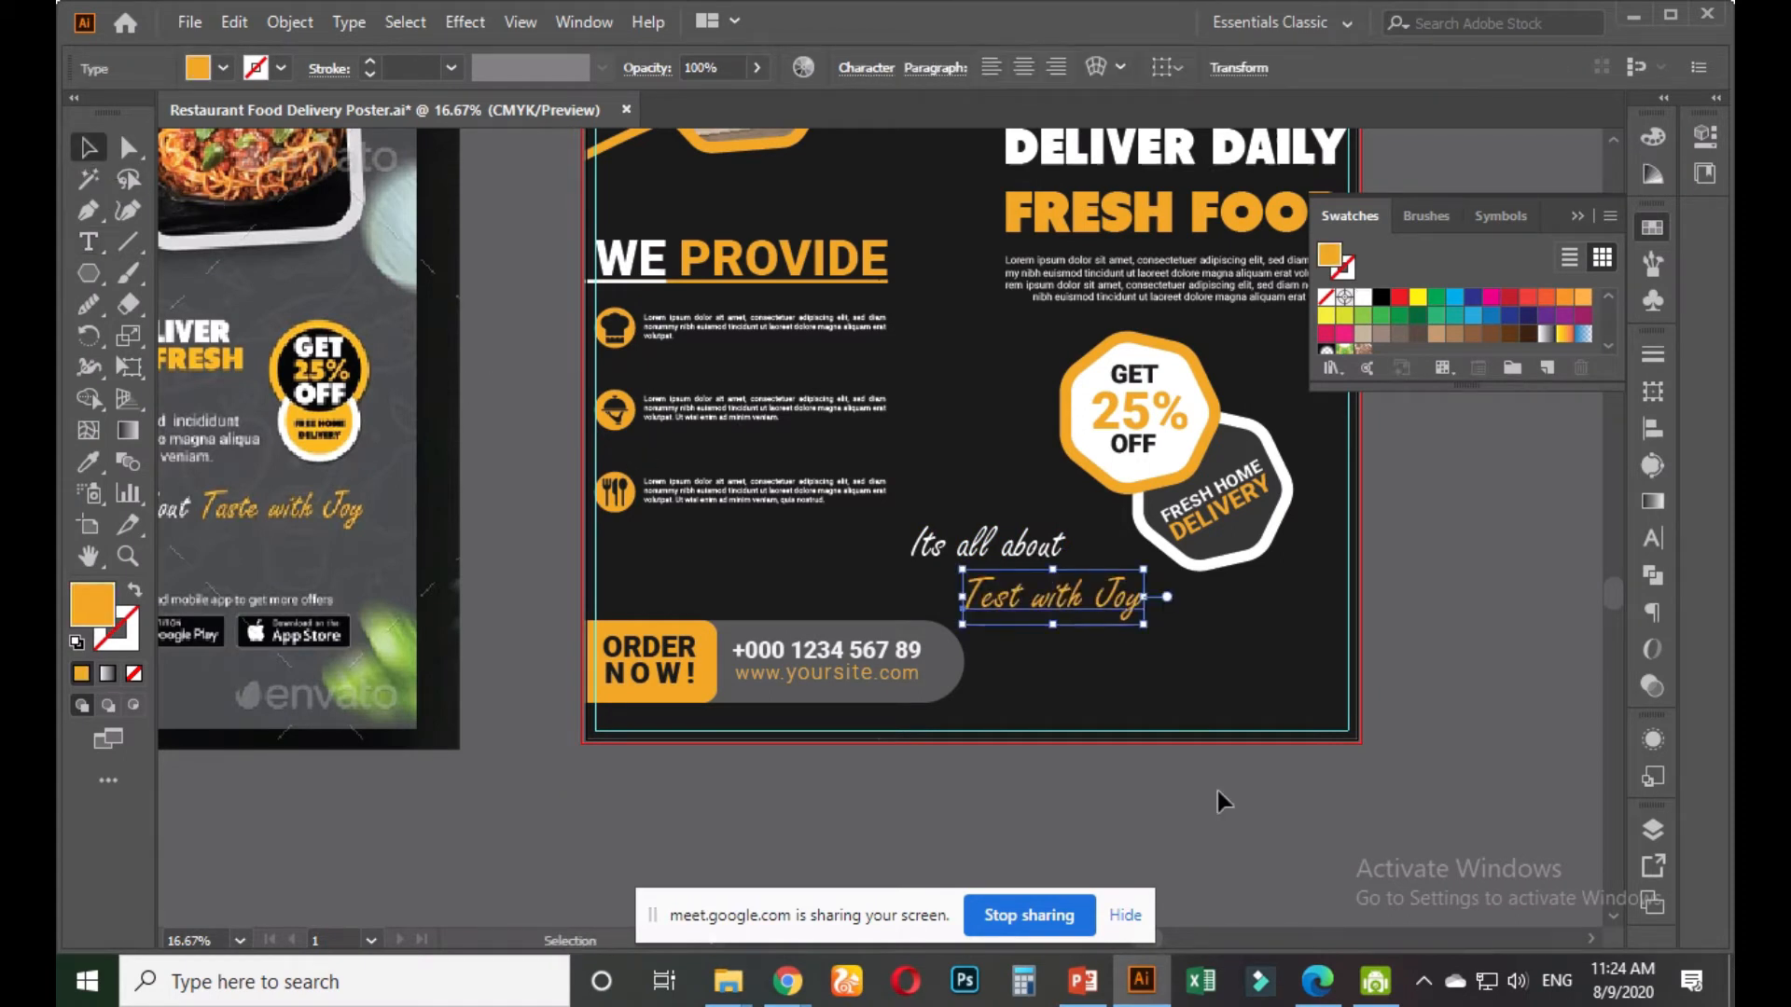
# Scale both slogan lines up and stagger them, 'Its all about' left above 'Test with Joy'
pyautogui.scroll(1, 1182, 800)
pyautogui.keyDown('shift'); pyautogui.click(970, 424); pyautogui.keyUp('shift')
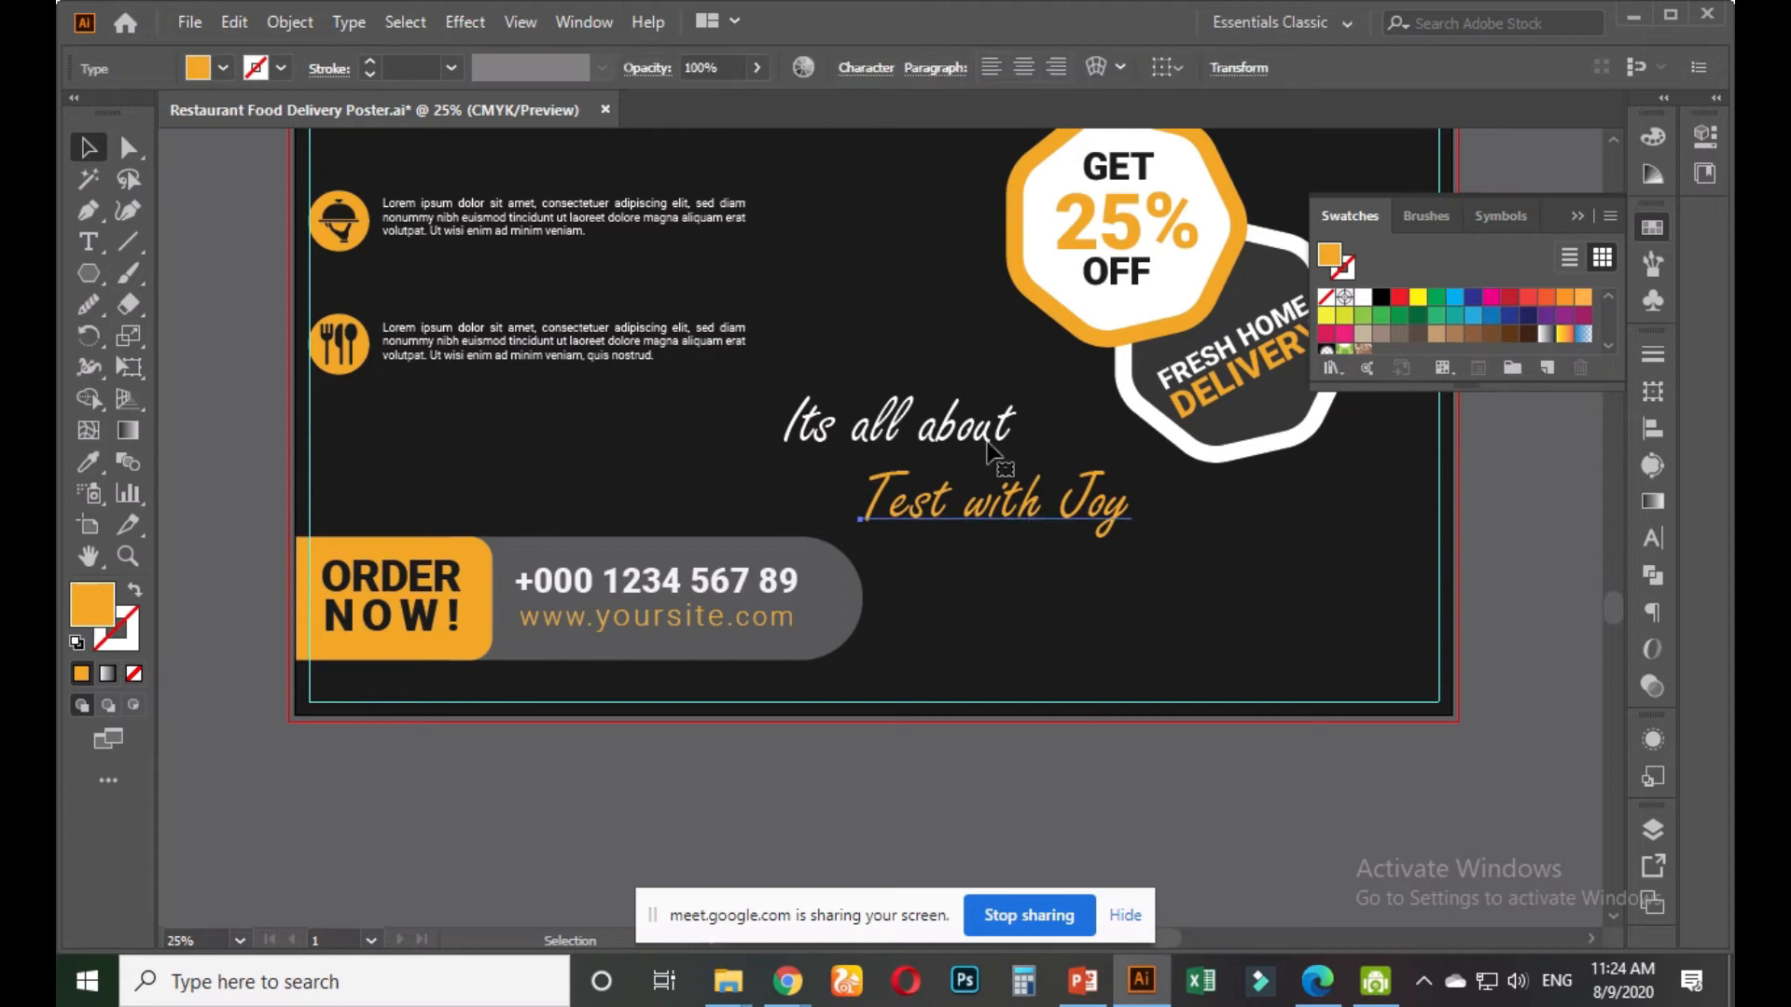
pyautogui.keyDown('shift'); pyautogui.click(969, 425); pyautogui.keyUp('shift')
pyautogui.moveTo(1137, 553); pyautogui.dragTo(1263, 627)
pyautogui.click(1194, 777)
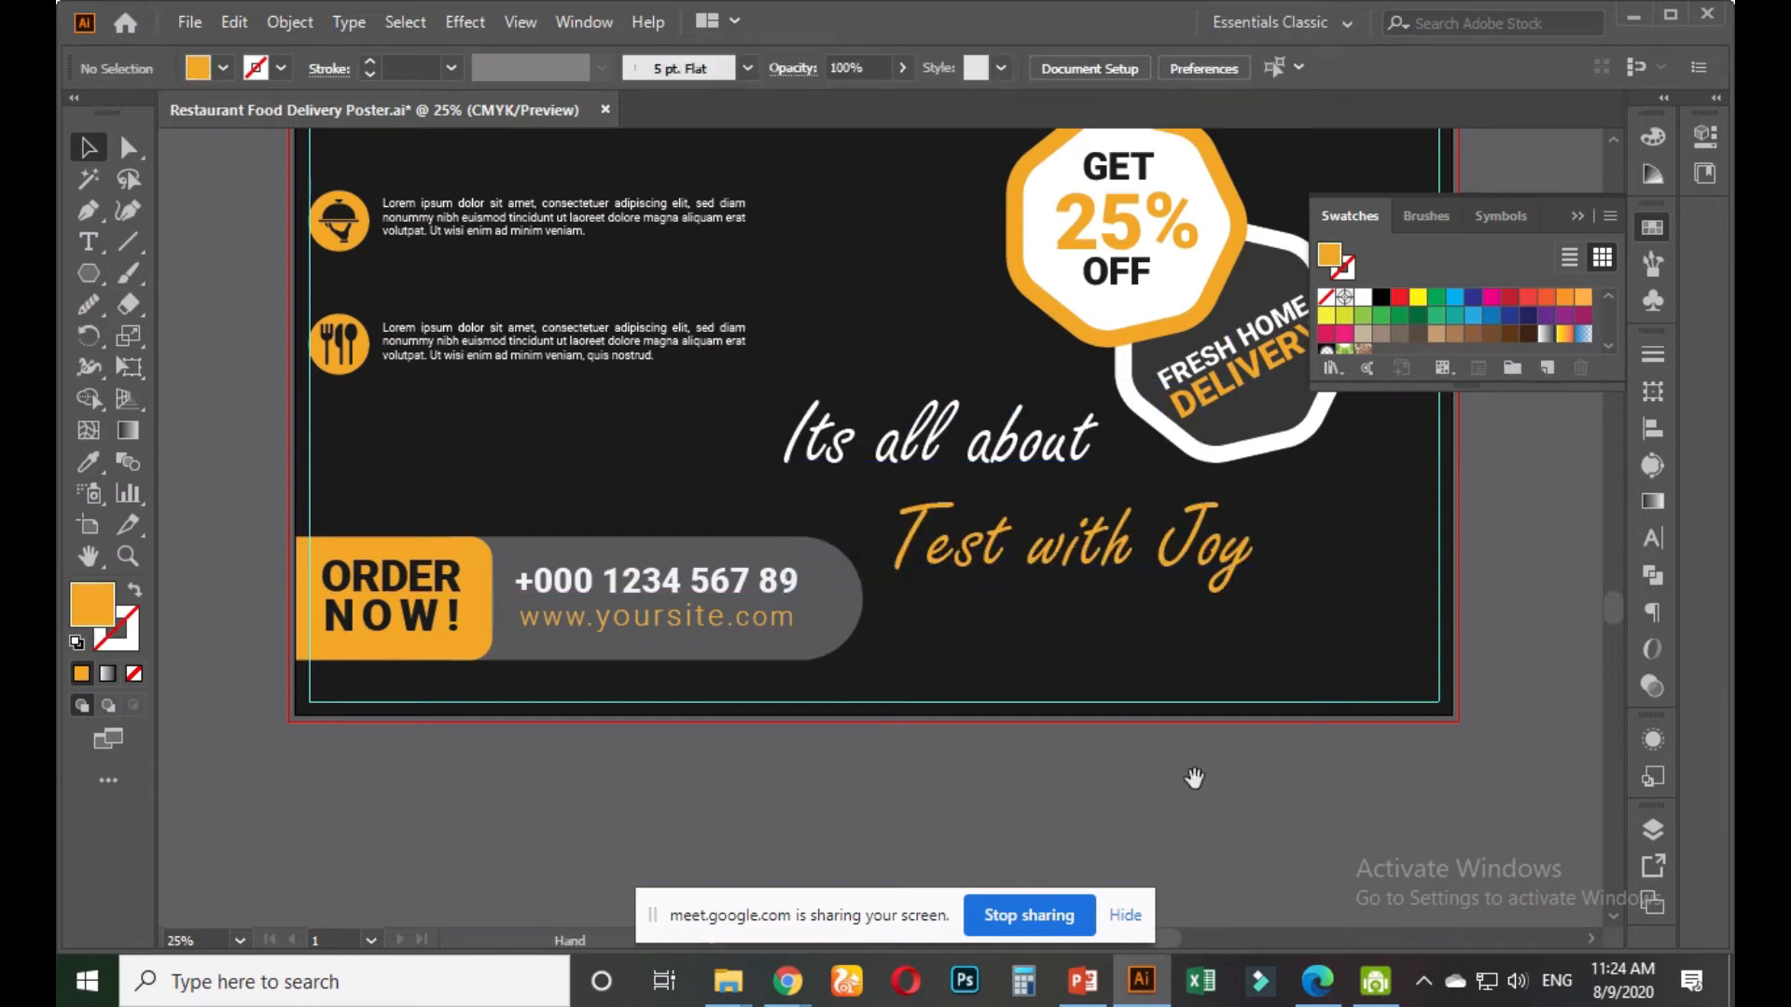
pyautogui.moveTo(1194, 776); pyautogui.dragTo(1142, 881)
pyautogui.moveTo(979, 548); pyautogui.dragTo(919, 559)
pyautogui.moveTo(1131, 664); pyautogui.dragTo(1143, 658)
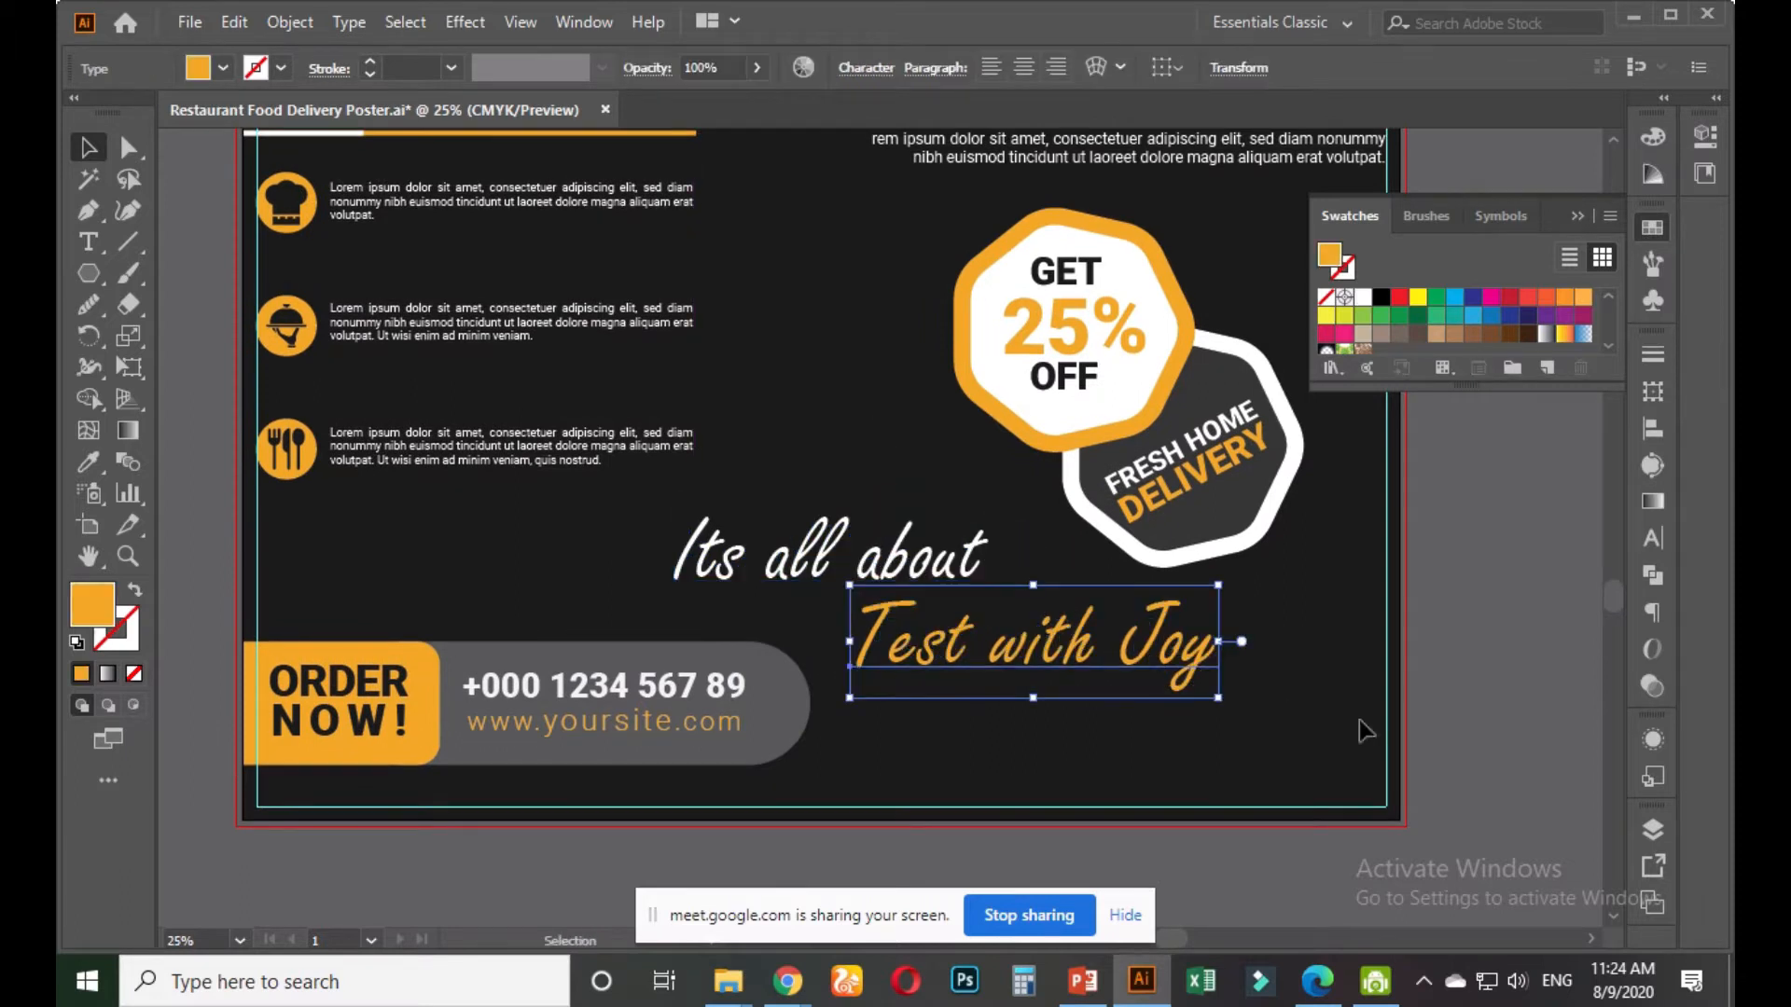
pyautogui.click(1471, 683)
pyautogui.keyDown('alt'); pyautogui.scroll(-2, 1423, 676); pyautogui.keyUp('alt')
# Save the poster document with default Illustrator options and open Save for Web at 100% JPEG
pyautogui.moveTo(1435, 610); pyautogui.dragTo(1221, 723)
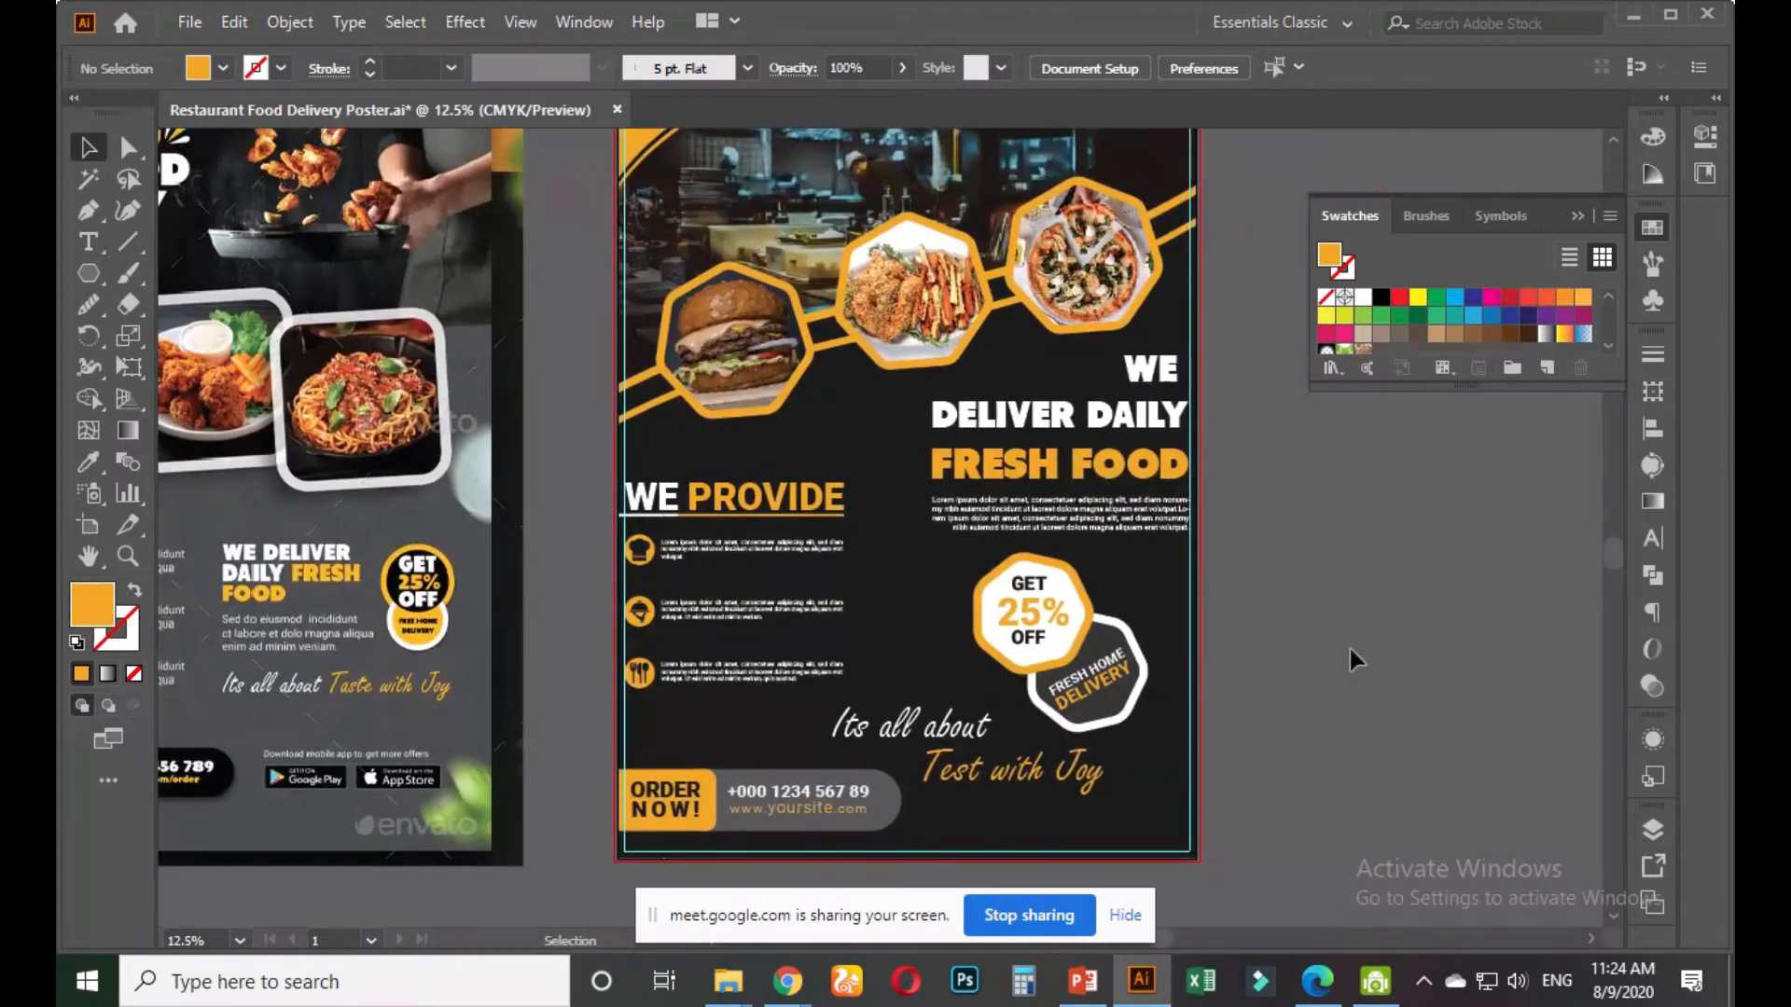
pyautogui.keyDown('alt'); pyautogui.scroll(-1, 1348, 657); pyautogui.keyUp('alt')
pyautogui.moveTo(1351, 660); pyautogui.dragTo(1315, 666)
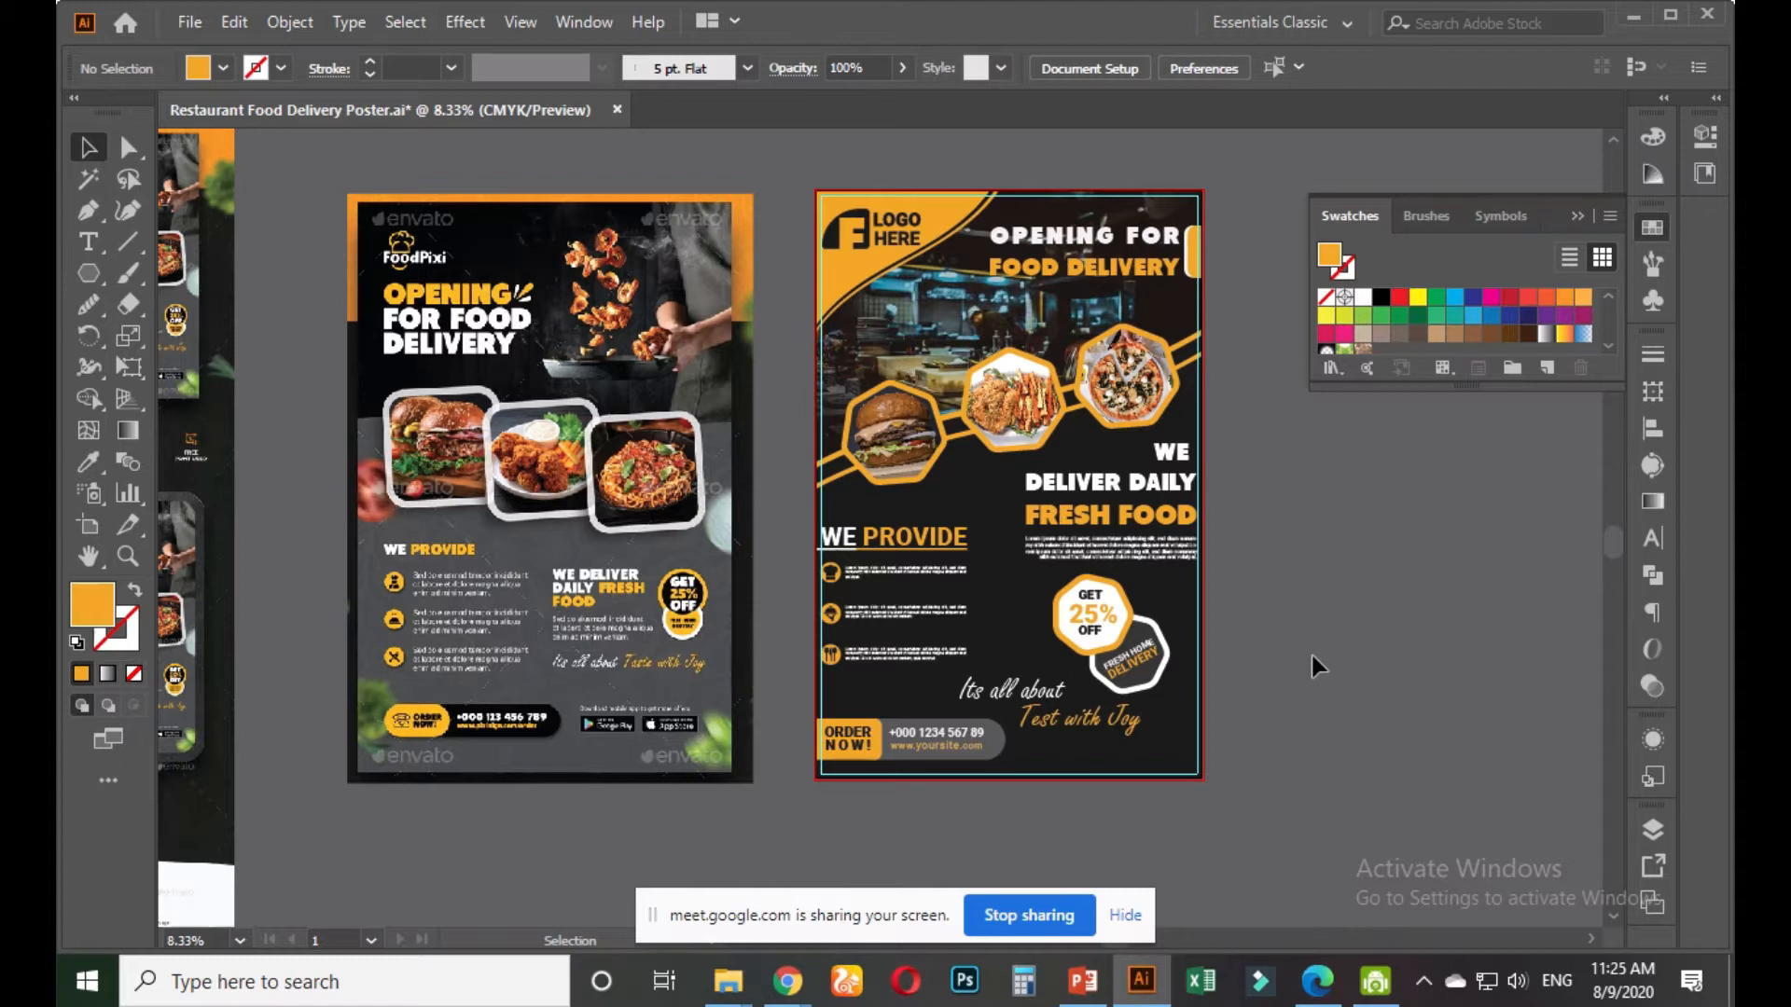
pyautogui.hotkey('ctrl', 'shift', 's')
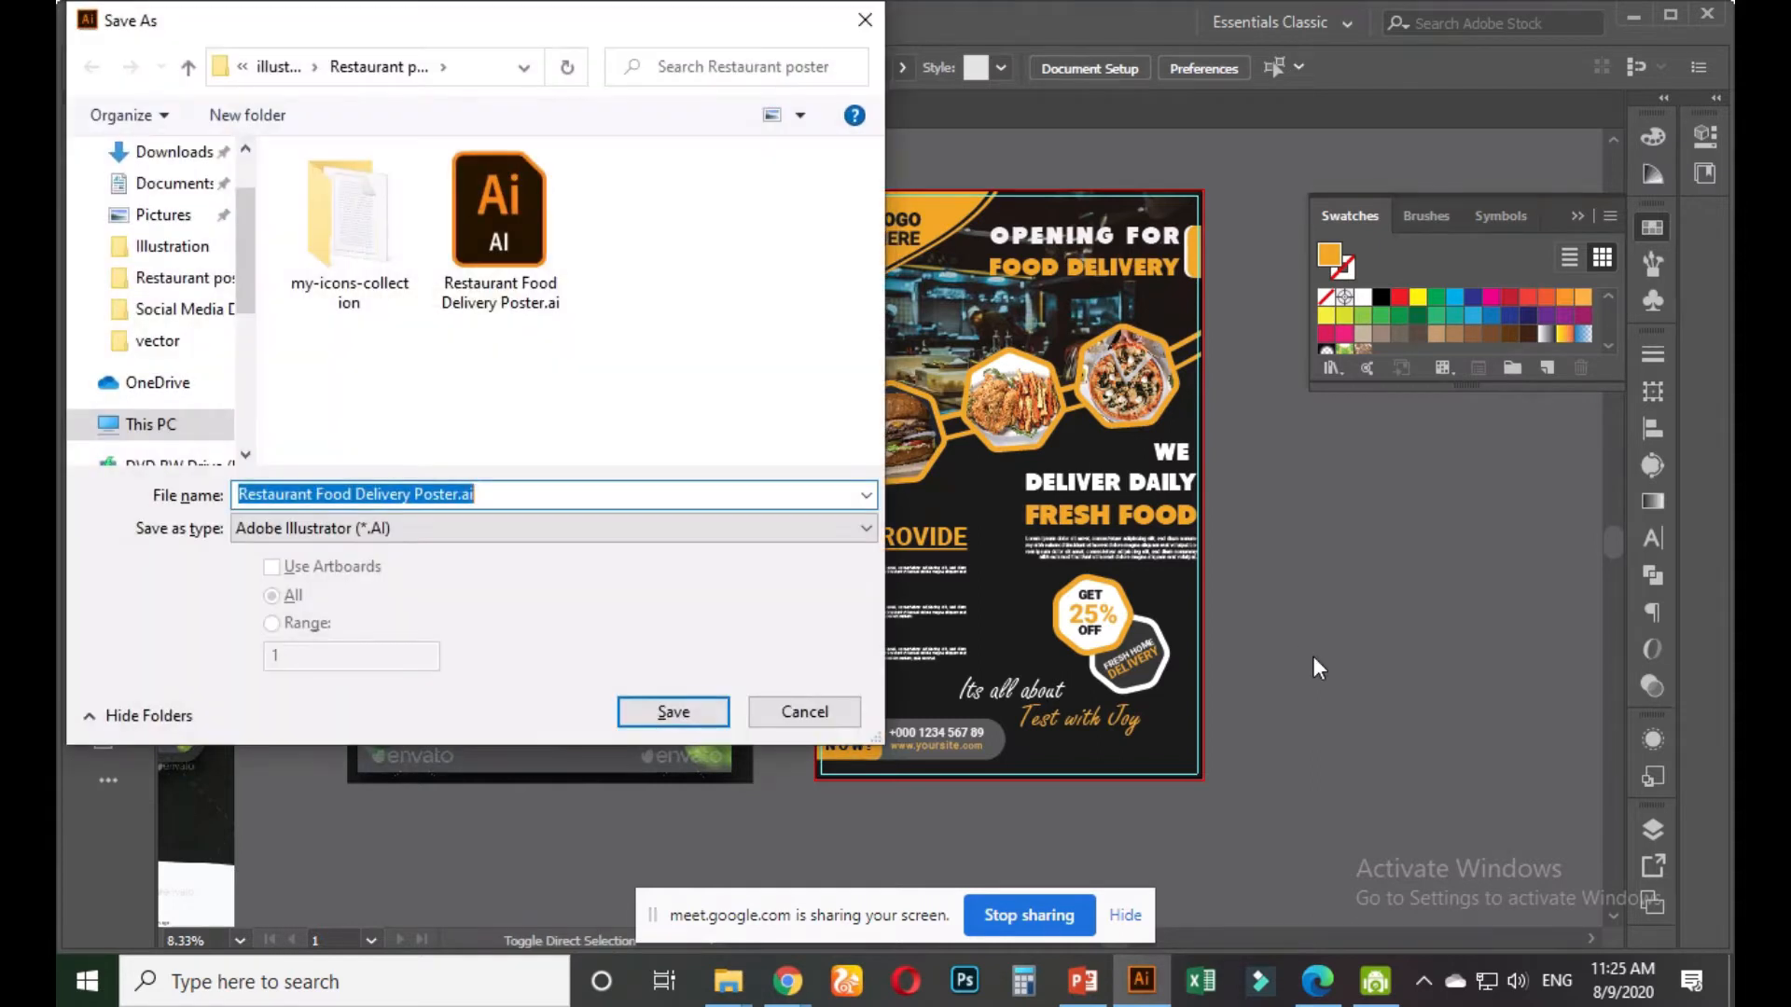
pyautogui.press('Return')
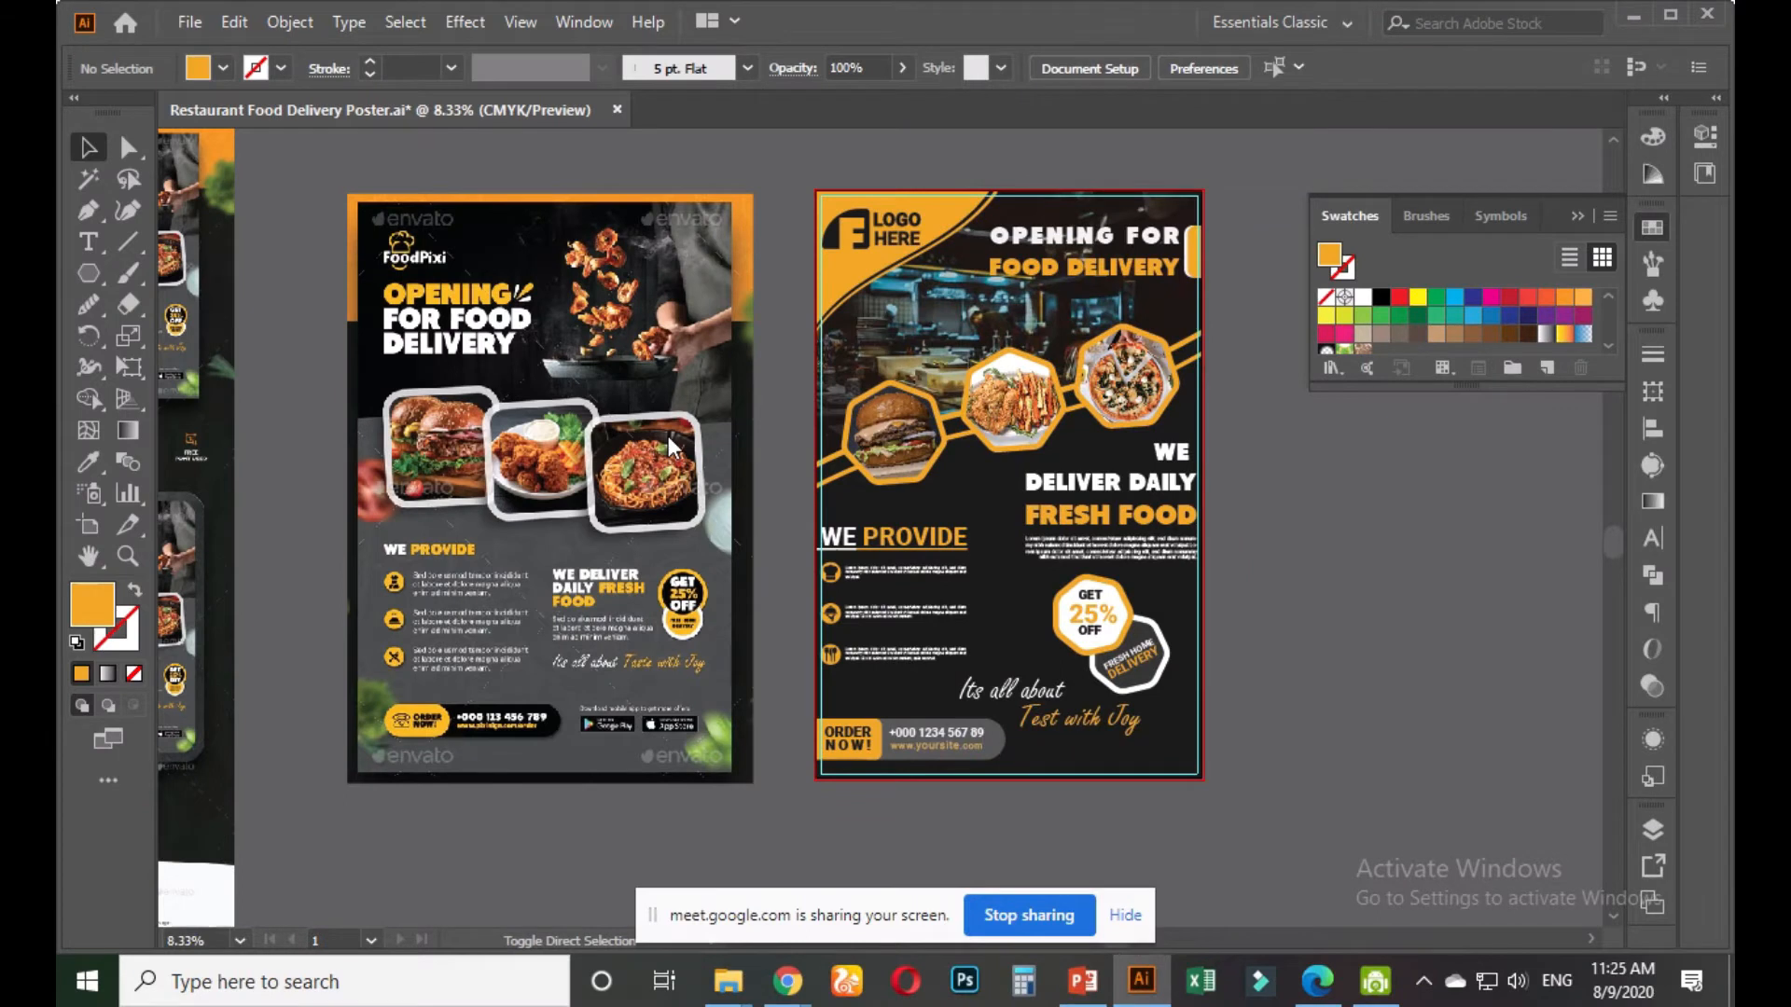
pyautogui.press('Return')
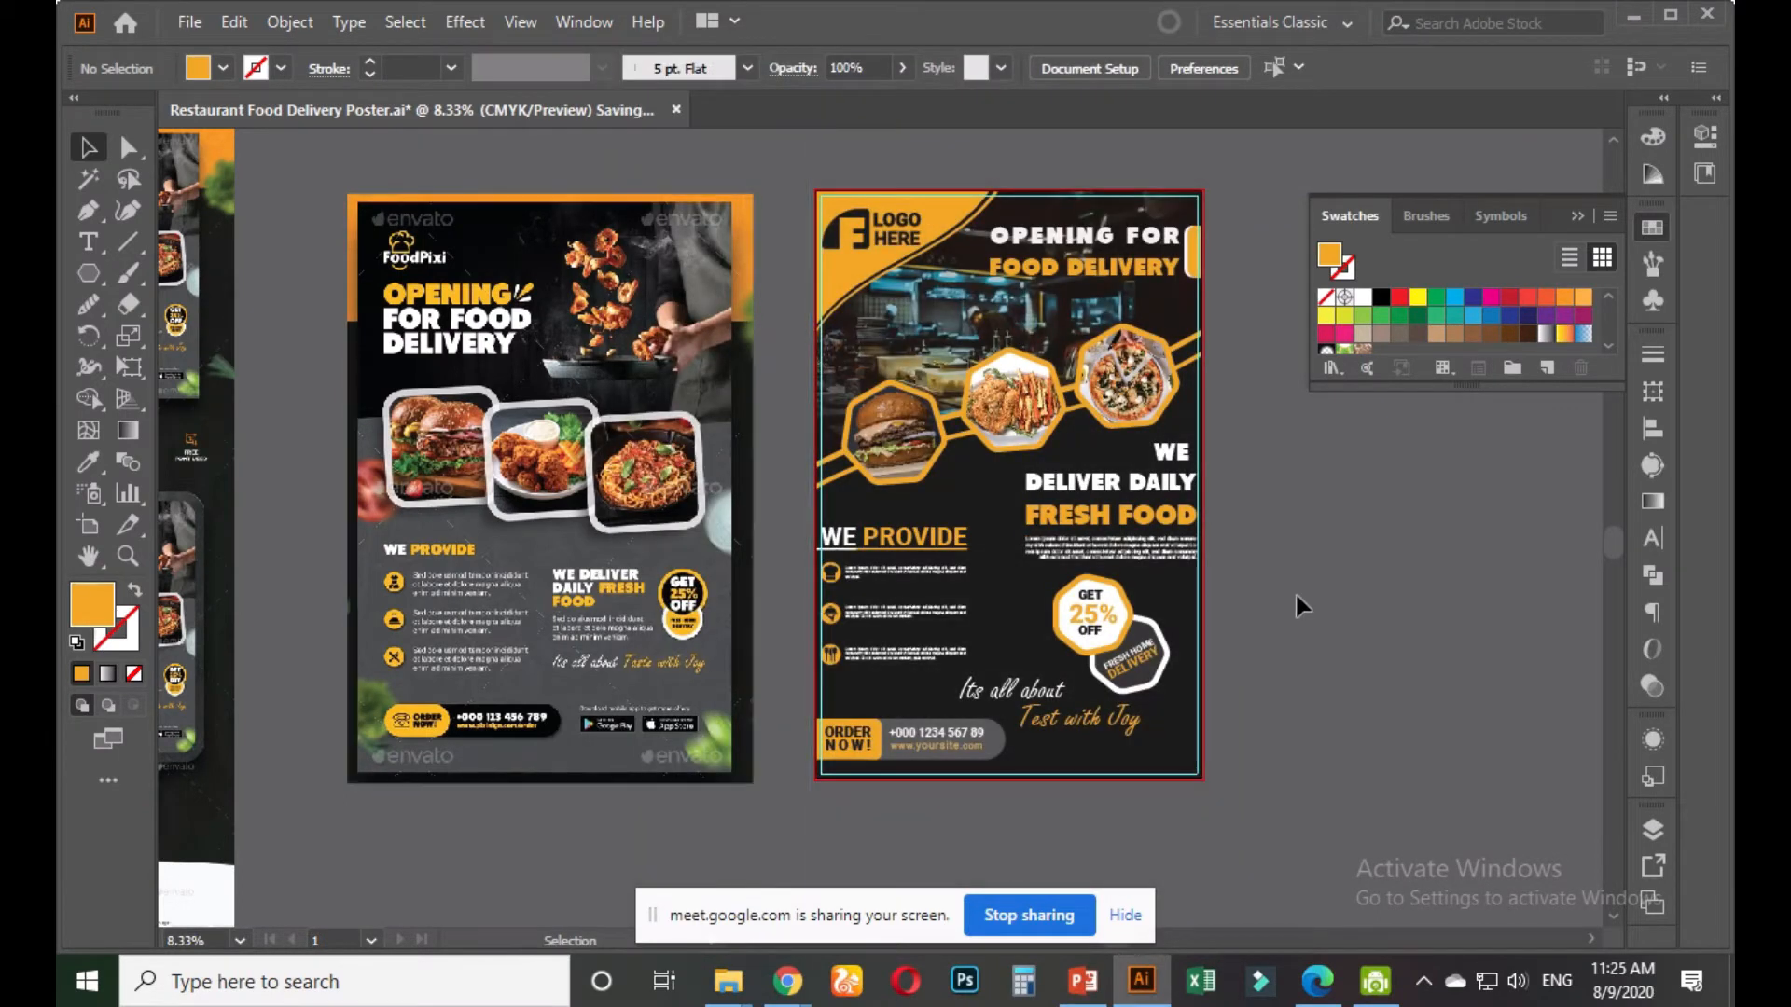
pyautogui.hotkey('ctrl', 'alt', 'shift', 's')
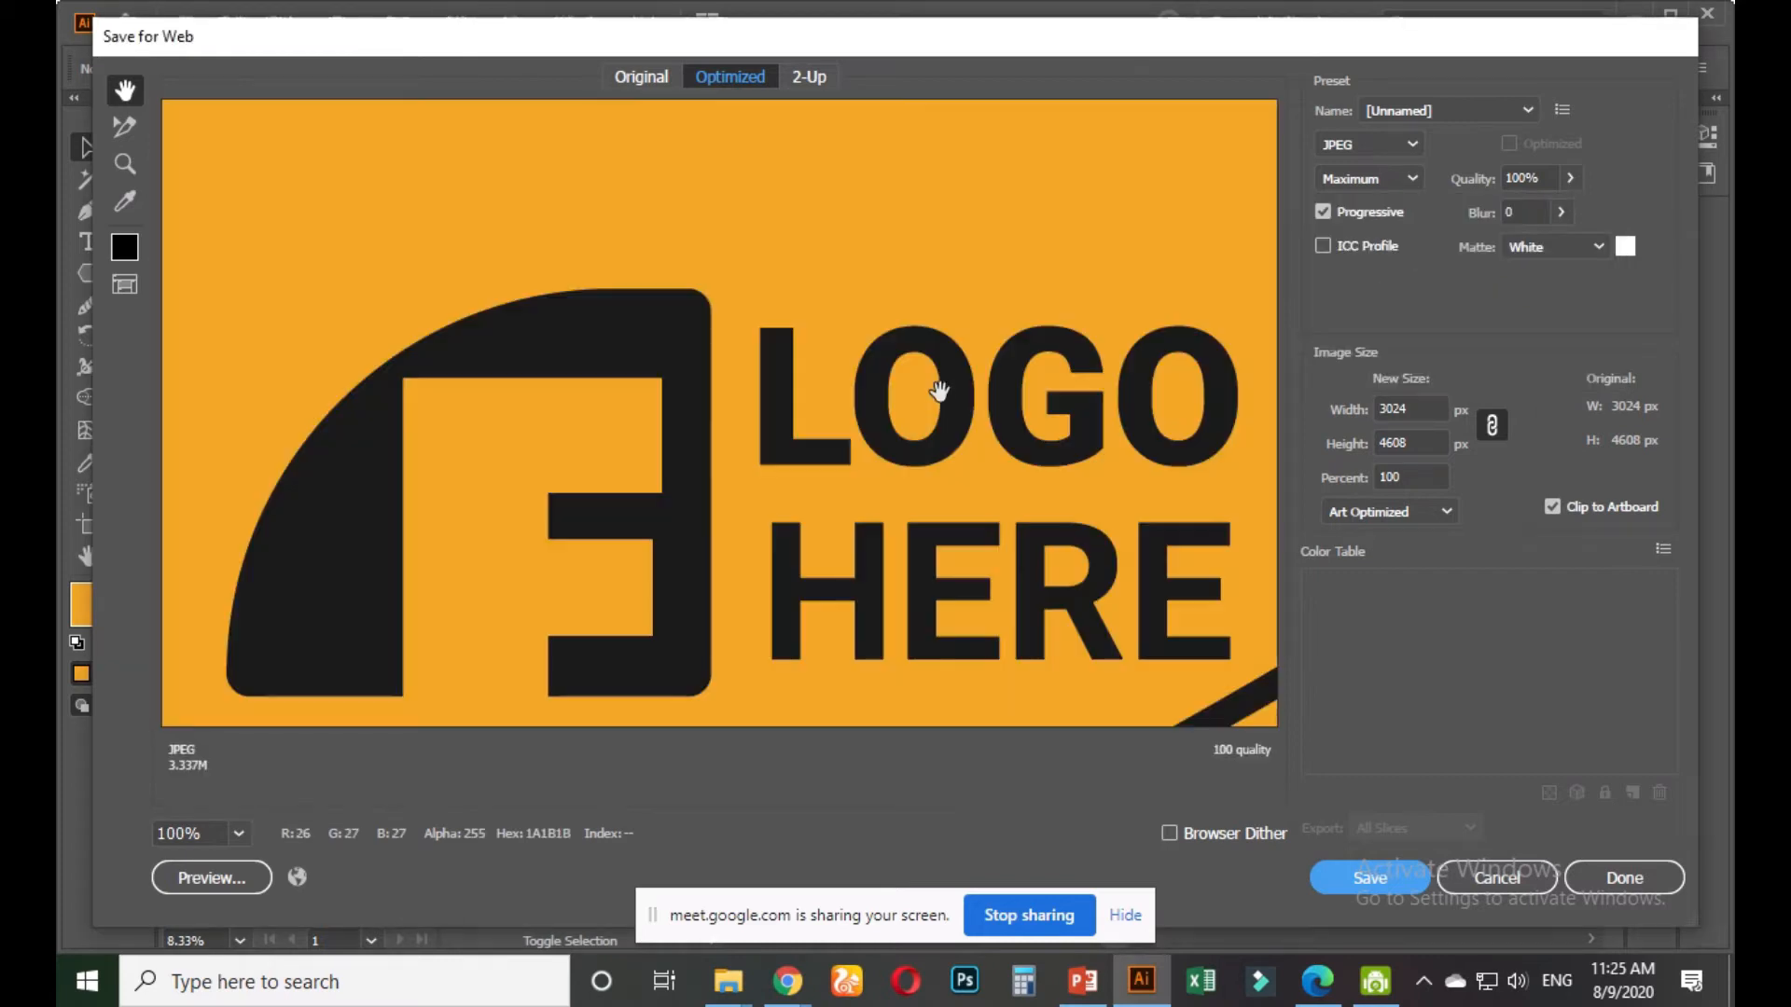
# Save the JPEG as Restaurant-Food-Delivery-Poster.jpg in the Restaurant poster folder, then return to Google Meet
pyautogui.keyDown('alt'); pyautogui.click(872, 398); pyautogui.keyUp('alt')
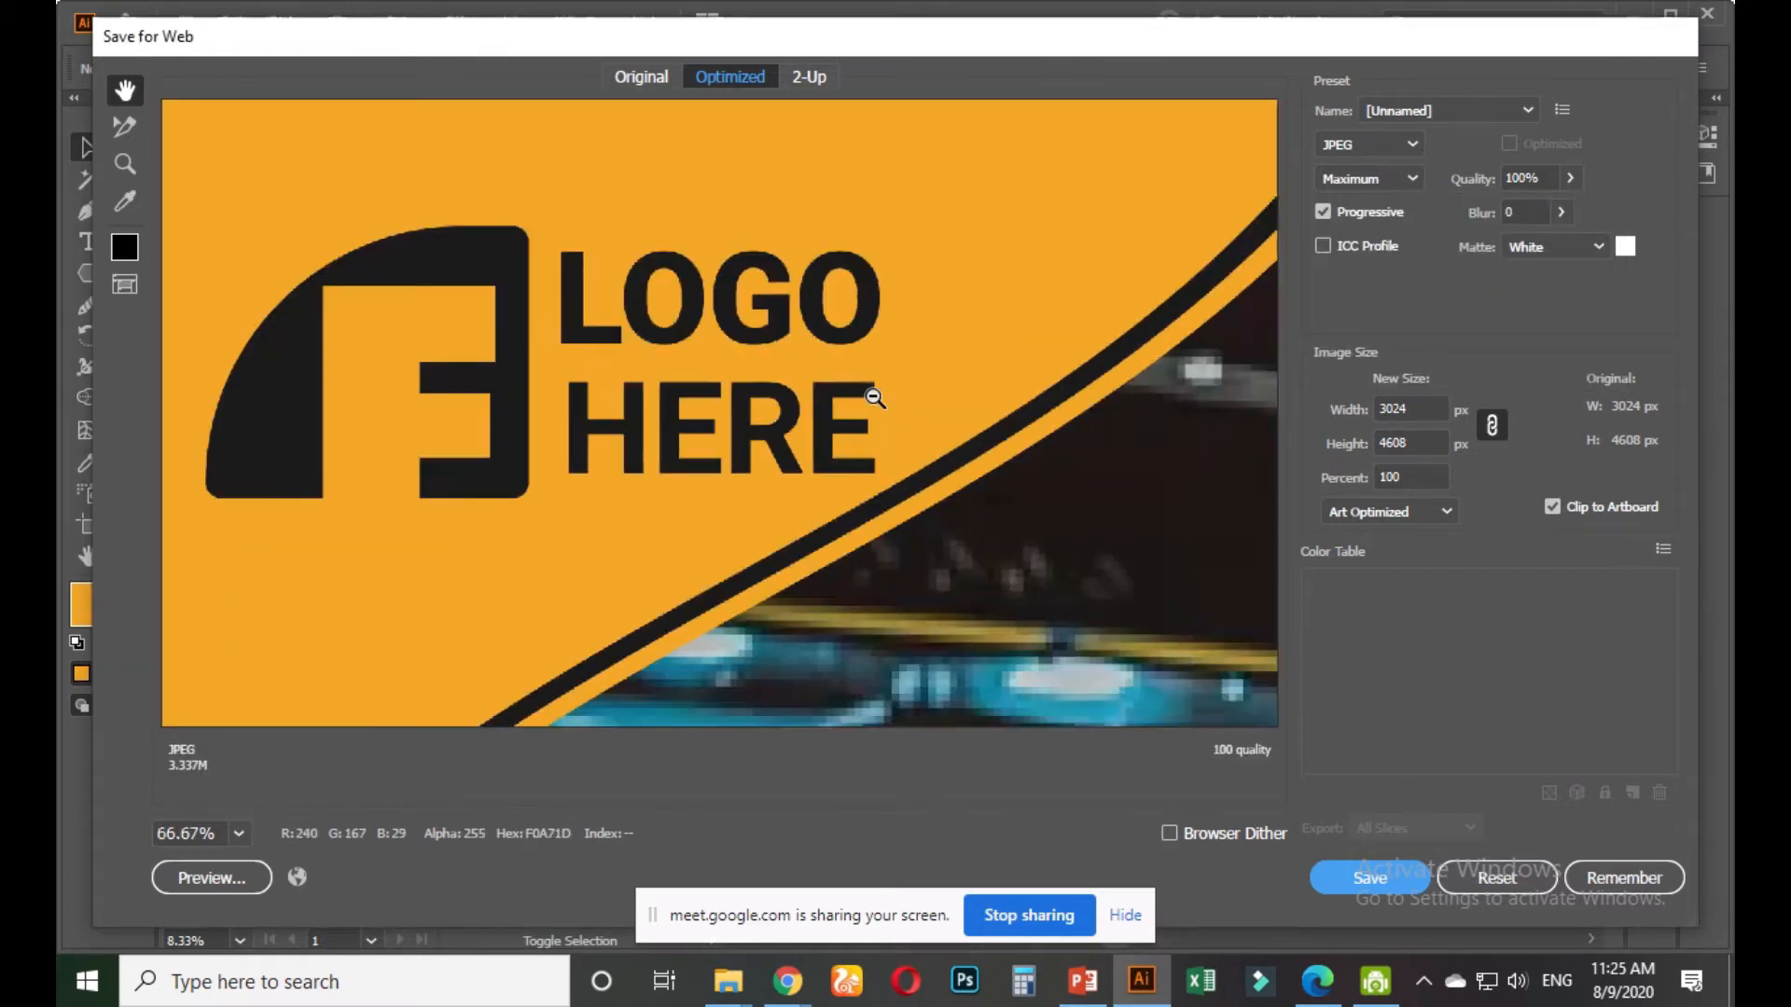
pyautogui.keyDown('alt'); pyautogui.click(872, 399); pyautogui.keyUp('alt')
pyautogui.keyDown('alt'); pyautogui.click(872, 398); pyautogui.keyUp('alt')
pyautogui.keyDown('alt'); pyautogui.click(872, 398); pyautogui.keyUp('alt')
pyautogui.keyDown('alt'); pyautogui.click(872, 398); pyautogui.keyUp('alt')
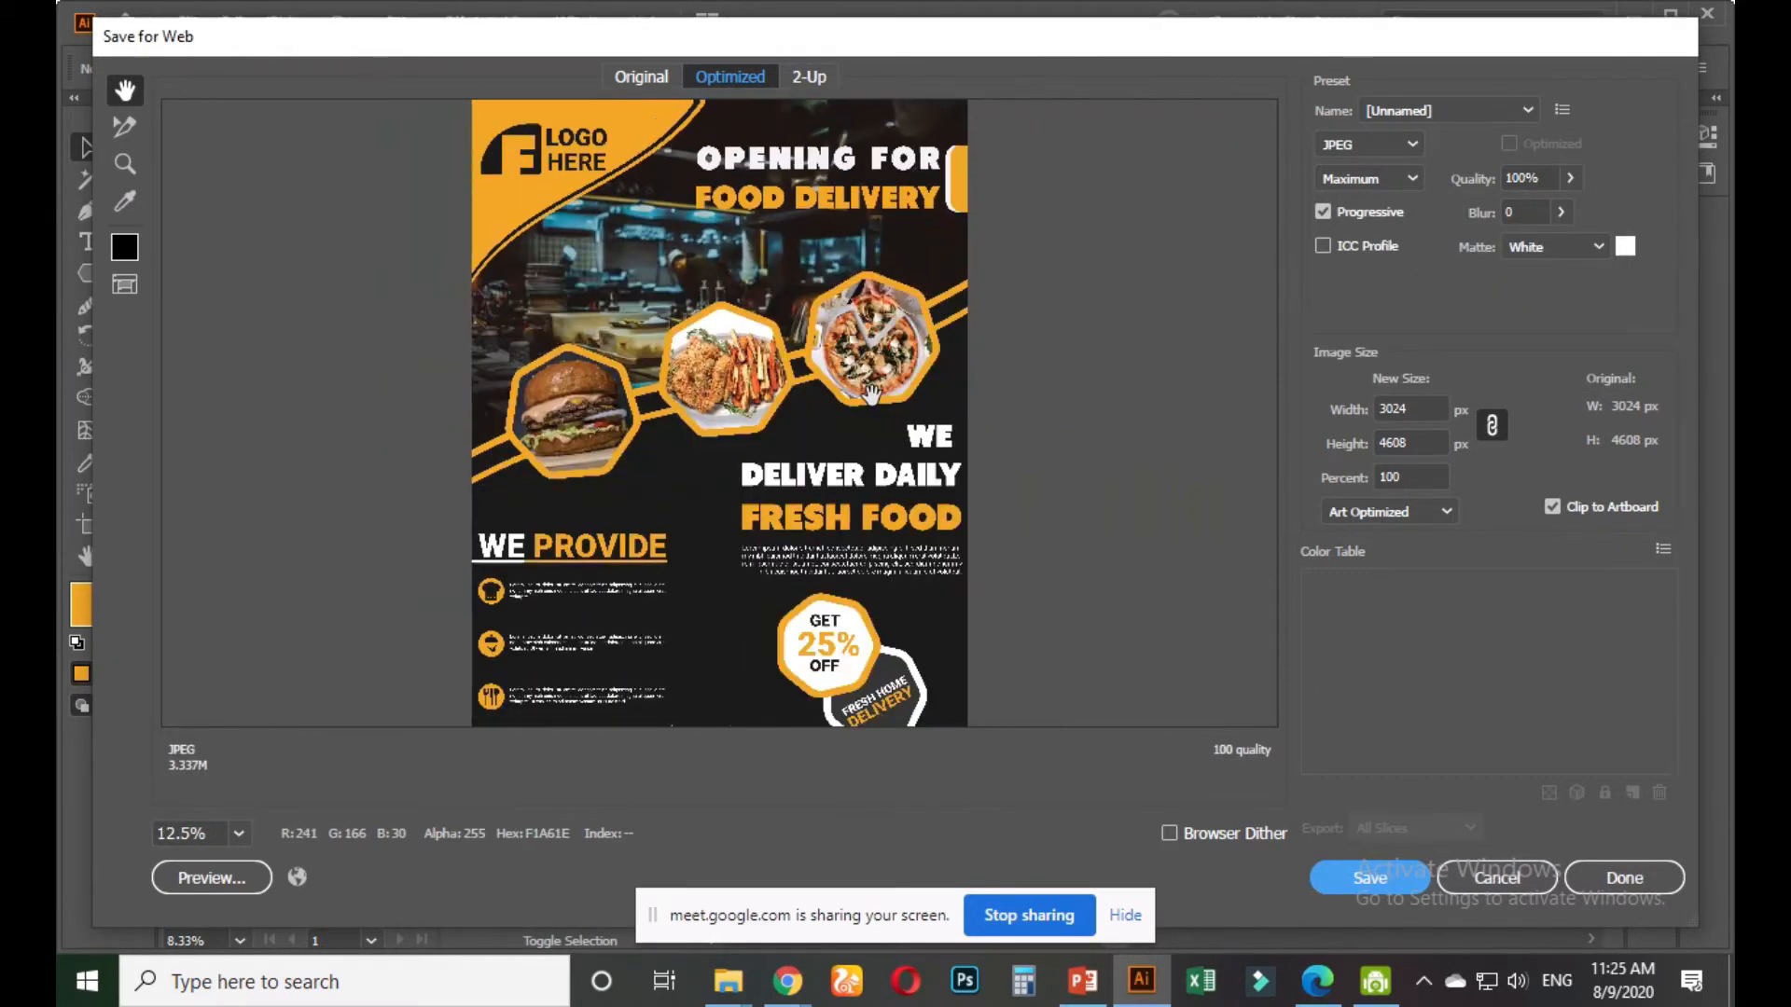
pyautogui.press('Return')
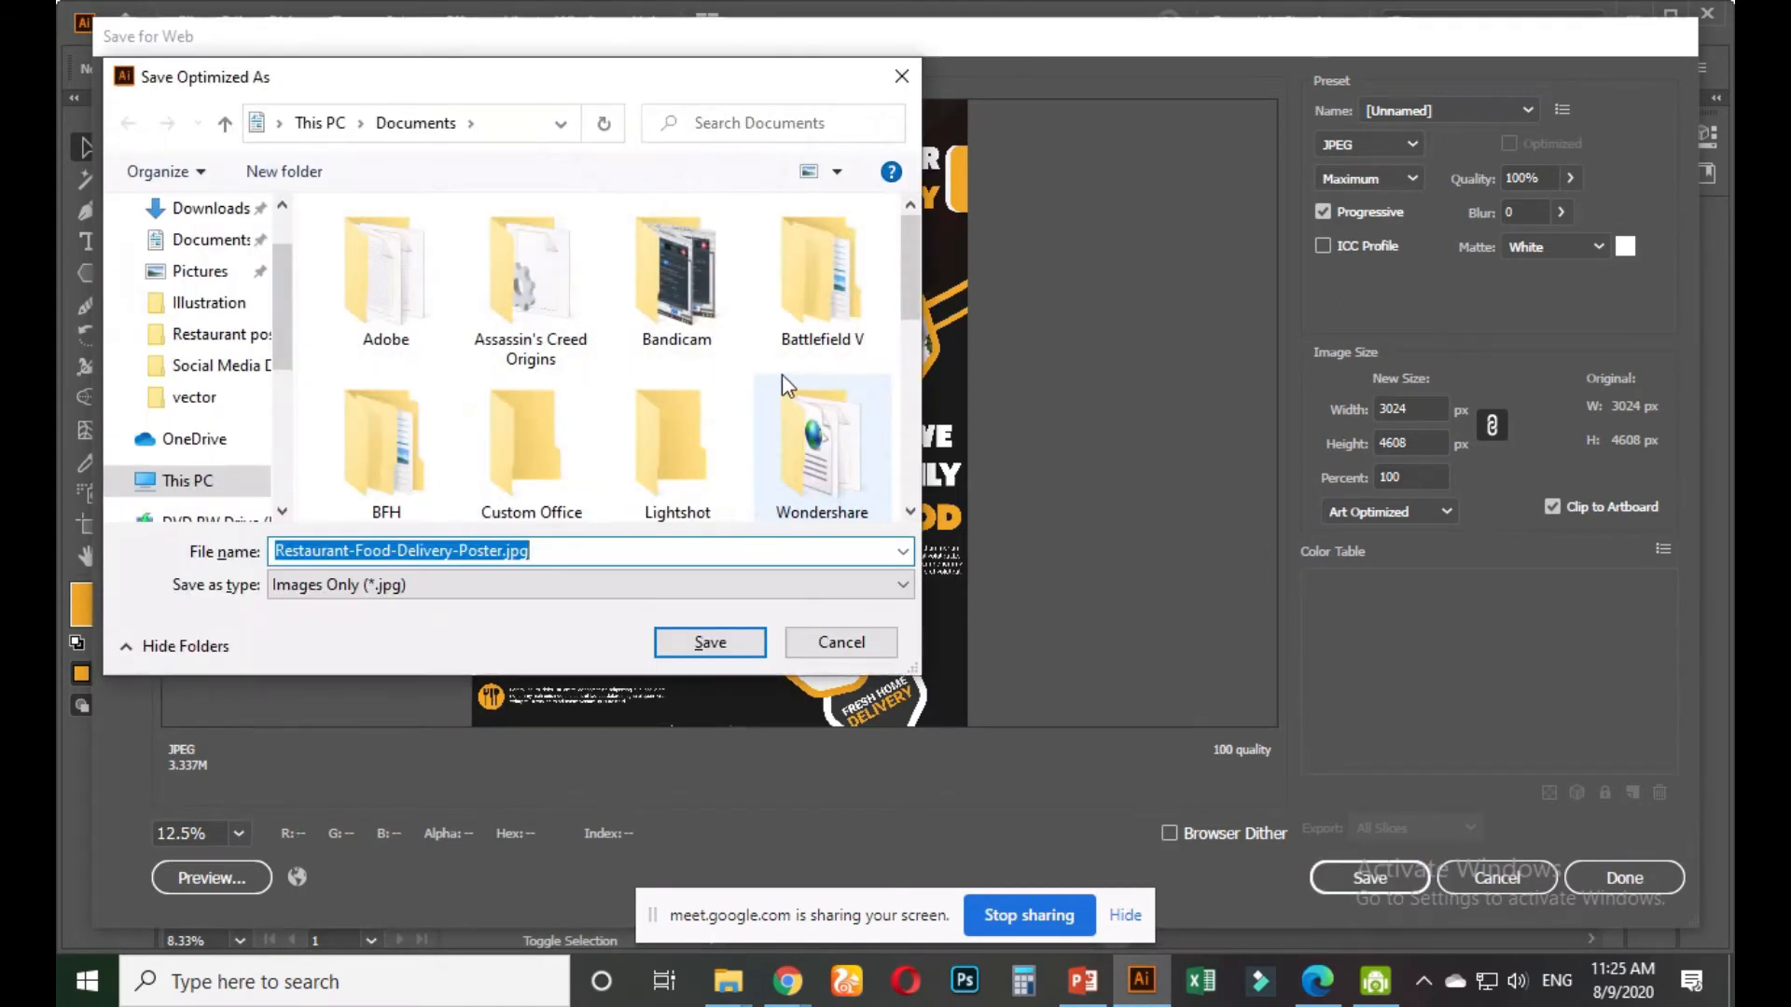
pyautogui.click(214, 334)
pyautogui.click(604, 554)
pyautogui.press('Return')
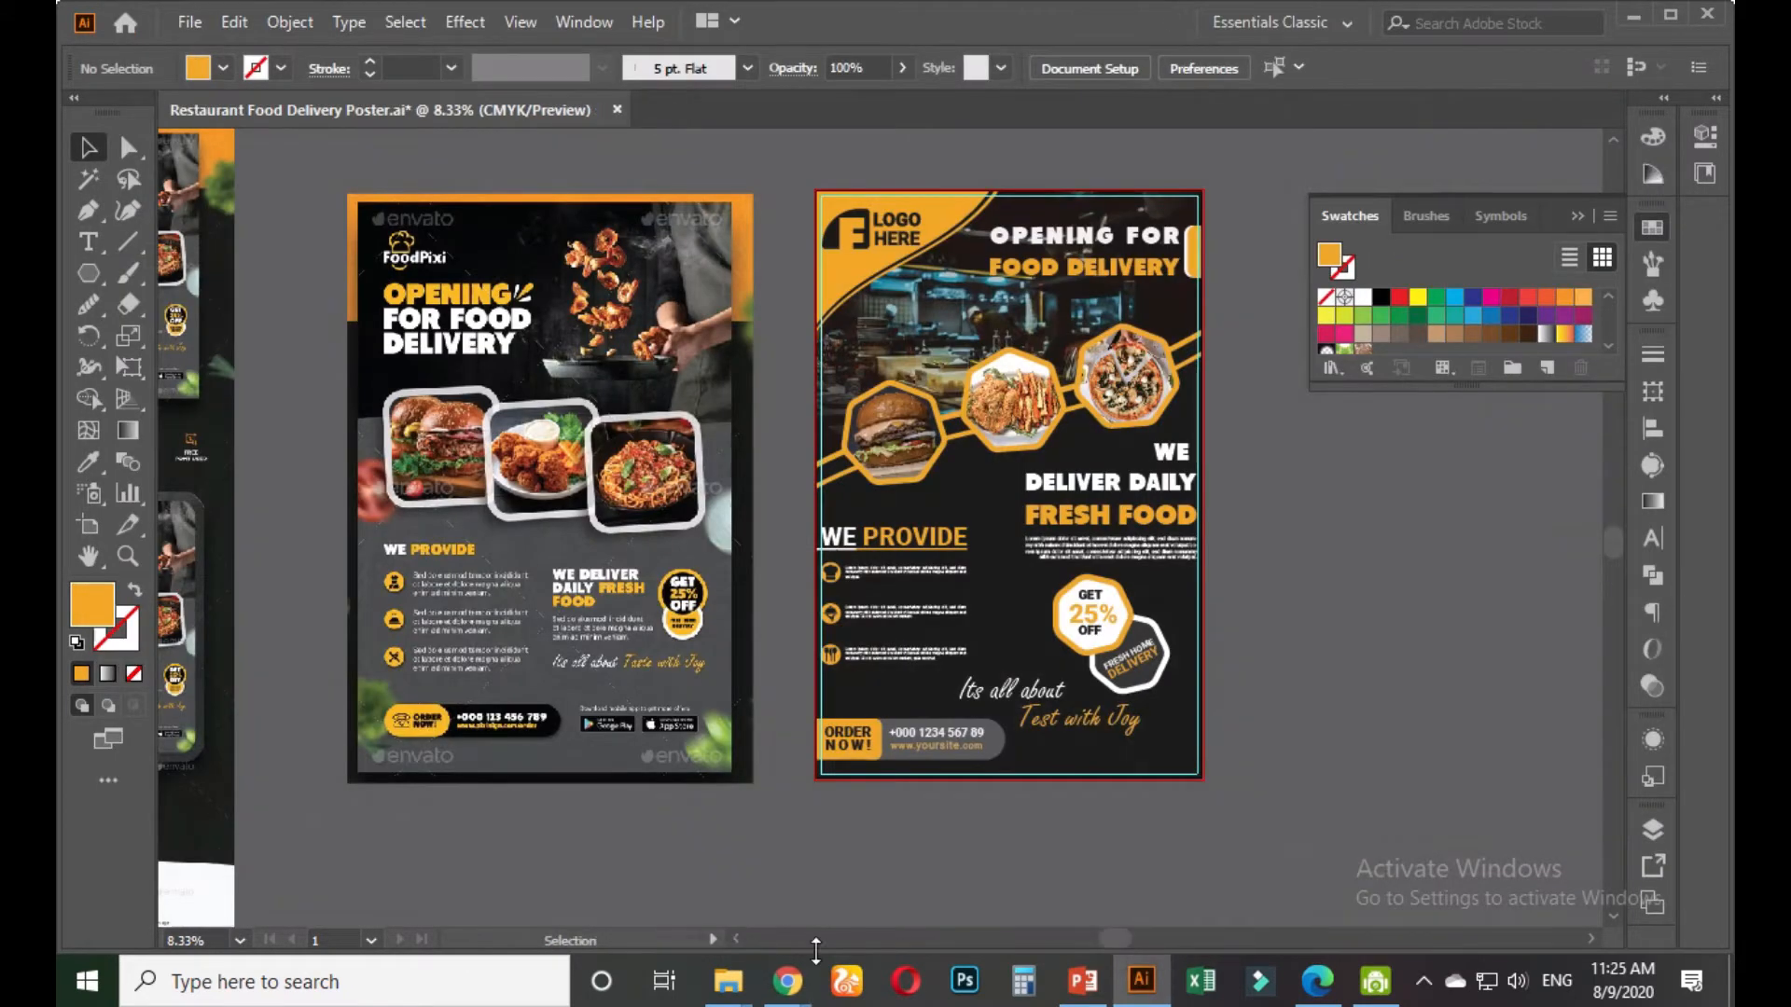
pyautogui.moveTo(786, 979)
pyautogui.click(737, 898)
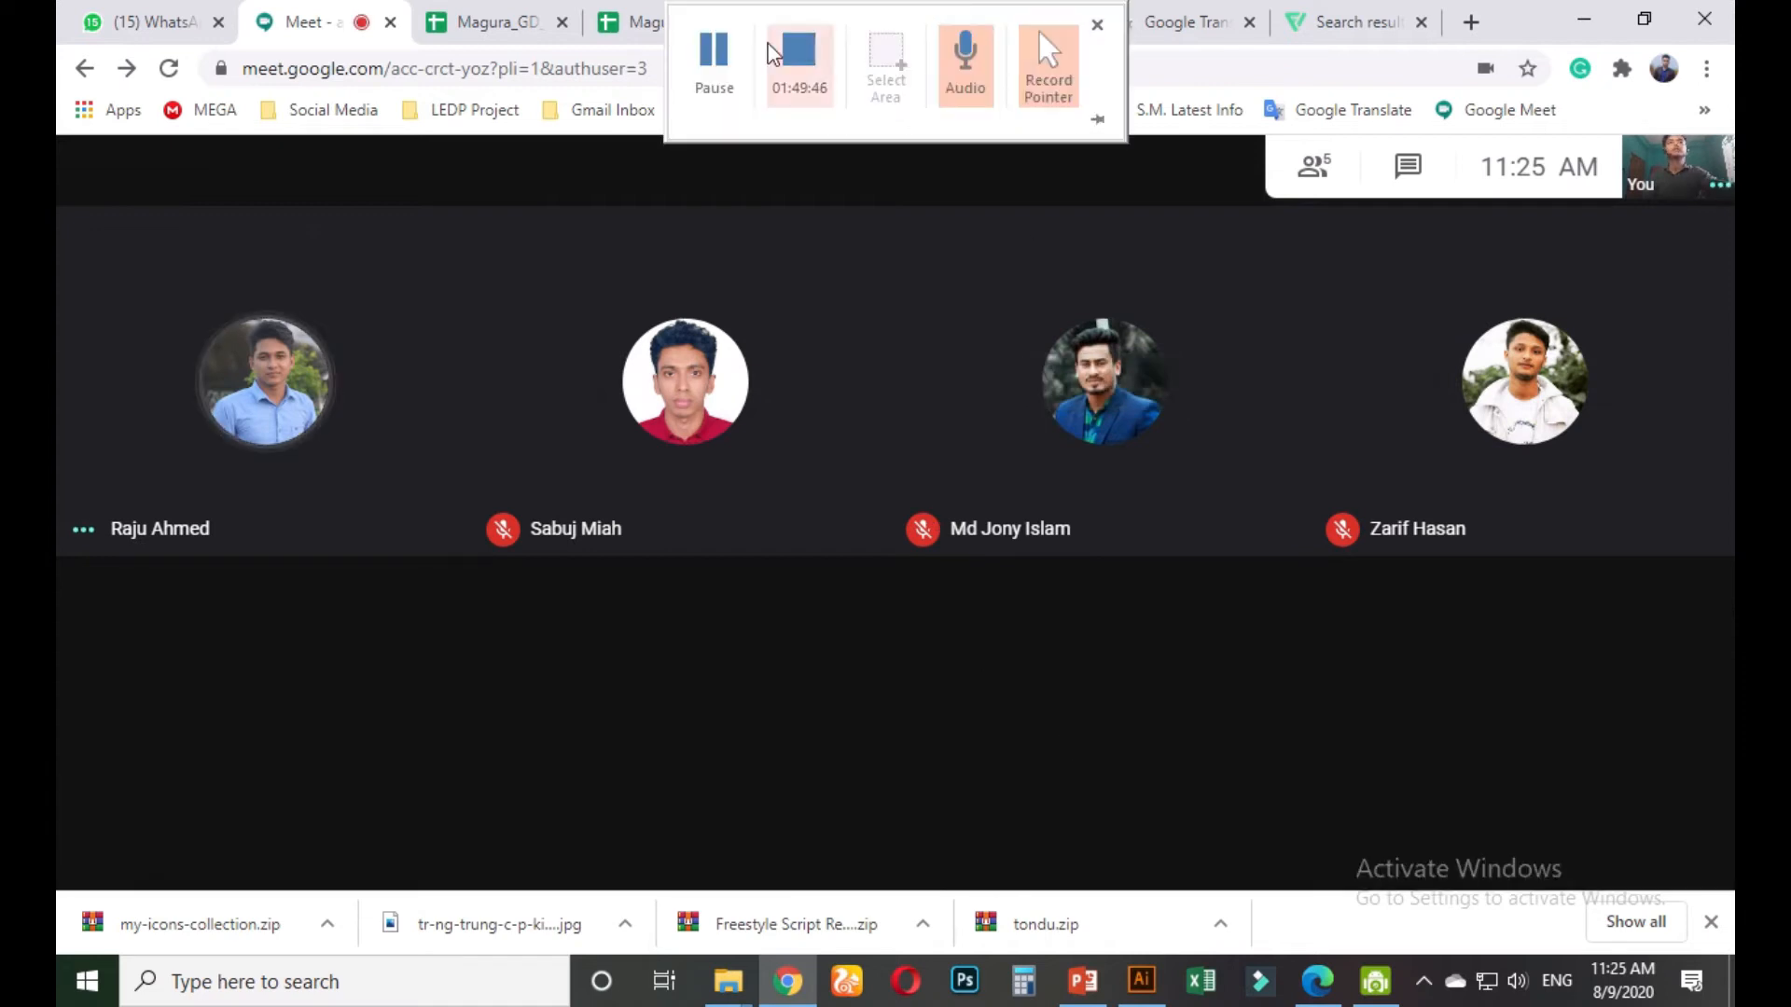
# Present the entire screen in Google Meet, hide the sharing notice, and minimise Chrome
pyautogui.click(772, 54)
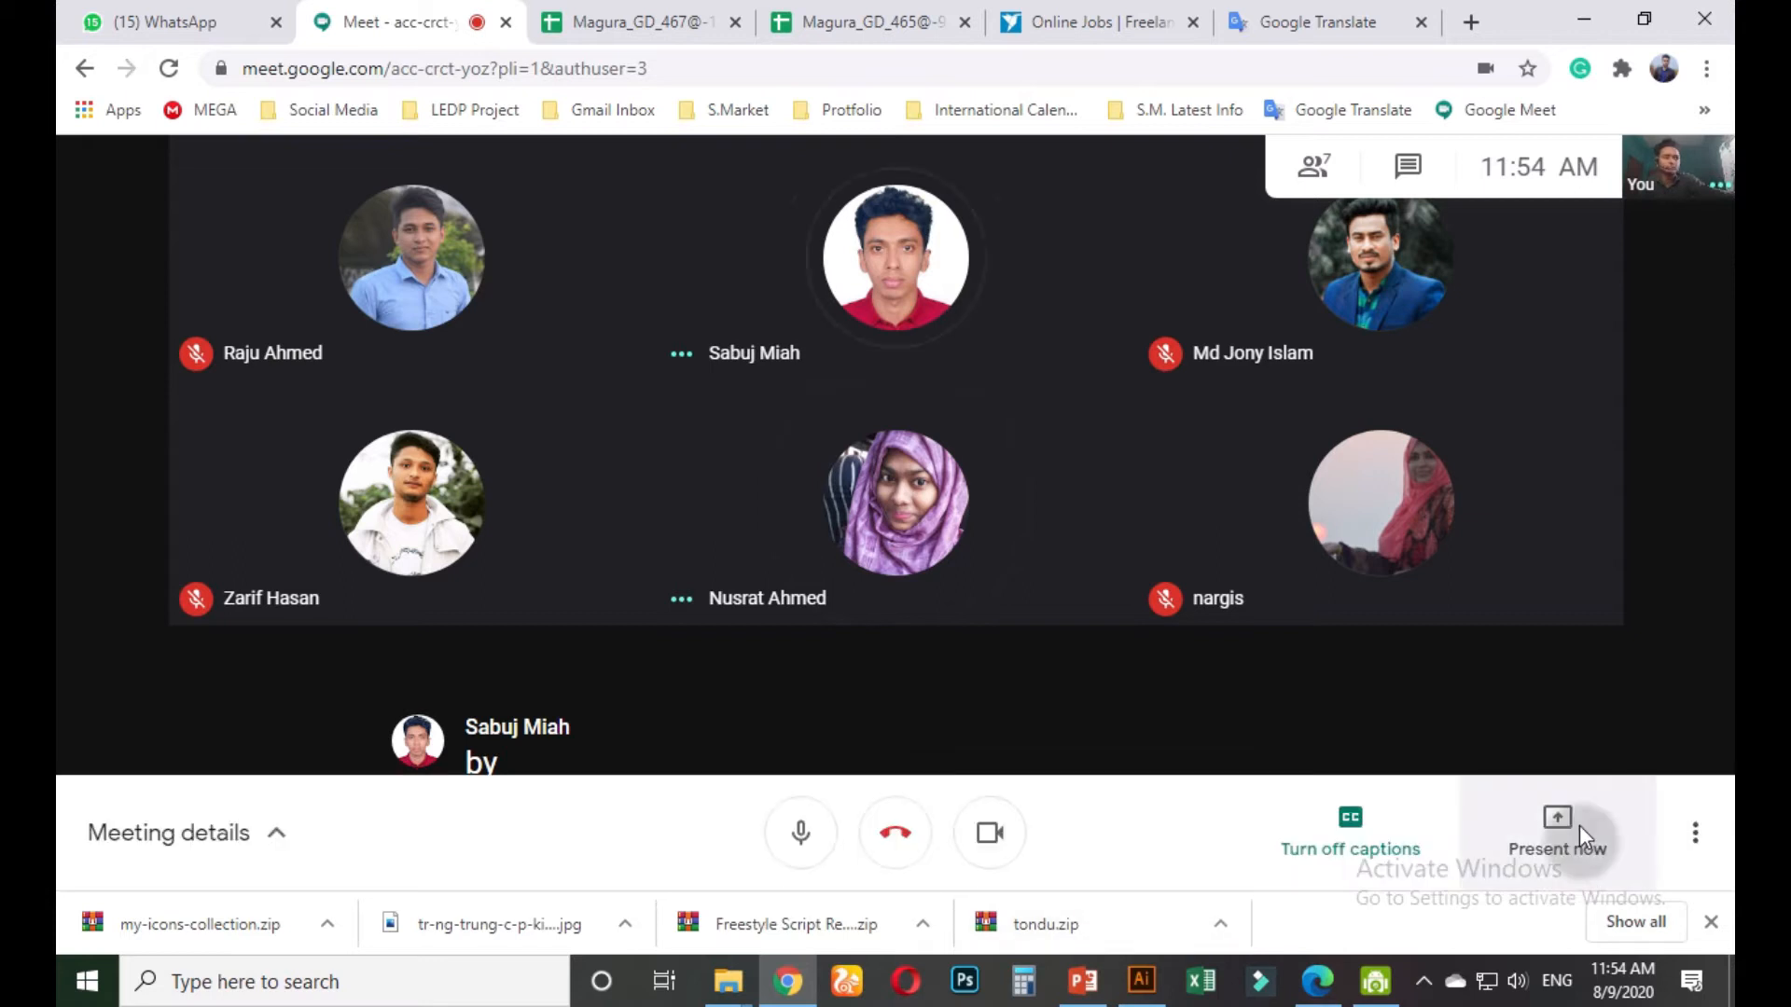
pyautogui.click(1579, 826)
pyautogui.press('Return')
pyautogui.click(733, 306)
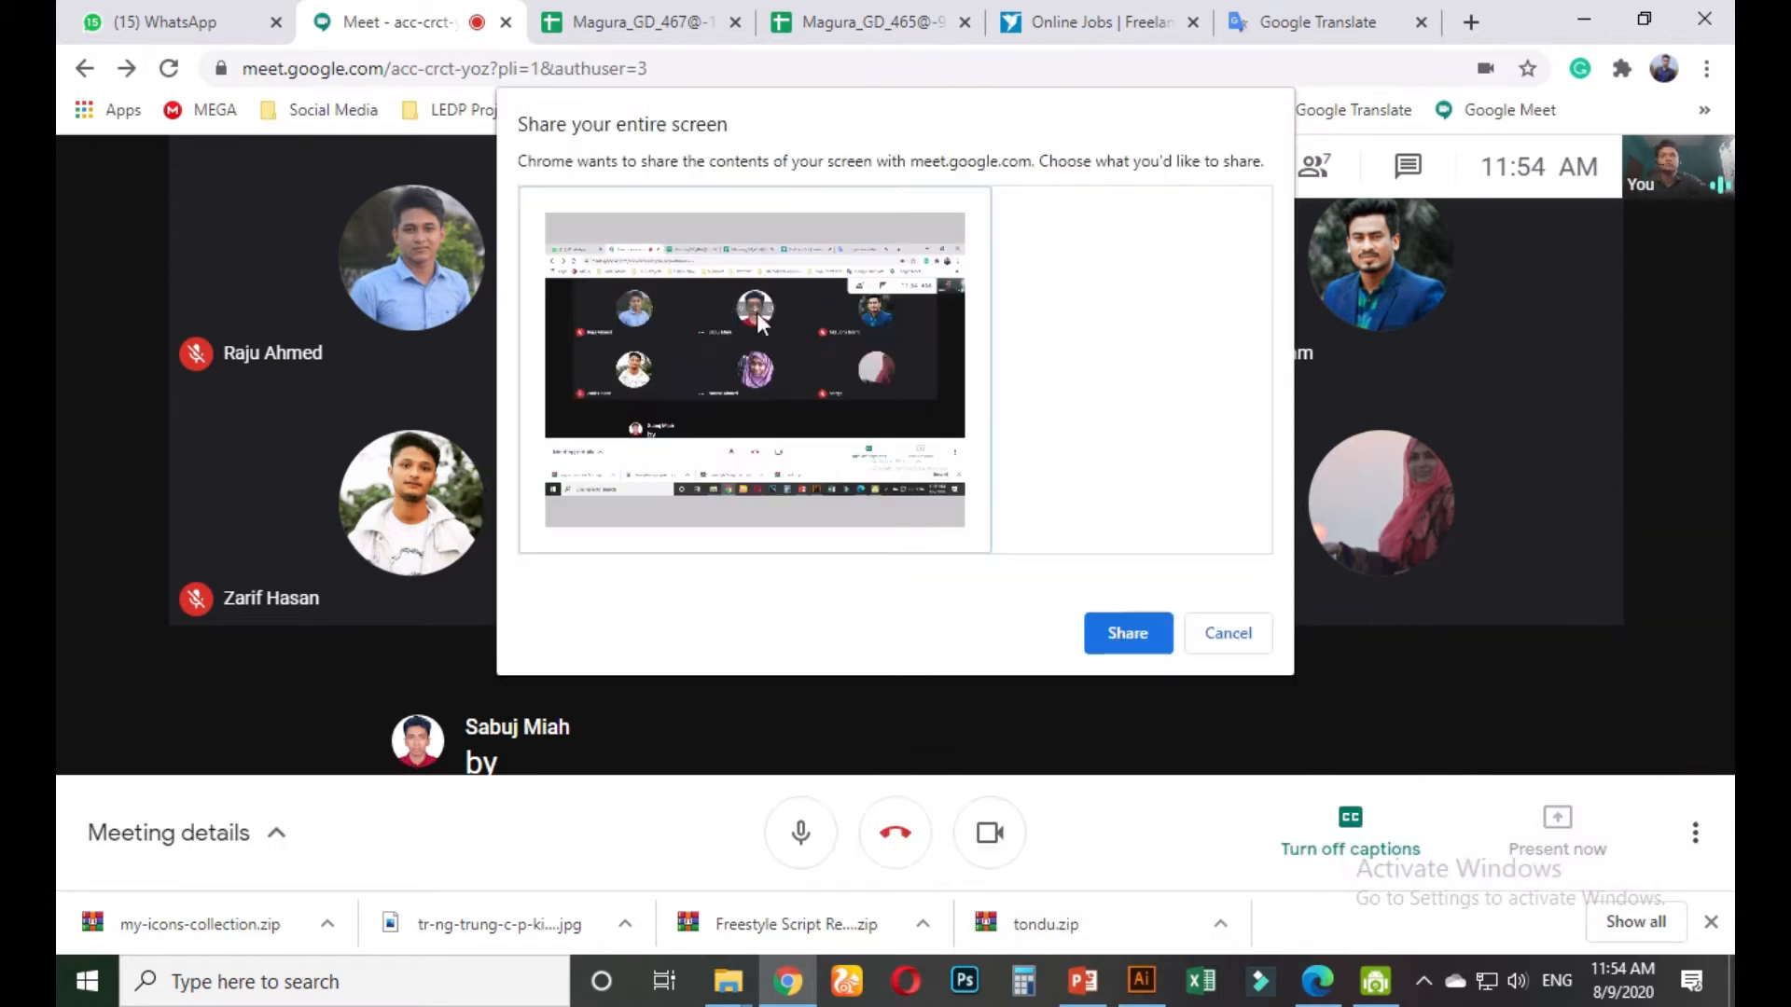
pyautogui.click(1123, 634)
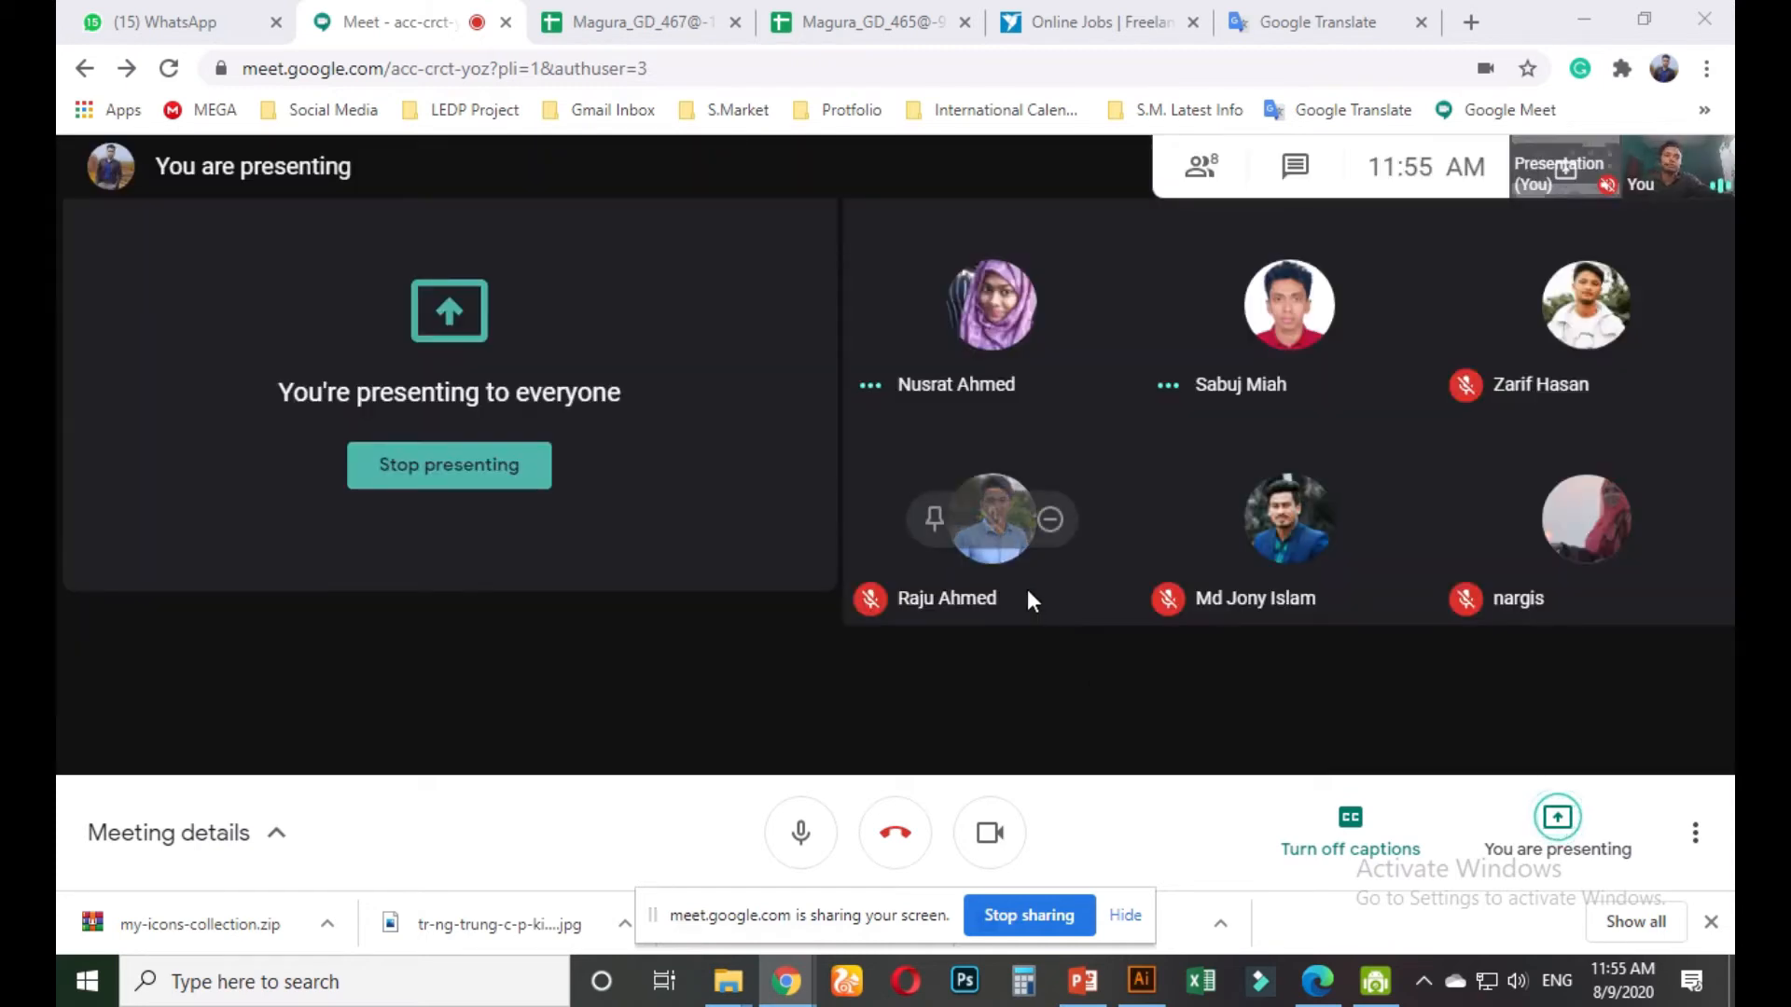
pyautogui.click(1125, 916)
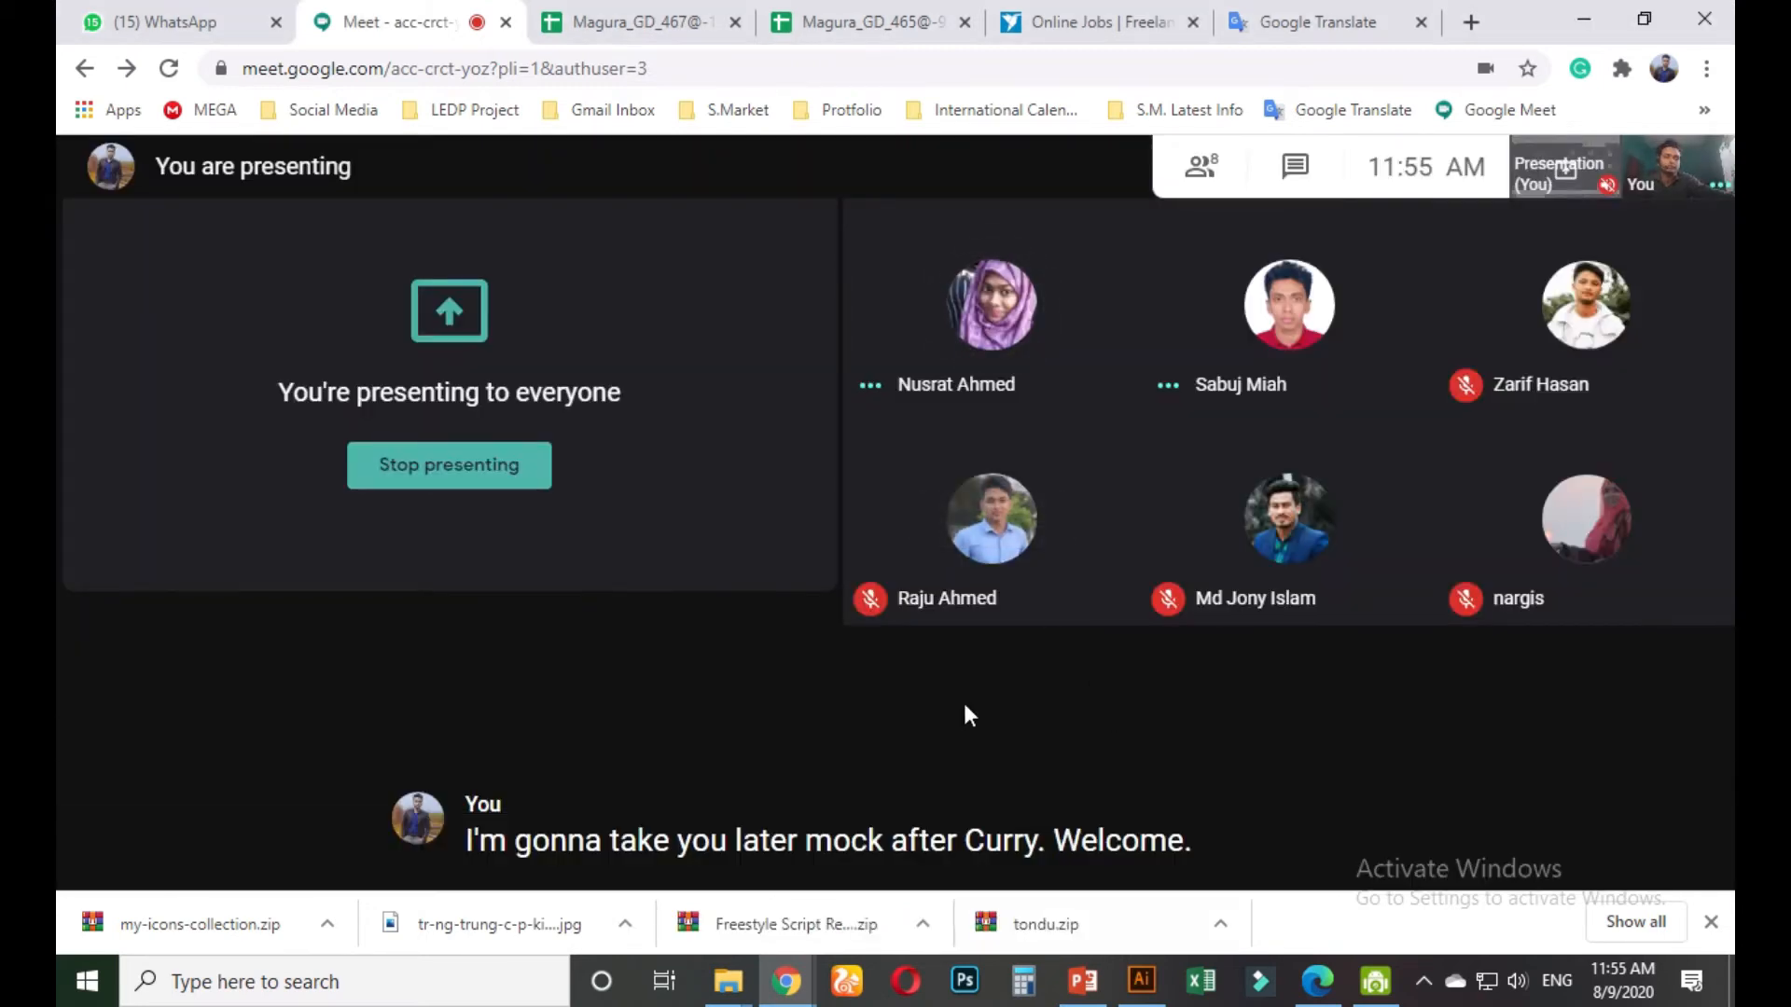
pyautogui.click(1596, 6)
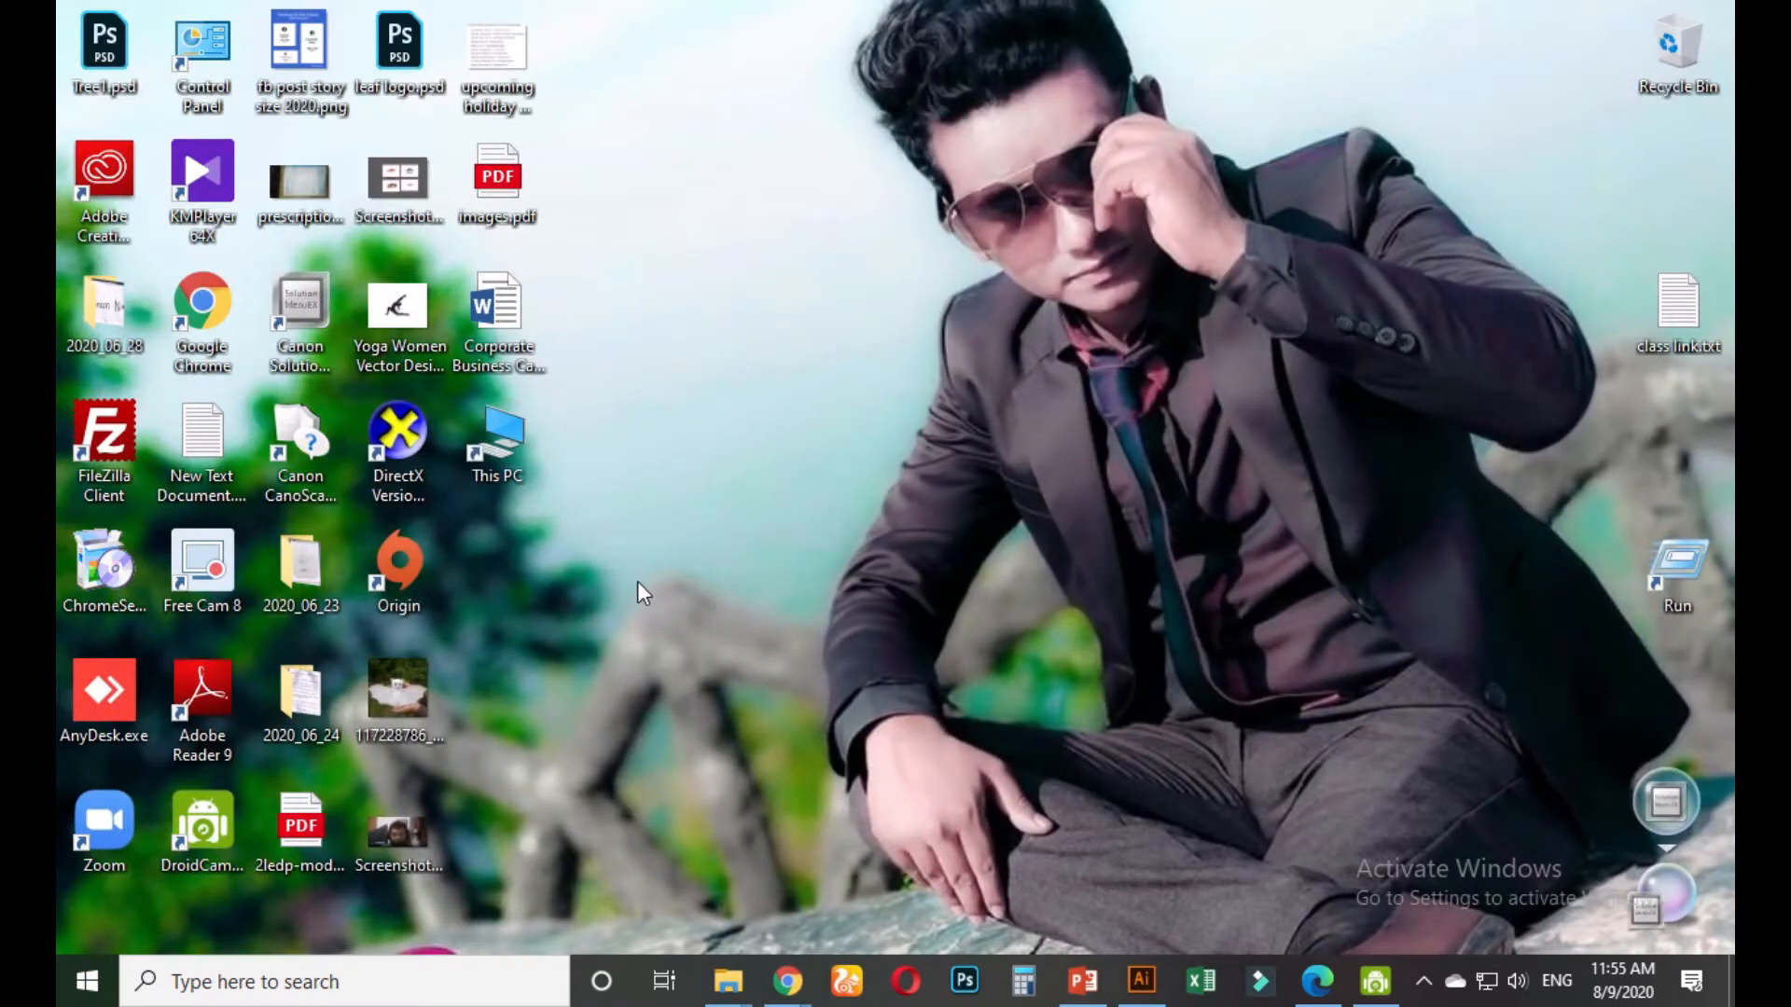
# Select all objects of the right-hand poster and group them
pyautogui.click(1127, 964)
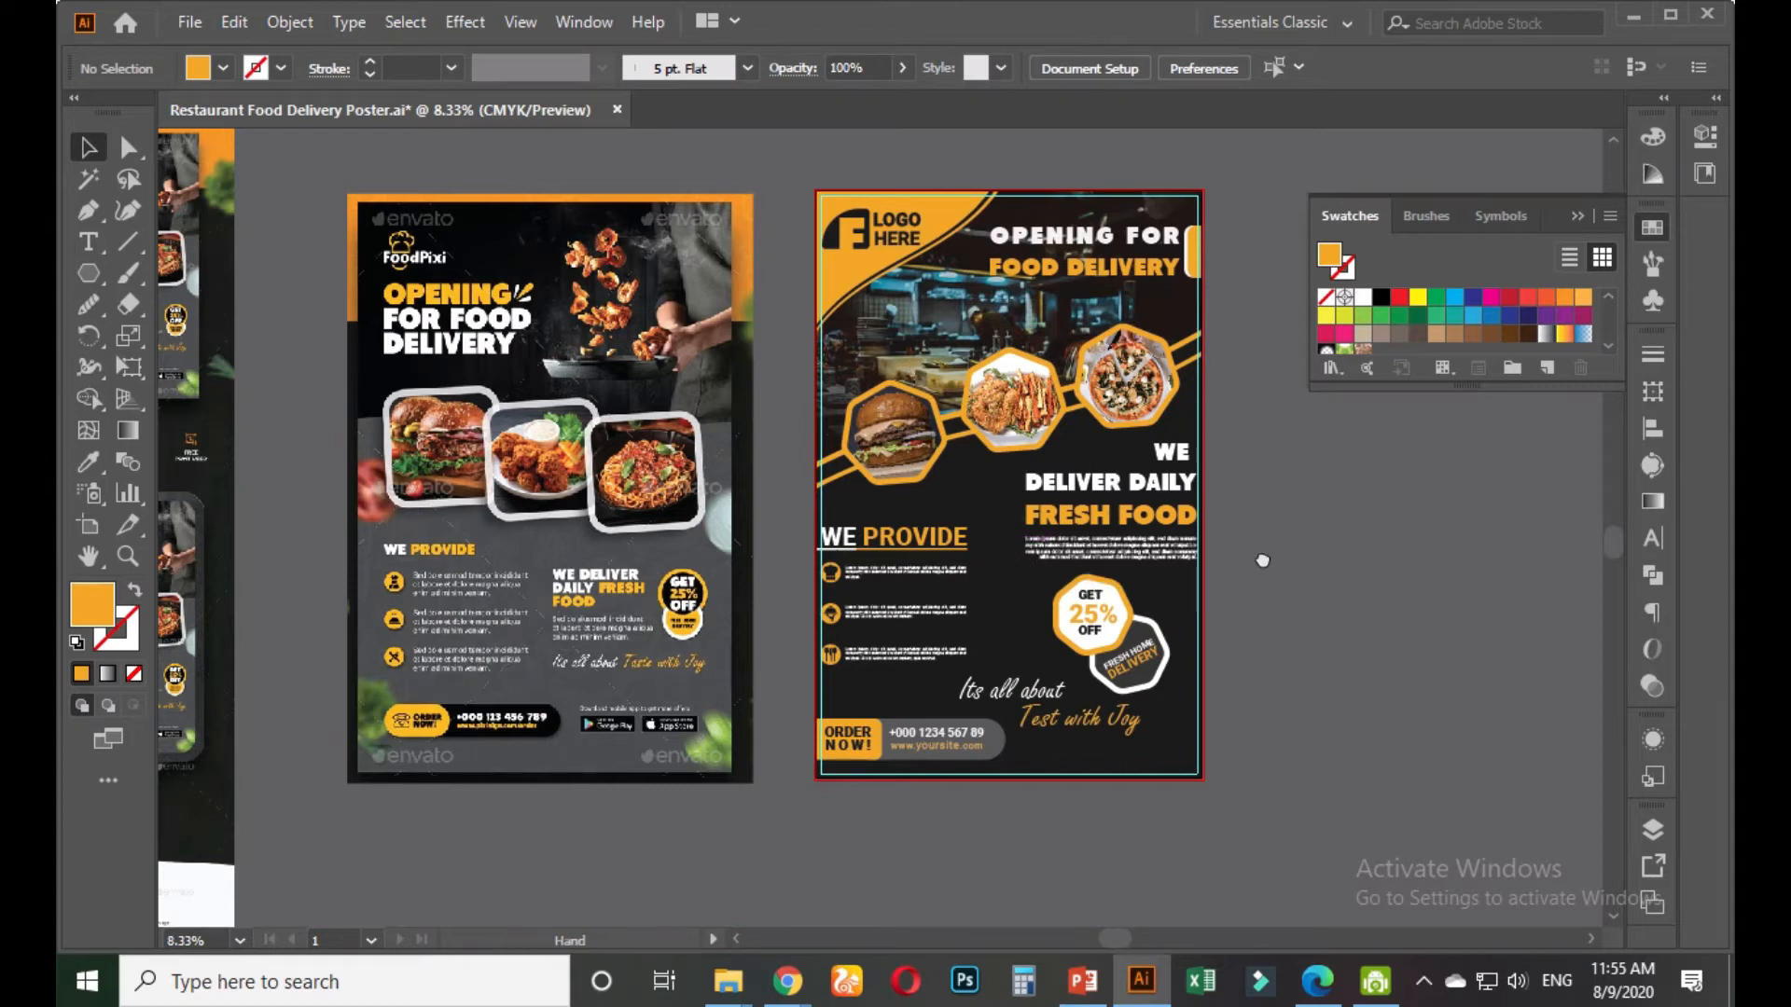
pyautogui.moveTo(1263, 559); pyautogui.dragTo(1136, 588)
pyautogui.moveTo(676, 196); pyautogui.dragTo(1133, 833)
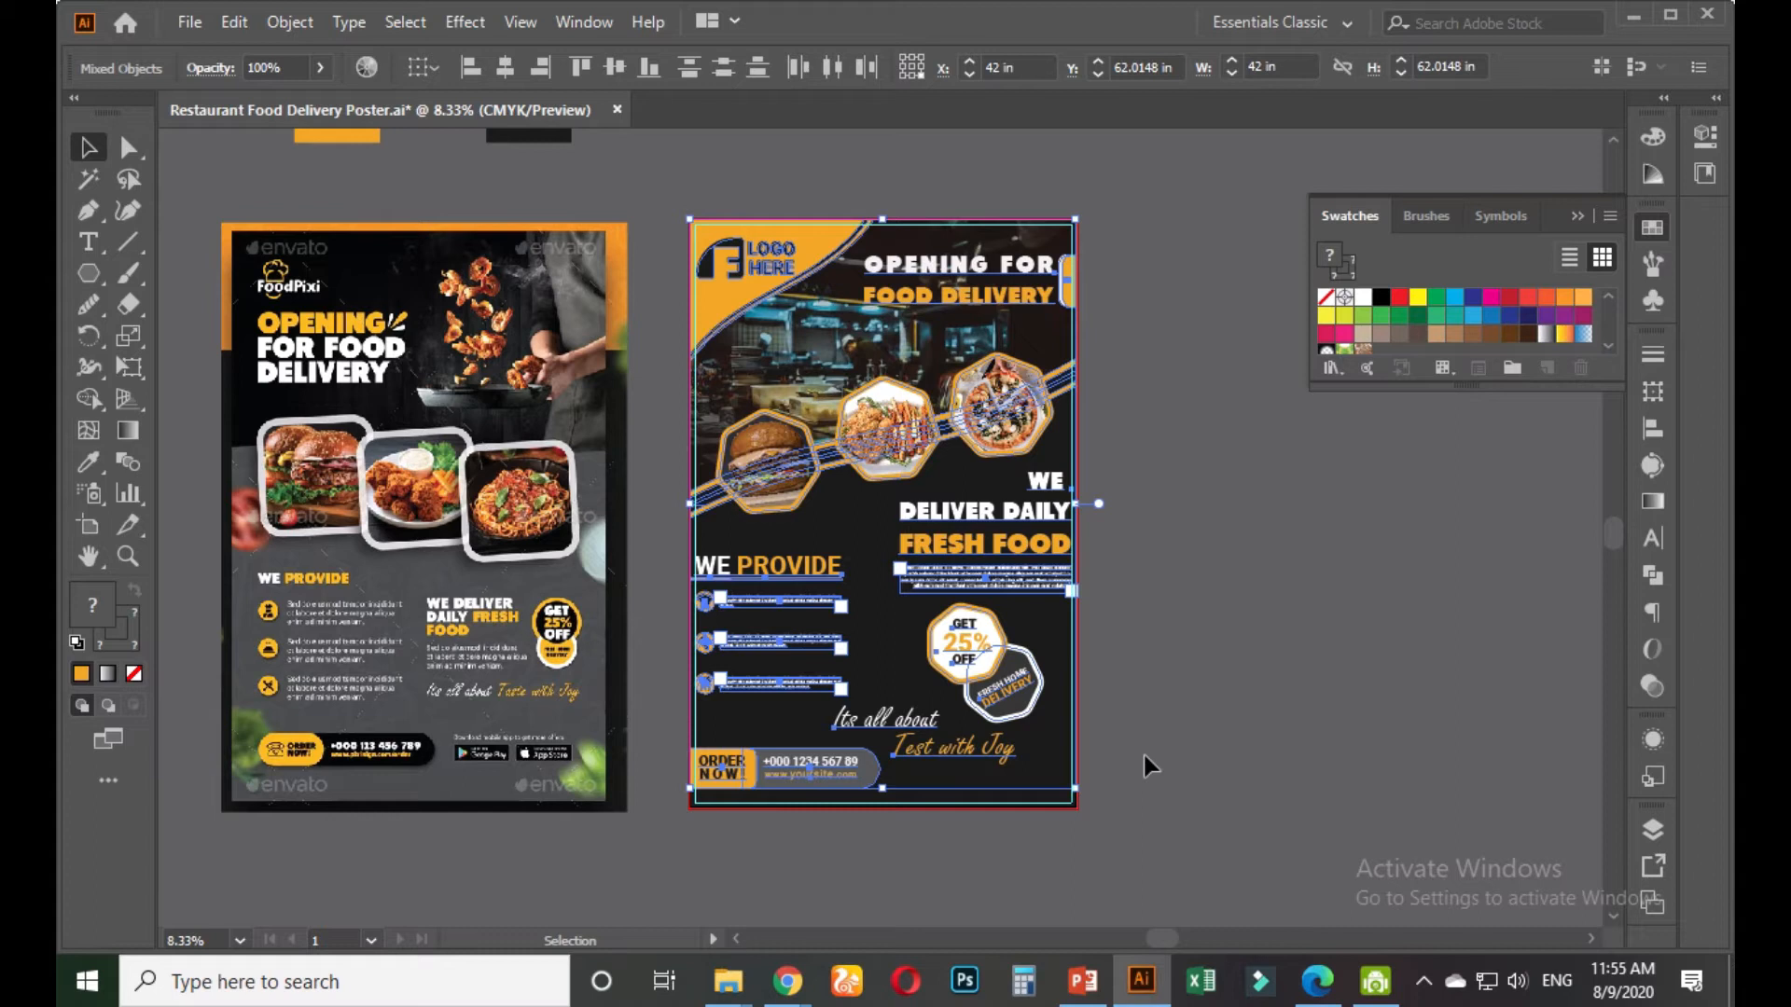
pyautogui.hotkey('ctrl', 'g')
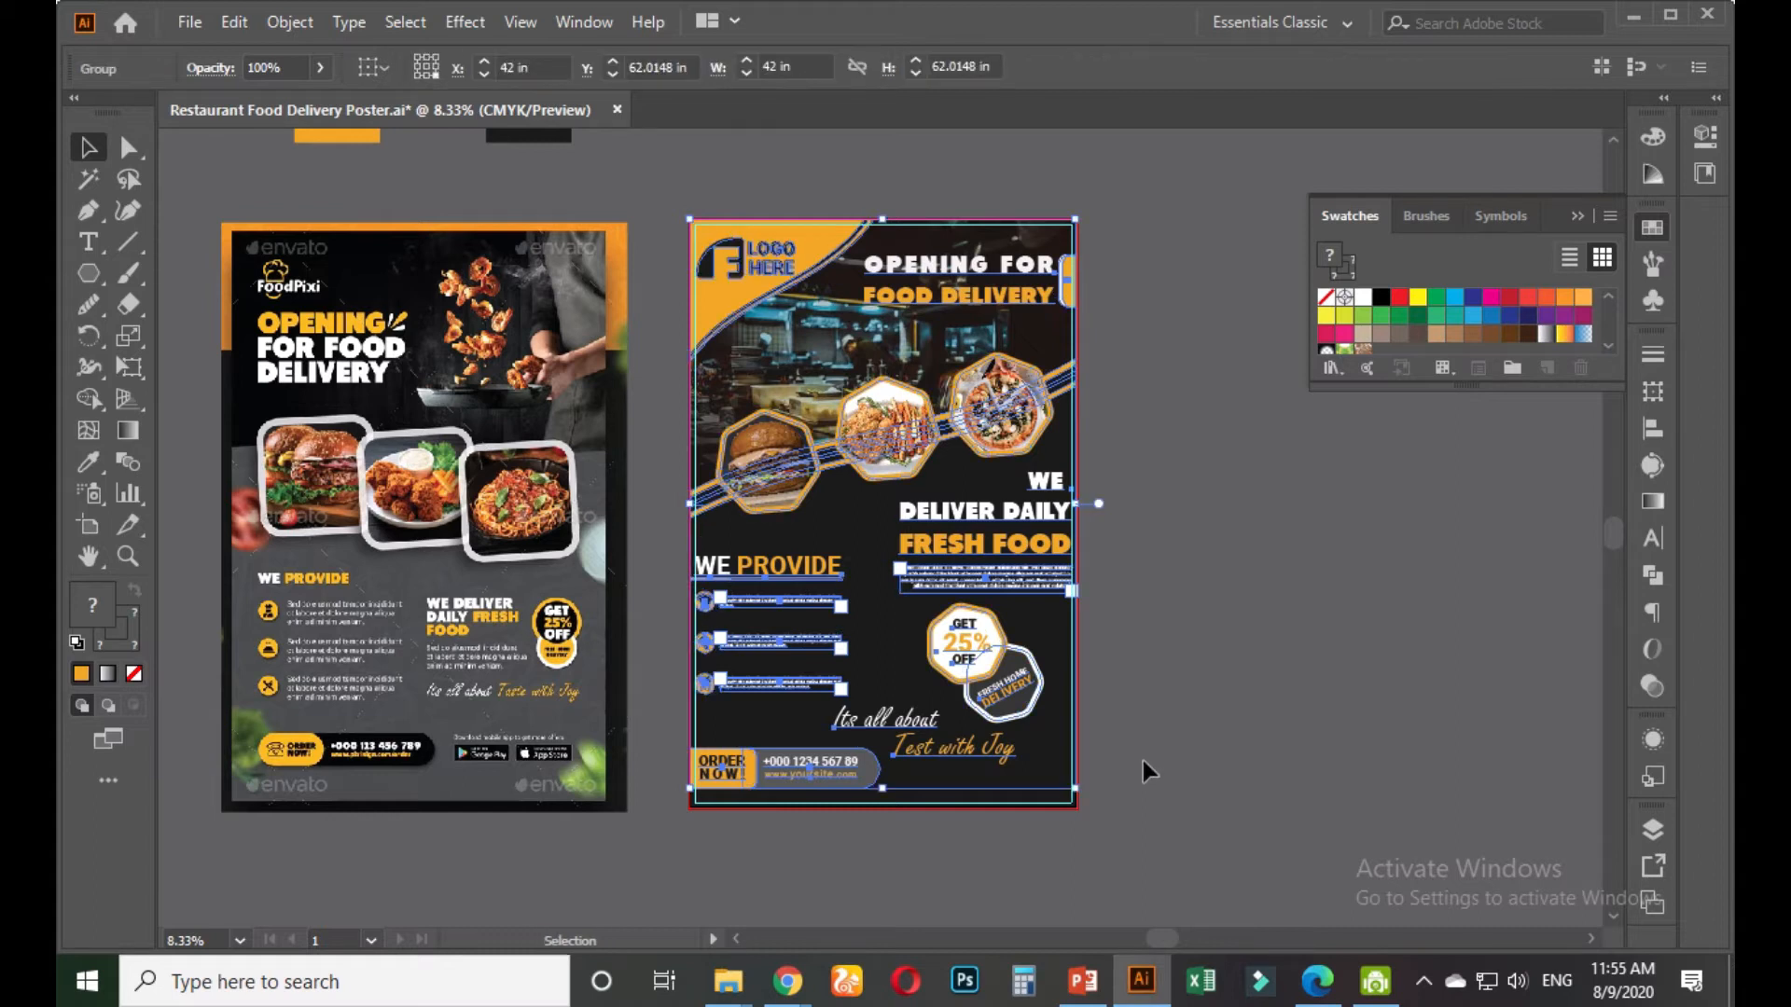
pyautogui.click(1132, 681)
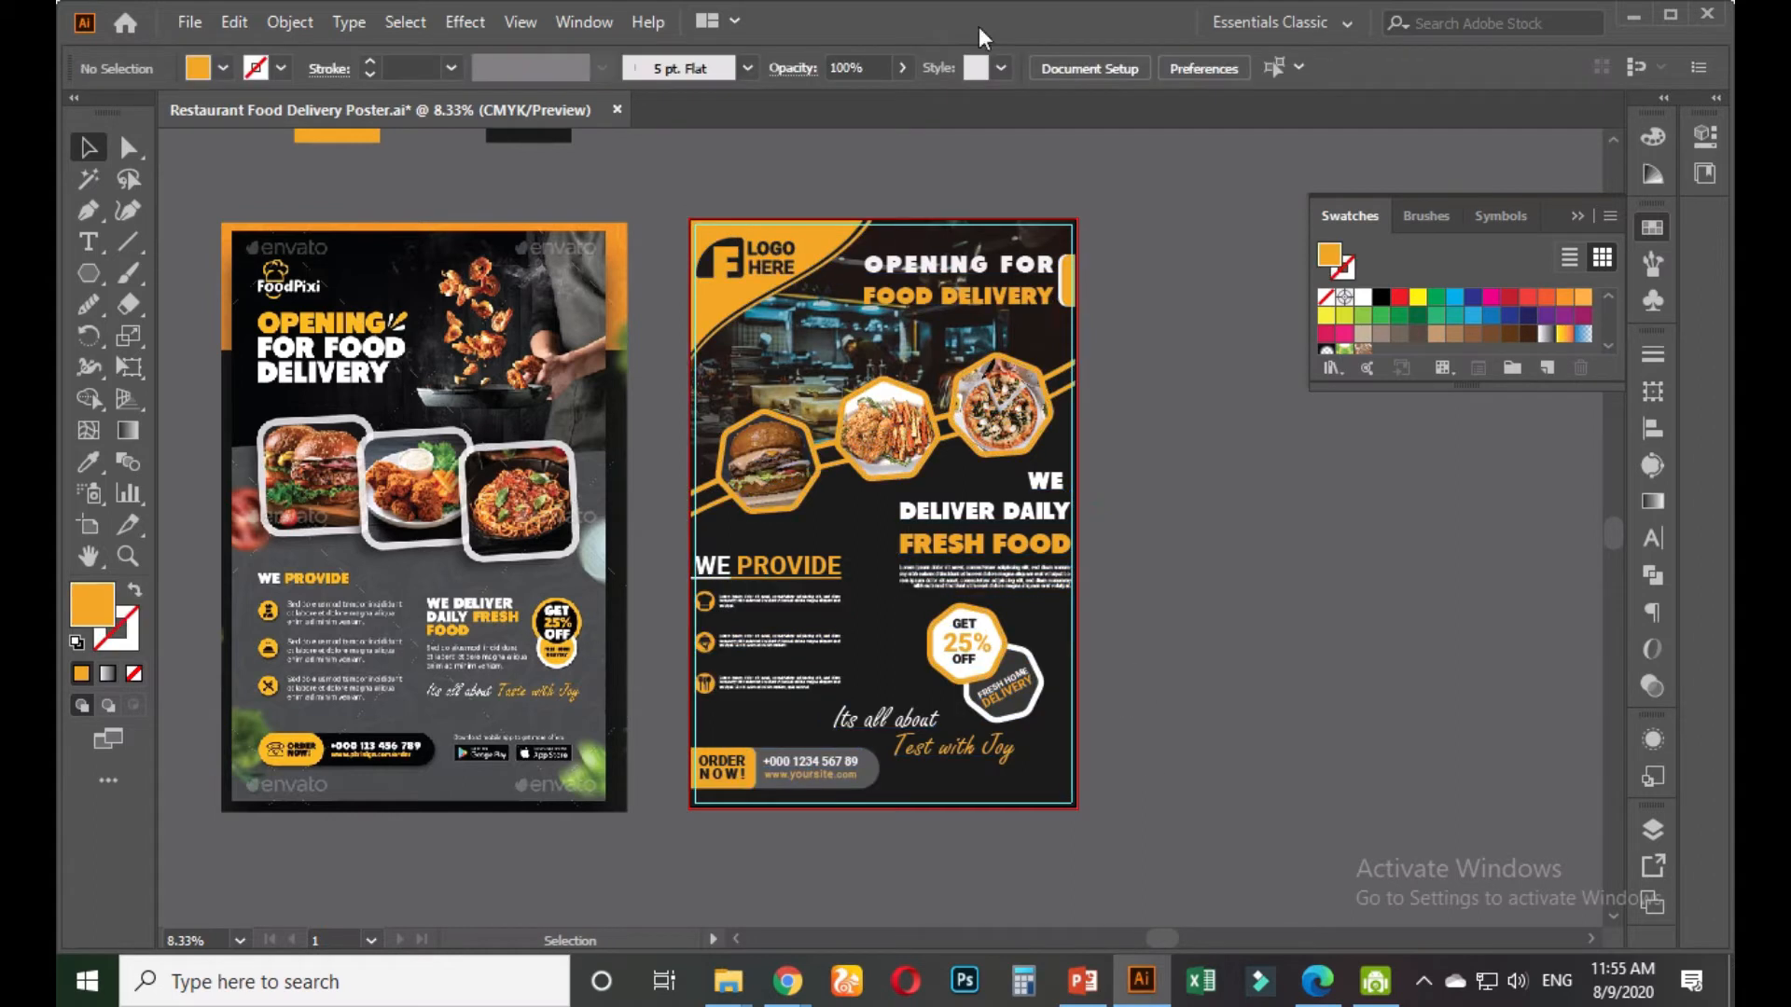
# Create a new 42 × 64 in document in RGB Color with Screen (72 ppi) raster effects
pyautogui.click(187, 20)
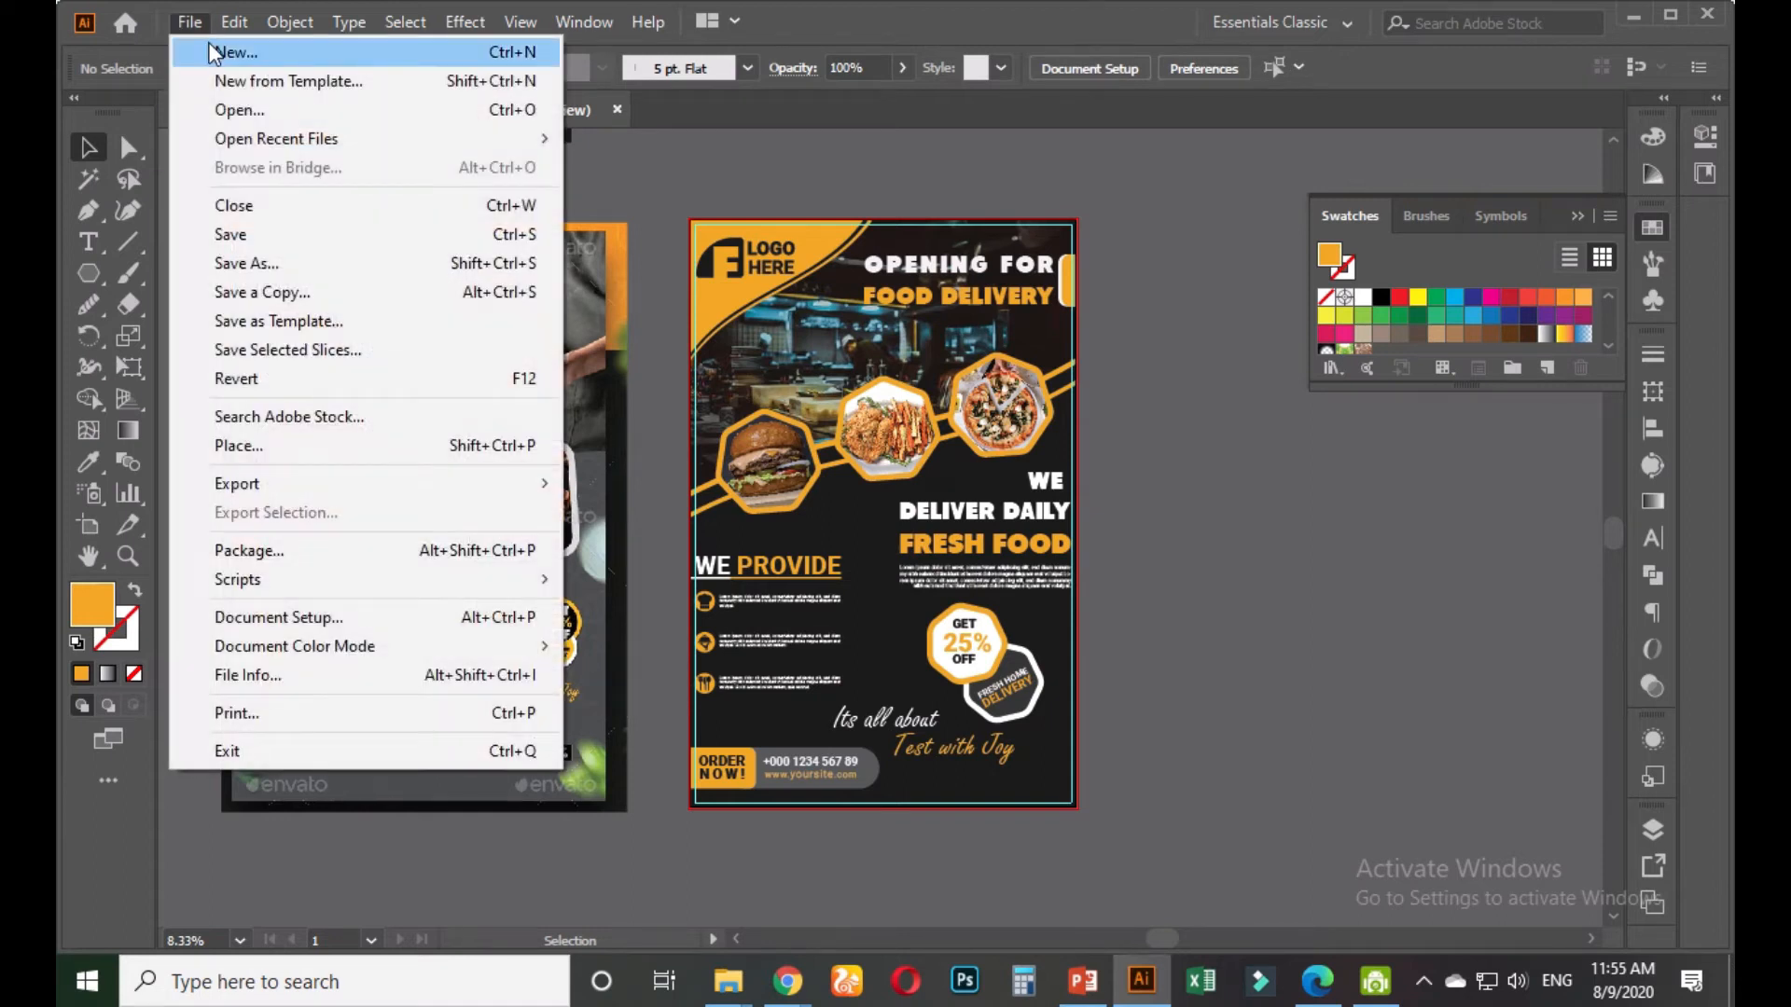
pyautogui.click(211, 50)
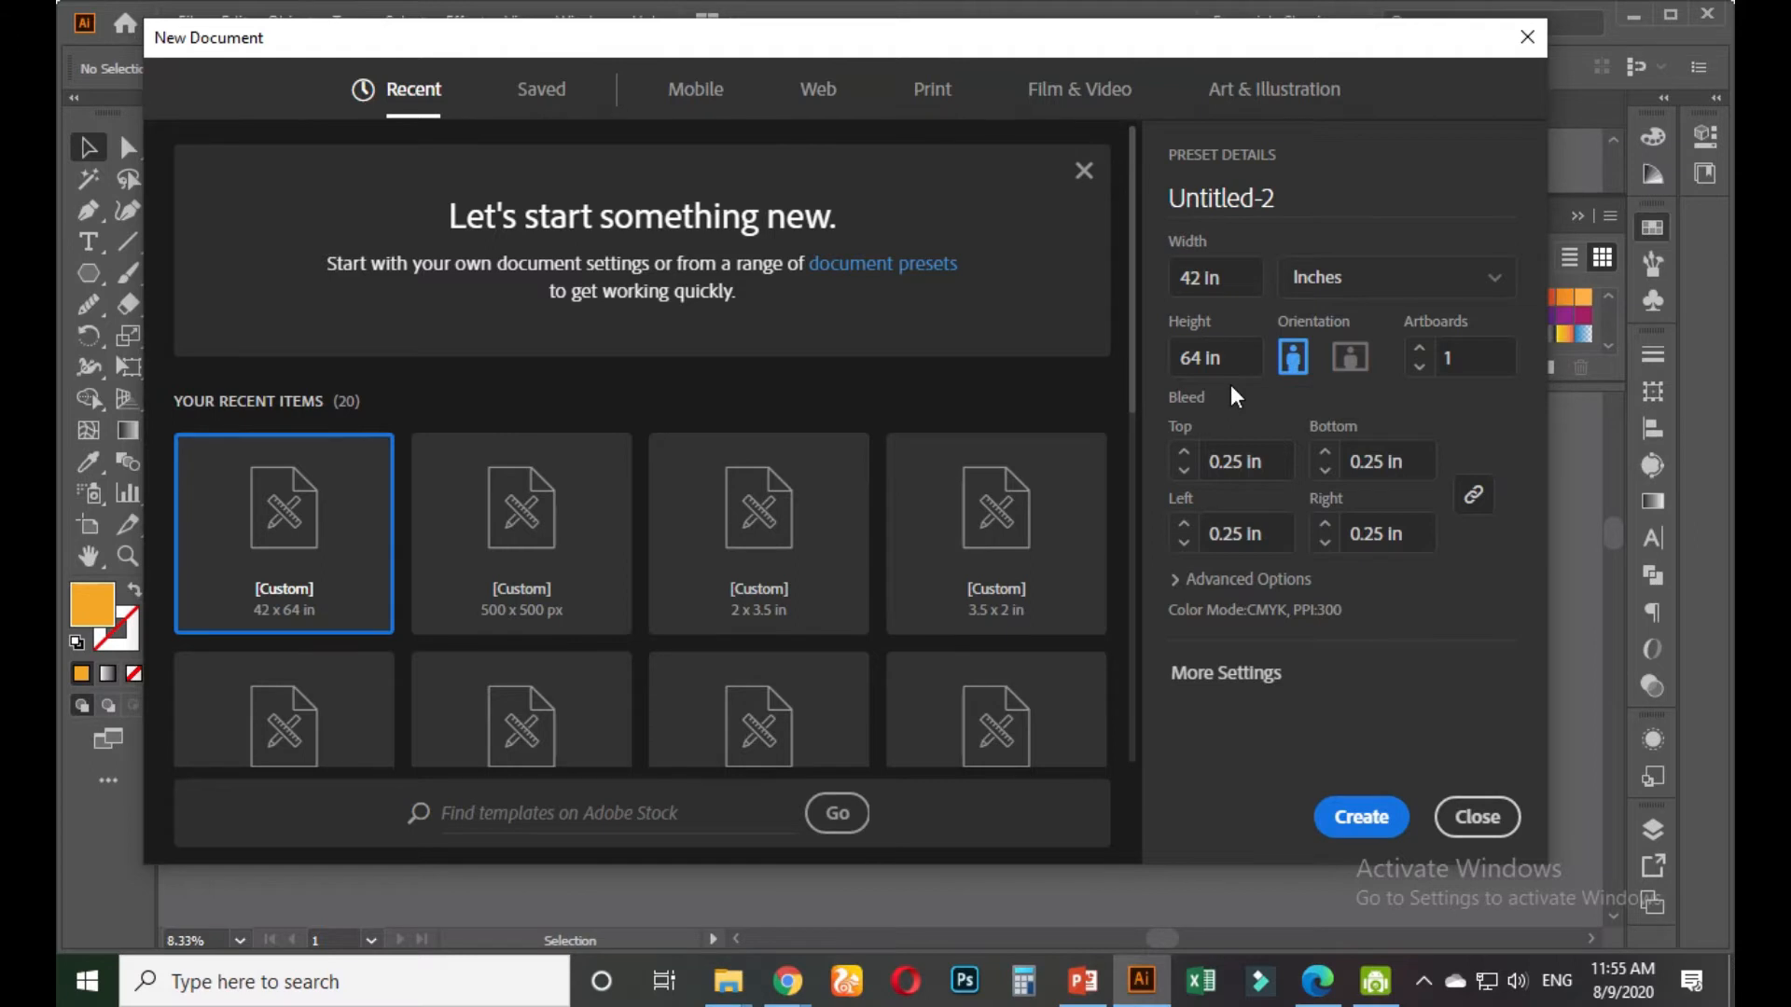
pyautogui.click(1250, 580)
pyautogui.scroll(-2, 1240, 623)
pyautogui.click(1313, 545)
pyautogui.click(1222, 571)
pyautogui.click(1261, 611)
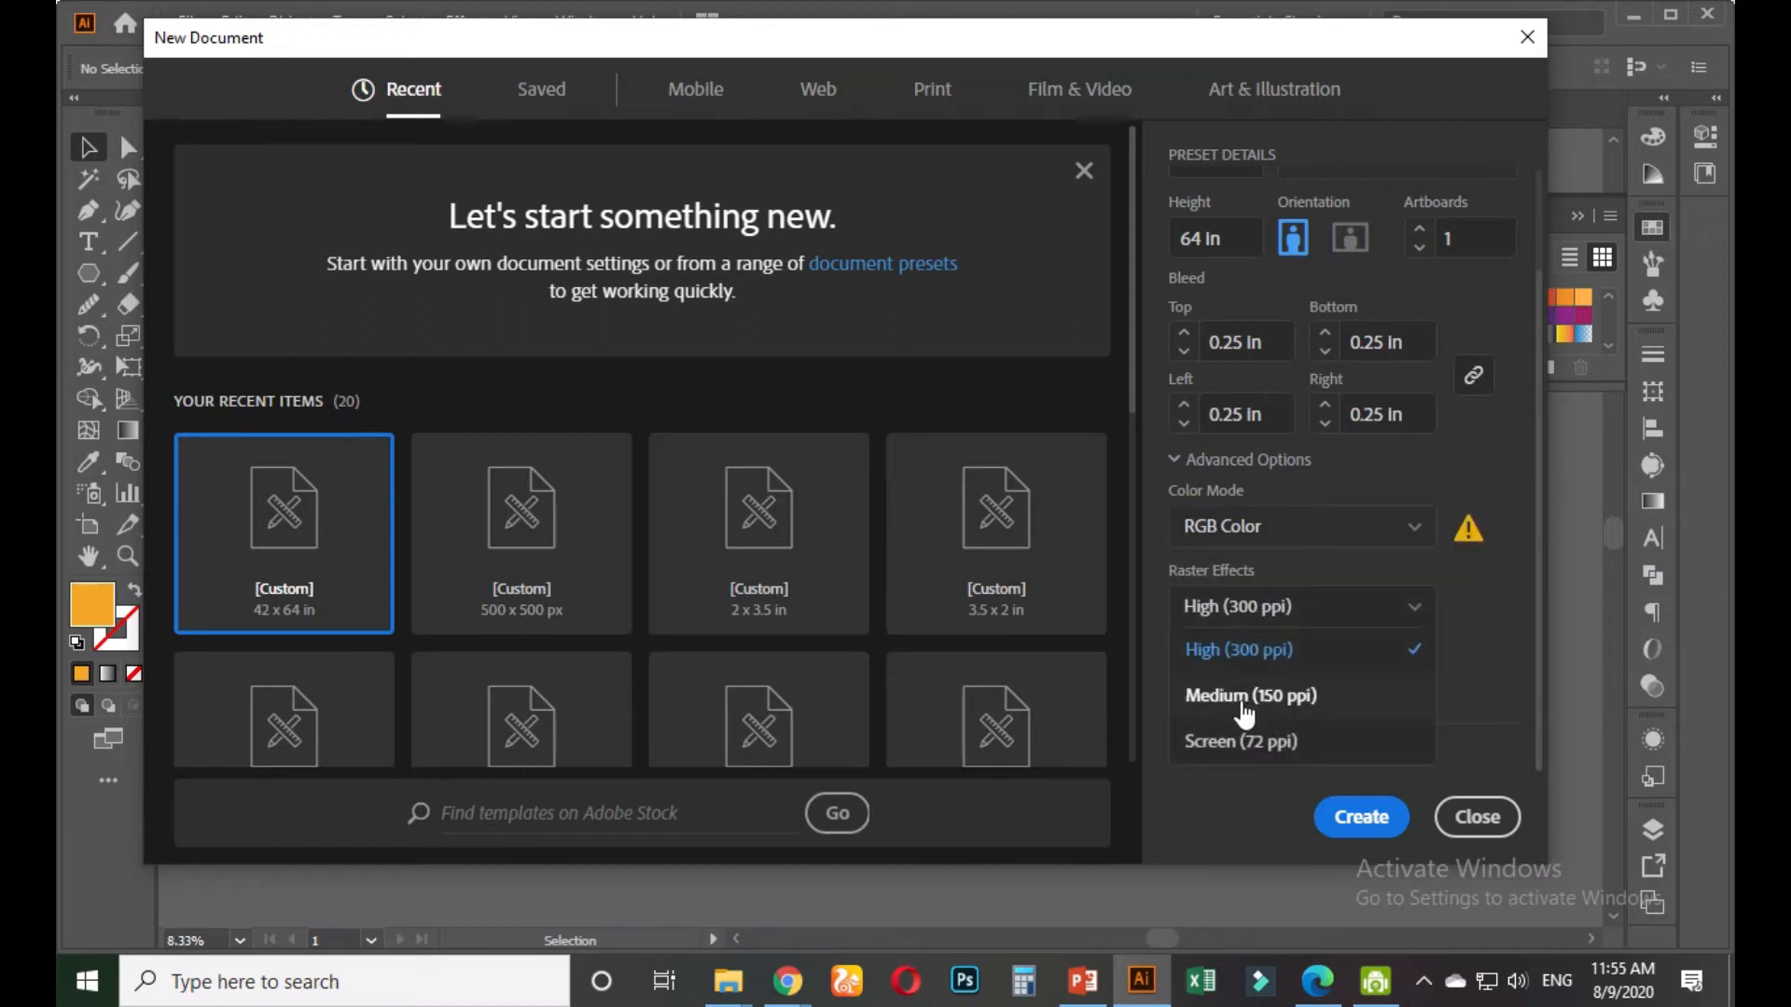
pyautogui.click(1231, 746)
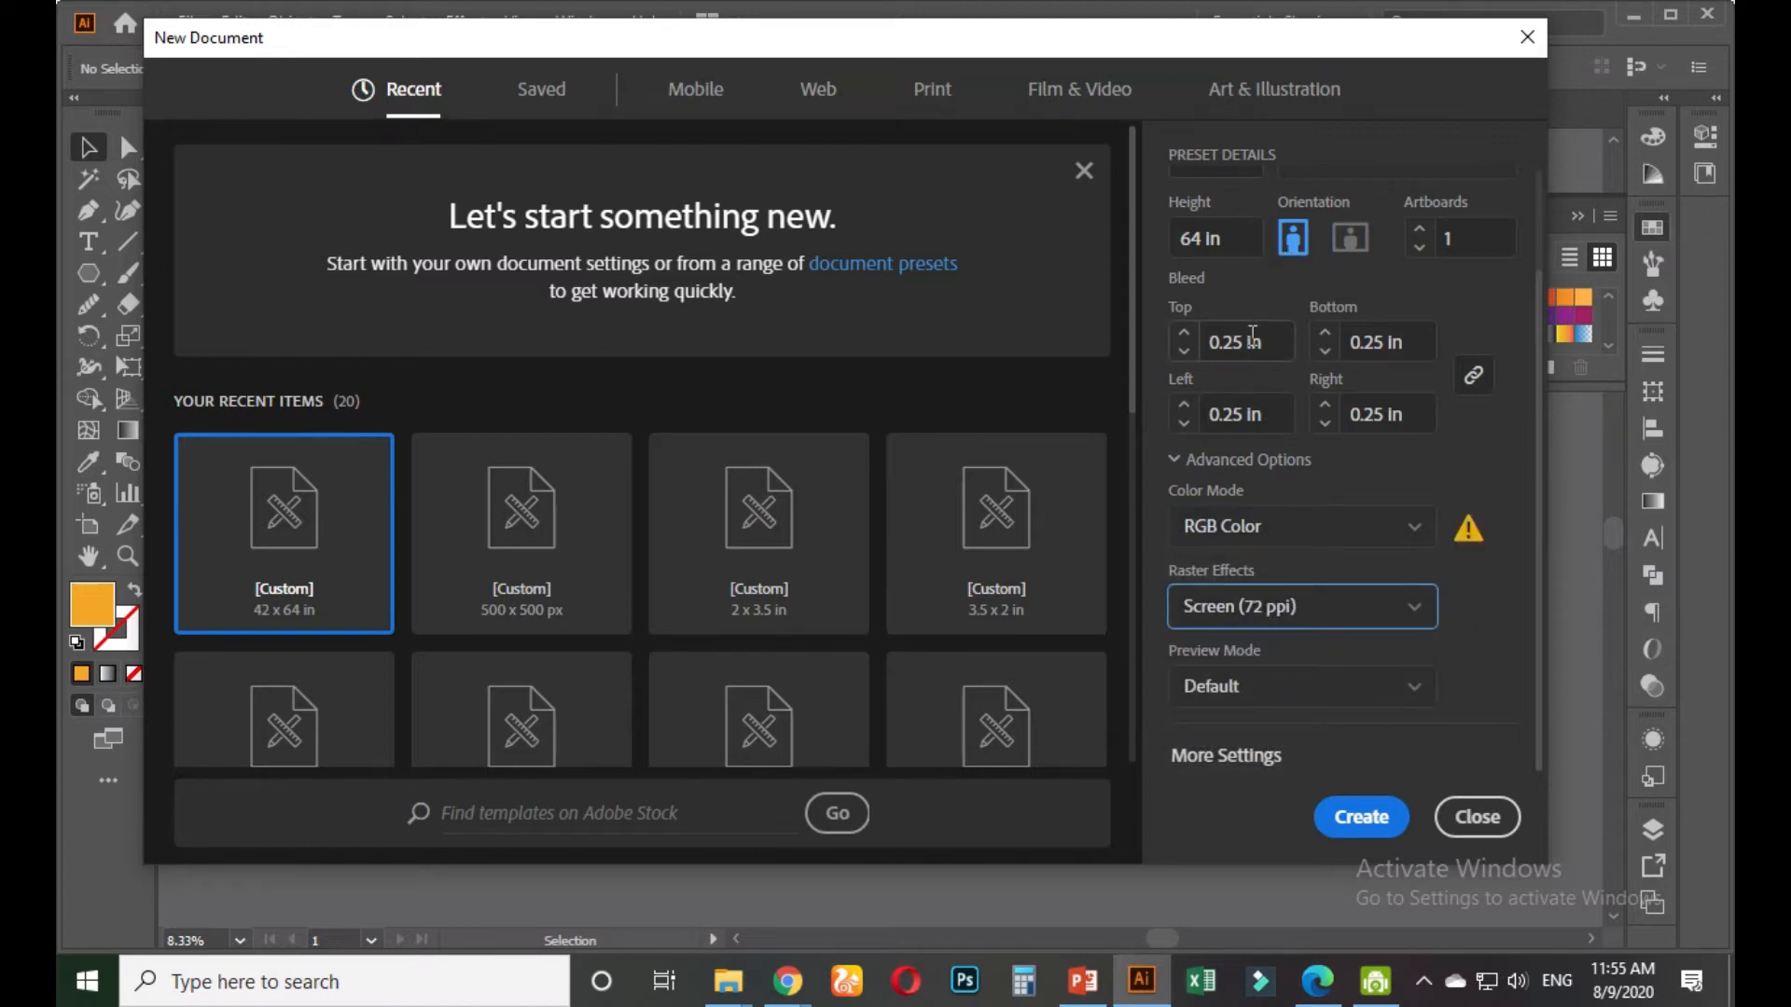
pyautogui.scroll(2, 1252, 338)
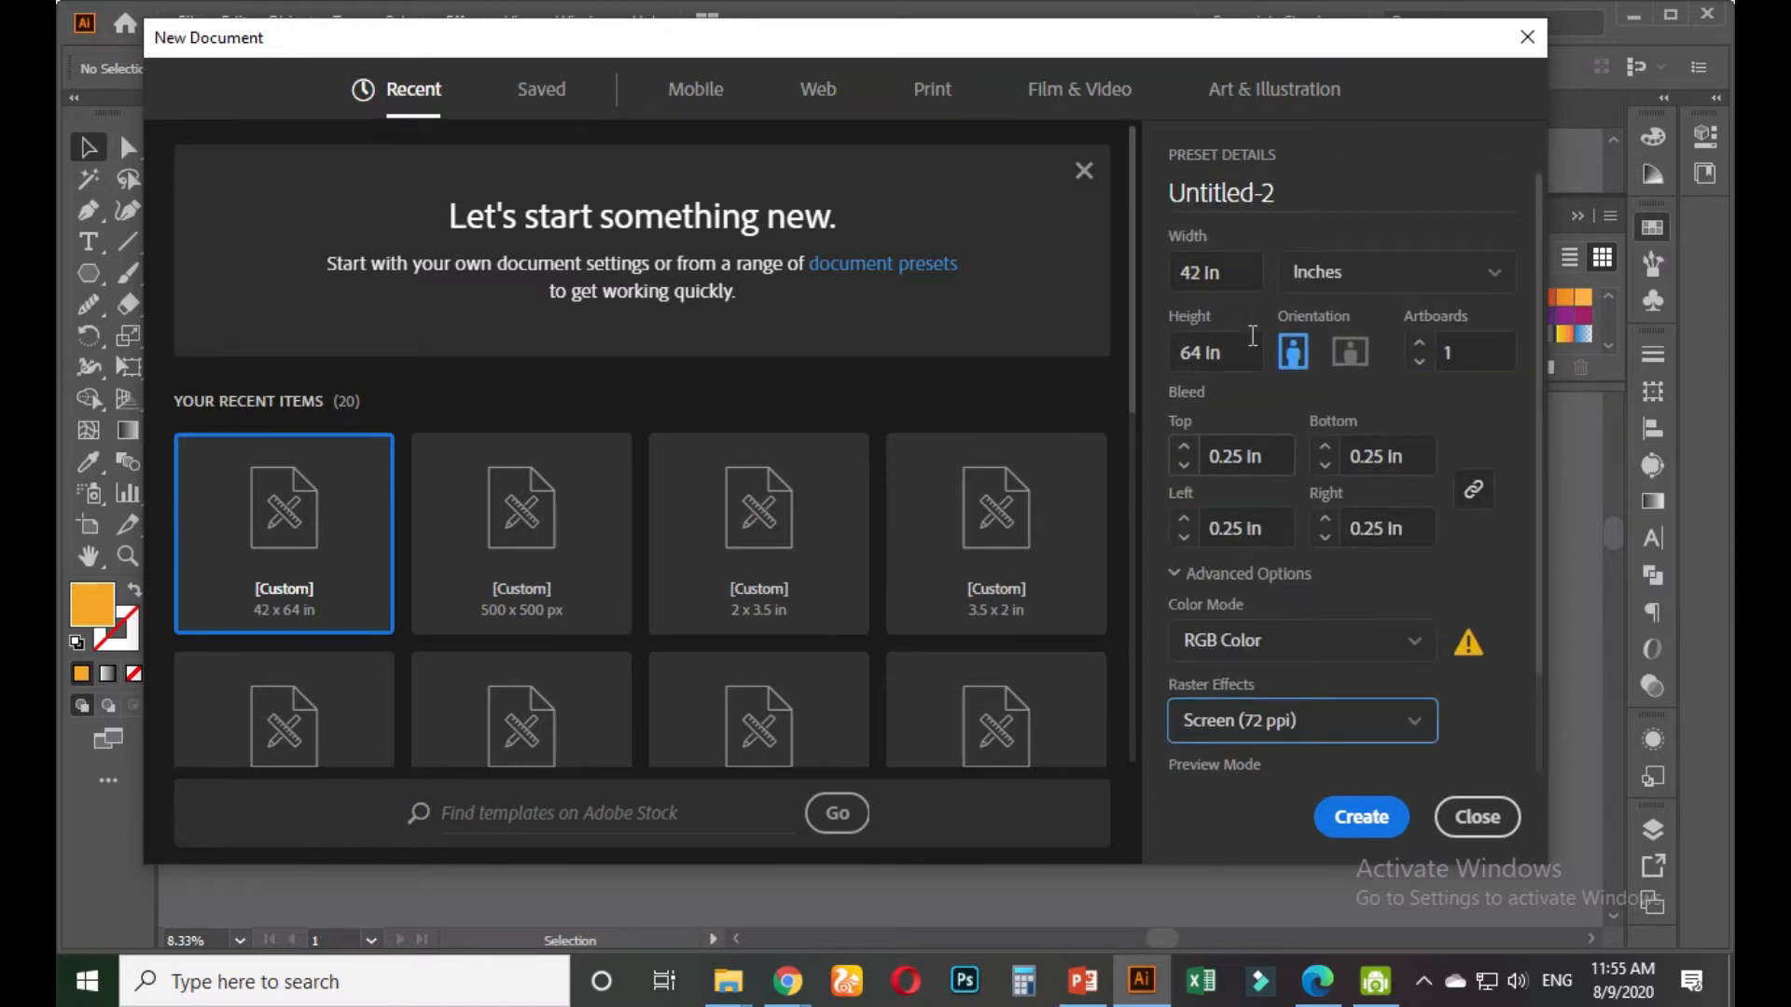
pyautogui.click(1273, 478)
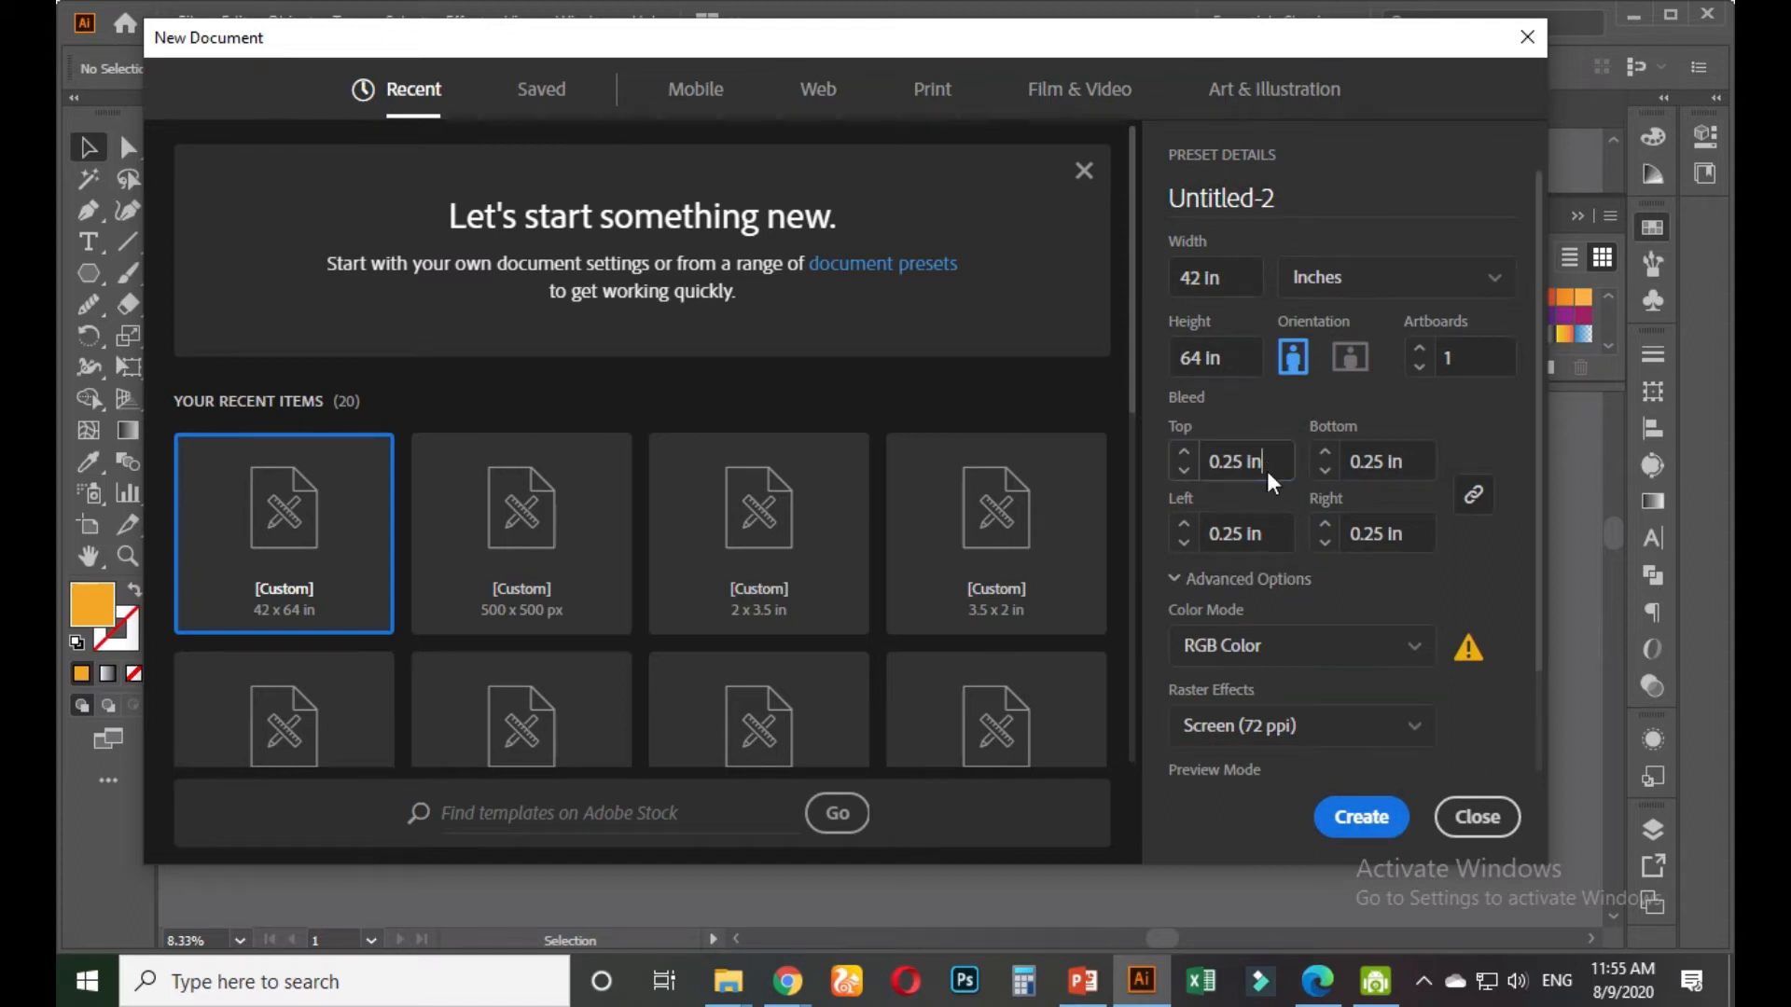
pyautogui.doubleClick(1269, 480)
pyautogui.write('1')
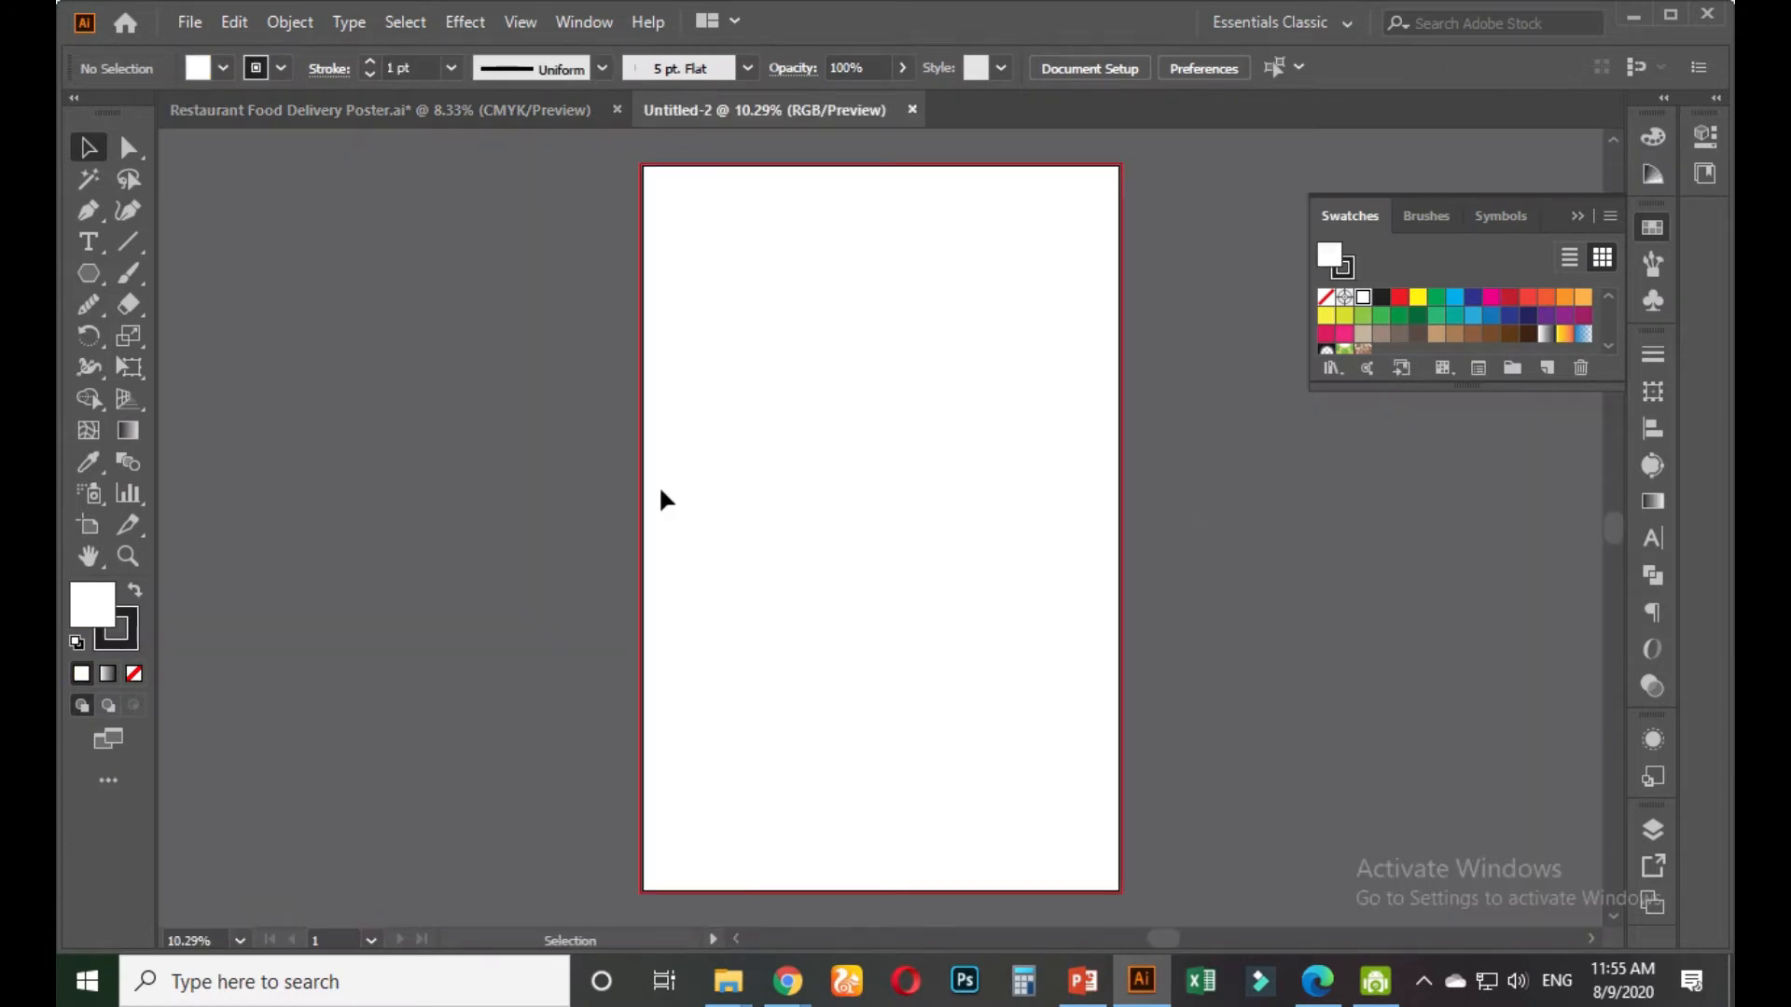
# Paste the poster onto the new artboard, then delete it to leave the artboard blank
pyautogui.scroll(-1, 800, 580)
pyautogui.scroll(1, 802, 583)
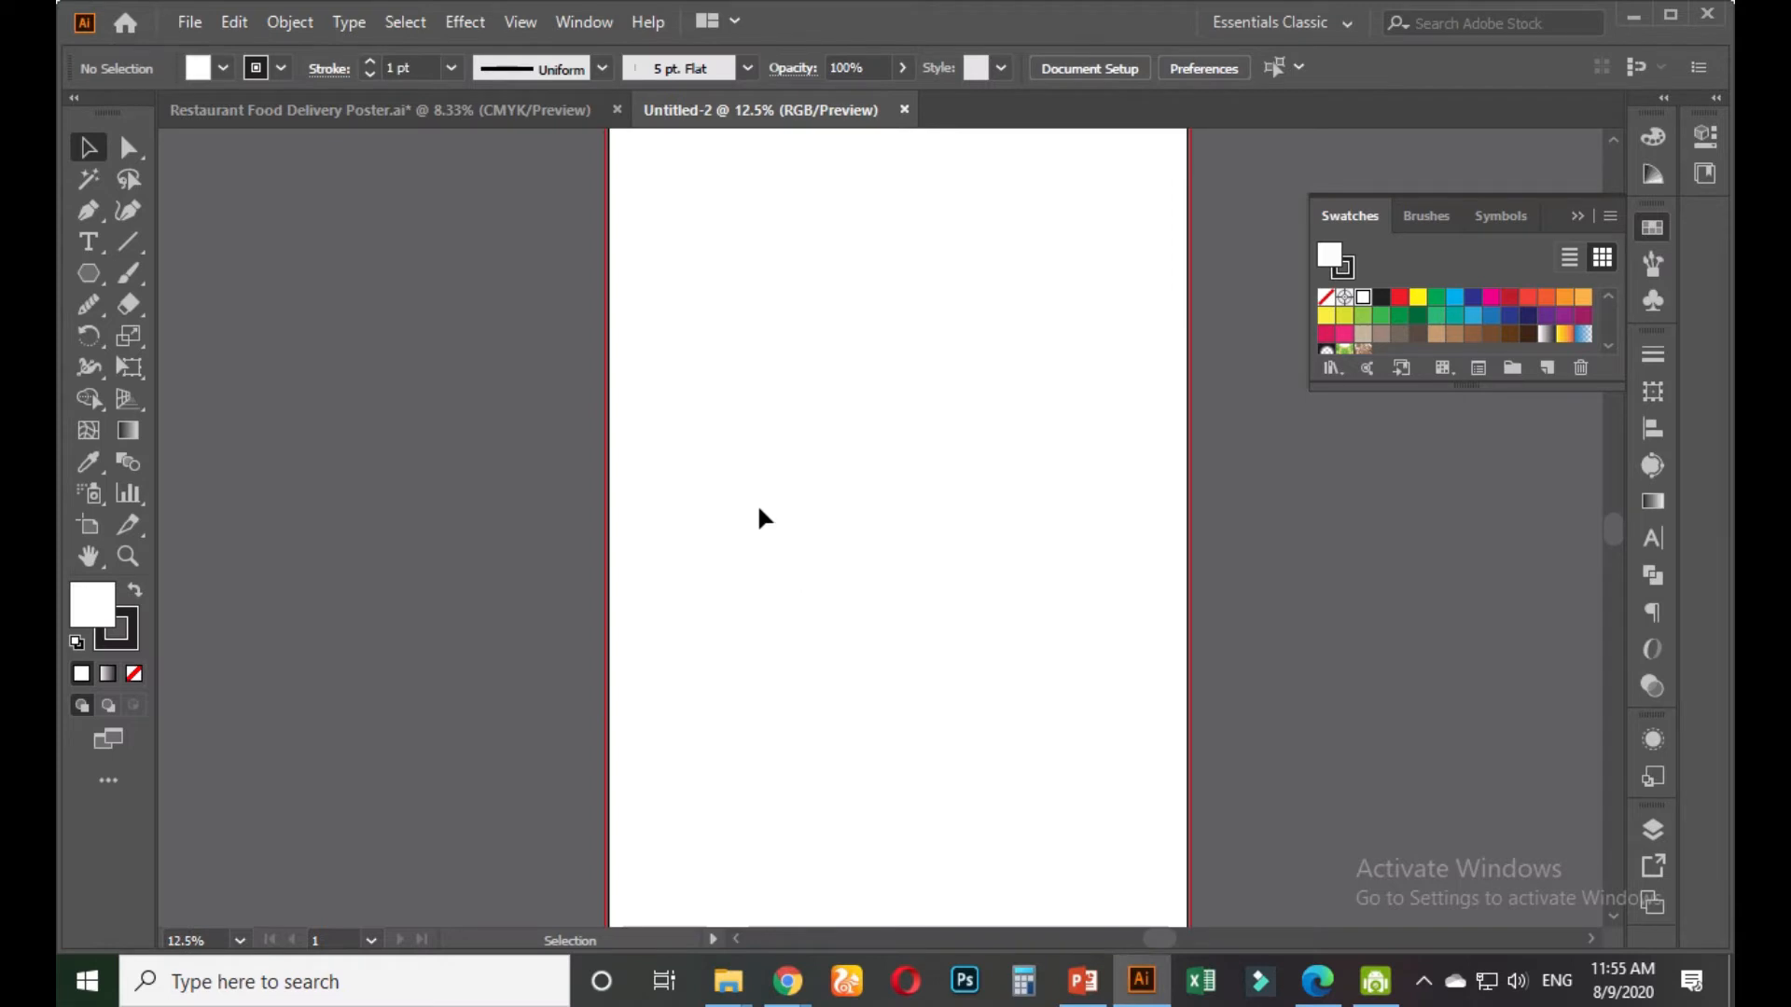
pyautogui.hotkey('ctrl', 'v')
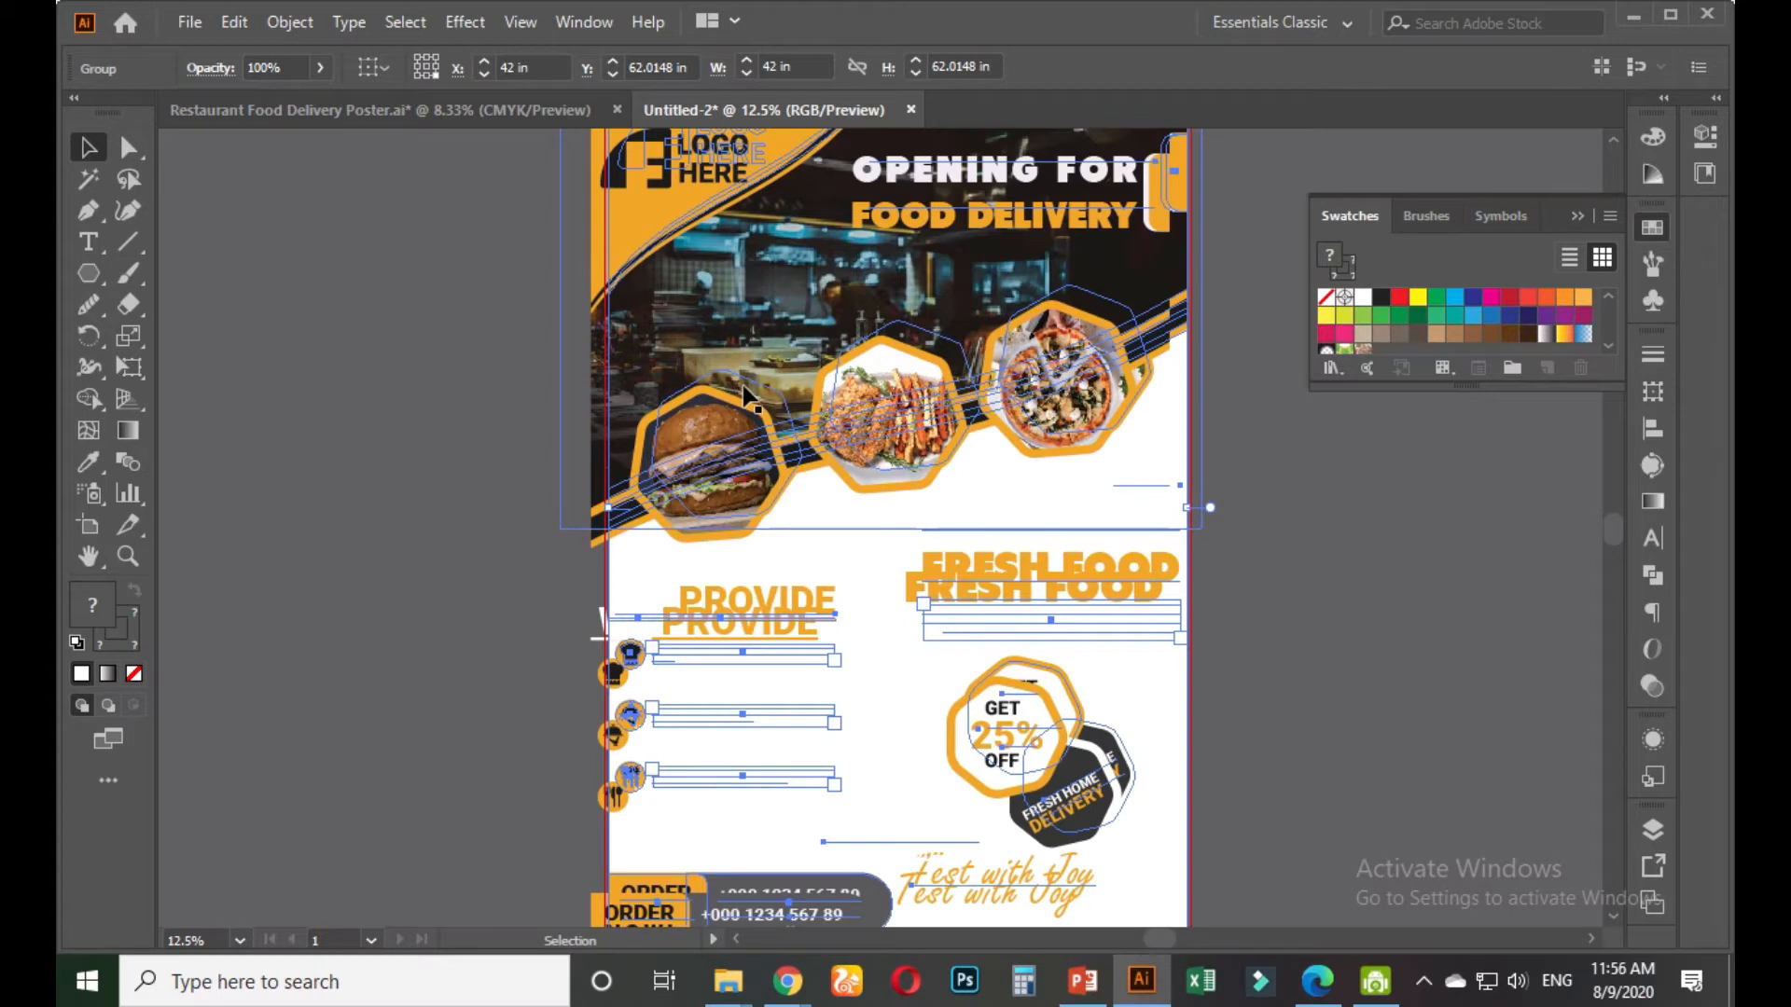
pyautogui.moveTo(746, 385); pyautogui.dragTo(736, 395)
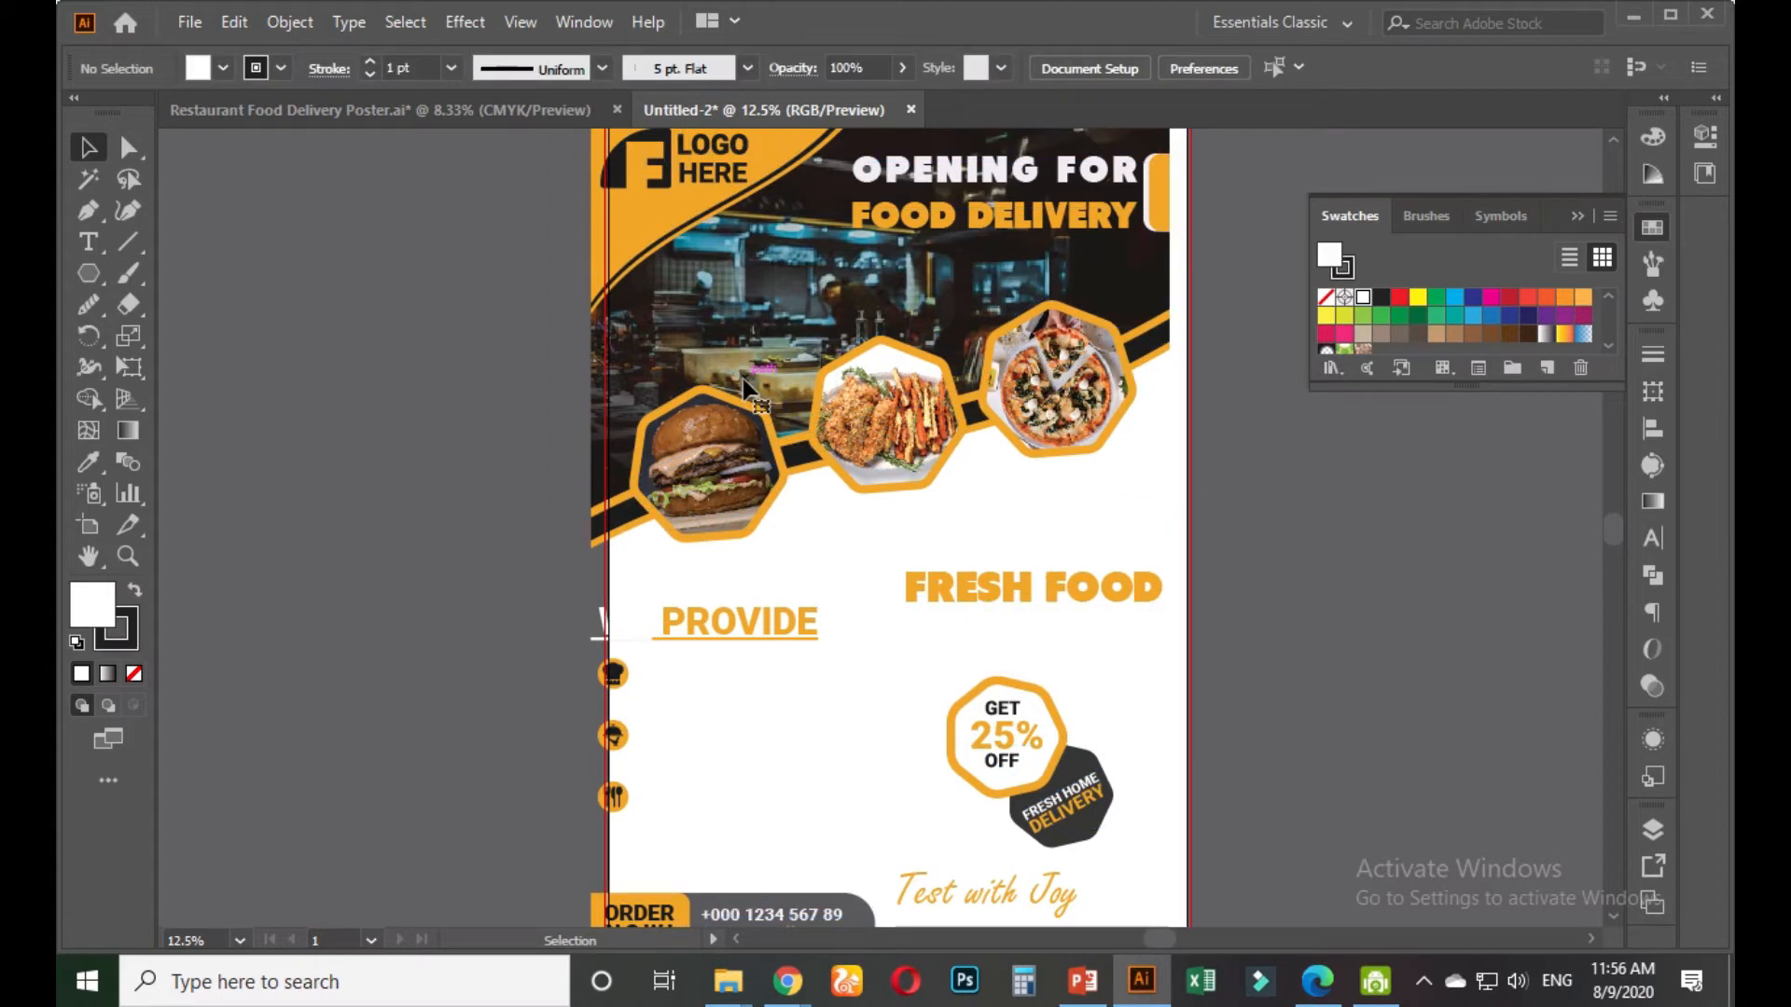
pyautogui.press('Delete')
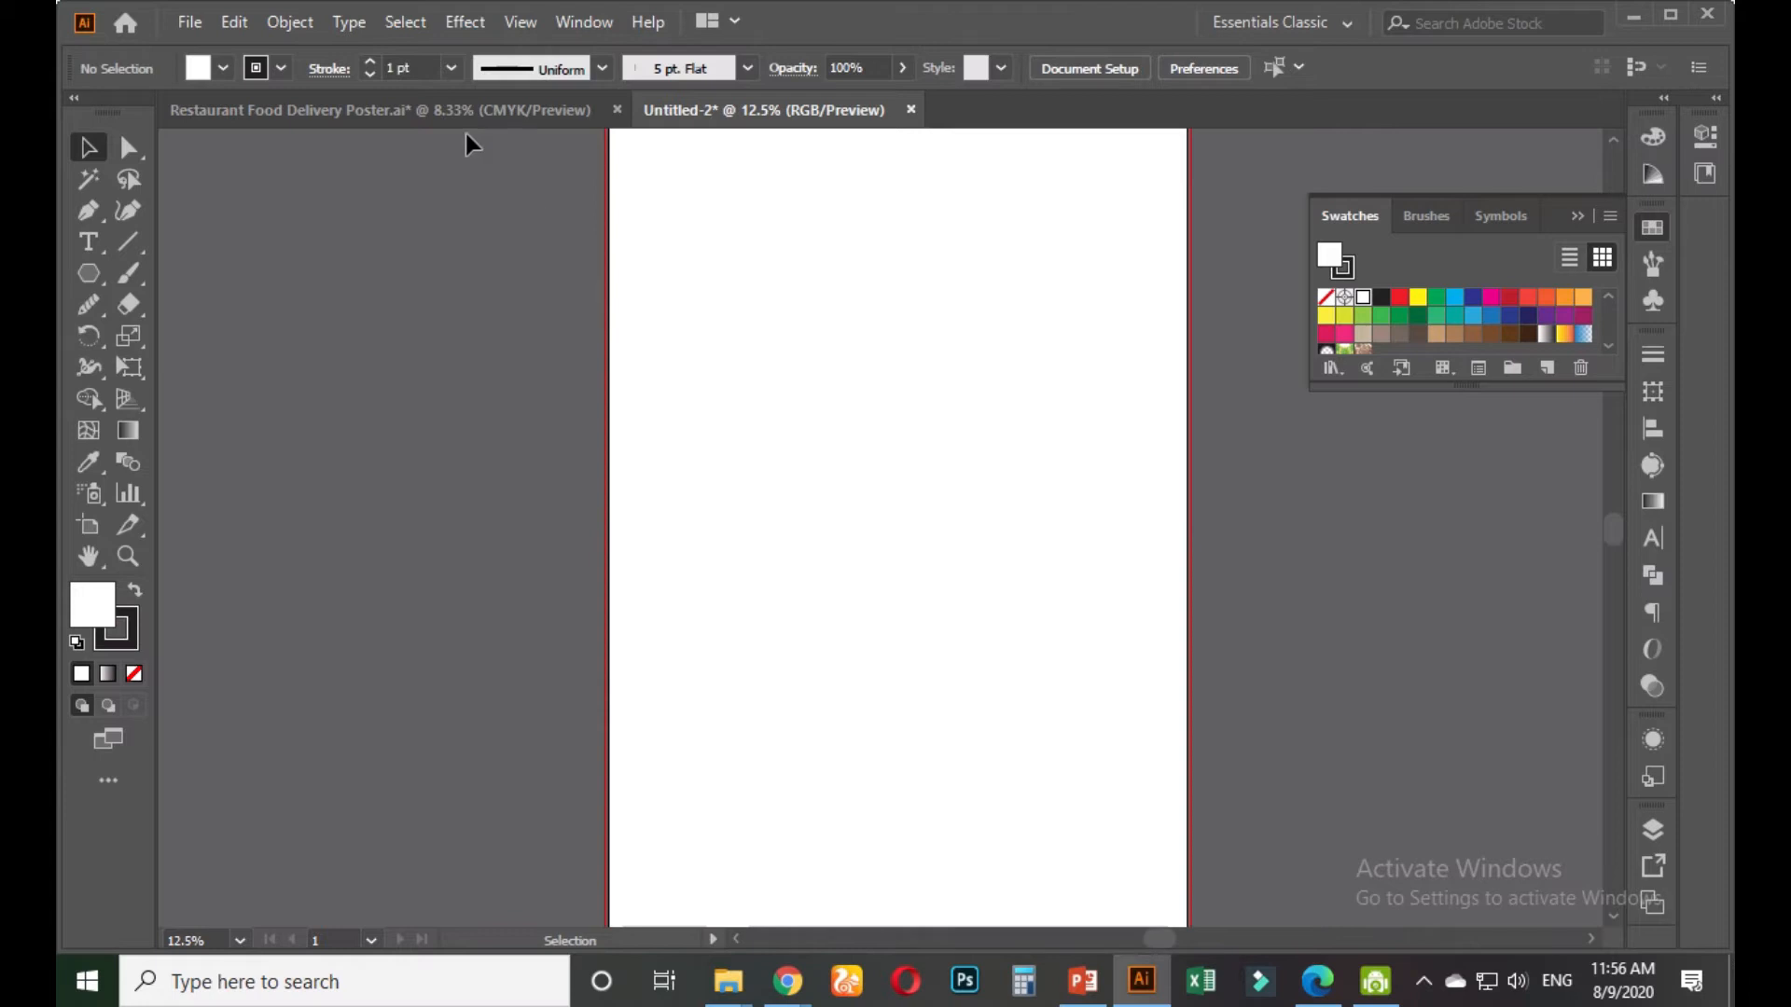
# Set the document bleed to 0 in on all sides in Document Setup and confirm it
pyautogui.click(189, 20)
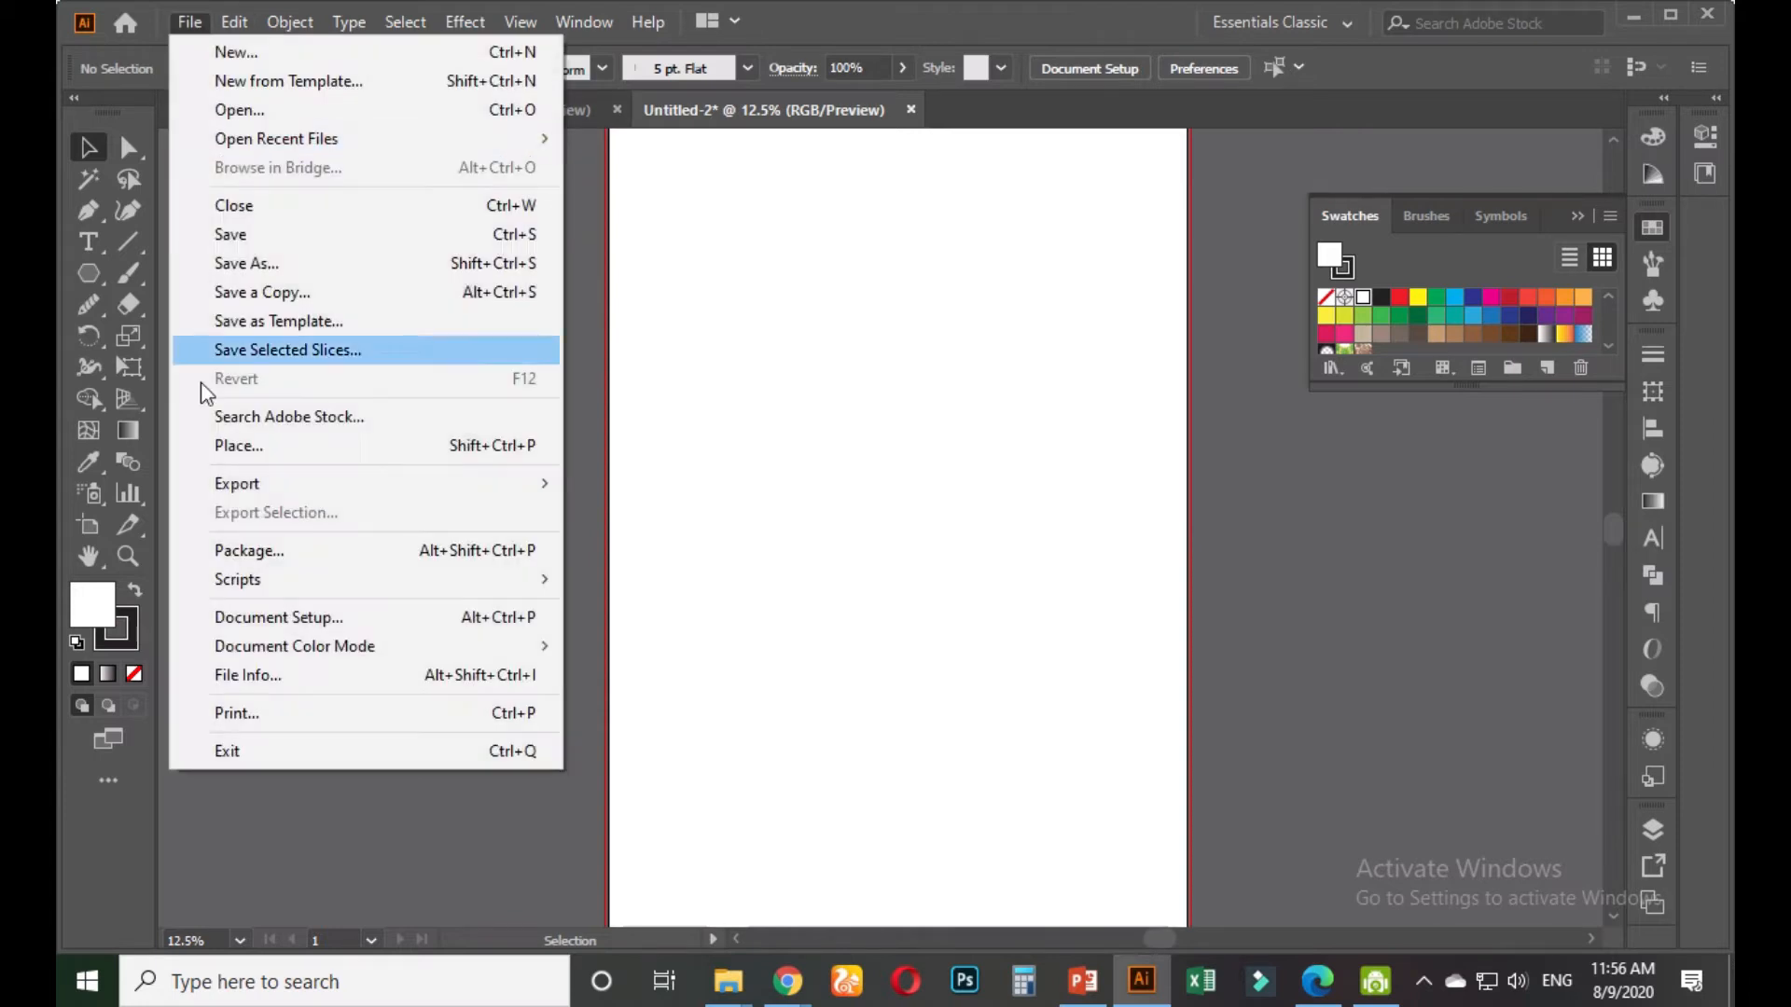
pyautogui.click(293, 617)
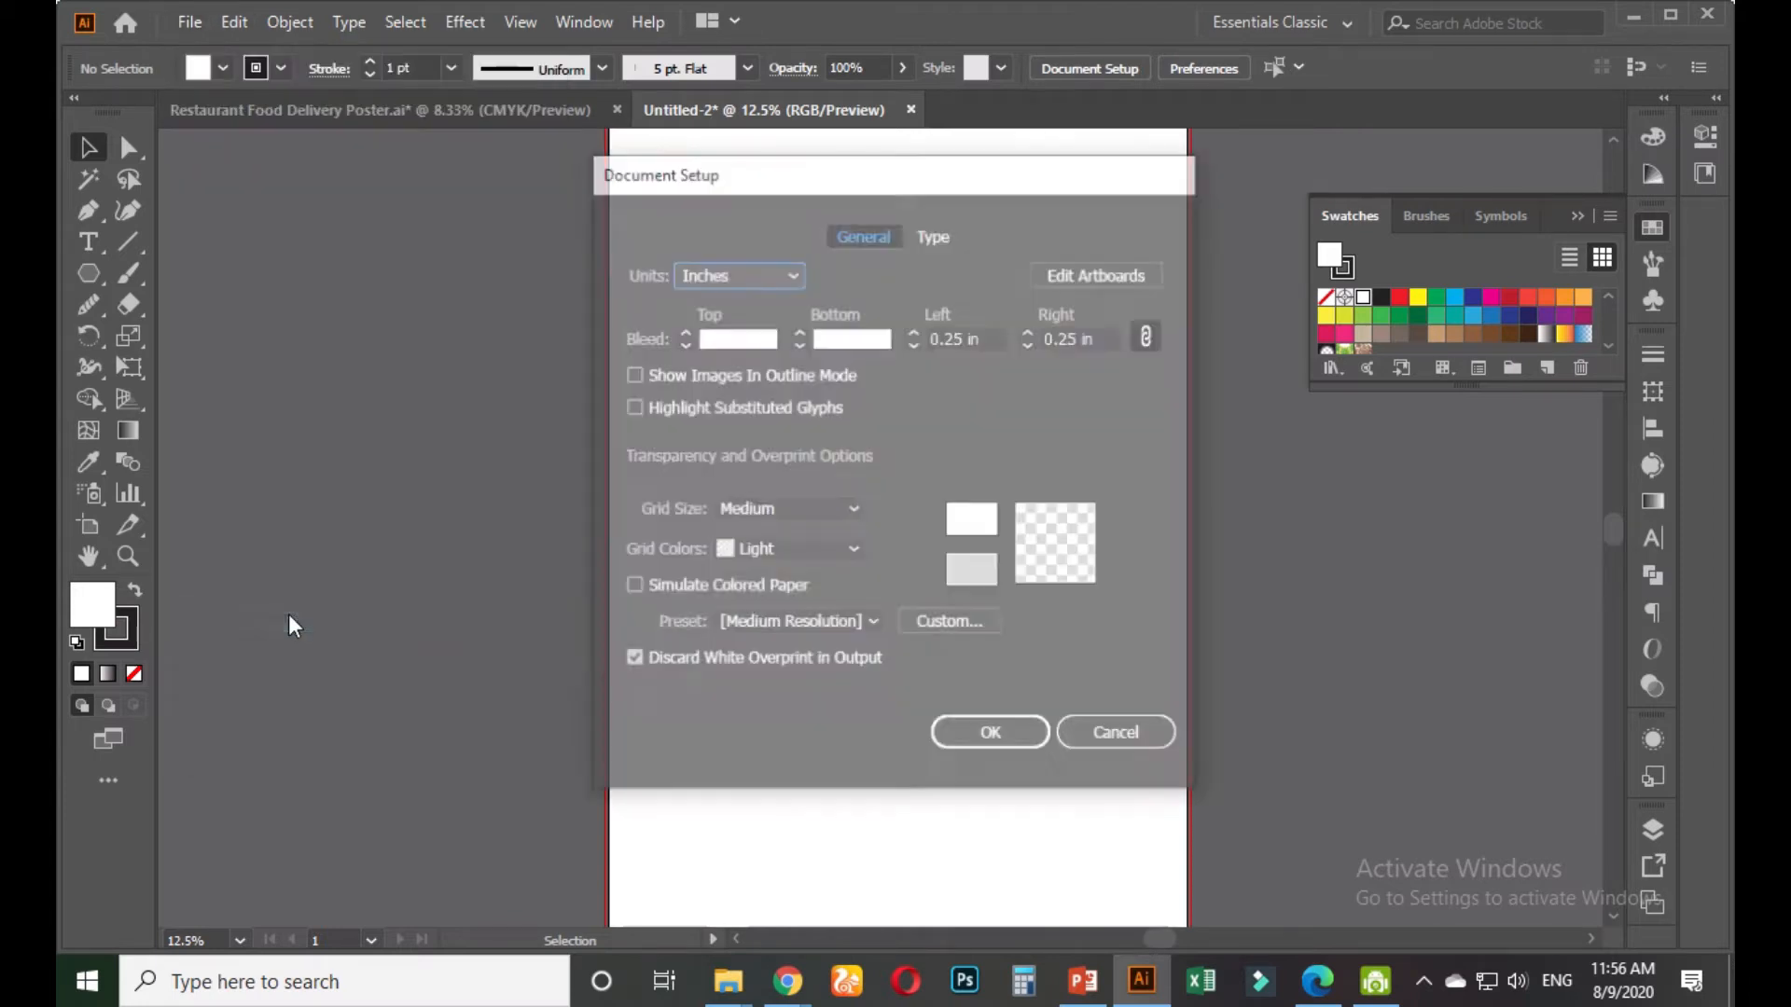
pyautogui.press('Tab')
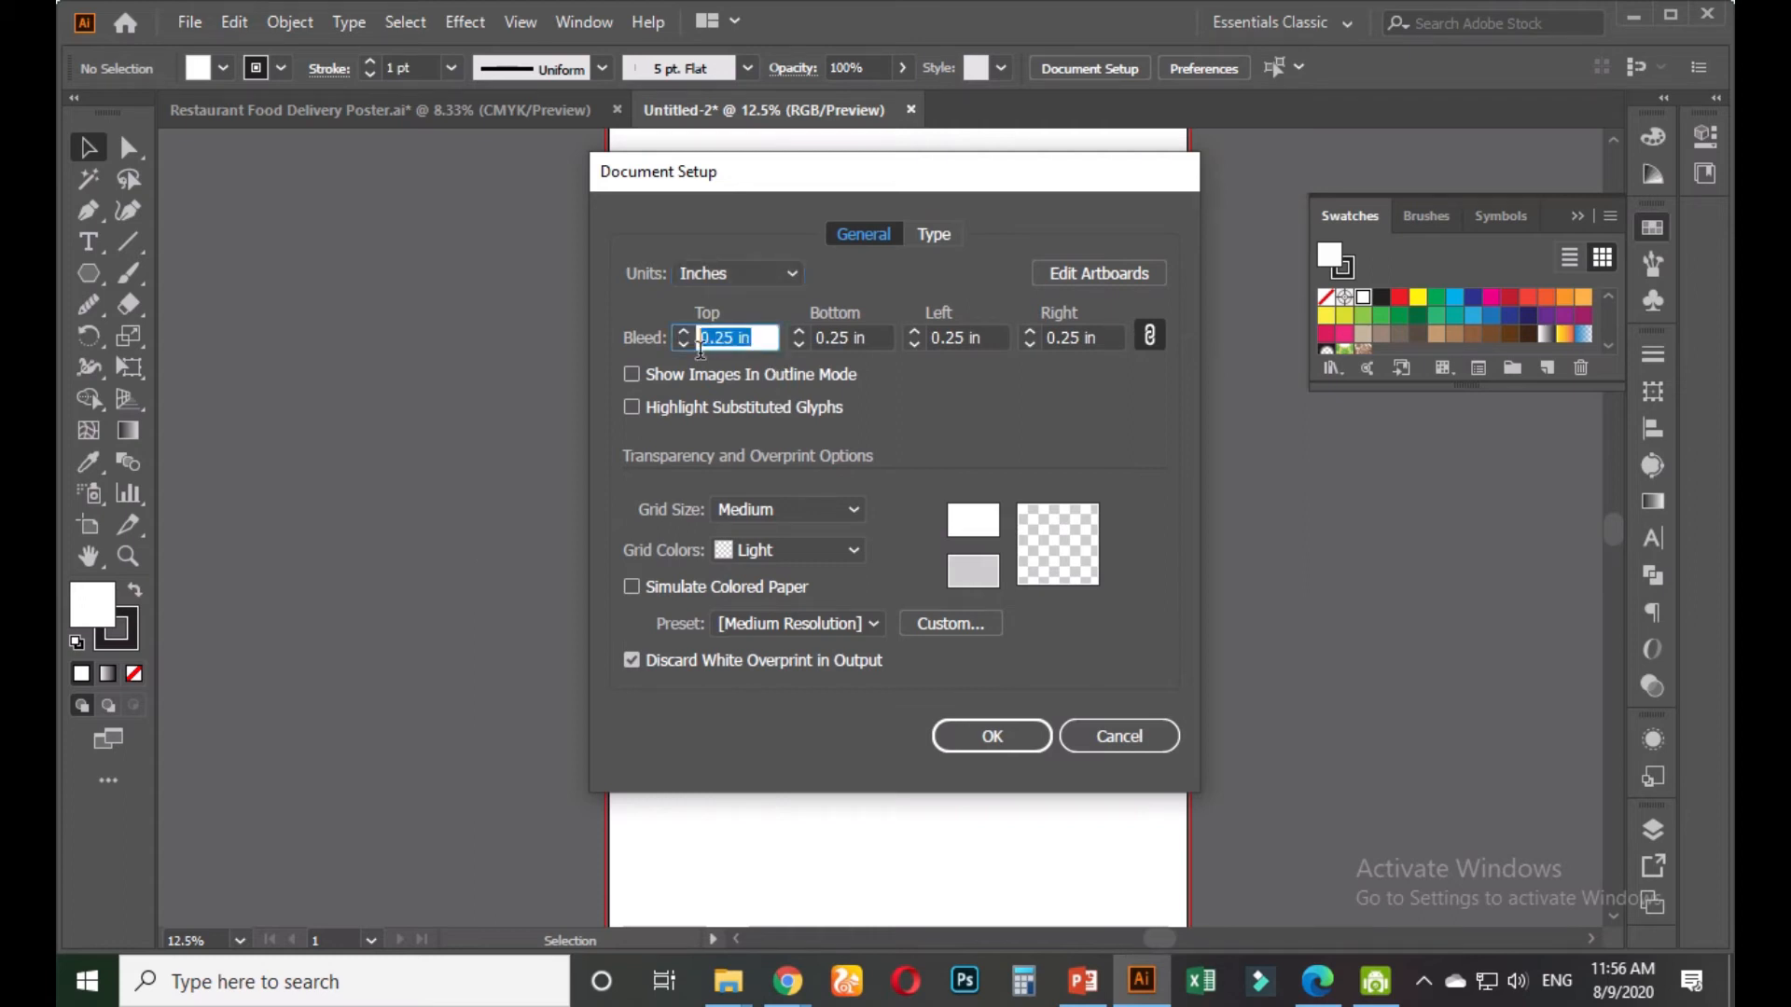
pyautogui.write('0')
pyautogui.press('Tab')
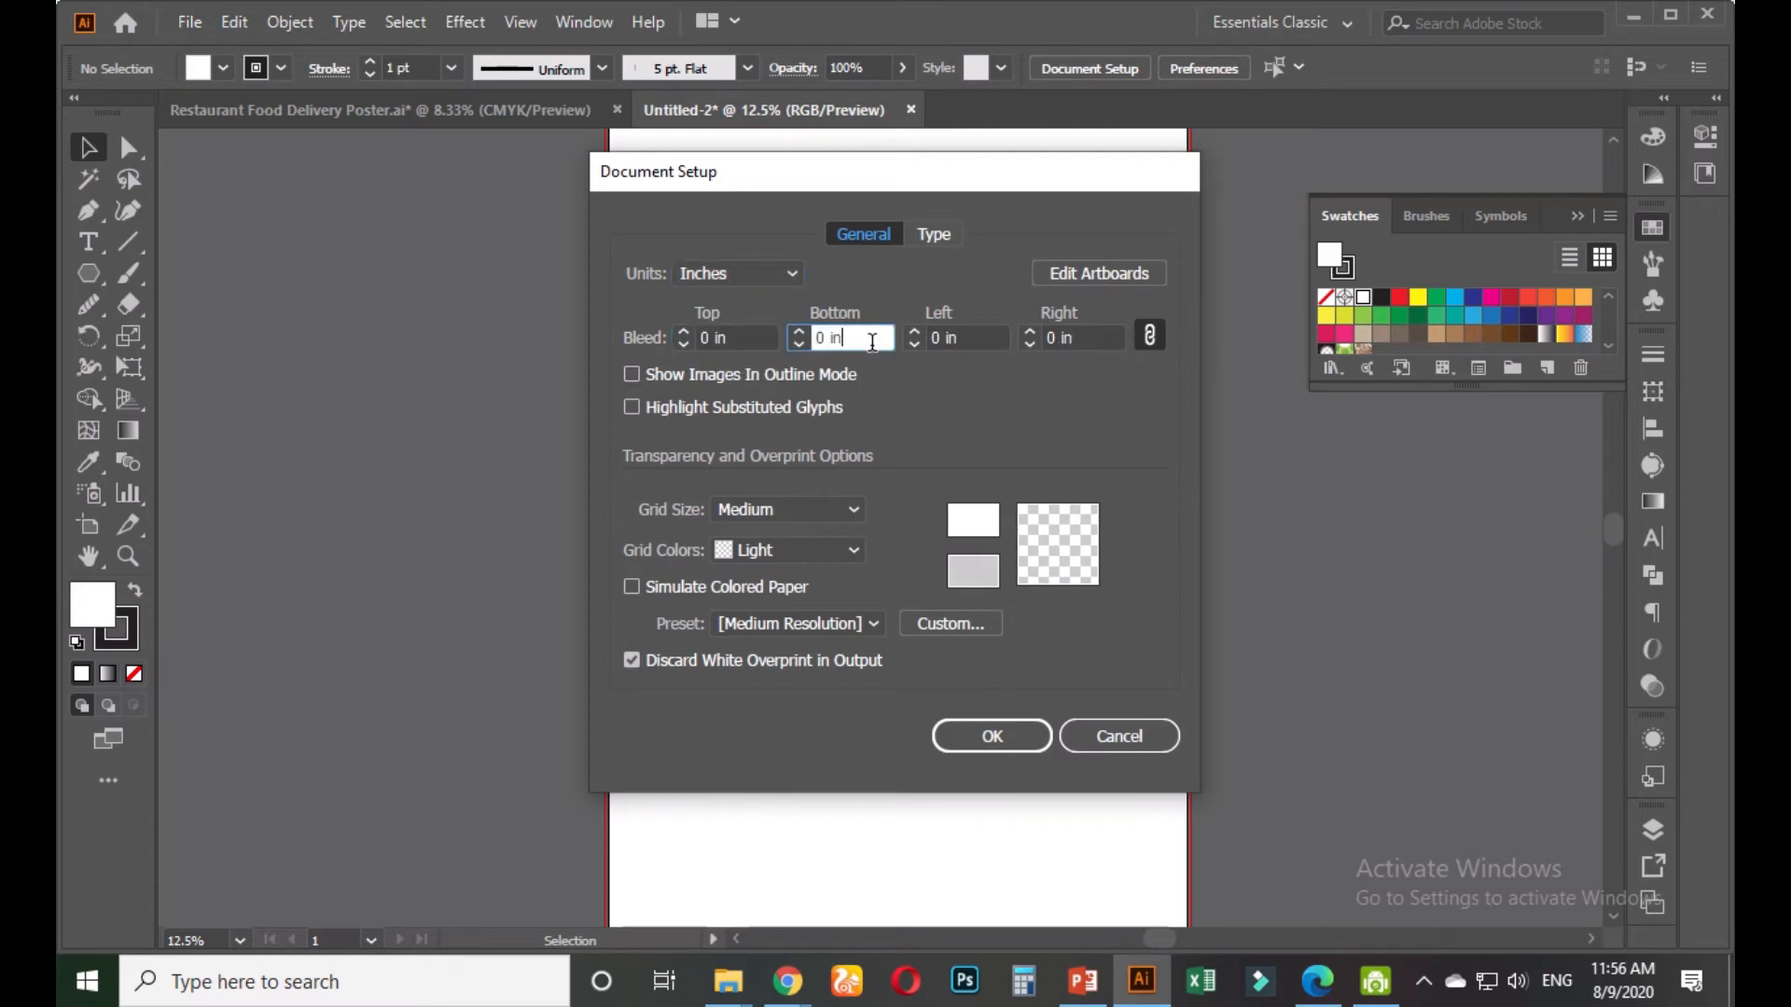
pyautogui.click(1026, 743)
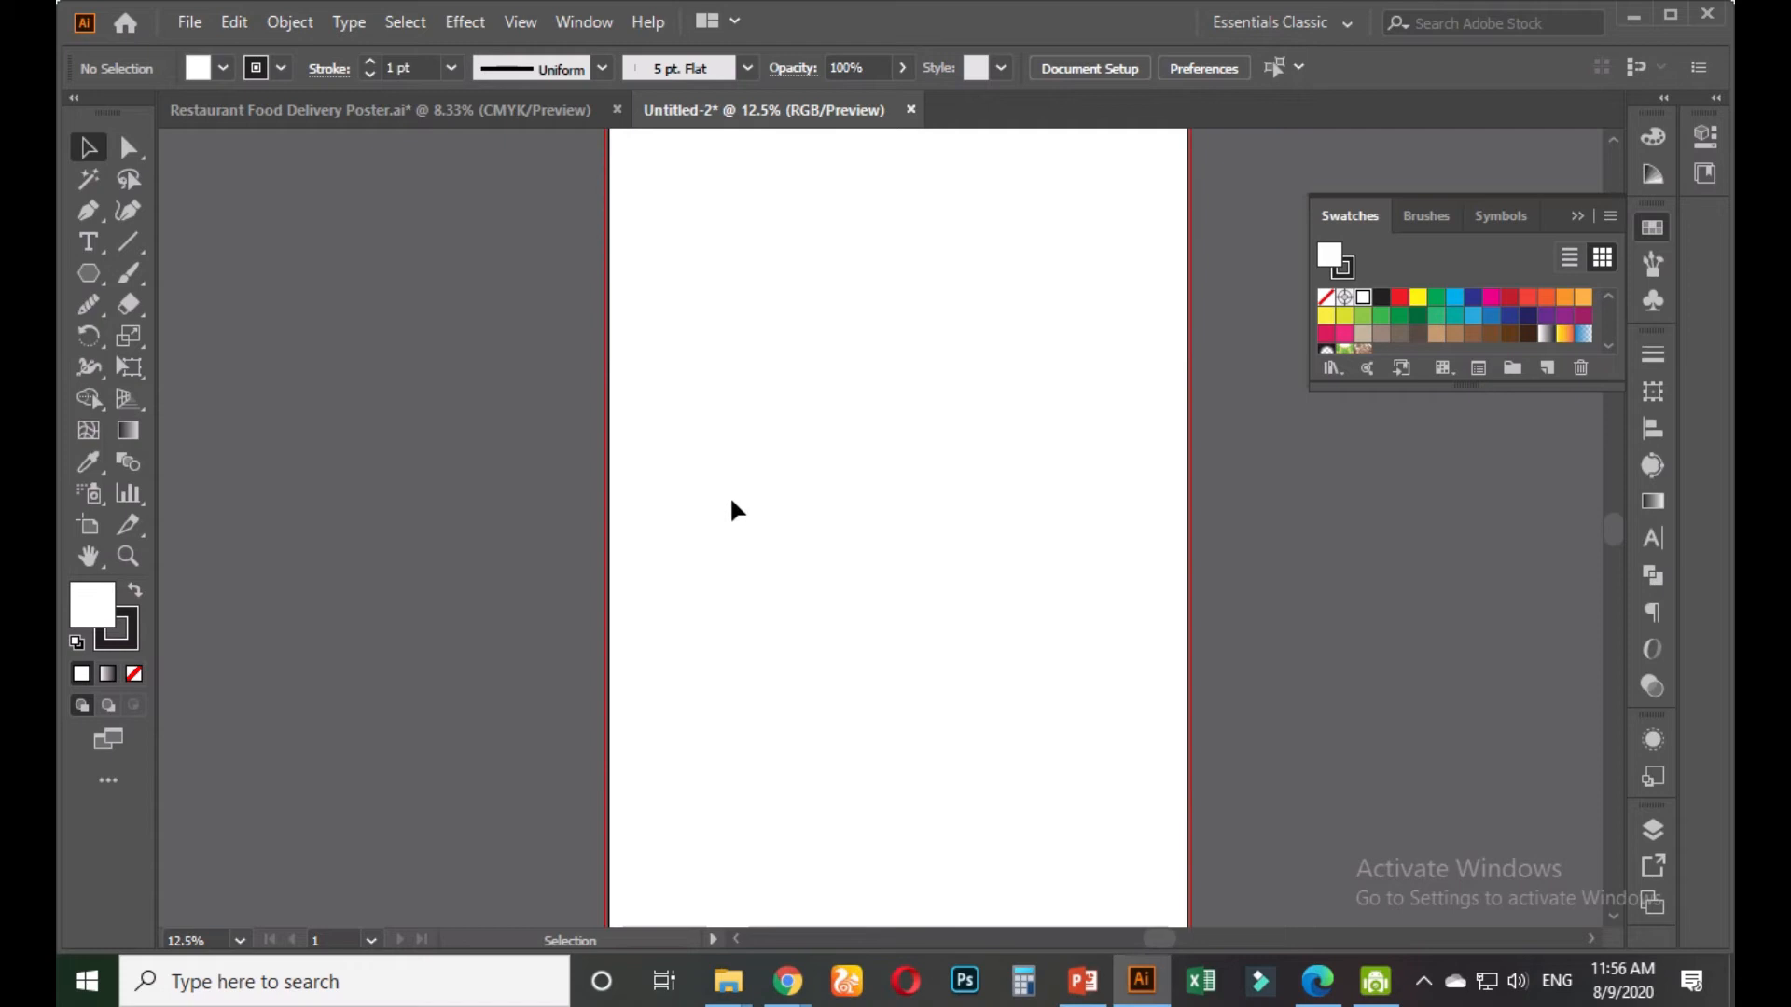
pyautogui.click(182, 23)
pyautogui.click(224, 620)
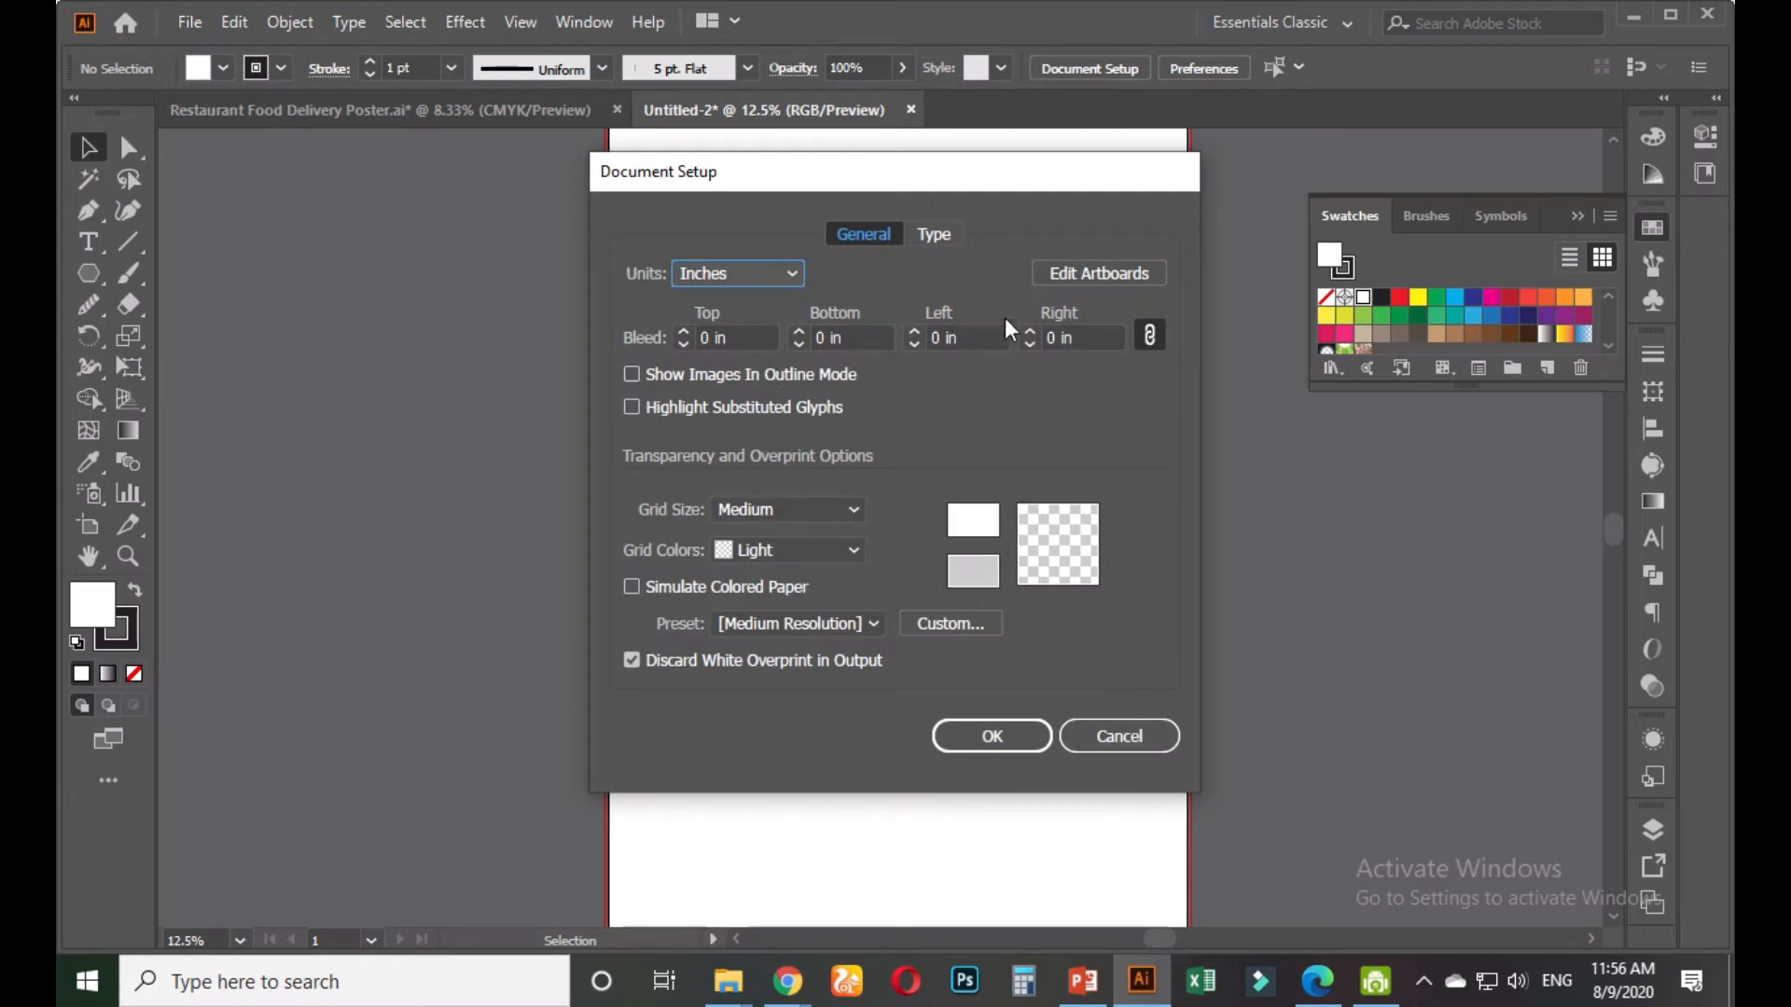
pyautogui.click(753, 331)
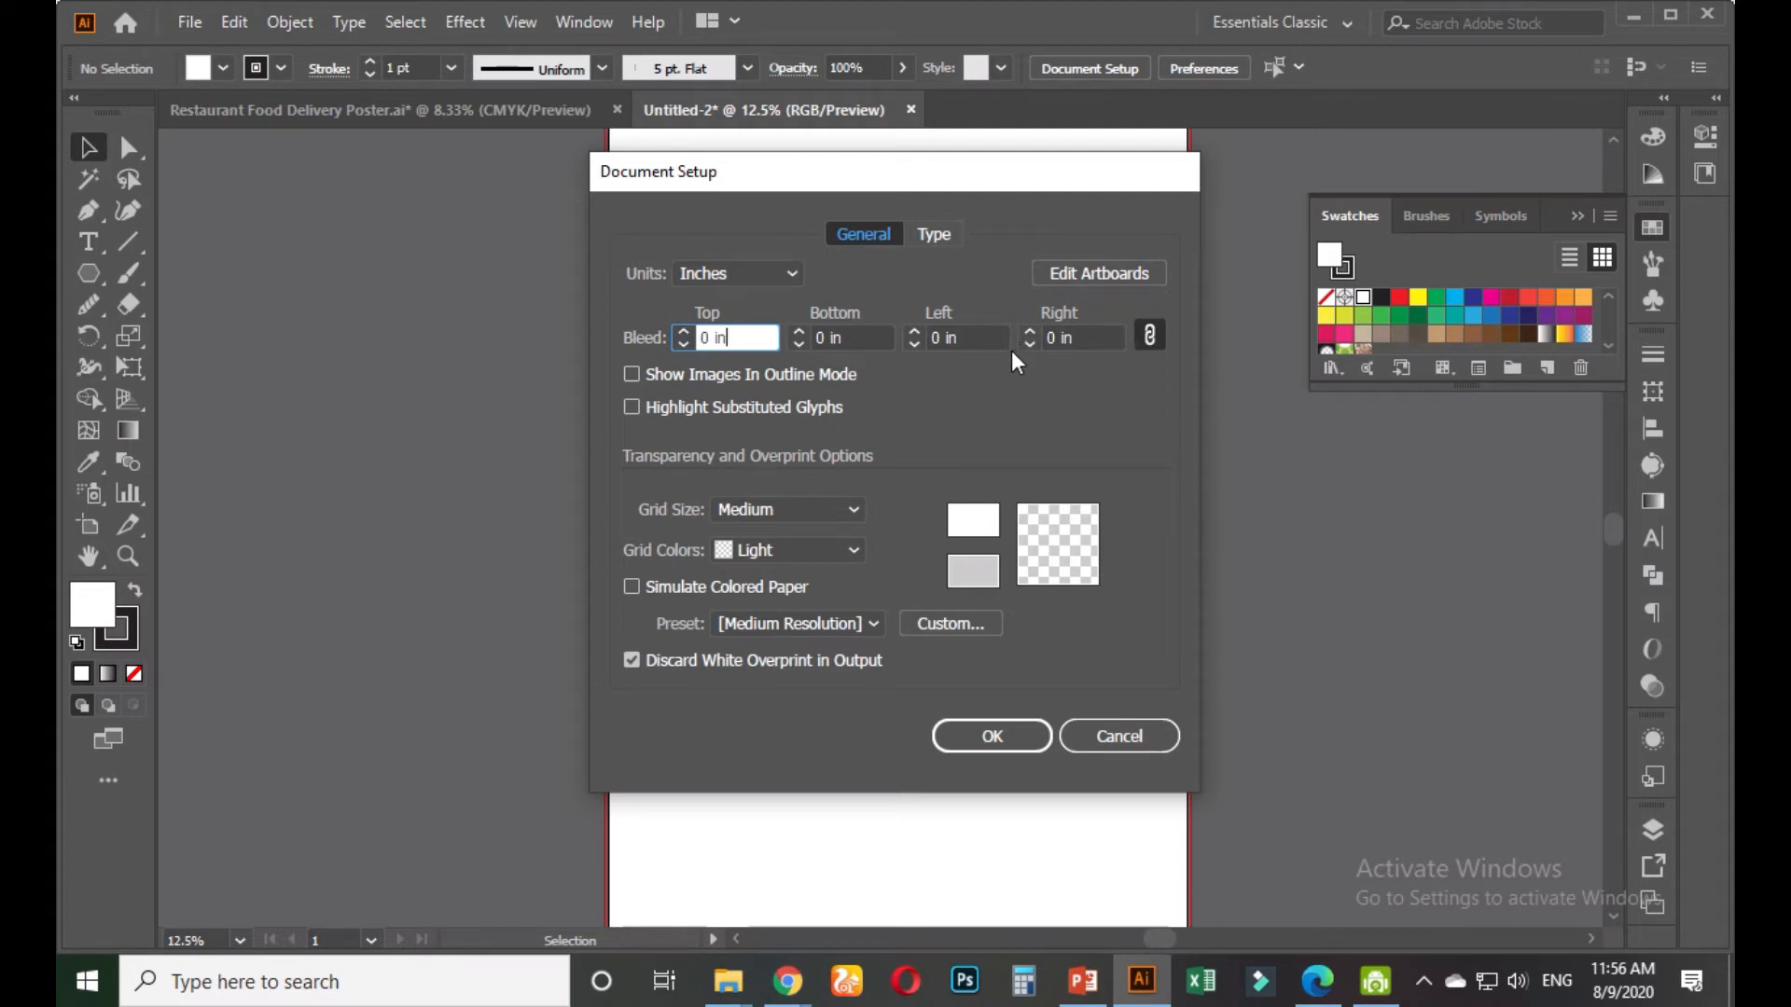
pyautogui.click(989, 733)
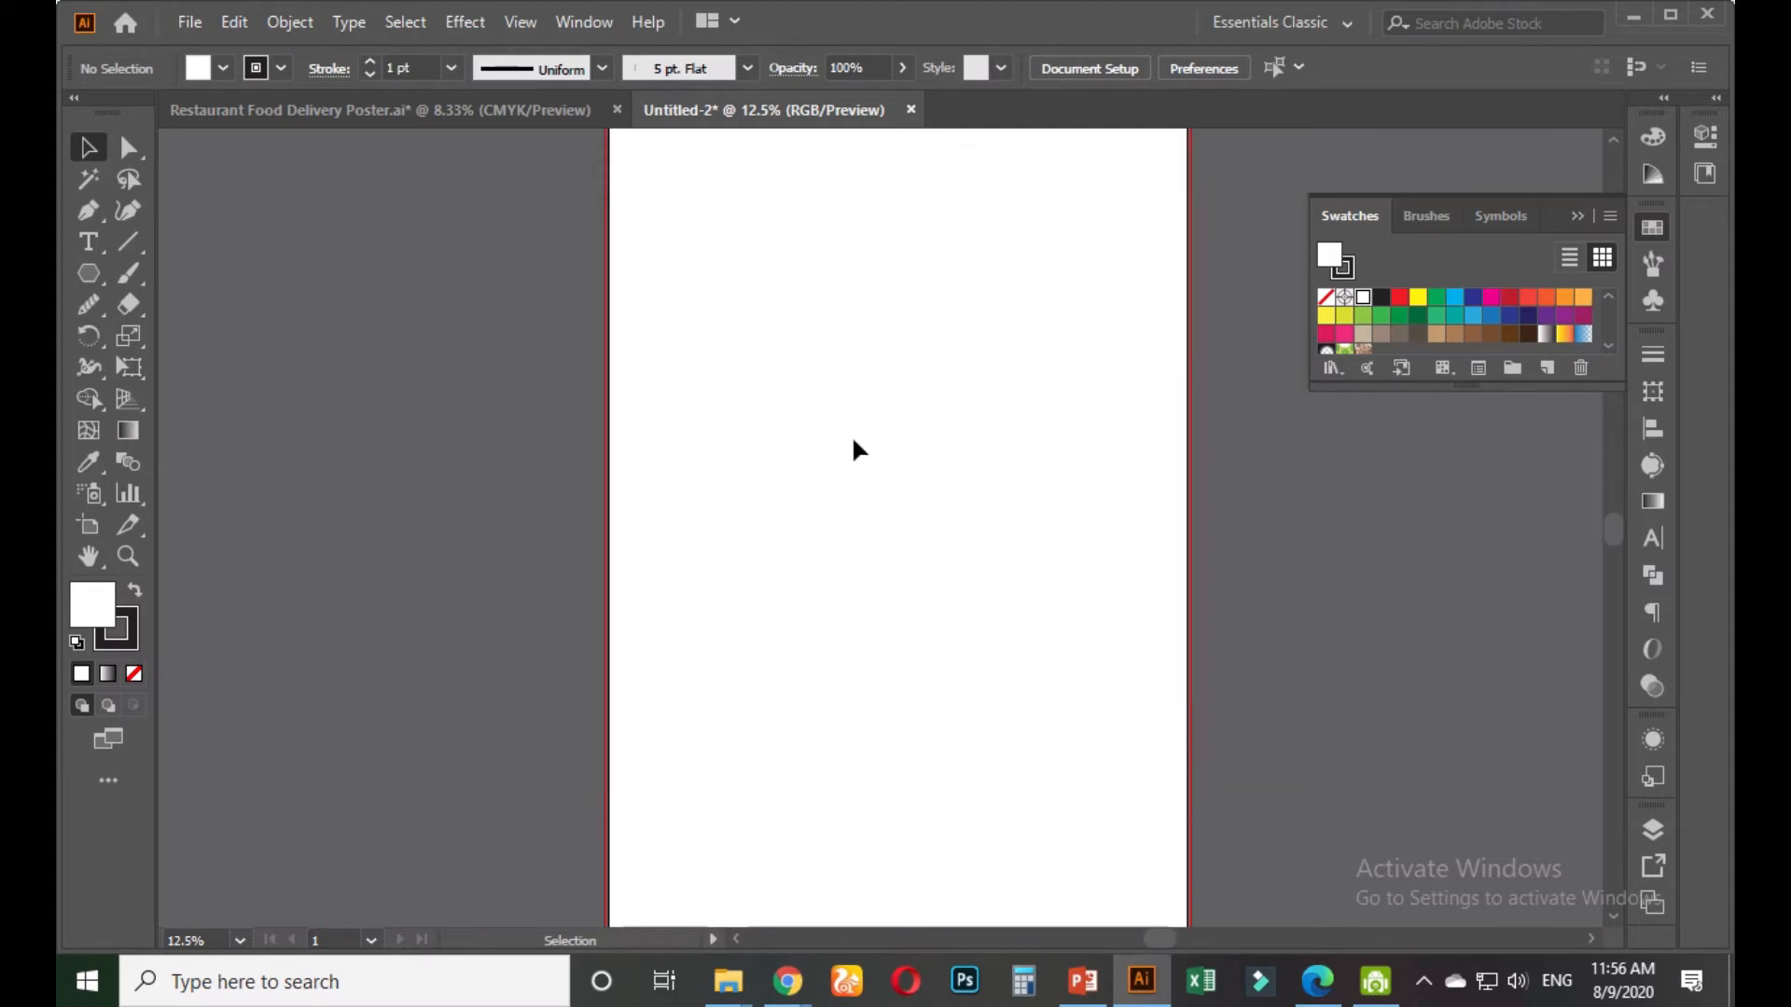
# Discard Untitled-2 without saving and create a new Untitled-3 document with 0 in bleed
pyautogui.click(911, 109)
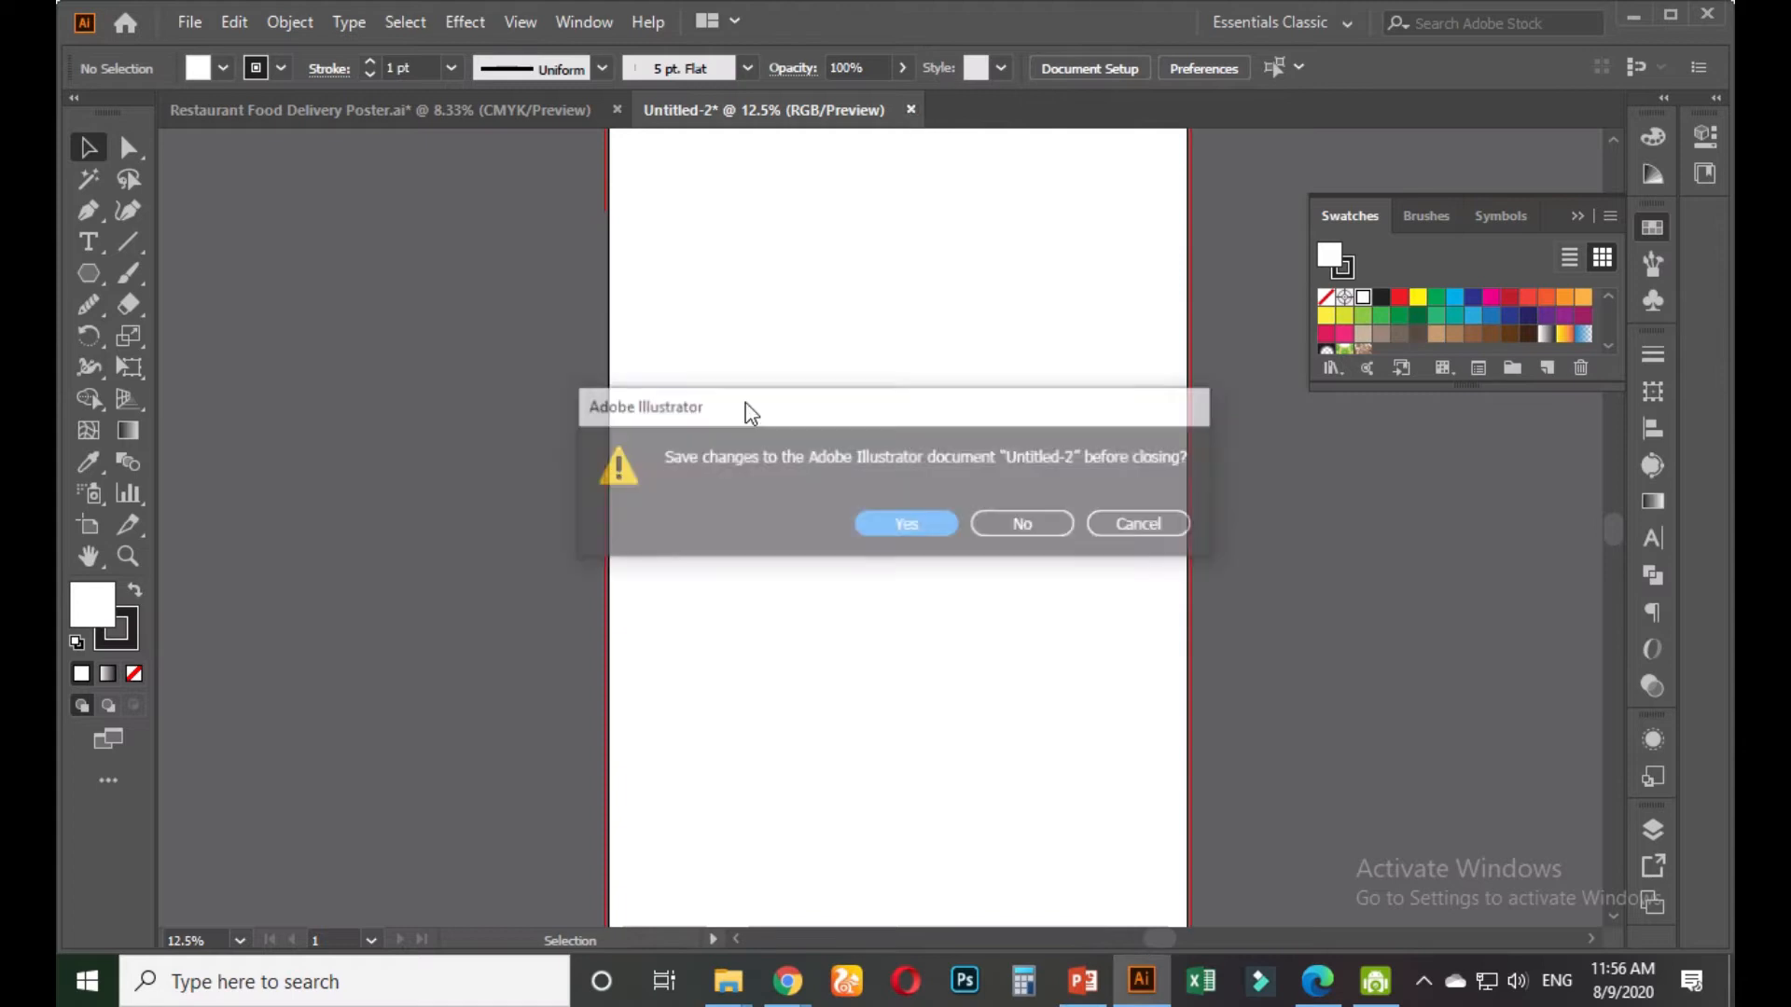
pyautogui.click(1012, 522)
pyautogui.click(190, 22)
pyautogui.click(258, 58)
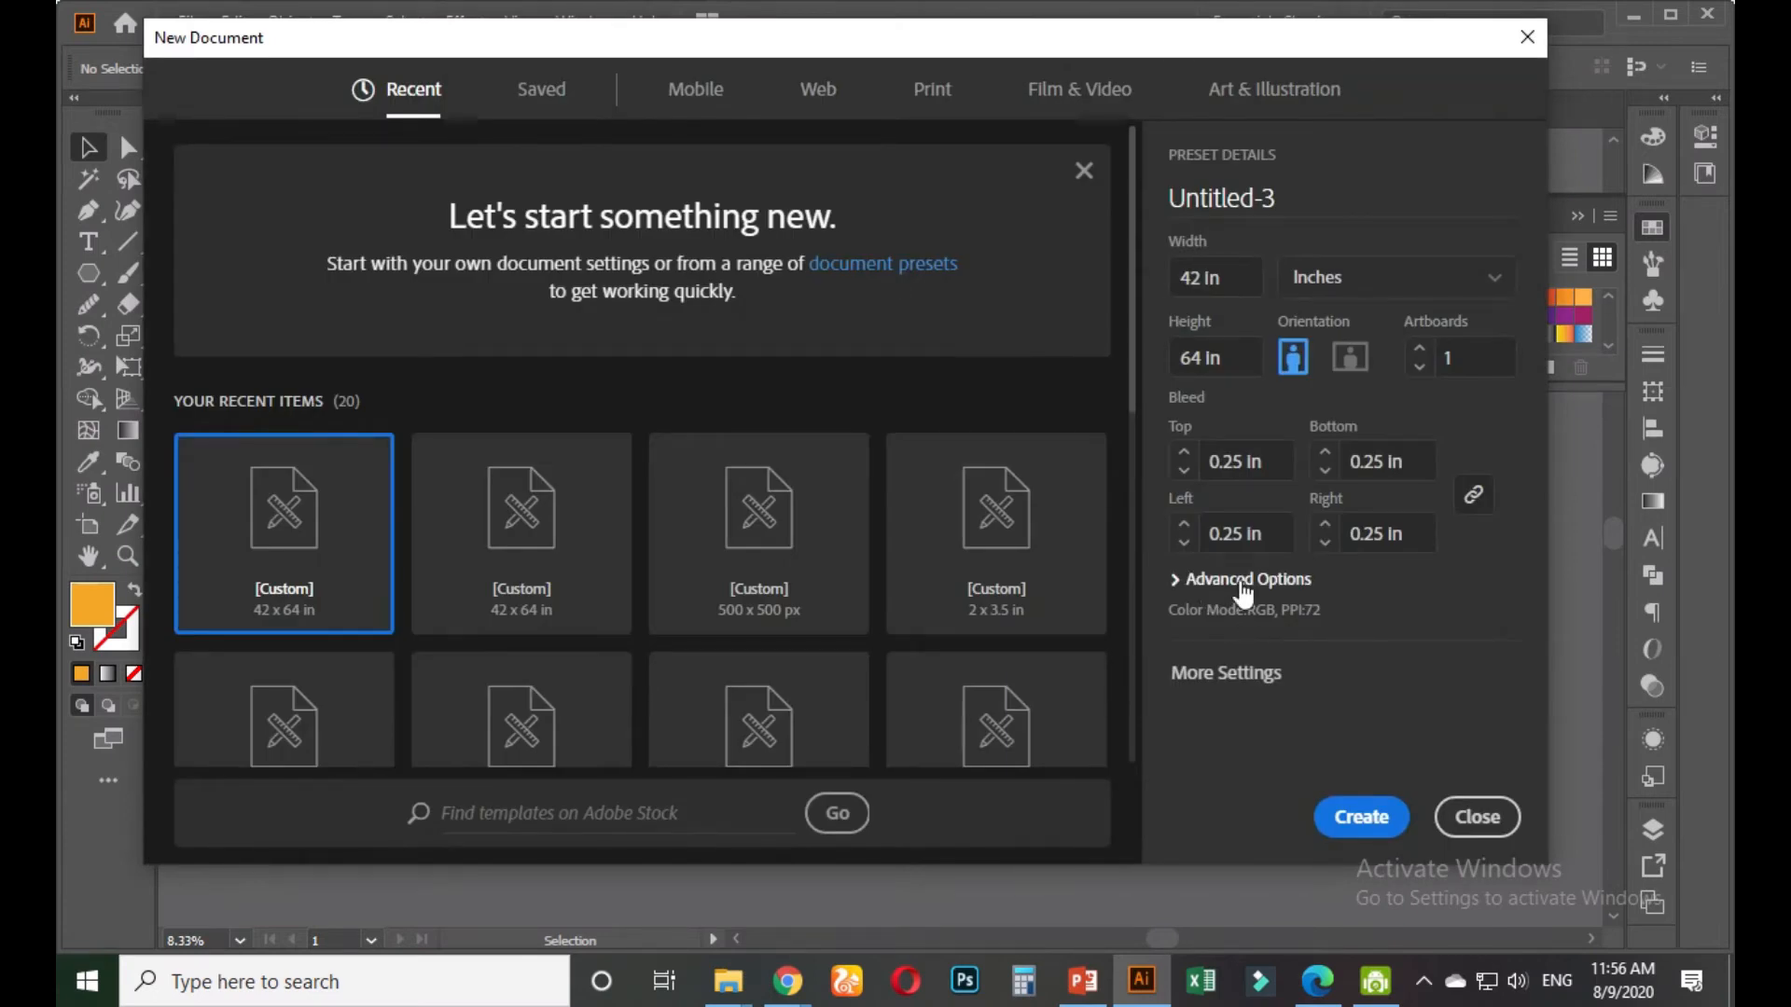
pyautogui.click(1233, 579)
pyautogui.scroll(2, 1315, 560)
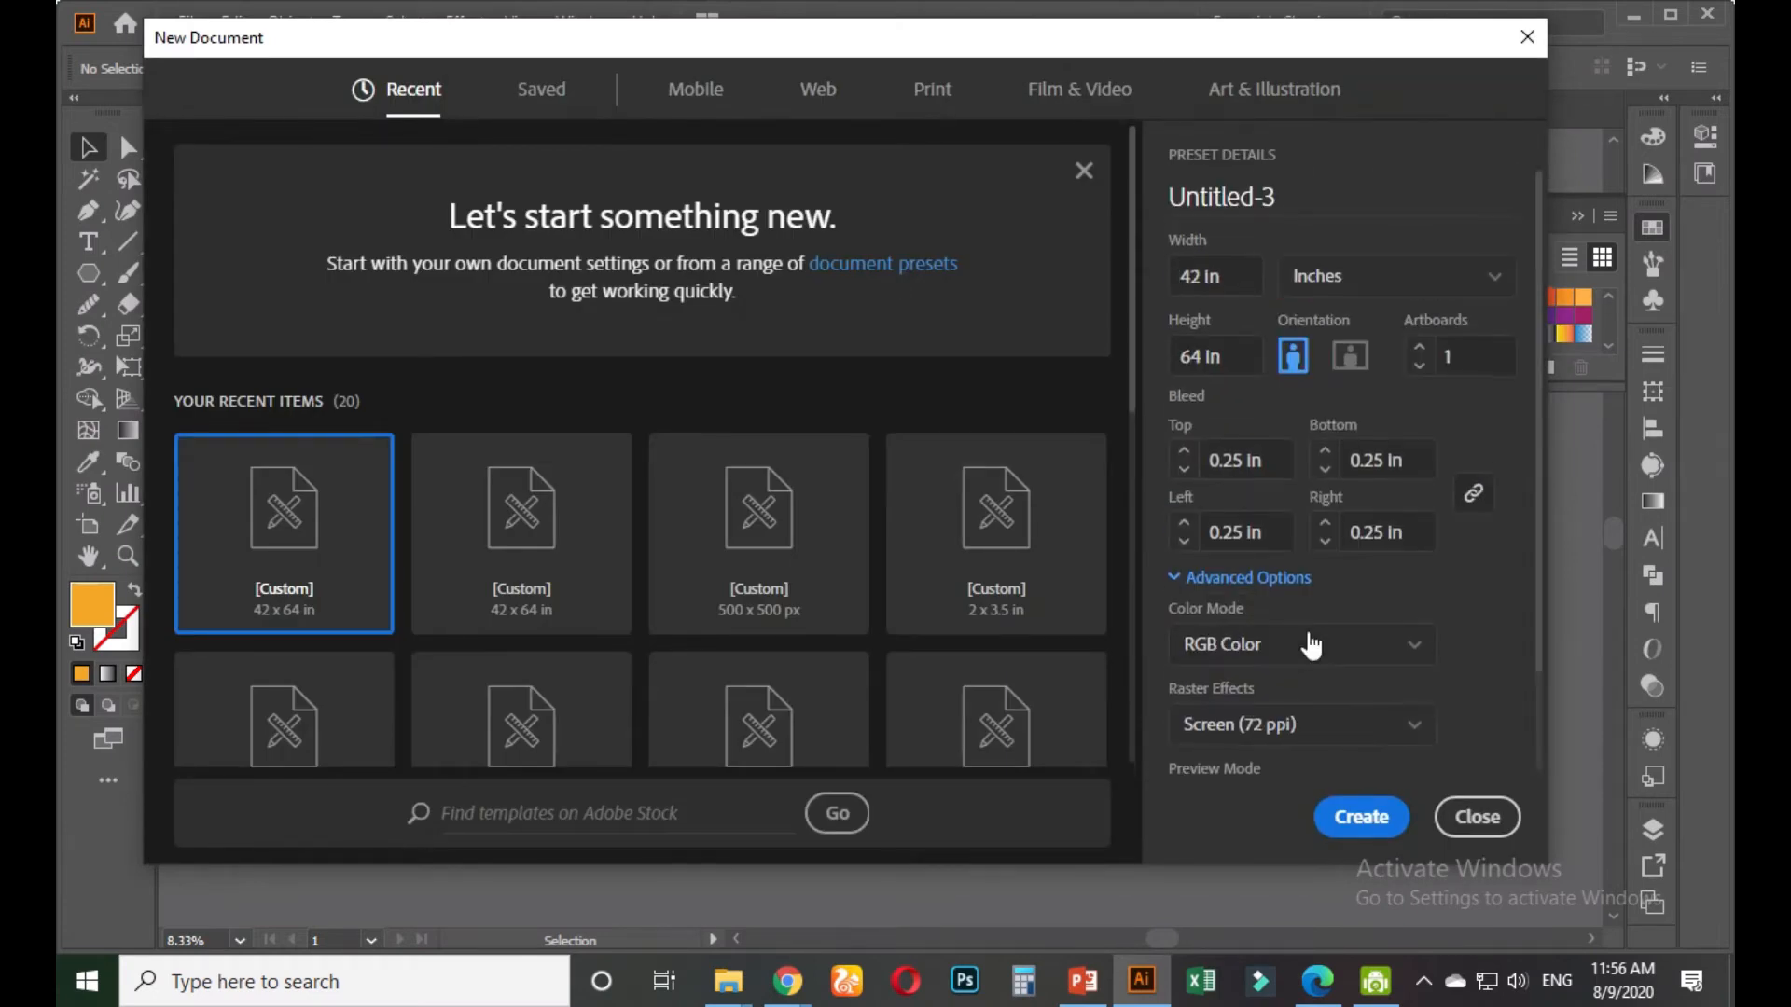
pyautogui.click(1264, 470)
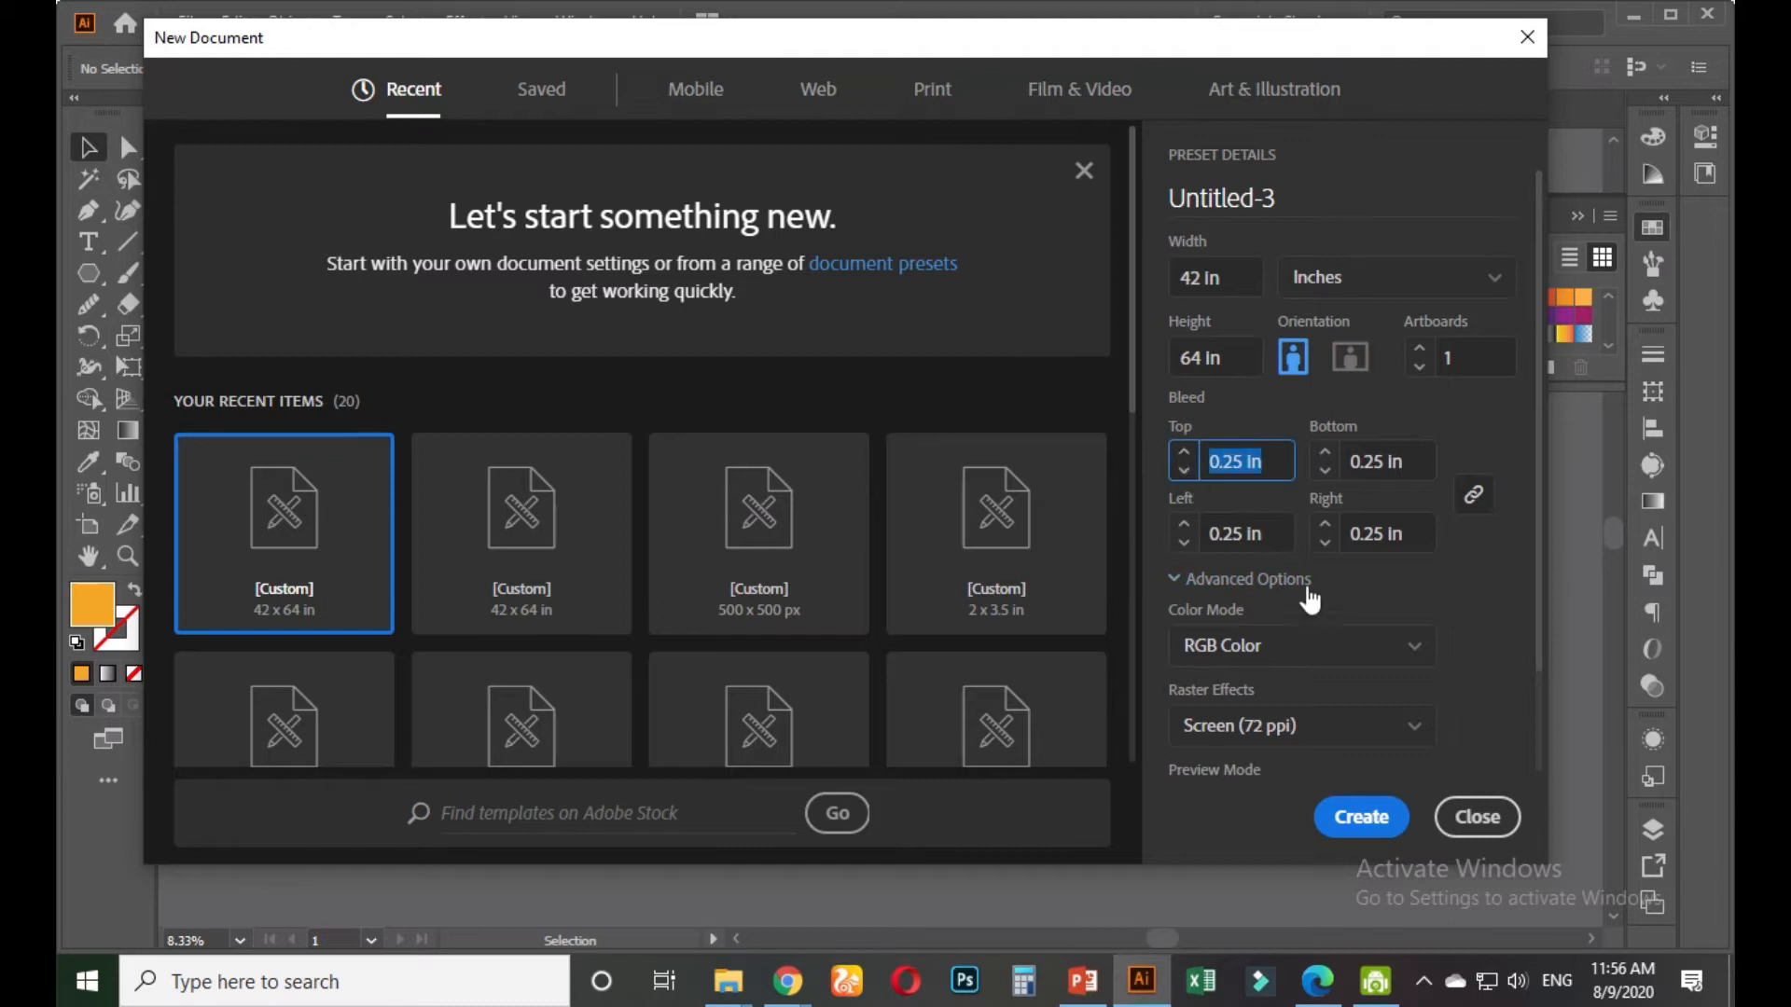
pyautogui.write('0')
pyautogui.press('Tab')
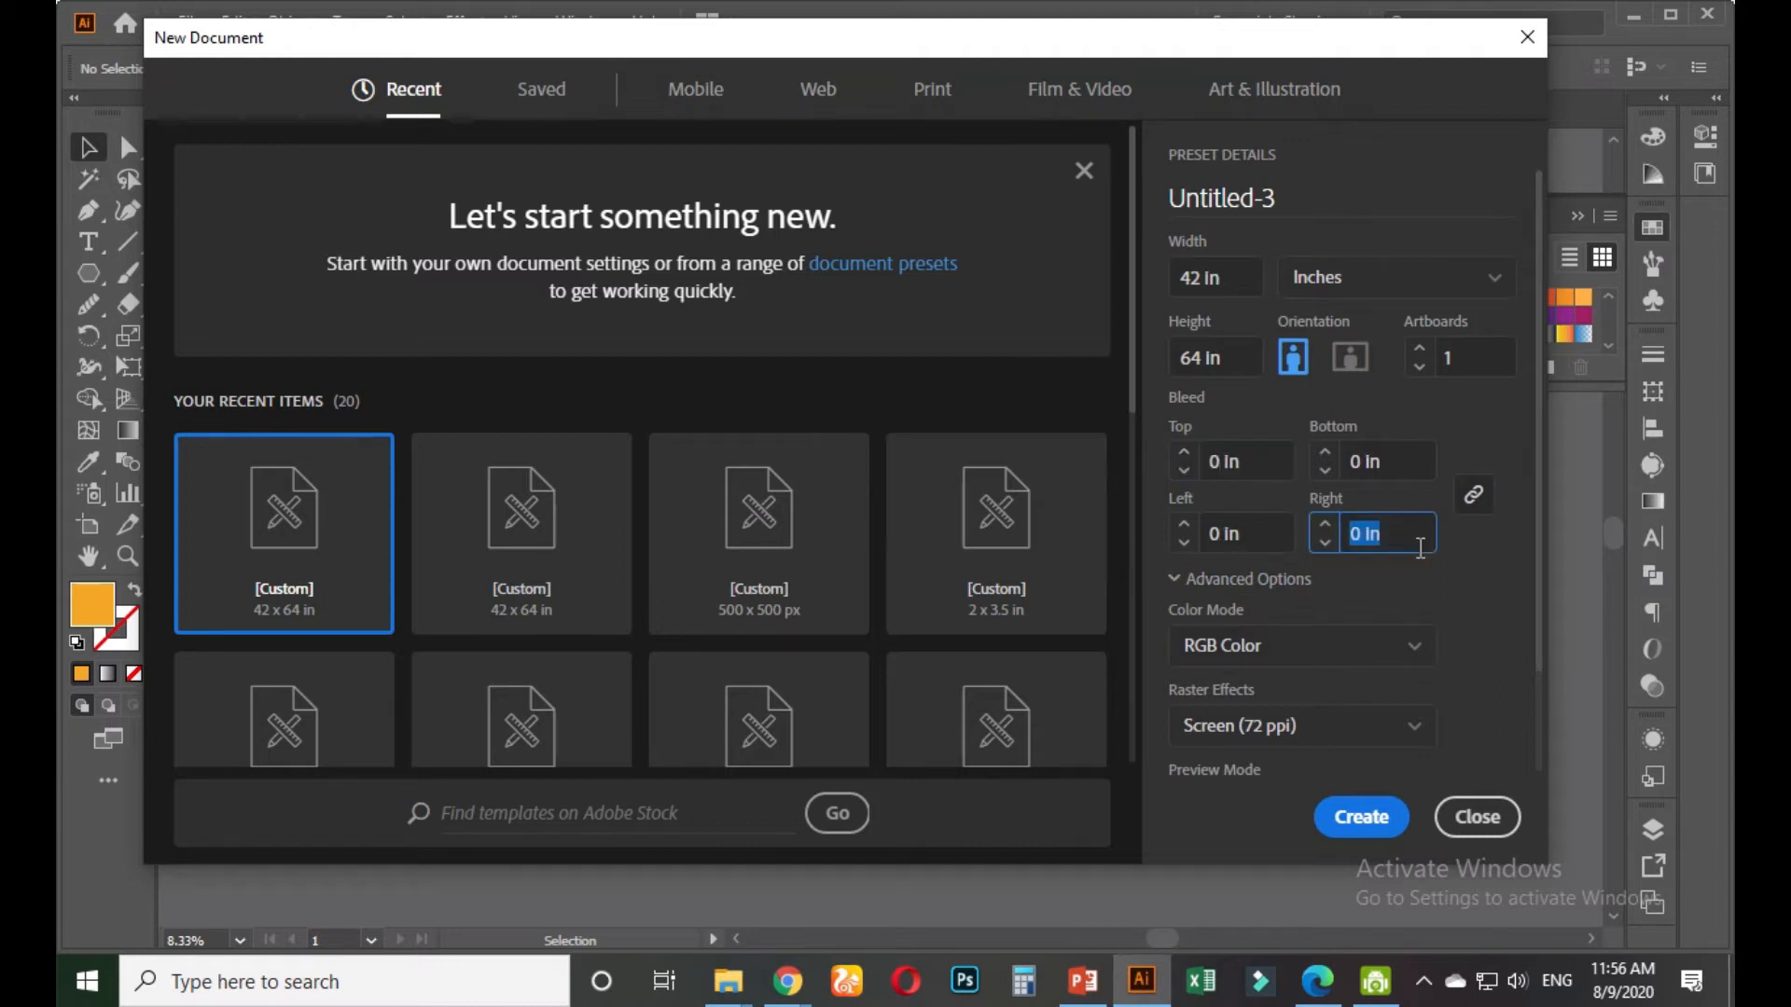
pyautogui.click(1475, 819)
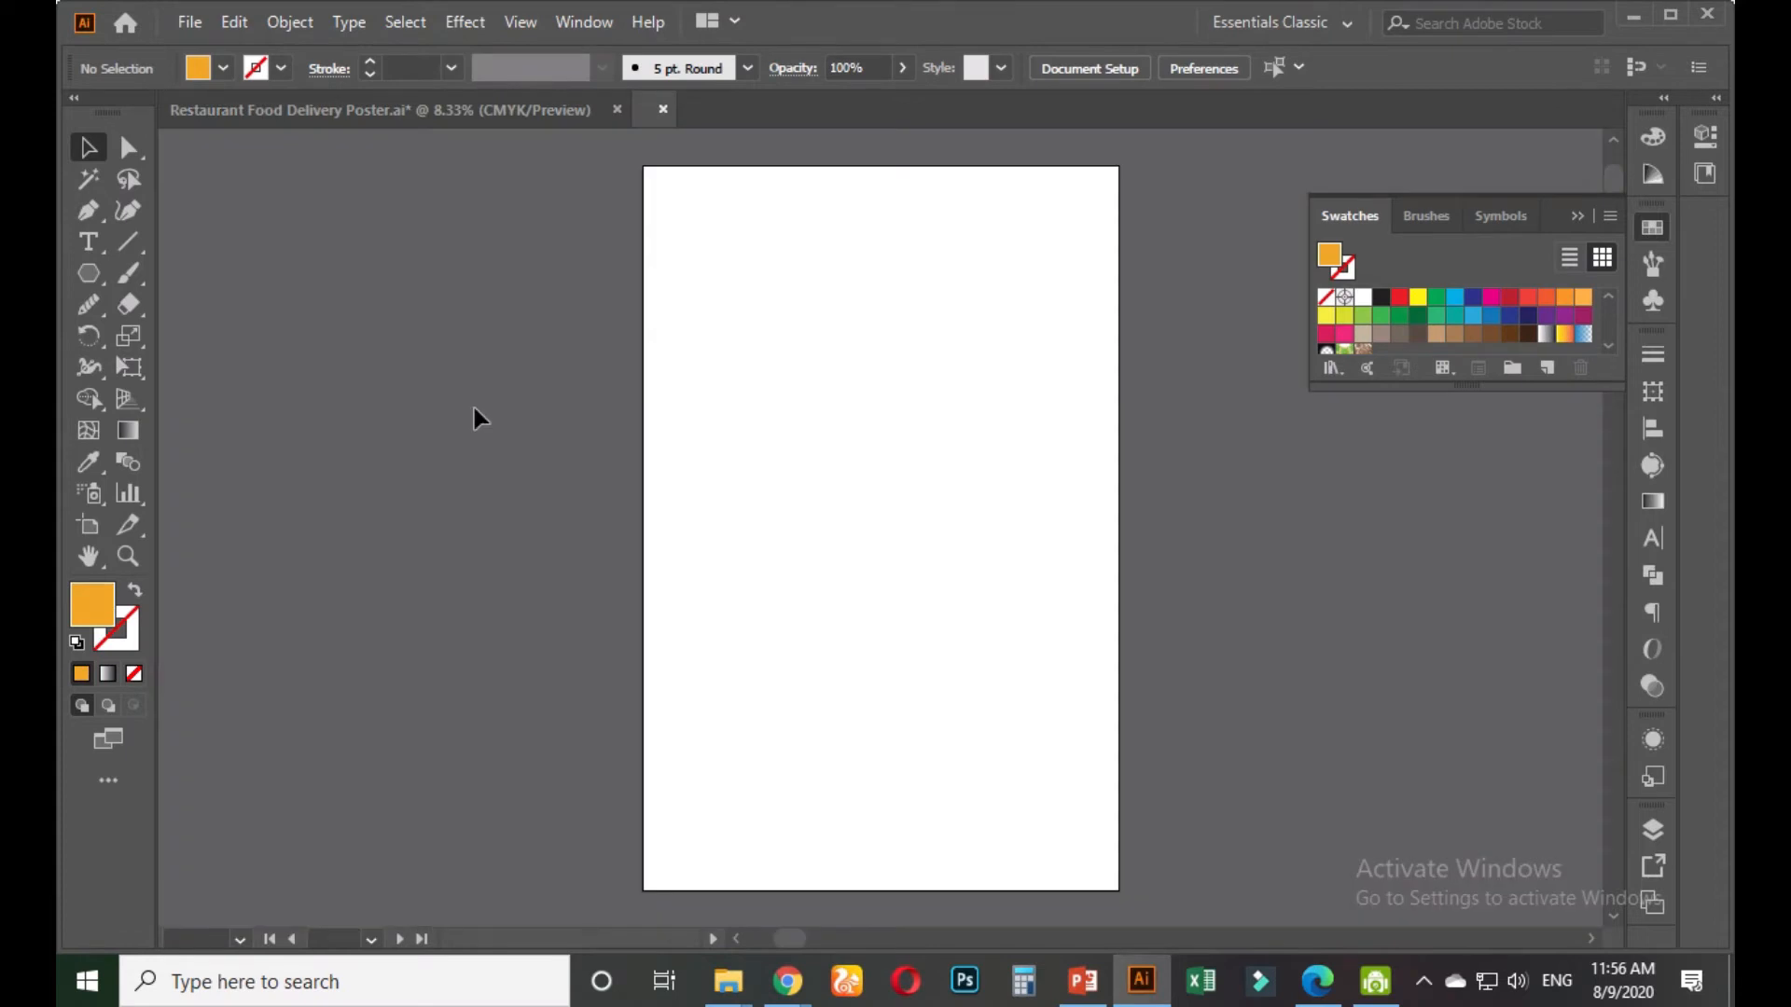
# Return to the poster document and marquee-select the right-hand poster
pyautogui.click(457, 110)
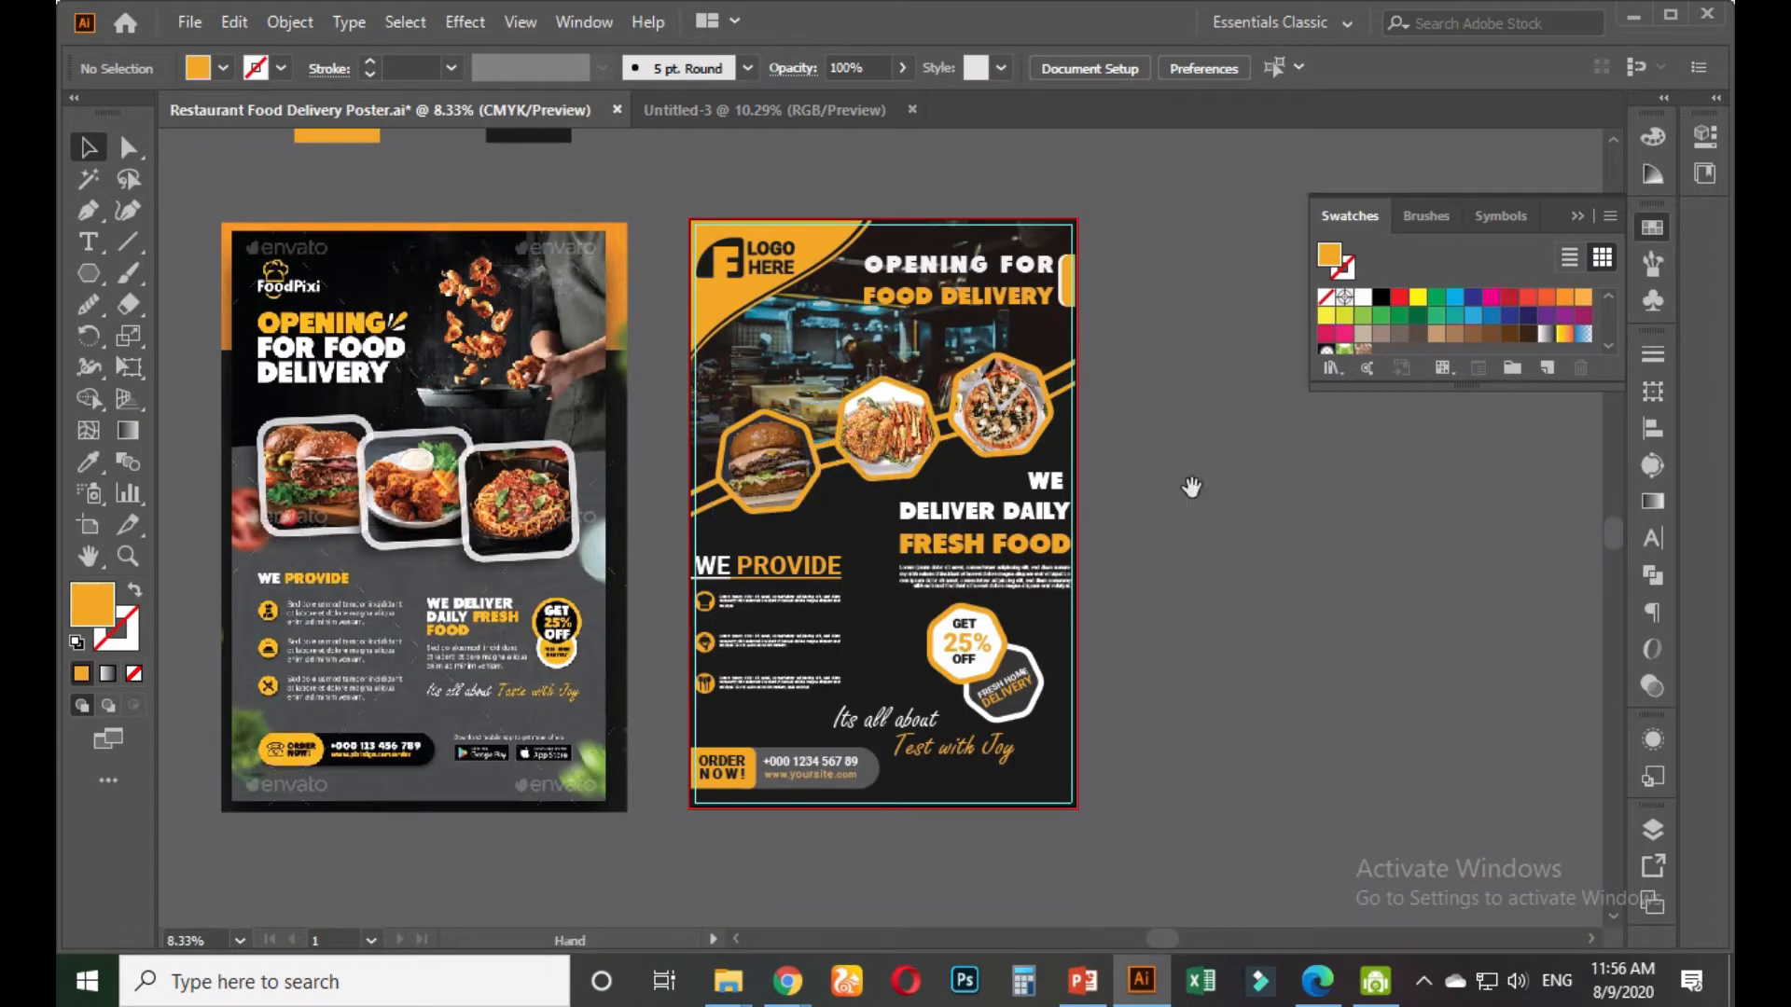
pyautogui.moveTo(1191, 488); pyautogui.dragTo(1138, 494)
pyautogui.moveTo(1073, 208); pyautogui.dragTo(628, 863)
# Reselect the whole right-hand poster and group its objects with Ctrl+G
pyautogui.click(1156, 694)
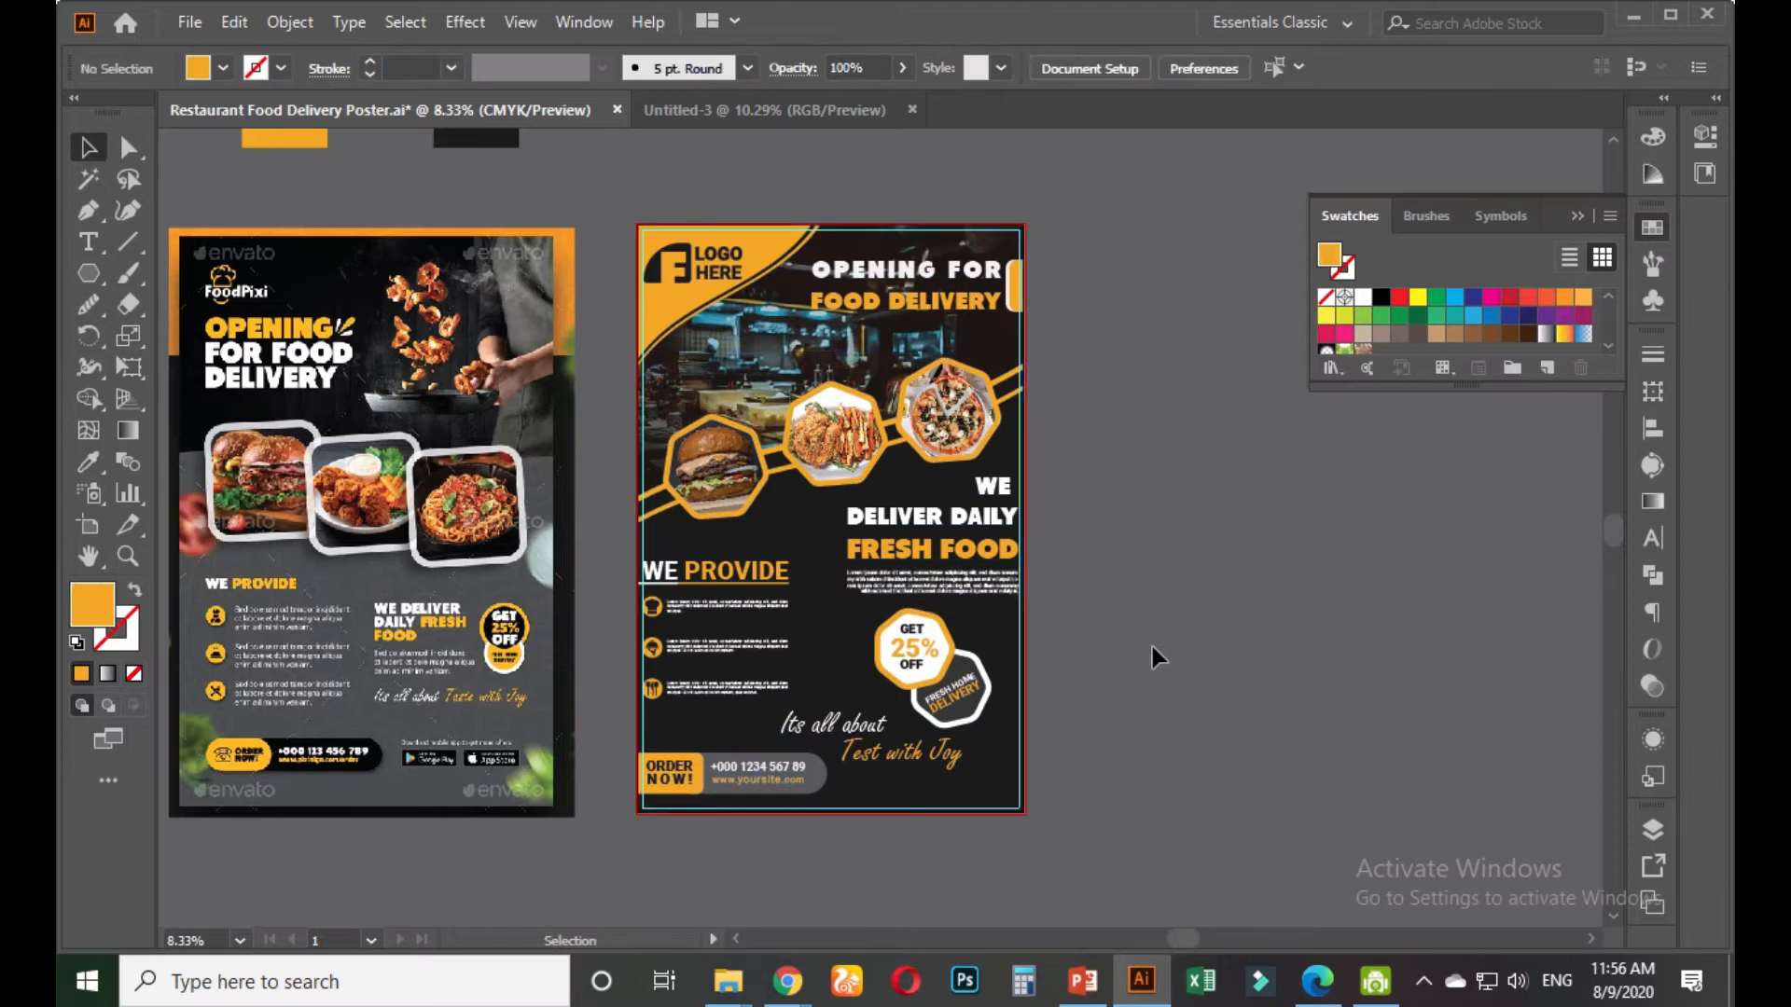
pyautogui.moveTo(1077, 204); pyautogui.dragTo(628, 808)
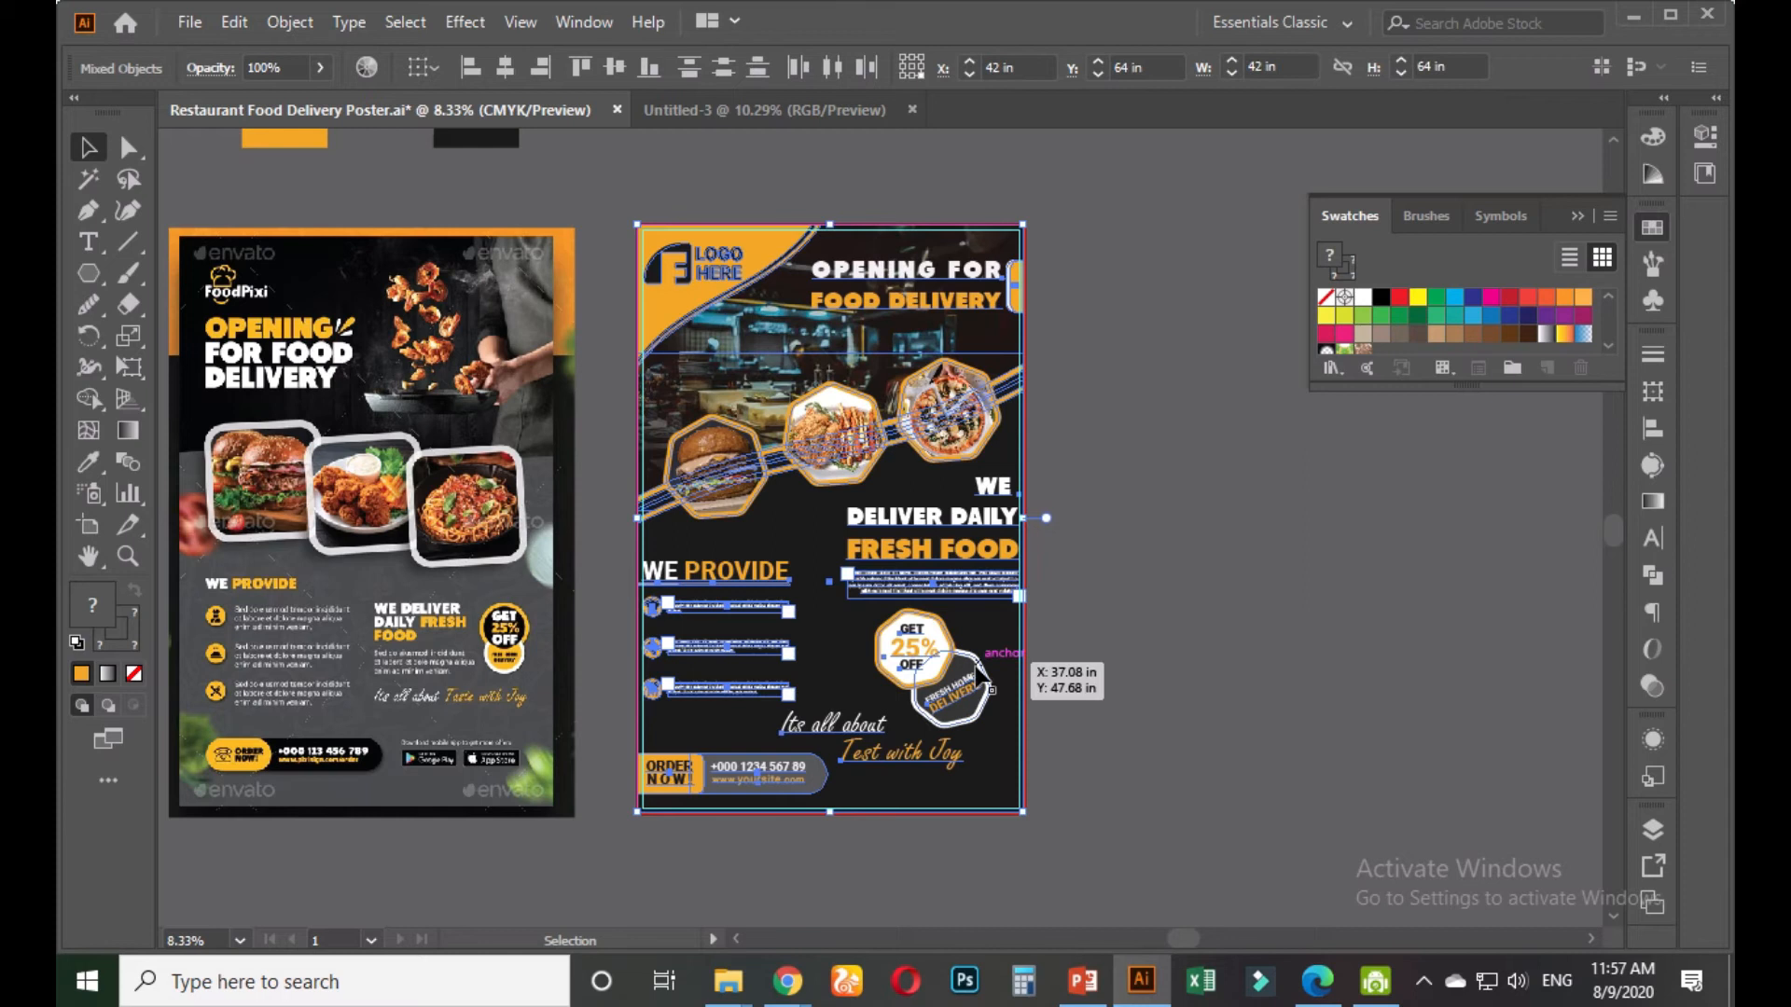
pyautogui.hotkey('ctrl', 'g')
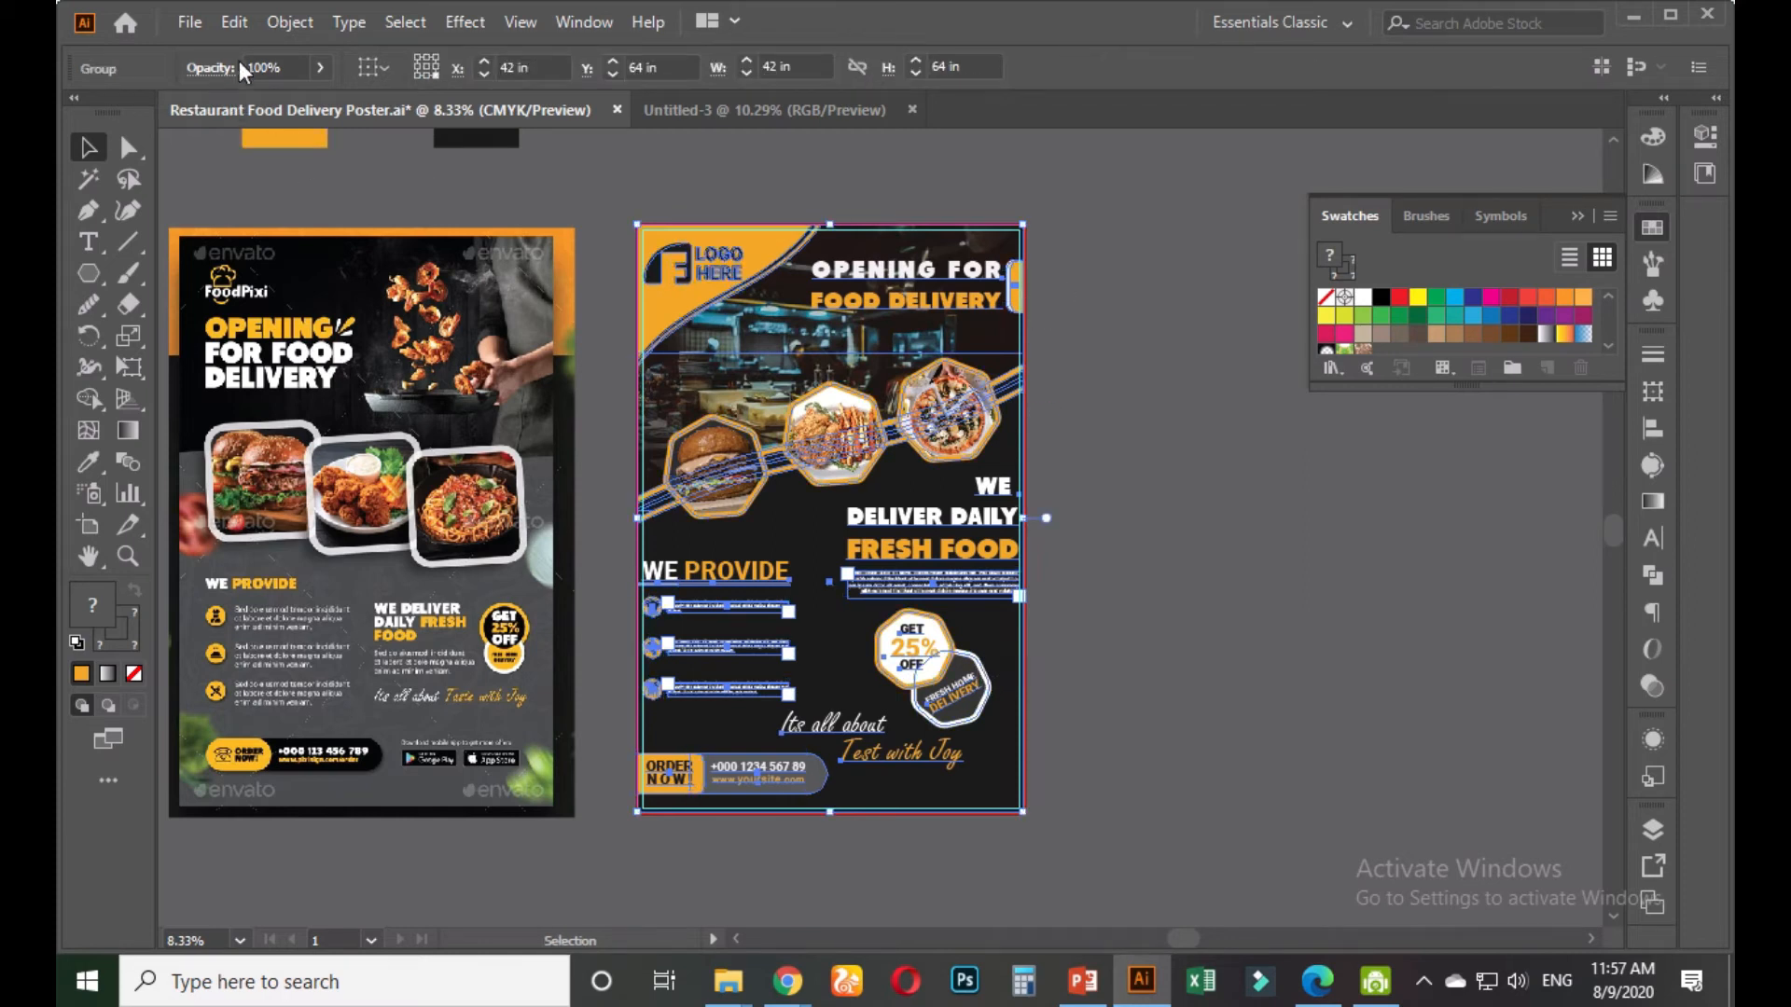
# Copy the grouped poster and paste it onto the blank Untitled-3 artboard
pyautogui.click(234, 21)
pyautogui.click(292, 148)
pyautogui.click(760, 112)
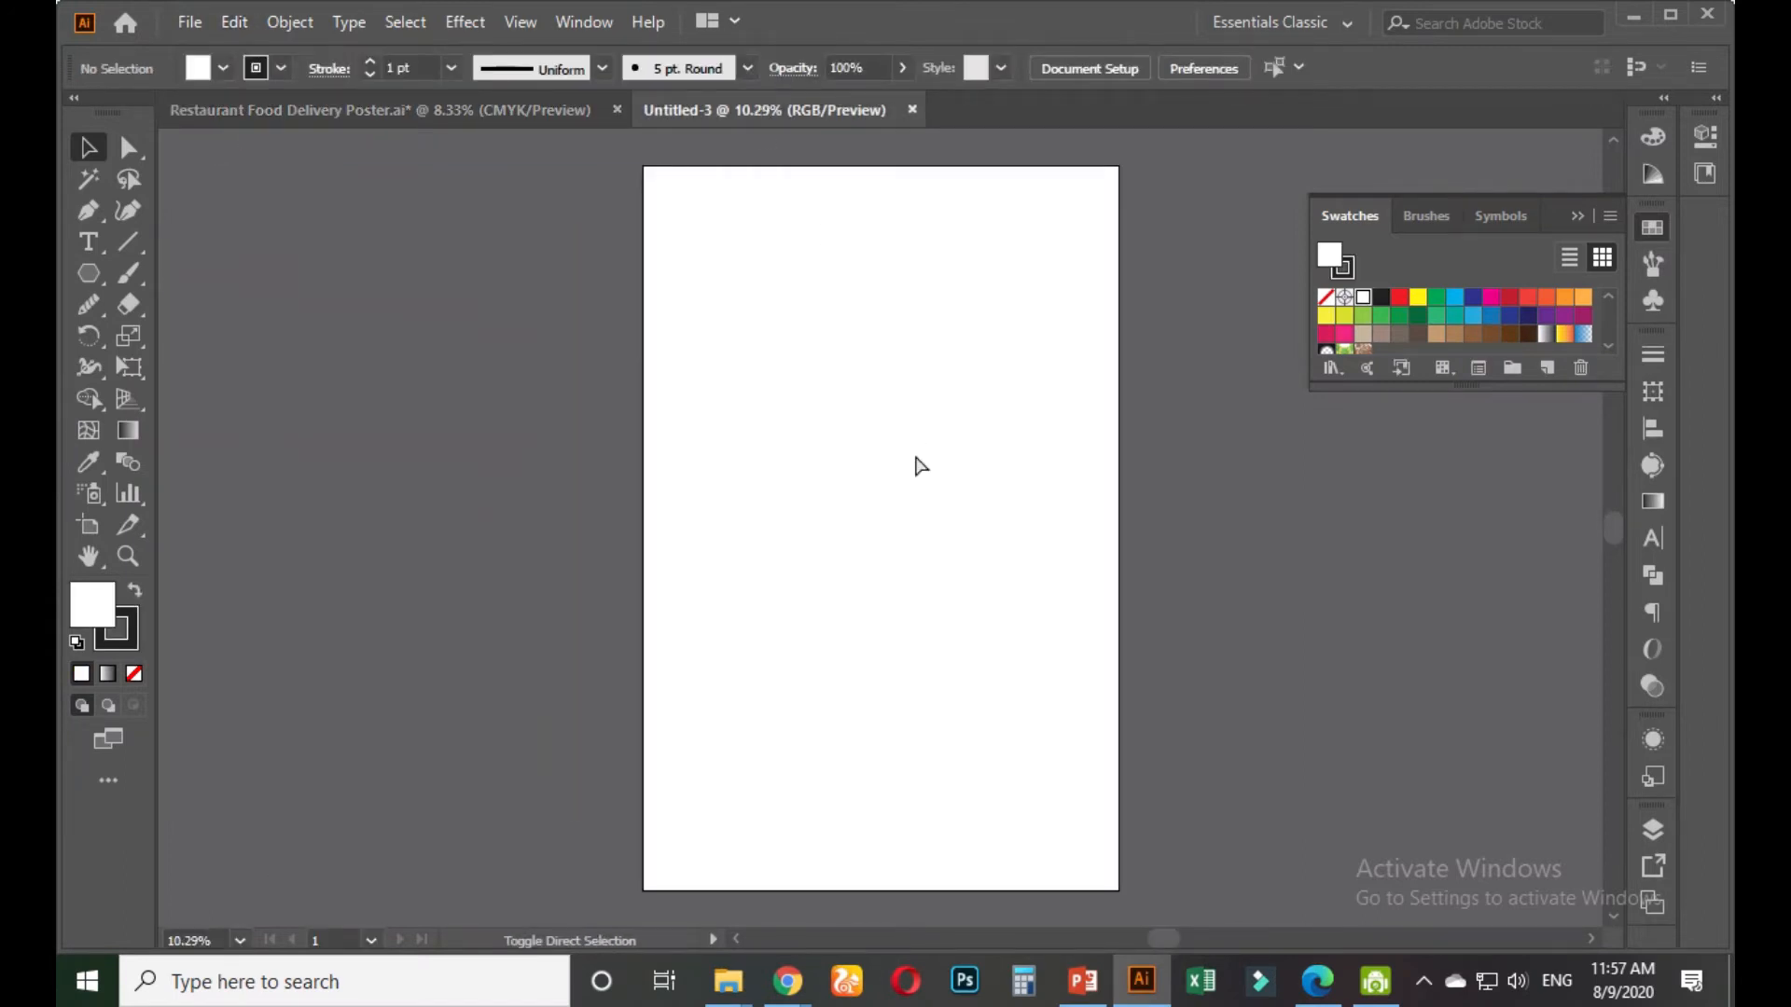
pyautogui.hotkey('ctrl', 'v')
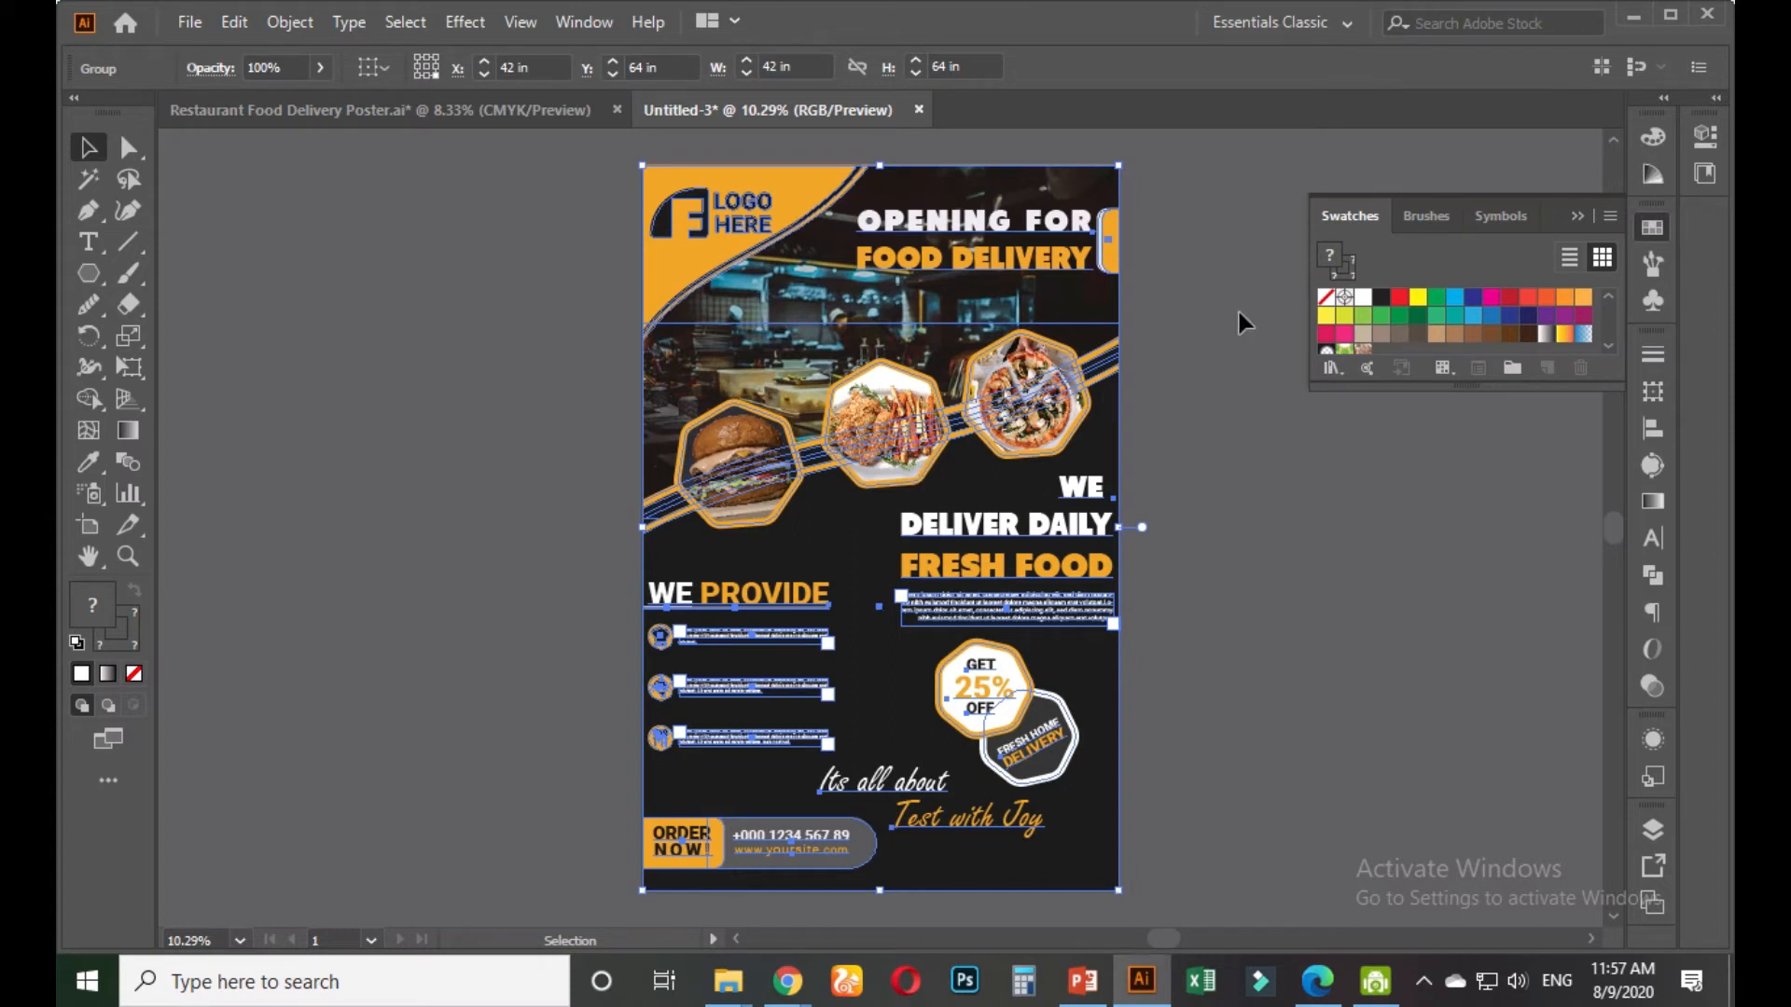
pyautogui.click(1218, 420)
pyautogui.scroll(-1, 1203, 462)
pyautogui.moveTo(1056, 513); pyautogui.dragTo(772, 522)
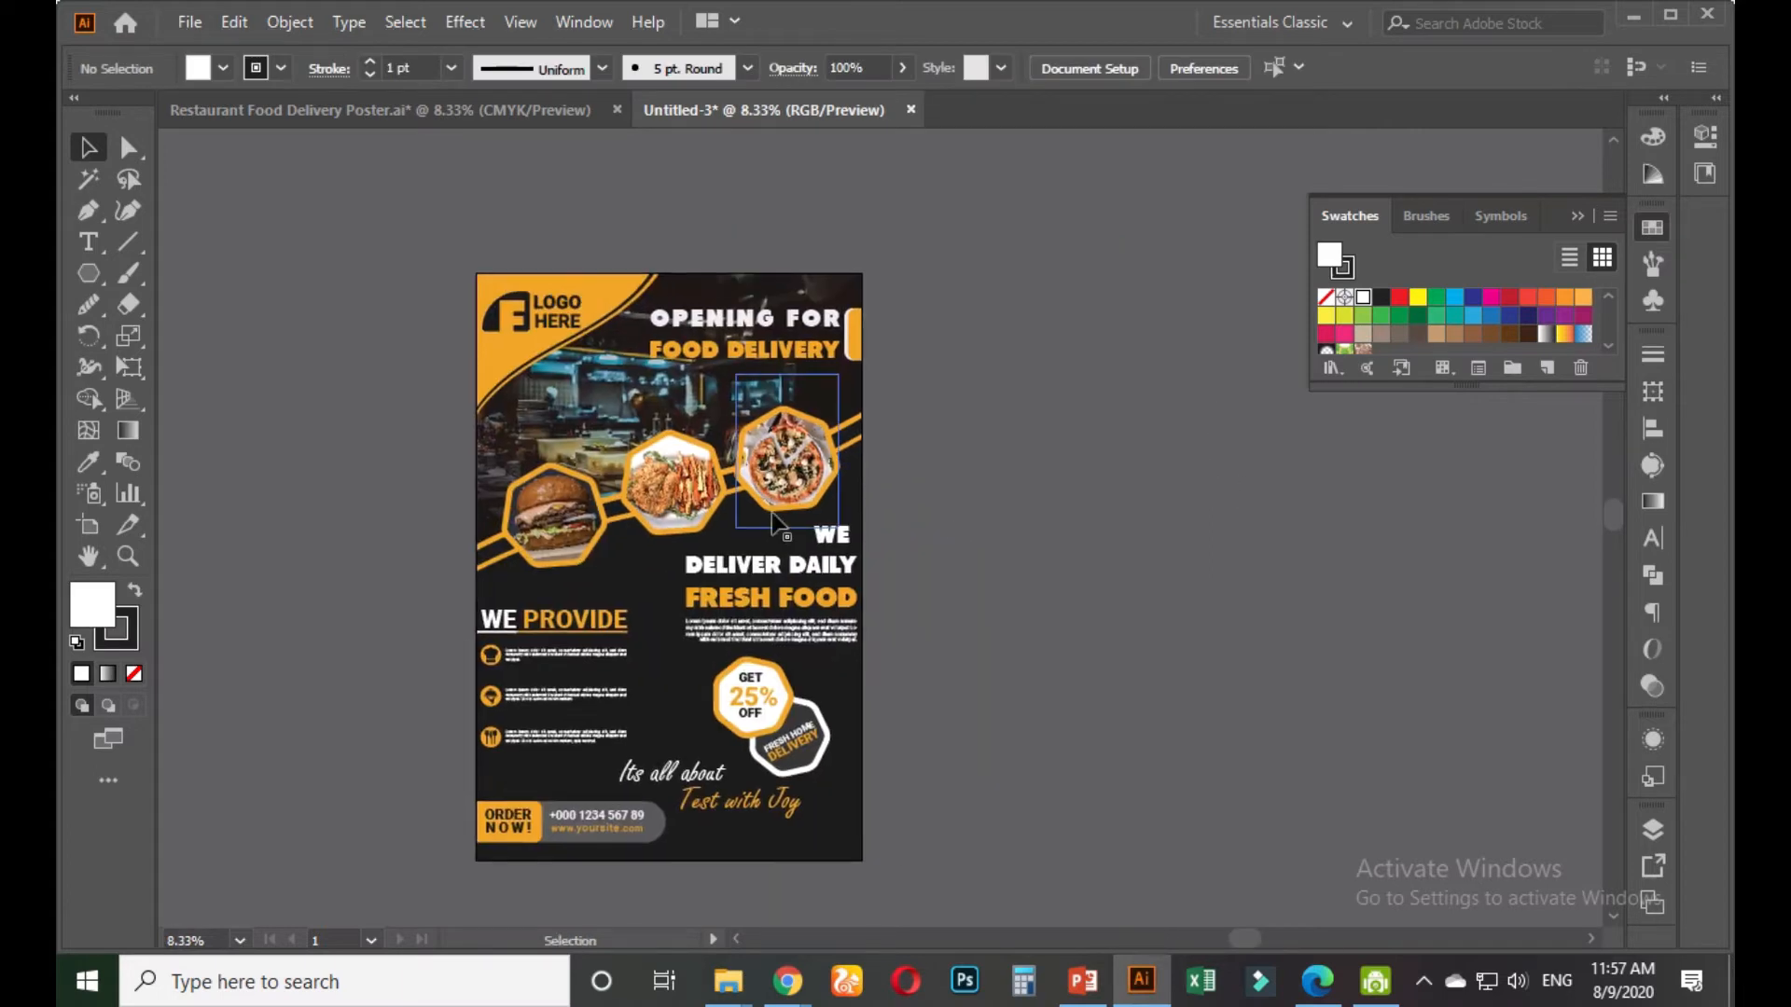
# Enlarge the artboard to leave white margins around the poster
pyautogui.click(102, 526)
pyautogui.moveTo(980, 419); pyautogui.dragTo(1012, 366)
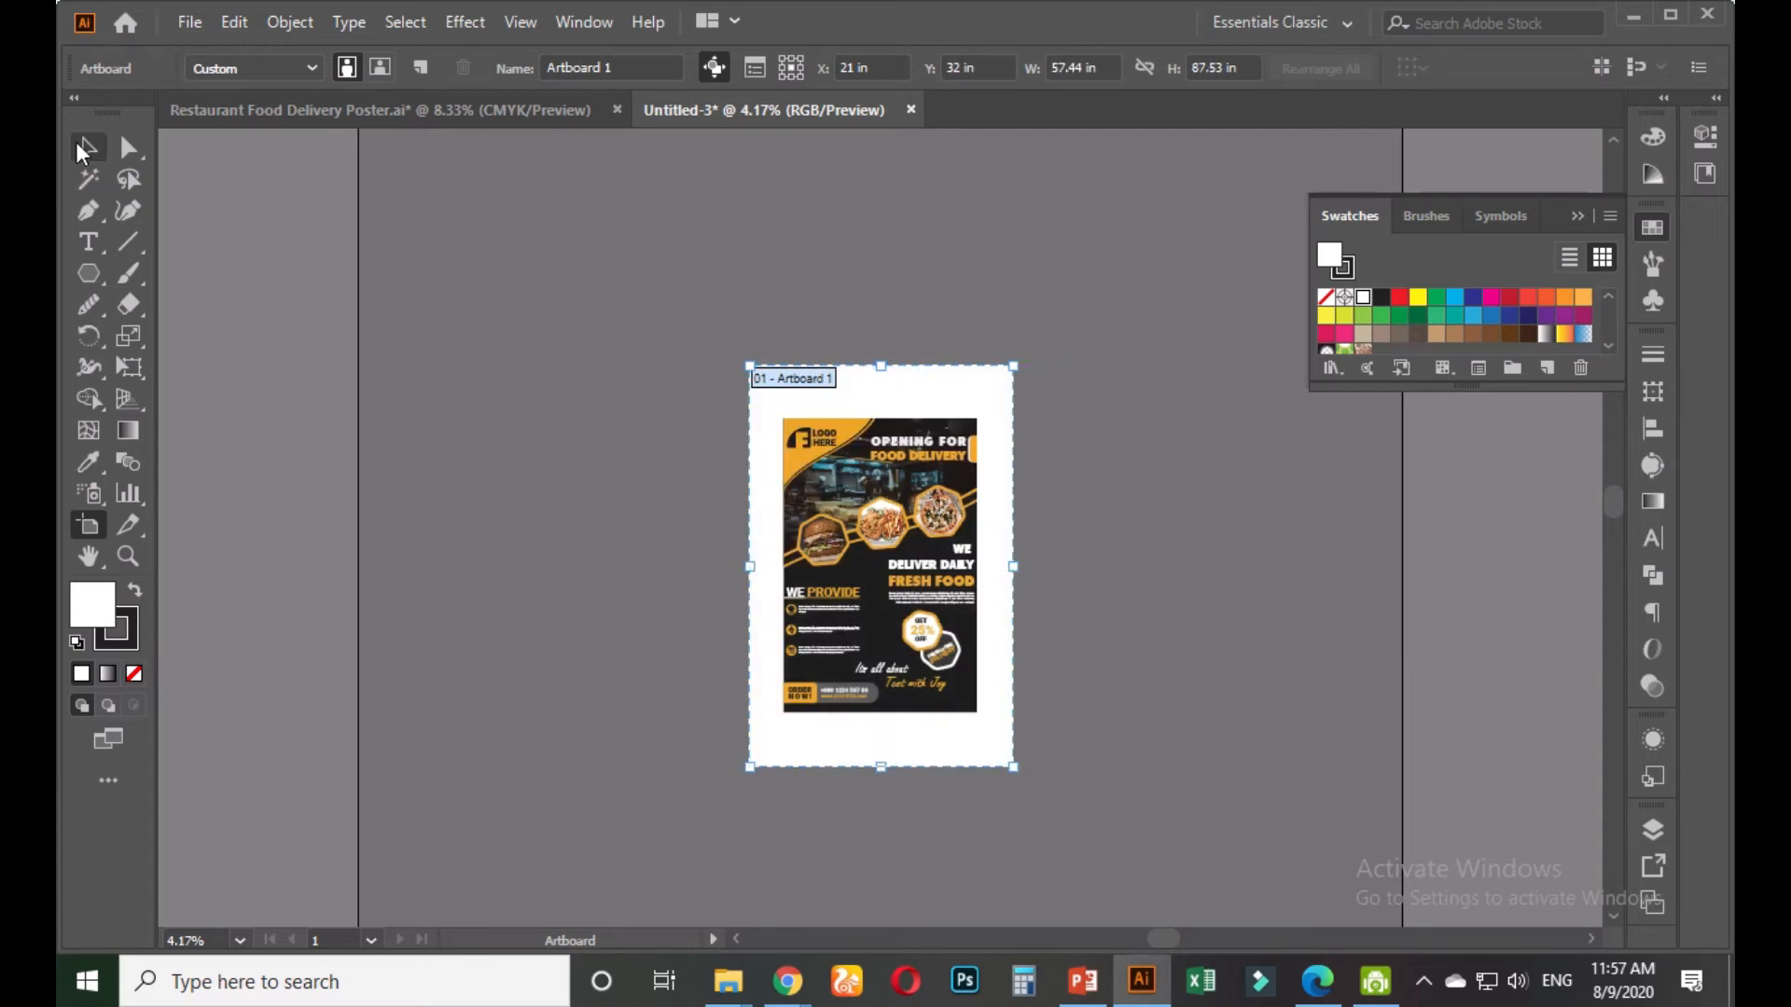
pyautogui.click(82, 149)
pyautogui.scroll(1, 984, 644)
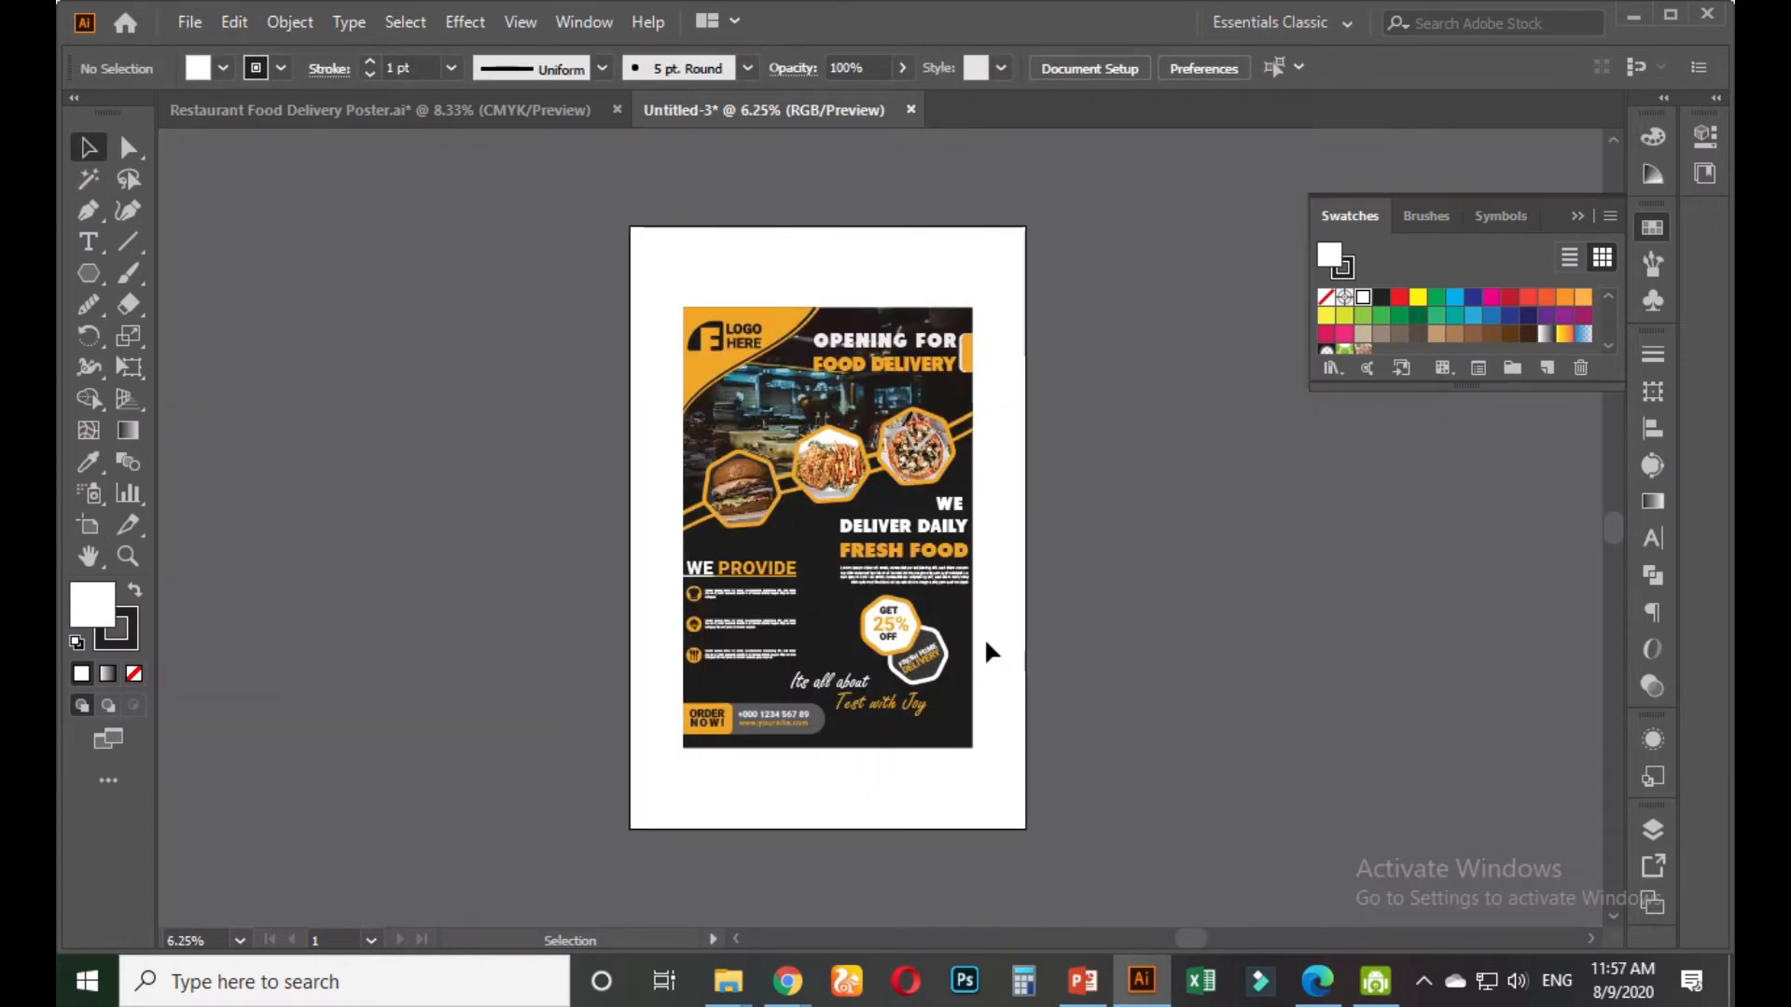
pyautogui.scroll(1, 985, 648)
# Apply Effect > Stylize > Drop Shadow to the poster group with Preview turned on
pyautogui.click(923, 477)
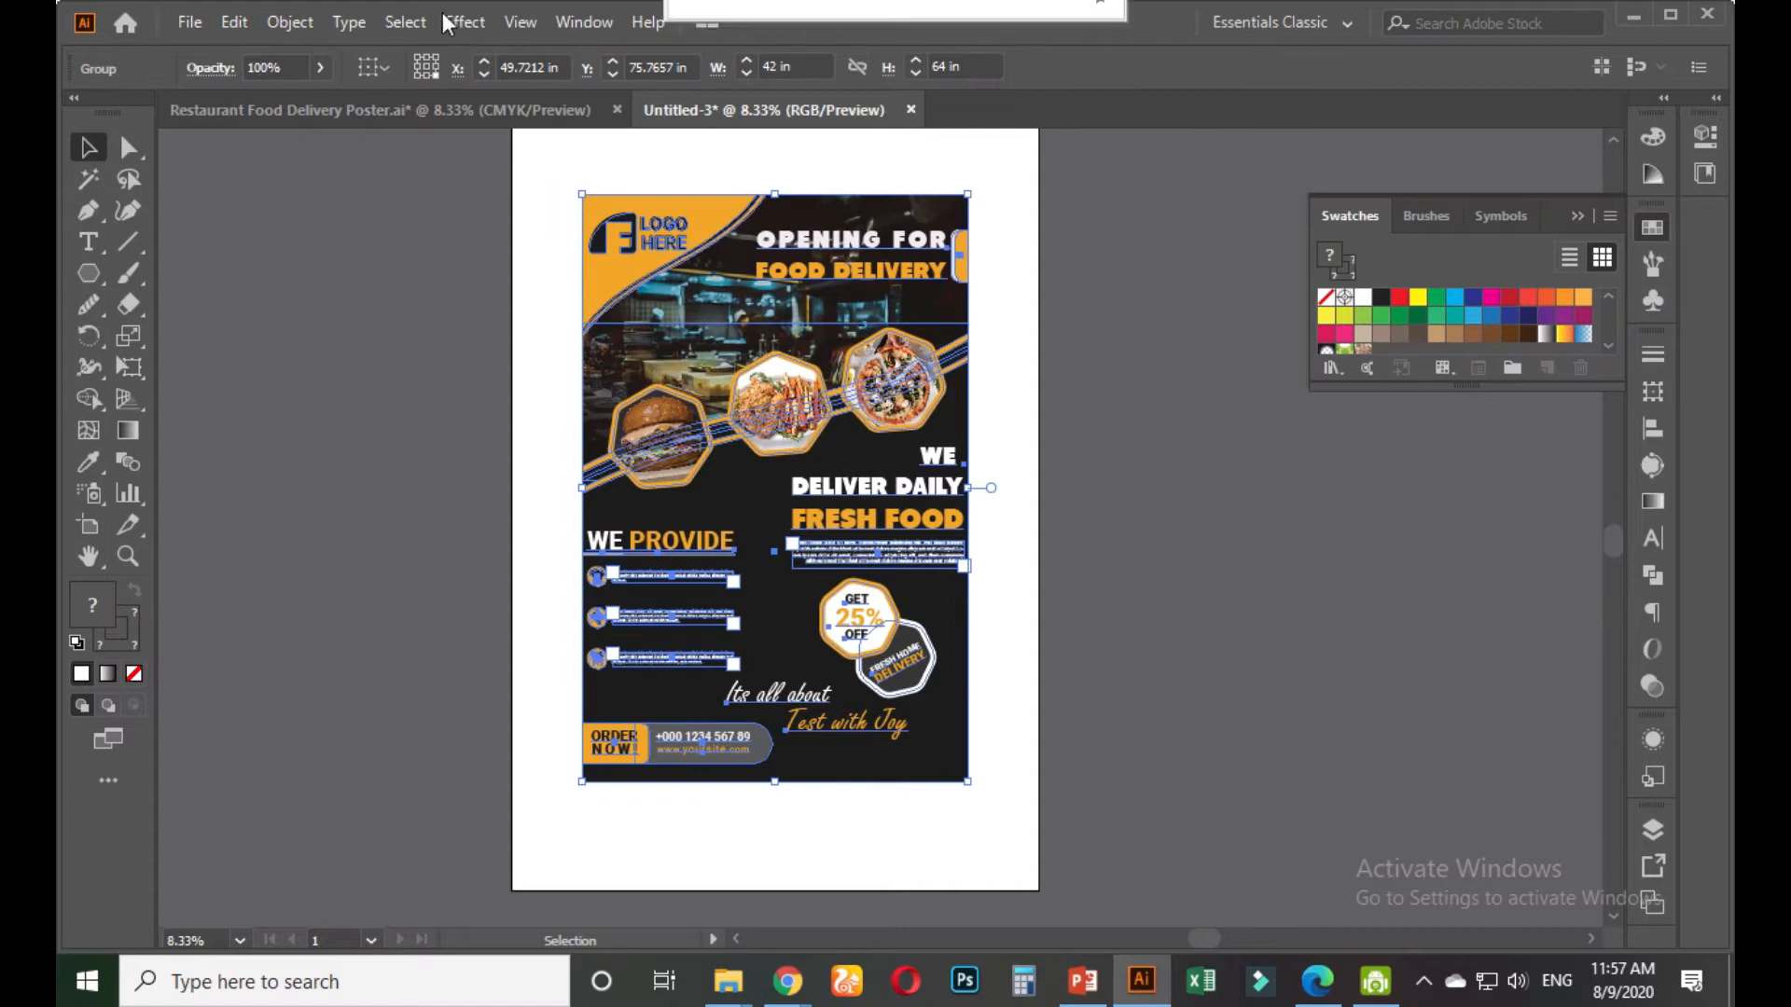
pyautogui.click(448, 22)
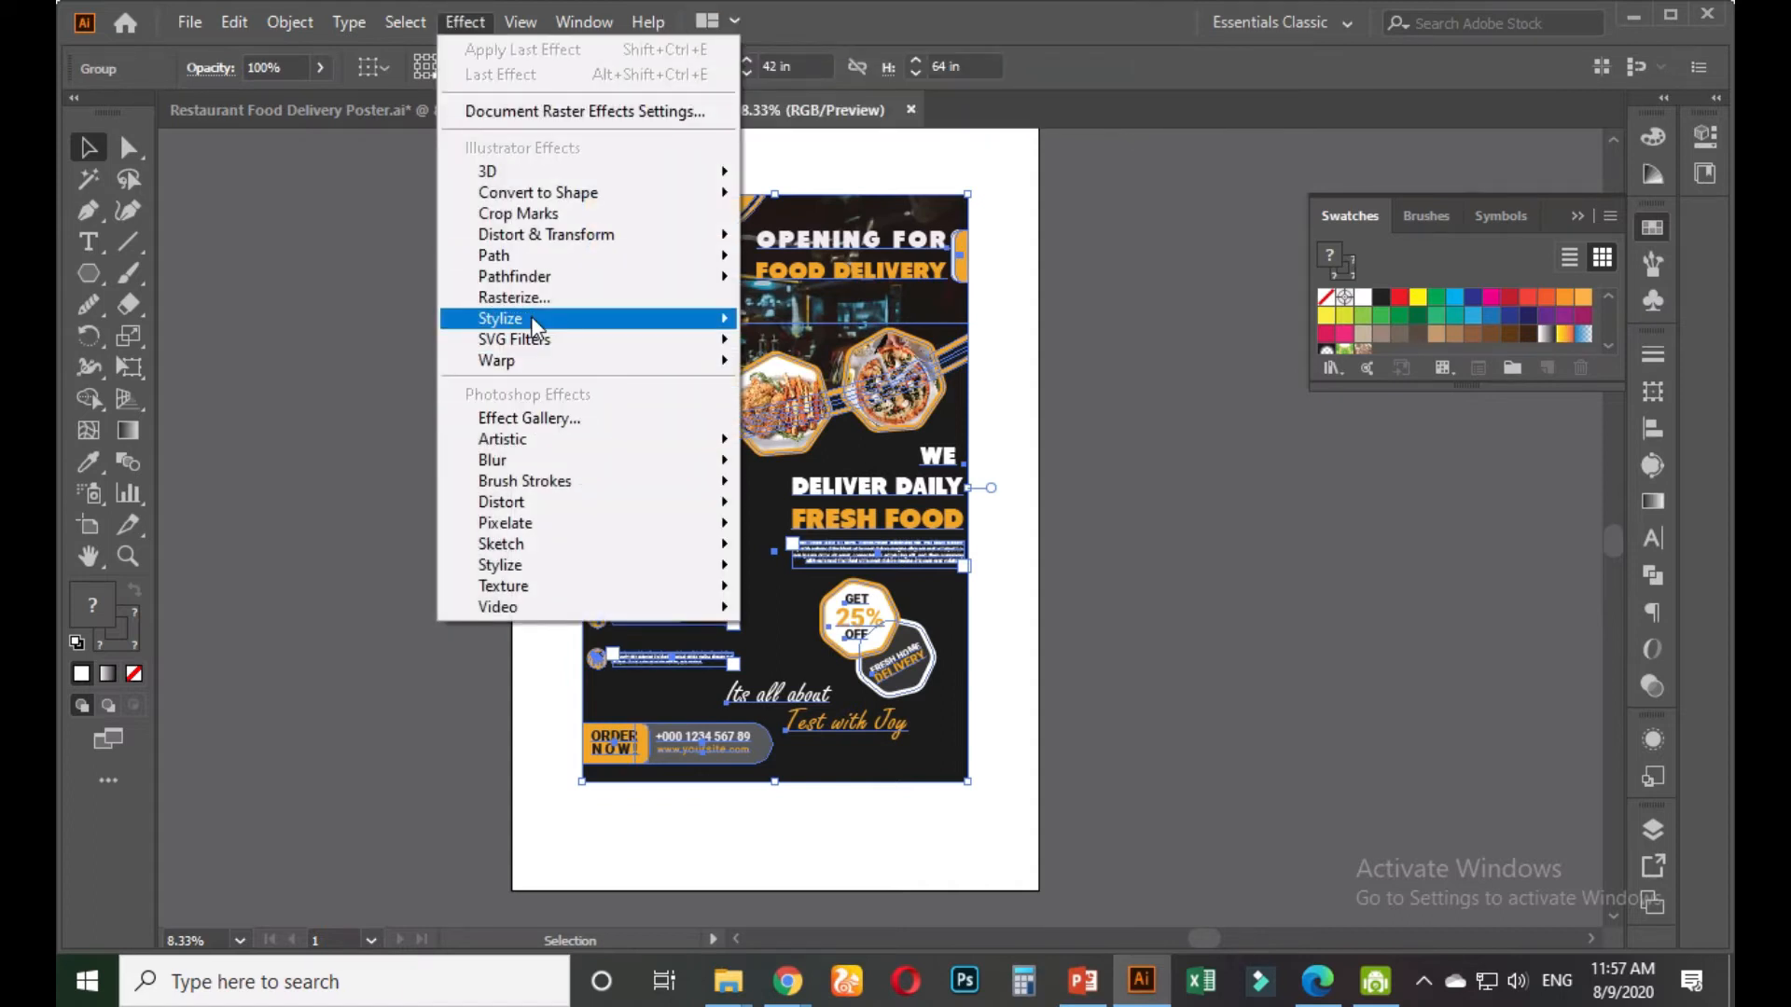
pyautogui.moveTo(534, 319)
pyautogui.click(778, 323)
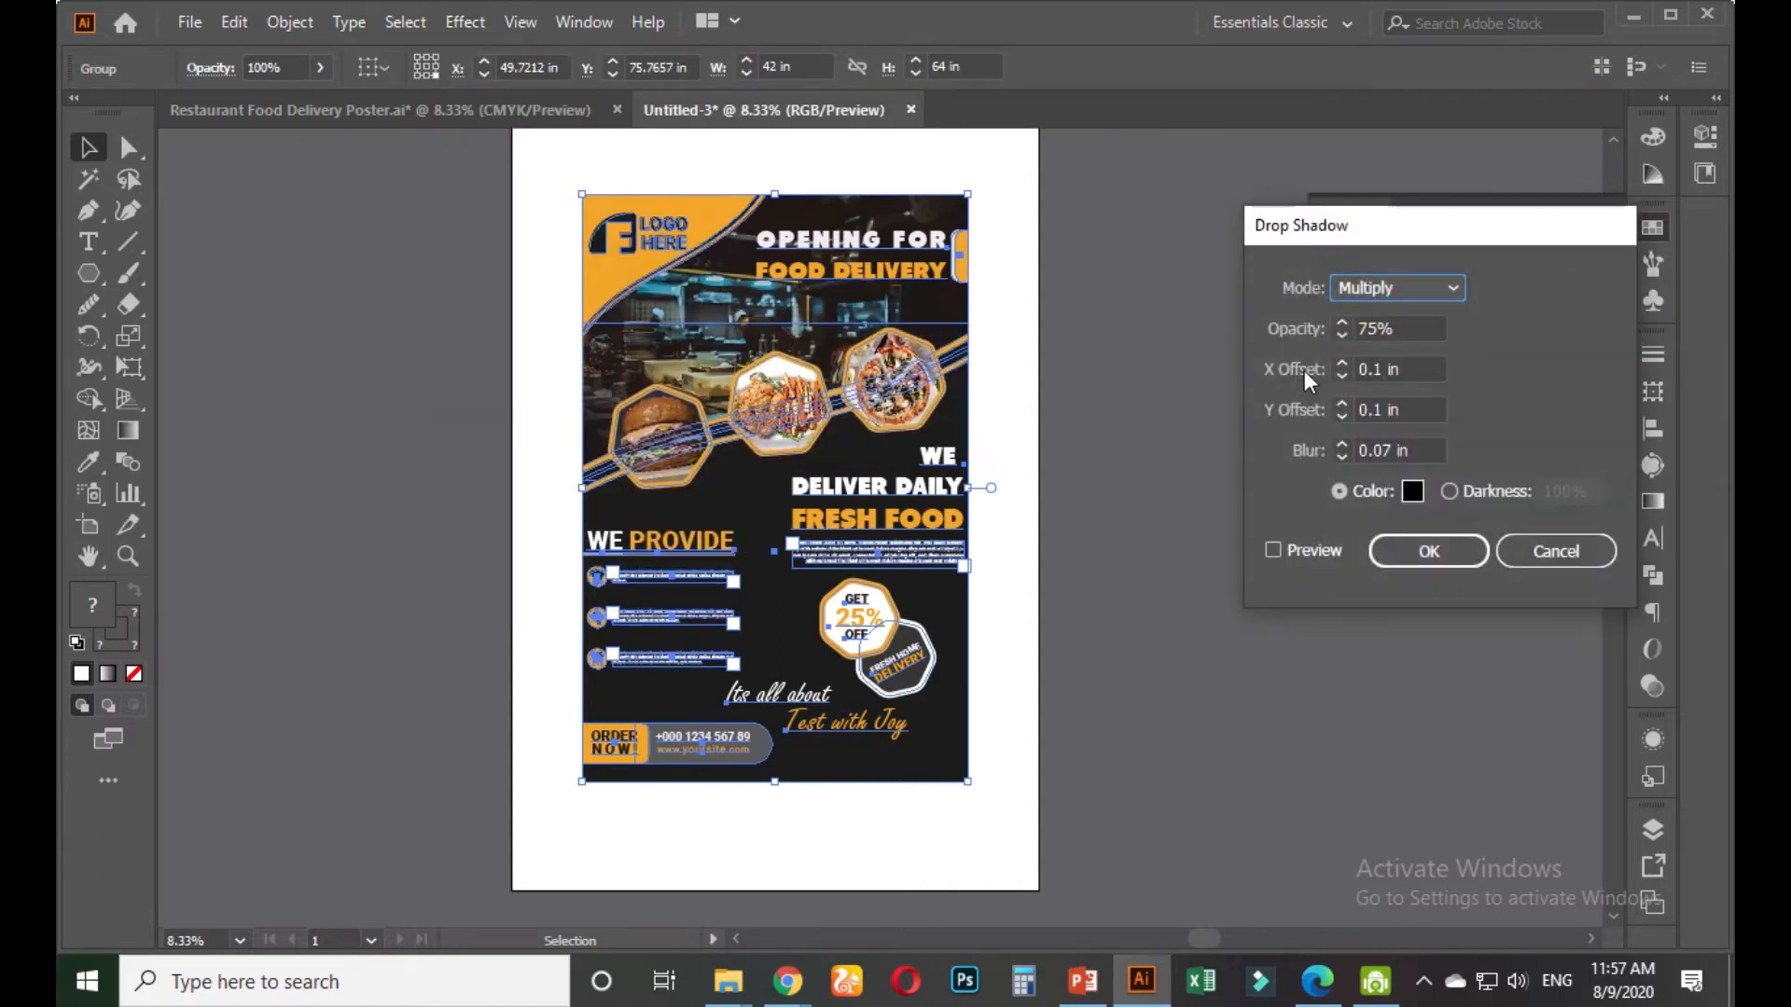
pyautogui.click(1272, 550)
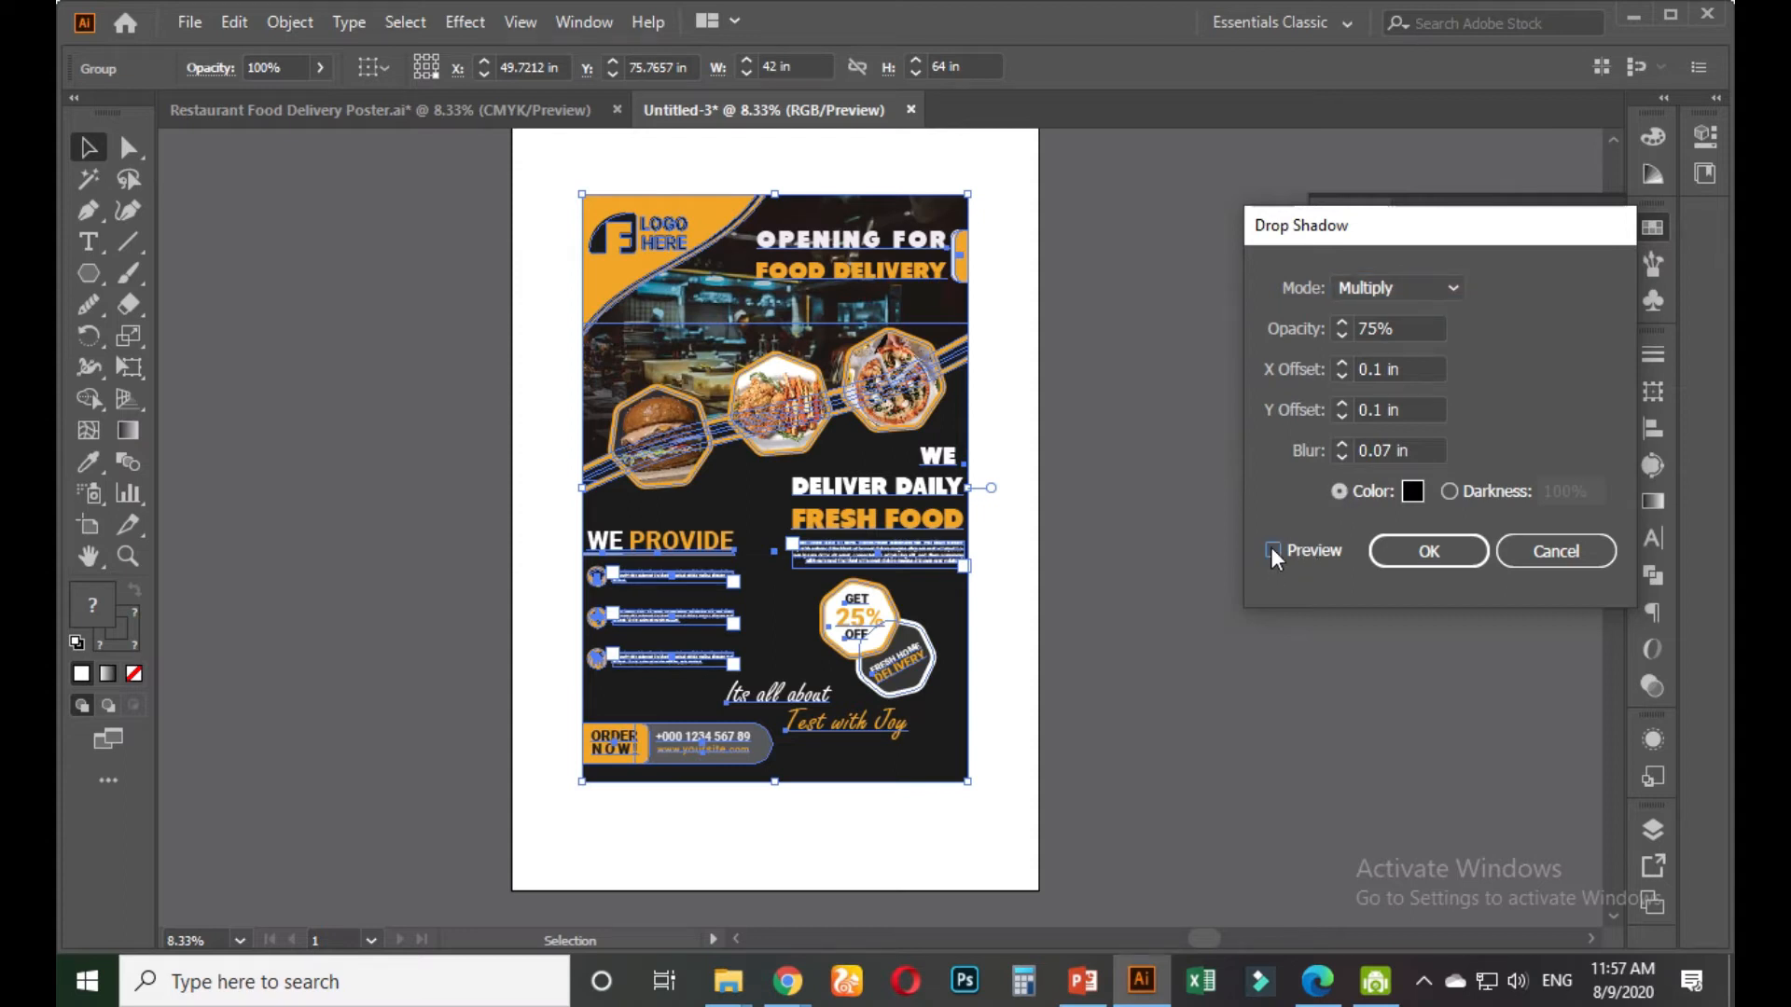
pyautogui.click(1274, 552)
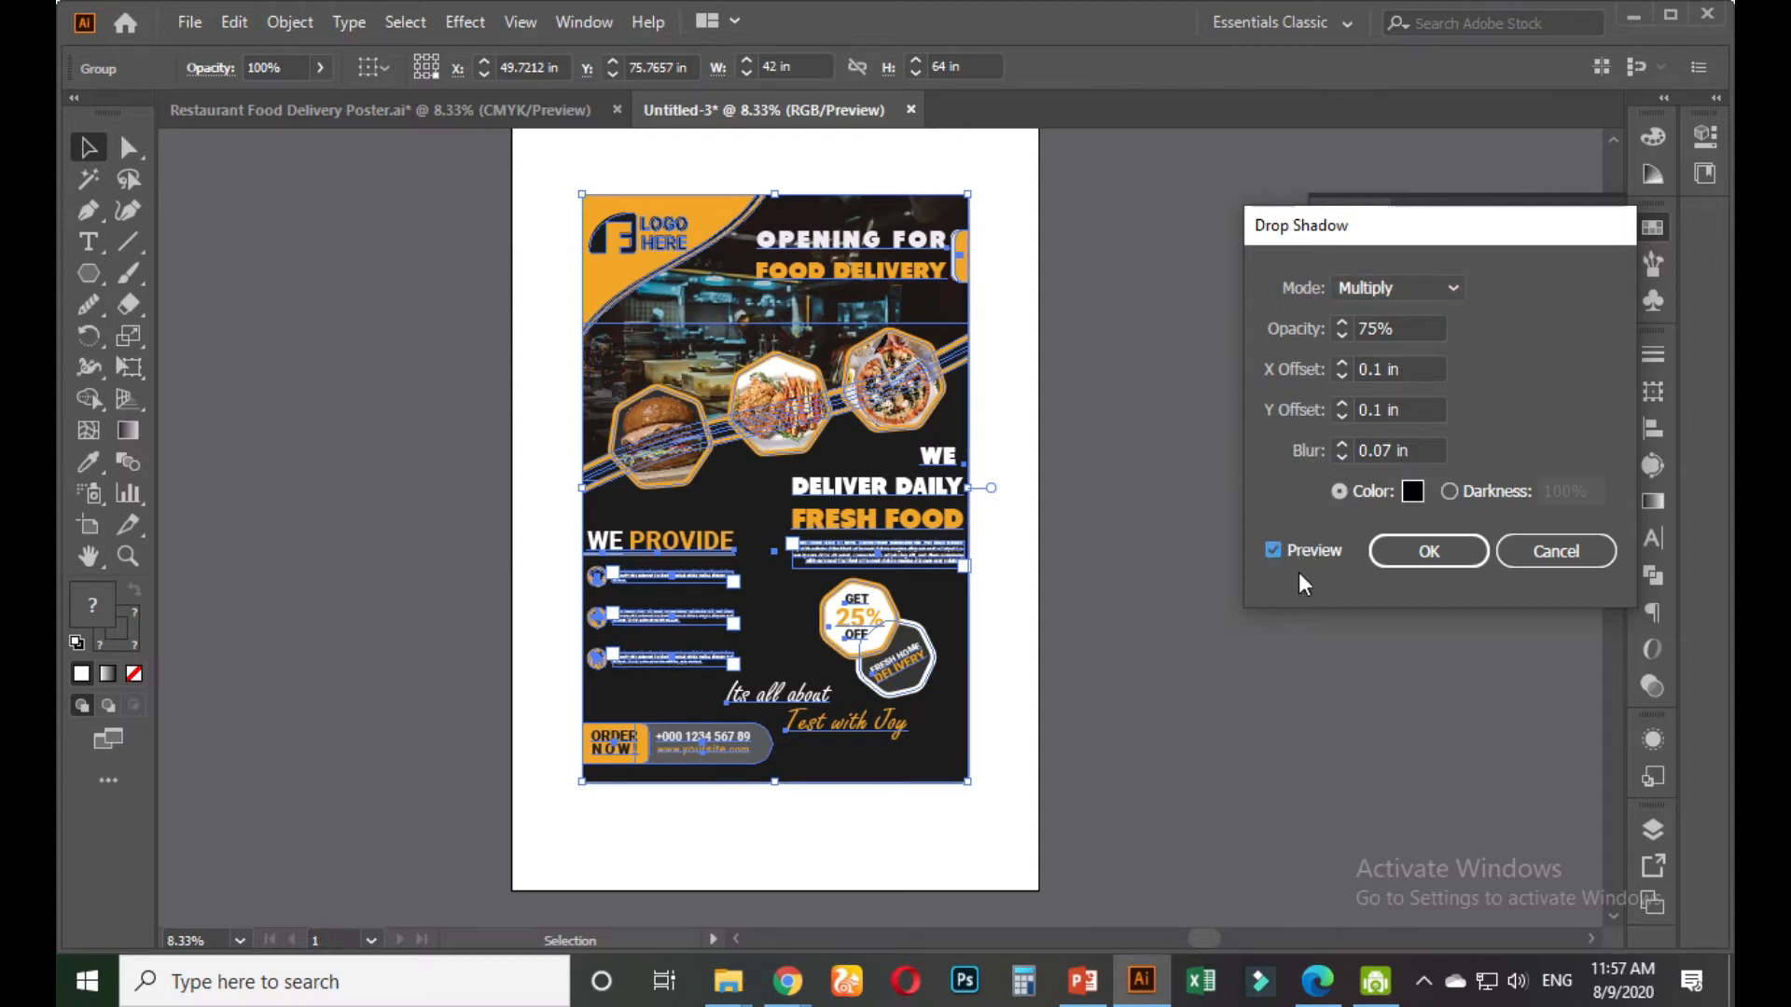
# Try a 2 in shadow blur with 7 in horizontal and vertical offsets
pyautogui.doubleClick(1436, 457)
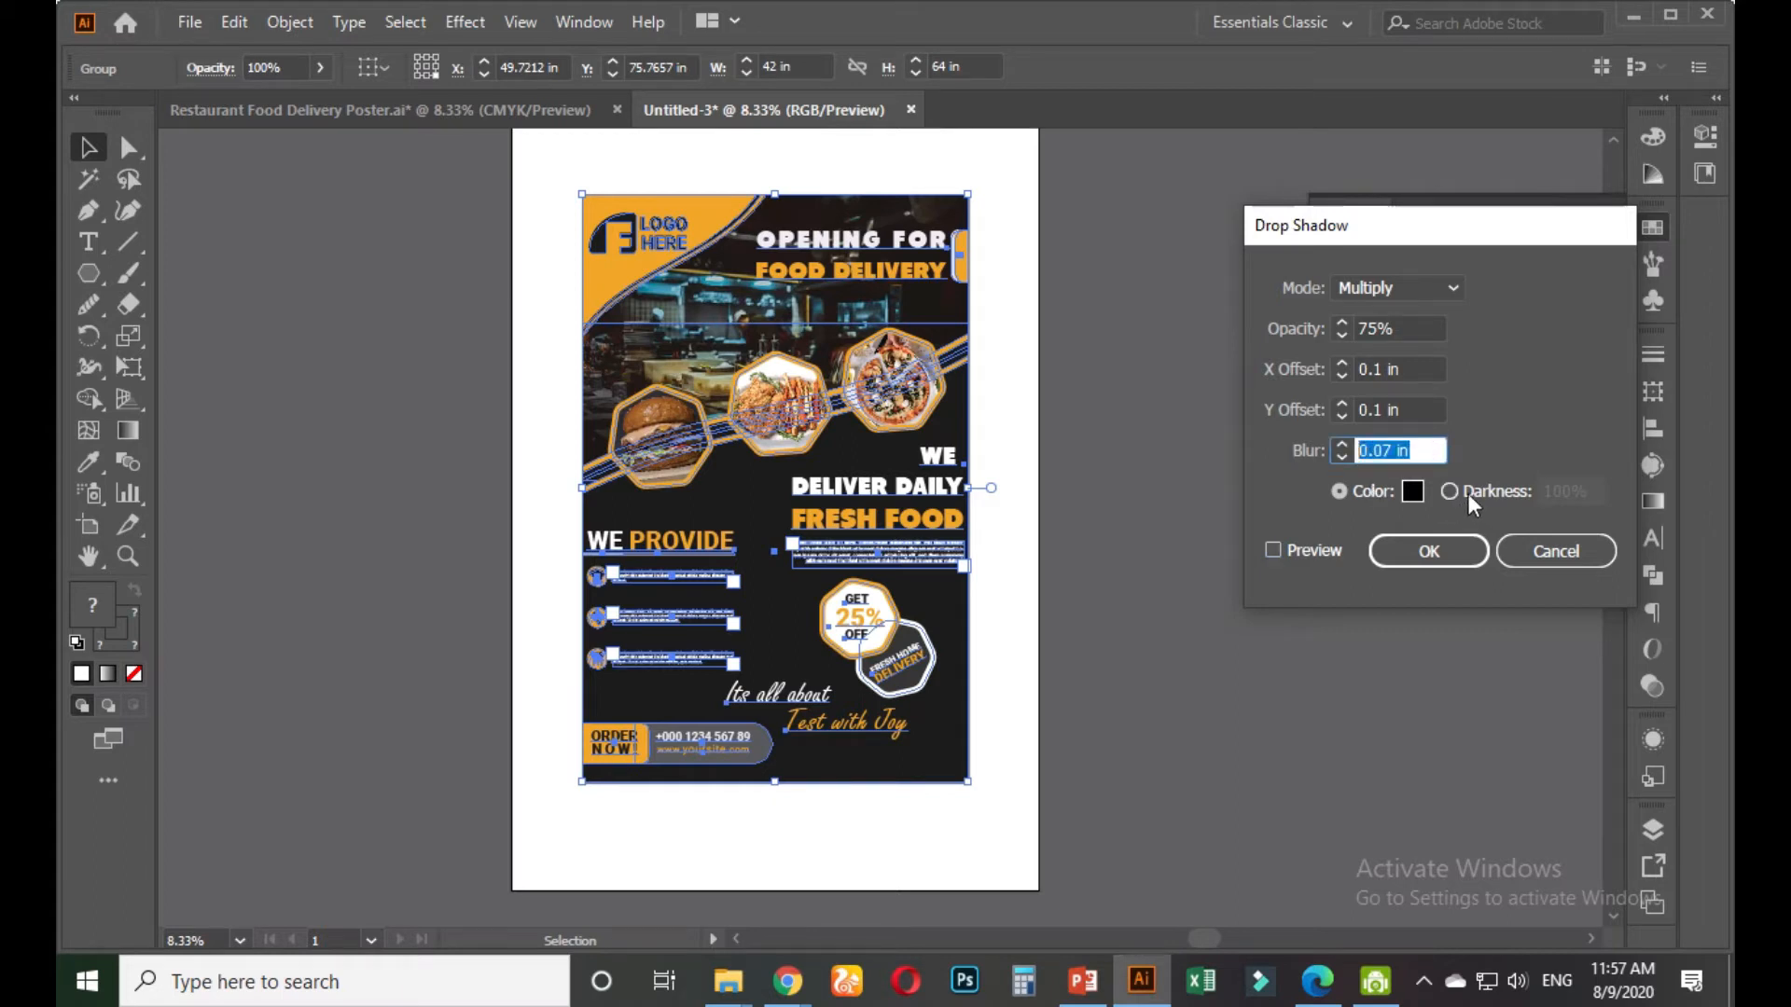
pyautogui.write('2')
pyautogui.click(1416, 410)
pyautogui.doubleClick(1416, 410)
pyautogui.write('7')
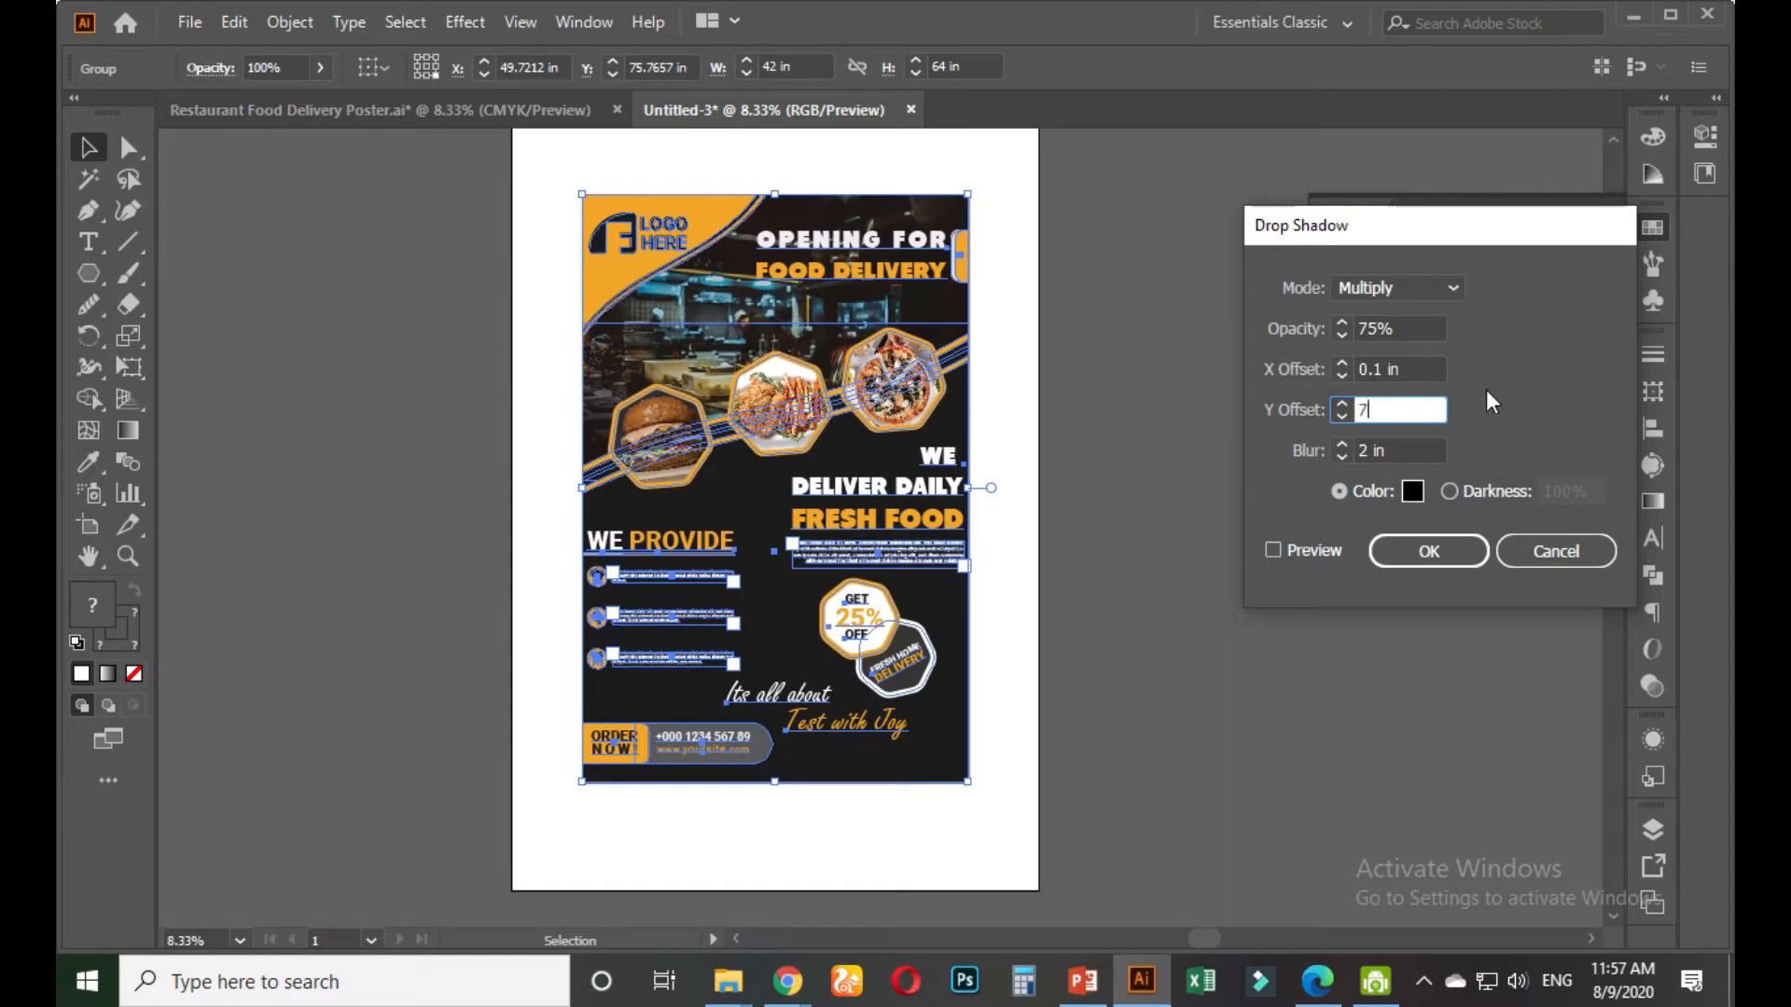
pyautogui.click(1415, 369)
pyautogui.doubleClick(1416, 369)
pyautogui.write('7')
pyautogui.click(1414, 326)
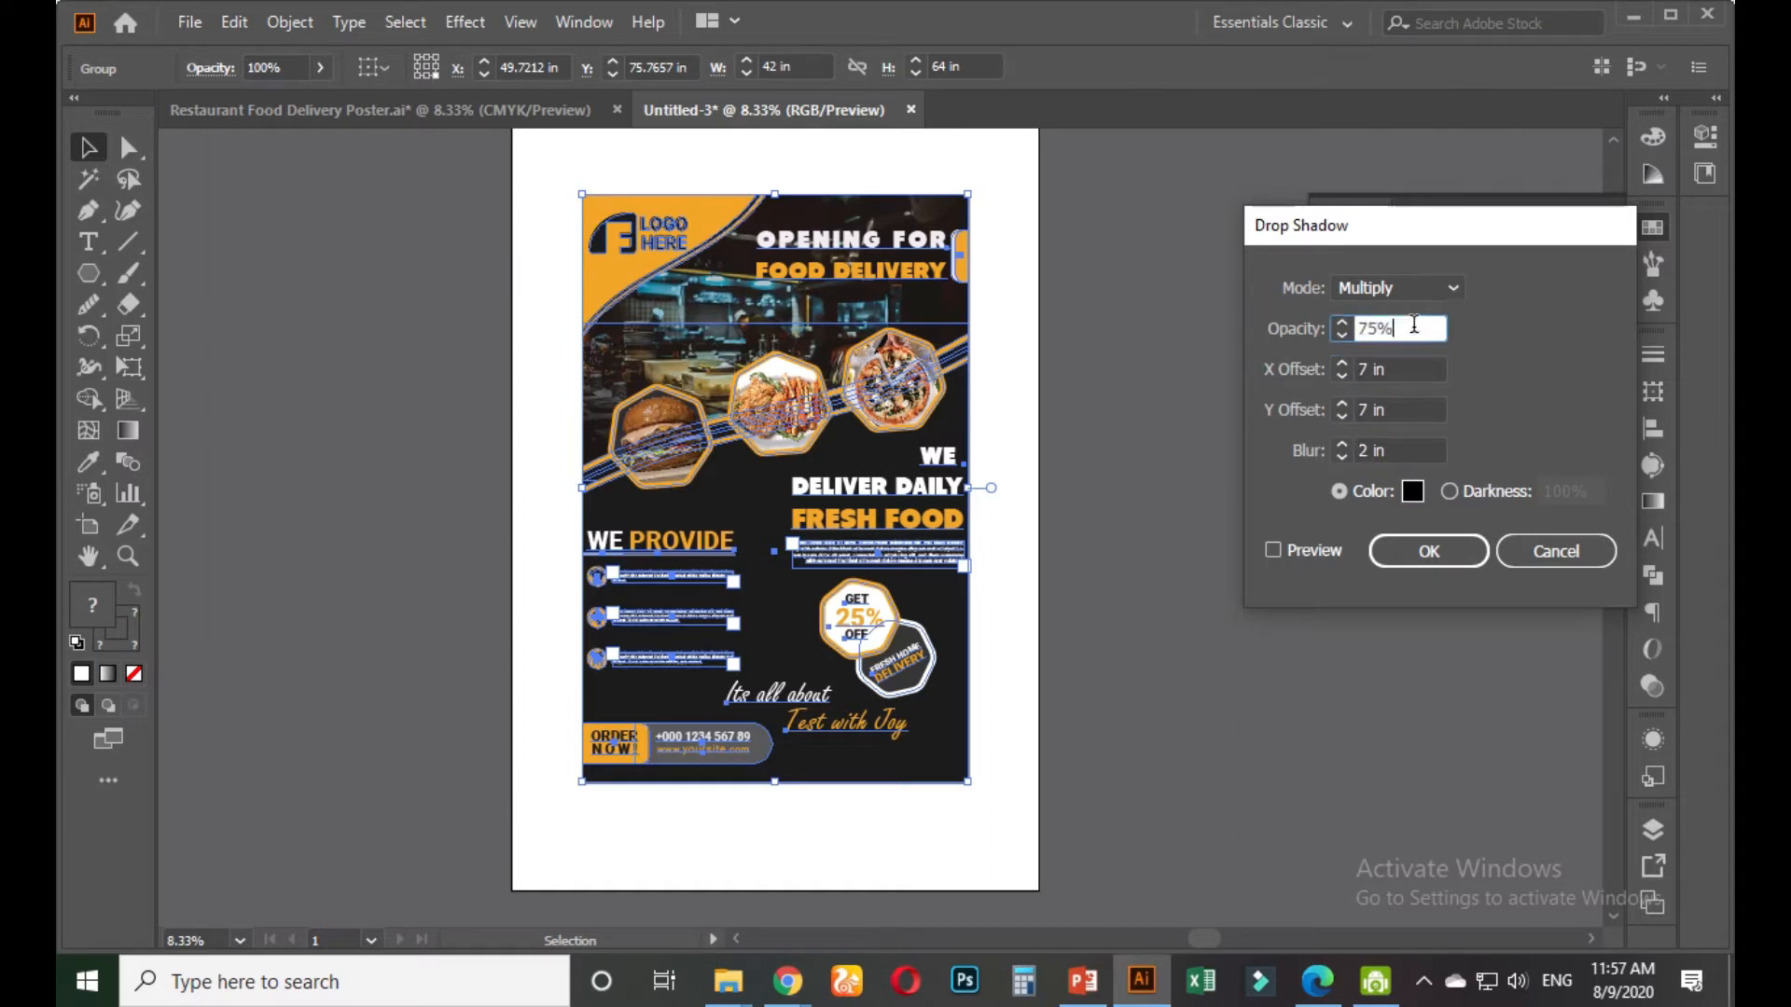
pyautogui.doubleClick(1352, 453)
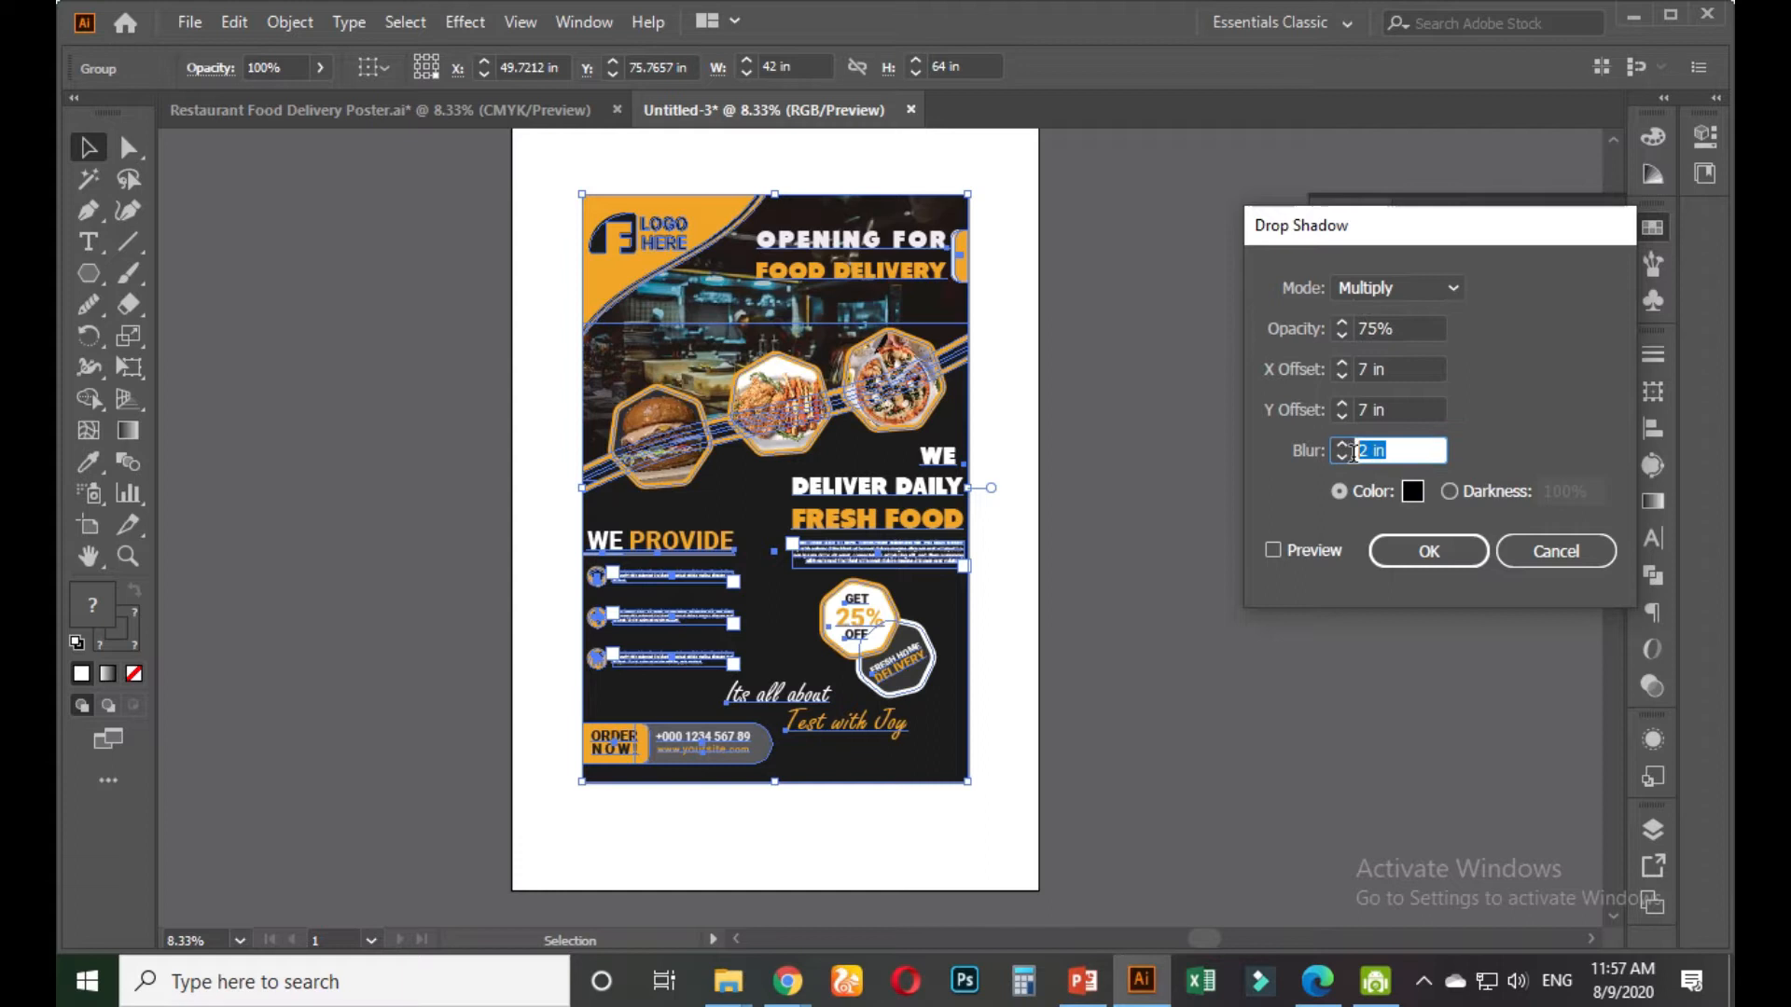
pyautogui.click(1407, 408)
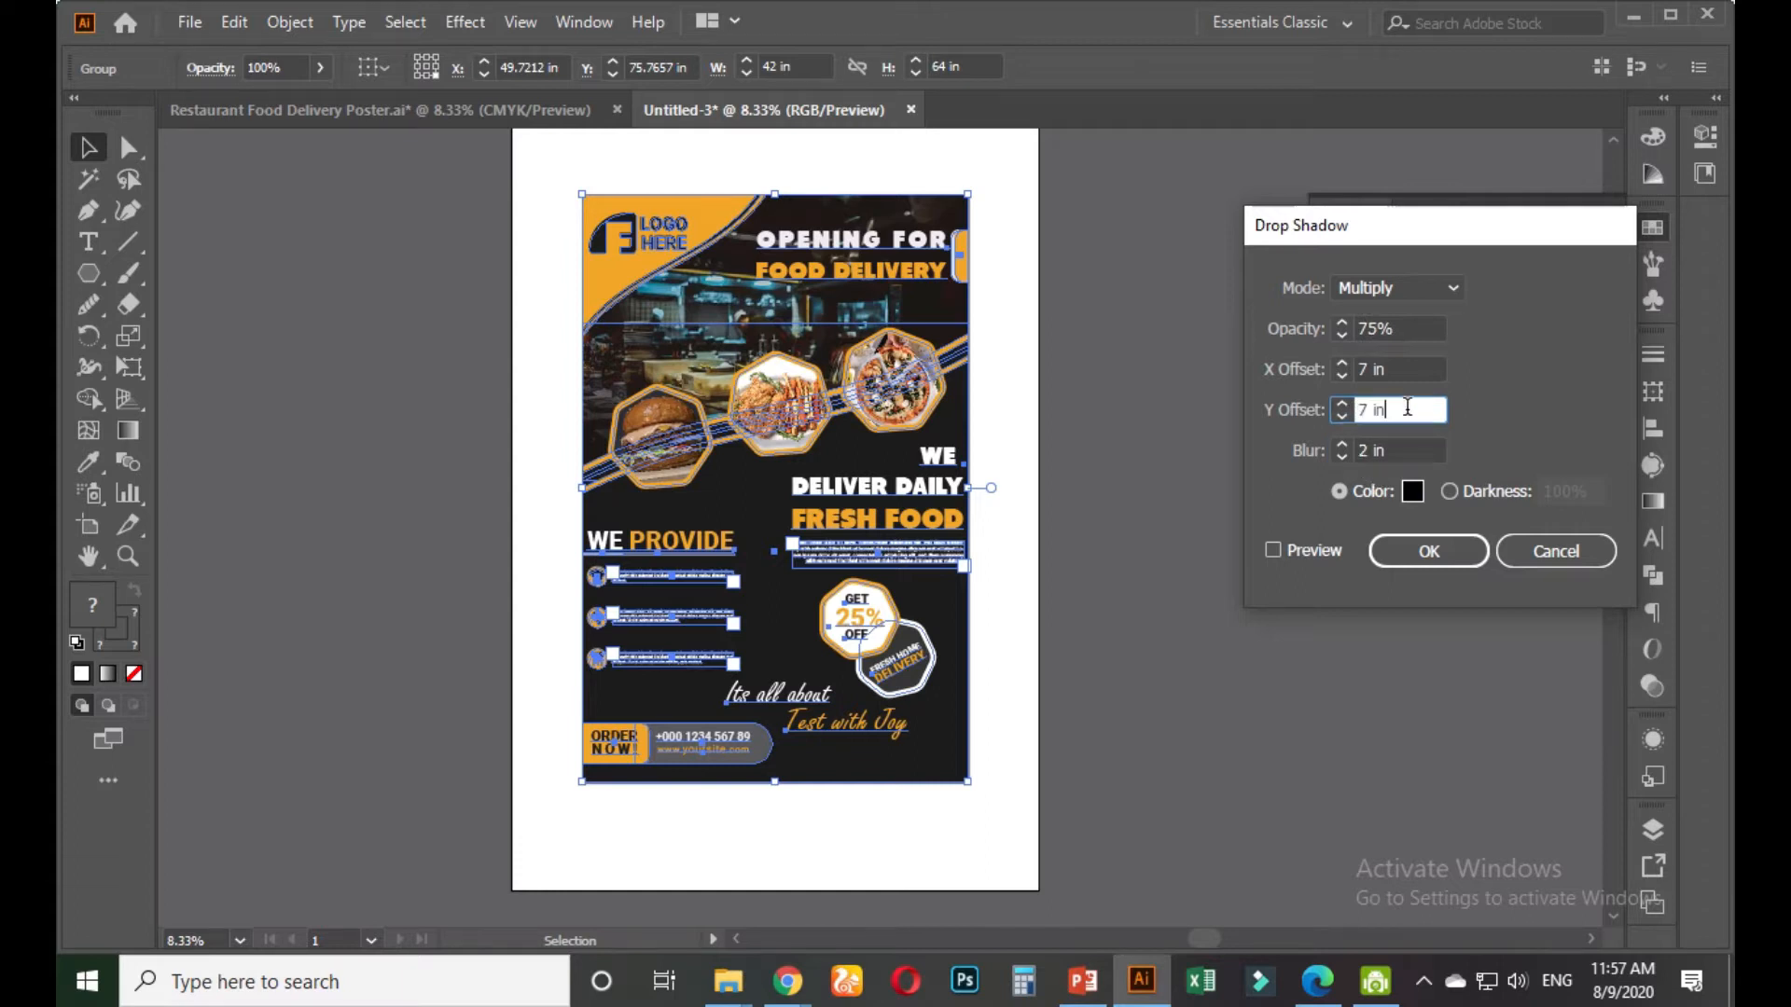
pyautogui.click(1273, 554)
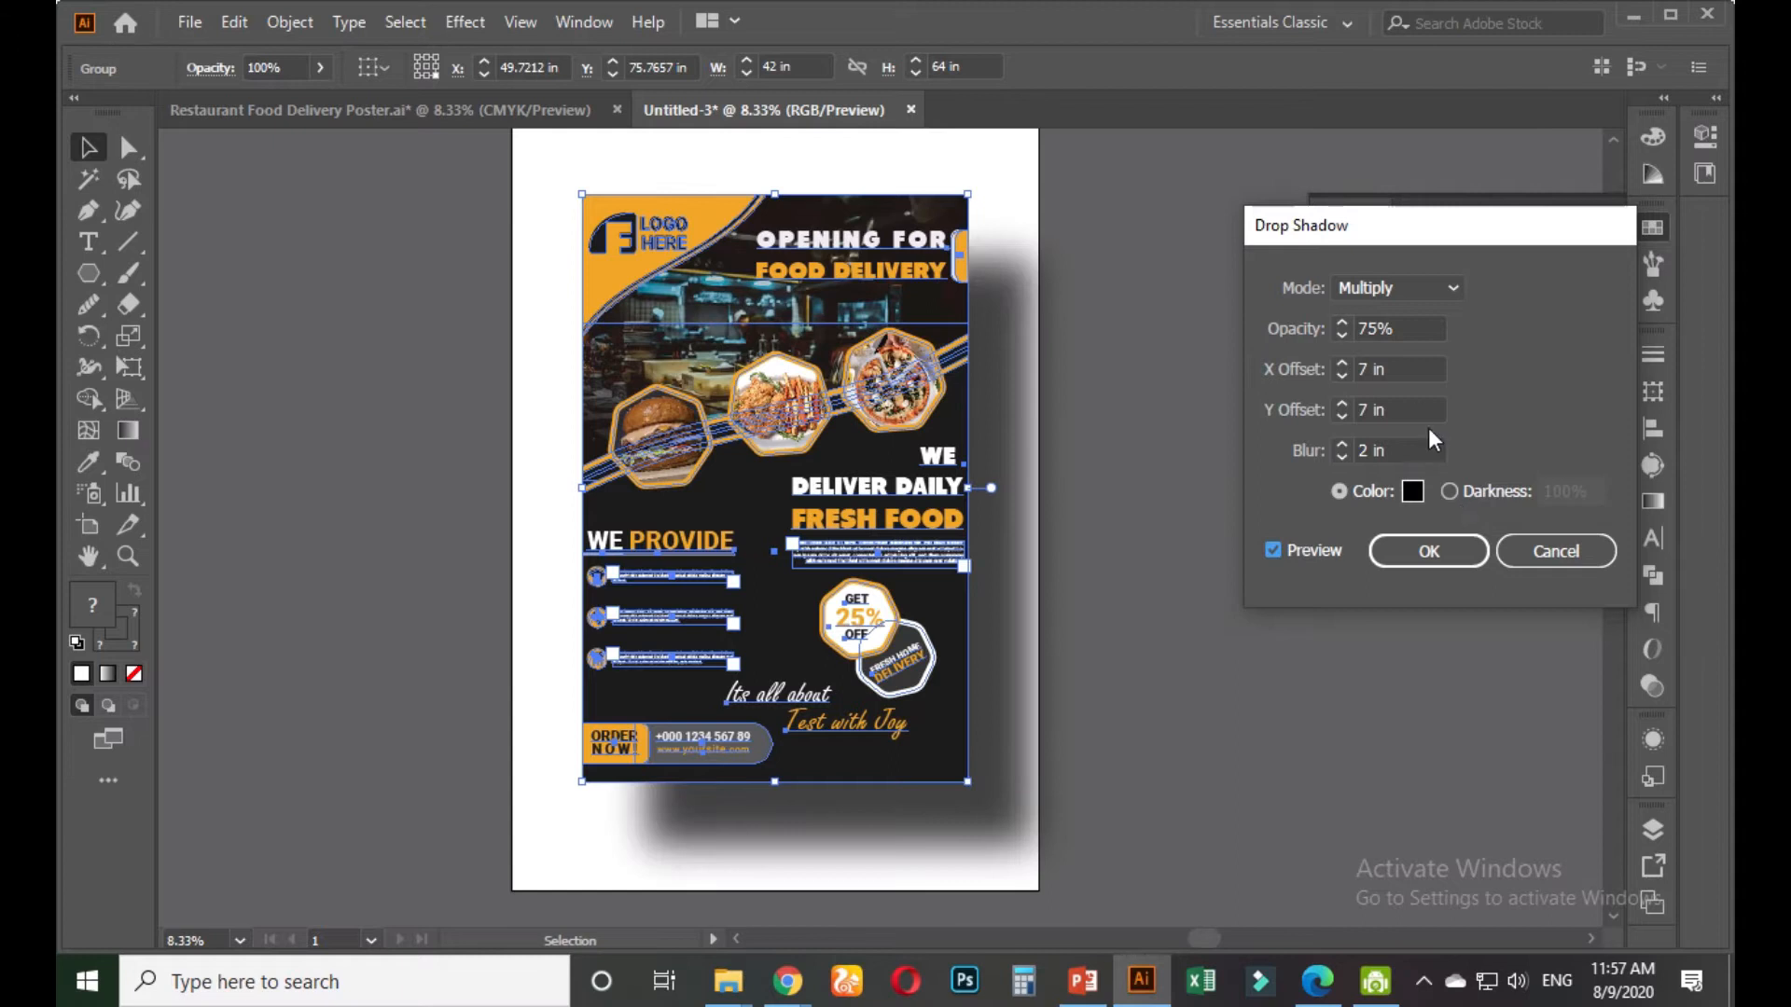
# Adjust the shadow's vertical offset to 3 in and horizontal offset to 2 in
pyautogui.moveTo(1413, 408); pyautogui.dragTo(1332, 407)
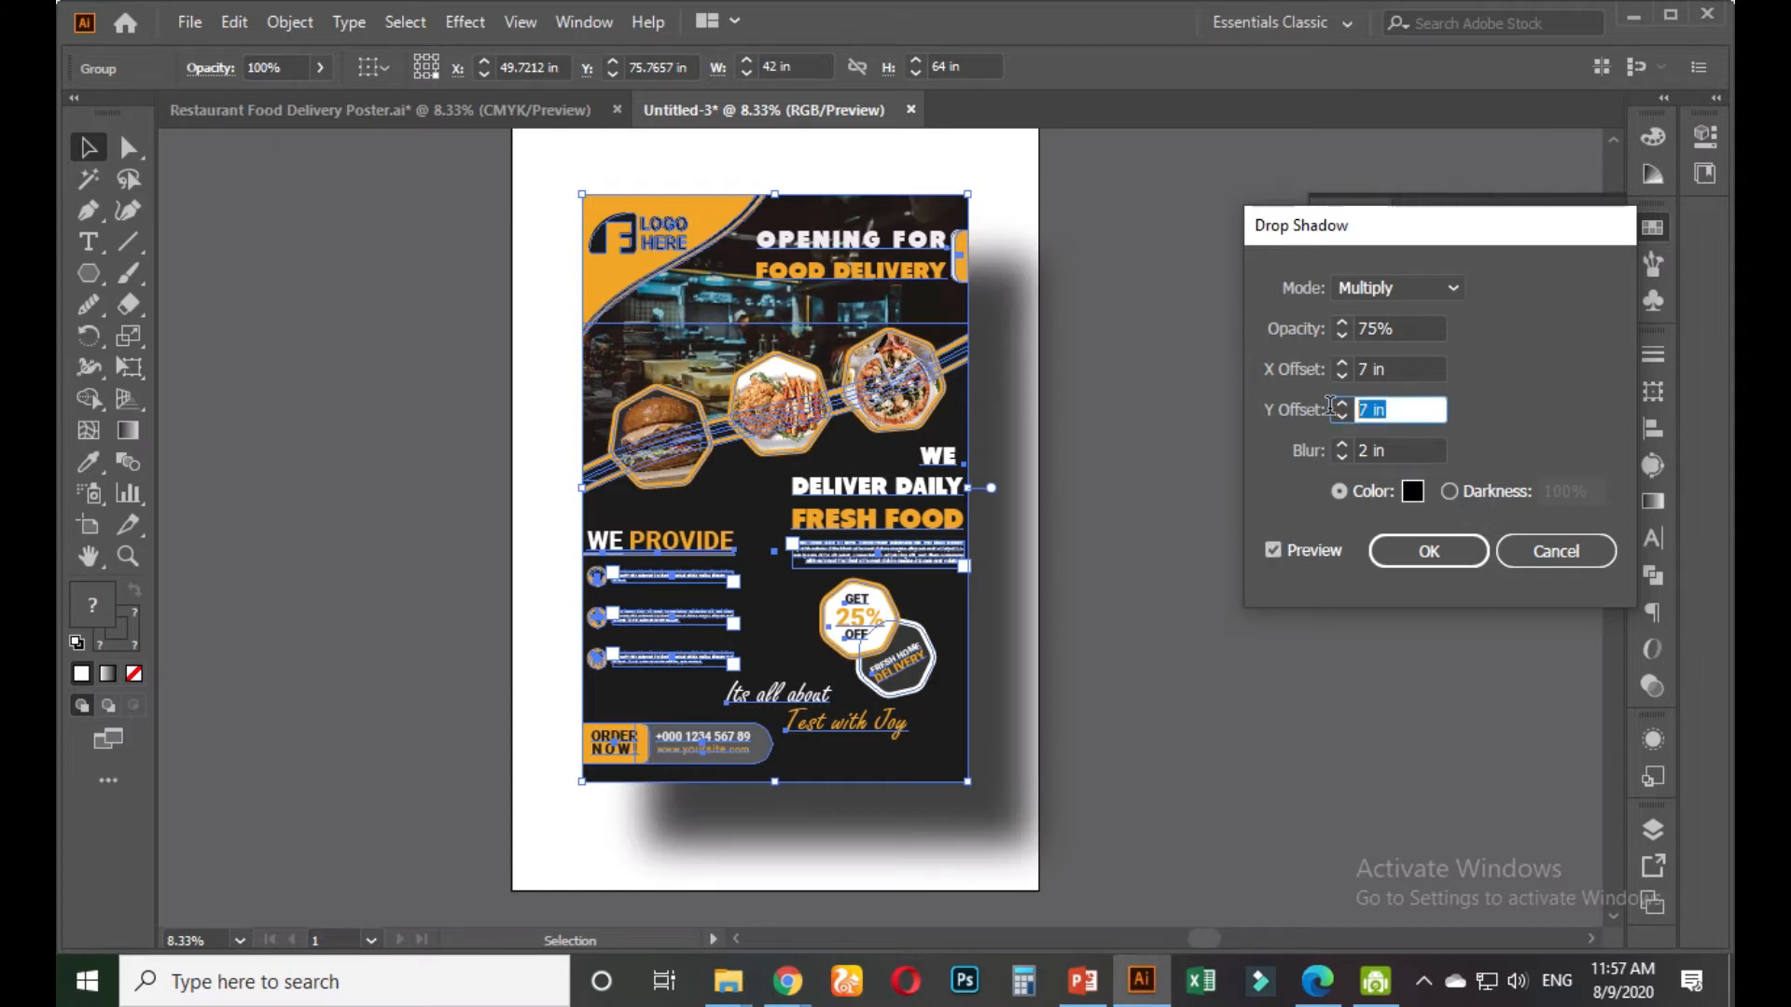
pyautogui.write('-7')
pyautogui.click(1404, 368)
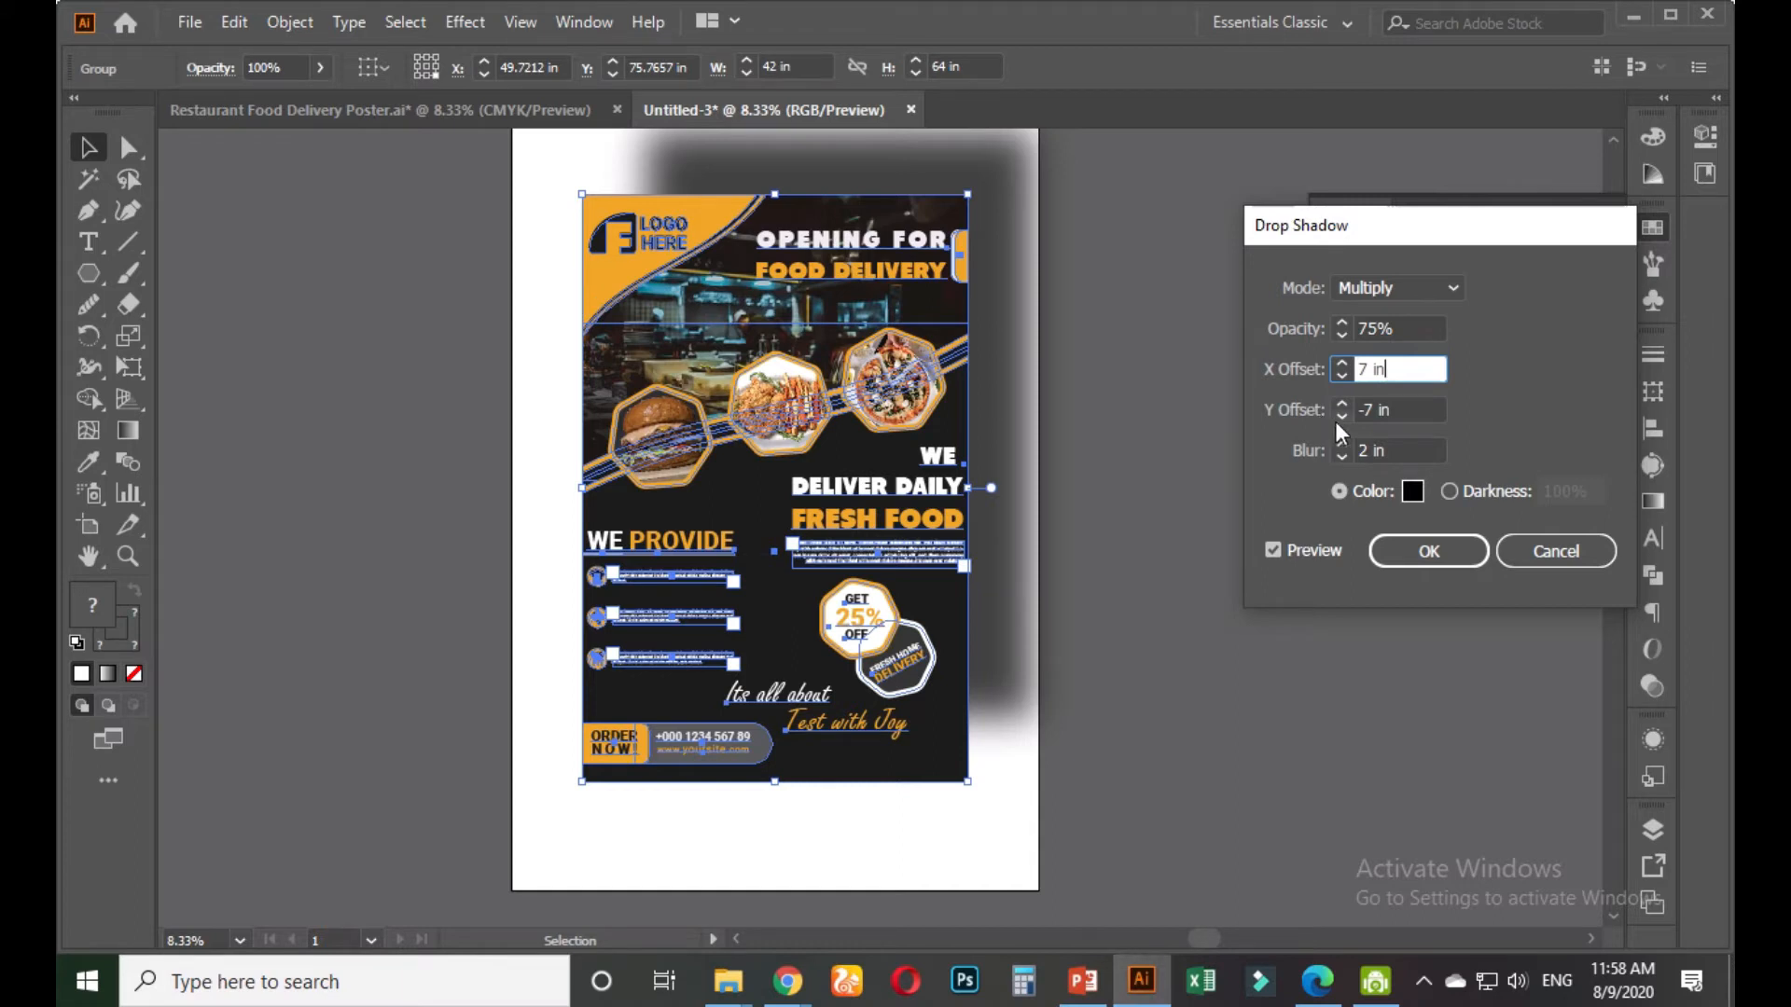
pyautogui.moveTo(1399, 410); pyautogui.dragTo(1352, 412)
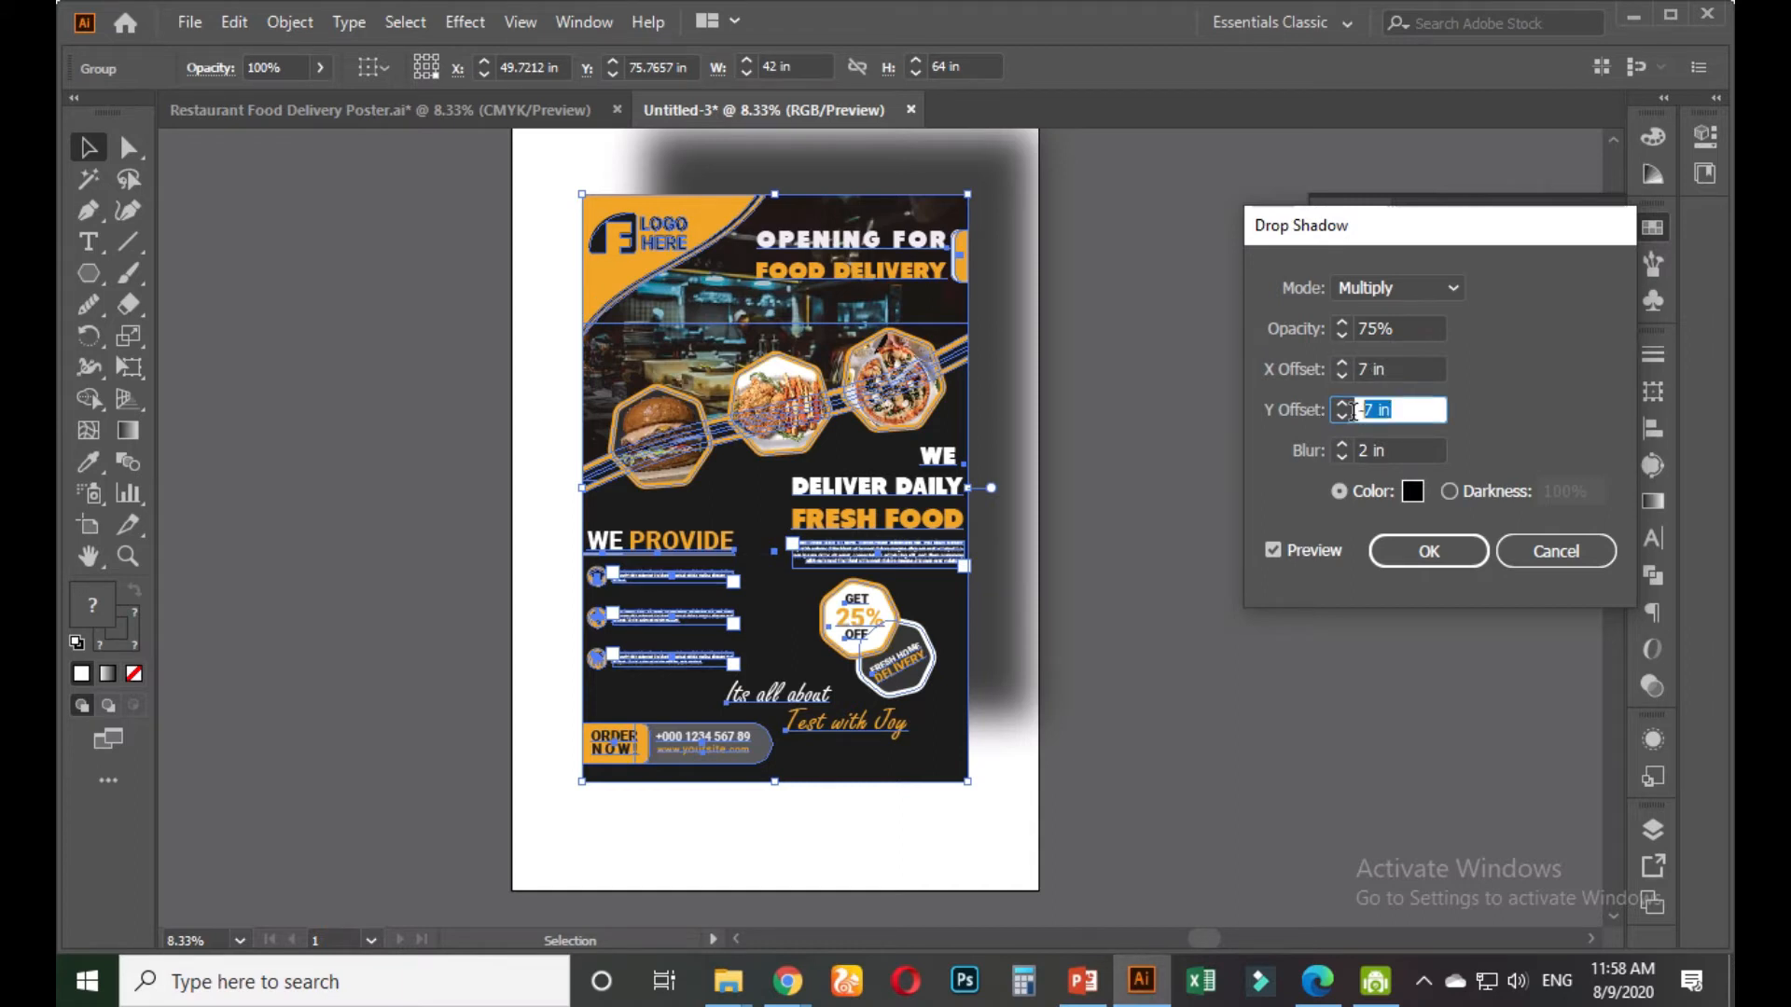
pyautogui.write('3')
pyautogui.click(1405, 371)
pyautogui.moveTo(1405, 371); pyautogui.dragTo(1351, 372)
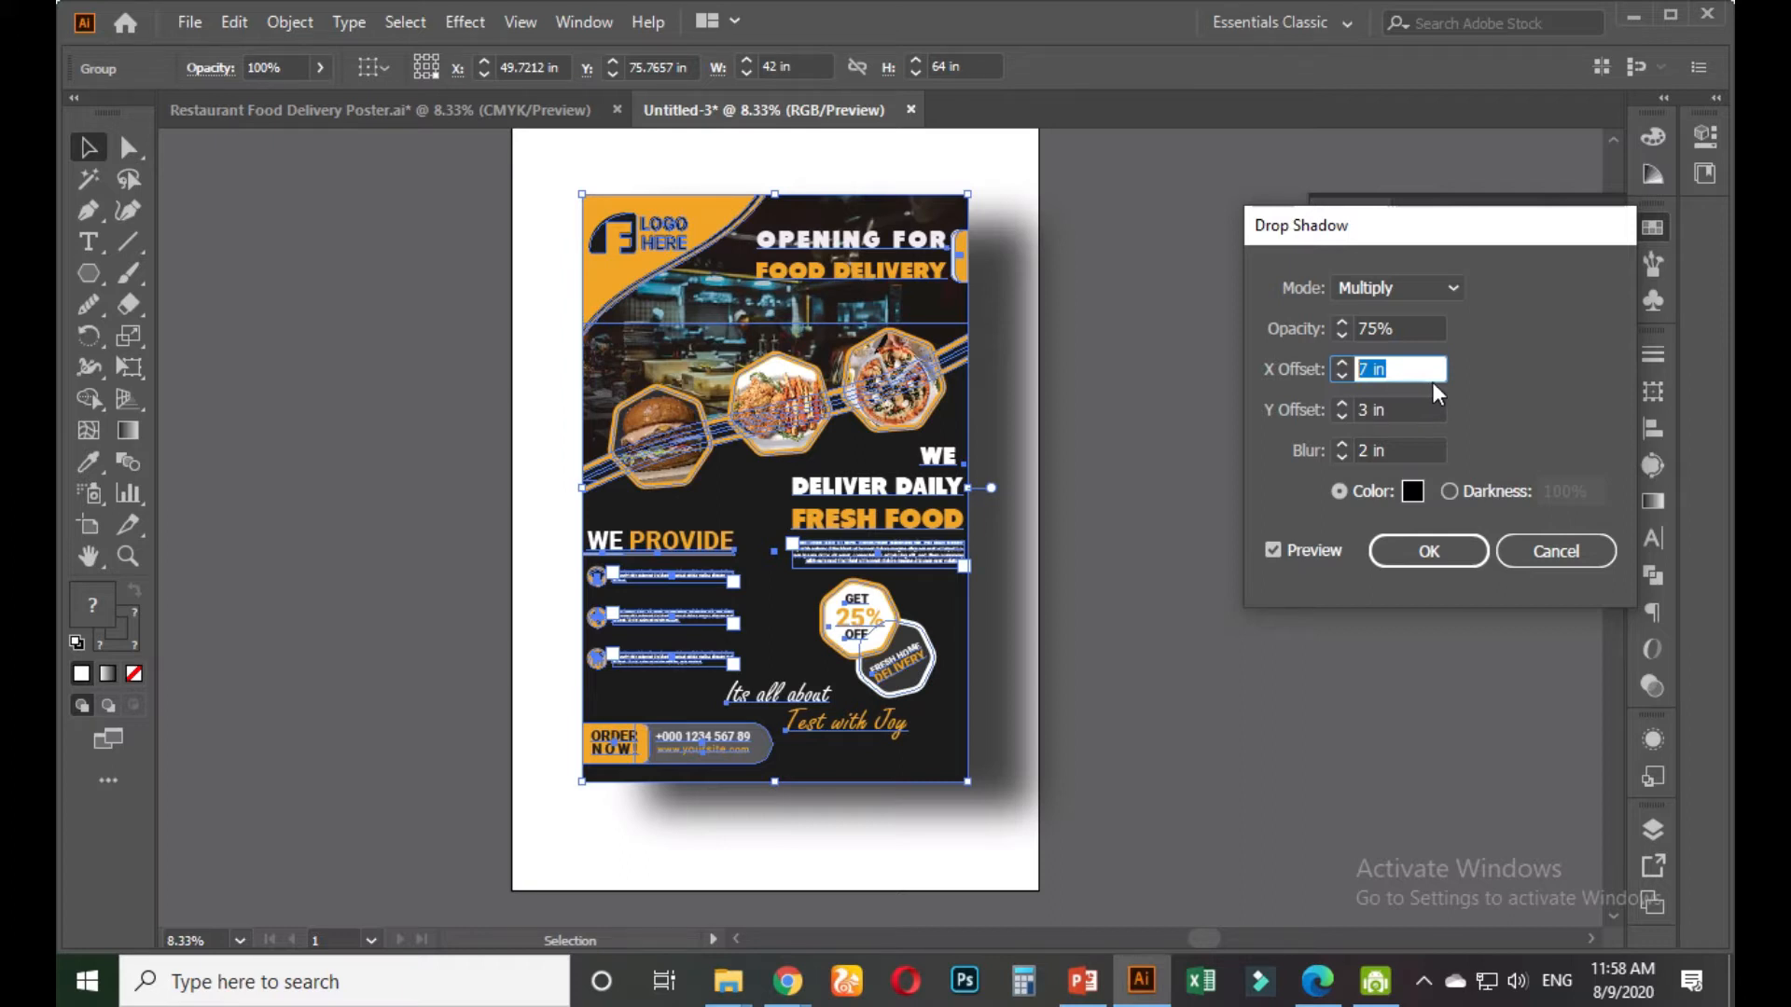
pyautogui.write('2')
pyautogui.click(1412, 411)
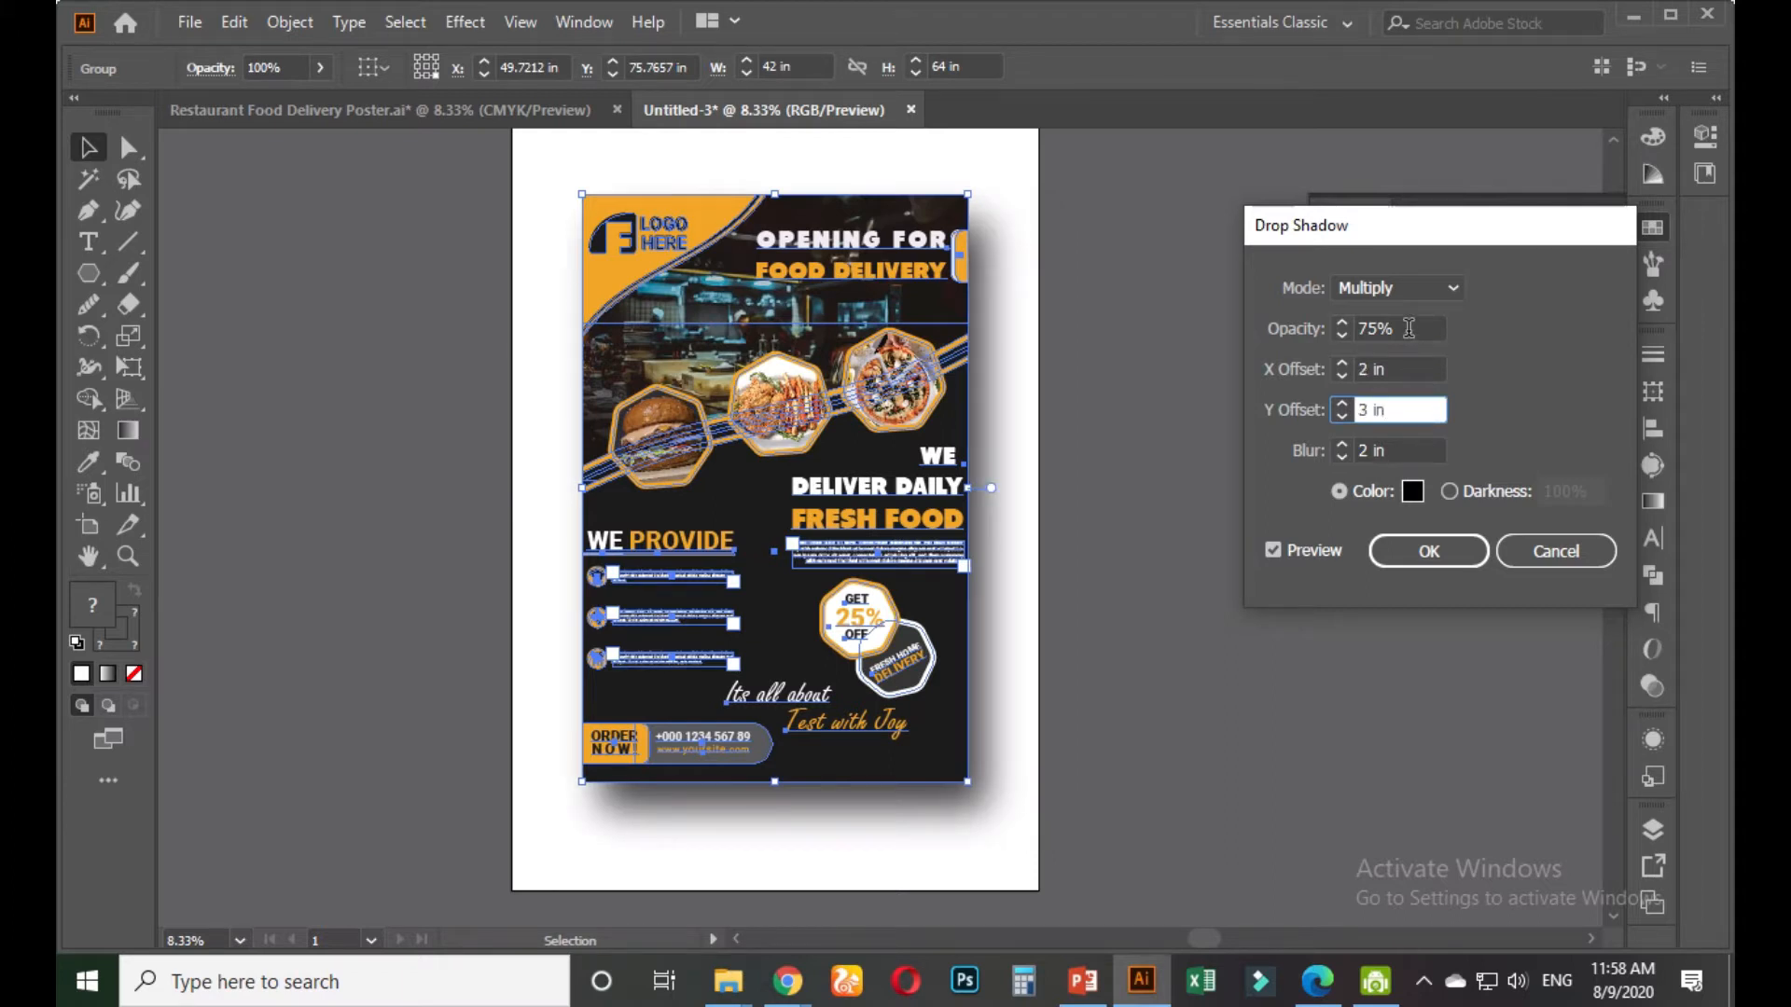
# Lower the shadow opacity to 40% and set the blur to 1 in
pyautogui.click(1332, 341)
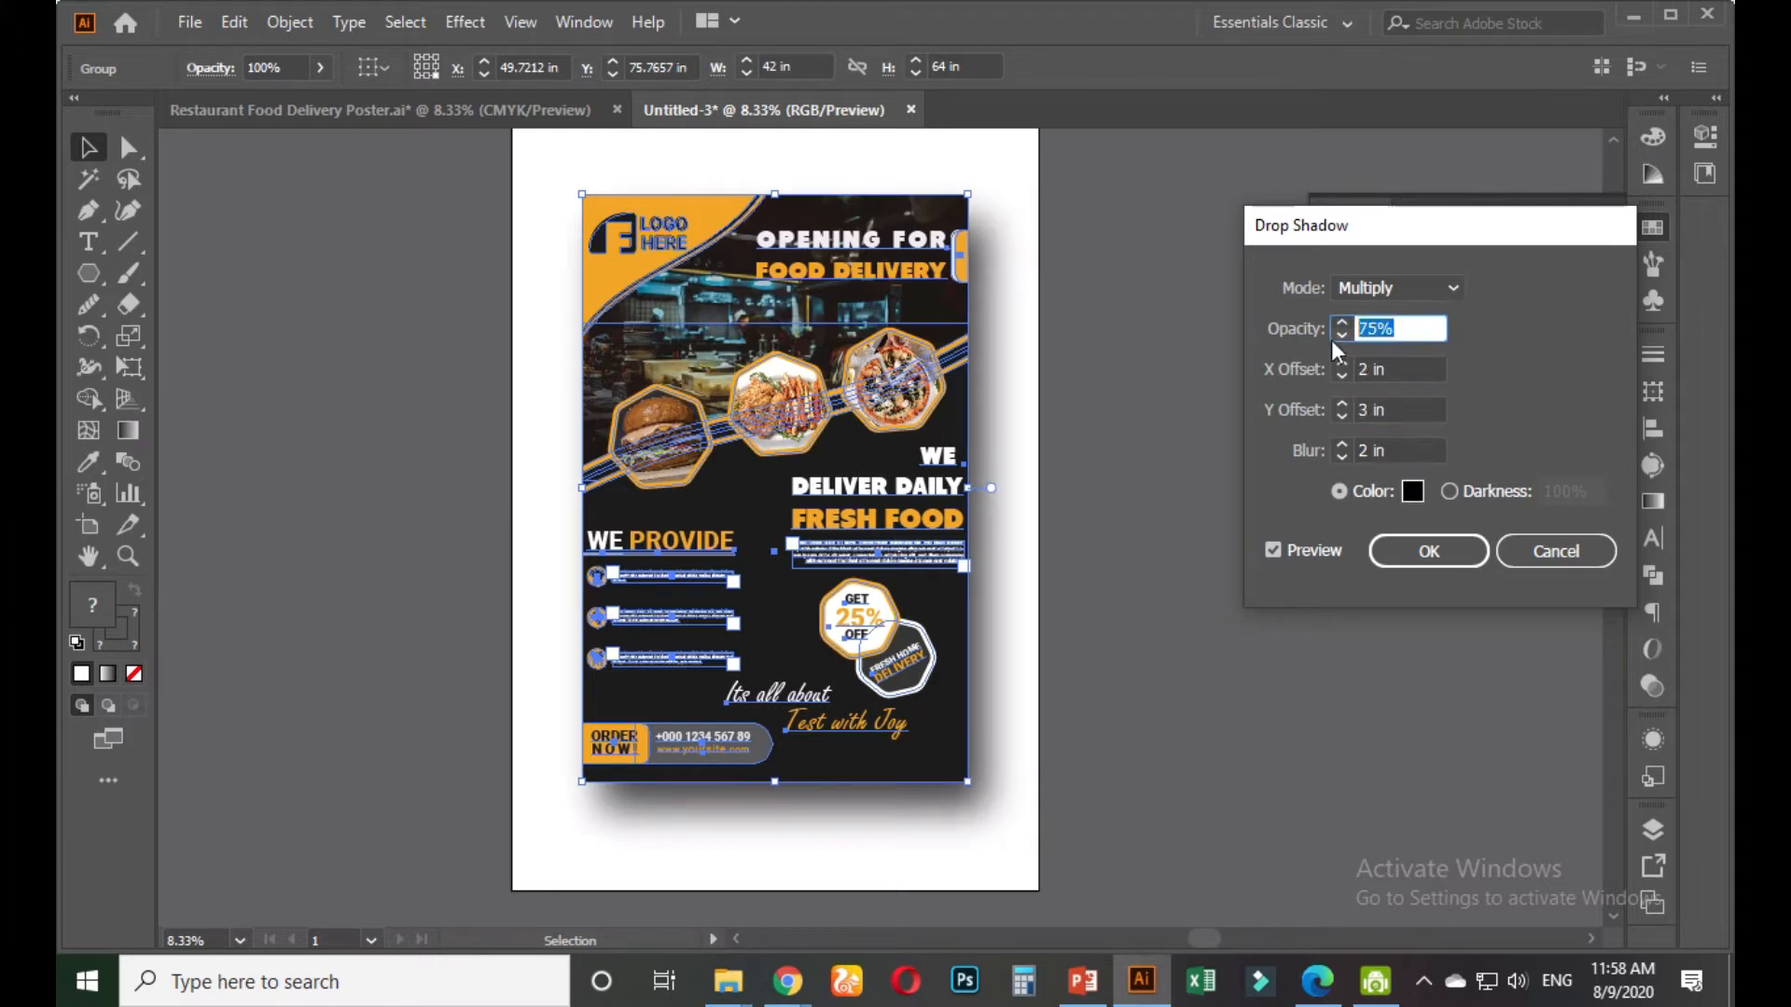
pyautogui.click(1403, 365)
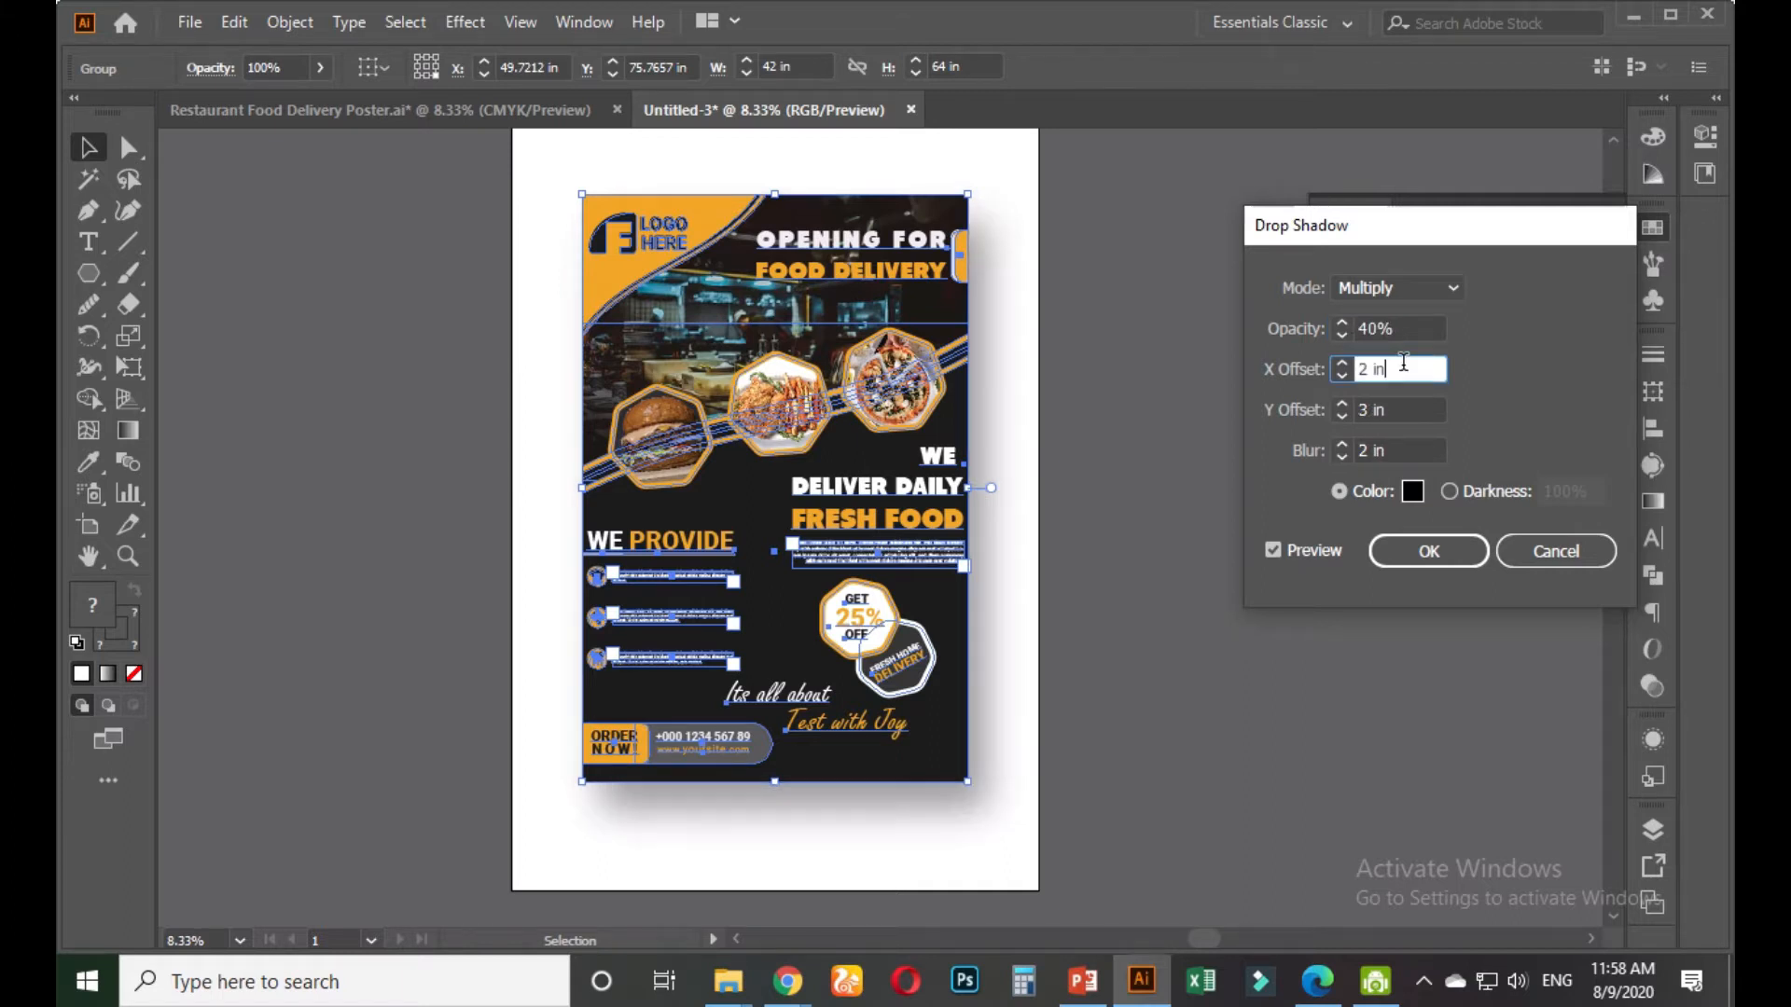
pyautogui.moveTo(1406, 452); pyautogui.dragTo(1347, 452)
pyautogui.write('0')
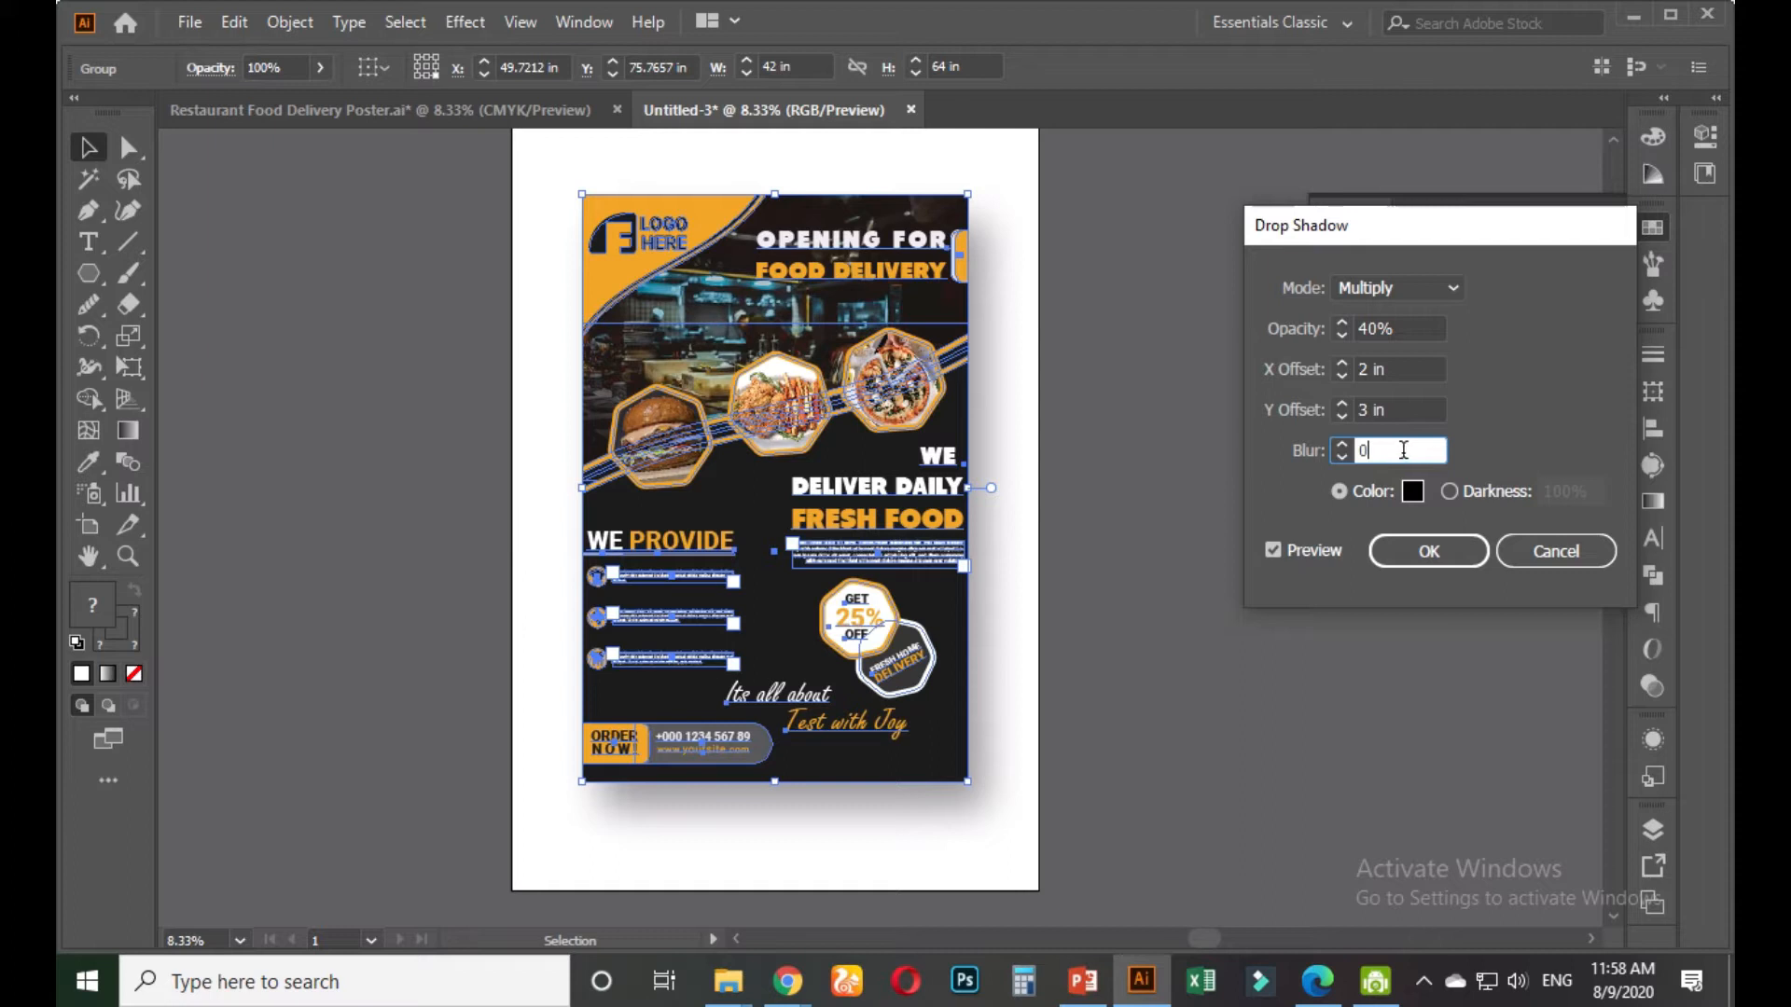
pyautogui.scroll(1, 1400, 451)
pyautogui.scroll(1, 1427, 451)
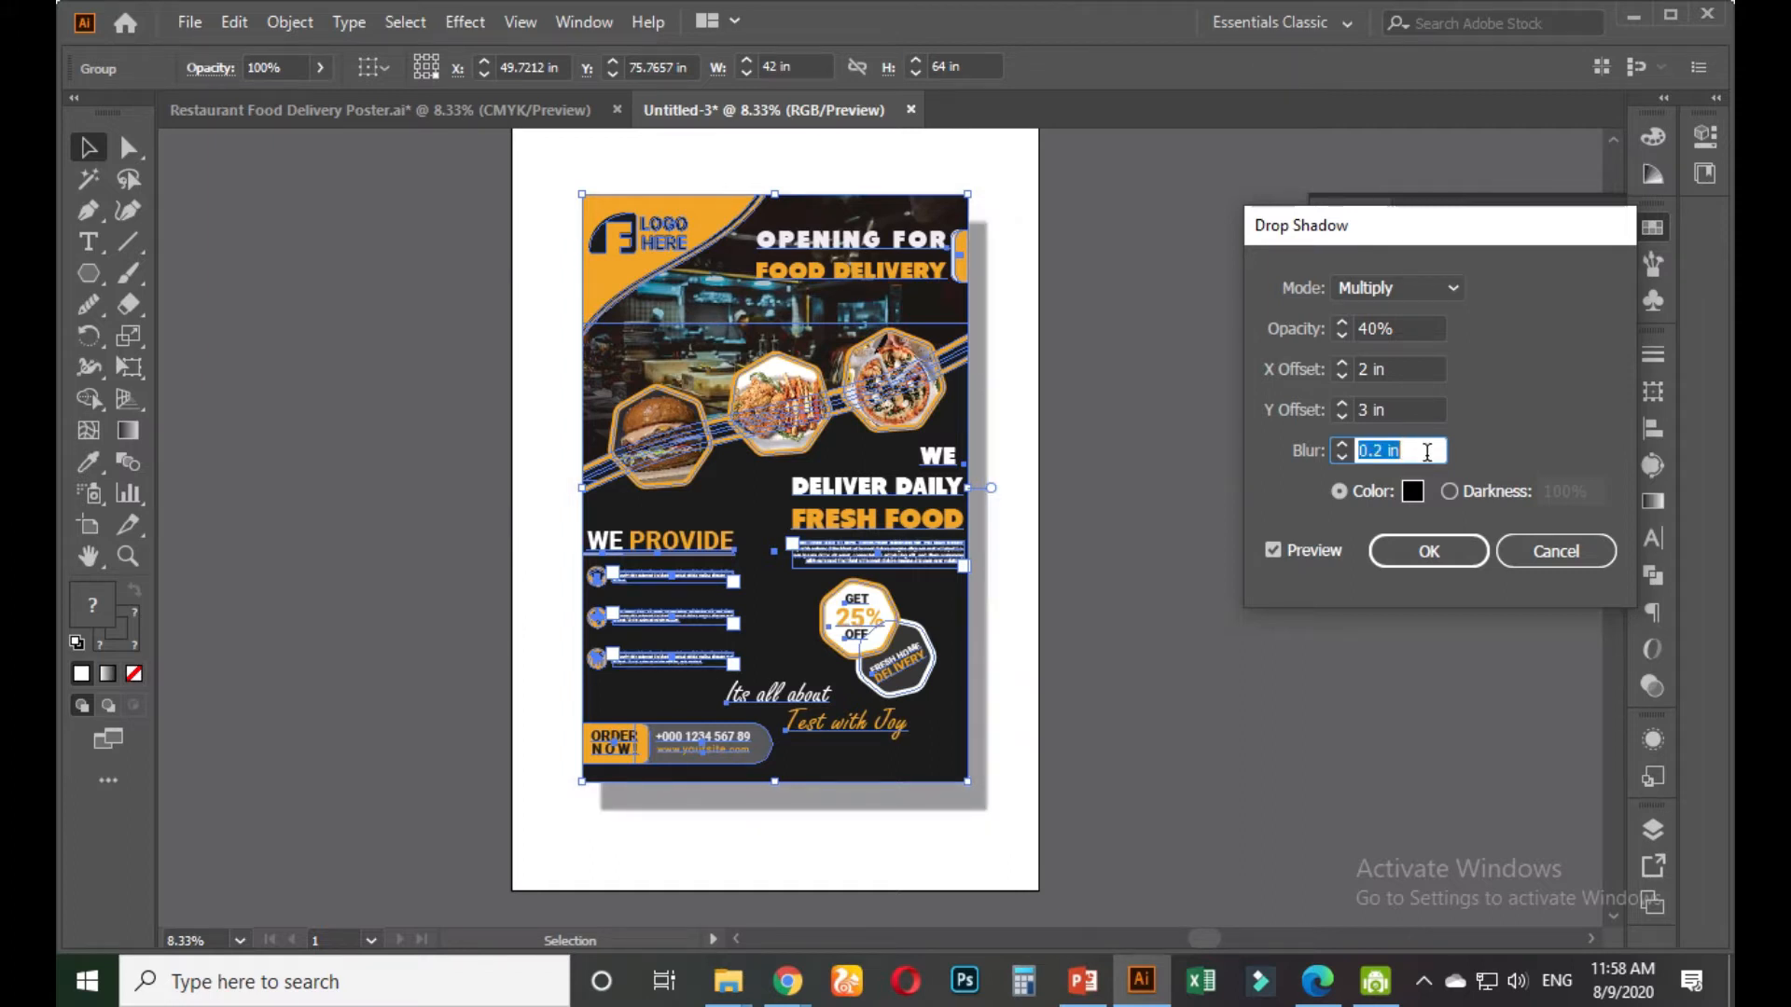
pyautogui.scroll(1, 1428, 452)
pyautogui.scroll(1, 1428, 452)
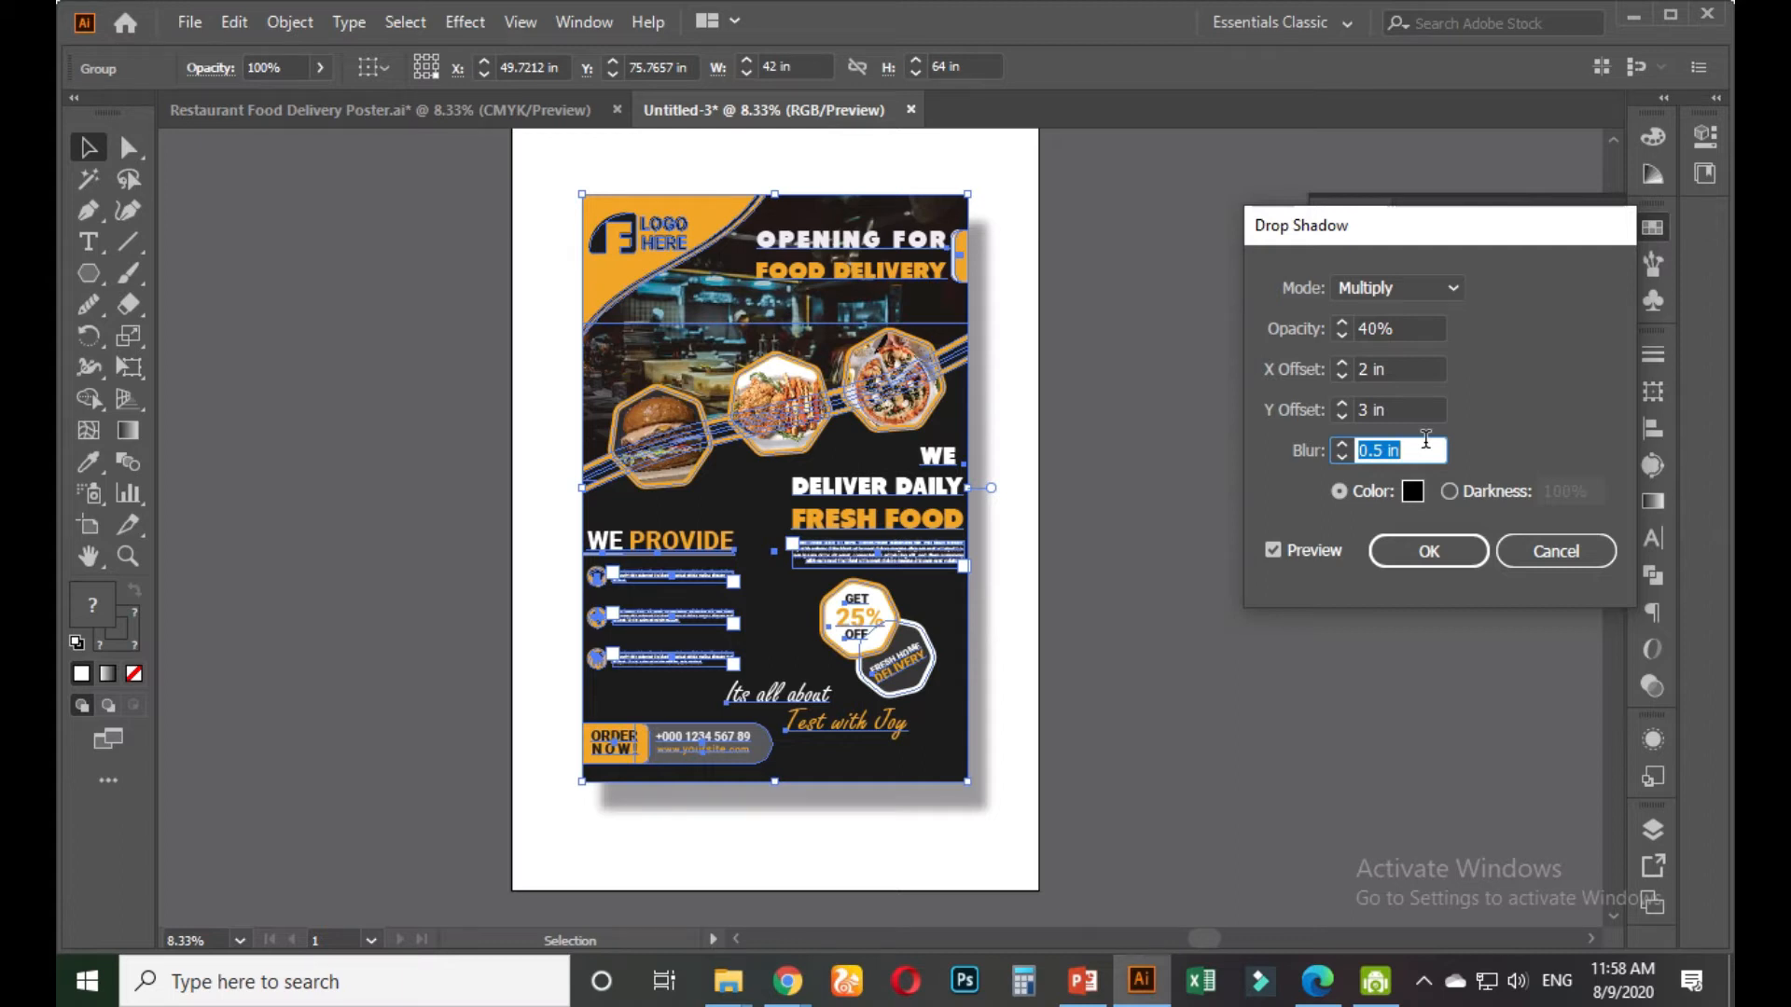
pyautogui.write('1')
pyautogui.click(1403, 407)
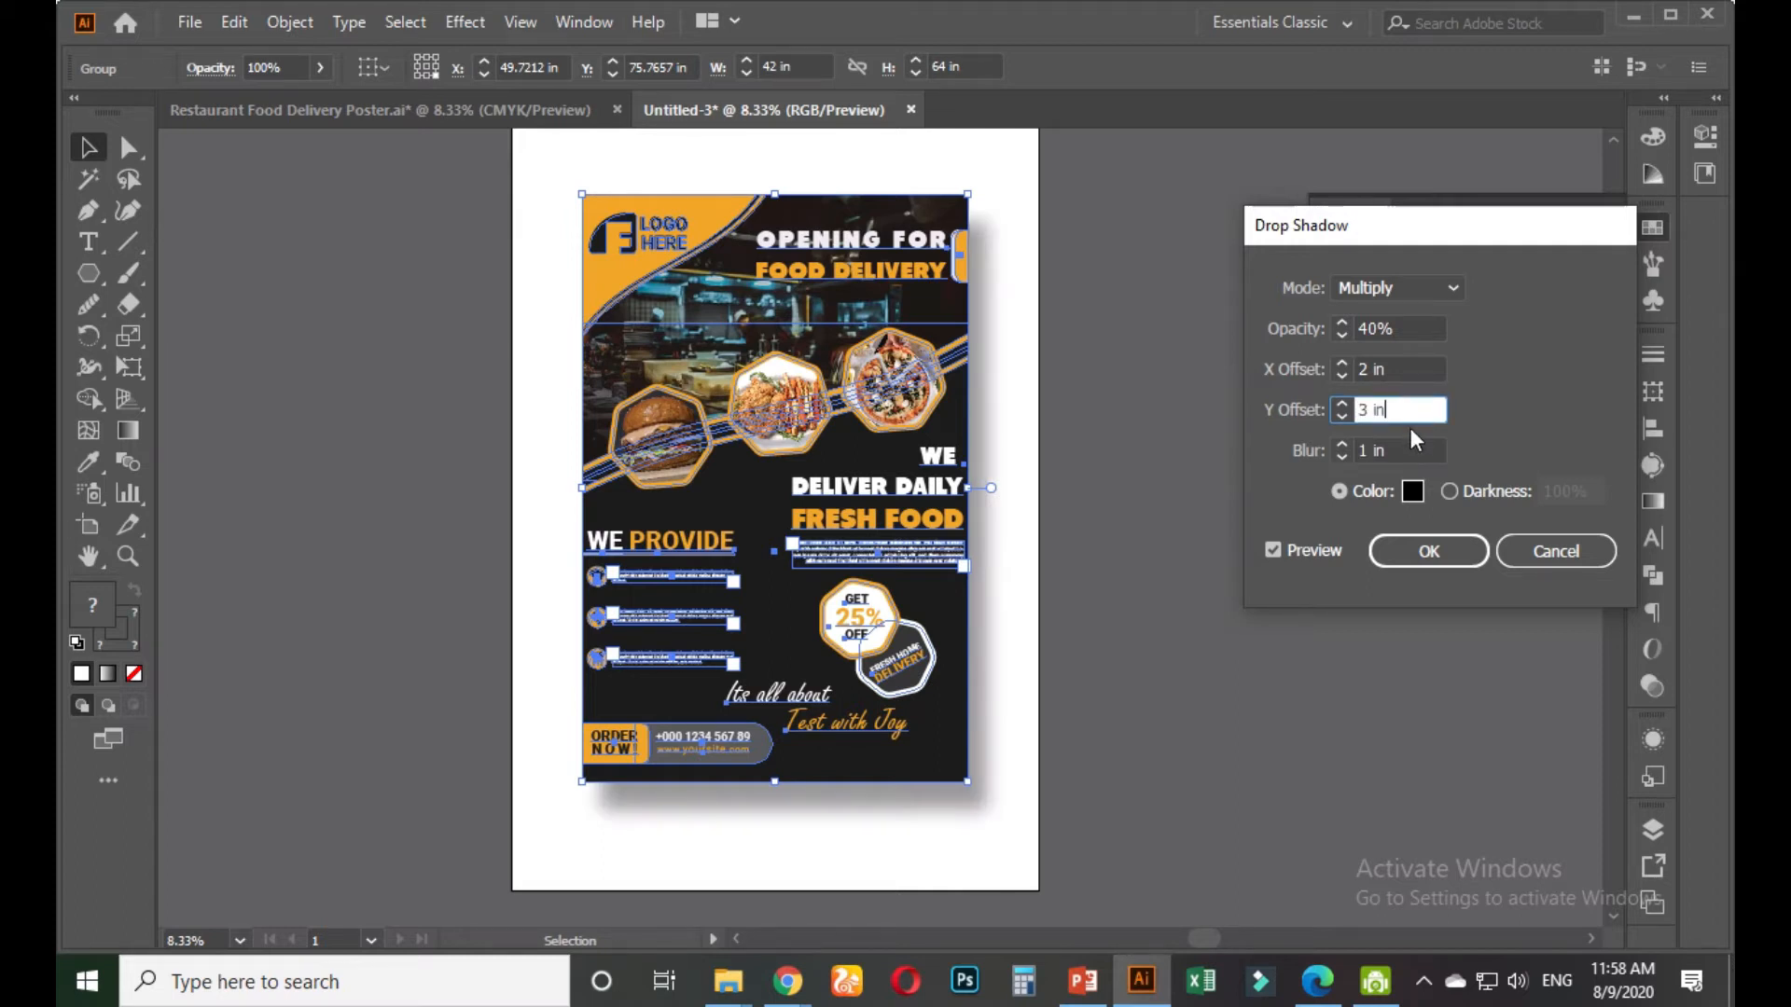
# Set opacity to 65% and both offsets to 1 in, then apply the shadow
pyautogui.click(1375, 331)
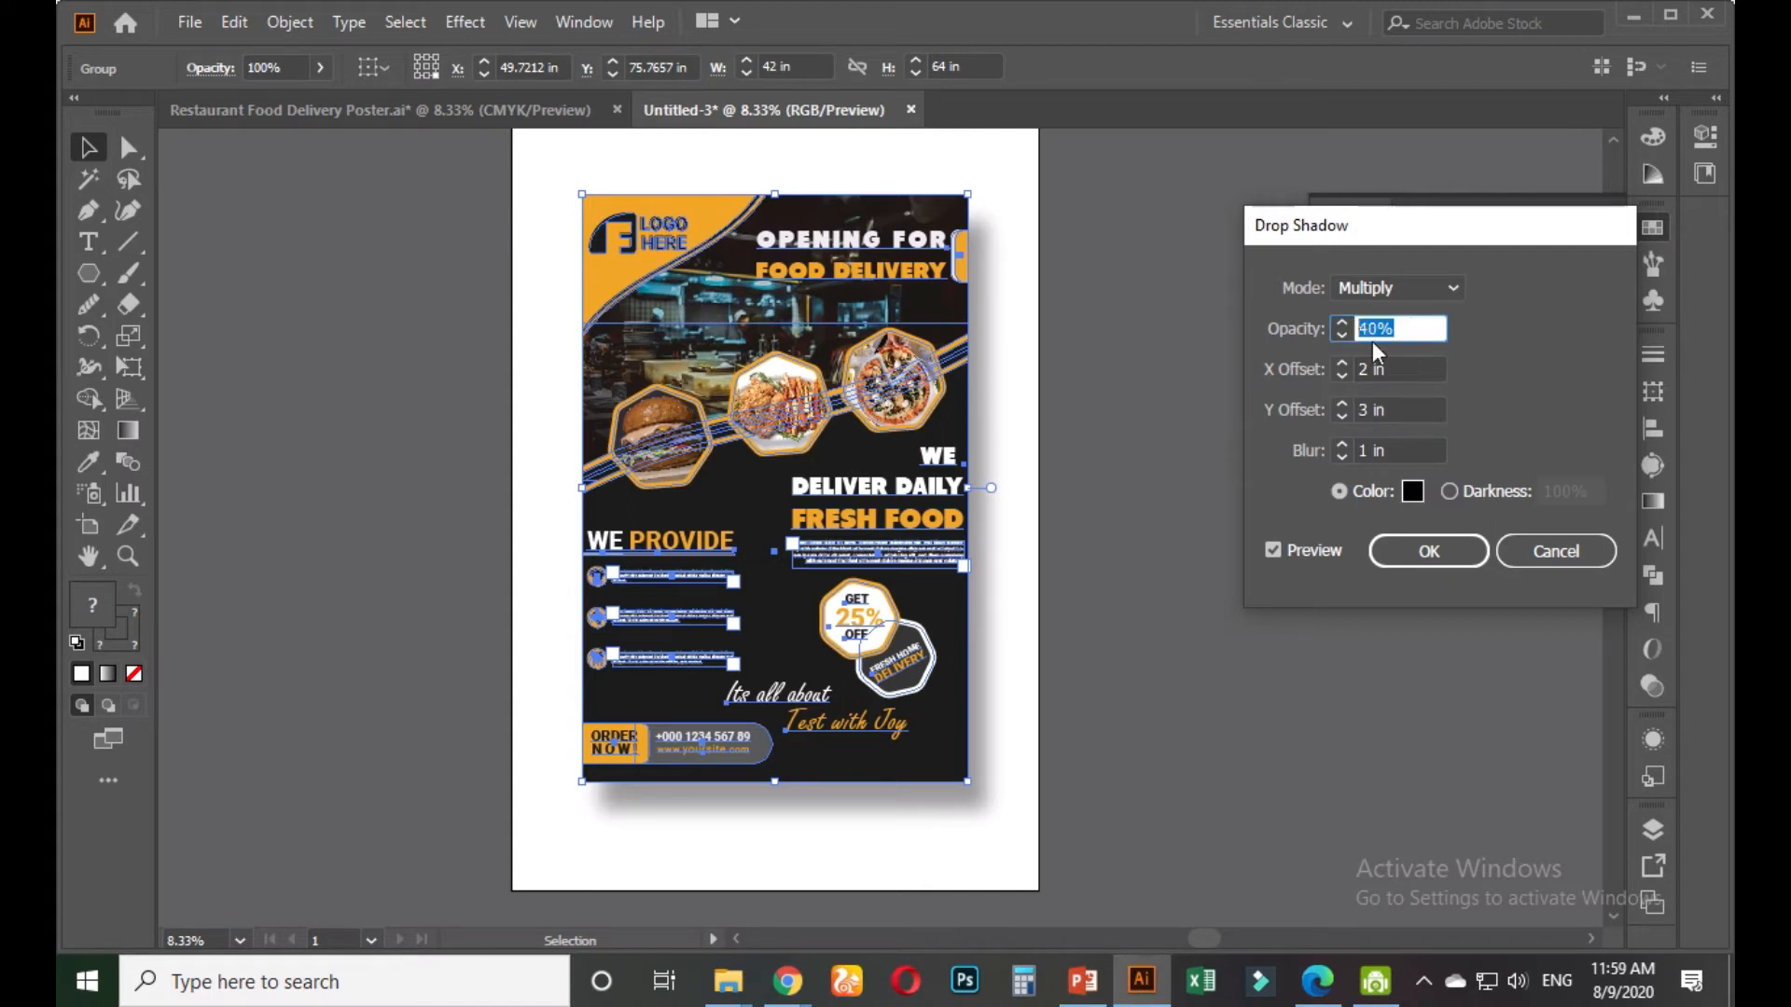
pyautogui.click(1415, 371)
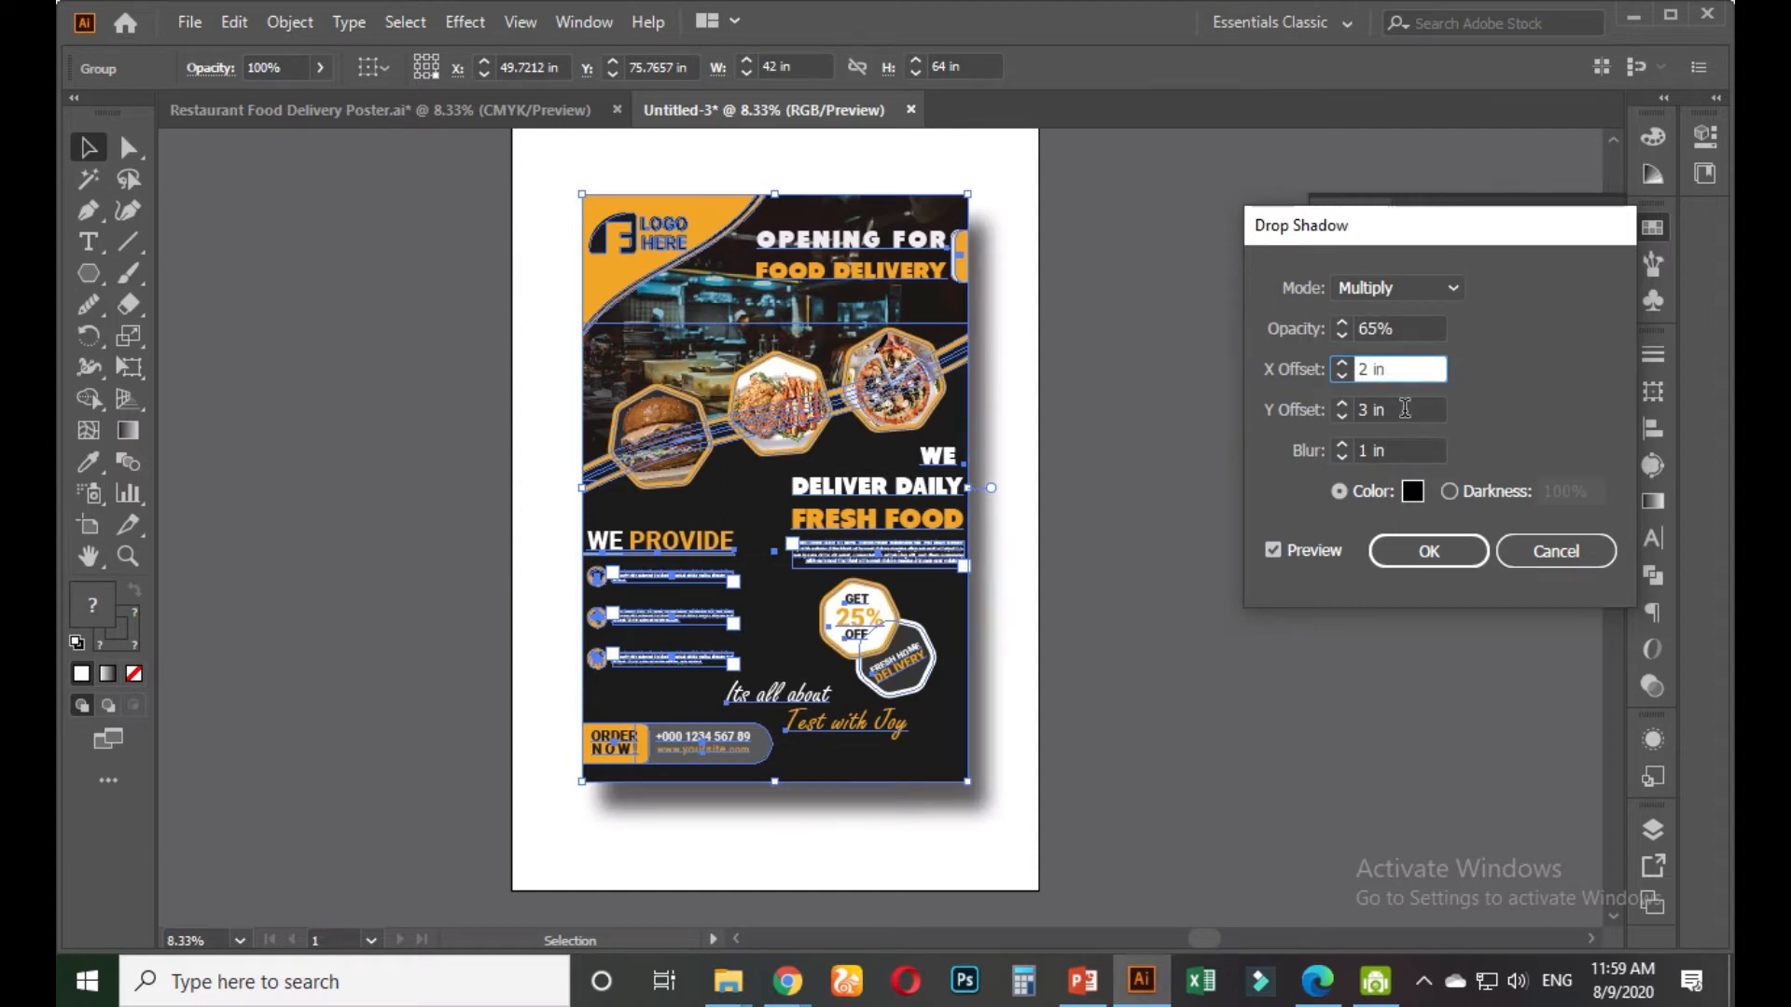
pyautogui.click(1404, 408)
pyautogui.moveTo(1384, 409); pyautogui.dragTo(1356, 410)
pyautogui.write('1')
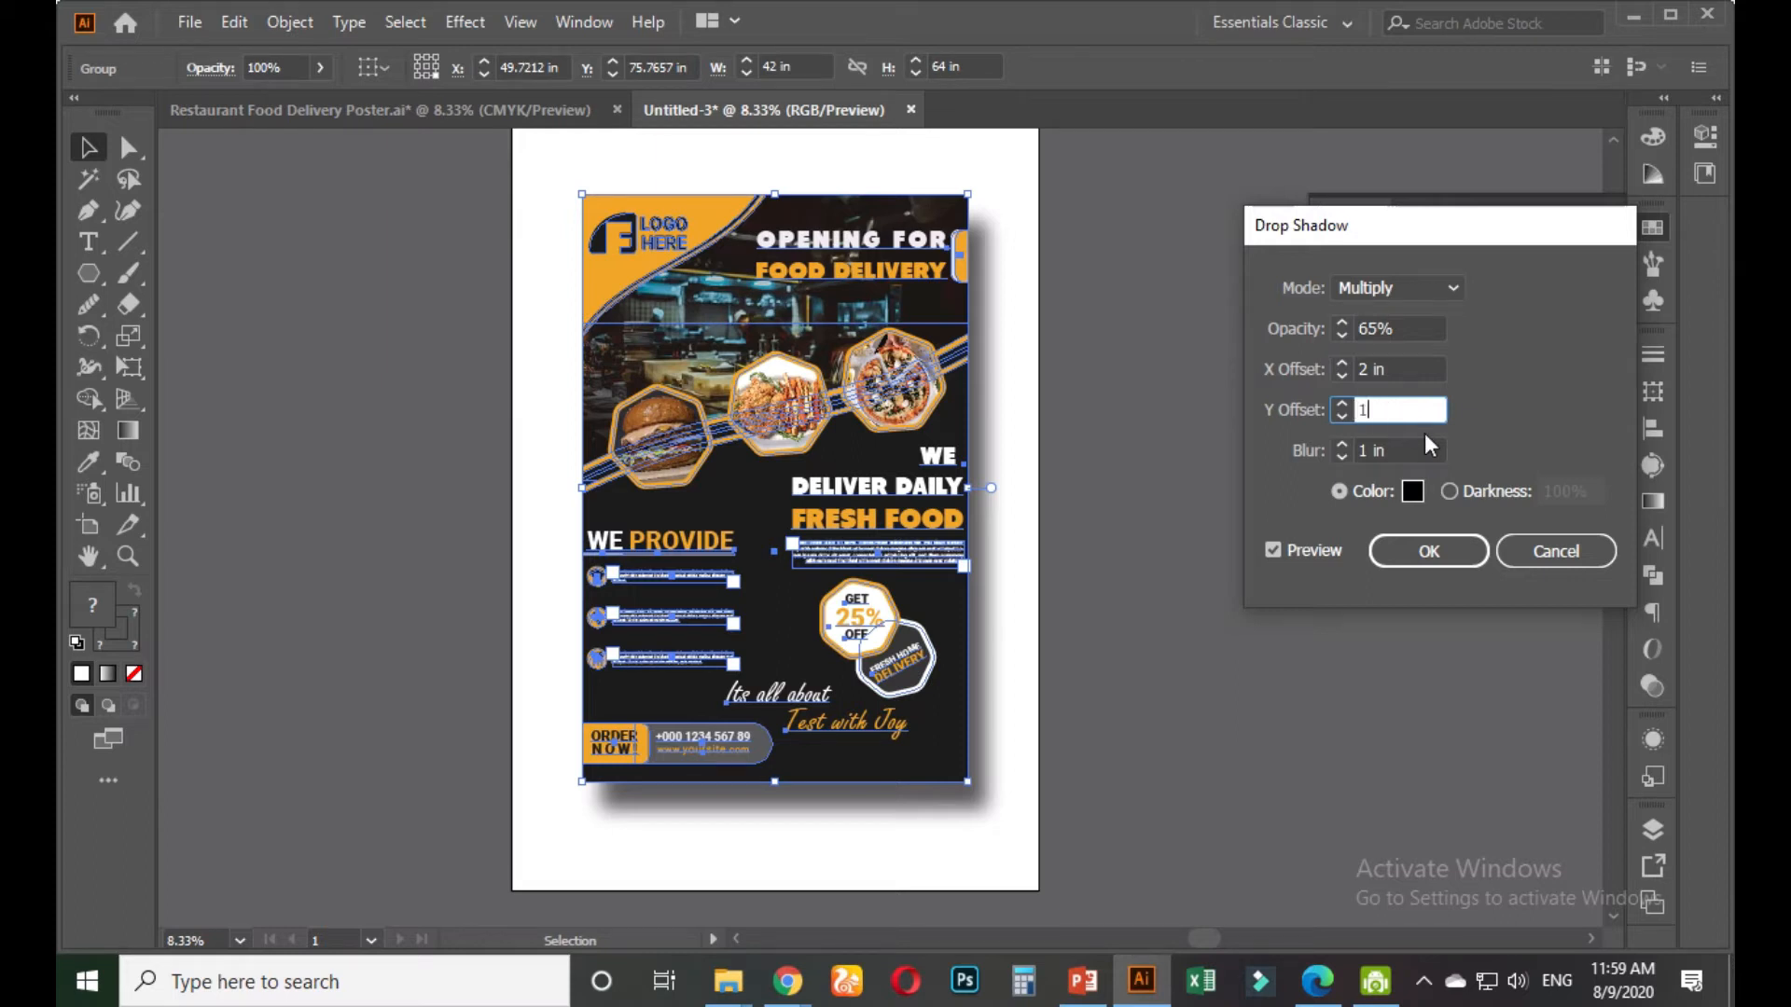
pyautogui.click(1401, 367)
pyautogui.moveTo(1402, 368); pyautogui.dragTo(1347, 357)
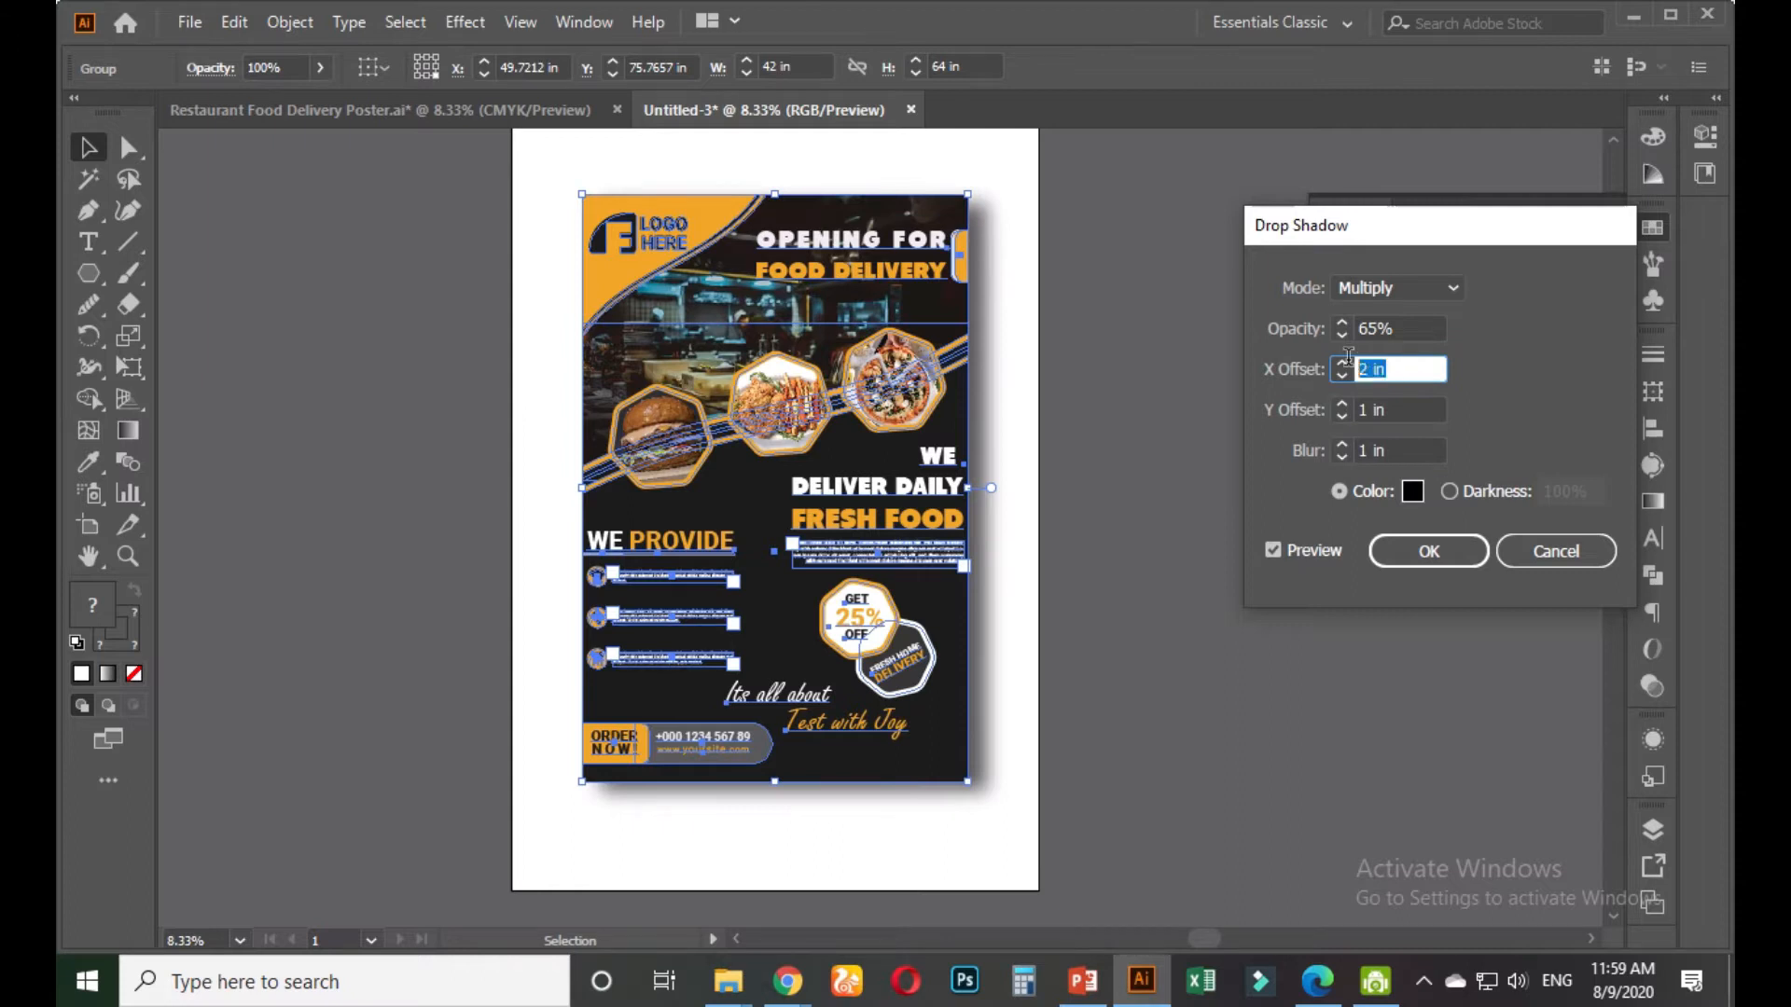
pyautogui.click(1410, 414)
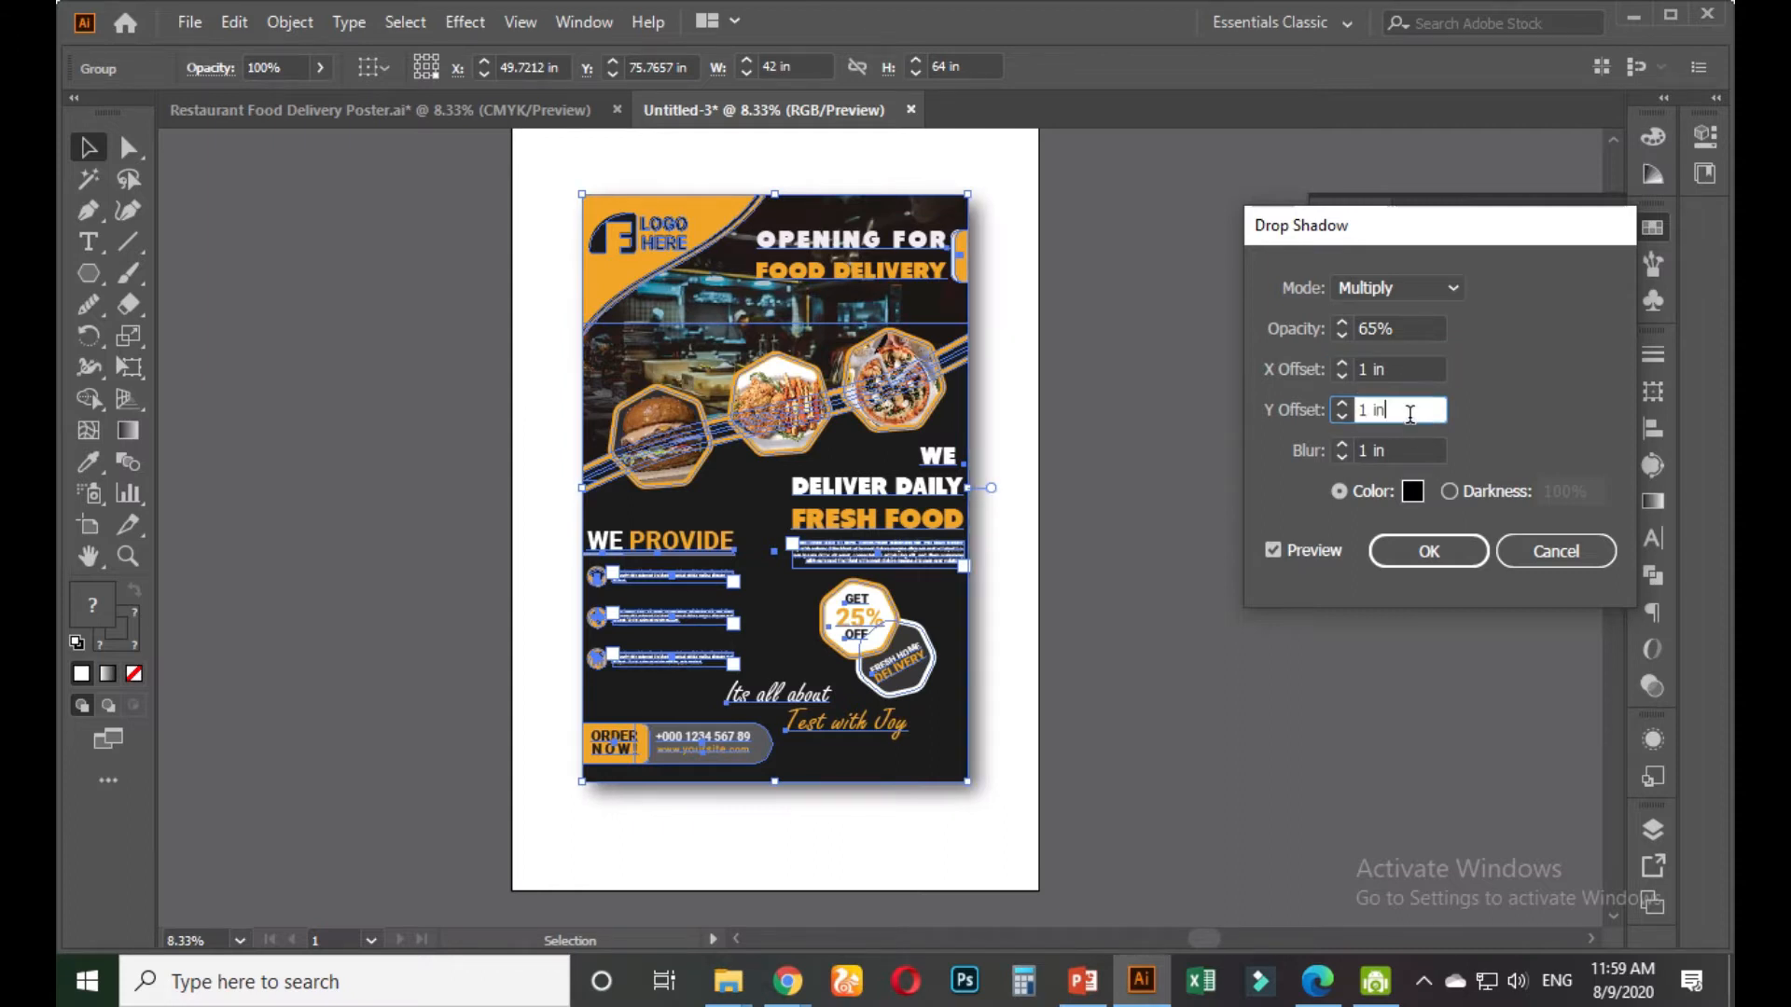
pyautogui.click(1439, 550)
pyautogui.click(1155, 488)
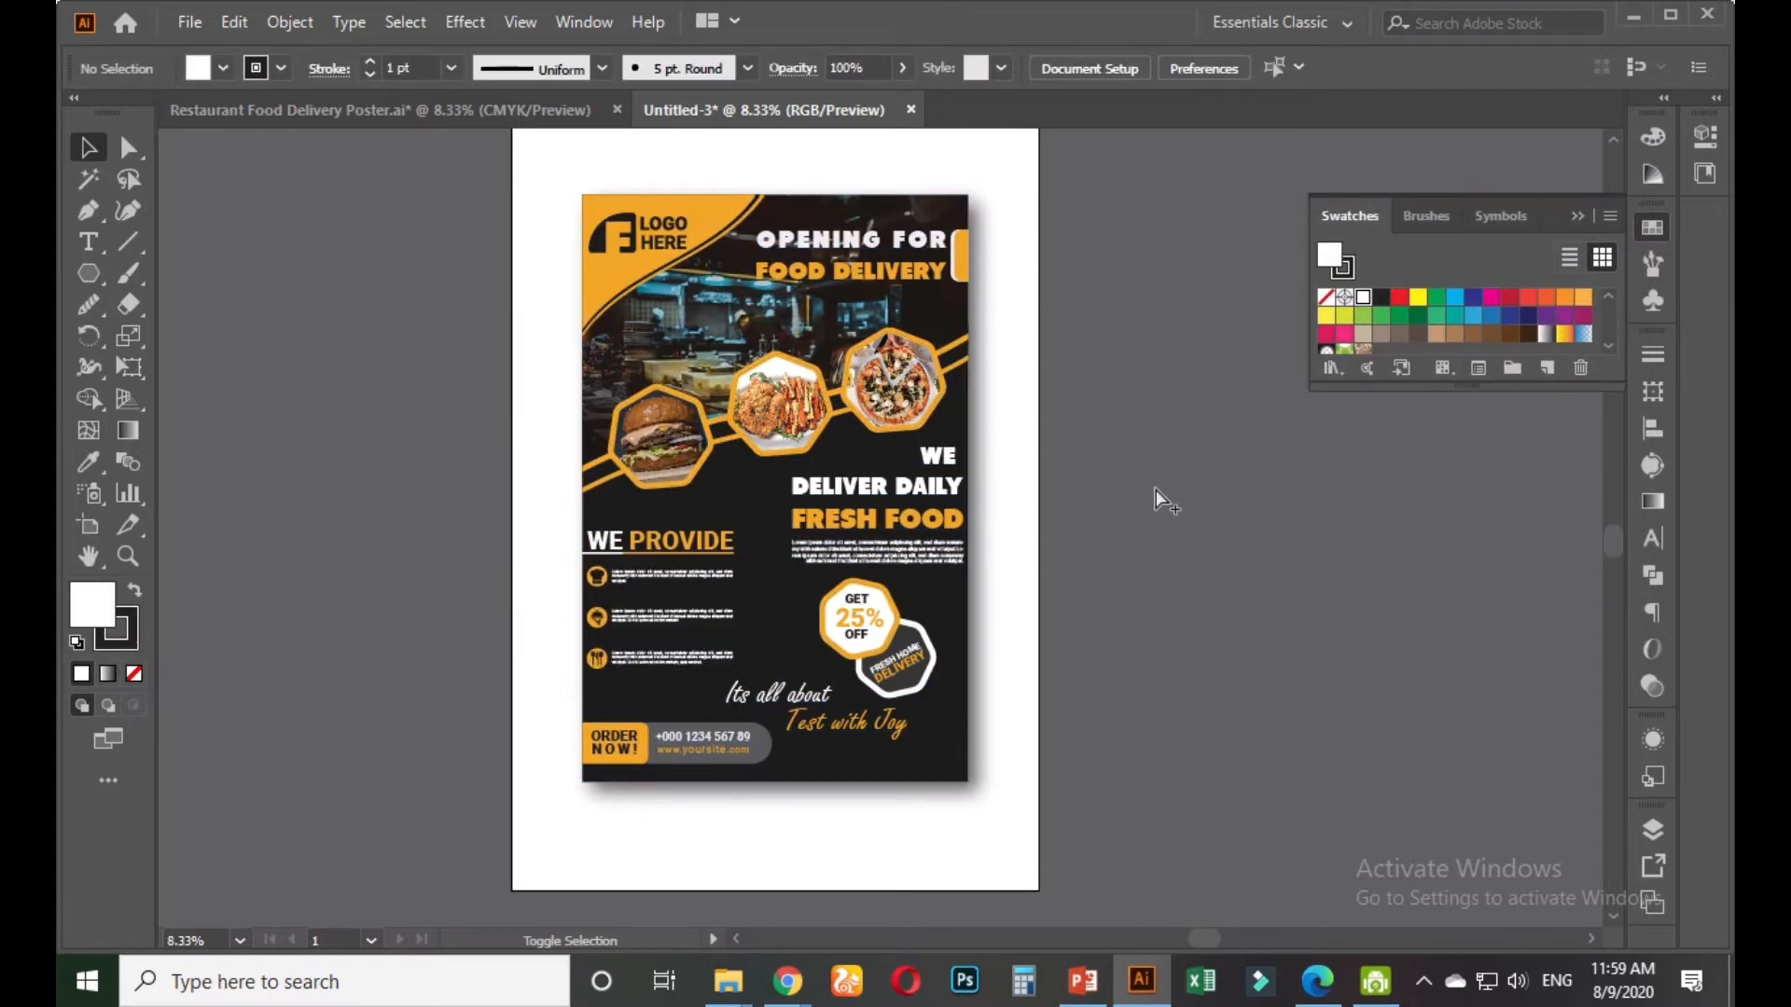
# Export the poster through Save for Web as a JPEG Maximum, 100% quality, named Untitled-3.jpg
pyautogui.hotkey('ctrl', 'alt', 'shift', 's')
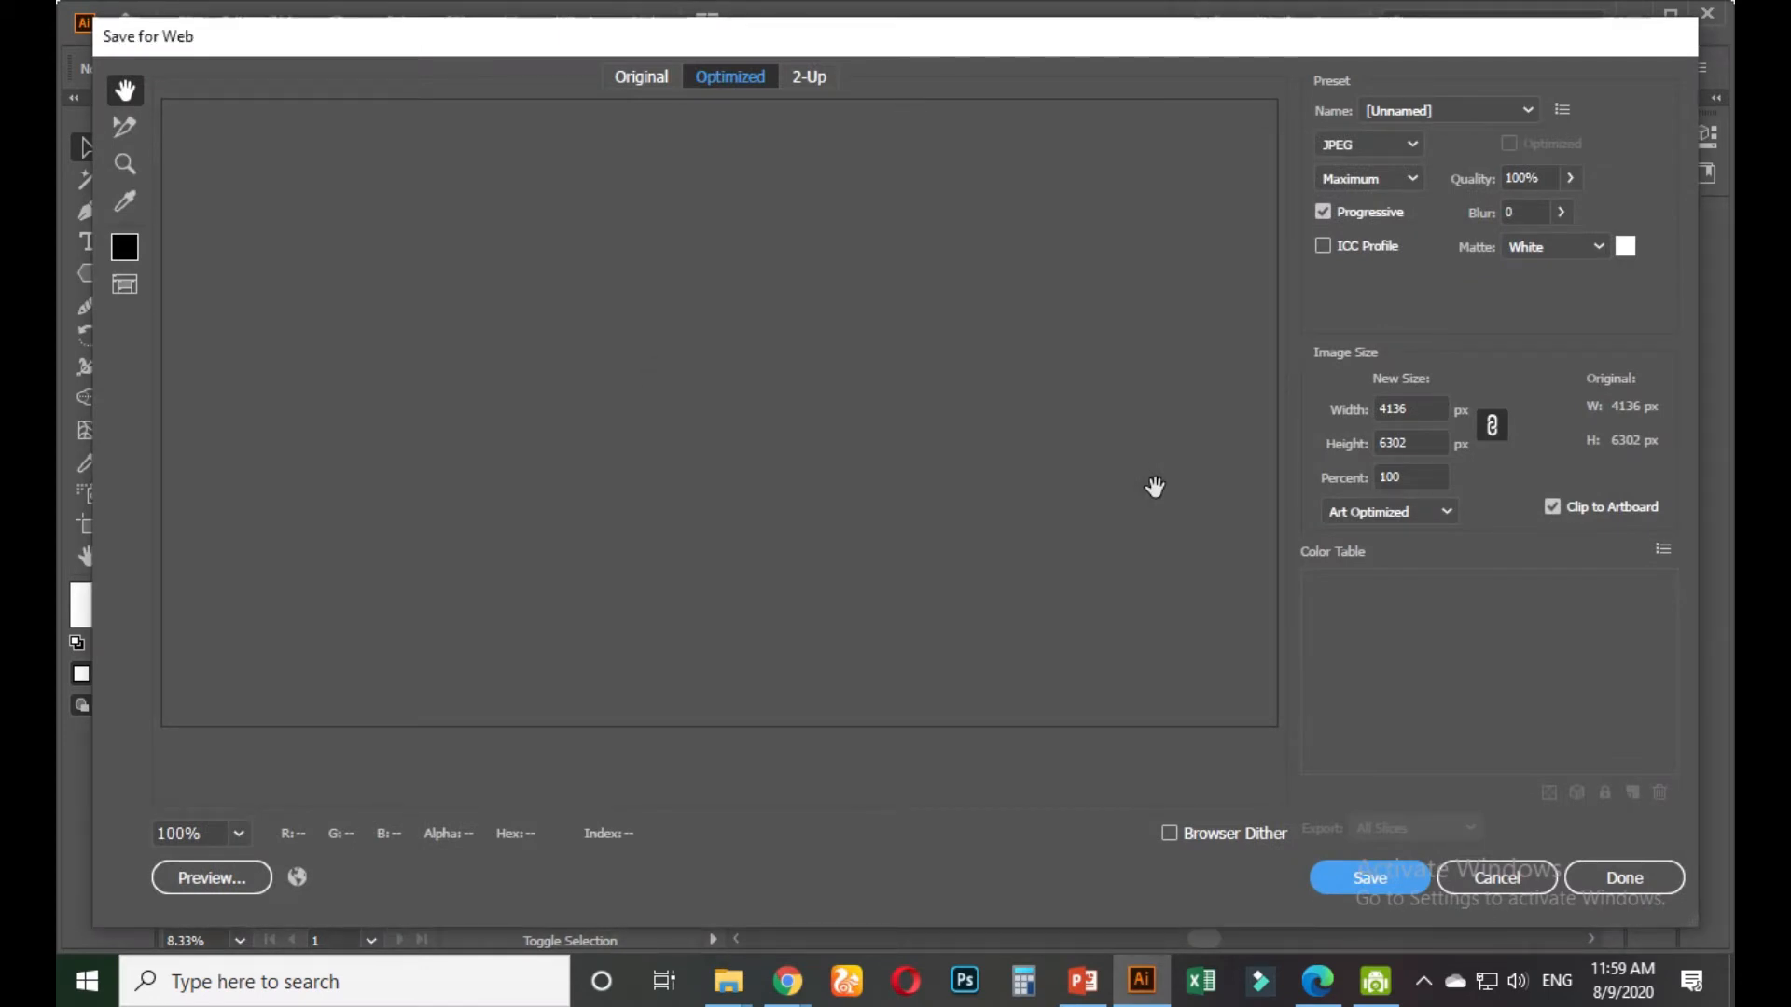
pyautogui.moveTo(944, 11)
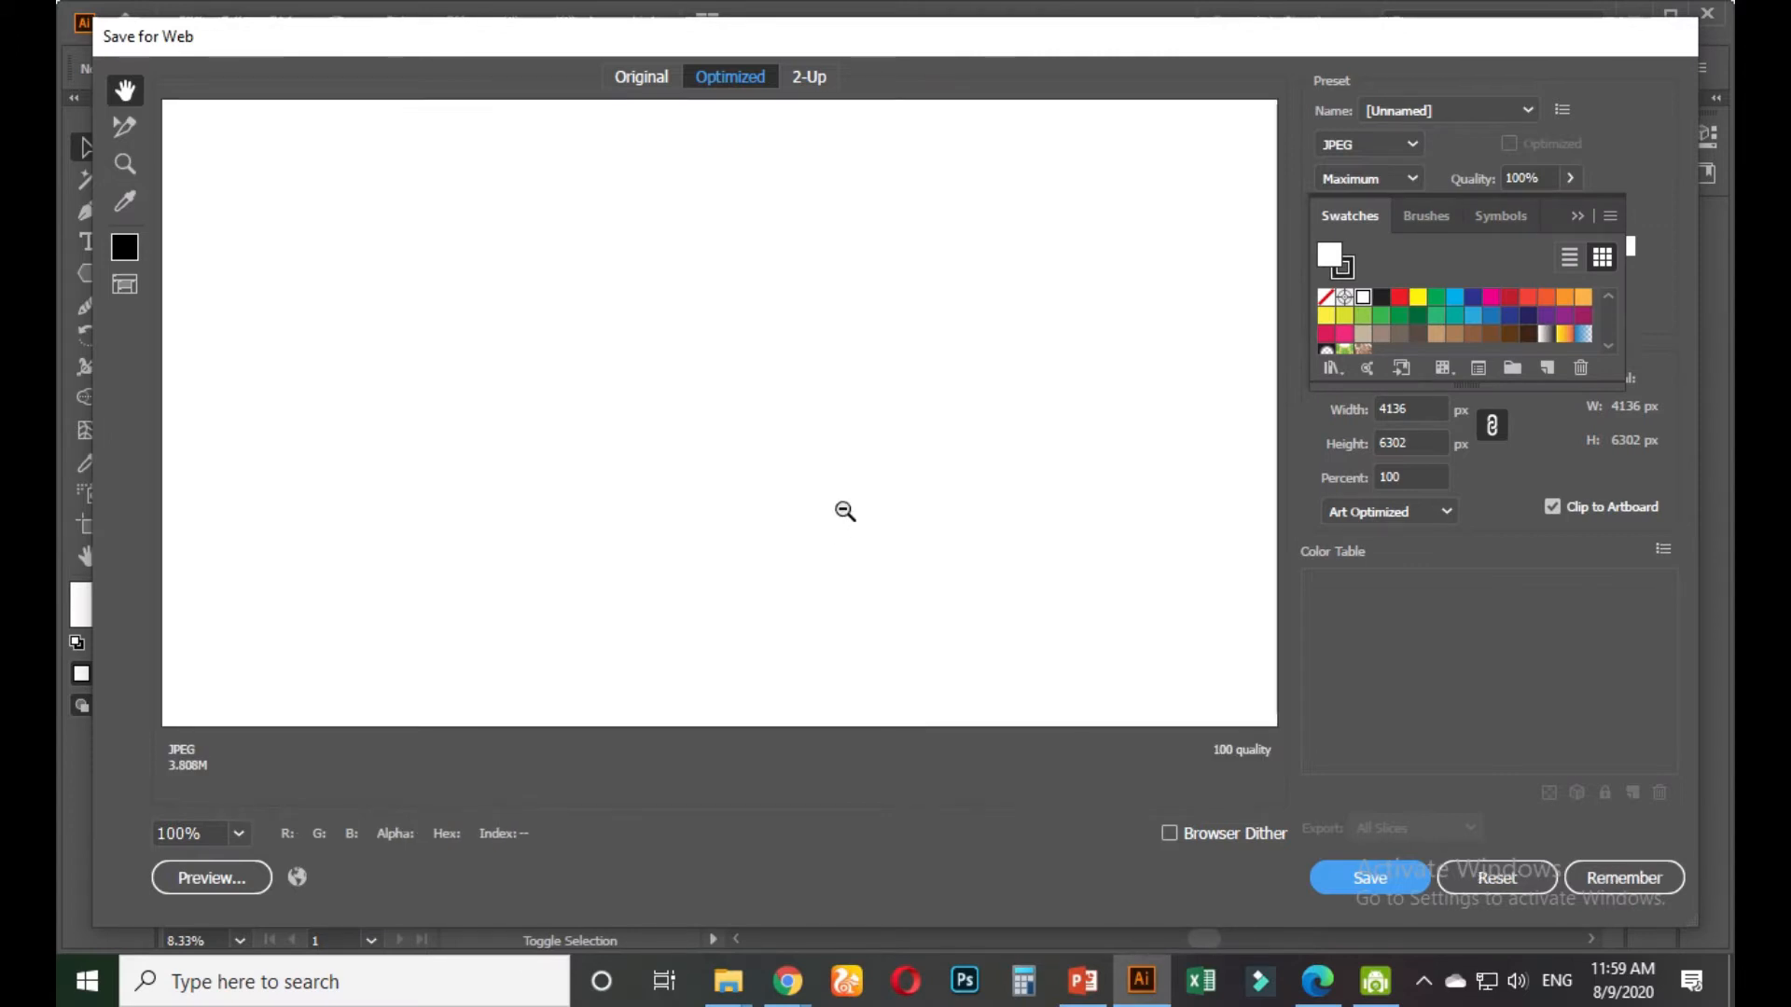
pyautogui.scroll(-2, 843, 509)
pyautogui.scroll(-2, 844, 508)
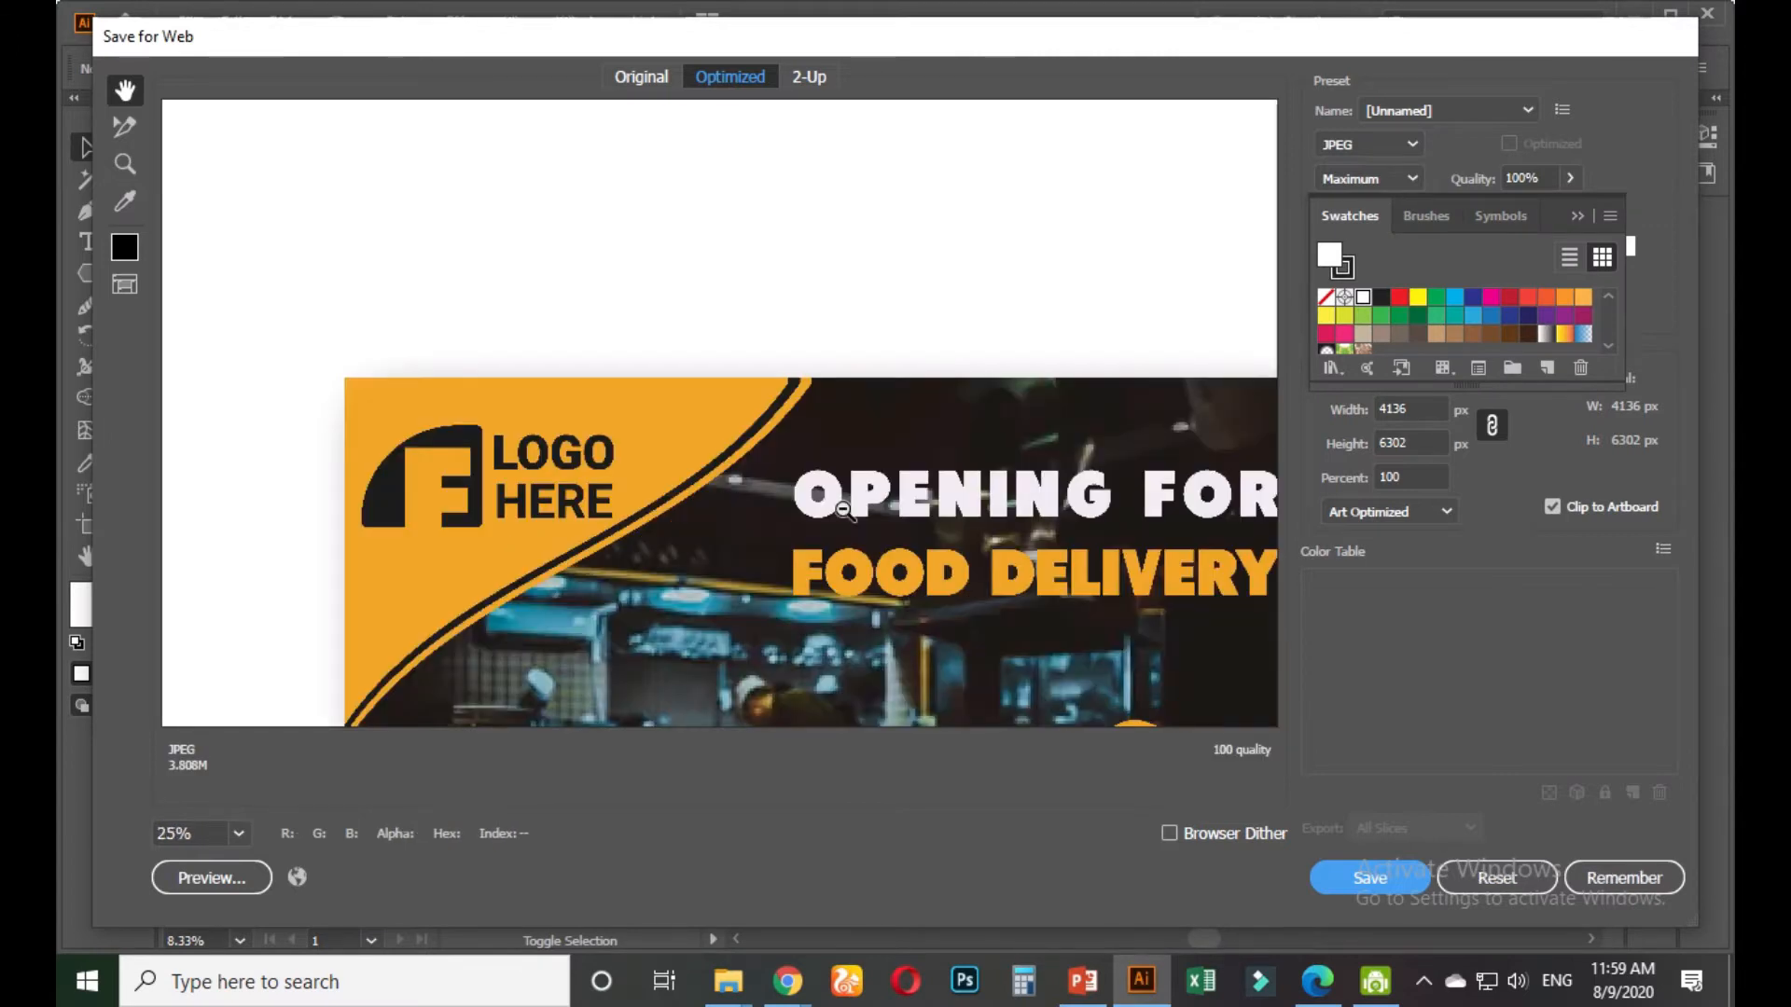
pyautogui.scroll(-1, 843, 508)
pyautogui.scroll(-5, 851, 419)
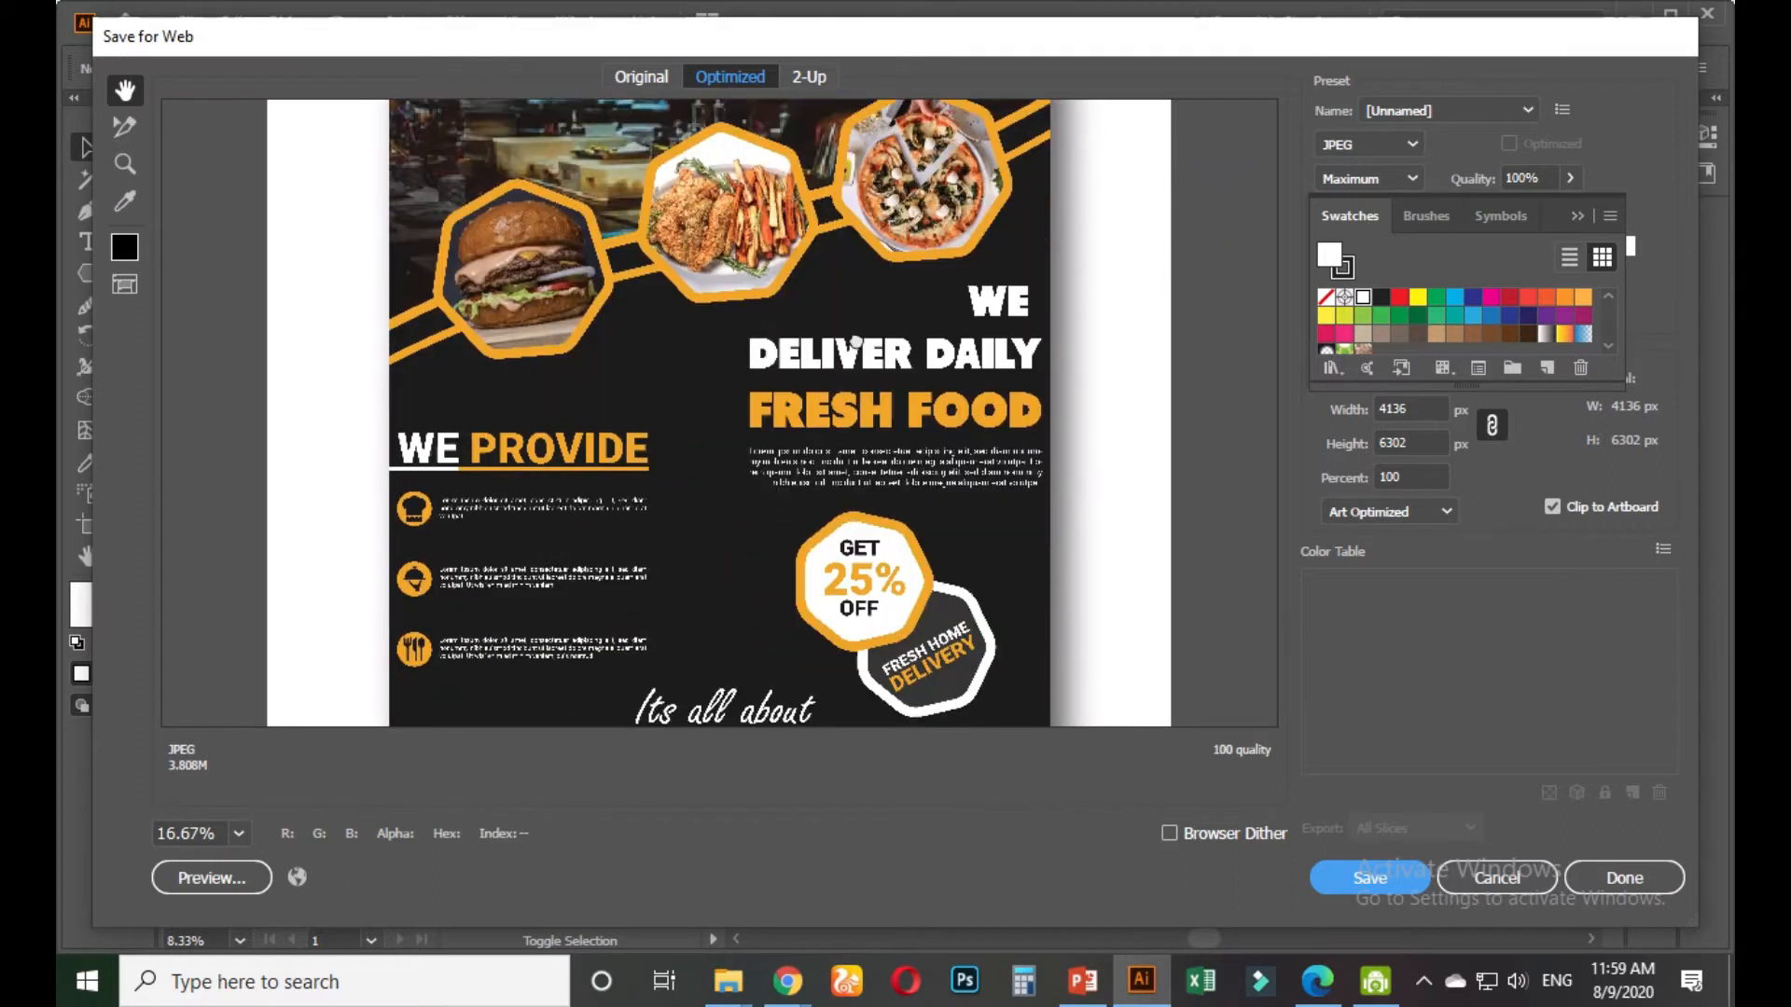
pyautogui.scroll(-5, 848, 289)
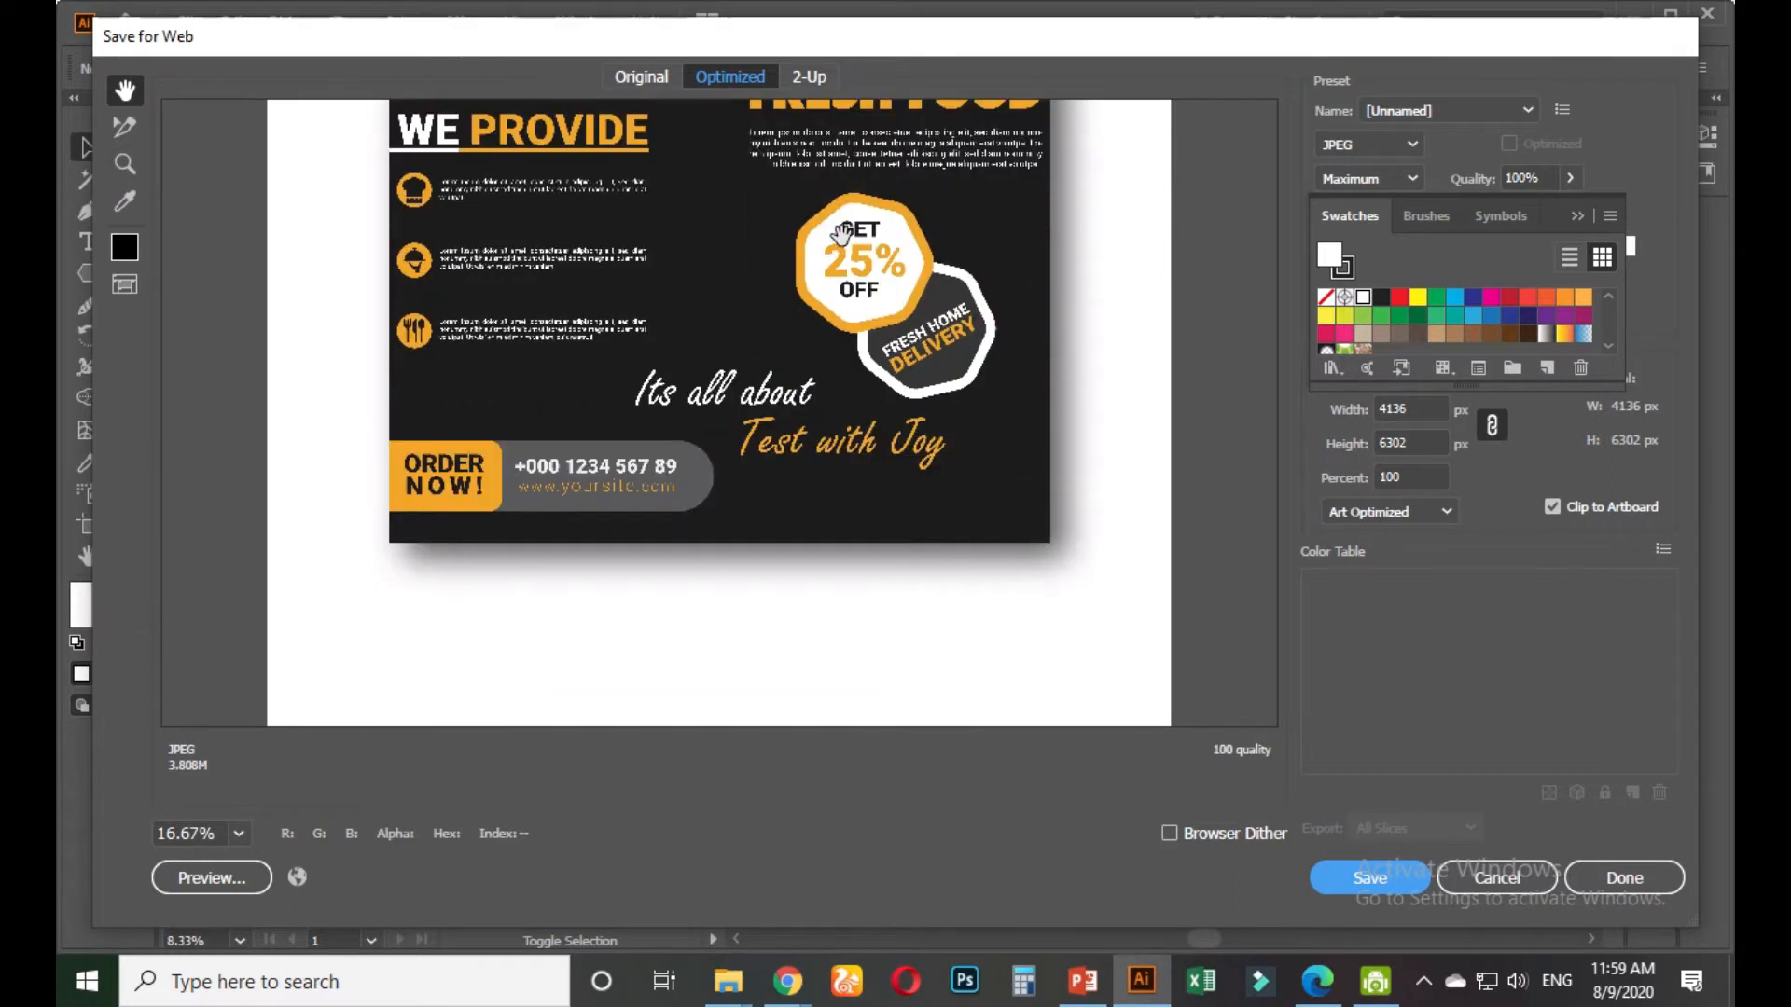
pyautogui.scroll(8, 863, 243)
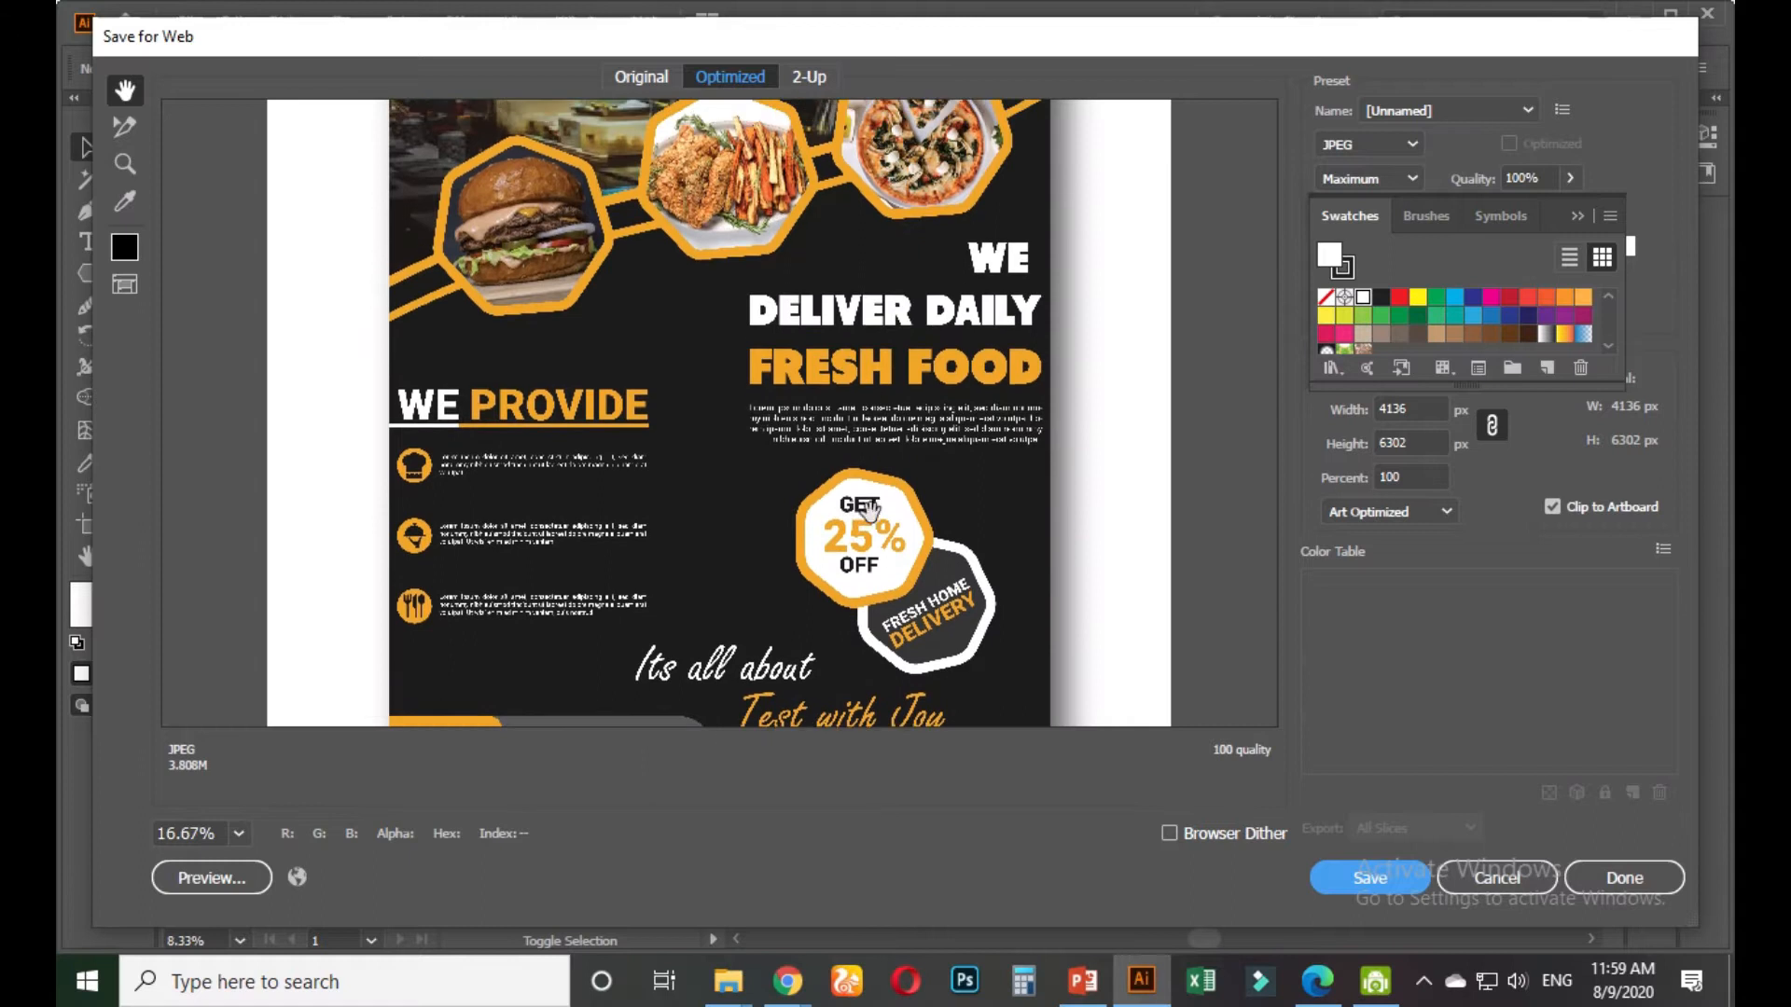
pyautogui.scroll(-8, 876, 357)
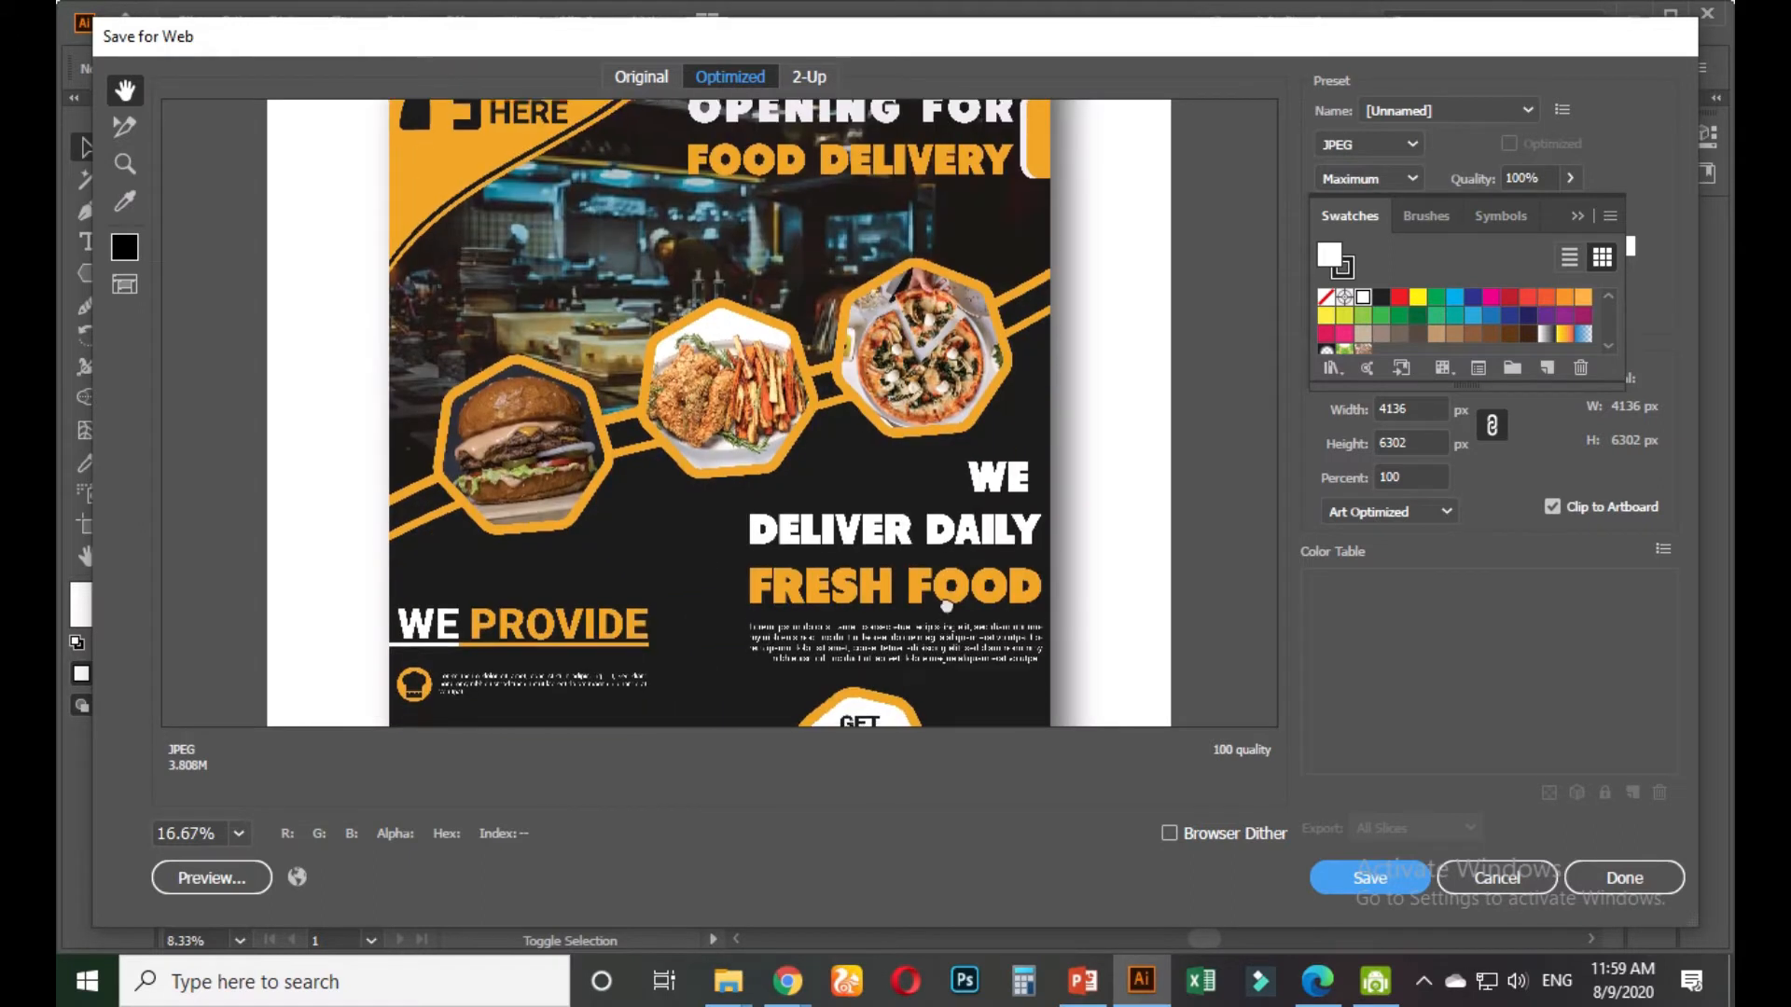
pyautogui.scroll(-1, 929, 317)
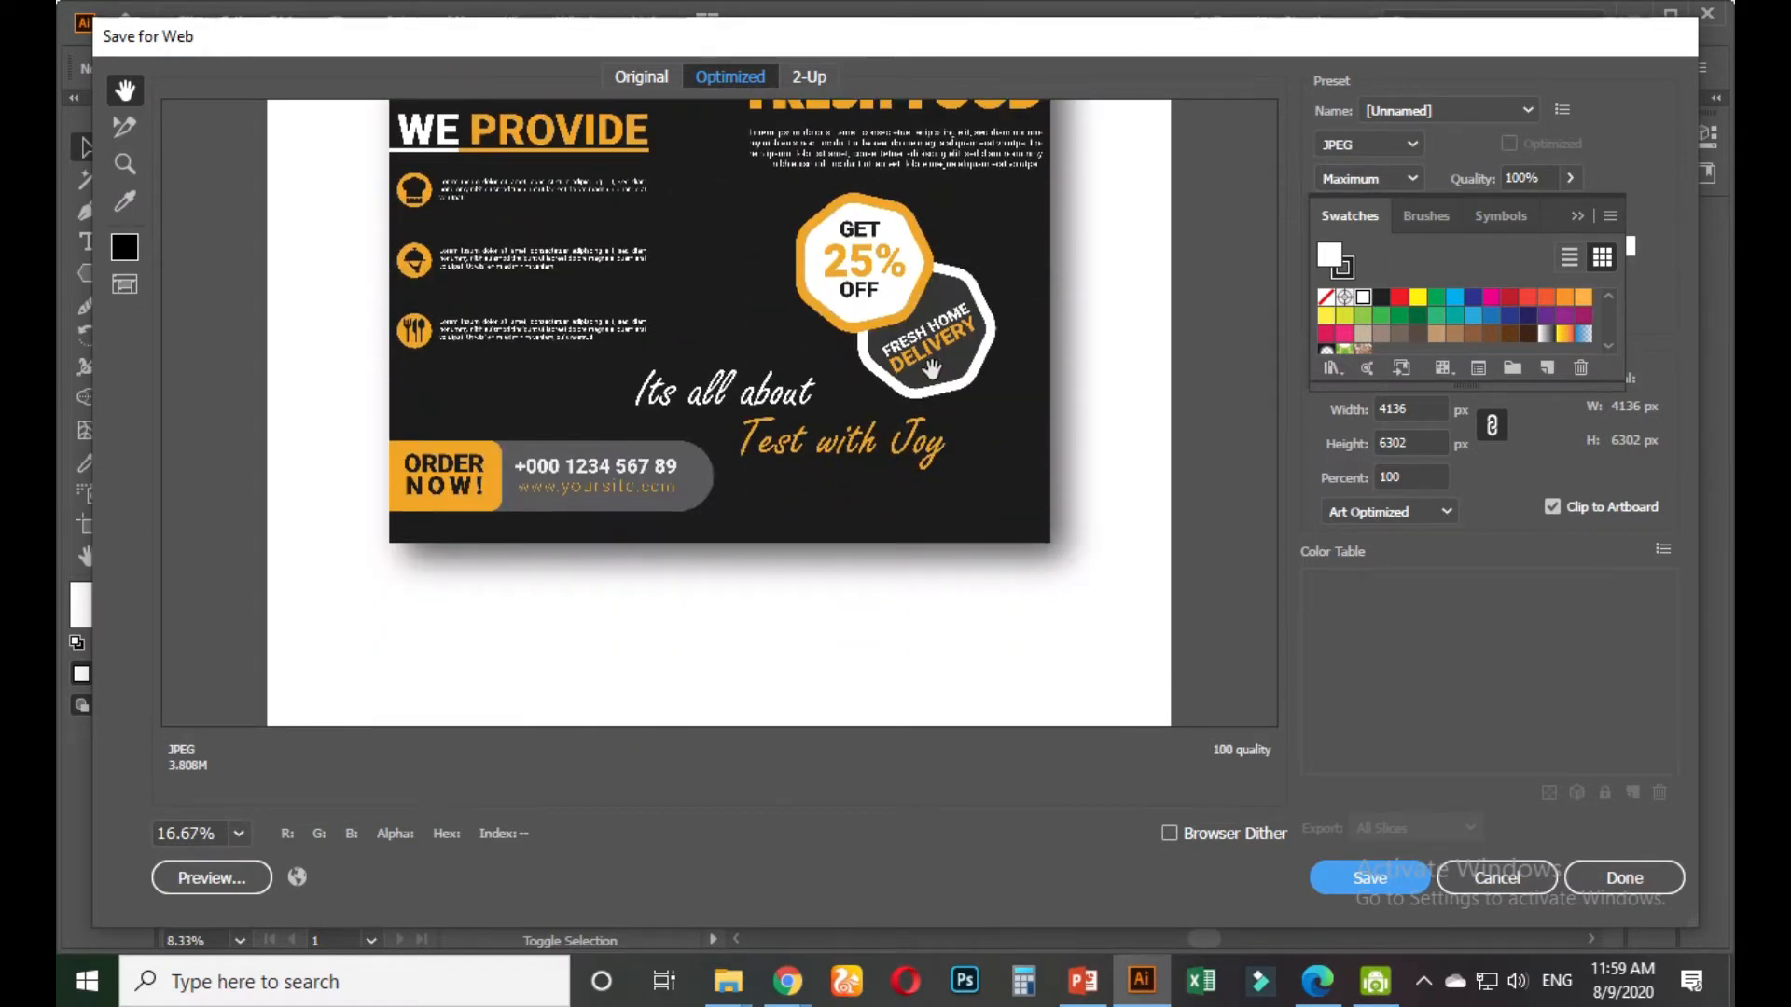
pyautogui.scroll(3, 929, 294)
pyautogui.scroll(5, 928, 295)
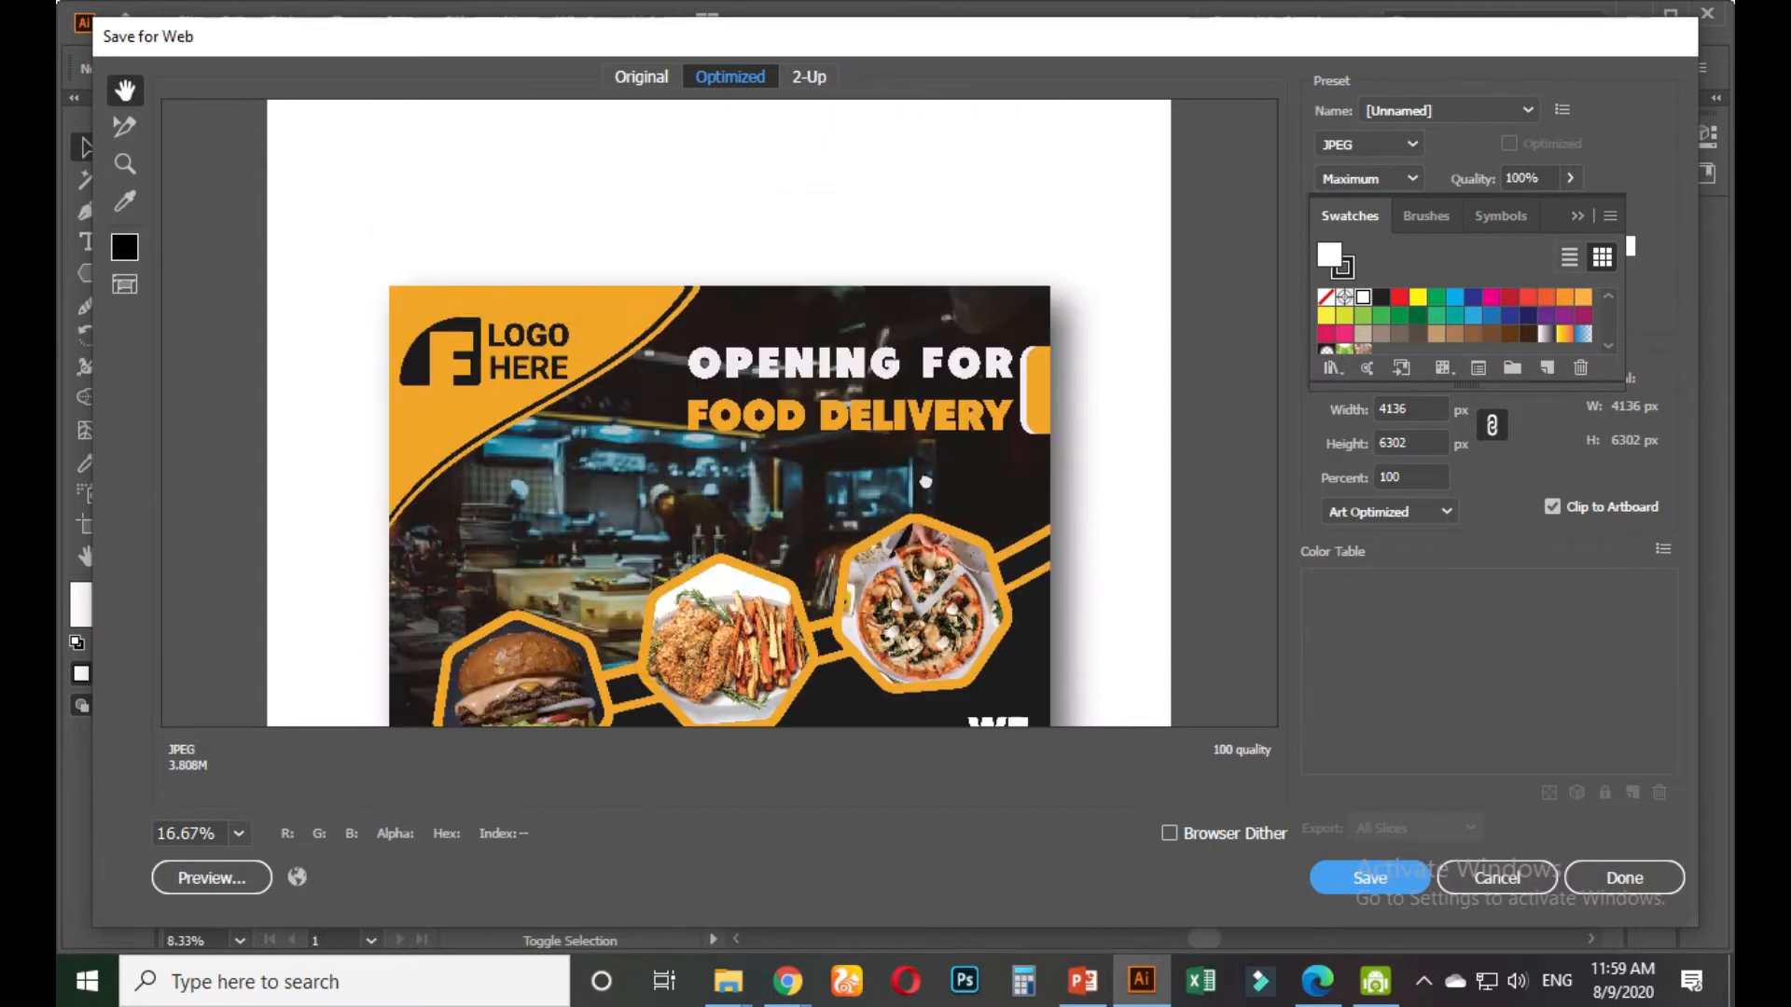
pyautogui.scroll(-4, 937, 438)
pyautogui.scroll(-4, 938, 438)
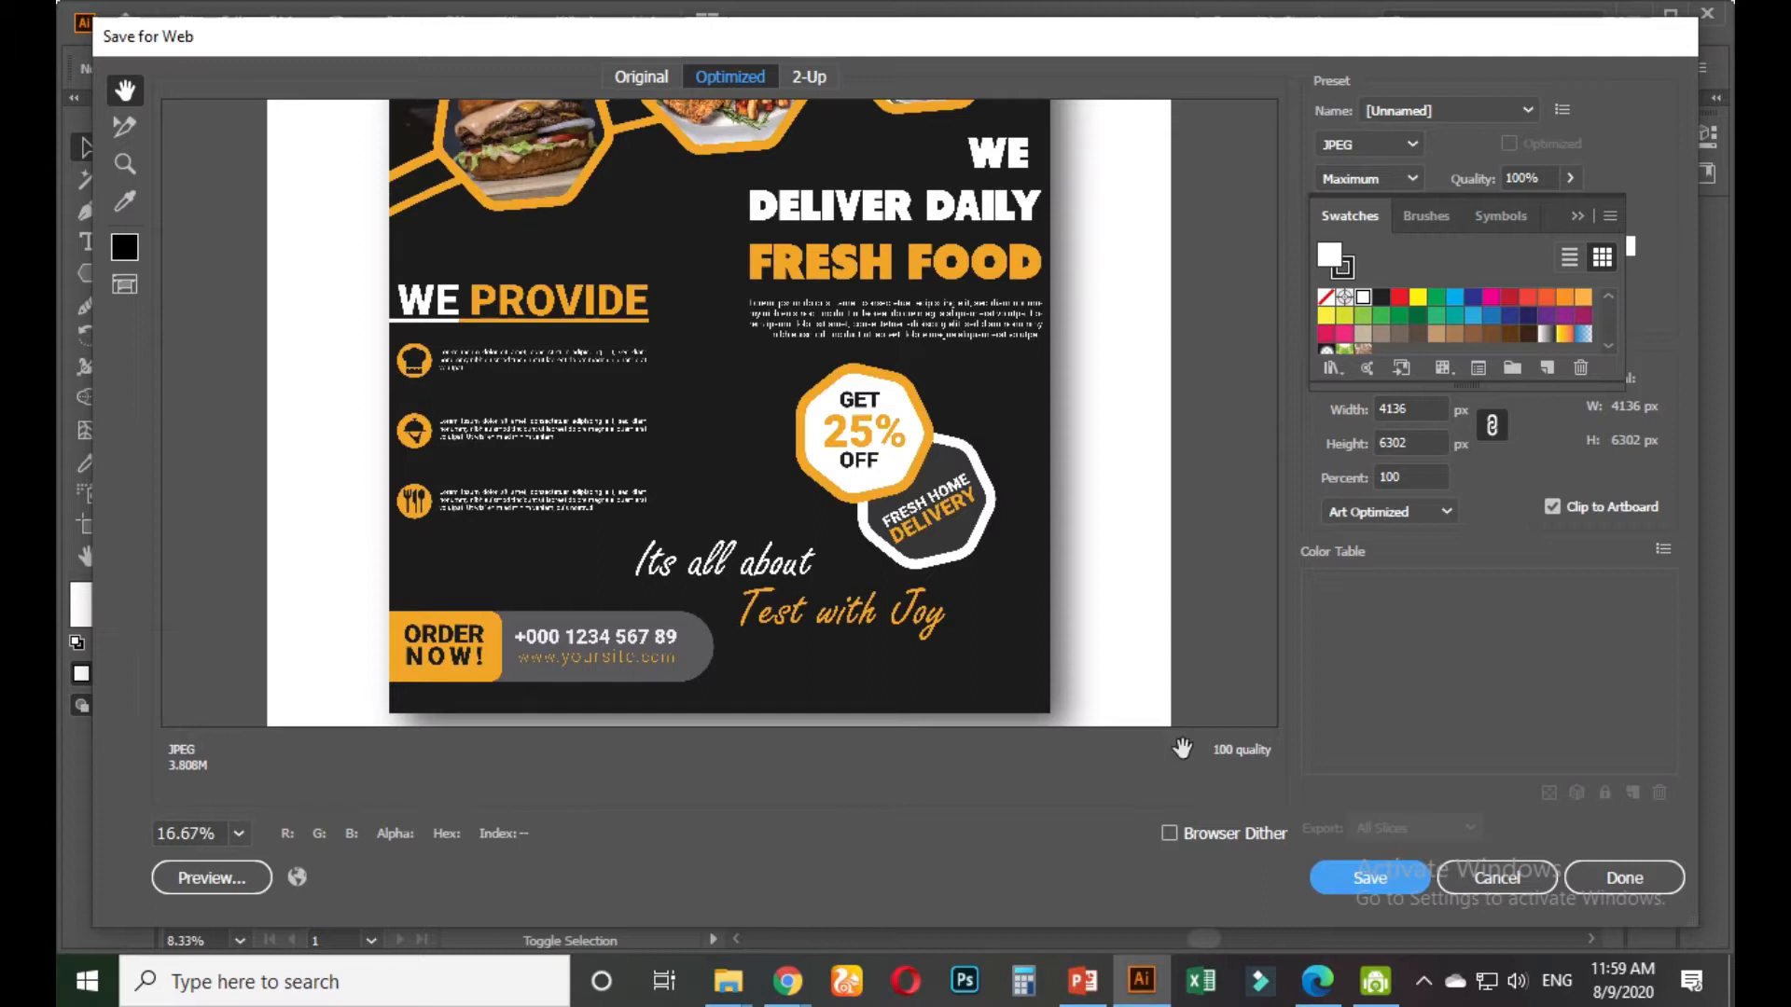
pyautogui.click(1352, 888)
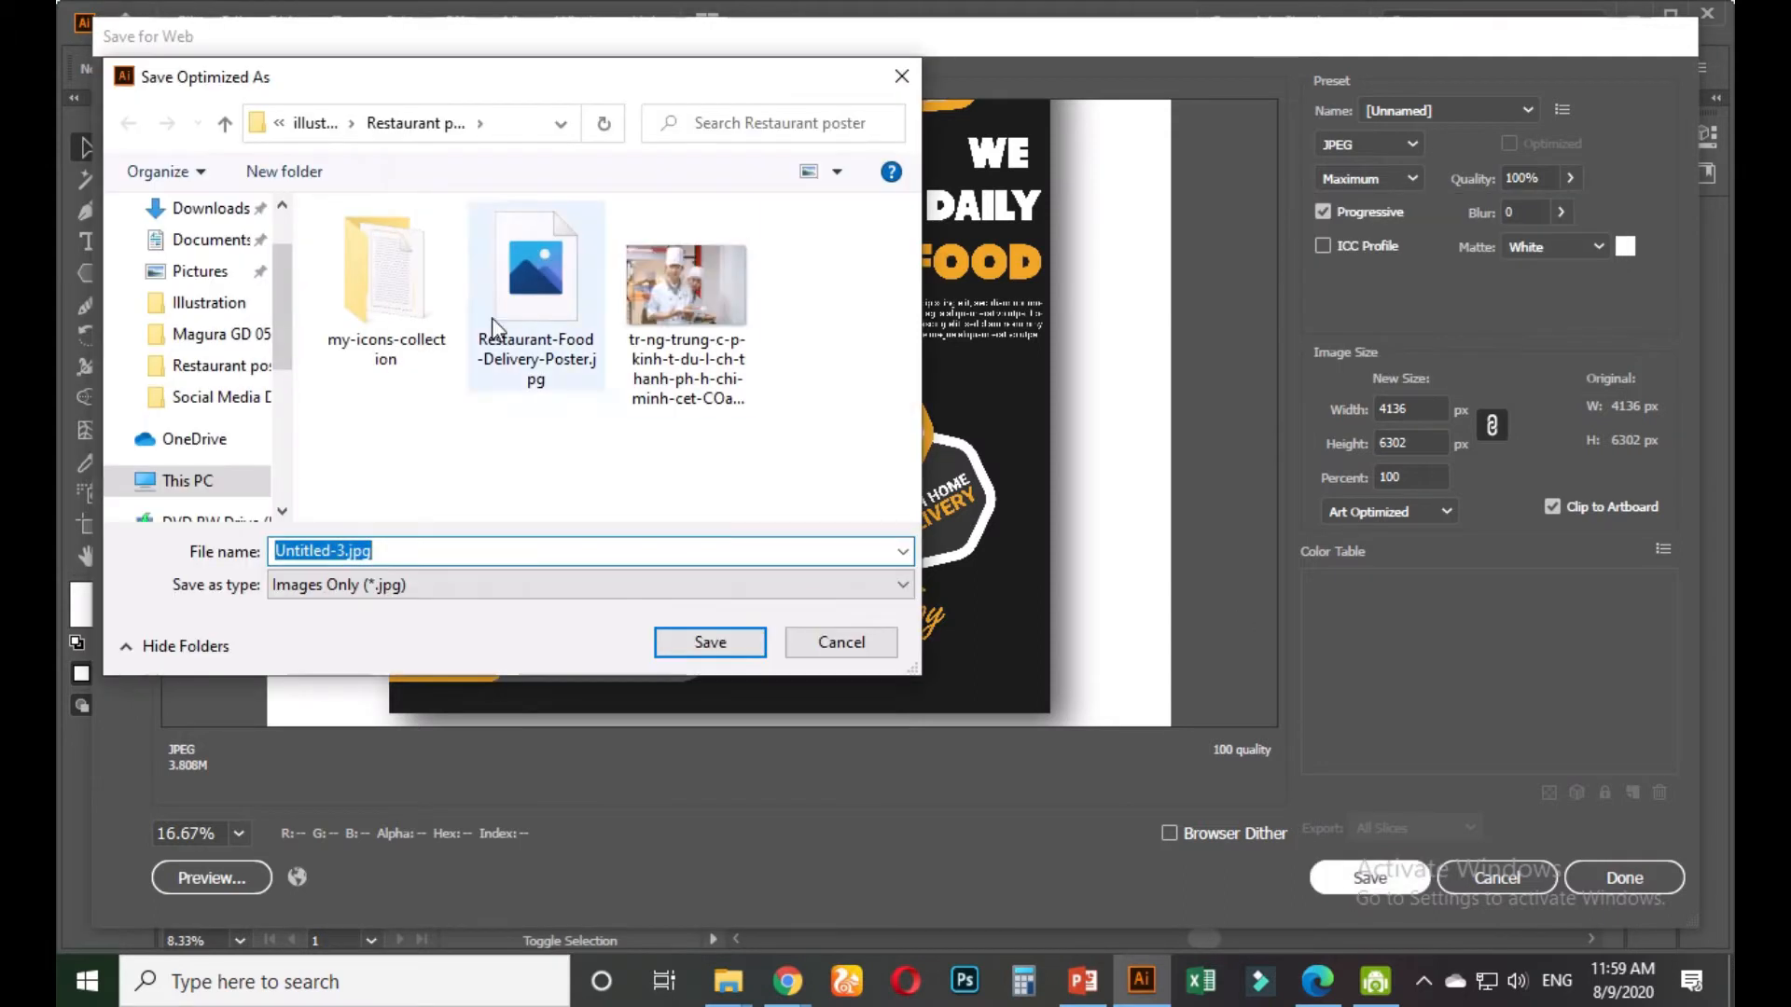
pyautogui.click(707, 640)
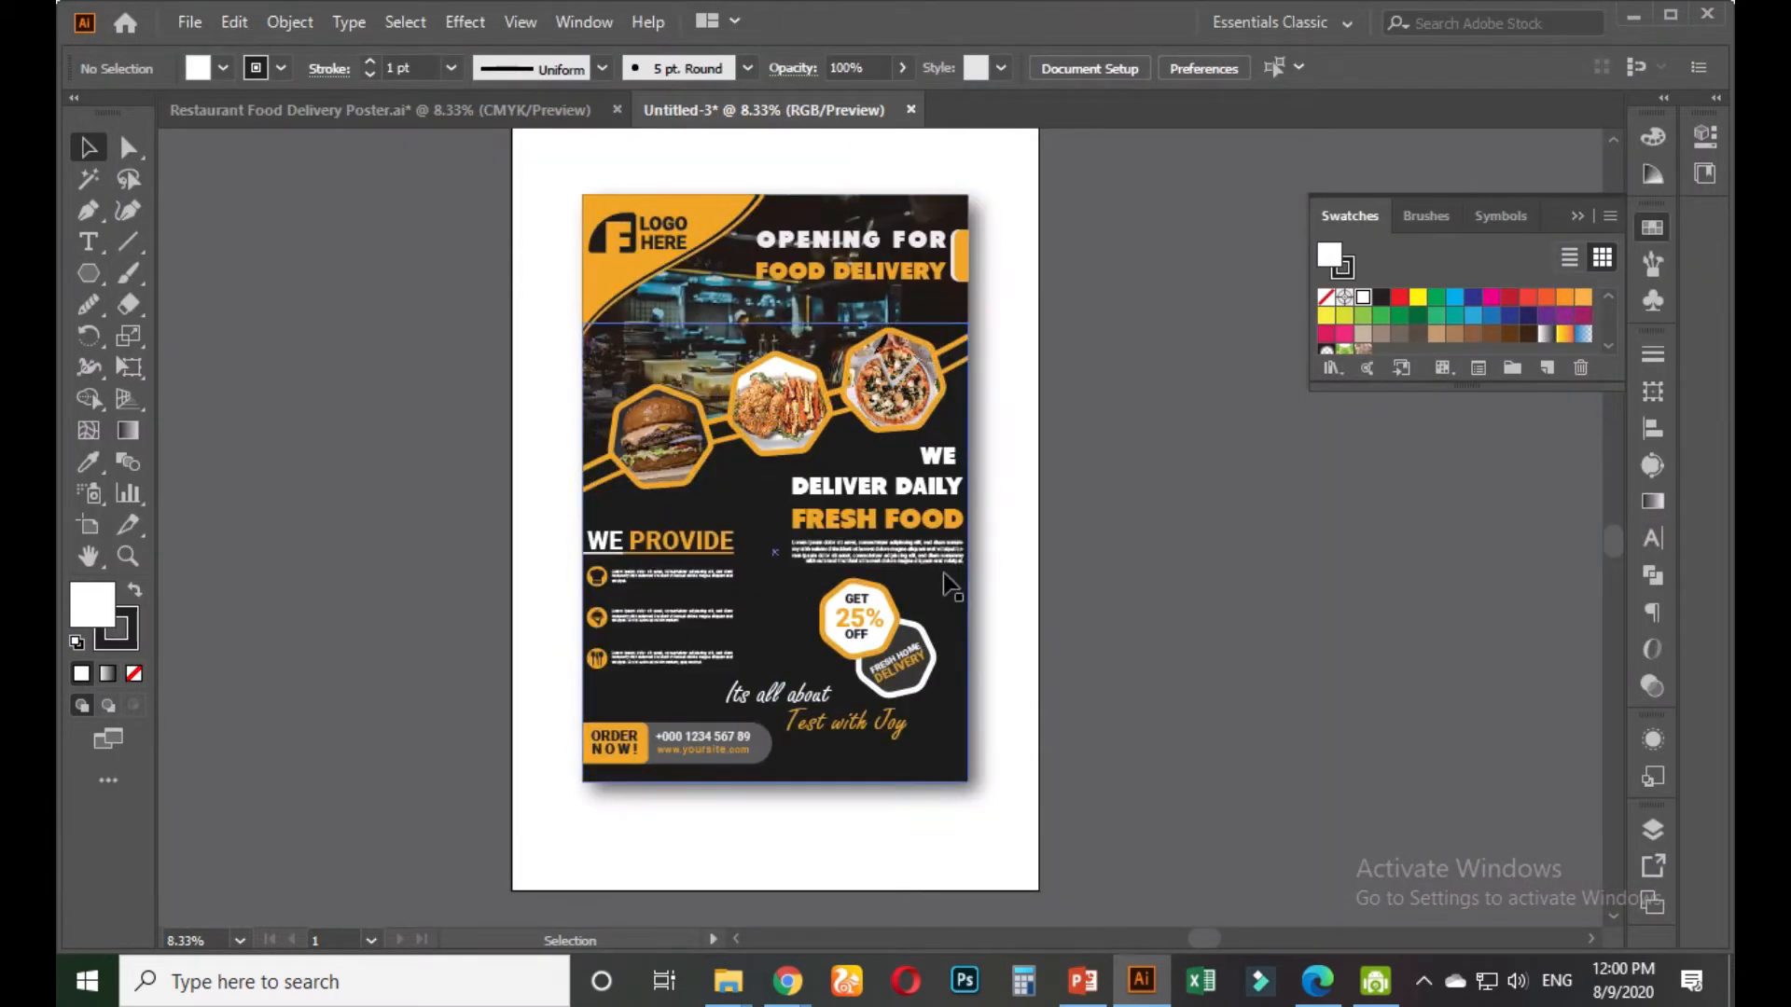
# In a maximized File Explorer, open the Restaurant poster folder and pick Restaurant-Food-Delivery-Poster.jpg
pyautogui.moveTo(741, 986)
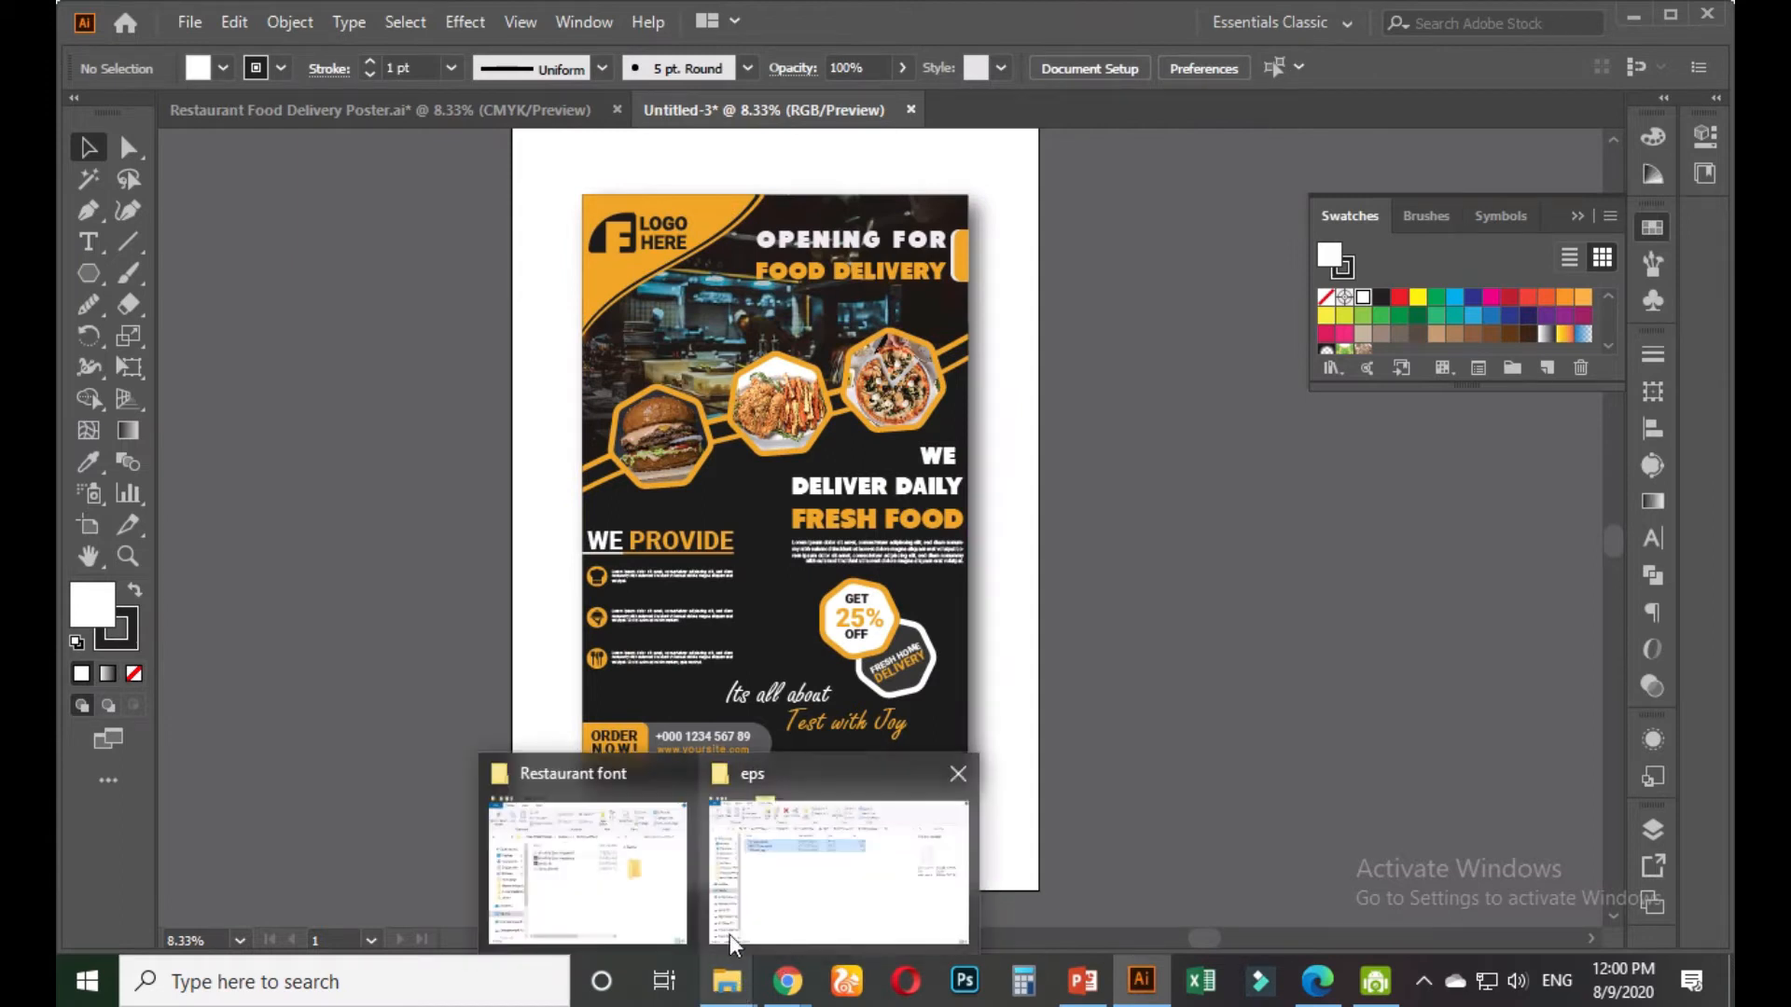
pyautogui.click(587, 867)
pyautogui.click(1242, 88)
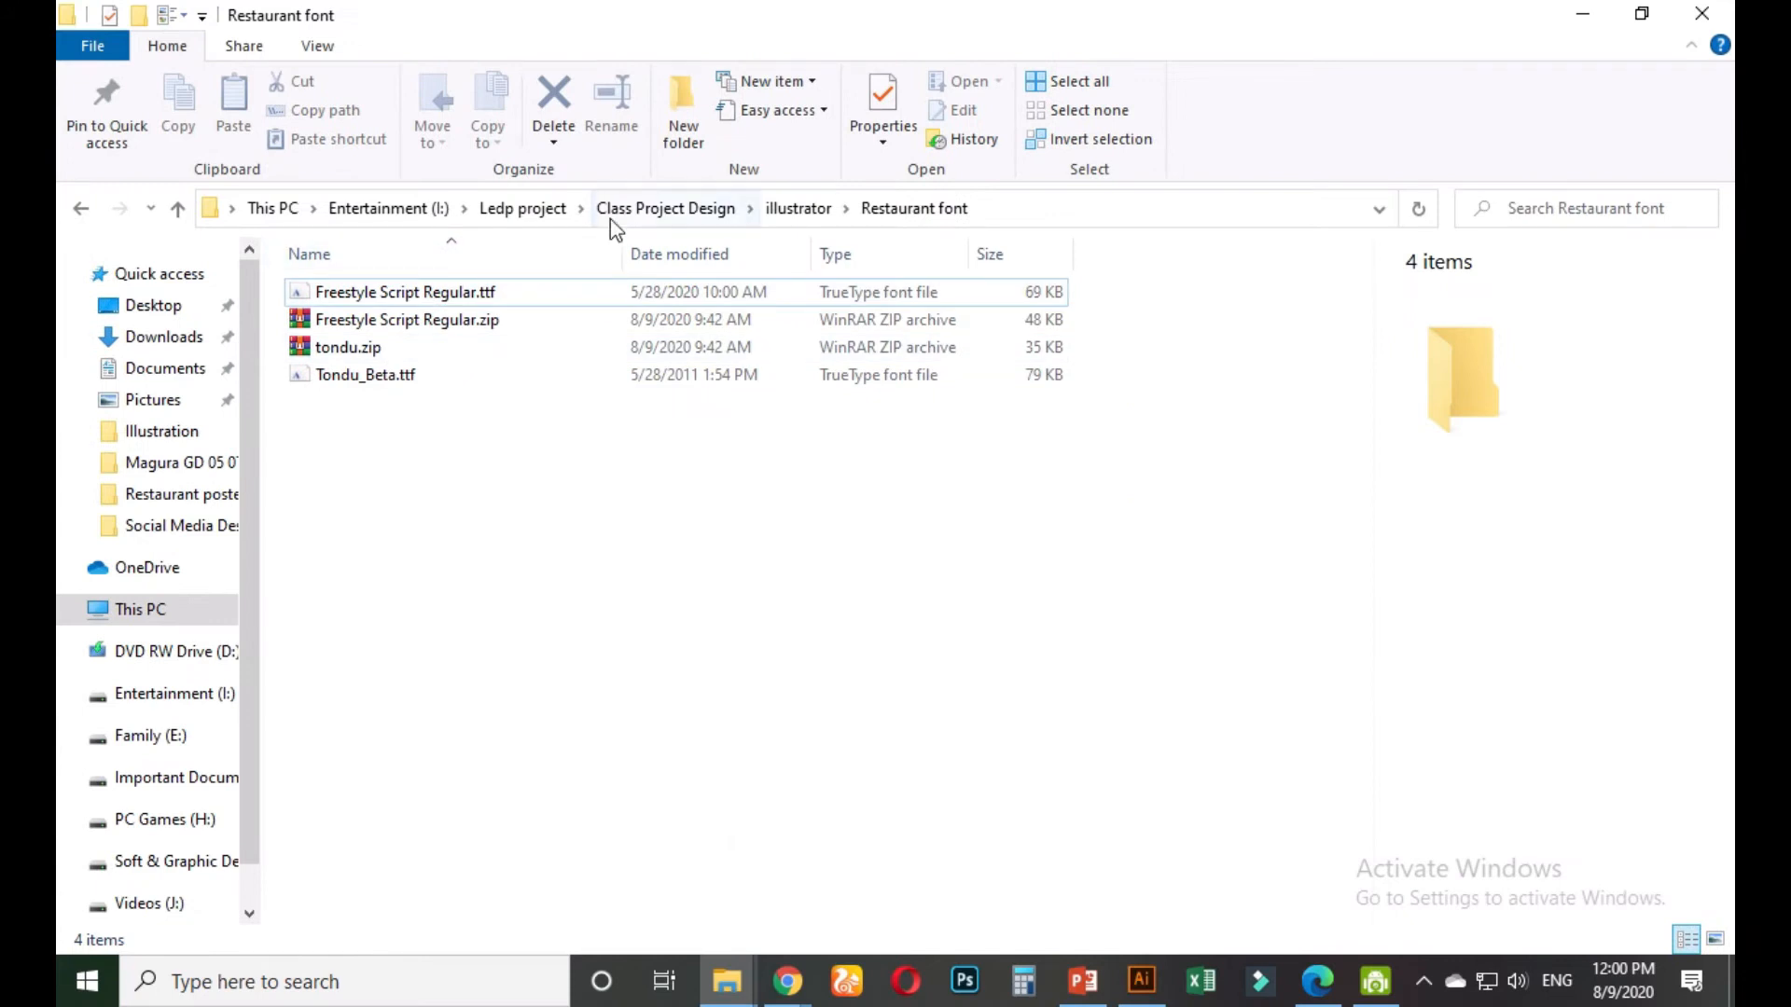
pyautogui.click(798, 208)
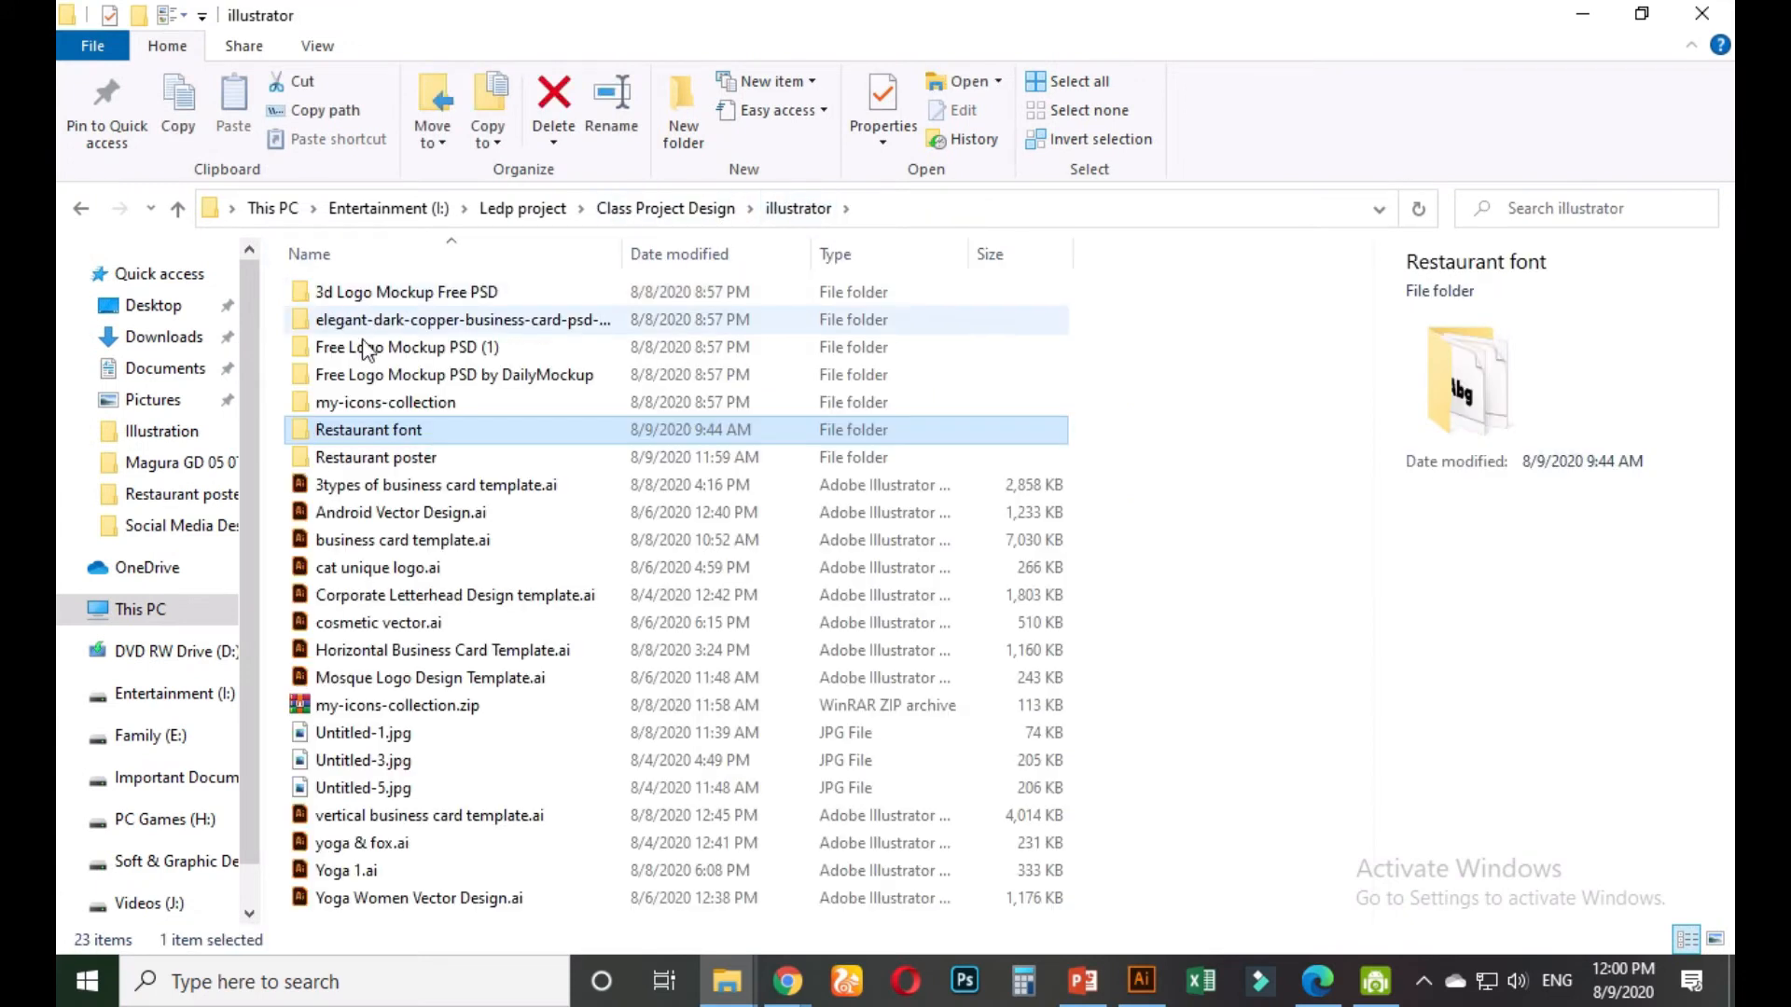
pyautogui.doubleClick(365, 458)
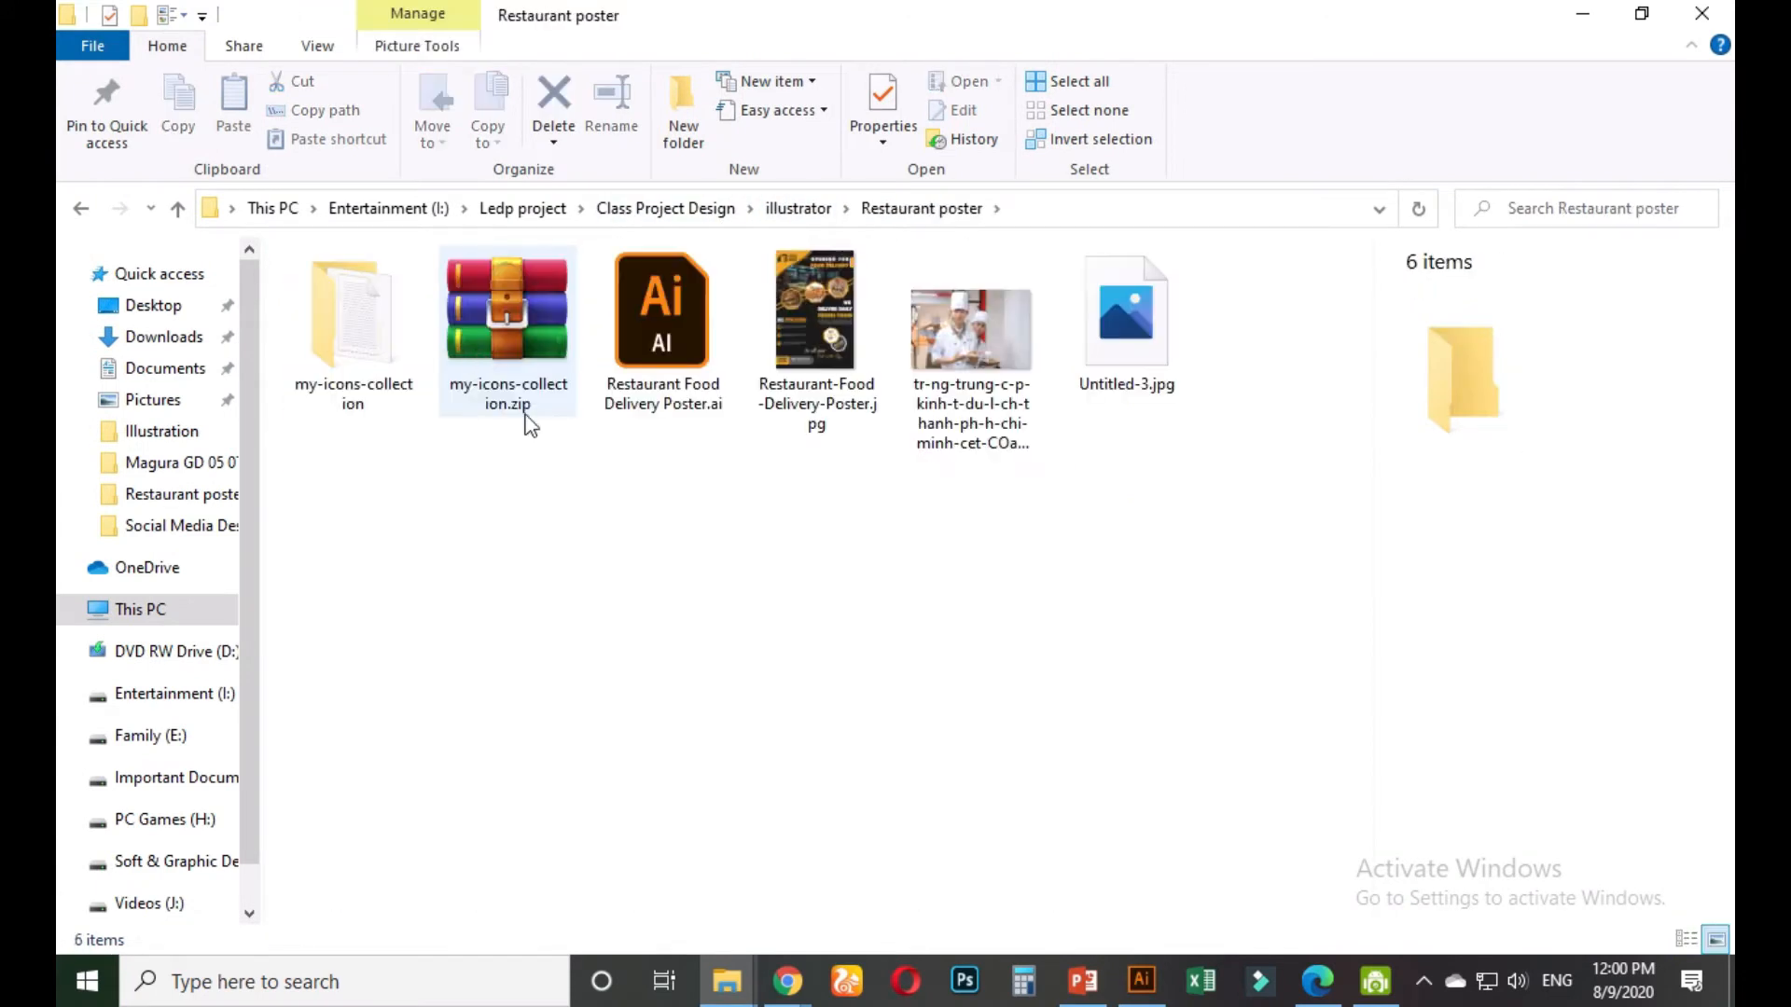
pyautogui.click(804, 344)
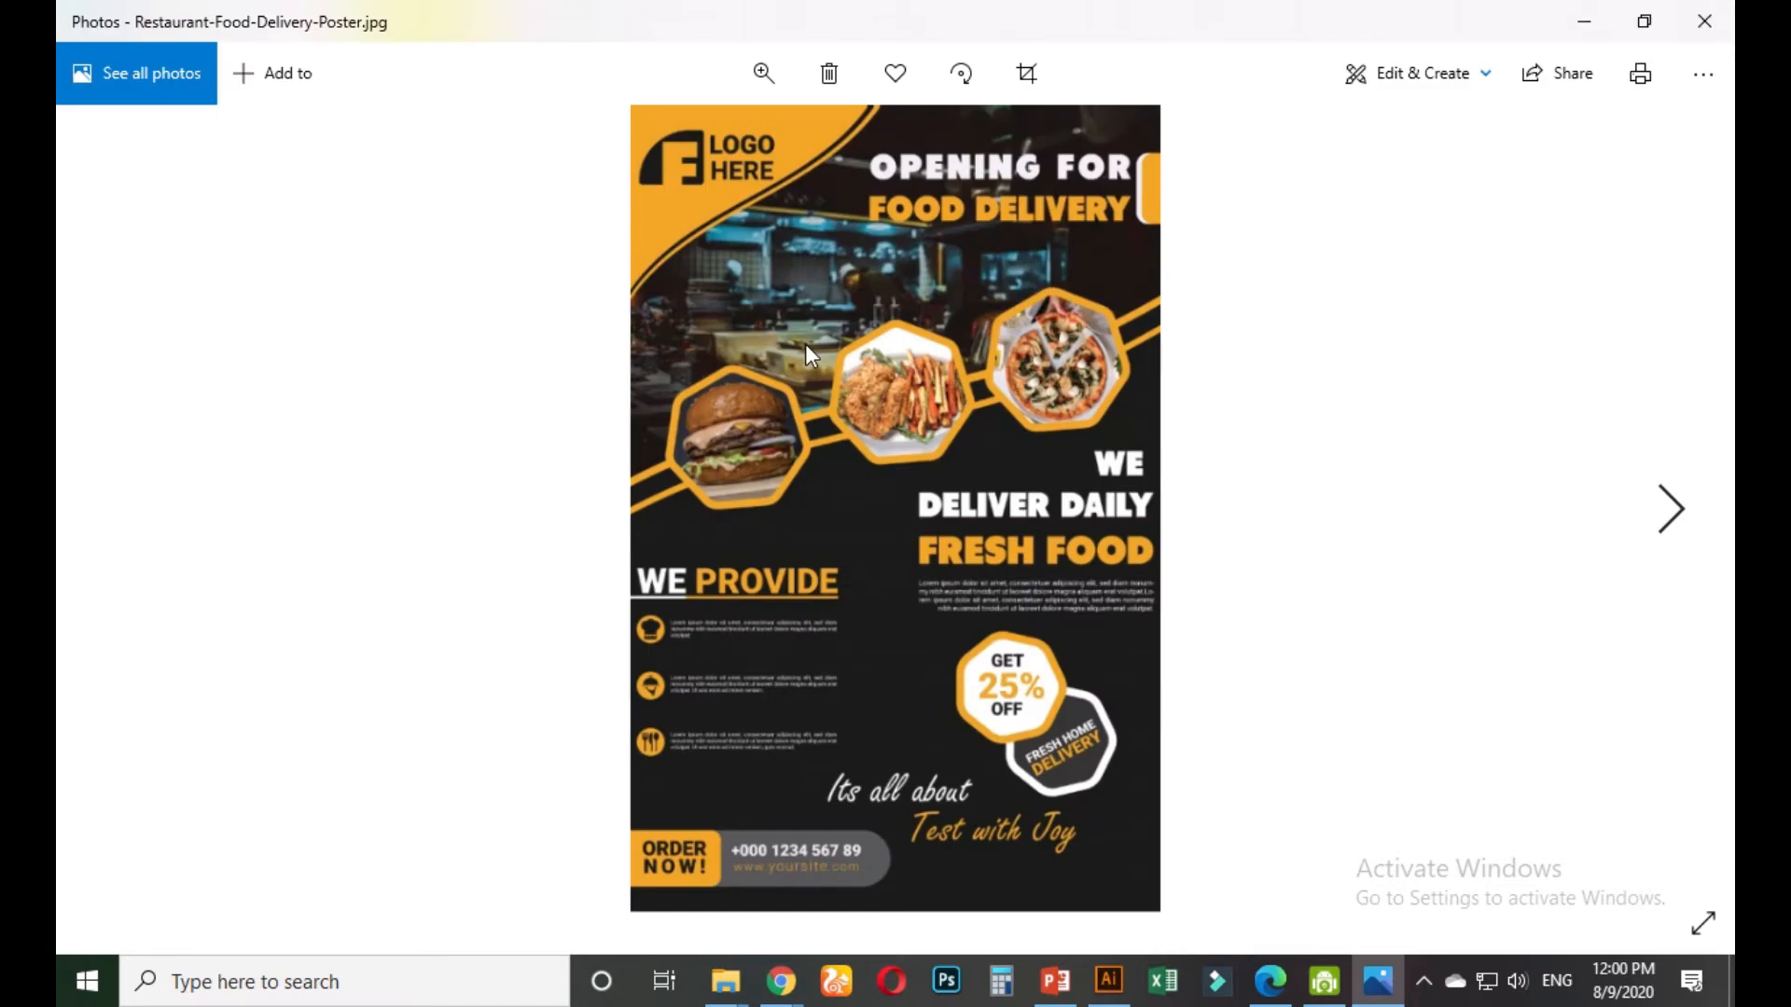
# Flip to the next image and back to compare the two poster JPEGs
pyautogui.press('Right')
pyautogui.press('Right')
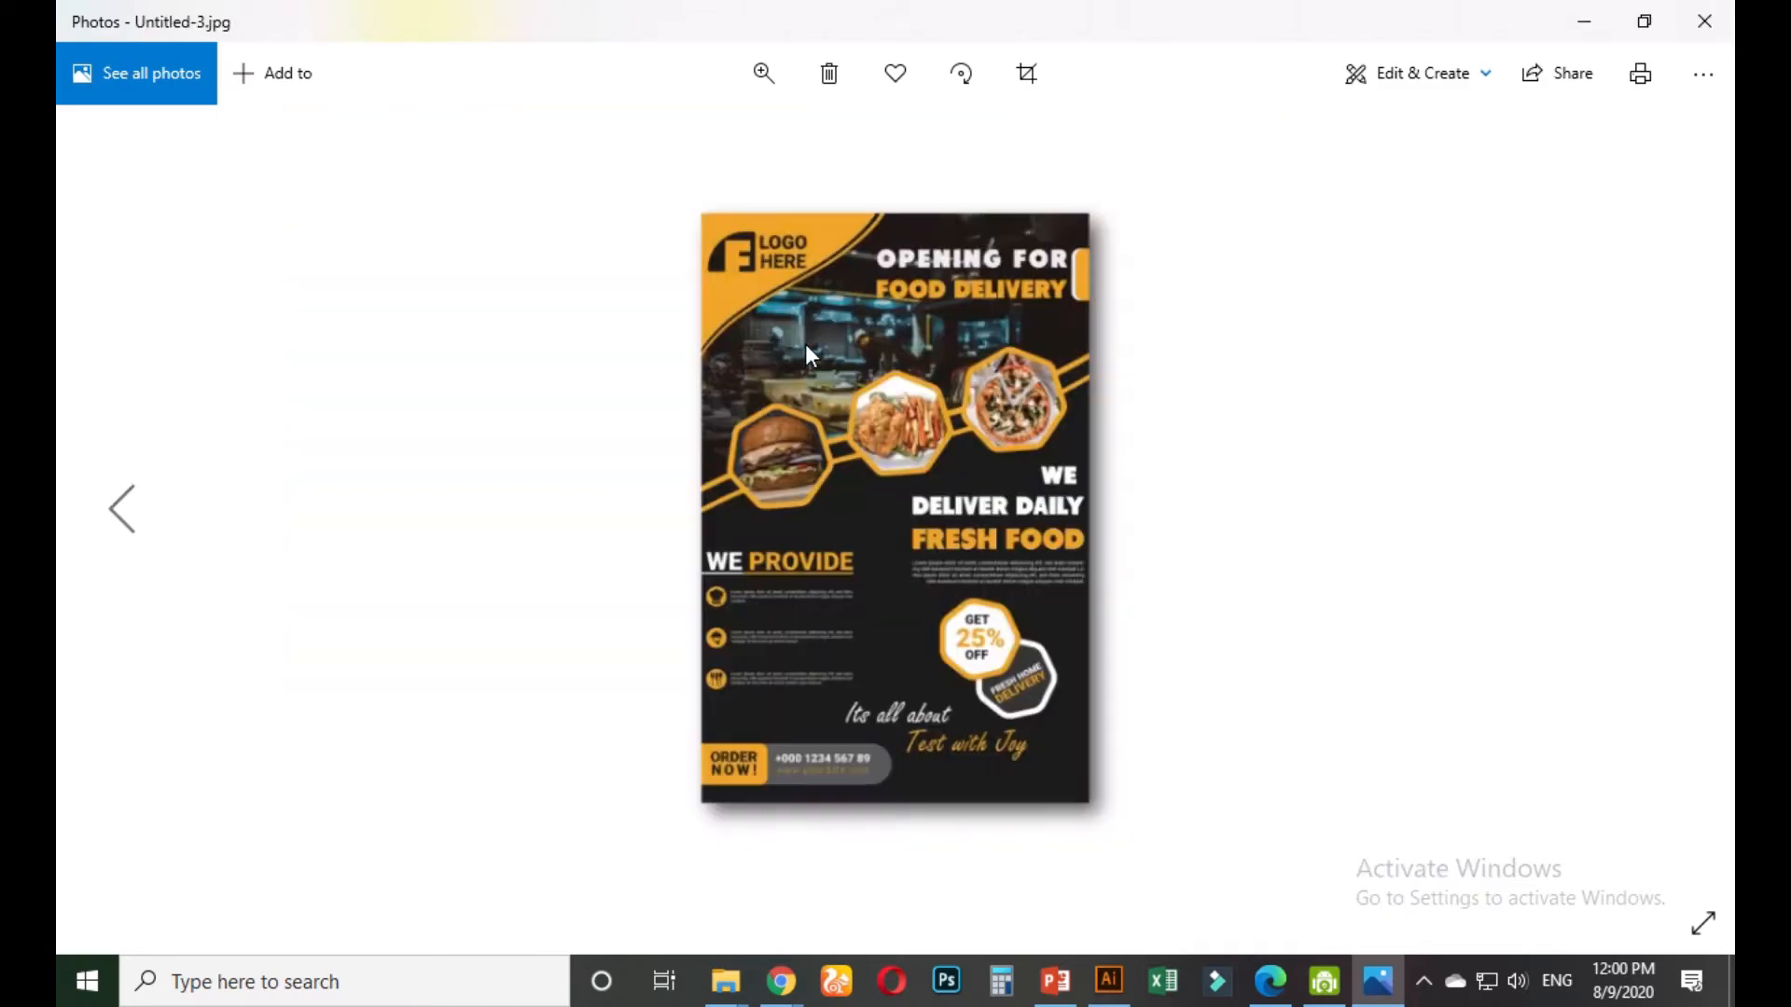
pyautogui.press('Left')
pyautogui.press('Left')
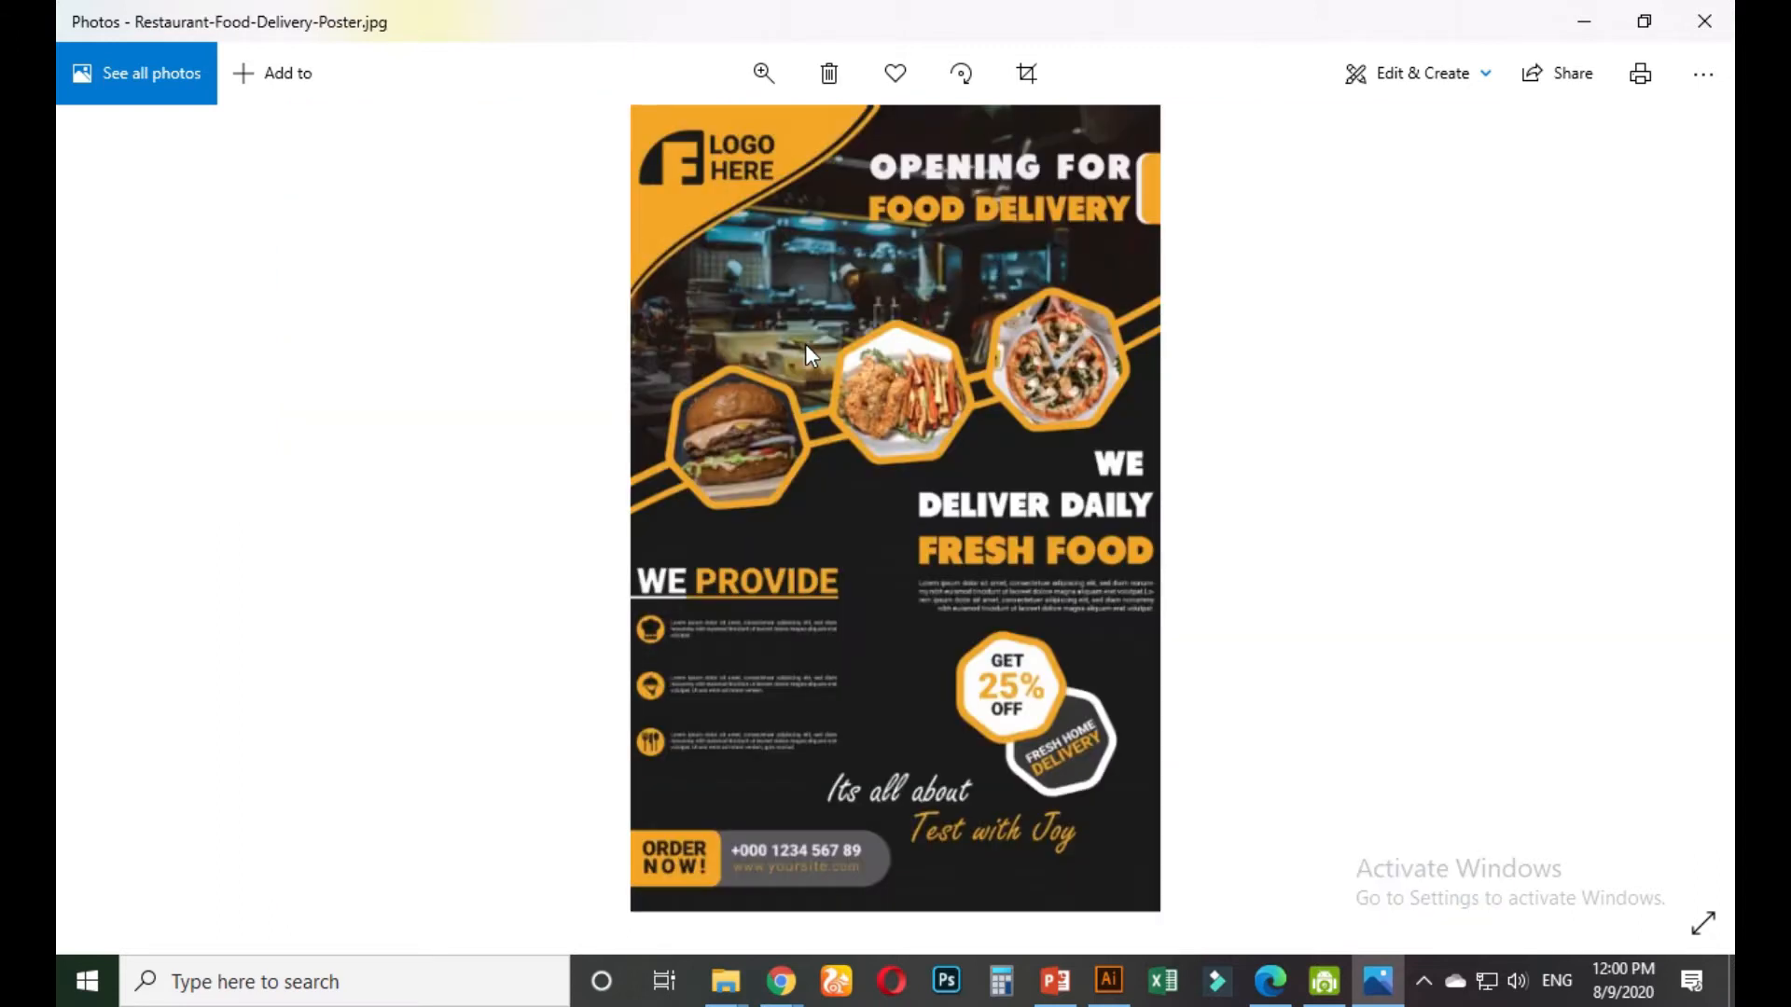
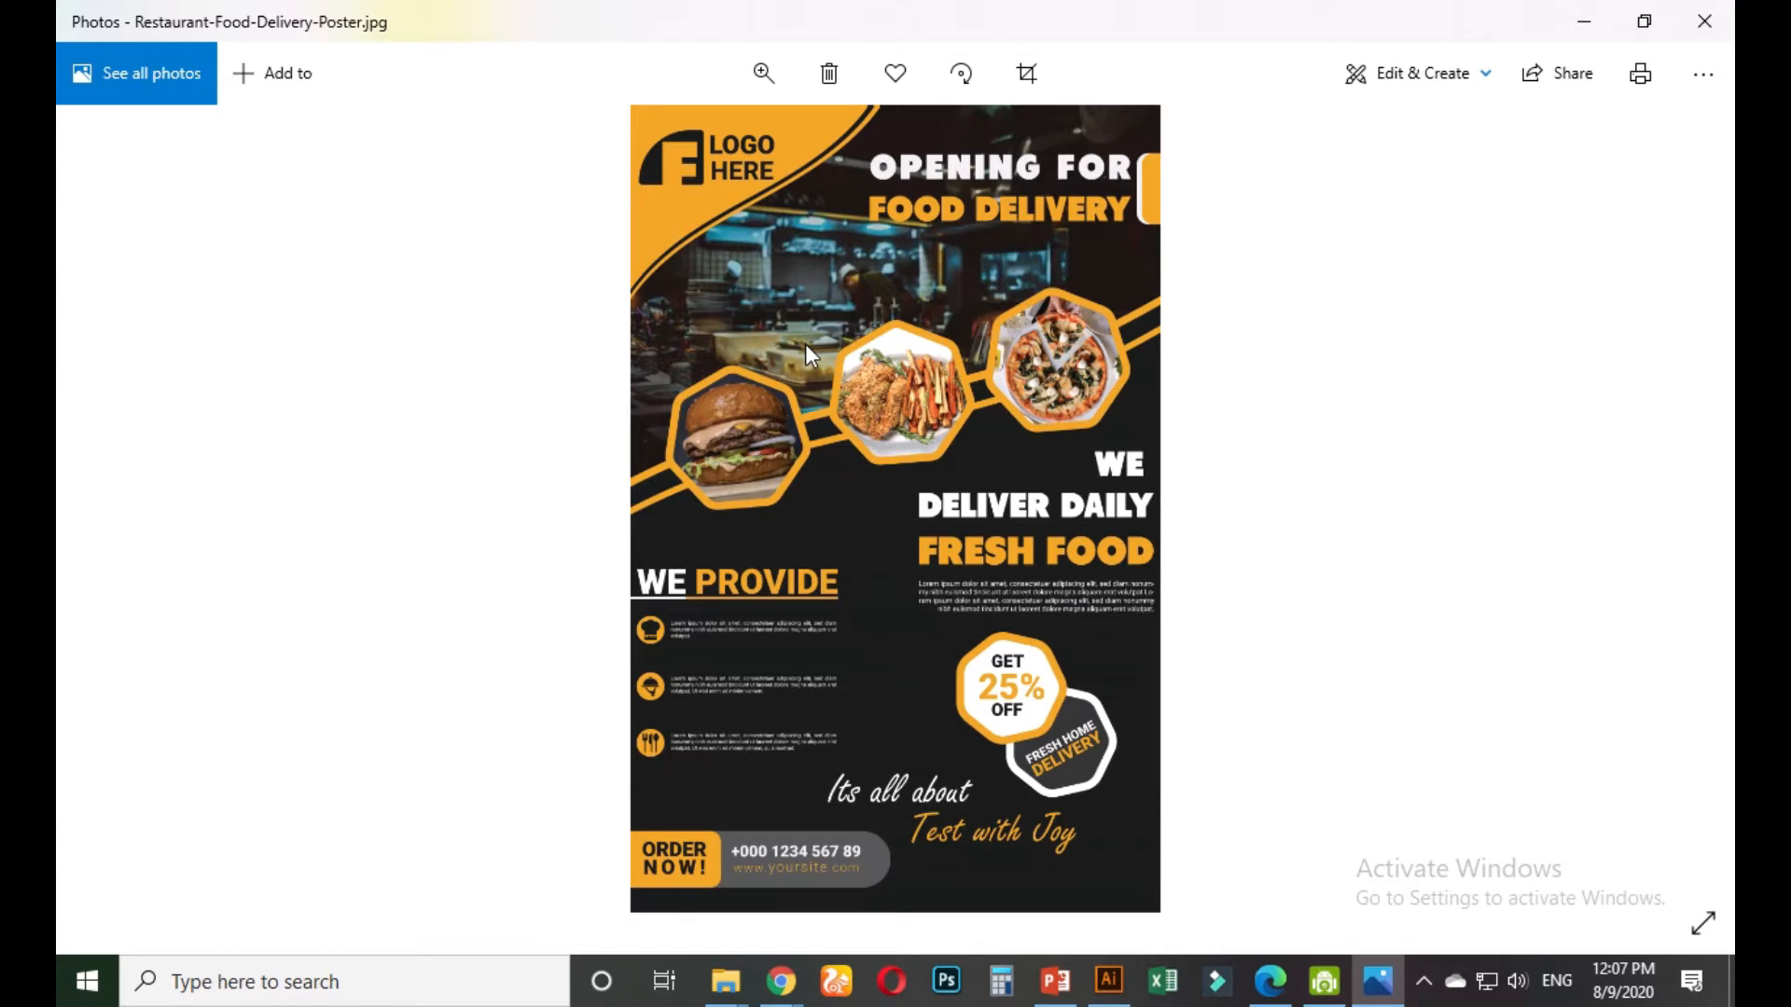
# Bring the Chrome window forward from the taskbar and switch to the WhatsApp Web chats
pyautogui.moveTo(782, 979)
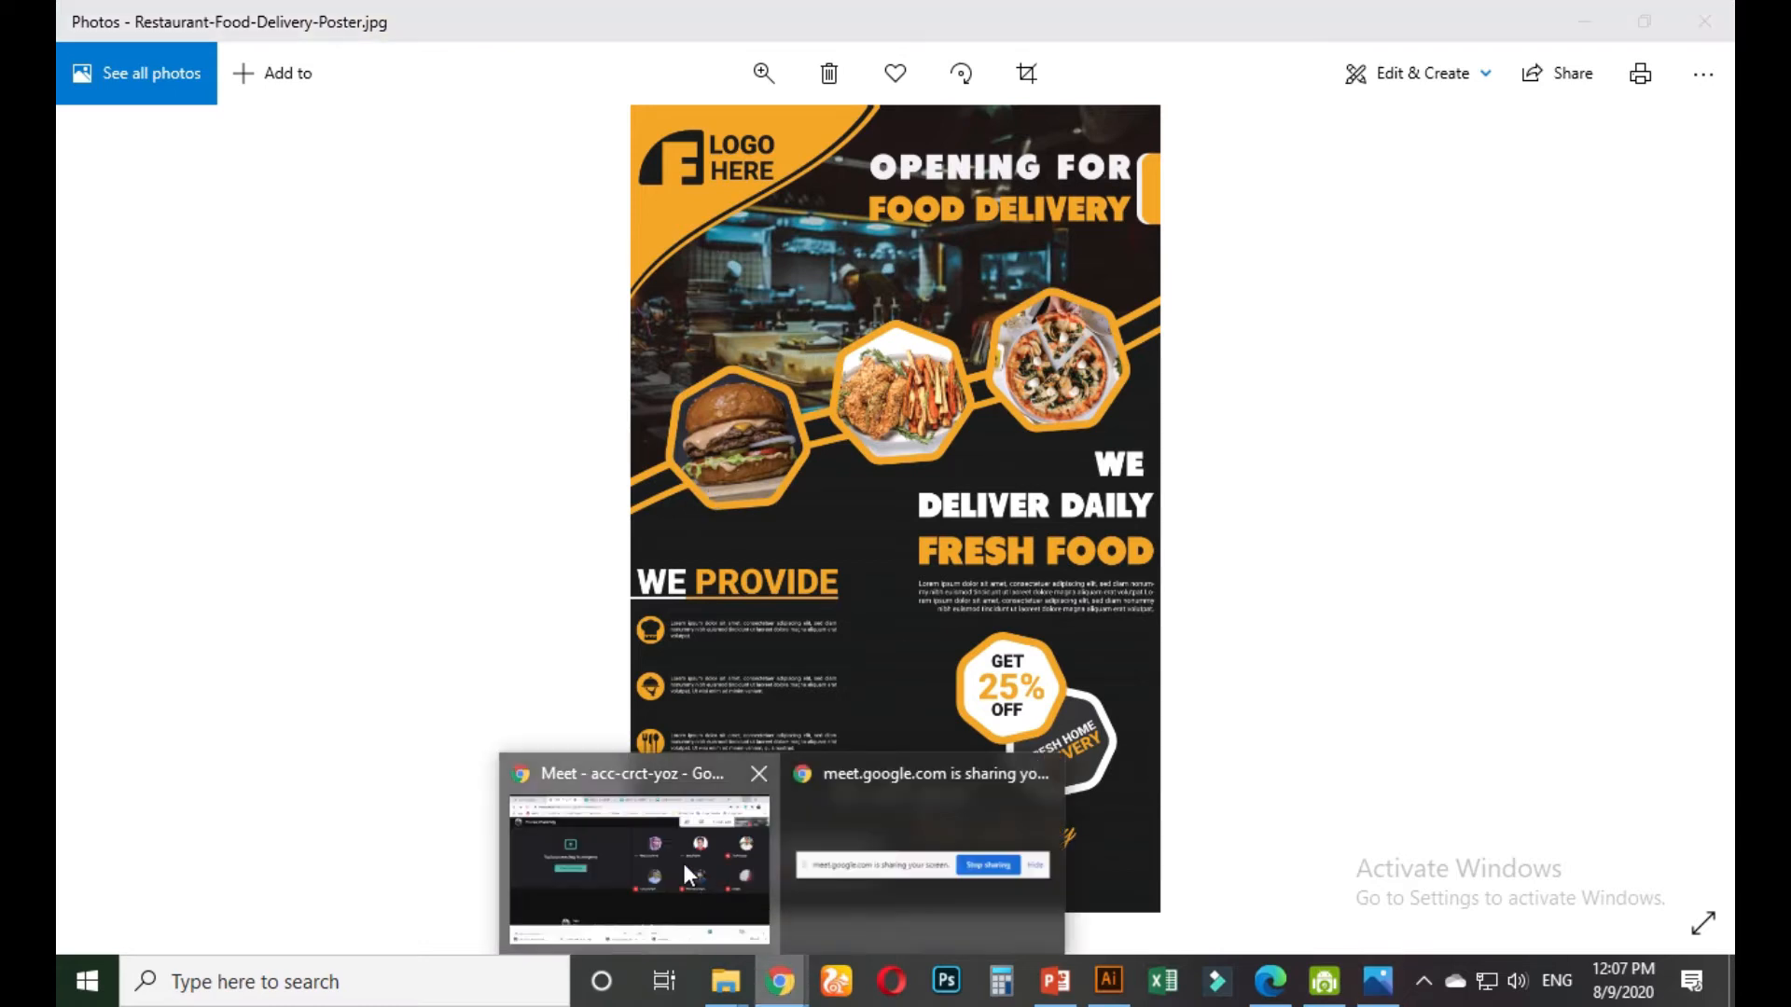
pyautogui.click(681, 859)
pyautogui.click(159, 20)
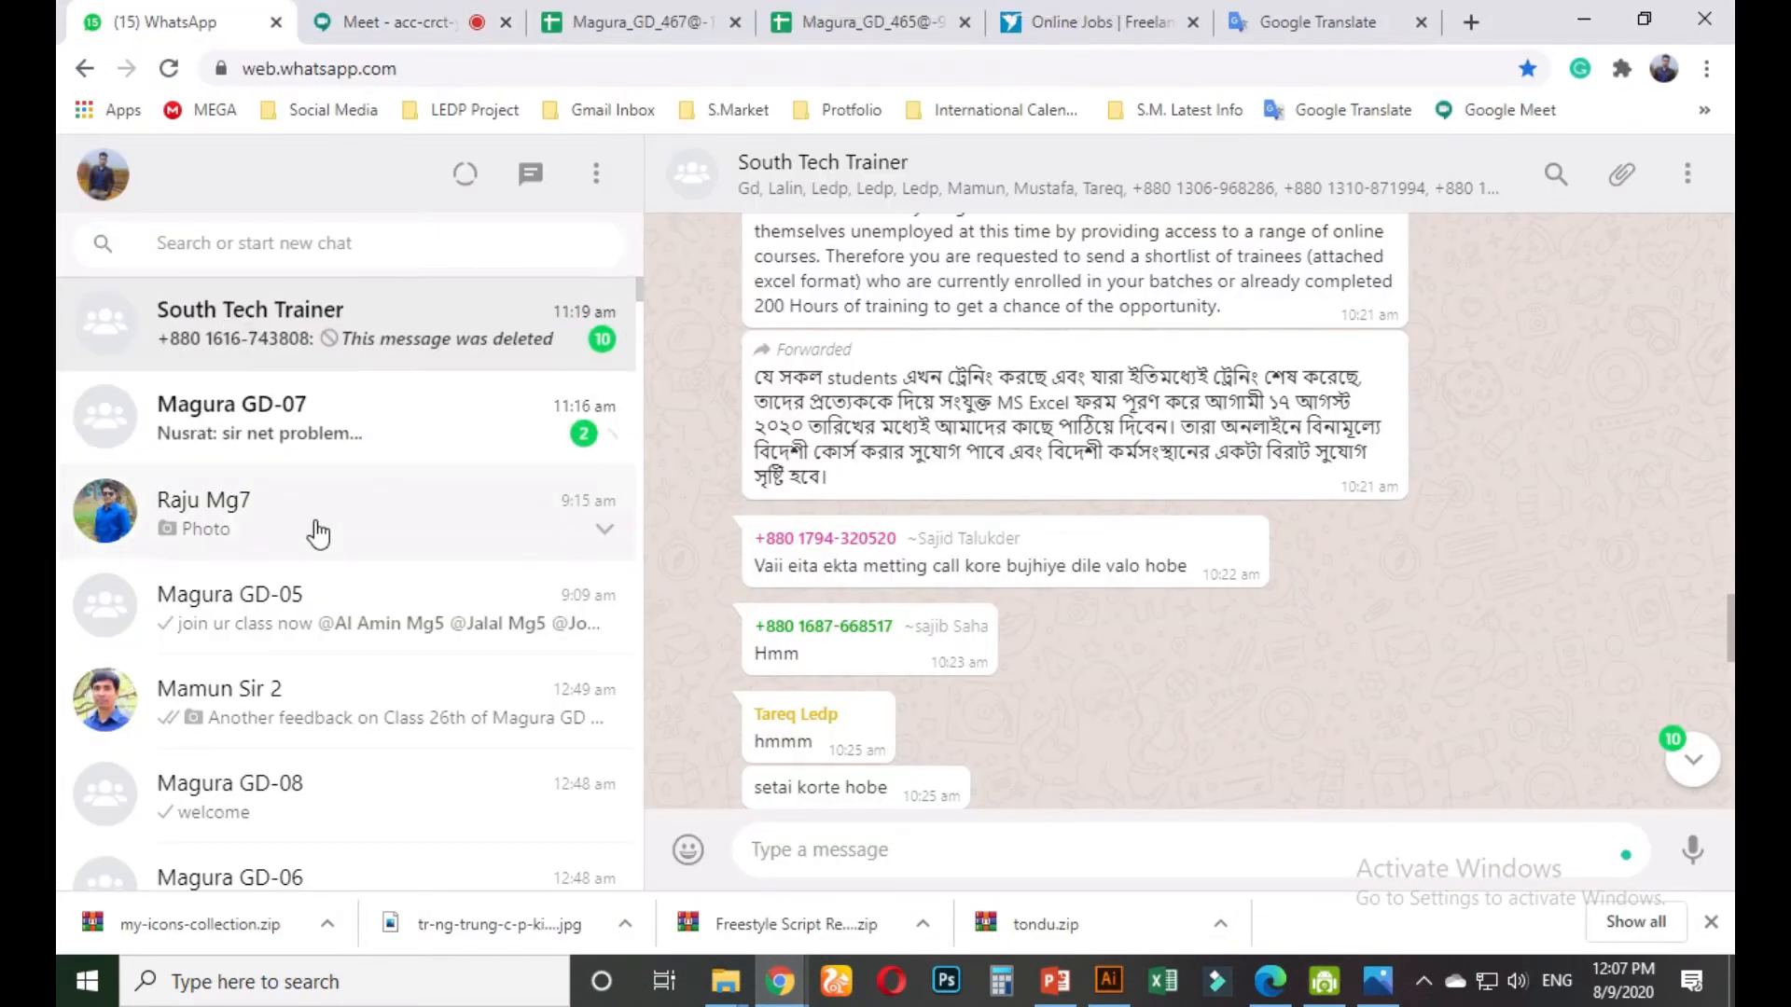
# In the Magura GD-07 group, reply 'bujtecina' to the unread Bengali message
pyautogui.click(294, 449)
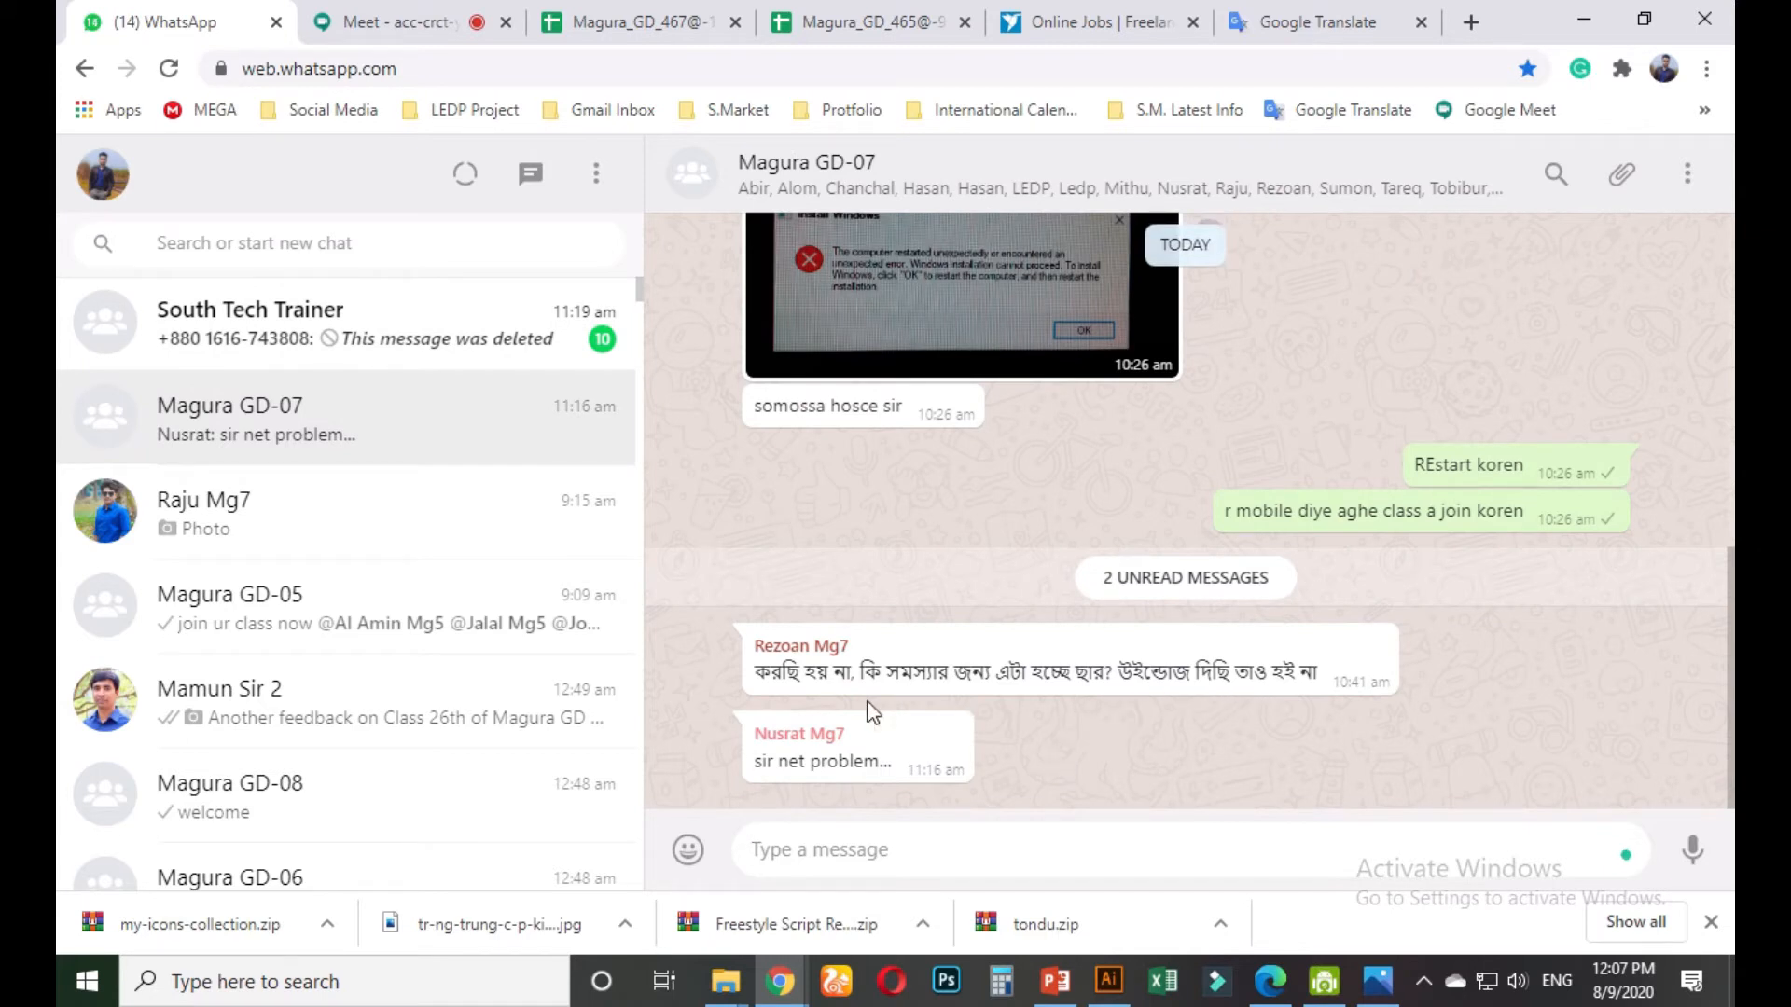
pyautogui.click(1370, 652)
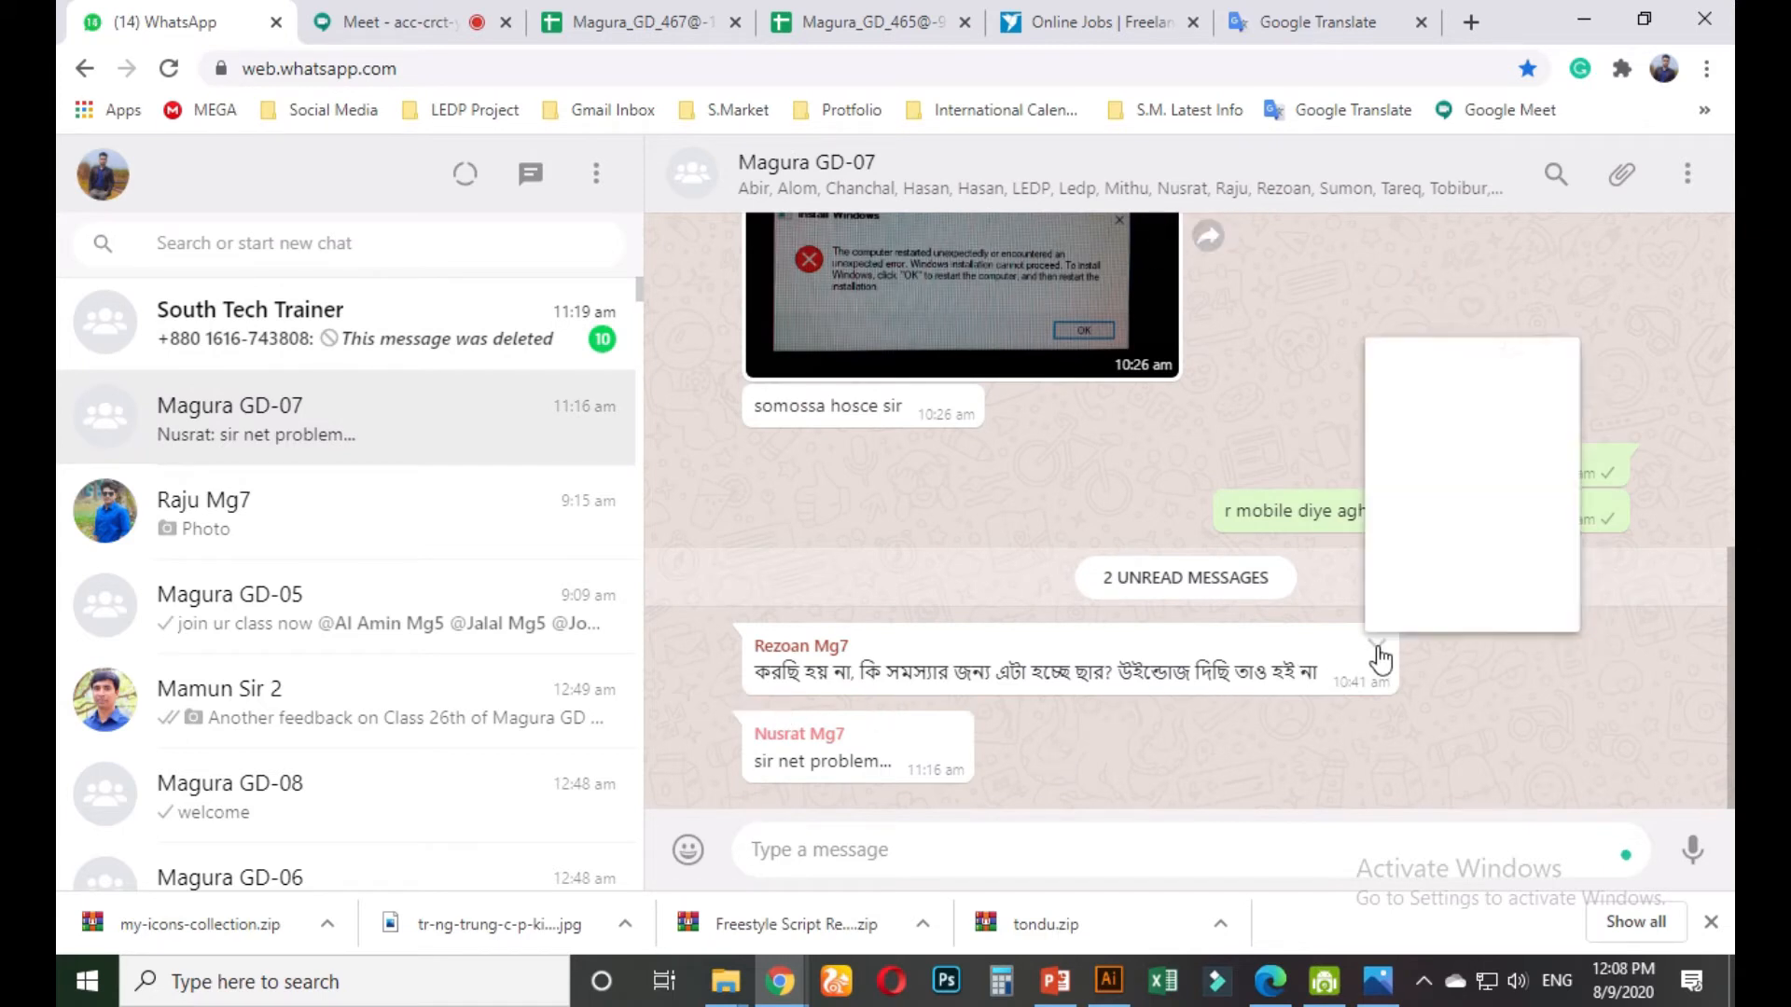
pyautogui.click(1413, 340)
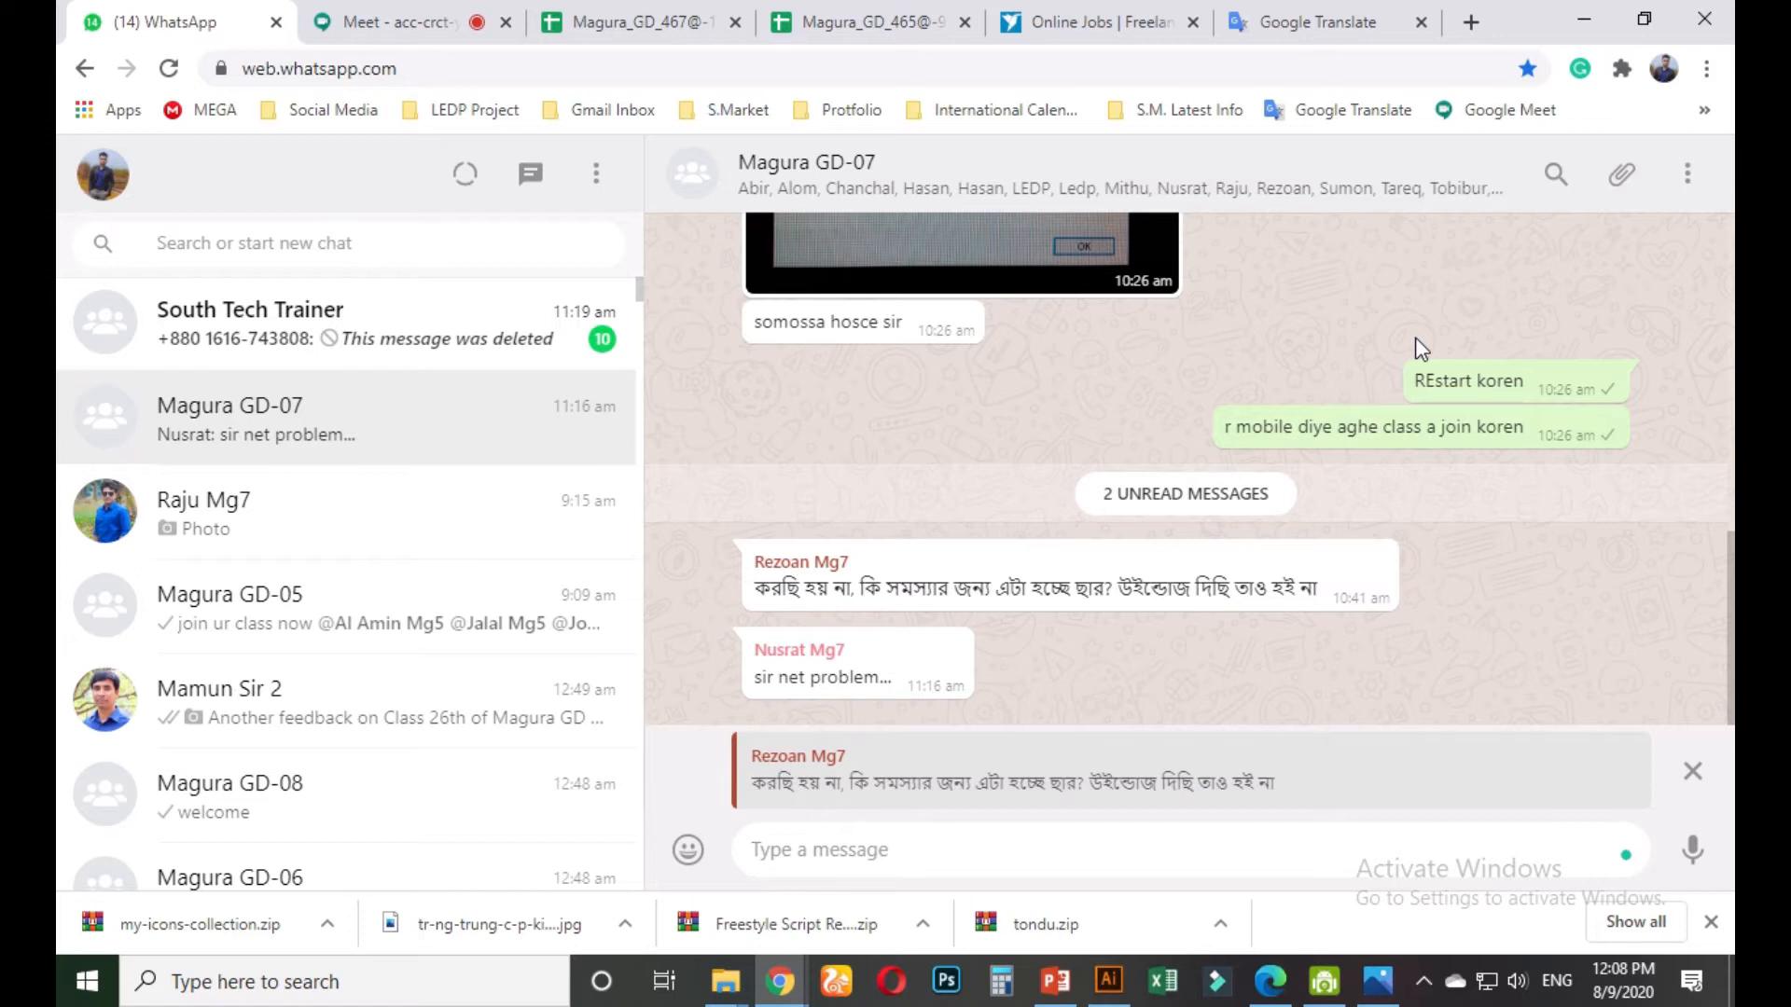
pyautogui.write('b')
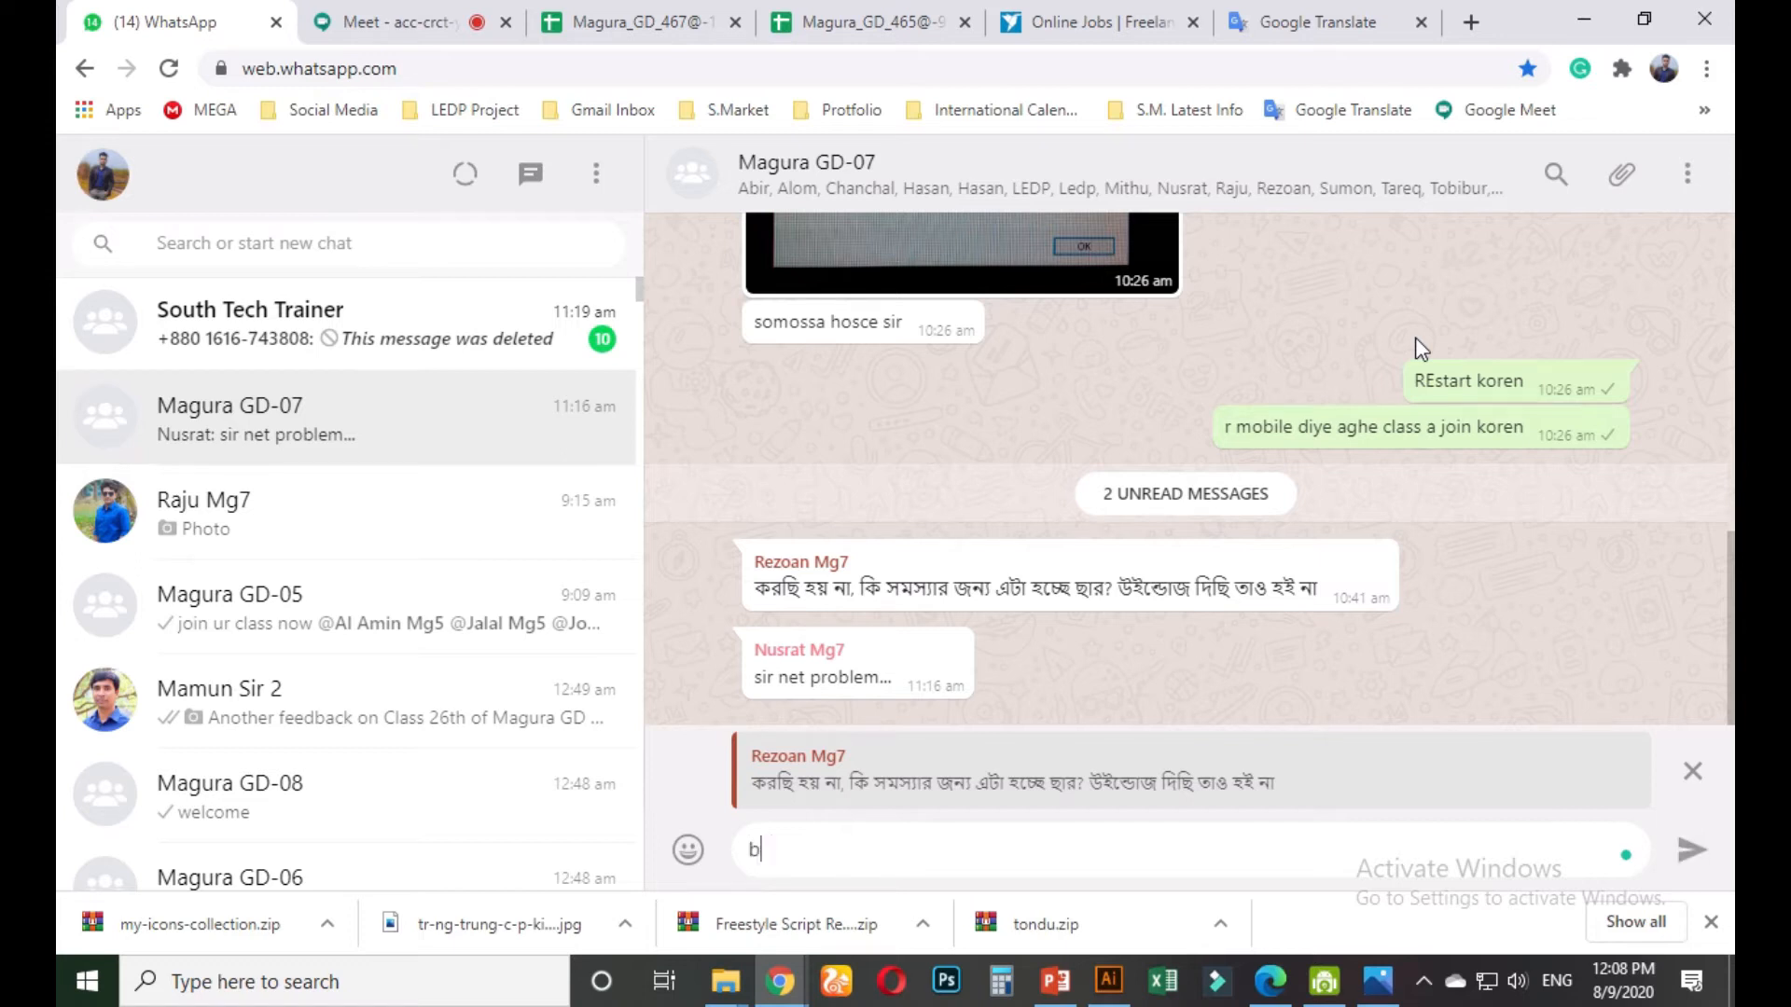
pyautogui.write('ujtecina')
pyautogui.press('Return')
# Post an e-mail address to everyone in the Meet chat, then close the chat panel
pyautogui.click(495, 13)
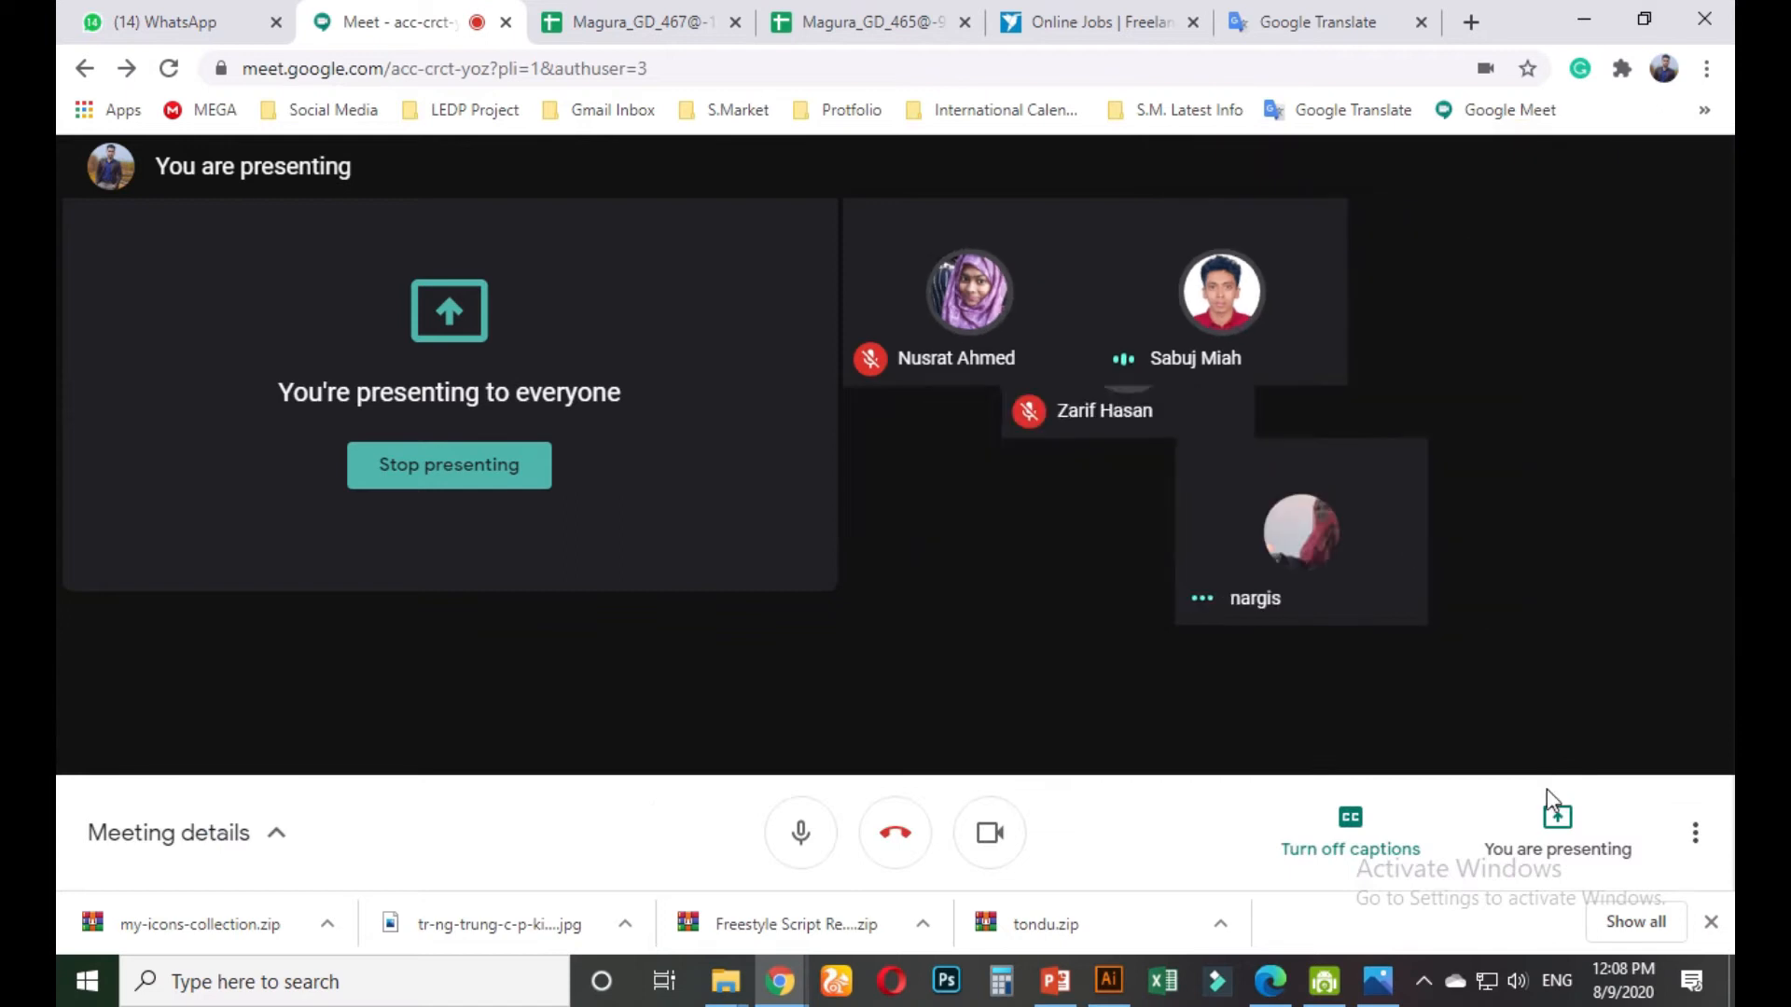
pyautogui.click(1467, 846)
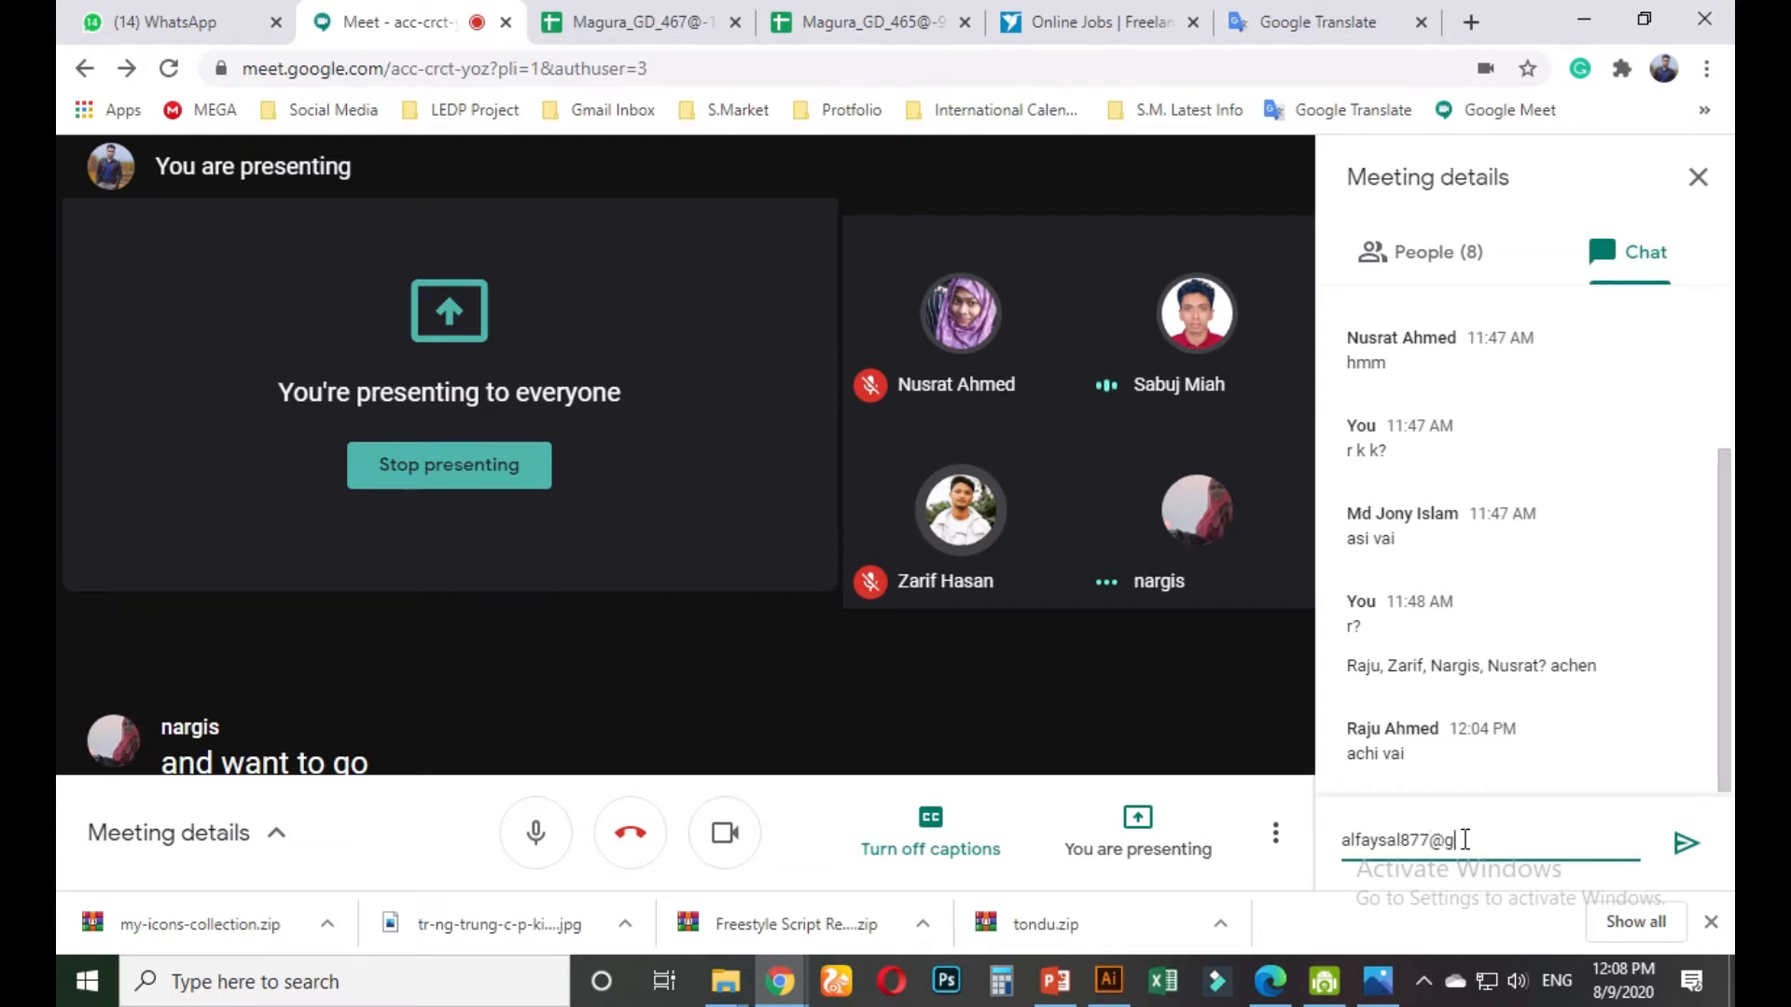
pyautogui.press('Return')
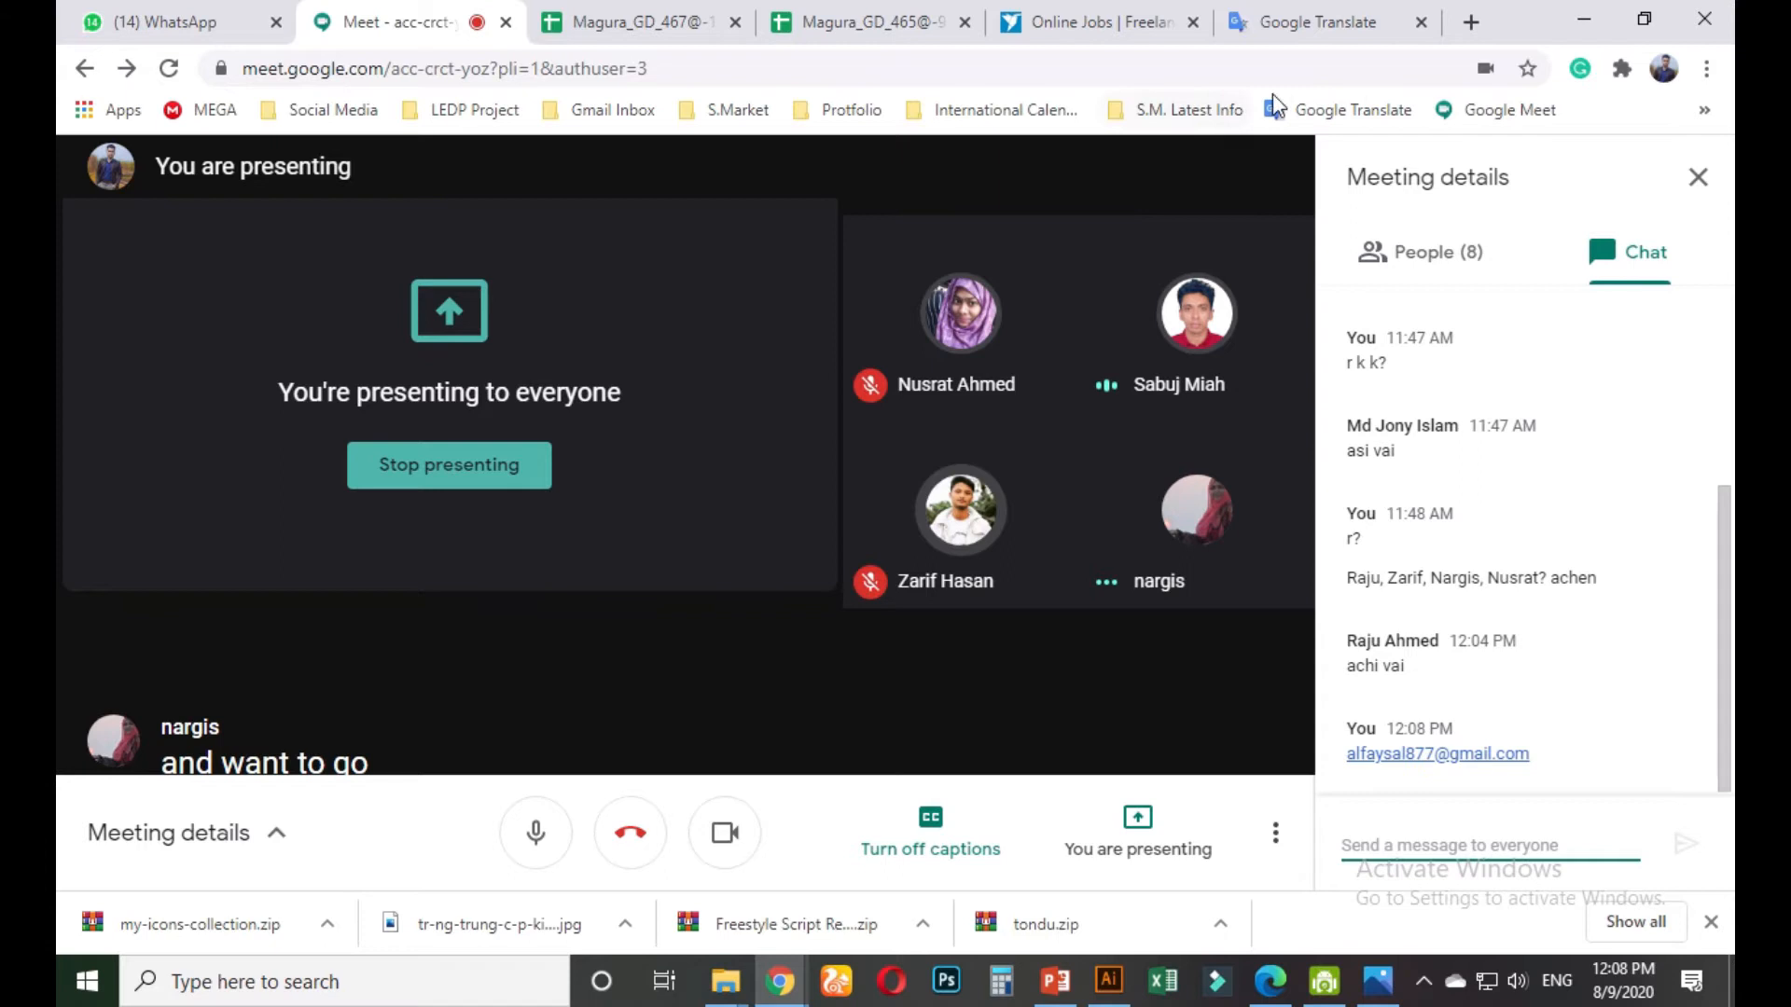
pyautogui.click(1697, 177)
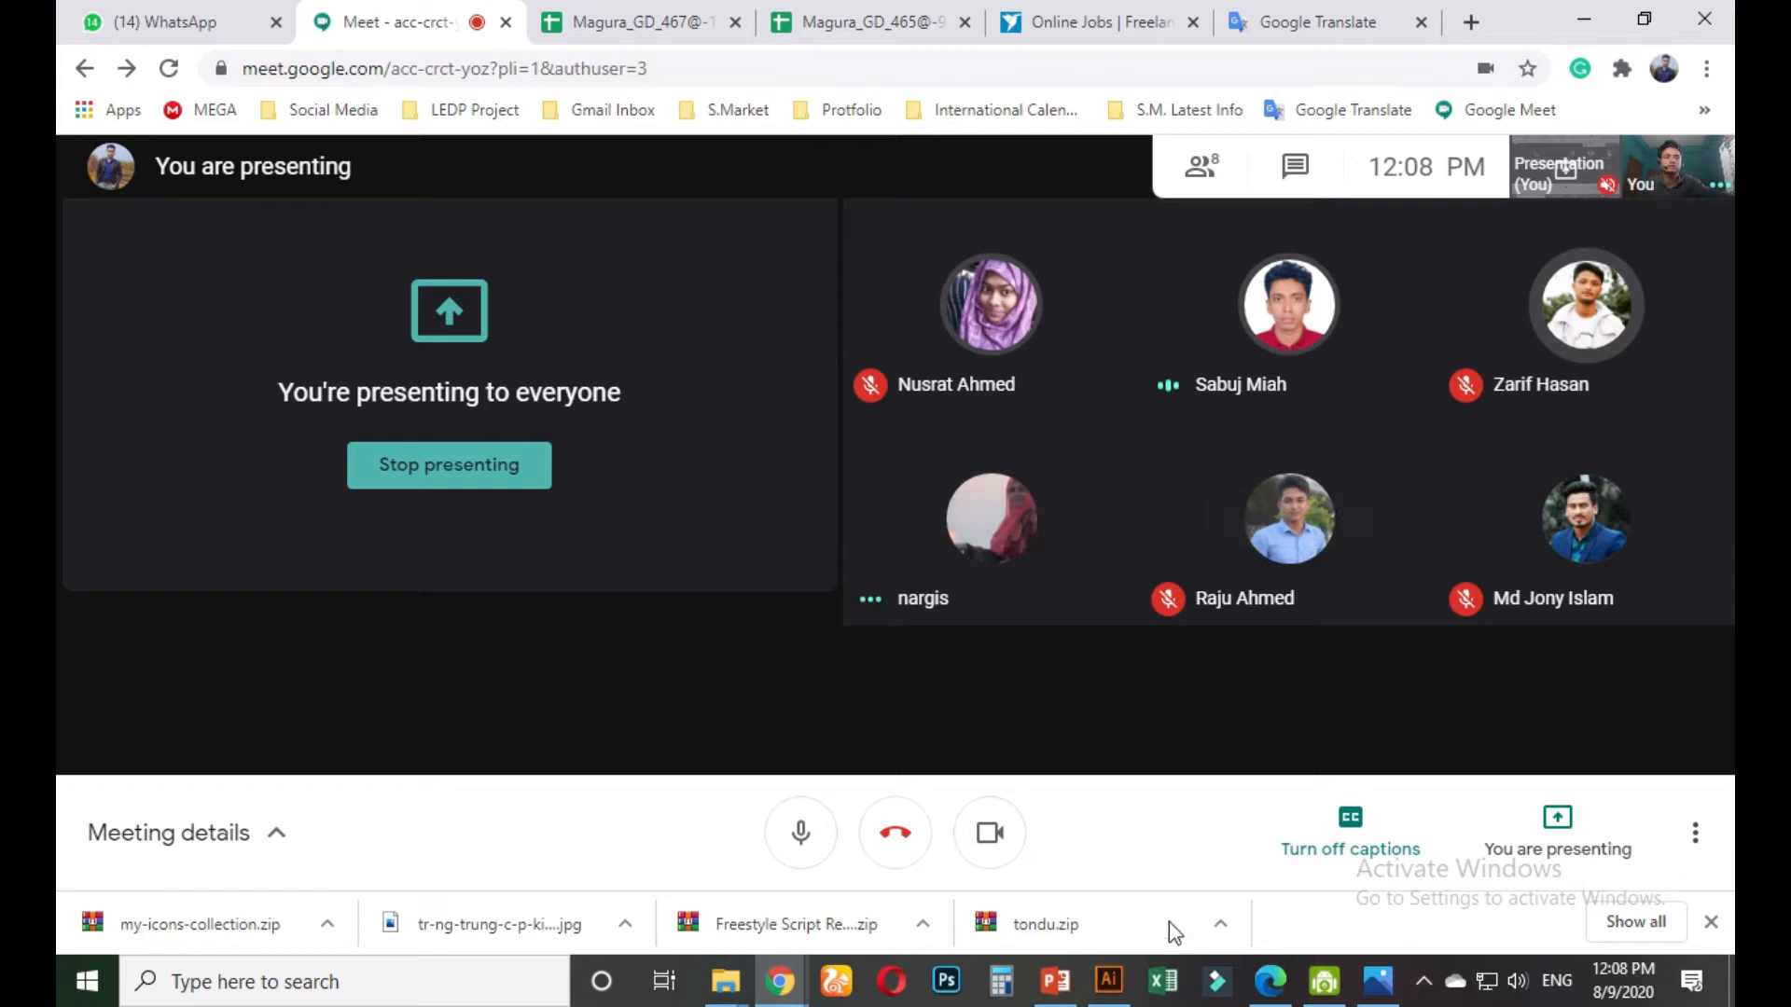
# Bring Restaurant-Food-Delivery-Poster.jpg in Photos back to the front
pyautogui.click(1378, 980)
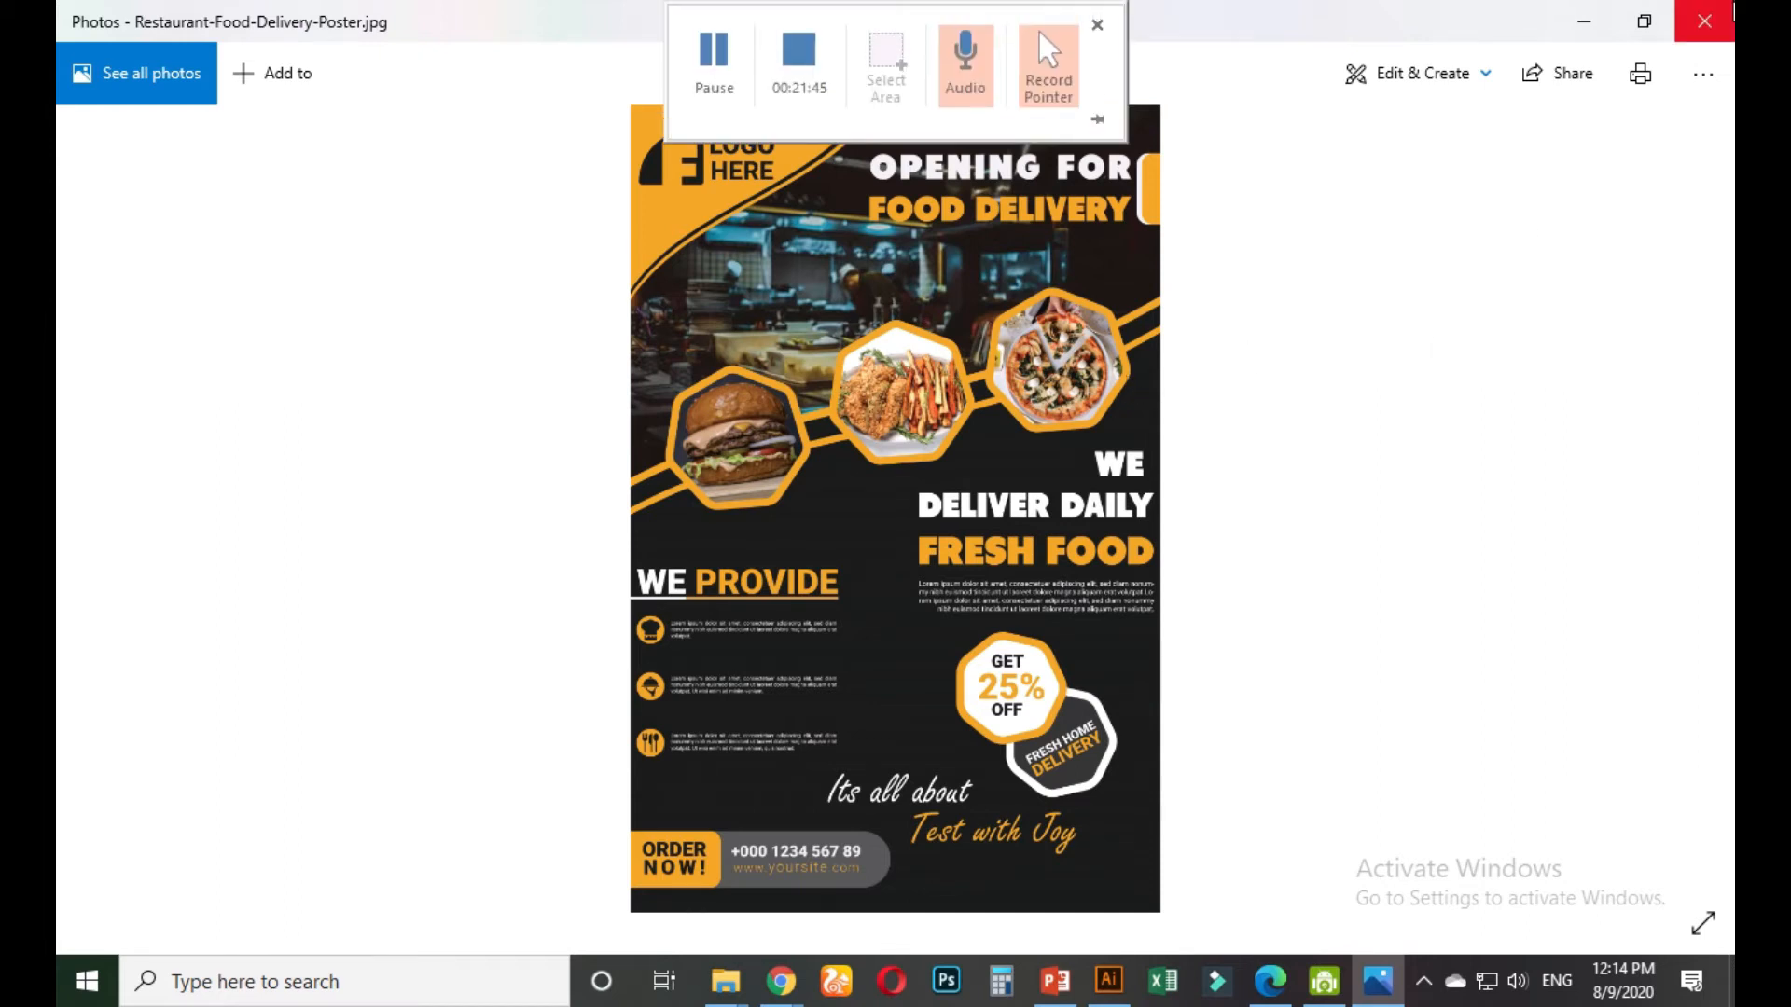
# Close the Photos window showing the food delivery poster
pyautogui.click(1704, 17)
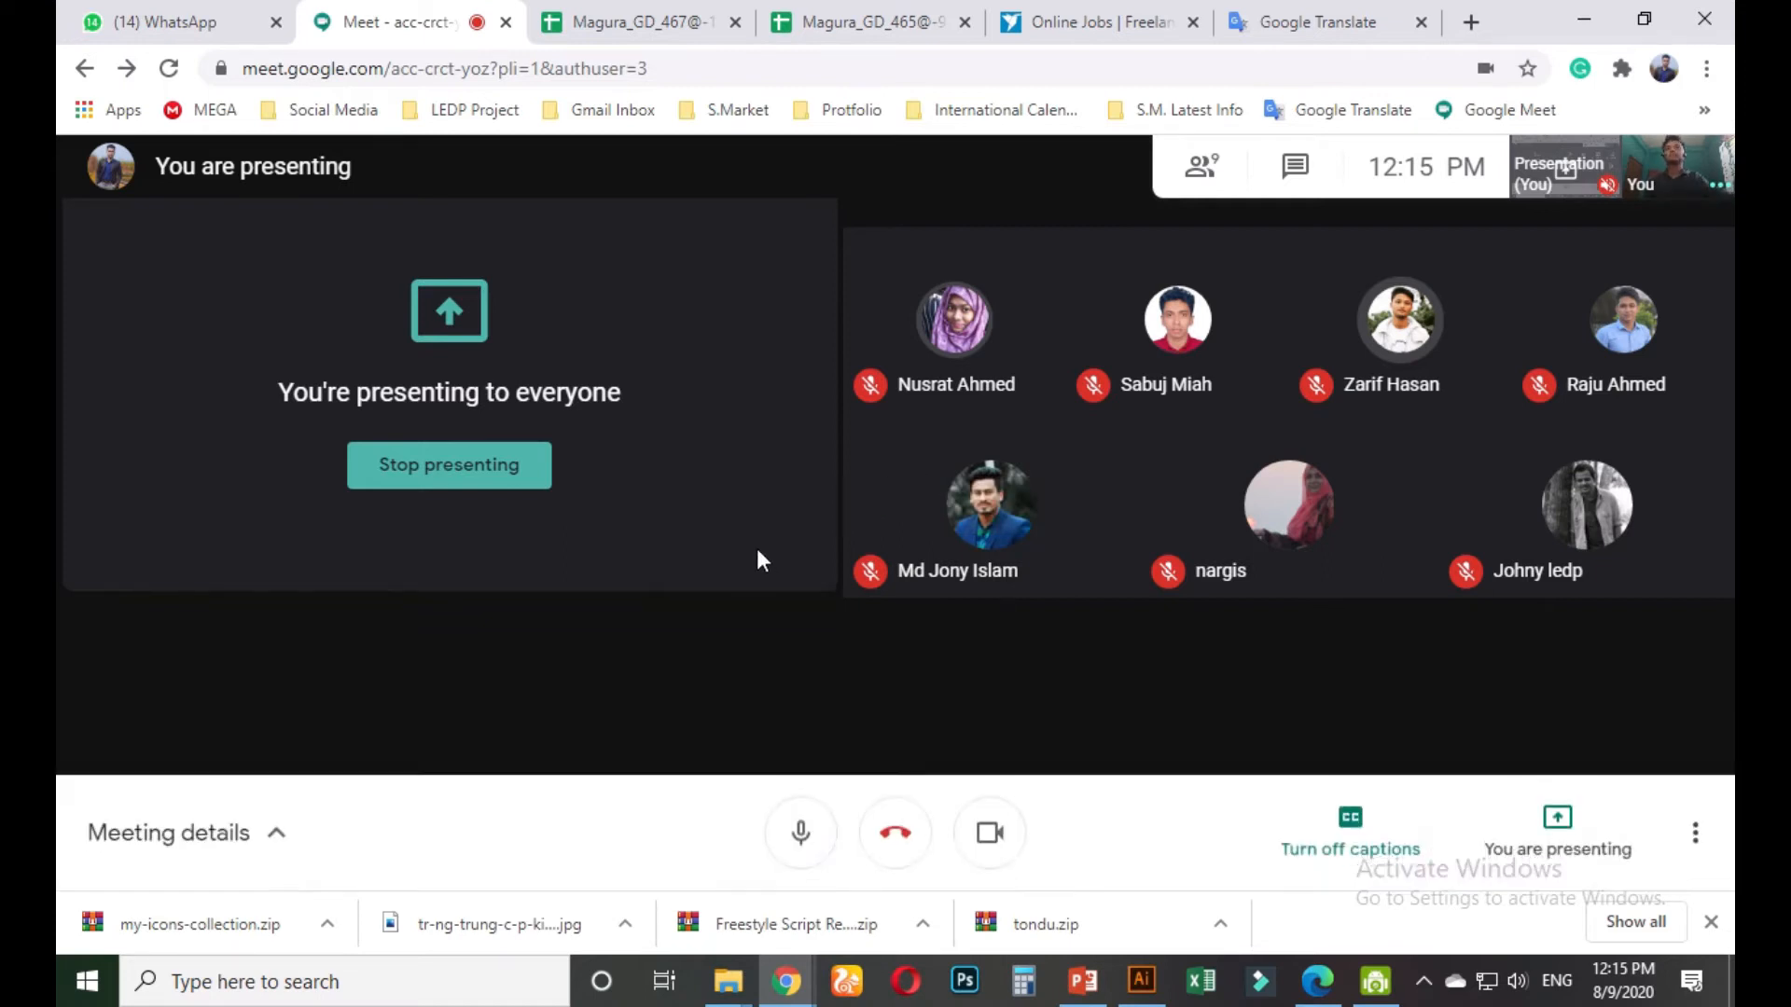
# Switch to the 'Online Jobs | Freelancer' tab with the contest listings
pyautogui.moveTo(828, 40)
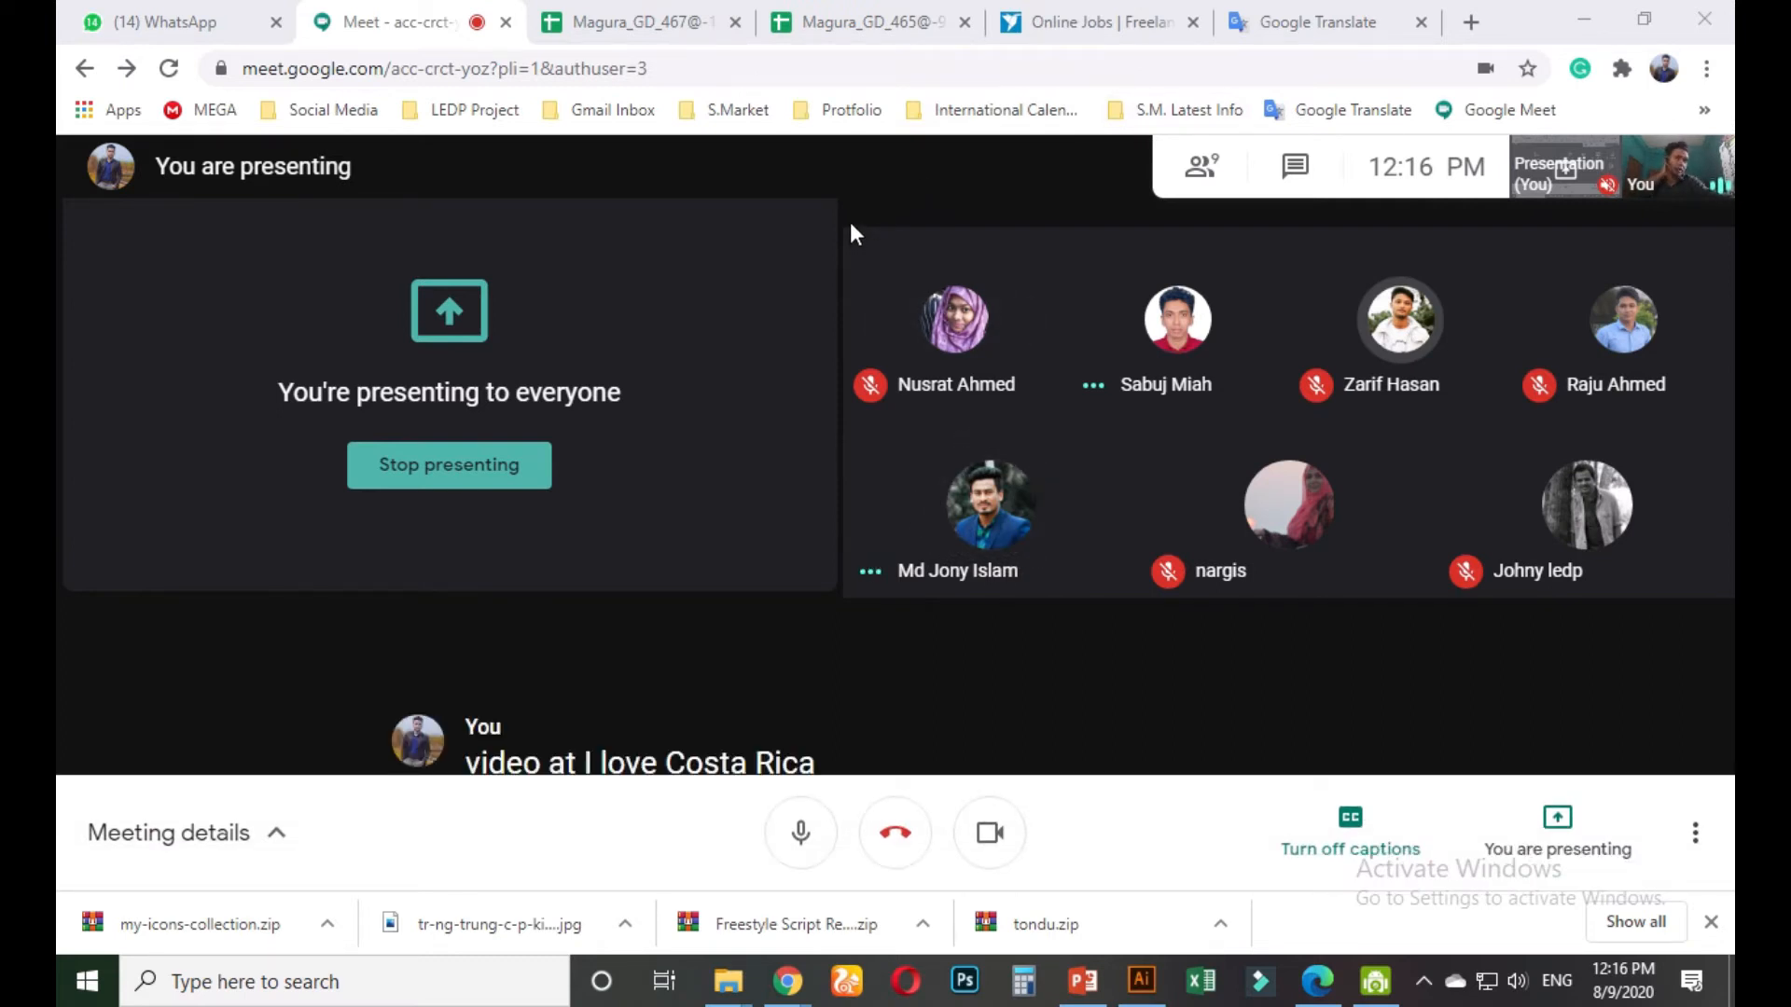
pyautogui.click(1091, 21)
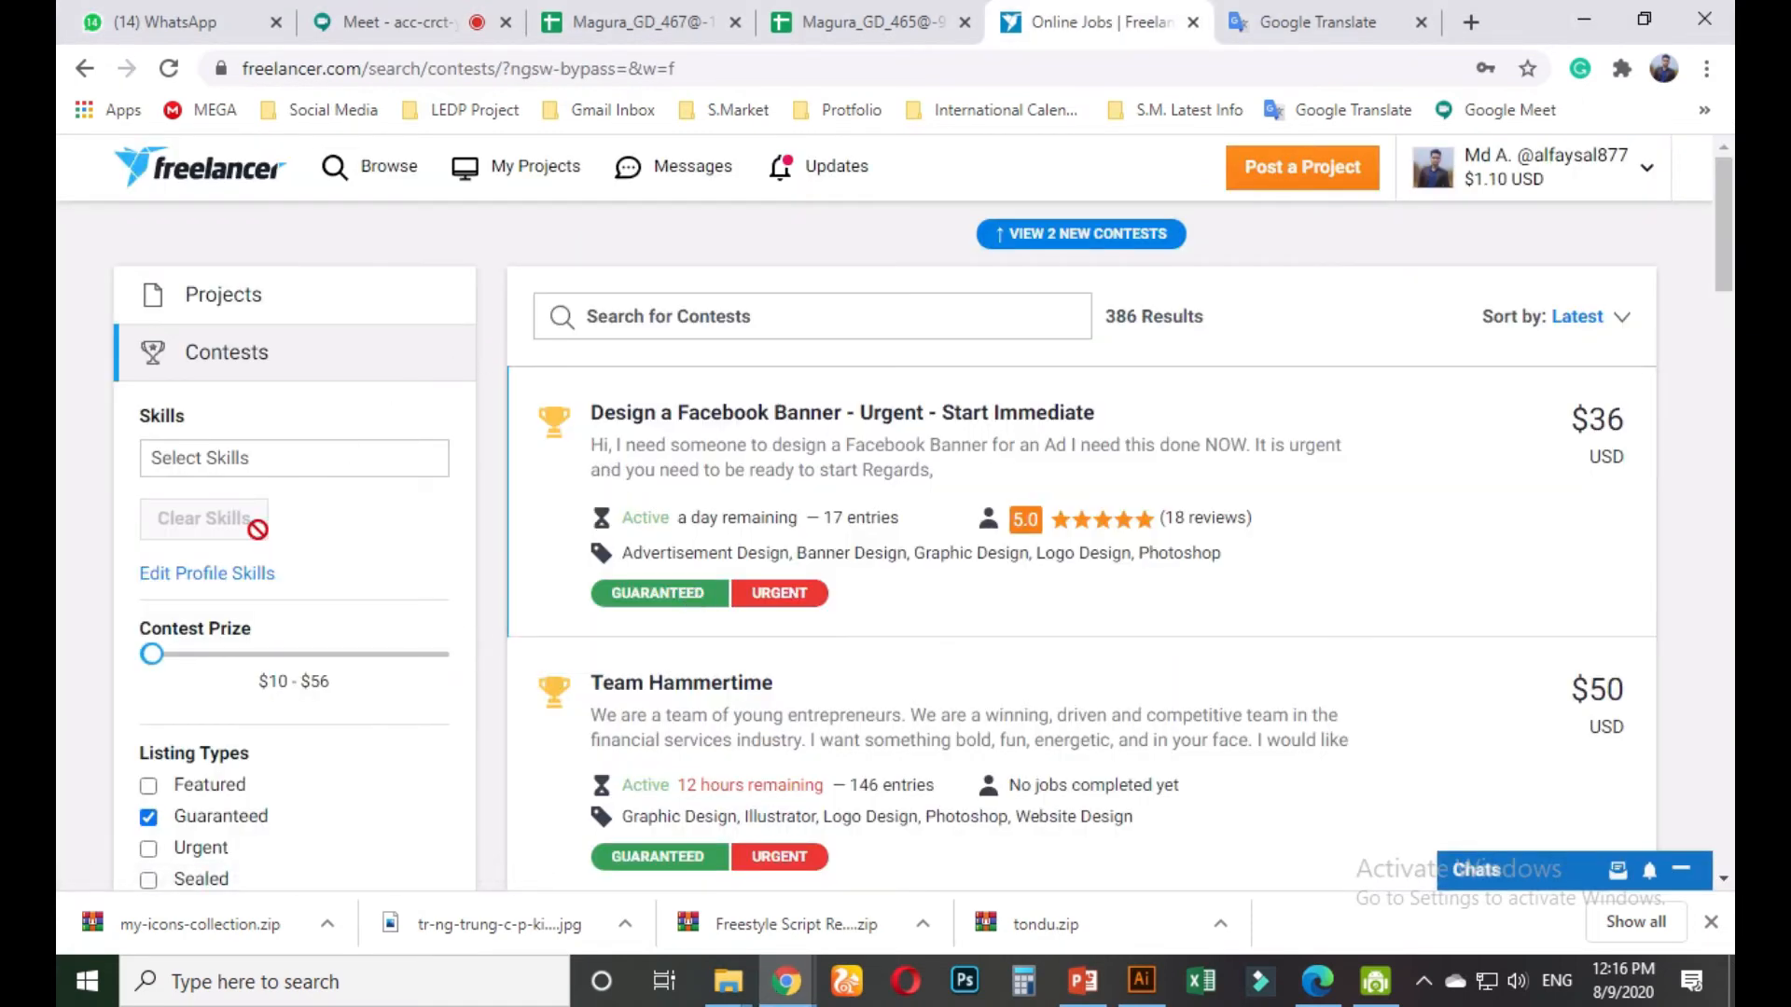
# Reload Freelancer's contests via Browse > Contests, now listing 385 Guaranteed results
pyautogui.scroll(-3, 460, 575)
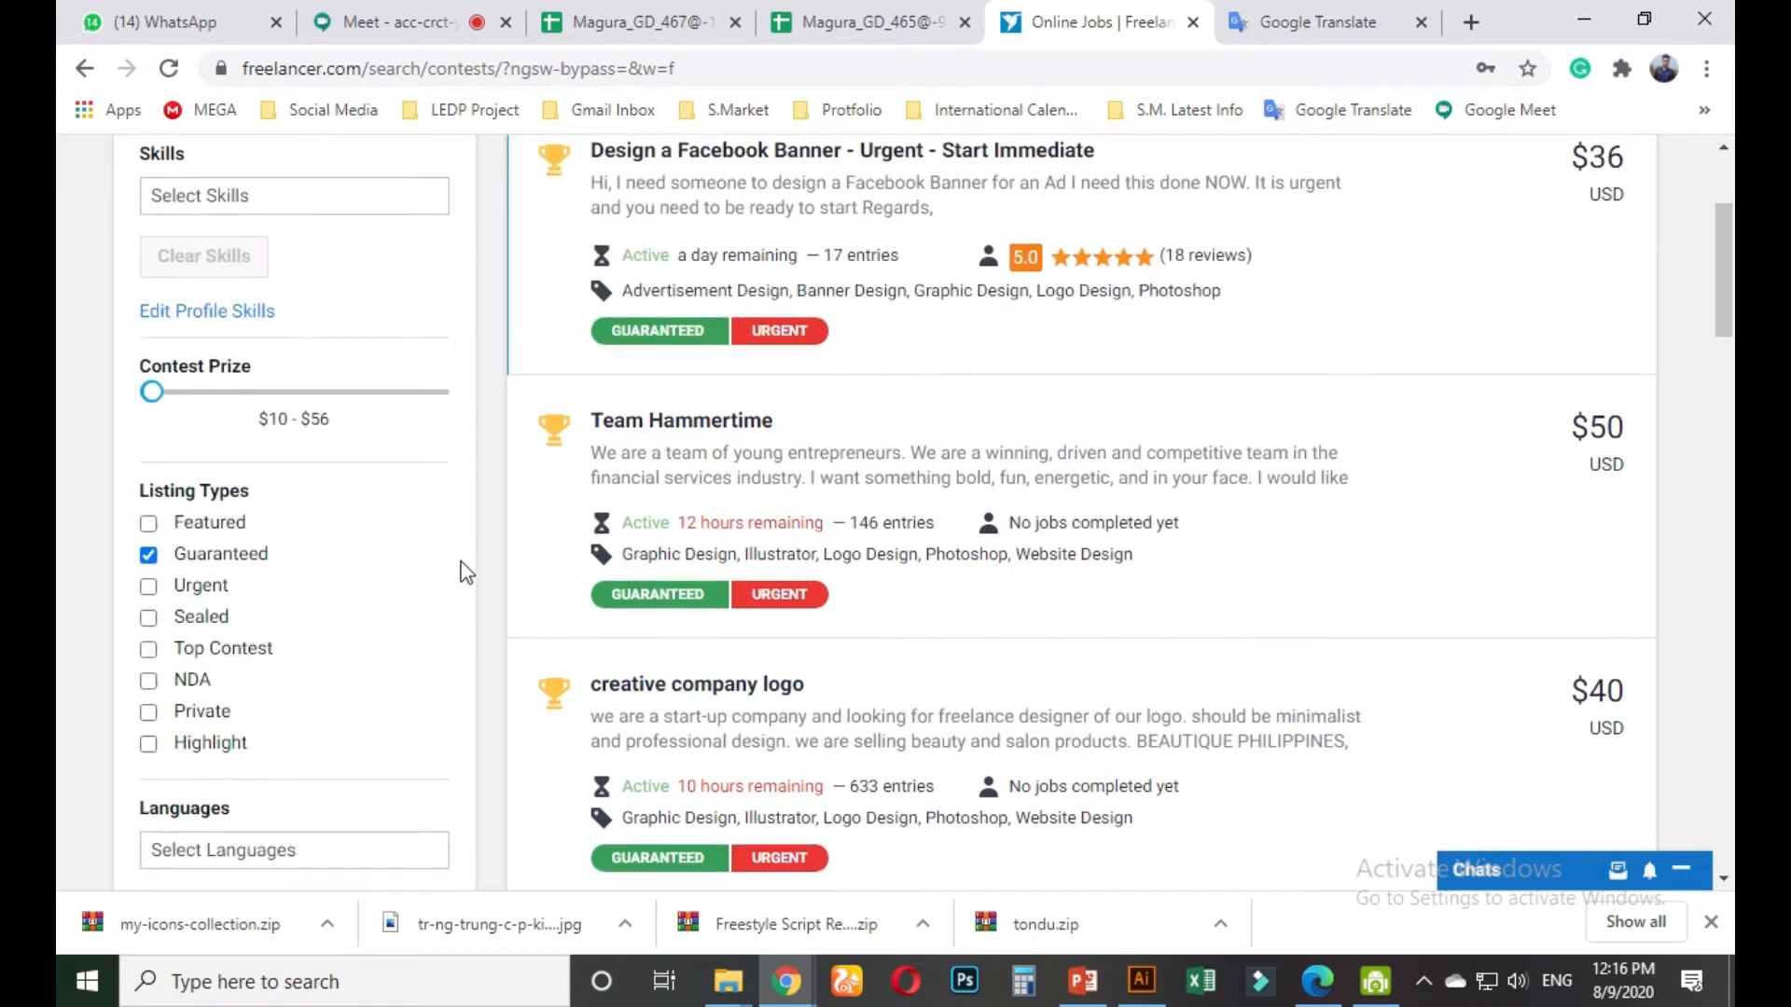
pyautogui.scroll(3, 233, 559)
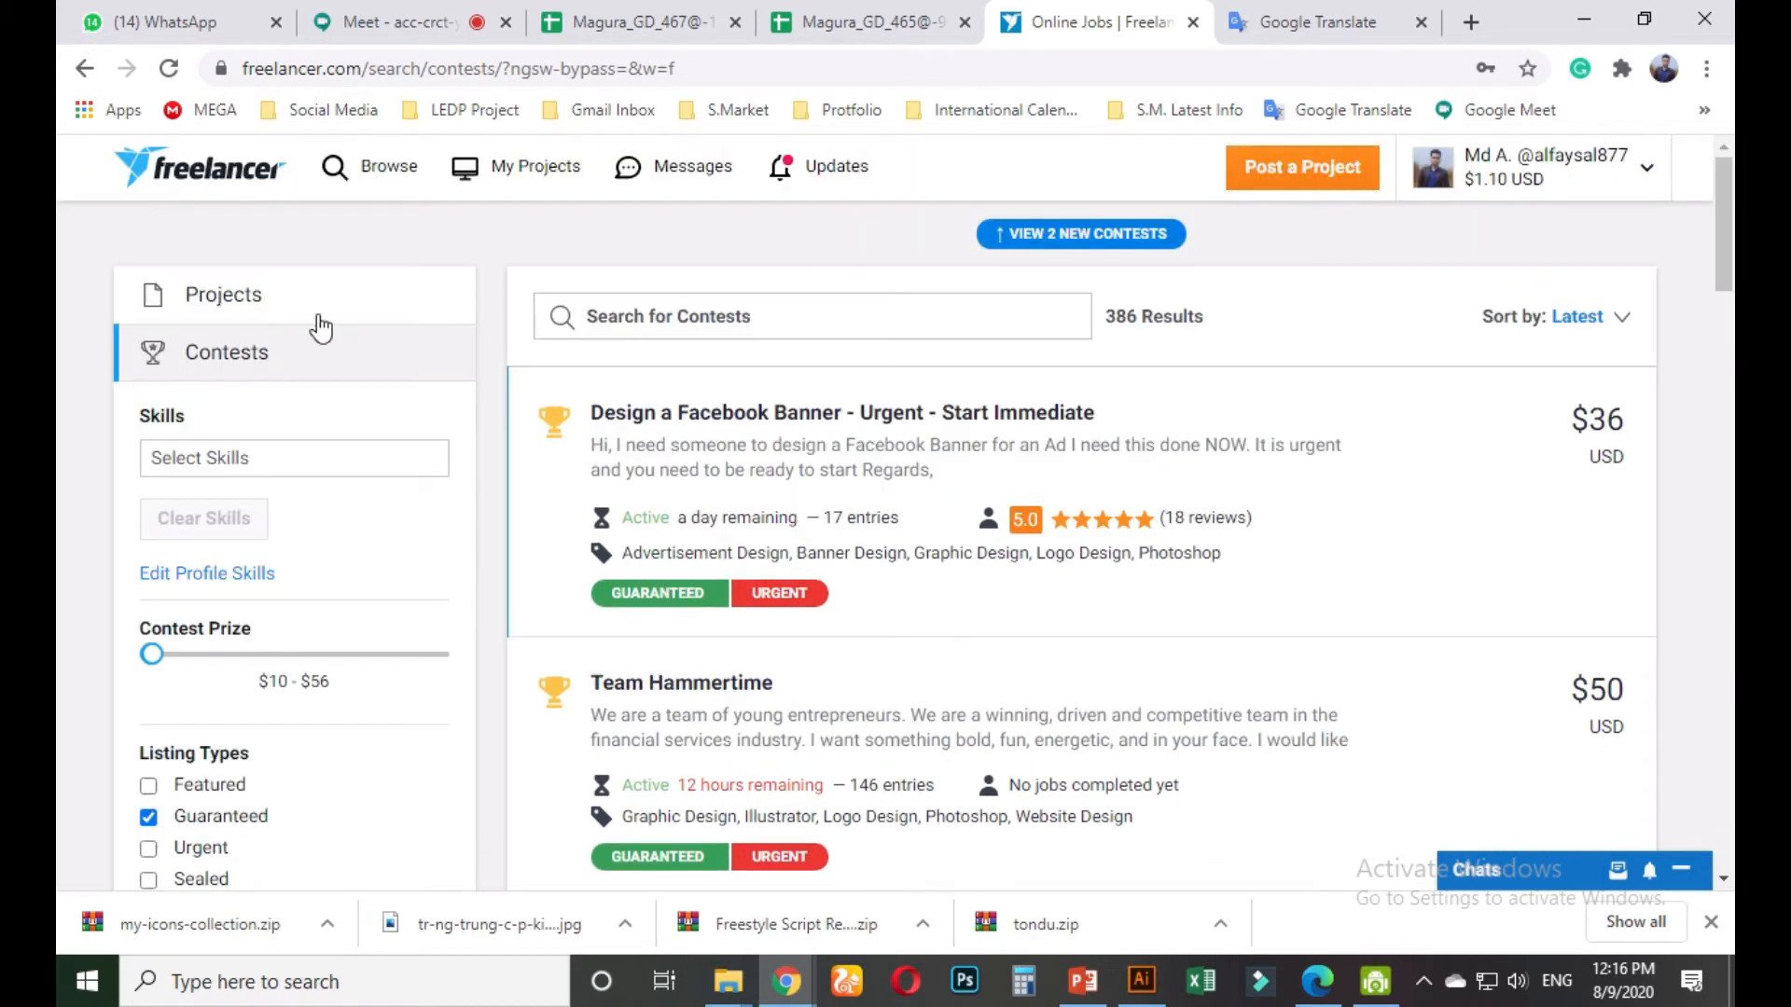
pyautogui.scroll(-1, 203, 695)
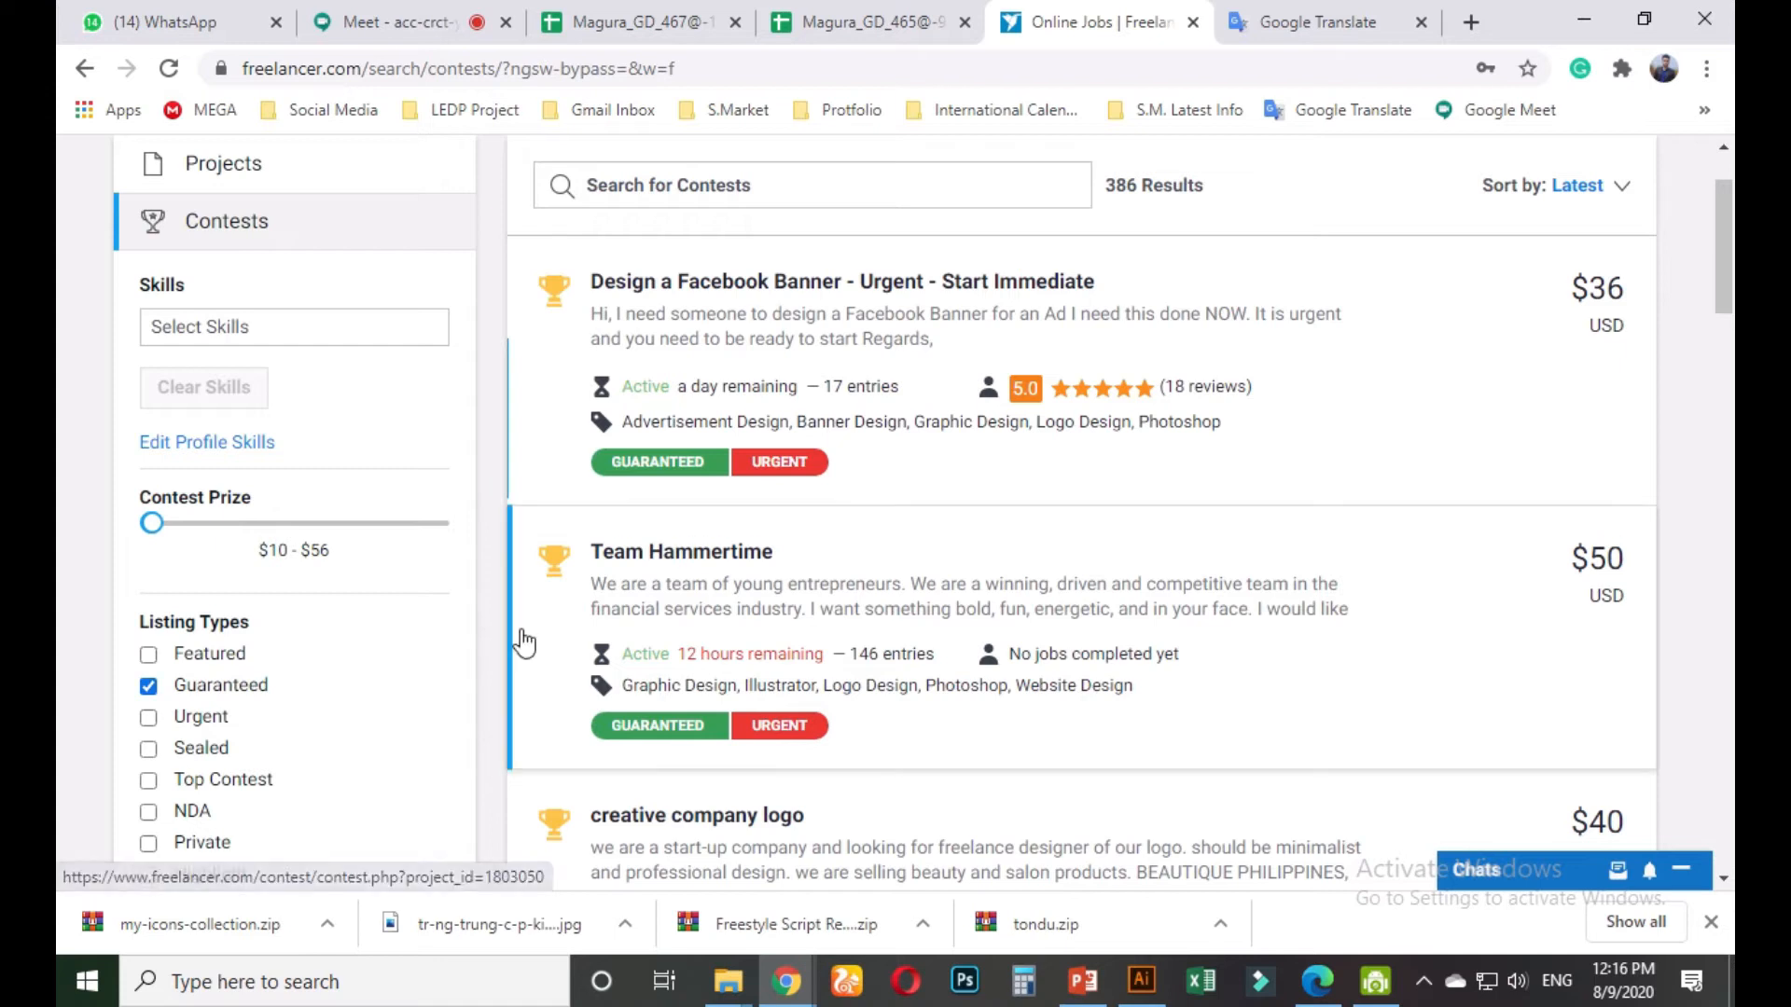
pyautogui.scroll(1, 652, 634)
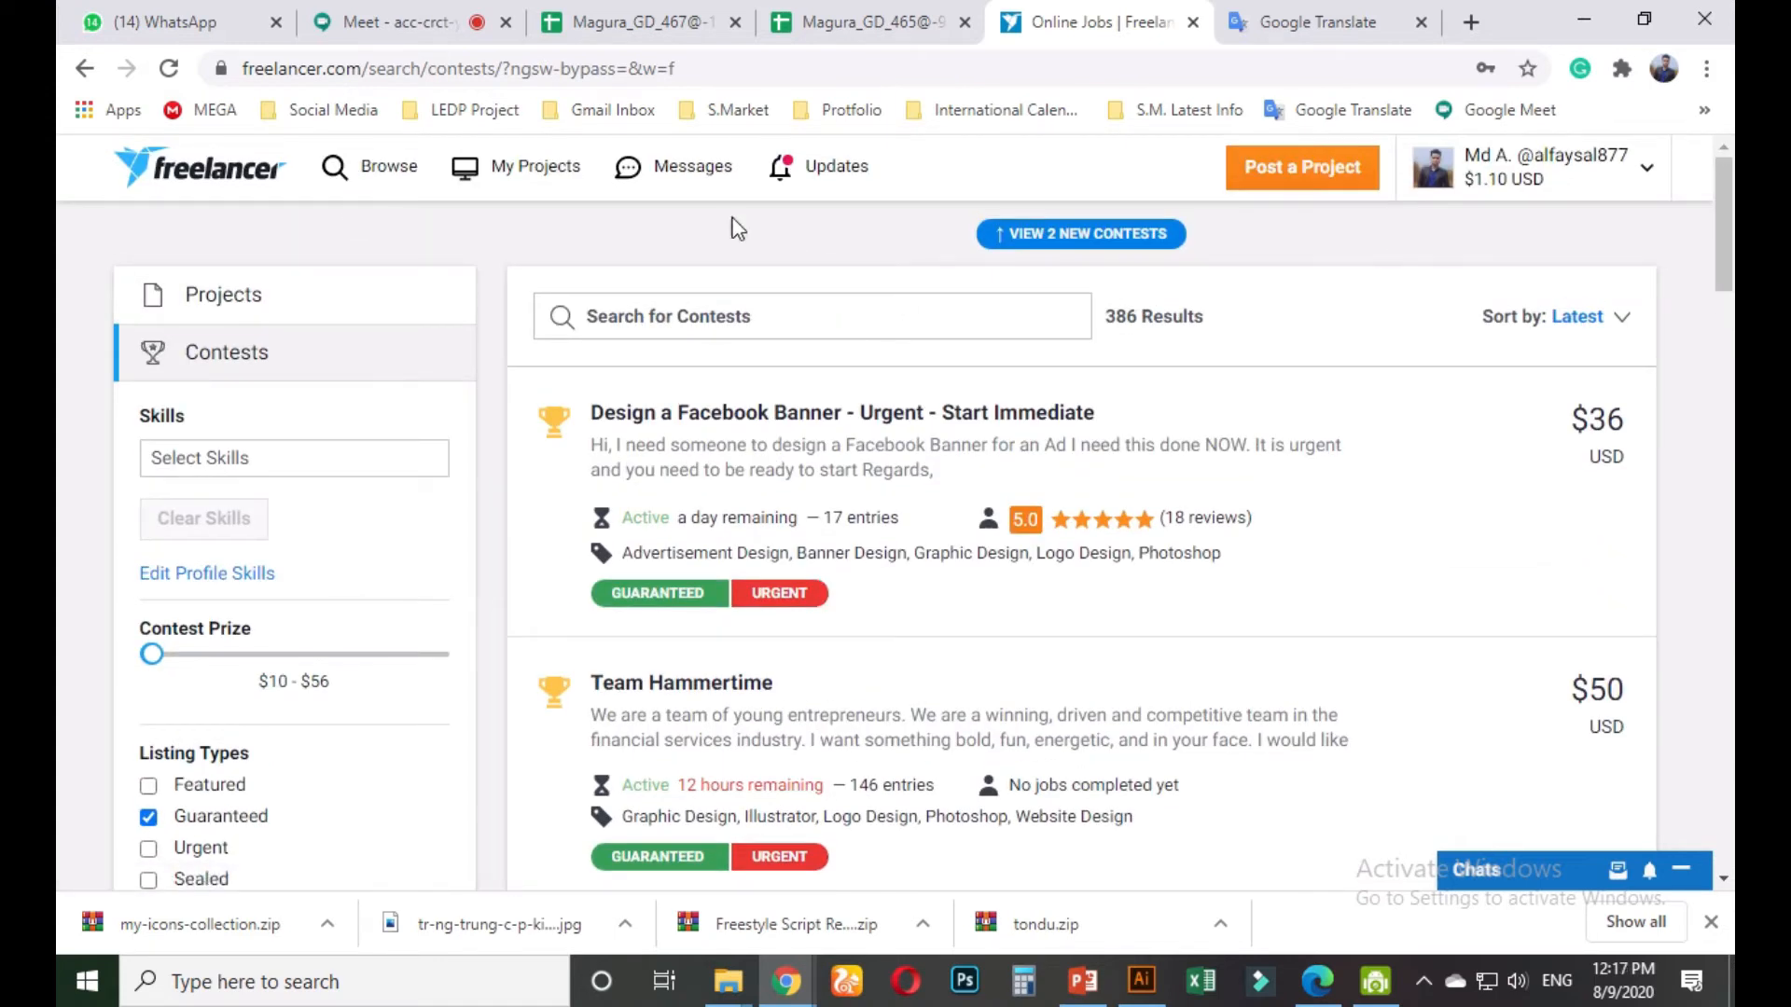
pyautogui.click(363, 168)
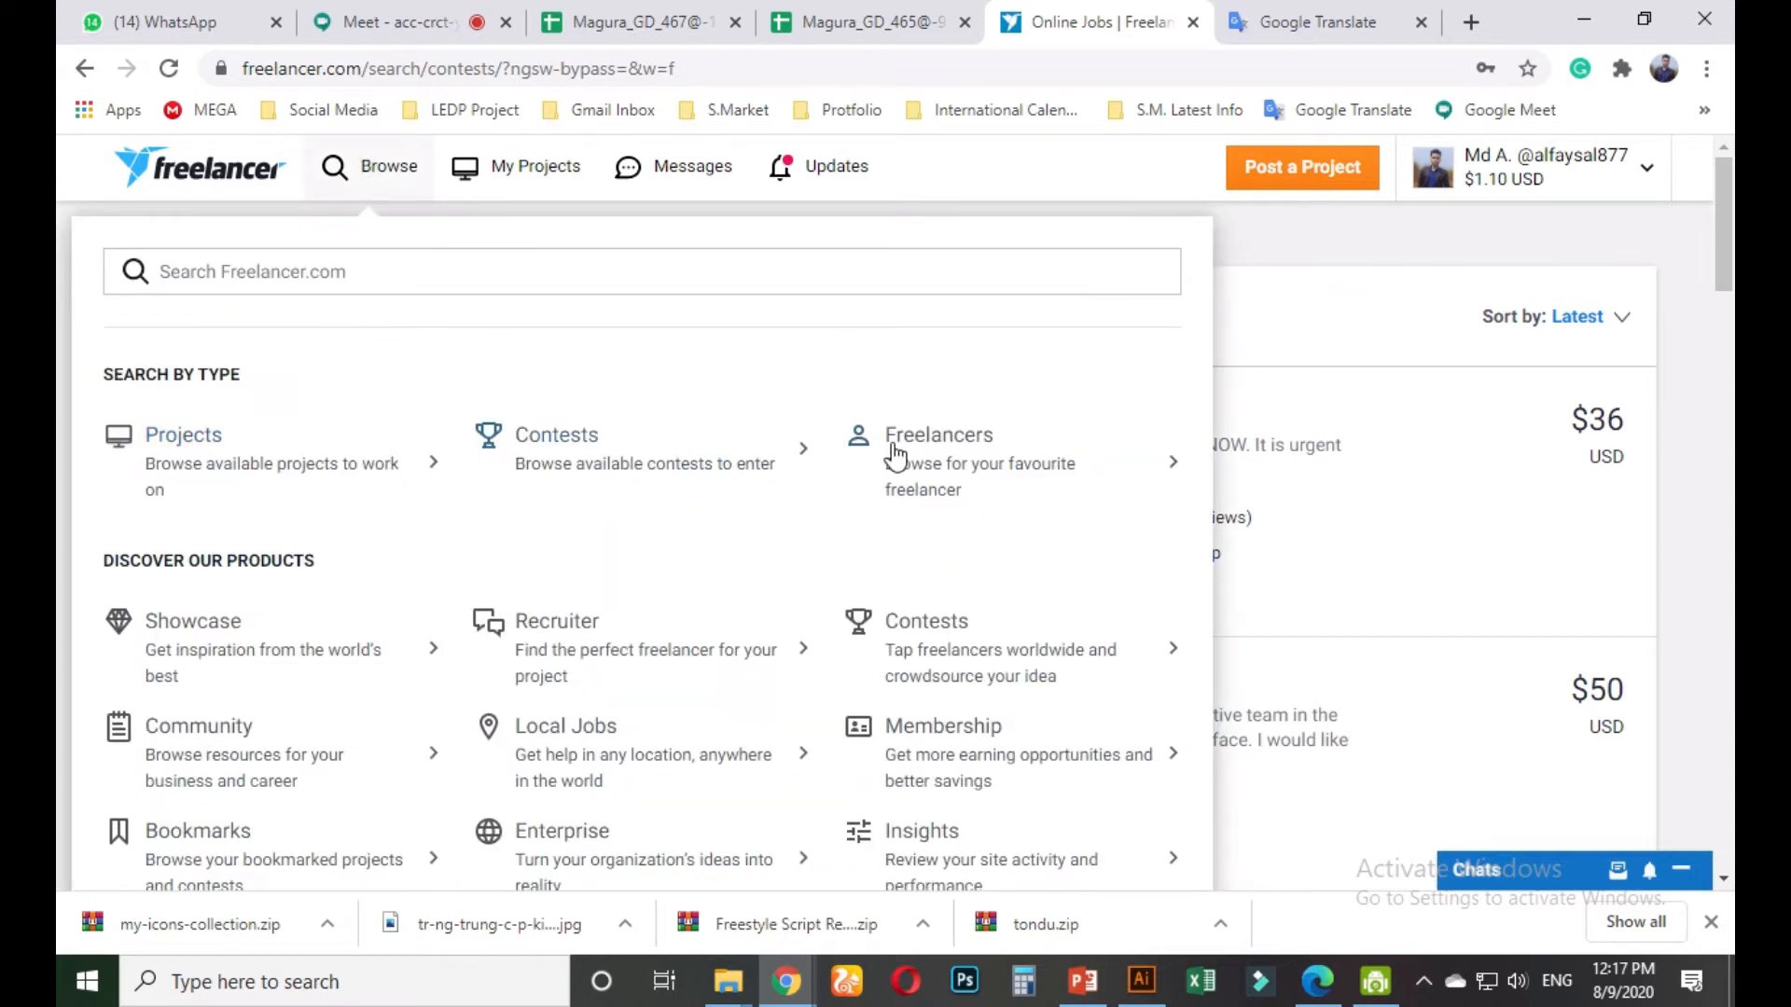
pyautogui.click(543, 446)
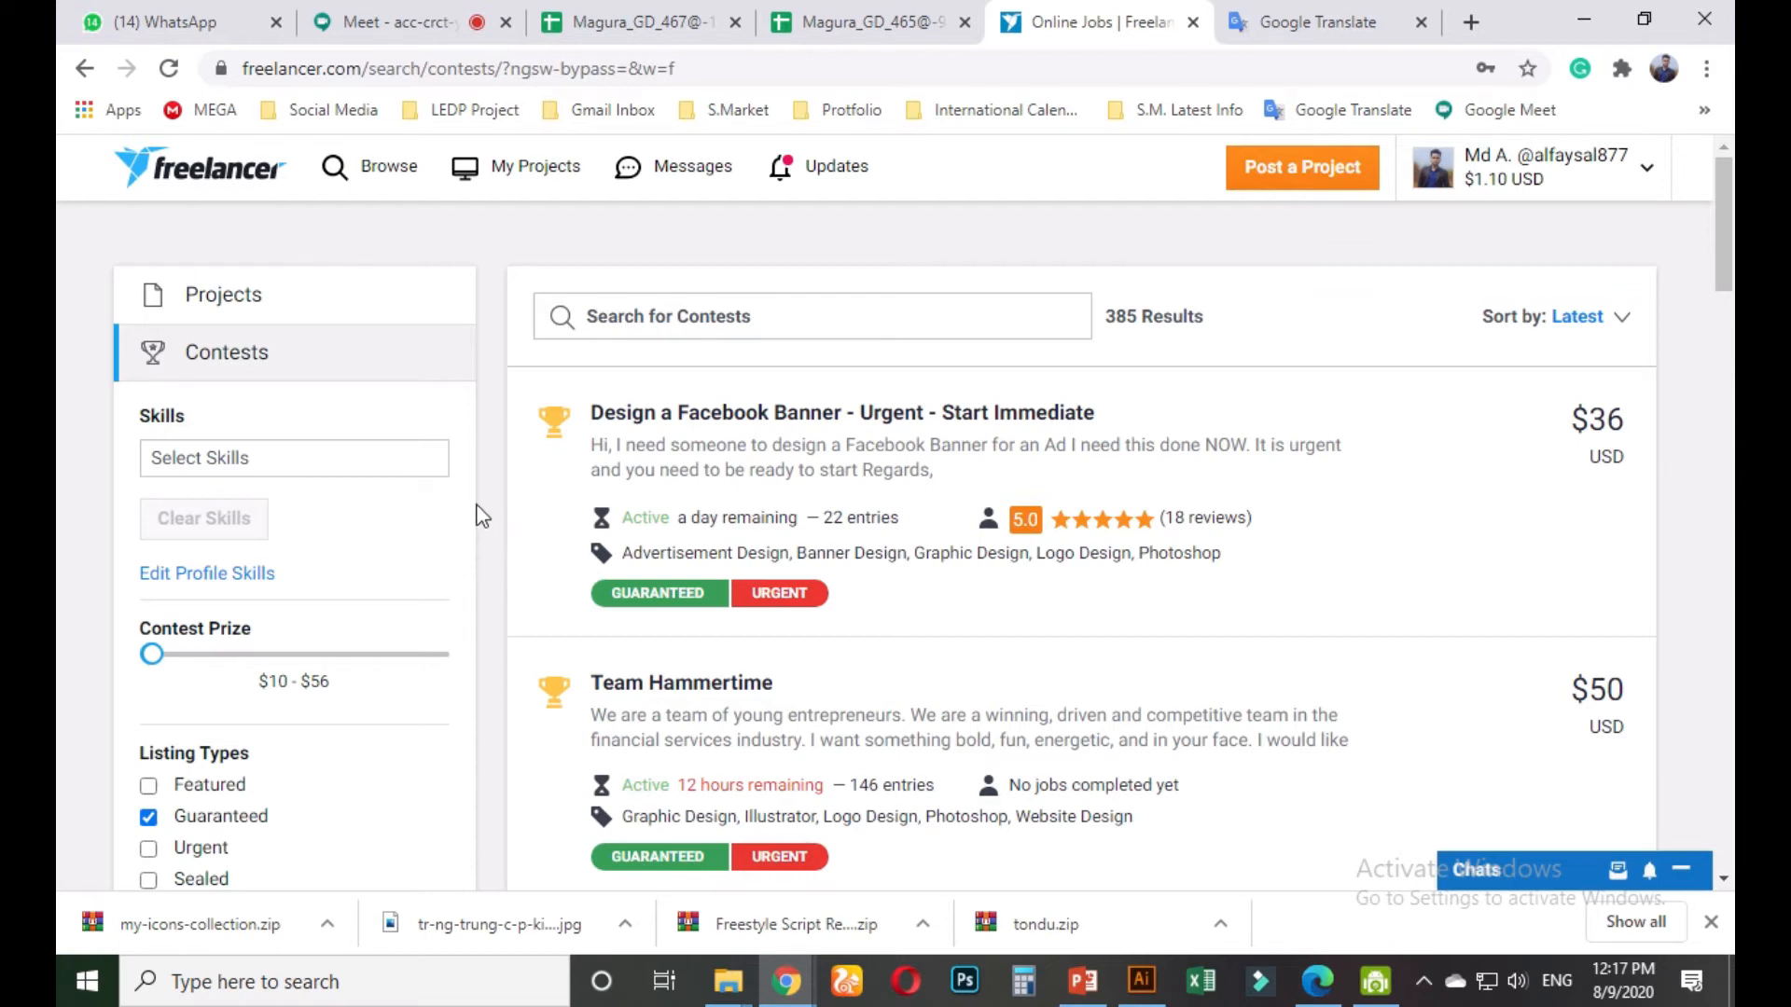
pyautogui.scroll(-2, 317, 644)
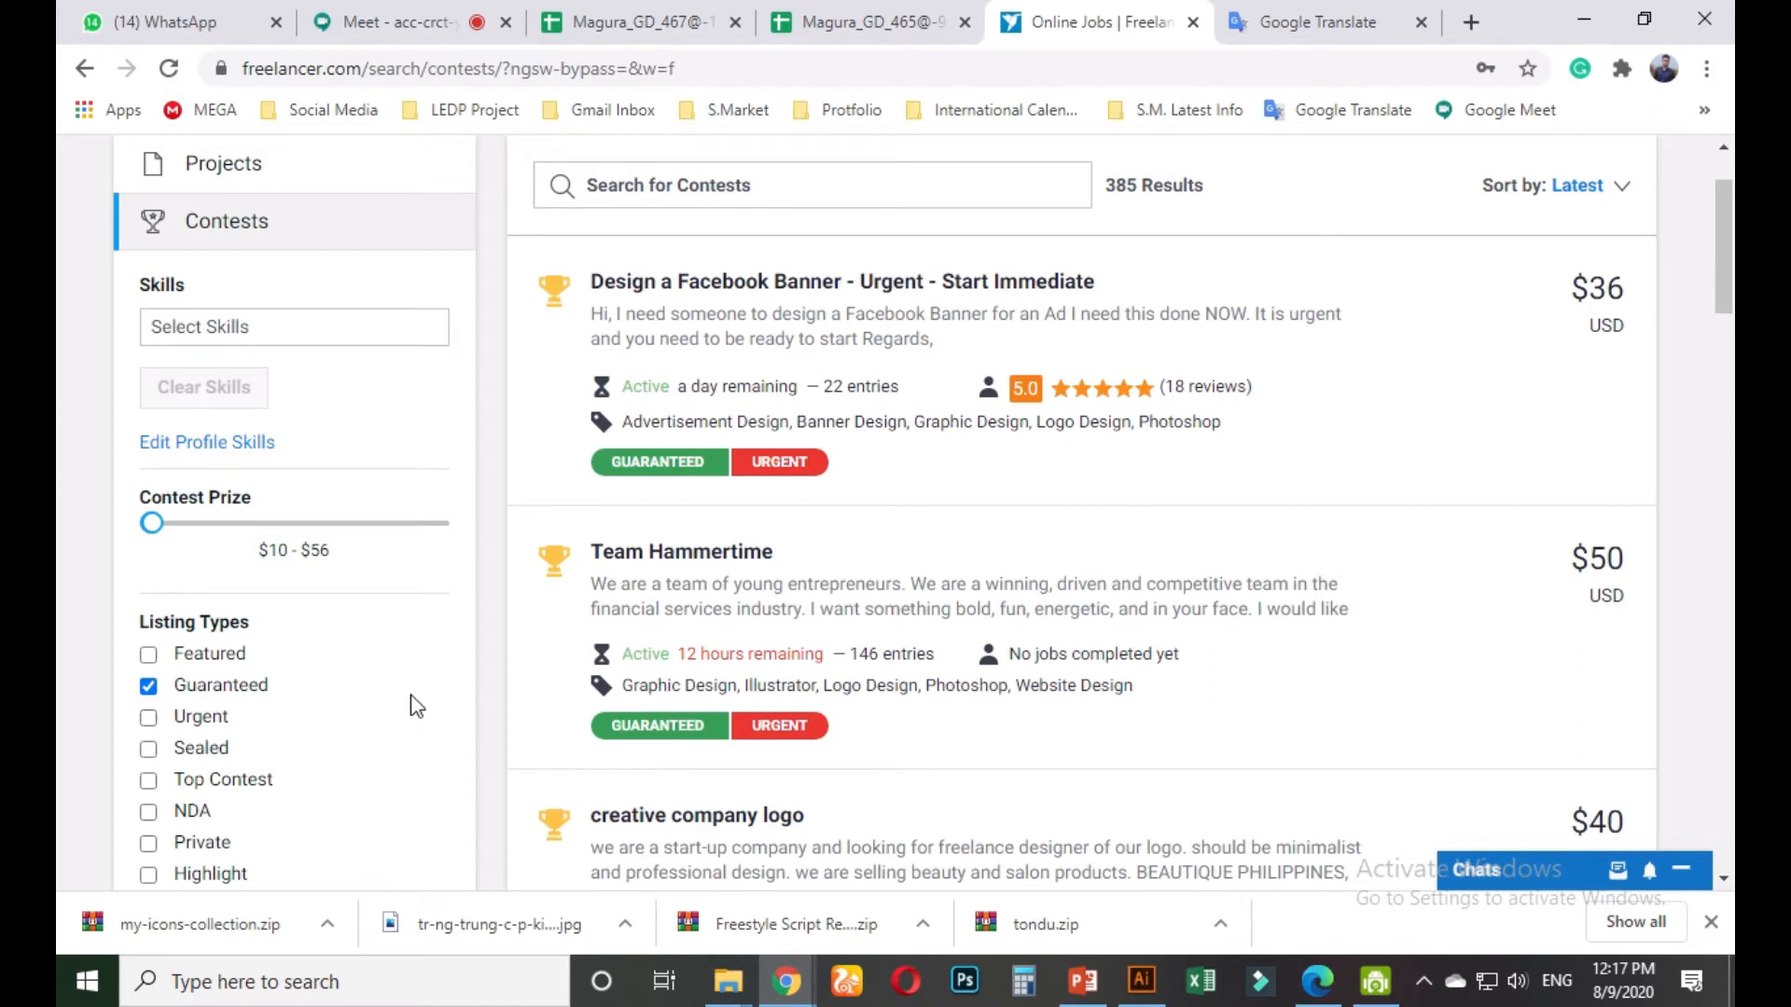
pyautogui.scroll(2, 412, 707)
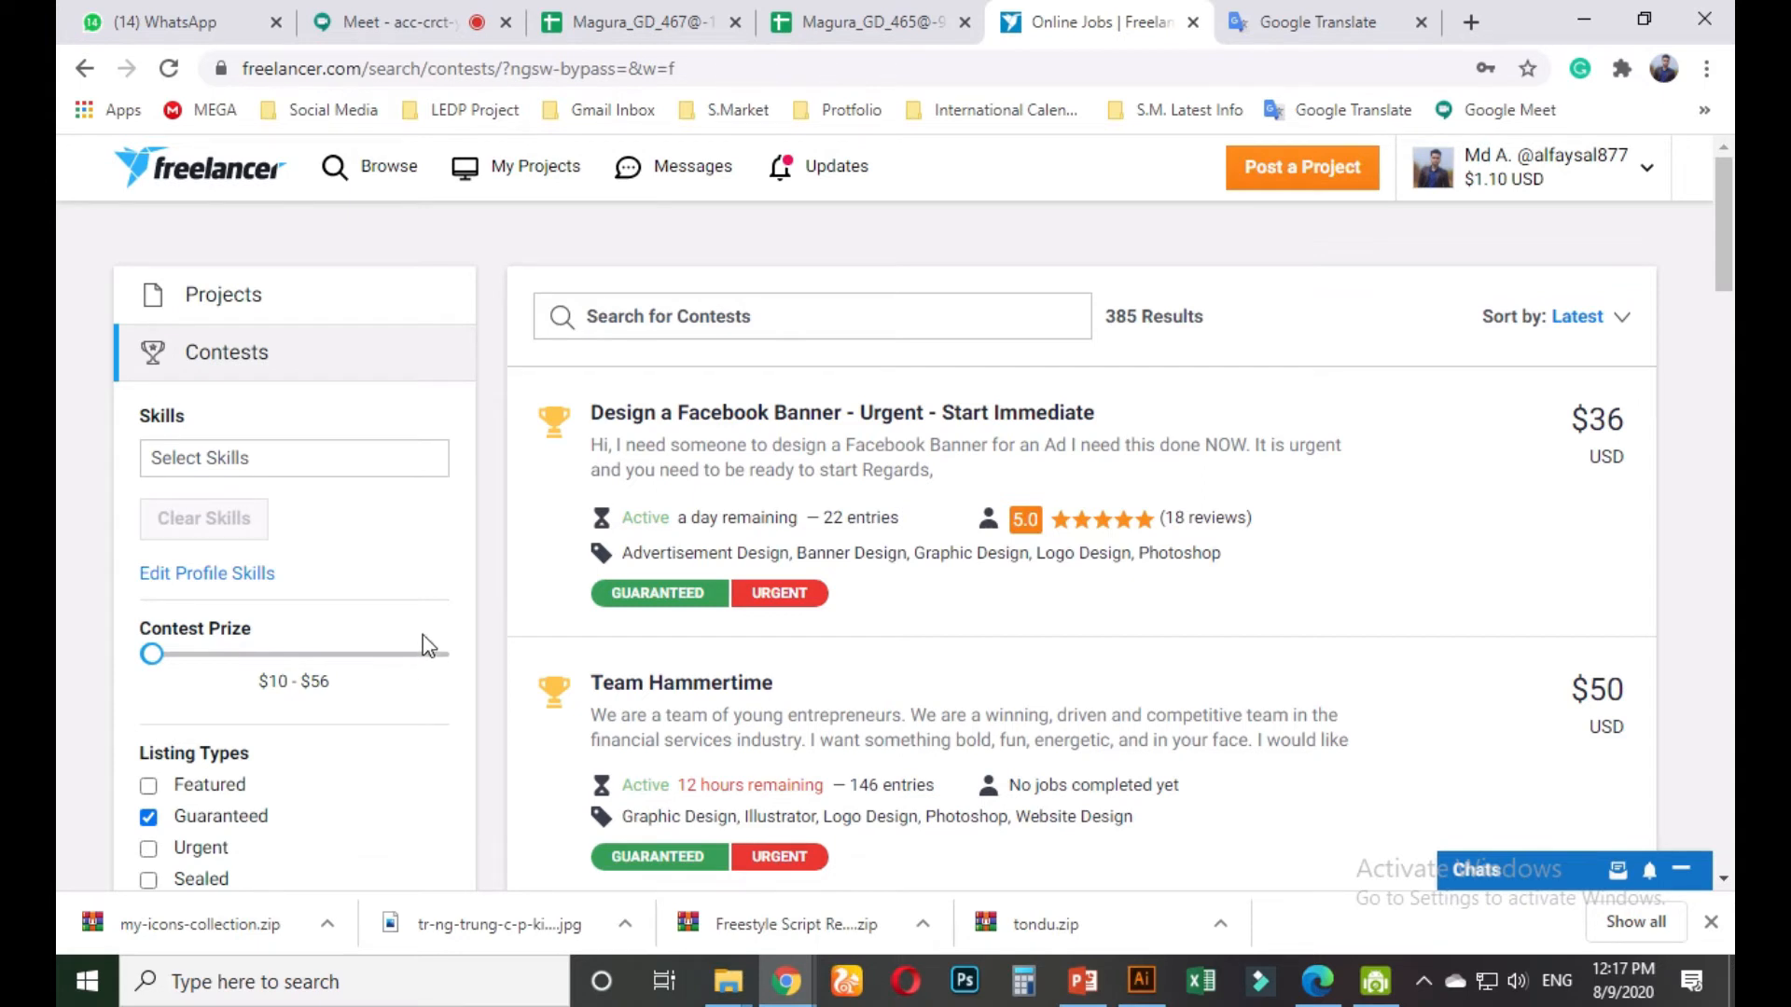
# Scroll the contest list and drag the Contest Prize slider, raising the maximum to $1561
pyautogui.click(693, 307)
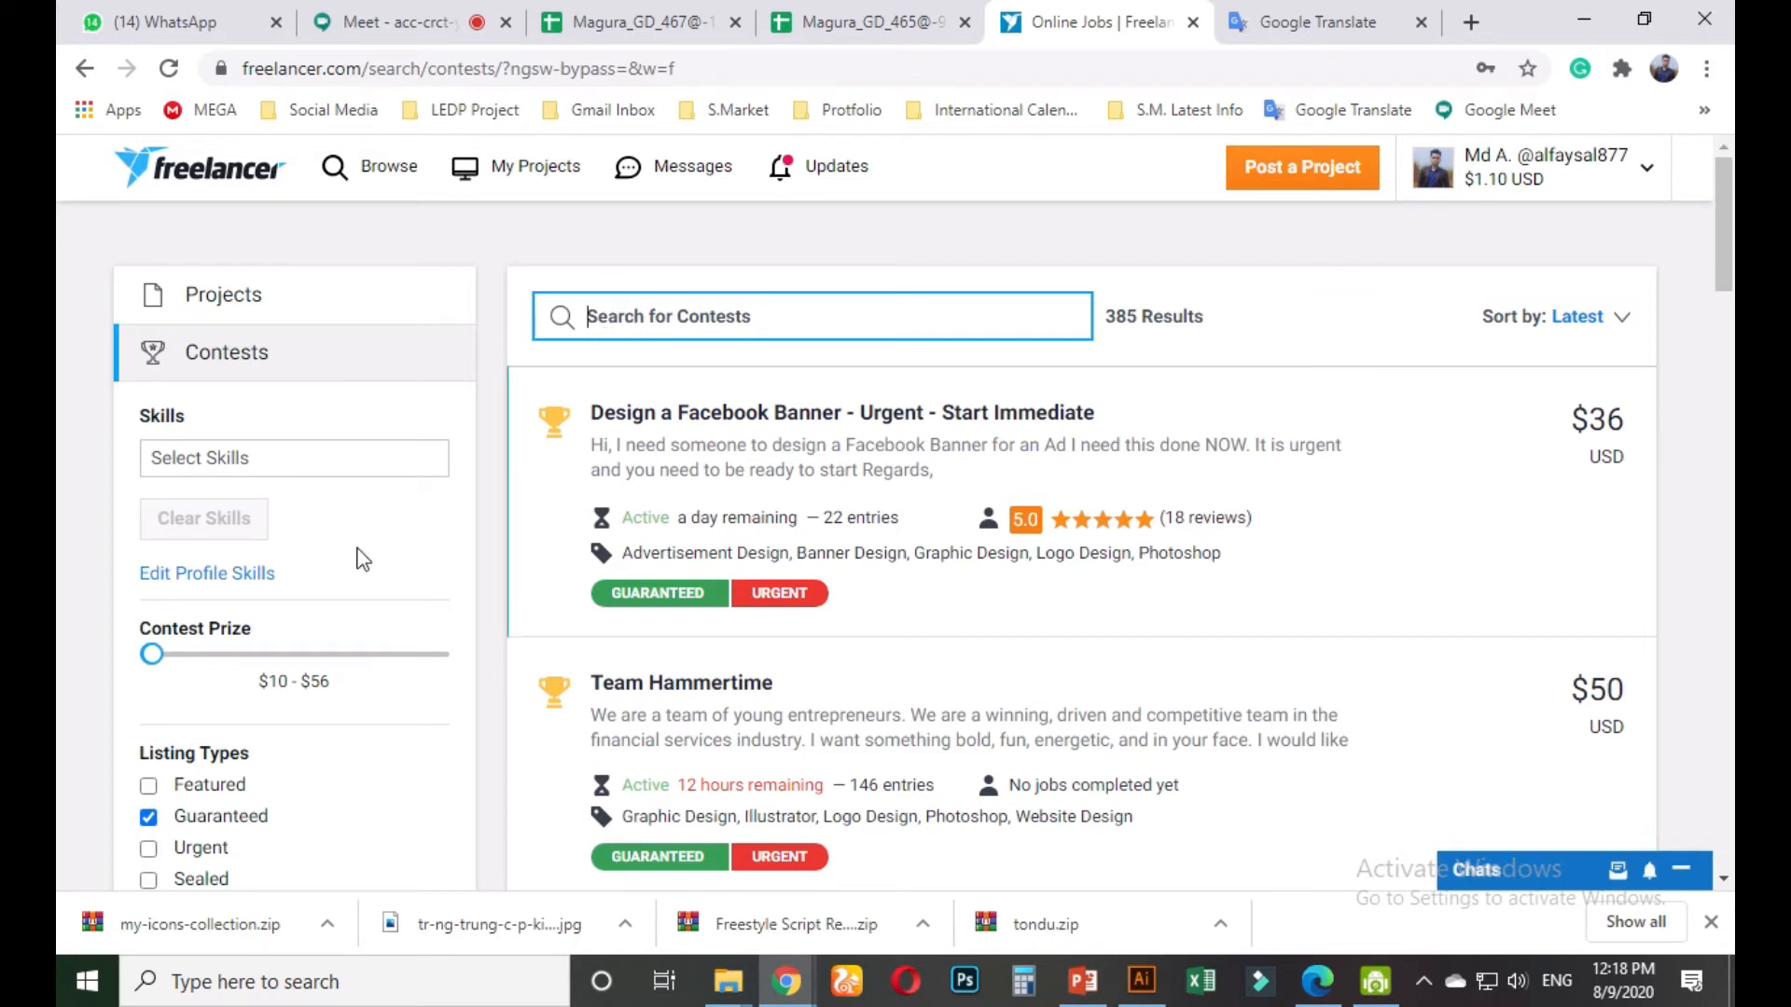
pyautogui.scroll(-1, 283, 686)
pyautogui.scroll(-1, 283, 685)
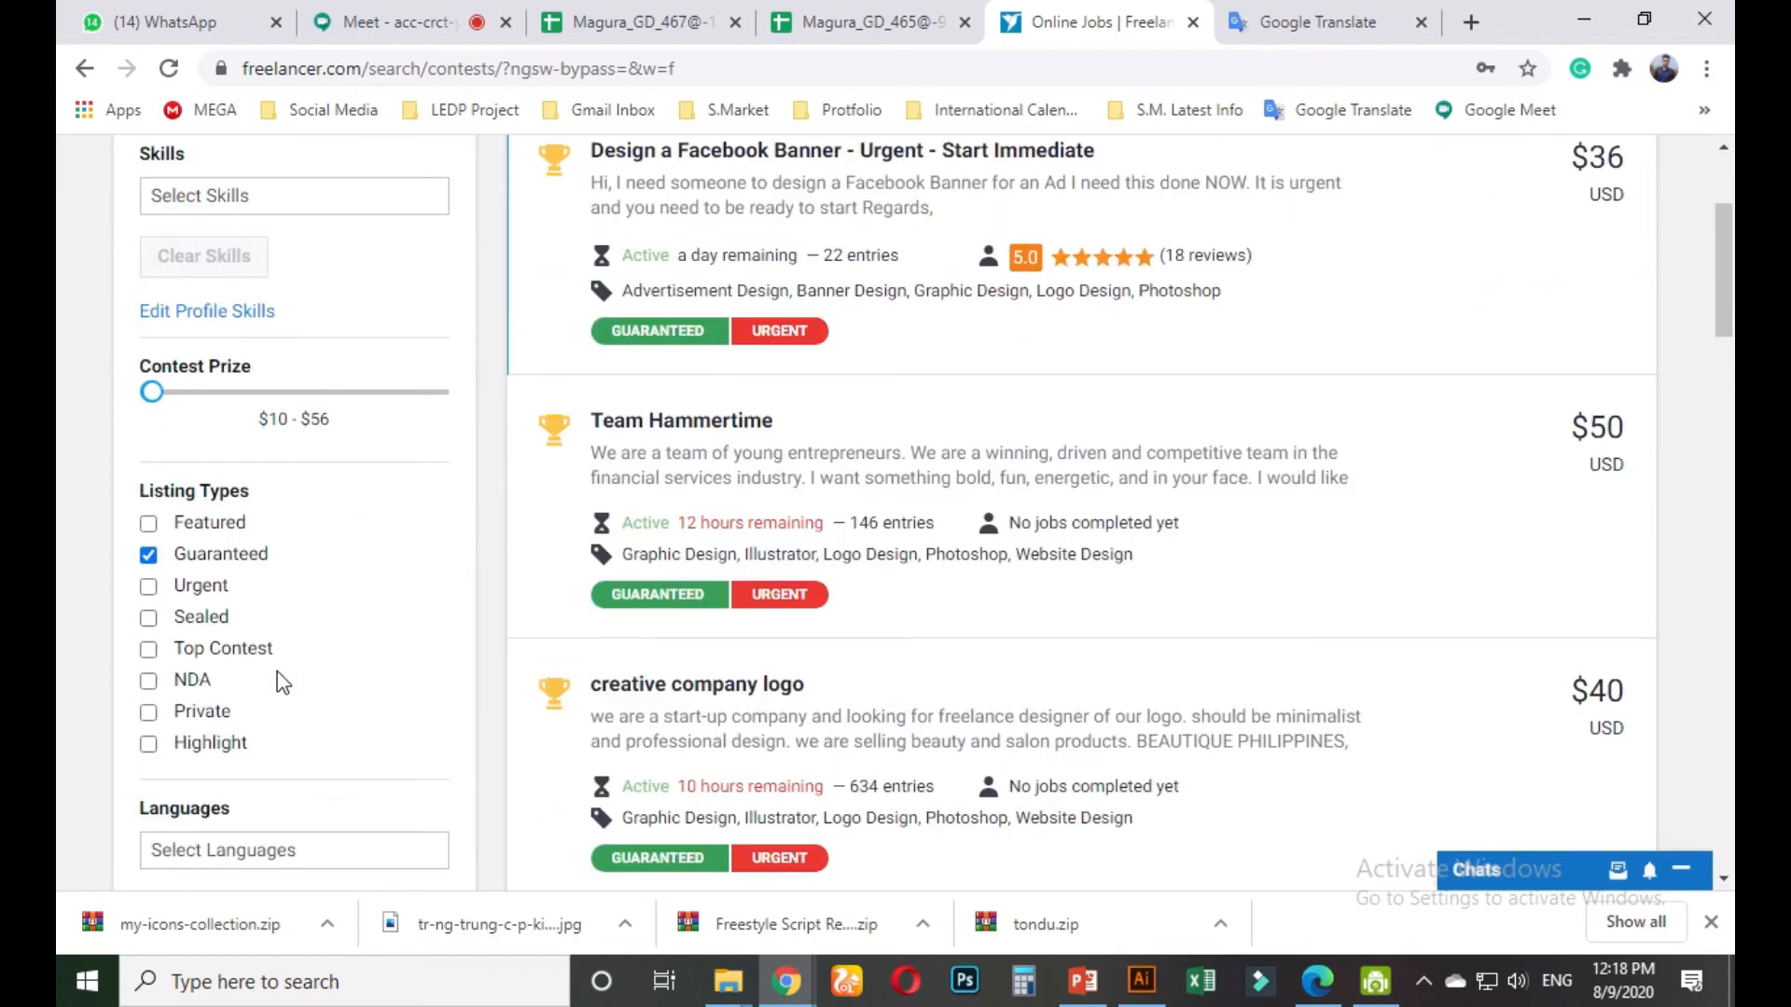
pyautogui.scroll(-2, 408, 690)
pyautogui.scroll(3, 392, 688)
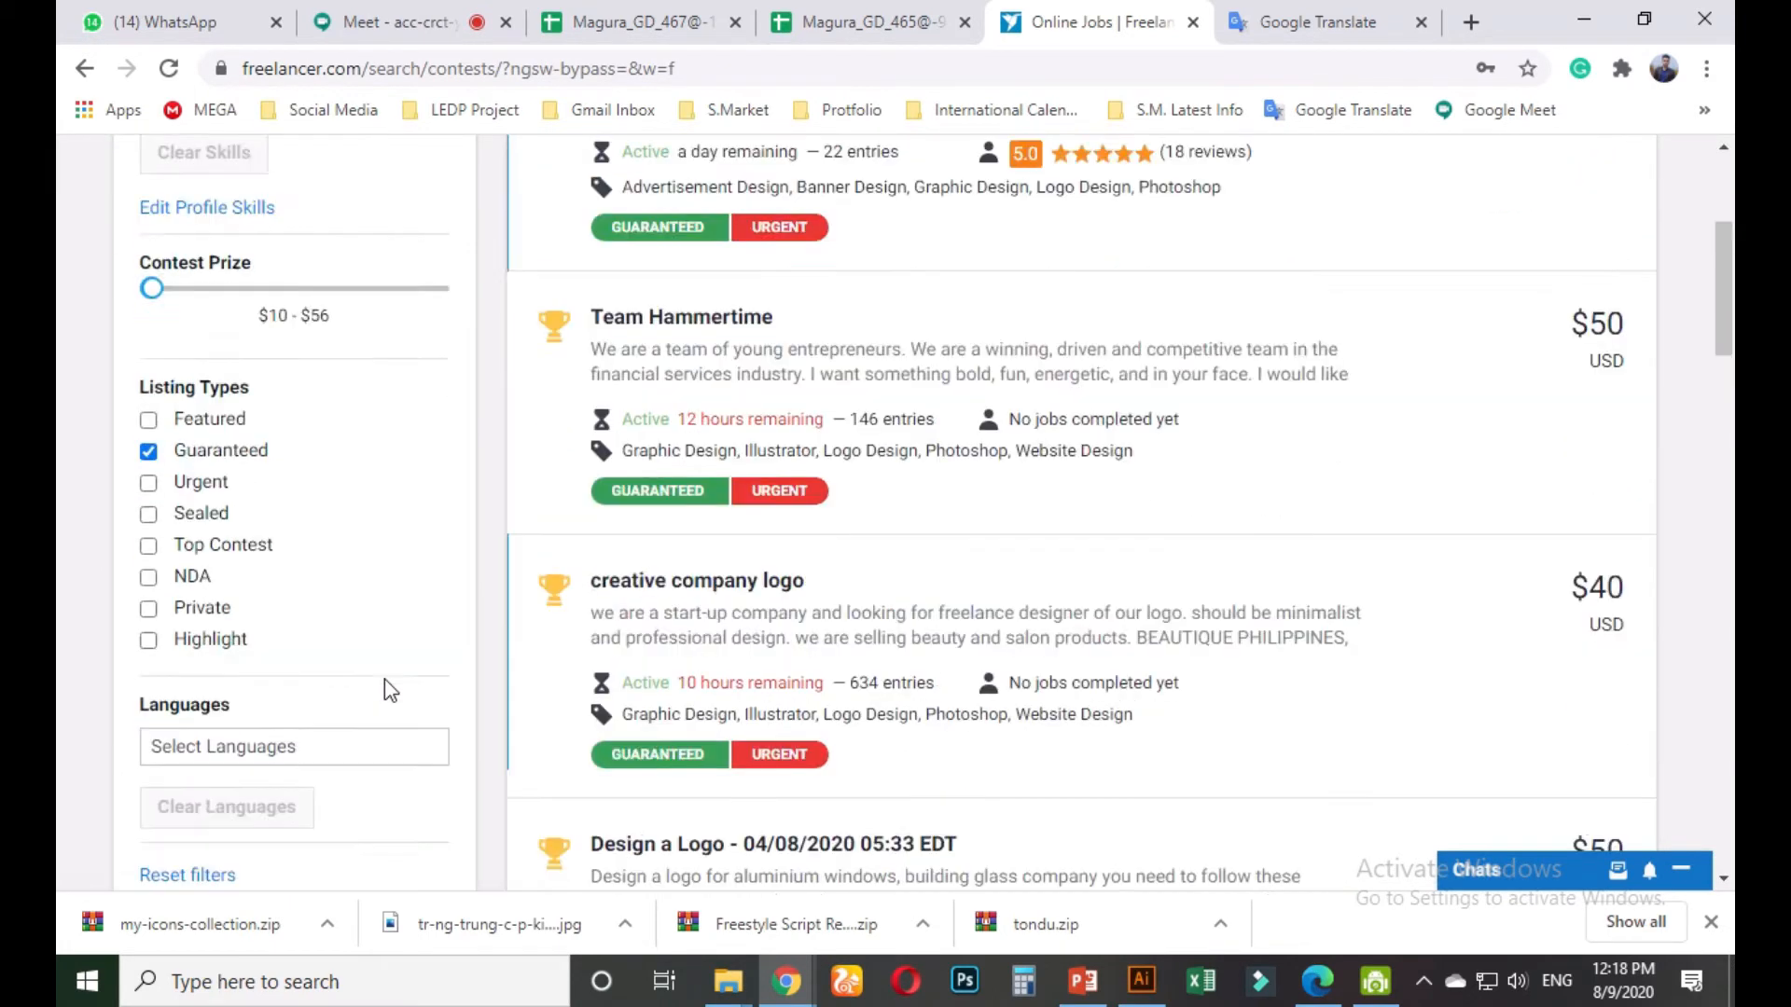
pyautogui.scroll(-1, 207, 679)
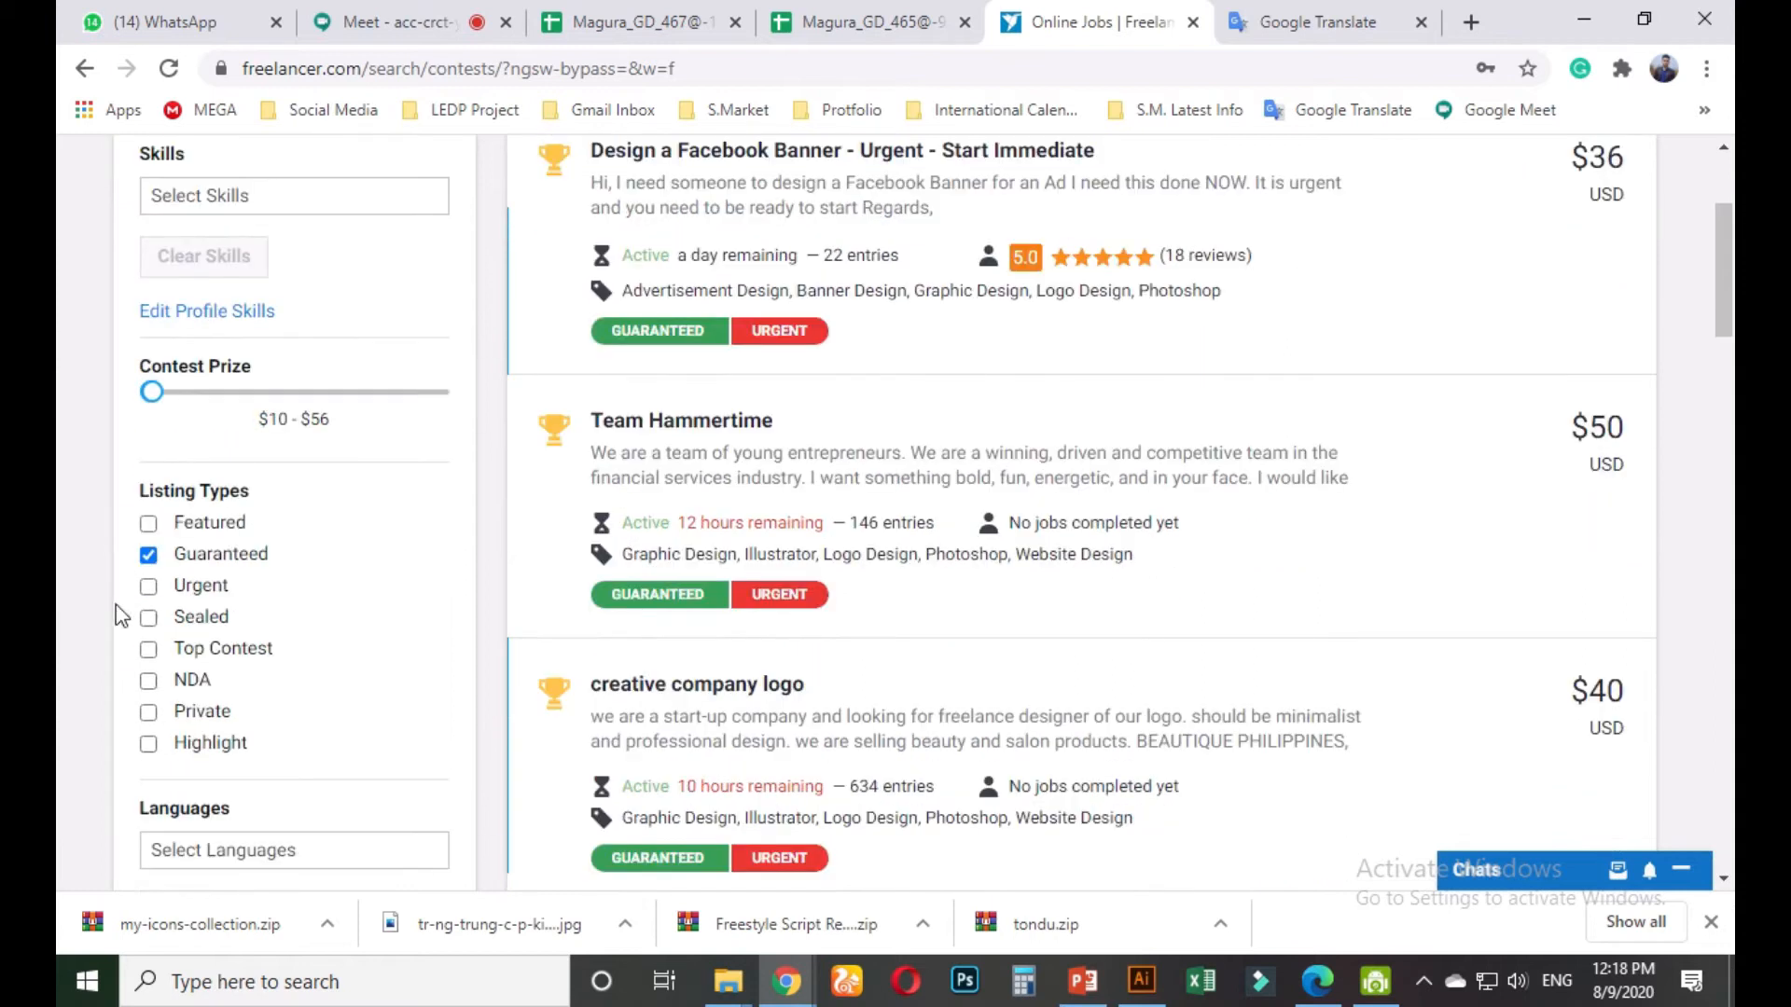
pyautogui.scroll(-4, 232, 699)
pyautogui.scroll(2, 226, 545)
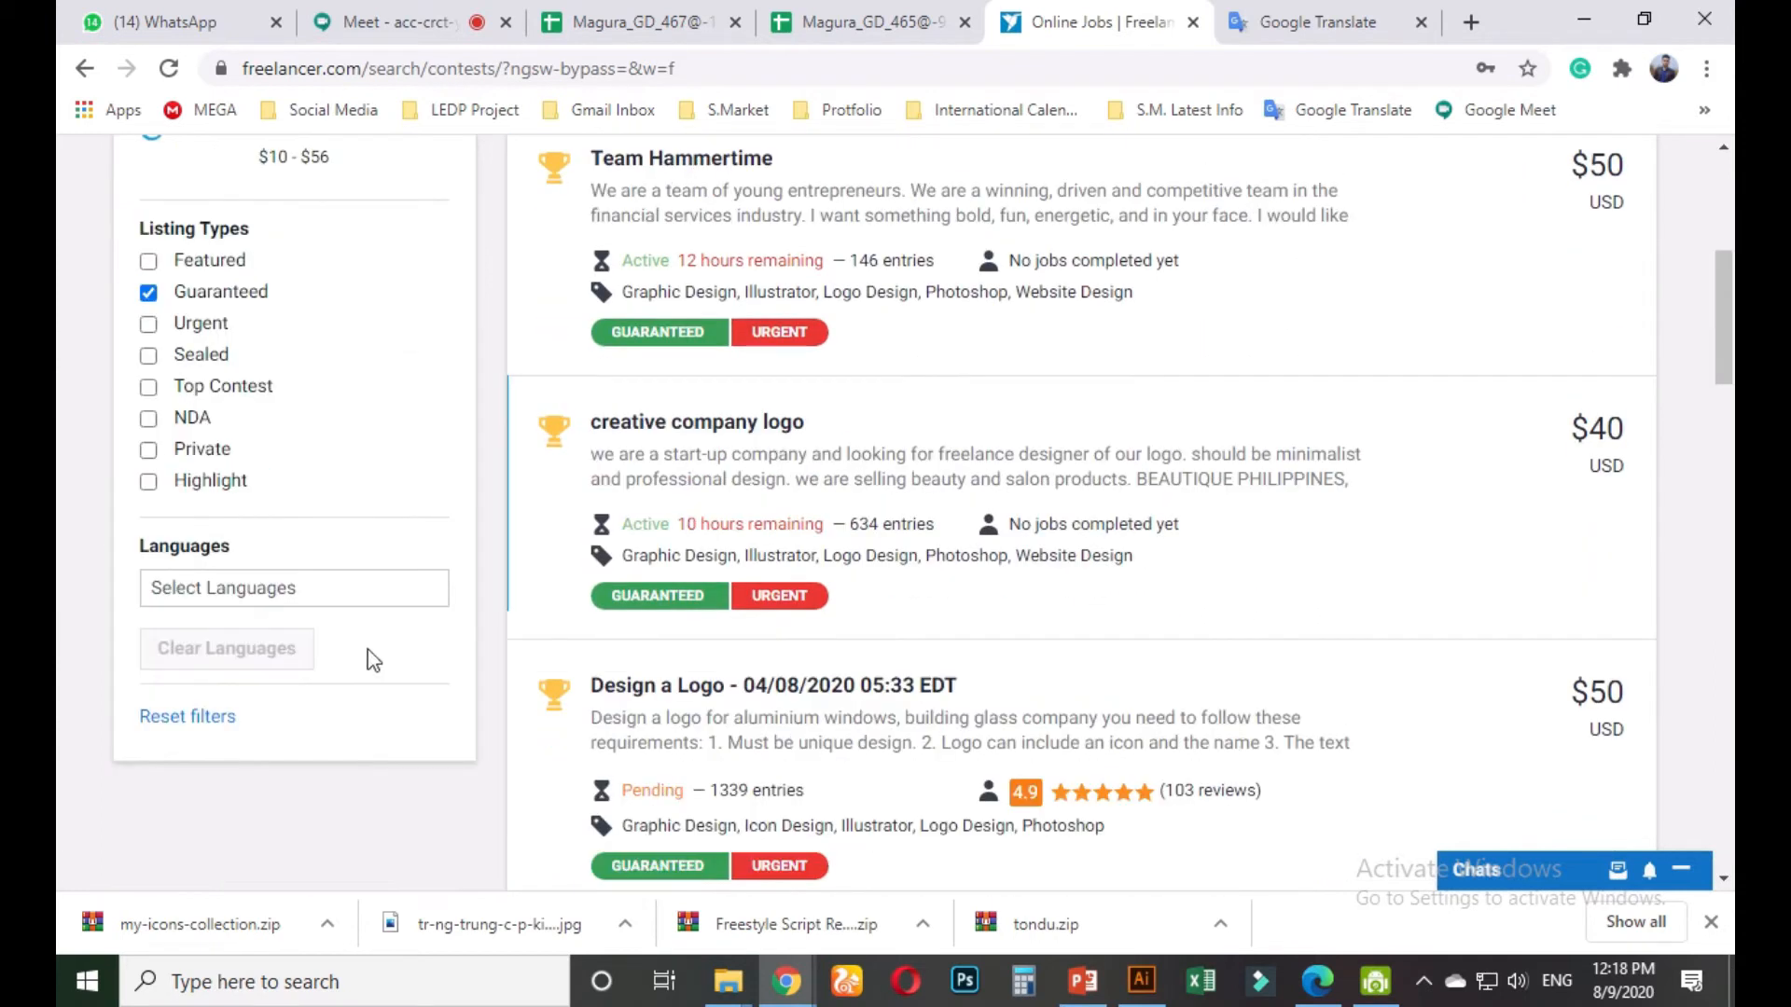
pyautogui.scroll(4, 354, 671)
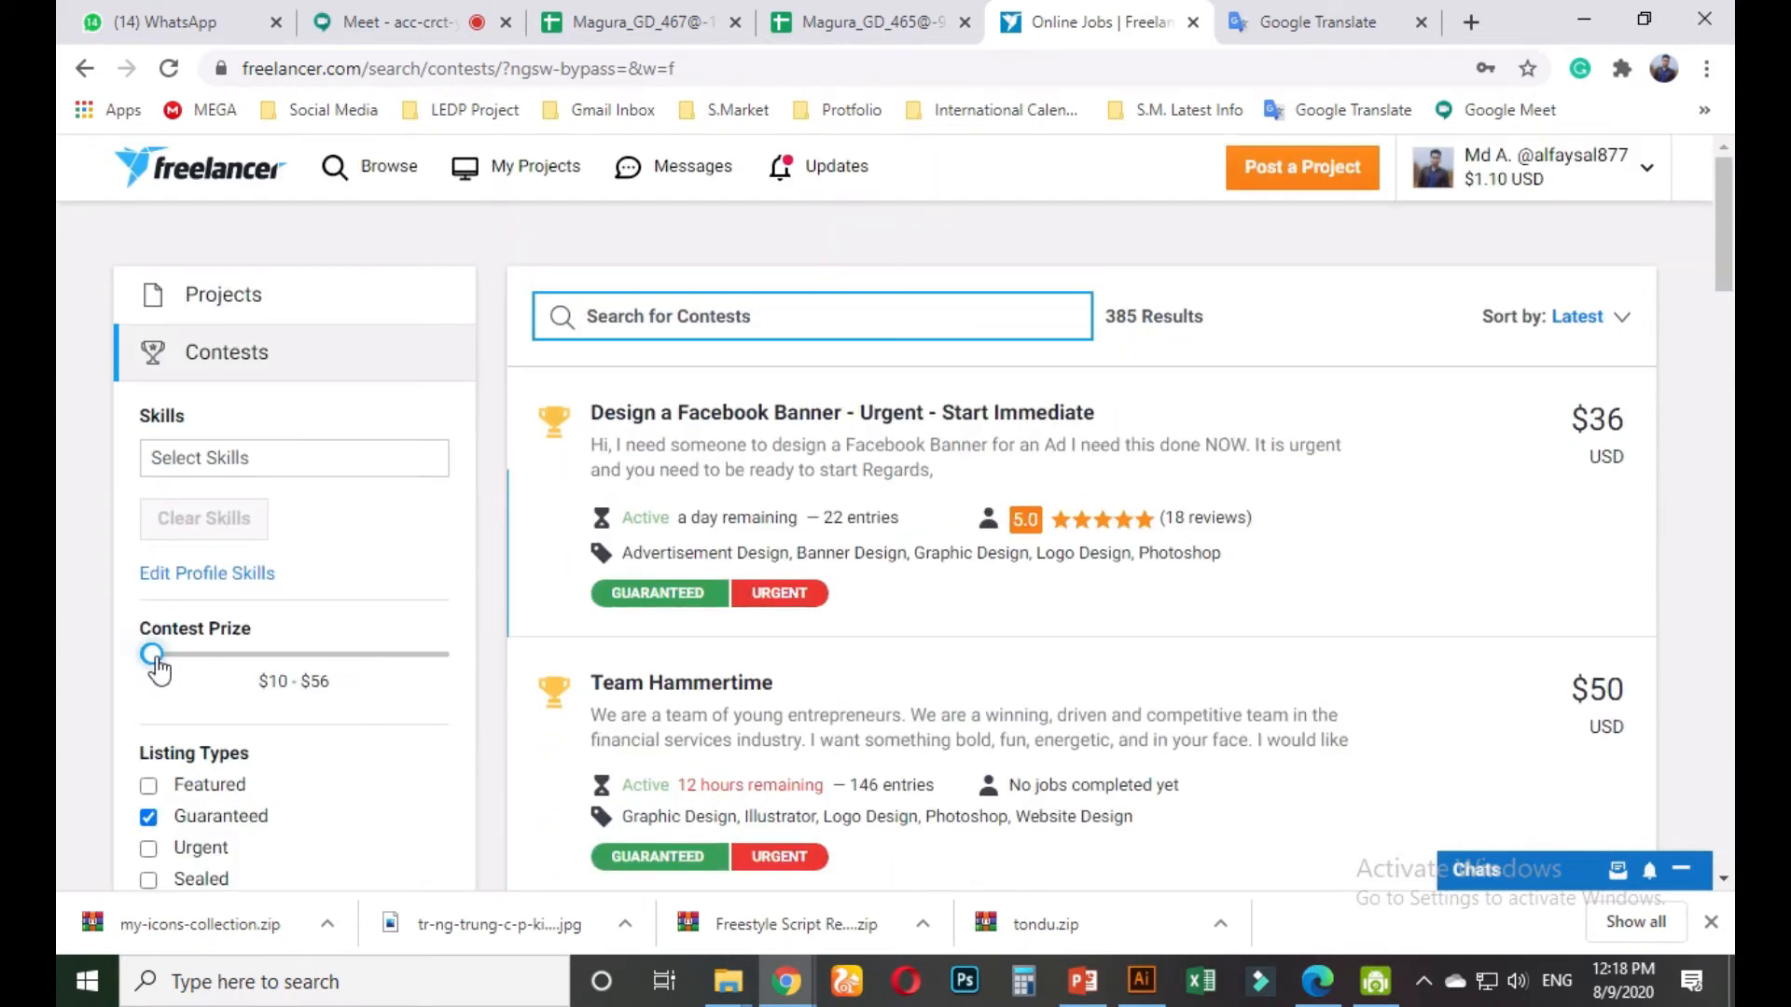
pyautogui.moveTo(154, 655)
pyautogui.mouseDown()
pyautogui.moveTo(453, 678)
pyautogui.moveTo(154, 664)
pyautogui.mouseUp()
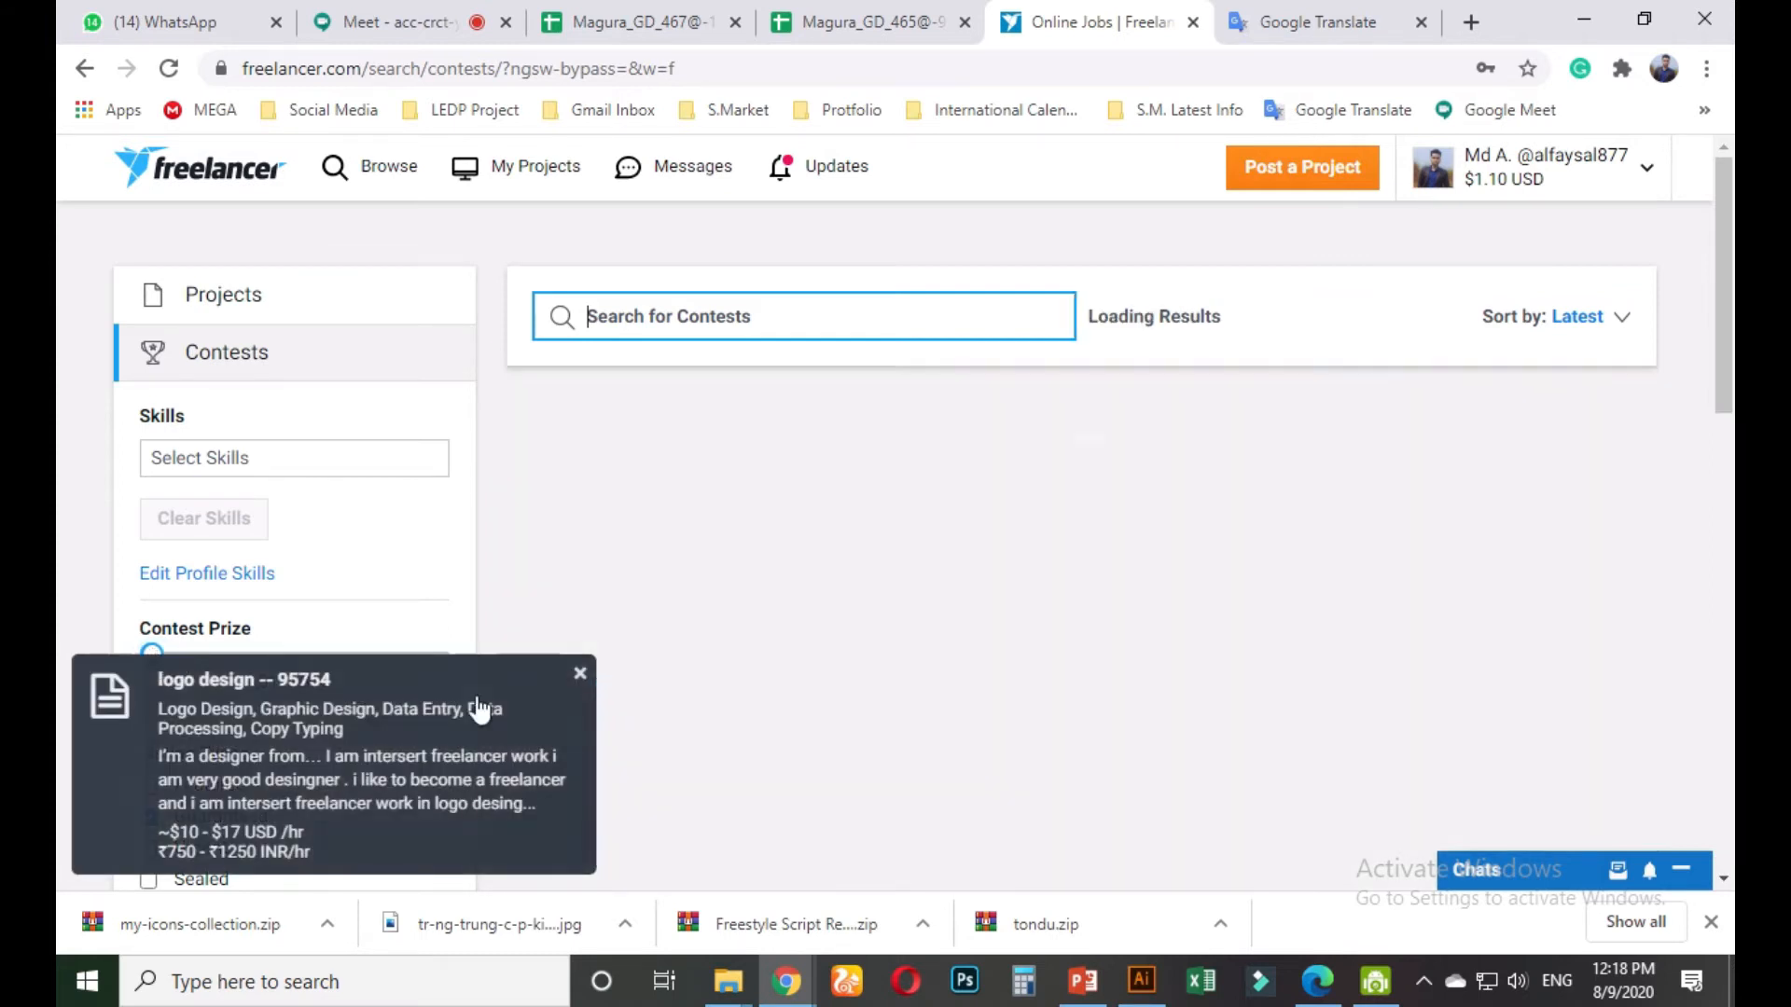
# Dismiss the job notification and narrow the prize range to $10 - $56
pyautogui.click(579, 674)
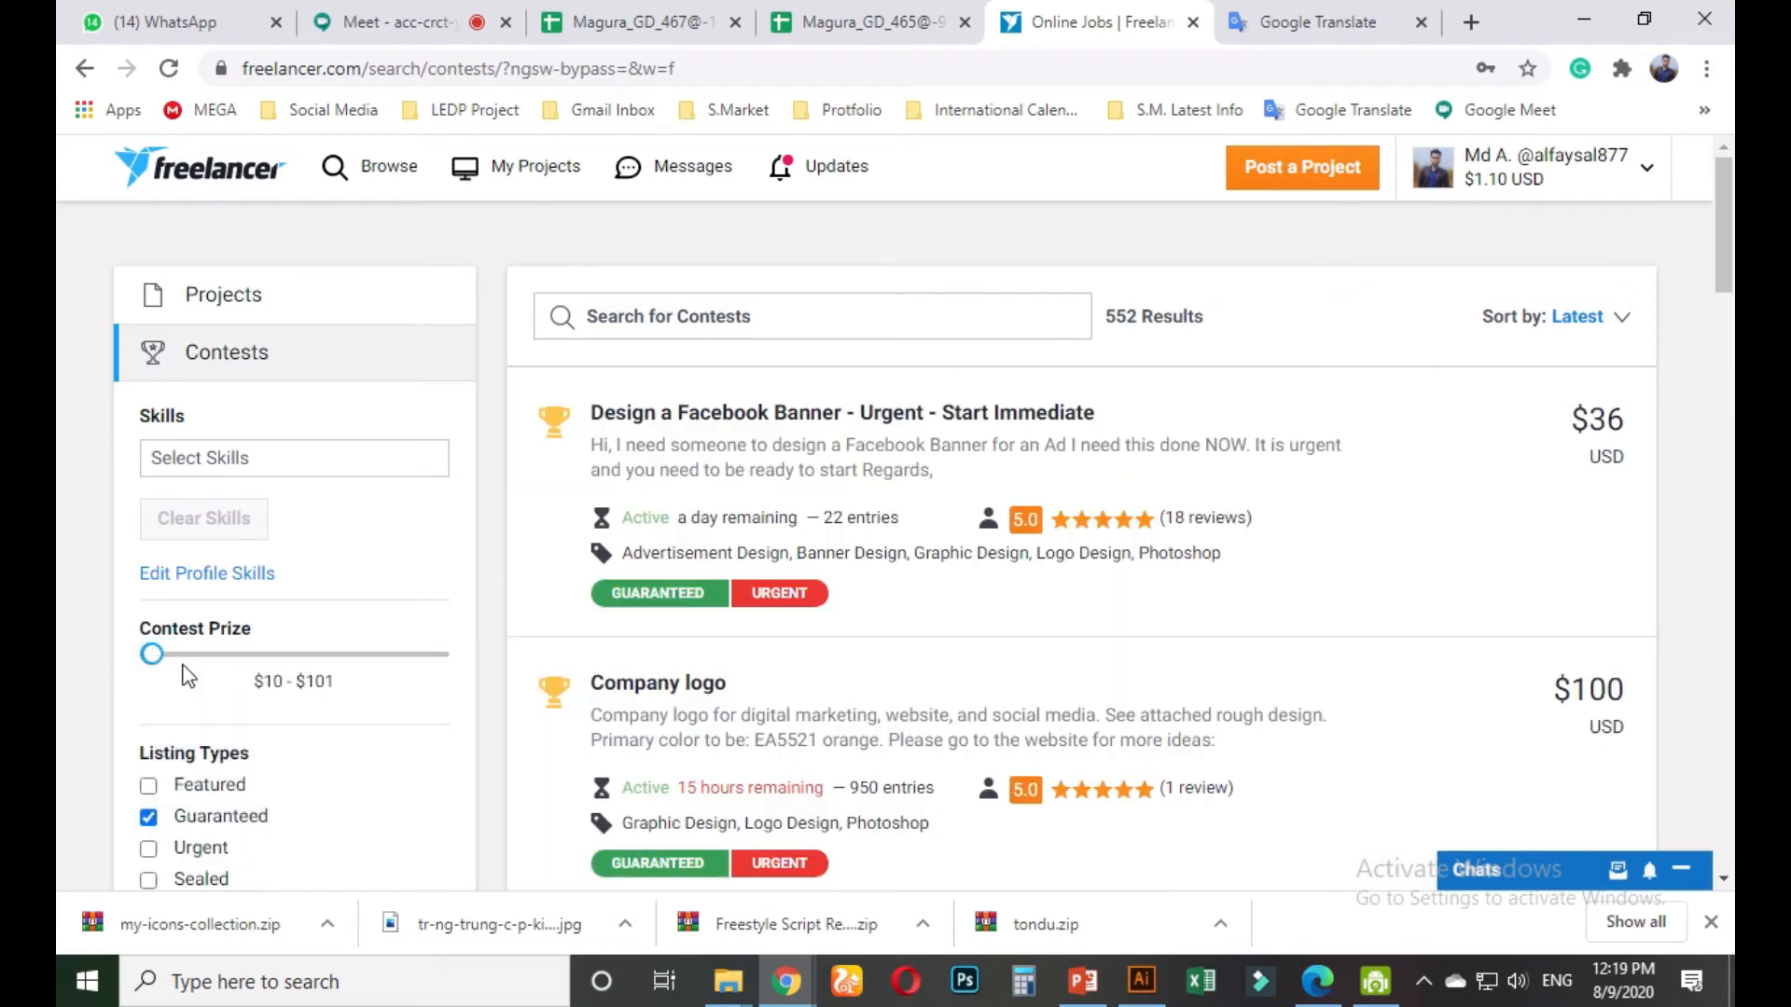
pyautogui.moveTo(155, 671); pyautogui.dragTo(154, 671)
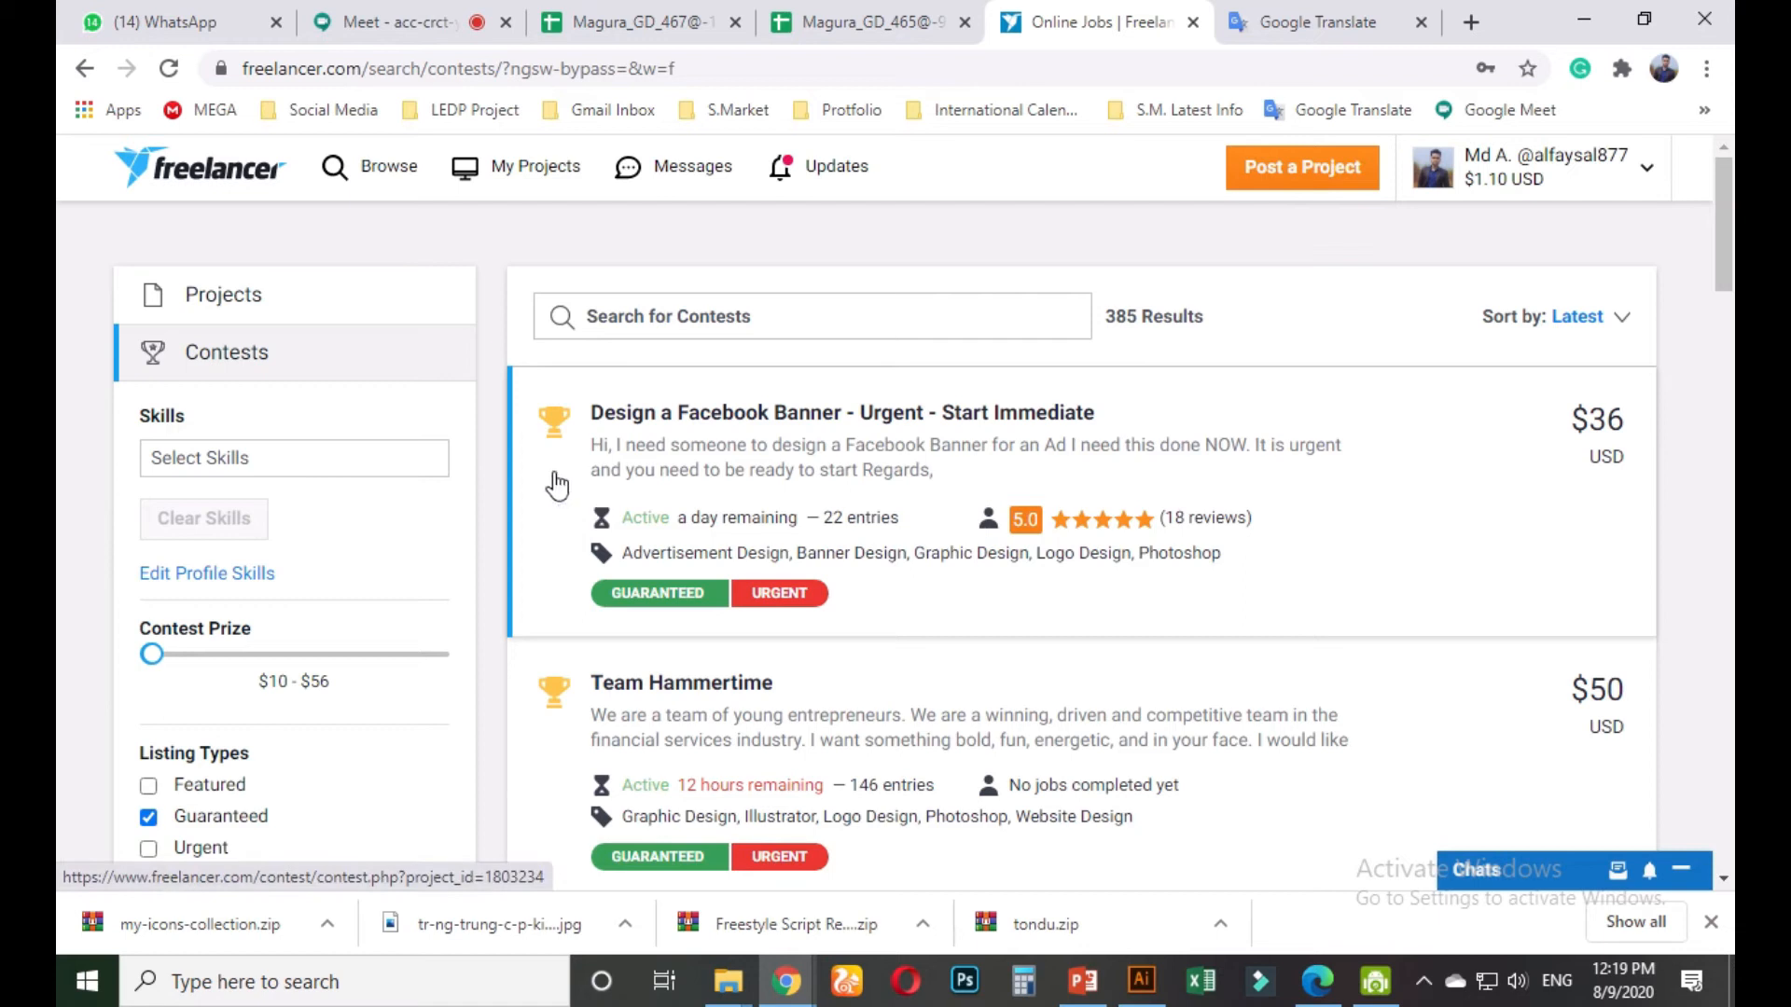
pyautogui.click(603, 325)
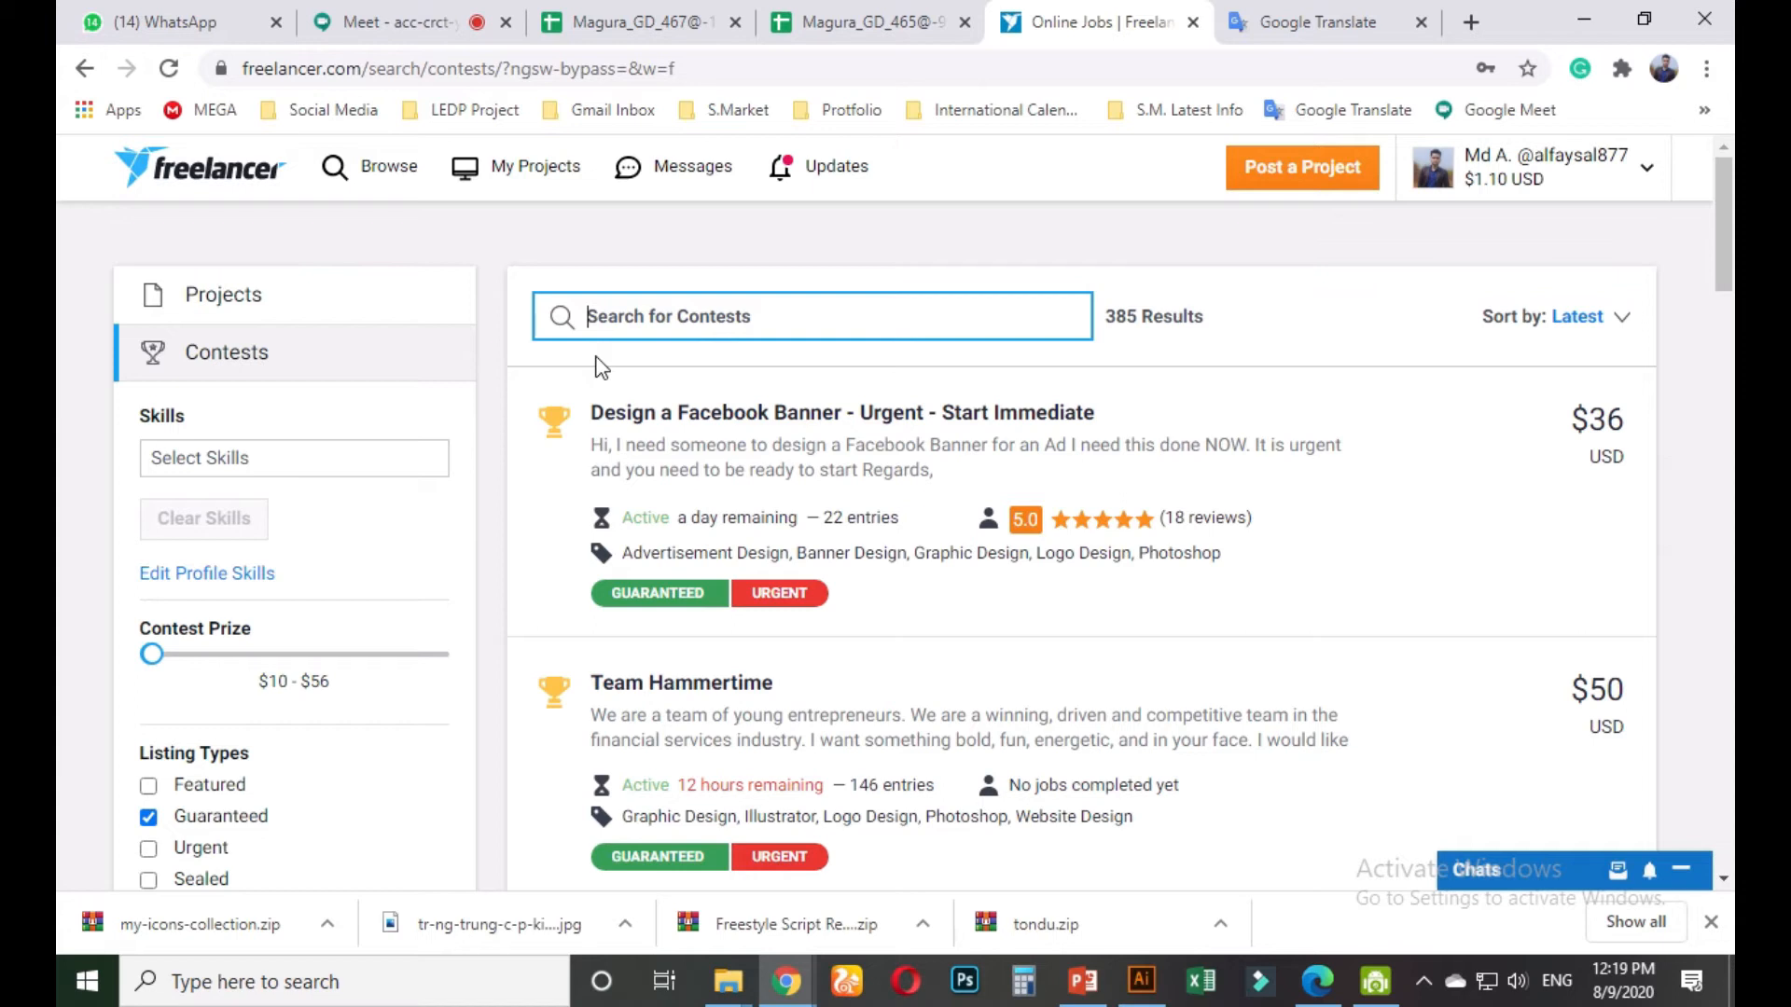
# Search contests for 'business card' and scroll through the 14 results
pyautogui.write('bui')
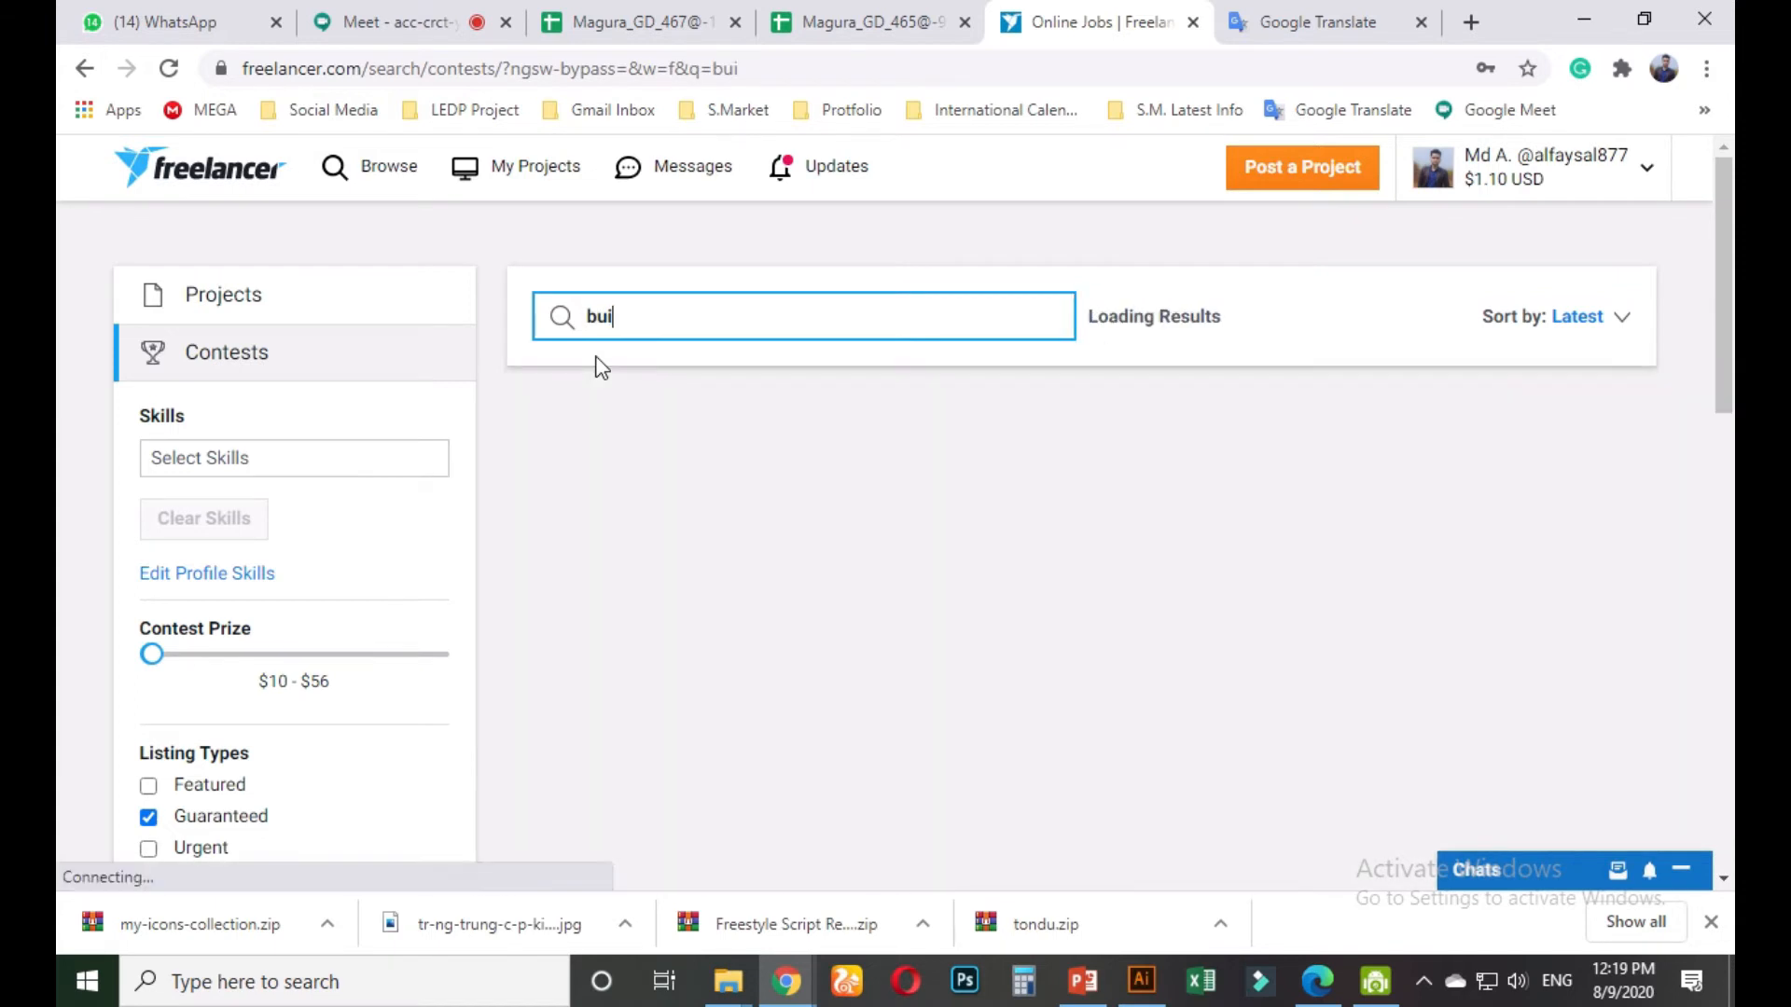
pyautogui.press('BackSpace')
pyautogui.write('siness card')
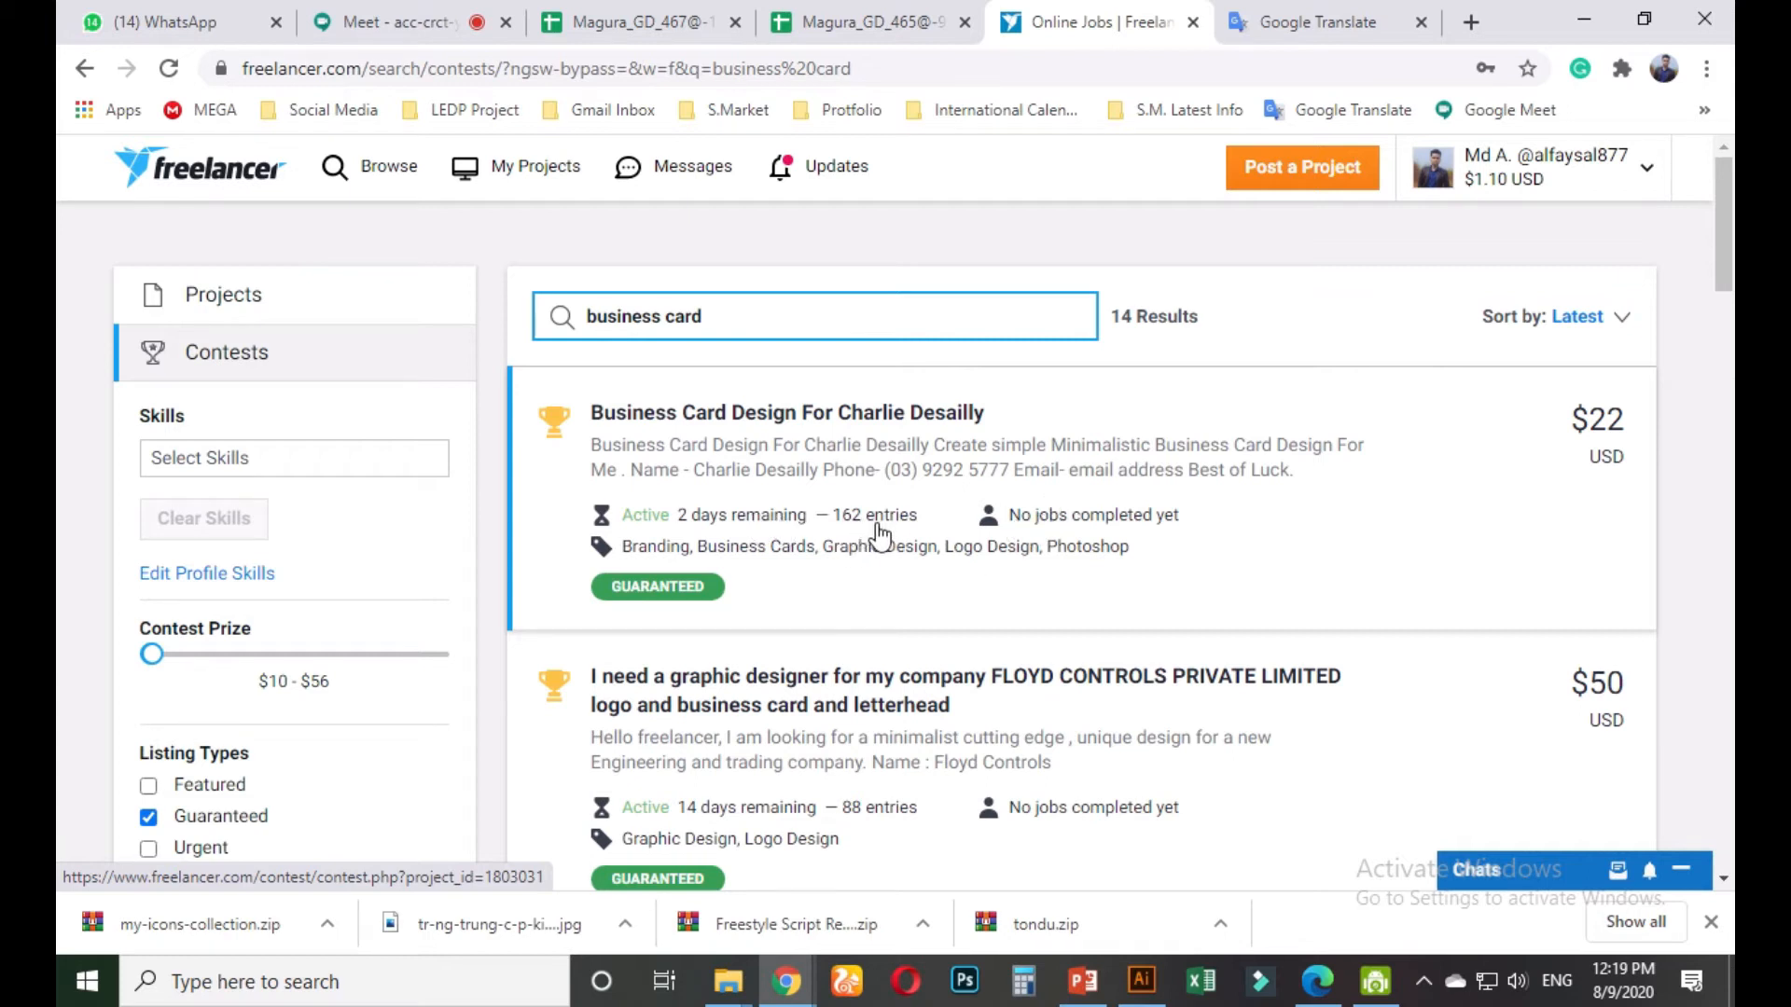
pyautogui.scroll(-1, 851, 596)
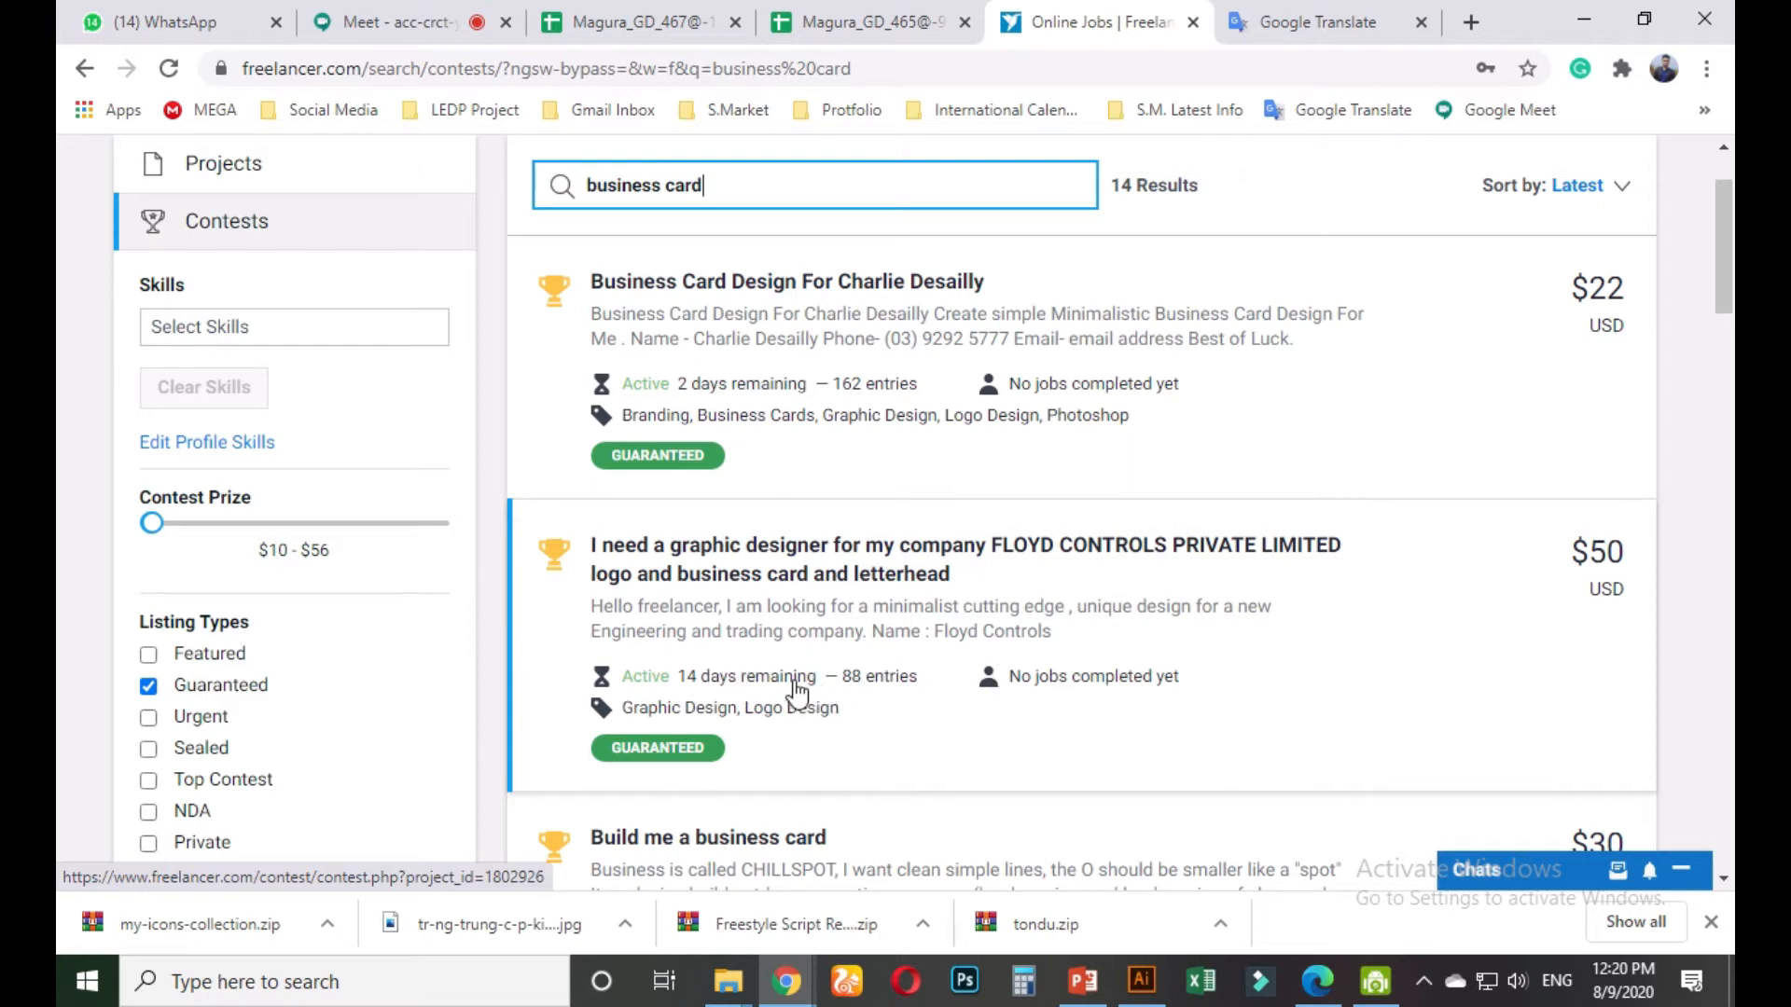
pyautogui.scroll(-3, 797, 690)
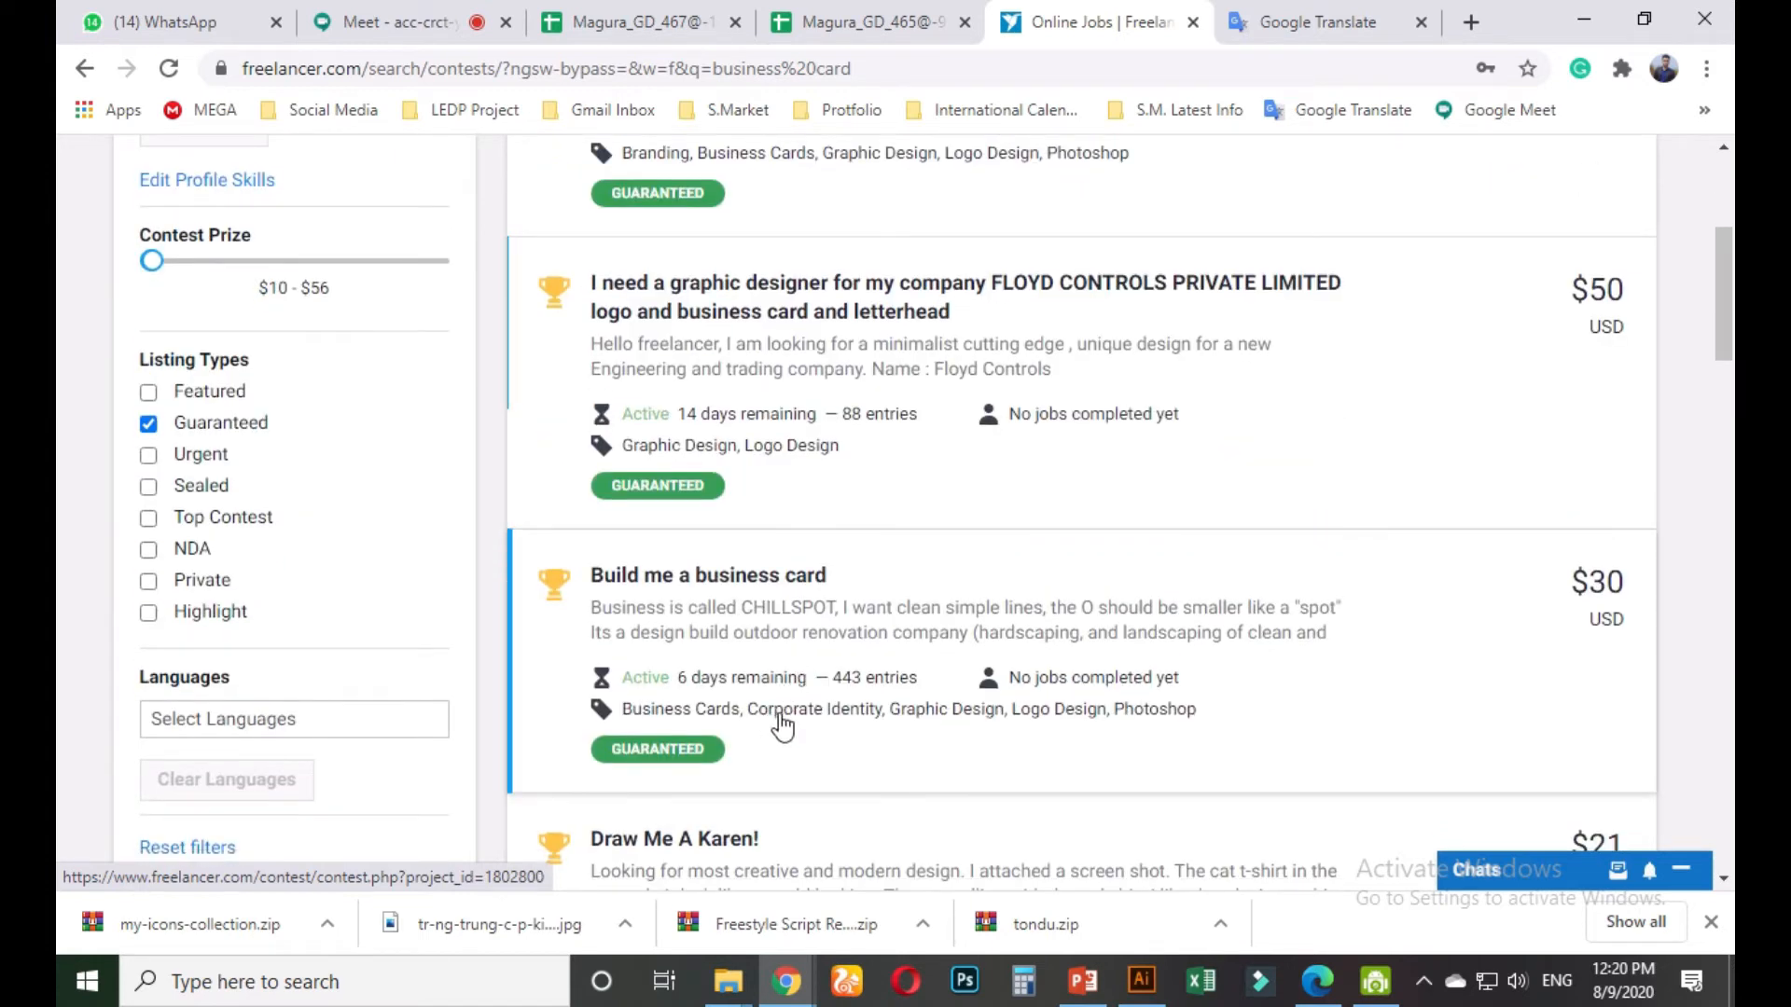
pyautogui.scroll(3, 767, 704)
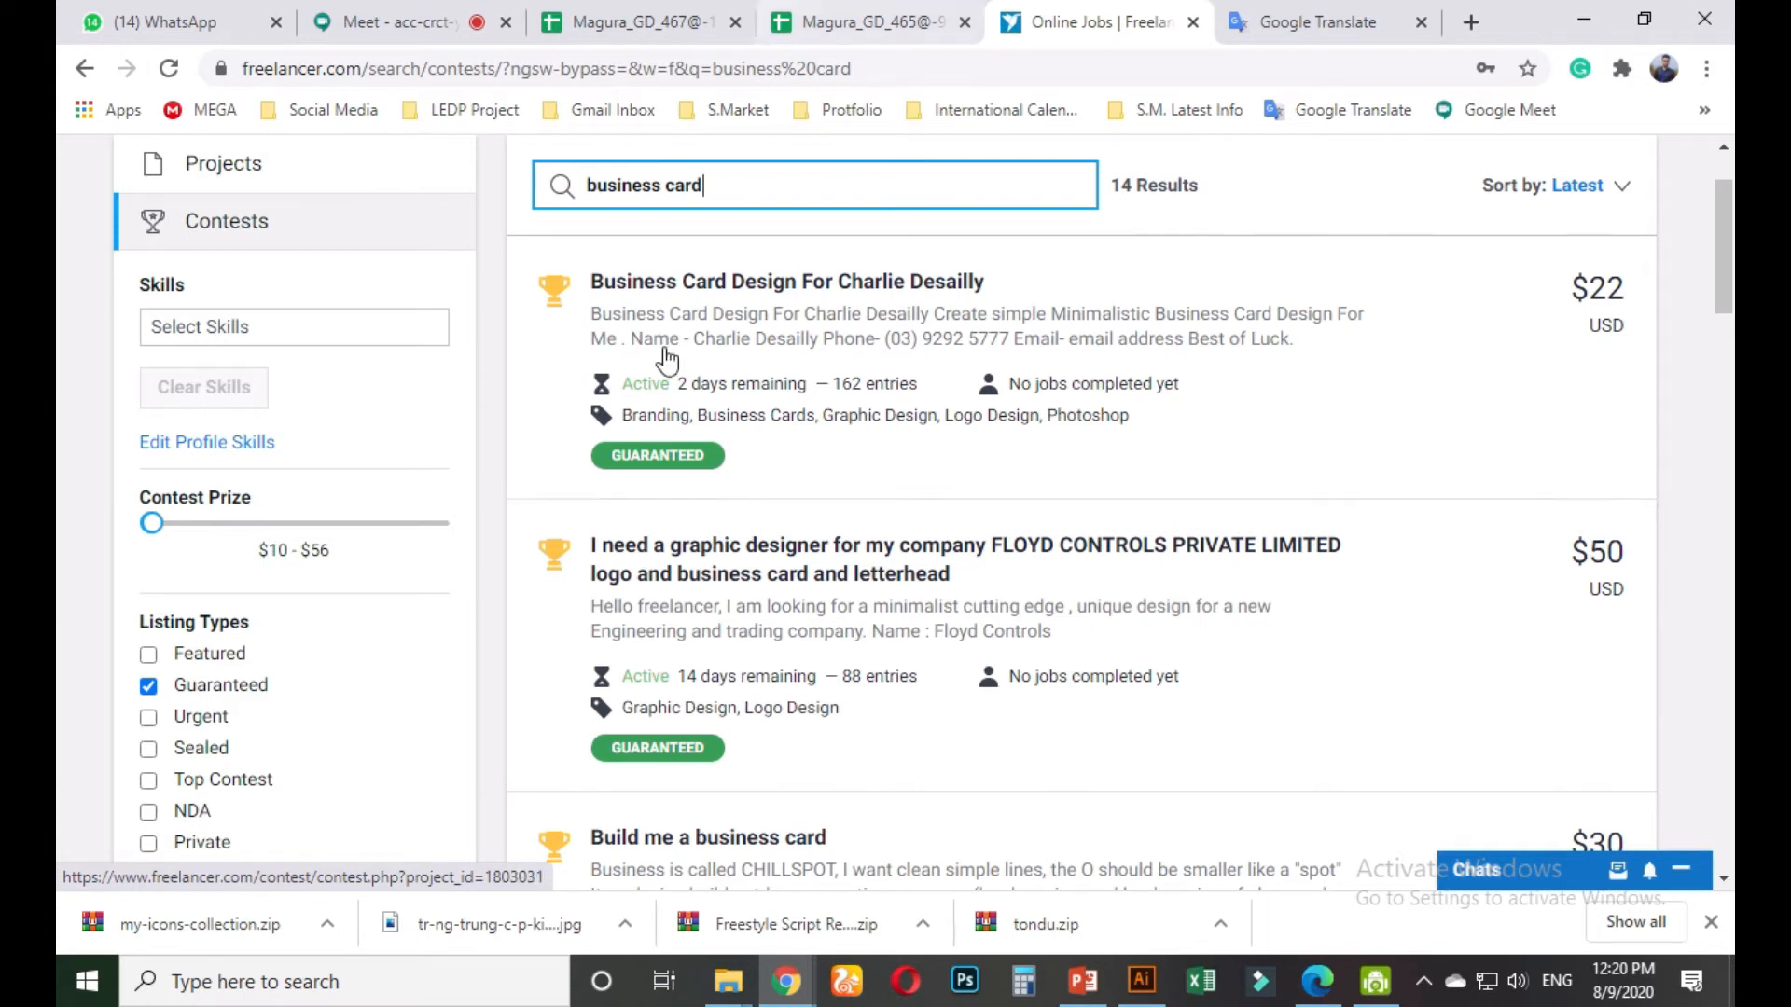
# Open the FLOYD CONTROLS graphic designer contest in a new tab and view it
pyautogui.rightClick(662, 554)
pyautogui.click(714, 569)
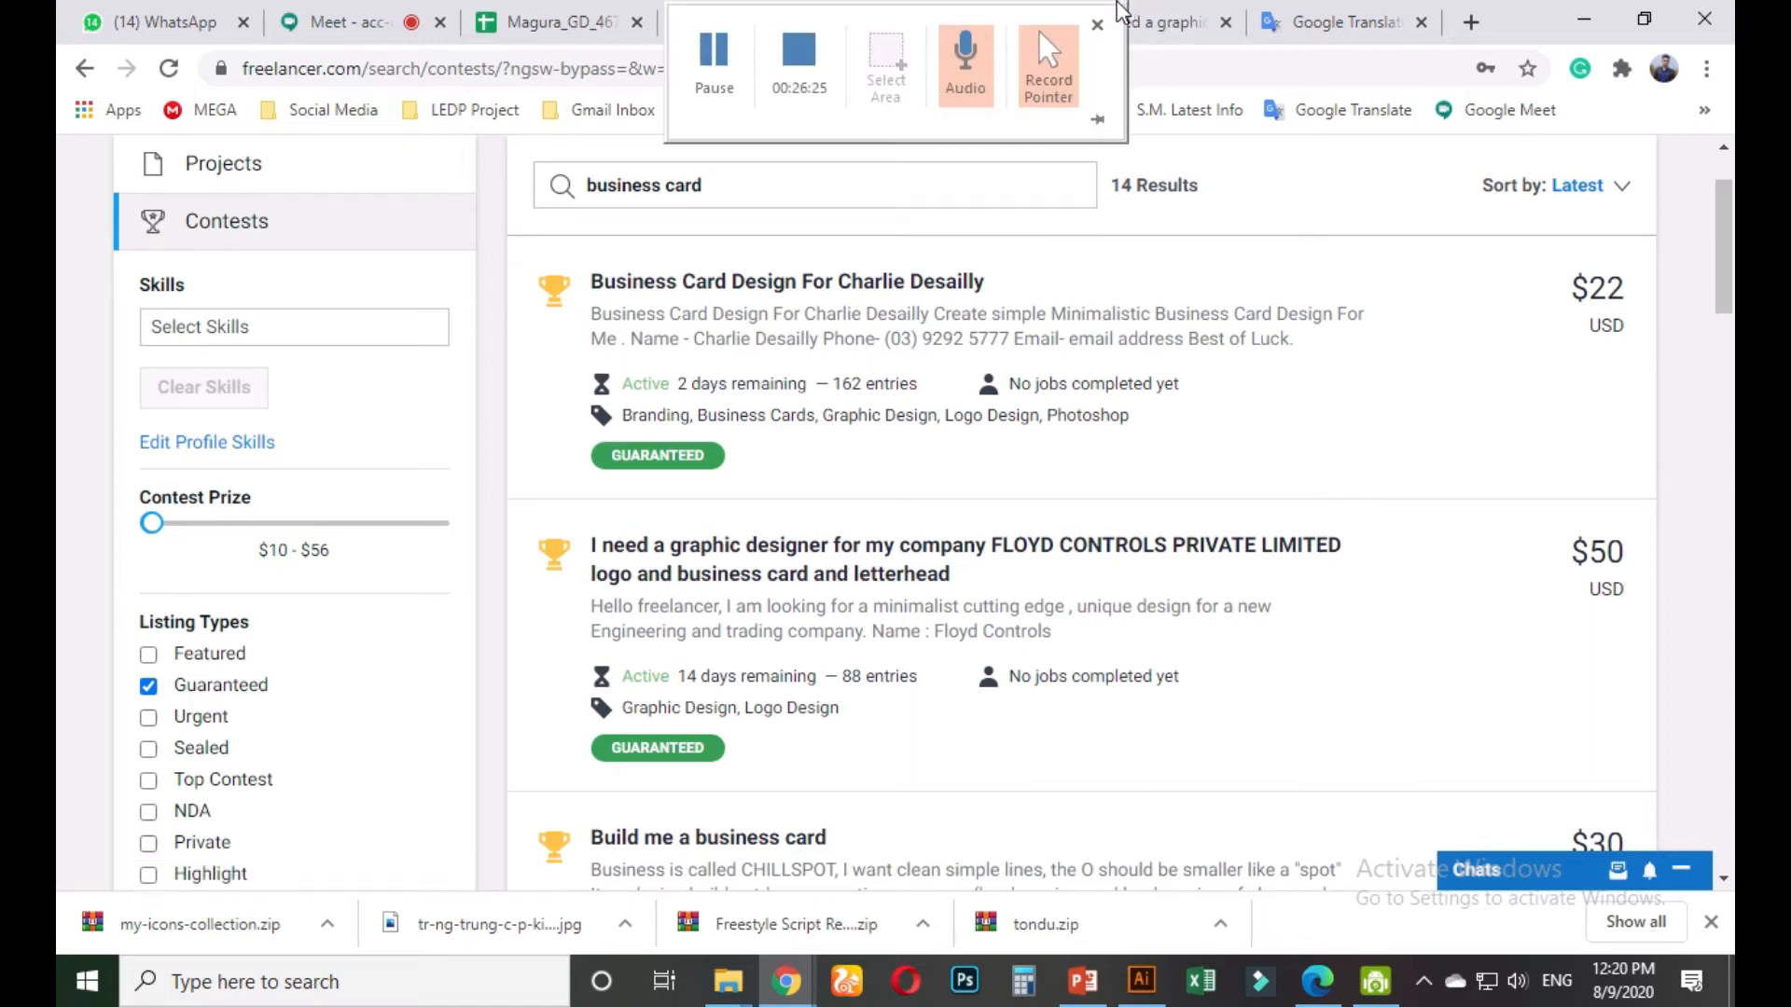
pyautogui.click(1157, 25)
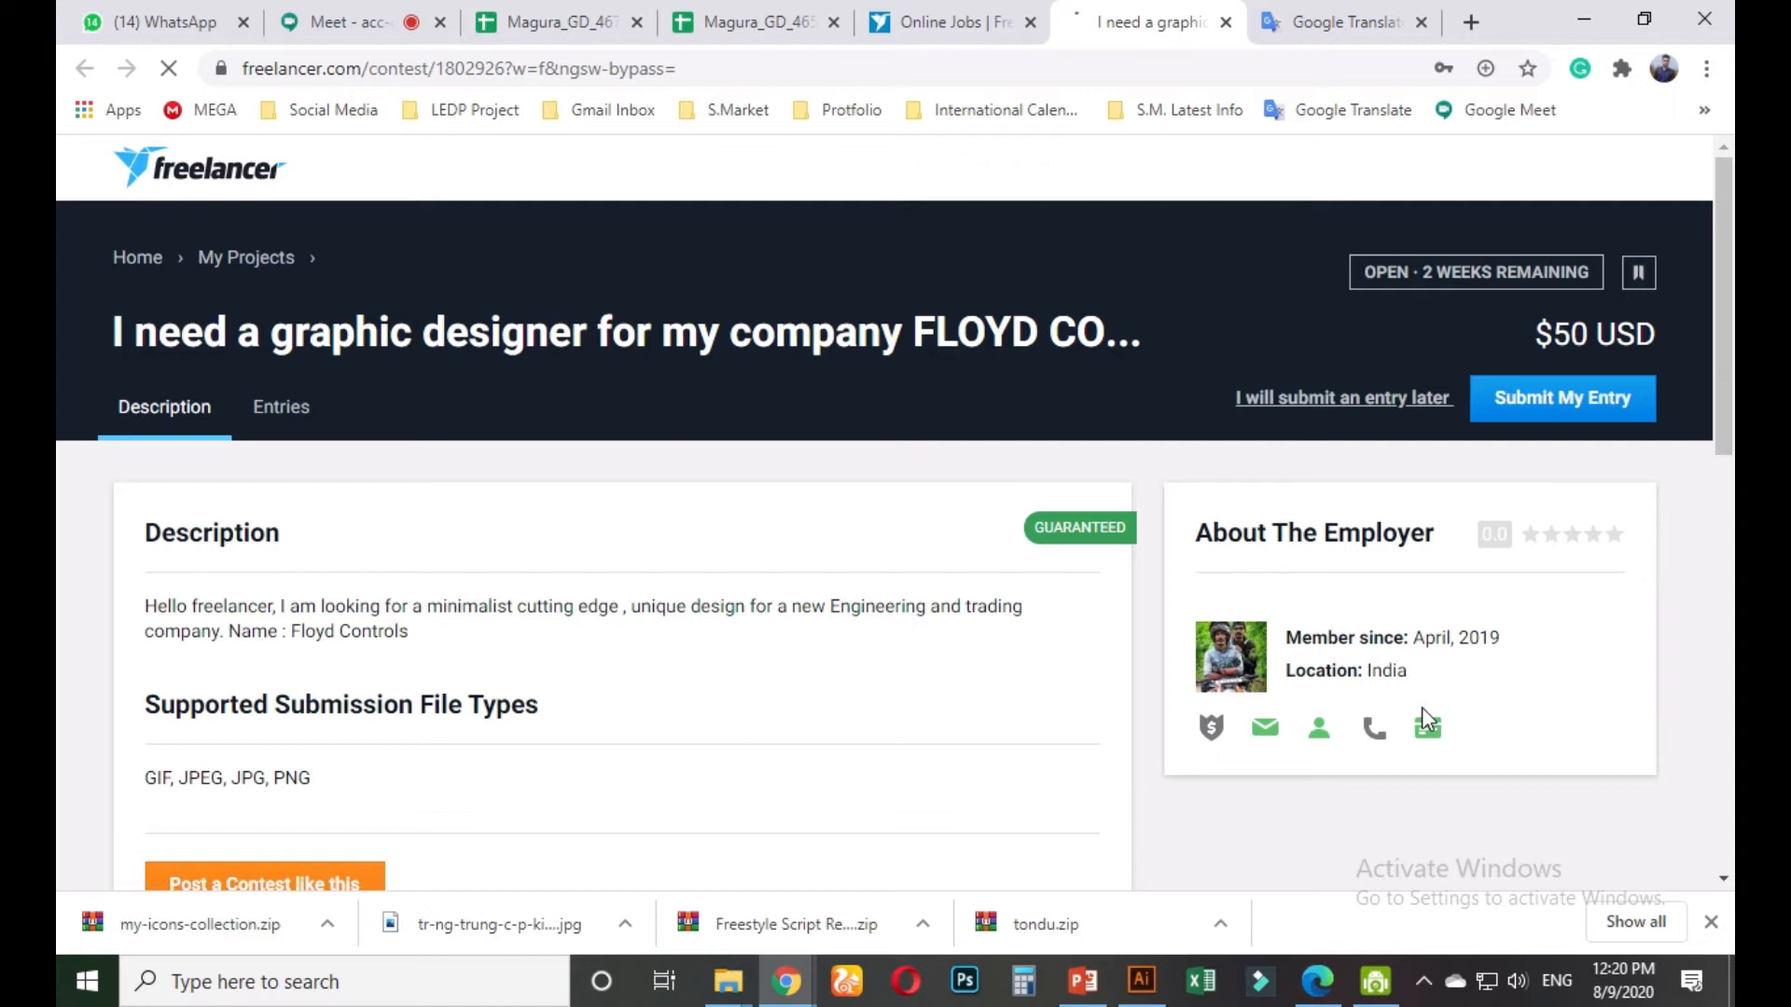
# Browse the FLOYD CONTROLS contest's 88 entries, then close its tab
pyautogui.scroll(-1, 1391, 660)
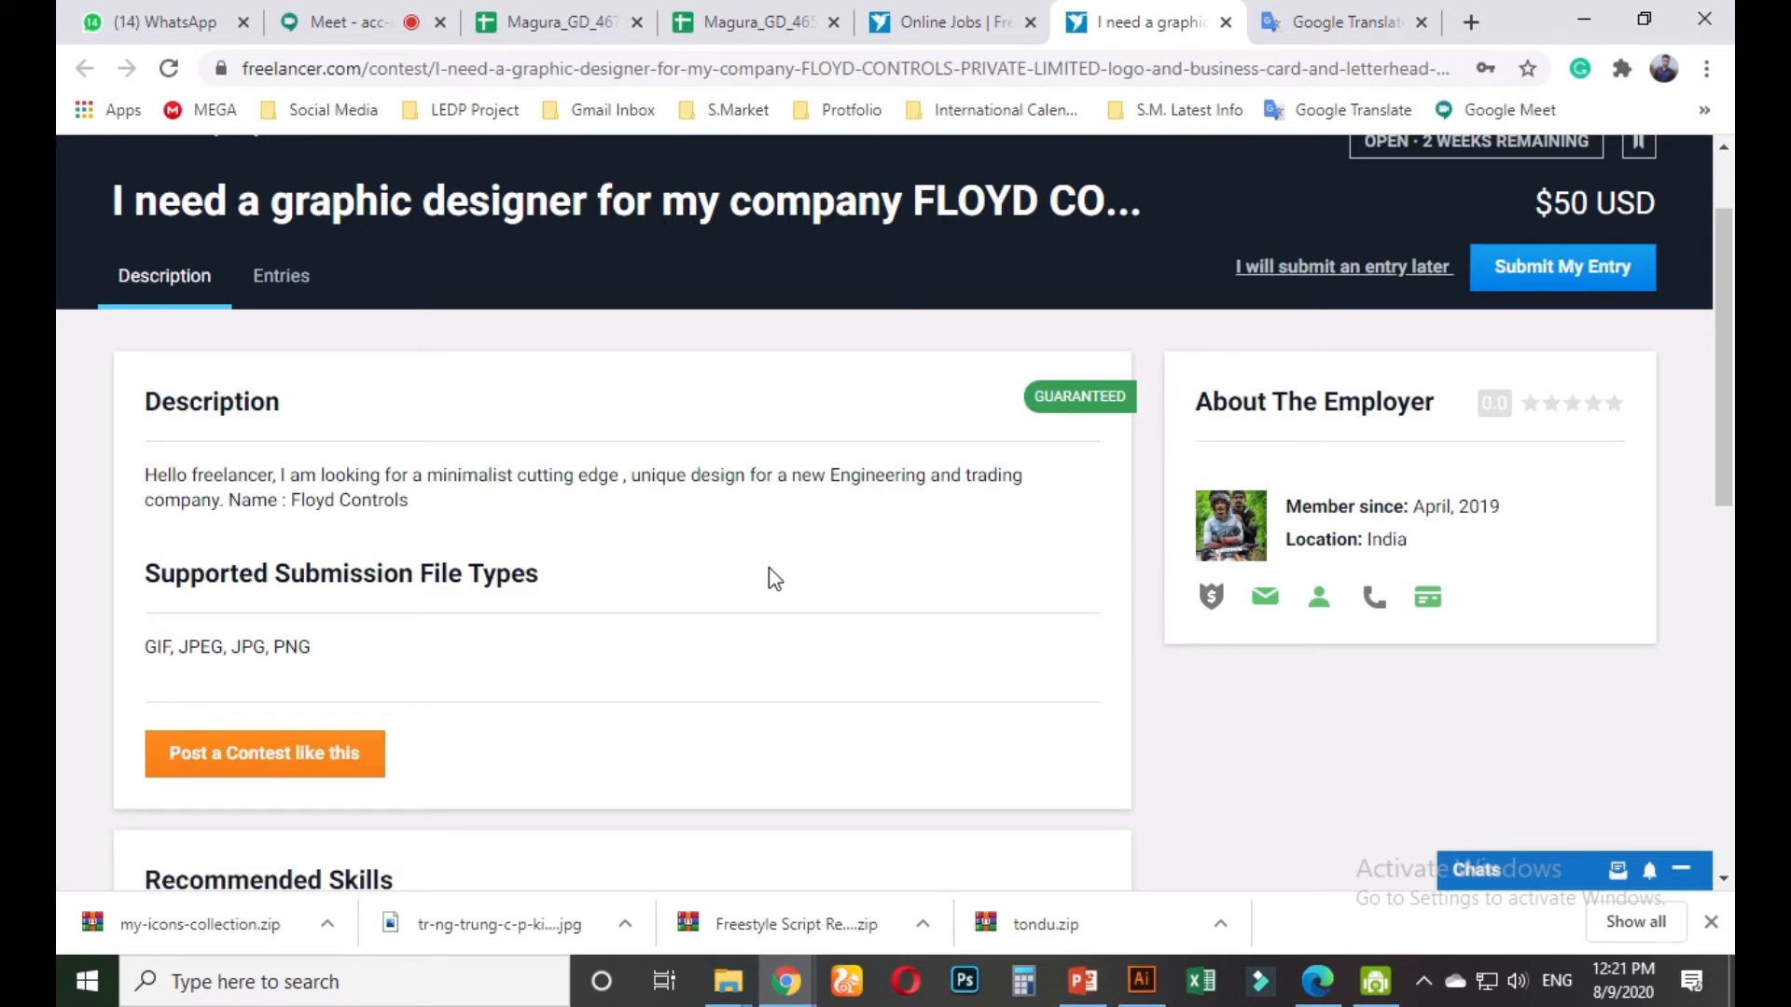
pyautogui.click(253, 286)
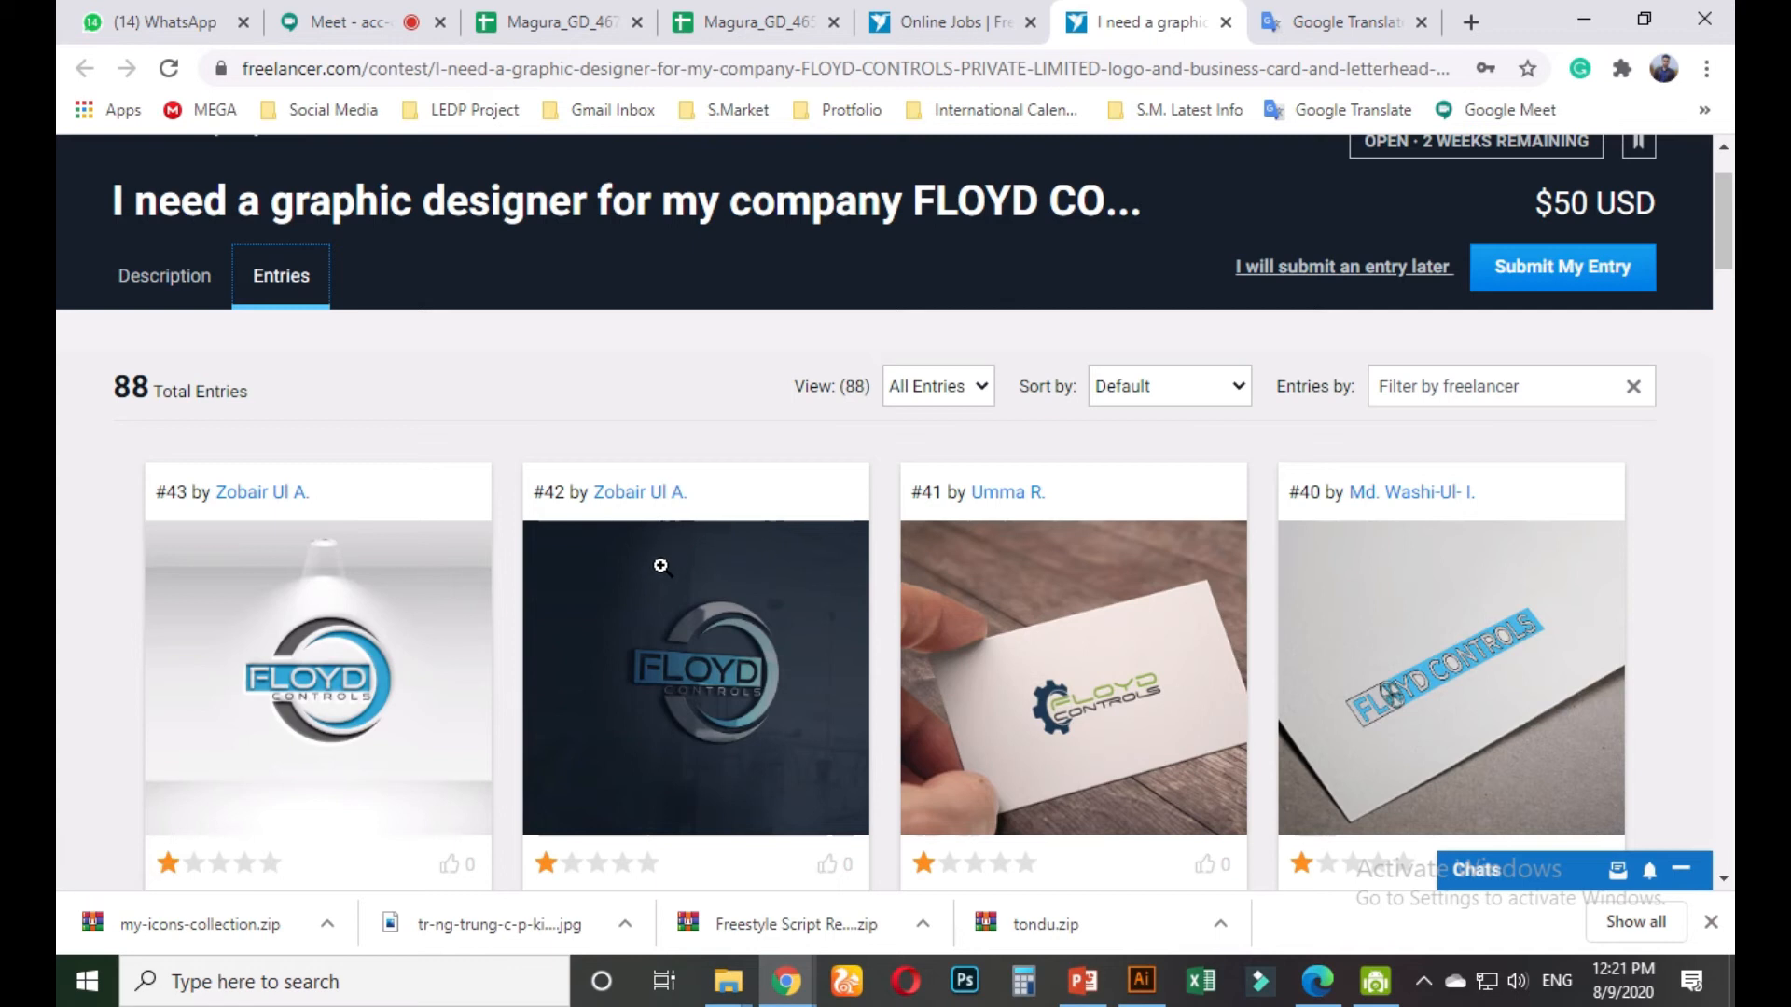
pyautogui.scroll(-3, 661, 566)
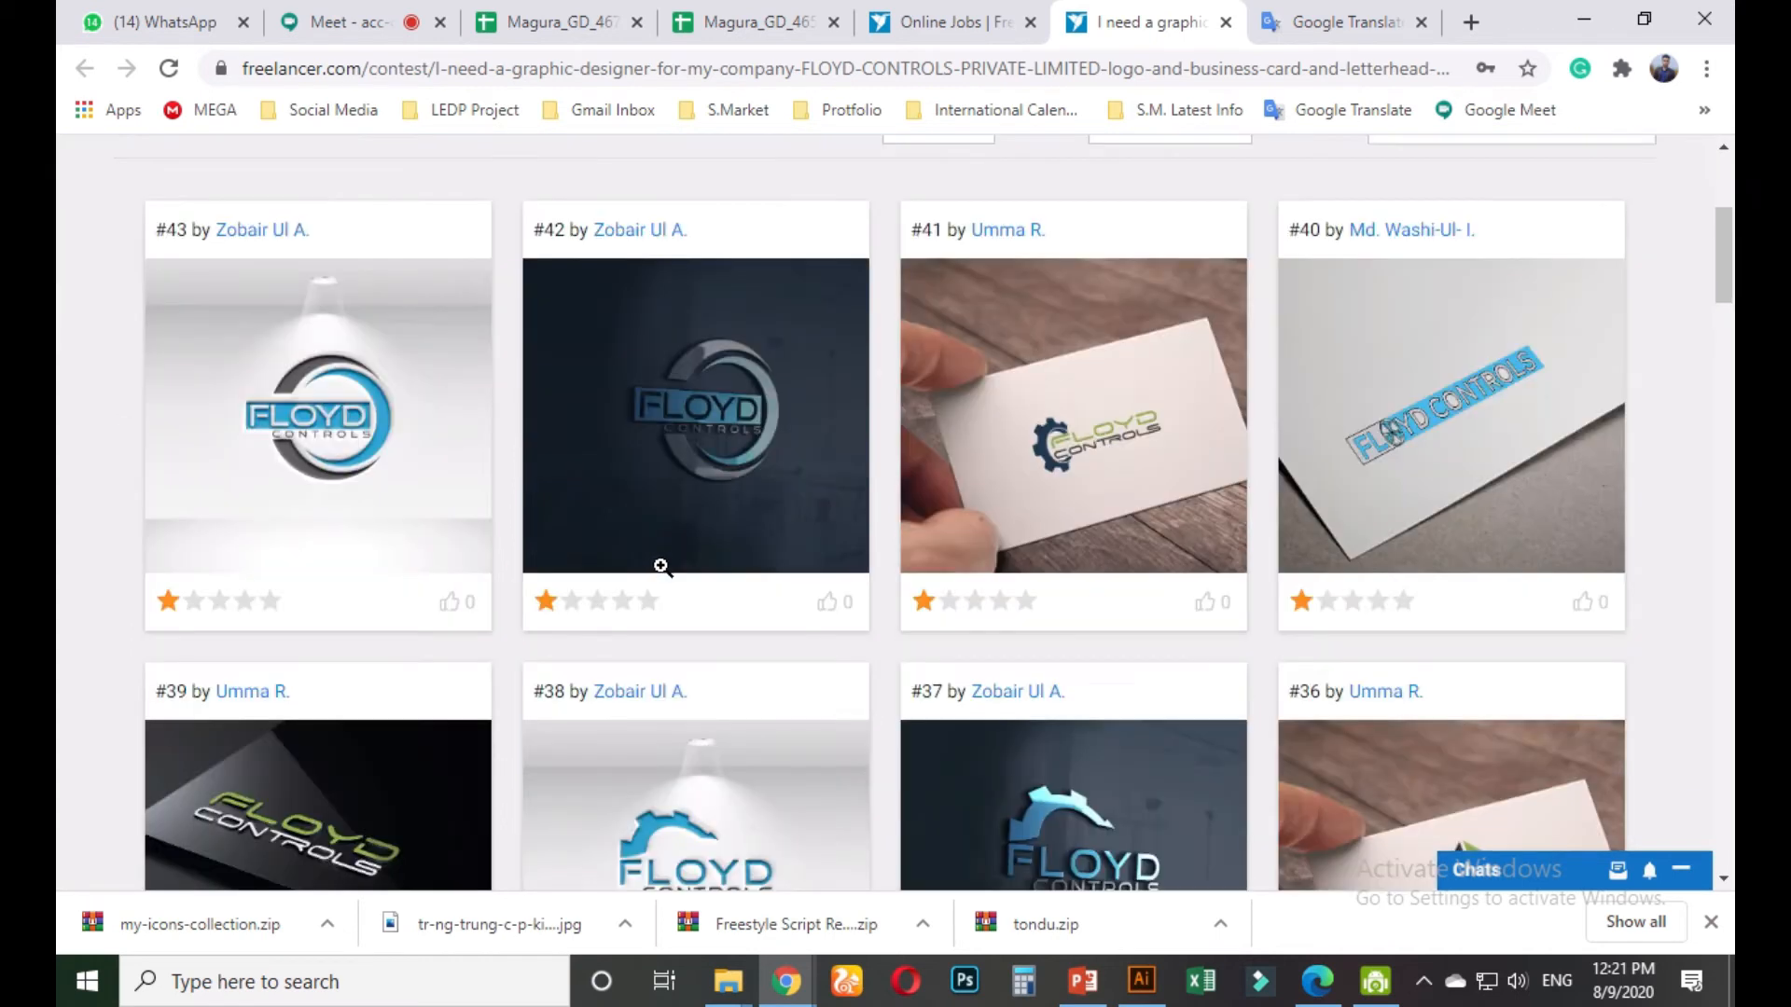
pyautogui.scroll(-6, 661, 566)
pyautogui.scroll(-3, 662, 564)
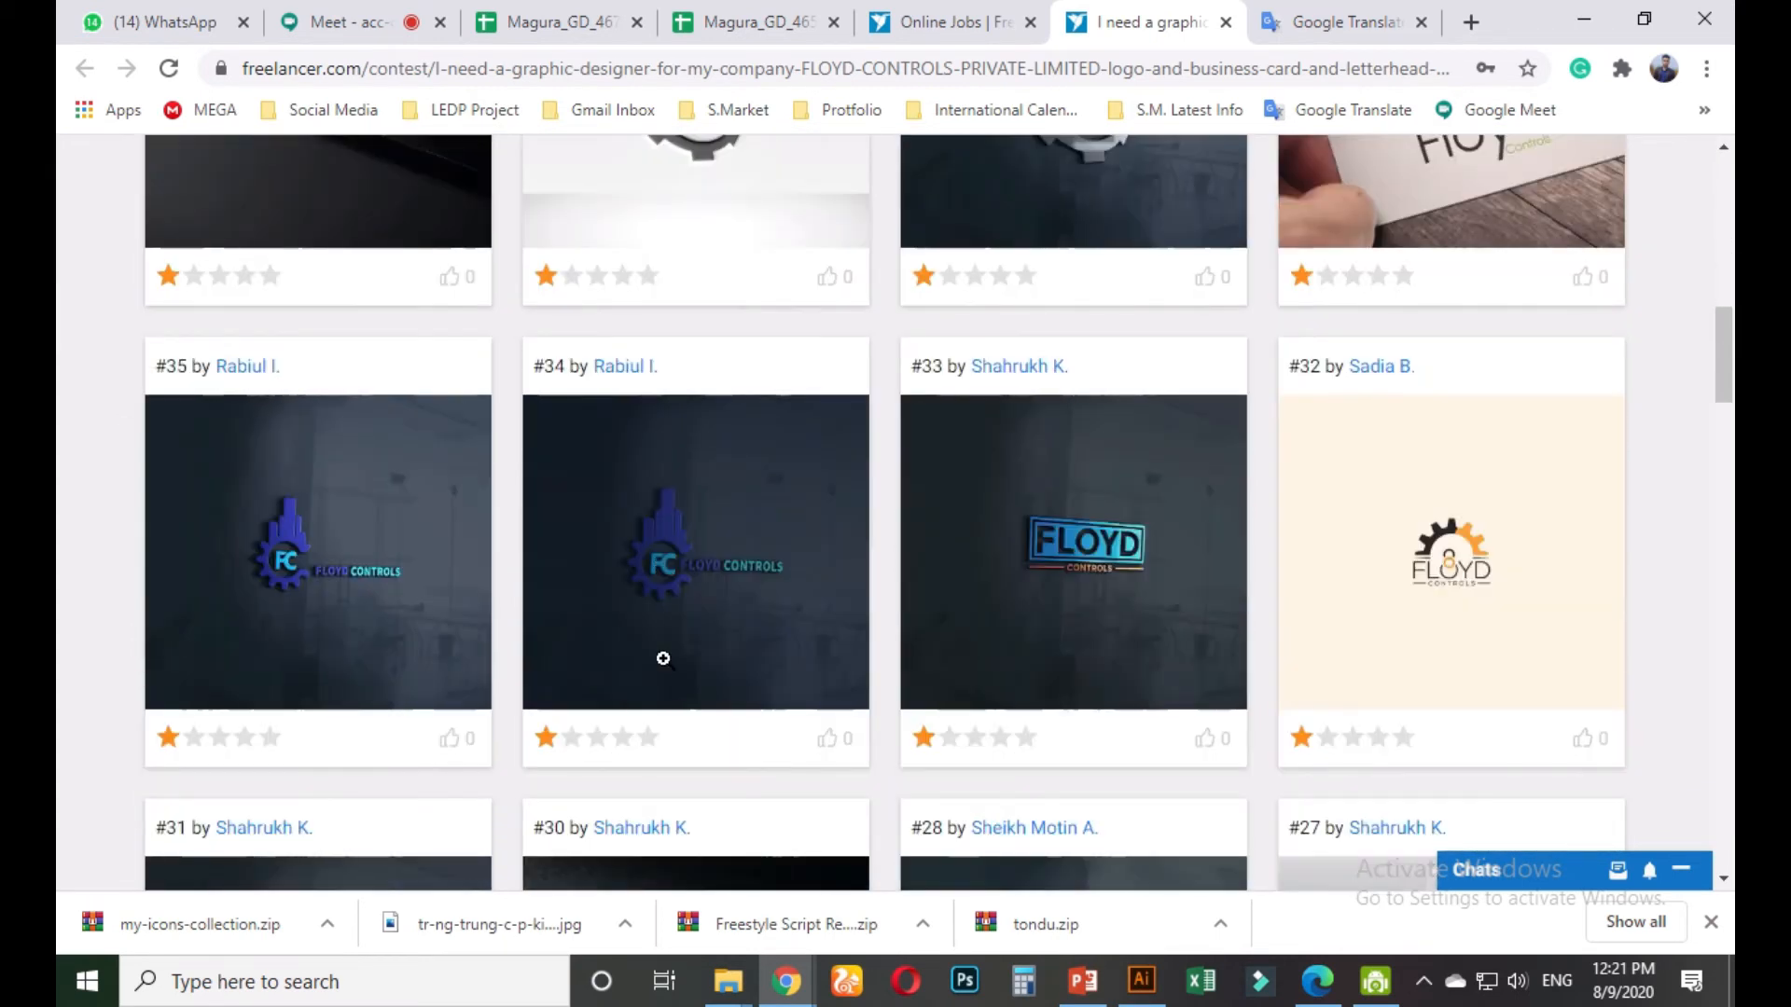
pyautogui.scroll(-3, 663, 659)
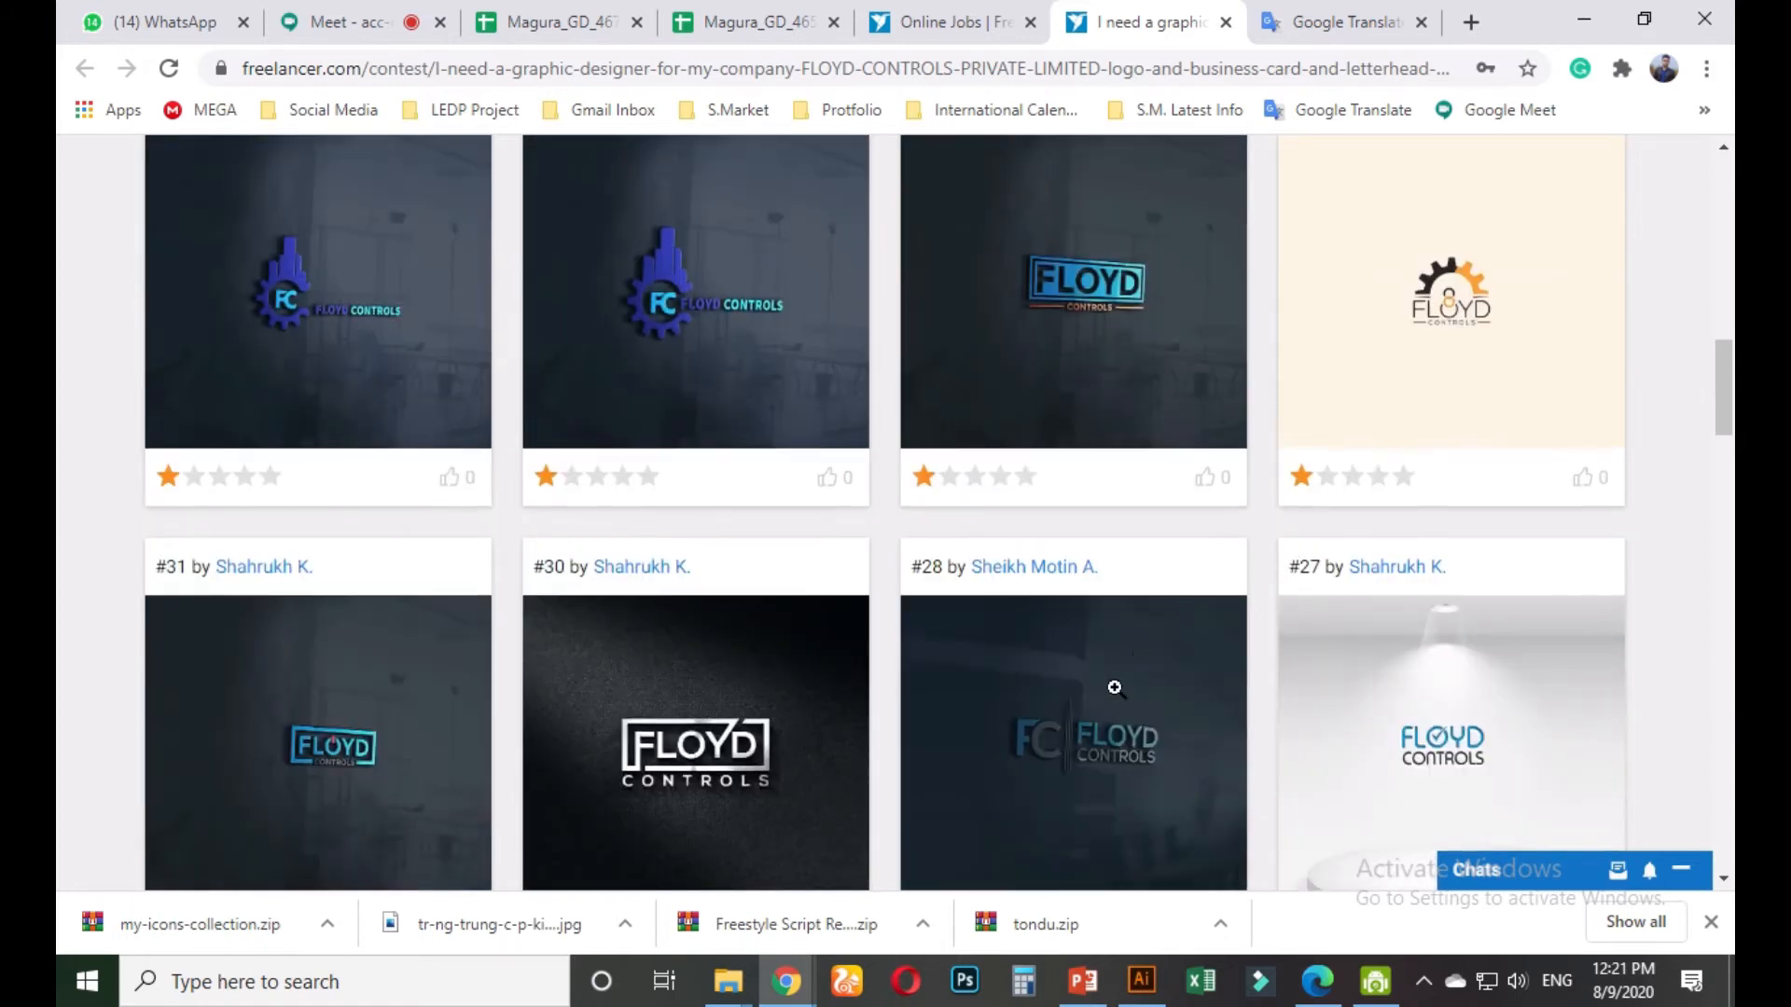
pyautogui.scroll(15, 1111, 688)
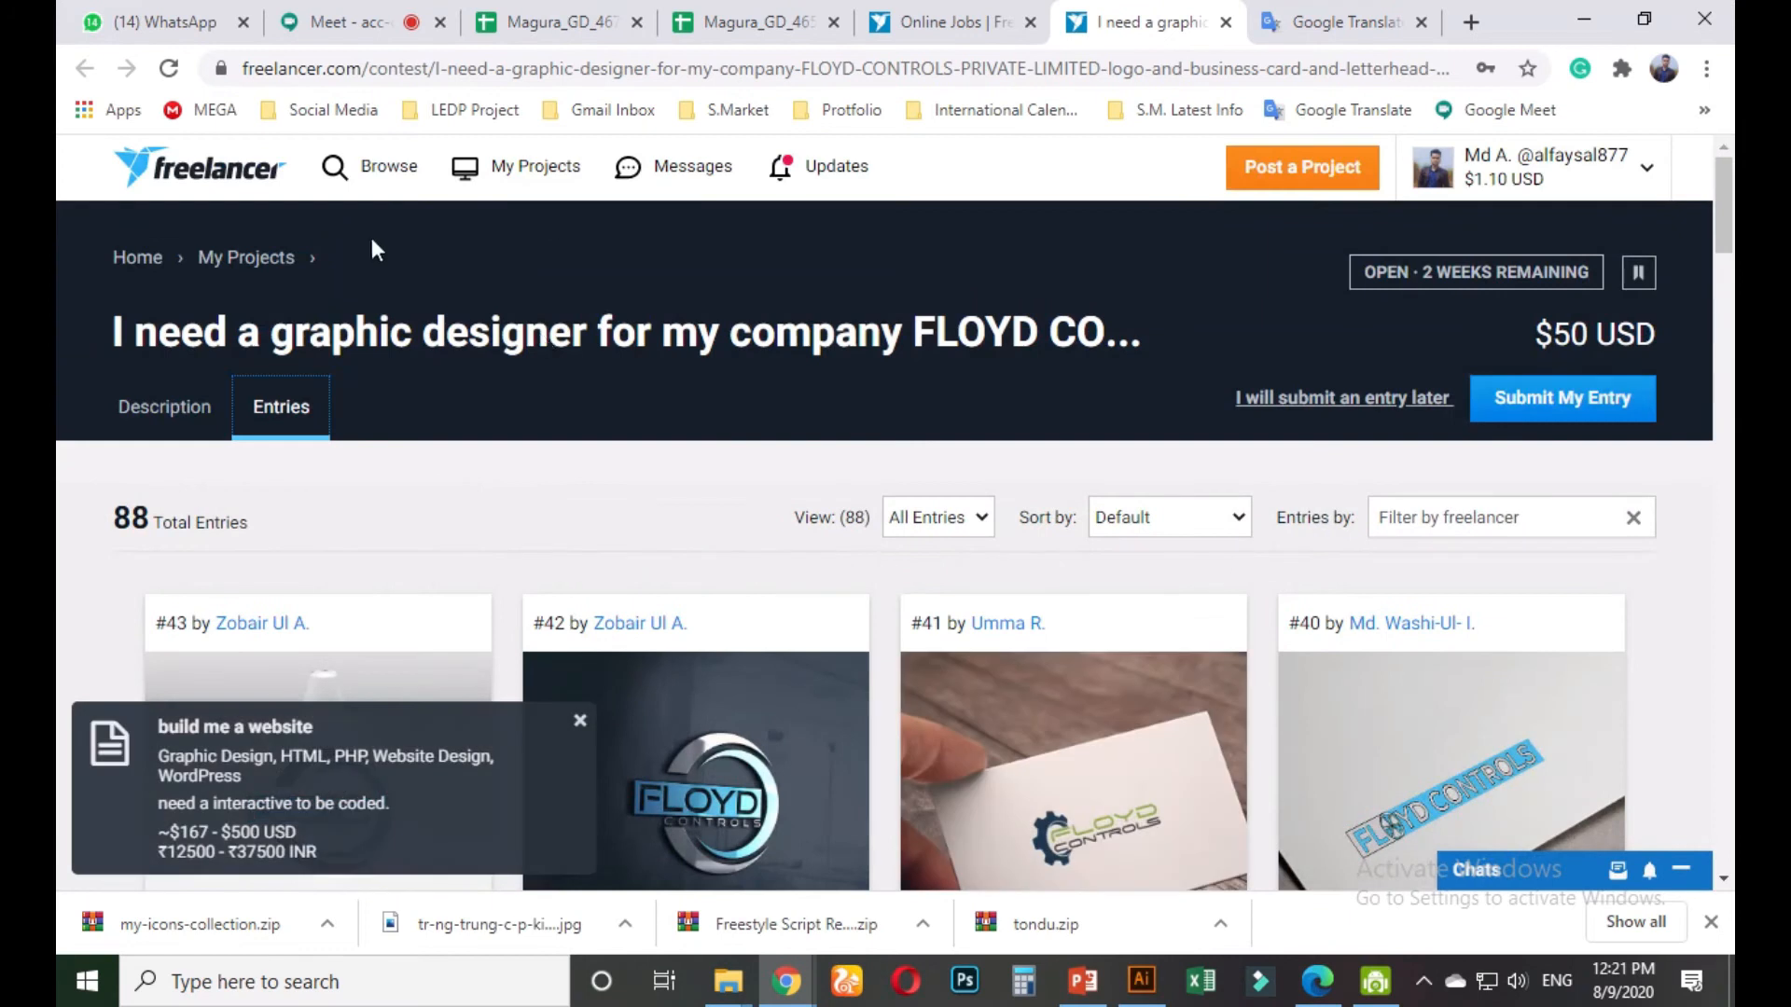
pyautogui.click(1226, 21)
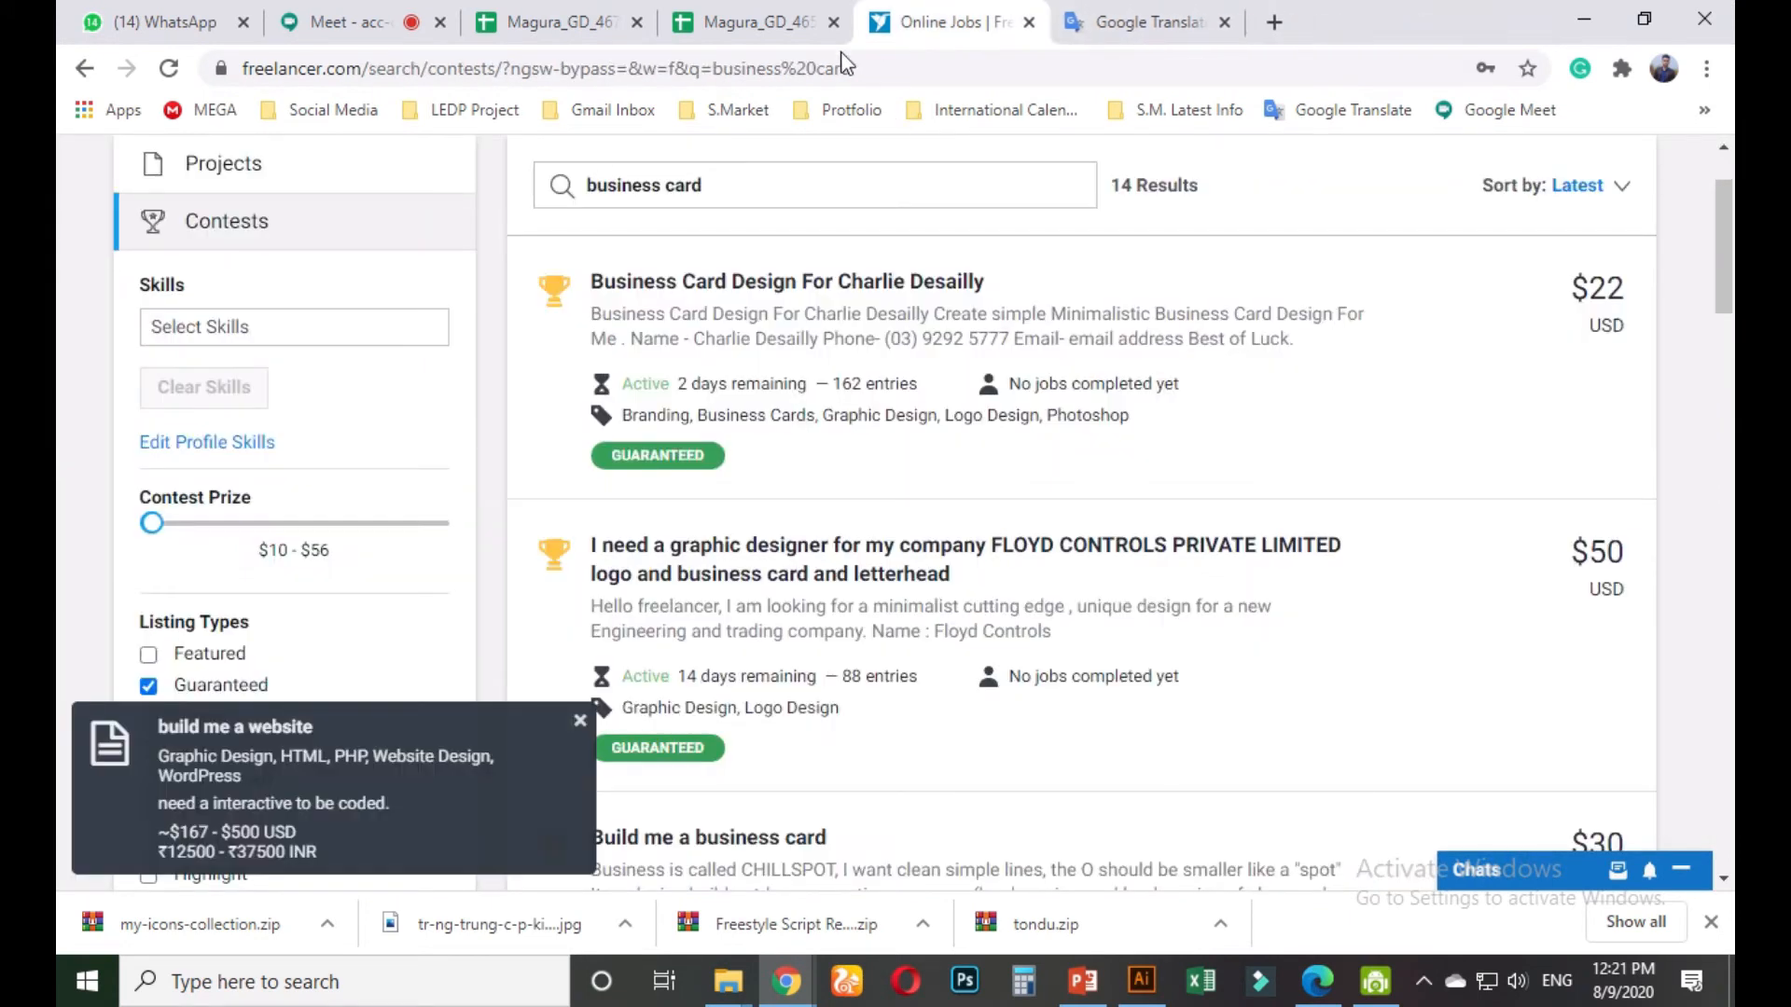
# Bring up the link menu on the 'I need a graphic designer…' FLOYD CONTROLS contest title
pyautogui.scroll(-1, 942, 597)
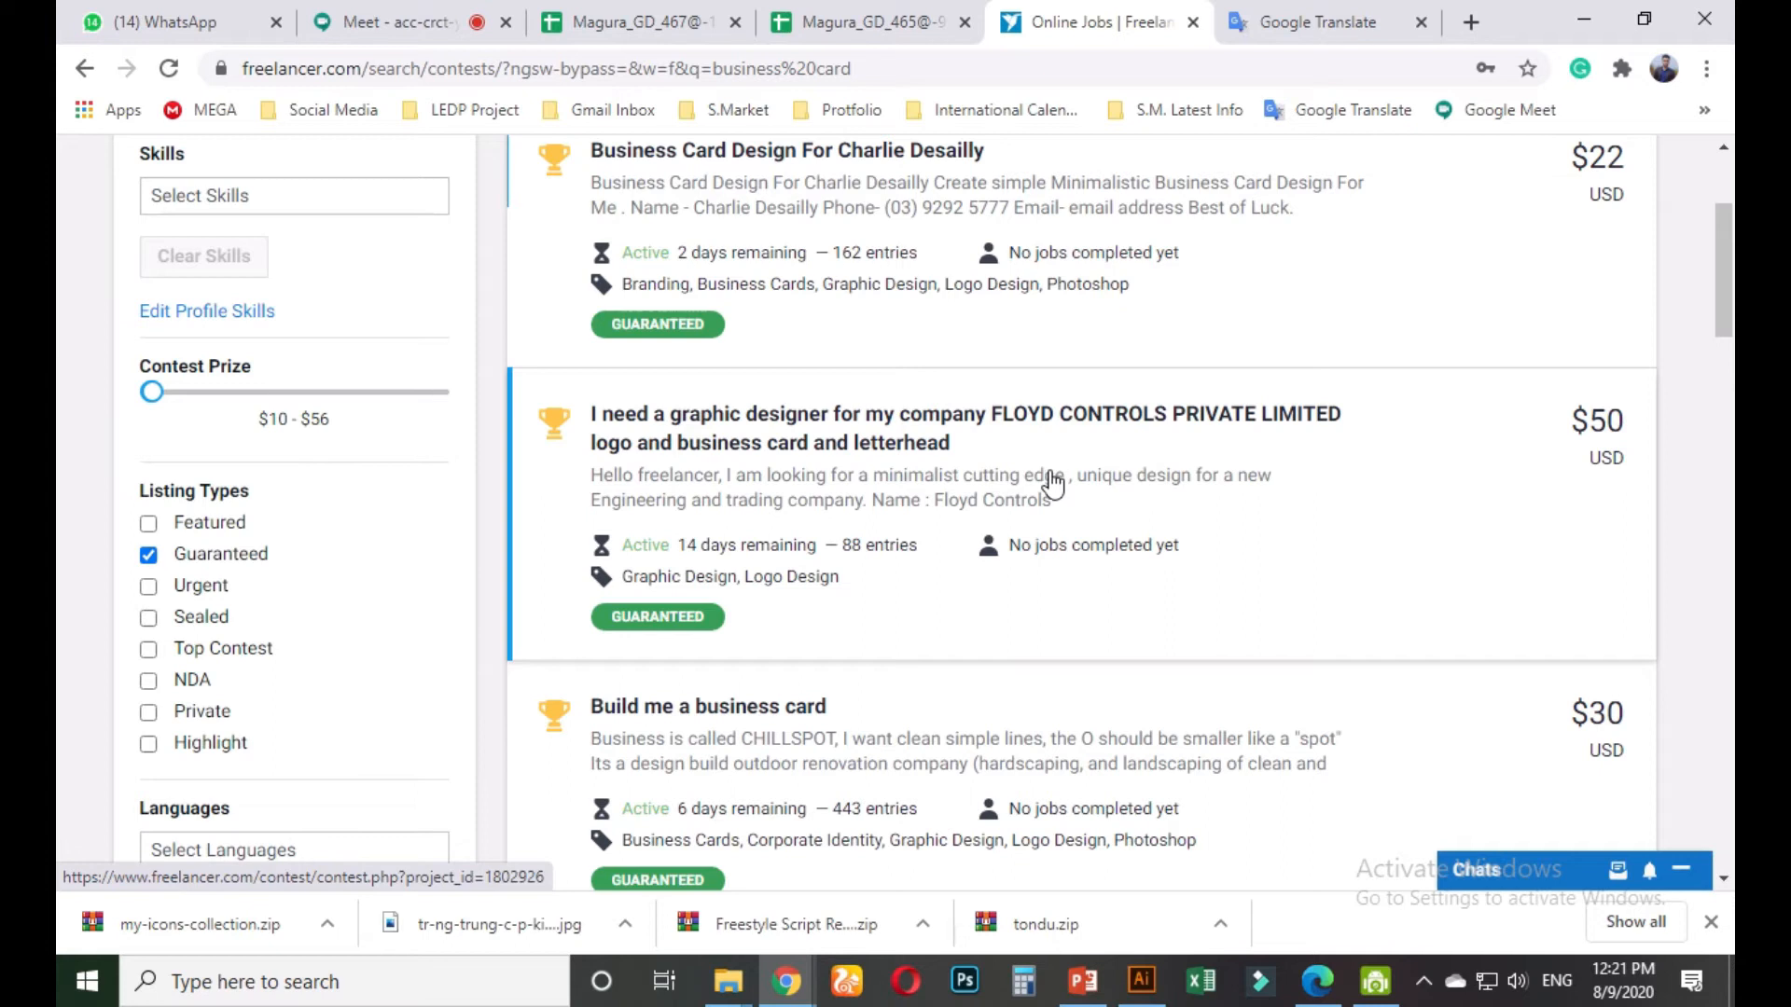
pyautogui.rightClick(866, 439)
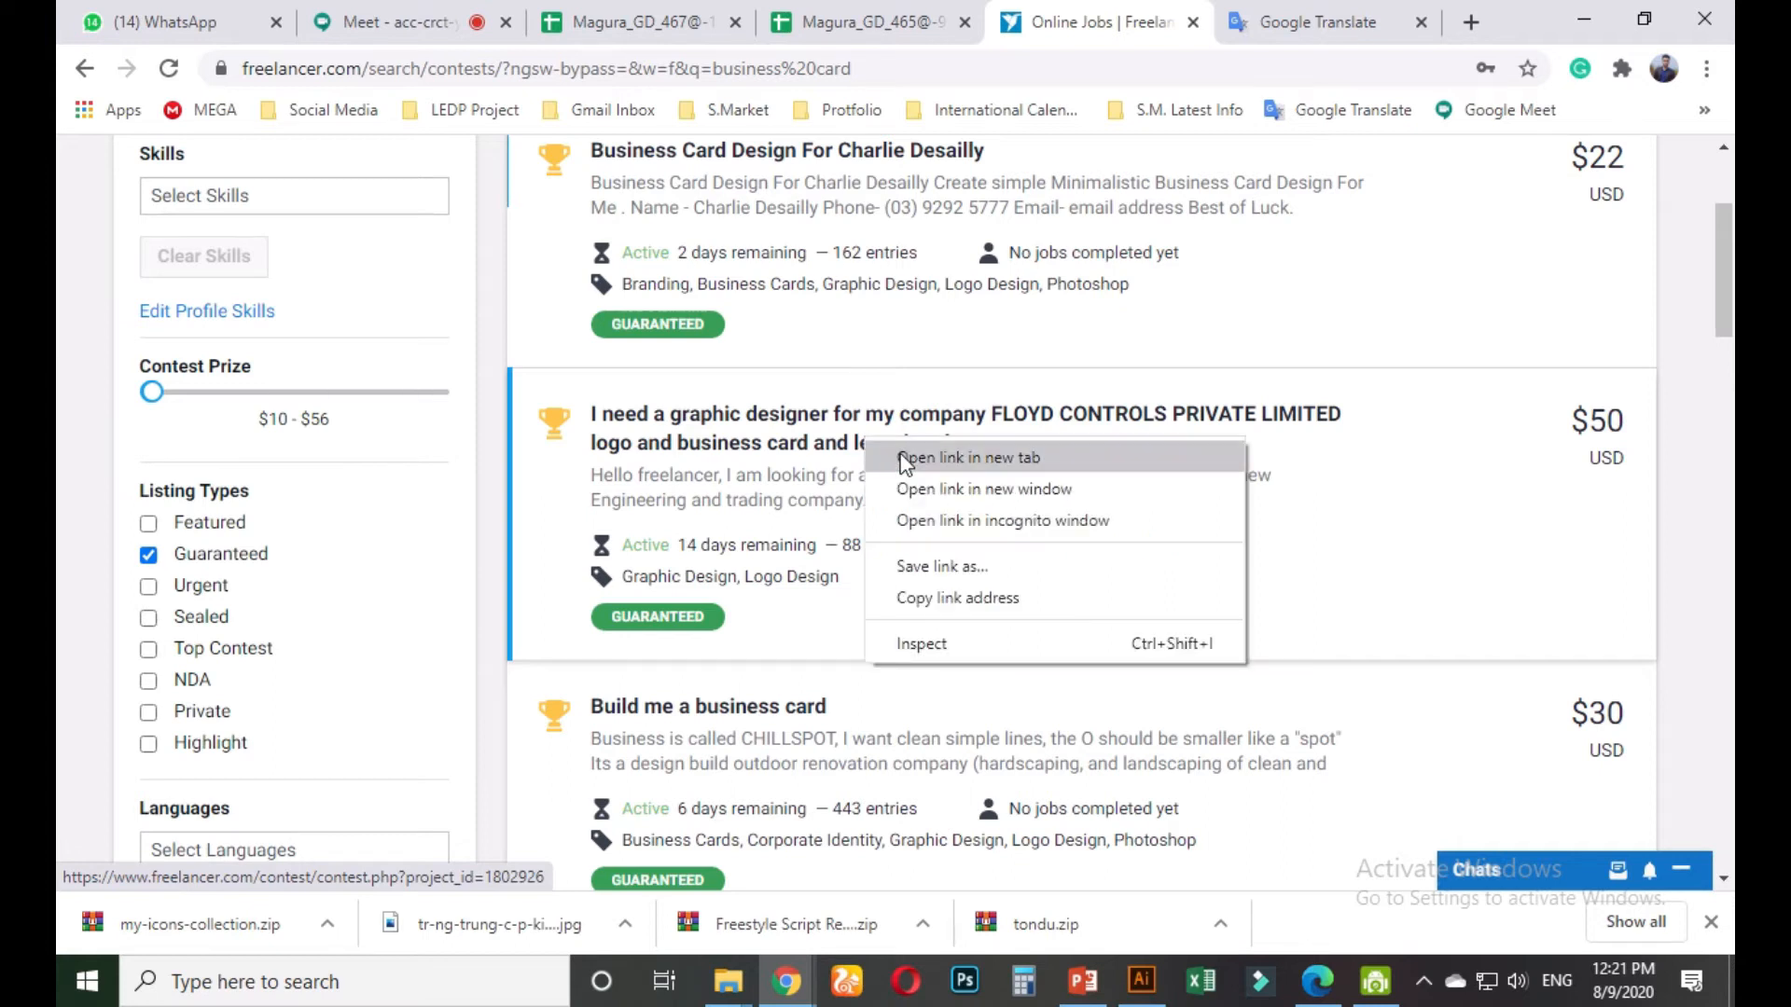
# Open the FLOYD CONTROLS contest in a new tab and bring it to the front
pyautogui.click(903, 458)
pyautogui.click(1138, 14)
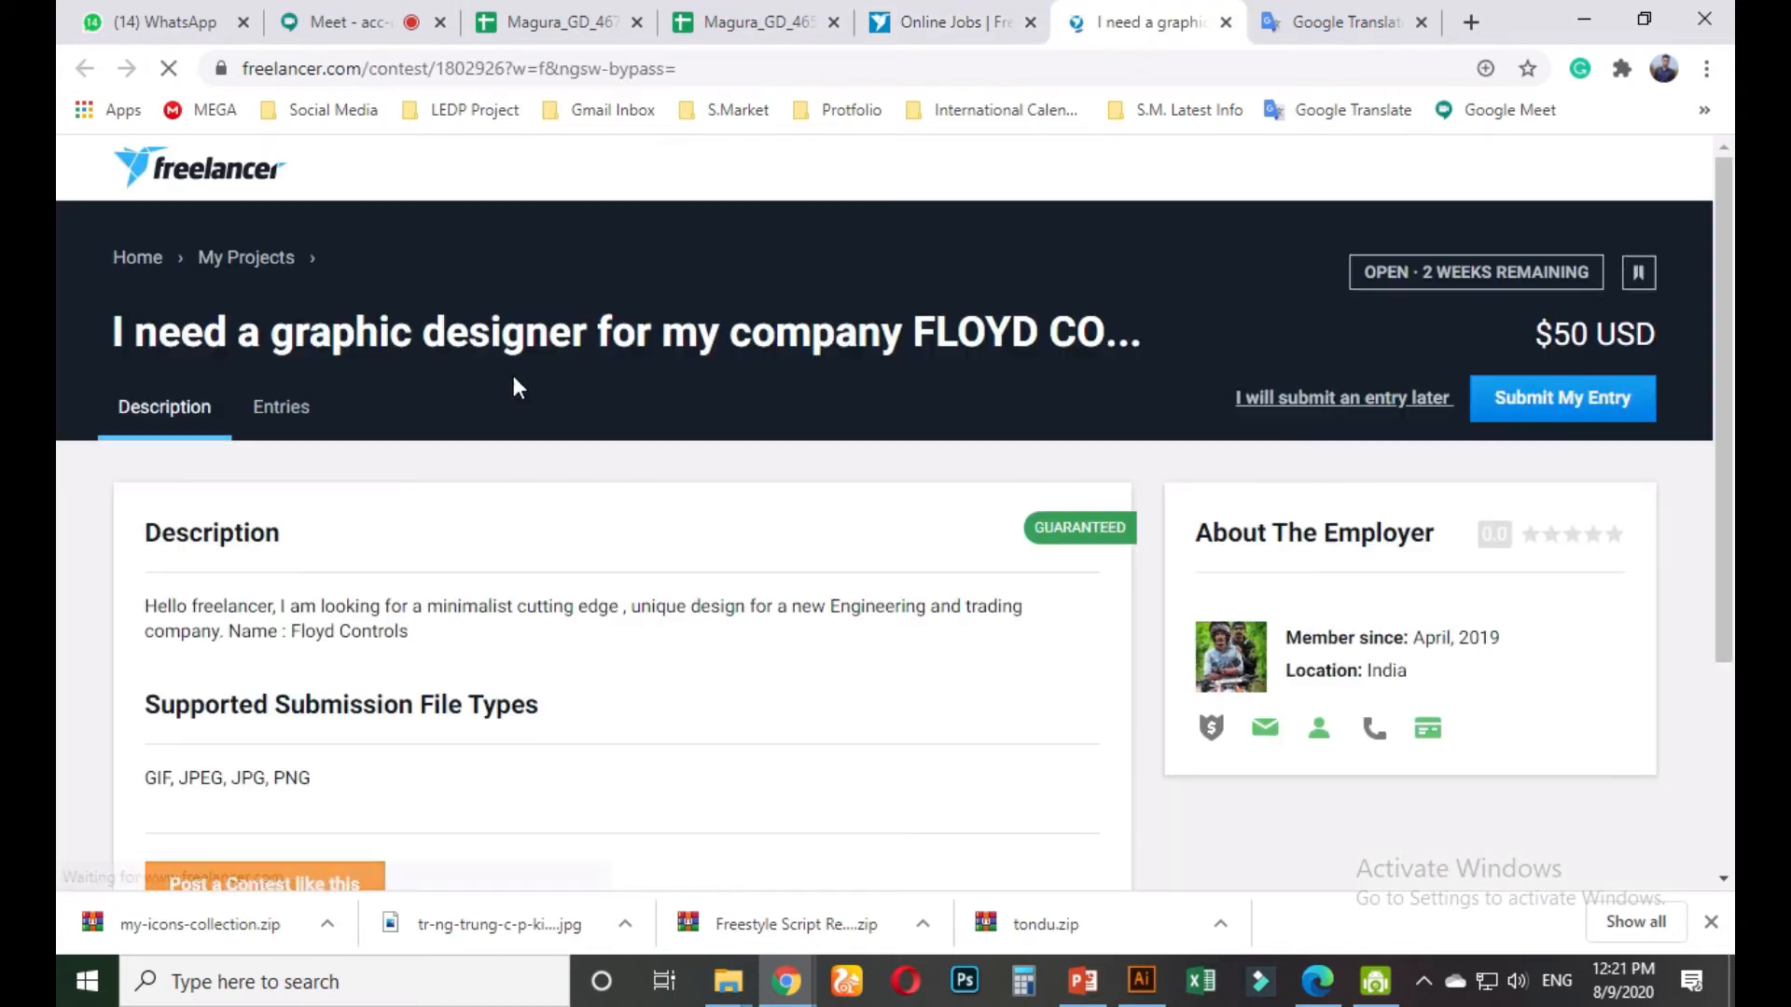
pyautogui.scroll(-3, 594, 541)
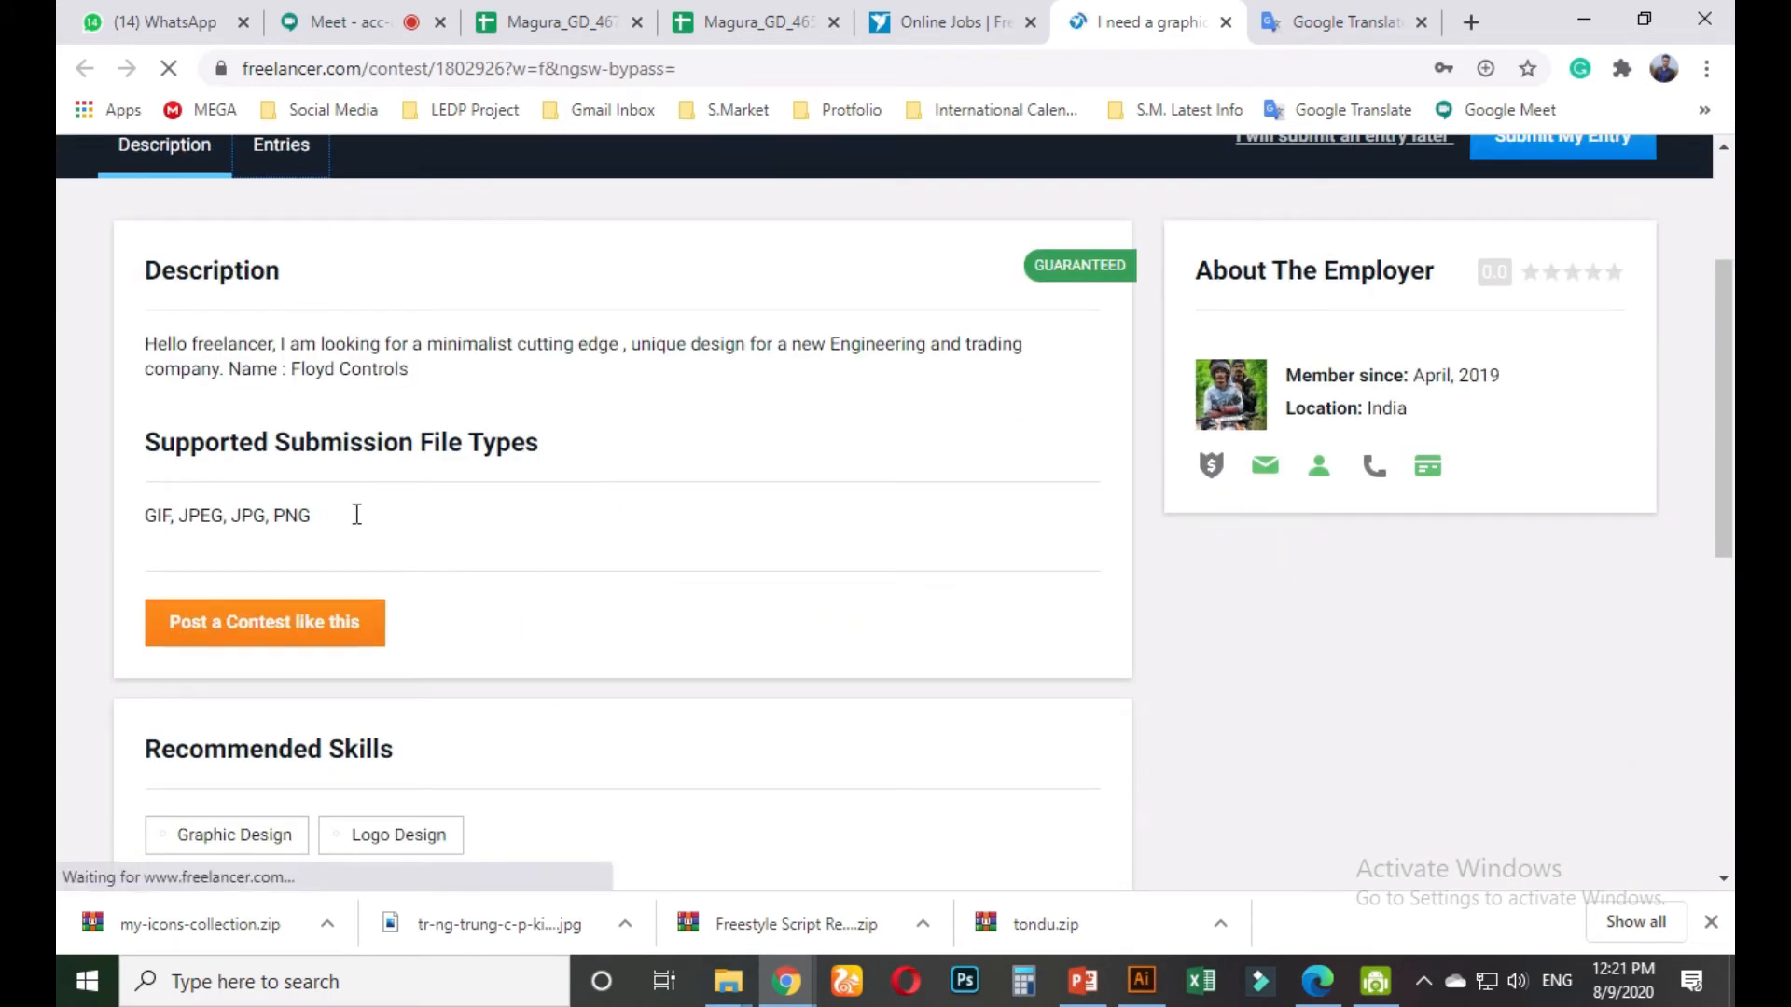
pyautogui.scroll(3, 295, 152)
# Show the contest's 88 entries and scroll through the entry grid and back to the top
pyautogui.click(290, 408)
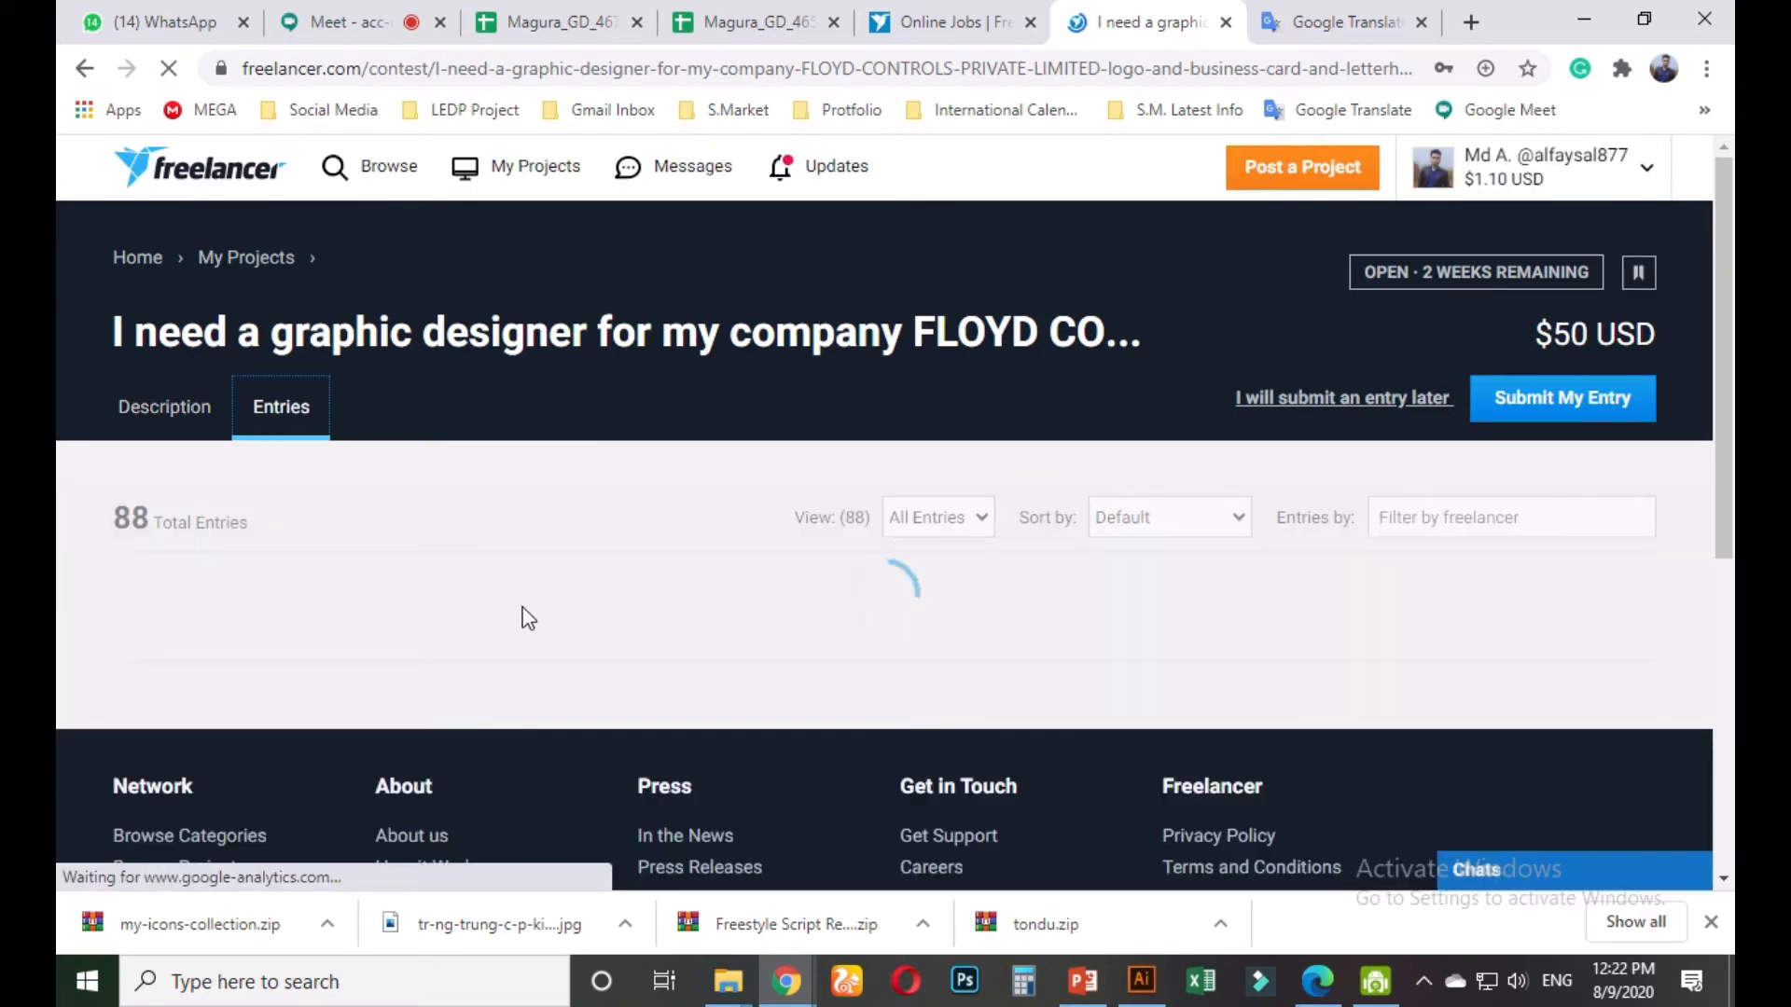
pyautogui.scroll(-5, 523, 620)
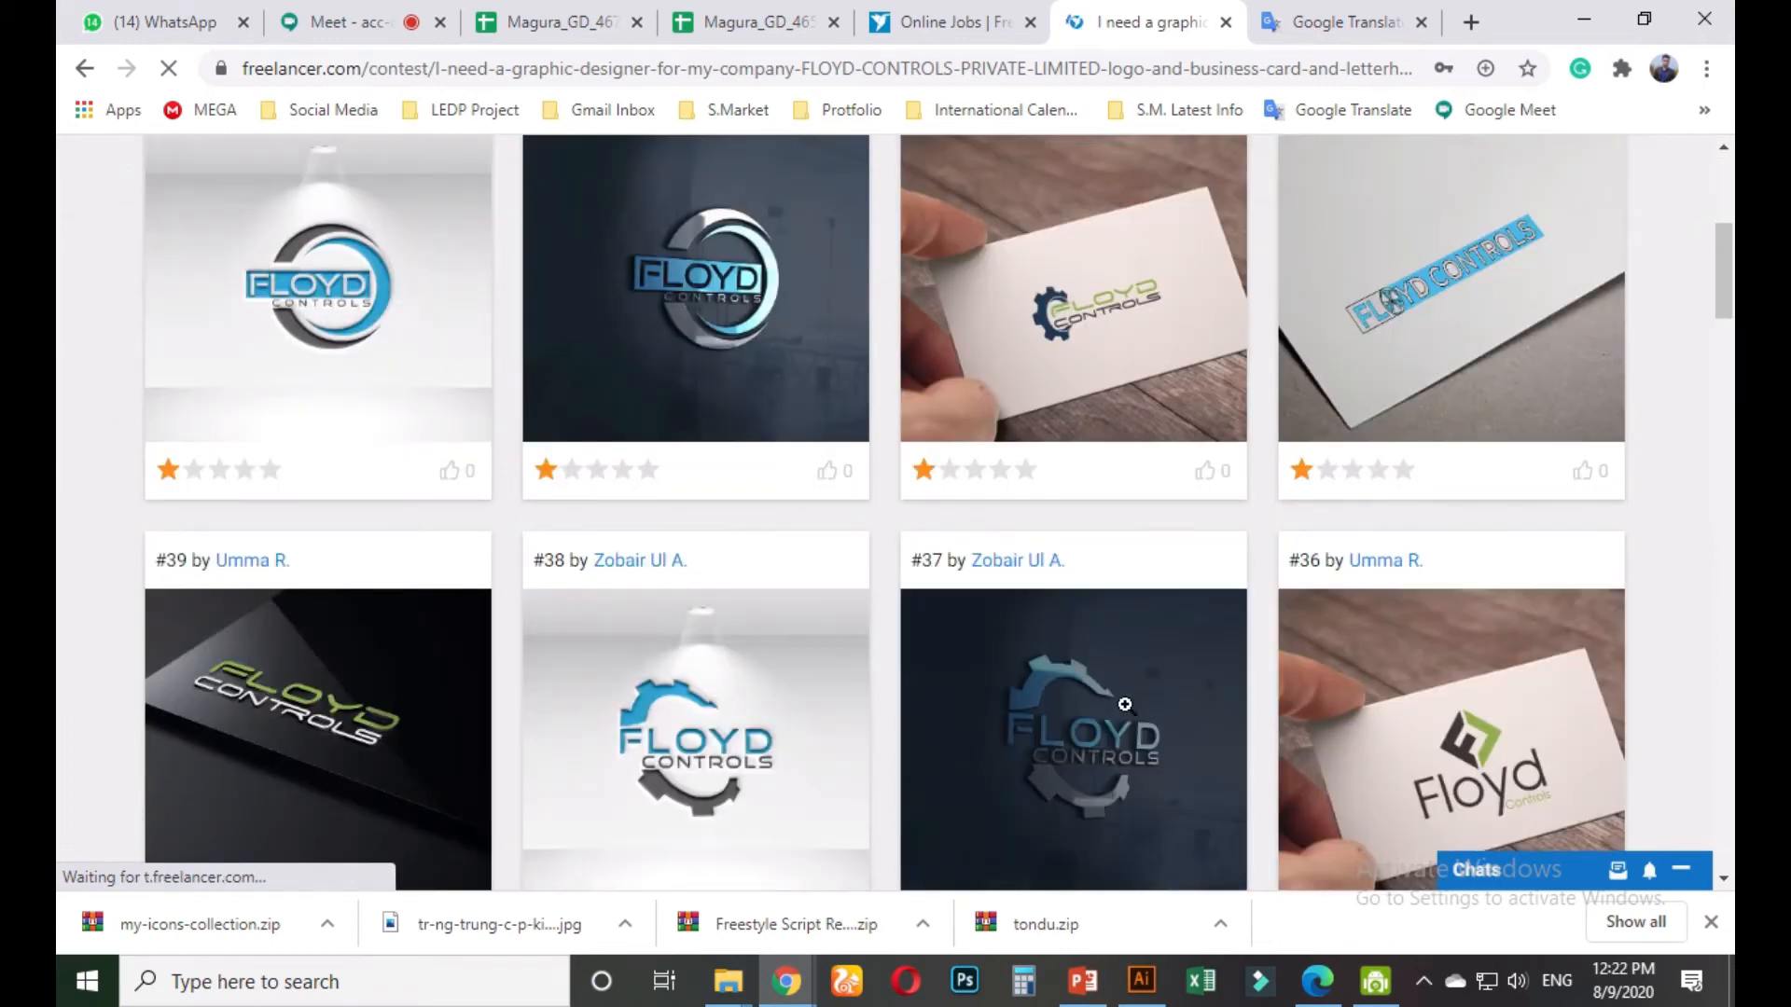
pyautogui.scroll(-3, 1223, 484)
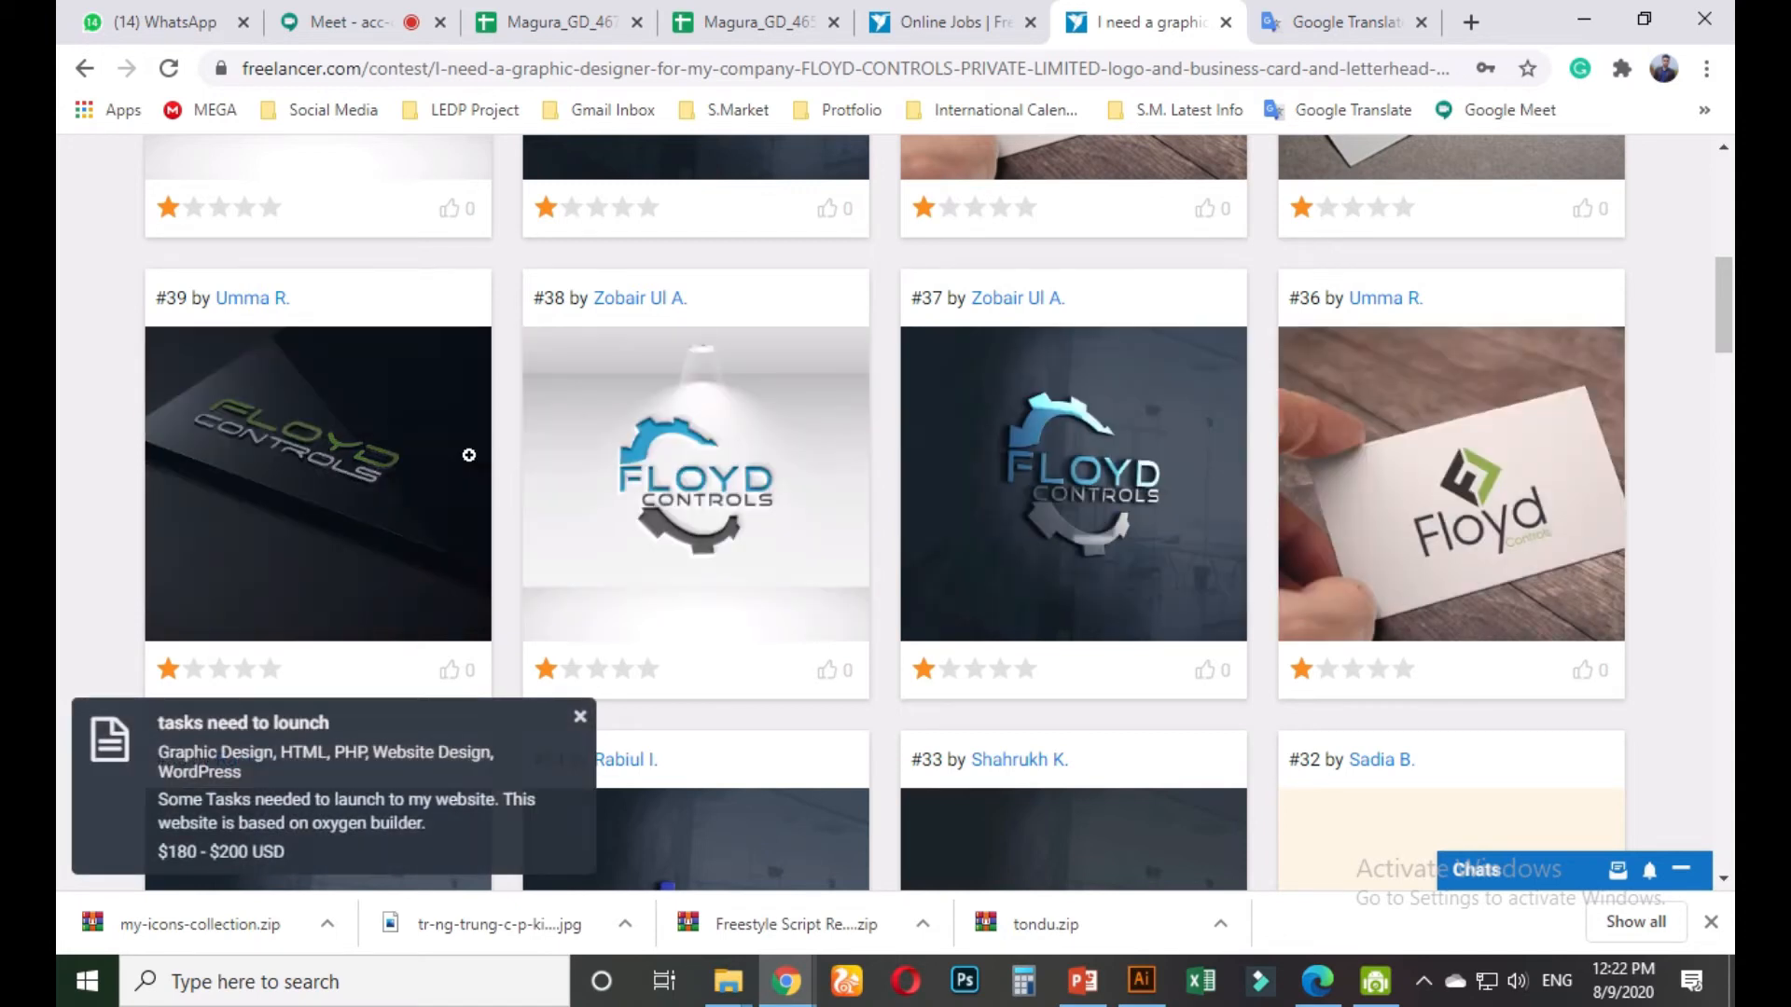
pyautogui.scroll(4, 736, 625)
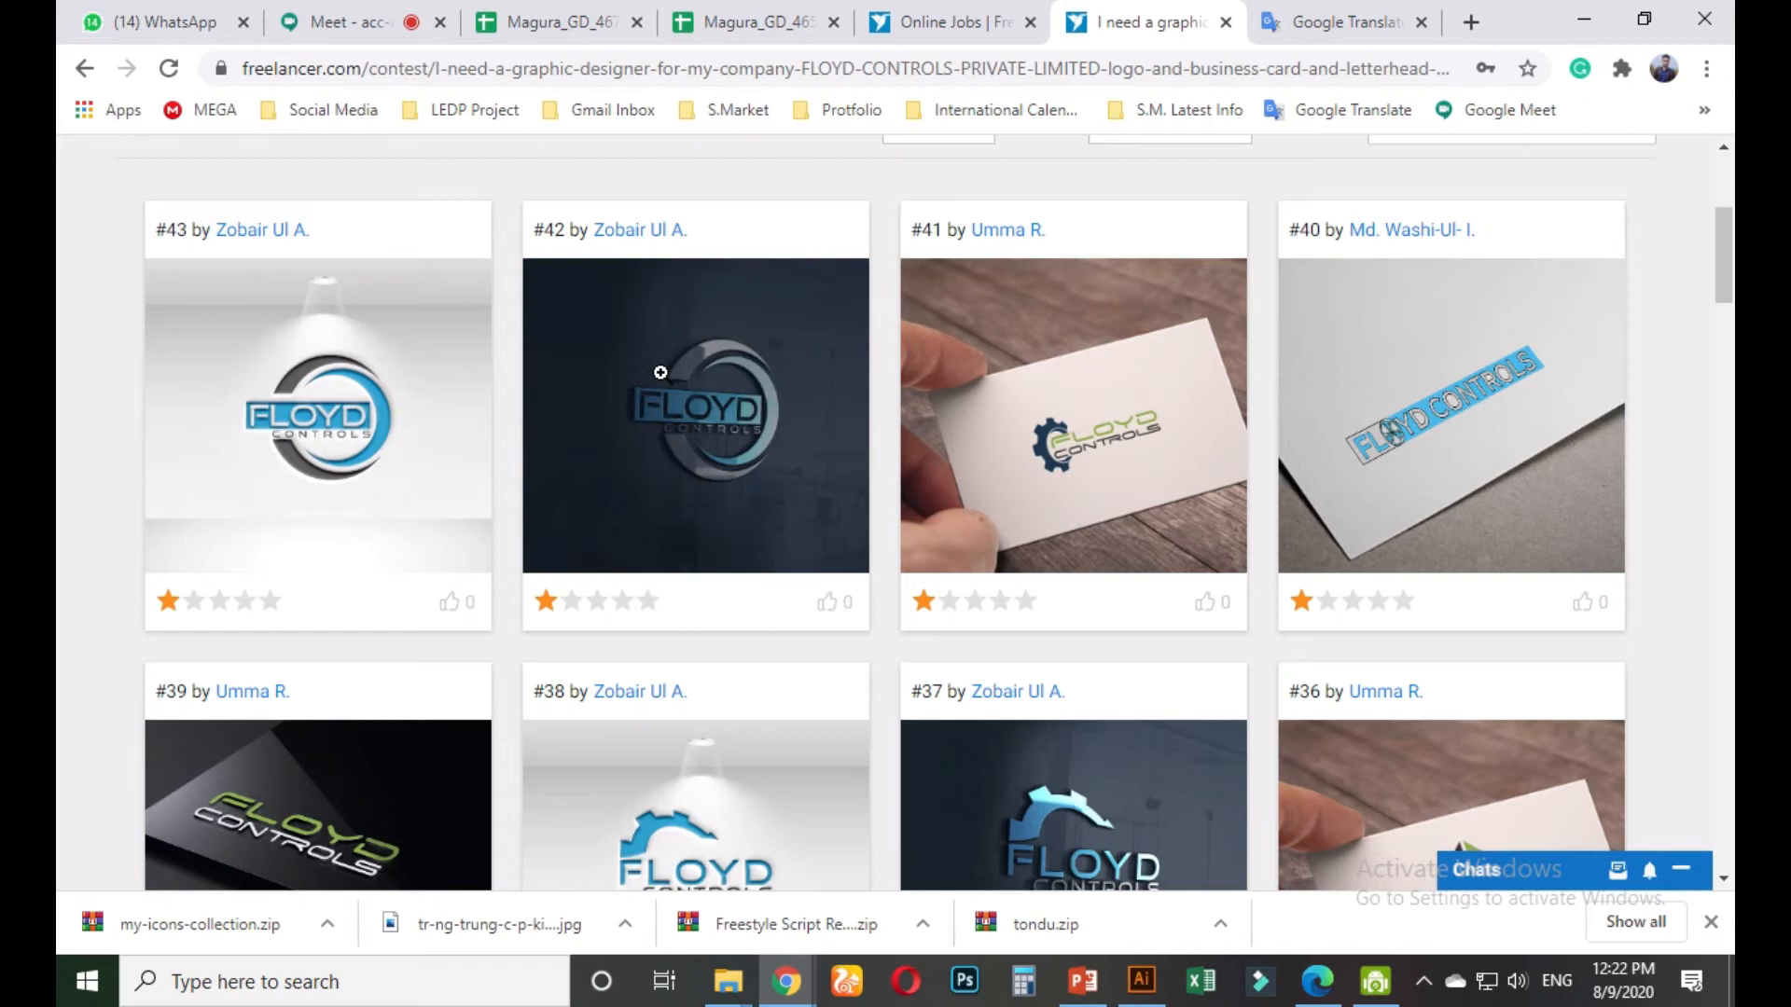
pyautogui.scroll(4, 821, 386)
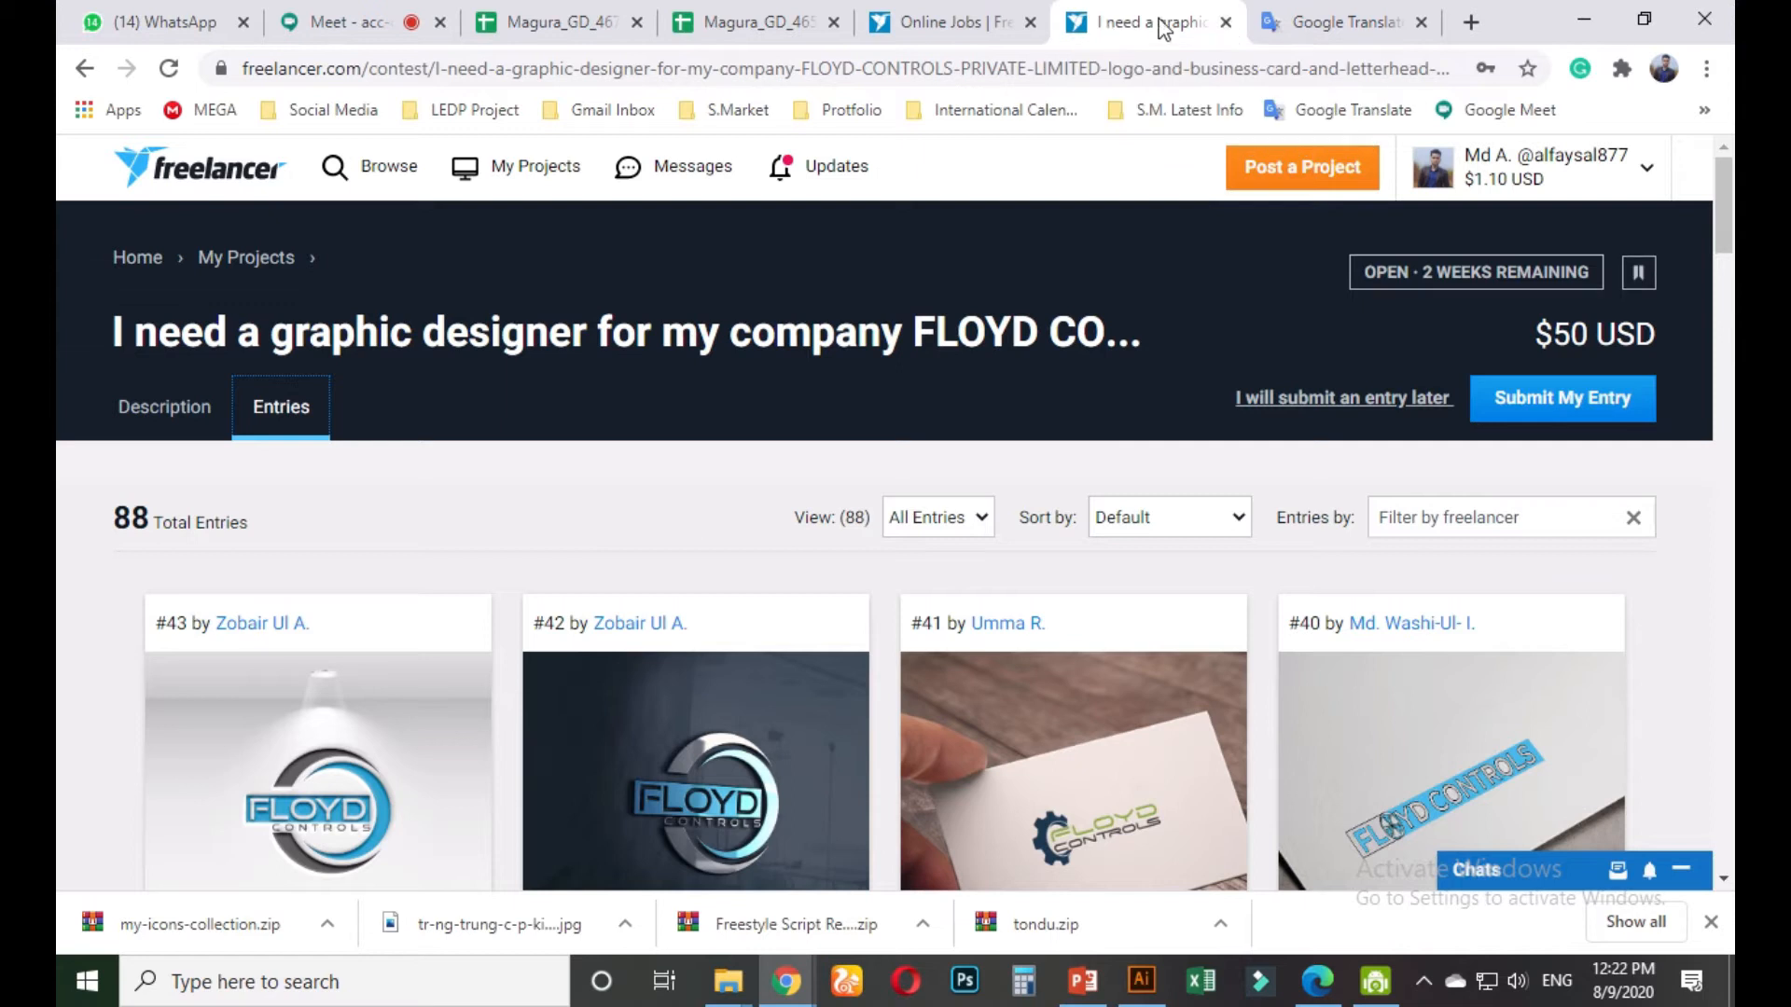
# Close the FLOYD CONTROLS tab and scroll through the 14 guaranteed business card contests
pyautogui.click(1225, 23)
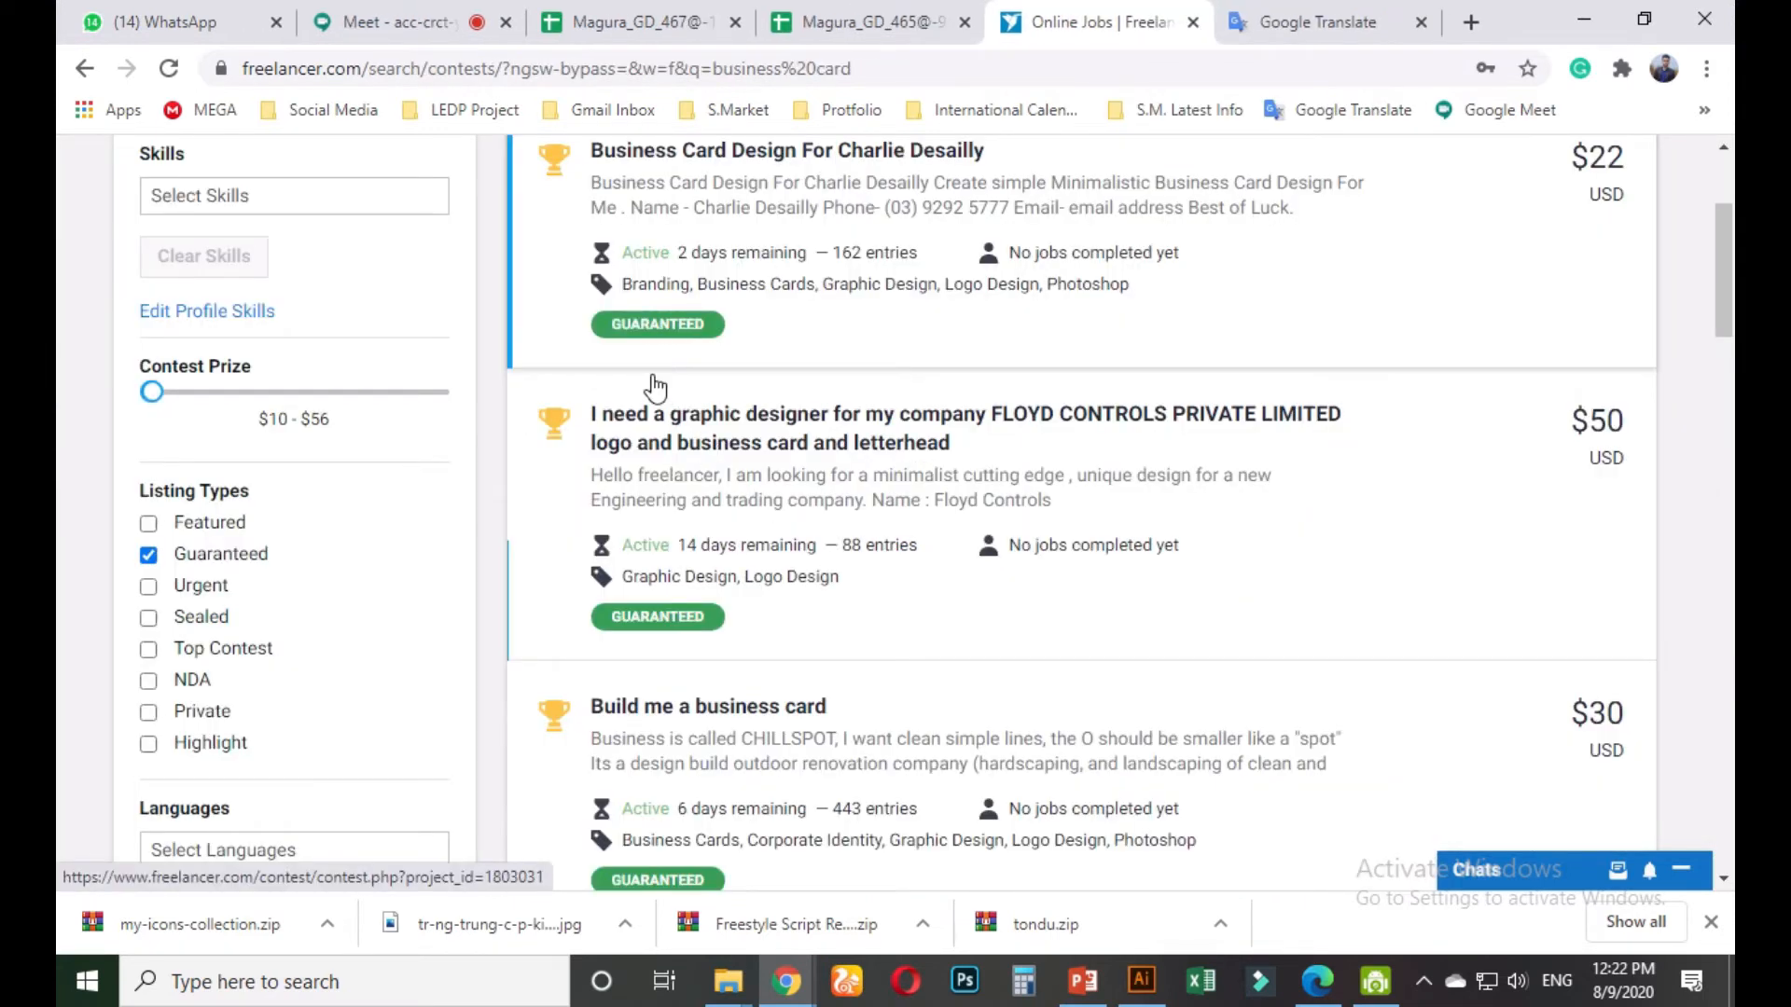
pyautogui.scroll(3, 664, 352)
pyautogui.scroll(-4, 686, 588)
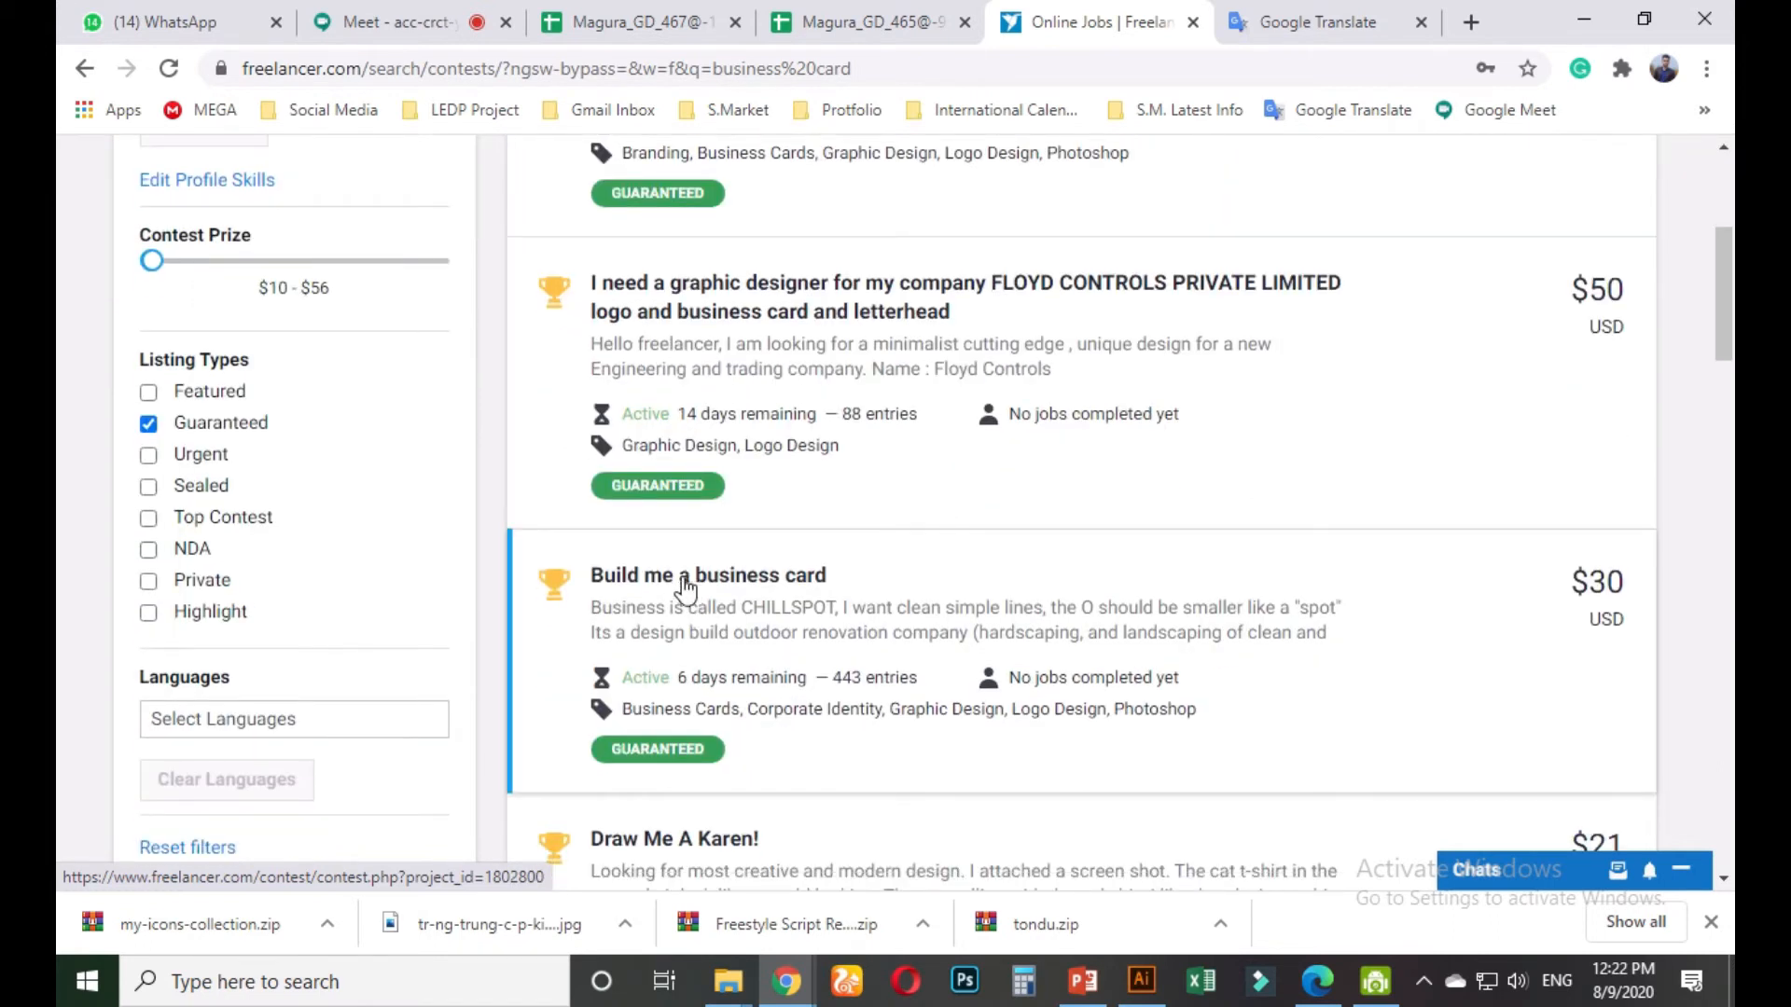
pyautogui.scroll(4, 664, 681)
pyautogui.scroll(-2, 623, 624)
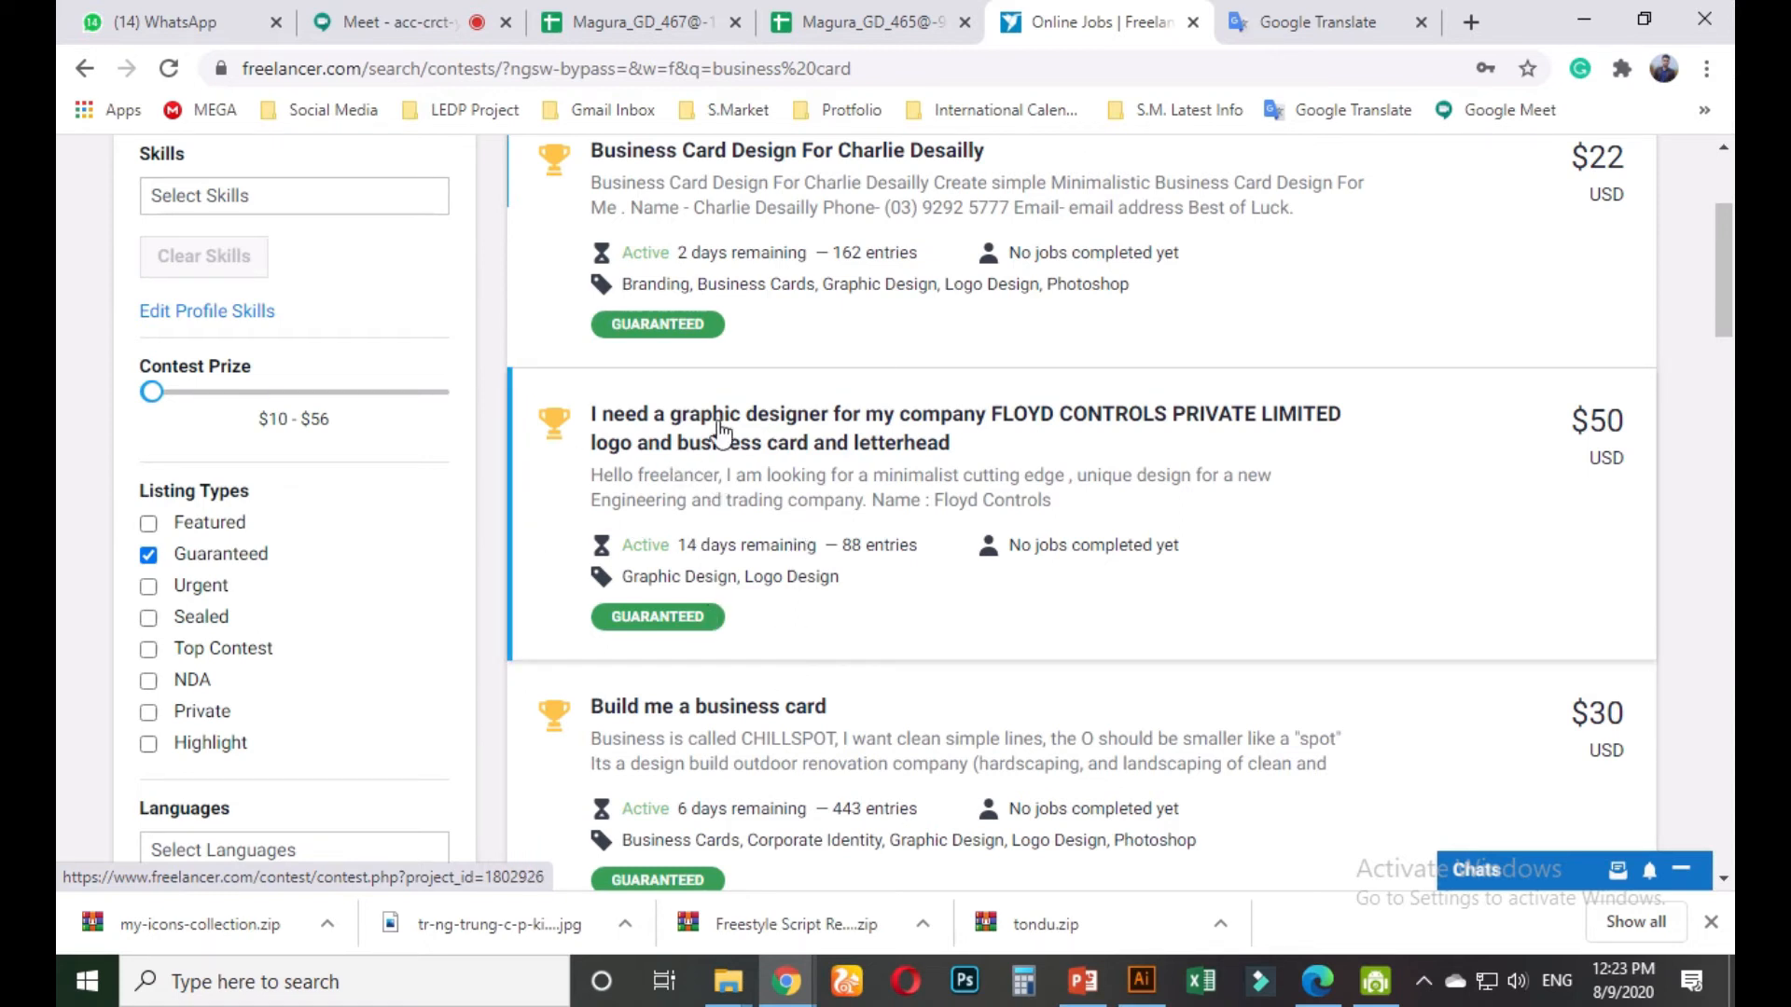
pyautogui.scroll(-1, 737, 492)
pyautogui.scroll(-2, 887, 517)
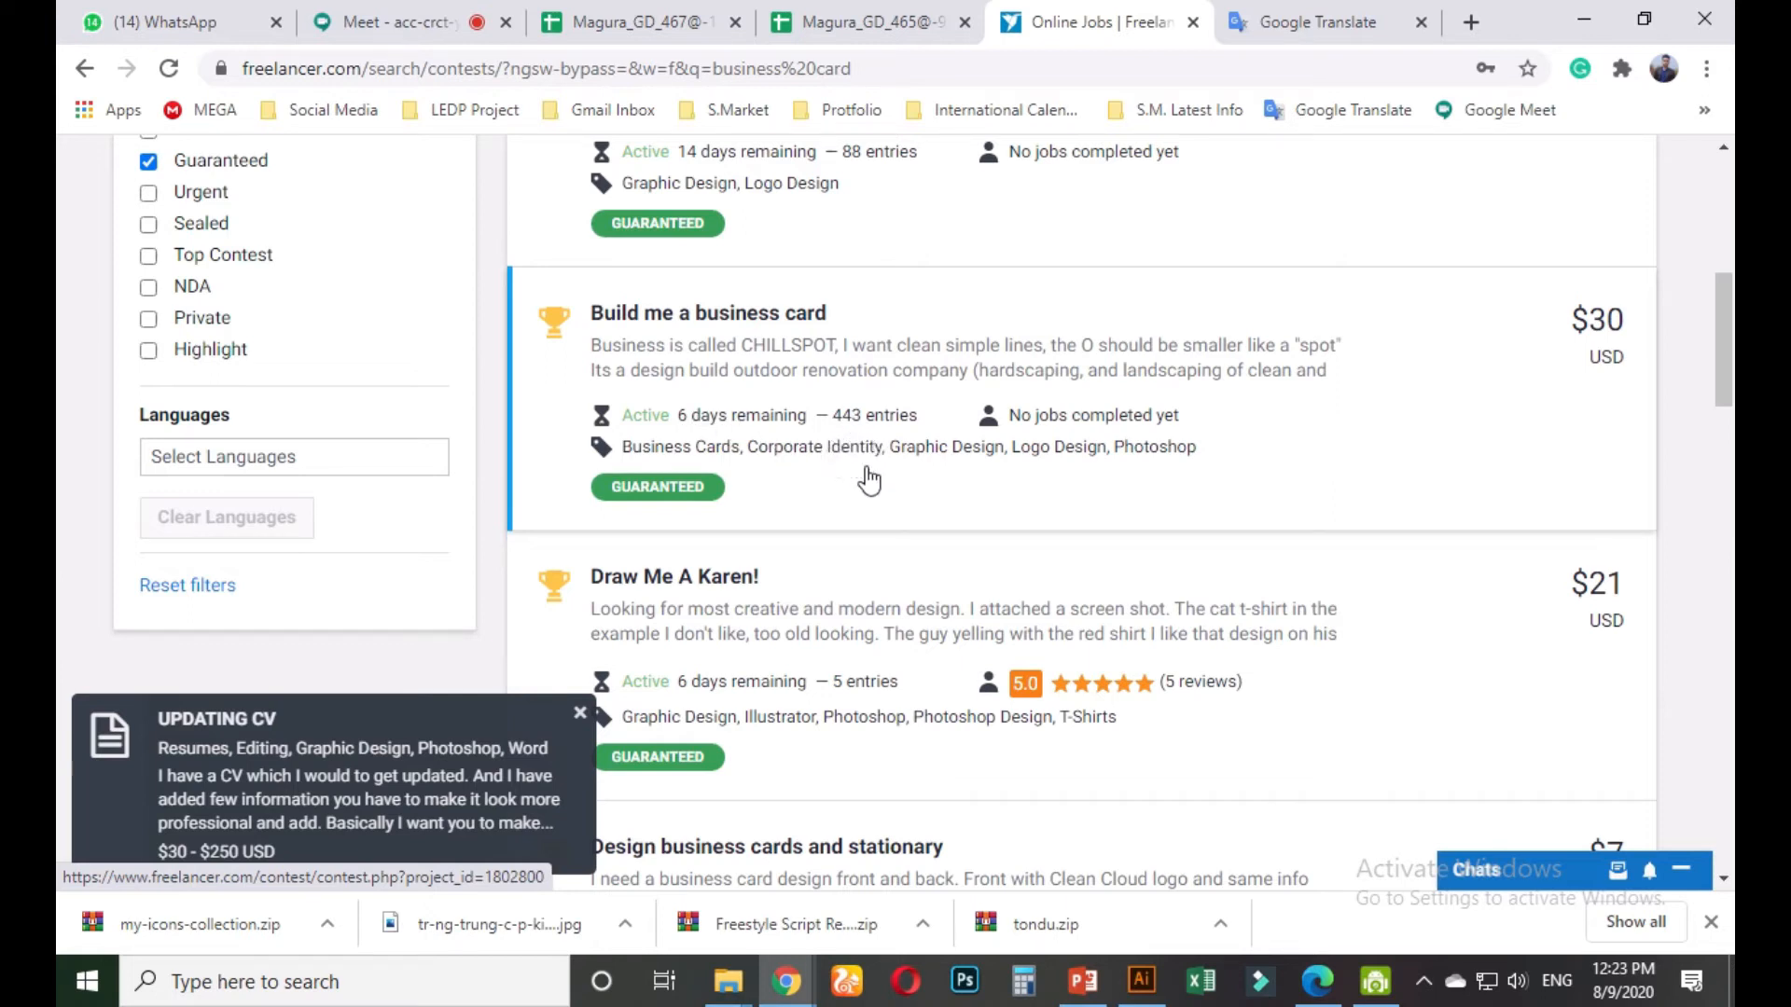
pyautogui.scroll(-2, 852, 512)
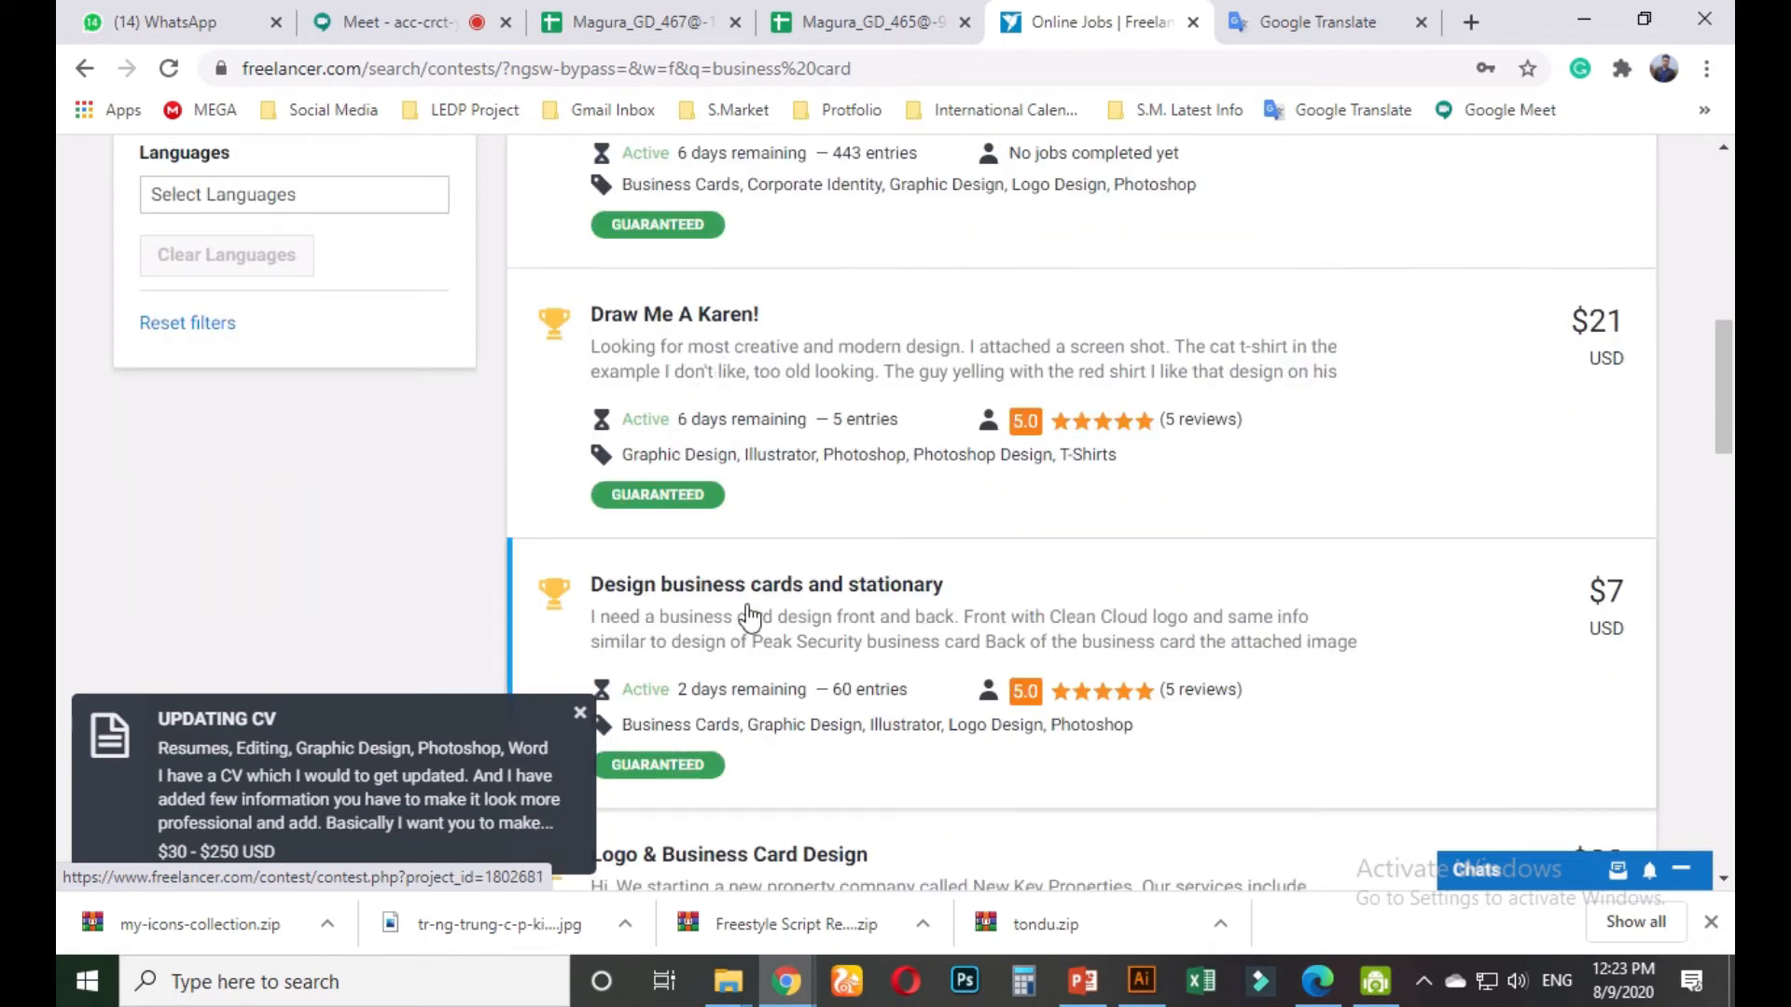
pyautogui.scroll(-1, 749, 616)
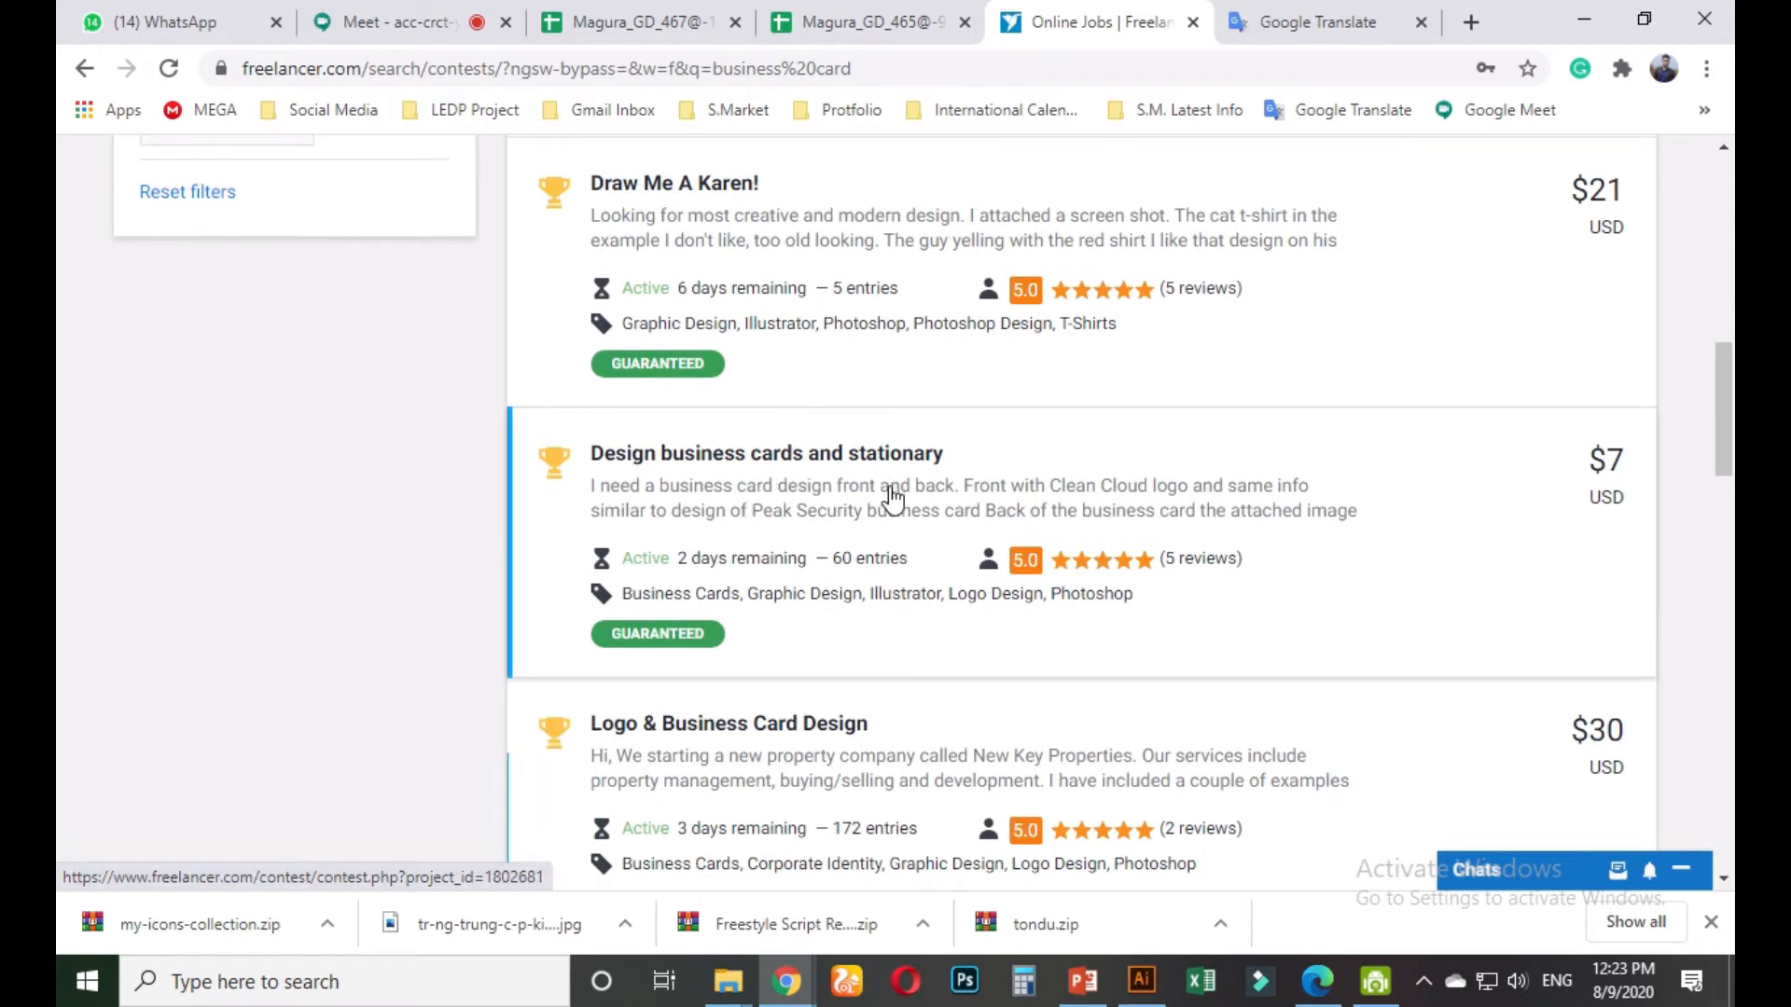
pyautogui.scroll(-3, 796, 653)
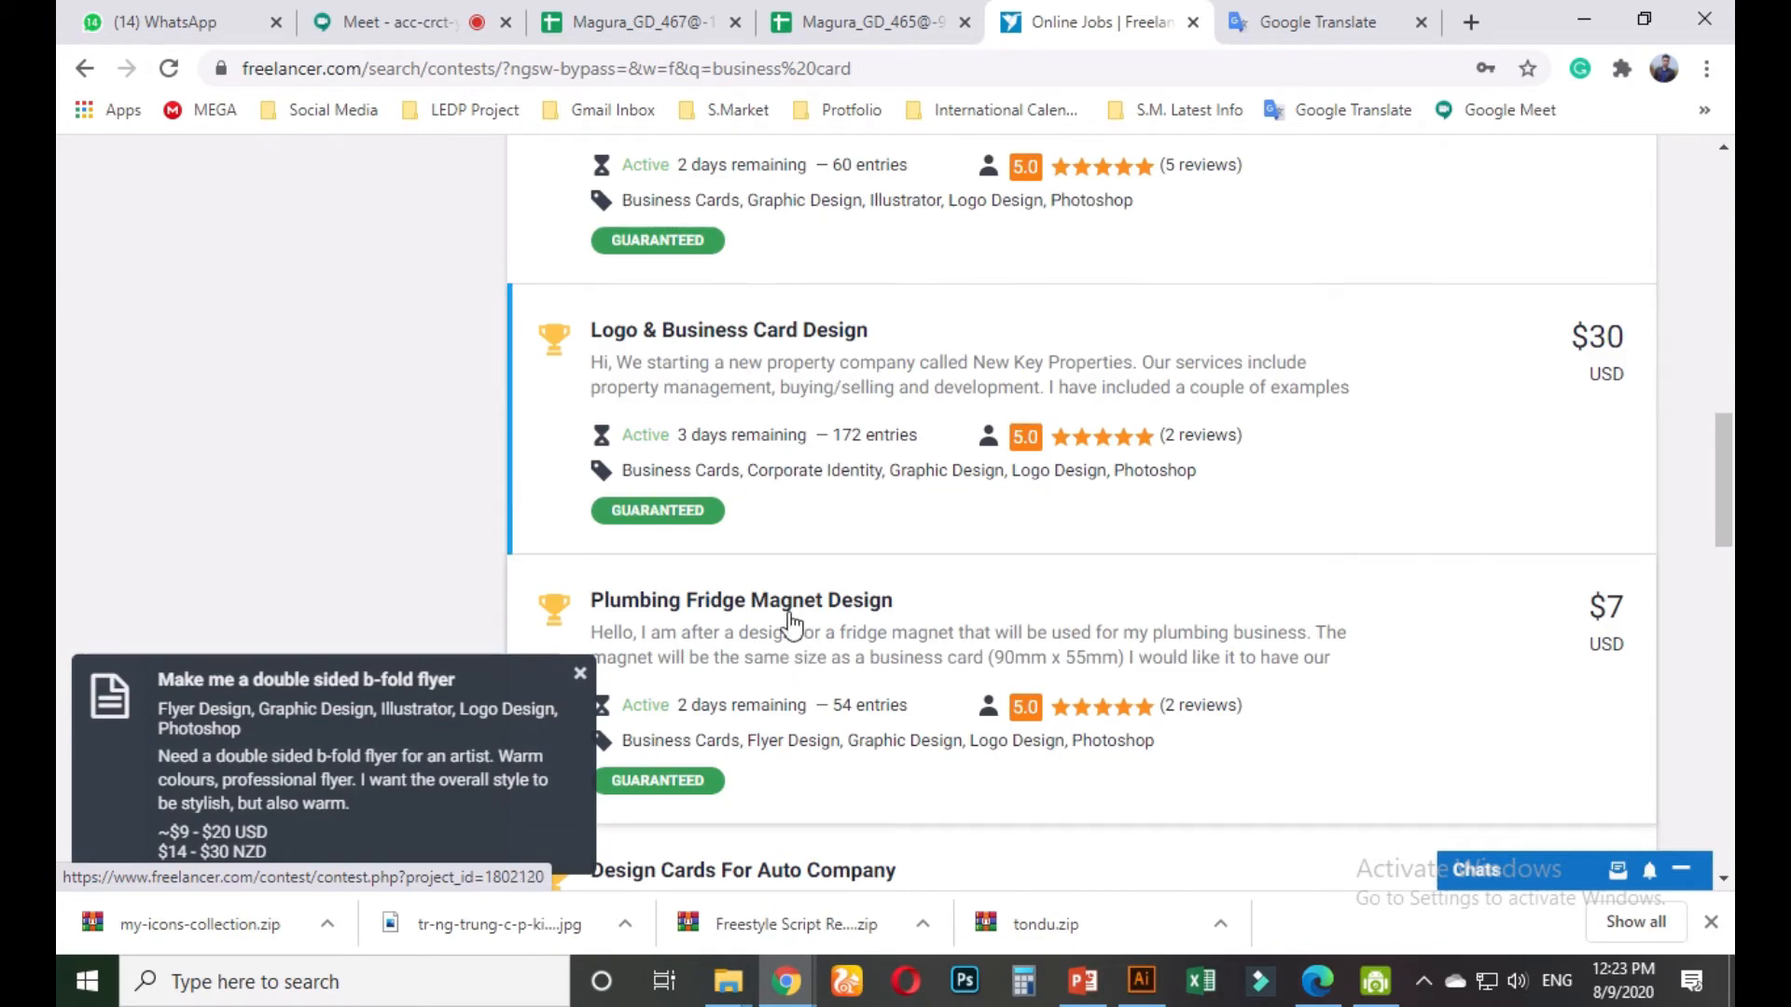
pyautogui.scroll(-1, 797, 632)
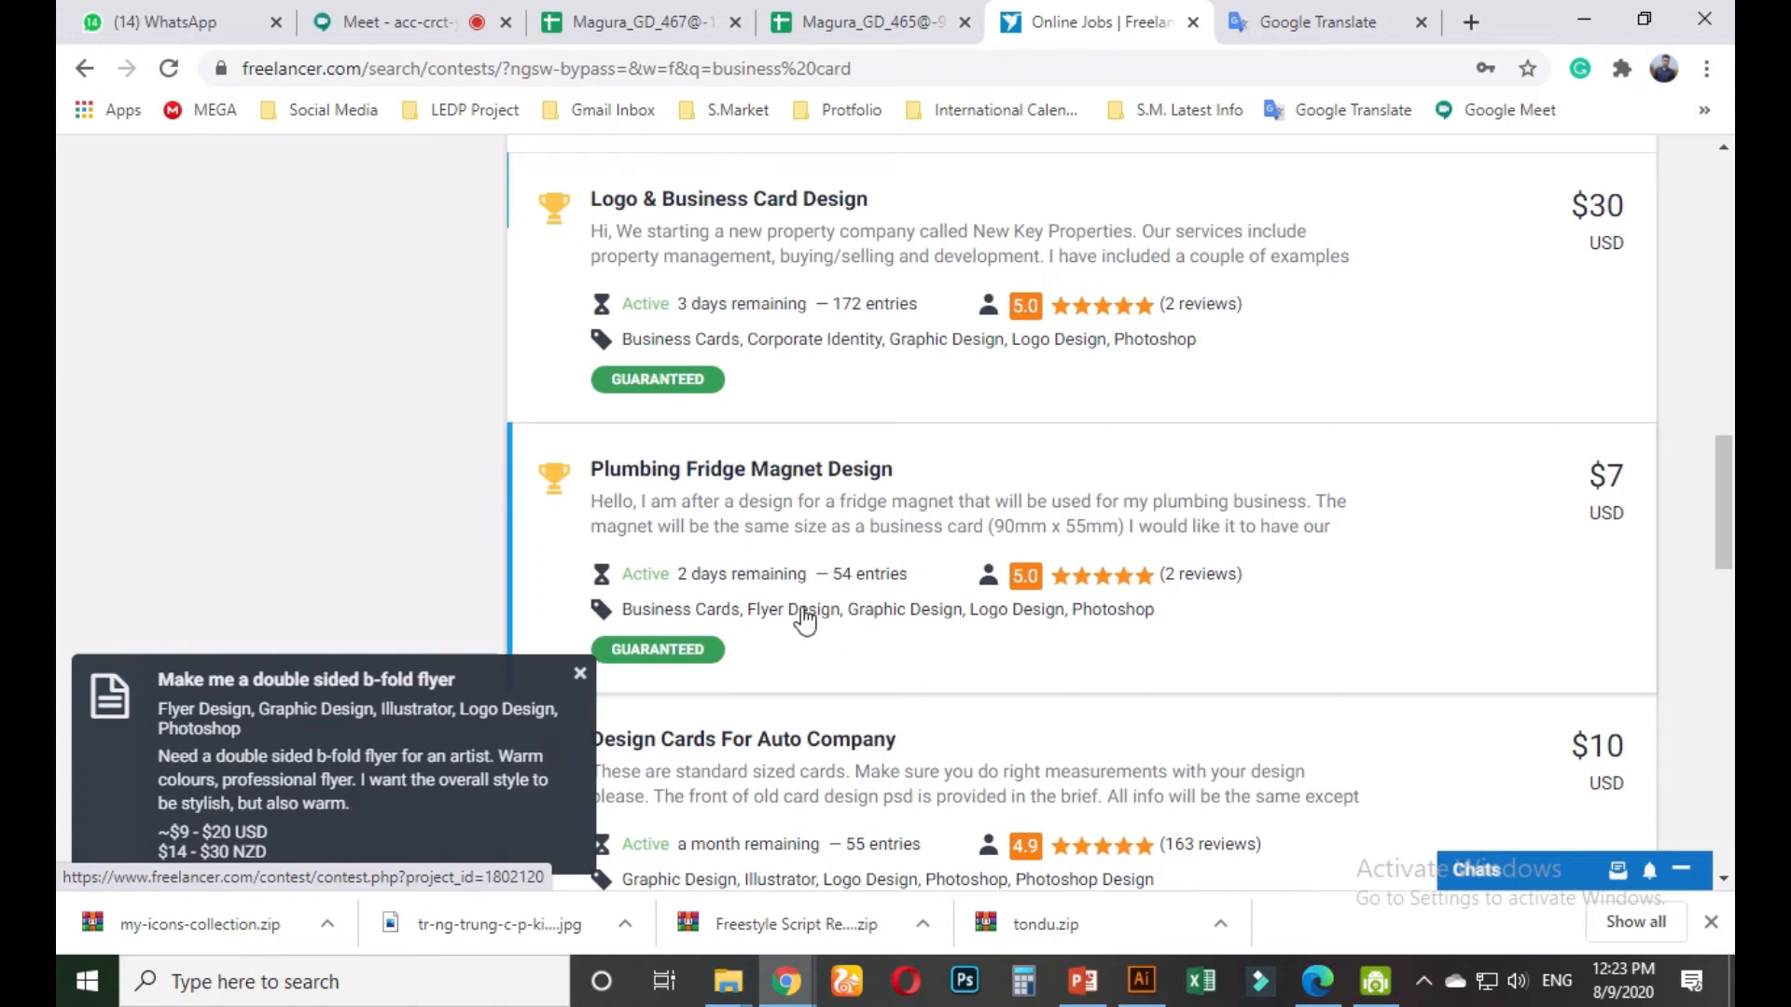
# Dismiss the flyer and Wordpress job notifications, then open the top contest in a new tab
pyautogui.click(580, 673)
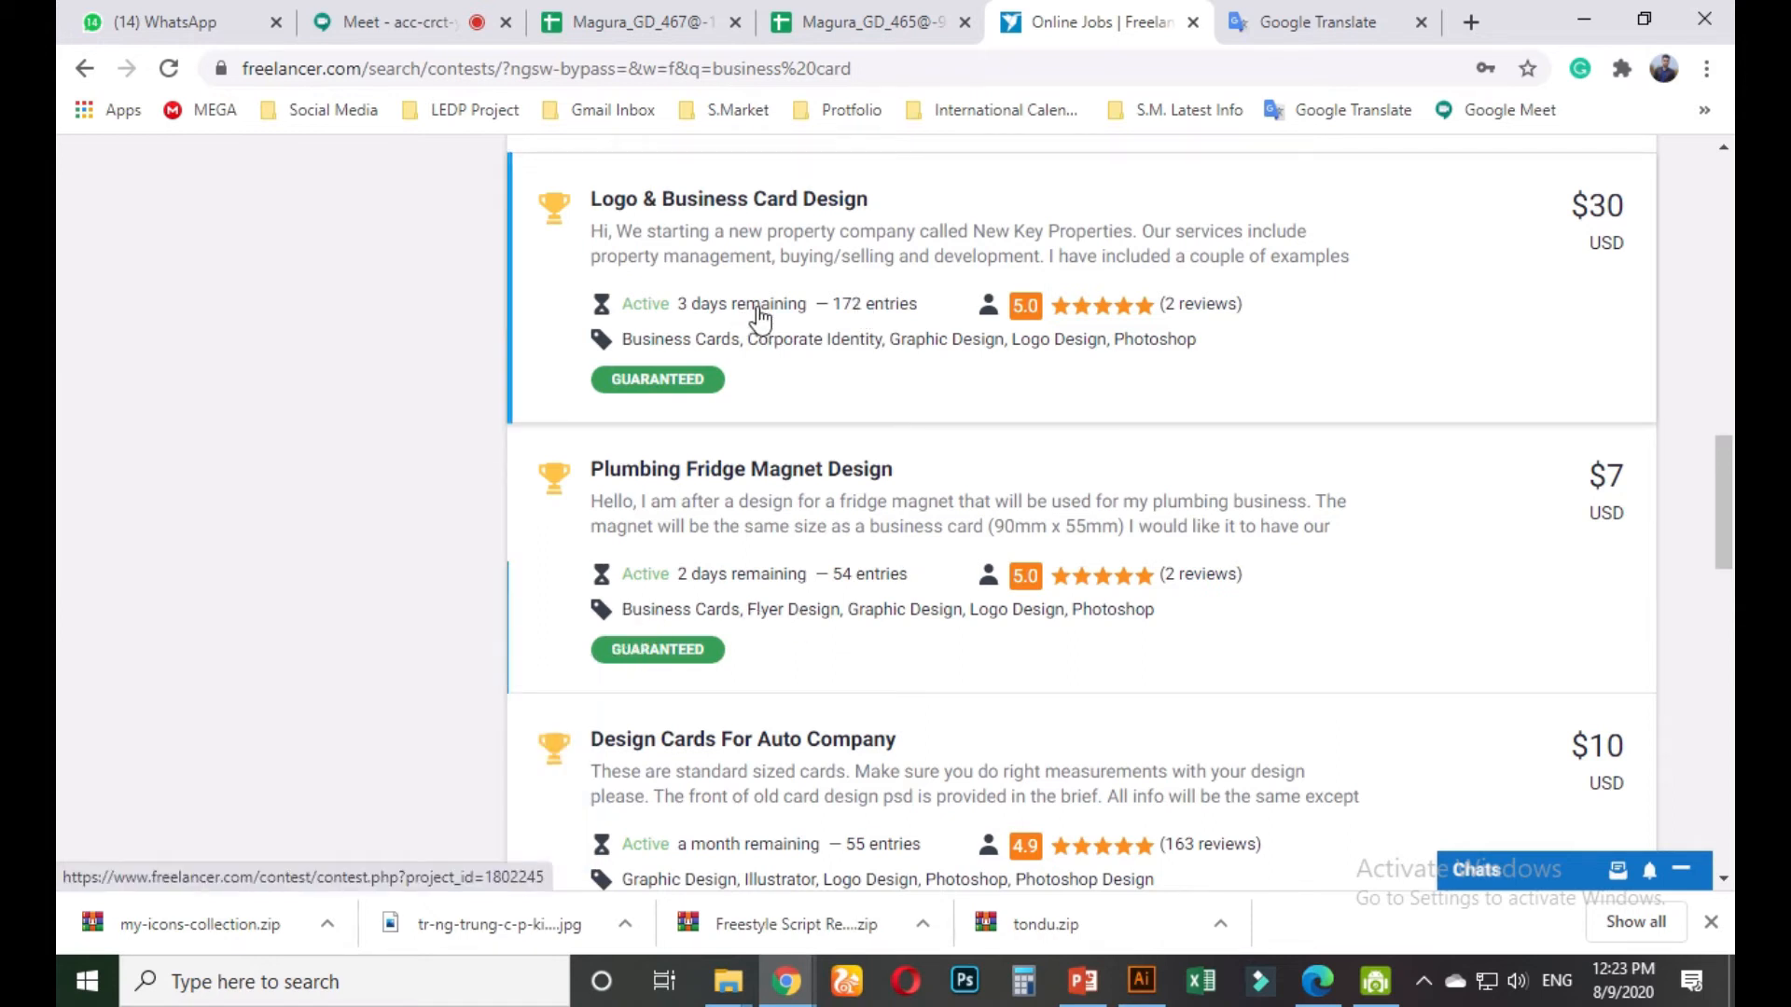
pyautogui.scroll(-2, 812, 628)
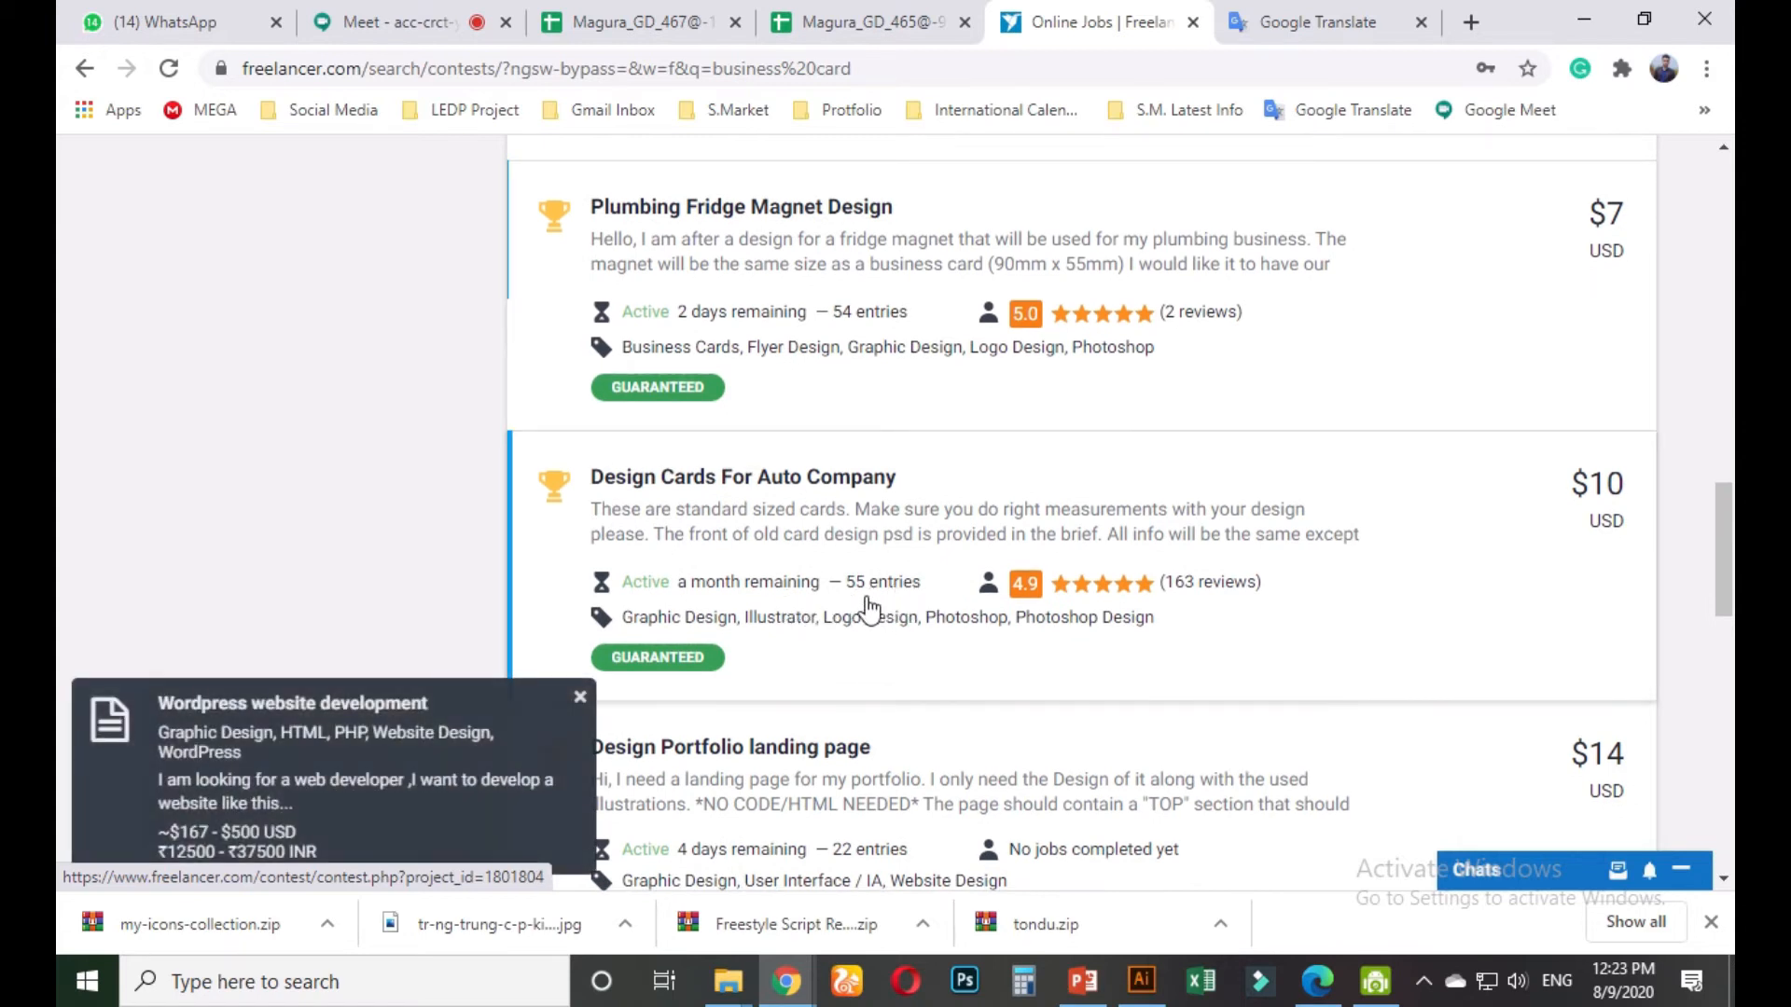
pyautogui.scroll(-3, 867, 606)
pyautogui.scroll(3, 748, 726)
pyautogui.click(580, 698)
pyautogui.scroll(5, 720, 721)
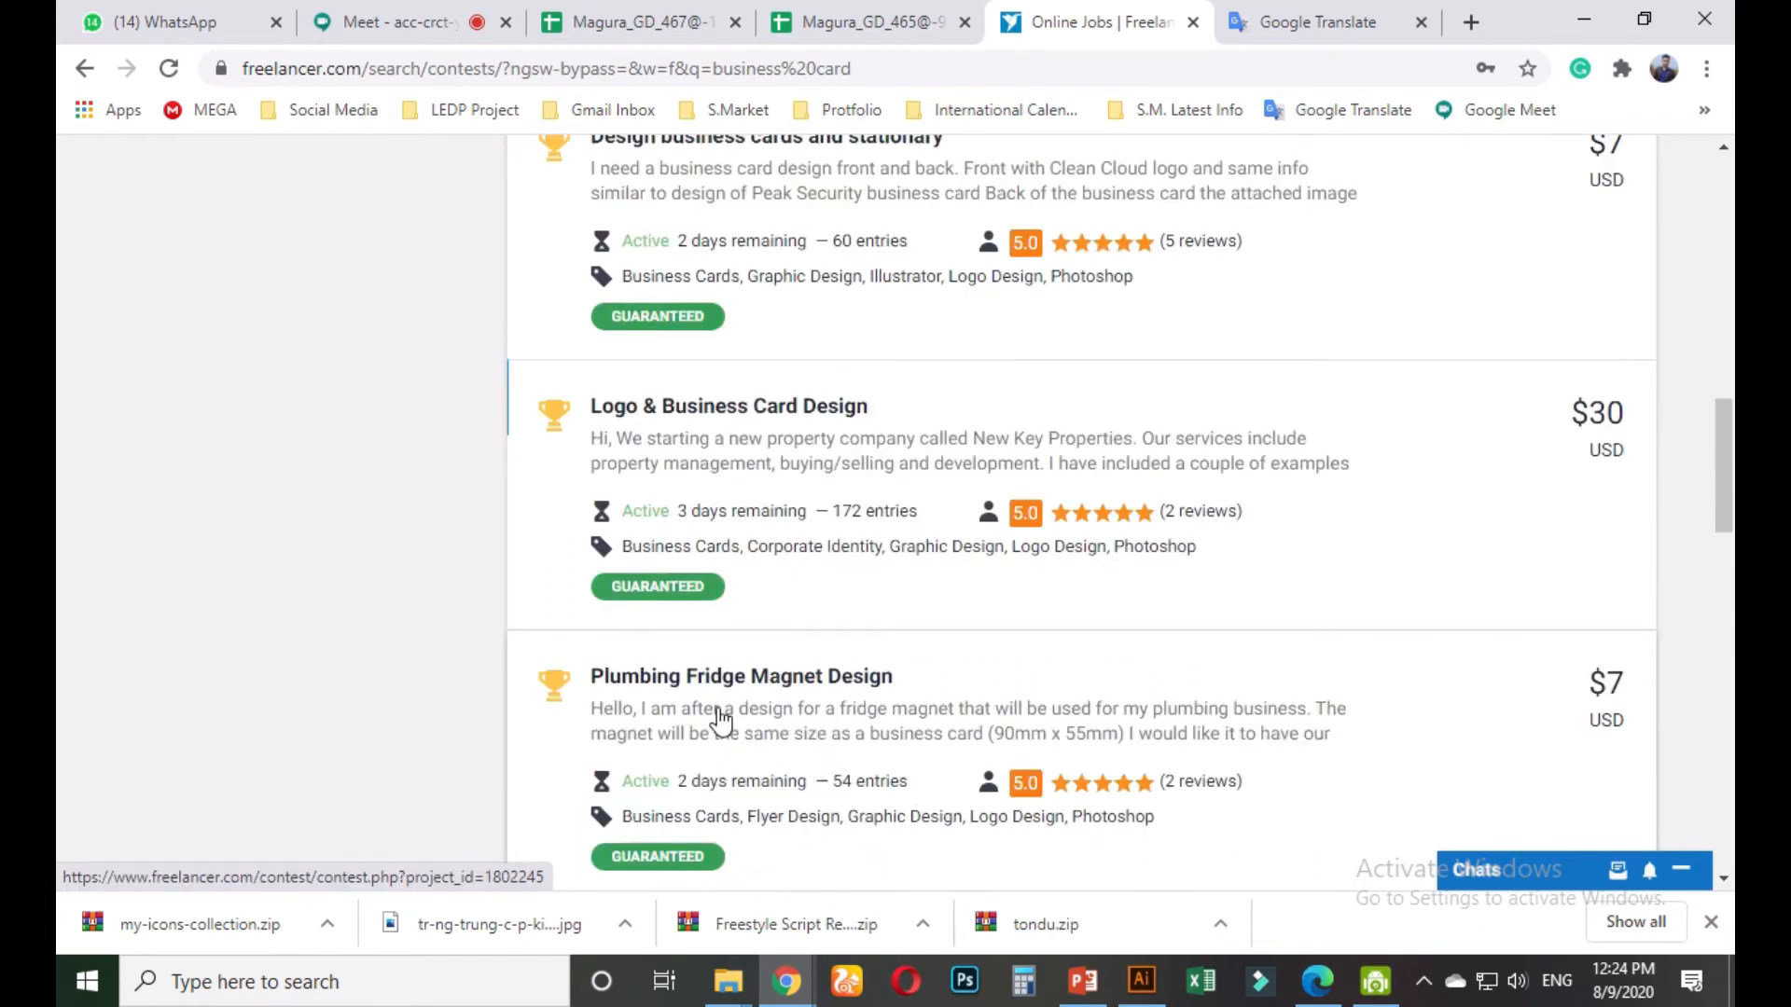
pyautogui.scroll(15, 720, 721)
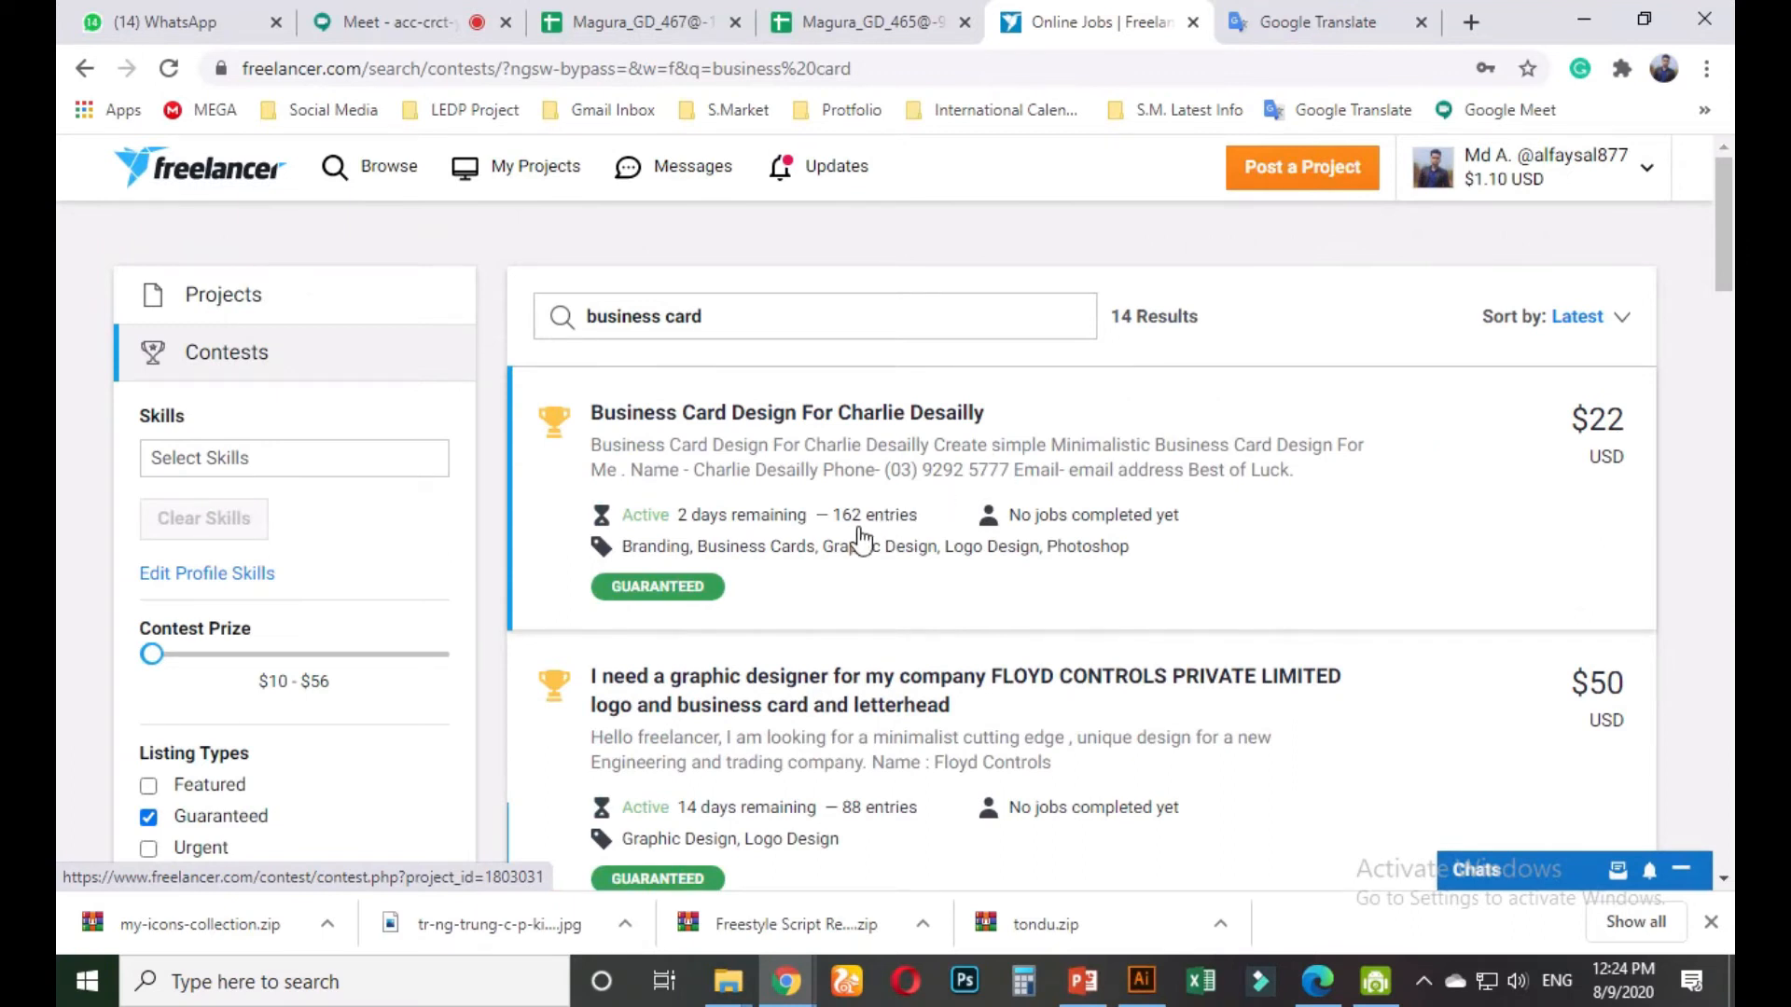
pyautogui.rightClick(779, 414)
pyautogui.click(821, 425)
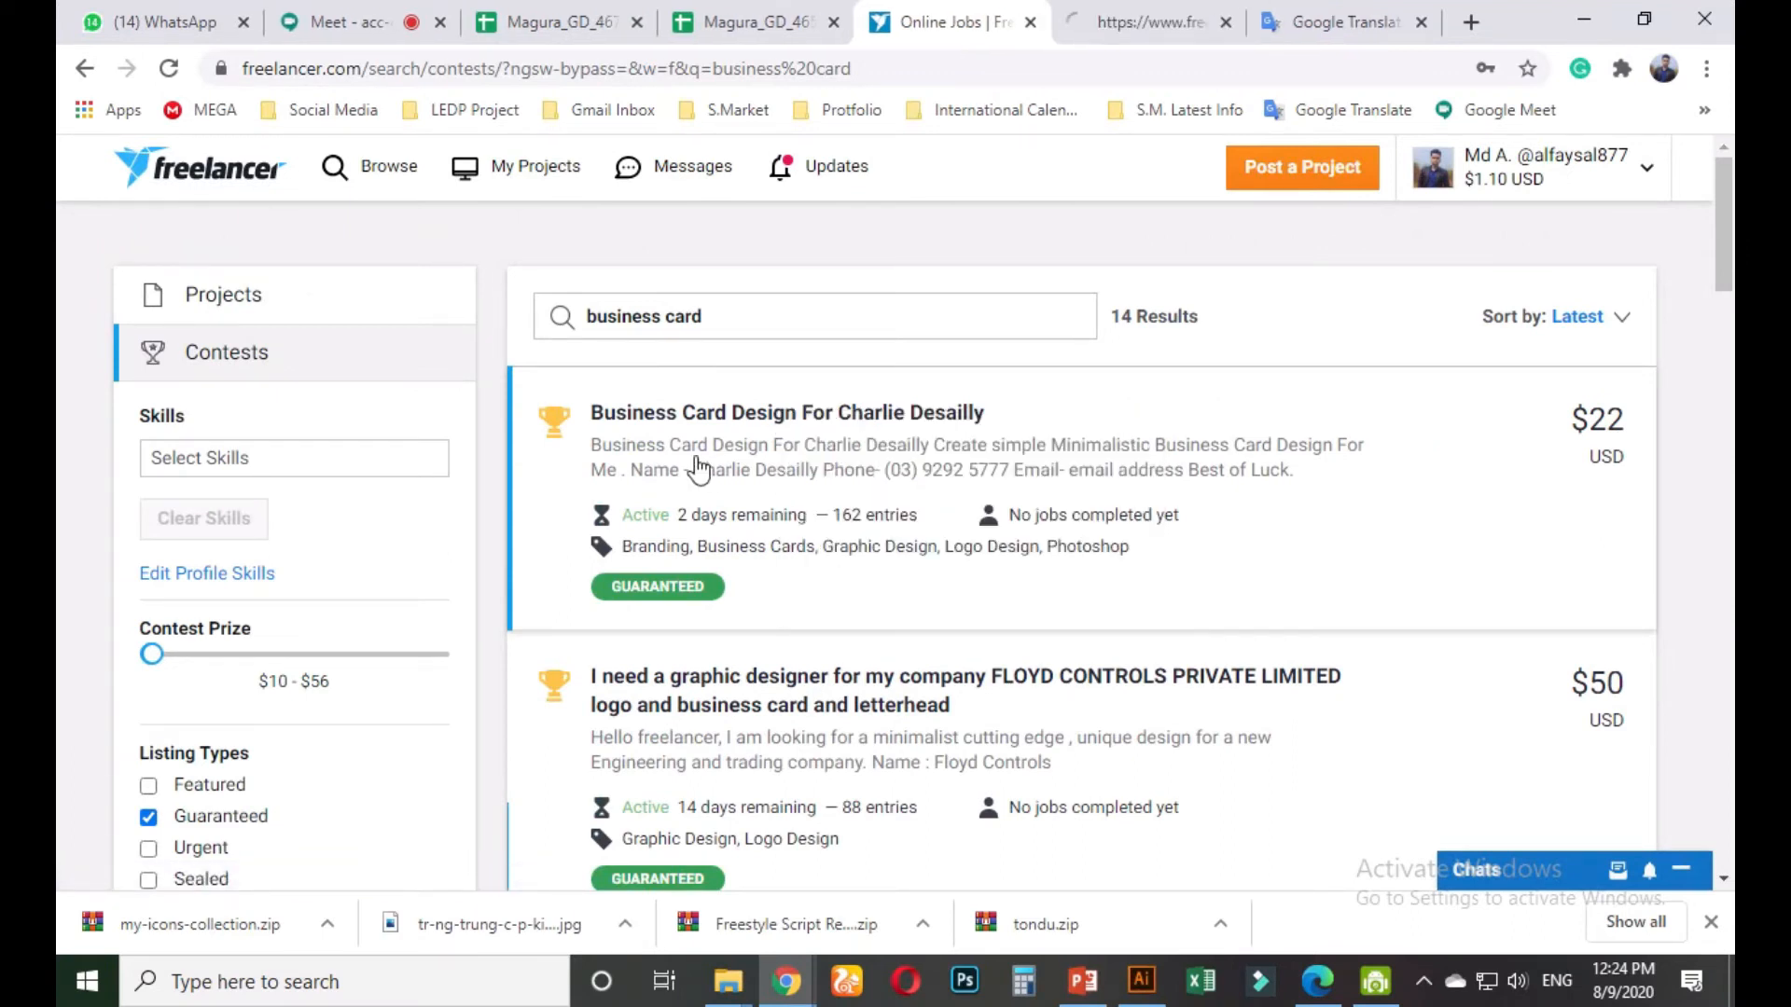
# Copy 'Minimalistic Business Card Design' from the $31 AUD contest brief, then open a new tab
pyautogui.click(1143, 24)
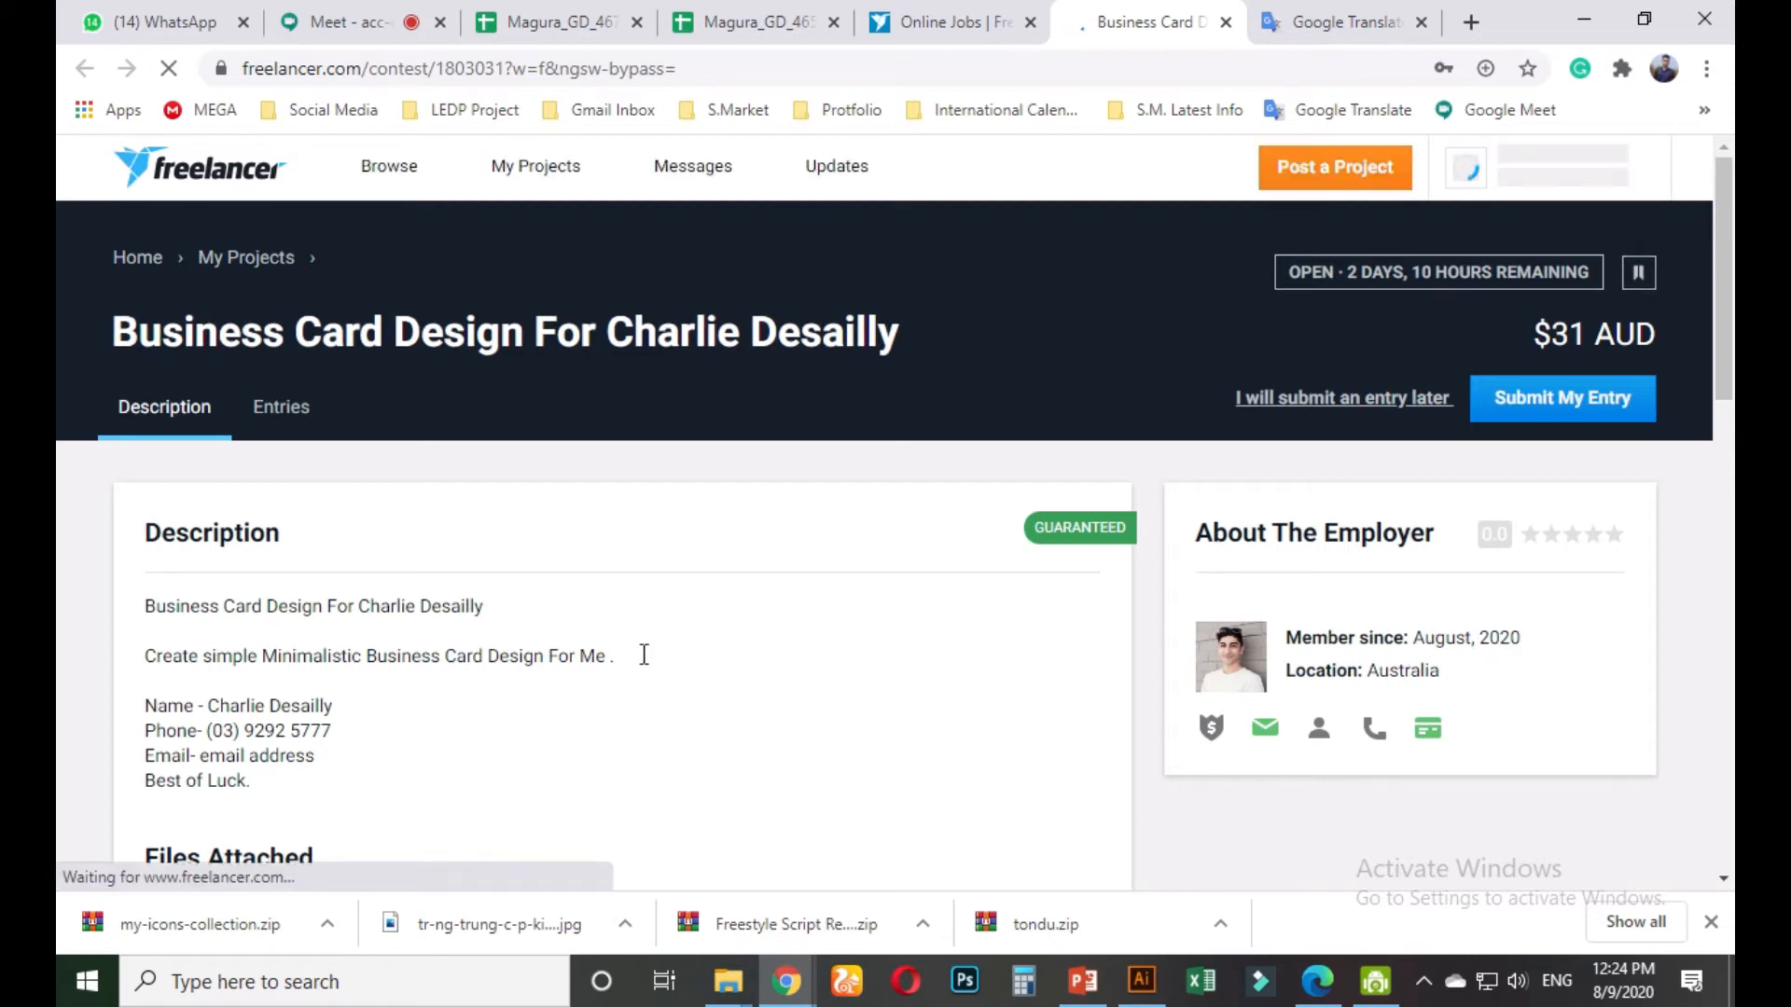
pyautogui.scroll(-4, 660, 547)
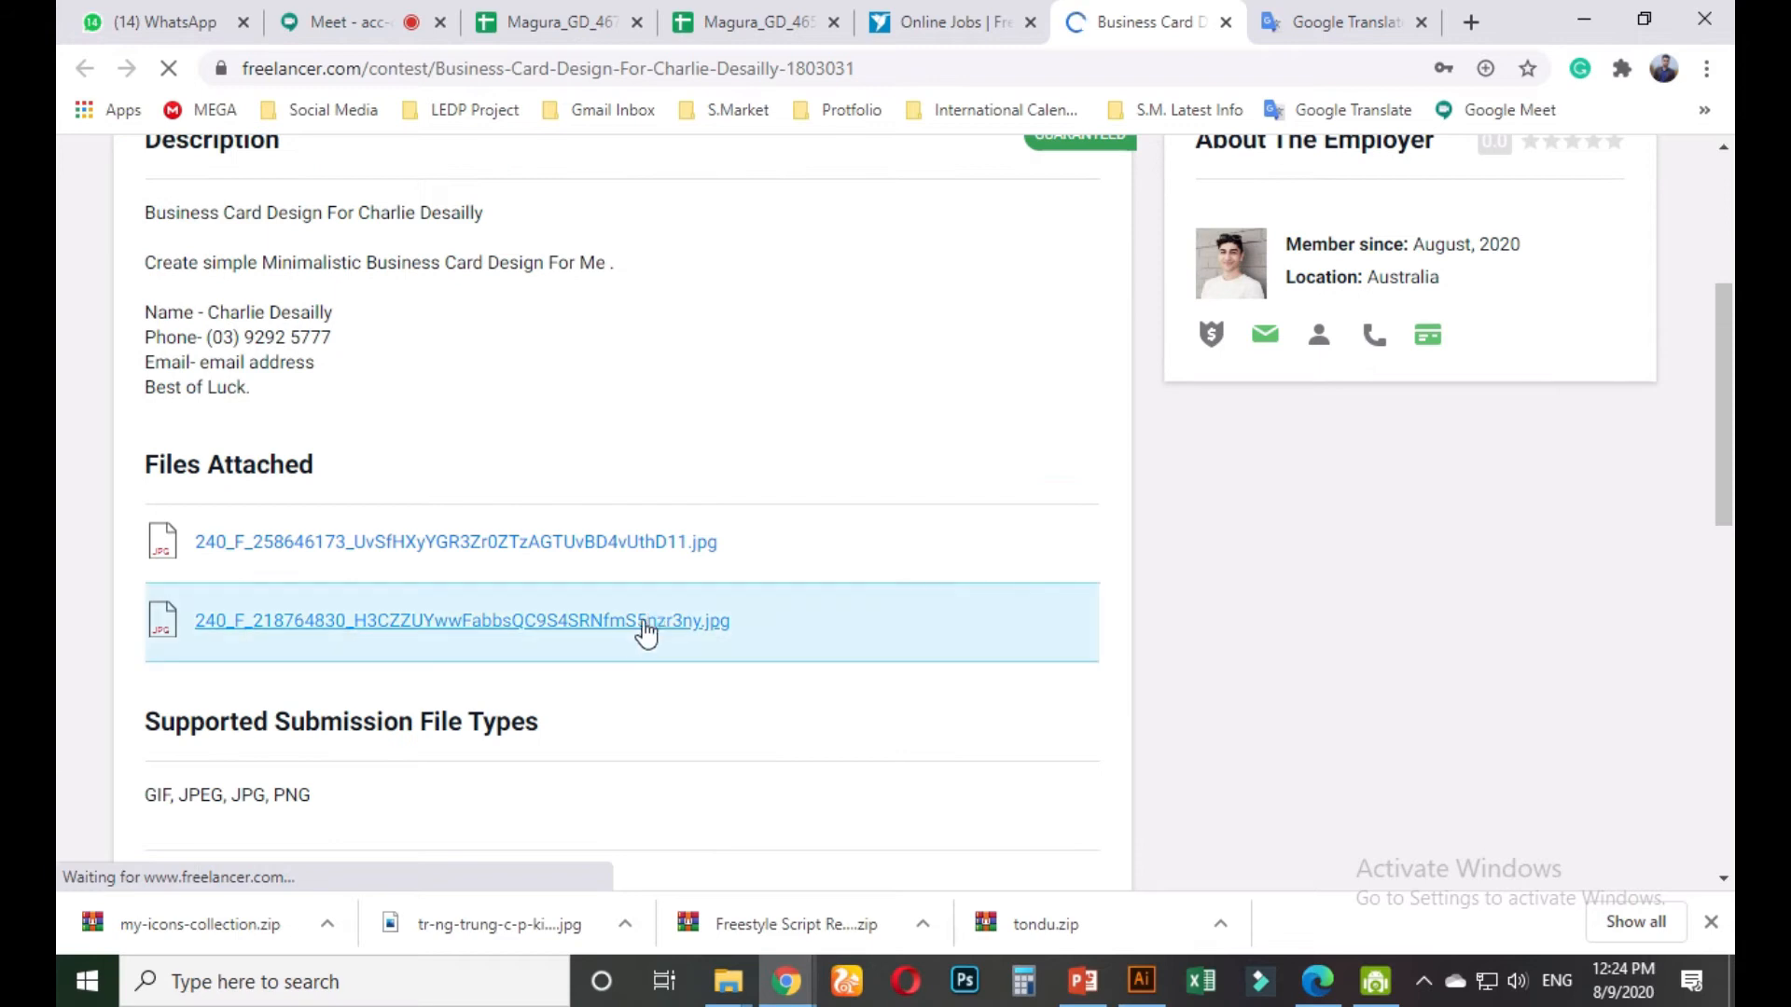
pyautogui.scroll(3, 647, 631)
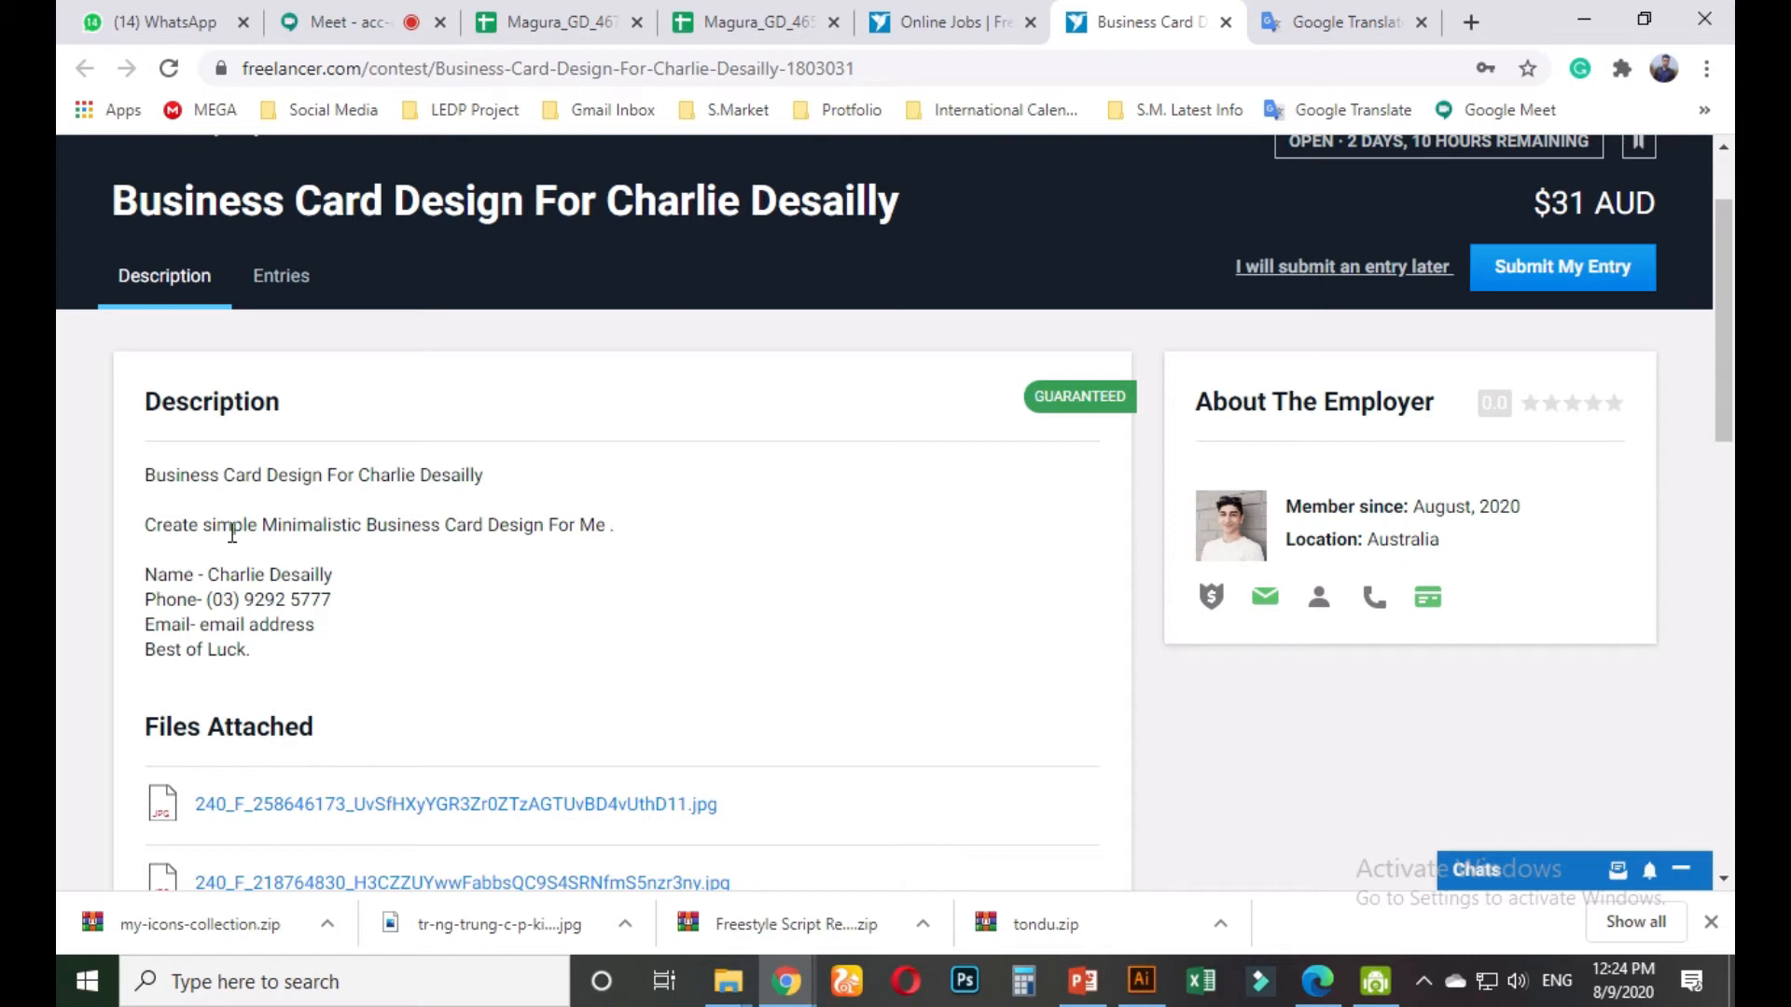
pyautogui.moveTo(262, 528); pyautogui.dragTo(538, 522)
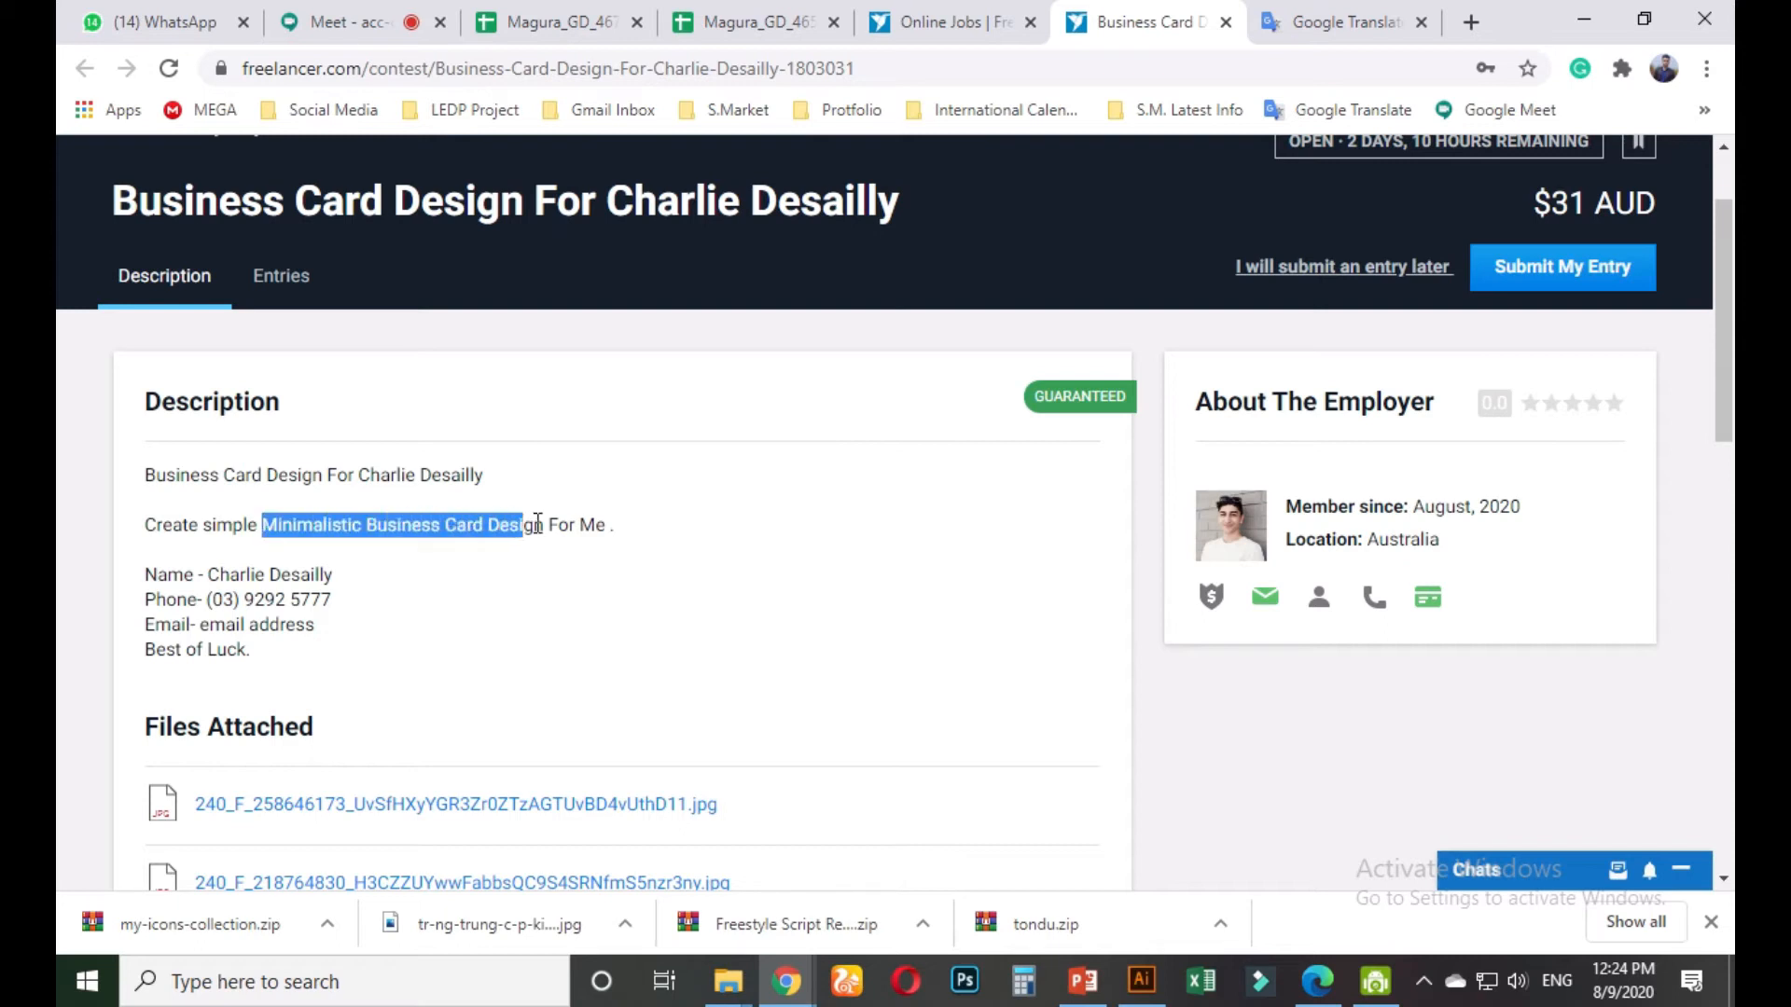
pyautogui.rightClick(544, 525)
pyautogui.click(568, 541)
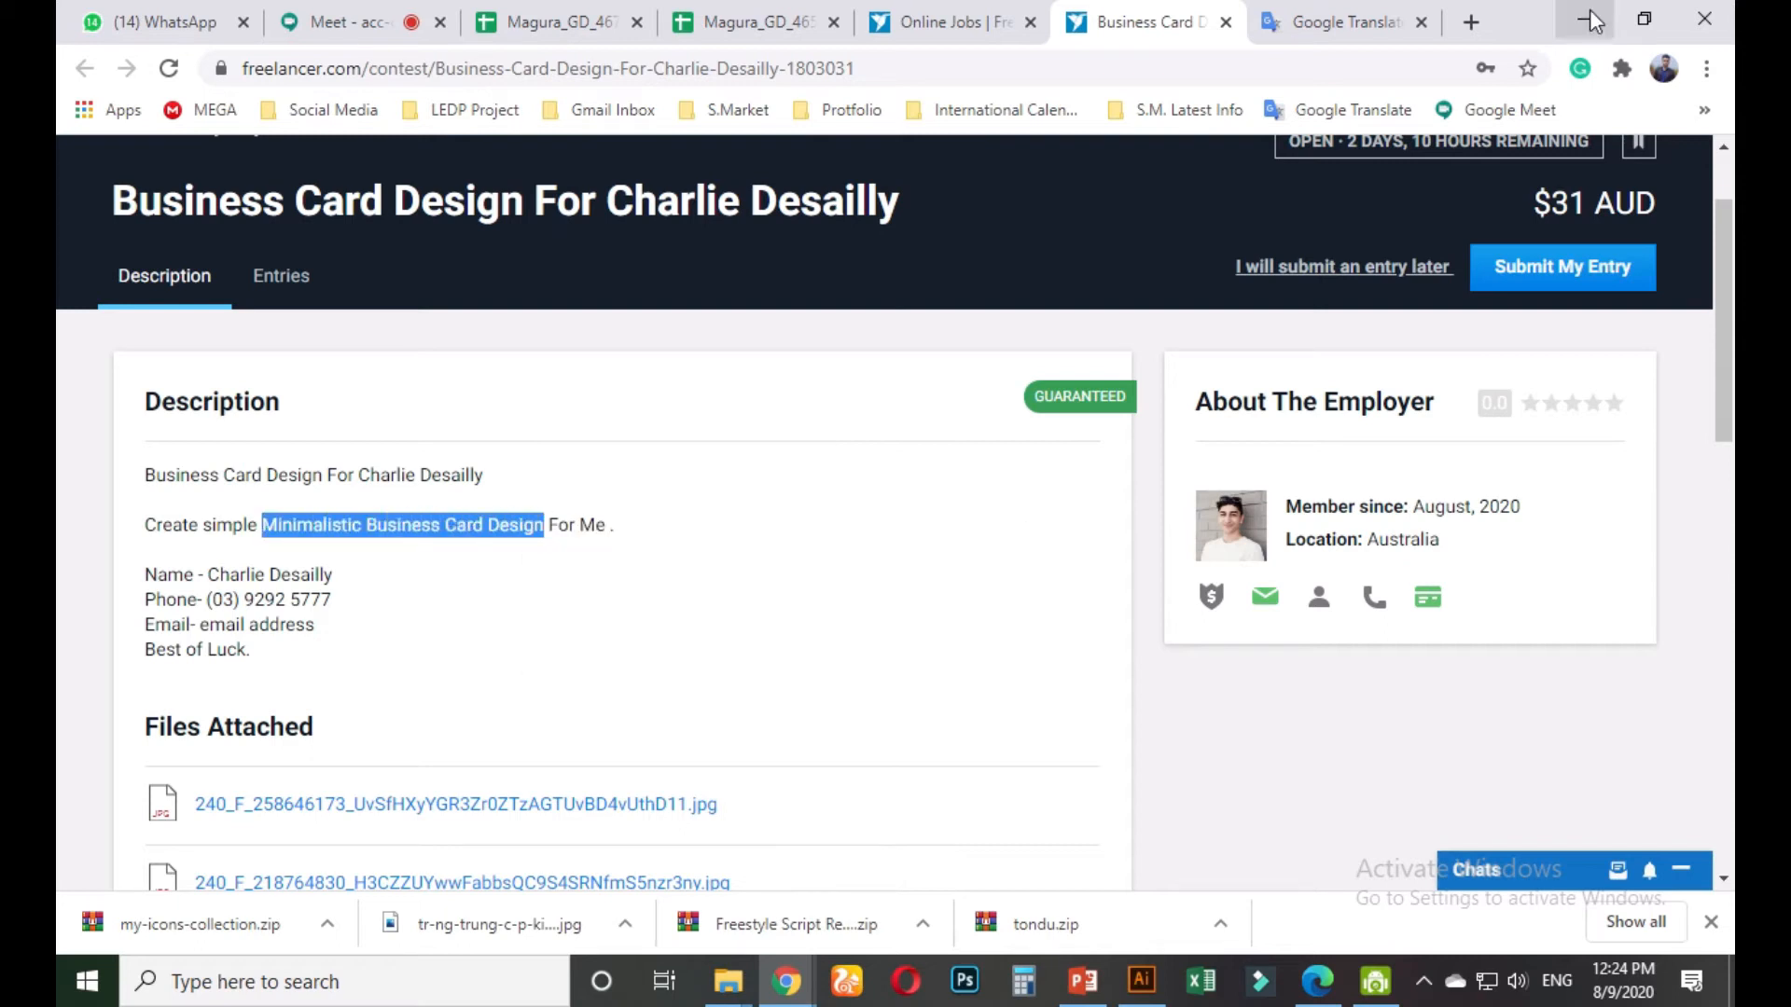
pyautogui.click(1471, 22)
# Search Google Images for the pasted phrase 'Minimalistic Business Card Design'
pyautogui.rightClick(895, 64)
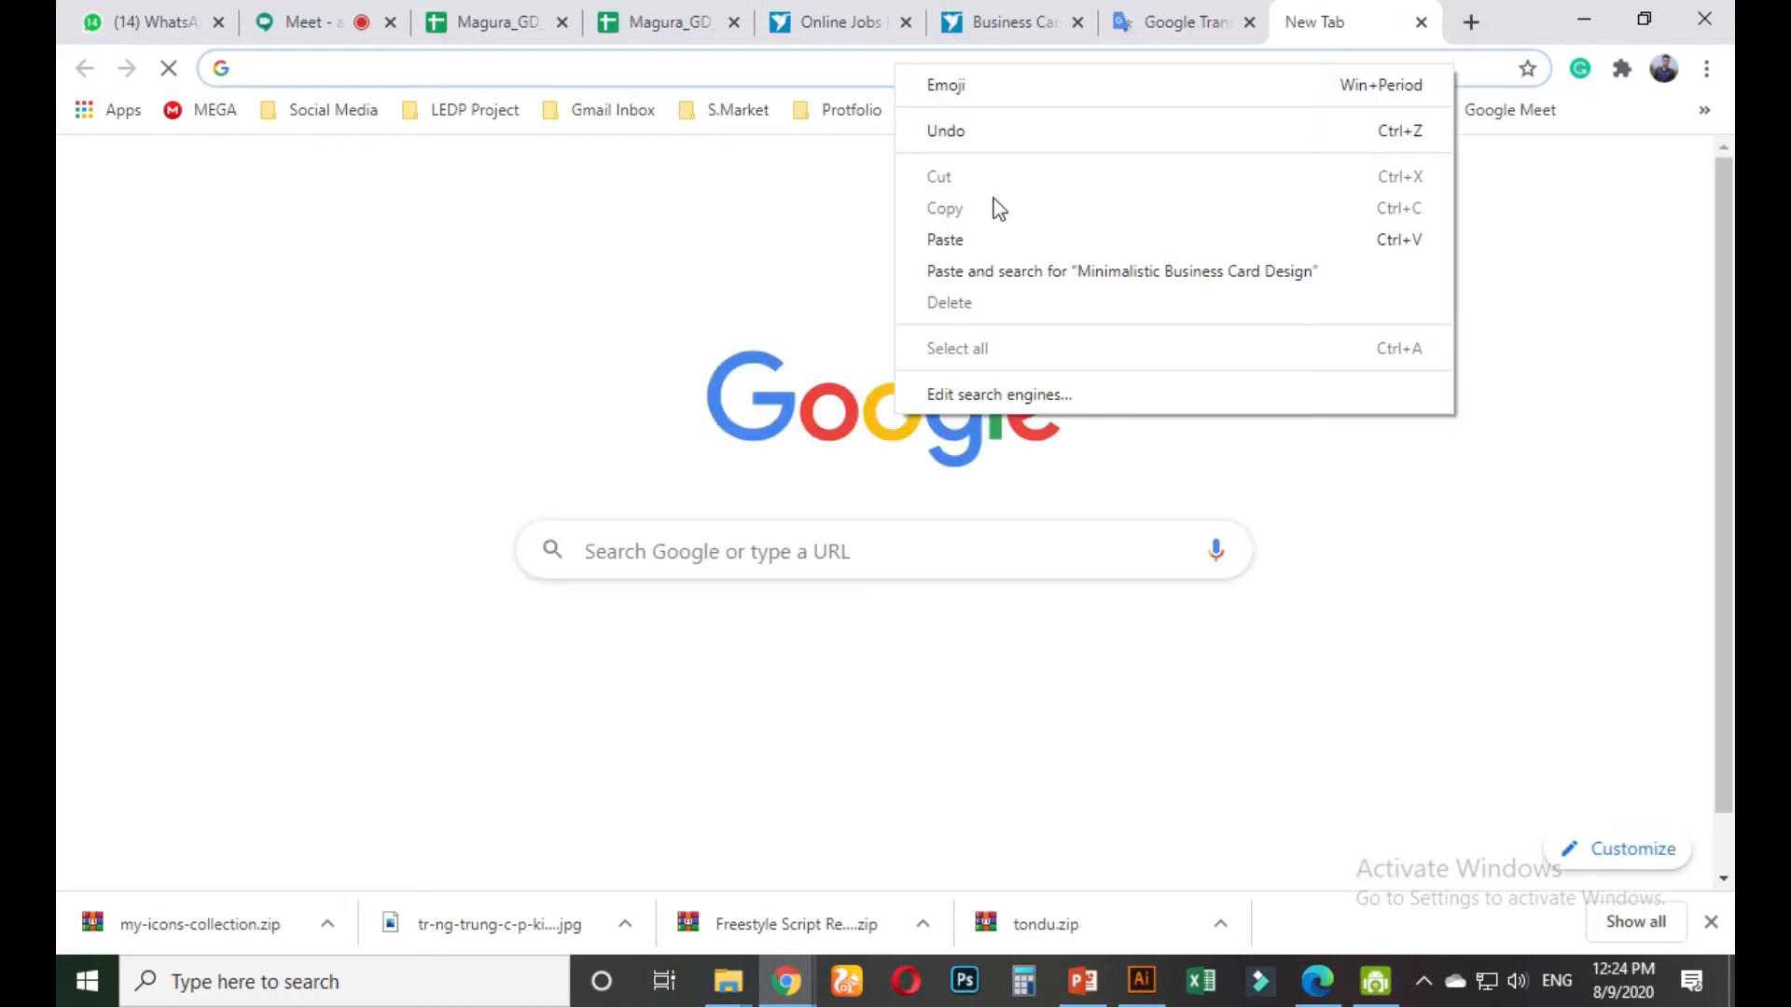
pyautogui.click(994, 271)
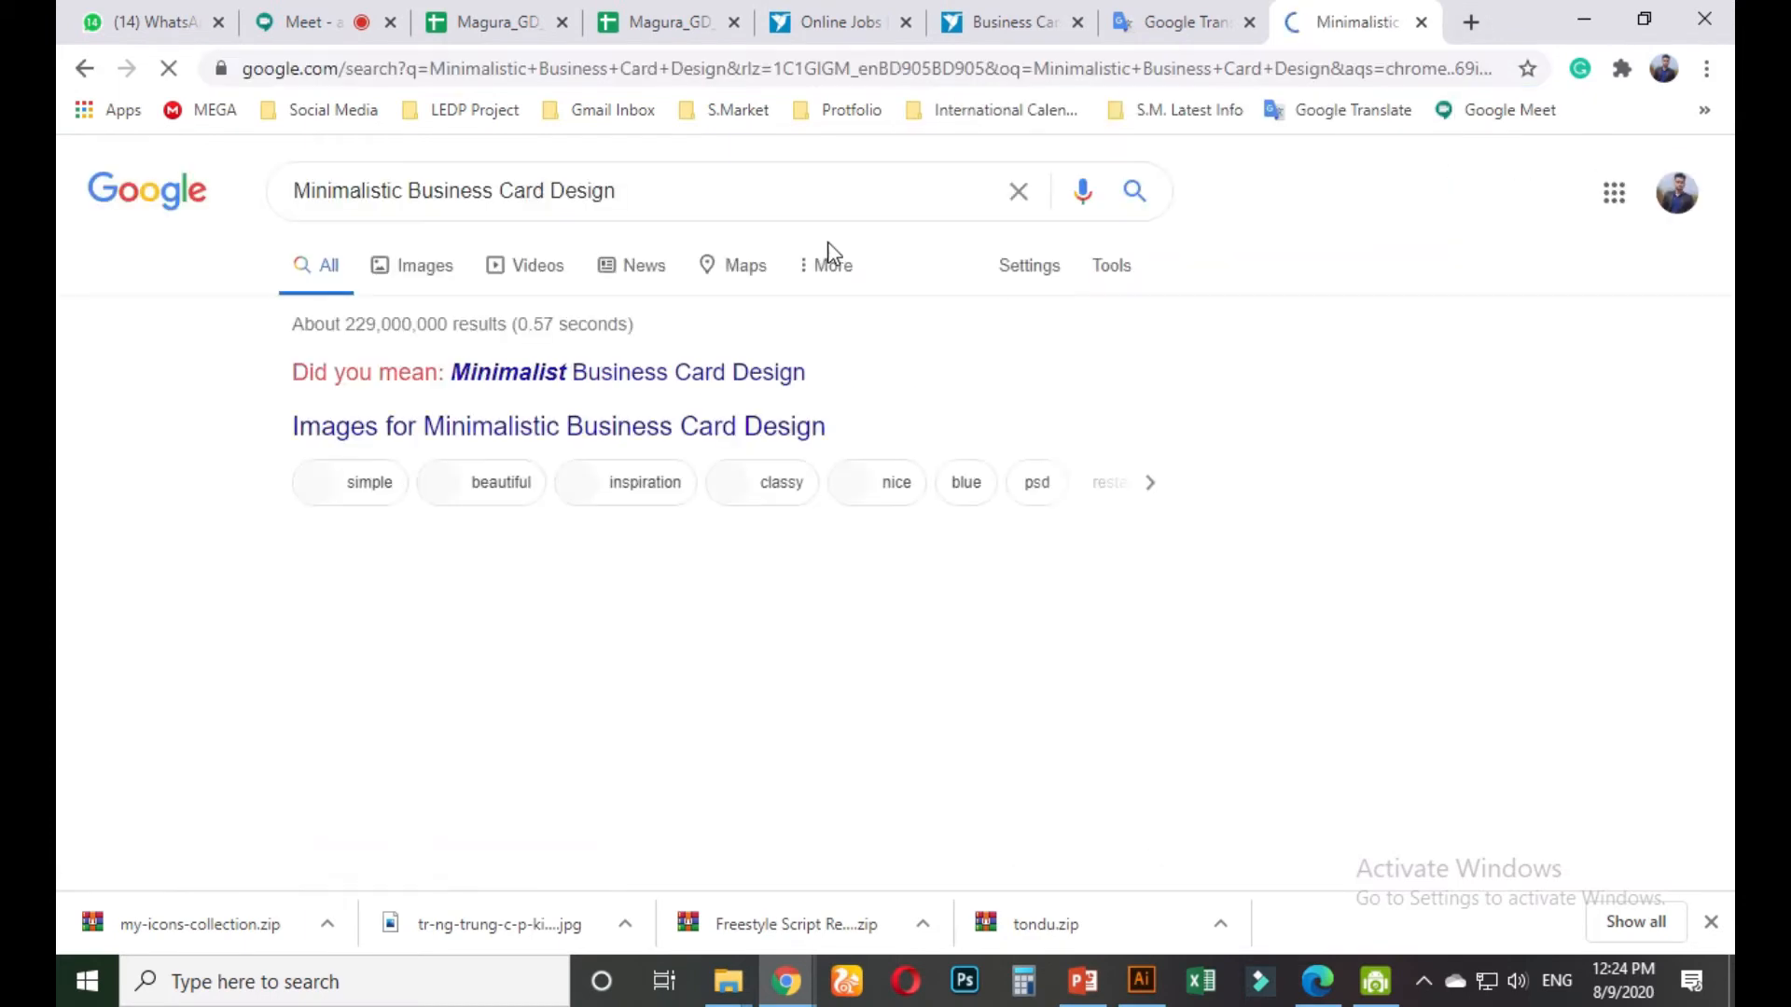
pyautogui.click(399, 278)
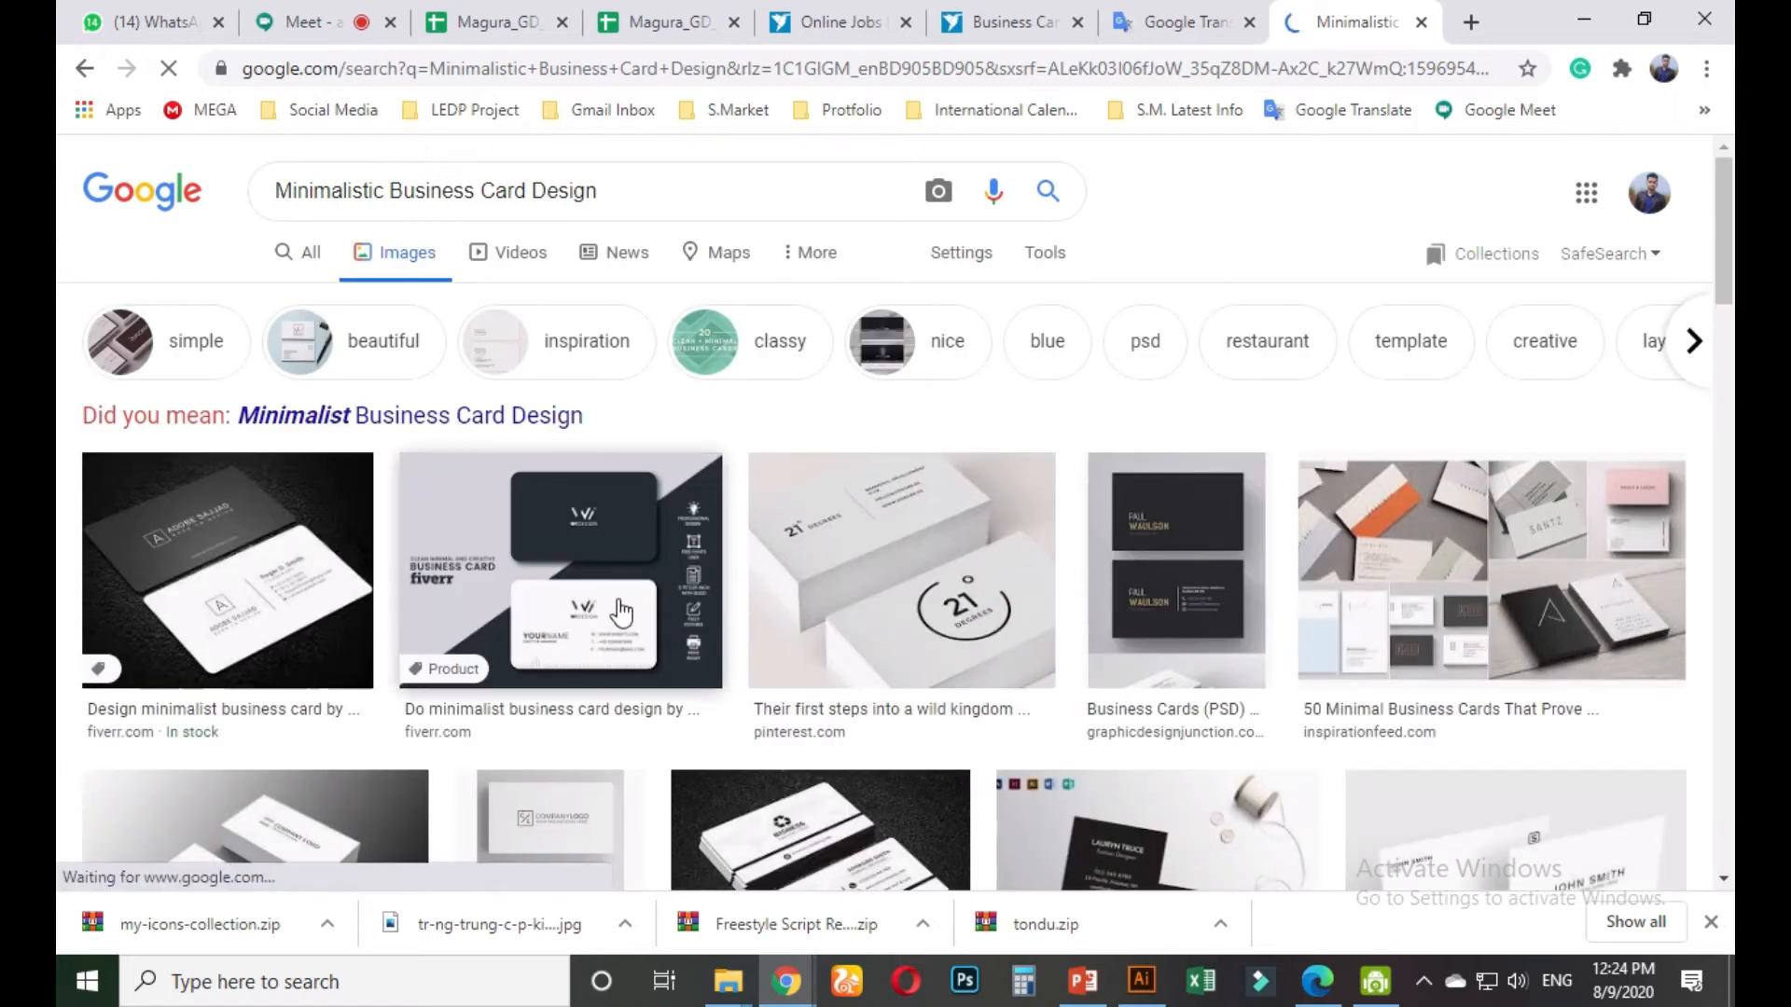
# Preview the fiverr two-card, black-and-white minimal, and Clean Business Card references
pyautogui.click(621, 613)
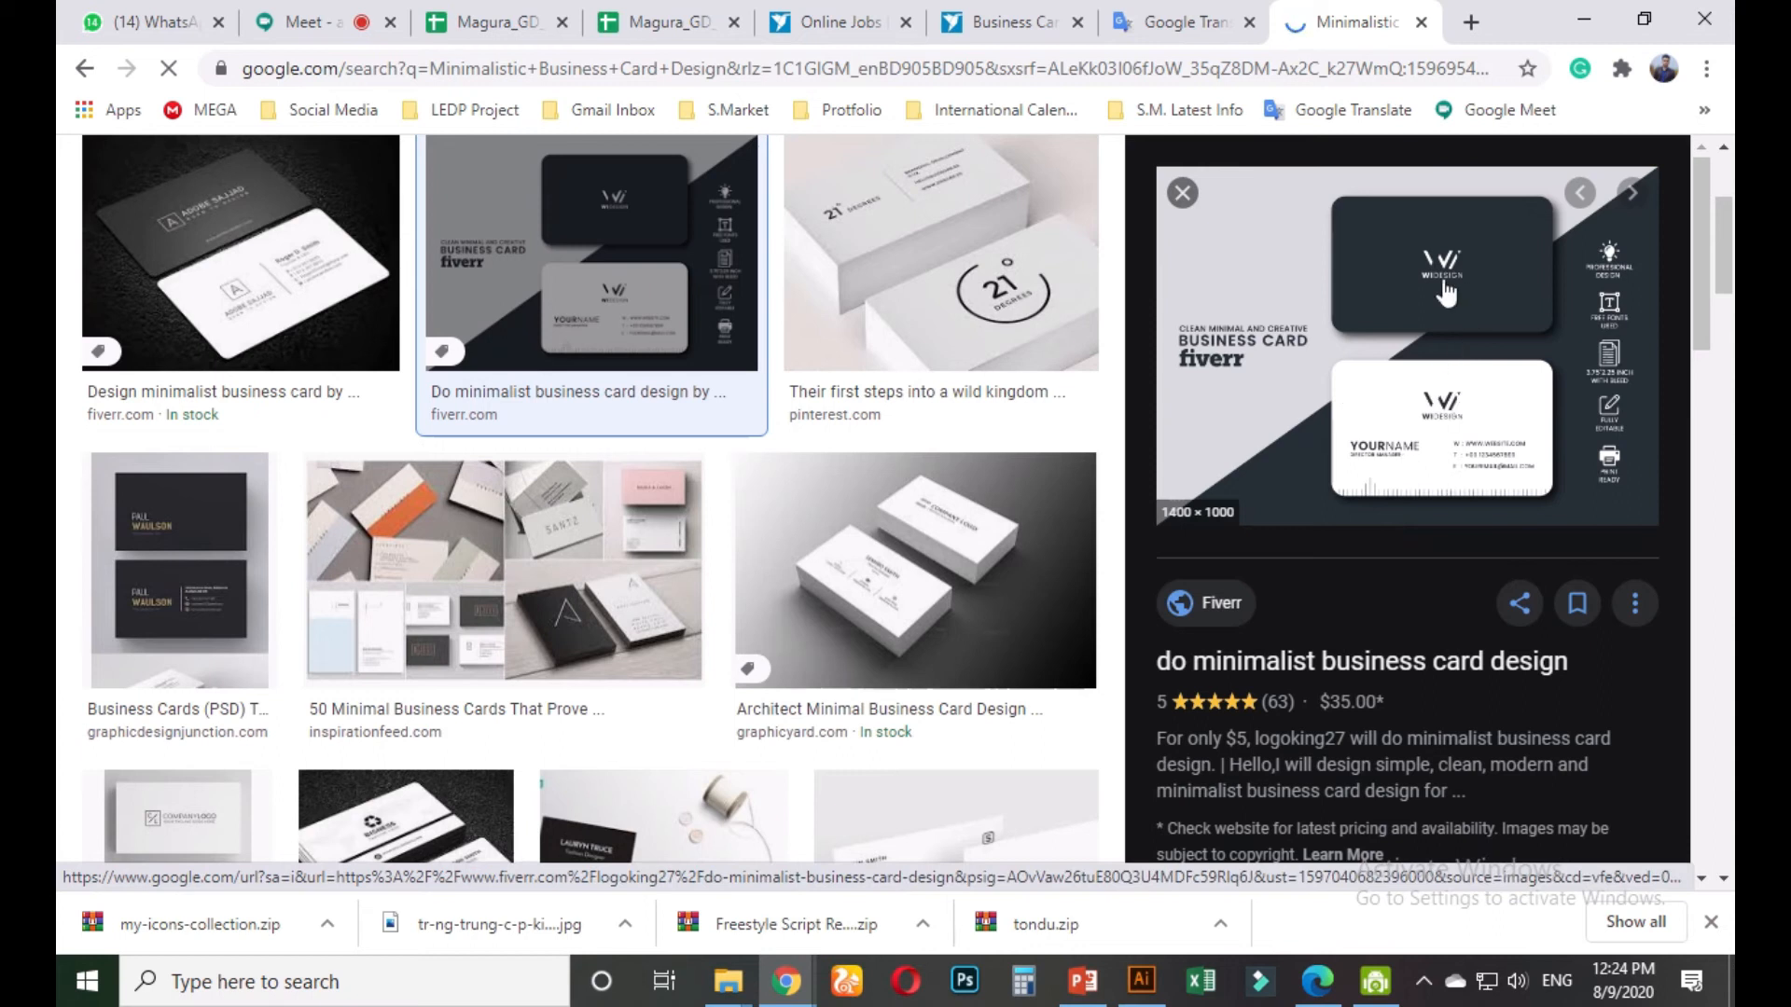
pyautogui.scroll(-1, 768, 632)
pyautogui.click(403, 687)
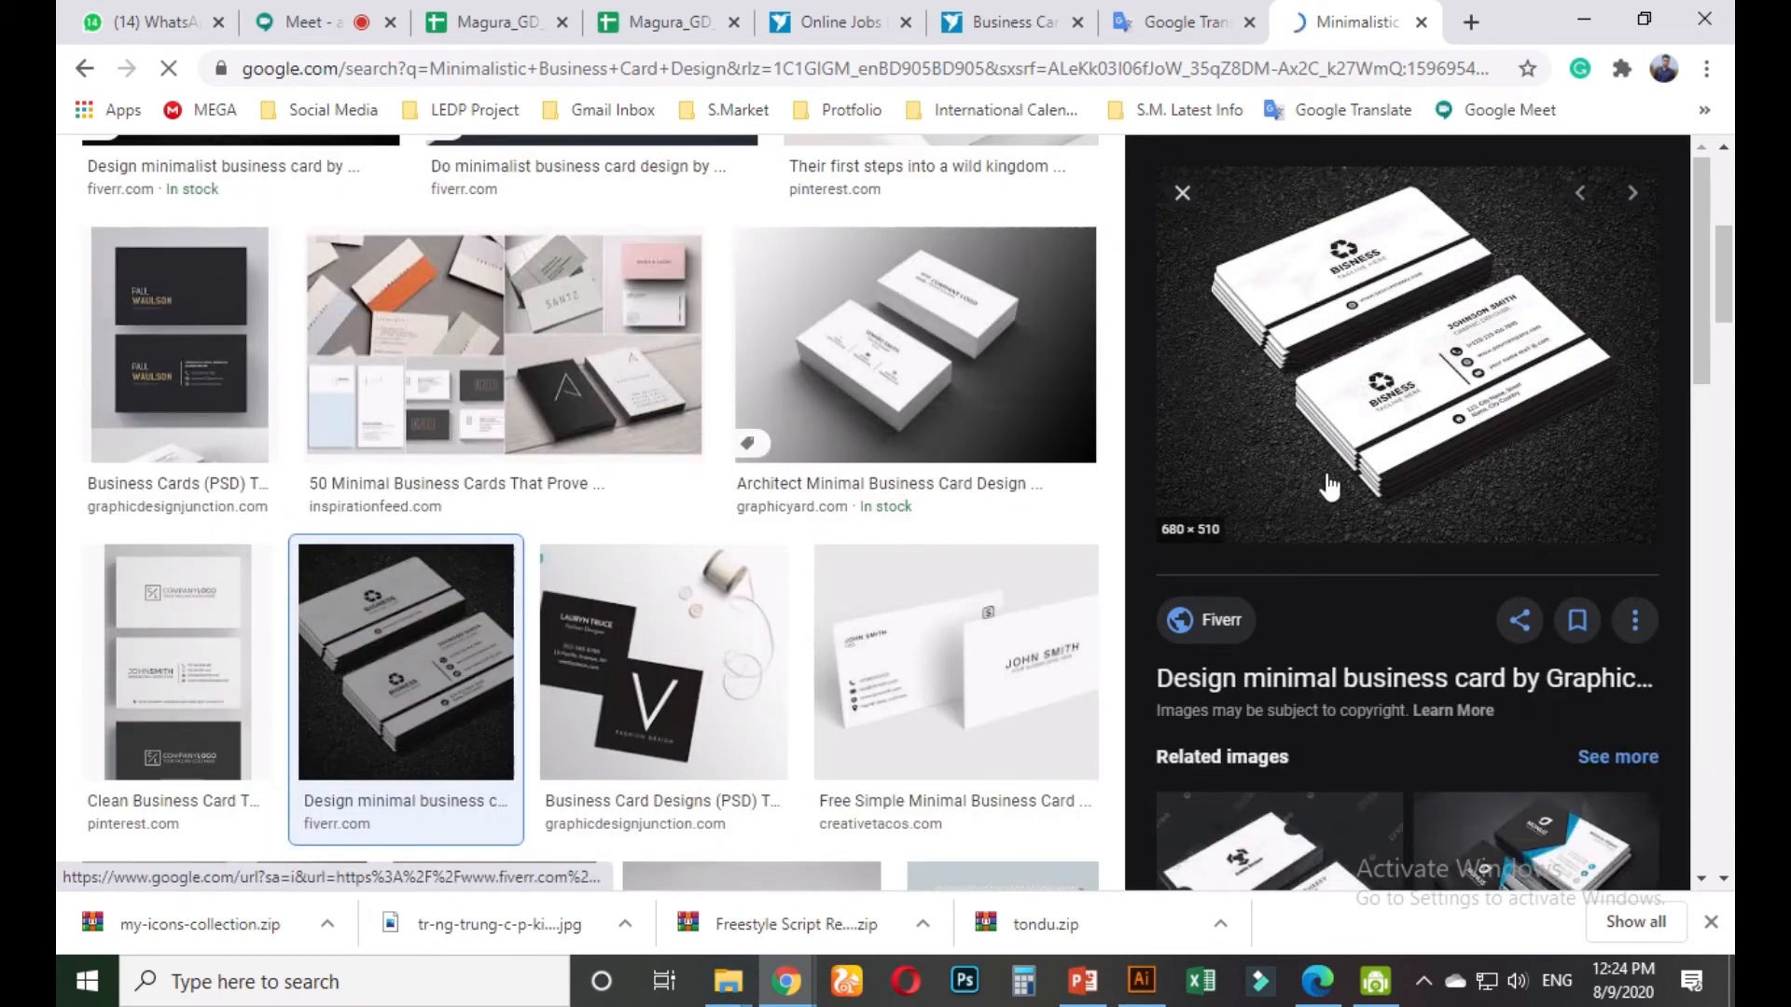
pyautogui.scroll(-5, 1296, 625)
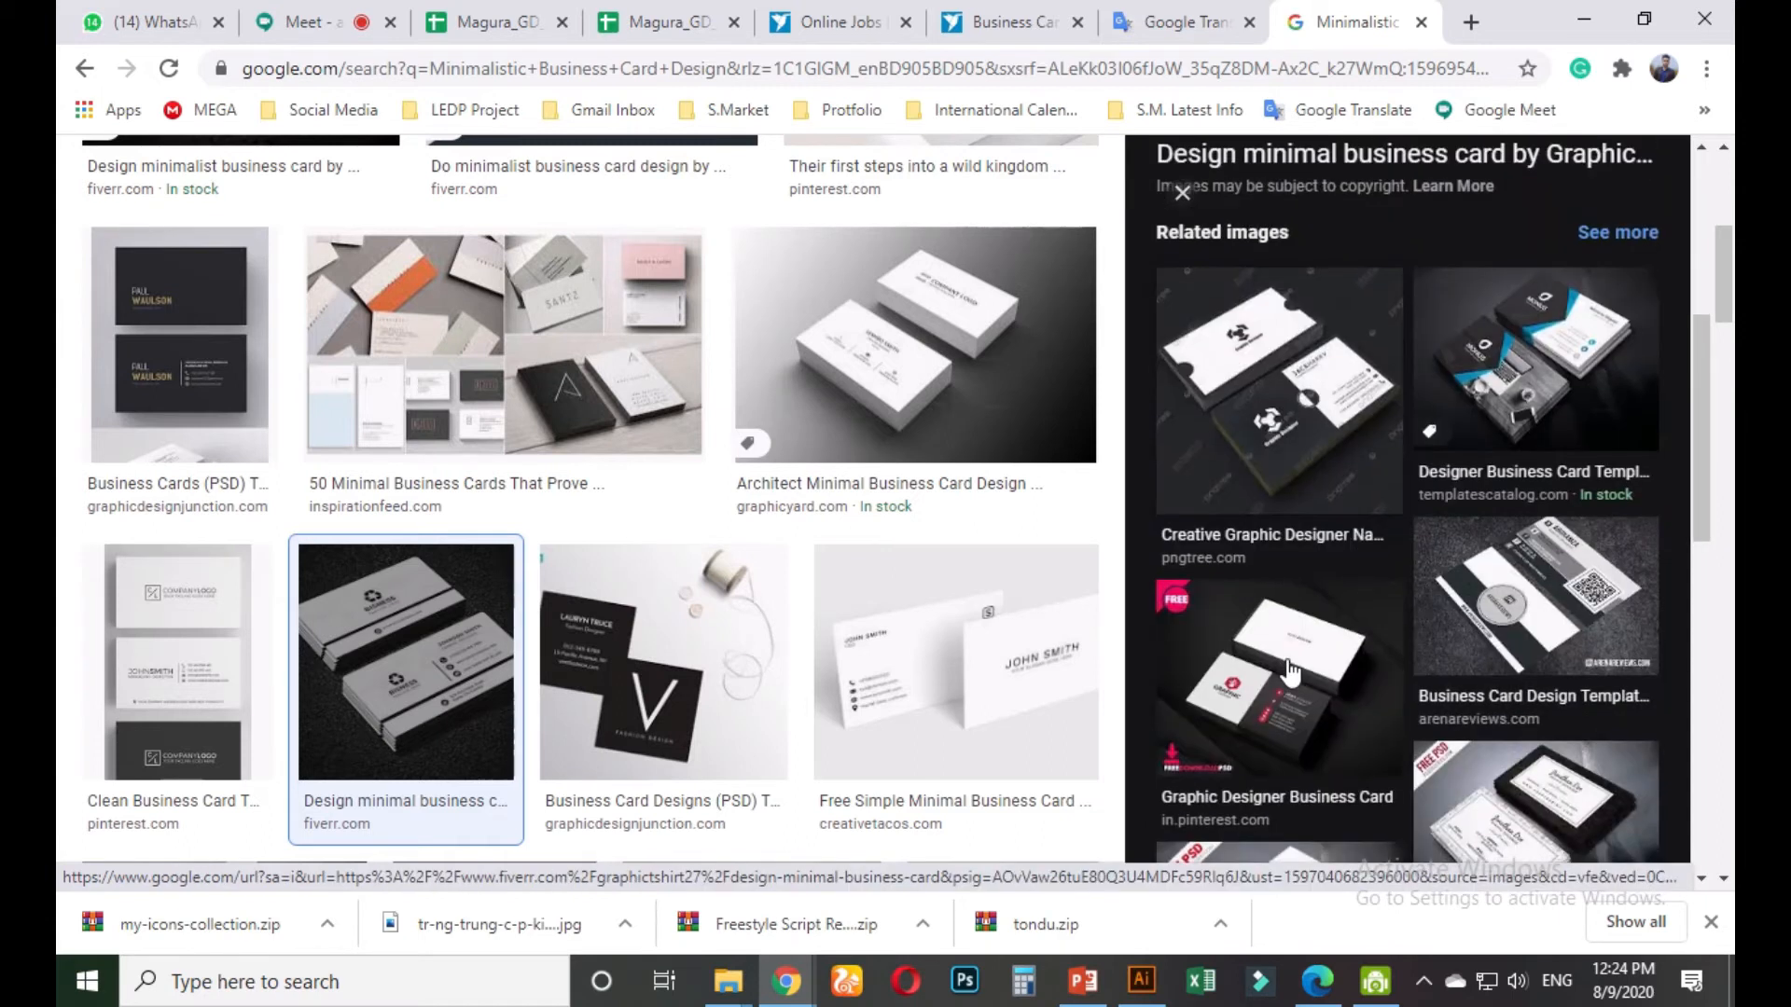
pyautogui.click(208, 652)
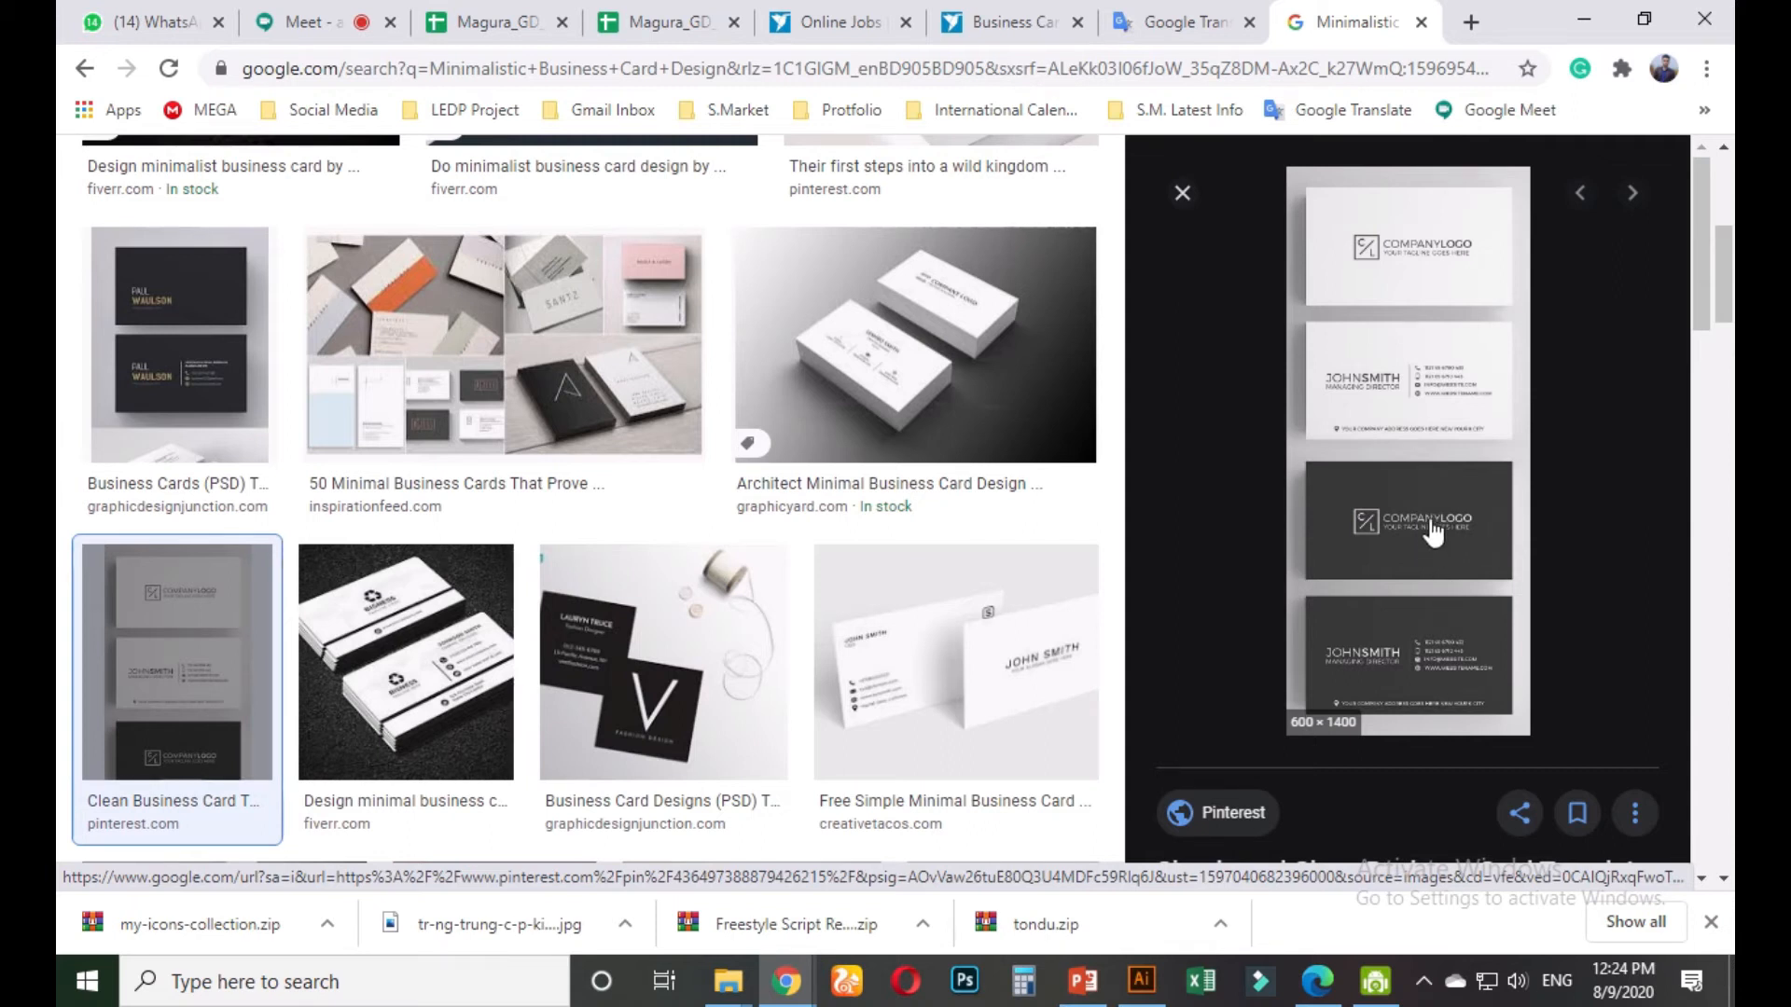
# Back on the contest brief, select some brief lines and scroll down to the attached files
pyautogui.click(1007, 22)
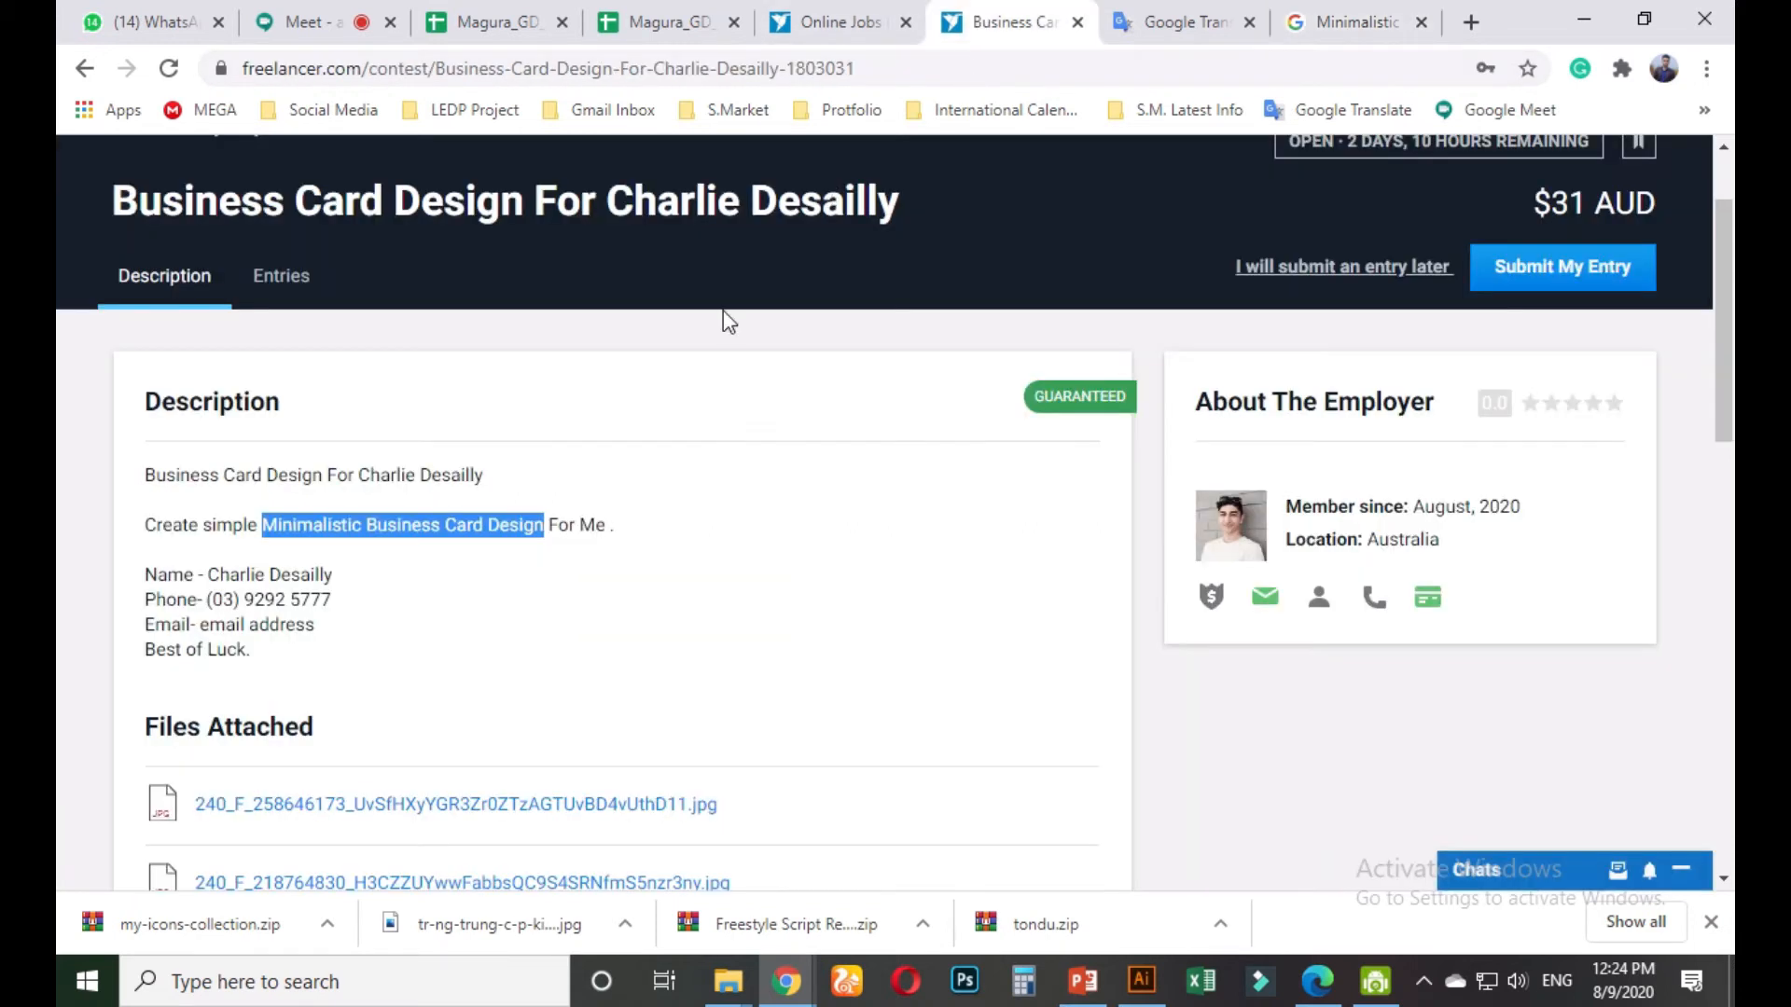
pyautogui.click(536, 603)
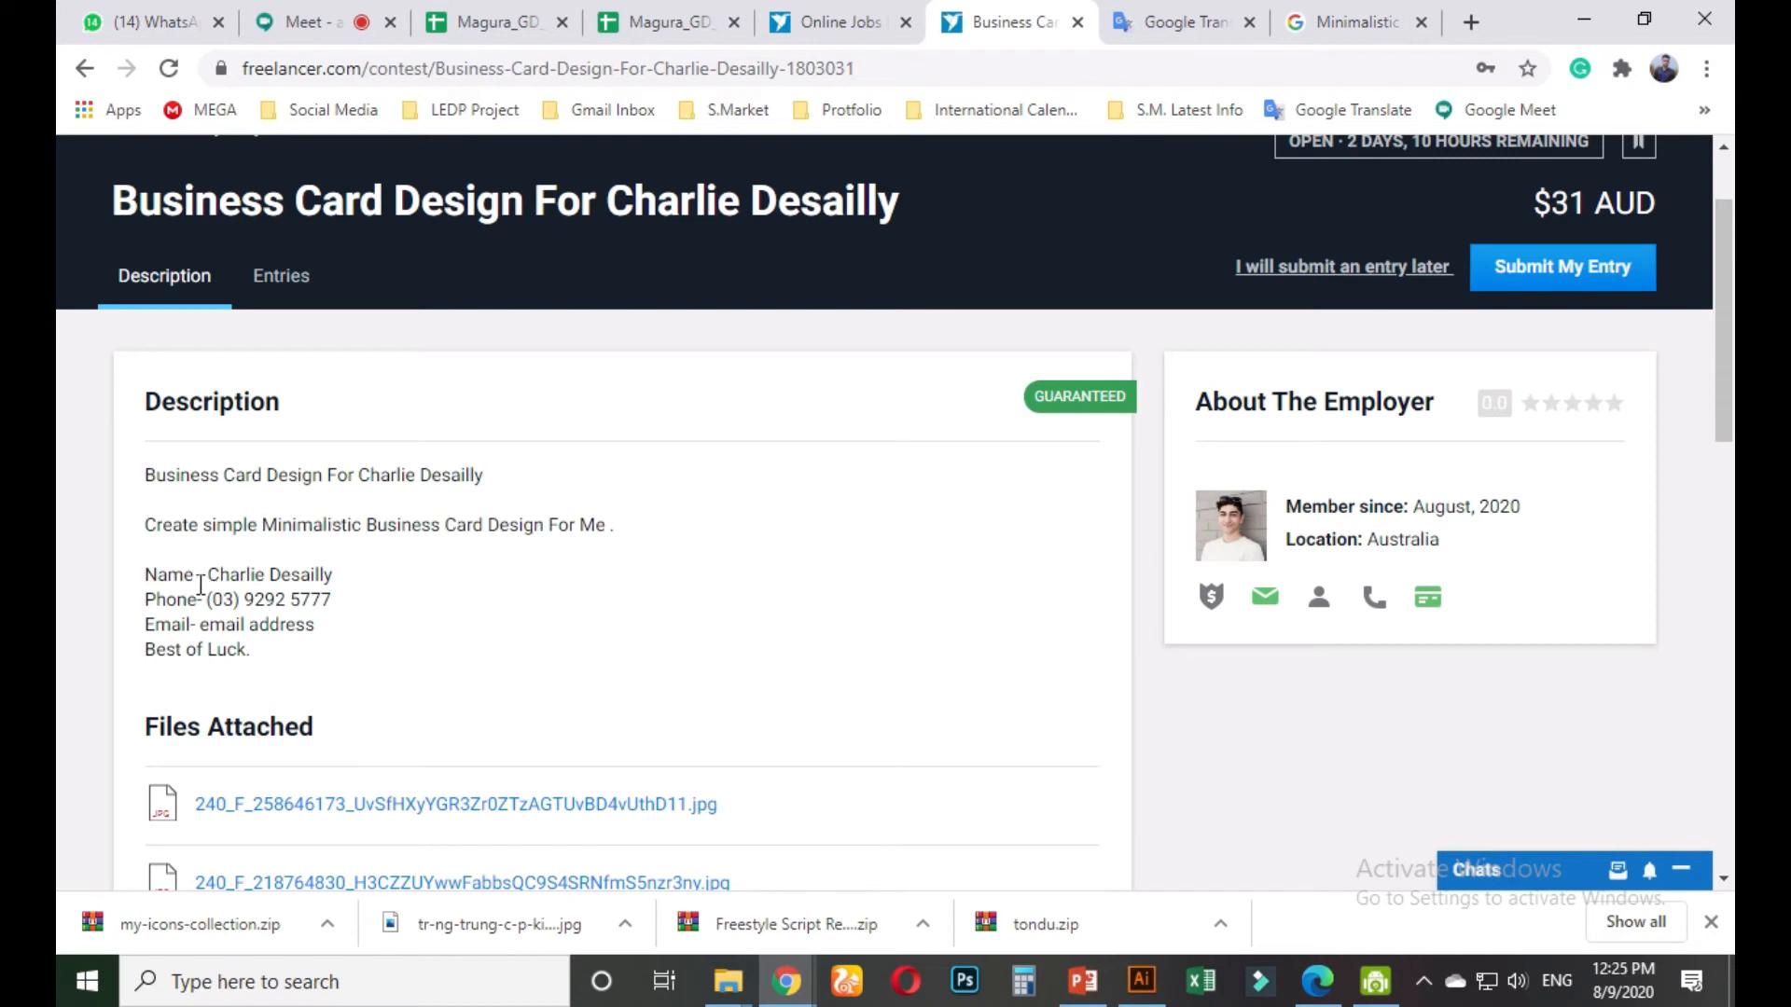
pyautogui.moveTo(236, 584); pyautogui.dragTo(190, 600)
pyautogui.click(203, 640)
pyautogui.scroll(-1, 308, 681)
pyautogui.moveTo(159, 555); pyautogui.dragTo(257, 597)
pyautogui.scroll(-2, 317, 602)
# Compare the two attached JPG references using Next and Previous, then close the viewer
pyautogui.click(431, 420)
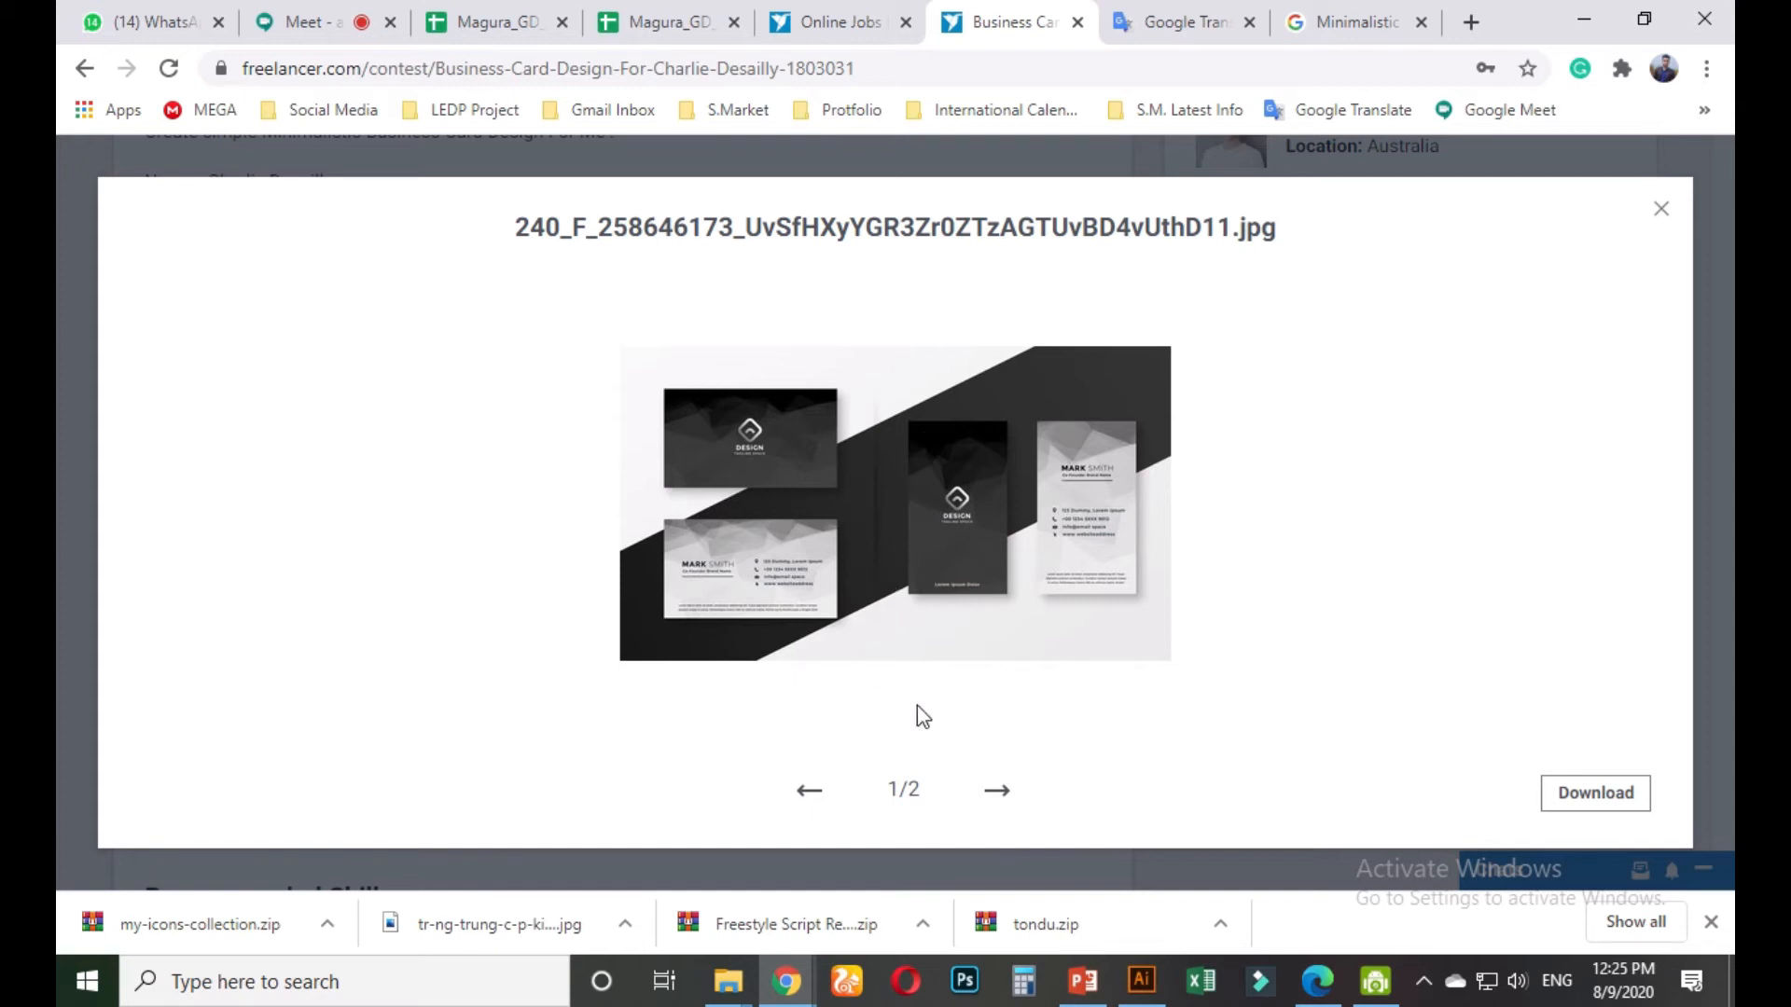
pyautogui.click(999, 794)
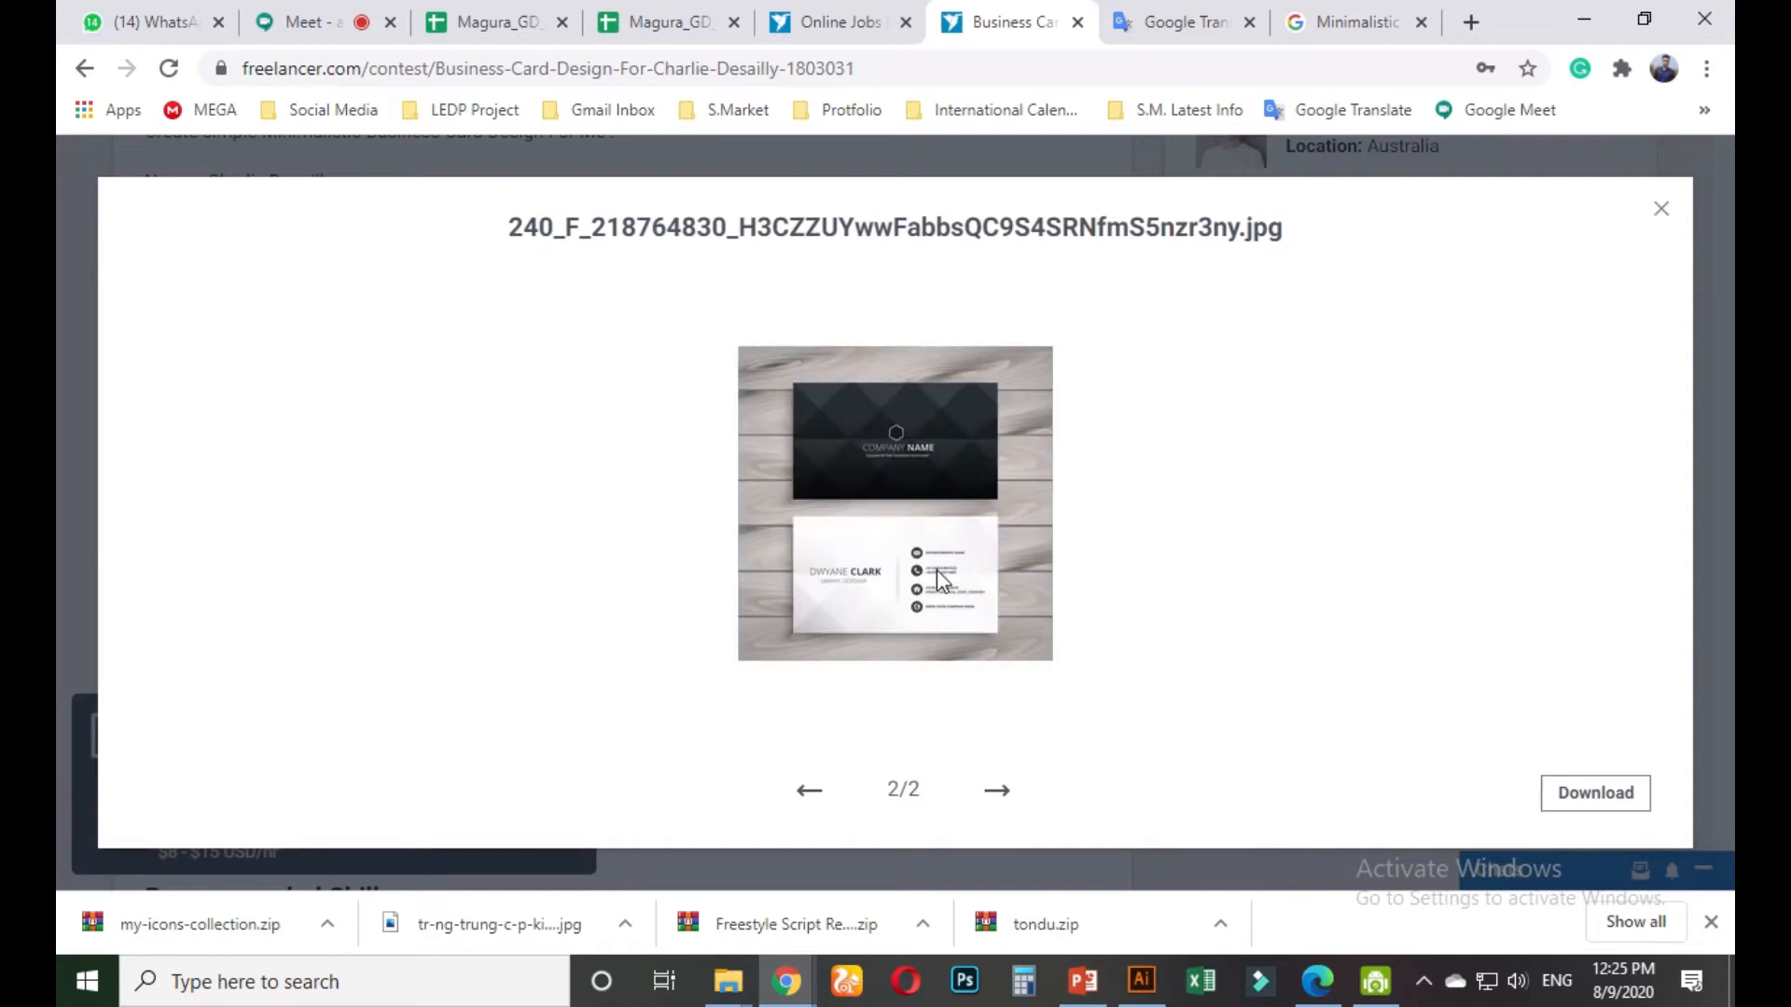
pyautogui.click(805, 792)
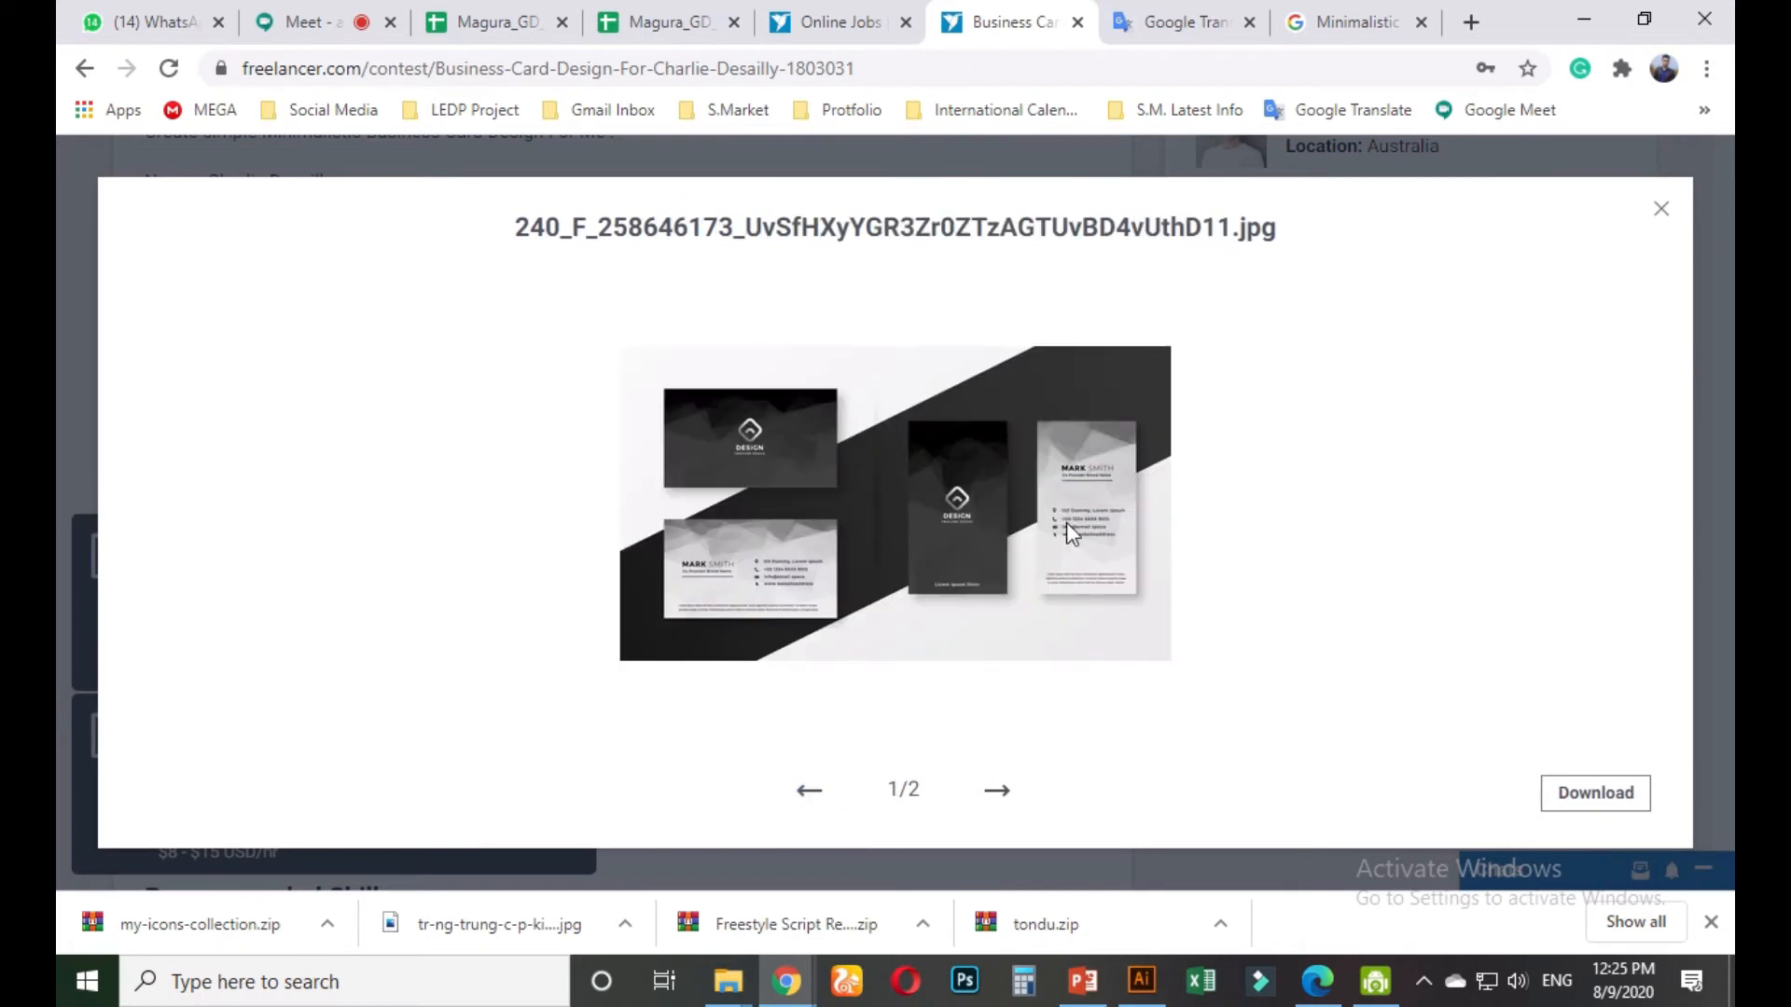
pyautogui.click(997, 790)
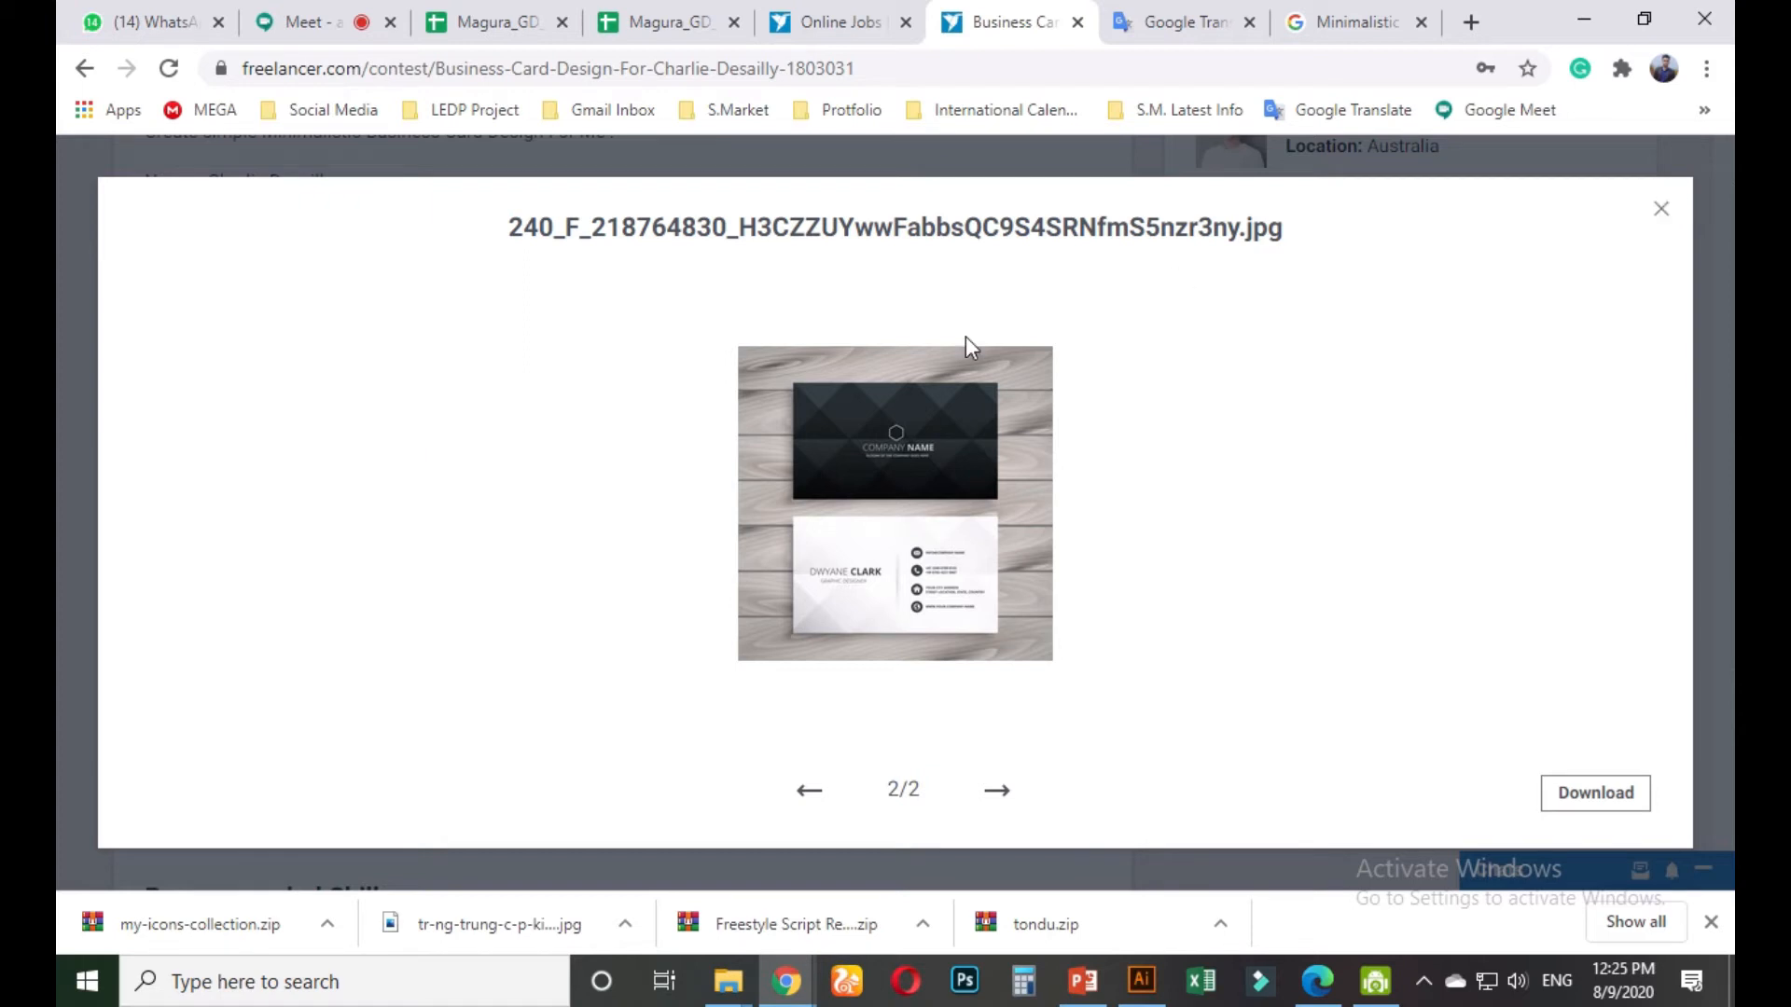
pyautogui.click(802, 793)
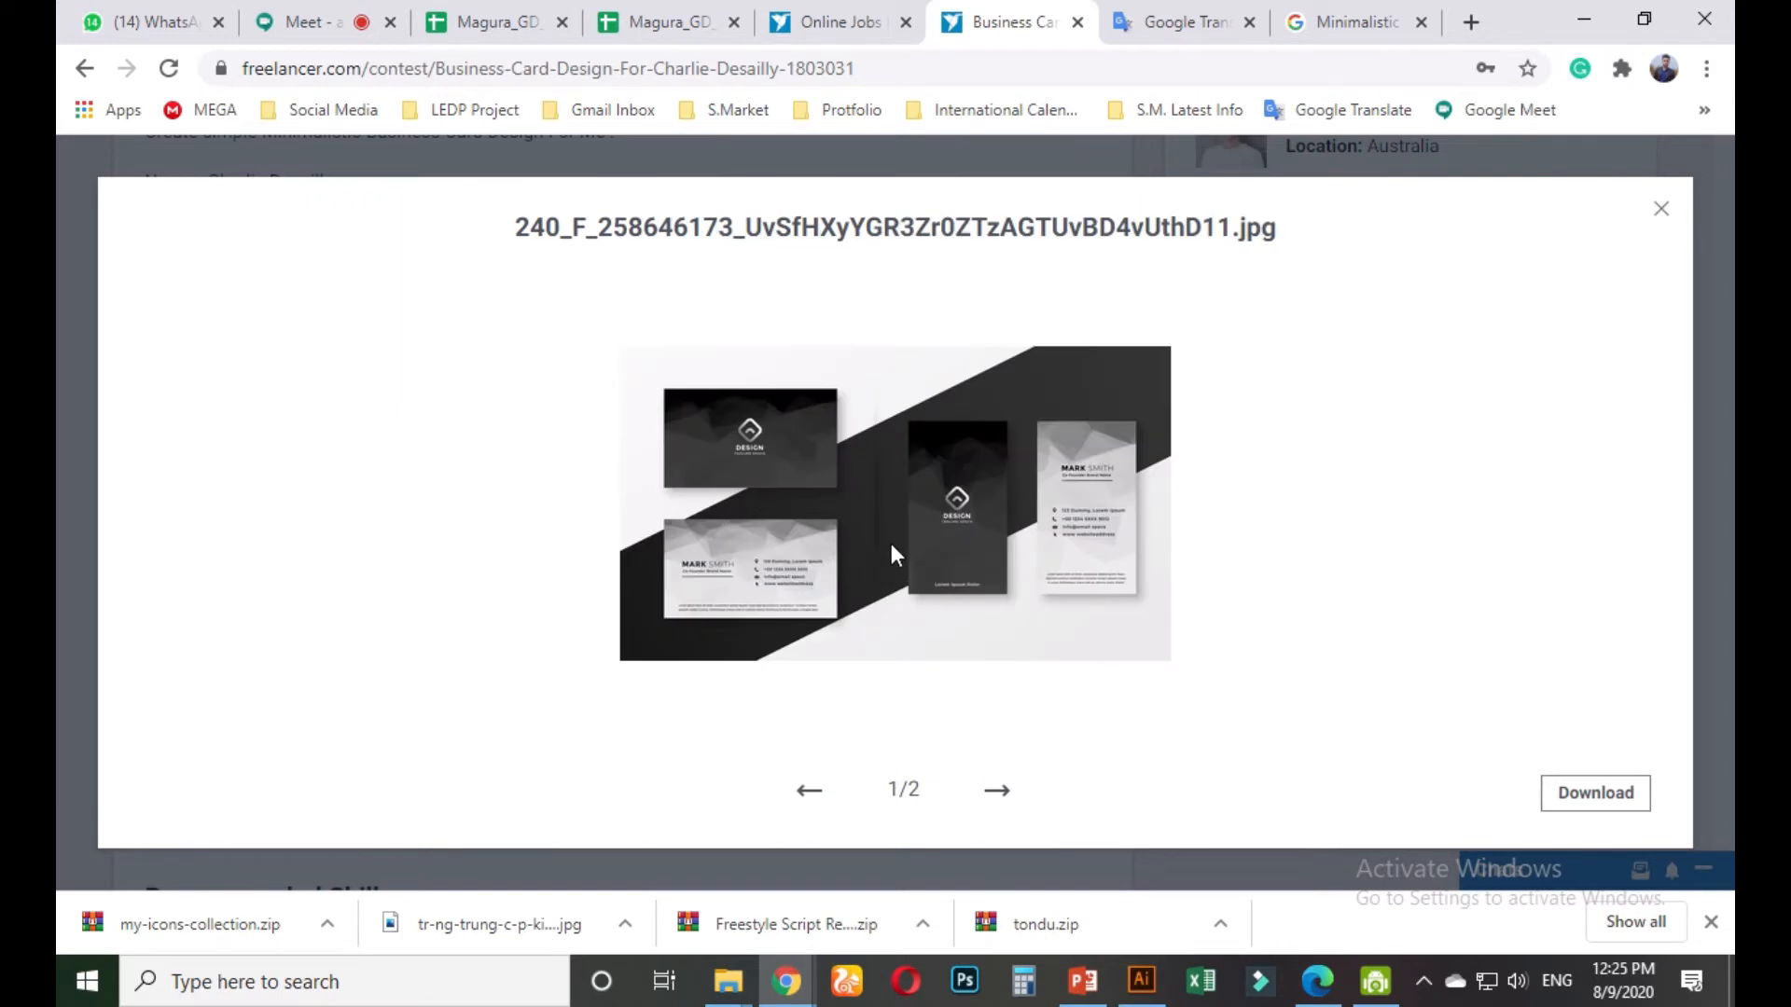
pyautogui.click(1665, 214)
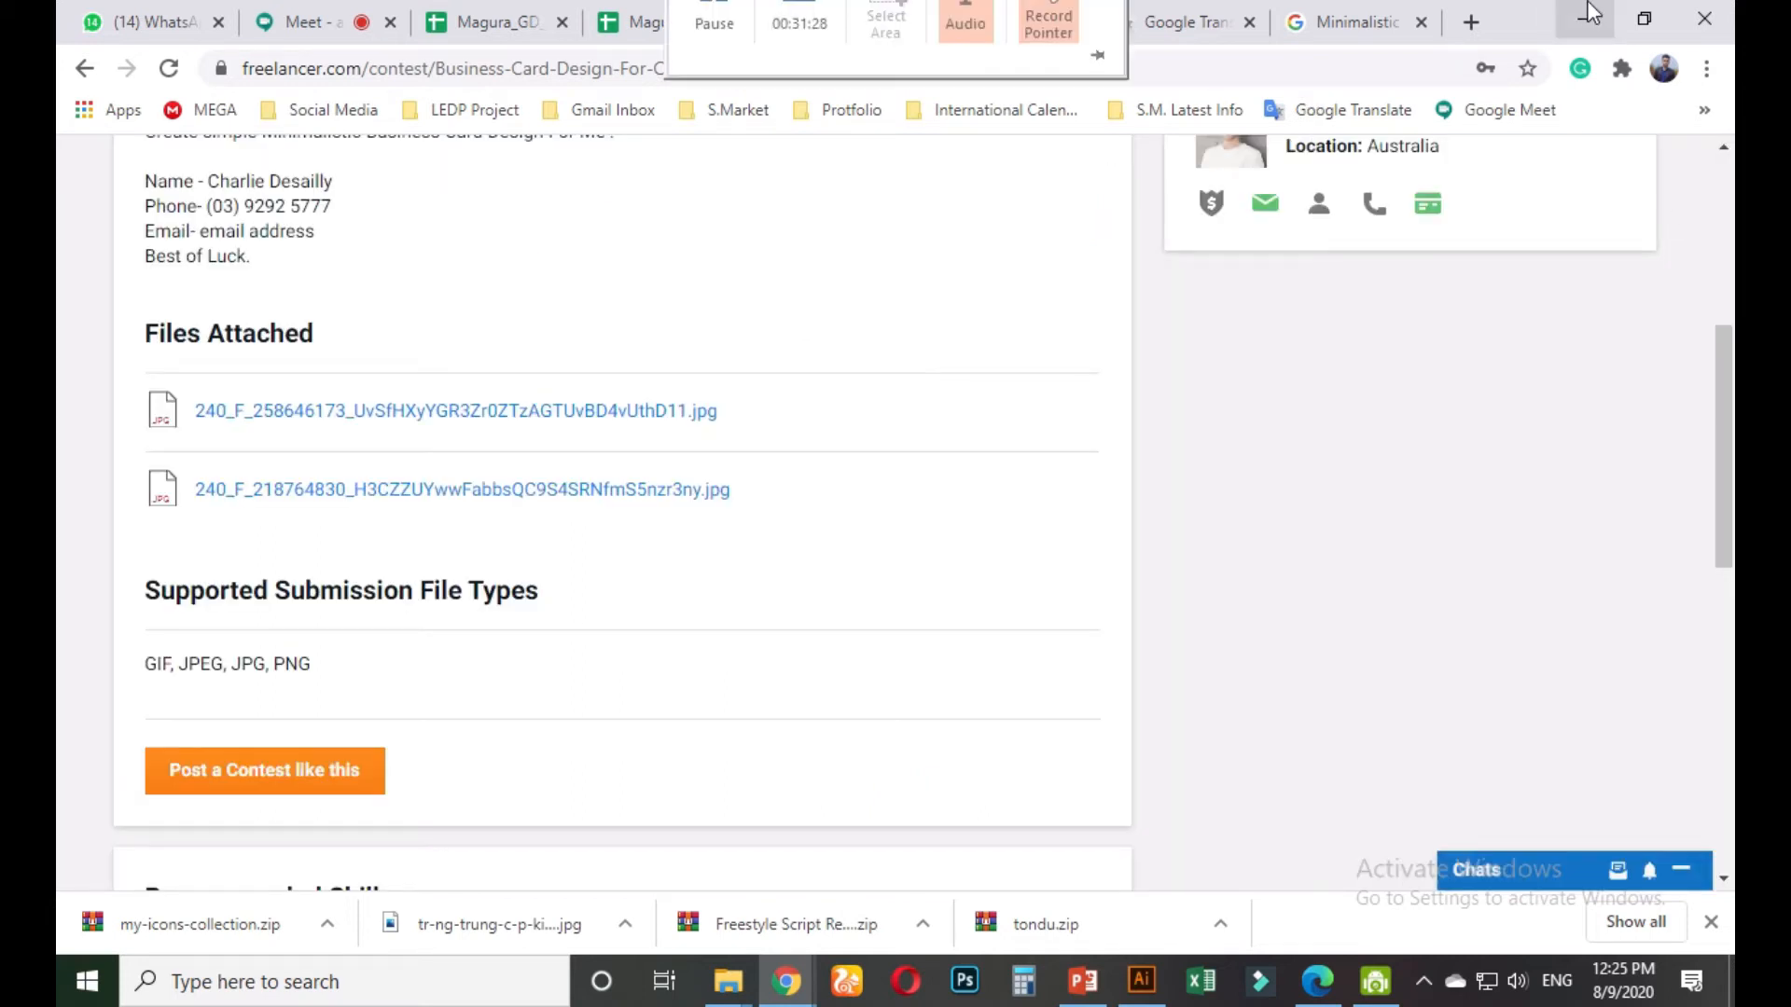
# Close the Untitled-3 and restaurant poster documents in Illustrator without saving
pyautogui.click(1590, 15)
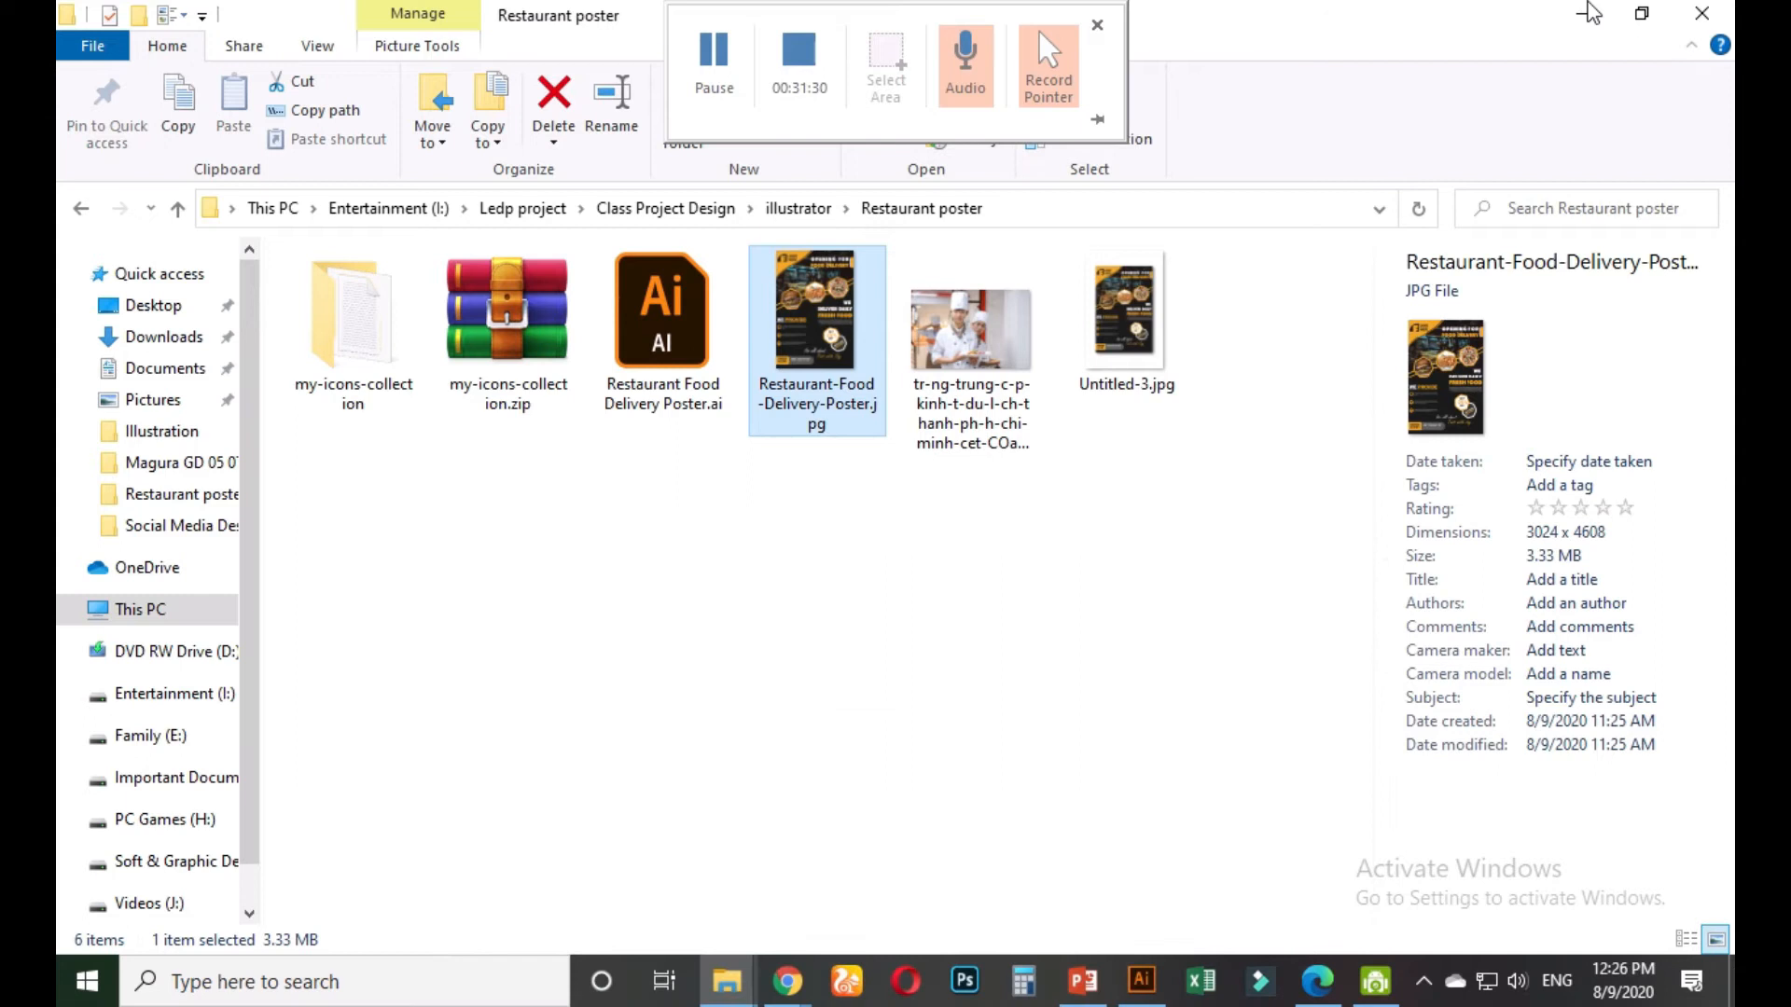
pyautogui.click(1590, 15)
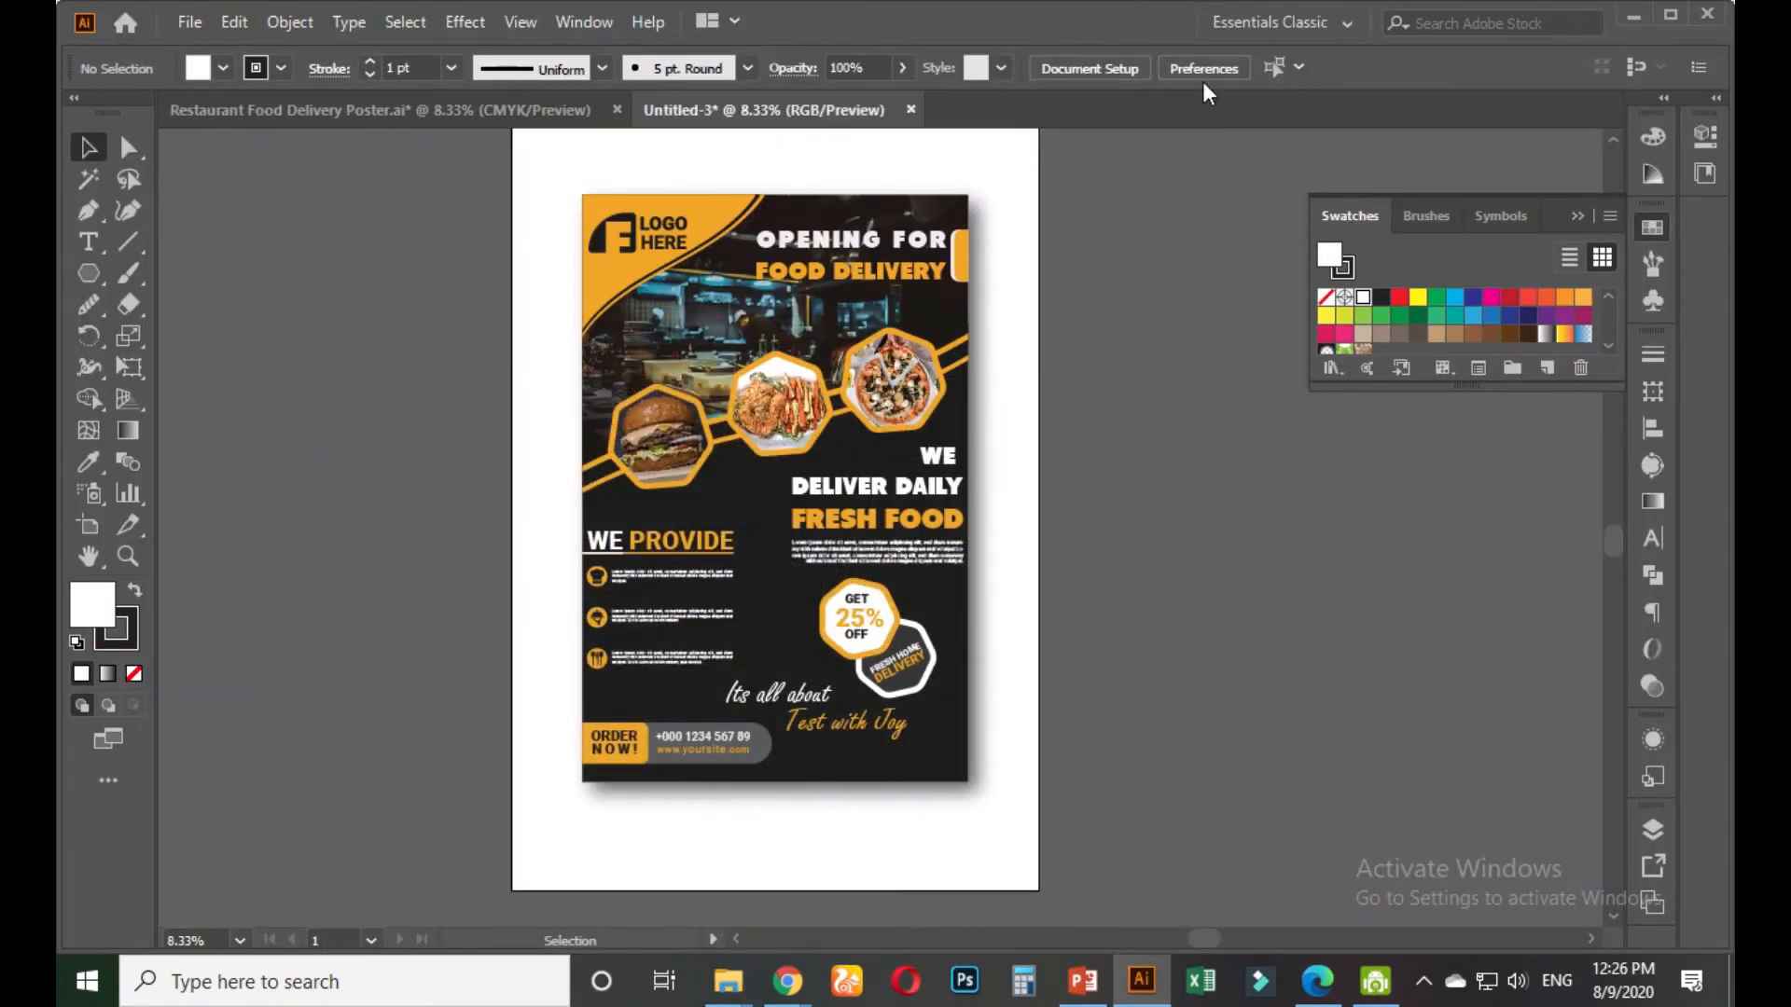
pyautogui.click(911, 111)
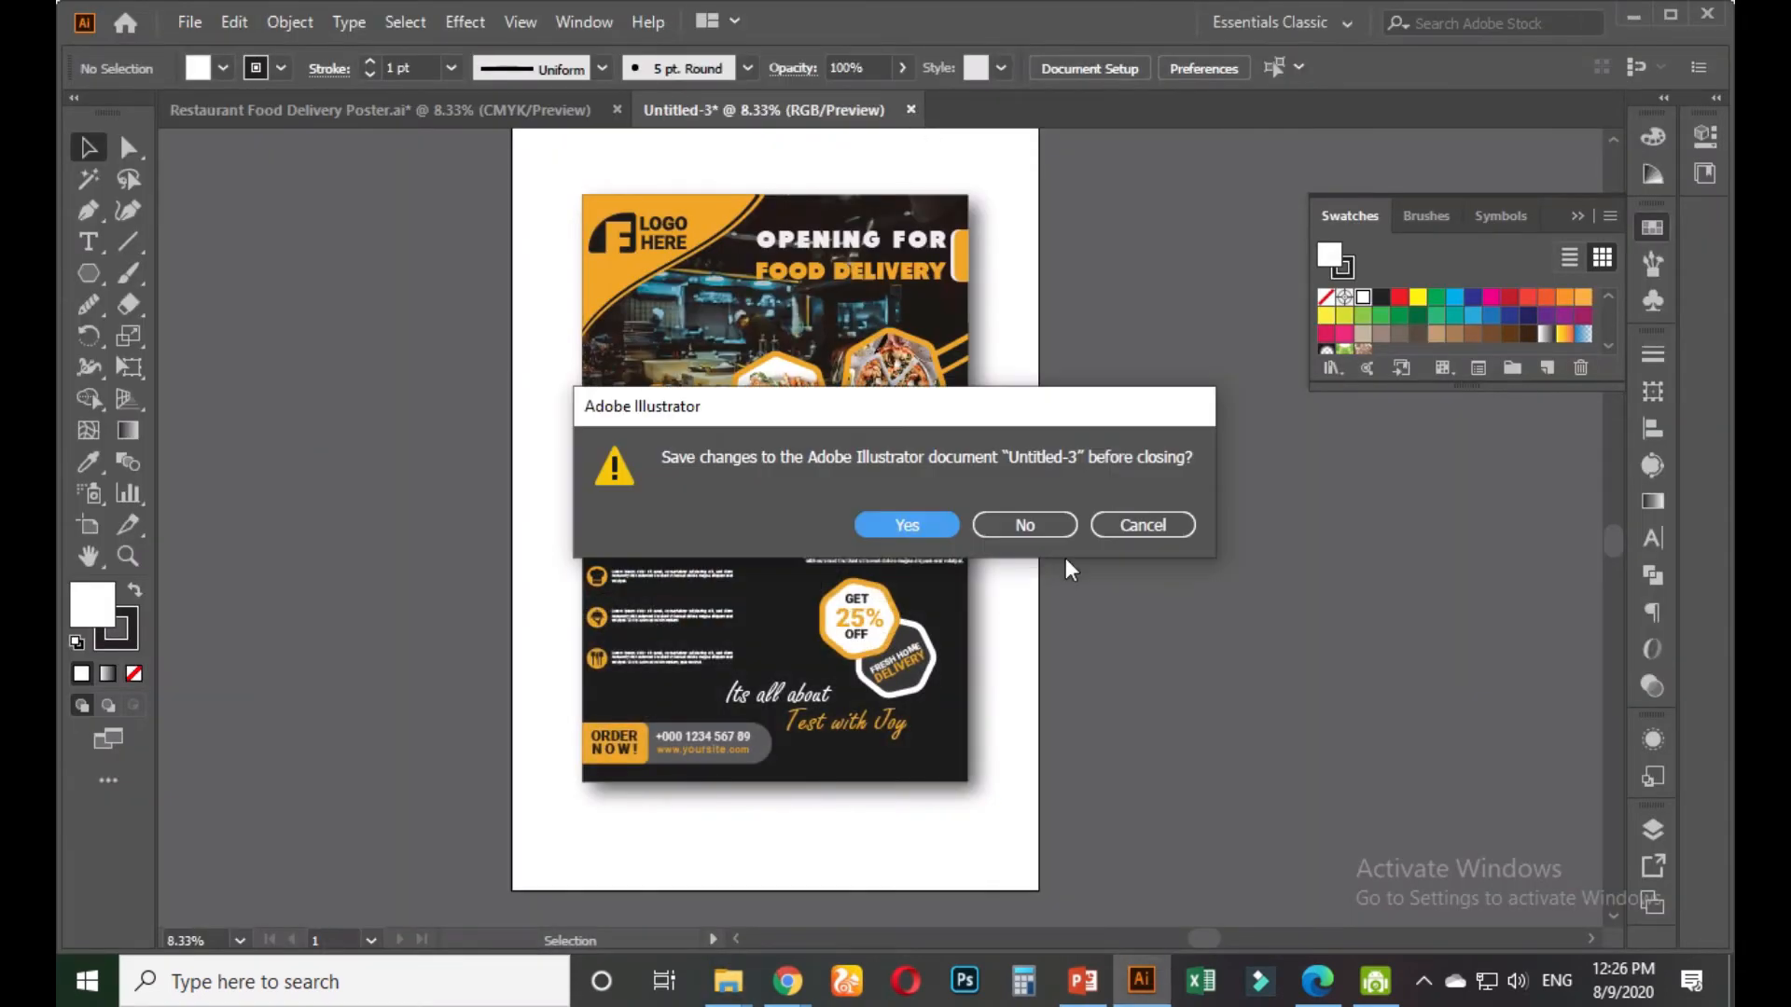
pyautogui.click(1025, 524)
pyautogui.click(616, 110)
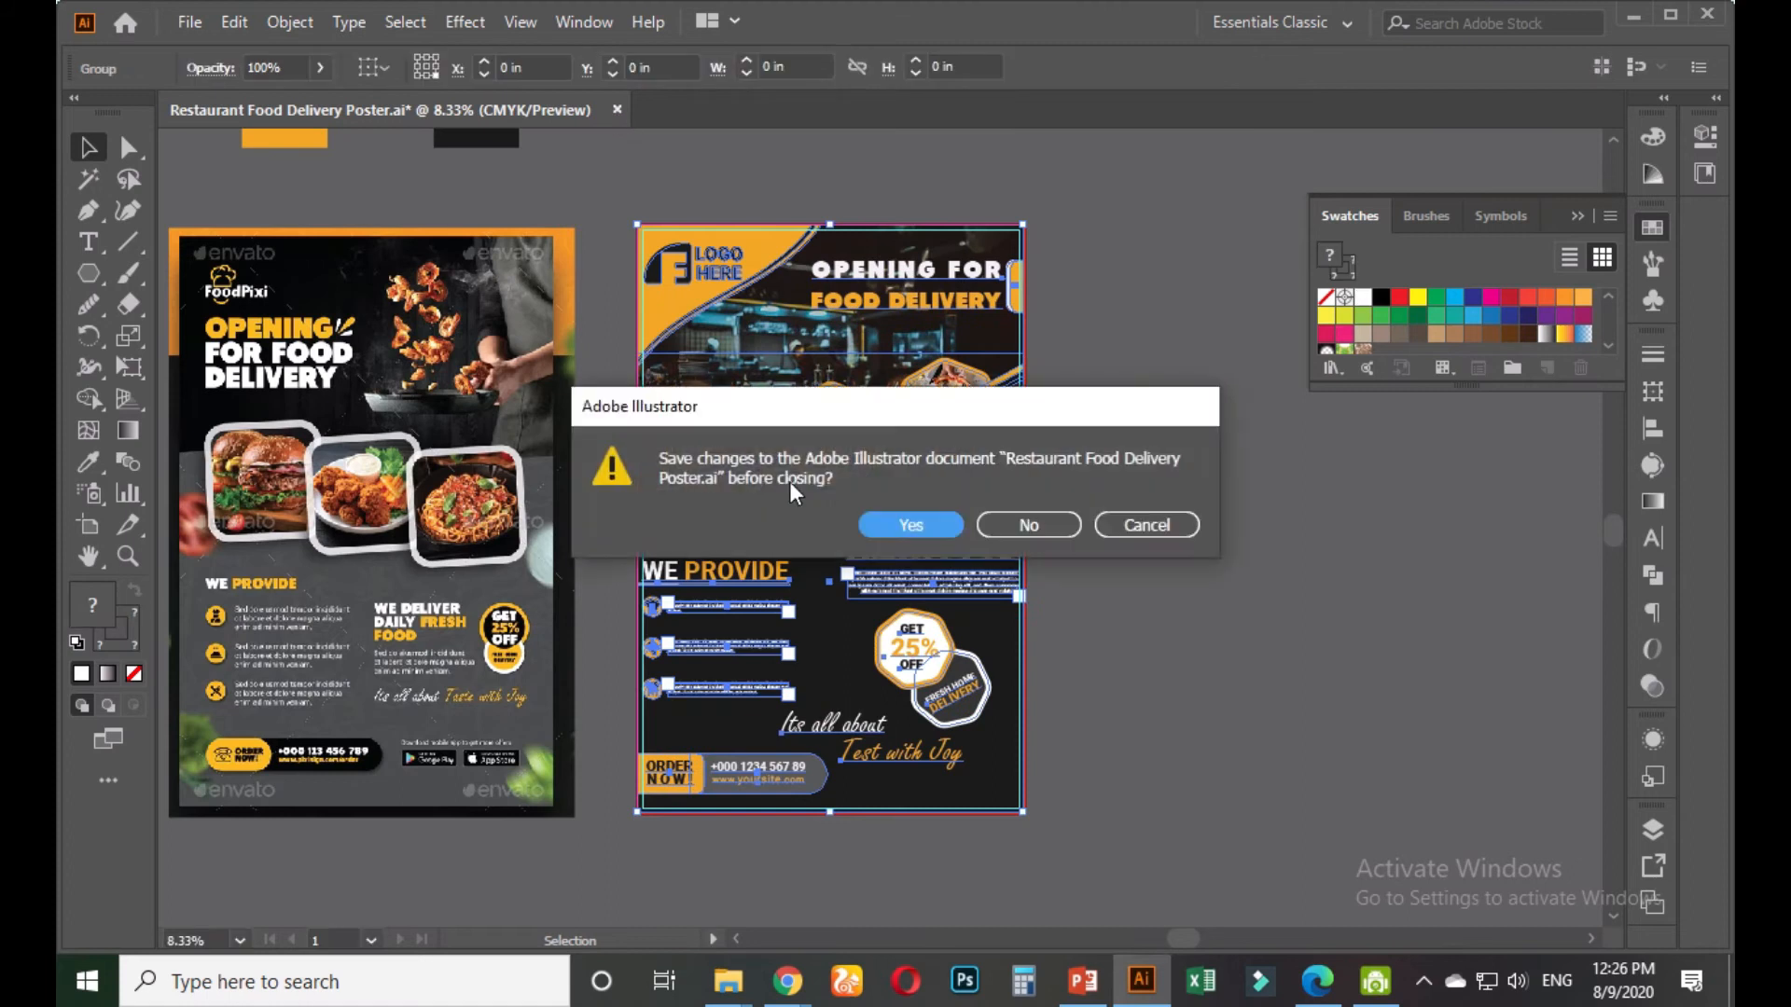
pyautogui.click(1029, 524)
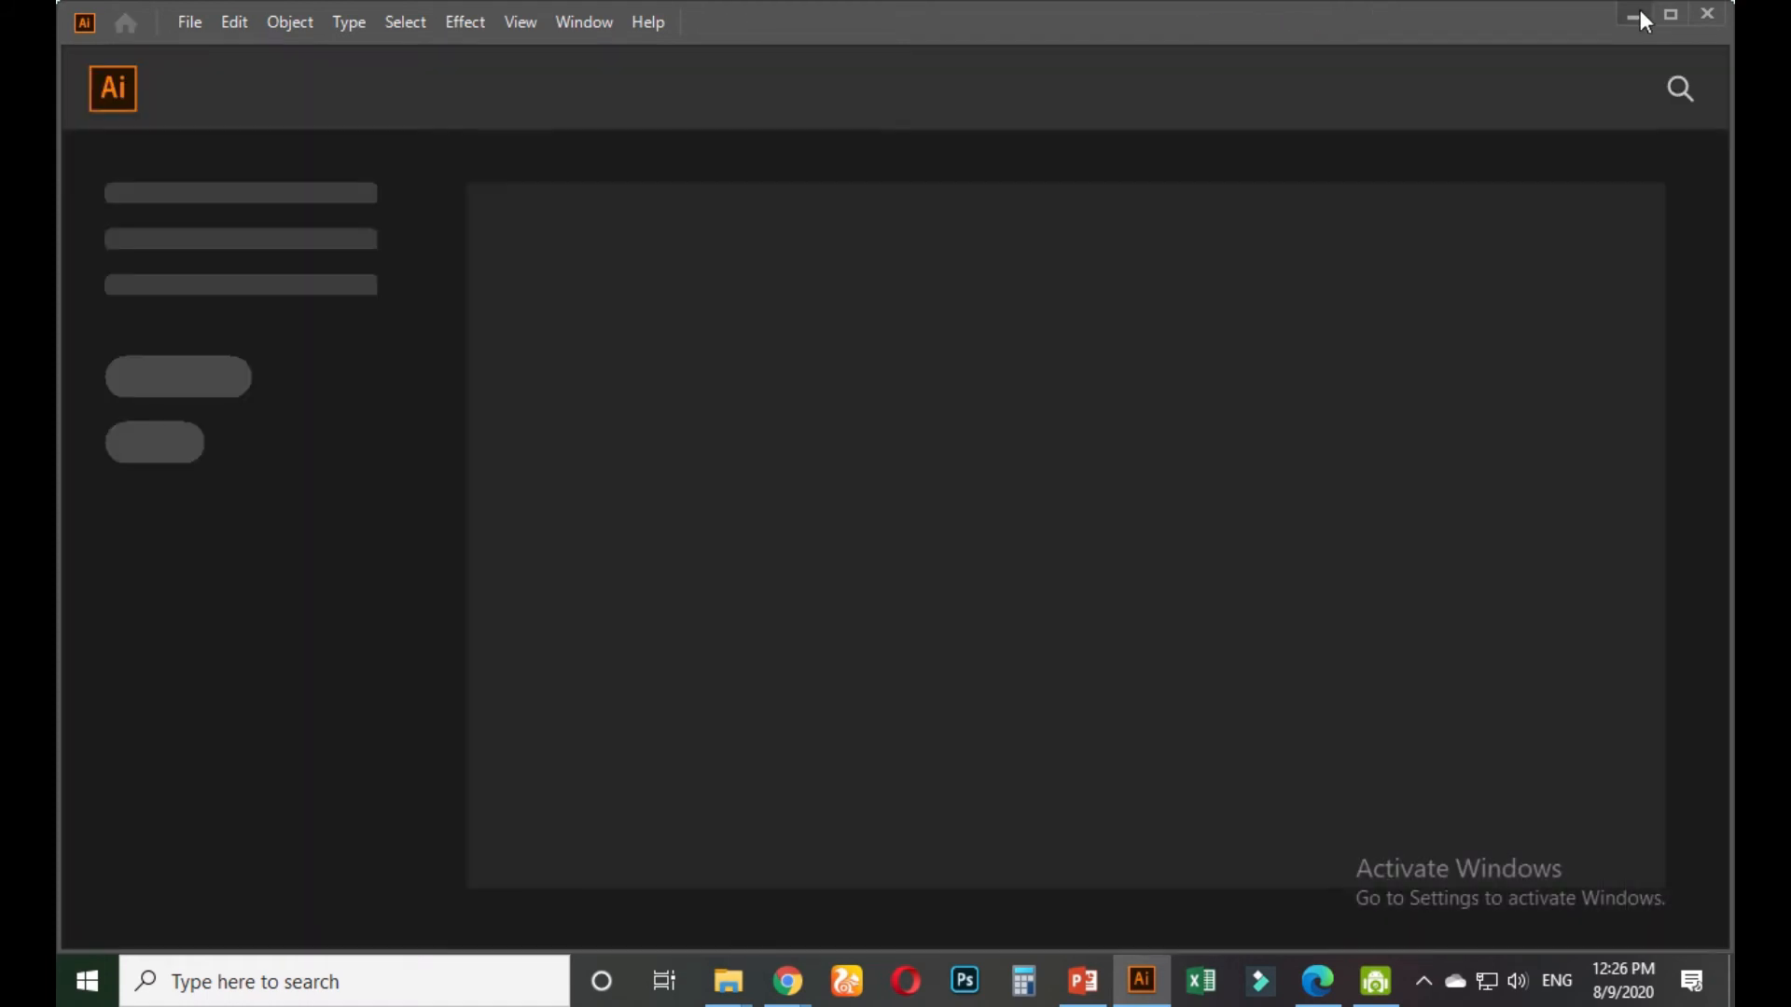
# Bring up the Restaurant poster Explorer window and go up to the 'illustrator' folder
pyautogui.click(1633, 15)
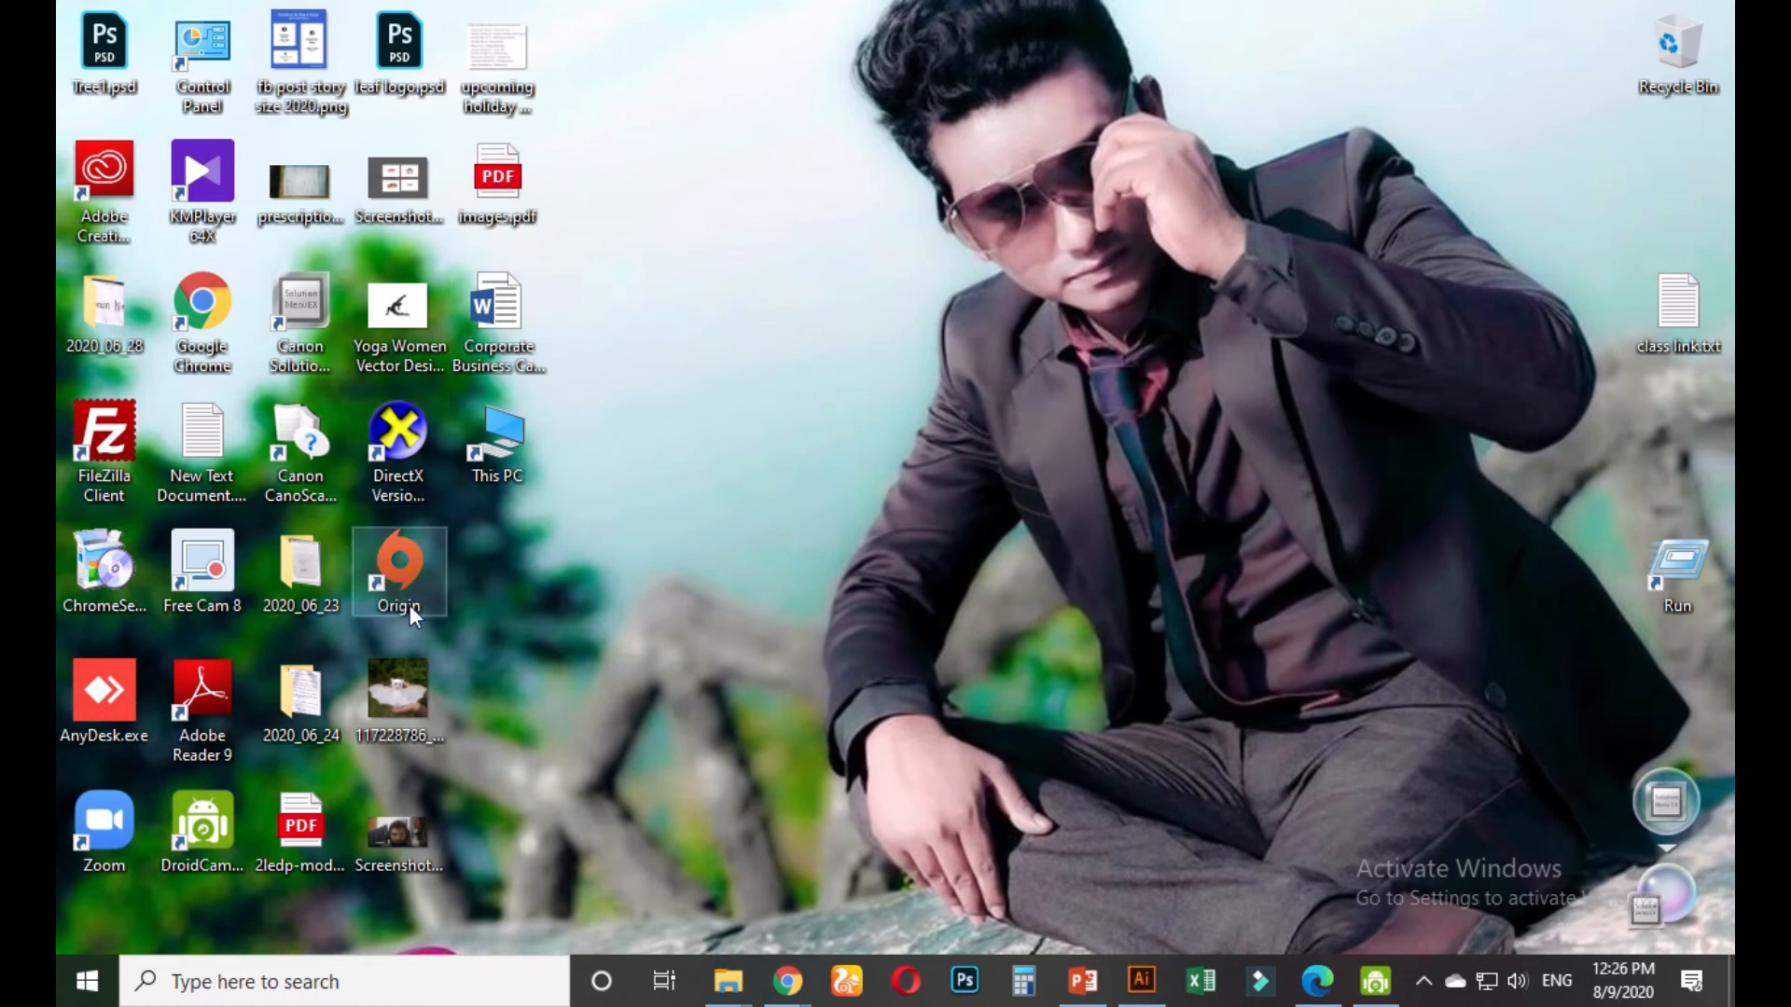
pyautogui.moveTo(729, 963)
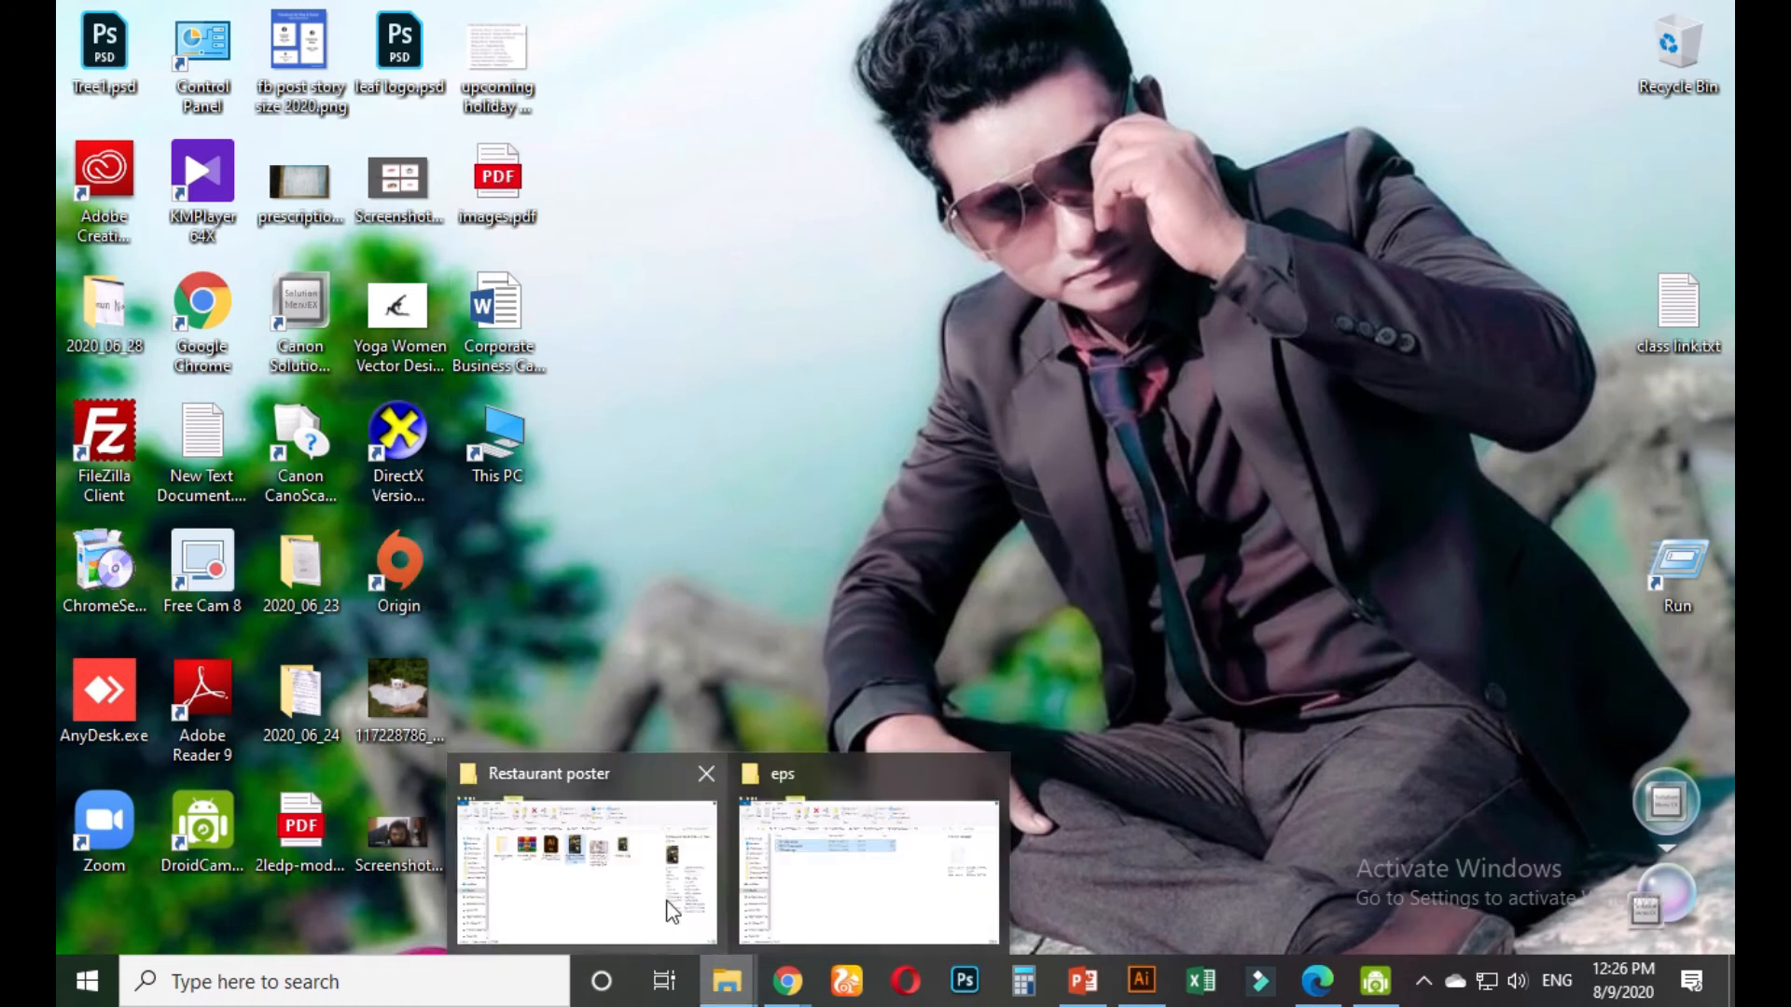
pyautogui.click(588, 862)
pyautogui.click(791, 209)
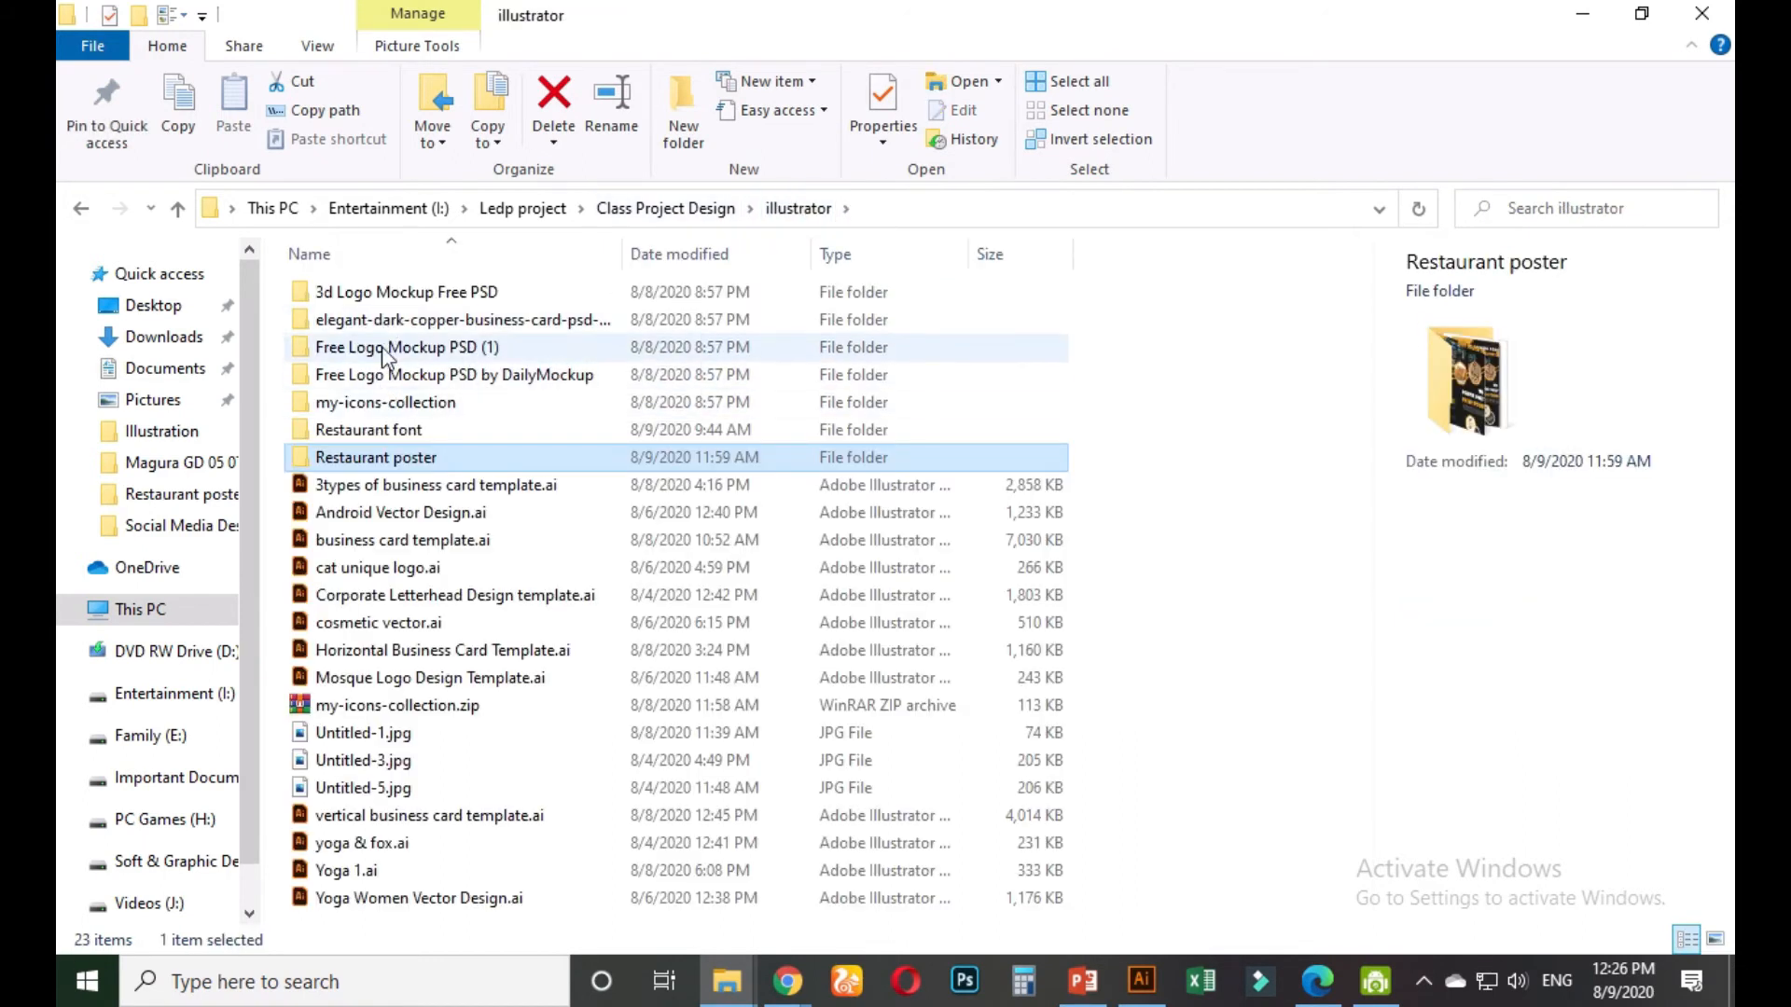
# Open Horizontal Business Card Template.ai in Illustrator
pyautogui.click(385, 548)
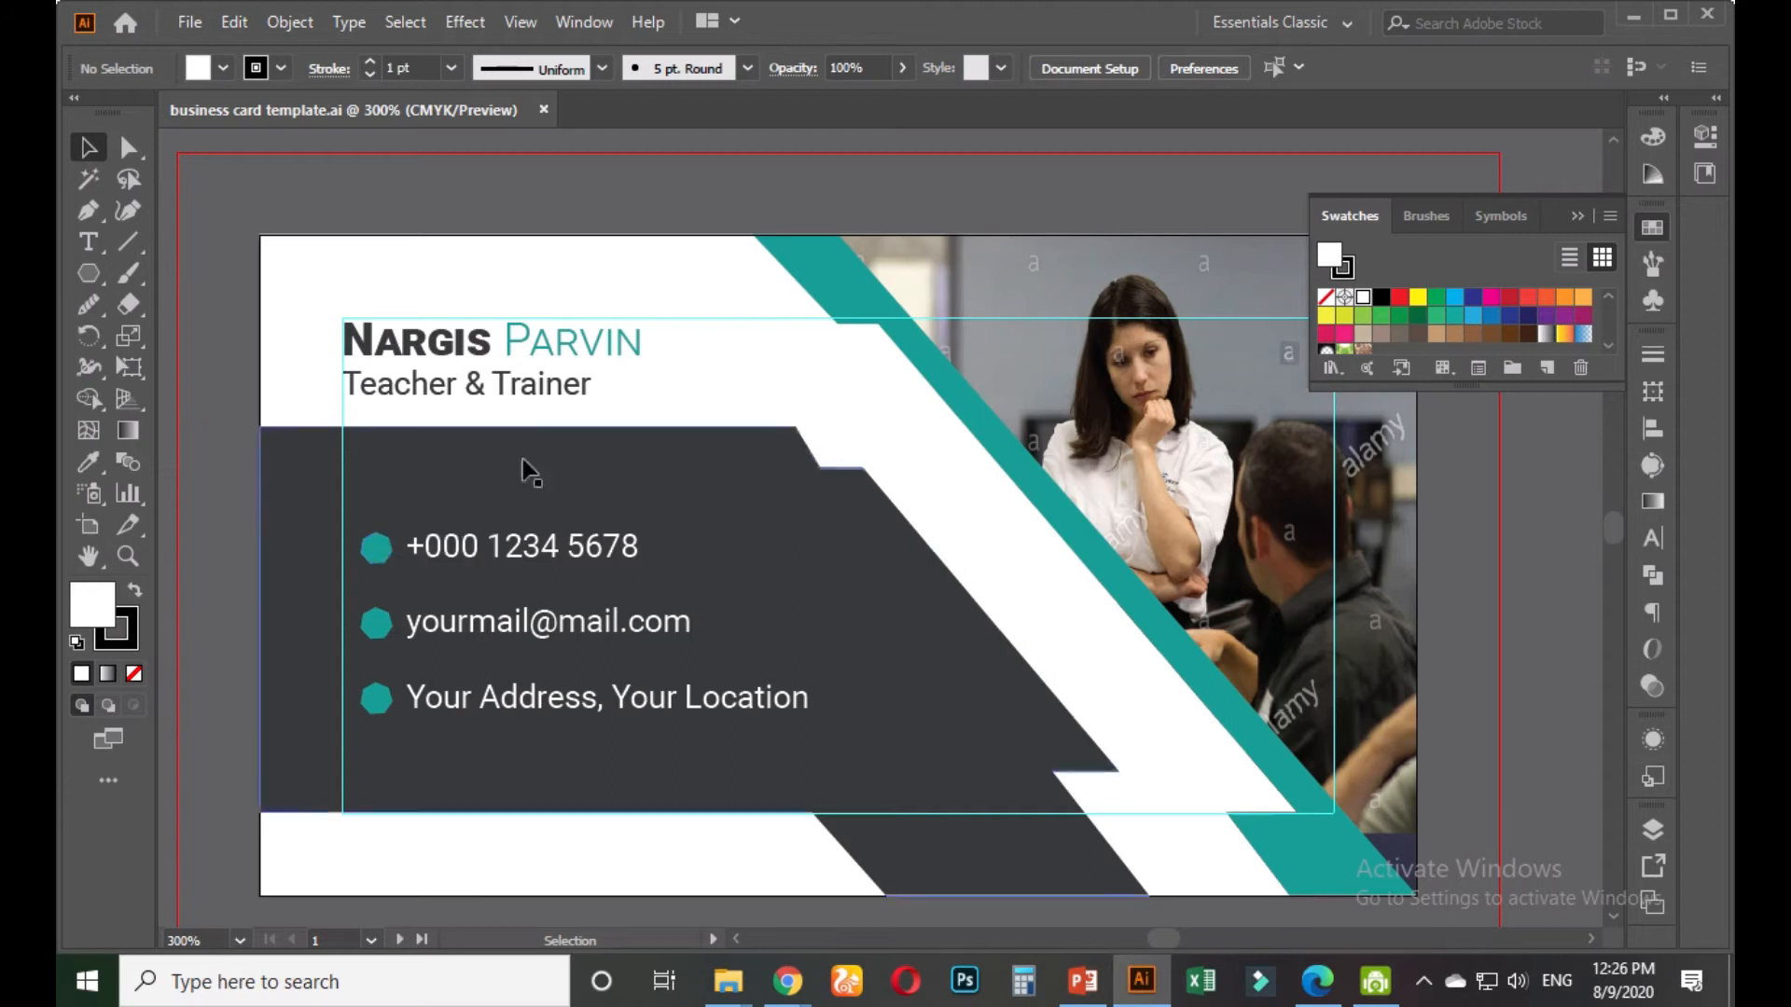
pyautogui.click(543, 109)
pyautogui.click(1633, 14)
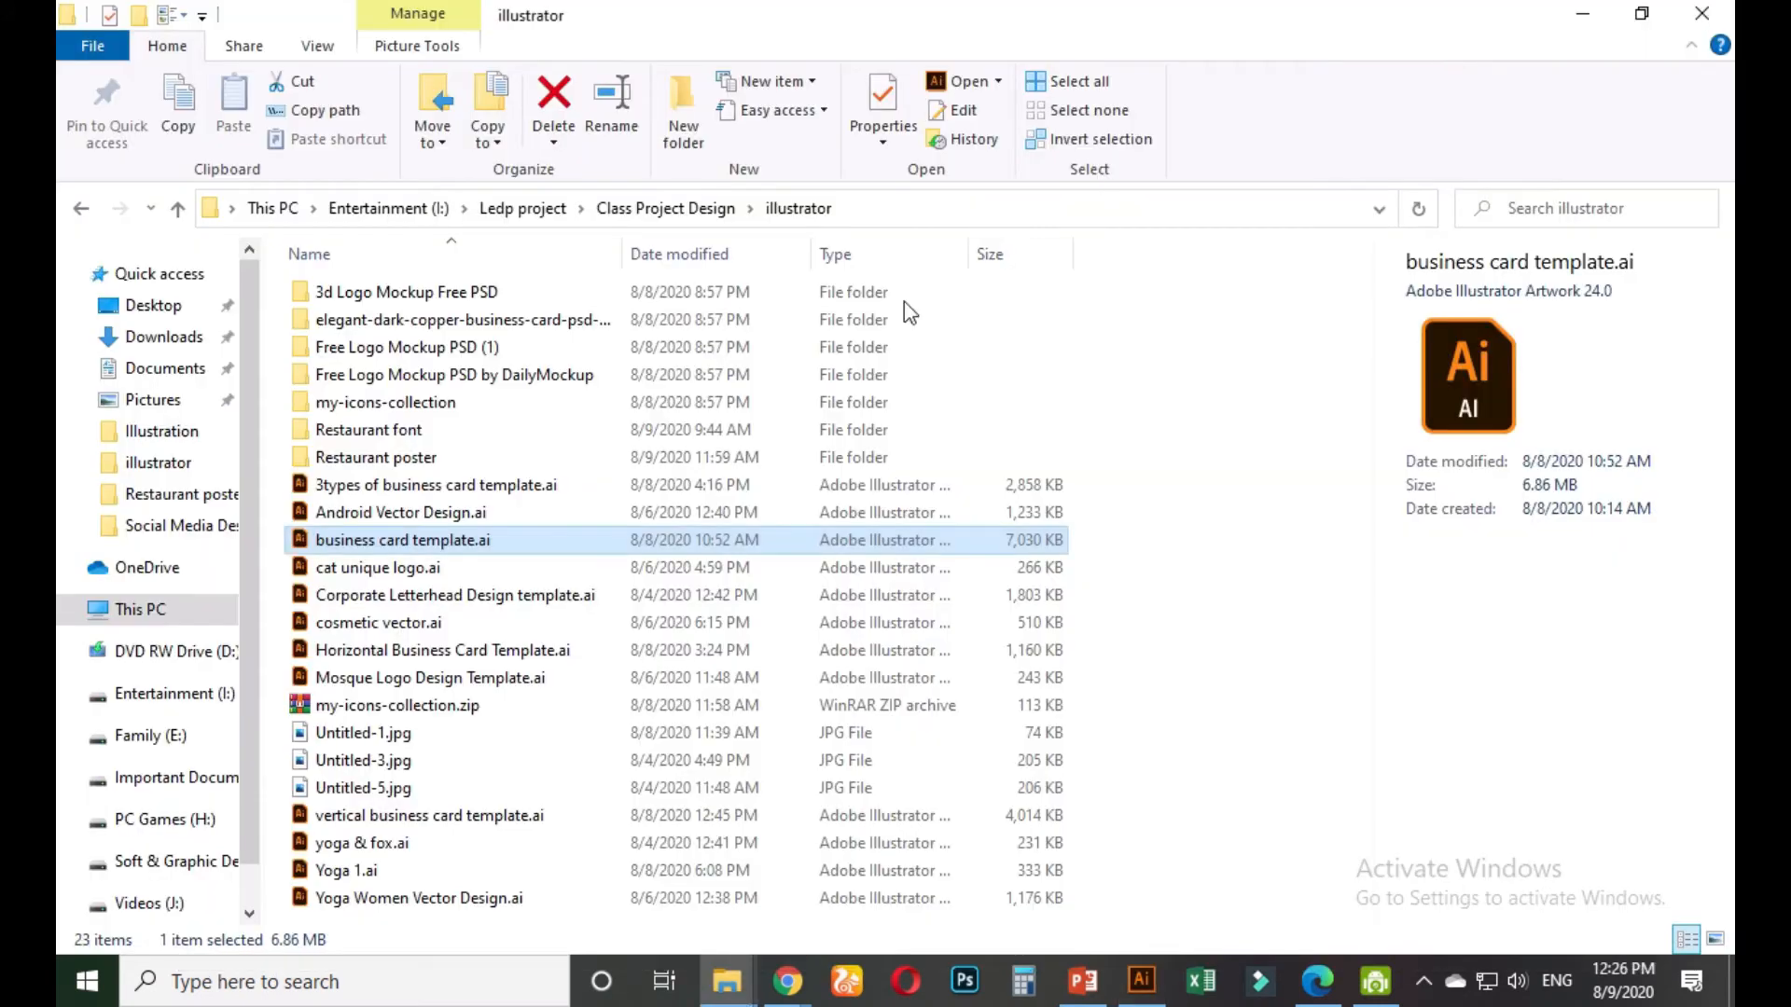
pyautogui.doubleClick(359, 653)
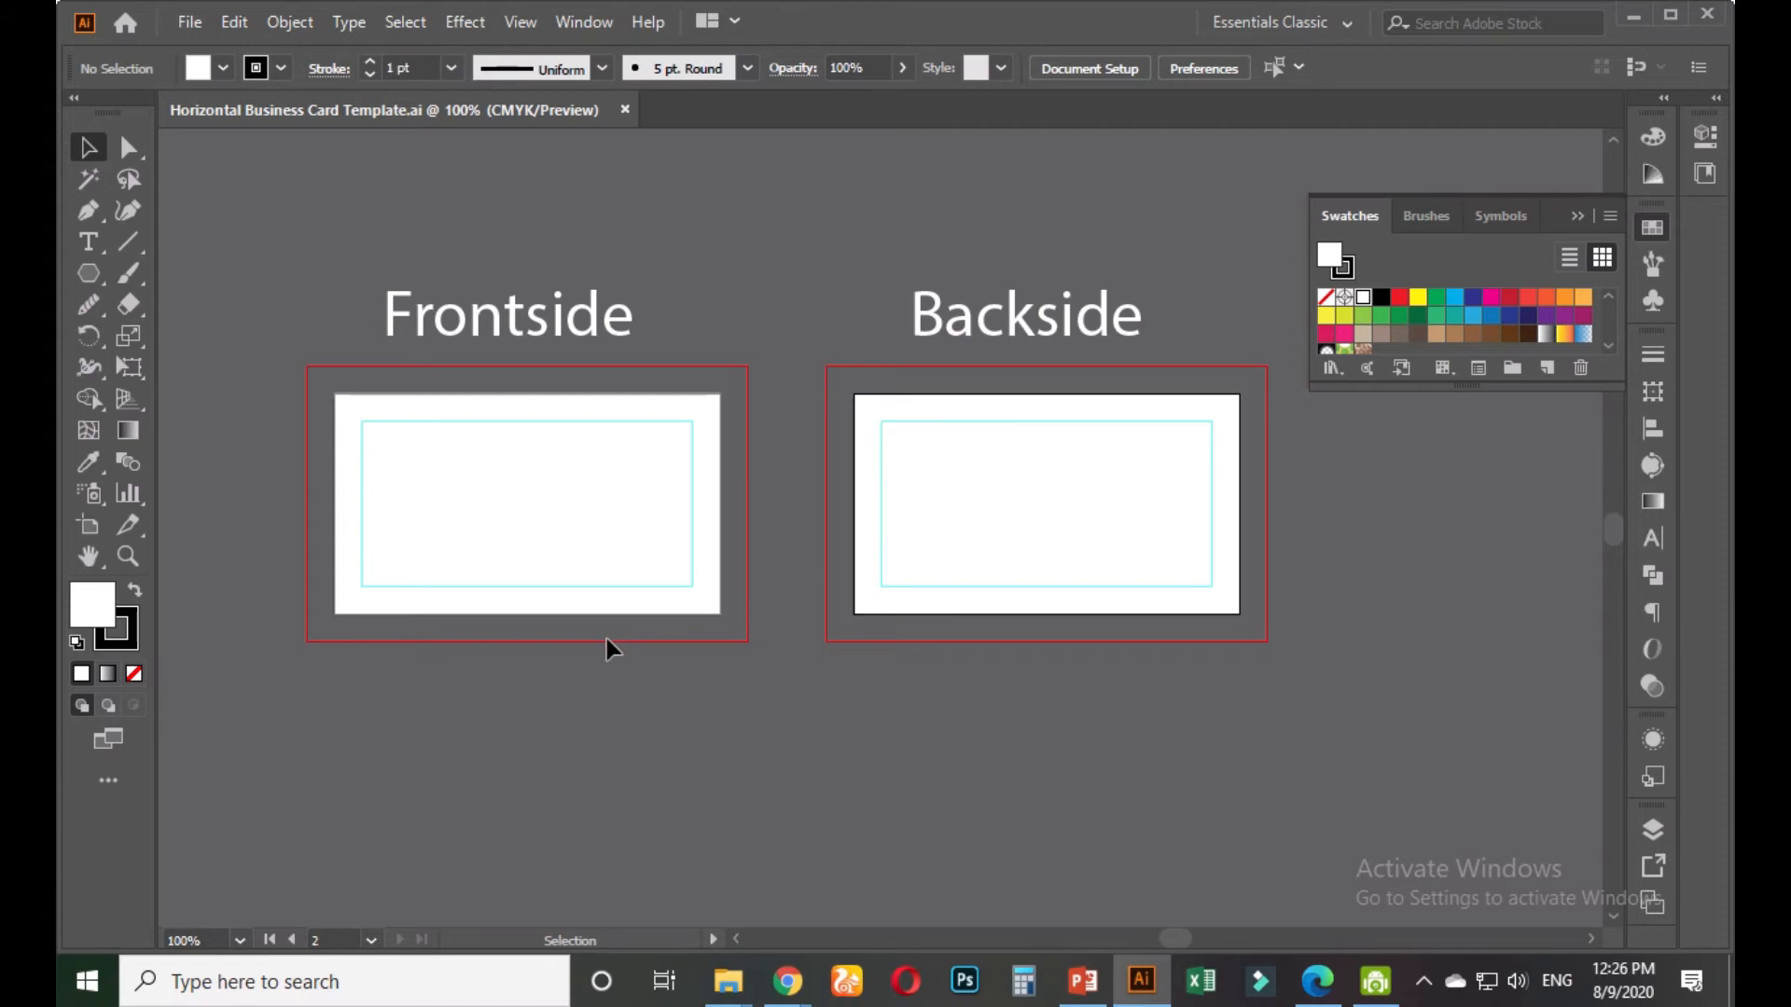
pyautogui.scroll(-2, 606, 648)
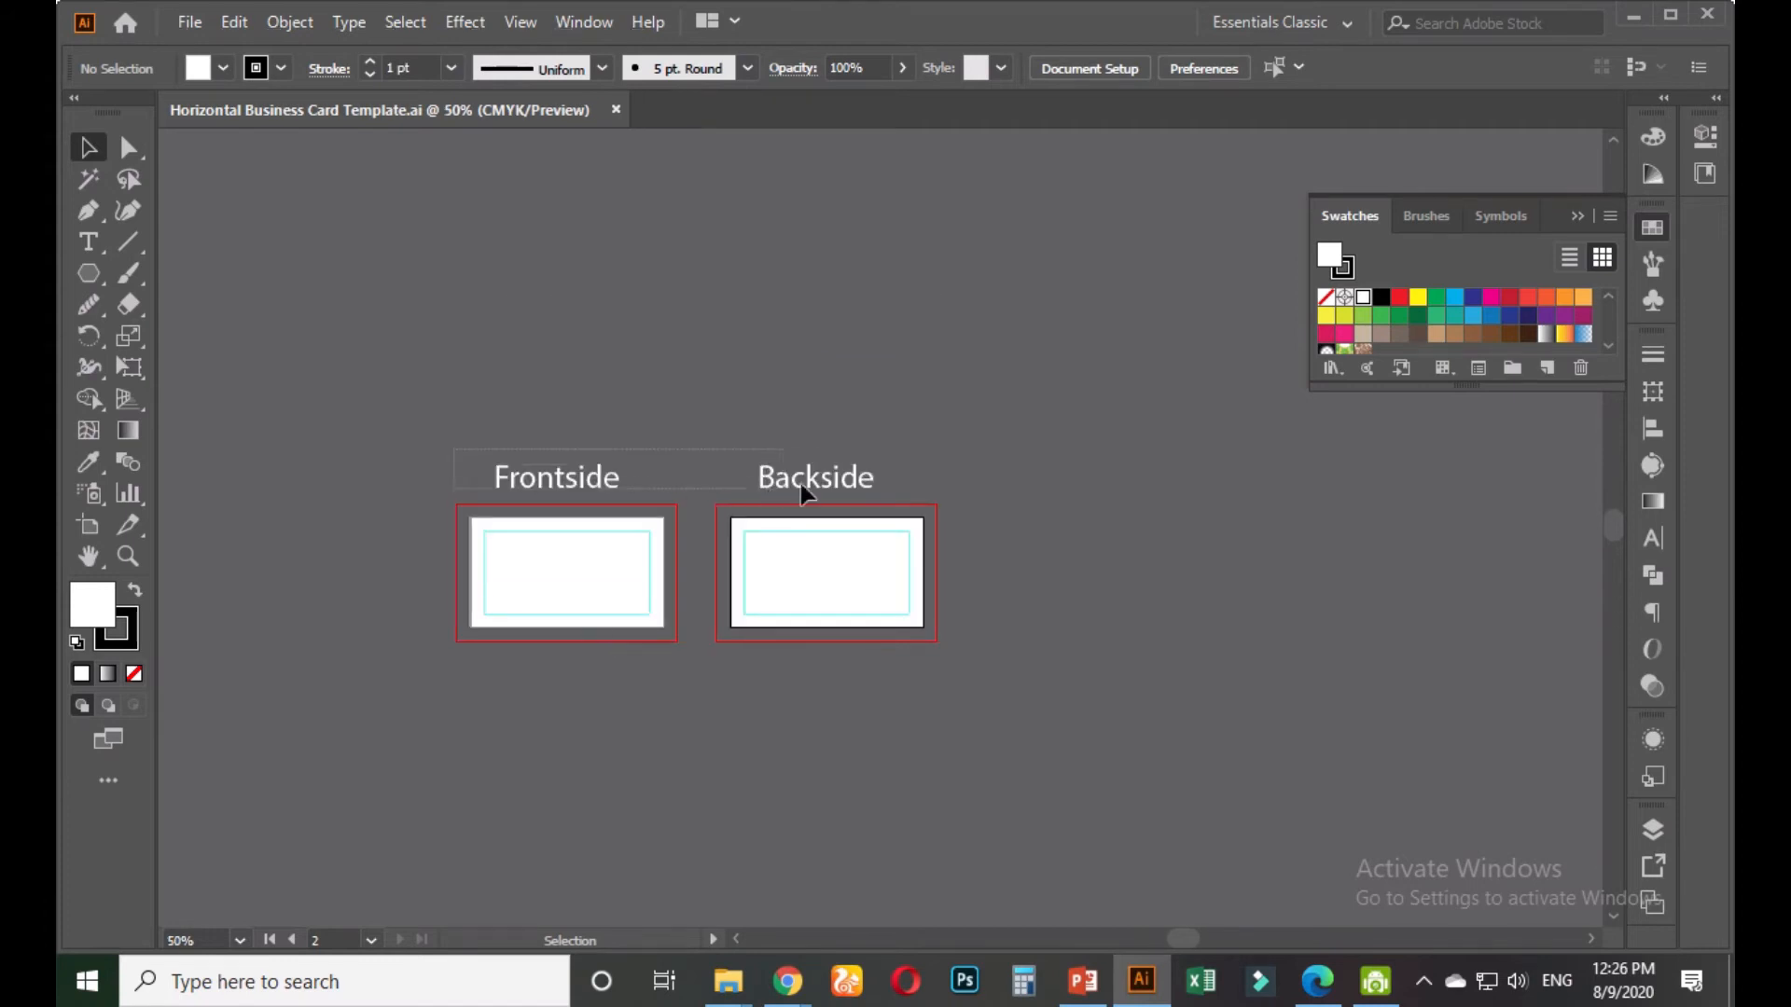
# Delete the Frontside and Backside labels, then bring back the Freelancer contest page
pyautogui.click(823, 485)
pyautogui.press('Delete')
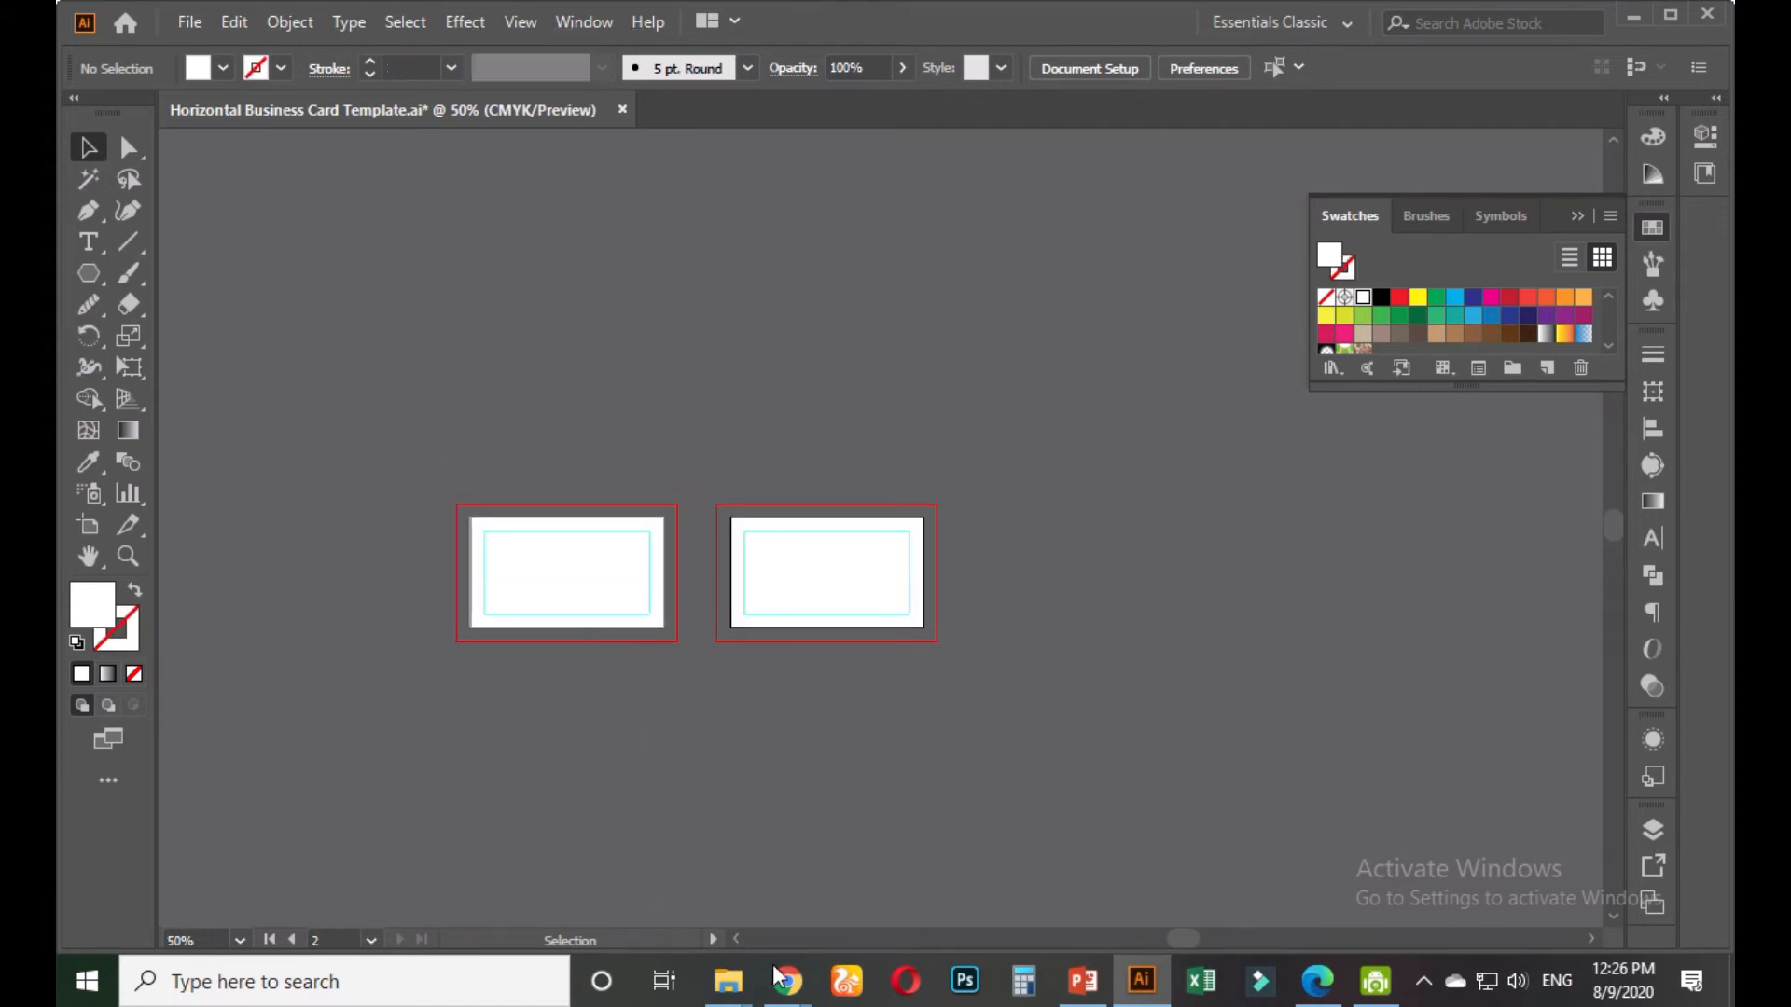
pyautogui.moveTo(782, 977)
pyautogui.click(682, 856)
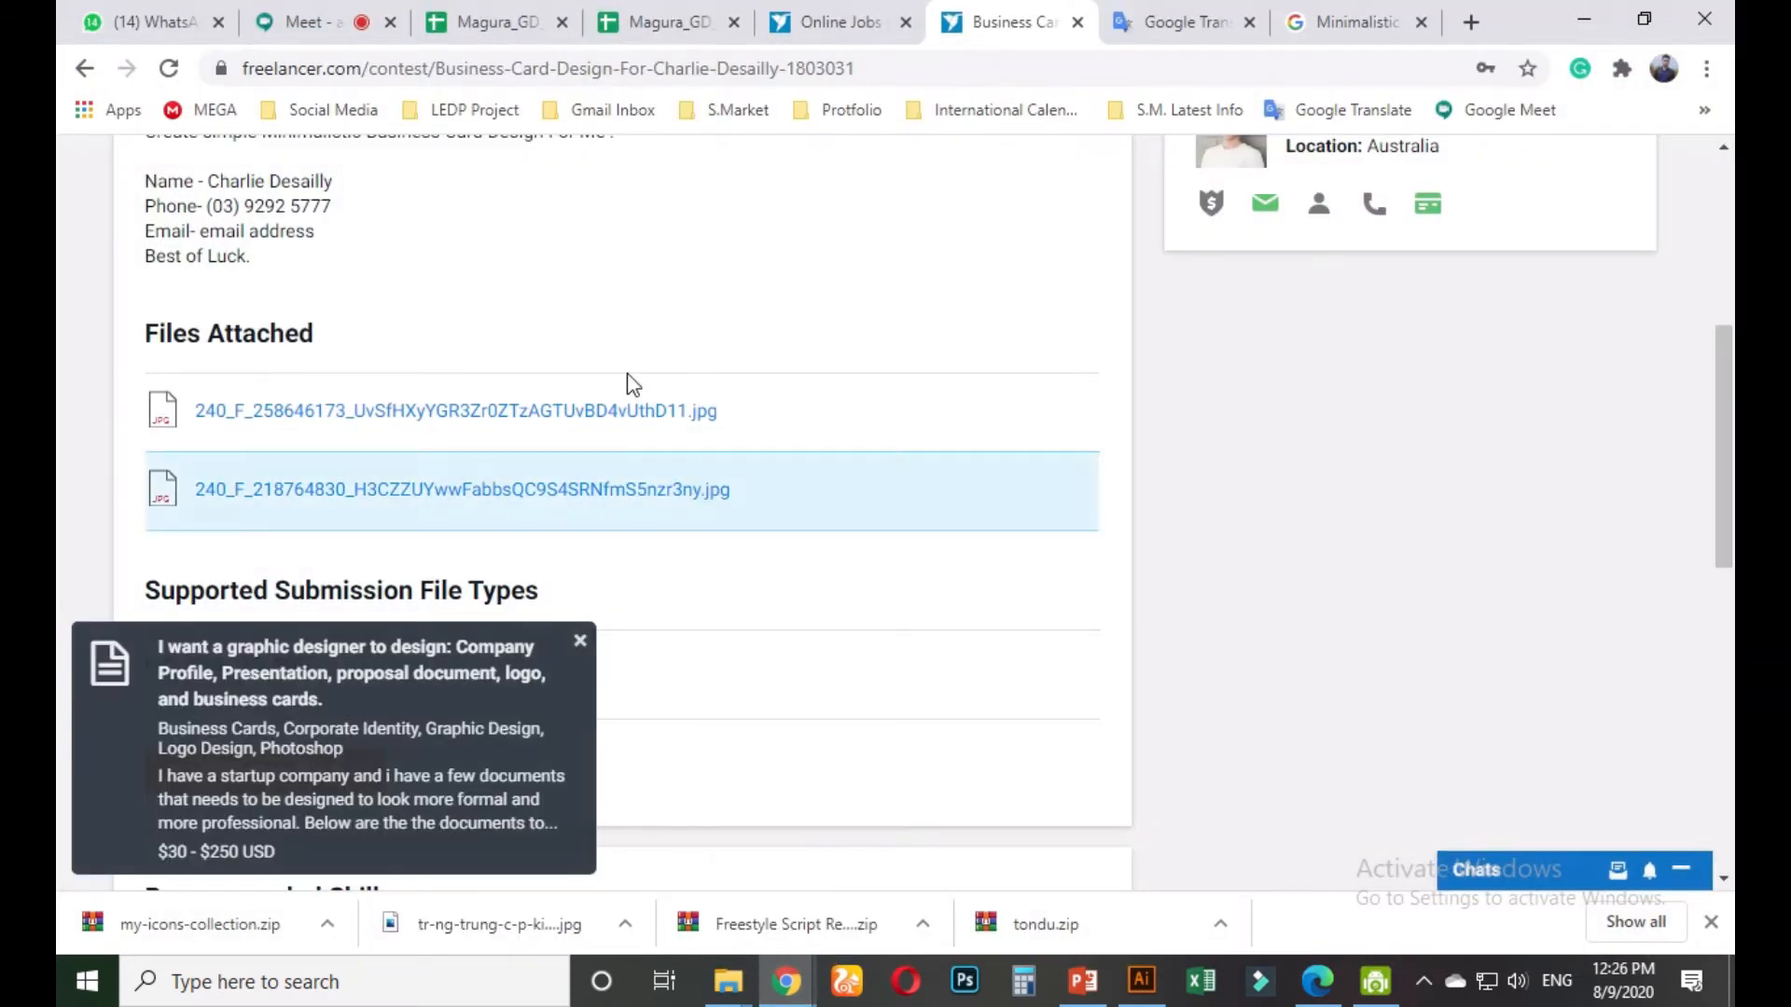
# Copy the business card contest page's URL from the address bar
pyautogui.click(300, 28)
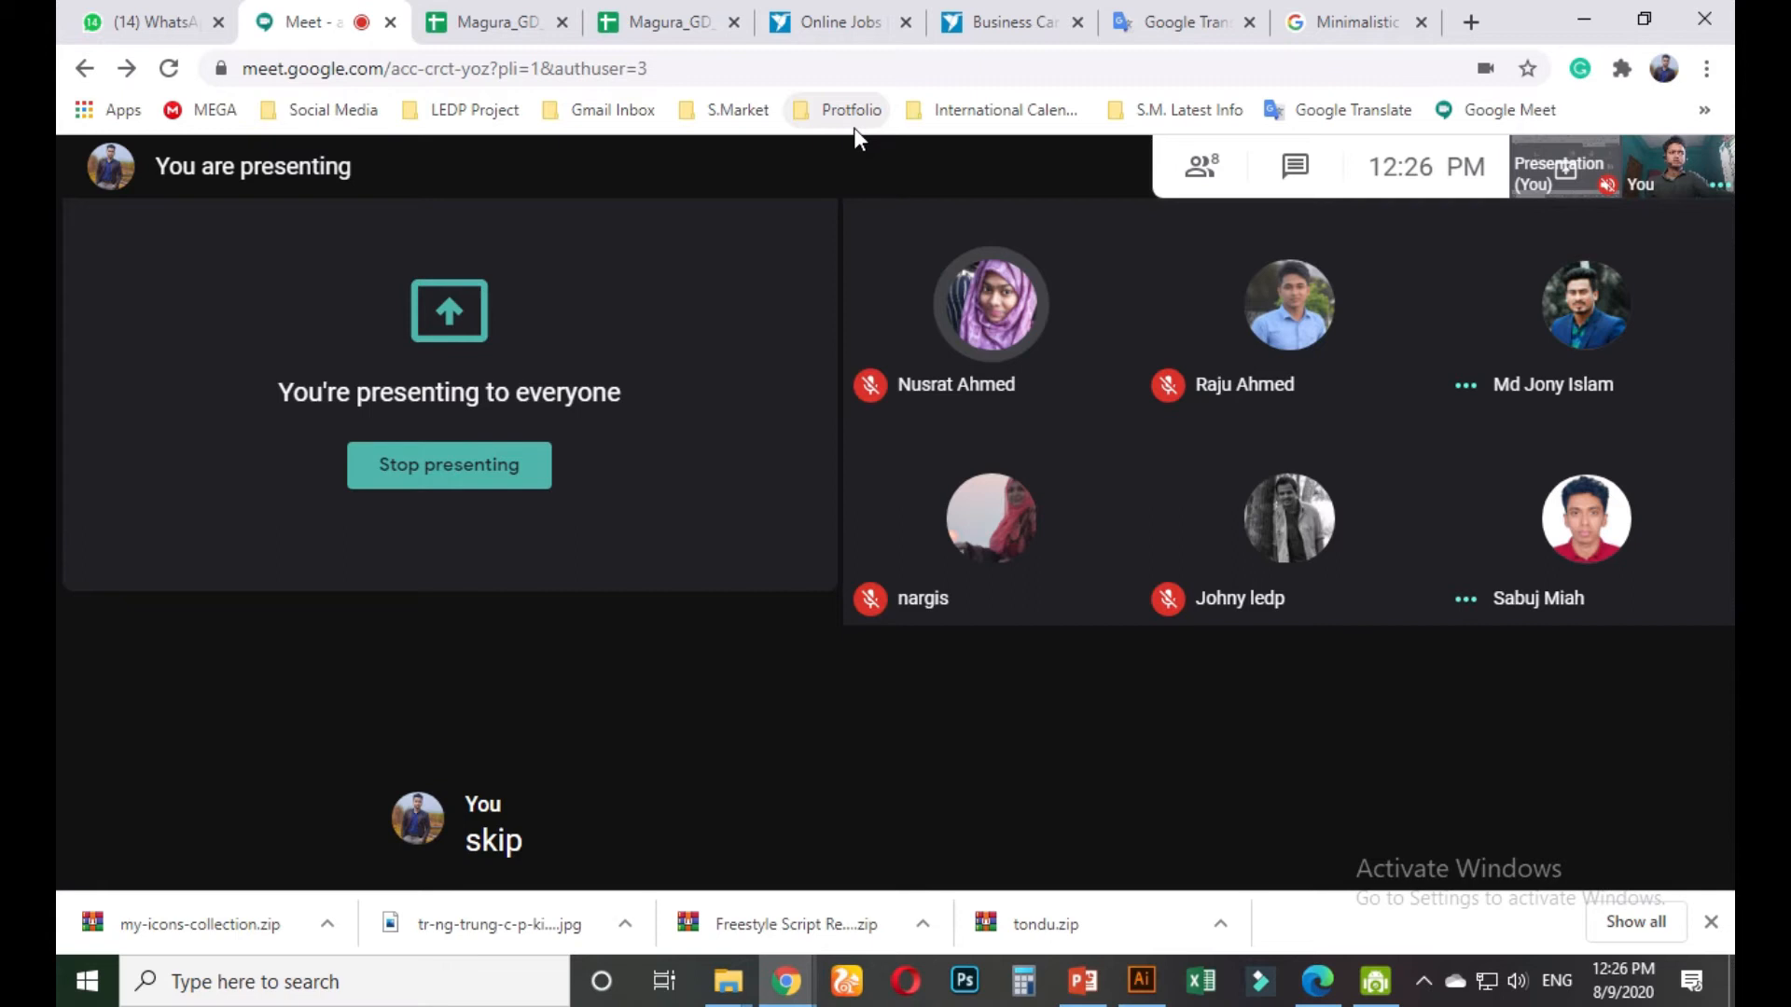
pyautogui.click(1007, 28)
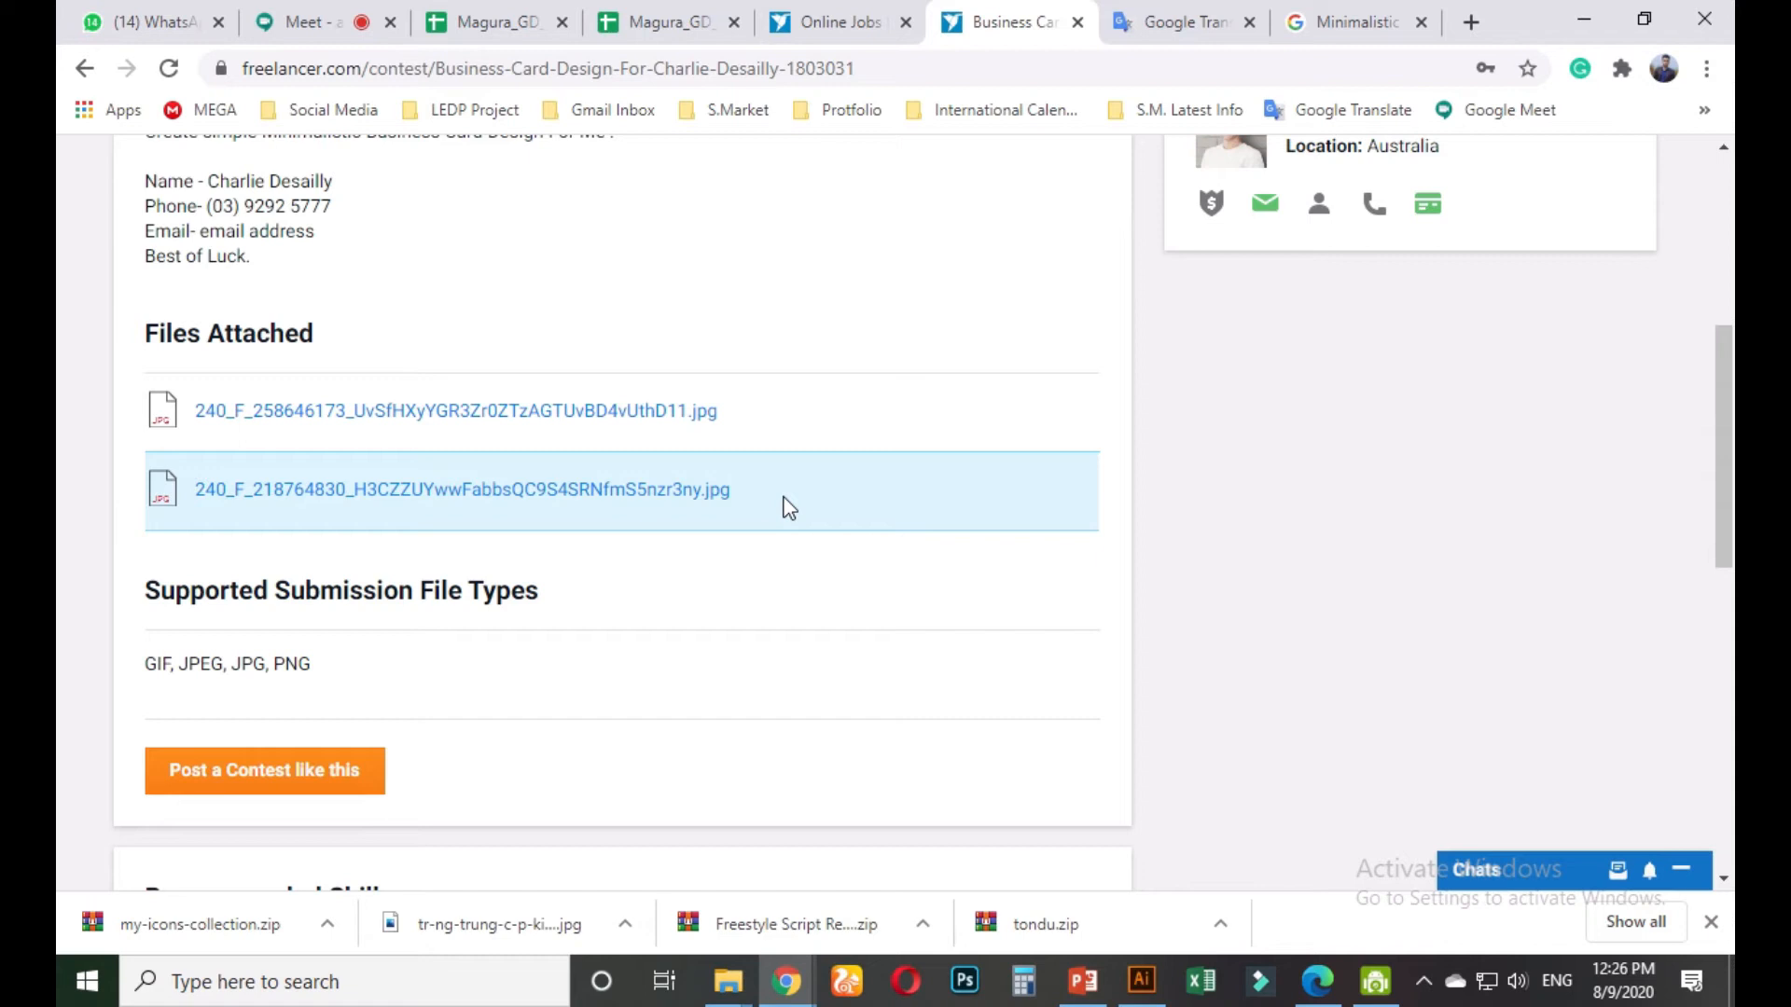
pyautogui.scroll(5, 783, 513)
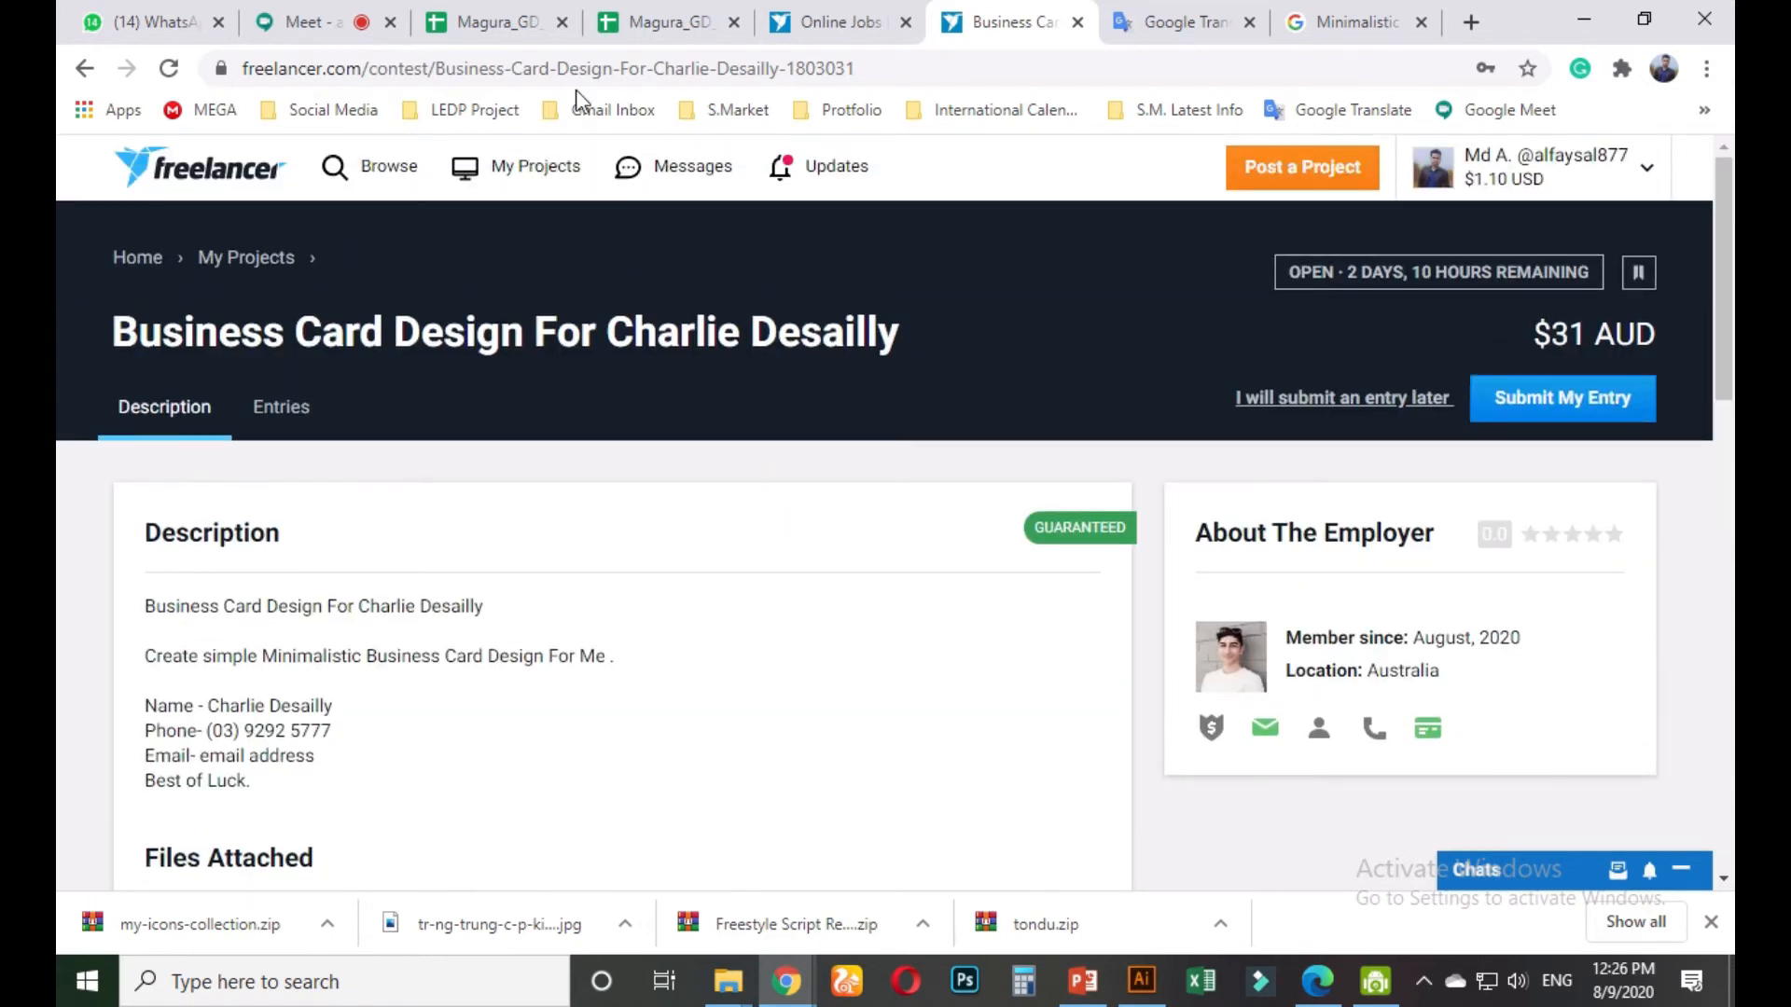
pyautogui.click(580, 82)
pyautogui.hotkey('ctrl', 'c')
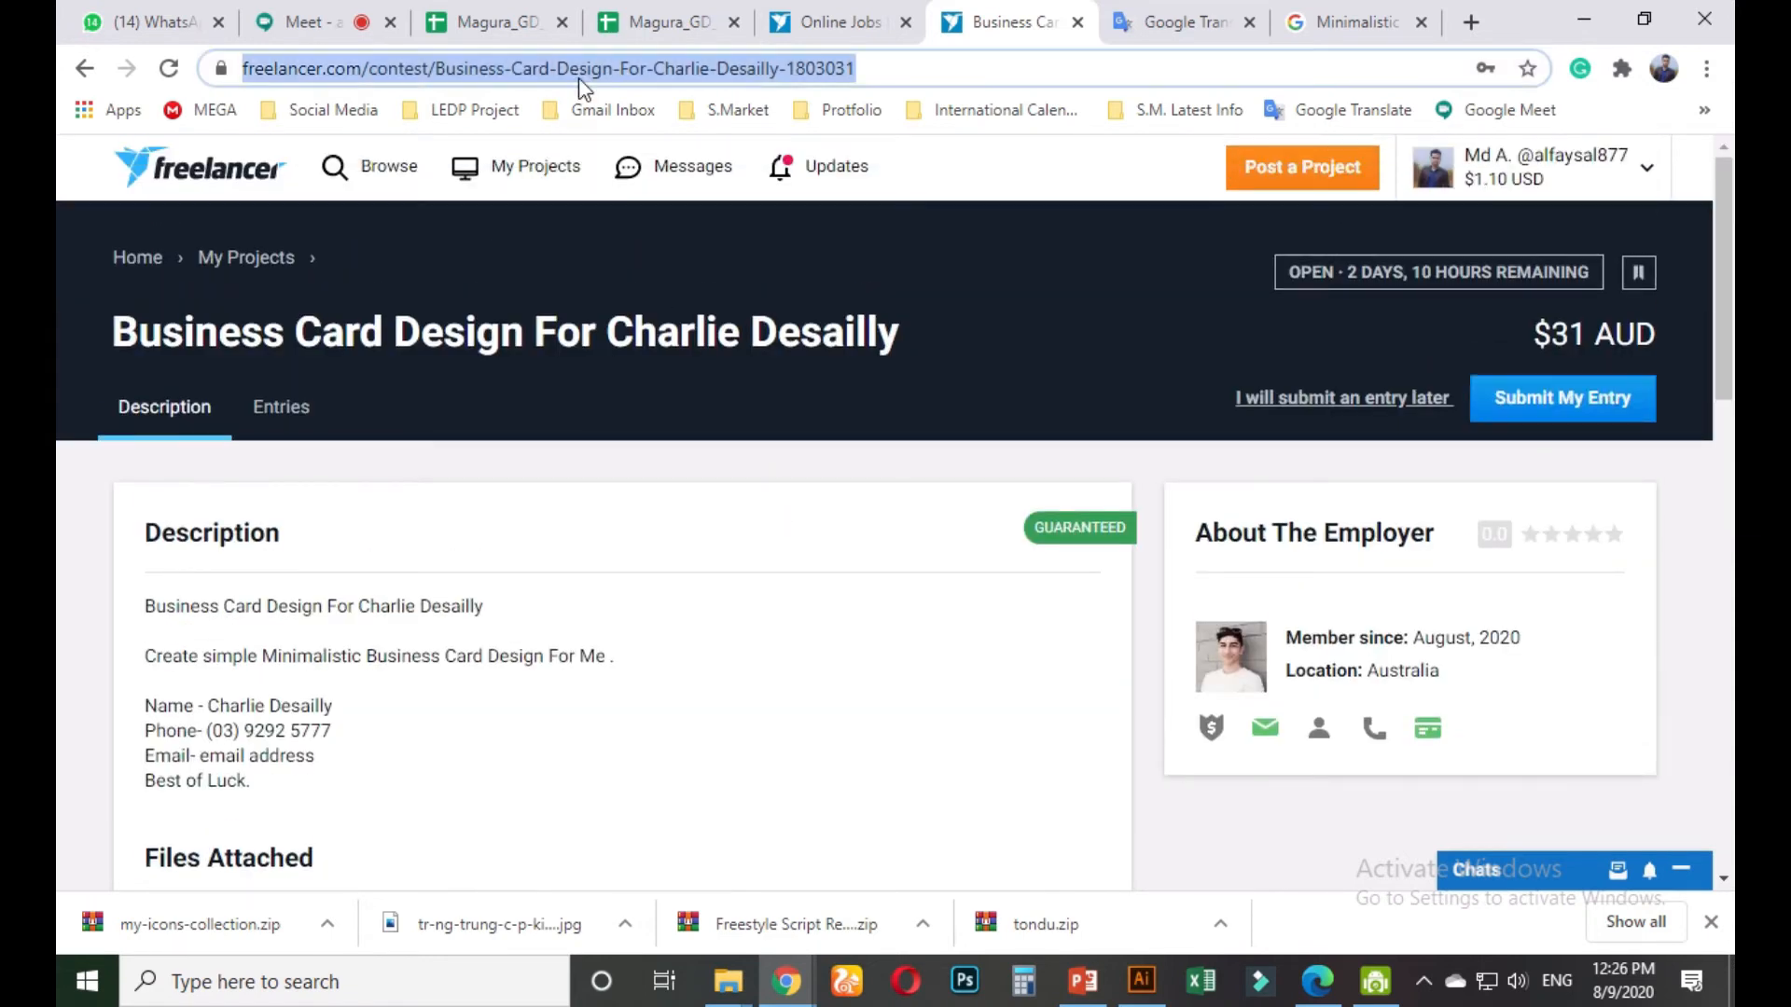
# Send 'join this contest' with the pasted contest link in the Magura GD-07 chat
pyautogui.click(196, 24)
pyautogui.click(1045, 874)
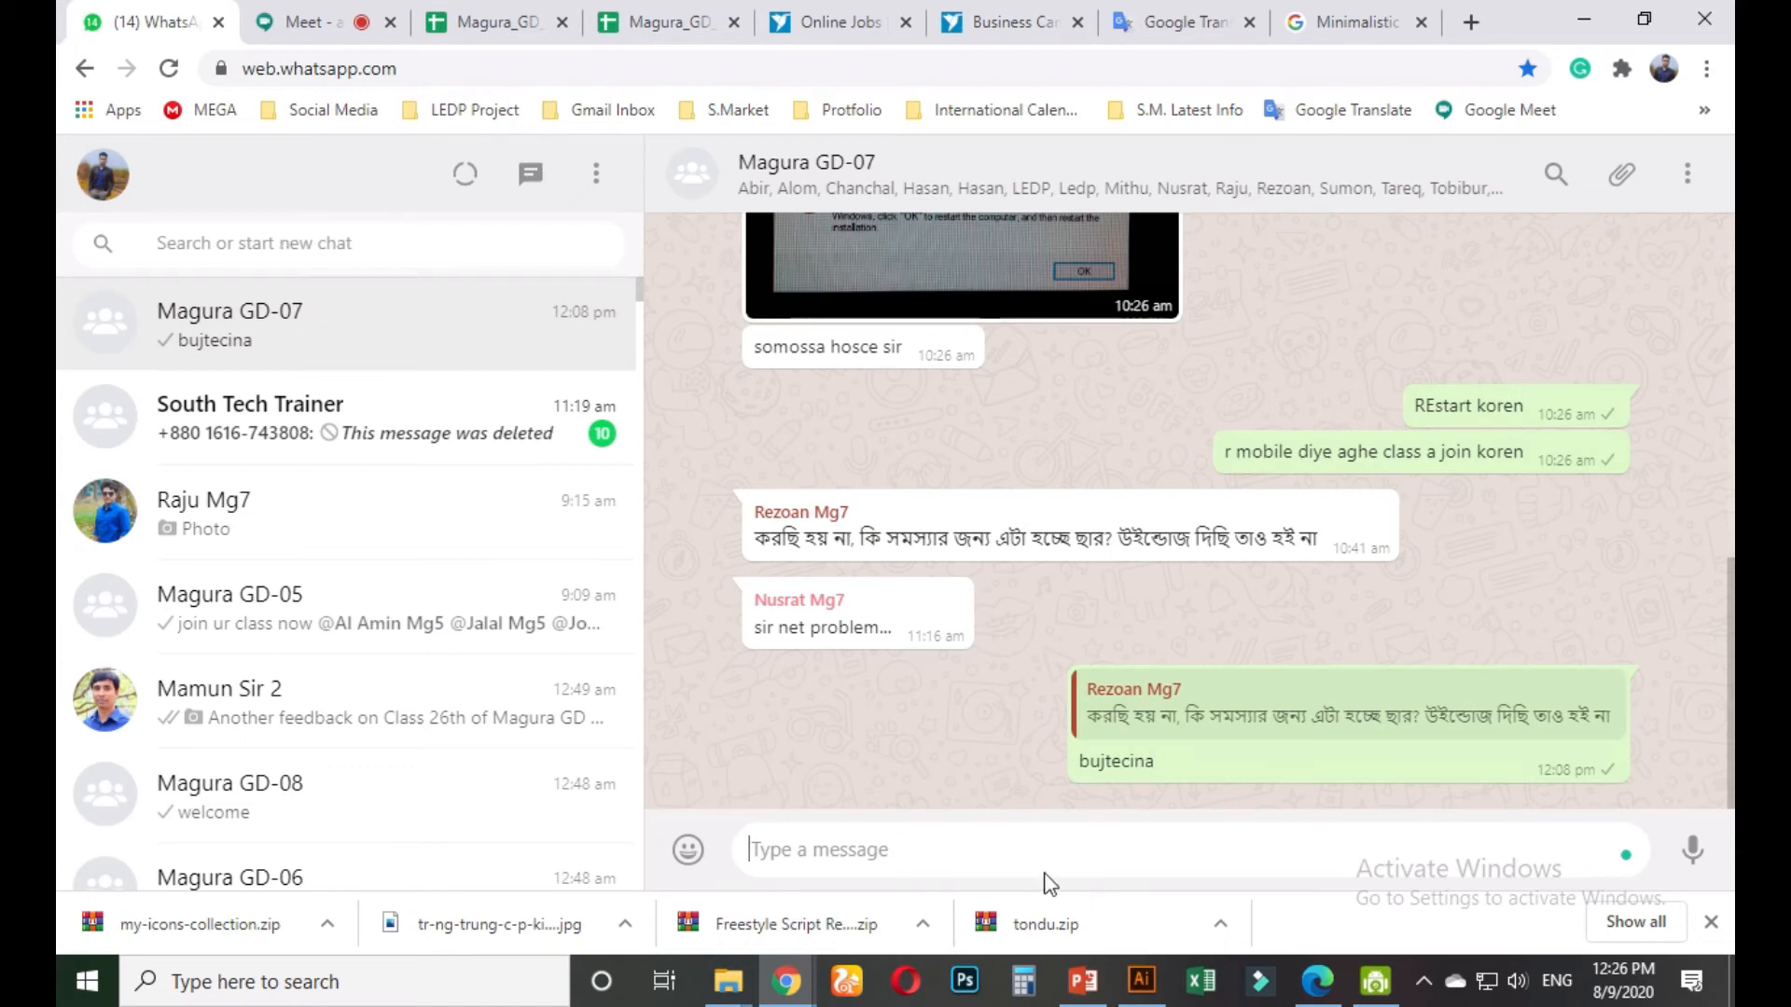
pyautogui.write('joi')
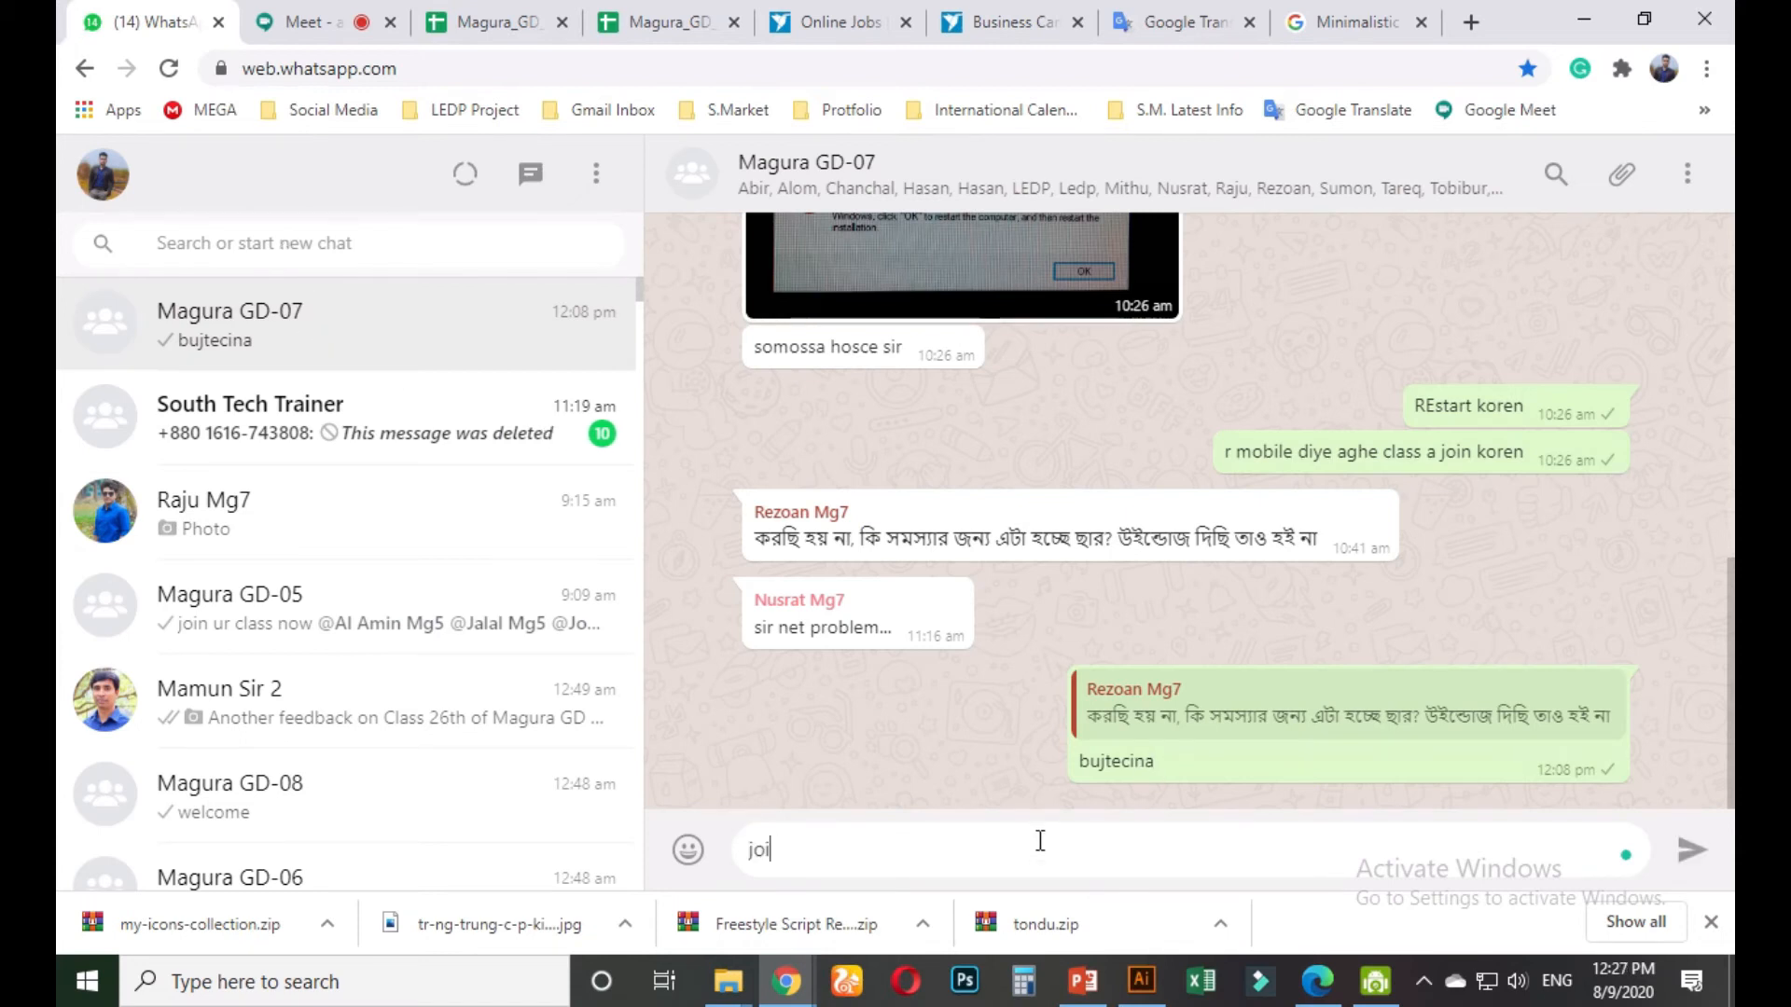
pyautogui.write('n this contest')
pyautogui.hotkey('ctrl', 'v')
pyautogui.press('Return')
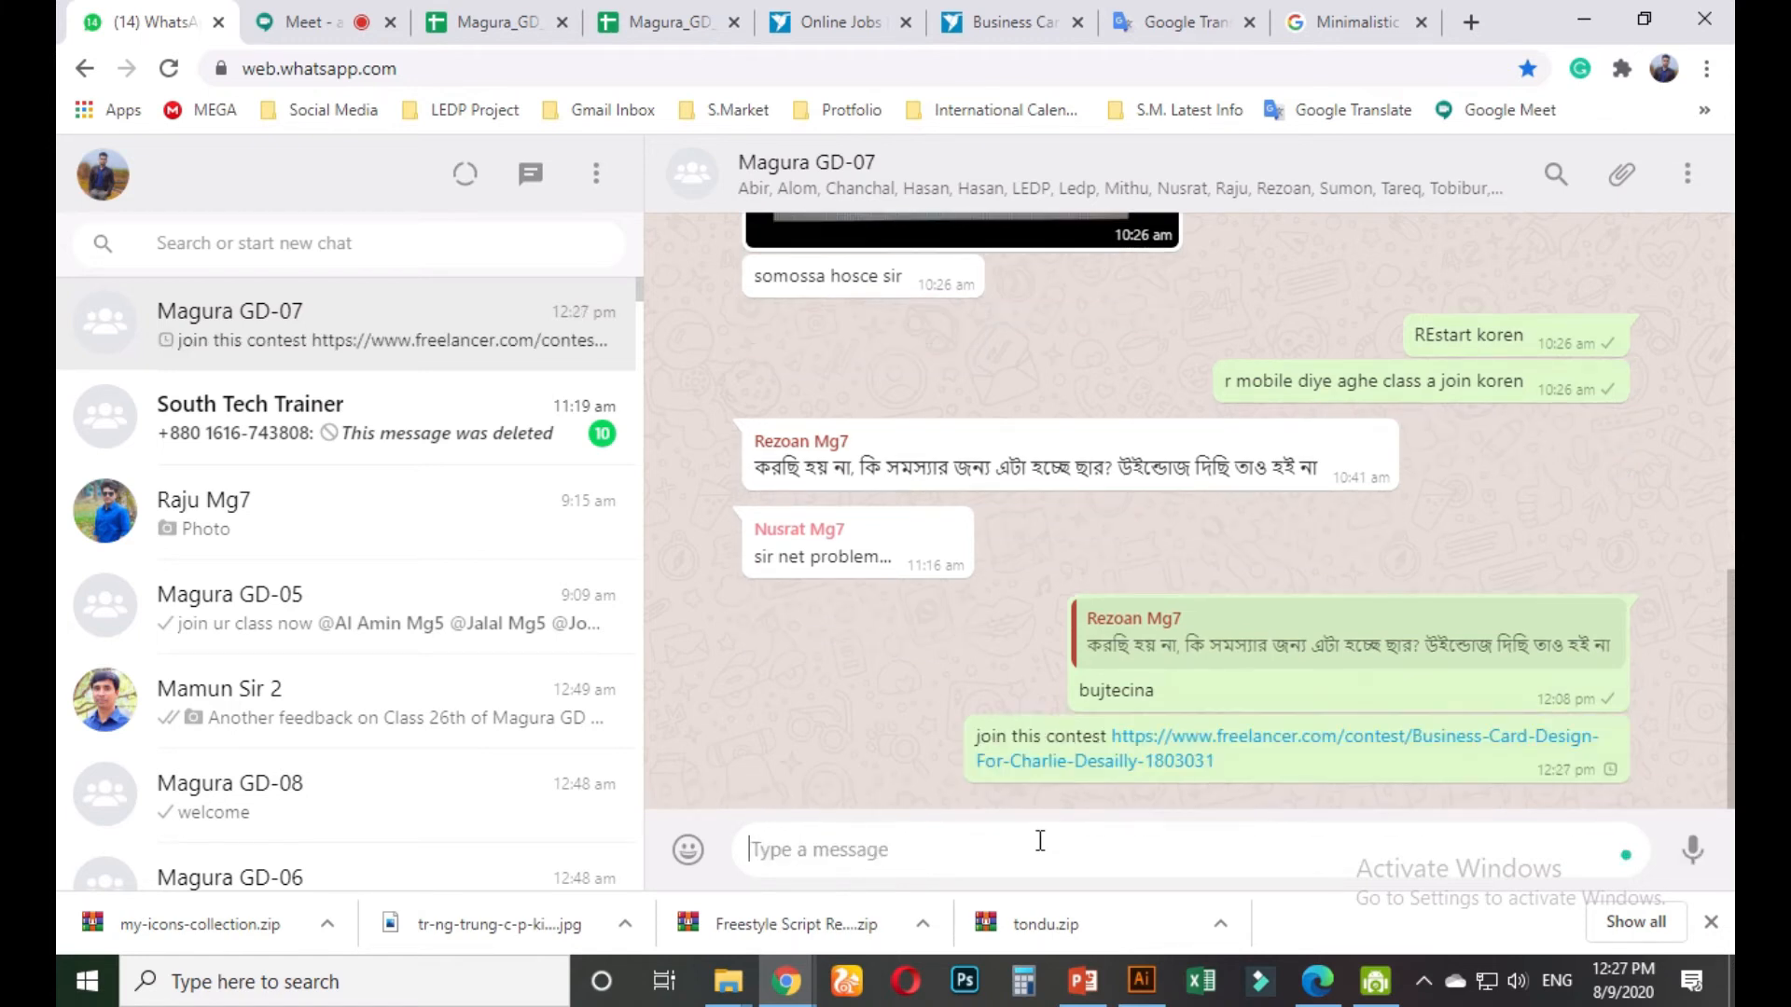
pyautogui.click(345, 418)
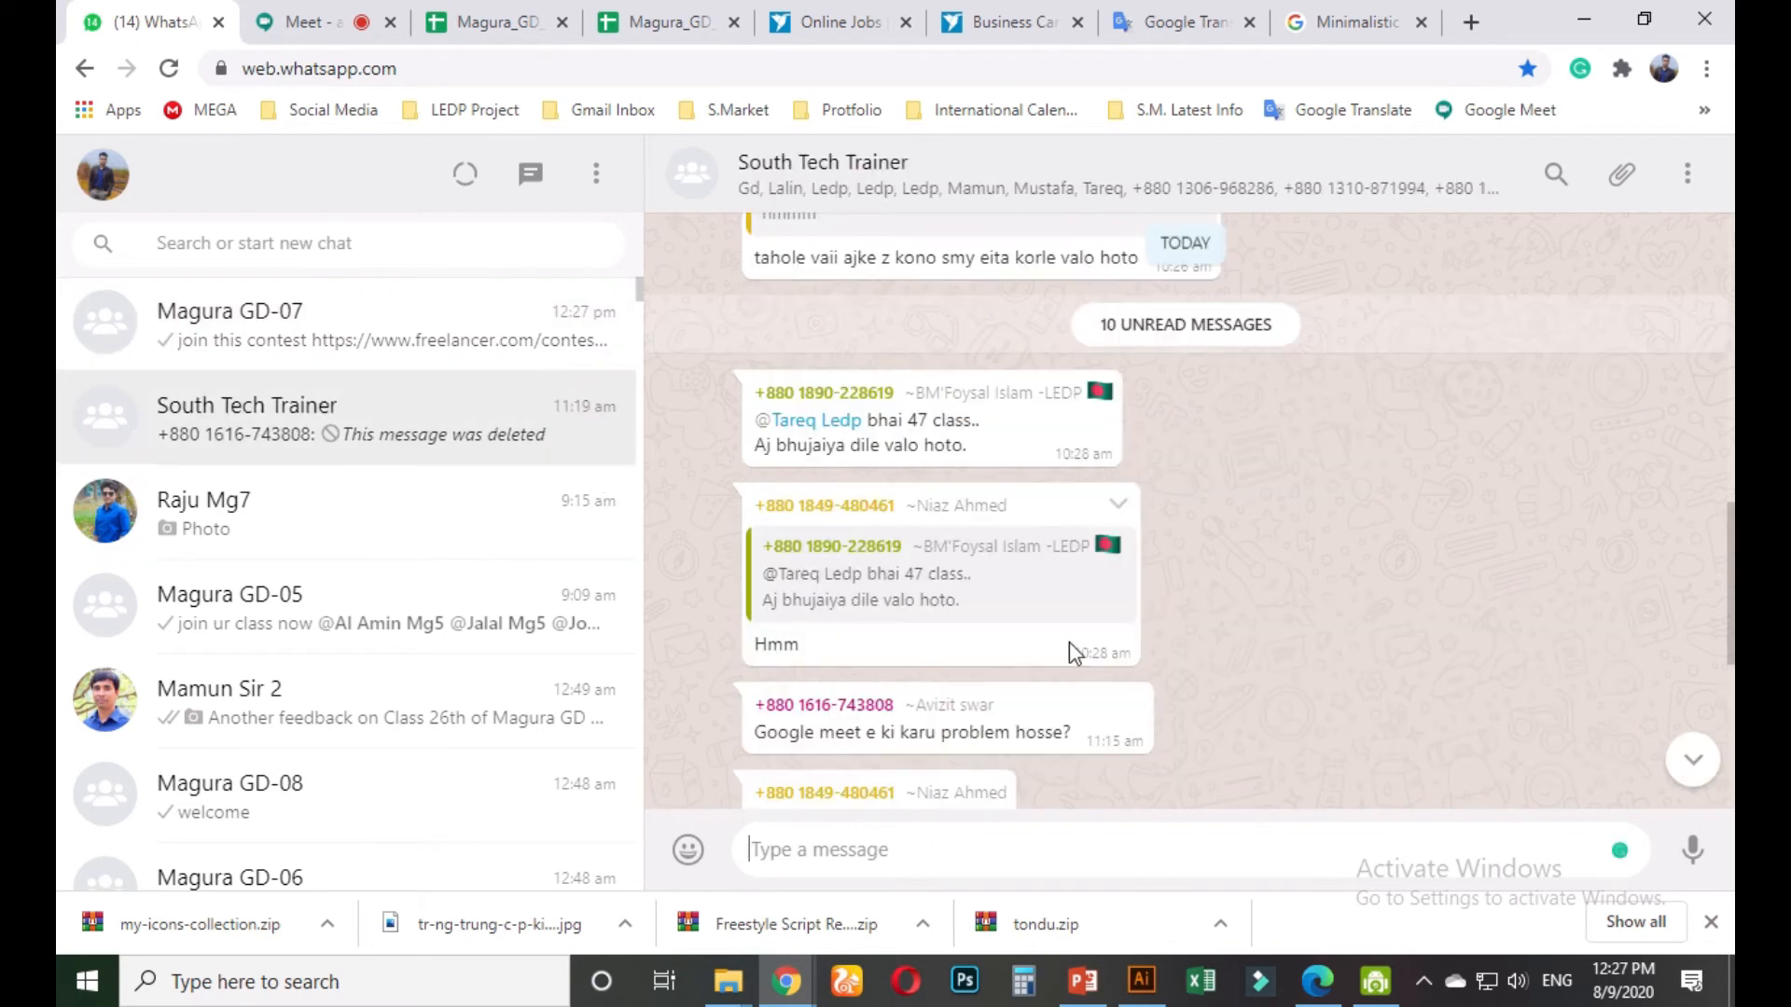
# Scroll up the South Tech Trainer chat and view a shared image full size, then close it
pyautogui.scroll(10, 1131, 606)
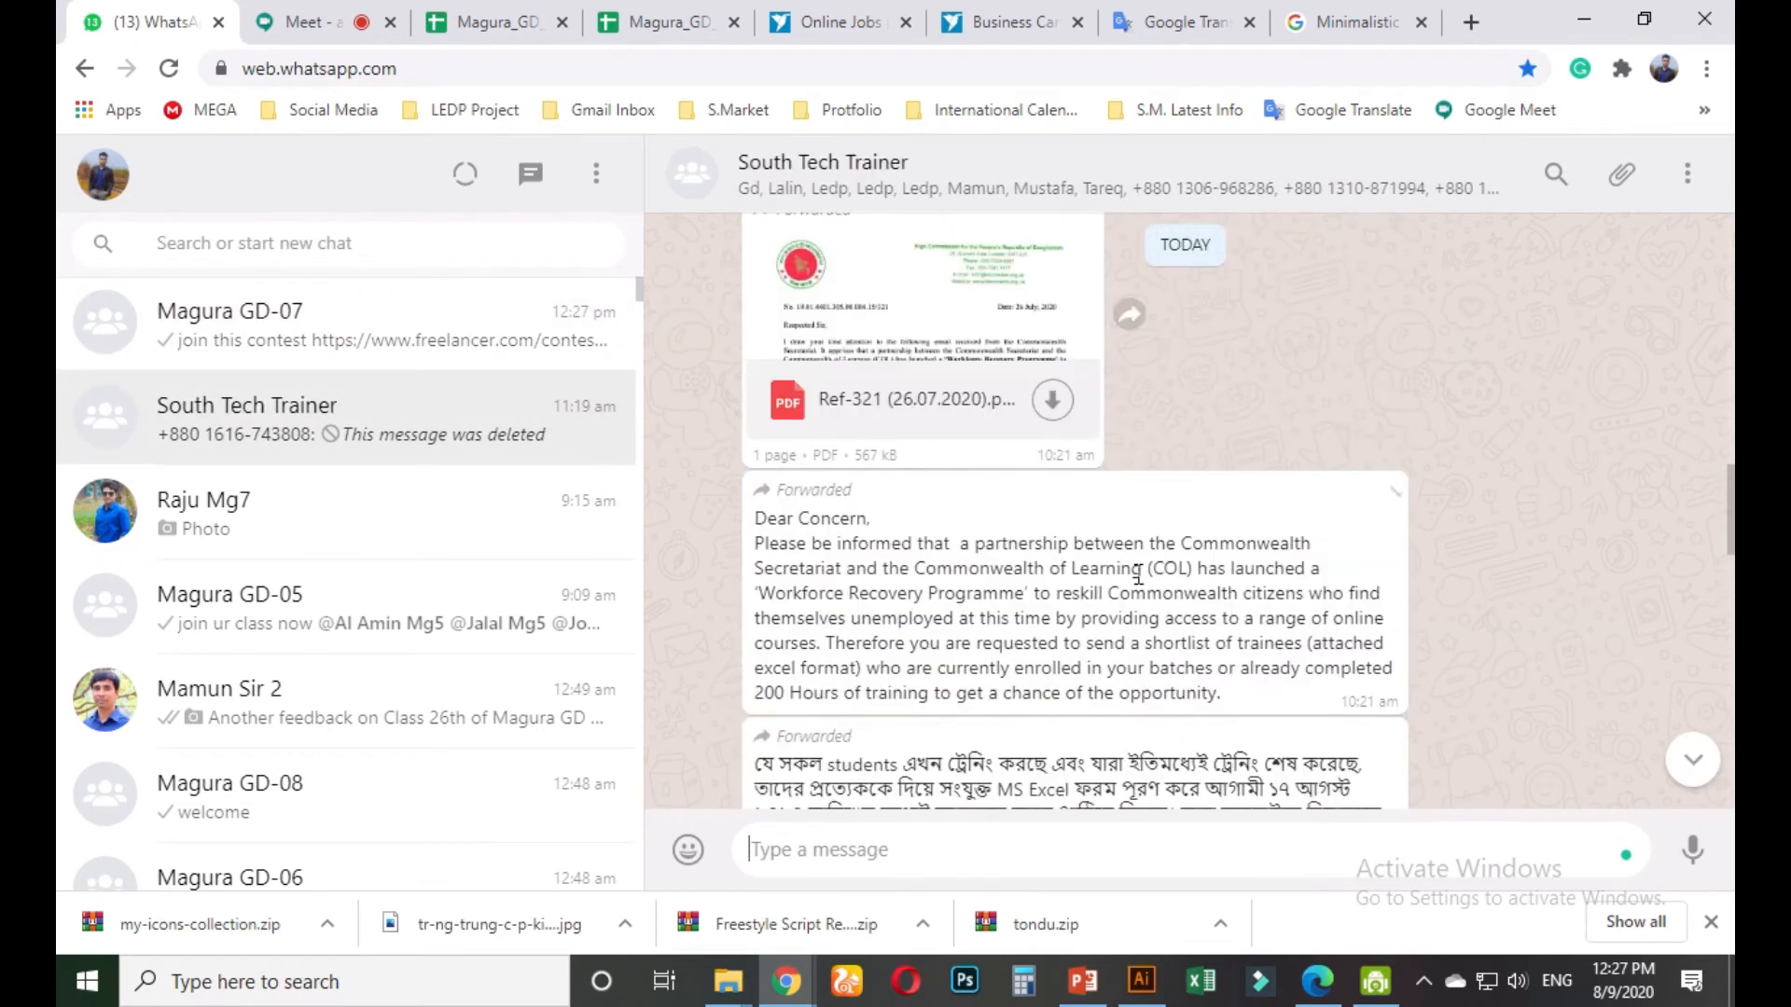
pyautogui.scroll(10, 1014, 587)
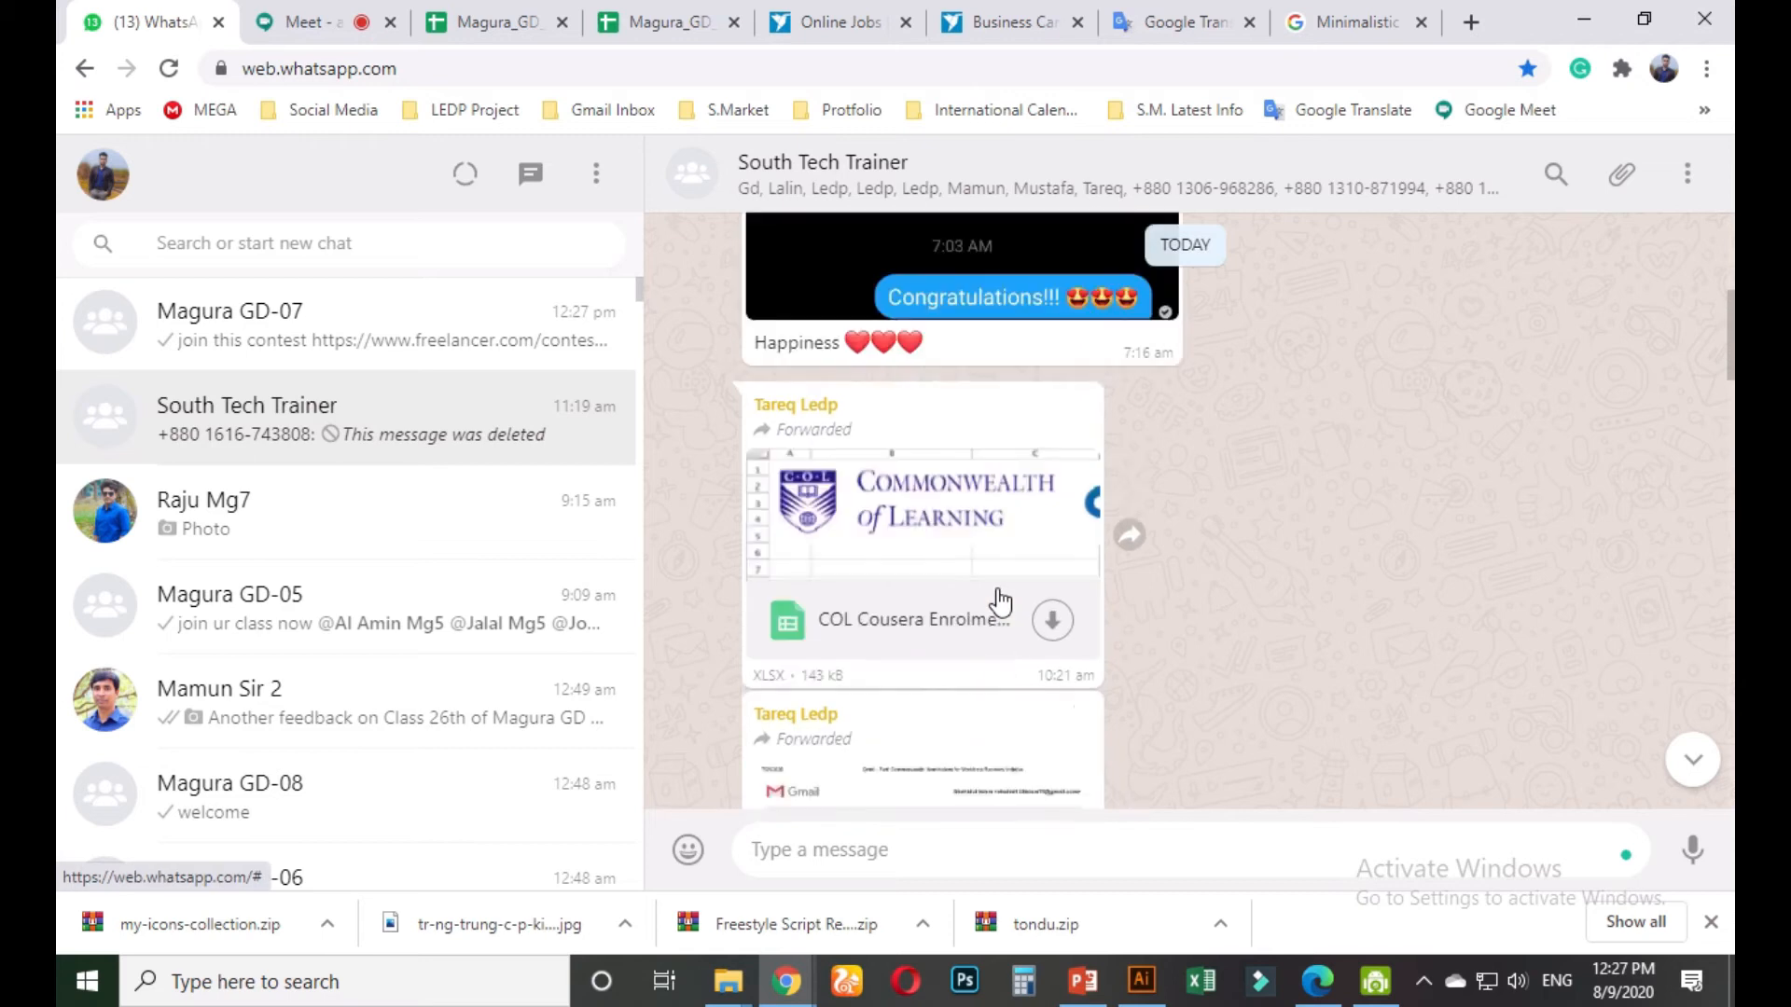
pyautogui.scroll(4, 1003, 599)
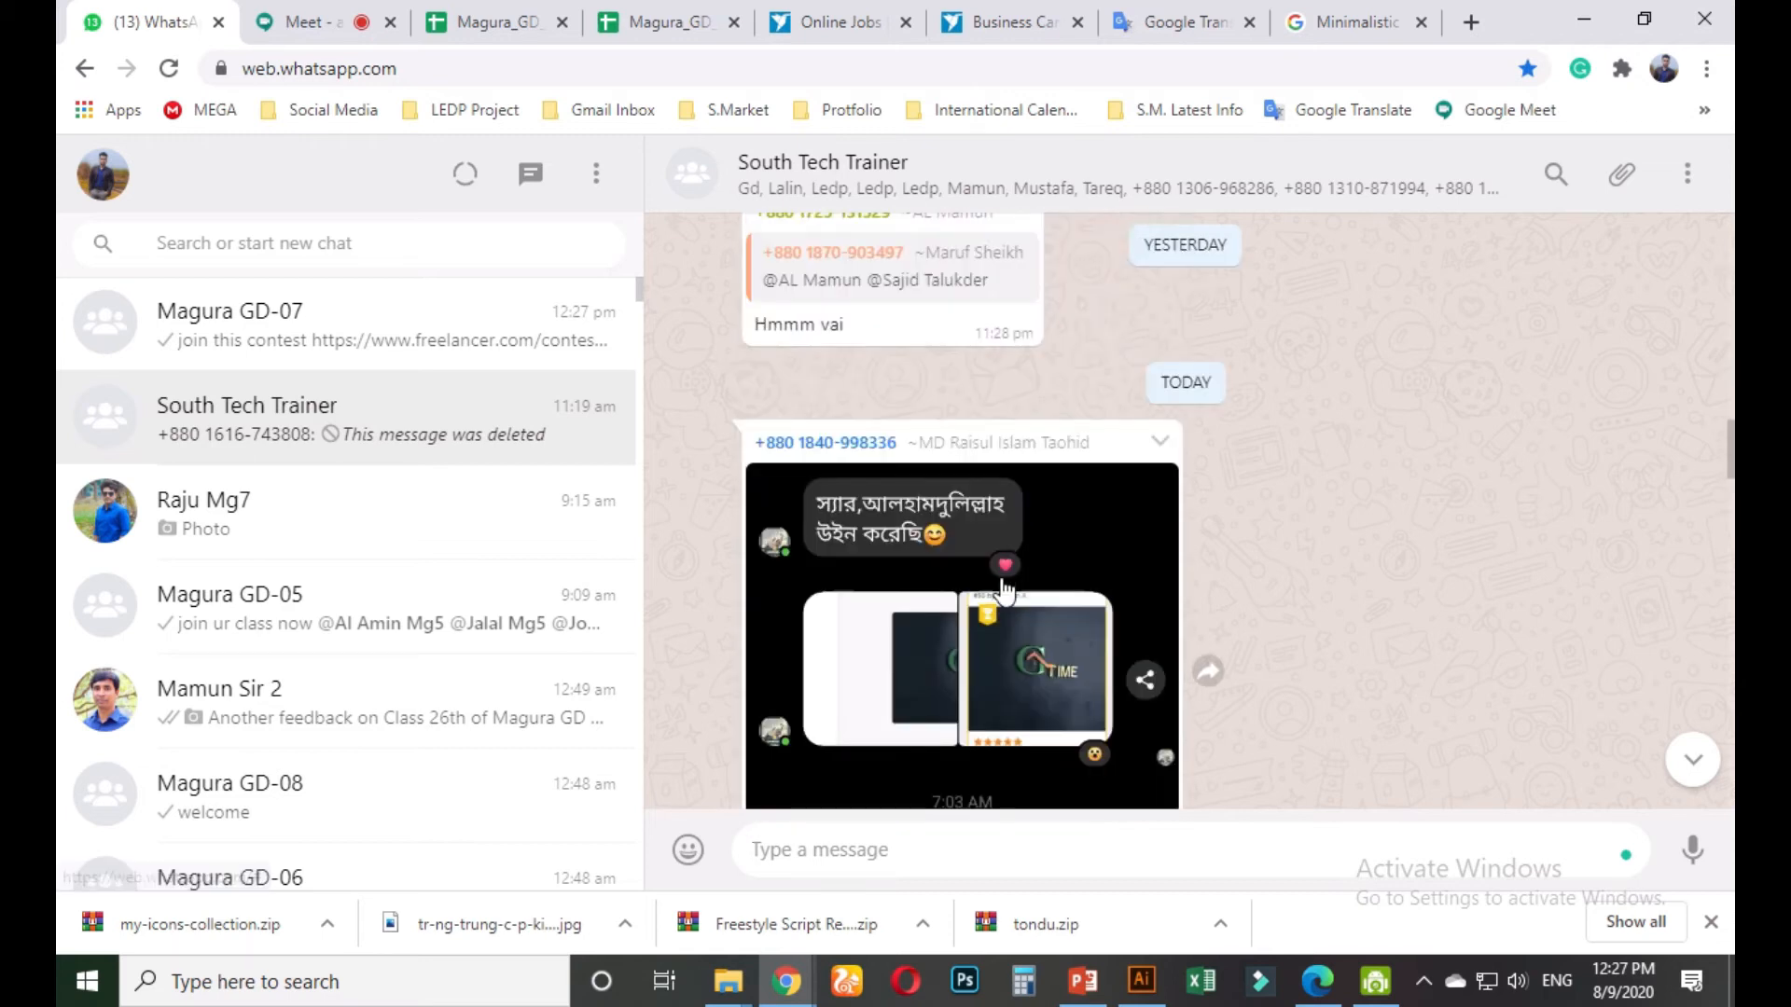
pyautogui.click(1005, 663)
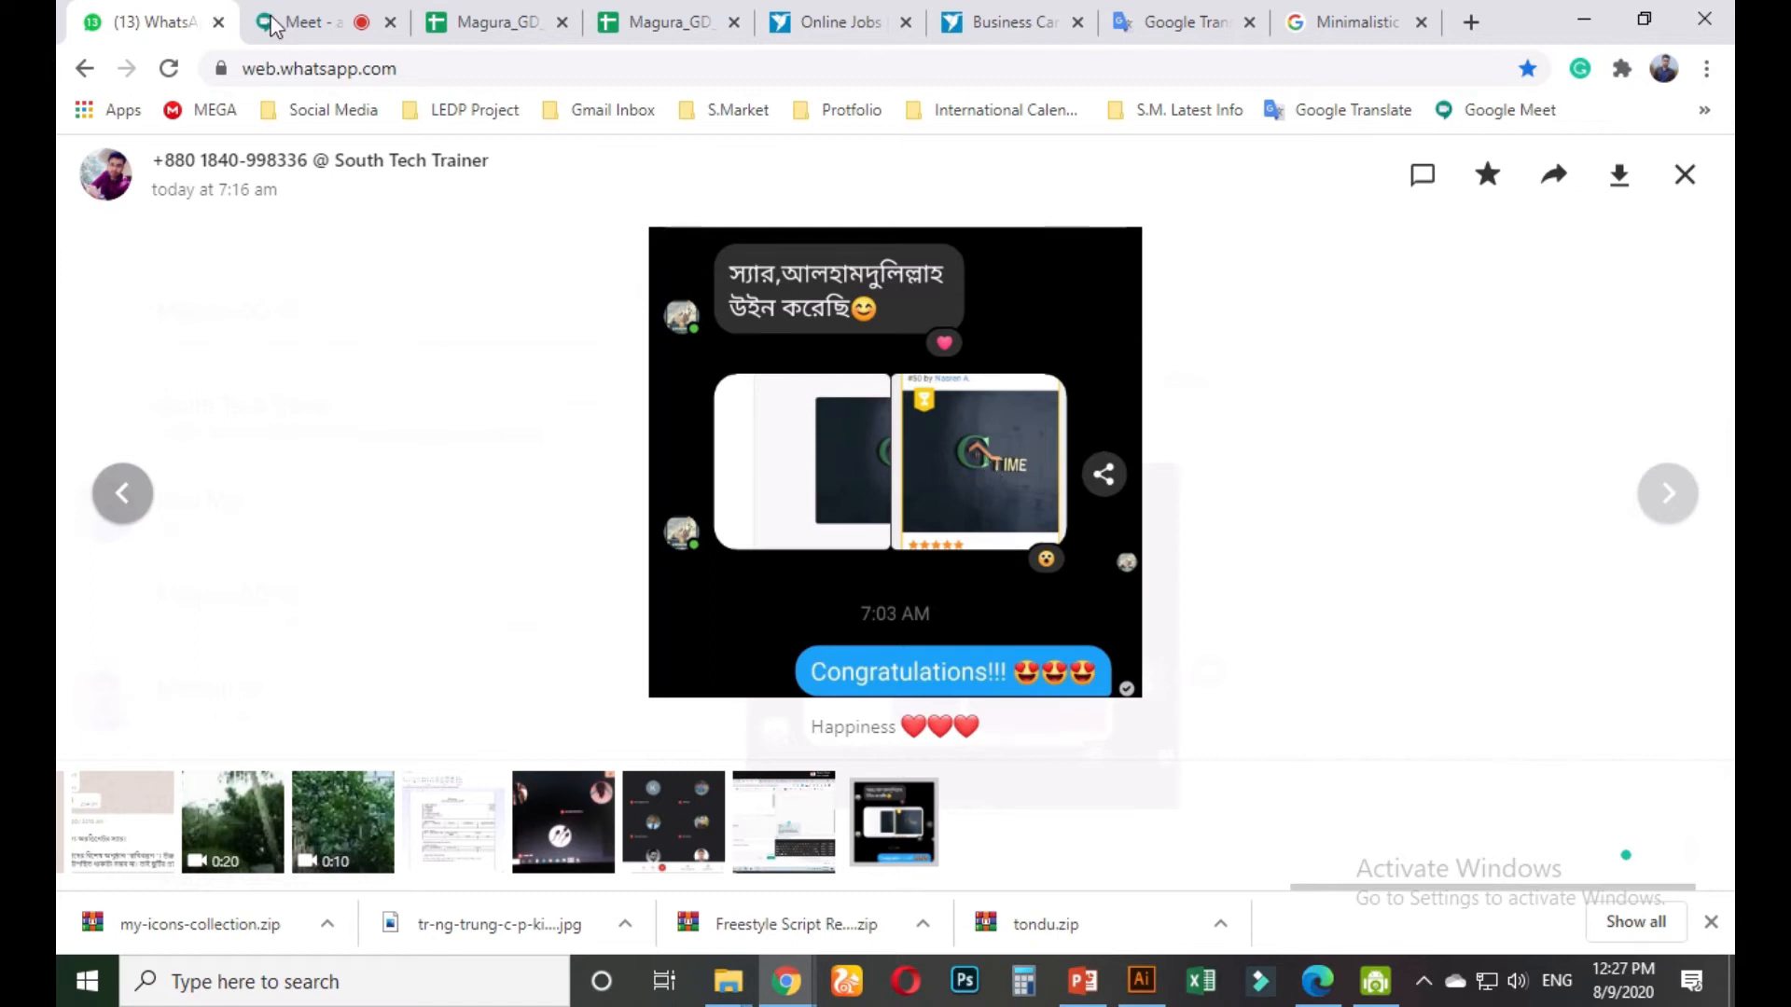
pyautogui.moveTo(315, 26)
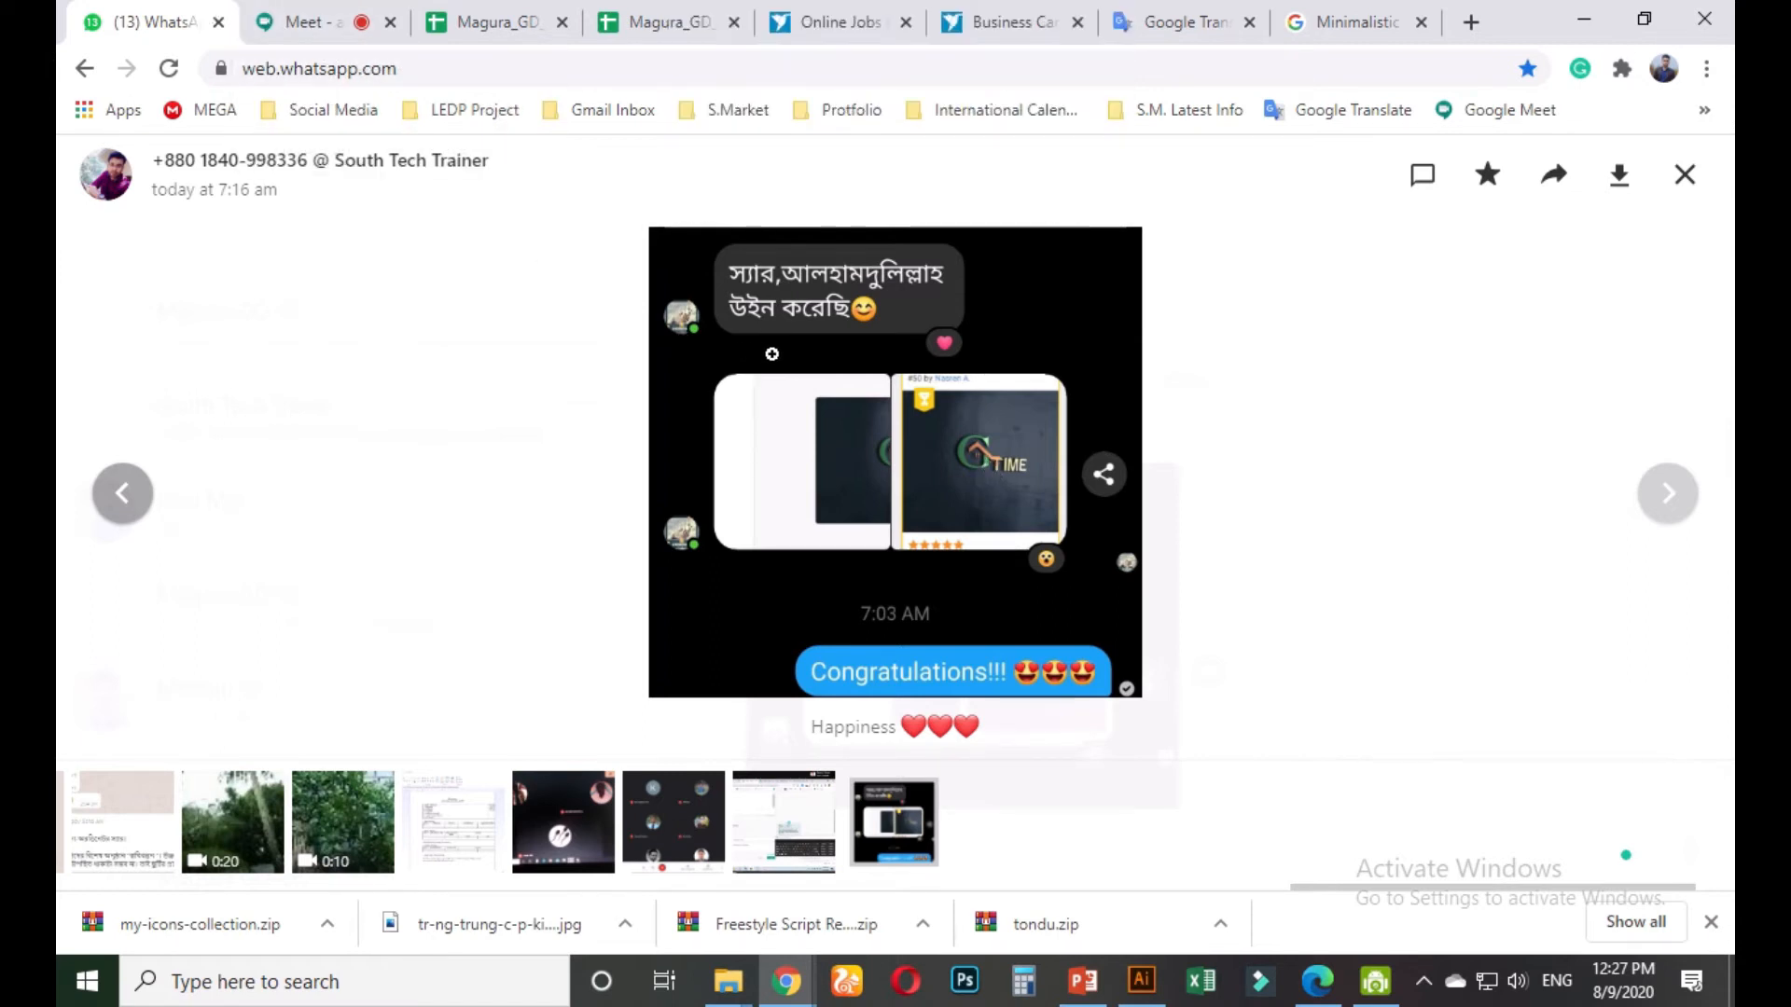
pyautogui.click(278, 21)
pyautogui.click(140, 21)
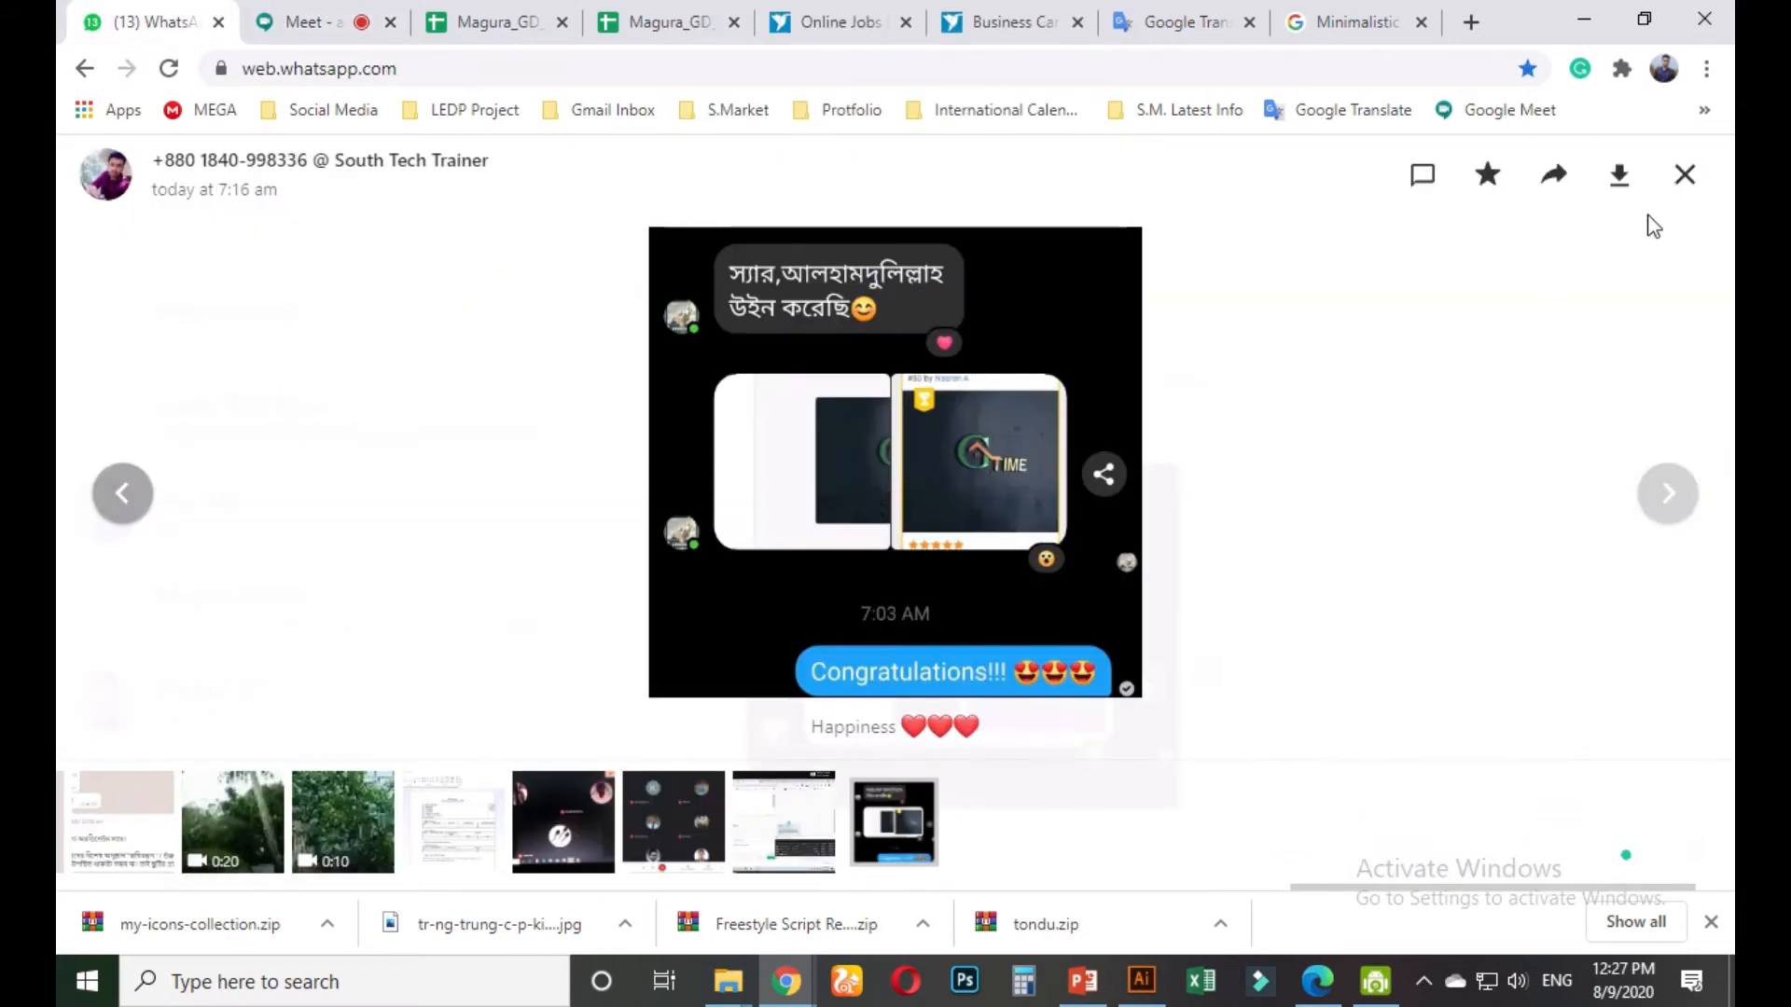
pyautogui.click(1684, 174)
# Check the Google Meet call and the card template behind the browser
pyautogui.scroll(6, 939, 638)
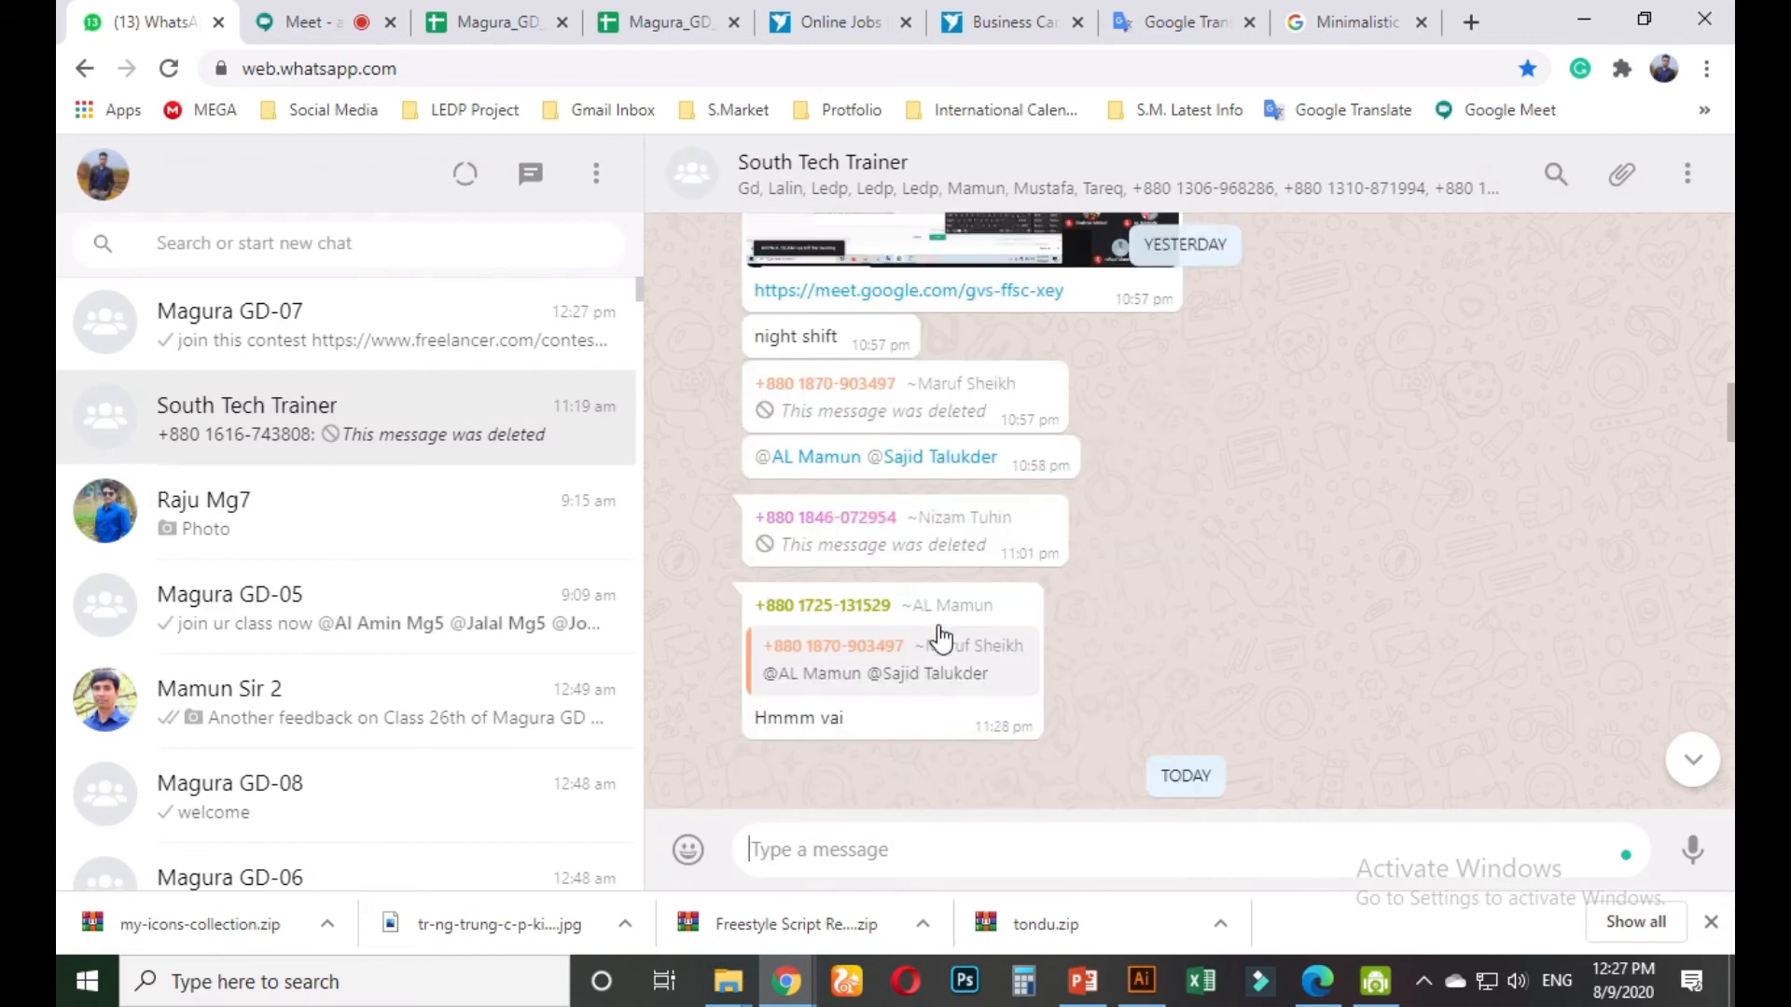
pyautogui.scroll(-5, 942, 634)
pyautogui.scroll(-8, 939, 634)
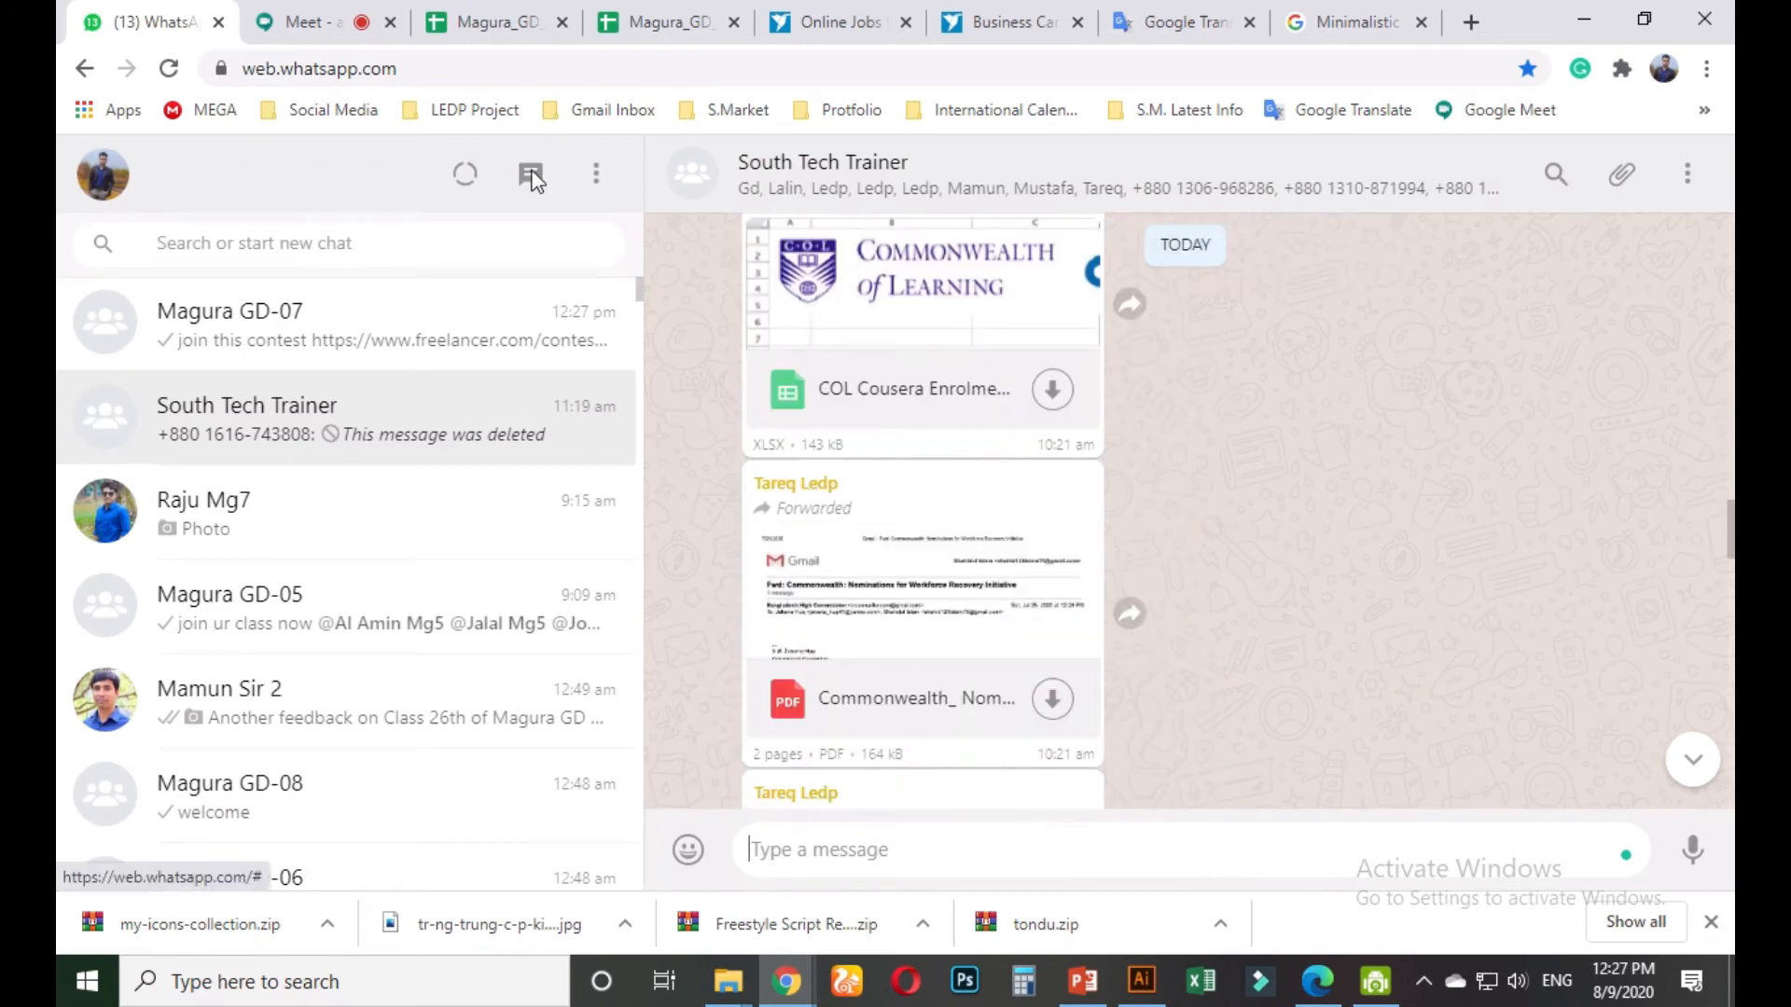
pyautogui.click(310, 26)
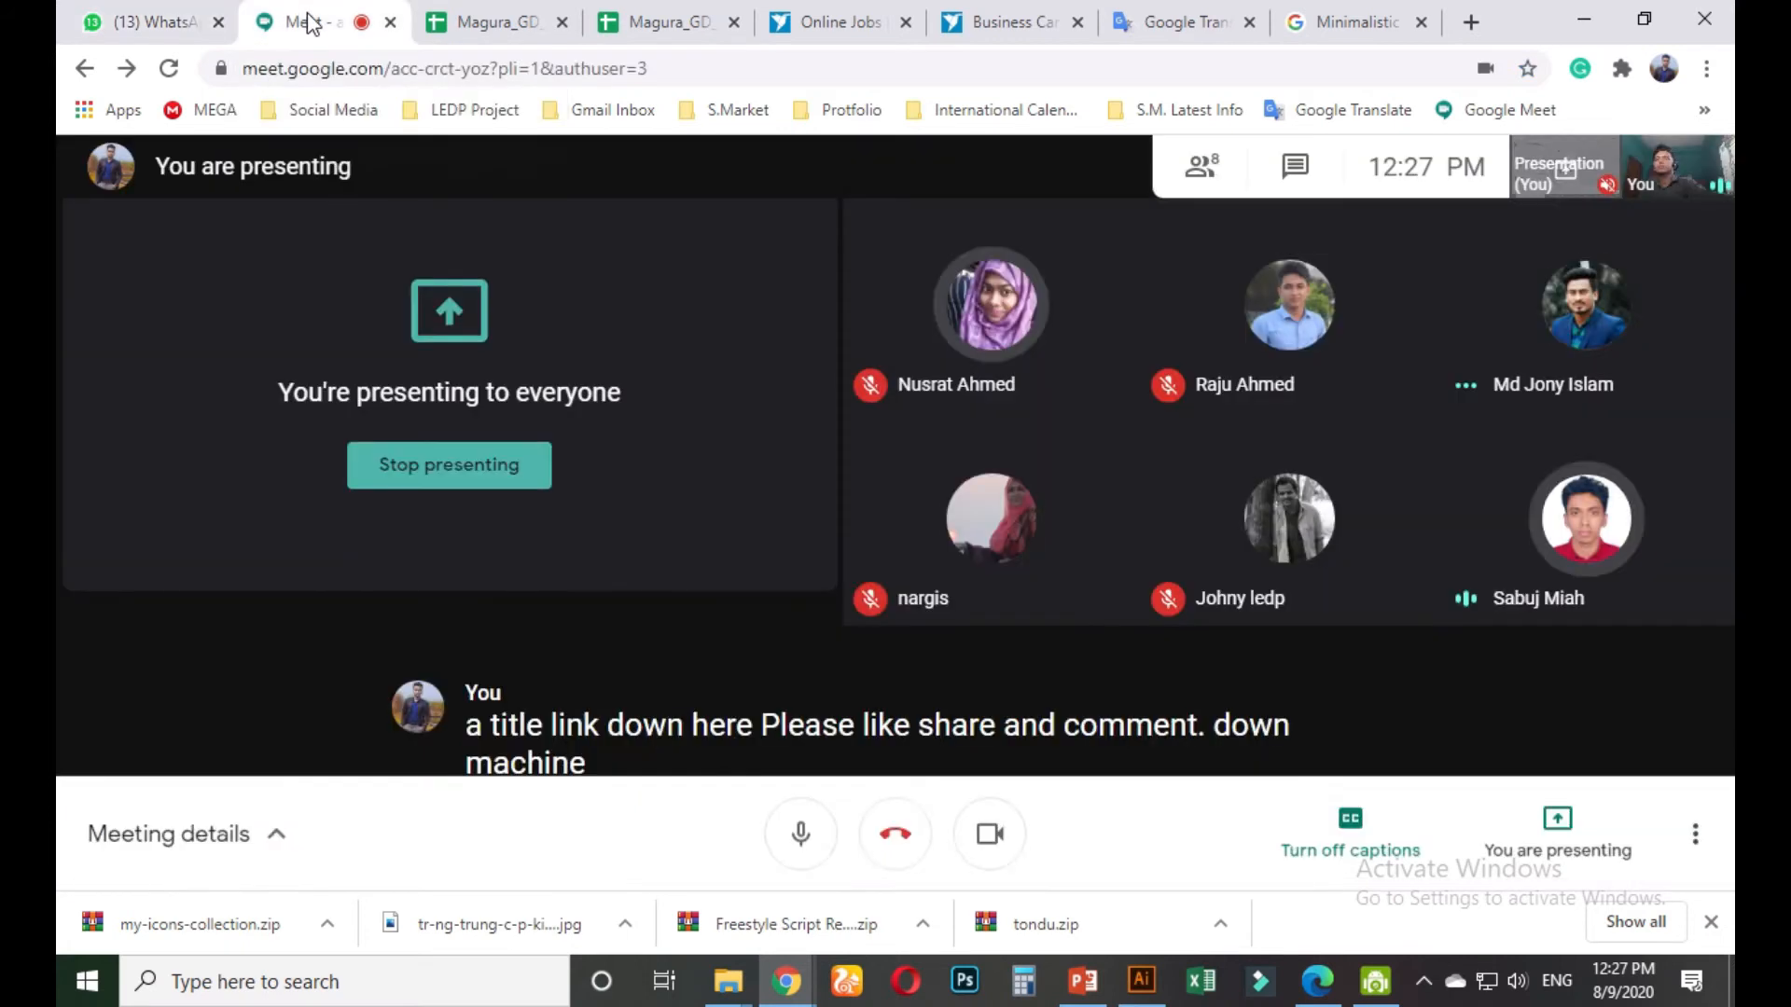
pyautogui.click(1580, 16)
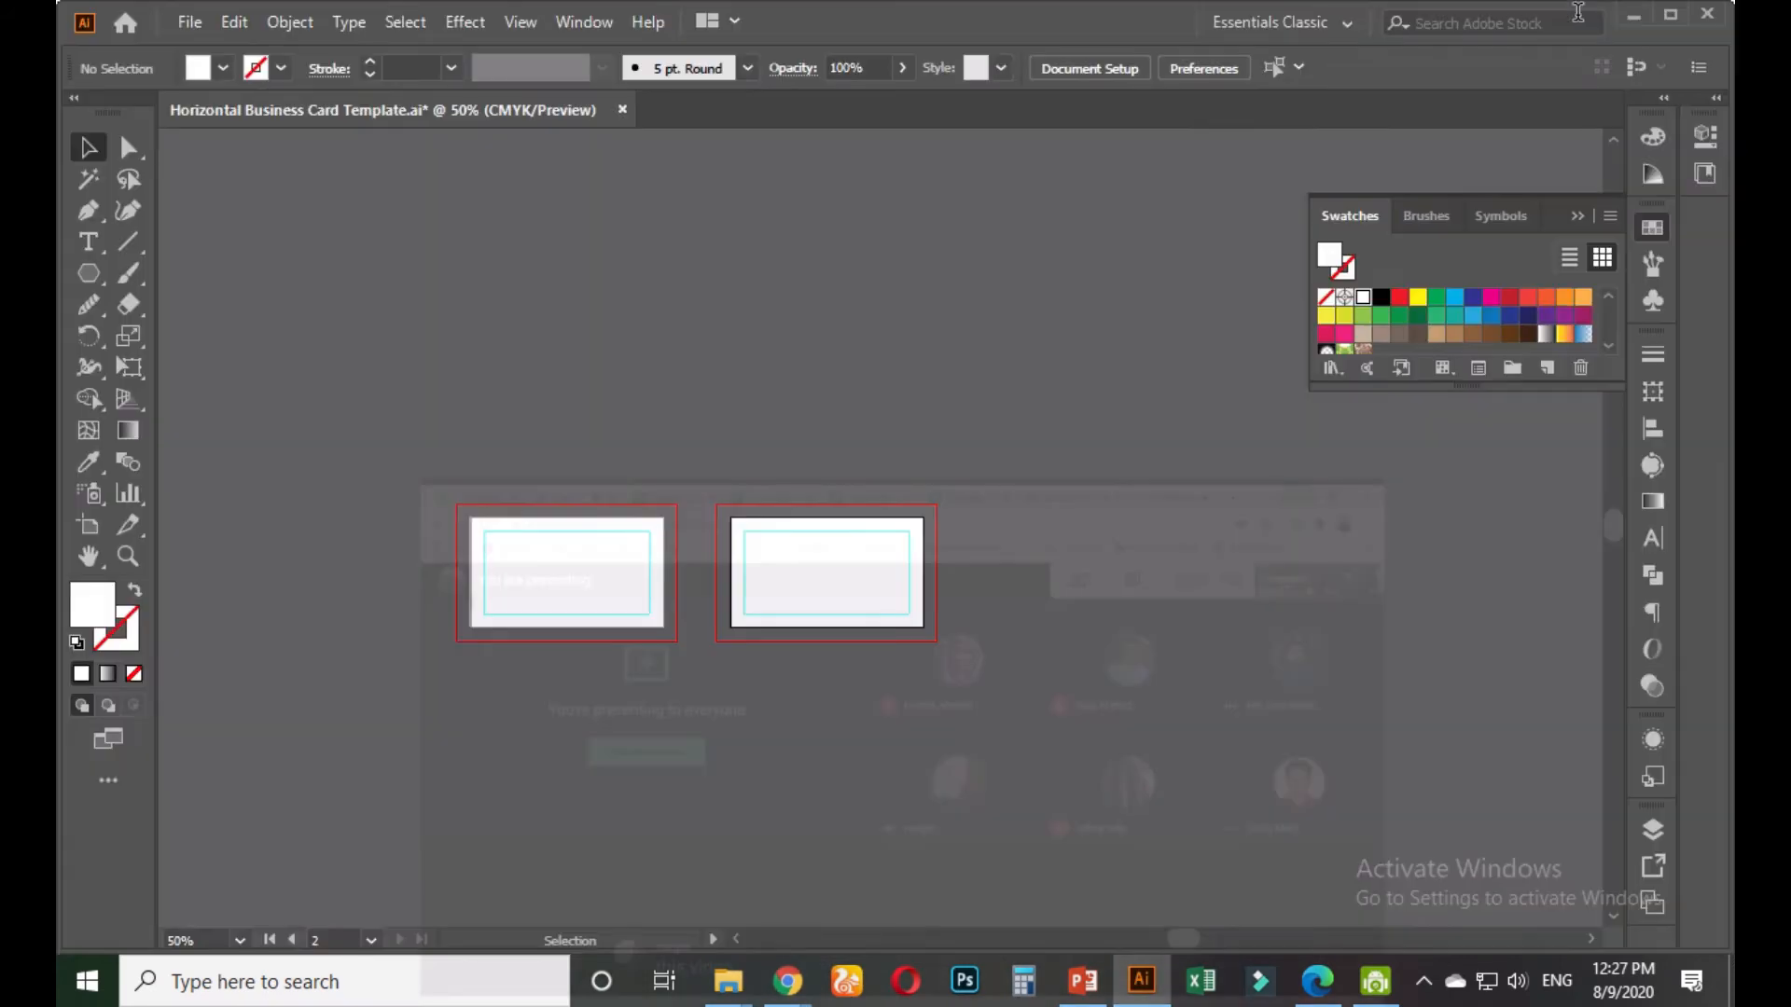
pyautogui.scroll(4, 608, 599)
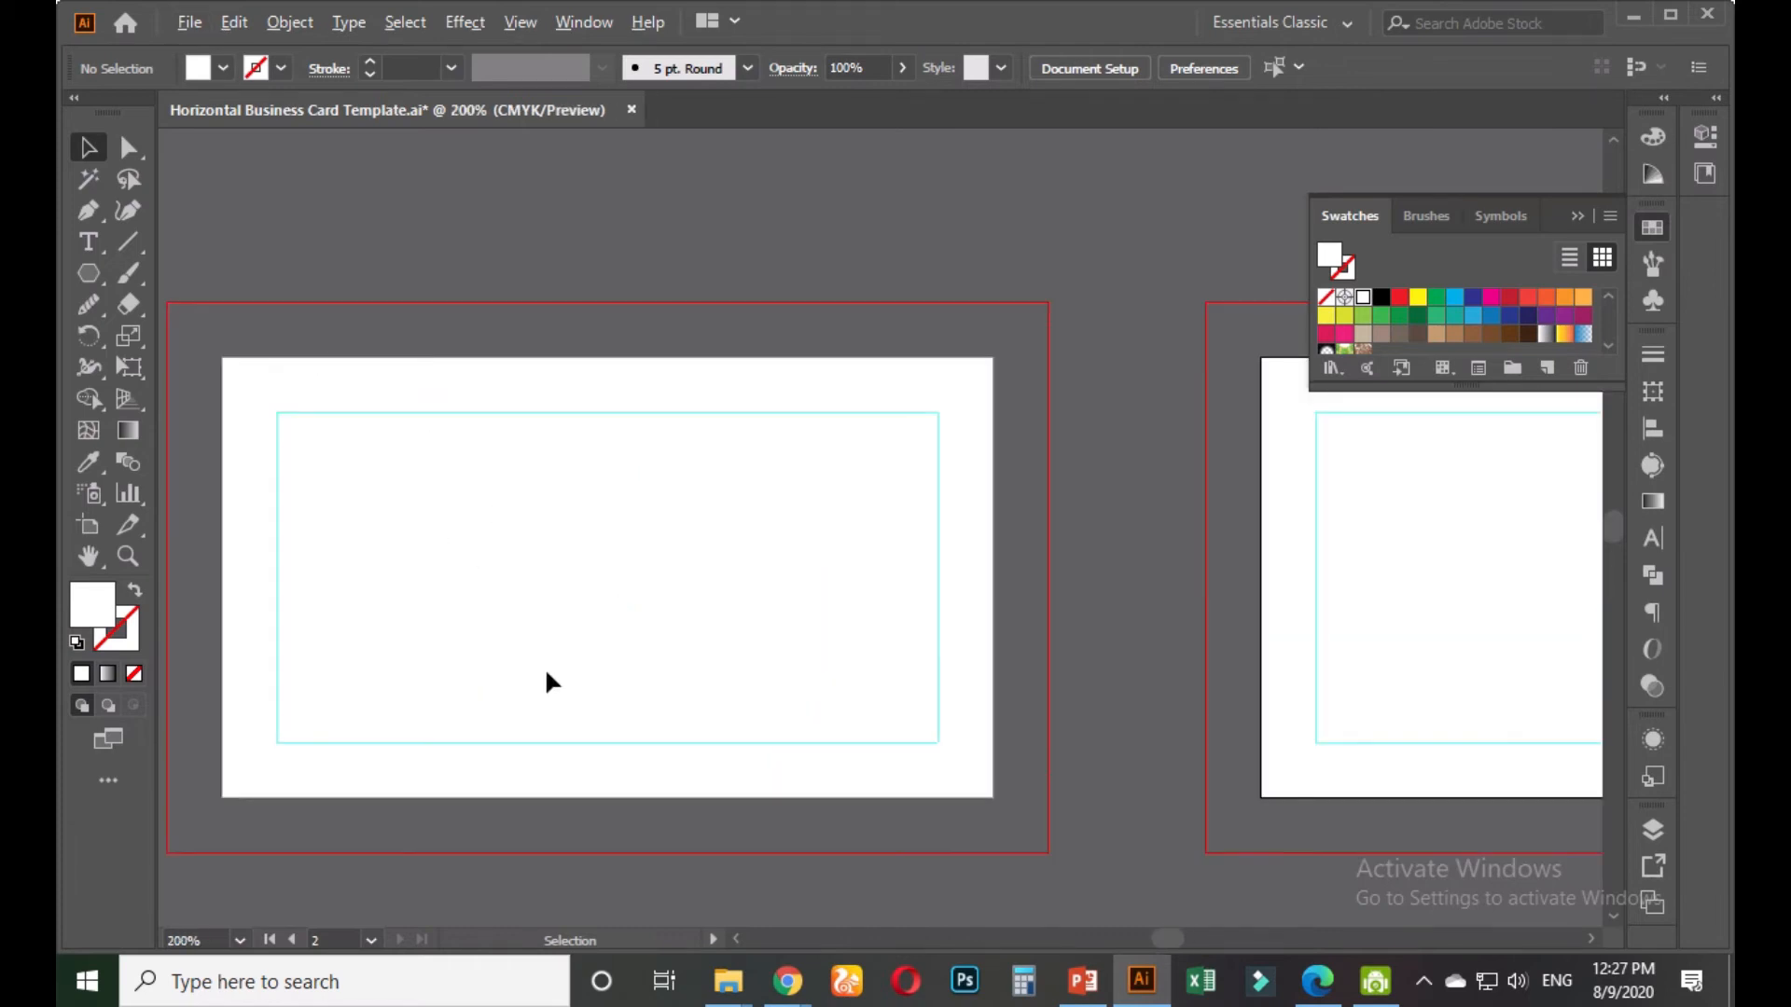
pyautogui.scroll(-3, 547, 680)
pyautogui.moveTo(787, 981)
pyautogui.click(640, 859)
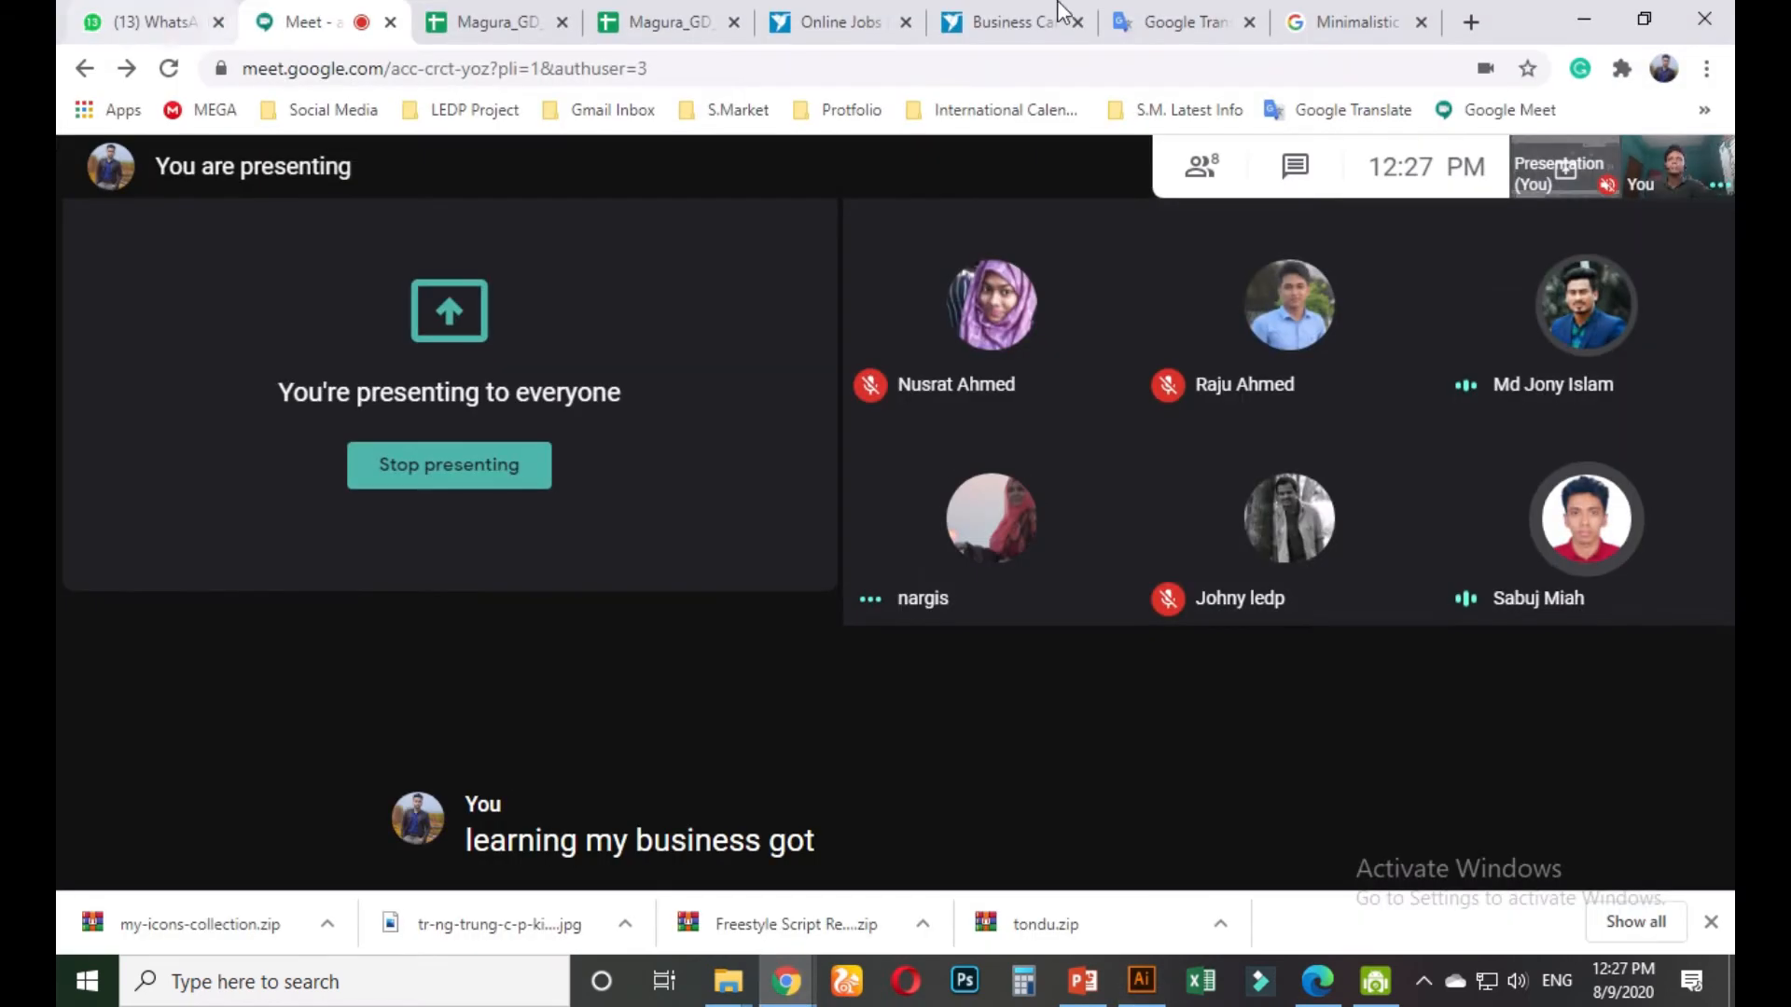
# Switch to WhatsApp Web and open the Magura GD-07 chat showing the contest link
pyautogui.moveTo(1035, 12)
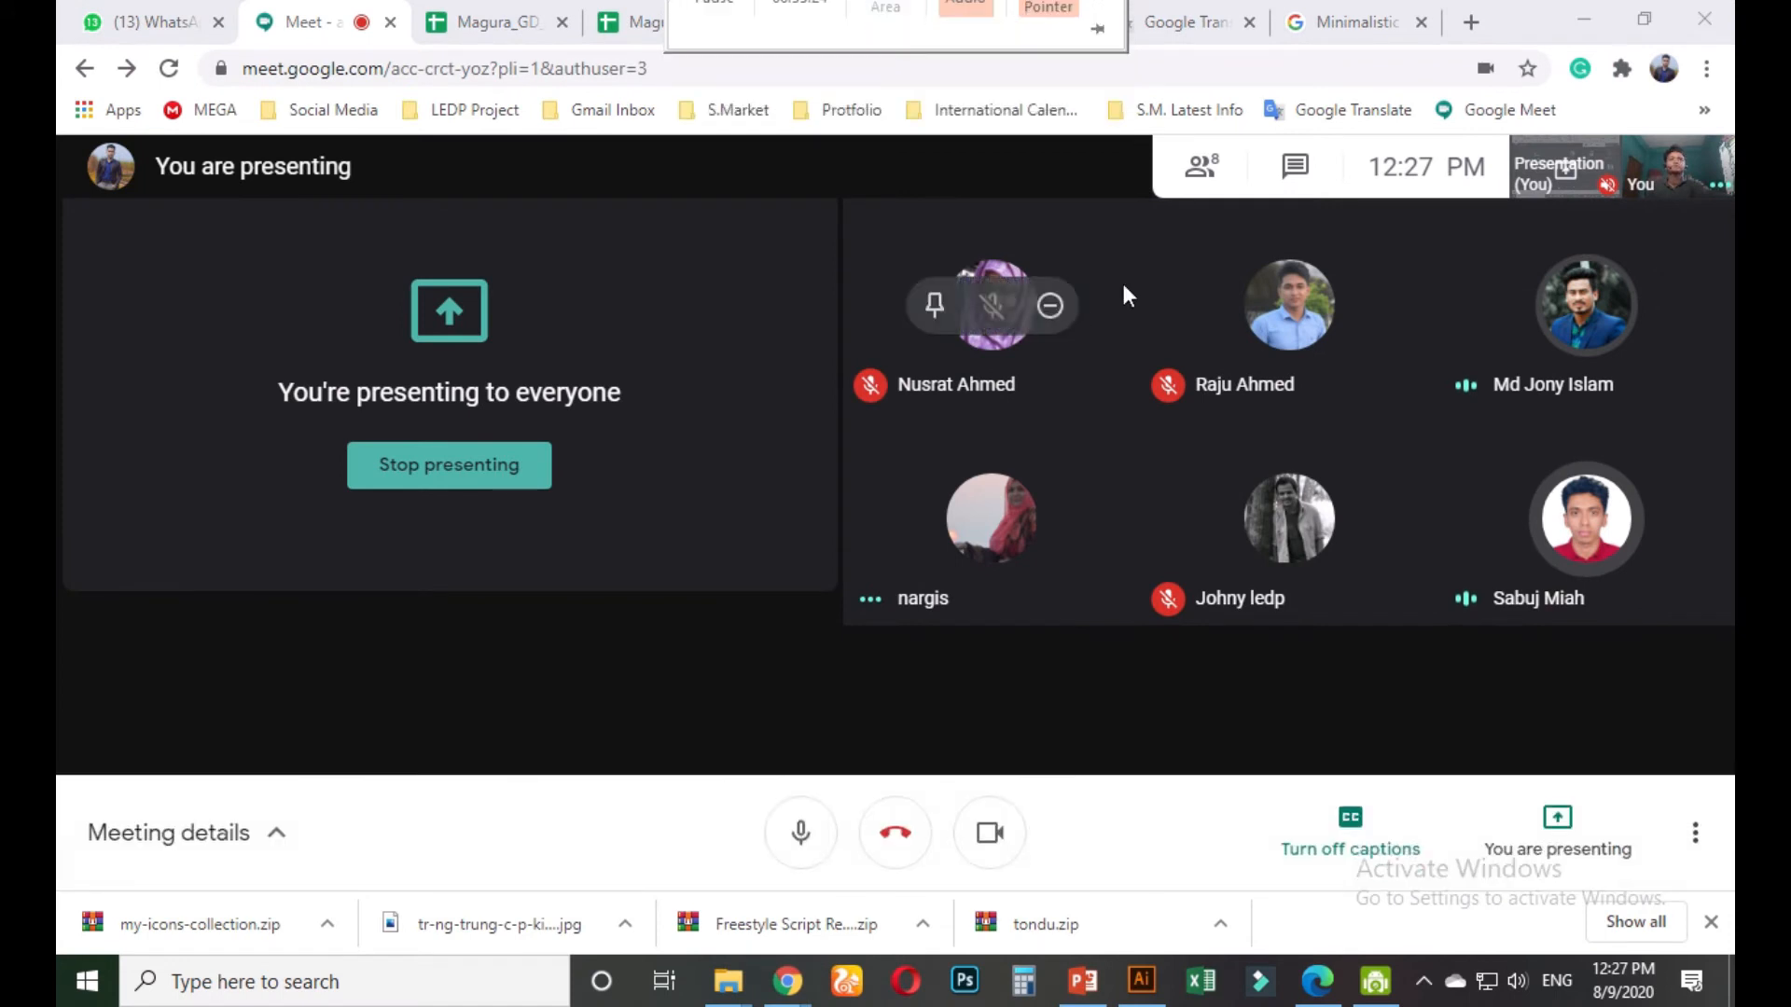
pyautogui.click(1012, 21)
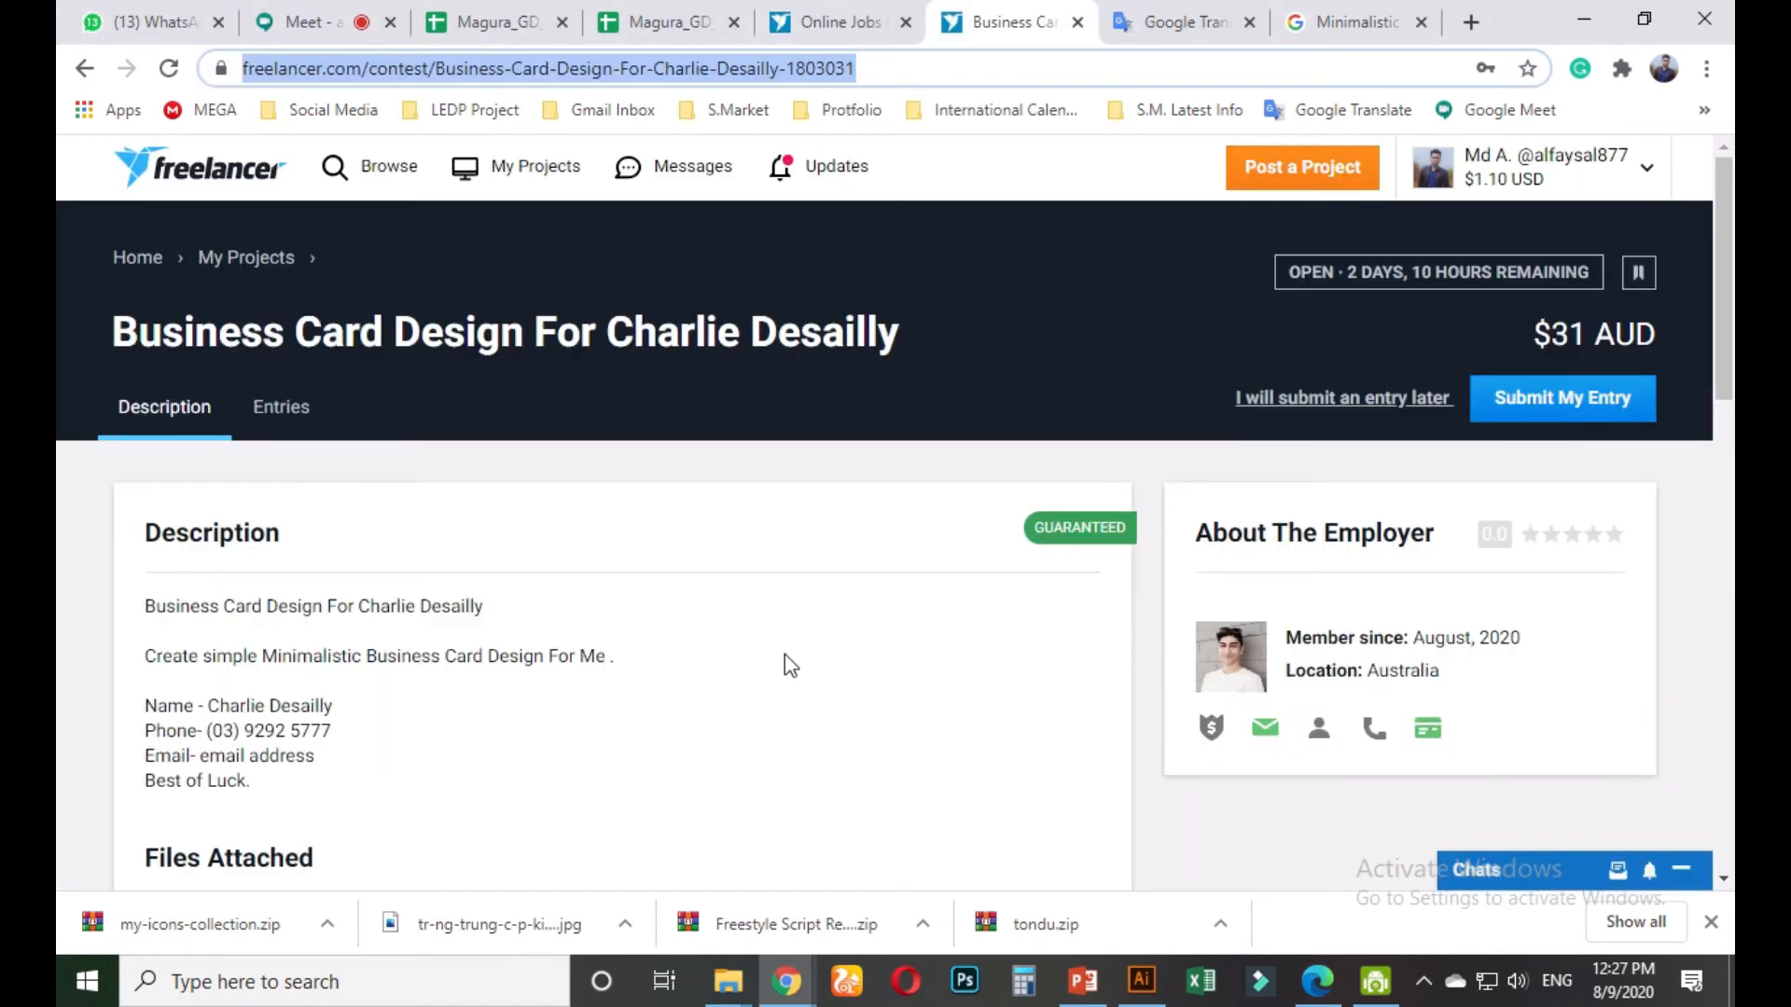
pyautogui.click(168, 21)
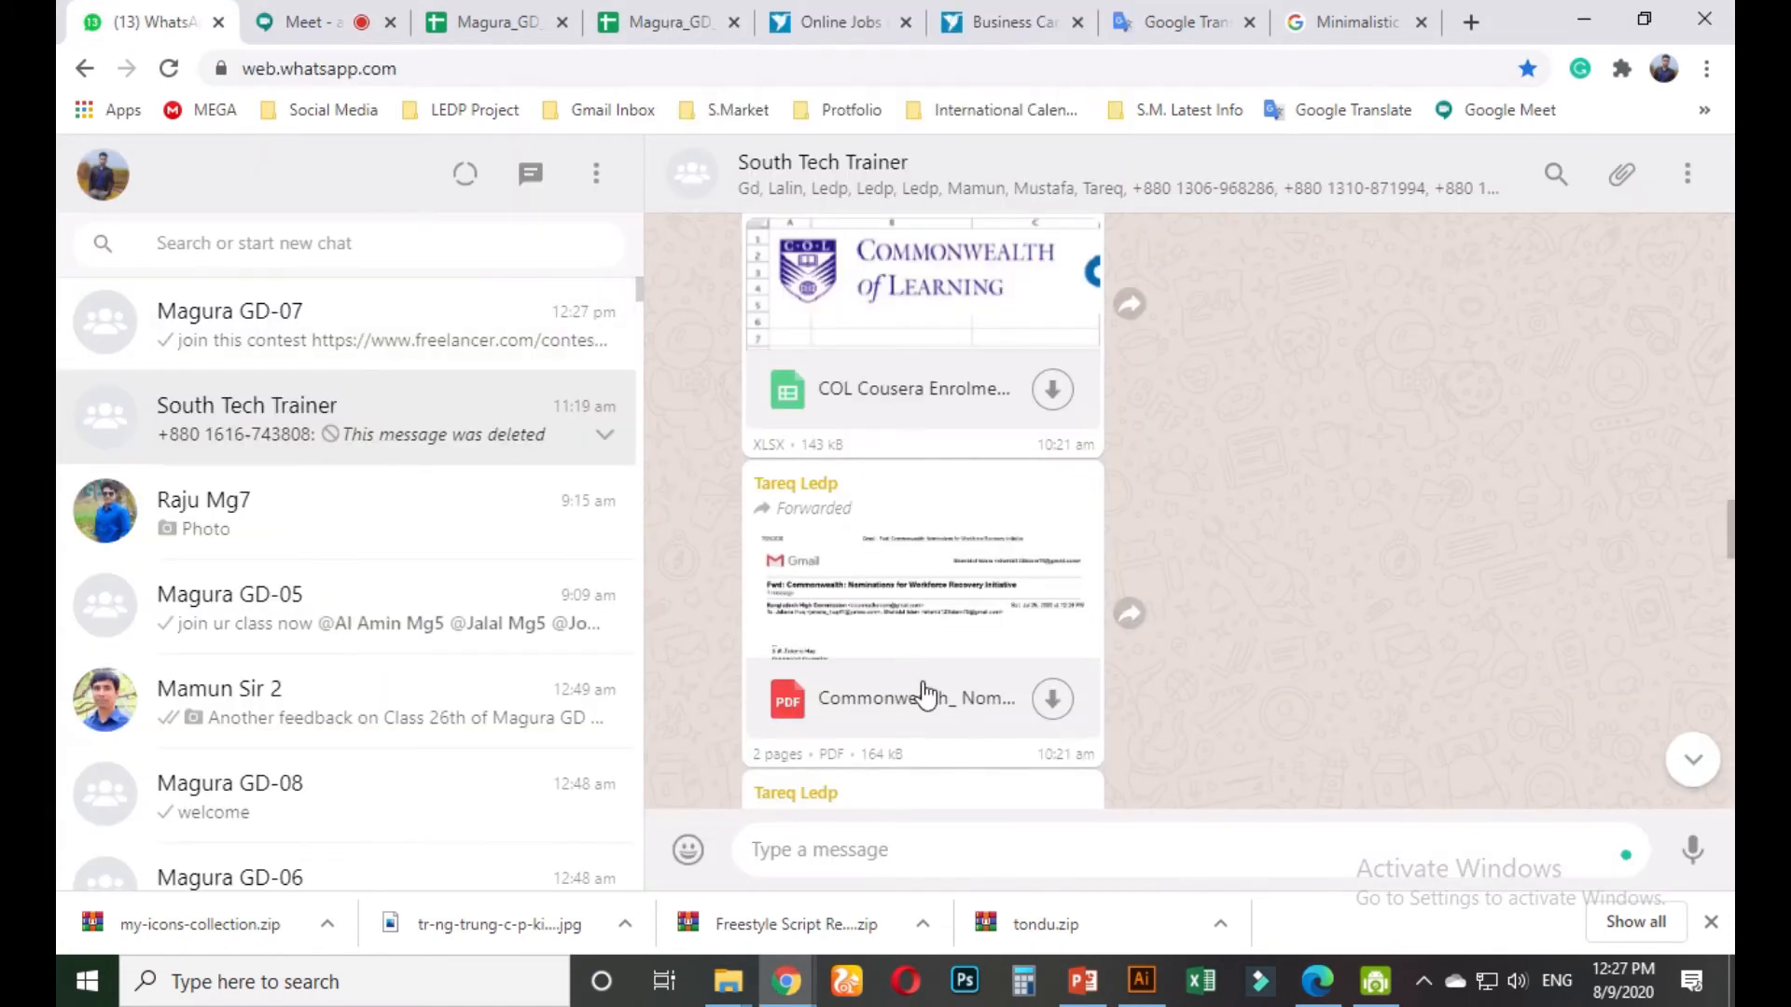
pyautogui.click(344, 333)
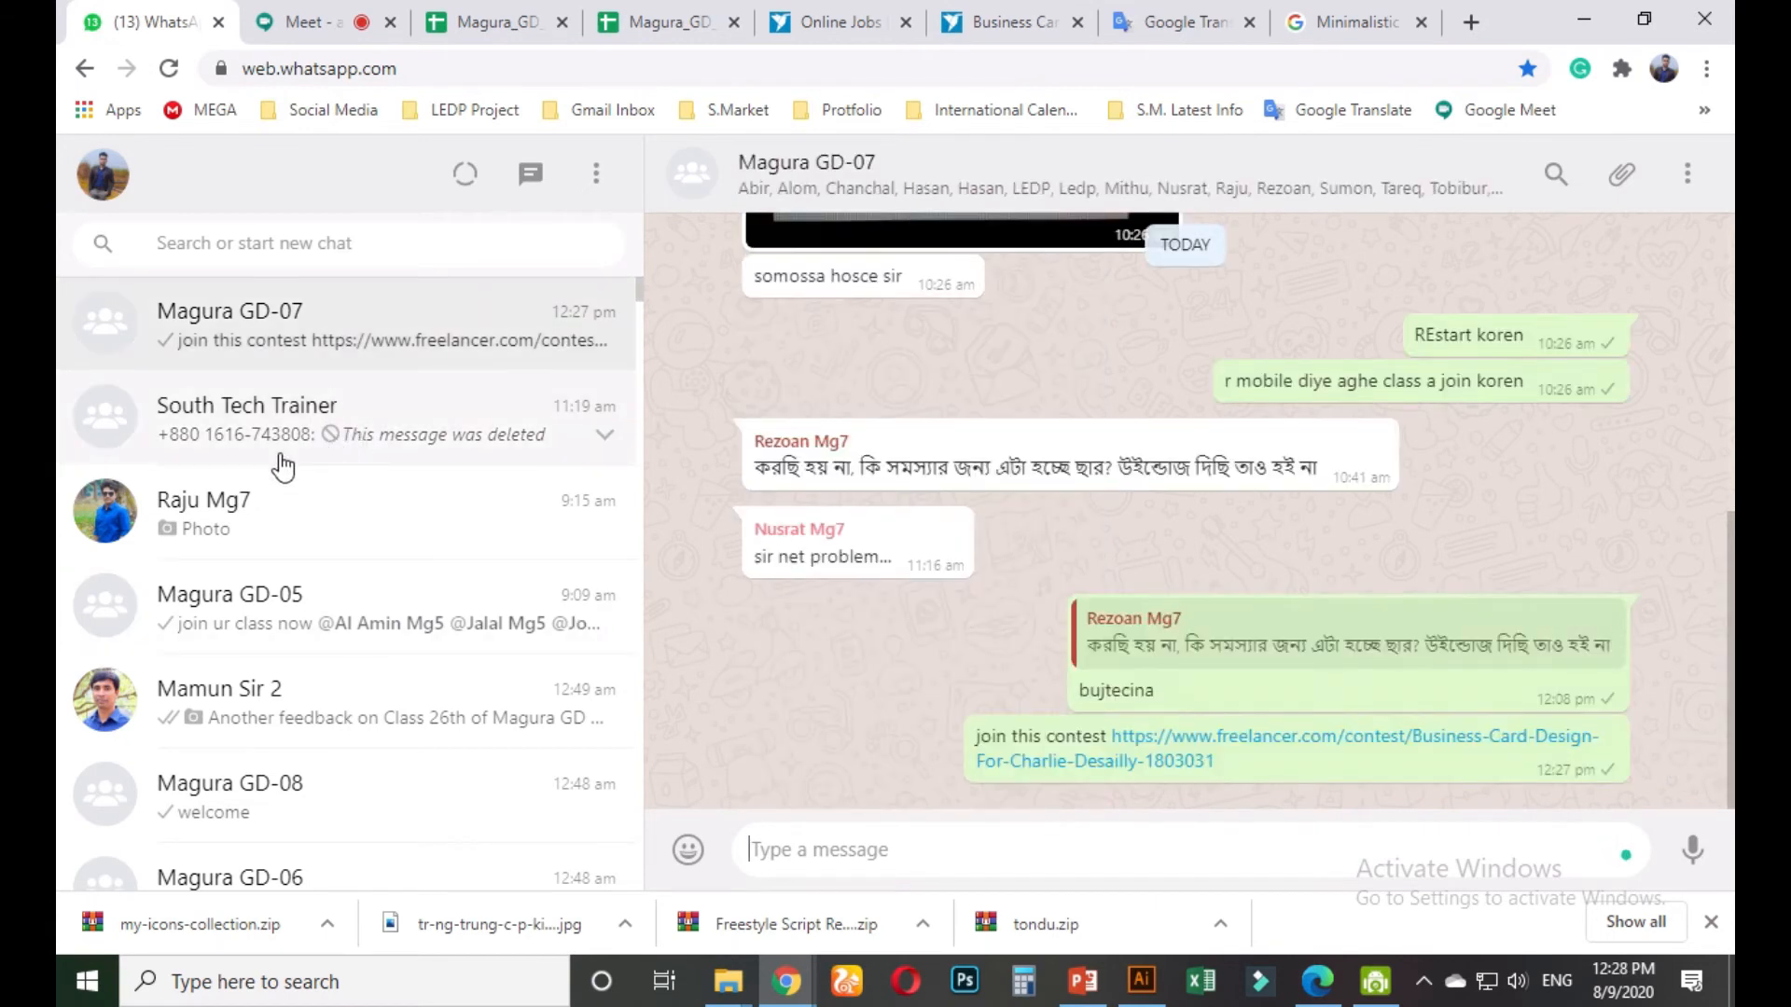
# Paste the contest link with 'join this contest now' into the Magura GD-05 group chat and send it
pyautogui.click(323, 622)
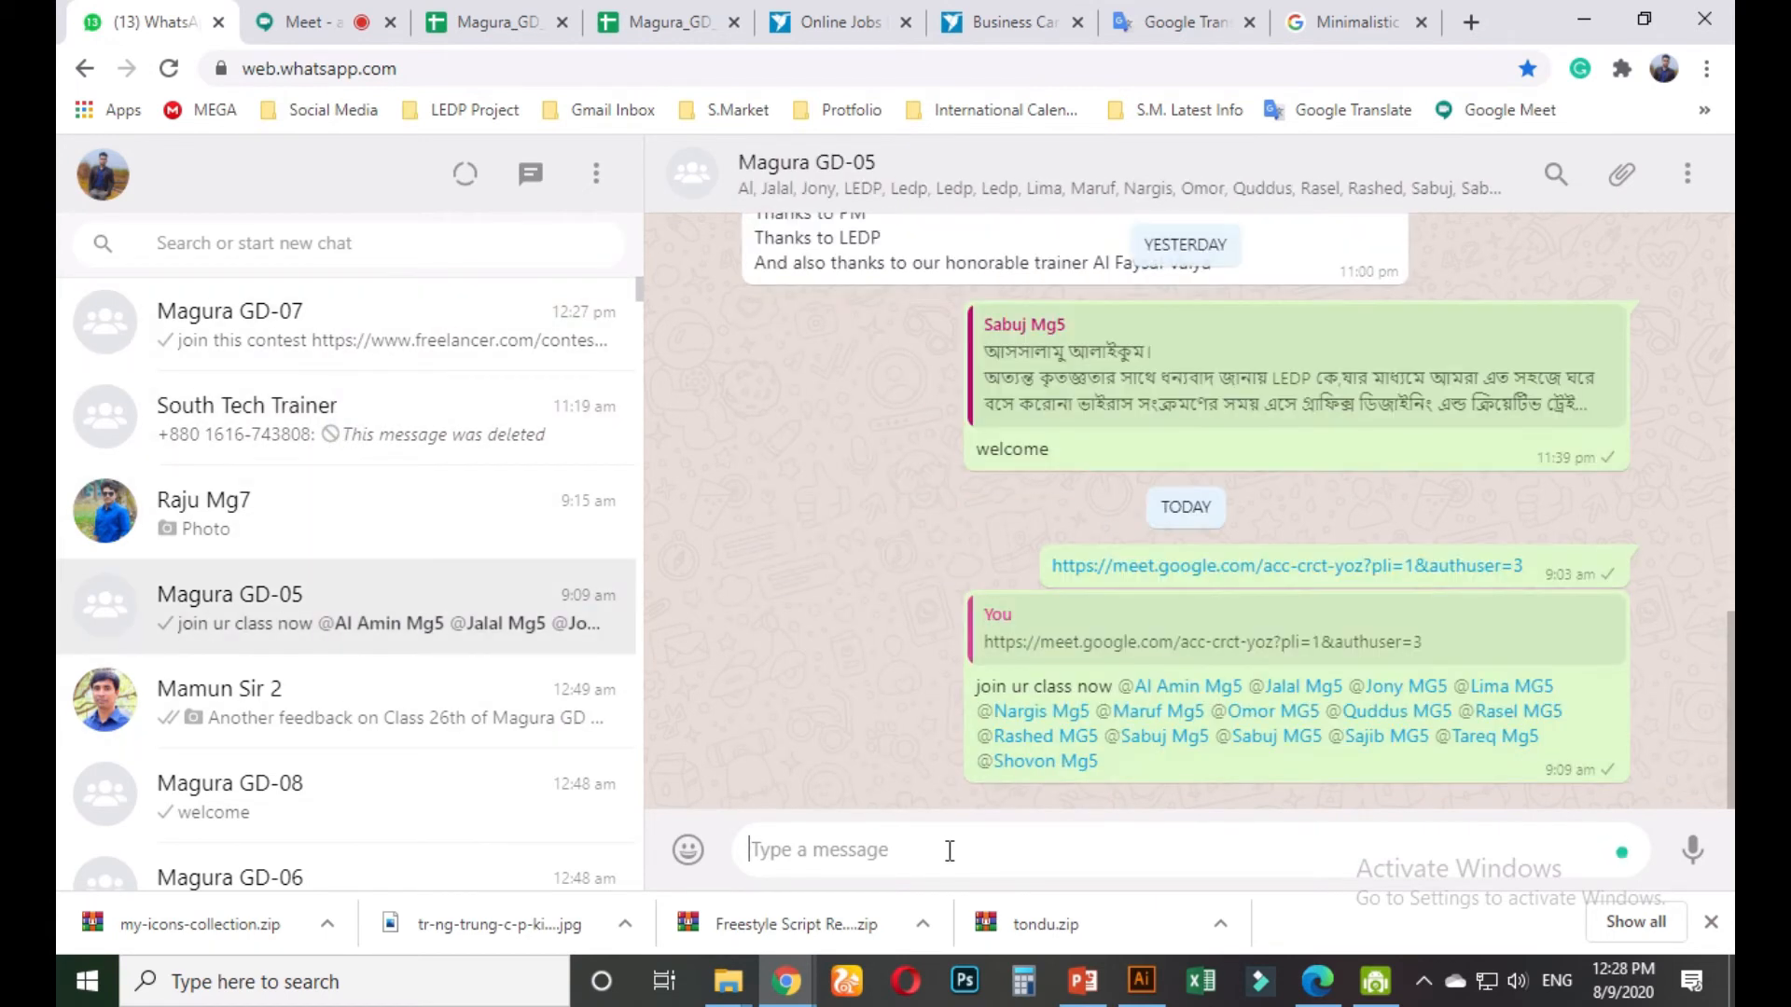
pyautogui.write('join')
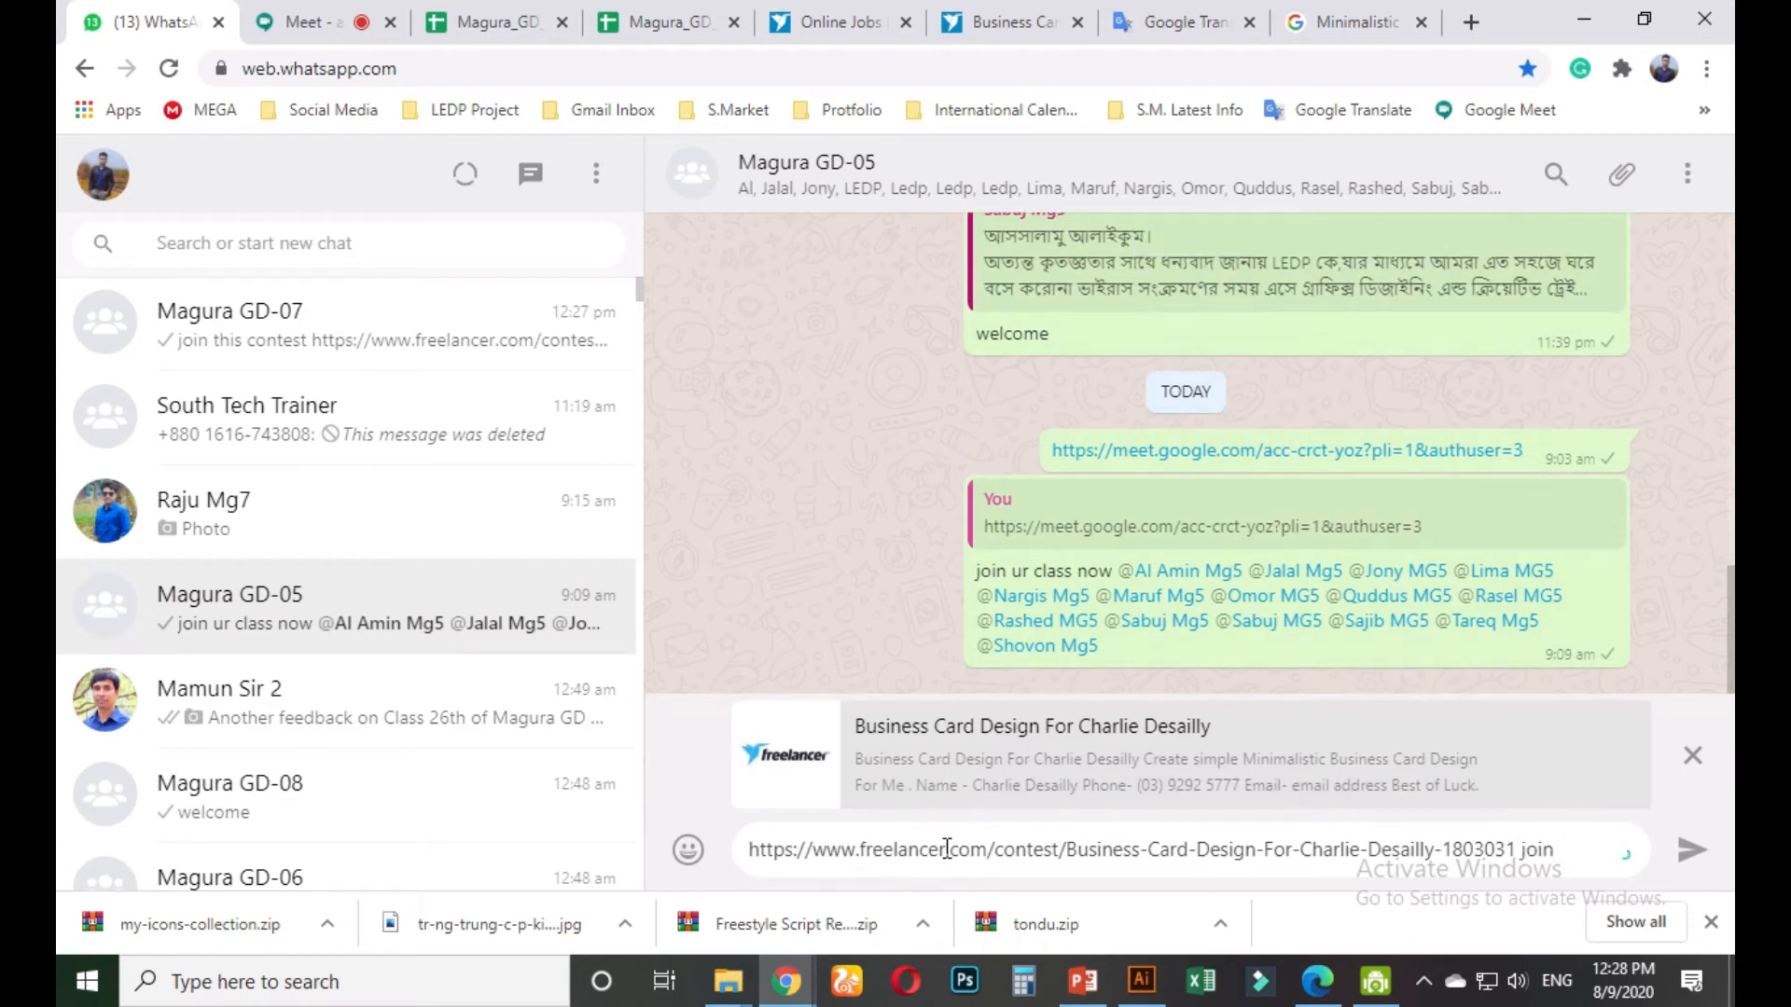
pyautogui.write(' this contest now')
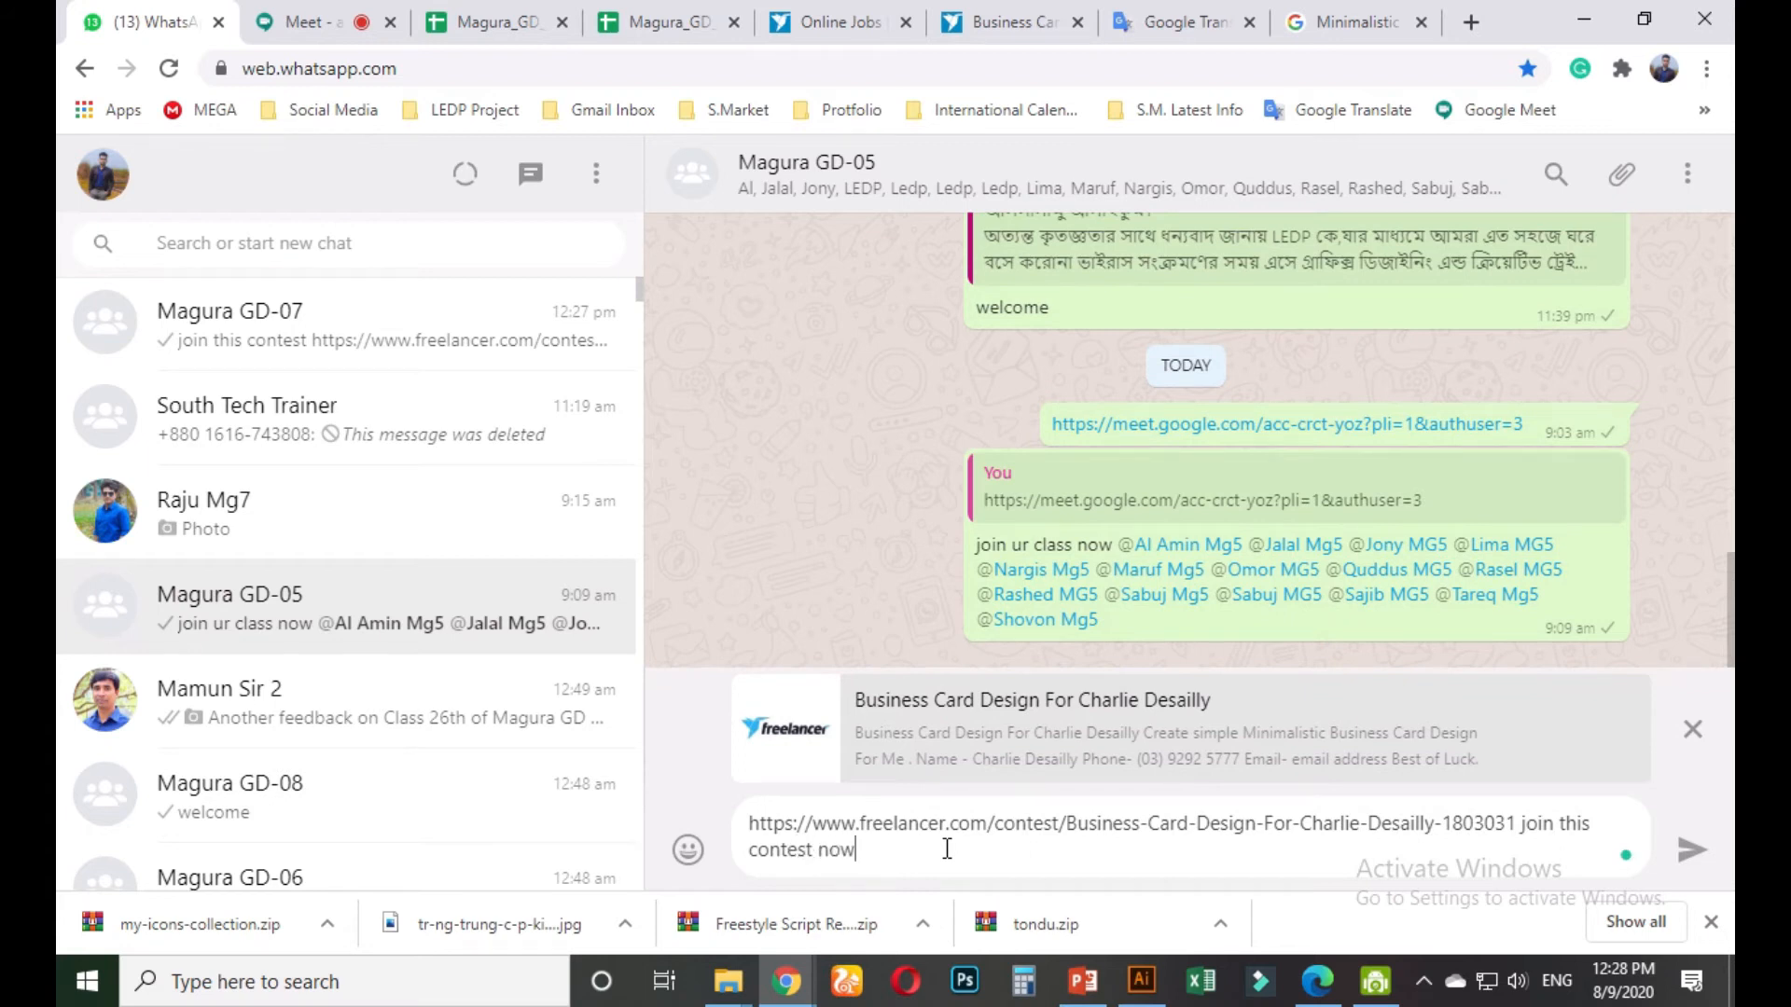
pyautogui.press('Return')
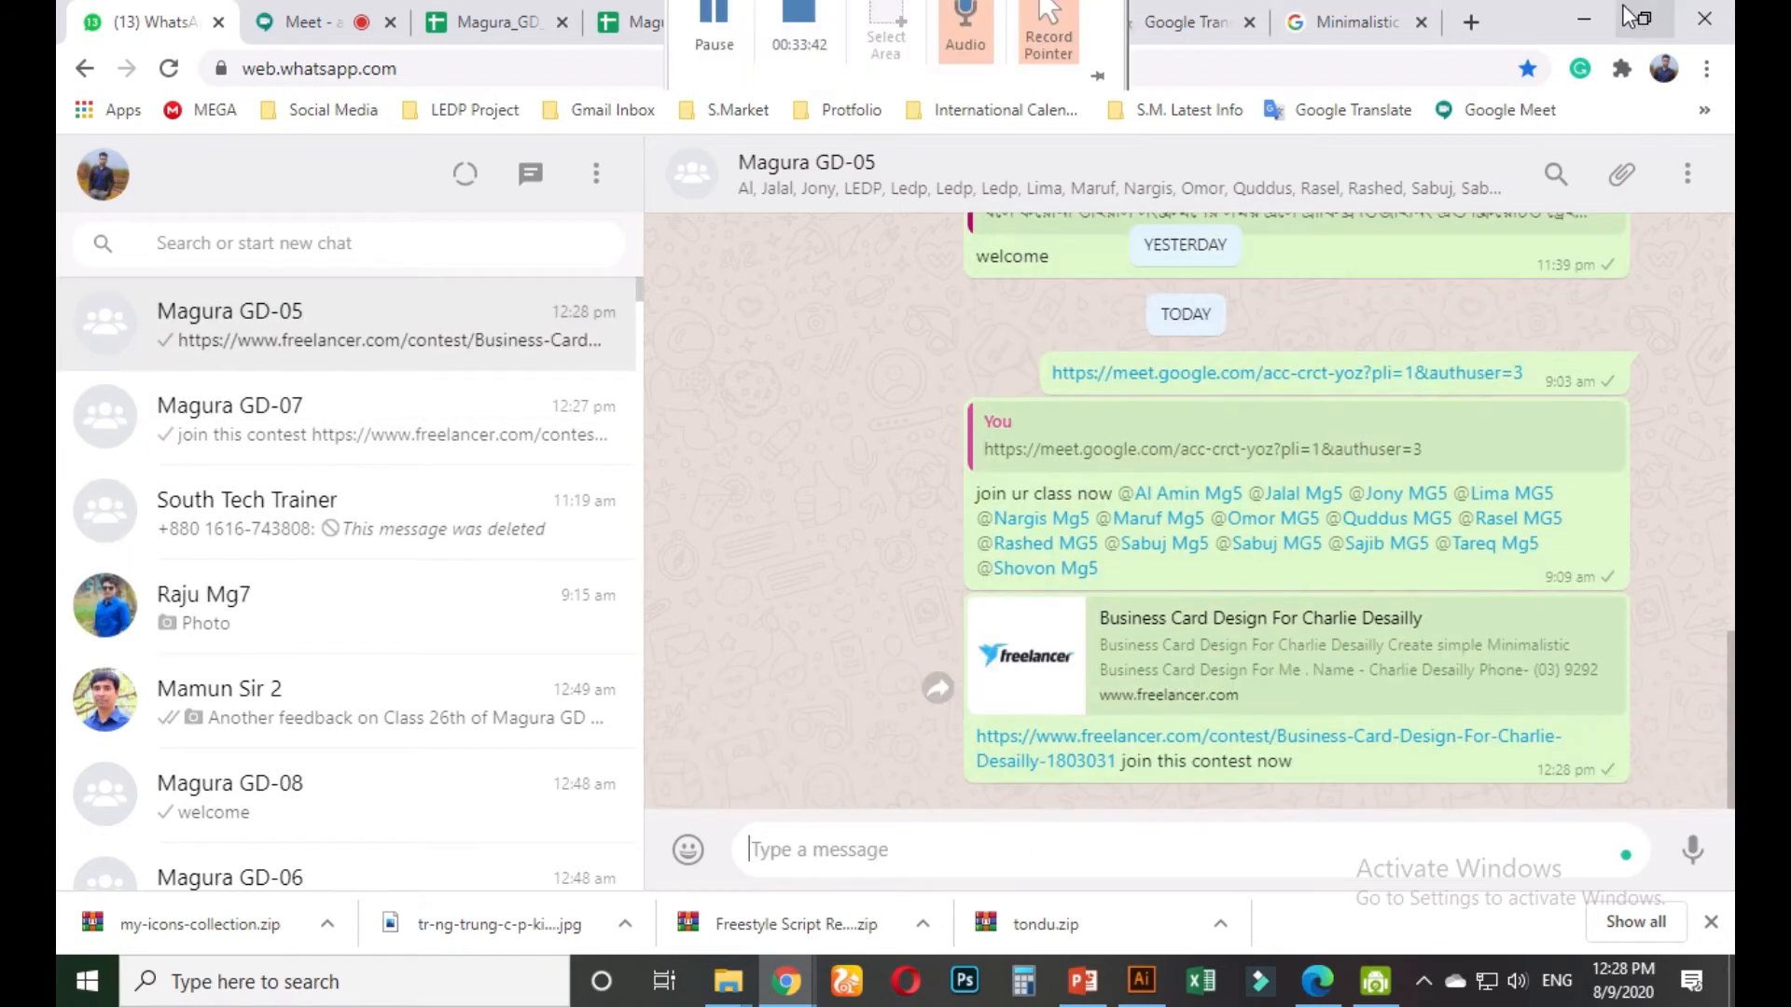
# Copy the first attached reference image from the Business Card contest page
pyautogui.click(1051, 28)
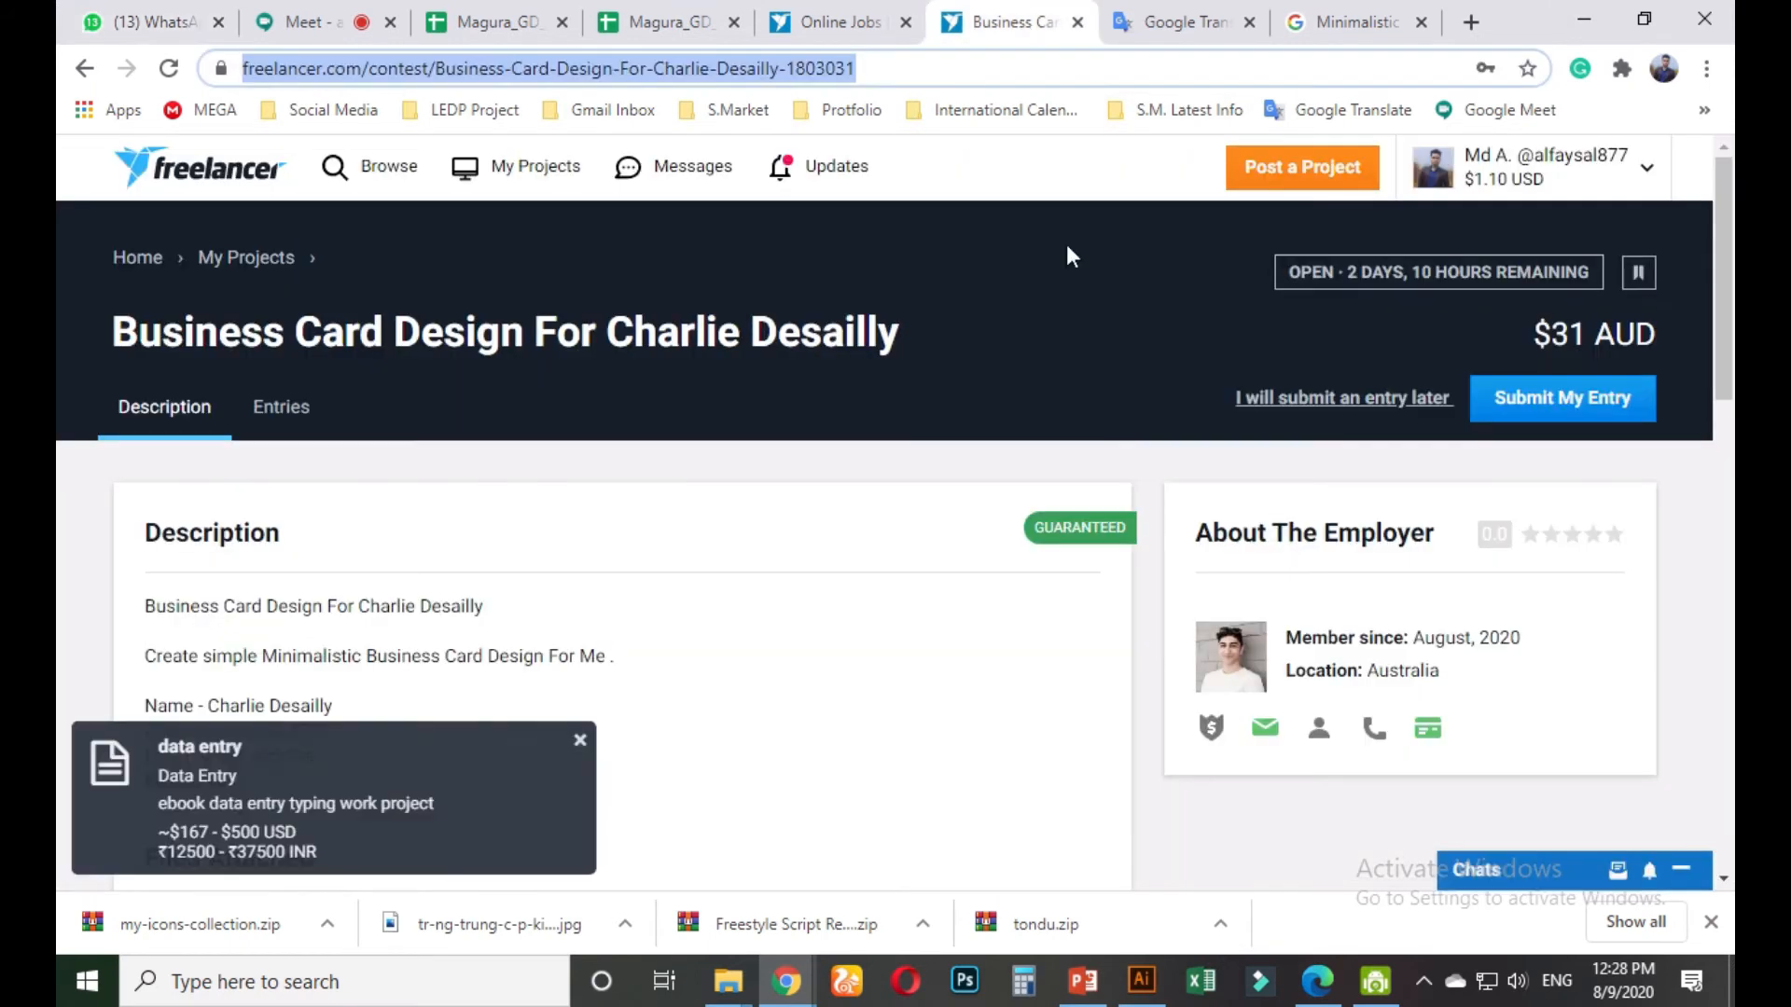
pyautogui.scroll(-3, 919, 528)
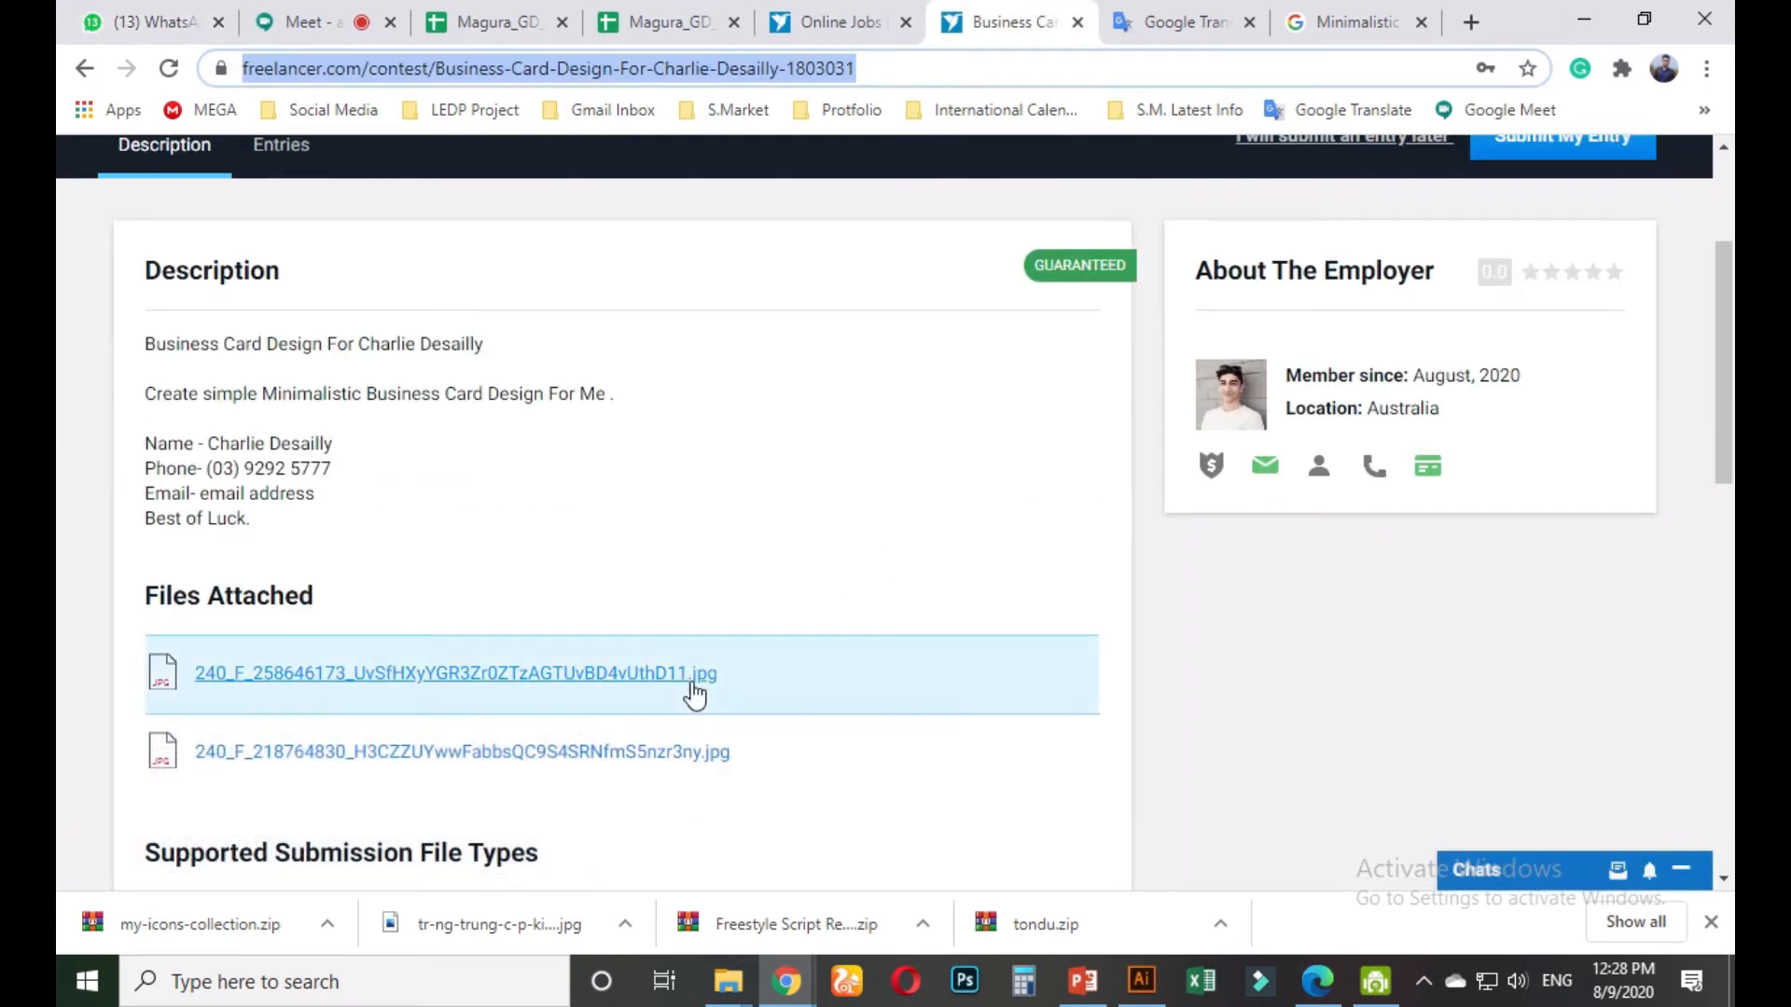
pyautogui.click(691, 679)
pyautogui.rightClick(987, 468)
pyautogui.click(1039, 560)
# Paste the first reference image into the Illustrator template above the artboards
pyautogui.click(1142, 979)
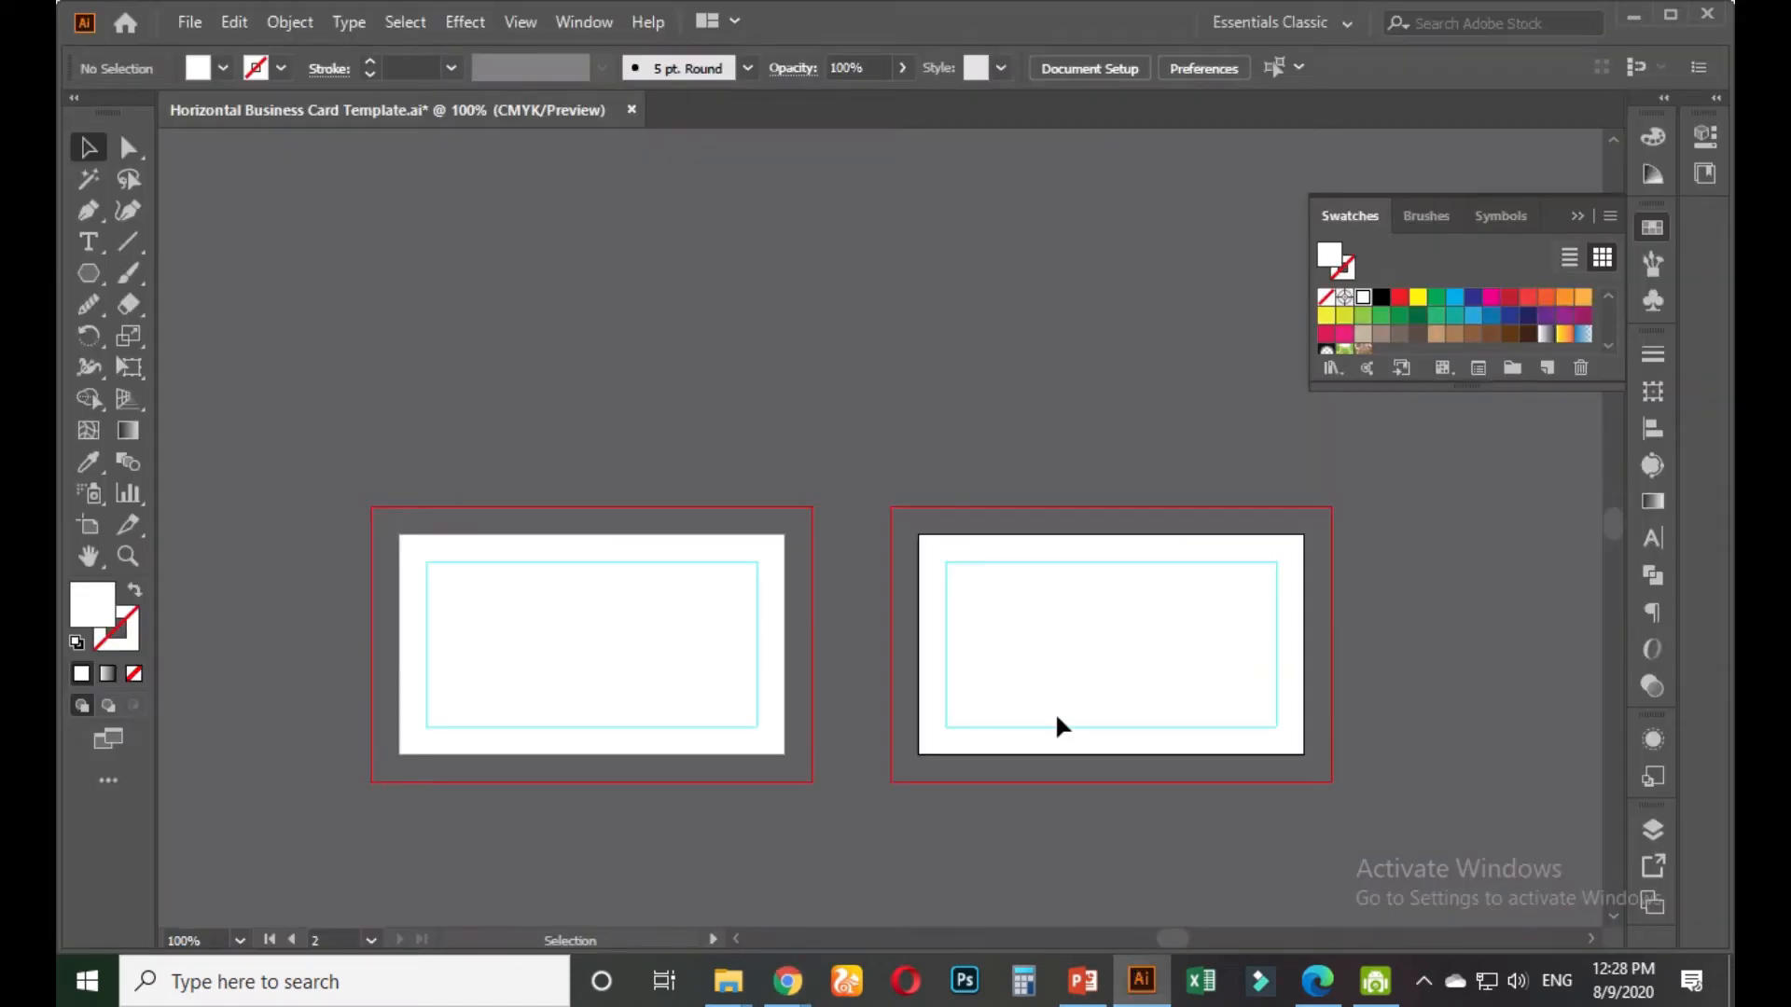
pyautogui.hotkey('ctrl', 'v')
pyautogui.moveTo(911, 547); pyautogui.dragTo(601, 71)
pyautogui.click(1079, 479)
# Copy the second attached reference image, the black-and-white card on wood, and close the viewer
pyautogui.click(800, 976)
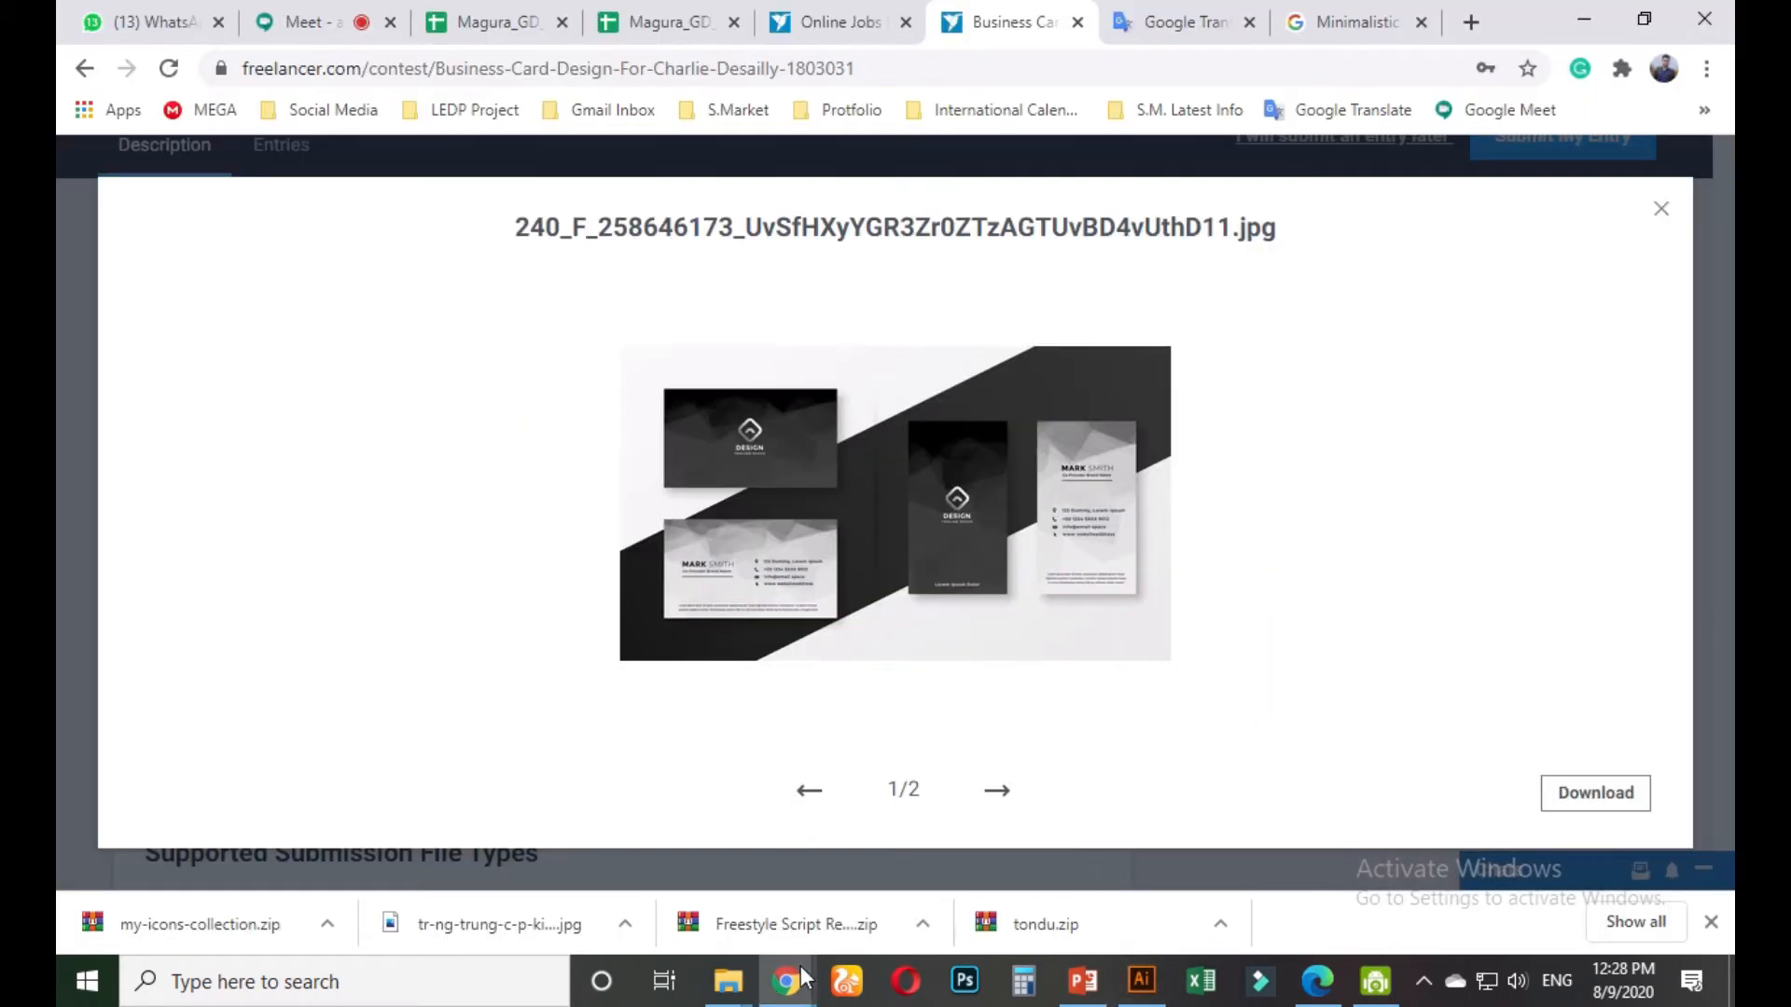
pyautogui.click(996, 790)
pyautogui.rightClick(881, 504)
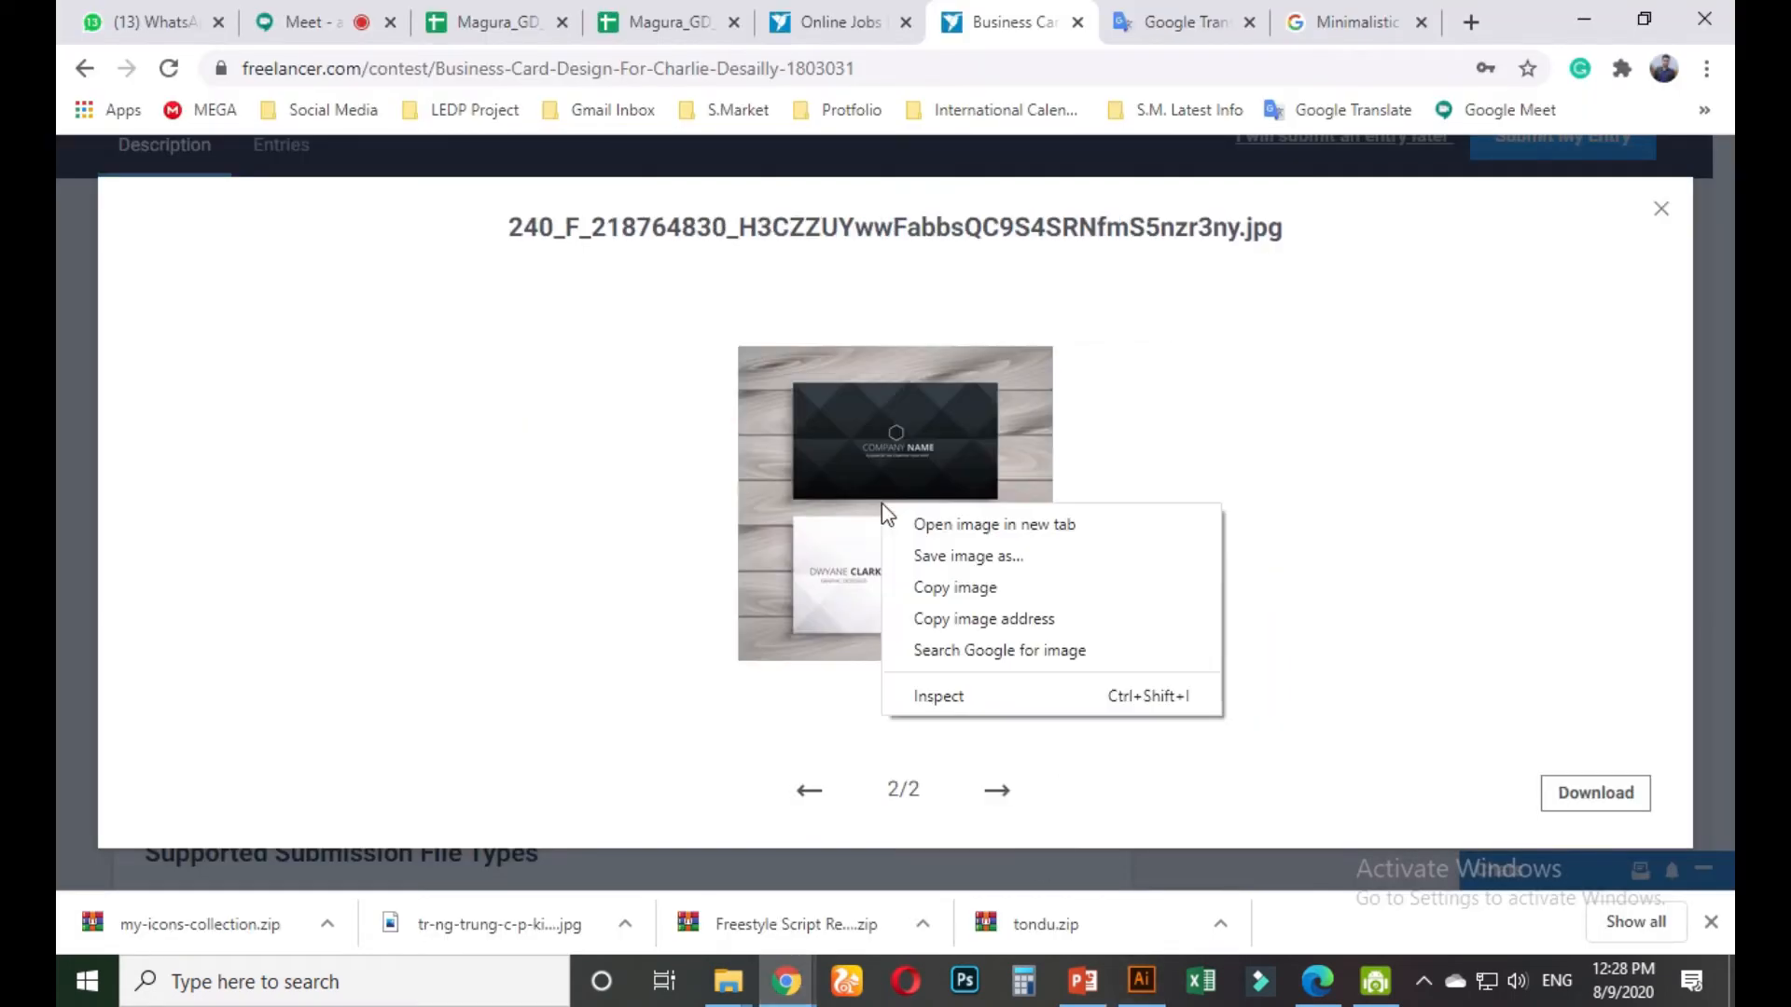
pyautogui.click(1009, 586)
pyautogui.click(1661, 208)
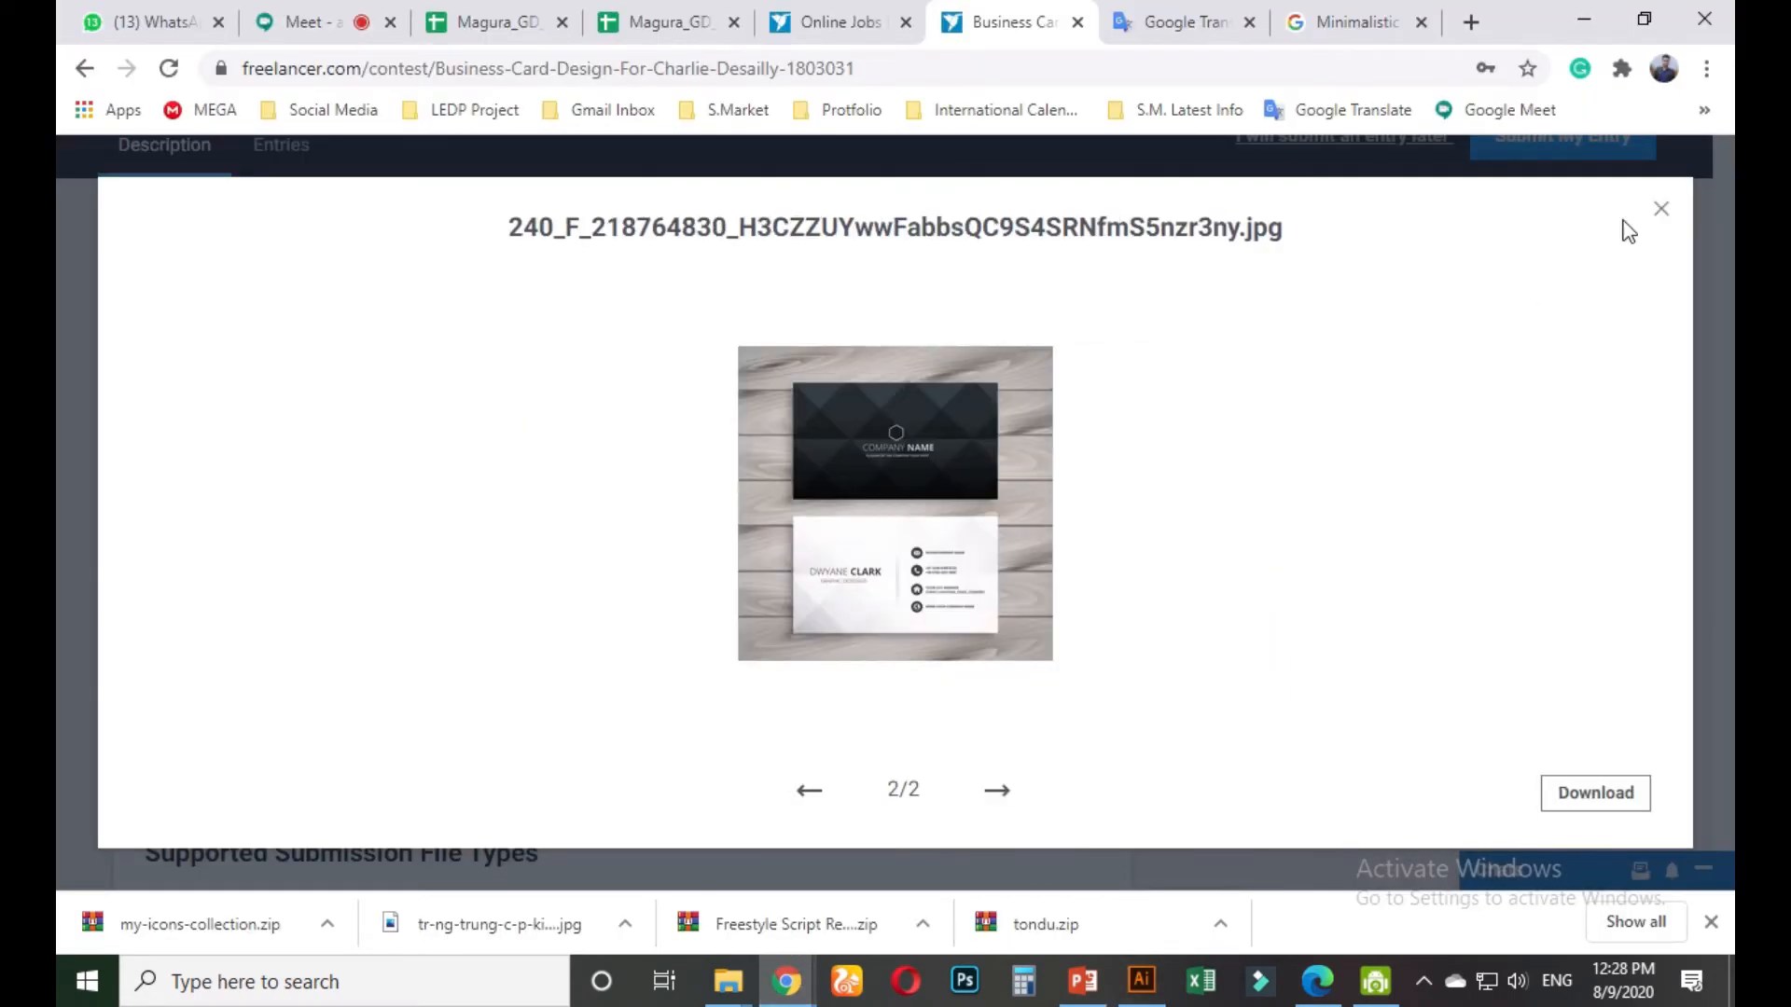
# Paste the second reference image and position it right of the first one
pyautogui.click(1142, 980)
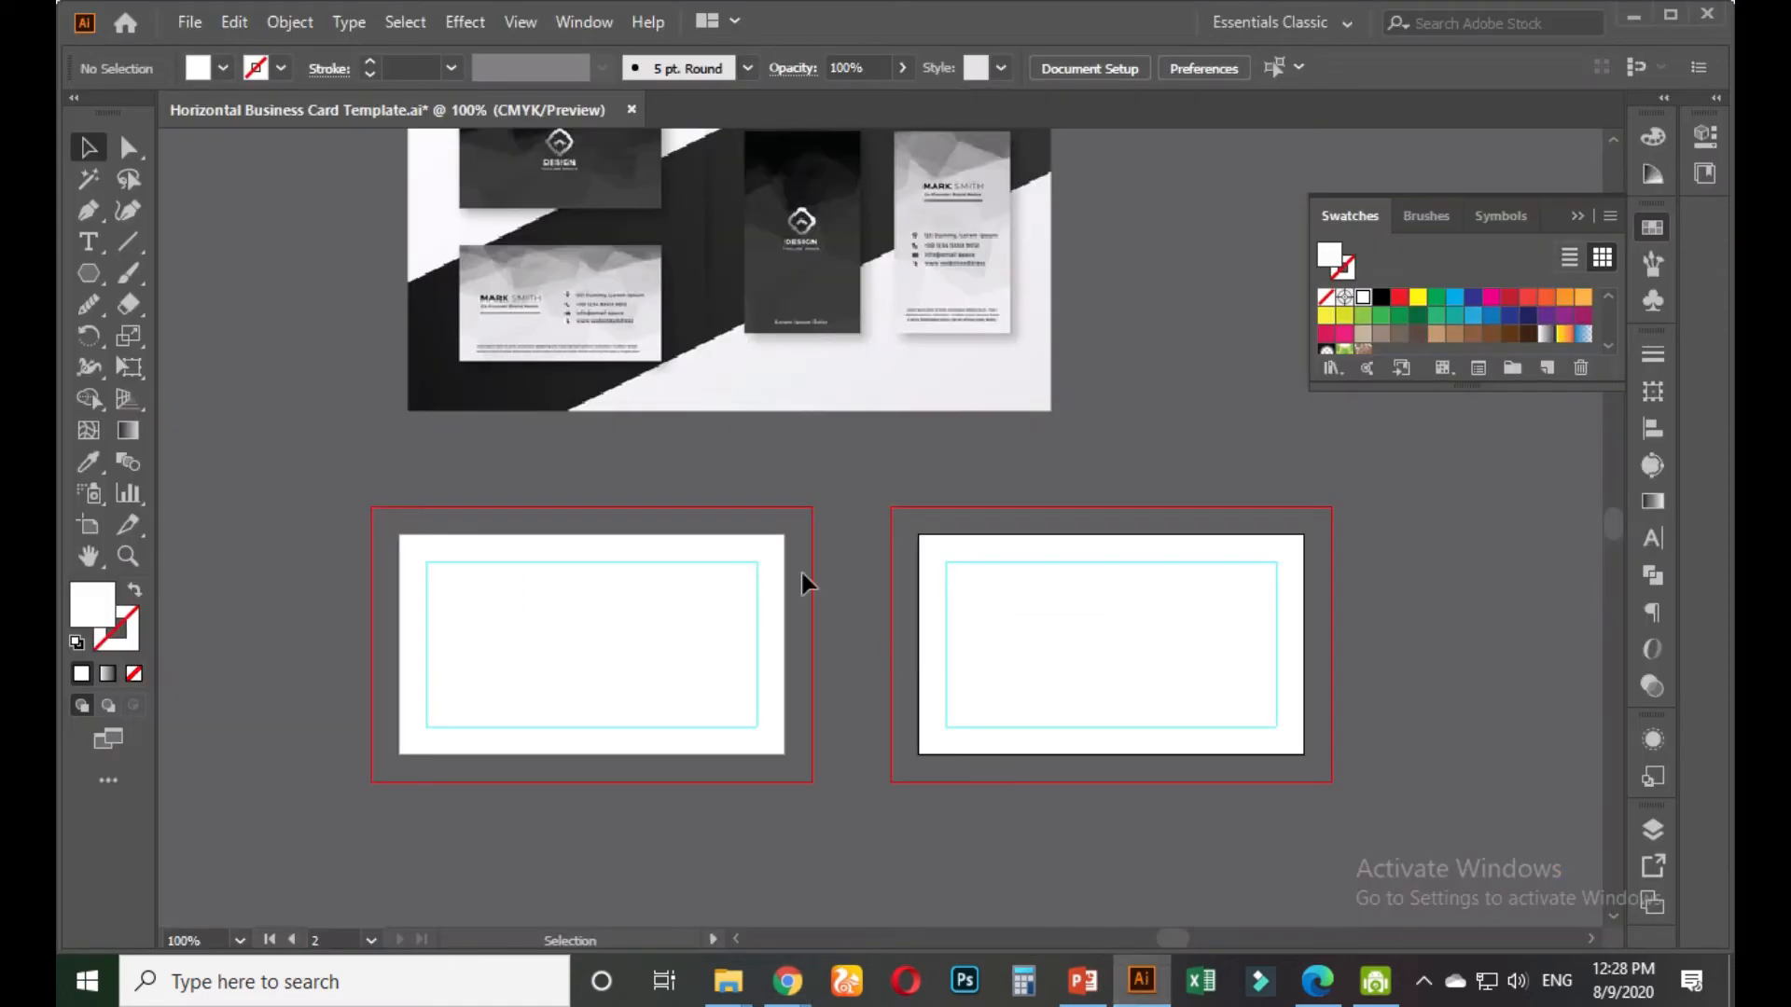
pyautogui.hotkey('ctrl', 'v')
pyautogui.scroll(-2, 798, 574)
pyautogui.moveTo(875, 549); pyautogui.dragTo(813, 442)
pyautogui.moveTo(832, 424); pyautogui.dragTo(833, 424)
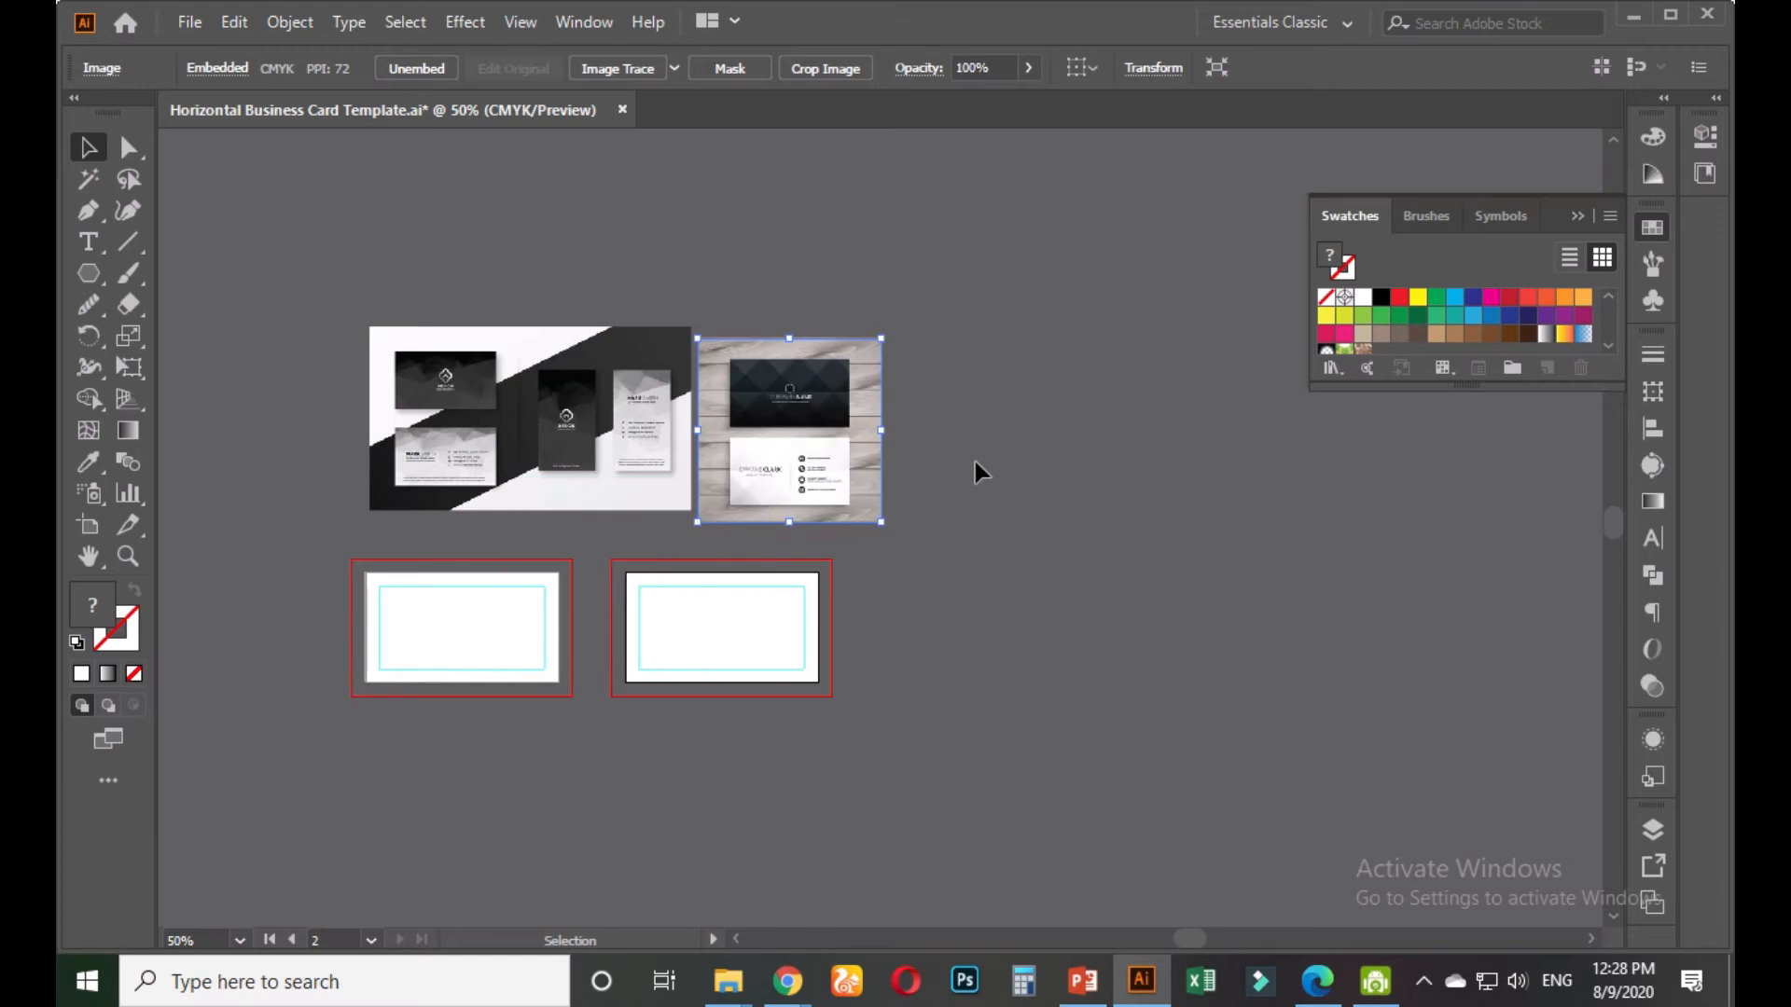
pyautogui.click(975, 463)
# Zoom in and out to inspect both reference images above the artboards
pyautogui.scroll(6, 854, 459)
pyautogui.scroll(-2, 759, 411)
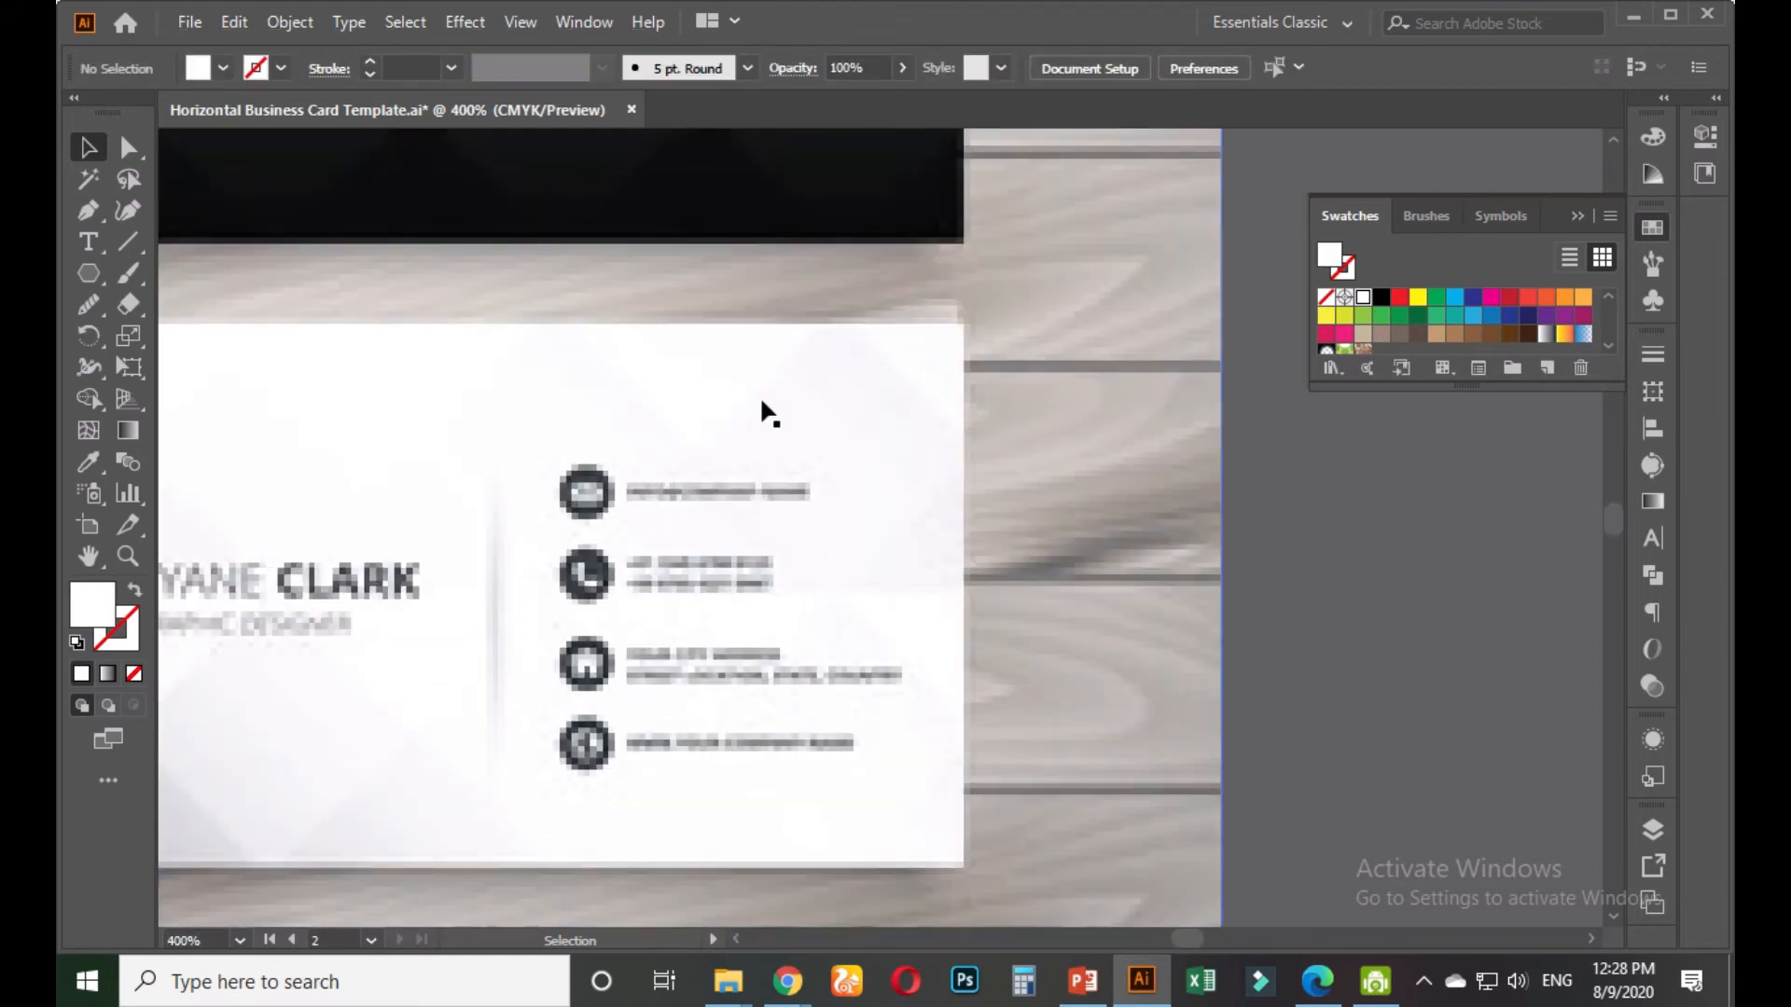
pyautogui.scroll(4, 705, 563)
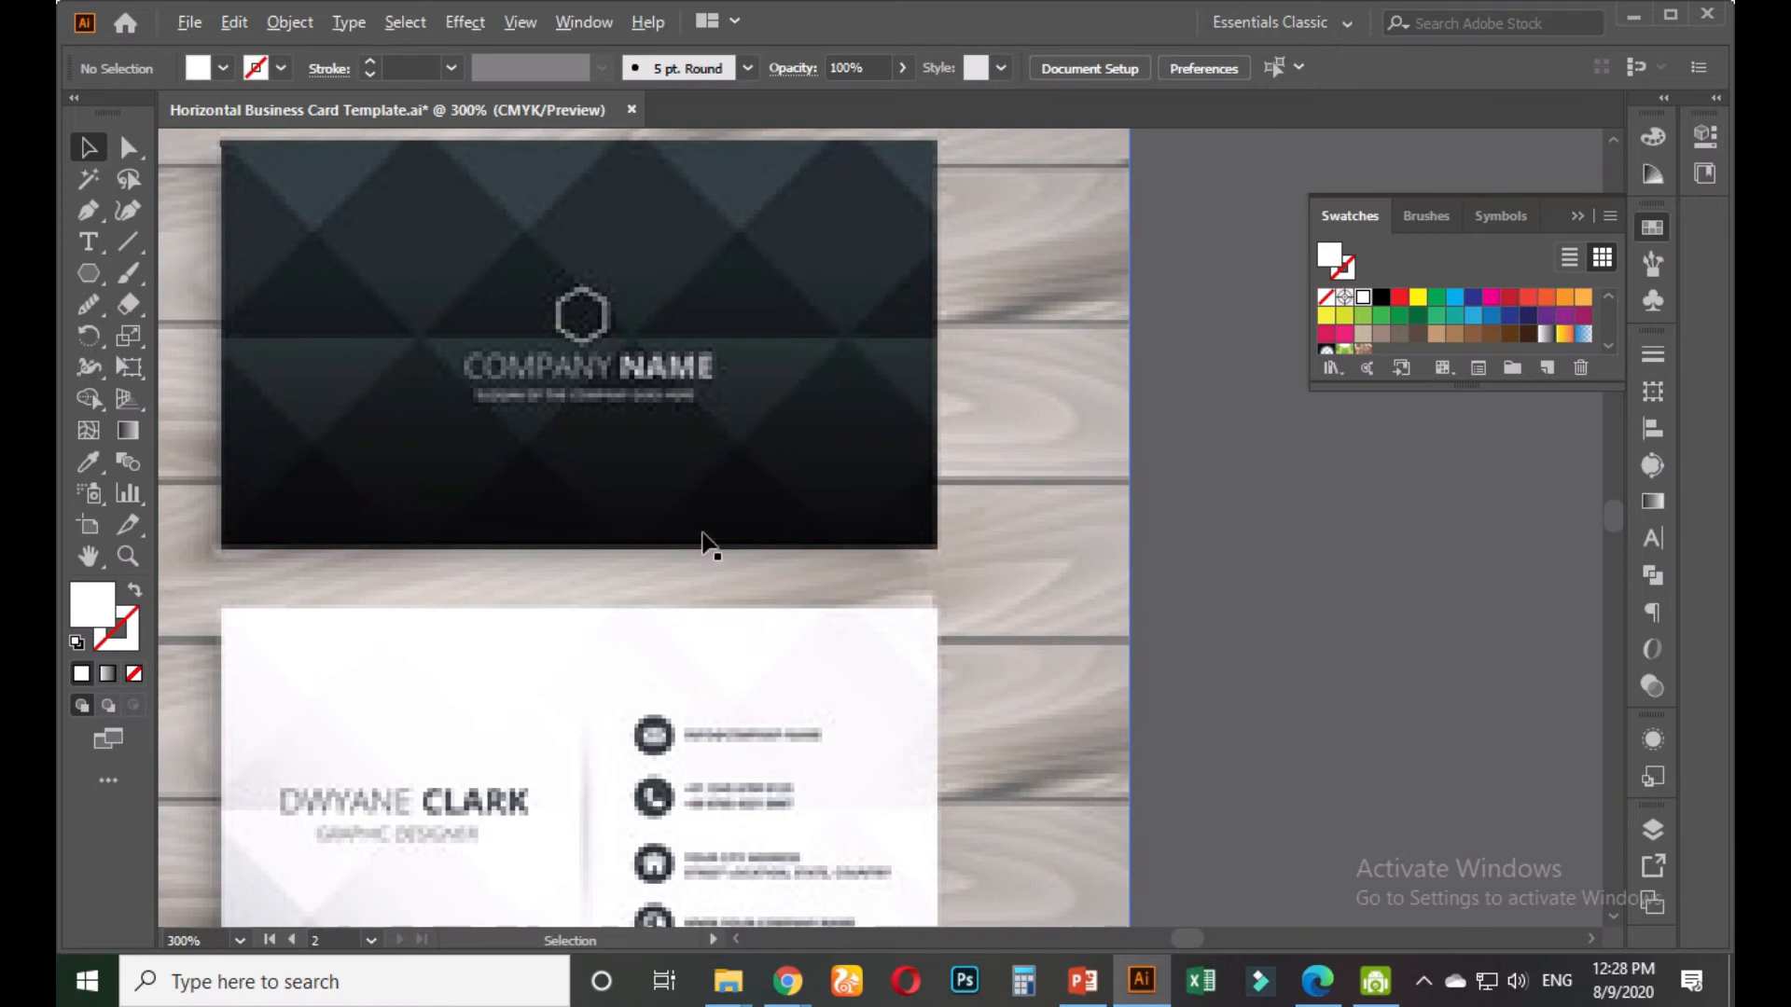
pyautogui.scroll(-1, 706, 546)
pyautogui.scroll(2, 587, 731)
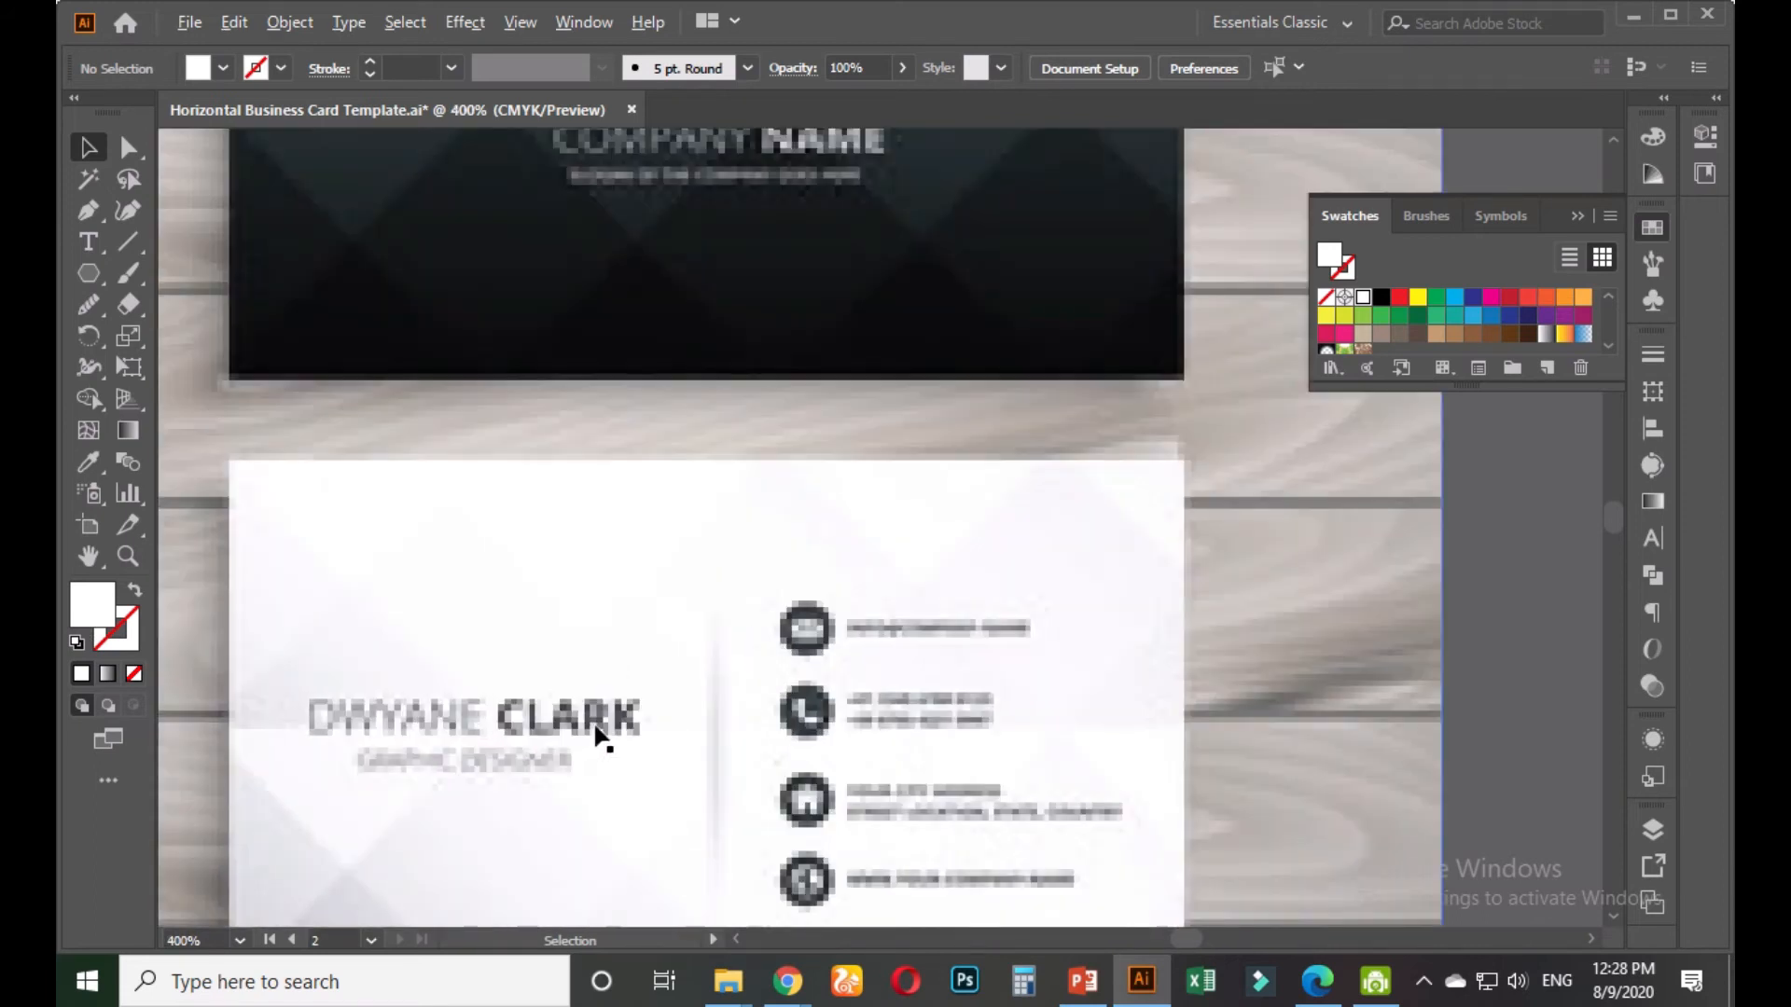
pyautogui.scroll(-4, 602, 739)
pyautogui.moveTo(600, 787); pyautogui.dragTo(871, 343)
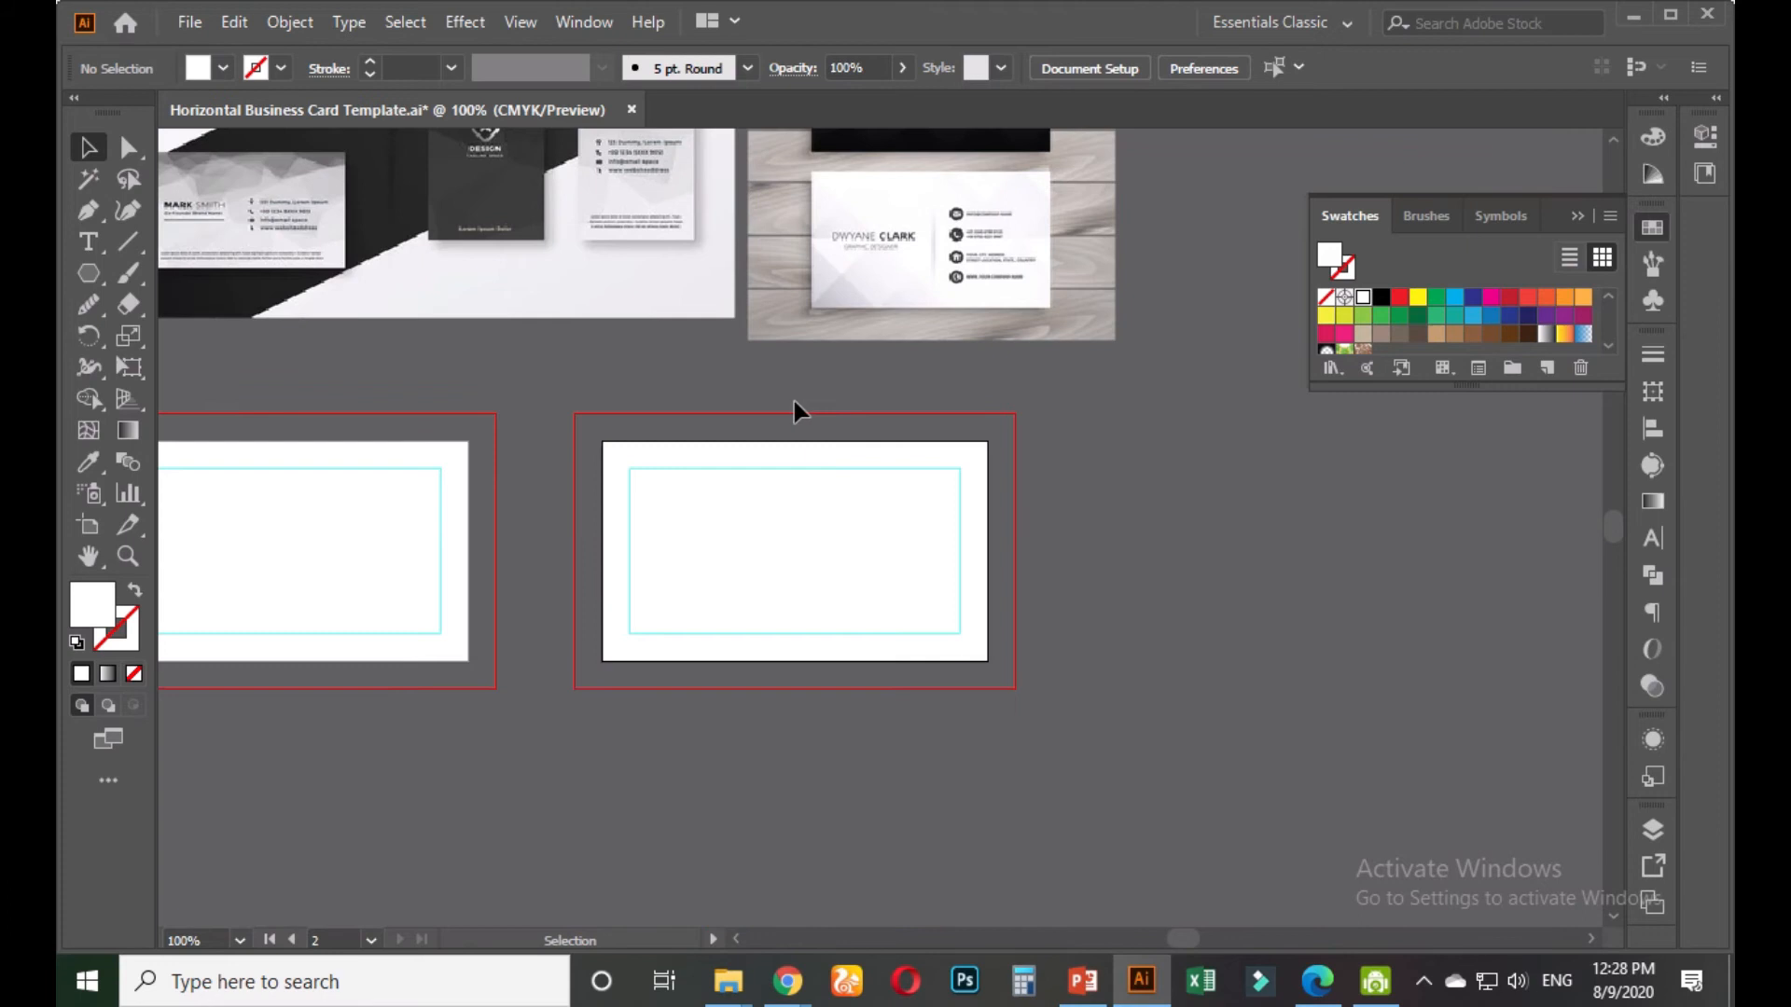
pyautogui.scroll(-1, 794, 403)
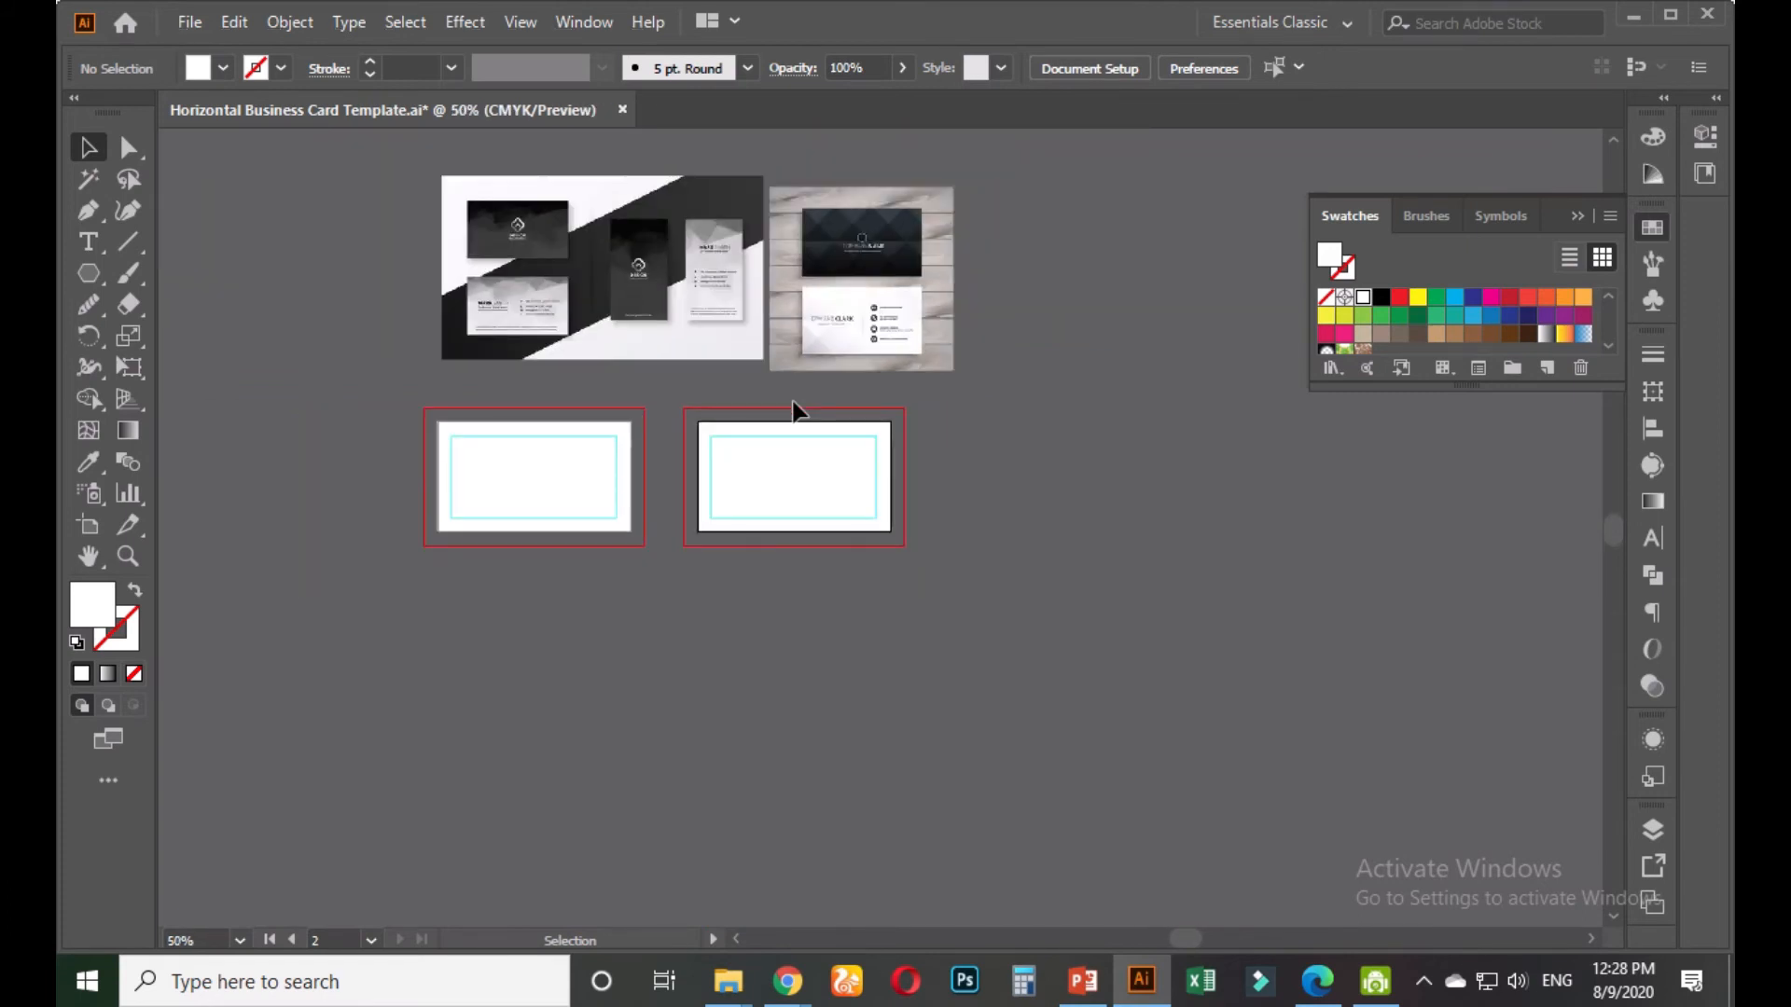
# Draw a small rectangle left of the references and fill it with the mockup's dark colour
pyautogui.moveTo(681, 332); pyautogui.dragTo(733, 442)
pyautogui.click(103, 272)
pyautogui.moveTo(103, 272)
pyautogui.mouseDown()
pyautogui.moveTo(167, 272)
pyautogui.moveTo(309, 362)
pyautogui.mouseUp()
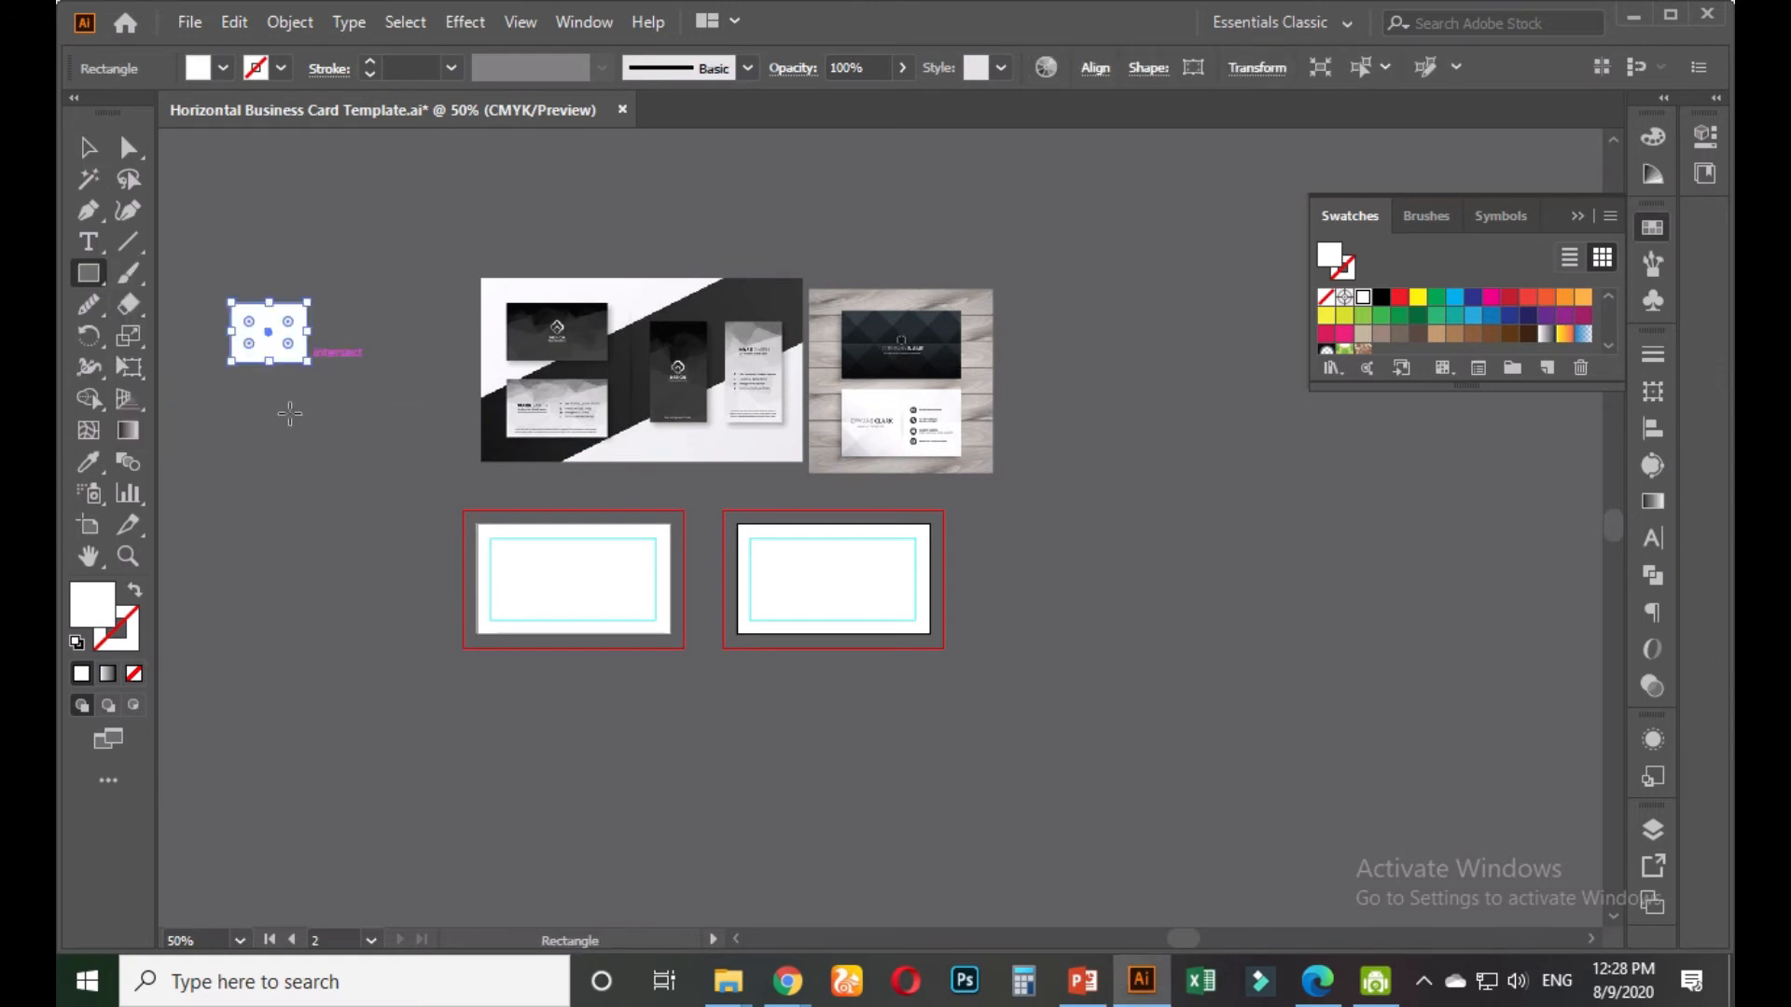
pyautogui.click(89, 461)
pyautogui.click(877, 324)
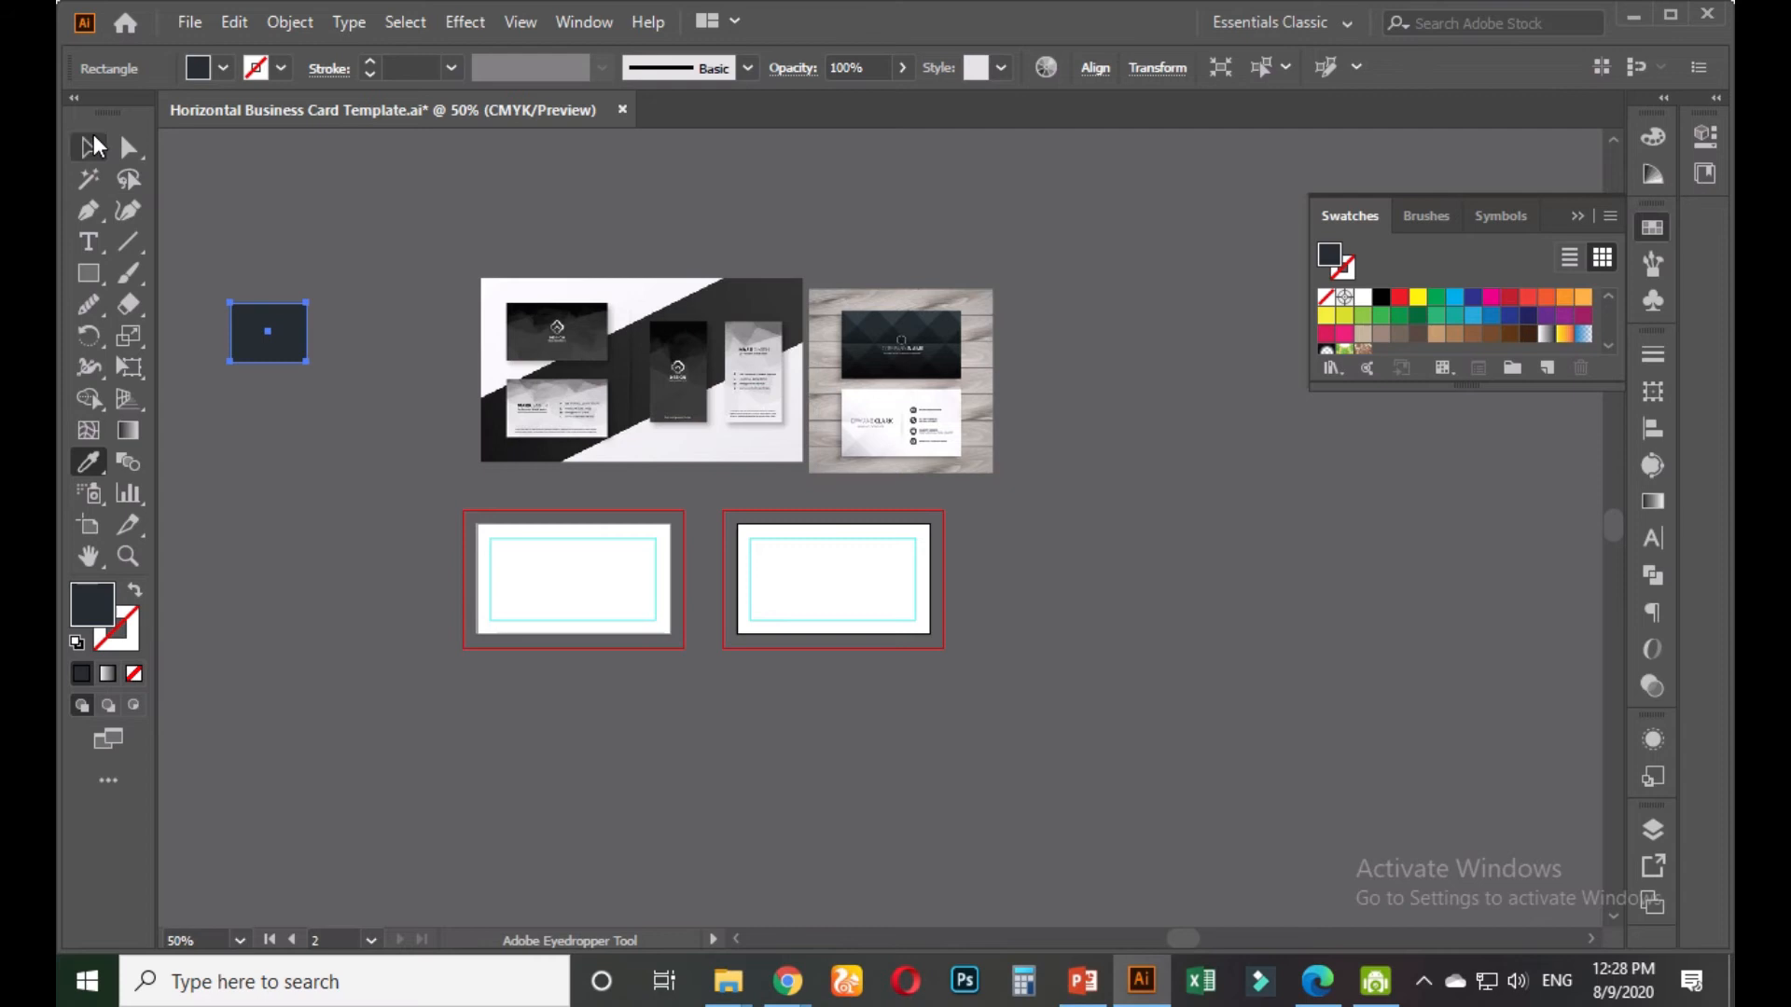
# Duplicate the rectangle directly below and fill it with a lighter mockup grey
pyautogui.click(89, 149)
pyautogui.moveTo(268, 352); pyautogui.dragTo(269, 430)
pyautogui.click(88, 460)
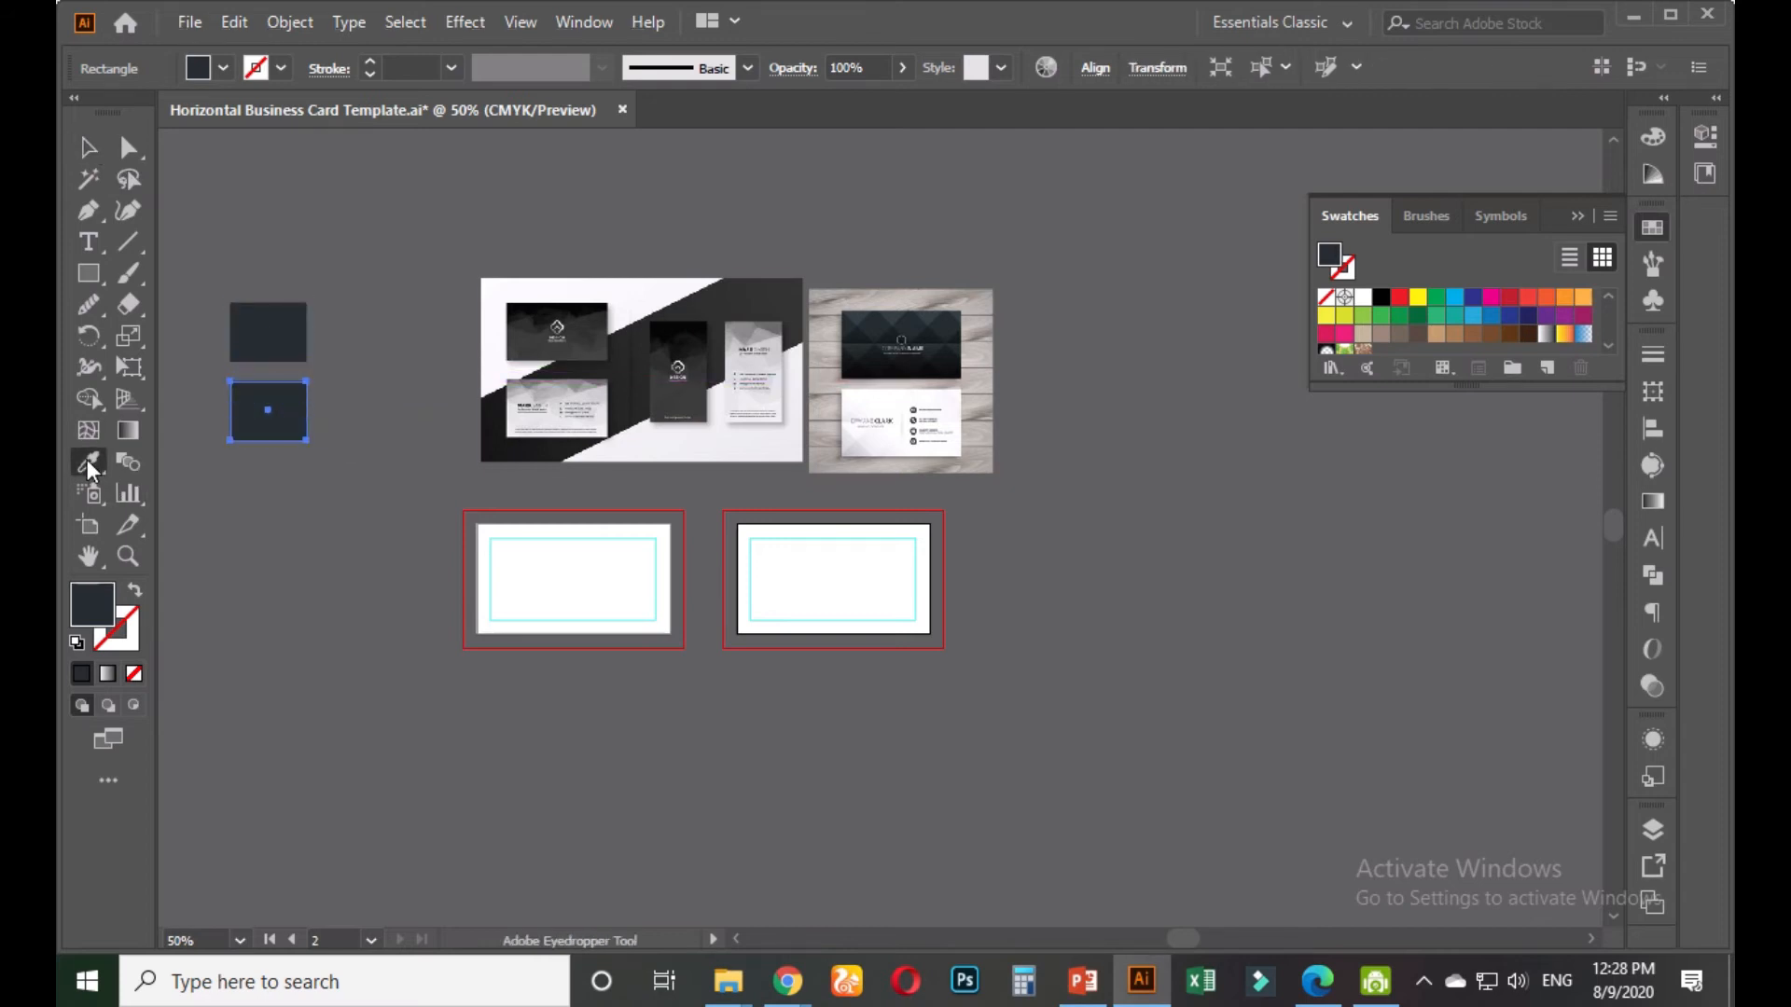
pyautogui.click(862, 313)
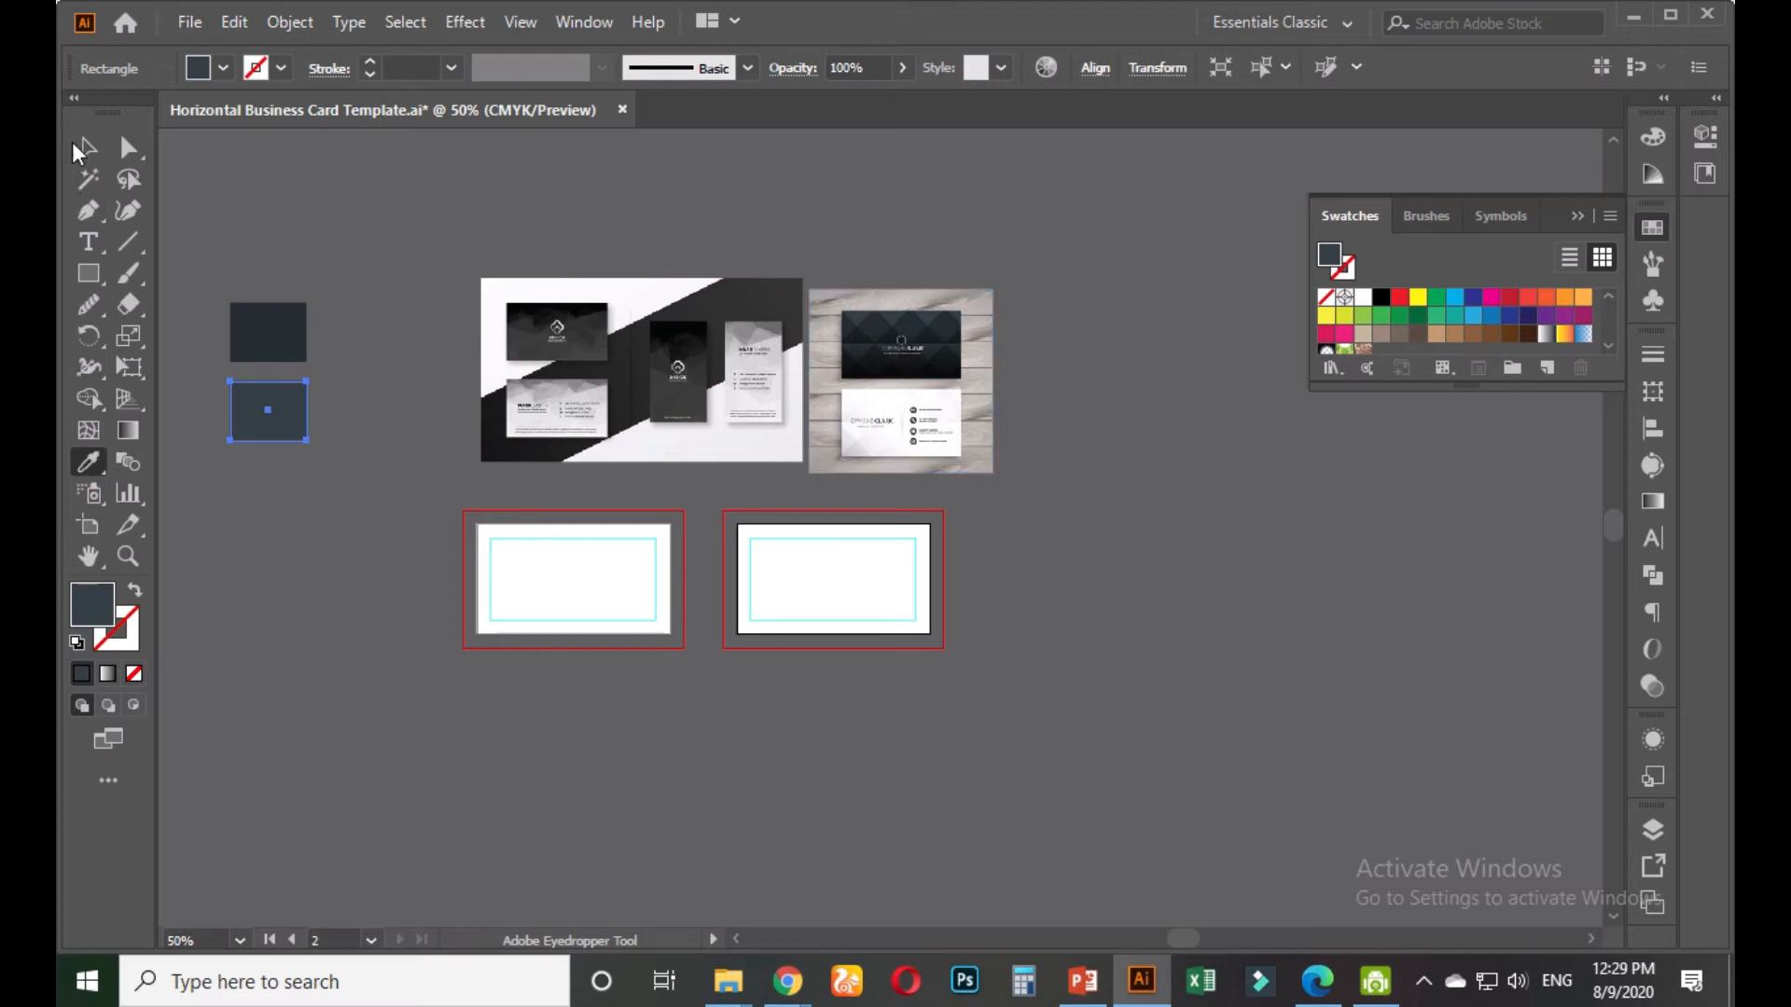
# Copy both swatch rectangles to the right
pyautogui.click(89, 147)
pyautogui.moveTo(313, 288); pyautogui.dragTo(250, 439)
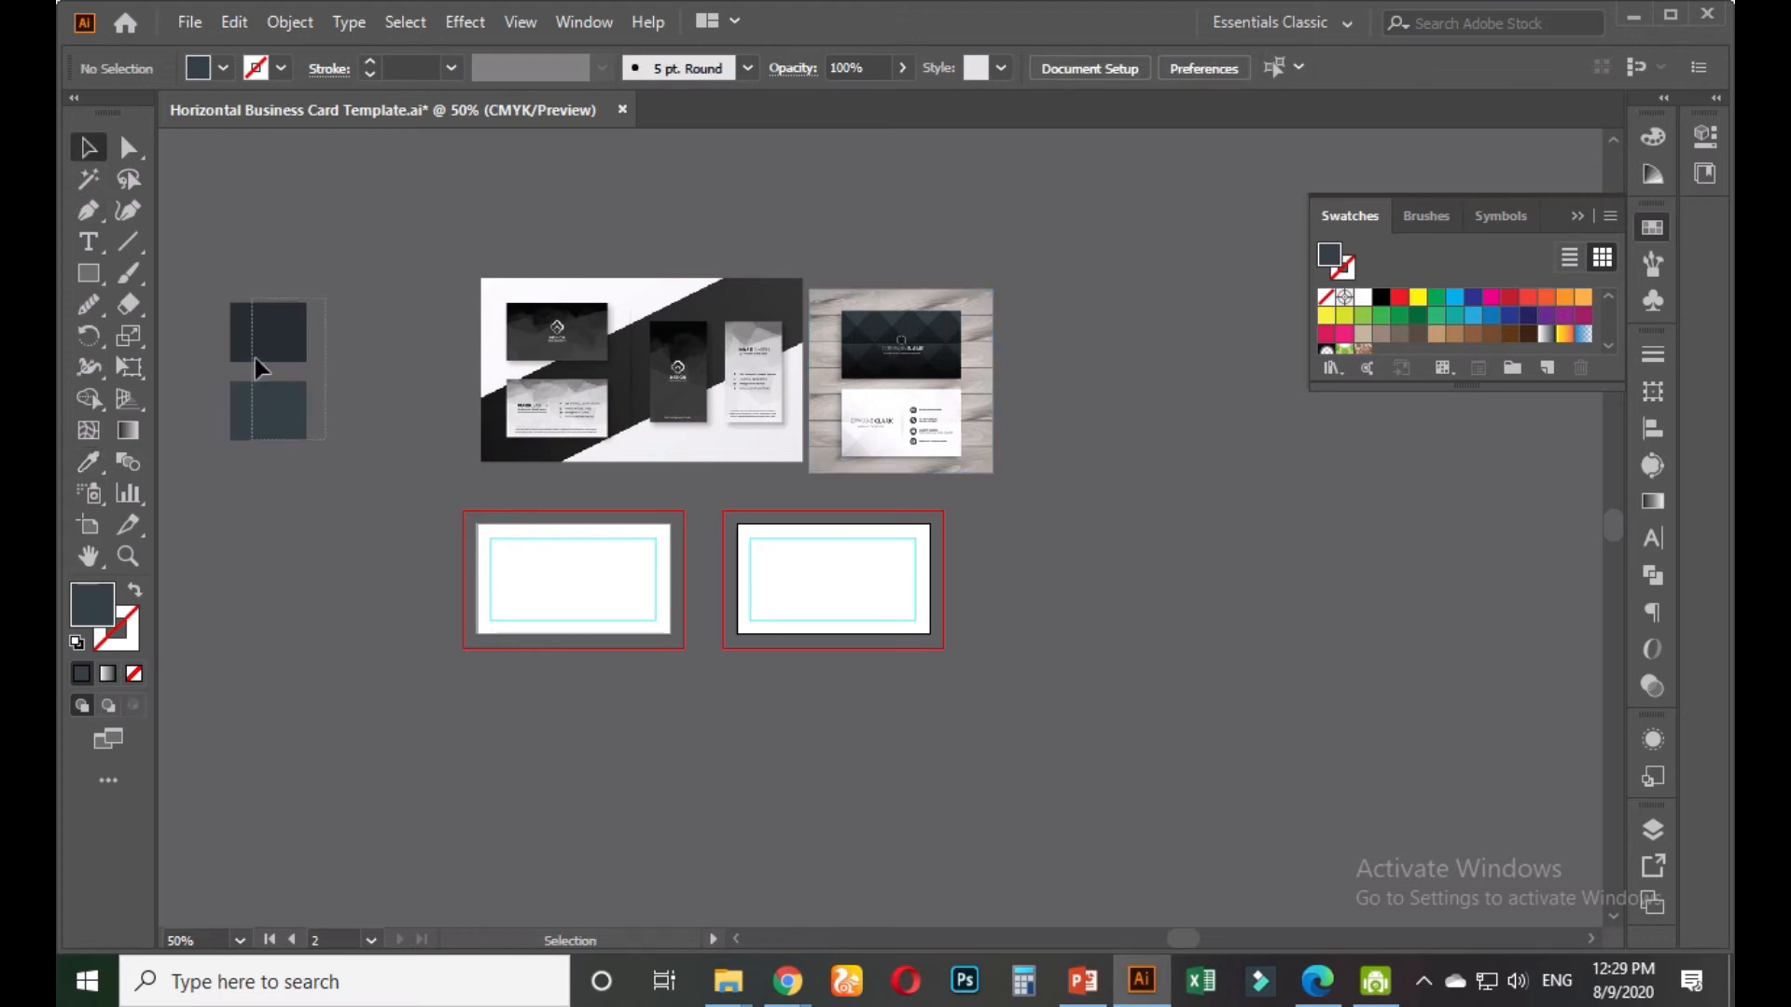
pyautogui.moveTo(277, 345); pyautogui.dragTo(393, 343)
pyautogui.click(347, 341)
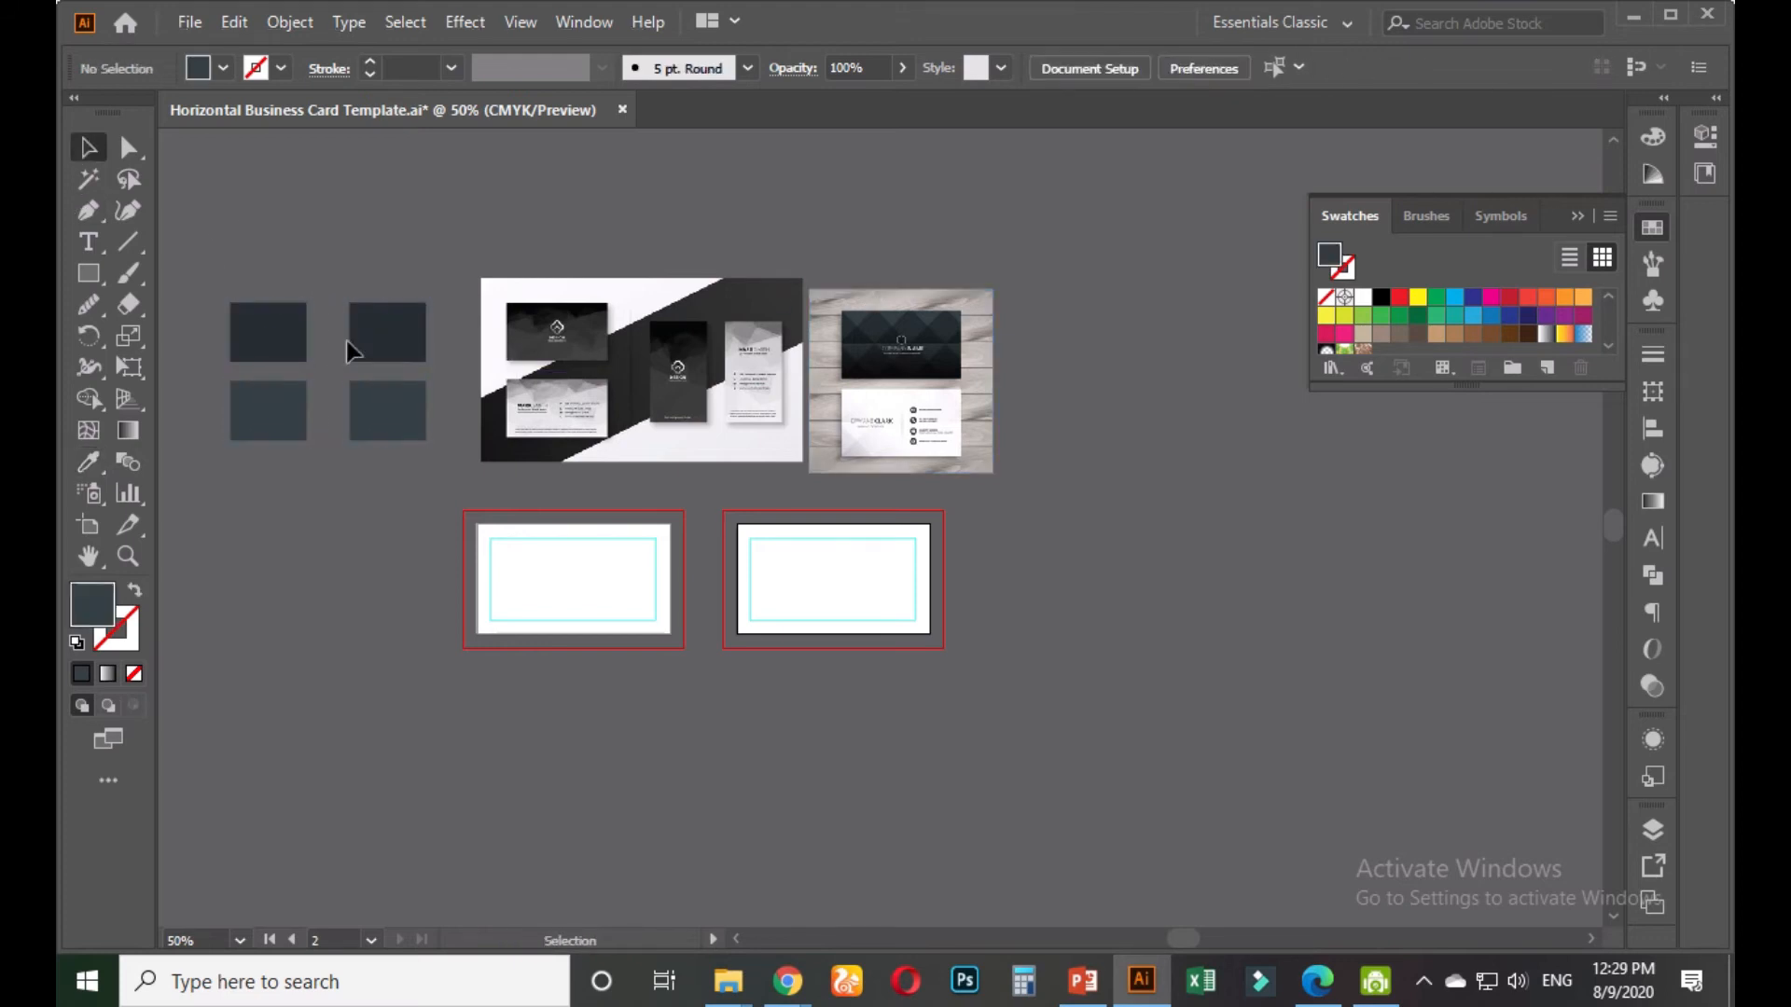
# Recolour the top-right square with the mockup's dark grey
pyautogui.click(90, 462)
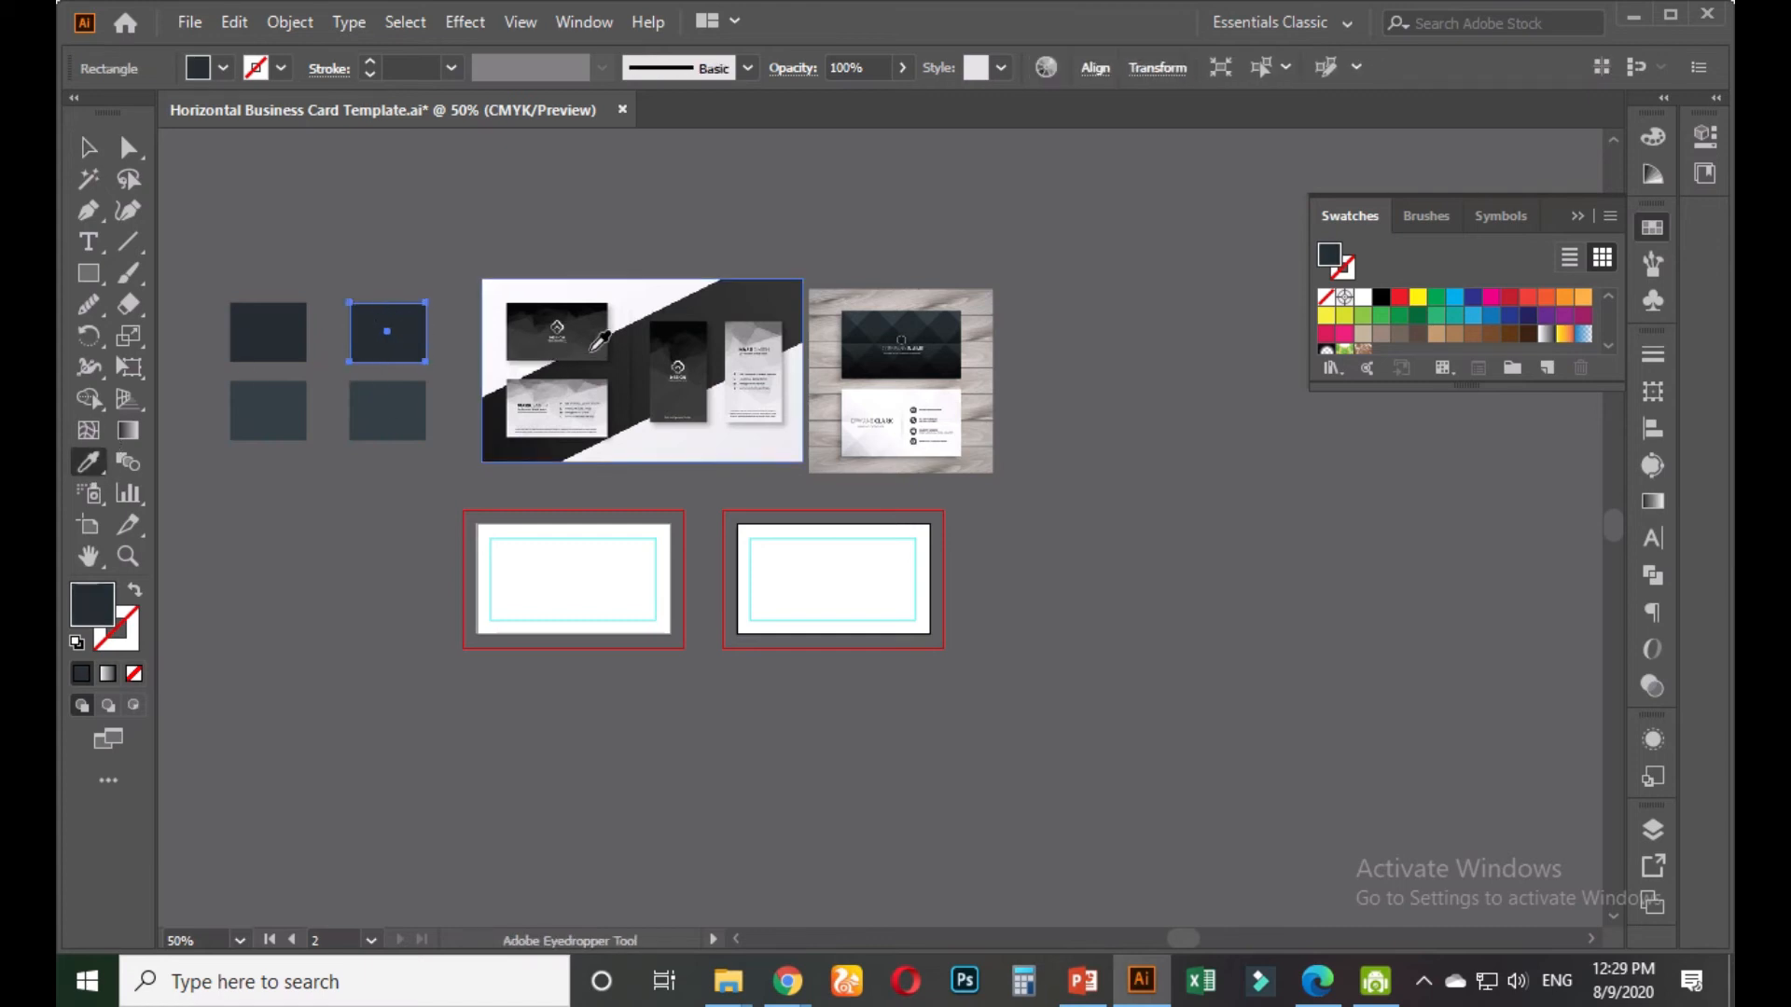
pyautogui.click(593, 328)
pyautogui.click(88, 147)
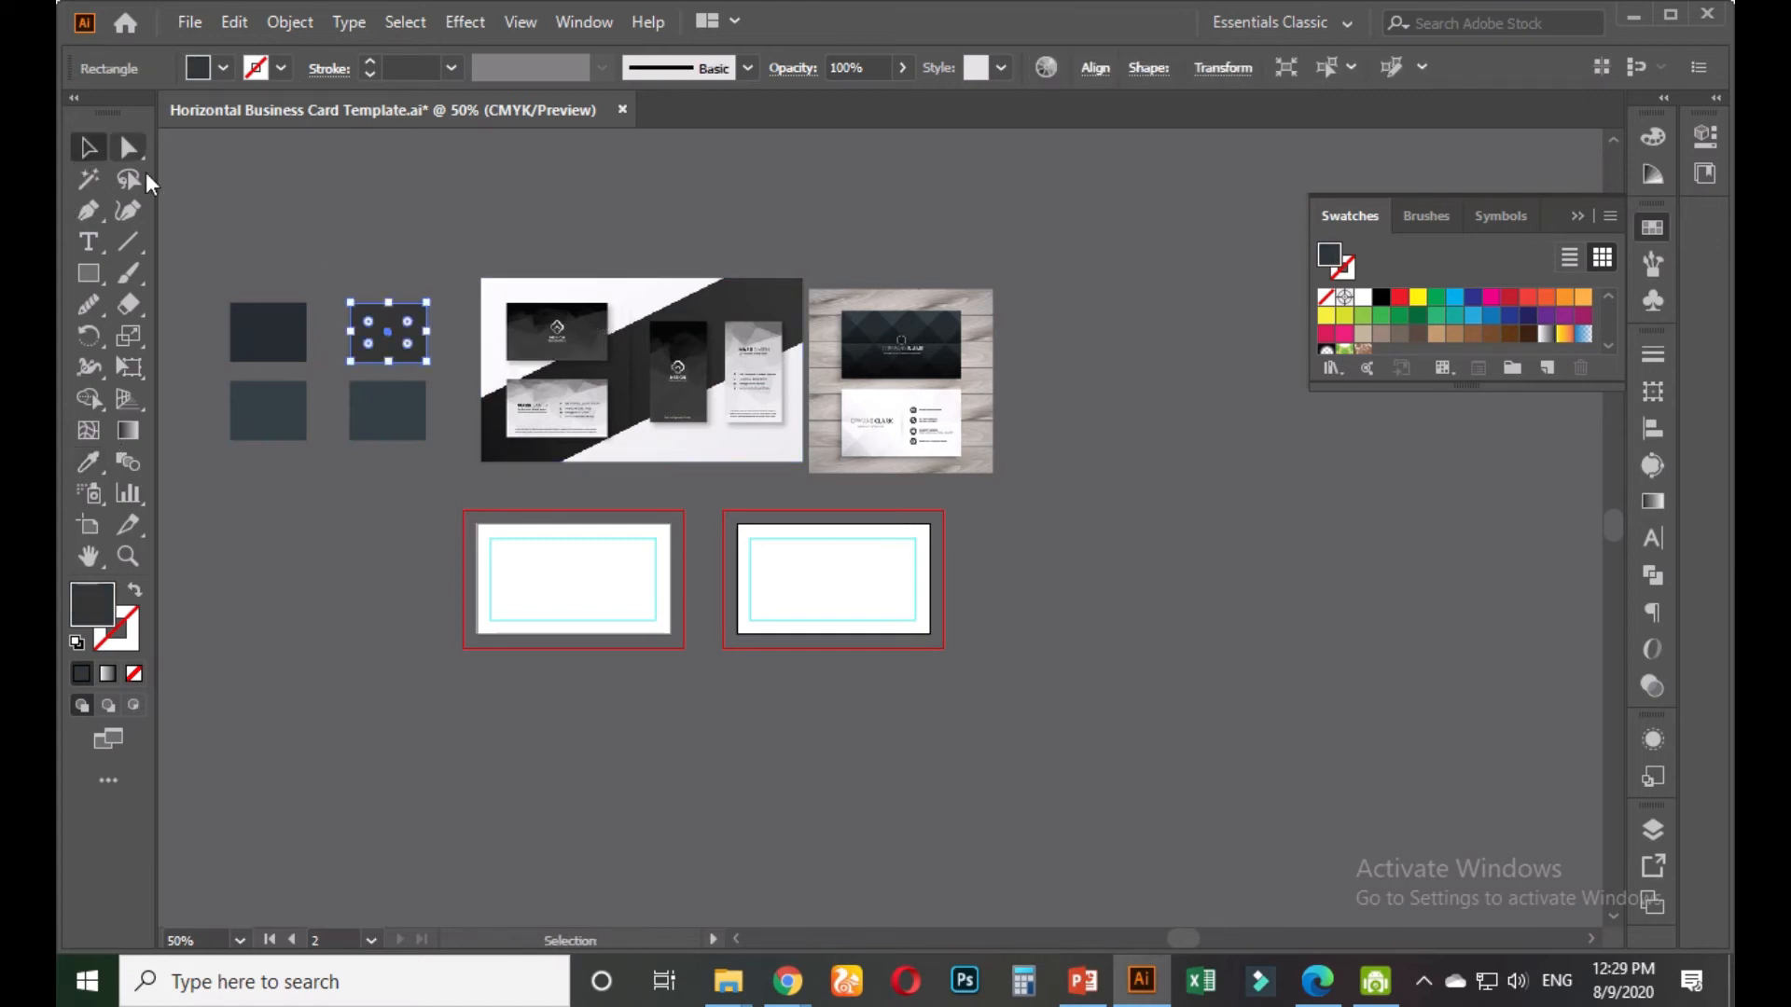
pyautogui.click(348, 355)
# Sample a mockup colour for the bottom-right square, then bring the blank artboards into view
pyautogui.click(367, 389)
pyautogui.click(90, 462)
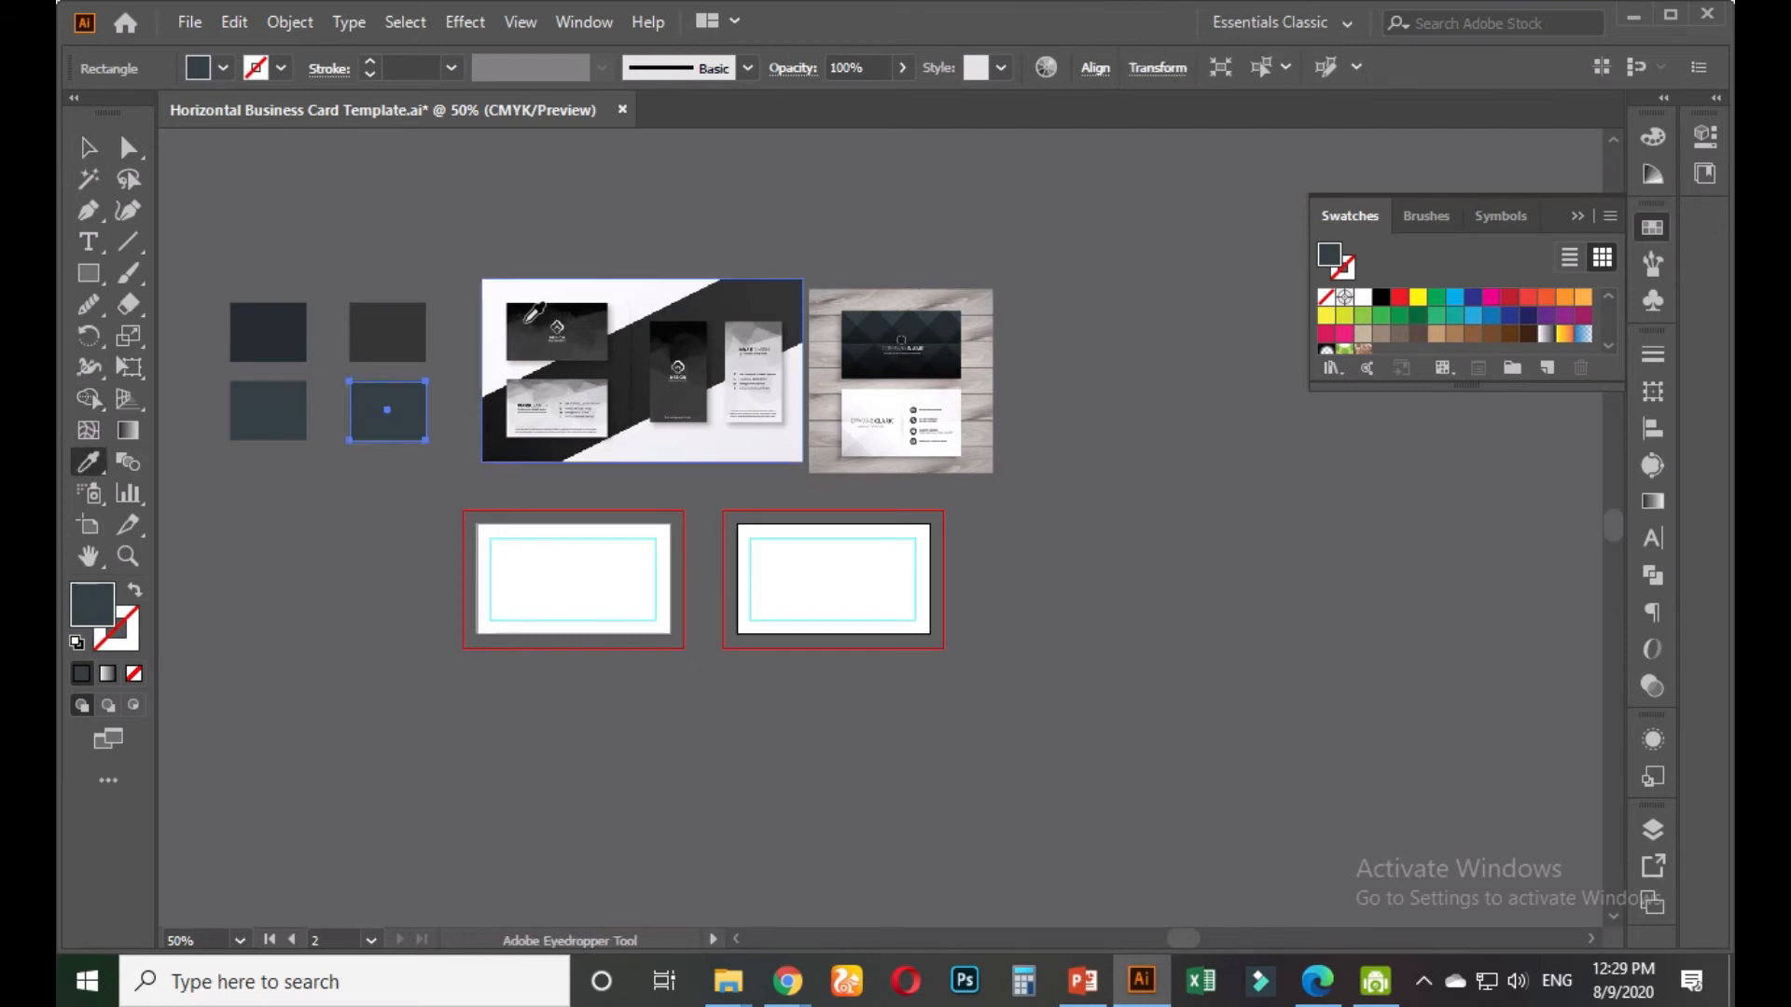
pyautogui.scroll(3, 527, 345)
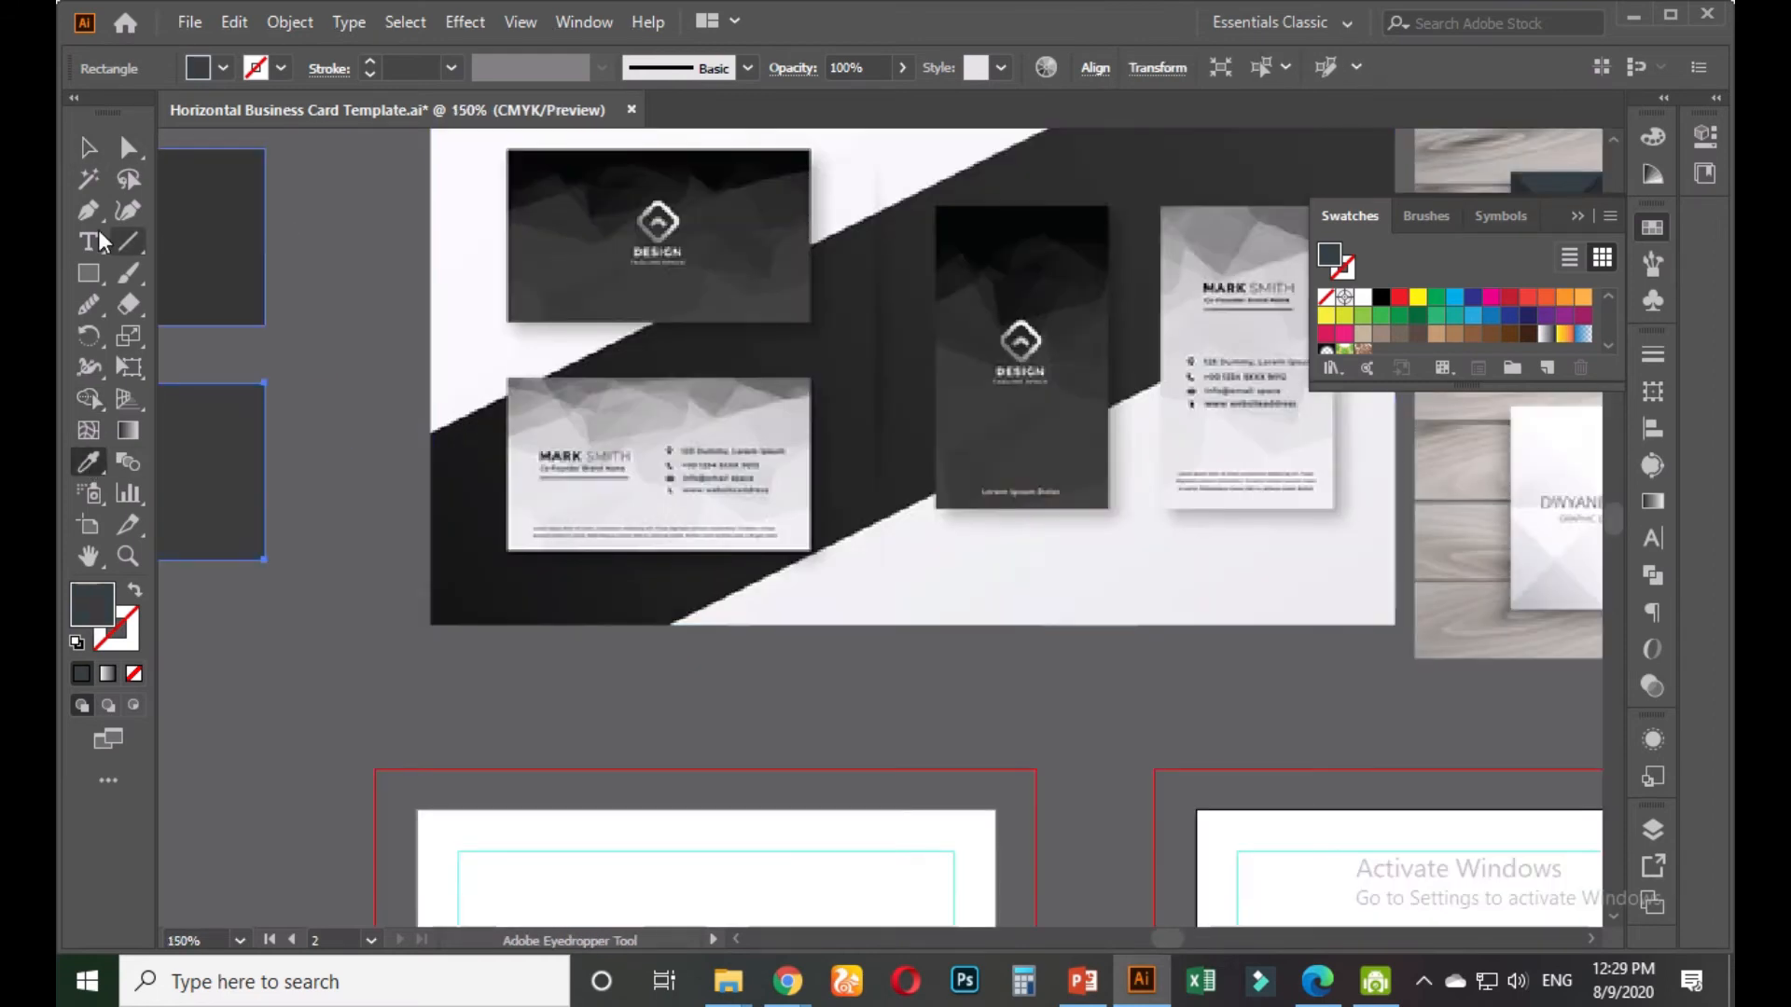
pyautogui.click(87, 147)
pyautogui.click(333, 384)
pyautogui.scroll(-2, 333, 384)
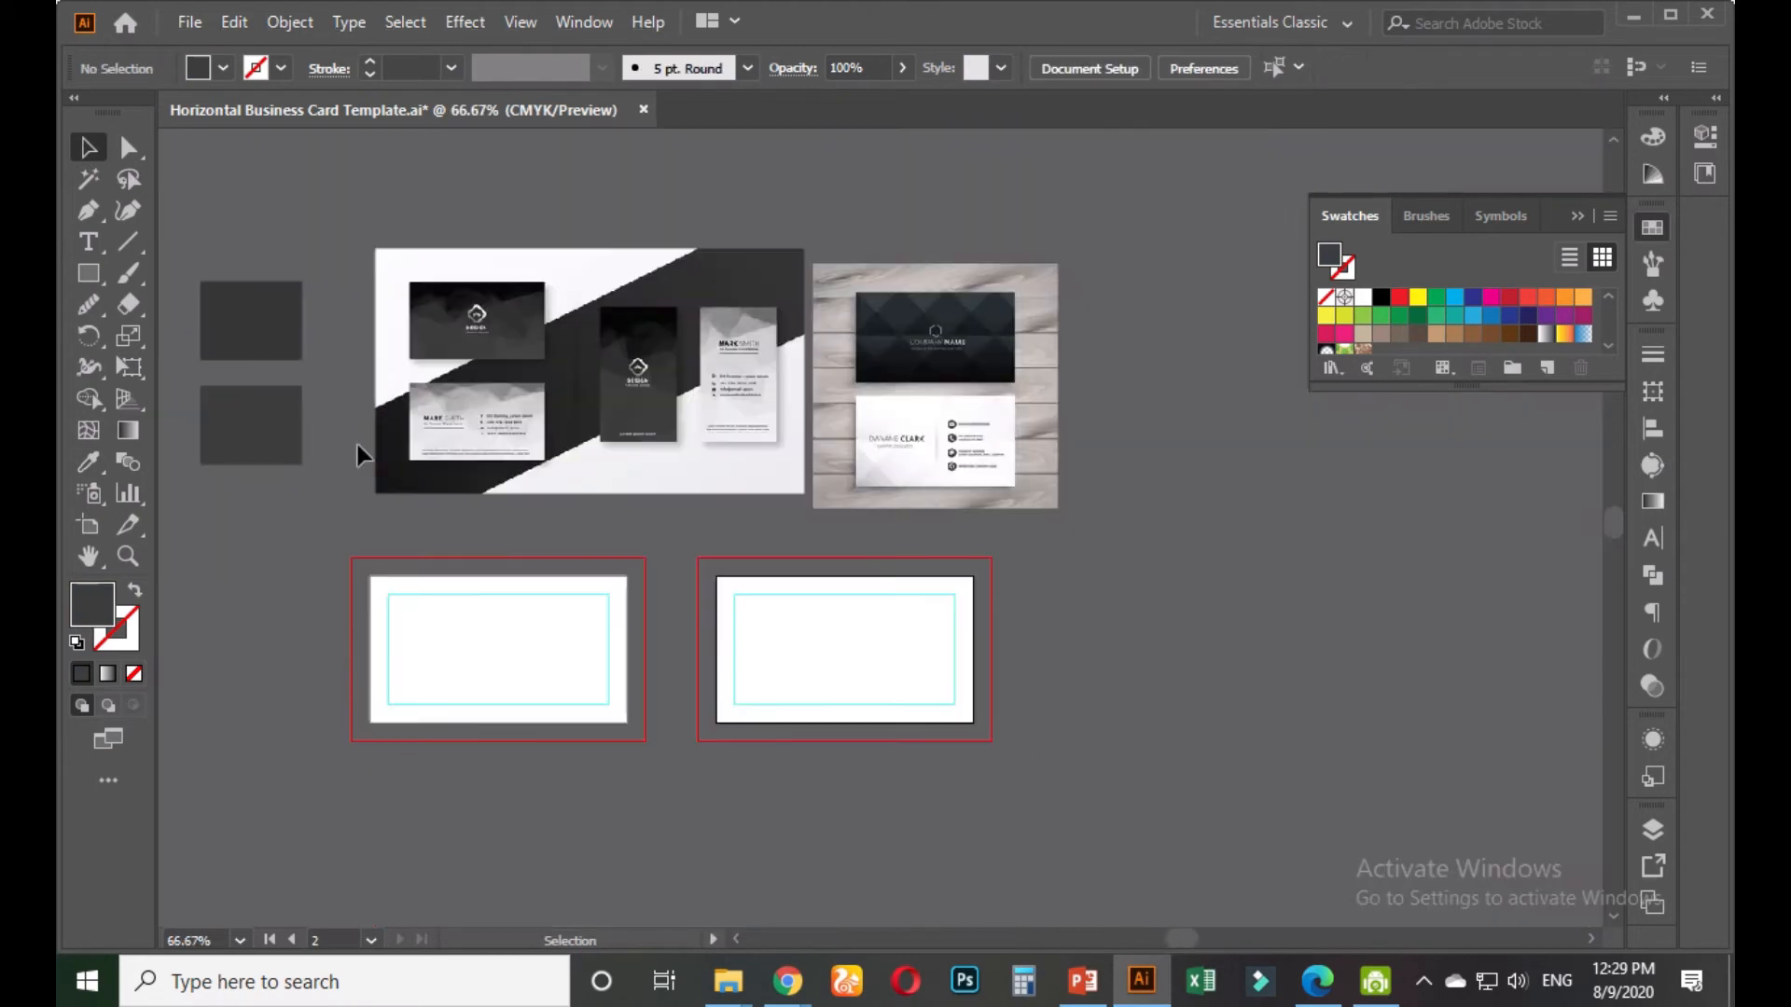
pyautogui.moveTo(338, 528); pyautogui.dragTo(408, 394)
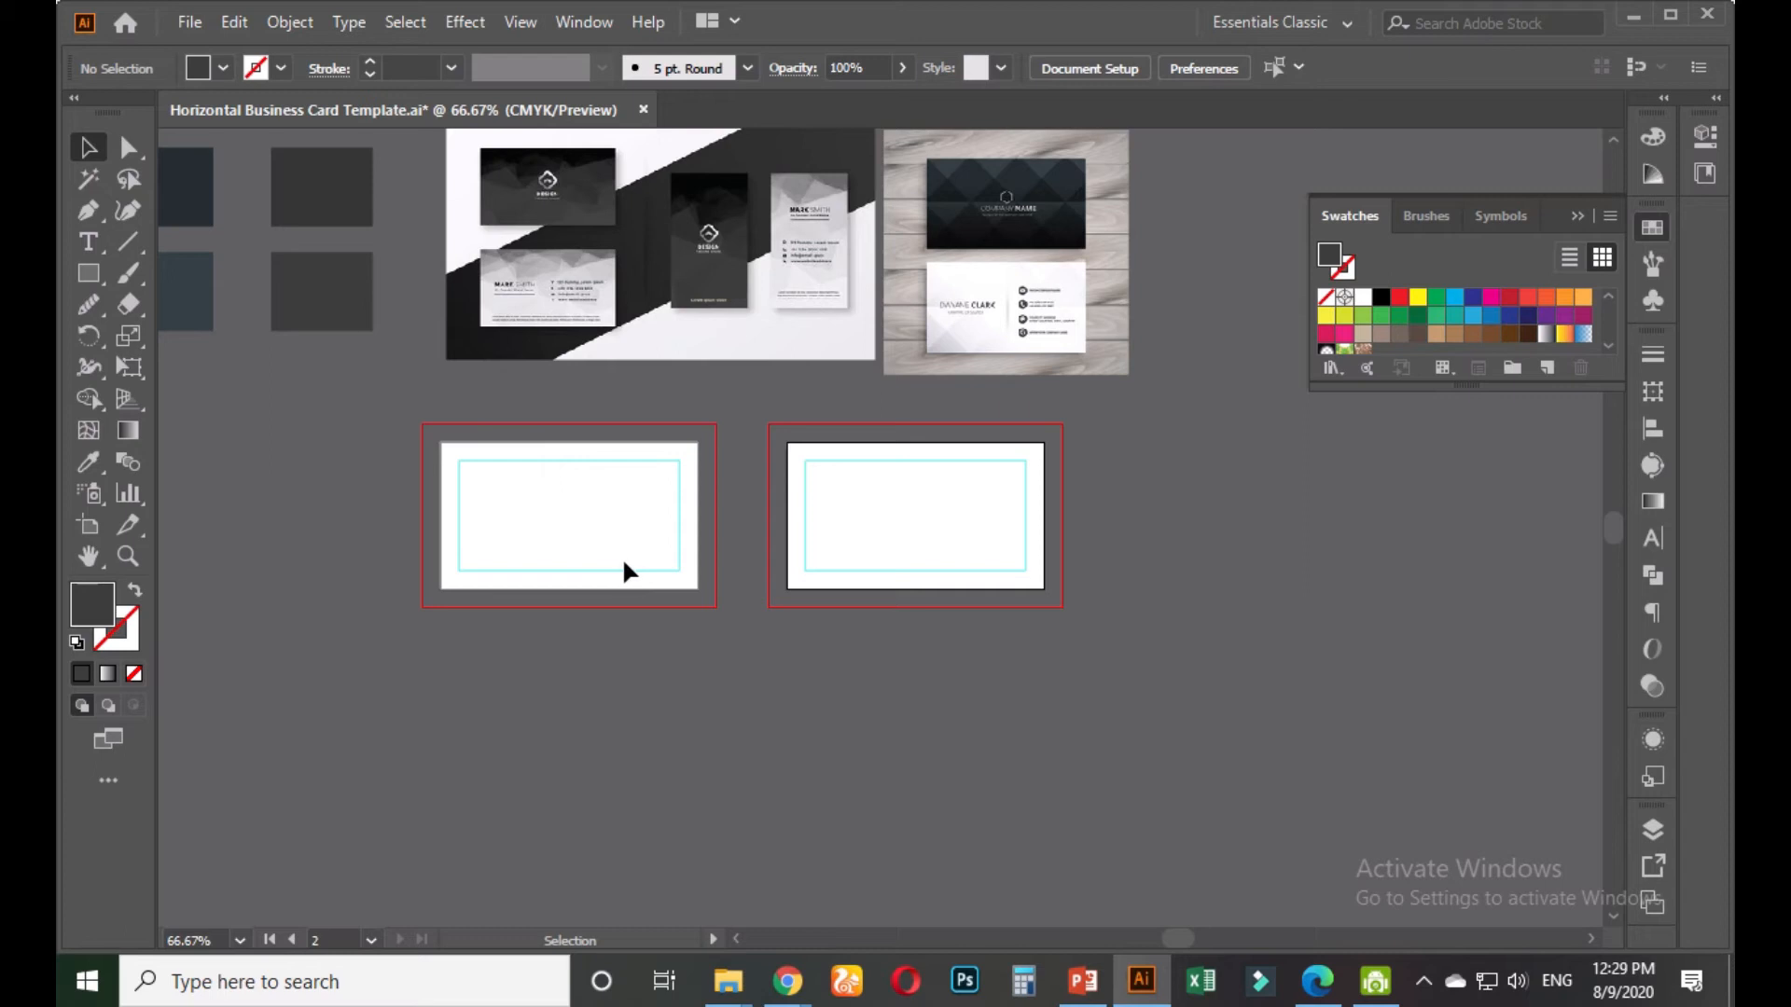
# Copy the client's name, phone and email lines from the contest brief in Chrome
pyautogui.moveTo(788, 979)
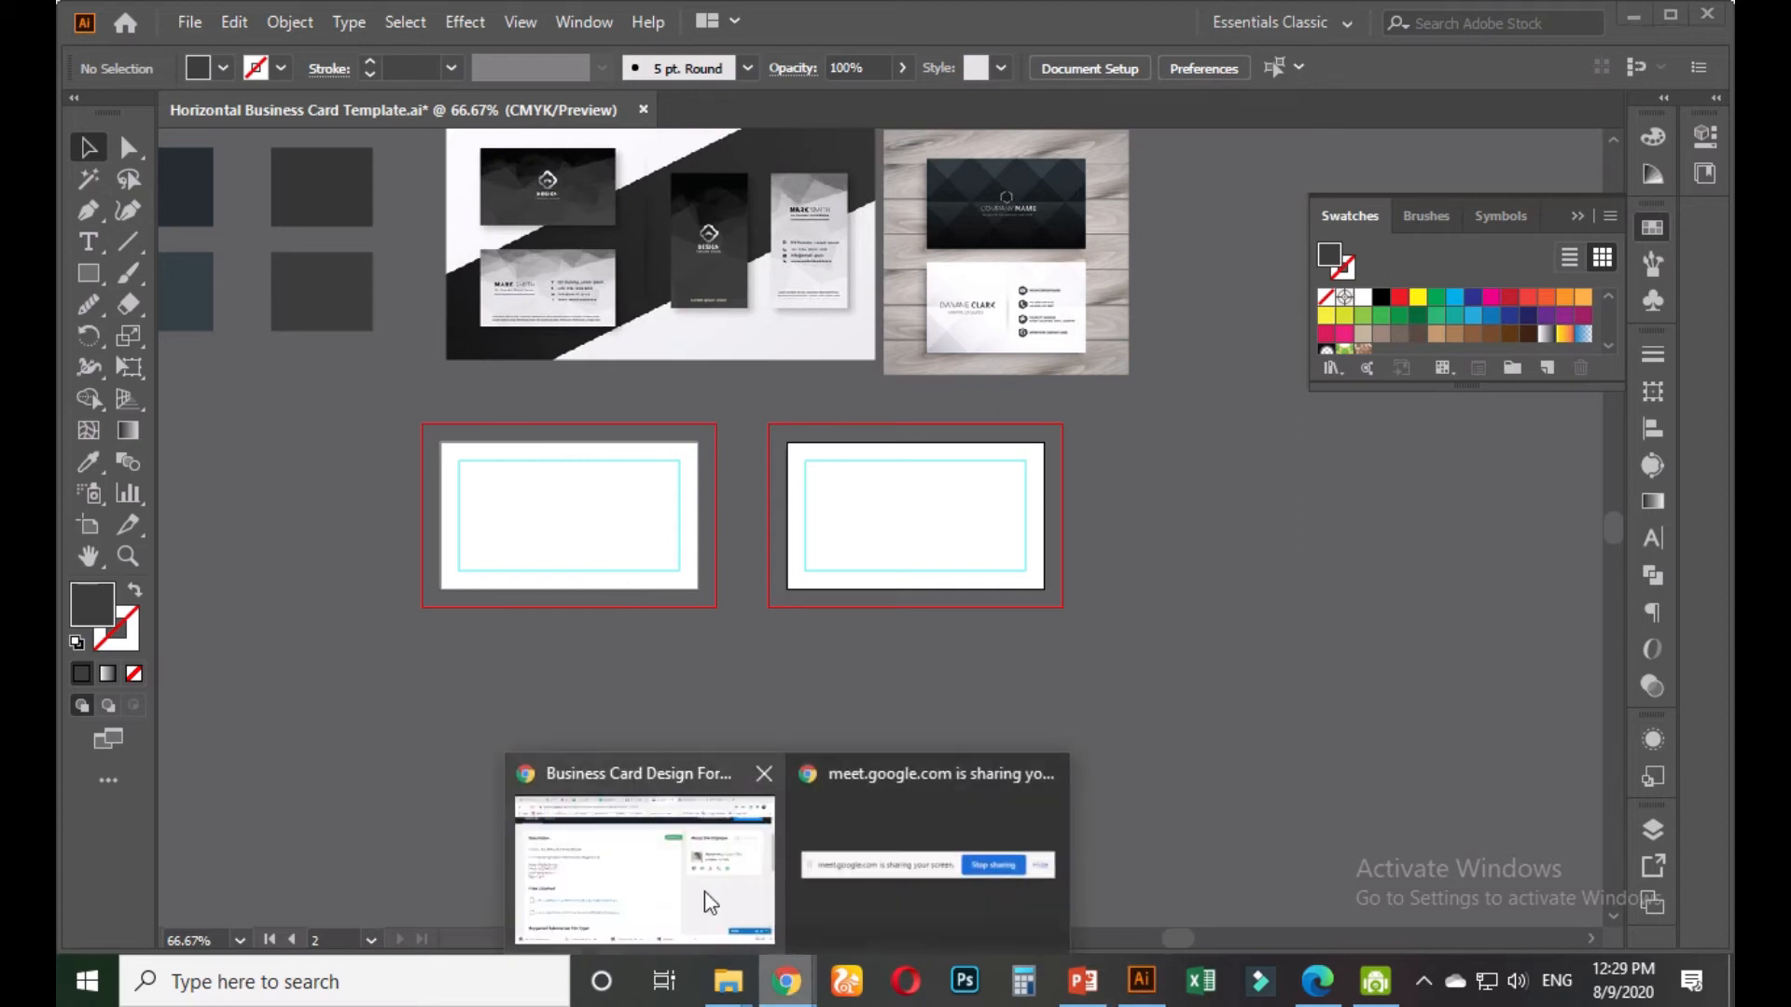
pyautogui.click(703, 891)
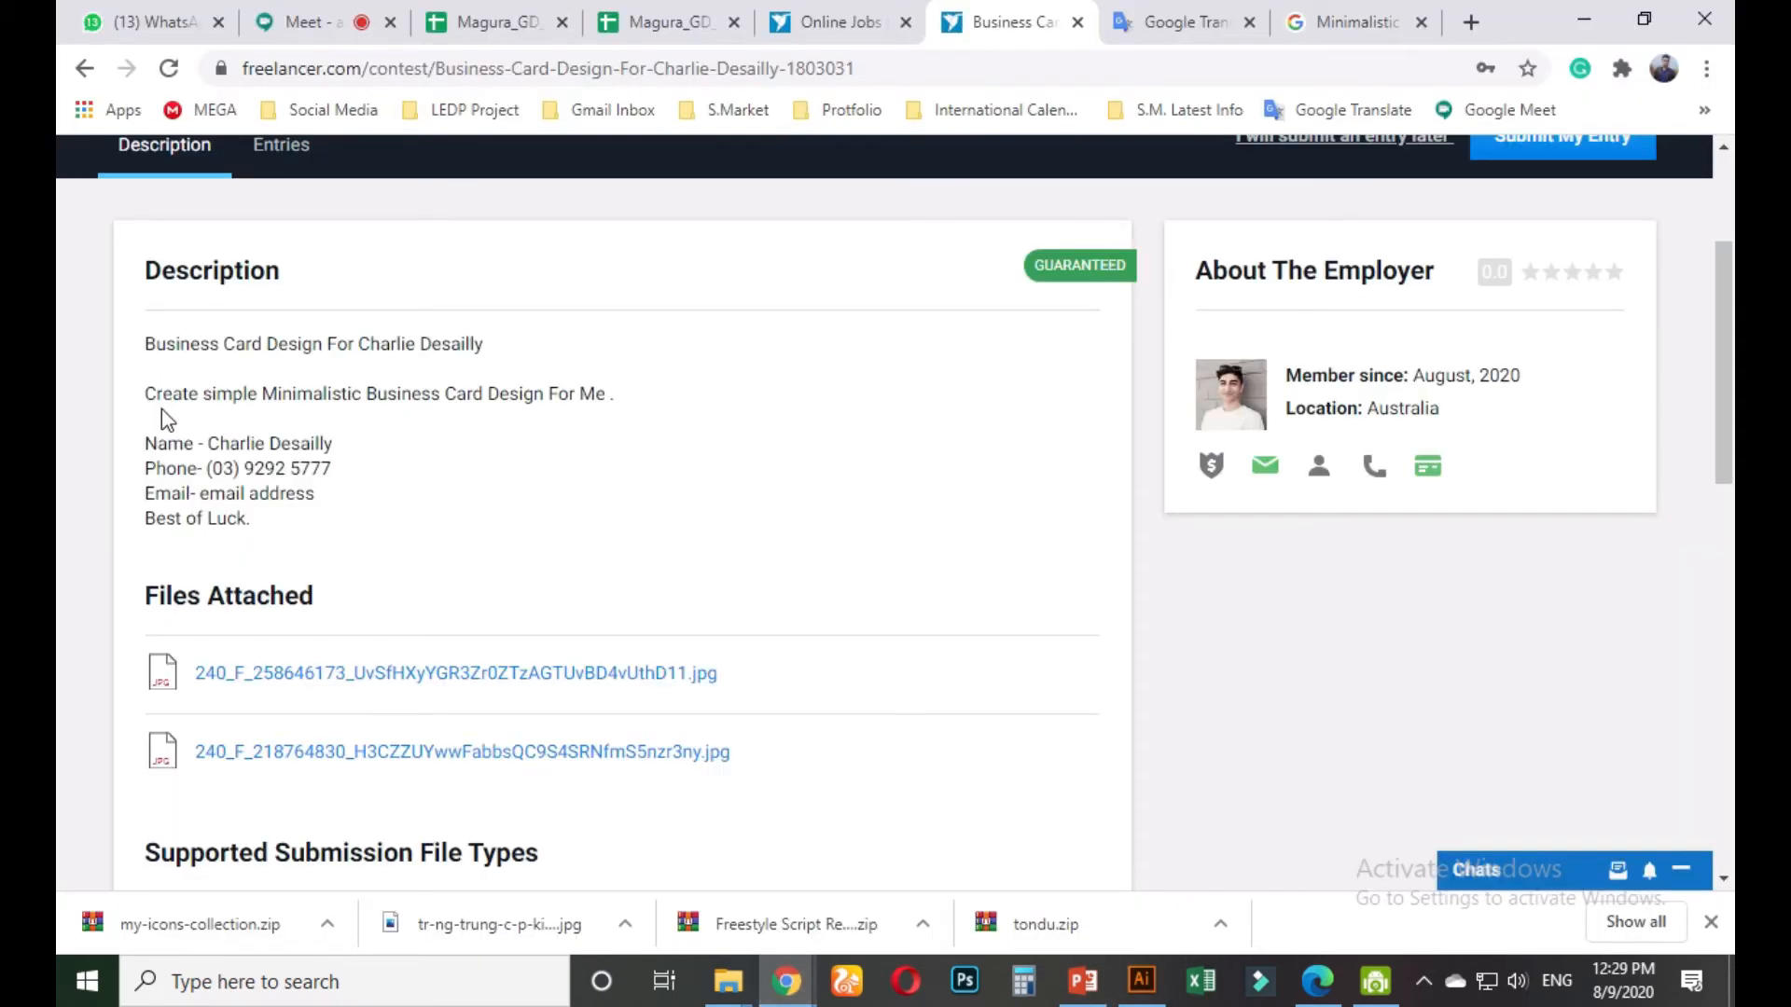
pyautogui.moveTo(150, 438); pyautogui.dragTo(333, 502)
pyautogui.hotkey('ctrl', 'c')
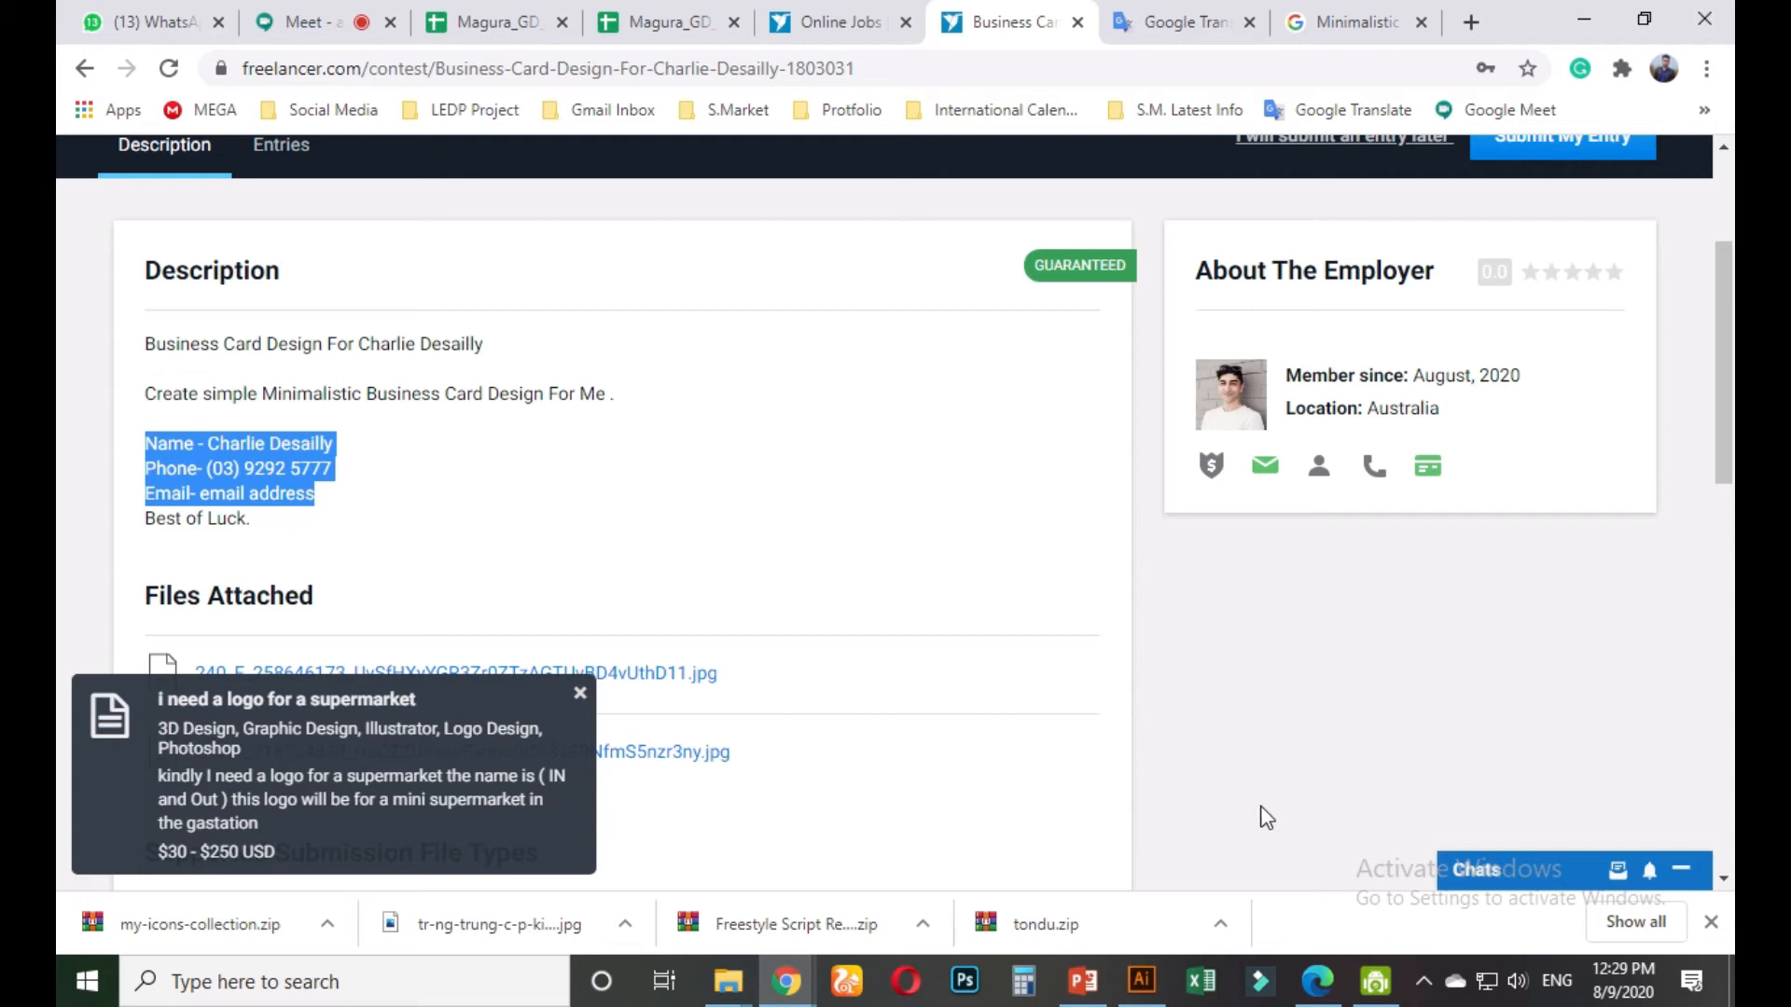
pyautogui.click(1142, 981)
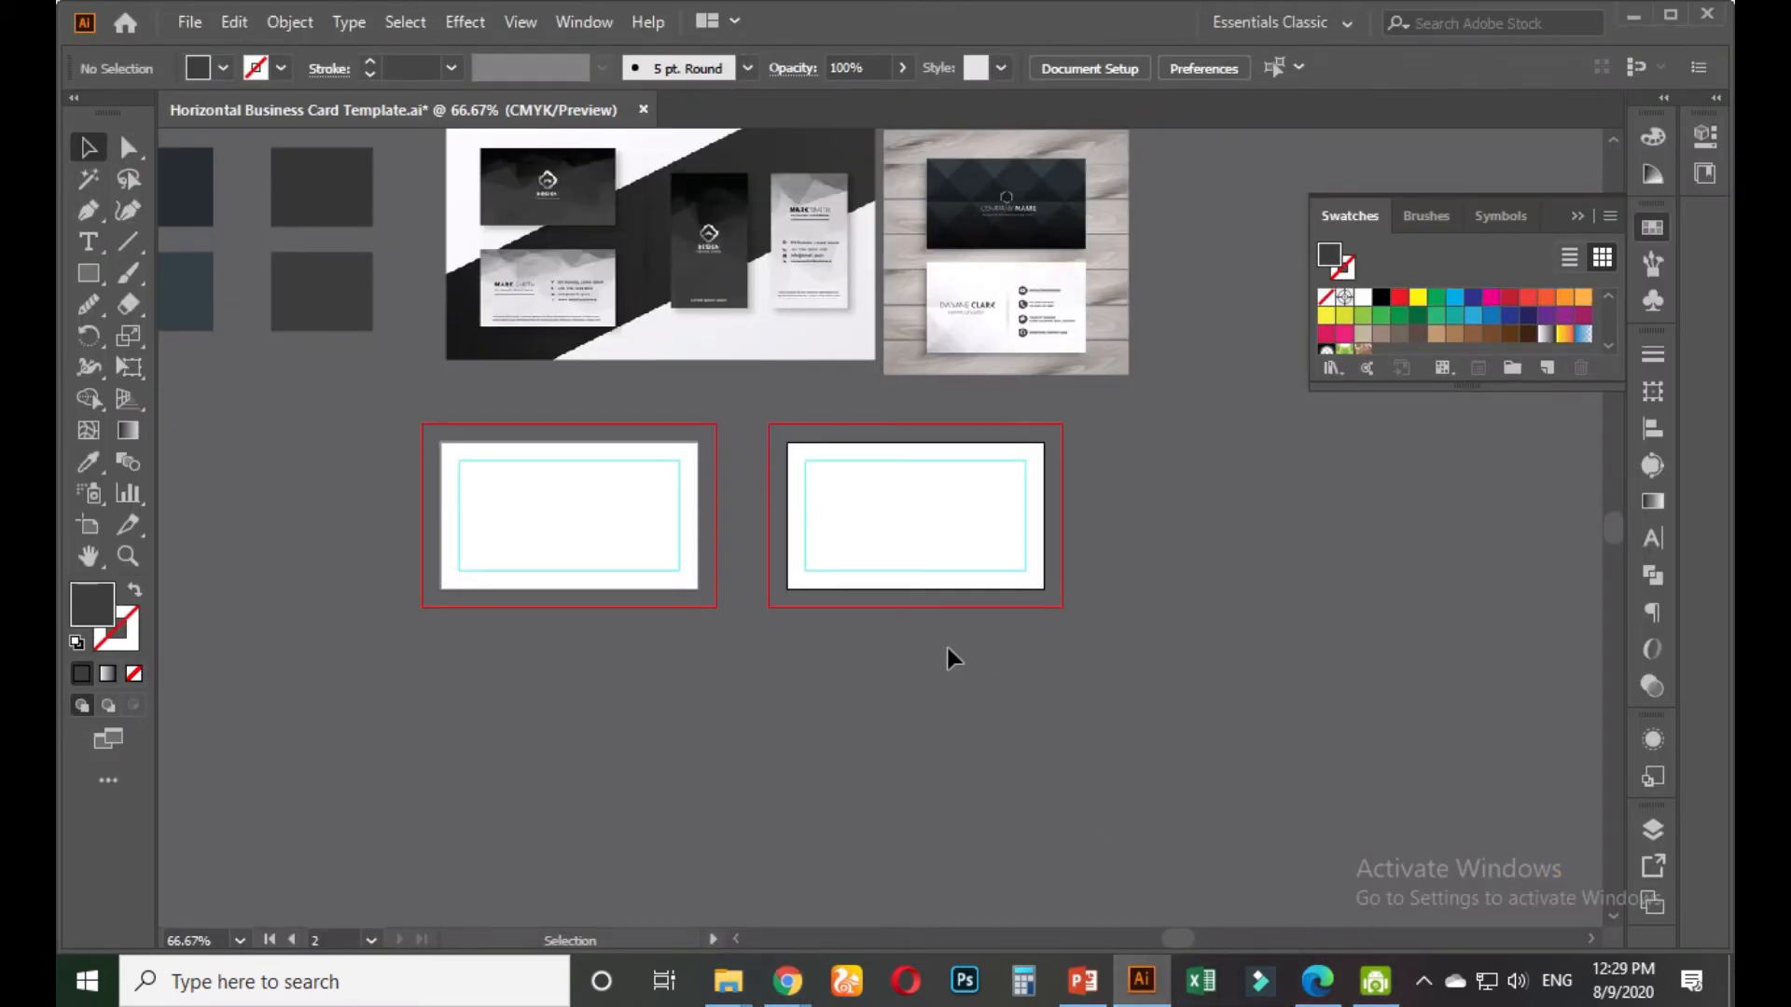
# Paste the client's contact details and move the text block off the card, below it
pyautogui.hotkey('ctrl', 'v')
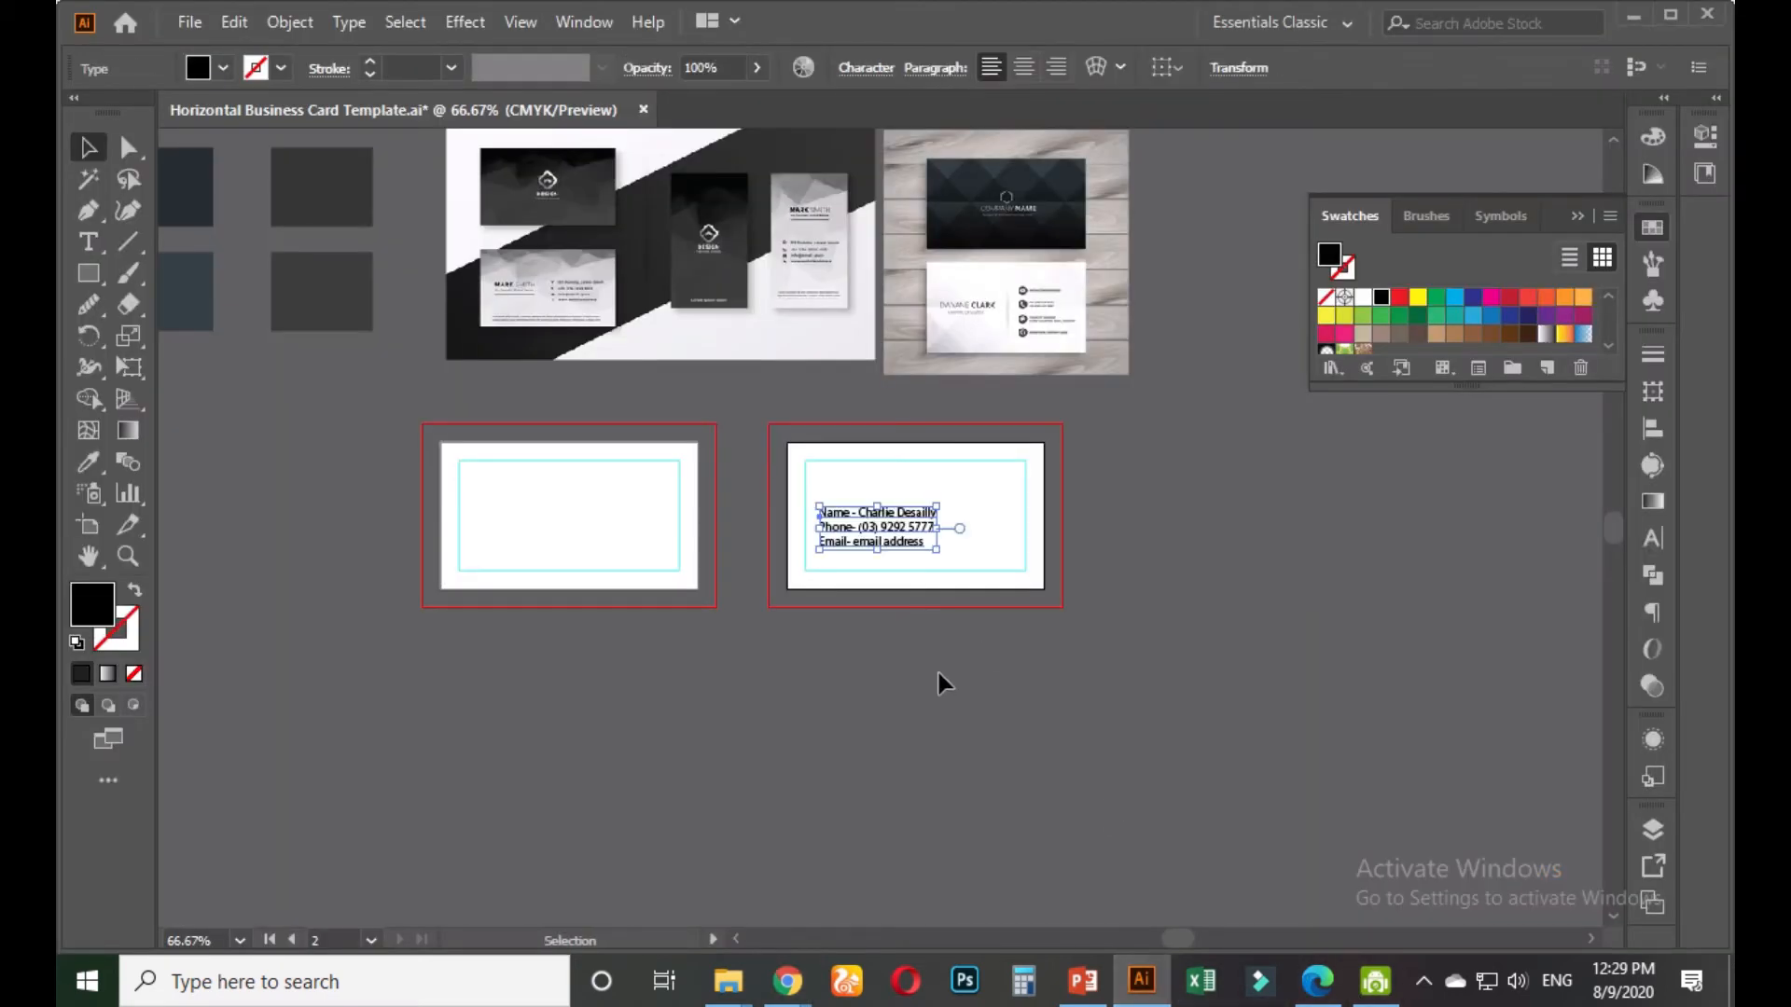
pyautogui.click(925, 656)
pyautogui.scroll(2, 879, 586)
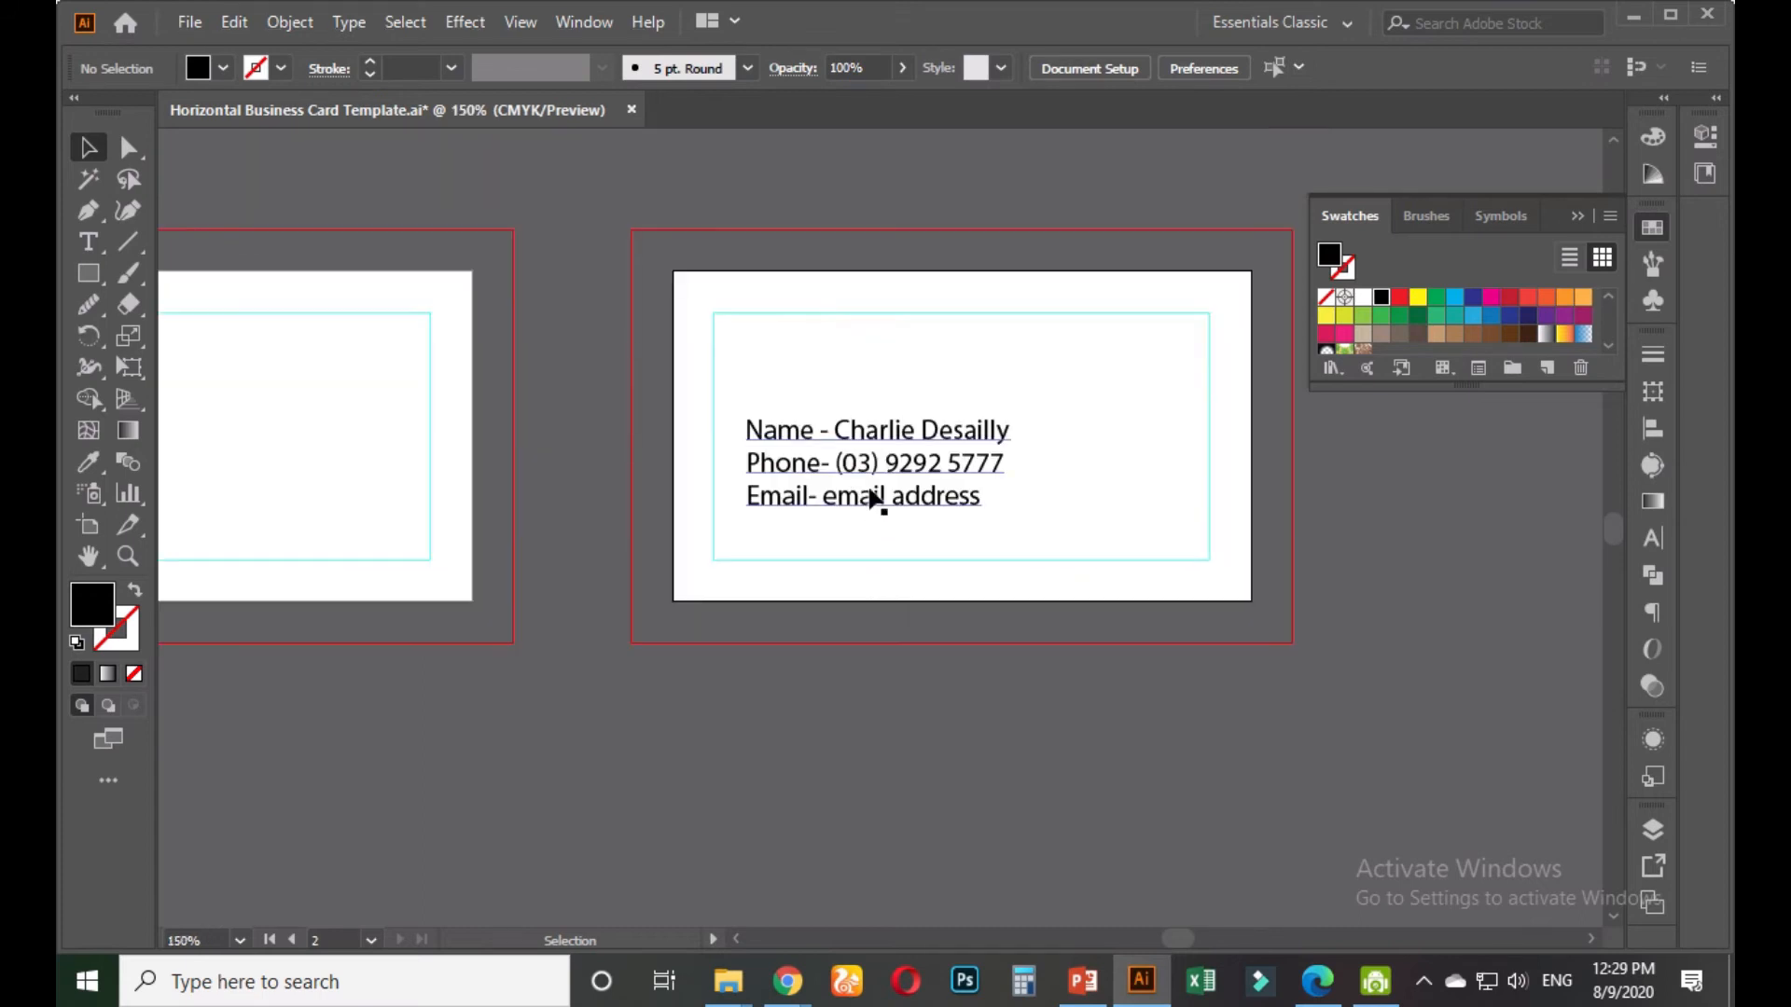
pyautogui.moveTo(827, 440); pyautogui.dragTo(813, 732)
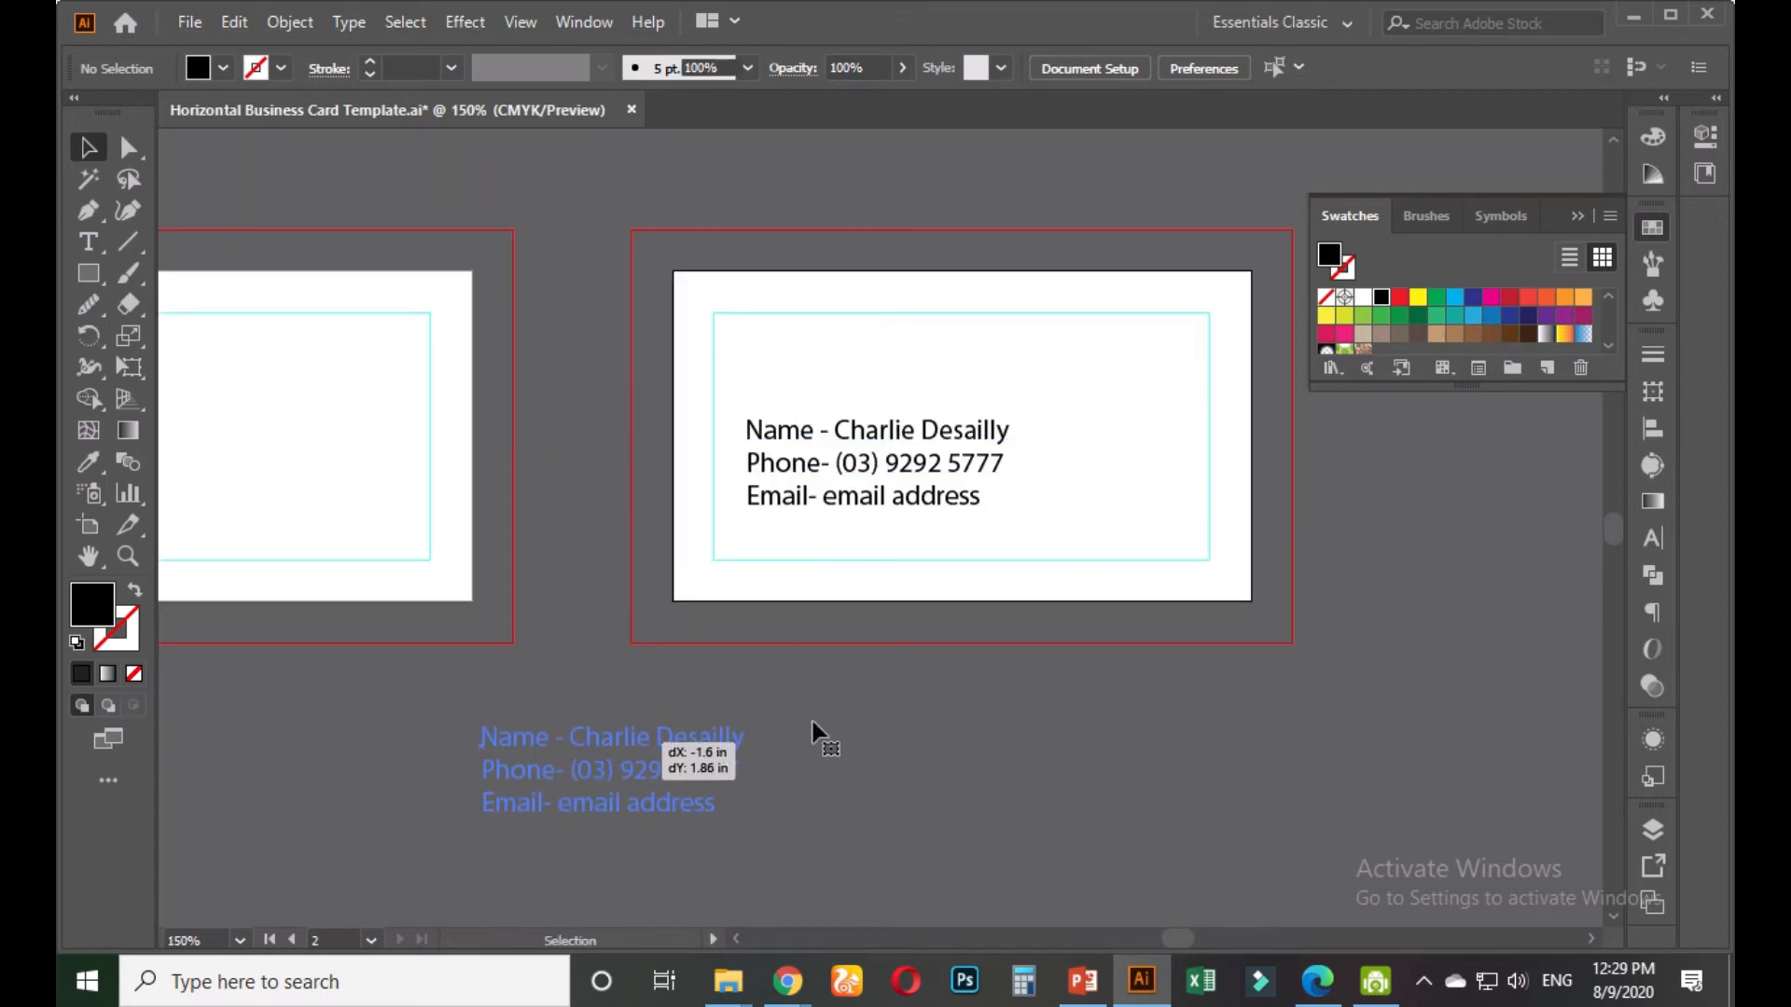
pyautogui.click(831, 723)
# Reposition the contact text block below the left card artboard
pyautogui.scroll(-2, 832, 723)
pyautogui.moveTo(855, 410); pyautogui.dragTo(811, 500)
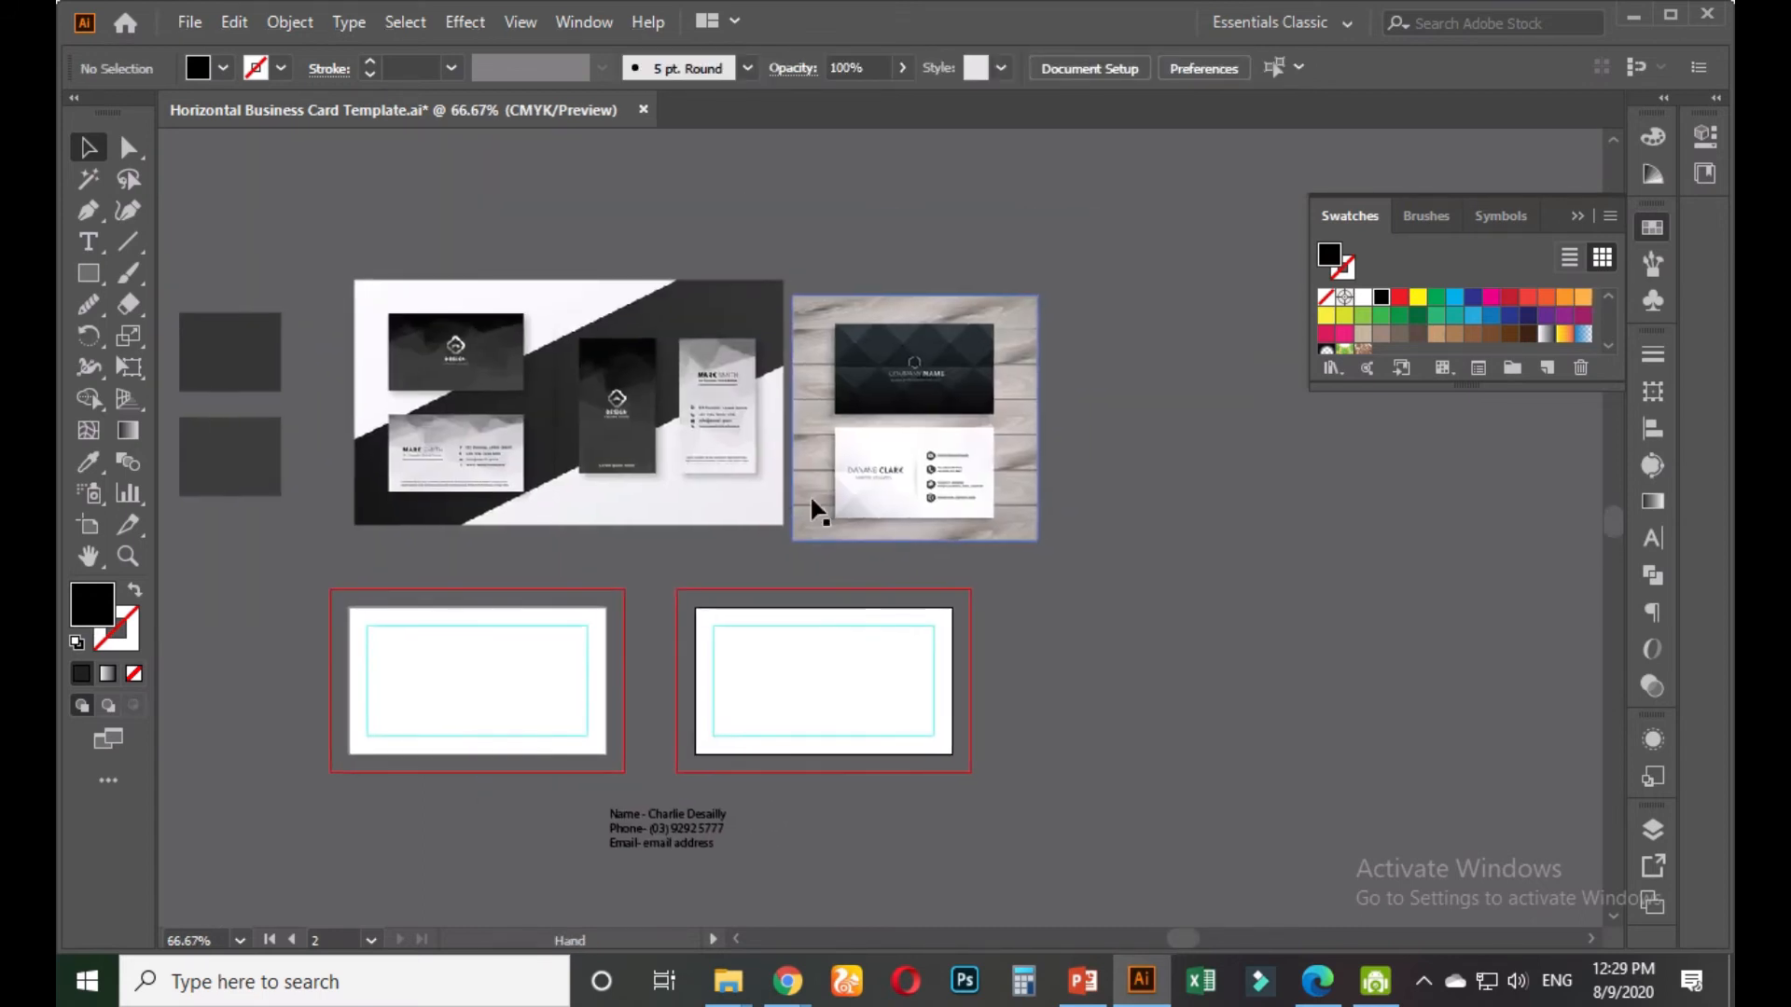
pyautogui.scroll(2, 909, 517)
pyautogui.scroll(2, 922, 536)
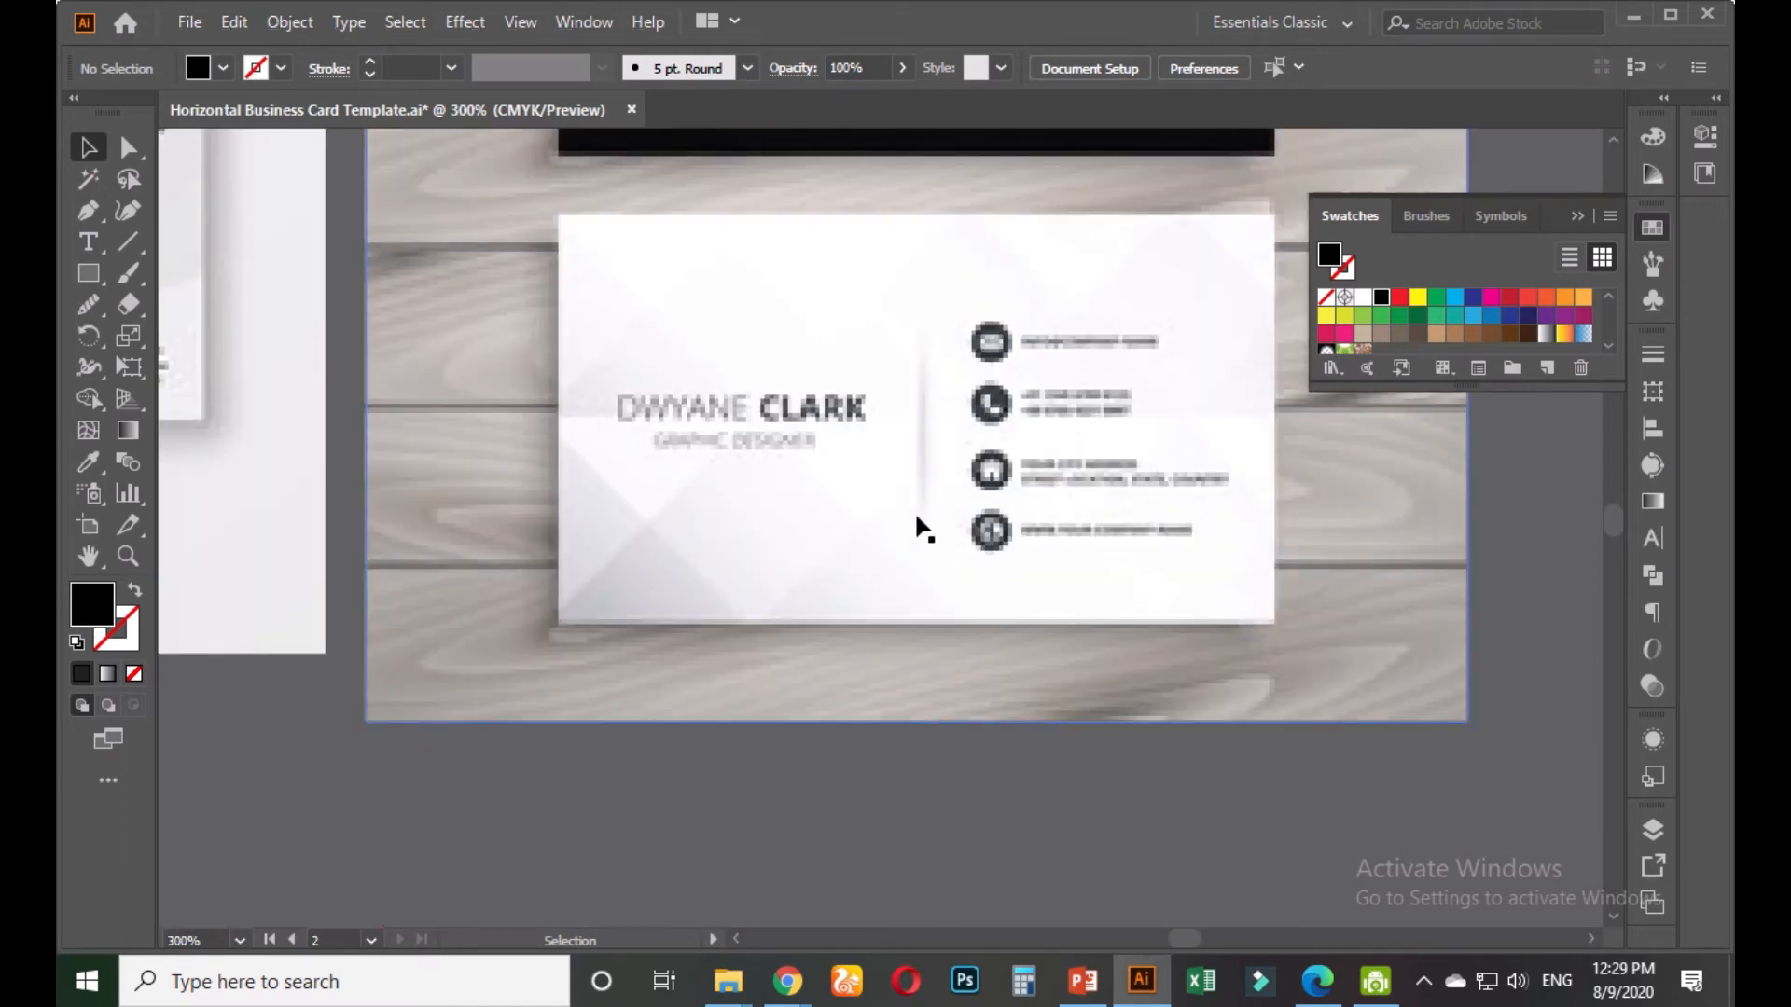
pyautogui.scroll(-2, 912, 525)
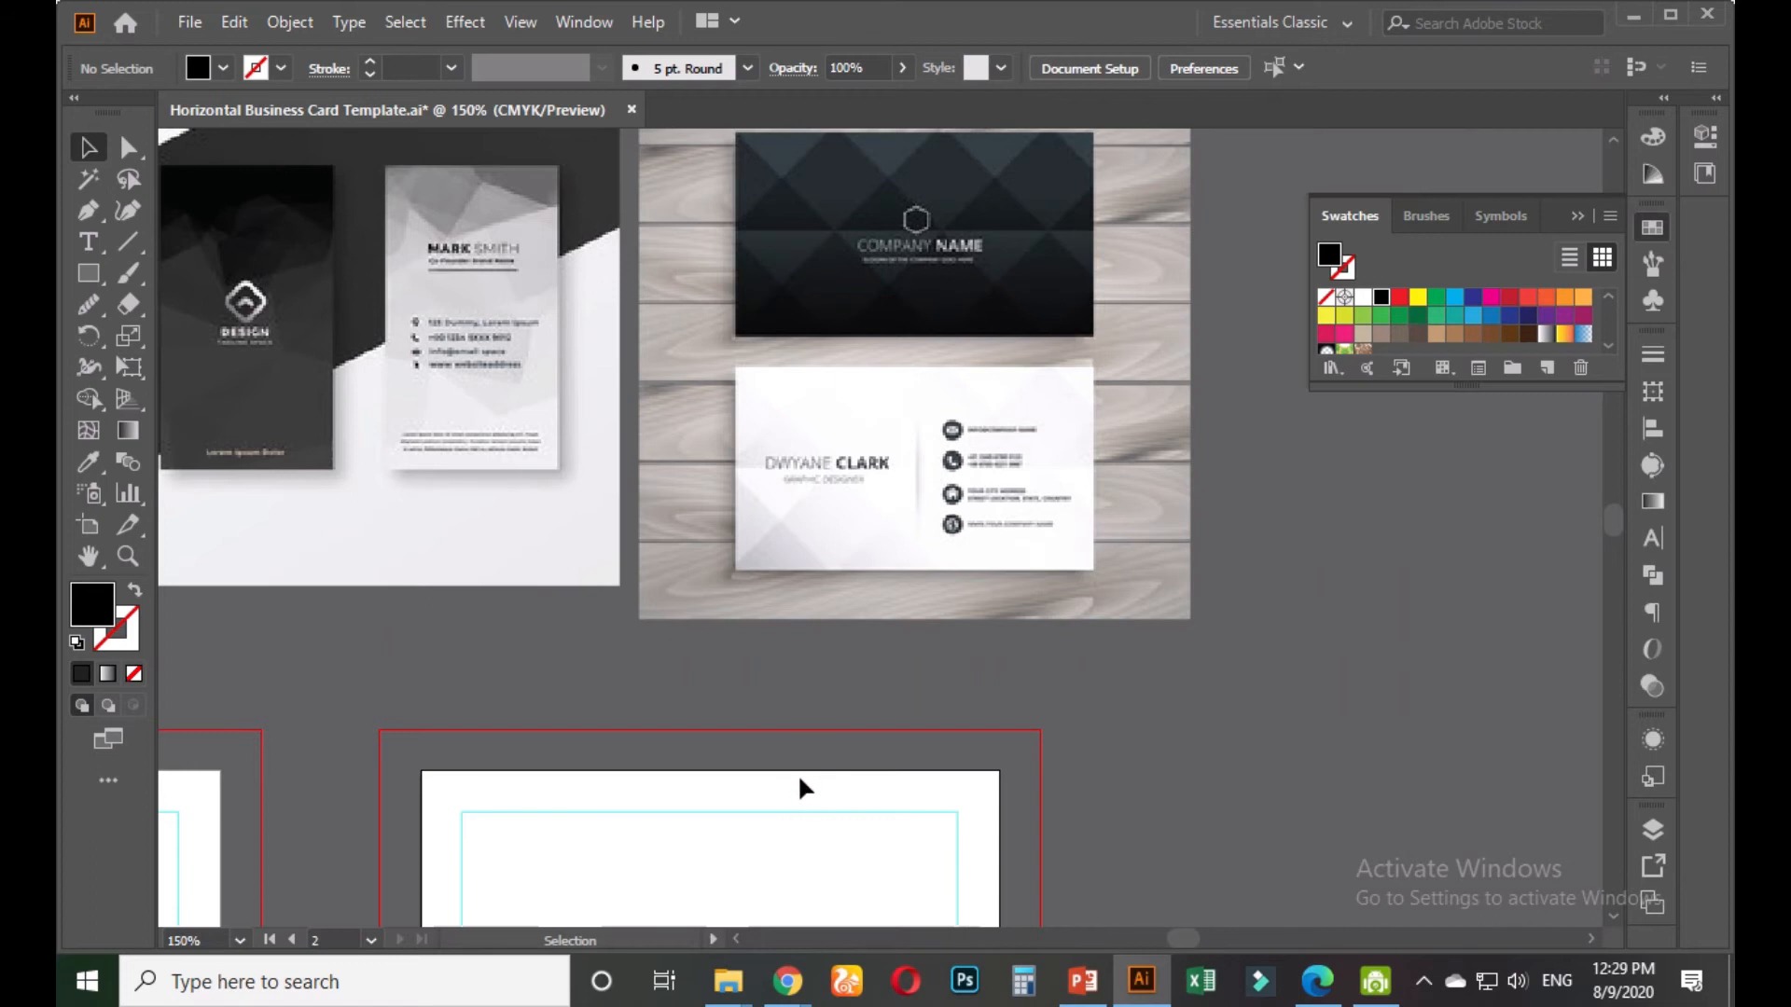
pyautogui.scroll(-2, 802, 779)
pyautogui.scroll(-5, 813, 782)
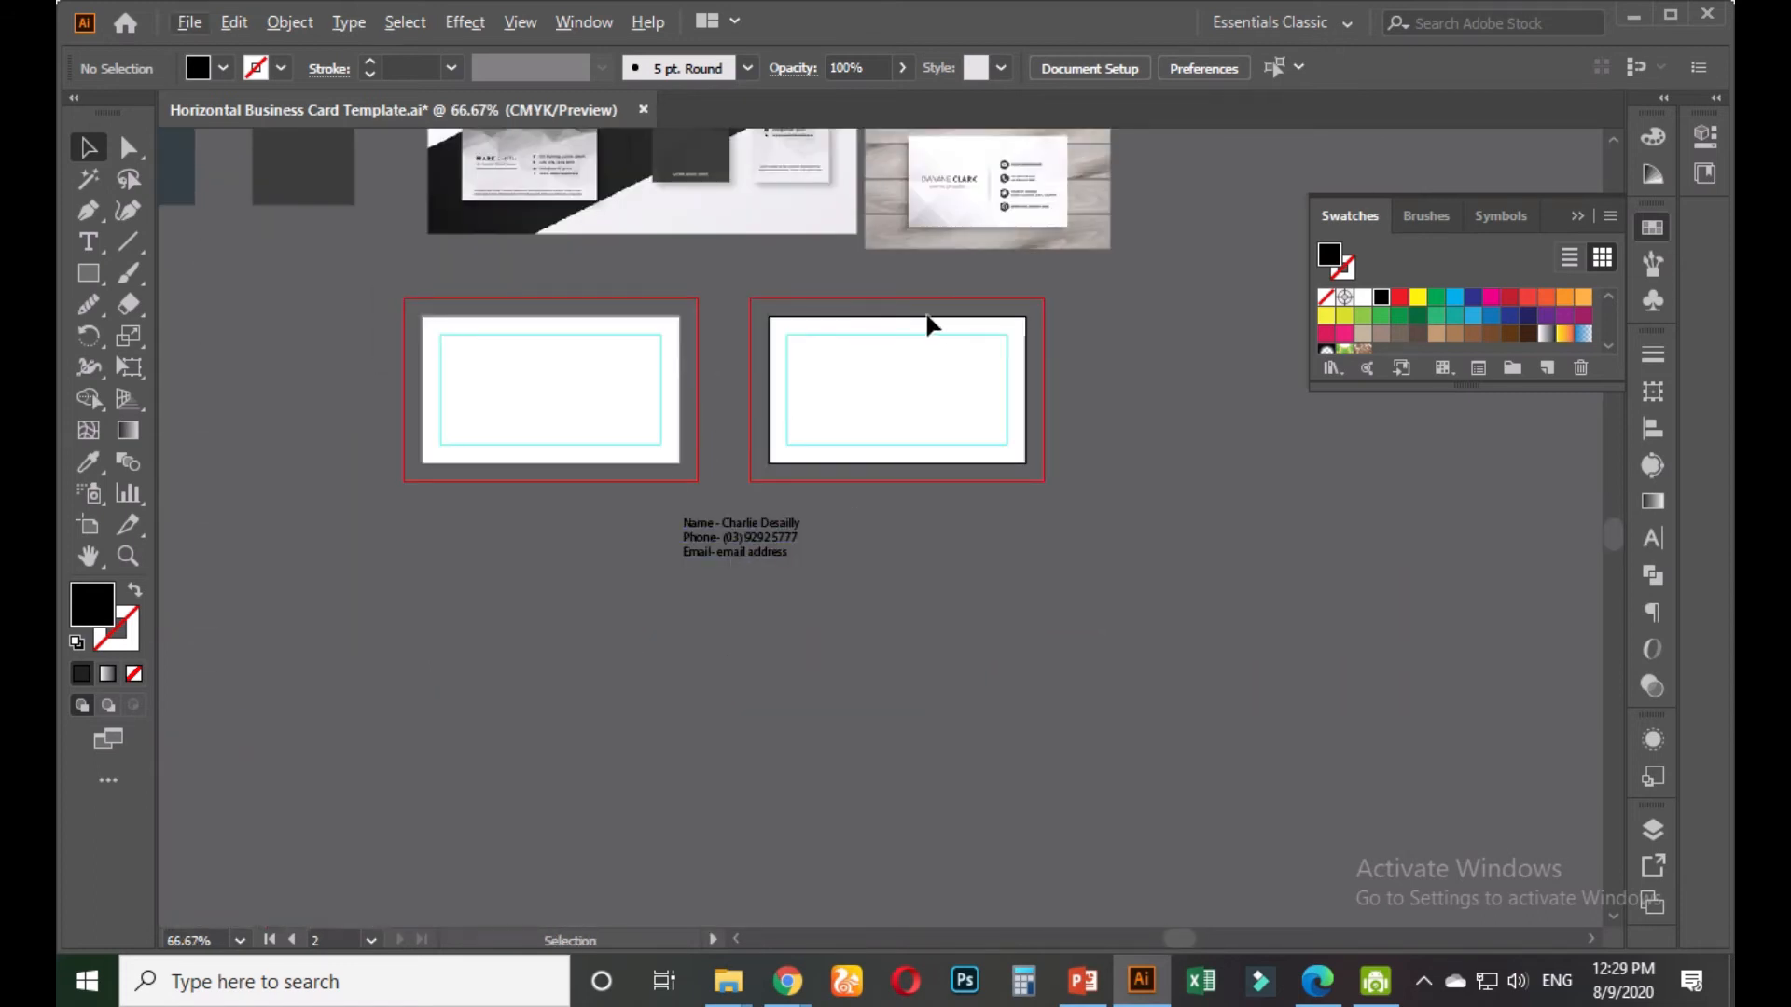
pyautogui.scroll(4, 971, 256)
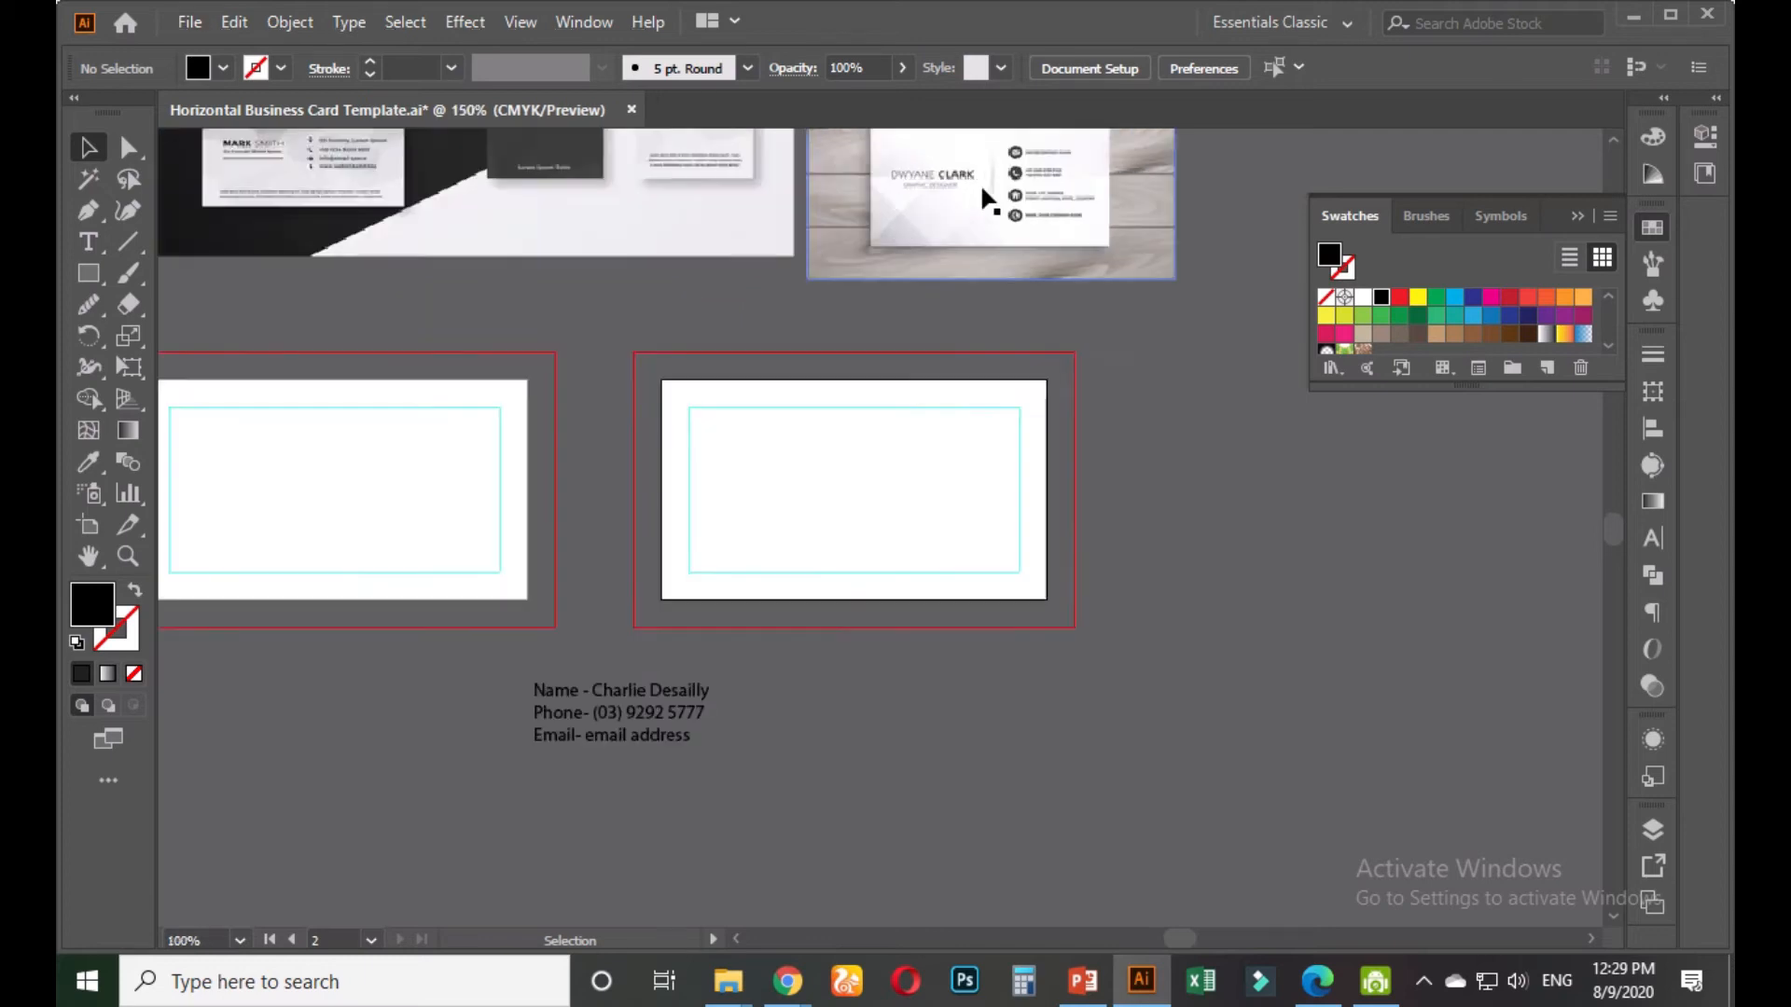
pyautogui.scroll(-4, 881, 242)
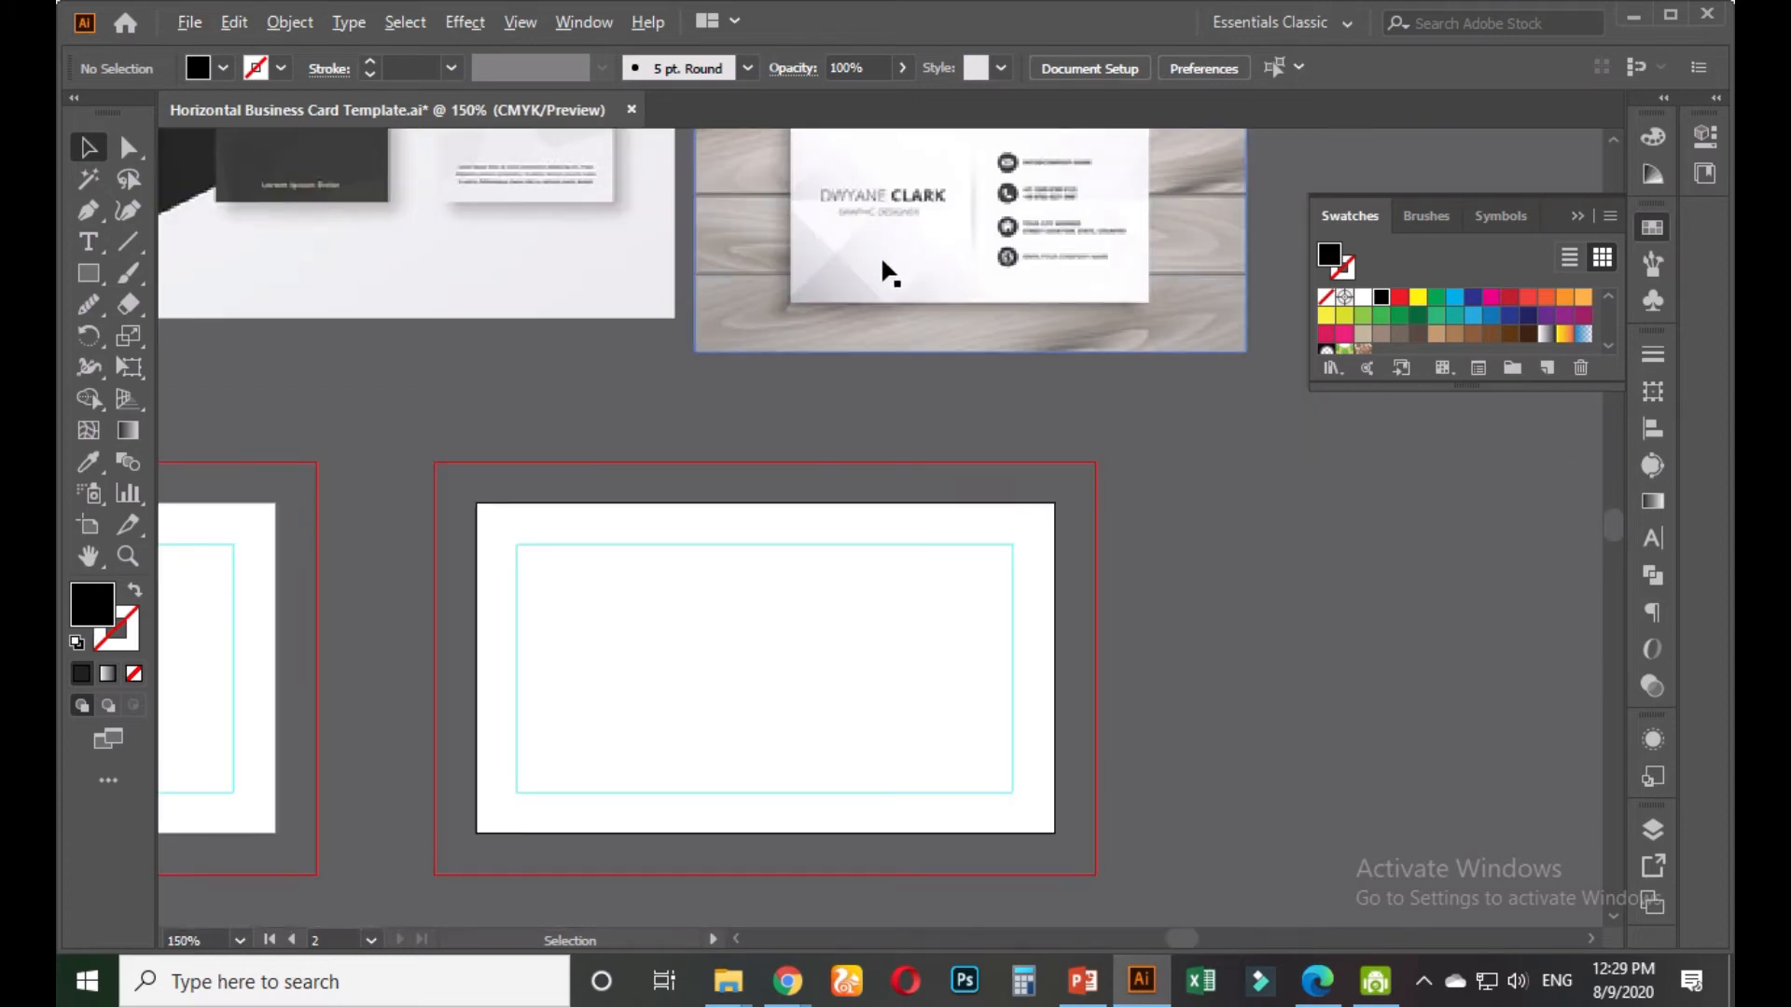
pyautogui.scroll(4, 655, 612)
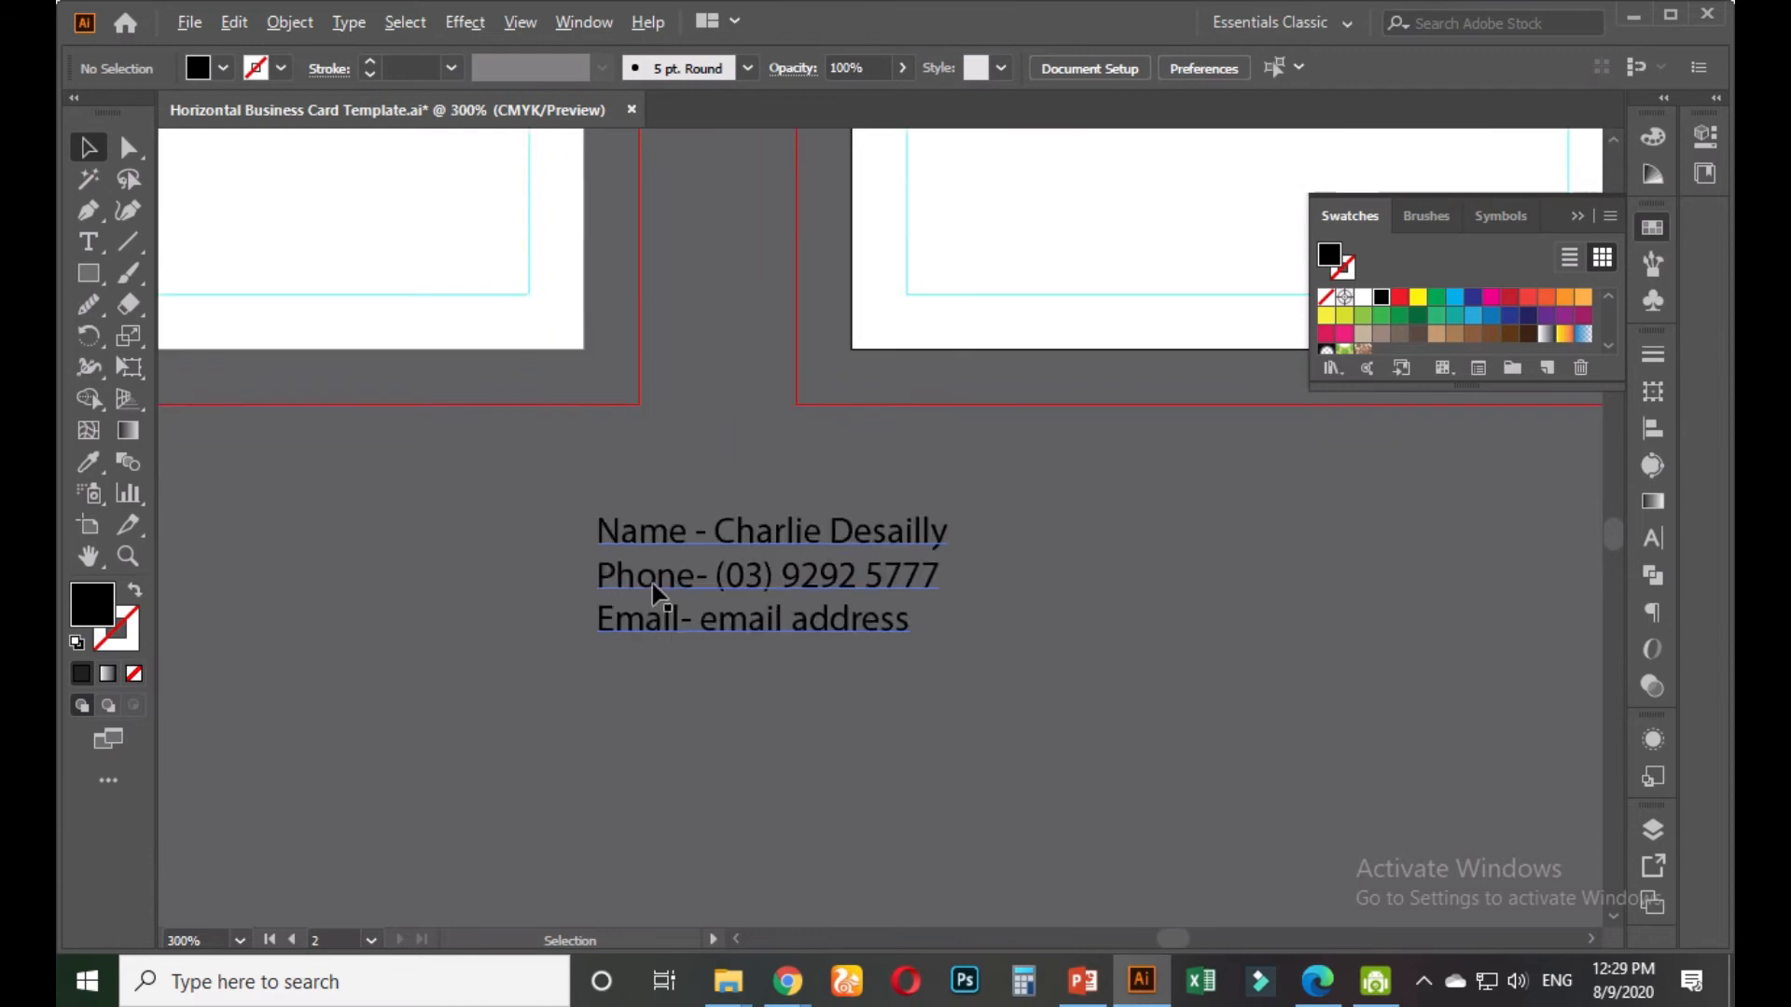
pyautogui.click(810, 516)
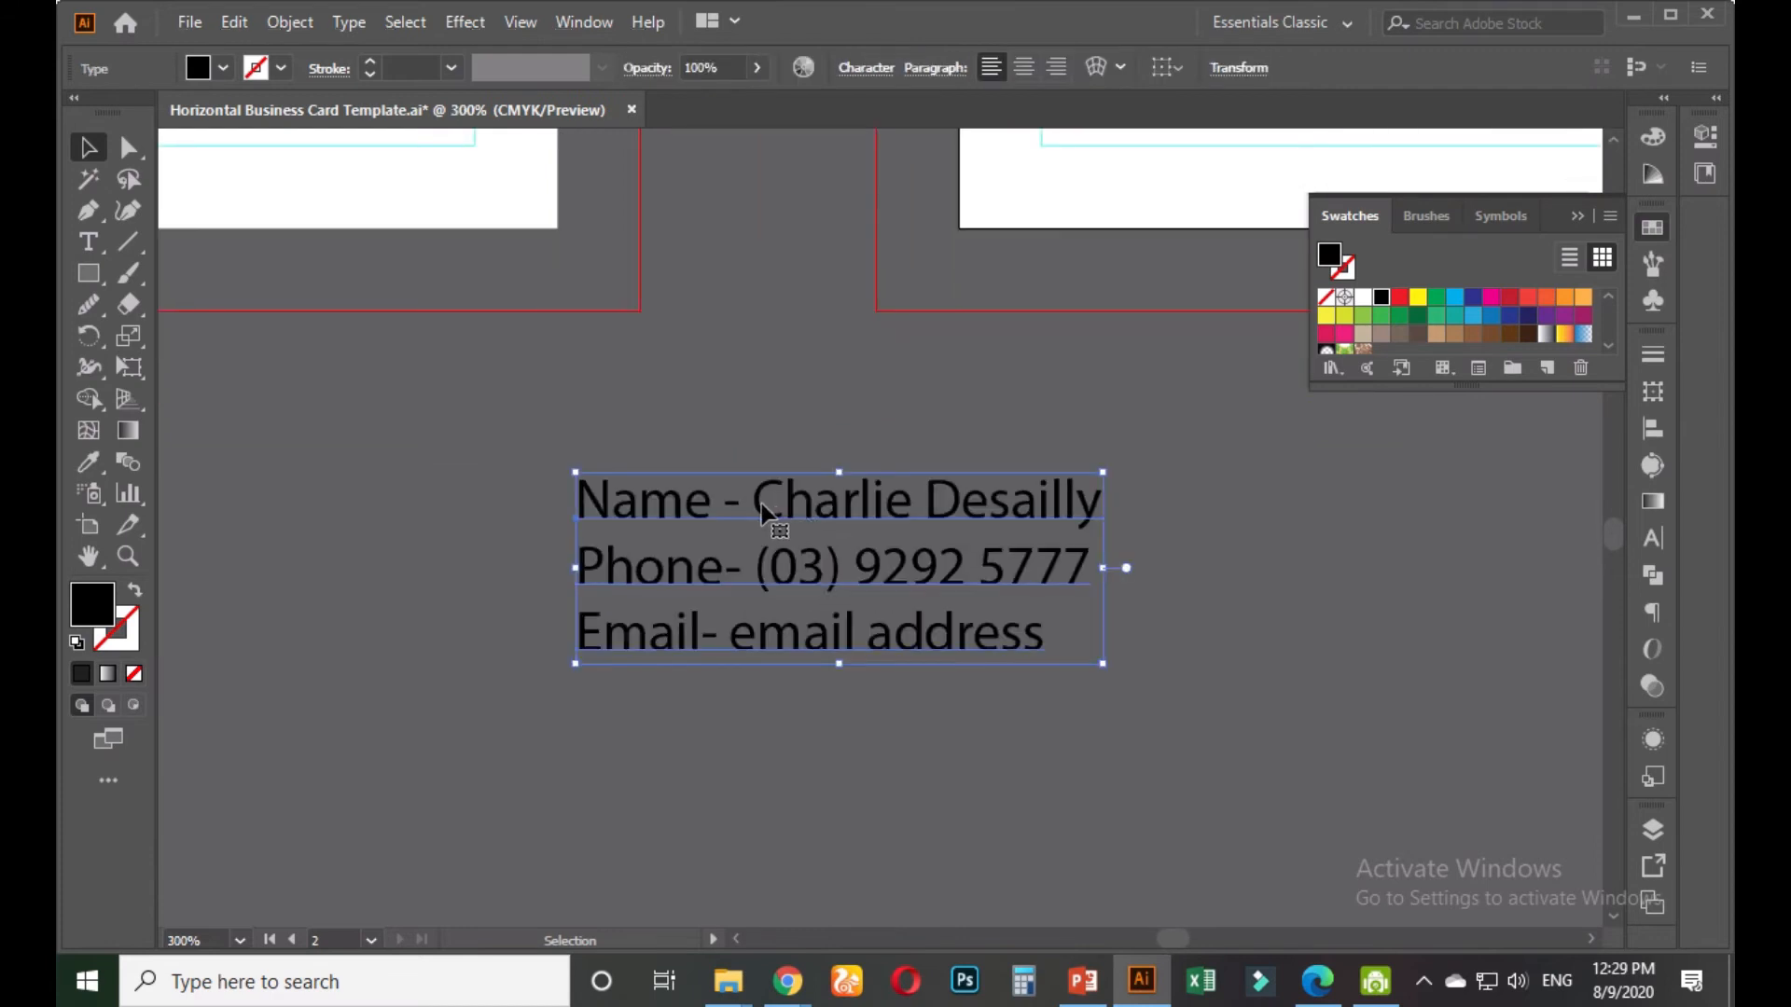
pyautogui.scroll(-4, 893, 420)
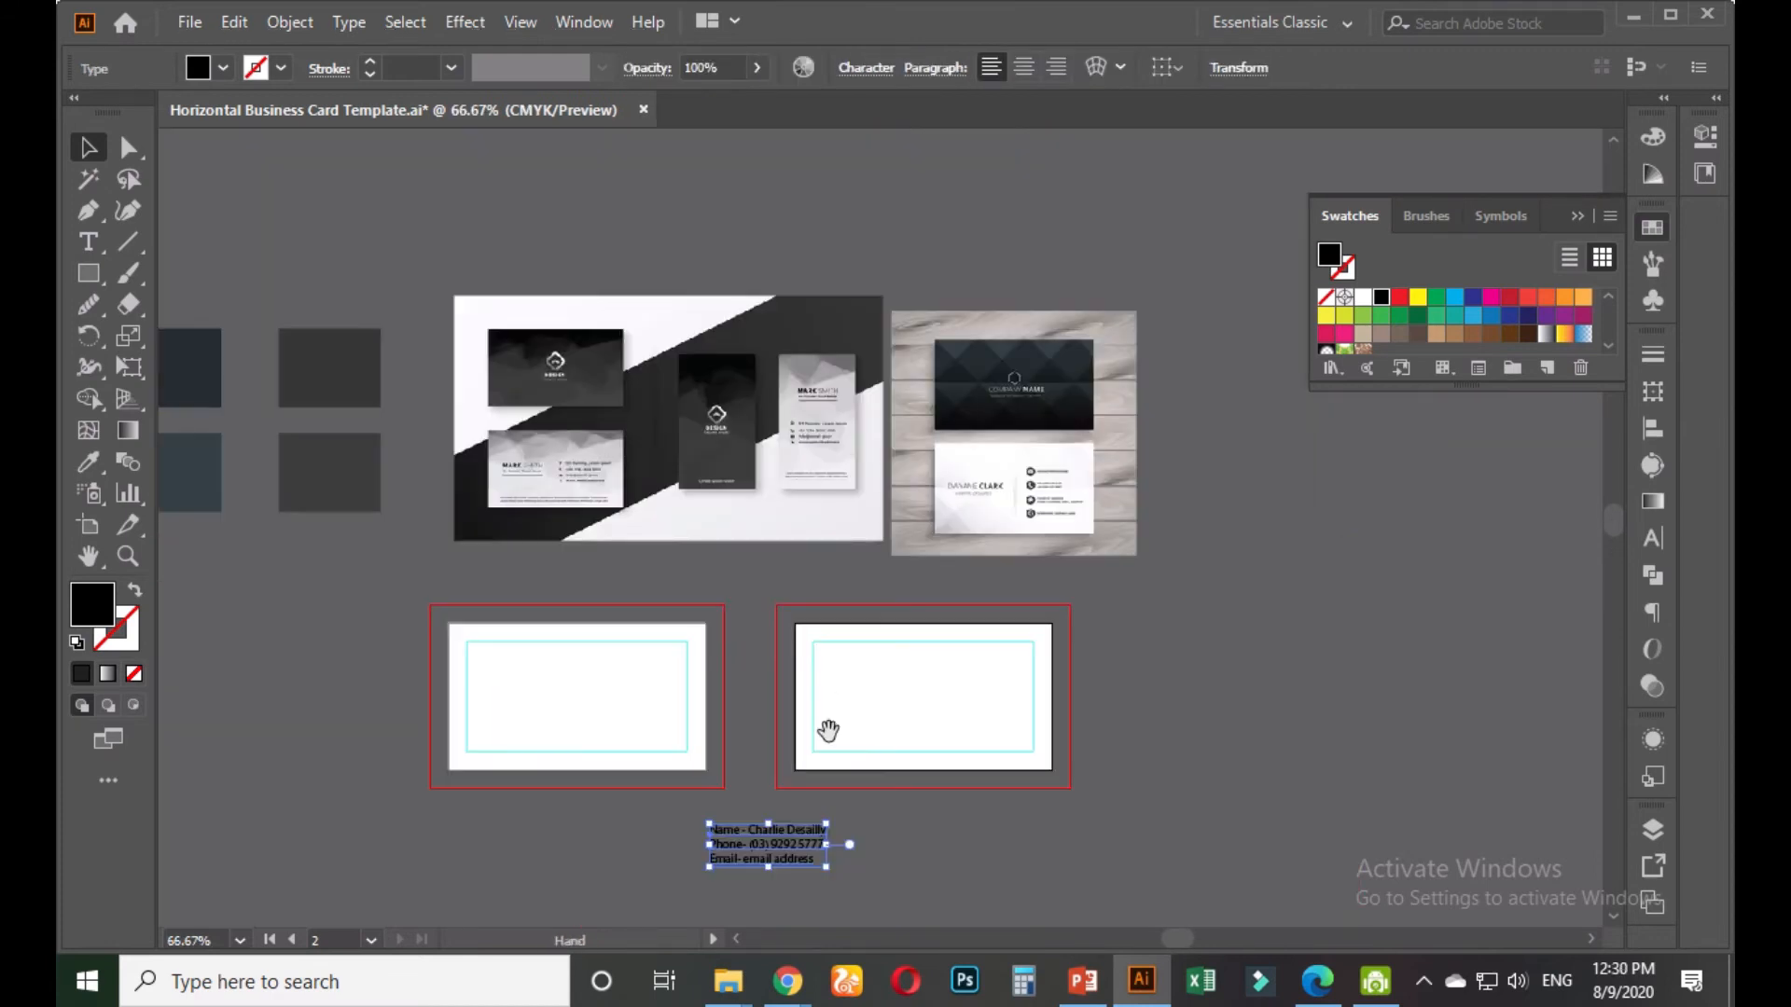
pyautogui.moveTo(828, 730); pyautogui.dragTo(803, 612)
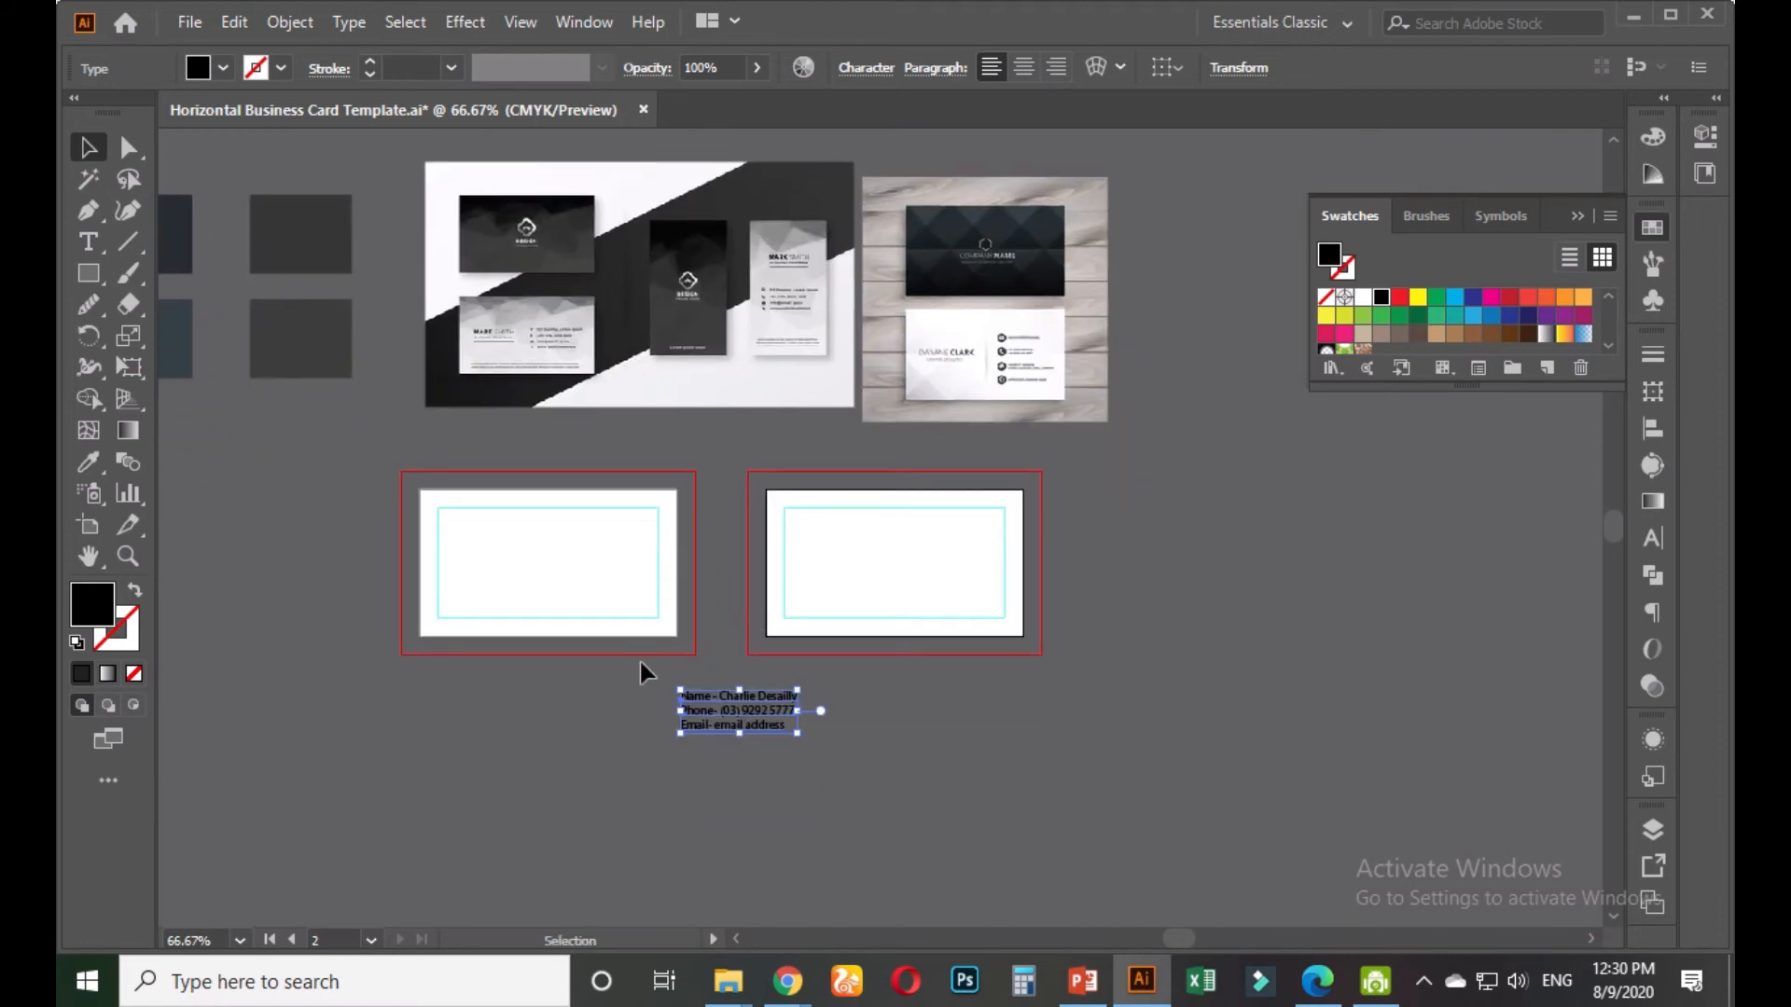
pyautogui.moveTo(733, 699); pyautogui.dragTo(527, 694)
pyautogui.click(649, 695)
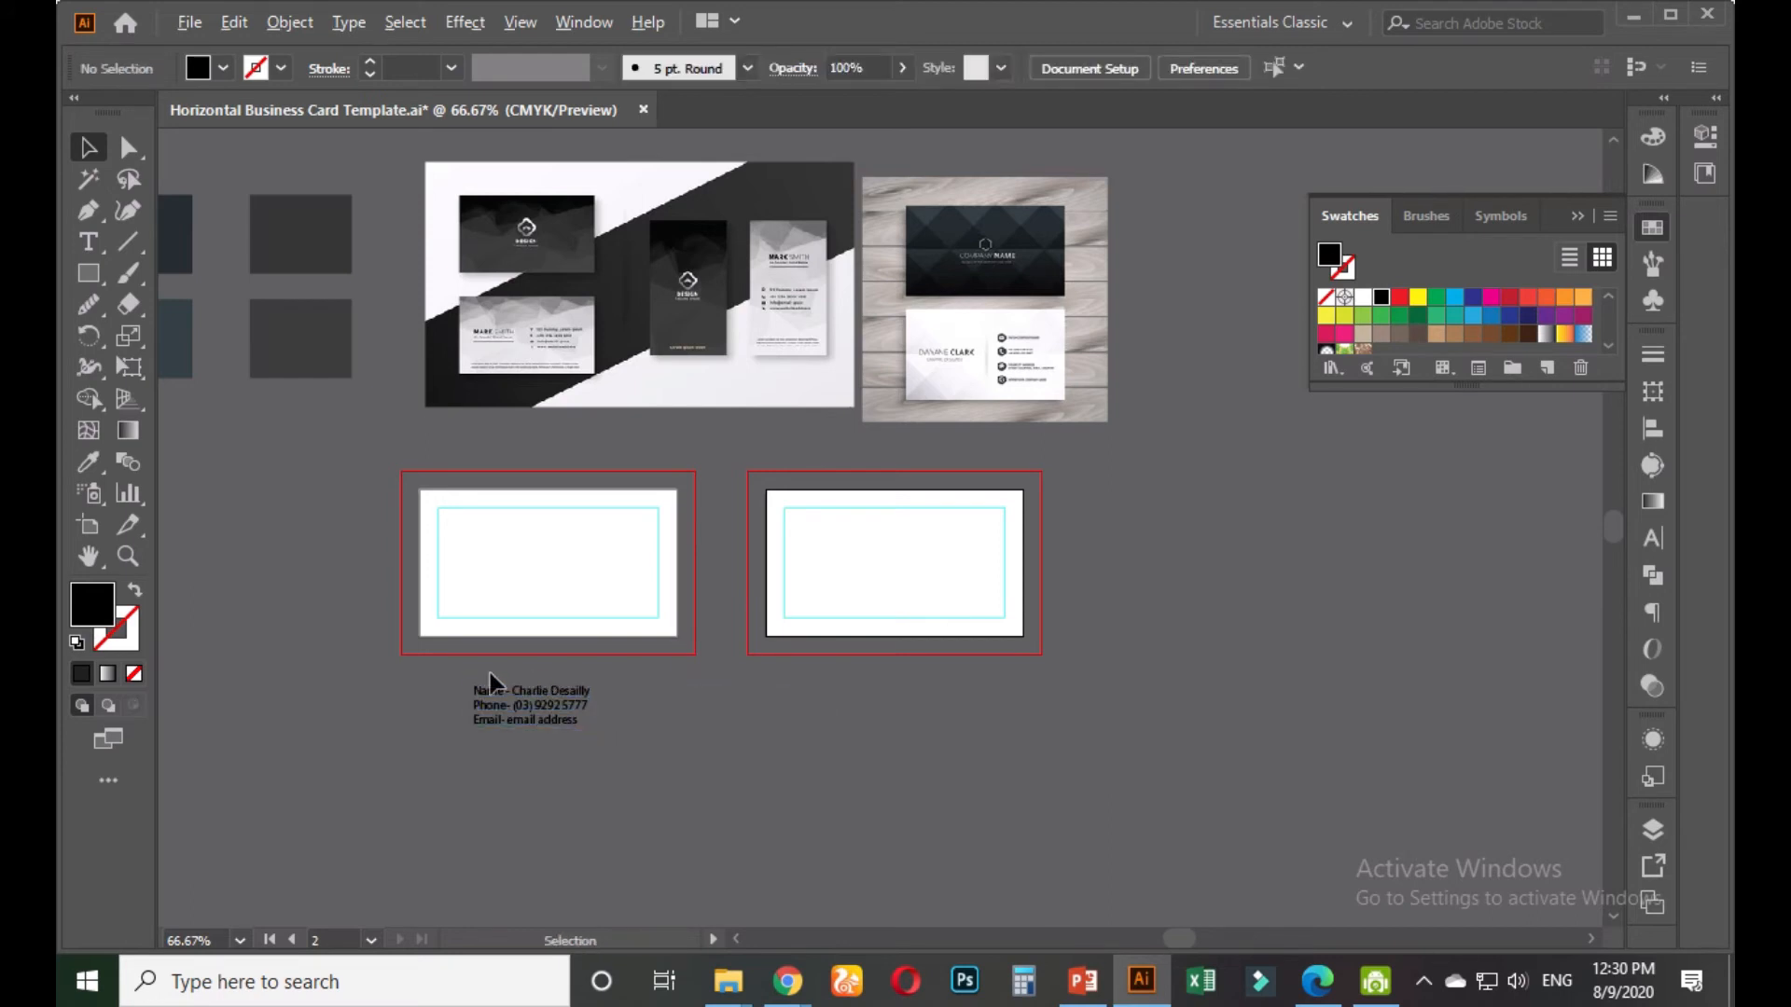
pyautogui.scroll(3, 490, 673)
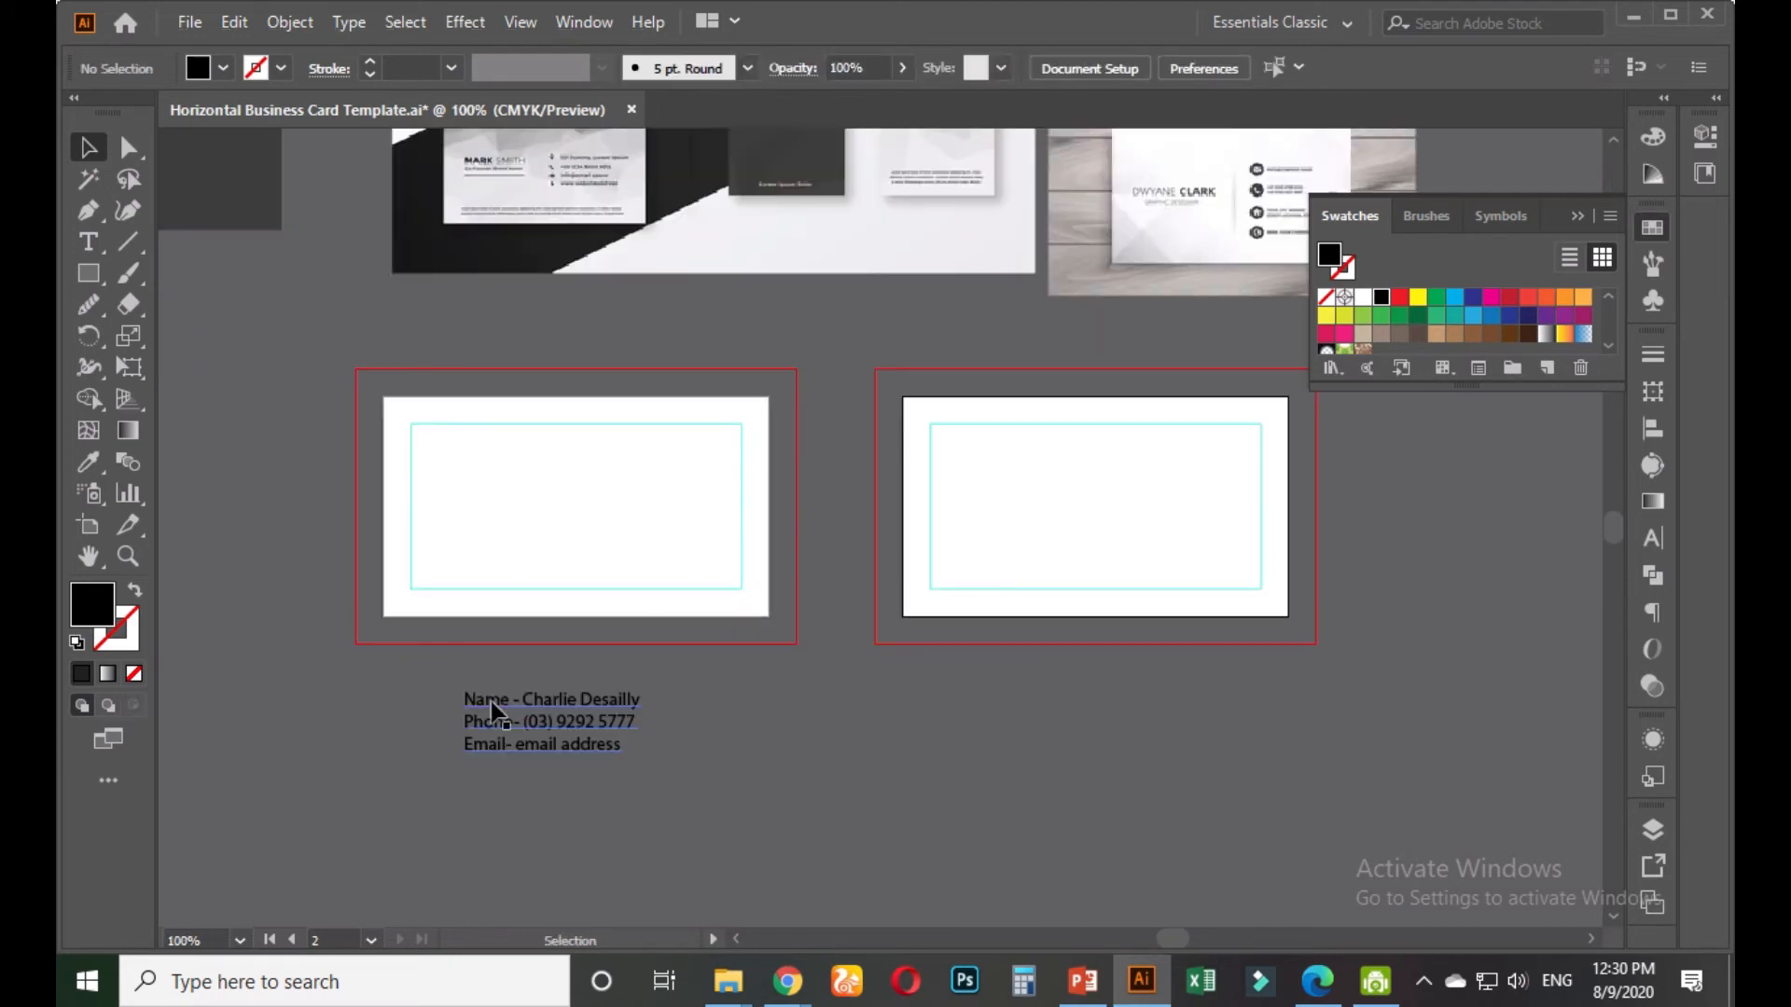
# Copy the client's name from the contact text into a new text line on the left card
pyautogui.press('t')
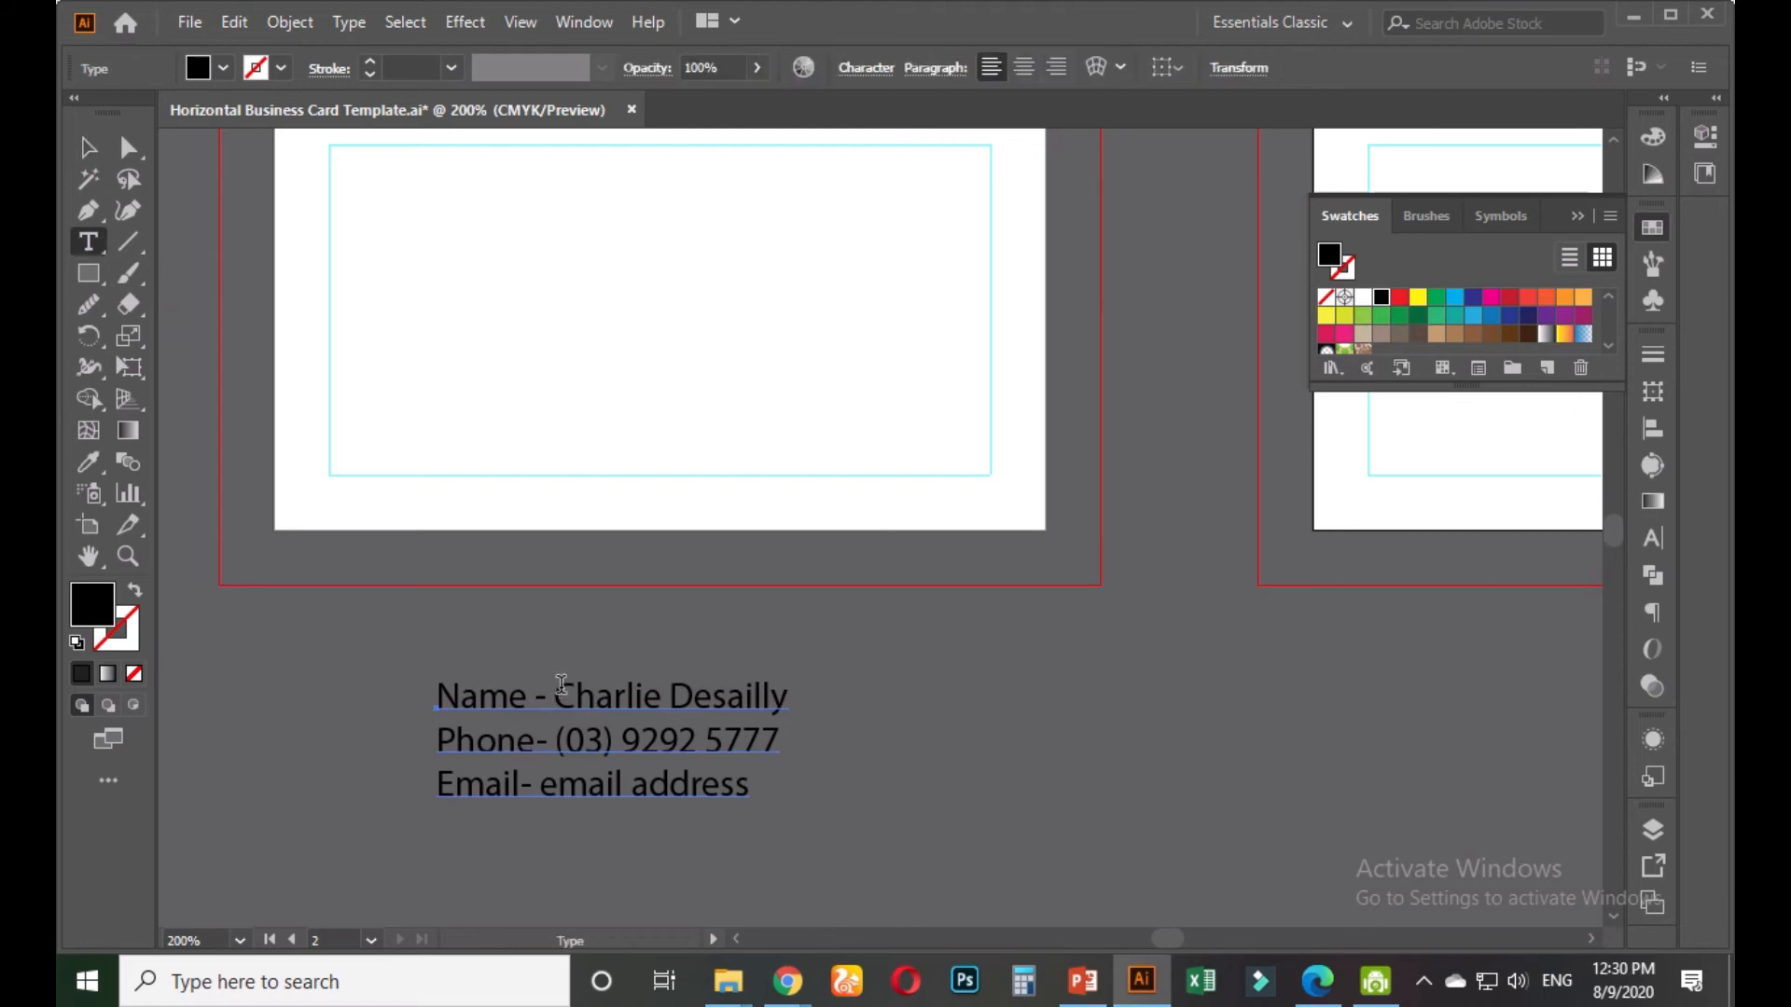
pyautogui.moveTo(557, 696); pyautogui.dragTo(800, 696)
pyautogui.hotkey('ctrl', 'c')
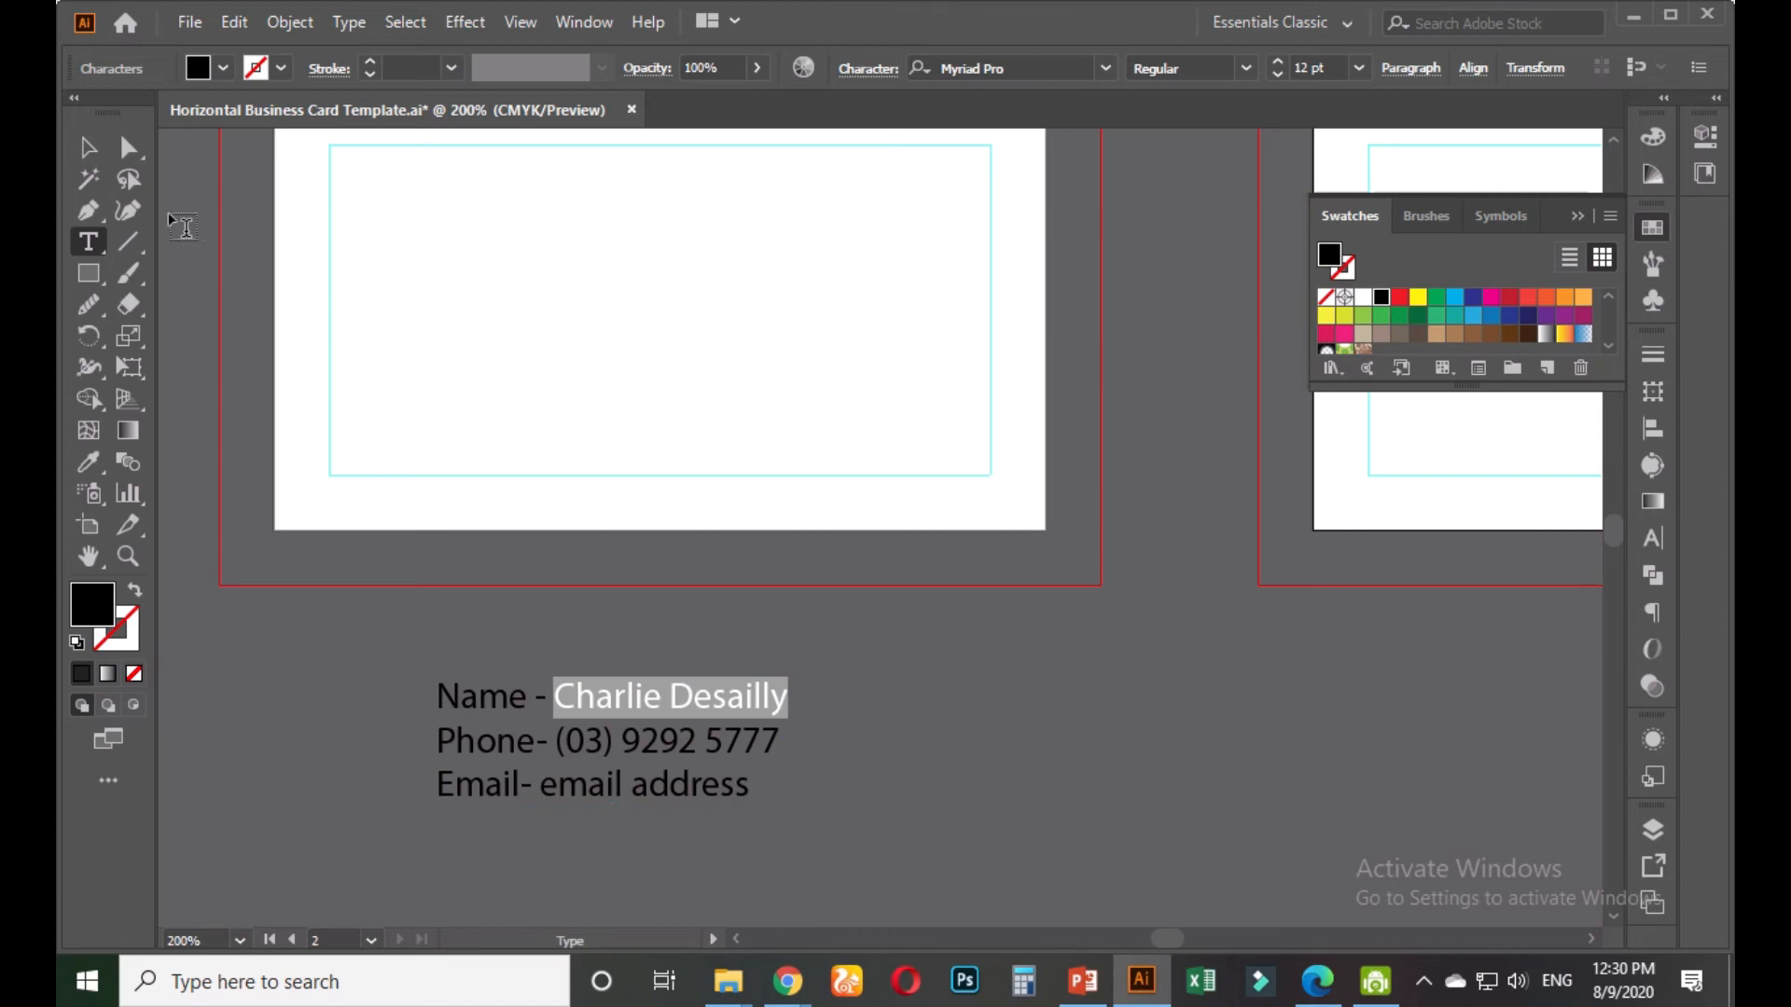
pyautogui.click(89, 147)
pyautogui.moveTo(484, 345); pyautogui.dragTo(487, 526)
pyautogui.click(88, 242)
pyautogui.click(403, 483)
pyautogui.hotkey('ctrl', 'v')
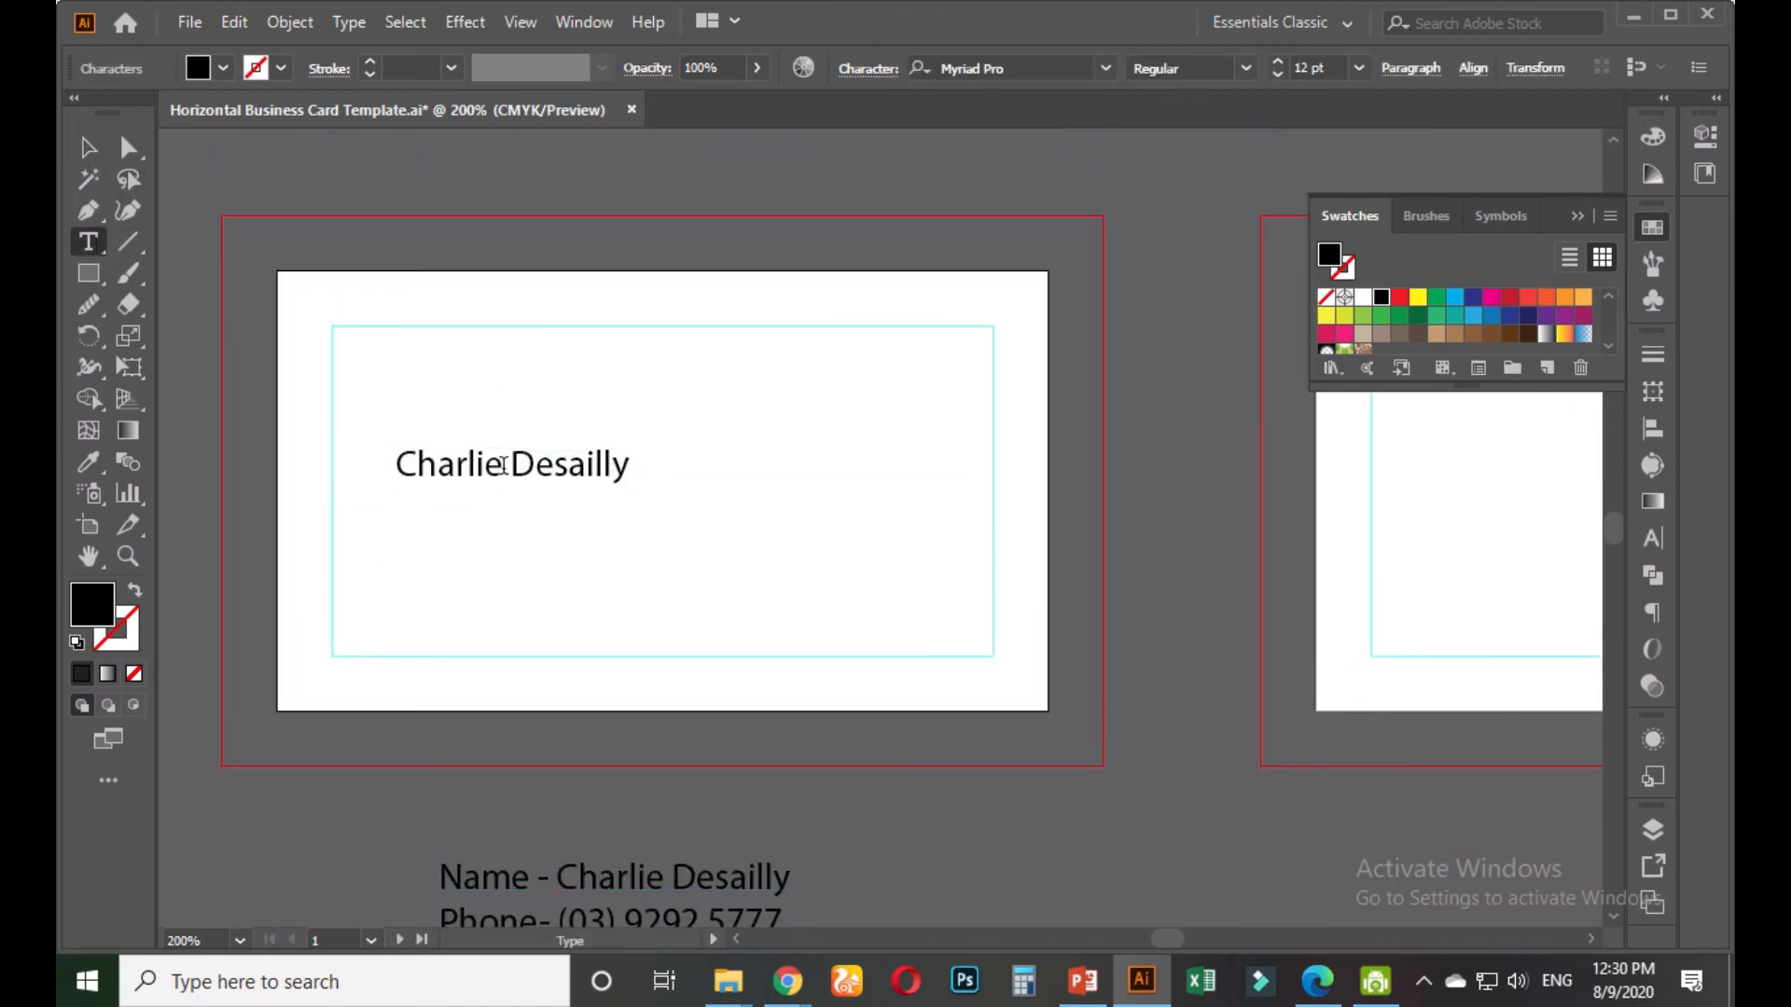
pyautogui.click(88, 147)
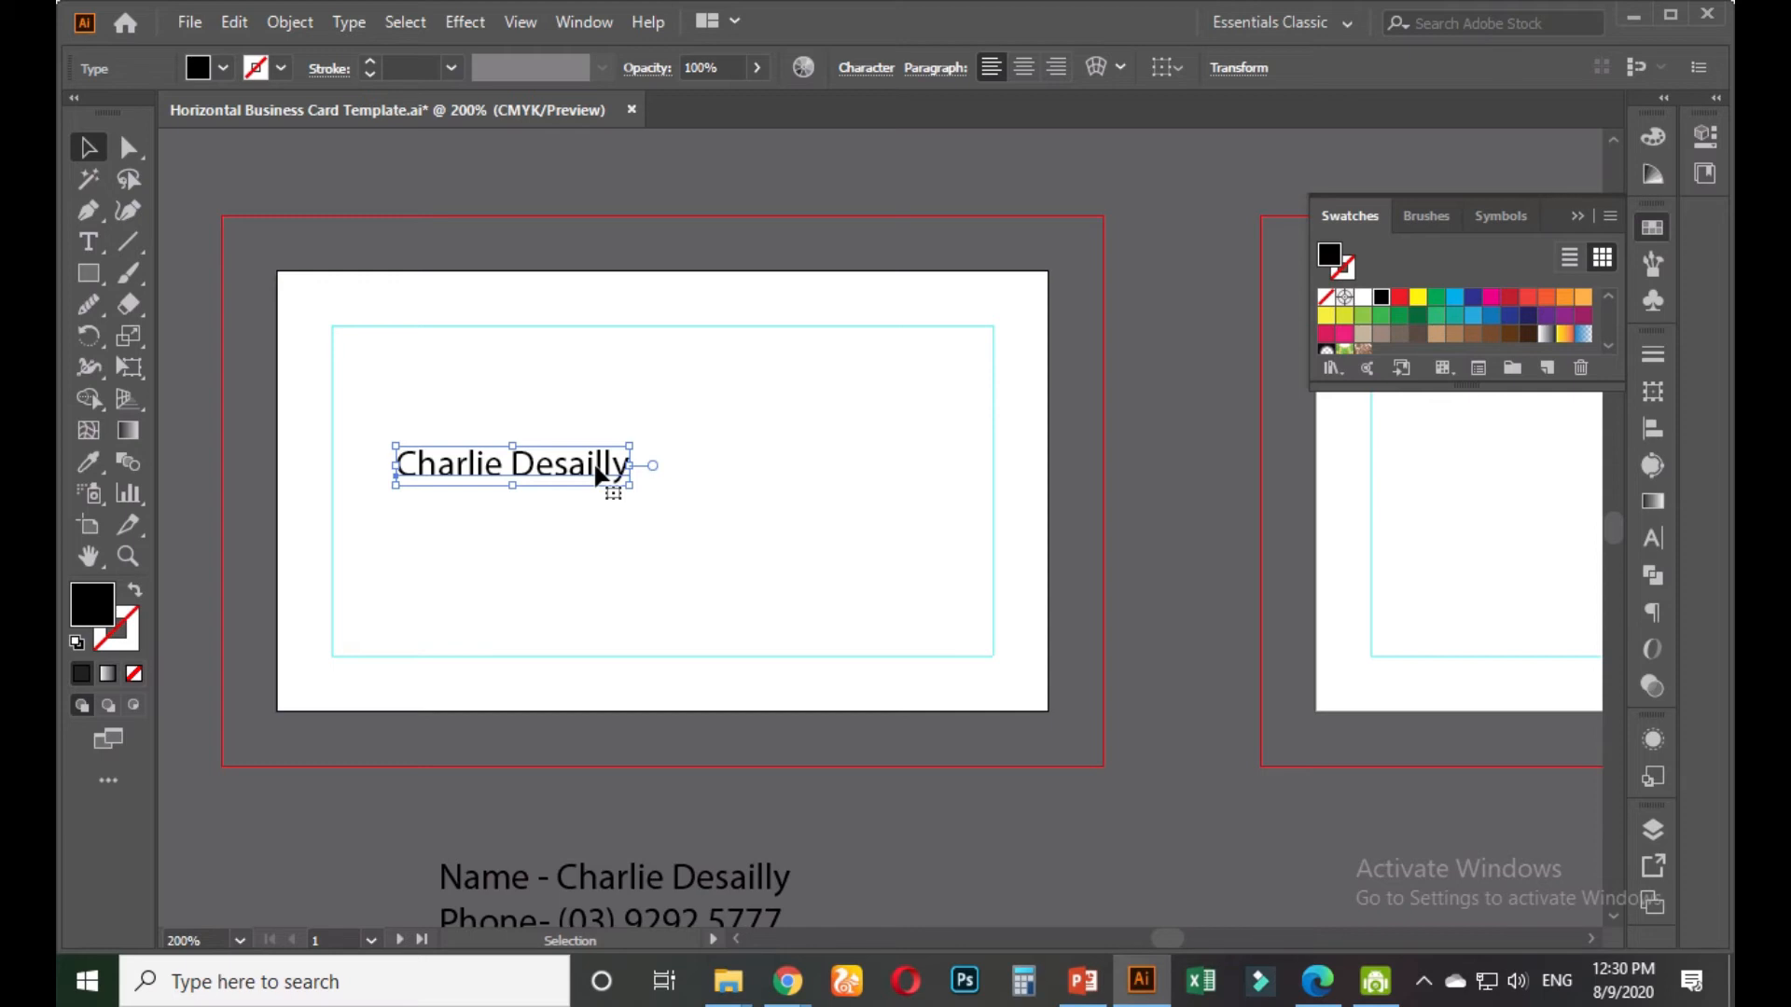
# Move the name line toward the card's lower-left edge
pyautogui.moveTo(522, 476); pyautogui.dragTo(463, 576)
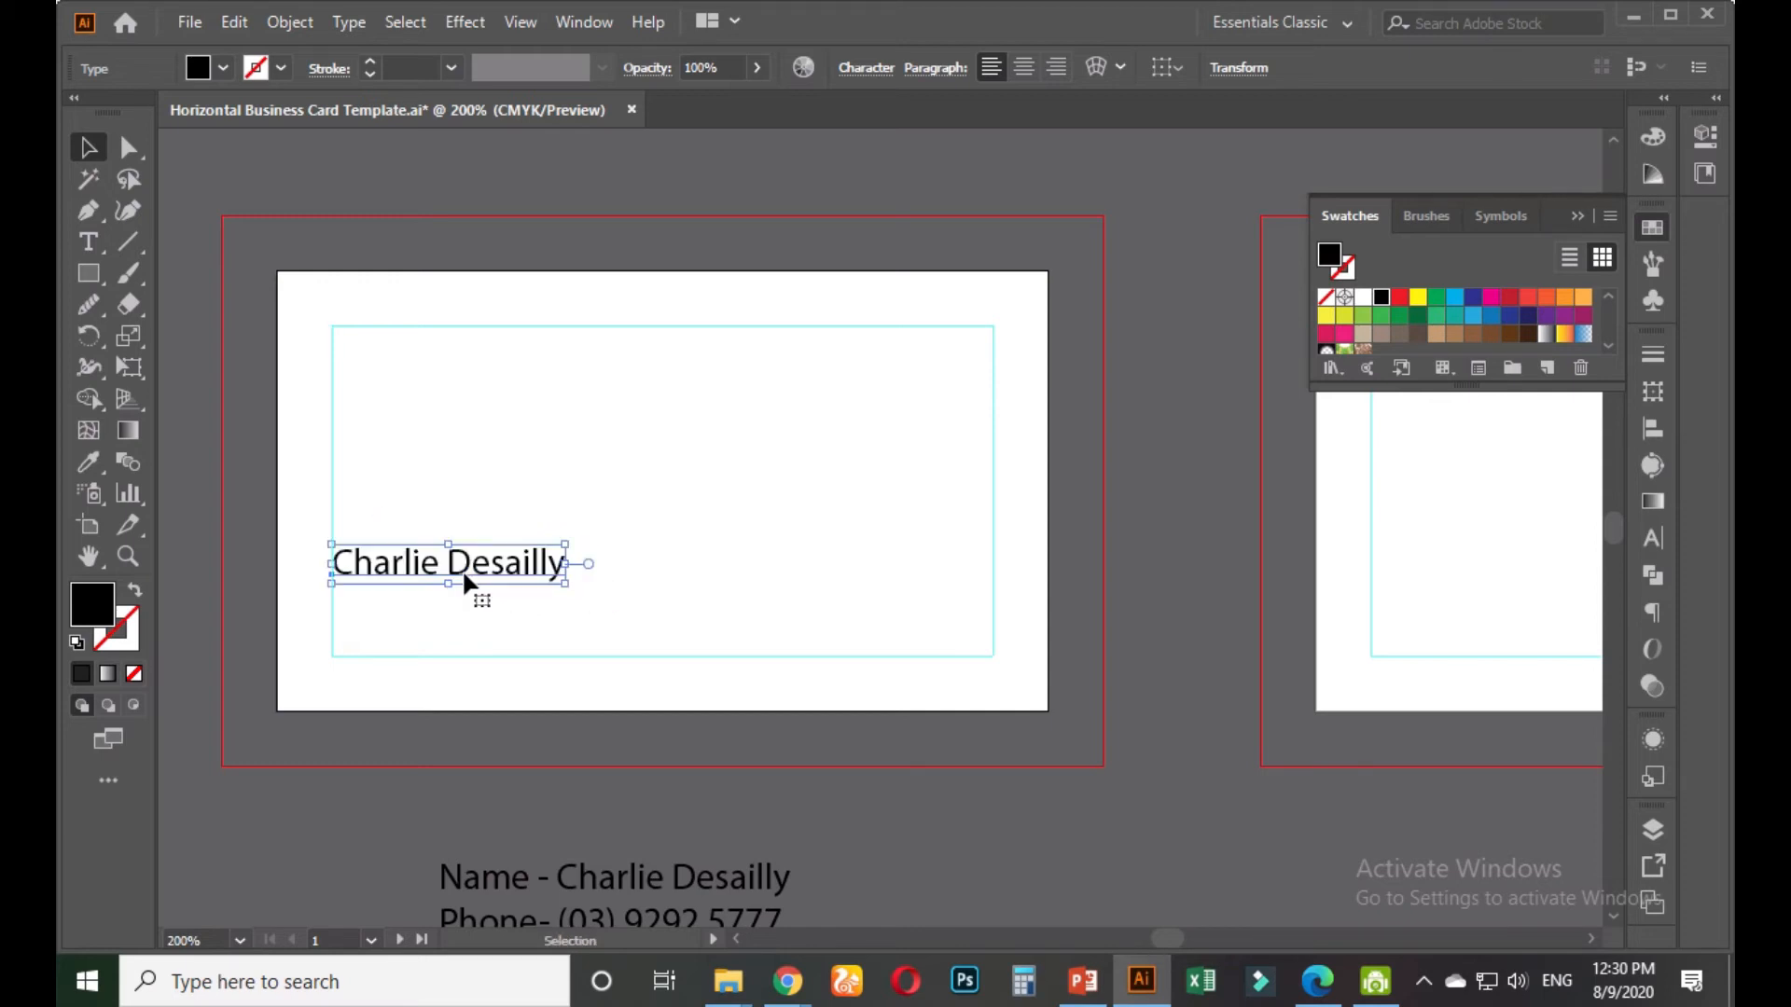
pyautogui.click(1652, 537)
pyautogui.click(1419, 384)
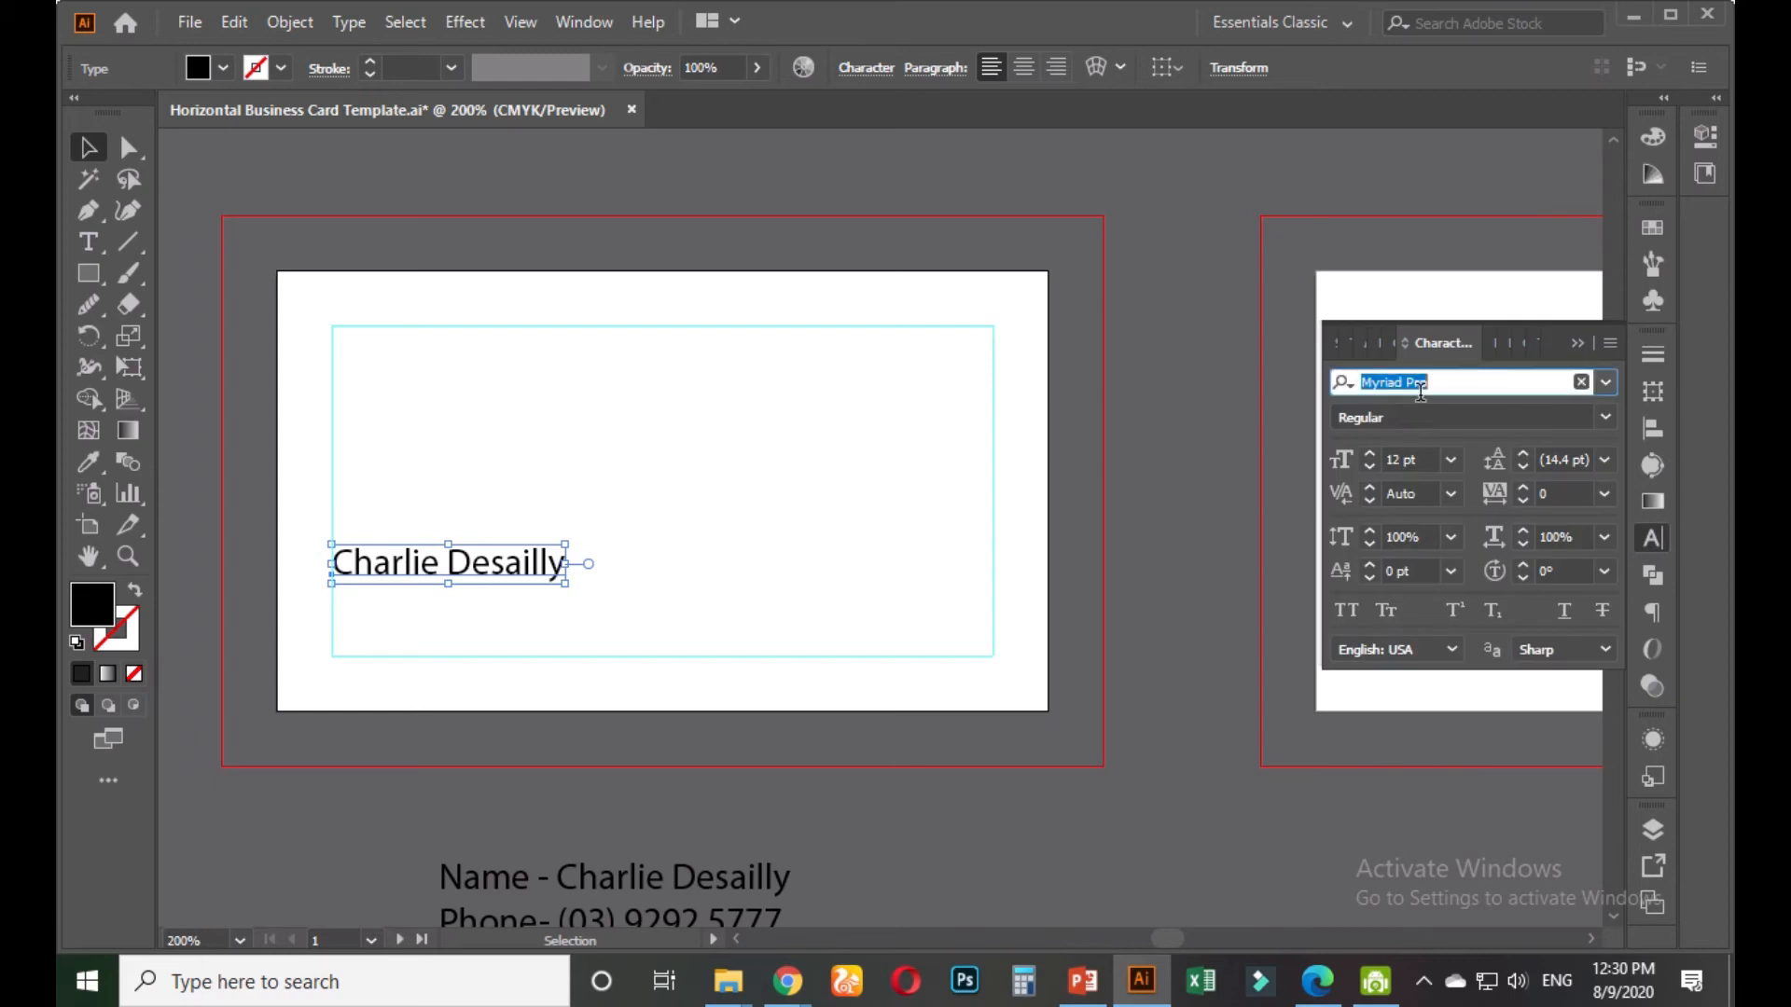
# Set the name in Roboto Thin, with the first name changed to Bold
pyautogui.write('roboto')
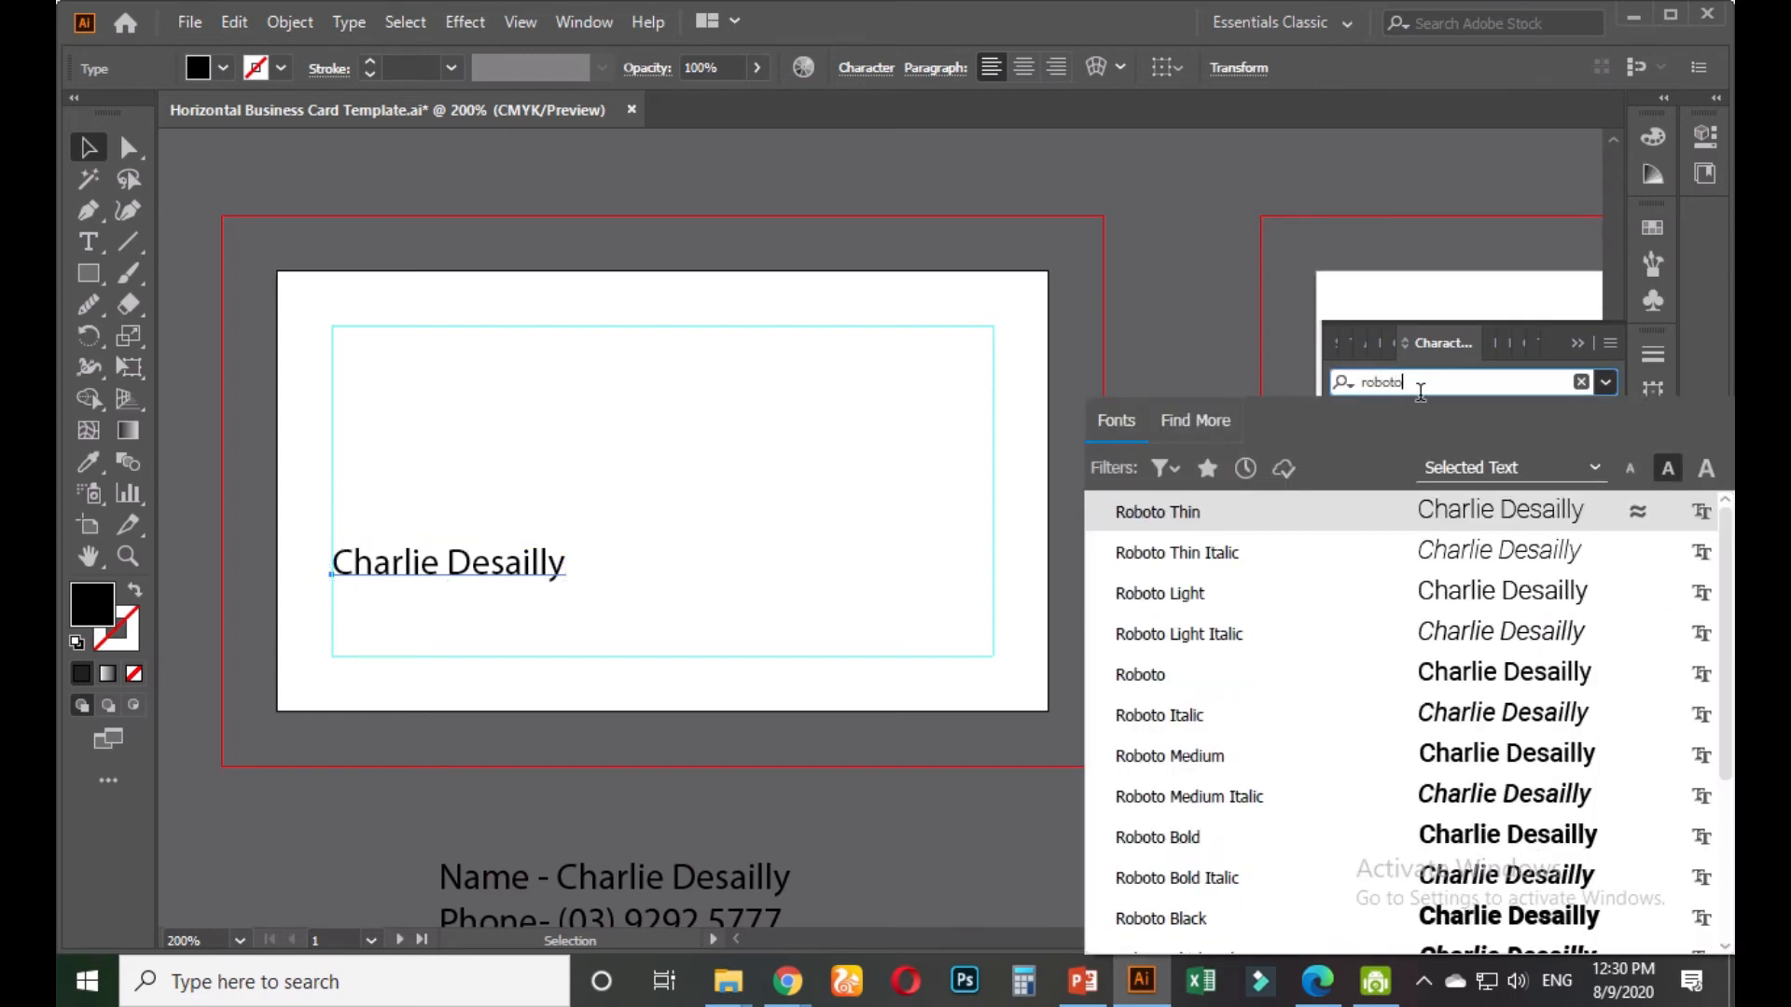
pyautogui.click(1209, 514)
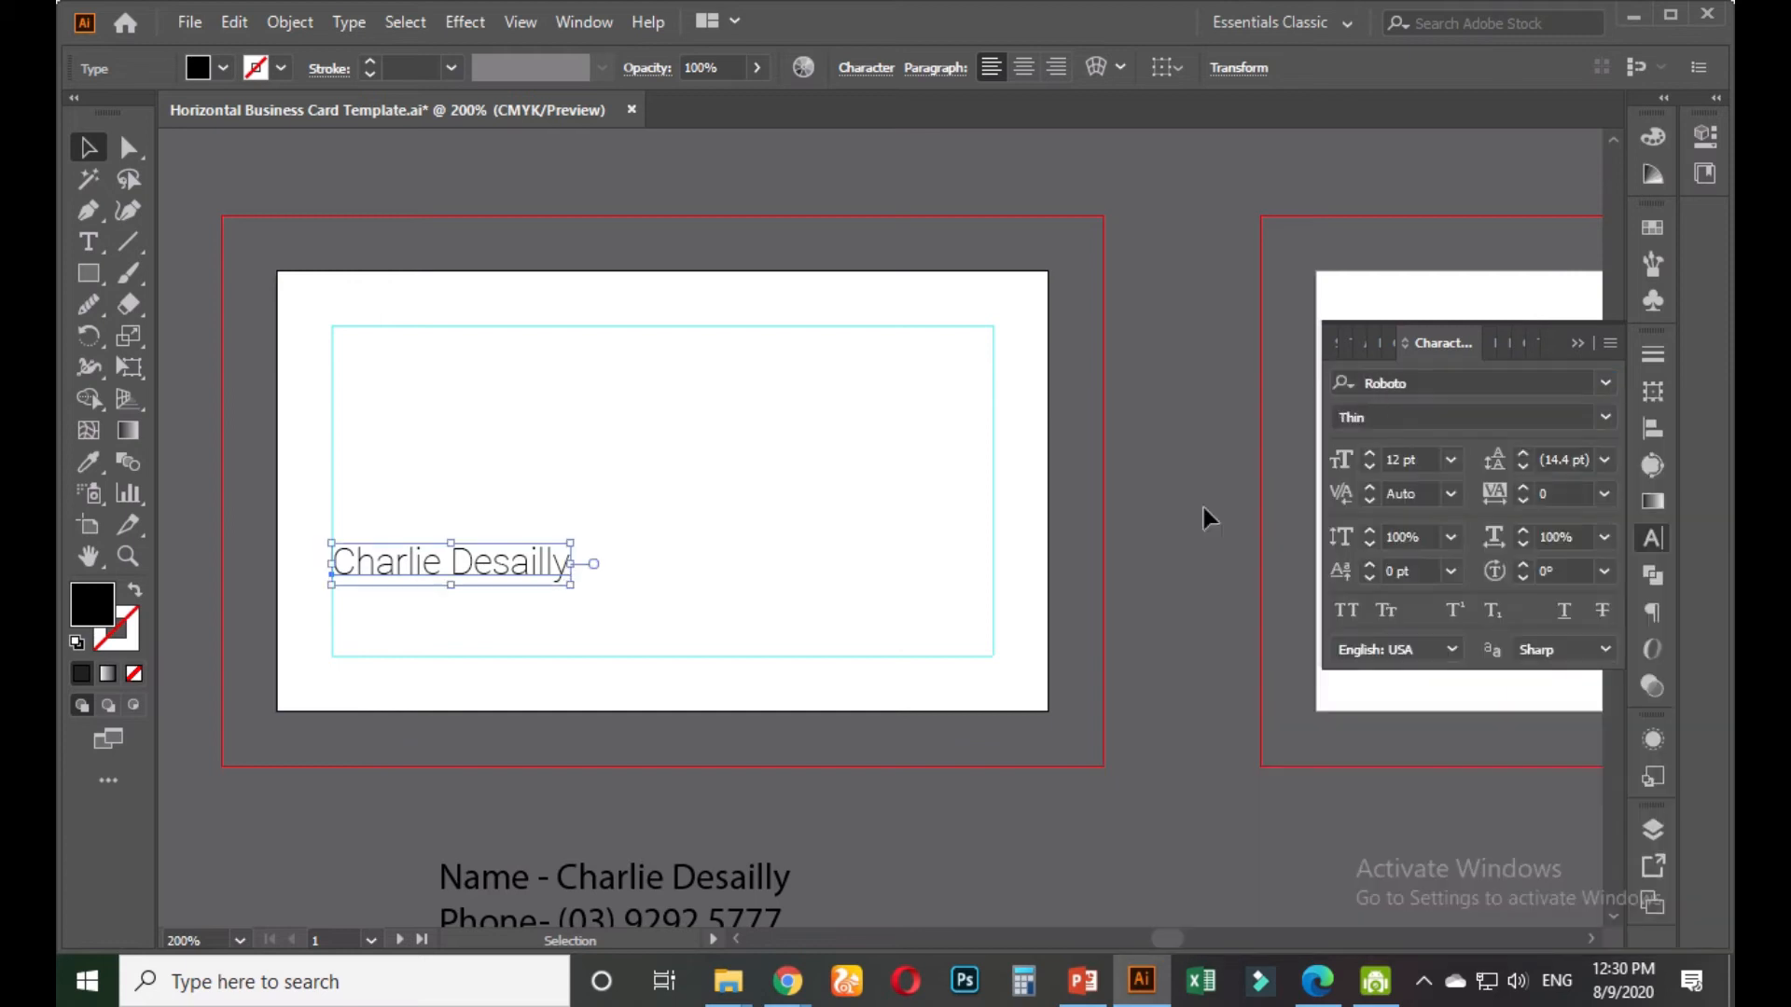
pyautogui.doubleClick(484, 553)
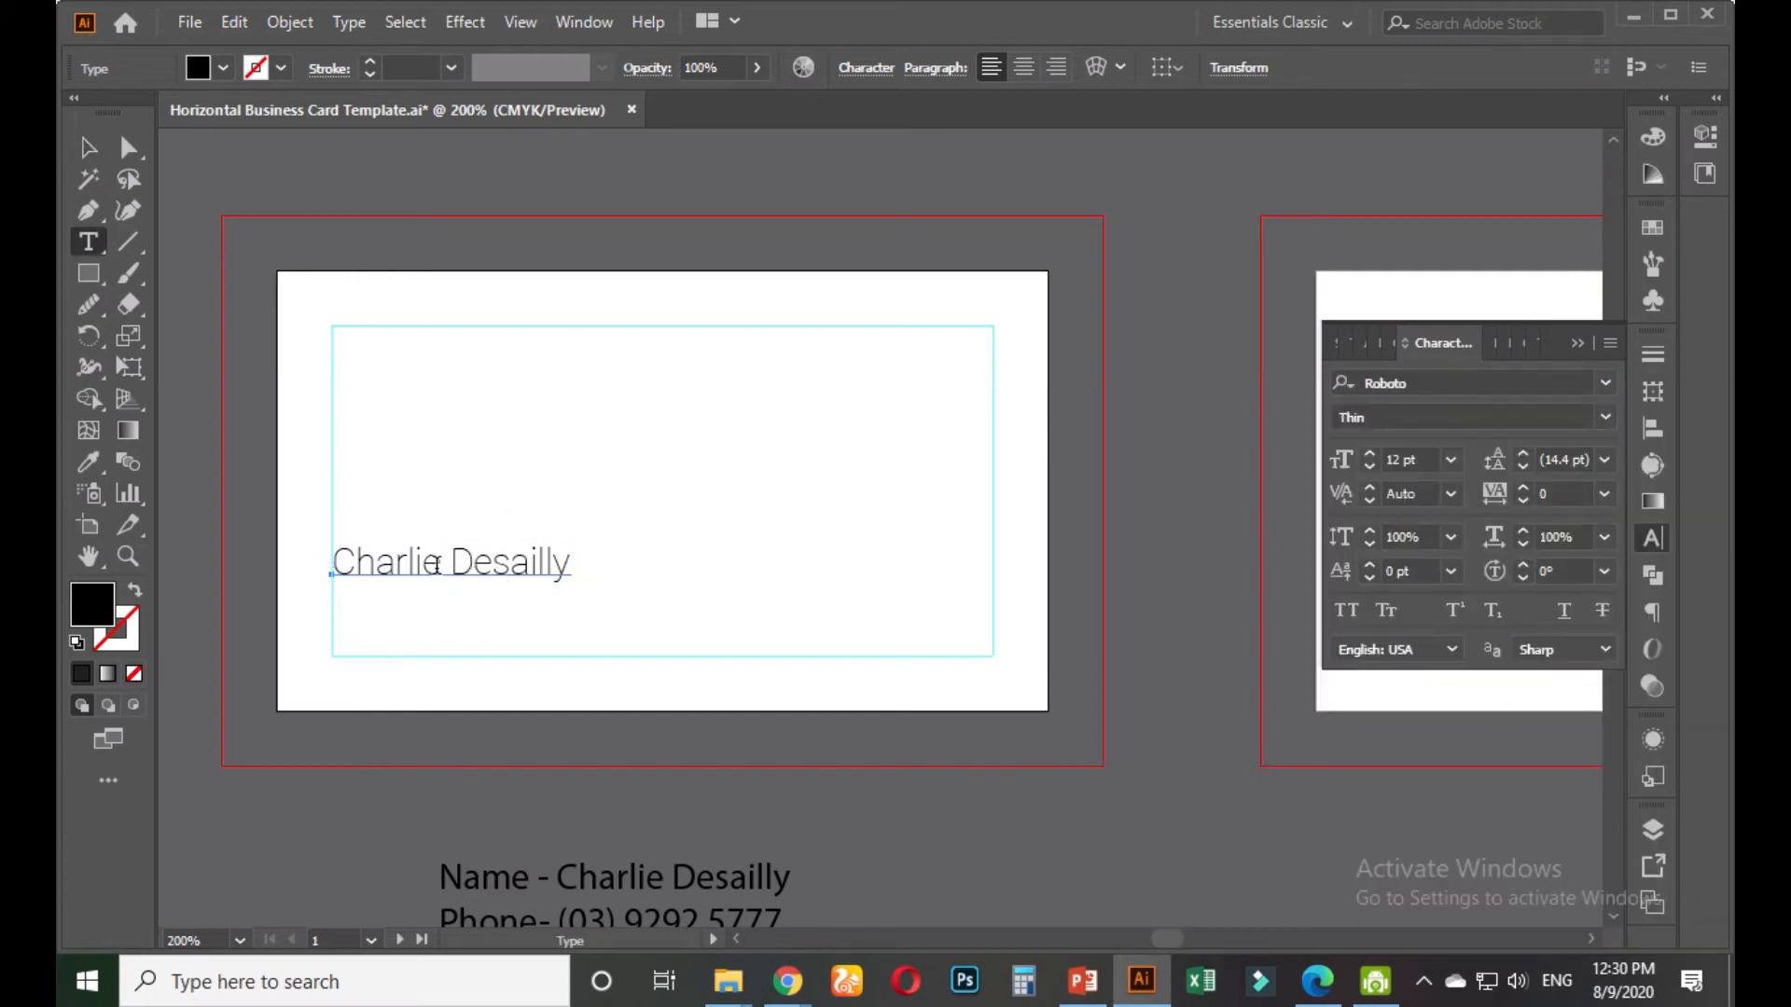
pyautogui.moveTo(437, 564); pyautogui.dragTo(312, 562)
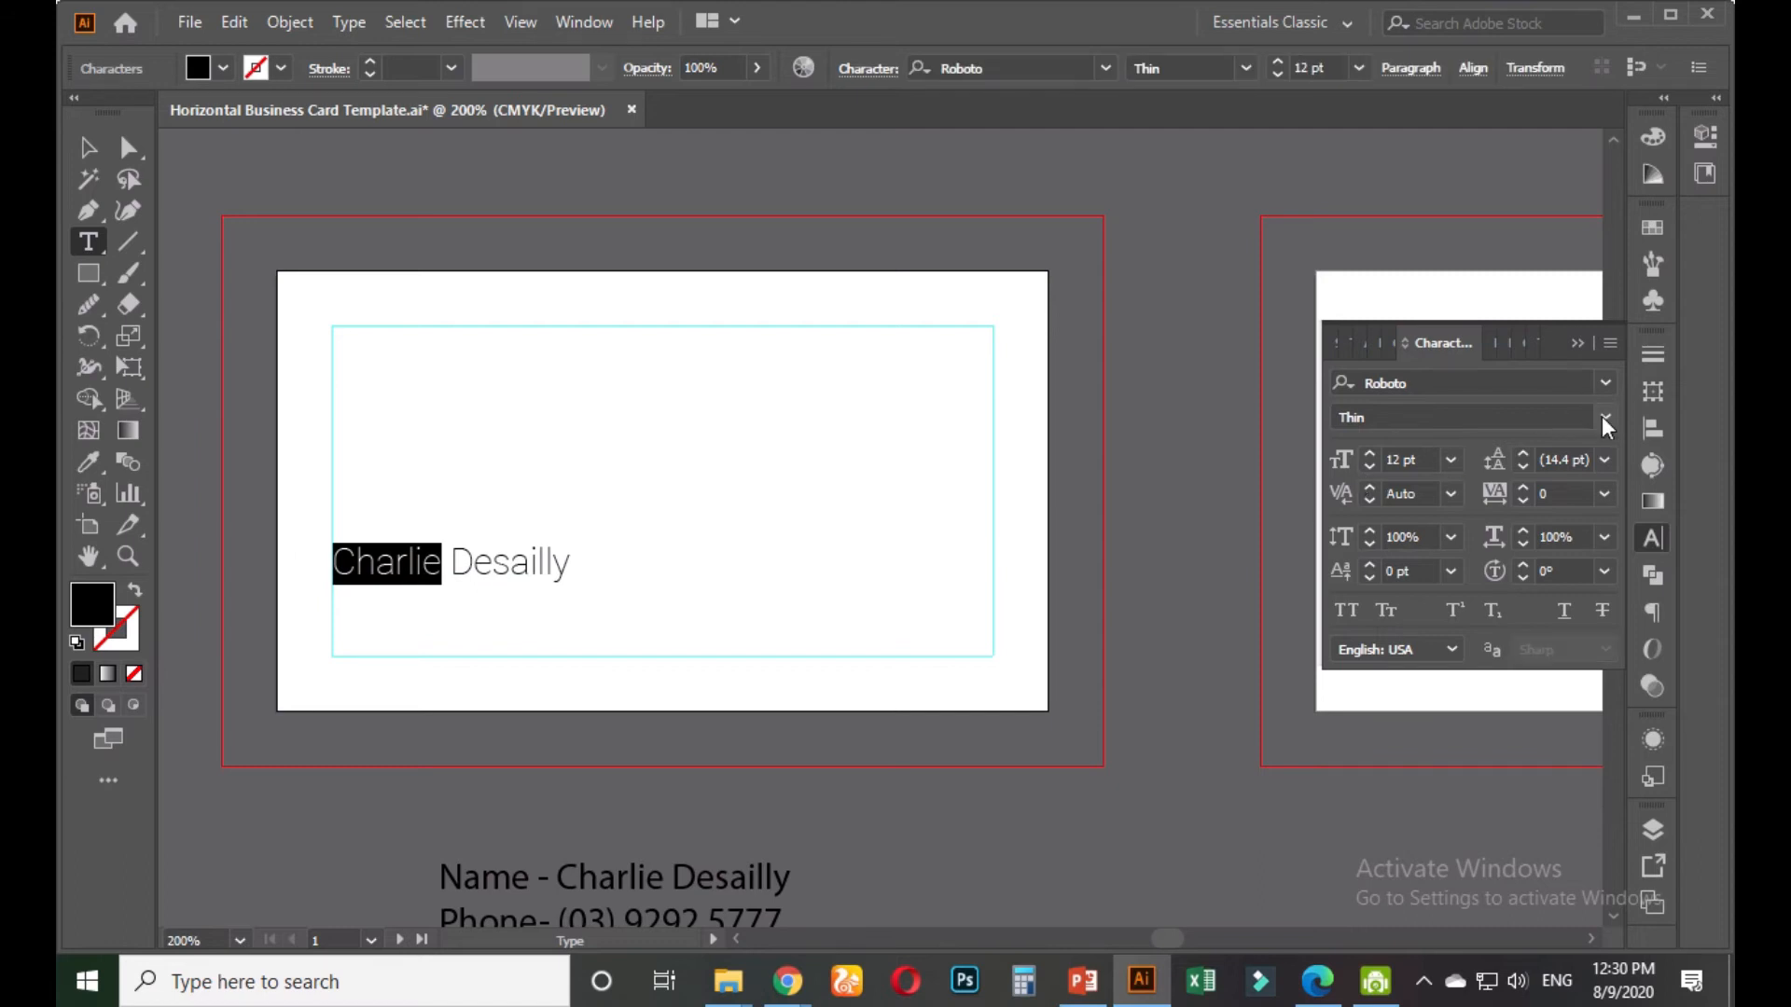
pyautogui.click(1604, 420)
pyautogui.click(1373, 673)
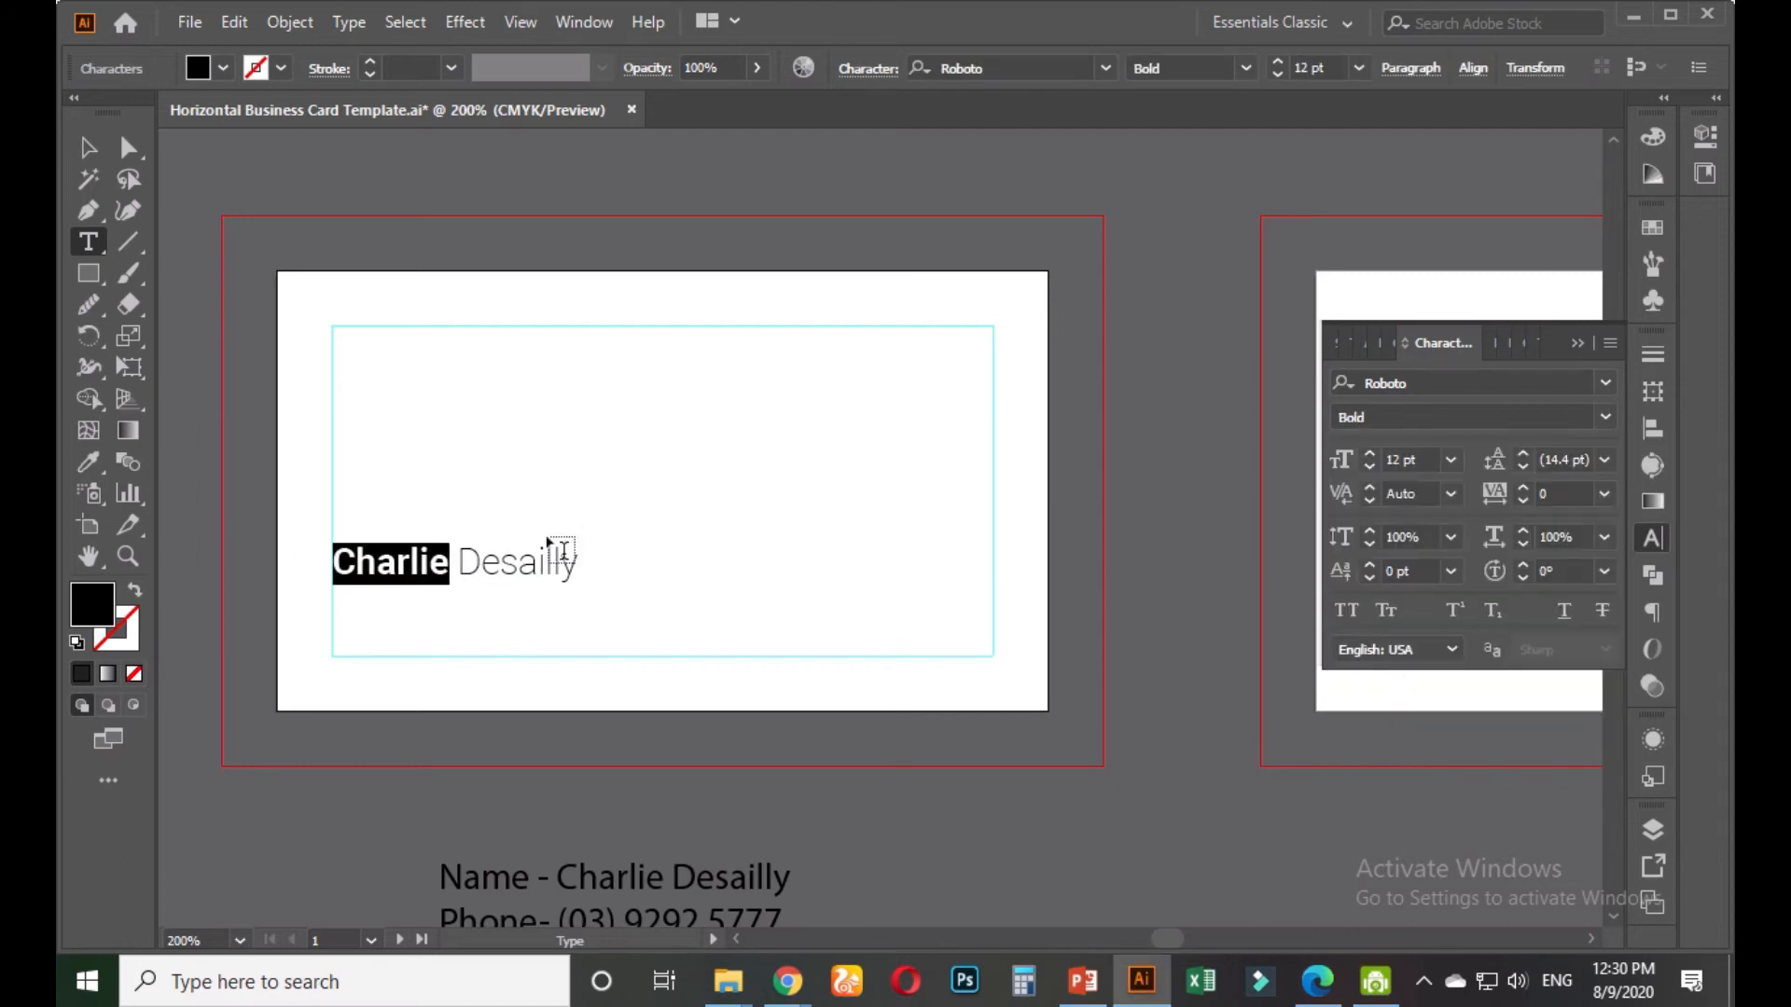
# Apply All Caps to both the first name and the surname
pyautogui.click(1346, 610)
pyautogui.moveTo(499, 560); pyautogui.dragTo(615, 559)
pyautogui.click(1345, 602)
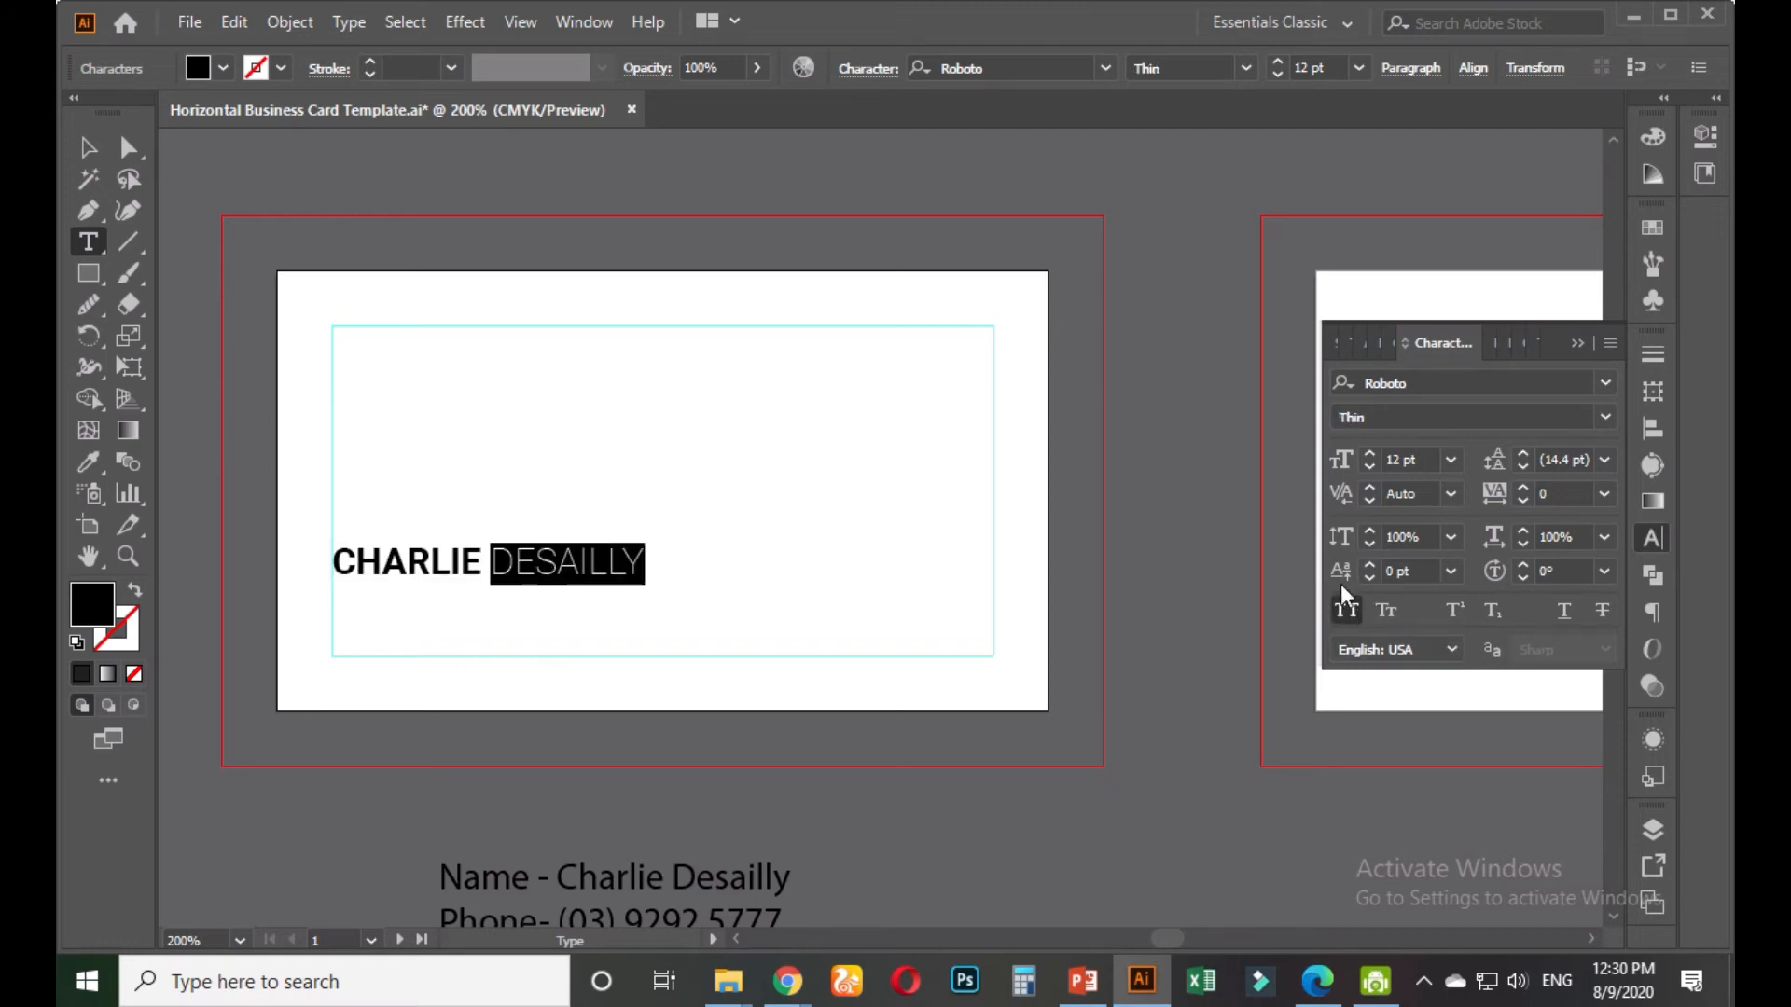
pyautogui.click(88, 147)
pyautogui.click(541, 491)
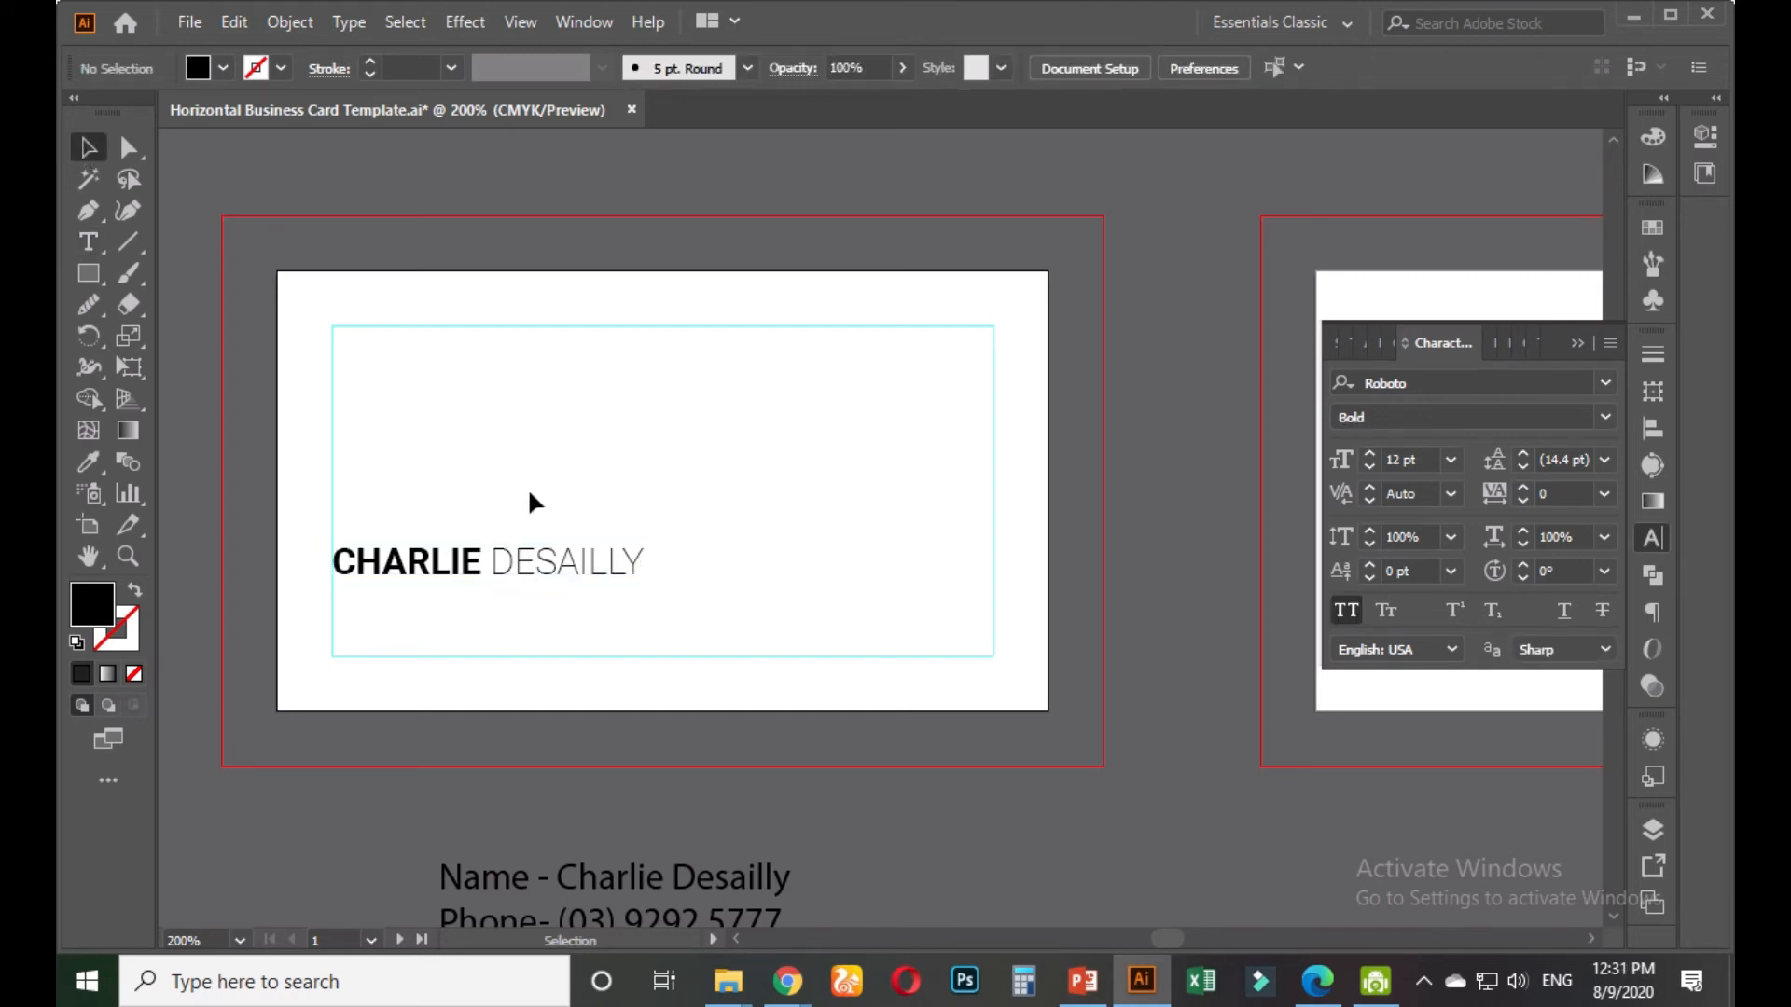
# Duplicate the name line just below the original
pyautogui.click(436, 569)
pyautogui.click(437, 572)
pyautogui.click(425, 623)
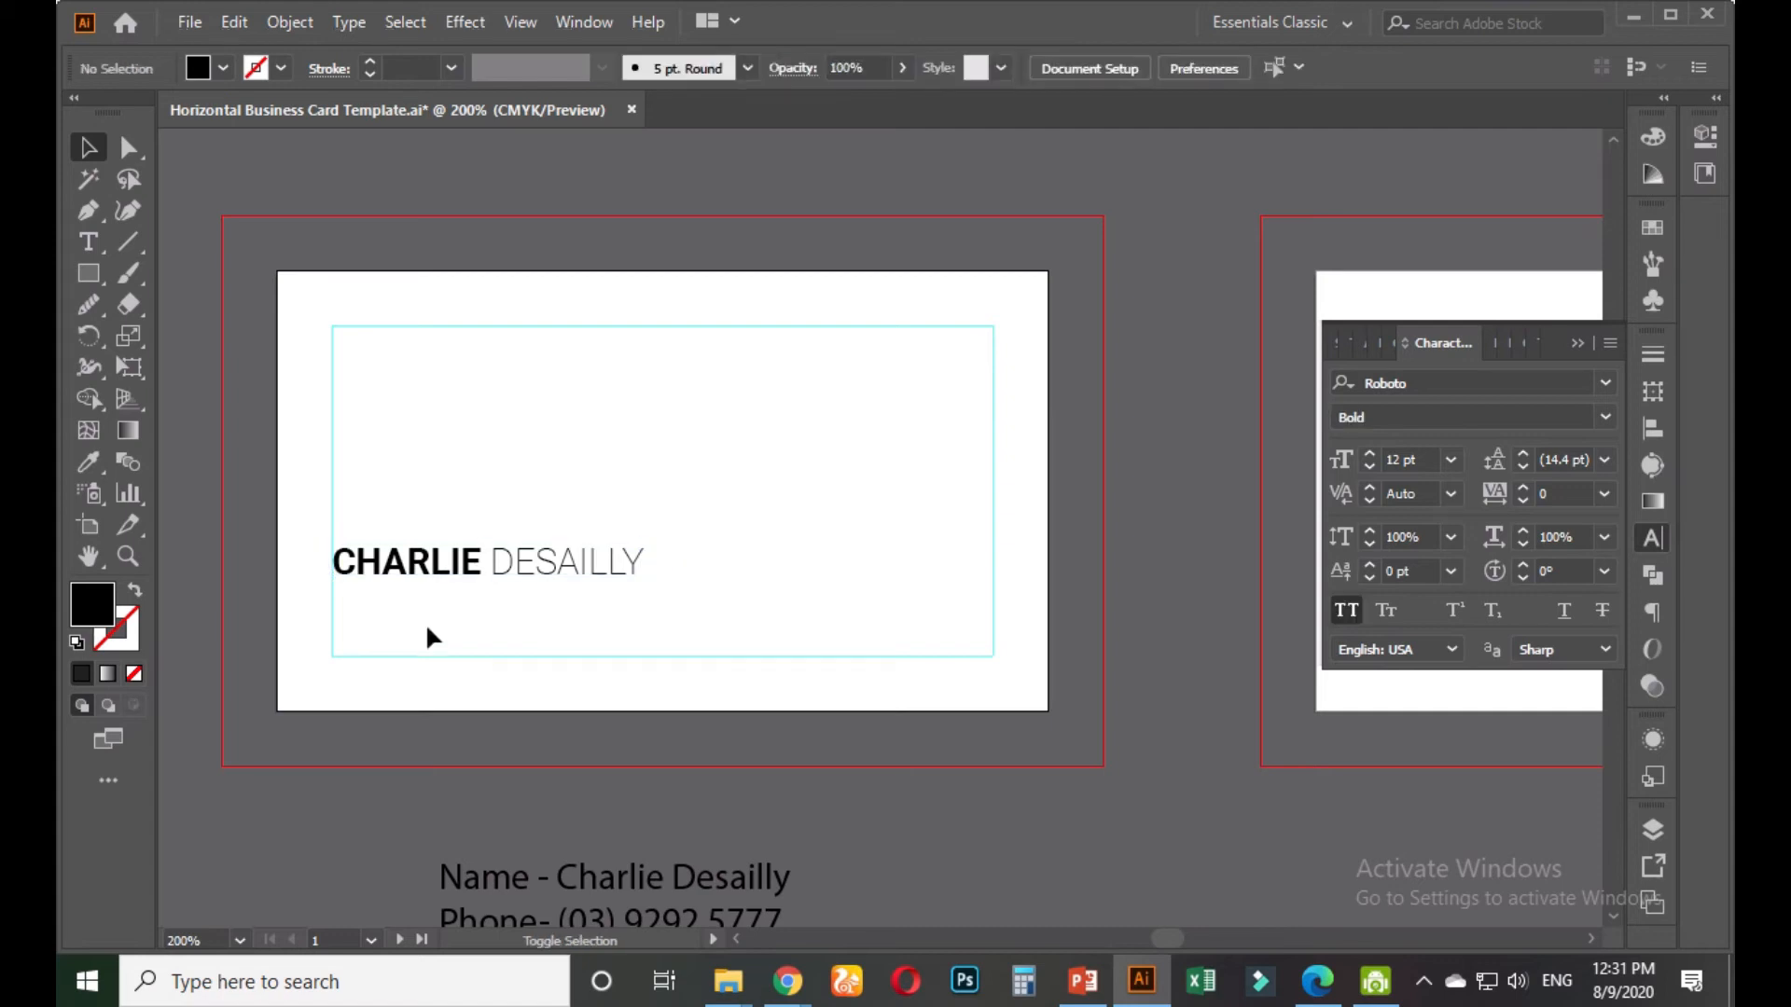
pyautogui.click(436, 573)
pyautogui.keyDown('alt'); pyautogui.moveTo(437, 573); pyautogui.dragTo(438, 620); pyautogui.keyUp('alt')
# Set the duplicate line to Roboto Light at 10 pt
pyautogui.click(1605, 417)
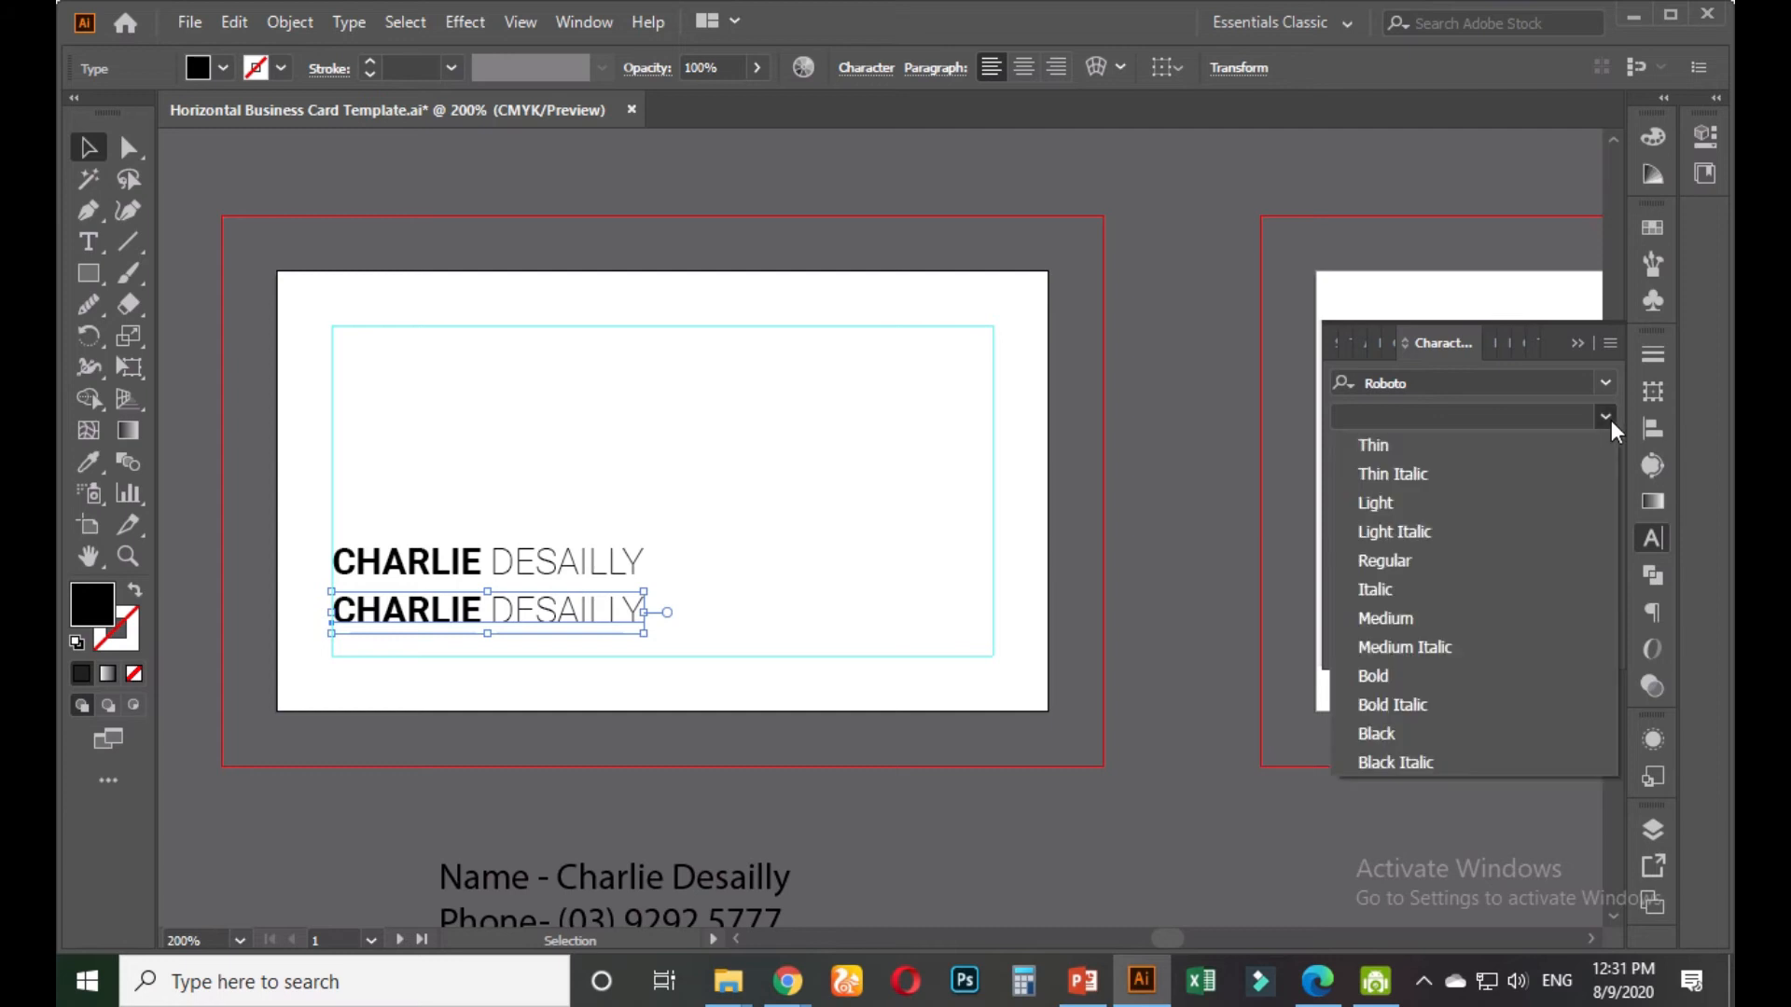
pyautogui.click(1407, 495)
pyautogui.click(1347, 611)
pyautogui.click(1408, 459)
pyautogui.write('10')
pyautogui.press('Return')
pyautogui.press('Down')
pyautogui.press('Down')
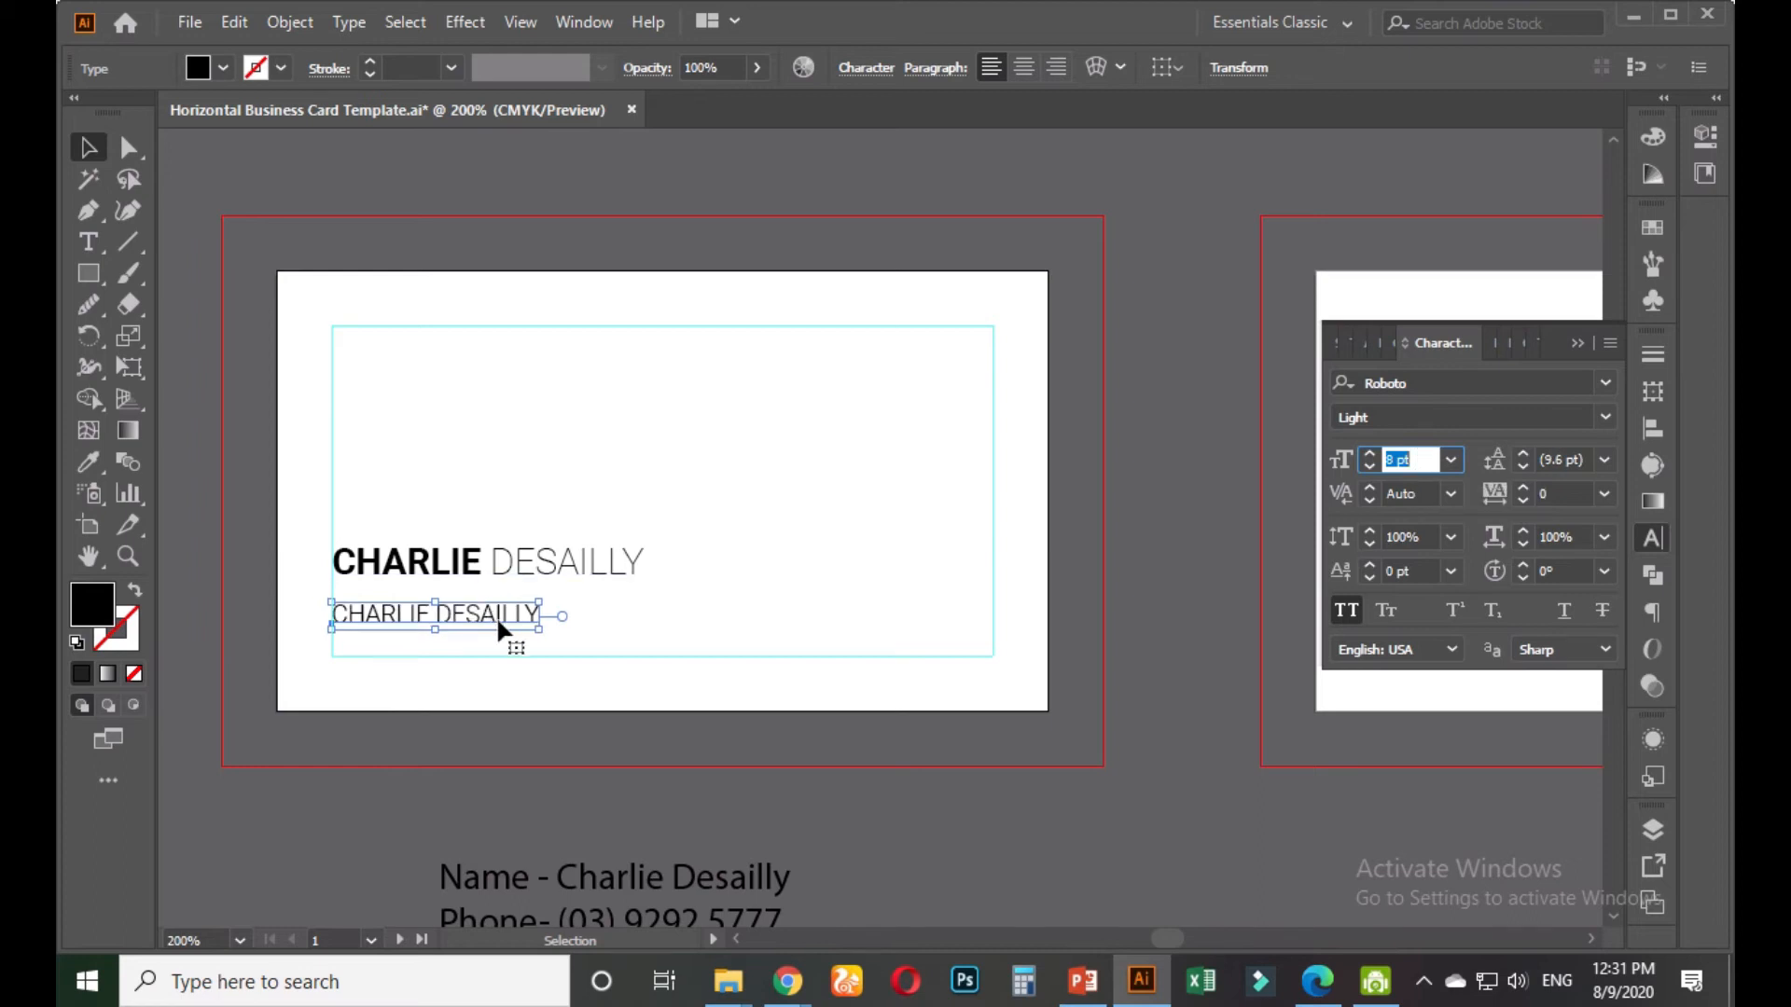
pyautogui.press('Up')
pyautogui.press('Up')
pyautogui.write('1')
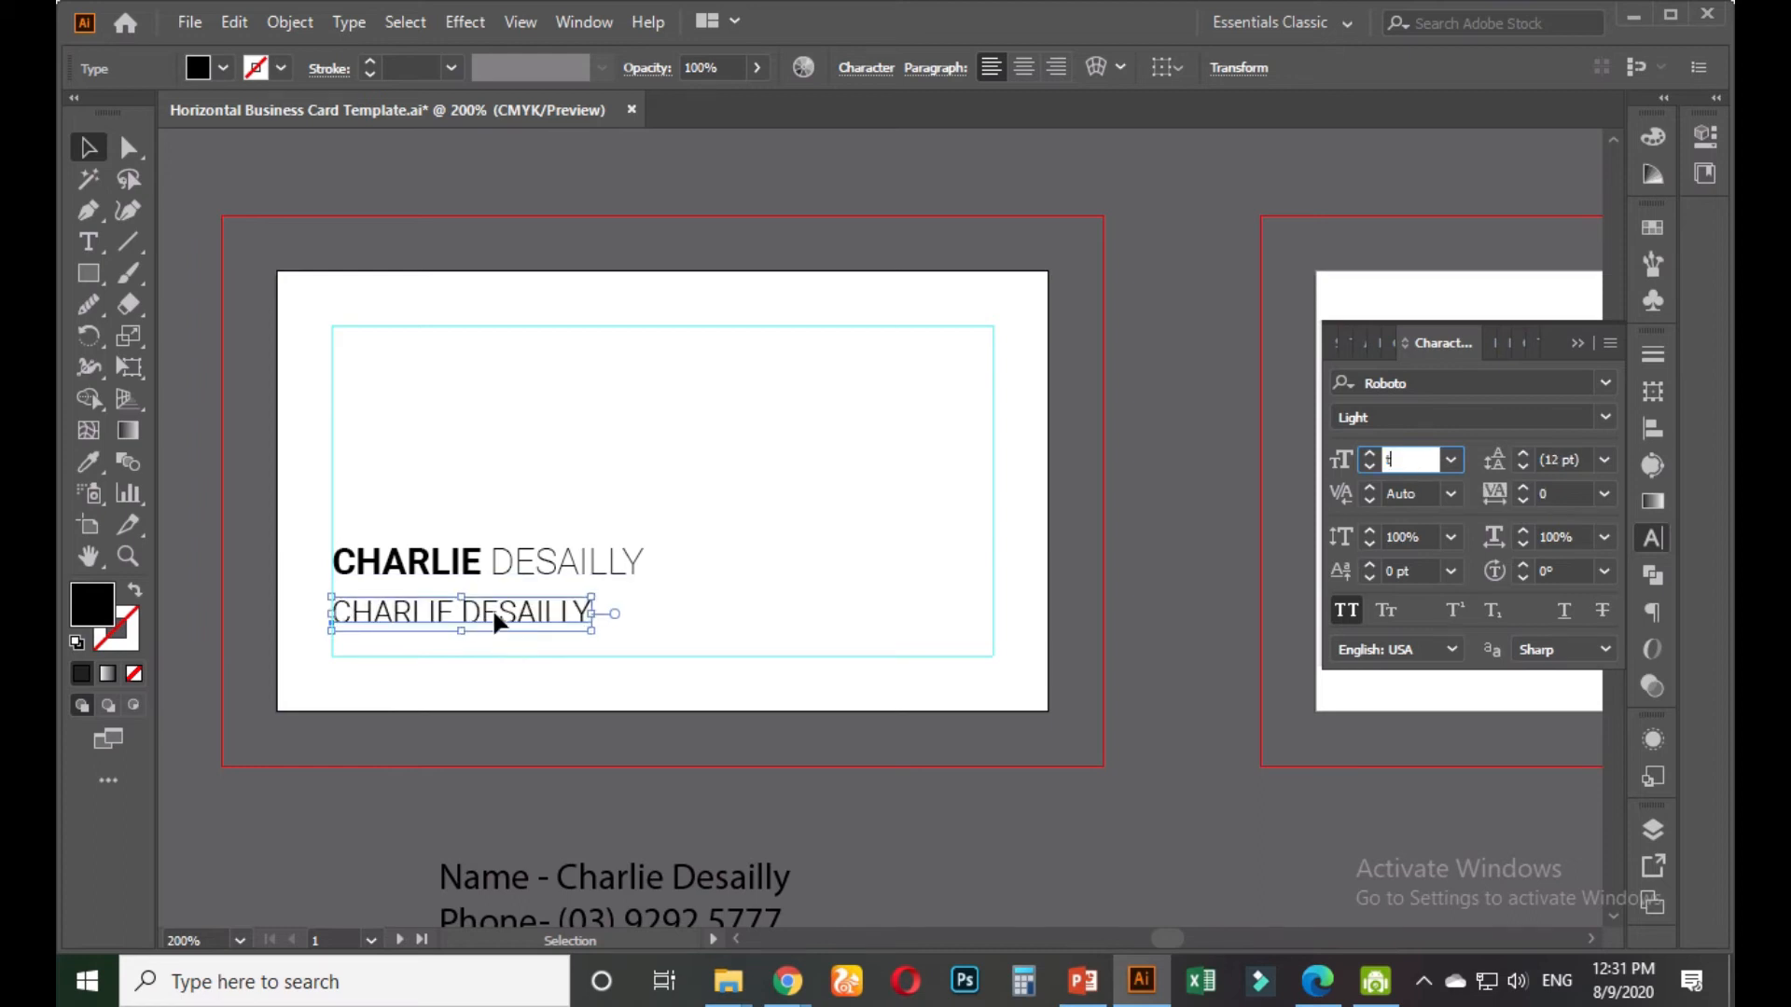
pyautogui.write('2')
pyautogui.press('Return')
pyautogui.press('Down')
pyautogui.press('Down')
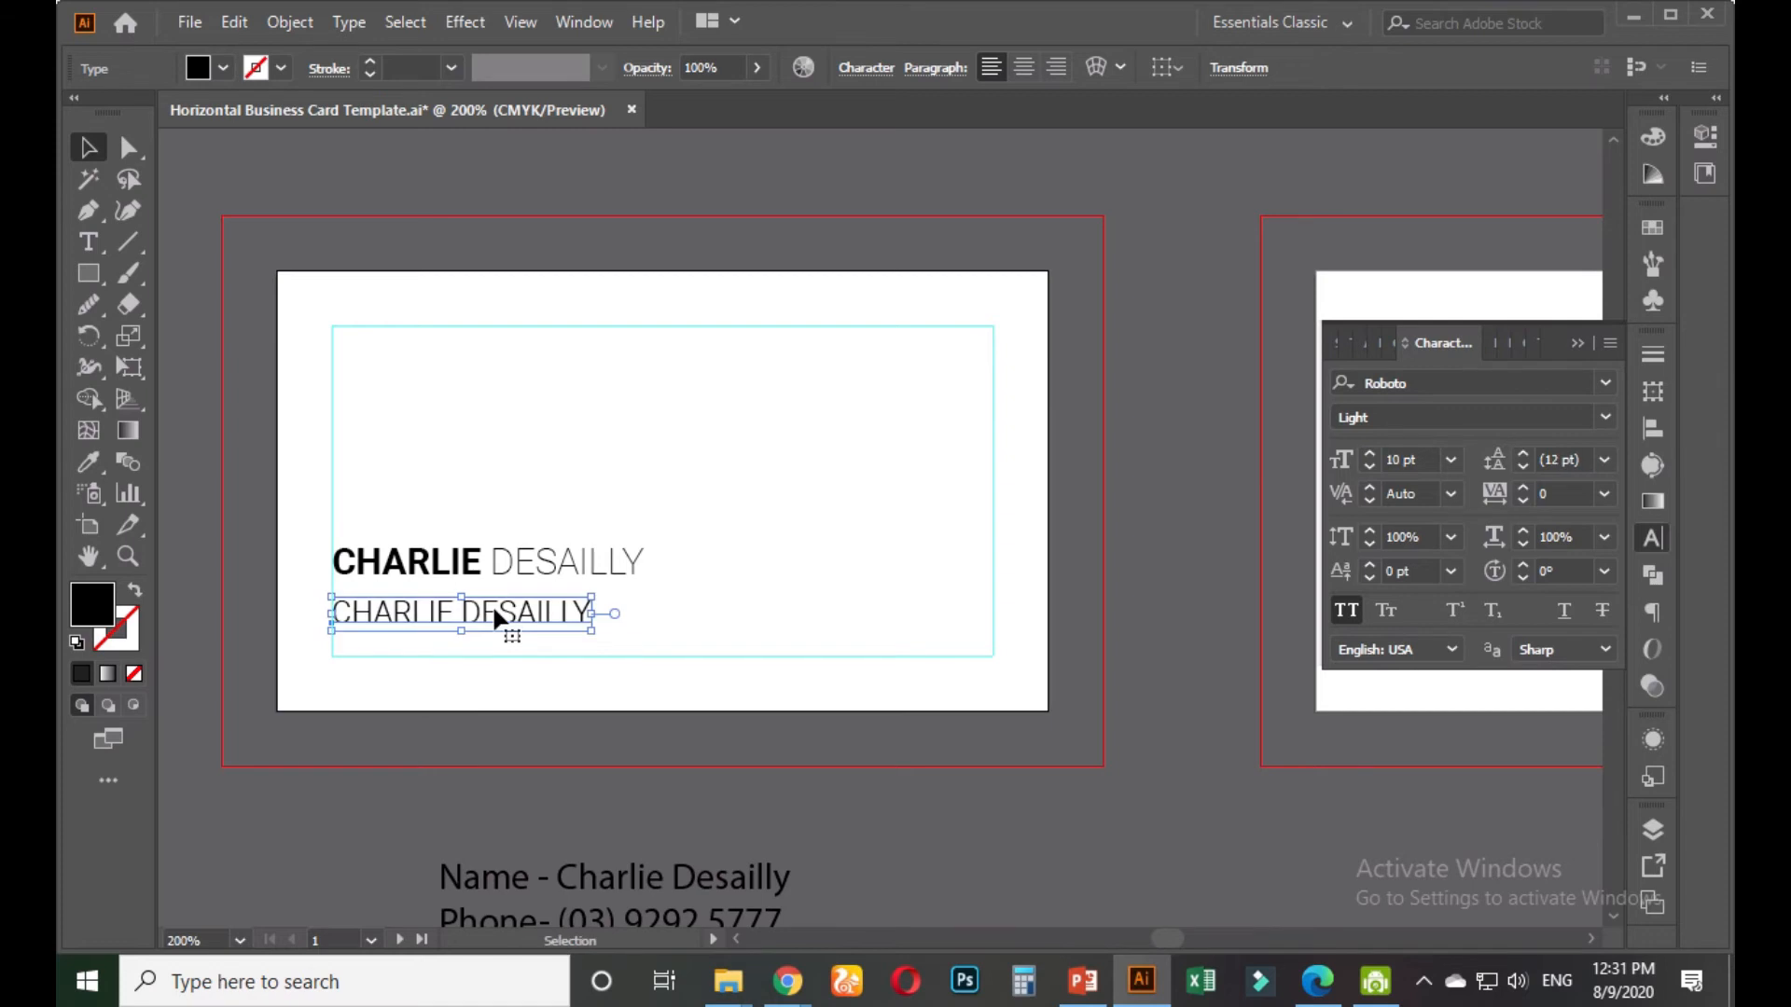
# Retype the duplicate line as 'Managing Director'
pyautogui.doubleClick(491, 602)
pyautogui.hotkey('ctrl', 'a')
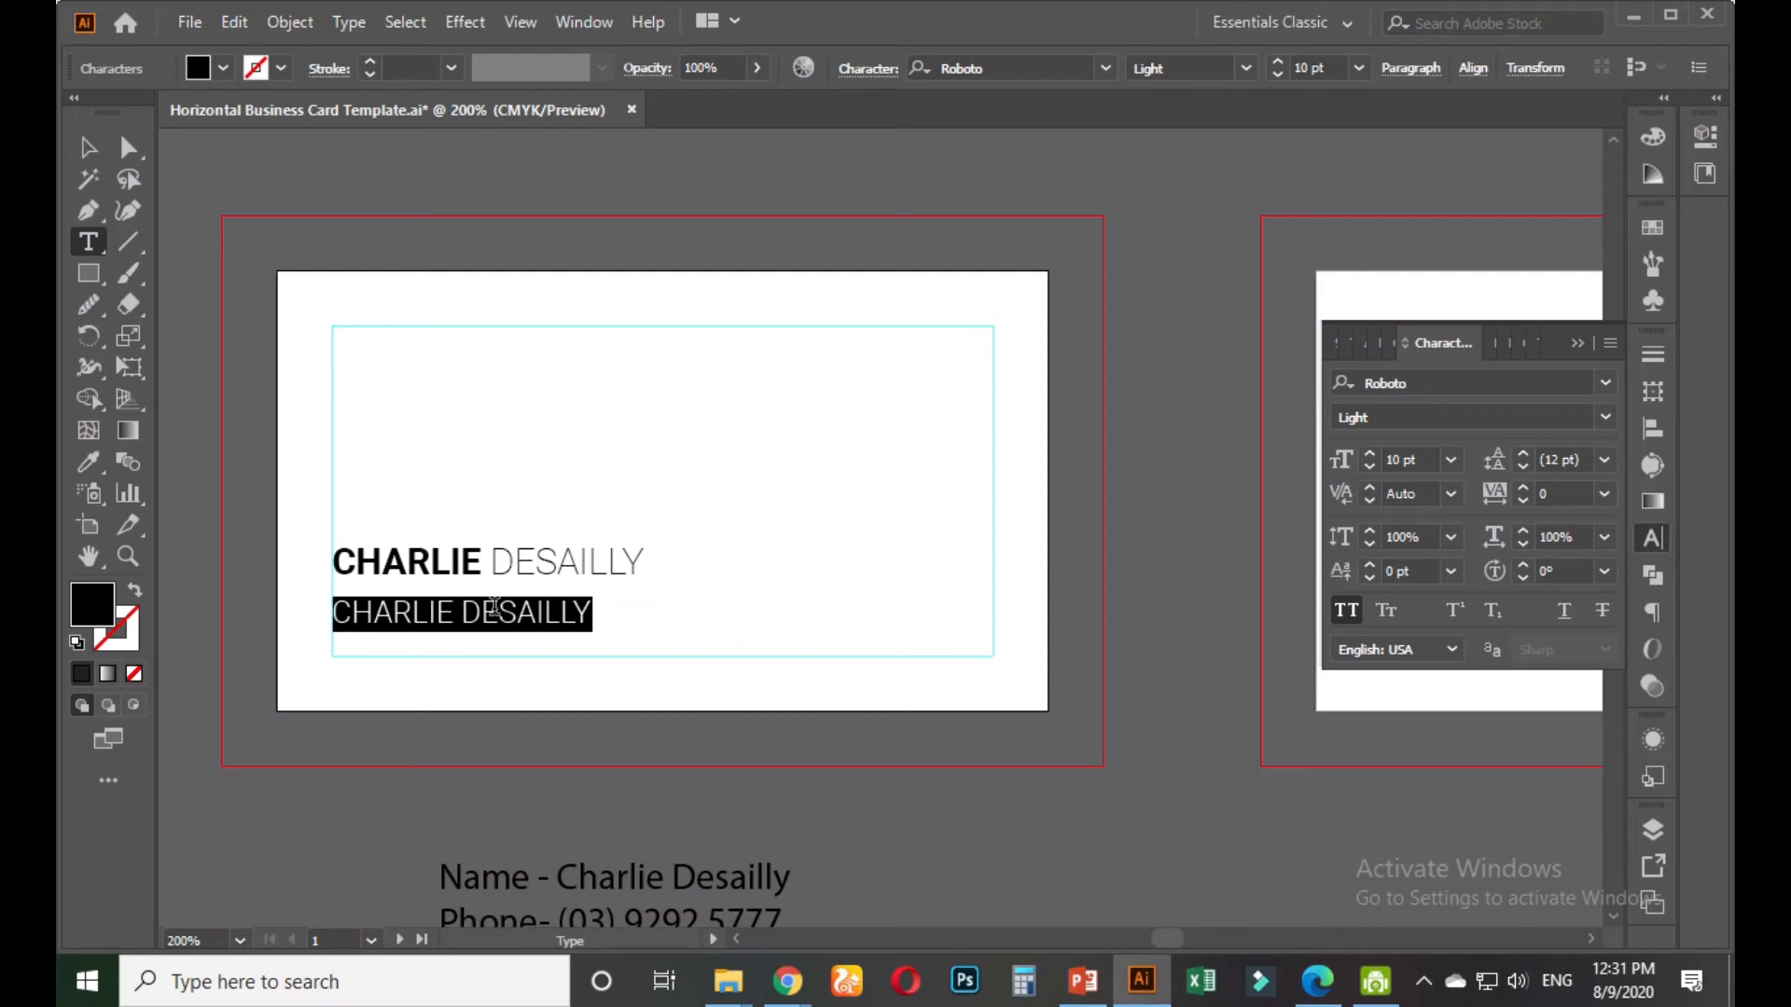
pyautogui.write('MAN')
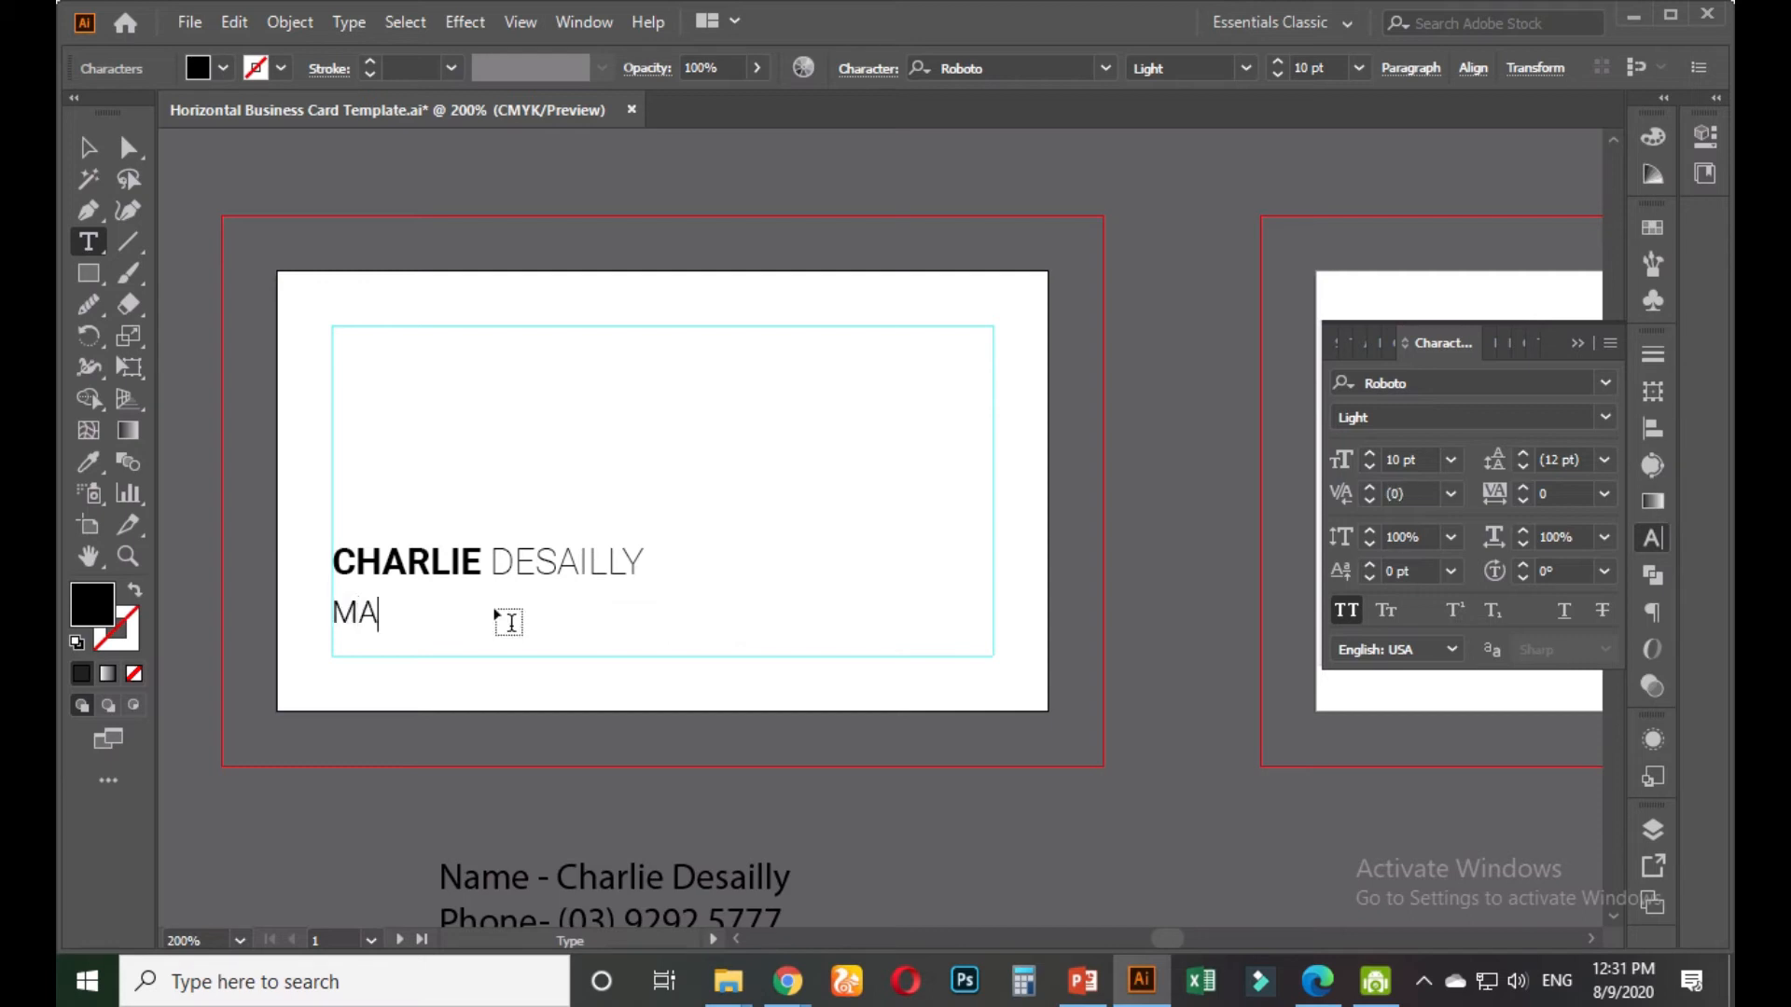
pyautogui.press('BackSpace')
pyautogui.press('BackSpace')
pyautogui.write('AN')
pyautogui.press('BackSpace')
pyautogui.press('BackSpace')
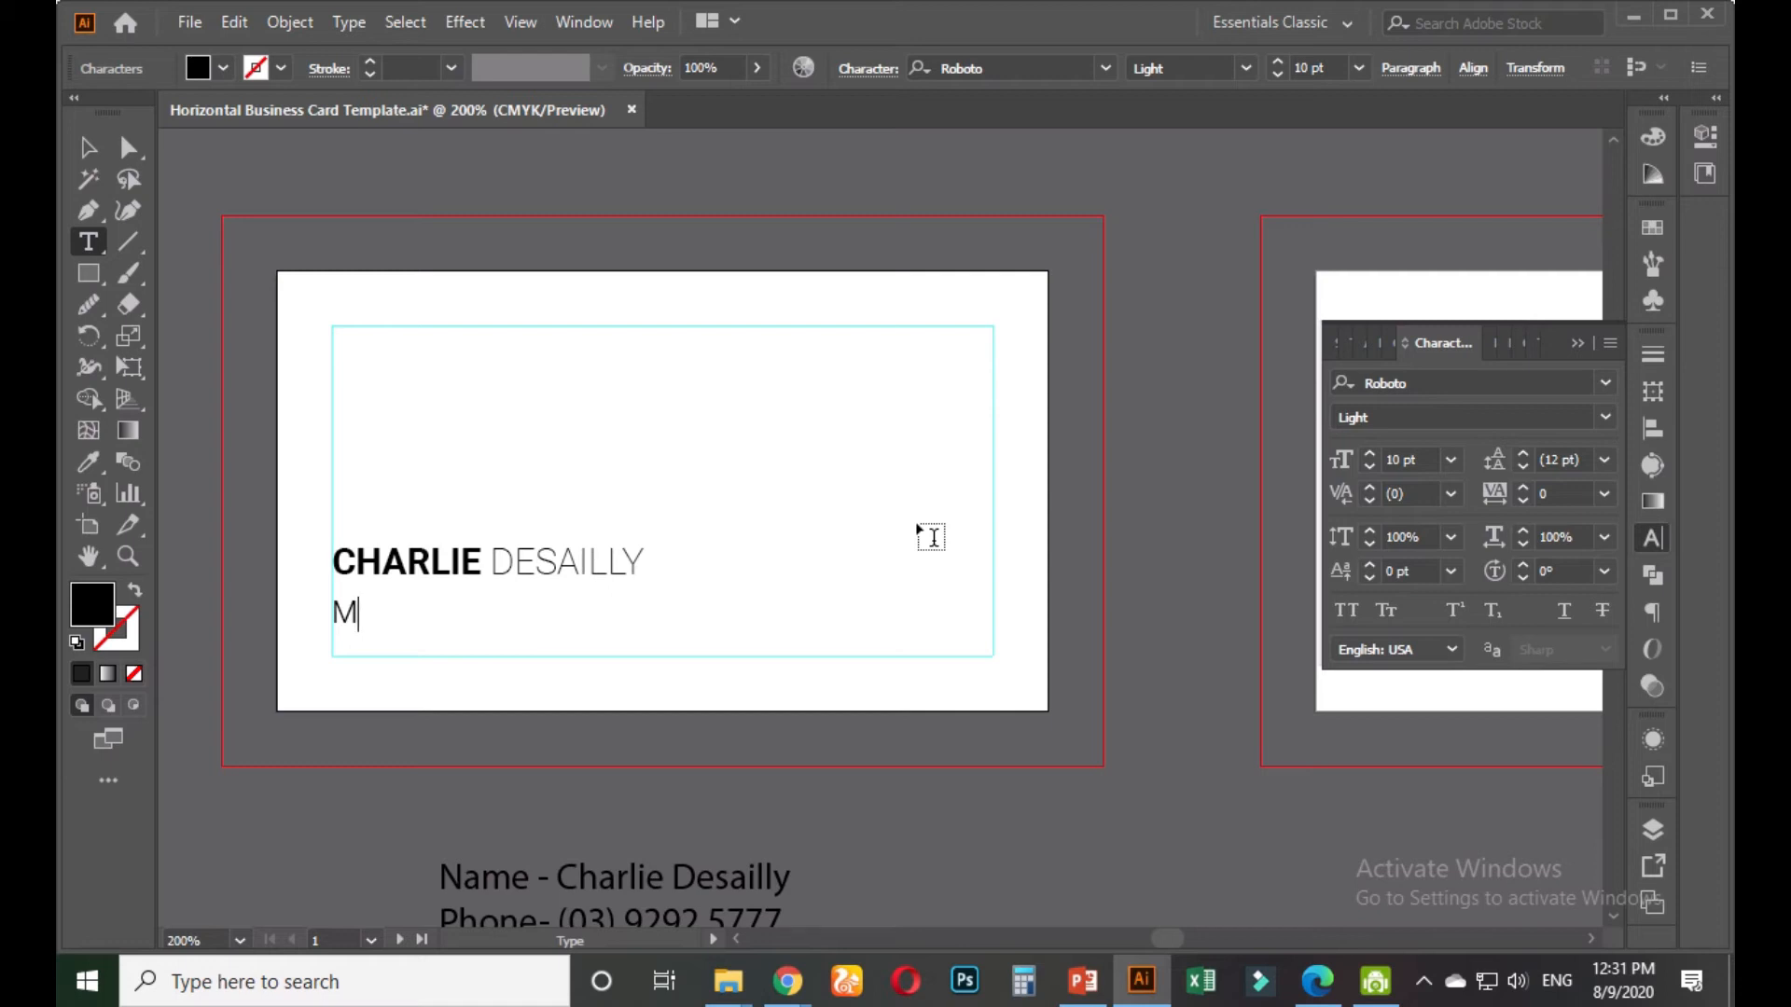
pyautogui.write('anaging')
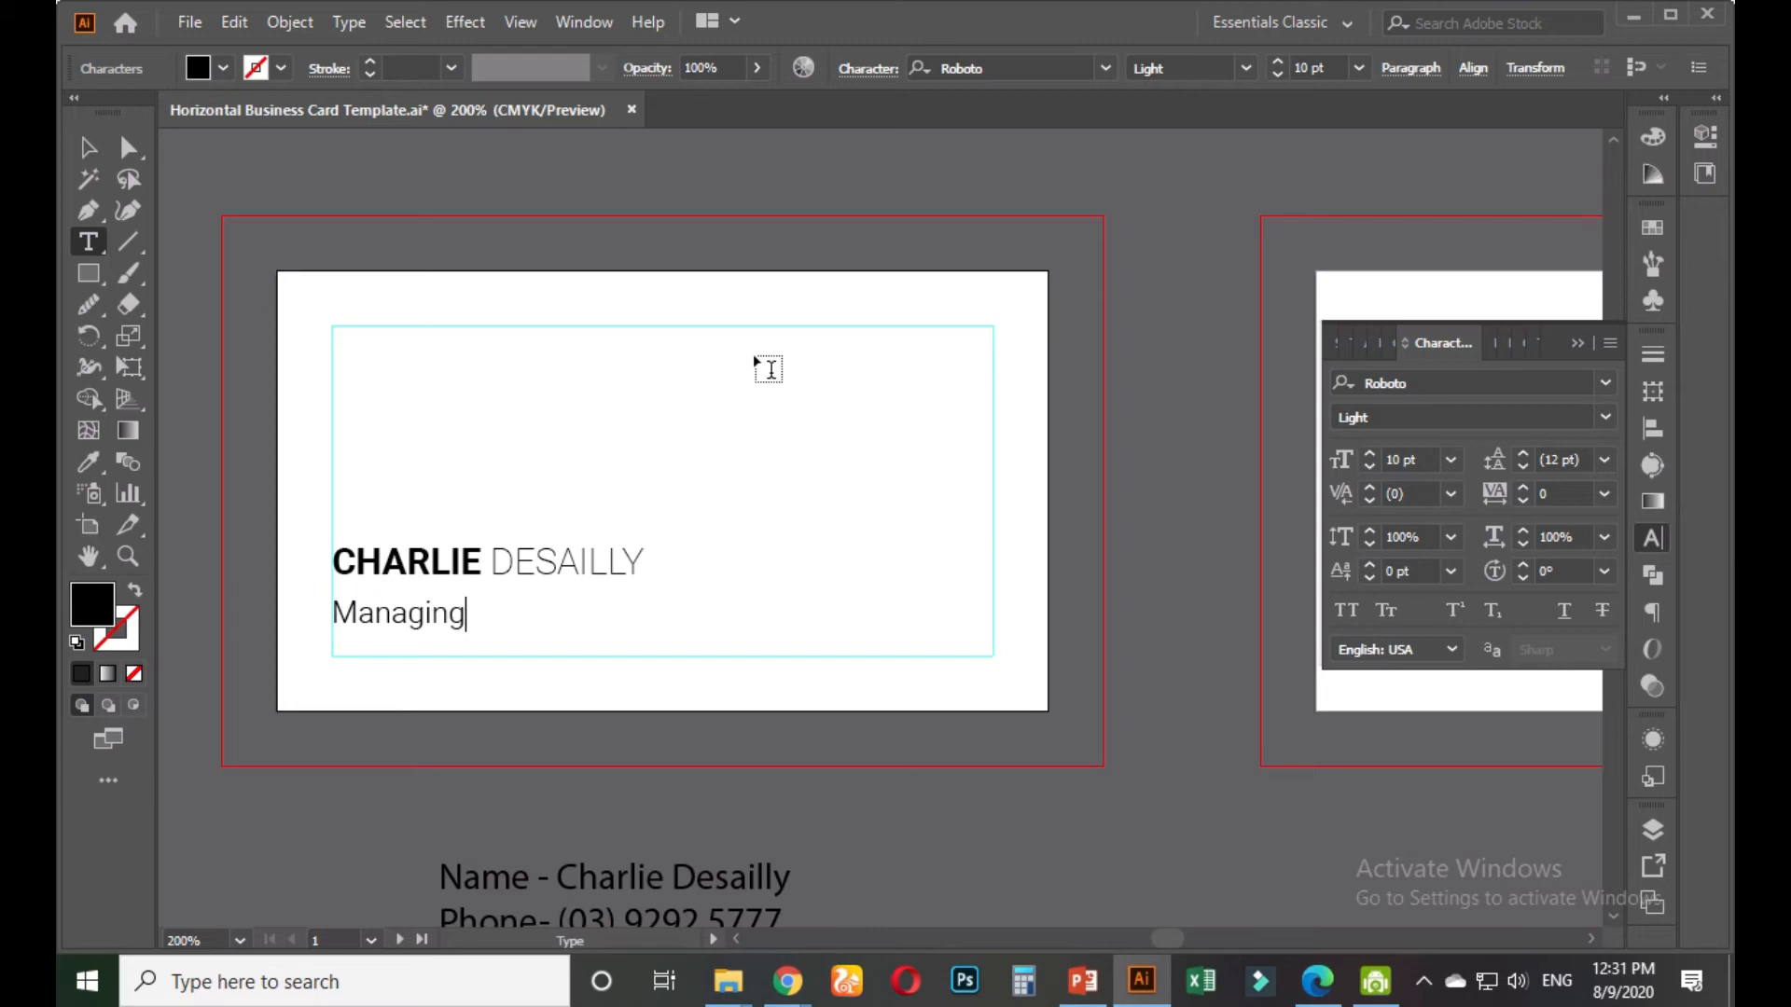
pyautogui.write(' Director')
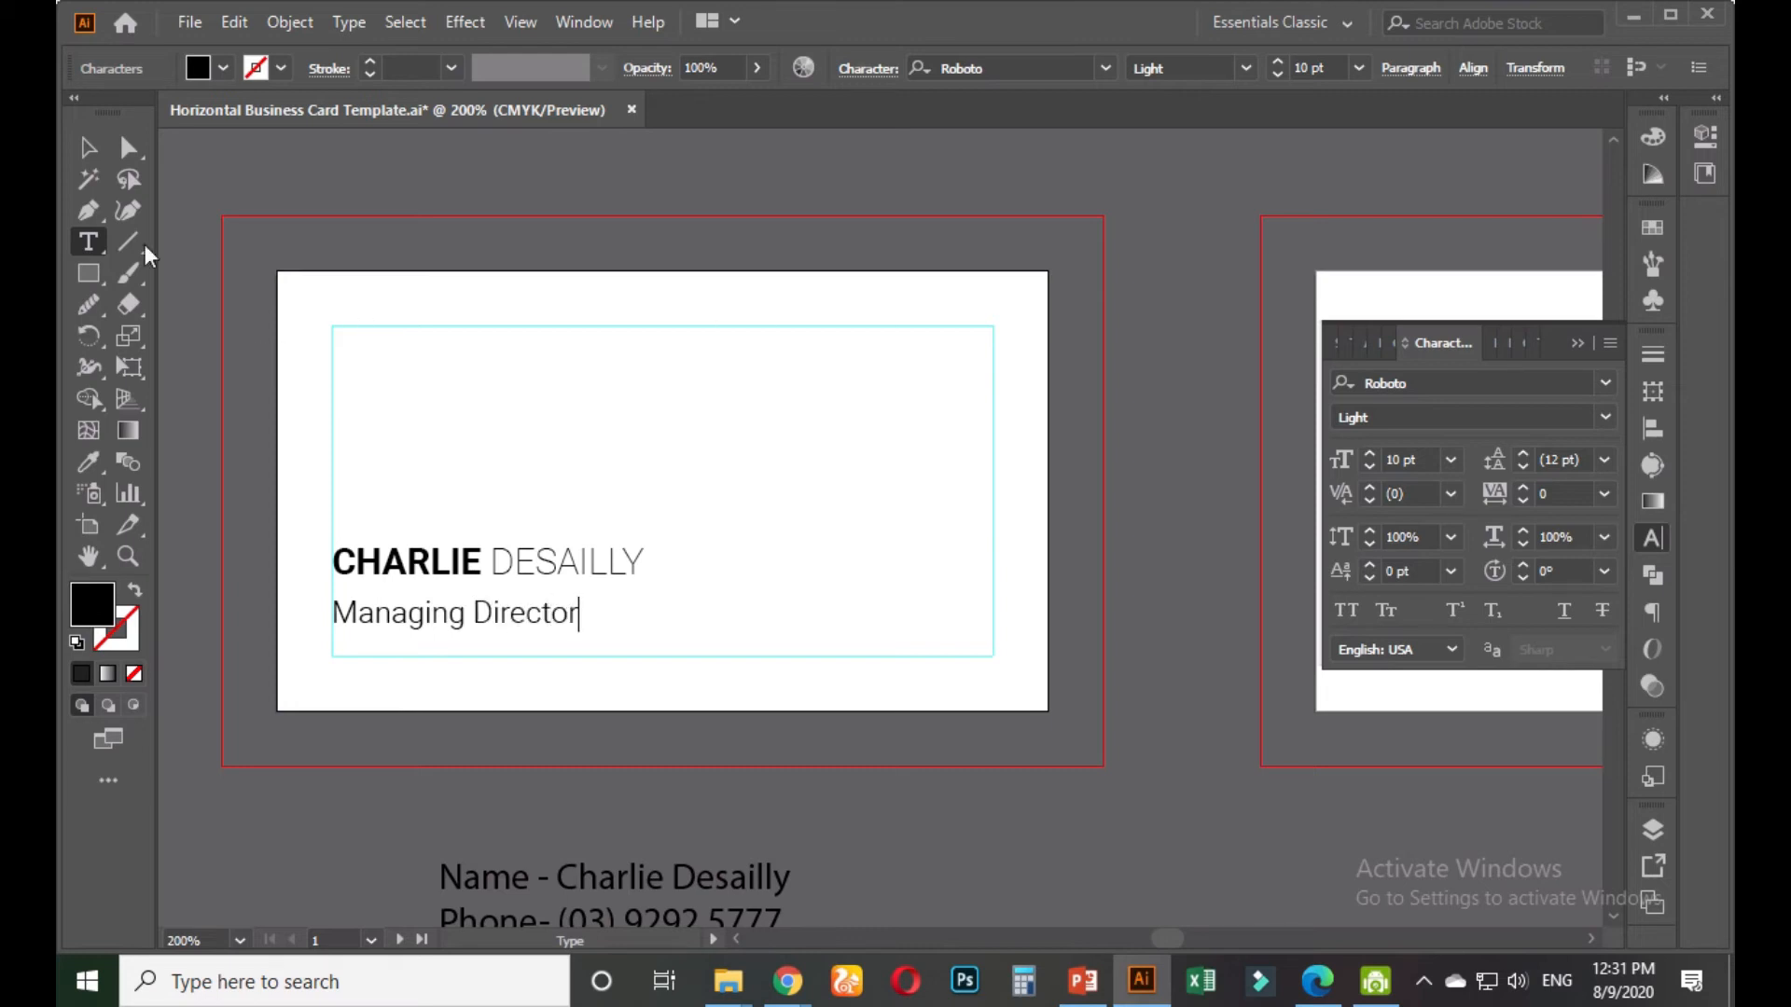
pyautogui.click(89, 148)
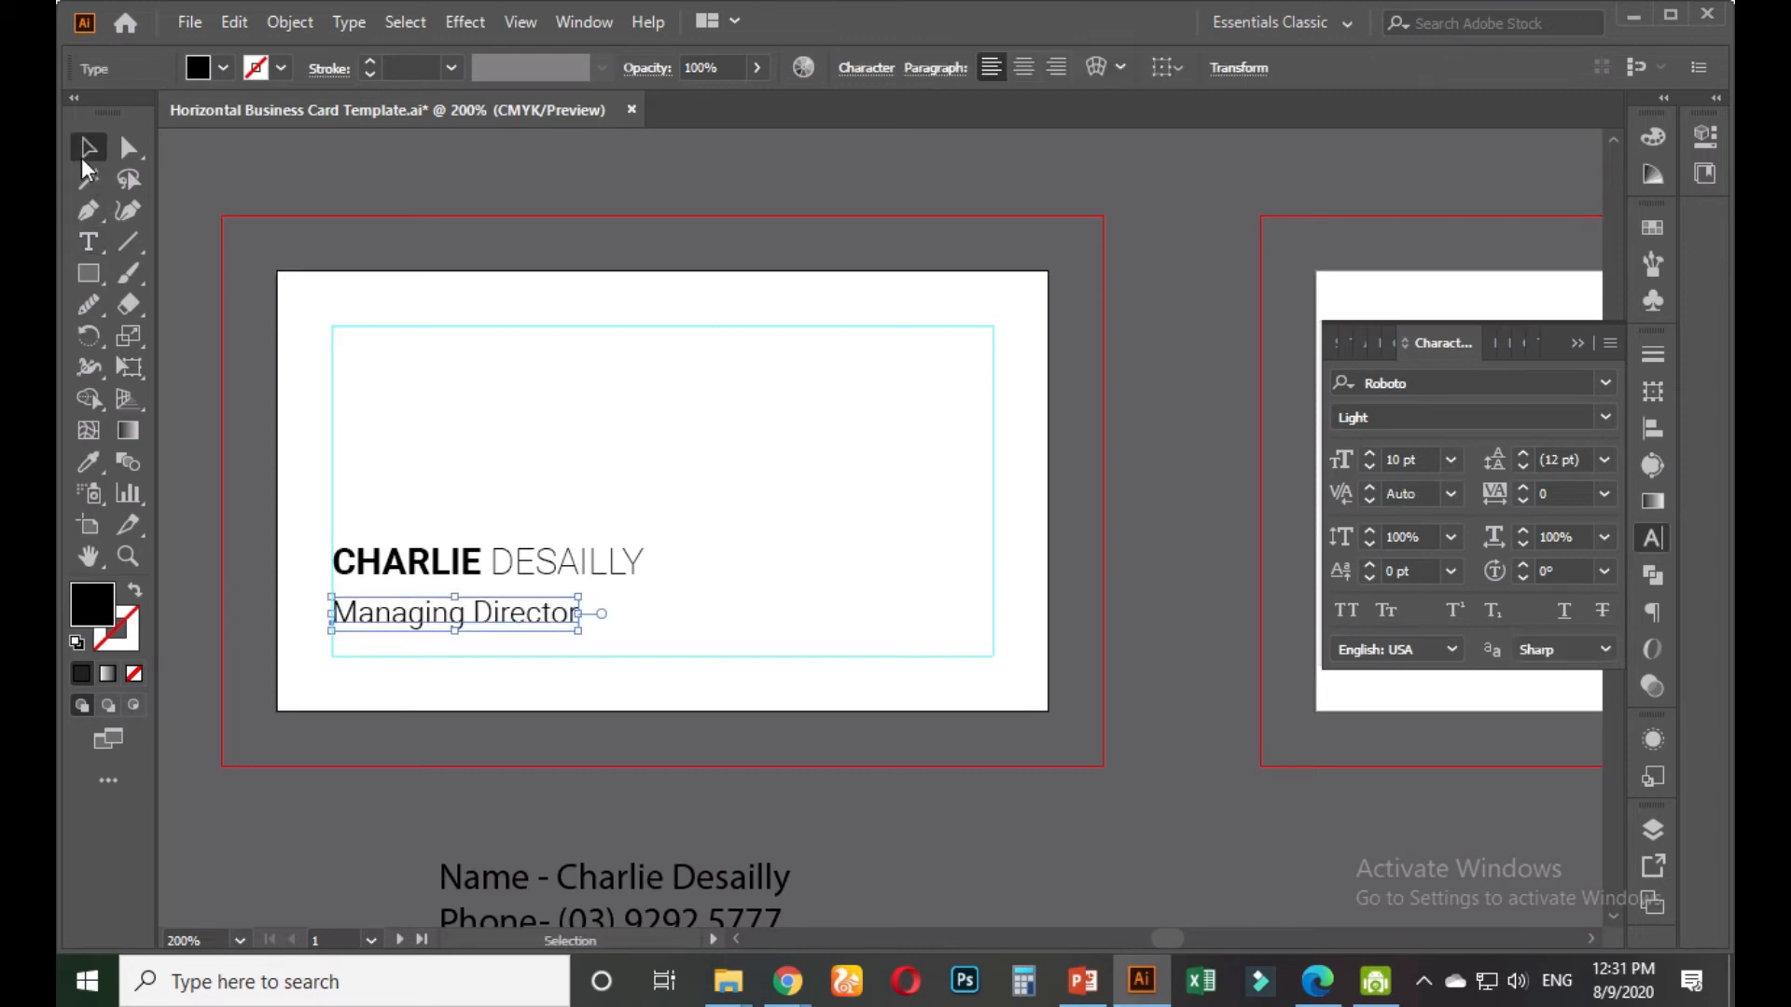
pyautogui.click(555, 478)
pyautogui.keyDown('alt'); pyautogui.scroll(1, 266, 658); pyautogui.keyUp('alt')
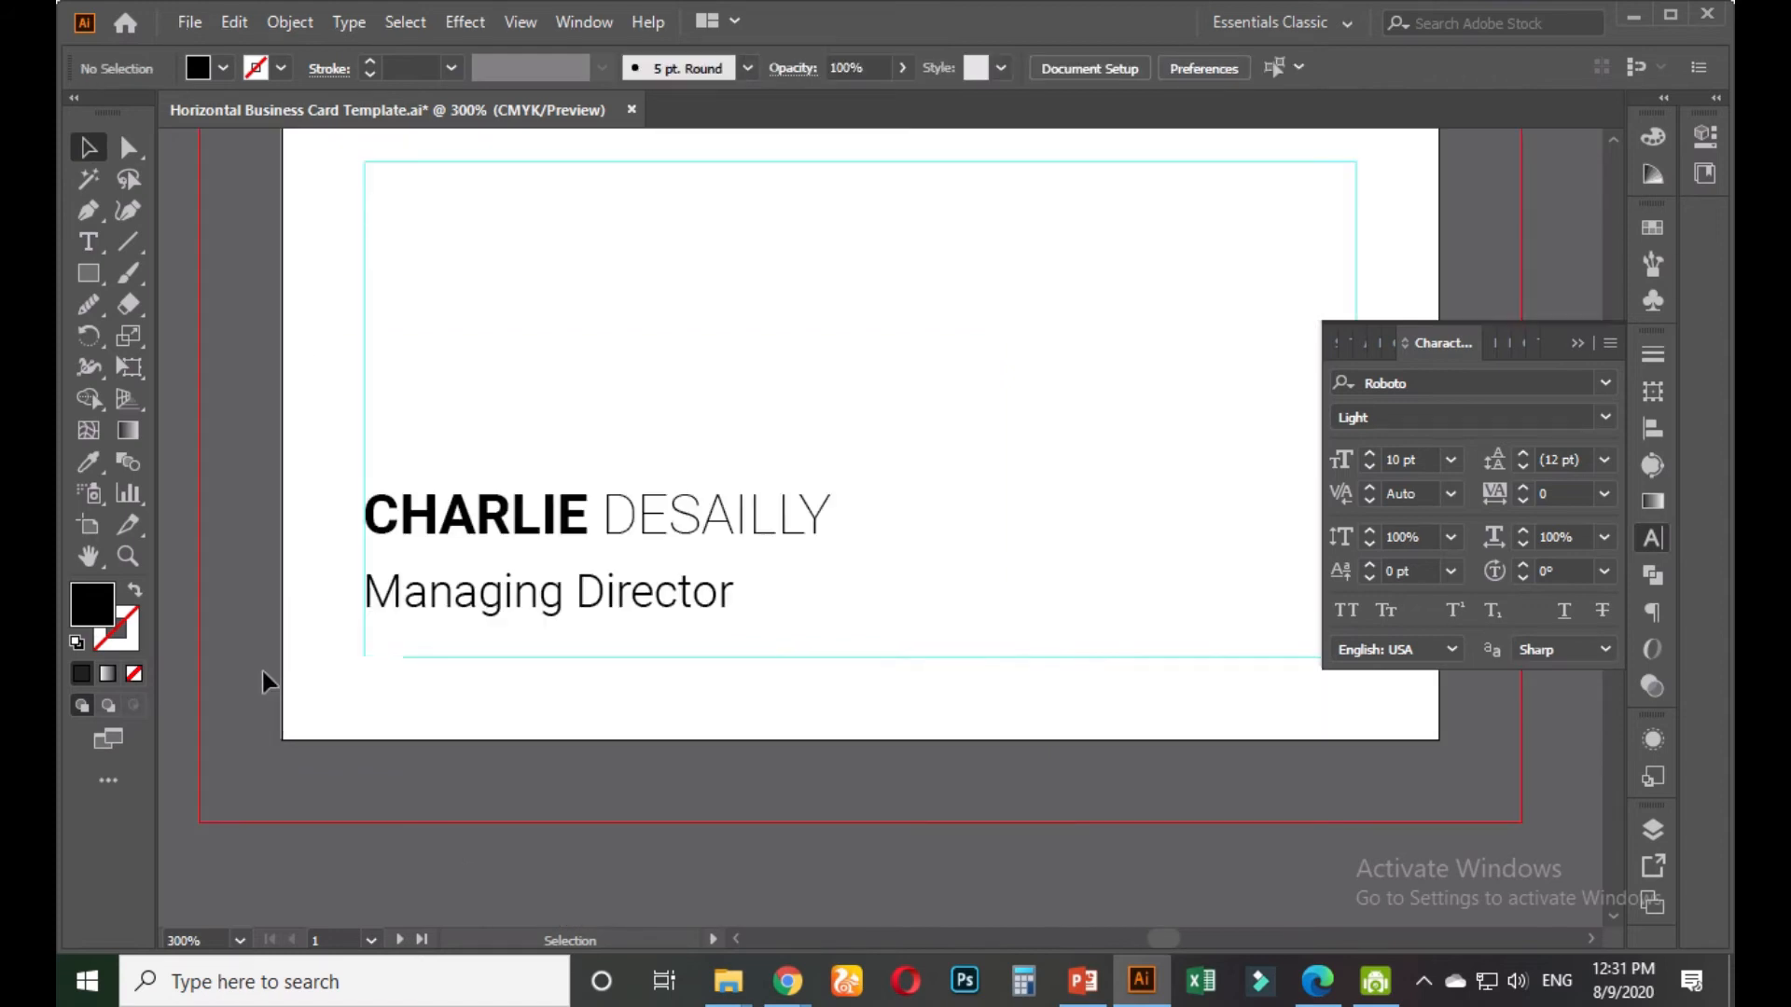
pyautogui.keyDown('alt'); pyautogui.scroll(1, 415, 608); pyautogui.keyUp('alt')
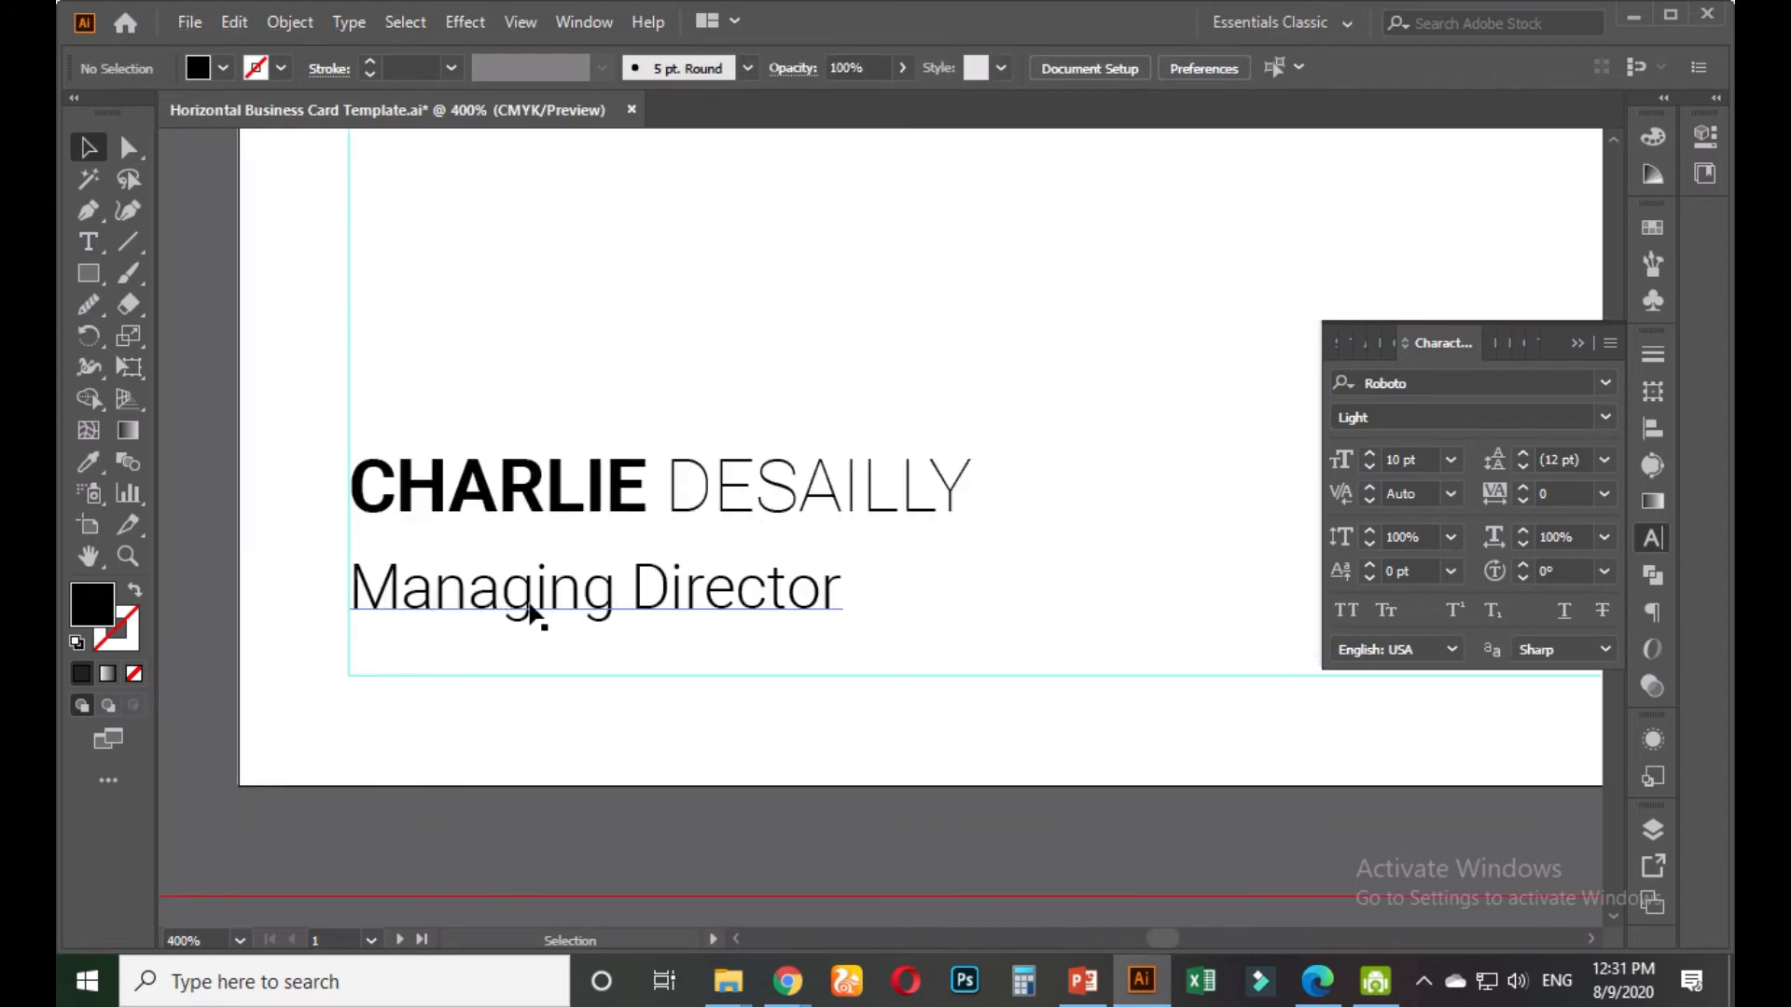
pyautogui.keyDown('alt'); pyautogui.scroll(-1, 541, 620); pyautogui.keyUp('alt')
pyautogui.moveTo(544, 652); pyautogui.dragTo(409, 689)
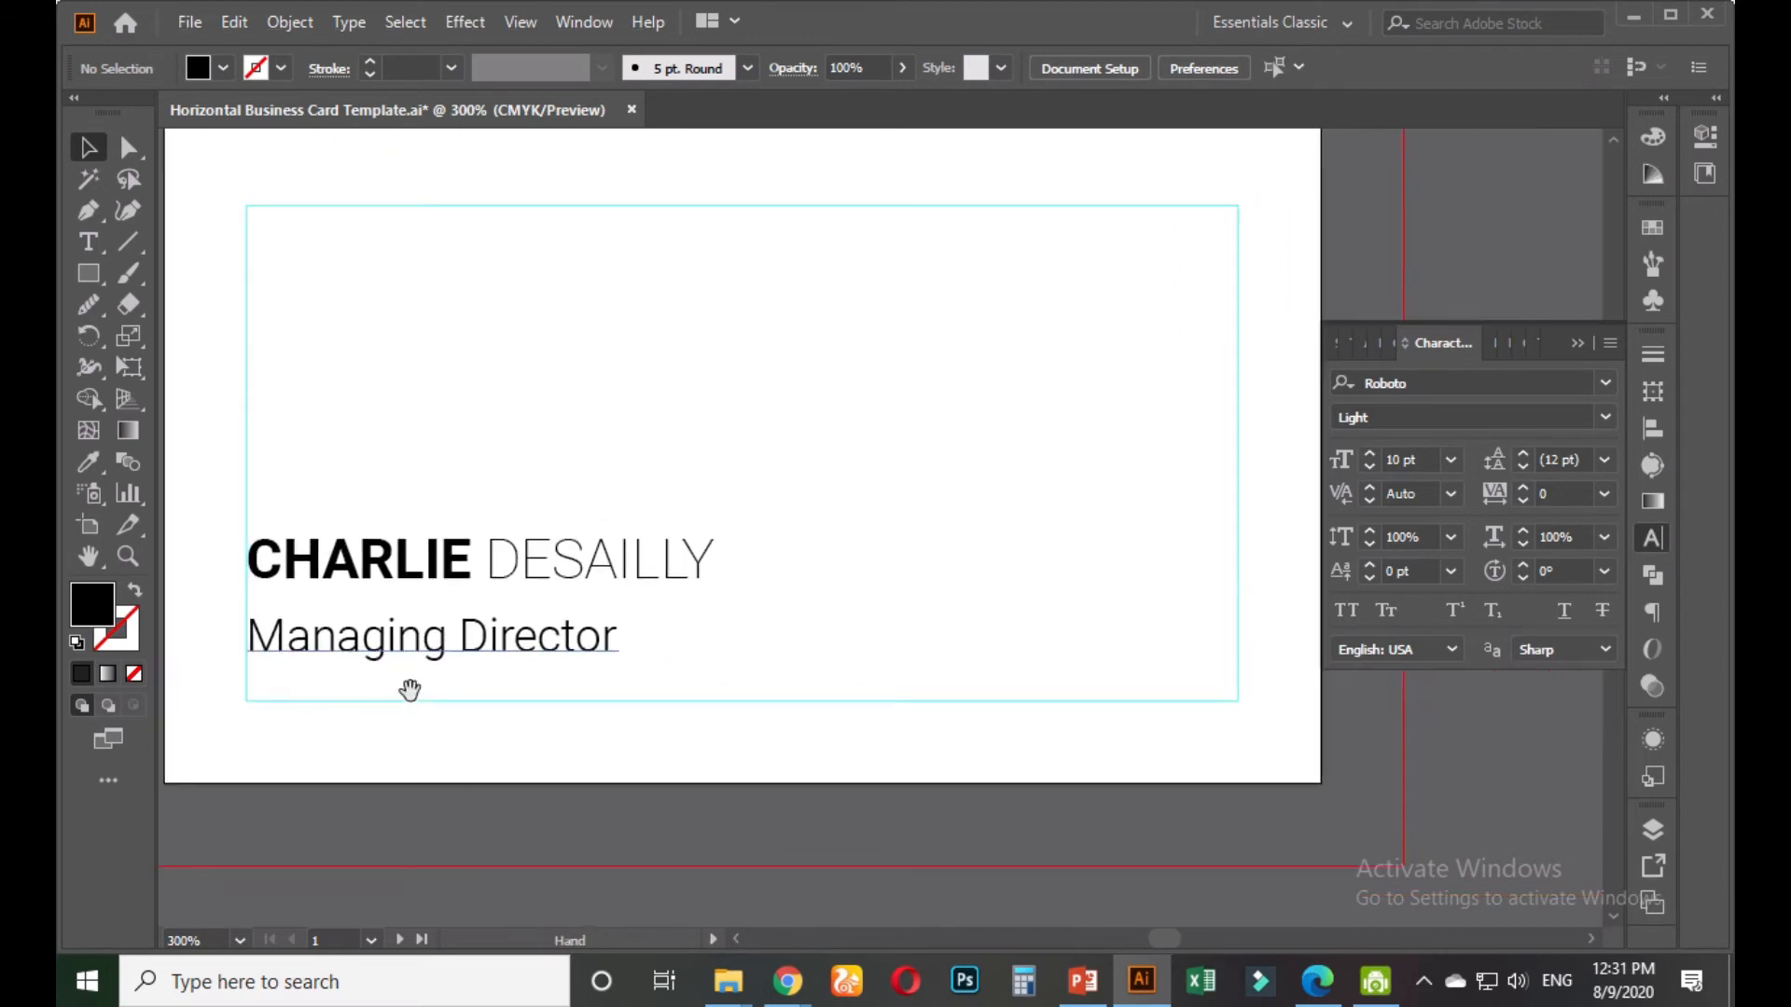
pyautogui.keyDown('alt'); pyautogui.scroll(1, 399, 662); pyautogui.keyUp('alt')
pyautogui.click(431, 632)
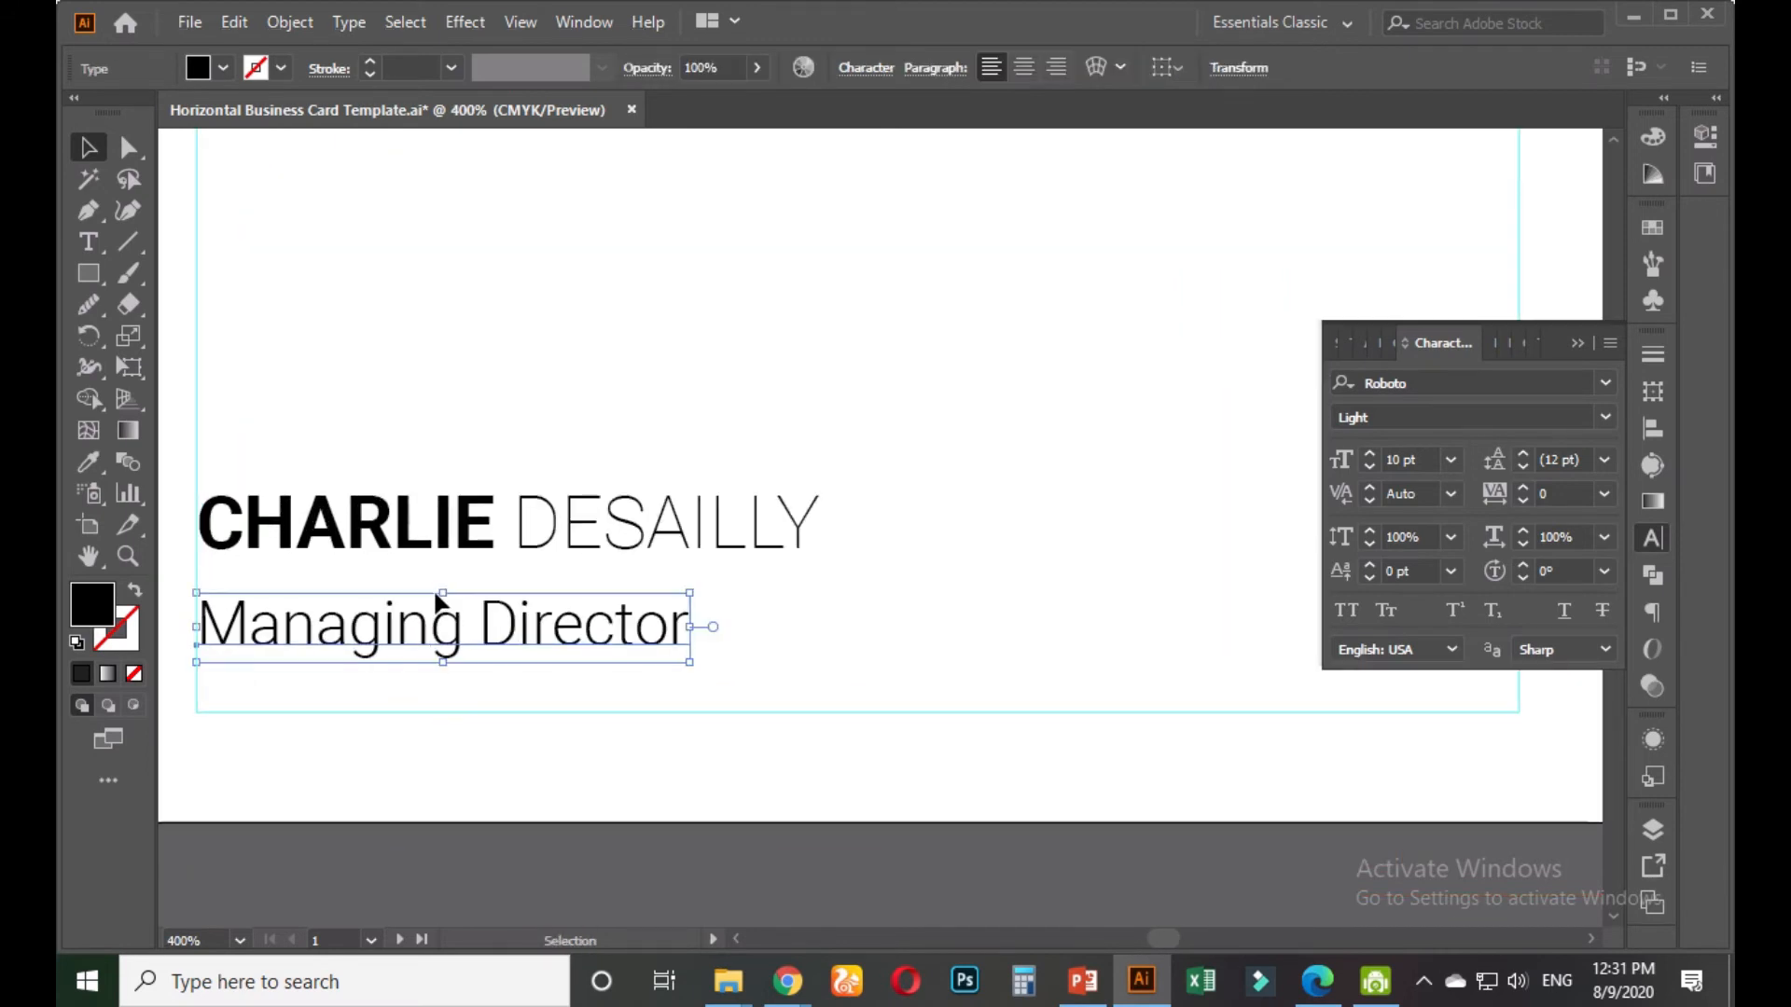
pyautogui.click(444, 541)
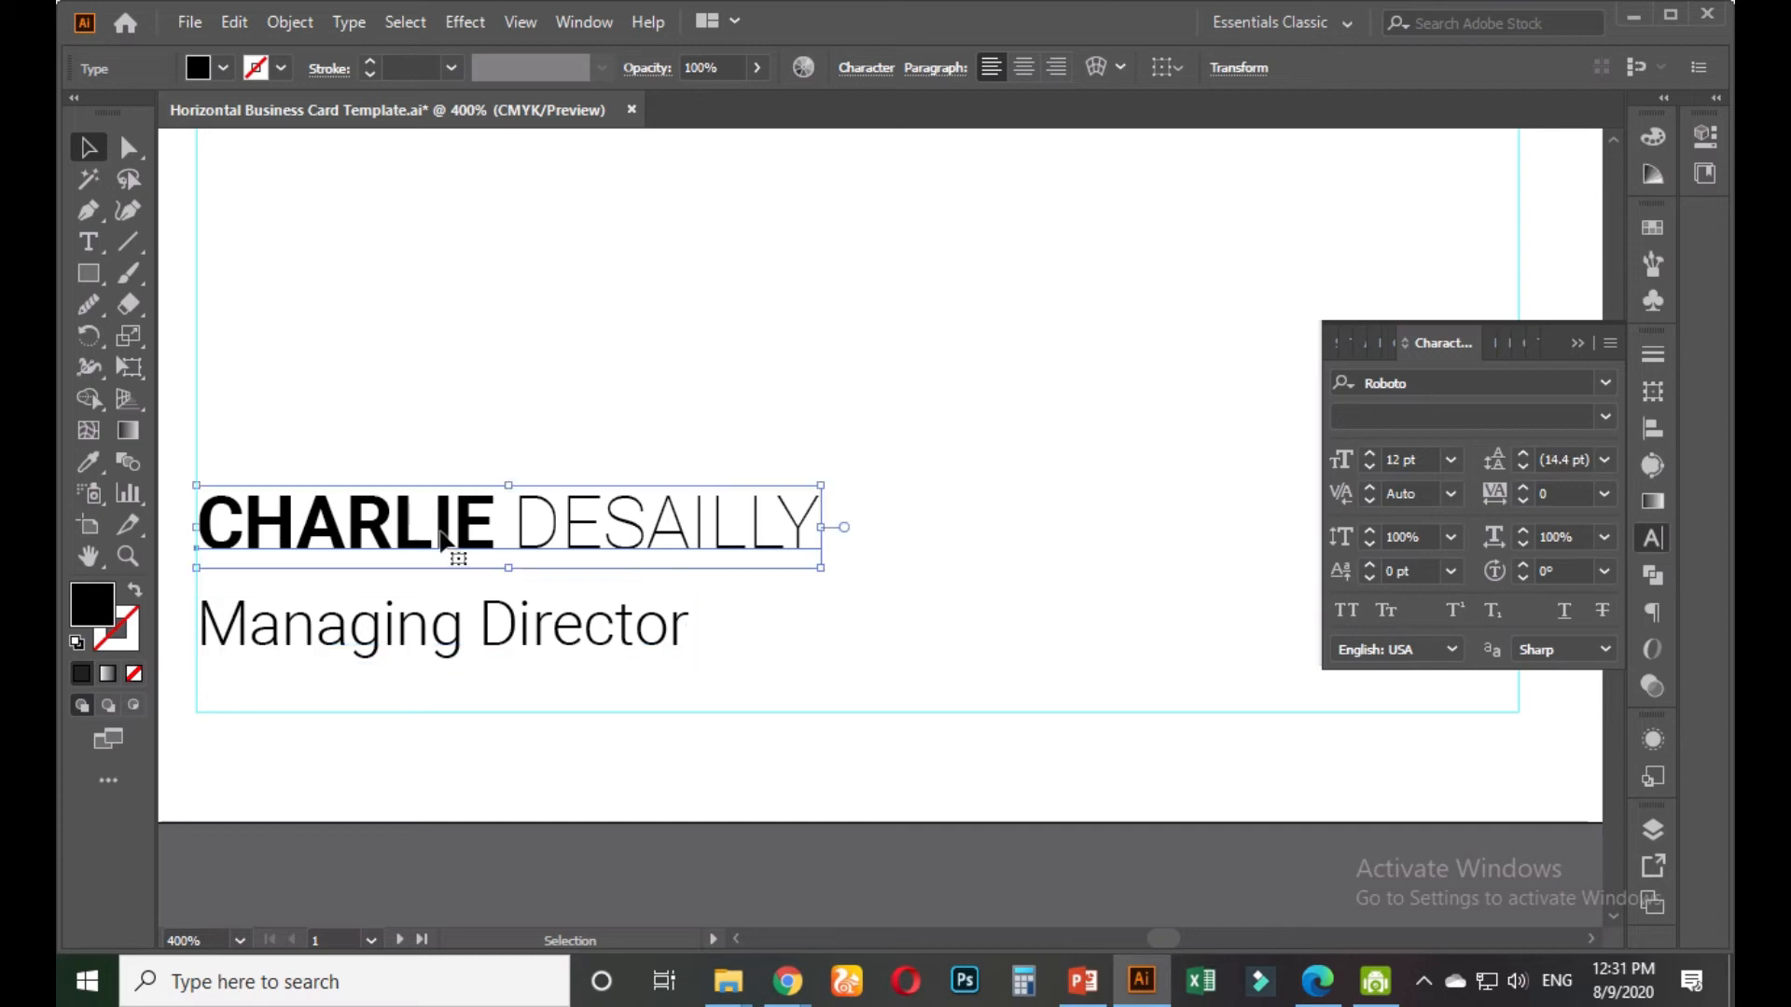
pyautogui.moveTo(403, 535); pyautogui.dragTo(403, 551)
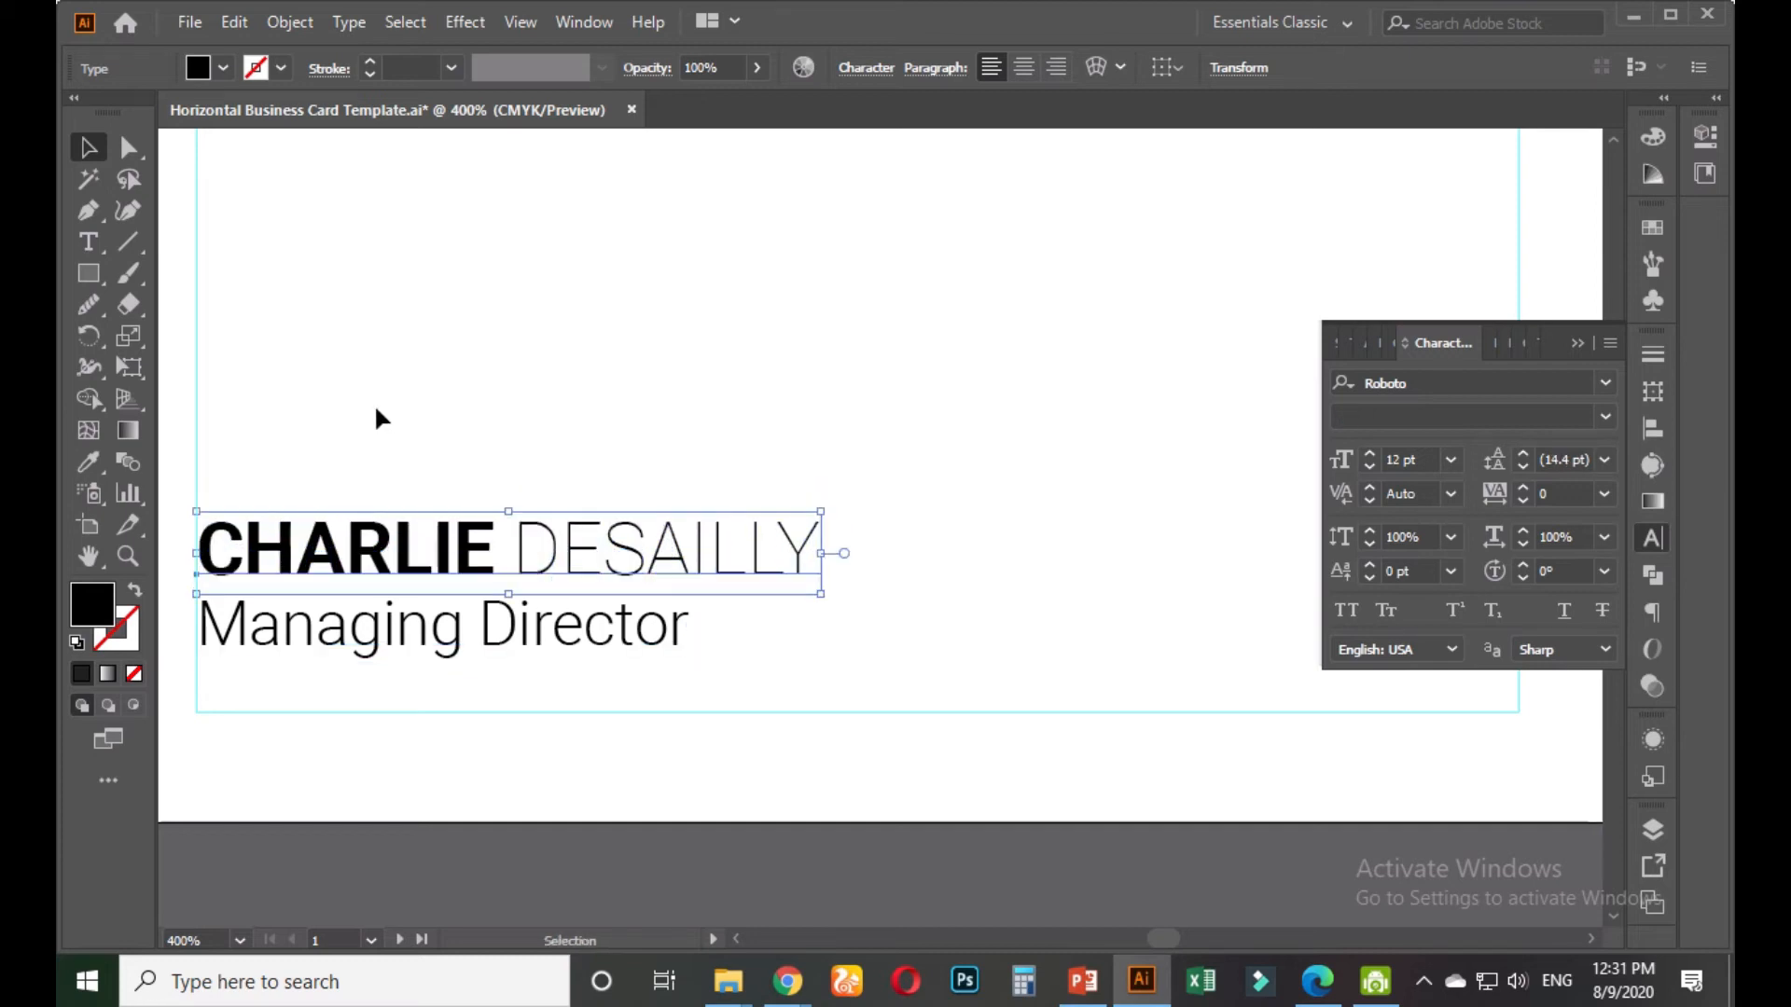
pyautogui.click(373, 403)
# Shift the name and subtitle together about 0.17 in to the right, inside the margin
pyautogui.moveTo(431, 466); pyautogui.dragTo(463, 668)
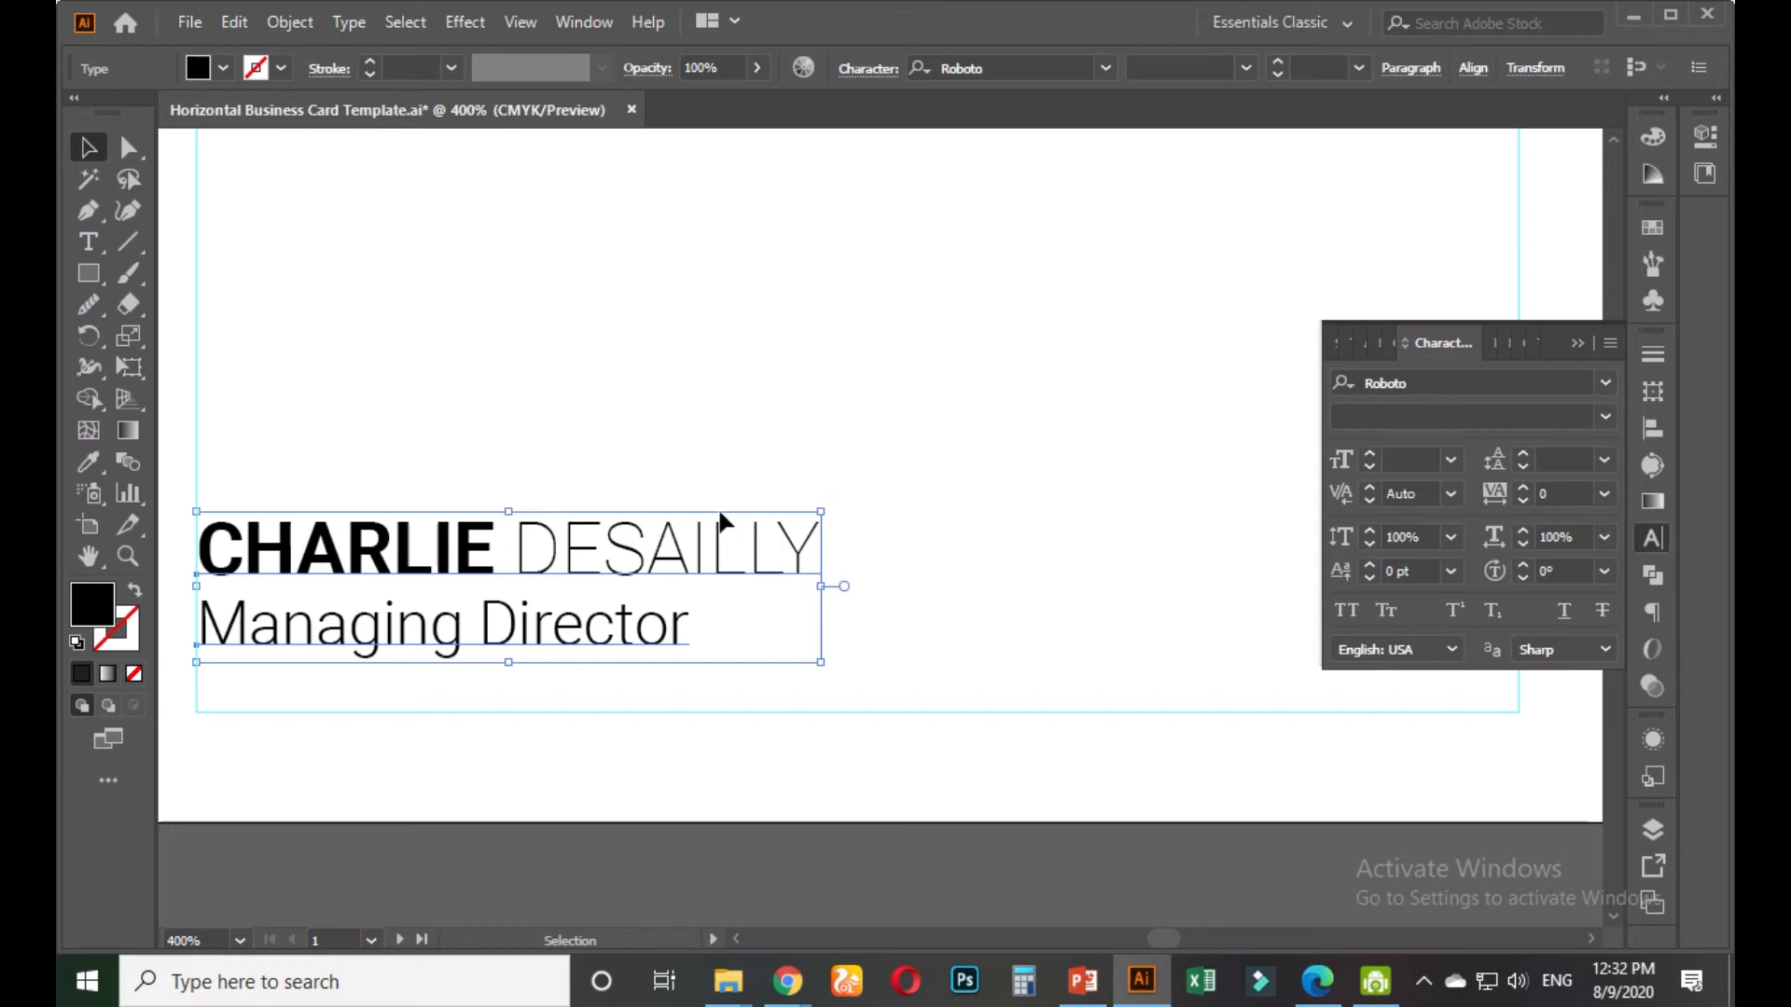
pyautogui.moveTo(685, 569); pyautogui.dragTo(759, 560)
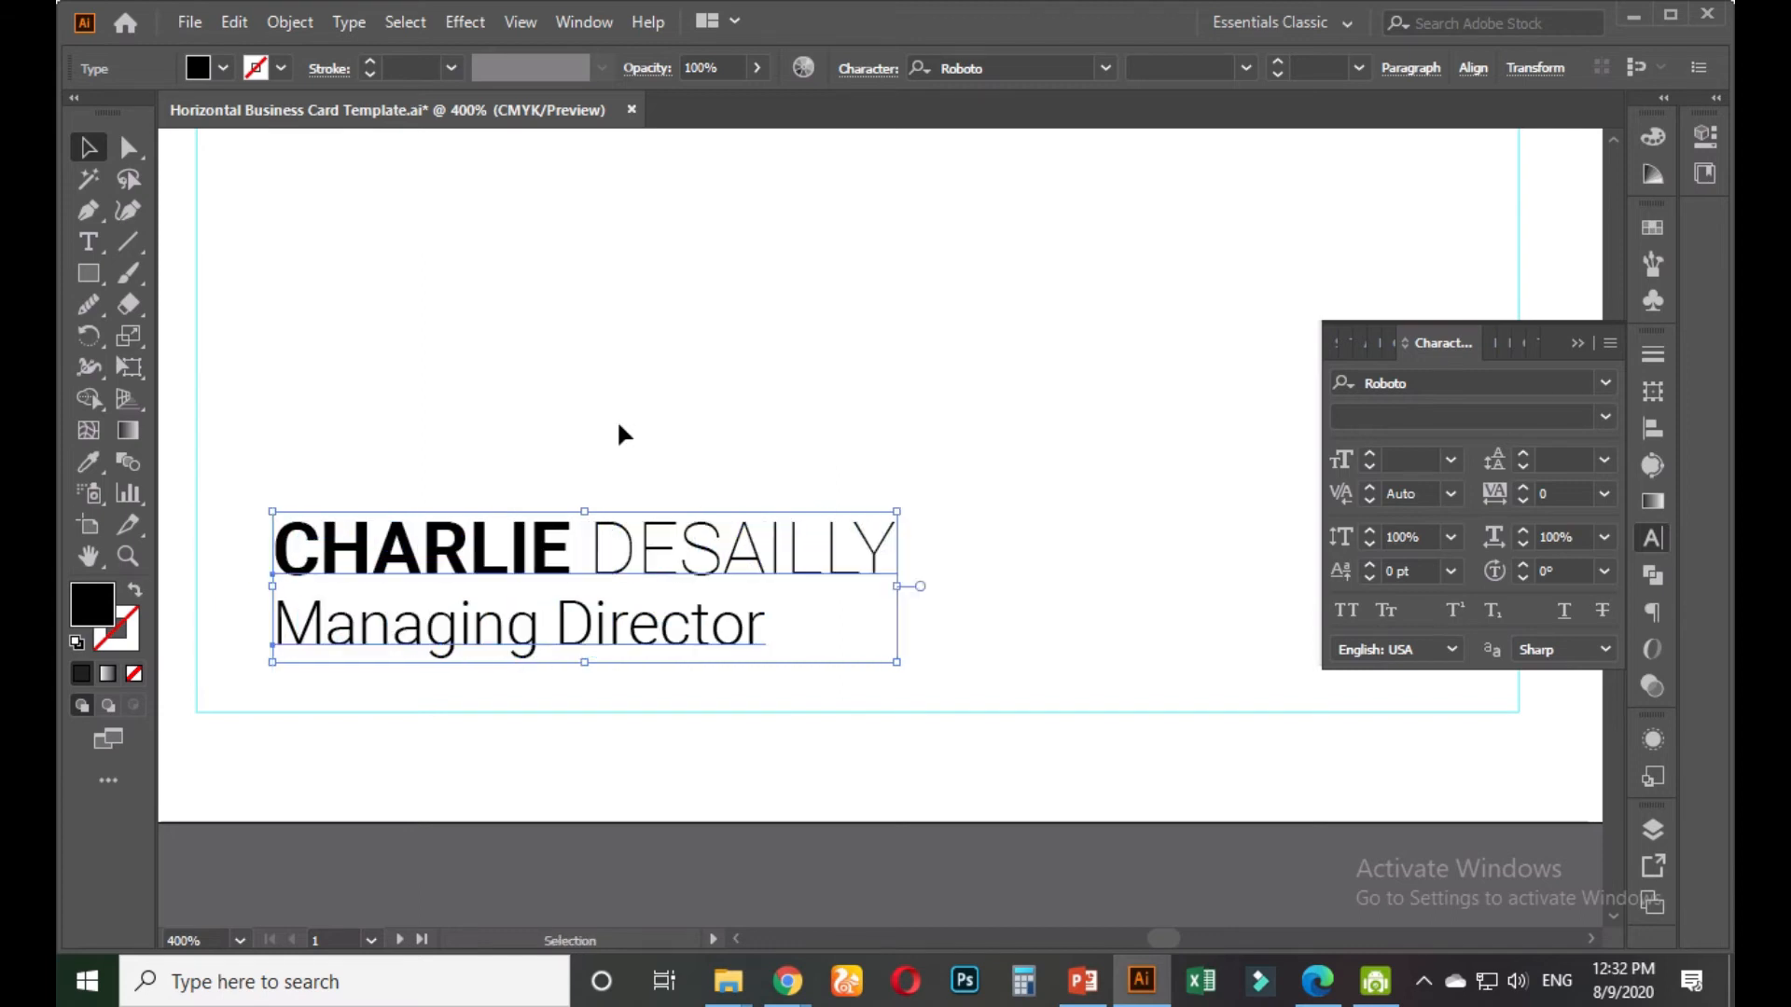
pyautogui.click(617, 418)
pyautogui.scroll(-1, 594, 426)
pyautogui.moveTo(473, 448); pyautogui.dragTo(595, 487)
pyautogui.scroll(1, 270, 663)
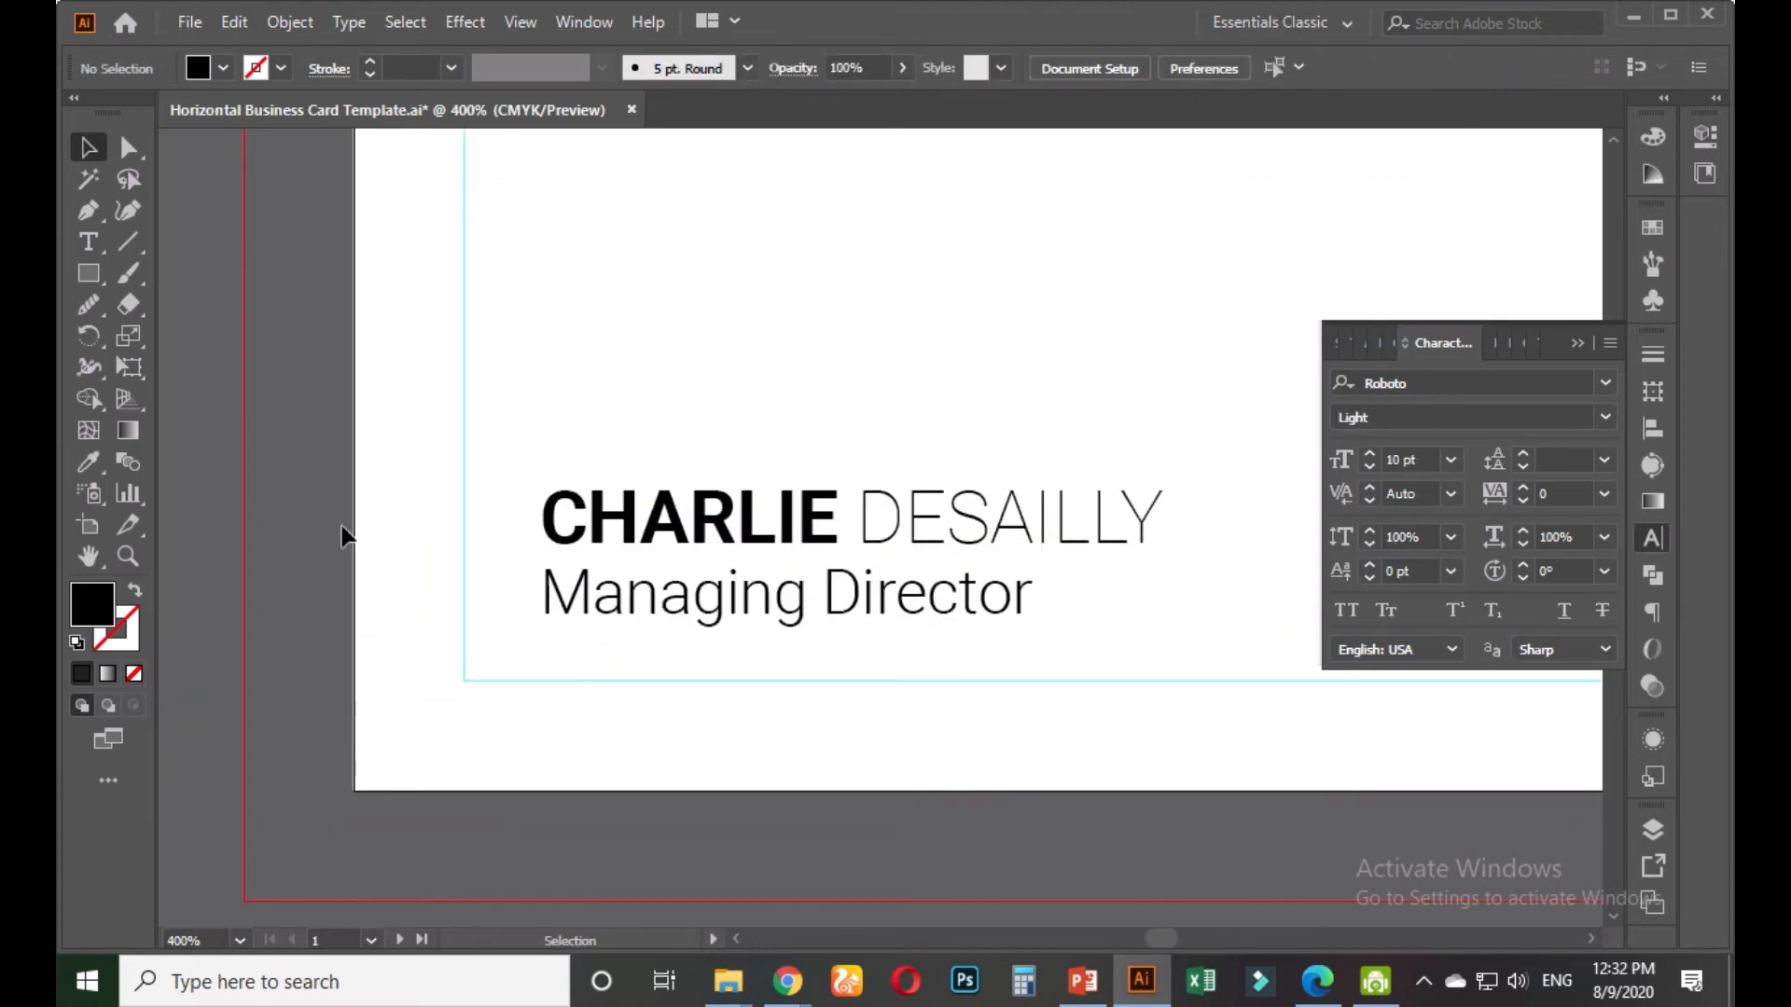
pyautogui.scroll(-1, 589, 650)
pyautogui.click(768, 607)
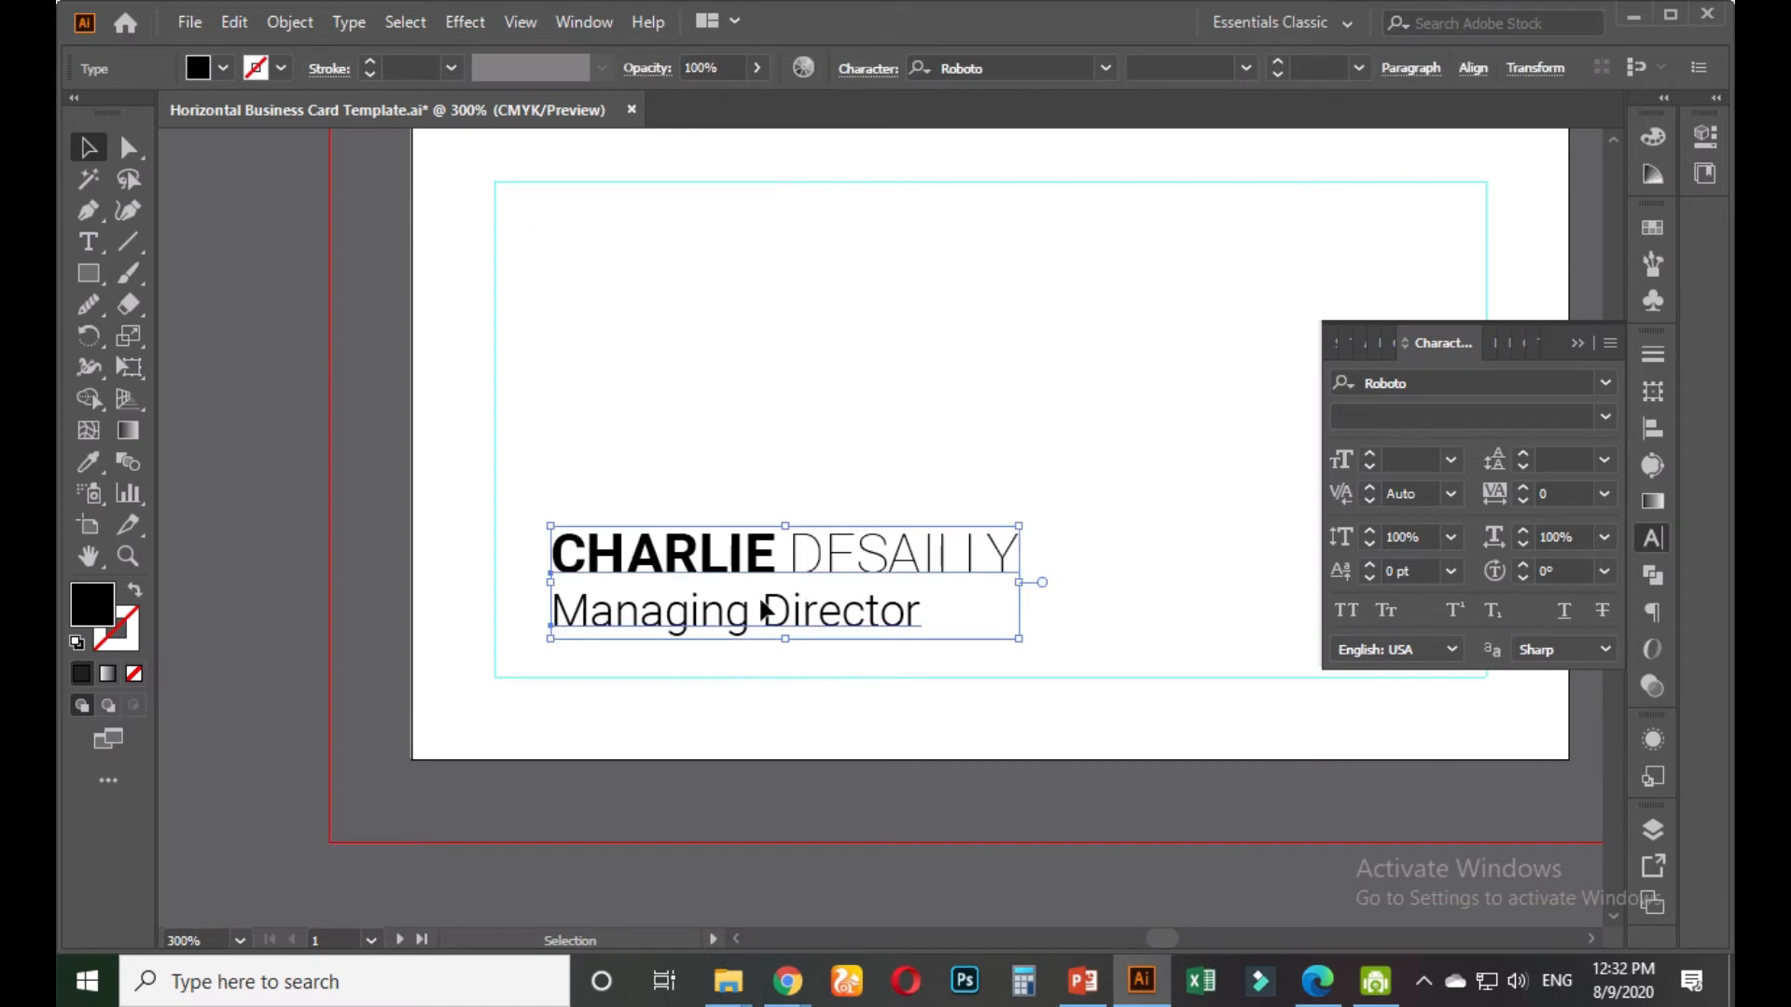
pyautogui.click(724, 706)
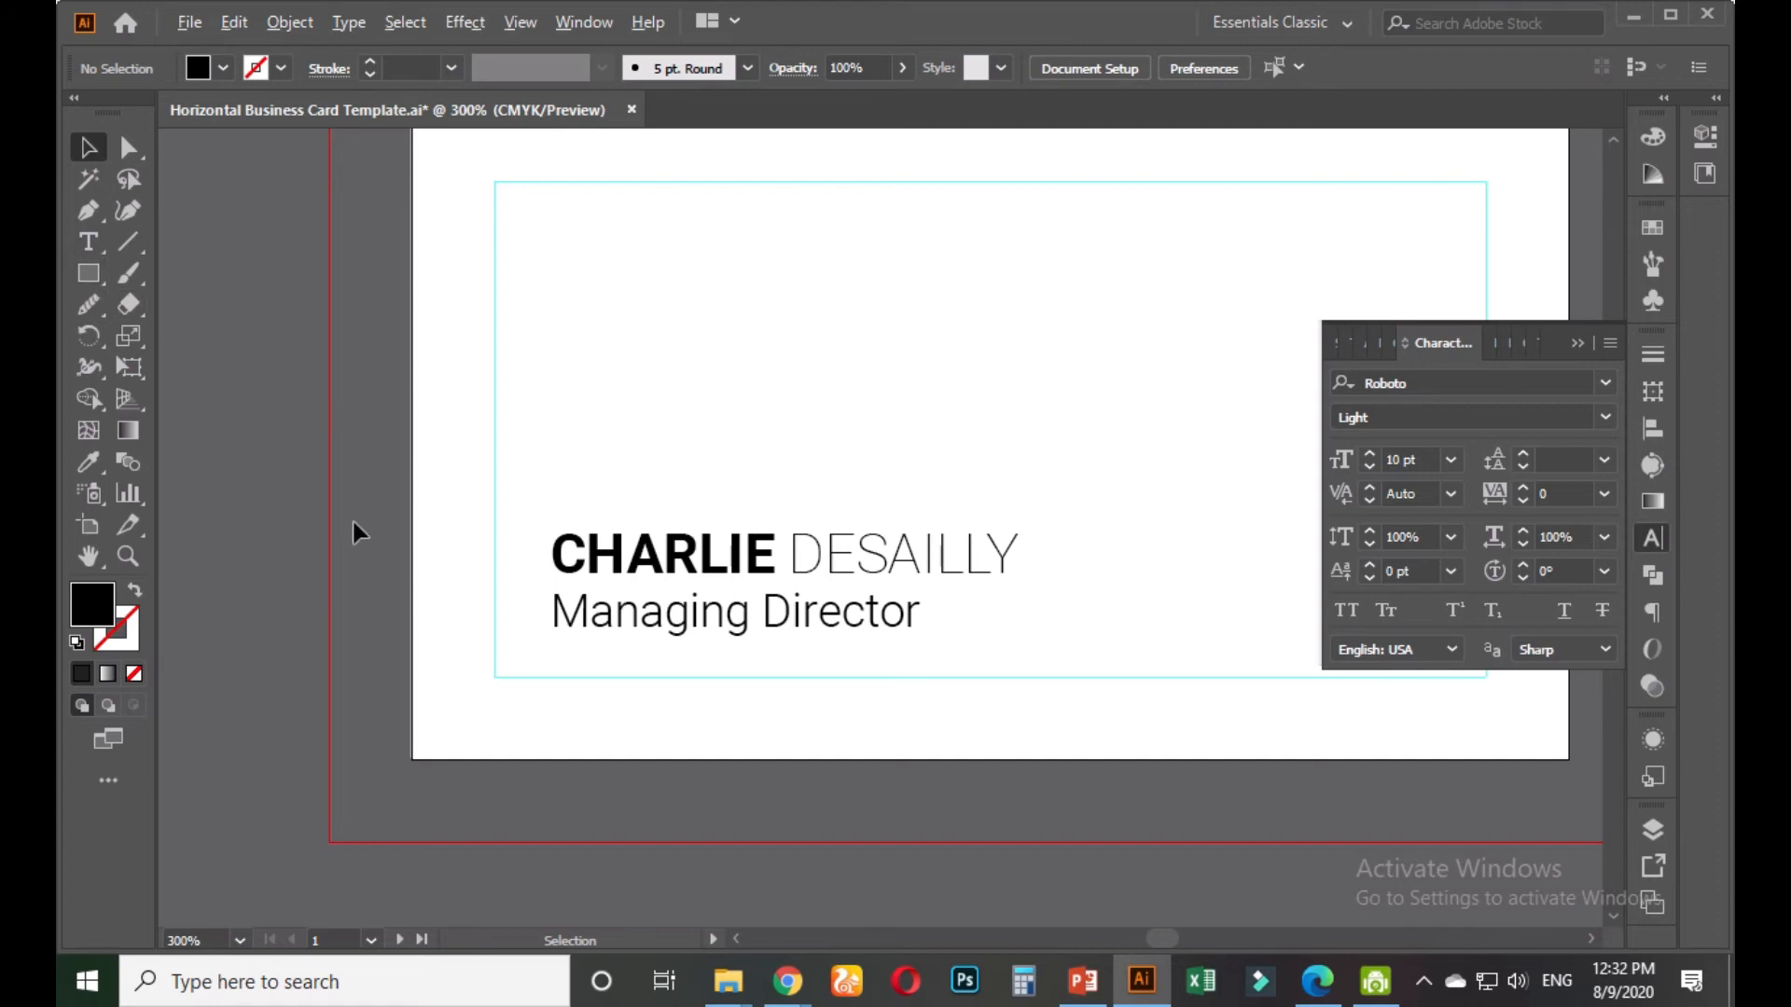
pyautogui.scroll(-1, 352, 522)
pyautogui.moveTo(759, 644); pyautogui.dragTo(547, 650)
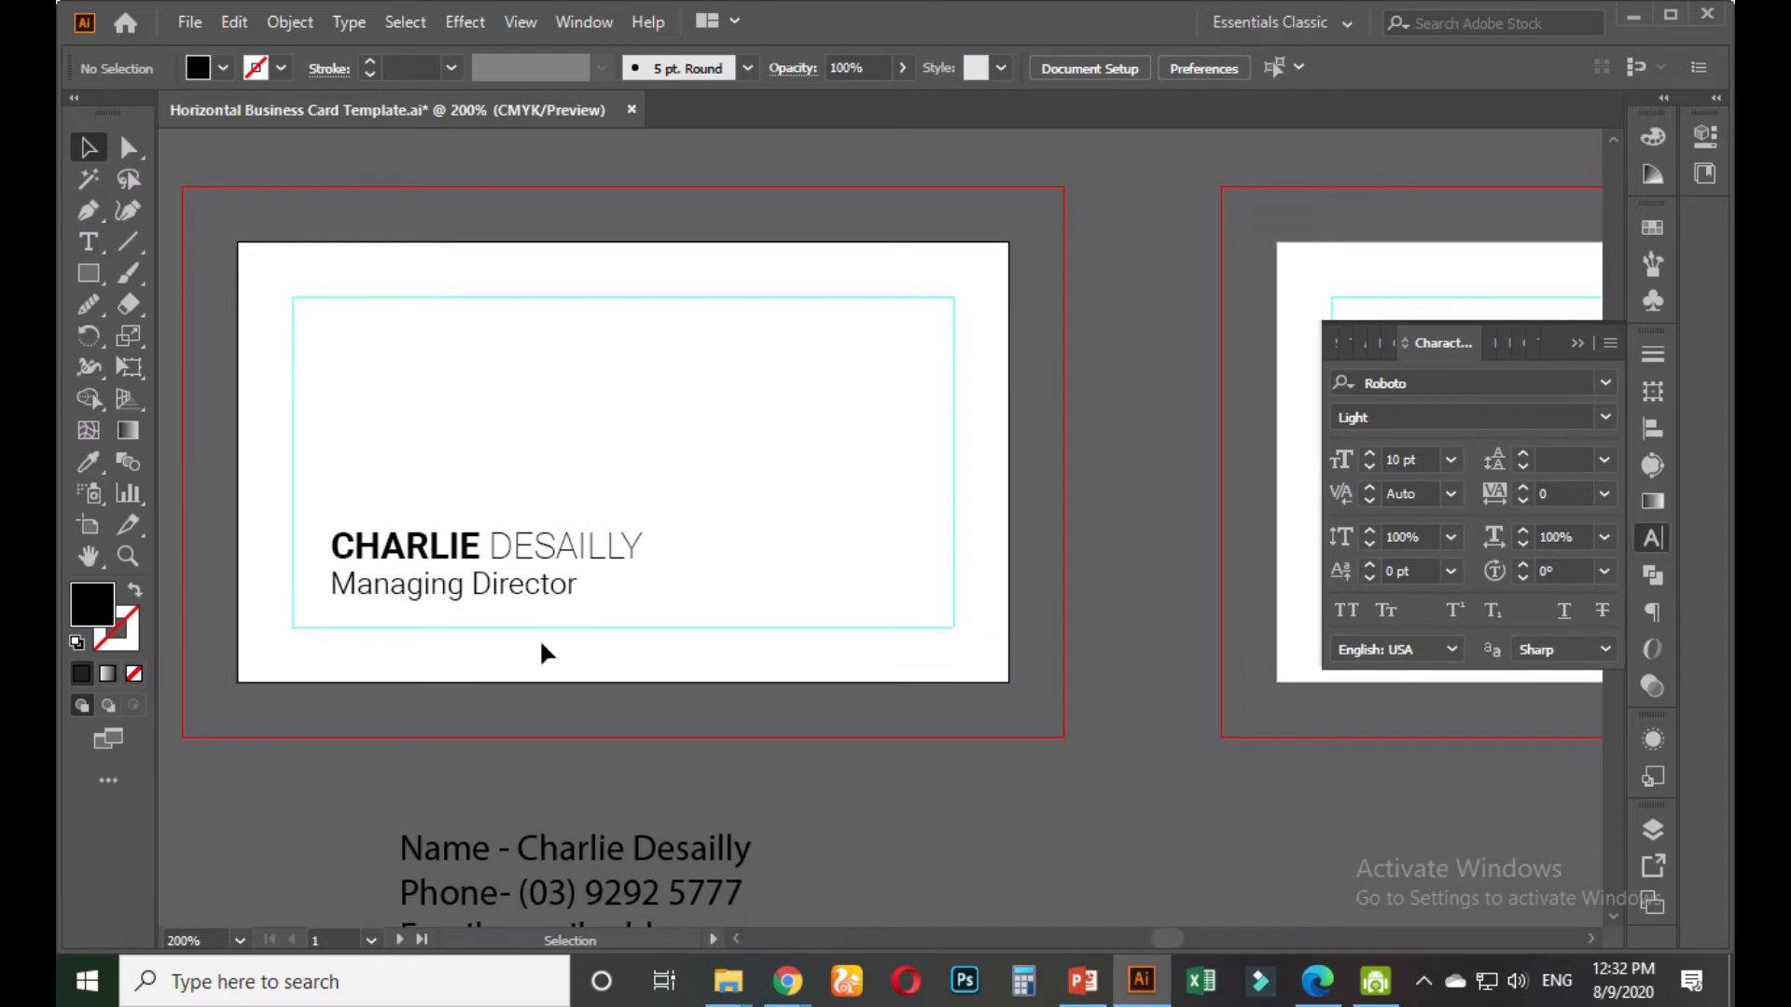
pyautogui.scroll(1, 310, 632)
pyautogui.scroll(-3, 516, 623)
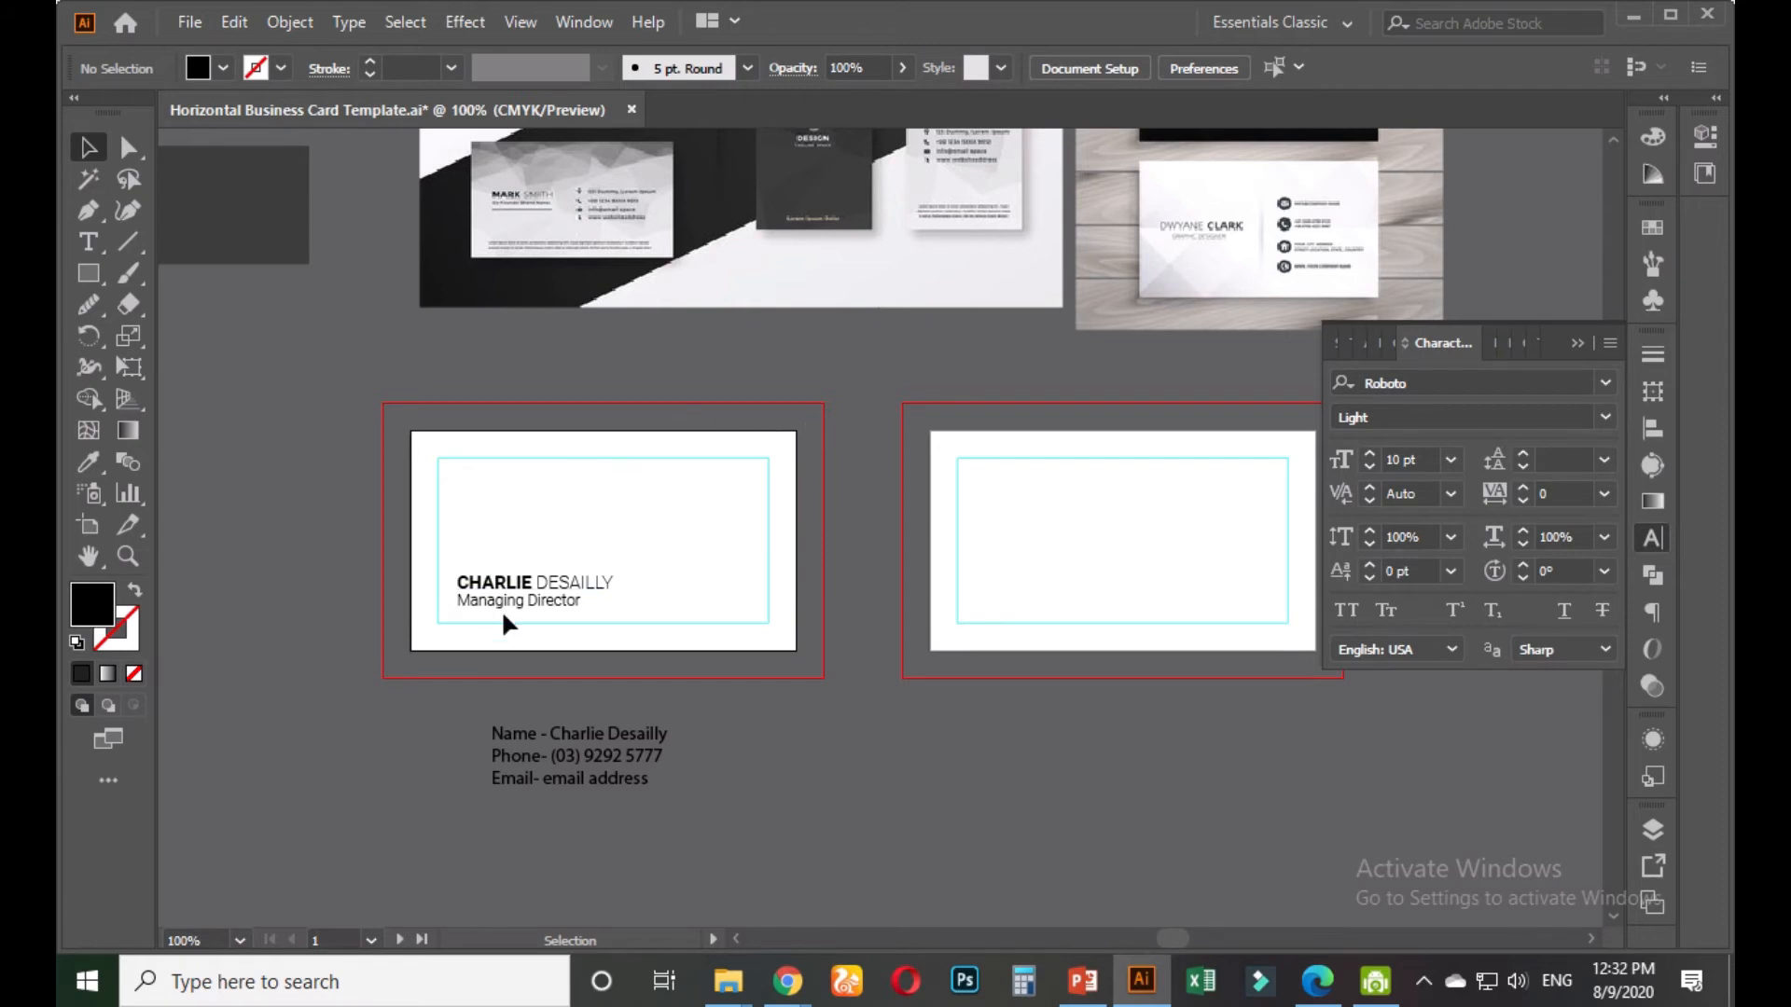
pyautogui.scroll(1, 501, 608)
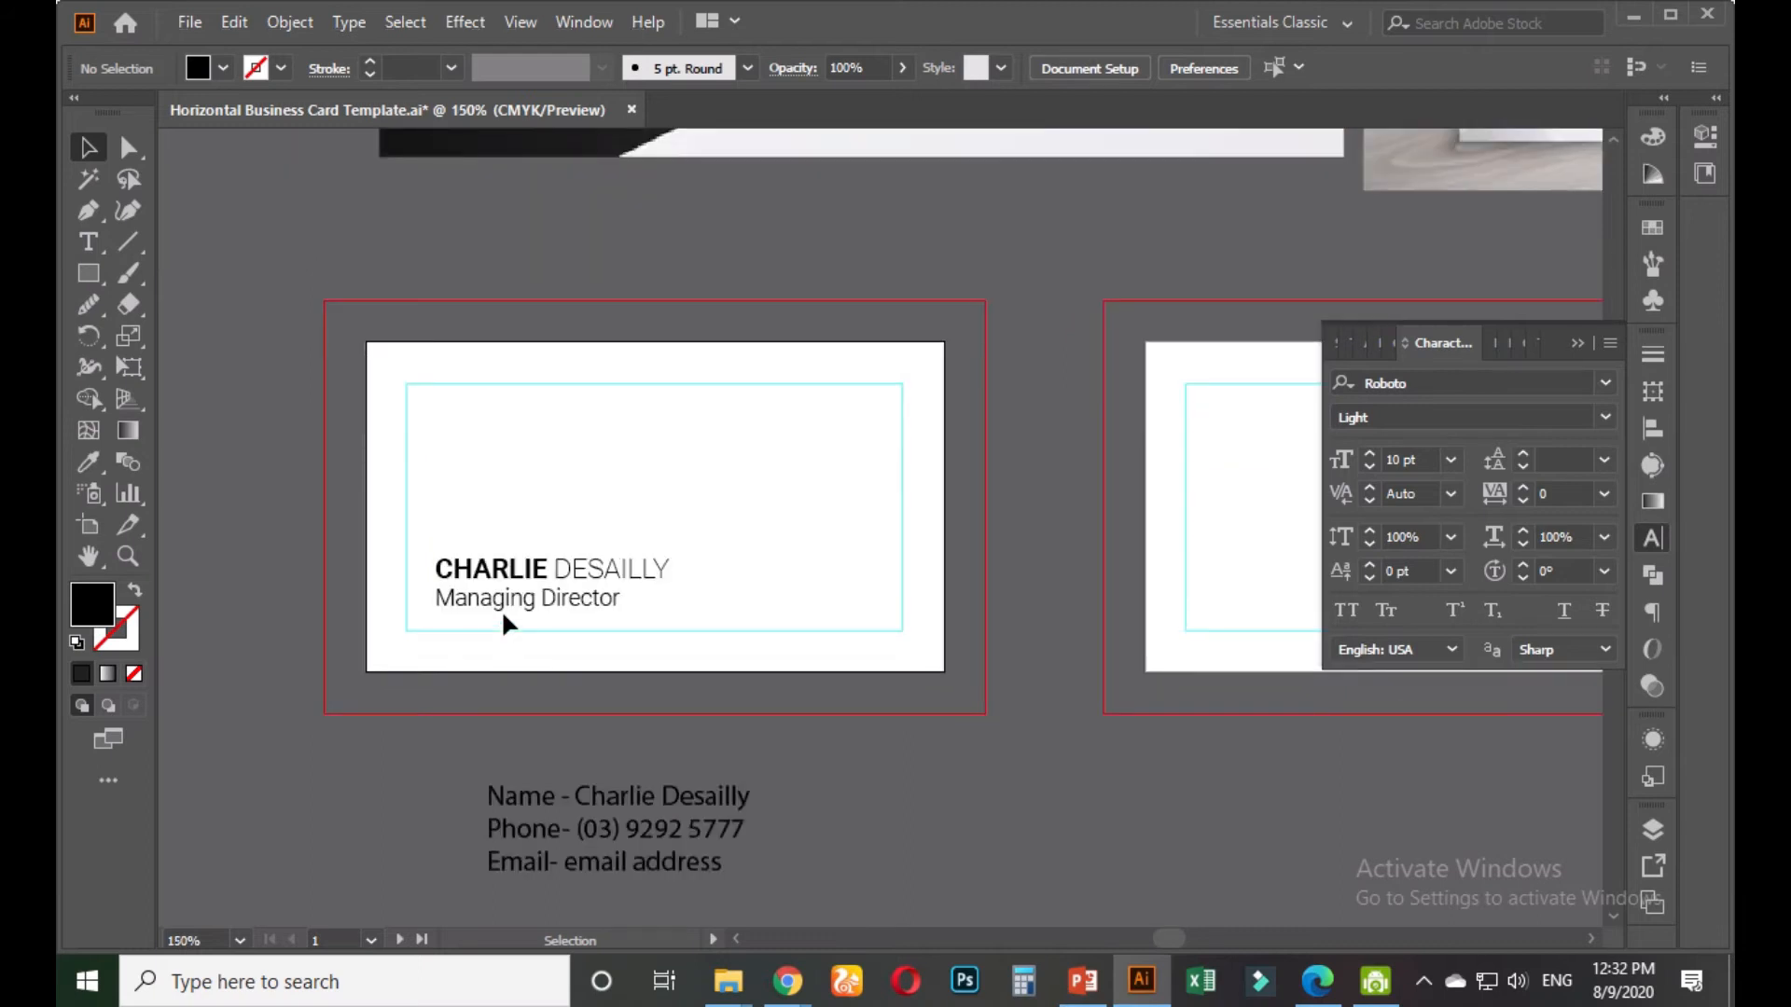
pyautogui.scroll(2, 509, 616)
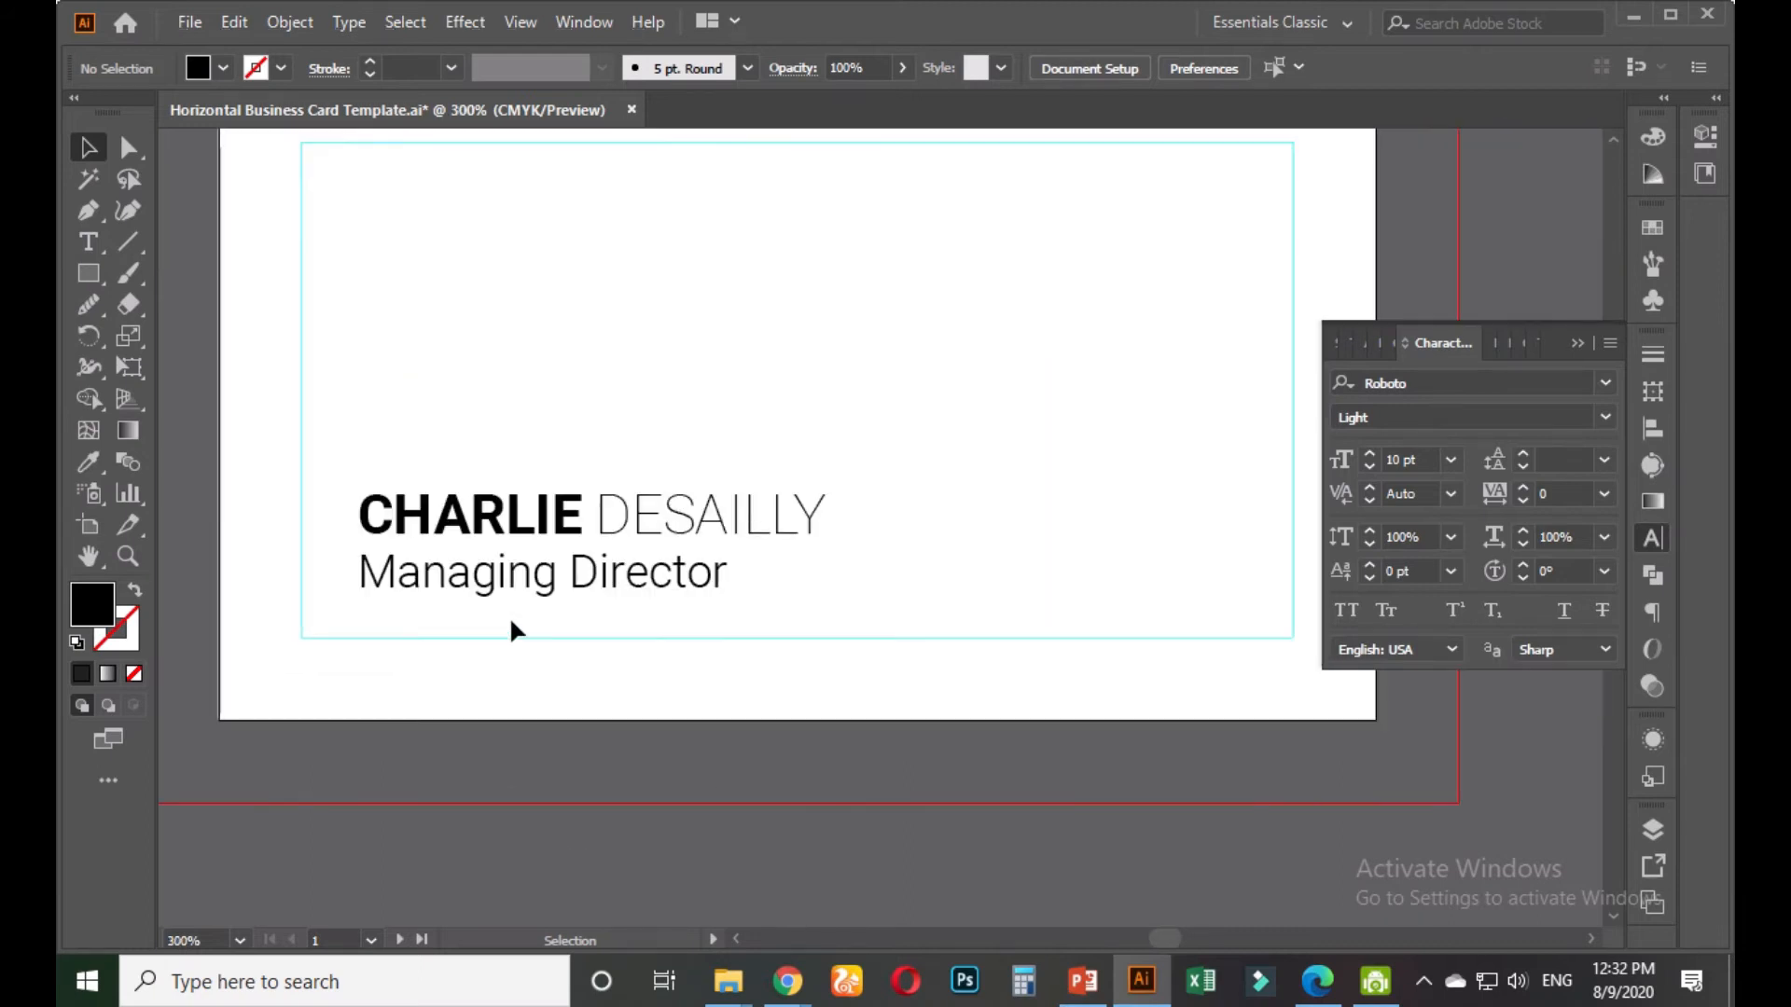
pyautogui.moveTo(517, 623); pyautogui.dragTo(504, 681)
# Centre-align the name and Managing Director lines and move the block up and right
pyautogui.click(548, 647)
pyautogui.click(1410, 68)
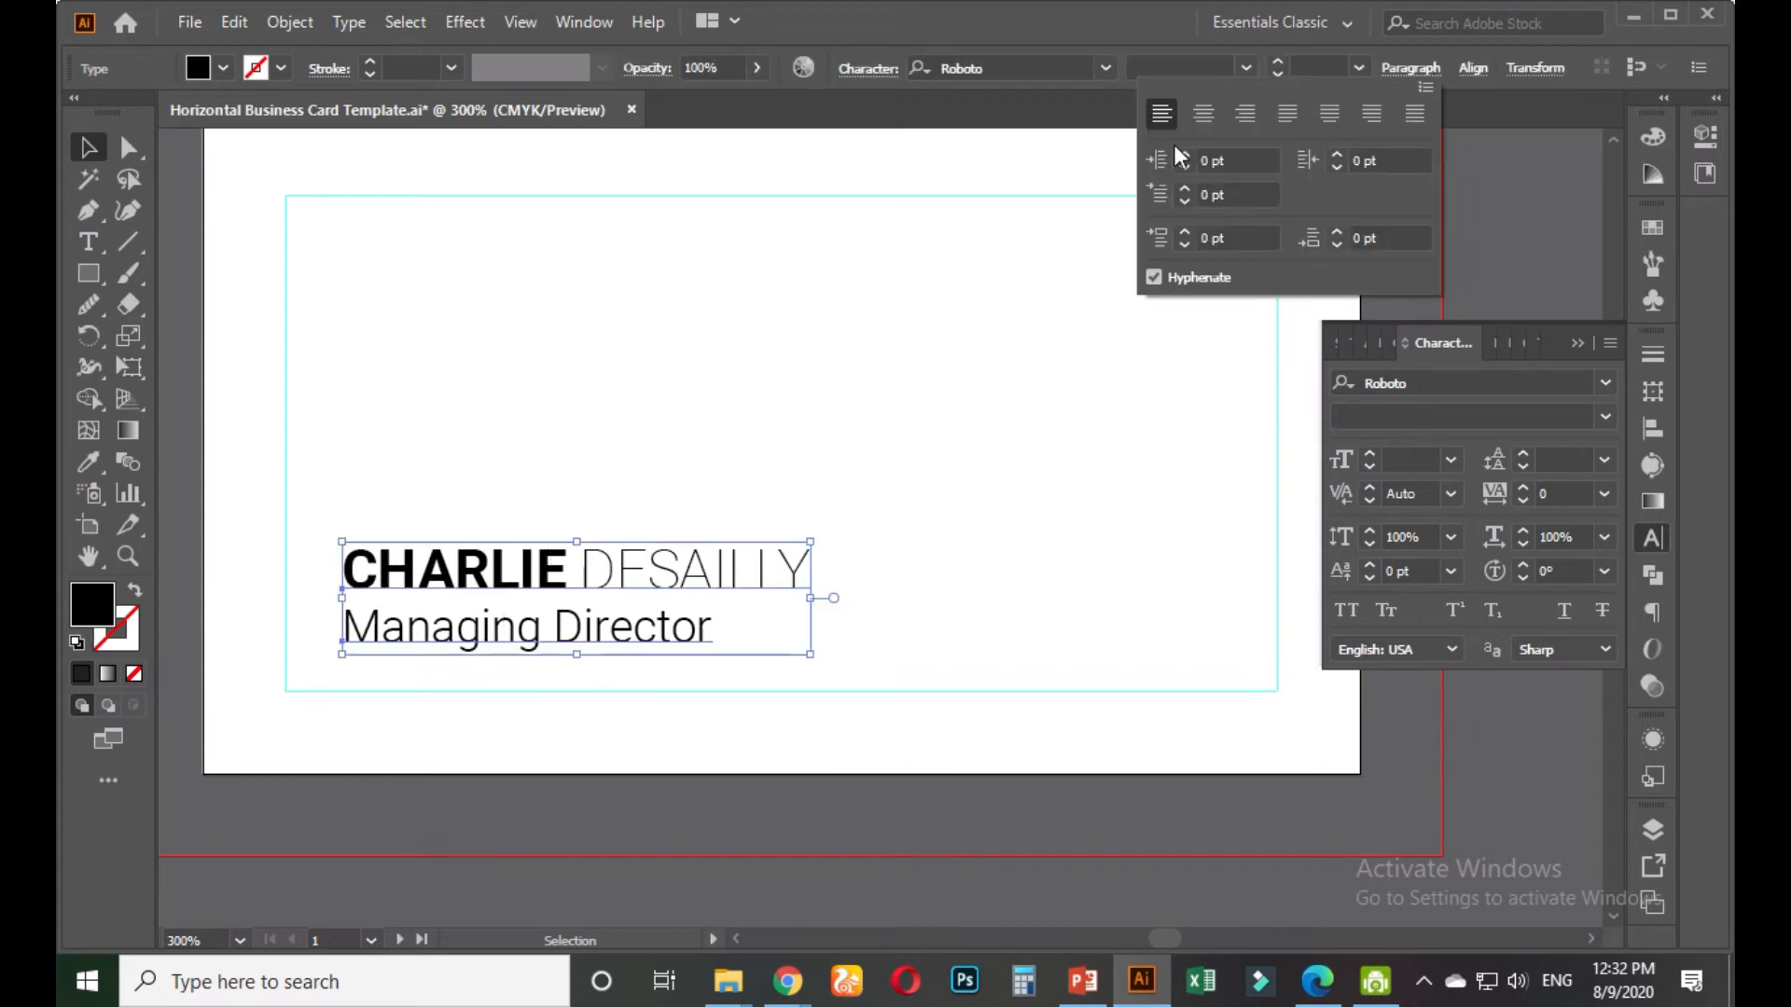
pyautogui.click(1203, 112)
pyautogui.click(656, 461)
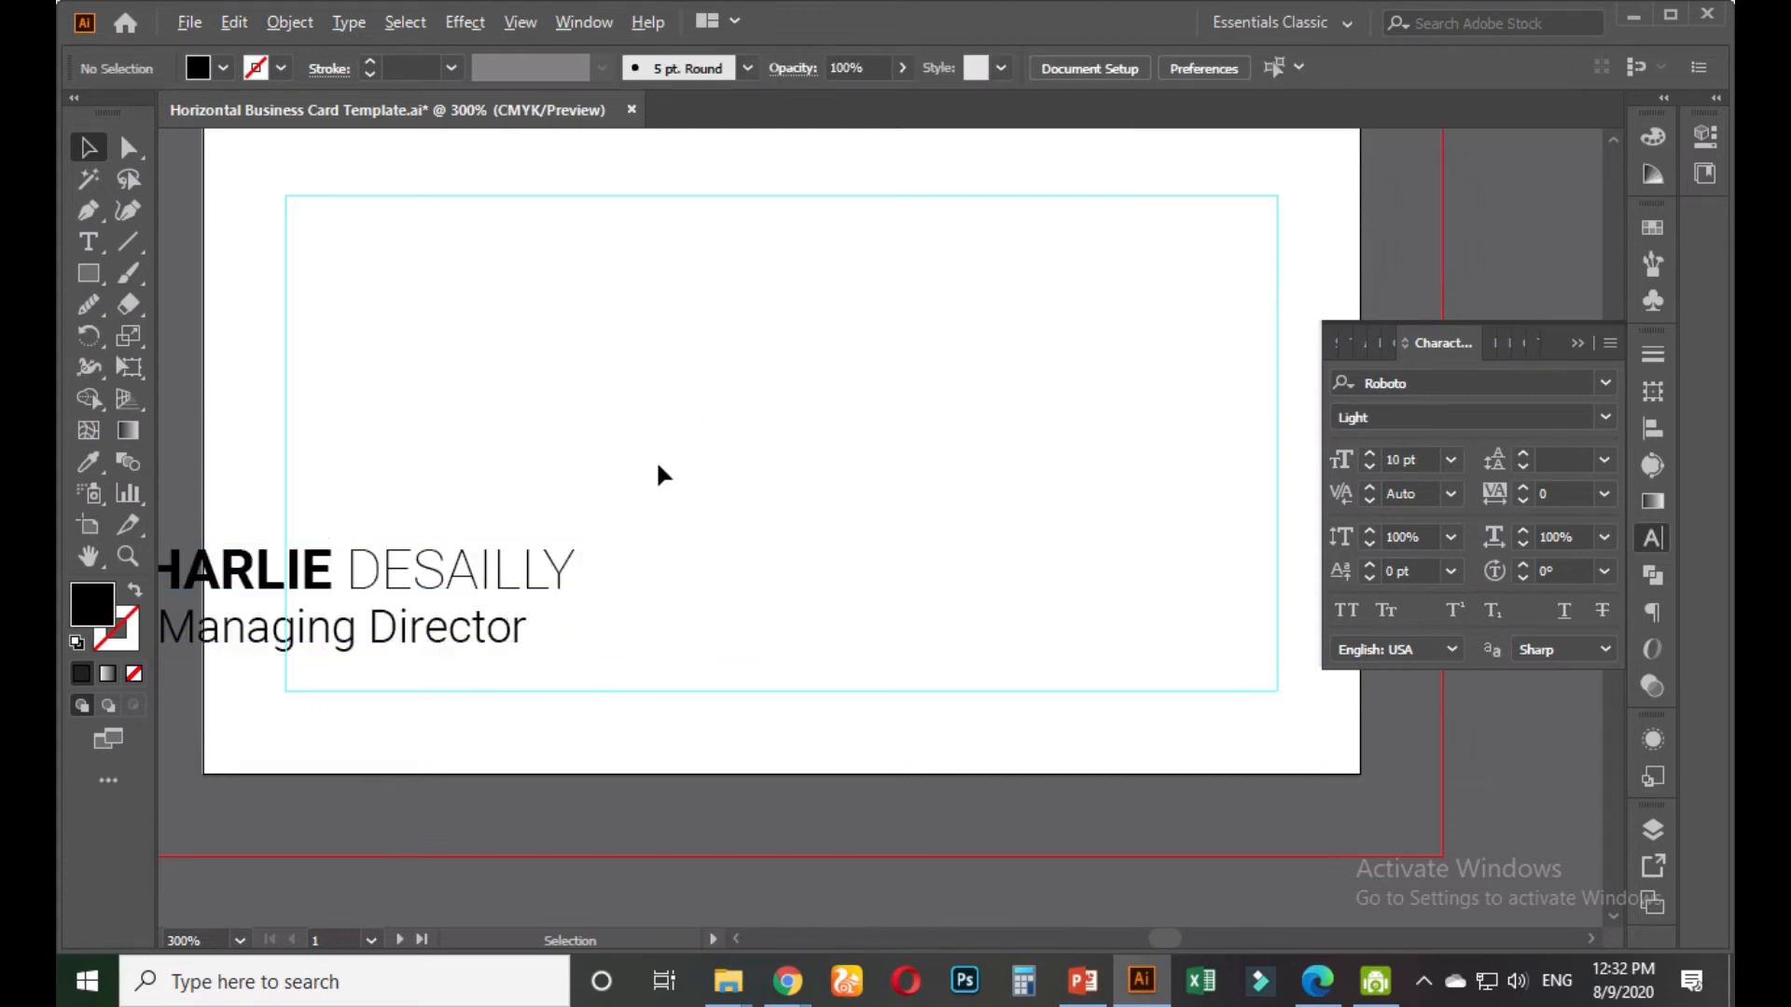
pyautogui.scroll(-2, 657, 460)
pyautogui.moveTo(500, 651); pyautogui.dragTo(832, 561)
# Vertically centre the text group on the card using Align to Artboard
pyautogui.press('a')
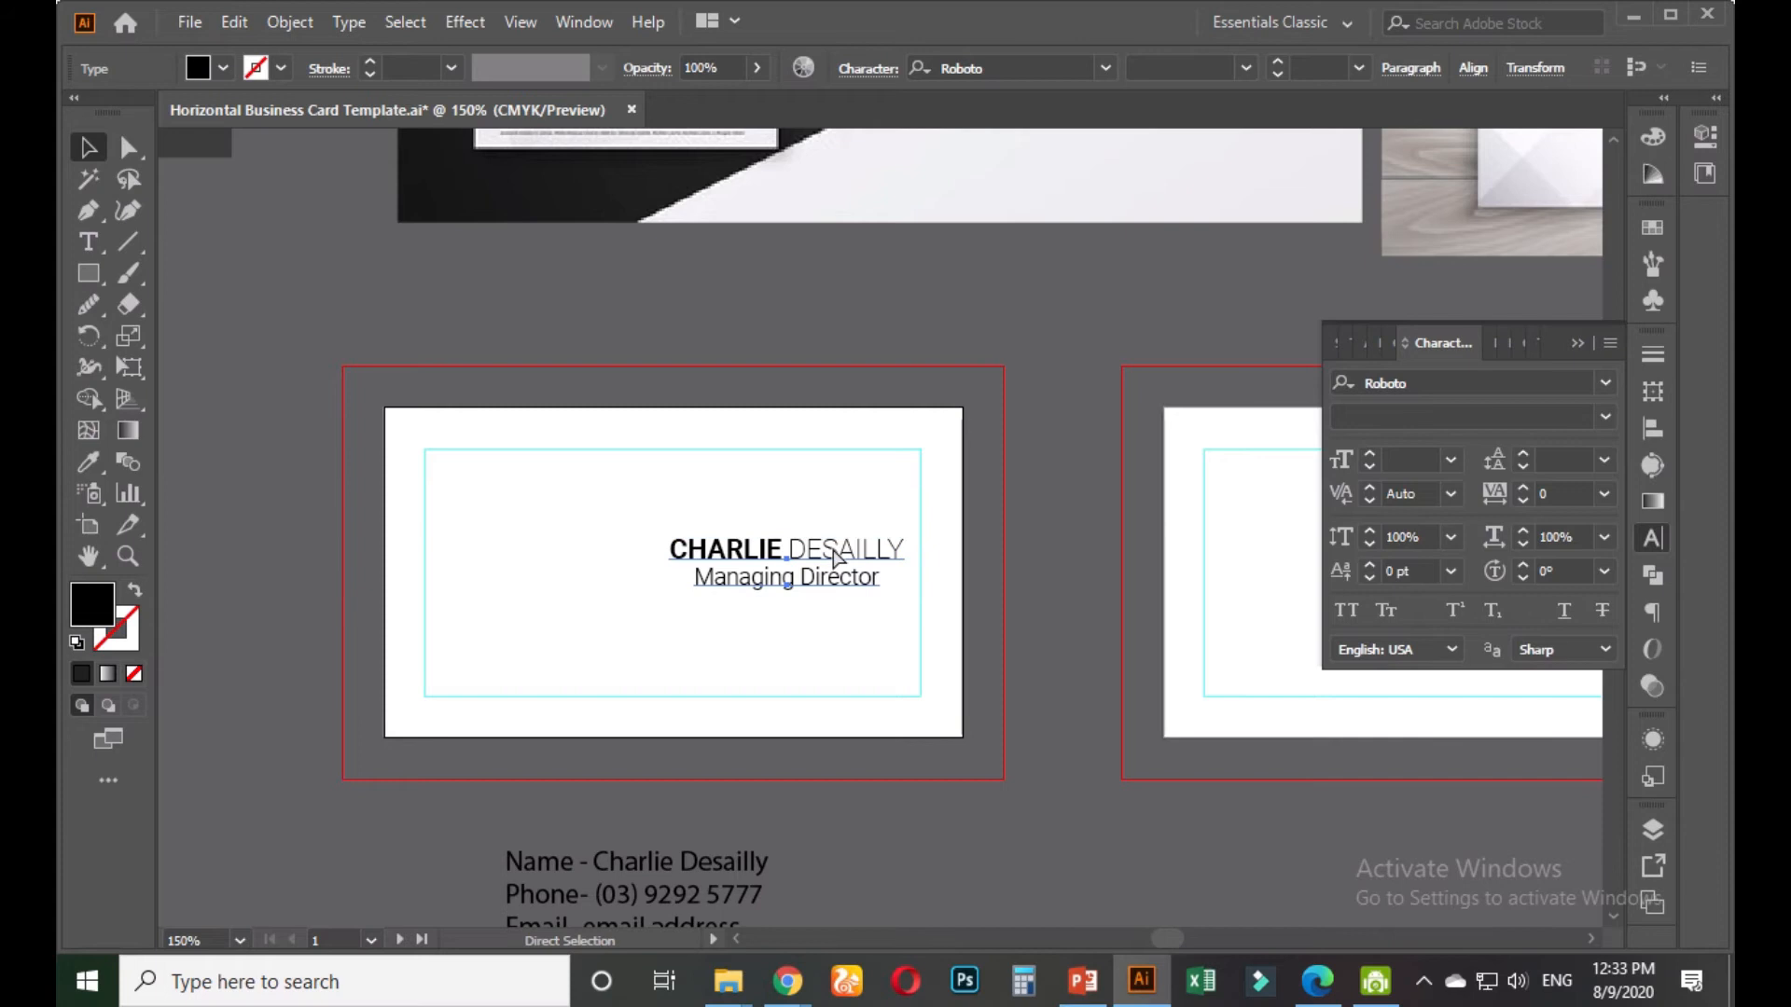
pyautogui.press('v')
pyautogui.click(988, 513)
pyautogui.click(863, 548)
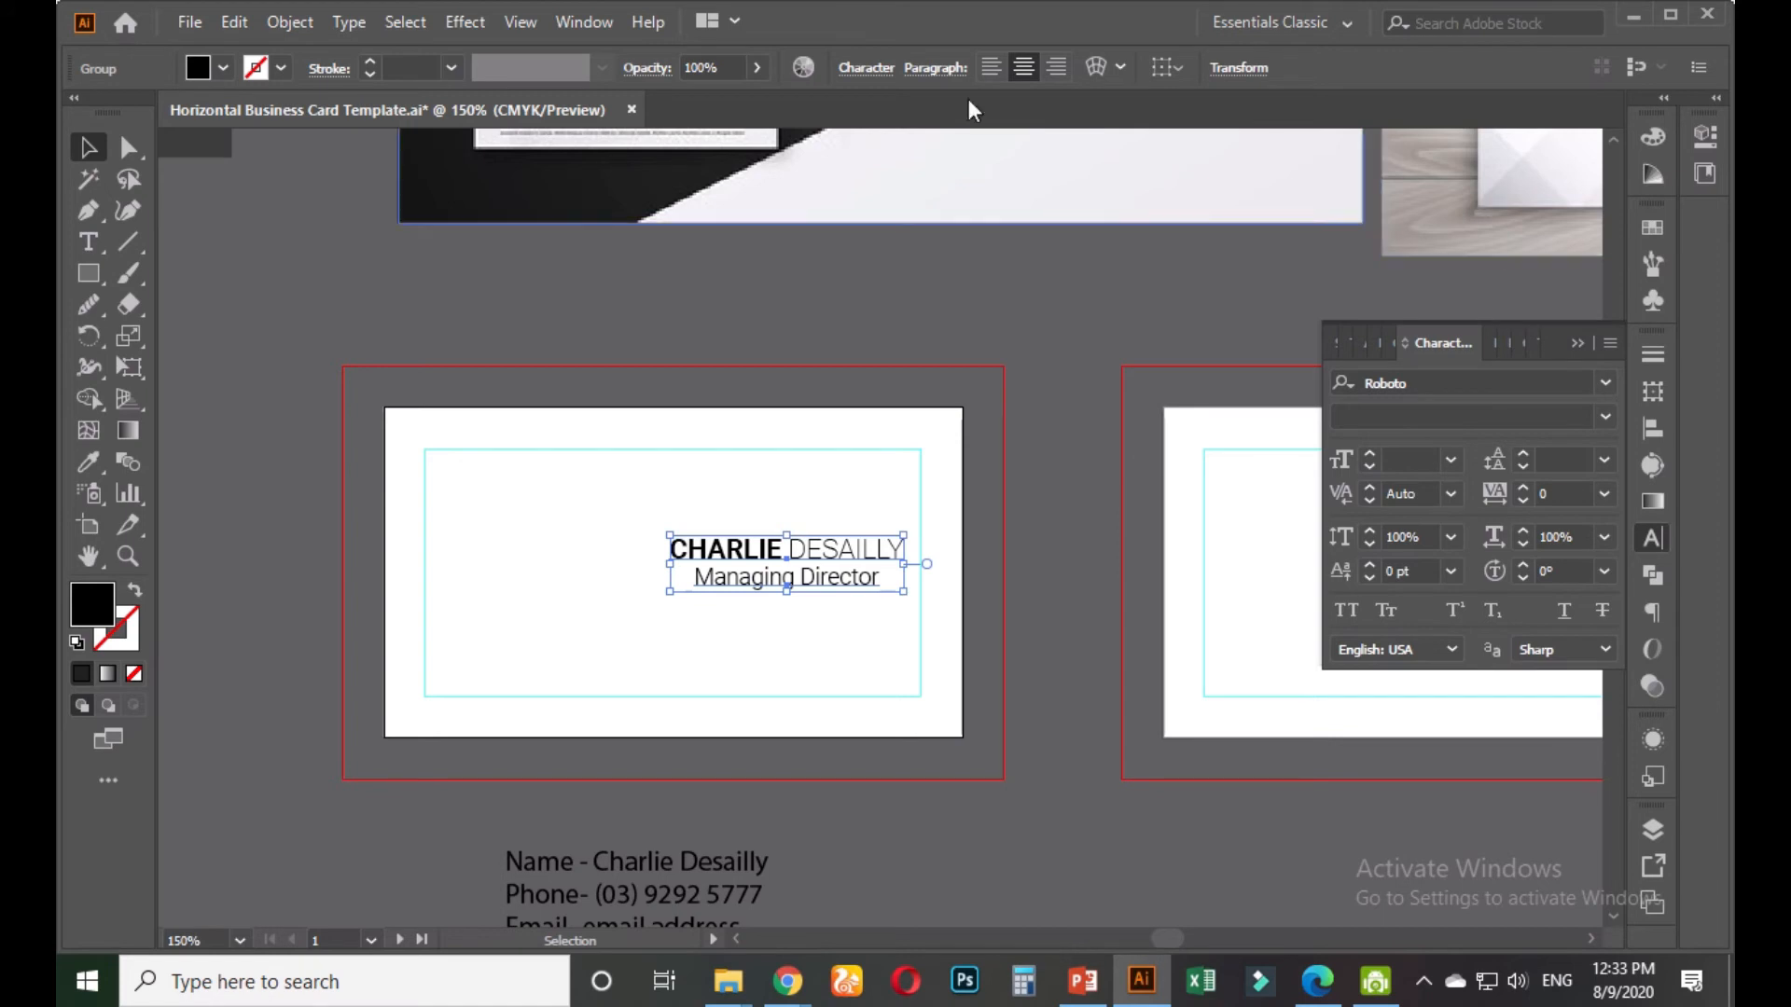
pyautogui.click(1183, 69)
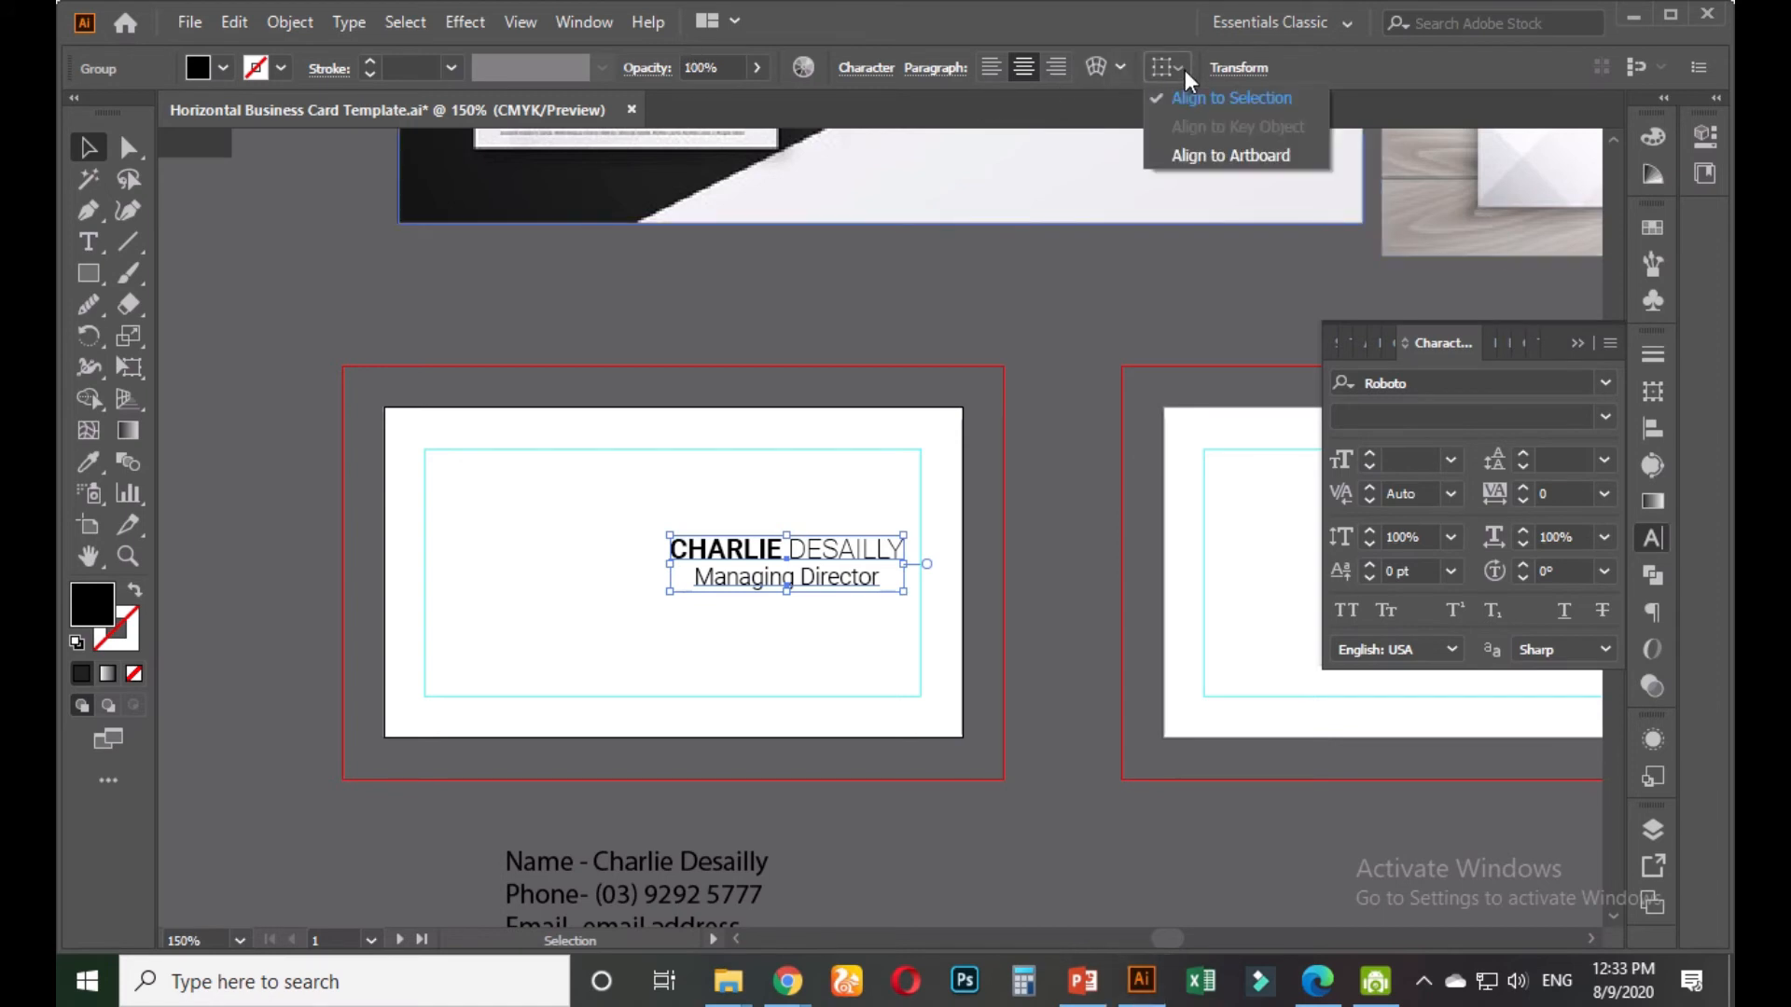
pyautogui.click(1205, 150)
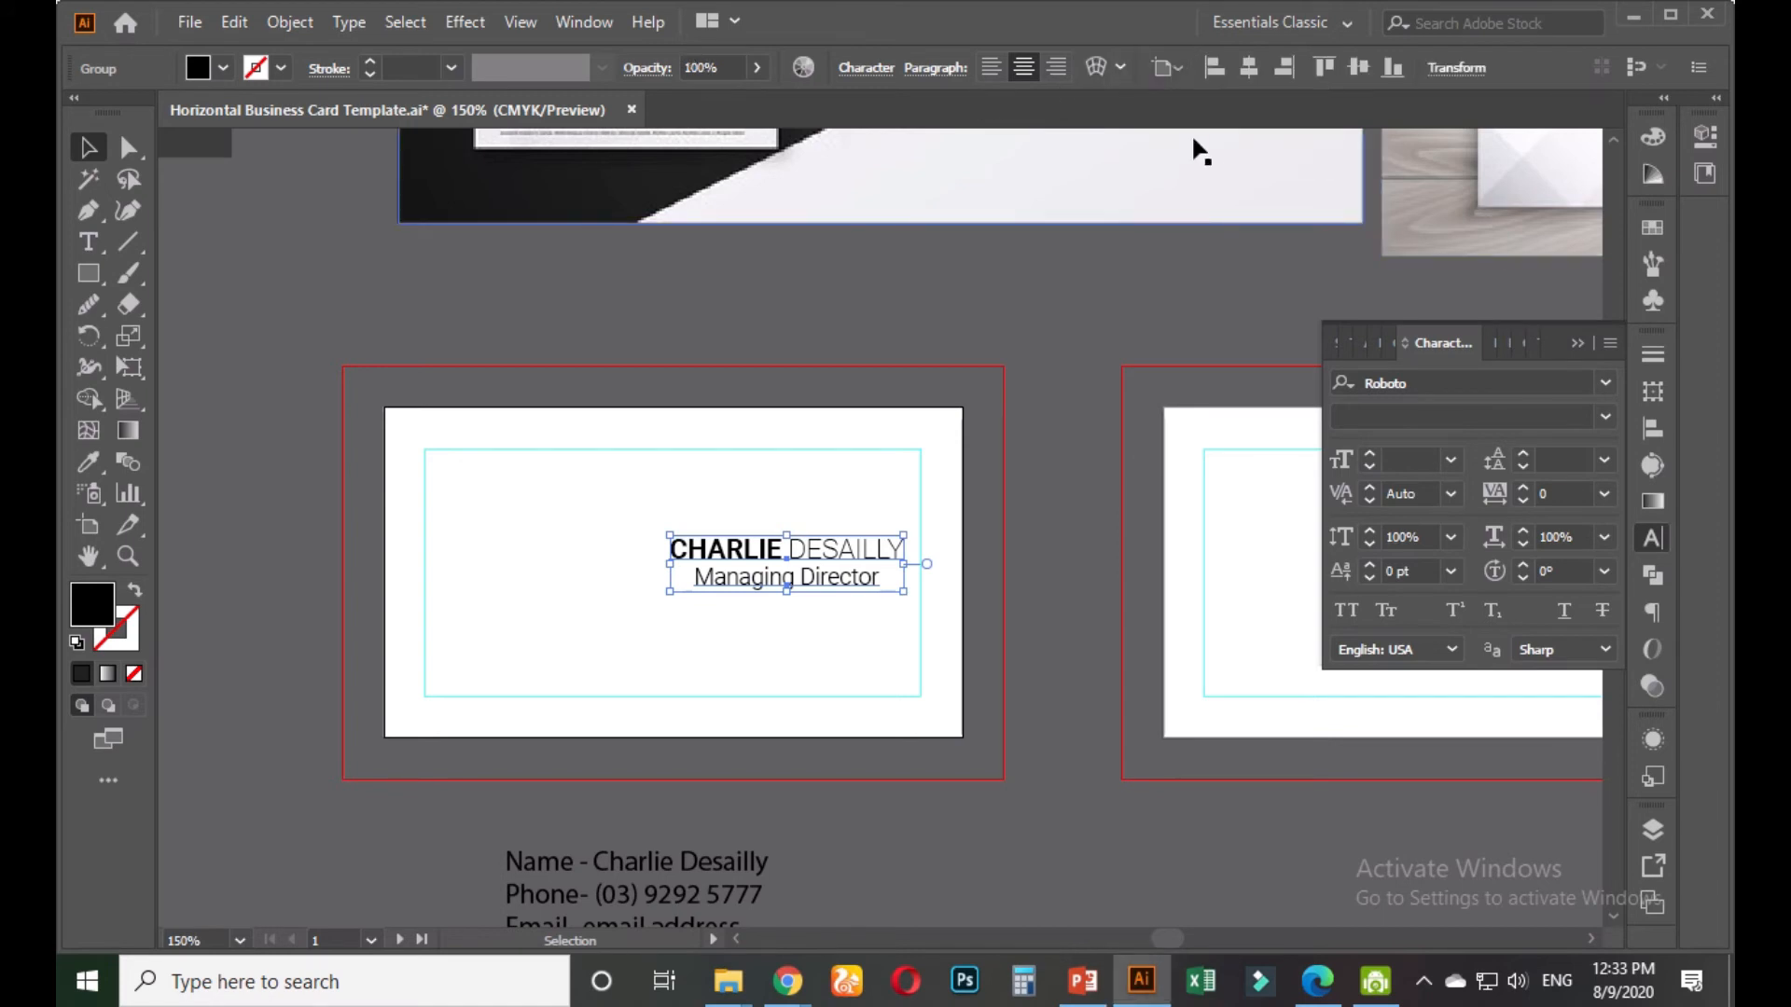
pyautogui.click(1359, 67)
pyautogui.click(1024, 503)
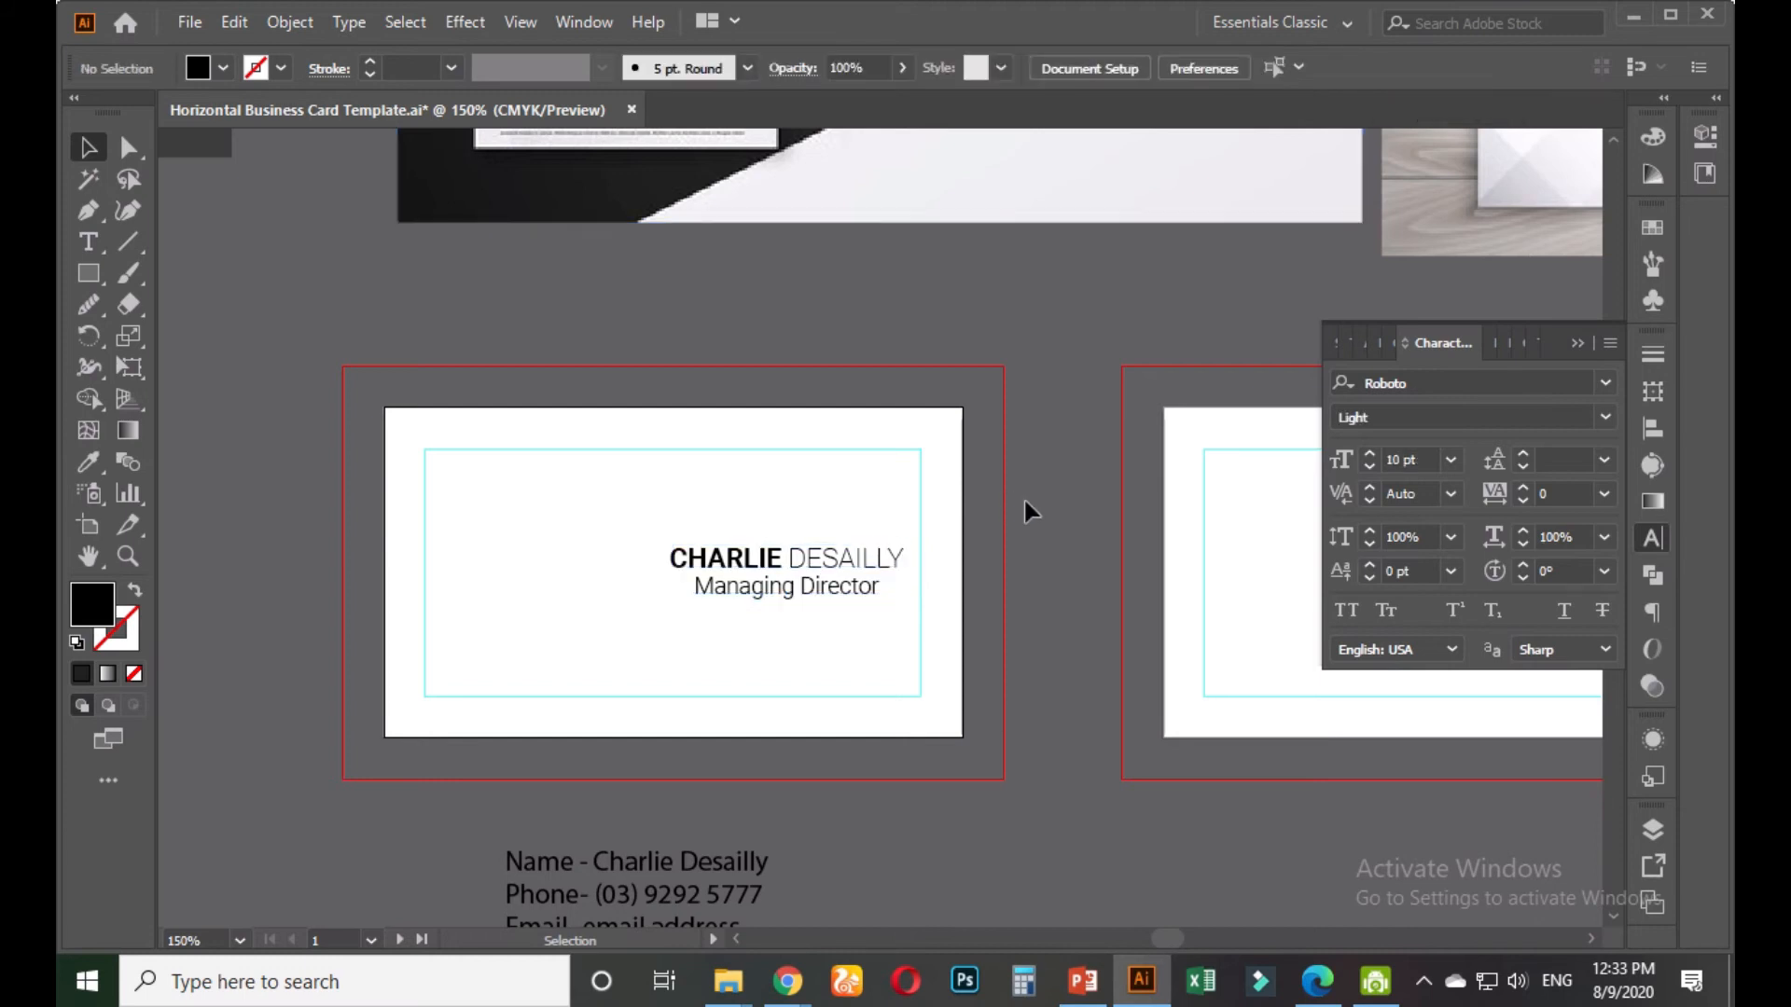
pyautogui.press('alt')
pyautogui.press('alt')
# Horizontally centre the name block on the artboard and raise it near the card's top
pyautogui.scroll(1, 701, 625)
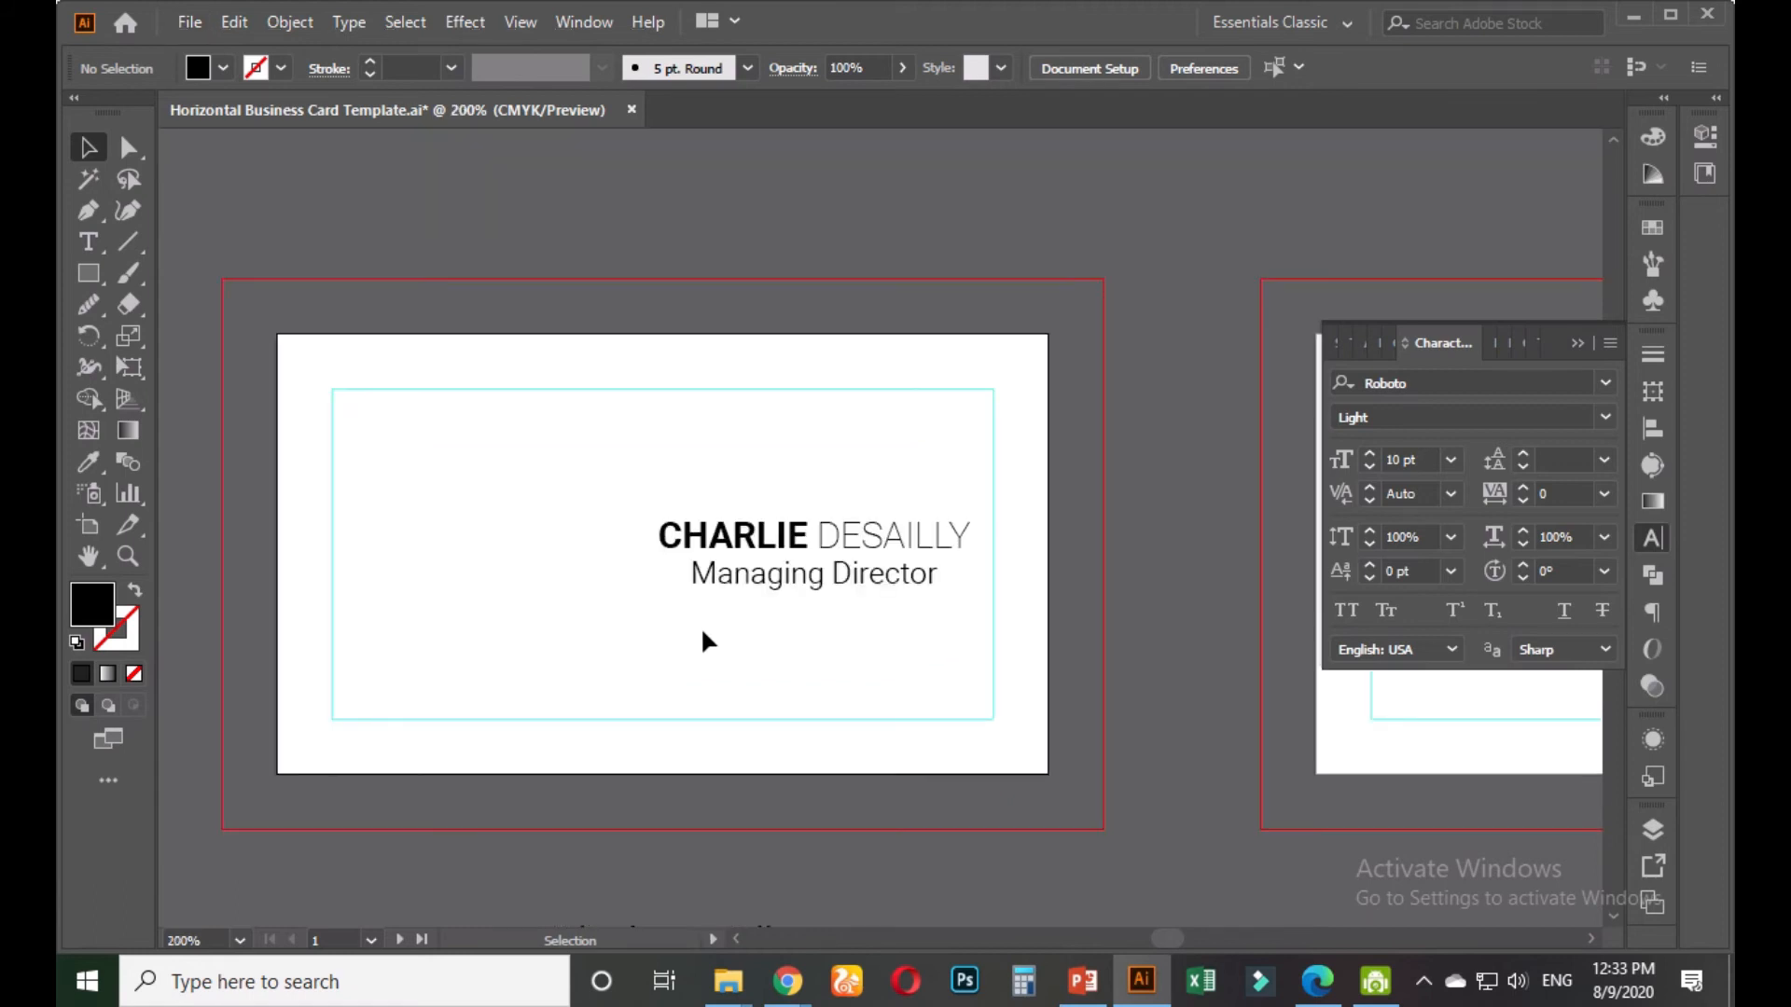
pyautogui.click(800, 541)
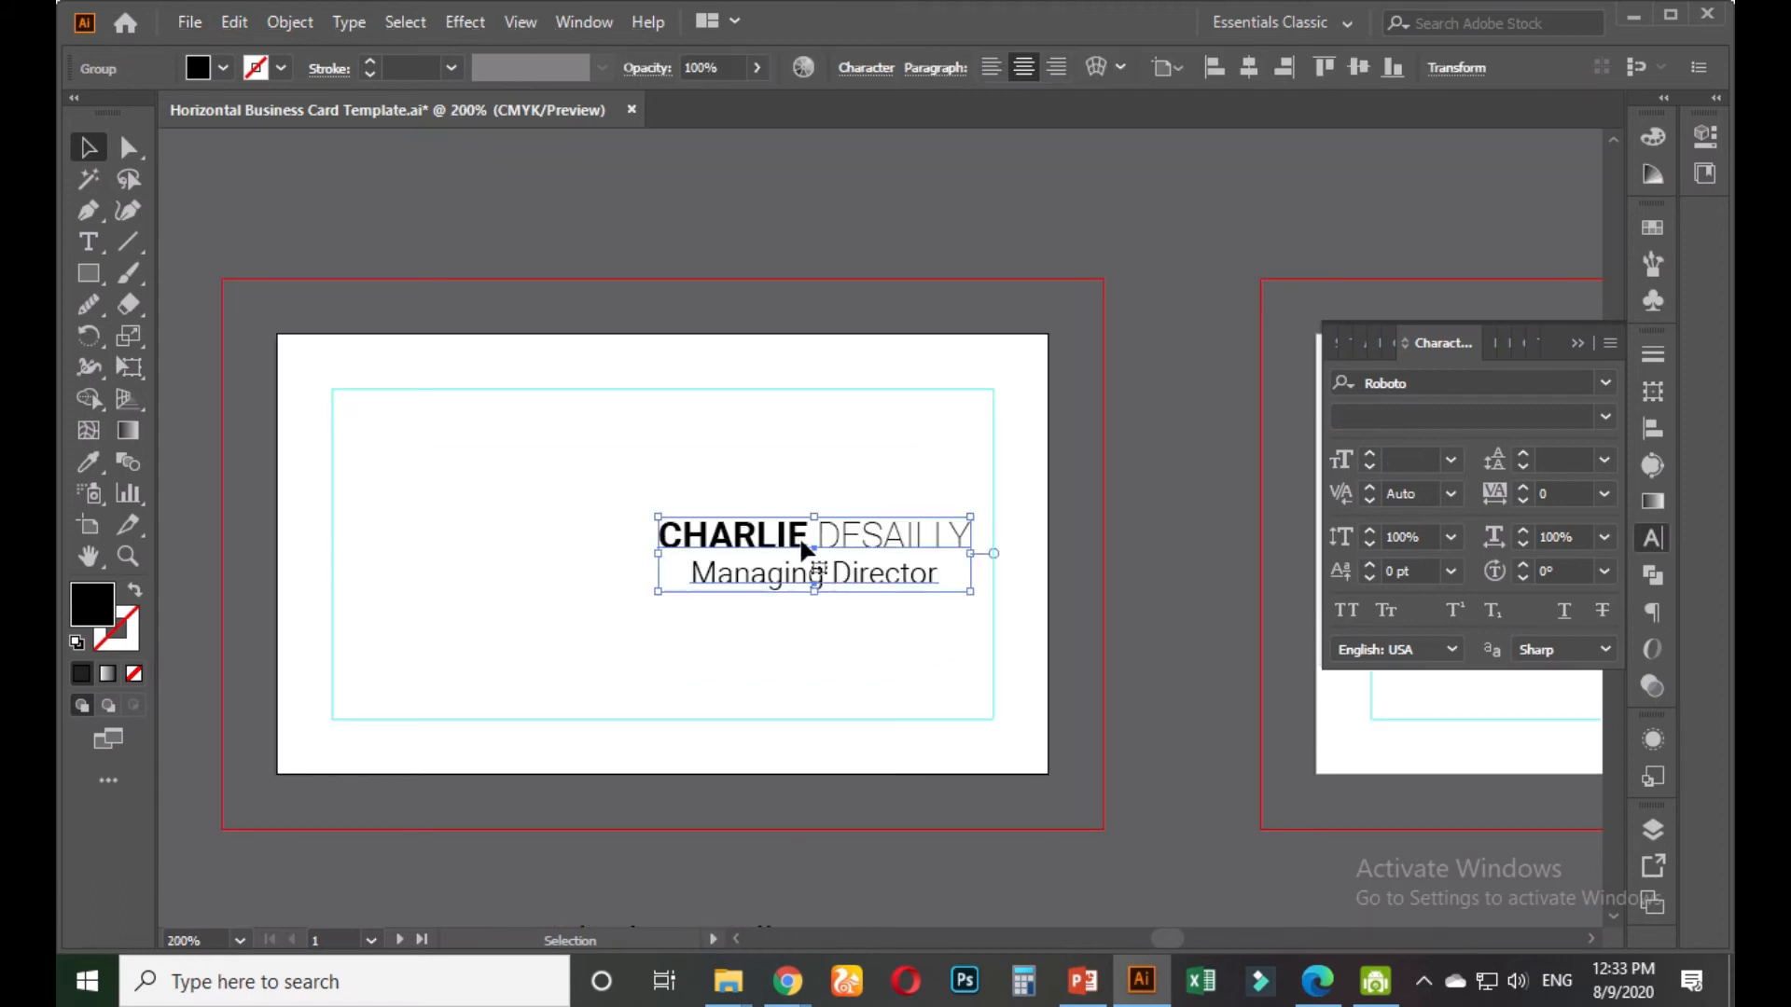
pyautogui.click(1249, 67)
pyautogui.click(918, 435)
pyautogui.click(748, 524)
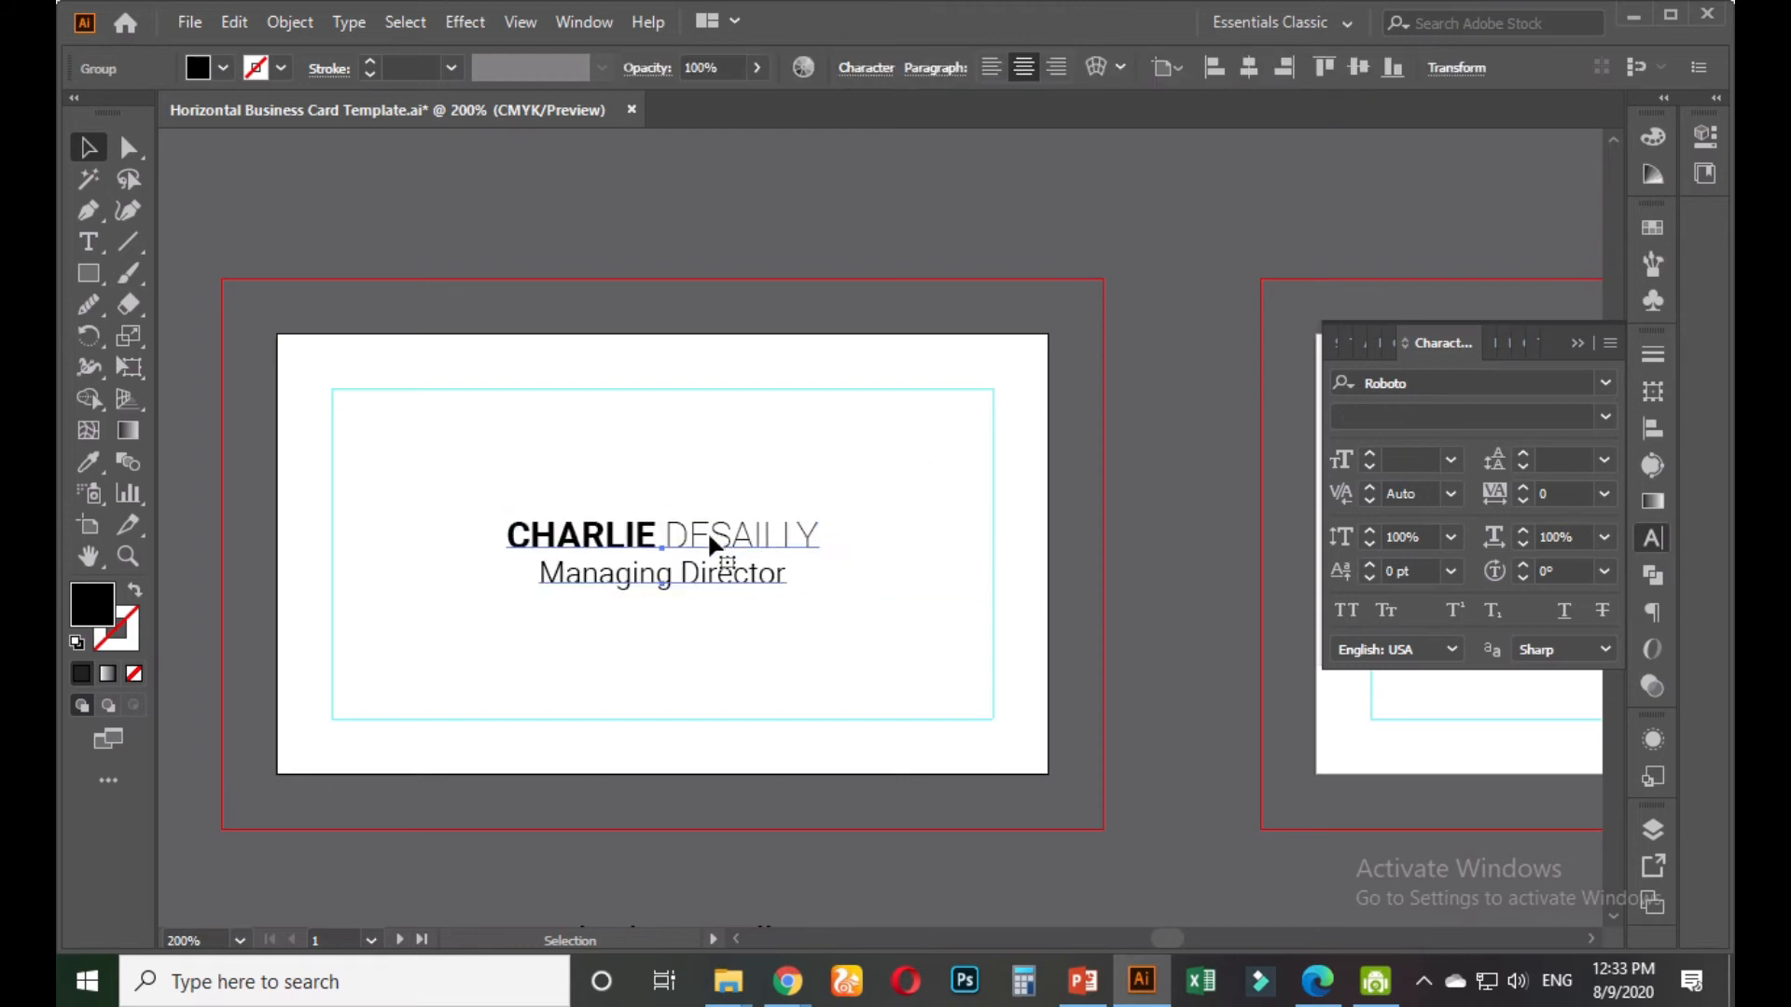
pyautogui.moveTo(707, 530); pyautogui.dragTo(710, 460)
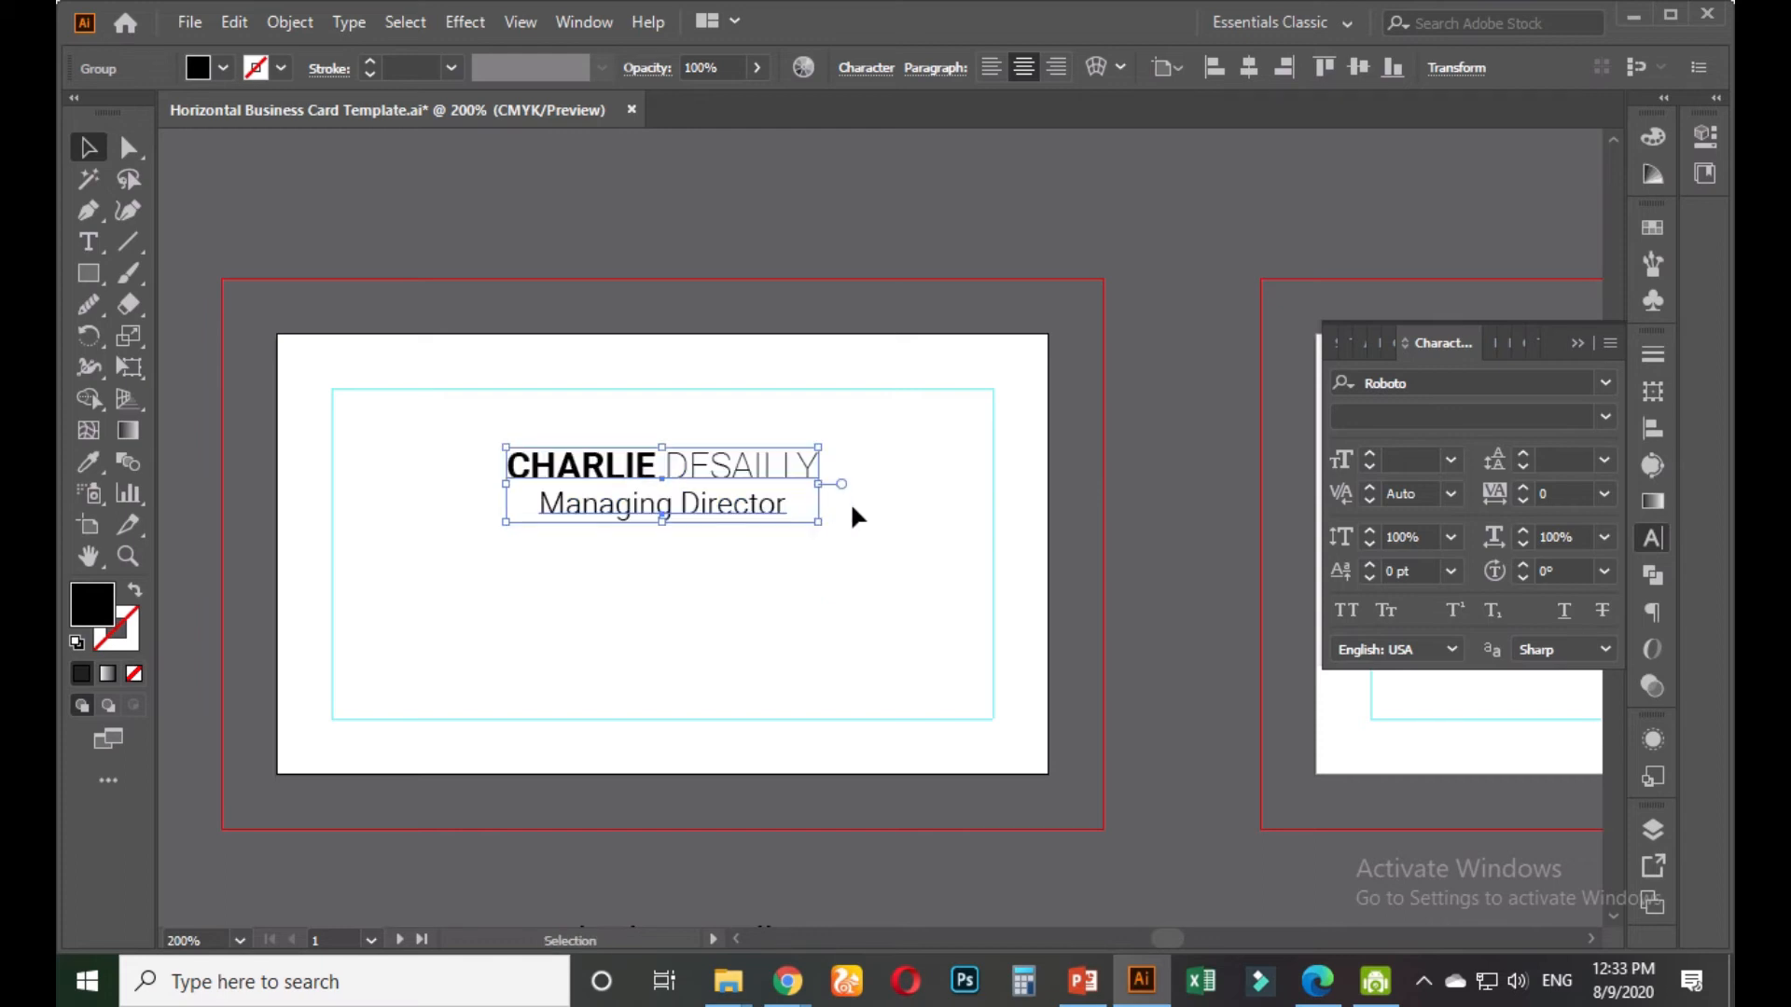
# Pan and zoom around the card to review the repositioned name block
pyautogui.click(822, 561)
pyautogui.scroll(-2, 822, 562)
pyautogui.moveTo(812, 555); pyautogui.dragTo(782, 486)
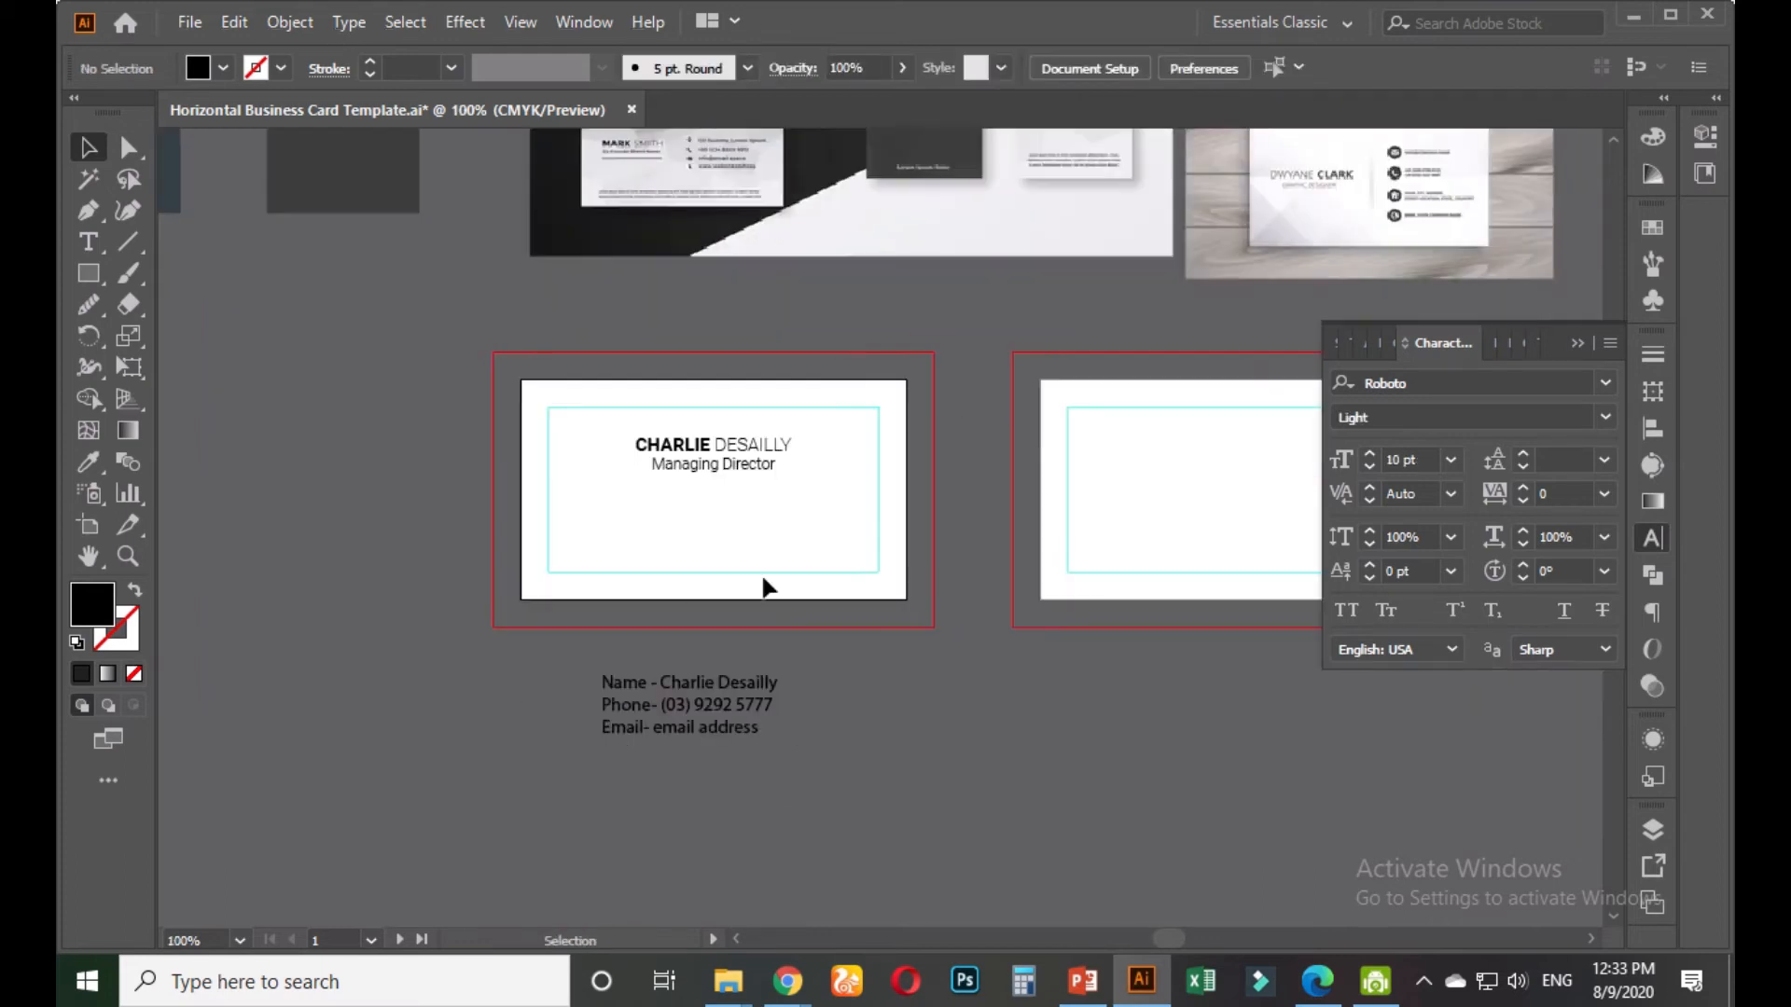
pyautogui.scroll(1, 690, 668)
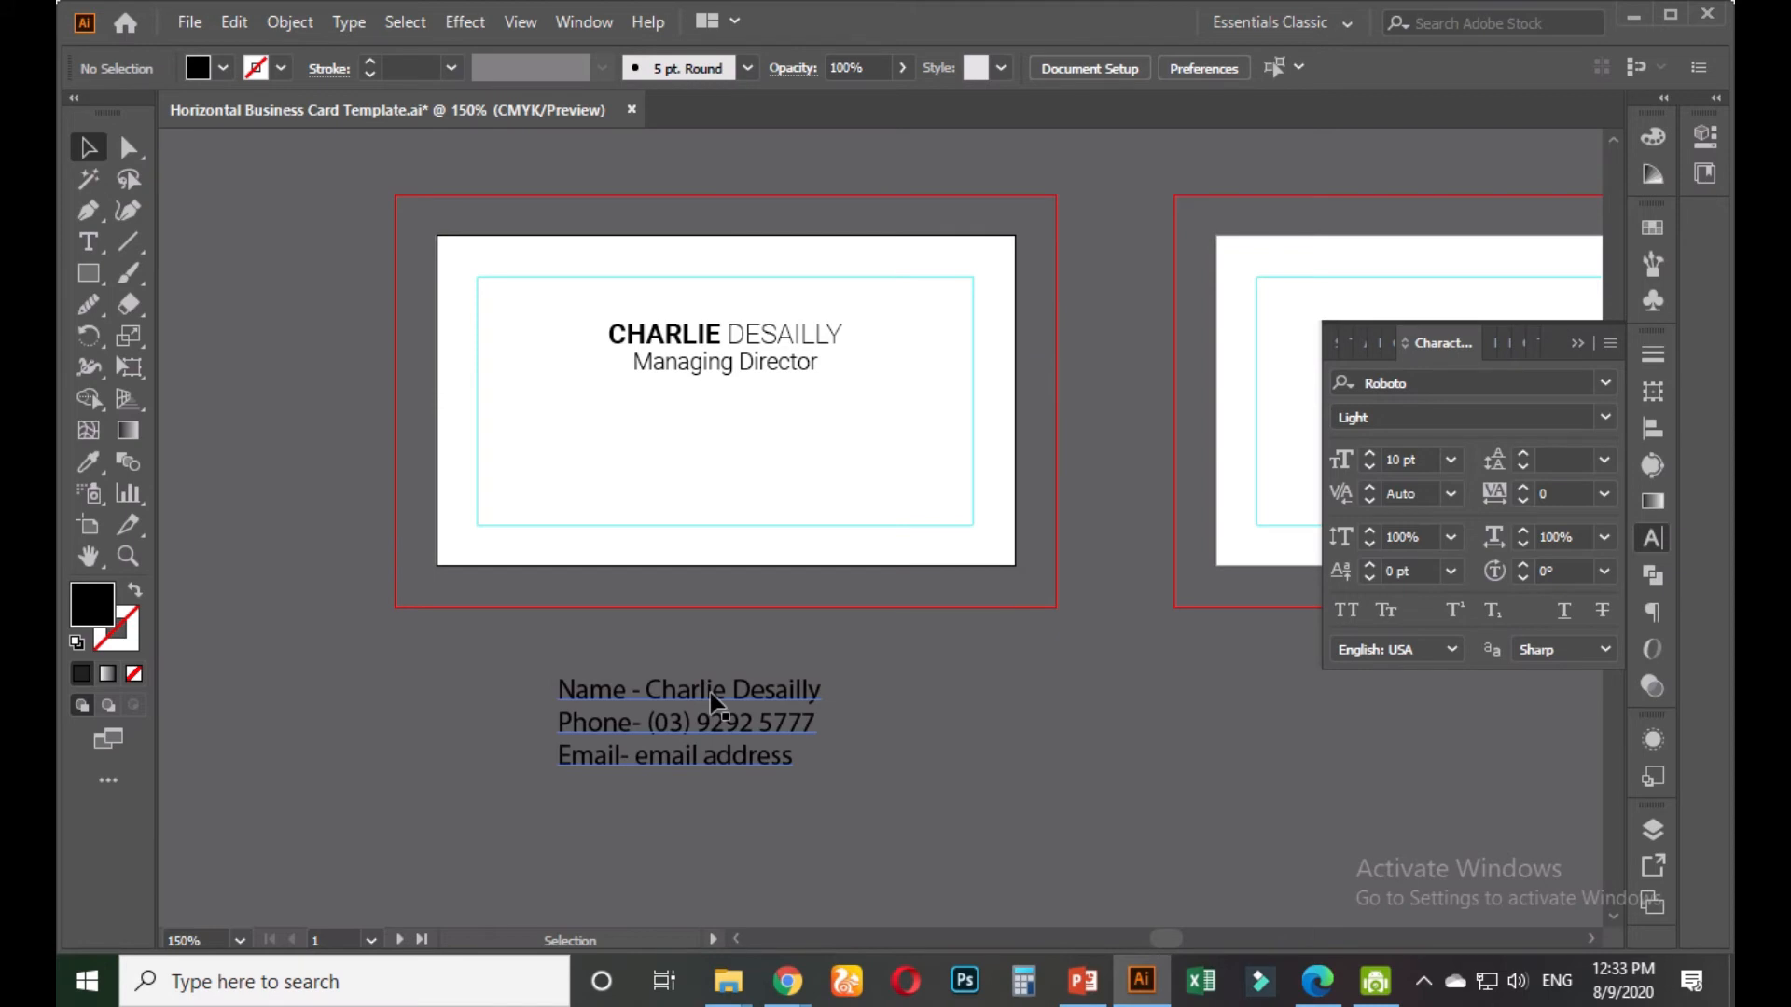
pyautogui.scroll(-2, 713, 702)
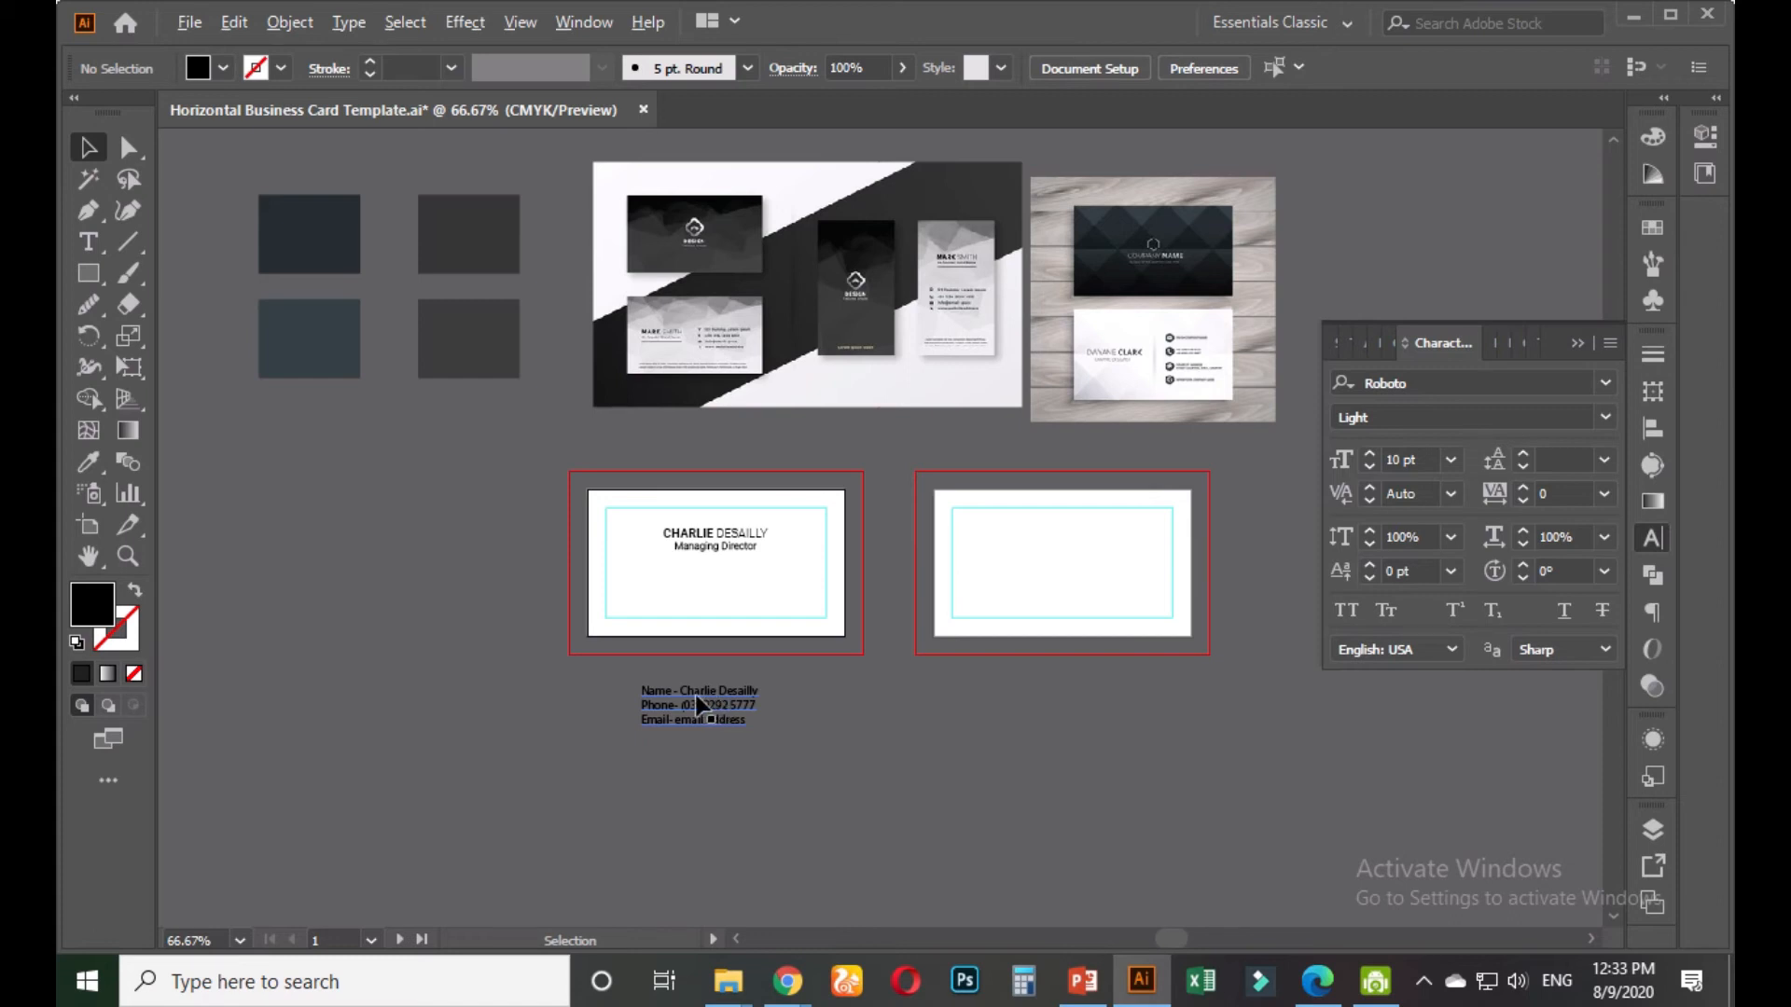
pyautogui.scroll(1, 698, 696)
pyautogui.scroll(1, 669, 714)
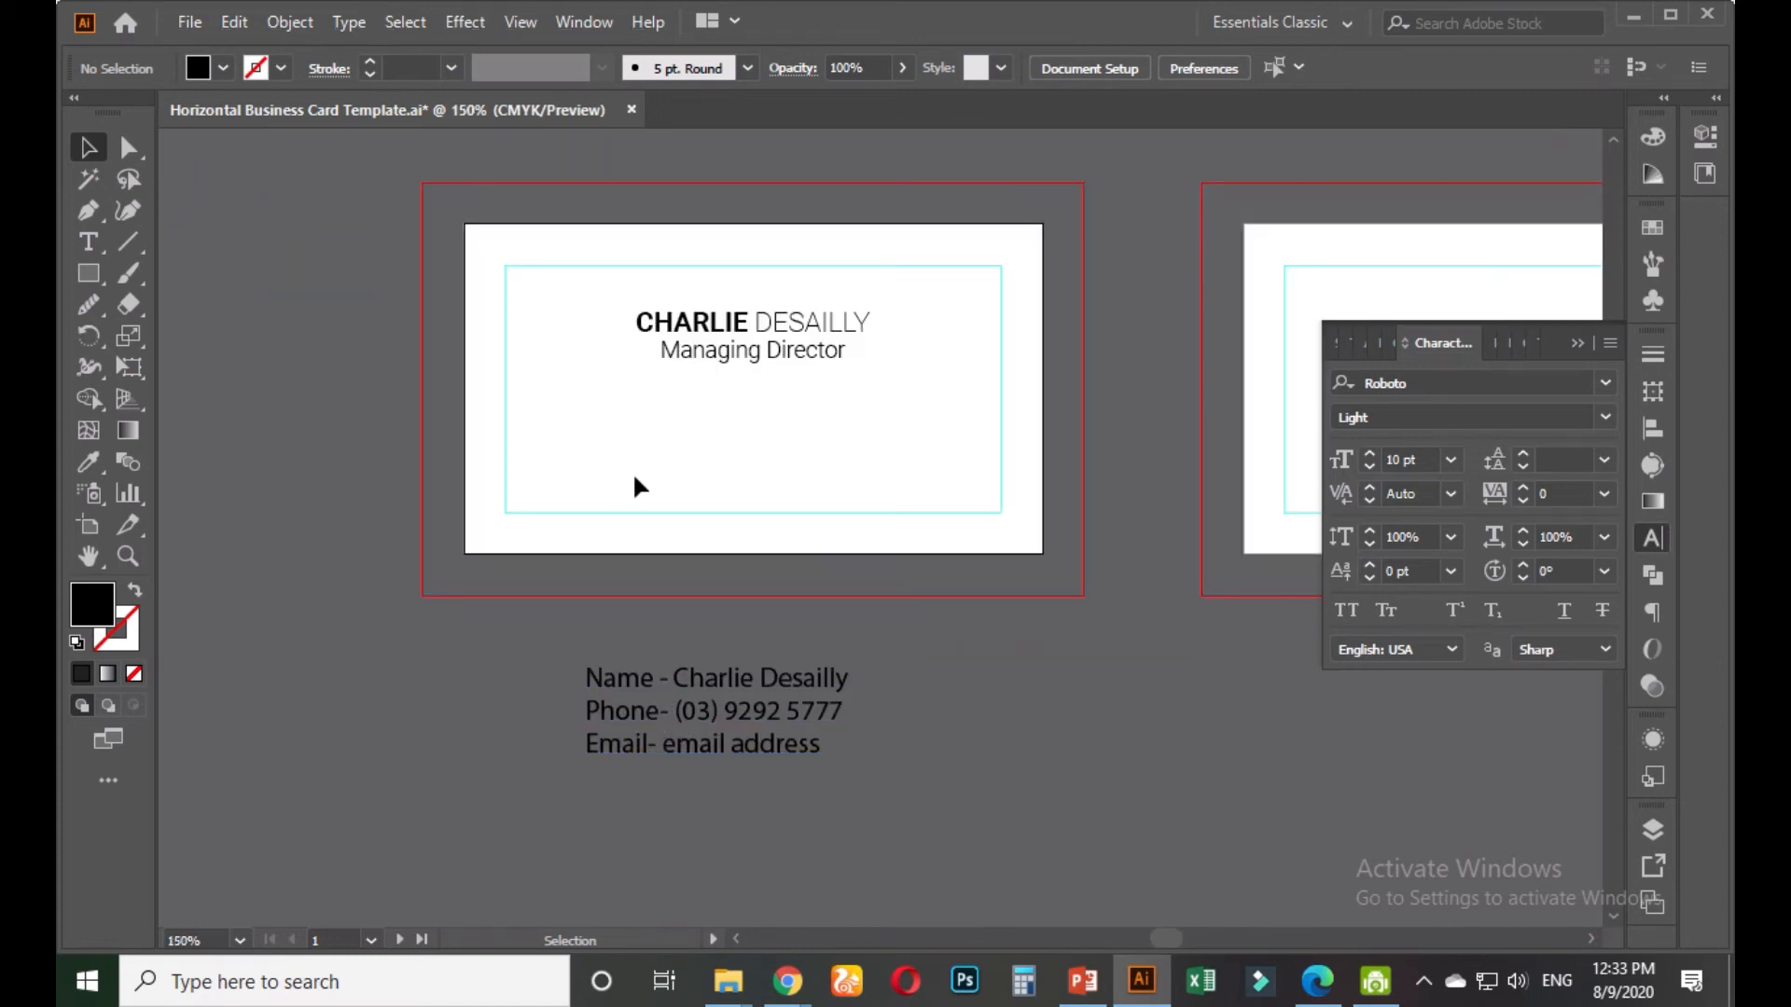
pyautogui.scroll(1, 627, 481)
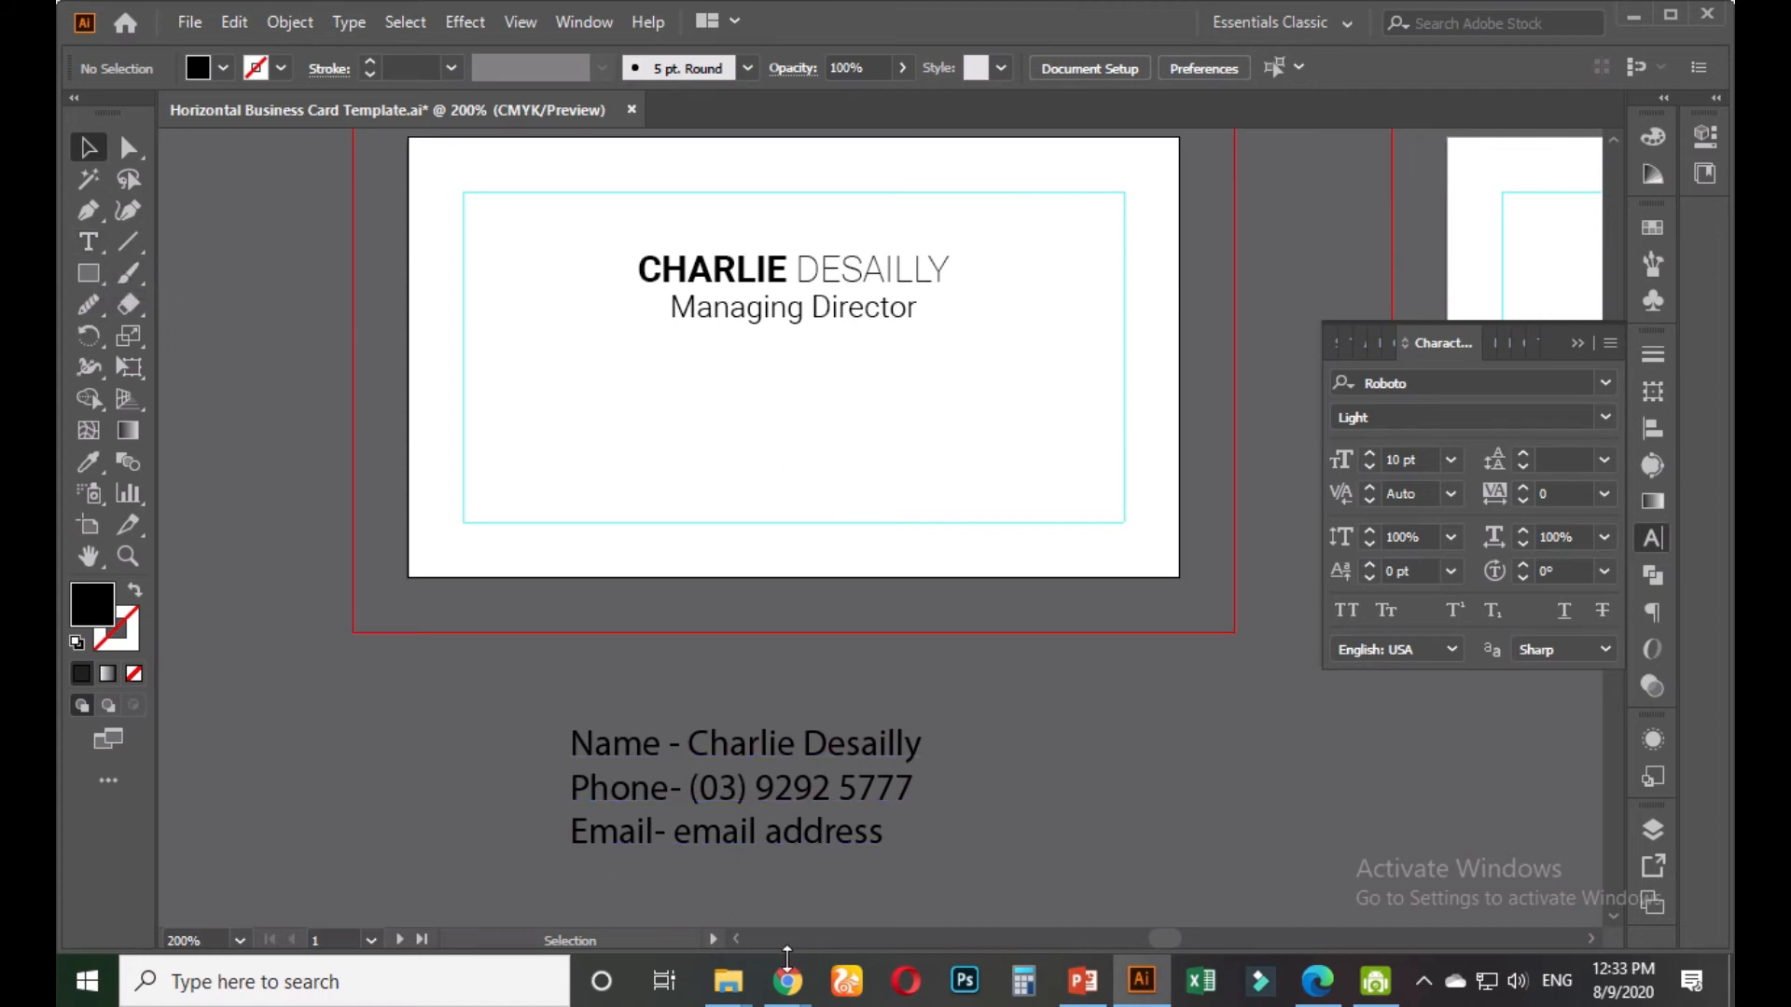
pyautogui.moveTo(791, 984)
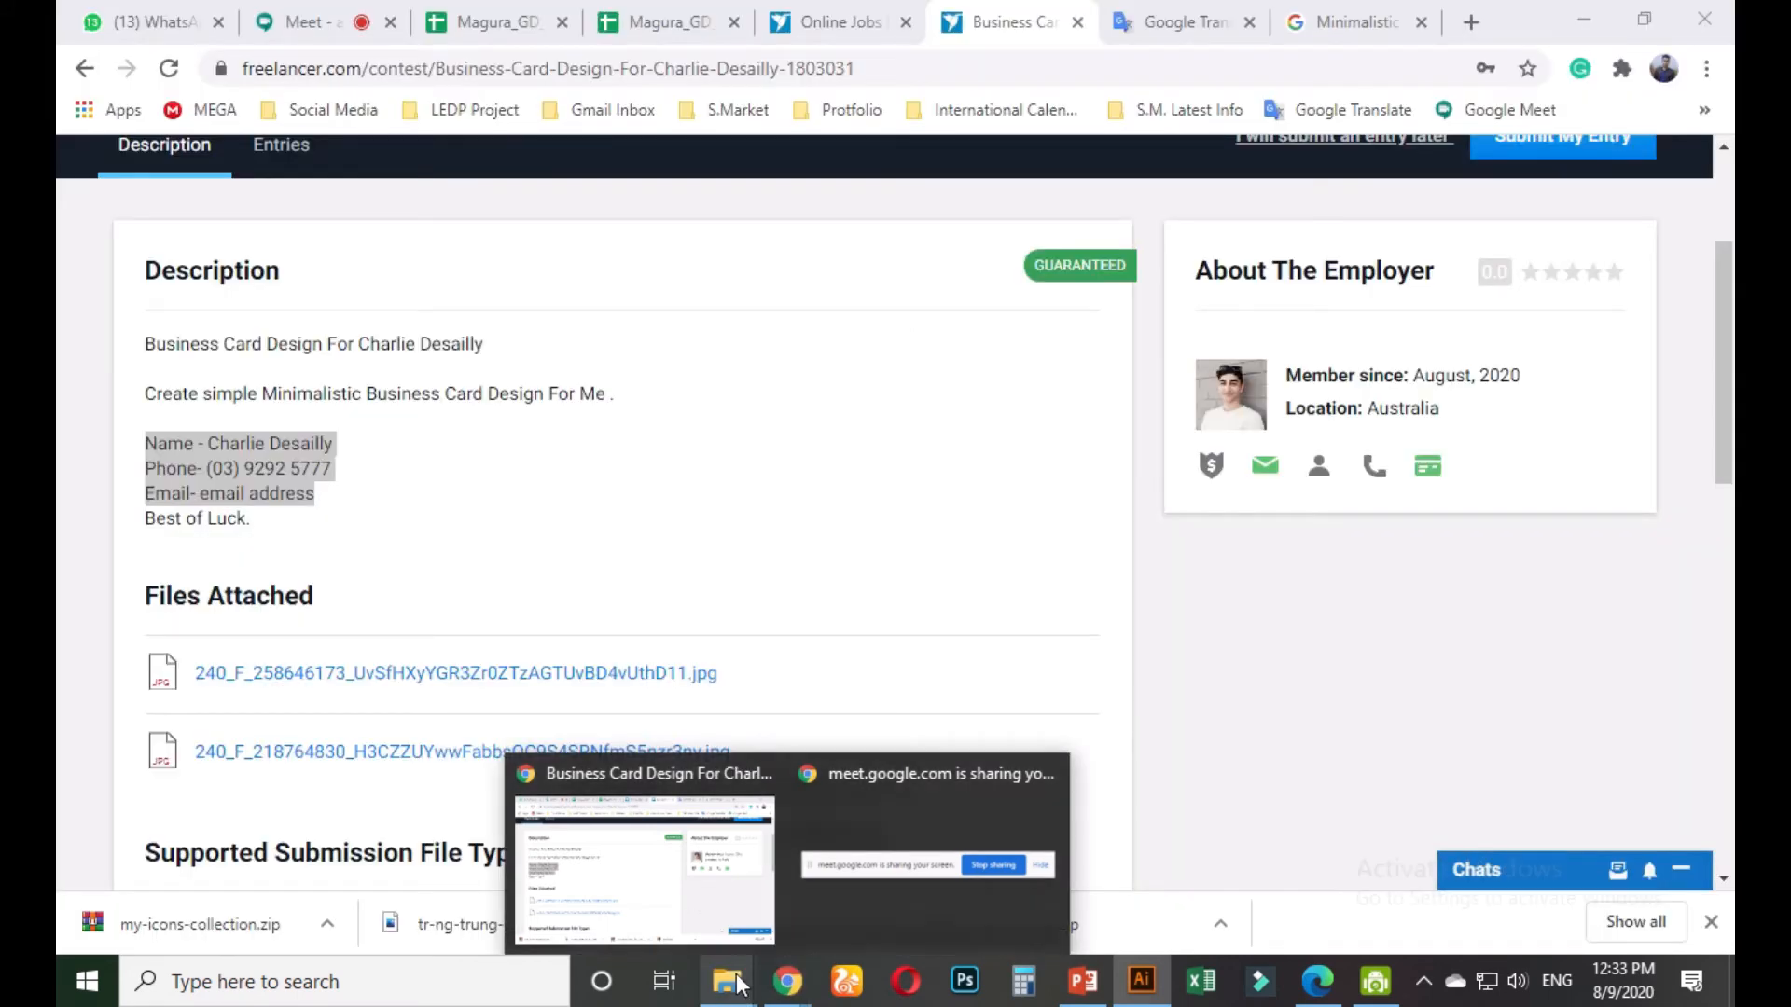
# From the illustrator Explorer window, go up to Ledp project and open Class Project Design
pyautogui.moveTo(729, 943)
pyautogui.moveTo(616, 879)
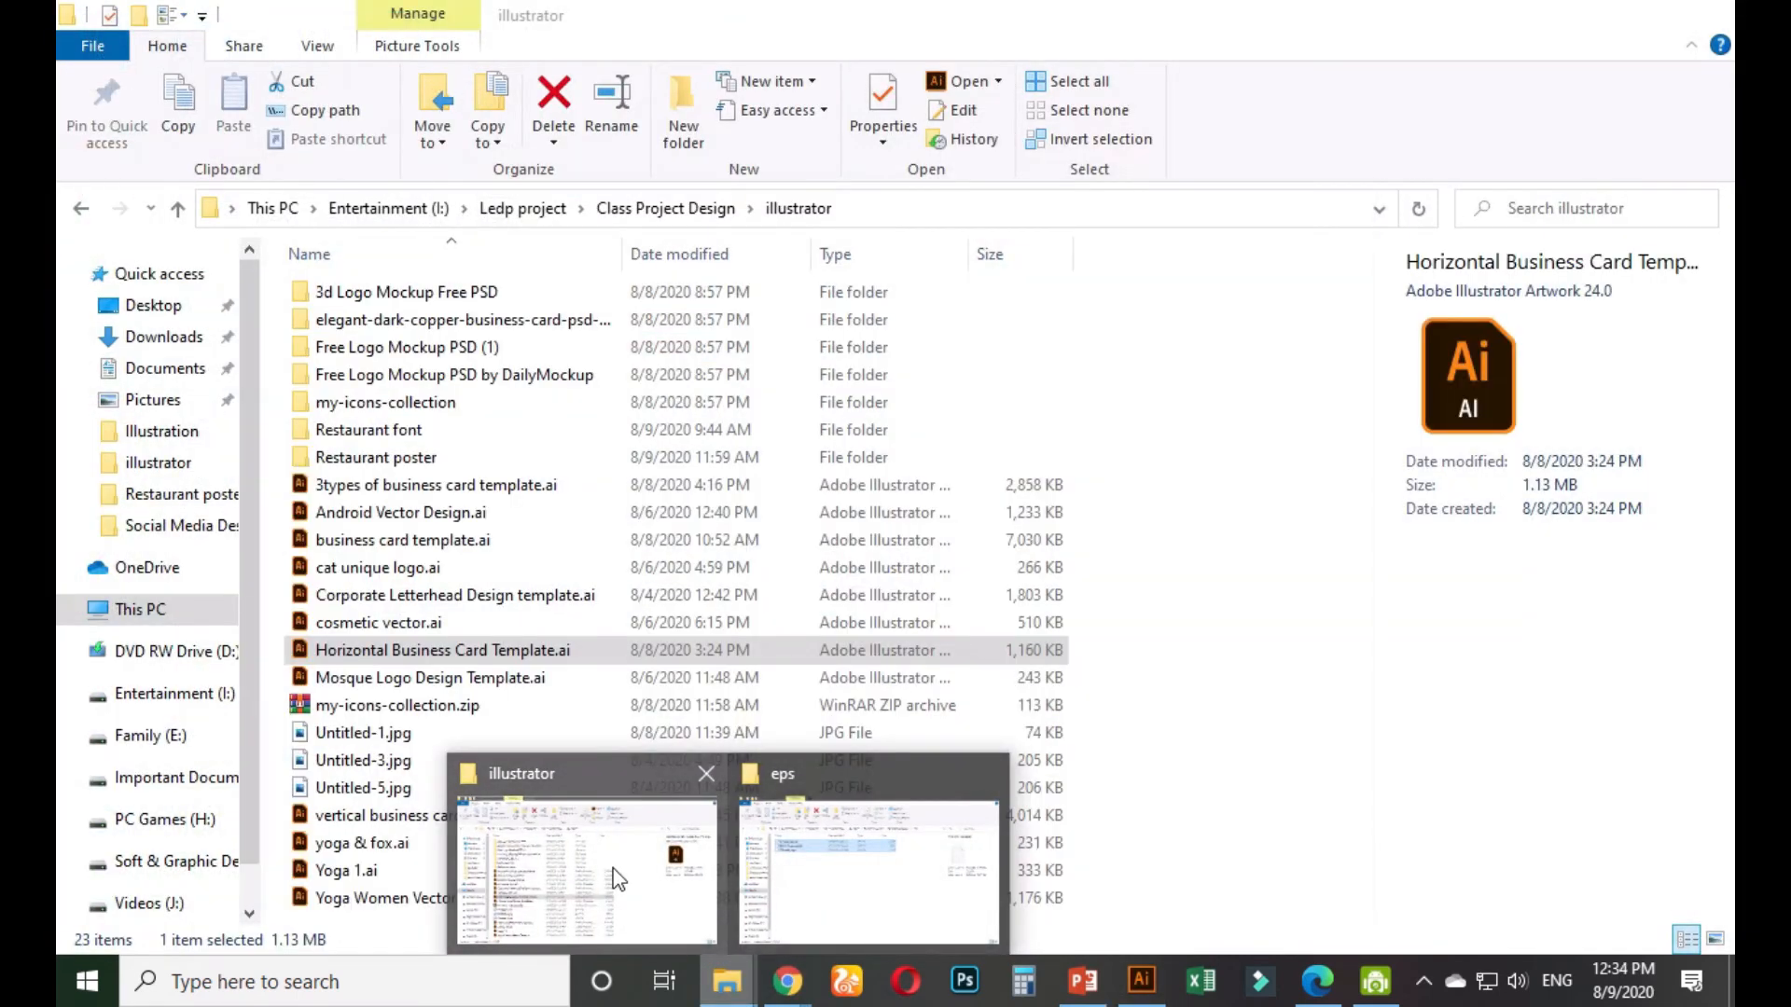
pyautogui.moveTo(773, 878)
pyautogui.click(640, 863)
pyautogui.click(520, 209)
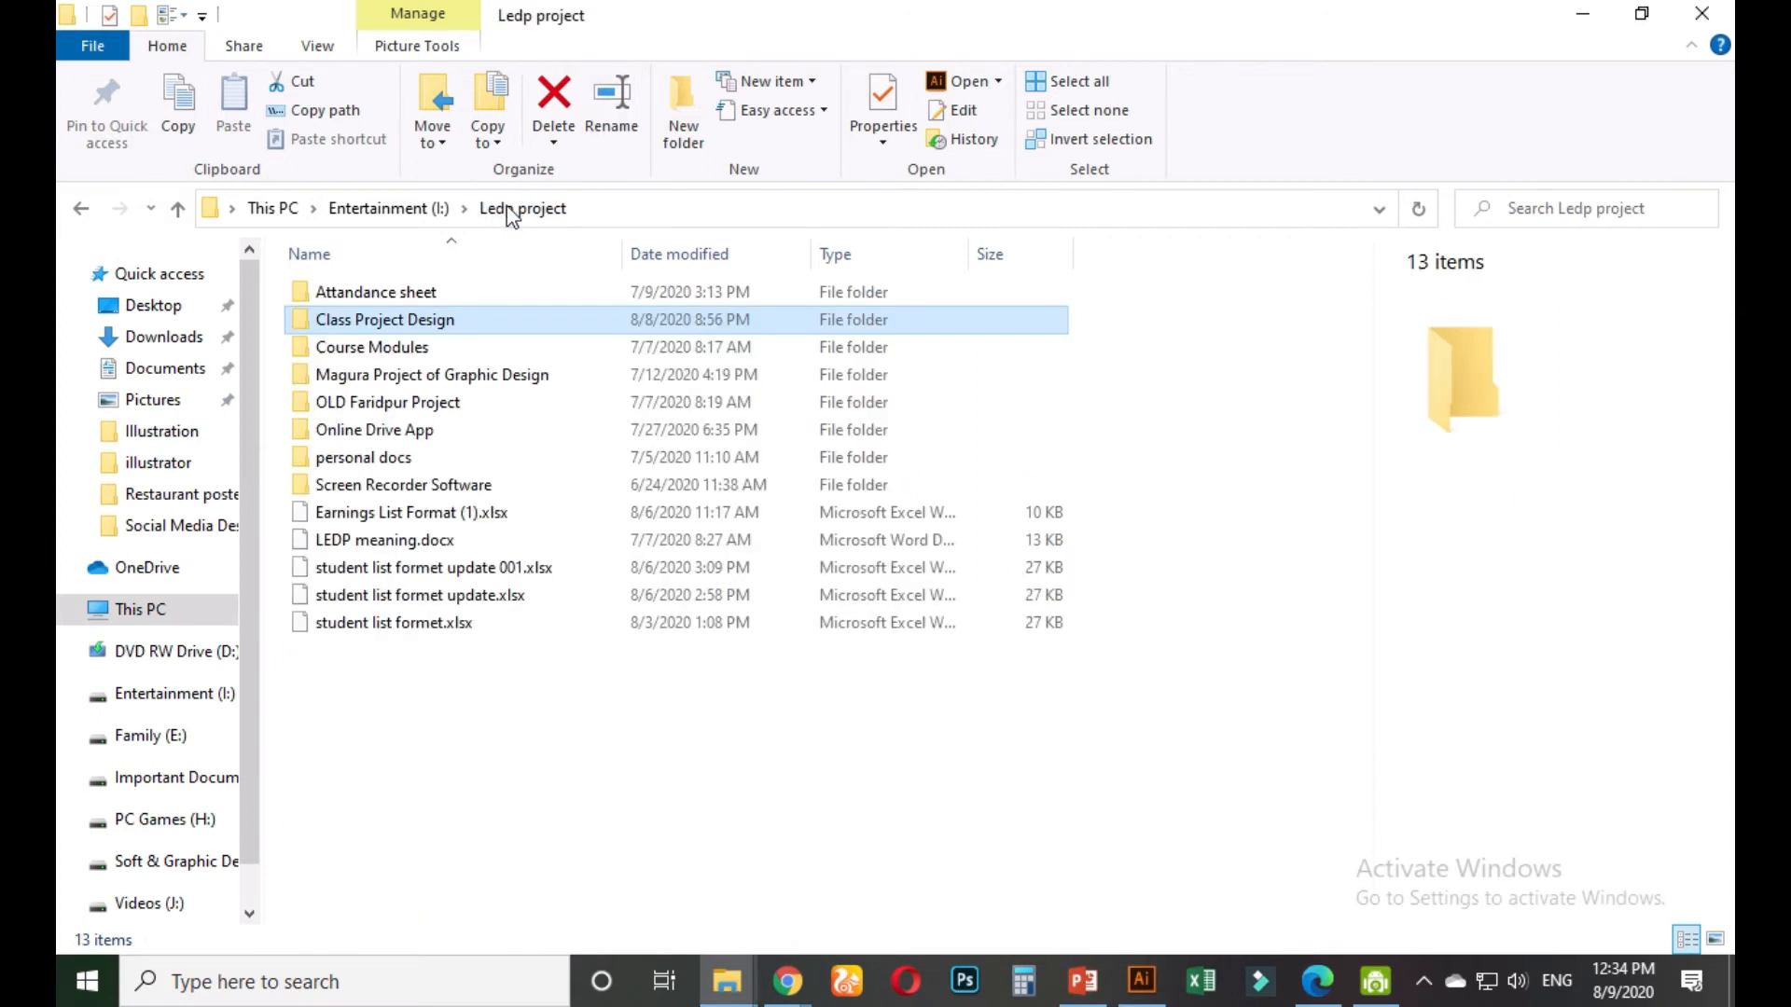
pyautogui.doubleClick(374, 297)
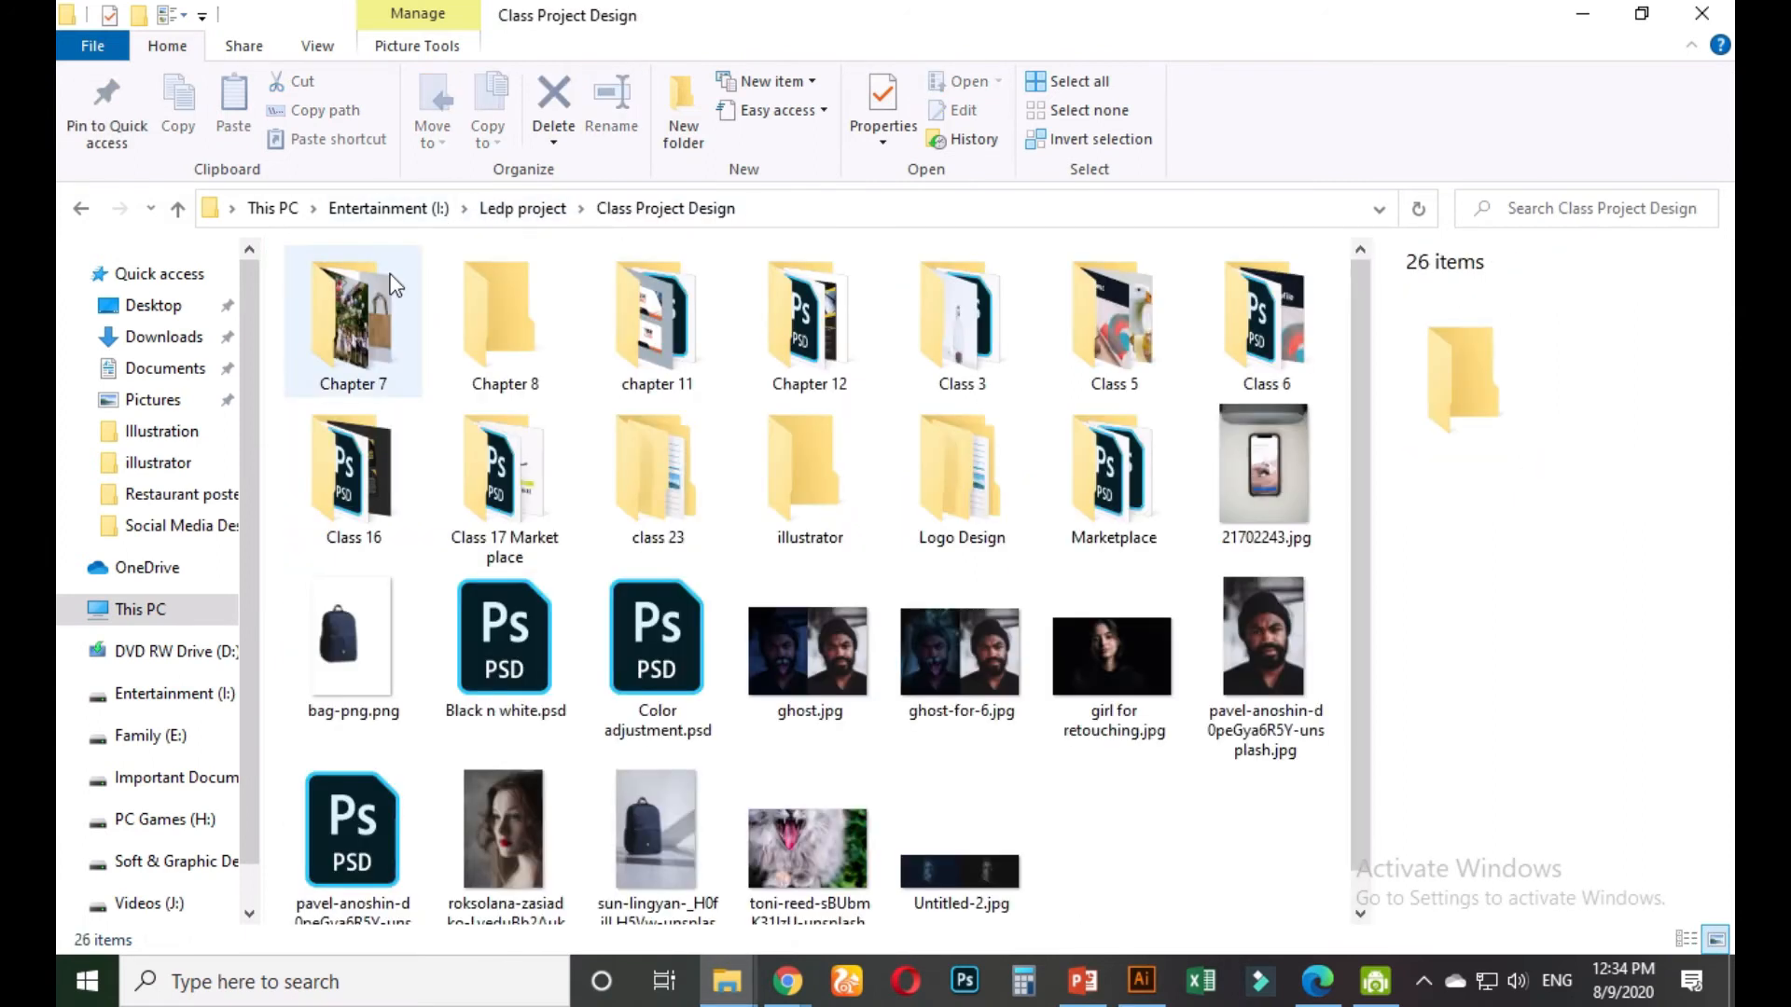
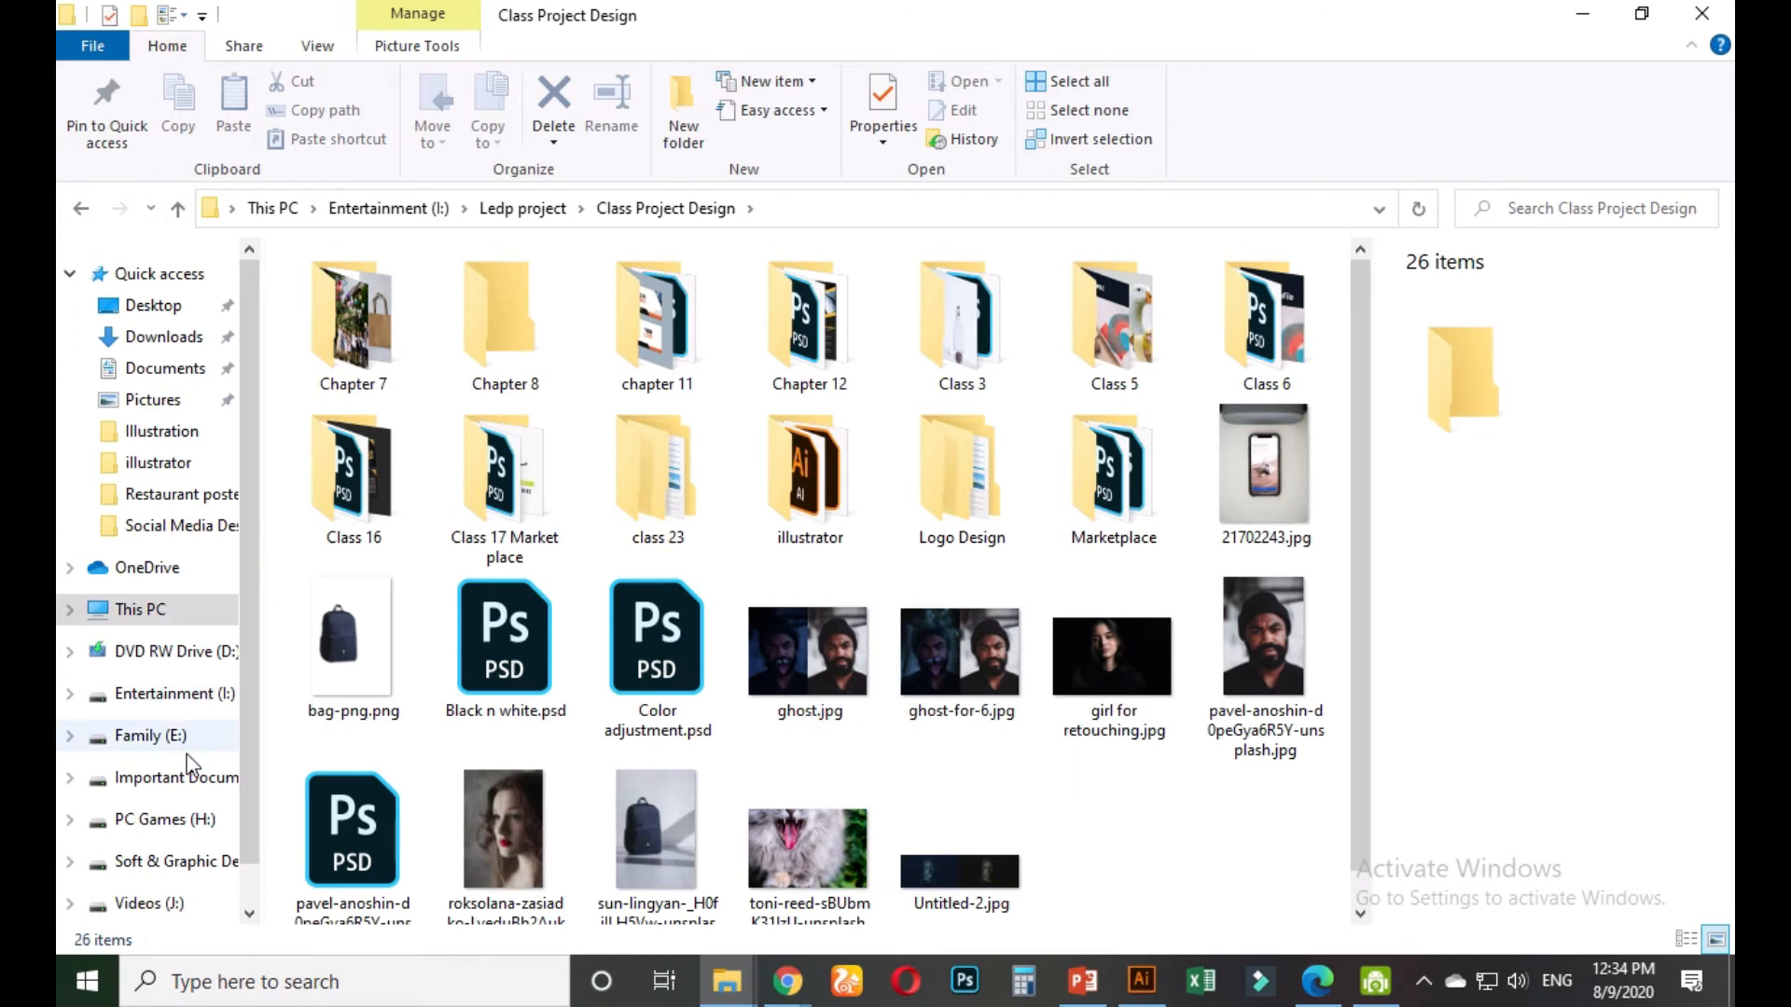
# Open 2878022.ai from G: > Graphic designs work > Freep > icon > icon-collection-business-card
pyautogui.click(178, 872)
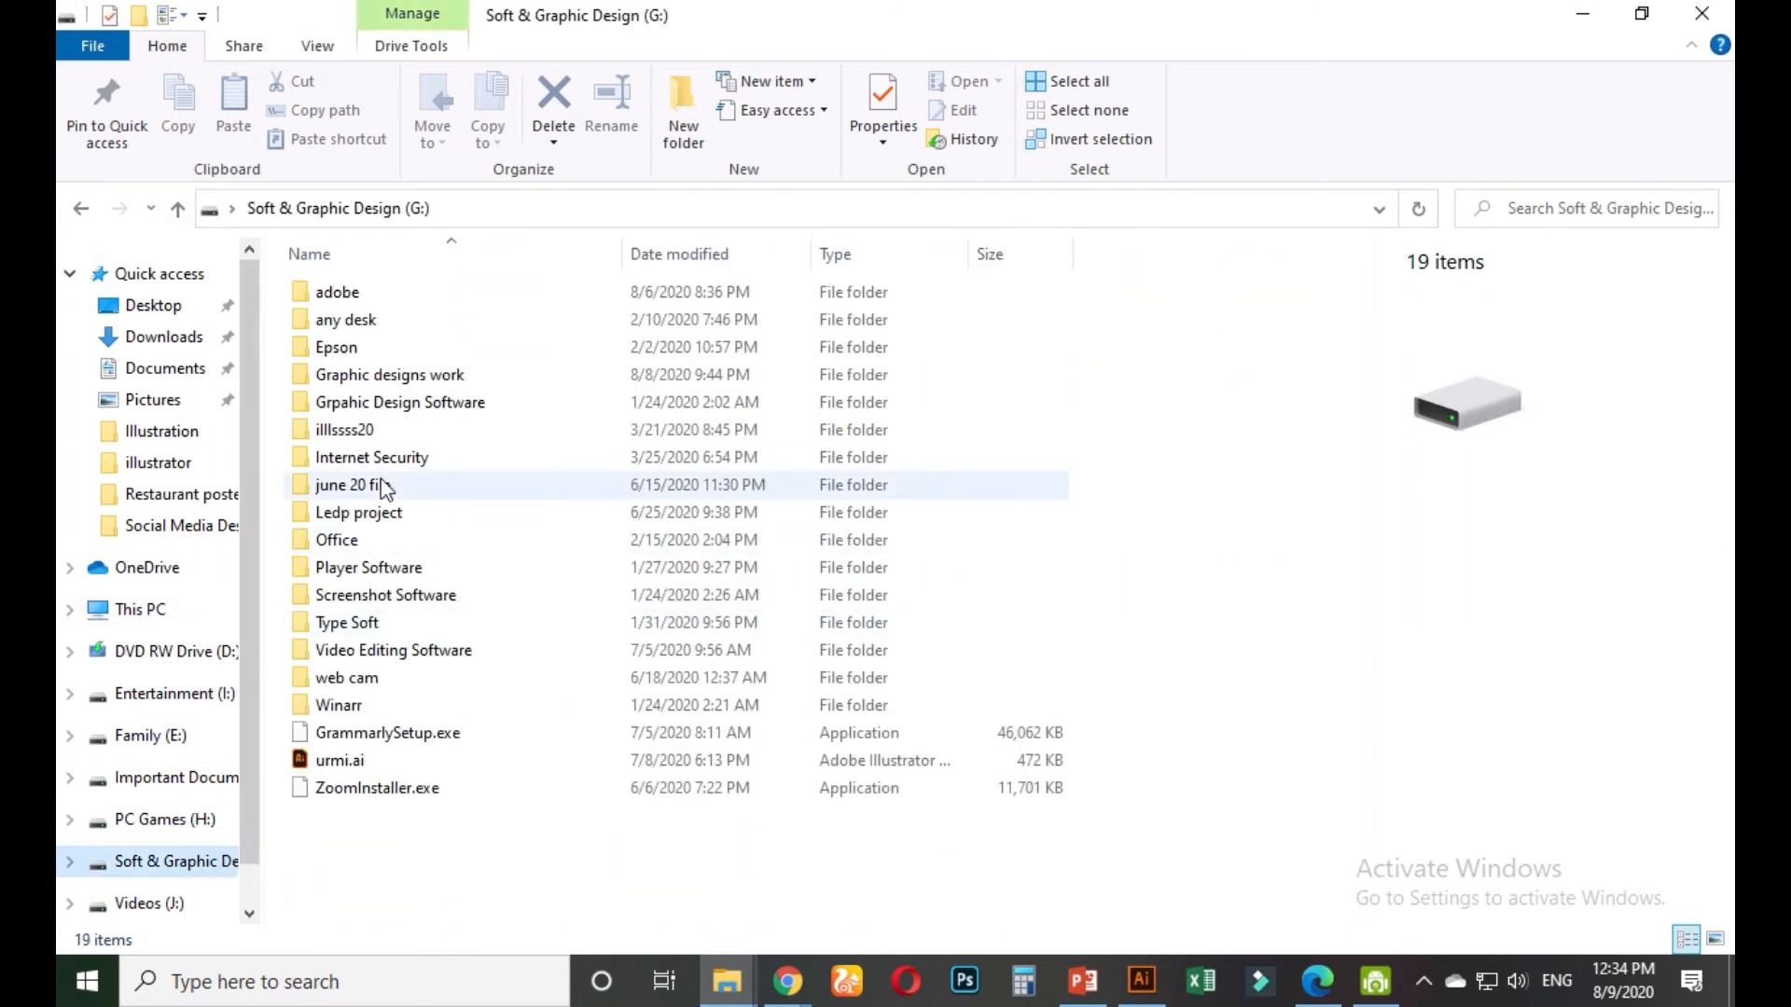
pyautogui.click(368, 385)
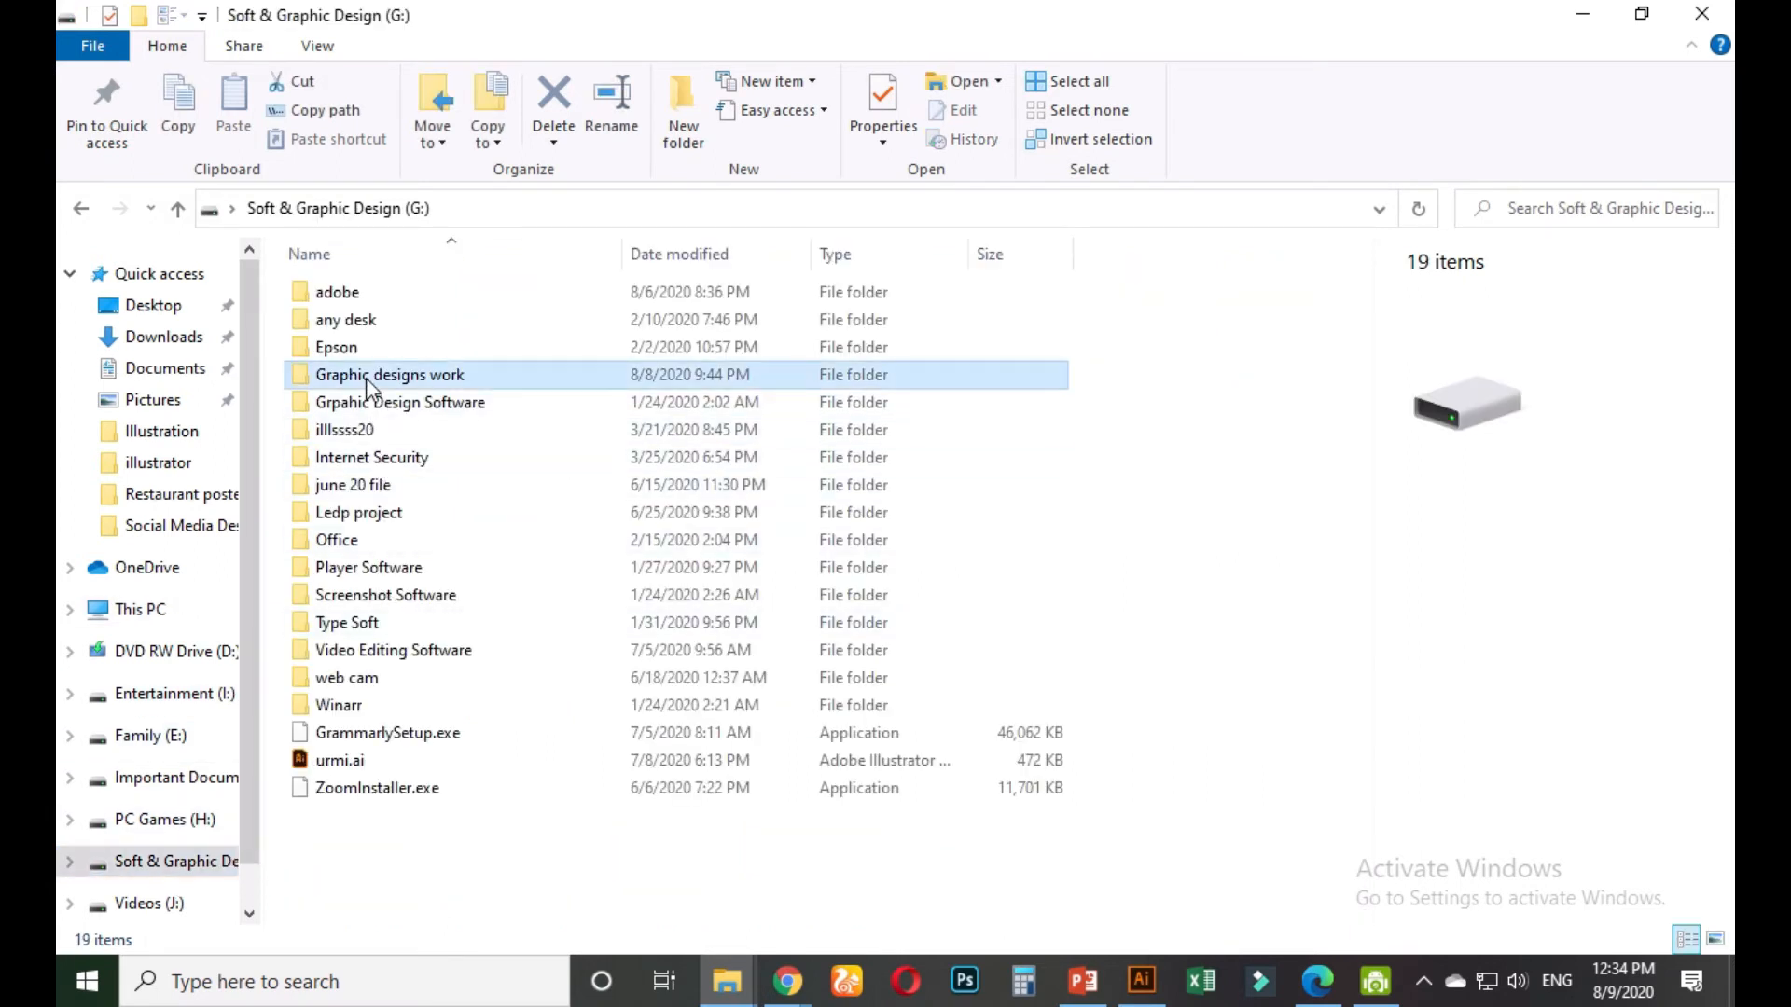
pyautogui.doubleClick(368, 377)
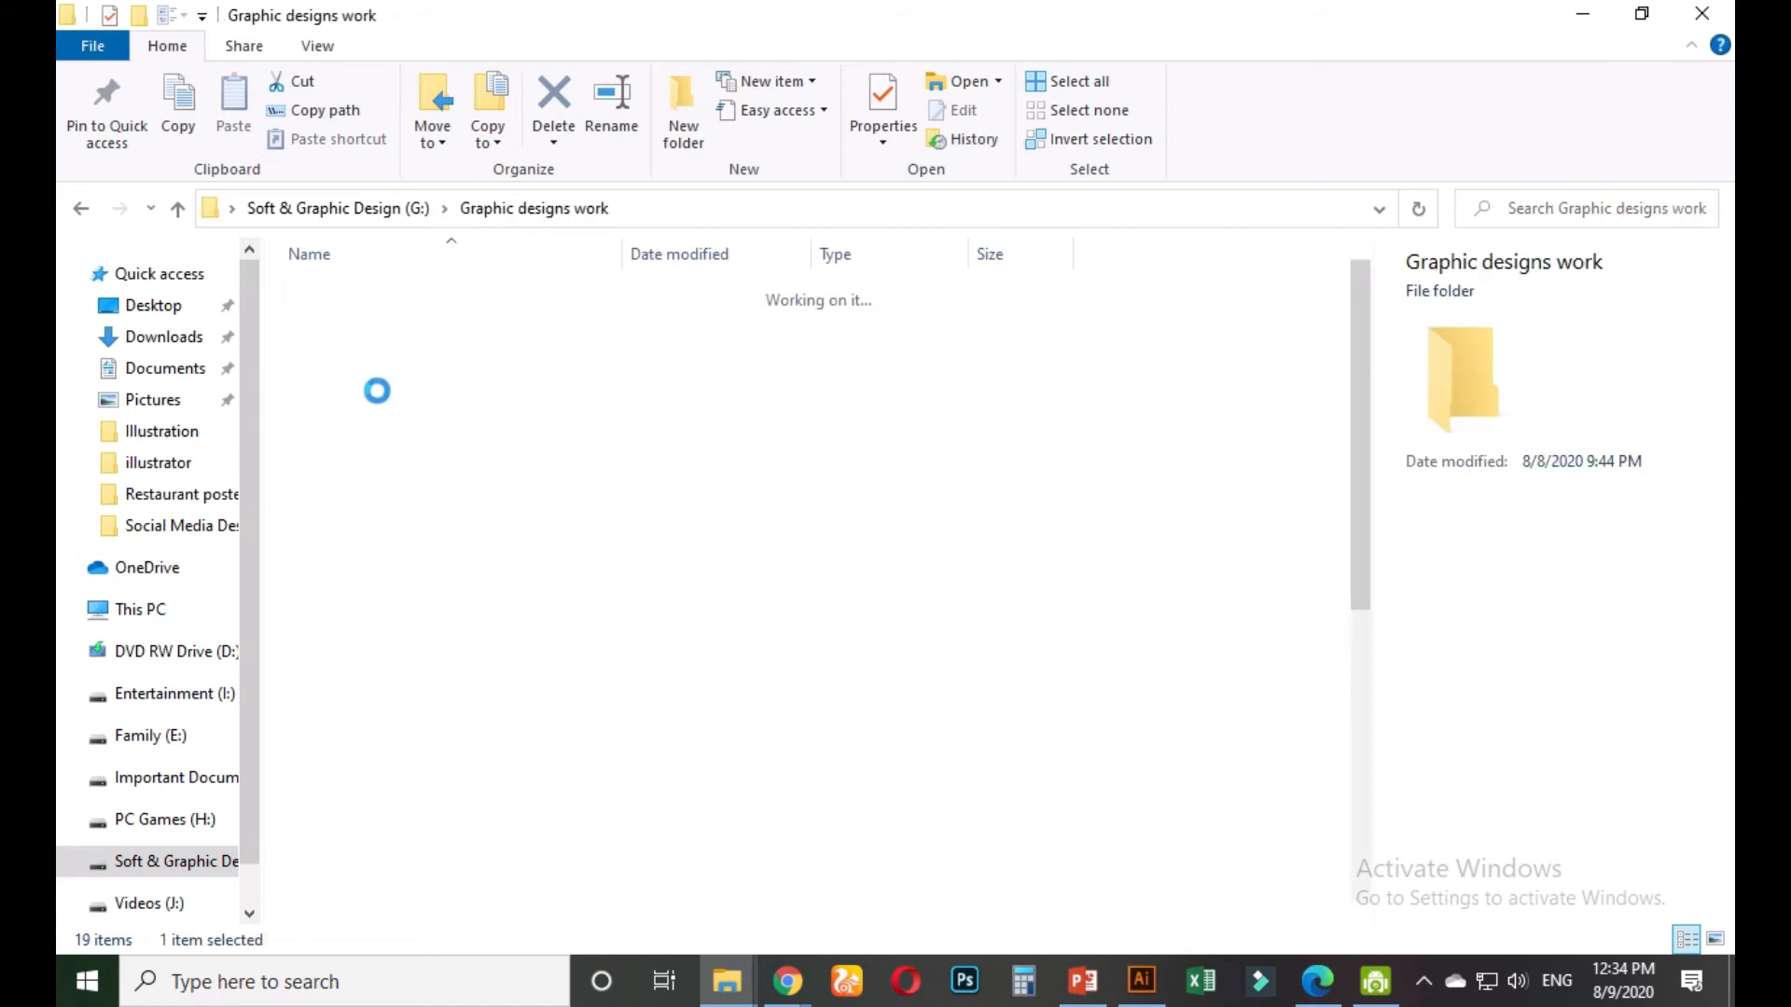
pyautogui.click(411, 677)
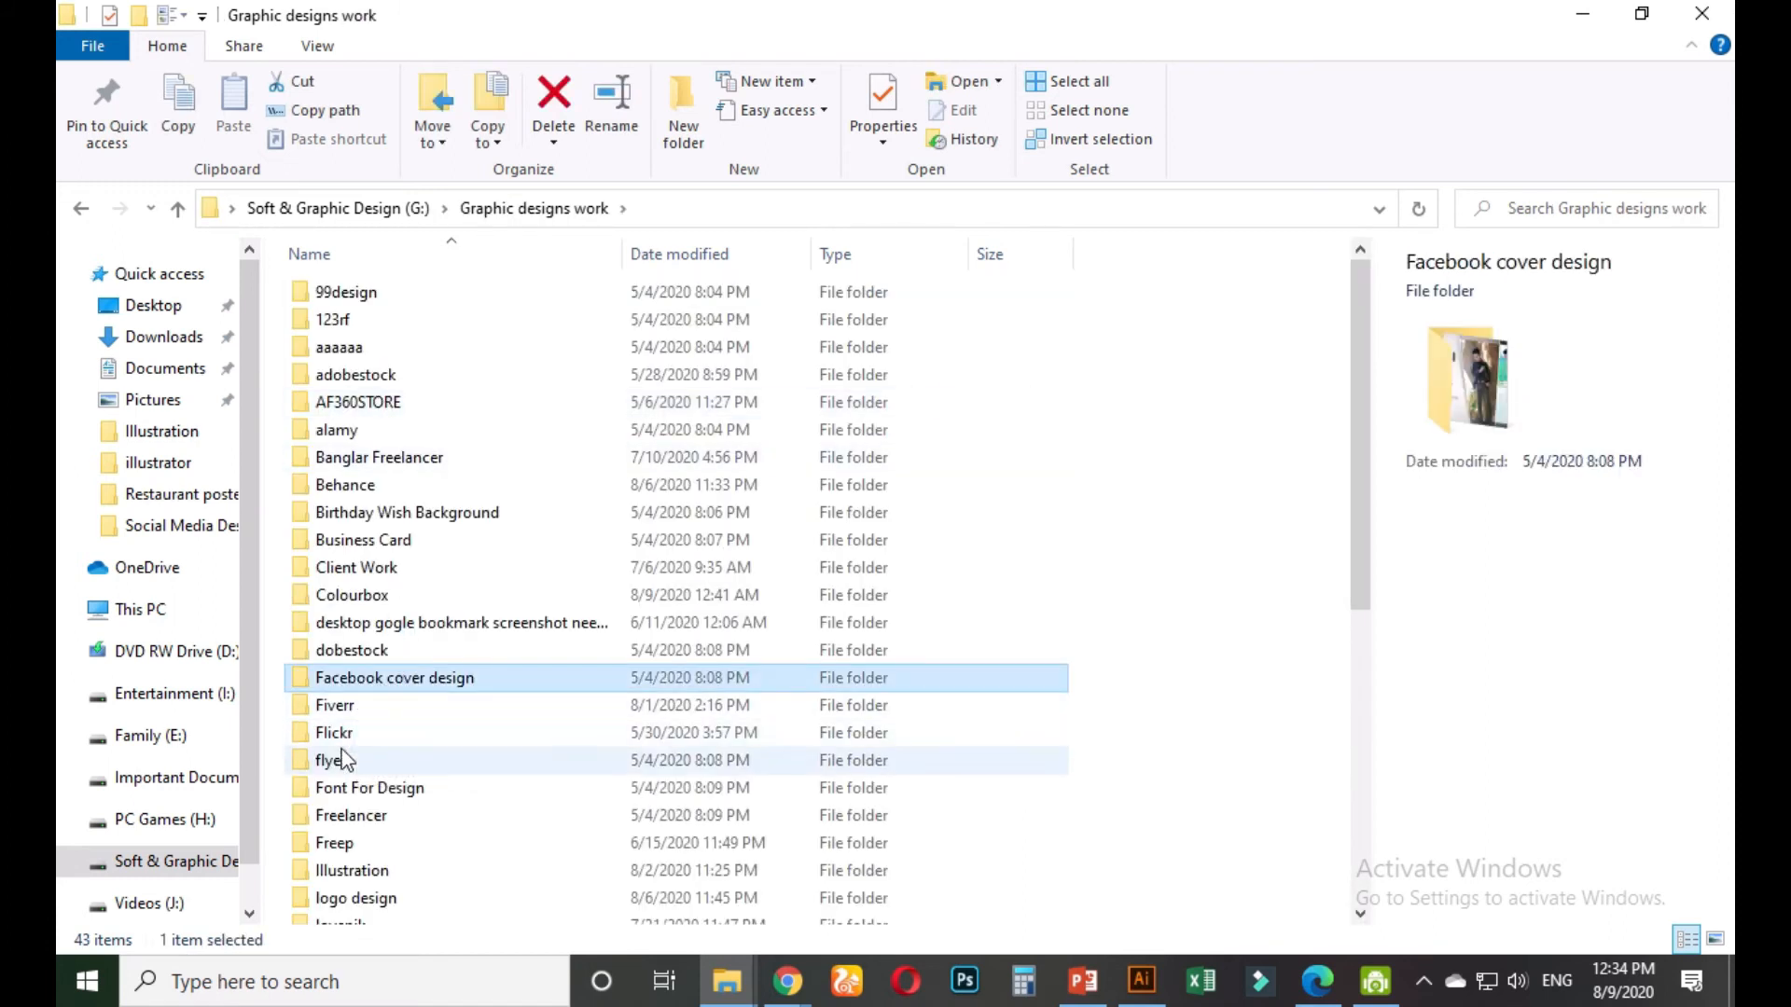
pyautogui.click(345, 706)
pyautogui.press('Down')
pyautogui.press('Down')
pyautogui.press('Down')
pyautogui.press('Down')
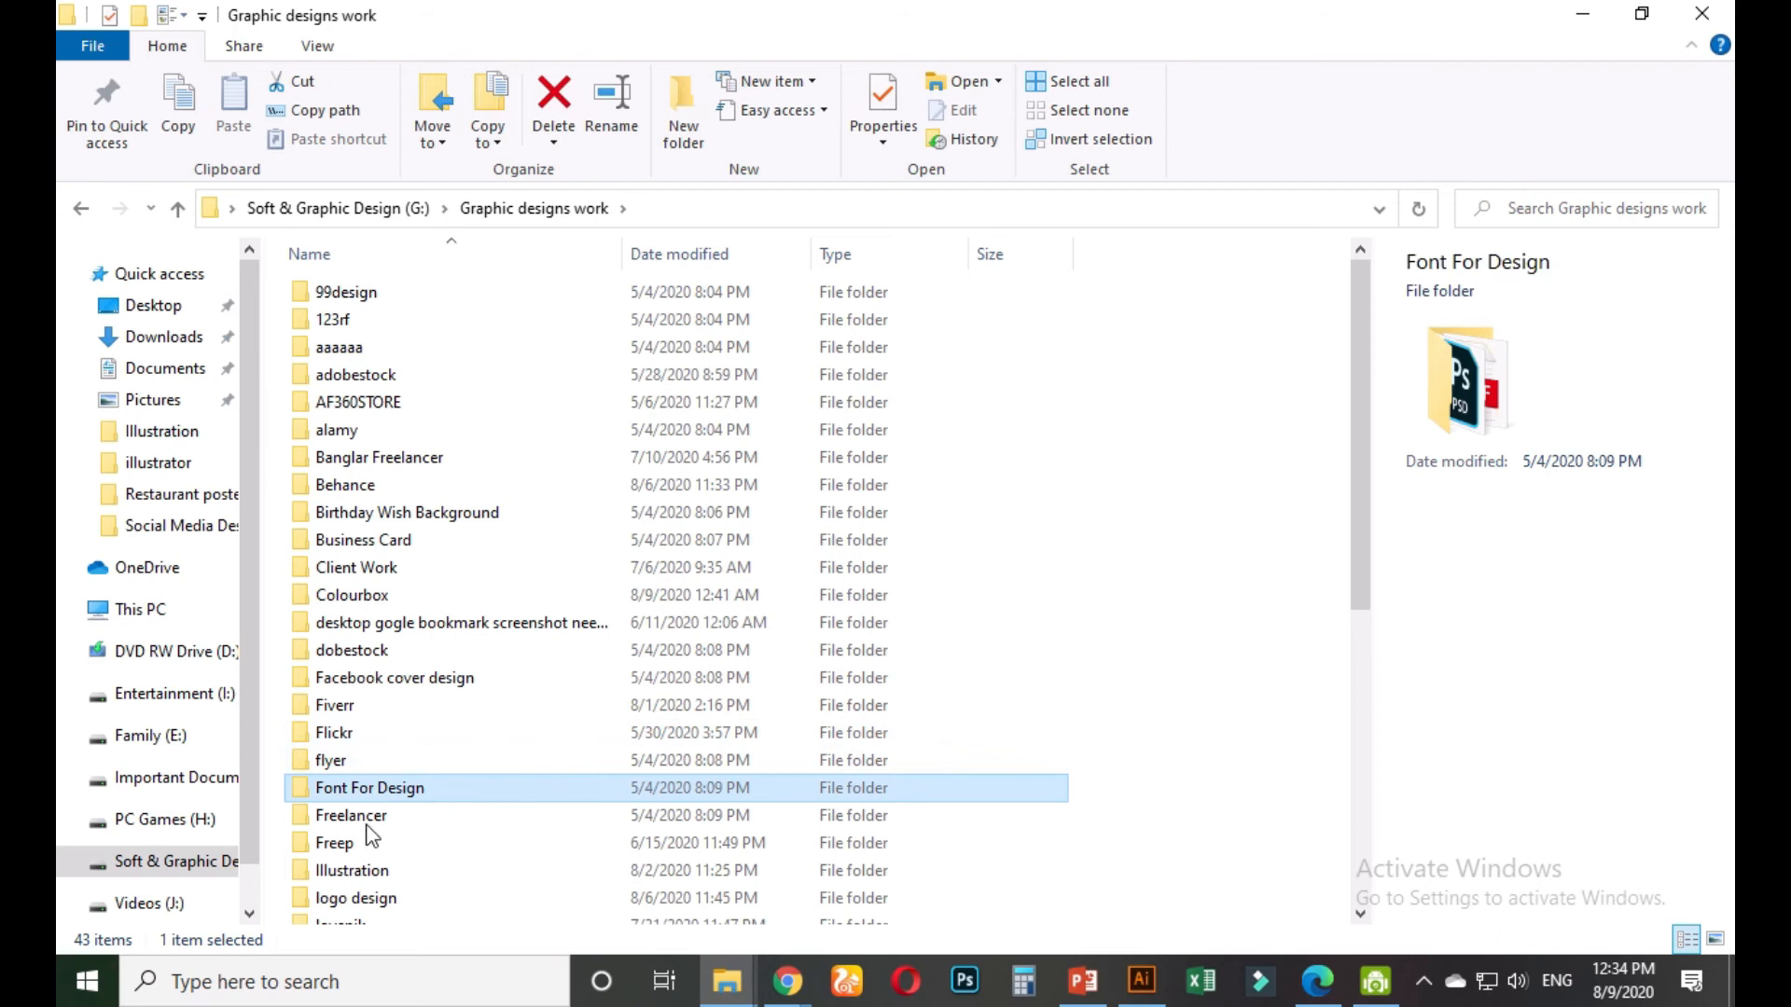
pyautogui.doubleClick(355, 837)
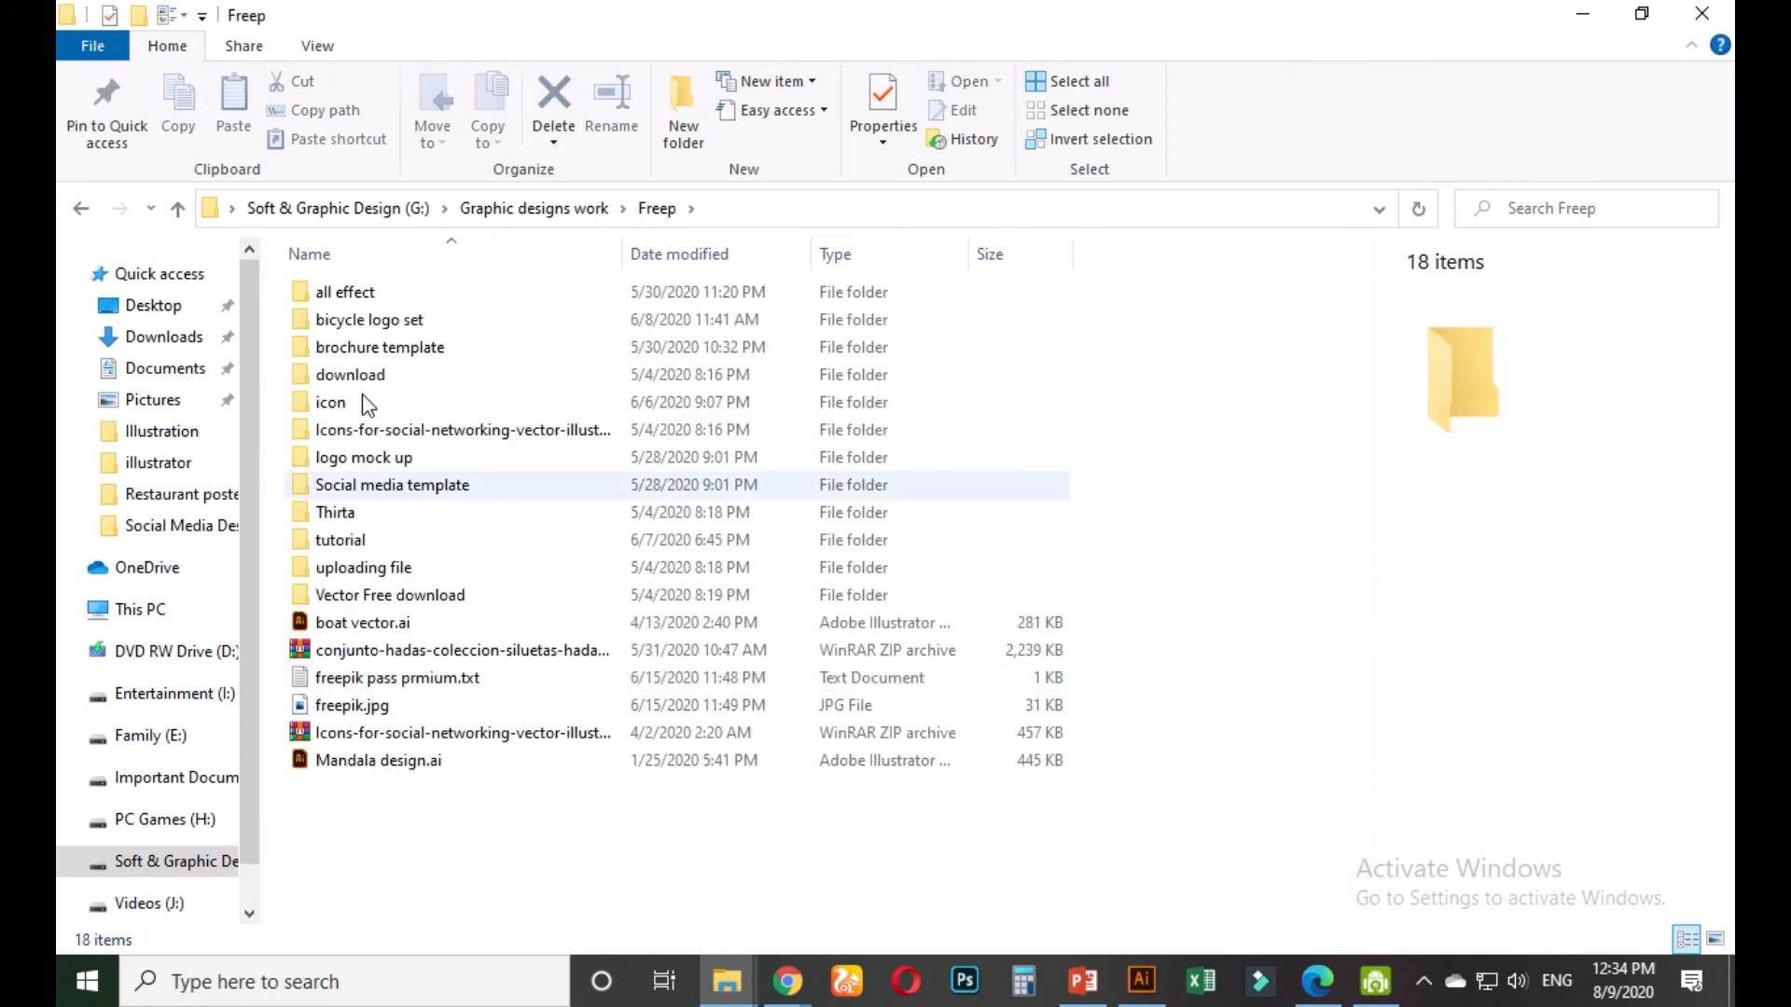
pyautogui.doubleClick(362, 401)
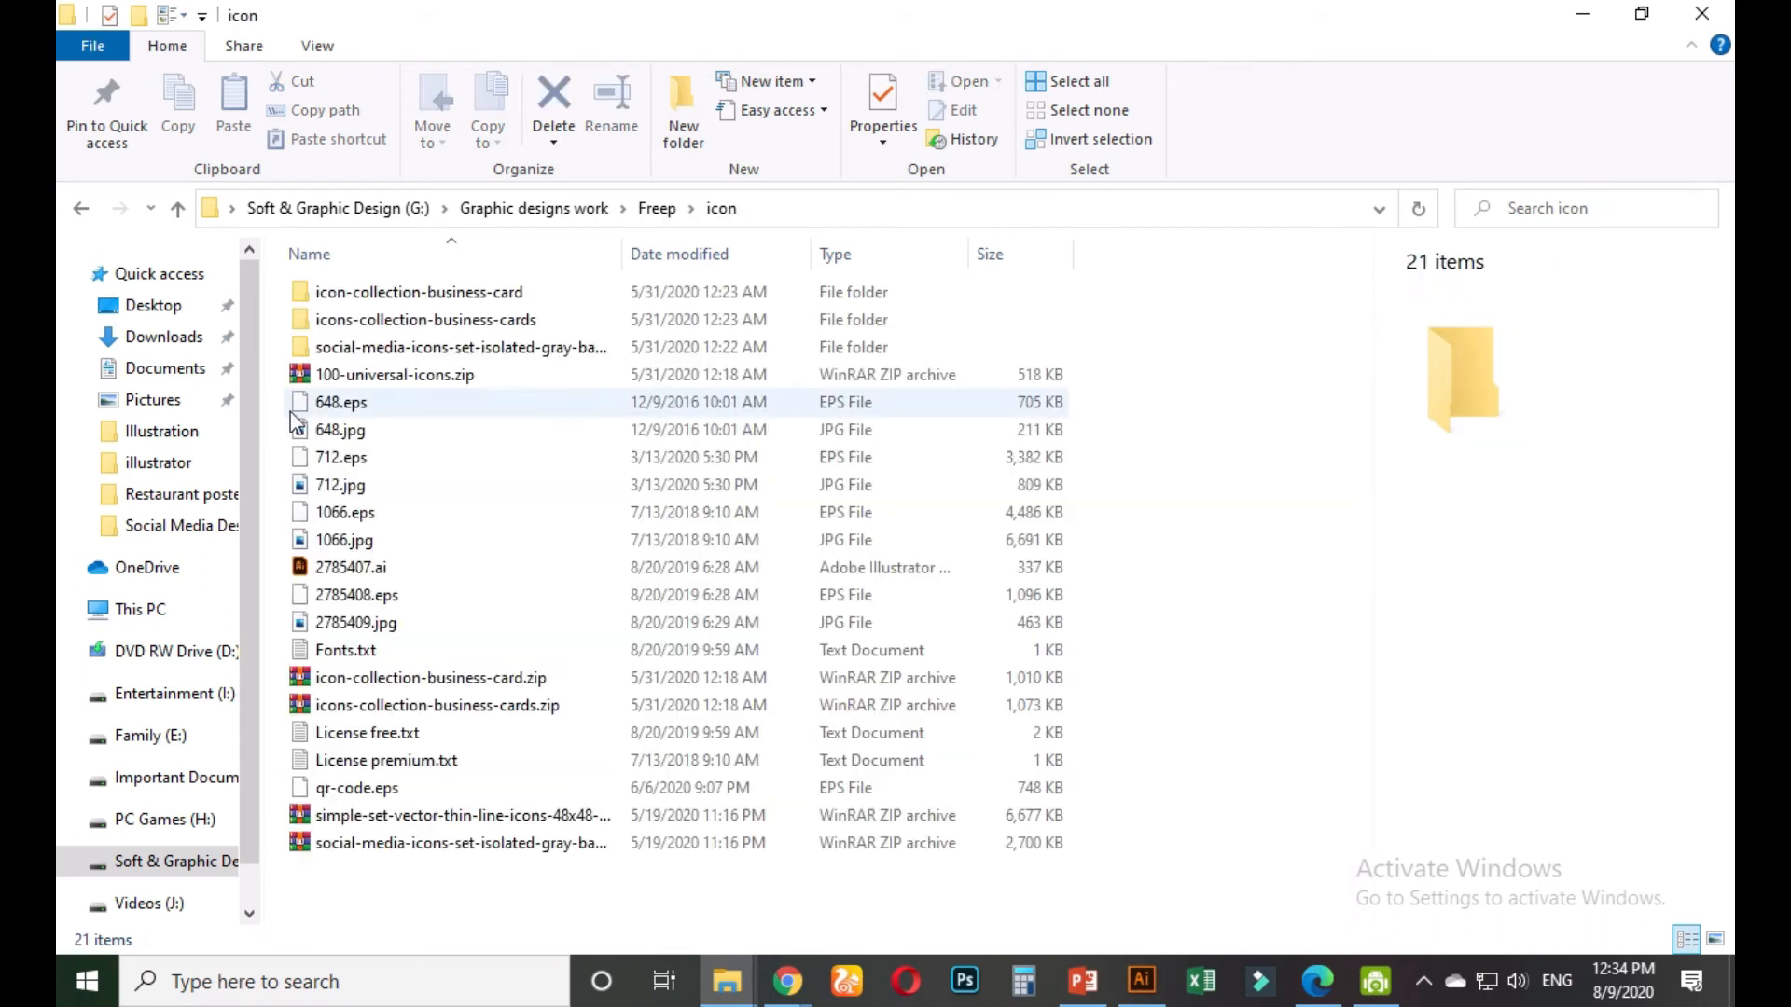
pyautogui.doubleClick(376, 296)
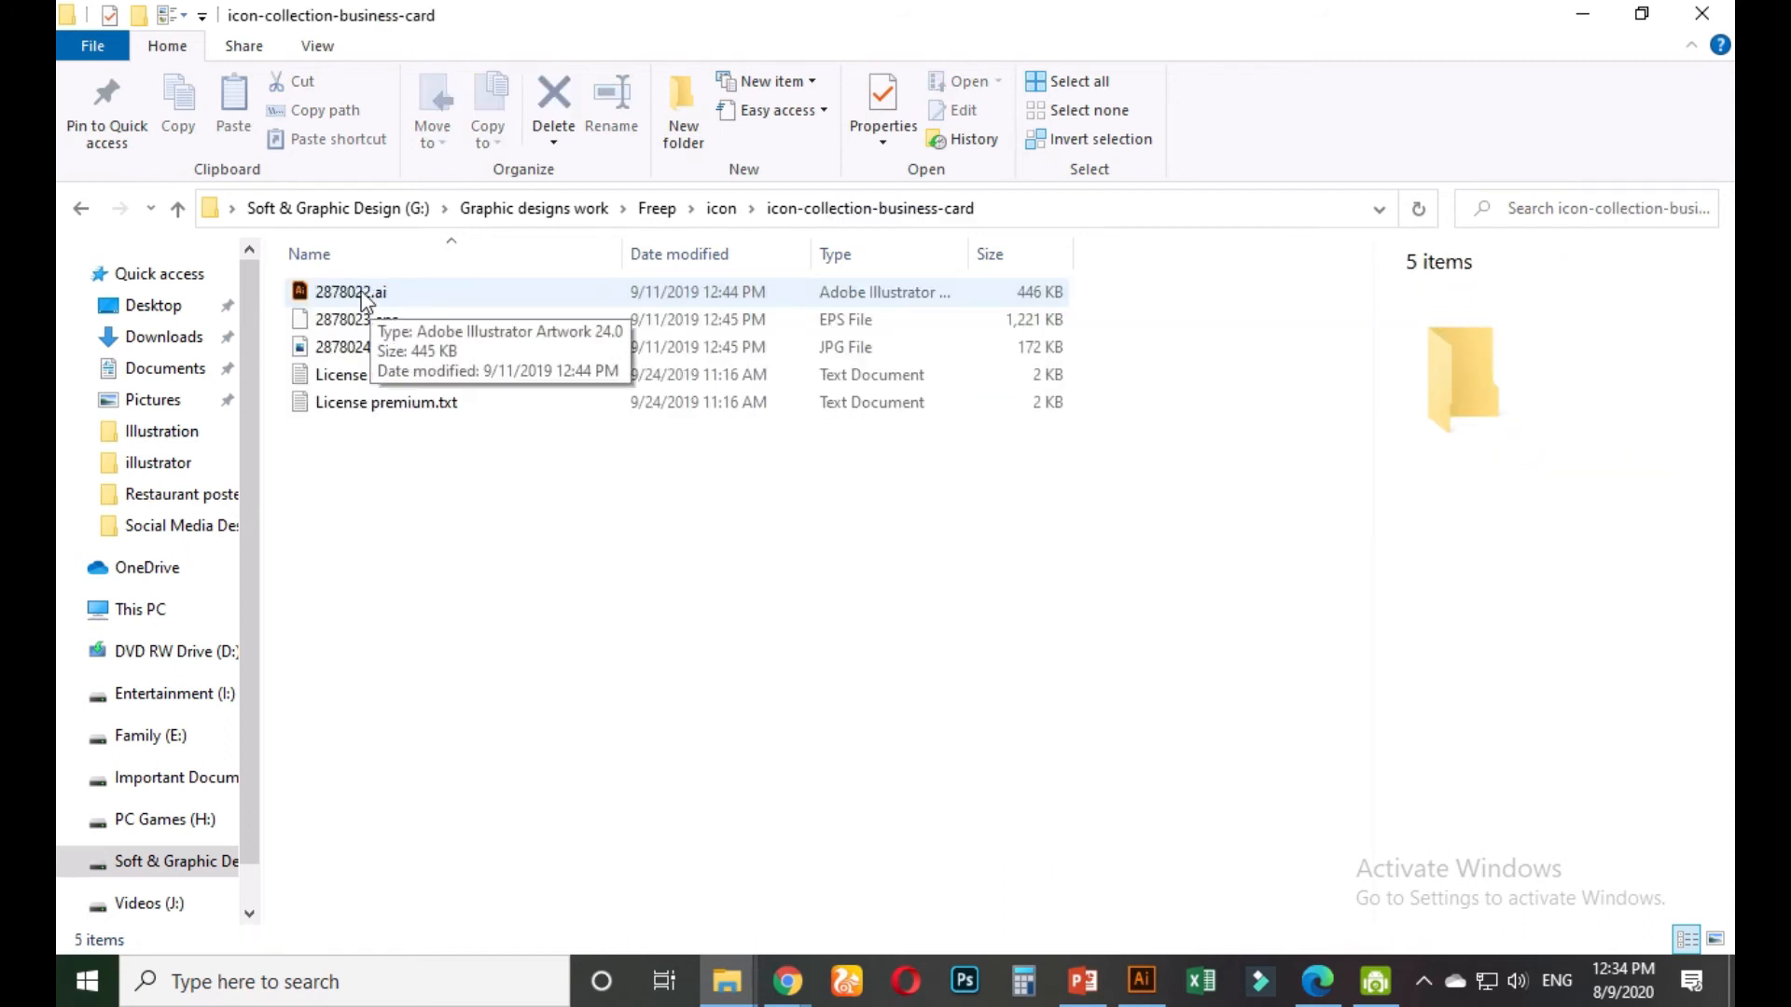
pyautogui.doubleClick(362, 293)
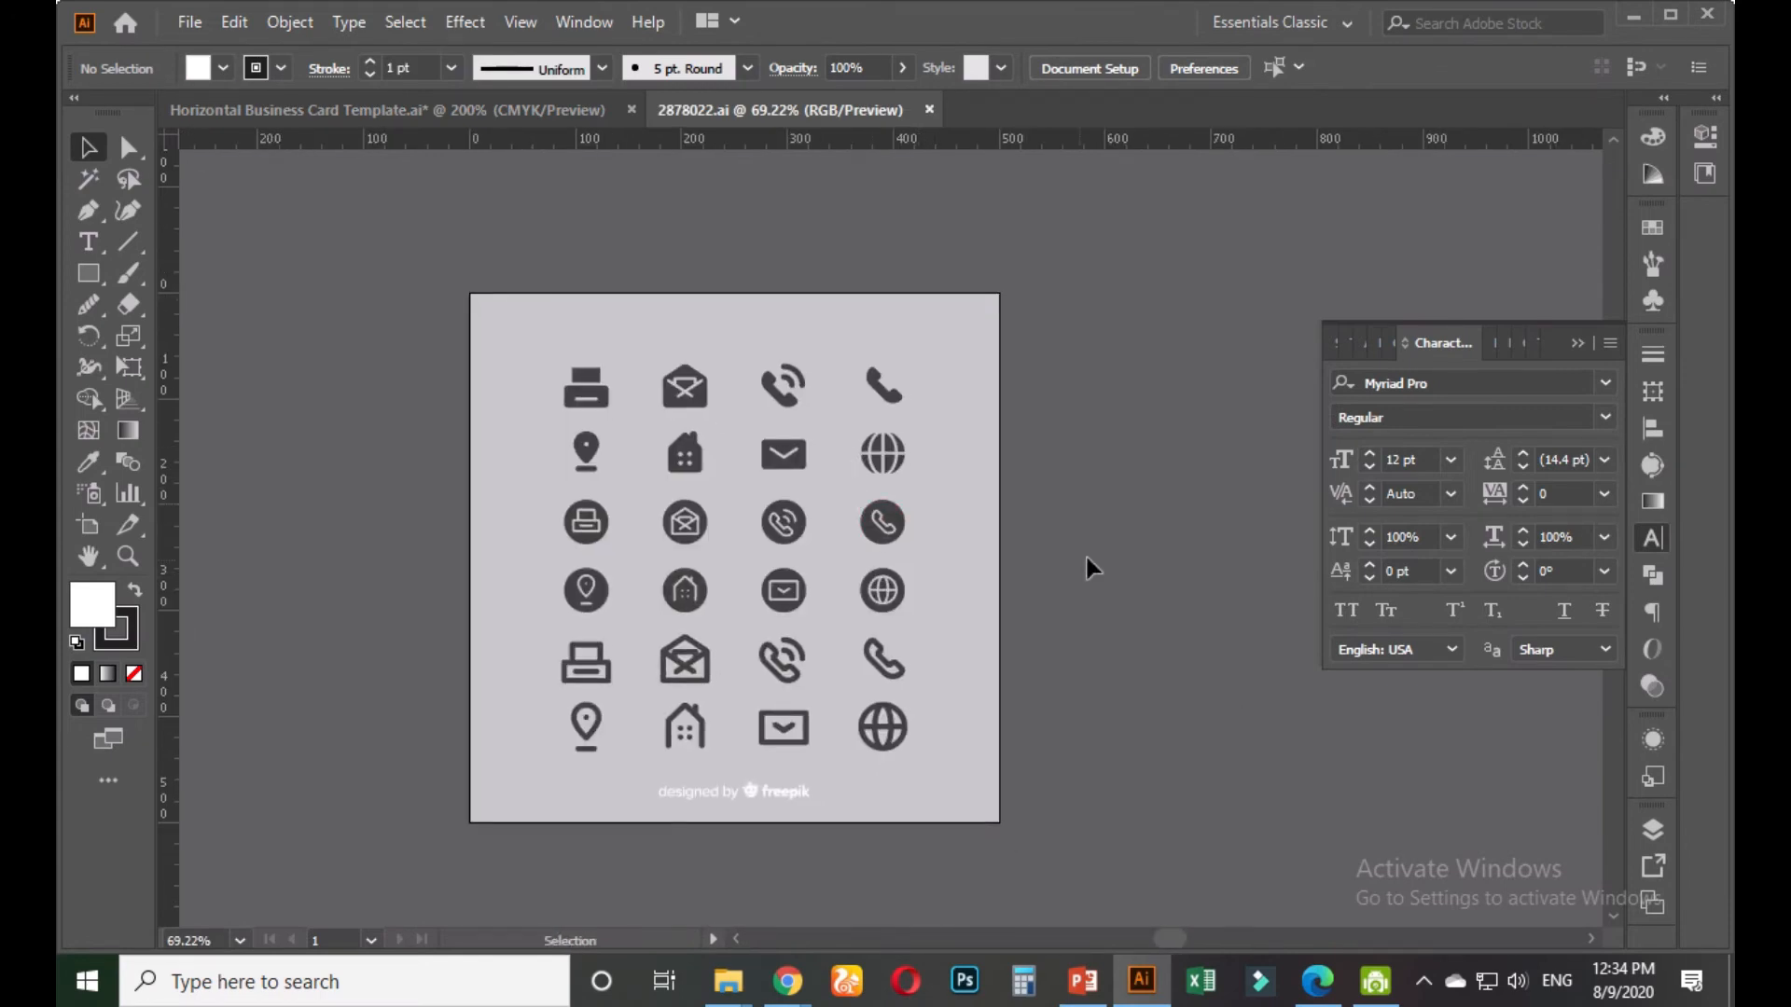
# Delete the 'designed by freepik' credit from the icon sheet
pyautogui.scroll(1, 959, 555)
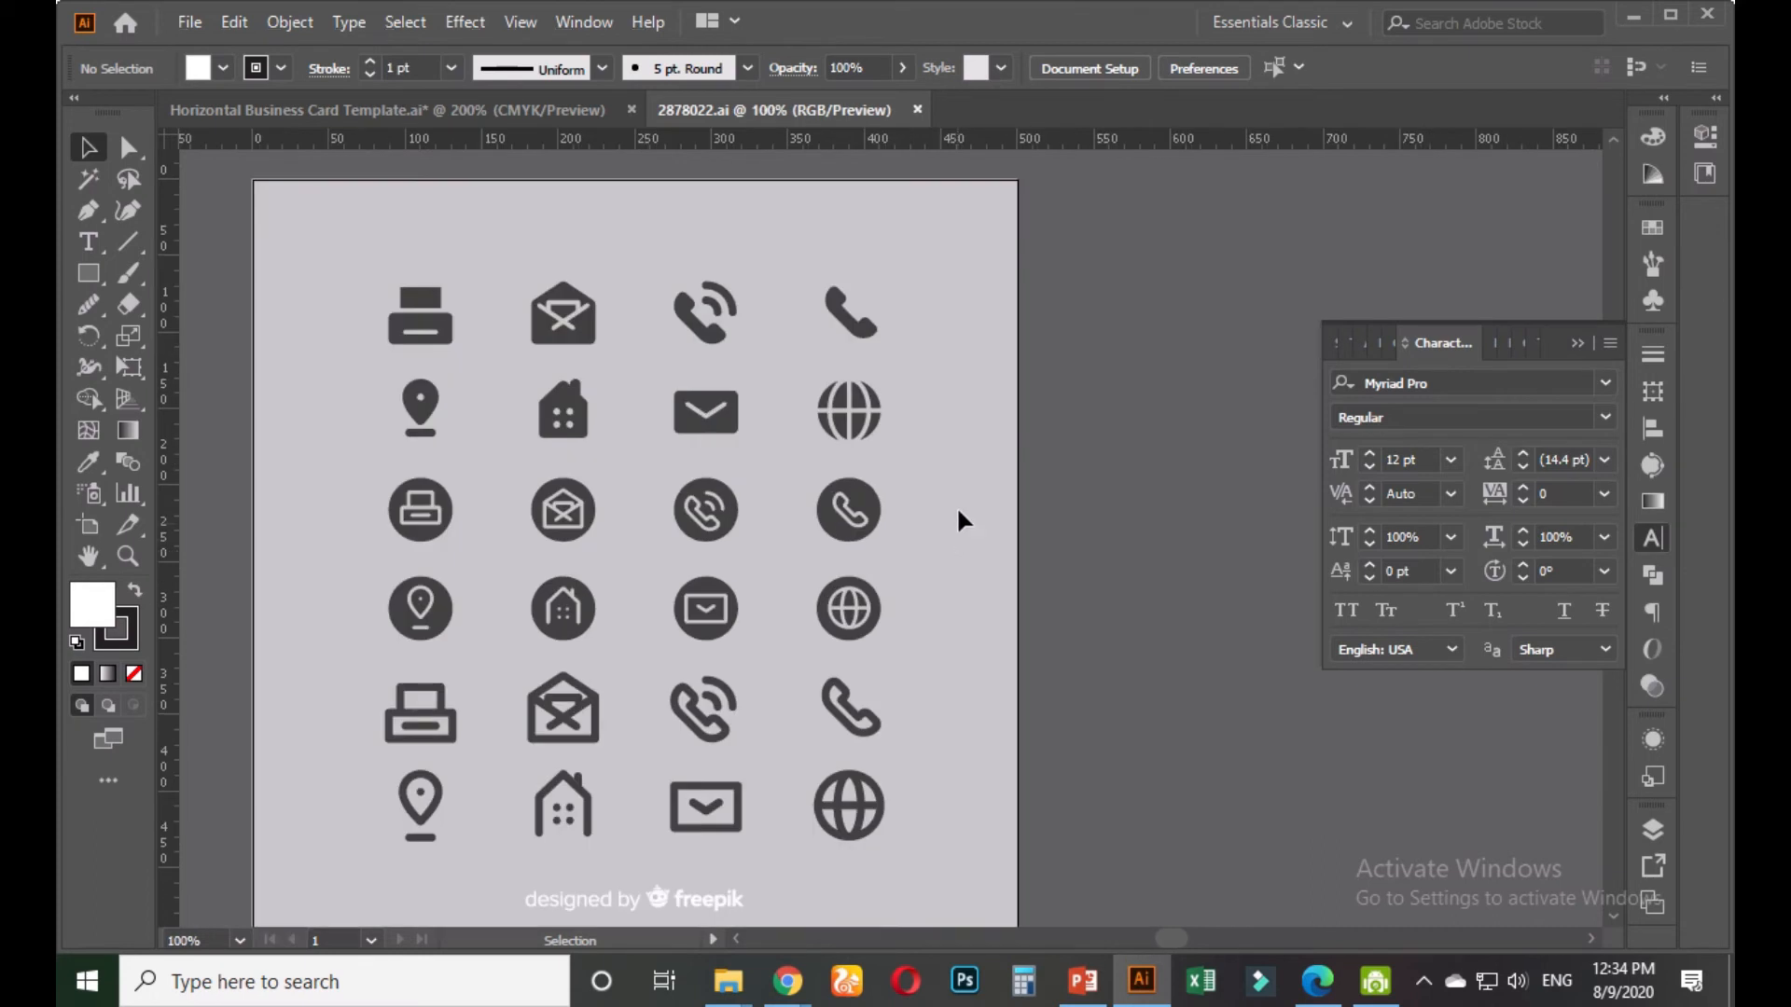
pyautogui.moveTo(1099, 421); pyautogui.dragTo(940, 675)
pyautogui.moveTo(749, 877); pyautogui.dragTo(731, 921)
pyautogui.press('Delete')
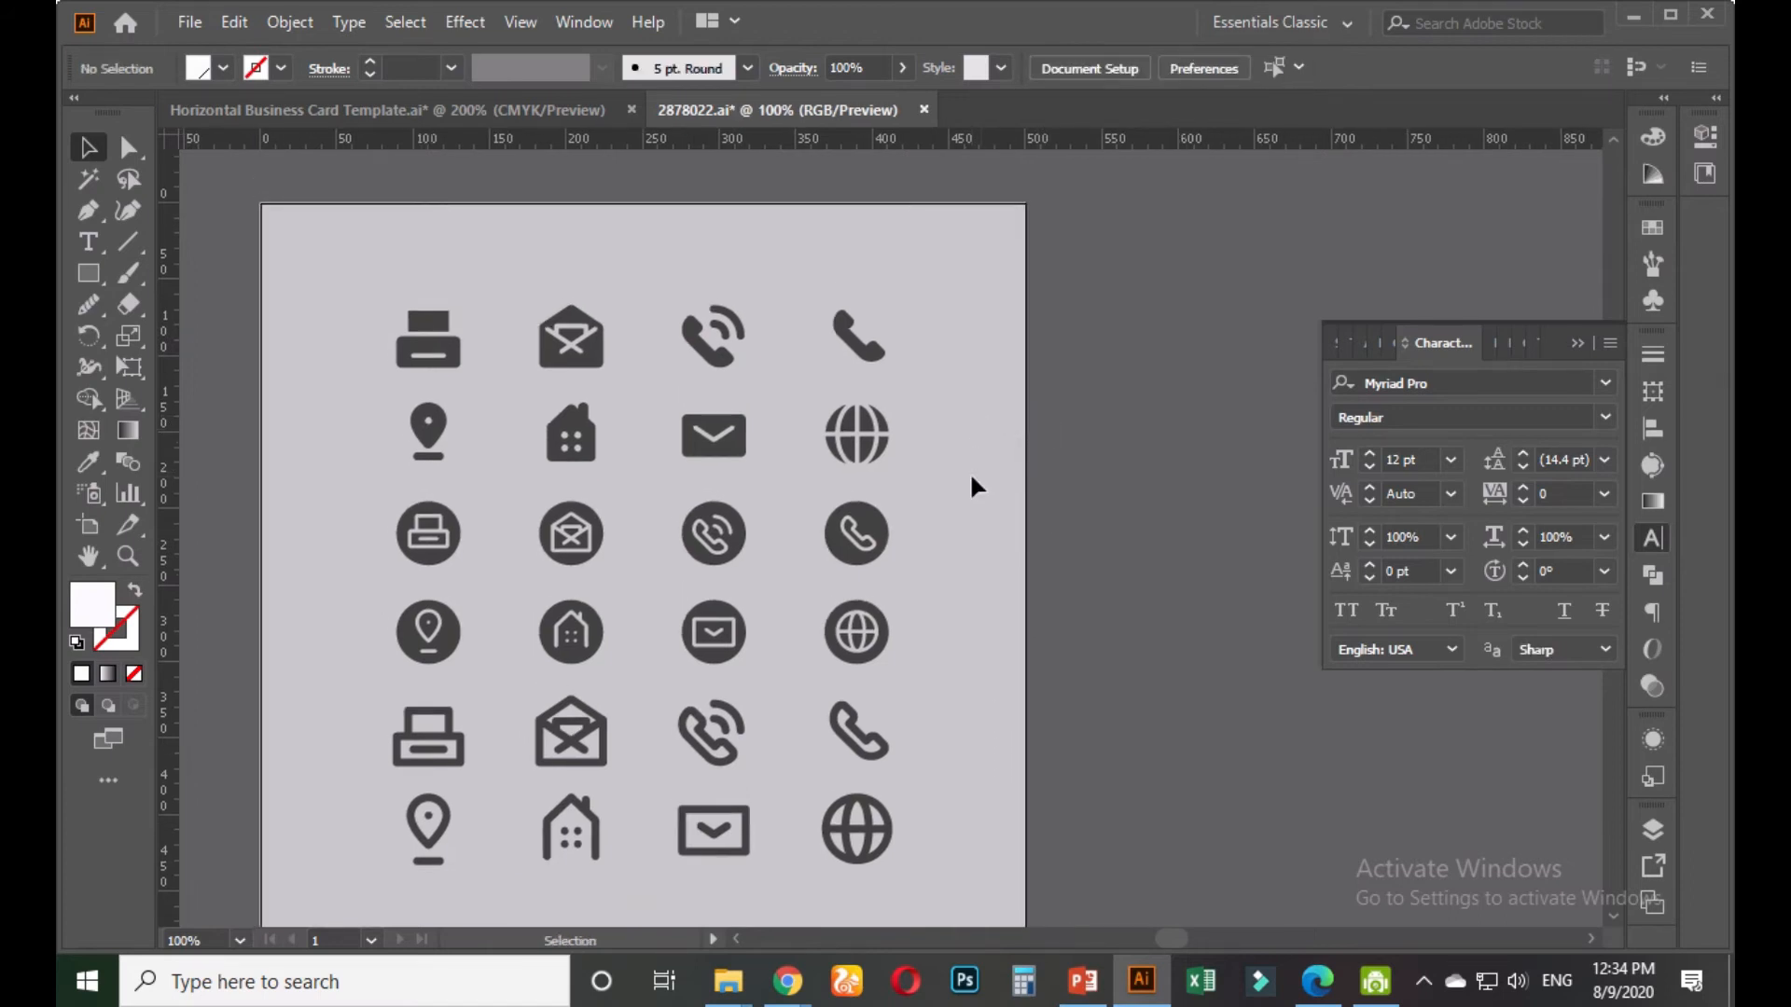
# Ungroup the icon grid into individual icons
pyautogui.click(877, 537)
pyautogui.rightClick(878, 539)
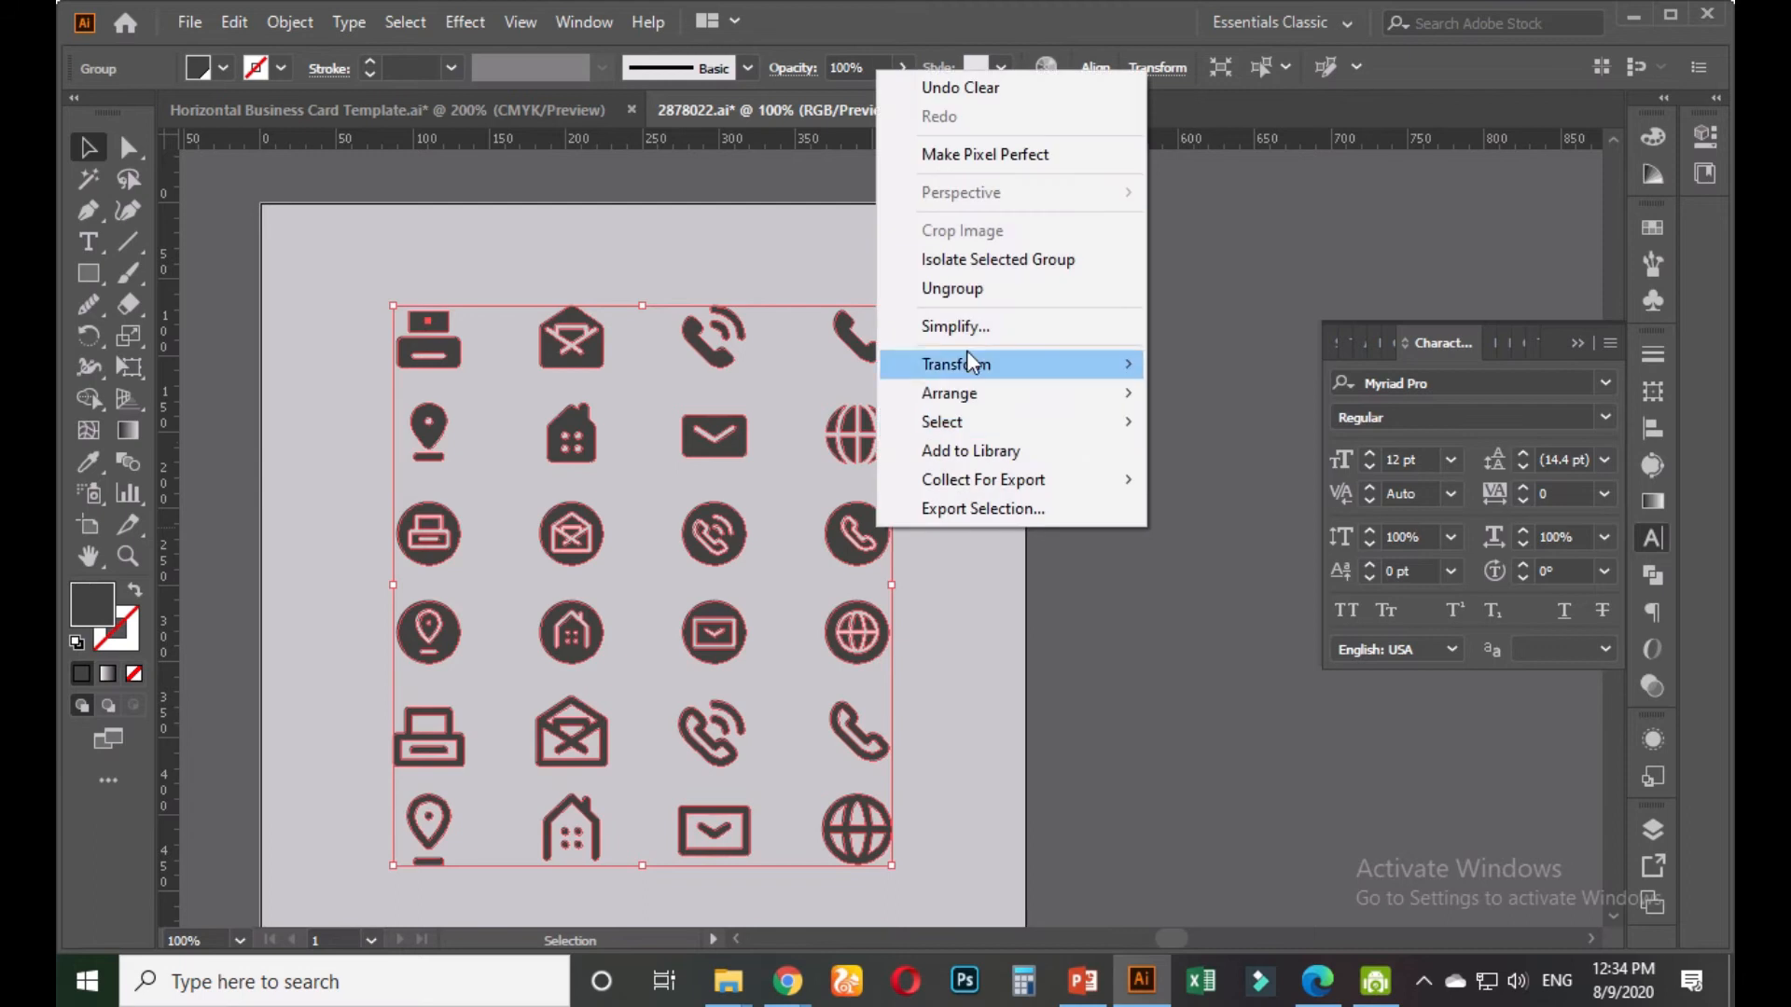
pyautogui.click(965, 291)
pyautogui.click(1059, 530)
# Stack the phone, location pin and envelope icons in a column beside the artboard and select them
pyautogui.moveTo(877, 519); pyautogui.dragTo(1170, 391)
pyautogui.click(1200, 305)
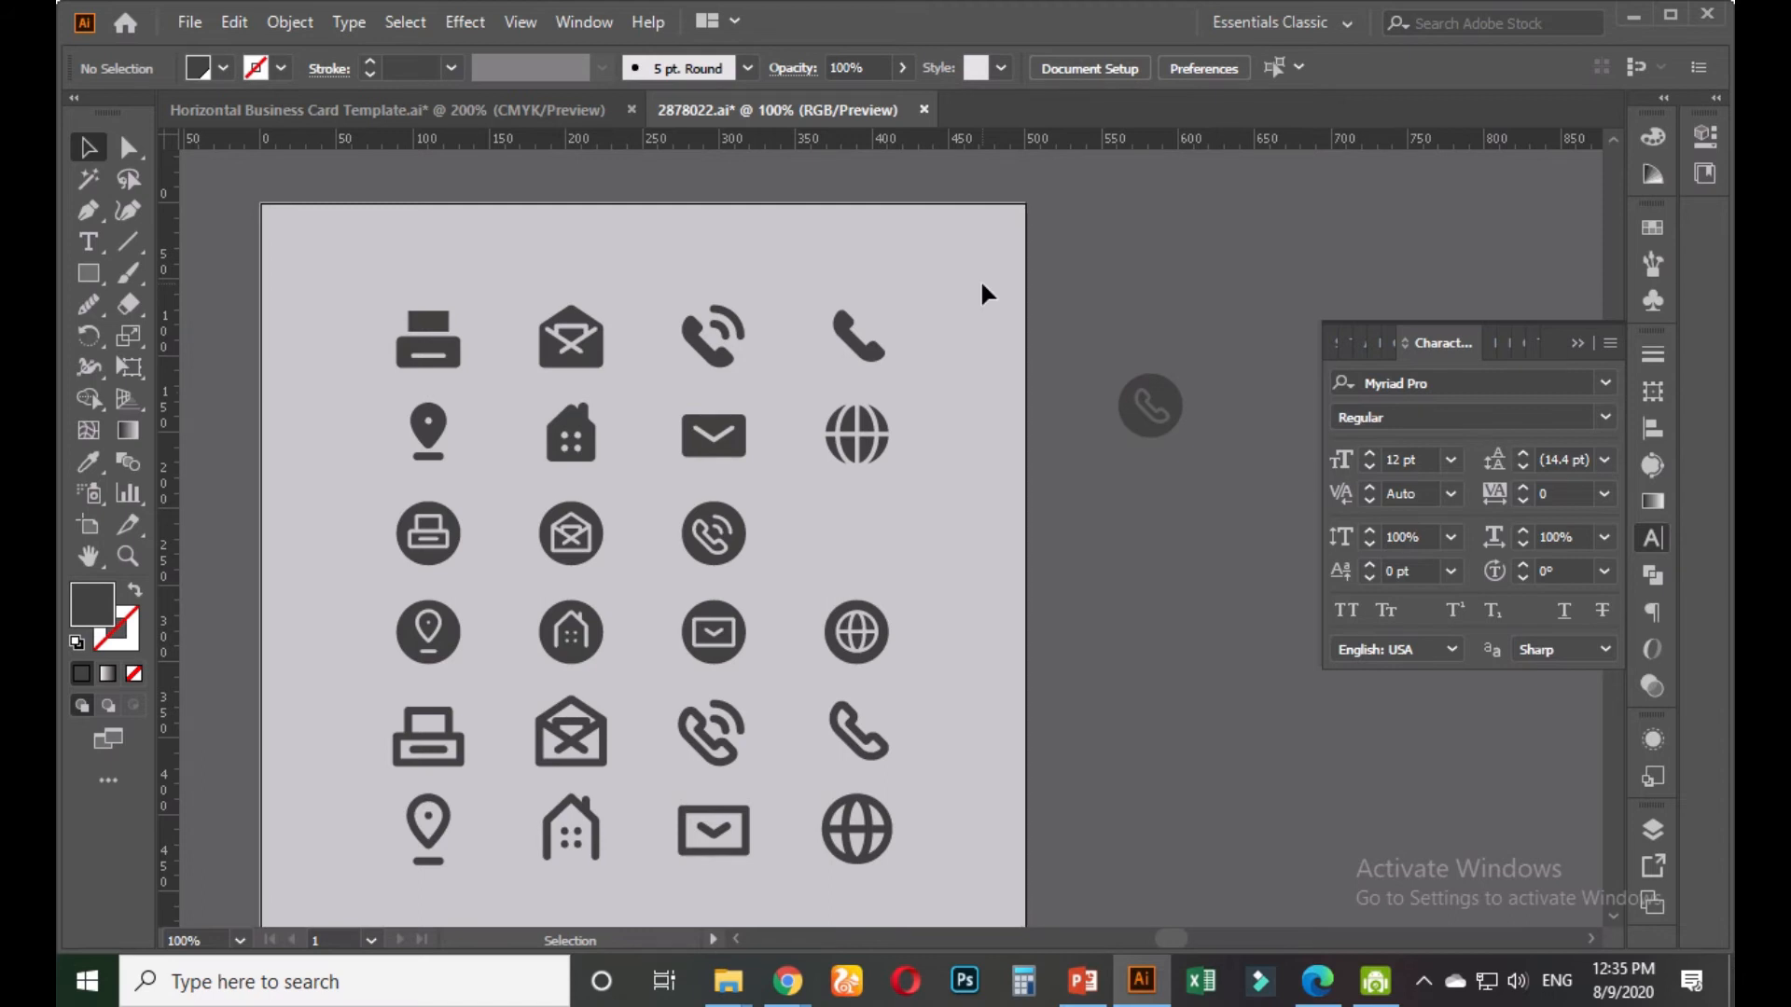
pyautogui.click(427, 436)
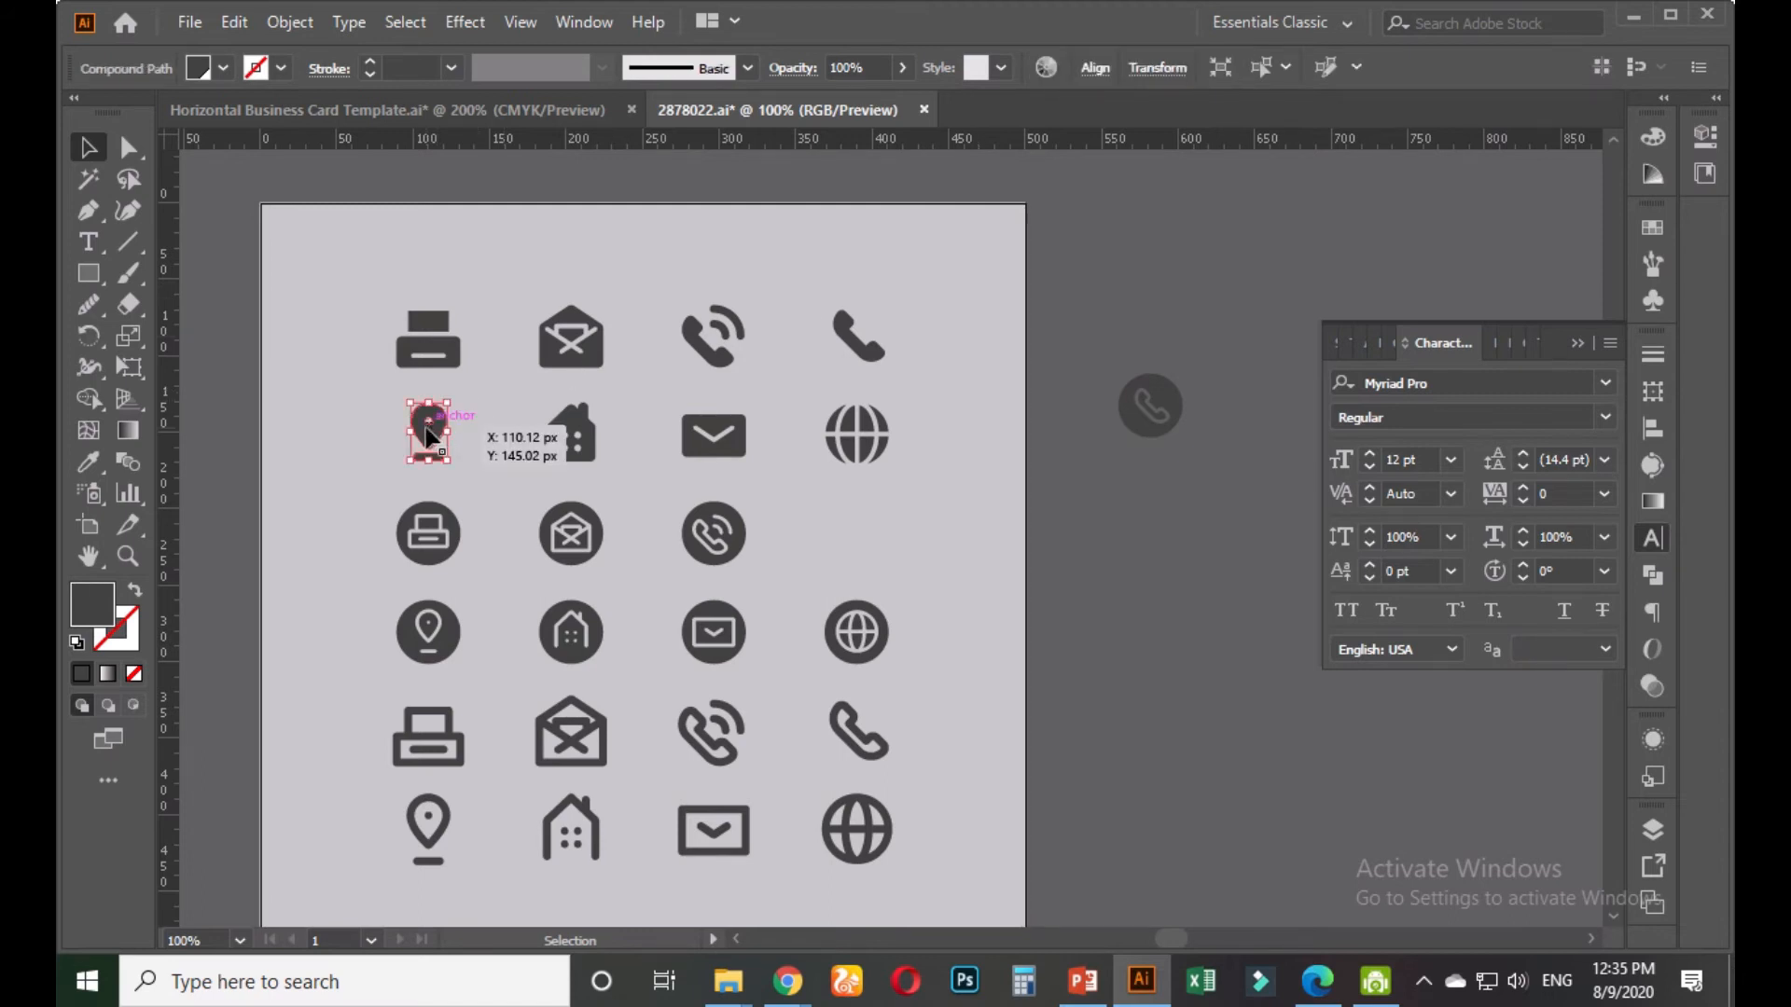
pyautogui.moveTo(427, 438); pyautogui.dragTo(1151, 513)
pyautogui.click(1143, 626)
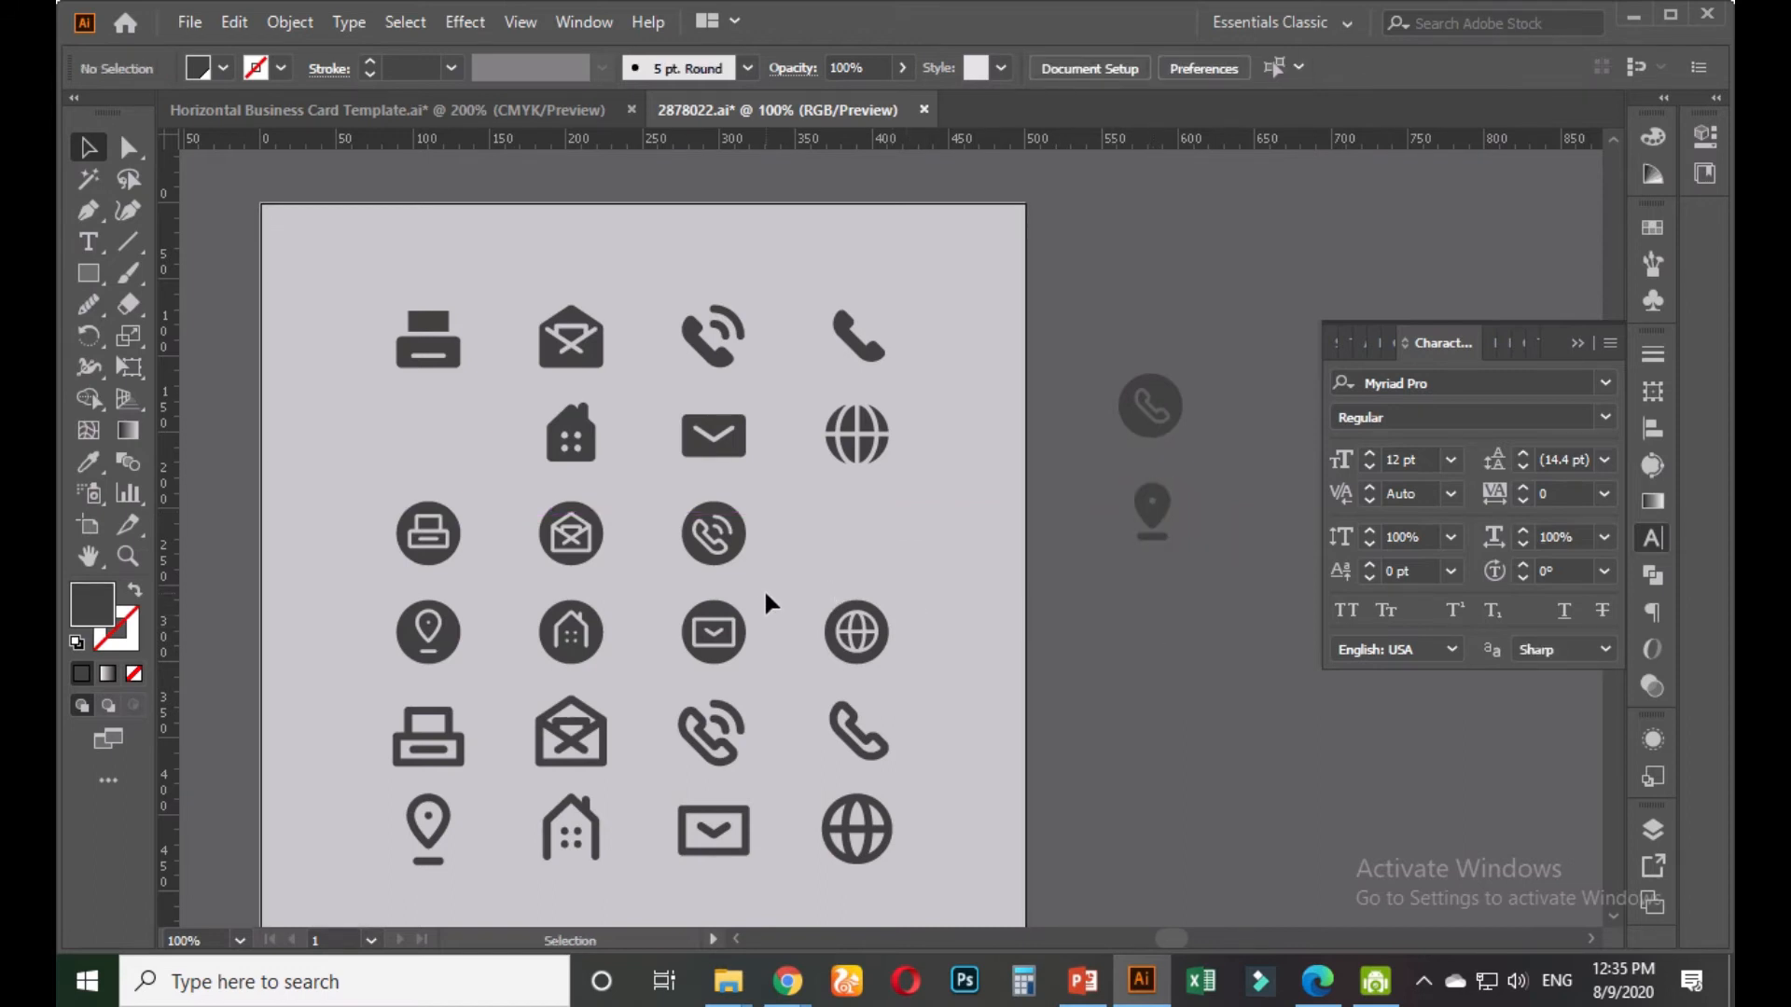
pyautogui.moveTo(722, 462); pyautogui.dragTo(1155, 612)
pyautogui.press('space')
pyautogui.moveTo(1151, 715); pyautogui.dragTo(973, 718)
pyautogui.moveTo(1056, 362); pyautogui.dragTo(938, 732)
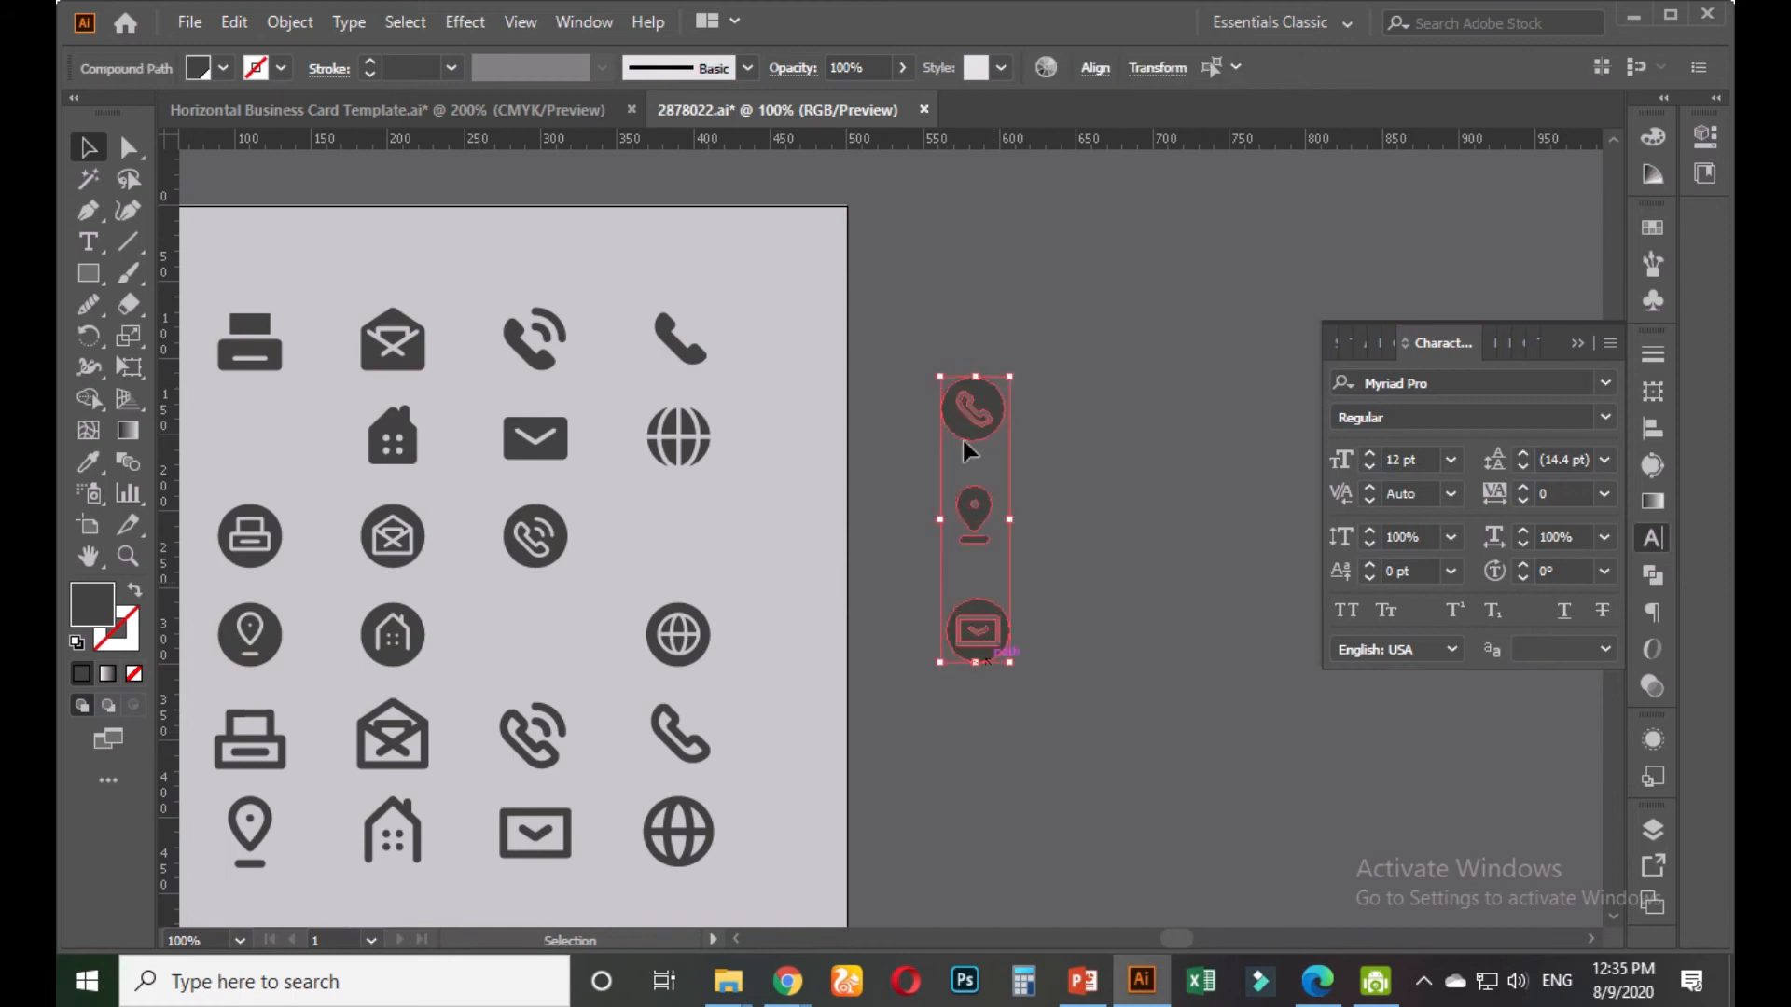
pyautogui.click(567, 114)
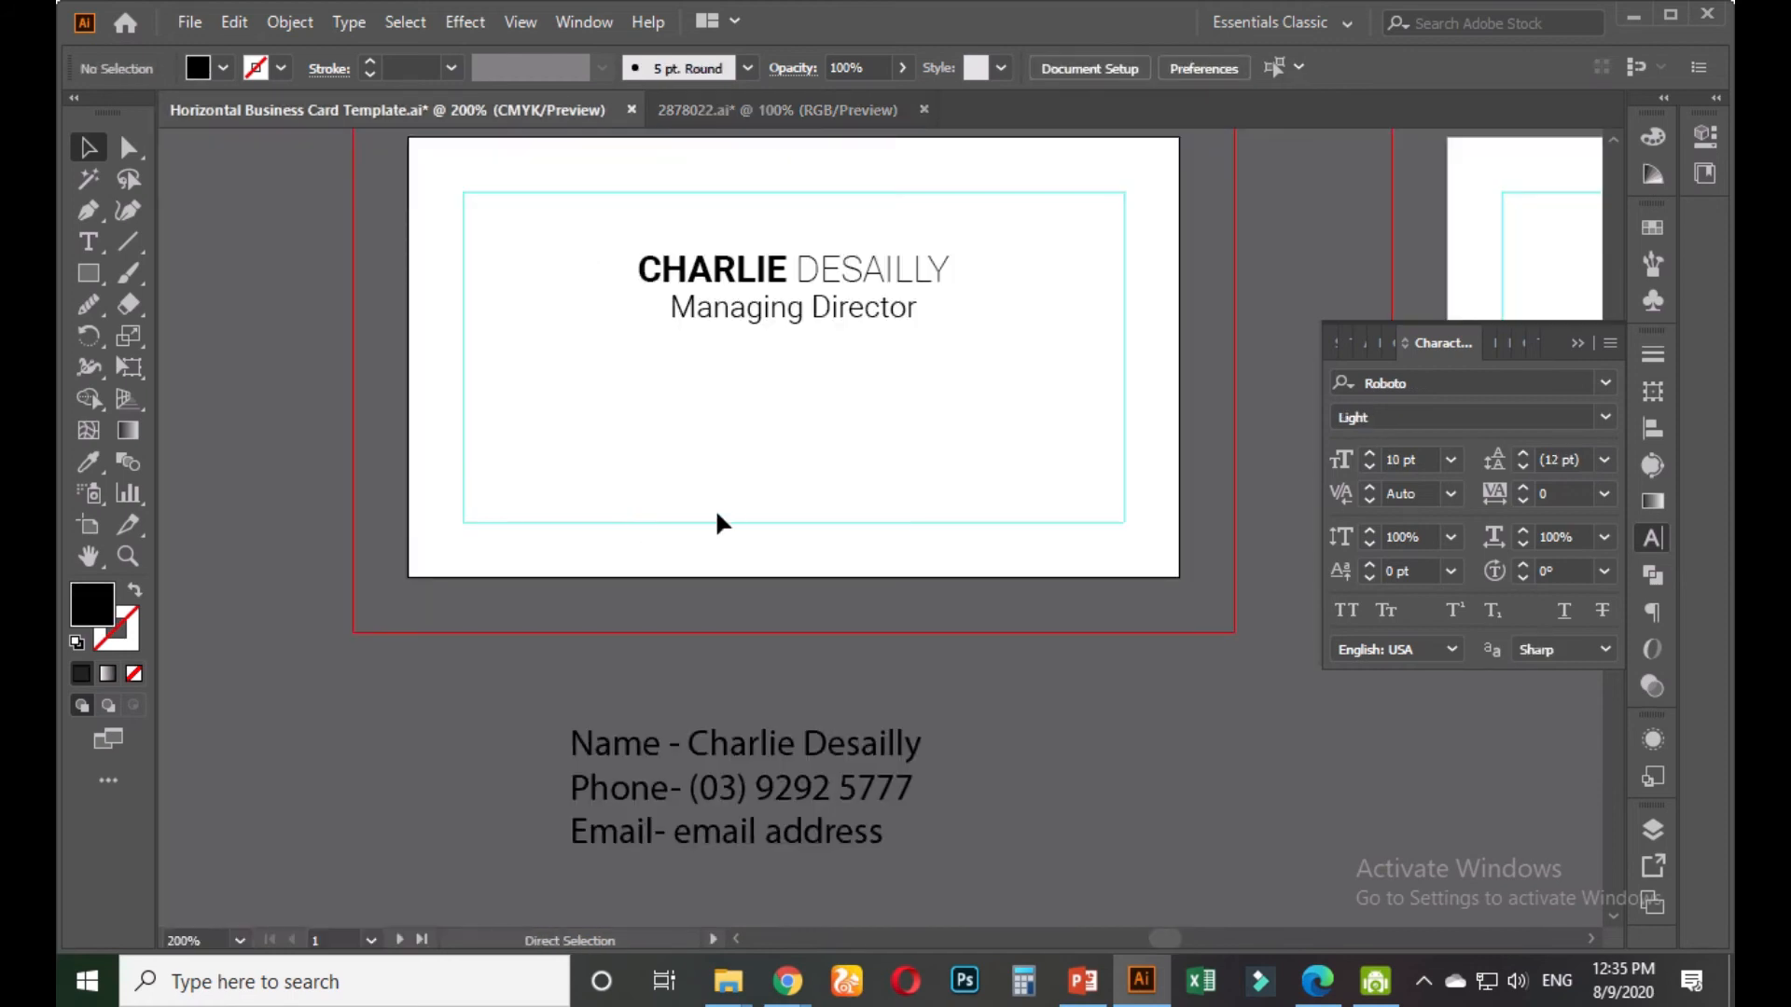
# Paste the three icons onto the card, scale them down and recolour them dark navy
pyautogui.hotkey('ctrl', 'v')
pyautogui.moveTo(949, 813); pyautogui.dragTo(862, 679)
pyautogui.hotkey('ctrl', '-')
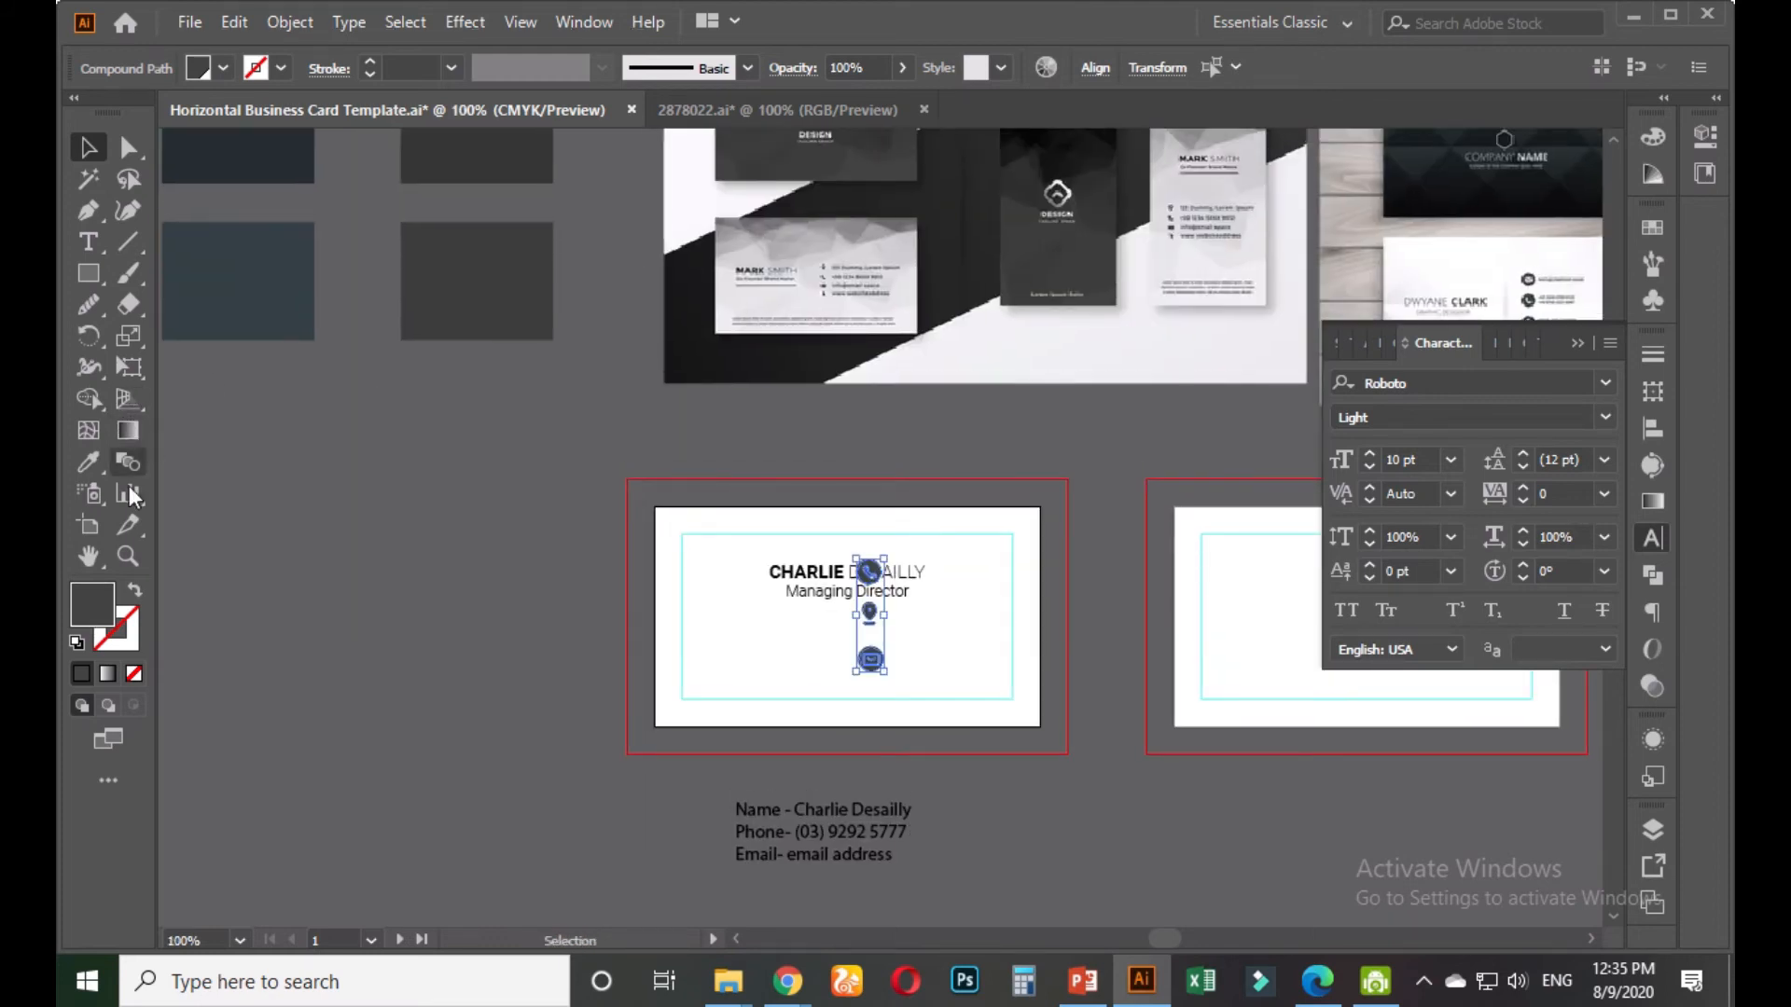
pyautogui.click(82, 467)
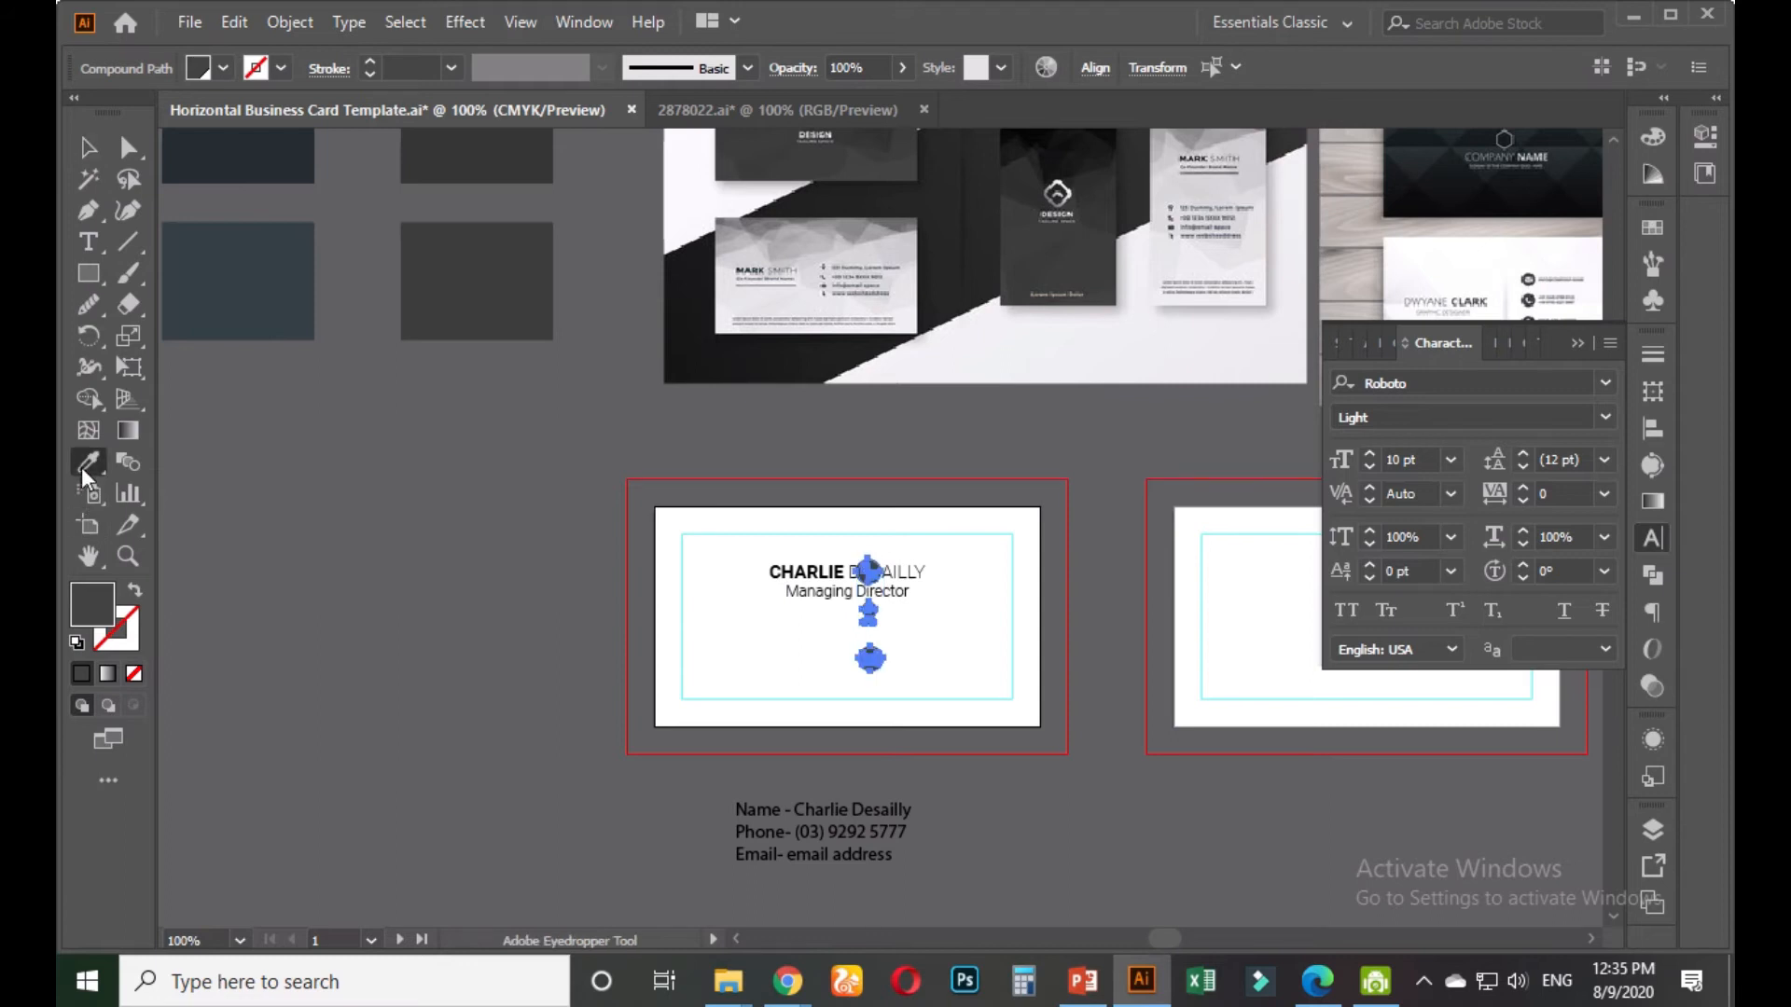
pyautogui.click(253, 262)
pyautogui.click(89, 148)
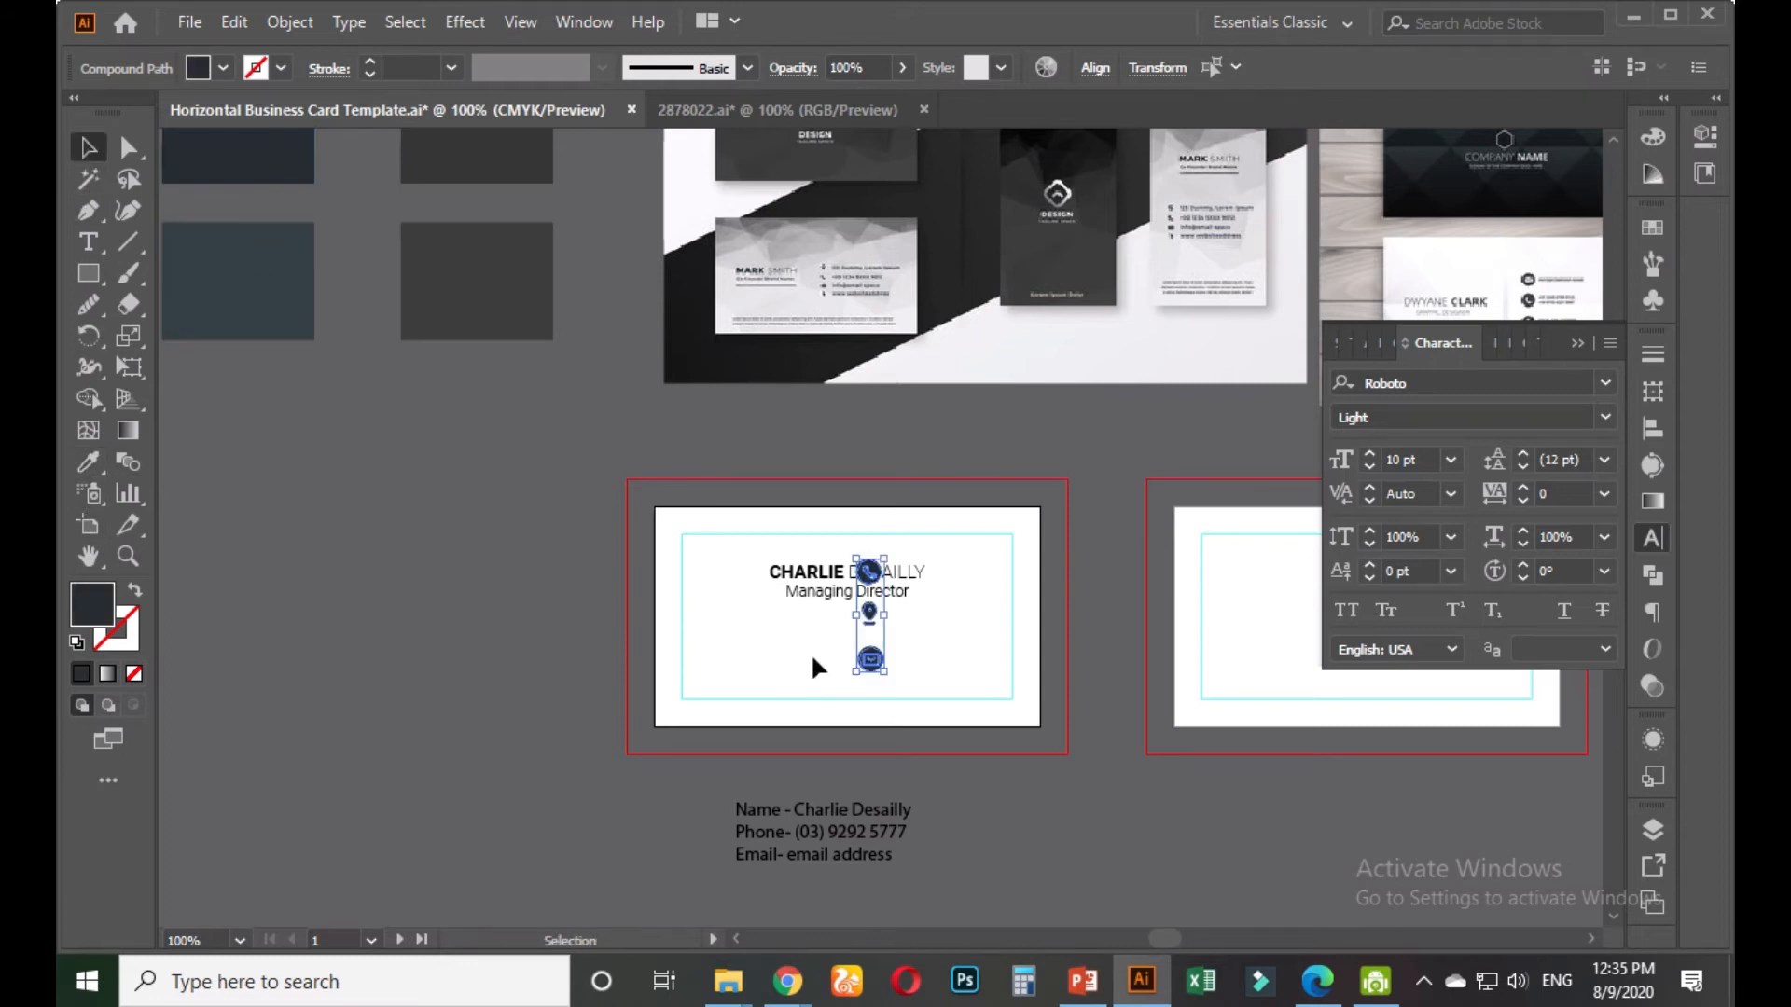
pyautogui.click(961, 736)
# Arrange the phone and envelope along the card's bottom and move the pin off the card
pyautogui.scroll(2, 875, 741)
pyautogui.moveTo(872, 574); pyautogui.dragTo(1024, 596)
pyautogui.click(862, 485)
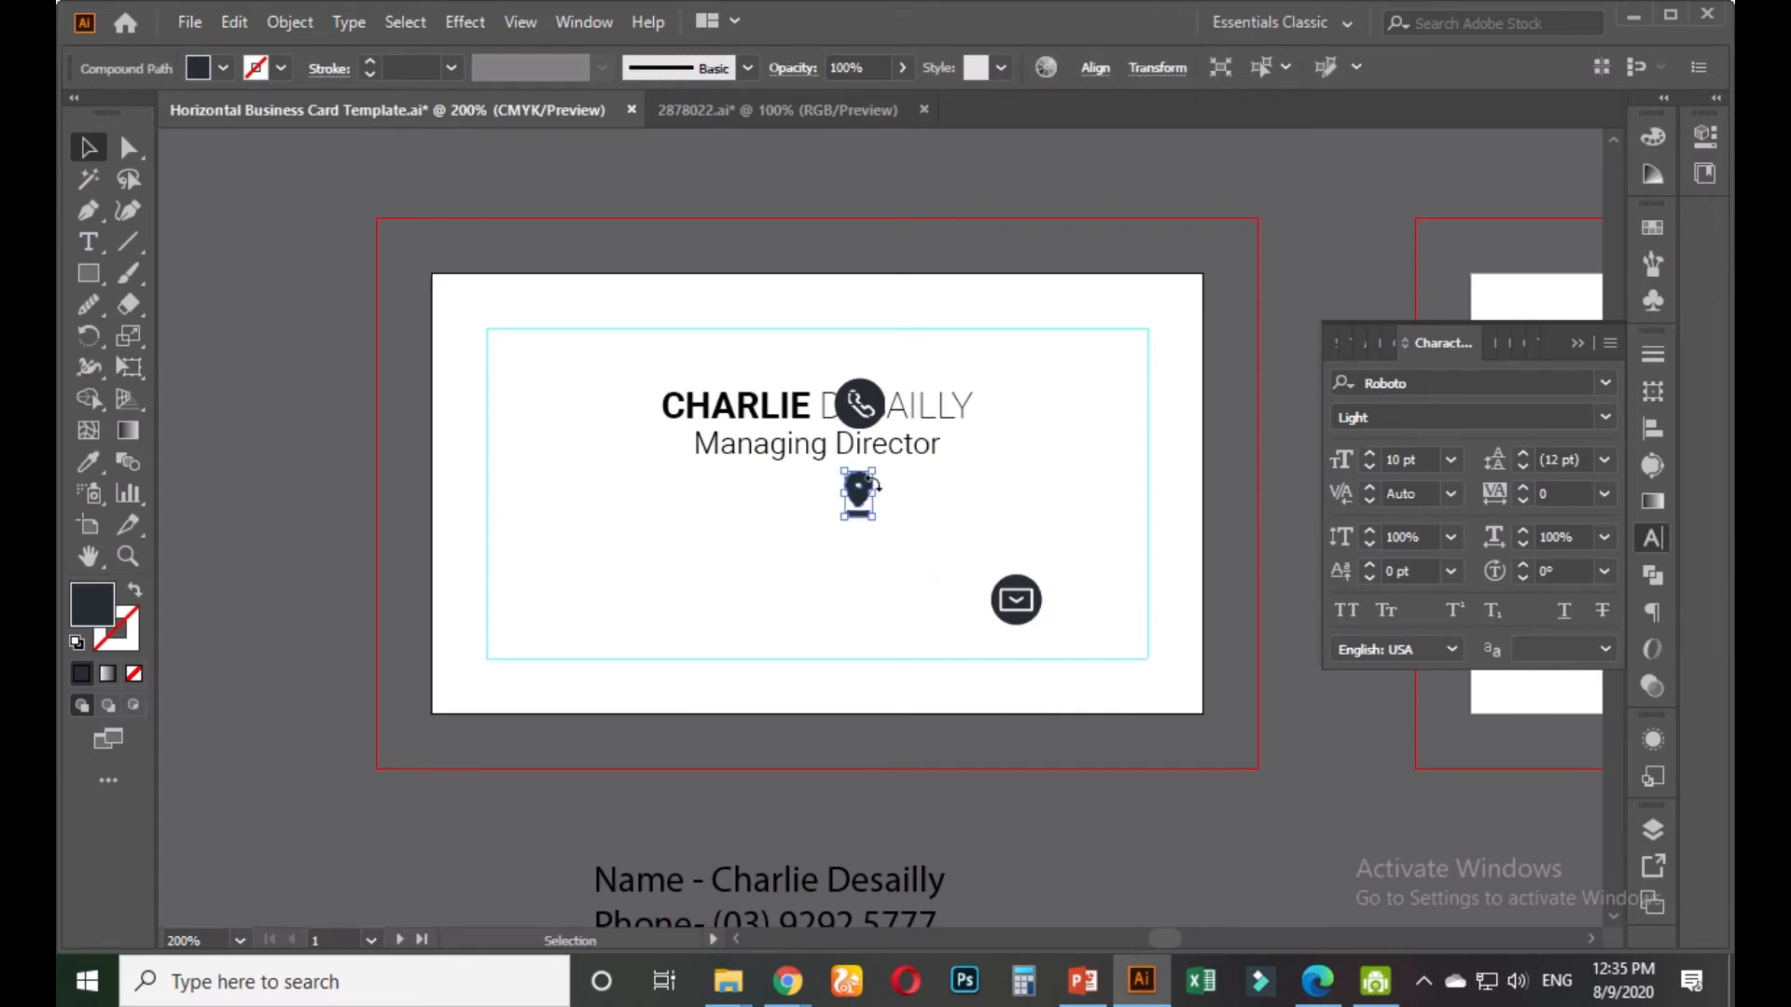
pyautogui.moveTo(861, 485); pyautogui.dragTo(873, 590)
pyautogui.moveTo(866, 384); pyautogui.dragTo(626, 586)
pyautogui.click(710, 549)
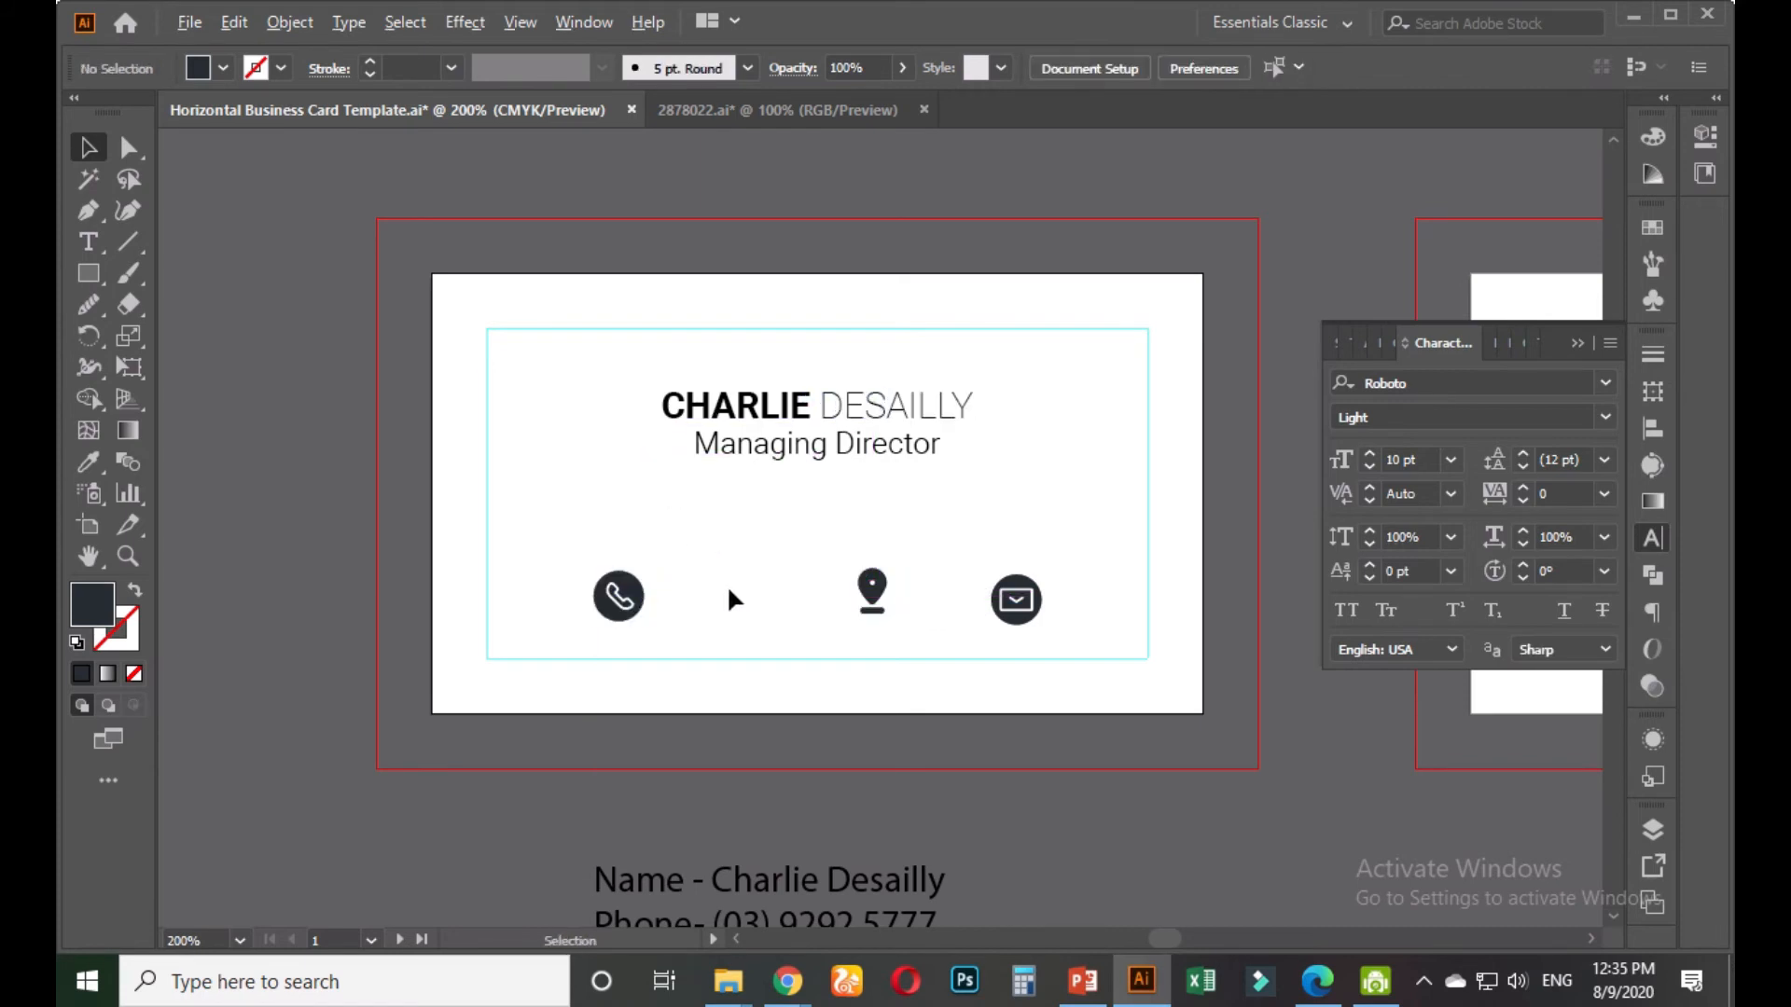
pyautogui.scroll(-1, 732, 598)
pyautogui.moveTo(925, 778); pyautogui.dragTo(932, 741)
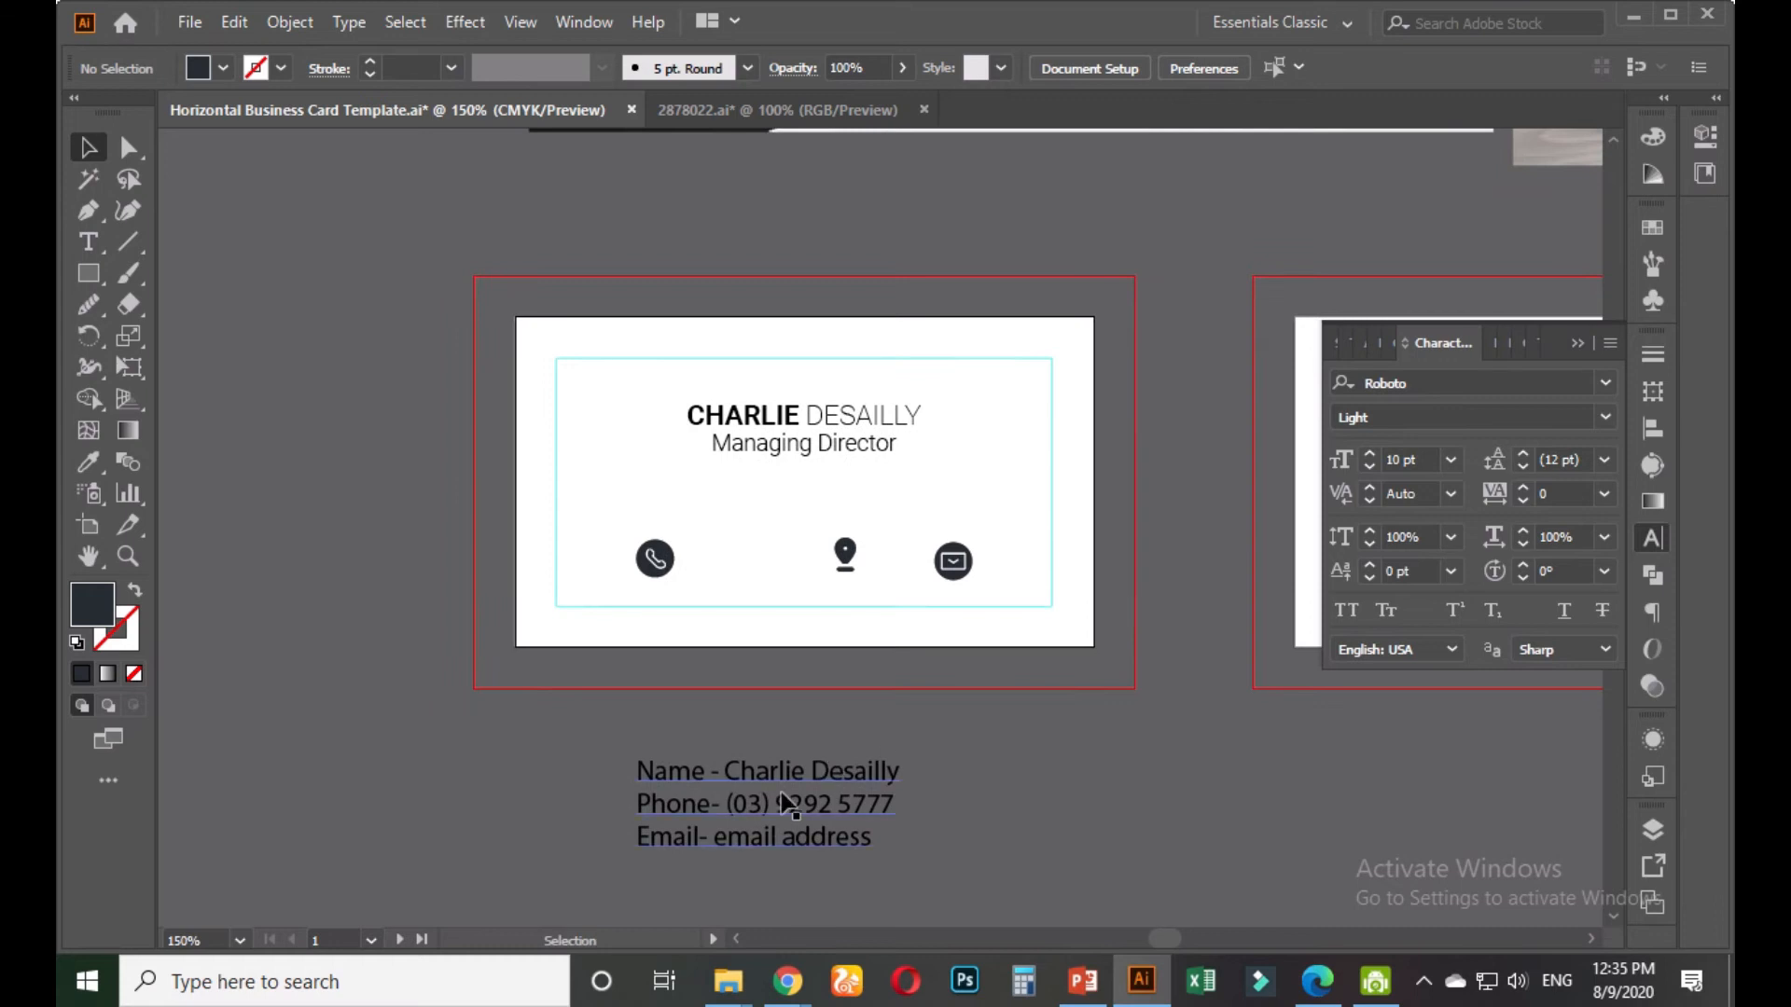
pyautogui.scroll(1, 728, 843)
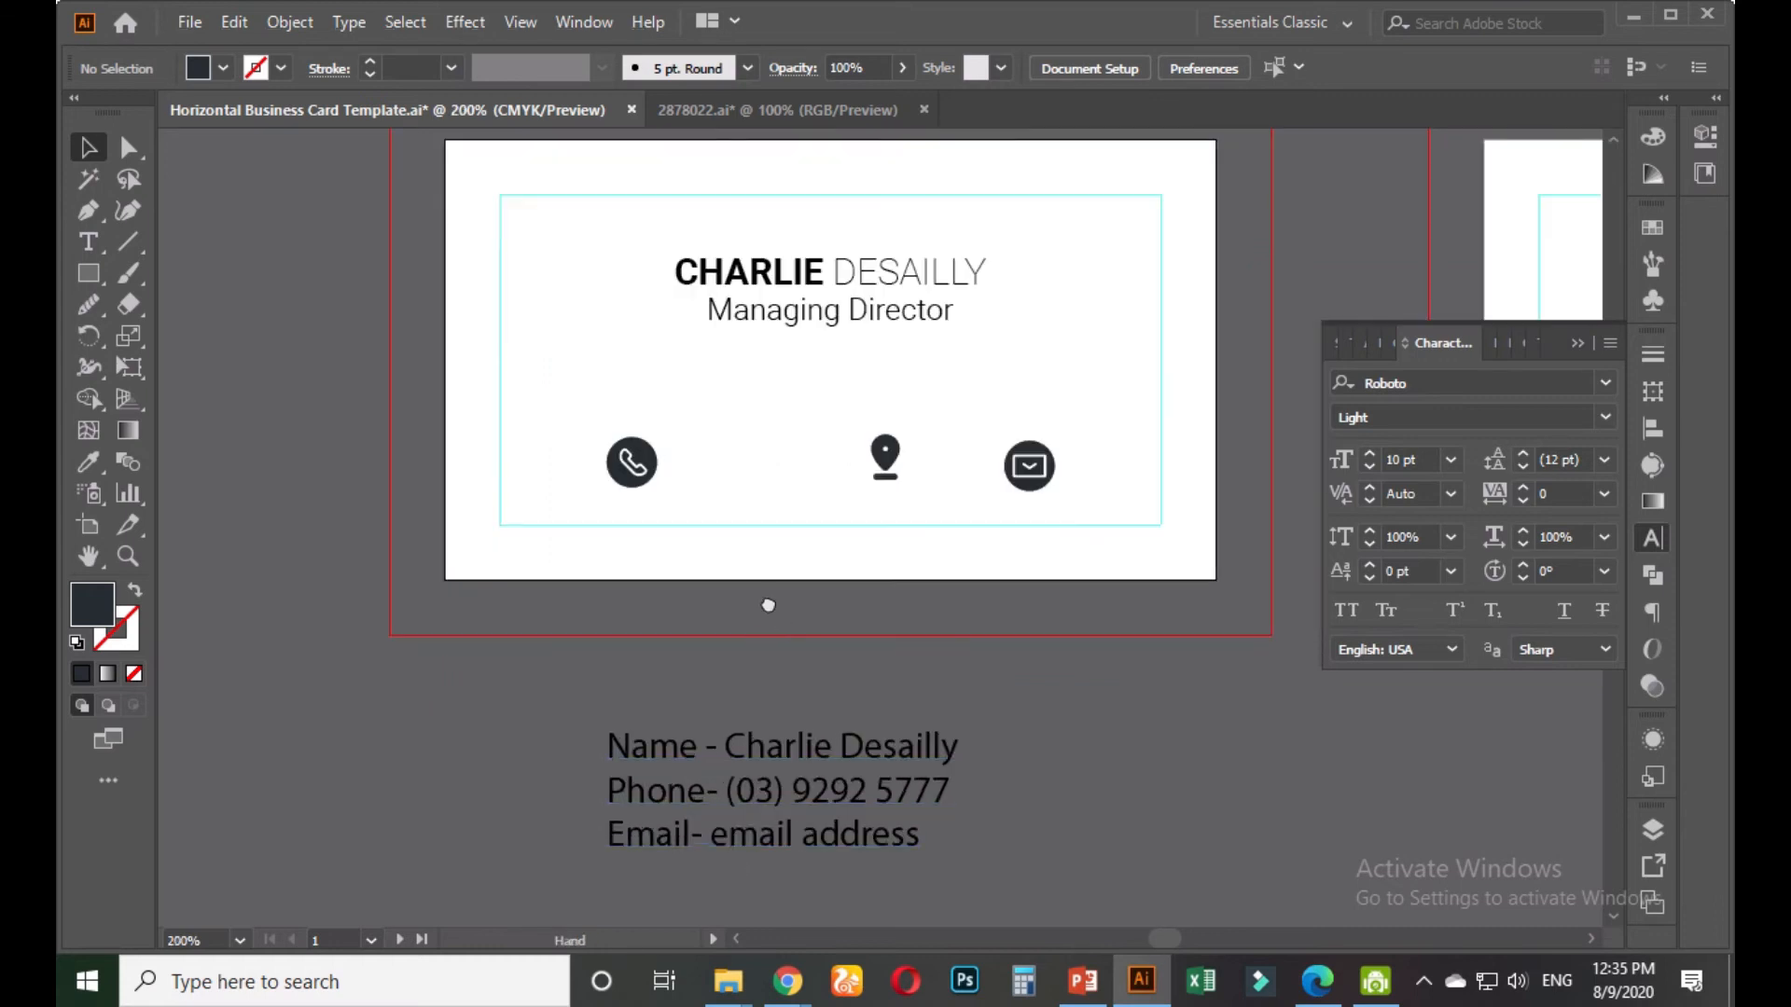
pyautogui.moveTo(768, 605); pyautogui.dragTo(715, 734)
pyautogui.moveTo(833, 587); pyautogui.dragTo(1002, 869)
pyautogui.click(825, 679)
# Bring the envelope closer to the phone and scale both icons smaller
pyautogui.scroll(1, 825, 673)
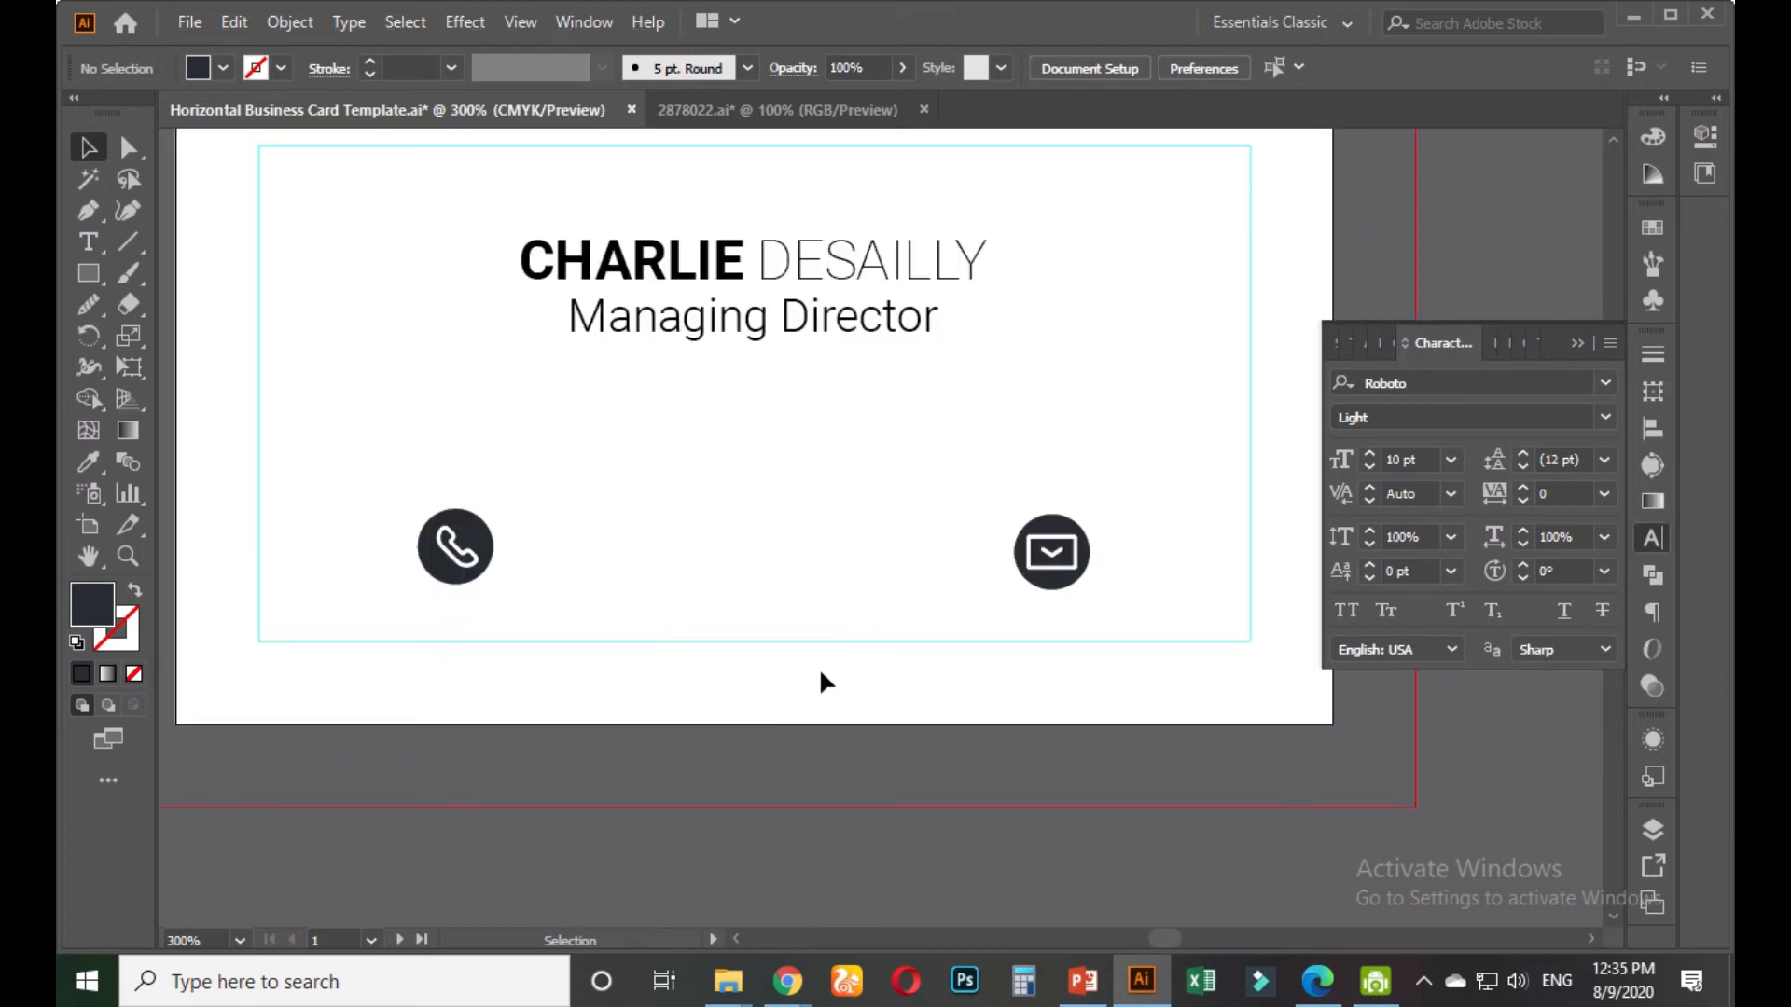
pyautogui.moveTo(1027, 578); pyautogui.dragTo(787, 562)
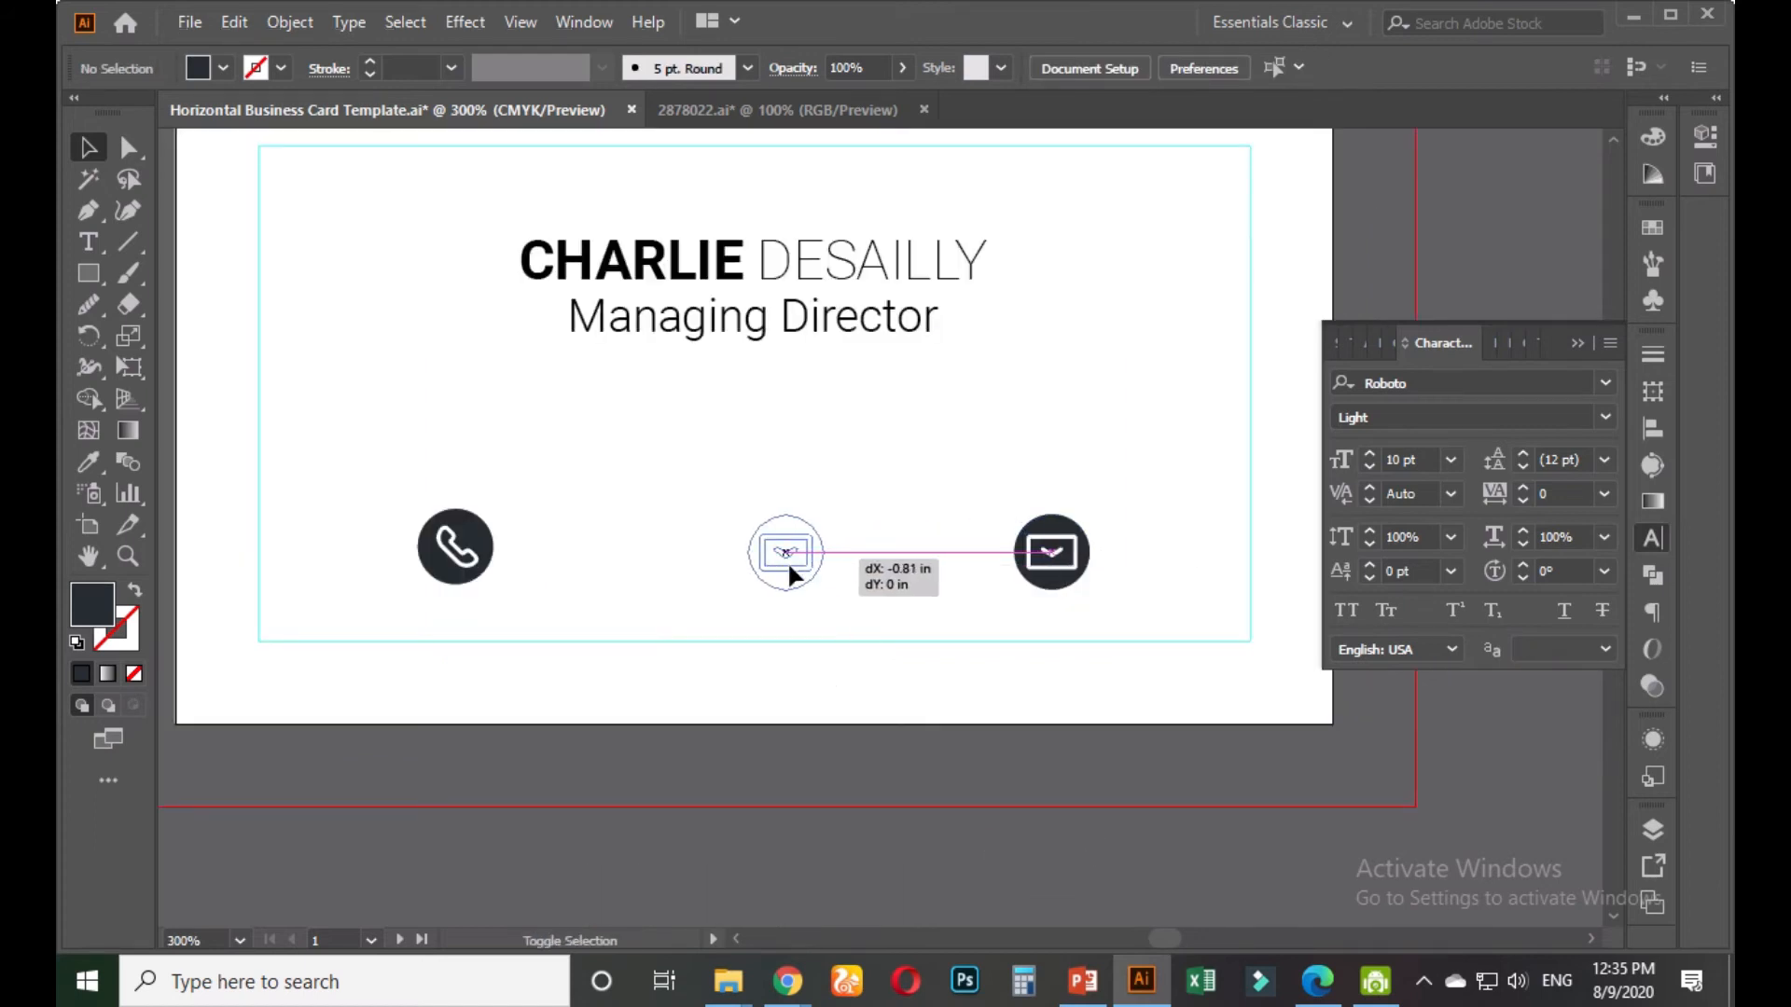
pyautogui.click(730, 673)
pyautogui.moveTo(643, 691); pyautogui.dragTo(750, 774)
pyautogui.moveTo(539, 594); pyautogui.dragTo(870, 664)
pyautogui.click(792, 807)
pyautogui.scroll(-1, 795, 793)
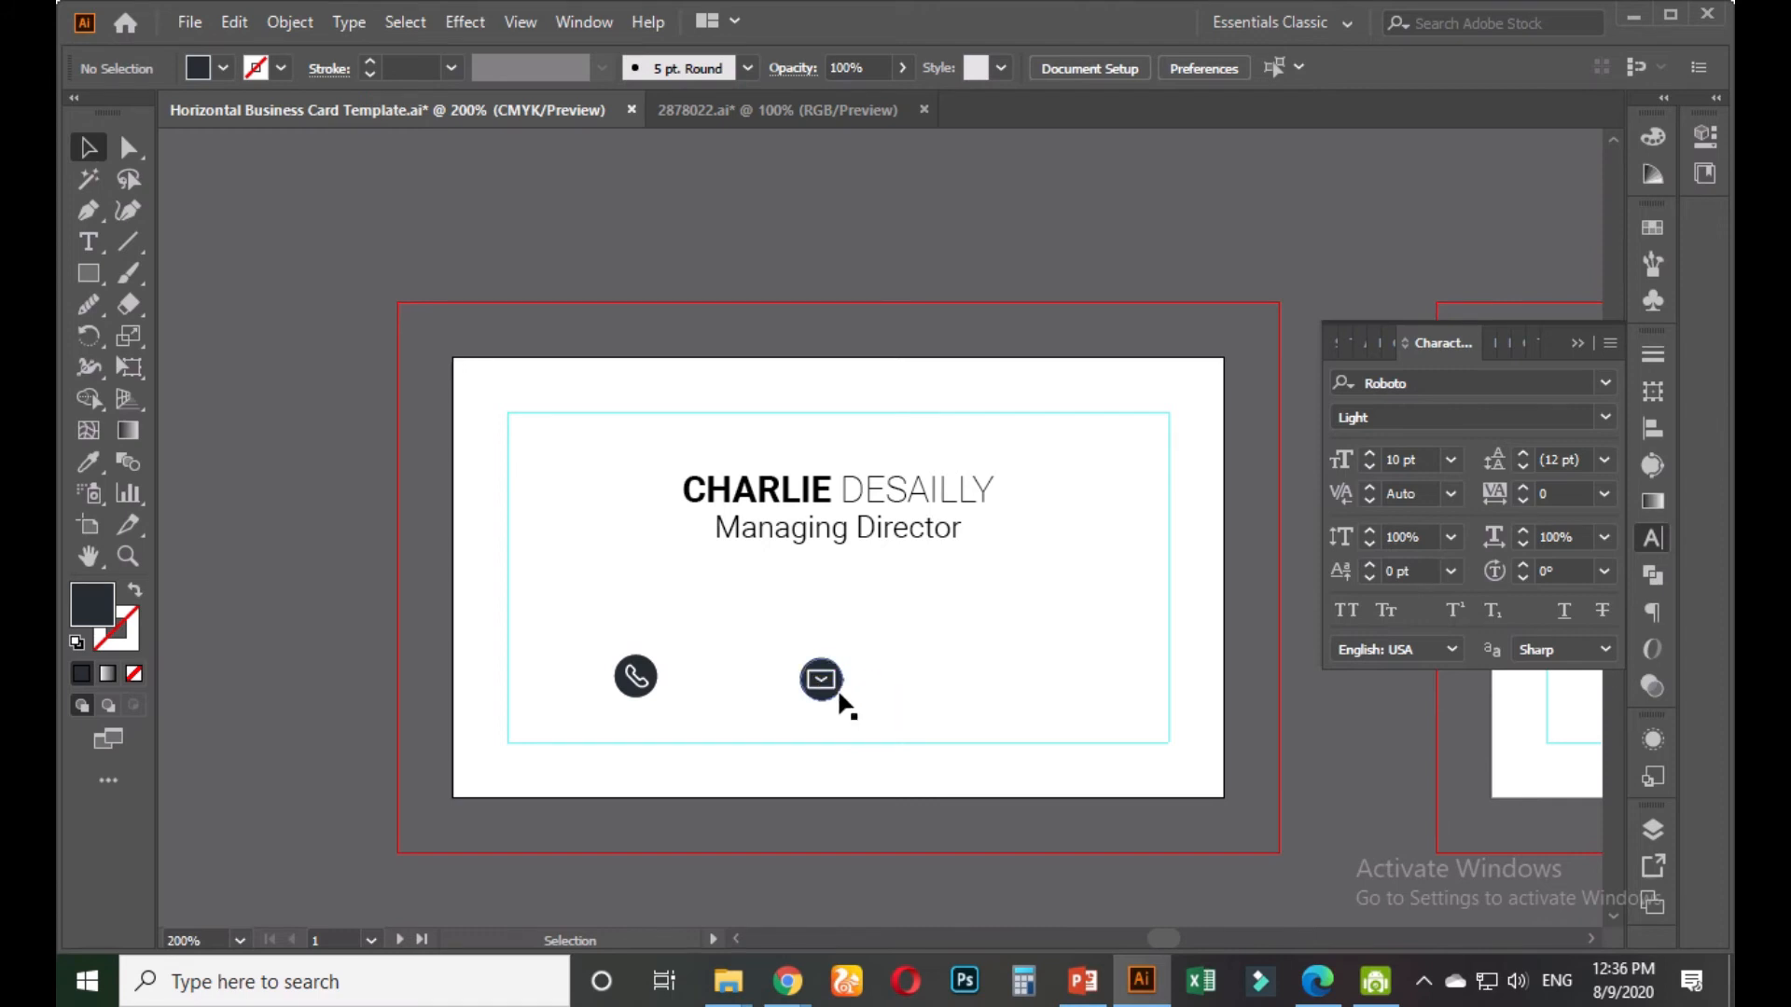
# Draw a thin dark ellipse beneath the Managing Director title
pyautogui.click(91, 277)
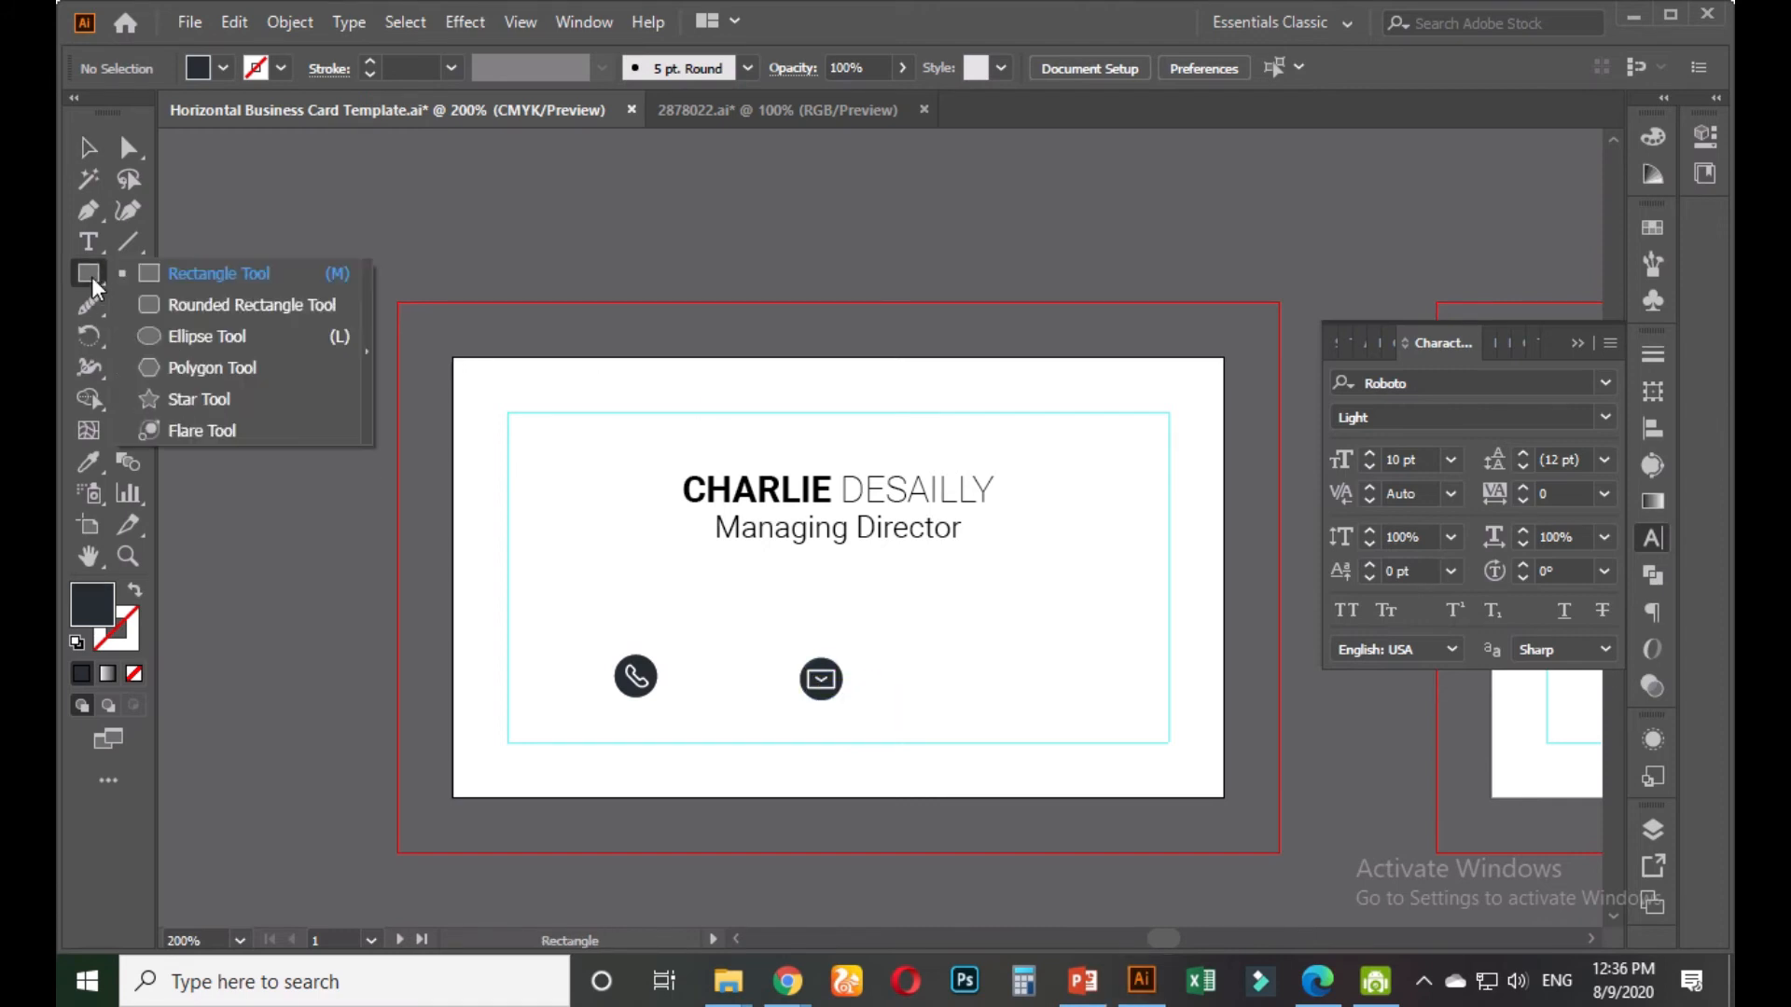
pyautogui.click(181, 338)
pyautogui.scroll(1, 859, 600)
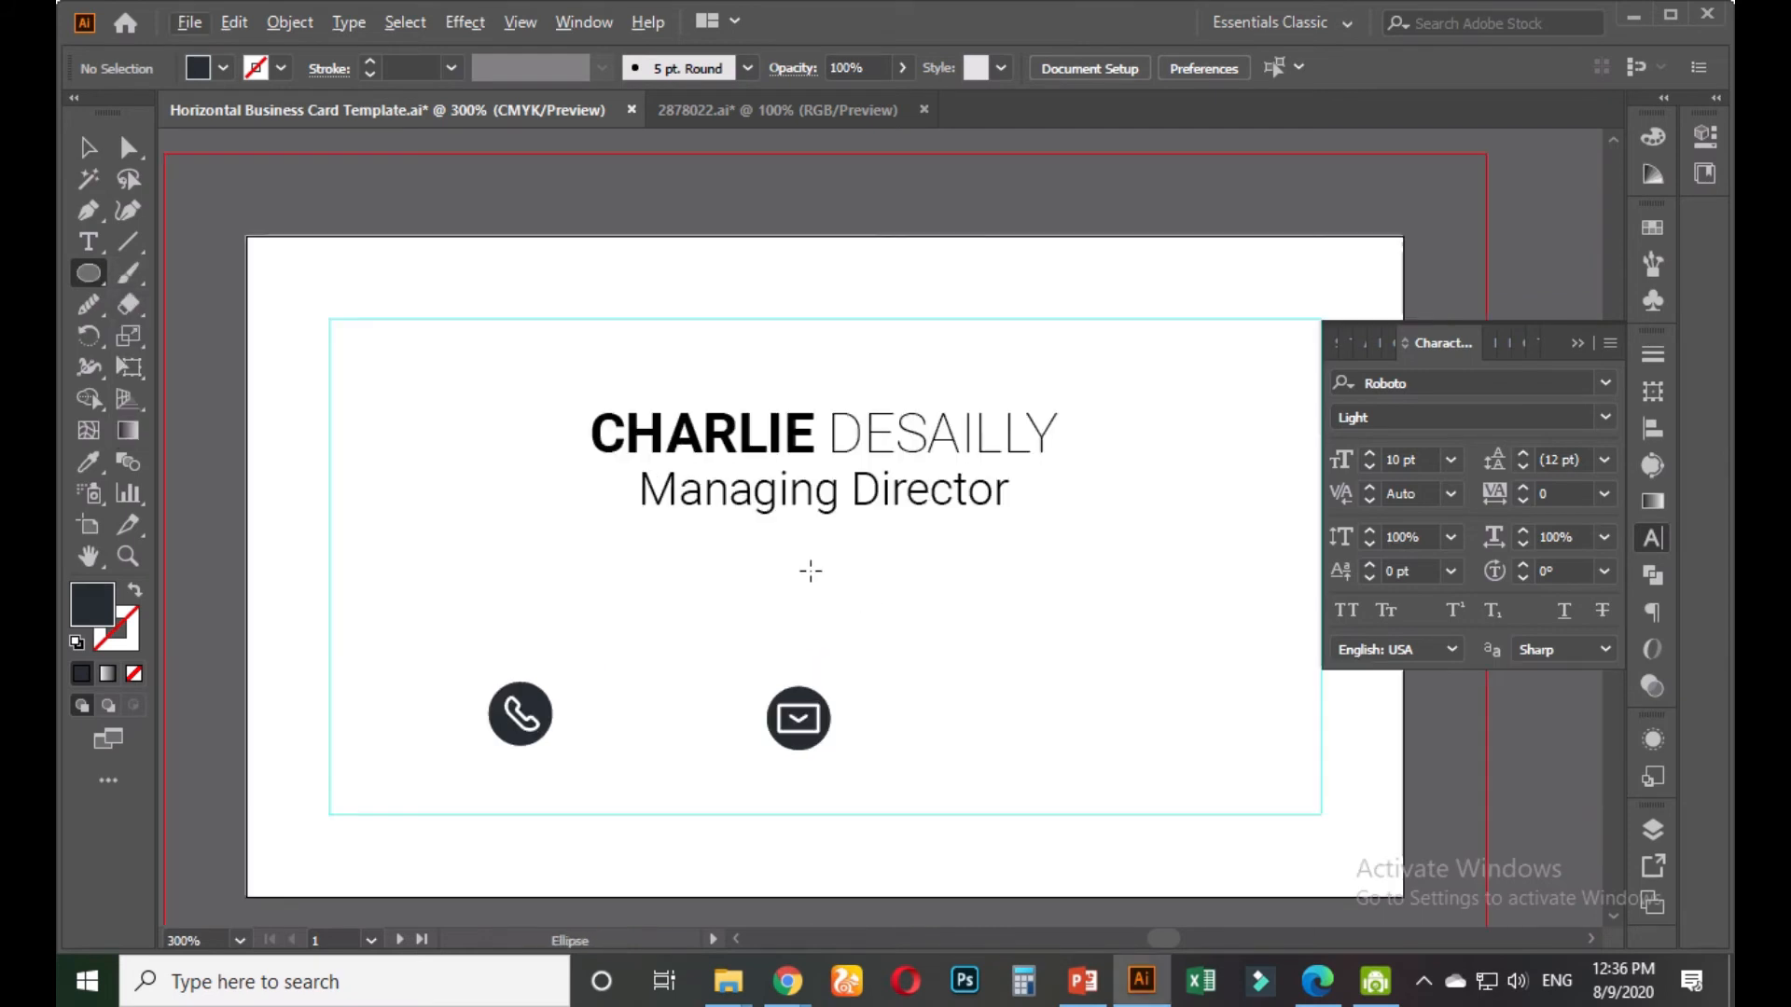
pyautogui.scroll(1, 766, 582)
pyautogui.scroll(-2, 452, 536)
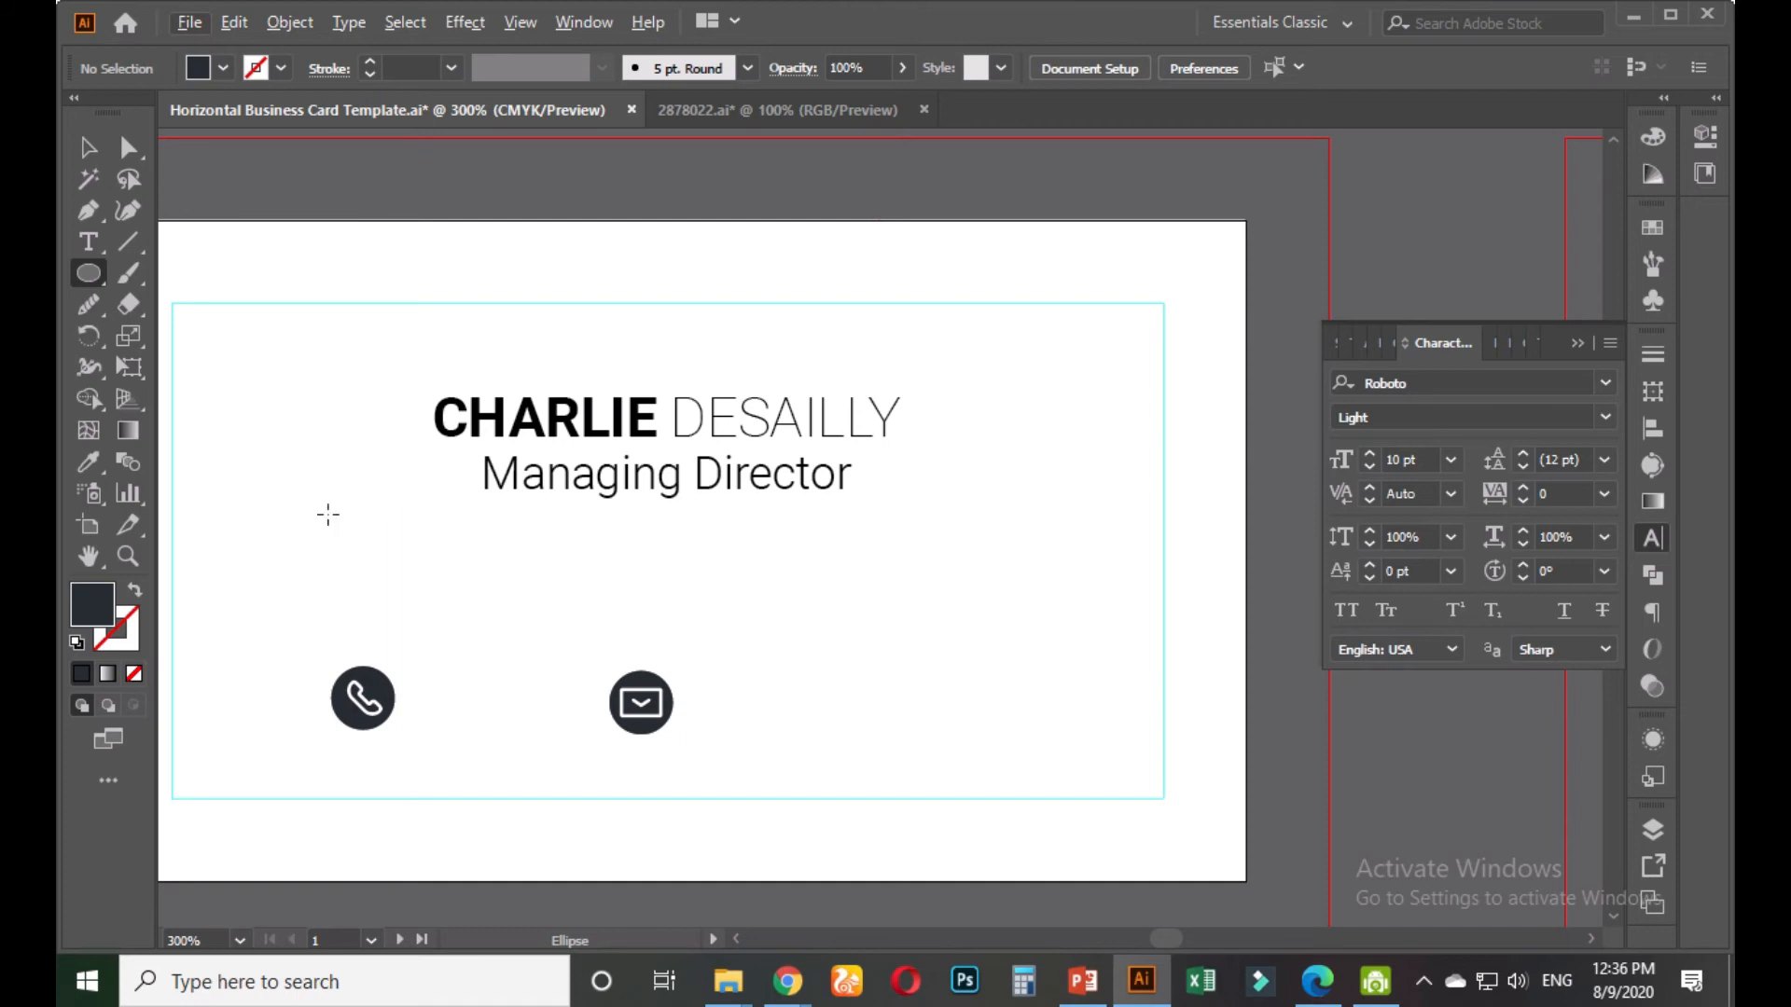
pyautogui.moveTo(325, 516); pyautogui.dragTo(1012, 530)
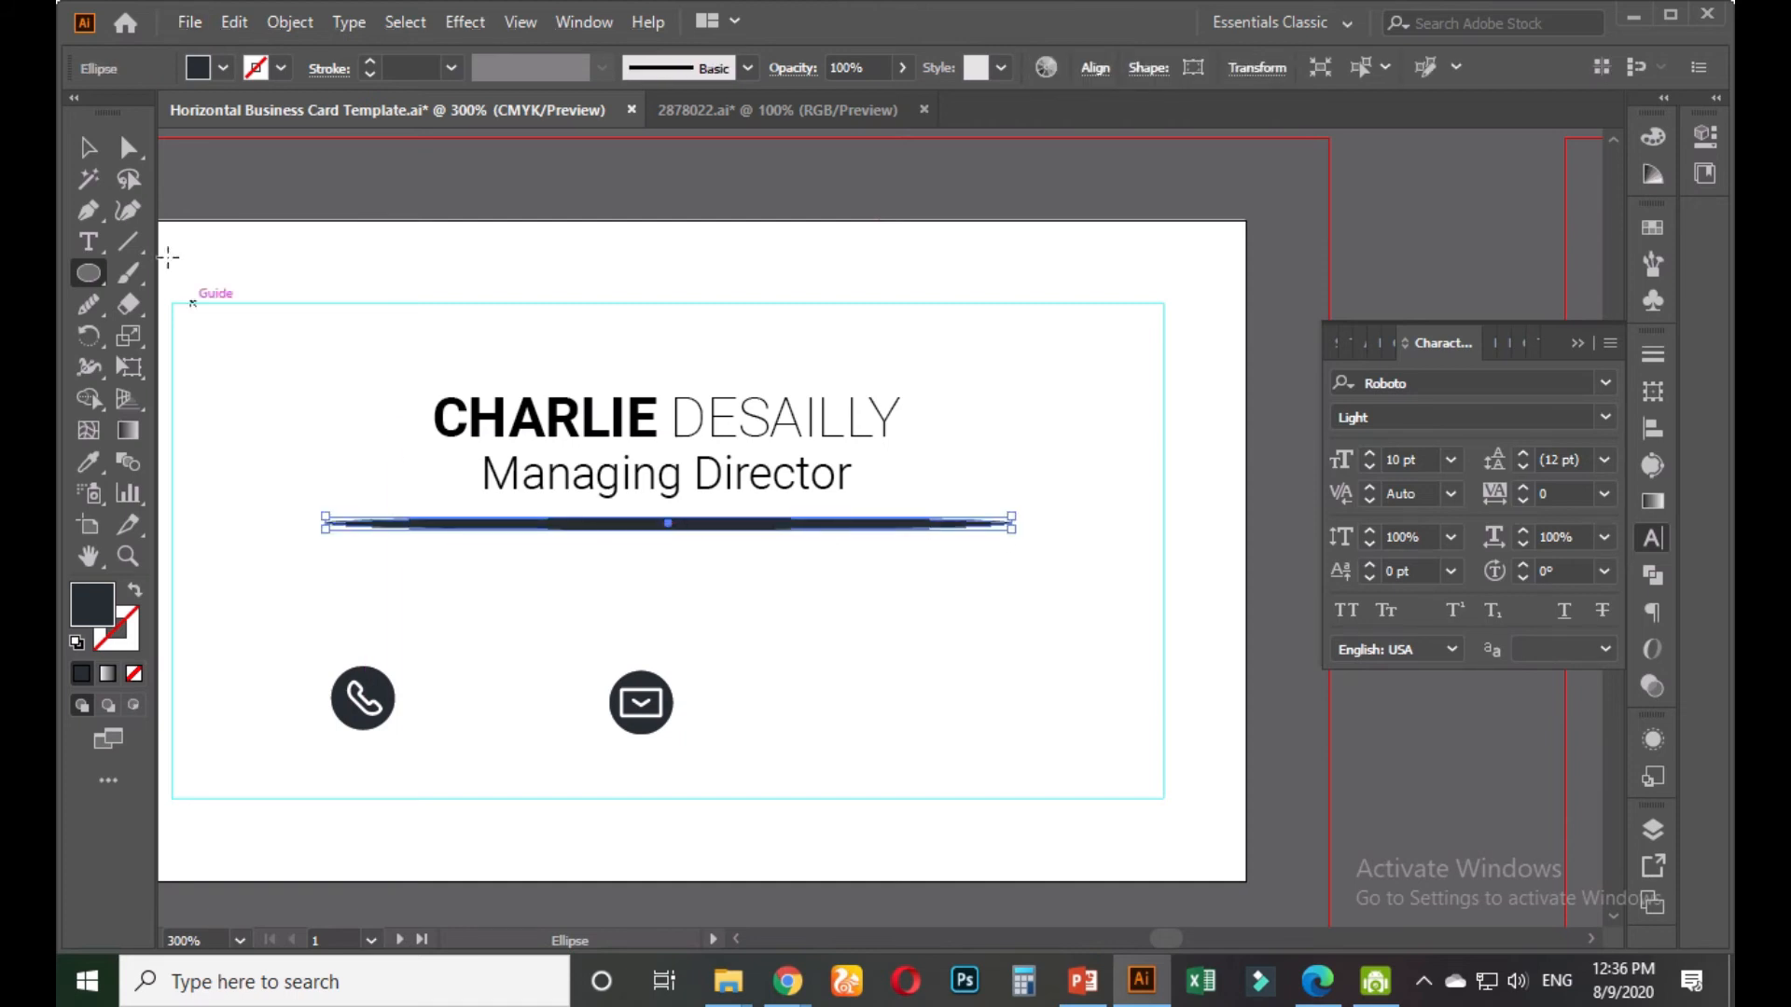
pyautogui.click(82, 149)
pyautogui.click(1021, 460)
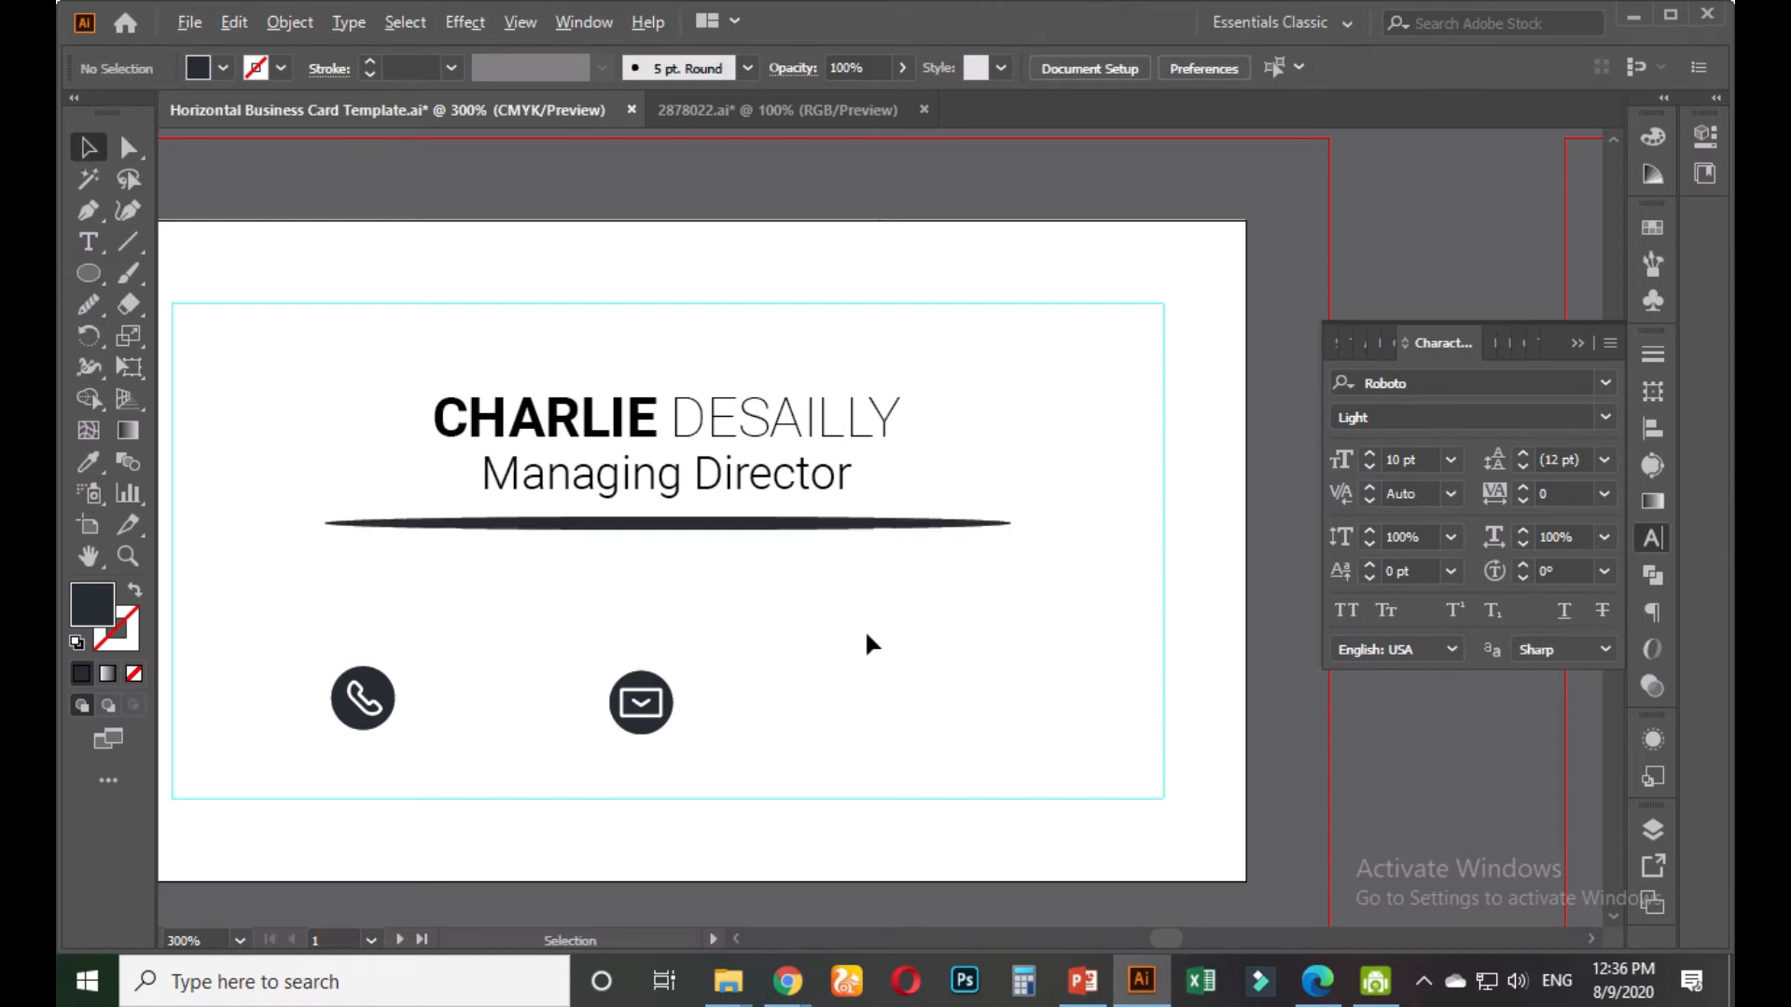
# Delete the ellipse's end anchor point with the Pen tool
pyautogui.scroll(2, 867, 639)
pyautogui.click(851, 420)
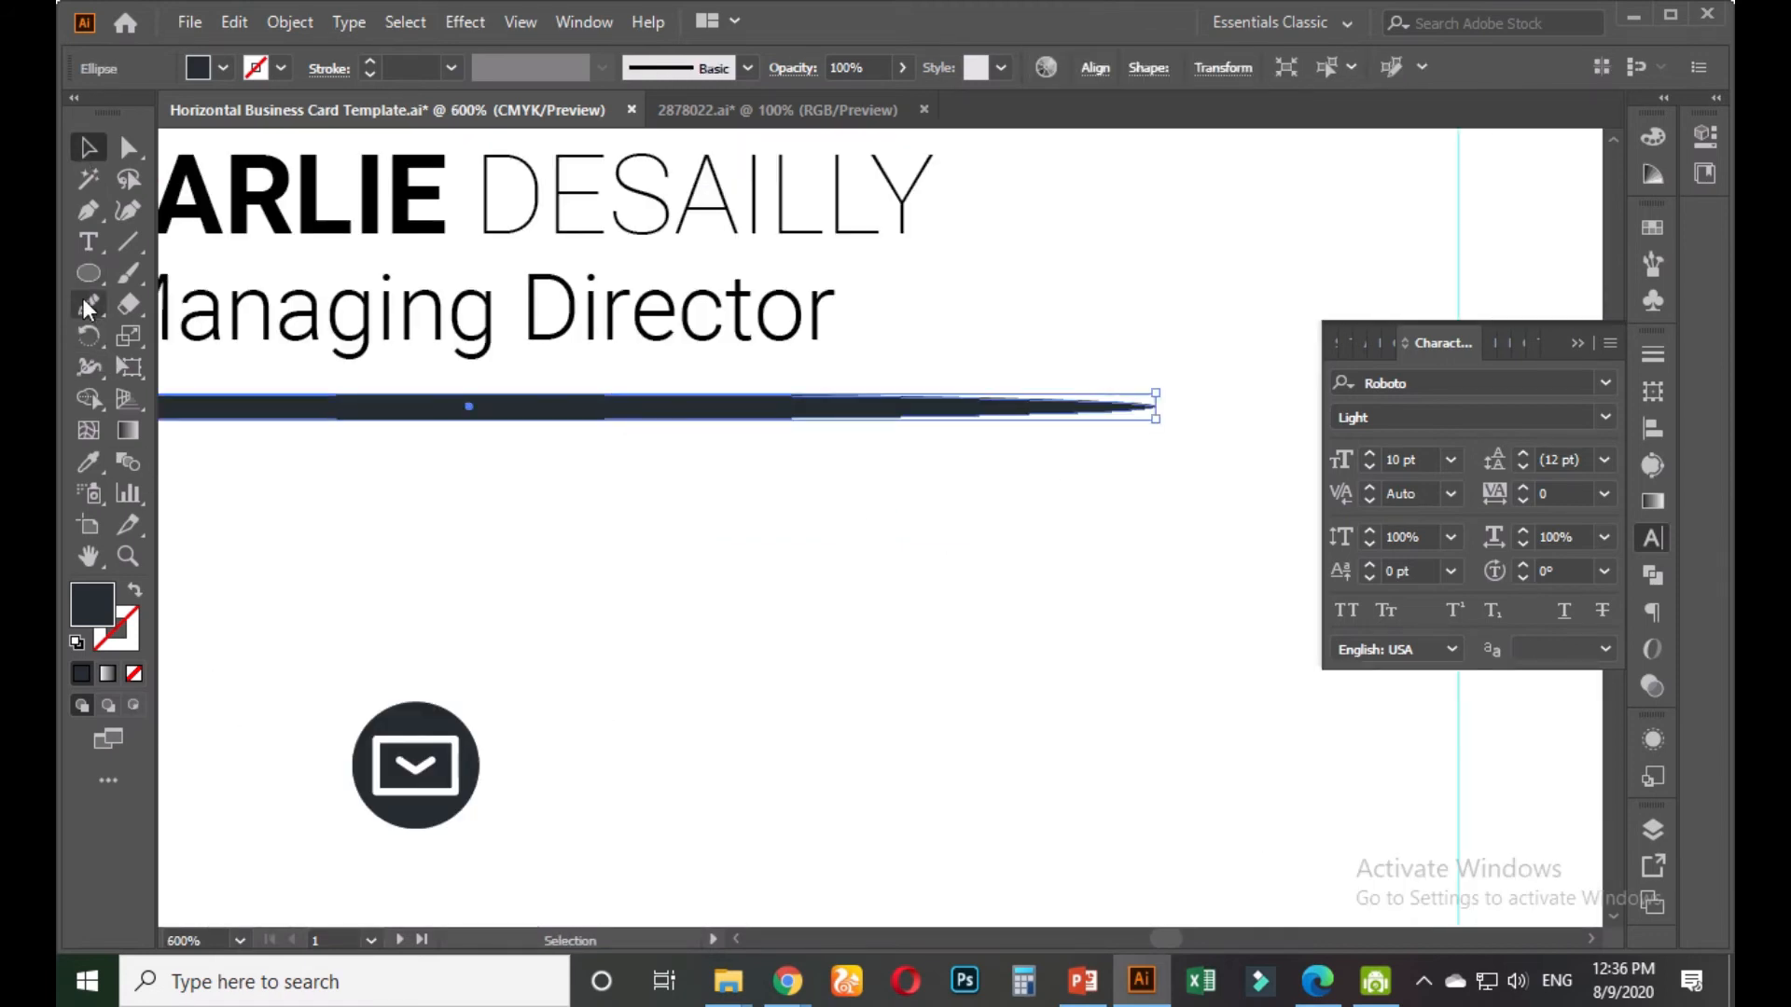
pyautogui.click(89, 209)
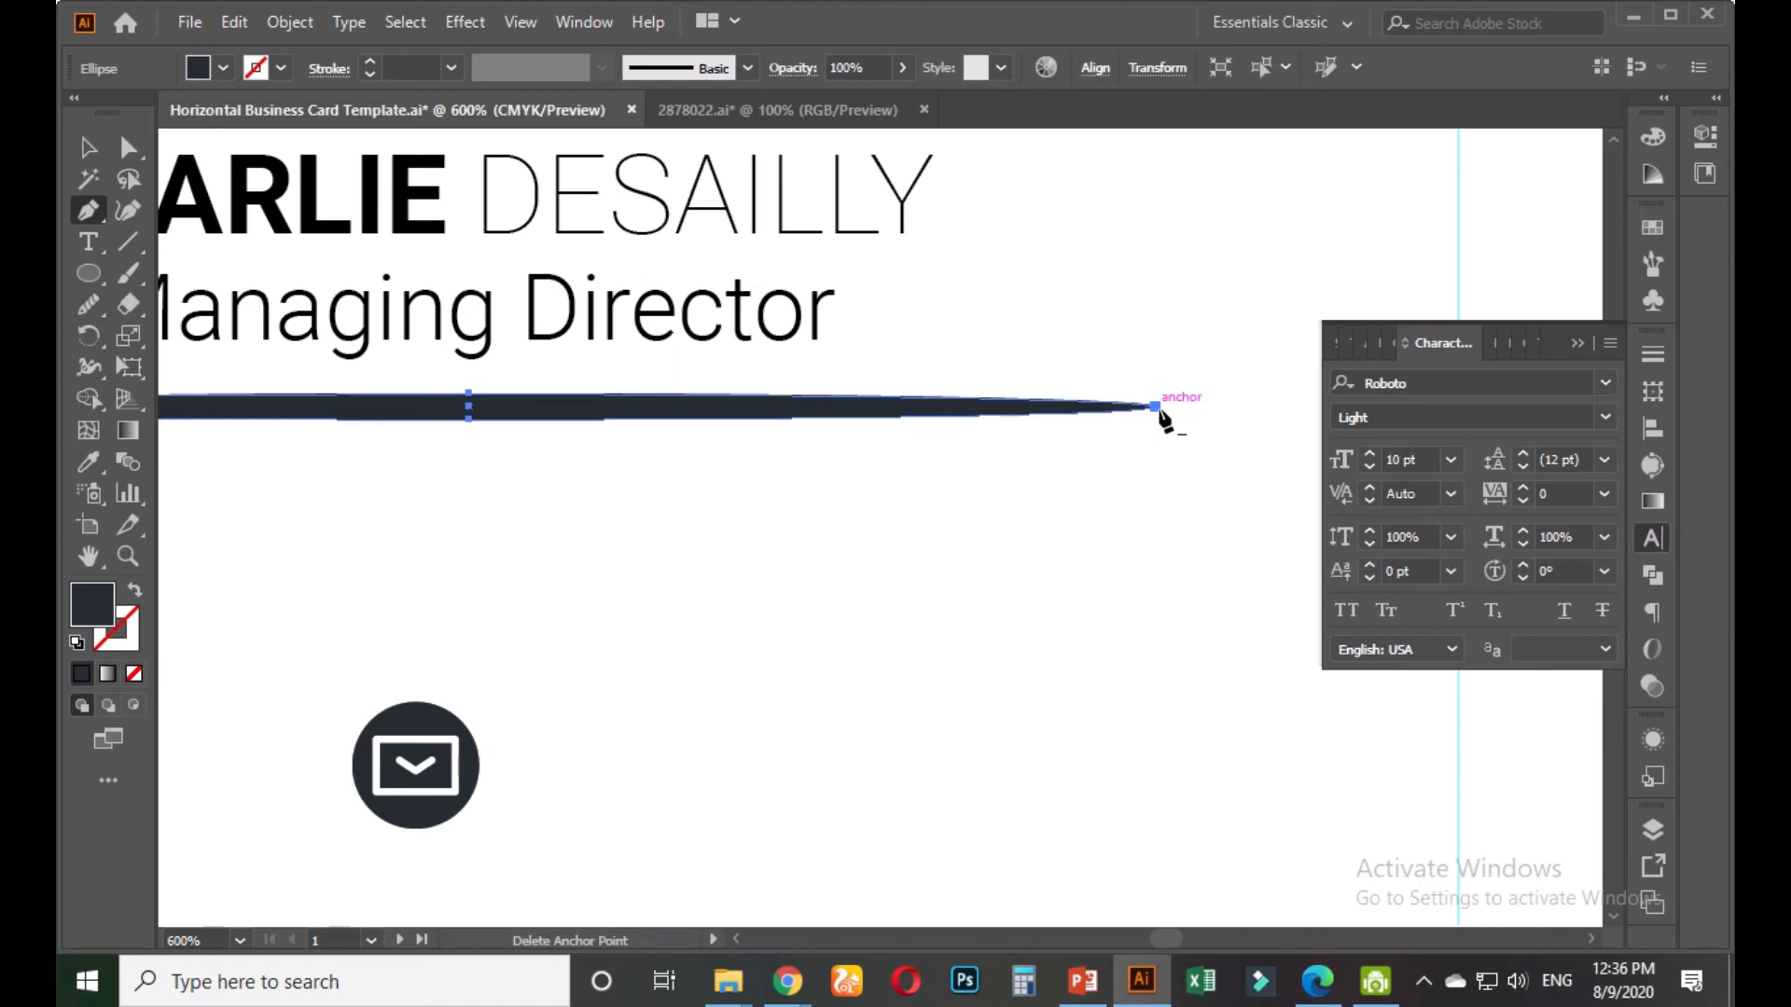
pyautogui.click(1156, 408)
pyautogui.click(89, 149)
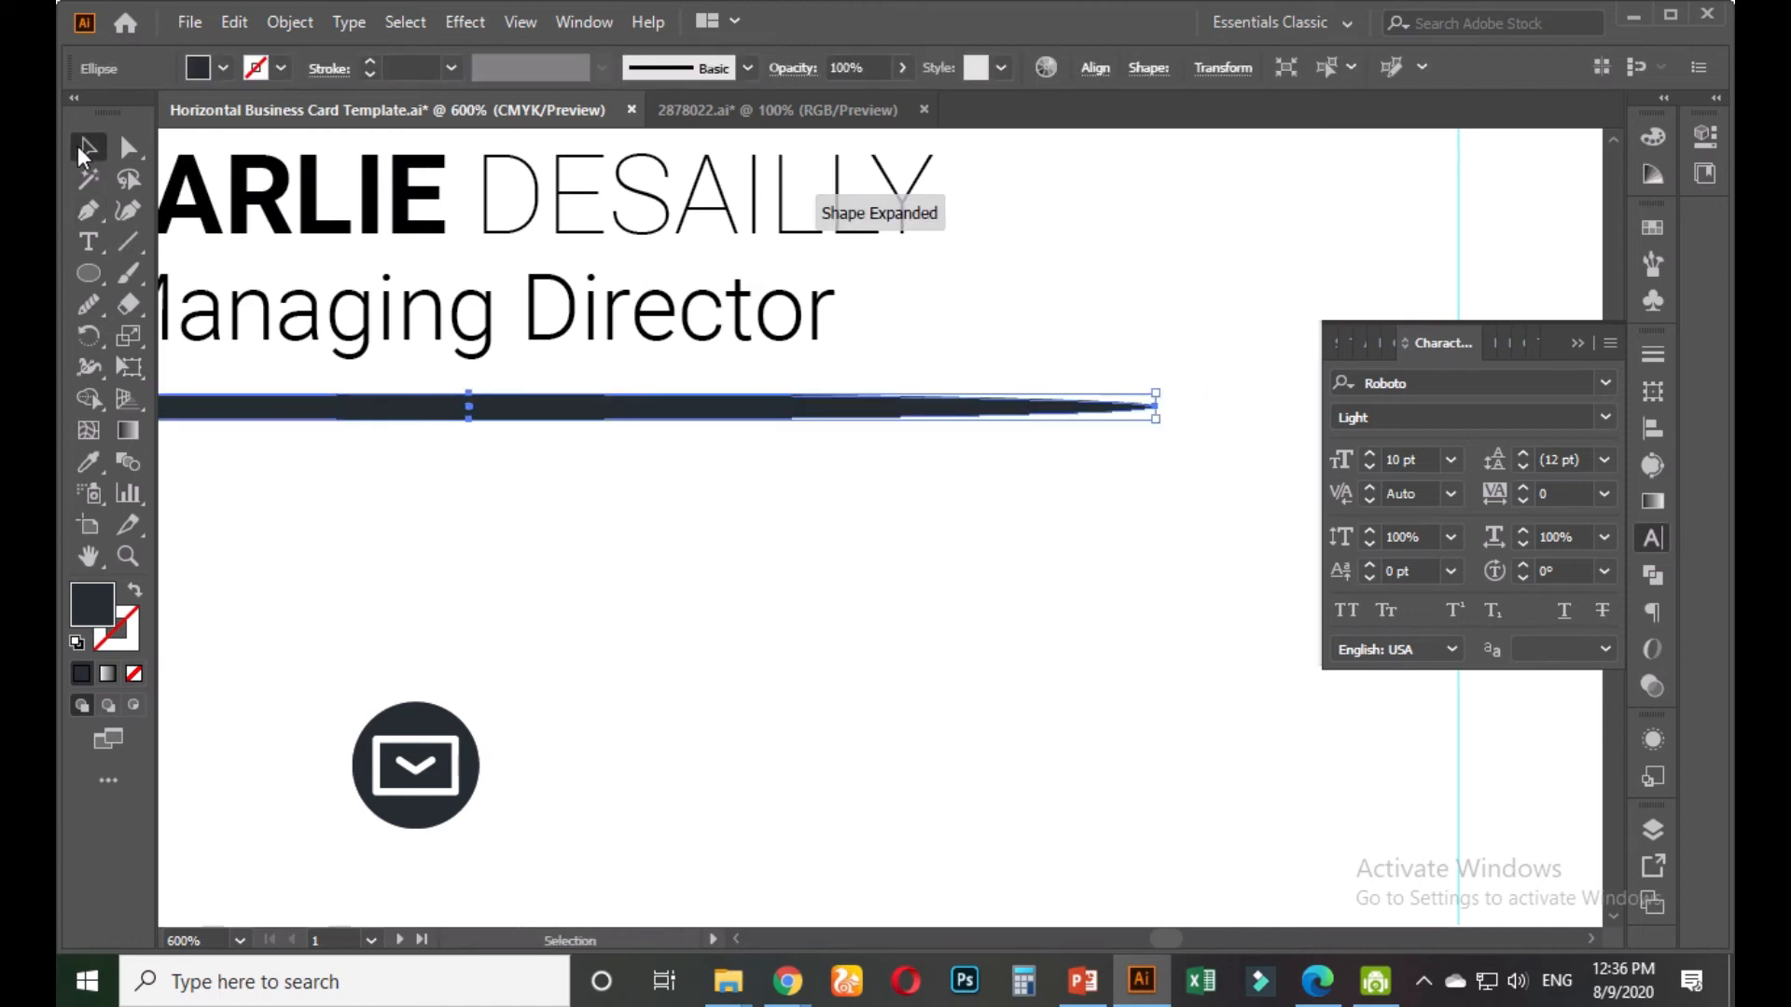
# Cut the divider's tip with Scissors so it tapers, then reselect the stroke path
pyautogui.moveTo(140, 313); pyautogui.dragTo(220, 342)
pyautogui.scroll(2, 1253, 384)
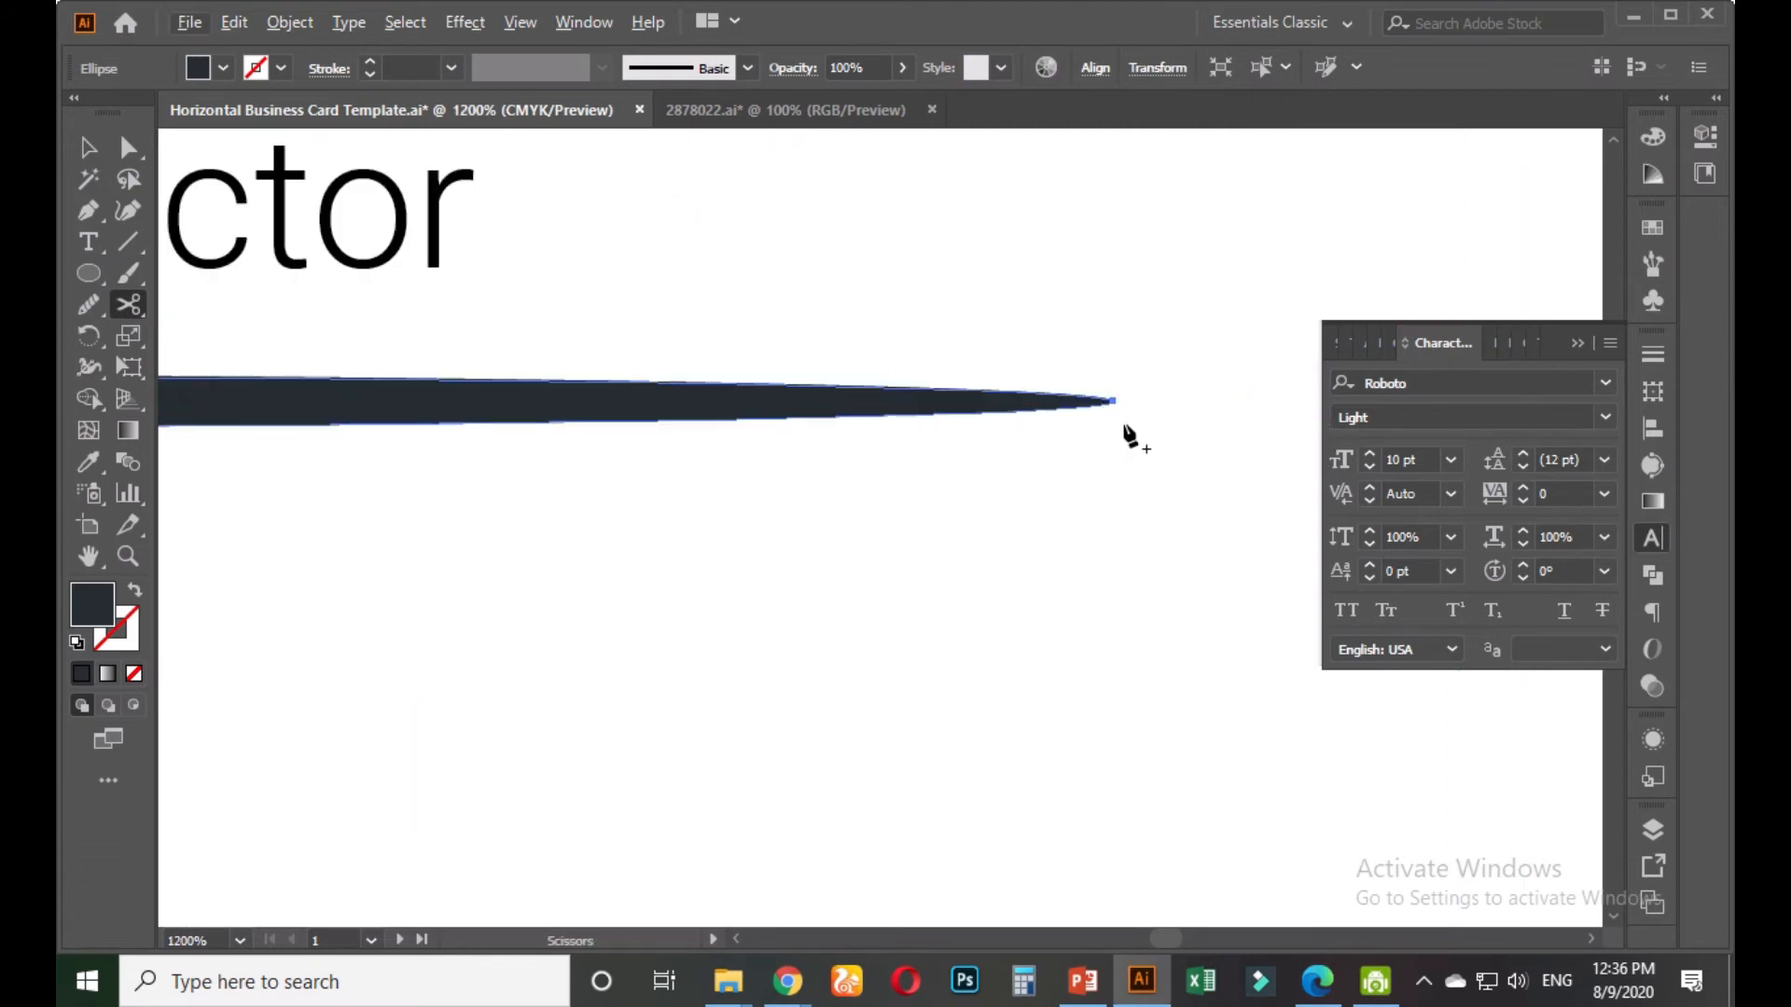
pyautogui.click(1111, 401)
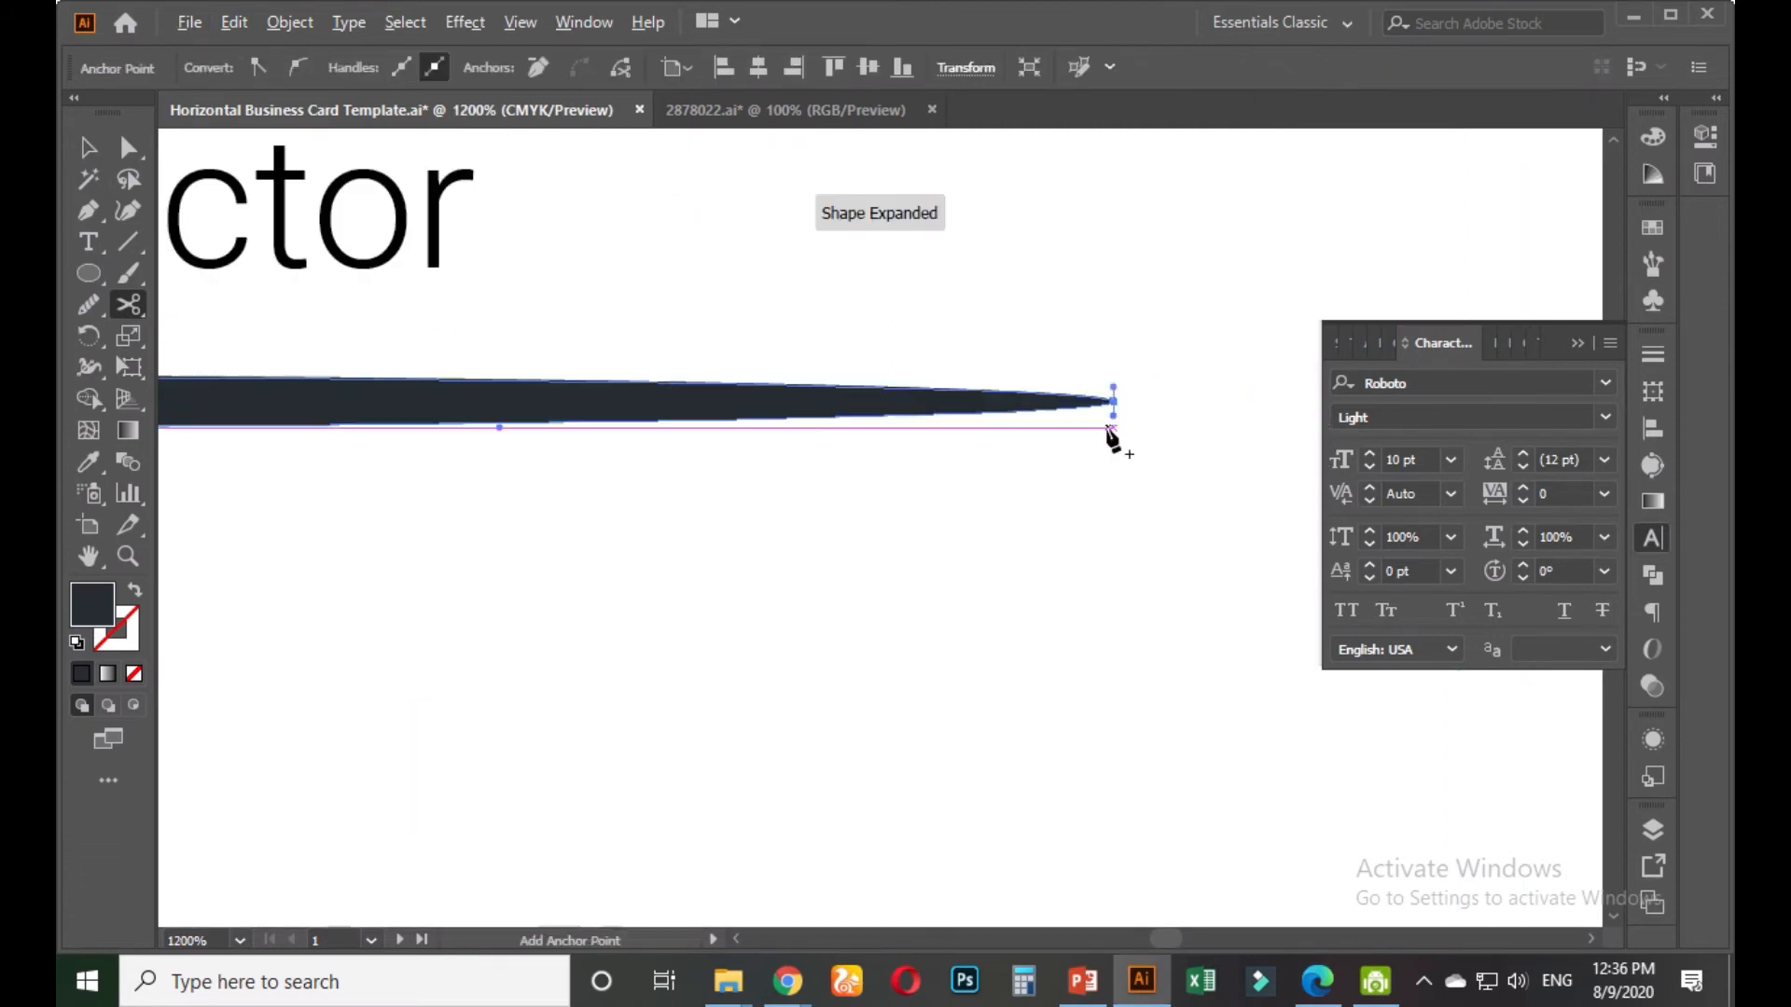
pyautogui.scroll(-3, 1120, 439)
pyautogui.scroll(2, 399, 455)
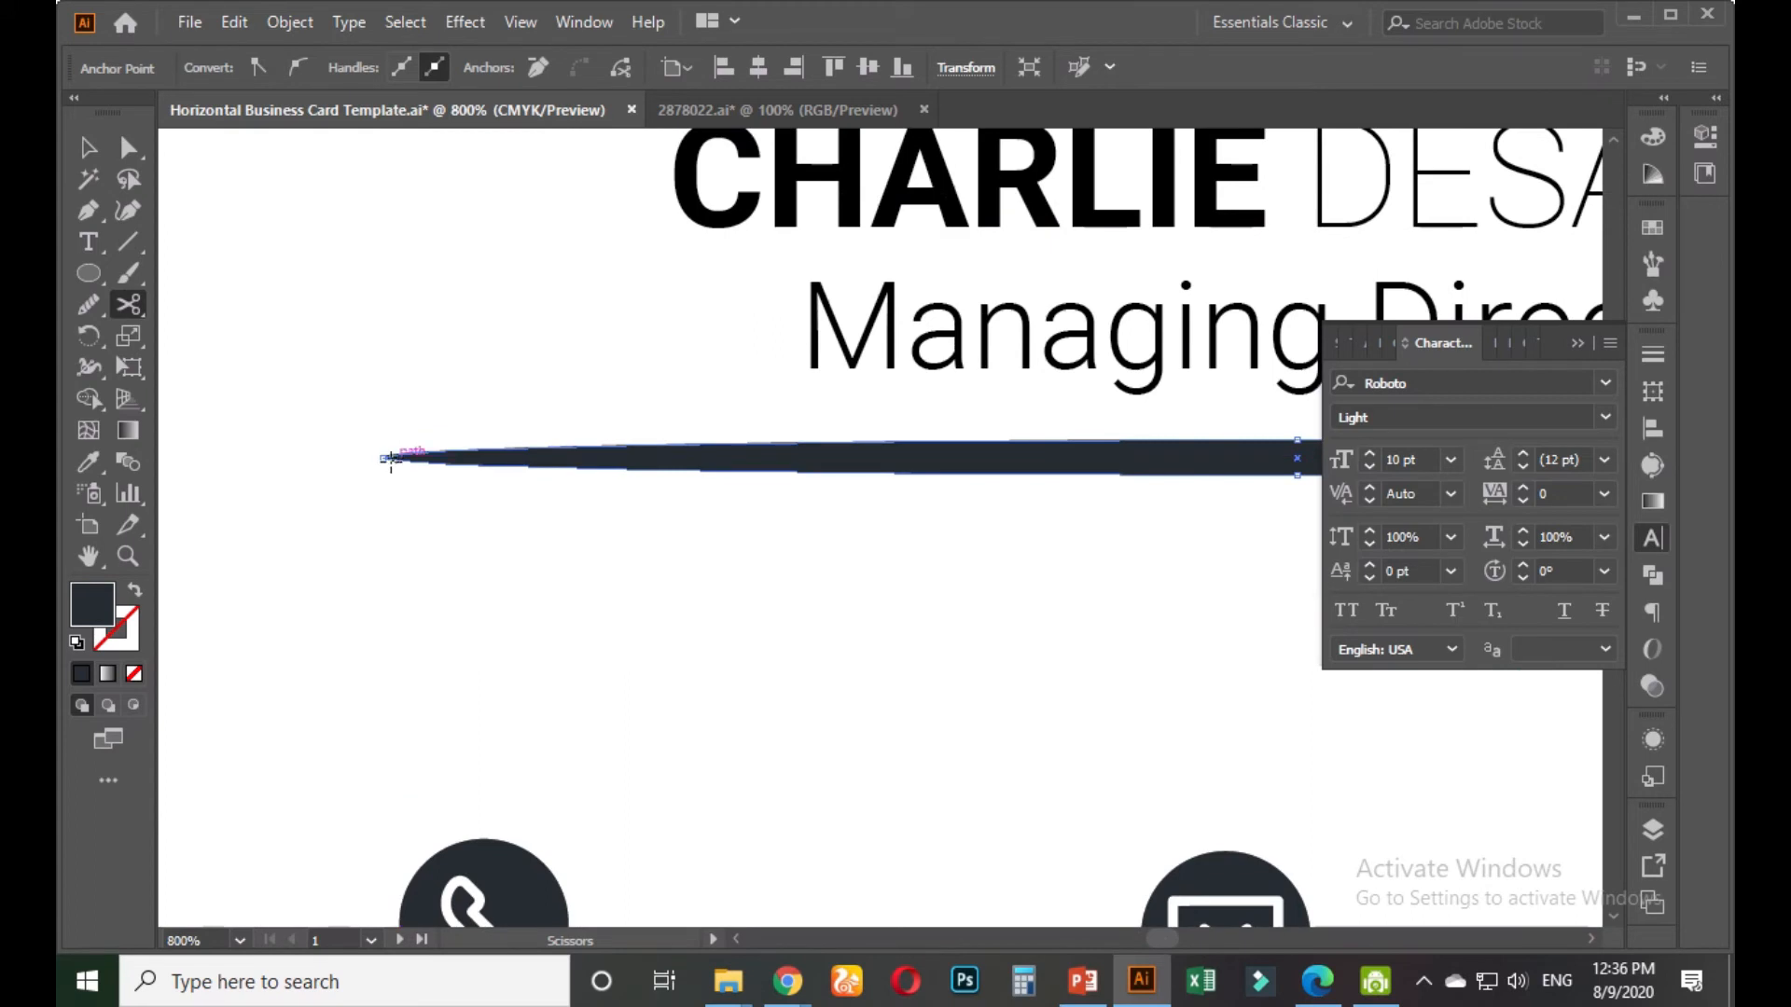
pyautogui.click(87, 147)
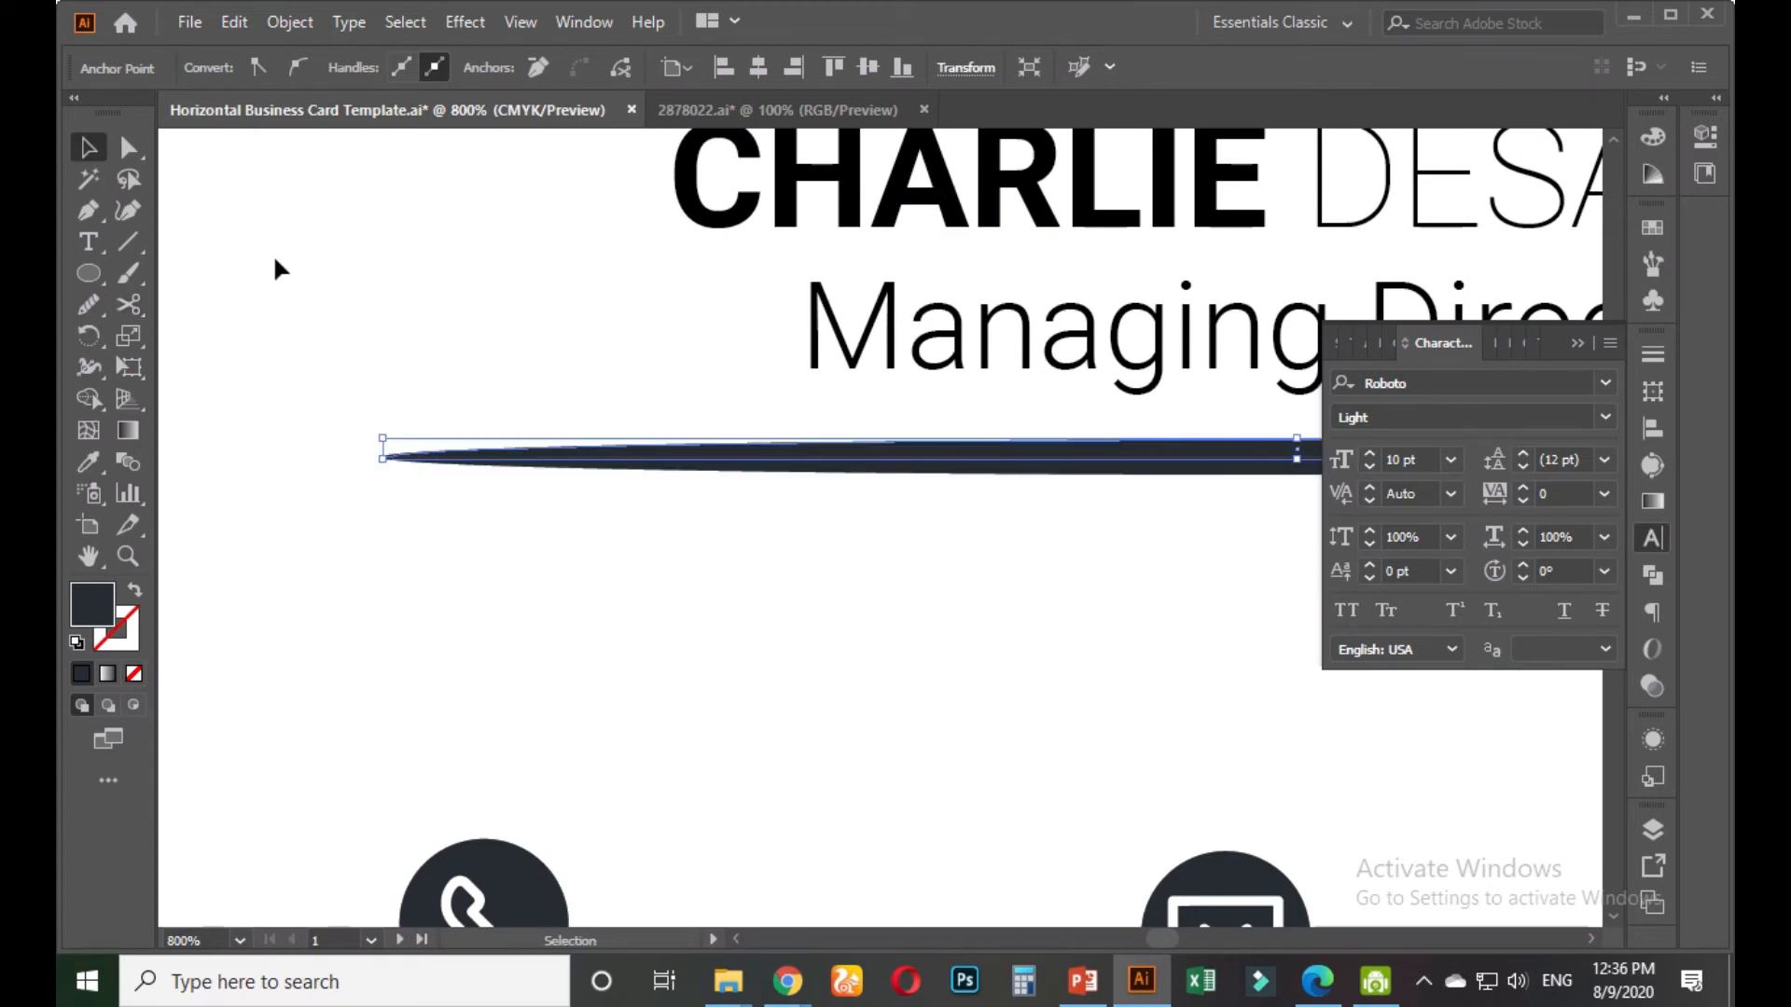
pyautogui.click(690, 487)
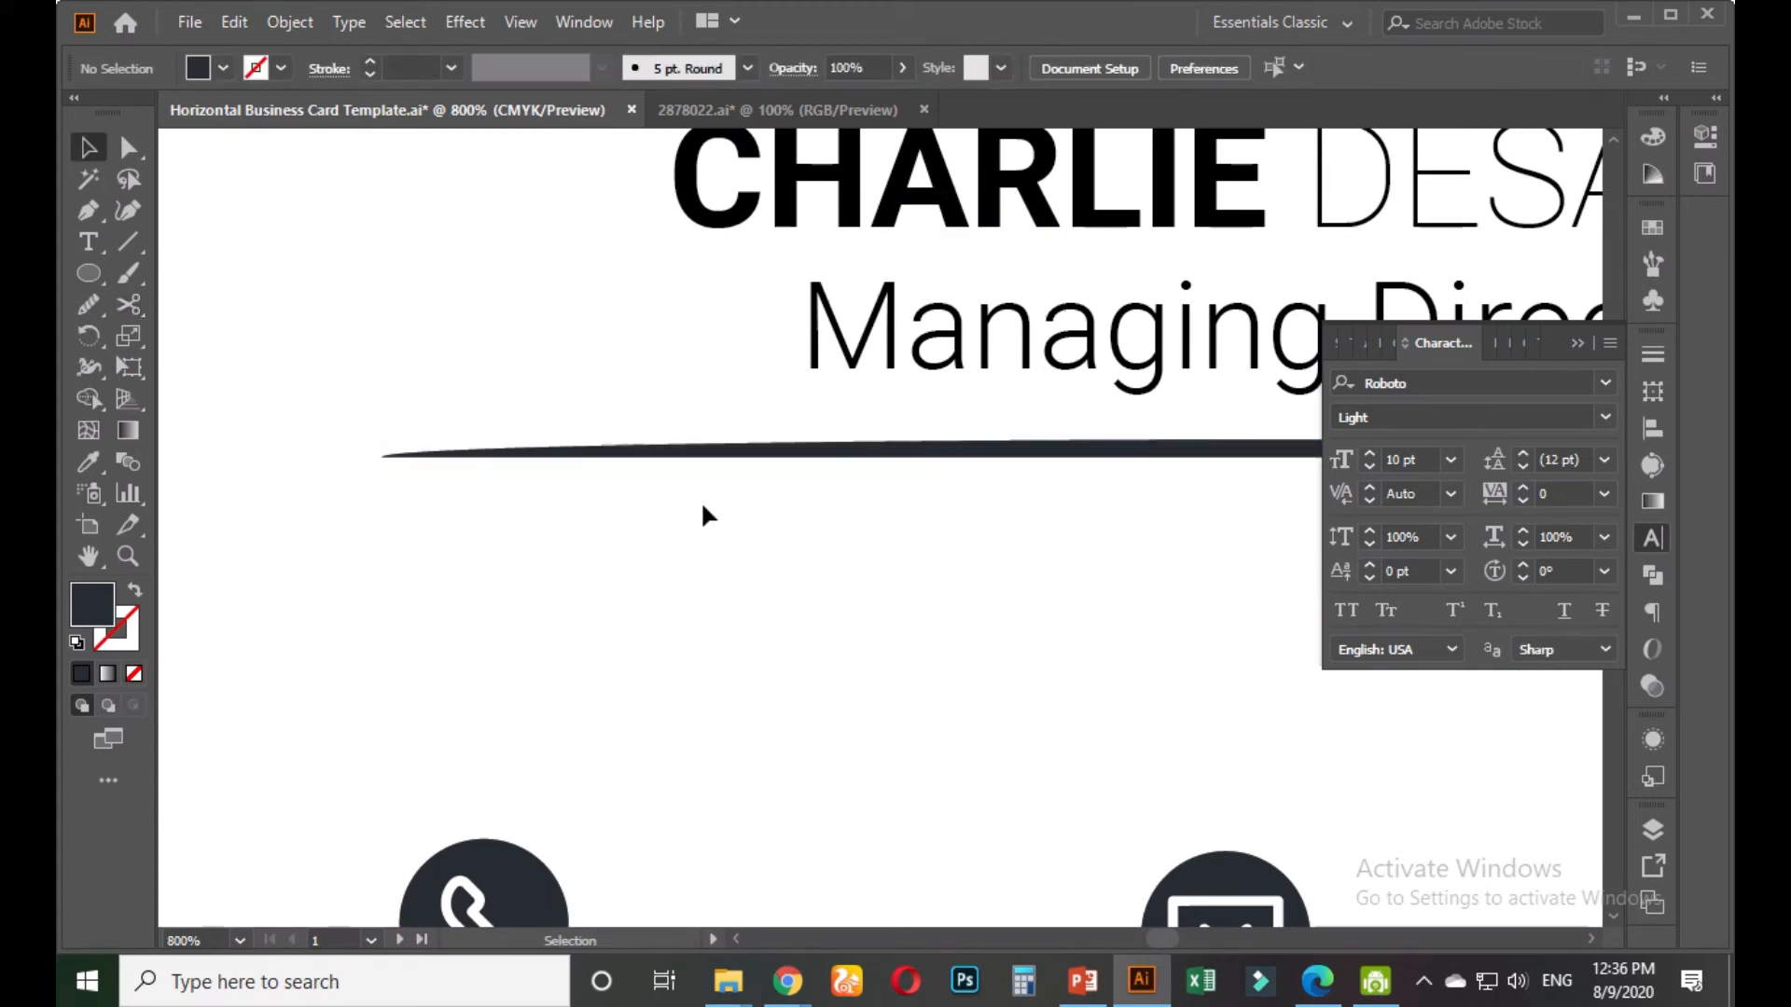
pyautogui.scroll(-2, 709, 494)
pyautogui.moveTo(906, 549); pyautogui.dragTo(612, 587)
pyautogui.scroll(2, 724, 568)
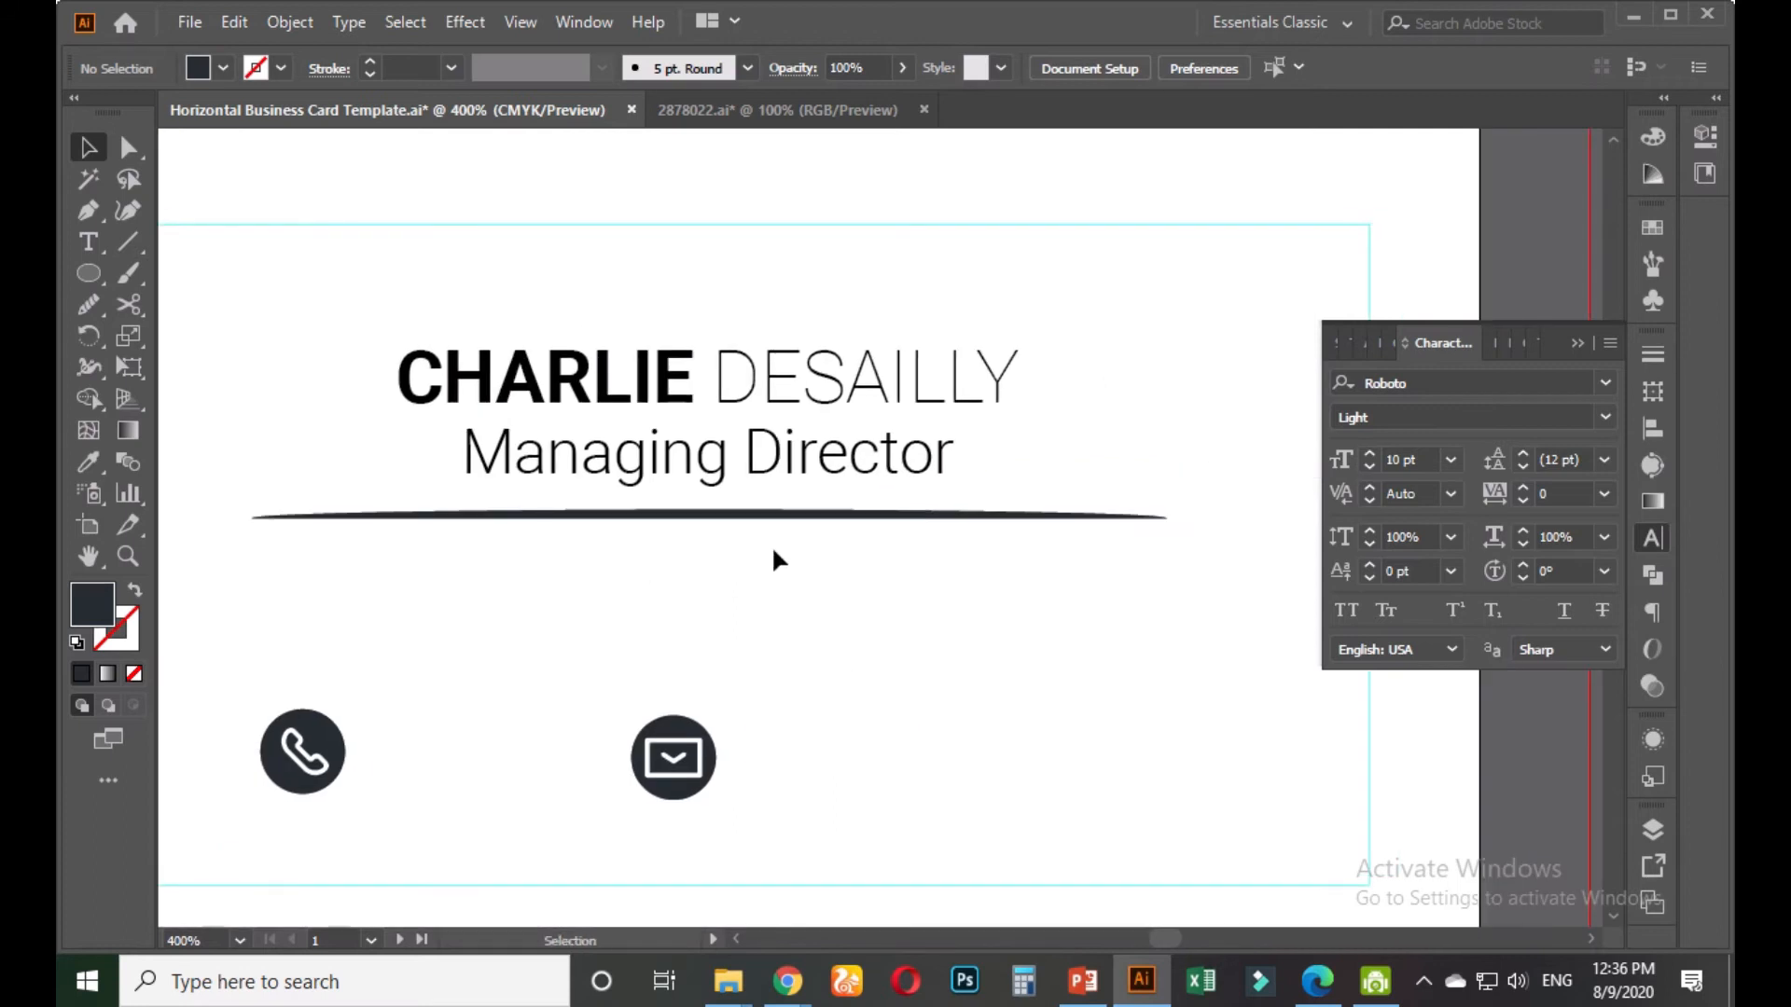
pyautogui.click(864, 508)
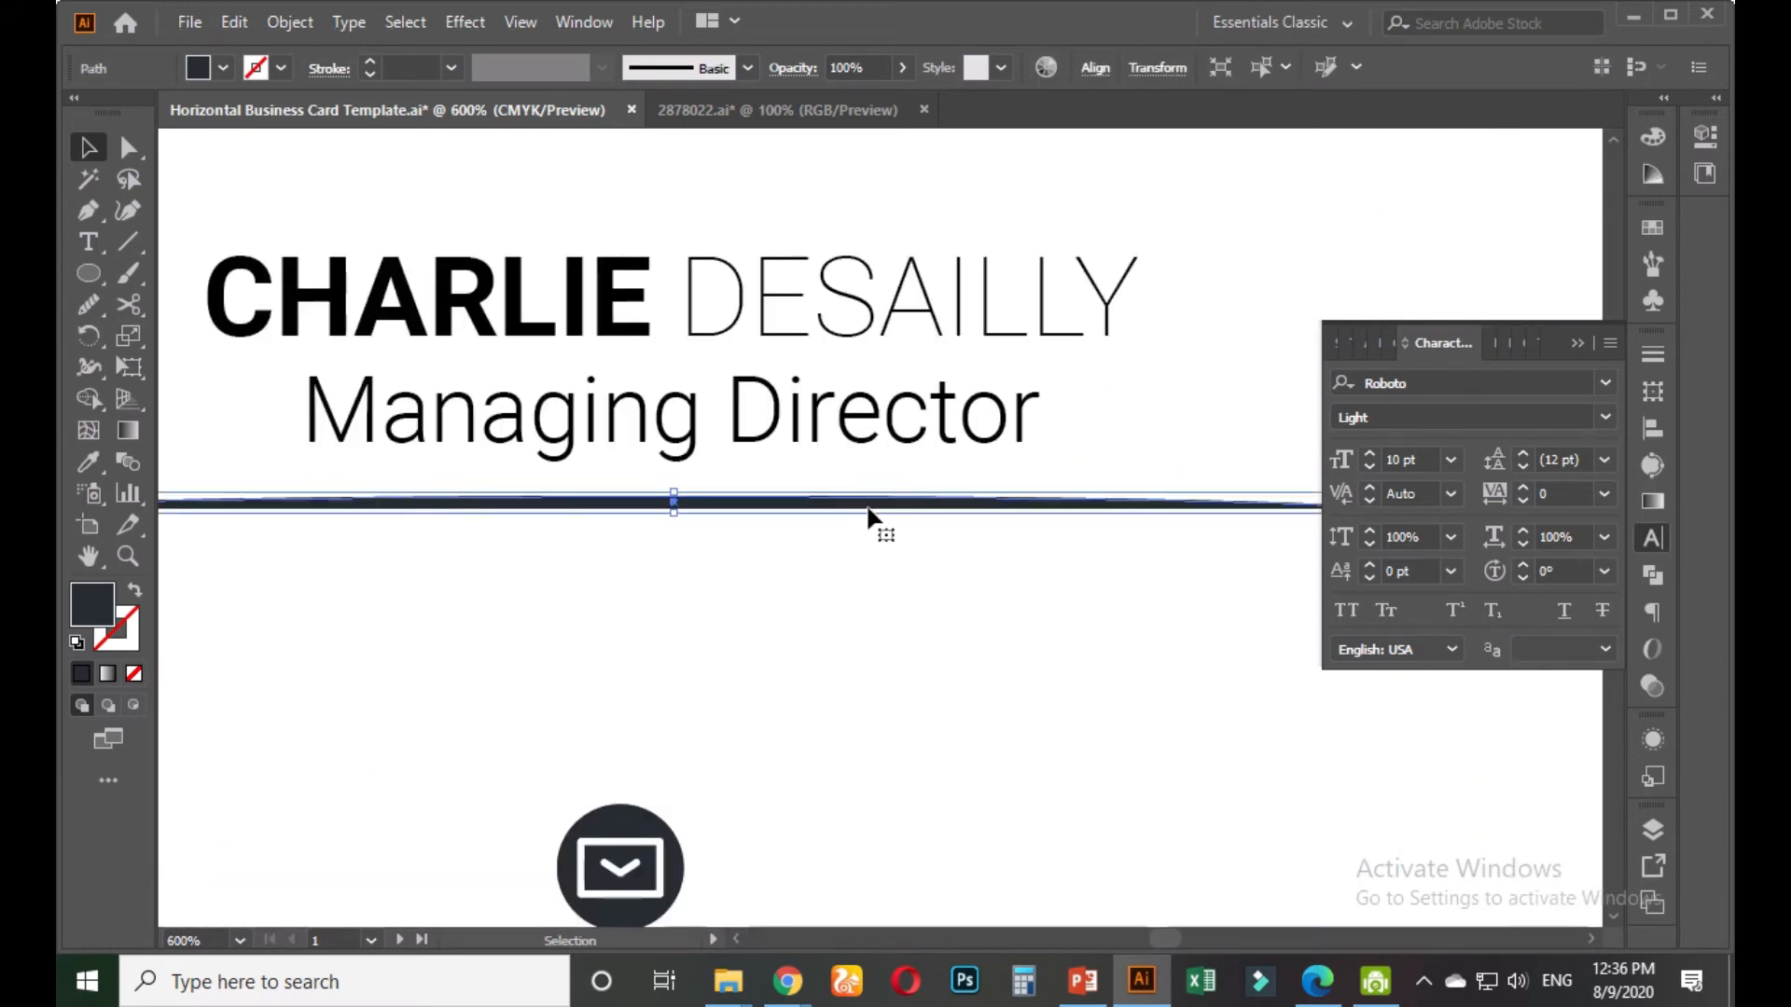
# Recolour CHARLIE in the name with the divider's dark grey
pyautogui.click(92, 464)
pyautogui.scroll(-2, 599, 608)
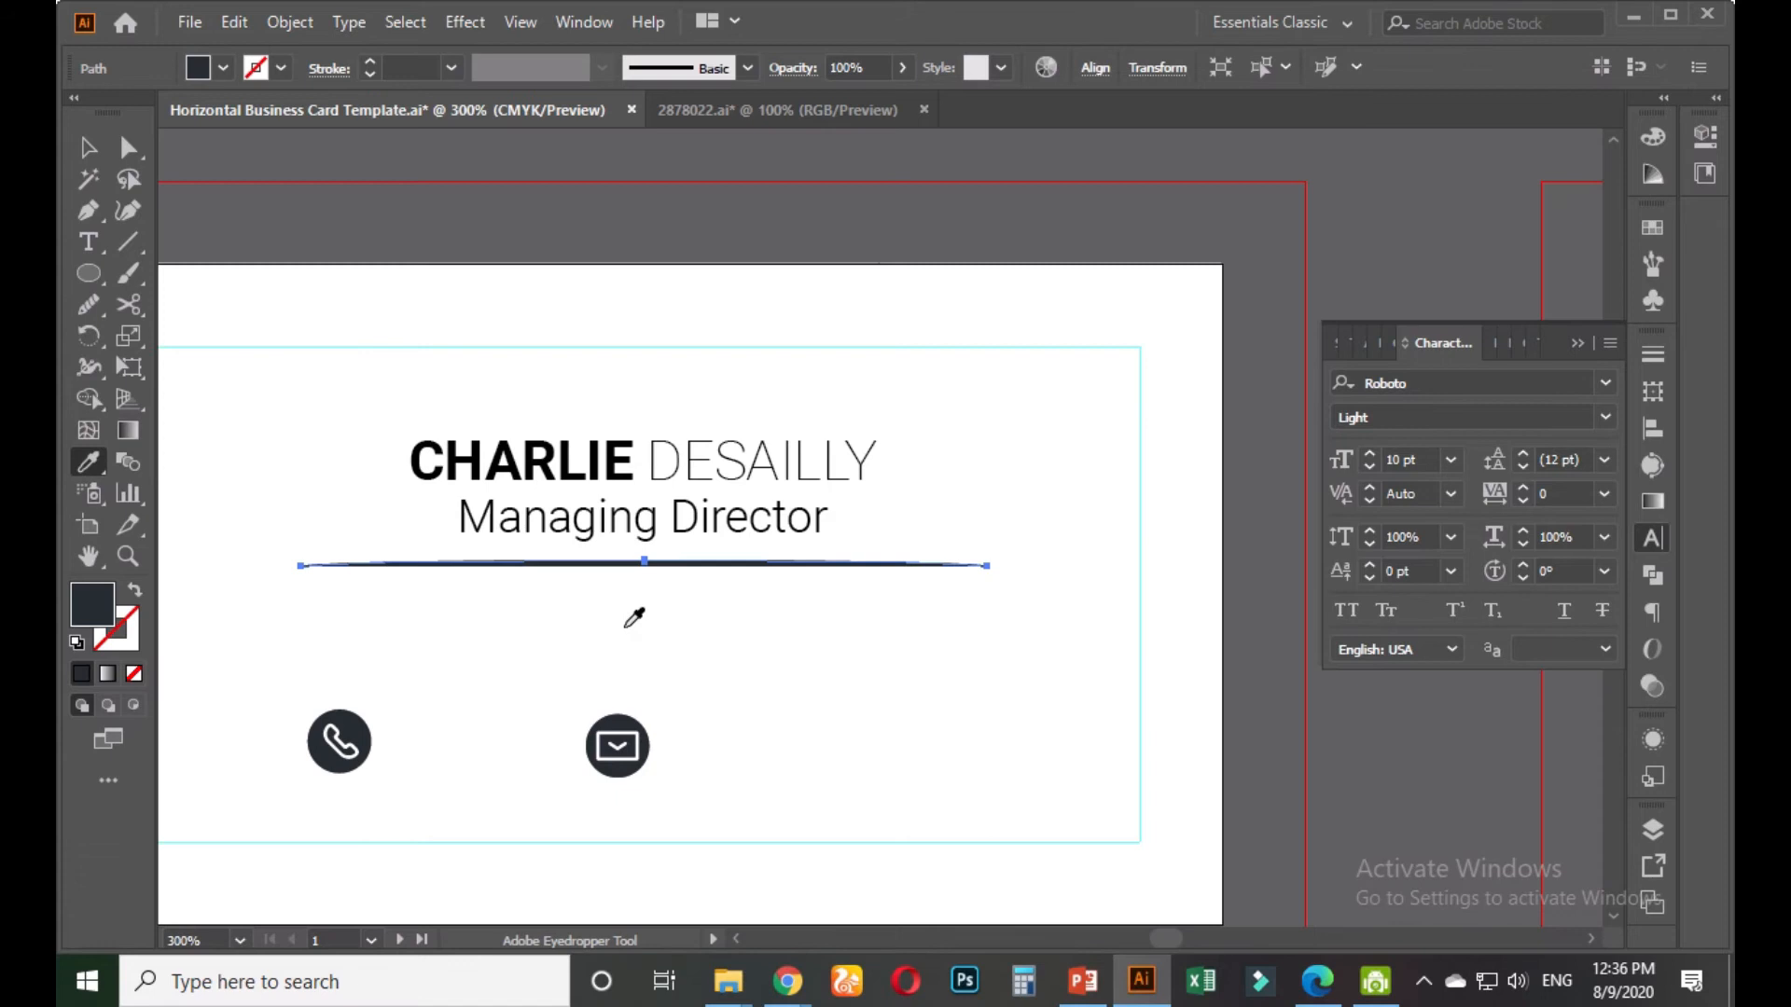
pyautogui.click(89, 147)
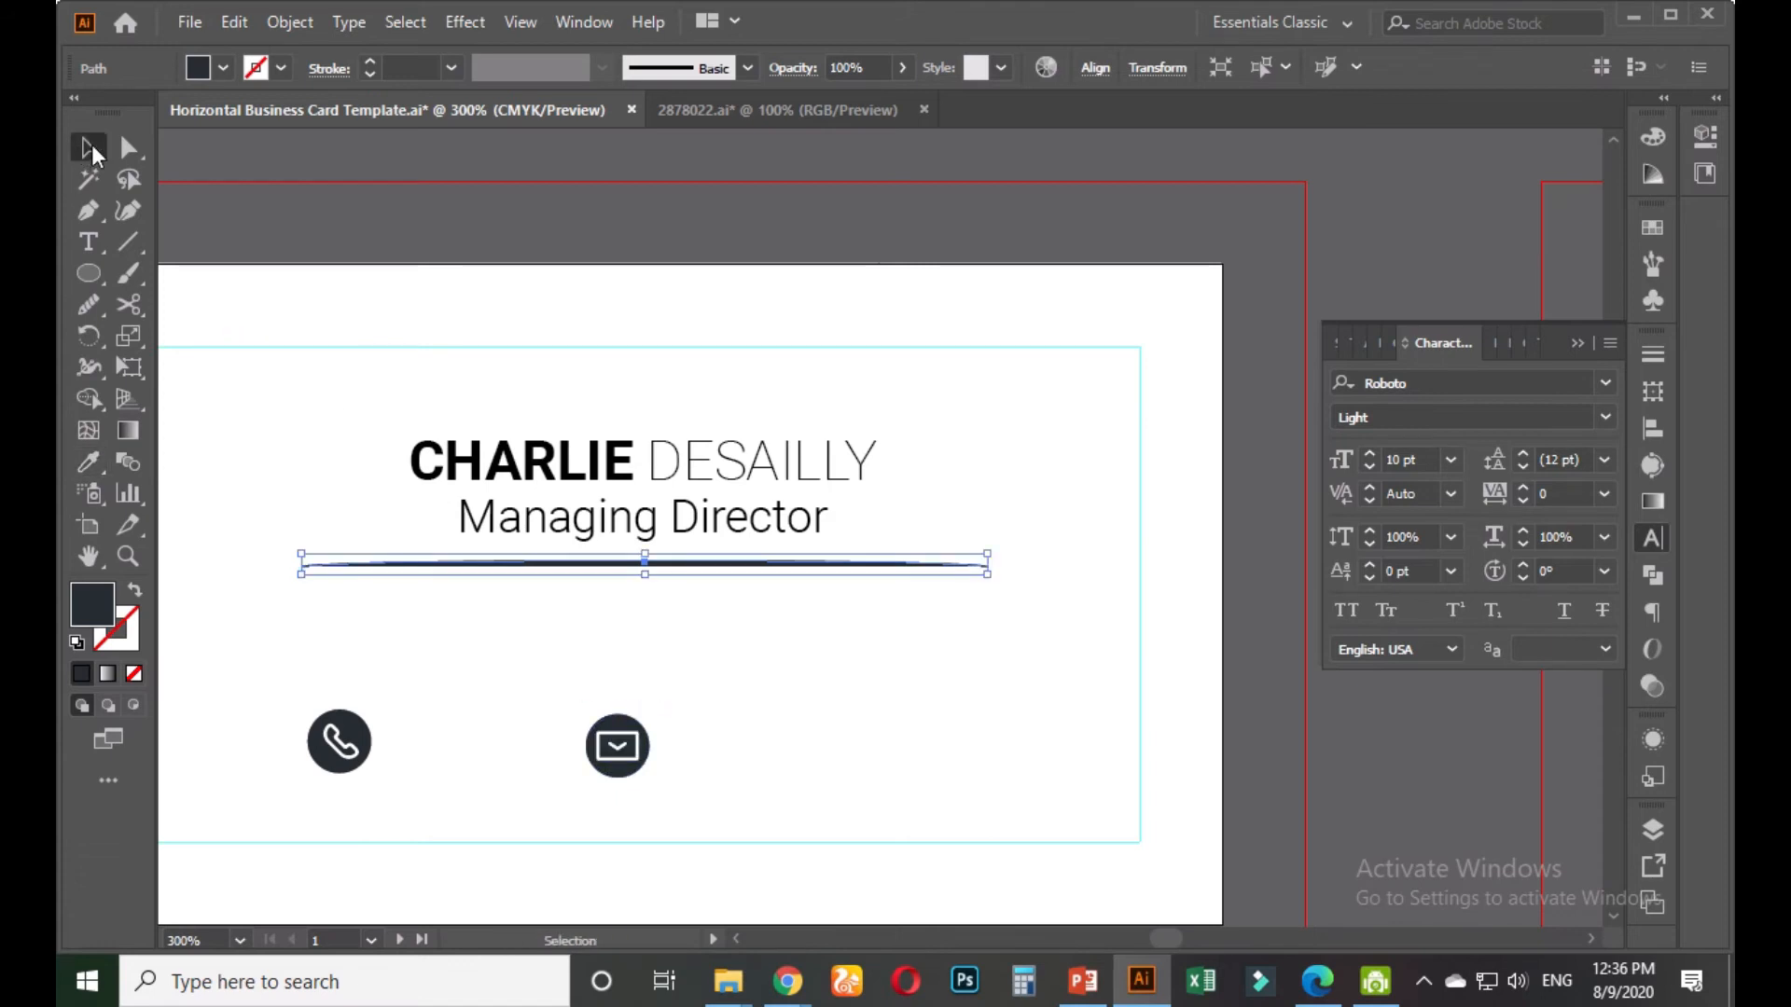
pyautogui.click(601, 612)
pyautogui.doubleClick(620, 471)
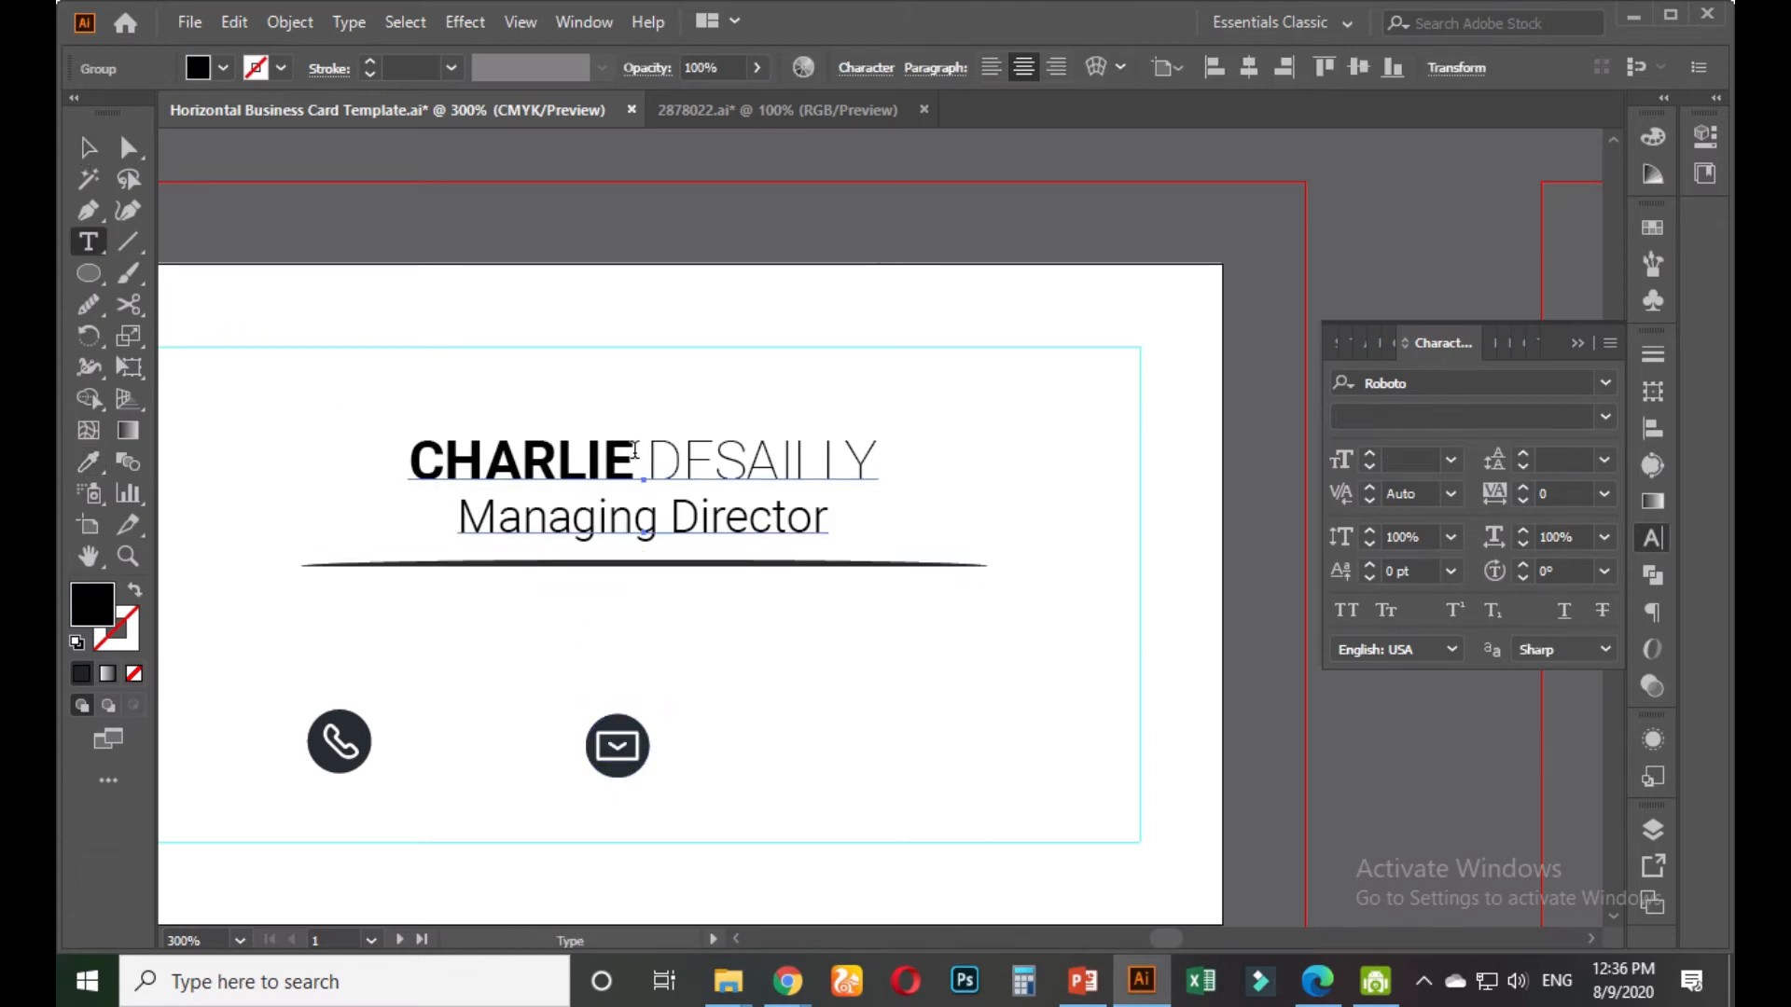
pyautogui.moveTo(634, 466); pyautogui.dragTo(325, 407)
pyautogui.click(89, 462)
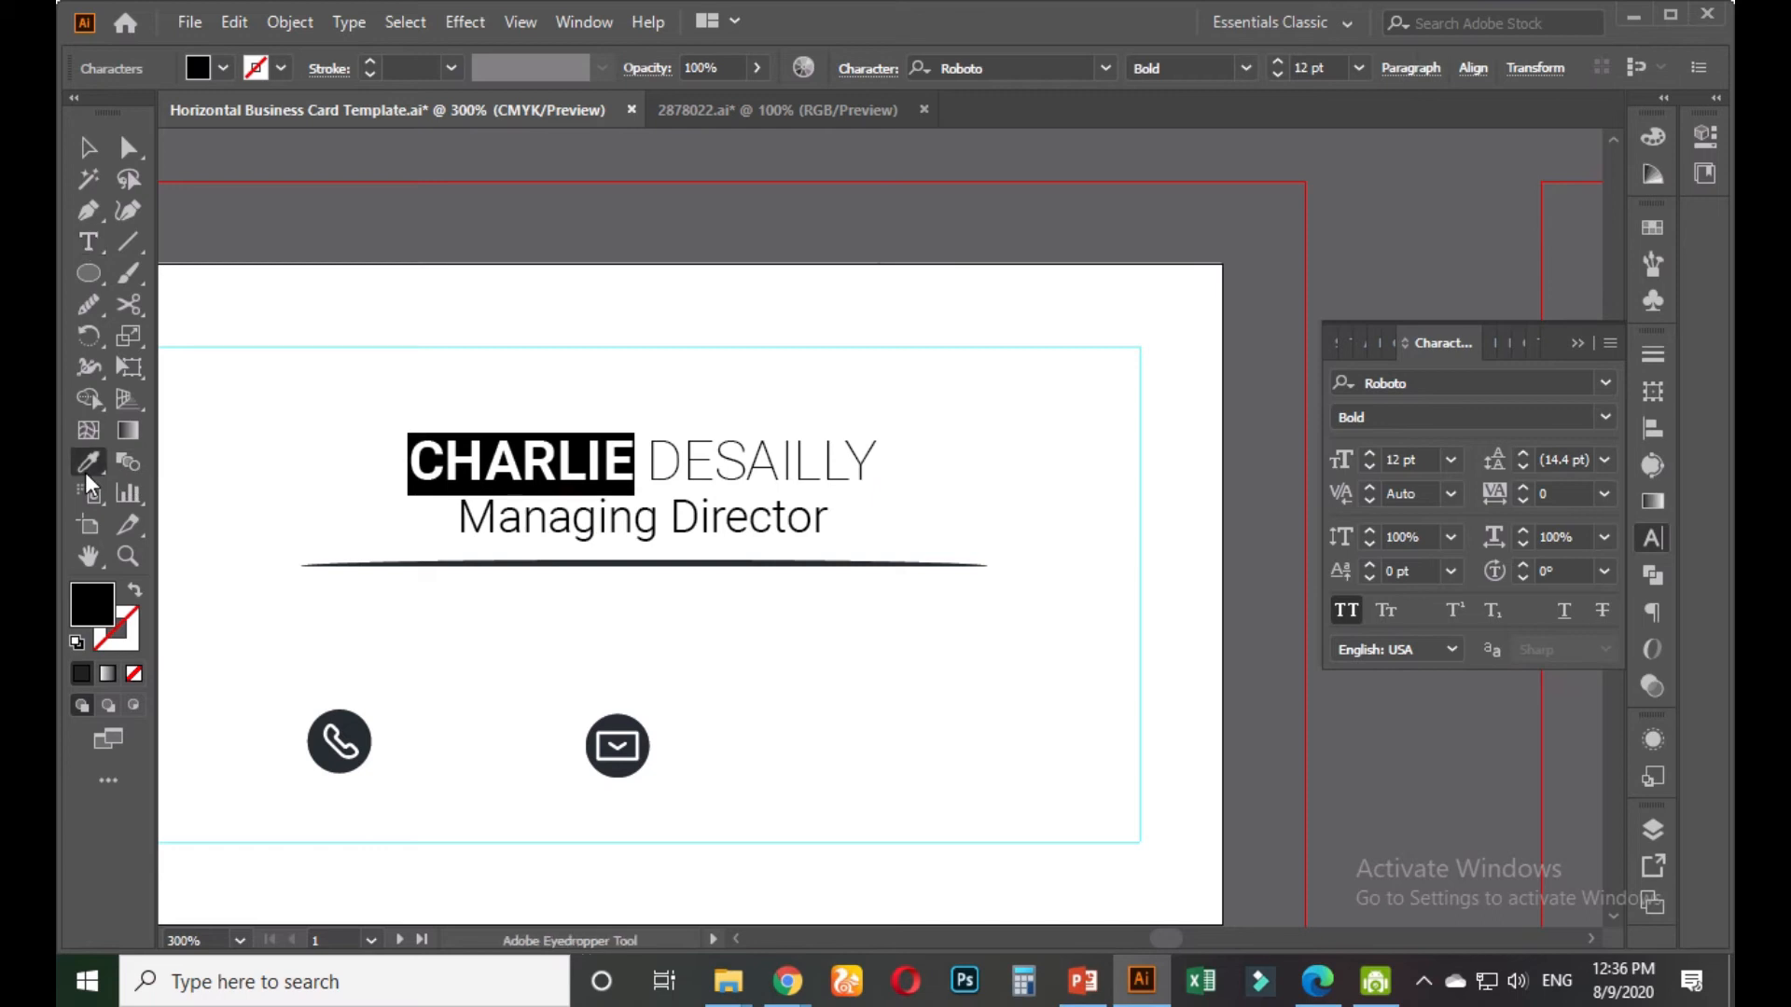
pyautogui.click(477, 562)
pyautogui.click(89, 147)
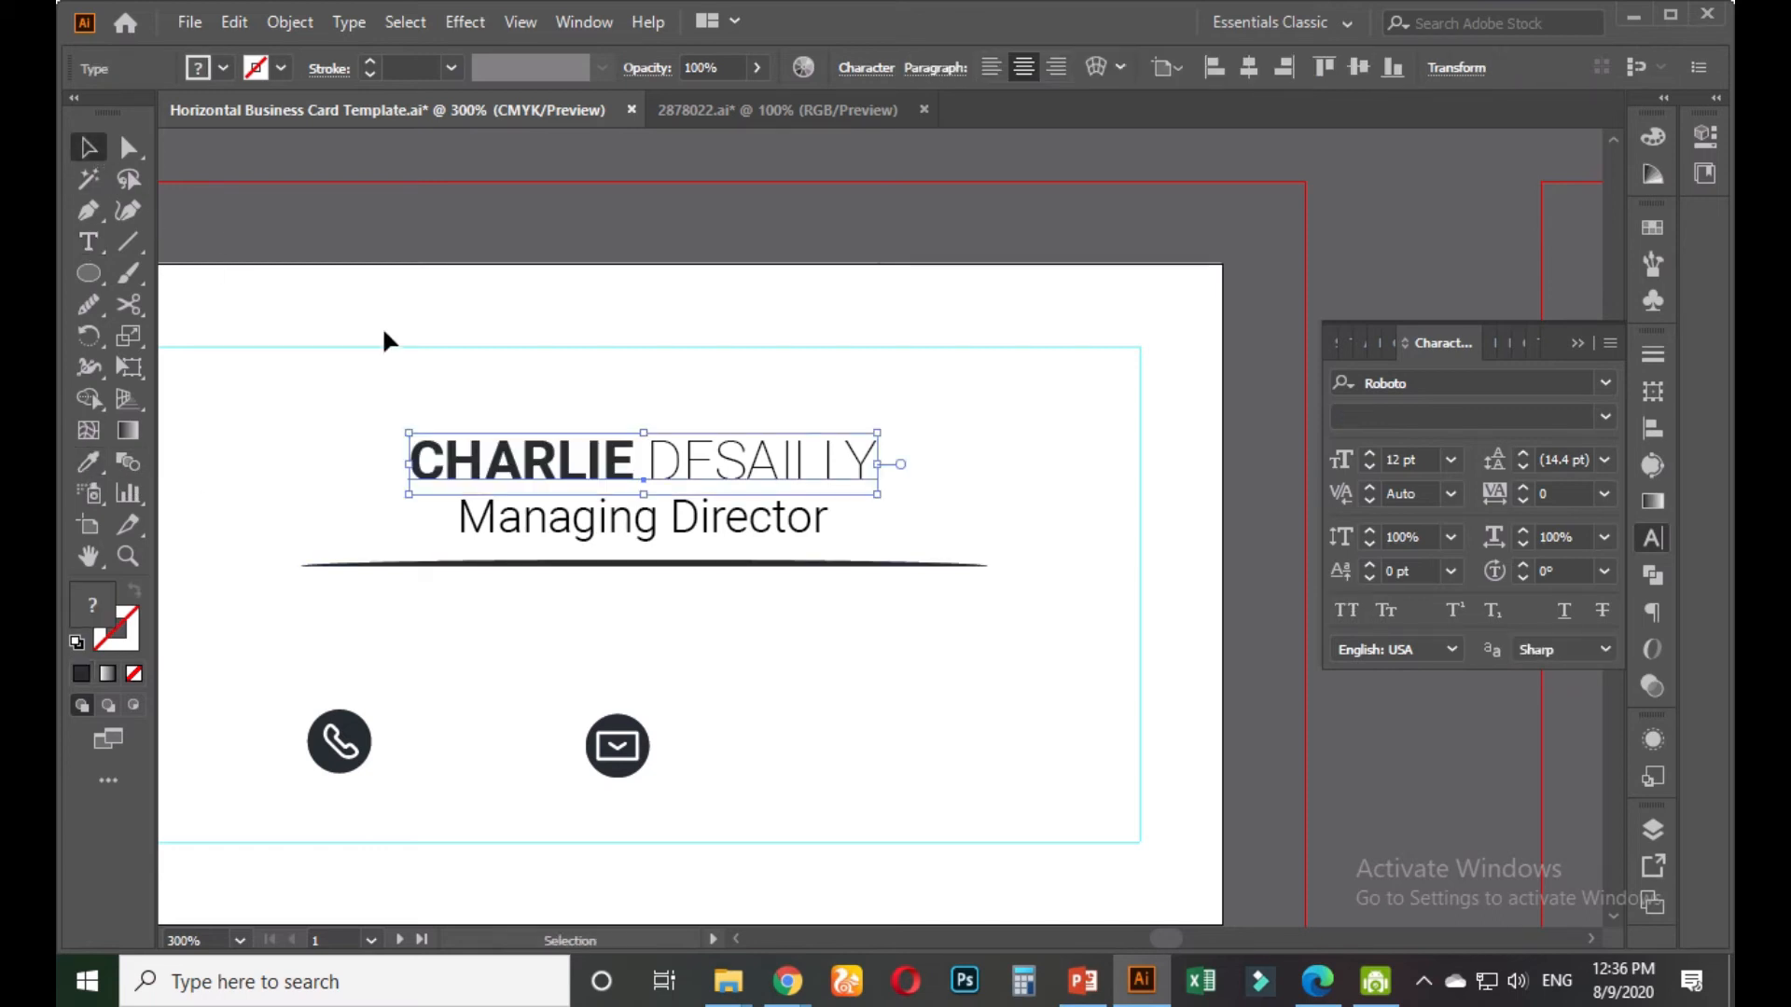
pyautogui.click(630, 468)
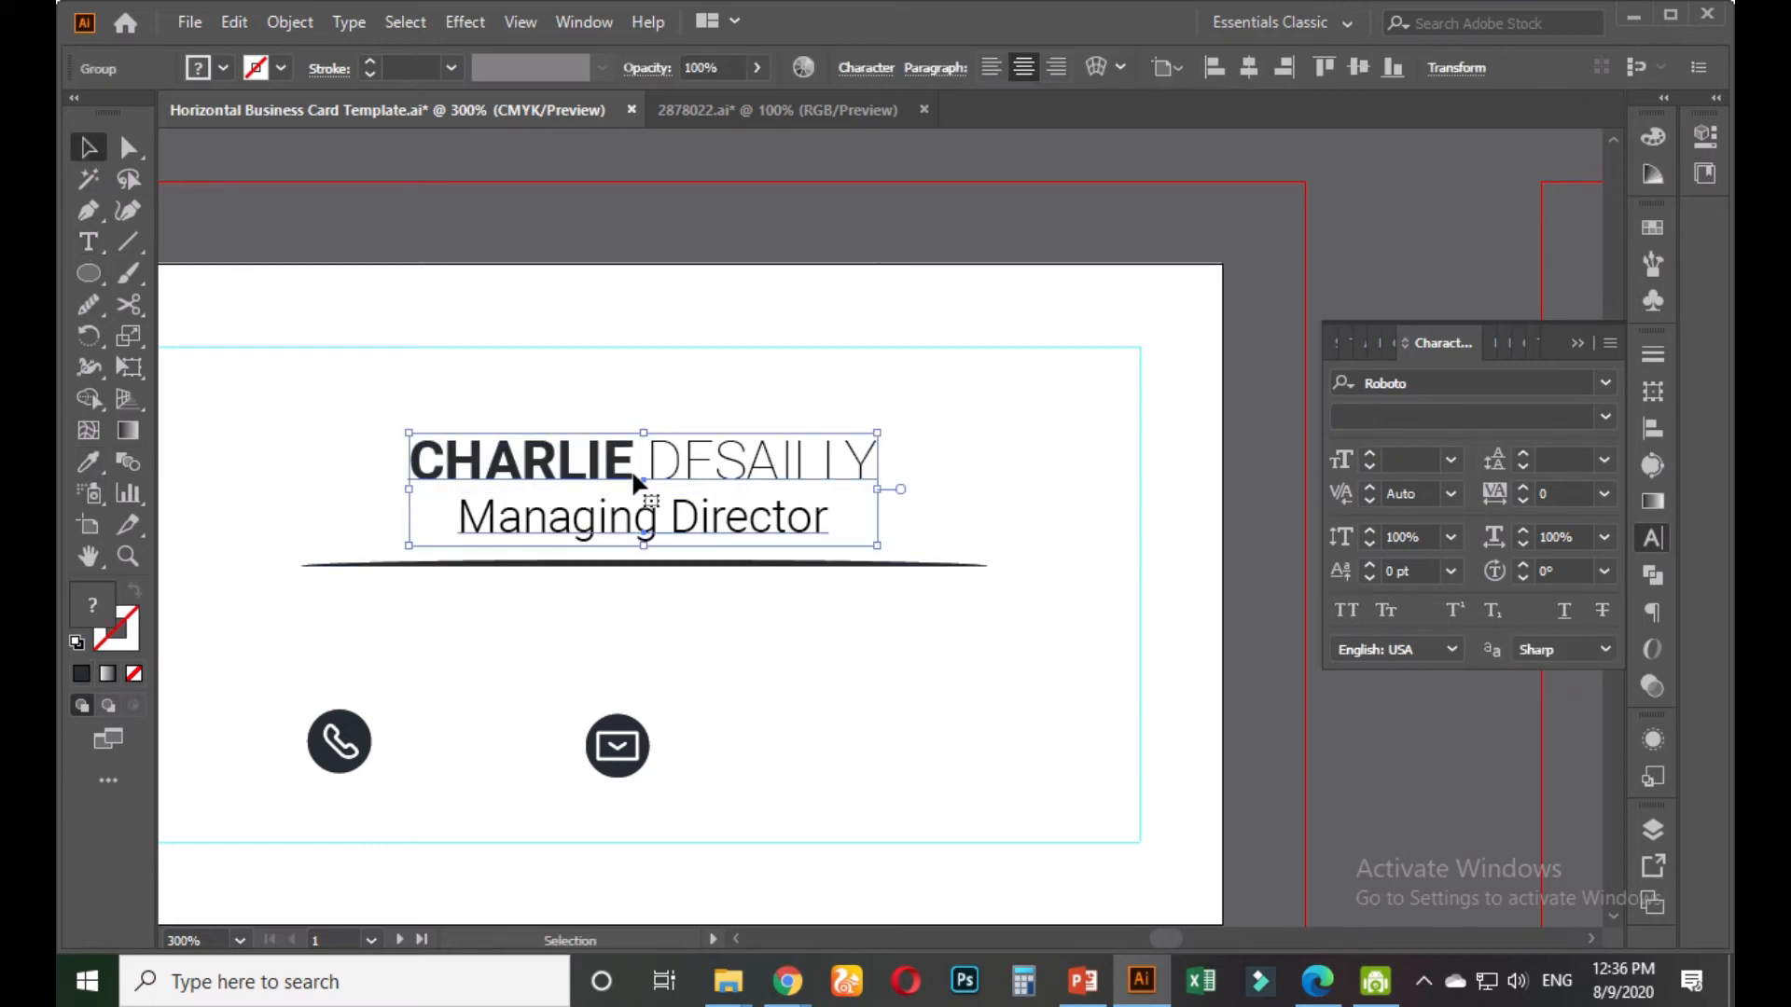
pyautogui.scroll(-2, 631, 468)
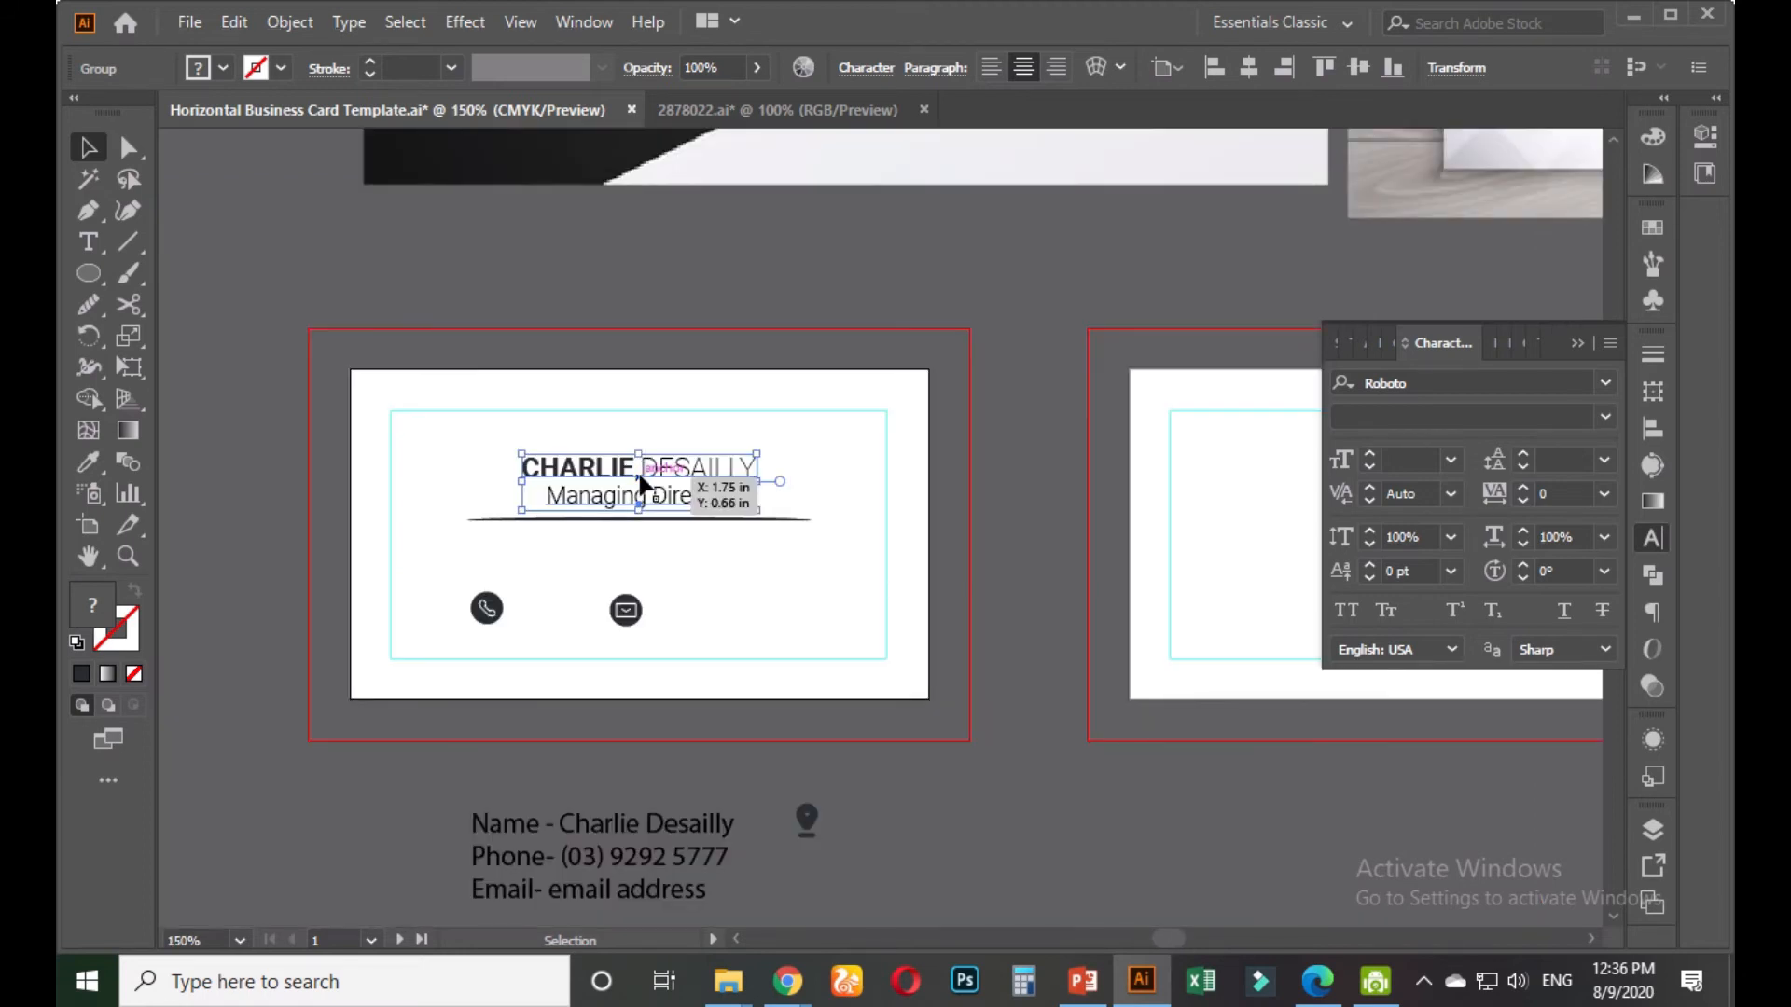
pyautogui.doubleClick(649, 464)
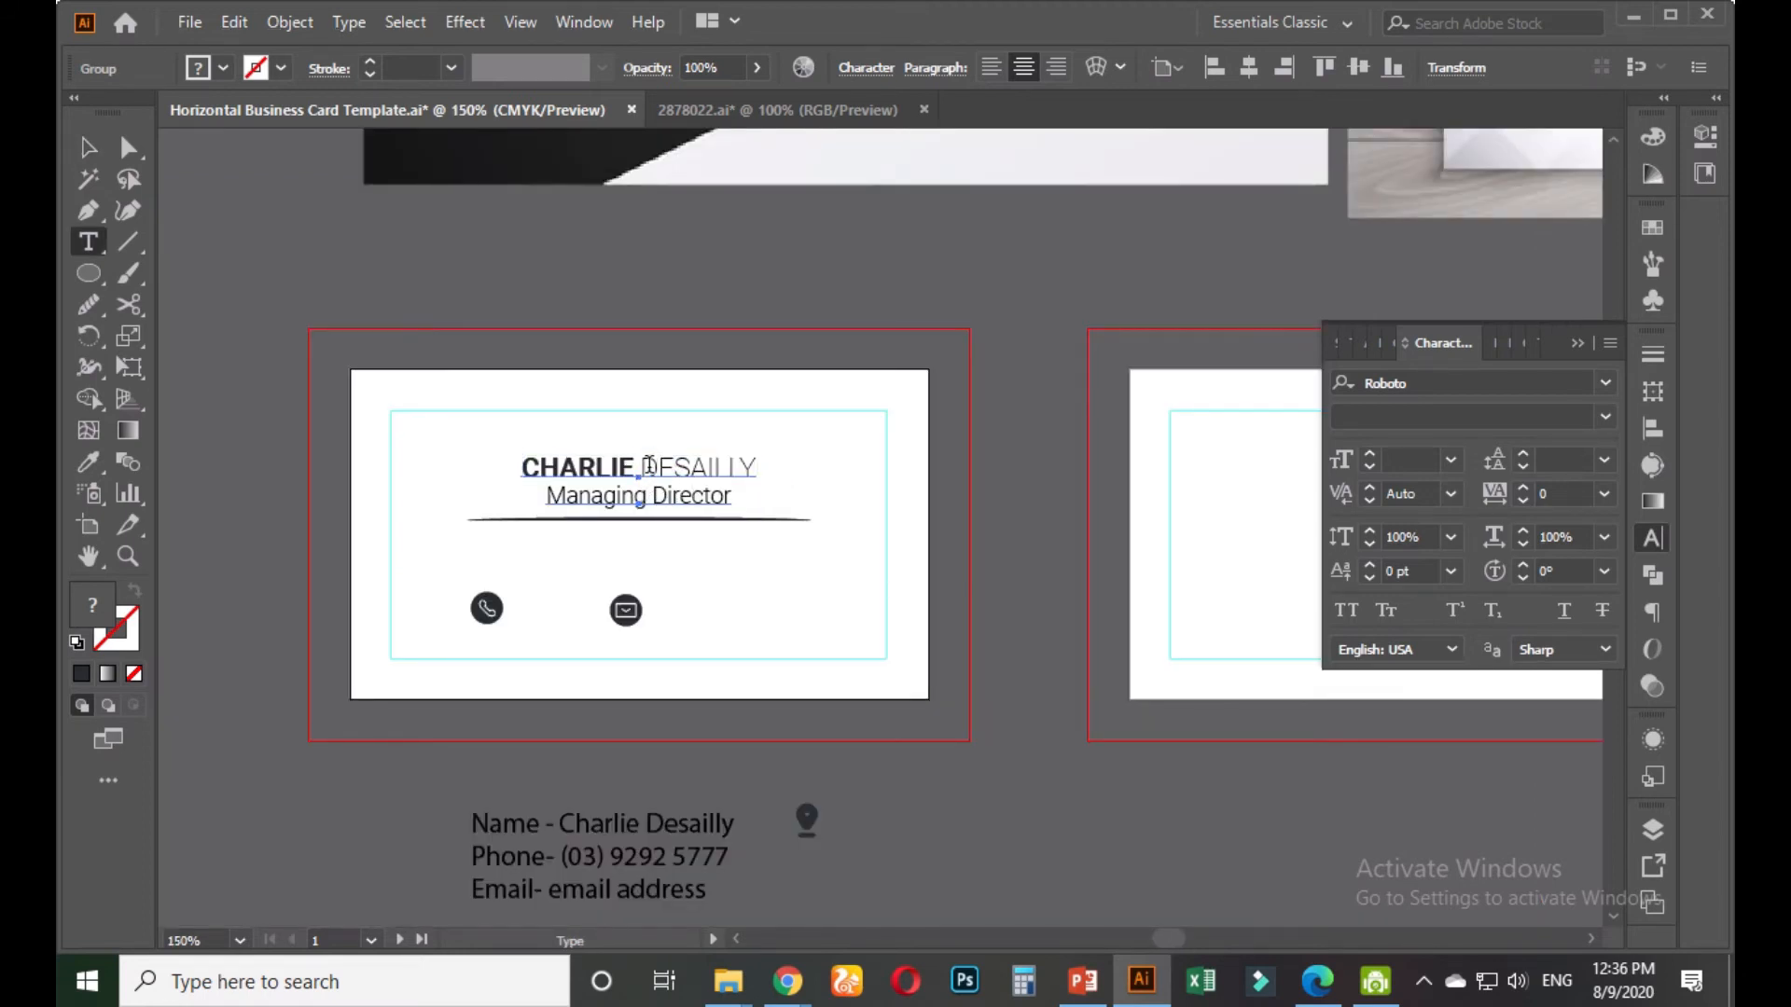
pyautogui.moveTo(645, 464); pyautogui.dragTo(757, 466)
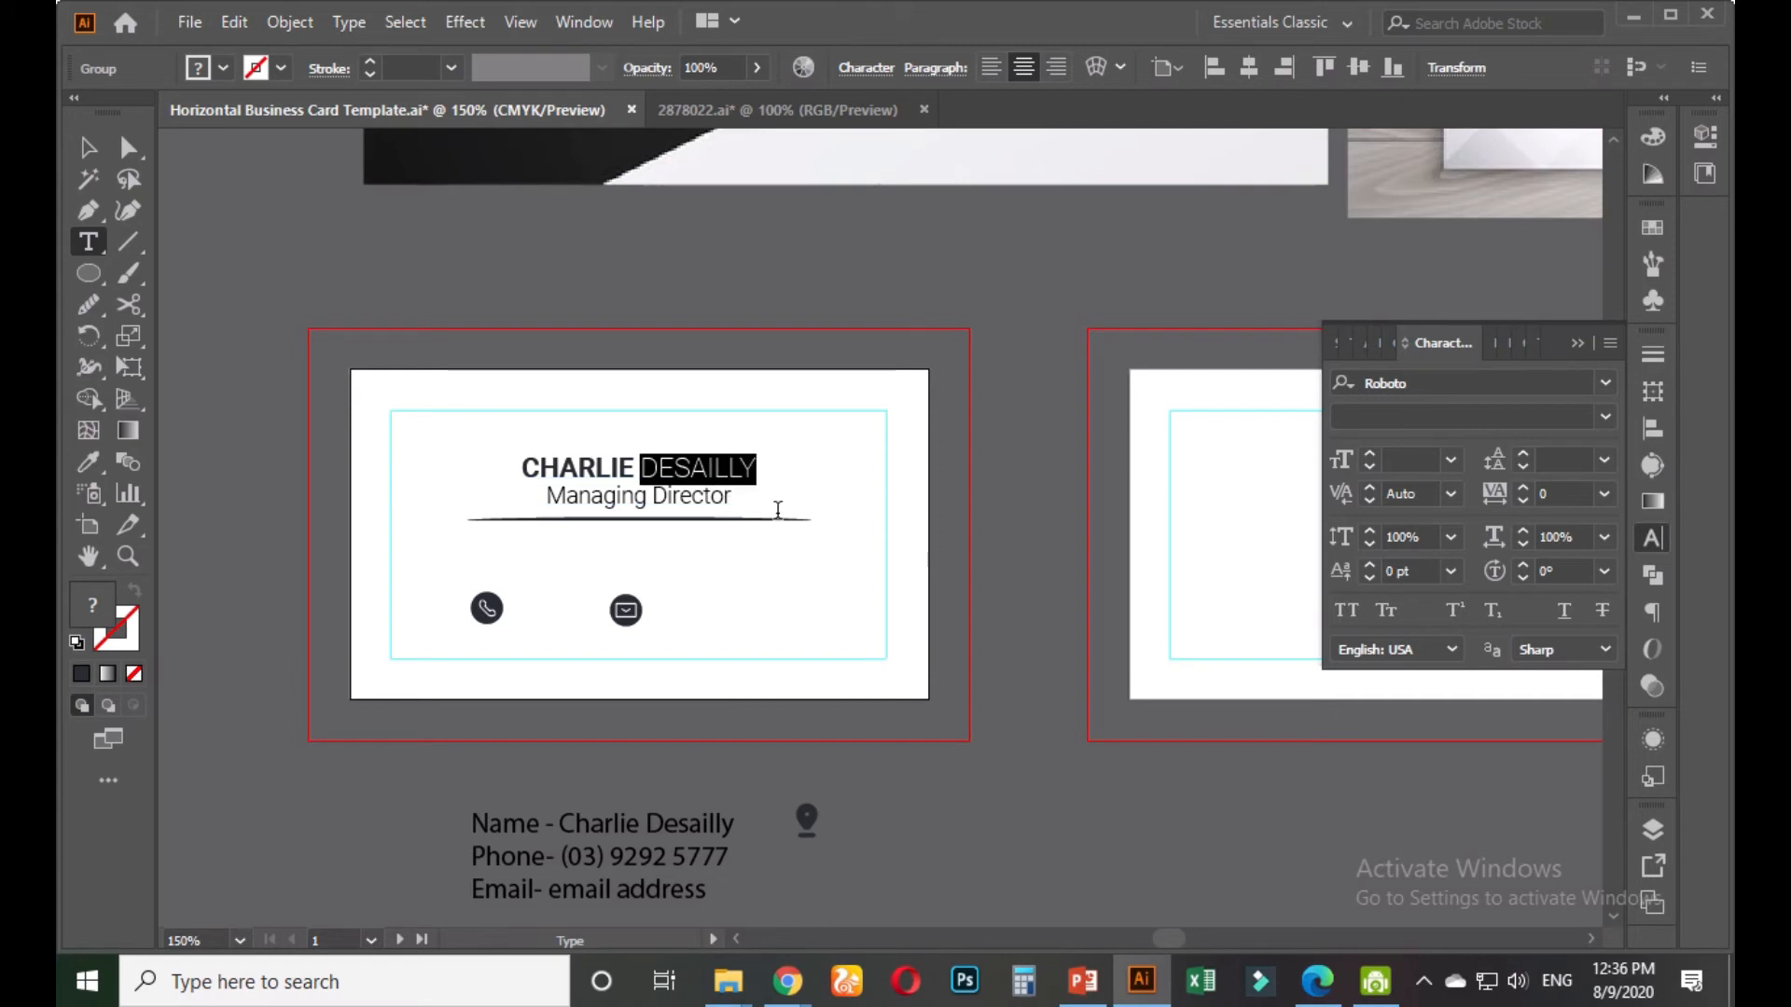
pyautogui.click(88, 461)
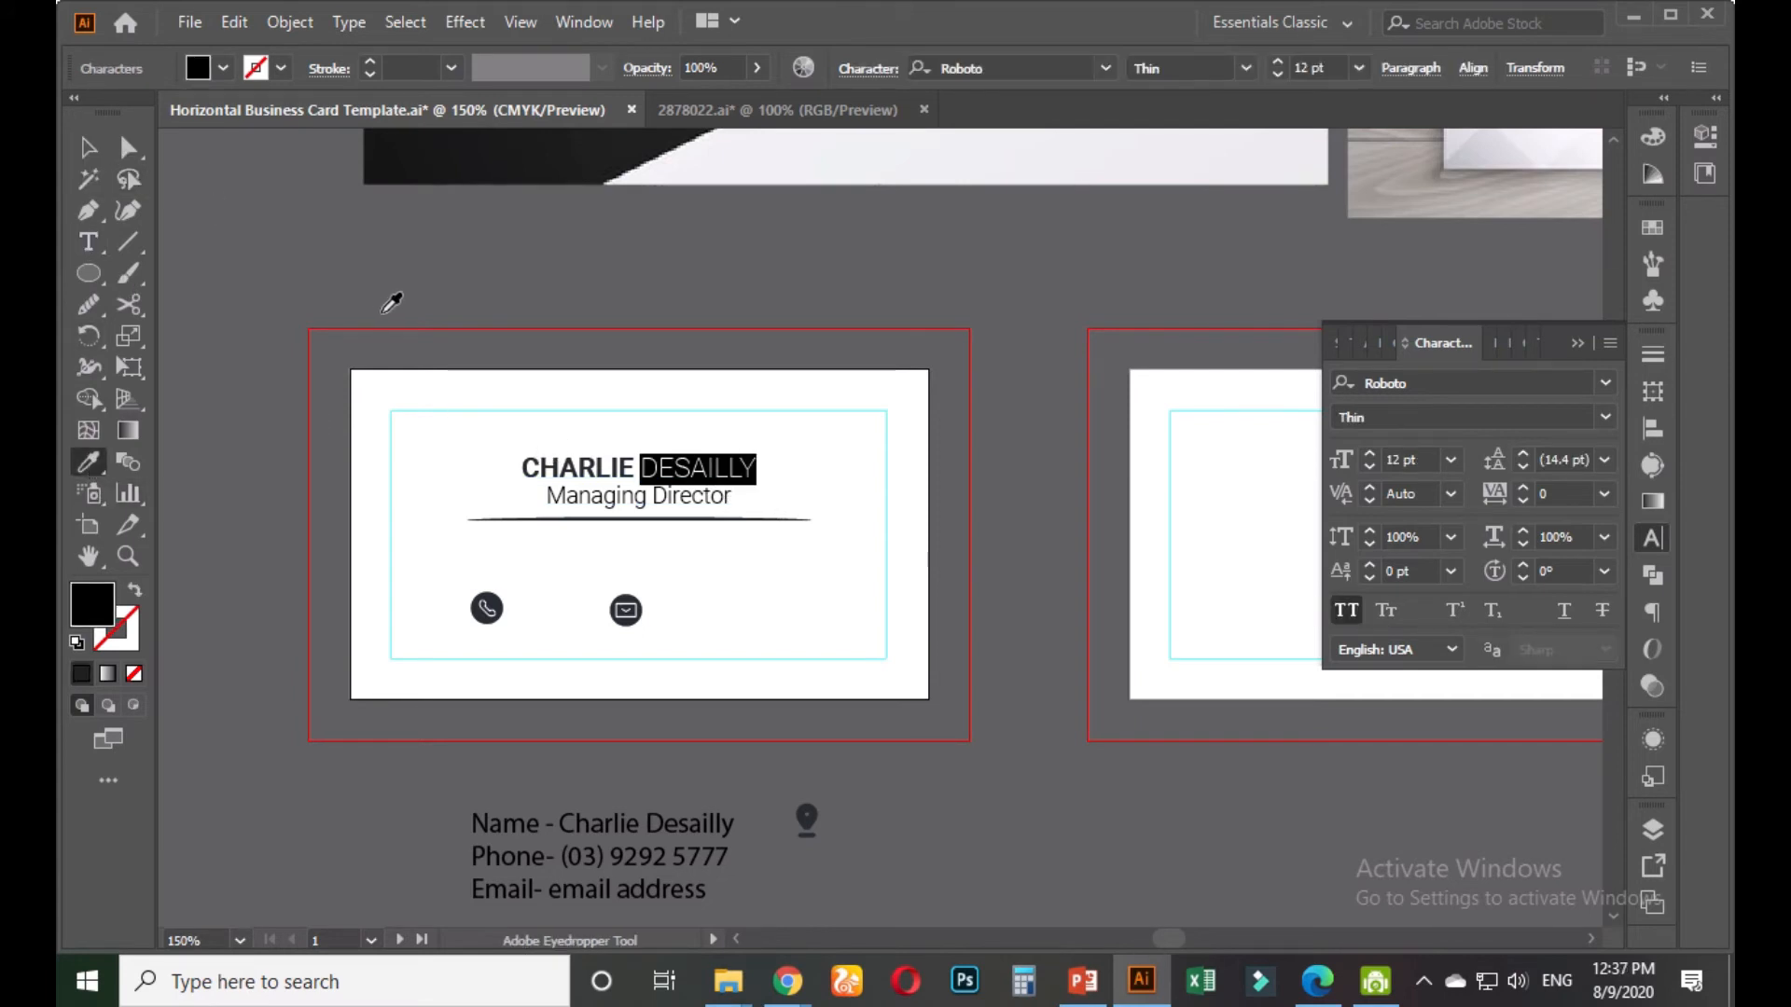
pyautogui.press('BackSpace')
pyautogui.hotkey('ctrl', 'z')
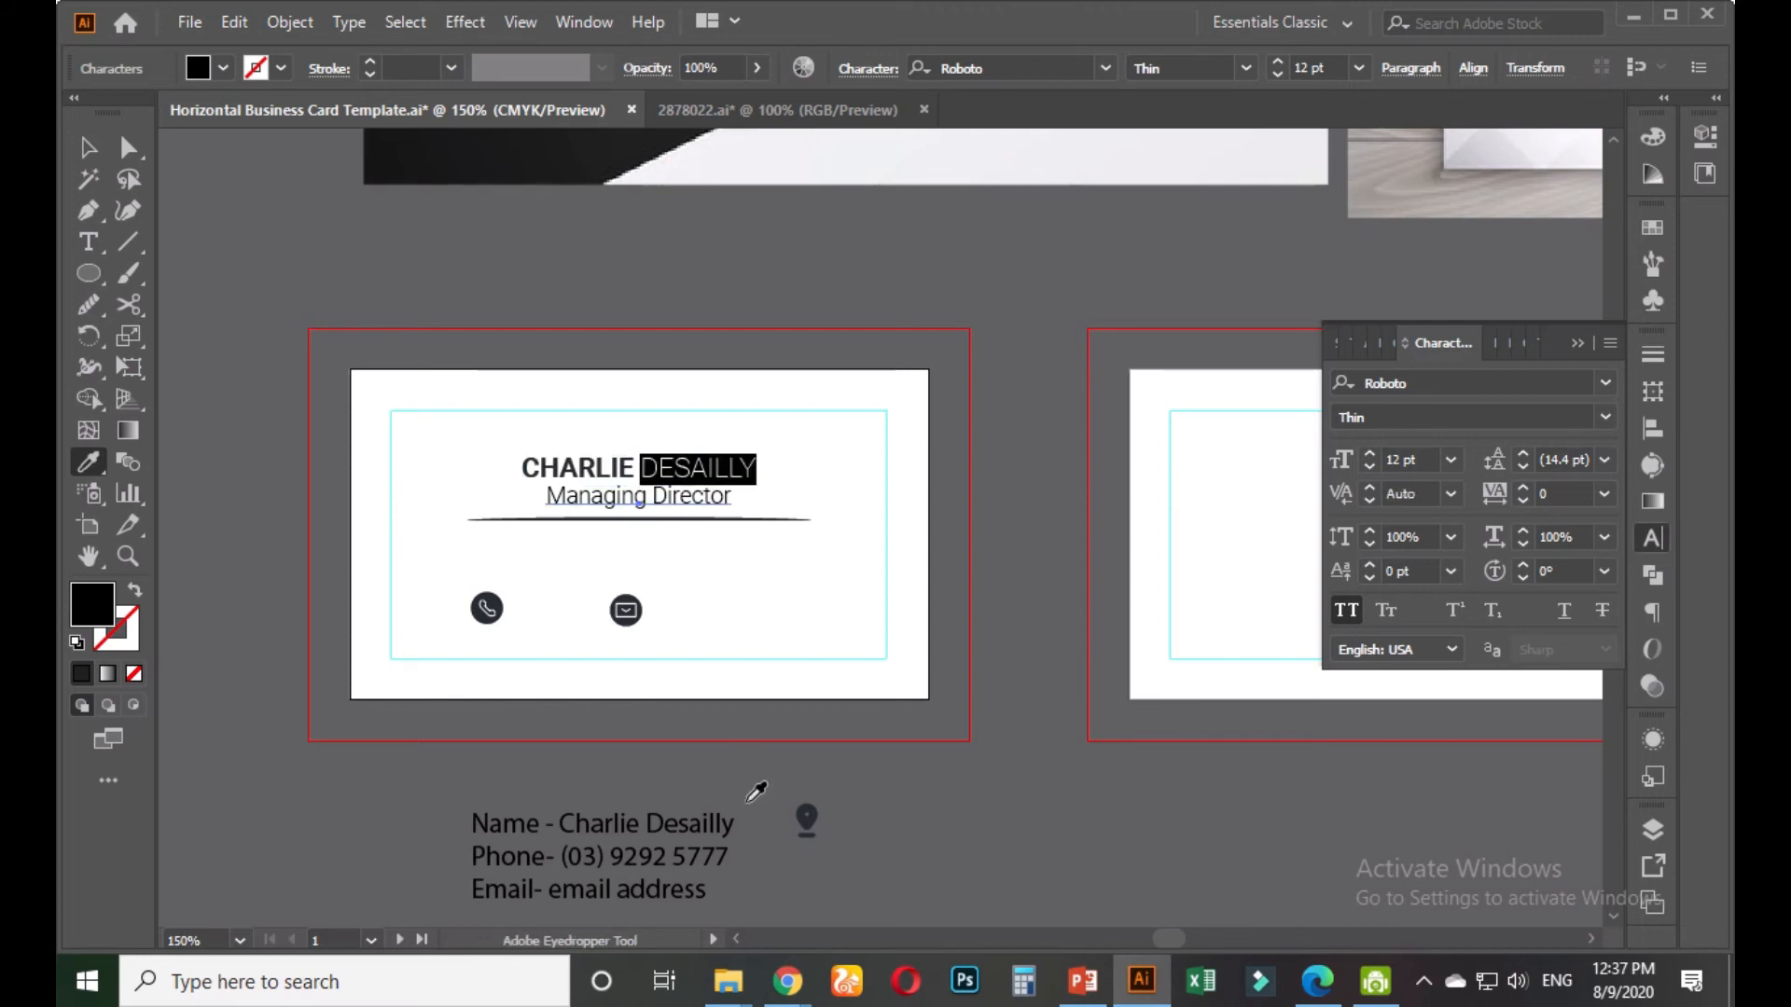
pyautogui.click(88, 147)
pyautogui.scroll(3, 496, 491)
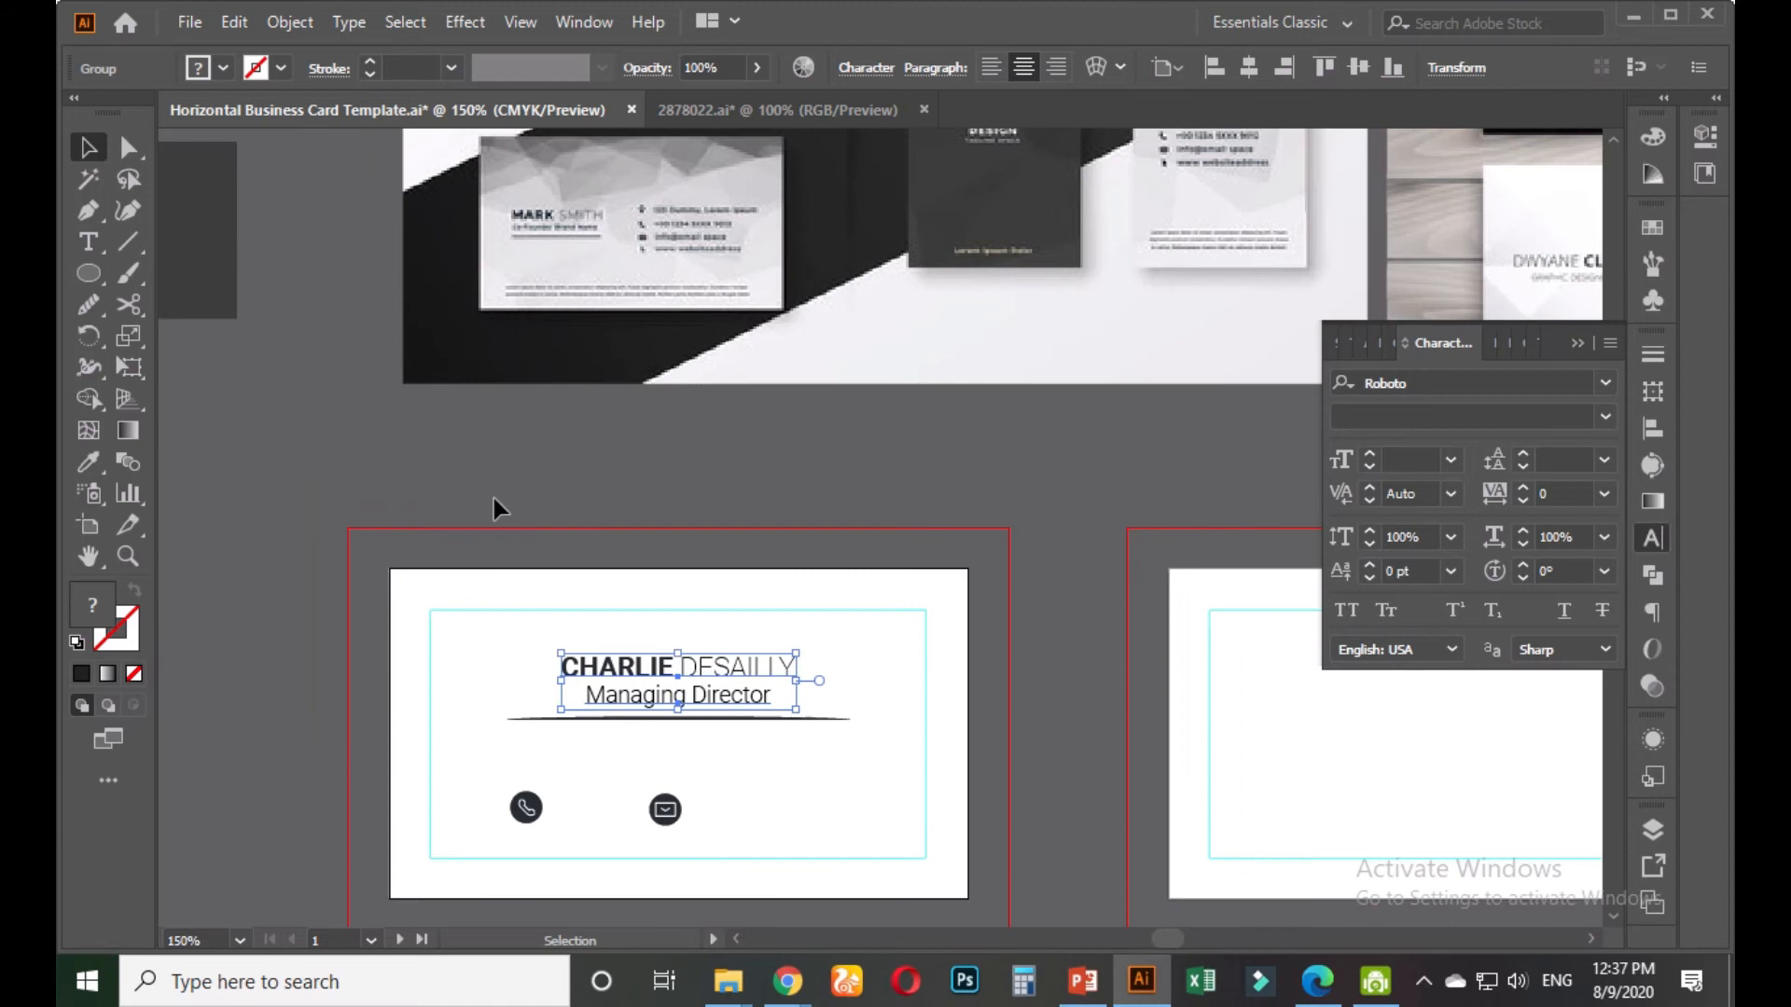
pyautogui.scroll(-2, 495, 498)
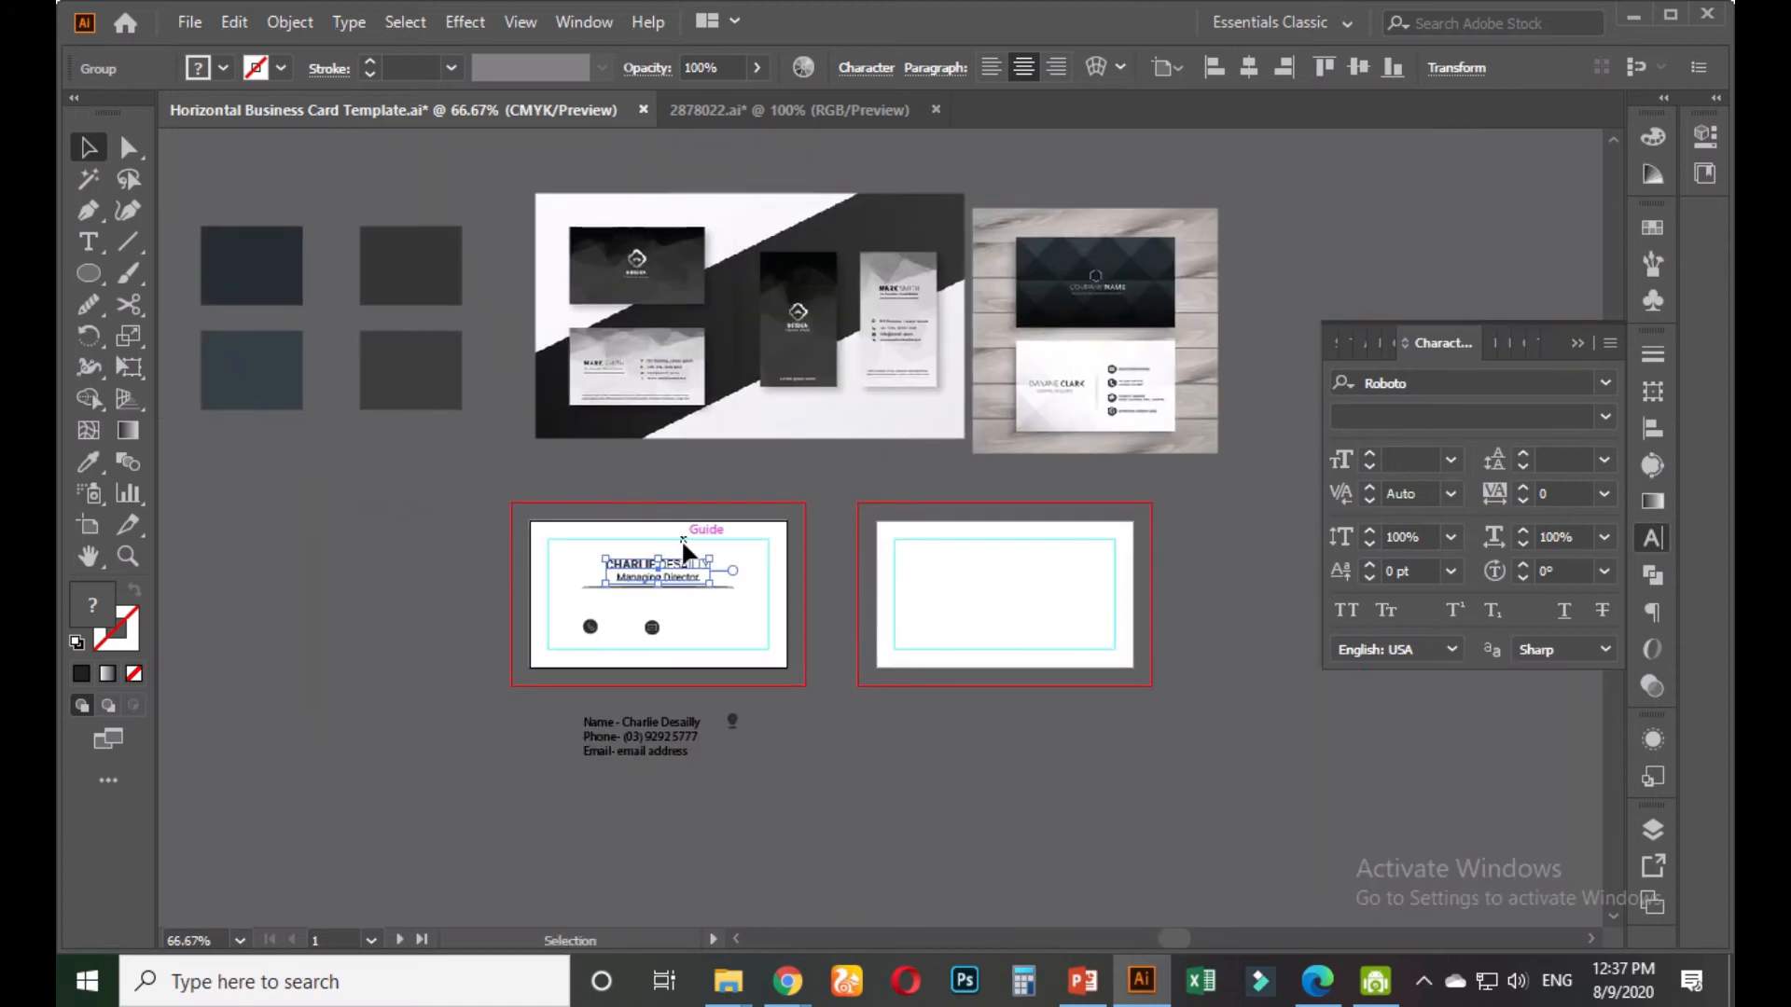
pyautogui.press('t')
pyautogui.click(660, 563)
pyautogui.moveTo(659, 562); pyautogui.dragTo(714, 563)
pyautogui.click(89, 461)
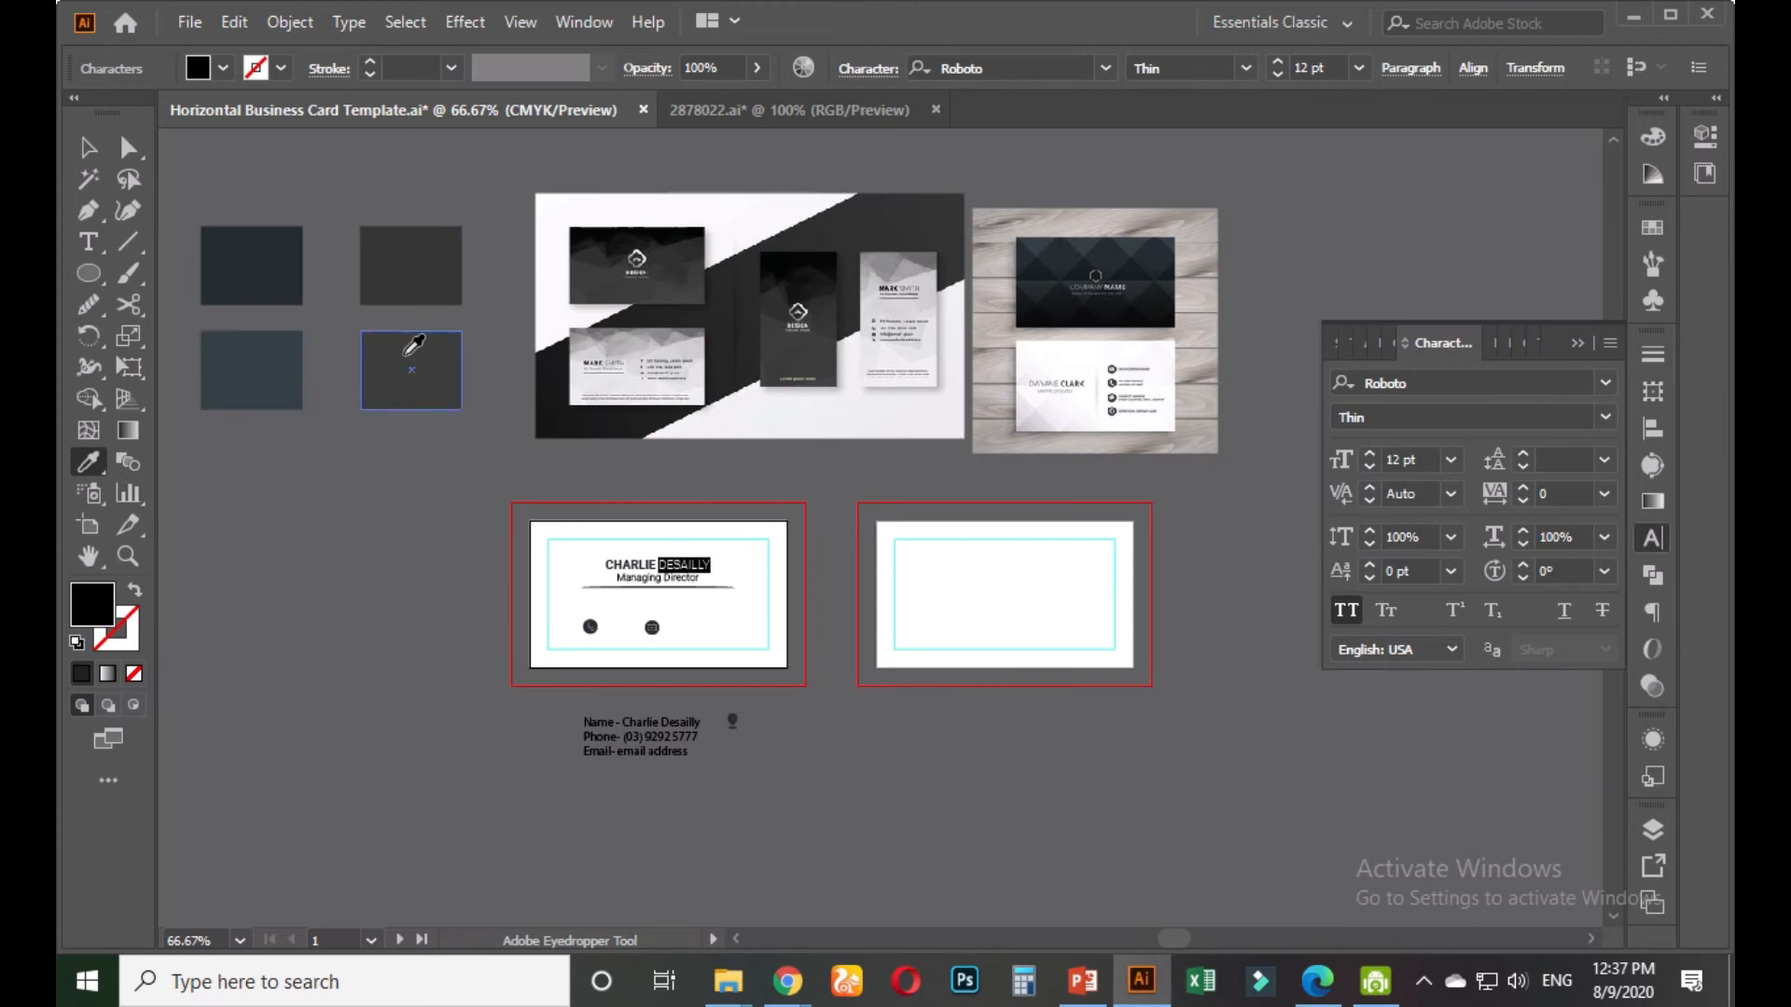
pyautogui.click(404, 354)
pyautogui.click(89, 147)
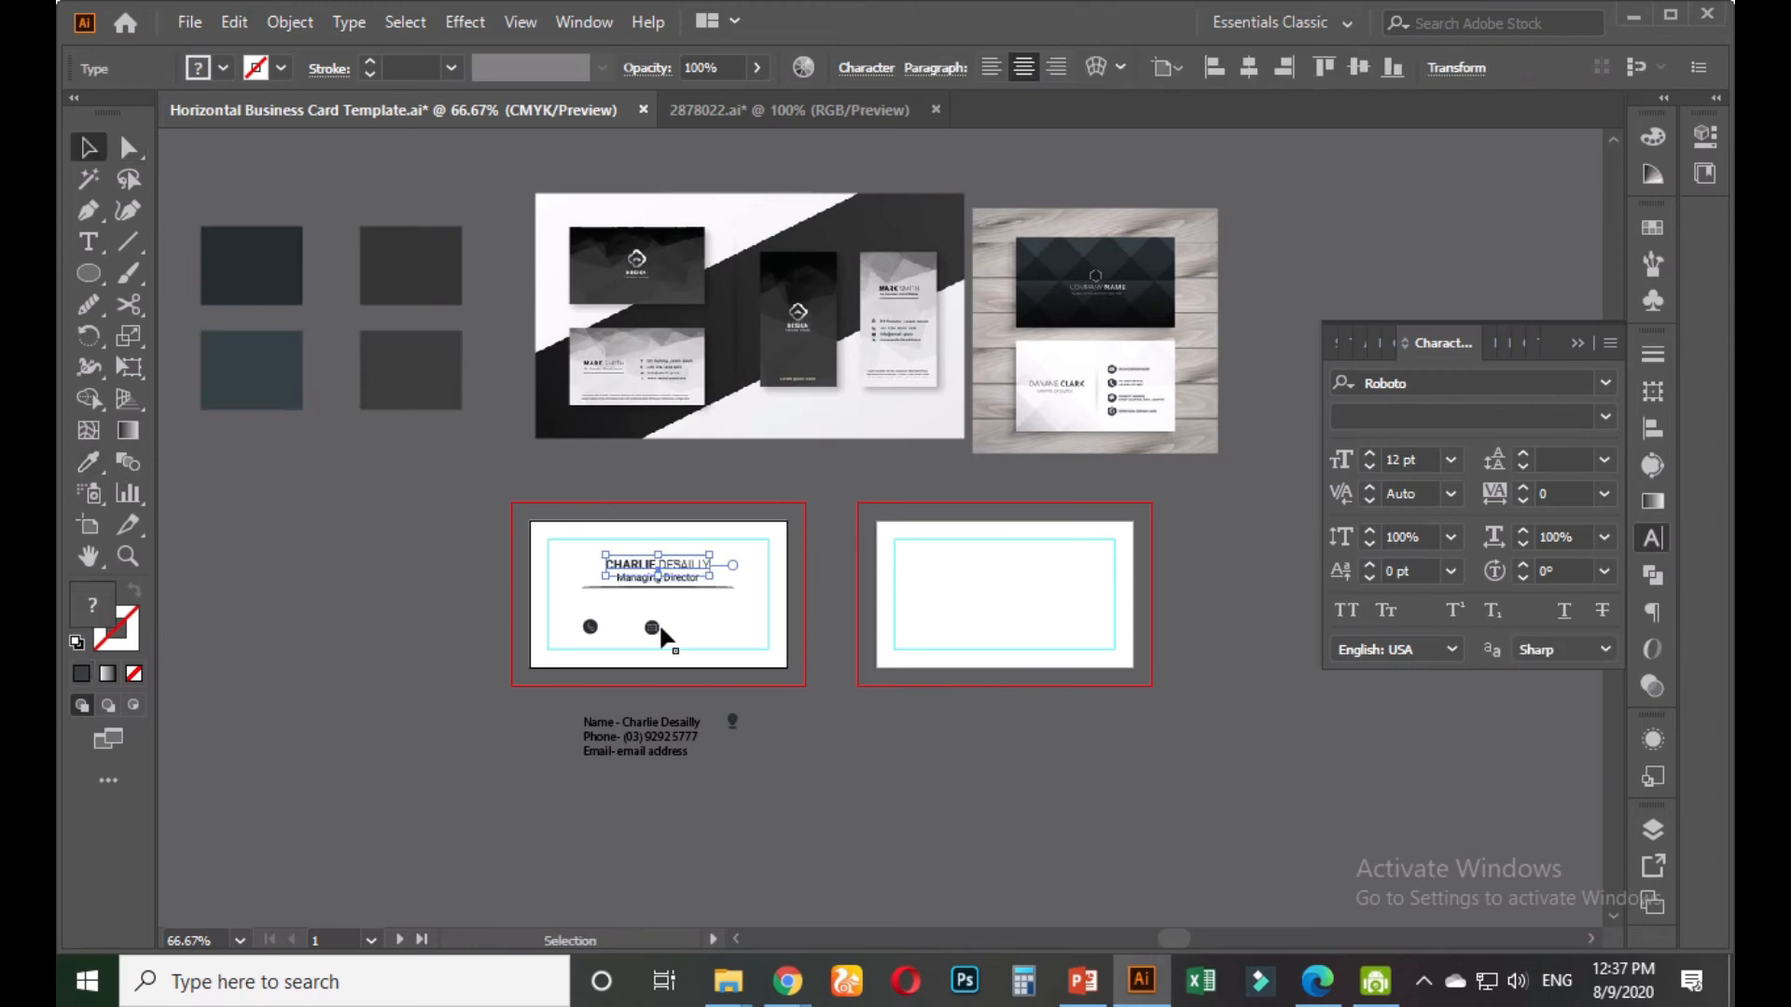
pyautogui.click(673, 582)
# Ungroup the name and title into separate text objects
pyautogui.click(674, 583)
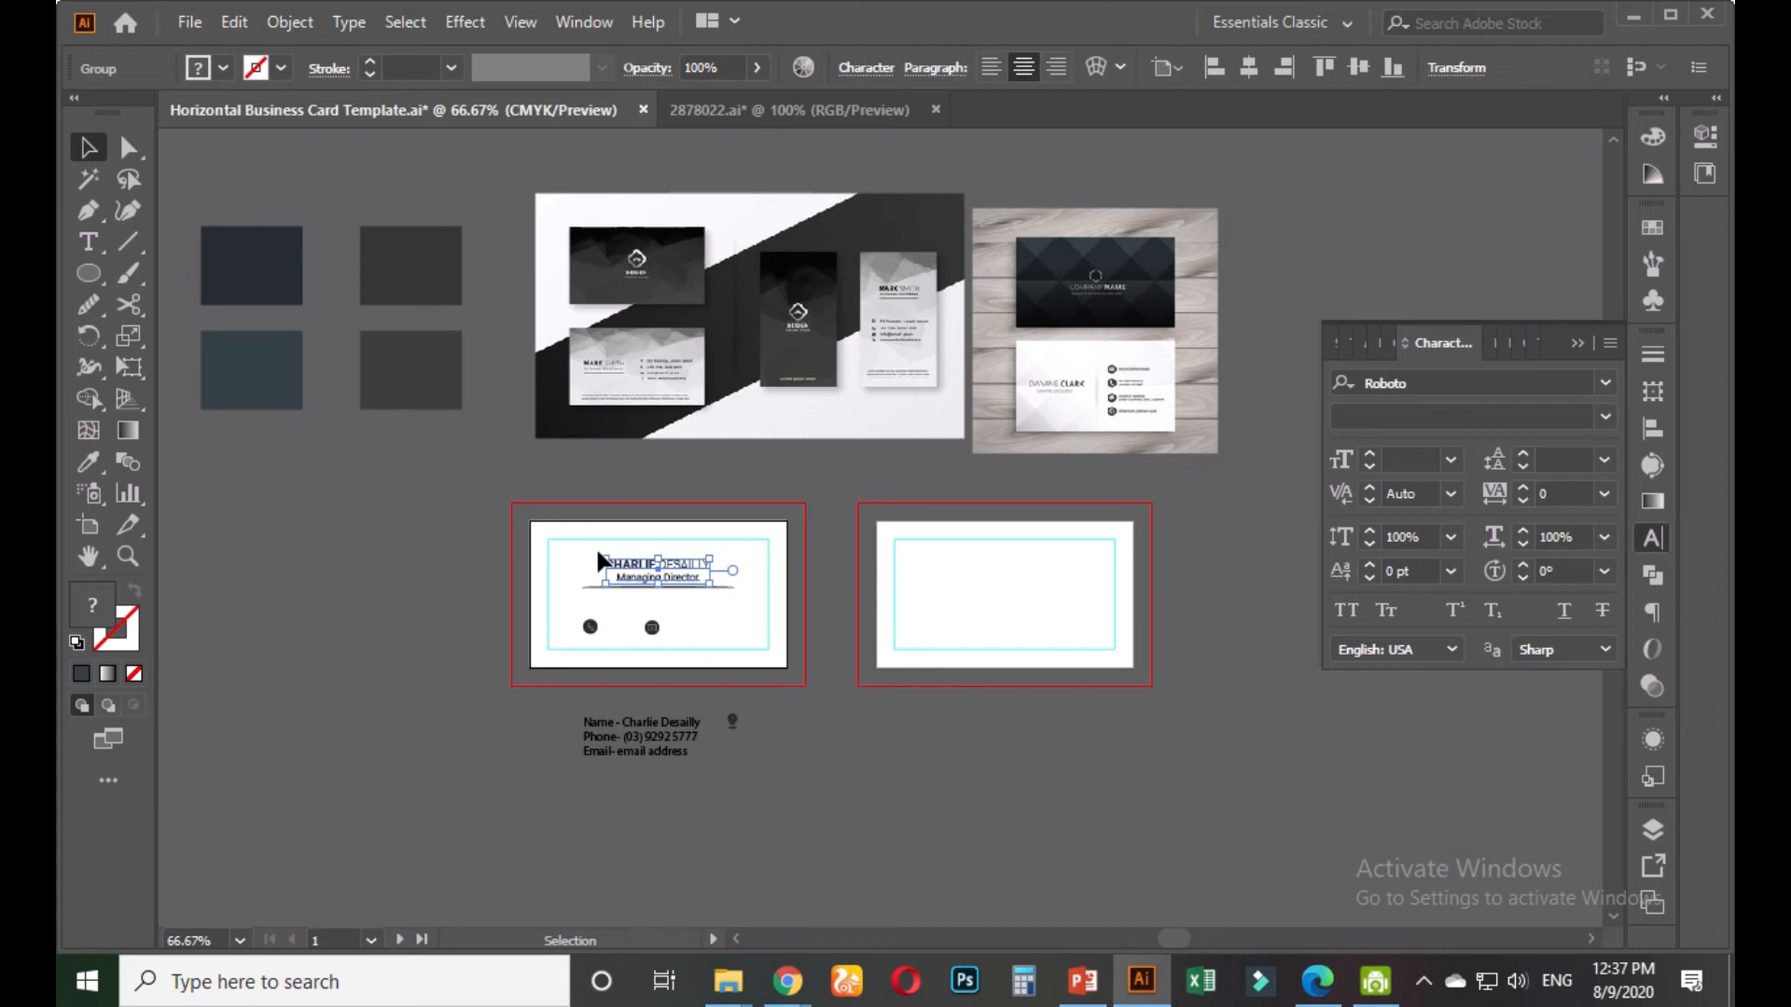
pyautogui.scroll(2, 645, 583)
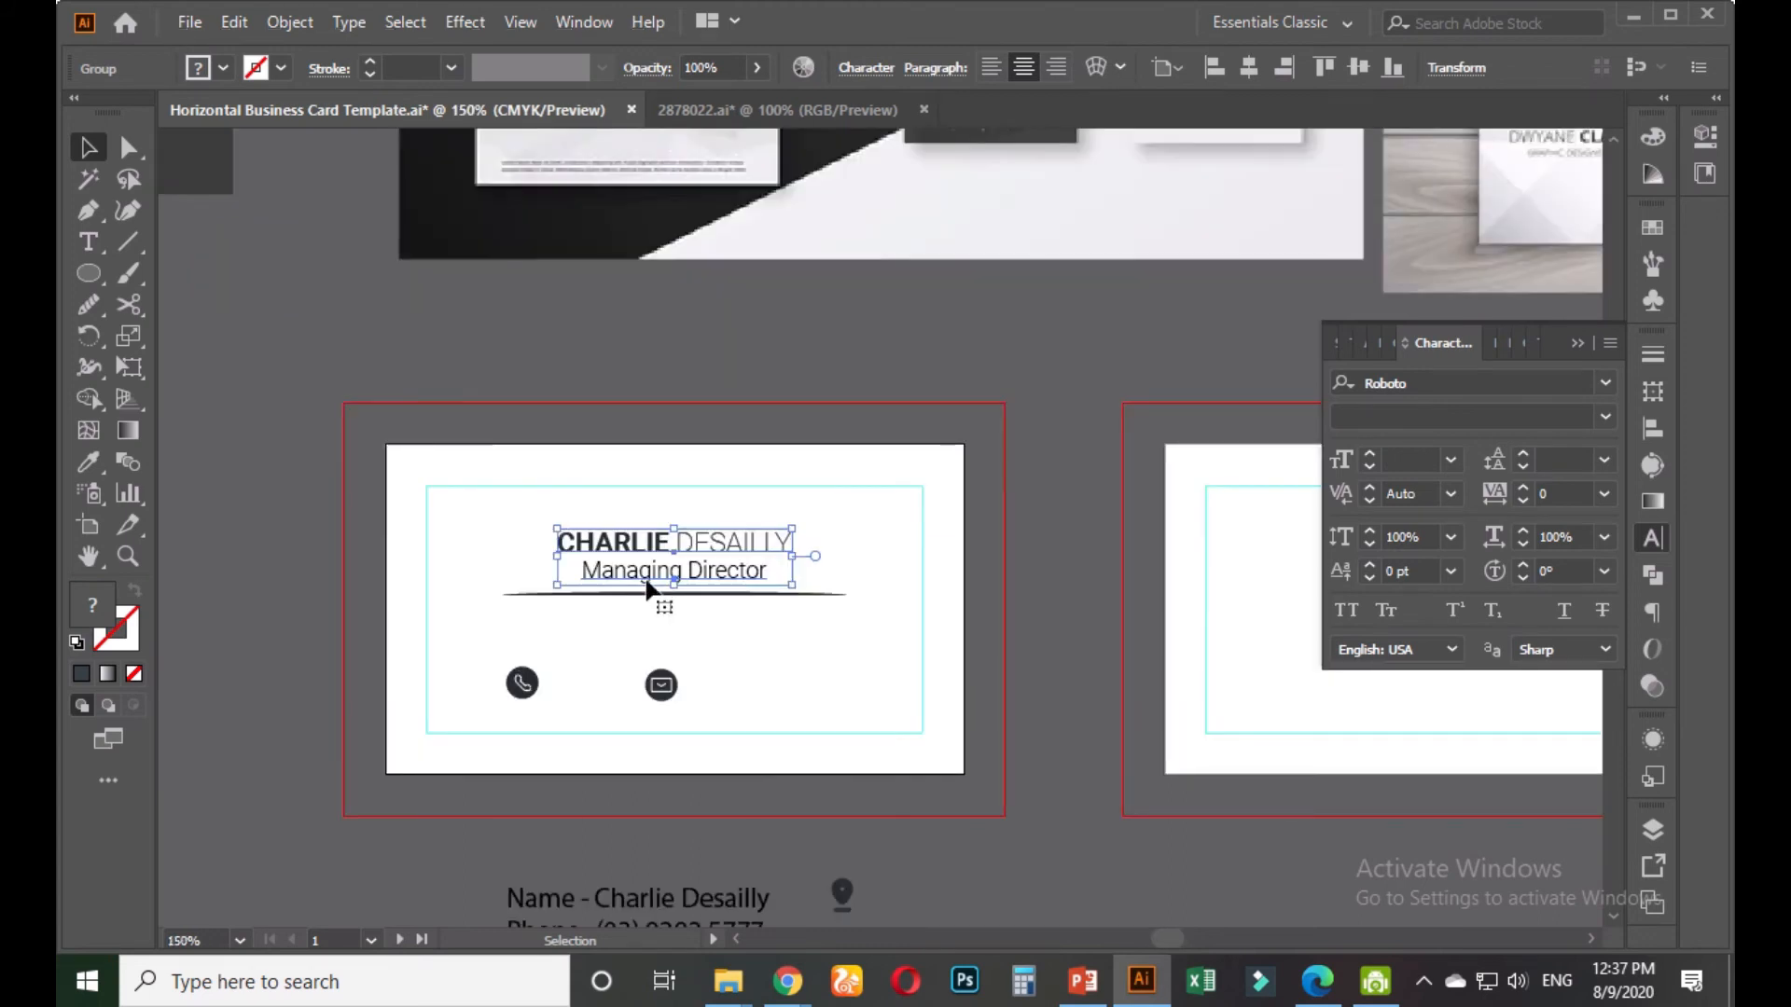
pyautogui.hotkey('ctrl', 'shift', 'g')
pyautogui.click(743, 602)
# Recolour the Managing Director title with the slate swatch
pyautogui.click(737, 577)
pyautogui.click(96, 460)
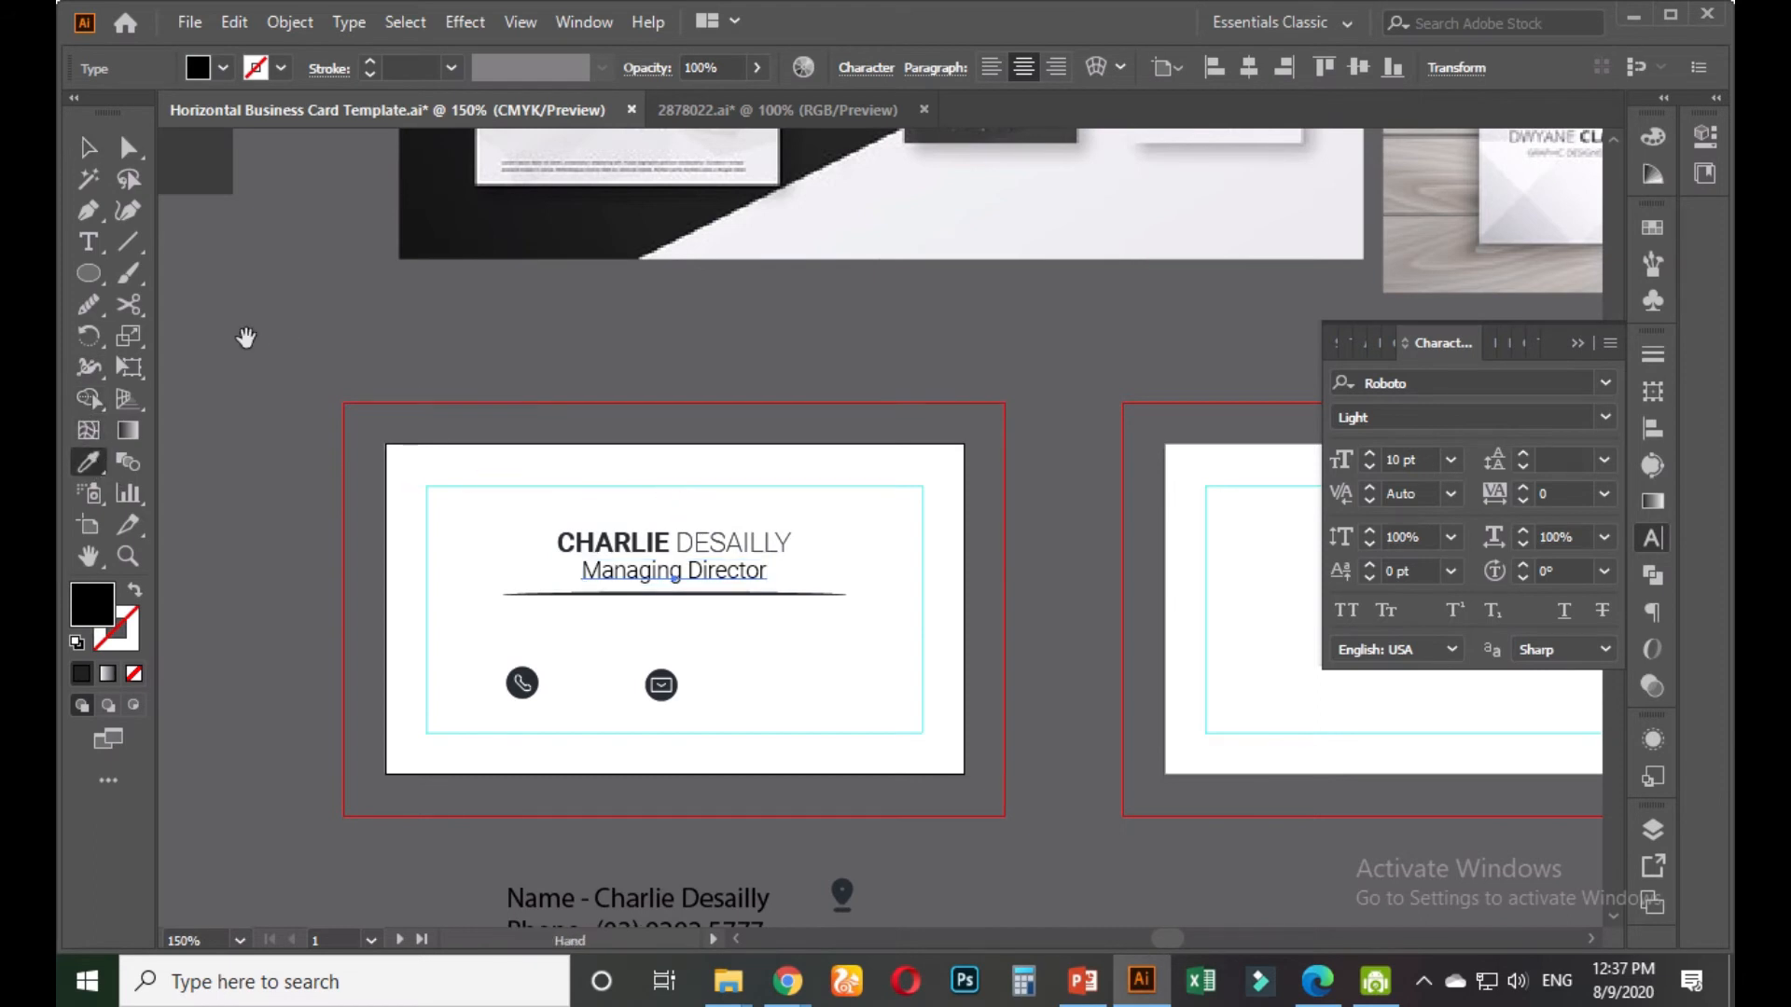
pyautogui.moveTo(249, 332); pyautogui.dragTo(455, 423)
pyautogui.moveTo(335, 368); pyautogui.dragTo(572, 523)
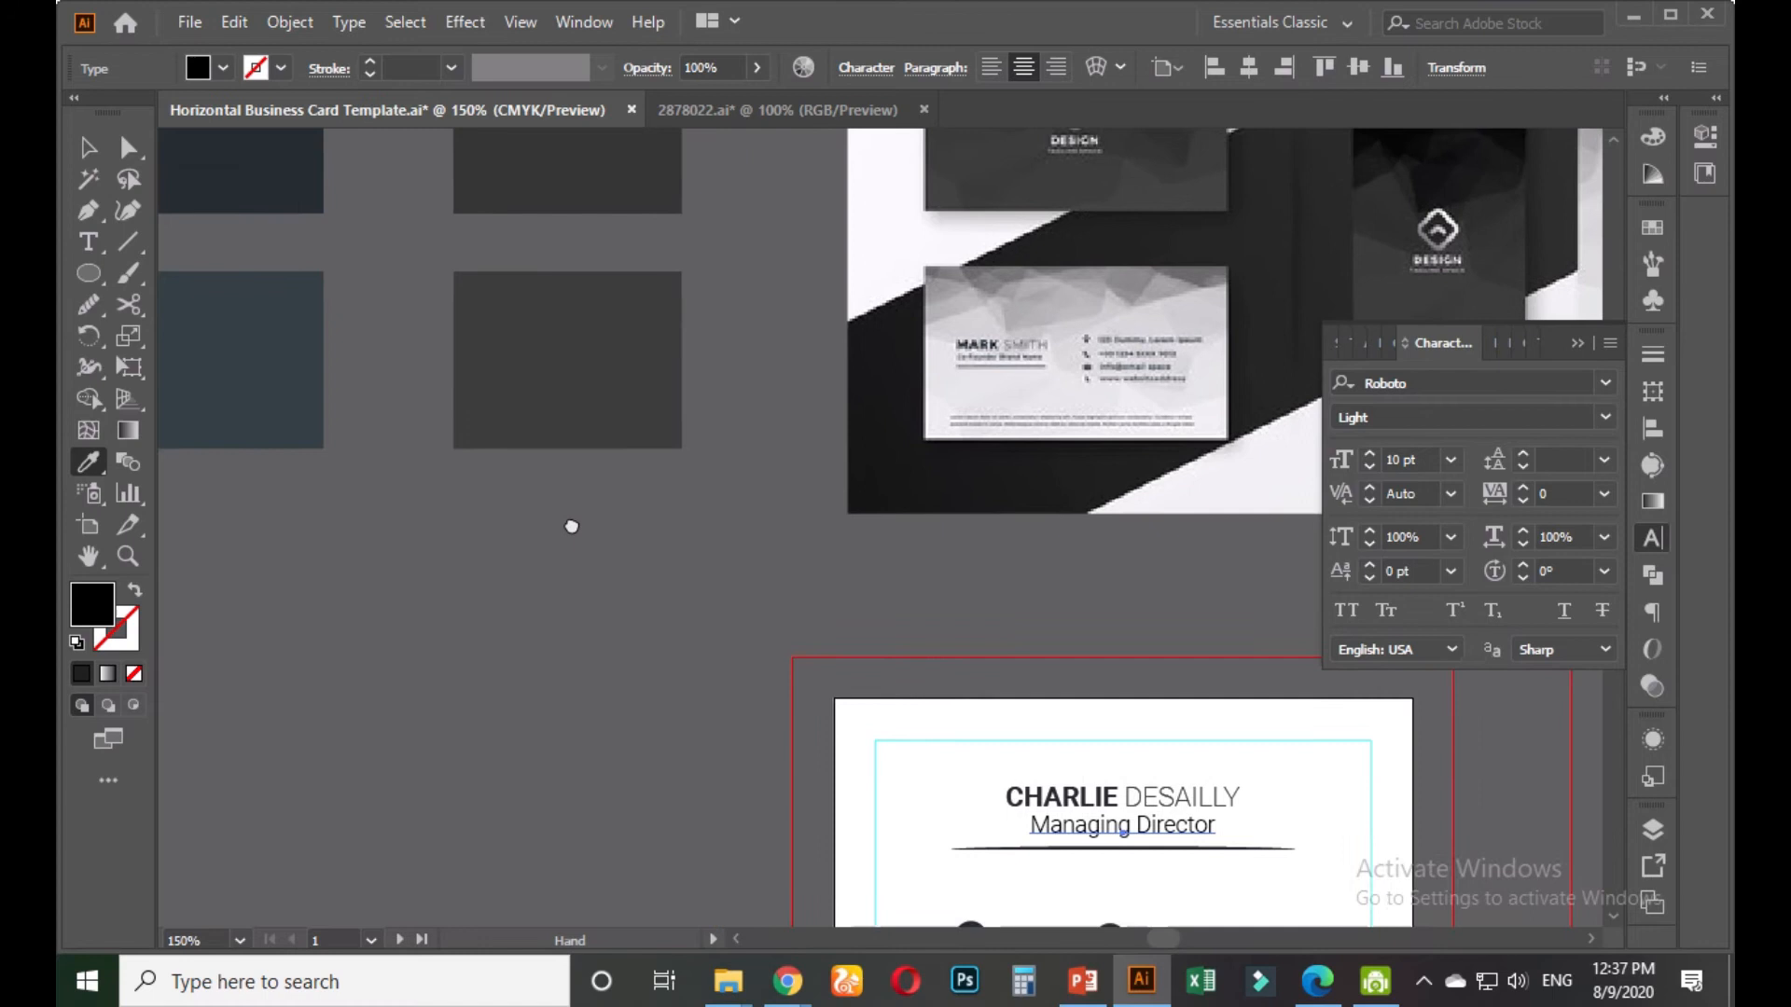
pyautogui.click(303, 403)
pyautogui.moveTo(761, 622); pyautogui.dragTo(277, 309)
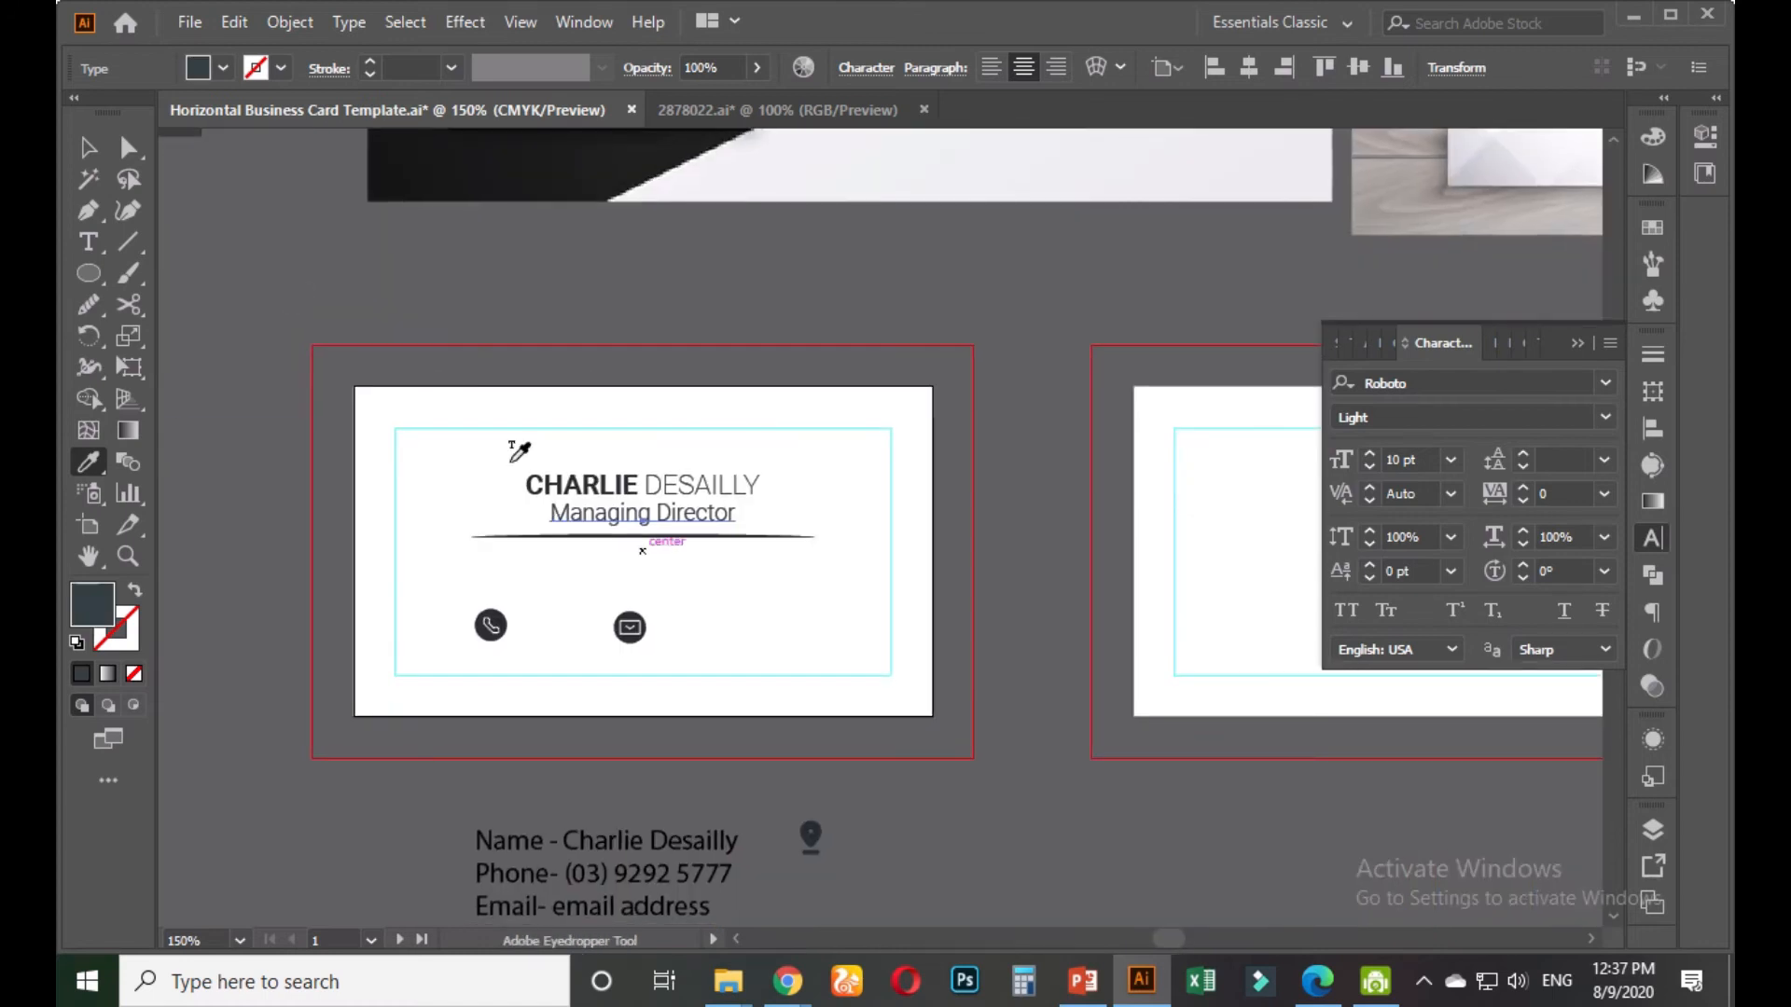
pyautogui.click(89, 146)
pyautogui.click(788, 492)
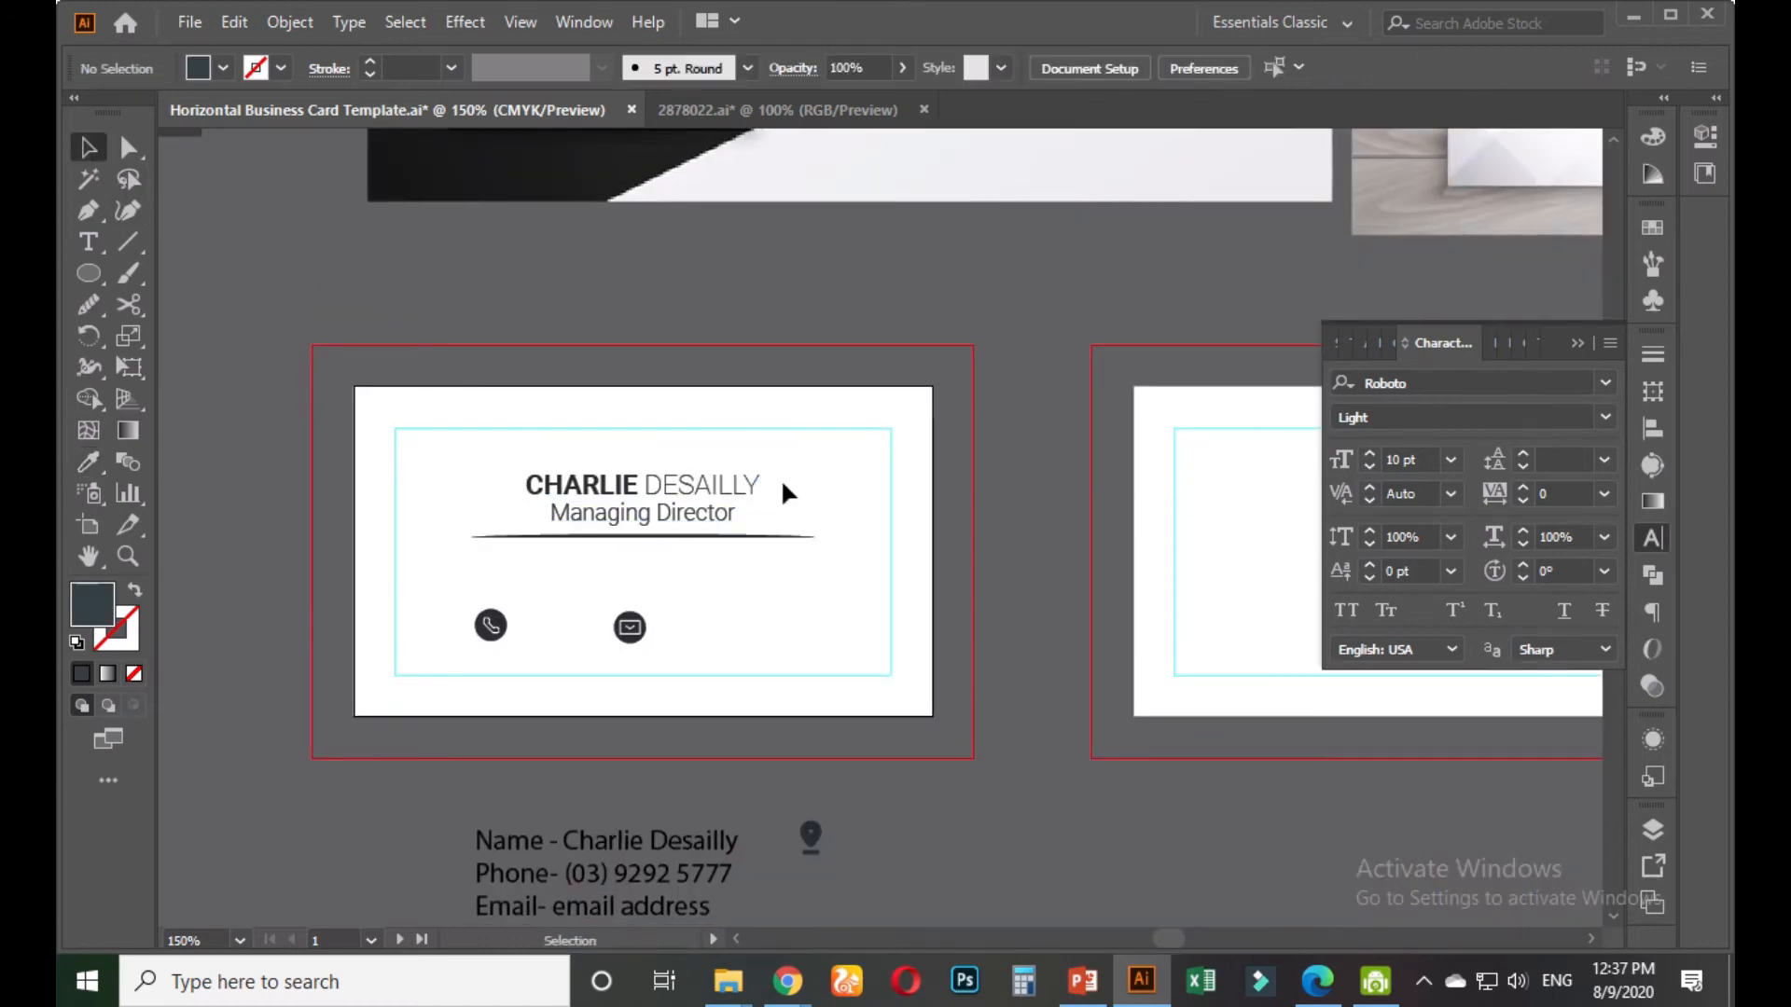
# Check the divider line's alignment options against the name and title text
pyautogui.scroll(3, 667, 548)
pyautogui.click(669, 525)
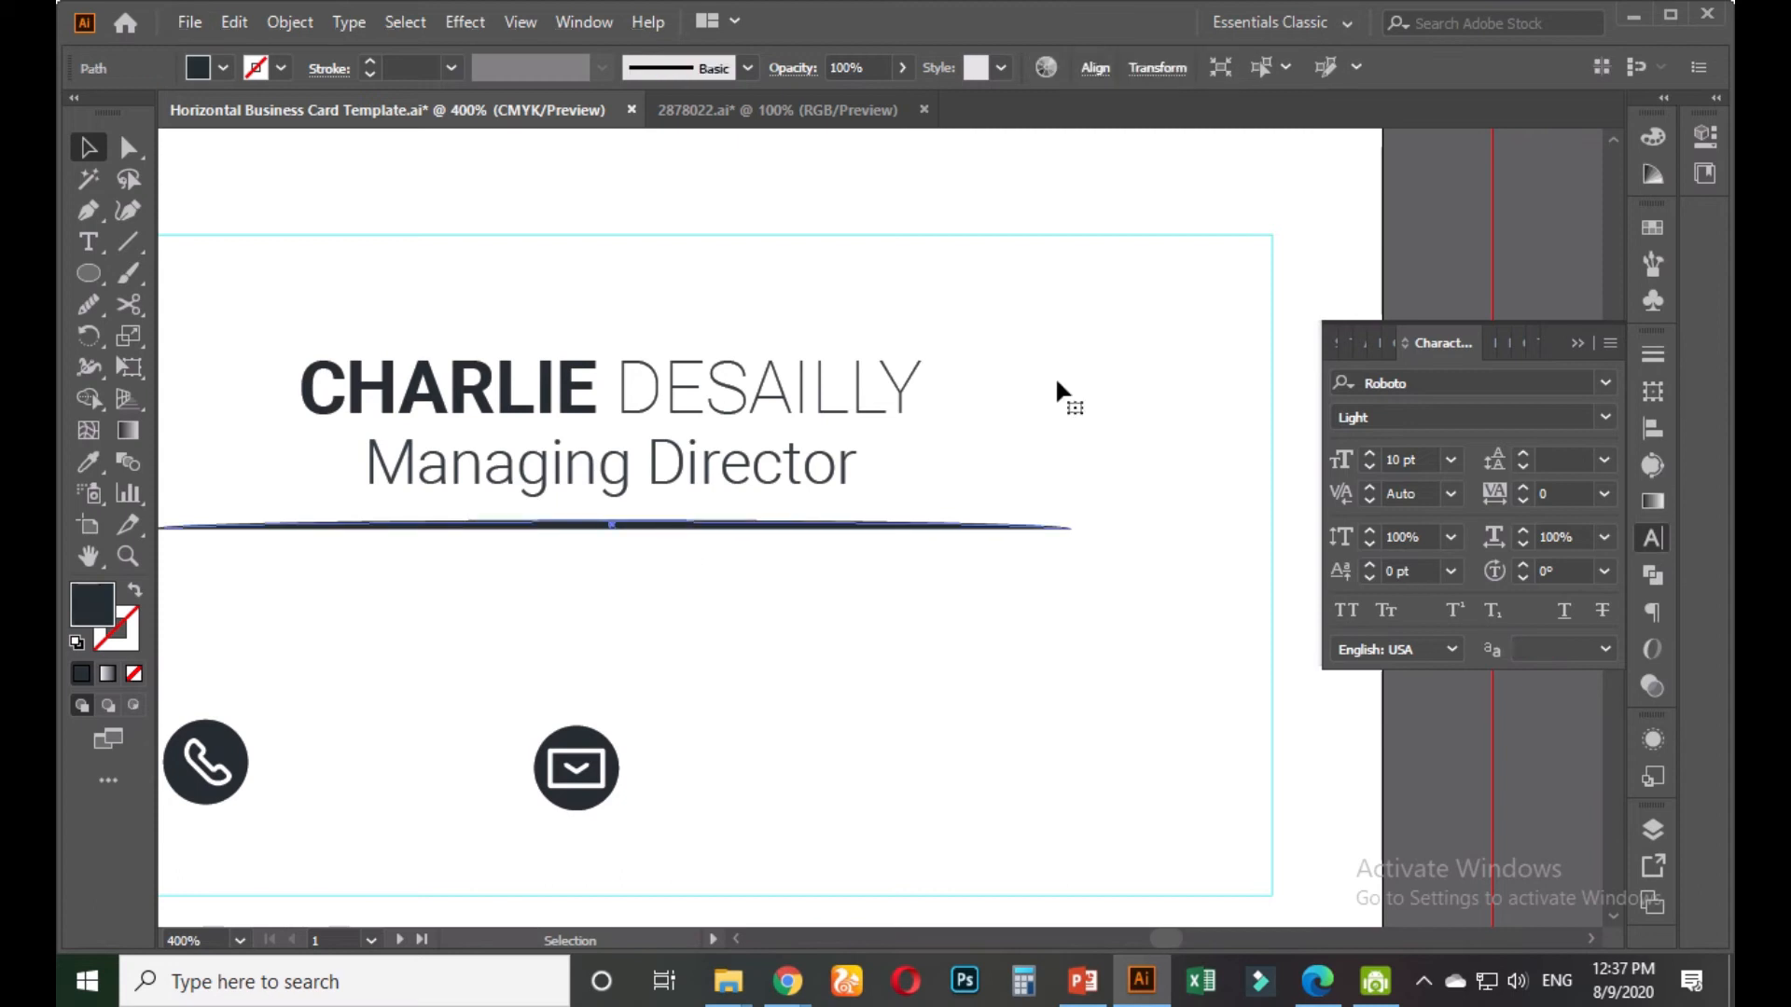
pyautogui.click(1095, 67)
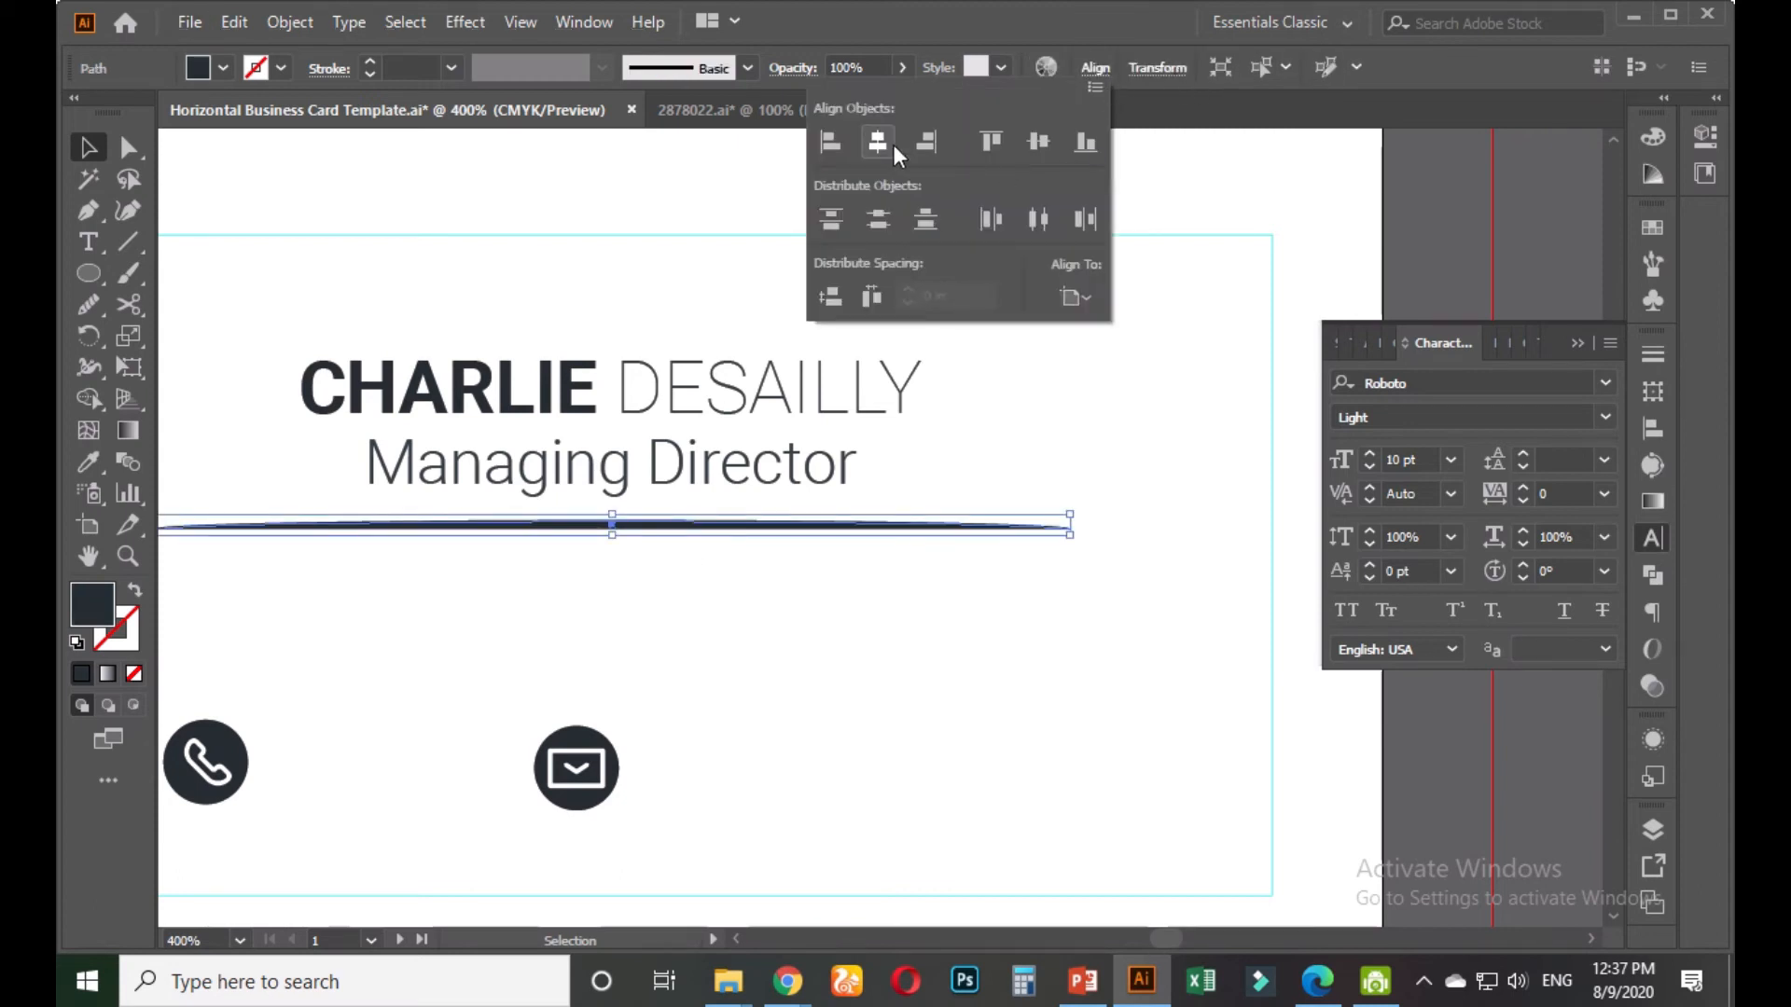
pyautogui.click(820, 466)
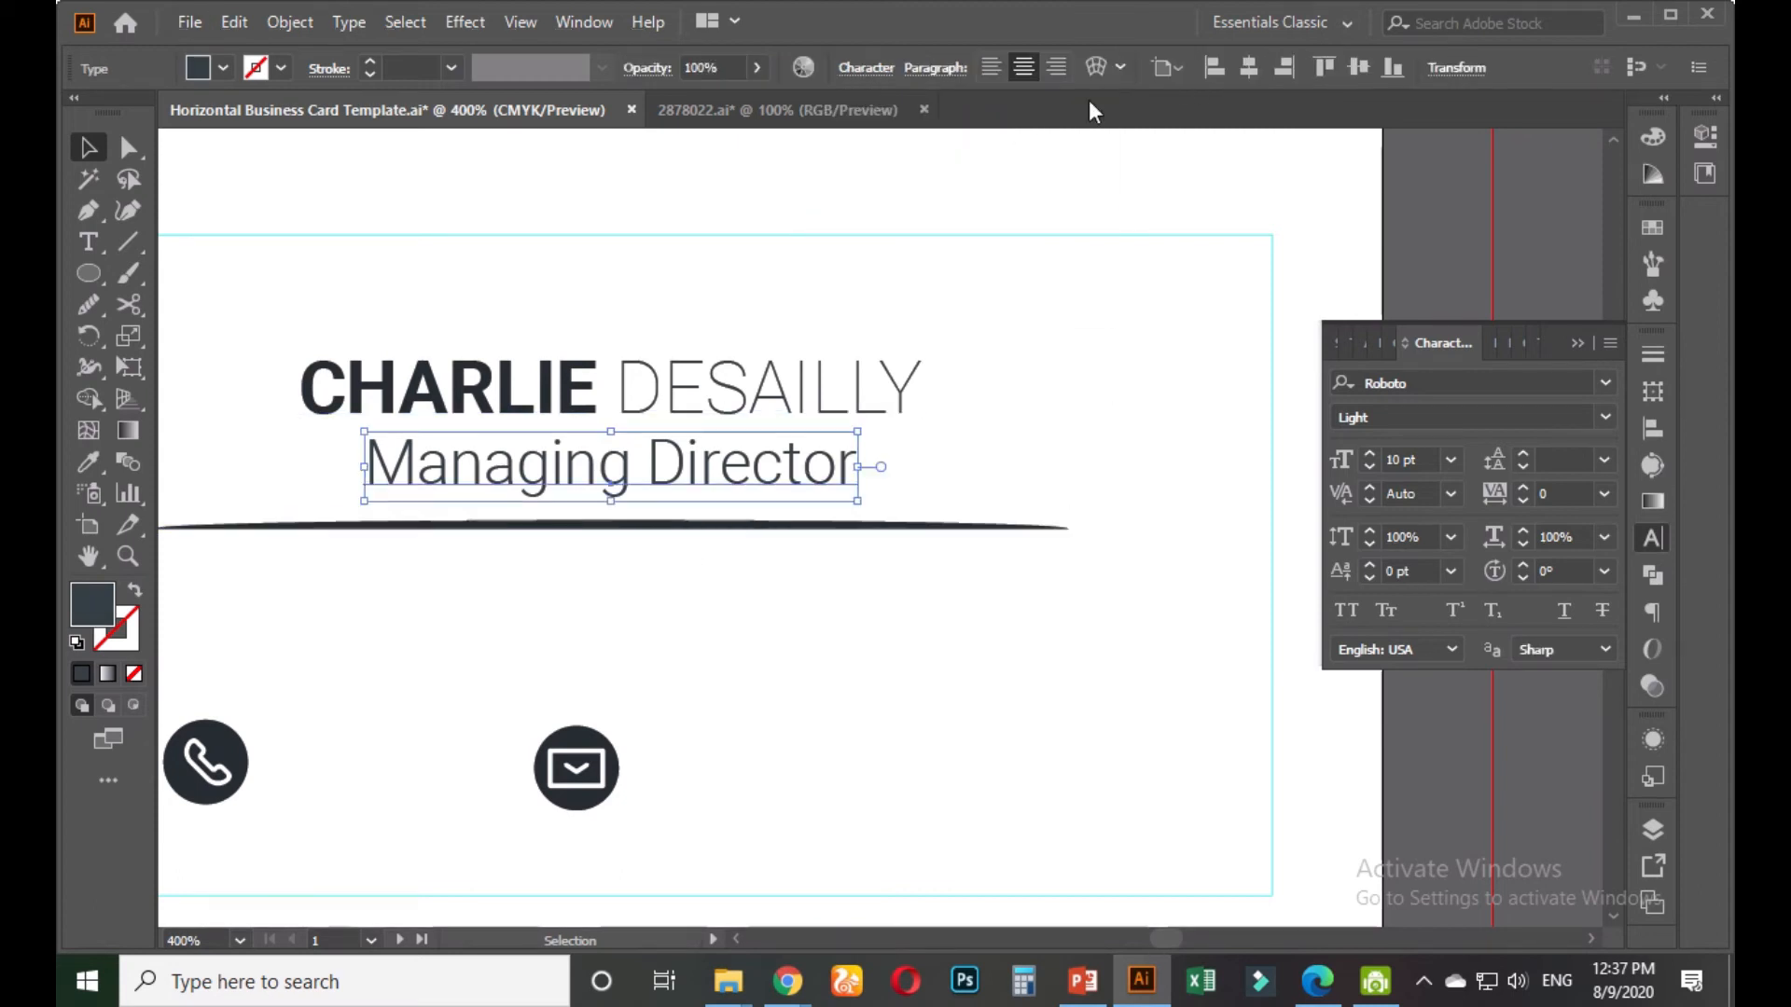
pyautogui.click(1045, 401)
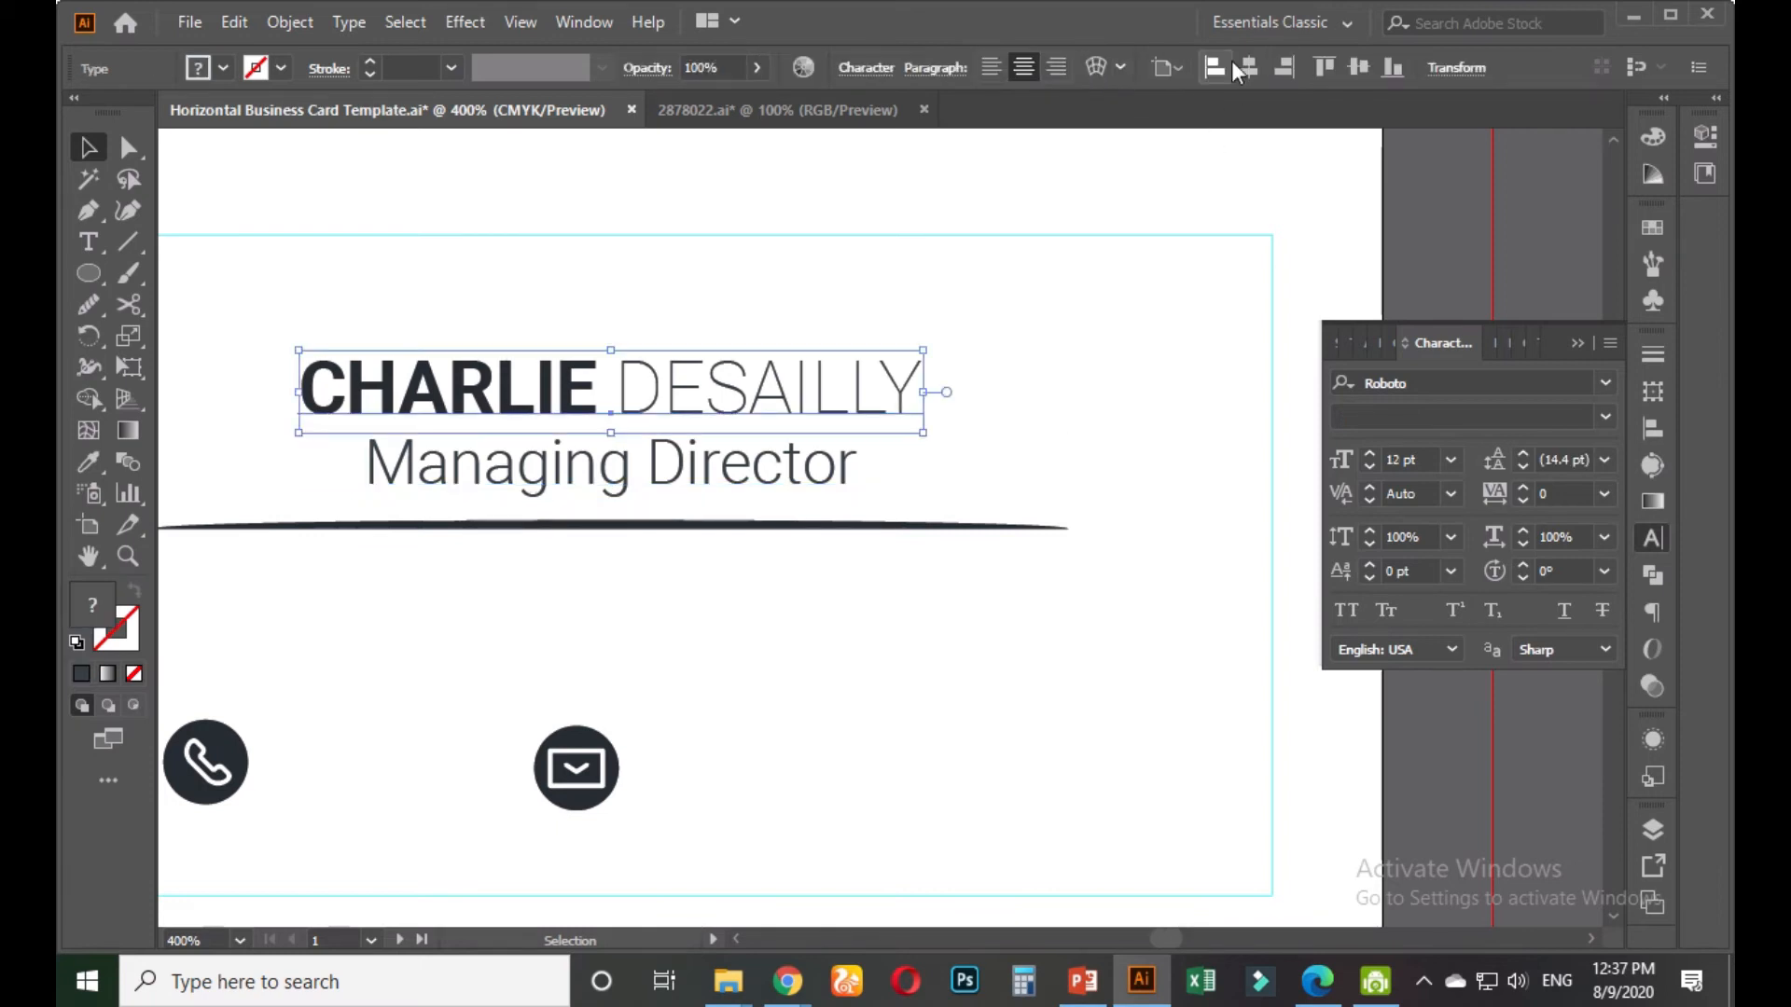
pyautogui.click(1108, 401)
# Shorten the divider evenly from both ends to about 1.76 in wide
pyautogui.scroll(-2, 1006, 457)
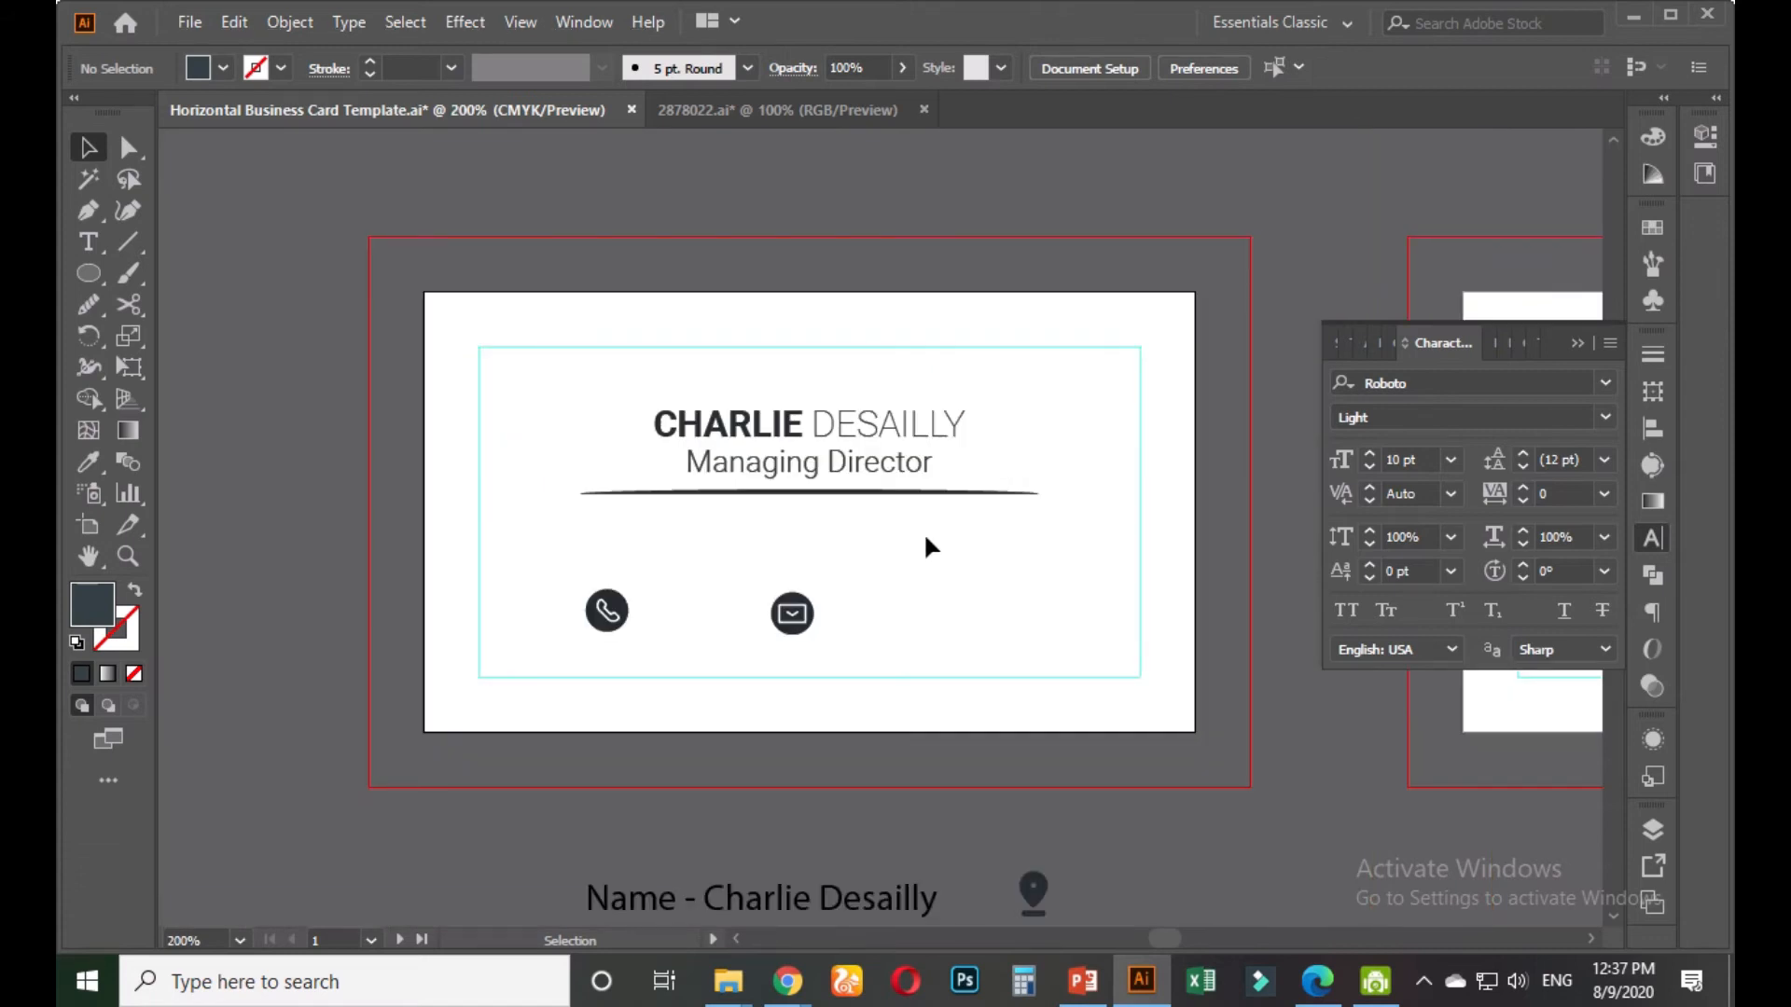
pyautogui.scroll(2, 923, 531)
pyautogui.click(960, 456)
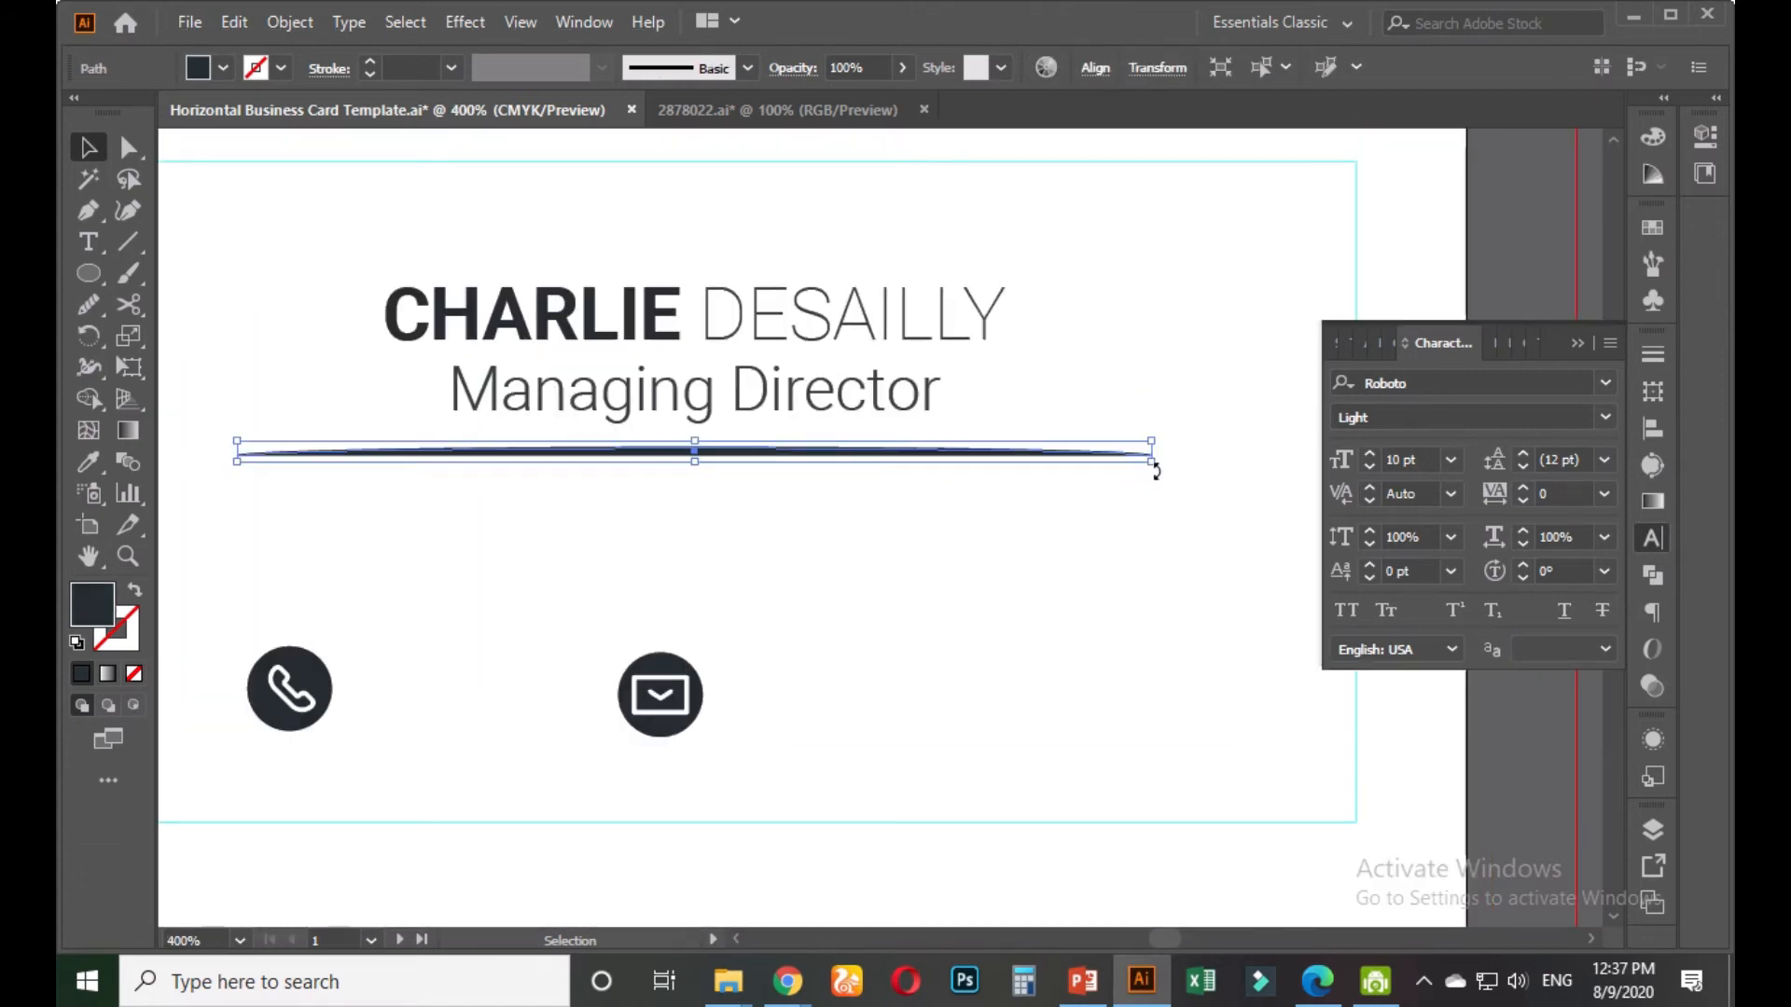
pyautogui.moveTo(1152, 469); pyautogui.dragTo(1042, 465)
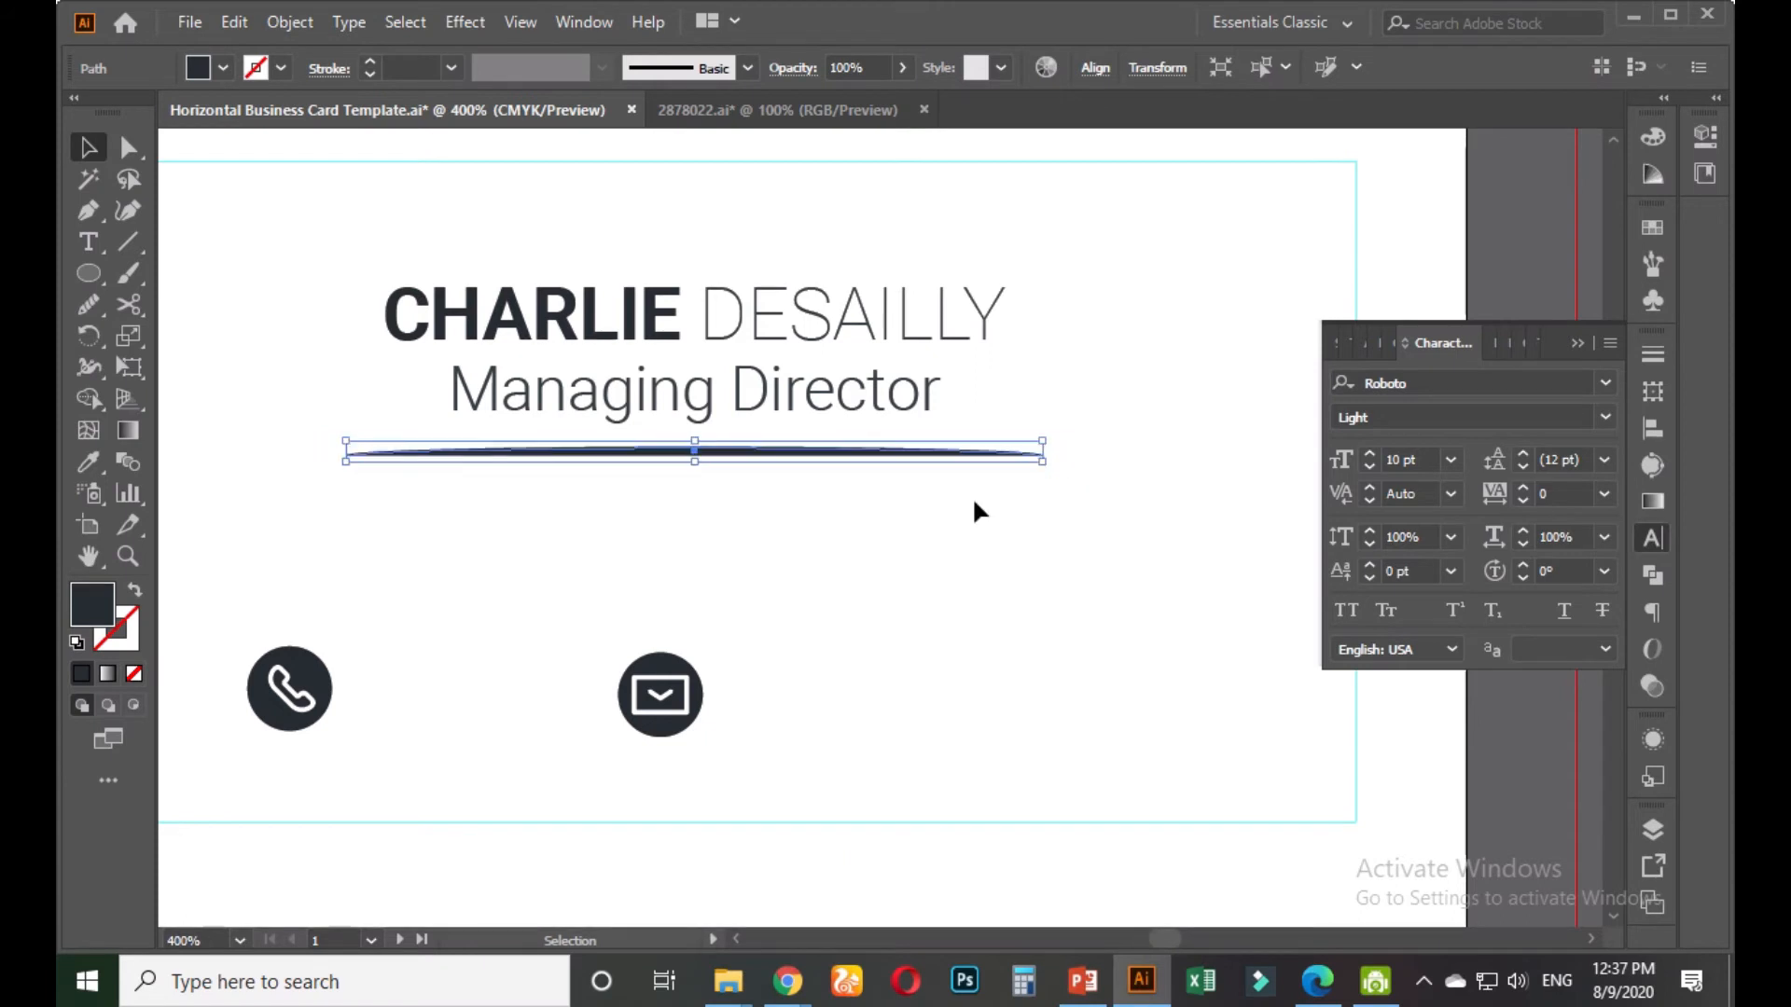
pyautogui.click(942, 547)
pyautogui.scroll(-2, 938, 539)
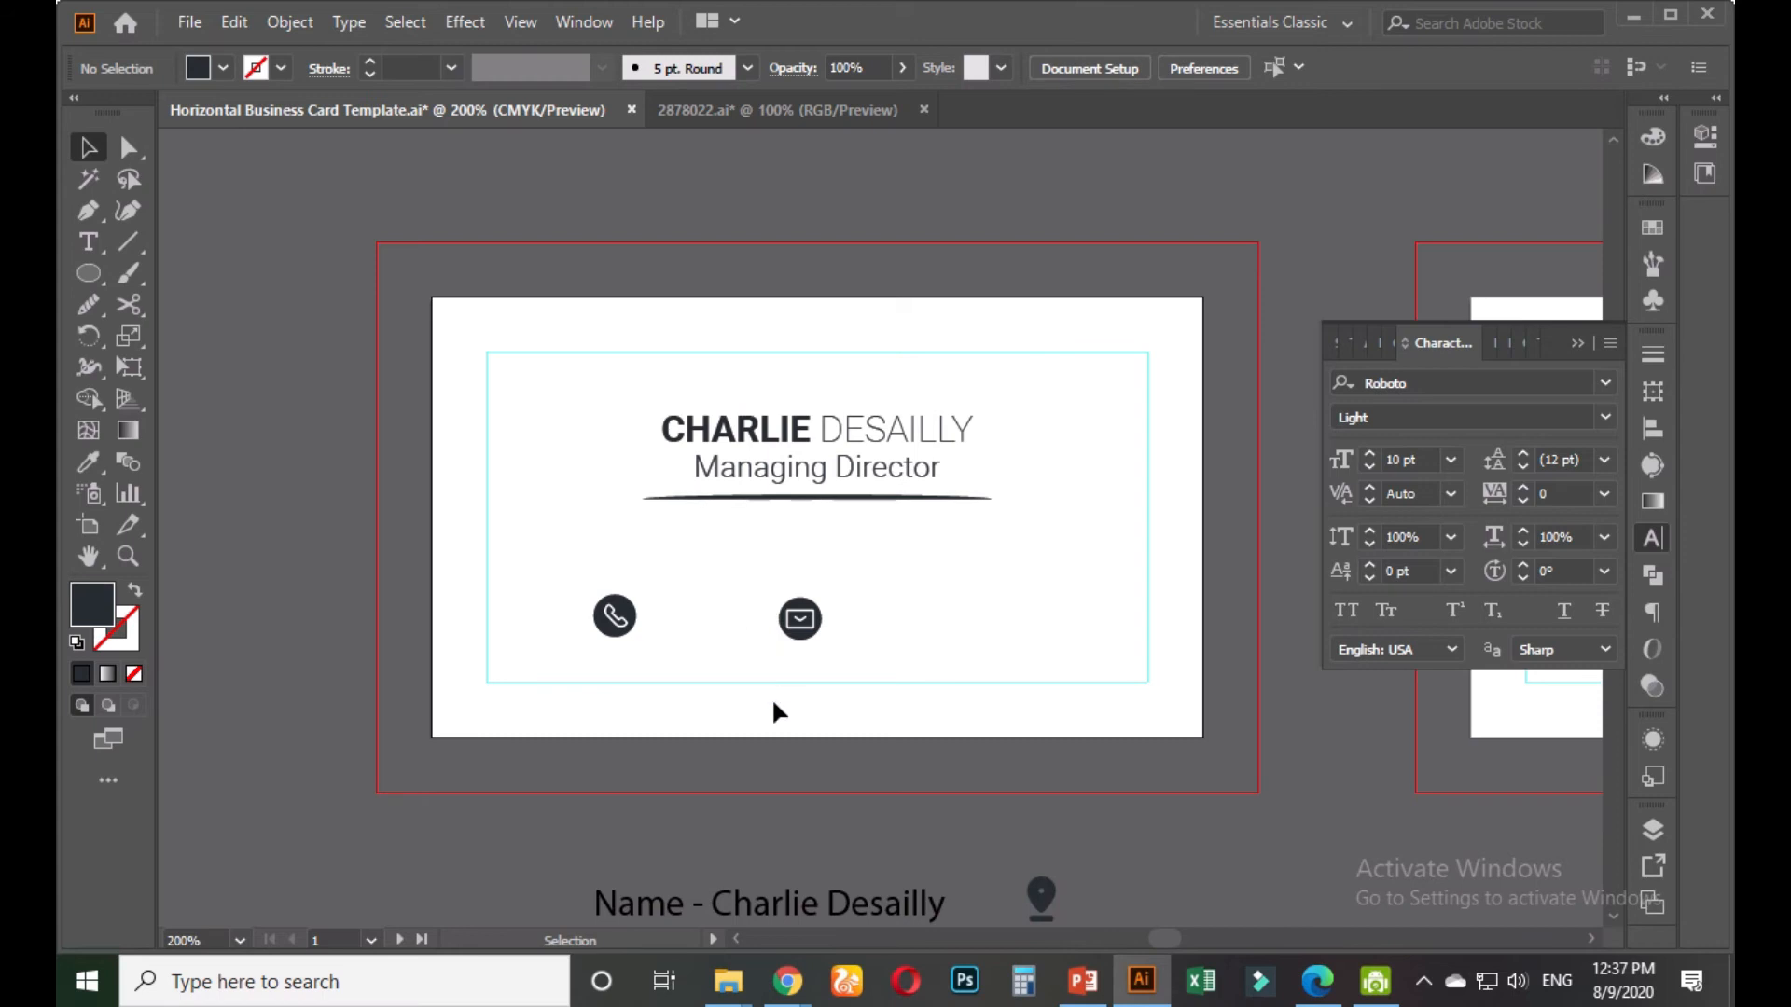
# Select and copy the phone number from the contact notes
pyautogui.scroll(-2, 774, 710)
pyautogui.doubleClick(692, 802)
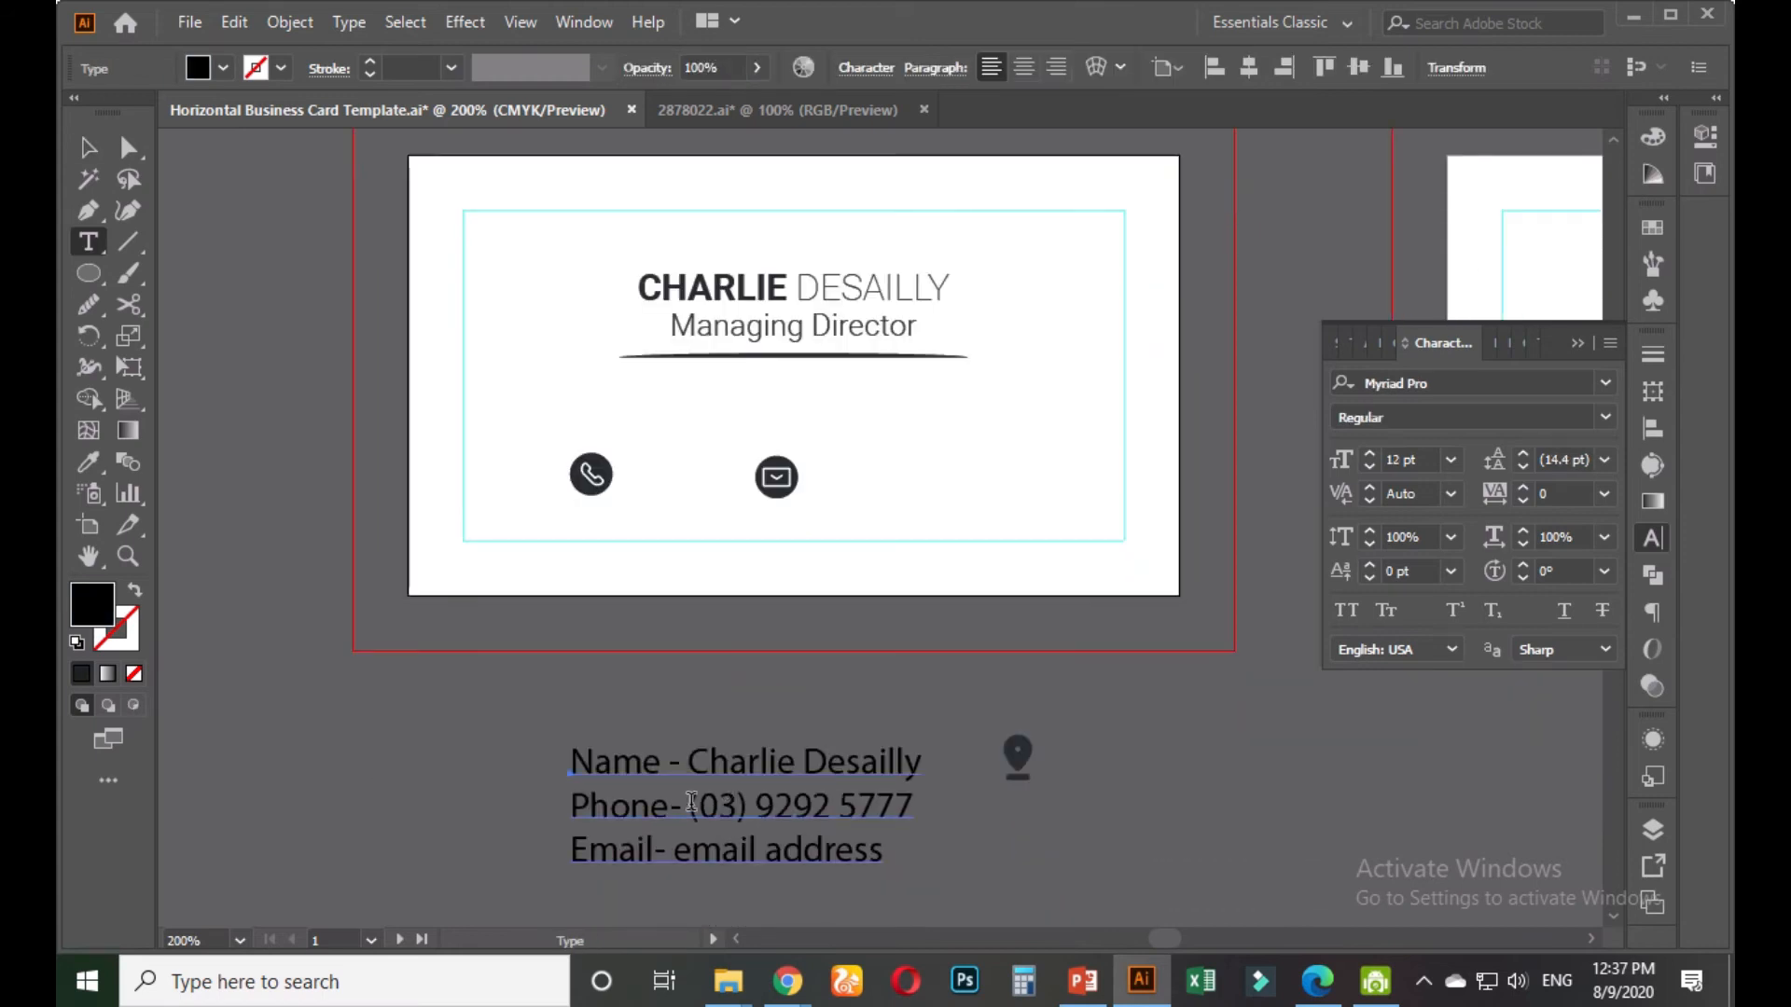
pyautogui.moveTo(693, 804); pyautogui.dragTo(931, 793)
pyautogui.hotkey('ctrl', 'c')
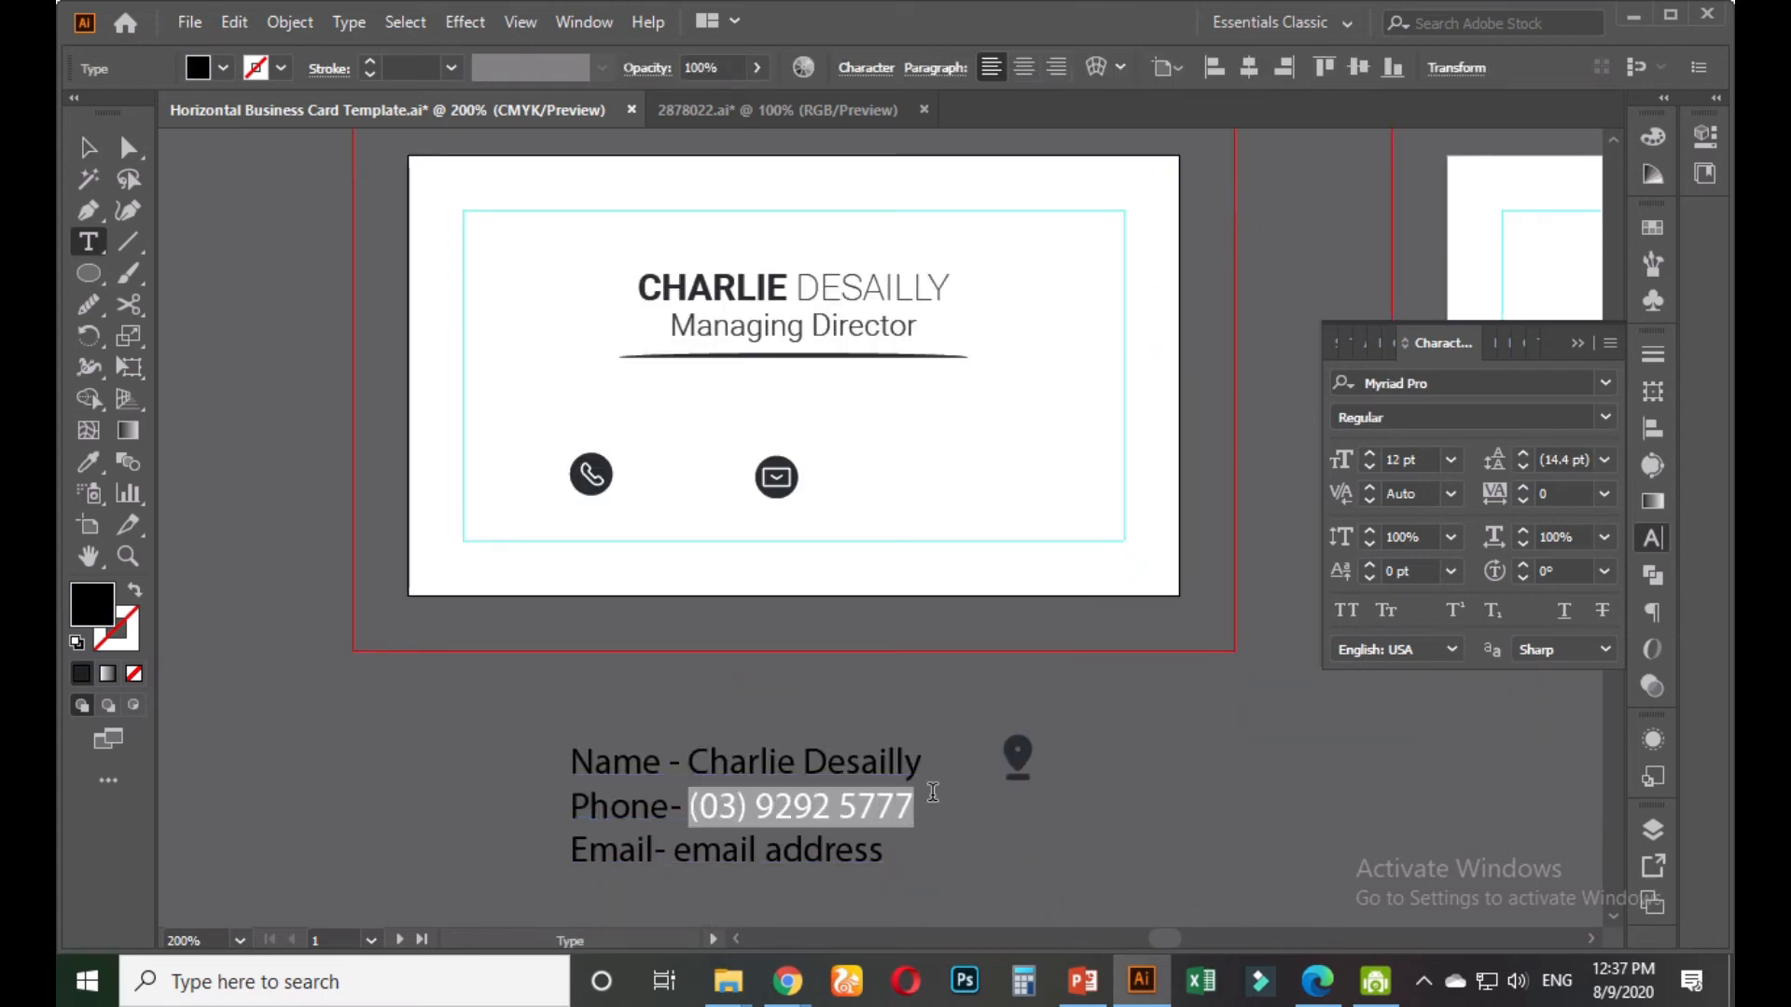
pyautogui.click(89, 147)
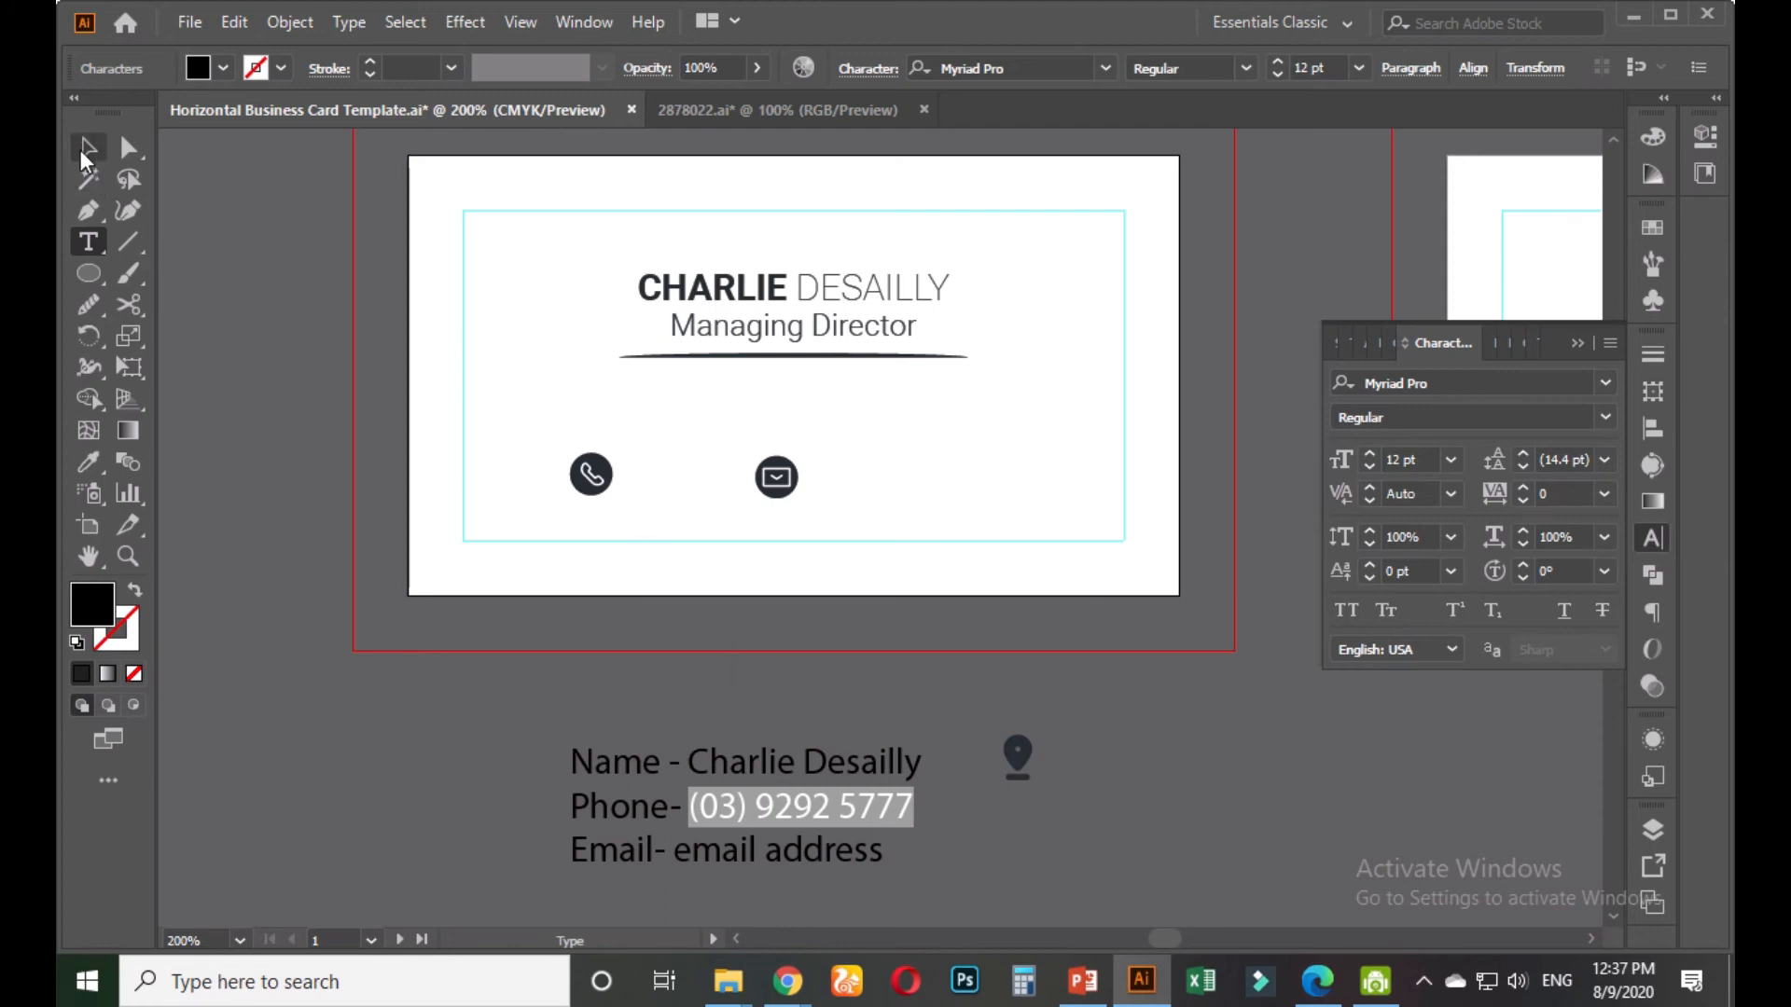
# Move the phone icon further left and the envelope icon toward the card's right side
pyautogui.moveTo(602, 466); pyautogui.dragTo(516, 476)
pyautogui.moveTo(770, 487); pyautogui.dragTo(932, 479)
pyautogui.click(726, 422)
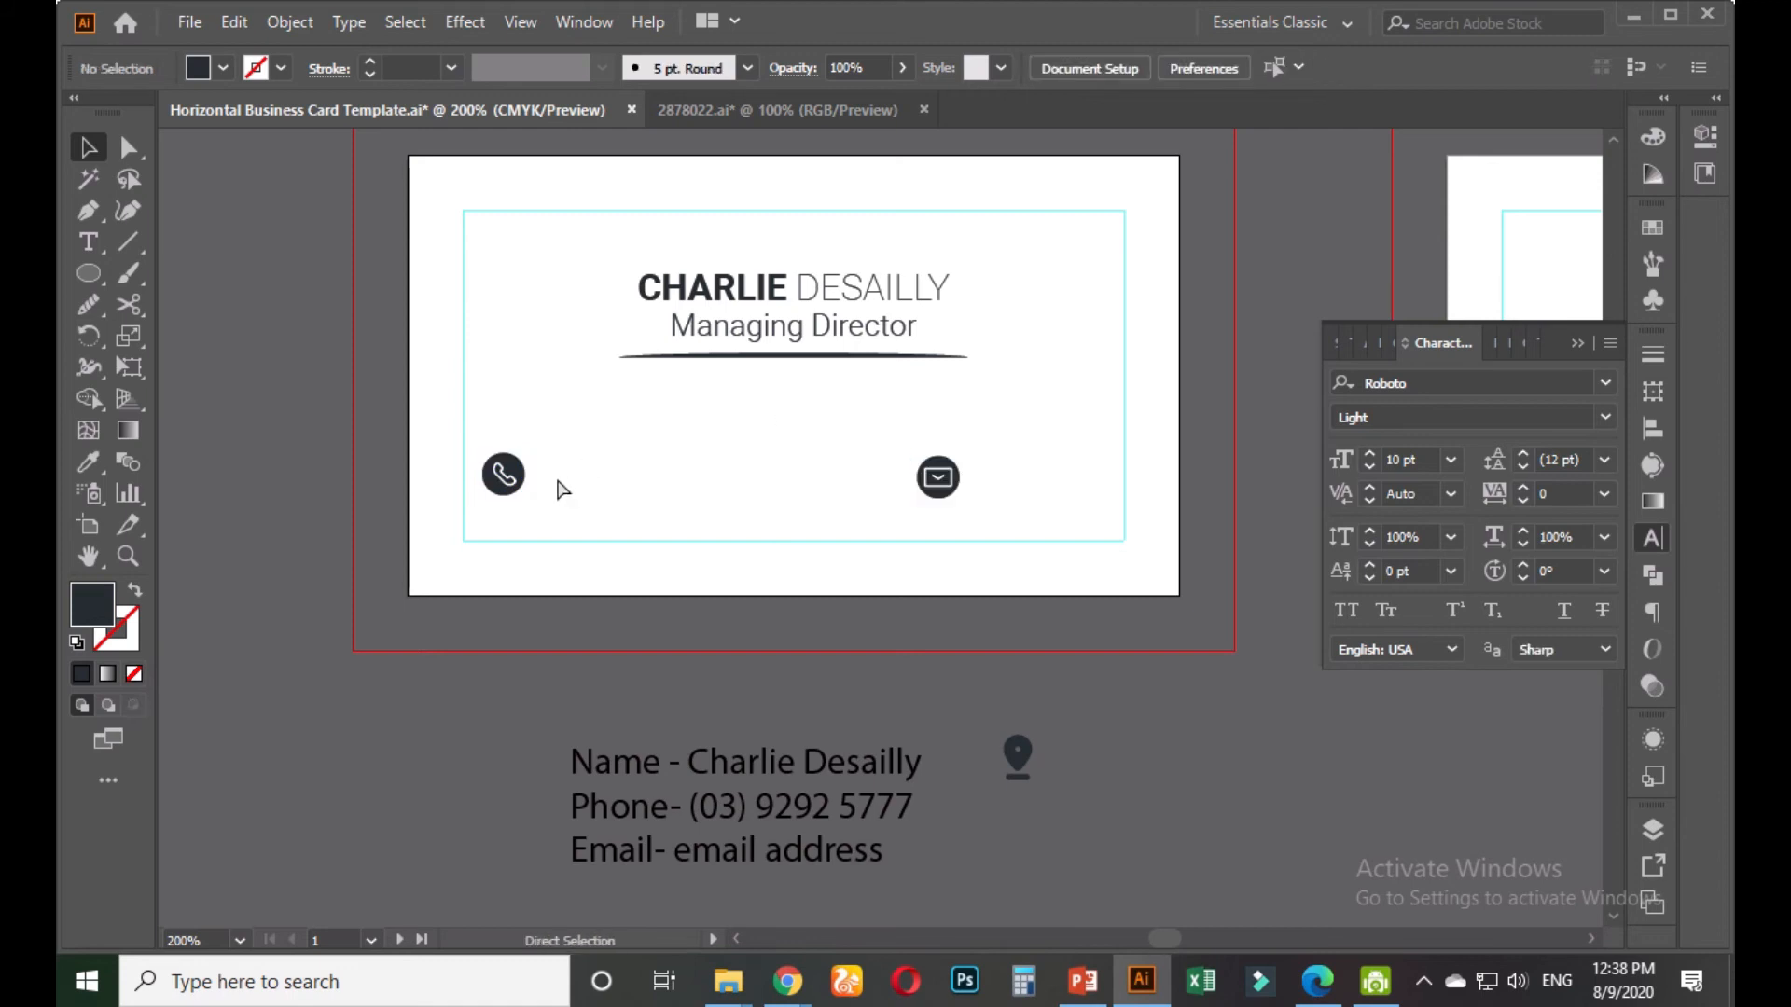
# Paste the phone number, vertically align it to the phone icon, and place it beside the icon
pyautogui.hotkey('ctrl', 'v')
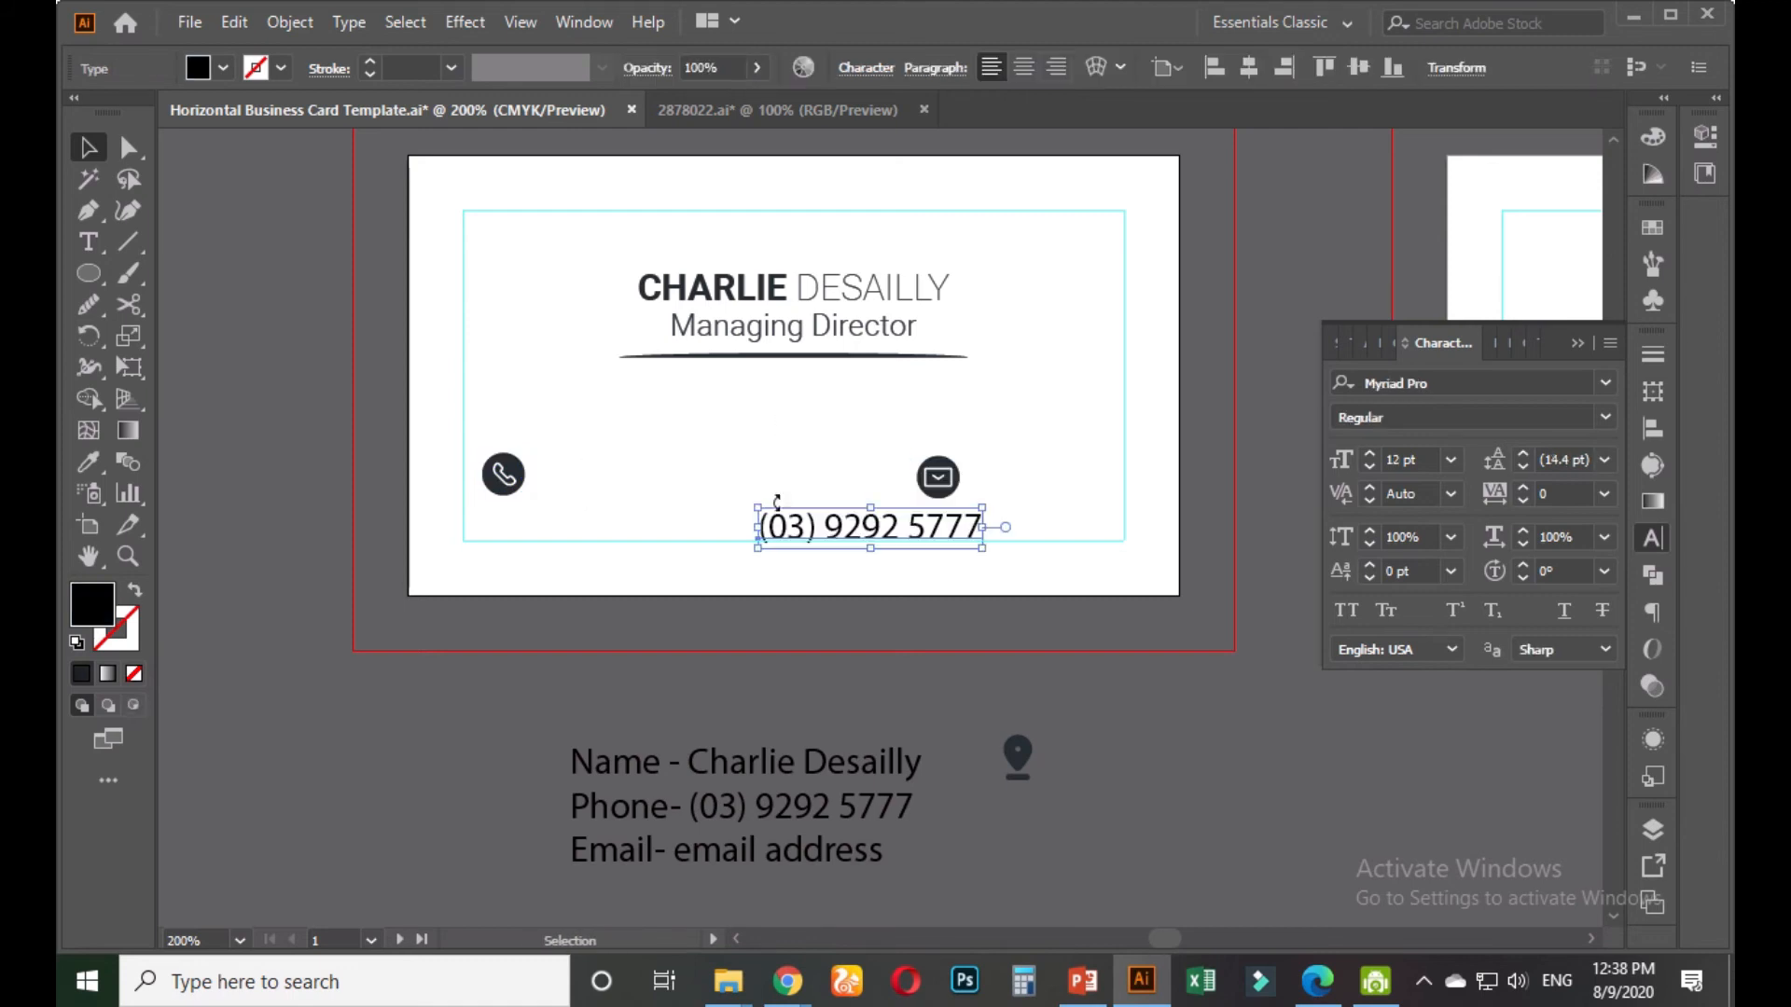
pyautogui.keyDown('shift'); pyautogui.click(522, 461); pyautogui.keyUp('shift')
pyautogui.click(515, 476)
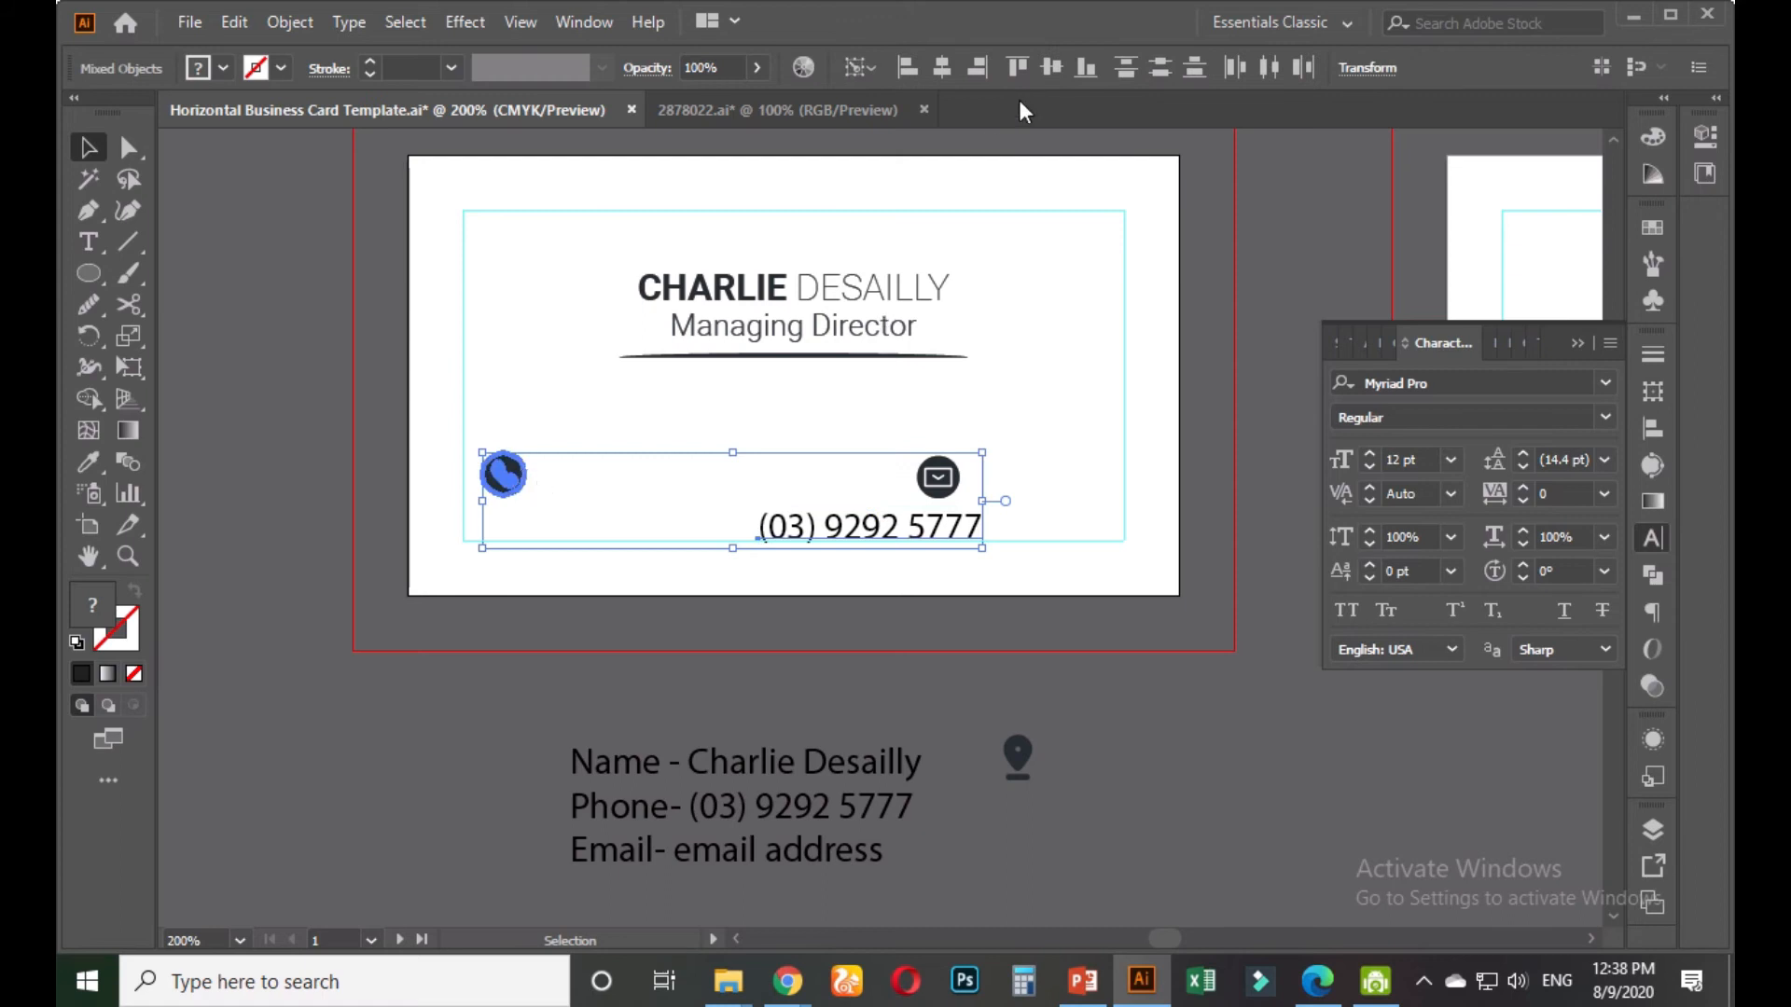
pyautogui.click(1049, 70)
pyautogui.click(718, 390)
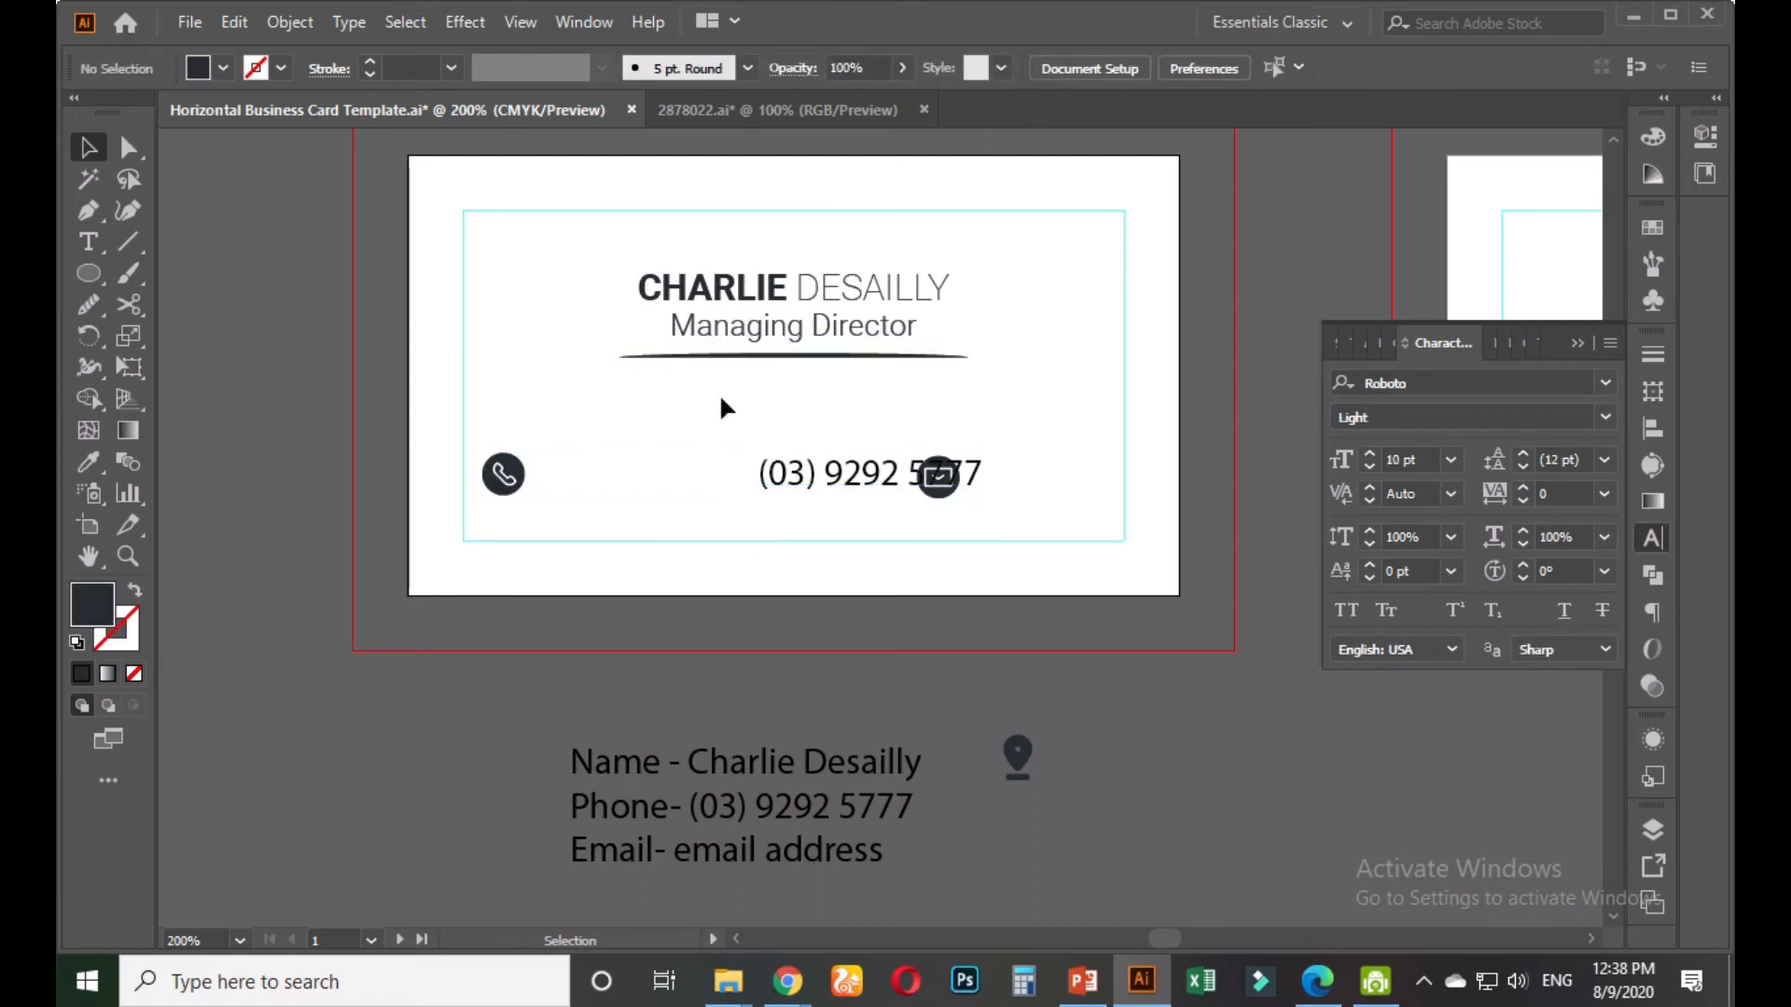
pyautogui.moveTo(782, 478); pyautogui.dragTo(580, 472)
# Vertically centre the envelope icon with the phone icon, set it after the number, and duplicate the number beside it
pyautogui.click(935, 476)
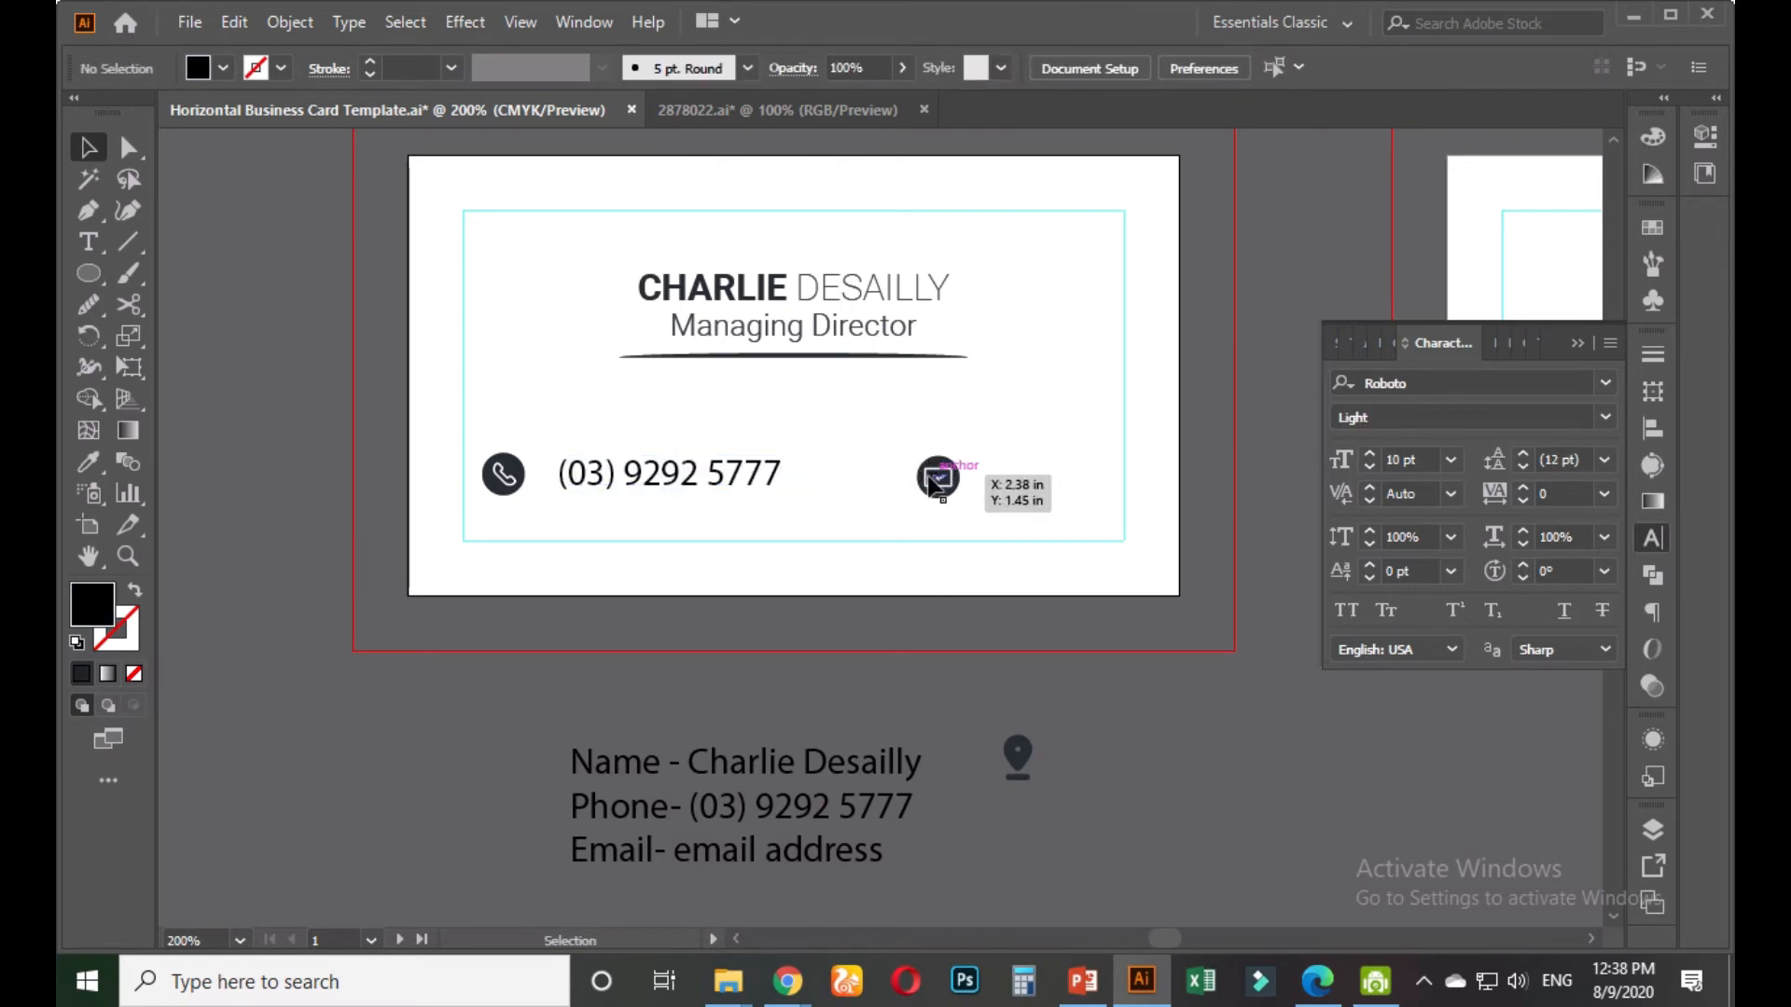
pyautogui.keyDown('shift'); pyautogui.click(503, 475); pyautogui.keyUp('shift')
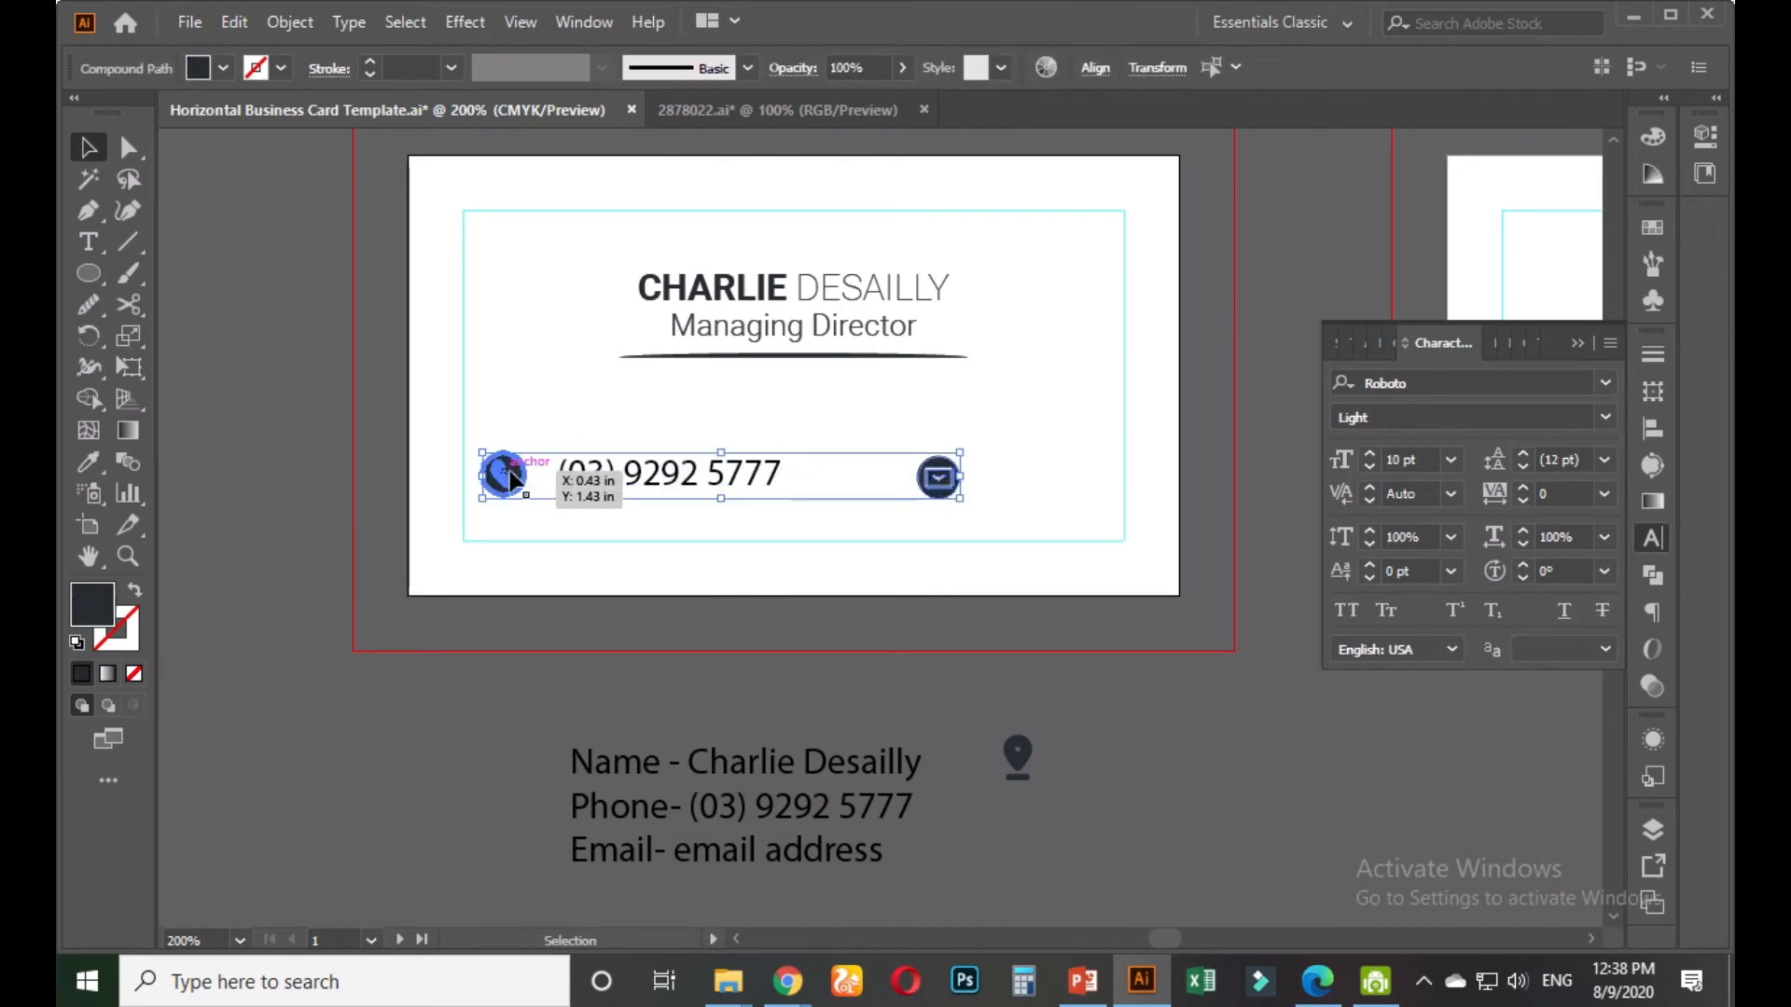
pyautogui.click(1097, 69)
pyautogui.click(1036, 142)
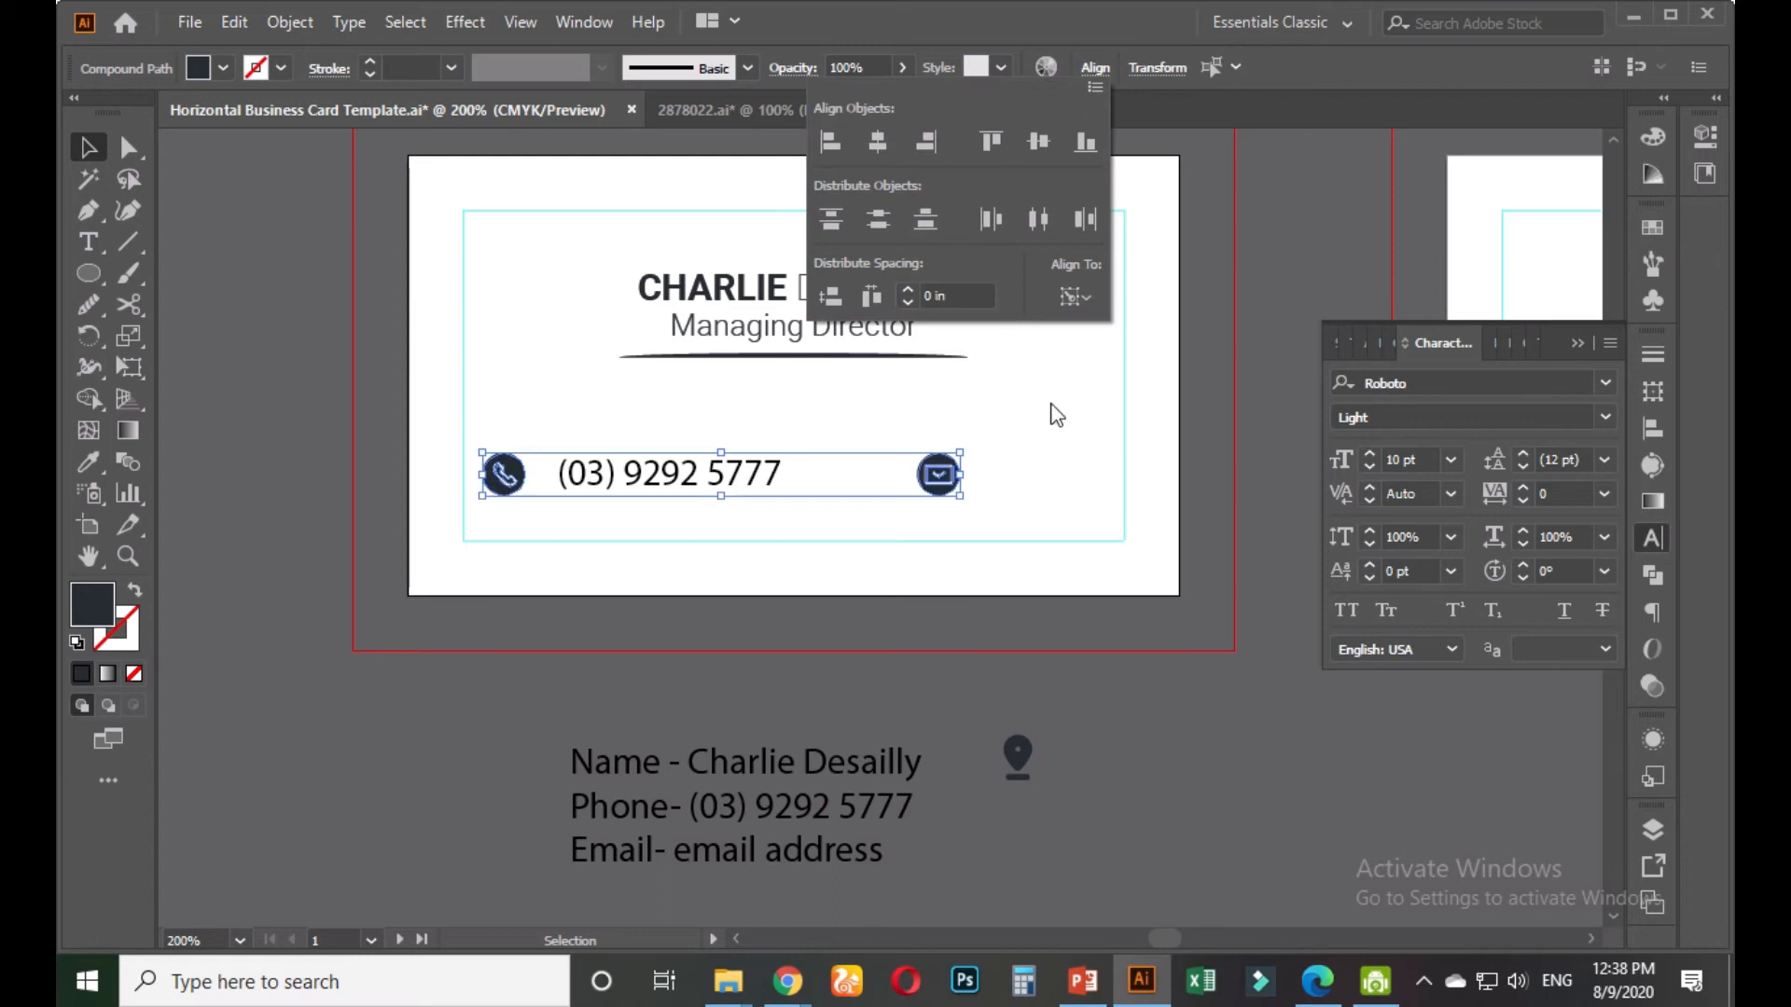
pyautogui.click(1031, 449)
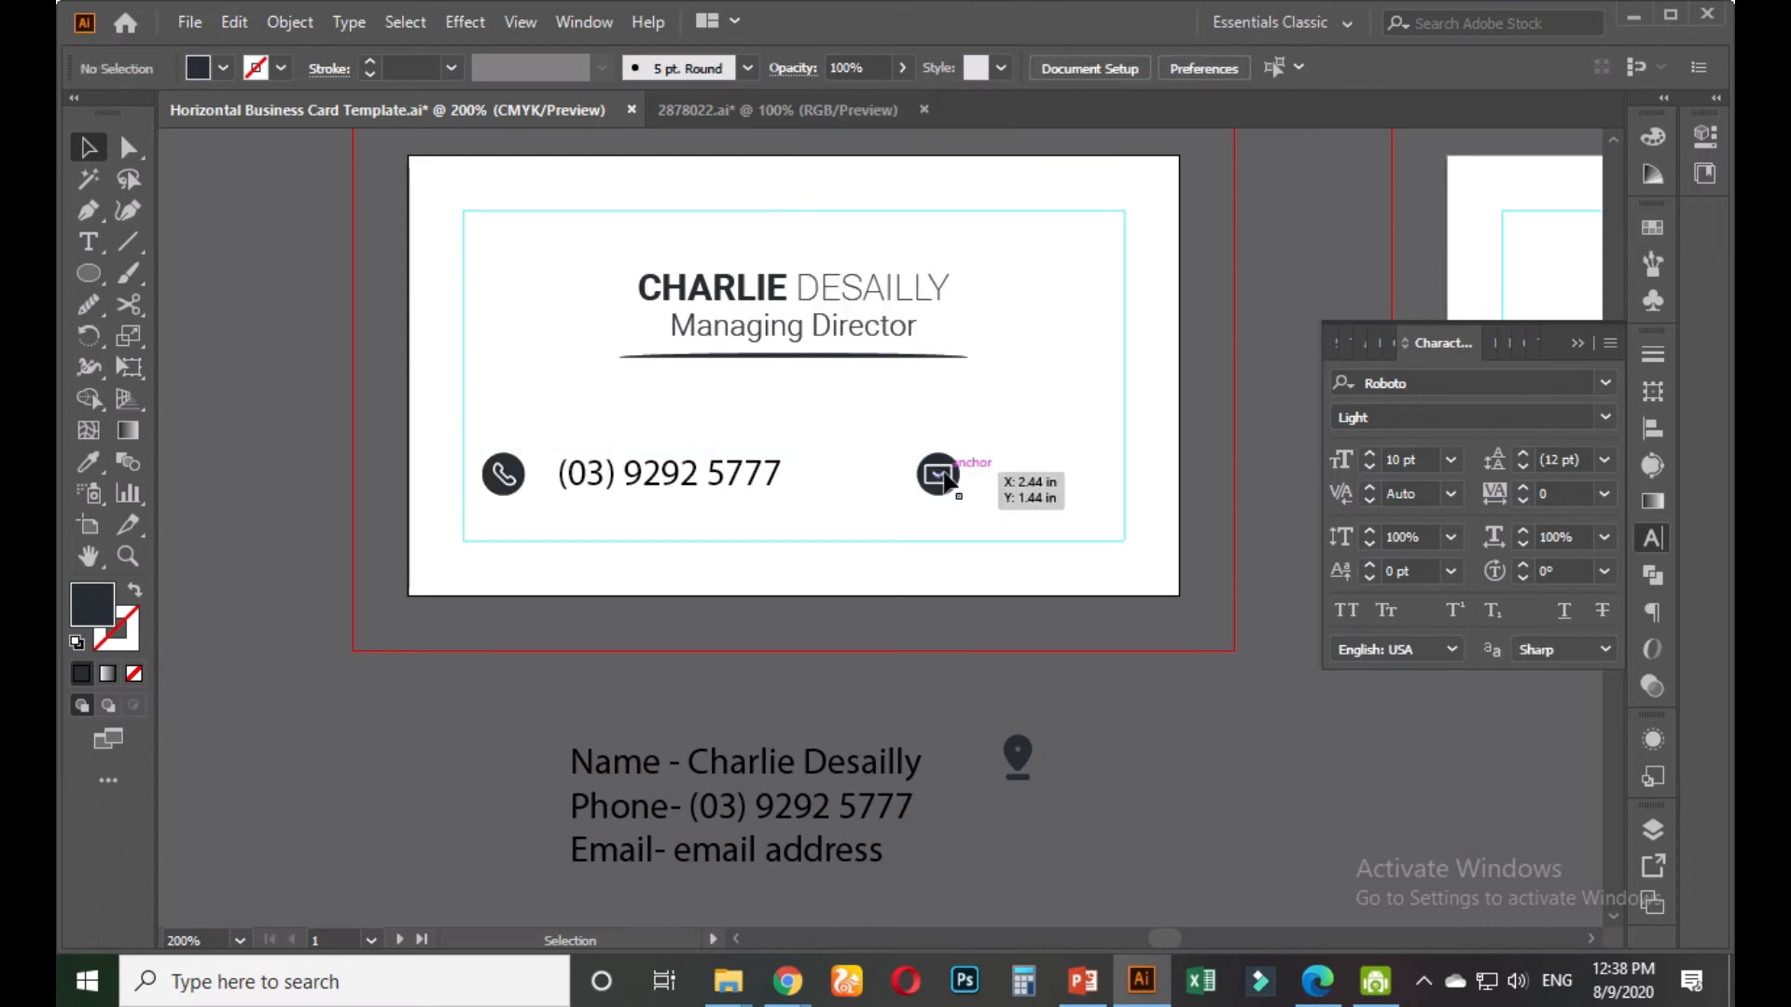
pyautogui.moveTo(945, 477); pyautogui.dragTo(849, 480)
pyautogui.click(980, 450)
pyautogui.click(977, 457)
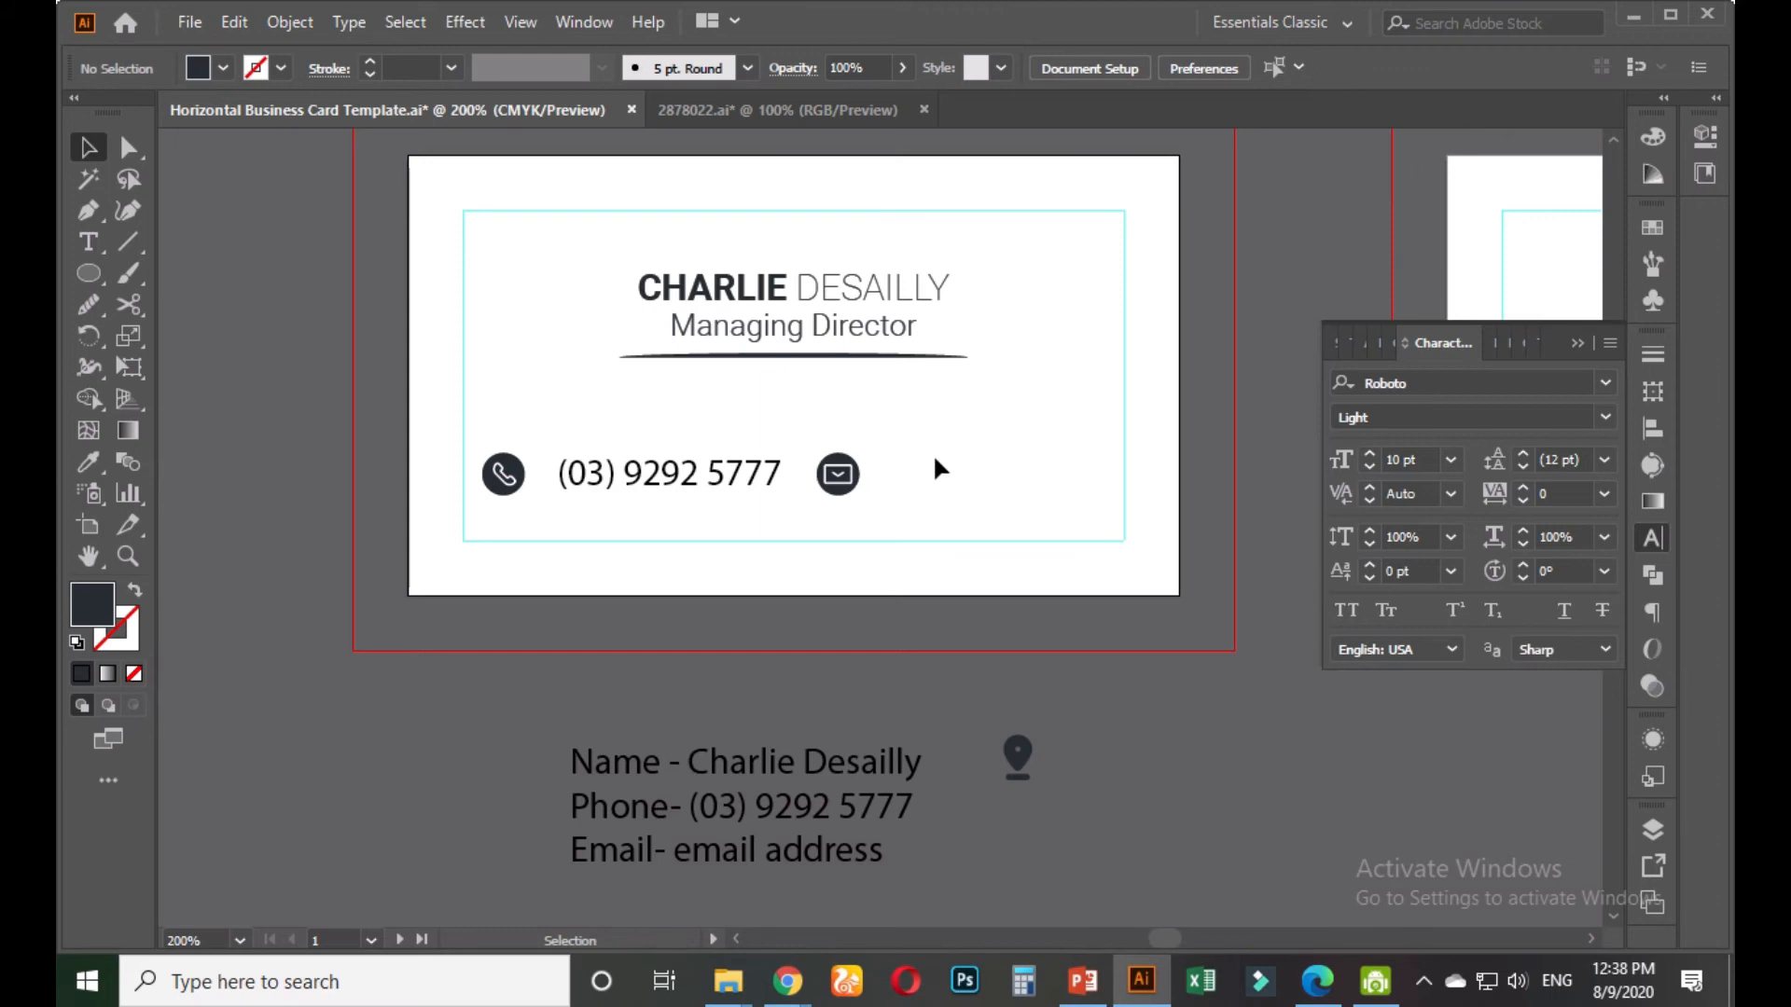
pyautogui.click(706, 483)
pyautogui.moveTo(706, 483); pyautogui.dragTo(1015, 506)
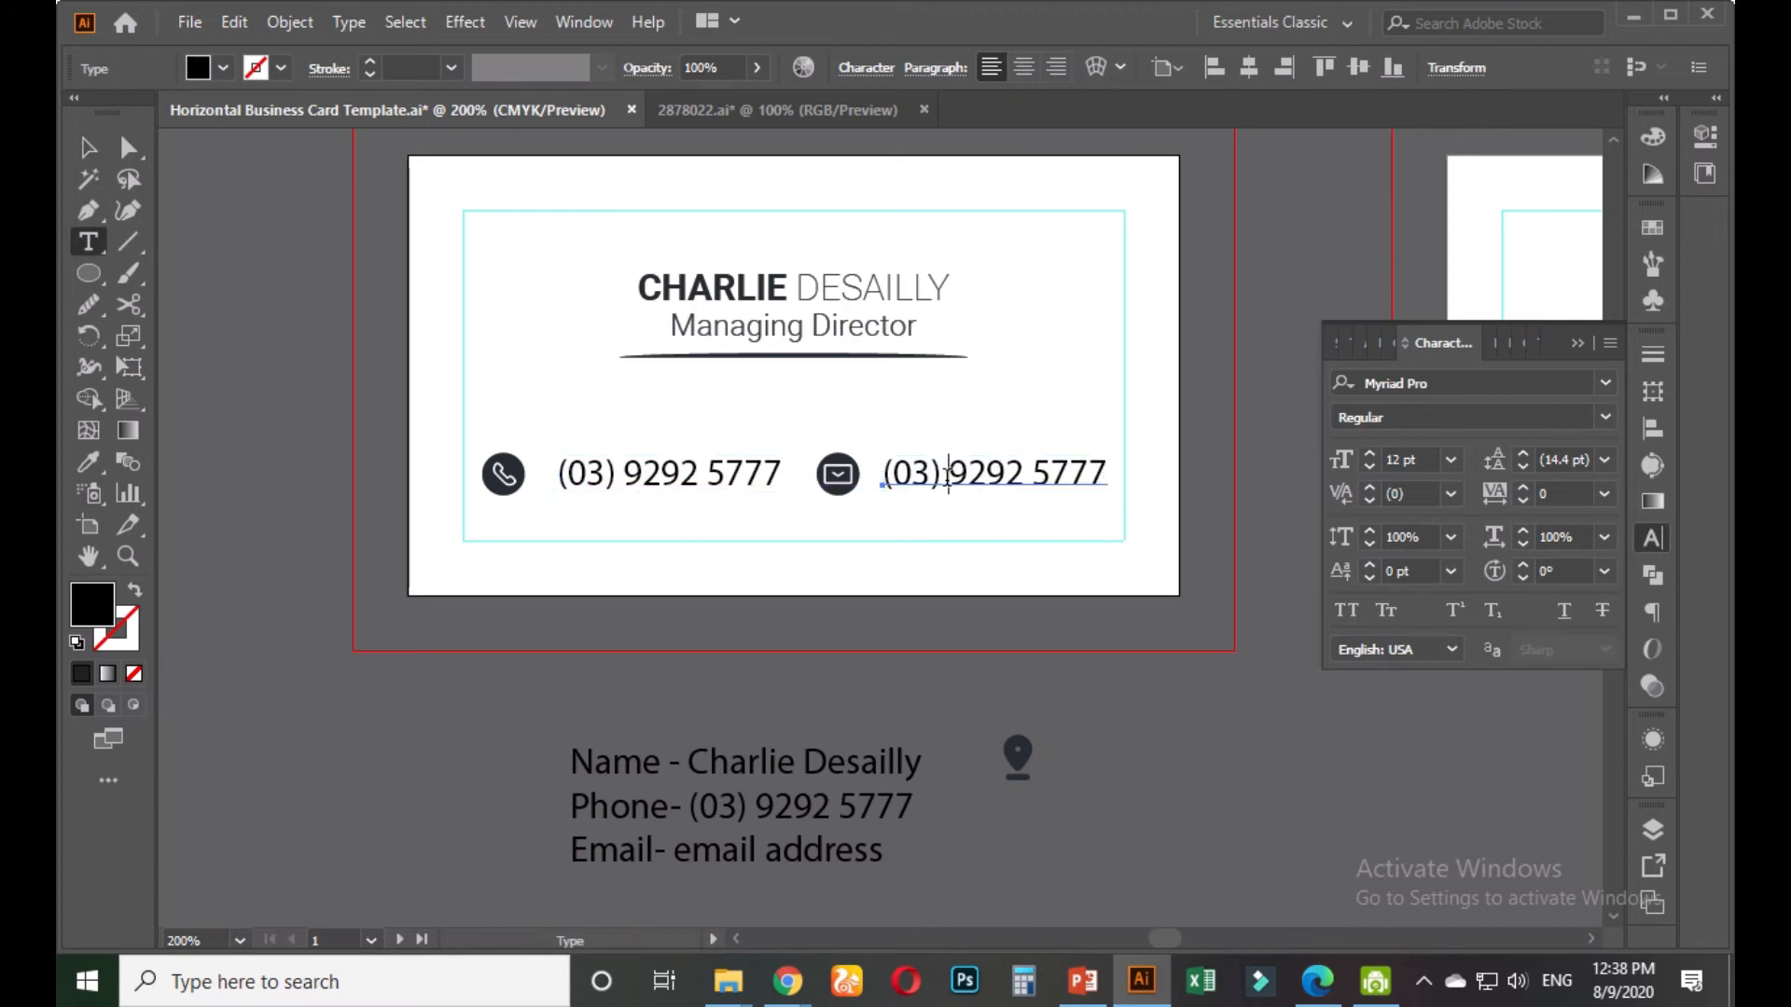
# Overwrite the copied number with the card owner's e-mail address, correcting typing mistakes along the way
pyautogui.tripleClick(946, 476)
pyautogui.write('yourmail.')
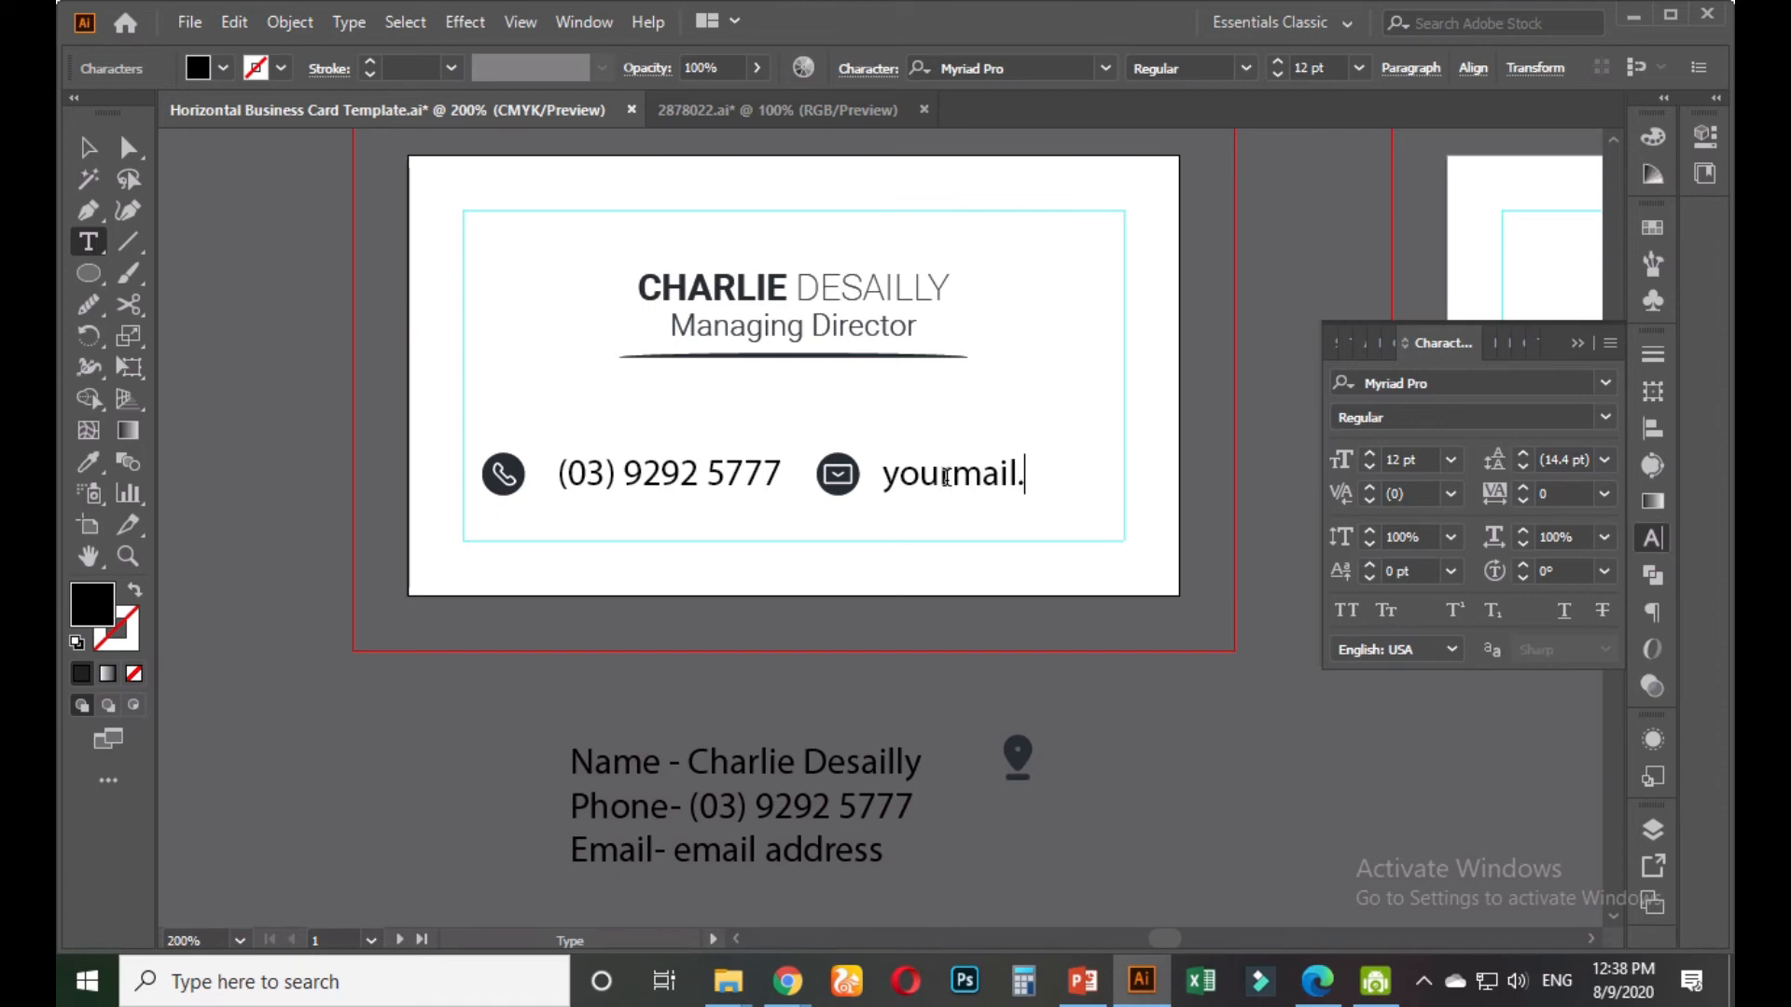
pyautogui.press('BackSpace')
pyautogui.write('@mail')
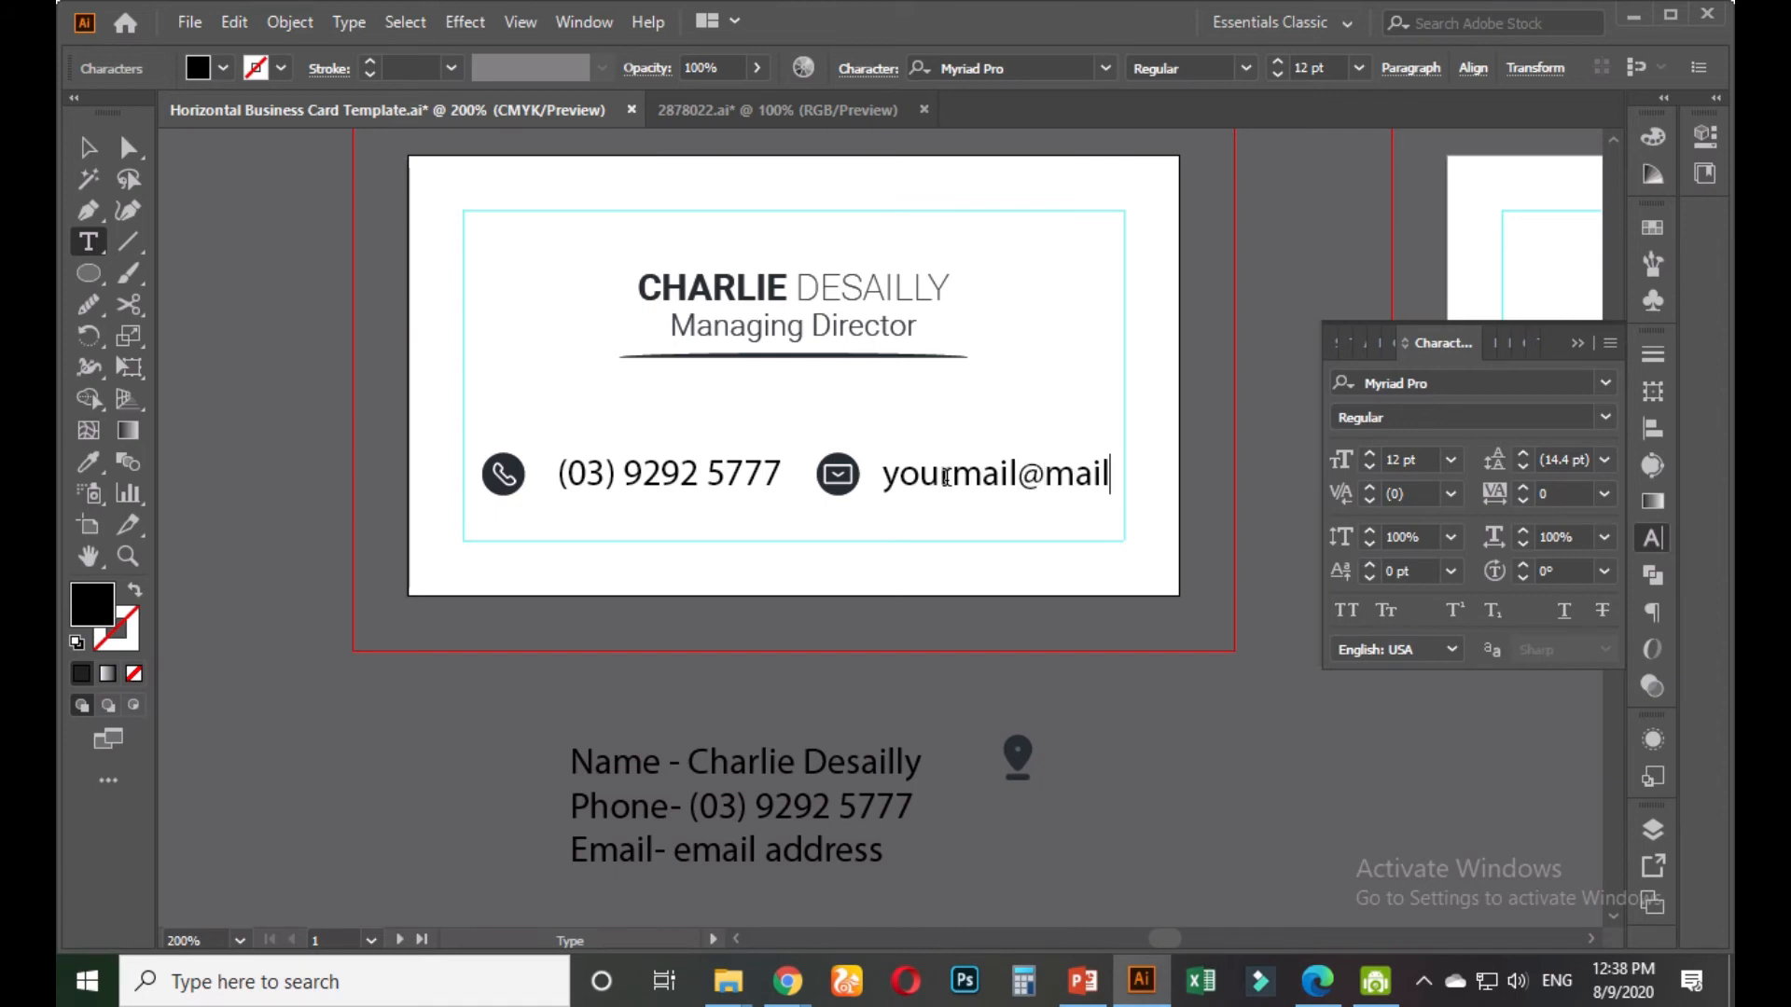
pyautogui.press('BackSpace')
pyautogui.press('BackSpace')
pyautogui.press('BackSpace')
pyautogui.press('BackSpace')
pyautogui.press('BackSpace')
pyautogui.press('BackSpace')
pyautogui.press('BackSpace')
pyautogui.press('BackSpace')
pyautogui.press('BackSpace')
pyautogui.press('BackSpace')
pyautogui.press('BackSpace')
pyautogui.press('BackSpace')
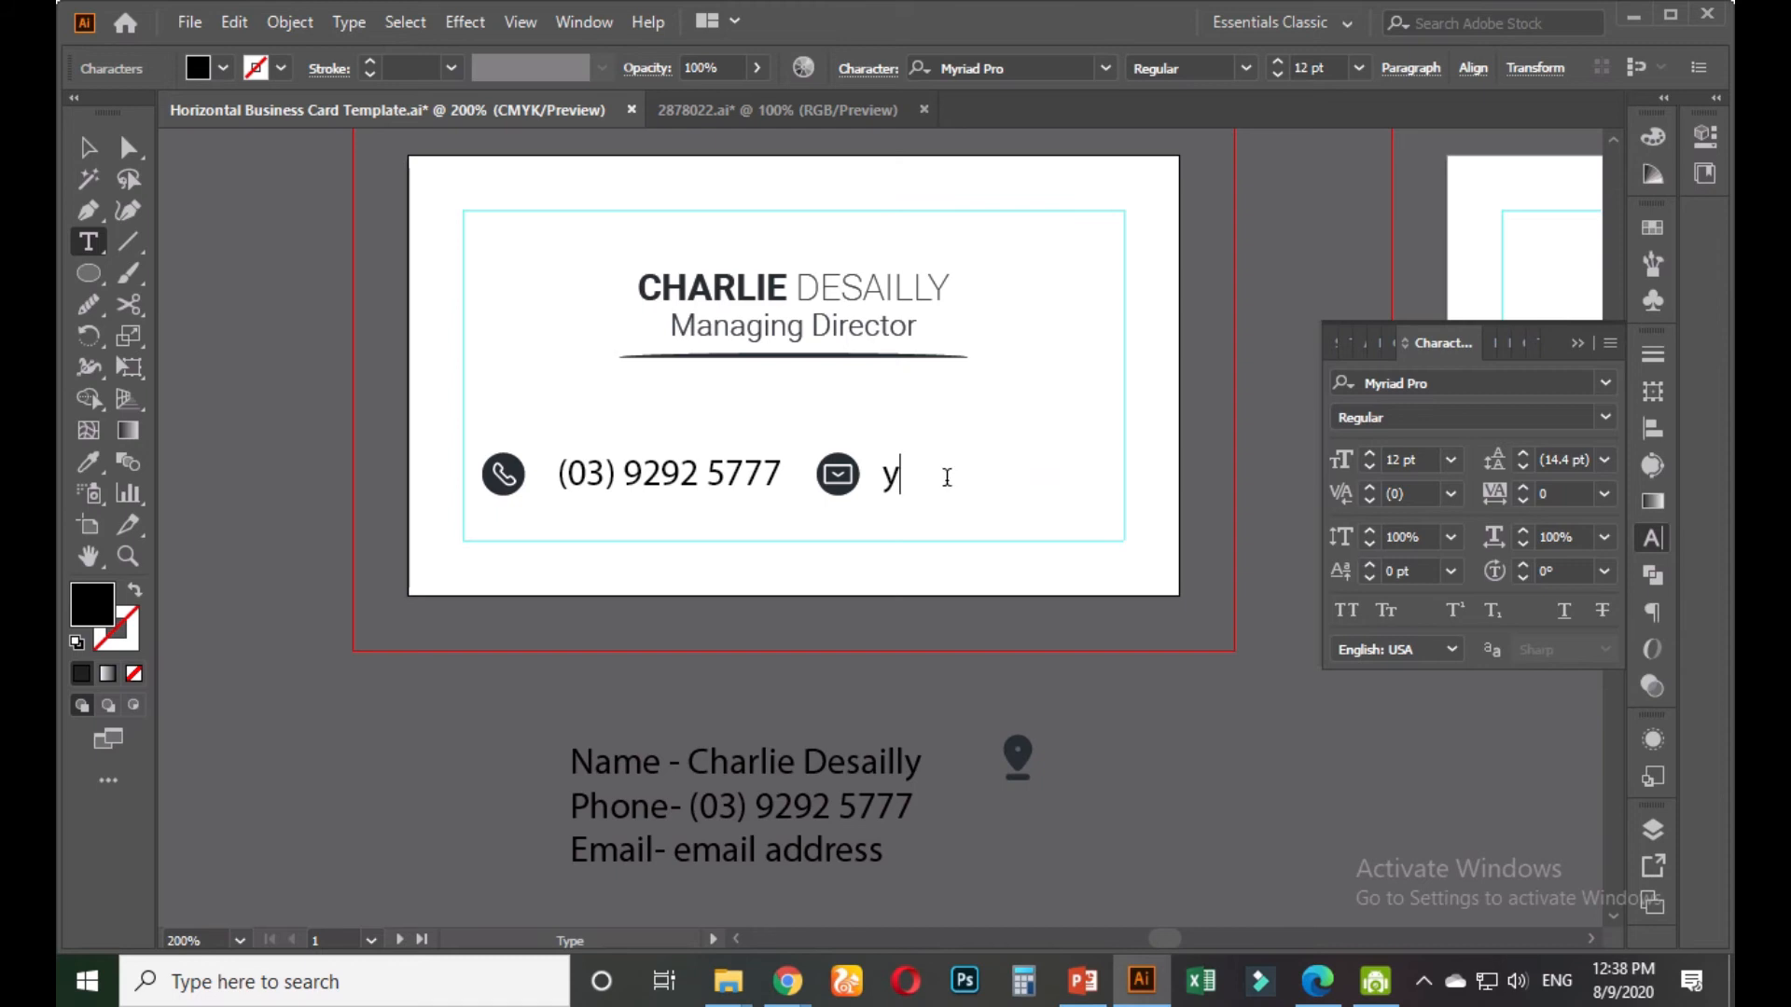
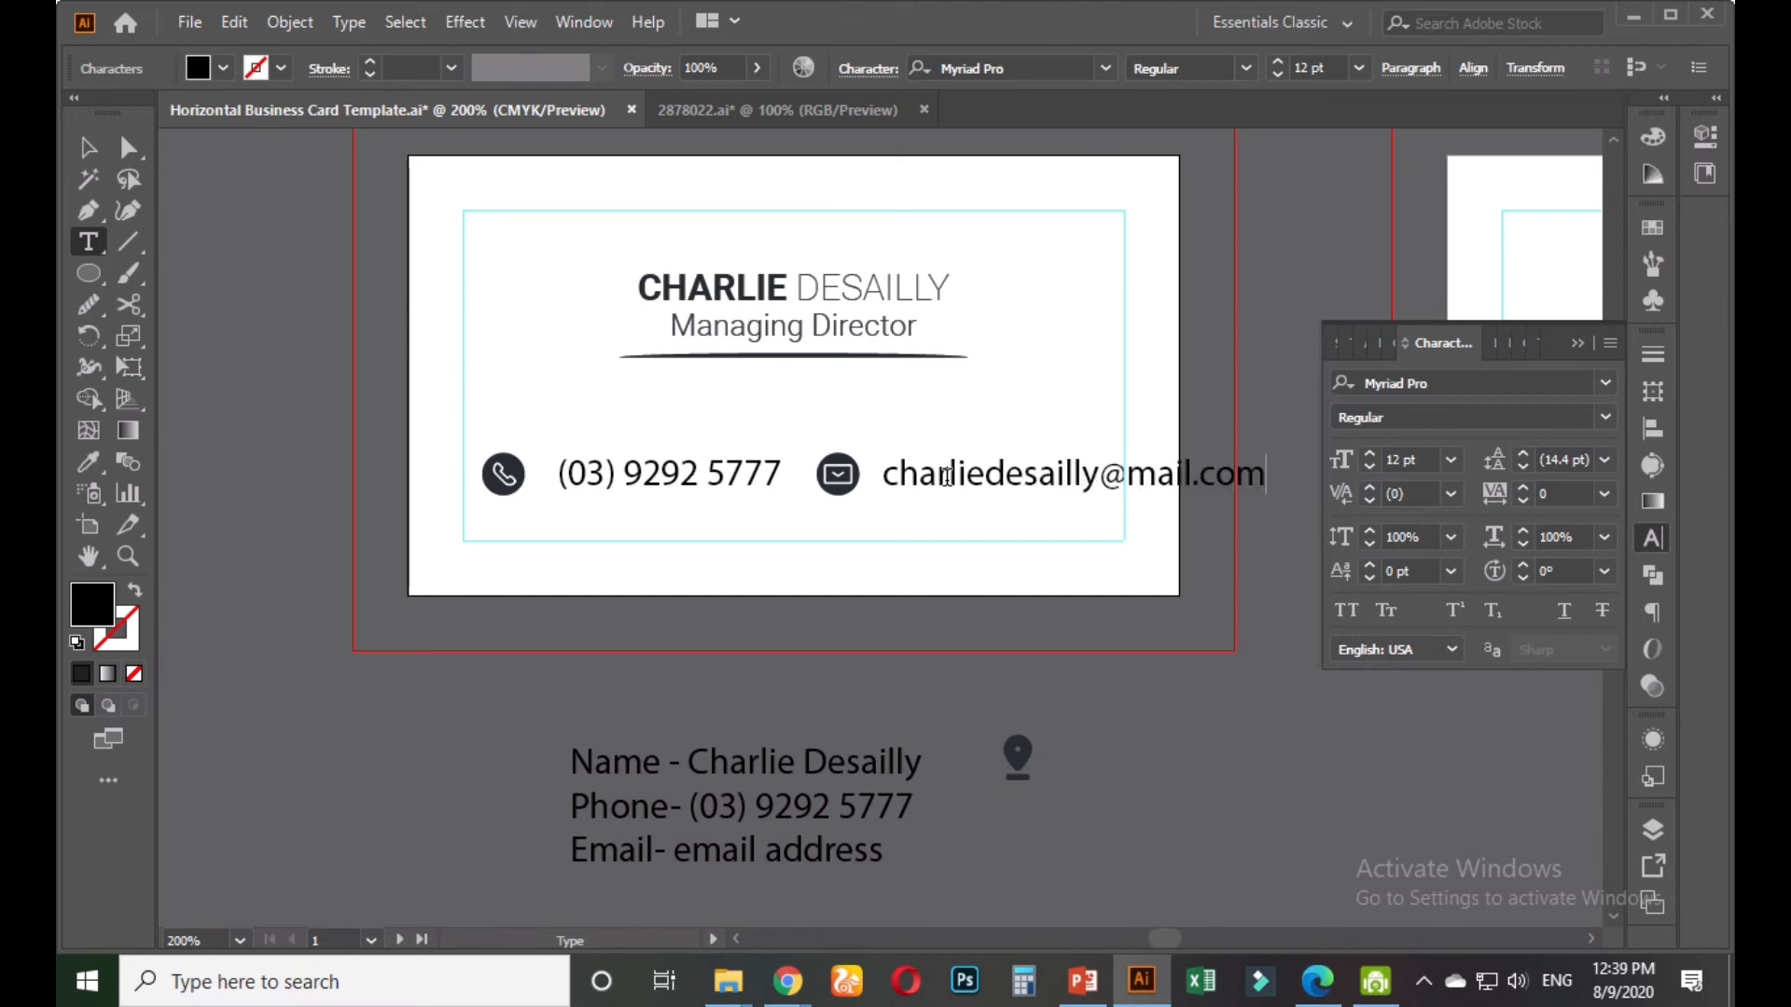
# Finish editing the e-mail text and set its font size to 9 pt
pyautogui.press('Escape')
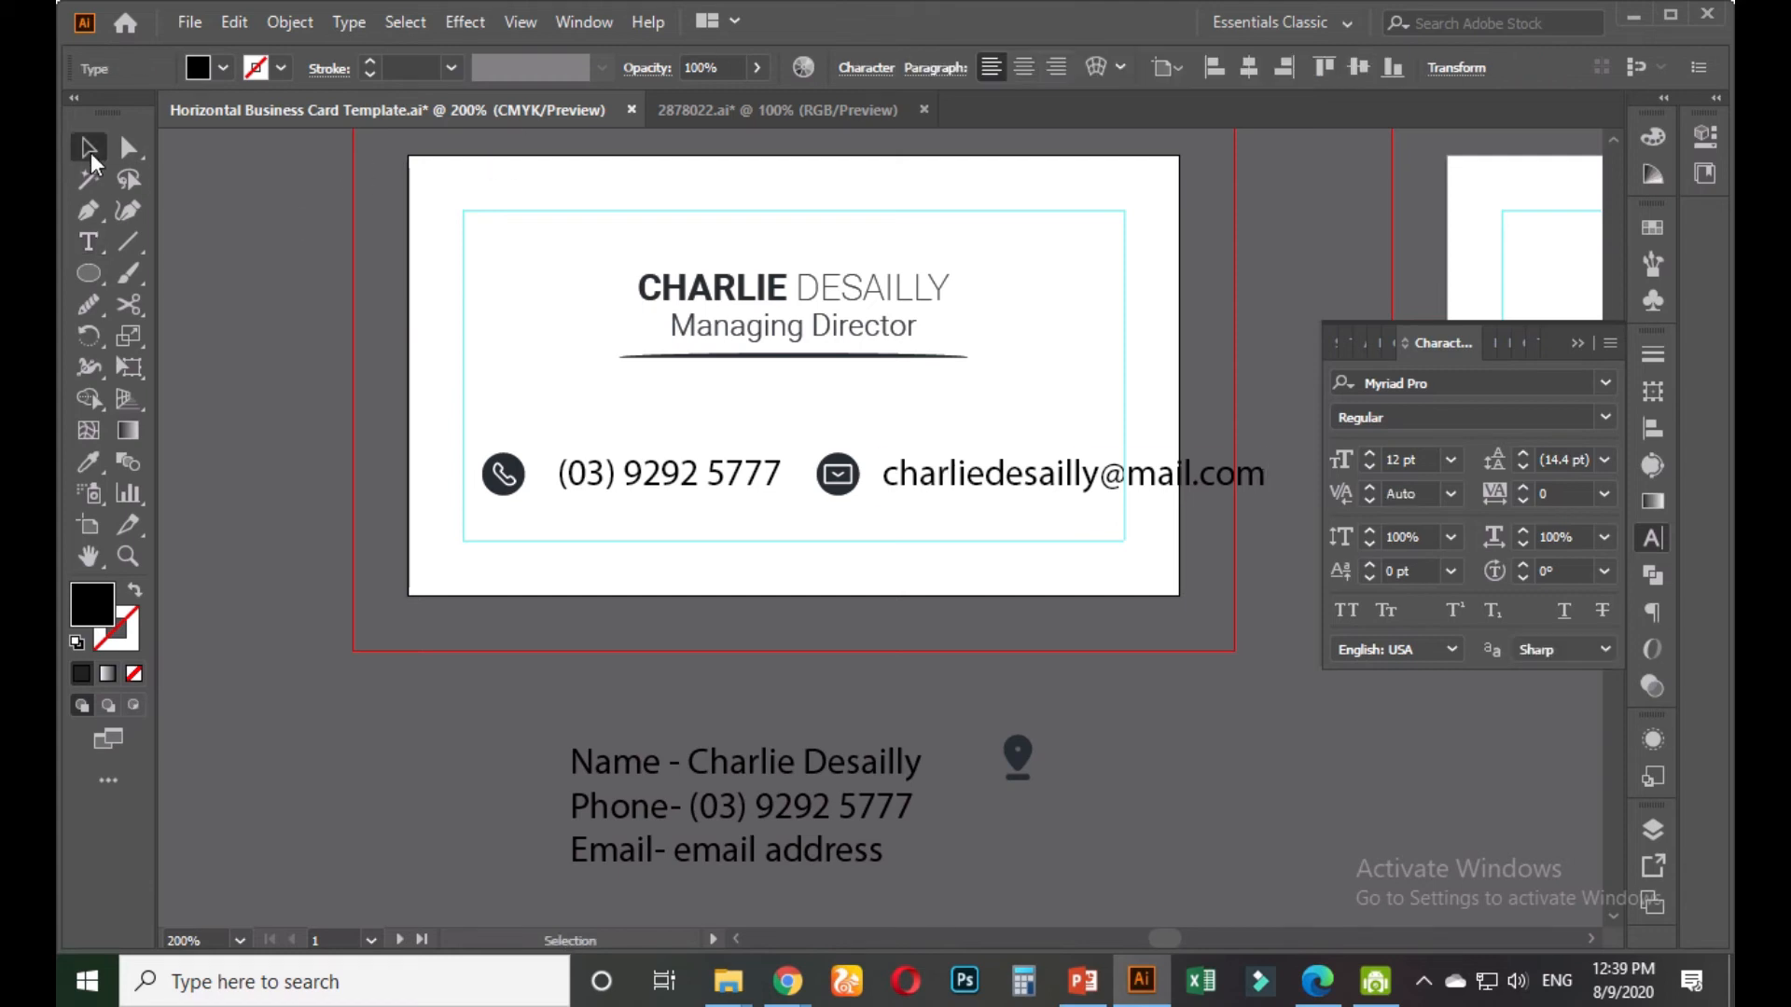
pyautogui.click(579, 416)
pyautogui.click(1163, 479)
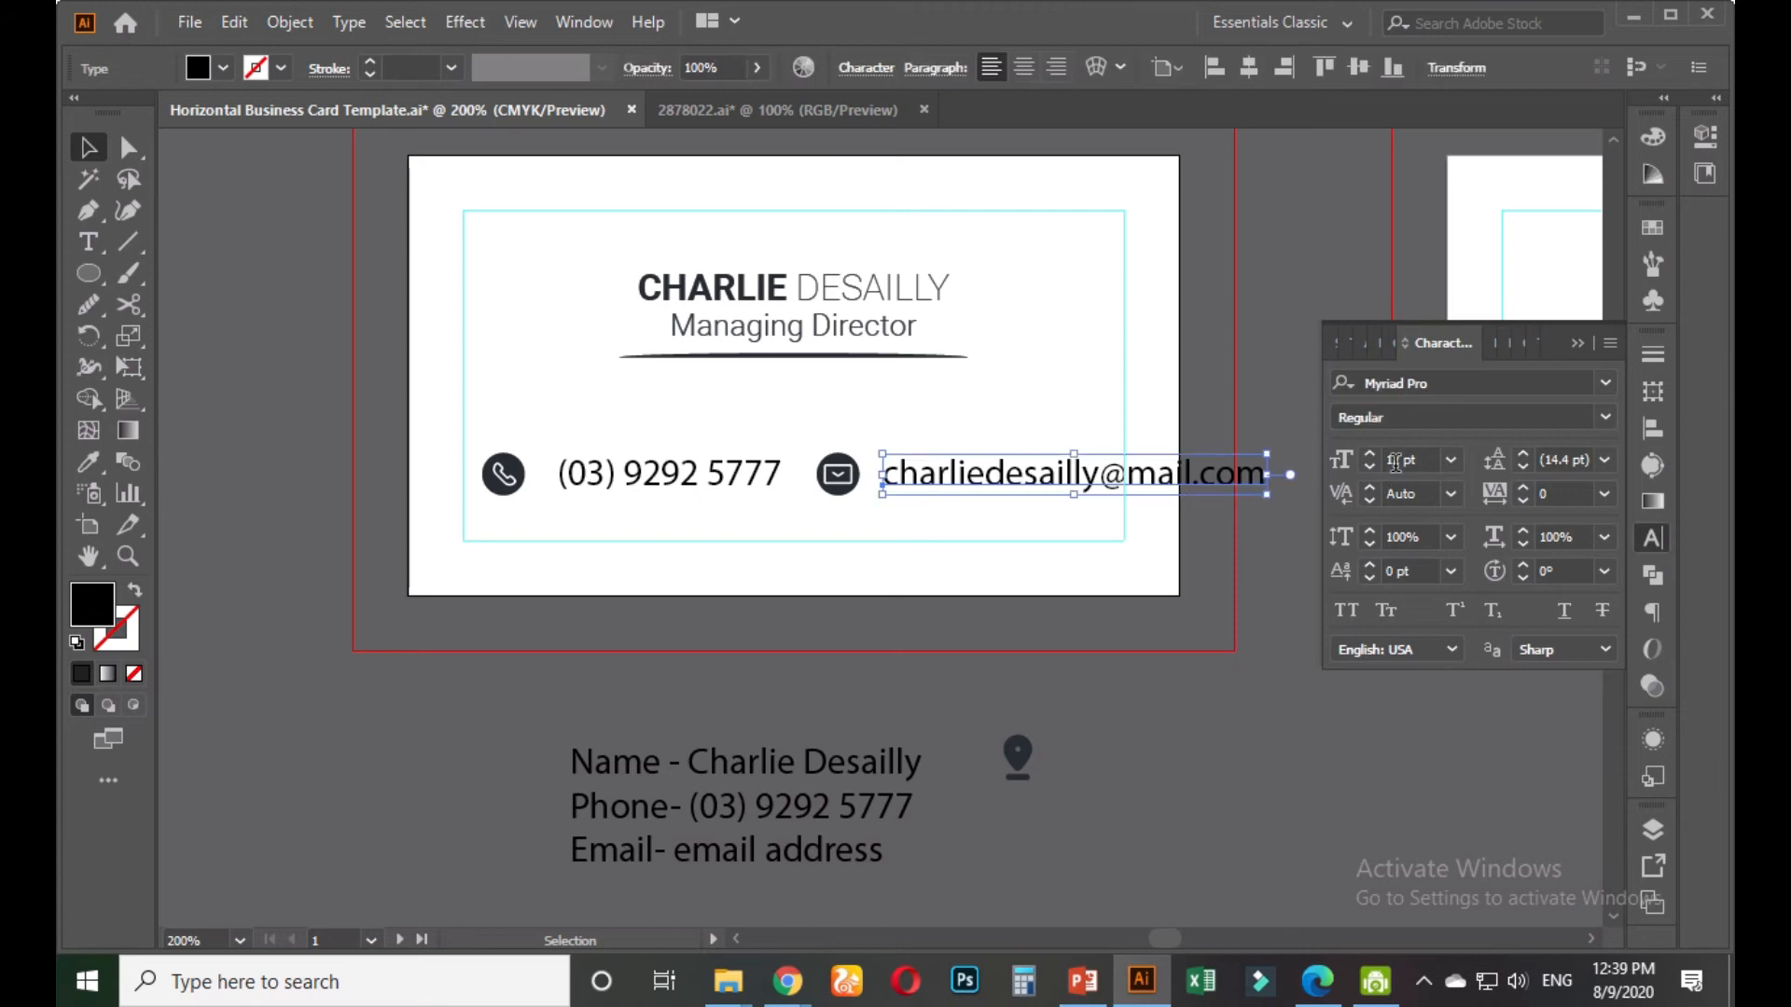
pyautogui.click(1419, 459)
pyautogui.write('9')
pyautogui.press('Return')
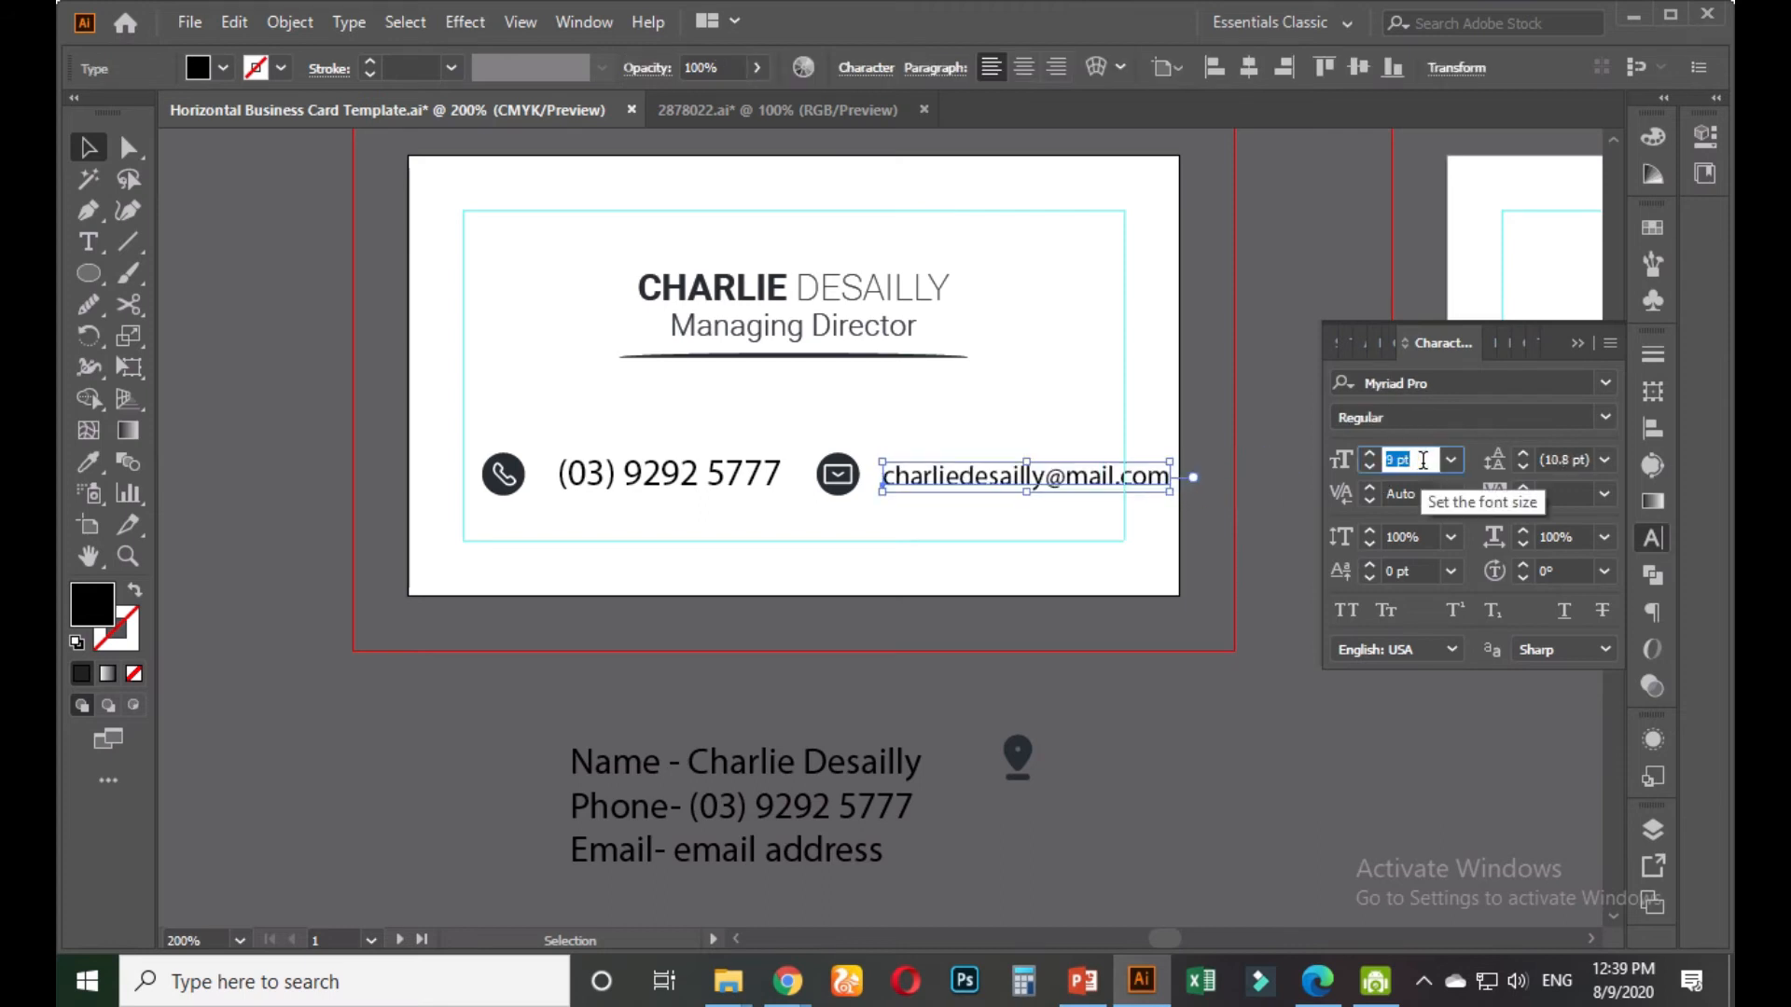
# Apply the e-mail's text style to the phone number with the Eyedropper, then select the whole contact row
pyautogui.click(788, 438)
pyautogui.click(746, 475)
pyautogui.press('i')
pyautogui.click(1014, 477)
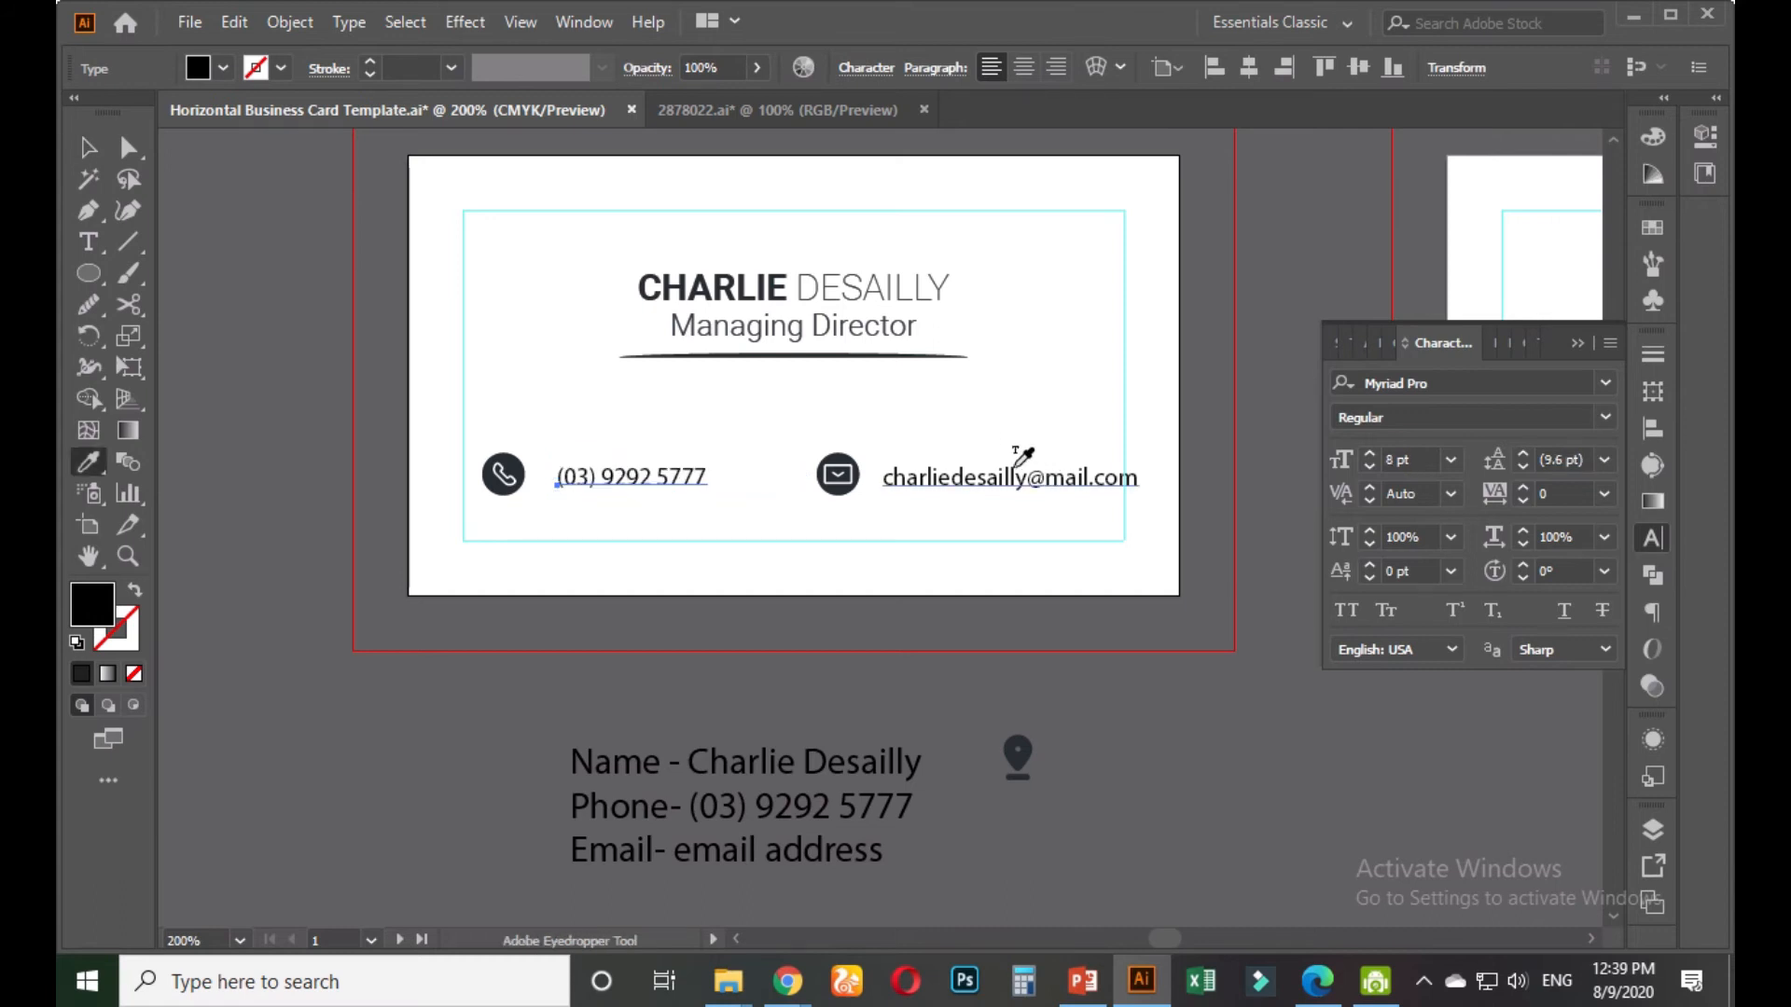
pyautogui.click(86, 150)
pyautogui.click(654, 402)
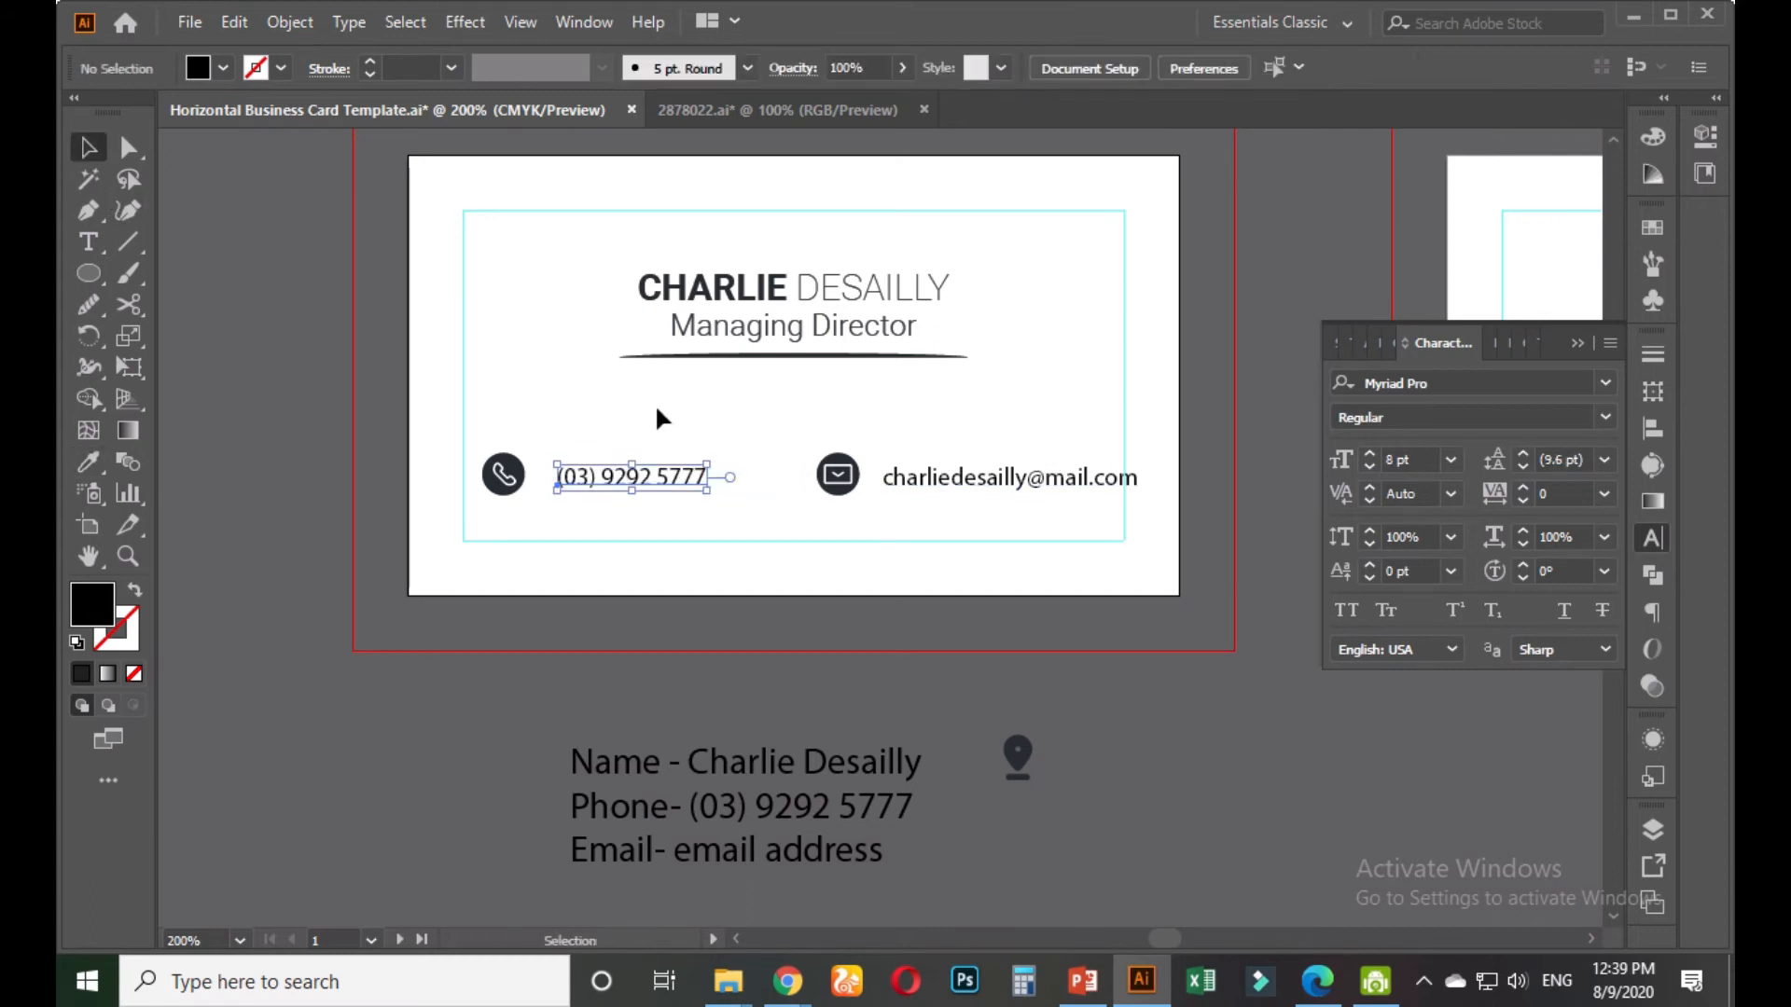
pyautogui.scroll(1, 517, 464)
pyautogui.moveTo(452, 422); pyautogui.dragTo(1166, 511)
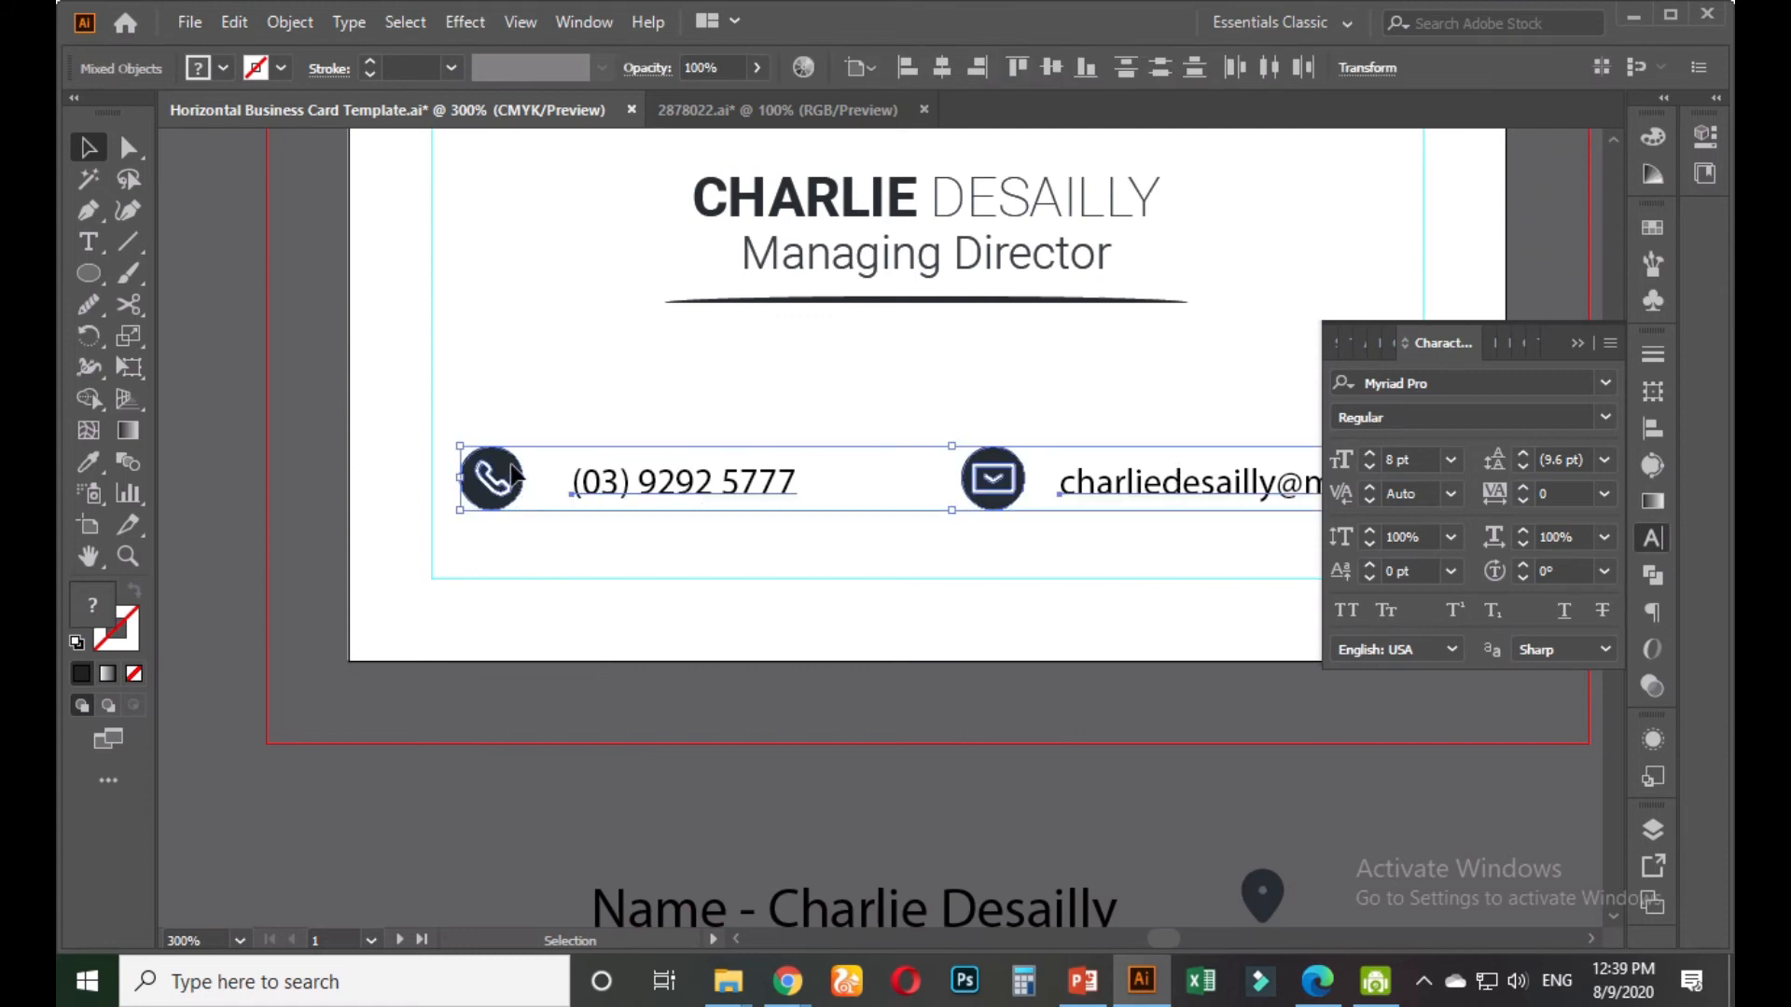
# Vertically centre the contact texts on their icons and nudge the phone number closer to its icon
pyautogui.click(1050, 67)
pyautogui.click(955, 357)
pyautogui.moveTo(888, 363); pyautogui.dragTo(818, 371)
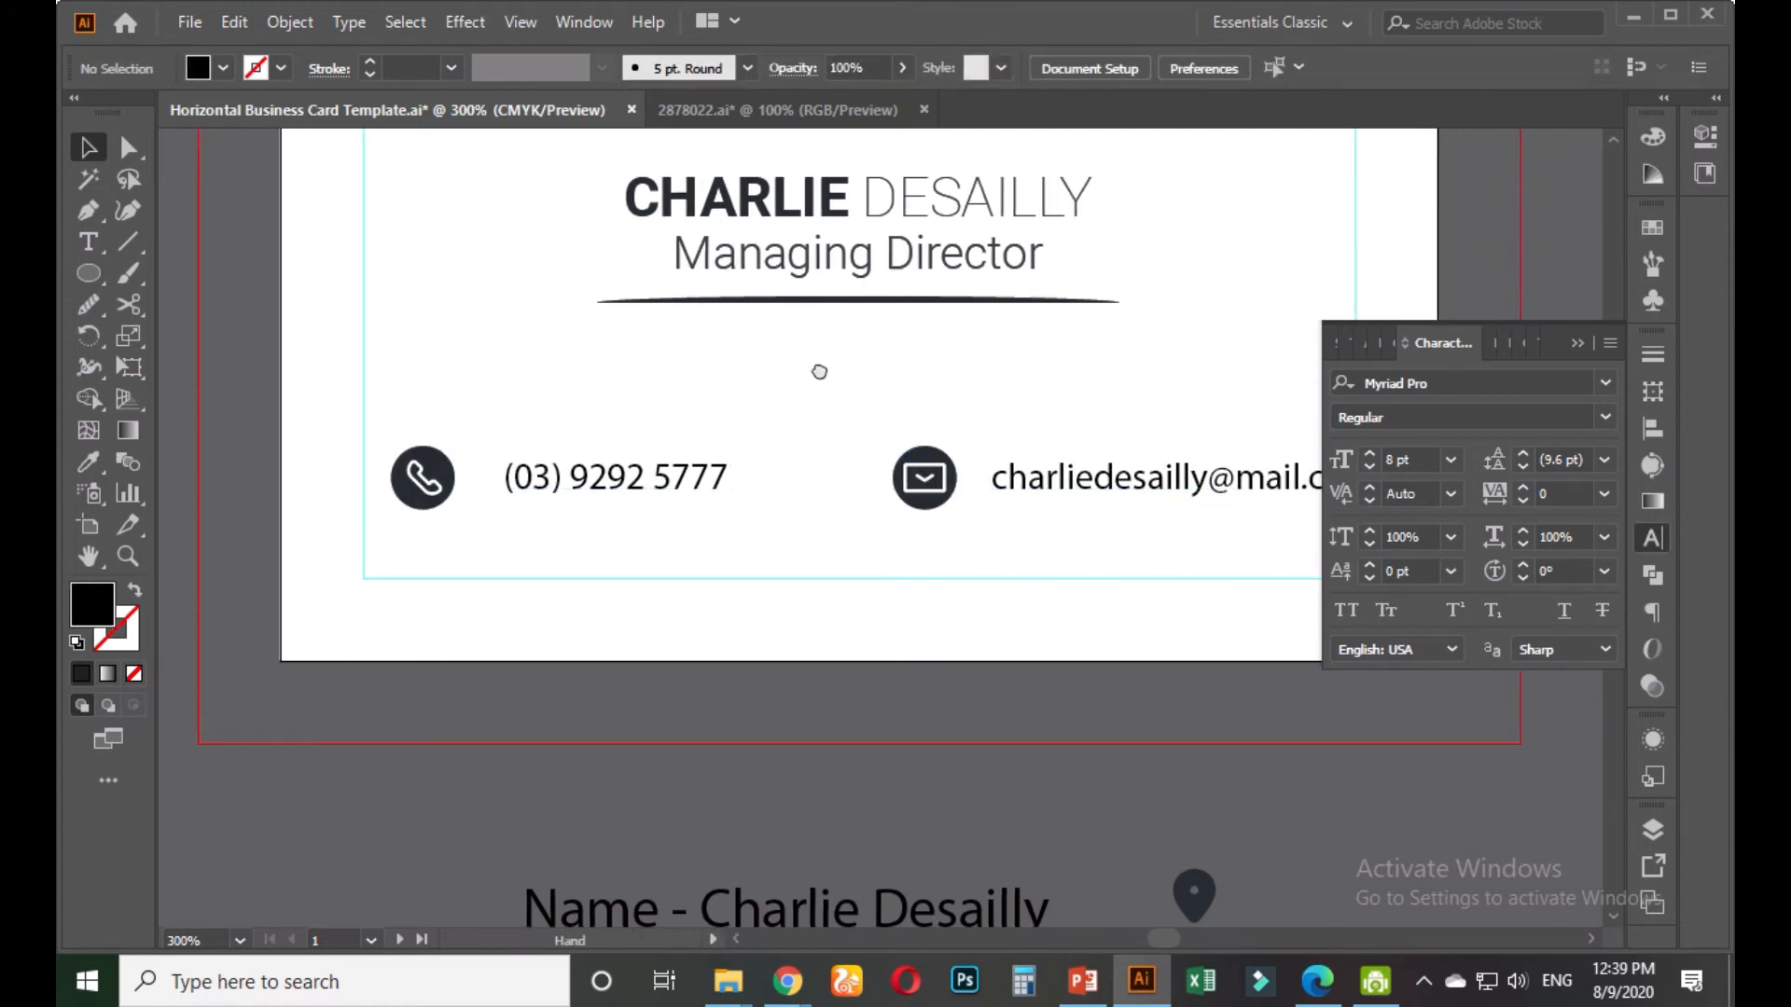
pyautogui.moveTo(611, 477); pyautogui.dragTo(591, 473)
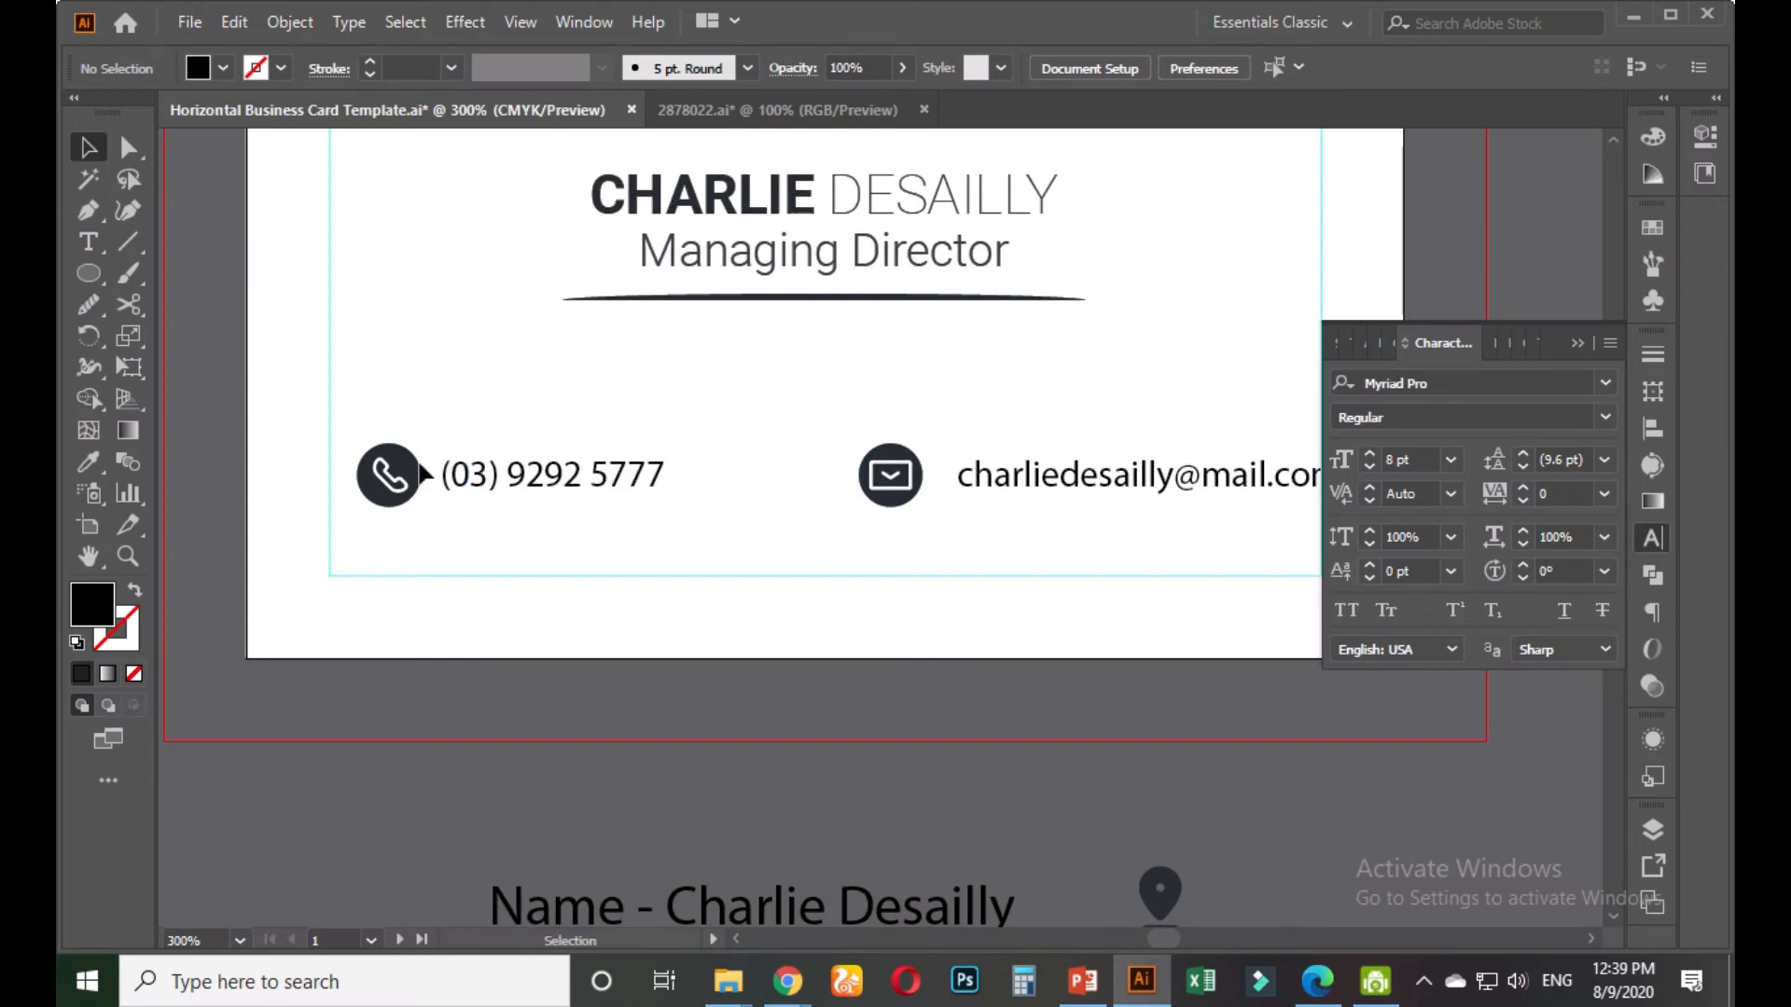
# Draw a small black spacer rectangle between the phone icon and number, and duplicate it toward the e-mail icon
pyautogui.scroll(2, 419, 474)
pyautogui.moveTo(93, 274); pyautogui.dragTo(164, 272)
pyautogui.scroll(2, 479, 473)
pyautogui.moveTo(467, 337); pyautogui.dragTo(555, 529)
pyautogui.click(88, 149)
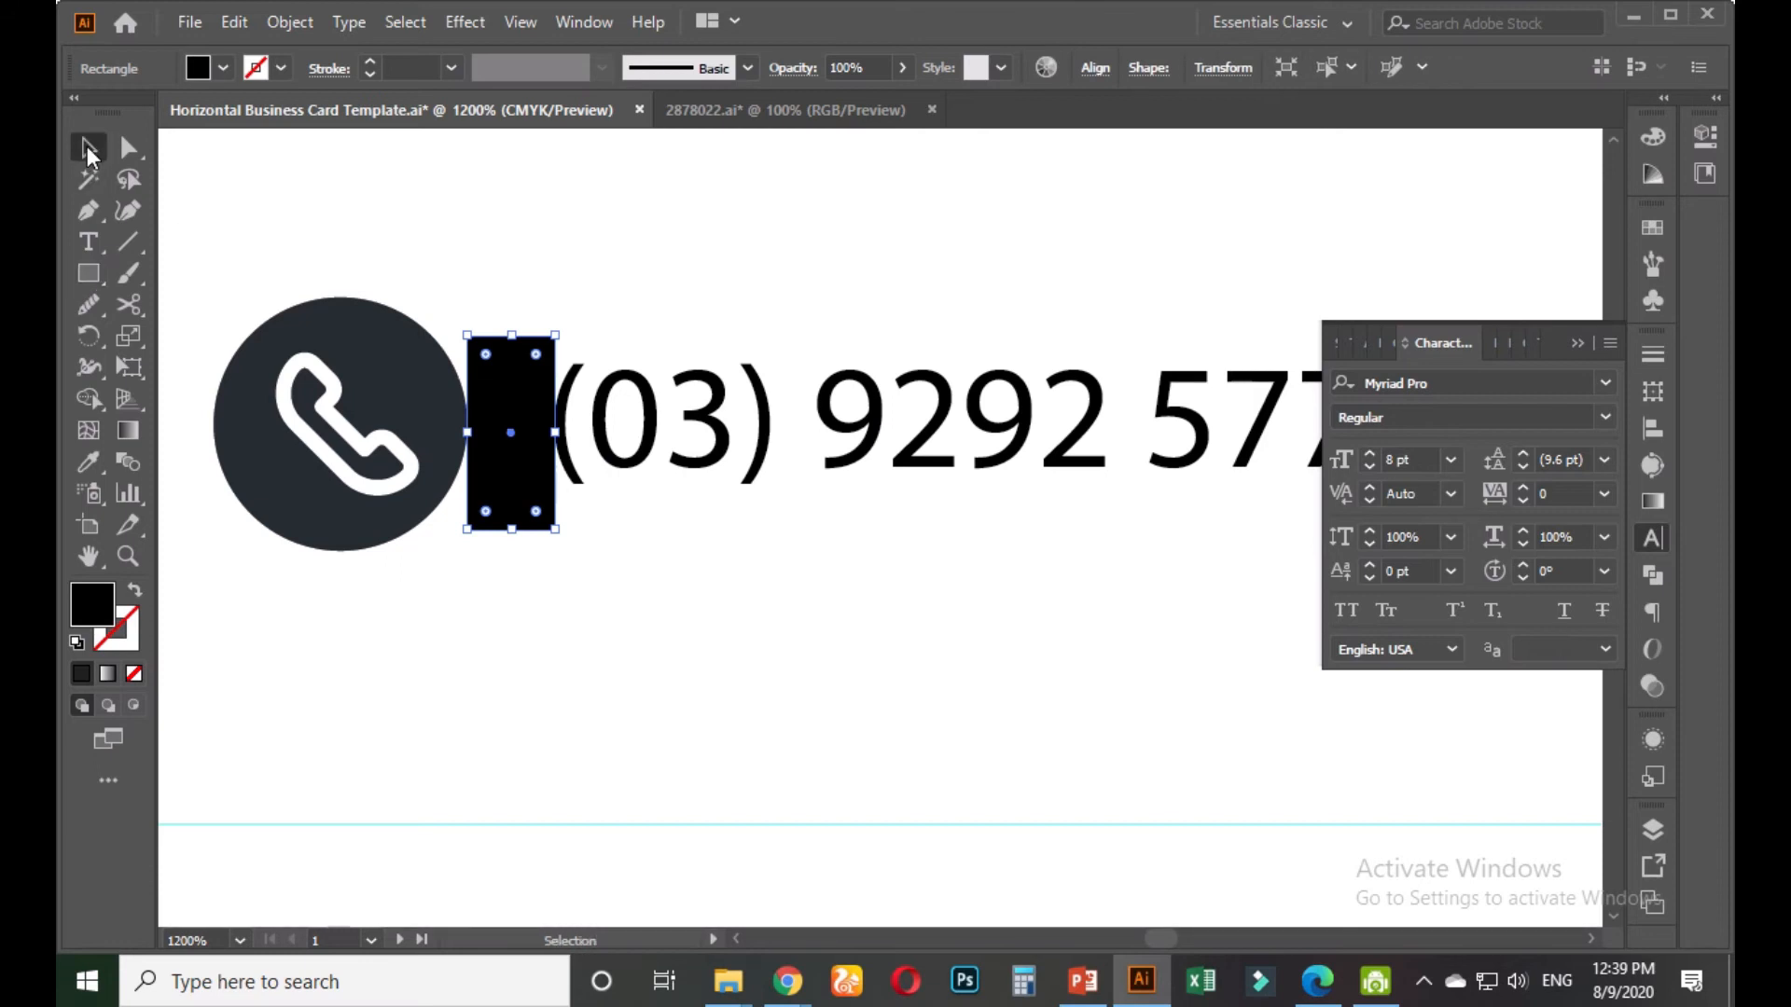
pyautogui.scroll(-4, 627, 300)
pyautogui.moveTo(769, 265); pyautogui.dragTo(442, 399)
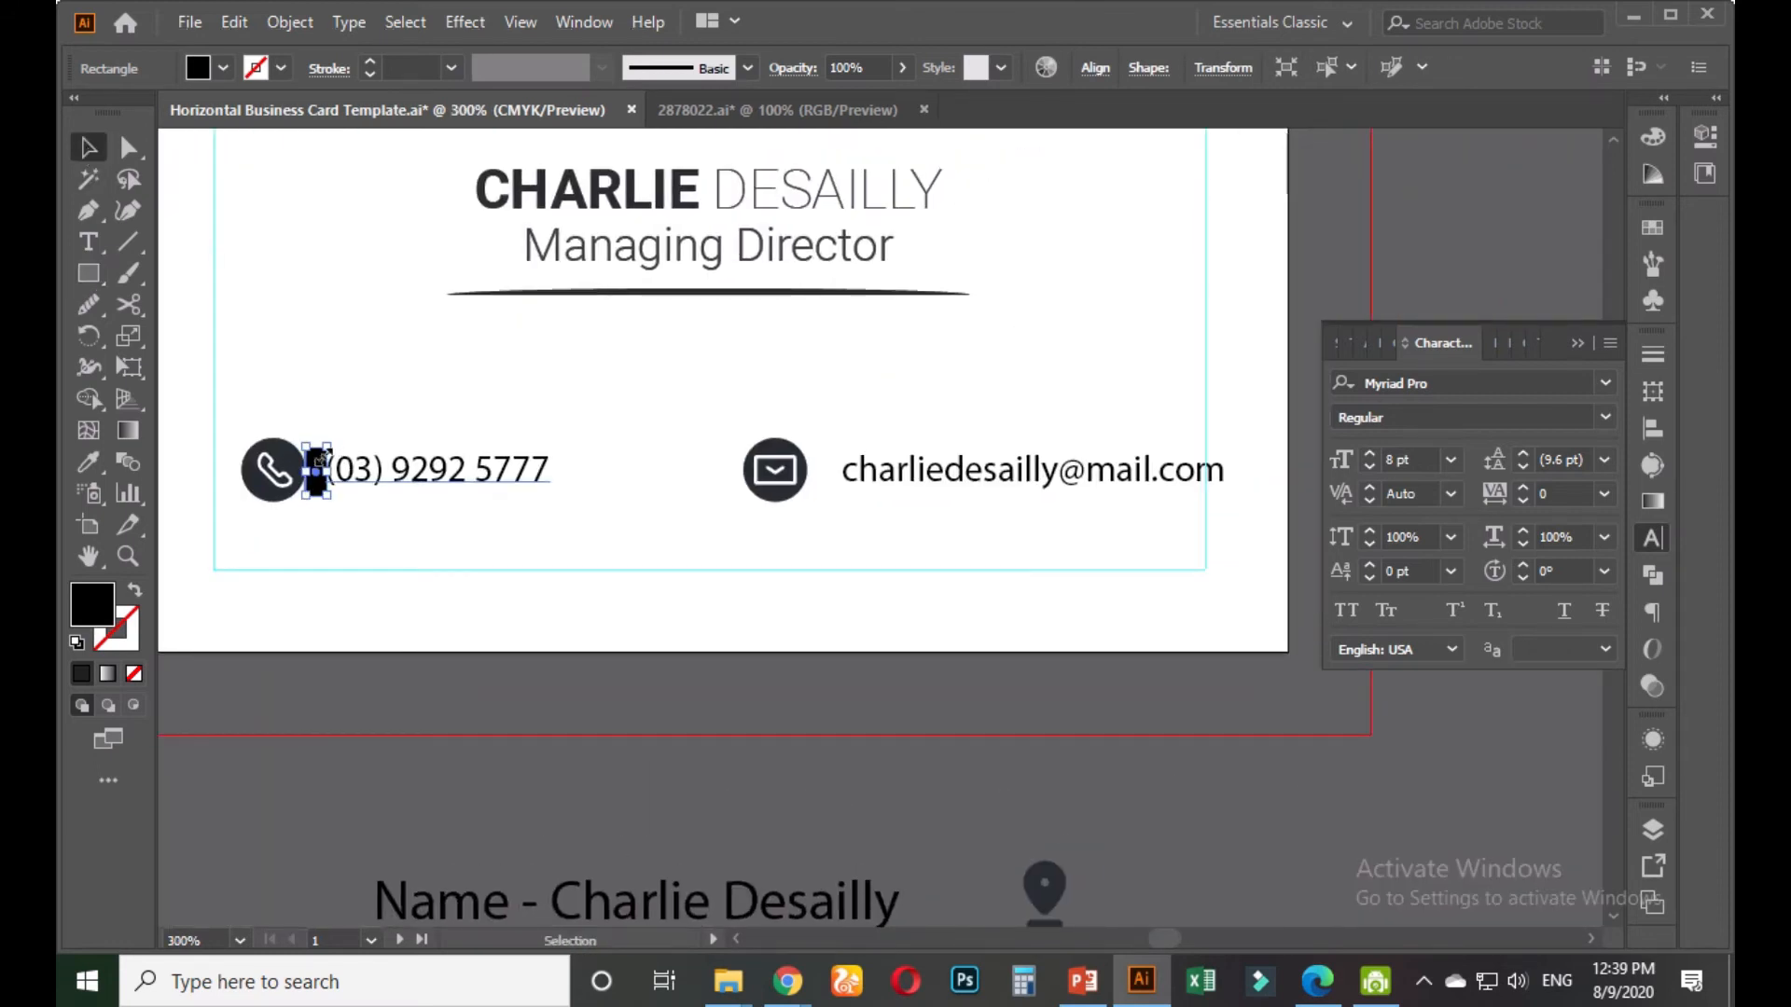
pyautogui.scroll(2, 317, 460)
pyautogui.moveTo(312, 471); pyautogui.dragTo(1317, 471)
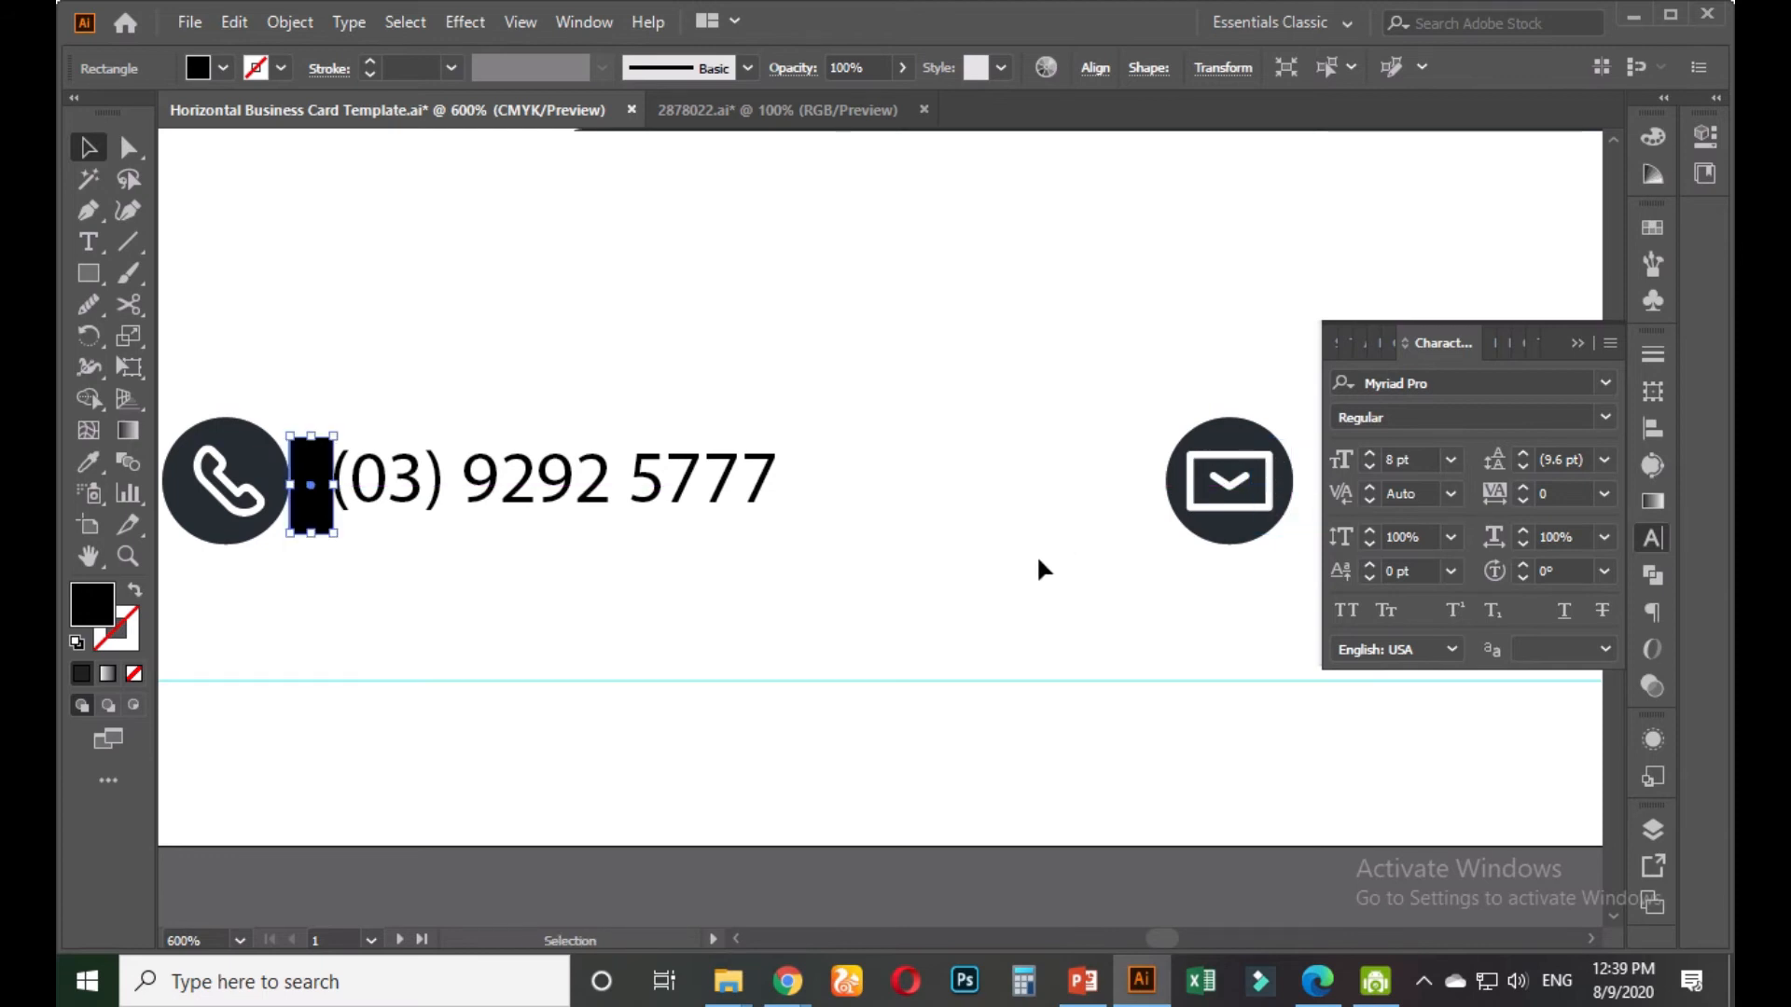
# Switch to the browser's video meeting tab and turn off the meeting camera
pyautogui.moveTo(787, 979)
pyautogui.click(740, 884)
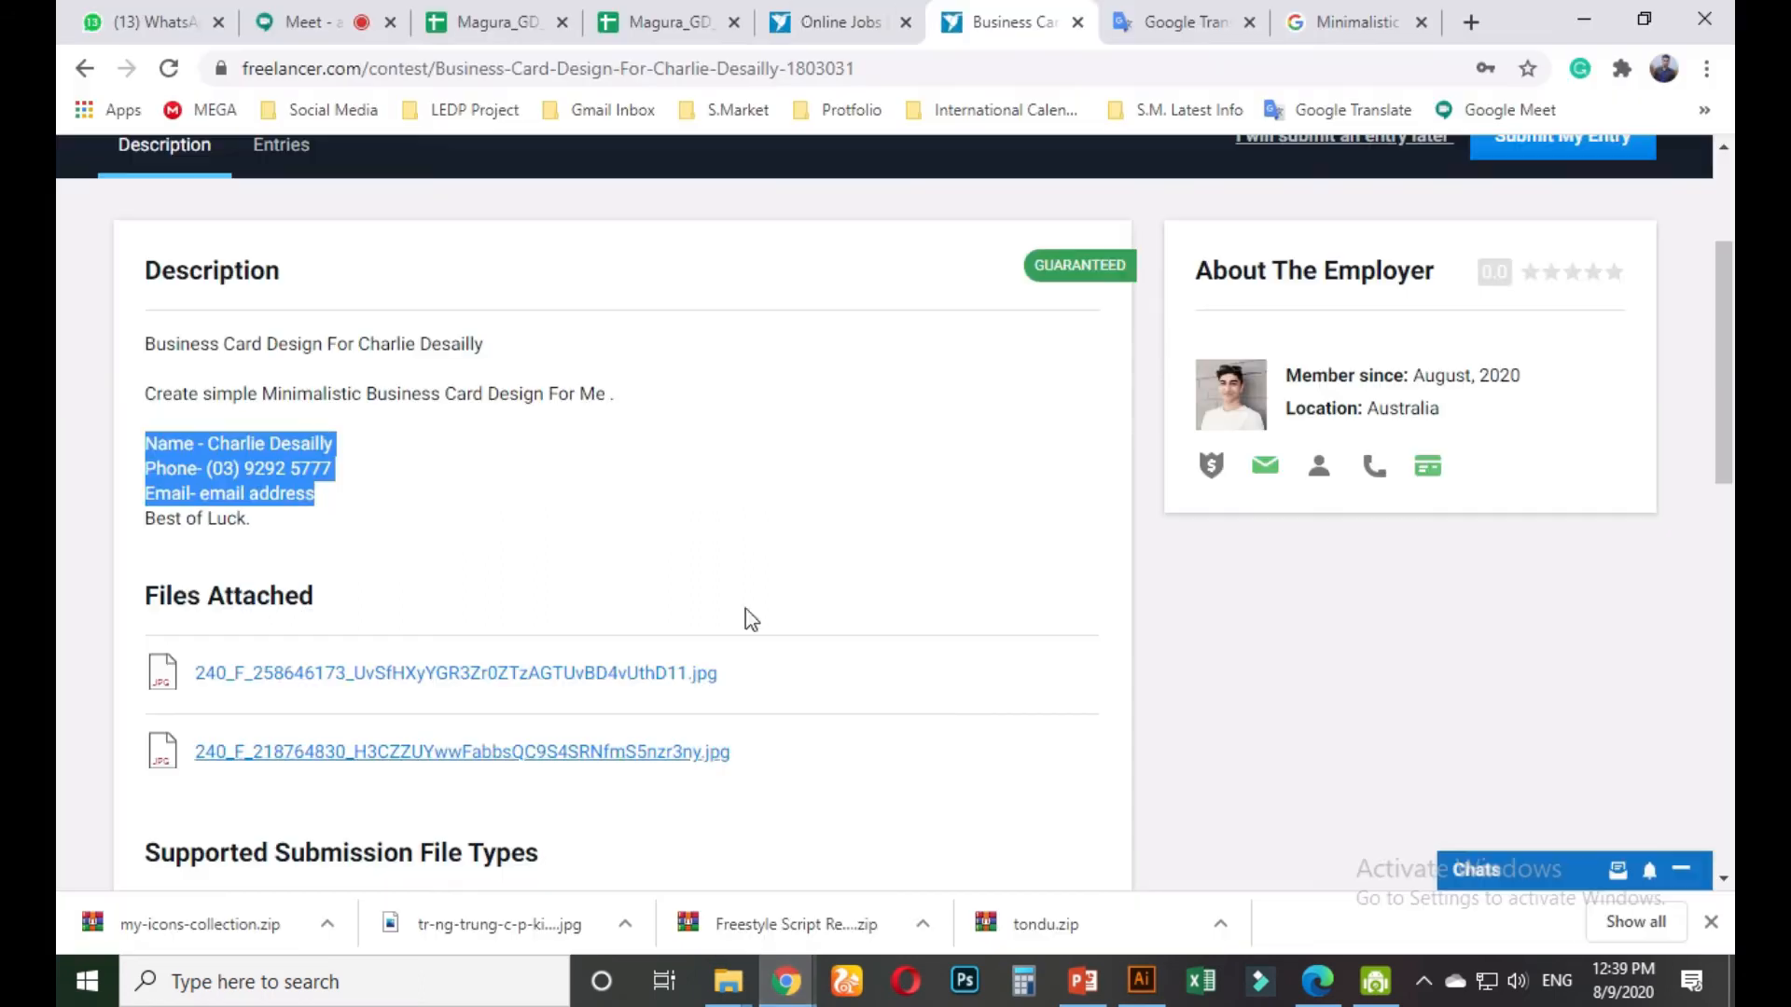
pyautogui.click(317, 22)
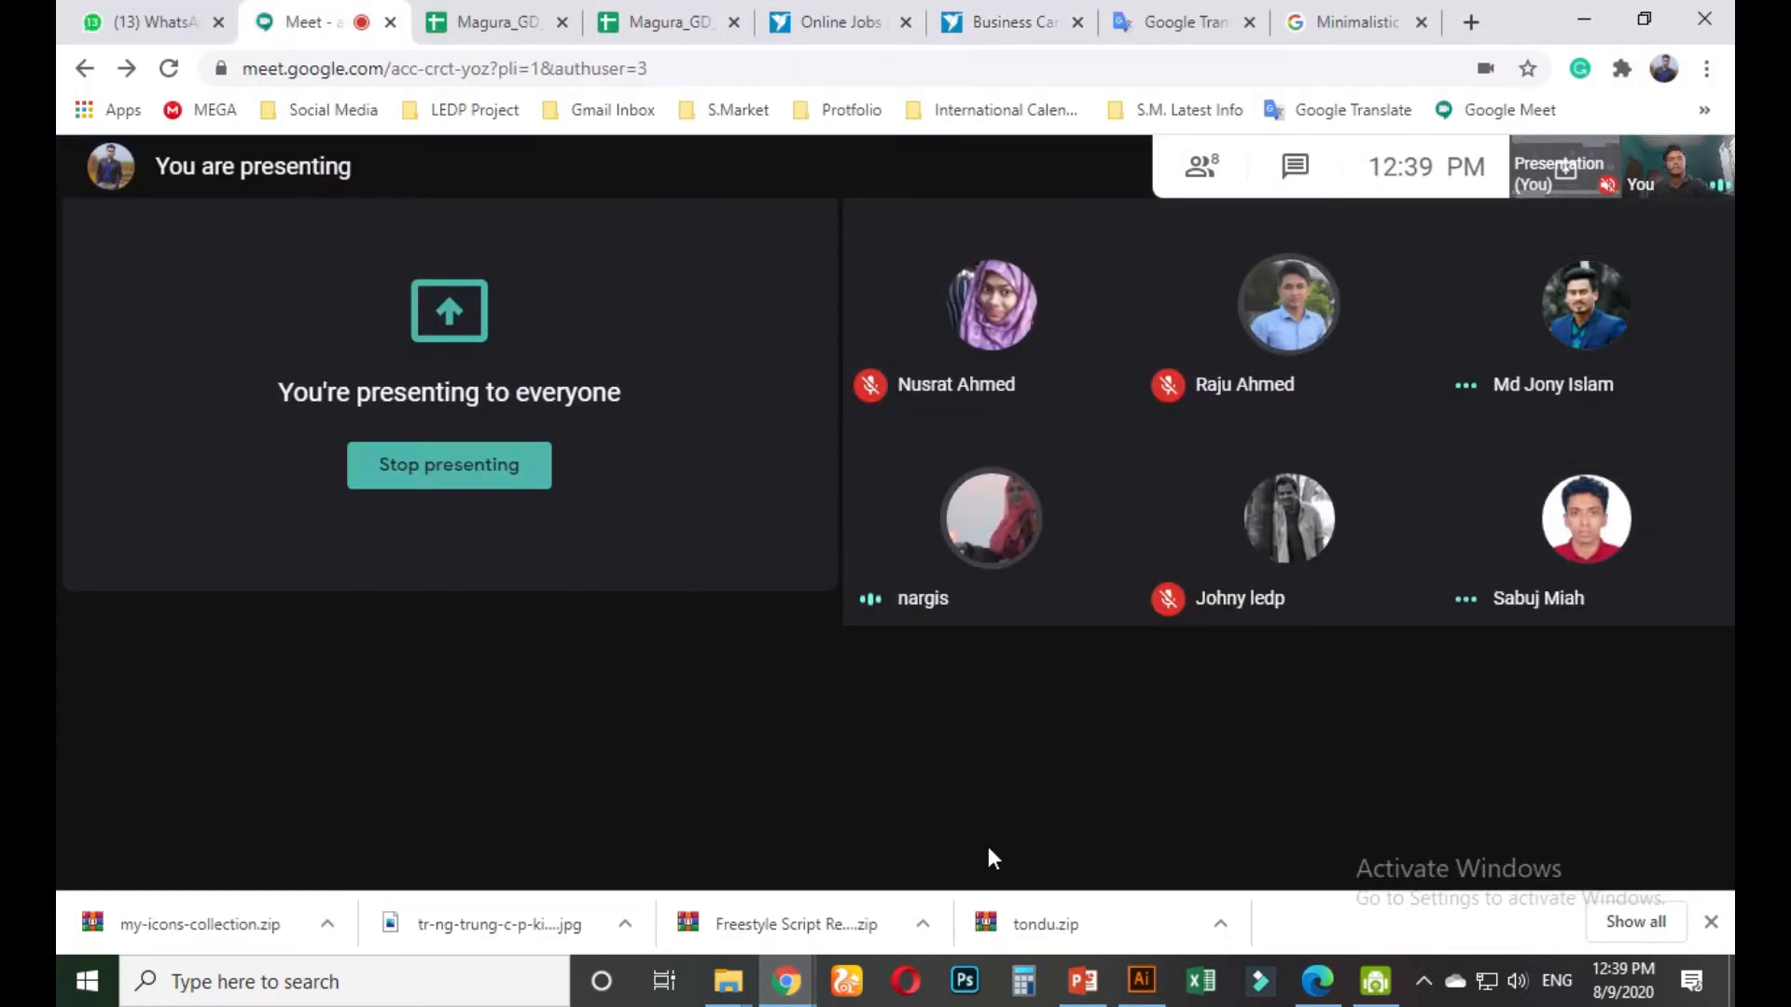
pyautogui.click(990, 835)
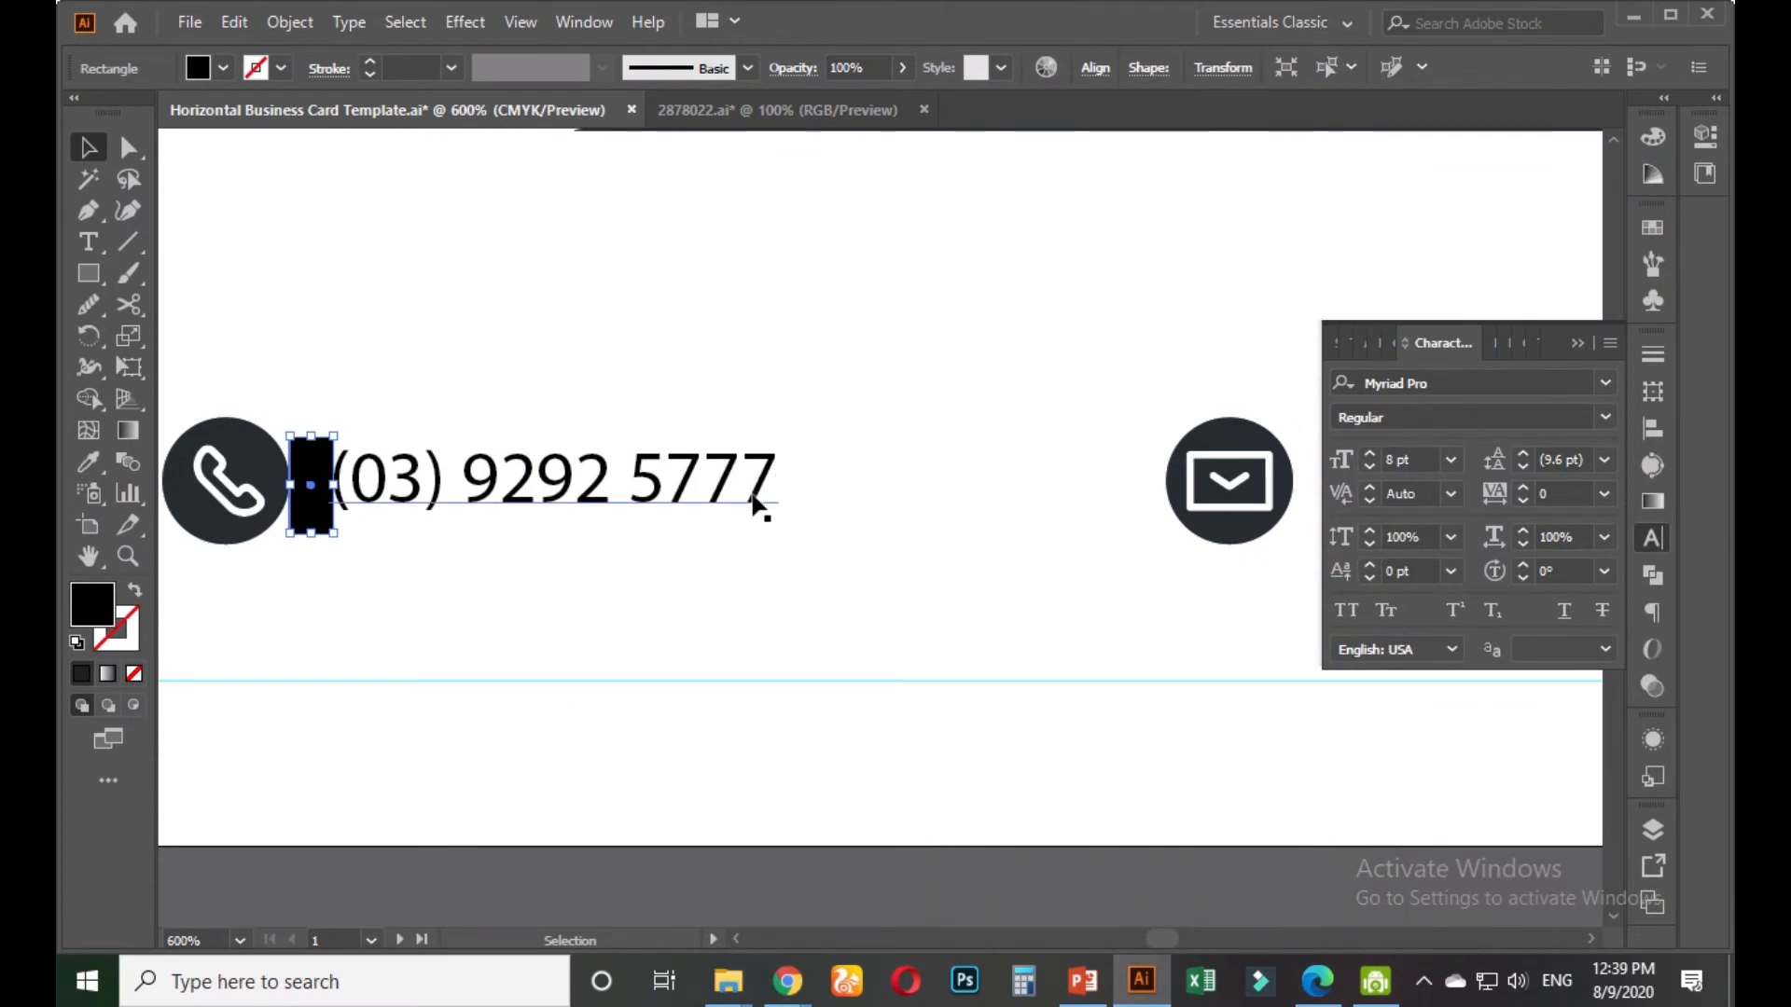
# Place a copy of the spacer beside the envelope icon and push the e-mail address up against it
pyautogui.press('space')
pyautogui.moveTo(965, 575); pyautogui.dragTo(532, 581)
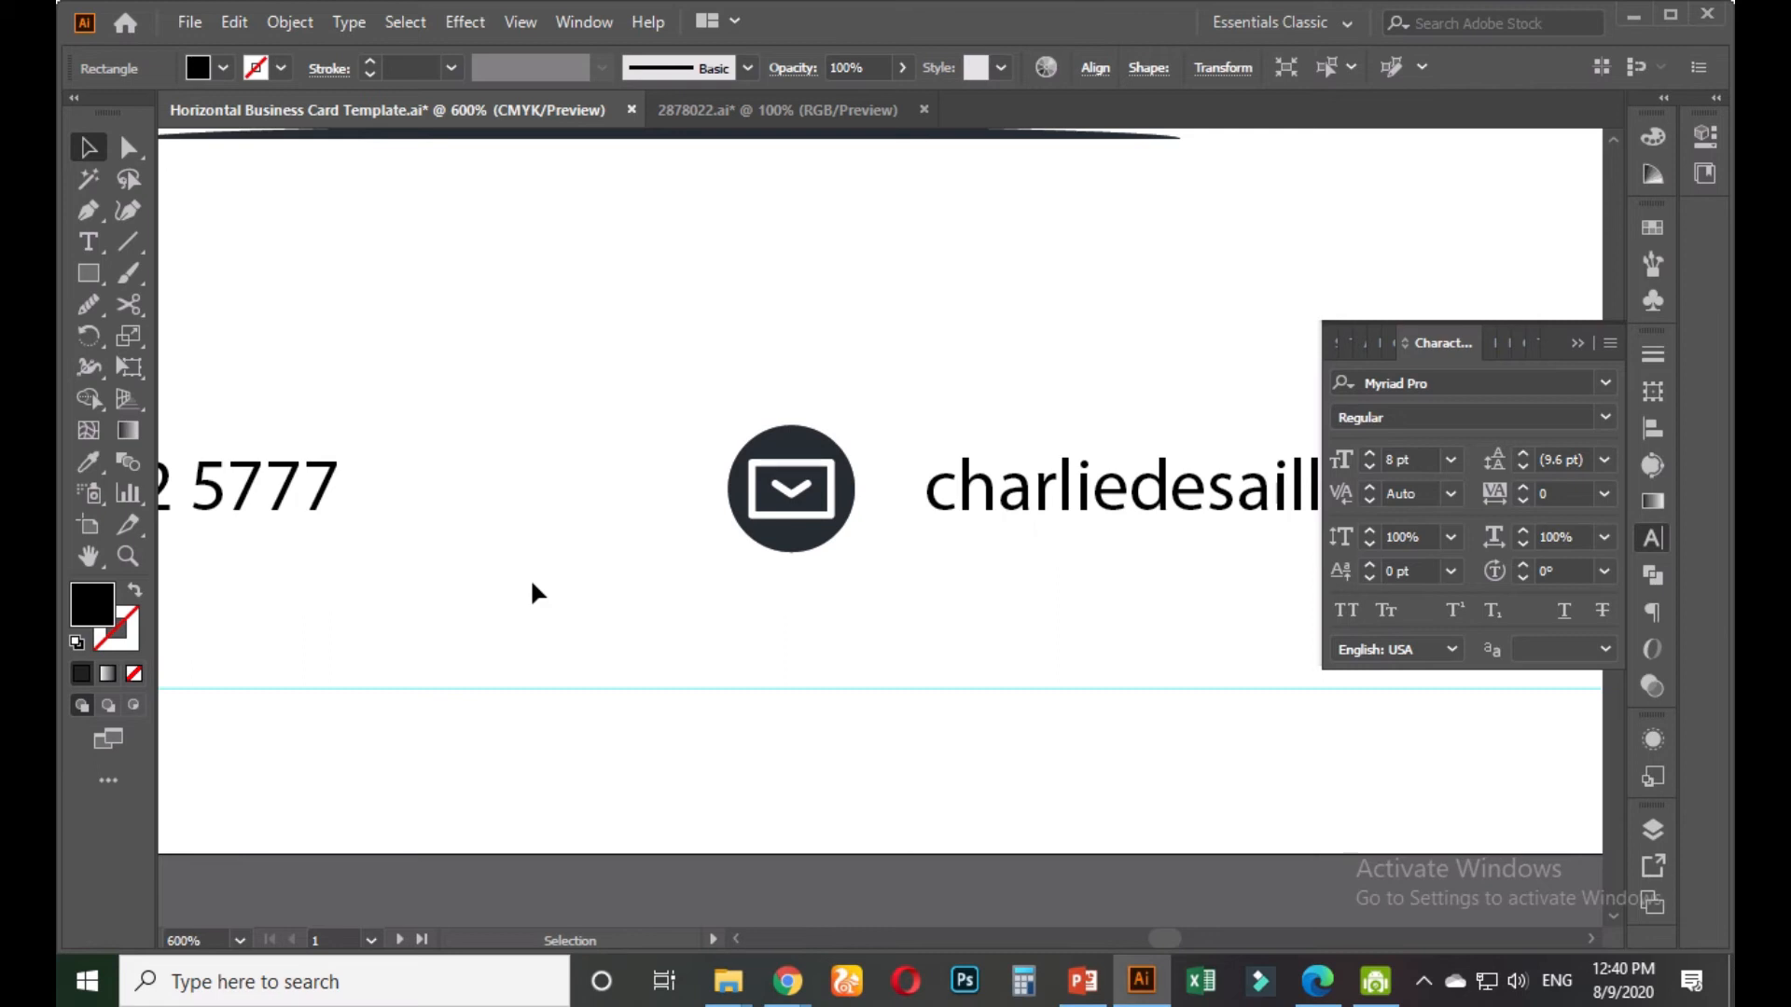
pyautogui.click(530, 585)
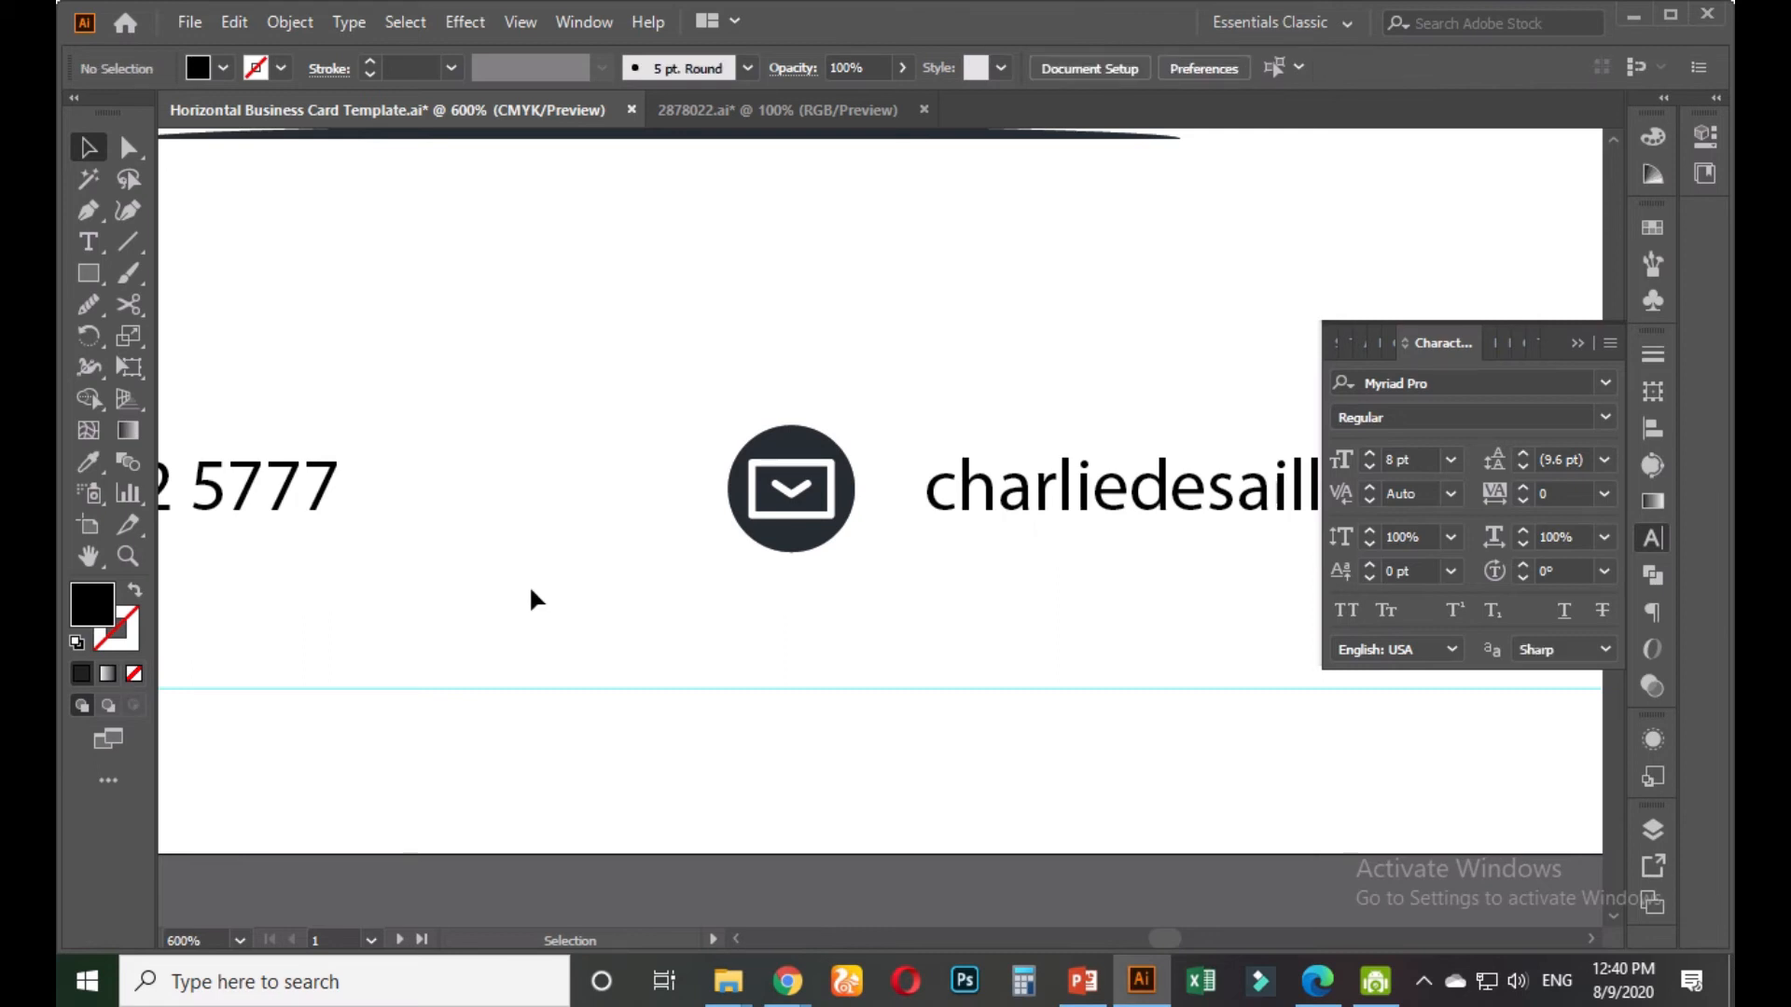
pyautogui.scroll(-3, 530, 585)
pyautogui.scroll(1, 535, 584)
pyautogui.click(194, 538)
pyautogui.scroll(2, 177, 537)
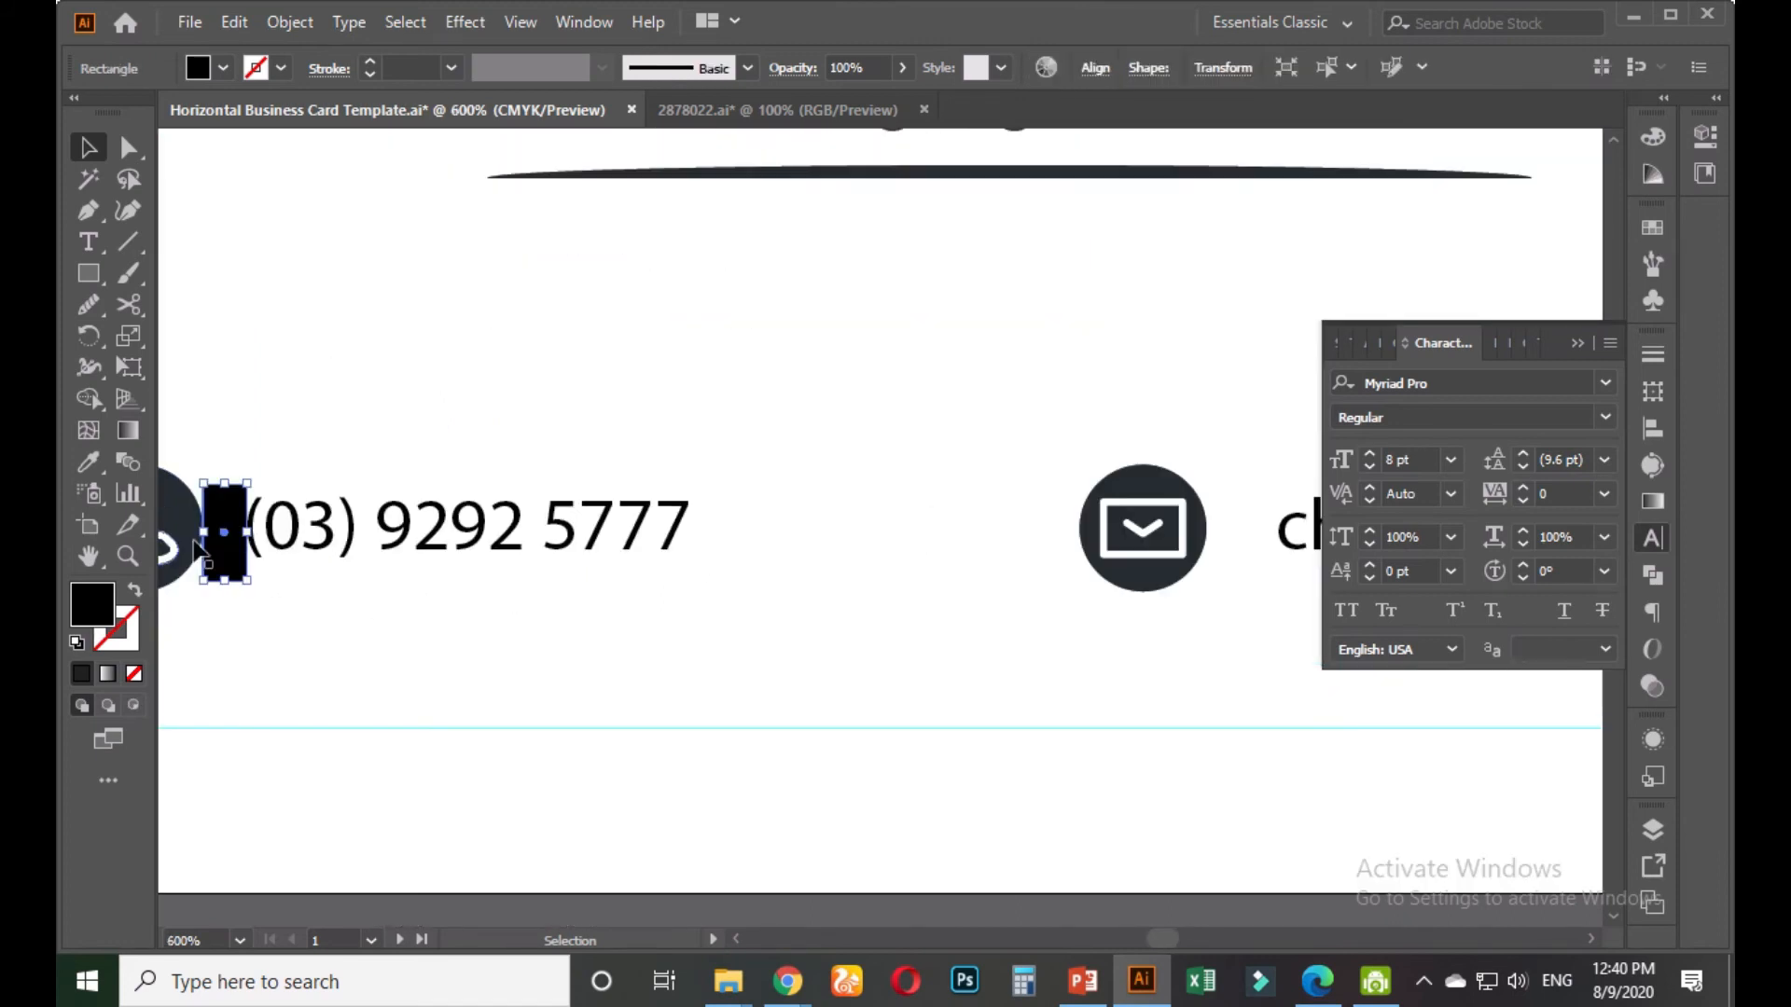
pyautogui.moveTo(224, 529); pyautogui.dragTo(1228, 596)
pyautogui.moveTo(1164, 655); pyautogui.dragTo(709, 680)
pyautogui.scroll(2, 709, 680)
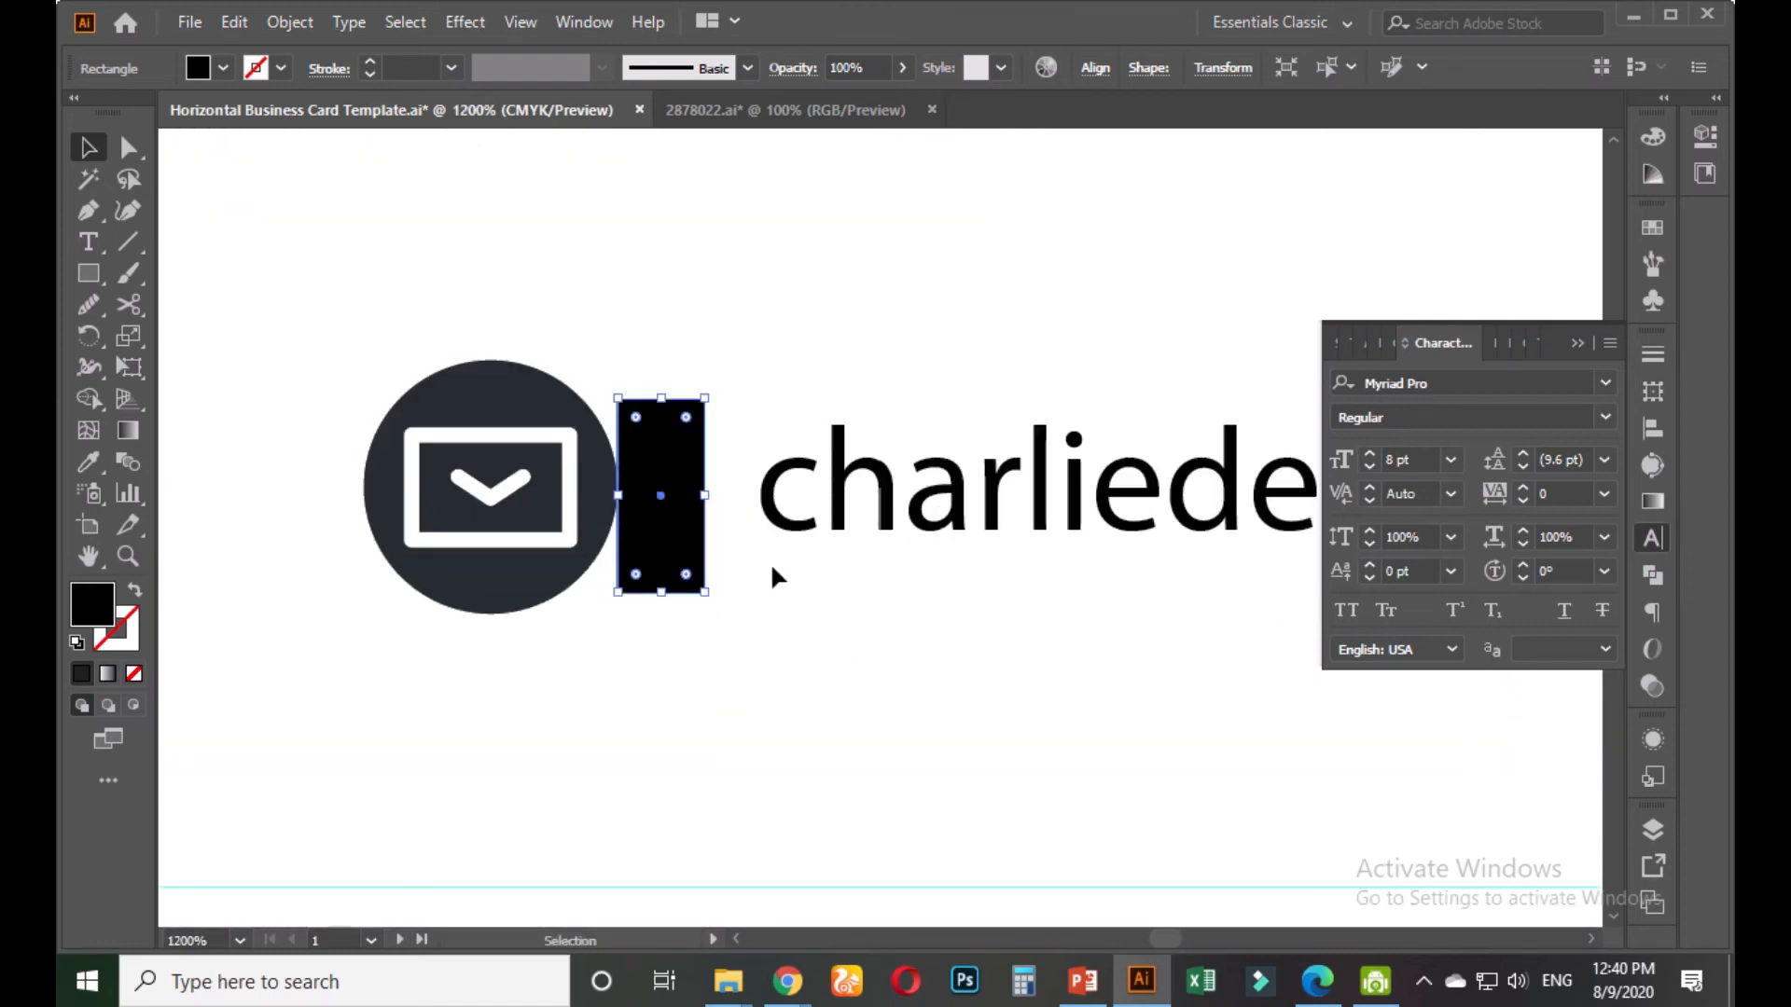
pyautogui.click(790, 525)
pyautogui.moveTo(790, 525); pyautogui.dragTo(740, 522)
pyautogui.click(743, 591)
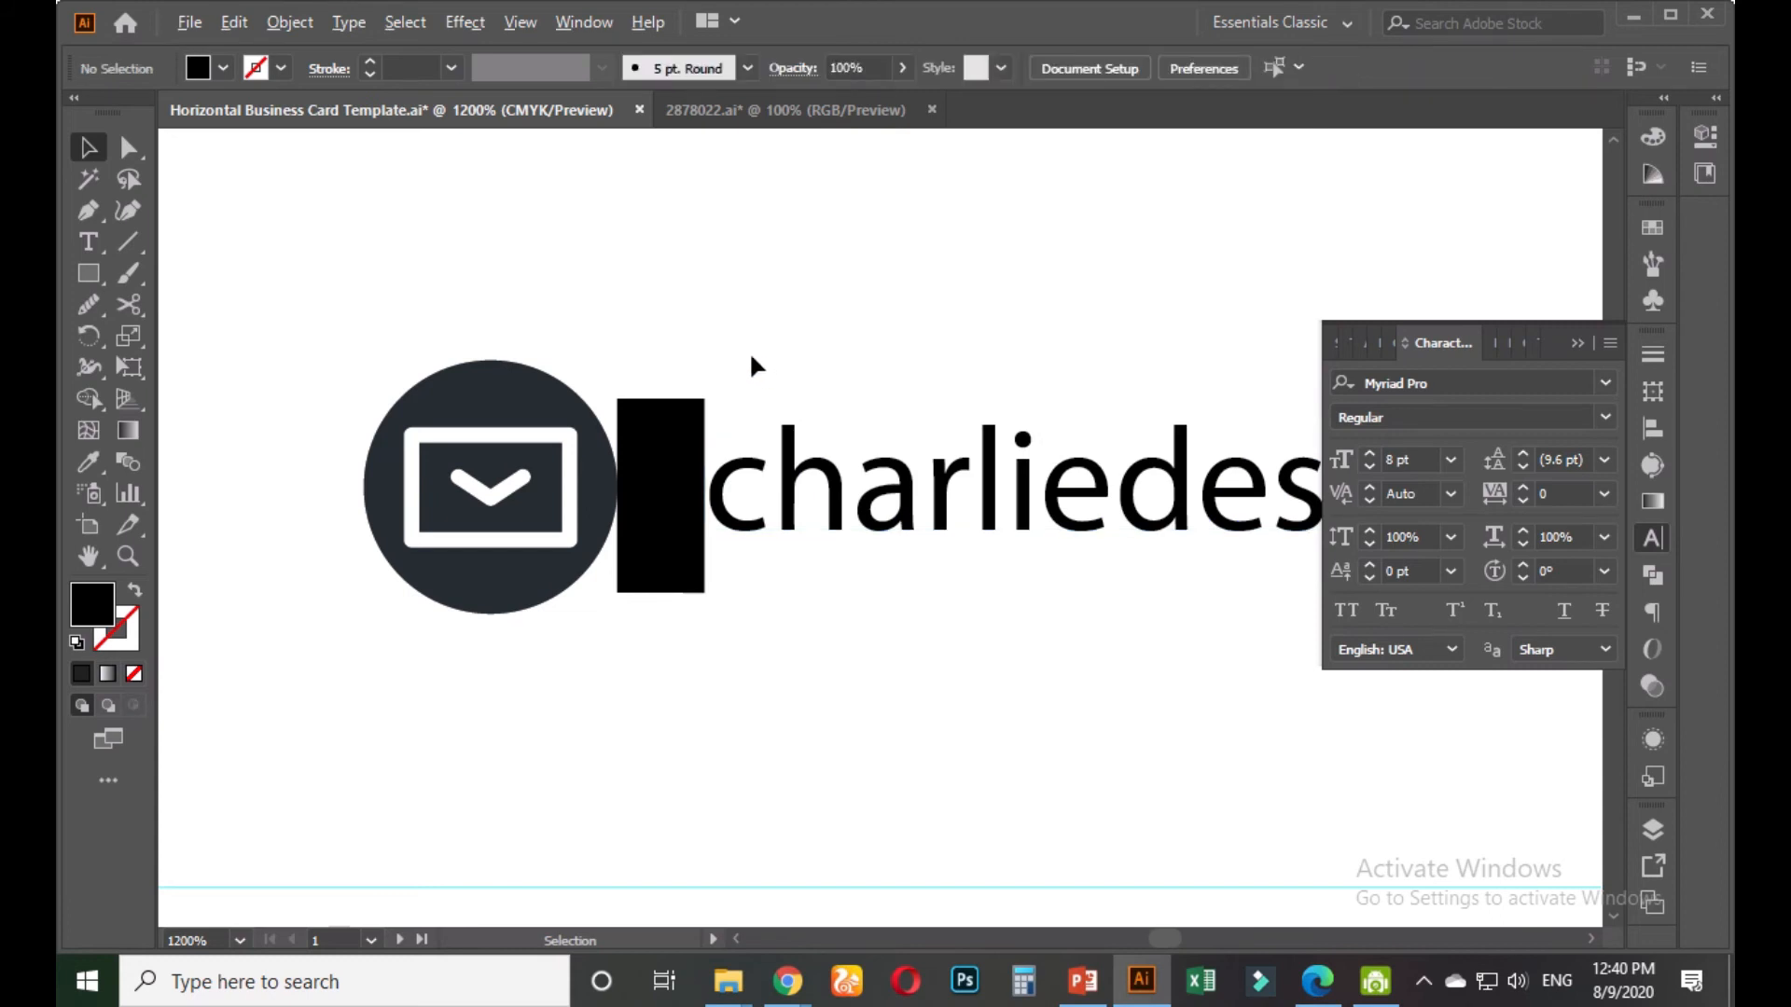
# Delete the spacer rectangles beside the envelope icon and the phone icon
pyautogui.scroll(-5, 752, 345)
pyautogui.scroll(1, 760, 420)
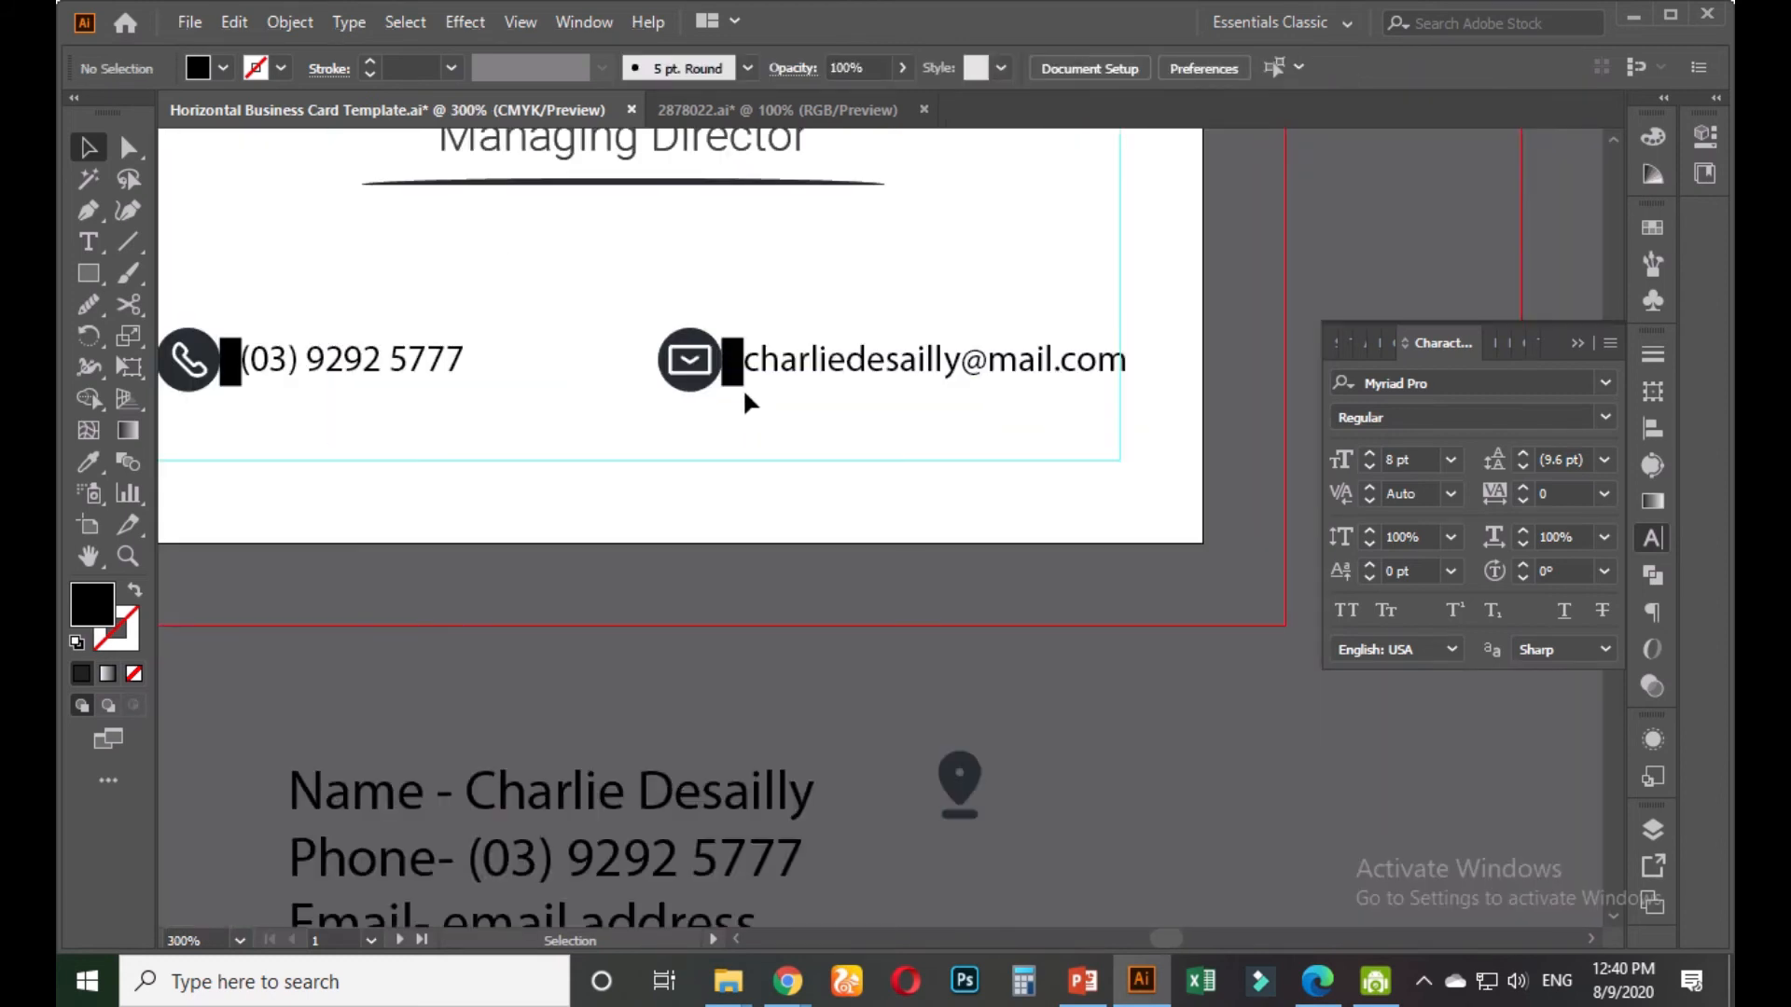
pyautogui.click(732, 368)
pyautogui.press('Delete')
pyautogui.moveTo(588, 401); pyautogui.dragTo(607, 415)
pyautogui.click(250, 382)
pyautogui.press('Delete')
pyautogui.click(858, 399)
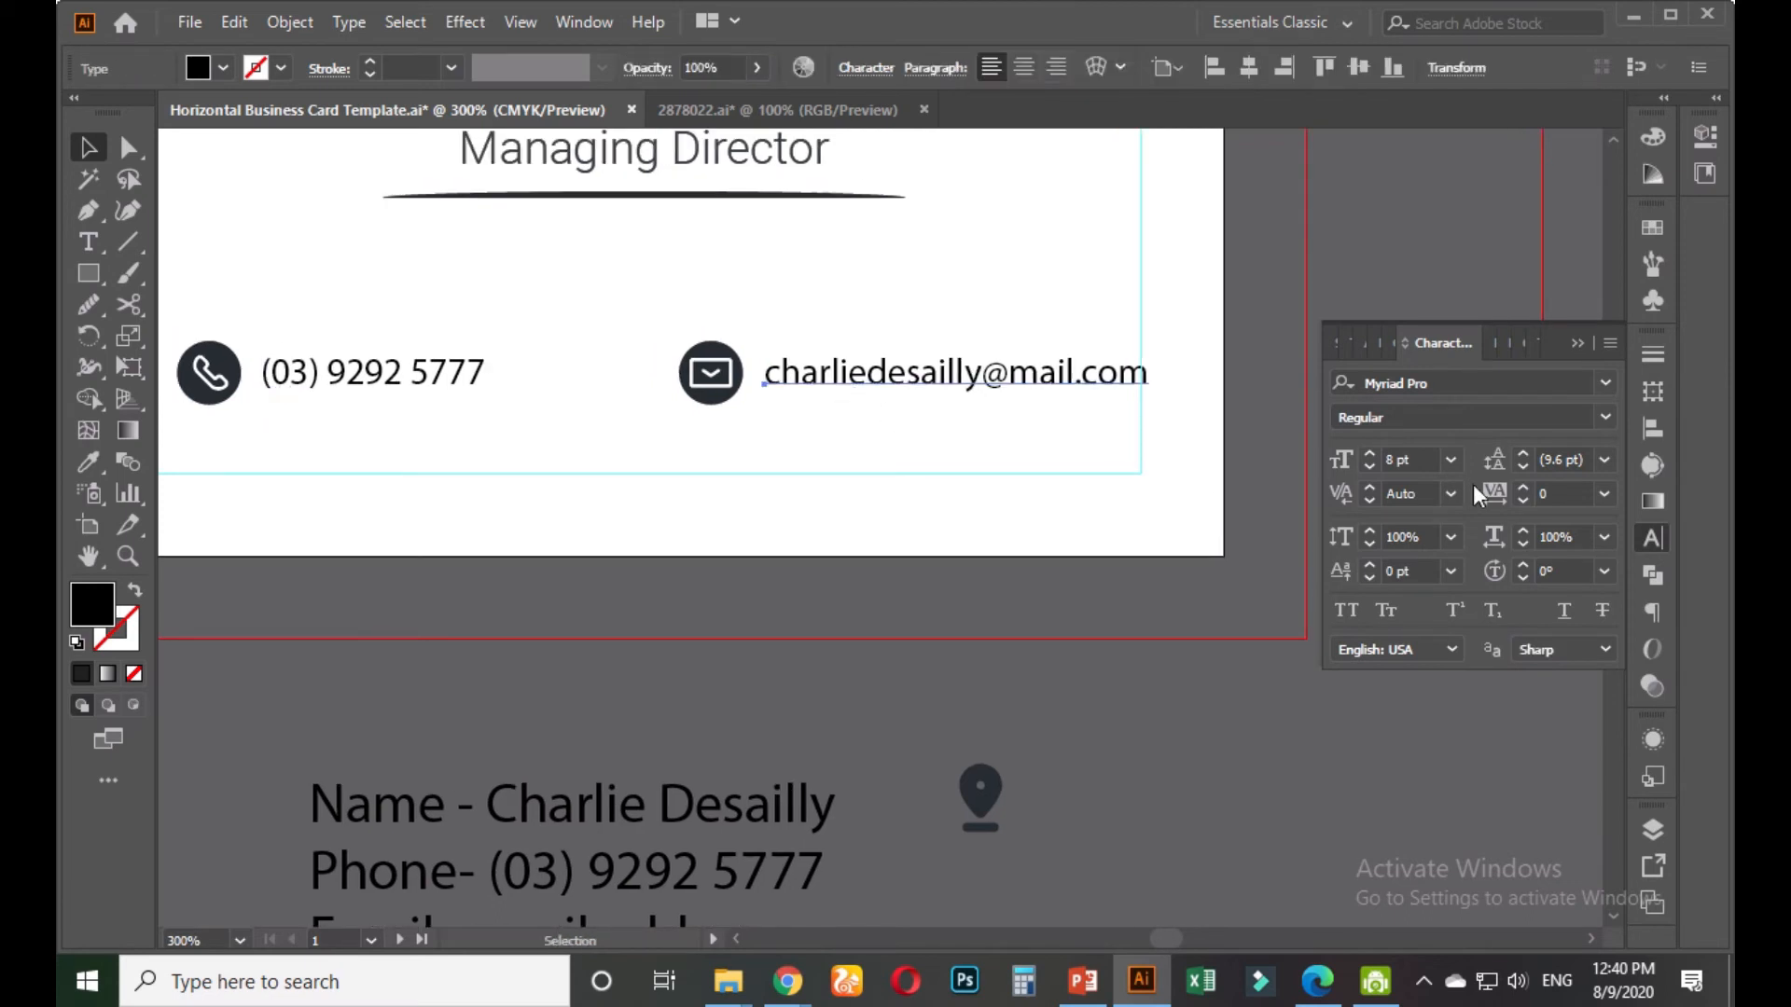
# Try out other font styles and an 8 pt size on the e-mail, then revert to the Myriad Pro version
pyautogui.click(1604, 417)
pyautogui.click(1463, 428)
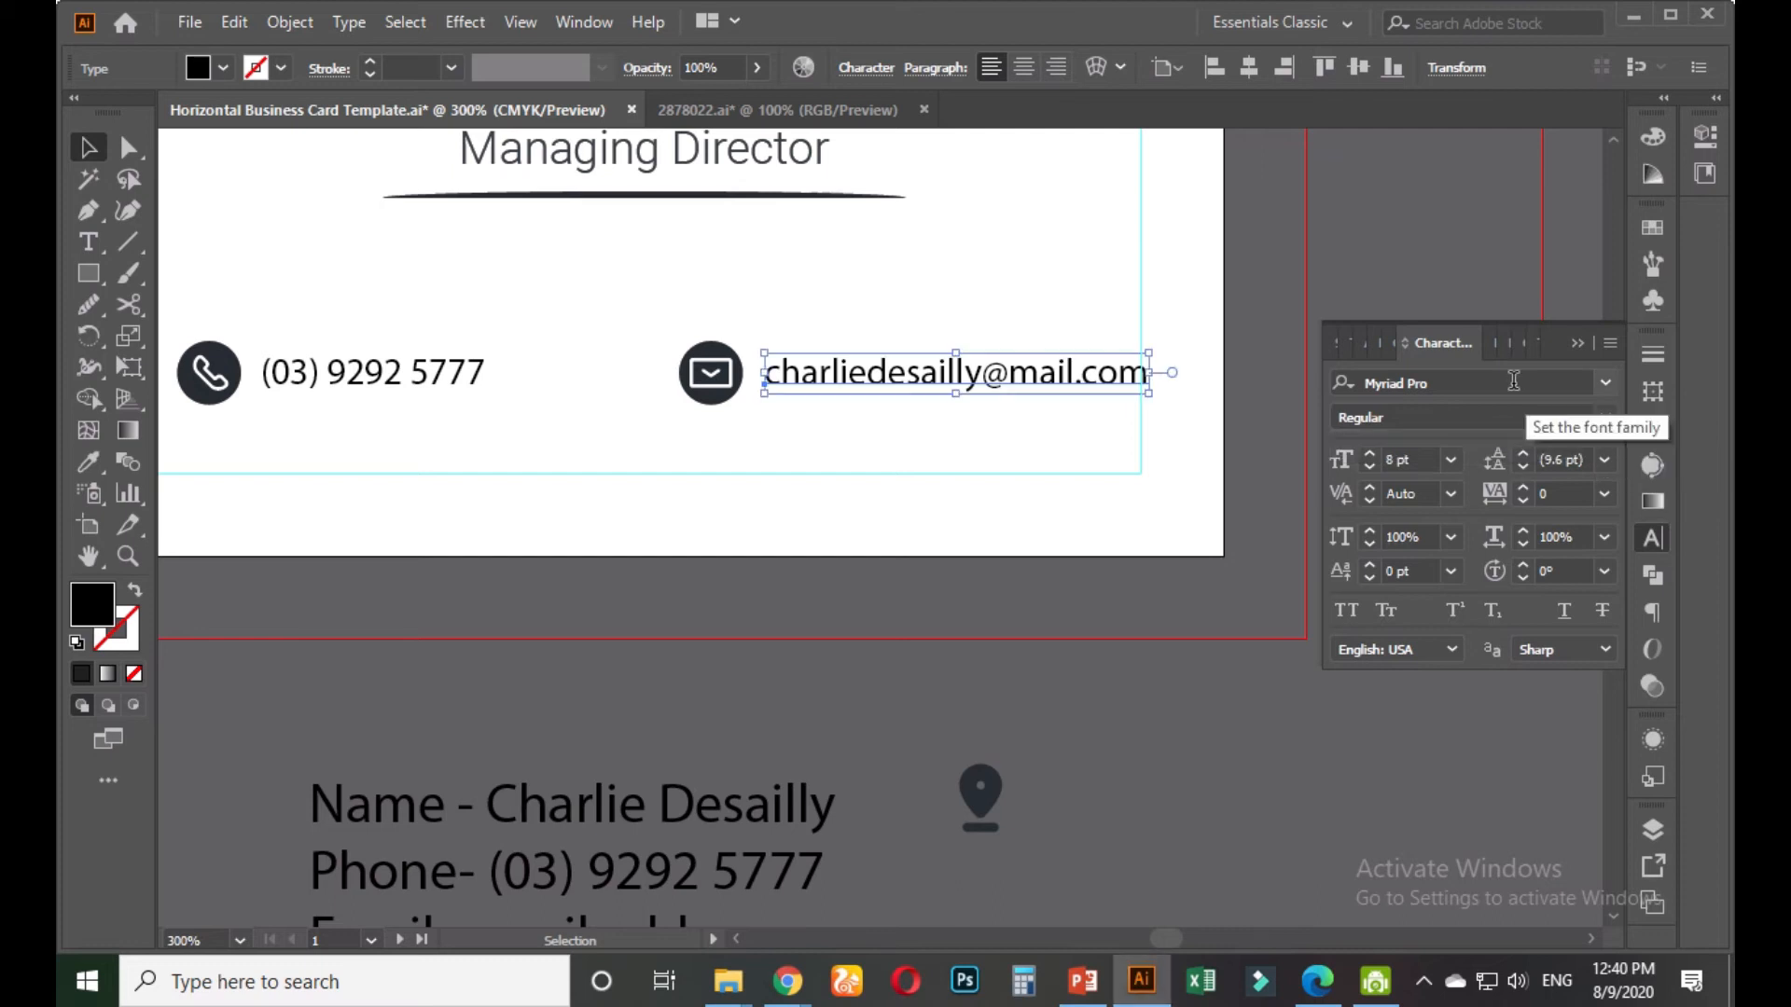
pyautogui.click(1450, 388)
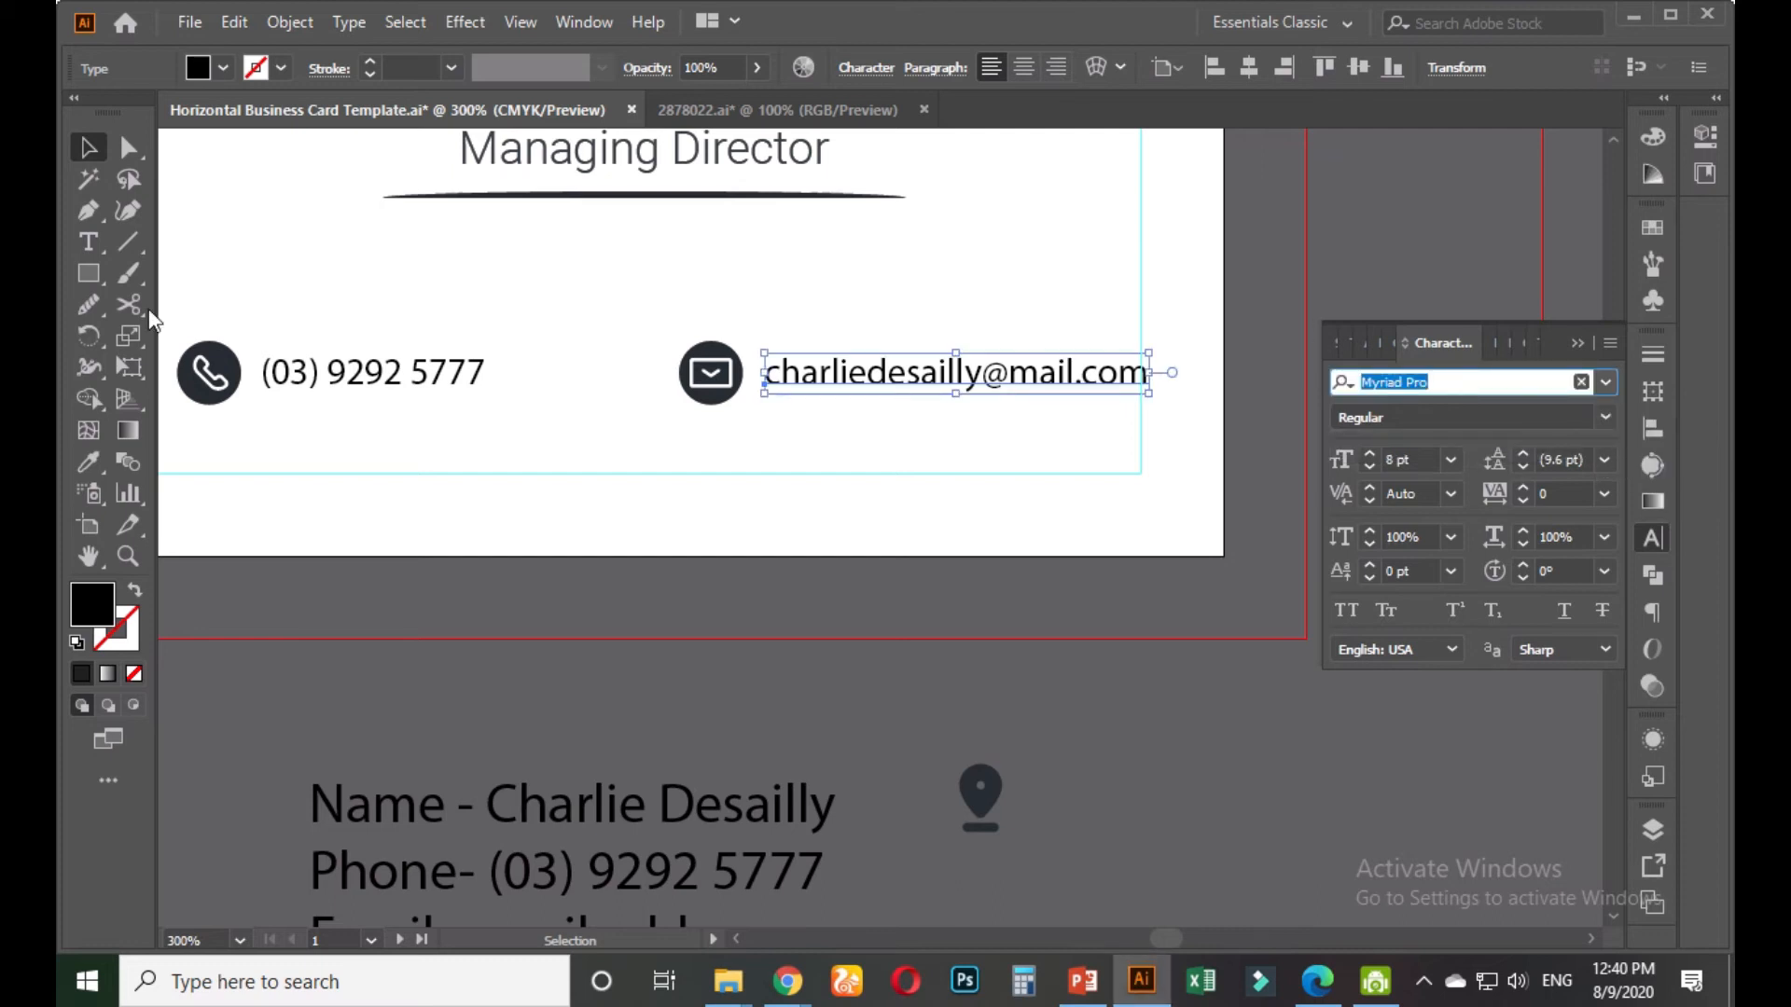
pyautogui.click(88, 460)
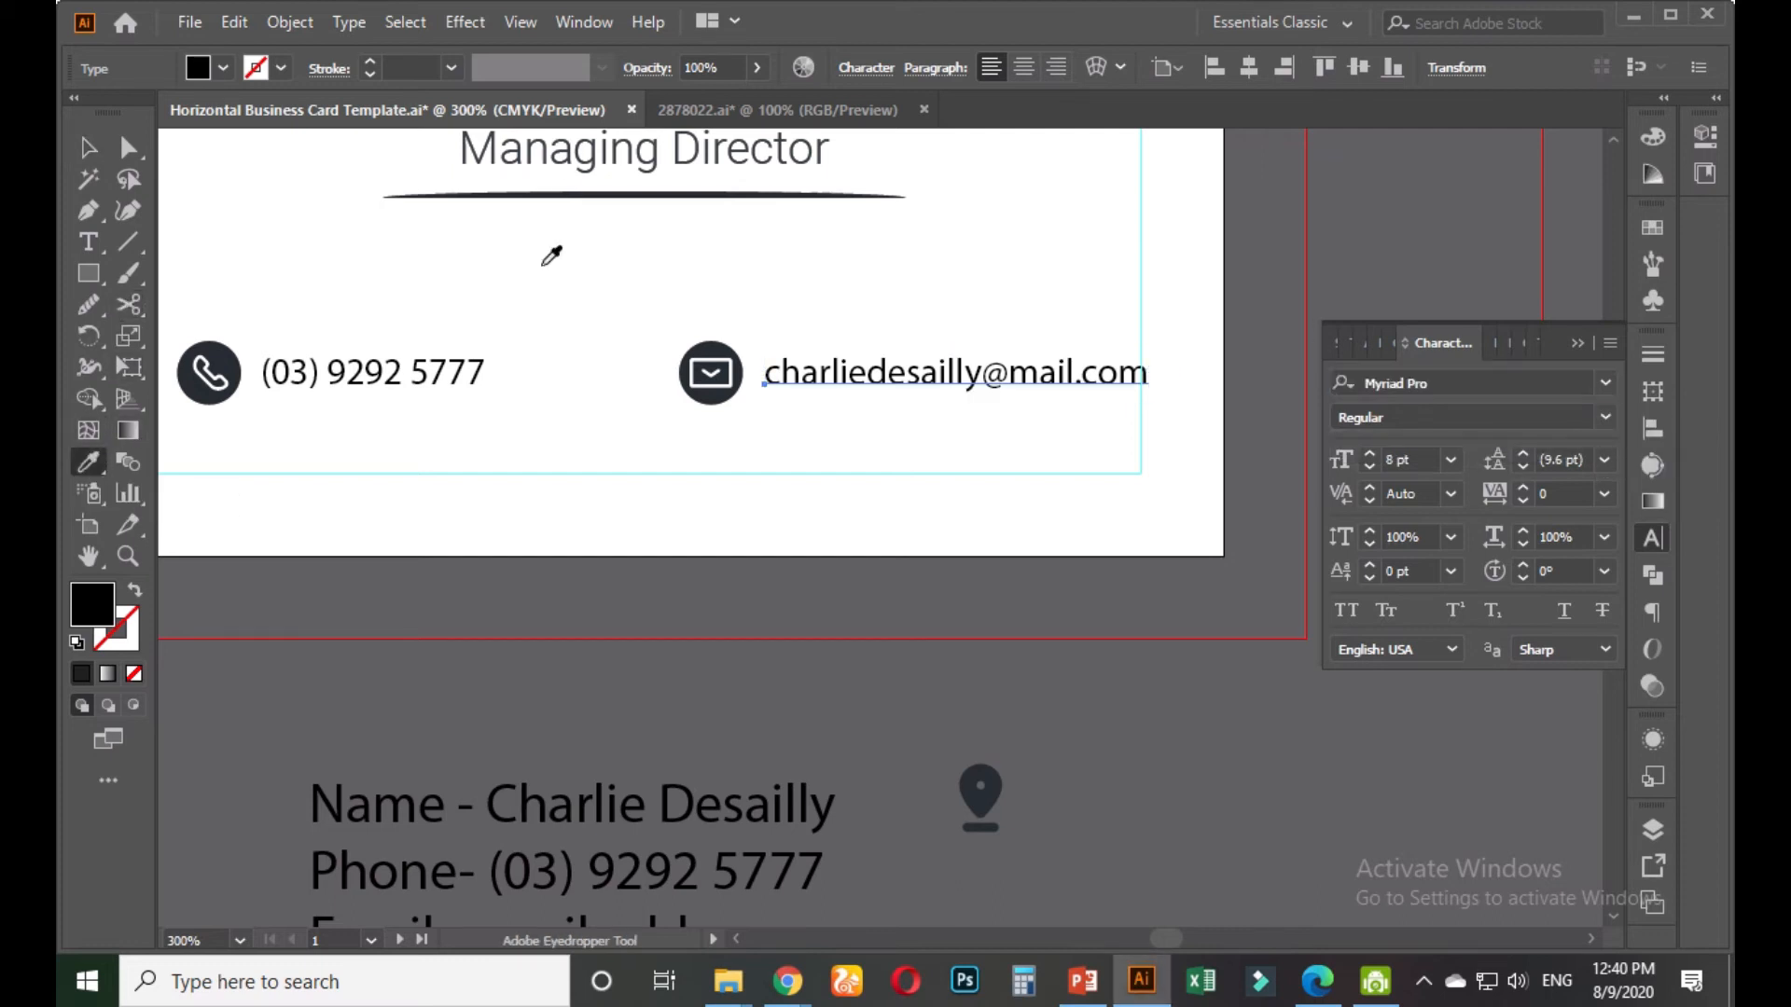
pyautogui.click(573, 159)
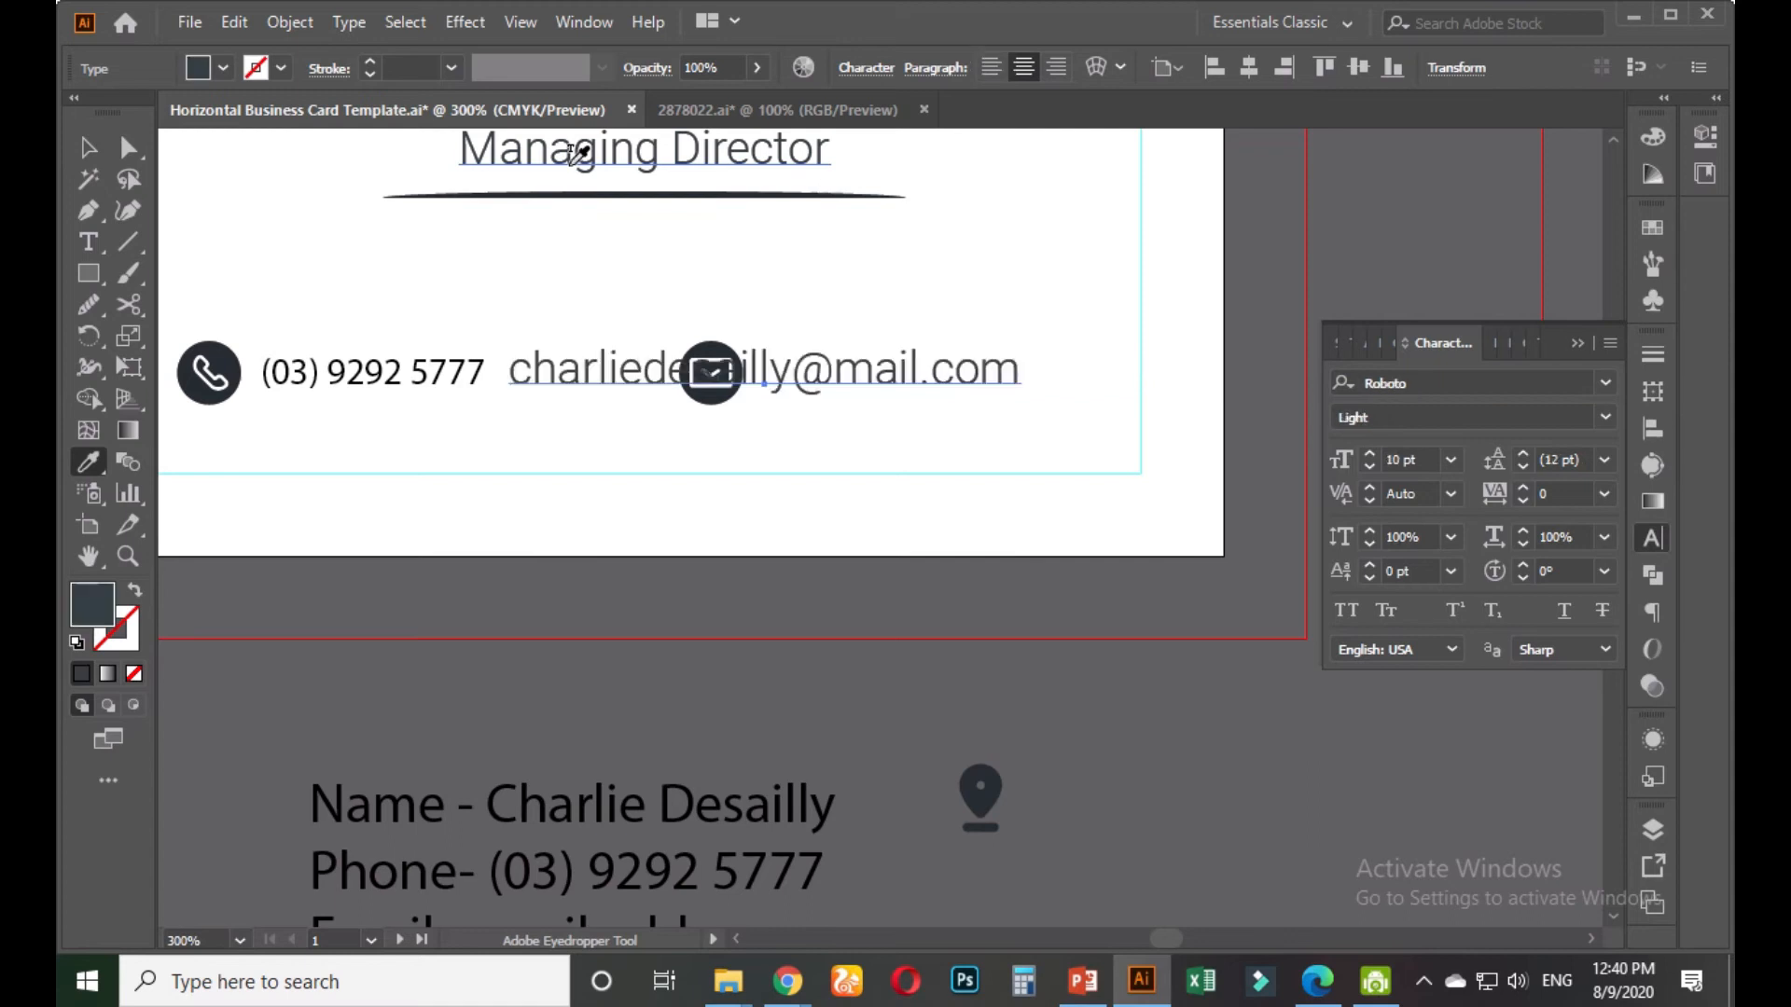
pyautogui.click(1425, 459)
pyautogui.press('Down')
pyautogui.press('Down')
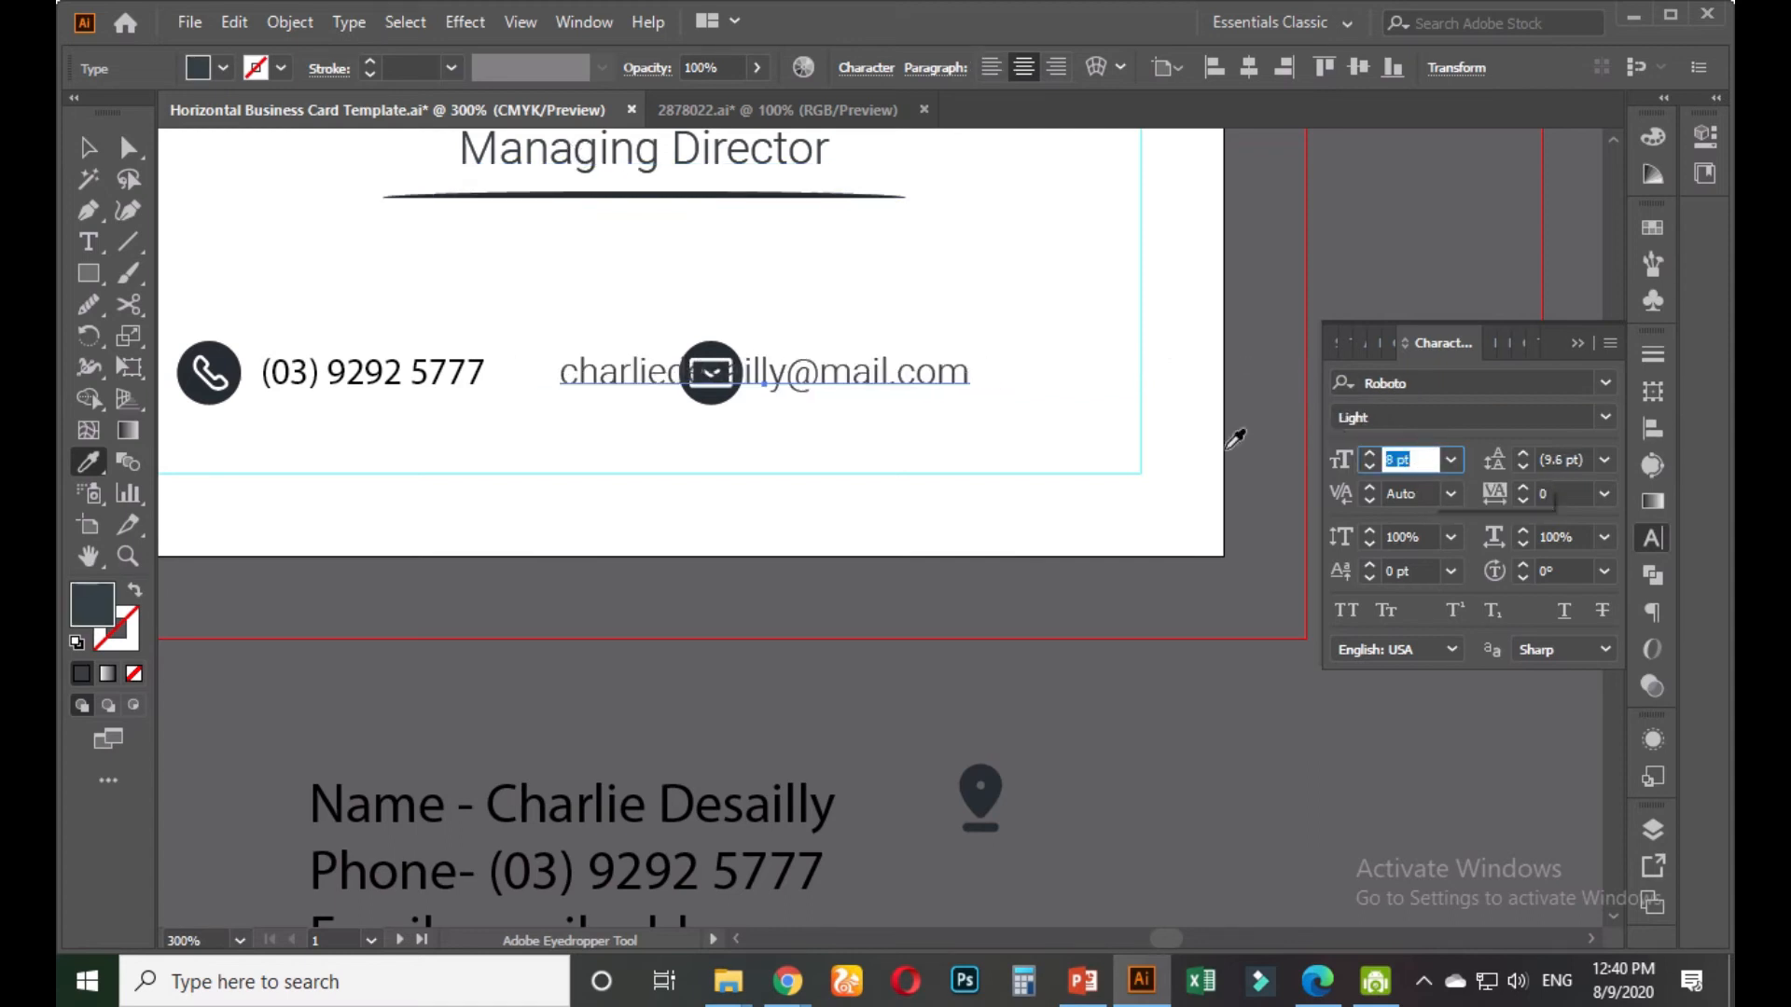
pyautogui.click(87, 149)
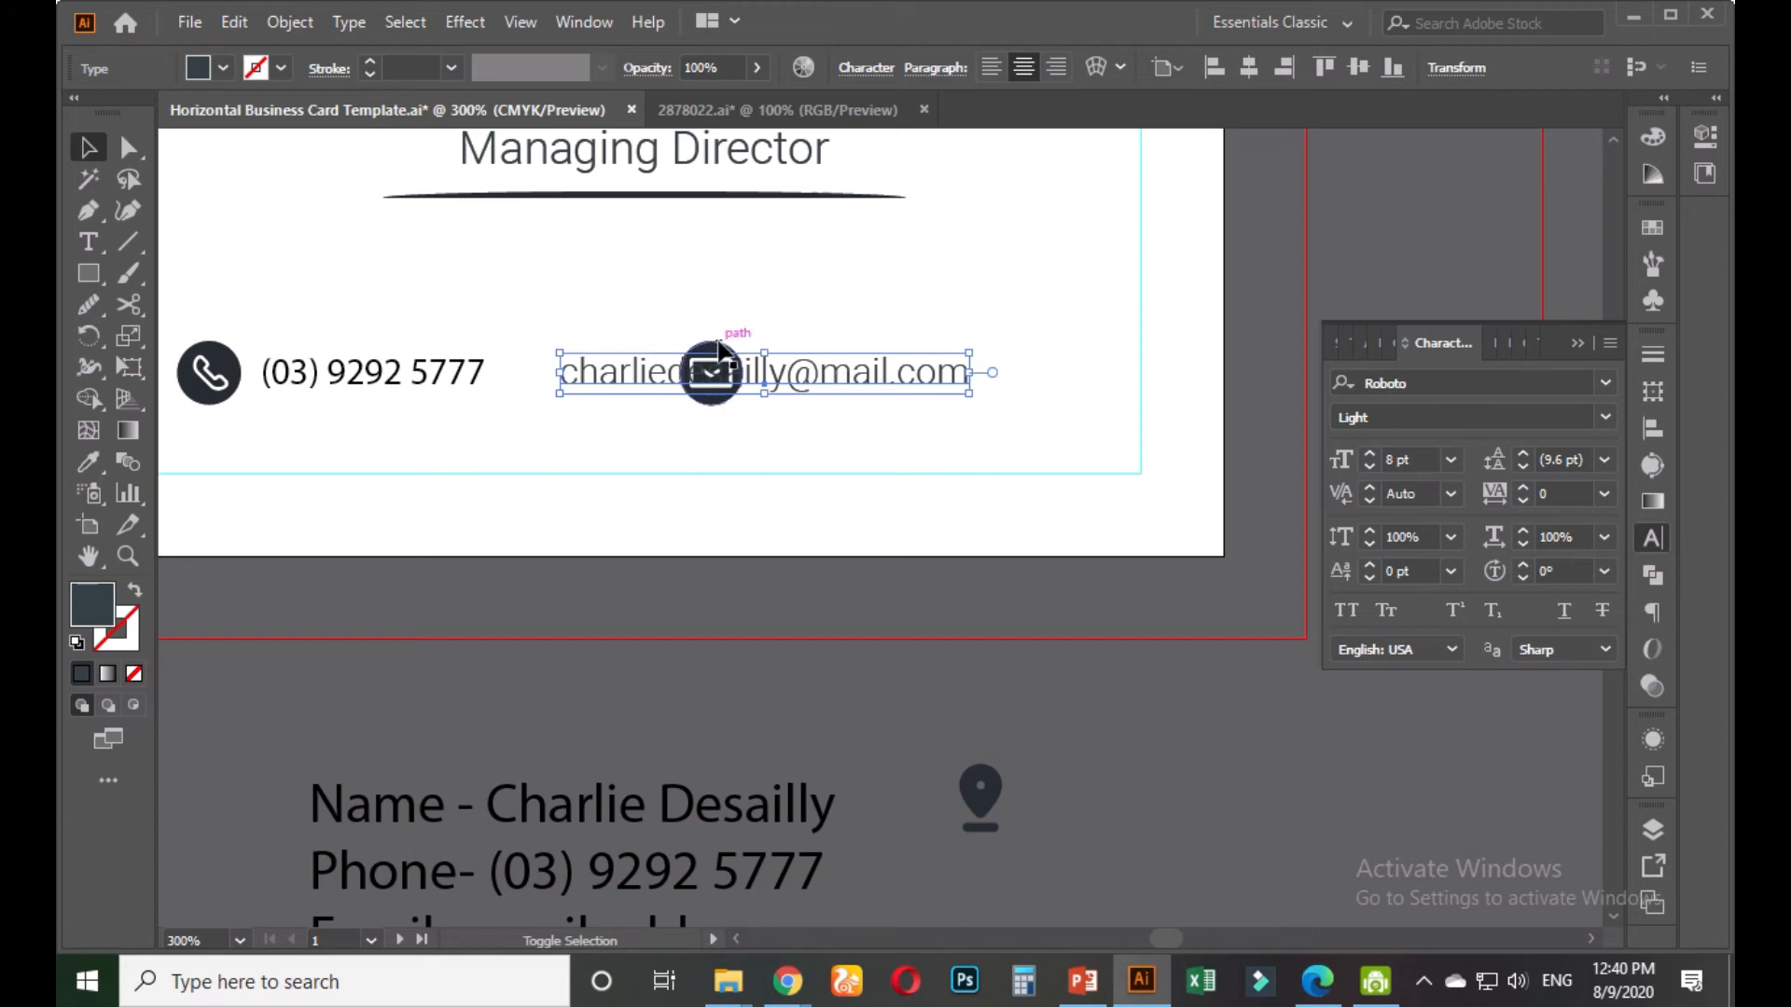
pyautogui.click(905, 424)
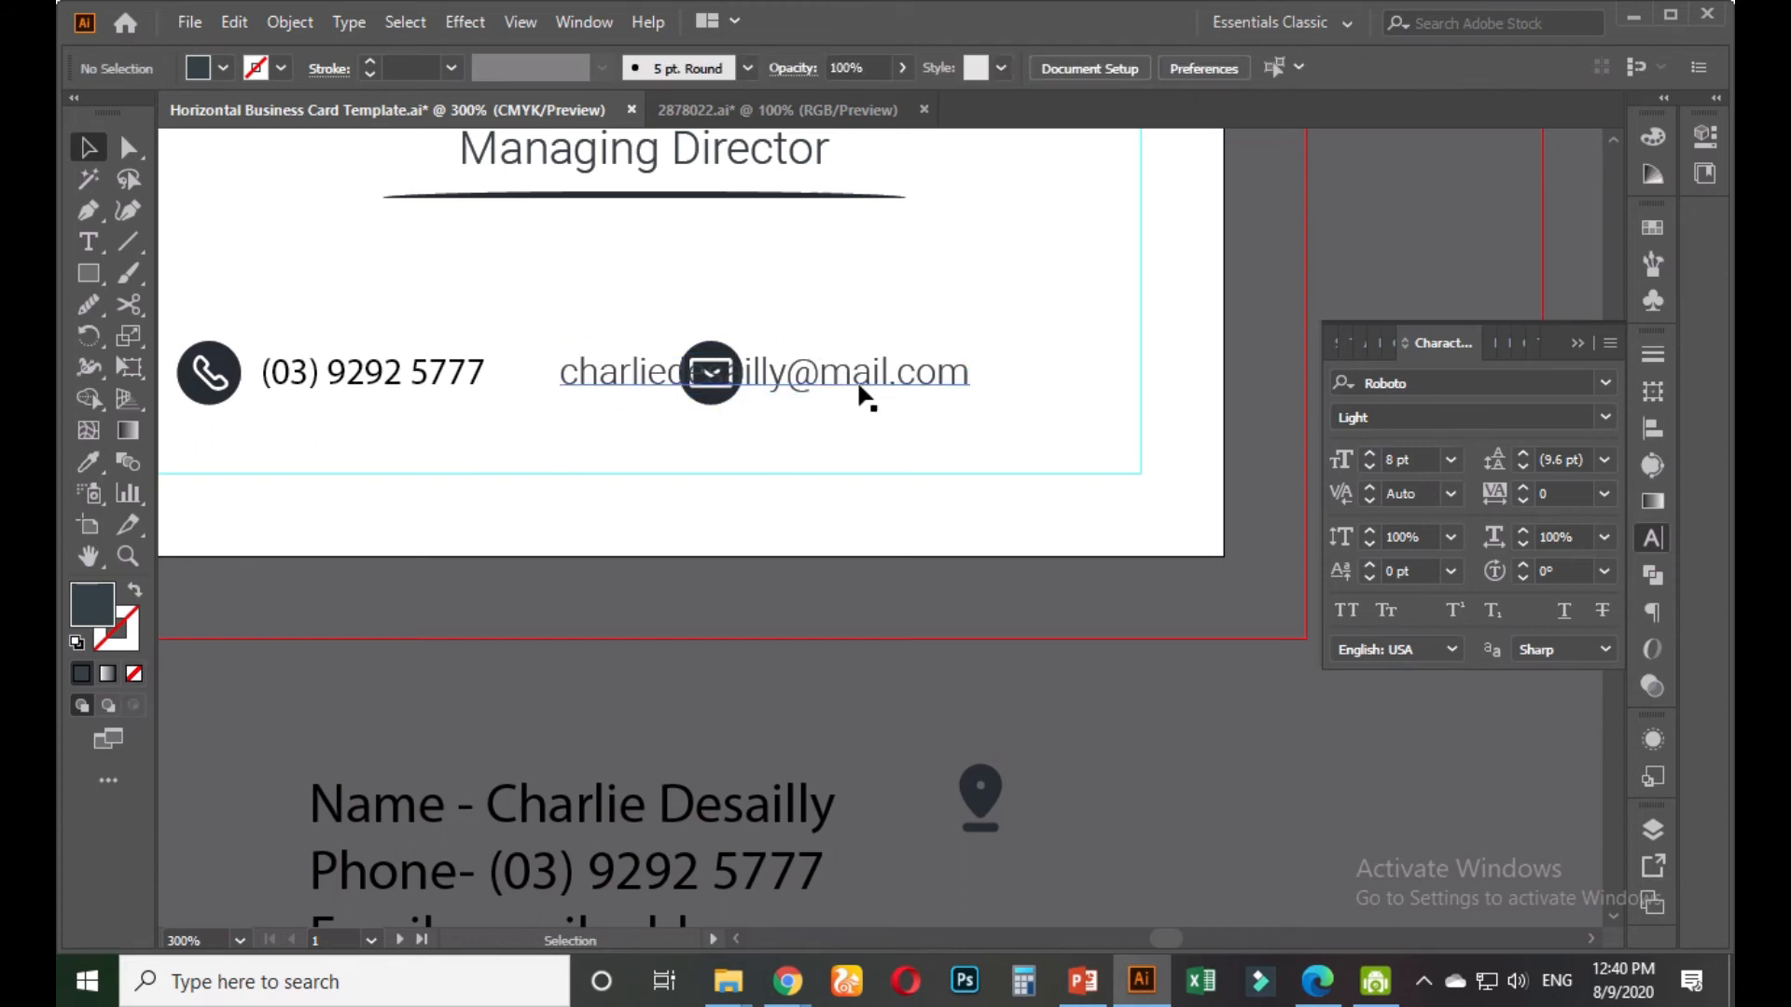
pyautogui.moveTo(859, 377); pyautogui.dragTo(1050, 376)
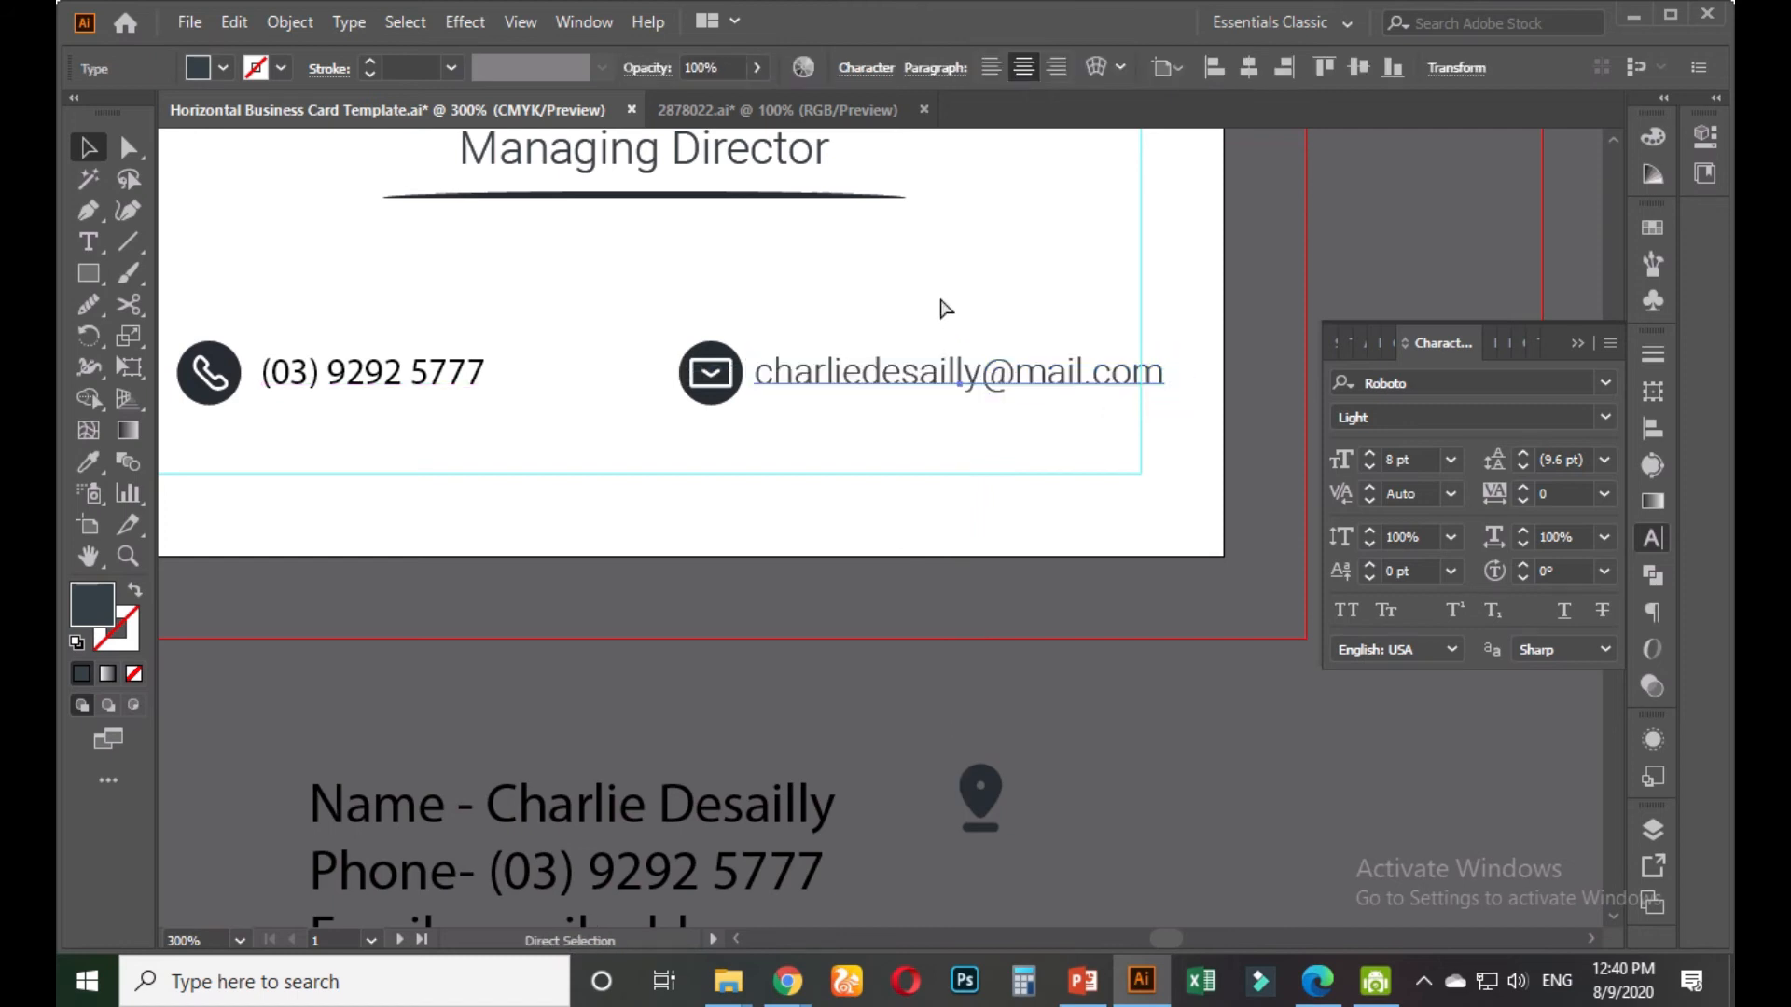
pyautogui.hotkey('ctrl', 'z')
pyautogui.hotkey('ctrl', 'z')
pyautogui.hotkey('ctrl', 'z')
pyautogui.hotkey('ctrl', 'z')
pyautogui.hotkey('ctrl', 'z')
pyautogui.hotkey('ctrl', 'z')
pyautogui.hotkey('ctrl', 'z')
pyautogui.hotkey('ctrl', 'z')
pyautogui.hotkey('ctrl', 'z')
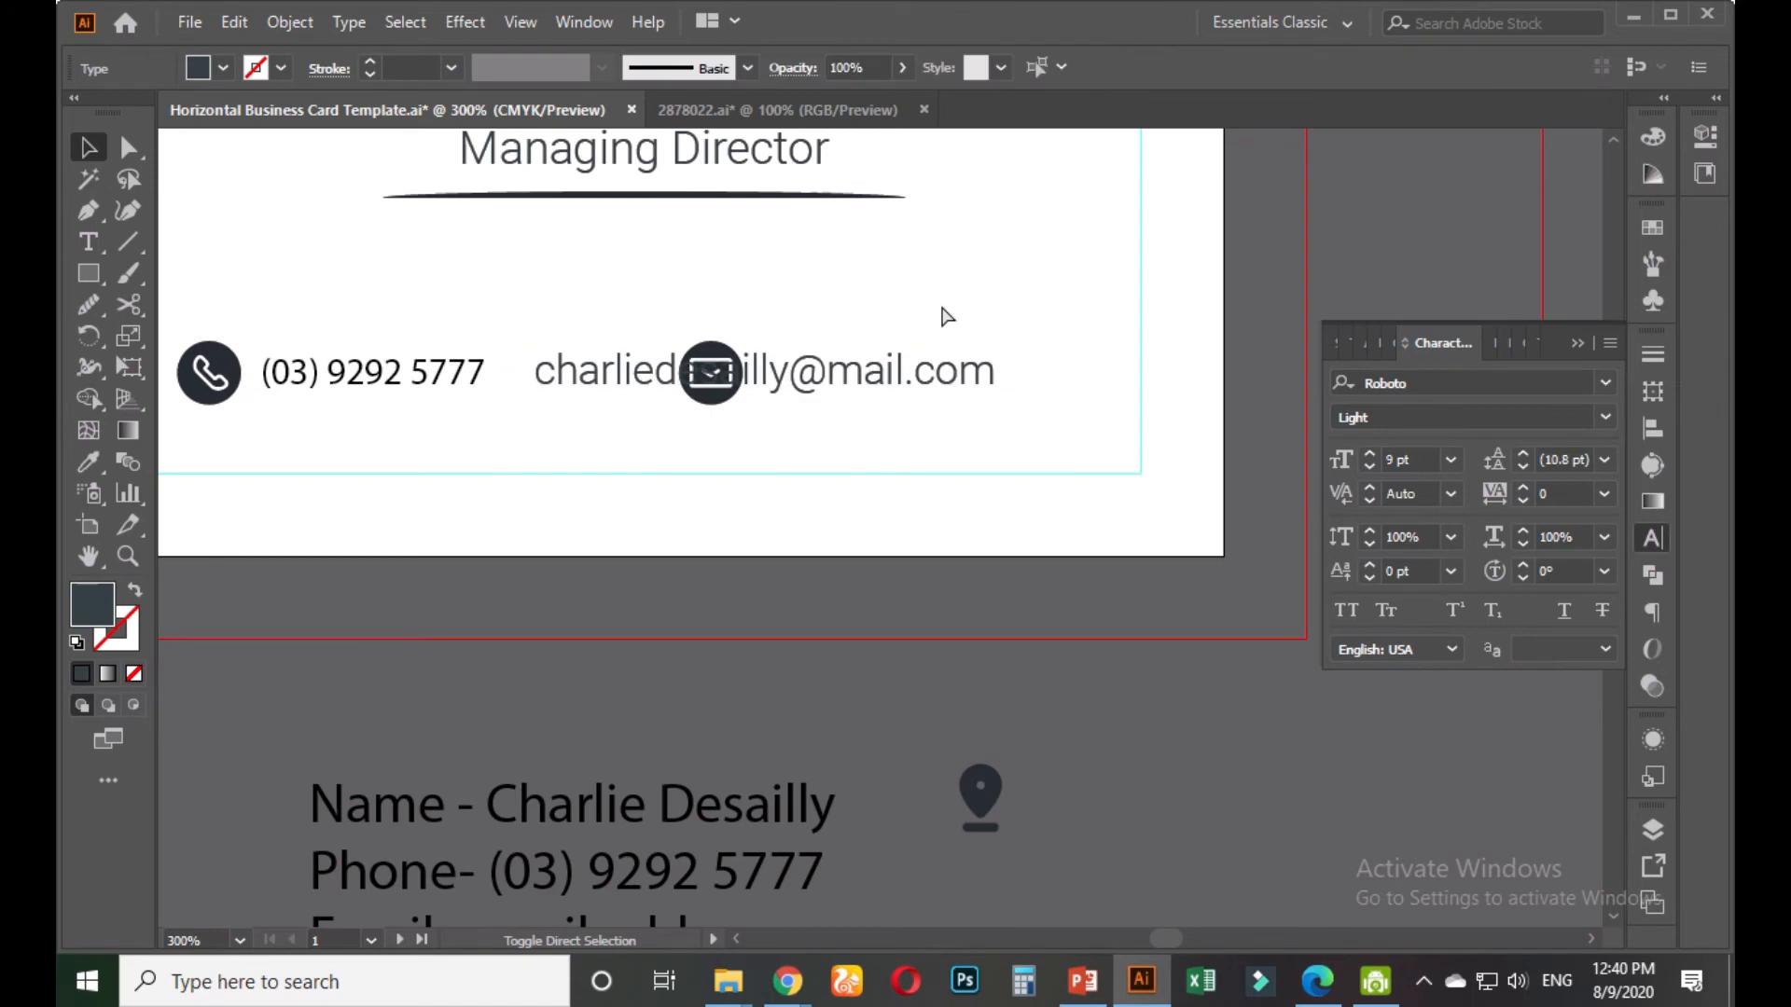
pyautogui.hotkey('ctrl', 'shift', 'z')
pyautogui.hotkey('ctrl', 'shift', 'z')
pyautogui.hotkey('ctrl', 'shift', 'z')
# Set the e-mail address font to Roboto Light
pyautogui.press('v')
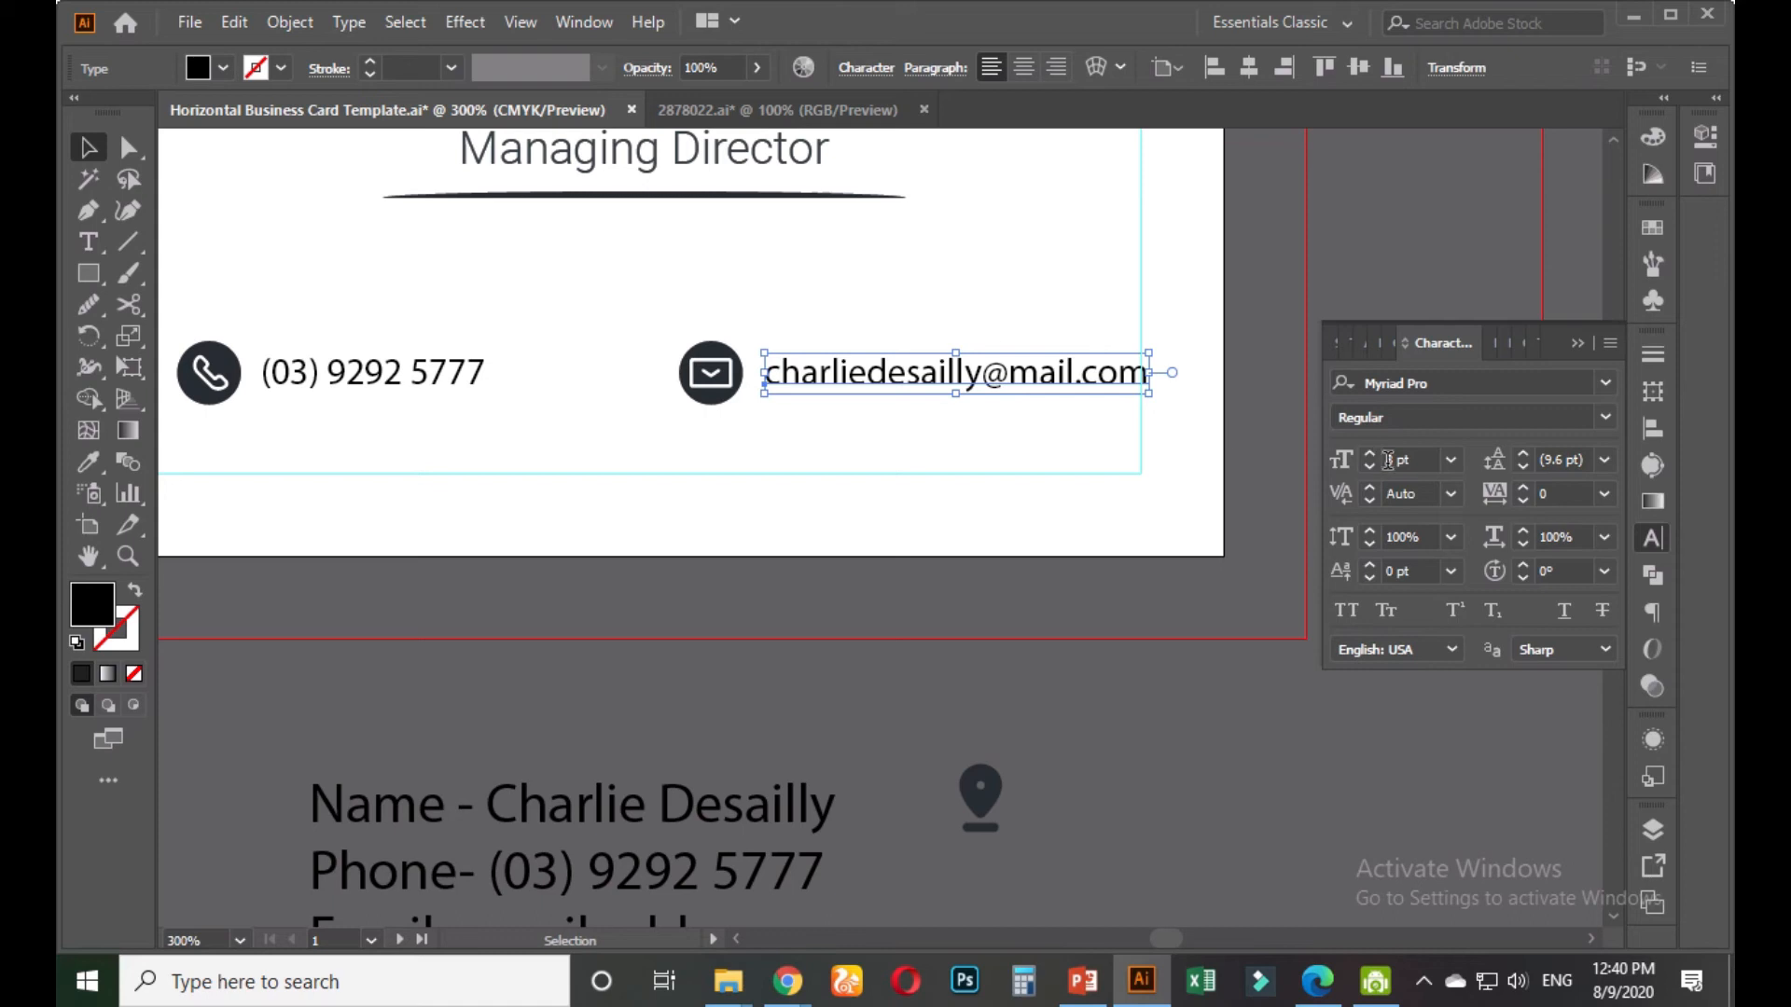
pyautogui.click(1463, 383)
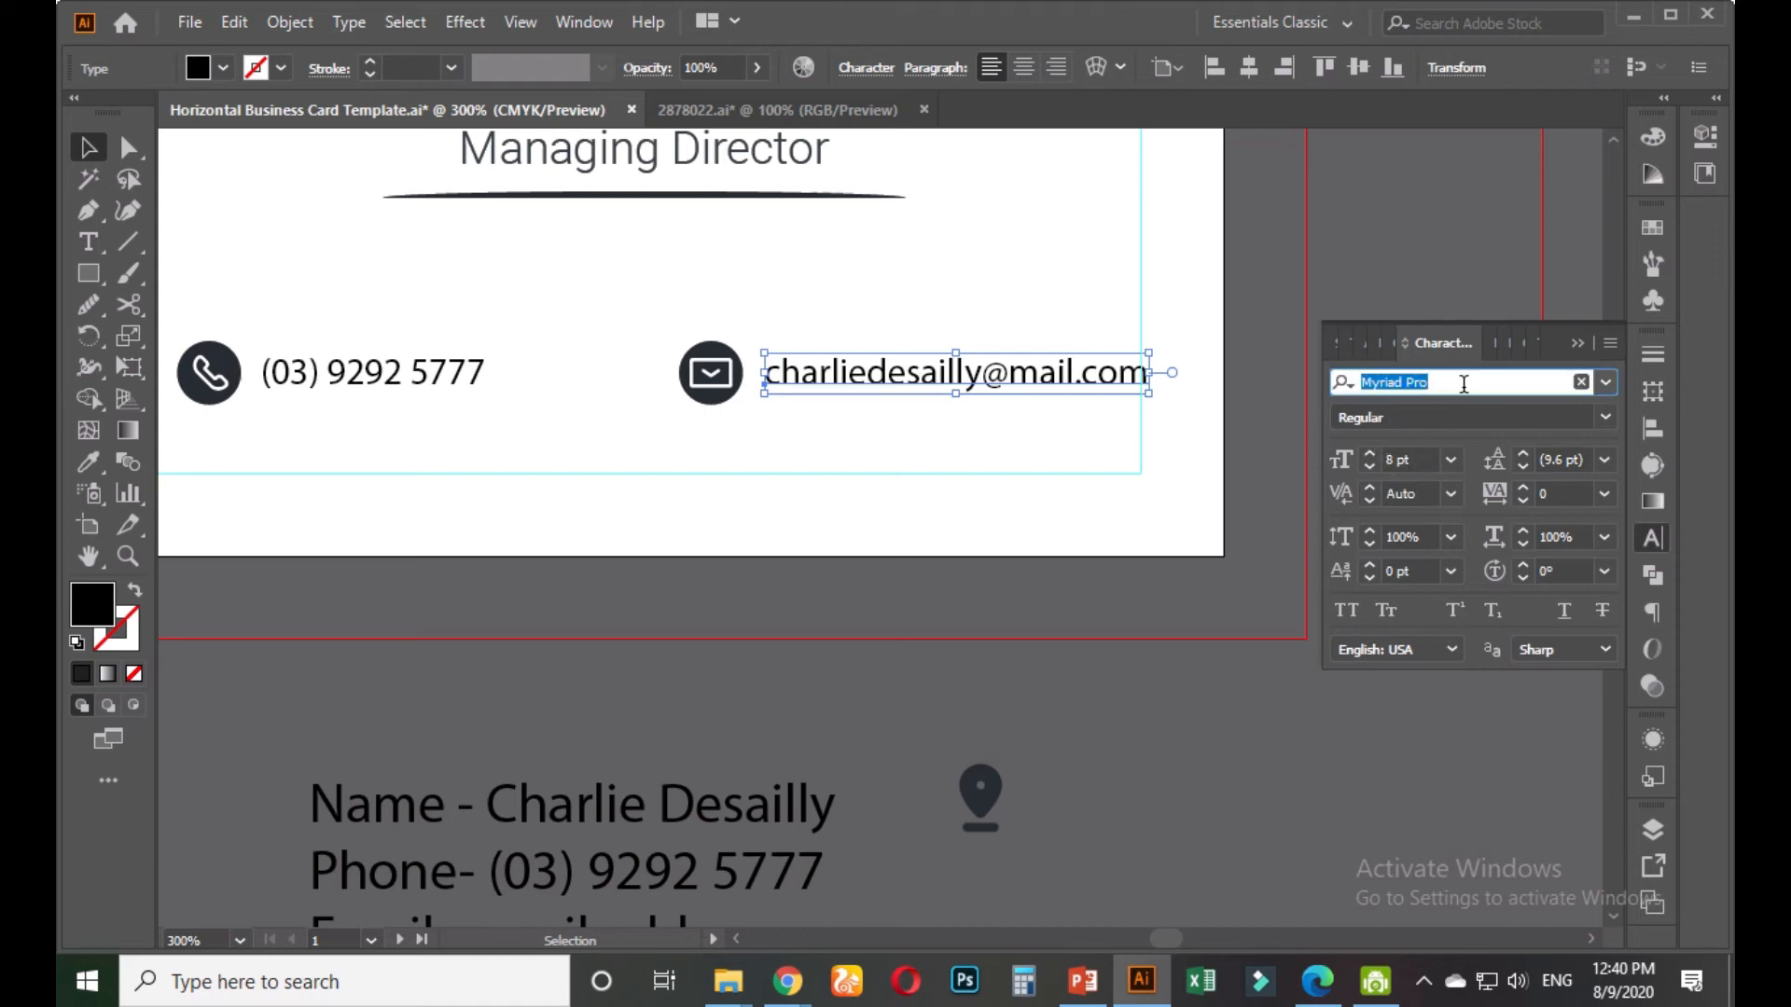
pyautogui.write('roboto')
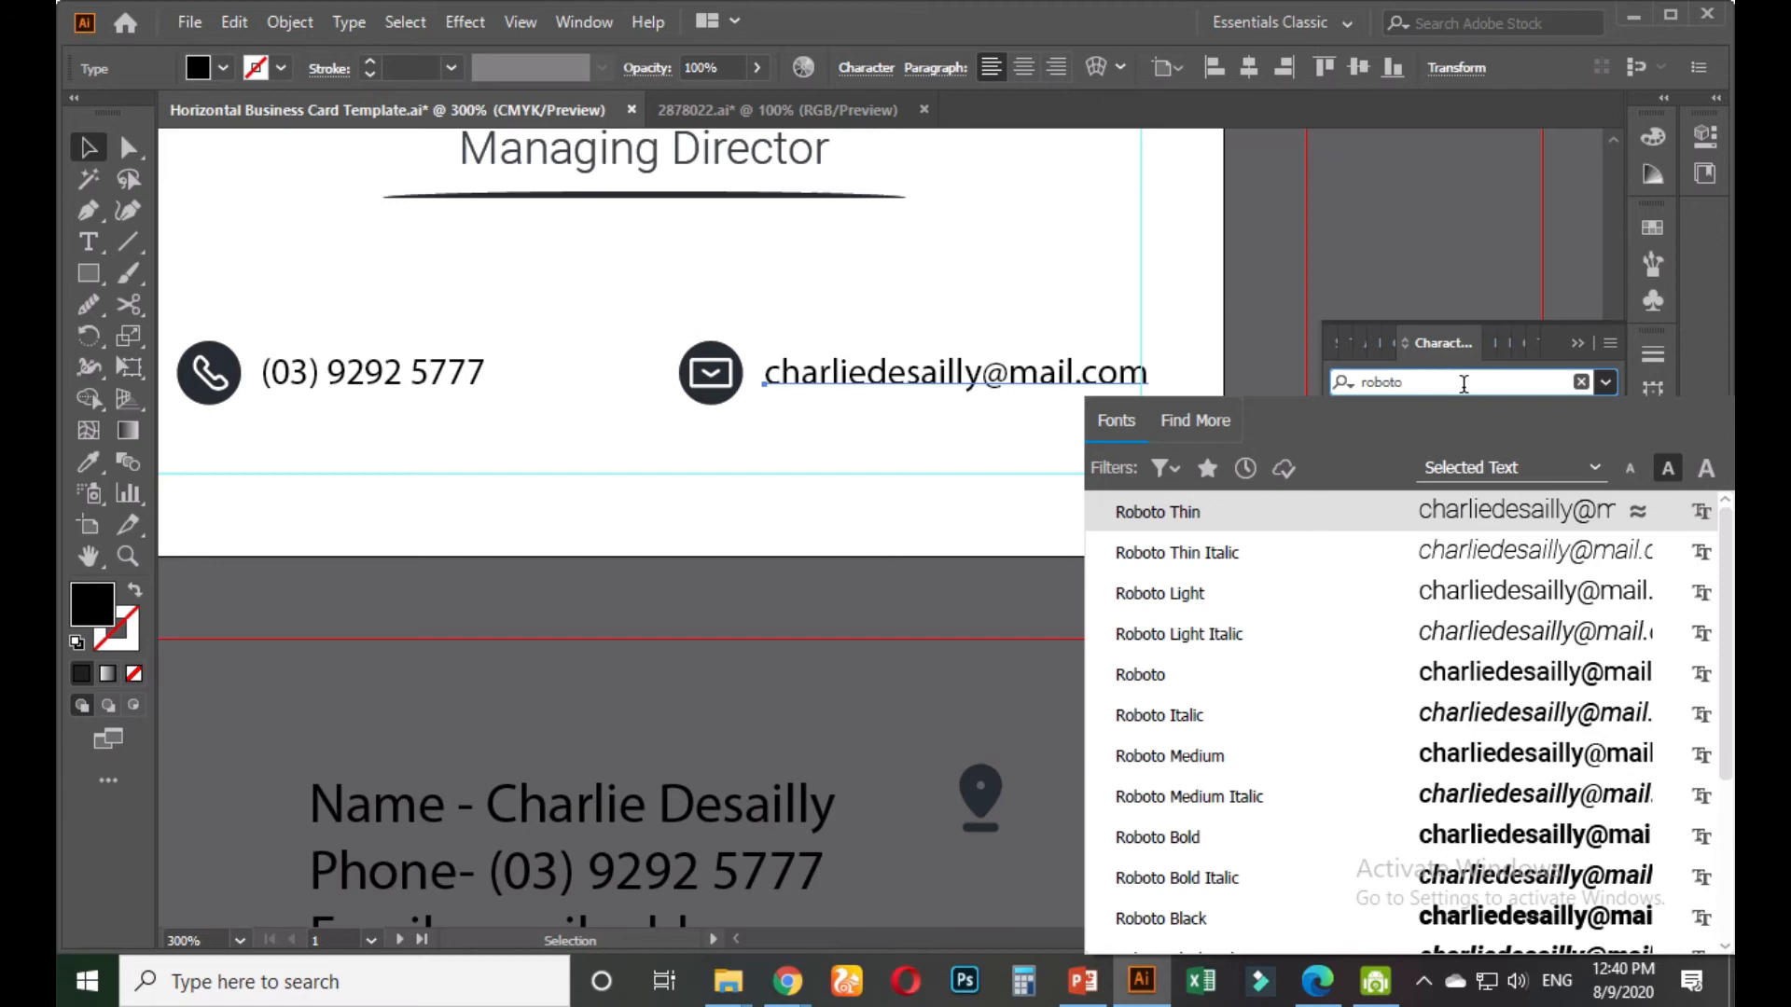
pyautogui.click(1189, 511)
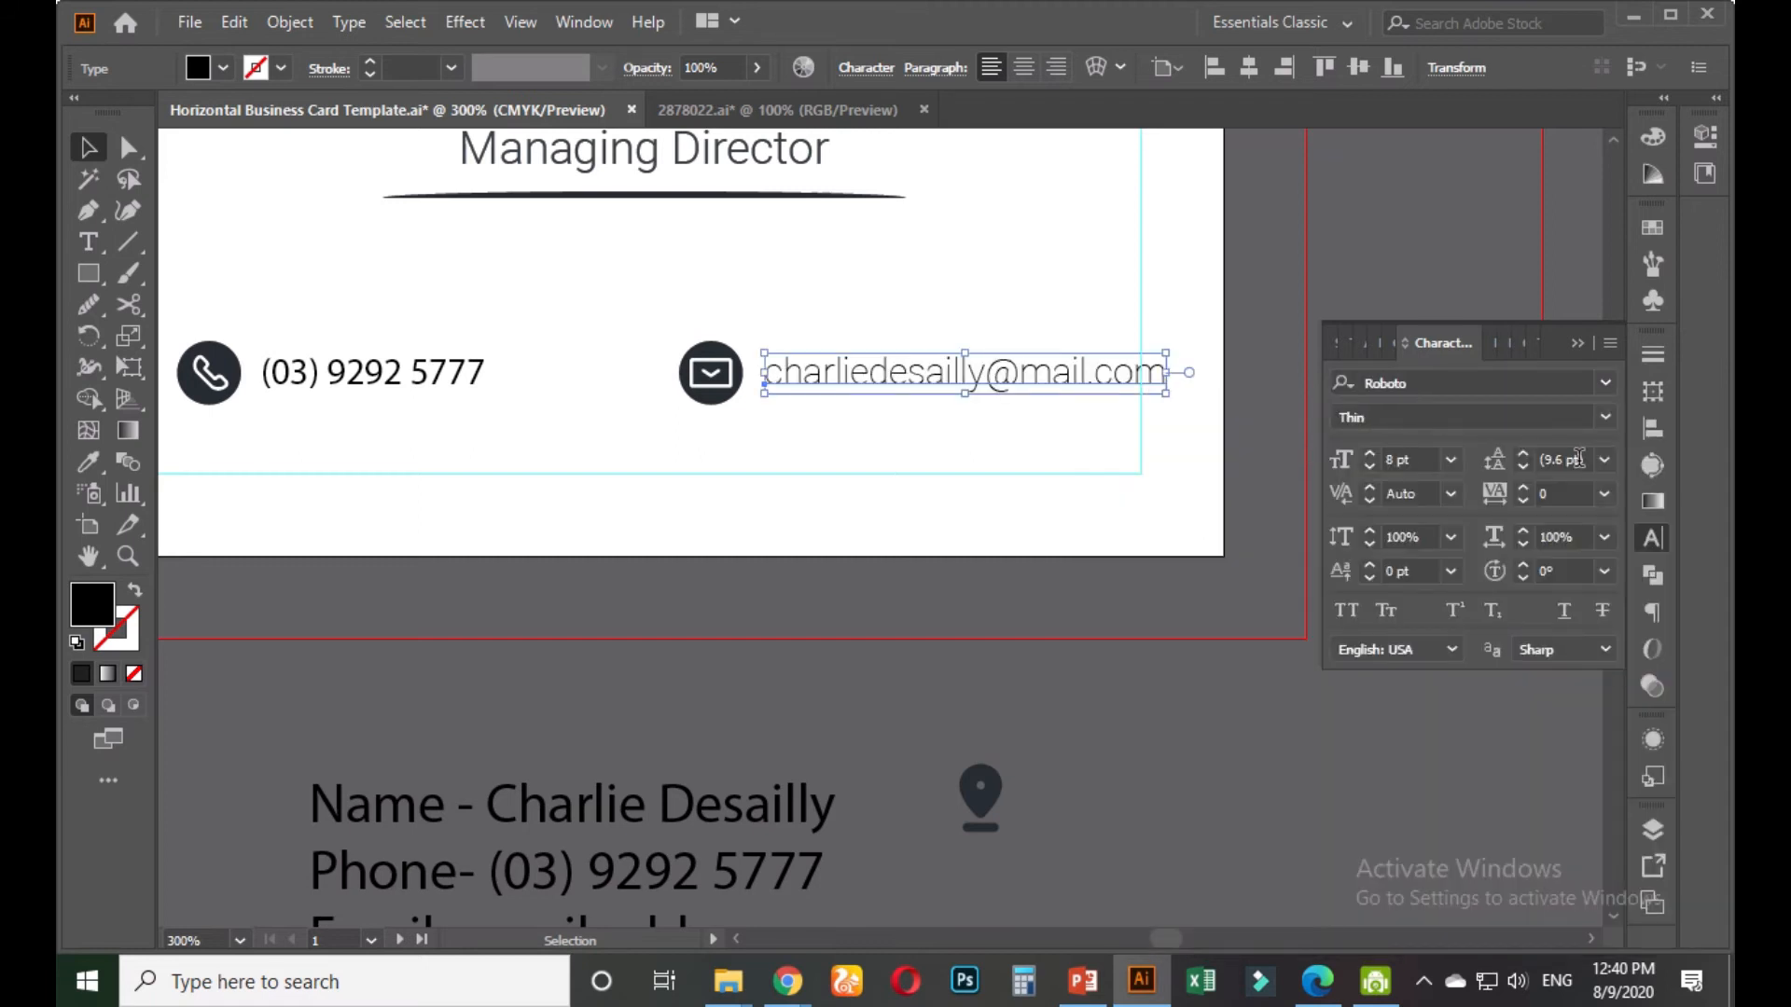
pyautogui.click(1604, 418)
pyautogui.click(1390, 502)
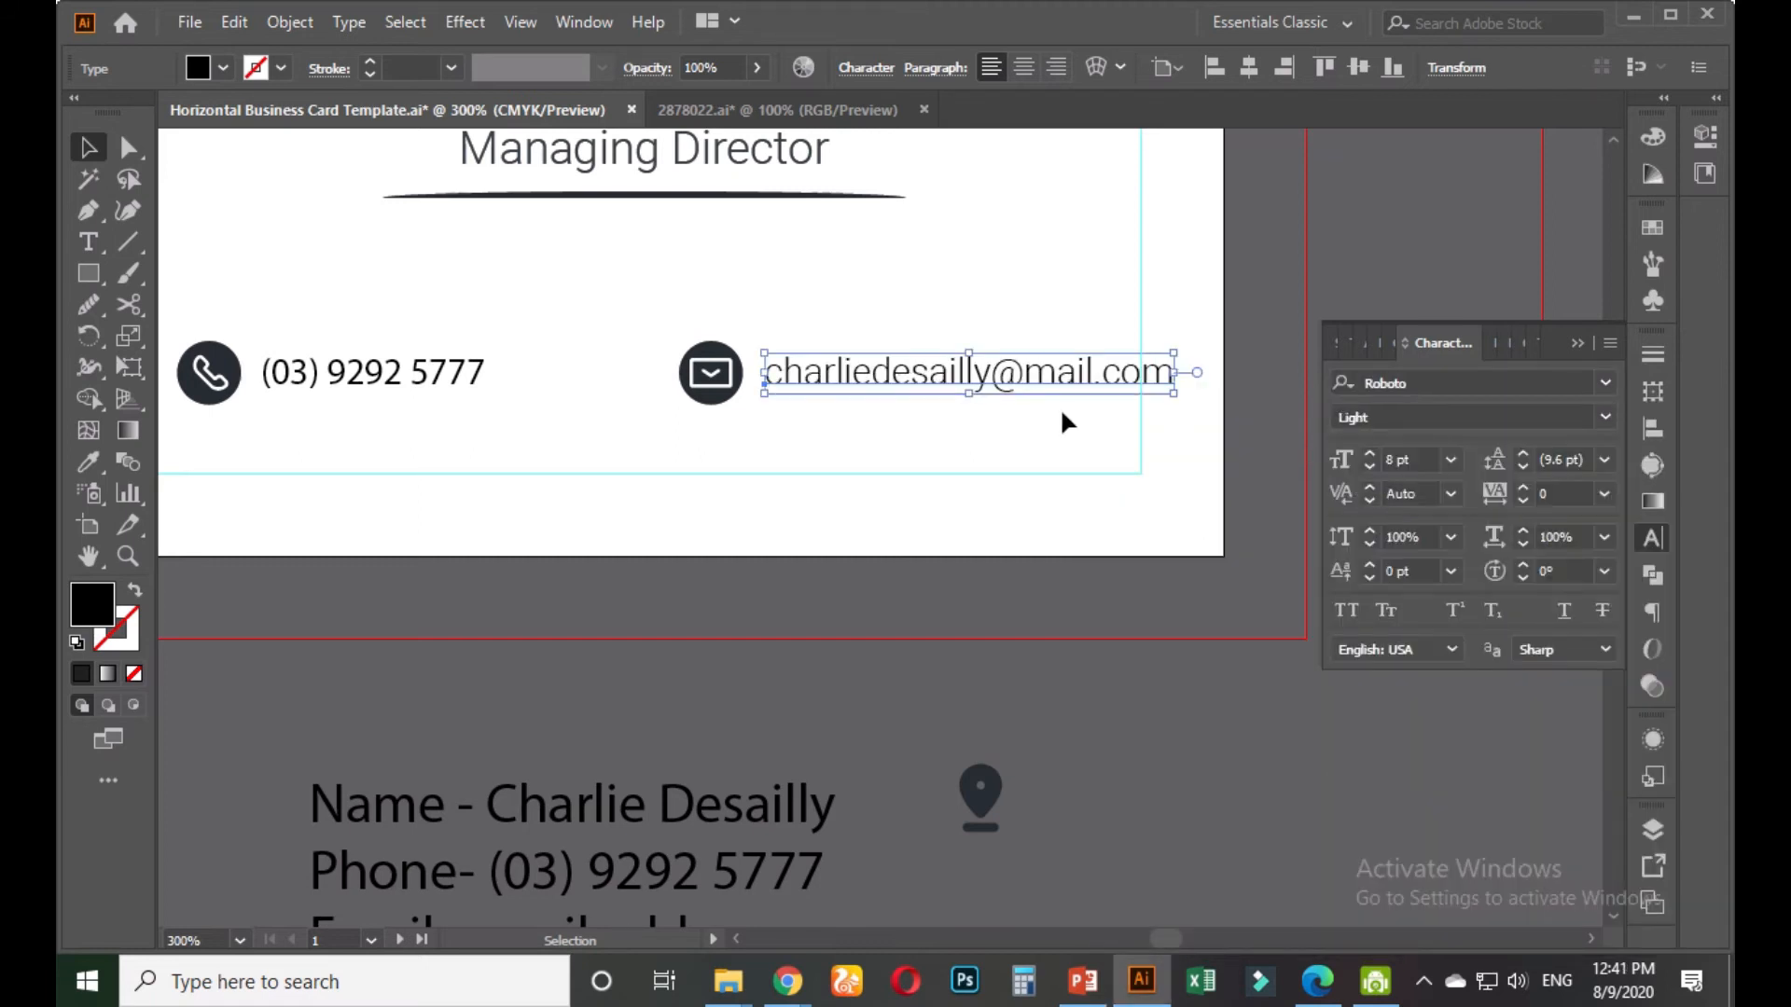
# Copy the e-mail's Roboto Light style onto the phone number with the Eyedropper
pyautogui.click(485, 372)
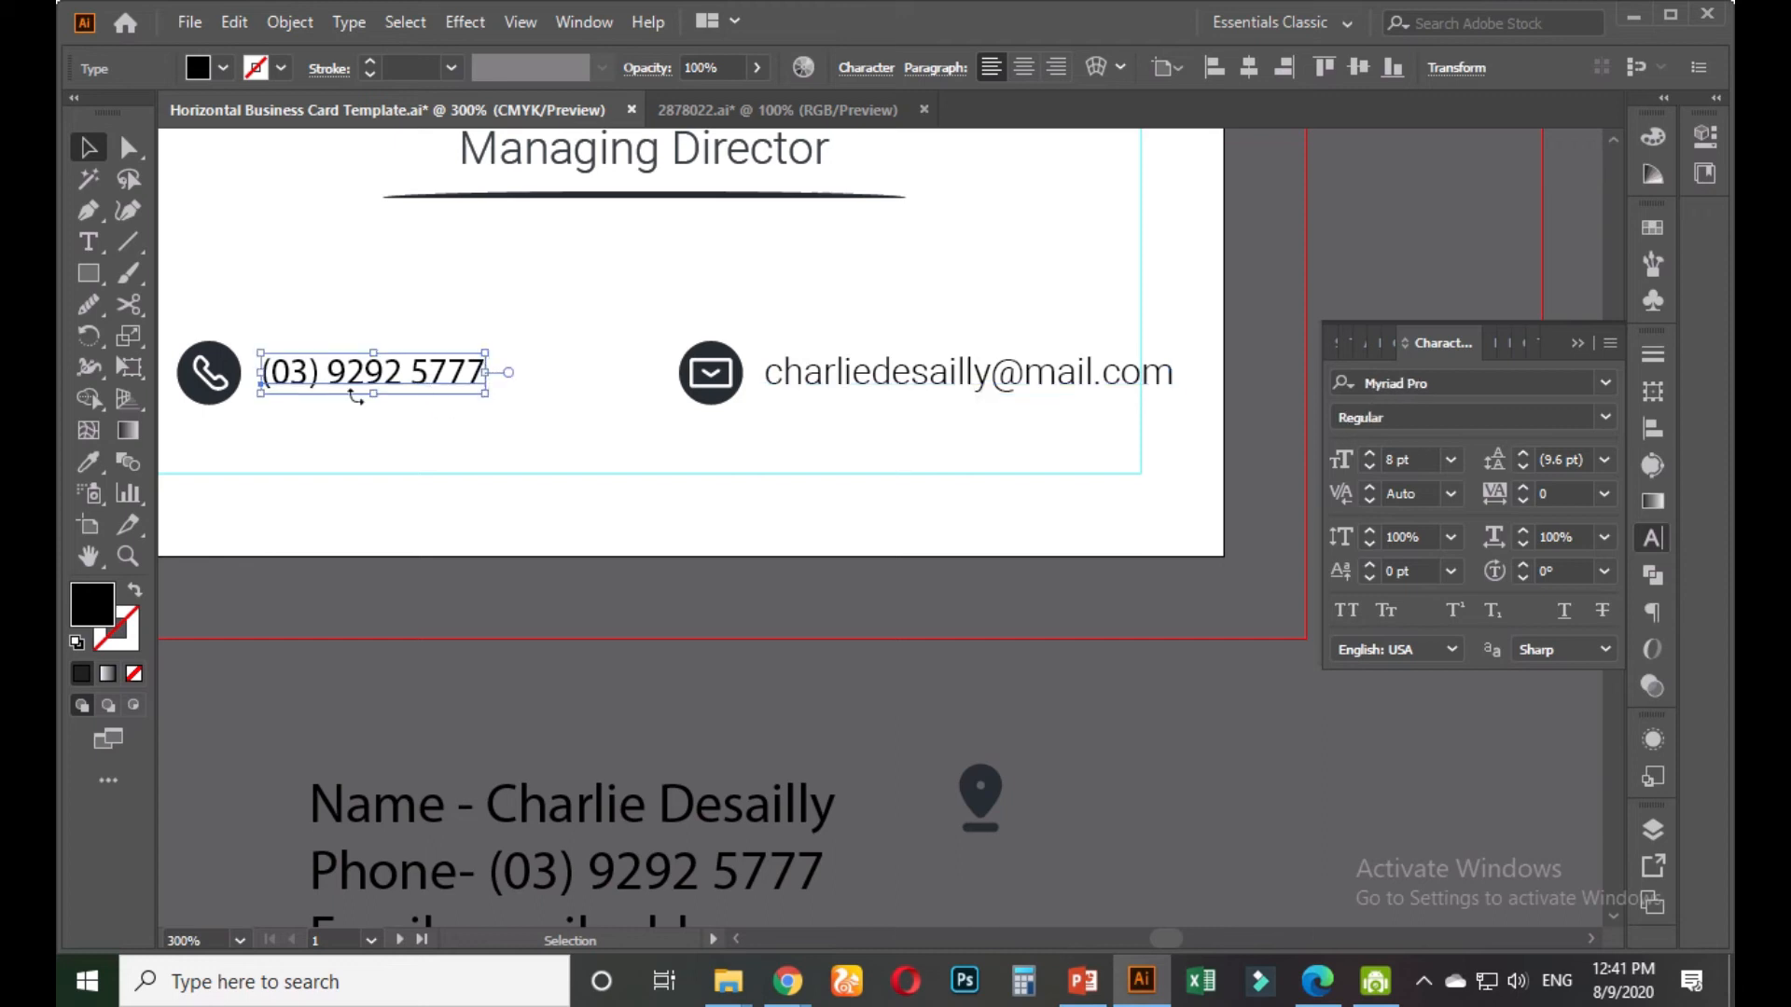
pyautogui.click(88, 461)
pyautogui.click(807, 371)
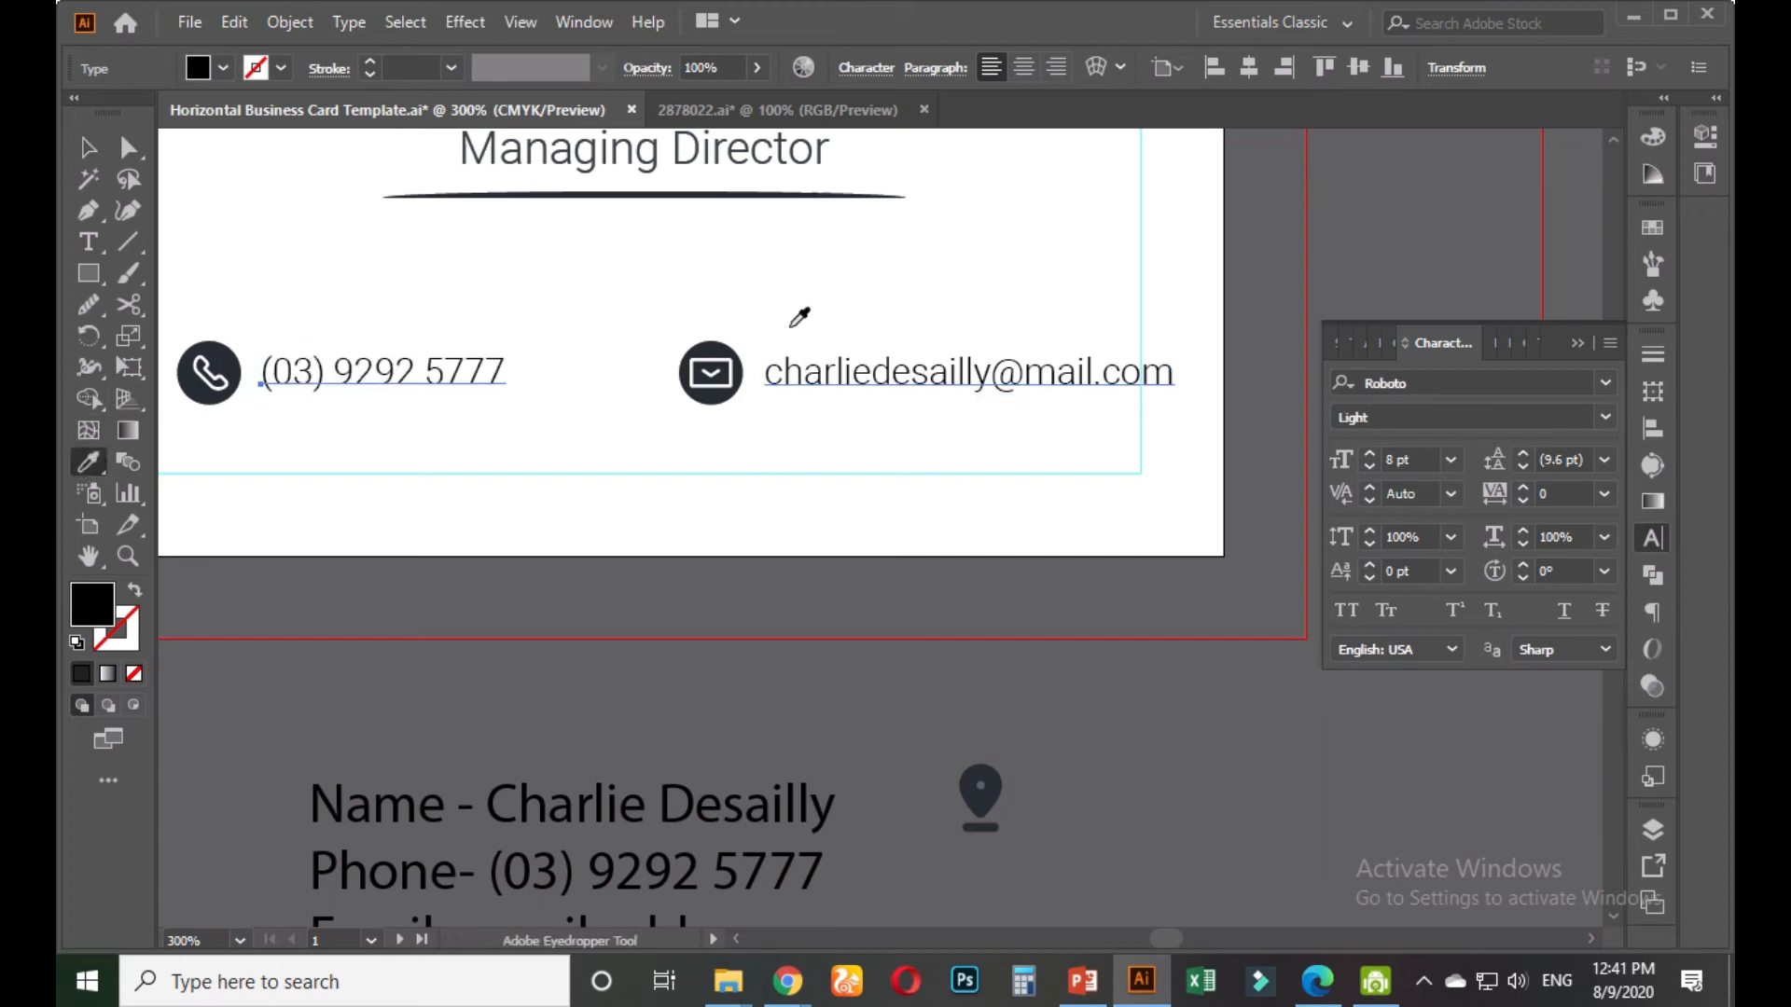
pyautogui.click(89, 150)
pyautogui.click(889, 300)
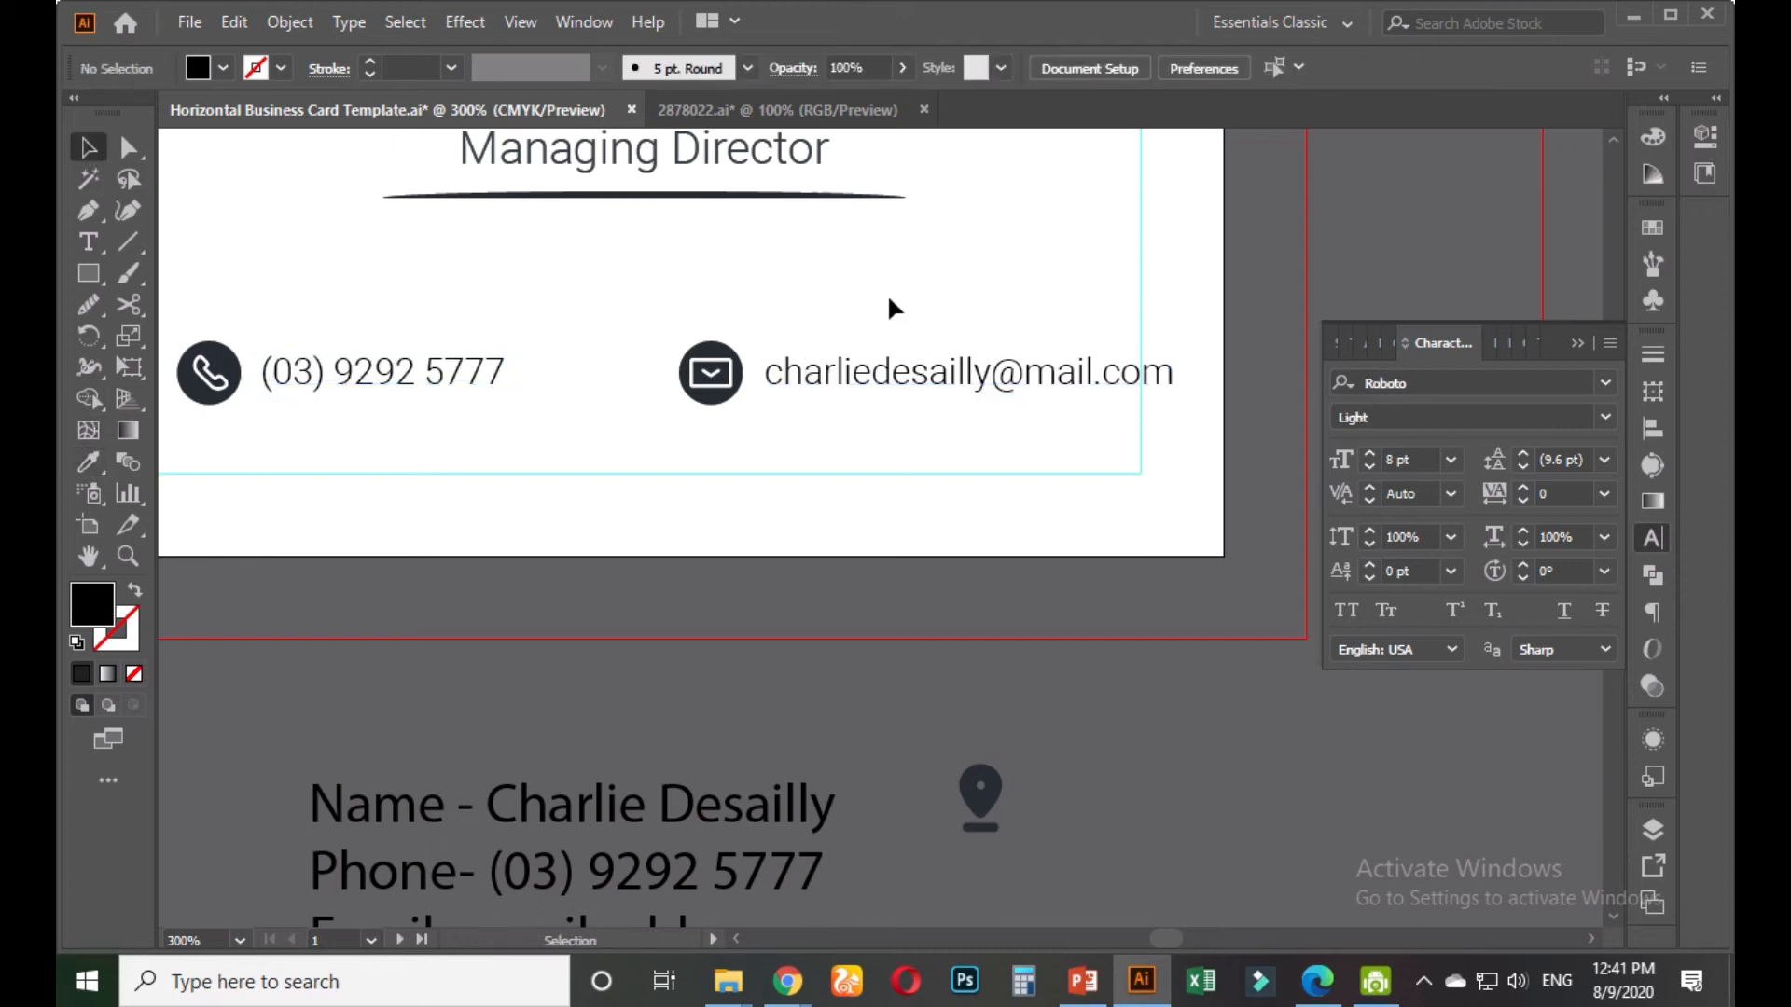
# Give the e-mail address the underline's dark grey colour using the Eyedropper
pyautogui.press('space')
pyautogui.moveTo(808, 316); pyautogui.dragTo(926, 377)
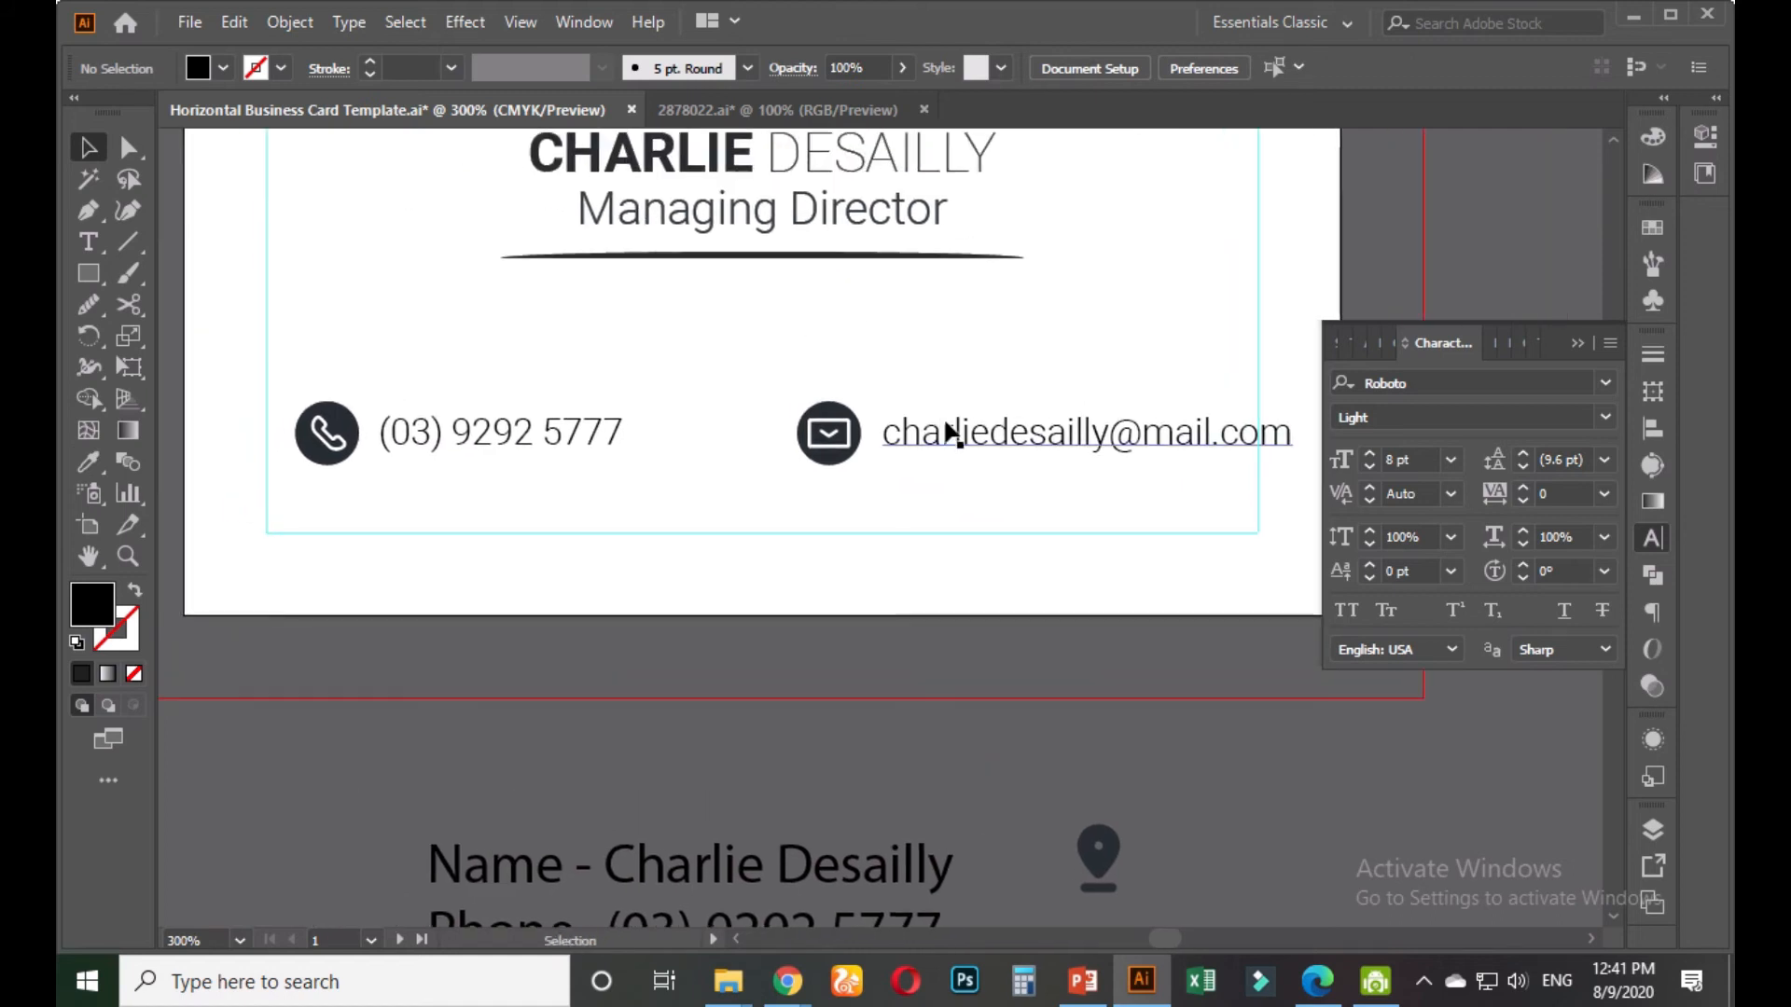
pyautogui.click(946, 431)
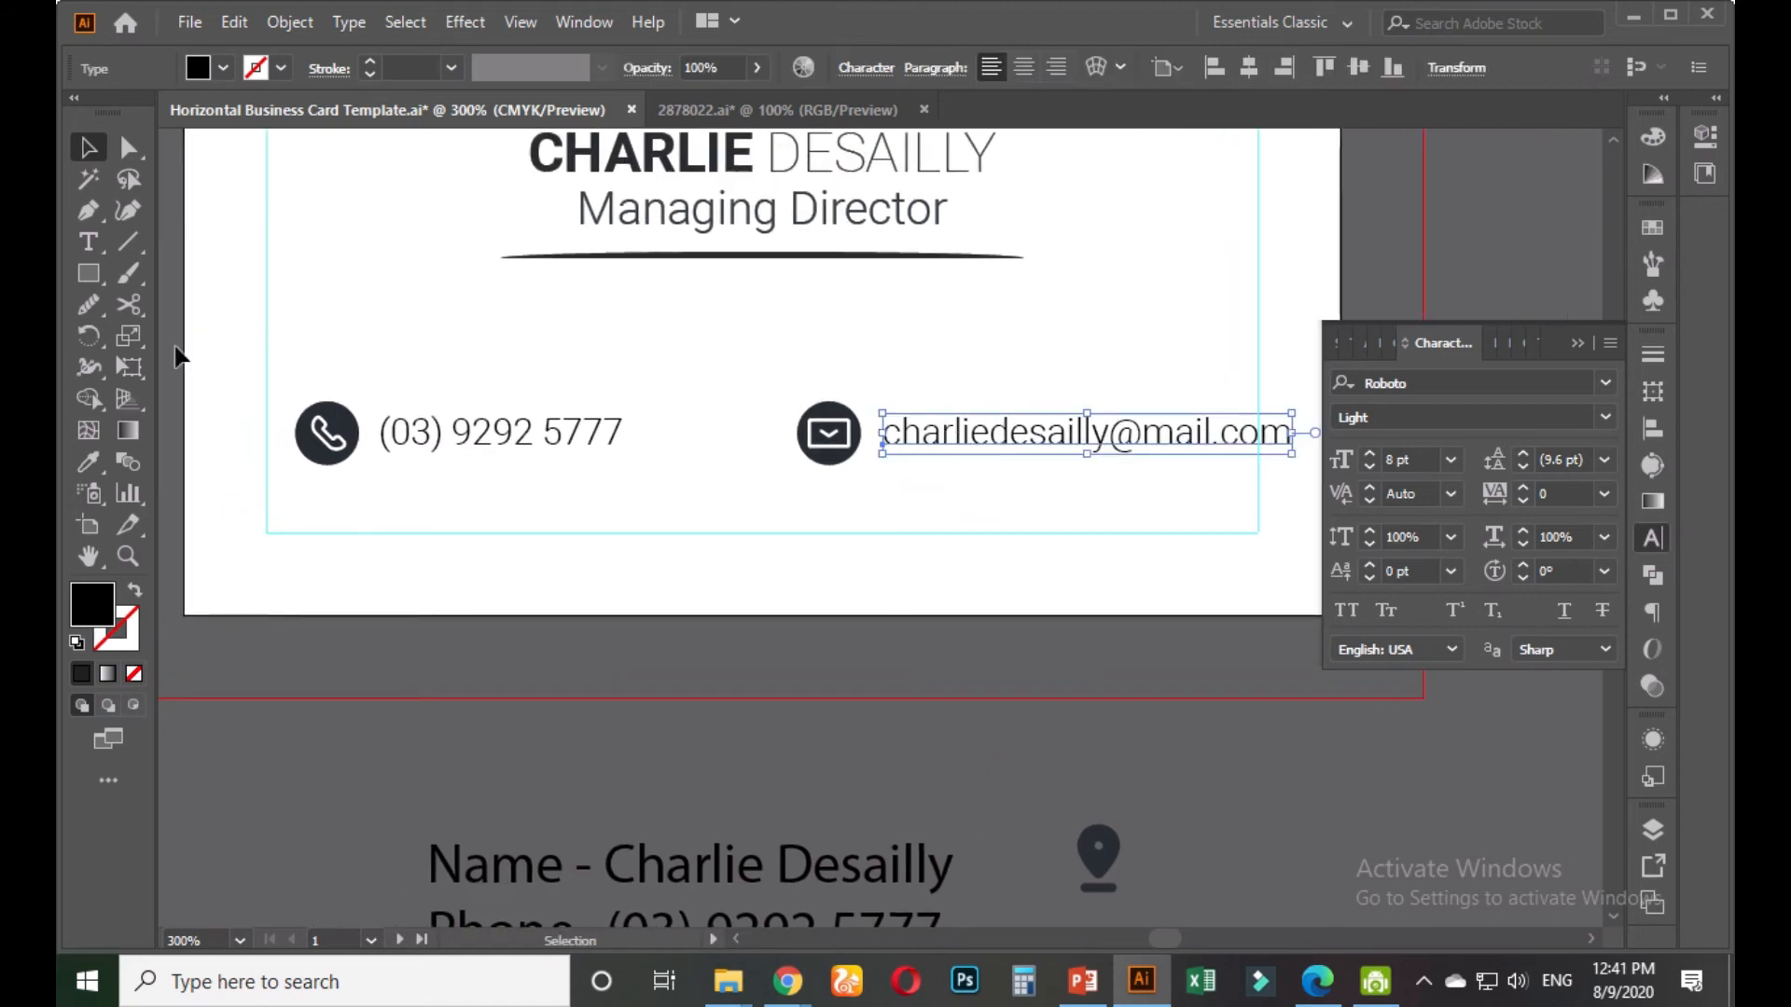
pyautogui.click(89, 461)
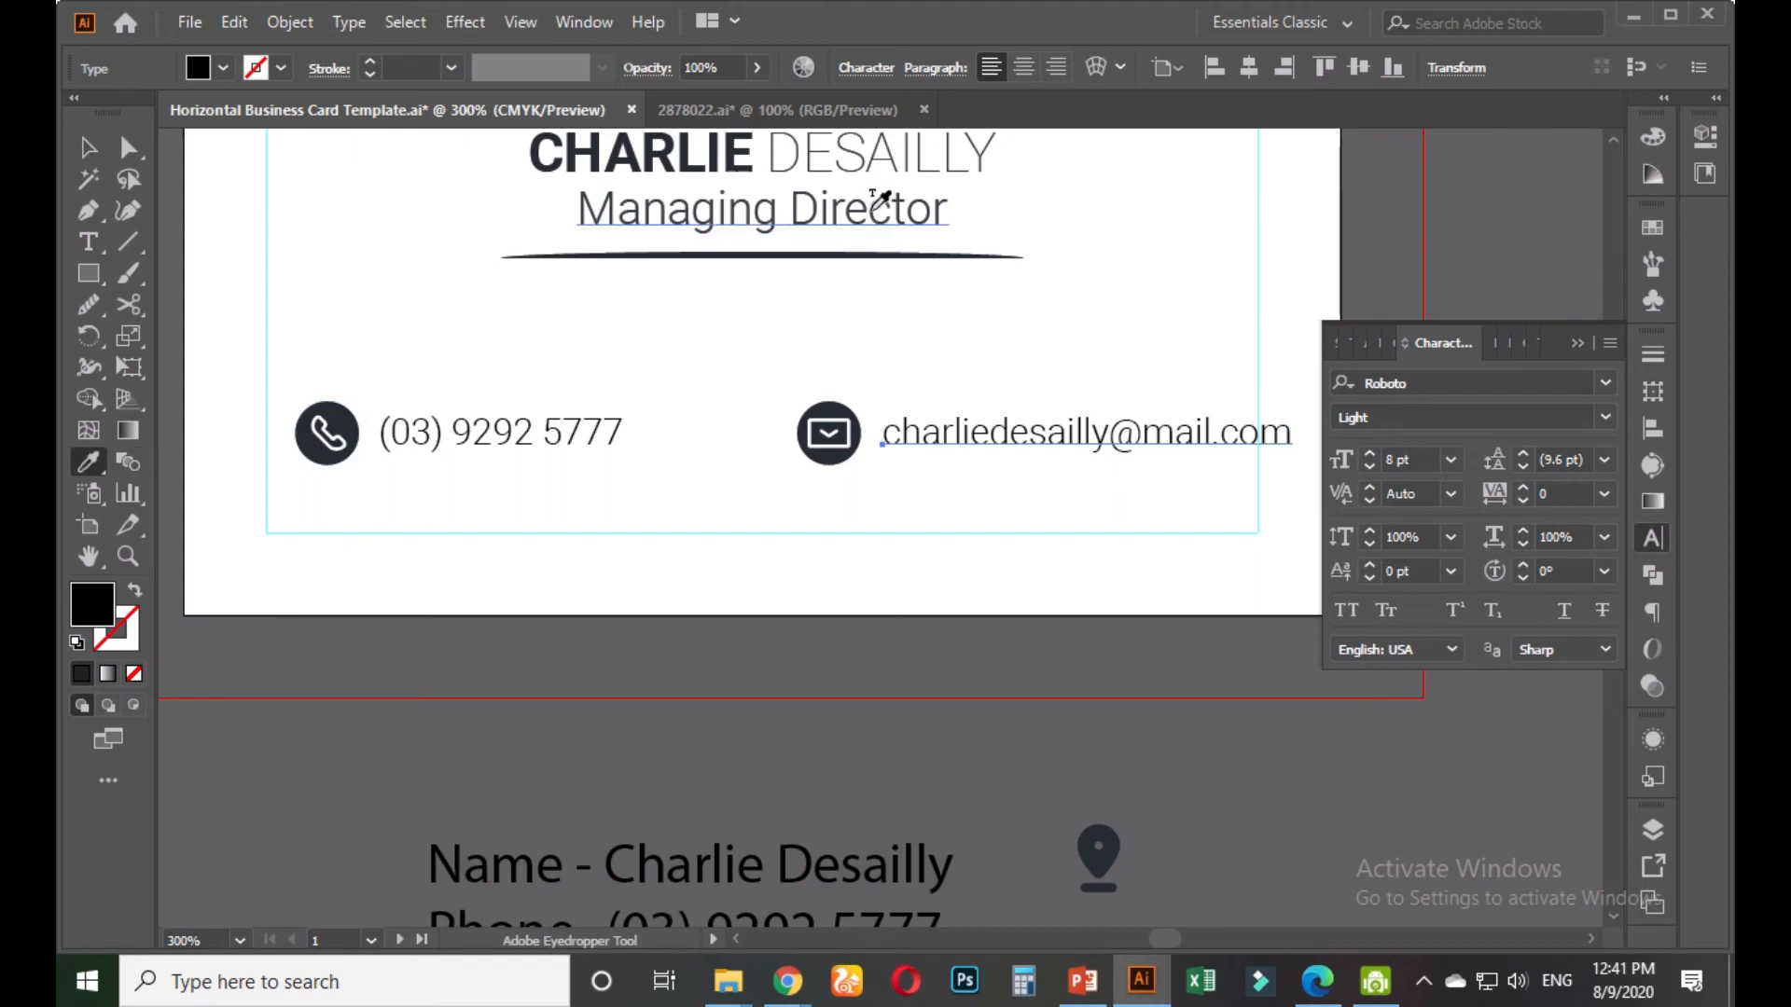
pyautogui.click(866, 243)
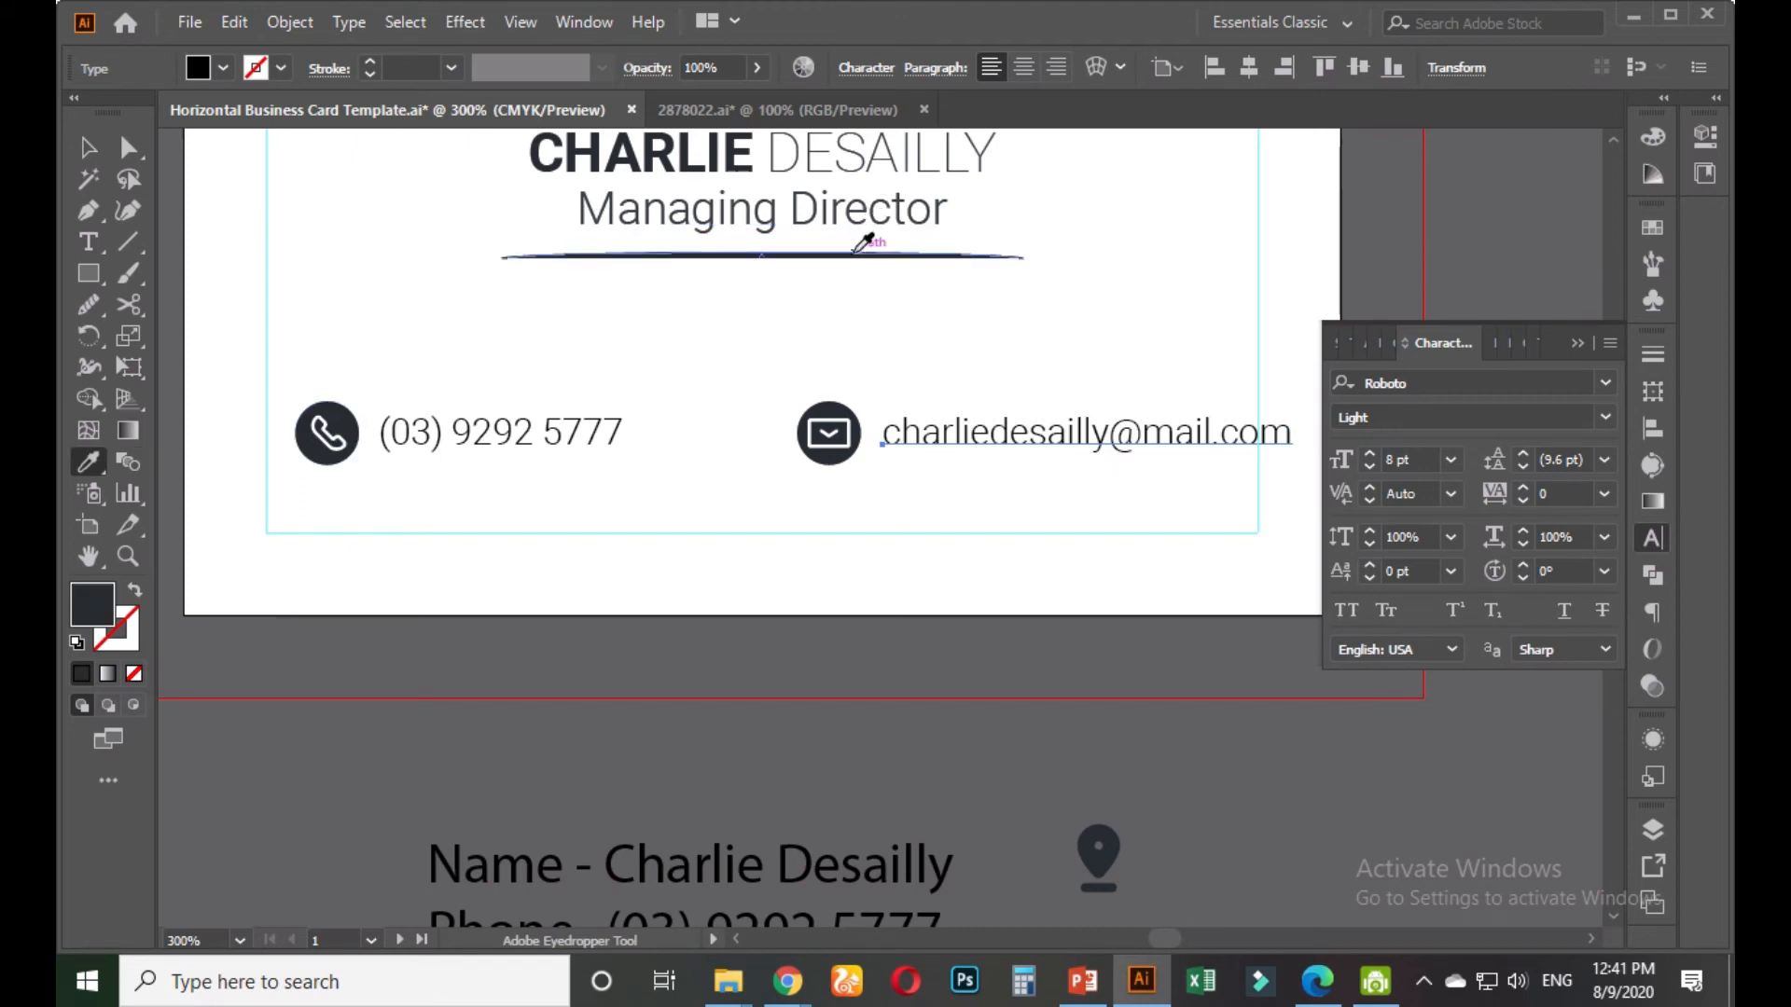
pyautogui.click(89, 147)
pyautogui.click(589, 400)
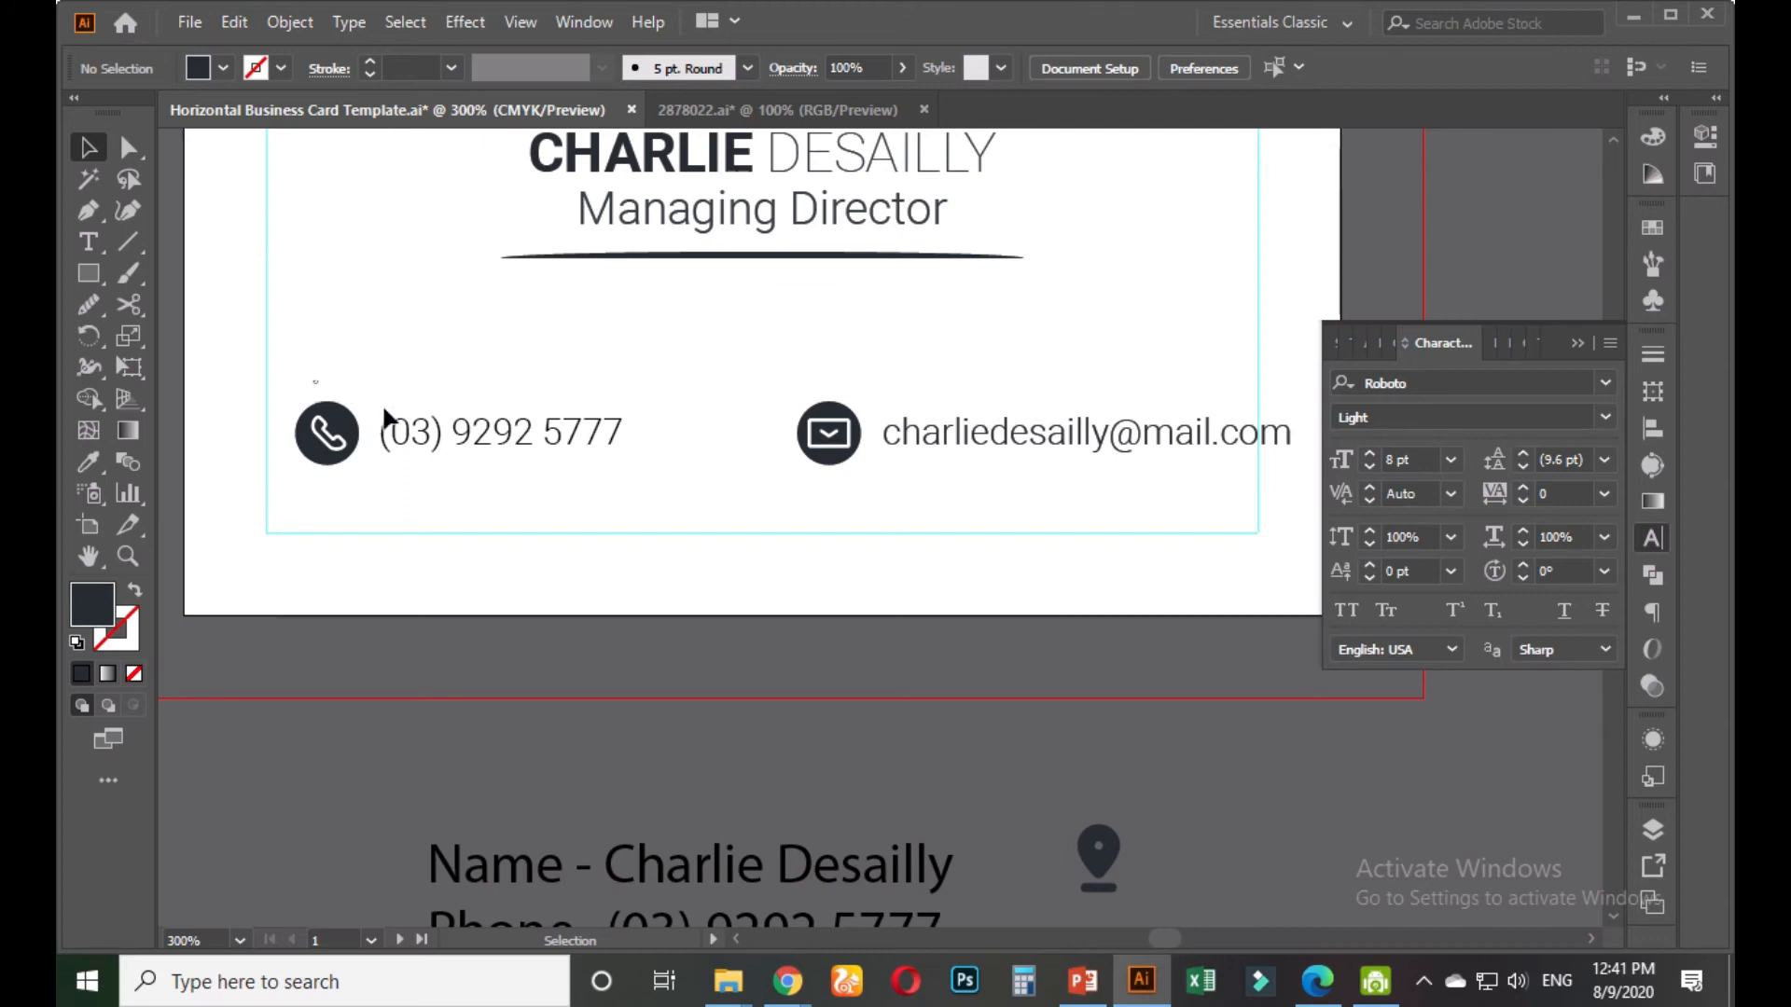
# Vertically centre each contact text on its icon, using the icon as the key object
pyautogui.moveTo(386, 417); pyautogui.dragTo(370, 438)
pyautogui.click(345, 435)
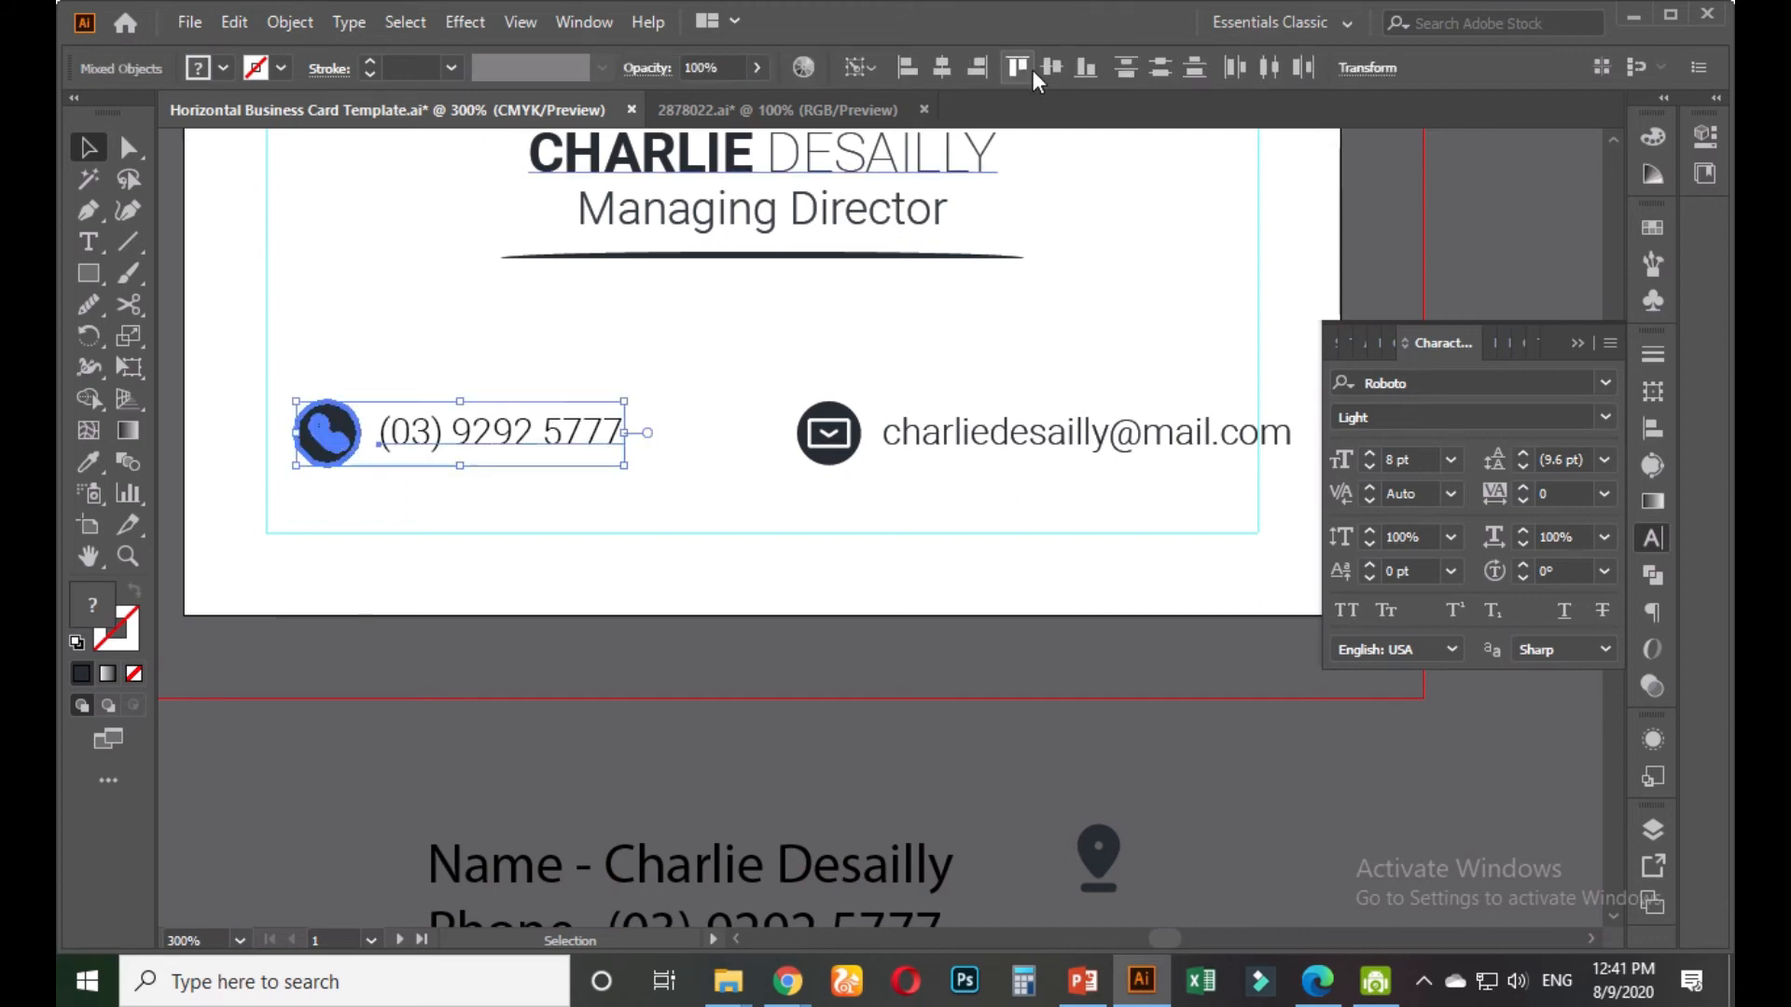
pyautogui.moveTo(781, 400); pyautogui.dragTo(1043, 452)
pyautogui.click(850, 434)
pyautogui.click(1051, 67)
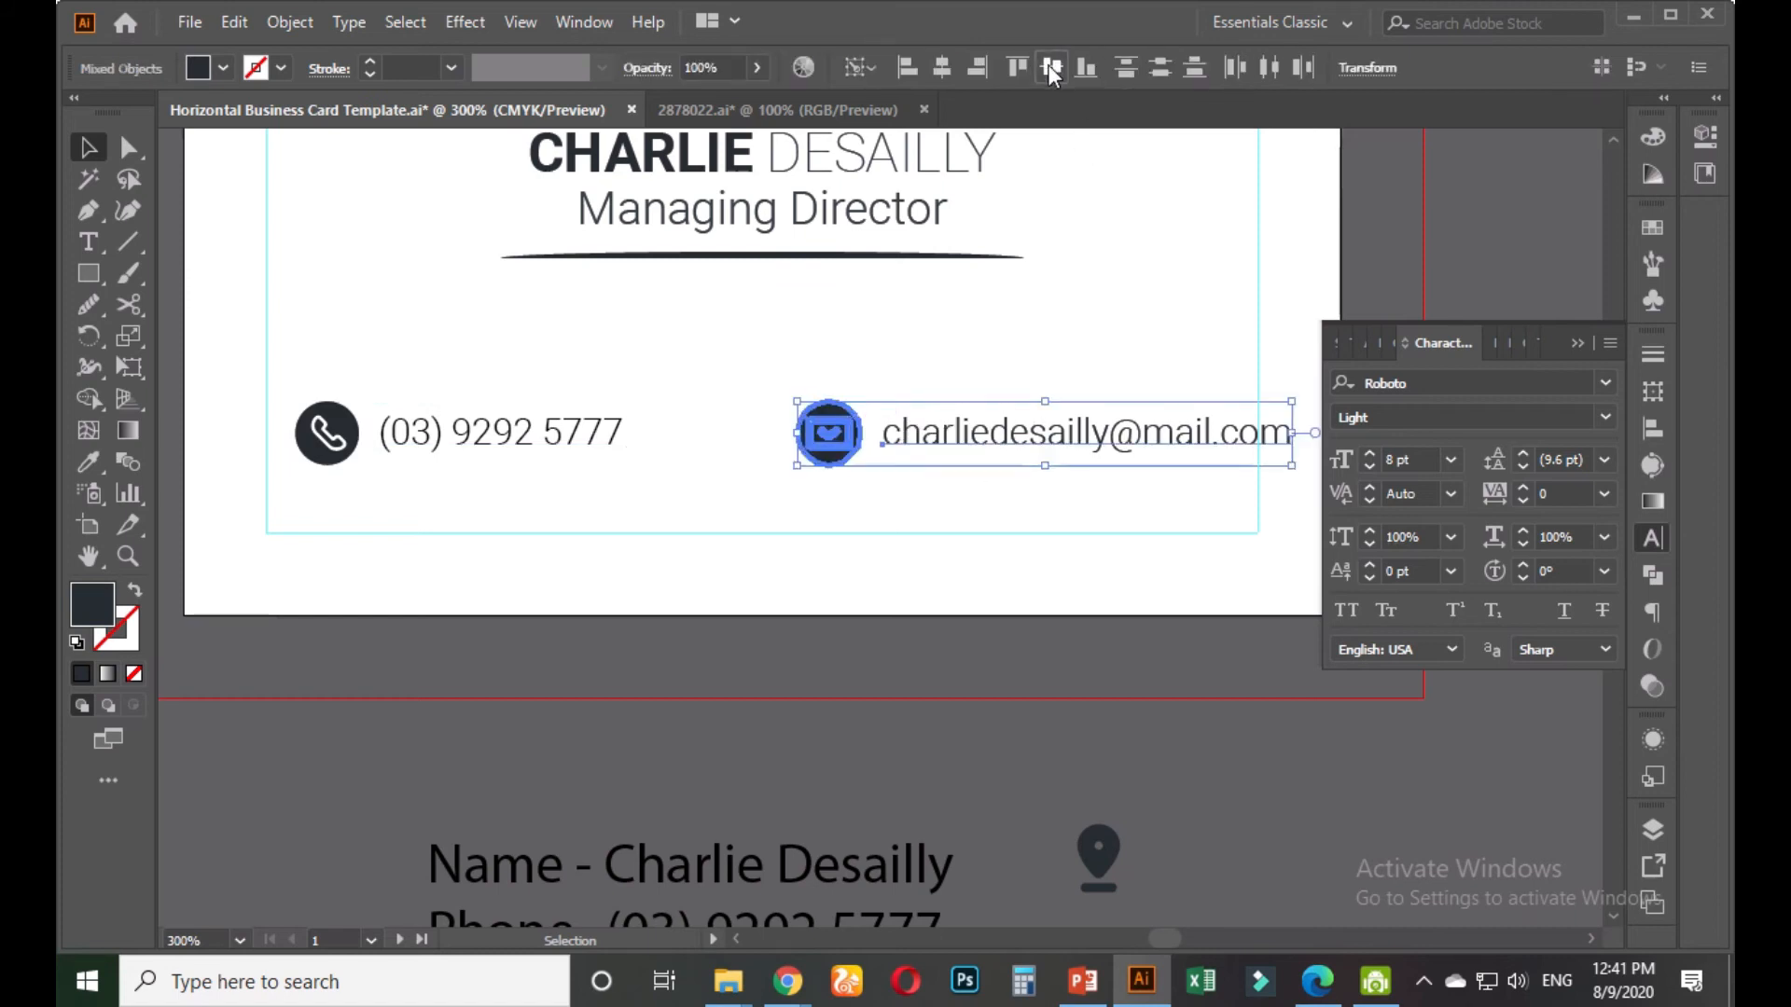
pyautogui.click(964, 349)
# Shift the envelope icon and e-mail address left together, fine-tuning with two right nudges
pyautogui.moveTo(777, 388); pyautogui.dragTo(872, 431)
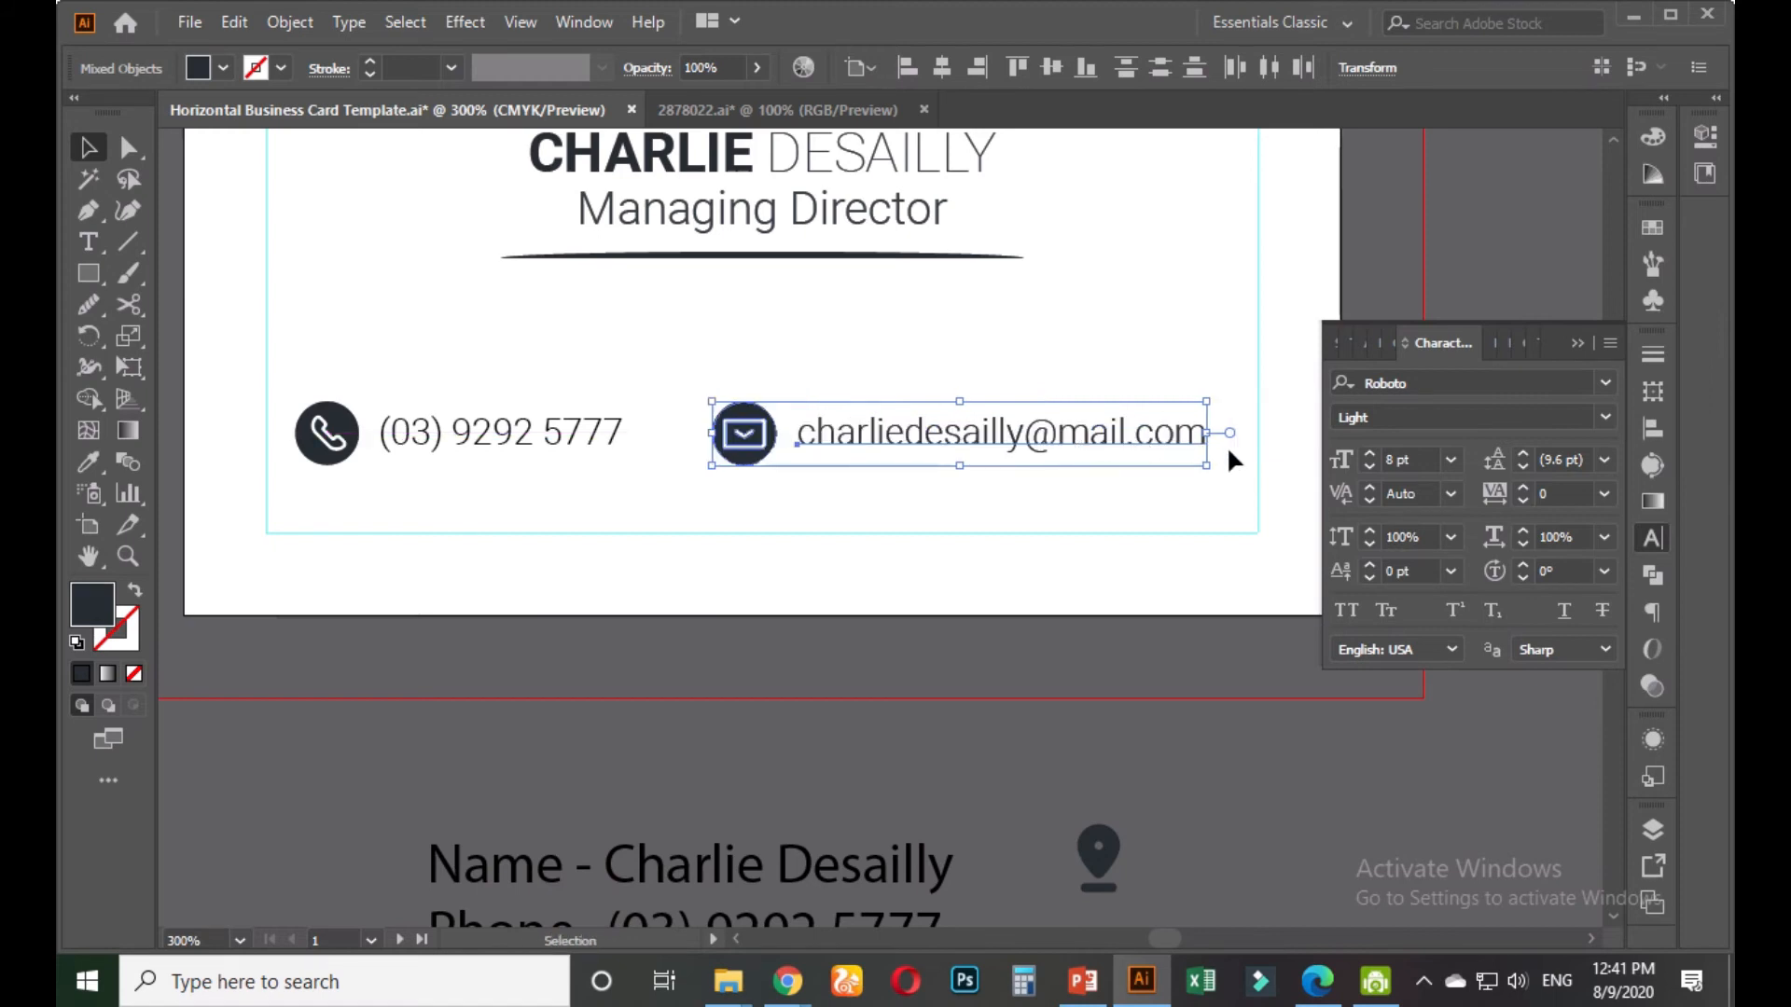
pyautogui.scroll(1, 1234, 467)
pyautogui.press('Right')
pyautogui.press('Right')
pyautogui.press('Right')
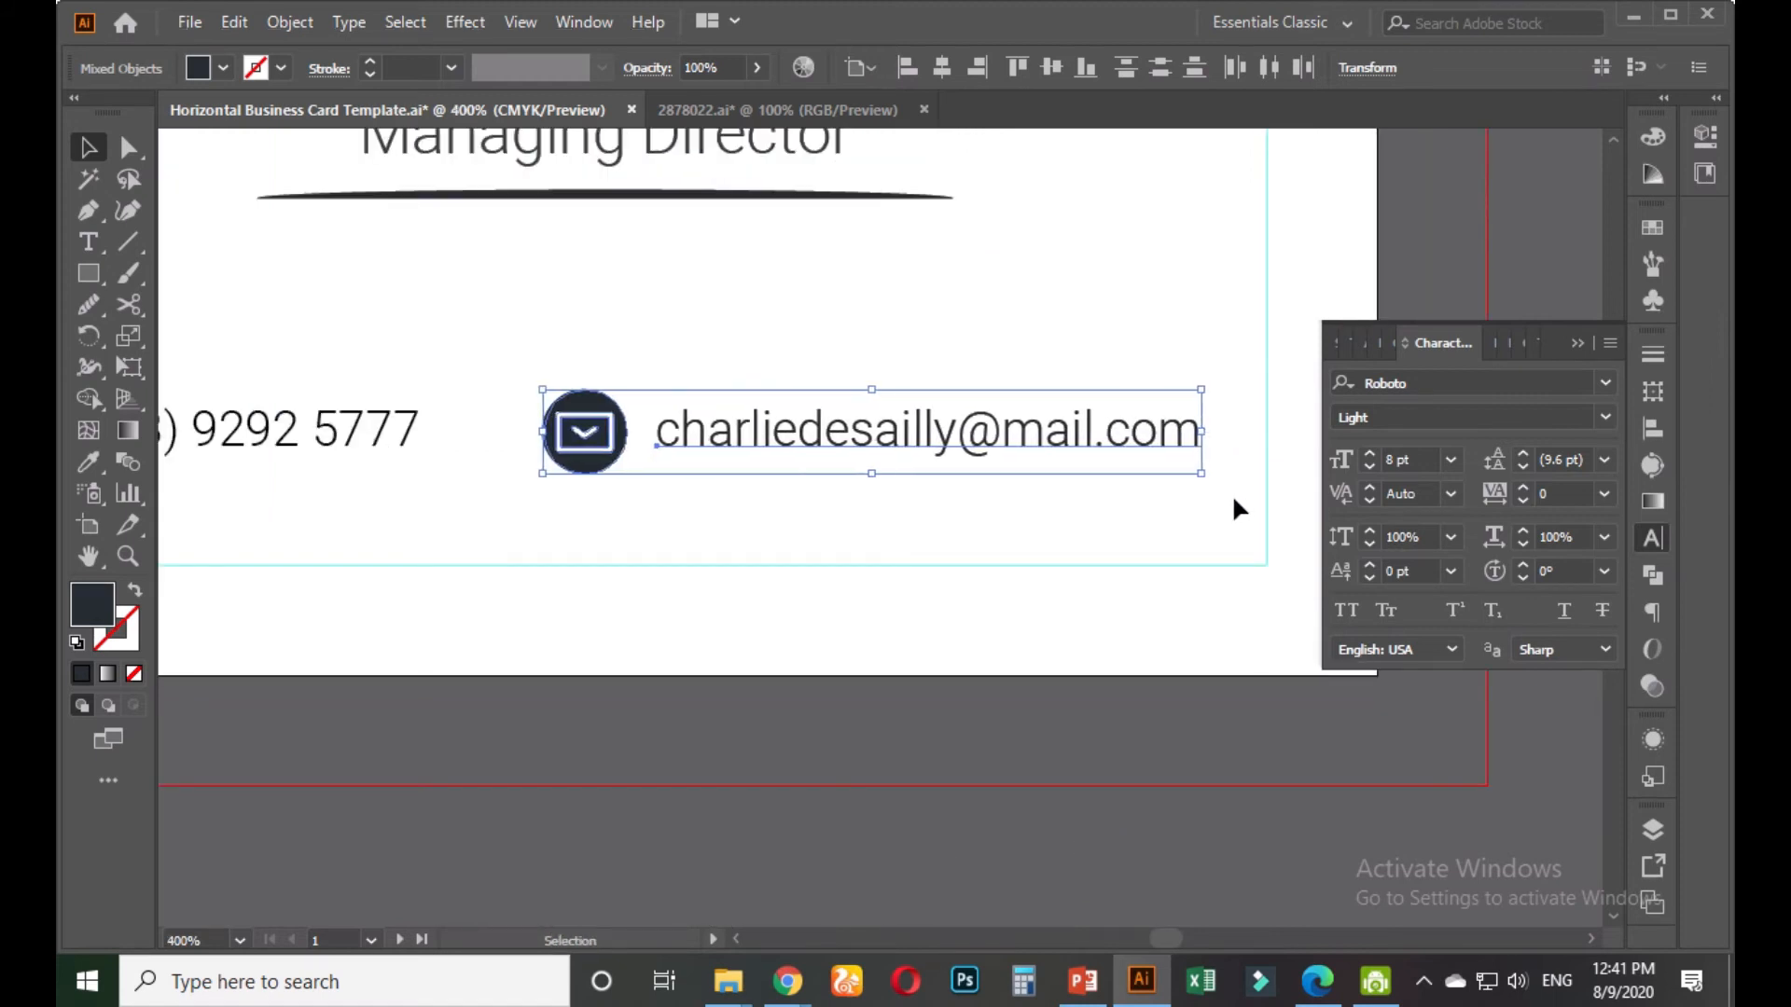
pyautogui.press('Right')
pyautogui.press('Right')
pyautogui.press('Right')
pyautogui.press('Right')
pyautogui.press('Right')
pyautogui.press('Right')
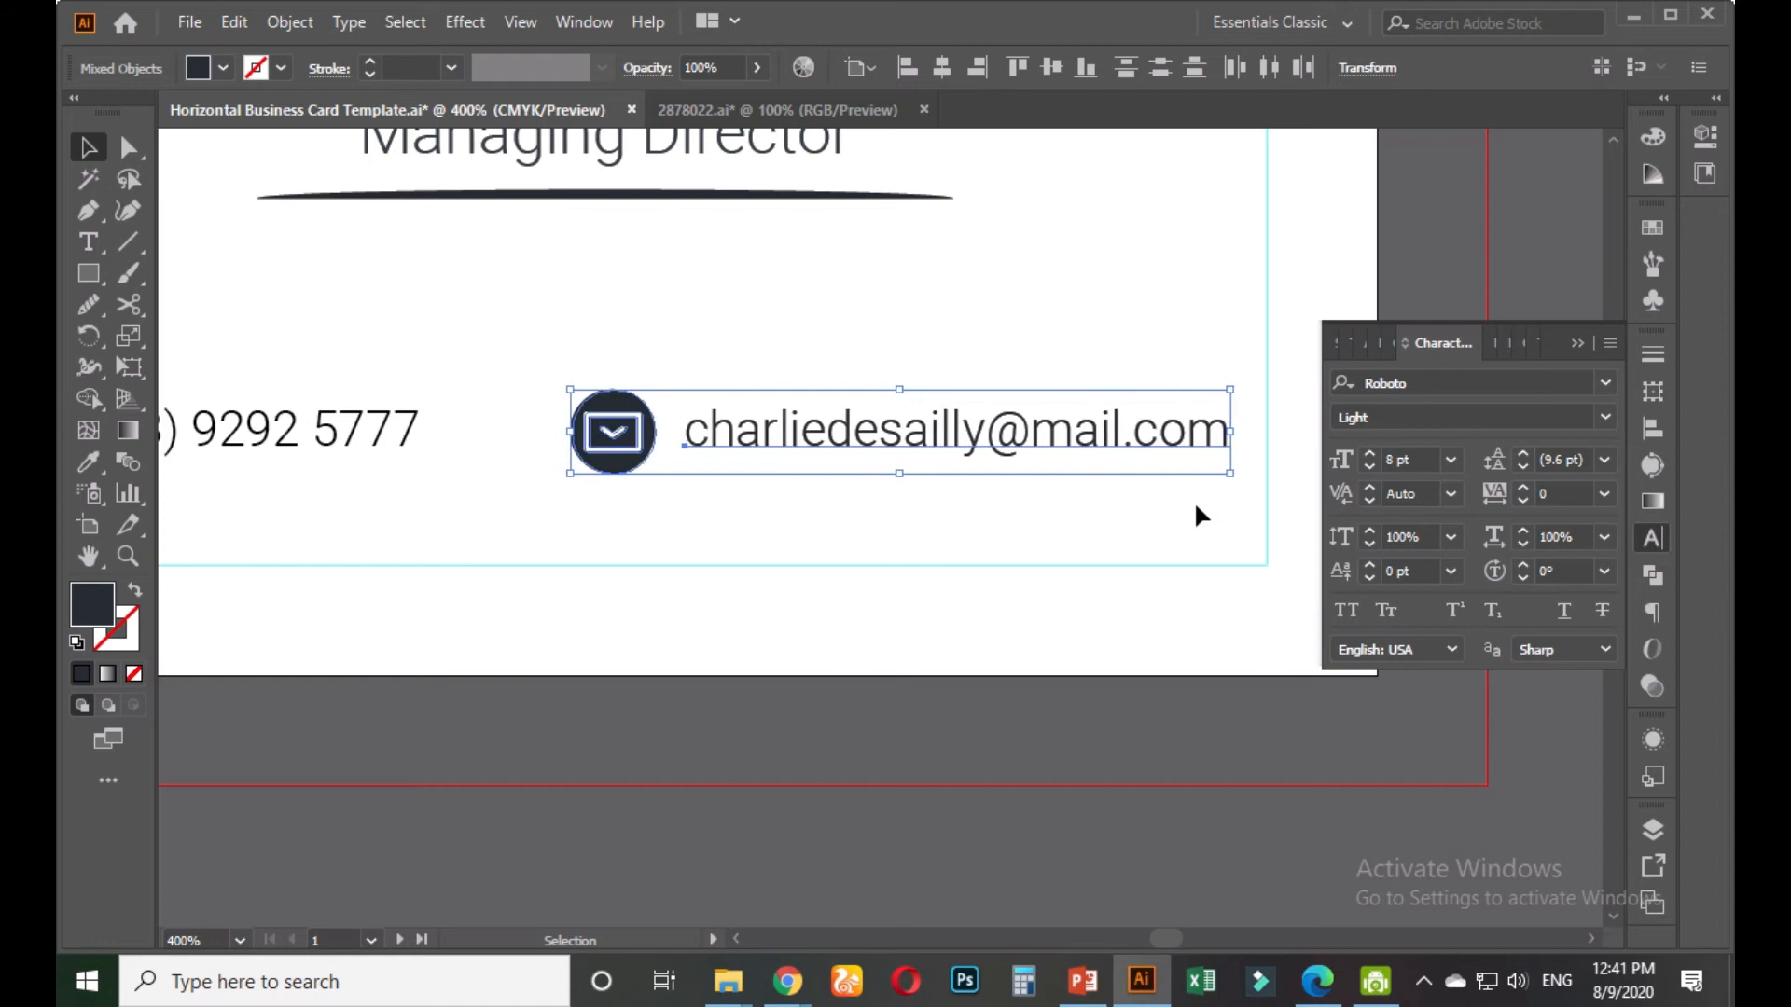
pyautogui.click(970, 530)
pyautogui.scroll(-1, 971, 529)
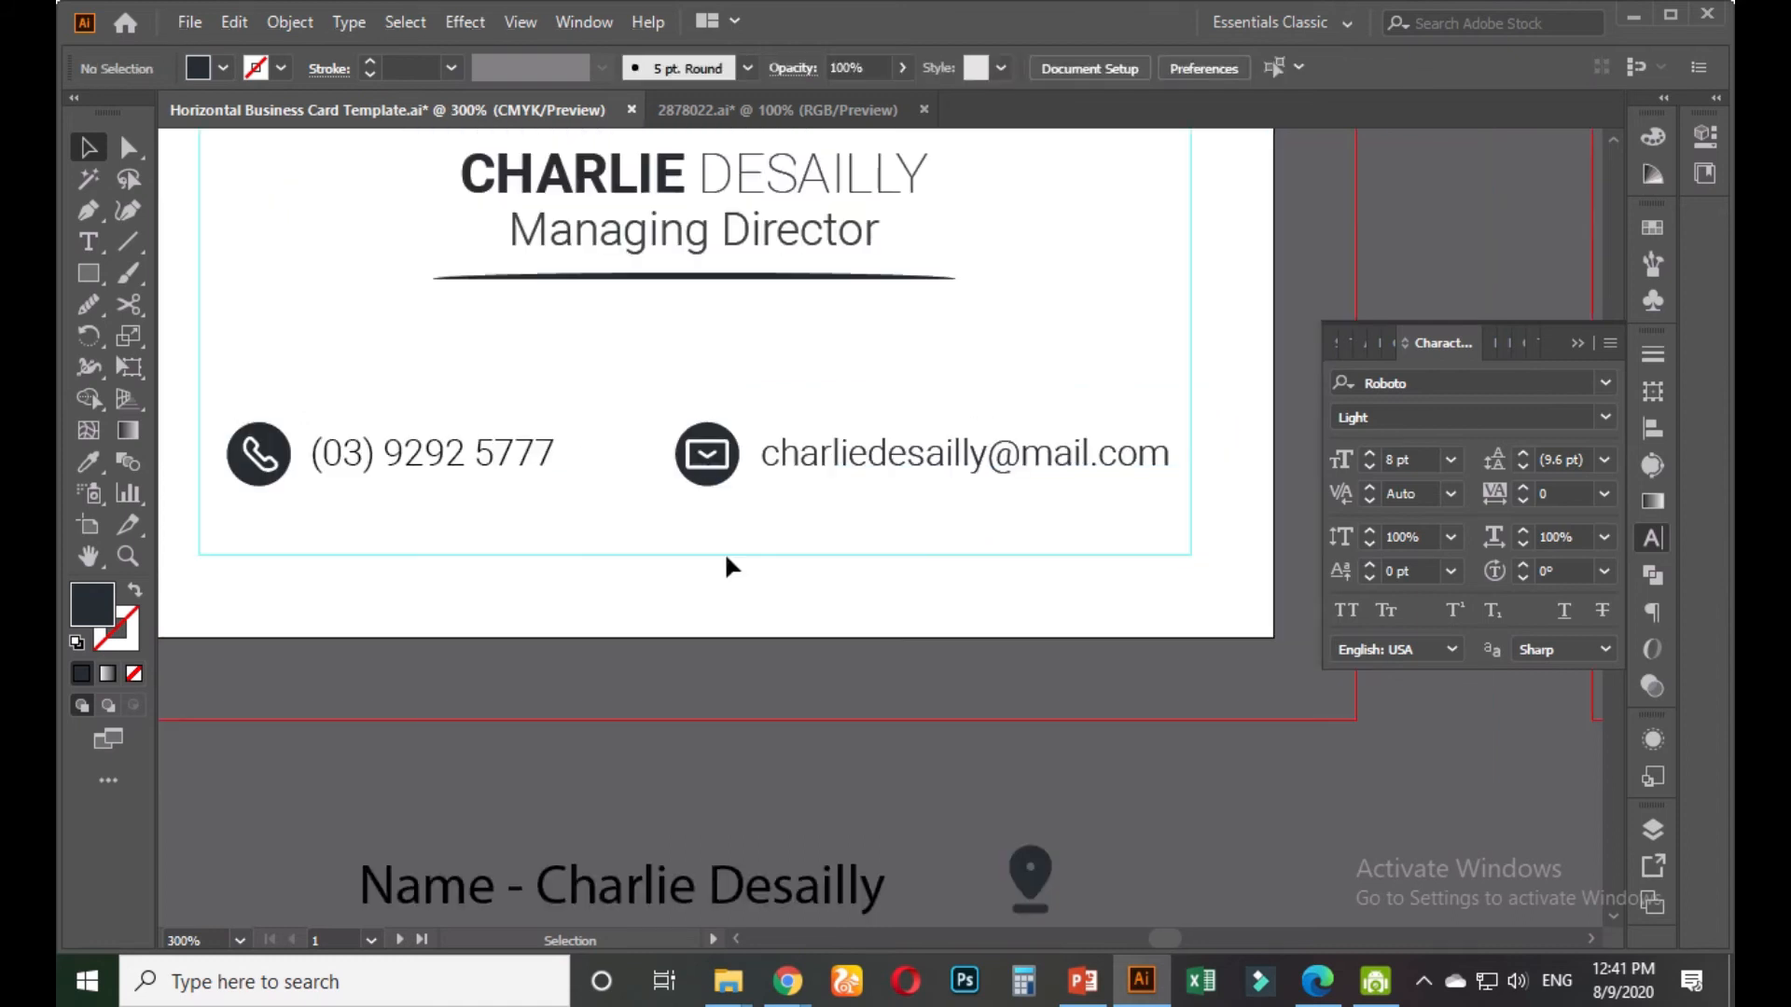
pyautogui.moveTo(502, 540); pyautogui.dragTo(698, 609)
pyautogui.scroll(2, 556, 605)
pyautogui.moveTo(352, 344); pyautogui.dragTo(701, 503)
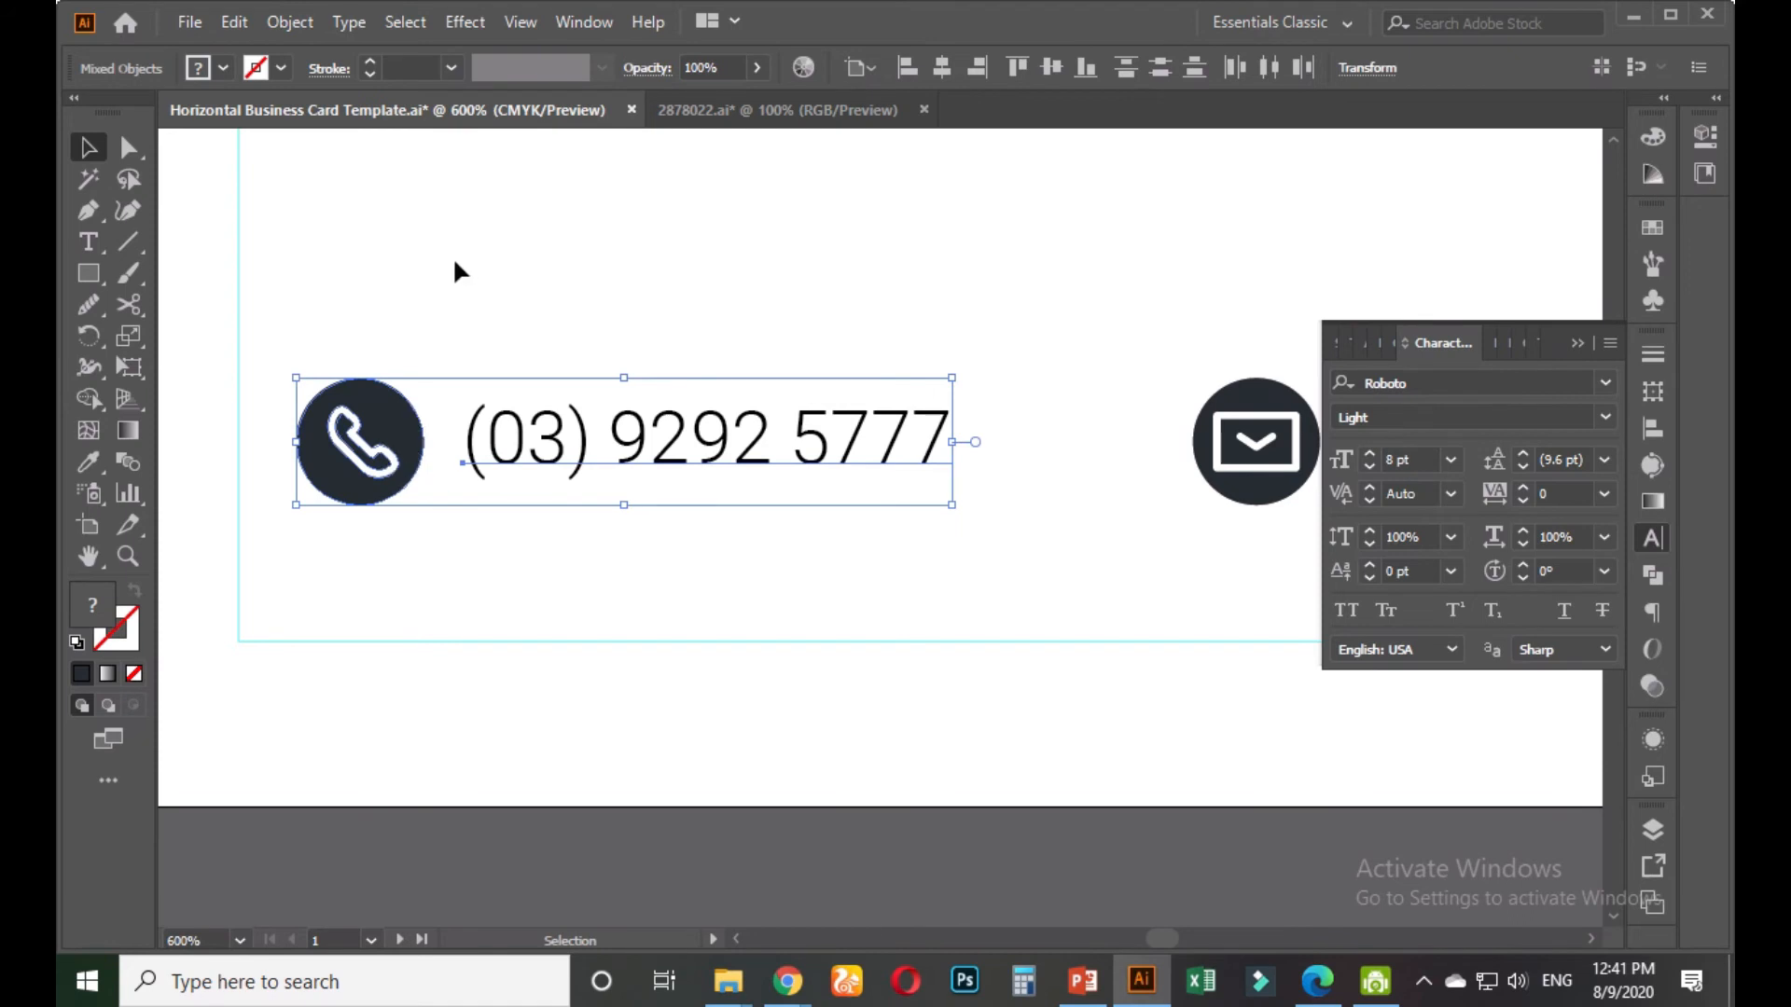
# Draw a small dark spacer bar left of the phone icon and copy it straight across to the right edge
pyautogui.click(167, 293)
pyautogui.click(88, 273)
pyautogui.moveTo(240, 361); pyautogui.dragTo(297, 510)
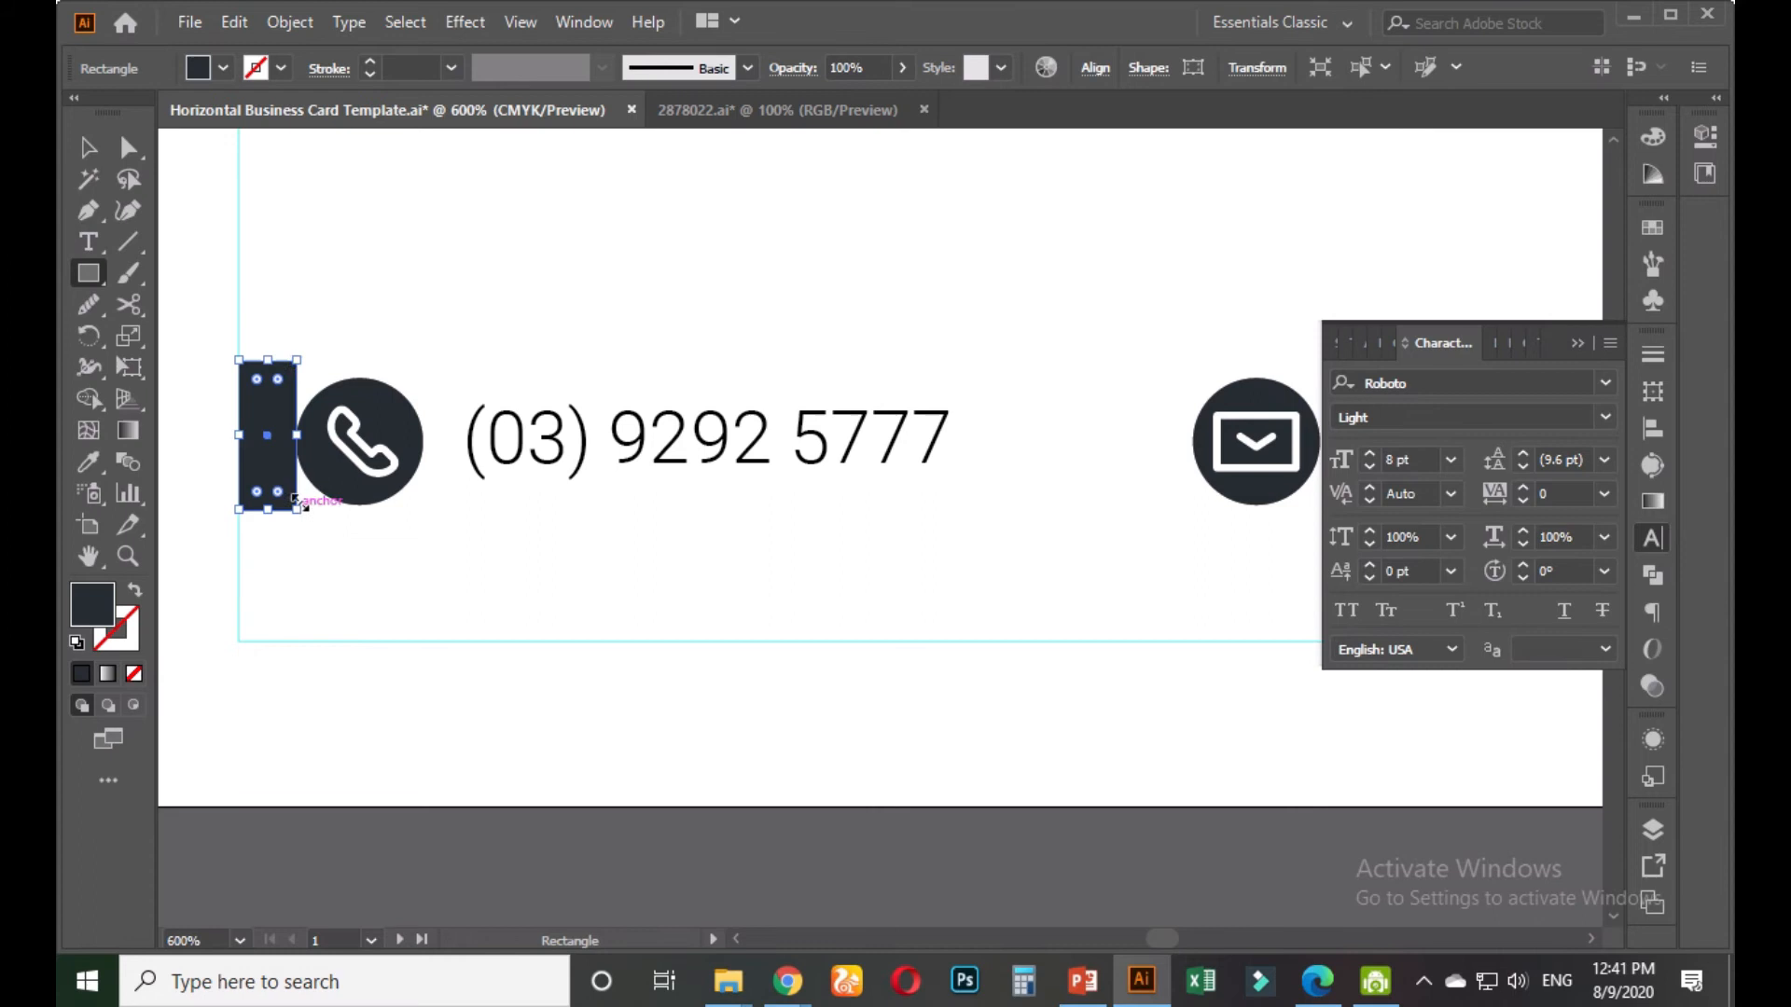
pyautogui.click(88, 150)
pyautogui.click(384, 327)
pyautogui.scroll(-3, 390, 335)
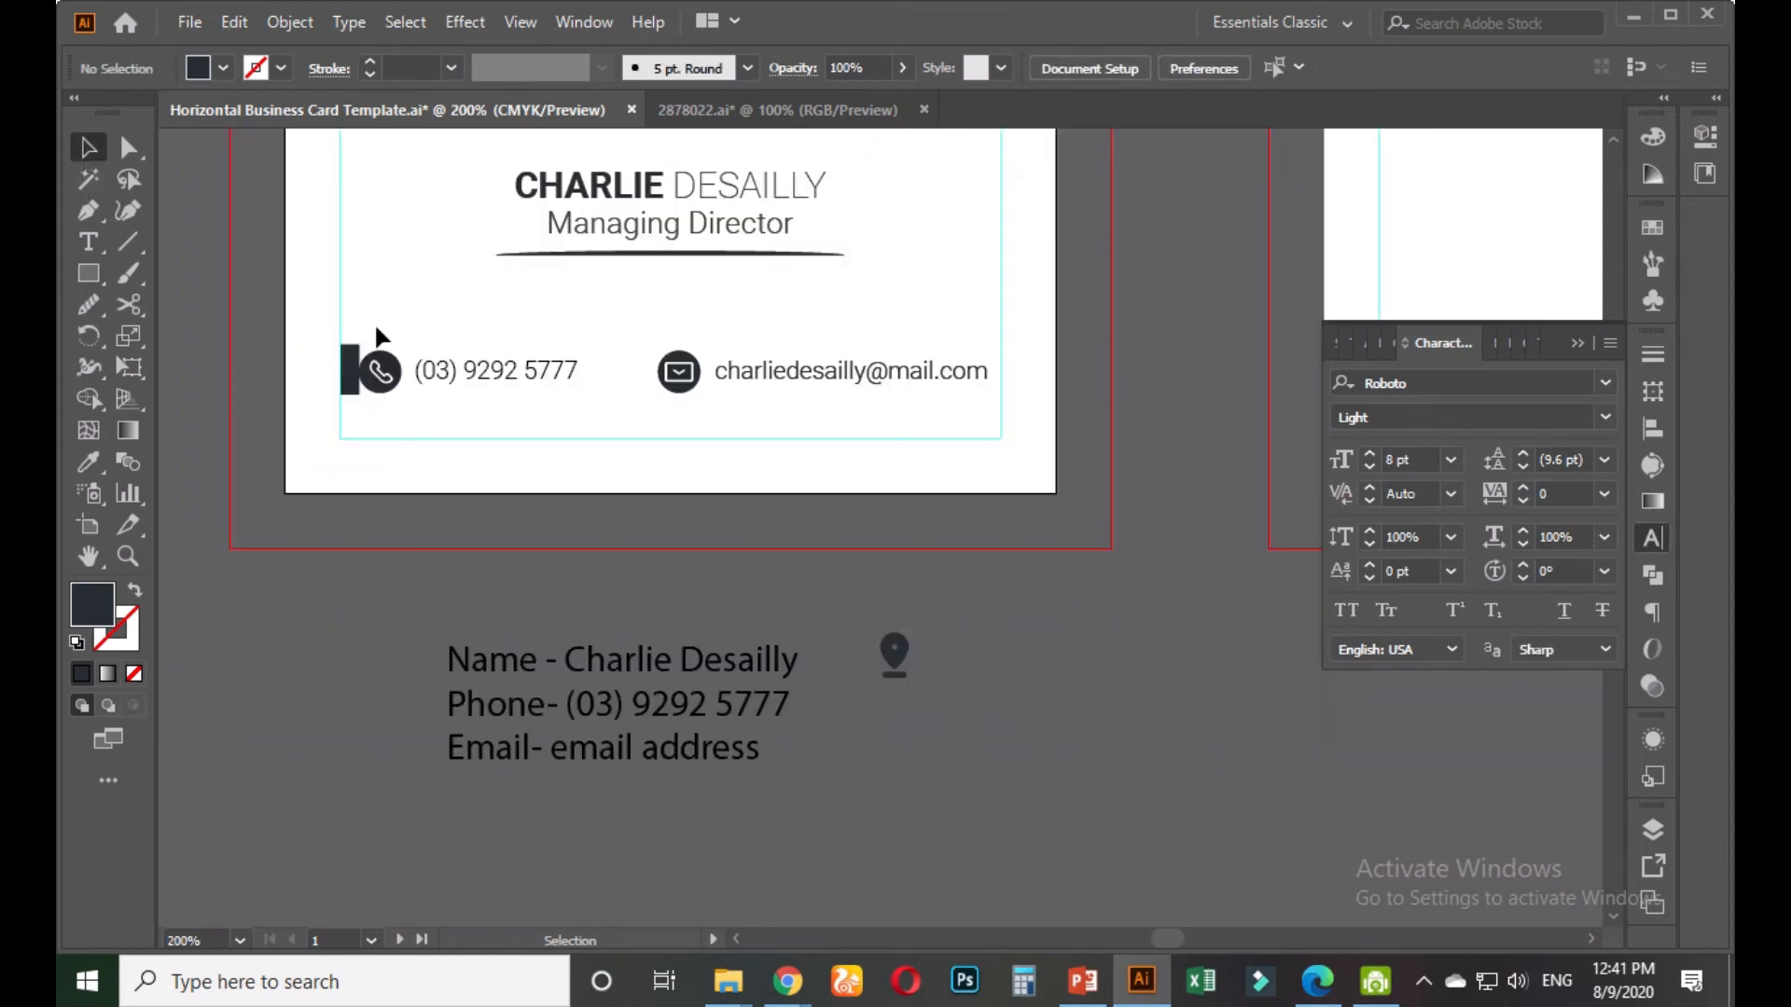
pyautogui.click(353, 366)
pyautogui.moveTo(349, 360); pyautogui.dragTo(992, 374)
pyautogui.click(1016, 366)
# Nudge the email icon and address so the address ends against the right spacer bar
pyautogui.moveTo(832, 370); pyautogui.dragTo(819, 377)
pyautogui.scroll(1, 971, 412)
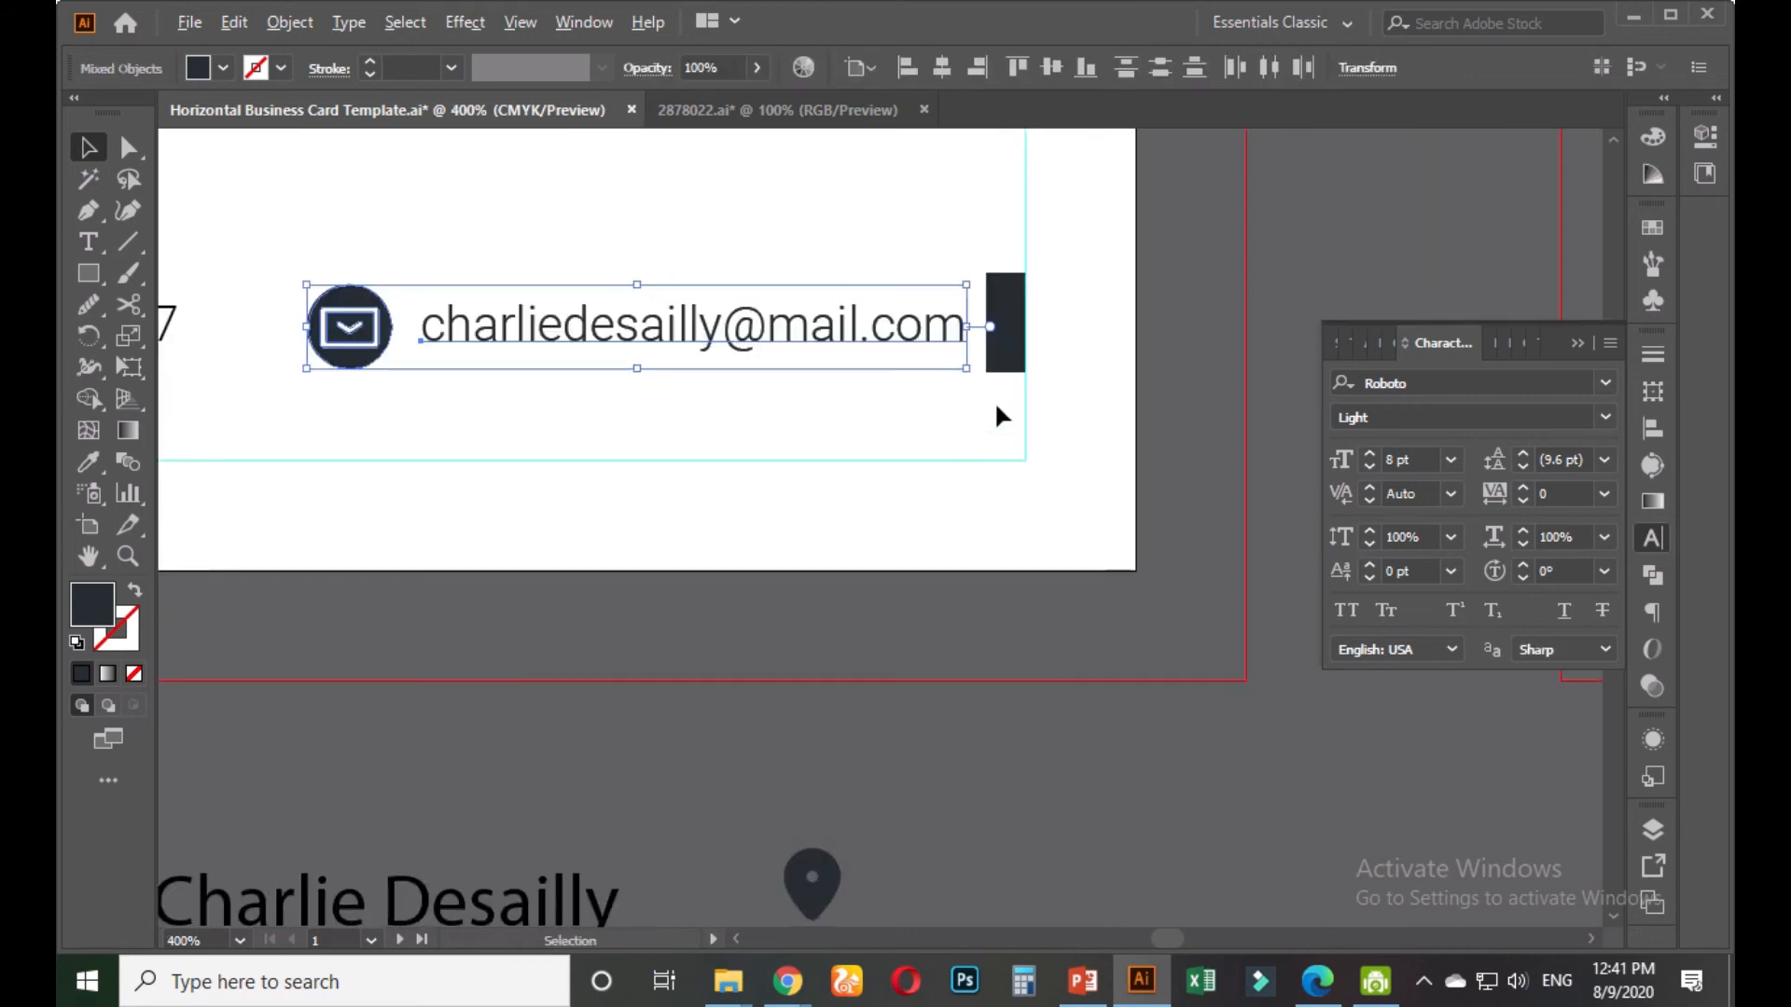
pyautogui.scroll(1, 996, 411)
pyautogui.scroll(1, 976, 362)
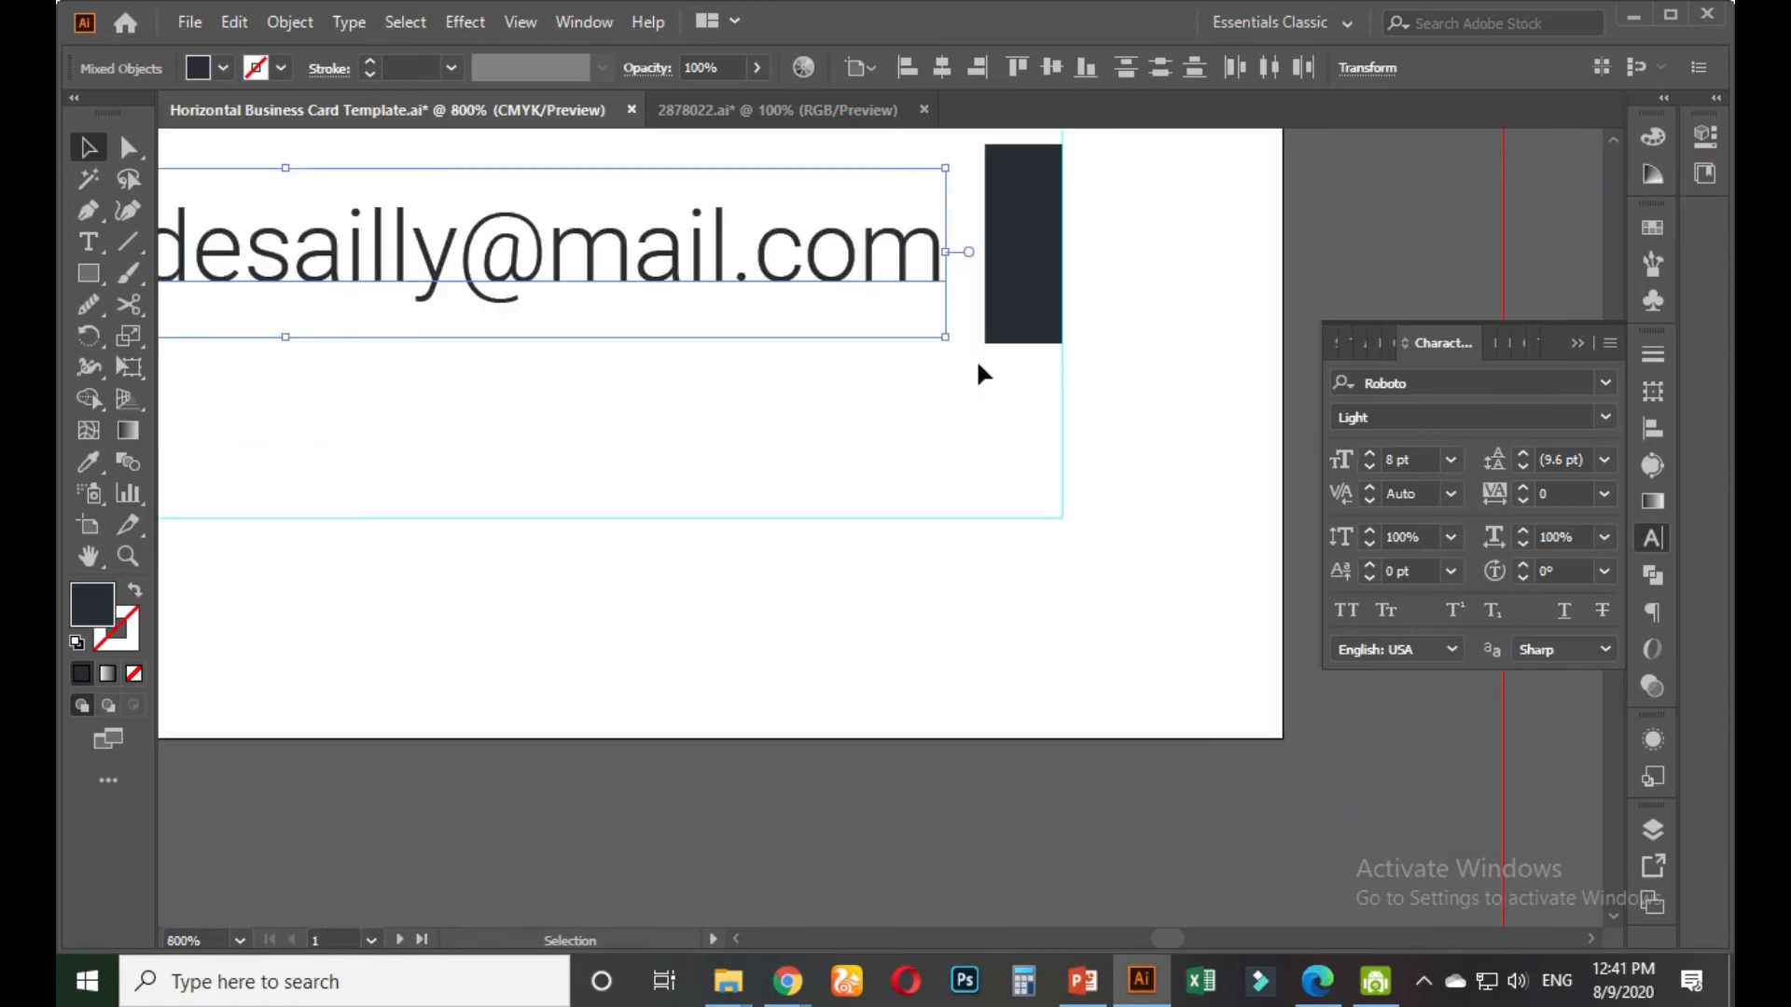
pyautogui.press('Right')
pyautogui.press('Right')
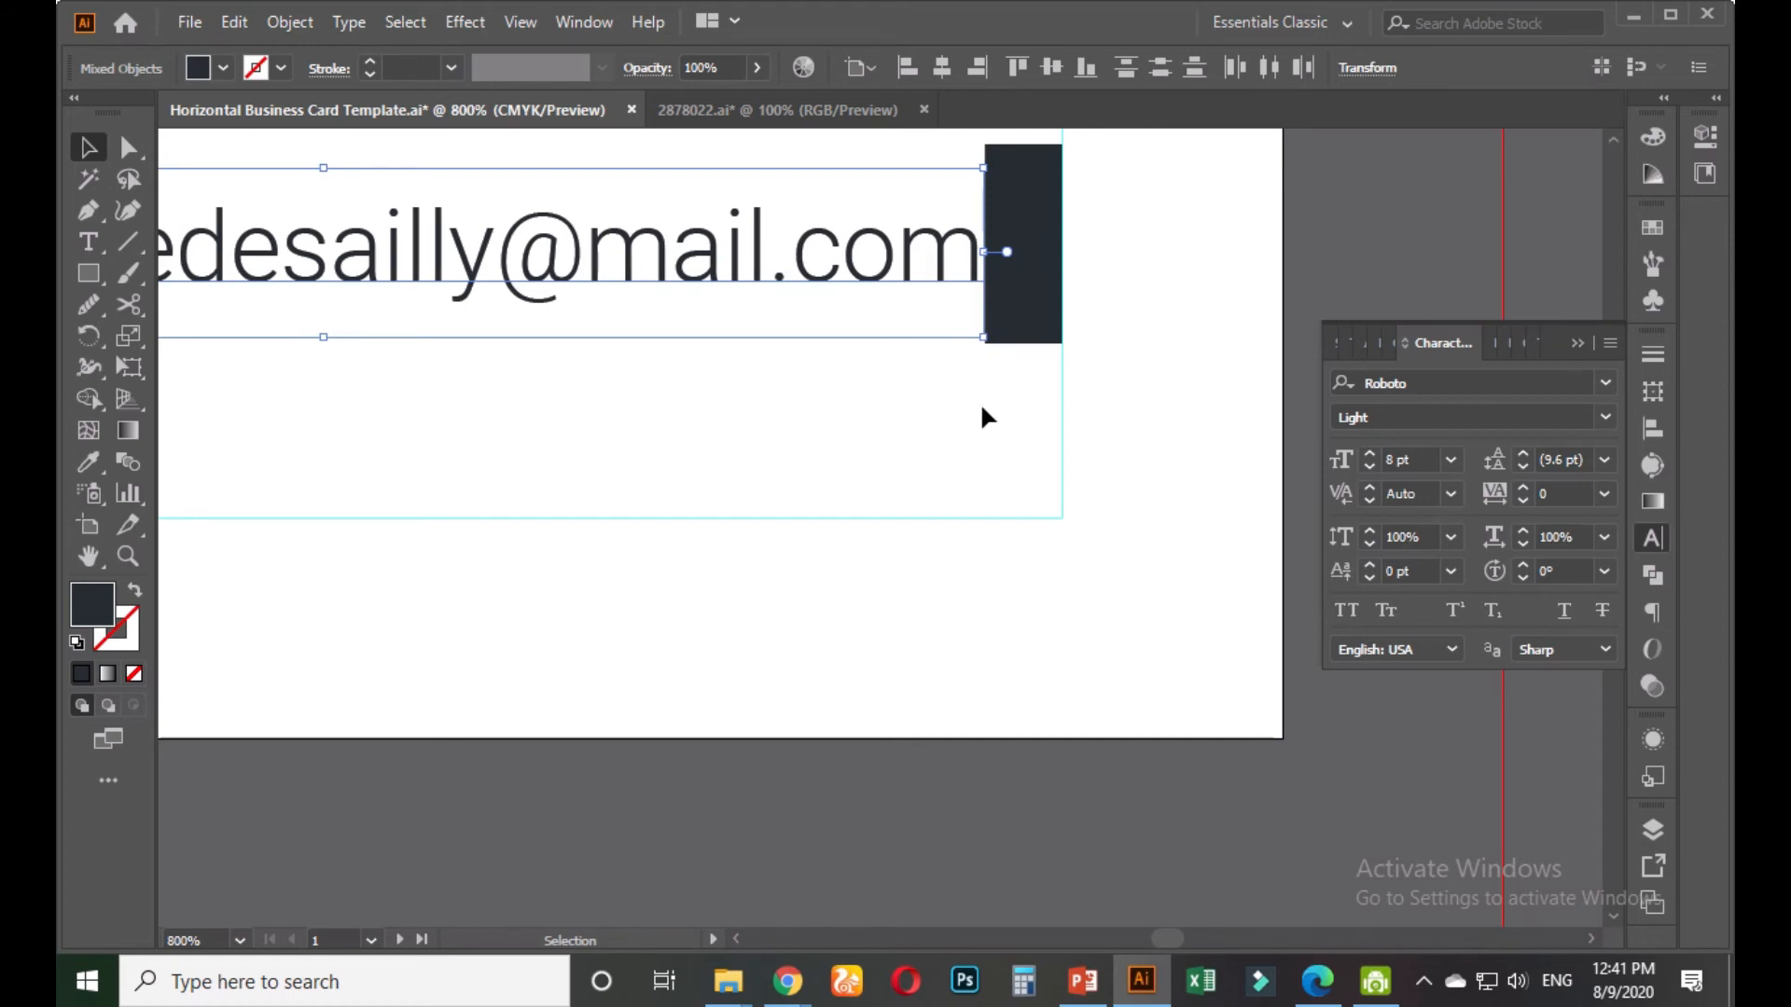
pyautogui.click(980, 401)
# Delete both the right-hand and left-hand spacer bars
pyautogui.scroll(-4, 978, 401)
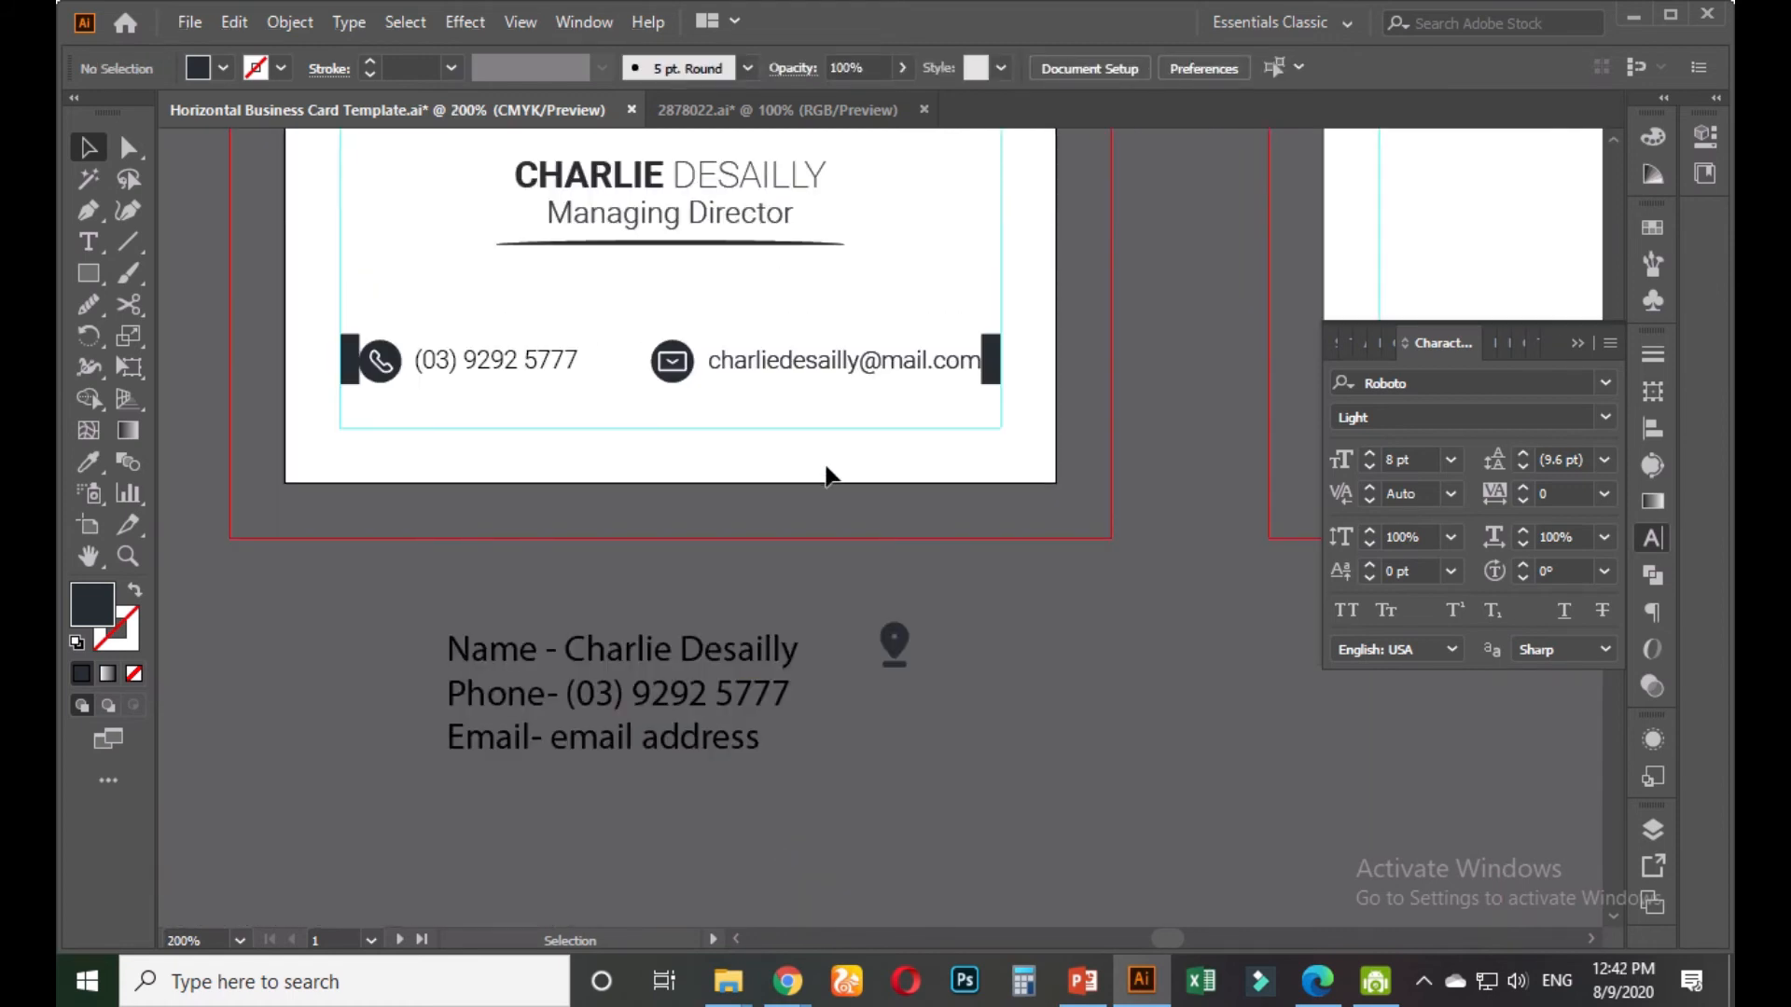
pyautogui.click(991, 362)
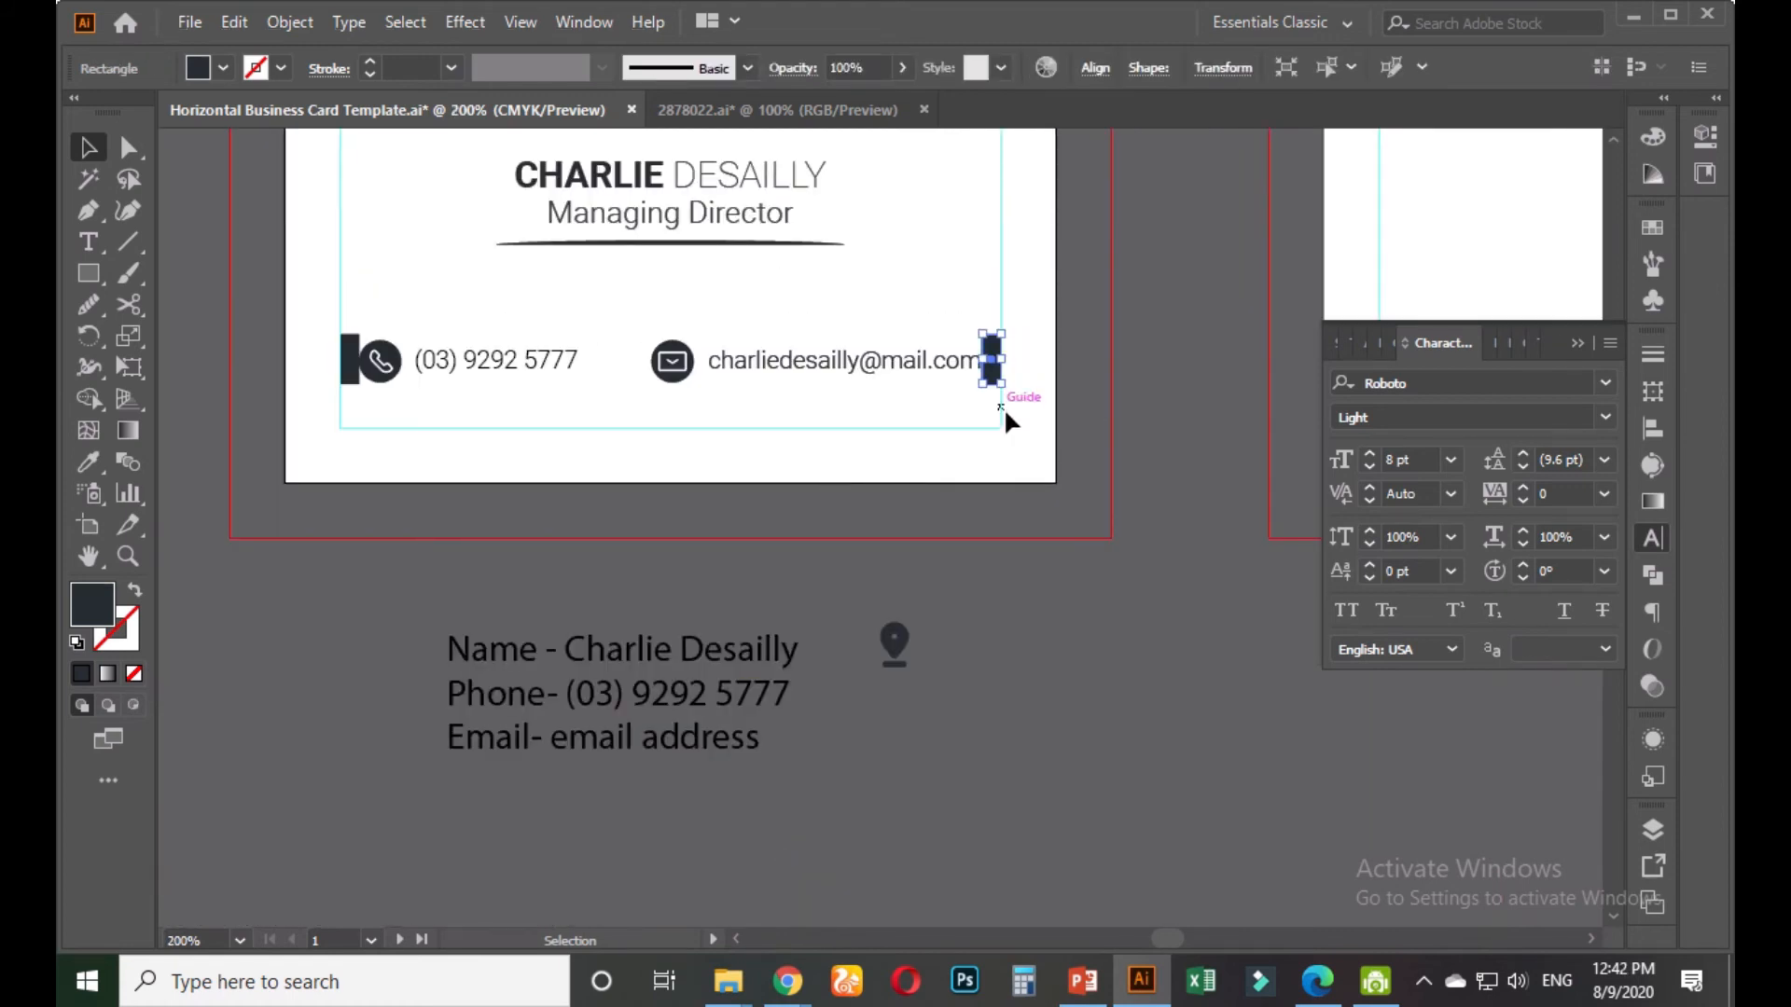
pyautogui.press('Delete')
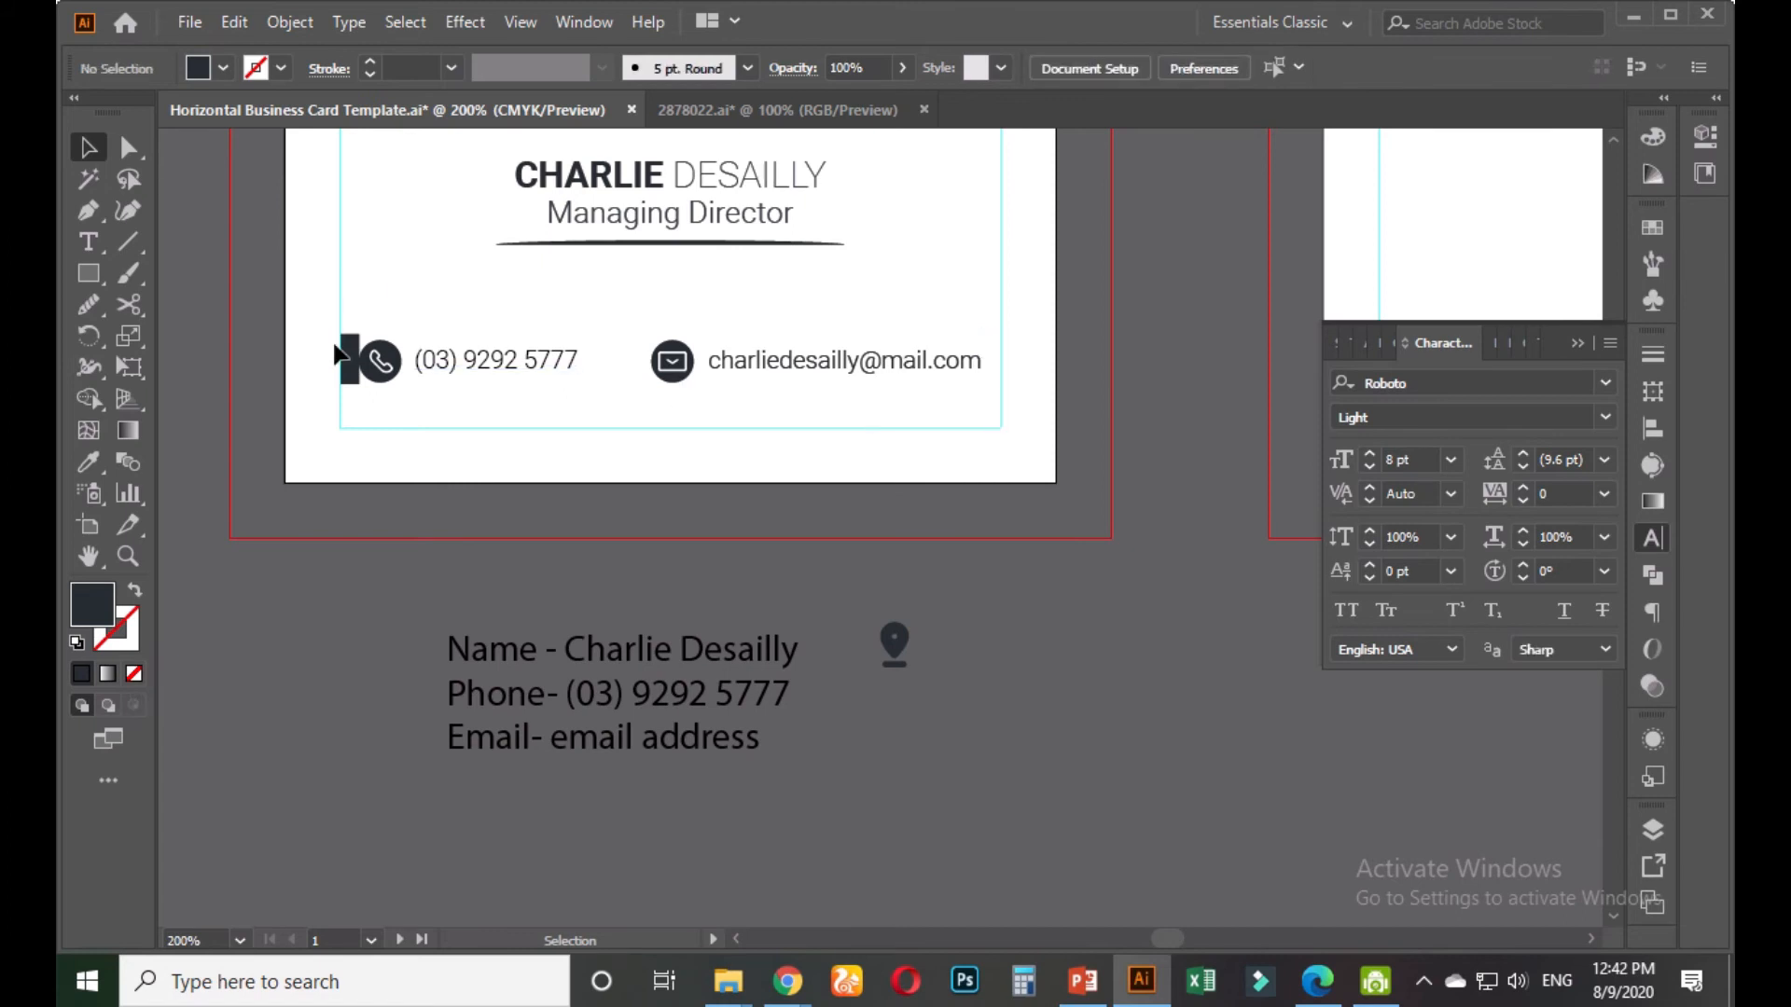
pyautogui.click(345, 349)
pyautogui.press('Delete')
# Group the phone and email row and compare it with the name, title and underline
pyautogui.scroll(-1, 633, 424)
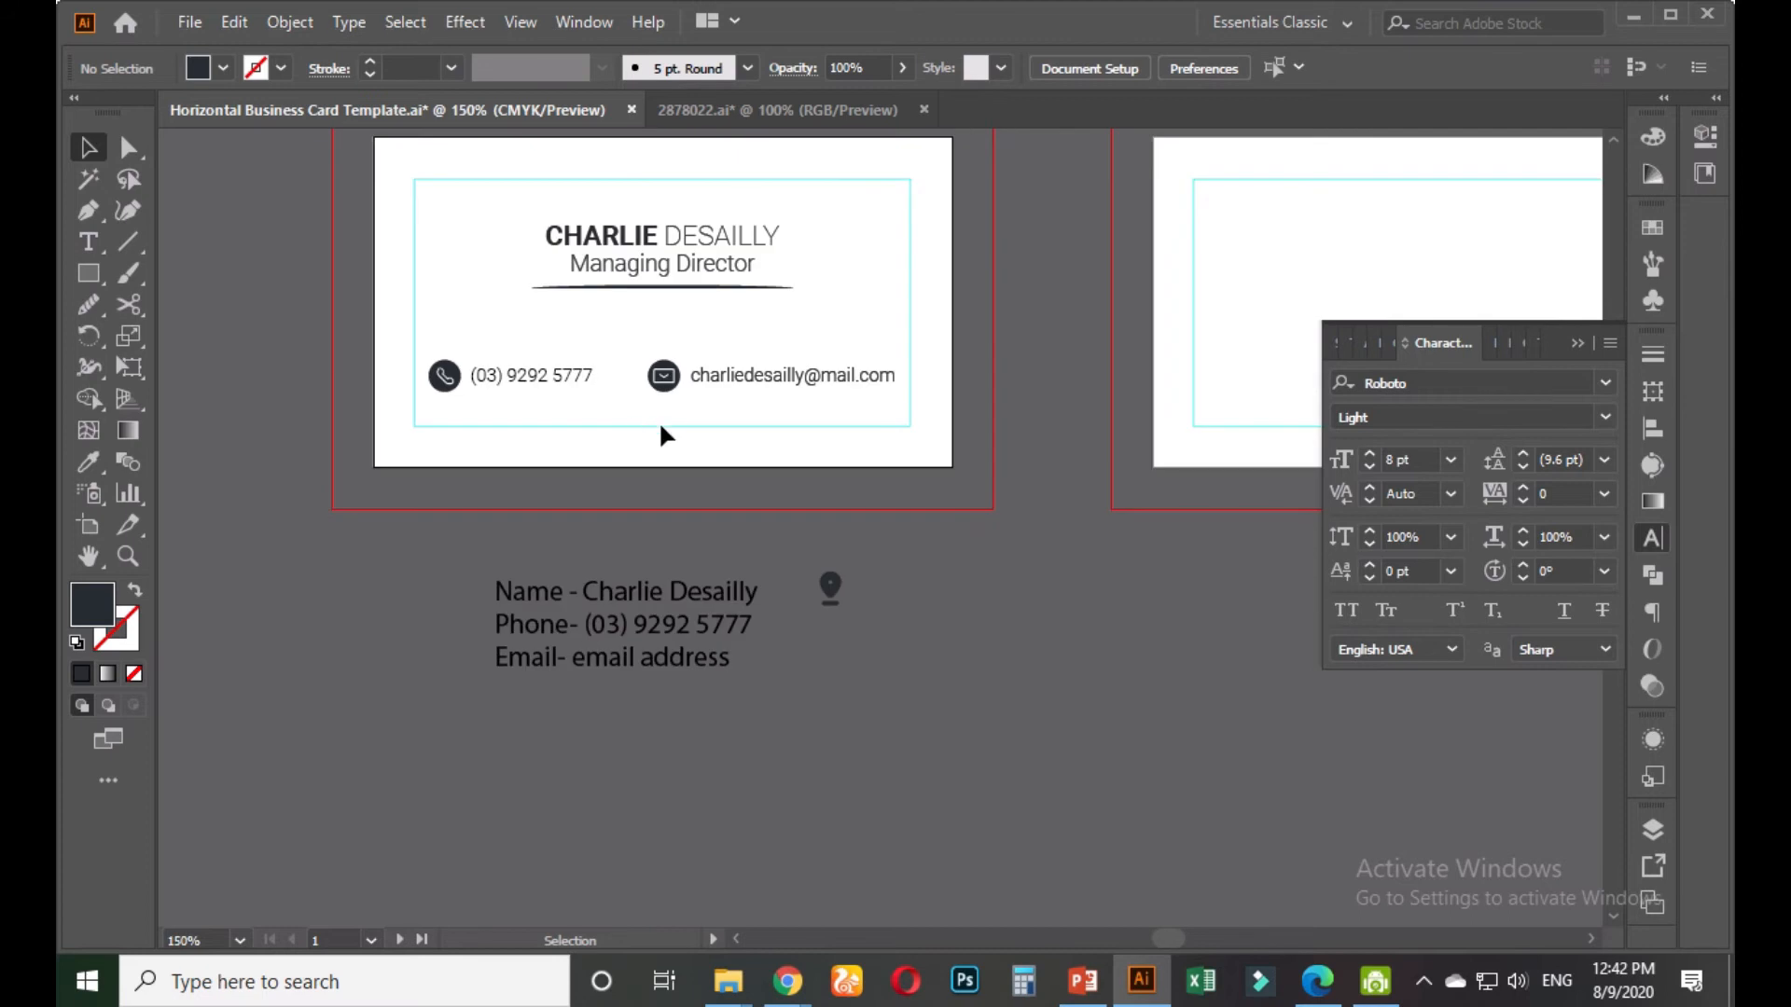
pyautogui.scroll(1, 715, 332)
pyautogui.moveTo(445, 403); pyautogui.dragTo(765, 427)
pyautogui.hotkey('ctrl', 'g')
pyautogui.moveTo(503, 280); pyautogui.dragTo(715, 354)
pyautogui.click(1046, 420)
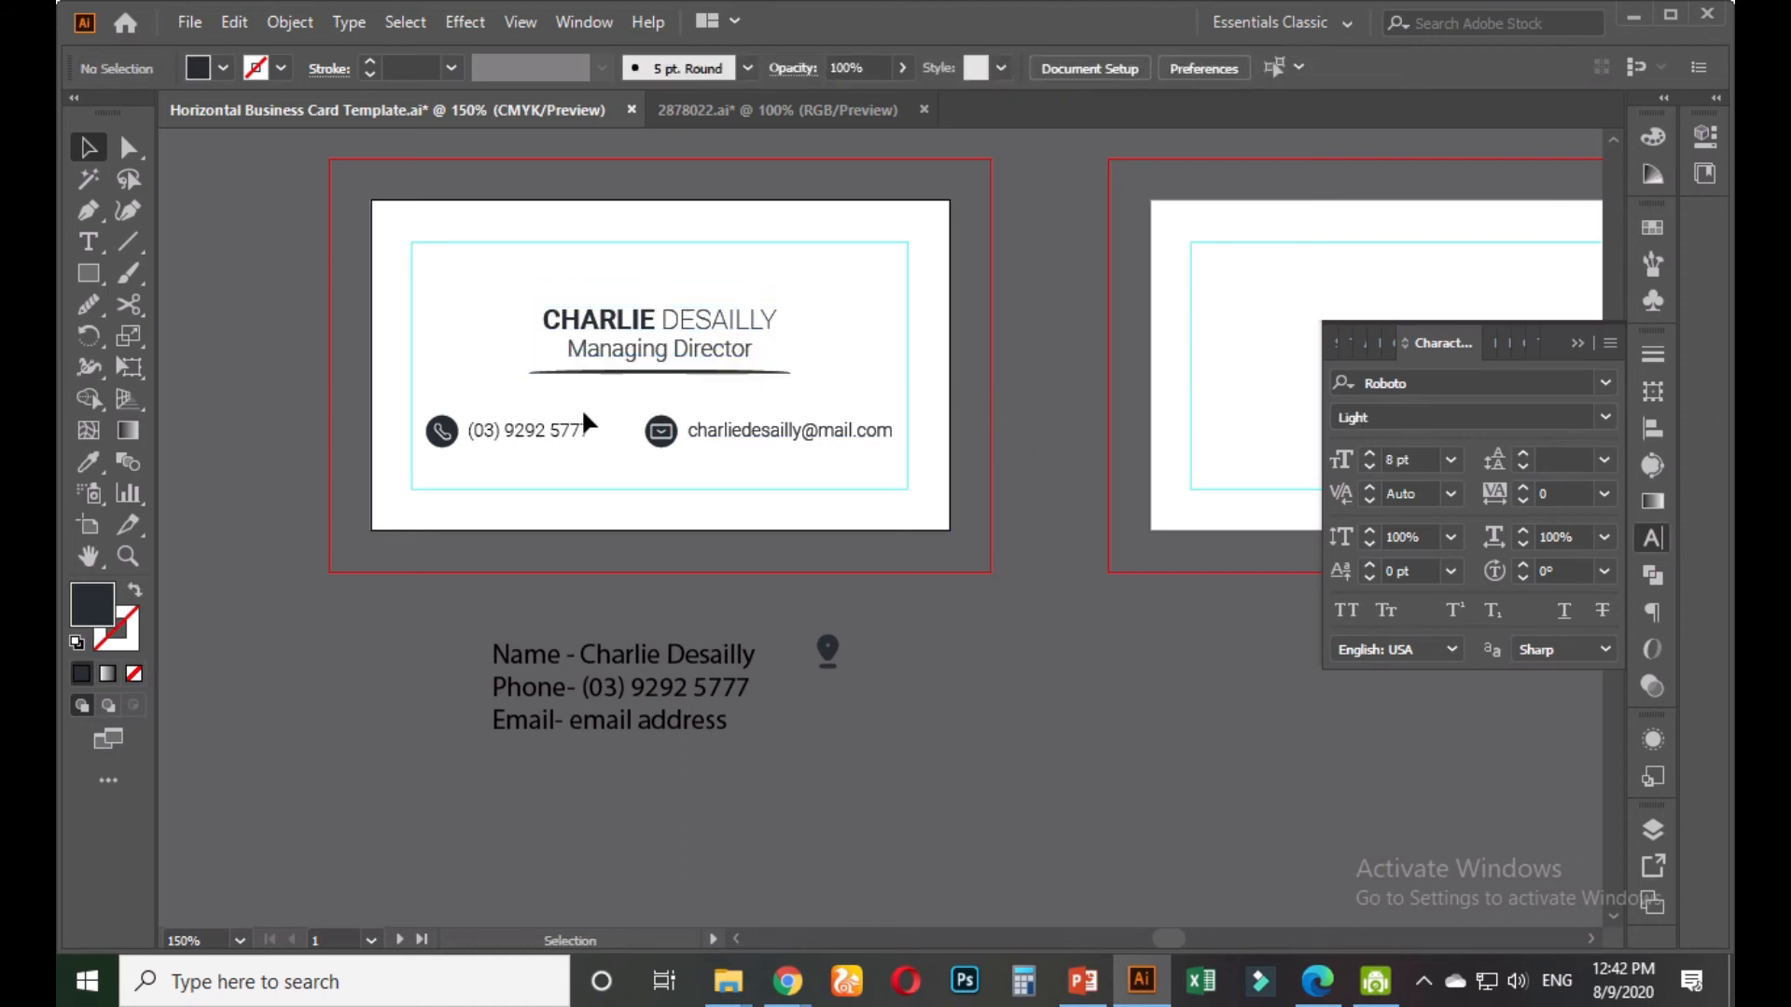
# Ungroup the contact row from its context menu
pyautogui.scroll(1, 580, 407)
pyautogui.scroll(1, 484, 404)
pyautogui.moveTo(376, 389)
pyautogui.mouseDown()
pyautogui.moveTo(612, 502)
pyautogui.moveTo(358, 410)
pyautogui.mouseUp()
pyautogui.rightClick(611, 464)
pyautogui.click(728, 680)
# Nudge the phone pair right and the email pair left, twice each, to balance the row
pyautogui.press('Right')
pyautogui.press('Right')
pyautogui.press('Right')
pyautogui.moveTo(887, 527); pyautogui.dragTo(760, 432)
pyautogui.press('Left')
pyautogui.press('Left')
pyautogui.press('Left')
pyautogui.press('Left')
pyautogui.press('Left')
pyautogui.press('Left')
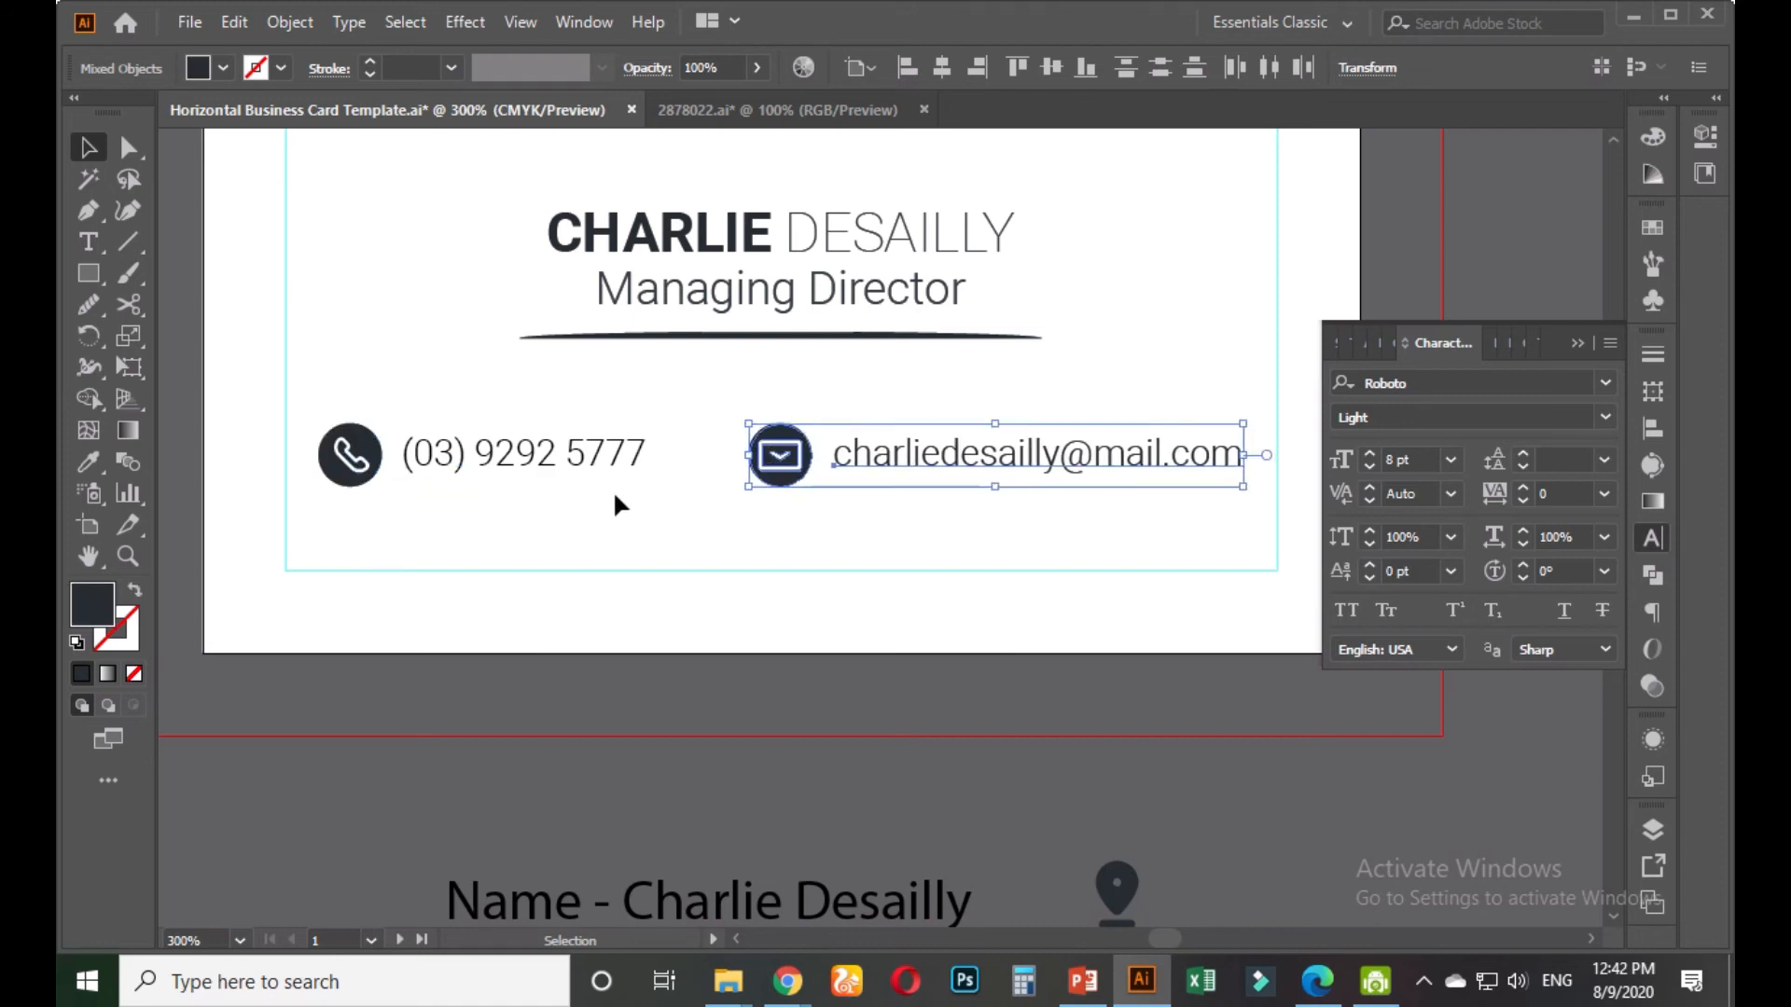
pyautogui.click(651, 515)
pyautogui.moveTo(664, 519); pyautogui.dragTo(400, 448)
pyautogui.press('Right')
pyautogui.press('Right')
pyautogui.press('Right')
pyautogui.press('Right')
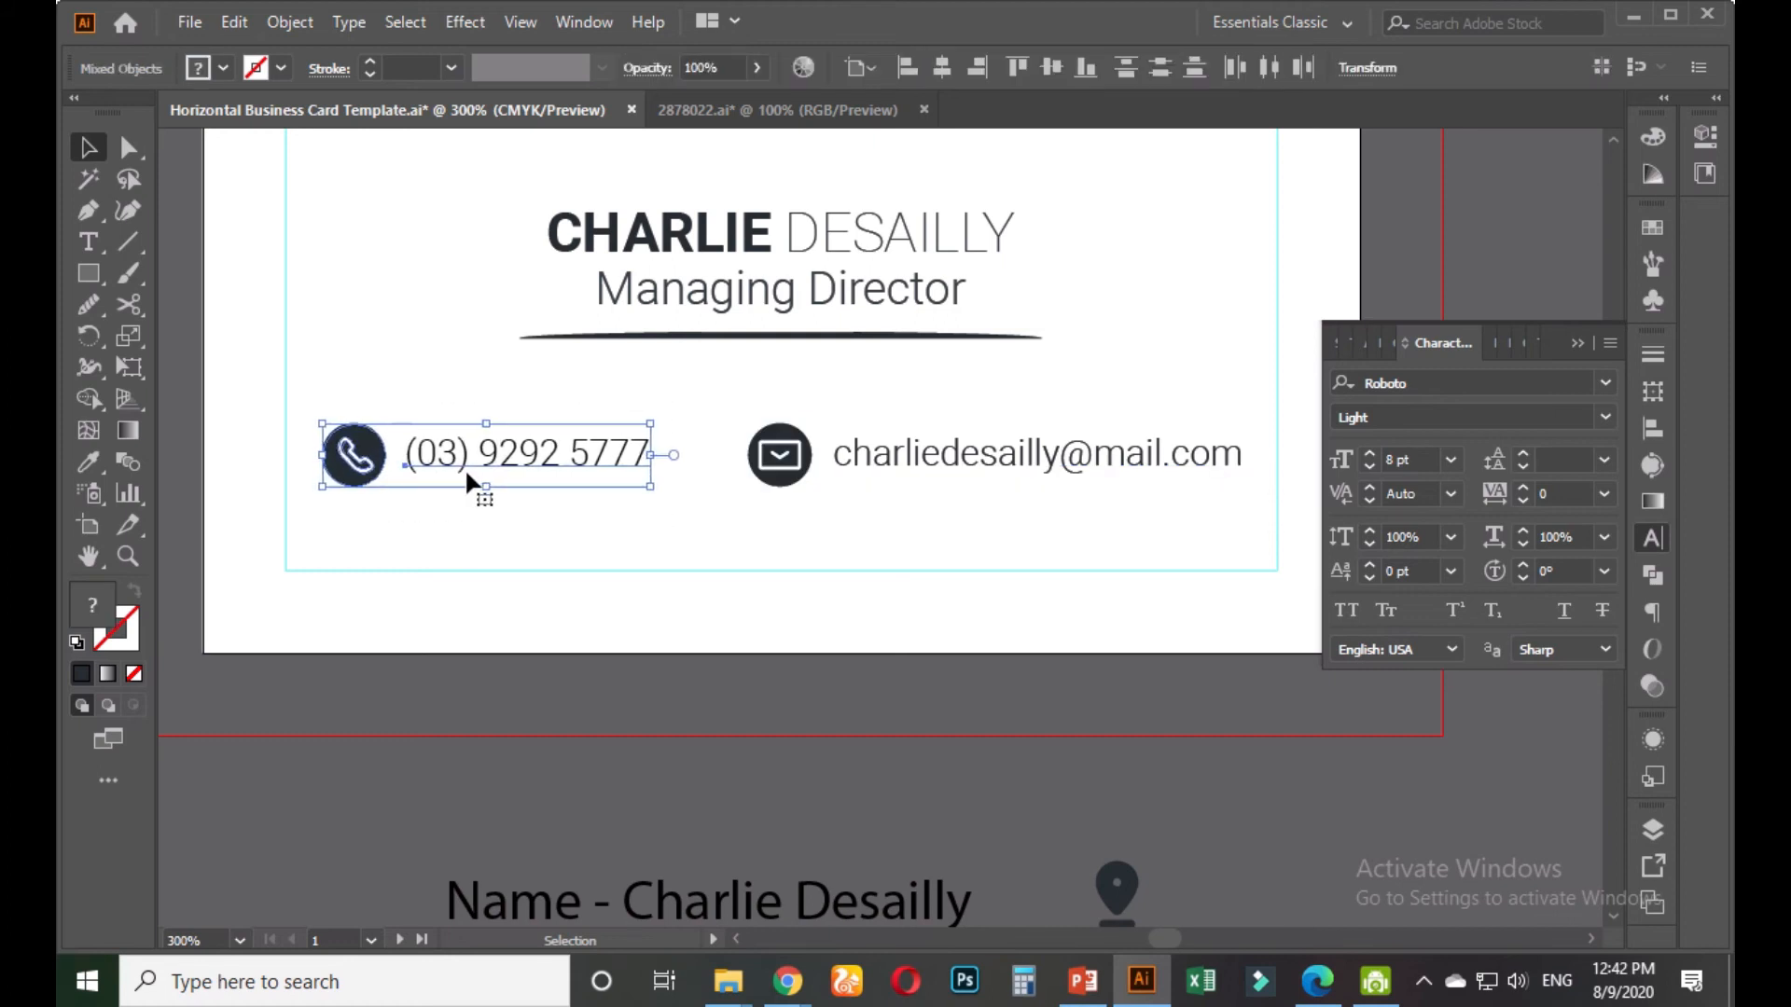
pyautogui.moveTo(871, 512); pyautogui.dragTo(771, 388)
pyautogui.press('Left')
pyautogui.press('Left')
pyautogui.press('Left')
pyautogui.click(682, 368)
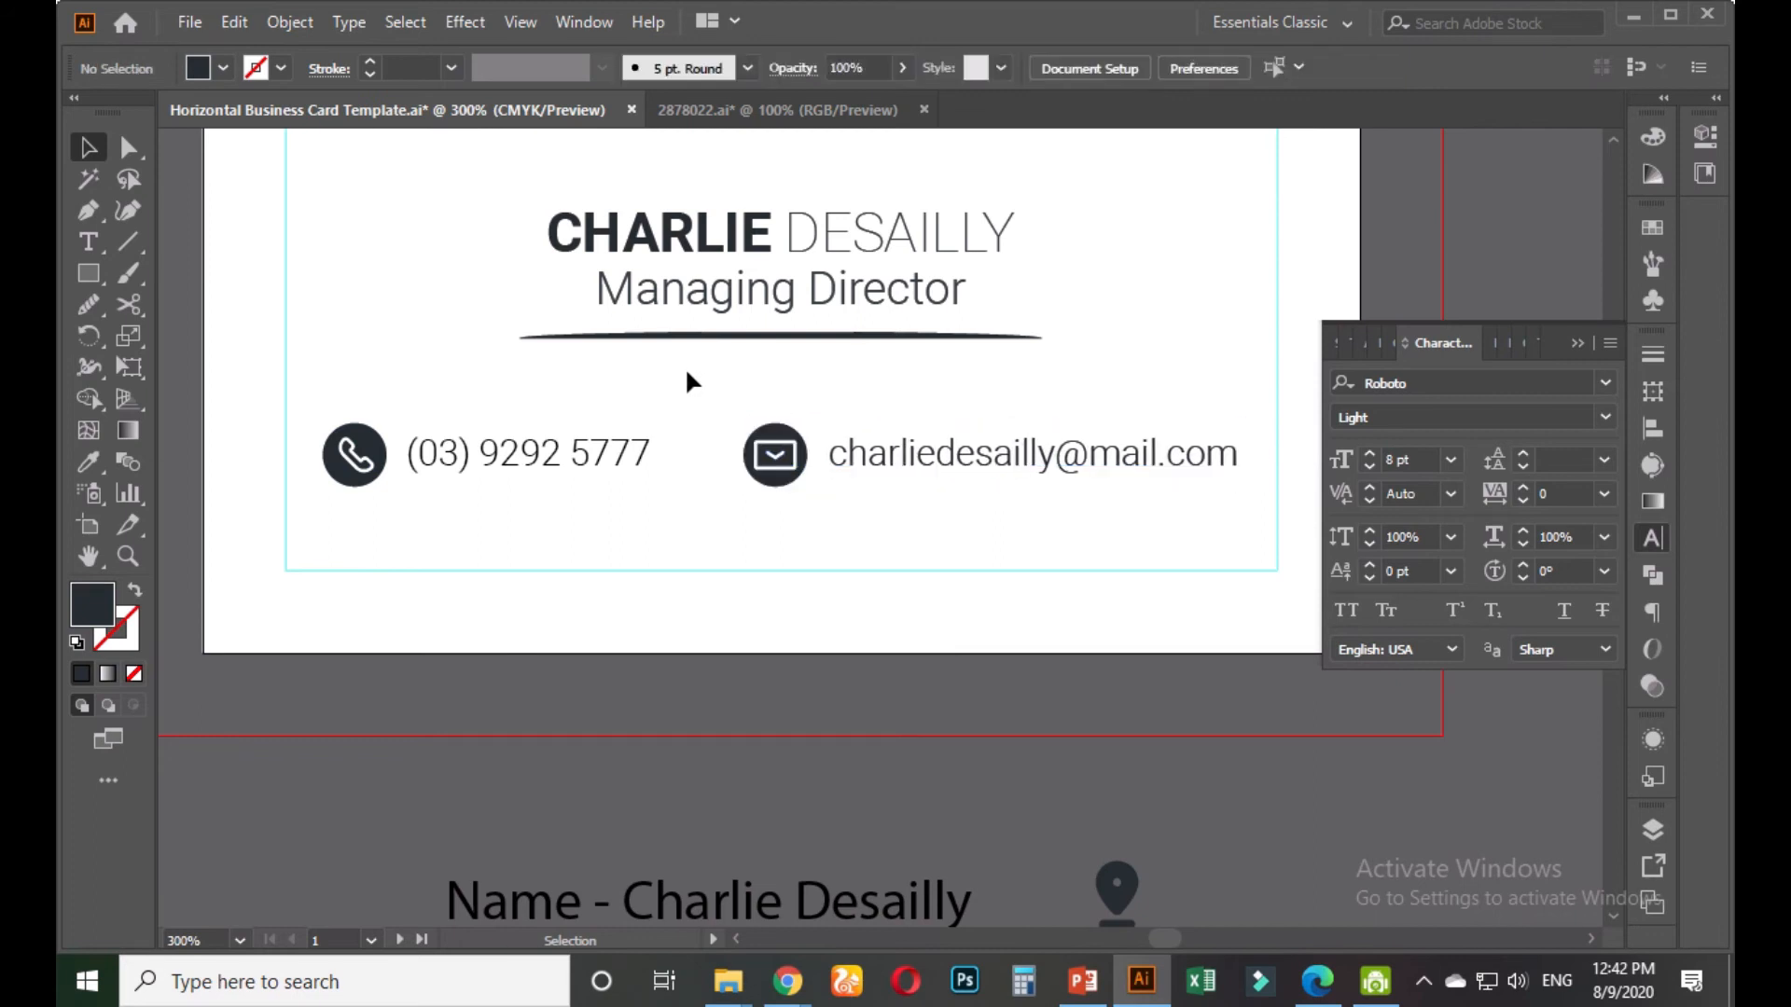
pyautogui.scroll(-1, 686, 371)
pyautogui.moveTo(704, 374); pyautogui.dragTo(700, 461)
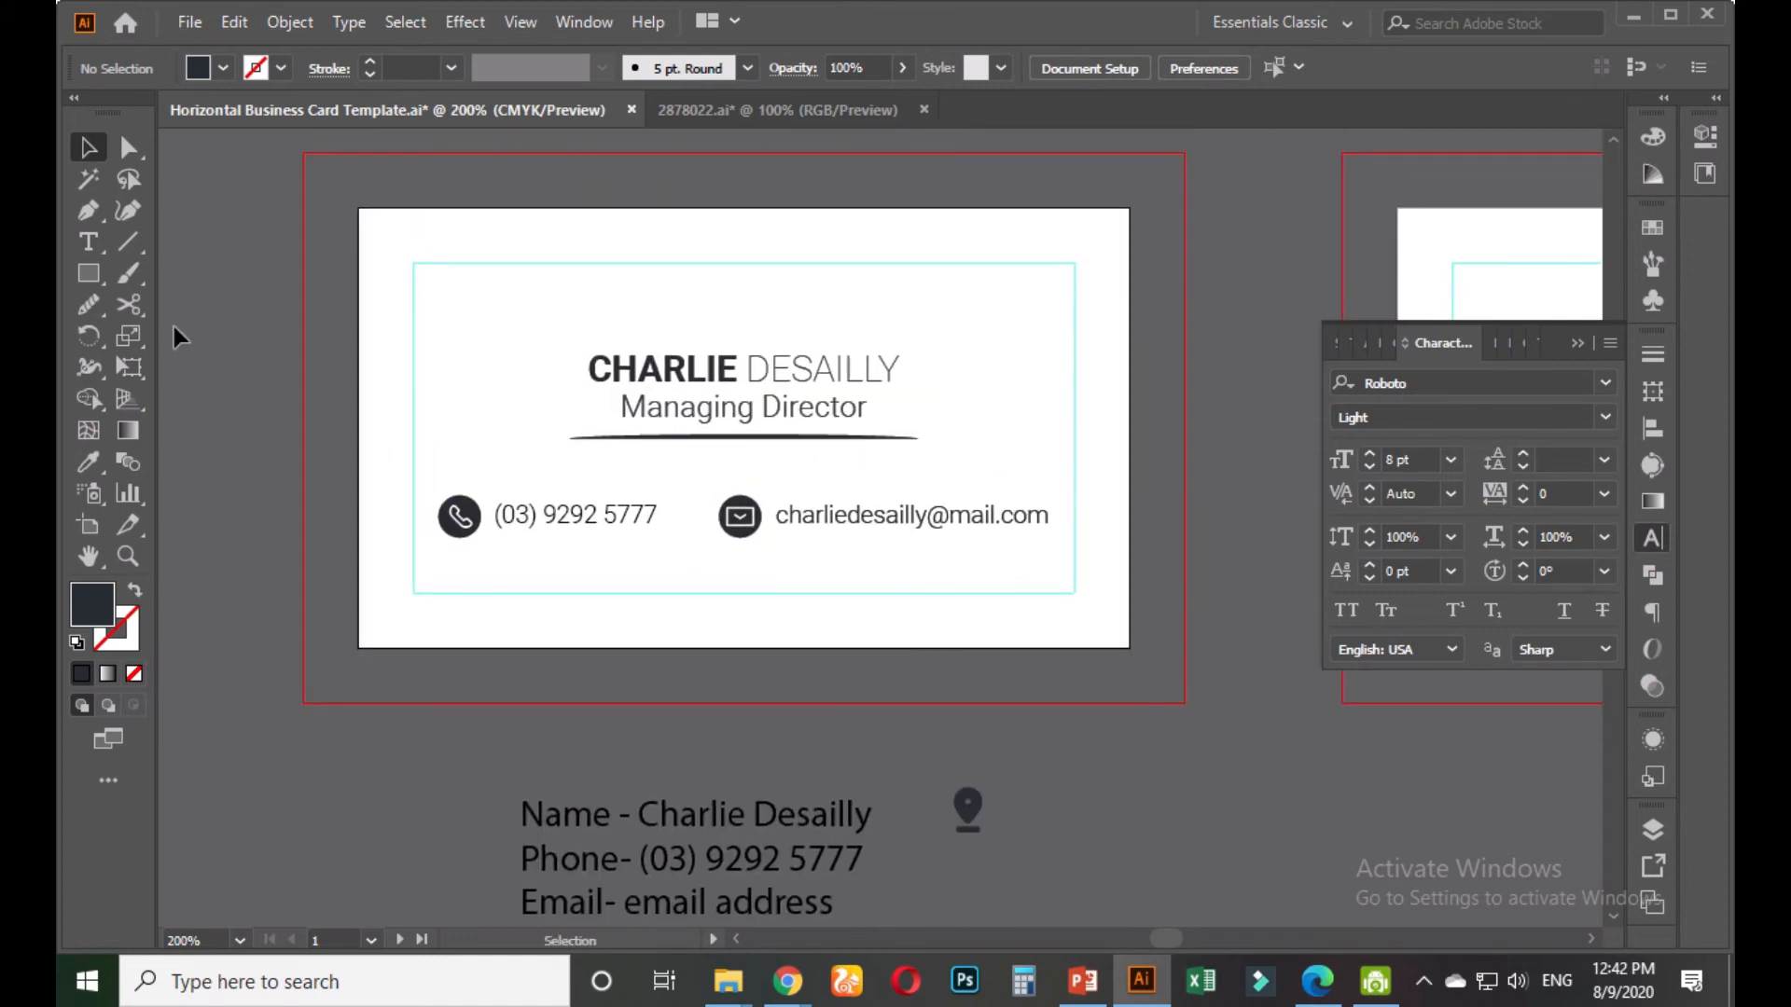
# Draw a dark rectangle over the whole card, try sending it backward, then undo that
pyautogui.click(89, 274)
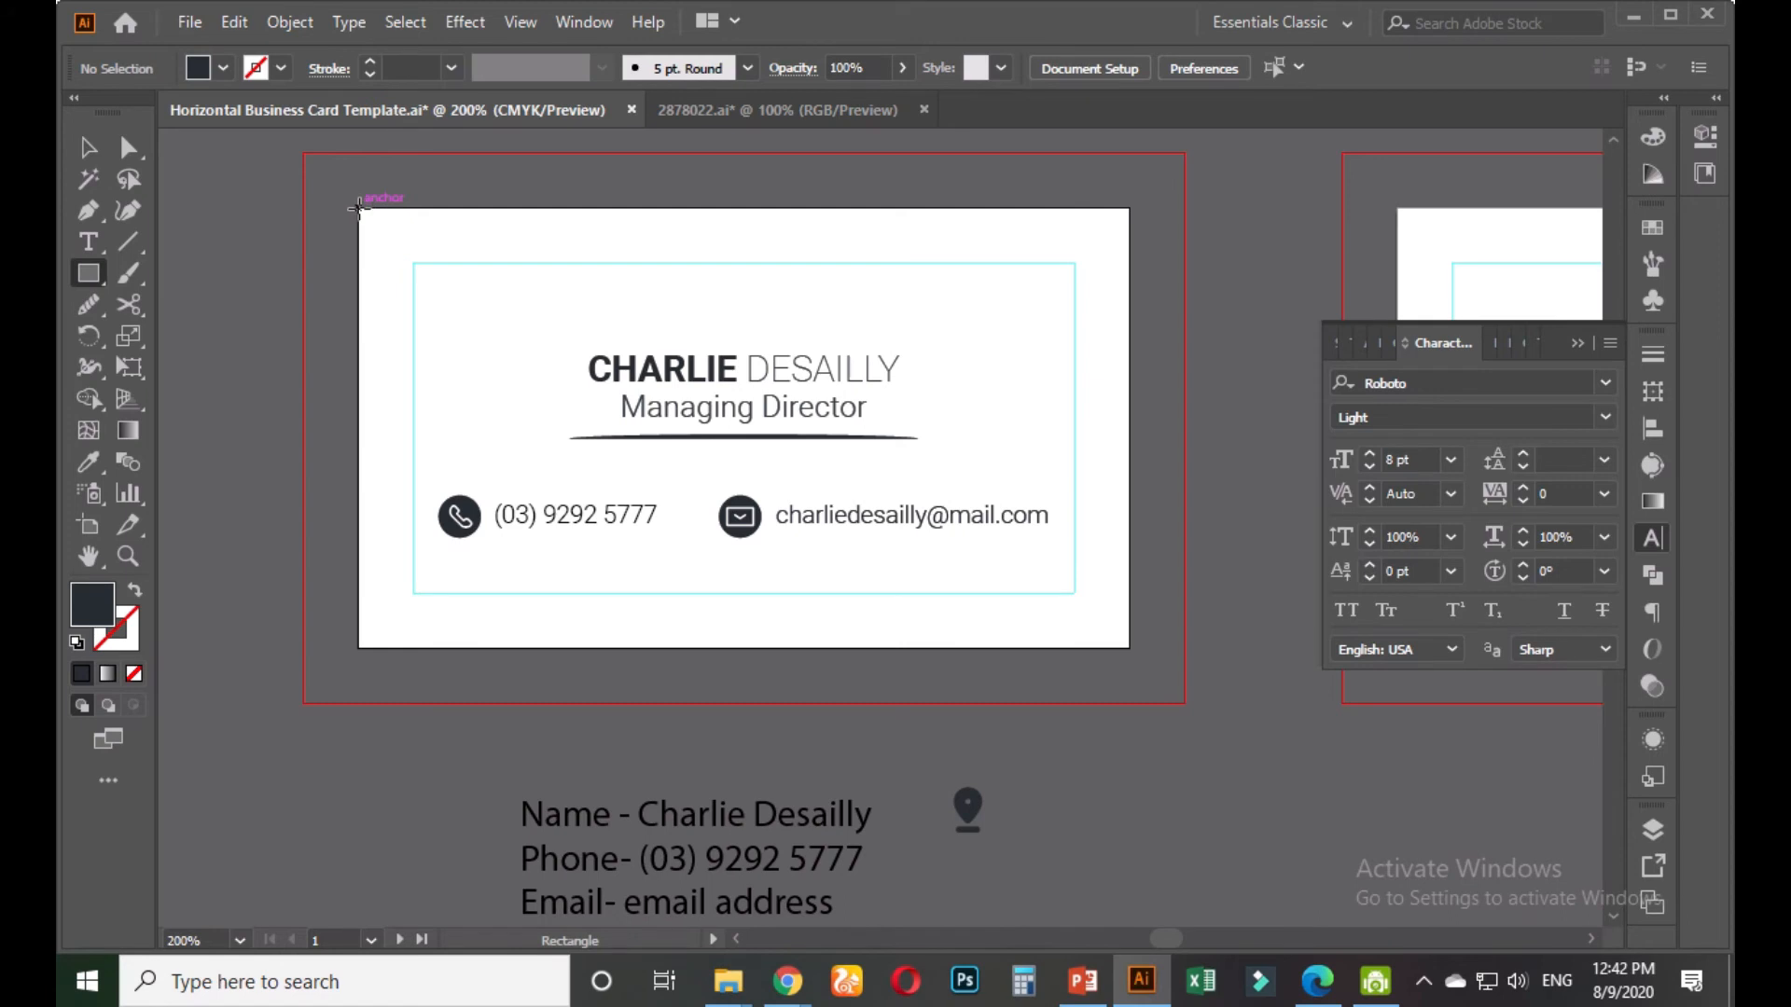
pyautogui.moveTo(358, 207)
pyautogui.mouseDown()
pyautogui.moveTo(672, 411)
pyautogui.moveTo(1031, 494)
pyautogui.moveTo(1130, 646)
pyautogui.mouseUp()
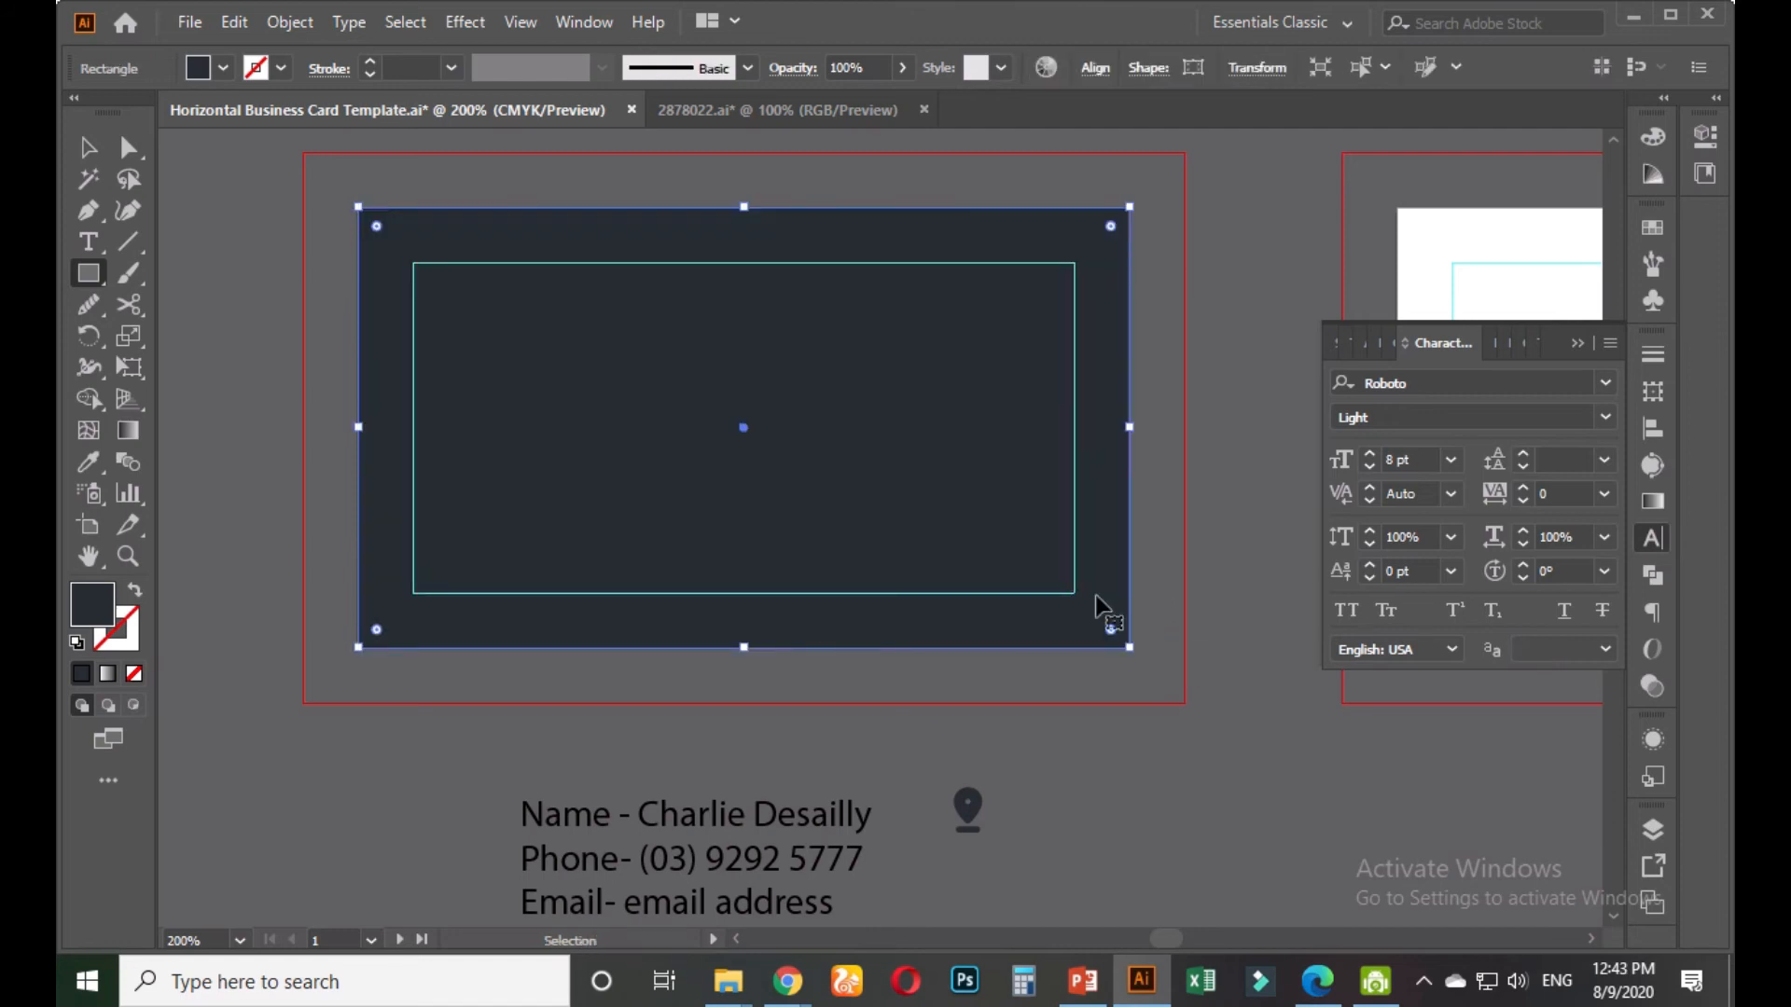
pyautogui.hotkey('ctrl', 'shift', '[')
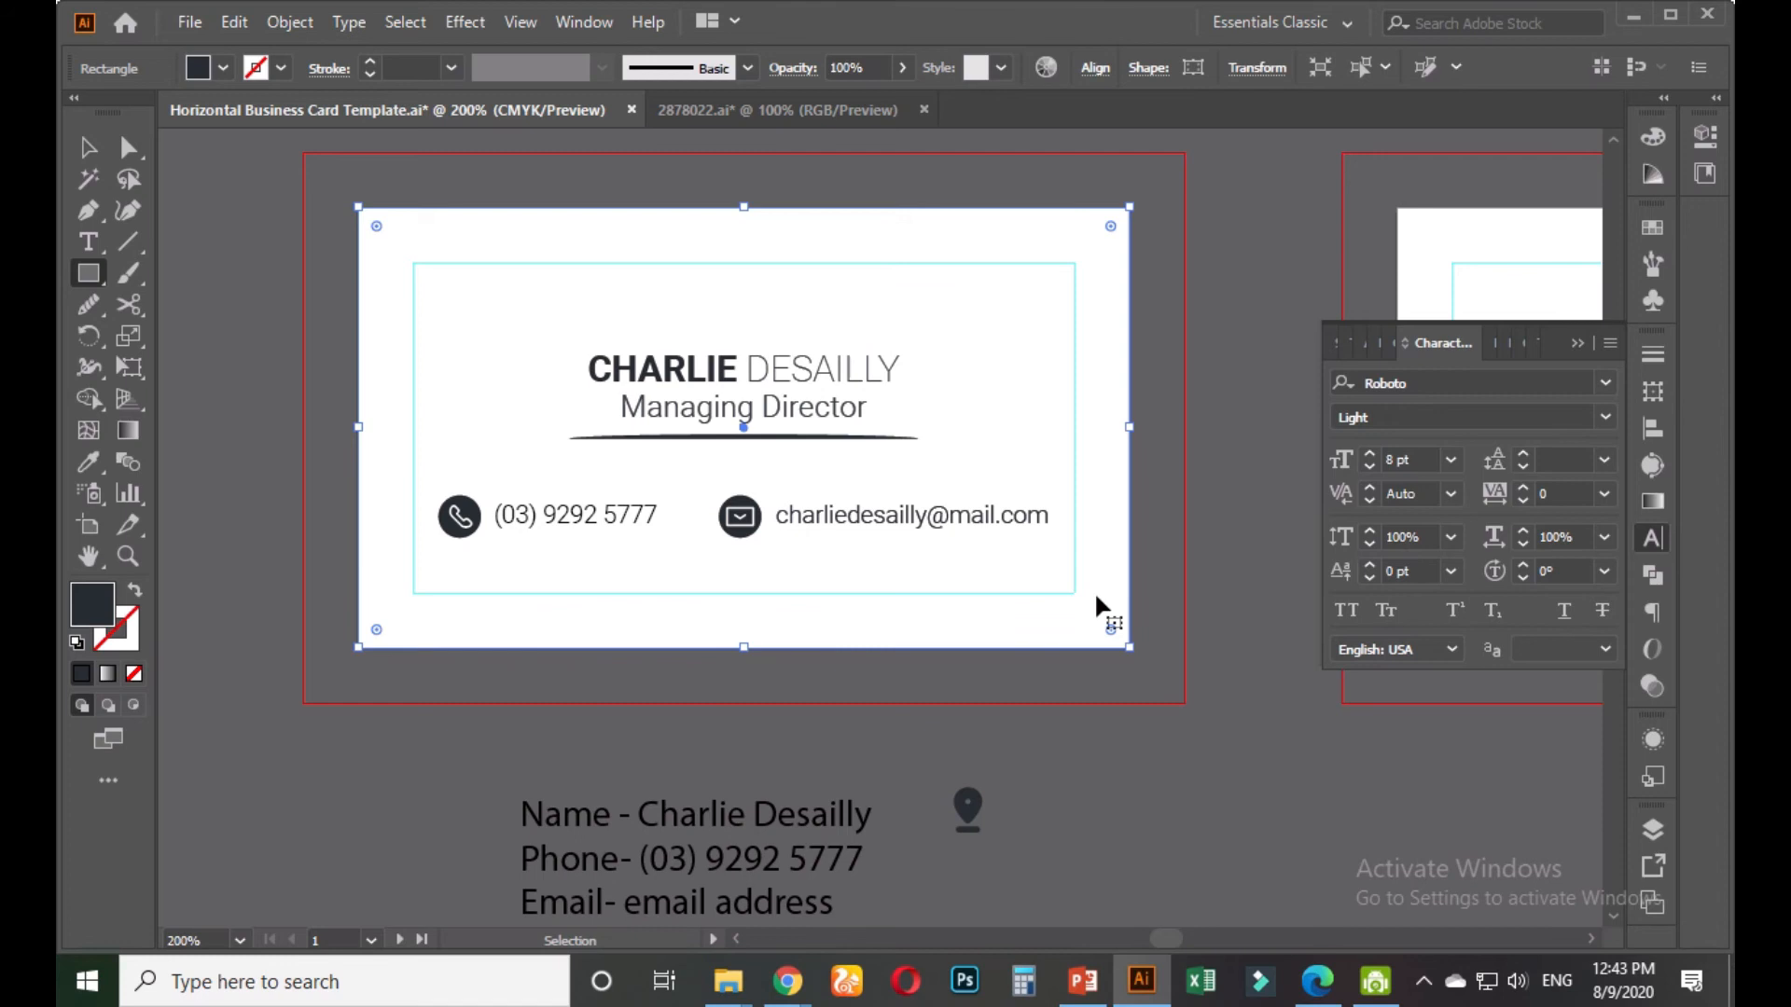
pyautogui.hotkey('ctrl', 'z')
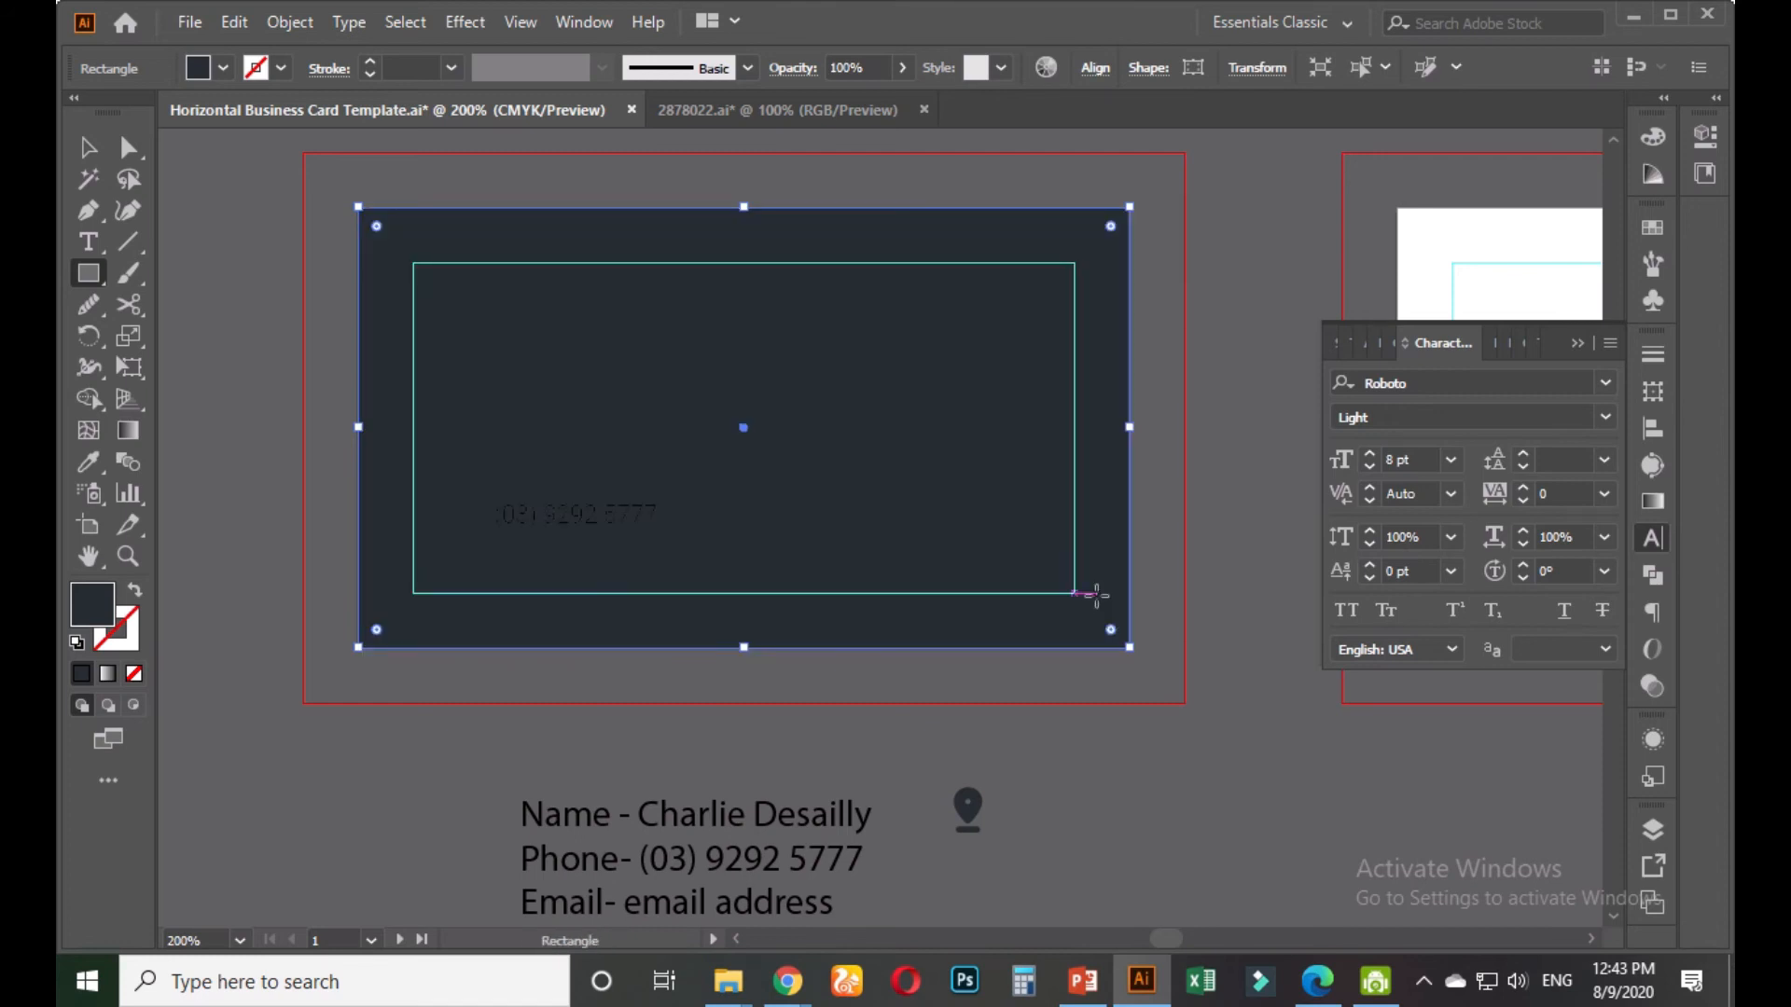
# Delete the dark covering rectangle so the white card and its contents show
pyautogui.click(88, 147)
pyautogui.click(478, 280)
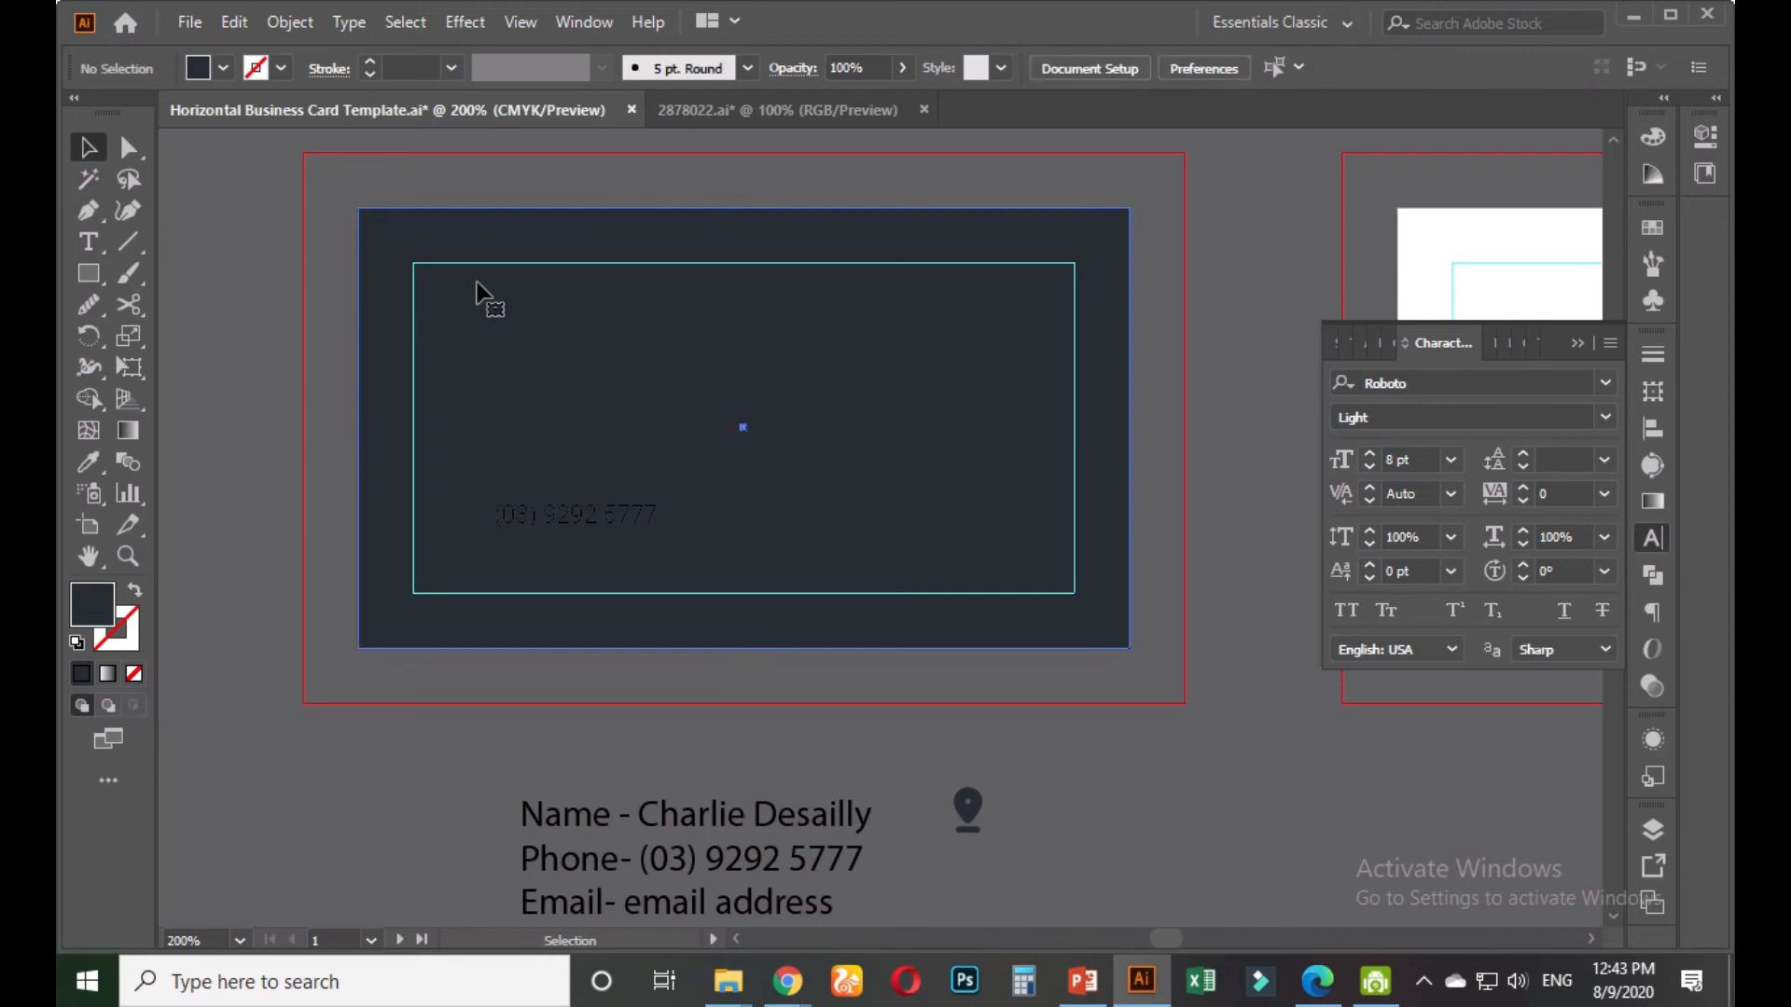
pyautogui.press('Delete')
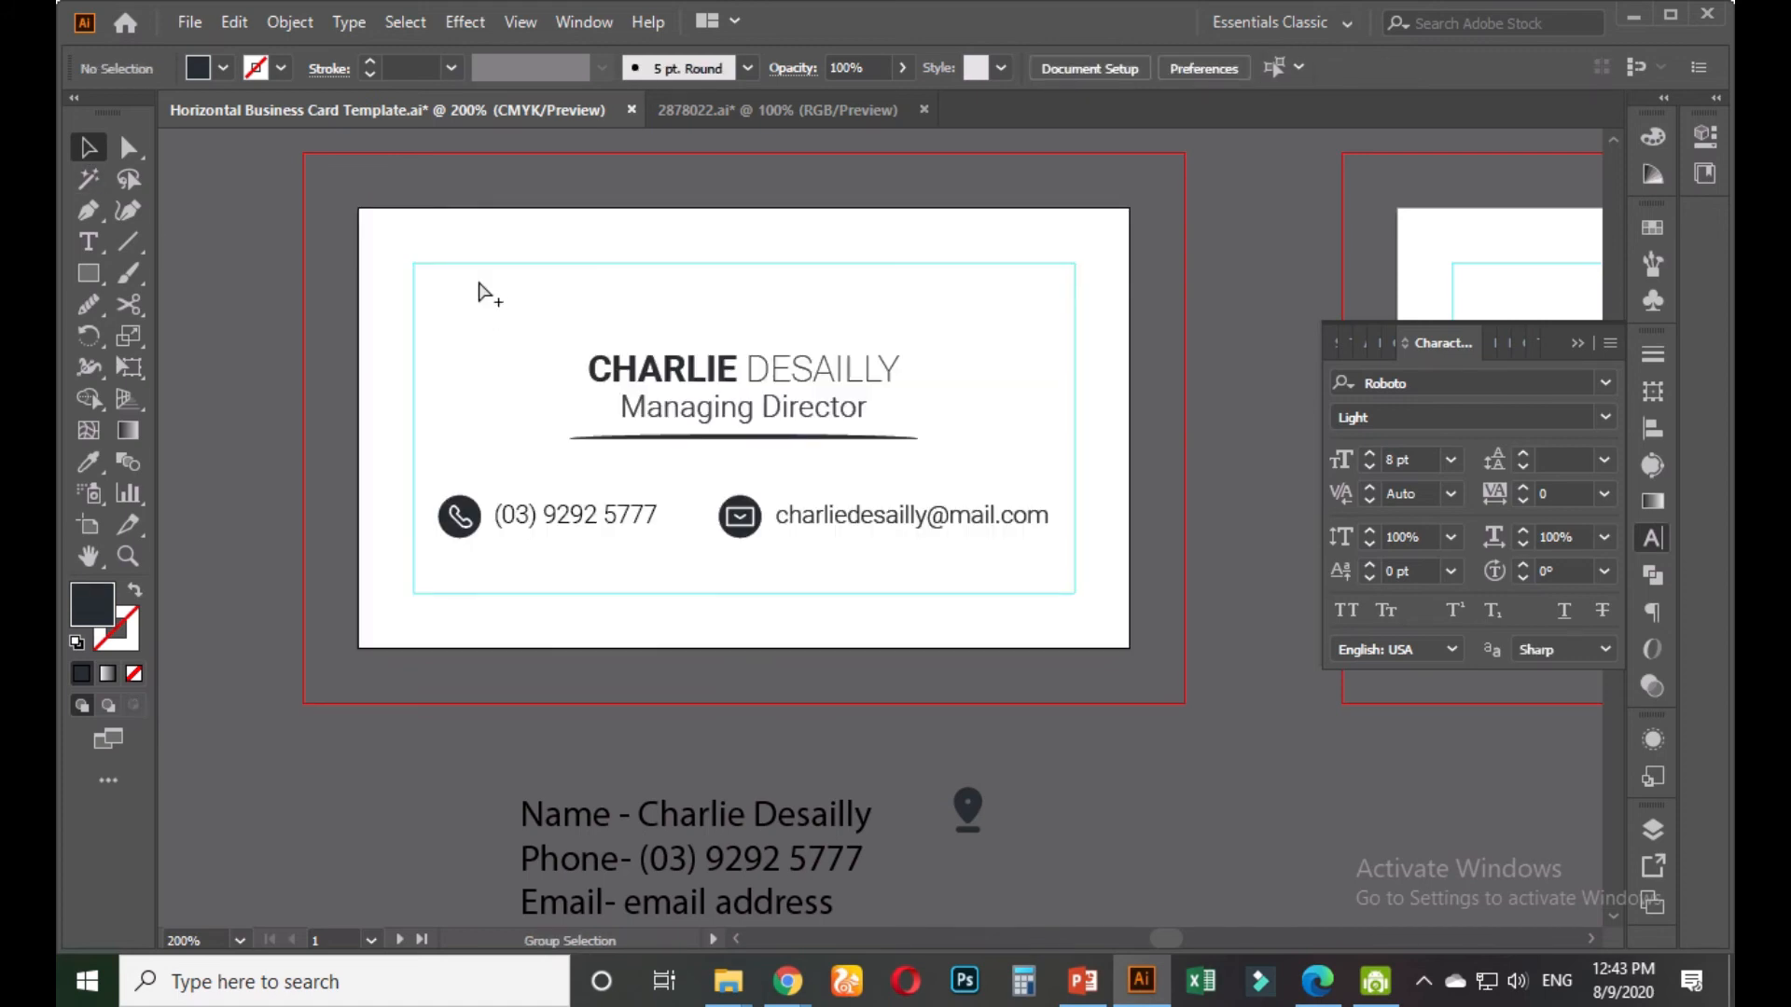
pyautogui.click(479, 284)
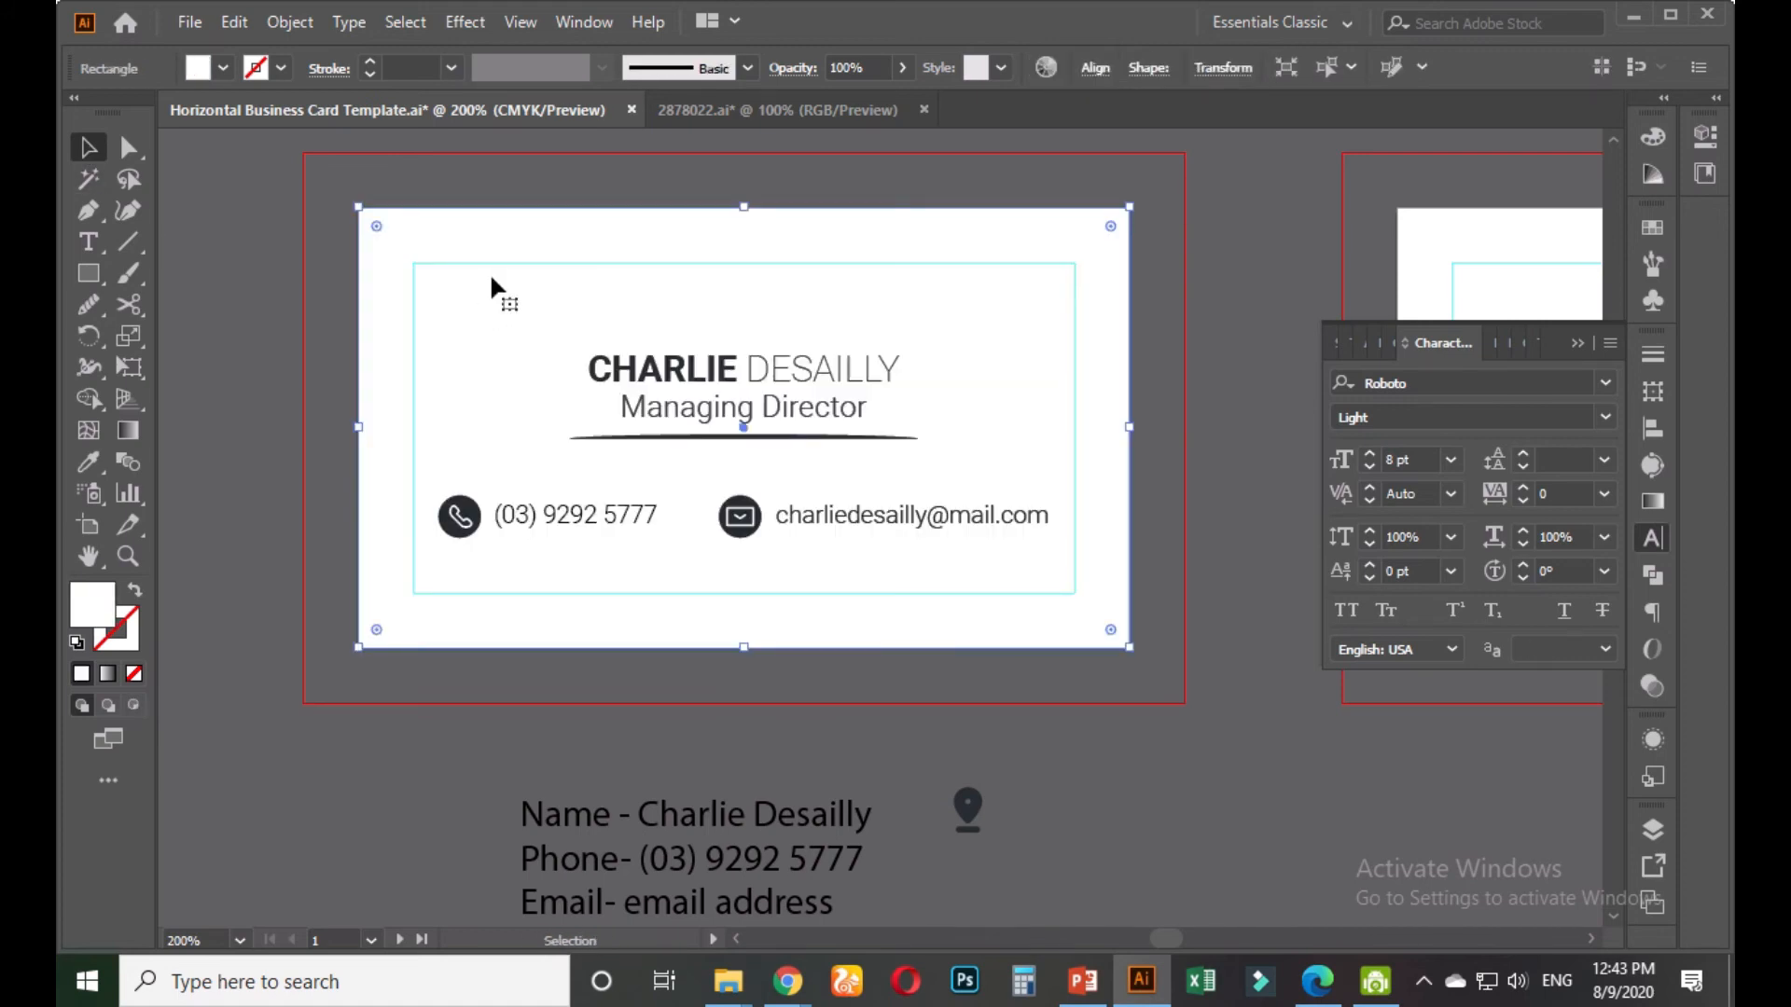
pyautogui.click(645, 695)
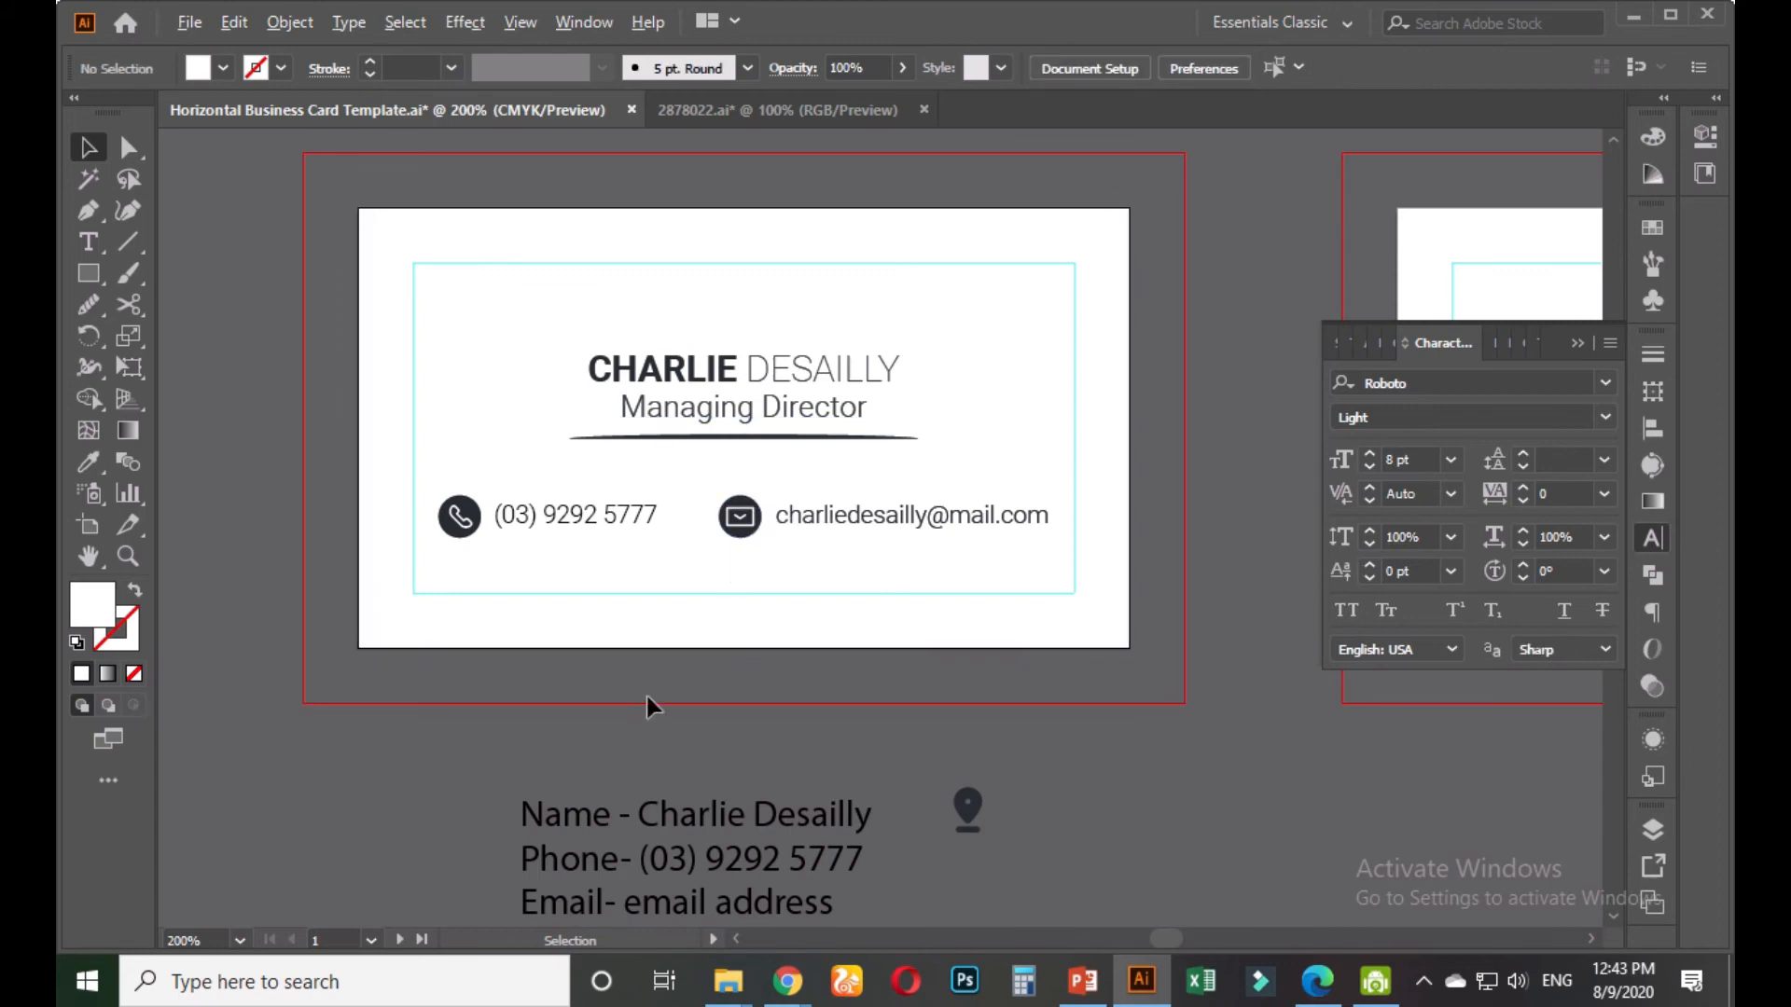
pyautogui.scroll(-2, 646, 696)
# Zoom in on the wood mockup, then zoom back out to see all artboards
pyautogui.scroll(-1, 810, 810)
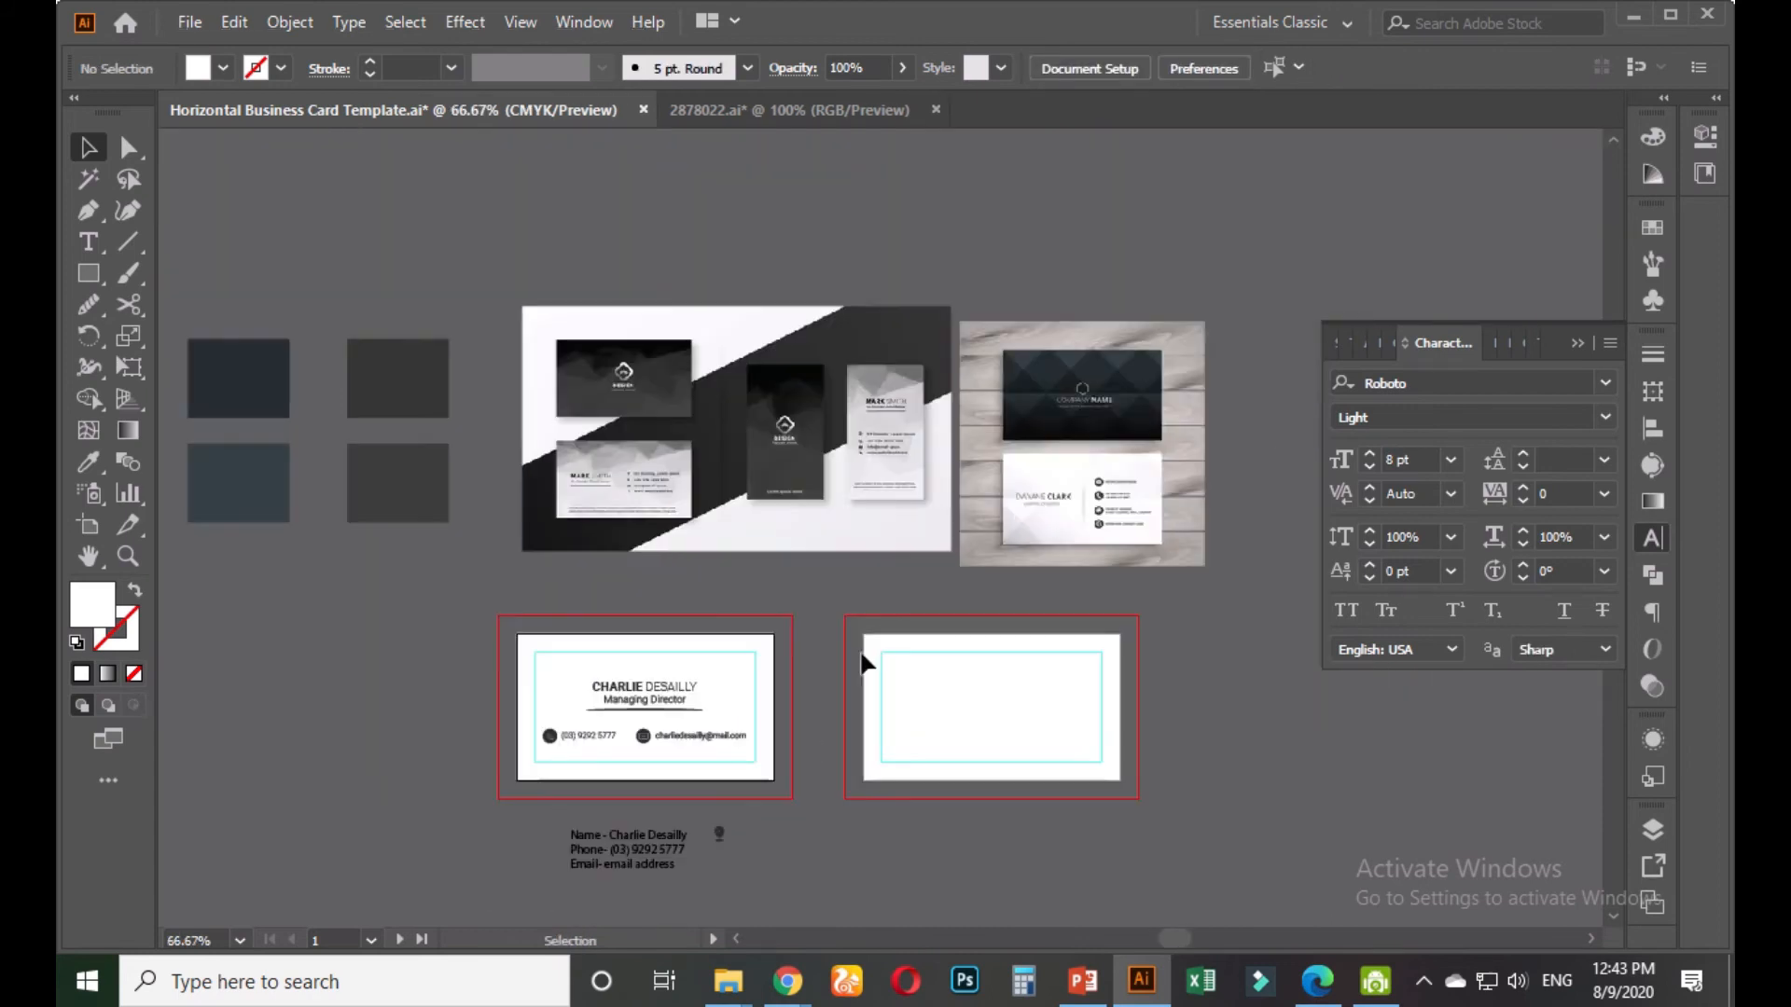
pyautogui.scroll(3, 1091, 480)
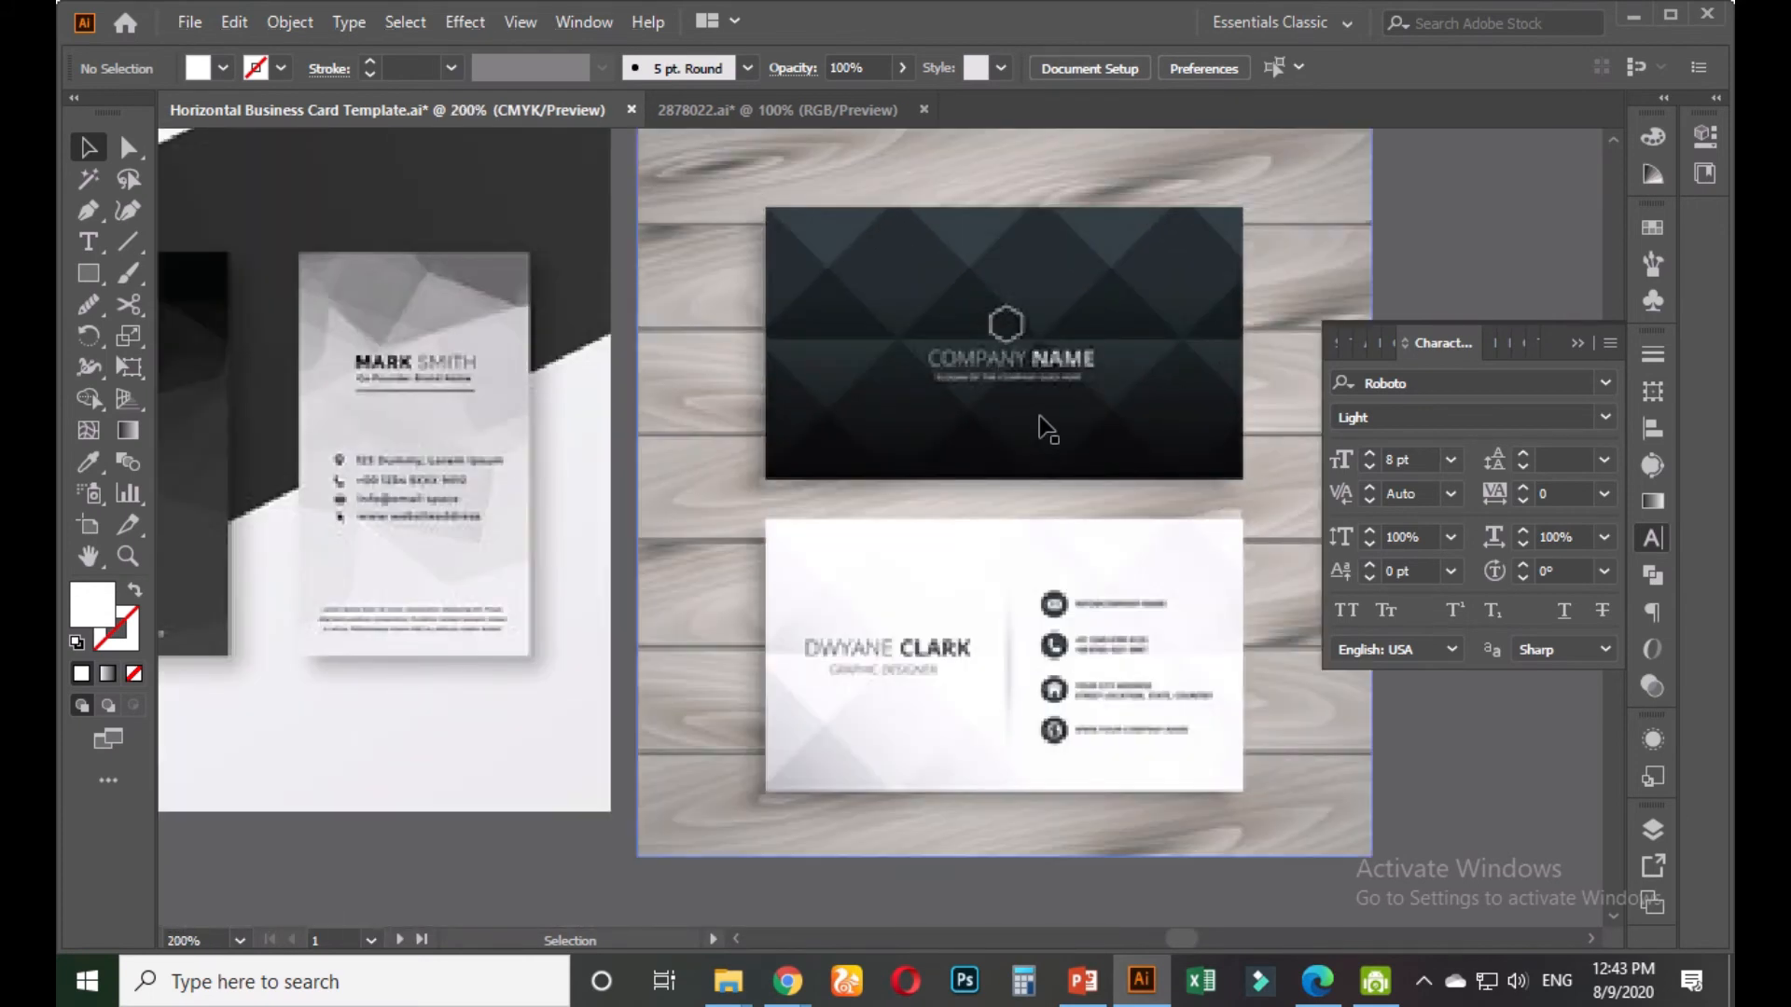
pyautogui.scroll(-3, 1041, 425)
pyautogui.scroll(-3, 929, 575)
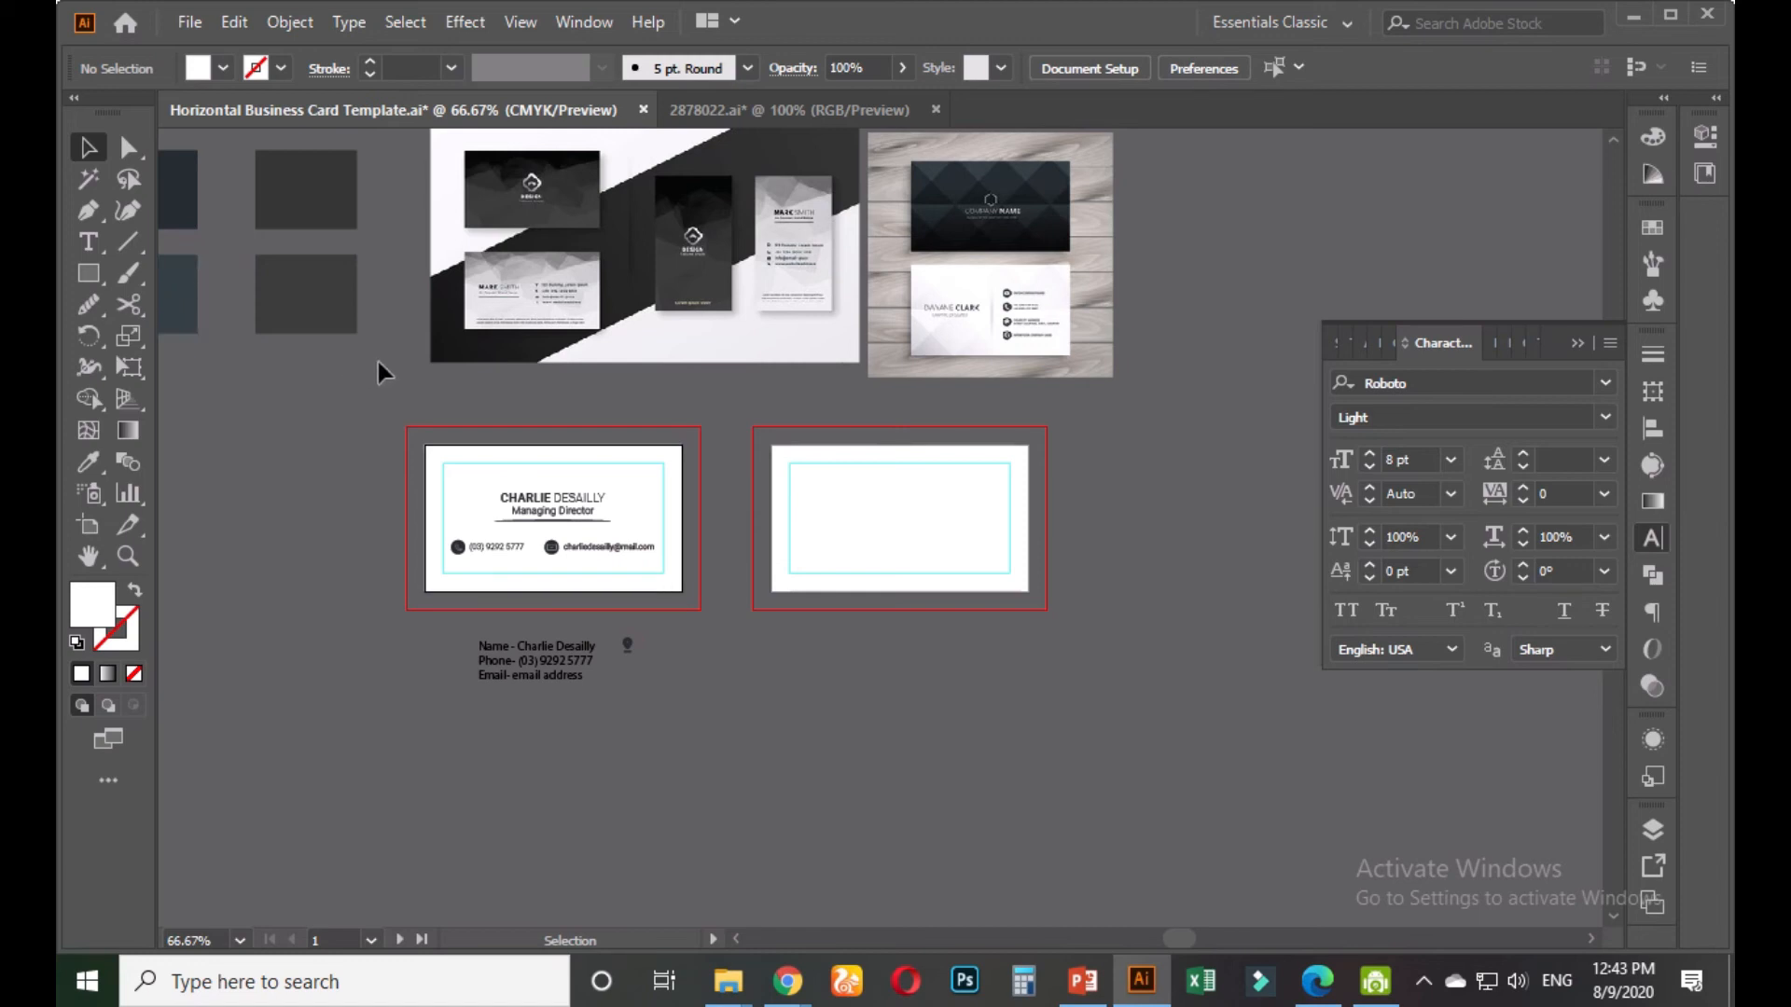
# Activate the second artboard and Alt-drag a copy of the white card background toward it
pyautogui.click(859, 518)
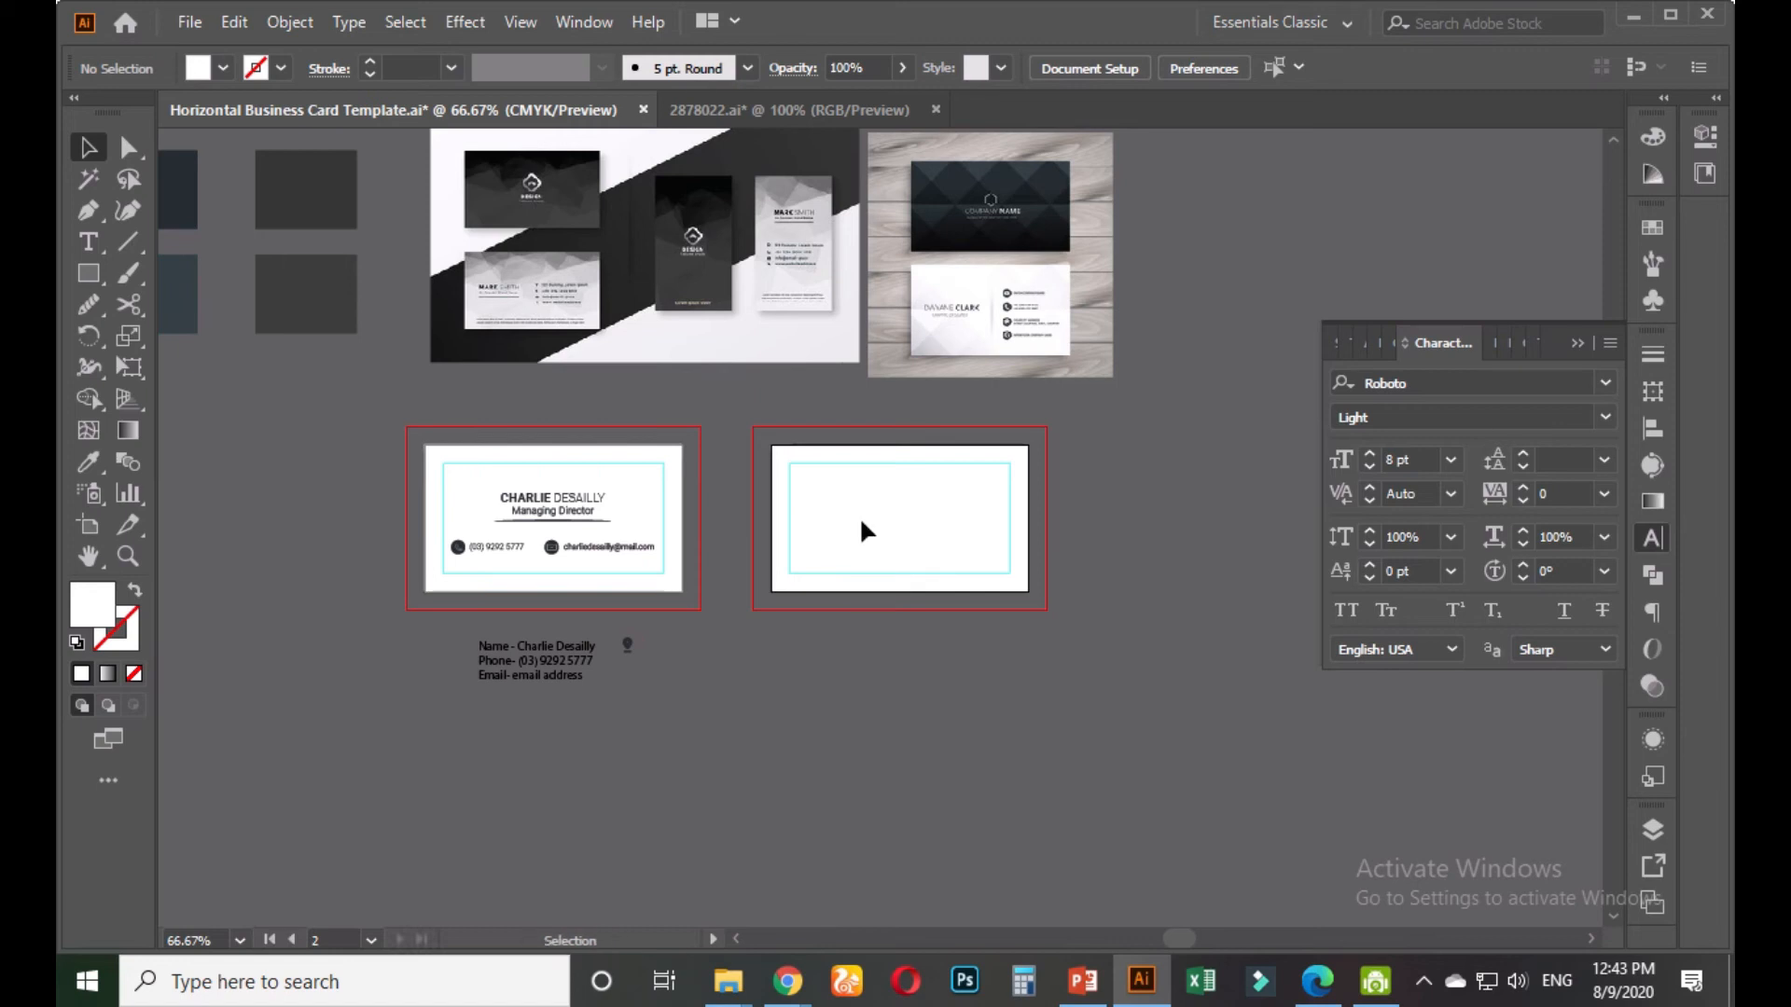
pyautogui.click(89, 524)
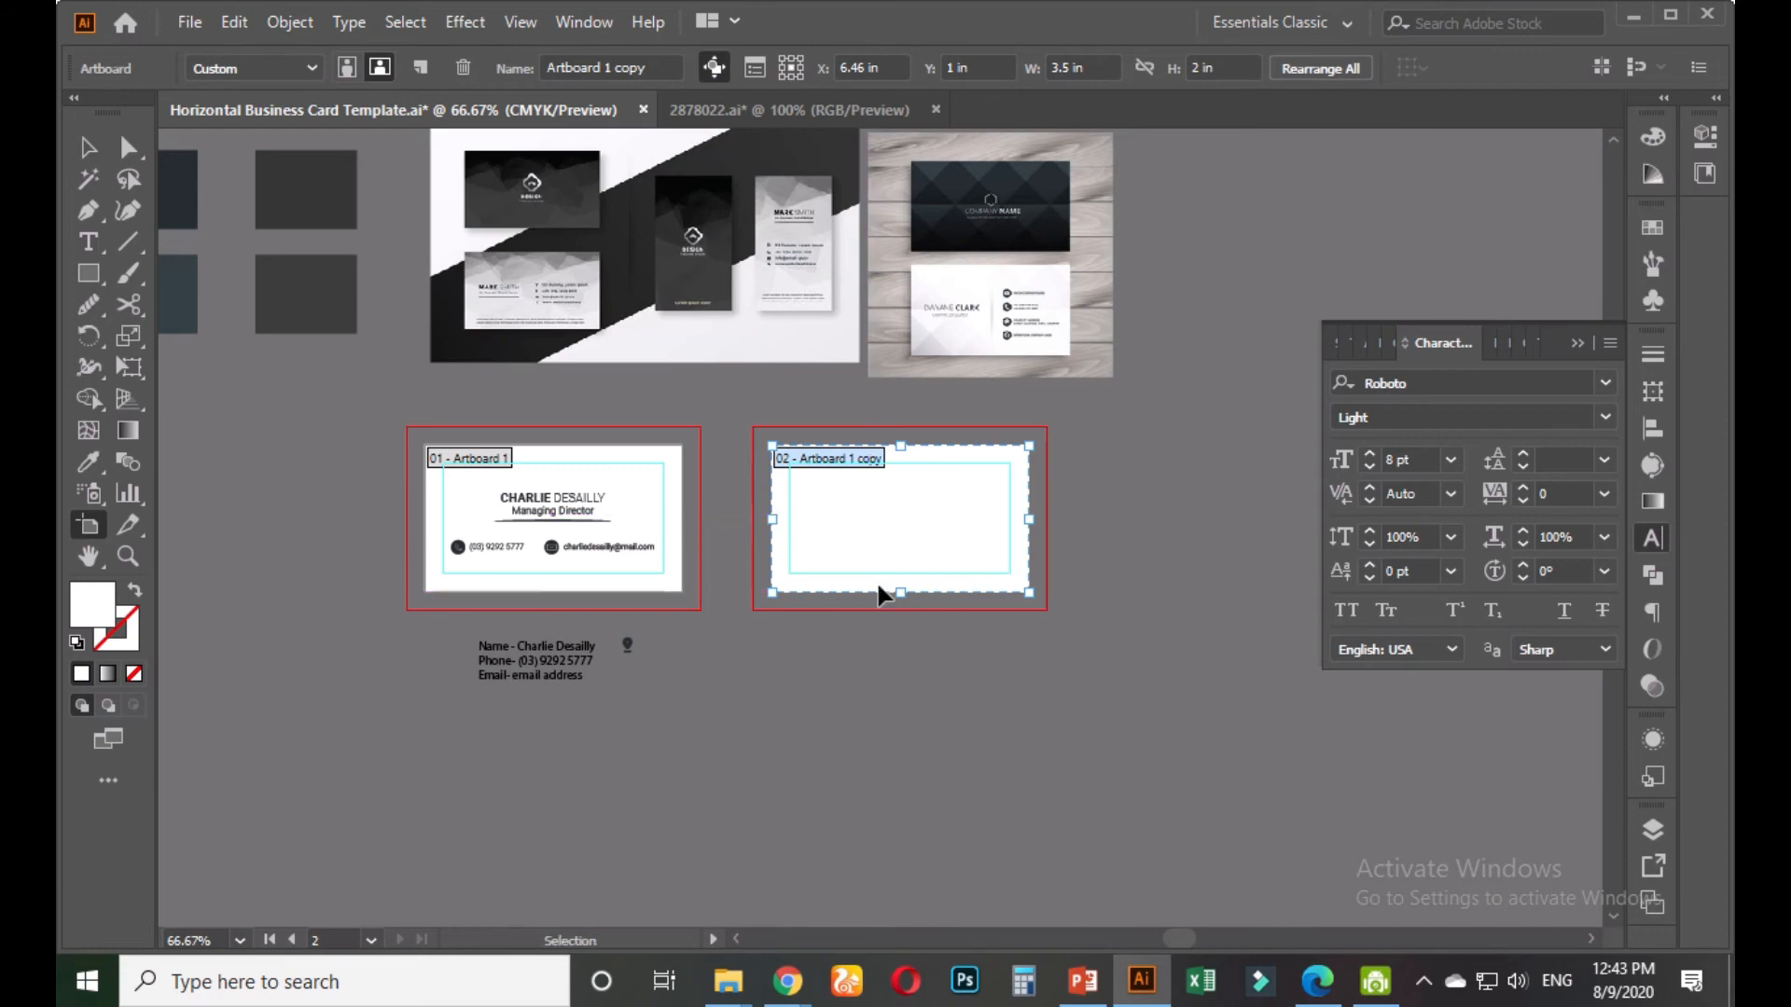
pyautogui.click(88, 148)
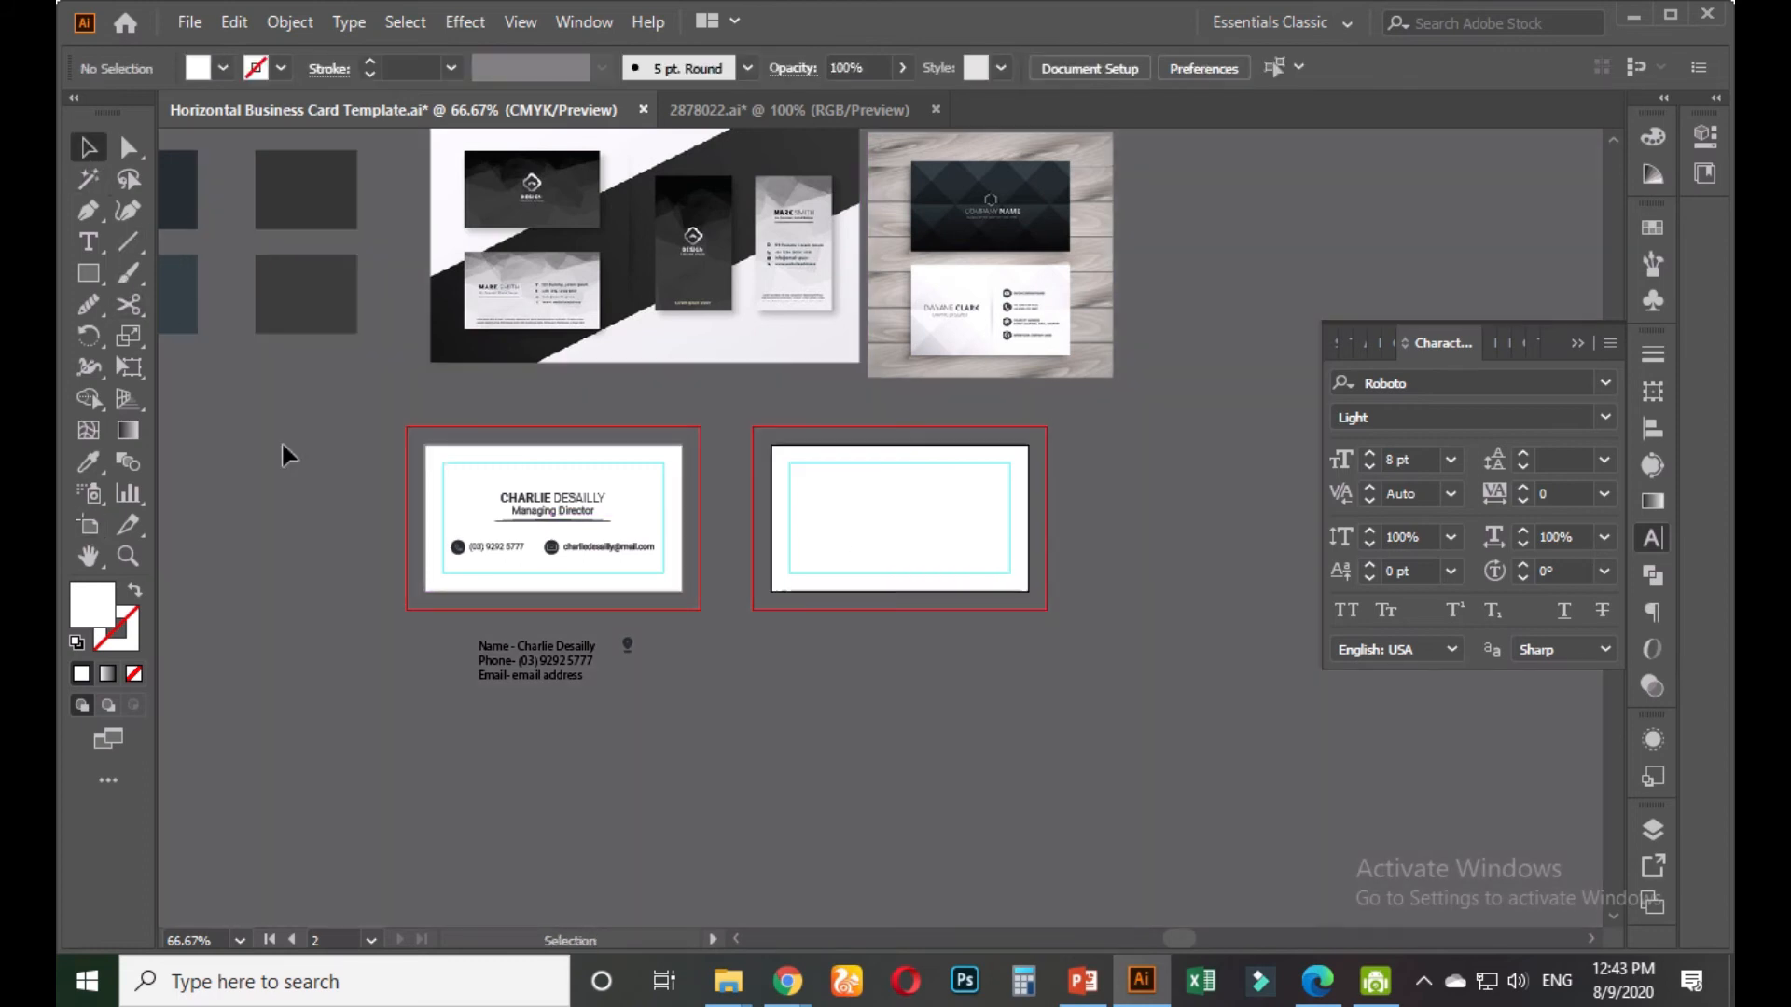
pyautogui.click(587, 456)
pyautogui.moveTo(640, 465); pyautogui.dragTo(965, 500)
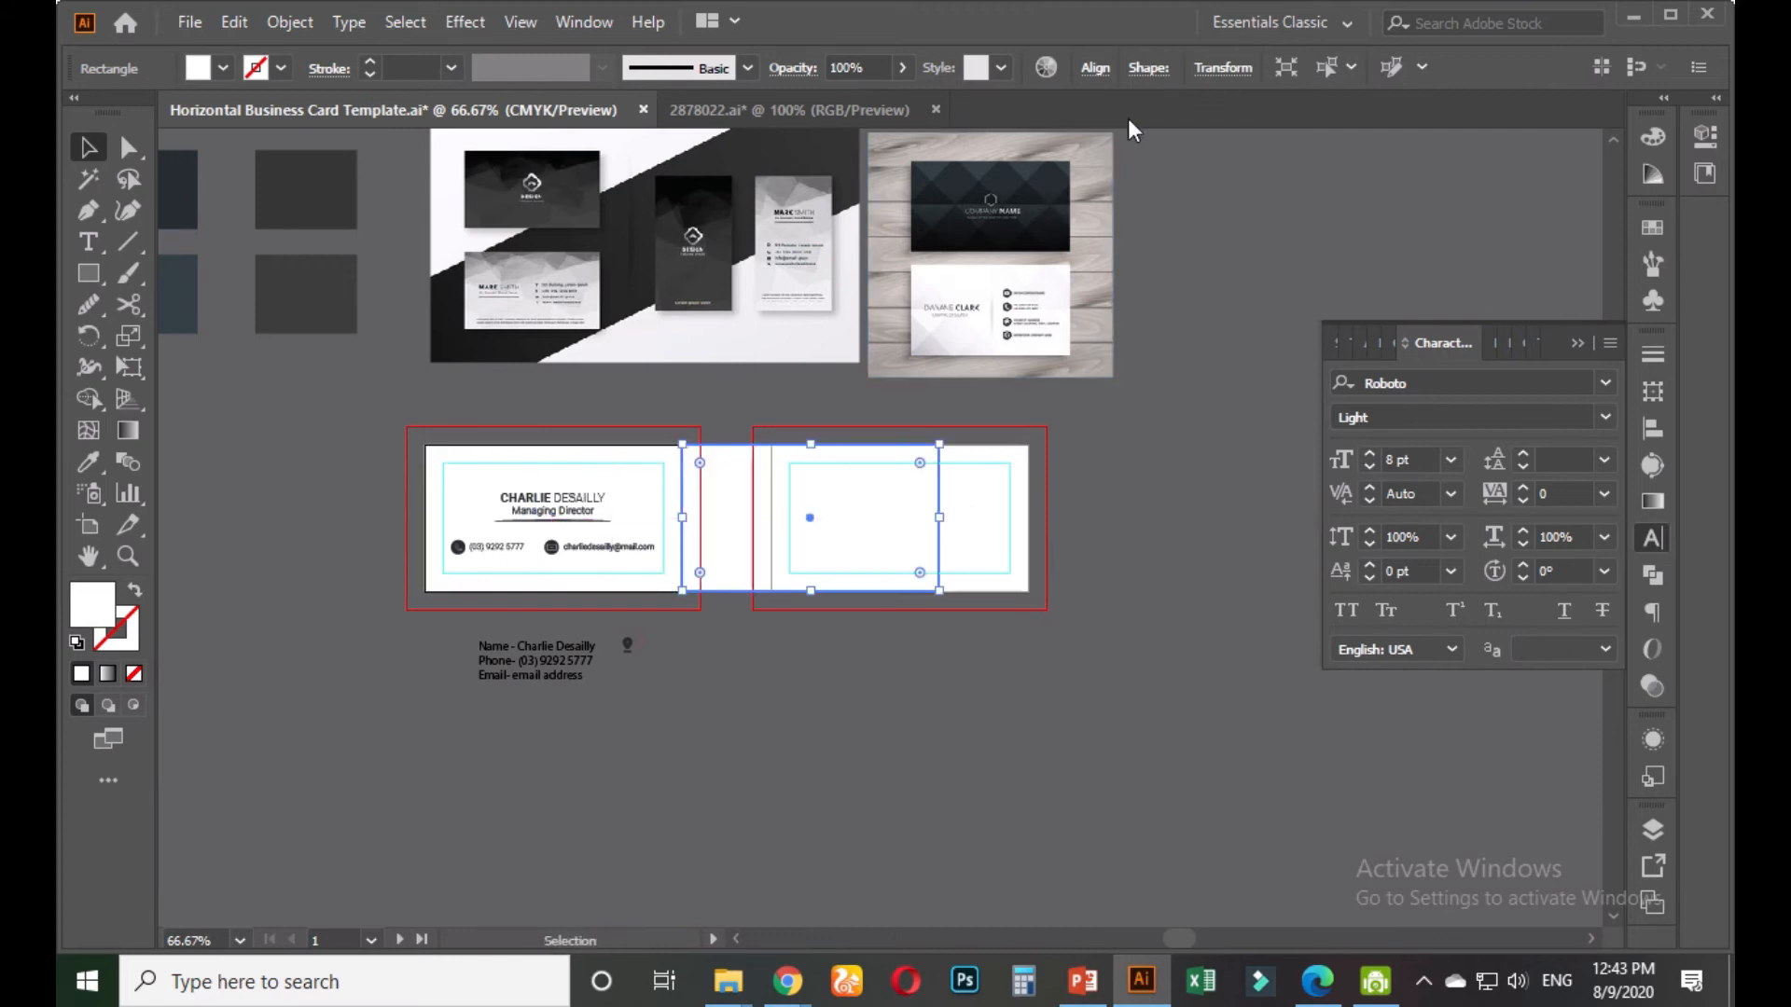
# Center the copy horizontally and move it onto the second artboard
pyautogui.click(1095, 67)
pyautogui.click(886, 140)
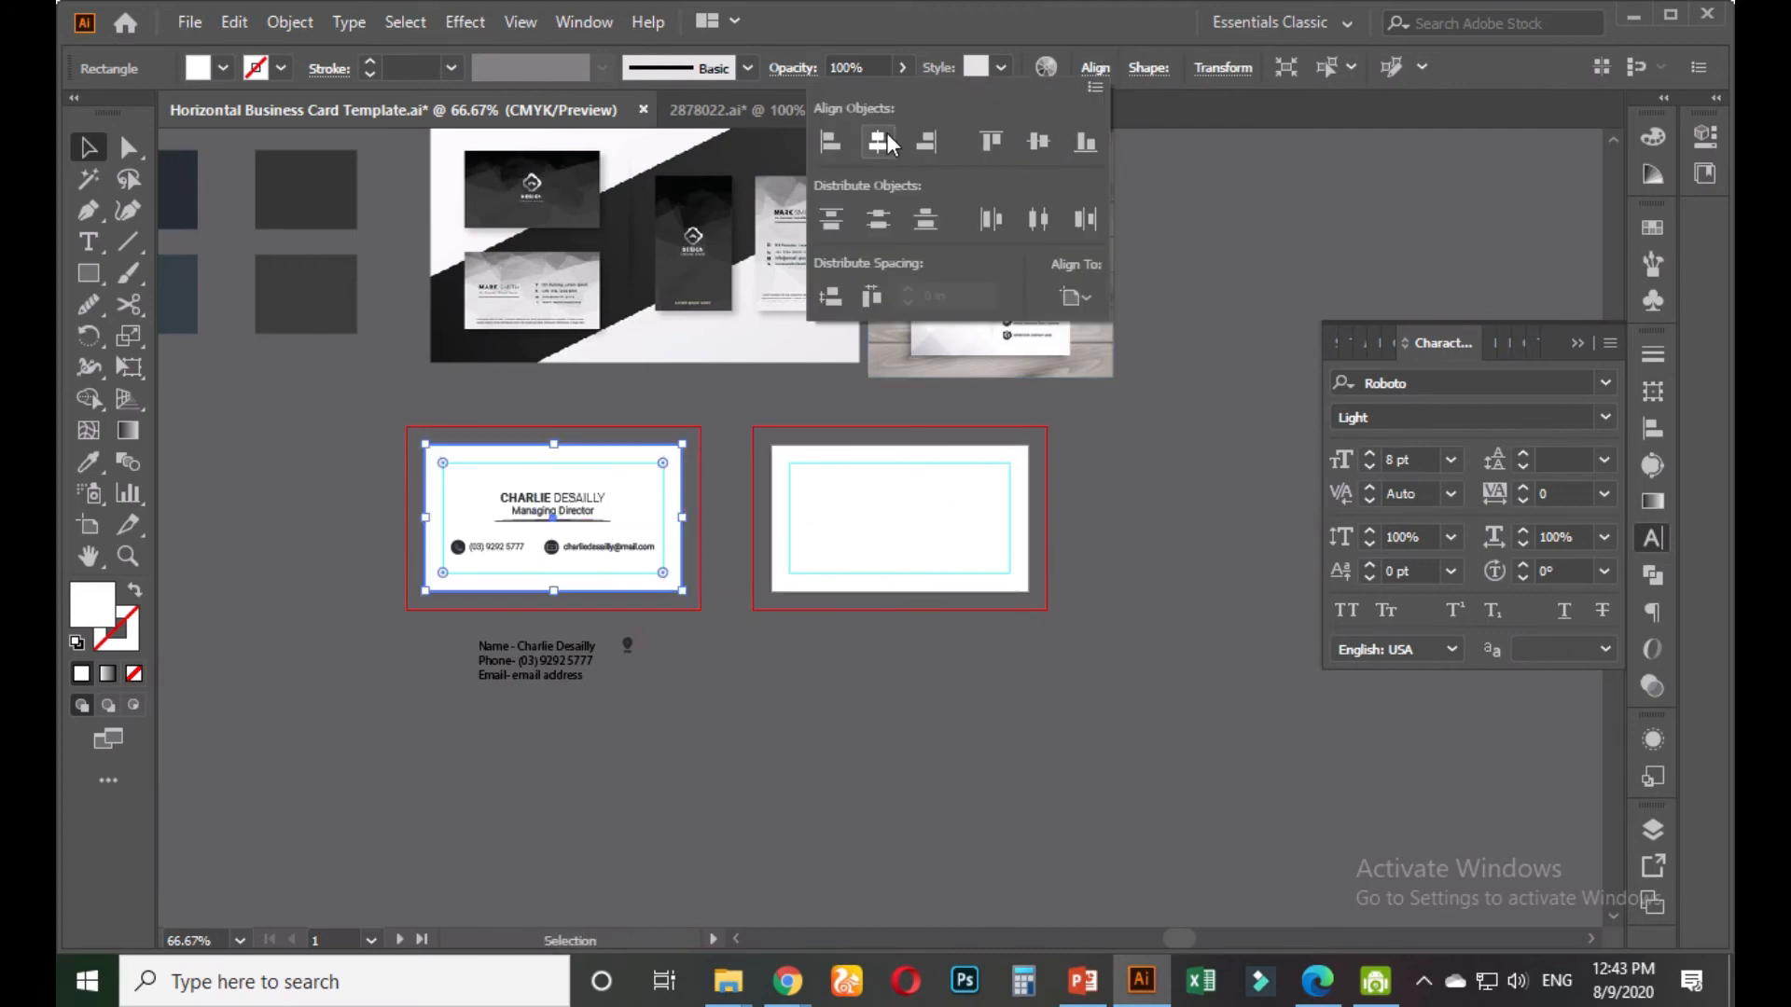
pyautogui.click(635, 484)
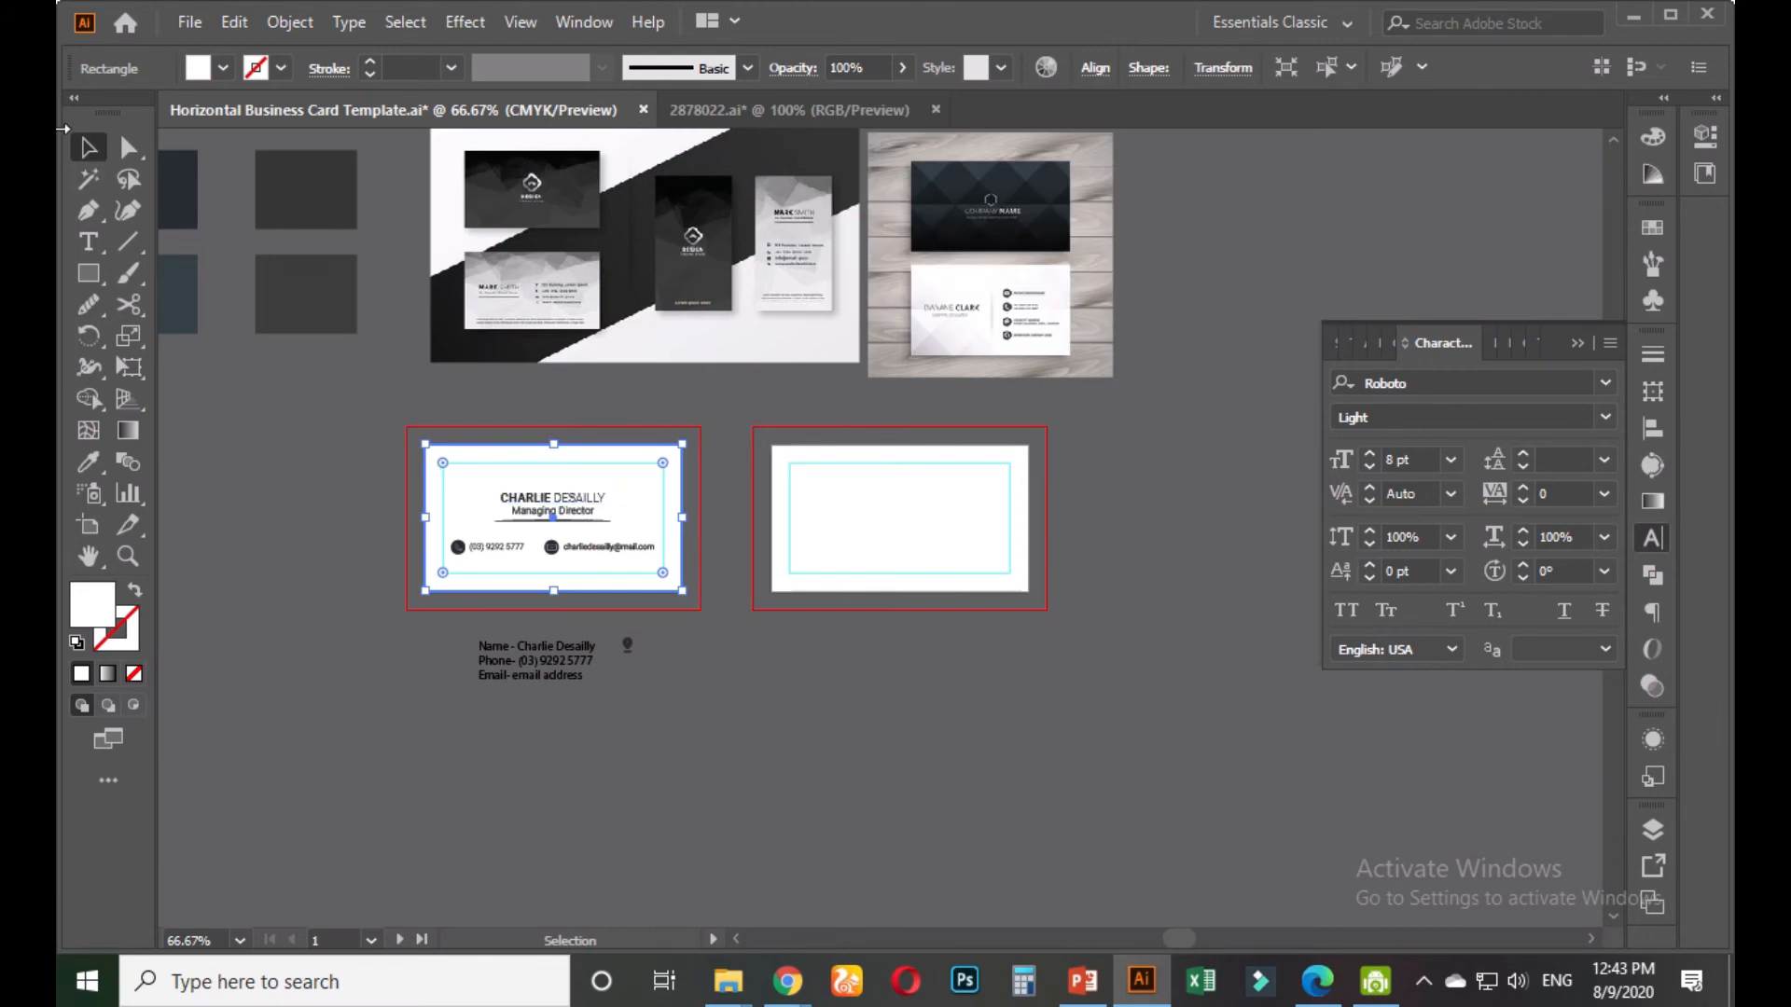
pyautogui.click(839, 669)
pyautogui.moveTo(613, 471); pyautogui.dragTo(940, 483)
pyautogui.click(628, 451)
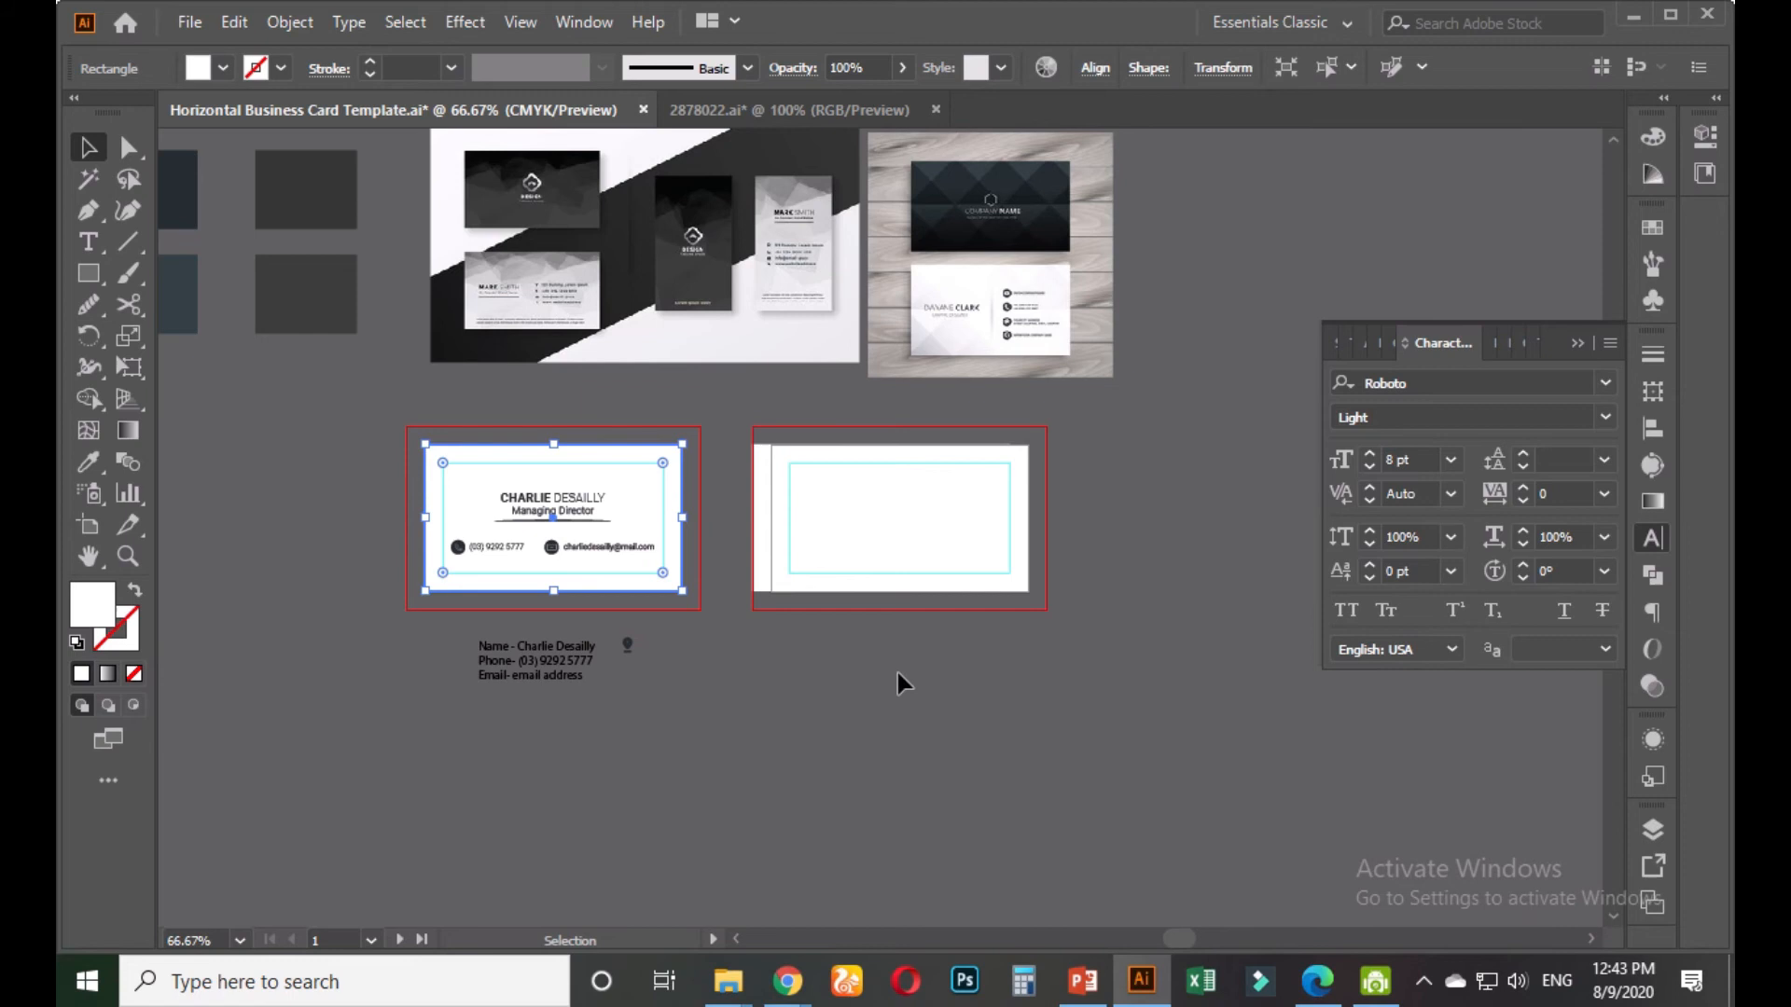
pyautogui.click(875, 502)
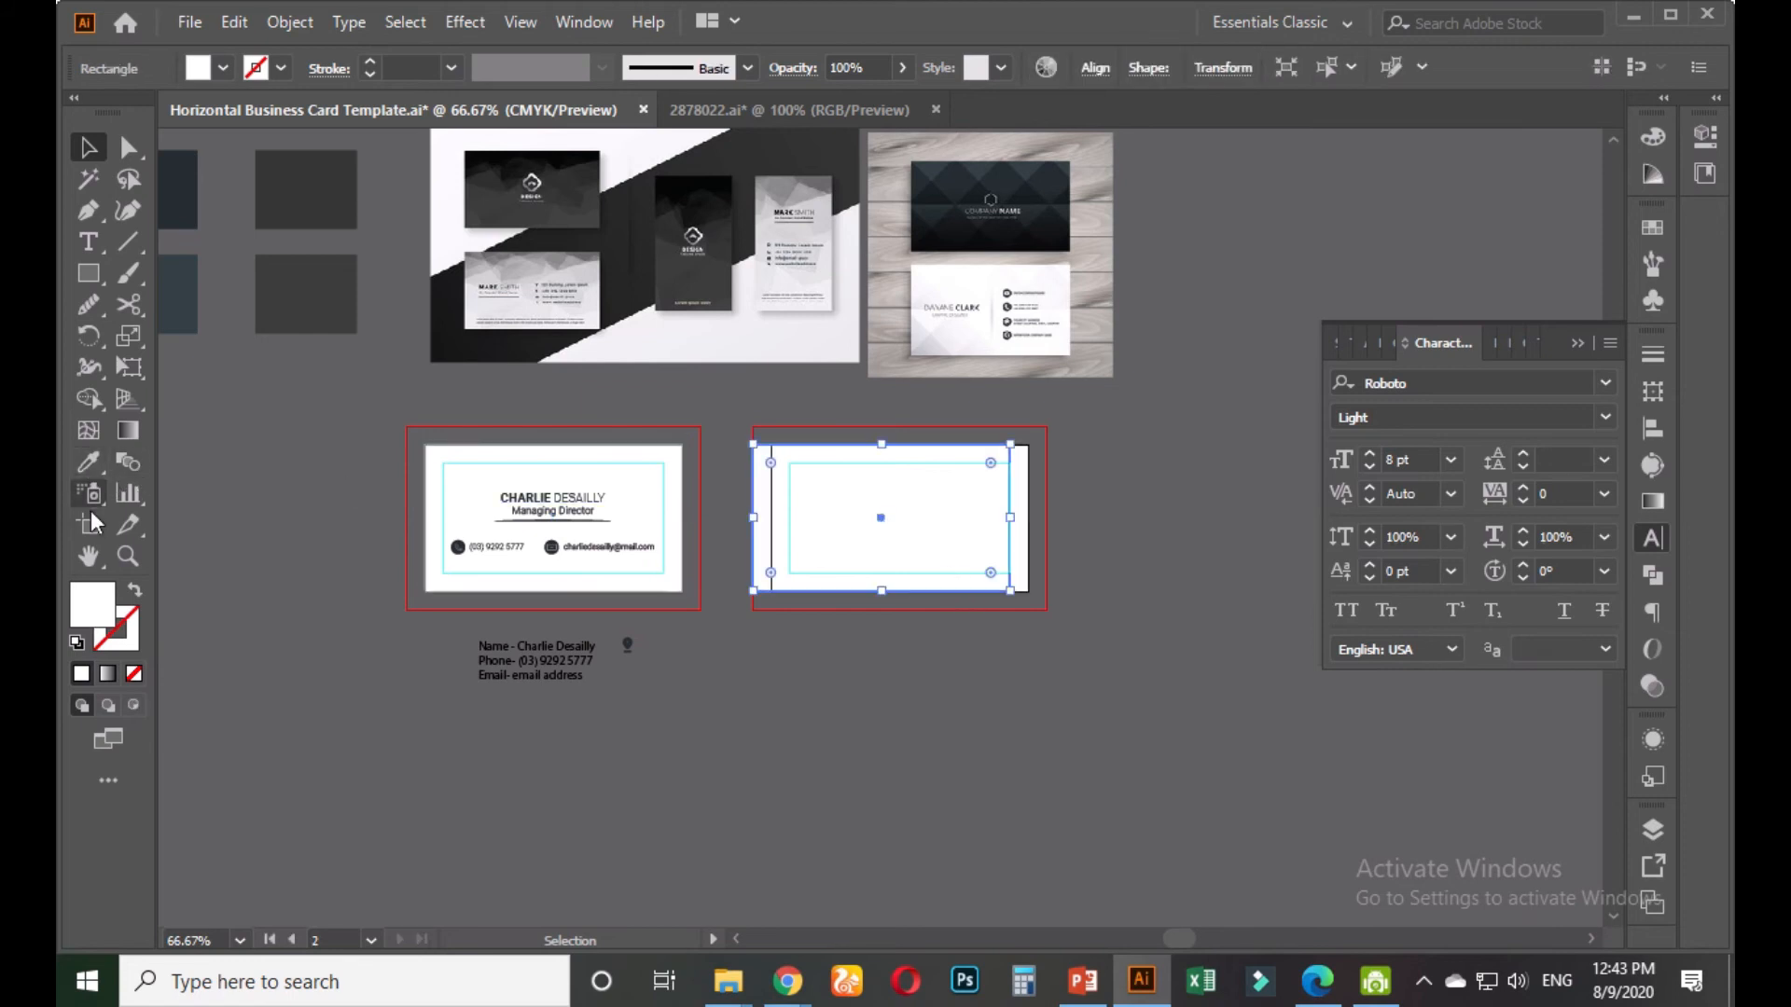
pyautogui.click(91, 515)
# Pick the second artboard and reselect the card, undoing an accidental move
pyautogui.click(936, 520)
pyautogui.scroll(2, 1021, 567)
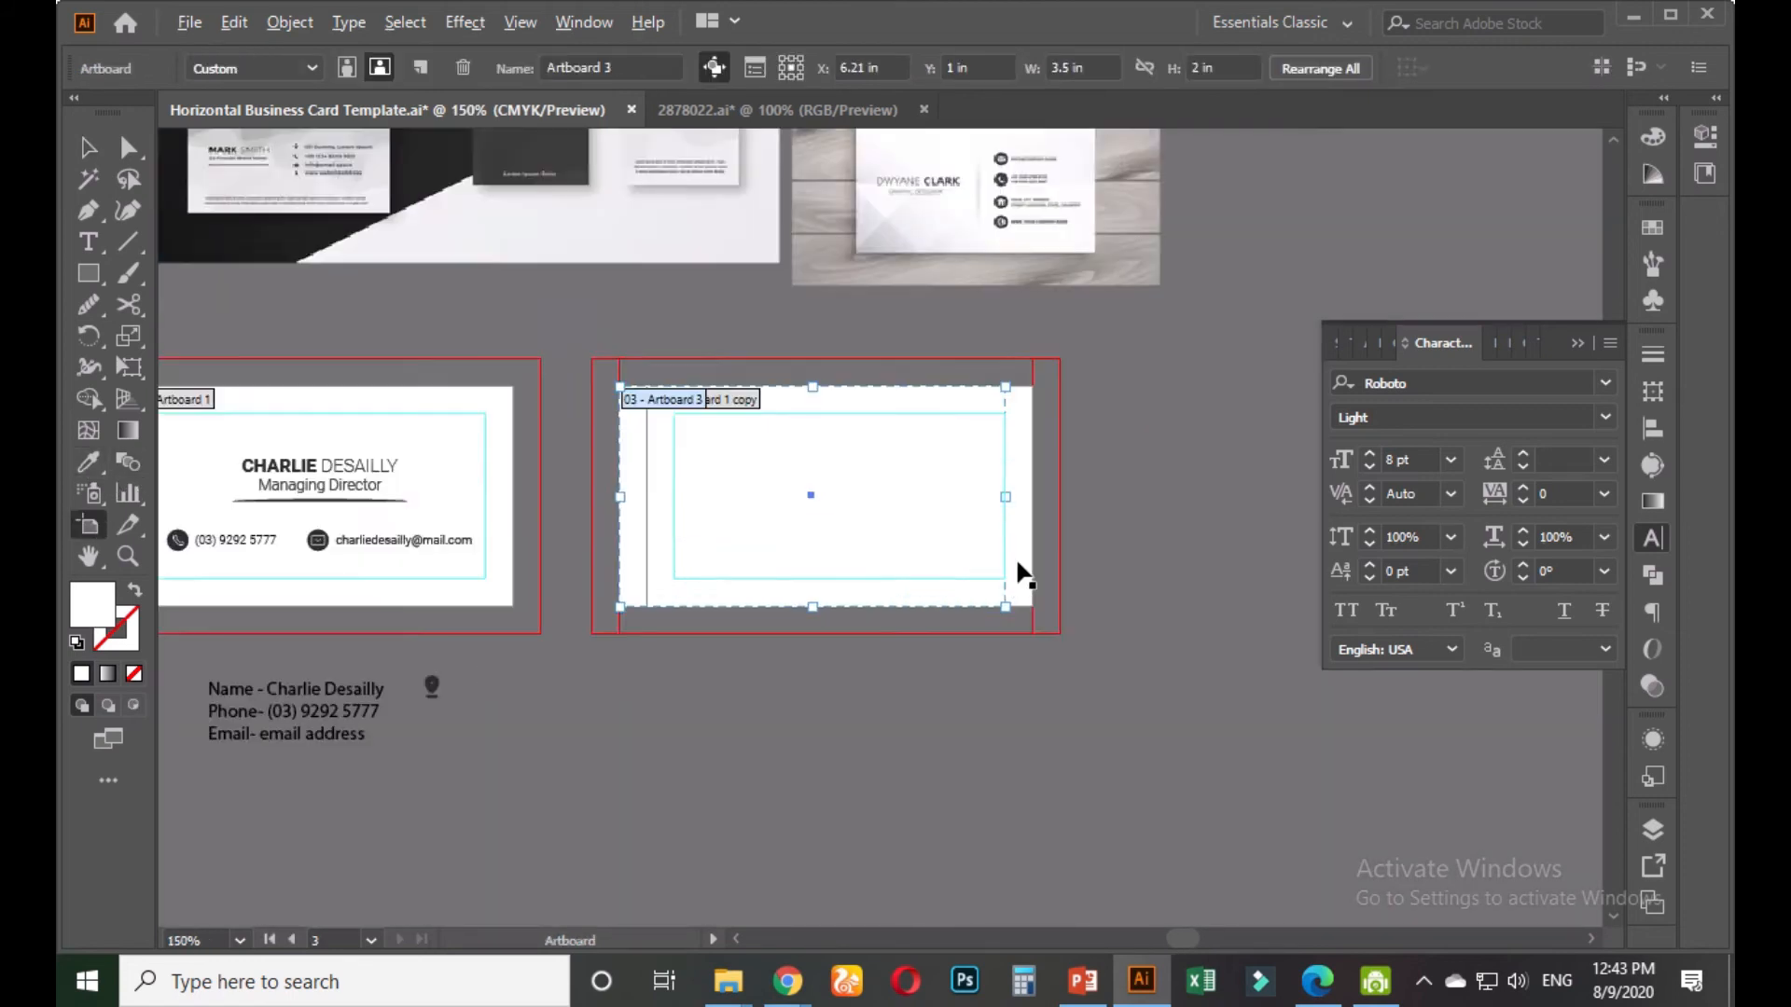
pyautogui.press('v')
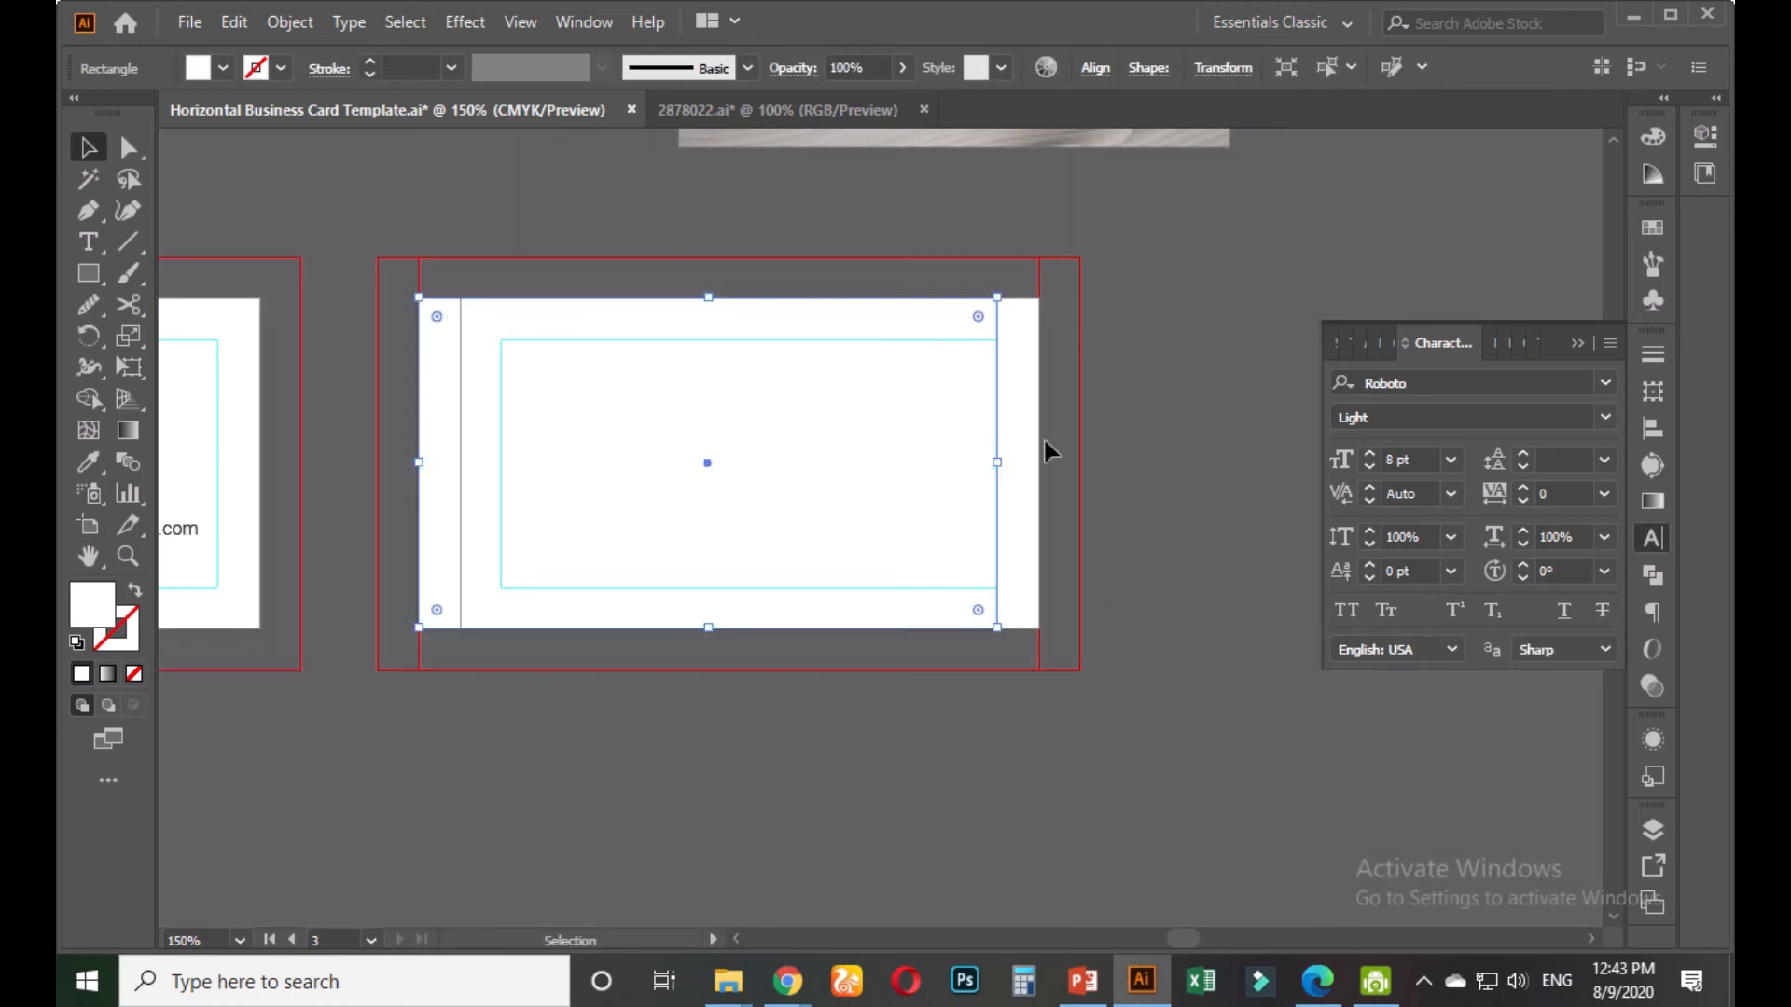
pyautogui.click(1045, 450)
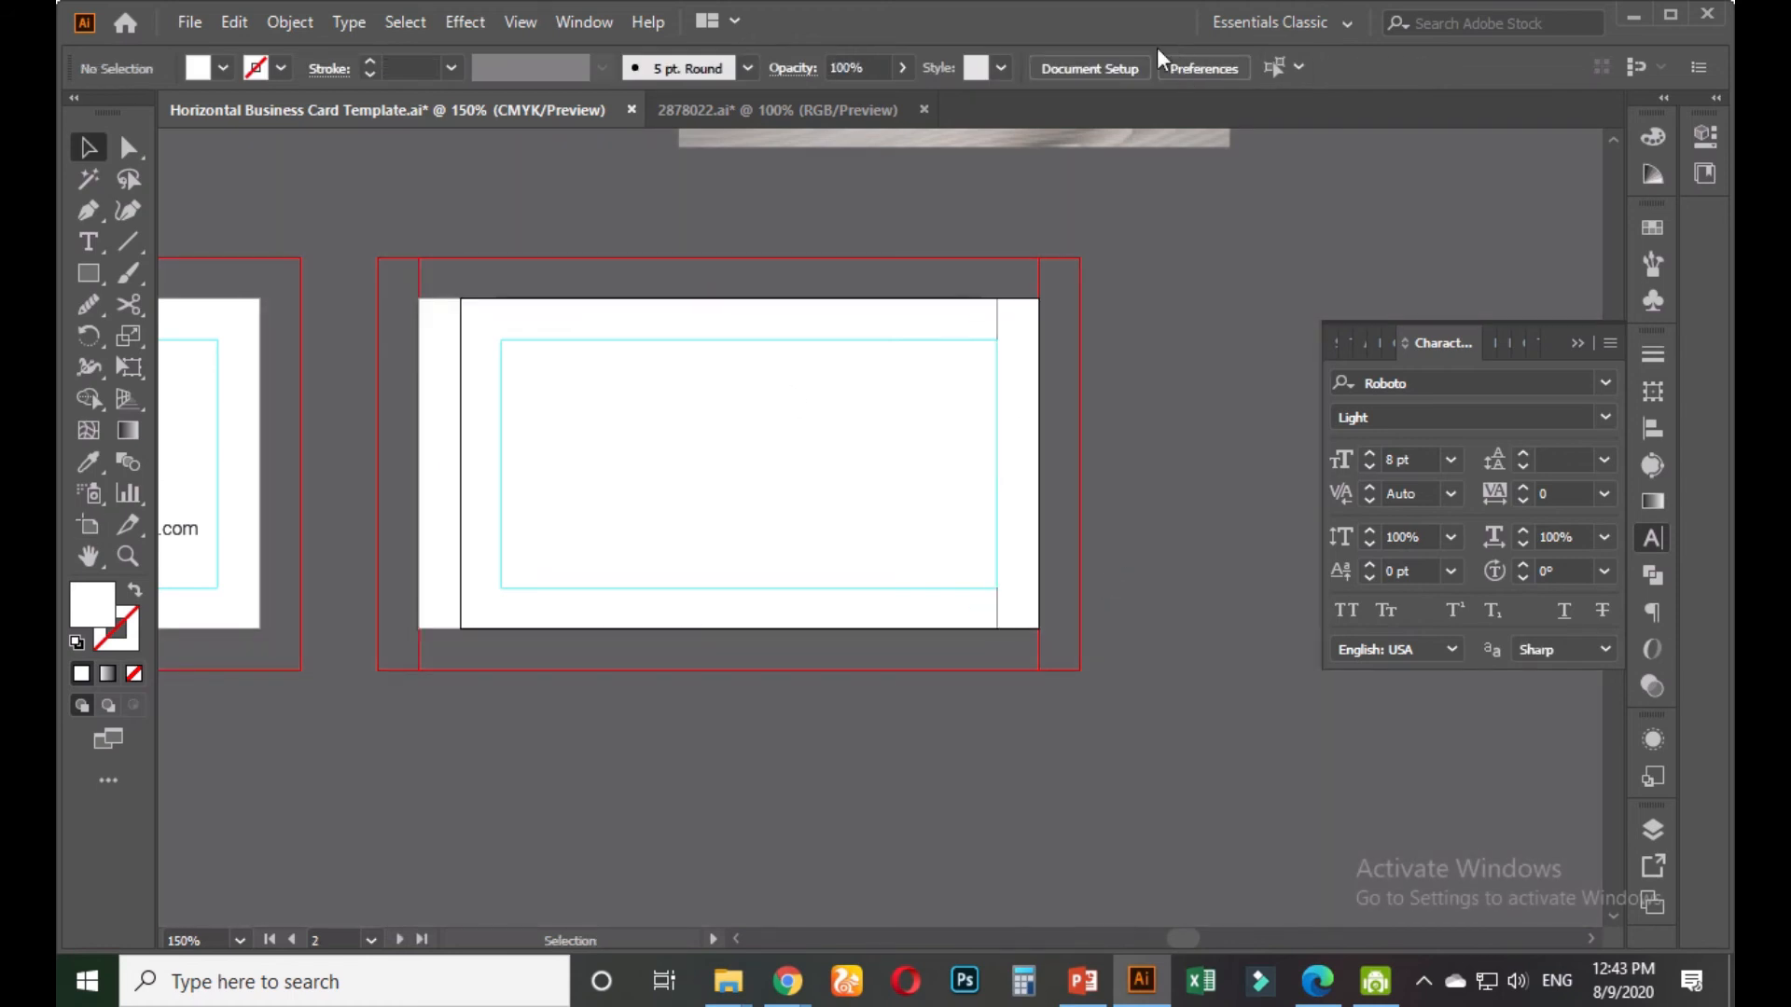
pyautogui.moveTo(522, 414); pyautogui.dragTo(548, 419)
pyautogui.hotkey('ctrl', 'z')
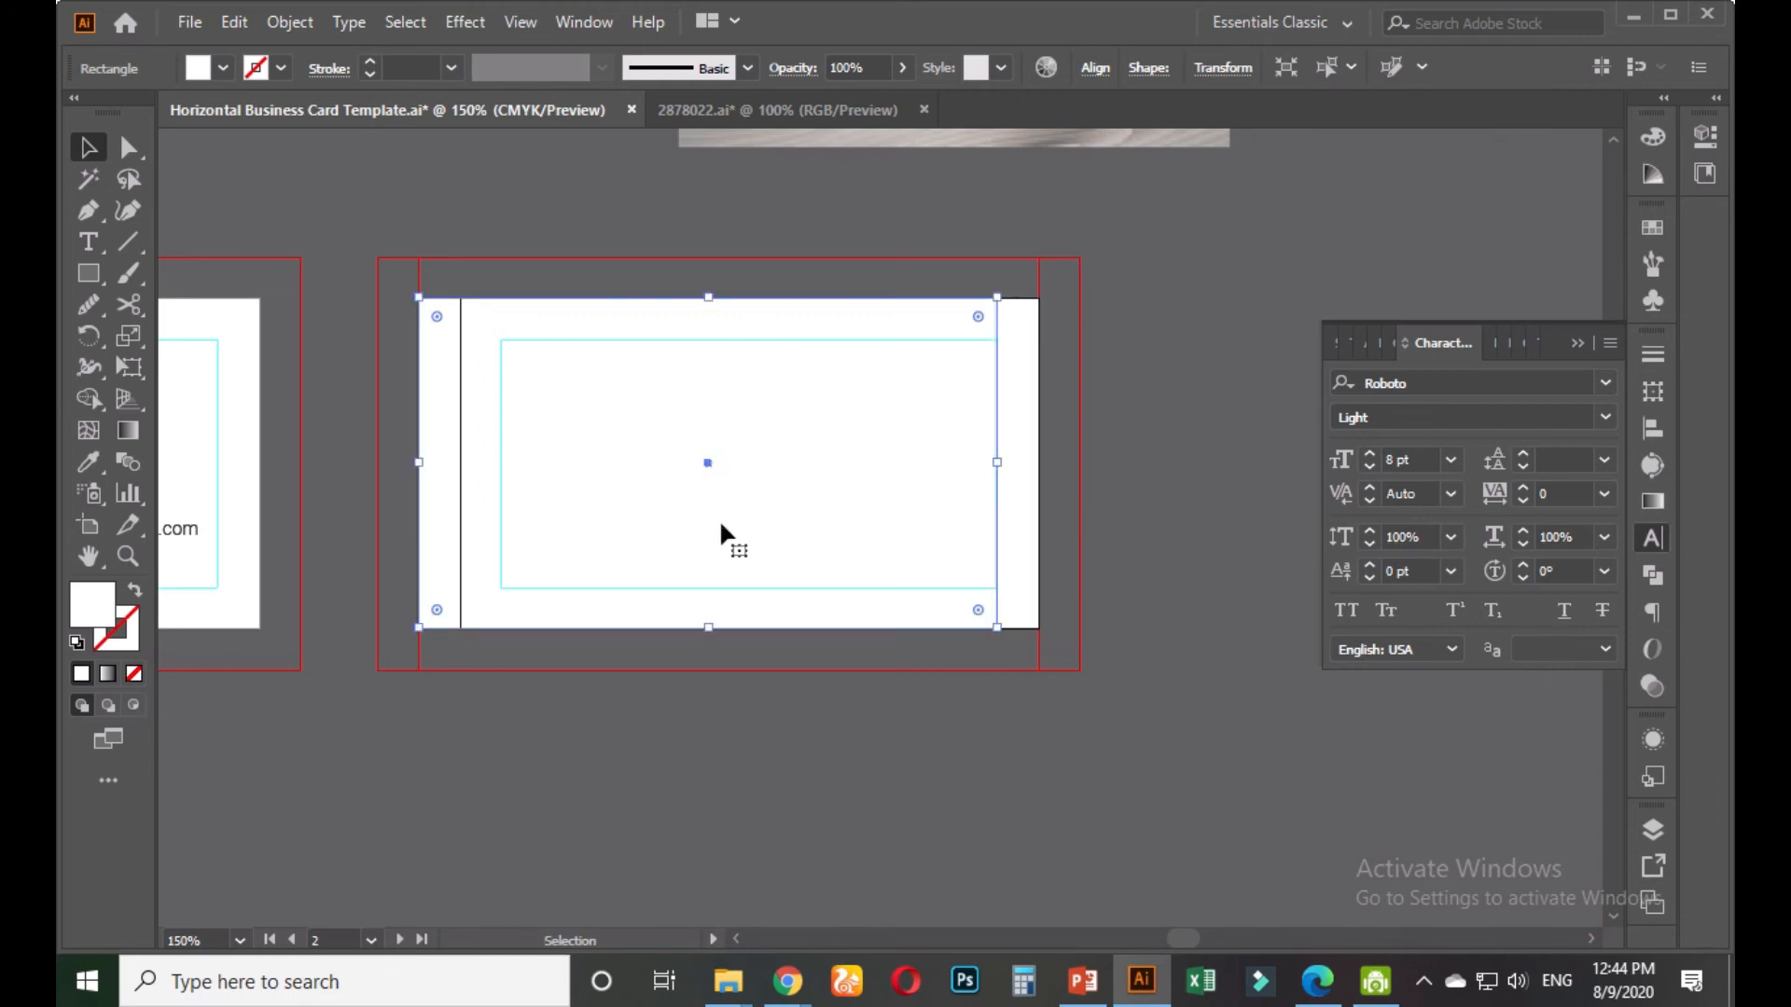
# Move the copied card right and apply Horizontal Align Center on the second artboard
pyautogui.click(699, 702)
pyautogui.moveTo(607, 480); pyautogui.dragTo(729, 480)
pyautogui.click(1093, 69)
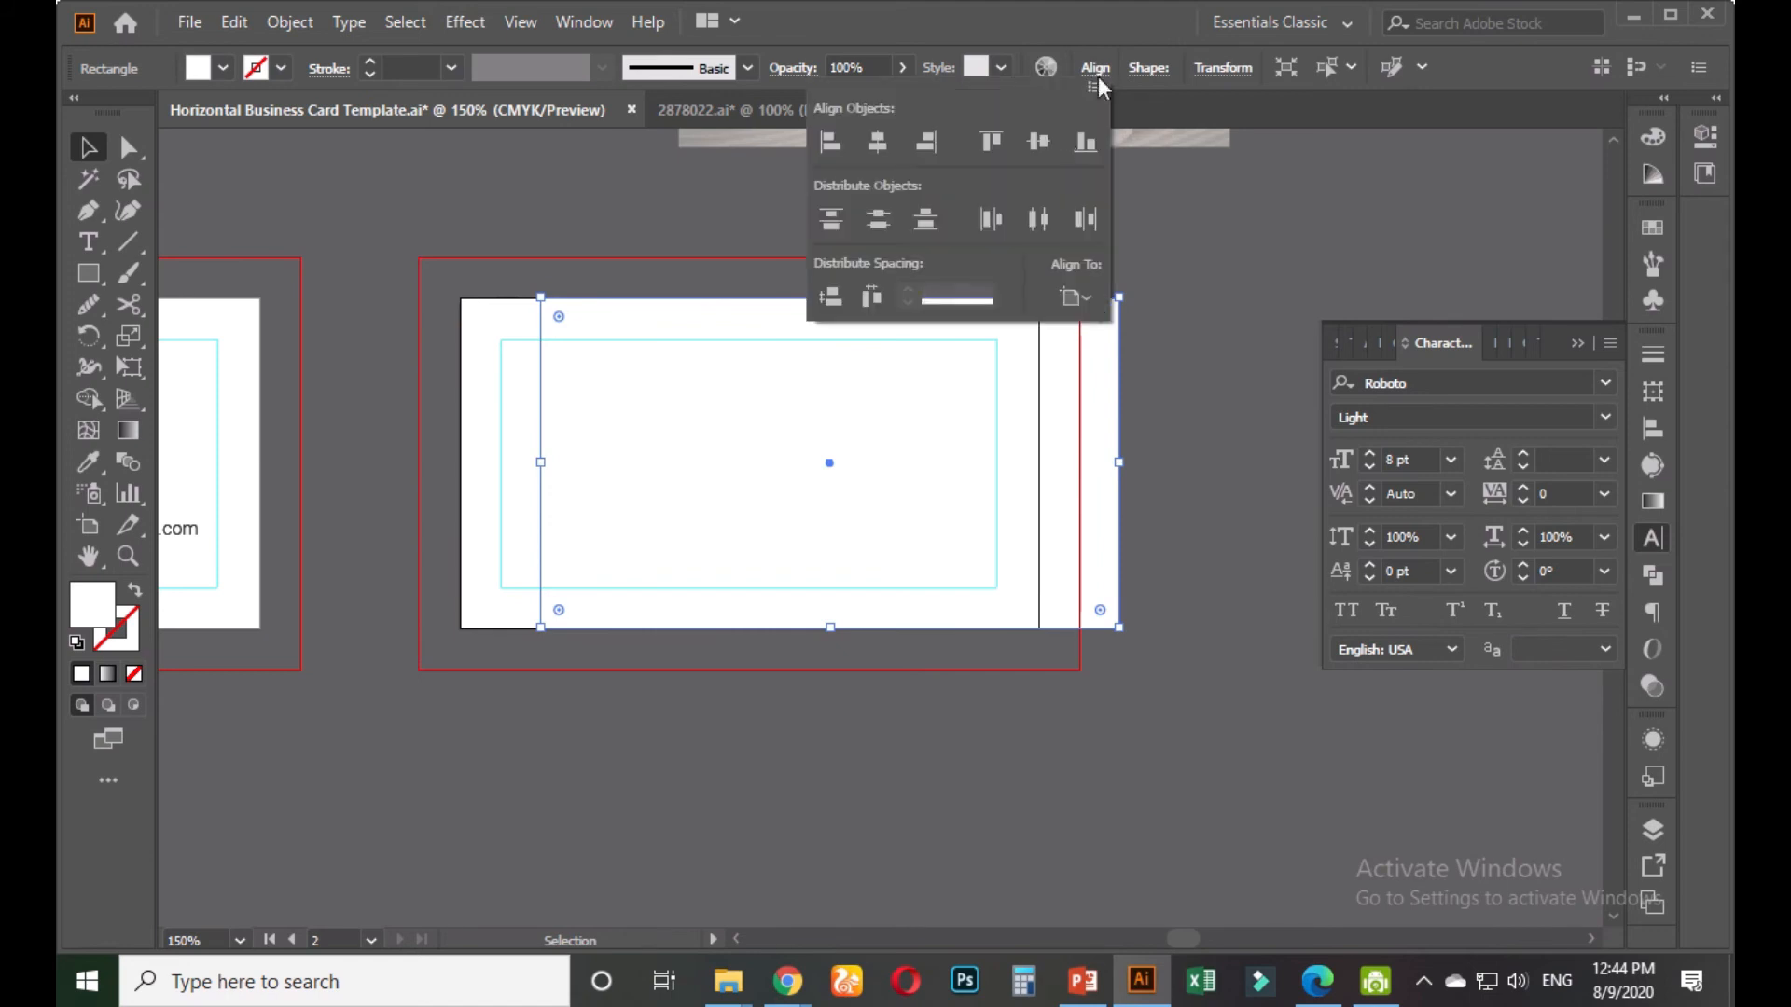
pyautogui.click(884, 142)
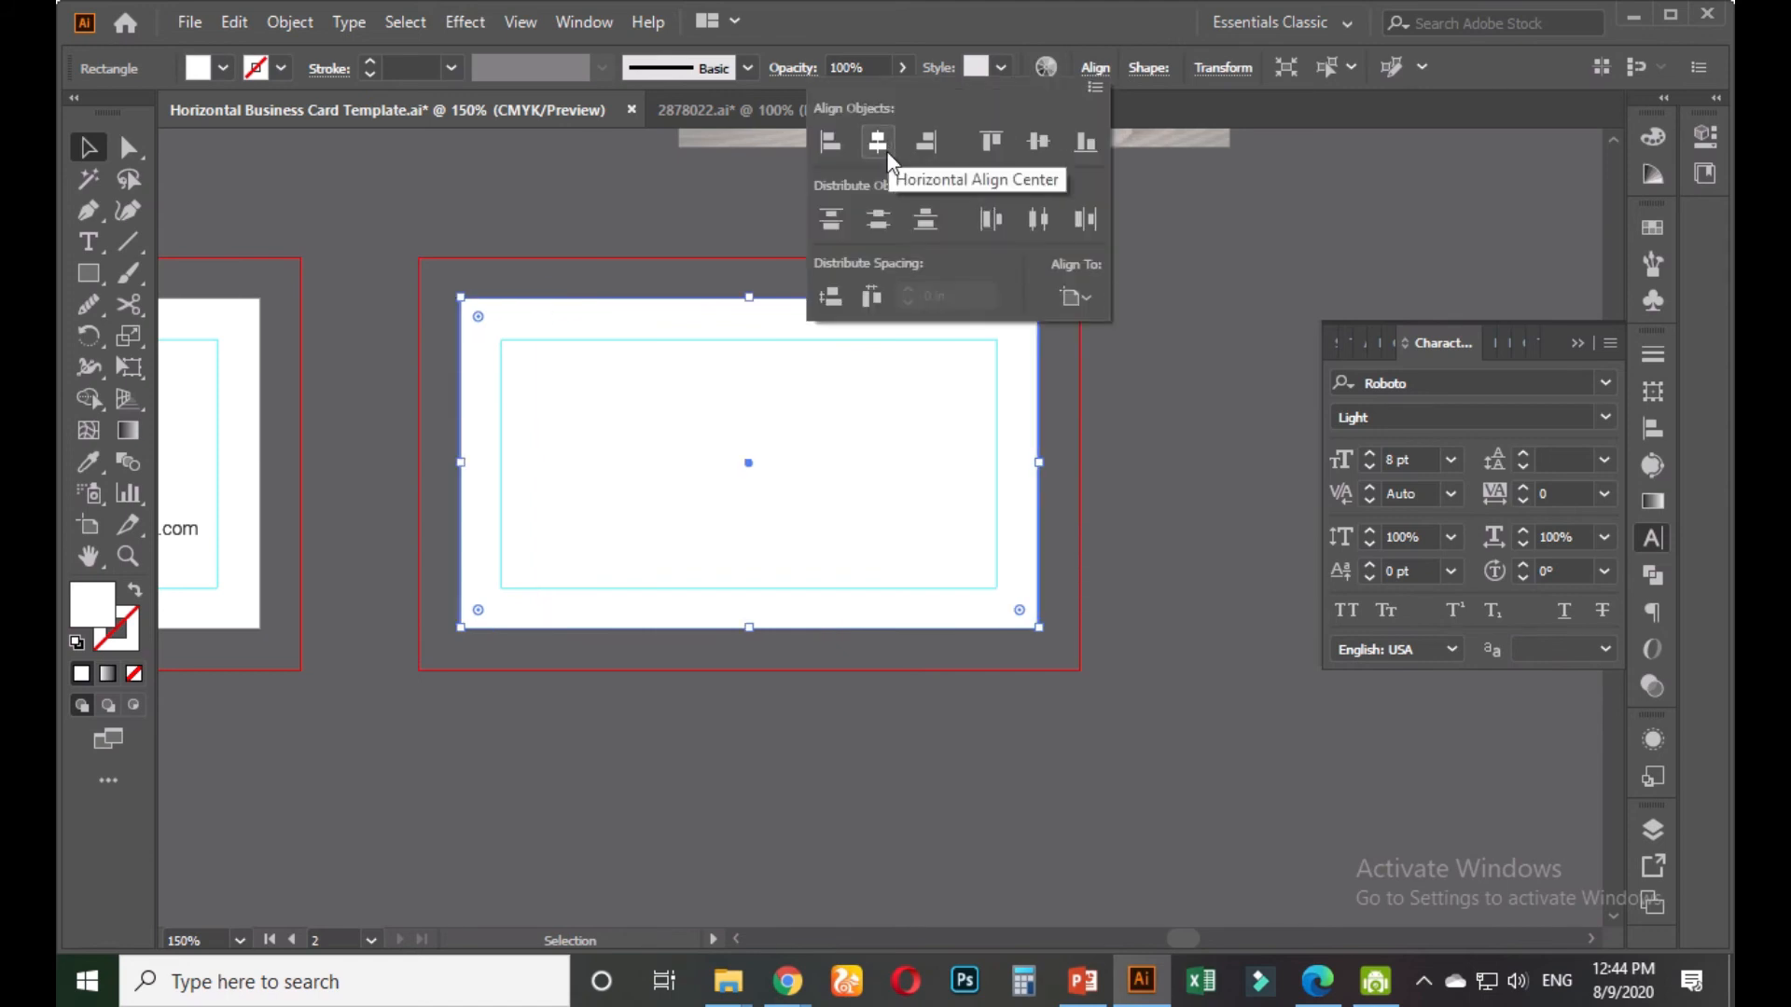
pyautogui.click(1121, 484)
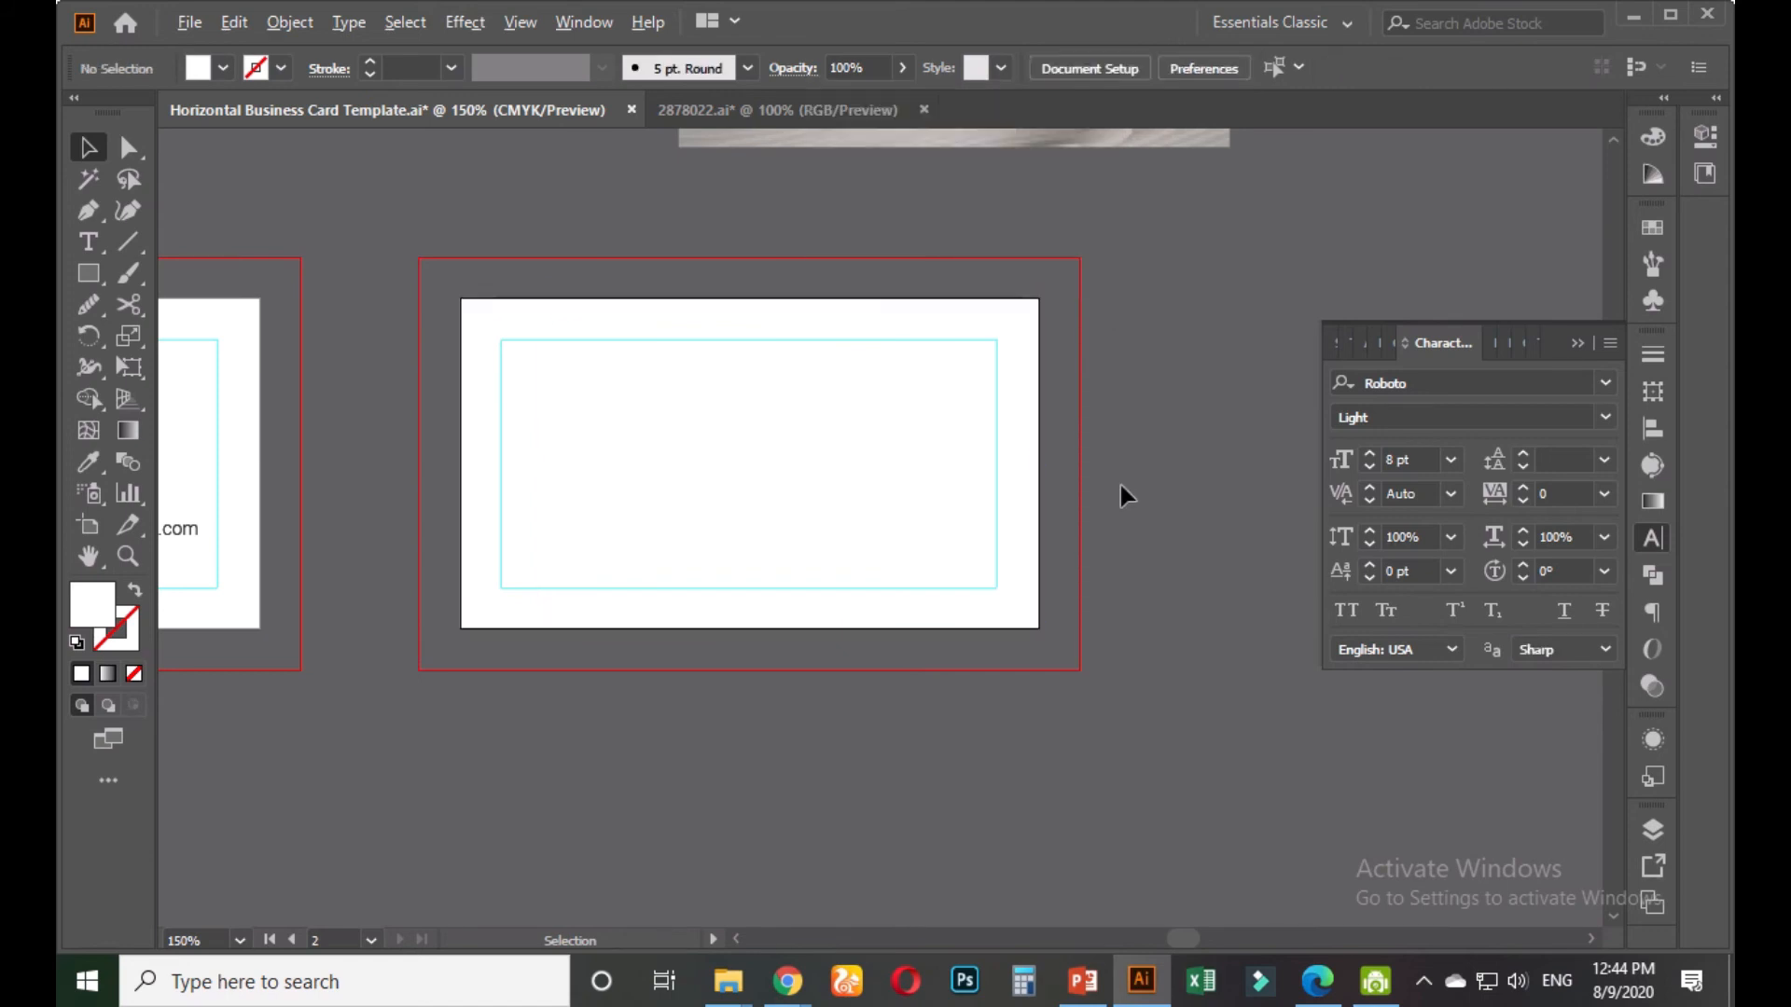
pyautogui.scroll(-3, 1121, 485)
pyautogui.click(984, 465)
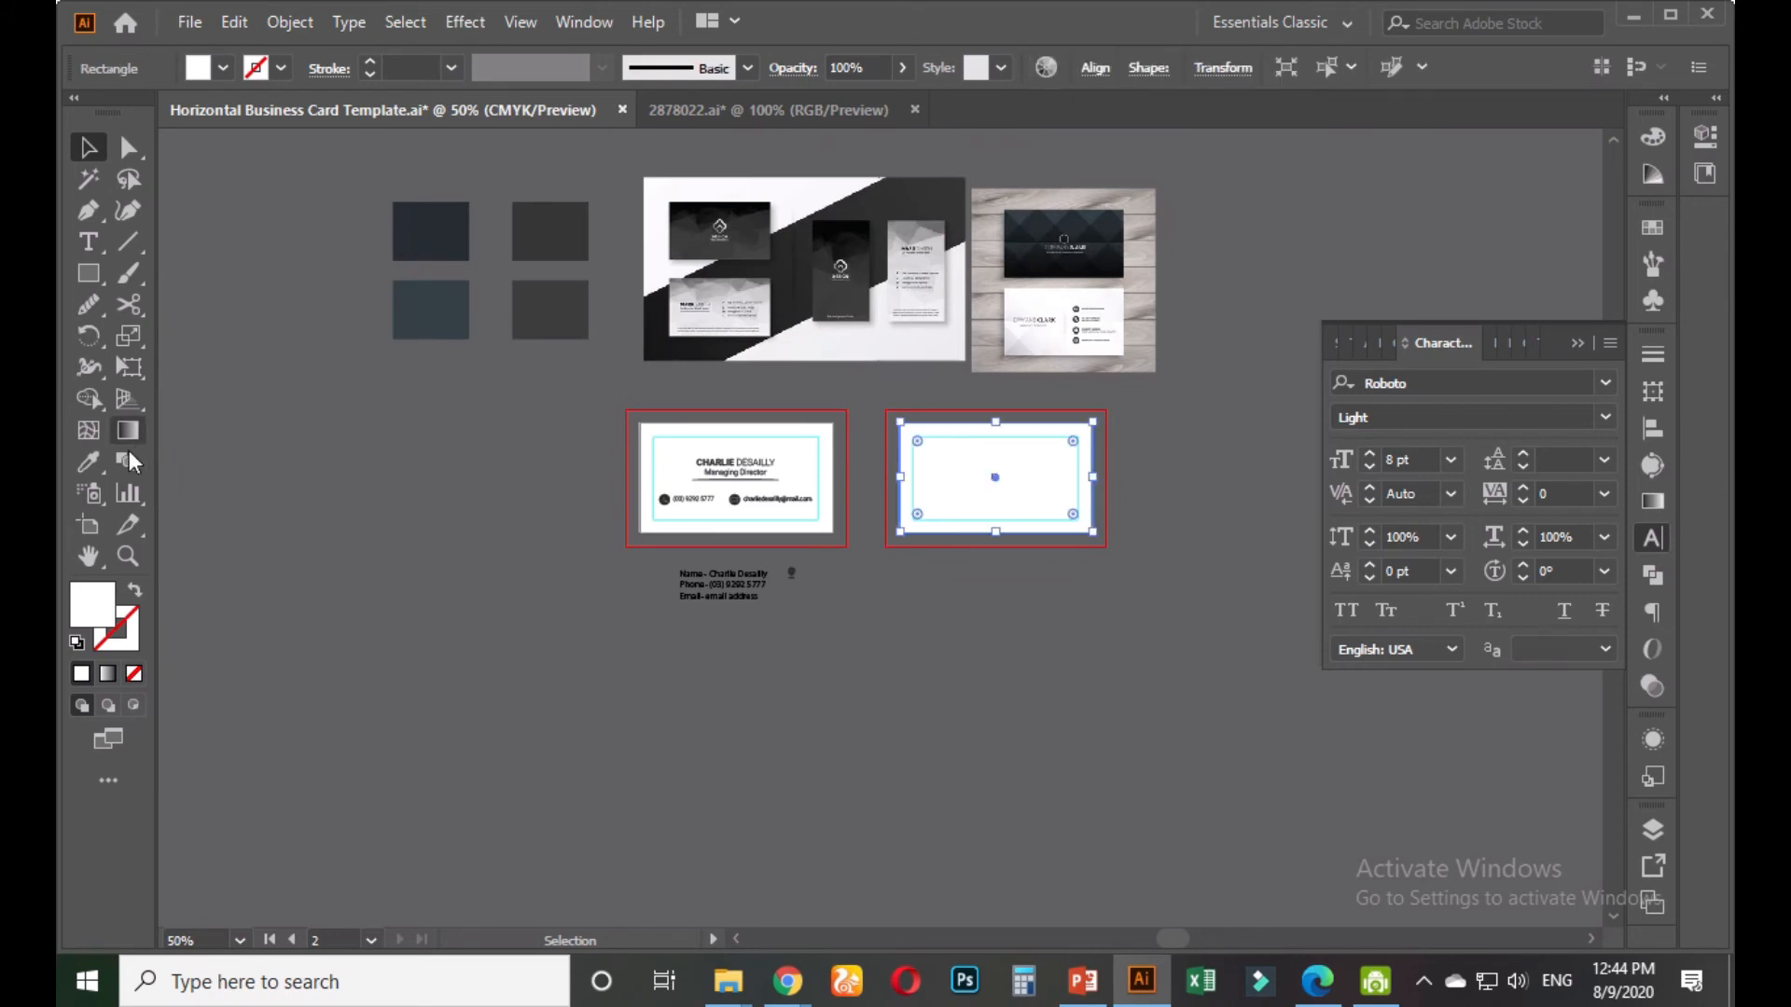
# Eyedrop the dark navy swatch into the second card's background rectangle
pyautogui.click(90, 461)
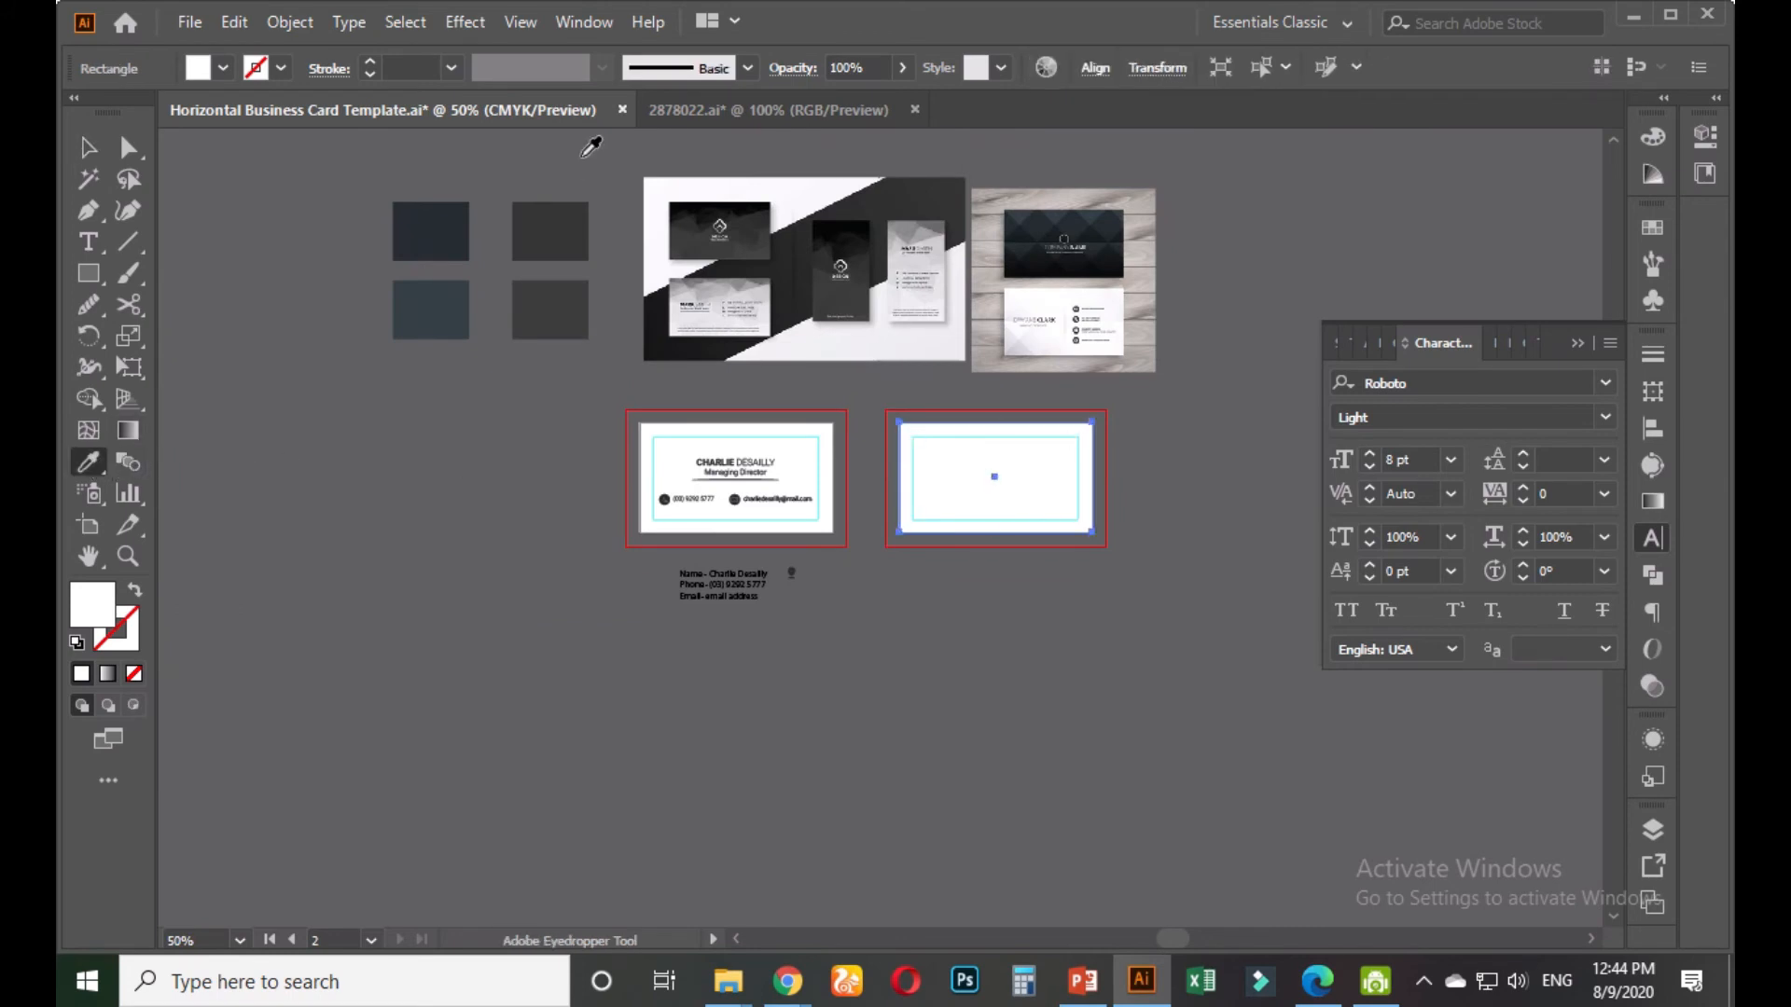
pyautogui.click(424, 232)
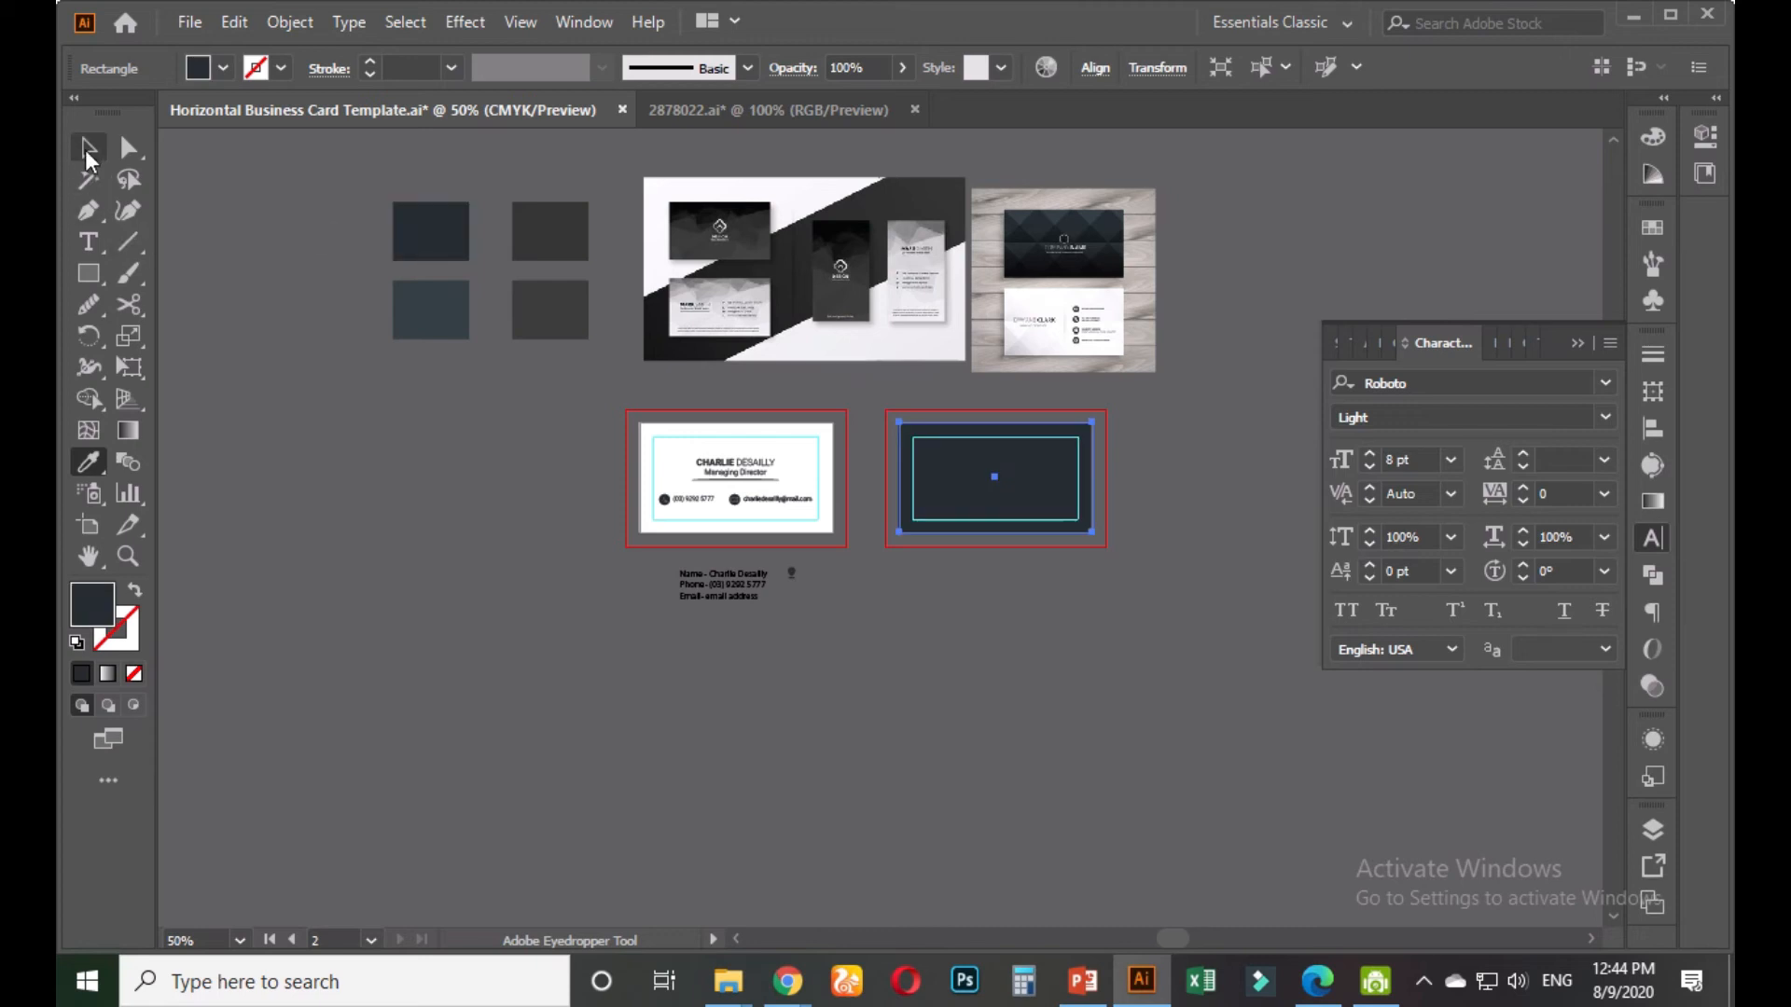
pyautogui.click(88, 146)
pyautogui.click(533, 482)
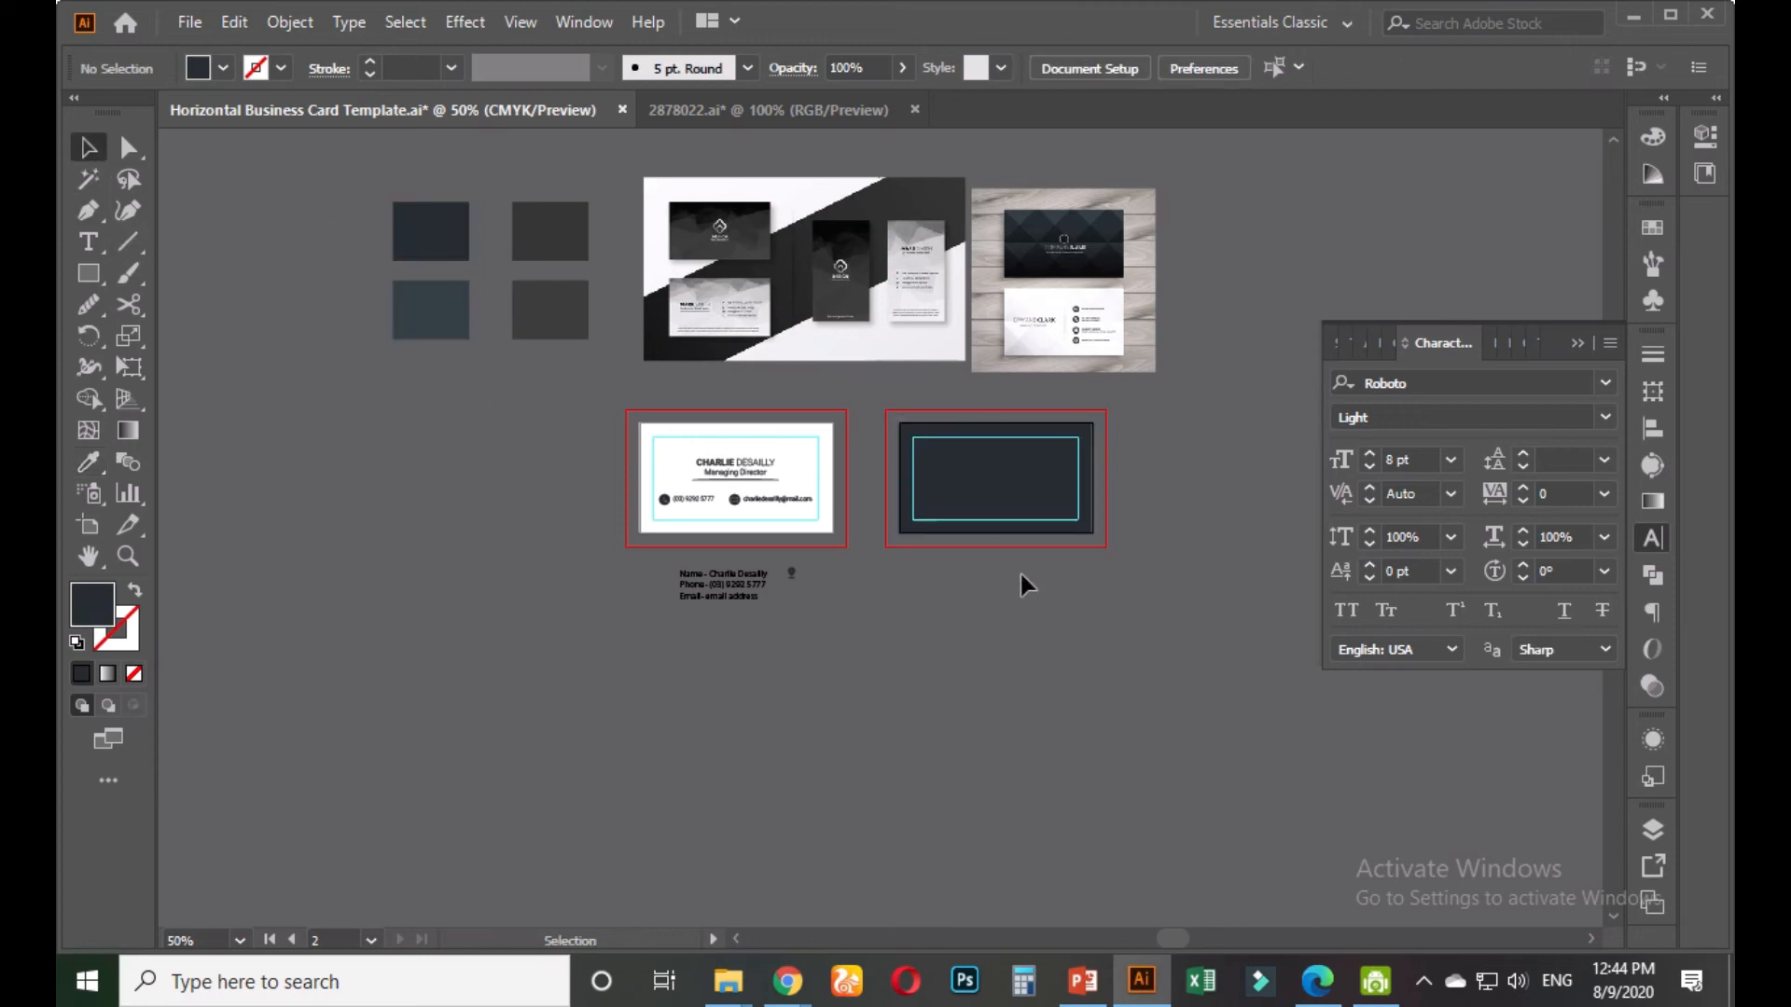
pyautogui.scroll(1, 1007, 560)
pyautogui.moveTo(996, 622); pyautogui.dragTo(1000, 747)
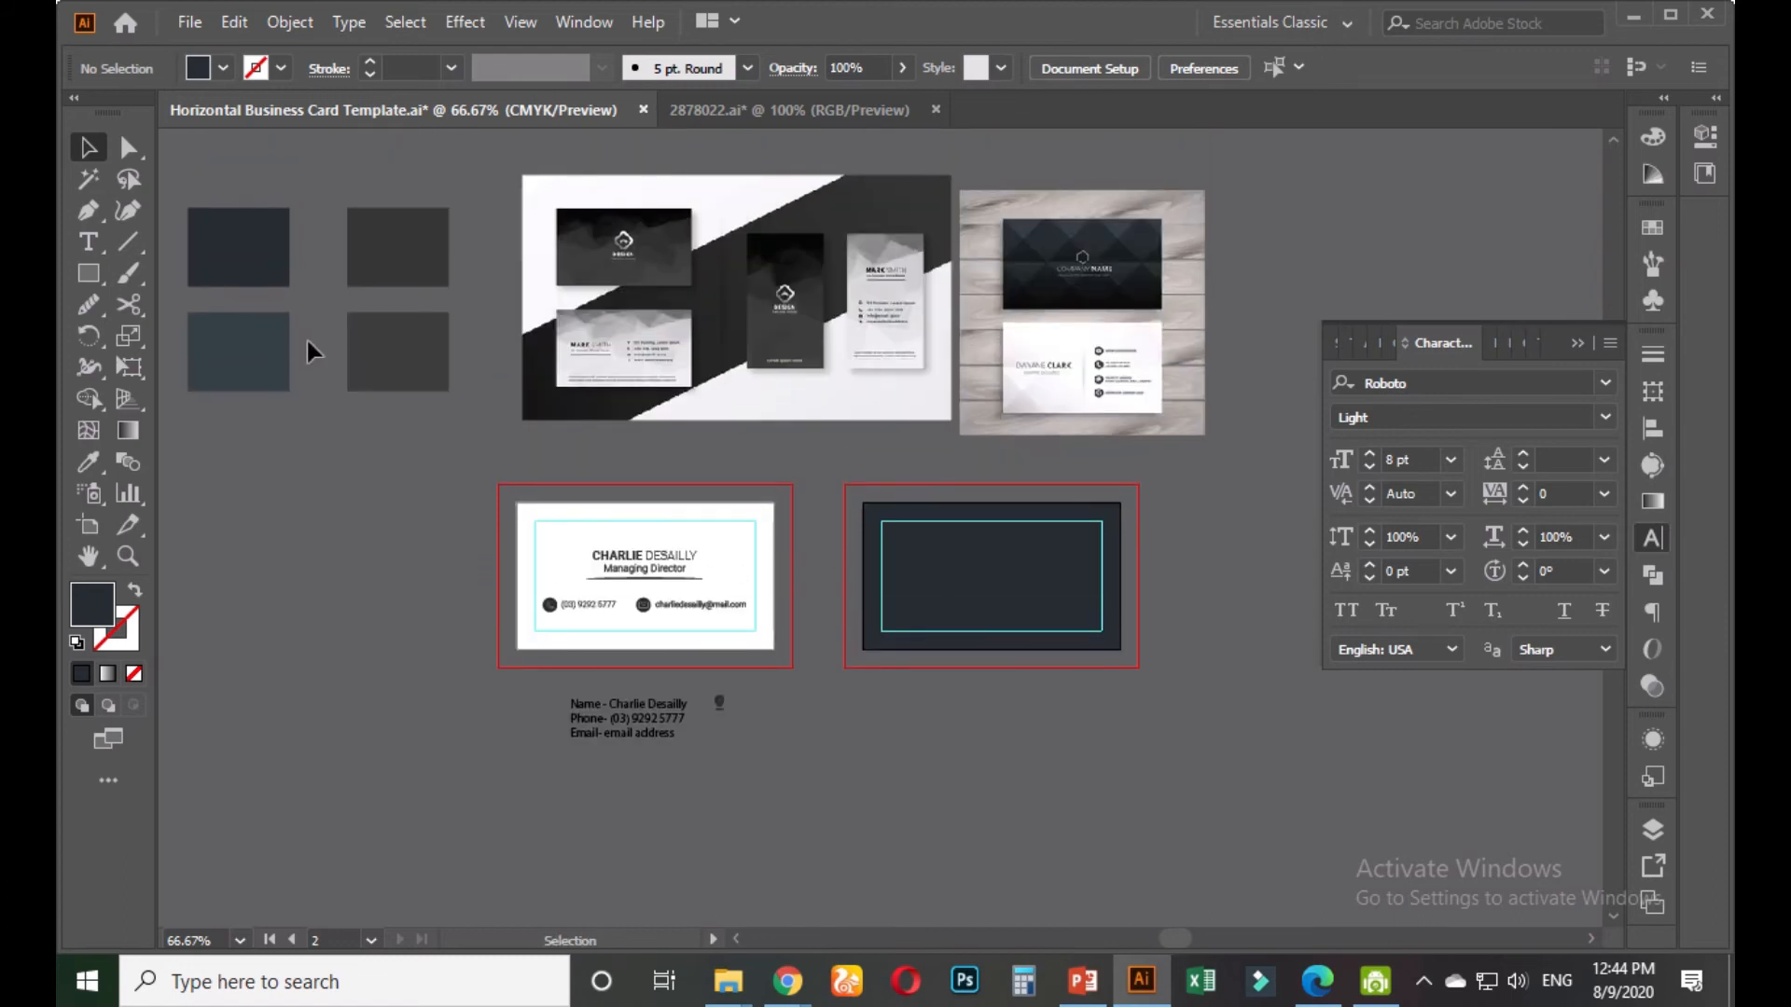
pyautogui.click(1011, 579)
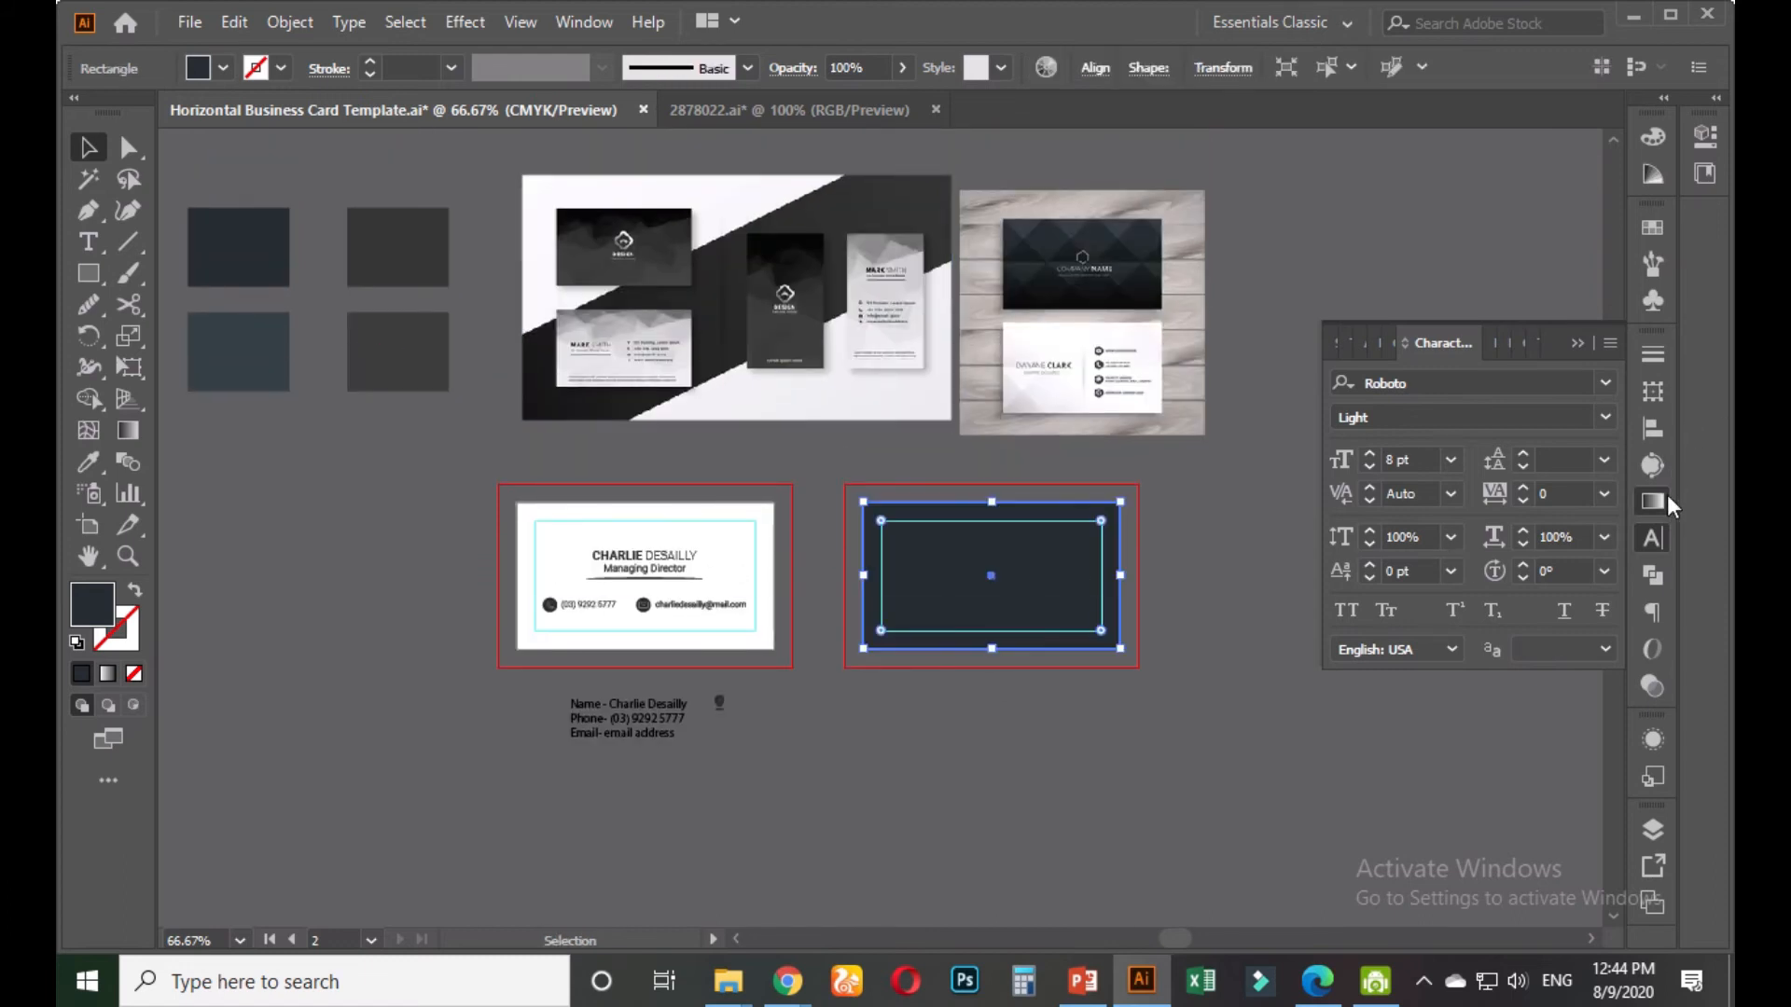
# Give the back card a linear gradient fill at a -90° angle
pyautogui.click(1666, 497)
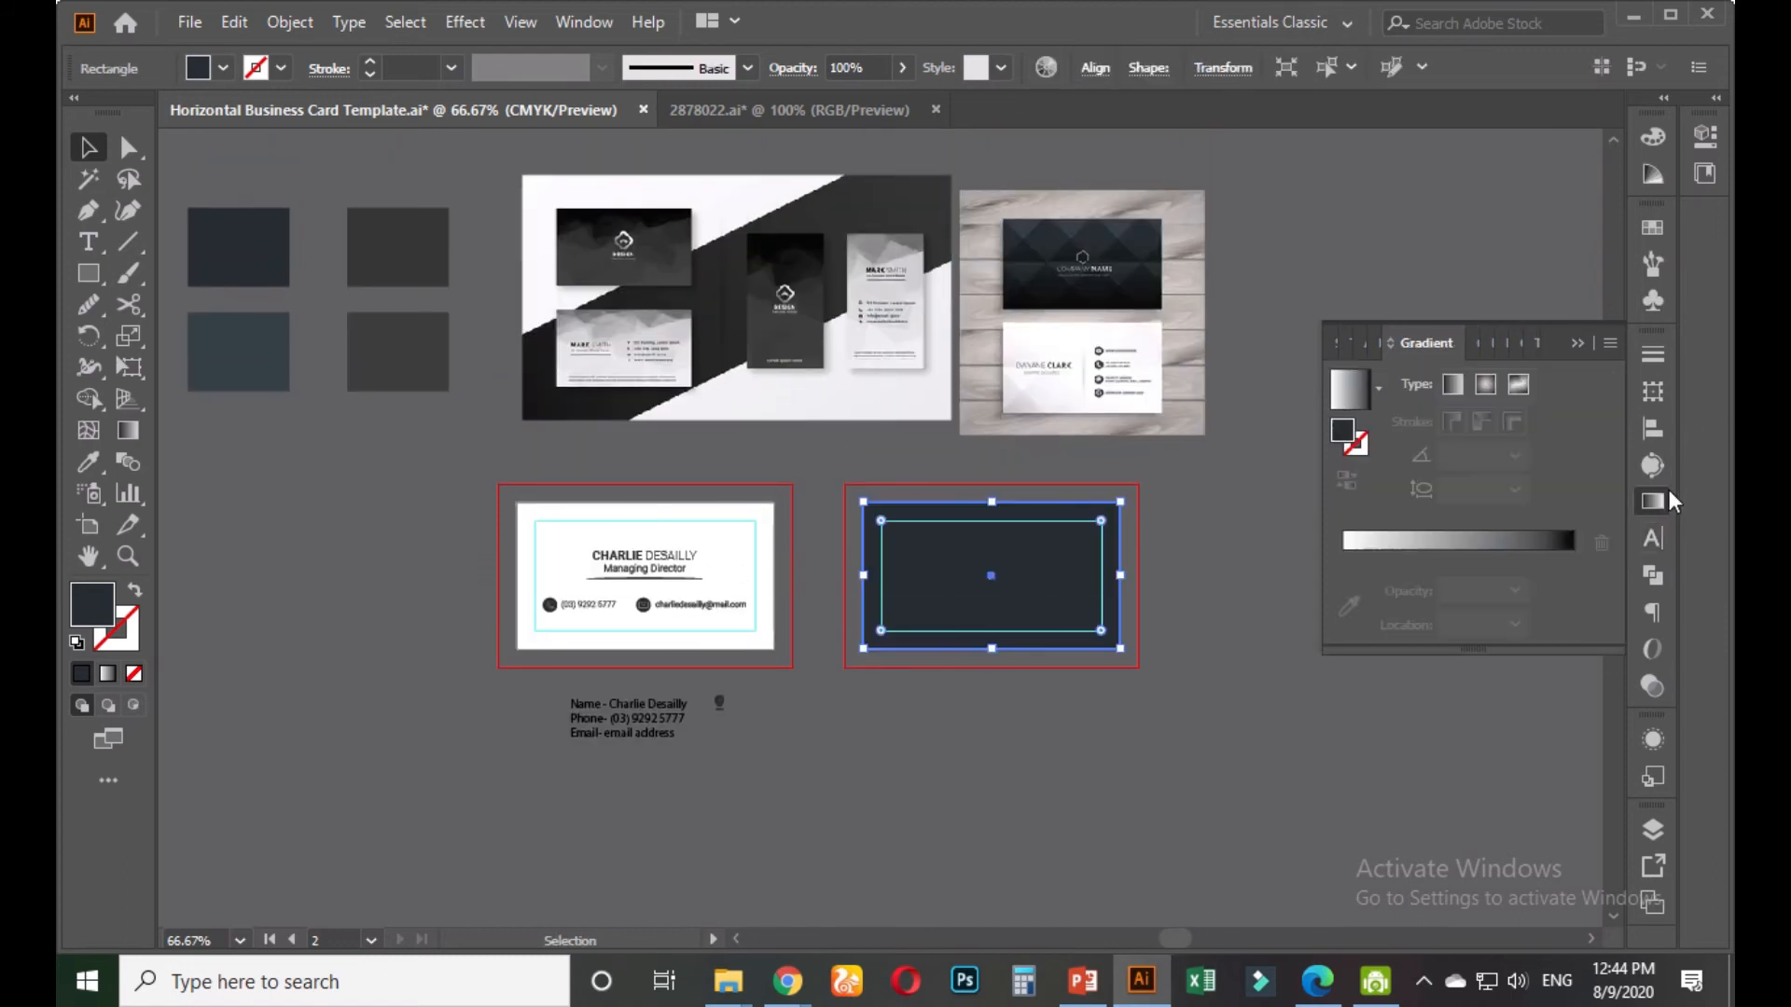
pyautogui.click(1549, 573)
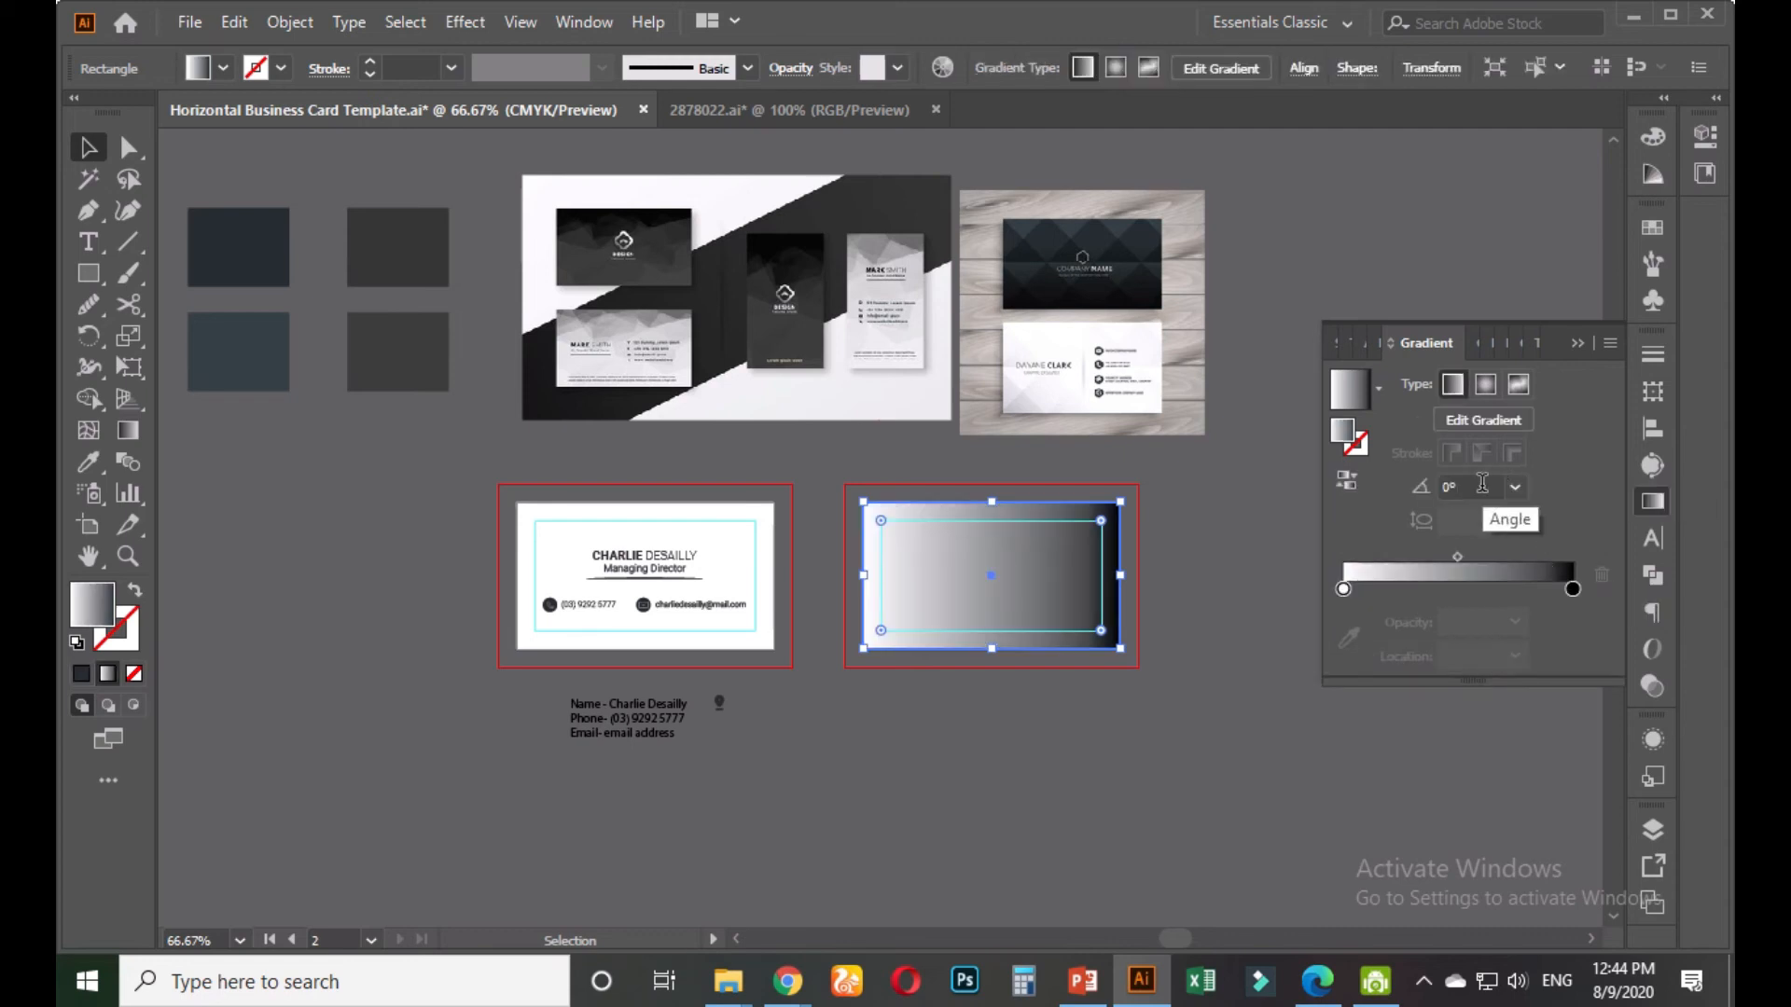
pyautogui.click(1514, 487)
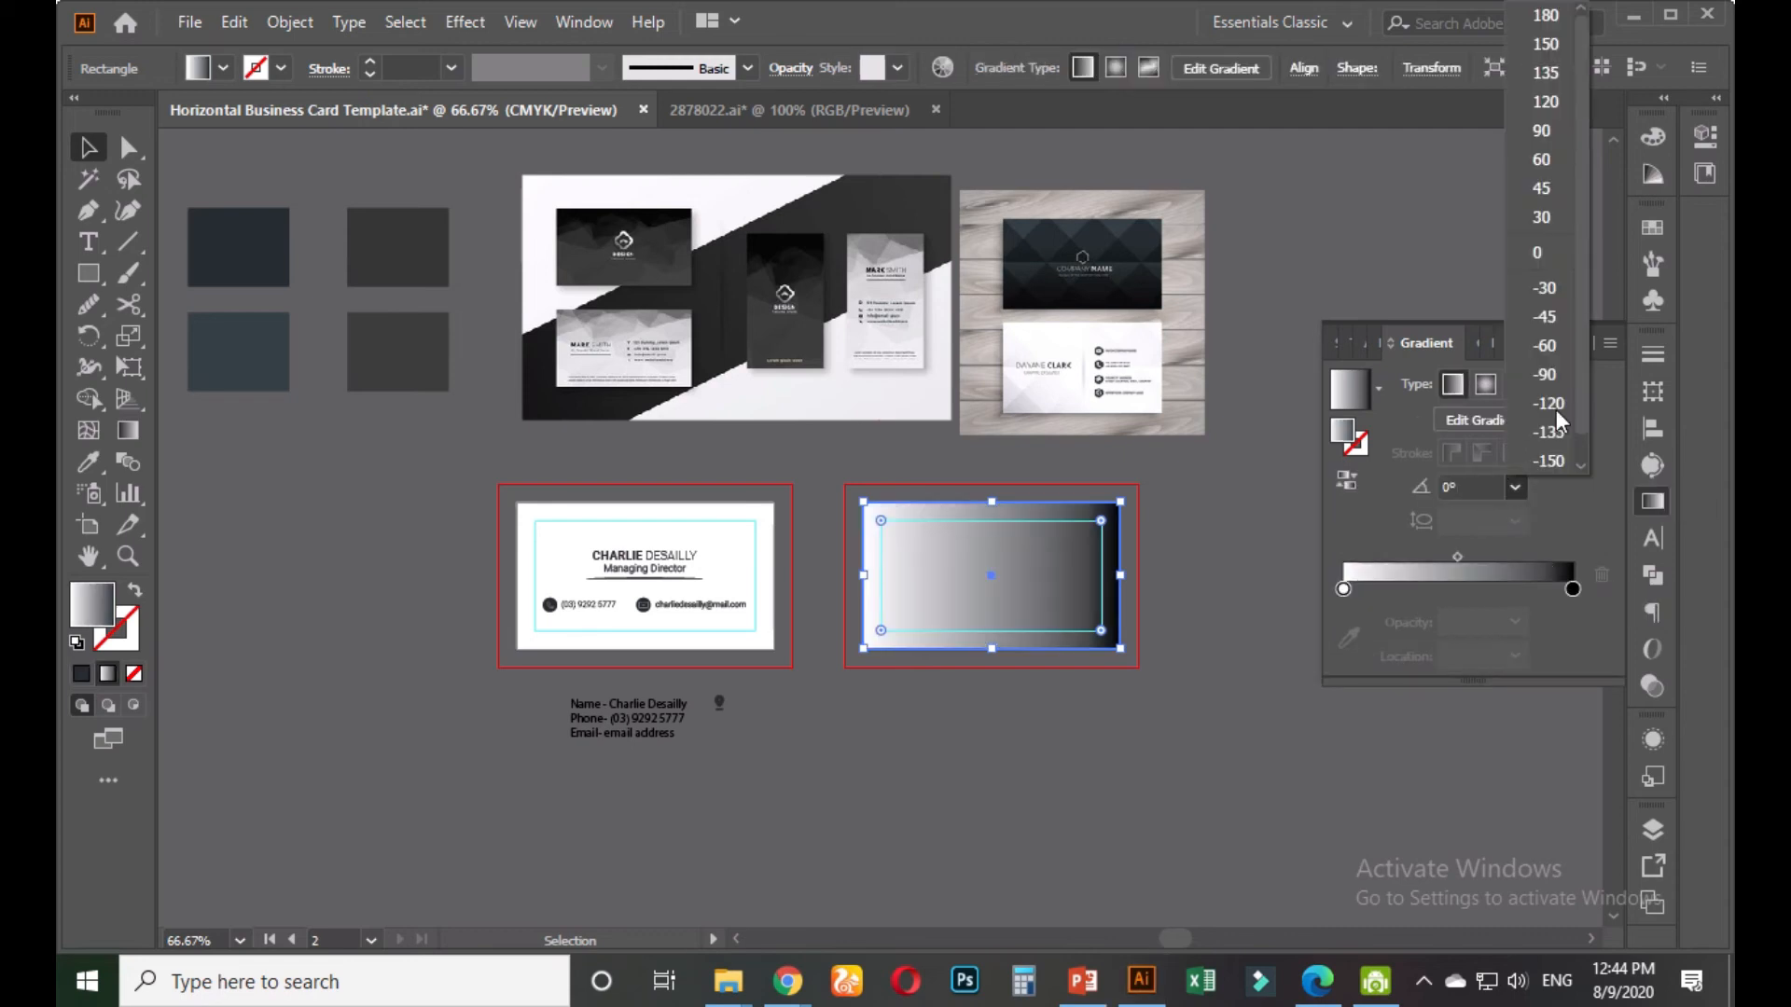
pyautogui.click(1543, 132)
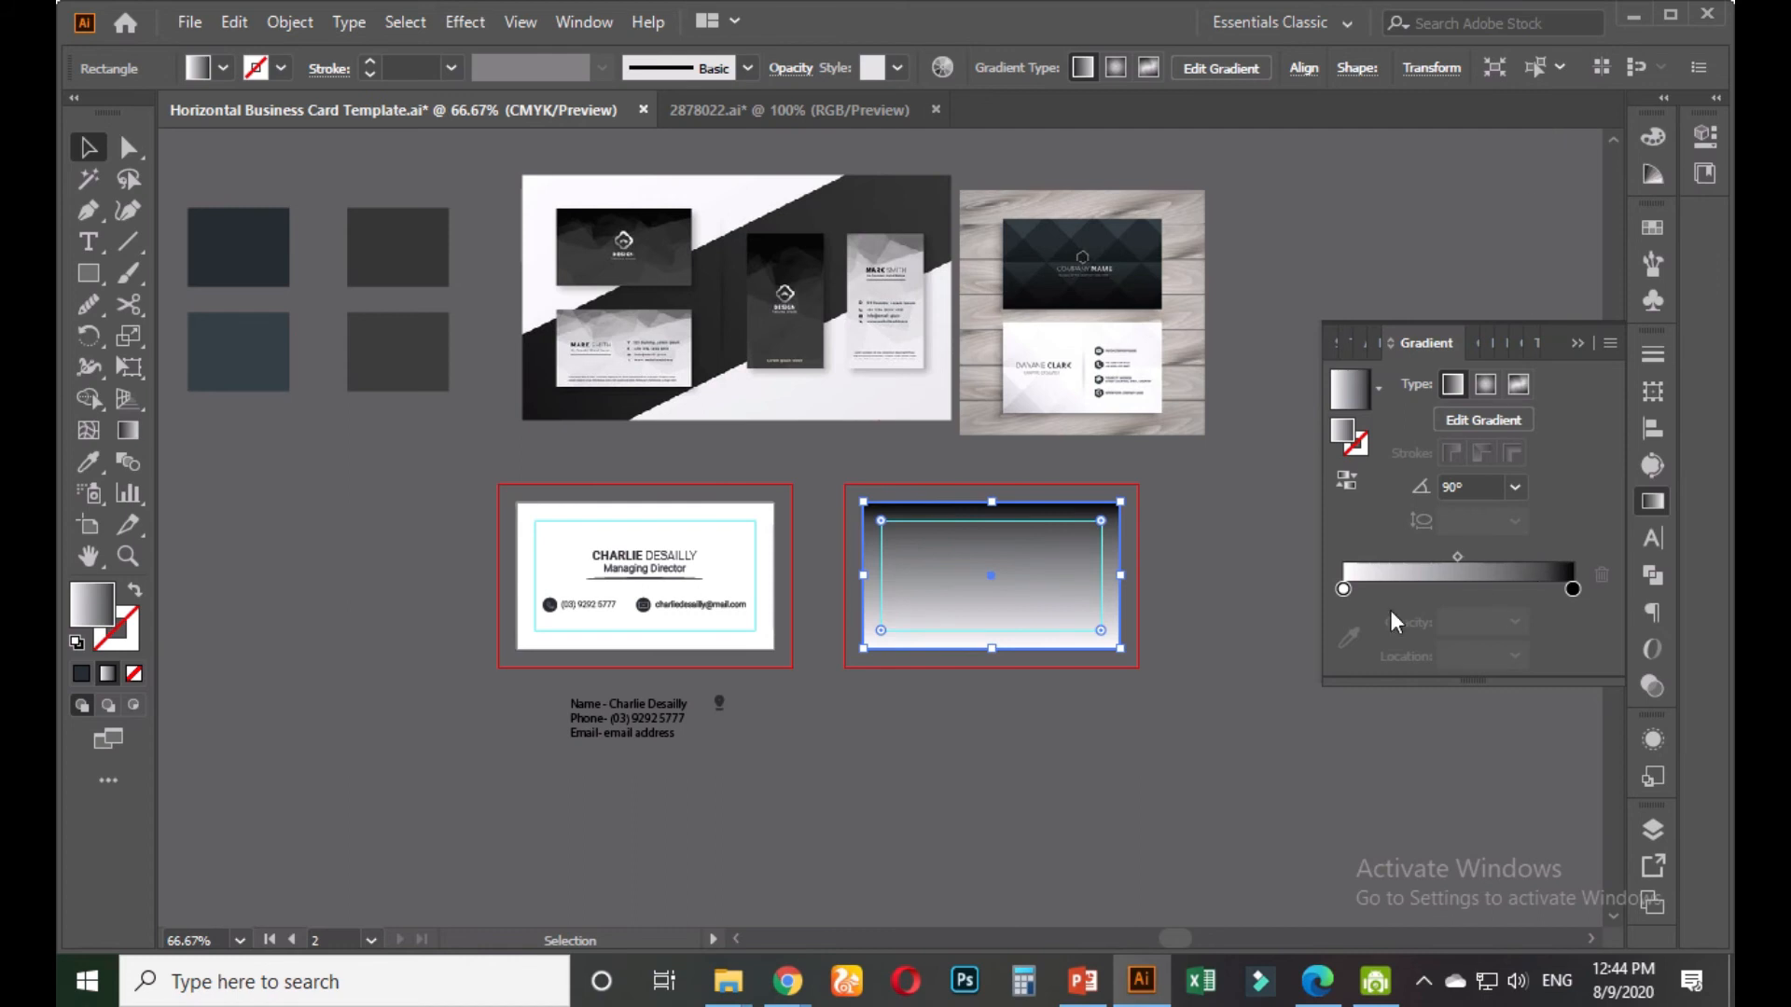
pyautogui.click(1514, 485)
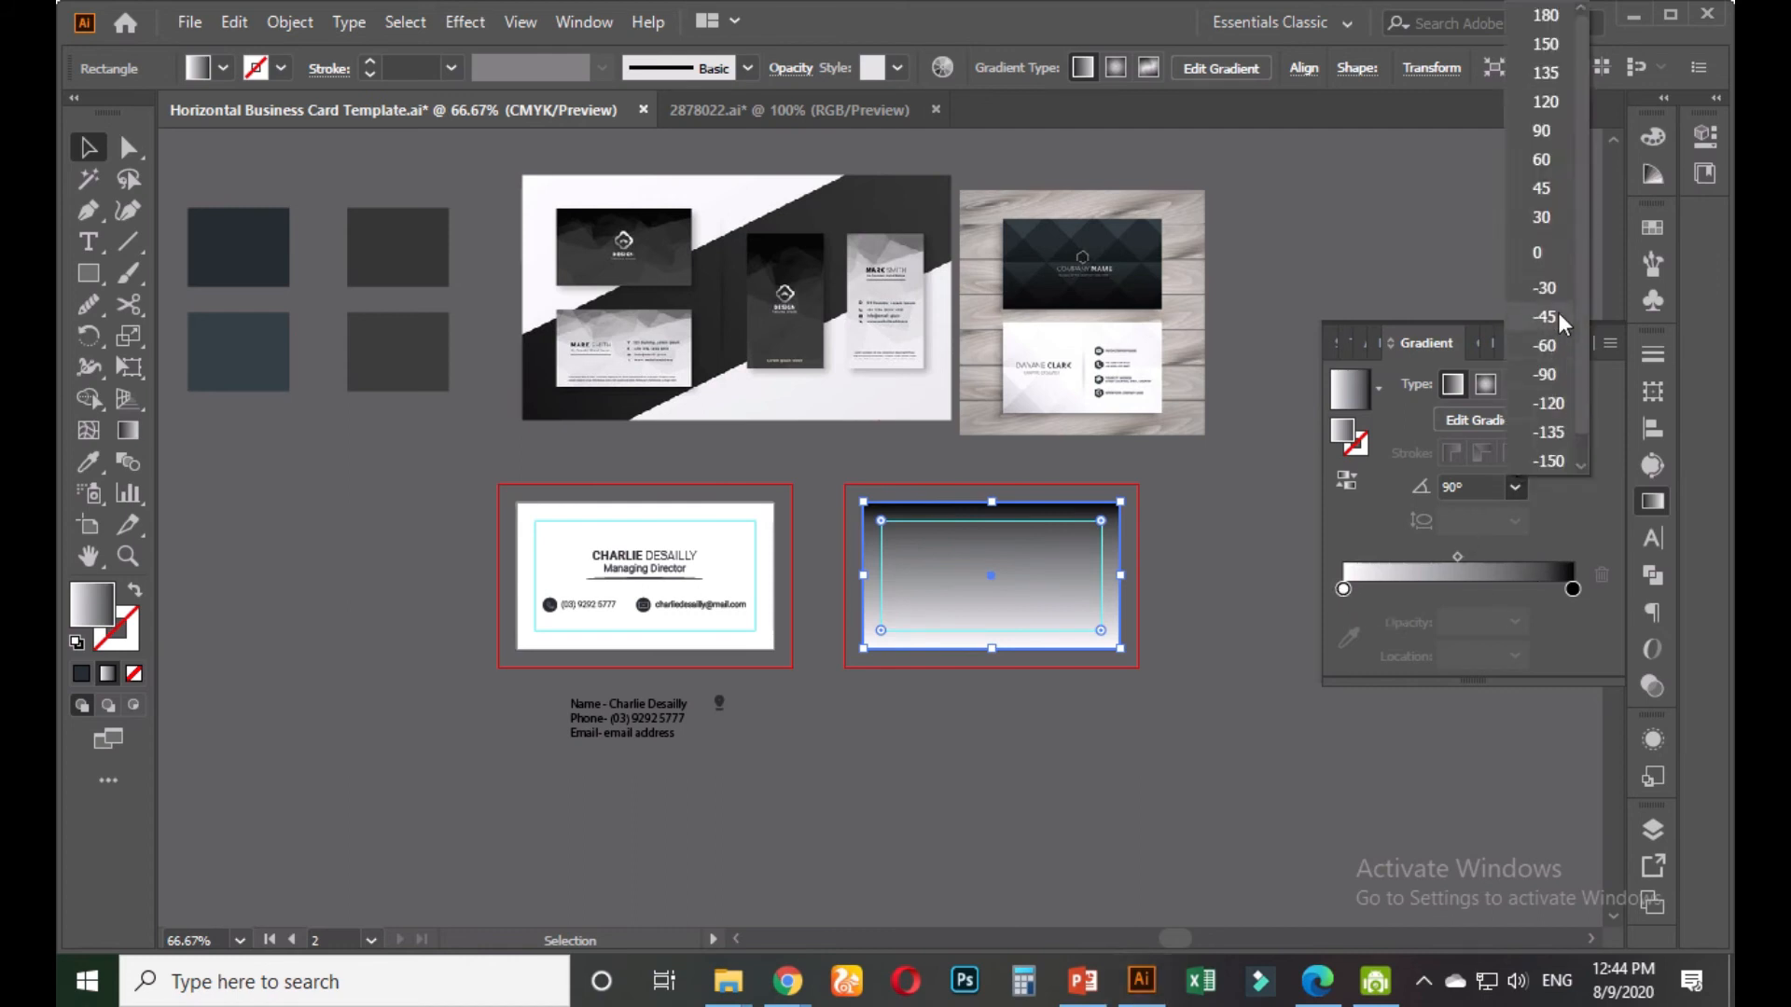
pyautogui.click(1546, 374)
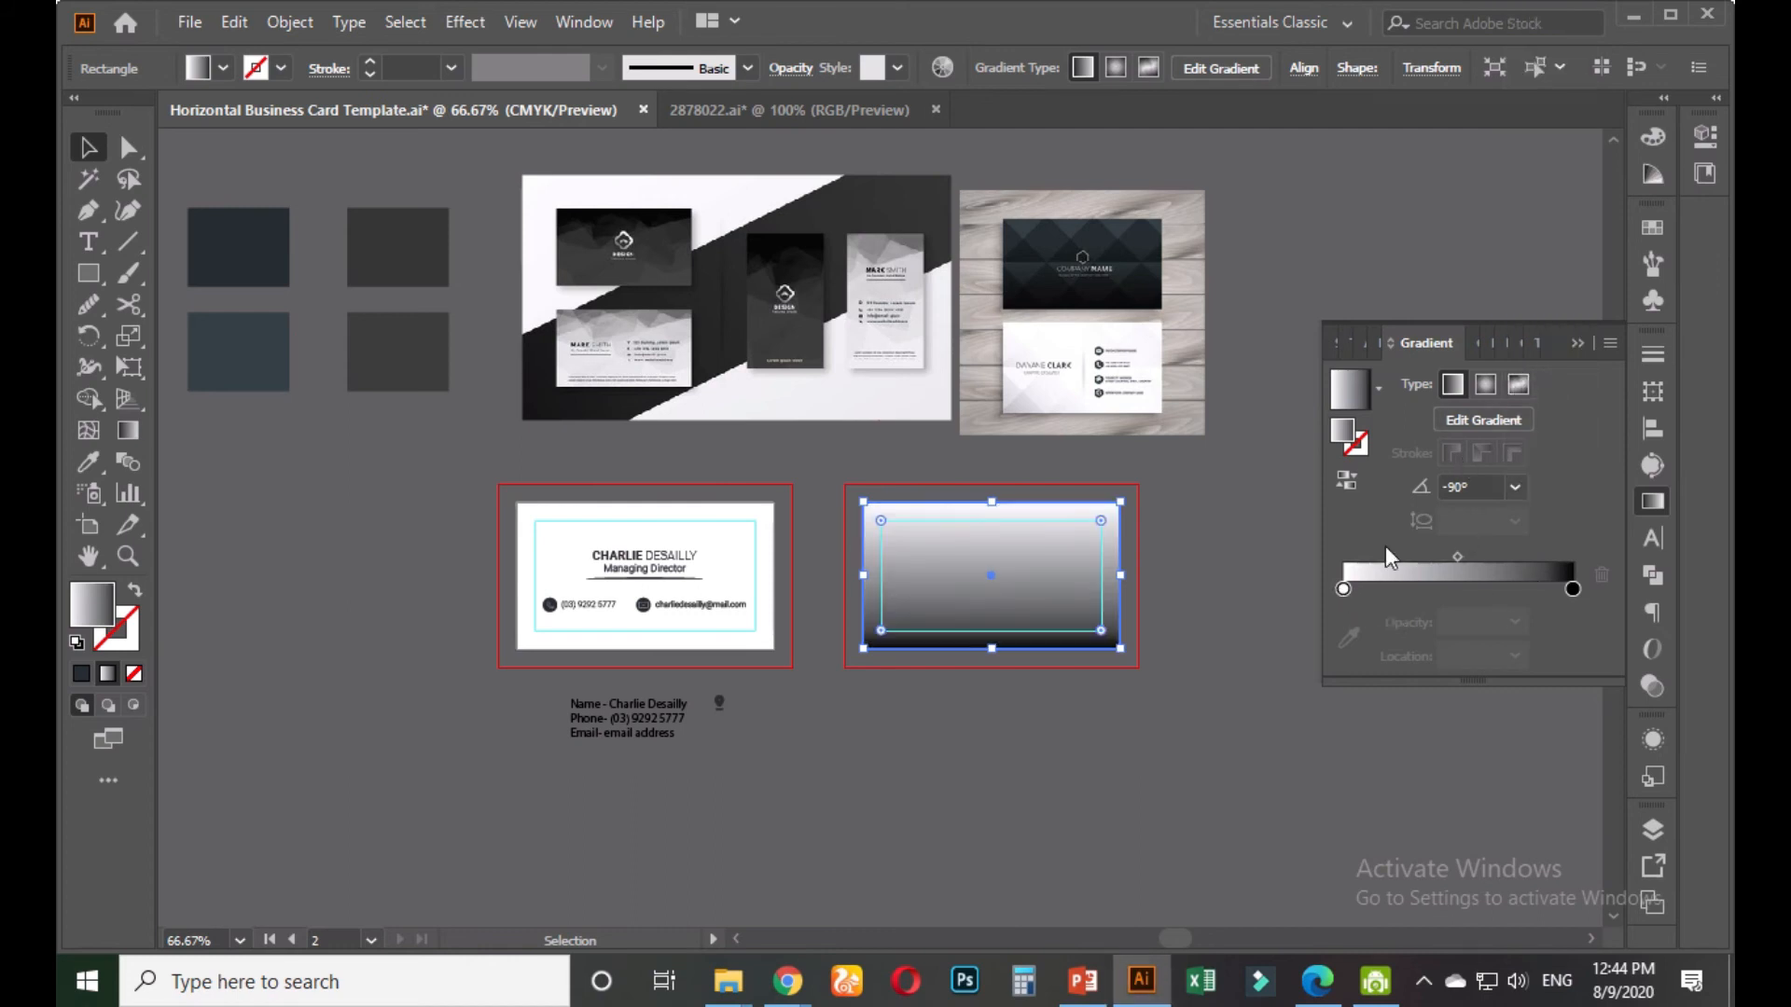
# Sample dark swatch colours into the start and end stops and shift the midpoint
pyautogui.click(1343, 590)
pyautogui.click(1350, 637)
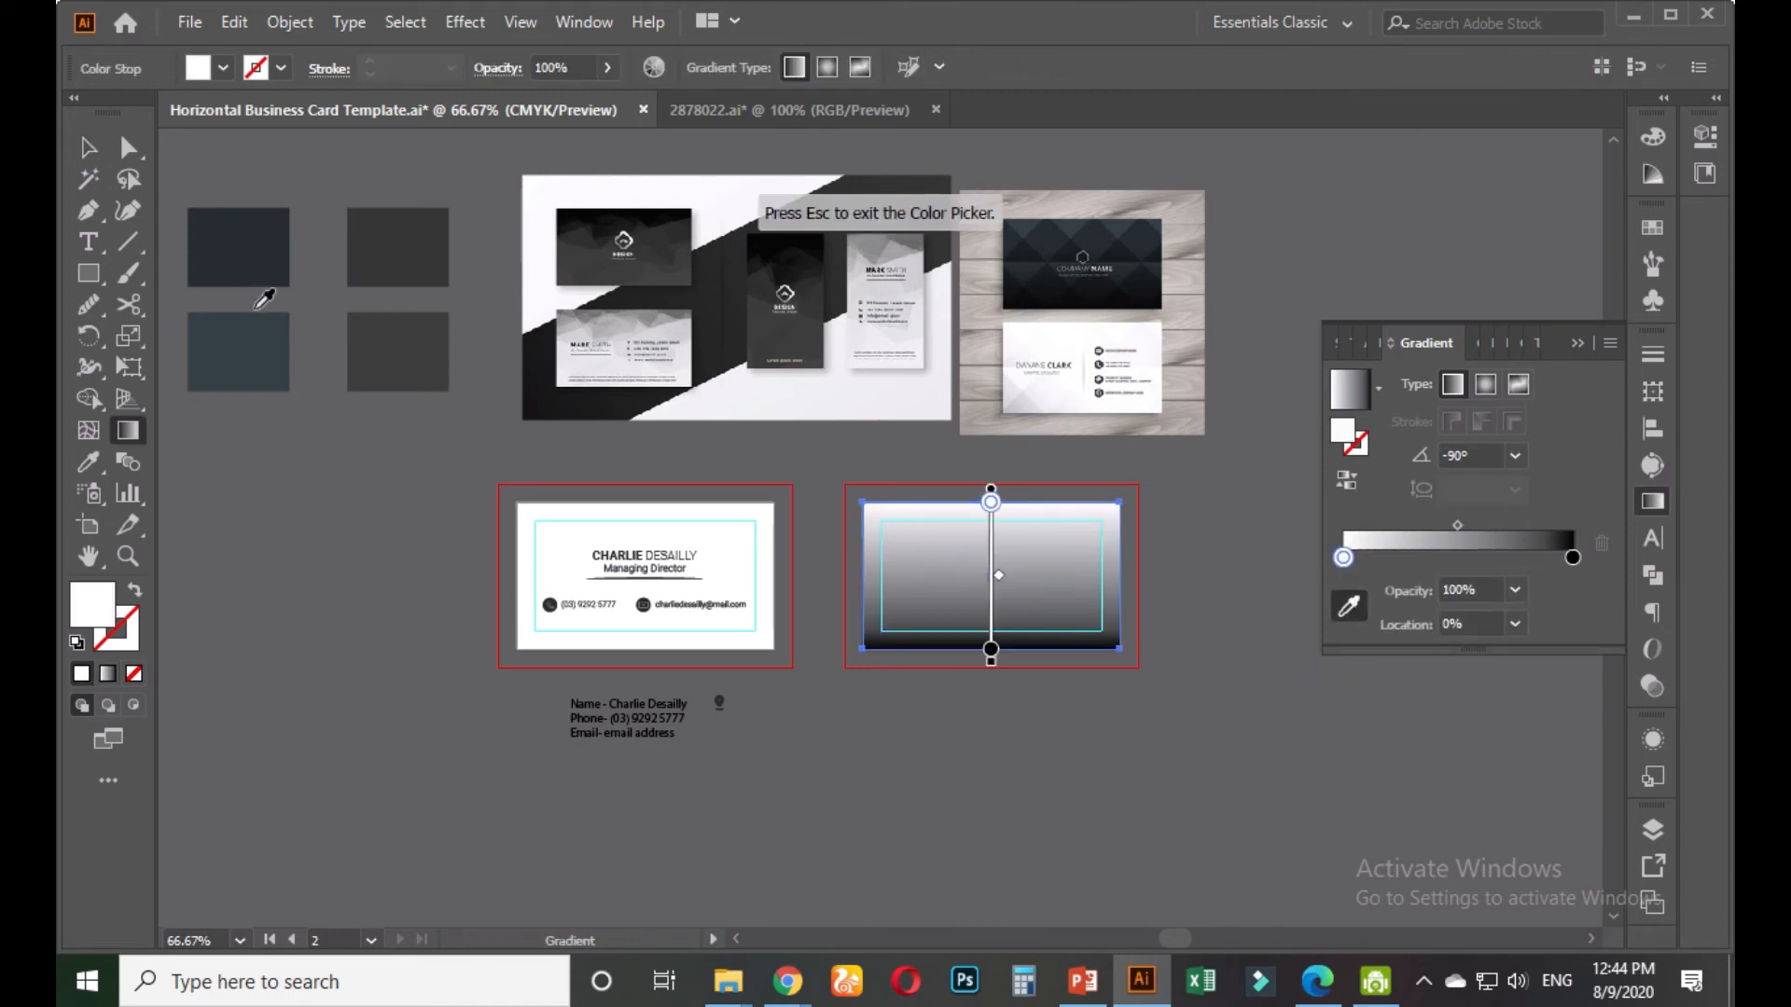
pyautogui.click(255, 352)
pyautogui.click(1573, 557)
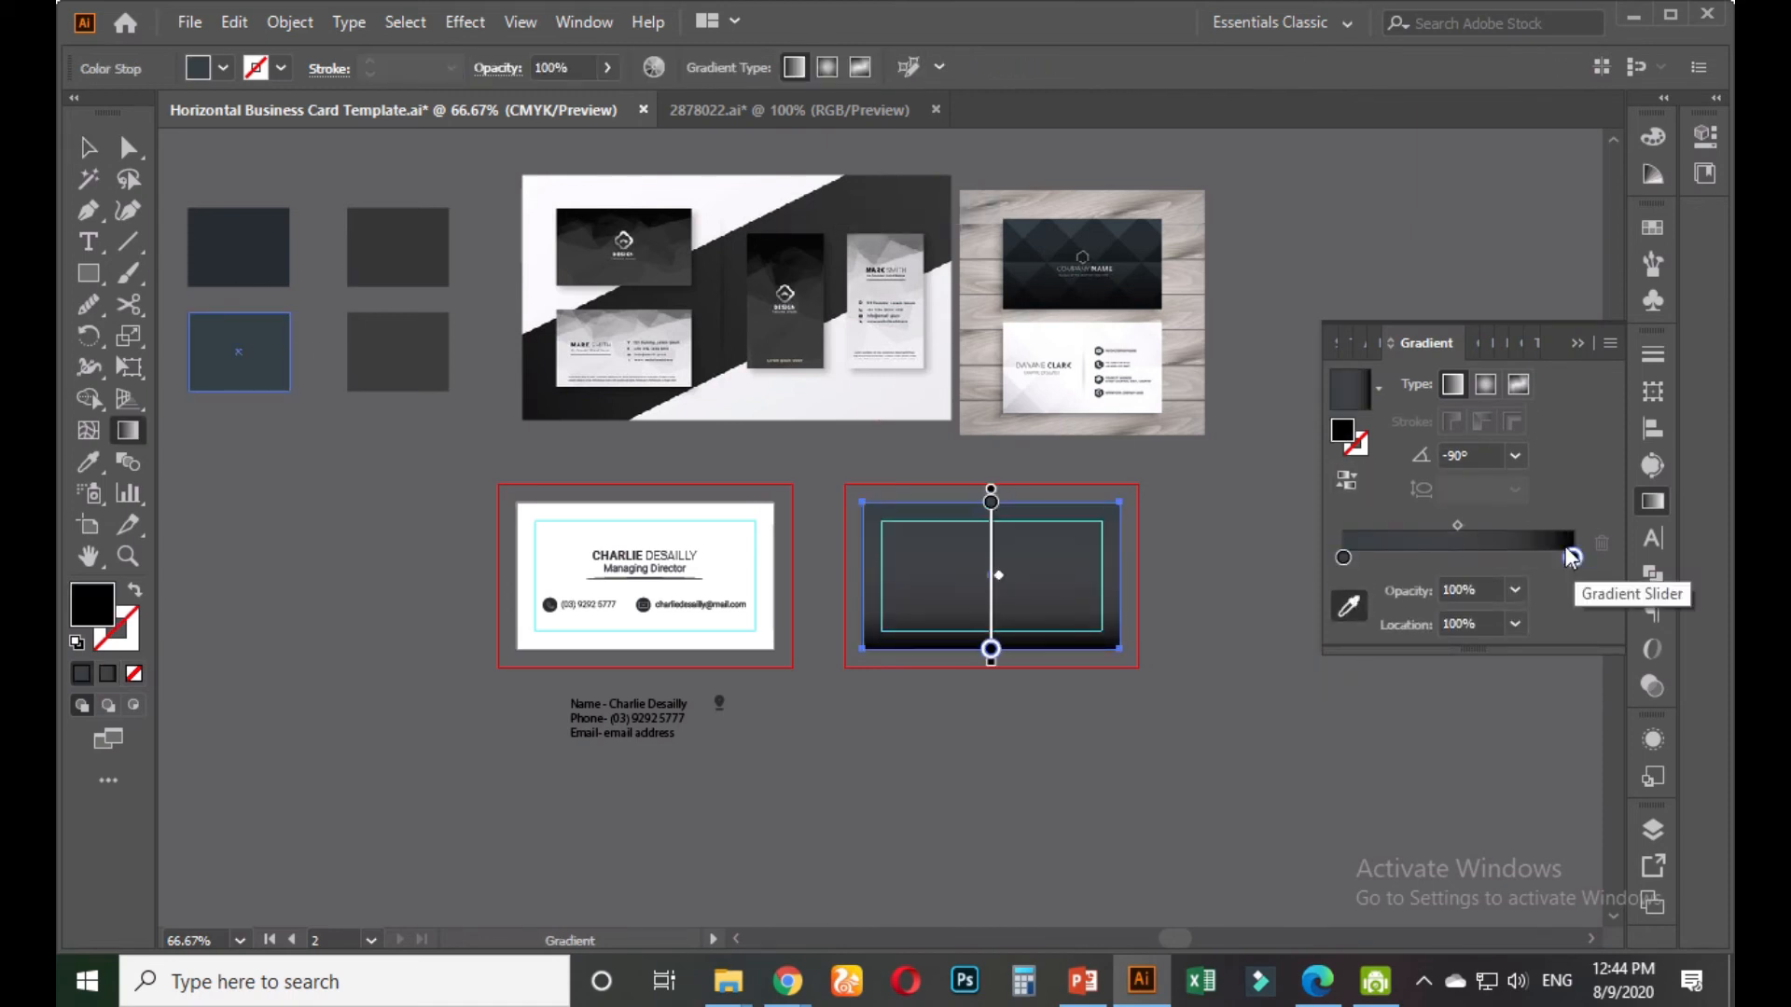
pyautogui.click(261, 235)
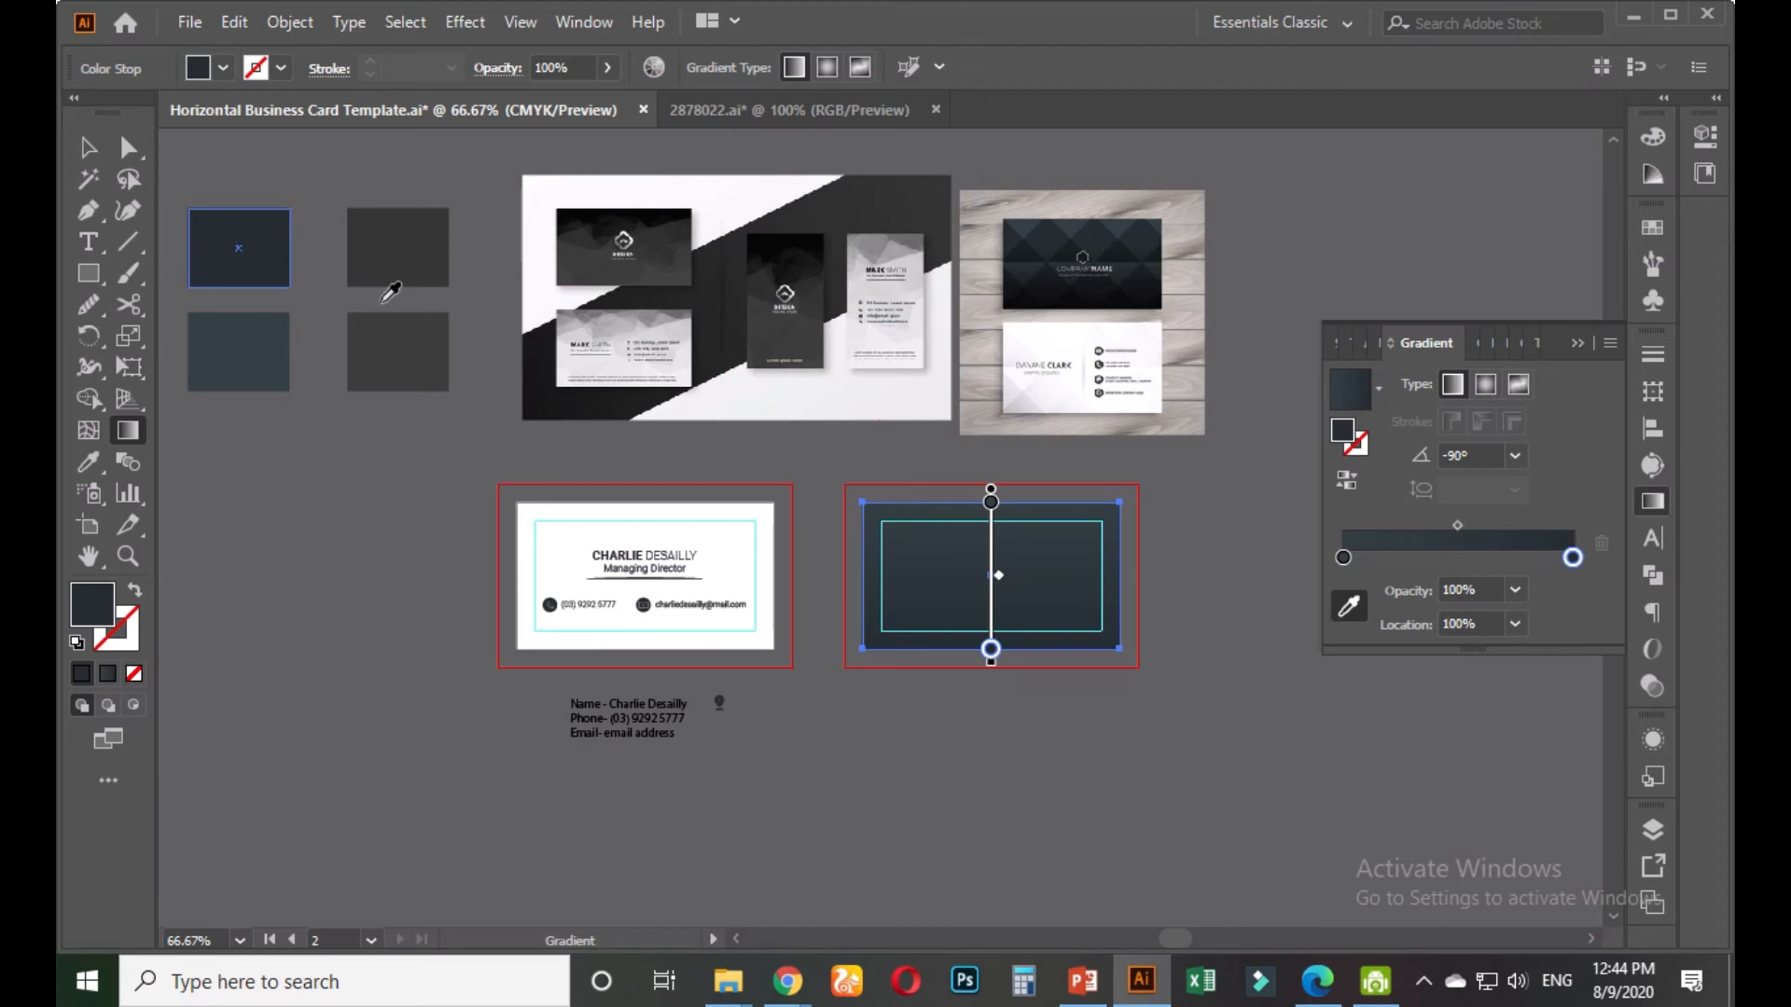
pyautogui.moveTo(1457, 525)
pyautogui.mouseDown()
pyautogui.moveTo(1569, 524)
pyautogui.moveTo(1396, 522)
pyautogui.moveTo(1417, 526)
pyautogui.mouseUp()
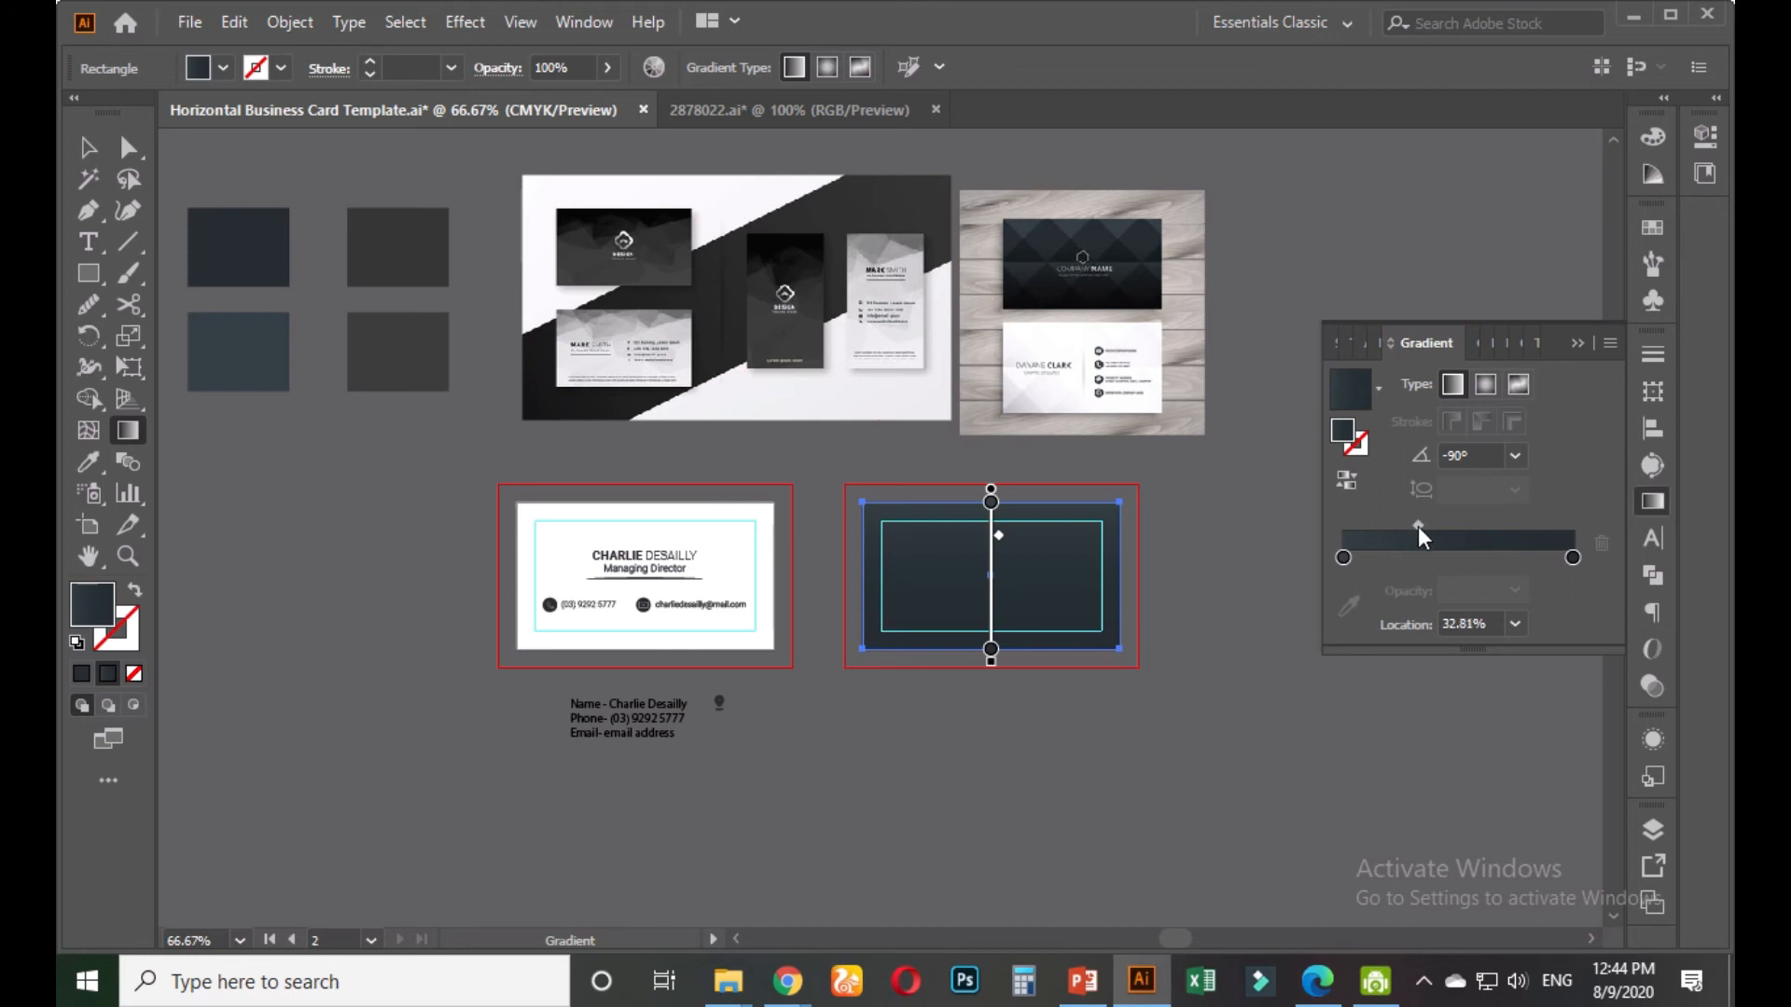
# Darken the end stop's colour in the Color Picker
pyautogui.click(1573, 558)
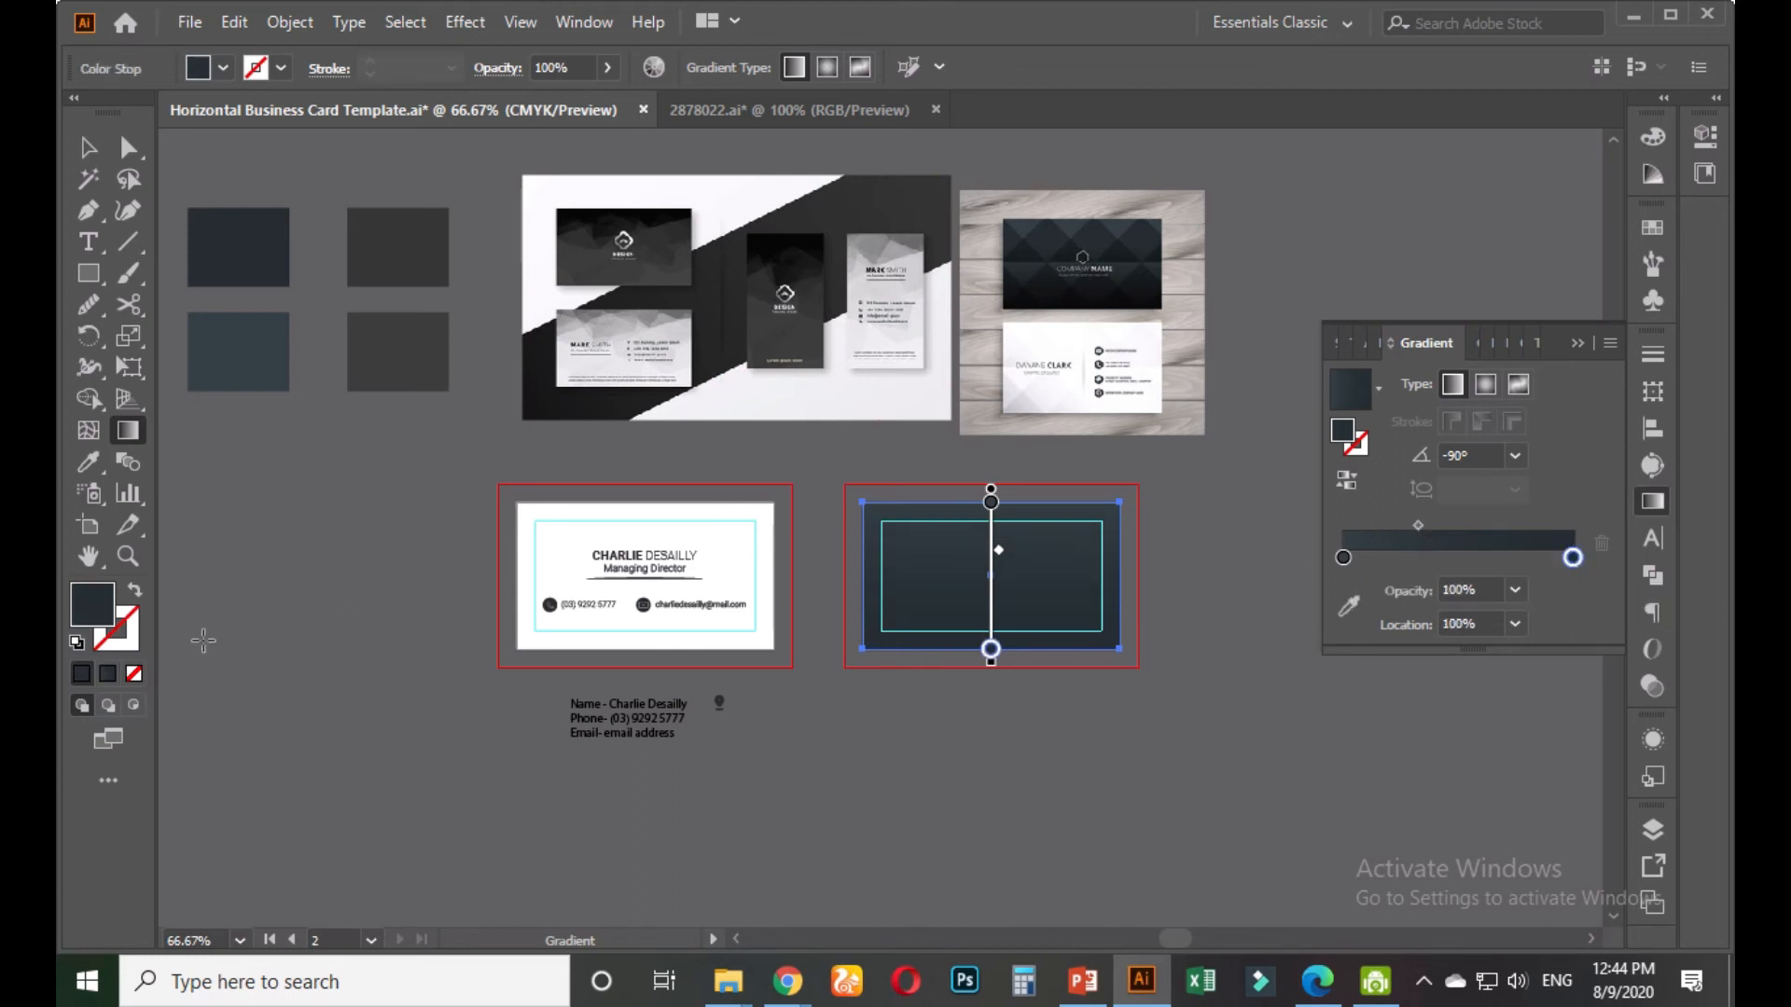
pyautogui.doubleClick(98, 613)
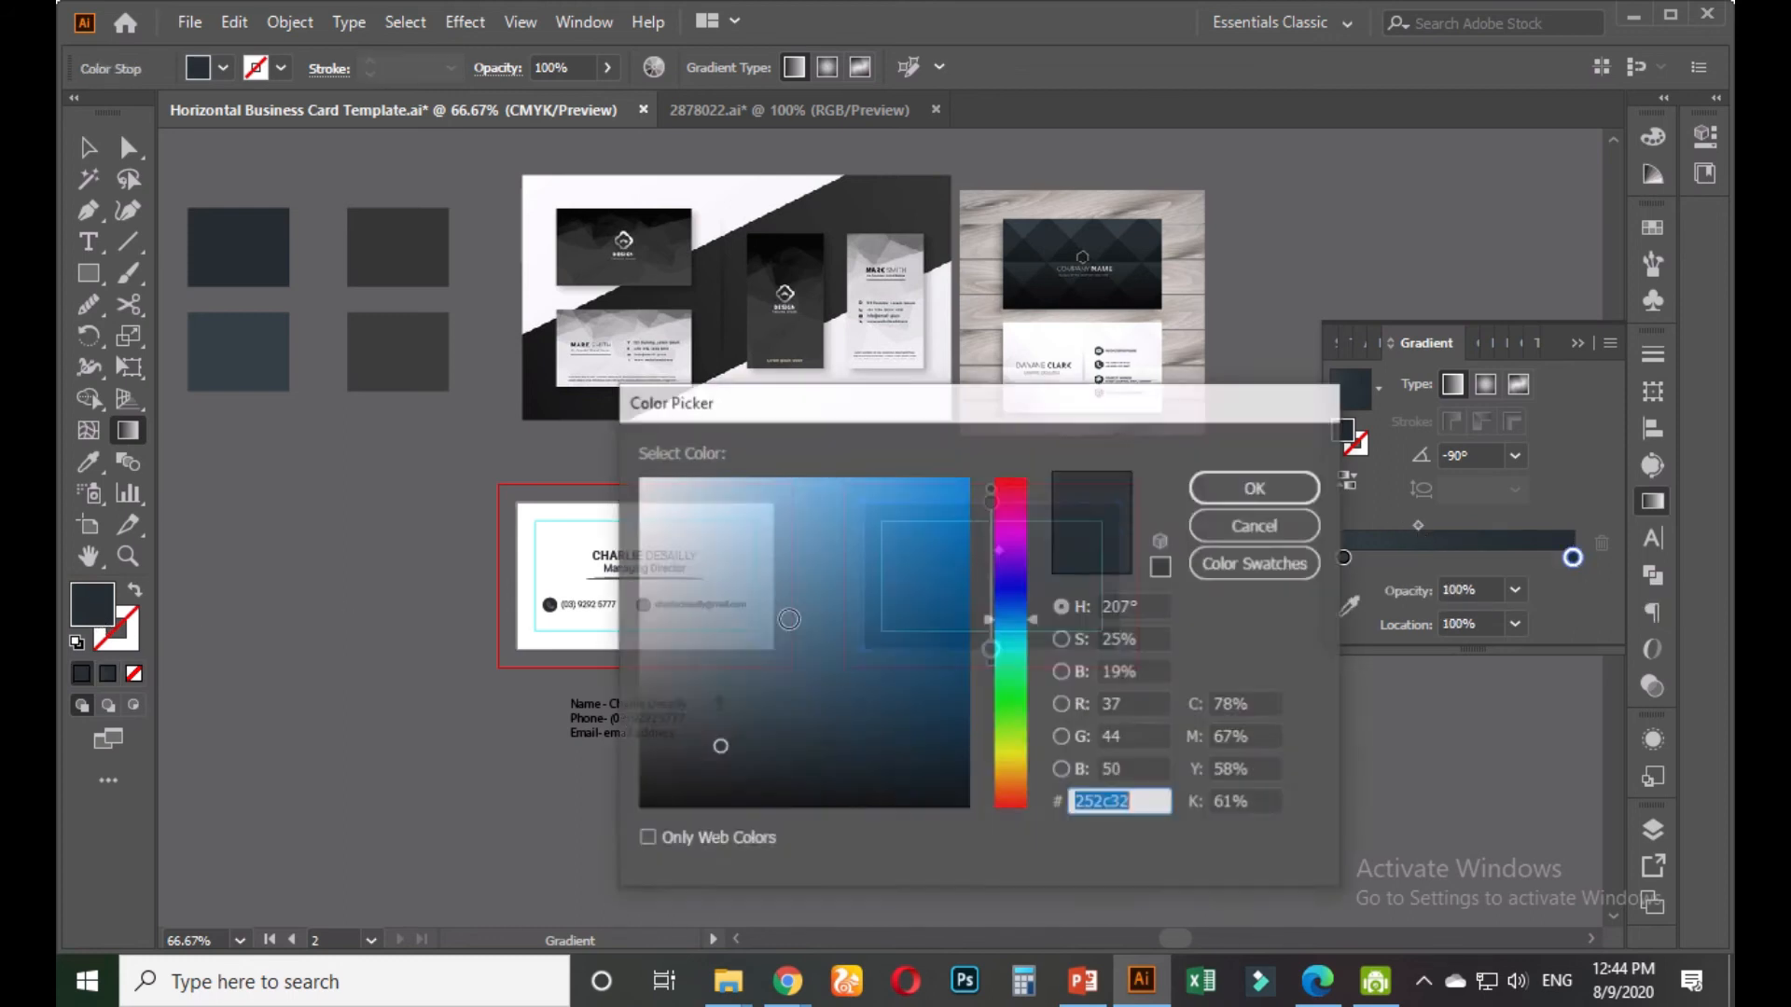
pyautogui.click(718, 763)
pyautogui.click(1257, 487)
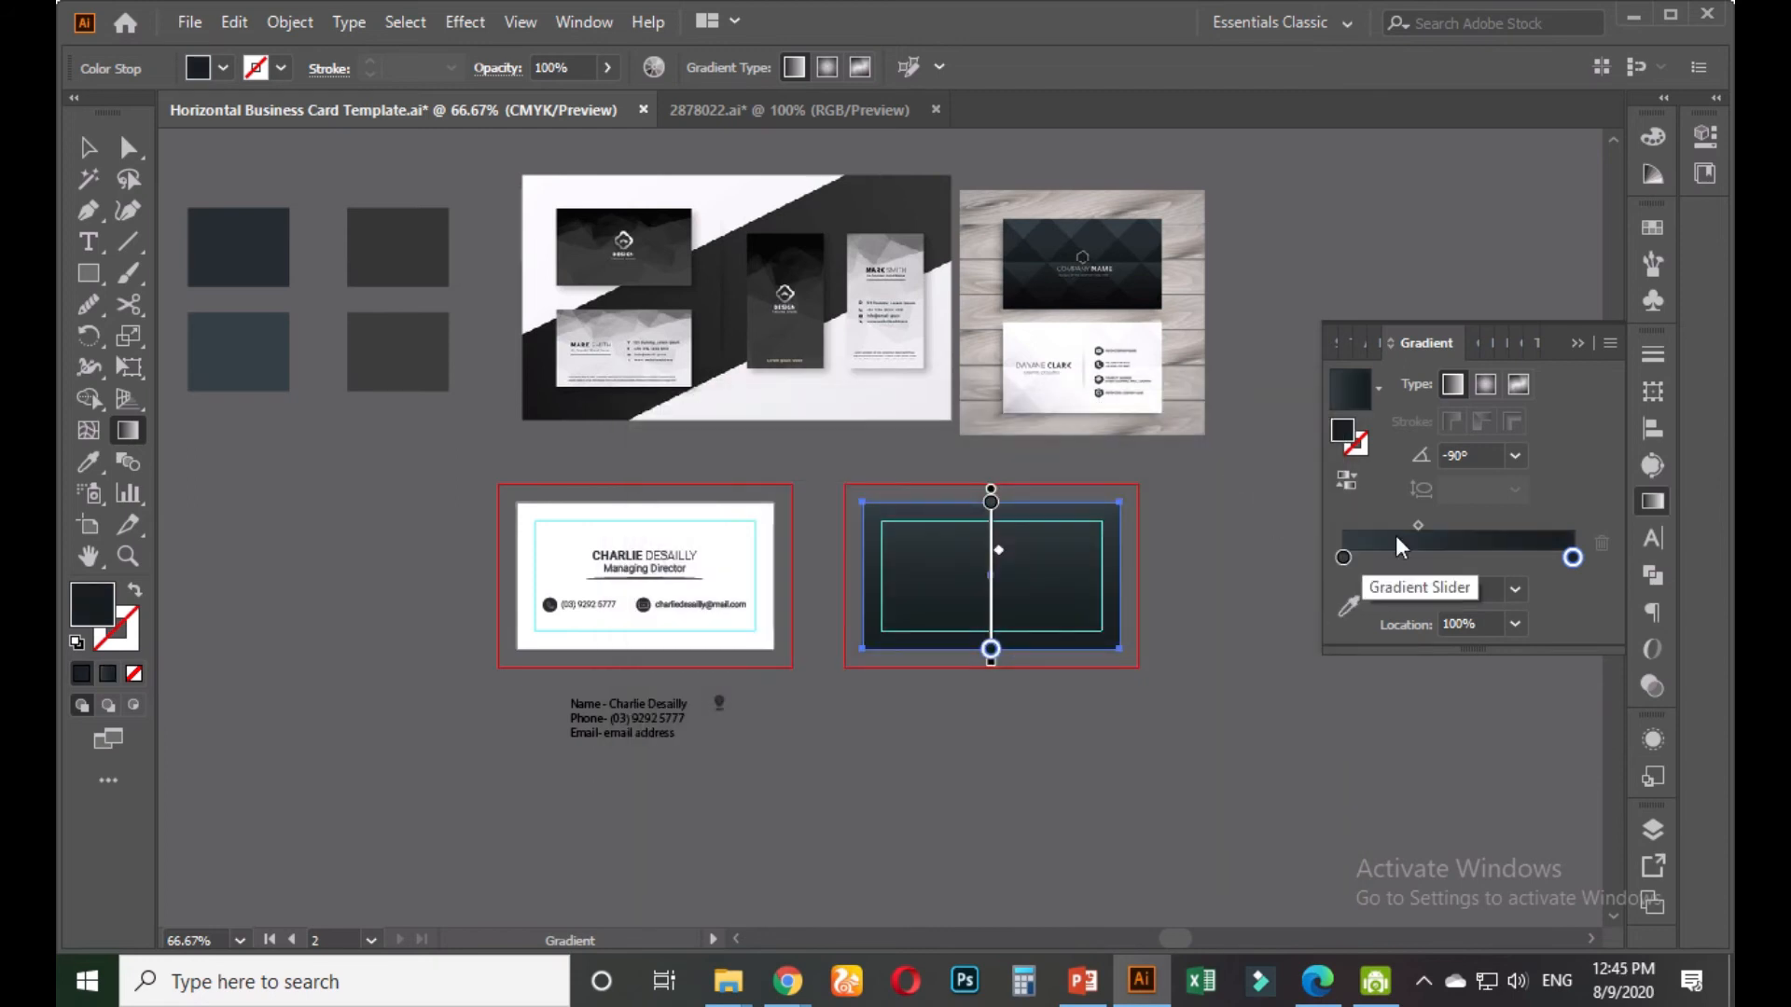
# Set the gradient midpoint Location to 50%
pyautogui.moveTo(1417, 524); pyautogui.dragTo(1469, 525)
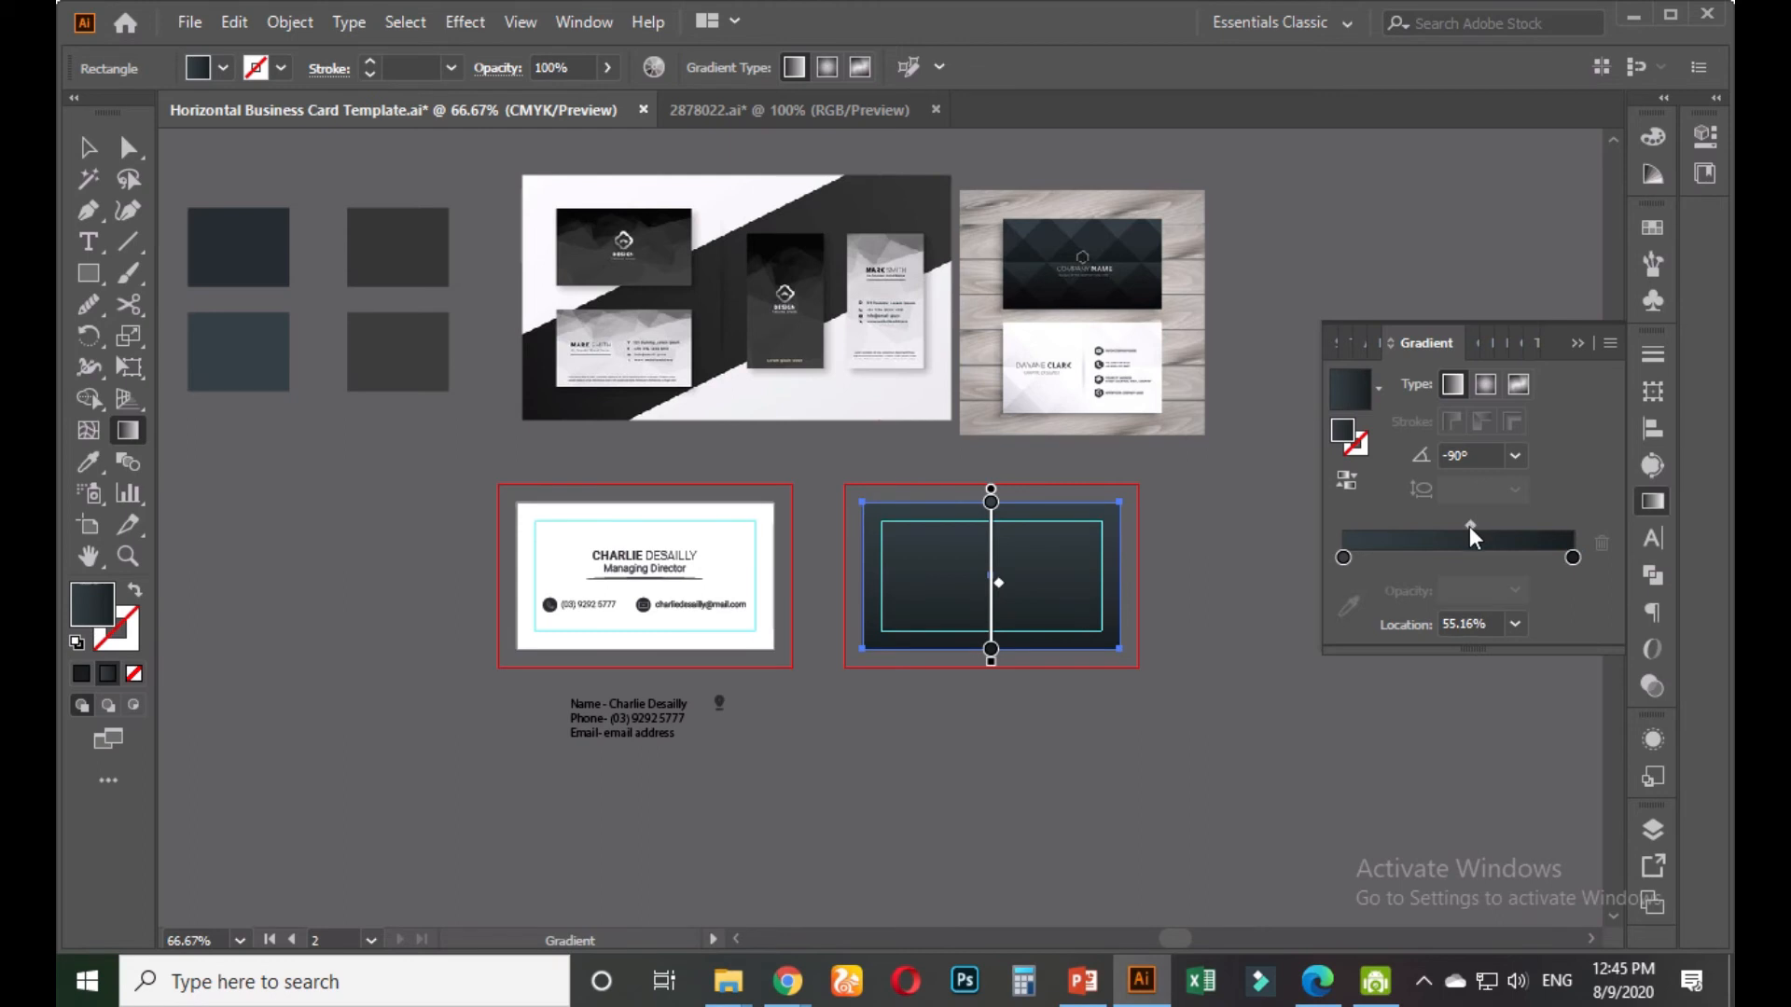
pyautogui.moveTo(1488, 622); pyautogui.dragTo(1434, 620)
pyautogui.write('50')
pyautogui.press('Return')
pyautogui.click(89, 147)
pyautogui.click(961, 693)
pyautogui.scroll(1, 1056, 679)
pyautogui.scroll(-1, 1055, 674)
pyautogui.moveTo(1038, 695); pyautogui.dragTo(958, 695)
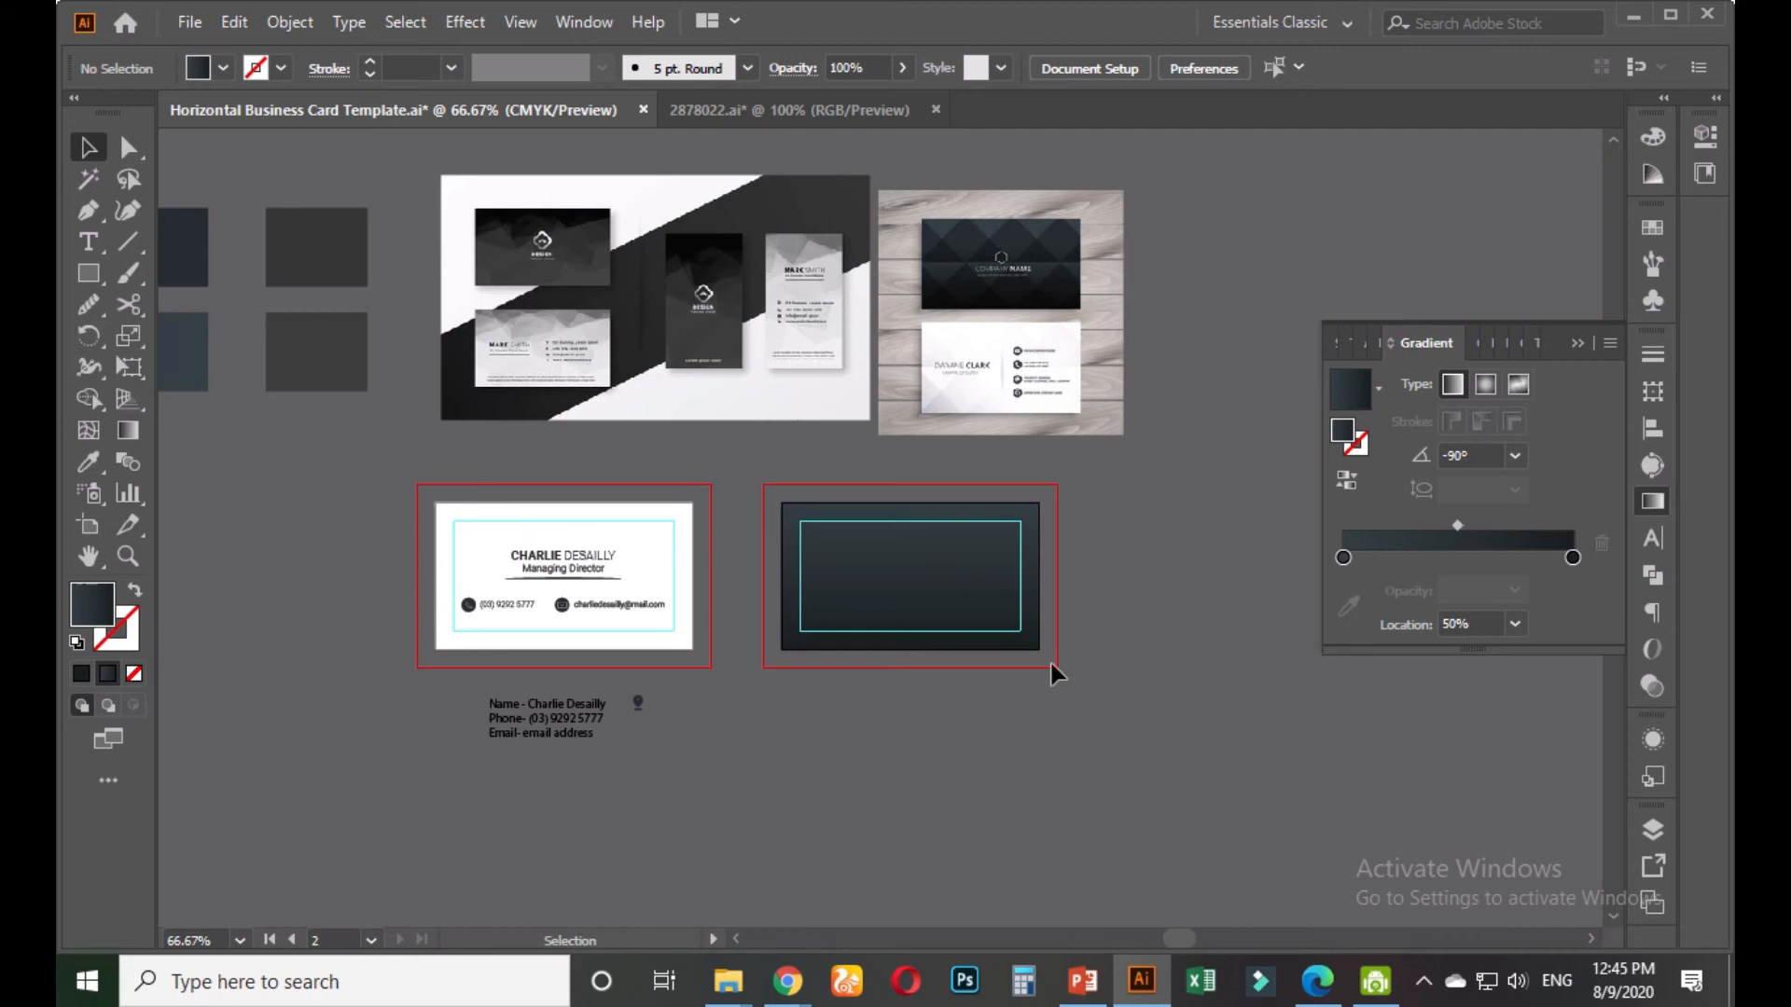
# Start a text line below the dark card and type COMPANY NAME
pyautogui.scroll(1, 1007, 686)
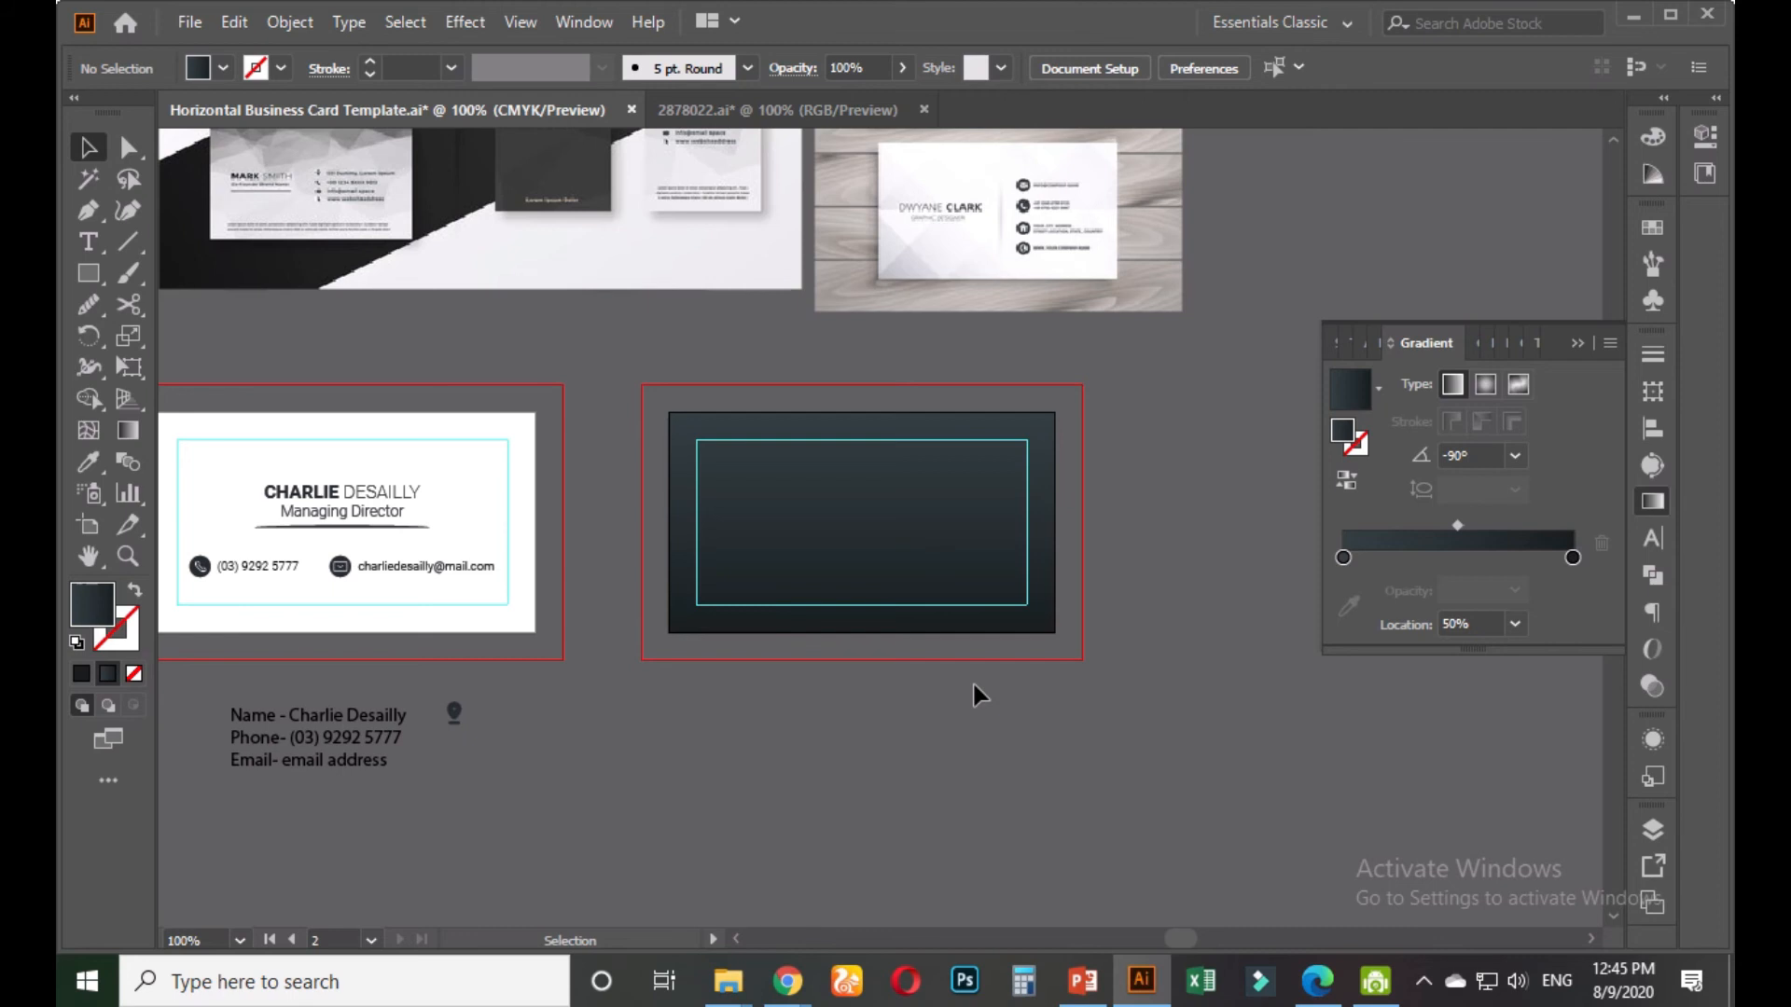
pyautogui.moveTo(971, 683); pyautogui.dragTo(894, 658)
pyautogui.scroll(1, 877, 637)
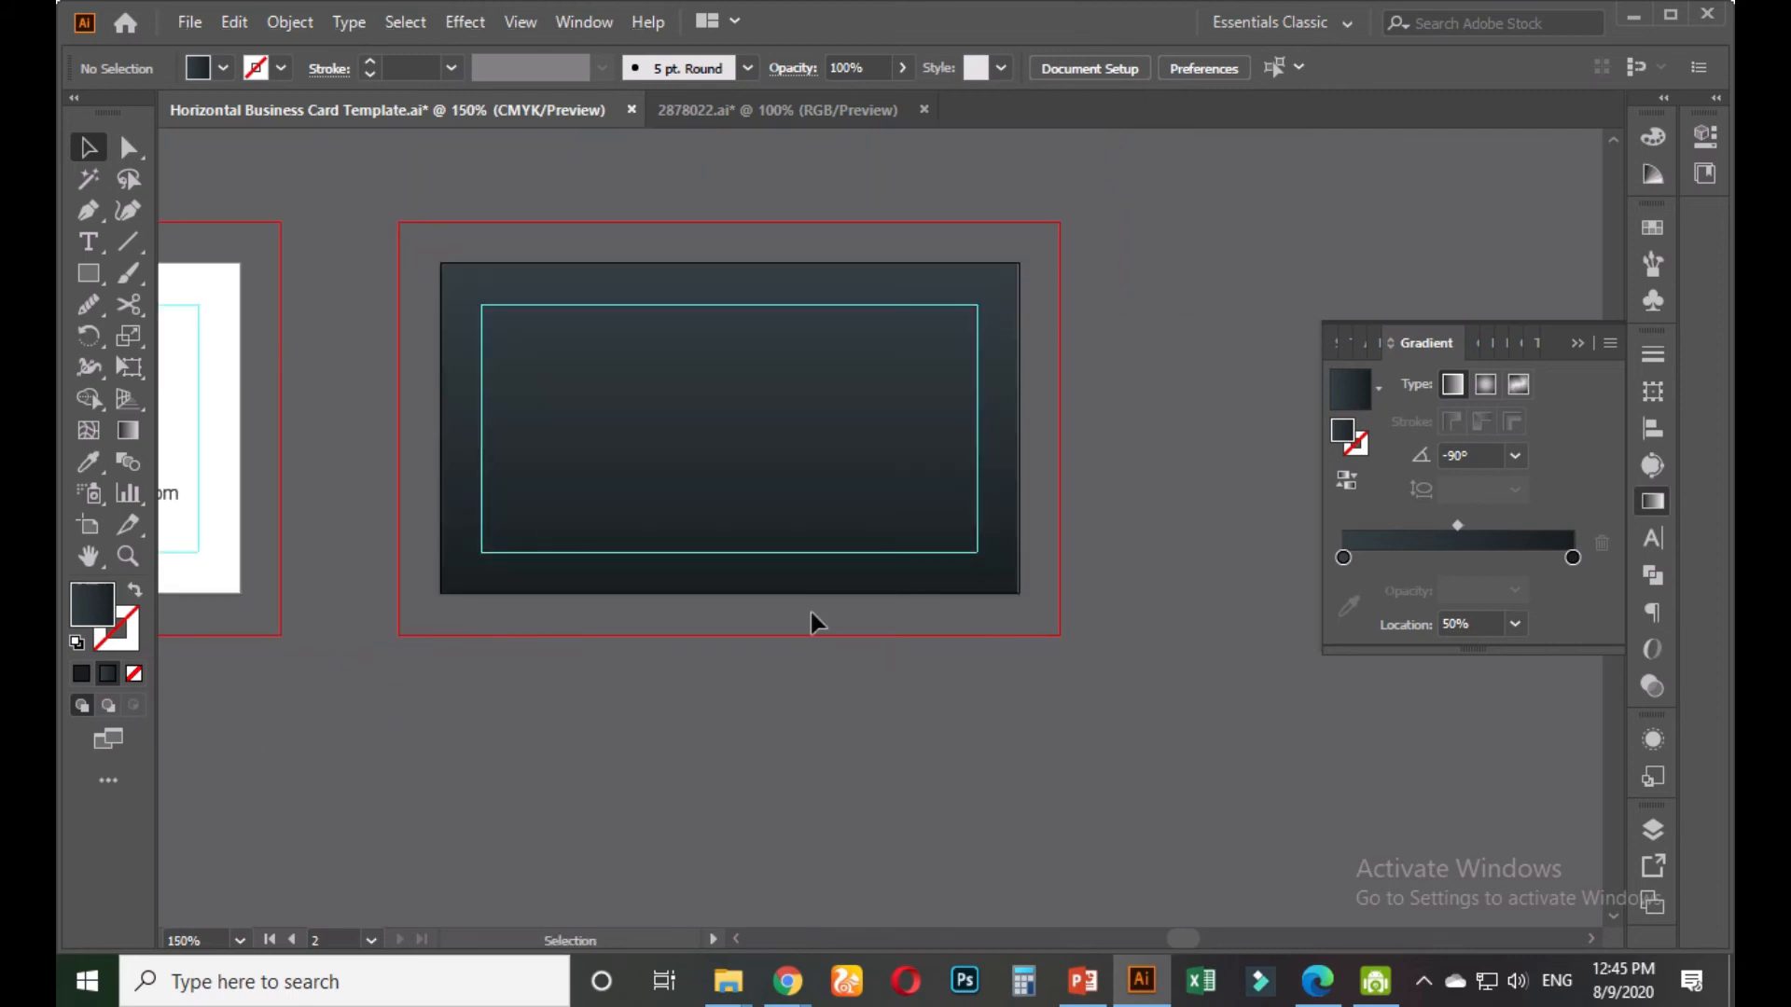
pyautogui.click(93, 248)
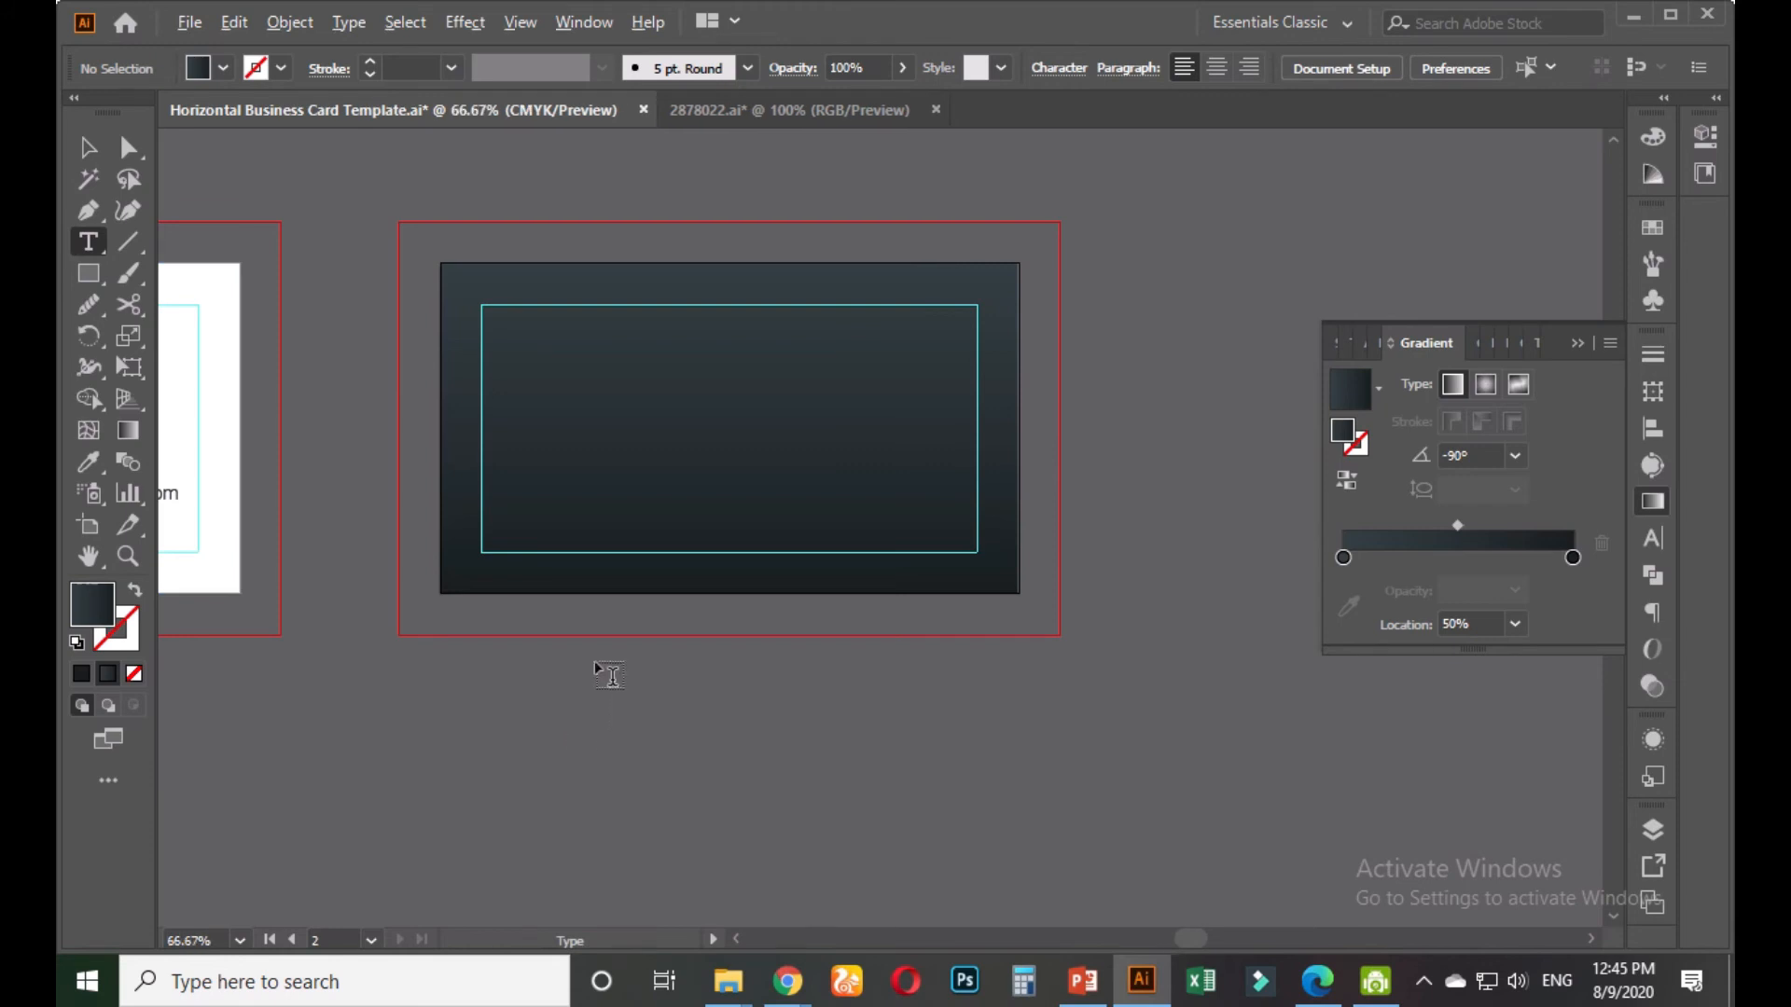
pyautogui.scroll(-2, 595, 660)
pyautogui.scroll(1, 545, 735)
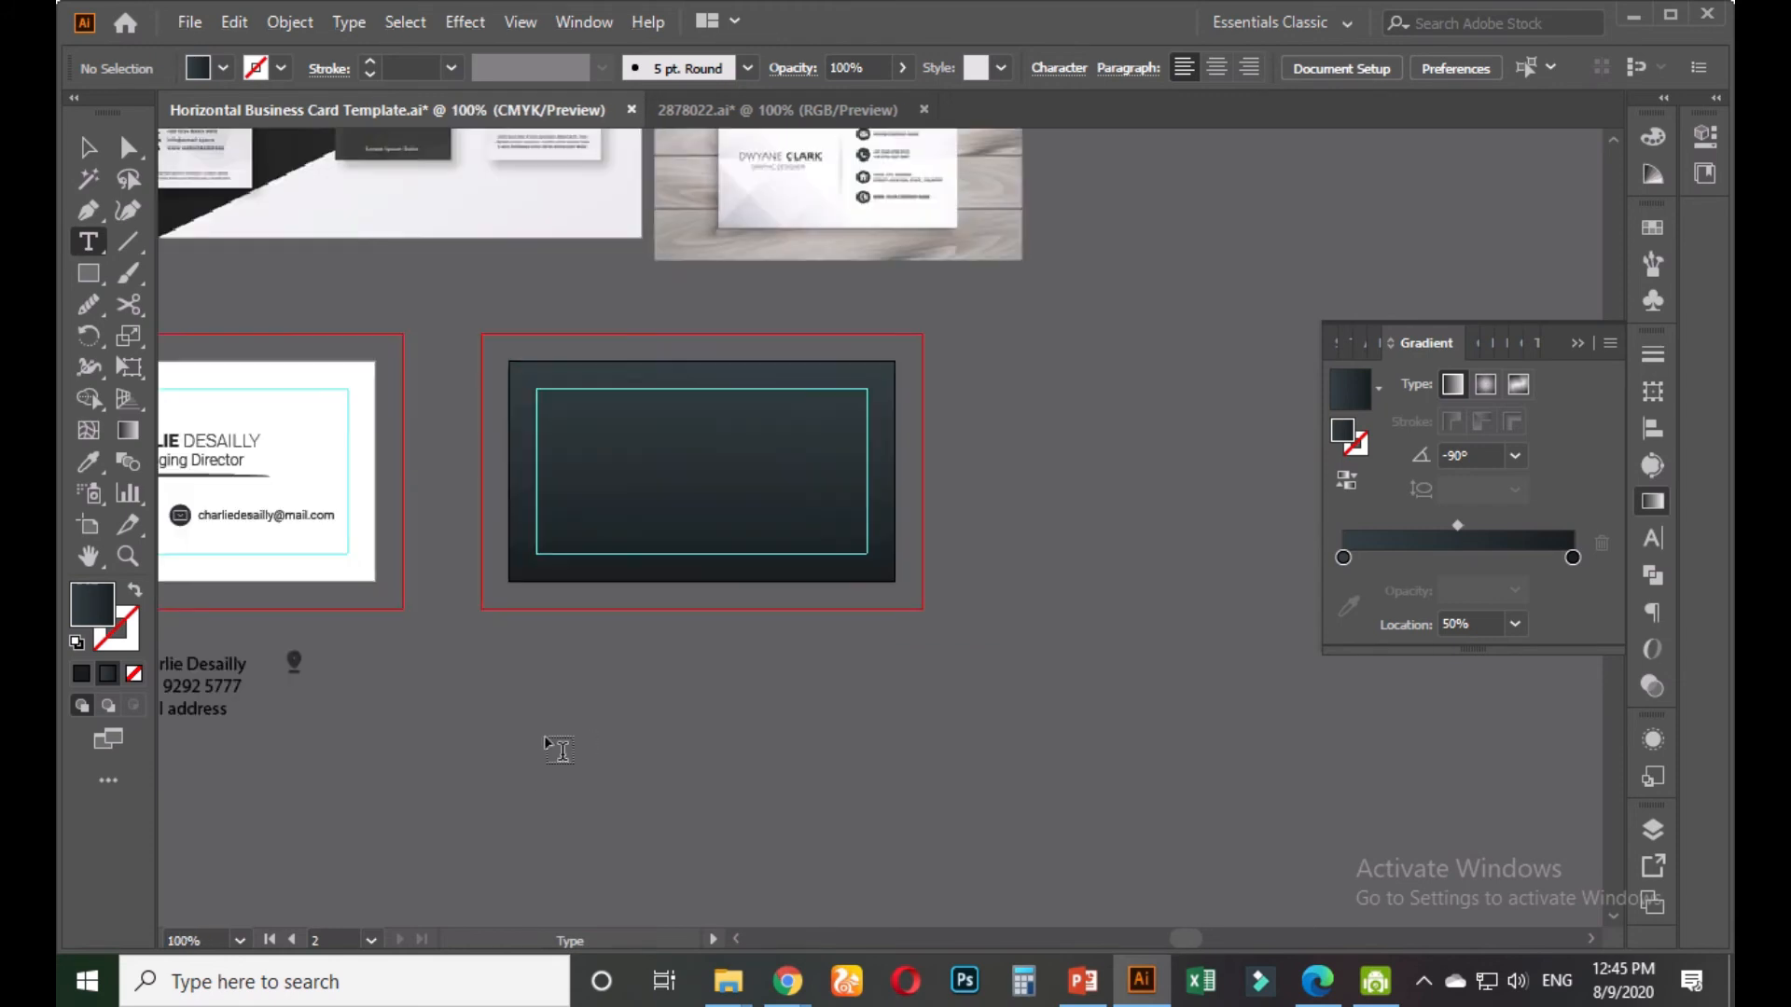
pyautogui.click(595, 669)
pyautogui.write('COMPANY NAME')
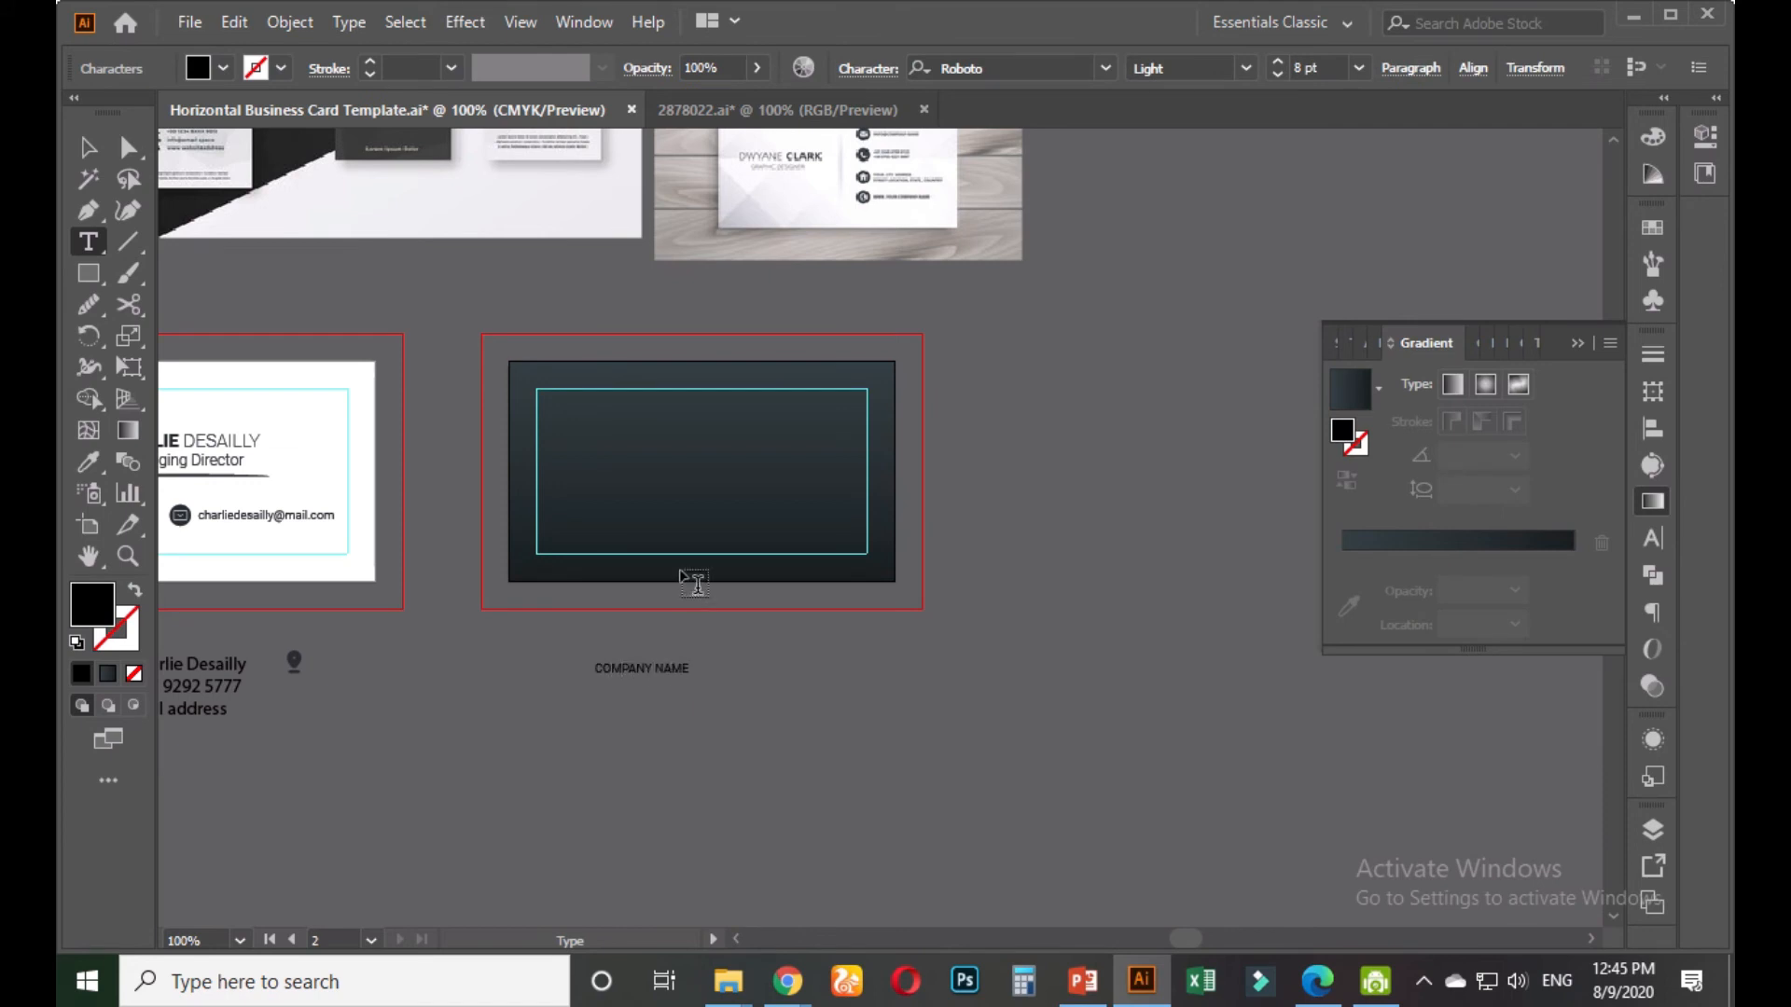
# Enlarge COMPANY NAME about 2.5 times and centre it vertically on the dark card
pyautogui.scroll(2, 634, 683)
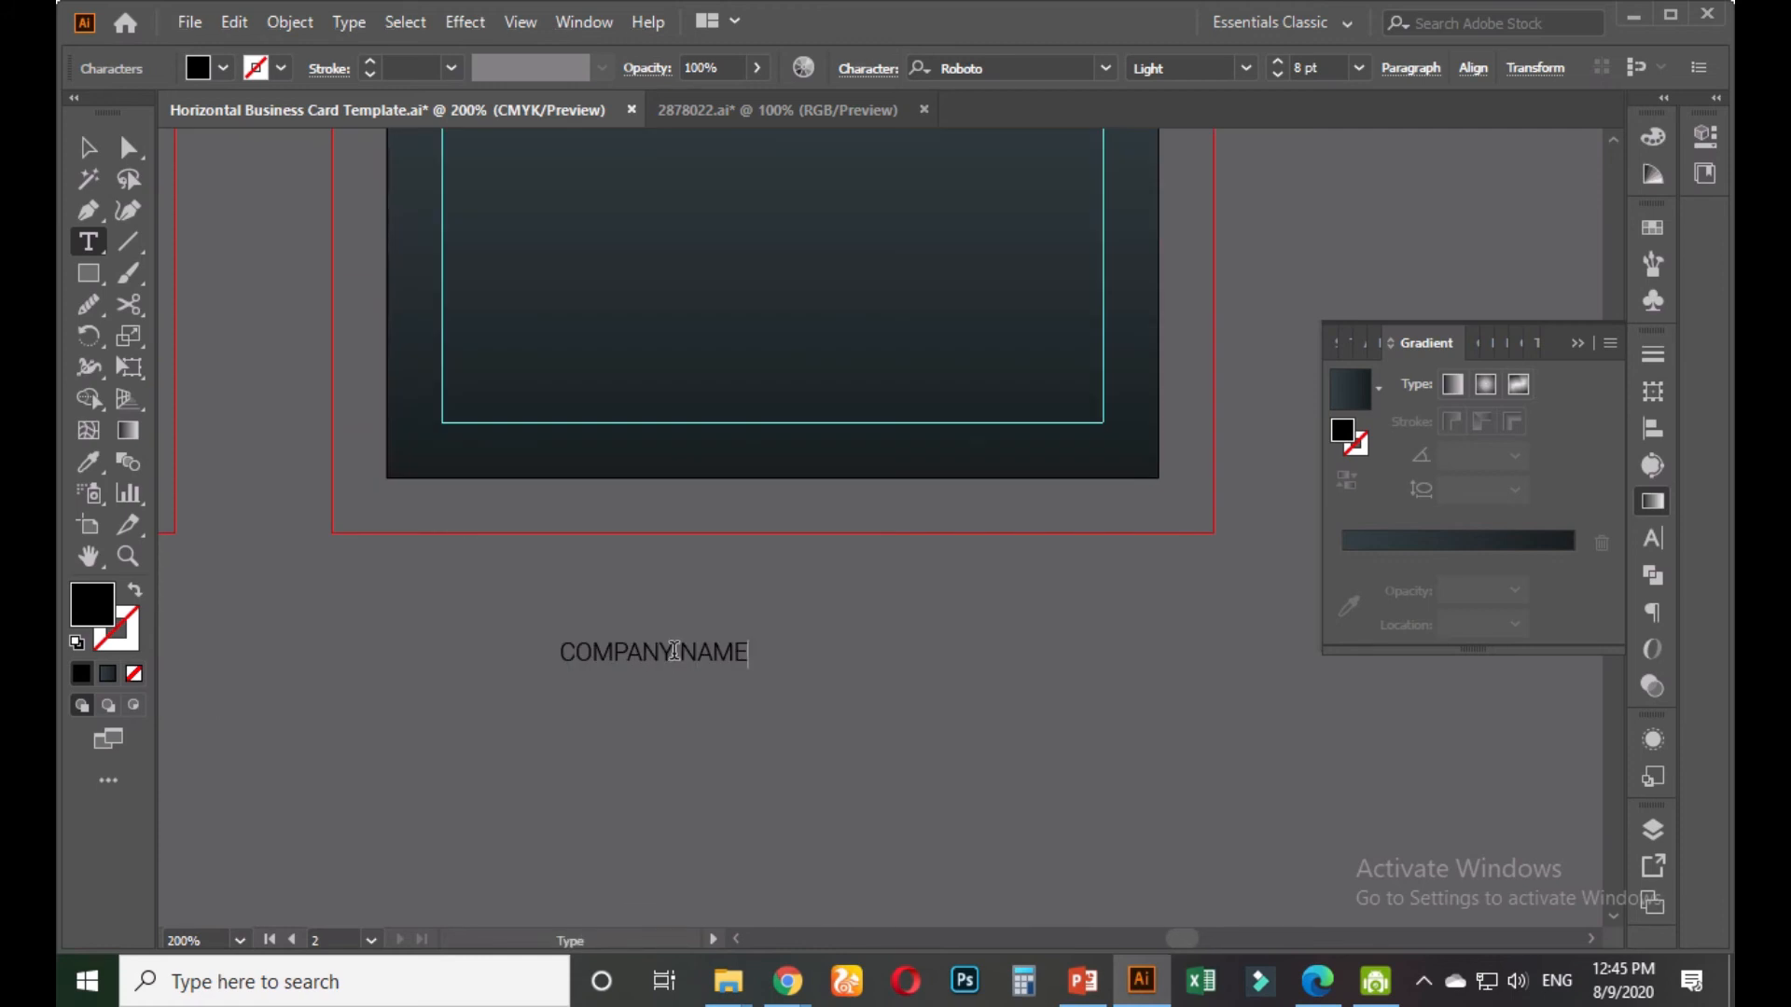
pyautogui.moveTo(674, 651); pyautogui.dragTo(559, 650)
pyautogui.click(87, 147)
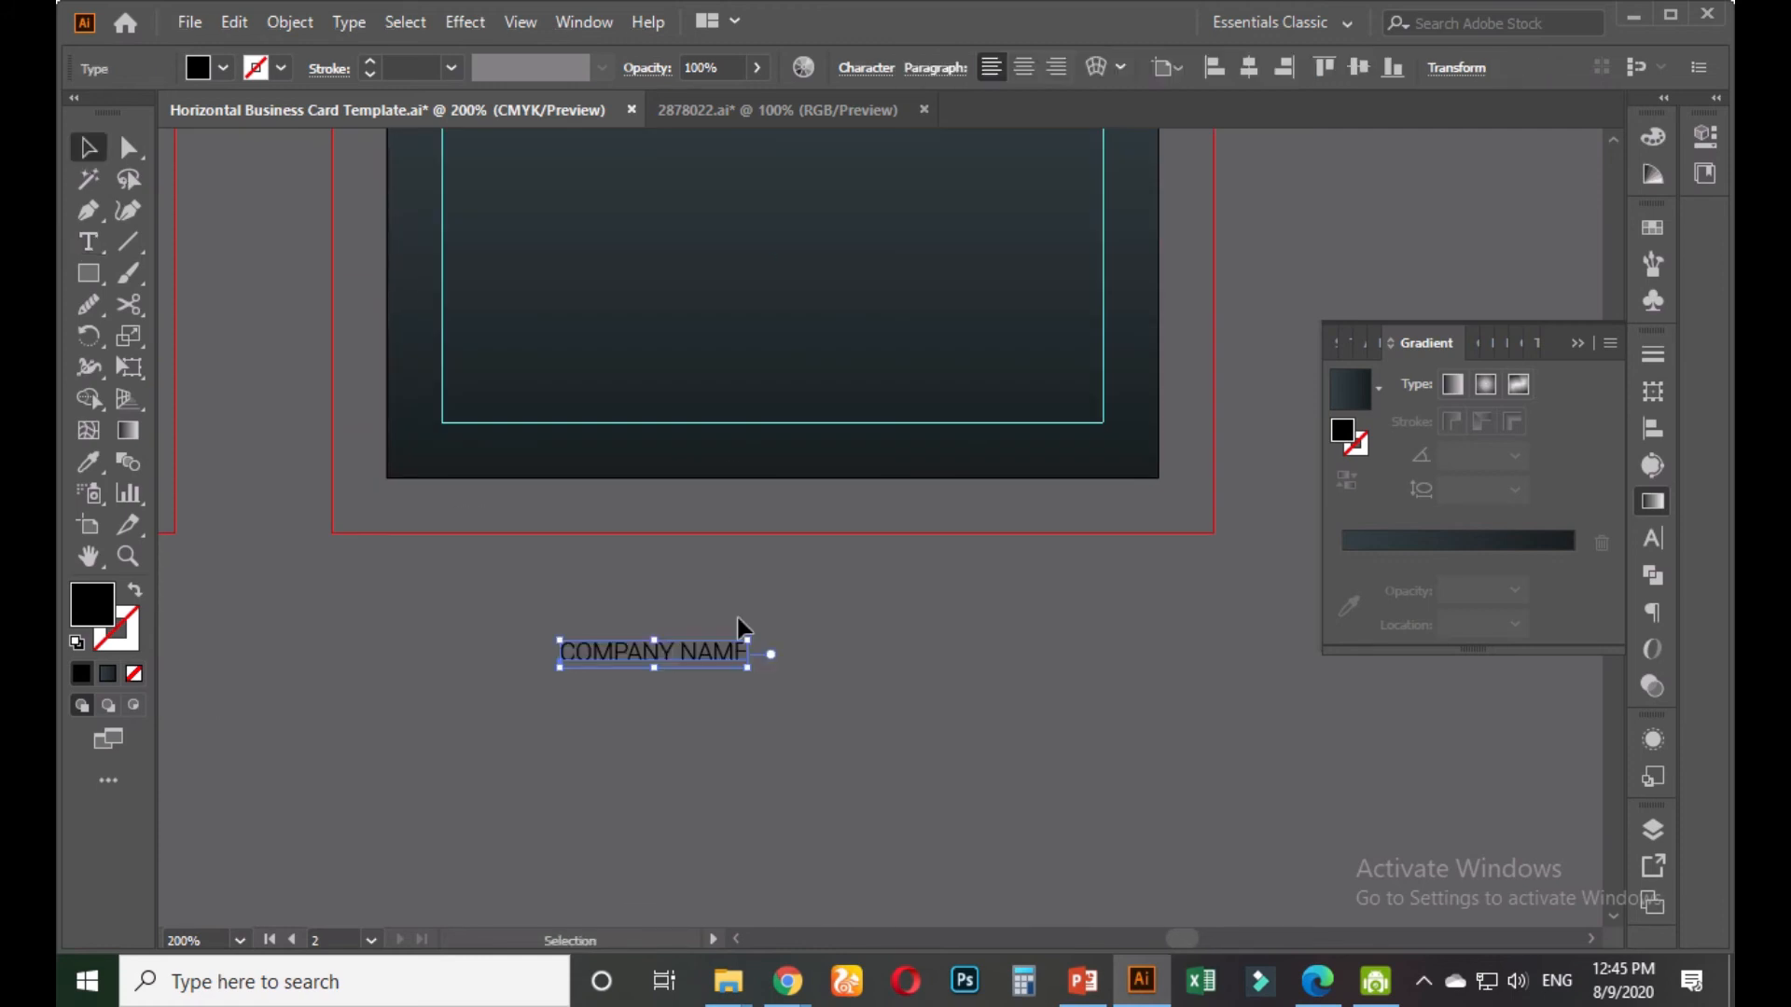
pyautogui.moveTo(747, 642); pyautogui.dragTo(891, 558)
pyautogui.scroll(-3, 905, 488)
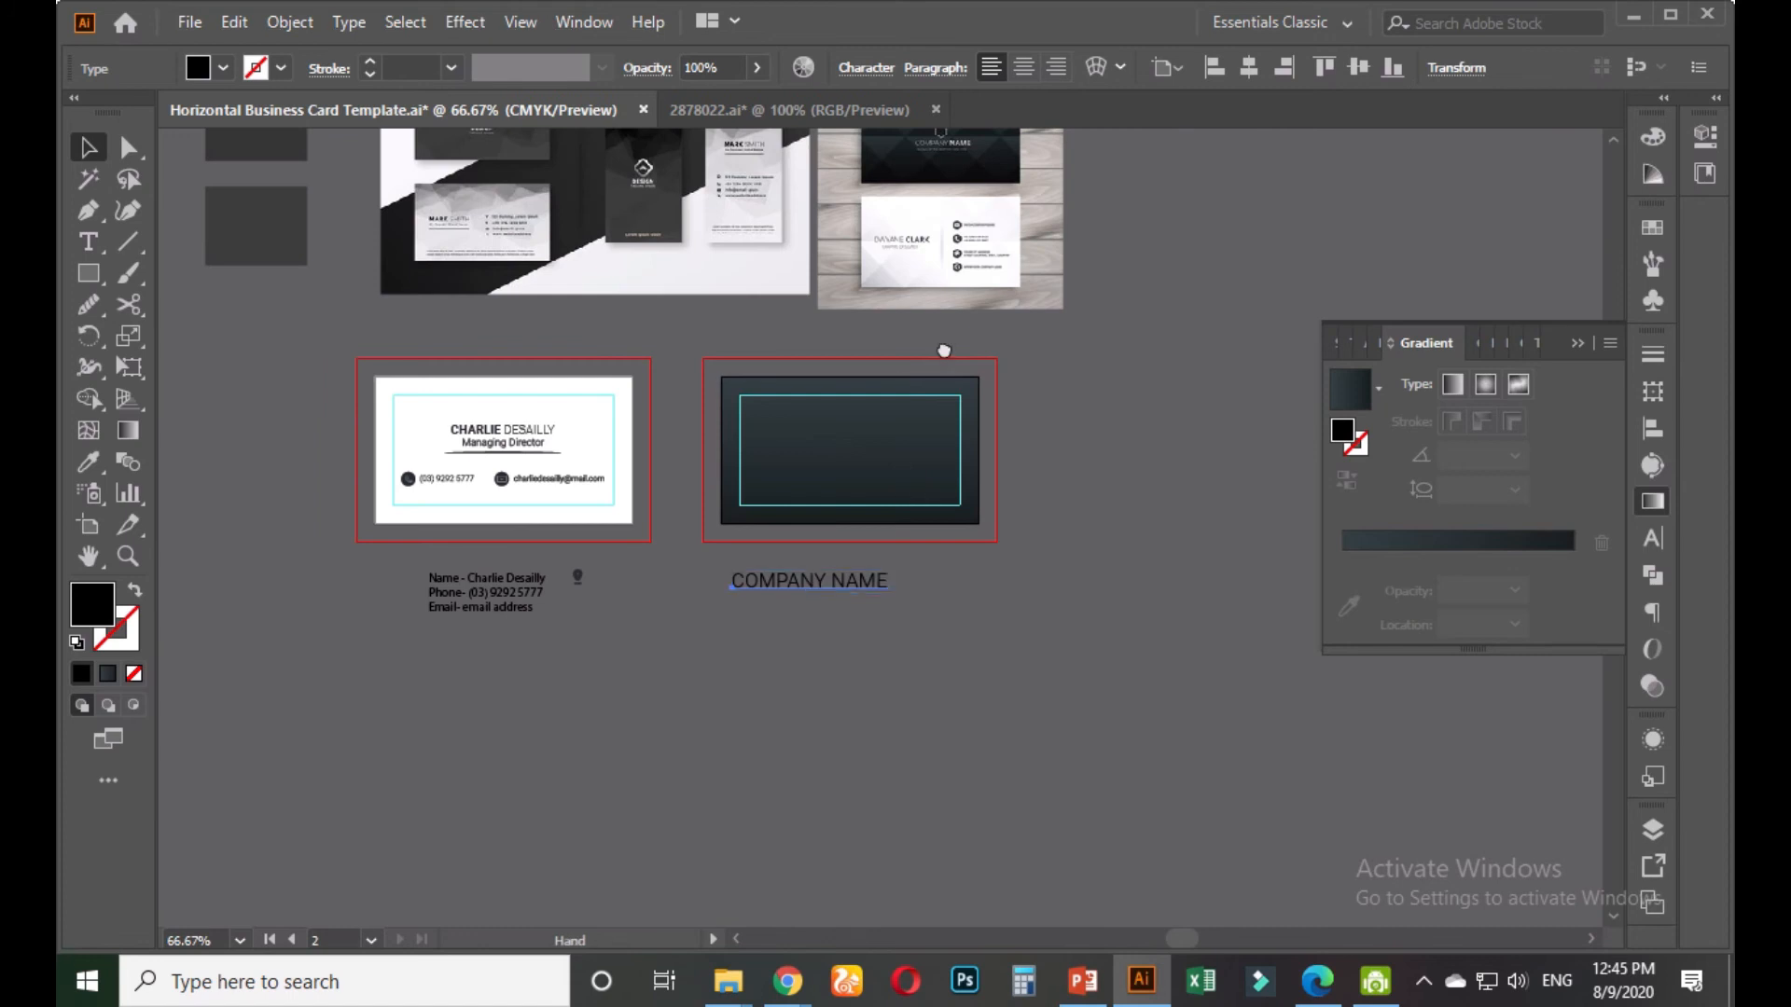
pyautogui.scroll(1, 830, 720)
pyautogui.moveTo(808, 785); pyautogui.dragTo(863, 589)
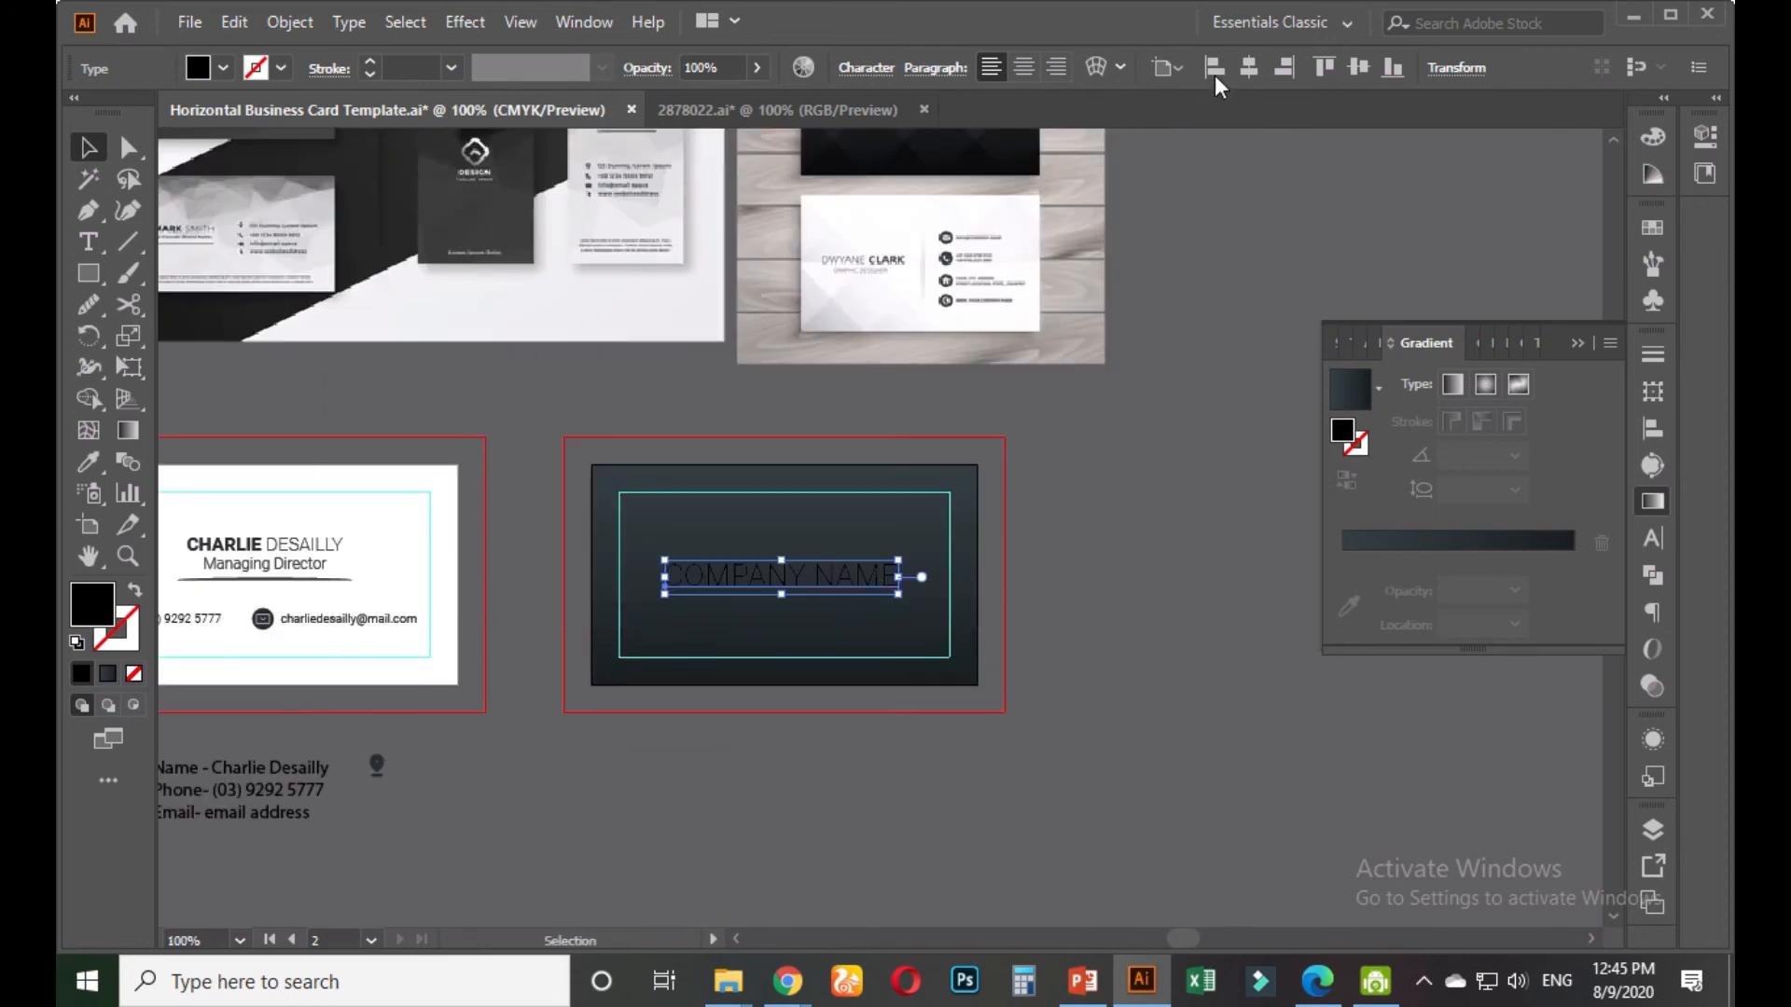
pyautogui.click(1356, 68)
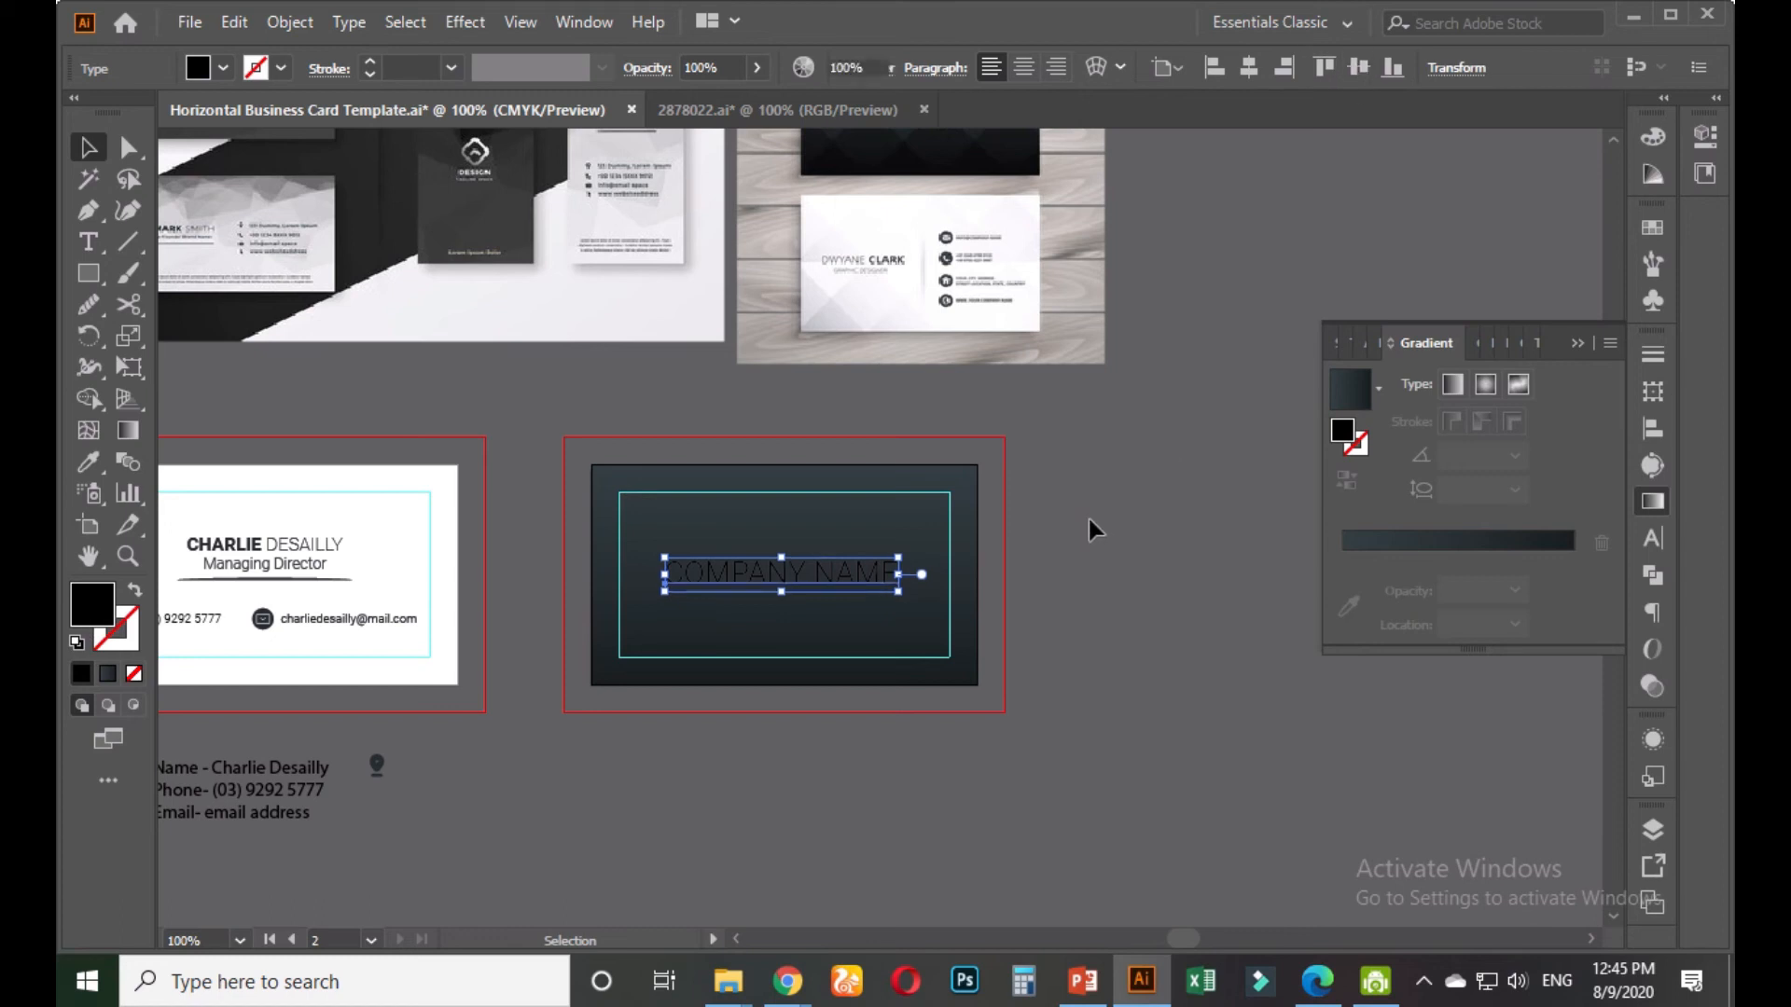
pyautogui.scroll(1, 751, 665)
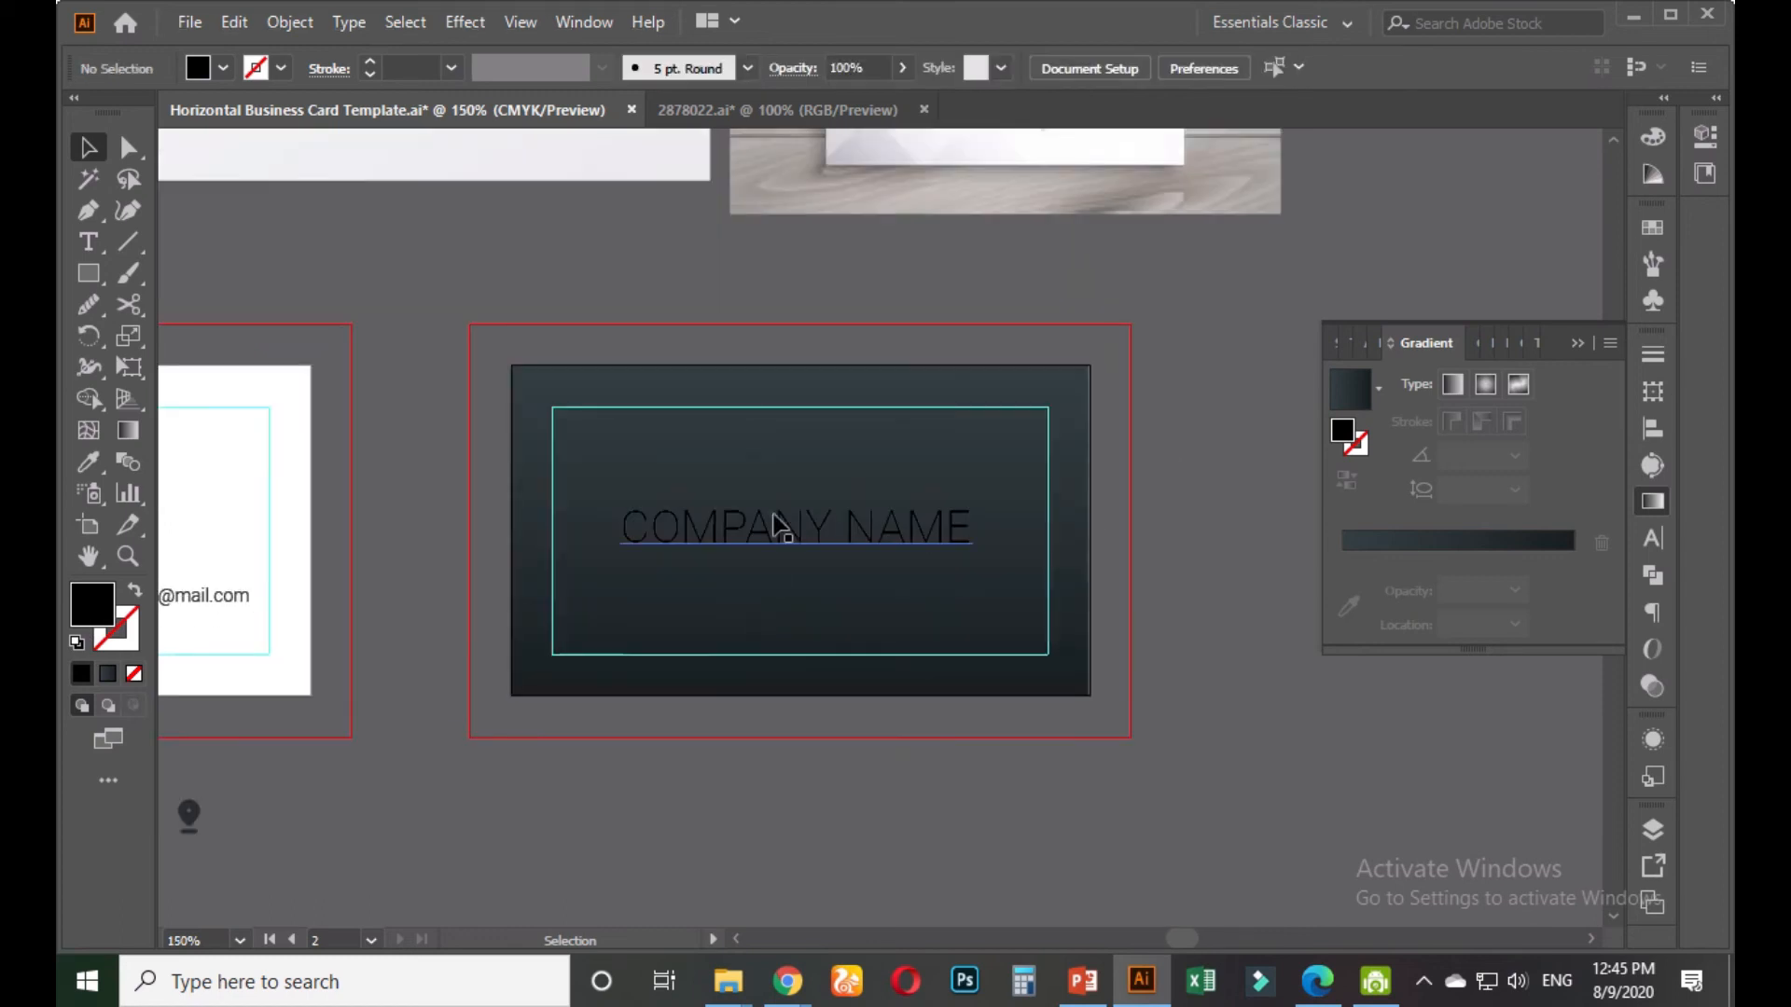
# Make the word NAME Roboto Medium and white, sampling the white from the front card
pyautogui.doubleClick(842, 535)
pyautogui.moveTo(842, 528); pyautogui.dragTo(990, 529)
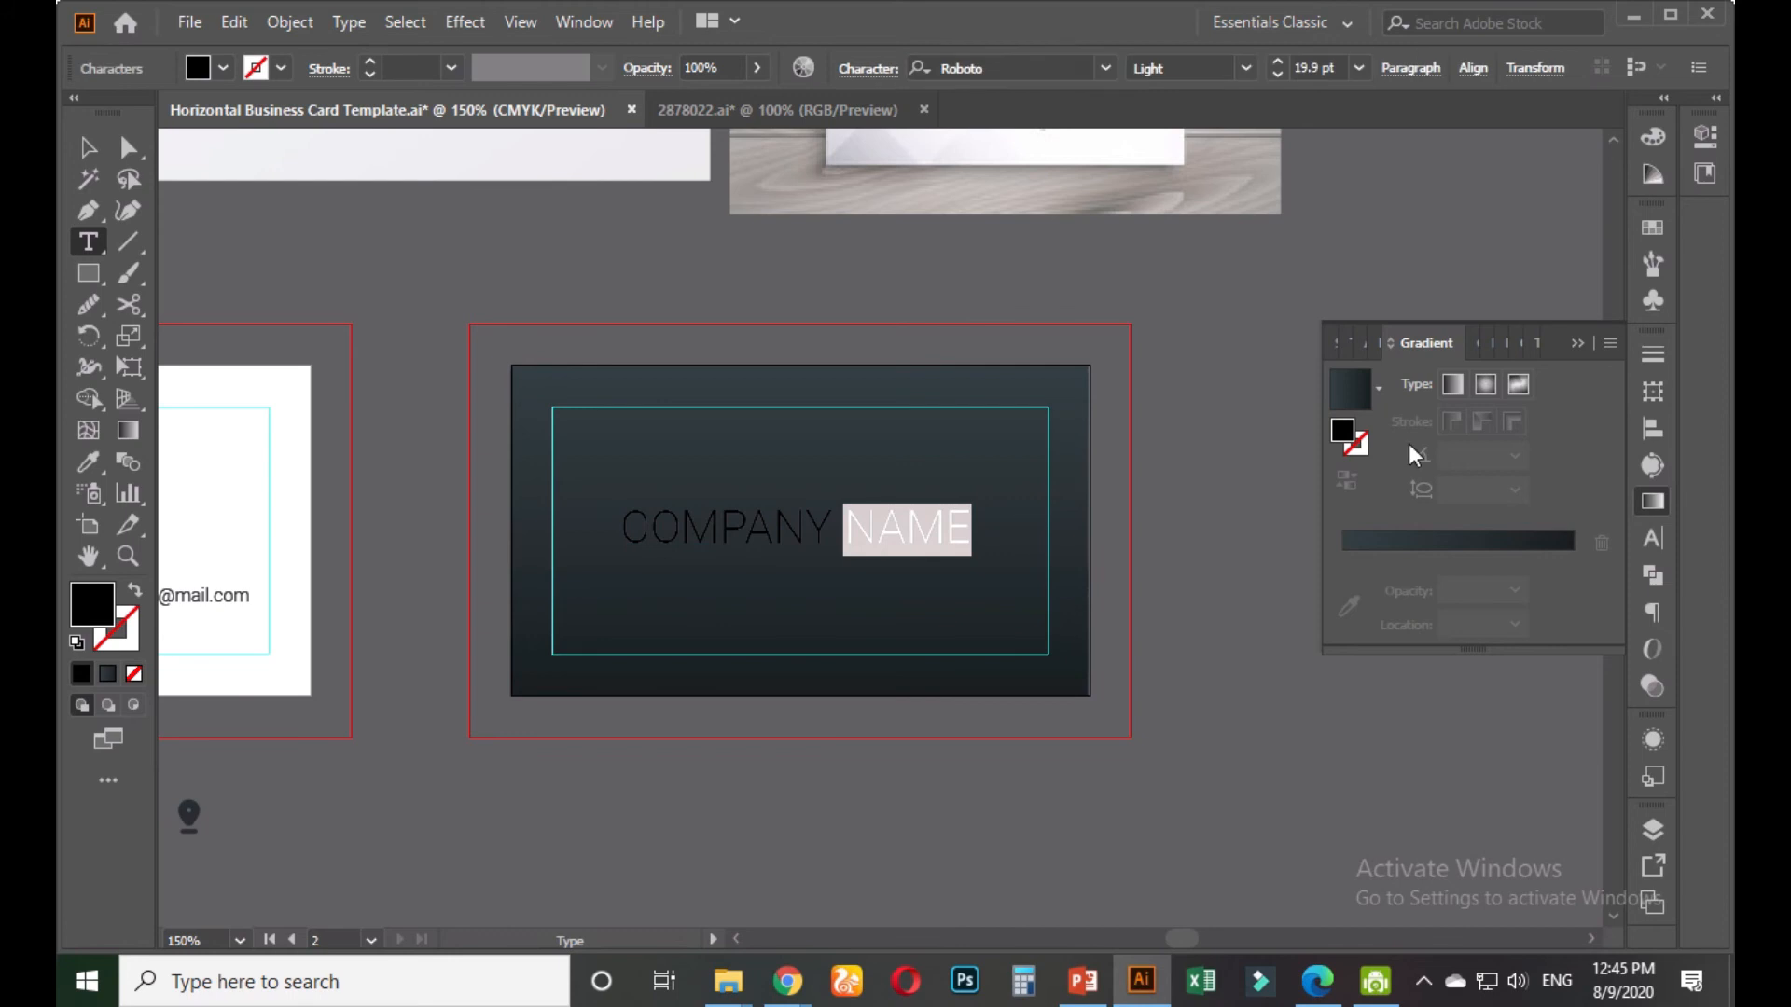
pyautogui.click(1656, 538)
pyautogui.click(1605, 418)
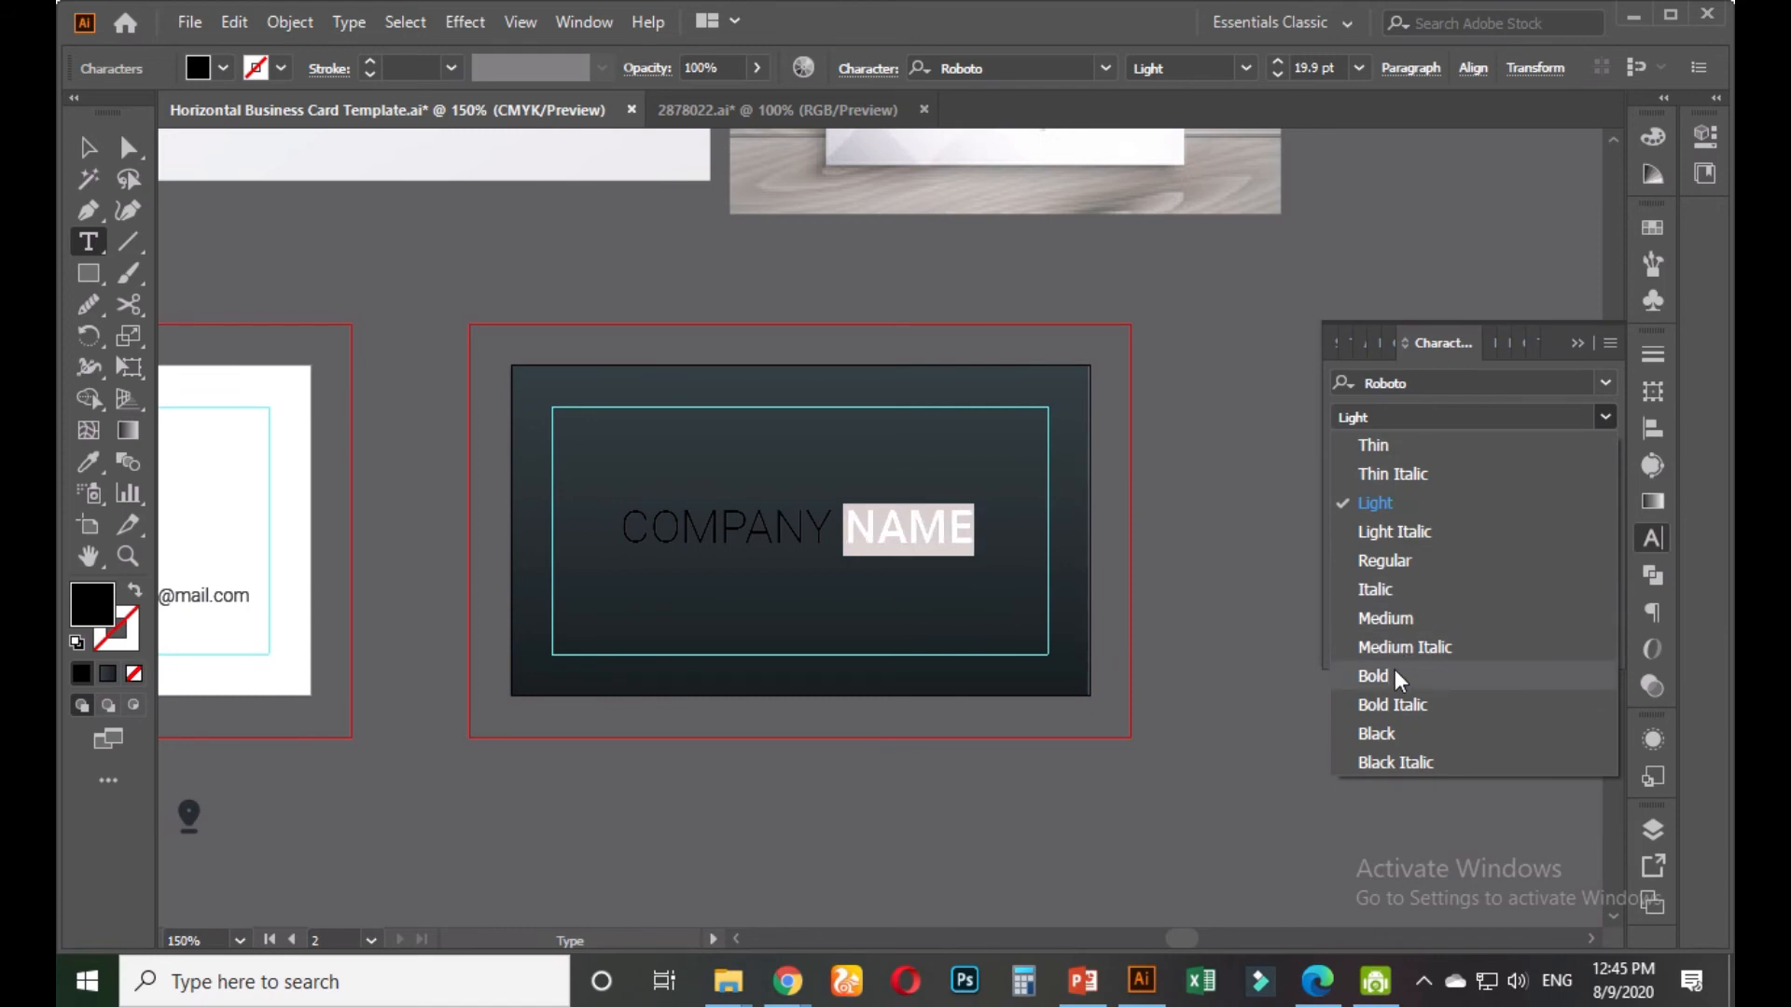
pyautogui.click(1394, 623)
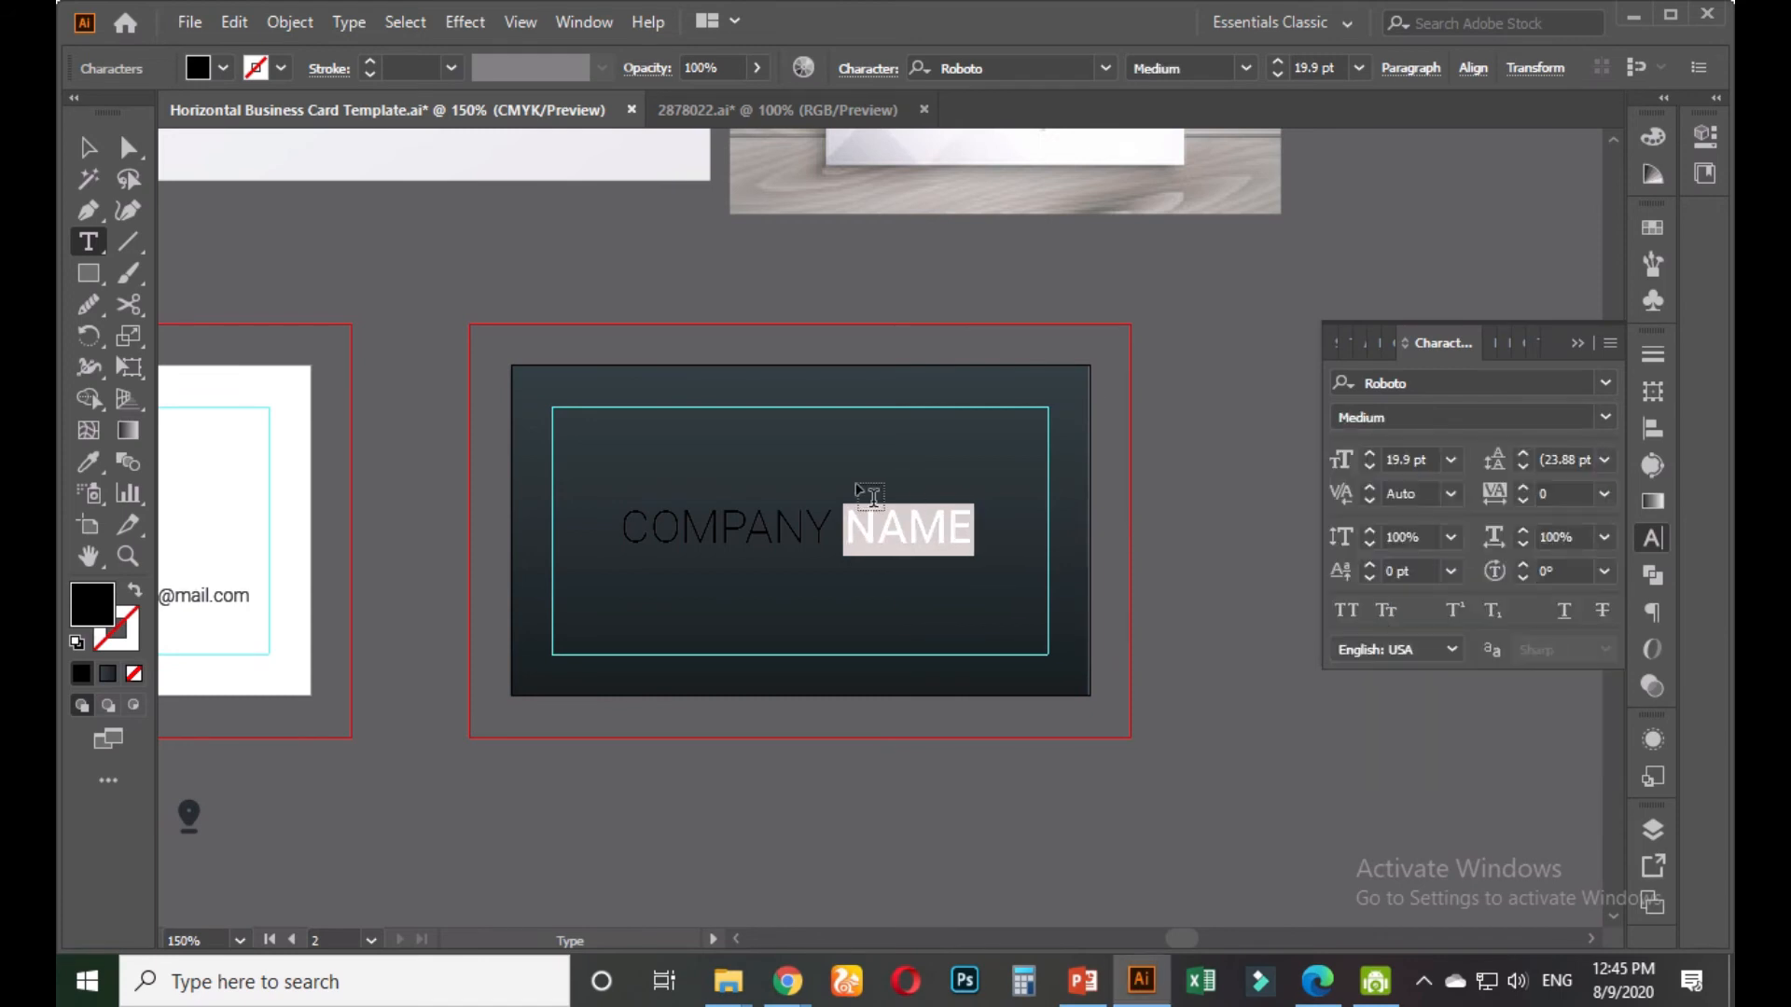
pyautogui.click(88, 460)
pyautogui.click(239, 475)
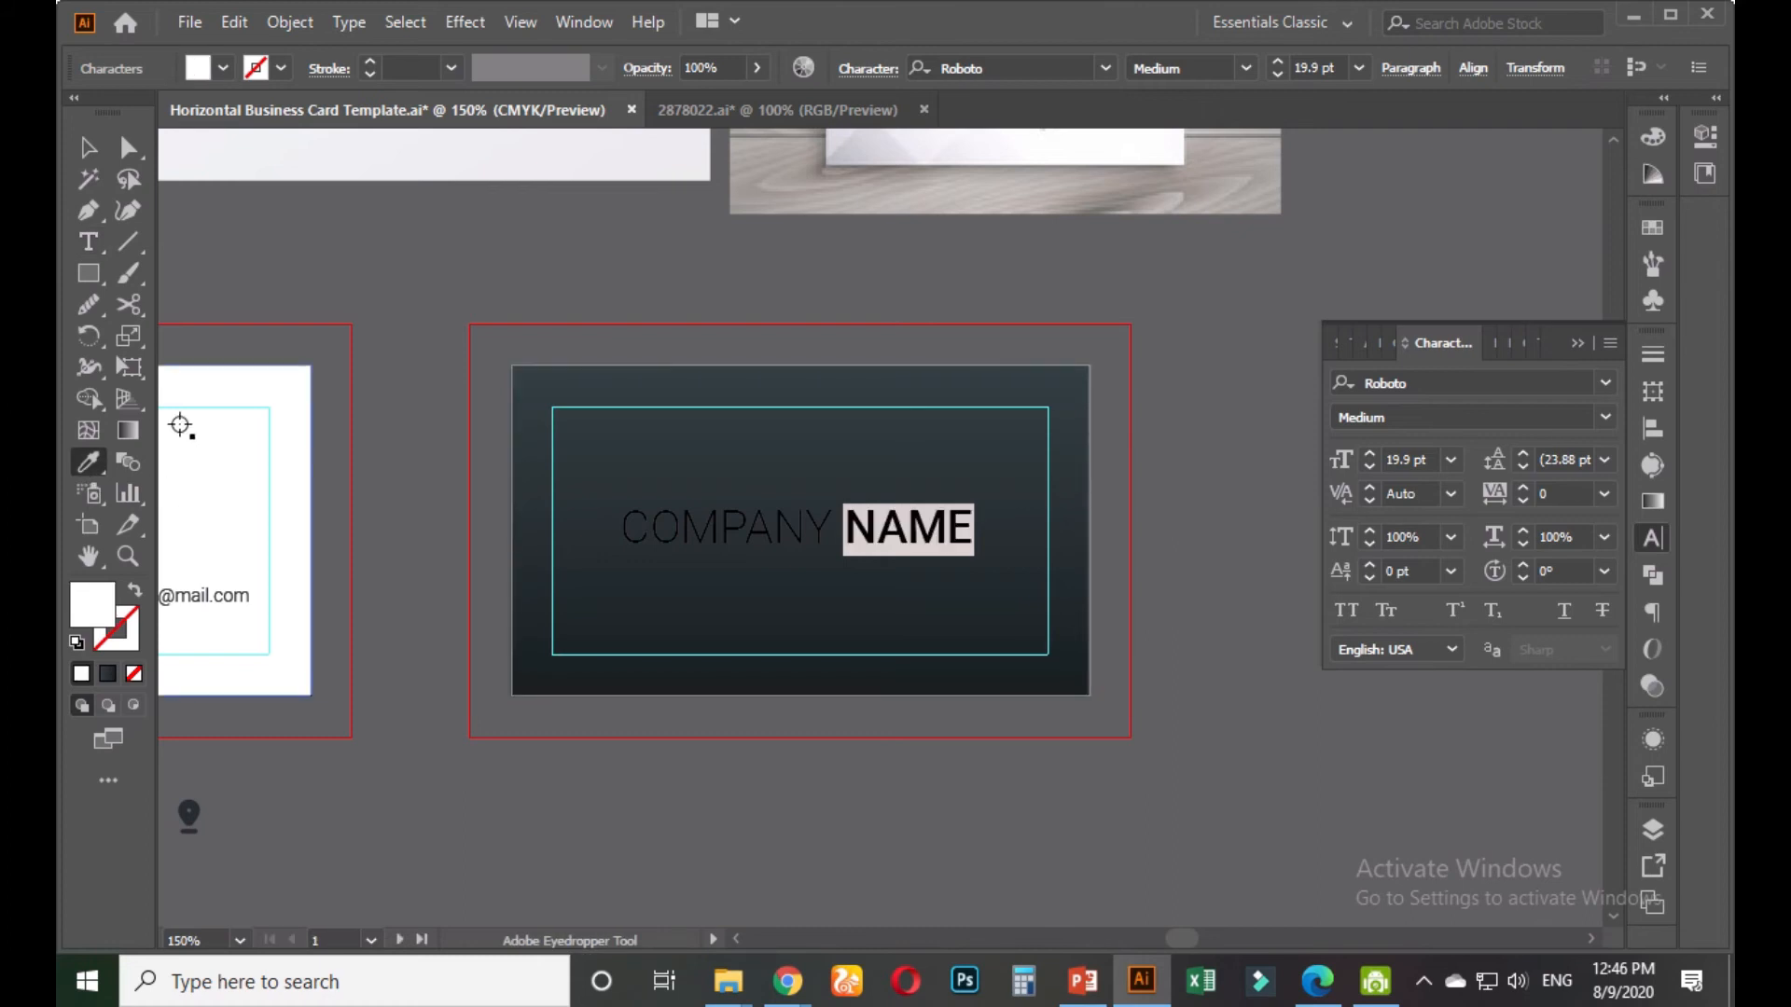
pyautogui.click(88, 241)
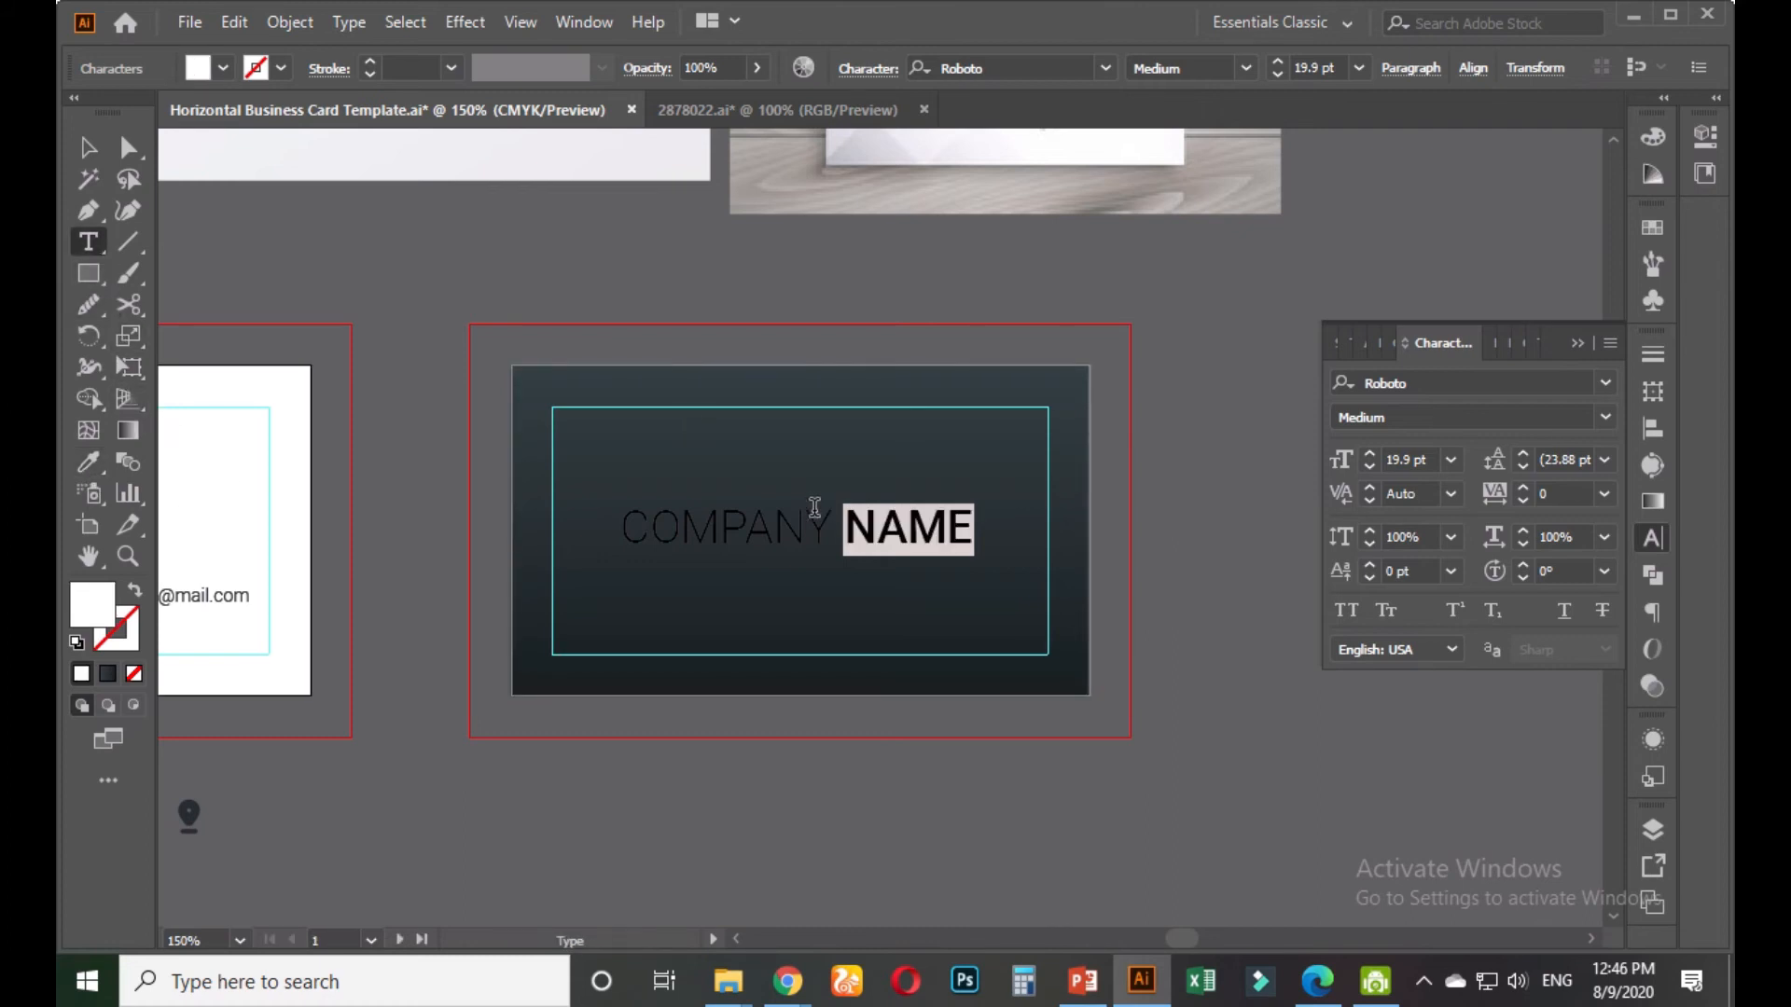
# Colour the word COMPANY a light near-white grey, then reselect the COMPANY NAME text object
pyautogui.moveTo(830, 525); pyautogui.dragTo(594, 514)
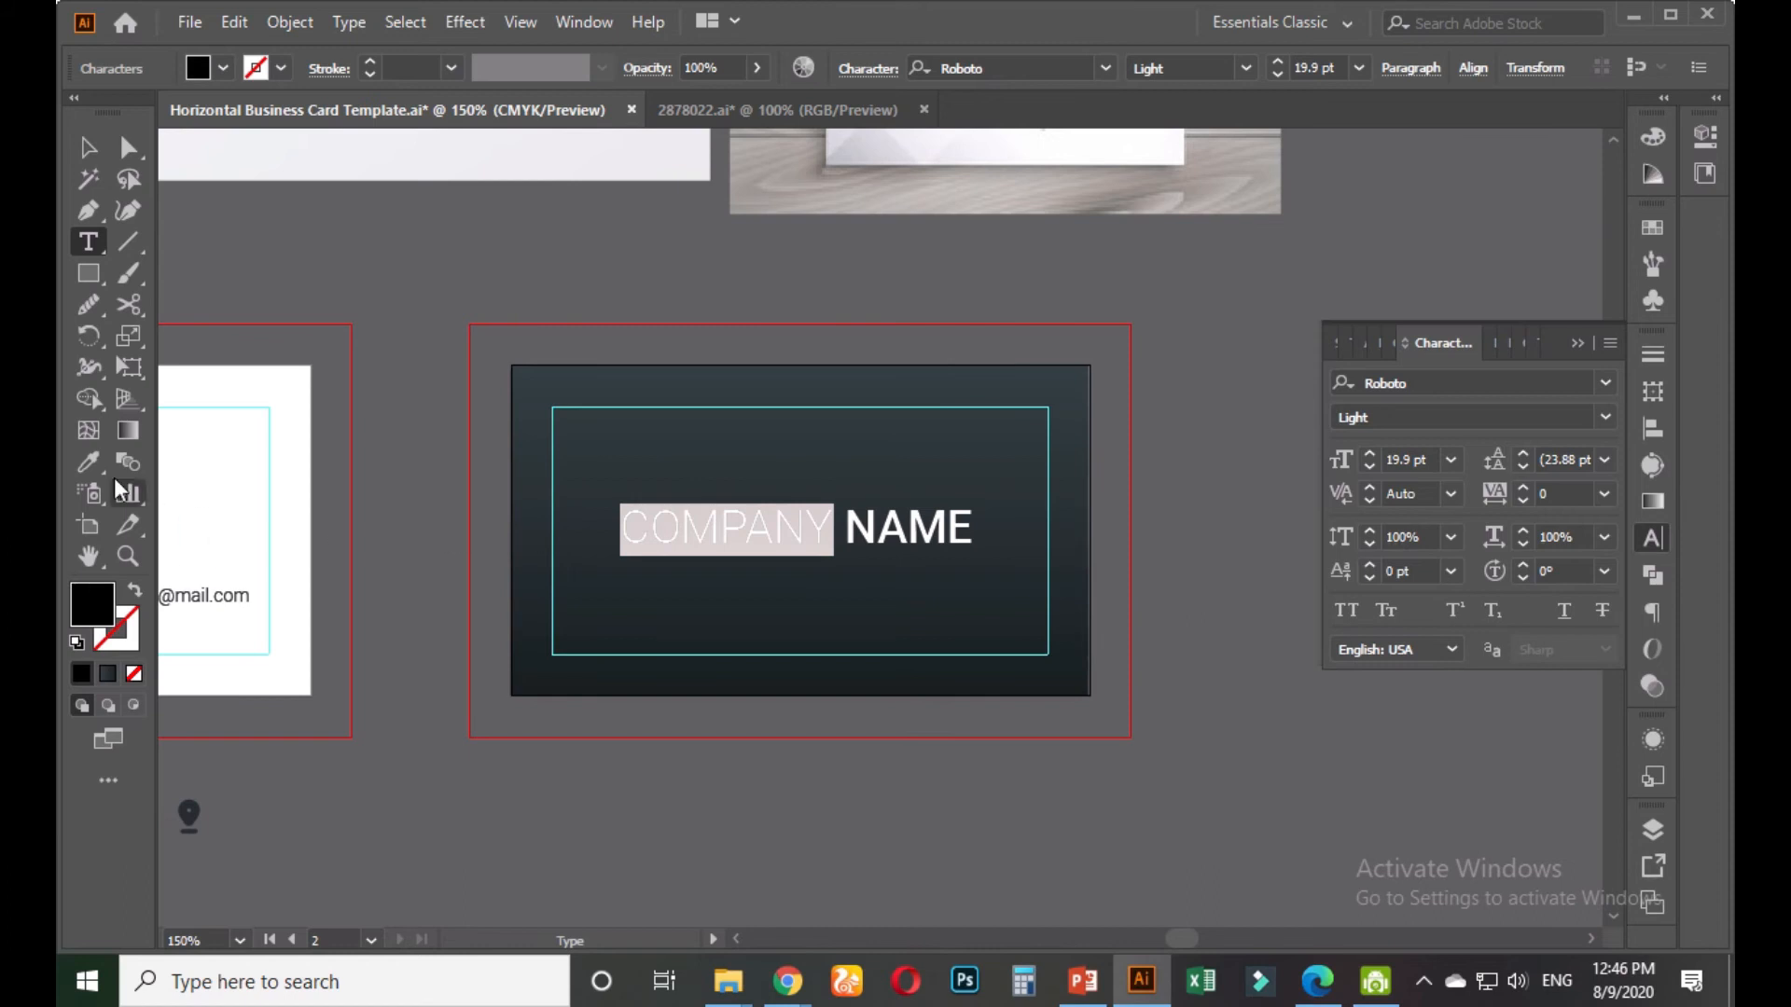
pyautogui.click(1653, 224)
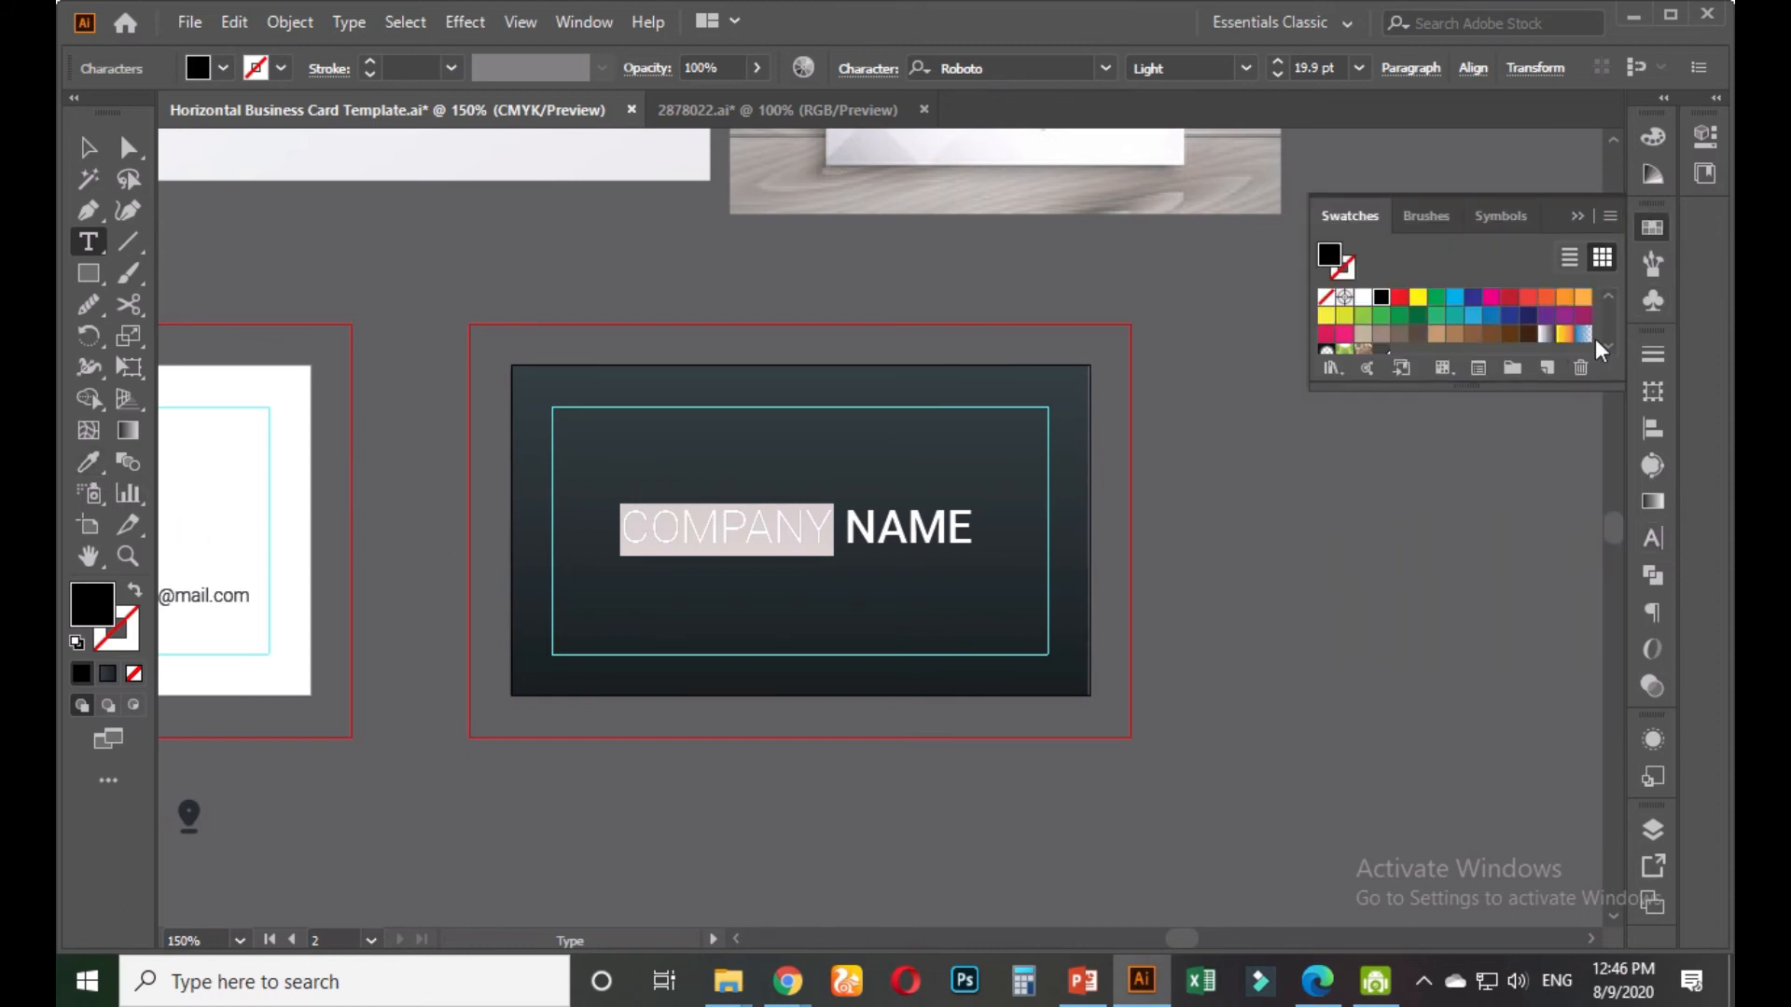
pyautogui.click(1508, 319)
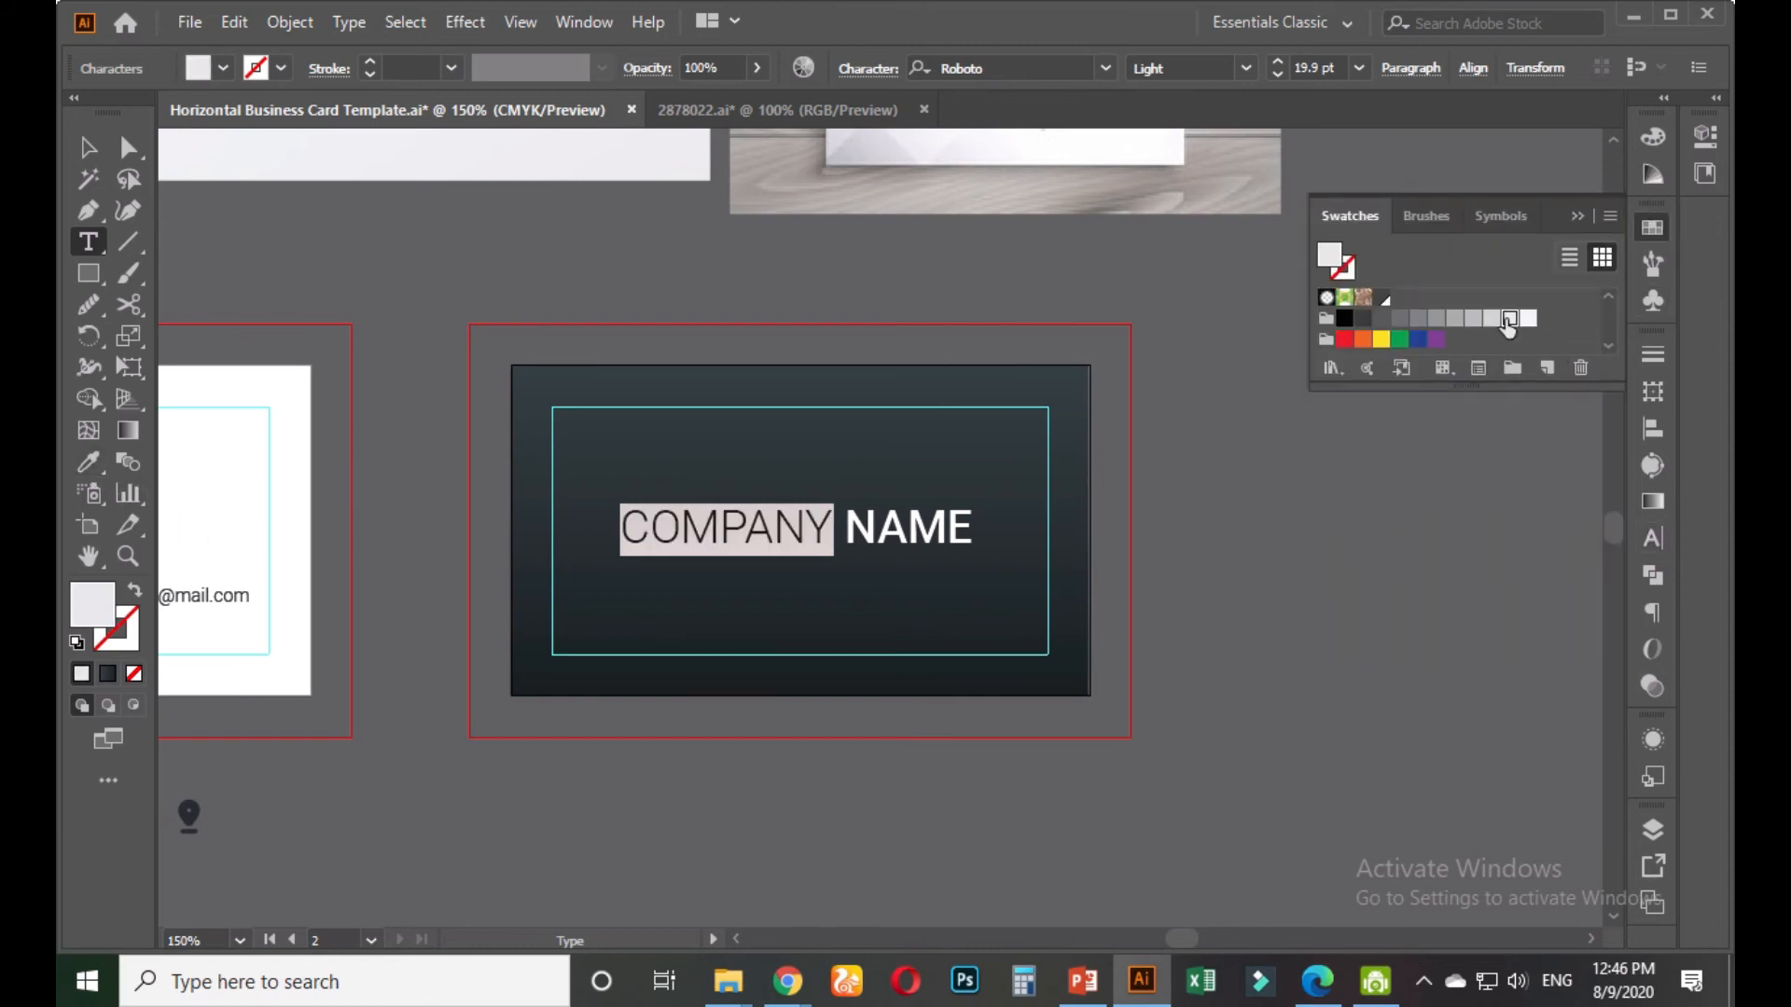
pyautogui.press('Escape')
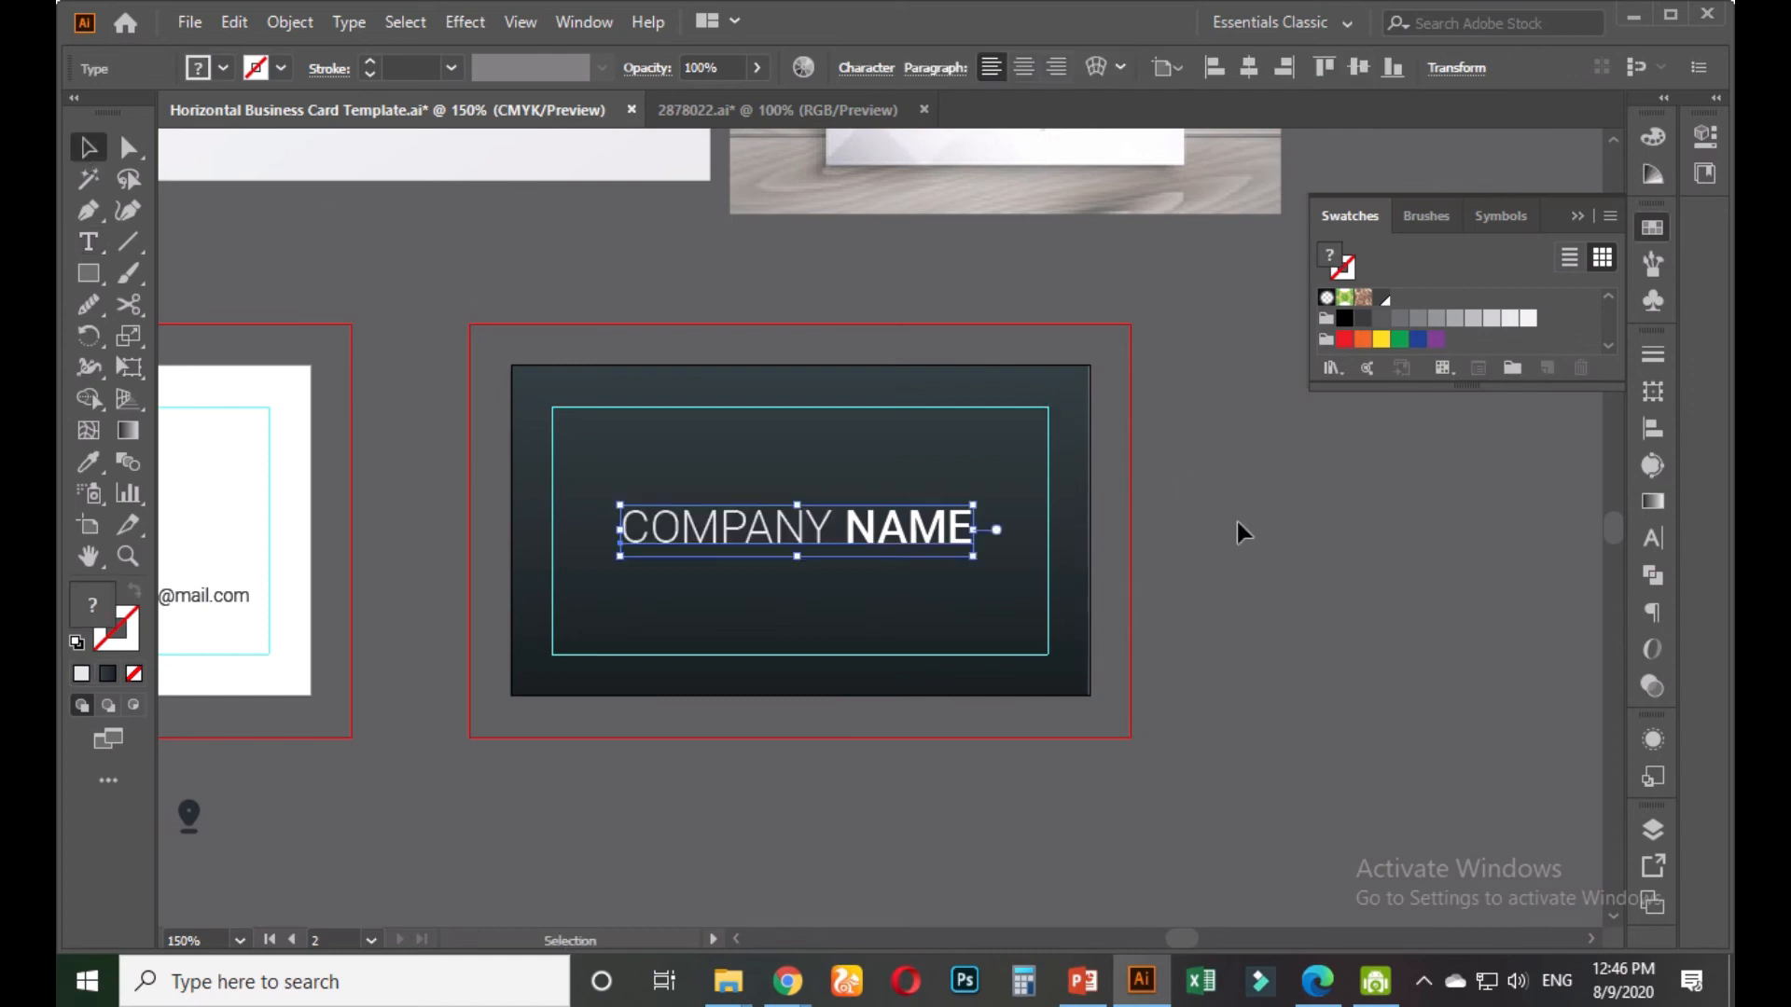
pyautogui.click(1236, 520)
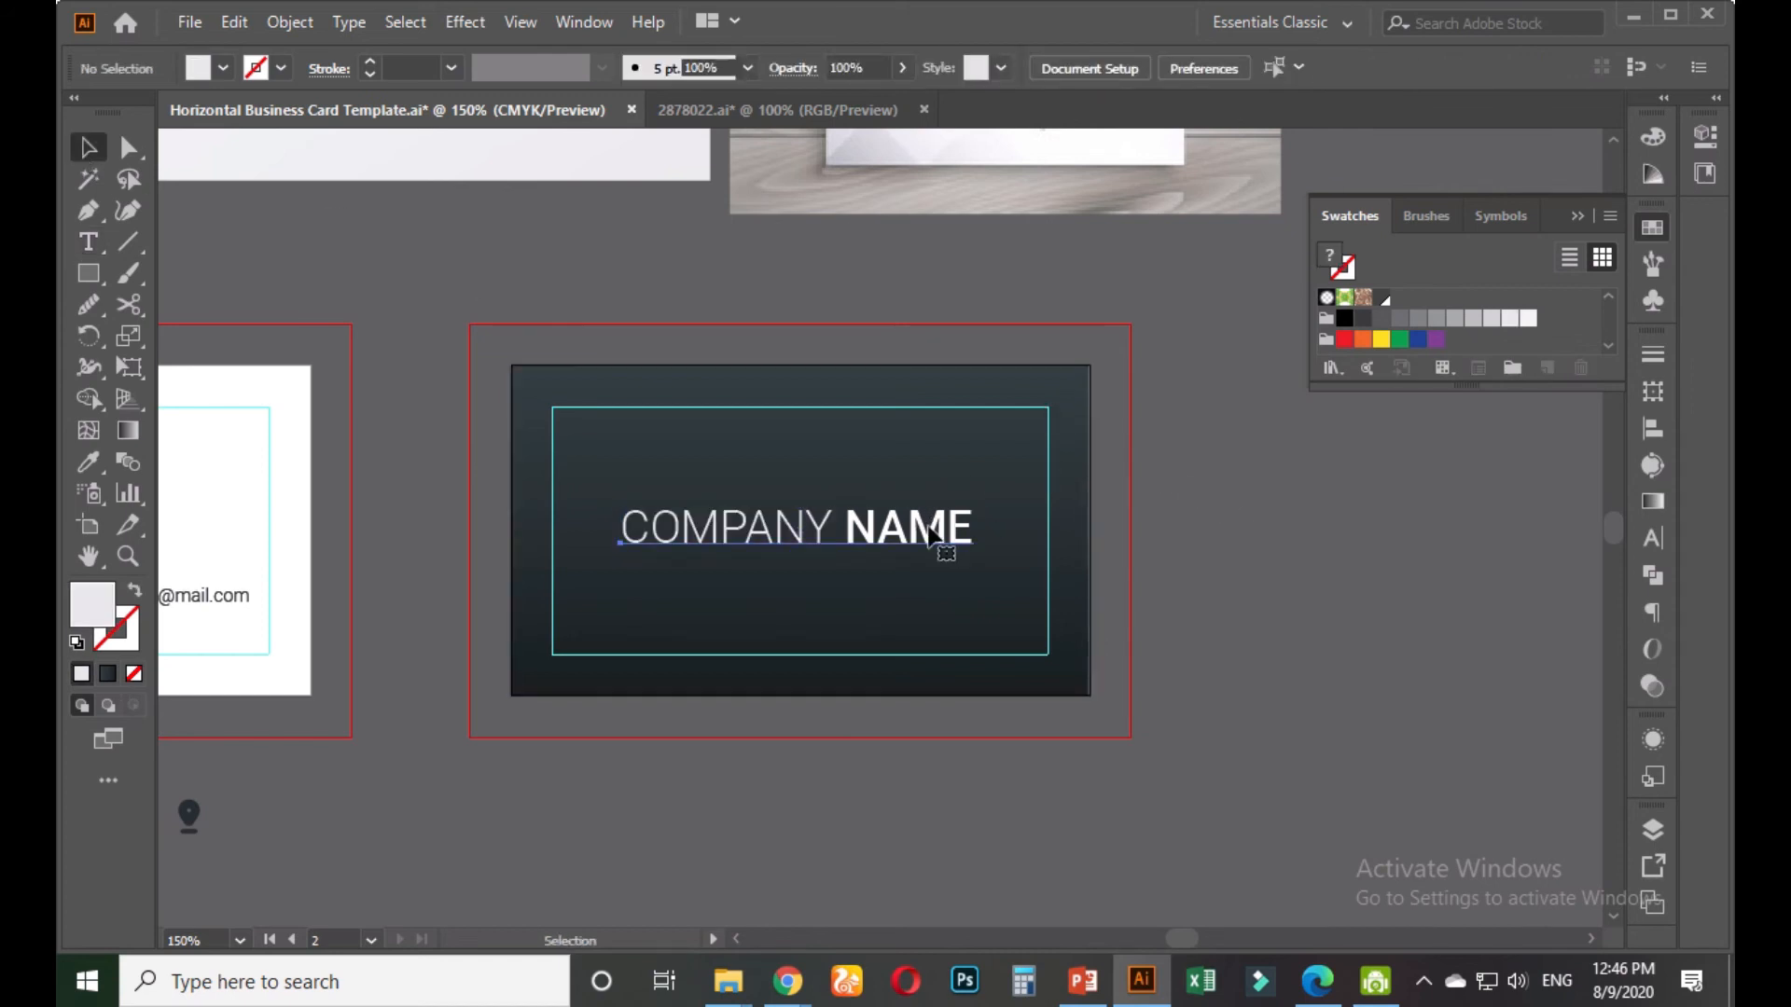
pyautogui.click(968, 523)
# Move the four dark colour sample squares beside the cards
pyautogui.scroll(-2, 987, 504)
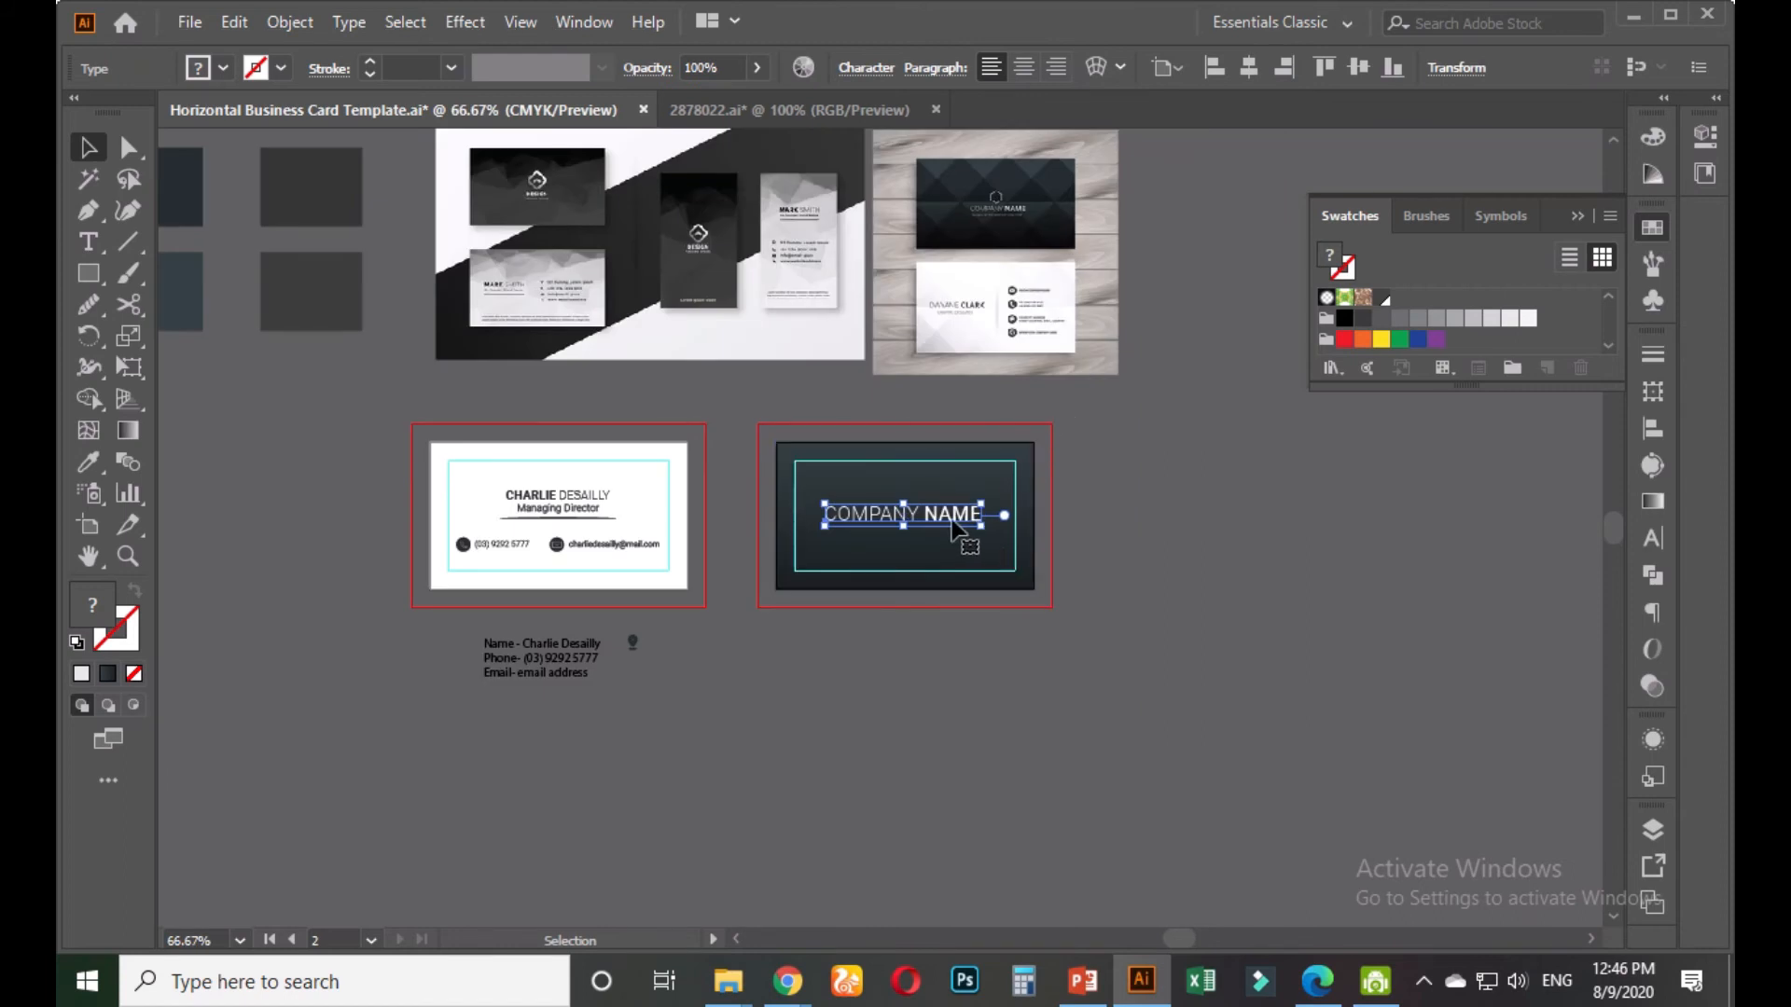
pyautogui.scroll(1, 957, 527)
pyautogui.doubleClick(903, 515)
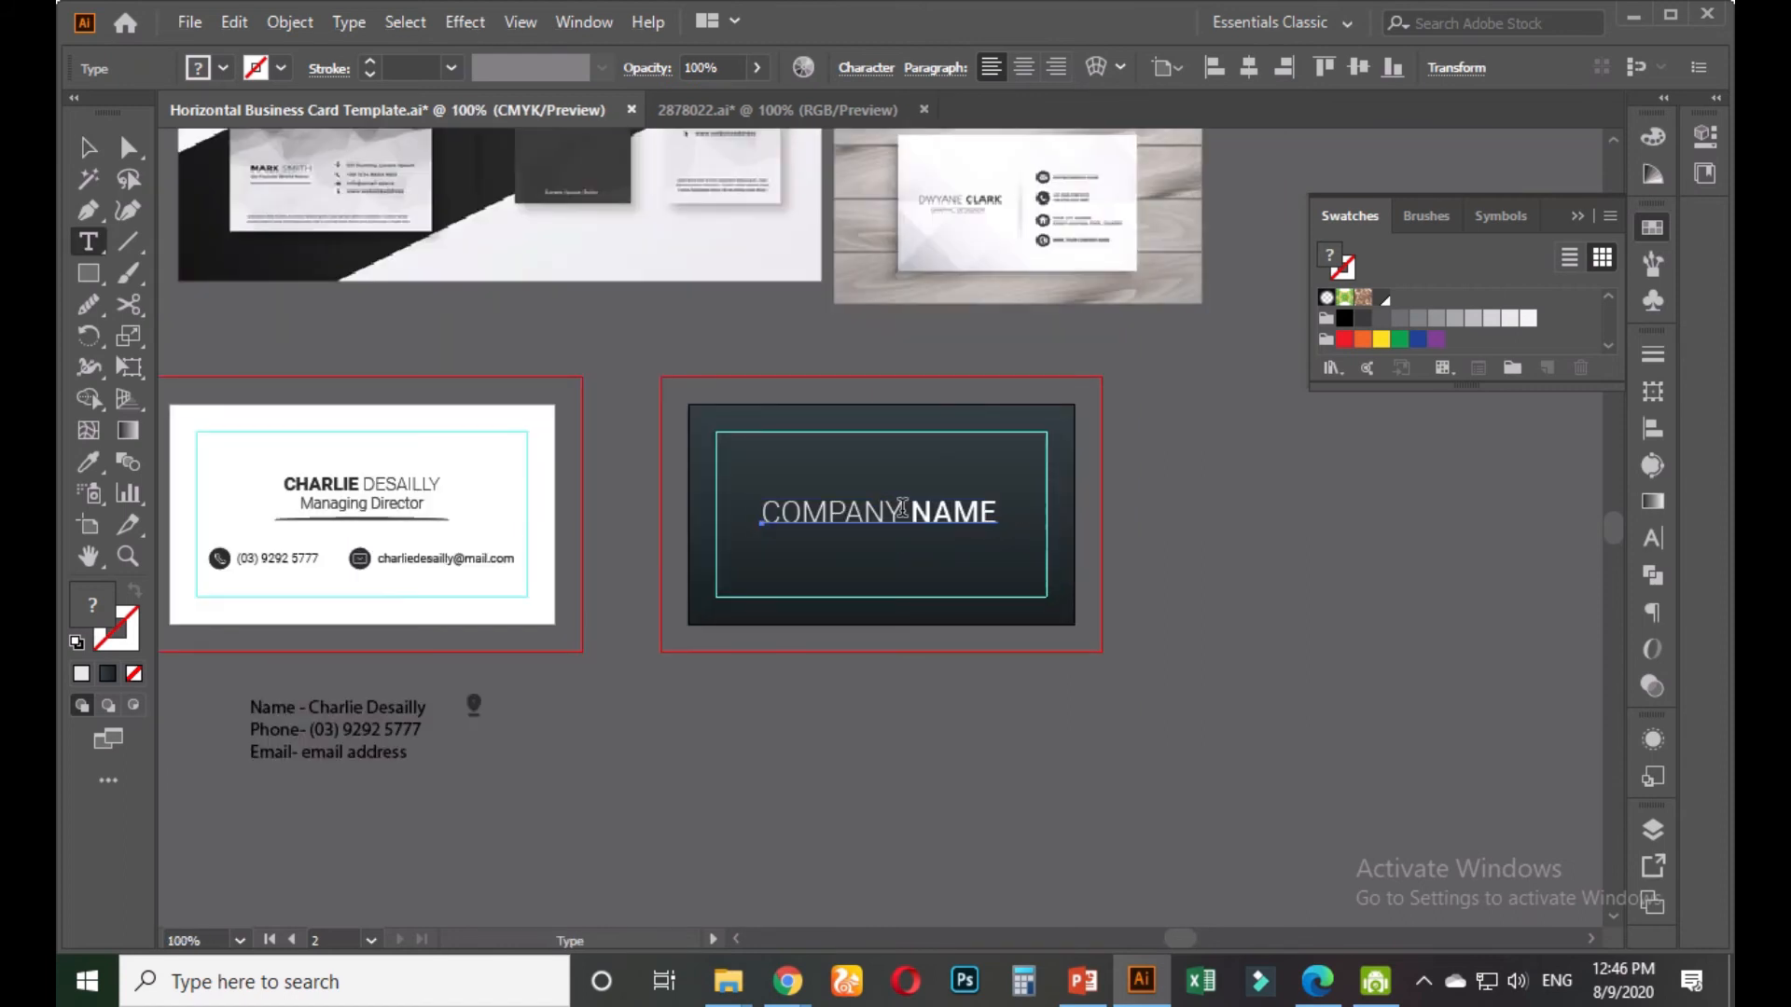
pyautogui.moveTo(902, 513); pyautogui.dragTo(732, 518)
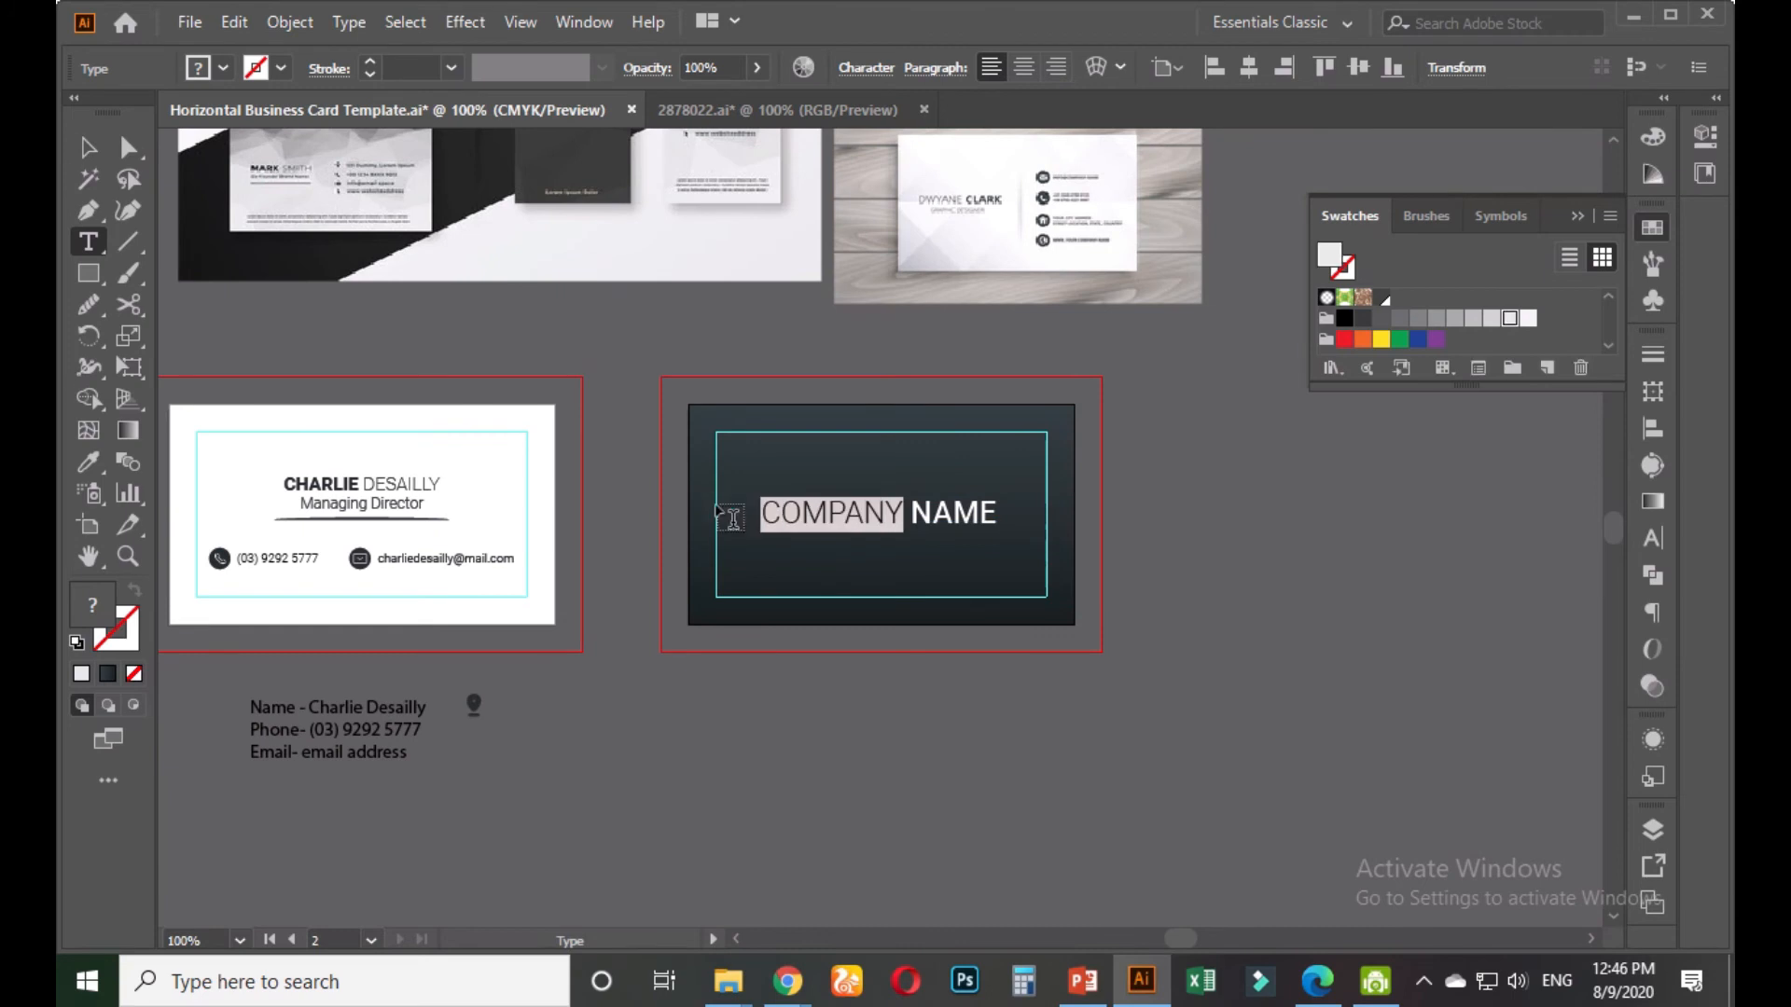
pyautogui.click(89, 461)
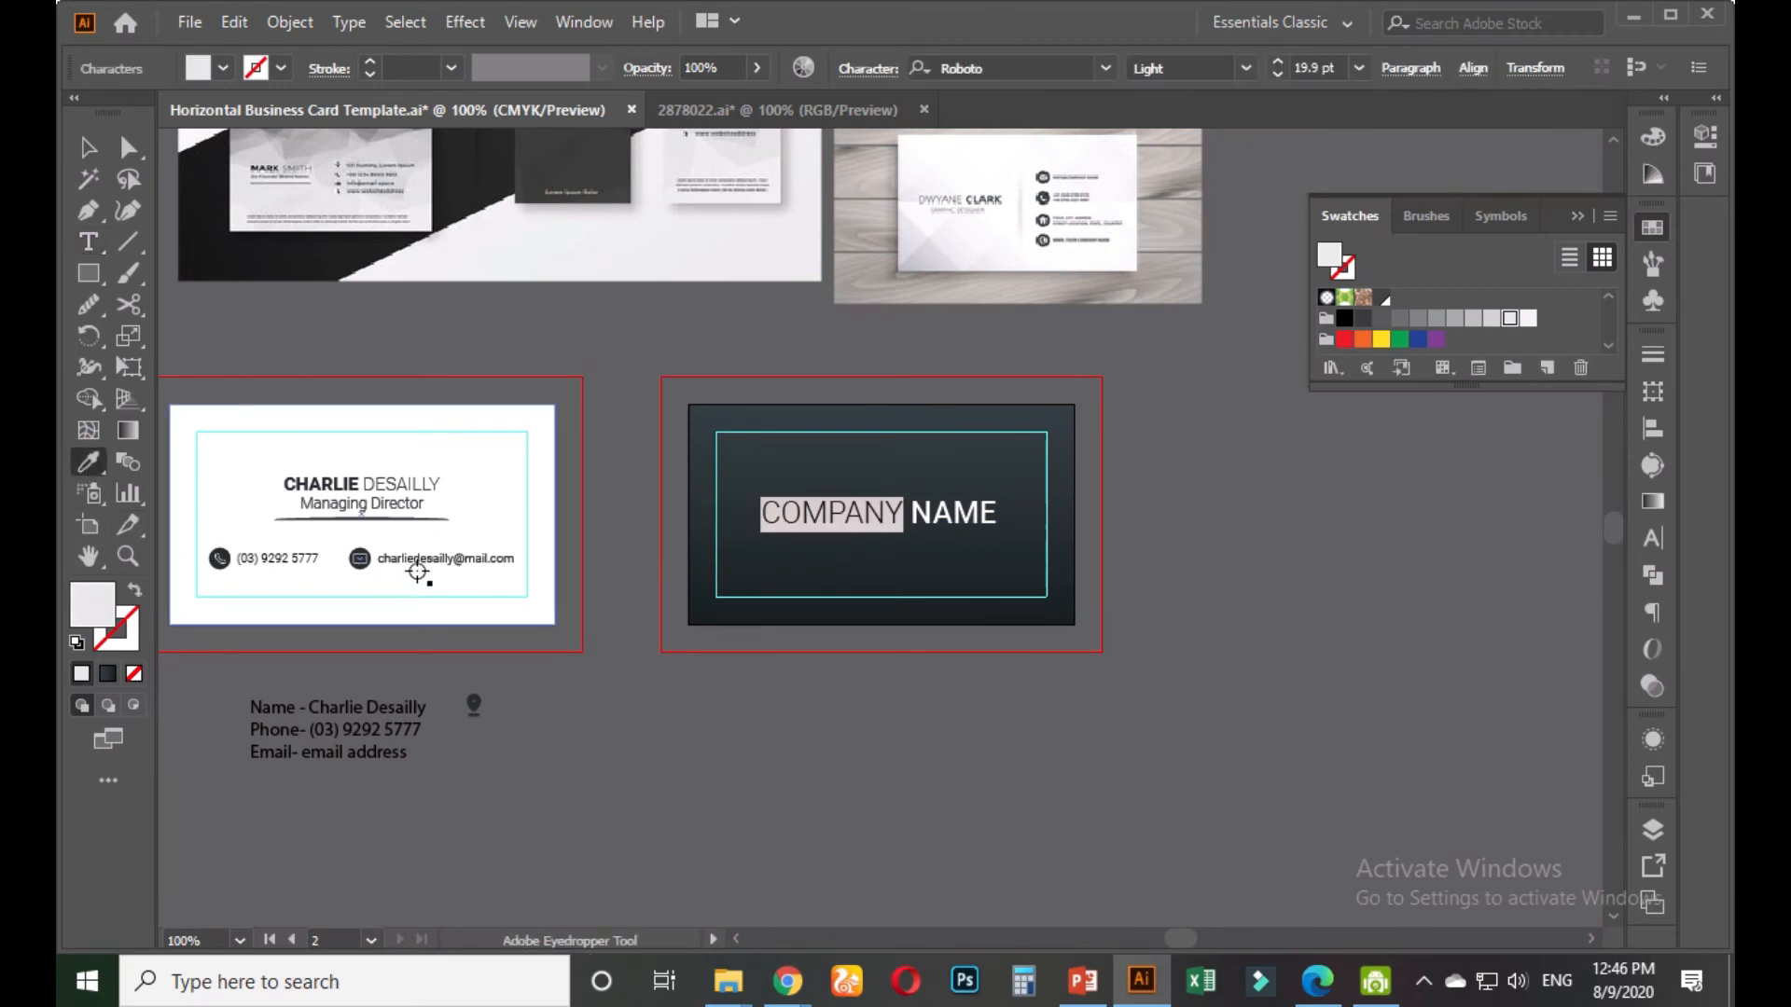
pyautogui.click(89, 147)
pyautogui.moveTo(563, 558); pyautogui.dragTo(837, 602)
pyautogui.scroll(-1, 725, 609)
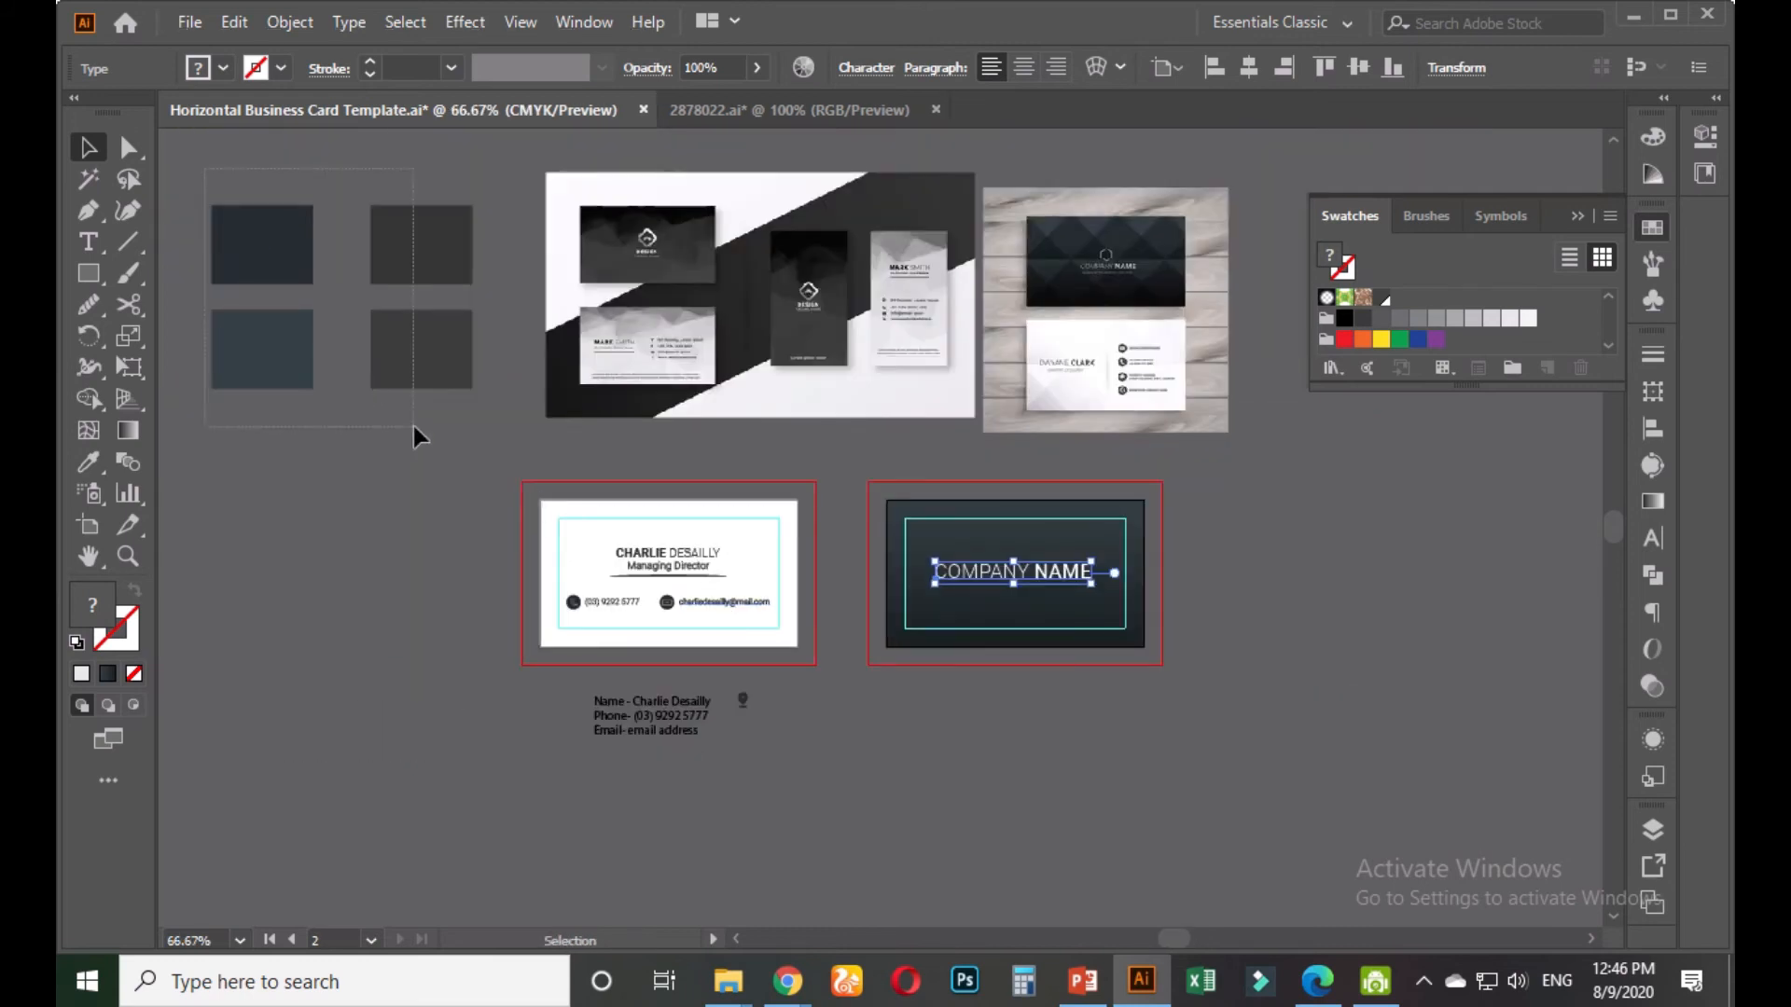
pyautogui.moveTo(412, 427); pyautogui.dragTo(412, 427)
pyautogui.moveTo(392, 360); pyautogui.dragTo(410, 643)
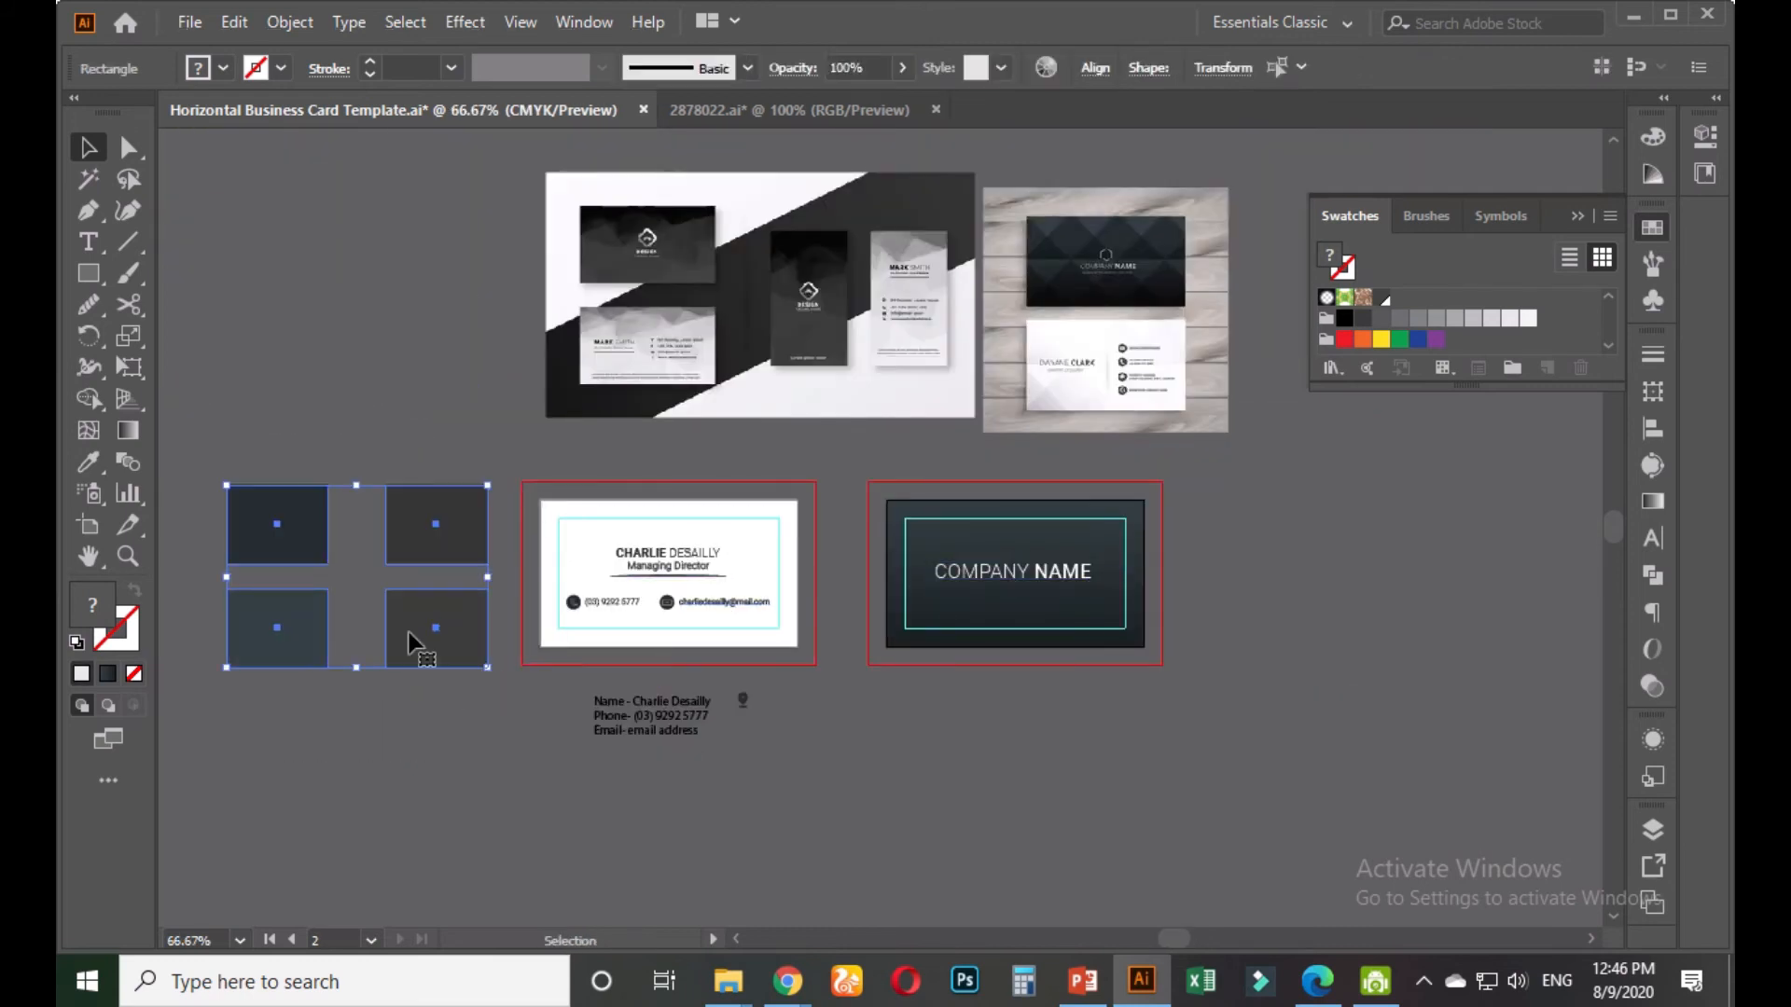
pyautogui.click(906, 786)
# Colour the word COMPANY to match the bottom-left dark sample square
pyautogui.doubleClick(994, 578)
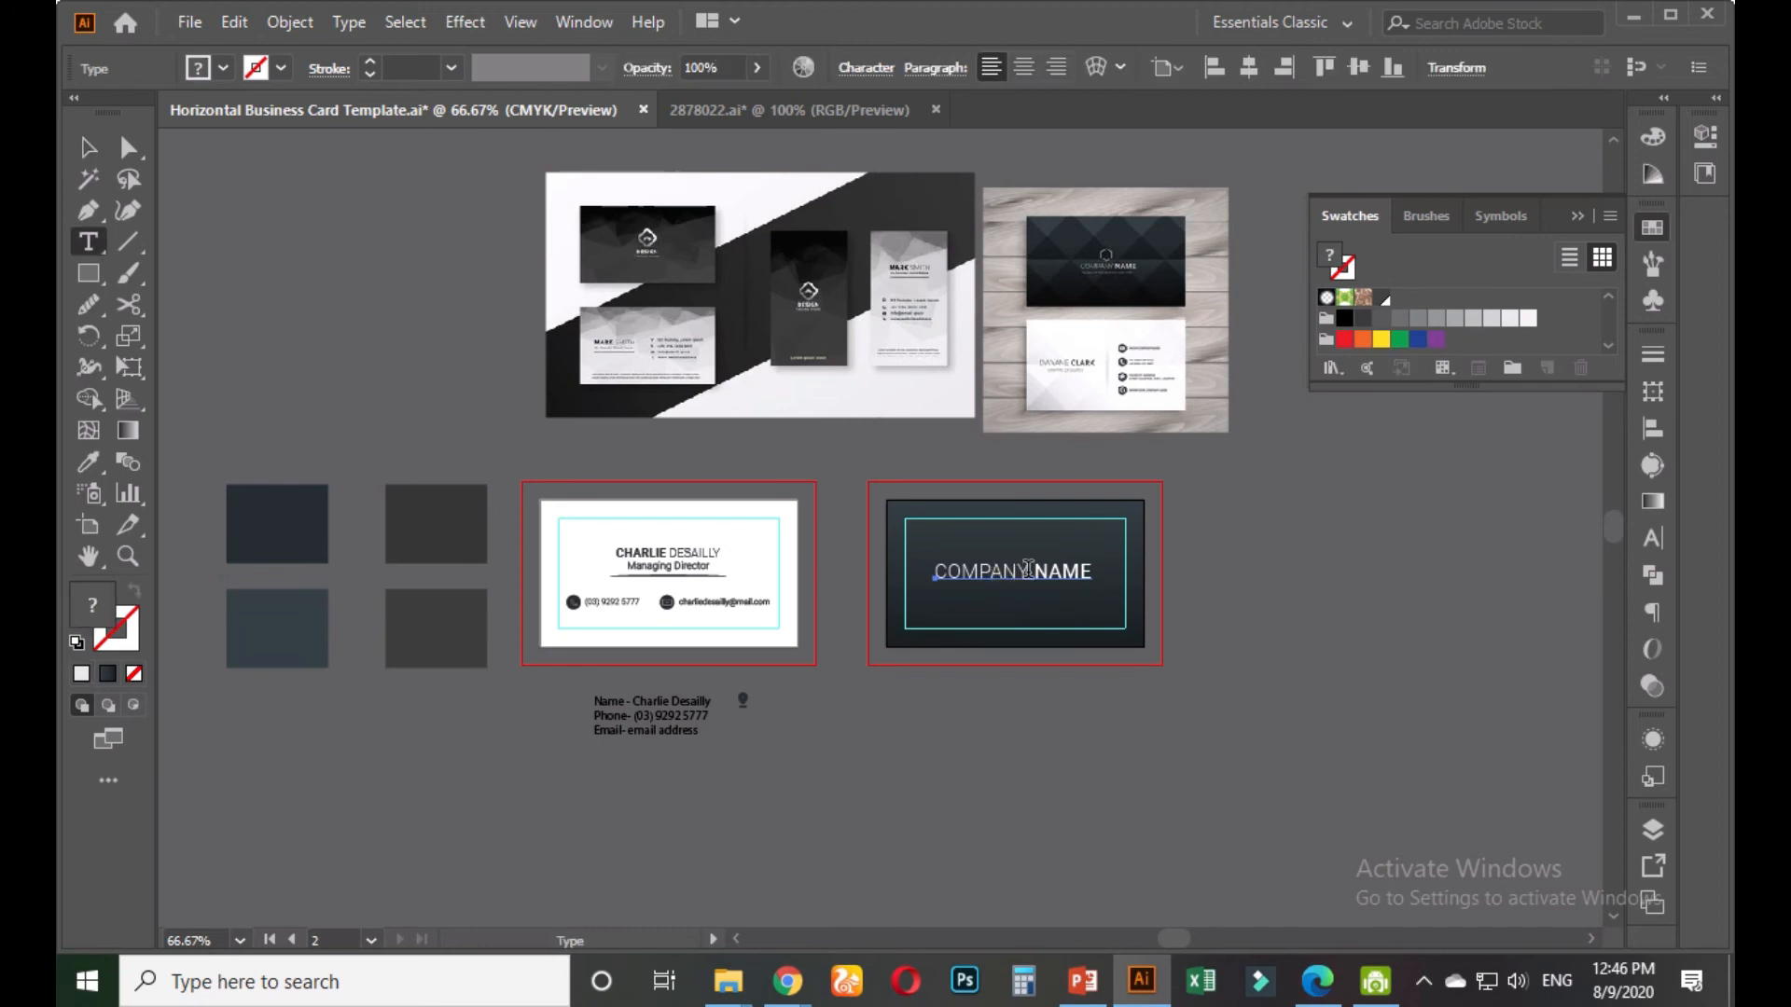
pyautogui.doubleClick(1024, 569)
pyautogui.click(89, 460)
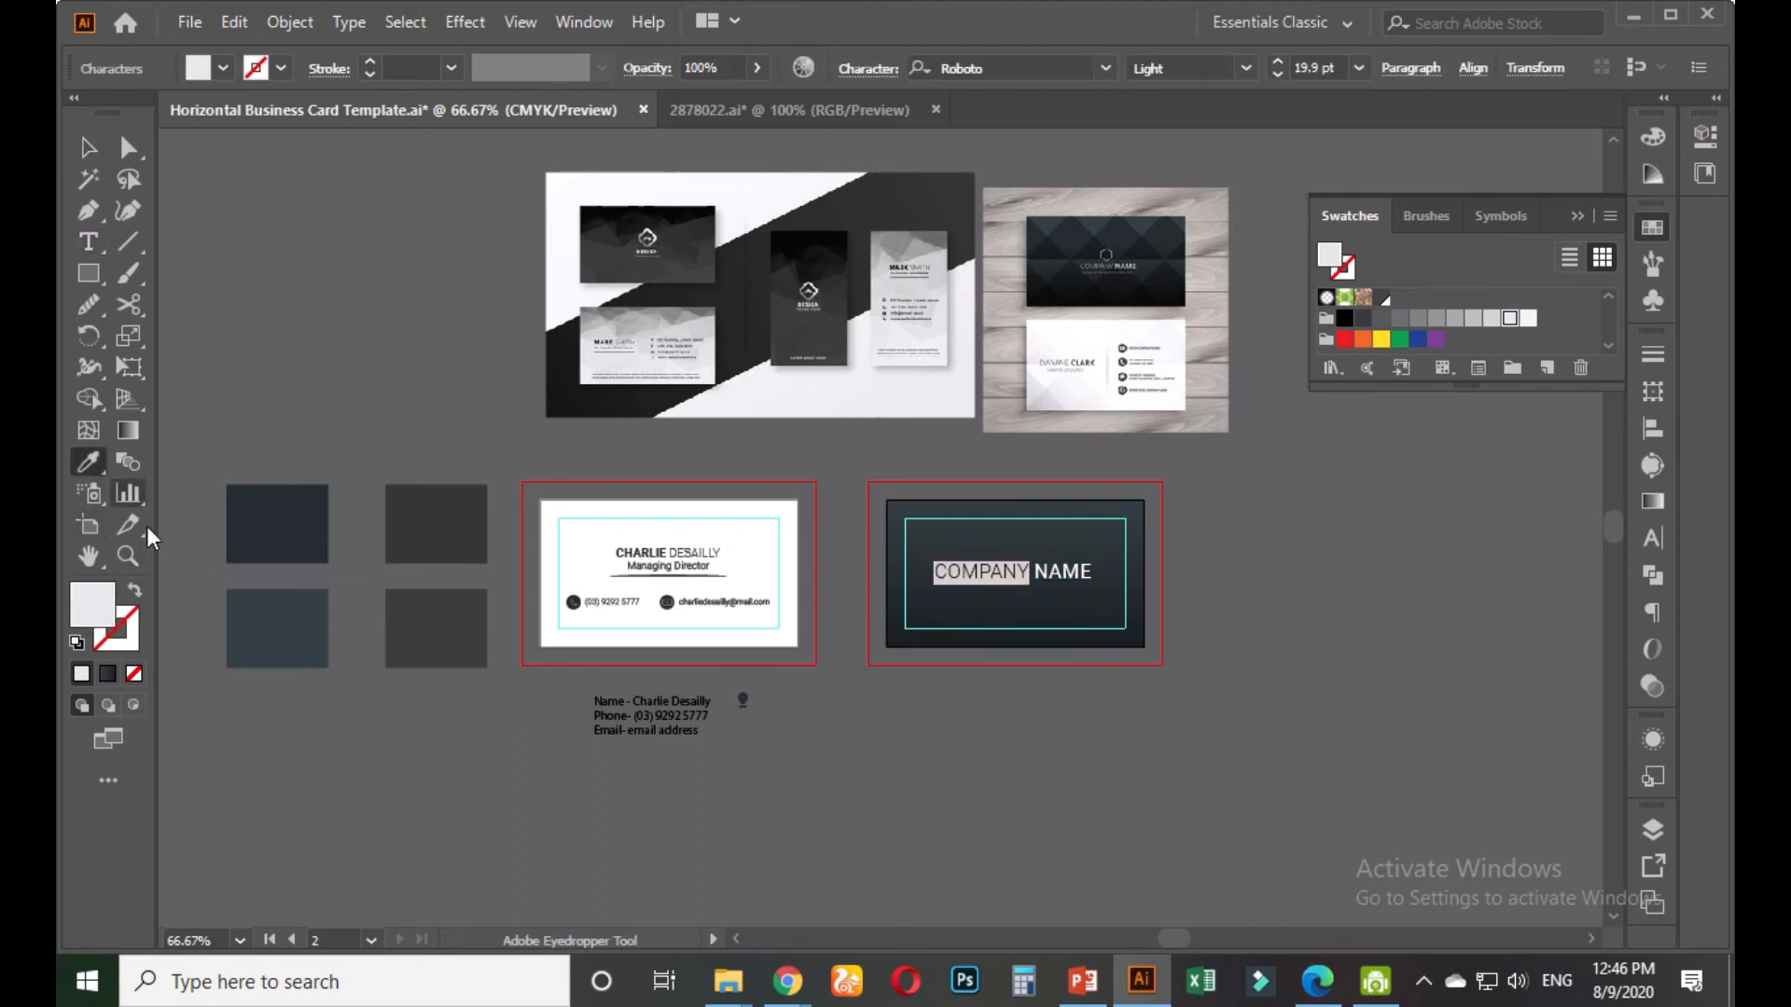
pyautogui.click(264, 616)
pyautogui.click(89, 147)
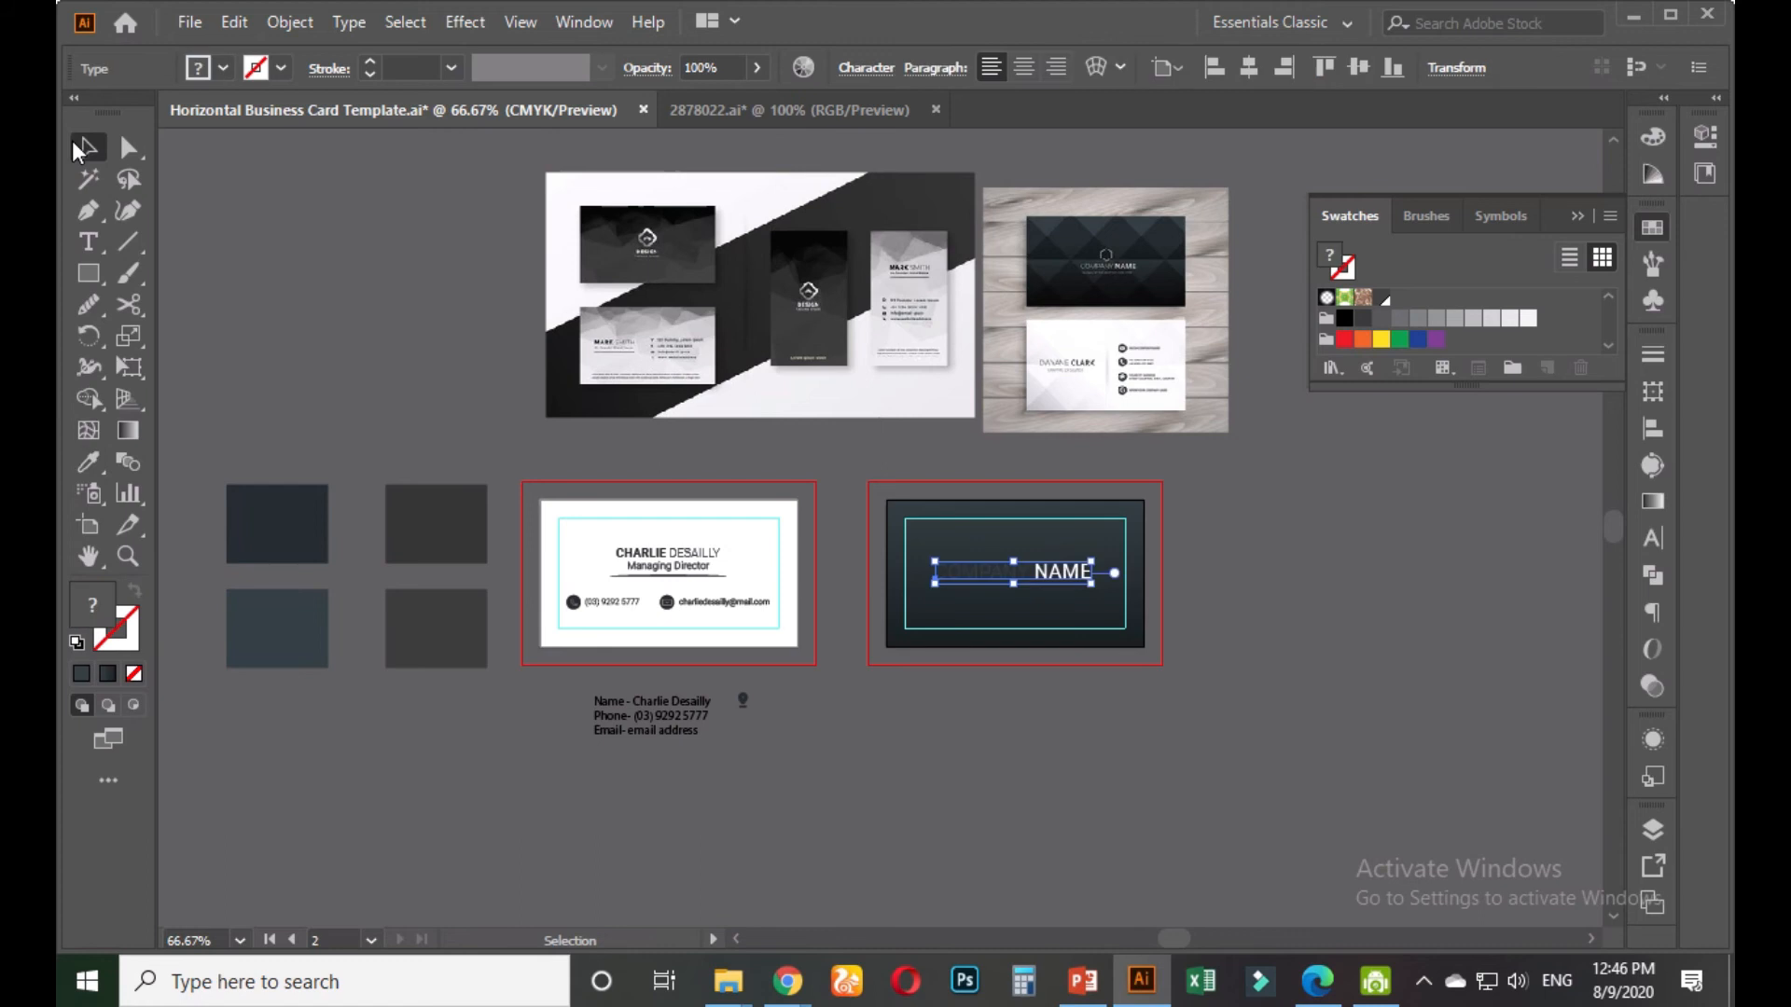
pyautogui.click(1052, 720)
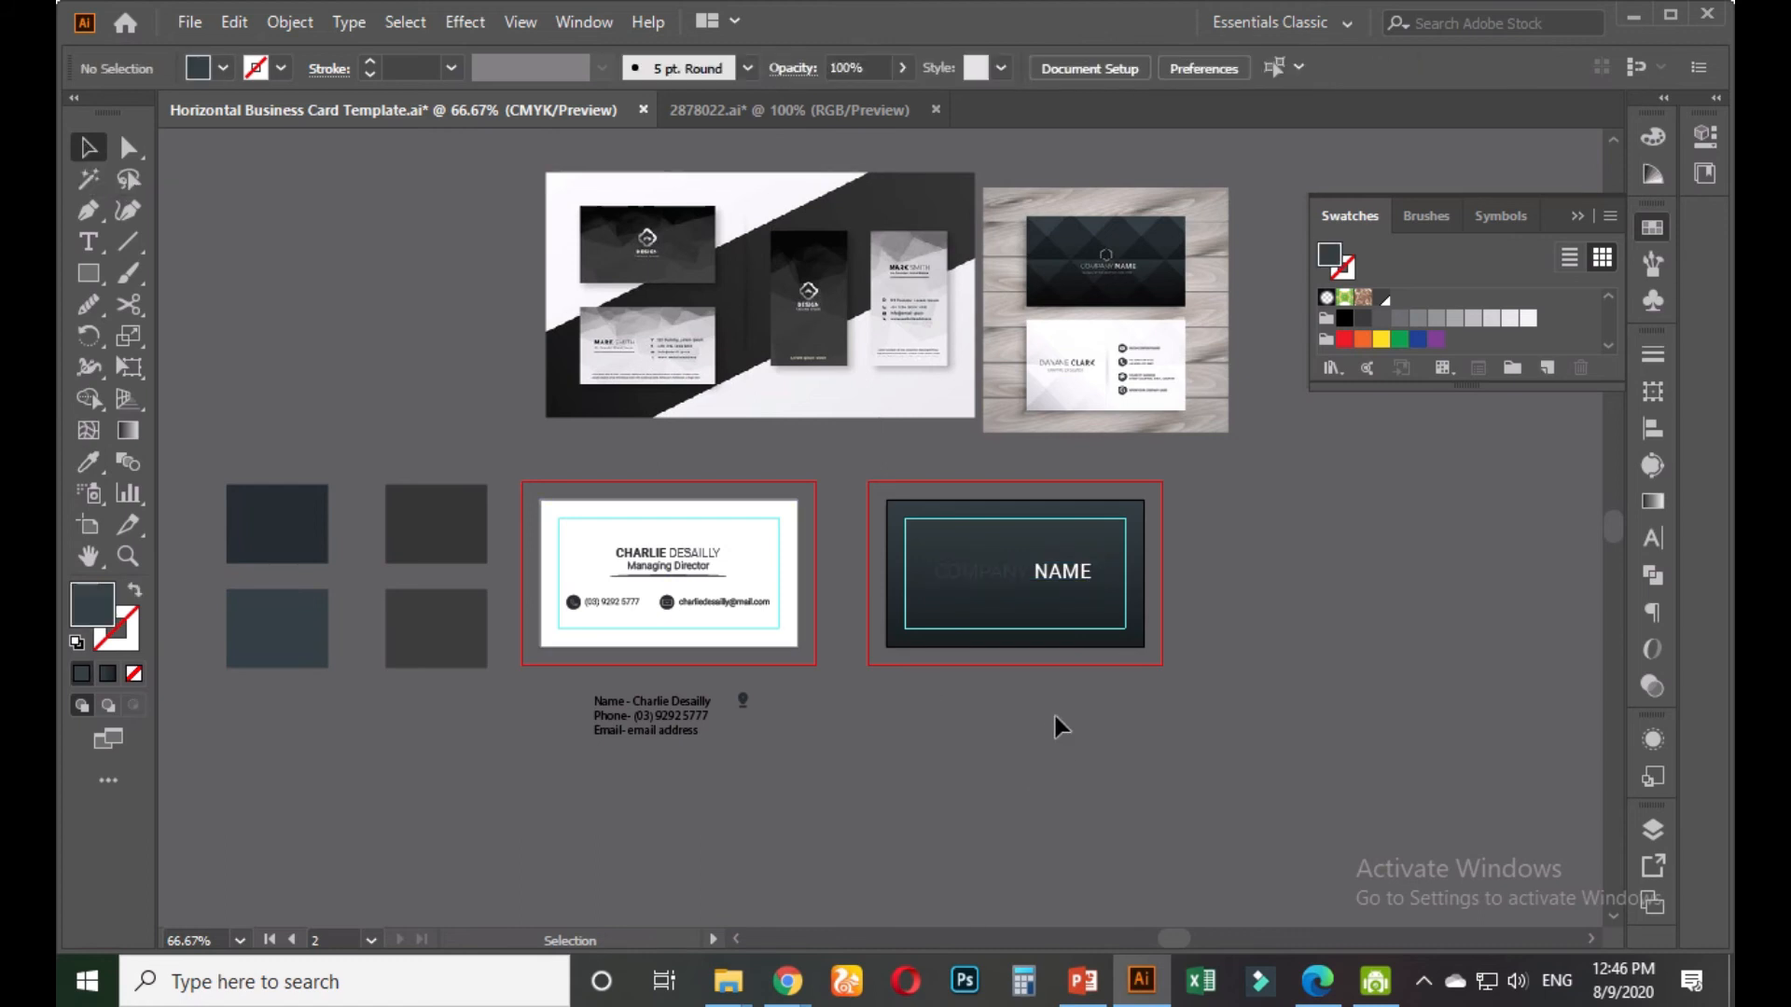
# Give the word COMPANY the light grey swatch
pyautogui.scroll(2, 995, 604)
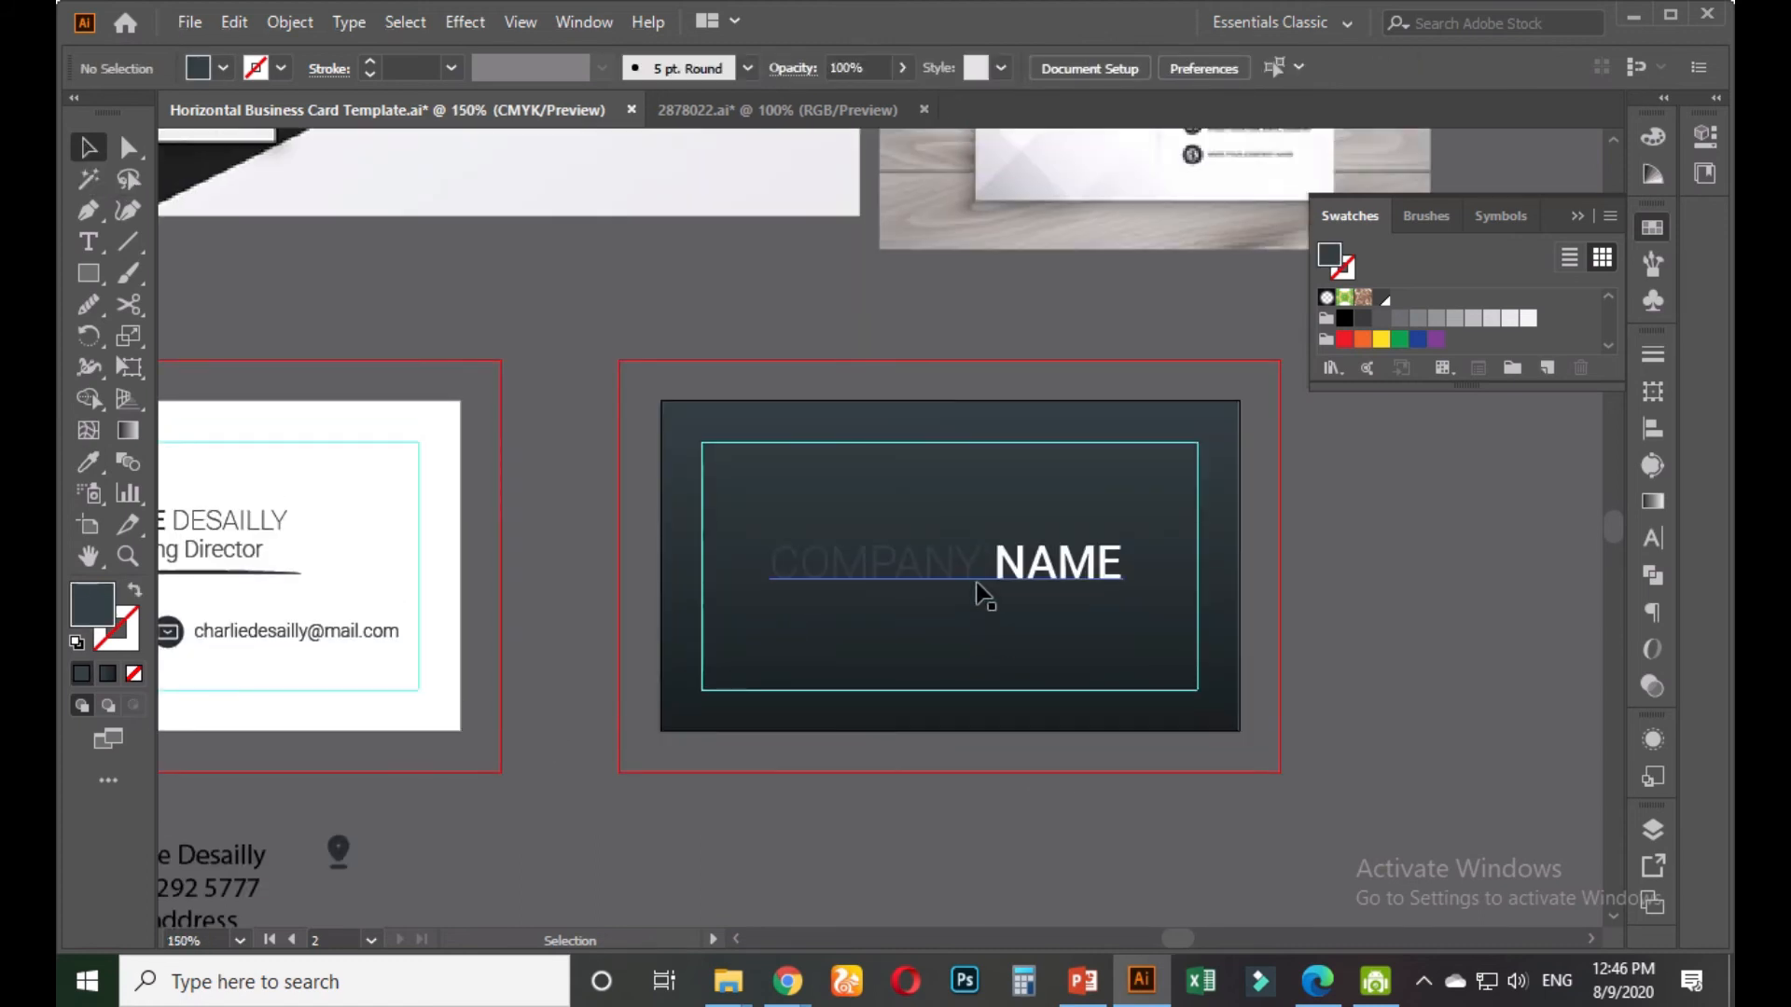
pyautogui.scroll(1, 975, 589)
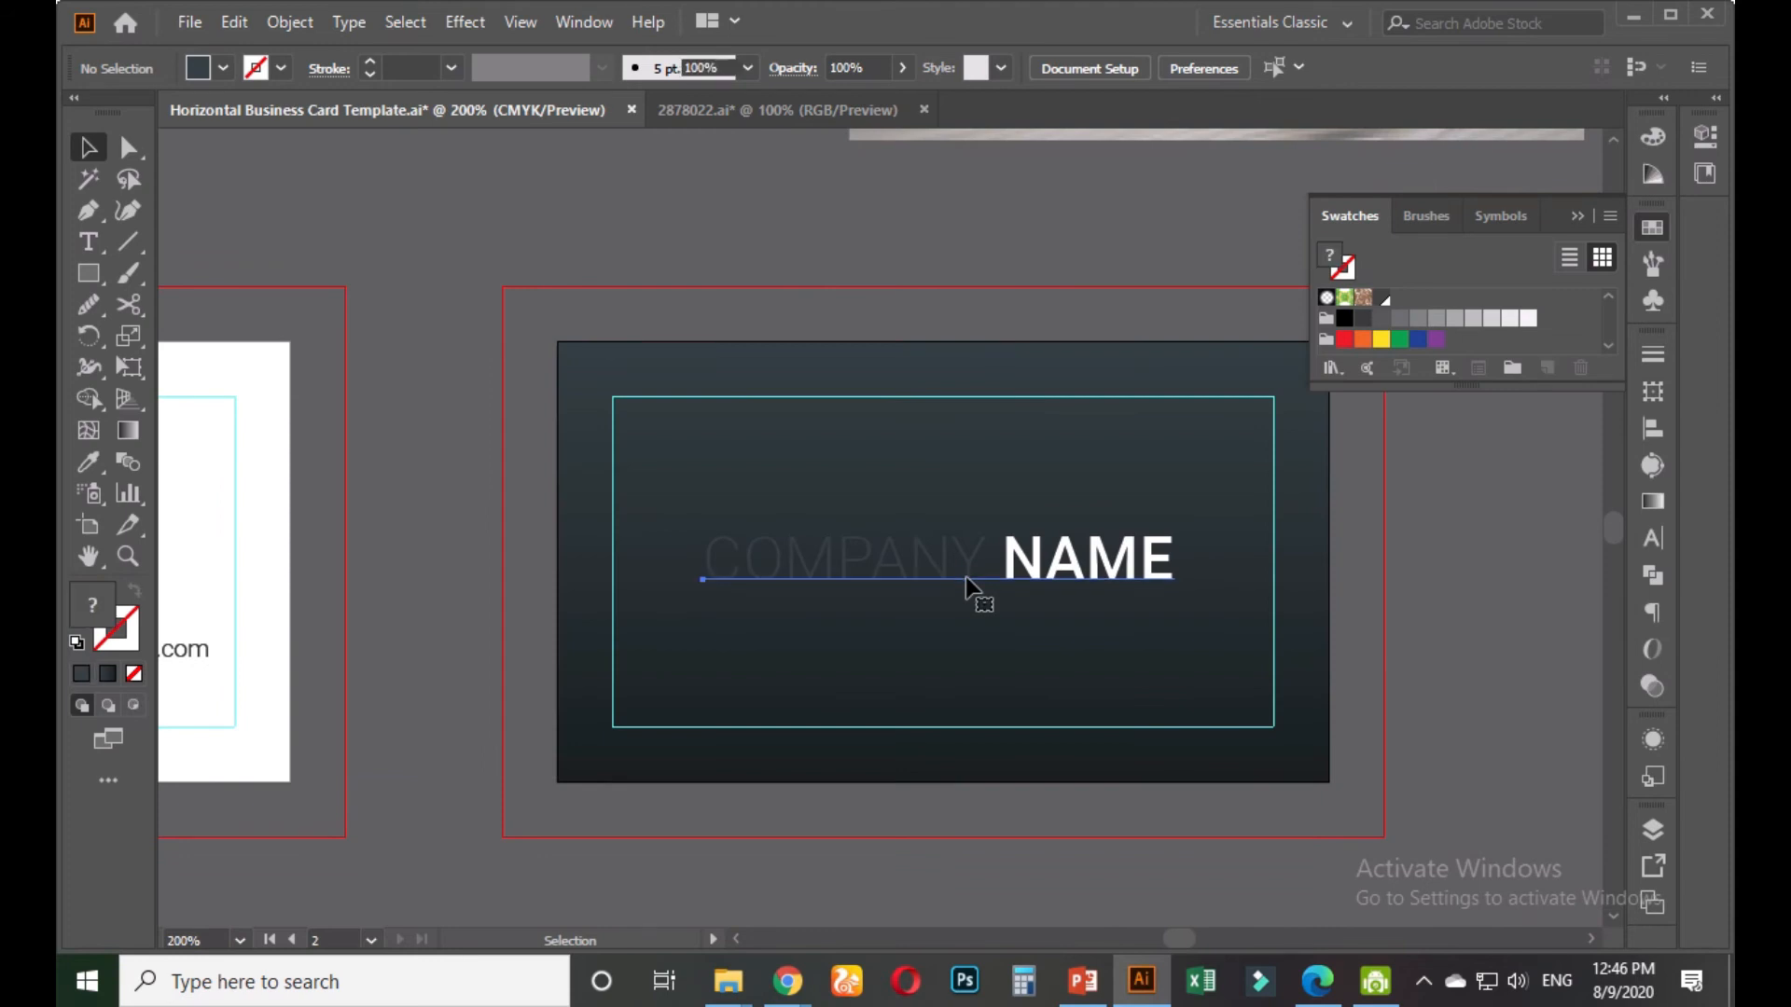
pyautogui.click(1010, 579)
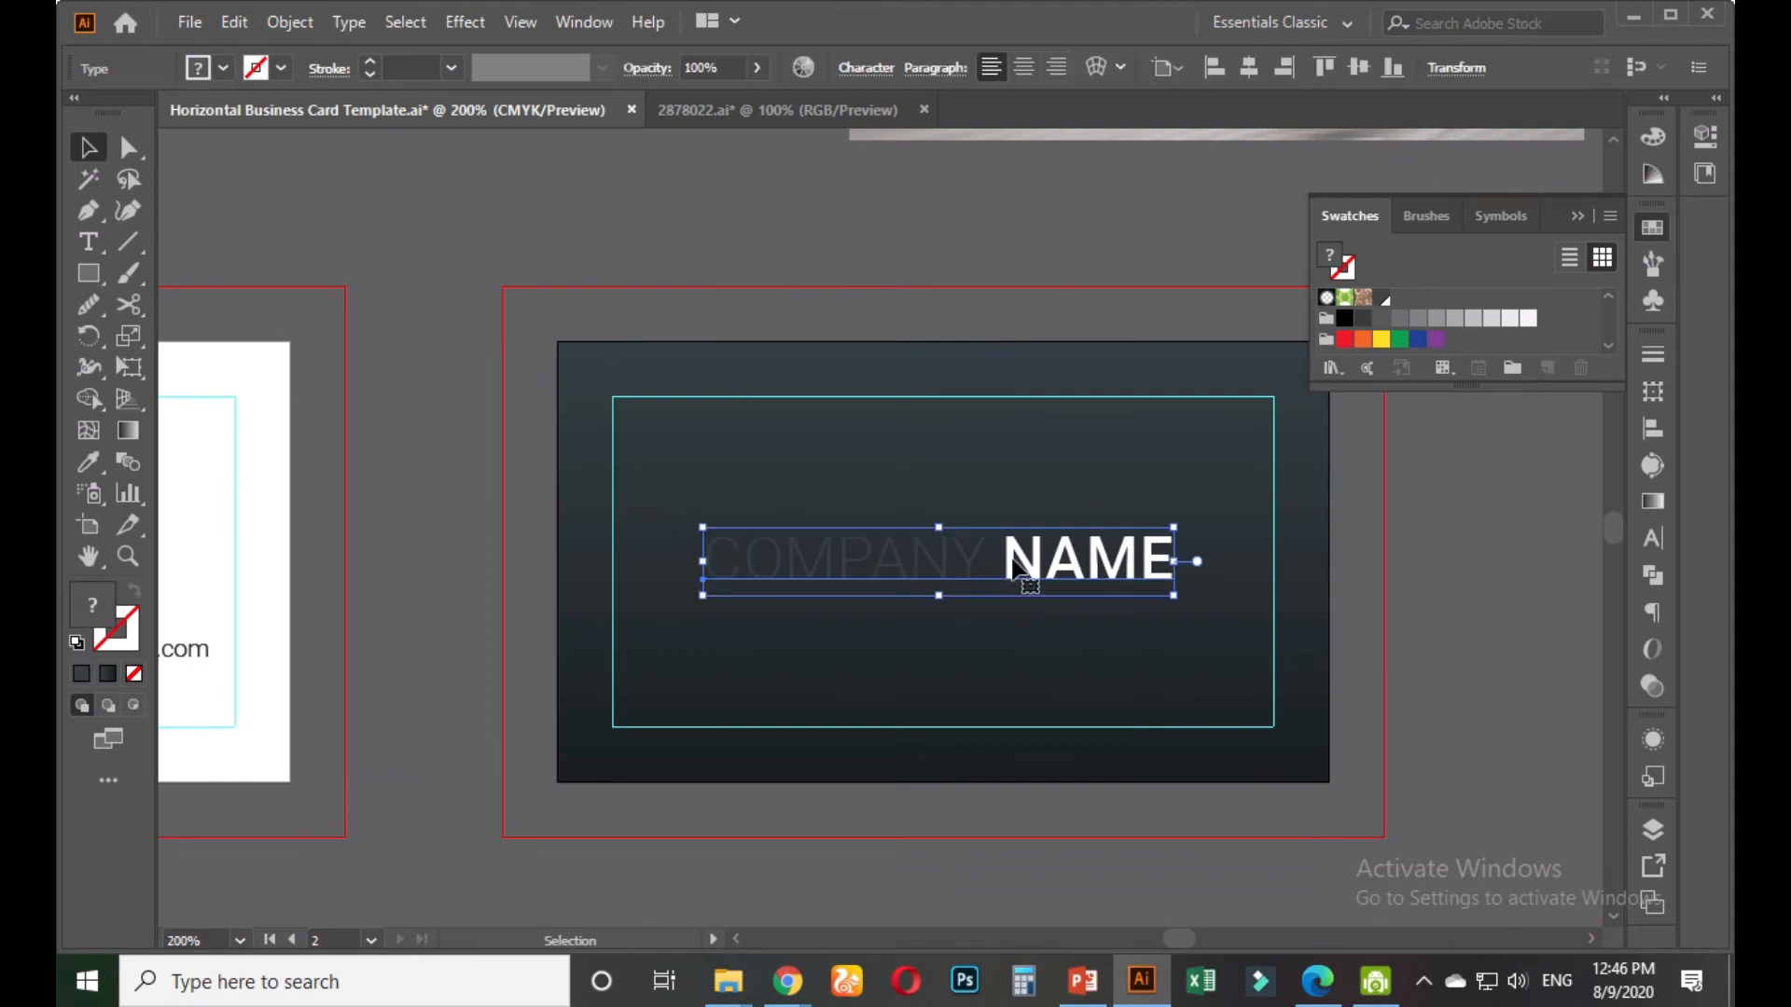
pyautogui.doubleClick(1015, 567)
pyautogui.moveTo(981, 550); pyautogui.dragTo(702, 557)
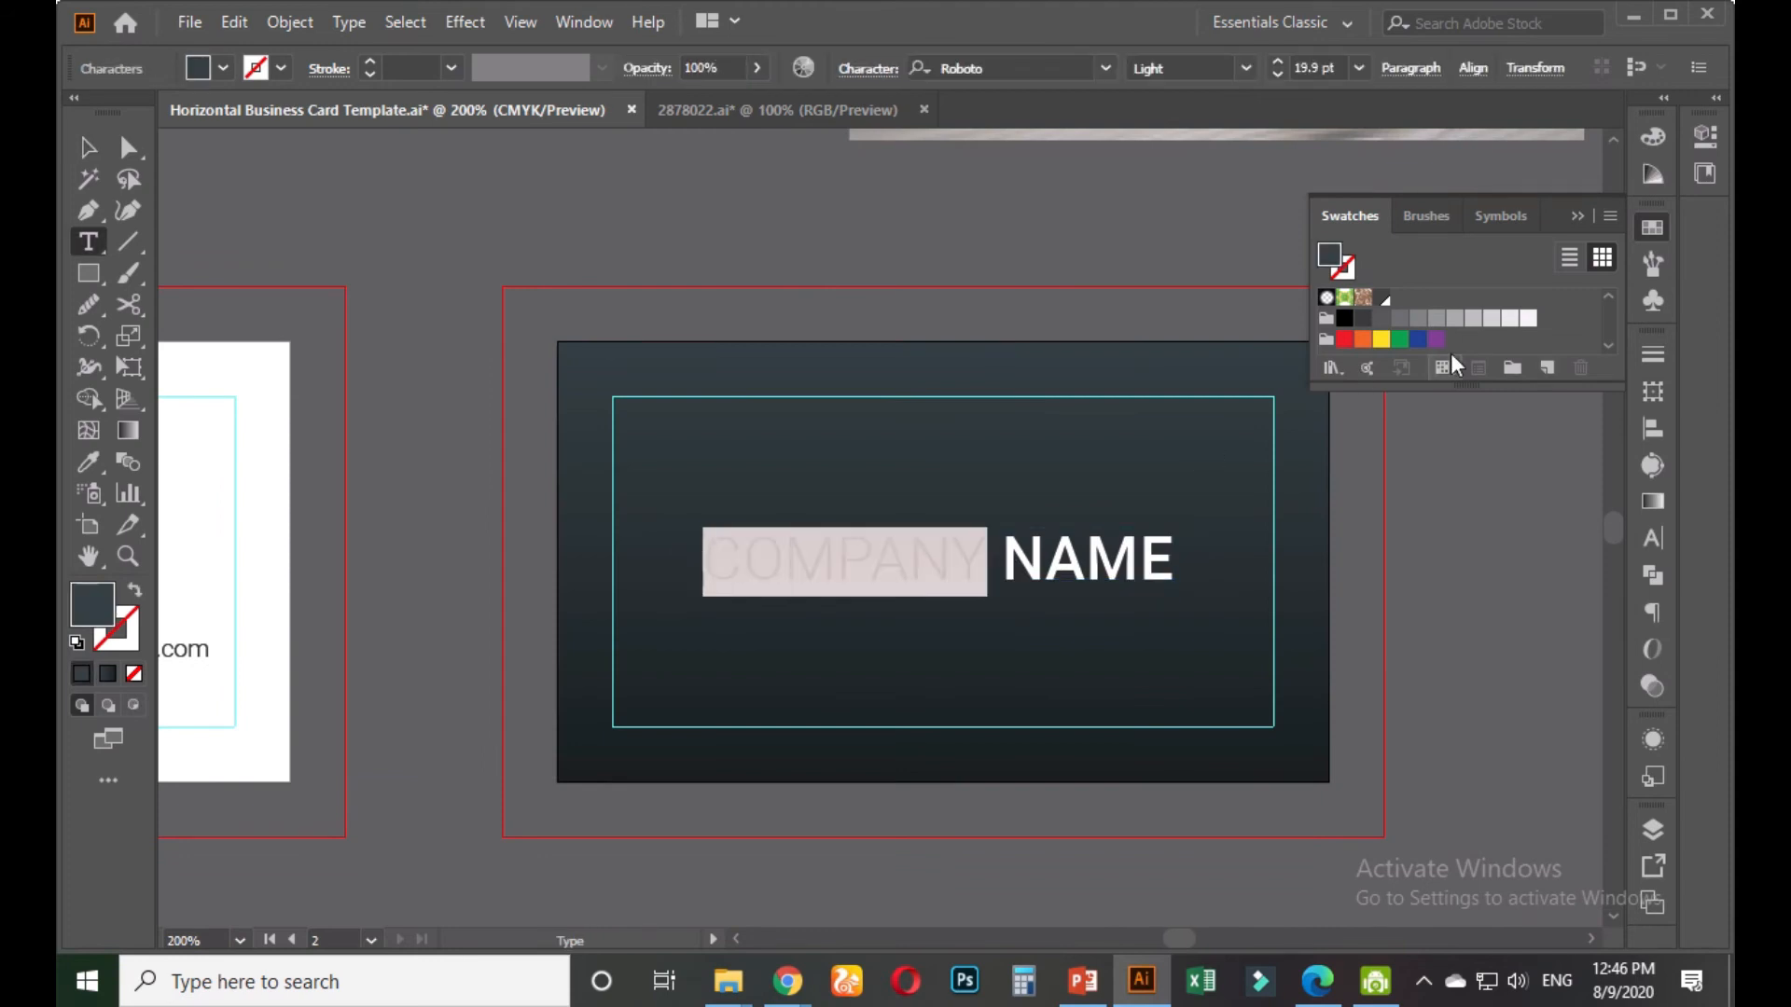
pyautogui.click(1491, 321)
pyautogui.press('Escape')
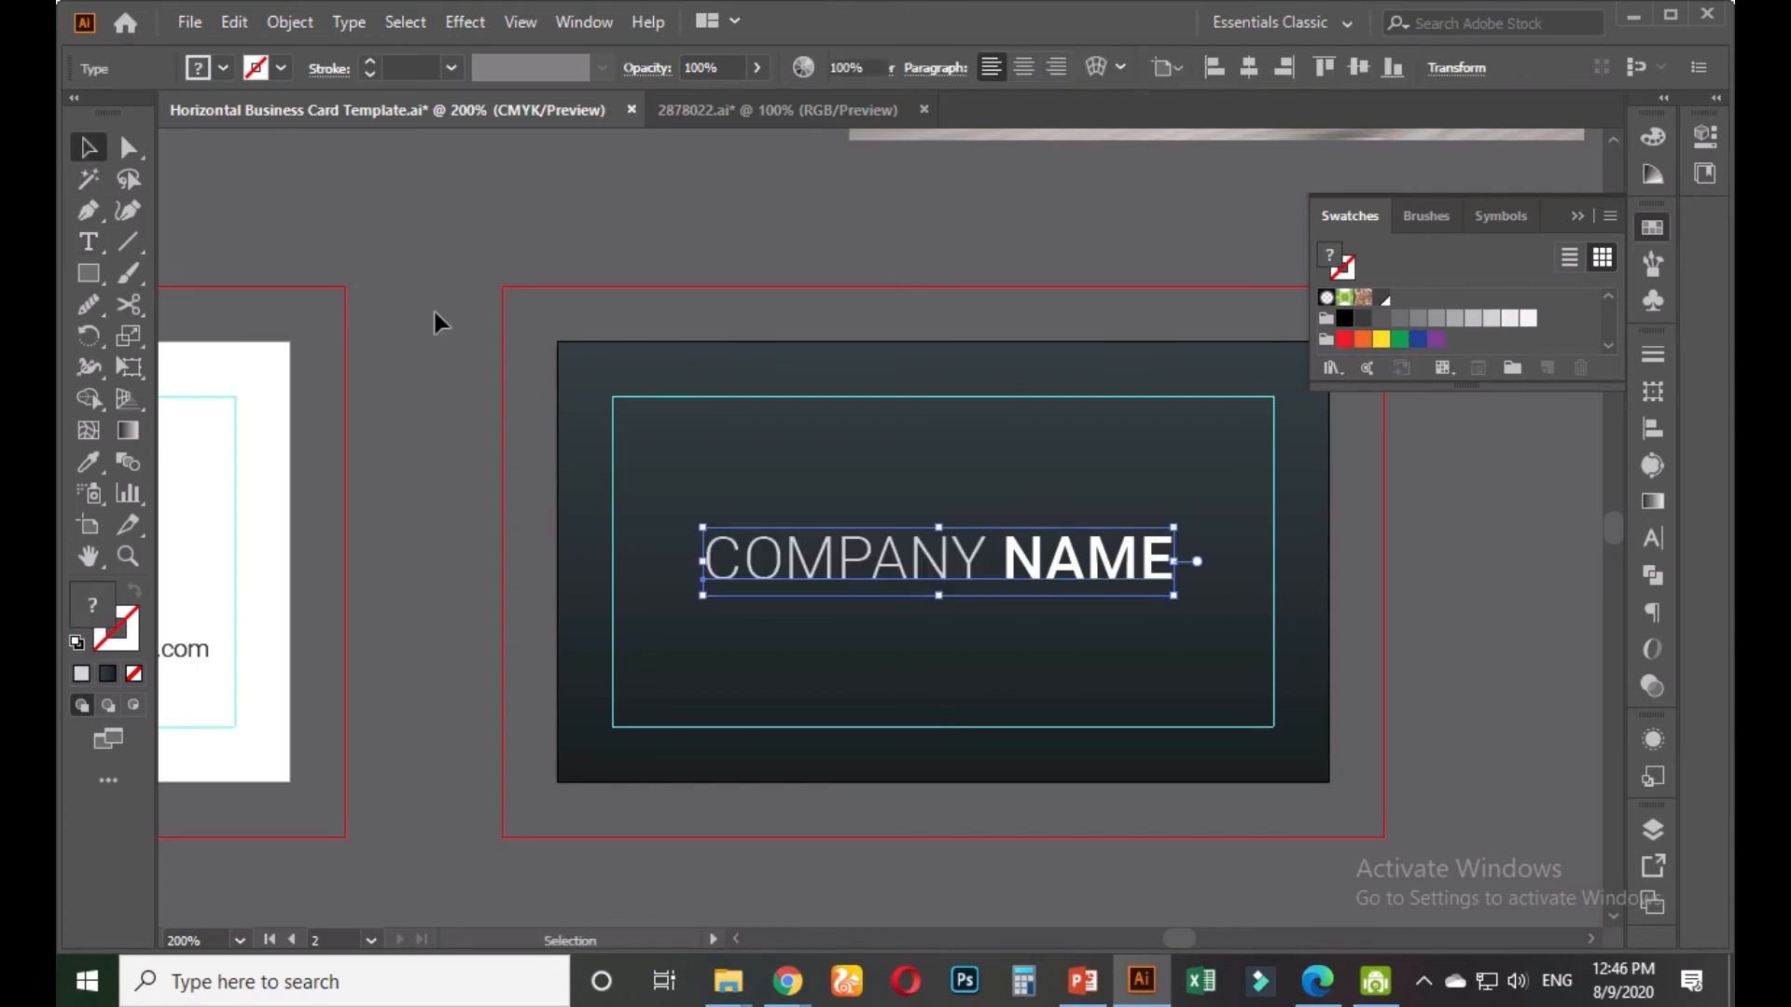
# Scale the COMPANY NAME text down slightly
pyautogui.click(433, 313)
pyautogui.click(1064, 559)
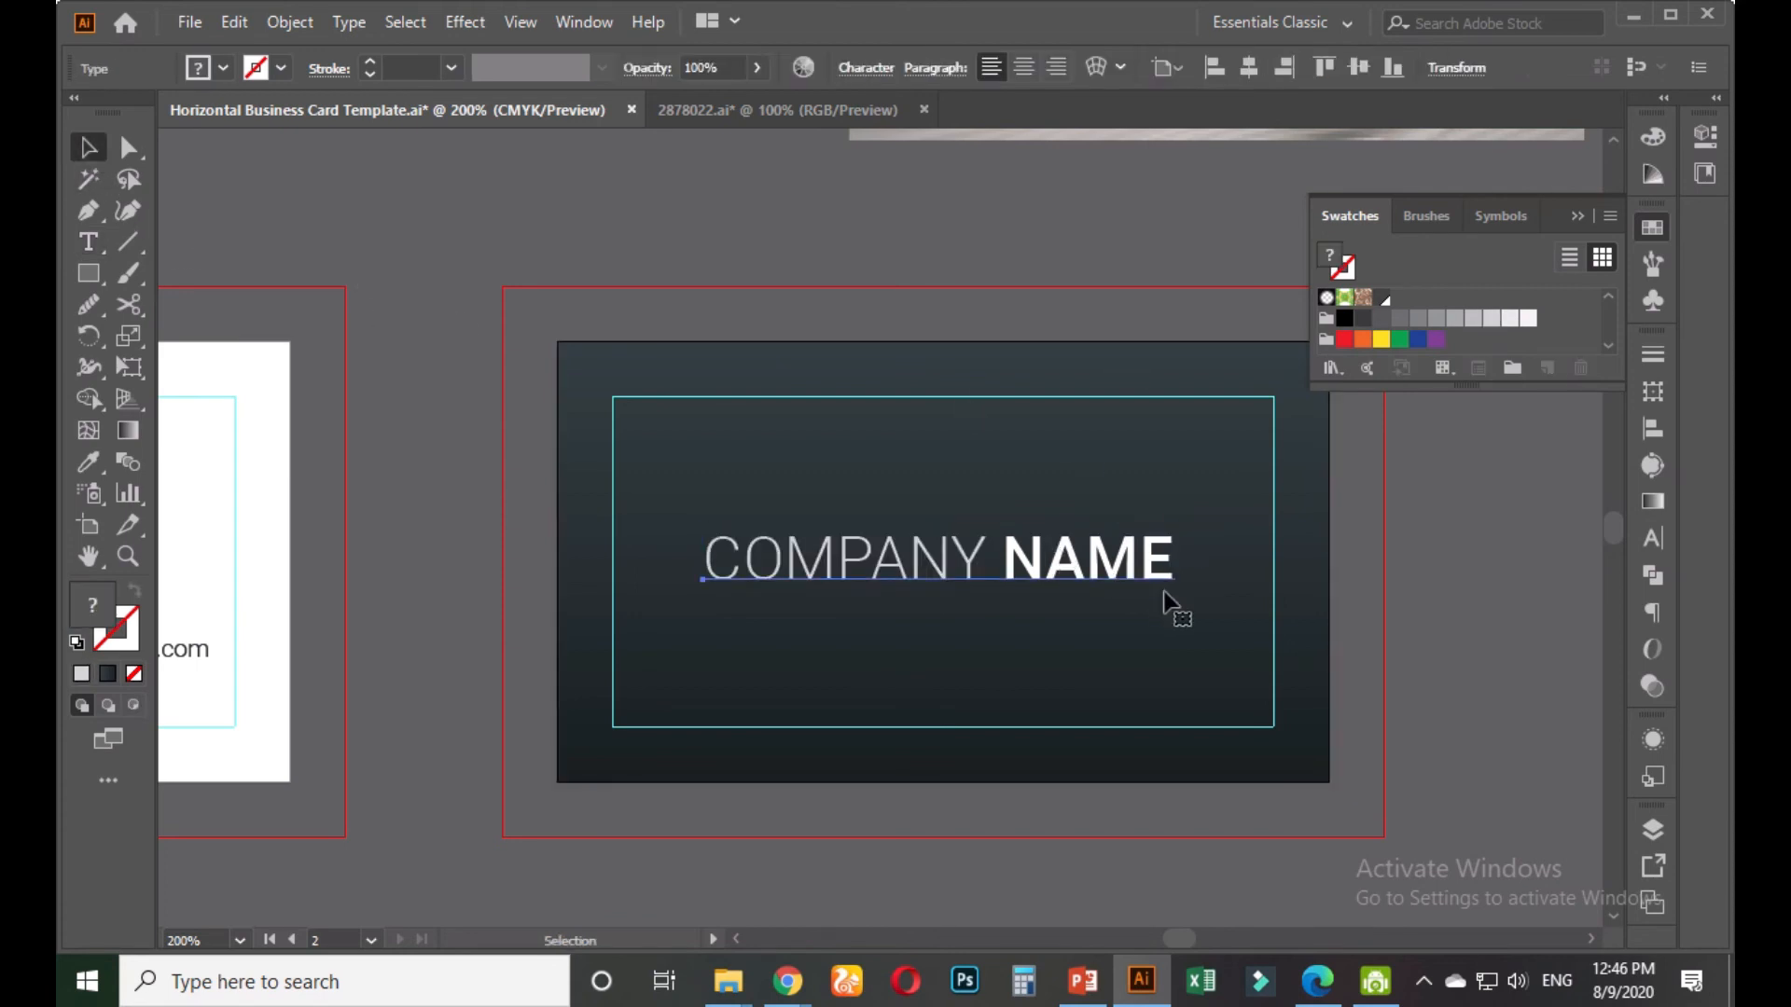
pyautogui.moveTo(1177, 589); pyautogui.dragTo(1104, 587)
pyautogui.click(1418, 595)
pyautogui.moveTo(1418, 595); pyautogui.dragTo(1343, 570)
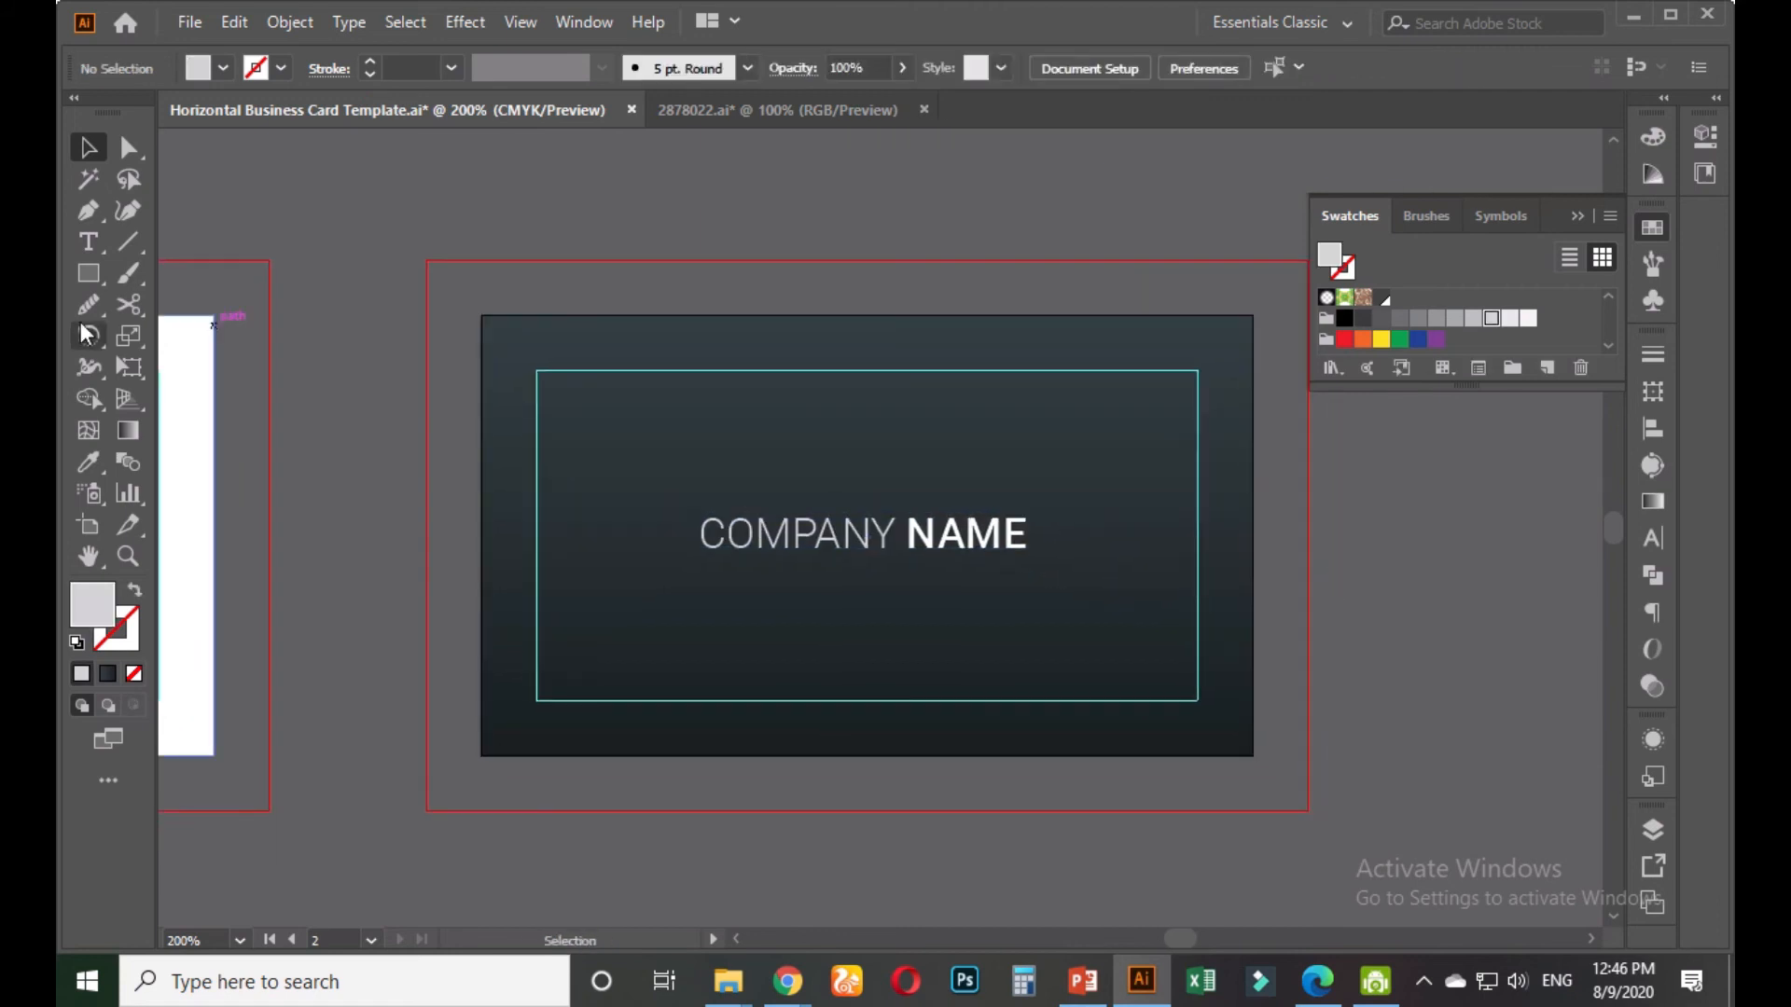
pyautogui.click(90, 273)
pyautogui.moveTo(95, 279); pyautogui.dragTo(219, 371)
pyautogui.moveTo(440, 426); pyautogui.dragTo(451, 497)
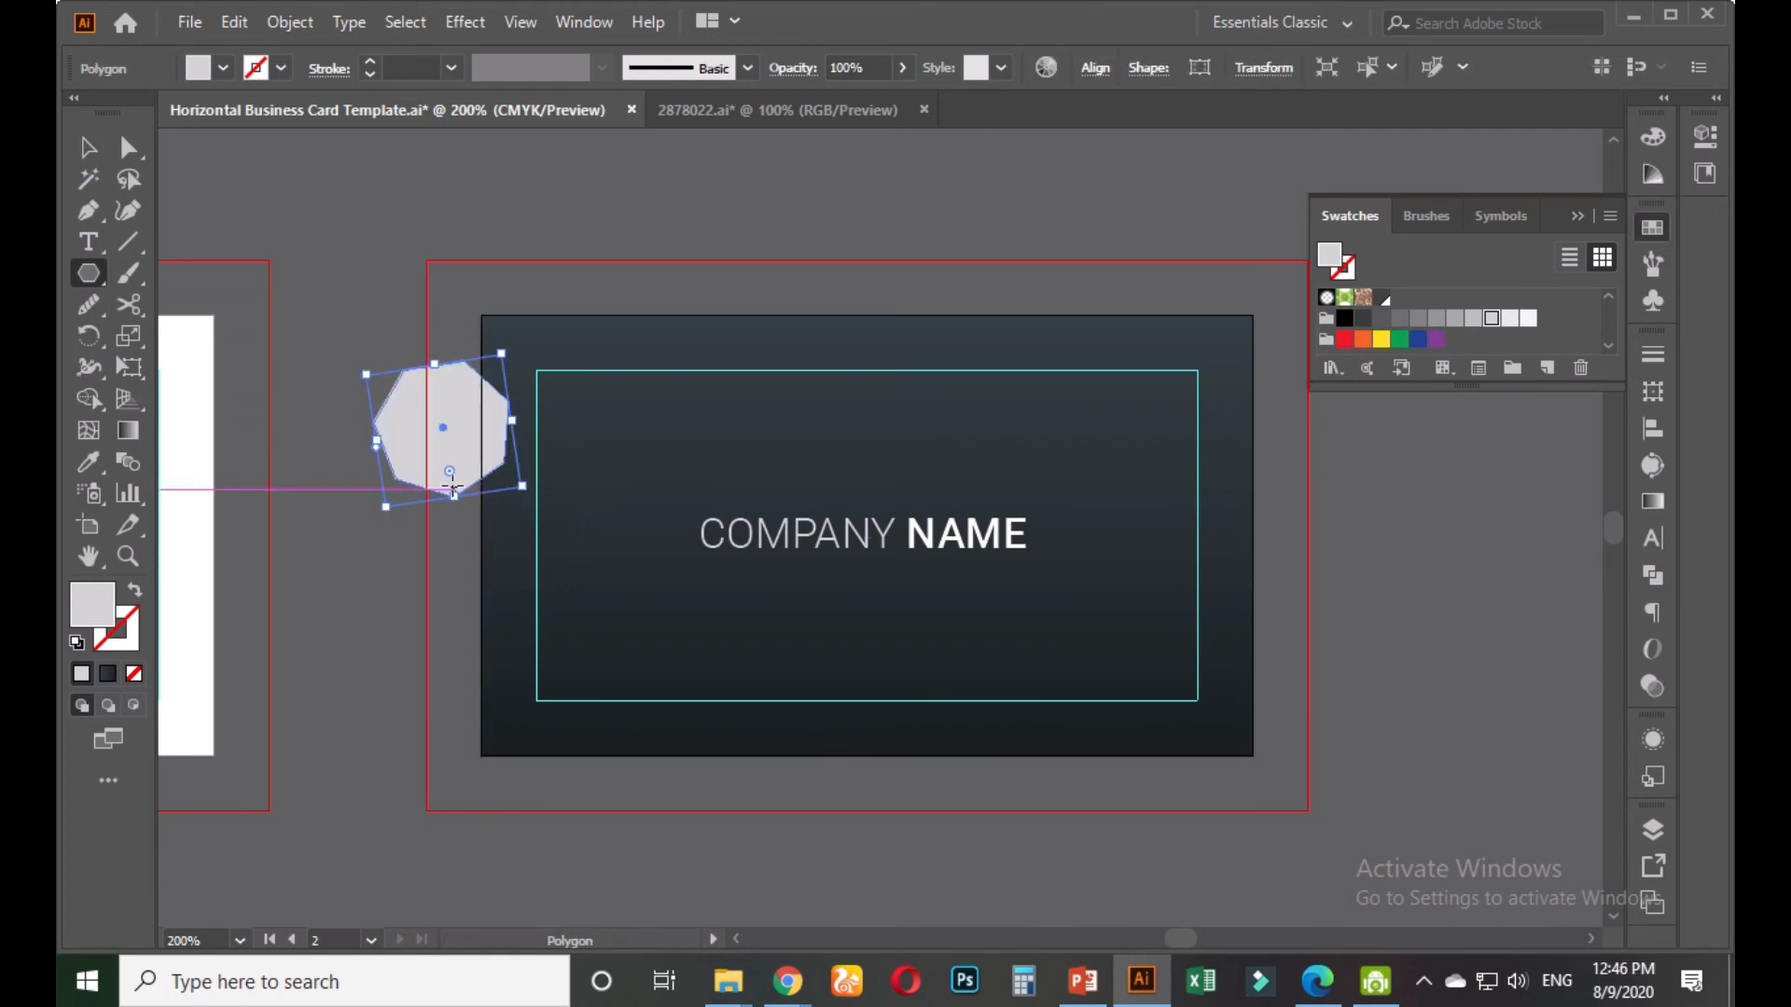
pyautogui.click(89, 147)
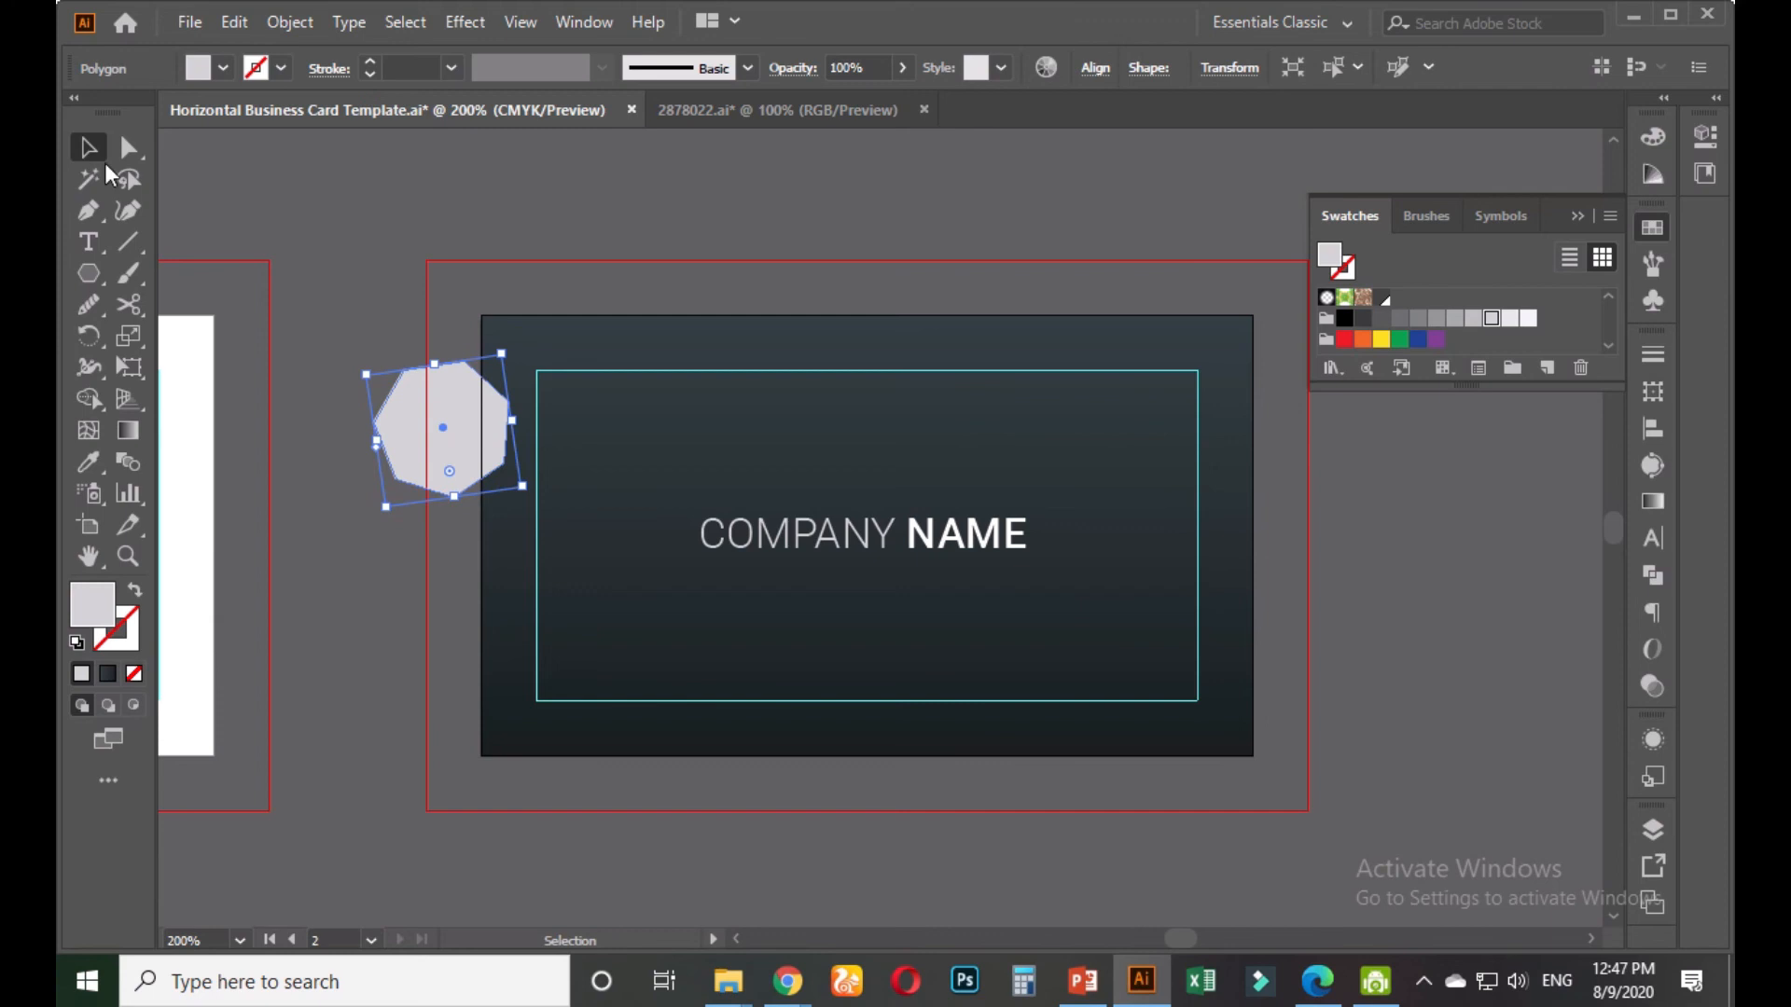
pyautogui.click(361, 360)
pyautogui.hotkey('ctrl', 'z')
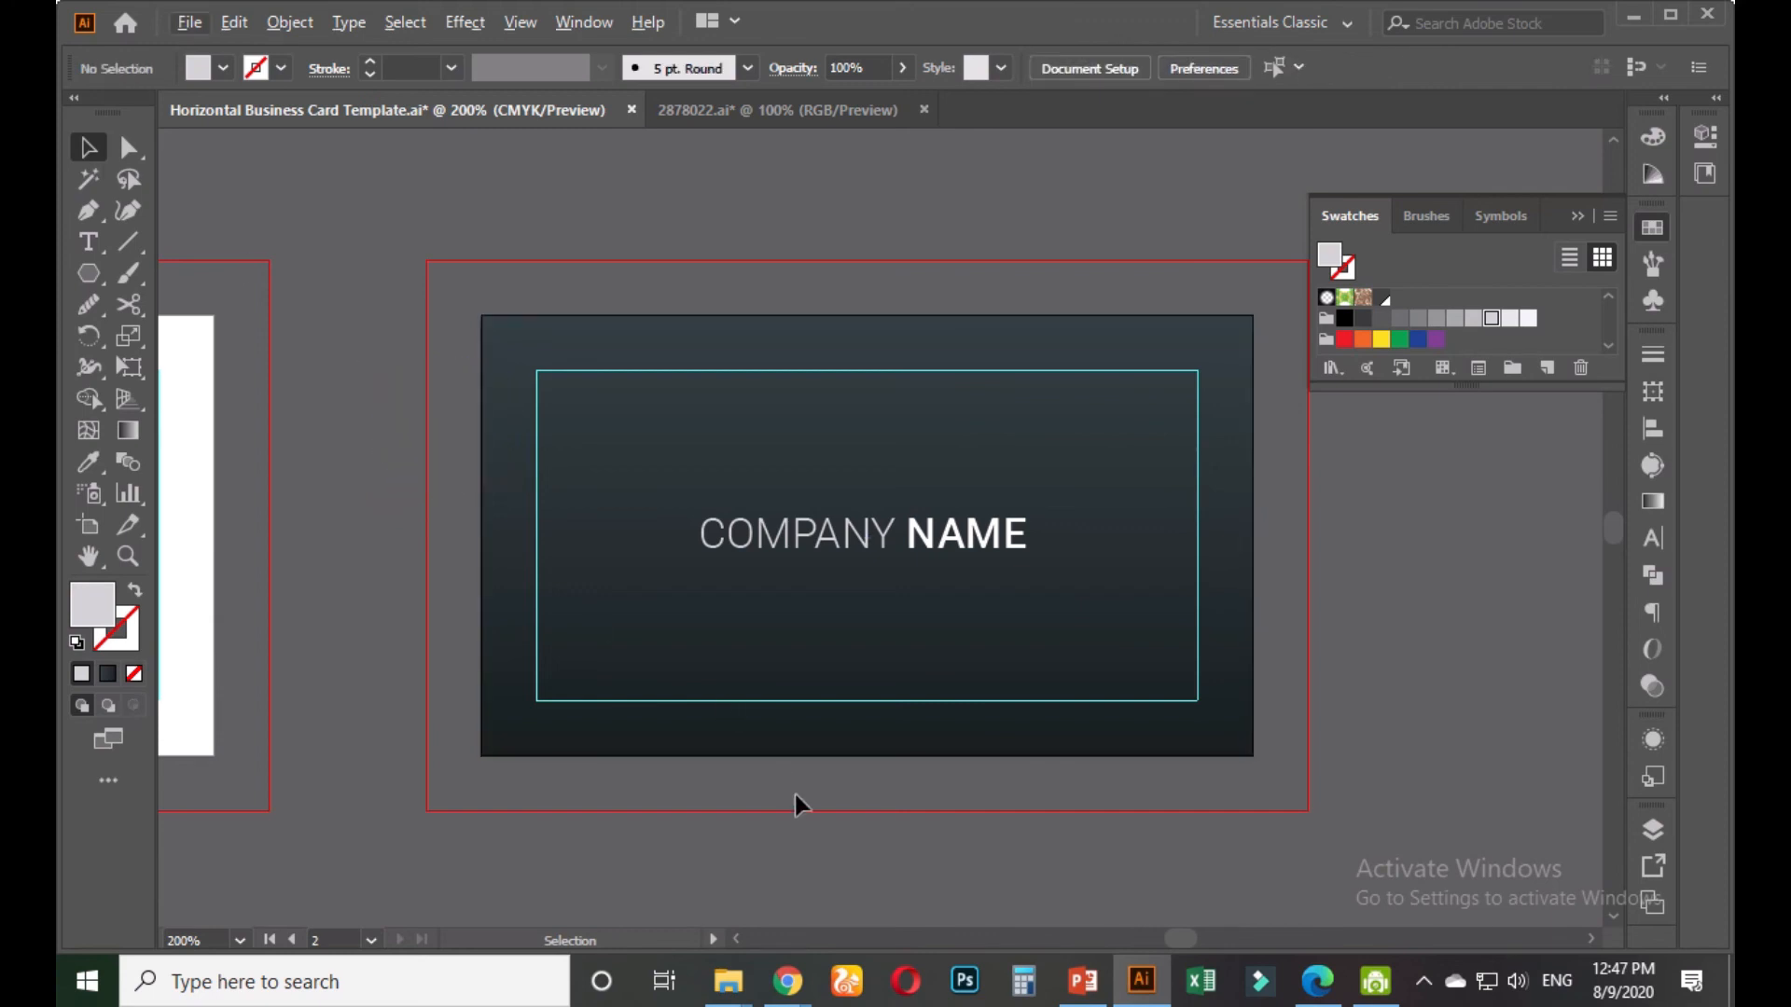
pyautogui.scroll(-3, 497, 457)
# Start a Pen path below the dark card with two points forming an angled line
pyautogui.click(89, 211)
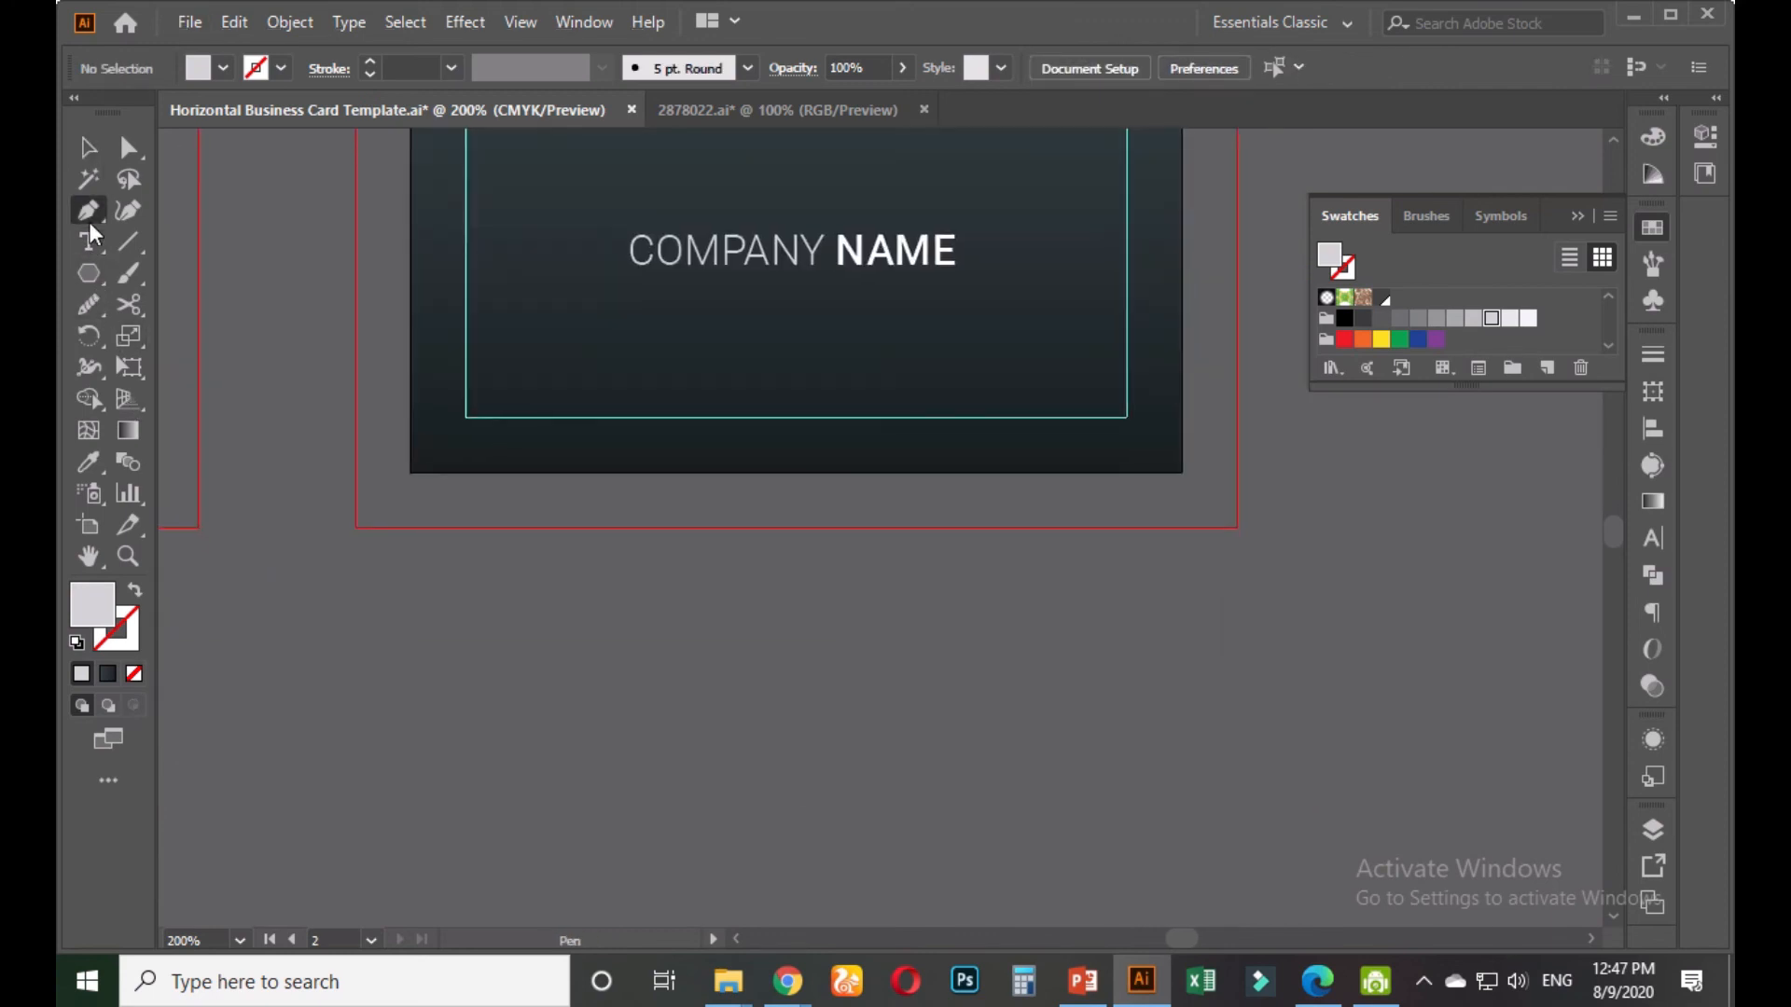
pyautogui.click(765, 587)
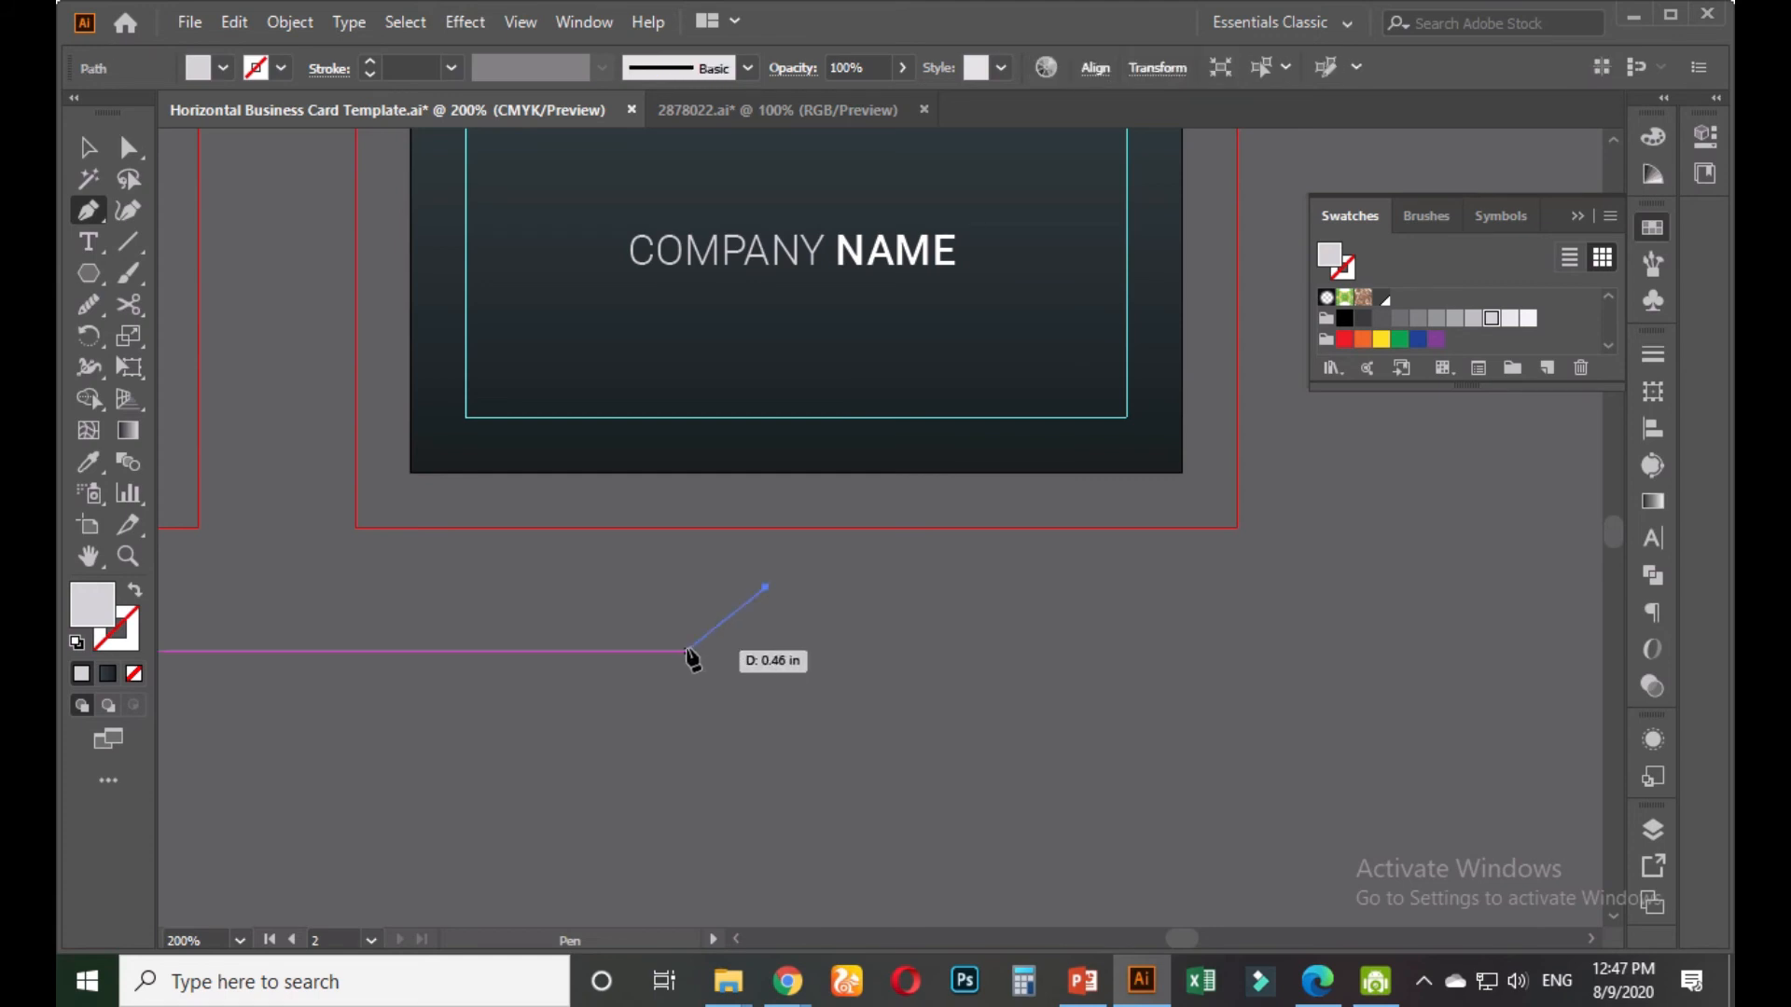
pyautogui.click(687, 651)
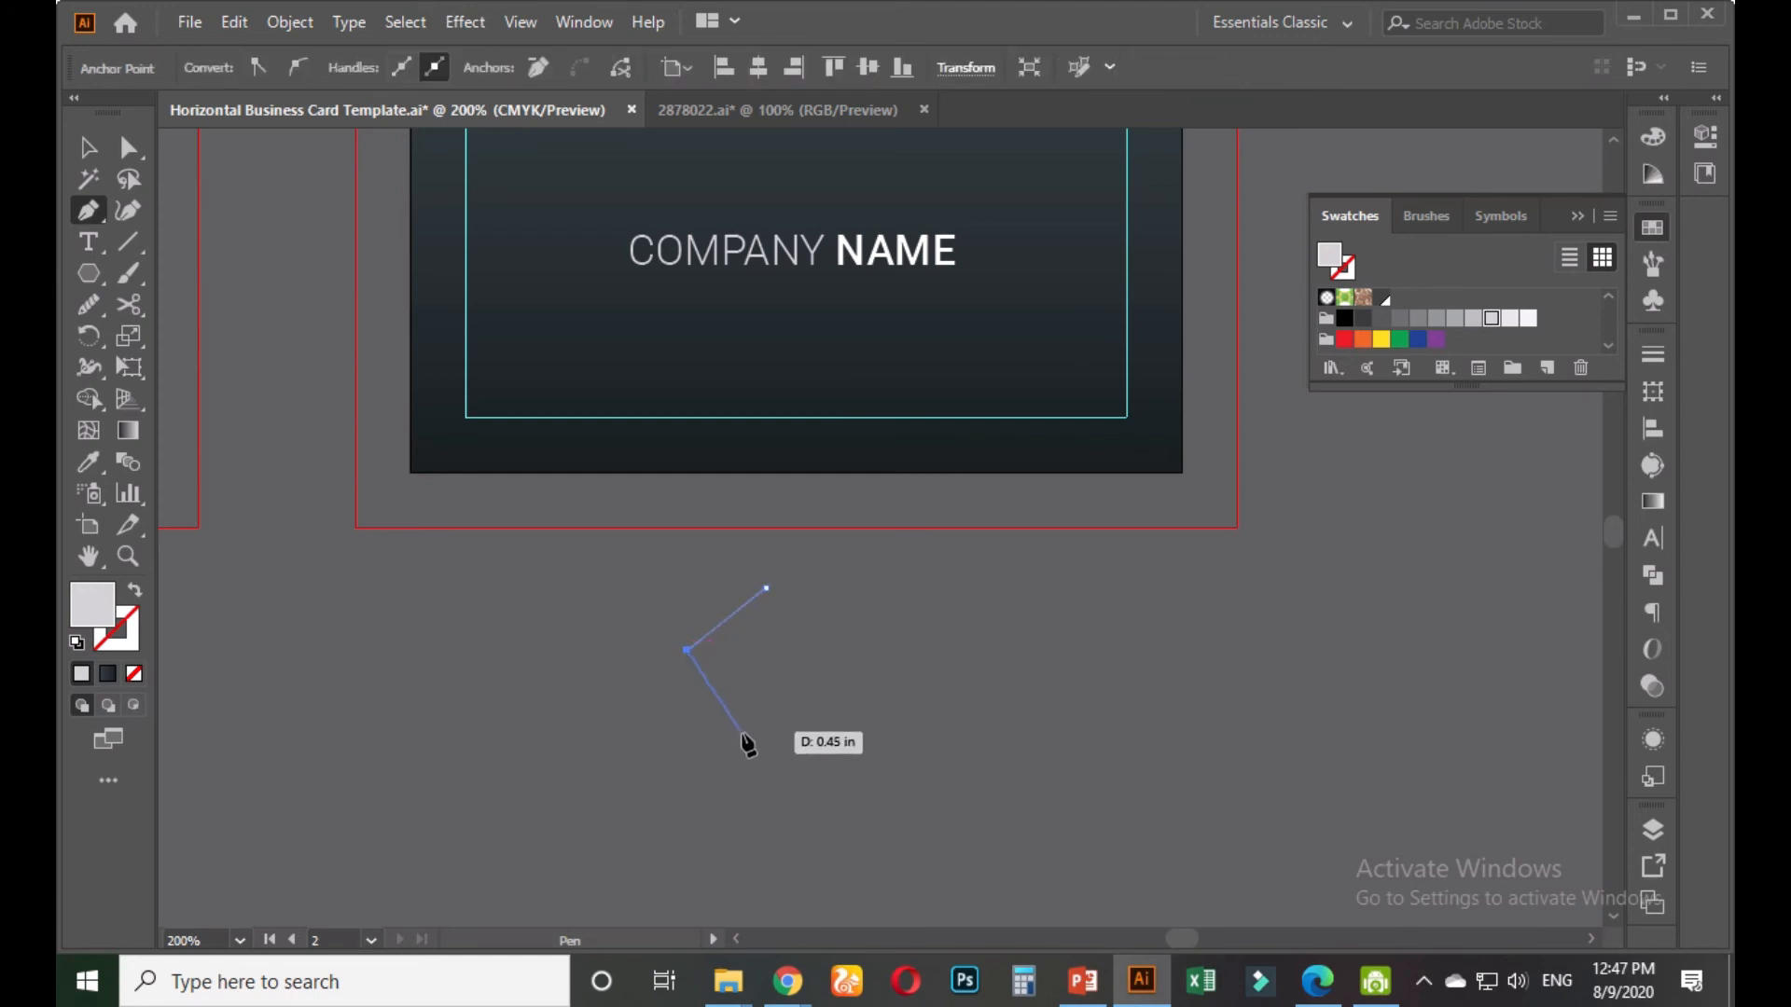
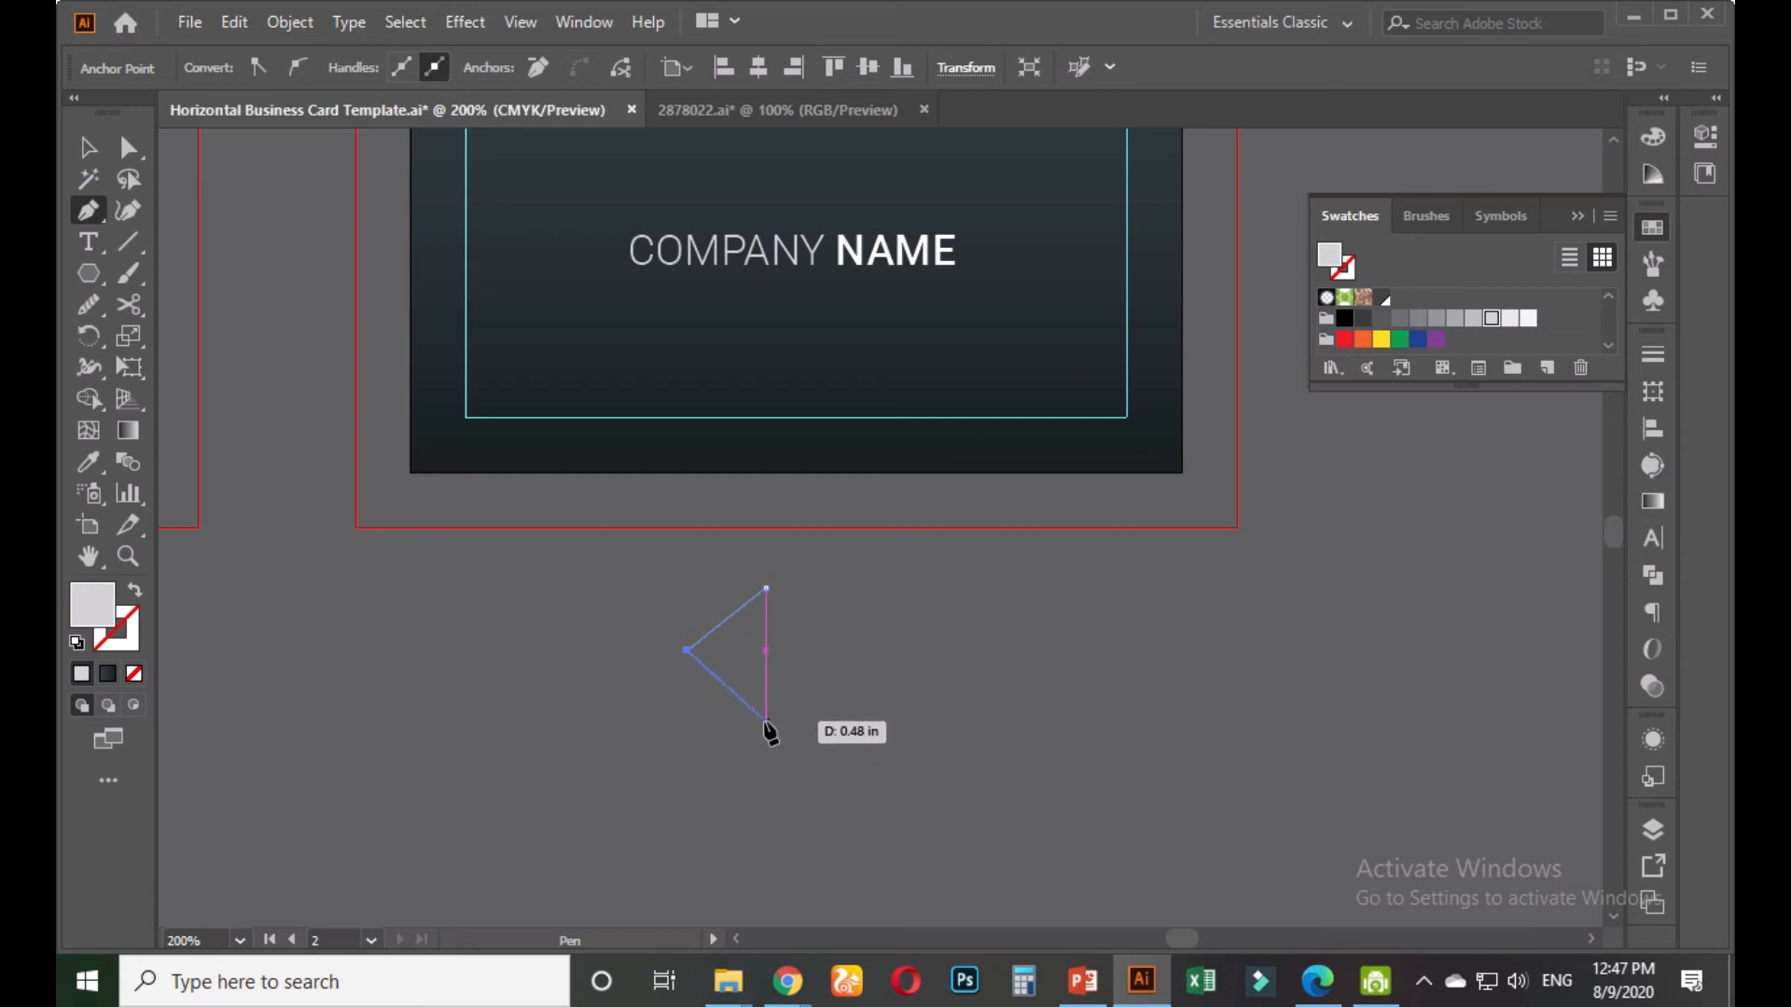
# Discard the unfinished angled Pen path and return to the Pen tool
pyautogui.click(766, 721)
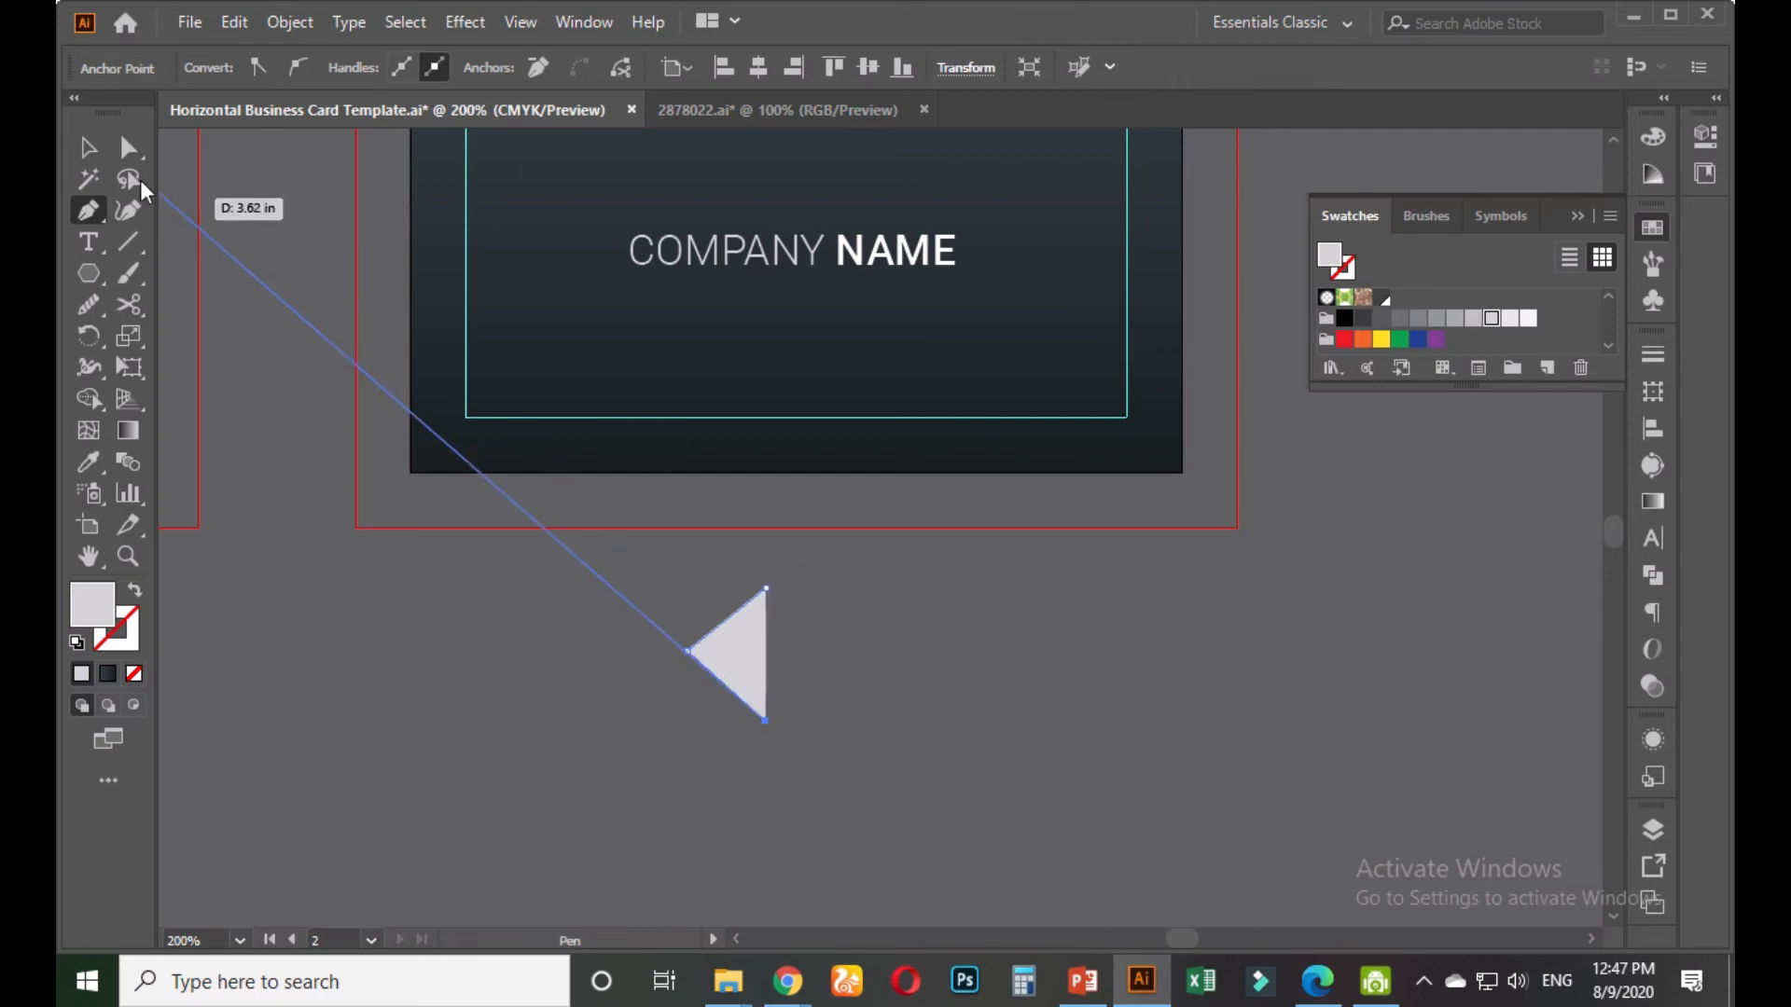
pyautogui.click(88, 147)
pyautogui.hotkey('ctrl', 'z')
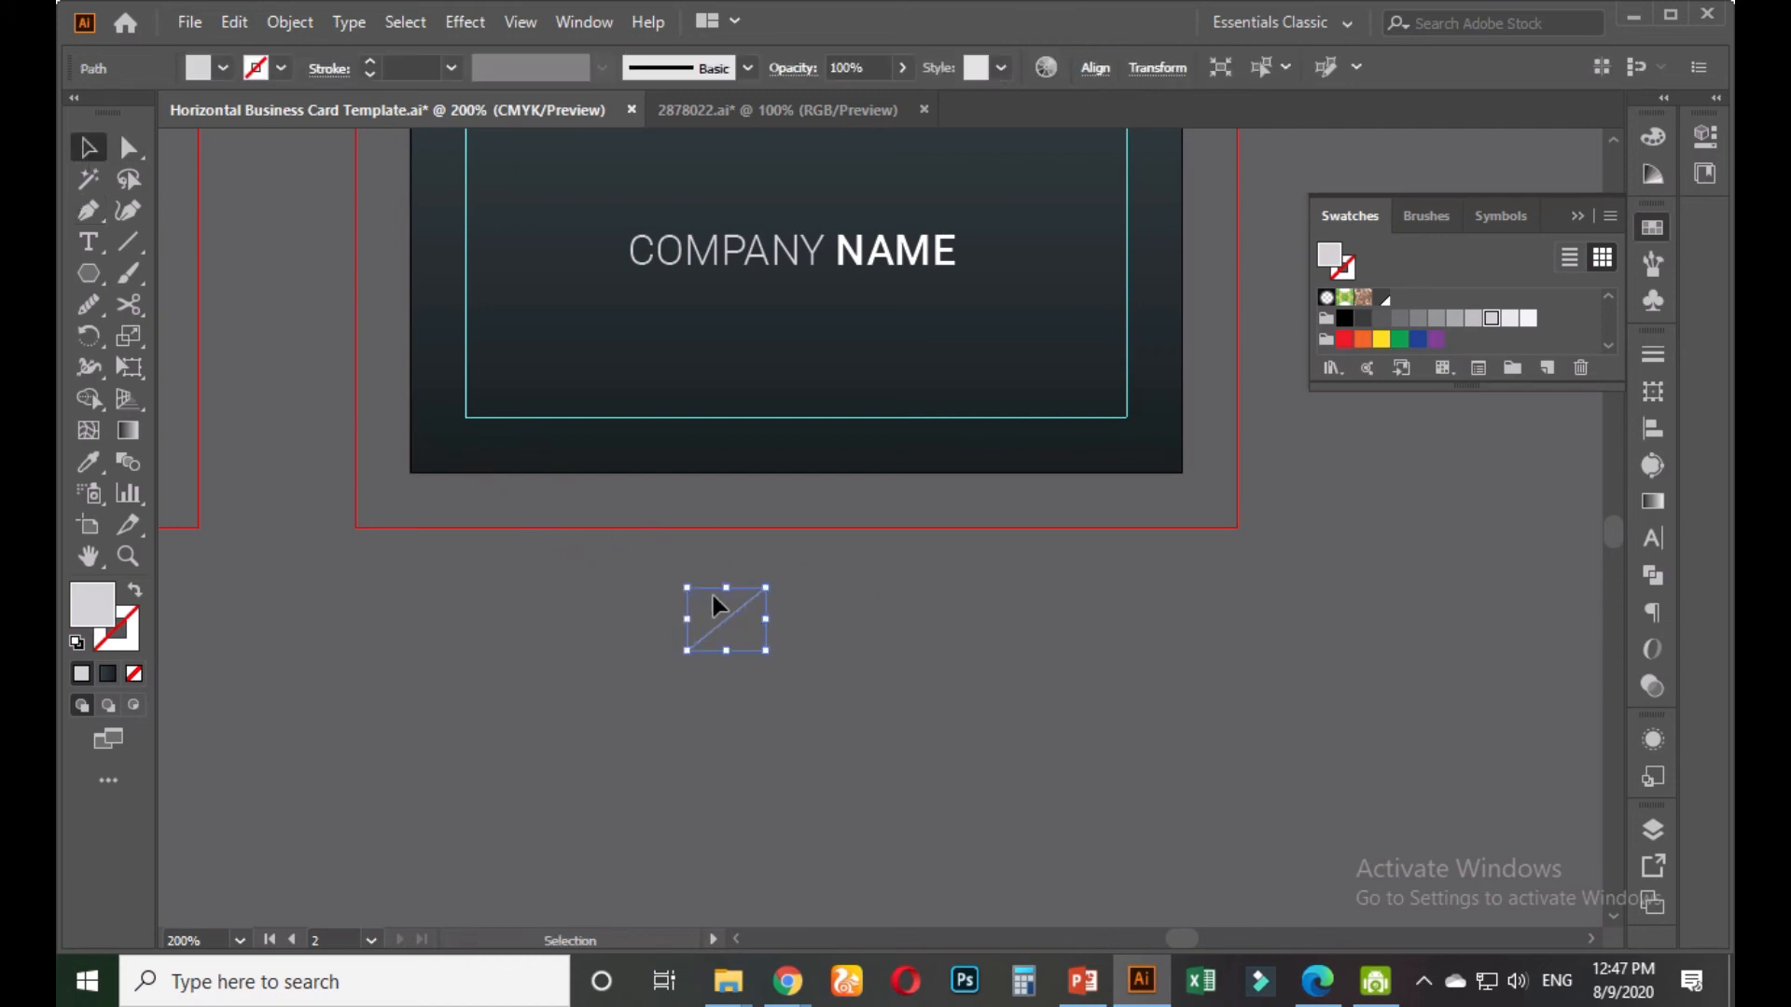
pyautogui.click(719, 560)
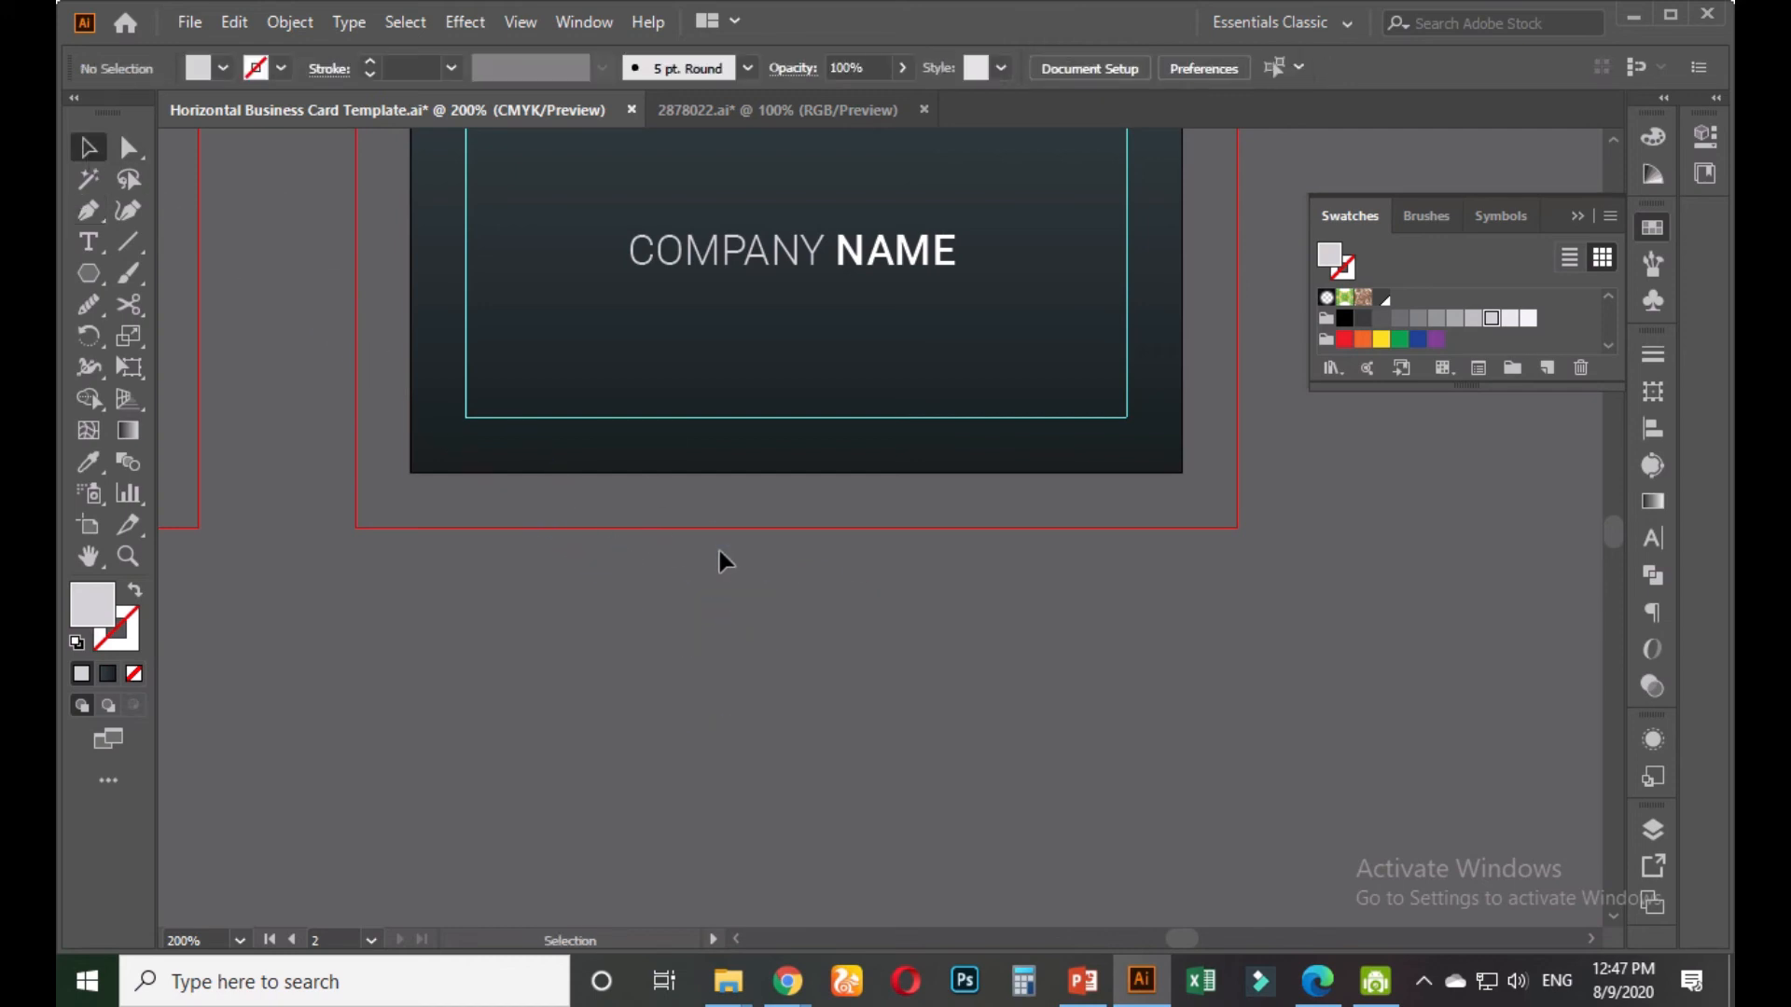
pyautogui.click(91, 280)
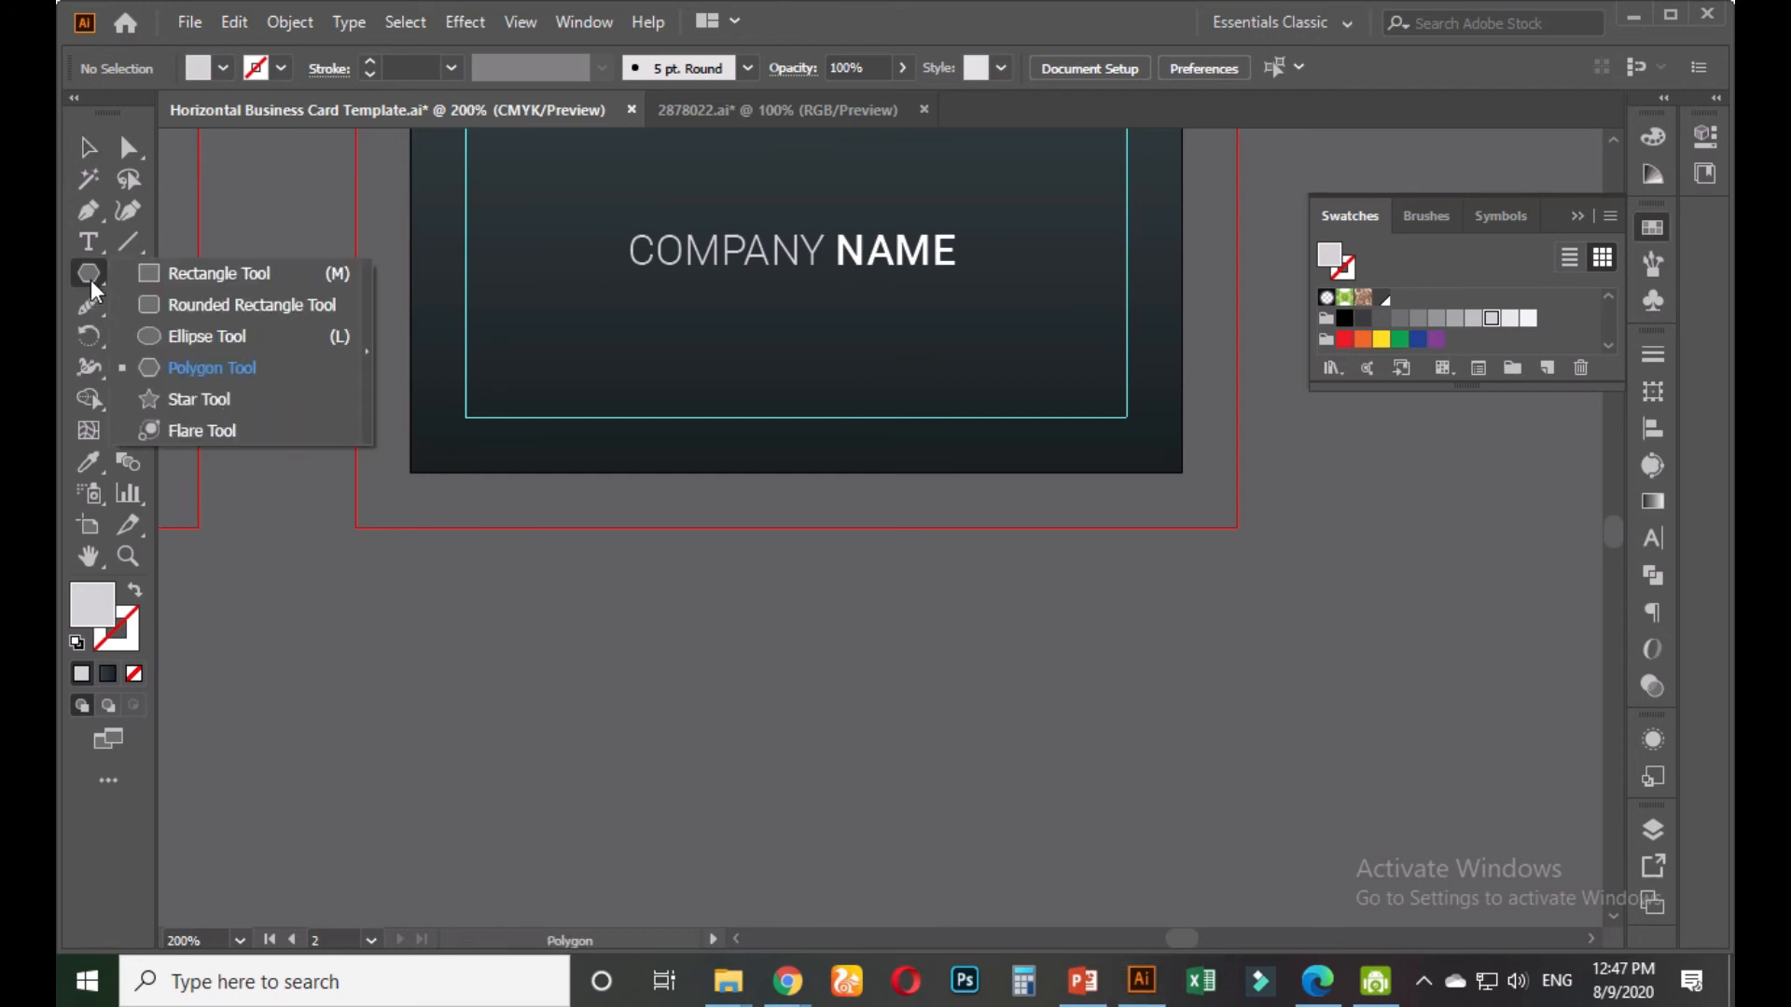
pyautogui.click(92, 279)
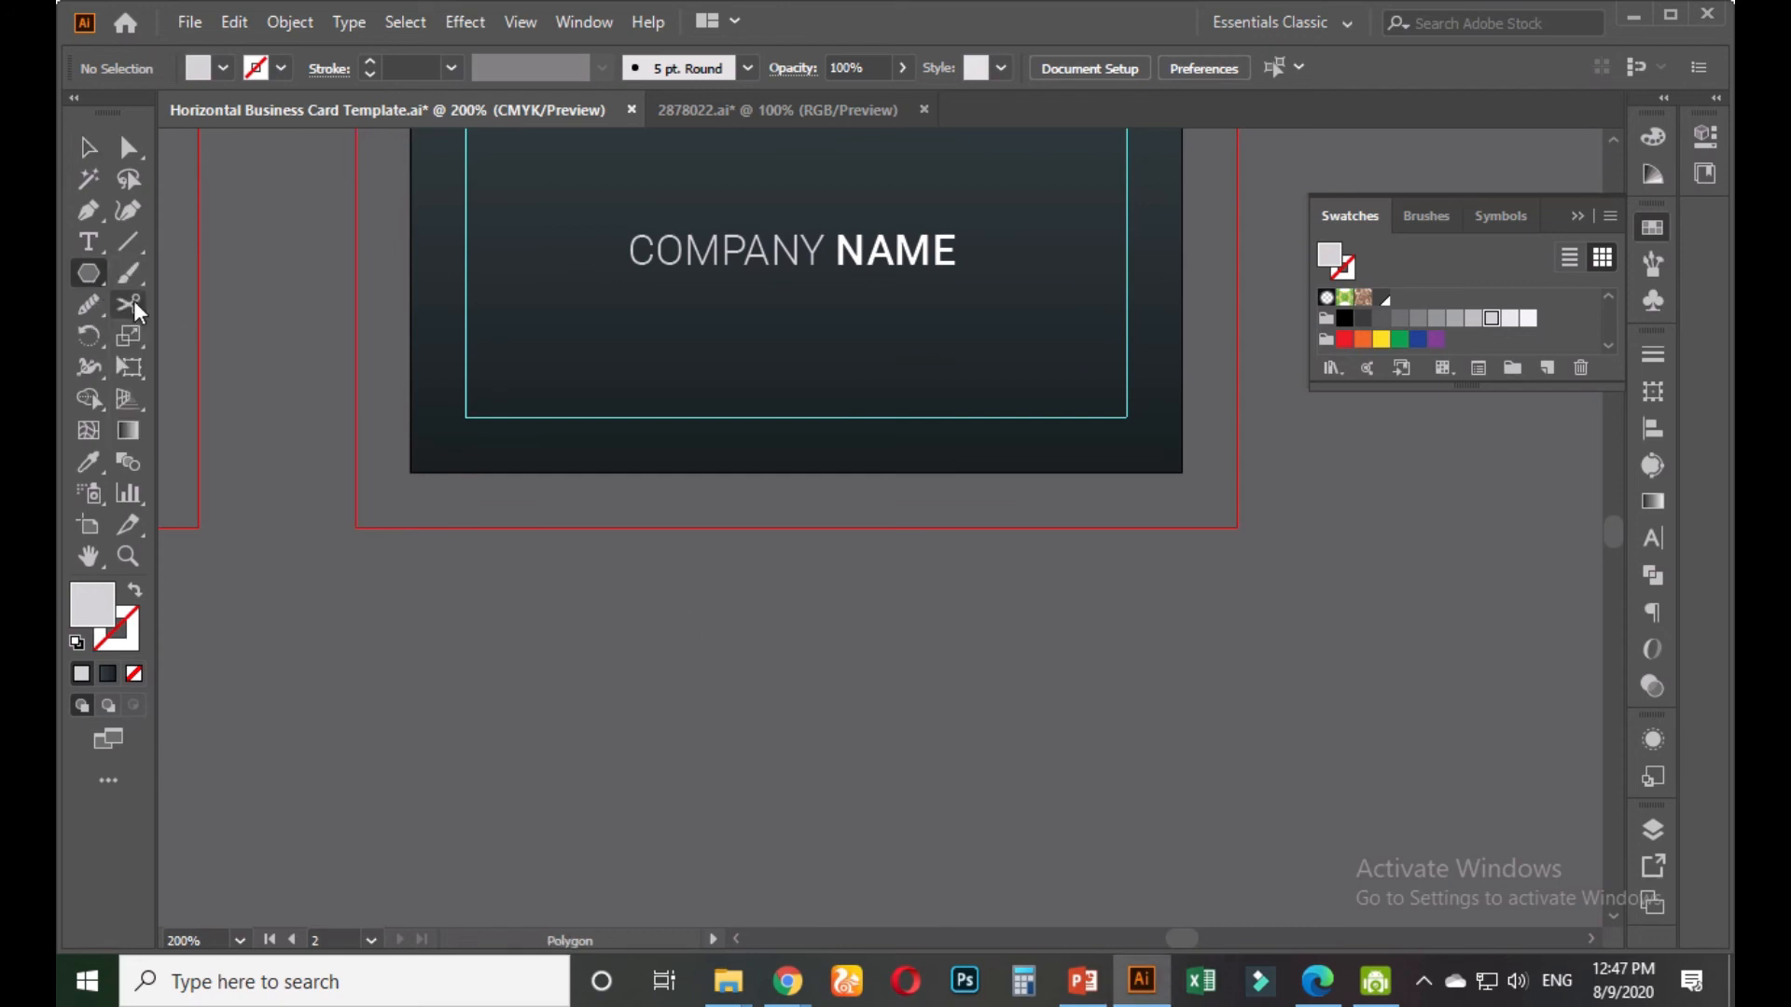
pyautogui.click(93, 210)
# Draw a closed trapezoid below the dark card with the Pen tool
pyautogui.click(794, 581)
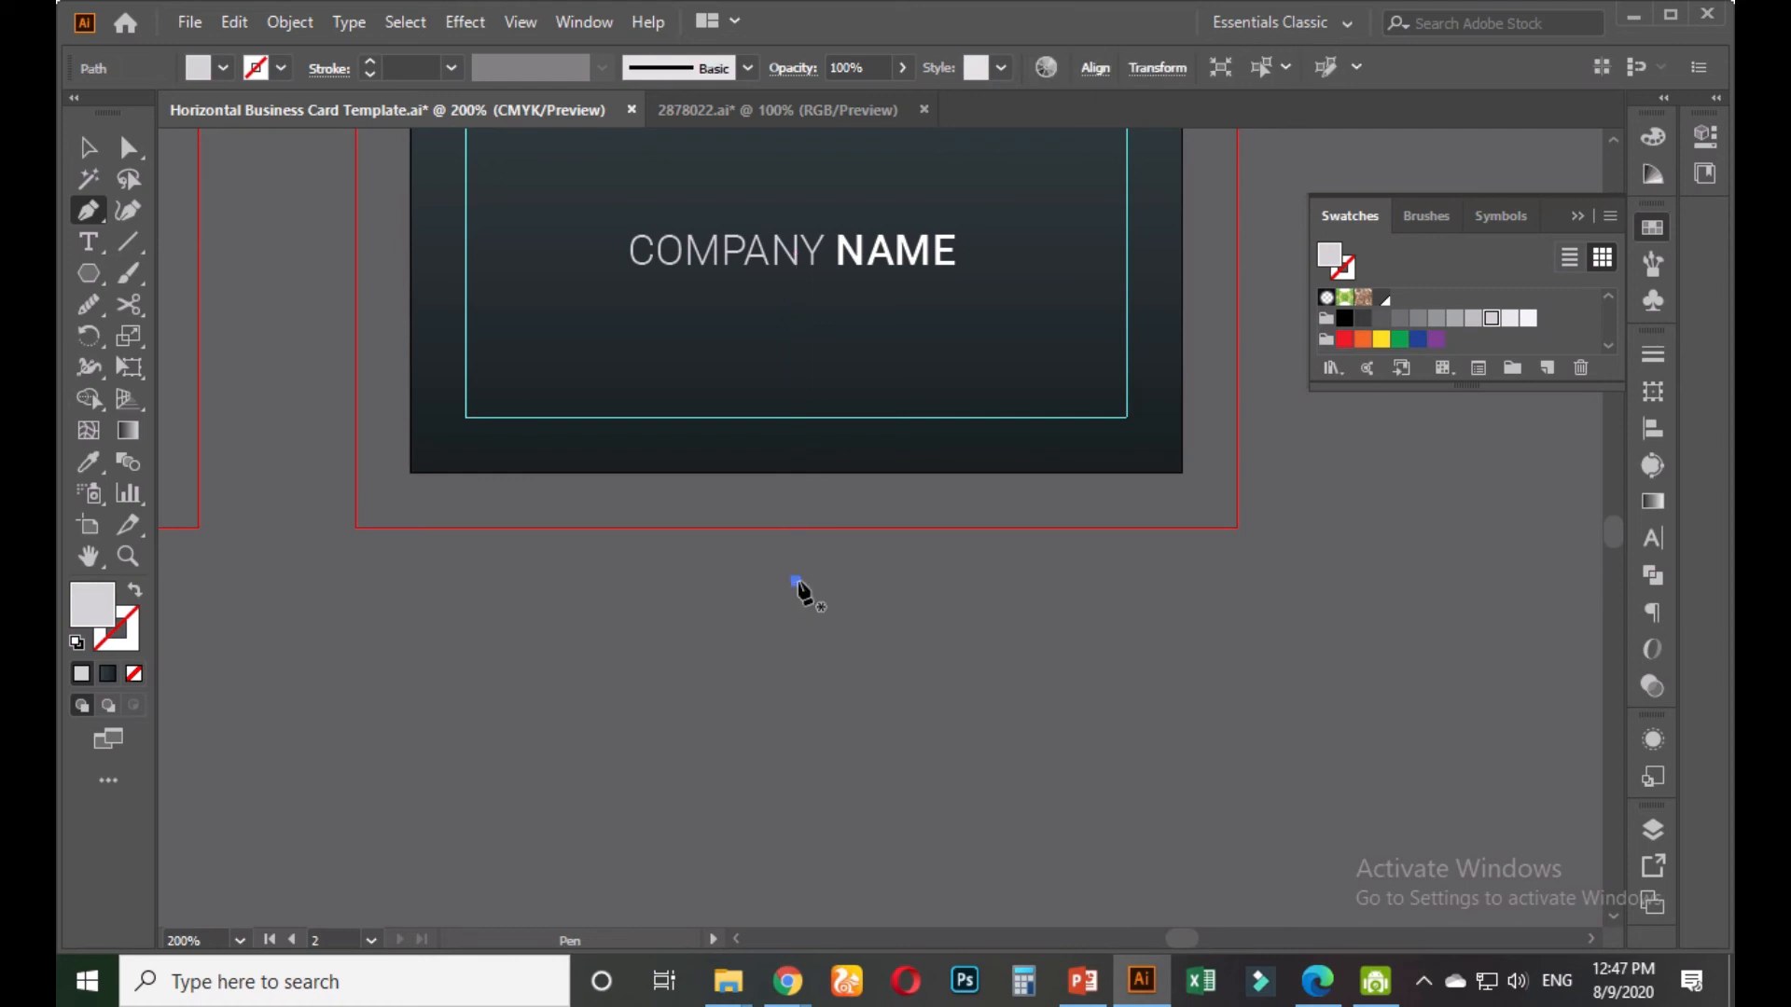
pyautogui.moveTo(740, 632); pyautogui.dragTo(743, 705)
pyautogui.click(740, 696)
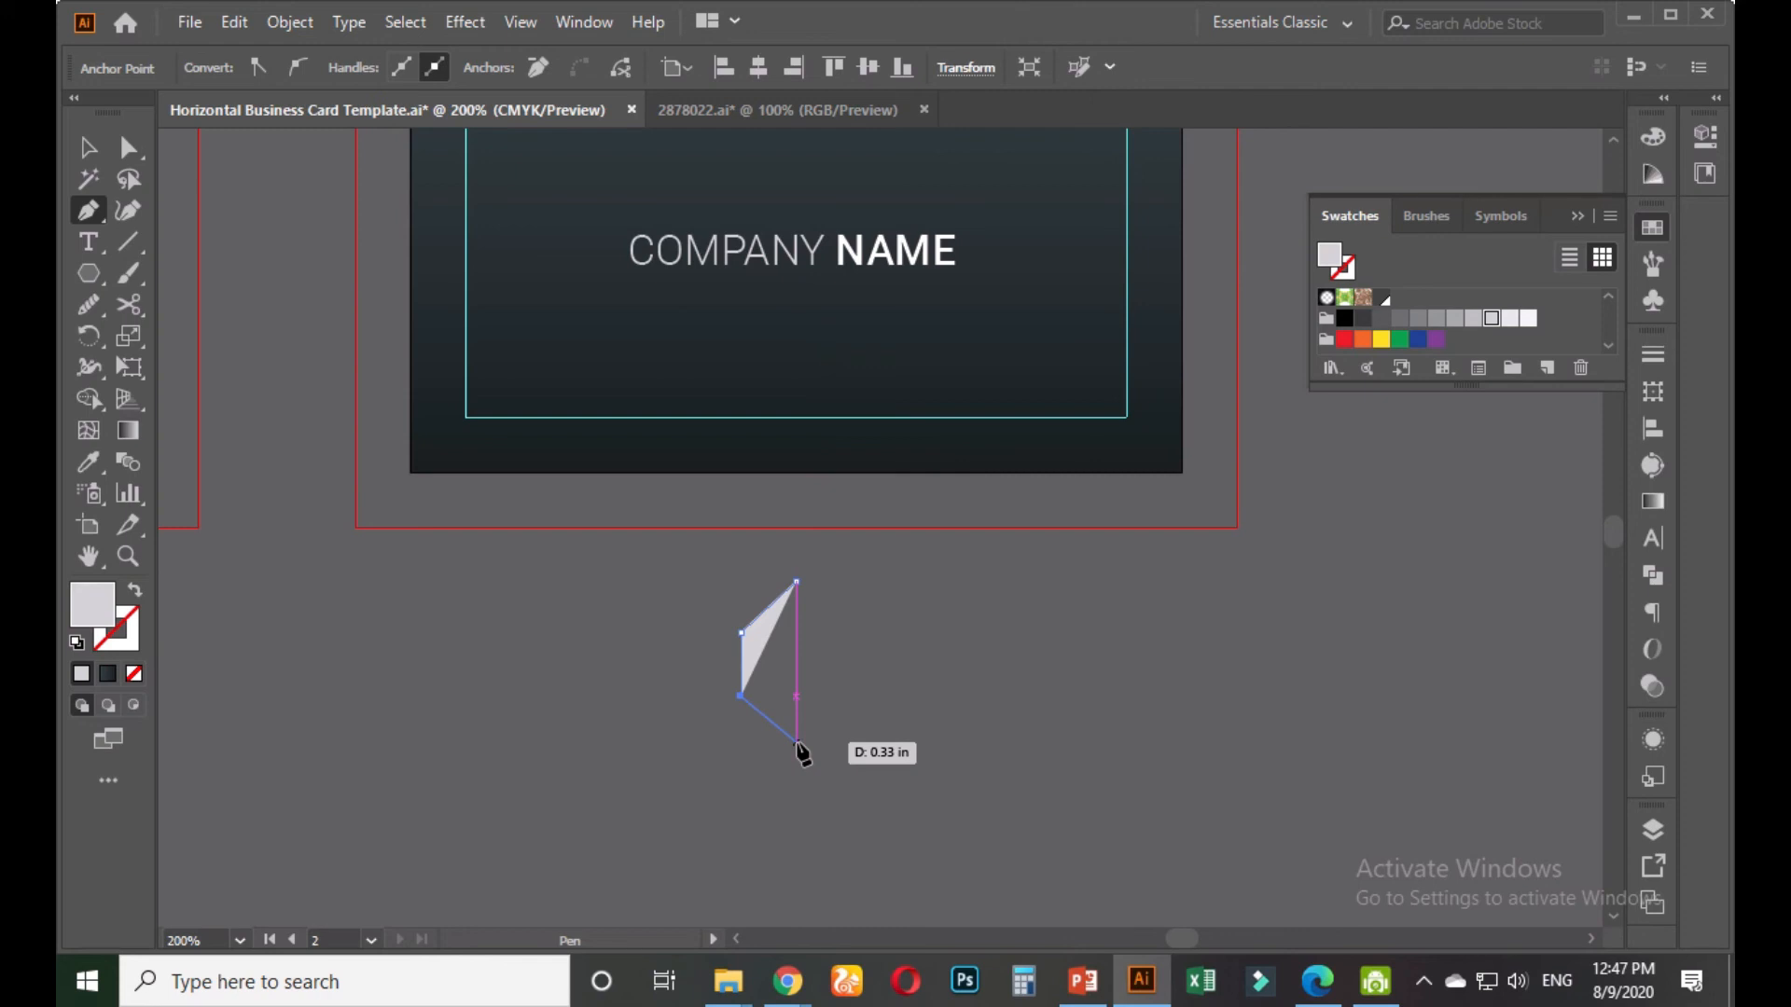
pyautogui.click(797, 743)
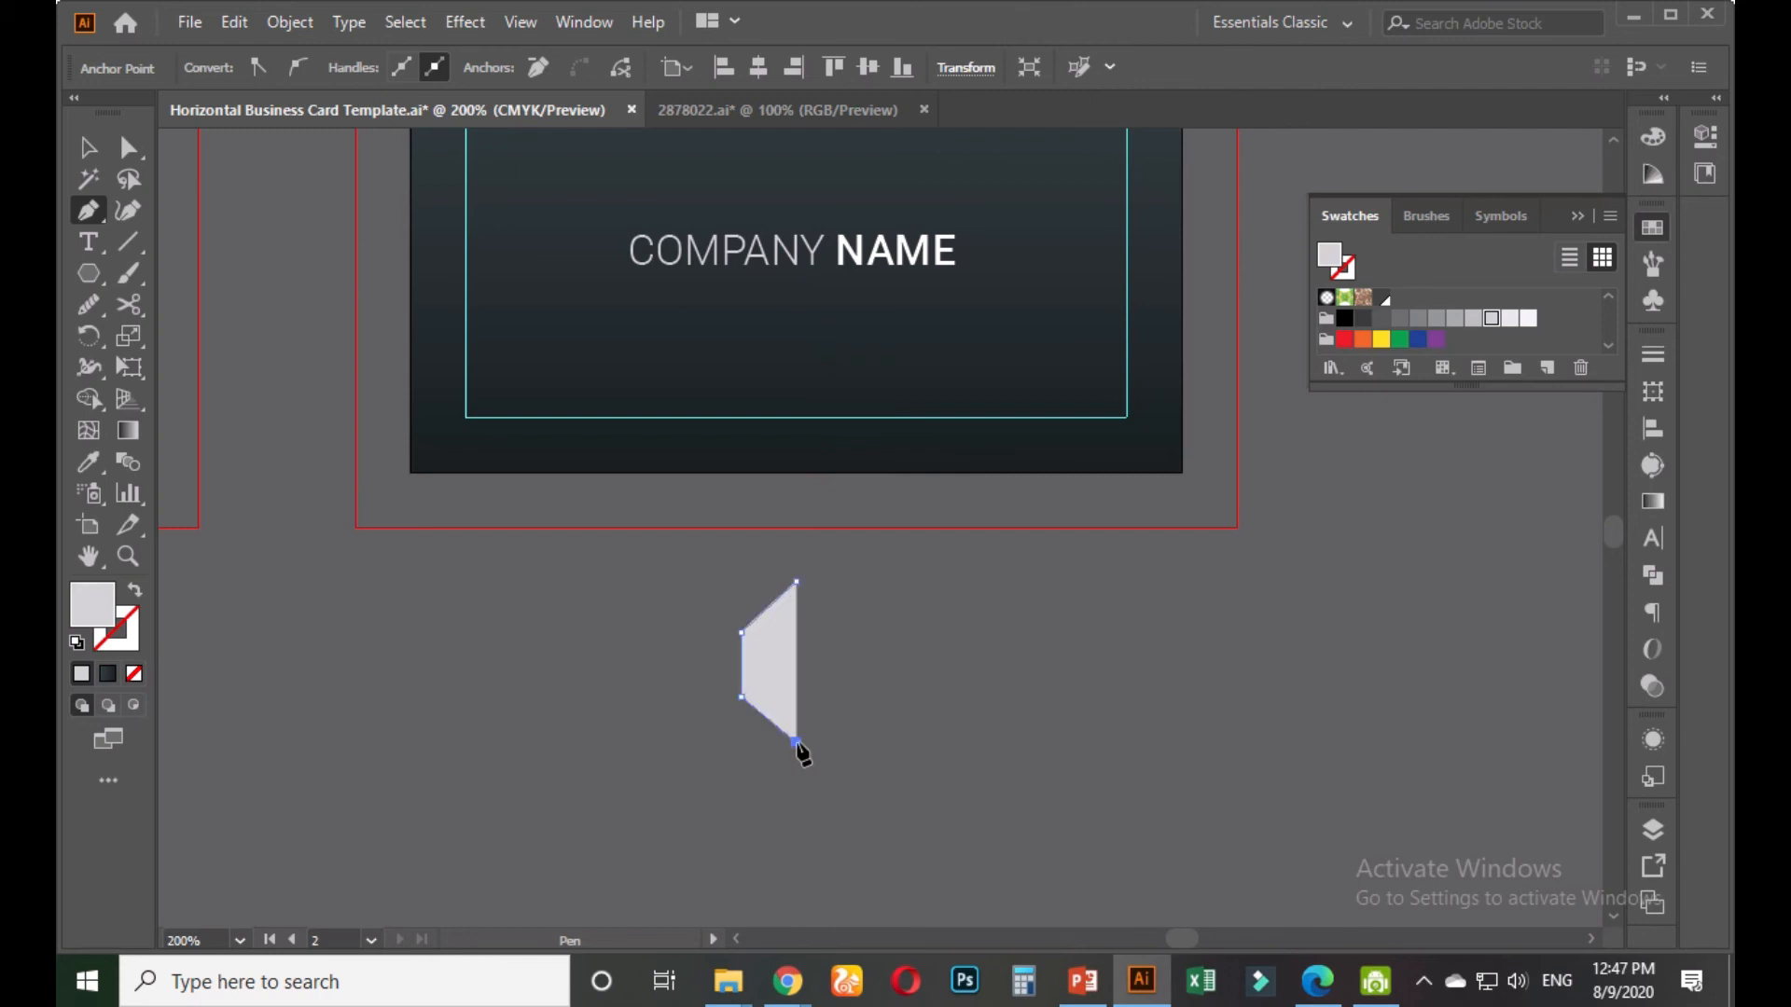
pyautogui.click(798, 583)
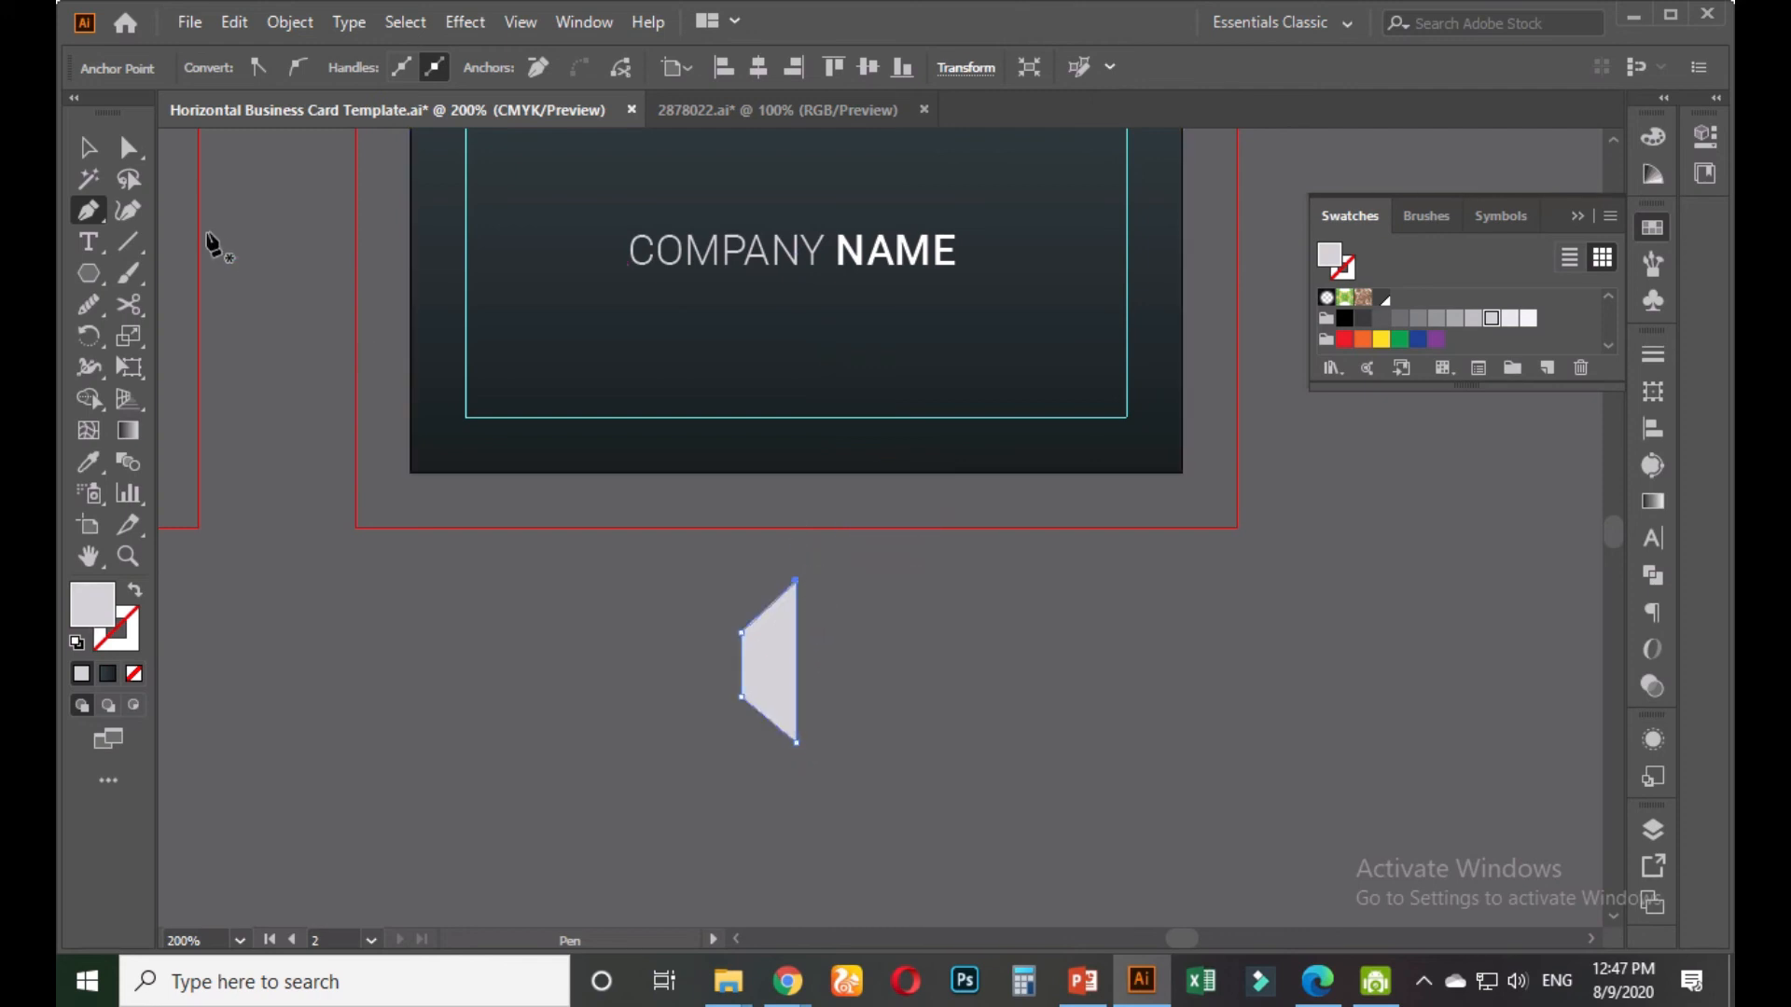
pyautogui.click(89, 147)
pyautogui.click(853, 675)
pyautogui.scroll(1, 775, 769)
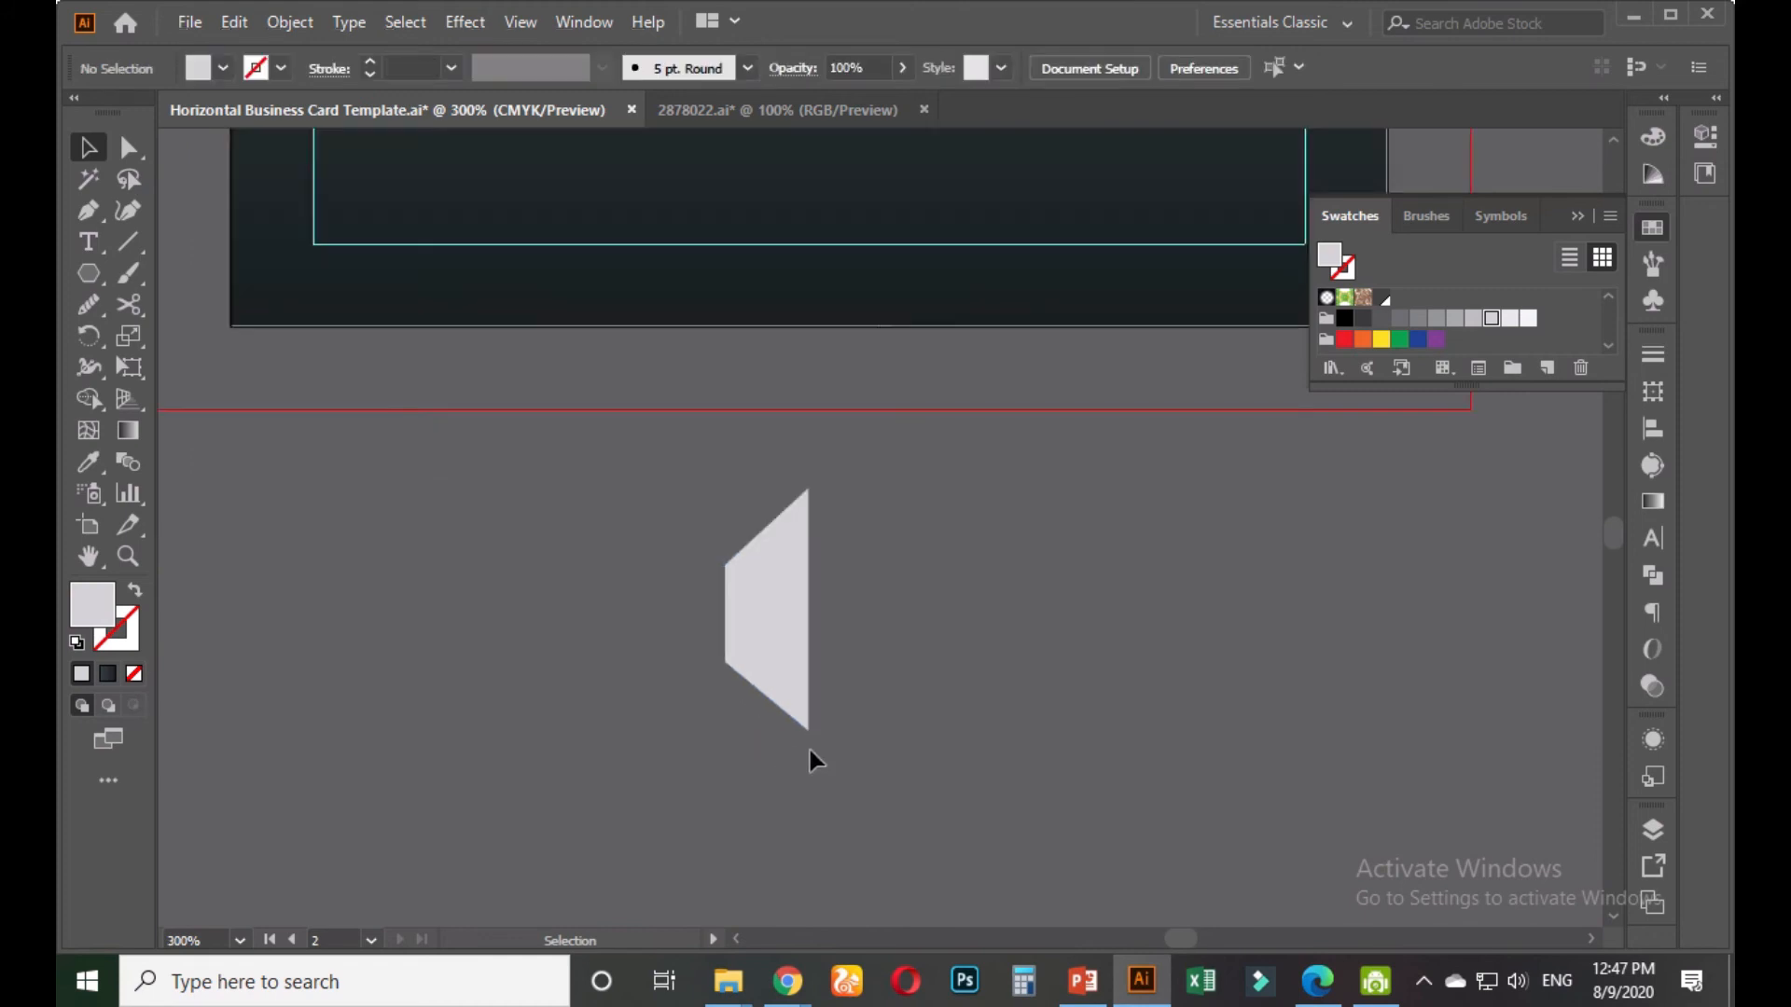
# Select the trapezoid's two left corner points, delete them, then restore them with undo
pyautogui.click(765, 591)
pyautogui.click(128, 147)
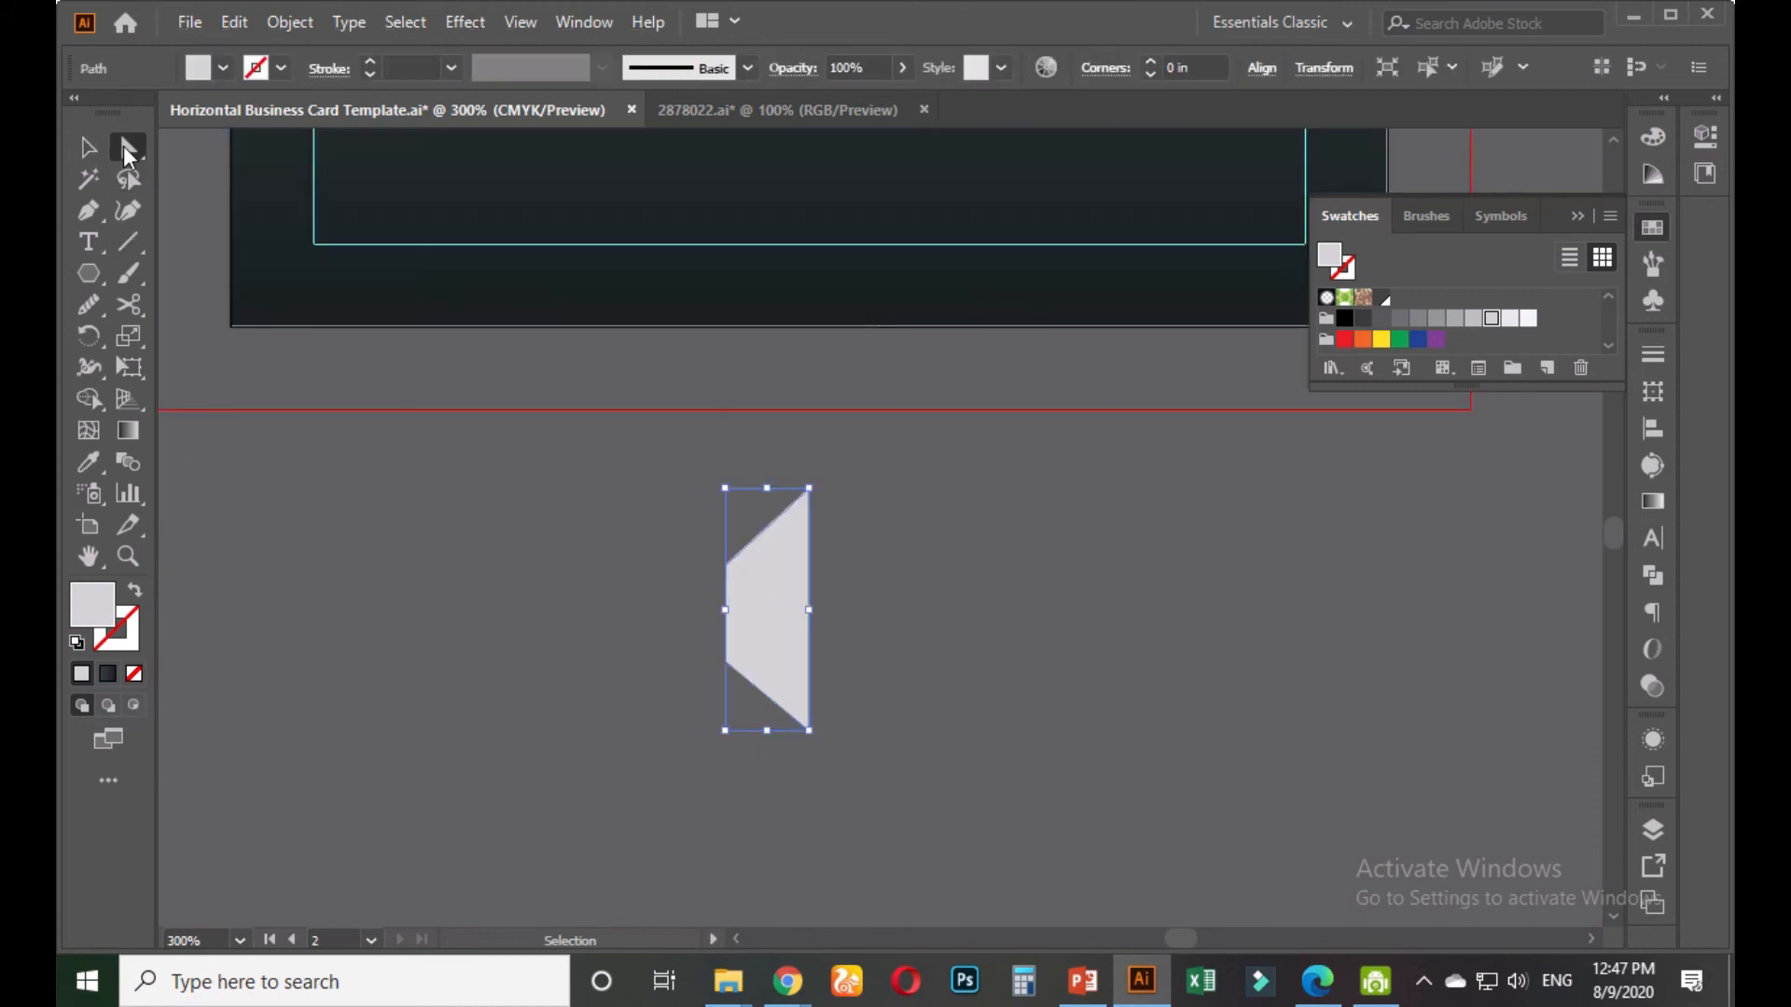
pyautogui.click(686, 545)
pyautogui.moveTo(728, 671); pyautogui.dragTo(750, 718)
pyautogui.press('Delete')
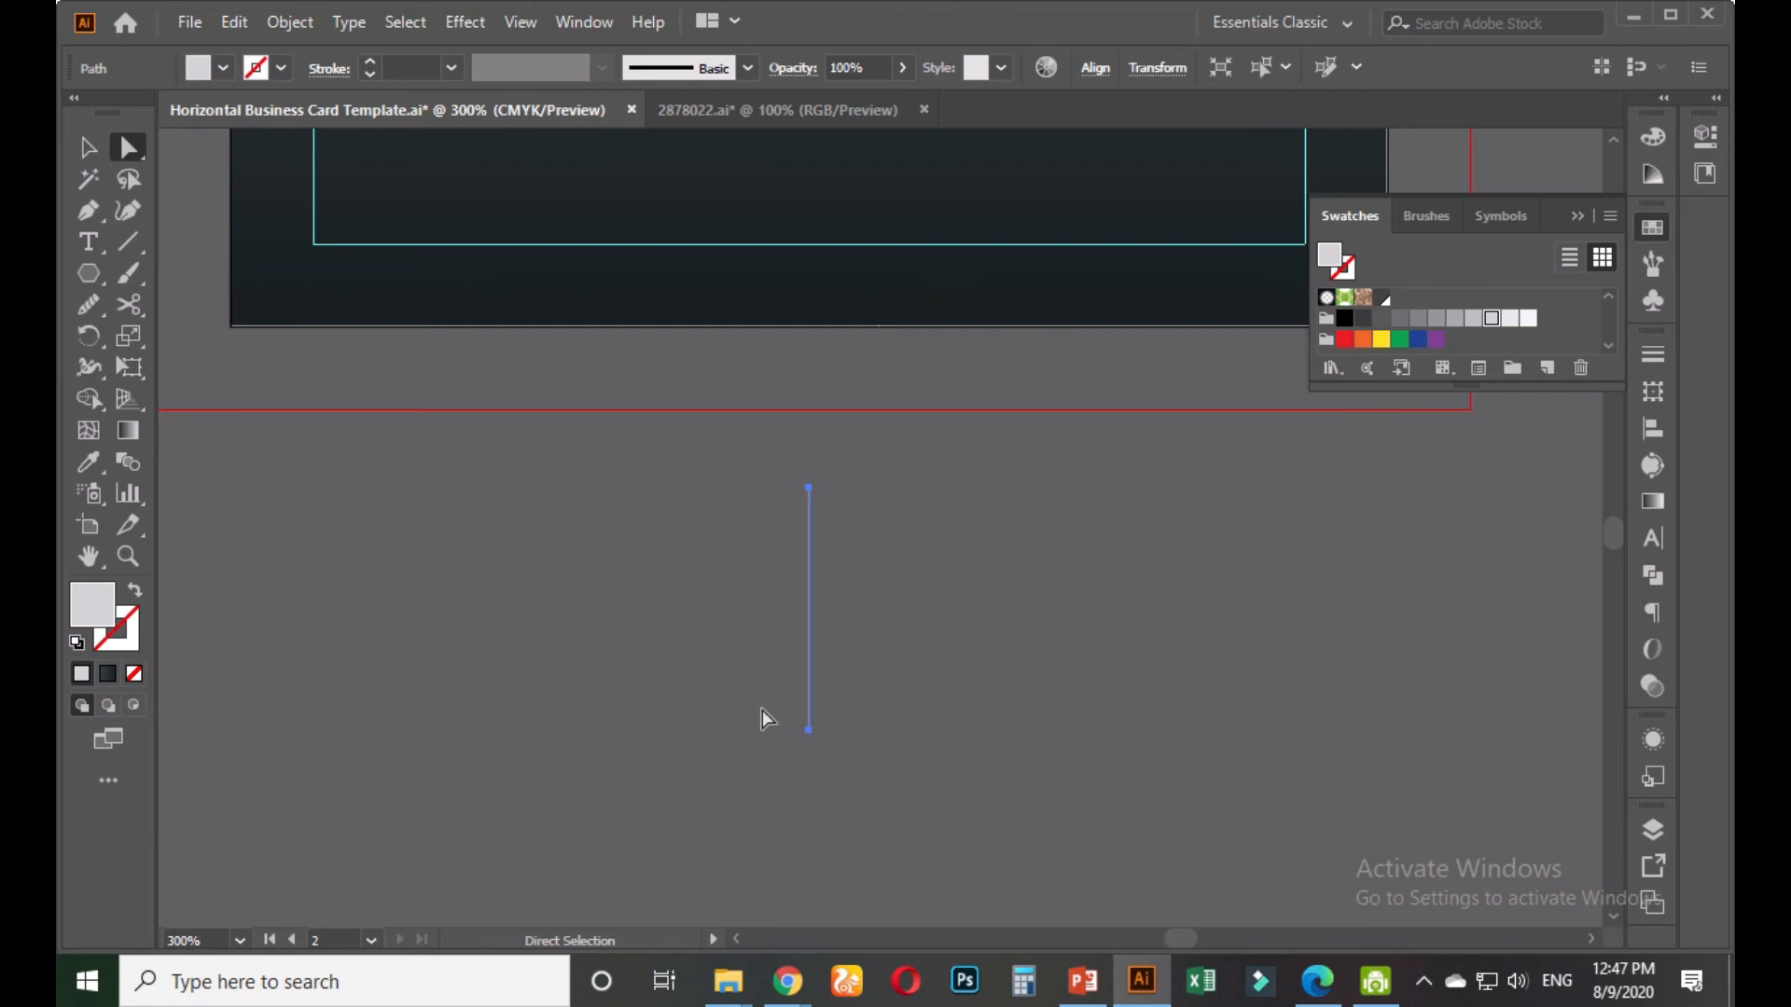
pyautogui.hotkey('ctrl', 'z')
pyautogui.click(675, 548)
# Nudge the two left corner points upward slightly, then reselect the whole trapezoid
pyautogui.moveTo(731, 723); pyautogui.dragTo(756, 740)
pyautogui.press('Up')
pyautogui.press('Up')
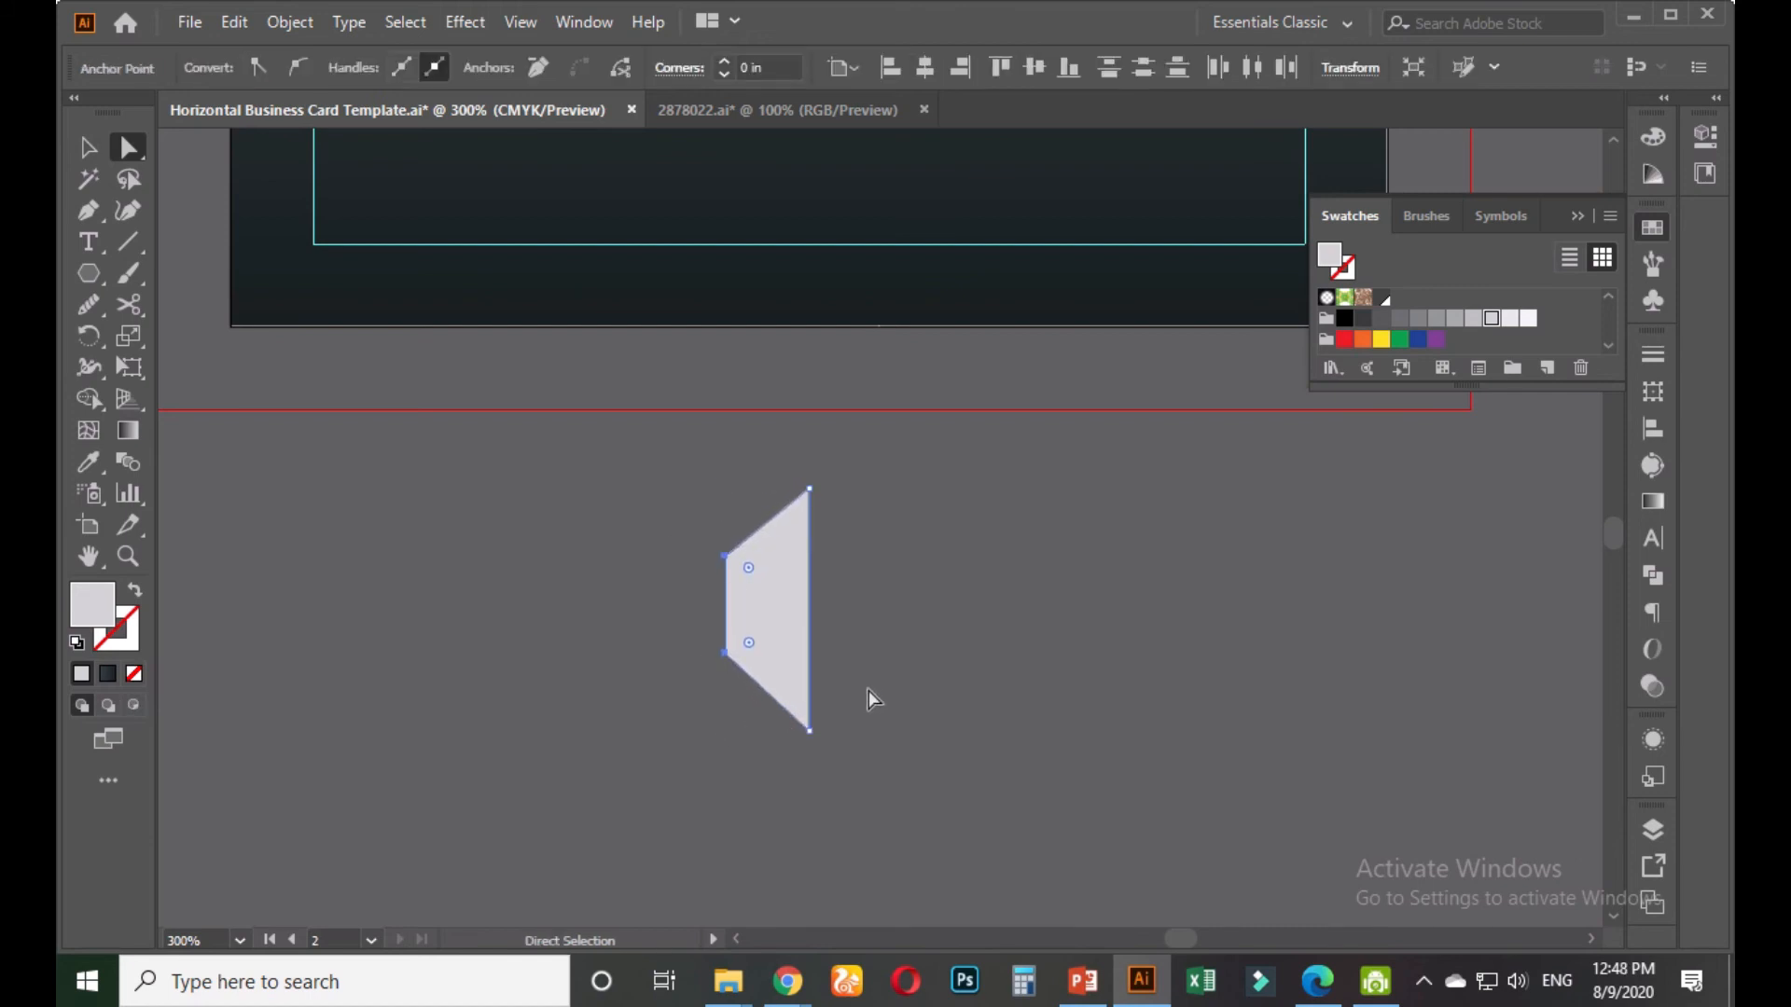
pyautogui.press('Down')
pyautogui.press('Up')
pyautogui.press('Up')
pyautogui.click(869, 649)
pyautogui.press('v')
pyautogui.click(756, 613)
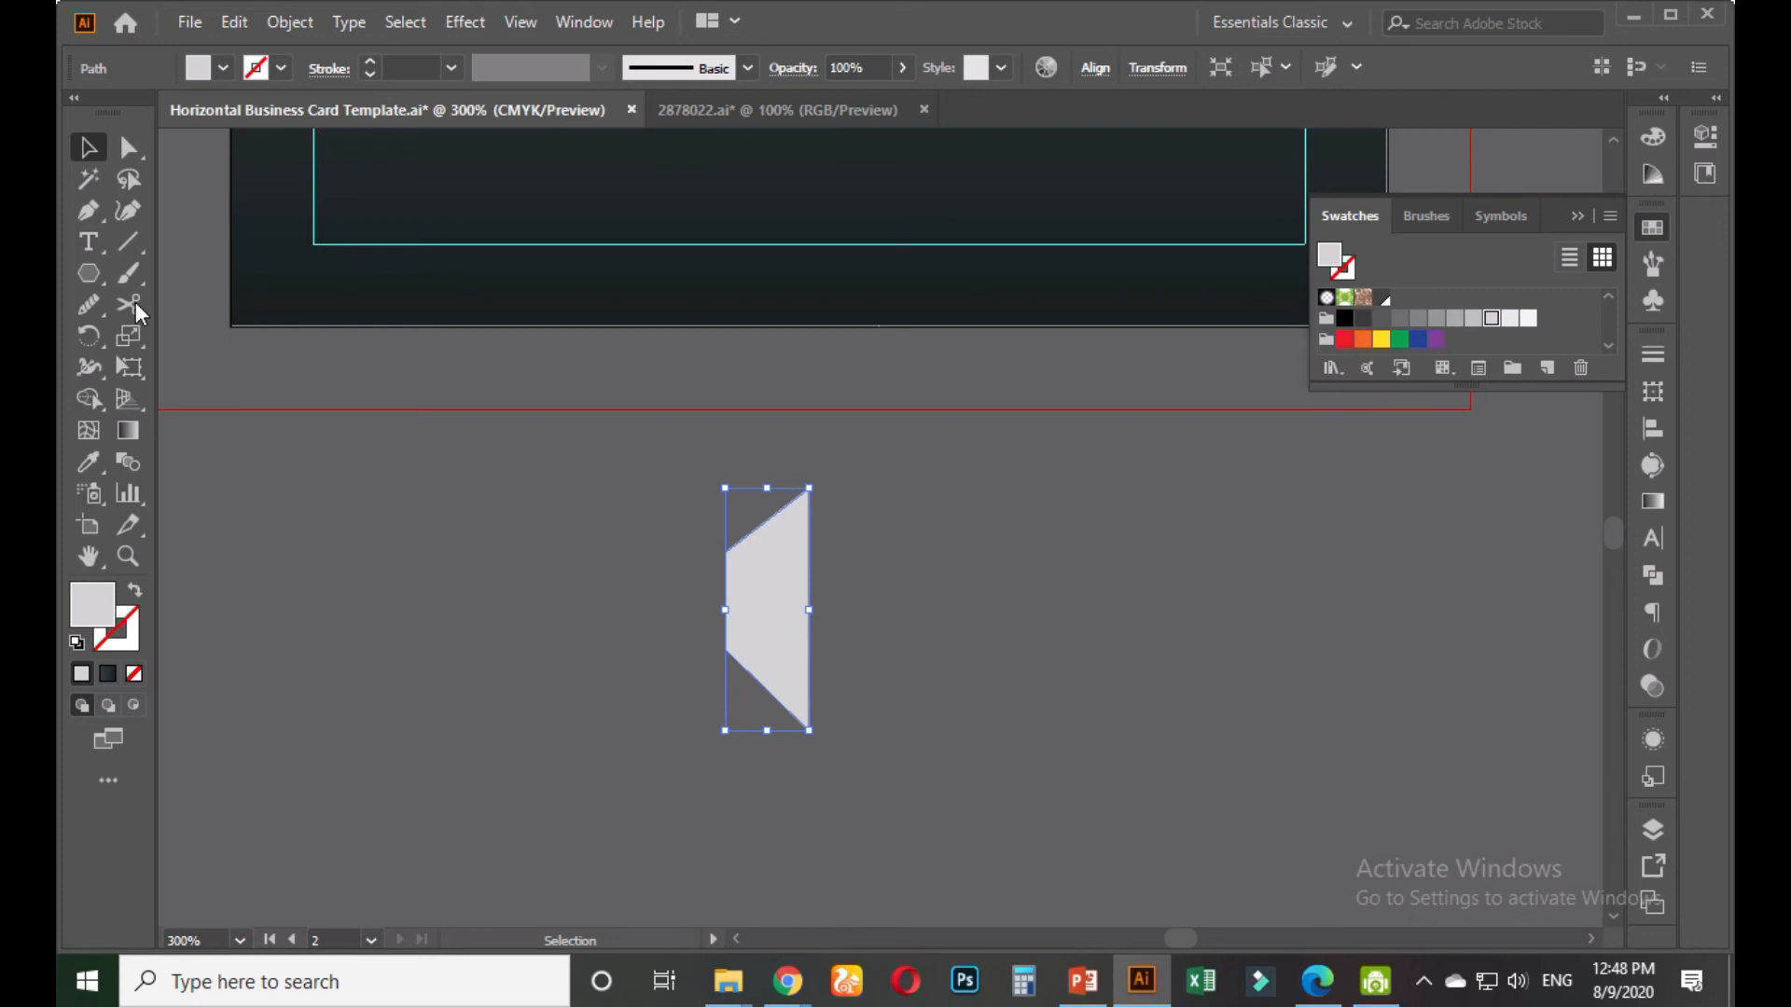
# Make a vertical reflected copy of the trapezoid and move it right to form a hexagon
pyautogui.moveTo(88, 335); pyautogui.dragTo(177, 368)
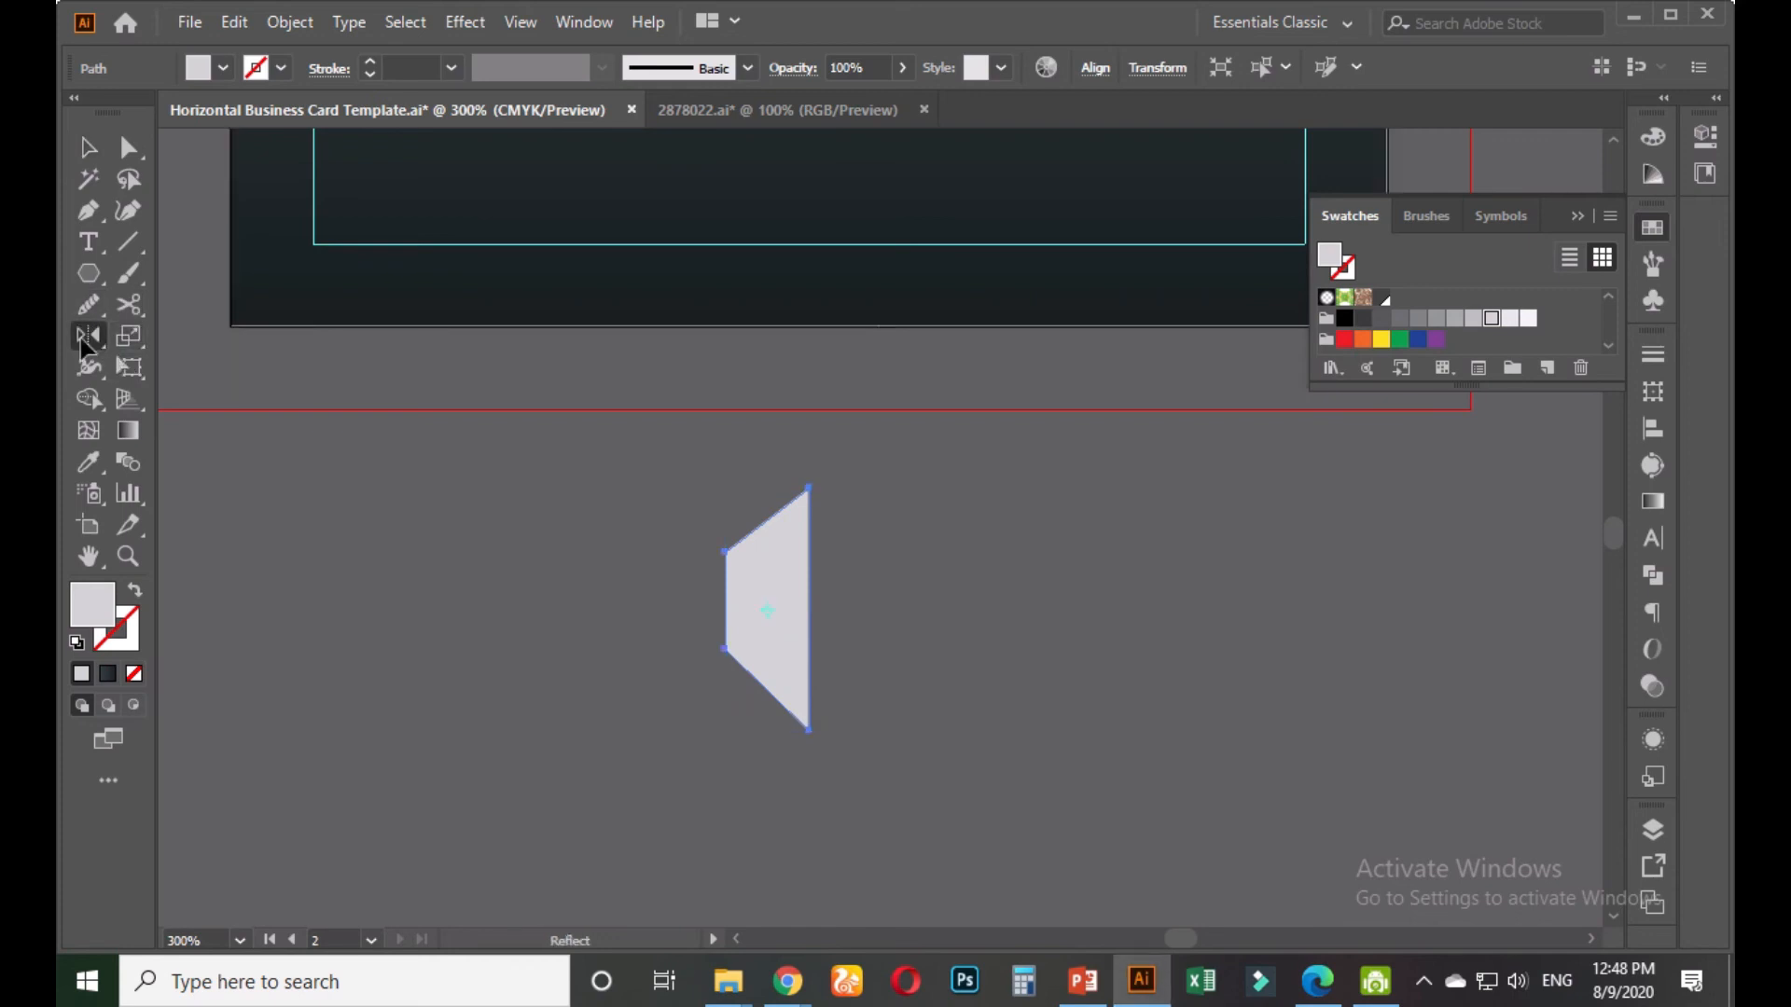
pyautogui.doubleClick(87, 338)
pyautogui.click(1337, 556)
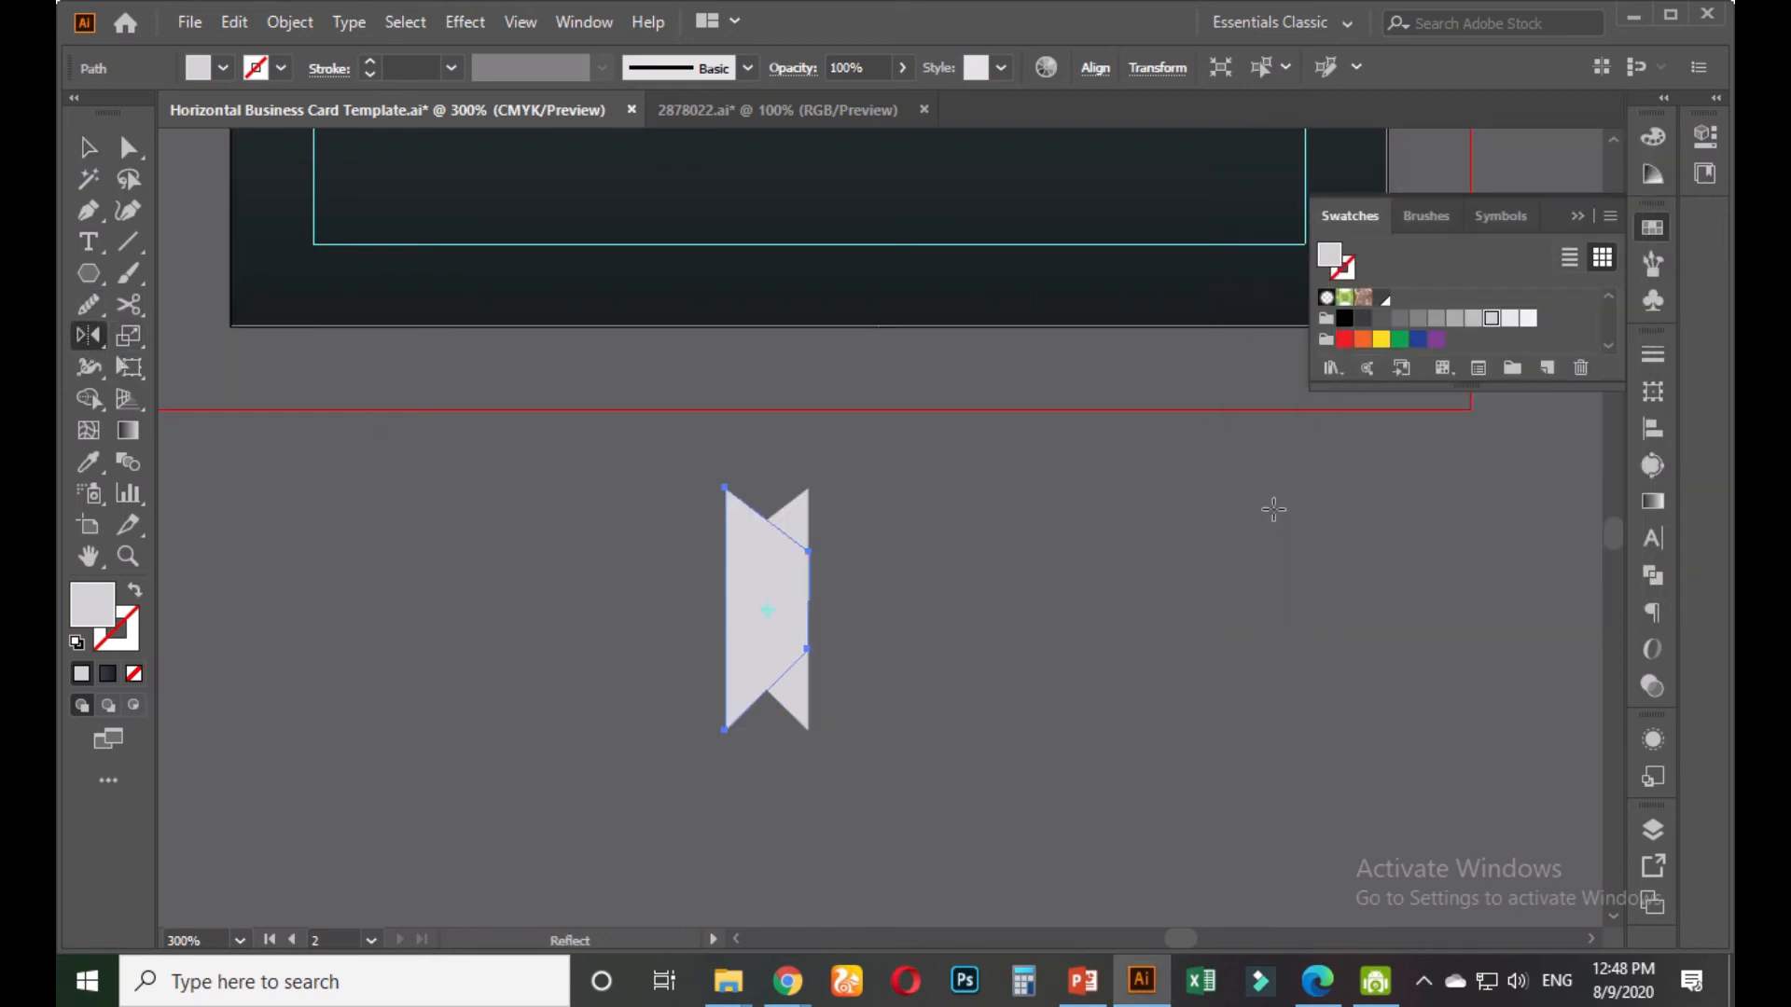
pyautogui.click(91, 149)
pyautogui.click(935, 563)
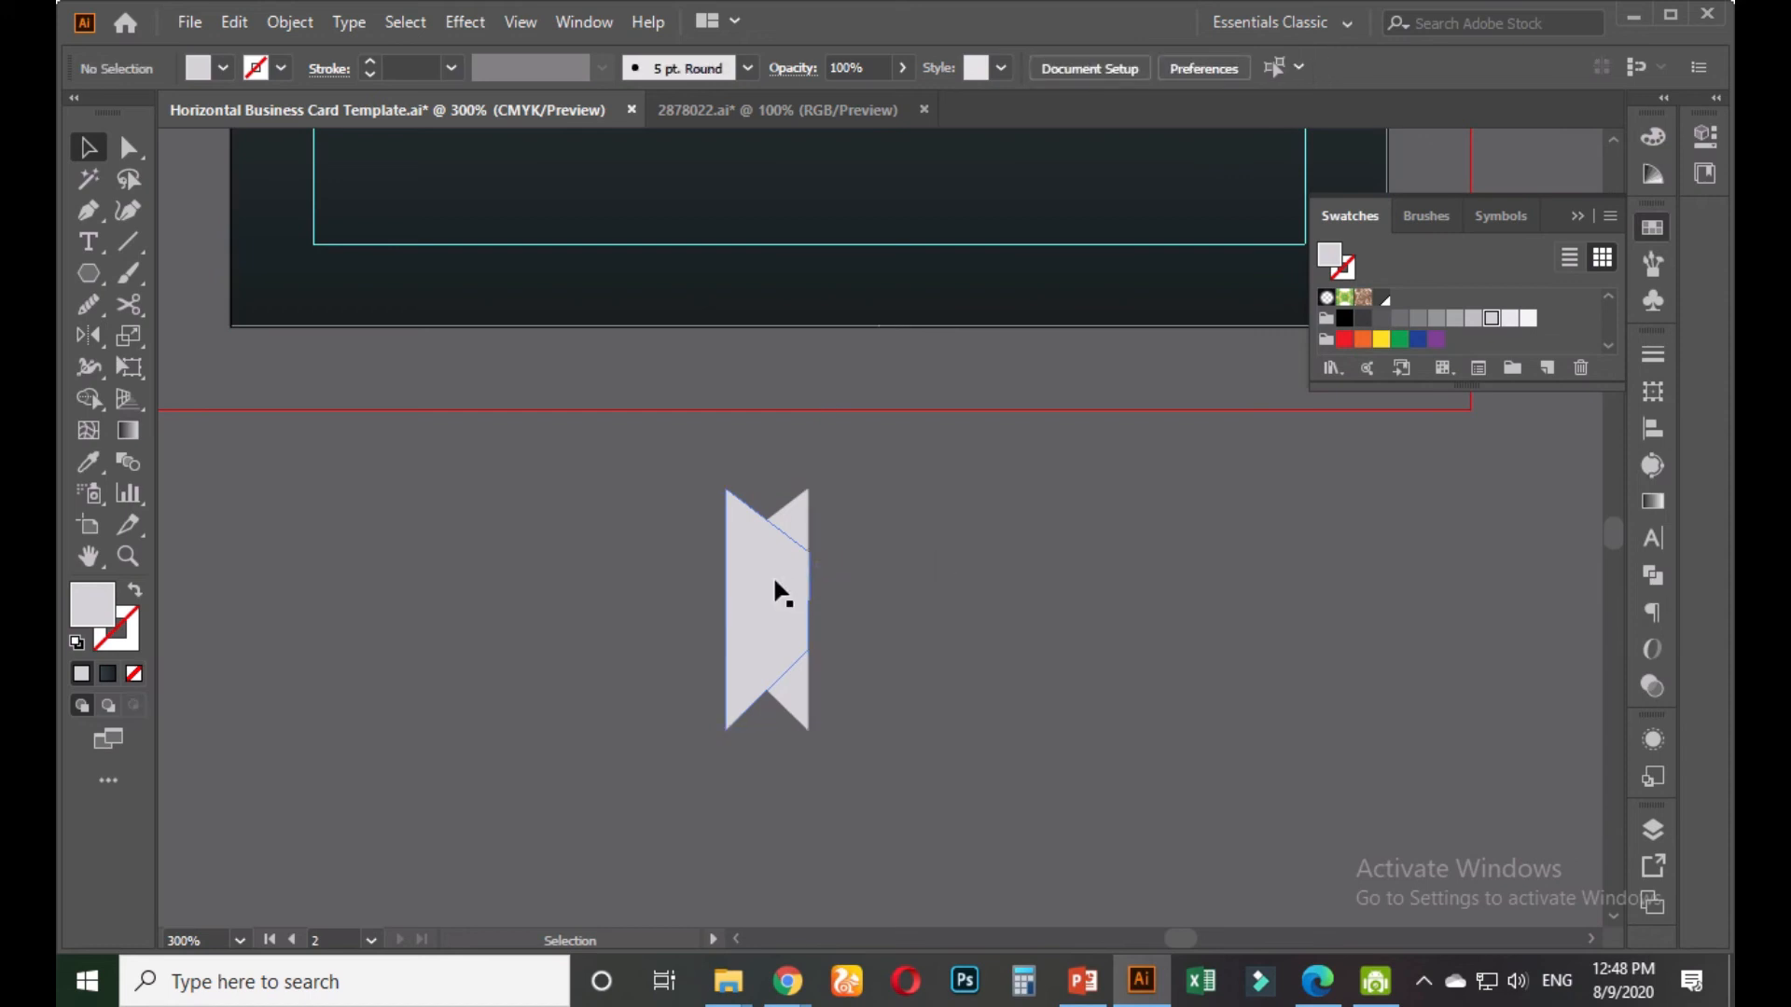
pyautogui.moveTo(776, 591); pyautogui.dragTo(726, 686)
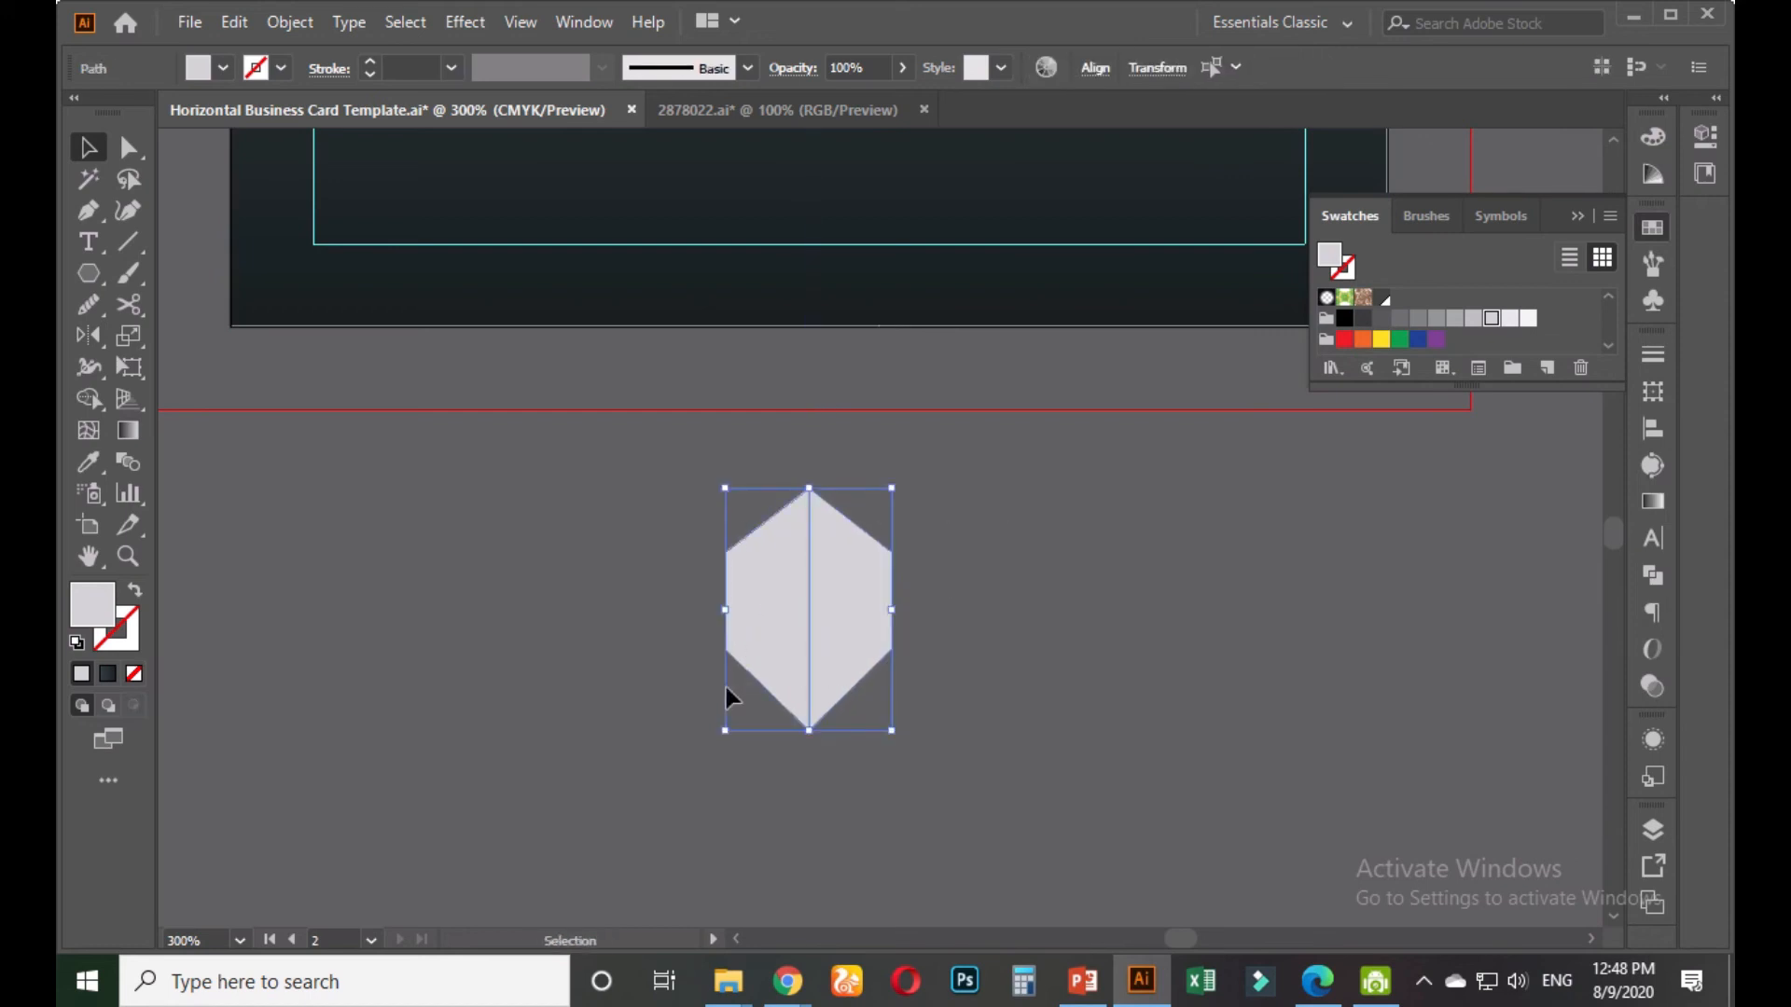
# Merge the two halves with Shape Builder and raise the hexagon's bottom point slightly
pyautogui.click(89, 401)
pyautogui.moveTo(748, 607); pyautogui.dragTo(848, 602)
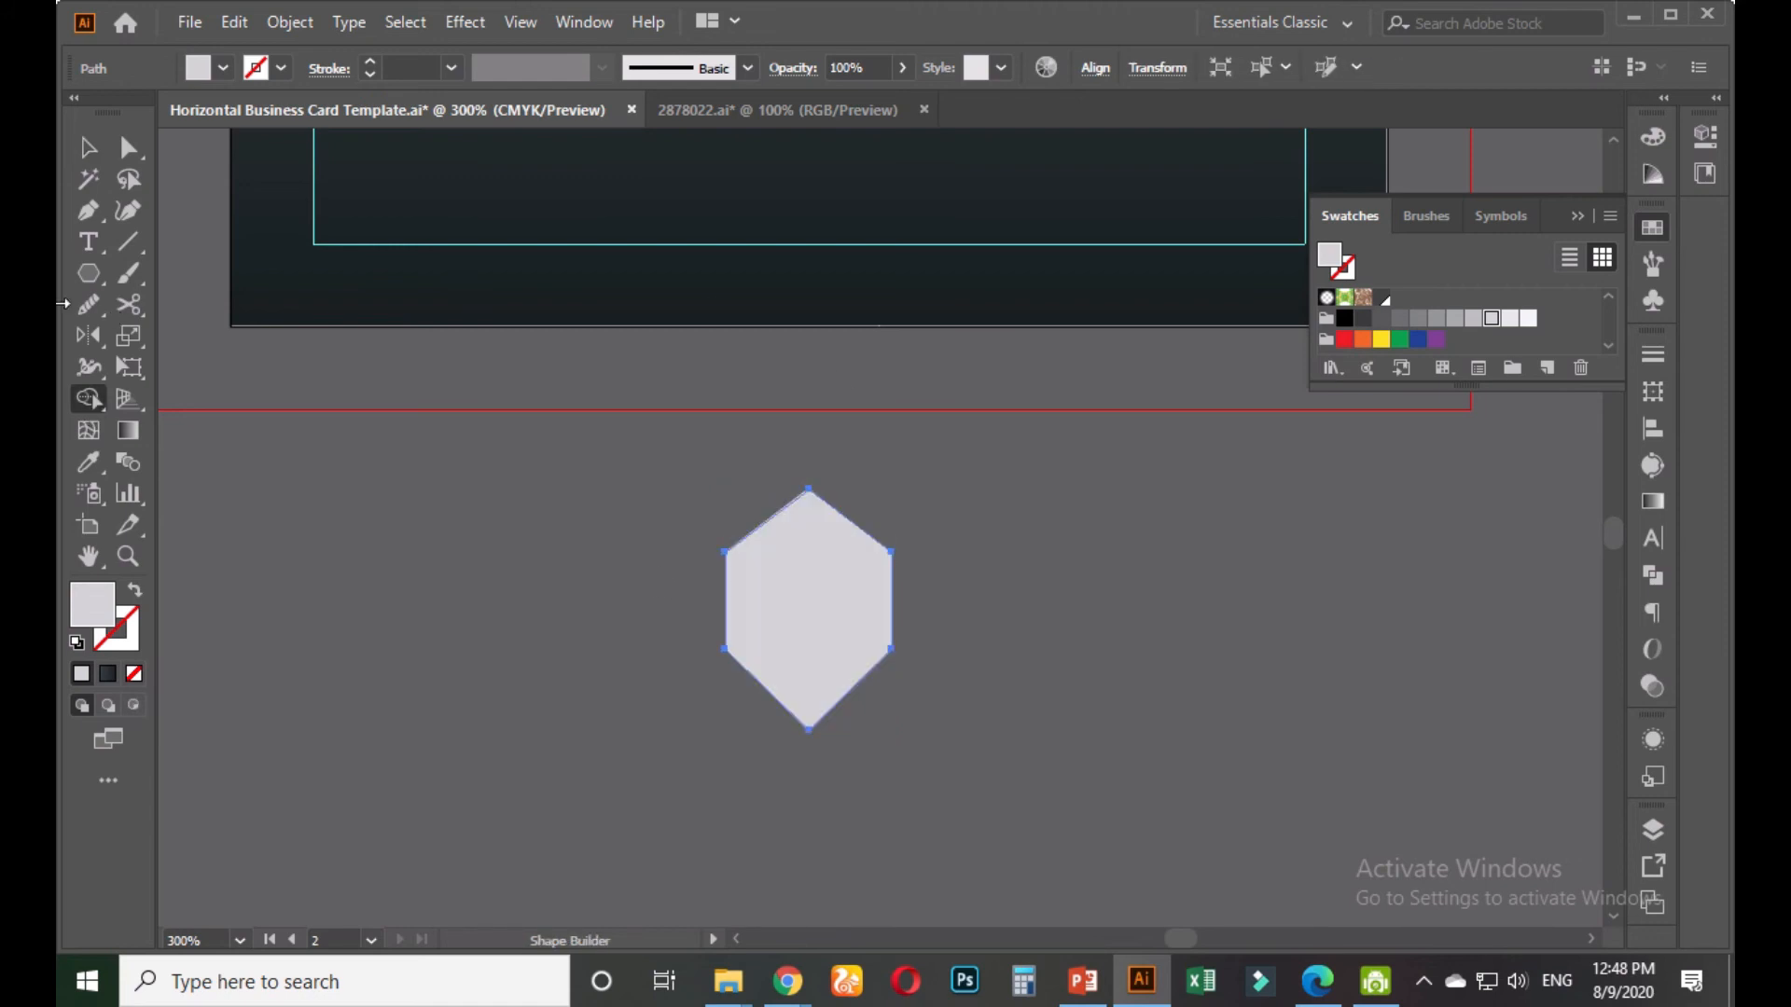
pyautogui.click(88, 146)
pyautogui.click(1019, 618)
pyautogui.click(128, 146)
pyautogui.moveTo(697, 715); pyautogui.dragTo(933, 783)
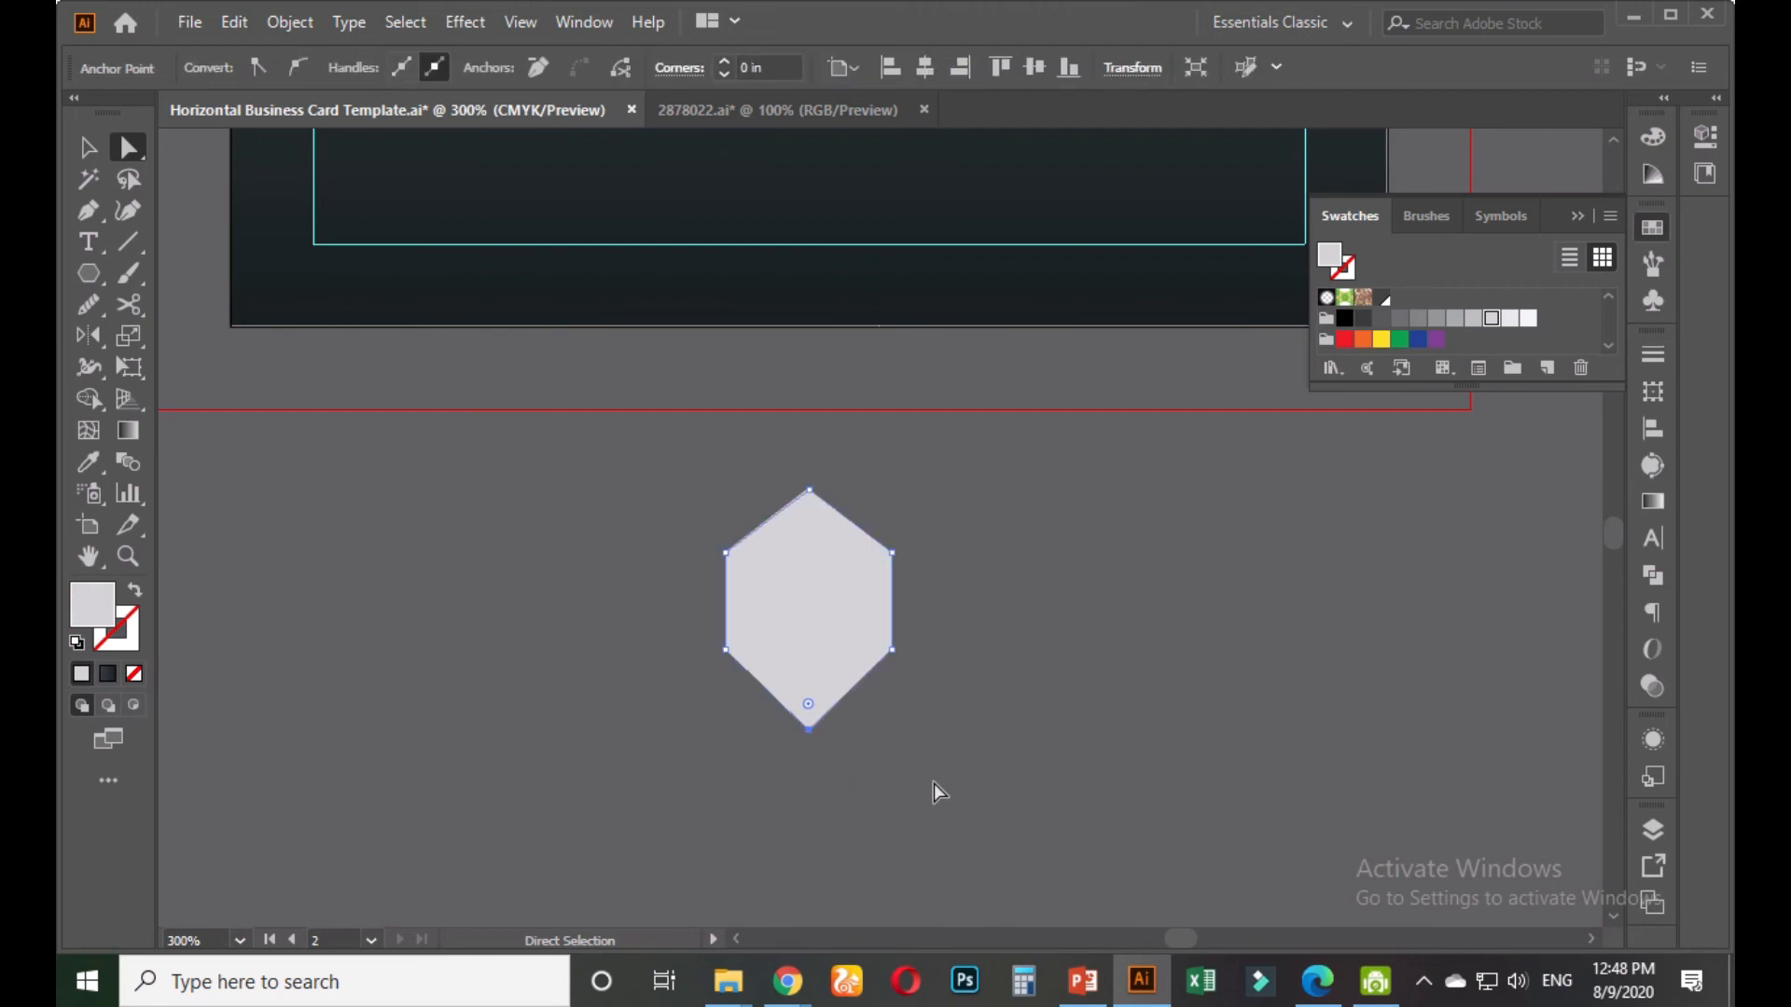
pyautogui.press('Up')
pyautogui.press('Up')
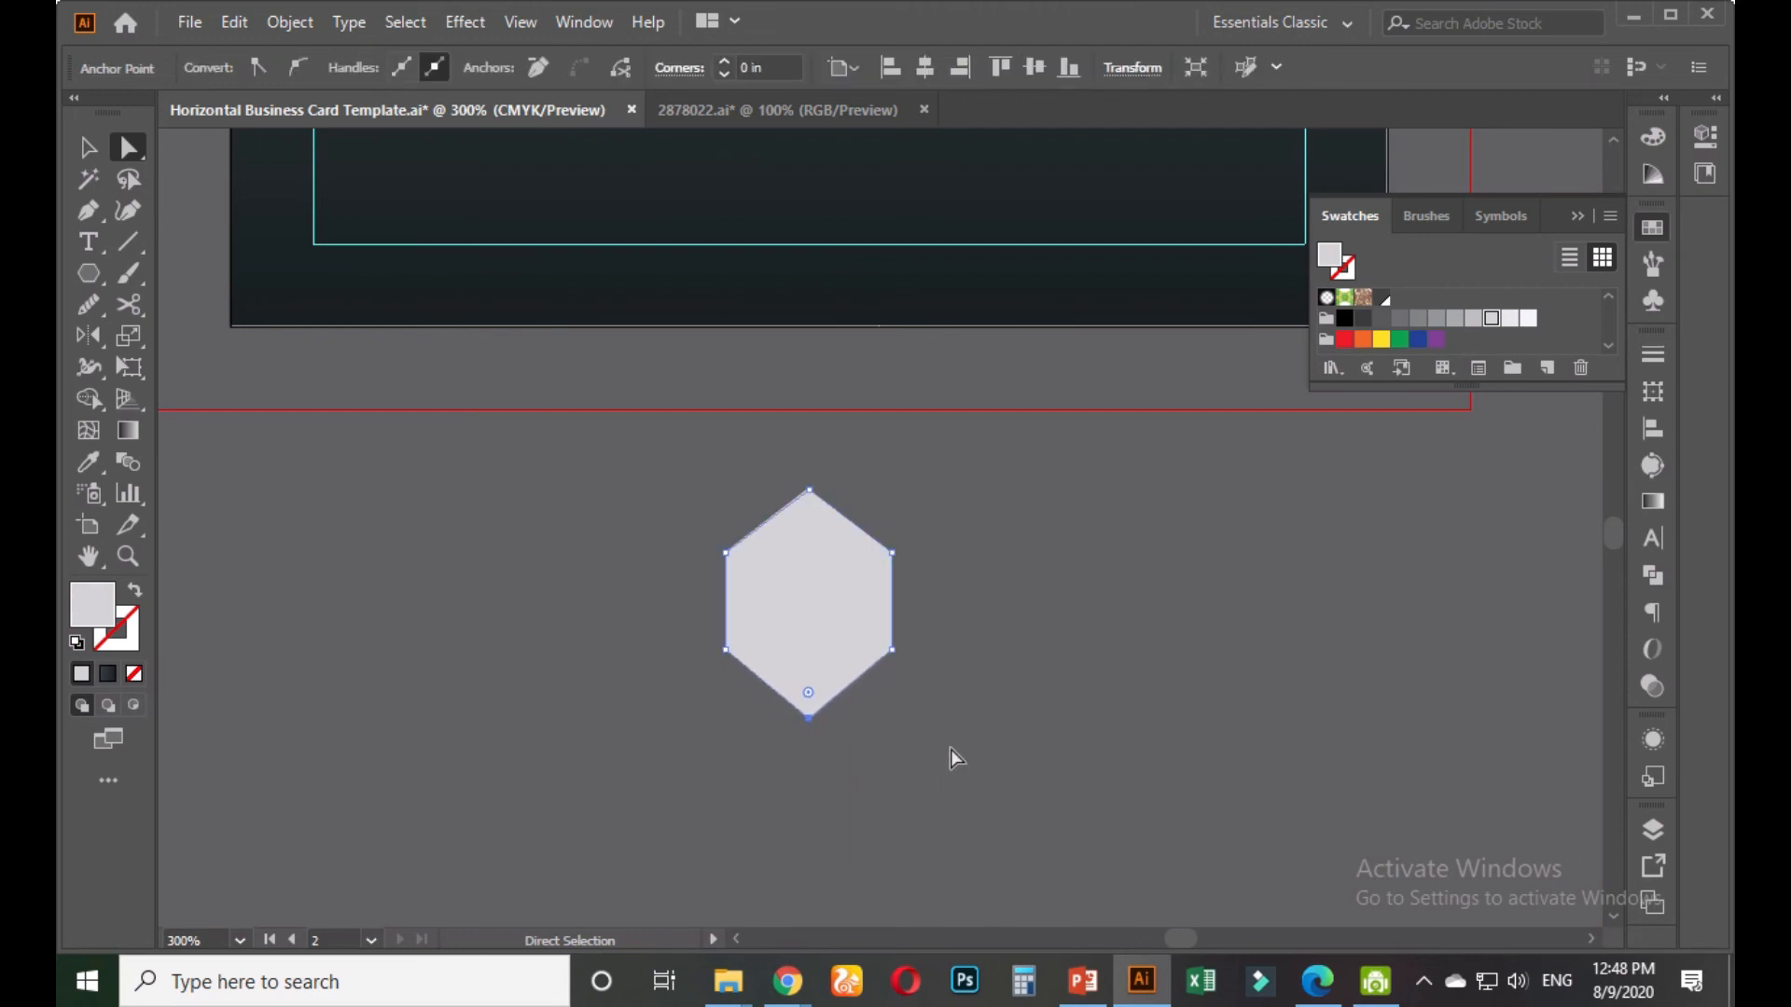
pyautogui.click(938, 735)
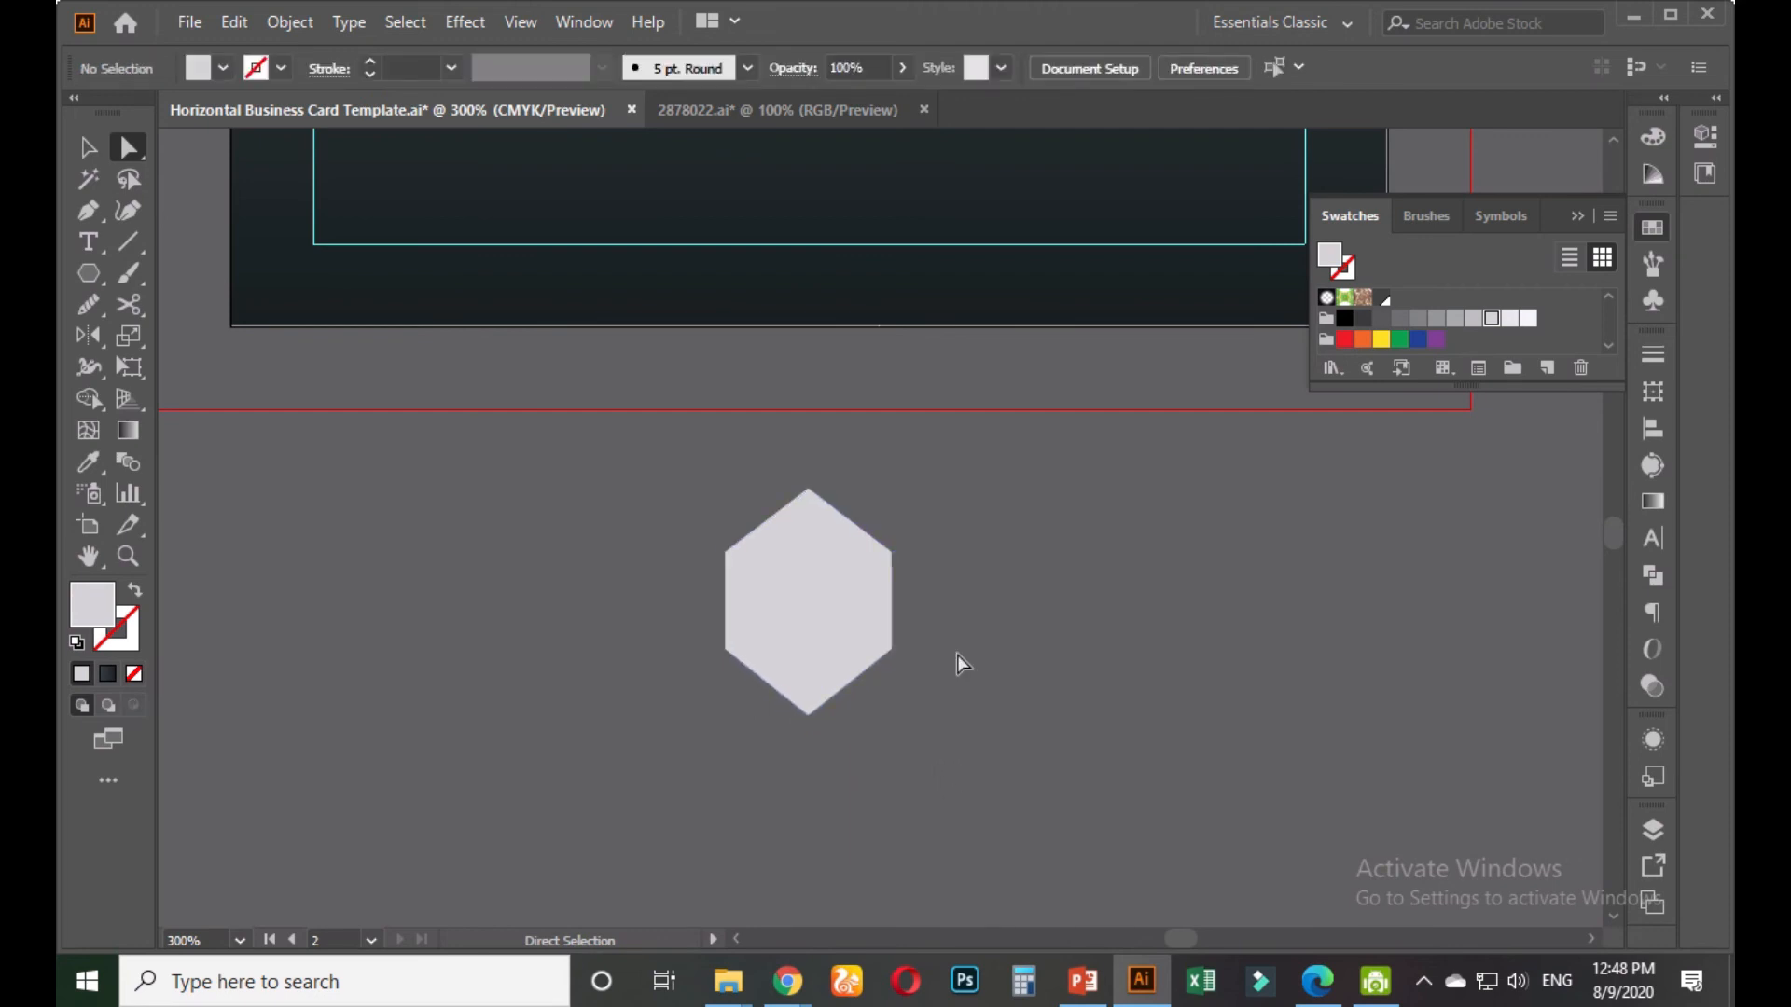
# Round all the hexagon's corners by dragging the corner widget
pyautogui.click(88, 146)
pyautogui.click(760, 631)
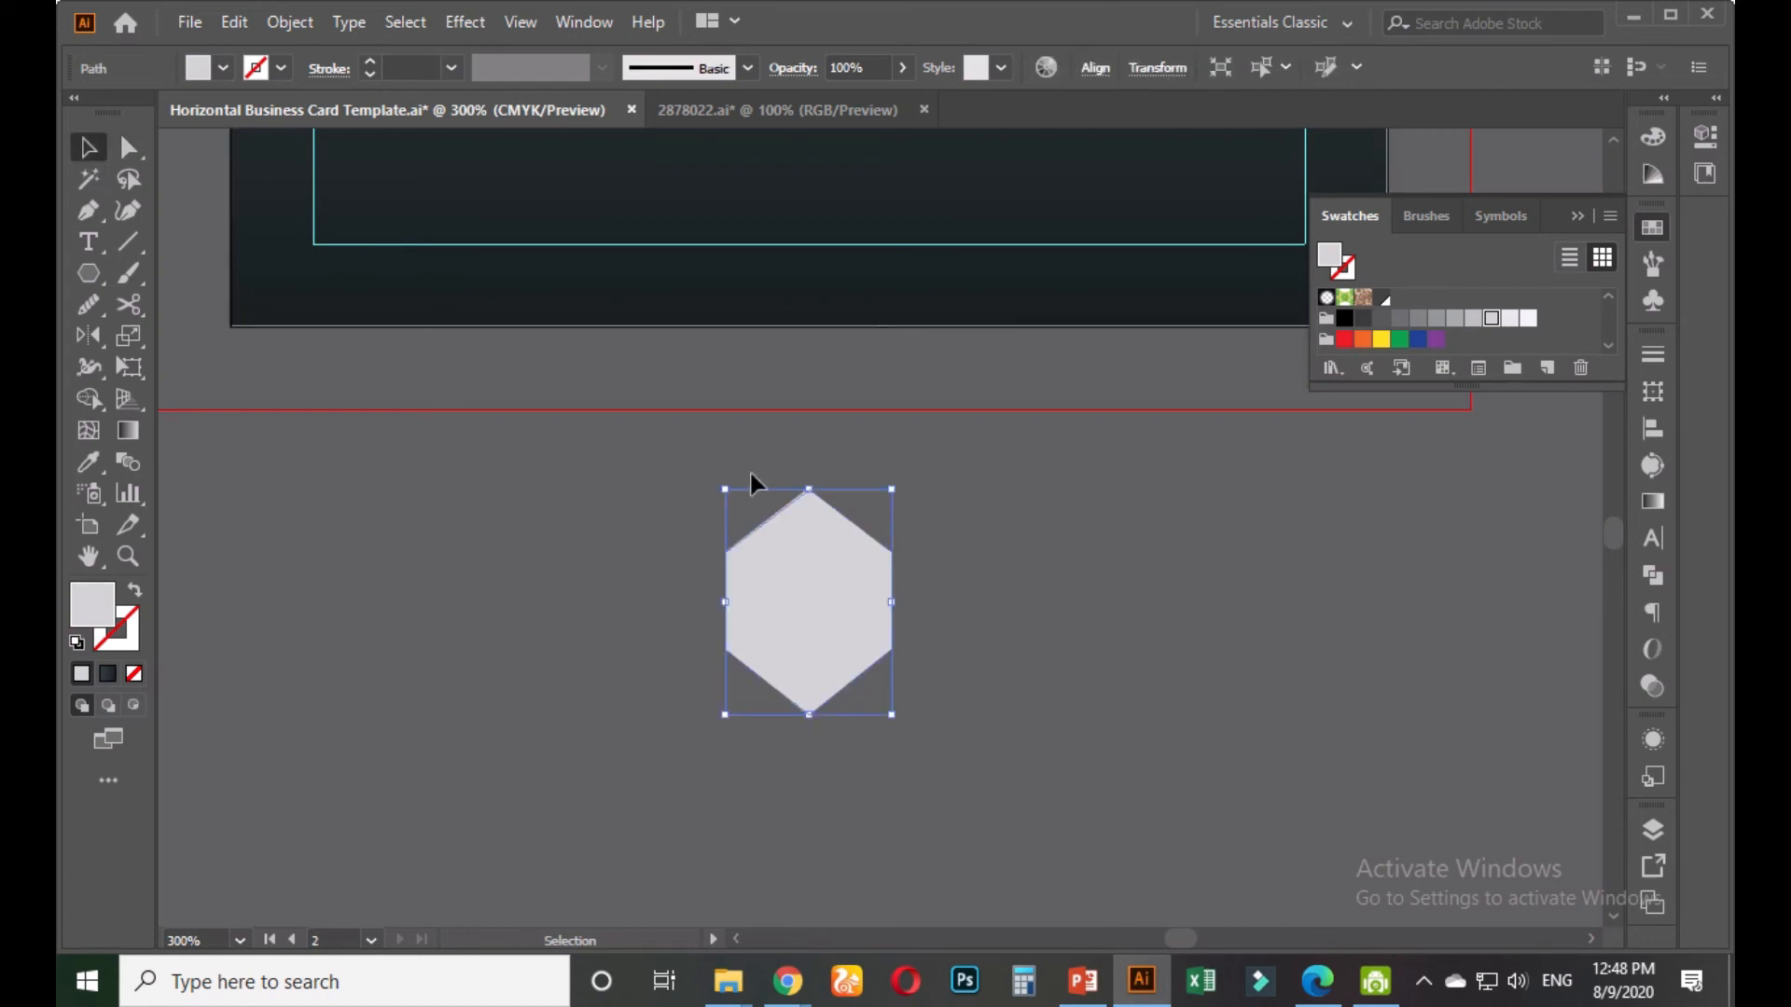
pyautogui.click(129, 148)
pyautogui.moveTo(810, 524); pyautogui.dragTo(810, 546)
pyautogui.press('v')
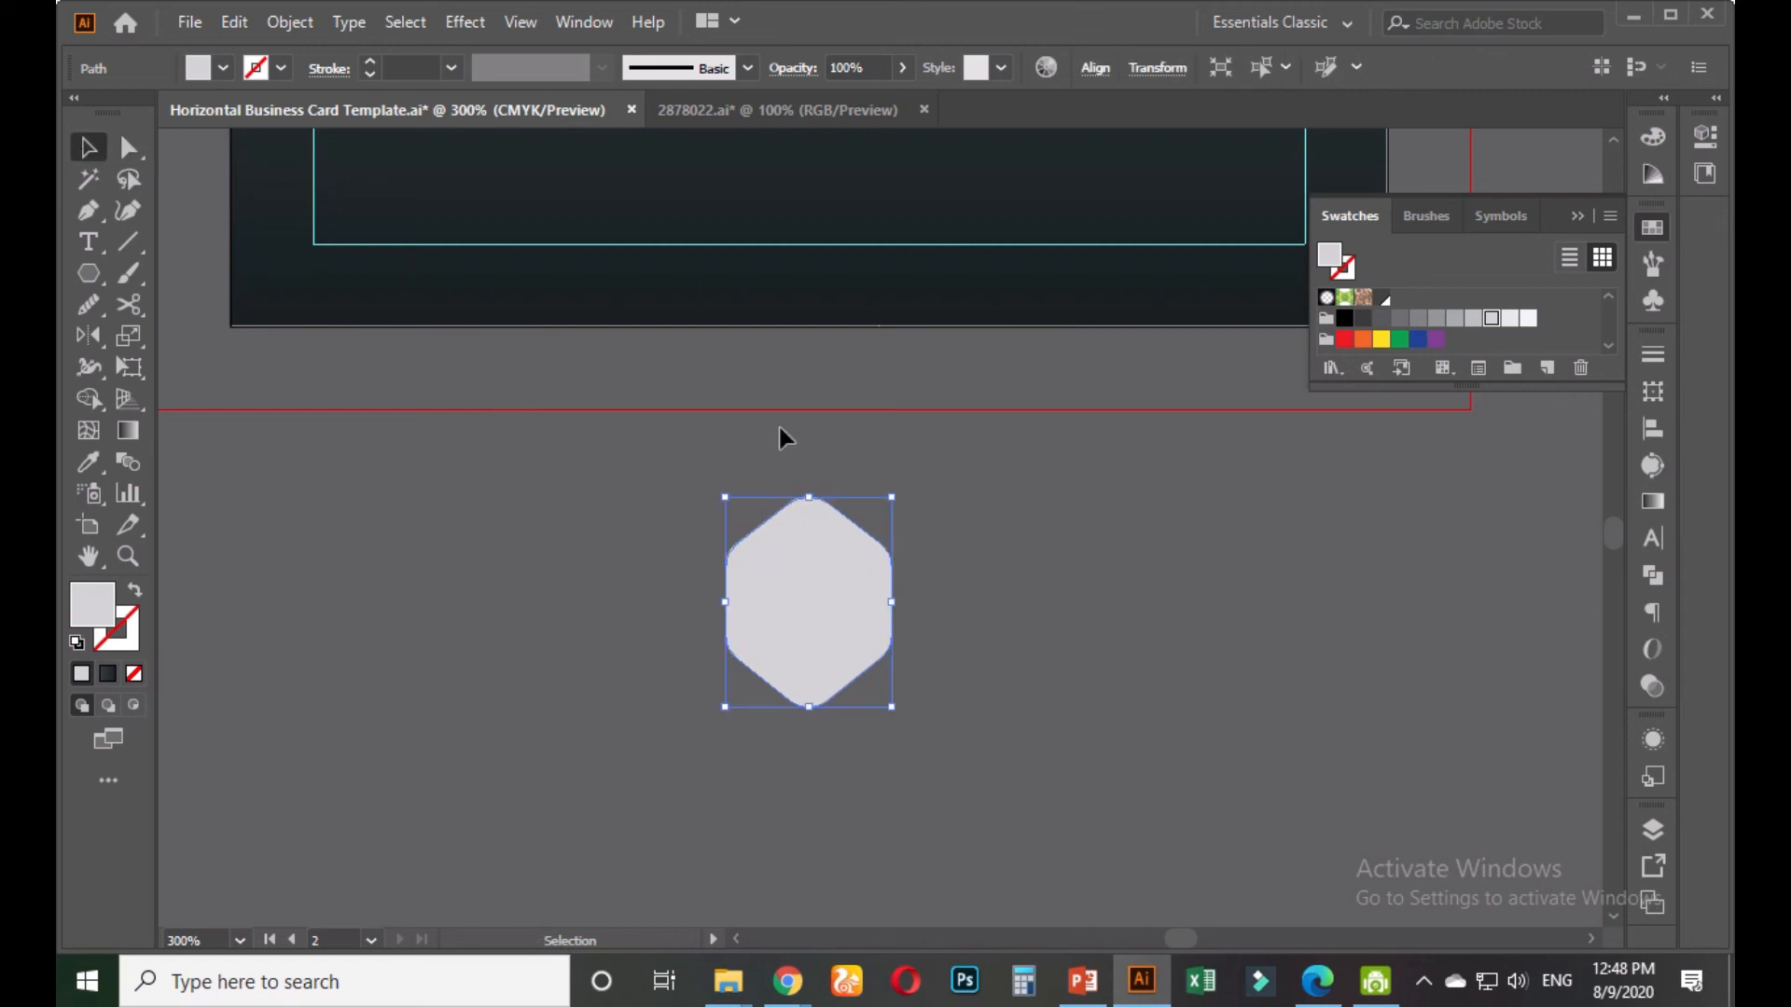
pyautogui.click(1117, 715)
pyautogui.scroll(-1, 1091, 671)
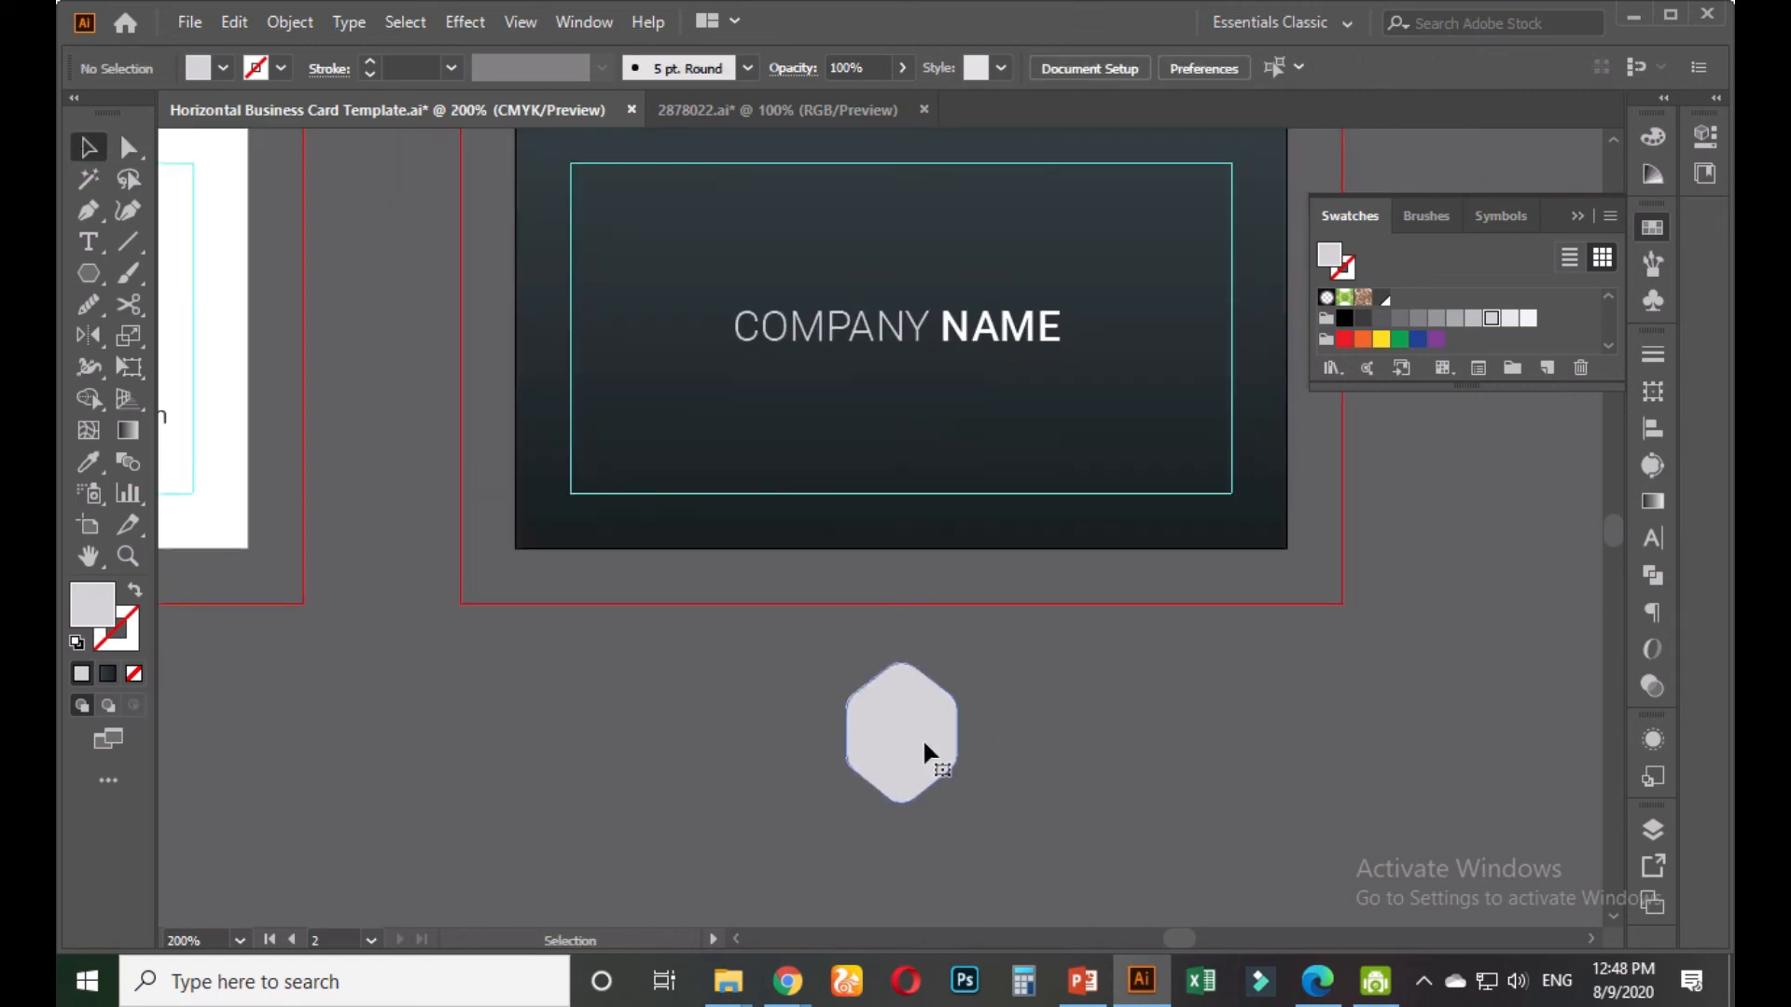
# Resize the hexagon slightly and reselect it
pyautogui.click(927, 747)
pyautogui.moveTo(965, 733); pyautogui.dragTo(968, 734)
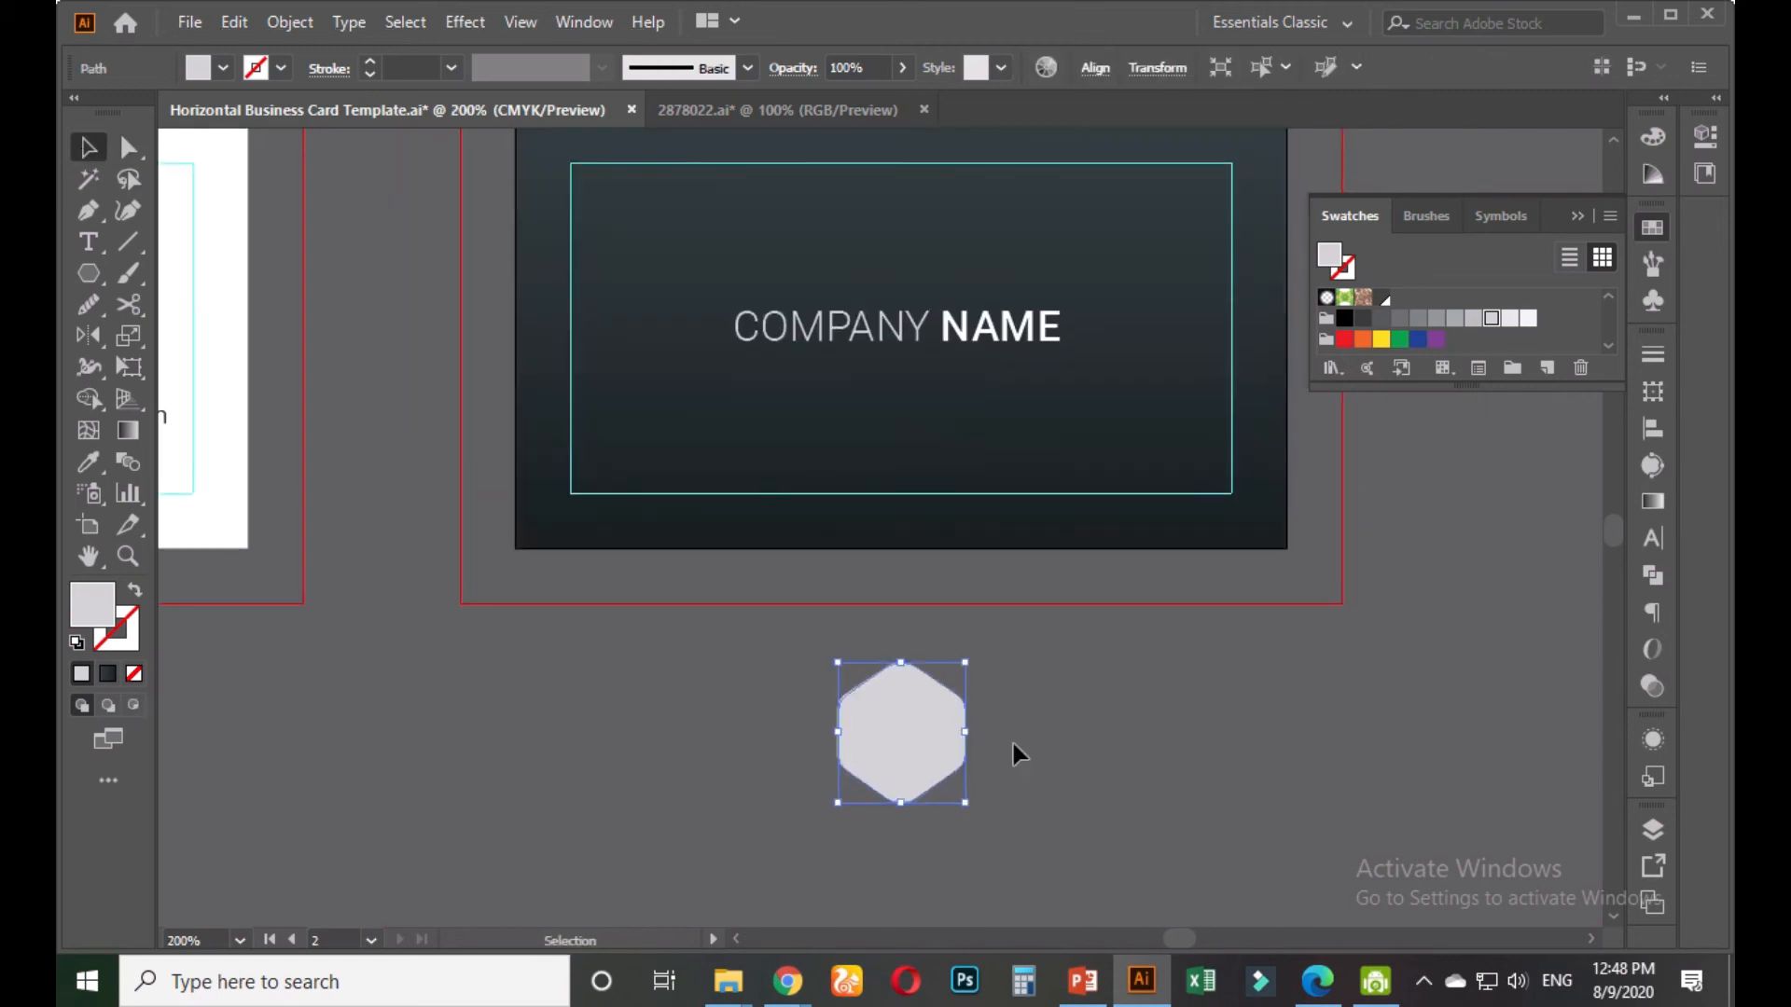
pyautogui.click(1015, 742)
pyautogui.scroll(-2, 1016, 742)
pyautogui.click(946, 733)
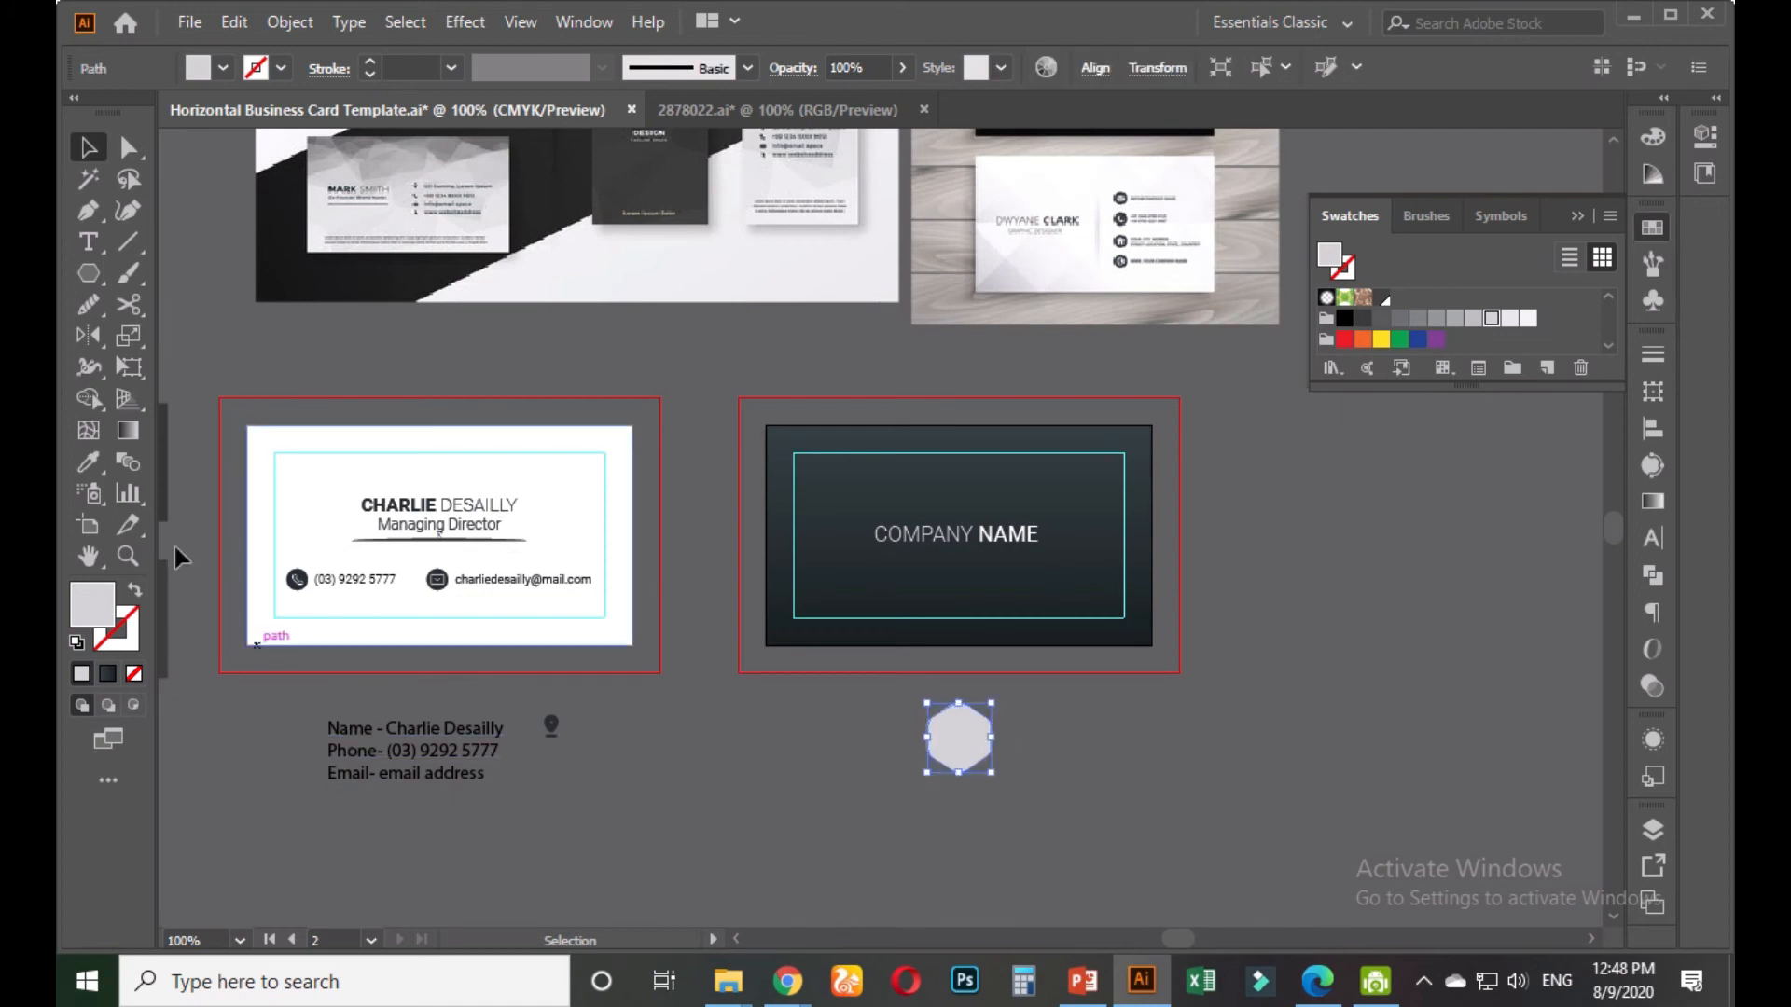
pyautogui.click(91, 465)
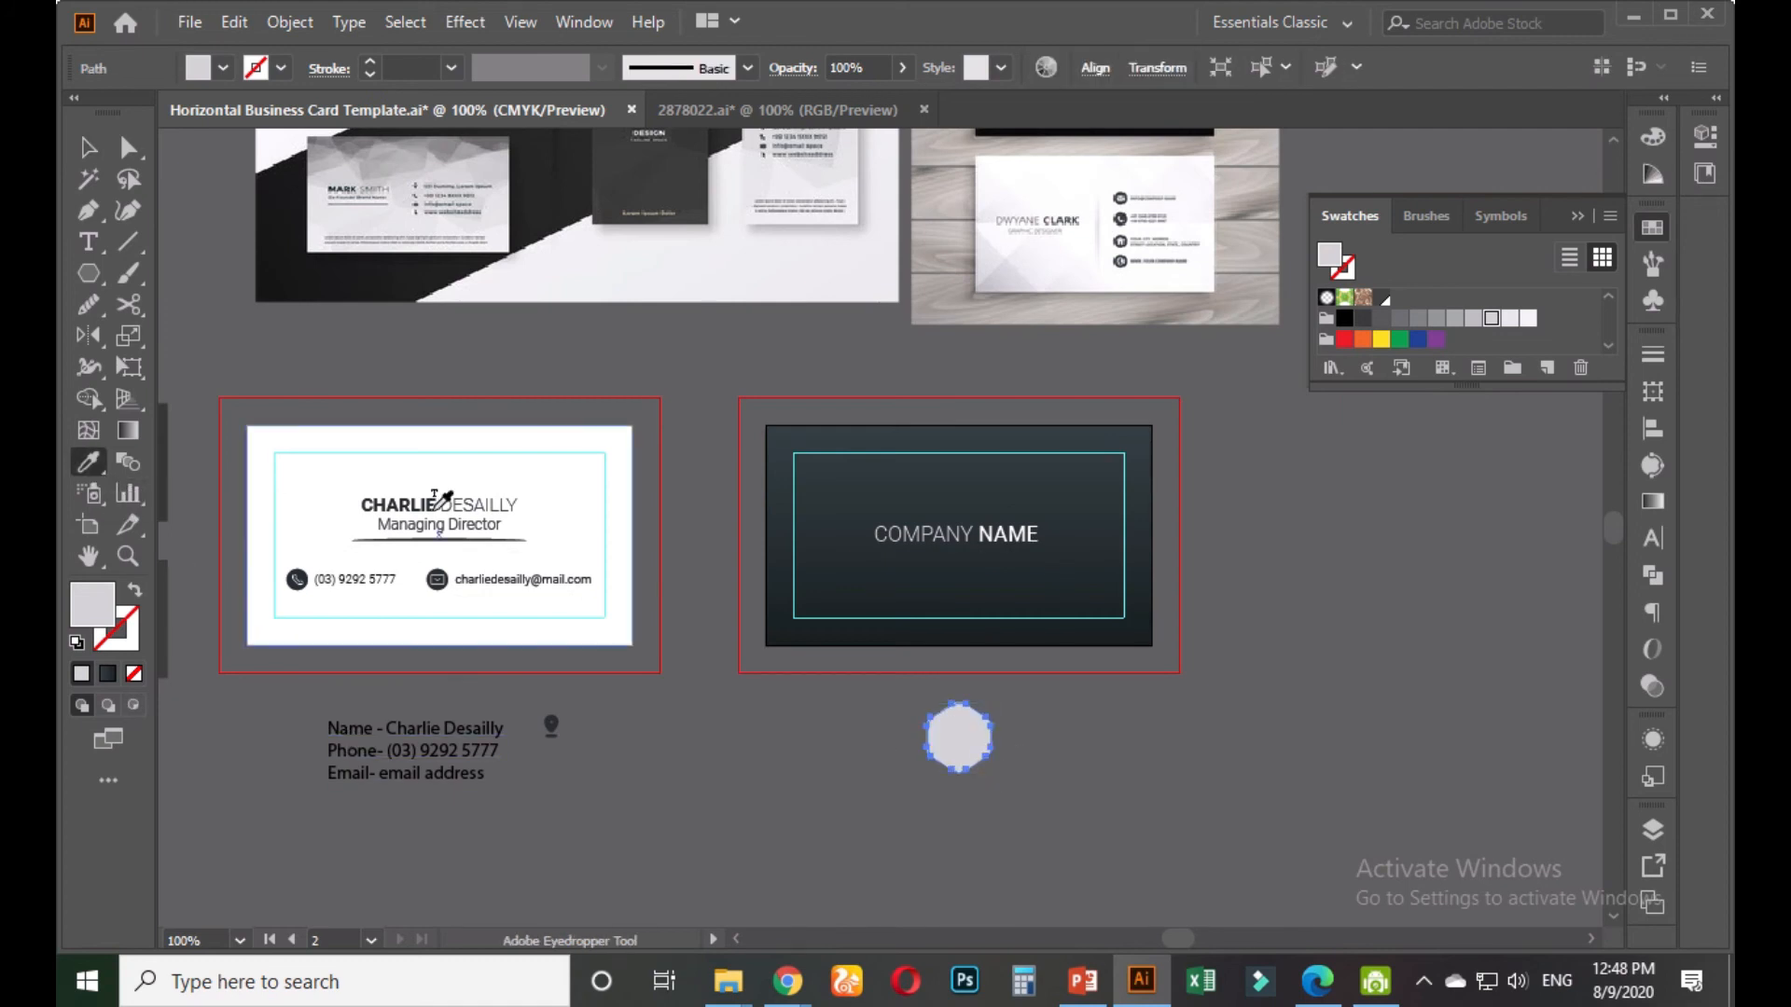
pyautogui.moveTo(849, 281)
pyautogui.mouseDown()
pyautogui.moveTo(826, 476)
pyautogui.moveTo(827, 281)
pyautogui.mouseUp()
pyautogui.scroll(2, 972, 780)
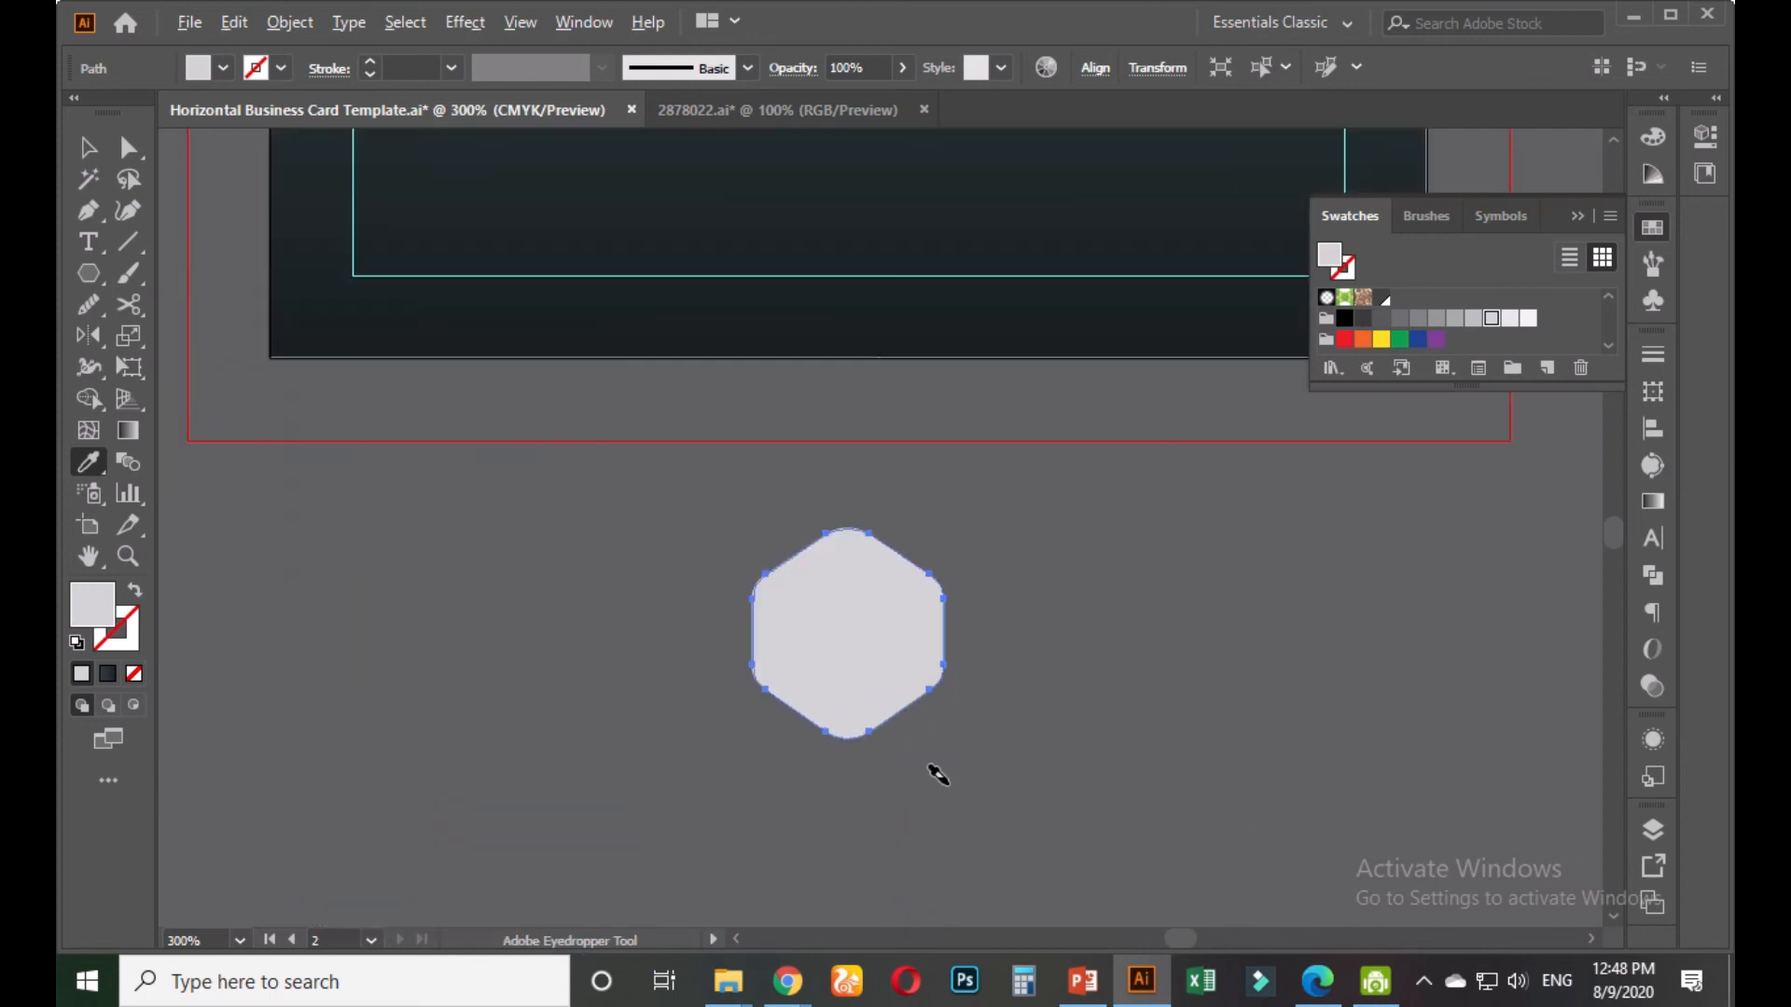
# Swap fill to stroke, set an 8 pt outline, and outline it into a hexagonal ring
pyautogui.click(133, 595)
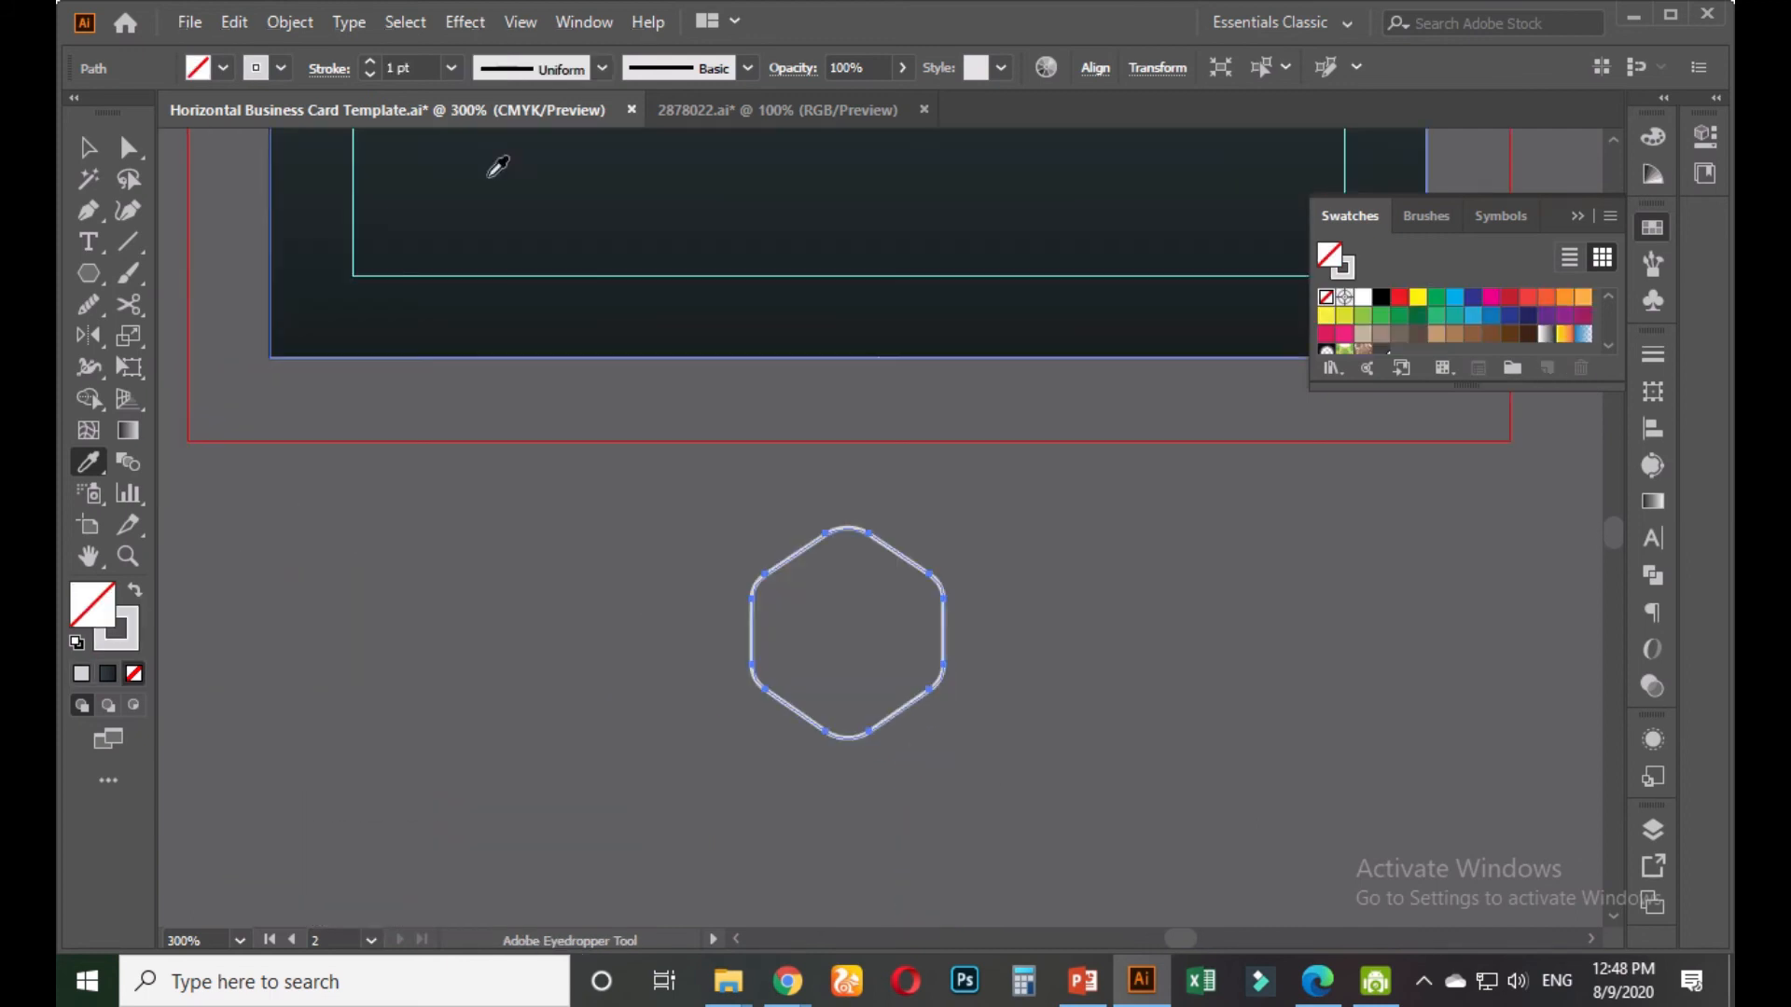
pyautogui.click(370, 60)
pyautogui.click(369, 61)
pyautogui.click(370, 60)
pyautogui.click(369, 60)
pyautogui.click(370, 62)
pyautogui.click(369, 61)
pyautogui.click(369, 61)
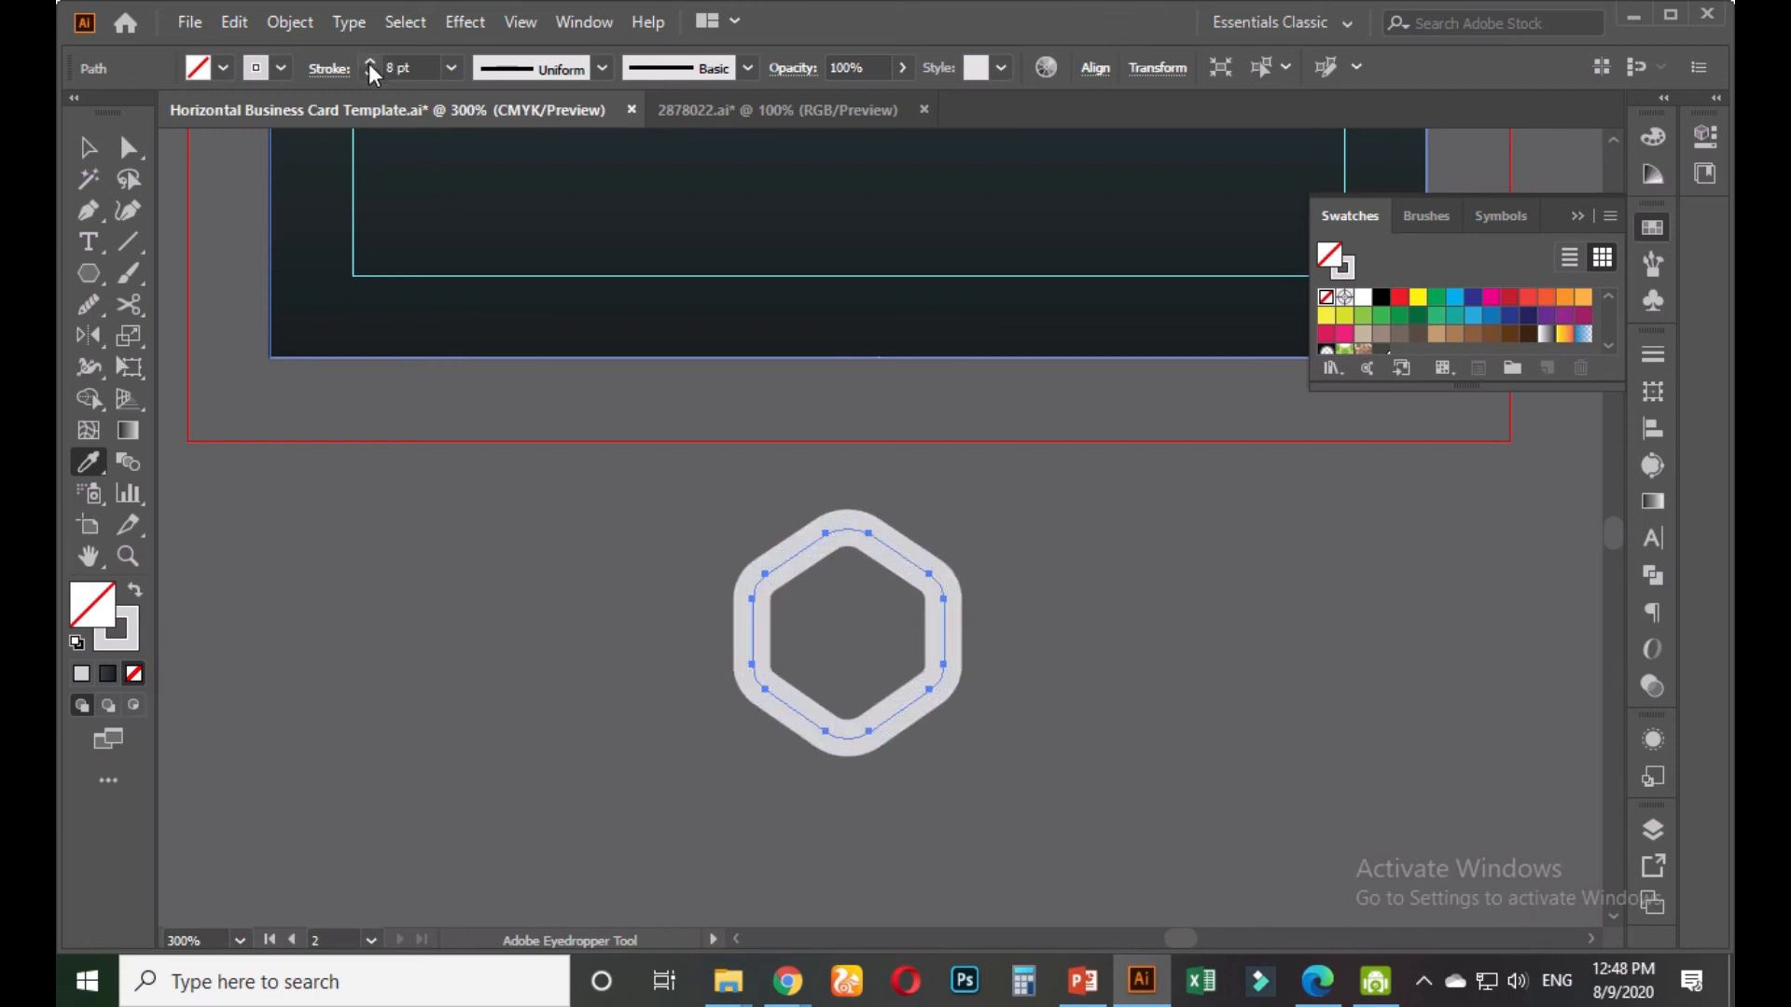
pyautogui.click(289, 23)
pyautogui.click(388, 320)
pyautogui.press('v')
pyautogui.click(553, 637)
pyautogui.scroll(-2, 551, 647)
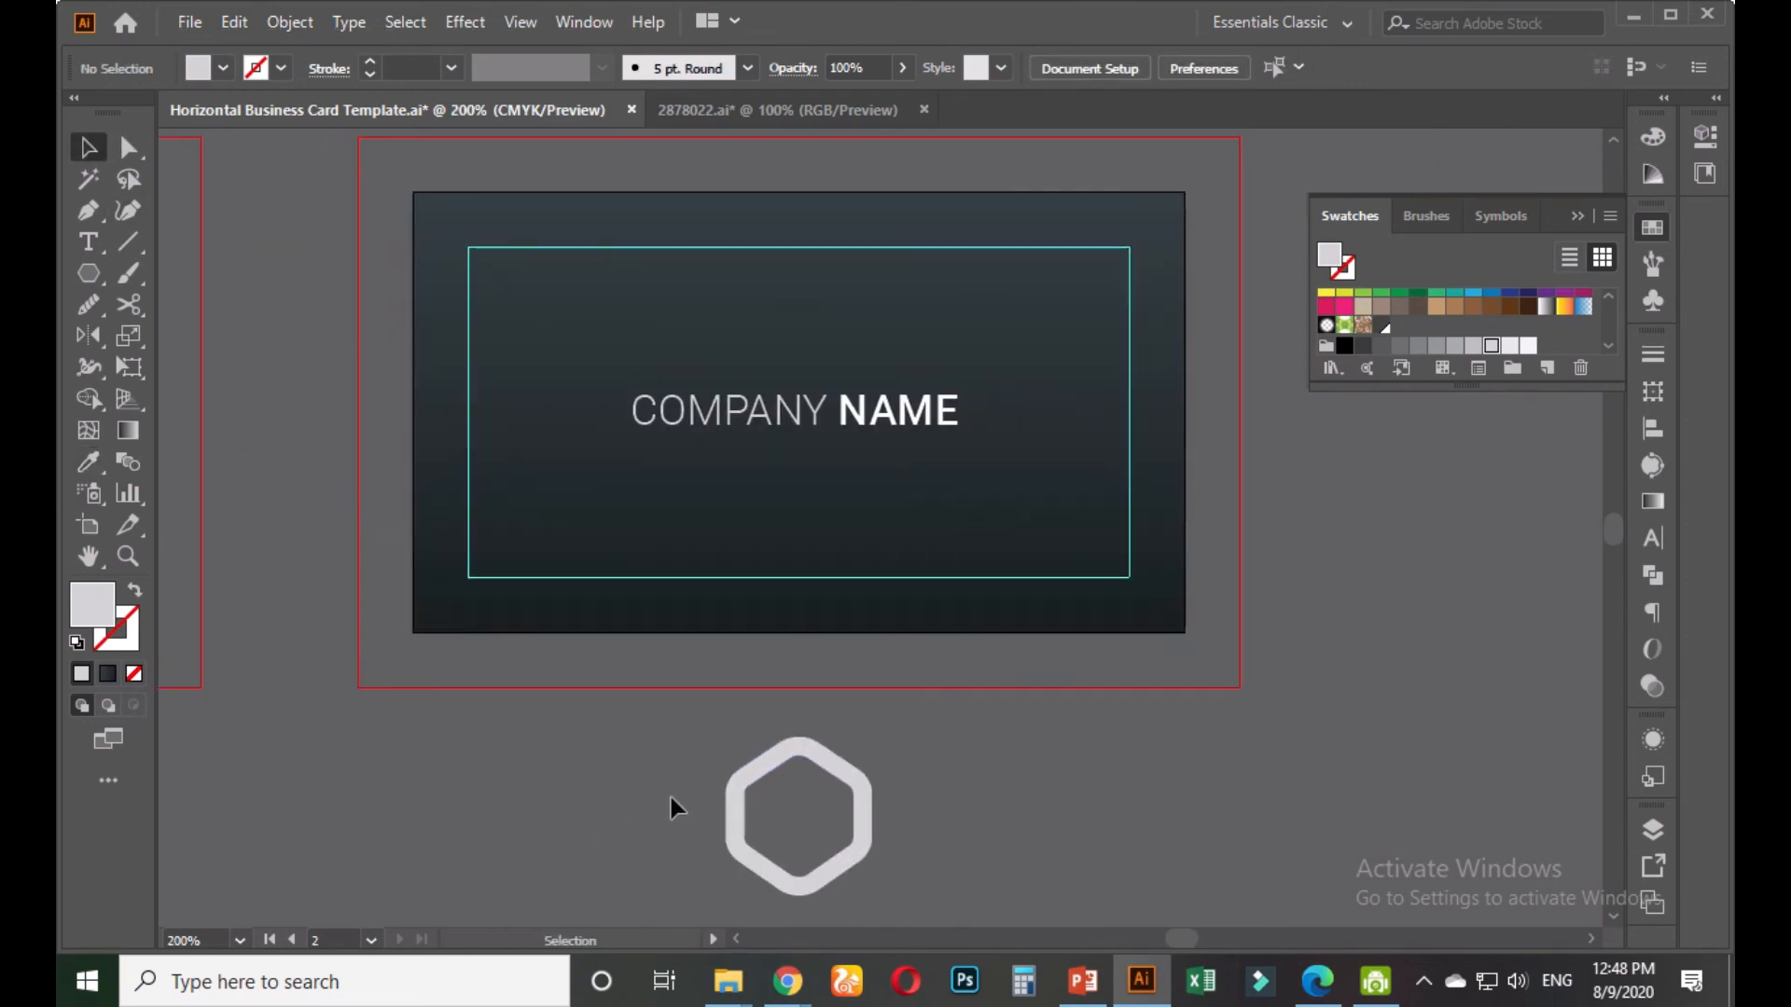
# Give the hexagon the dark navy colour using the Eyedropper
pyautogui.click(729, 816)
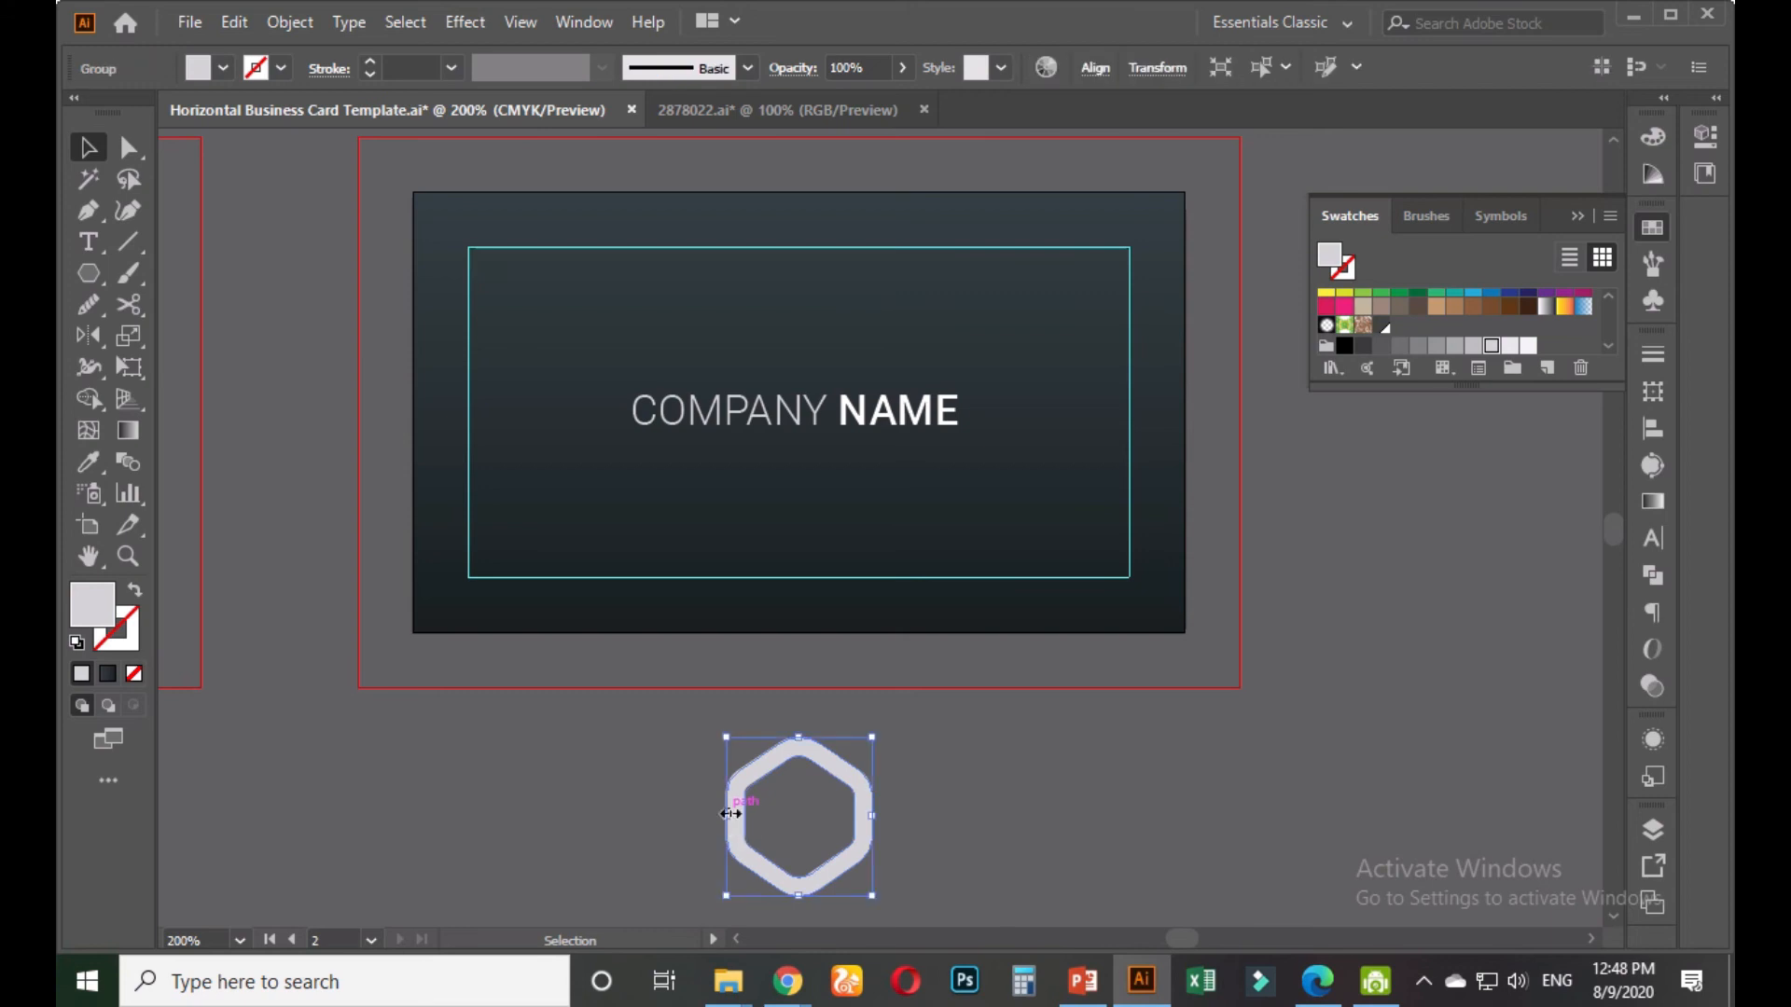
pyautogui.scroll(-2, 723, 808)
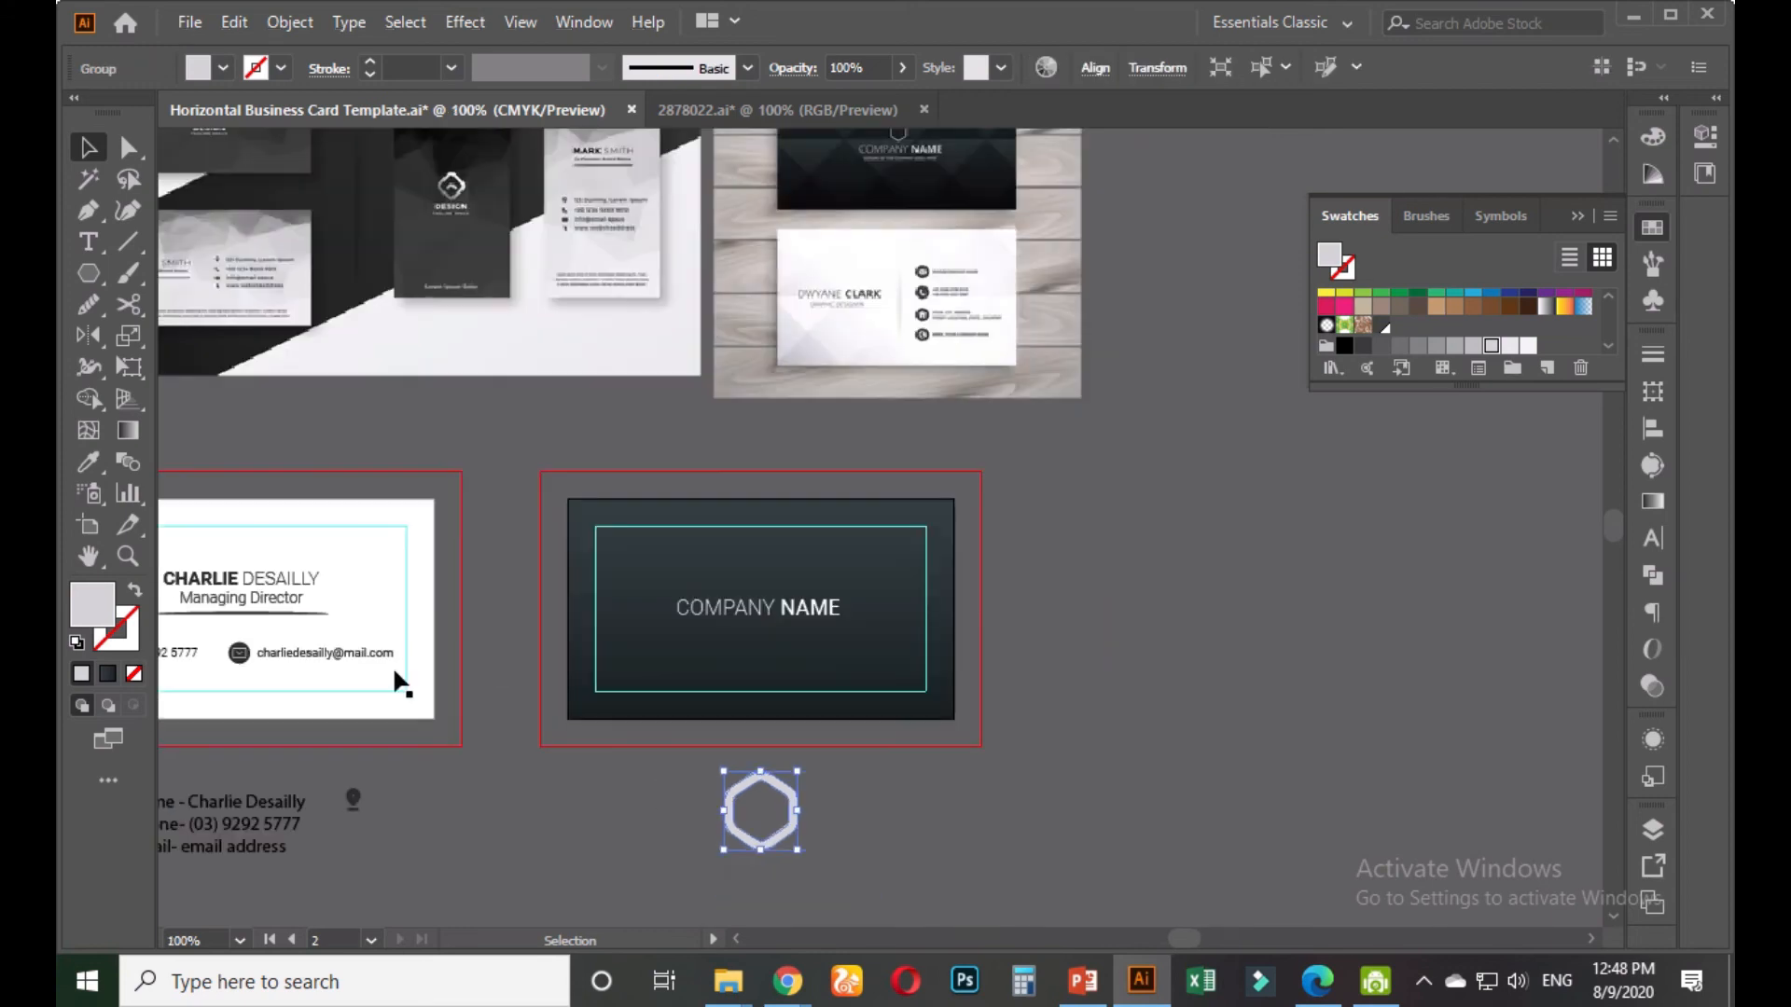
pyautogui.click(90, 461)
pyautogui.moveTo(304, 509); pyautogui.dragTo(729, 448)
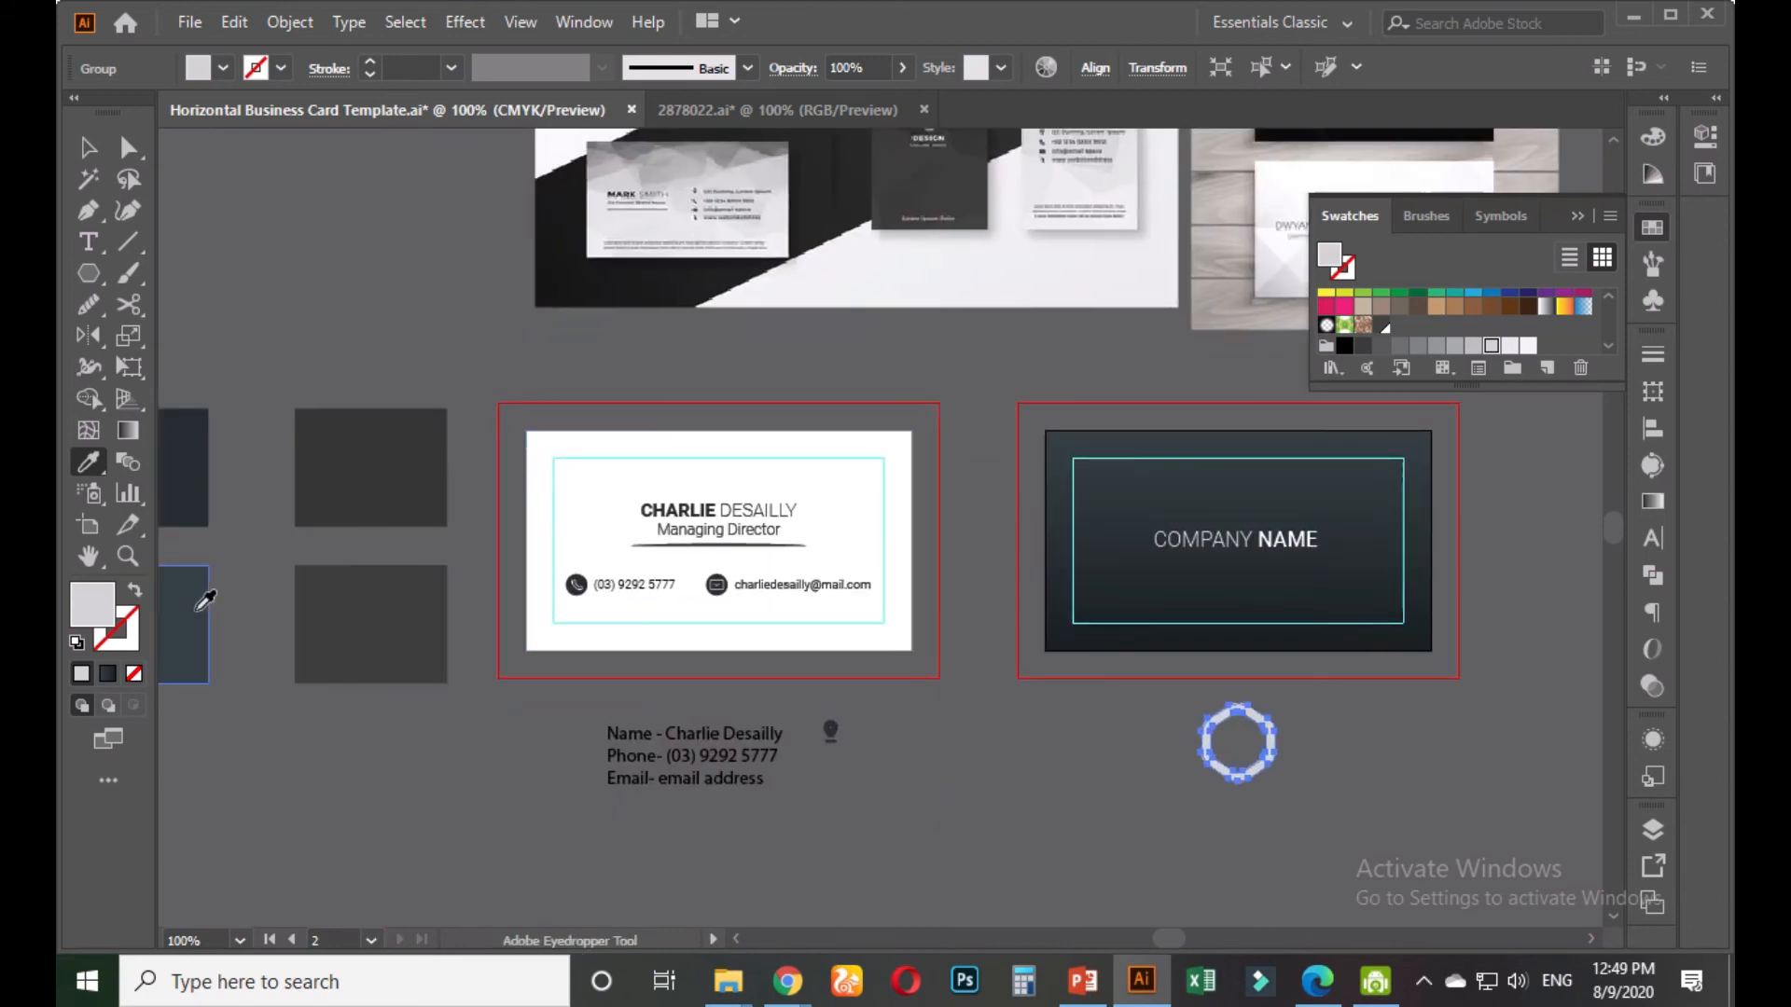
pyautogui.click(201, 480)
pyautogui.click(88, 146)
pyautogui.click(1240, 843)
# Copy the hexagon onto the dark card, shrink it, and scale COMPANY NAME smaller
pyautogui.moveTo(1239, 843); pyautogui.dragTo(1058, 821)
pyautogui.moveTo(1091, 732); pyautogui.dragTo(1212, 738)
pyautogui.scroll(2, 1180, 756)
pyautogui.moveTo(1155, 652); pyautogui.dragTo(948, 348)
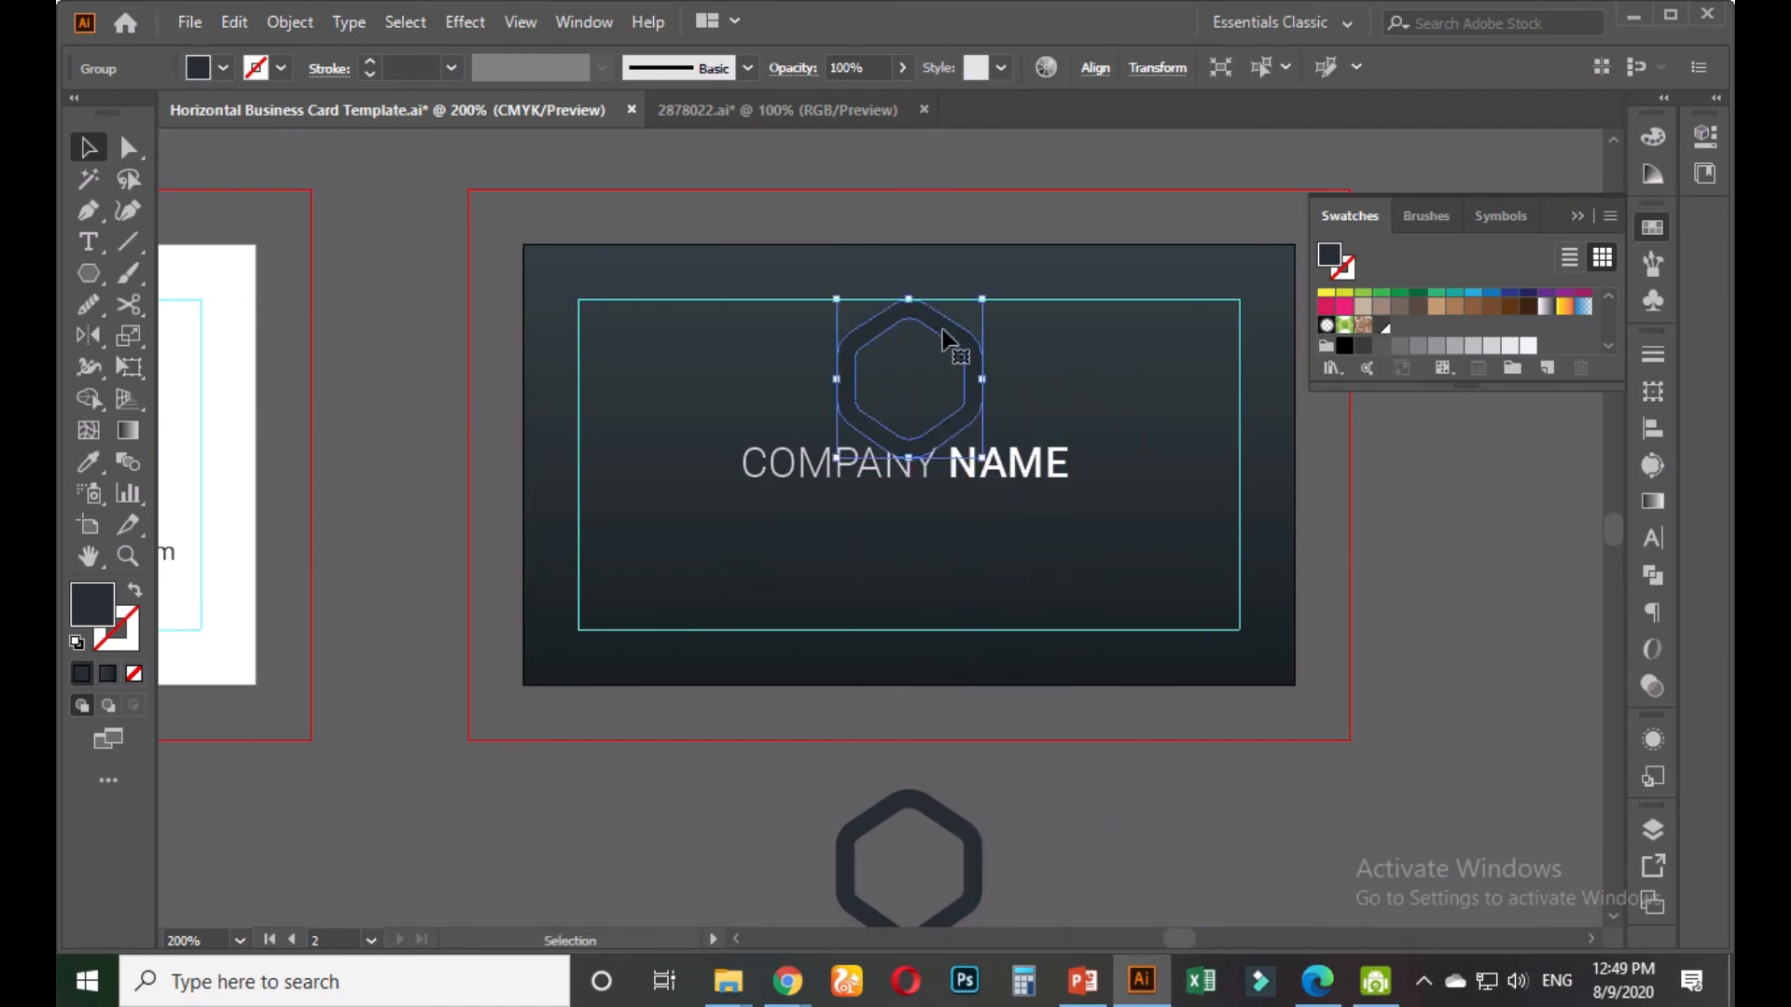
pyautogui.scroll(1, 948, 348)
pyautogui.moveTo(1016, 269); pyautogui.dragTo(983, 305)
pyautogui.click(1107, 874)
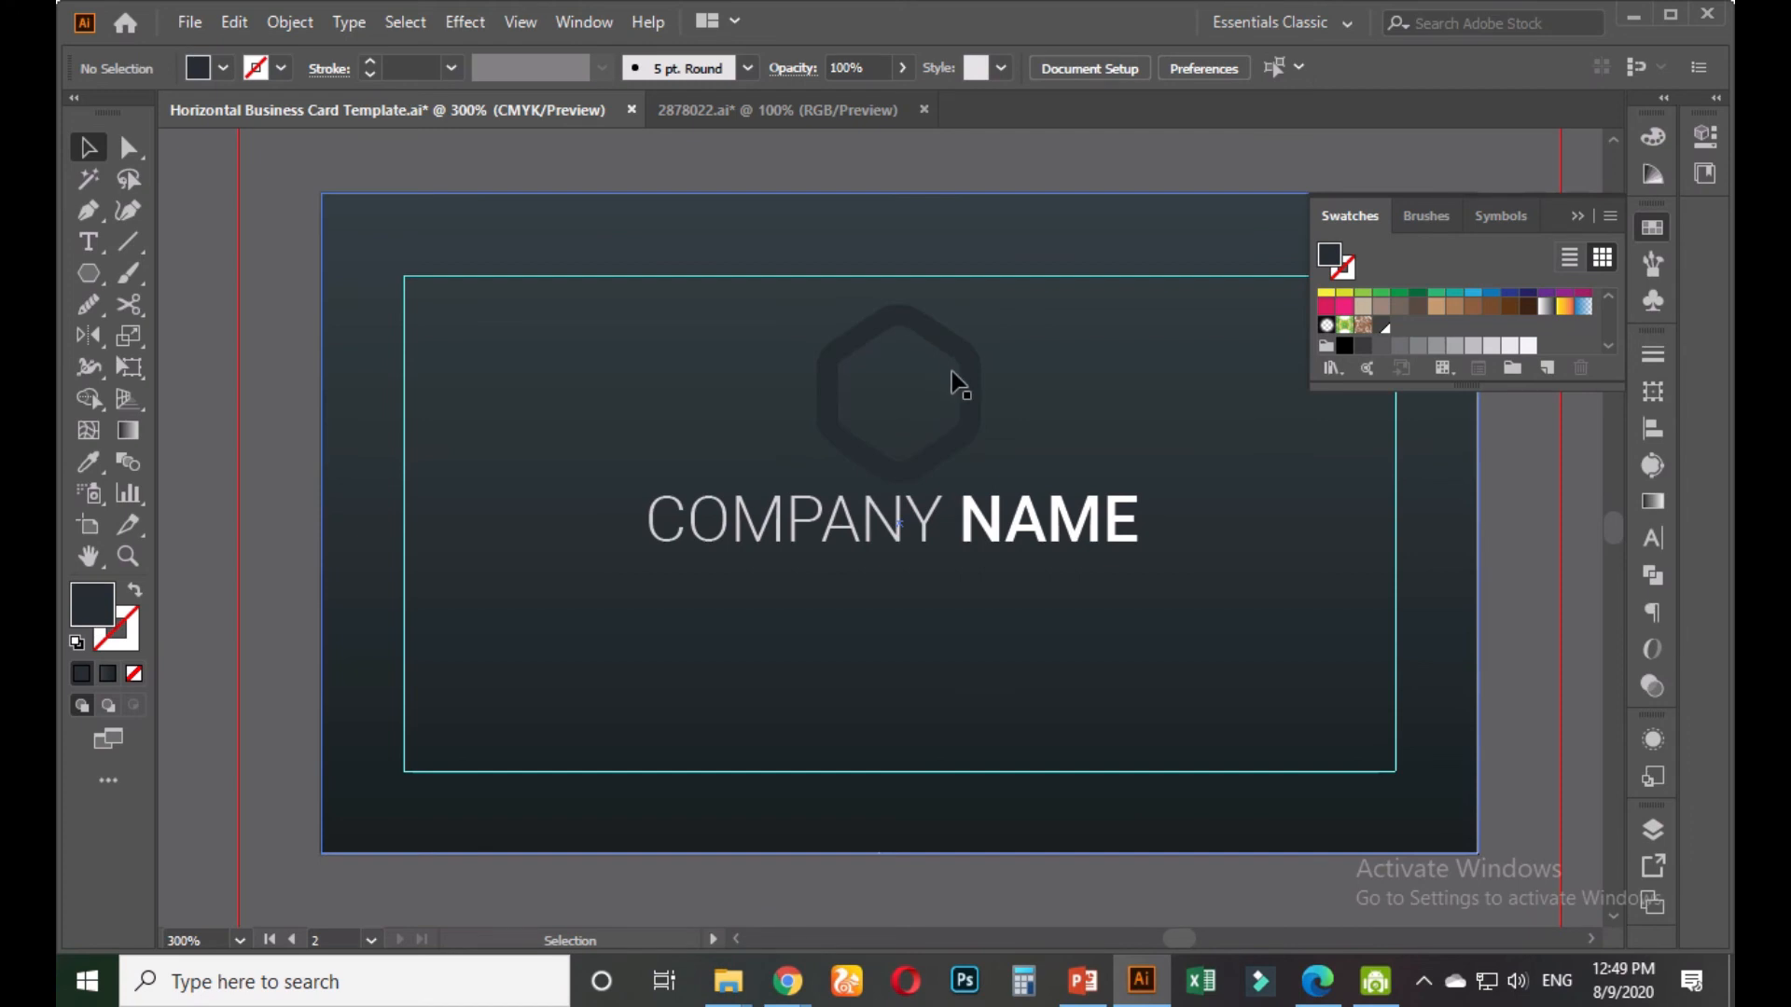
pyautogui.click(1049, 557)
pyautogui.moveTo(1140, 545); pyautogui.dragTo(1071, 557)
# Fade the hexagon logo to 24% opacity
pyautogui.click(981, 446)
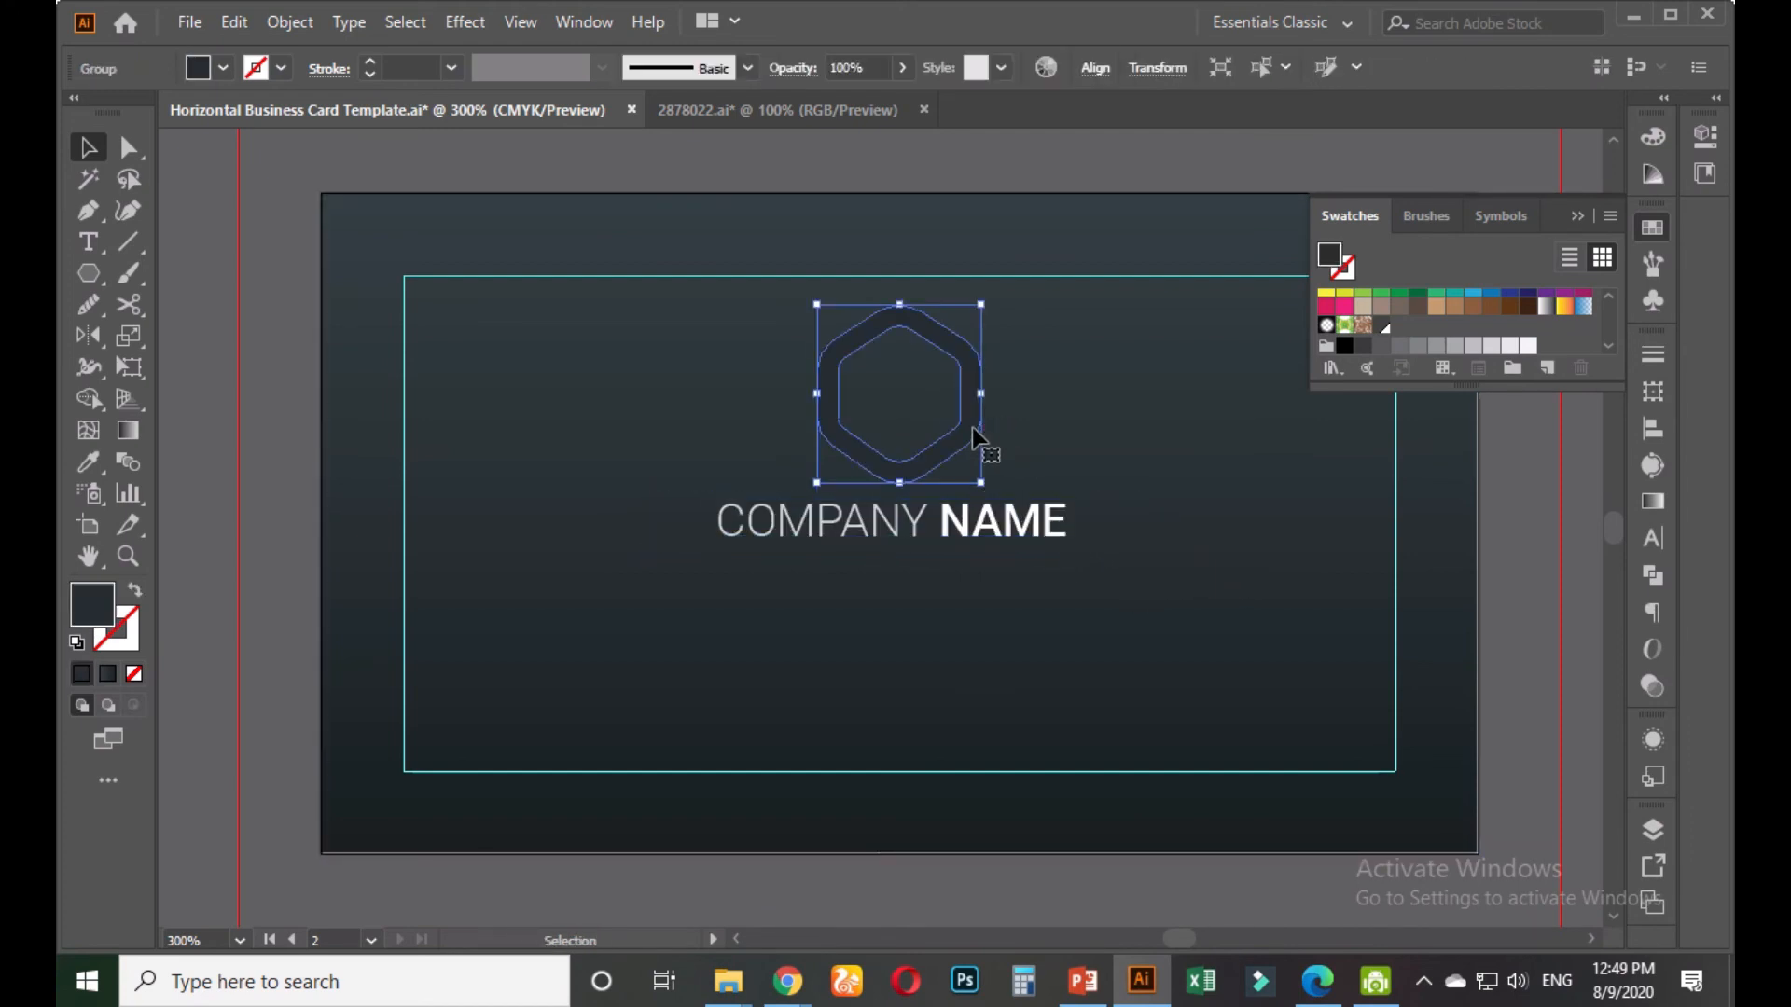
pyautogui.click(902, 67)
pyautogui.moveTo(901, 100); pyautogui.dragTo(824, 103)
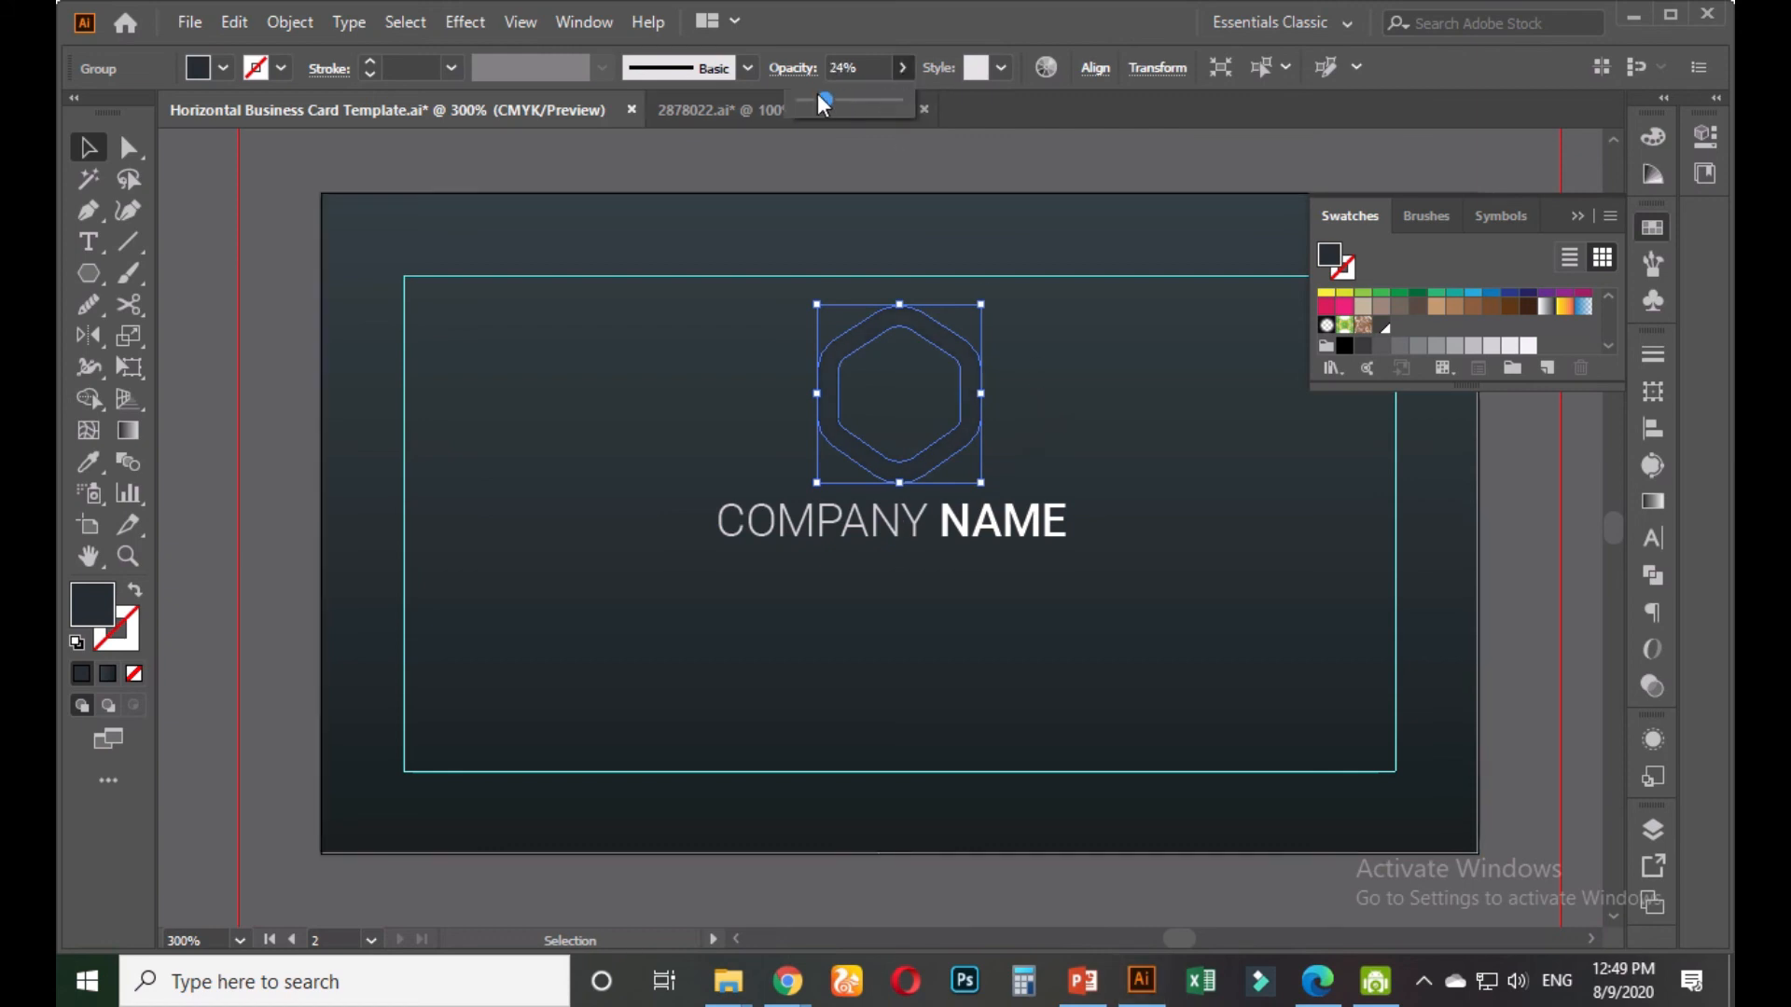
pyautogui.click(550, 164)
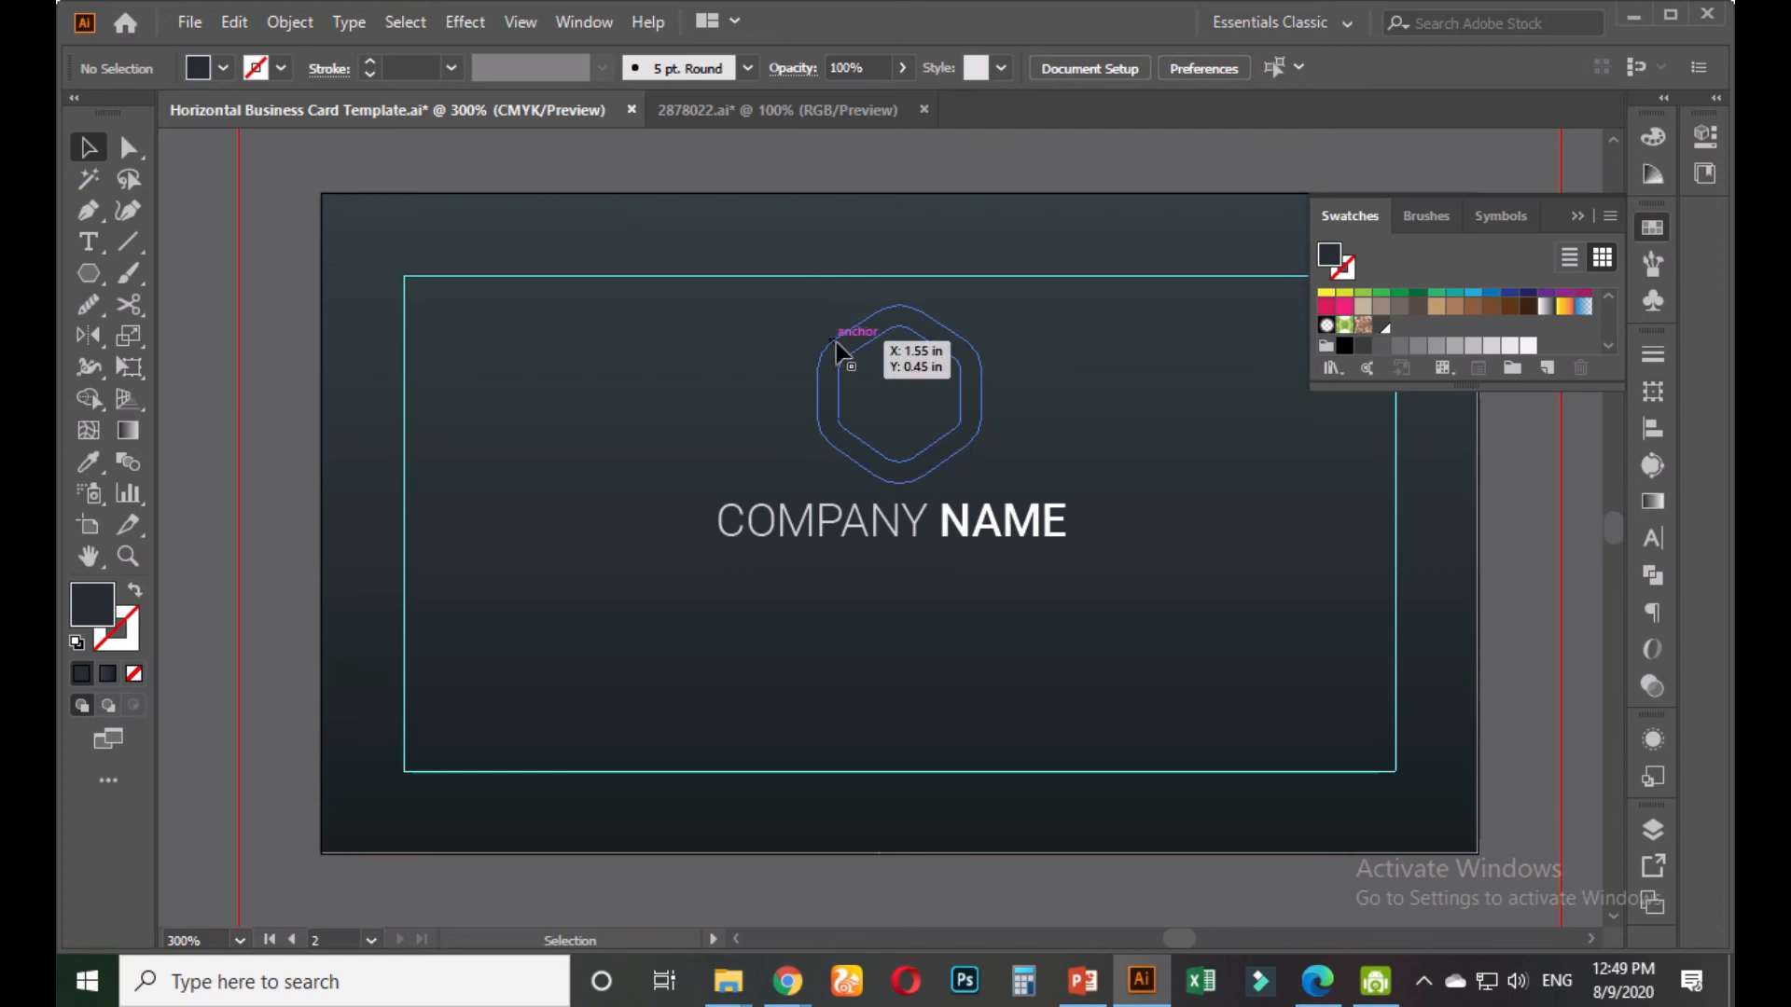
pyautogui.click(836, 350)
pyautogui.click(902, 67)
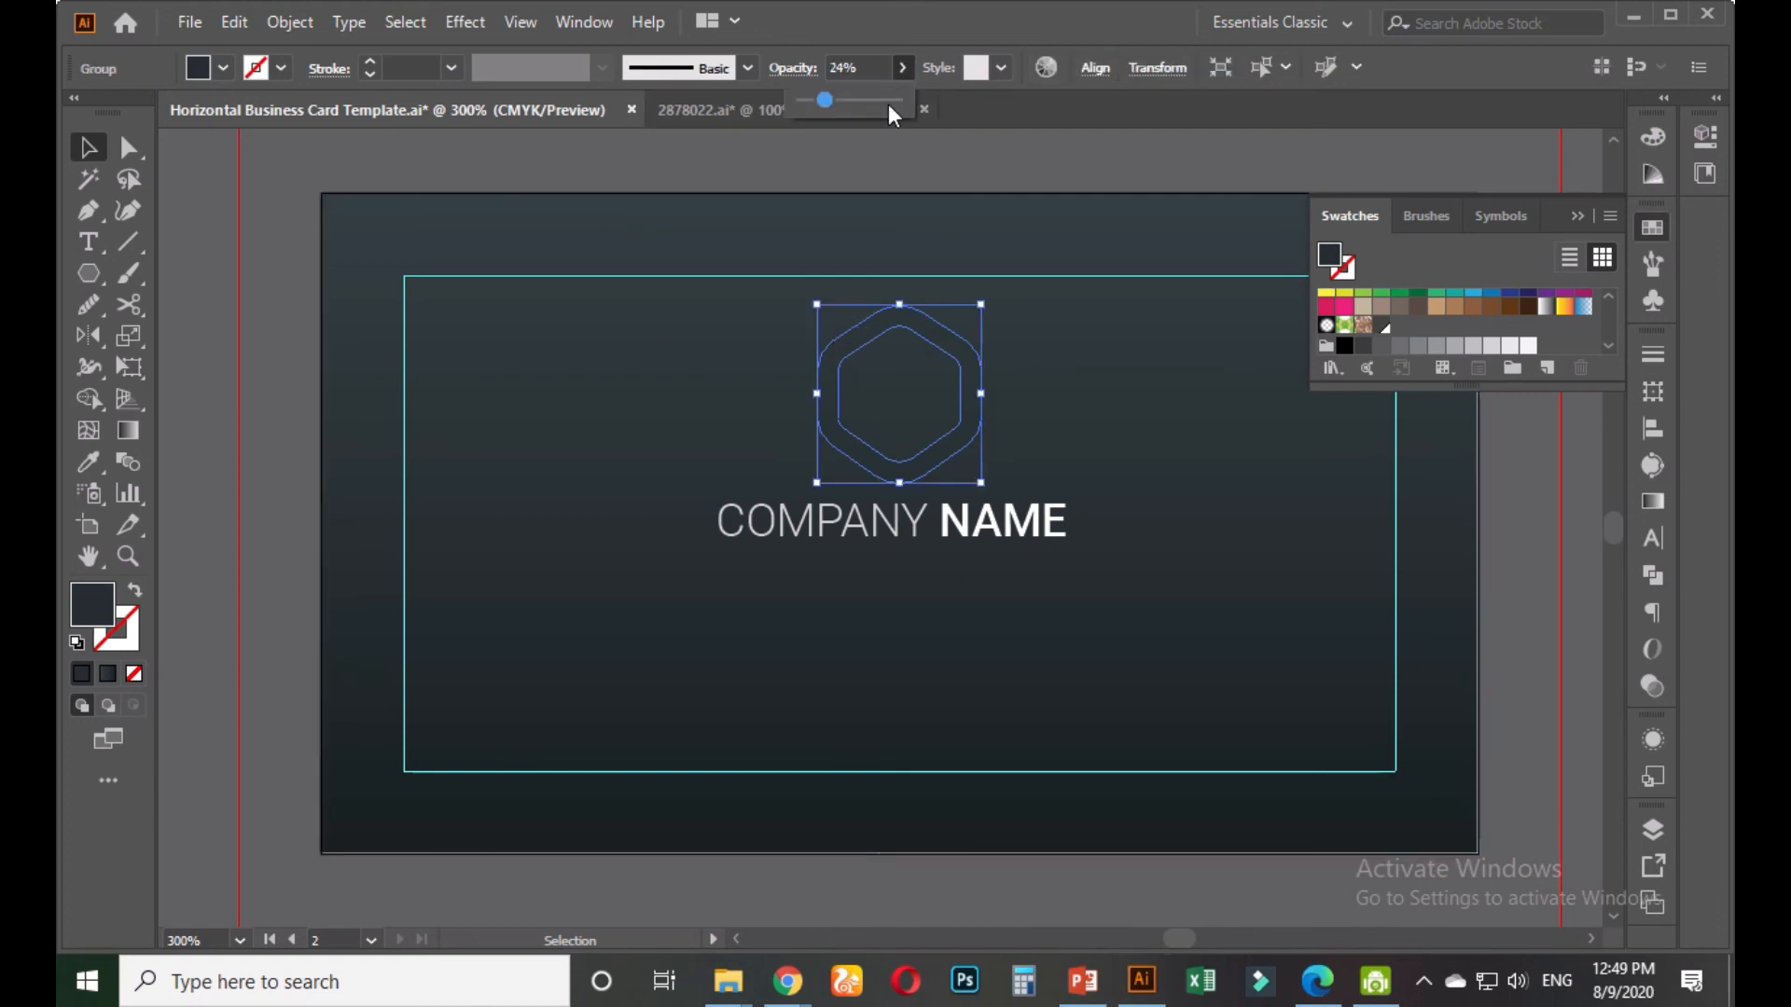
pyautogui.click(788, 180)
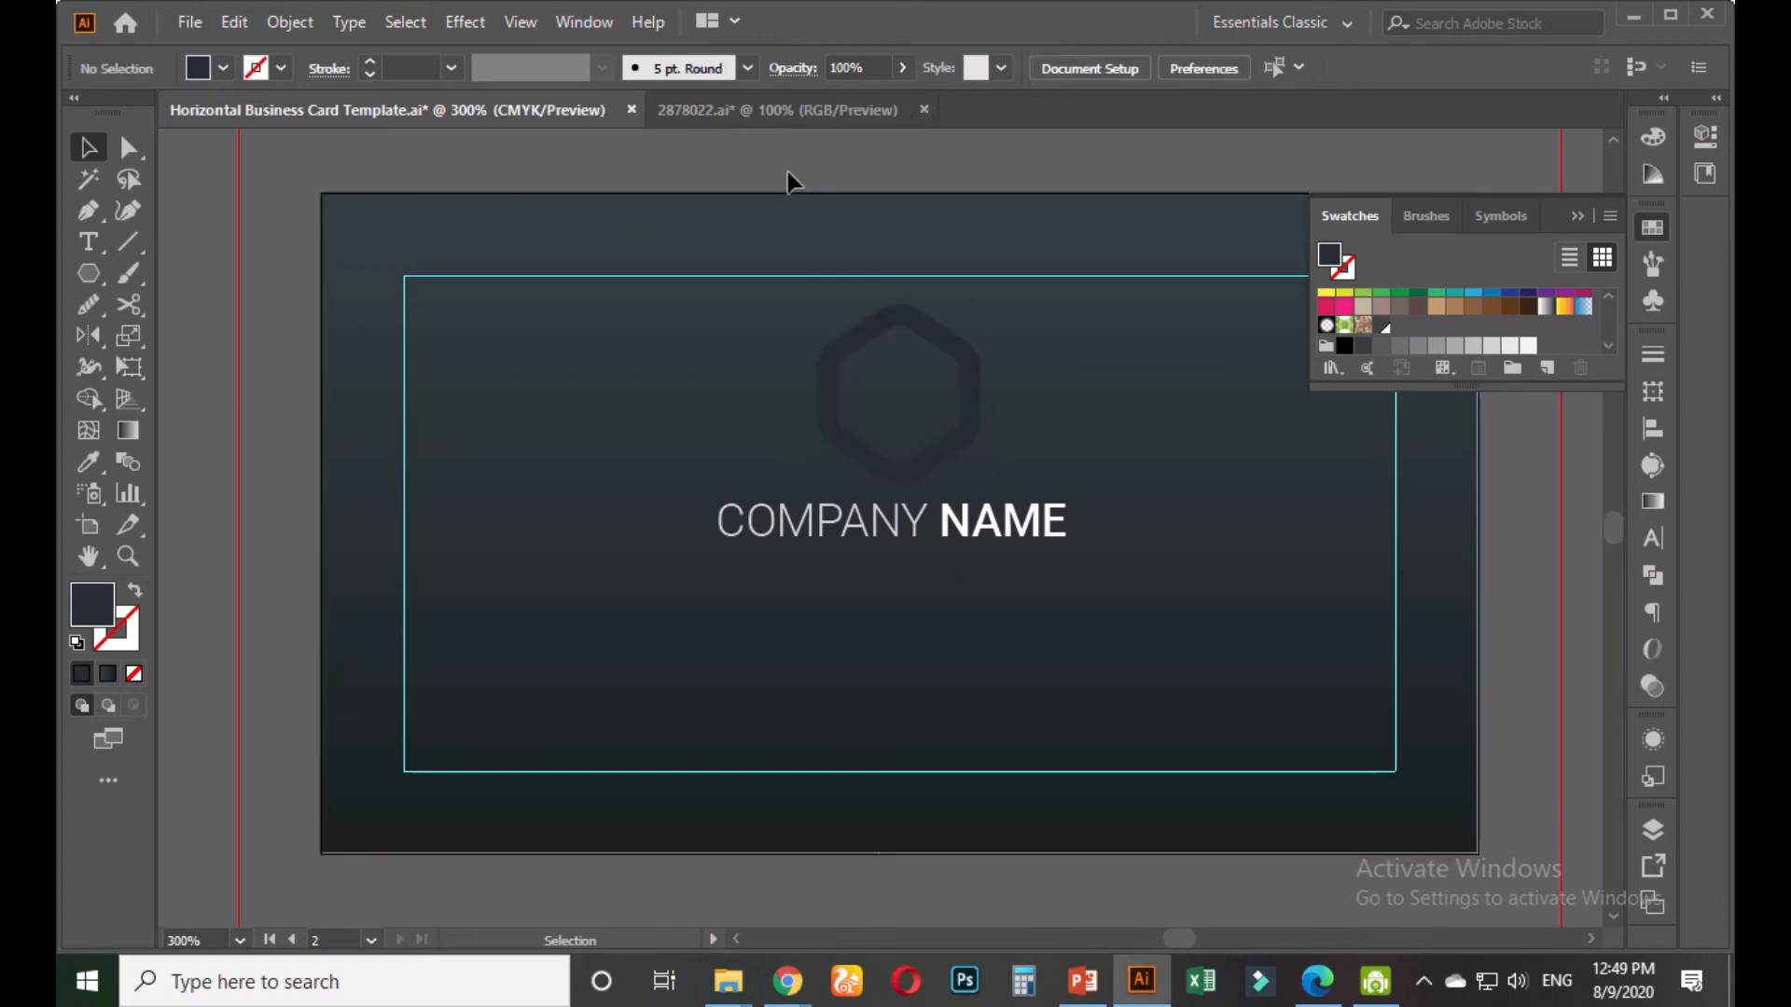
# Try a mid grey fill on the hexagon logo, then undo it
pyautogui.click(973, 393)
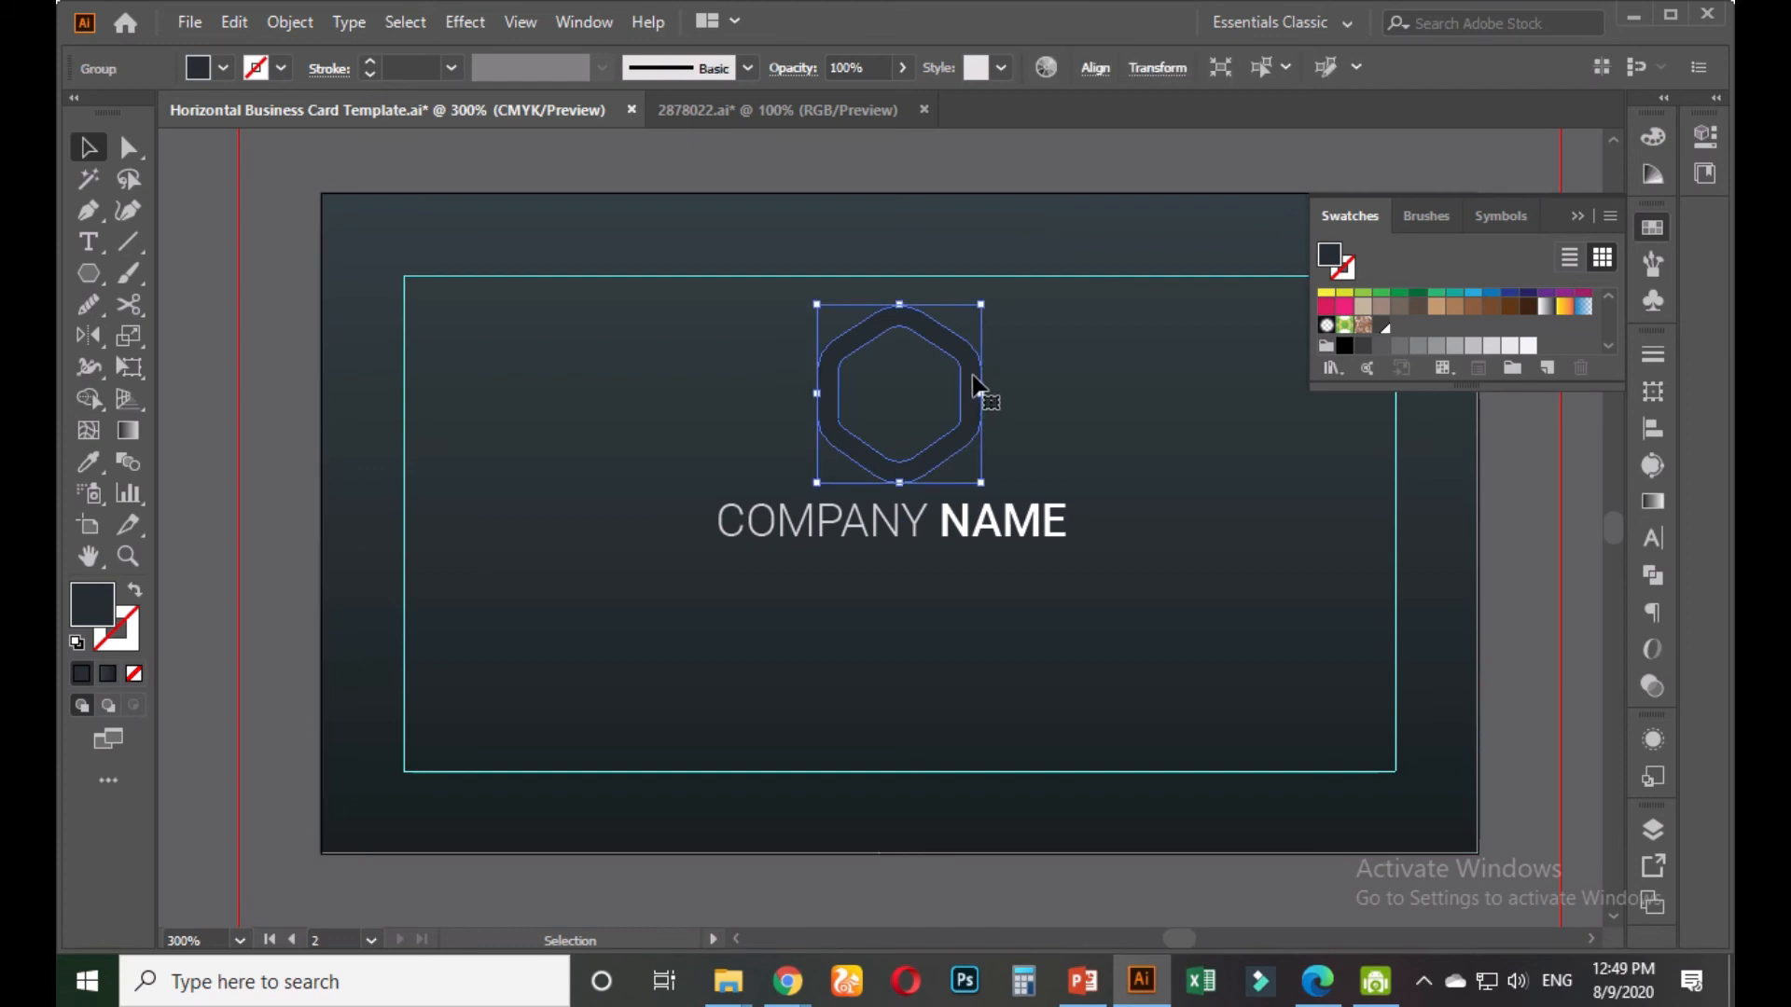
pyautogui.click(1381, 346)
pyautogui.click(1518, 490)
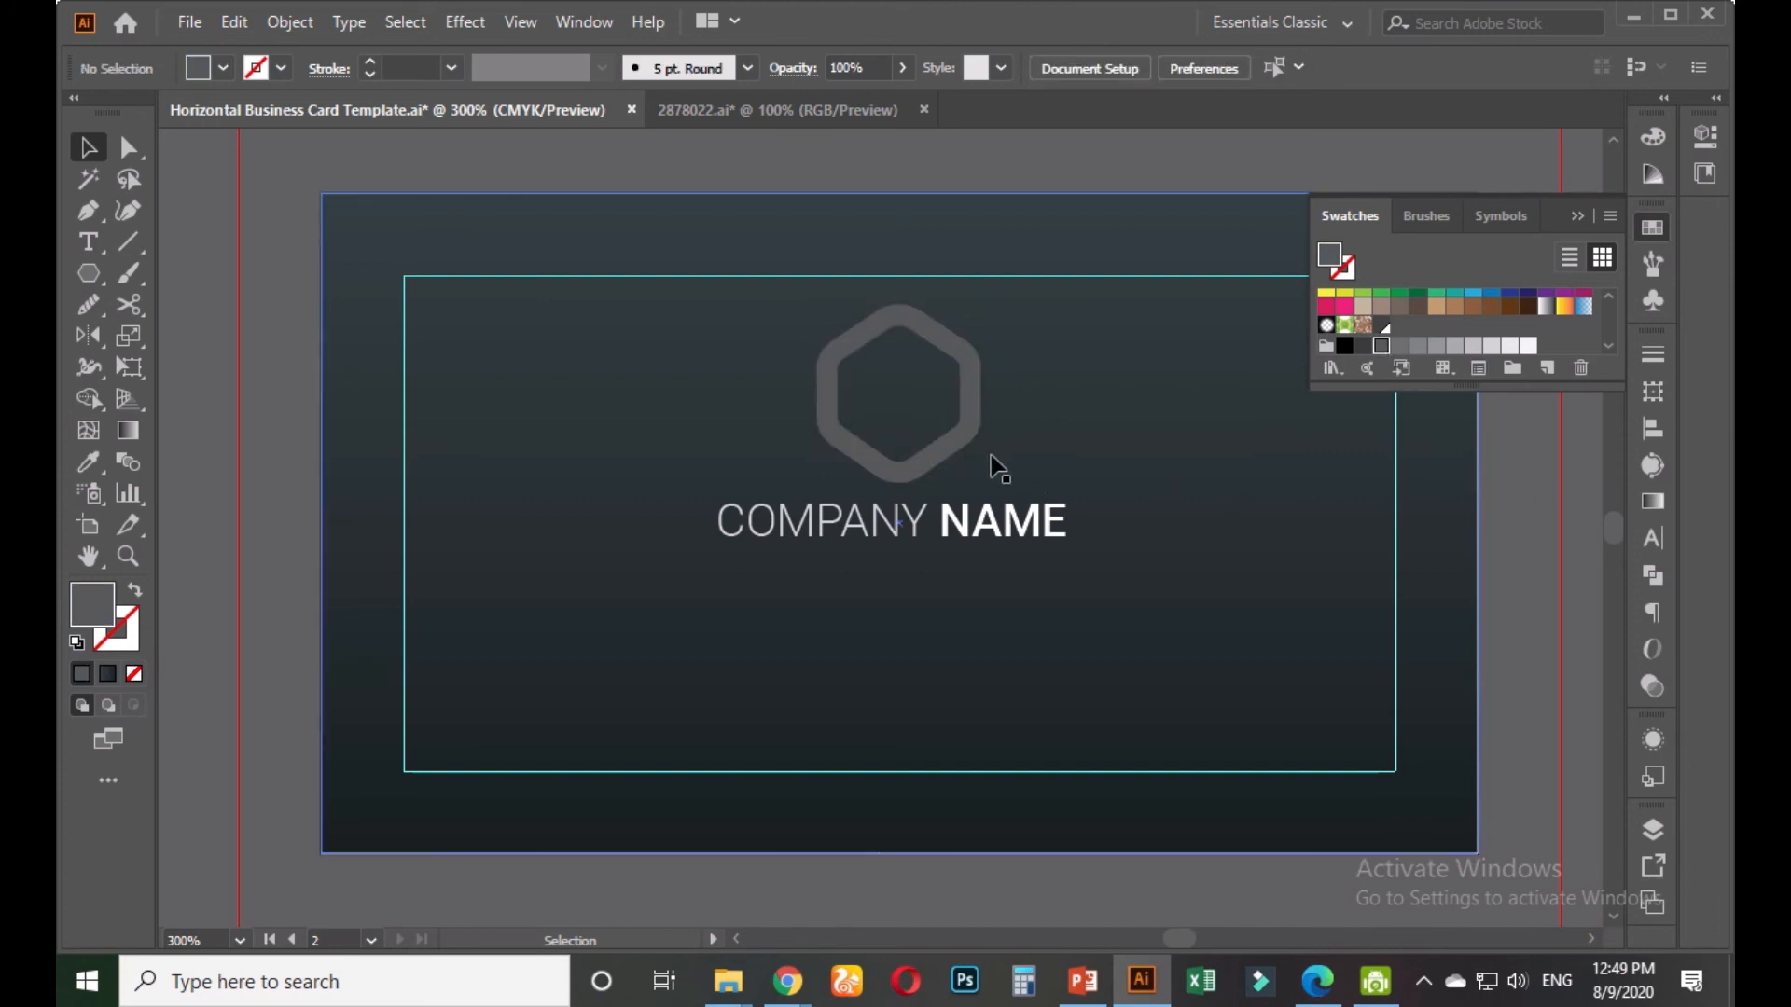
pyautogui.click(969, 442)
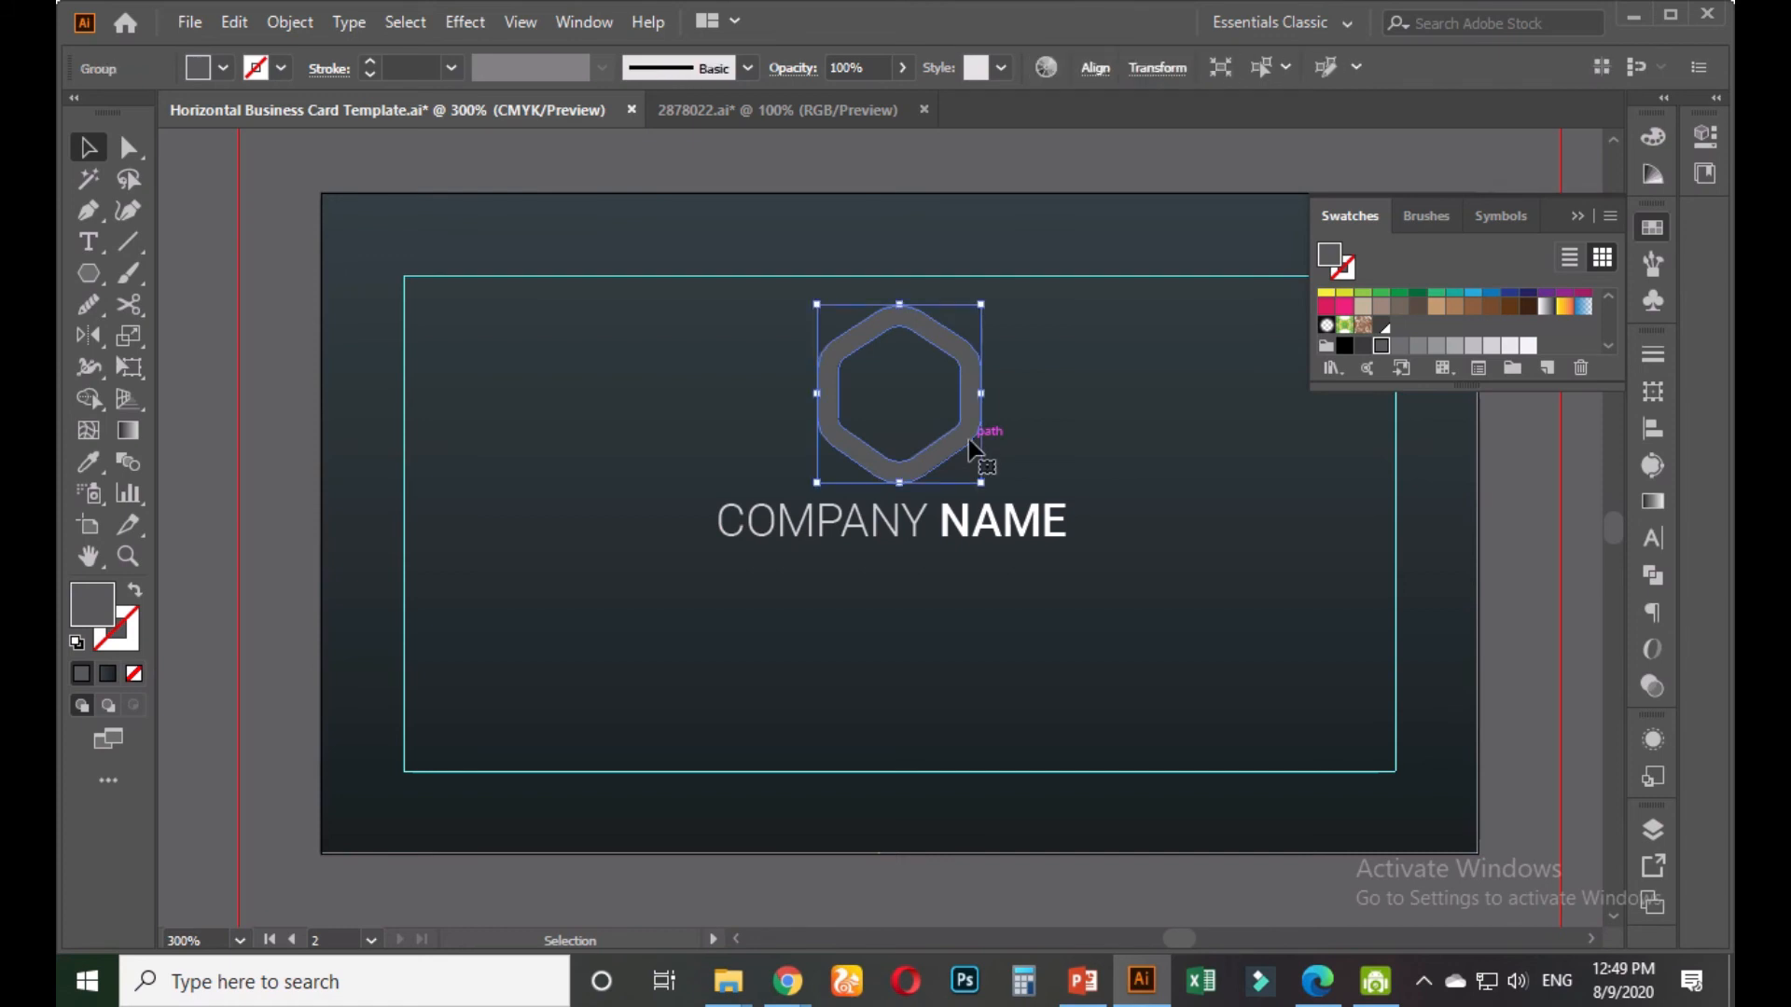
pyautogui.hotkey('ctrl', 'z')
pyautogui.click(280, 495)
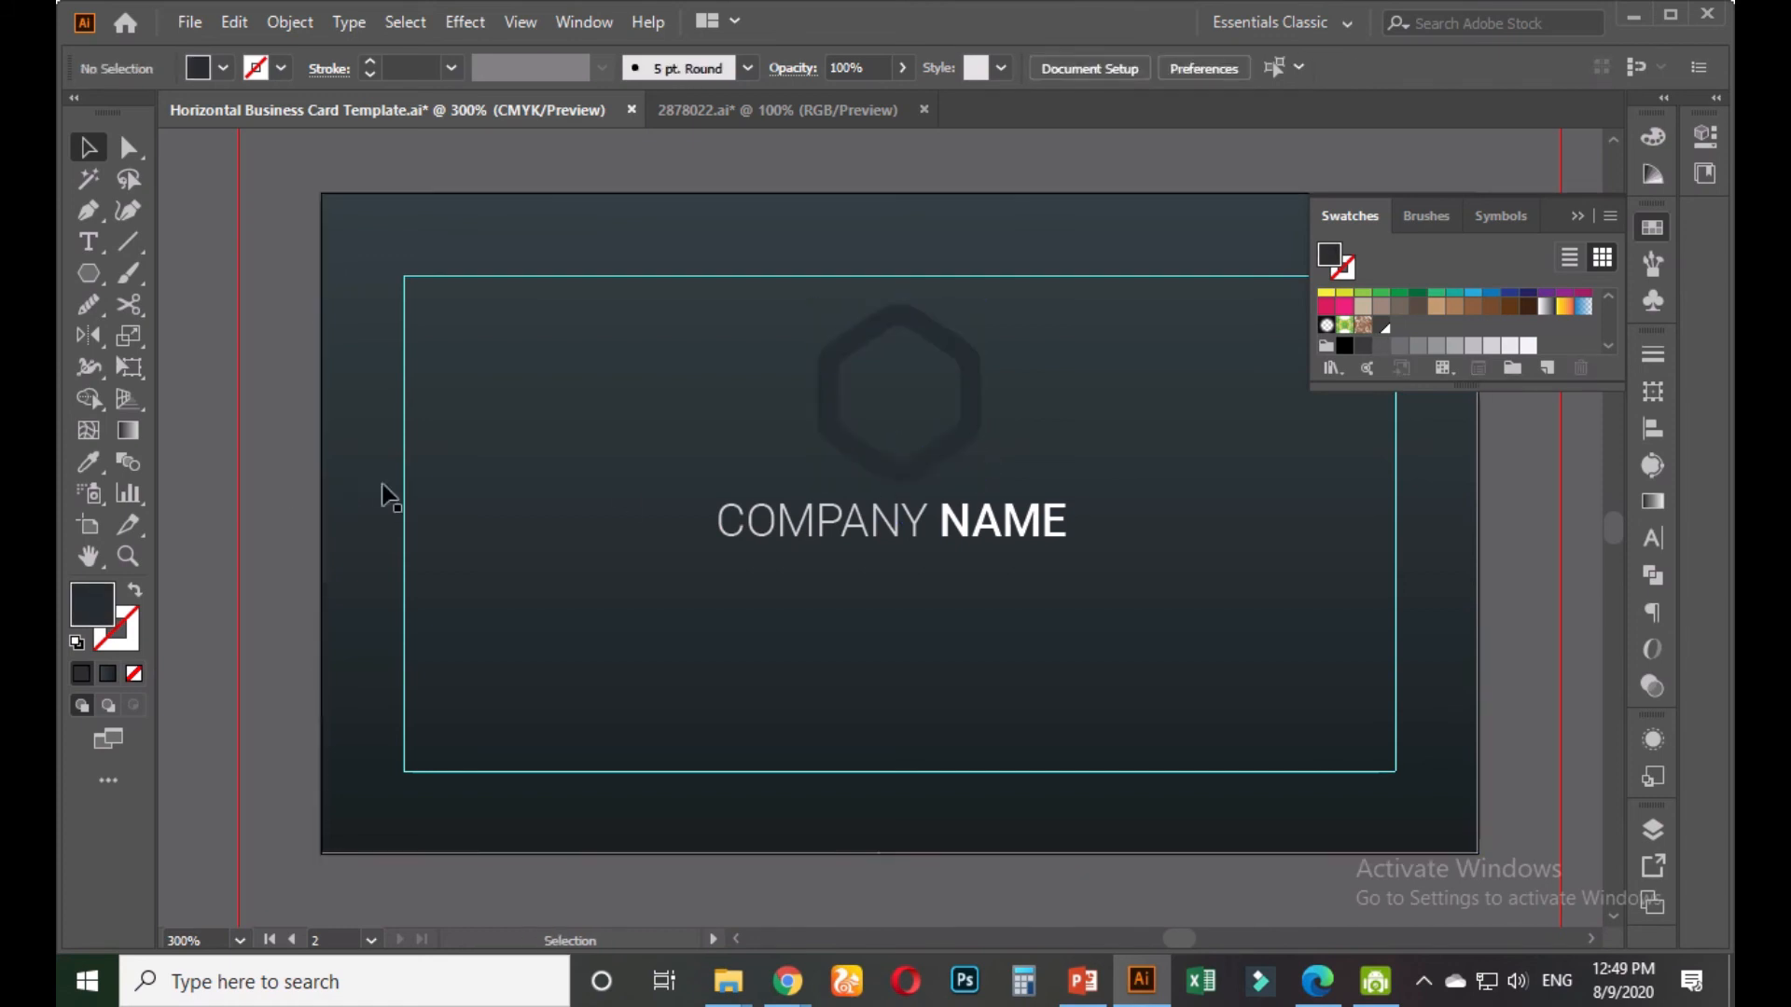
# Match the hexagon logo's fill to the COMPANY text colour with the Eyedropper
pyautogui.click(965, 449)
pyautogui.click(88, 461)
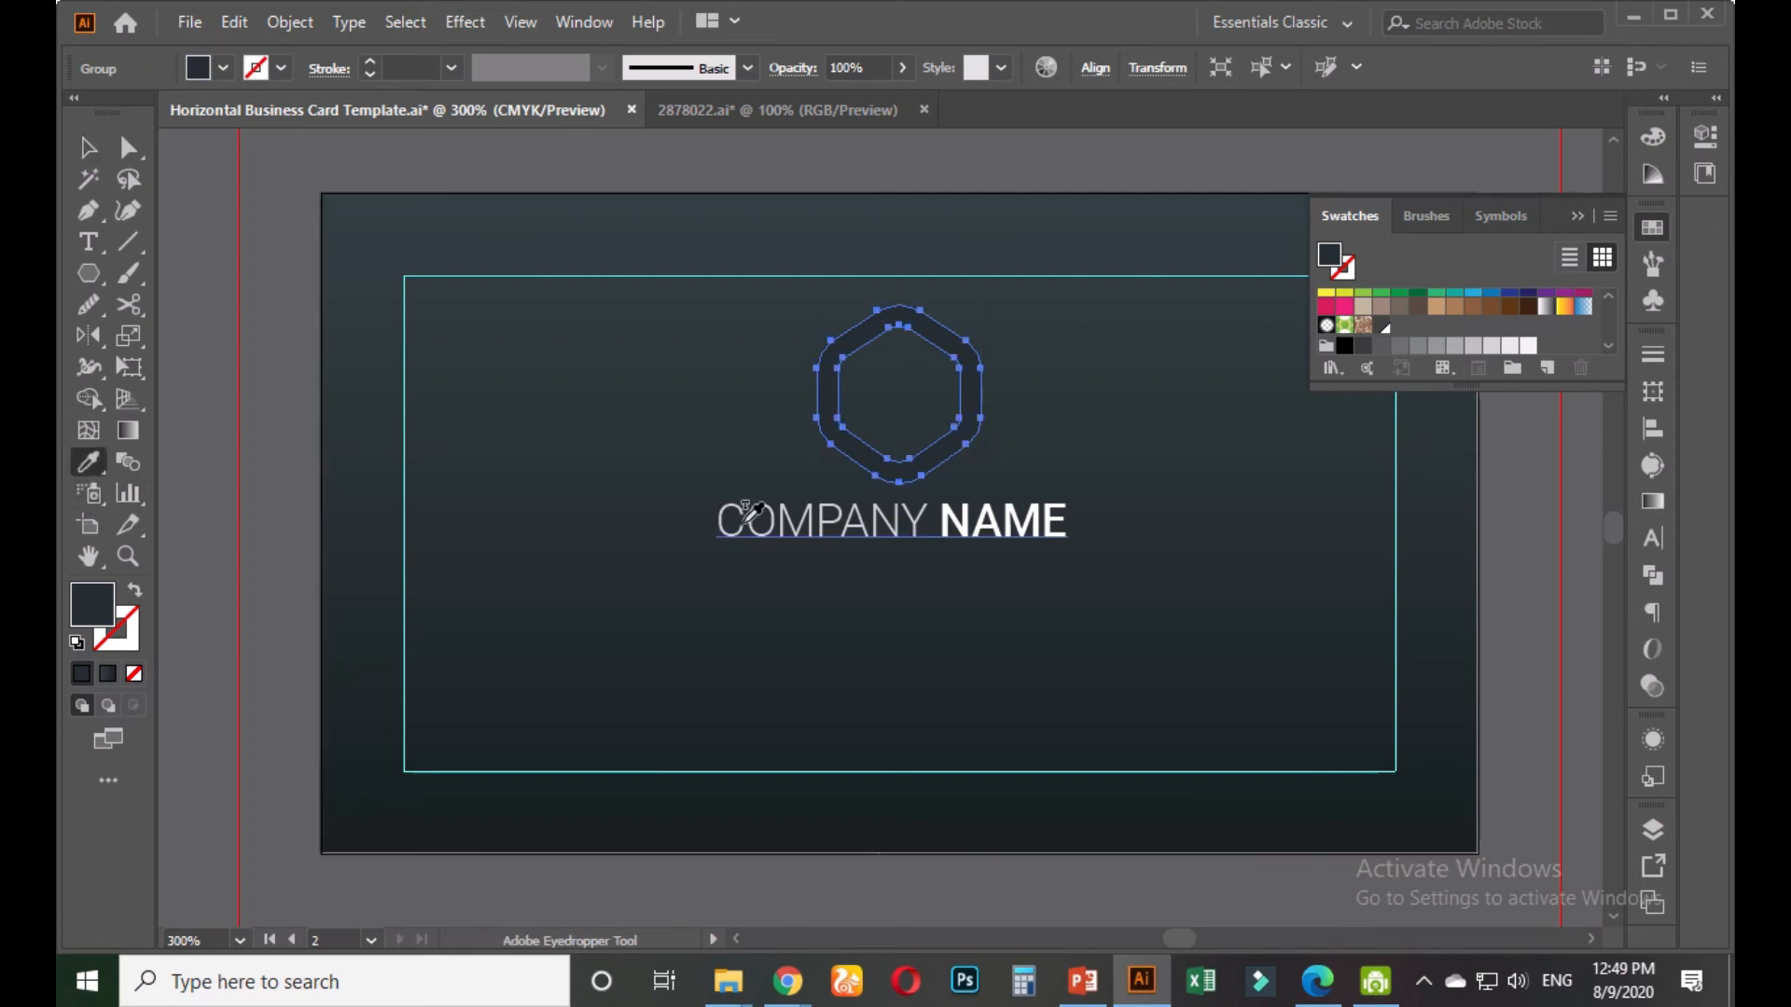
pyautogui.click(732, 521)
pyautogui.click(88, 149)
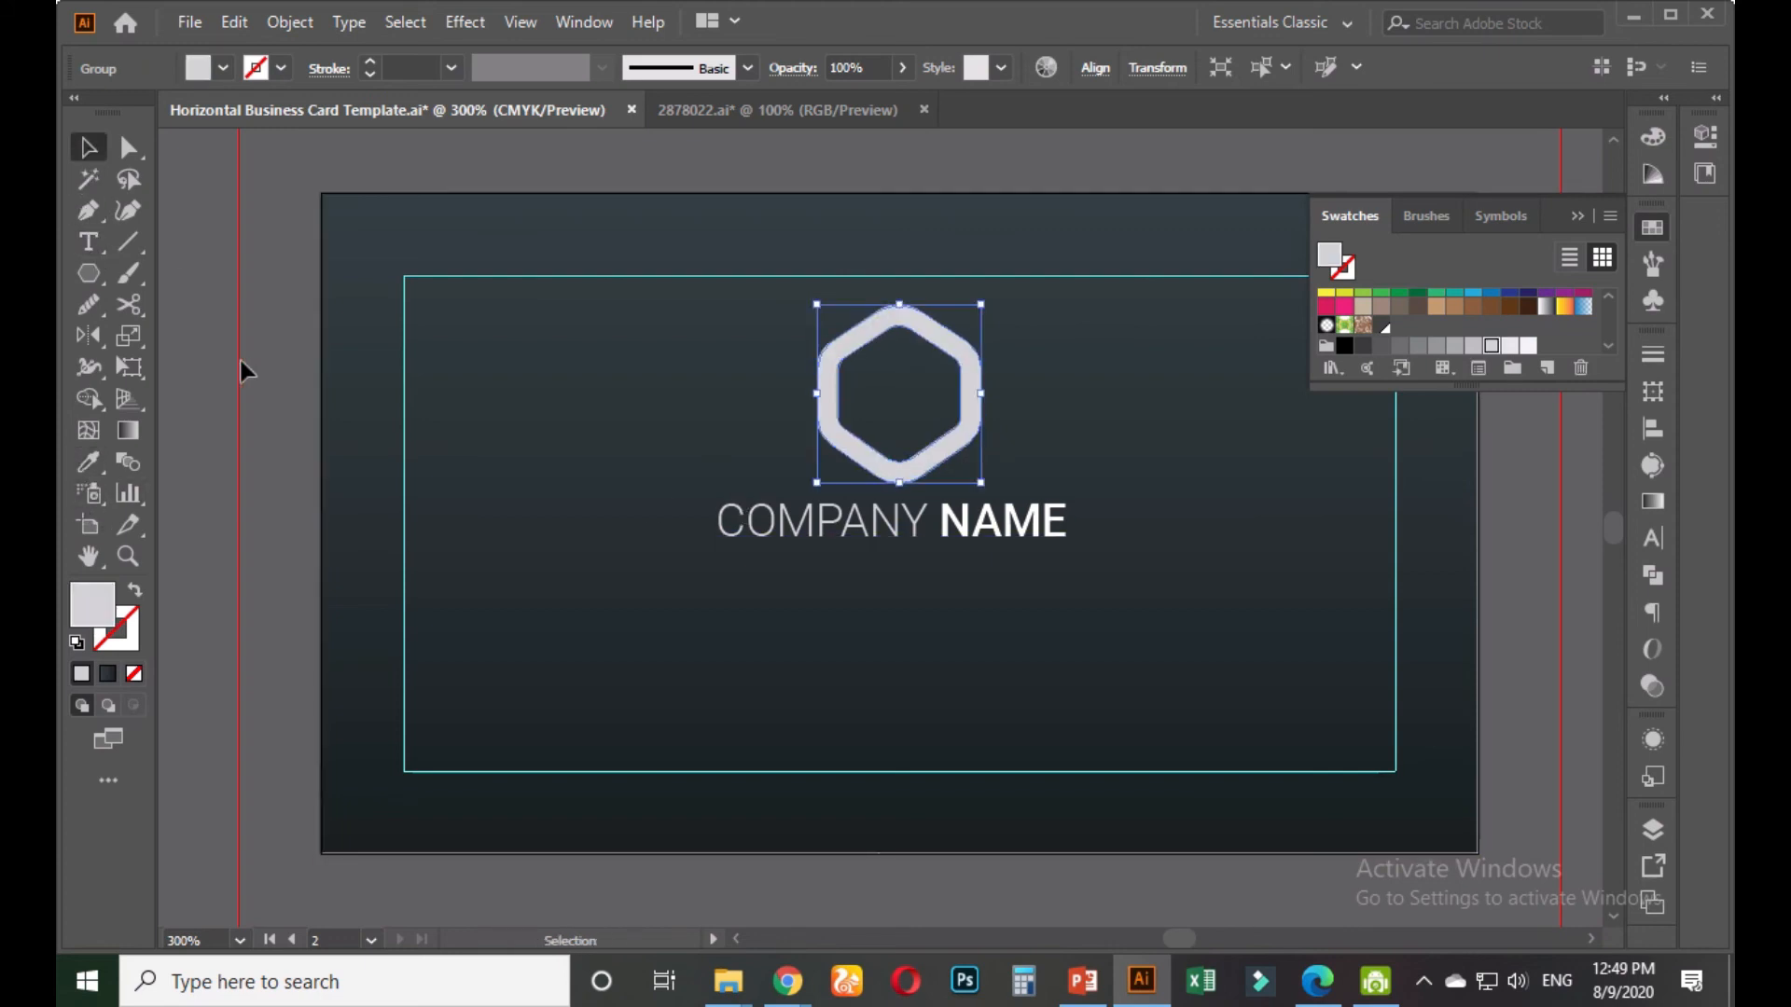
pyautogui.click(268, 378)
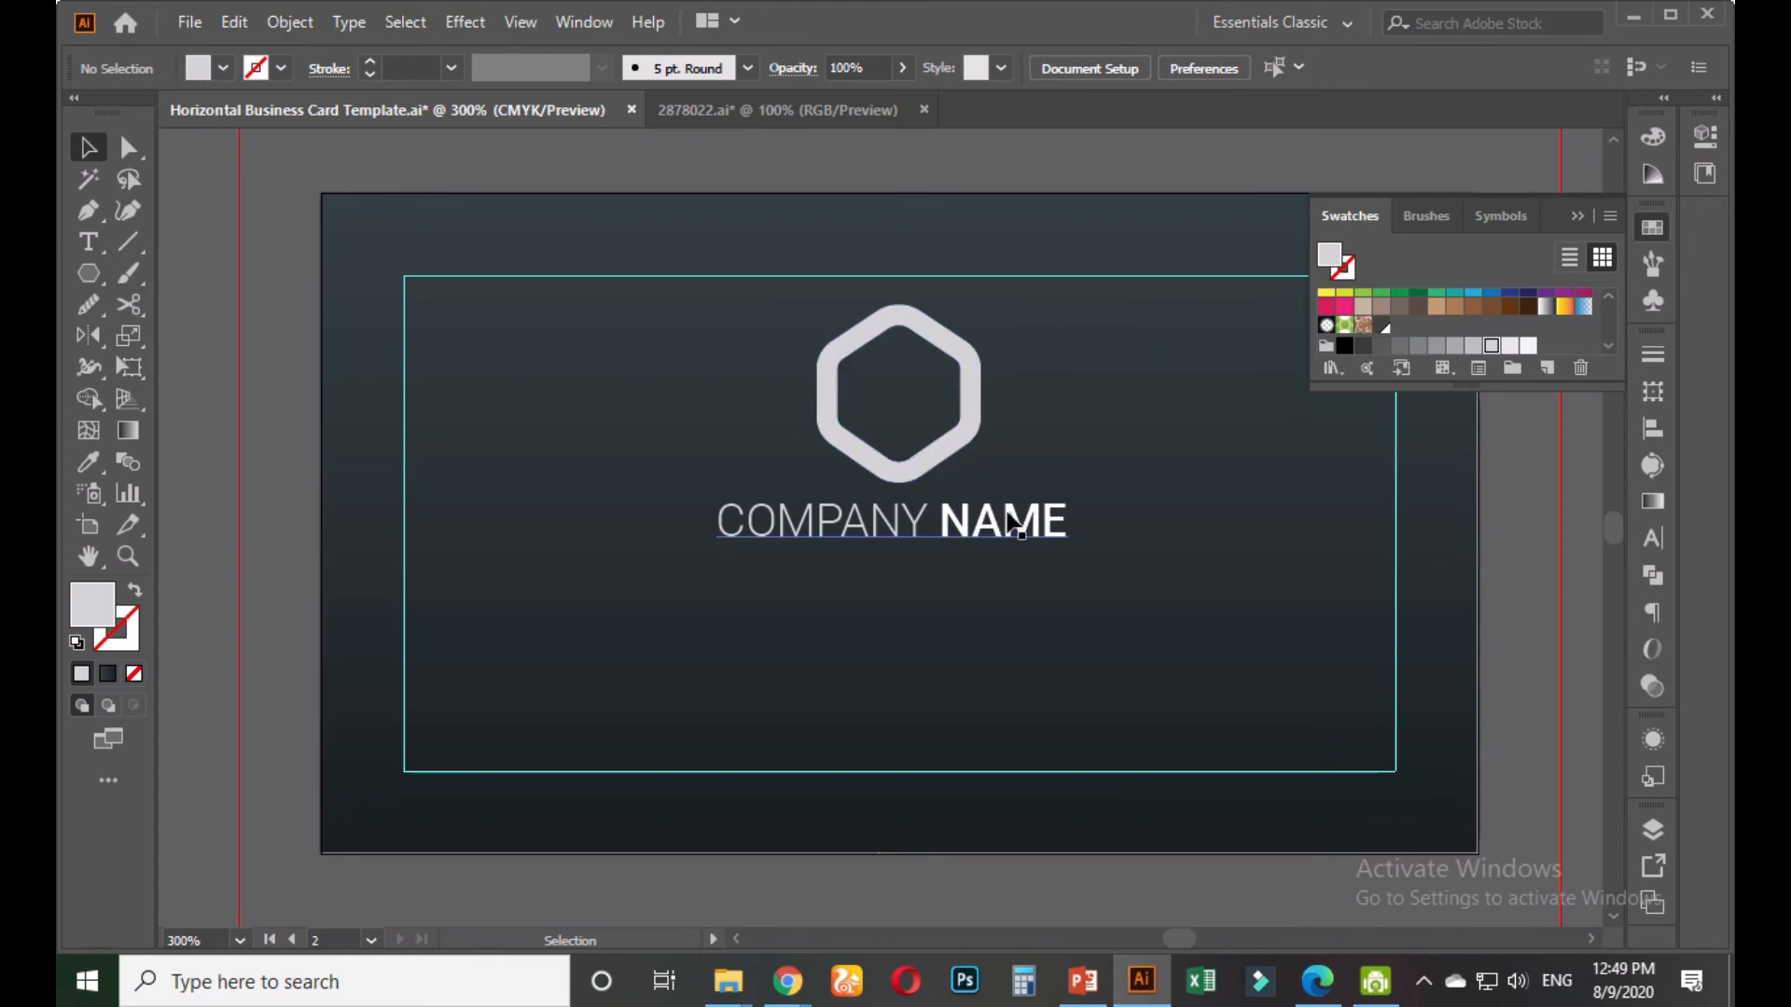
# Centre COMPANY NAME horizontally under the hexagon logo
pyautogui.click(1047, 543)
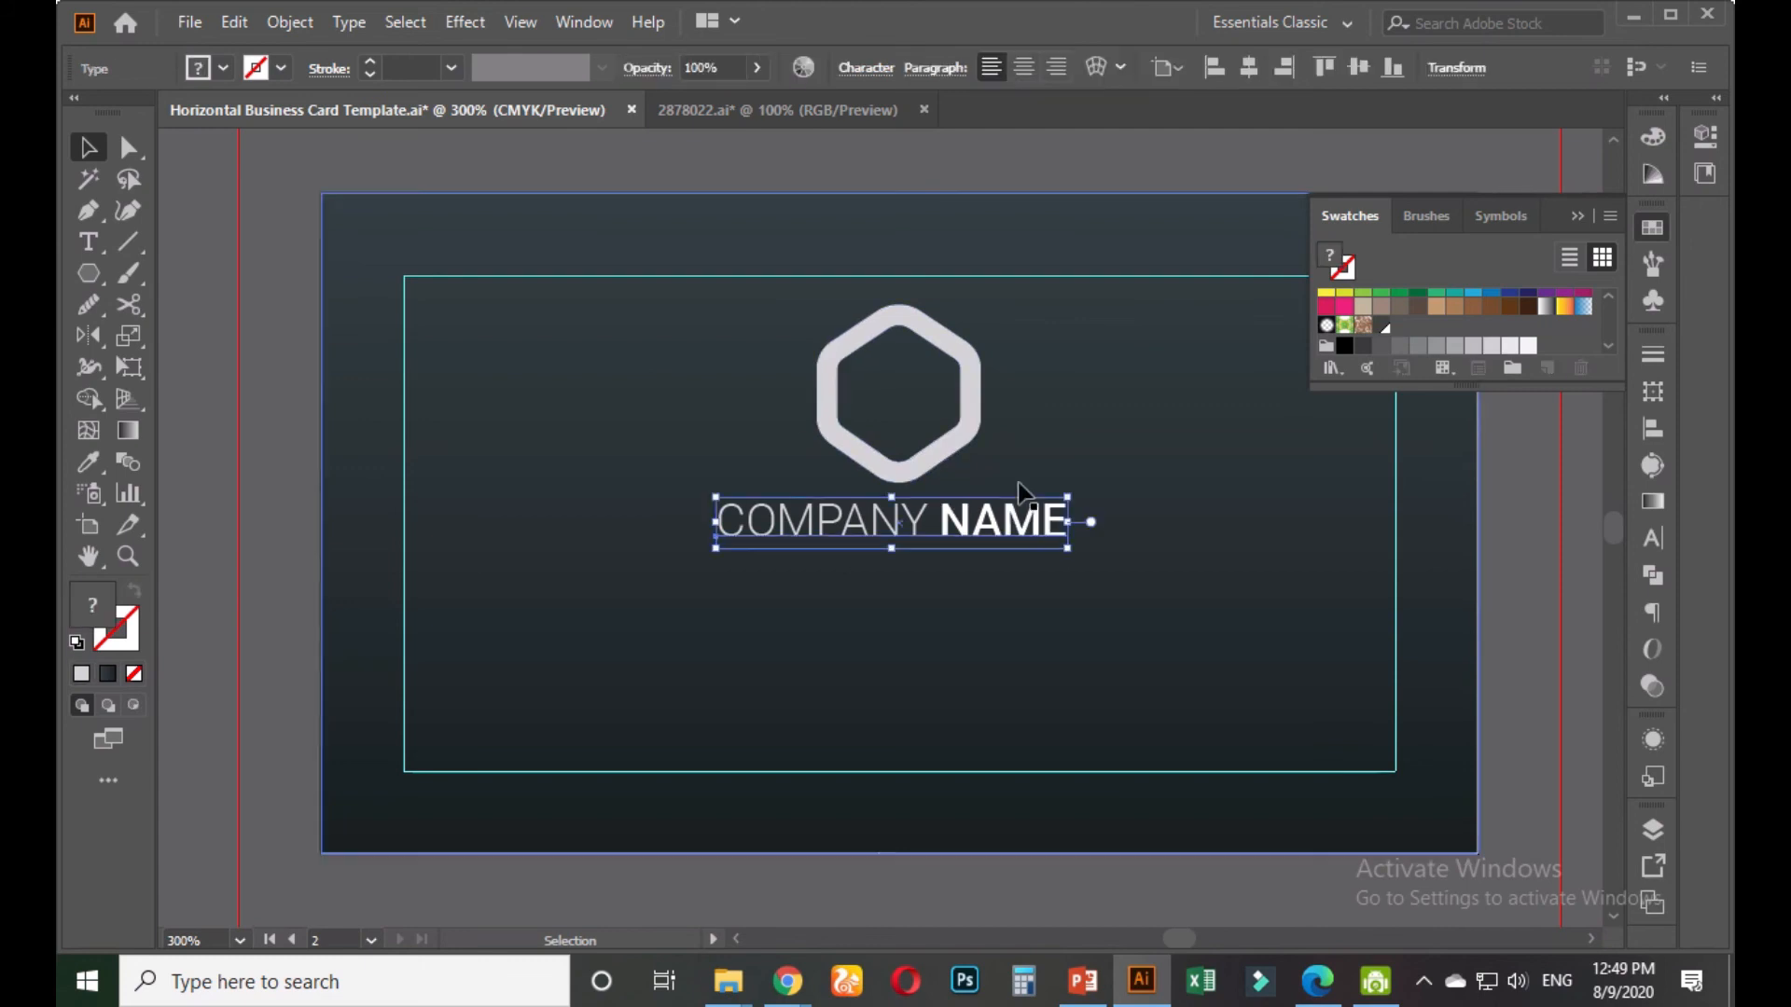
pyautogui.keyDown('shift'); pyautogui.click(970, 427); pyautogui.keyUp('shift')
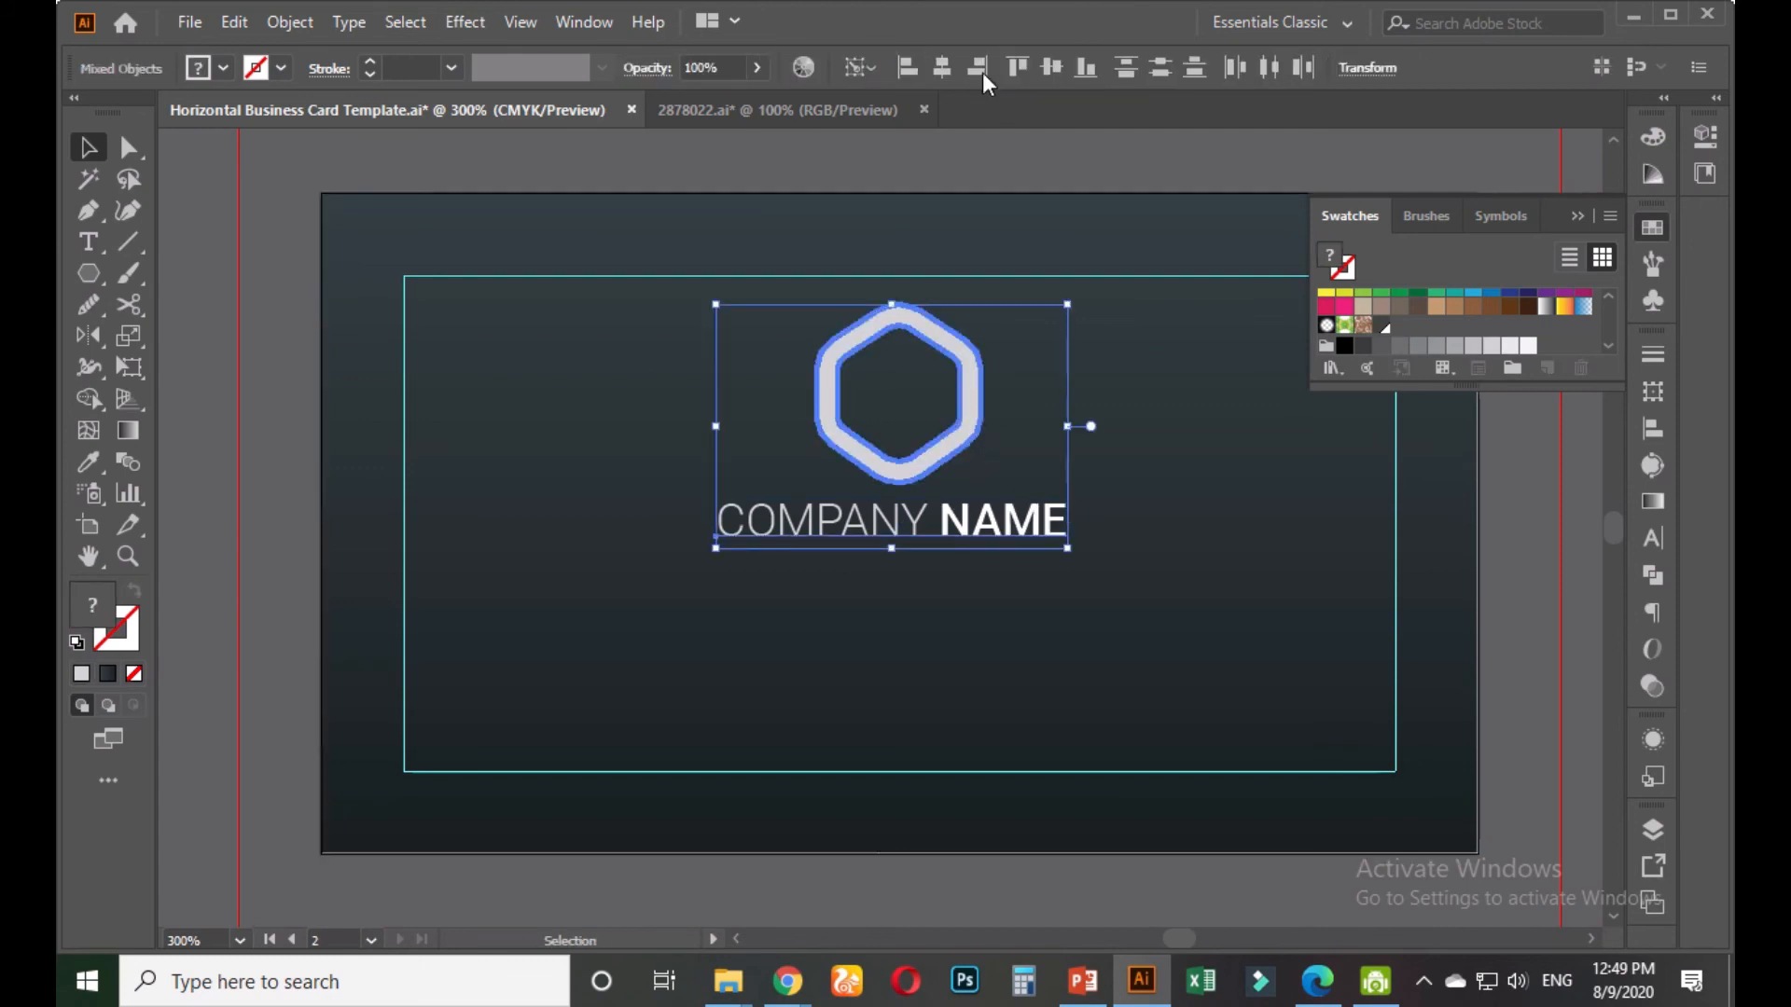
pyautogui.click(942, 67)
pyautogui.click(987, 182)
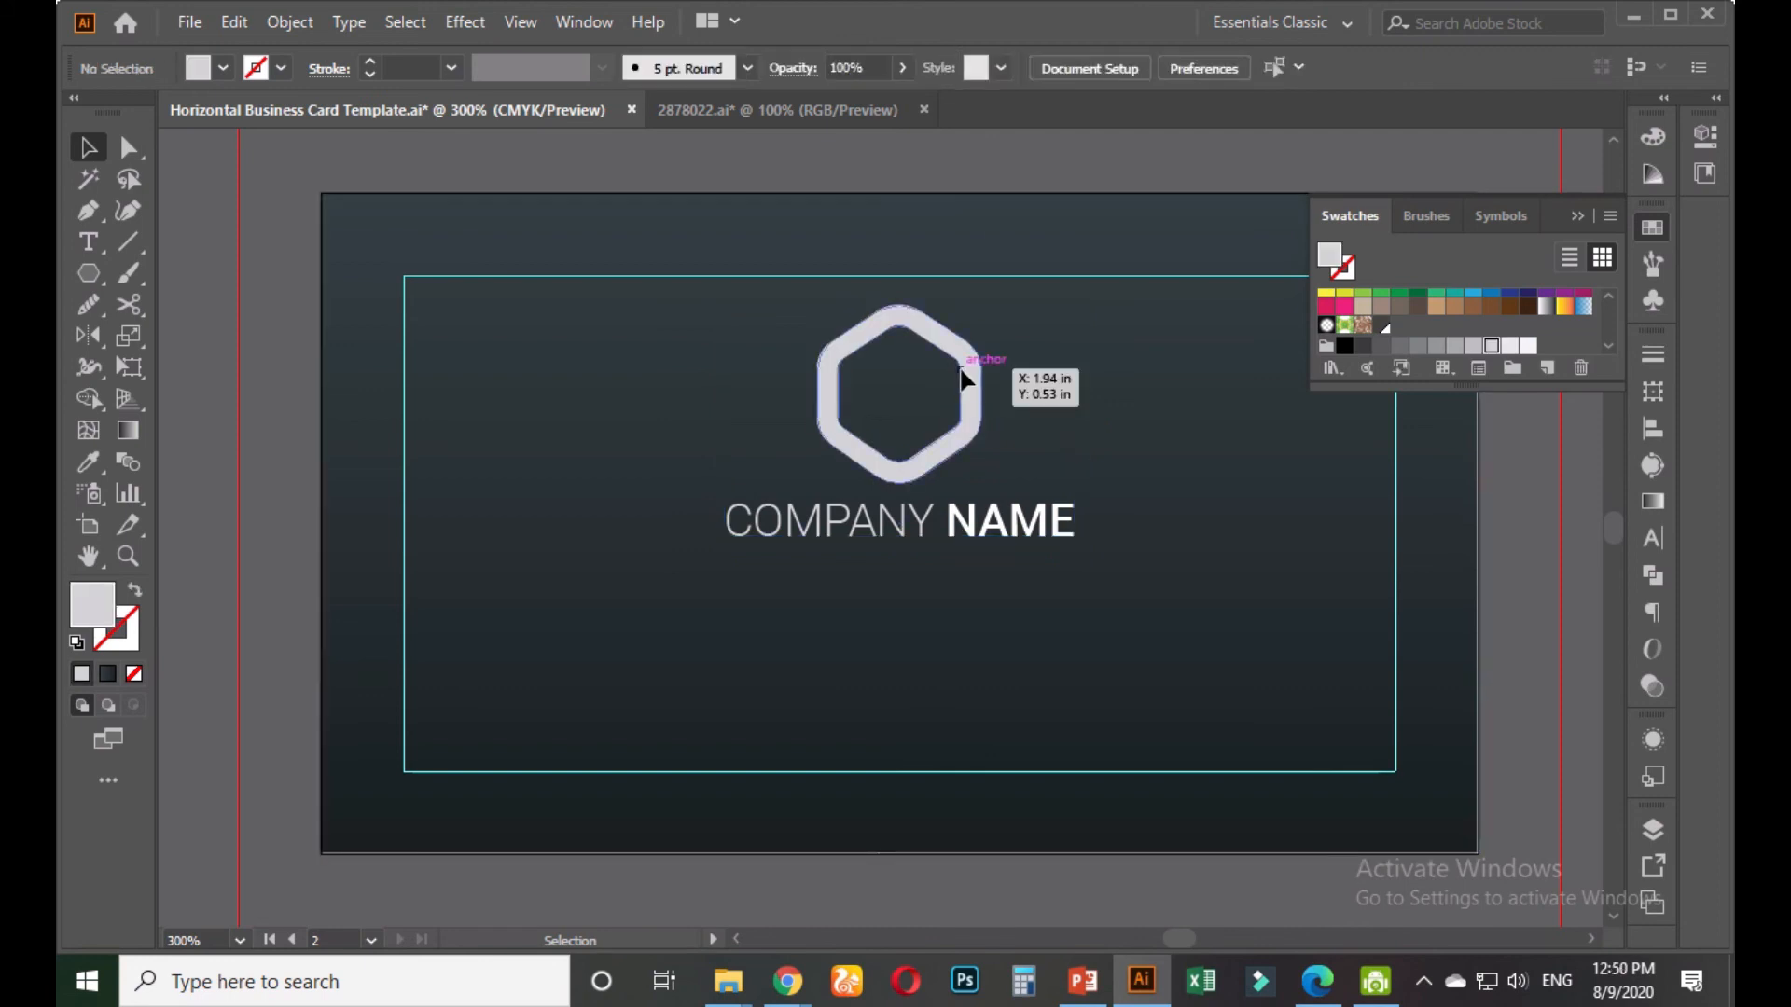
pyautogui.click(963, 377)
pyautogui.click(1090, 67)
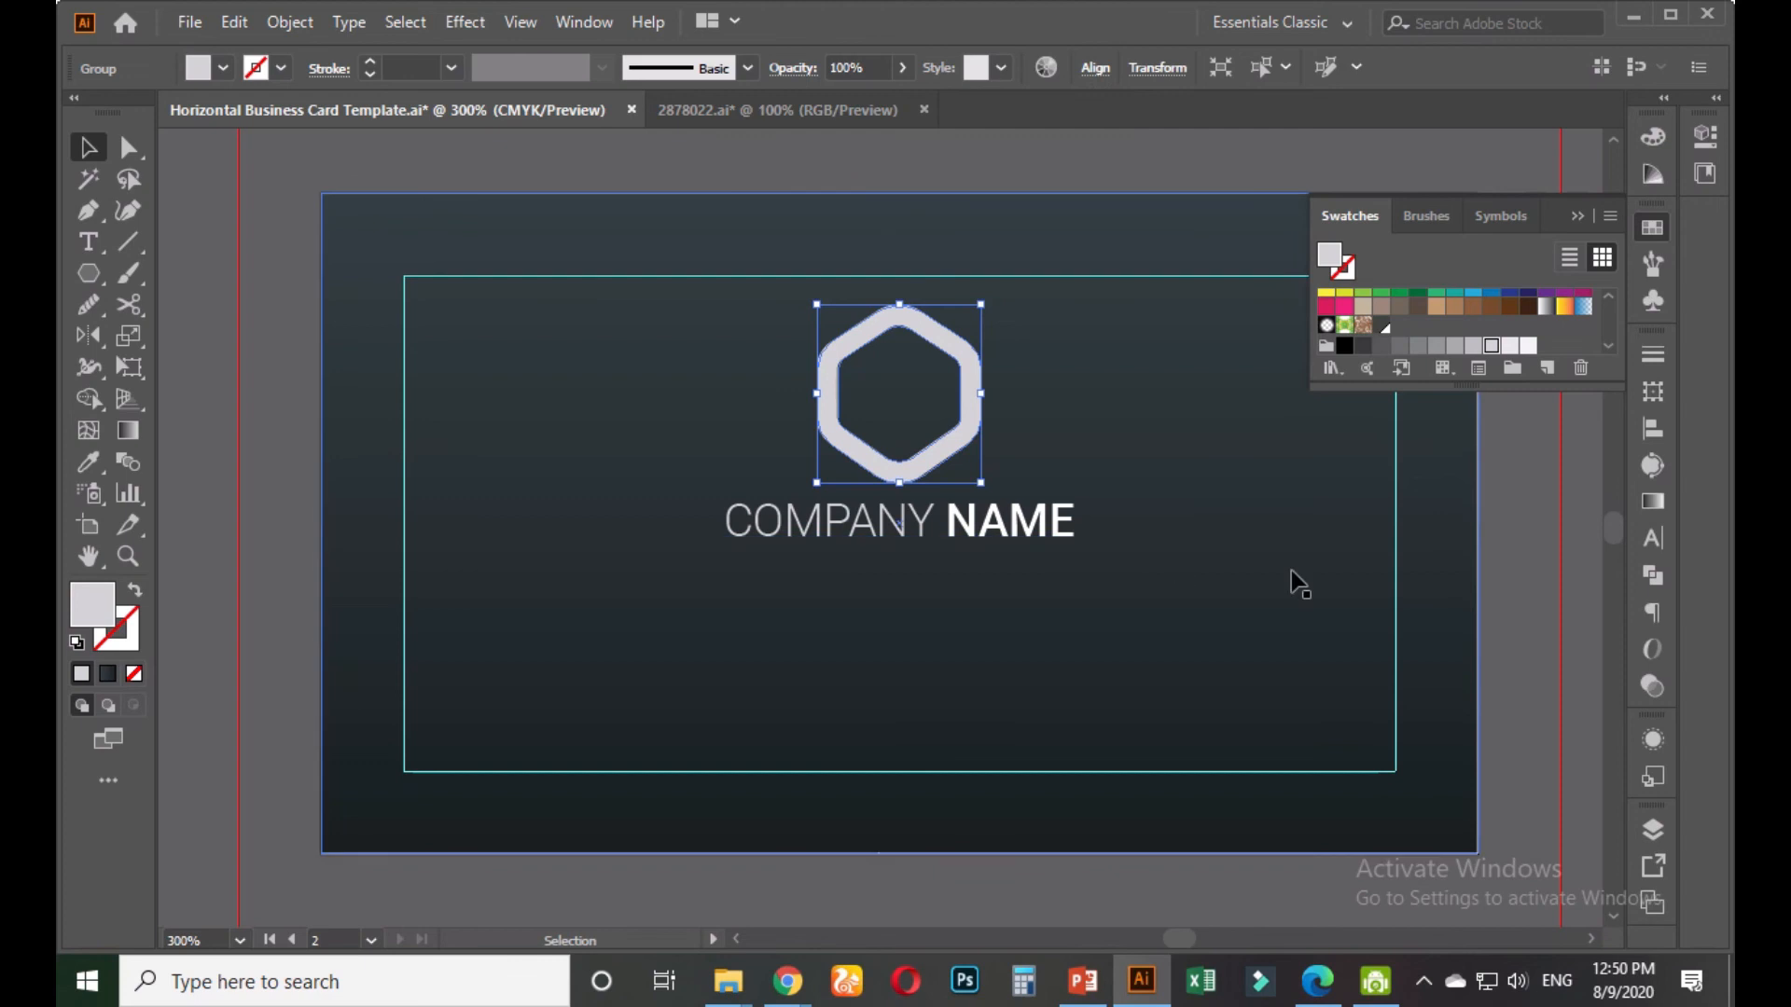
# Duplicate the COMPANY NAME text just below the original
pyautogui.click(1271, 553)
pyautogui.click(1043, 544)
pyautogui.moveTo(1044, 532); pyautogui.dragTo(1022, 580)
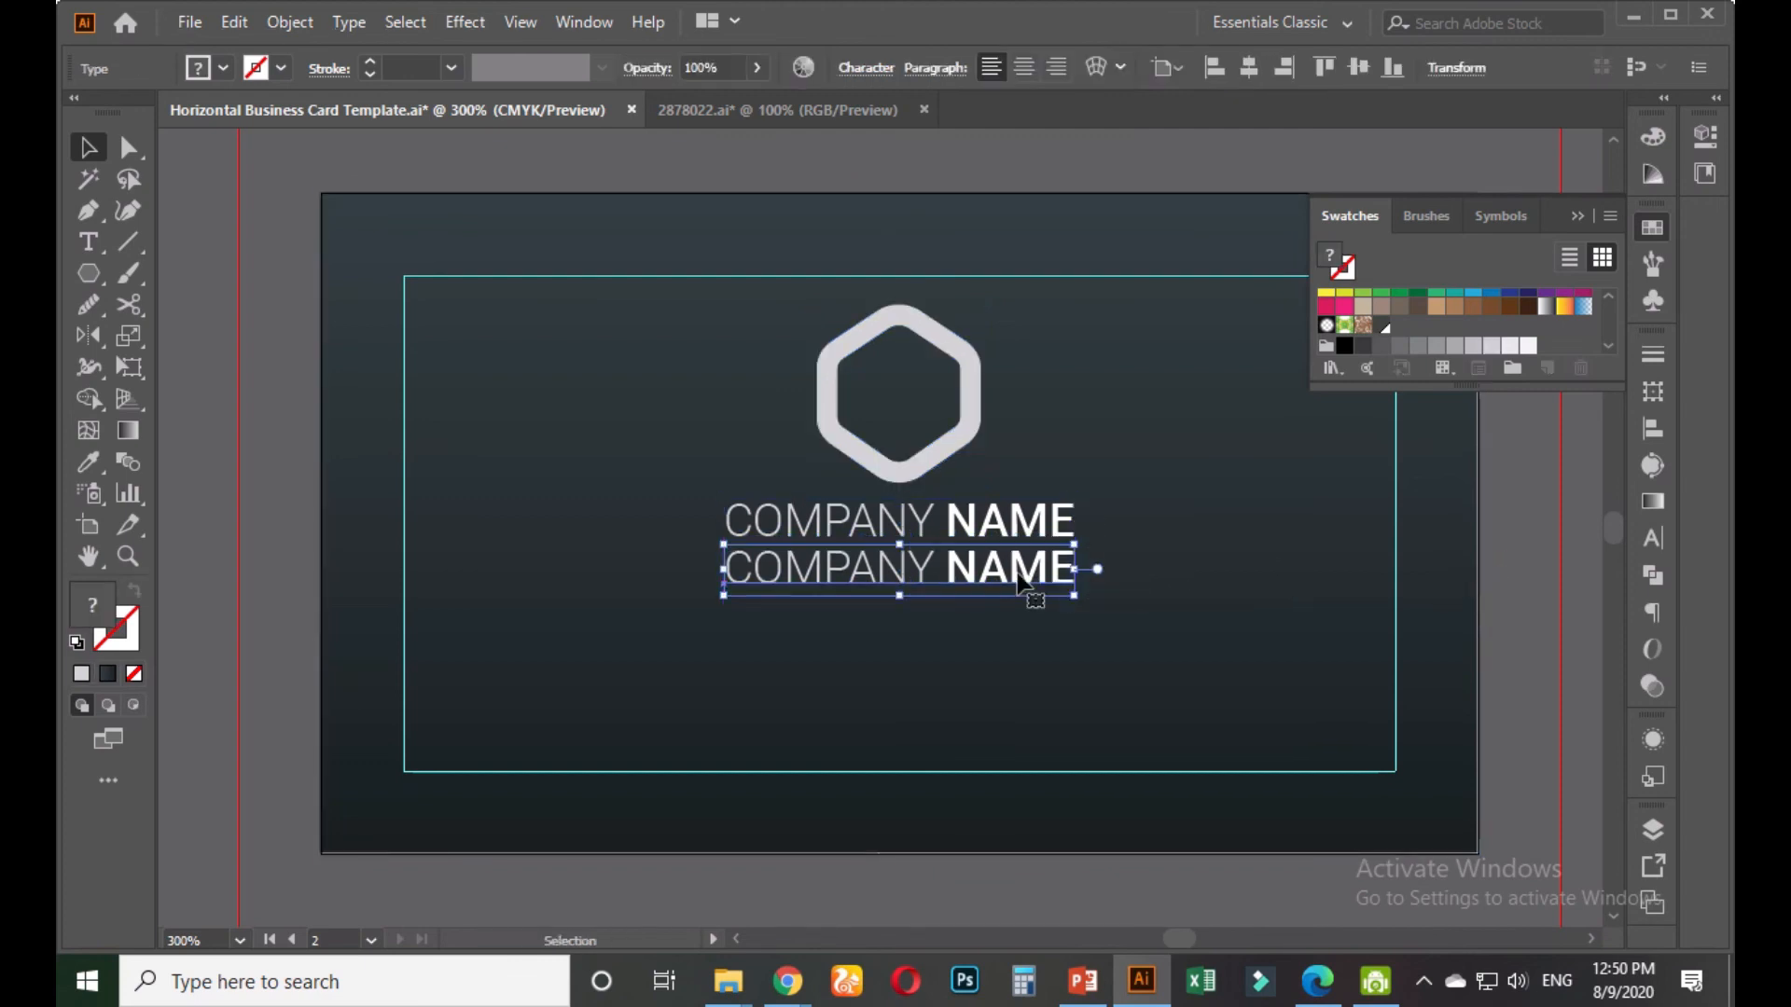
# Set the duplicate text line to the Thin font style at 8 pt
pyautogui.click(1652, 538)
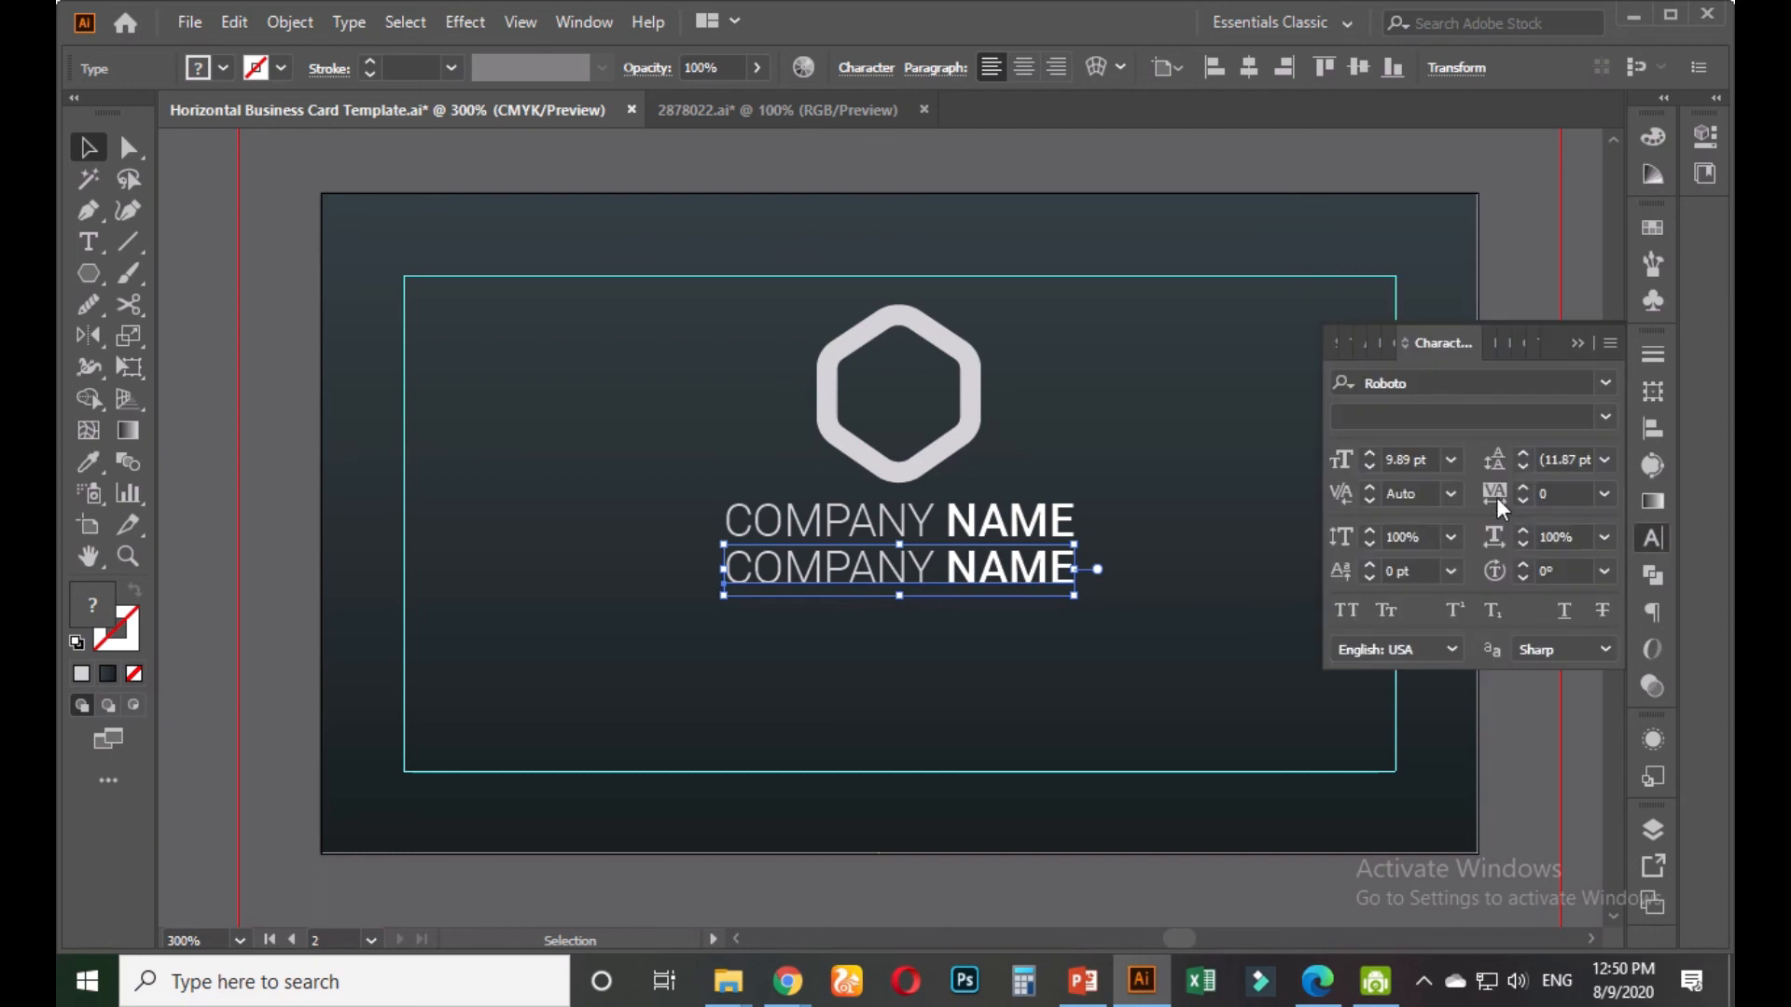
pyautogui.click(1599, 420)
pyautogui.click(1411, 451)
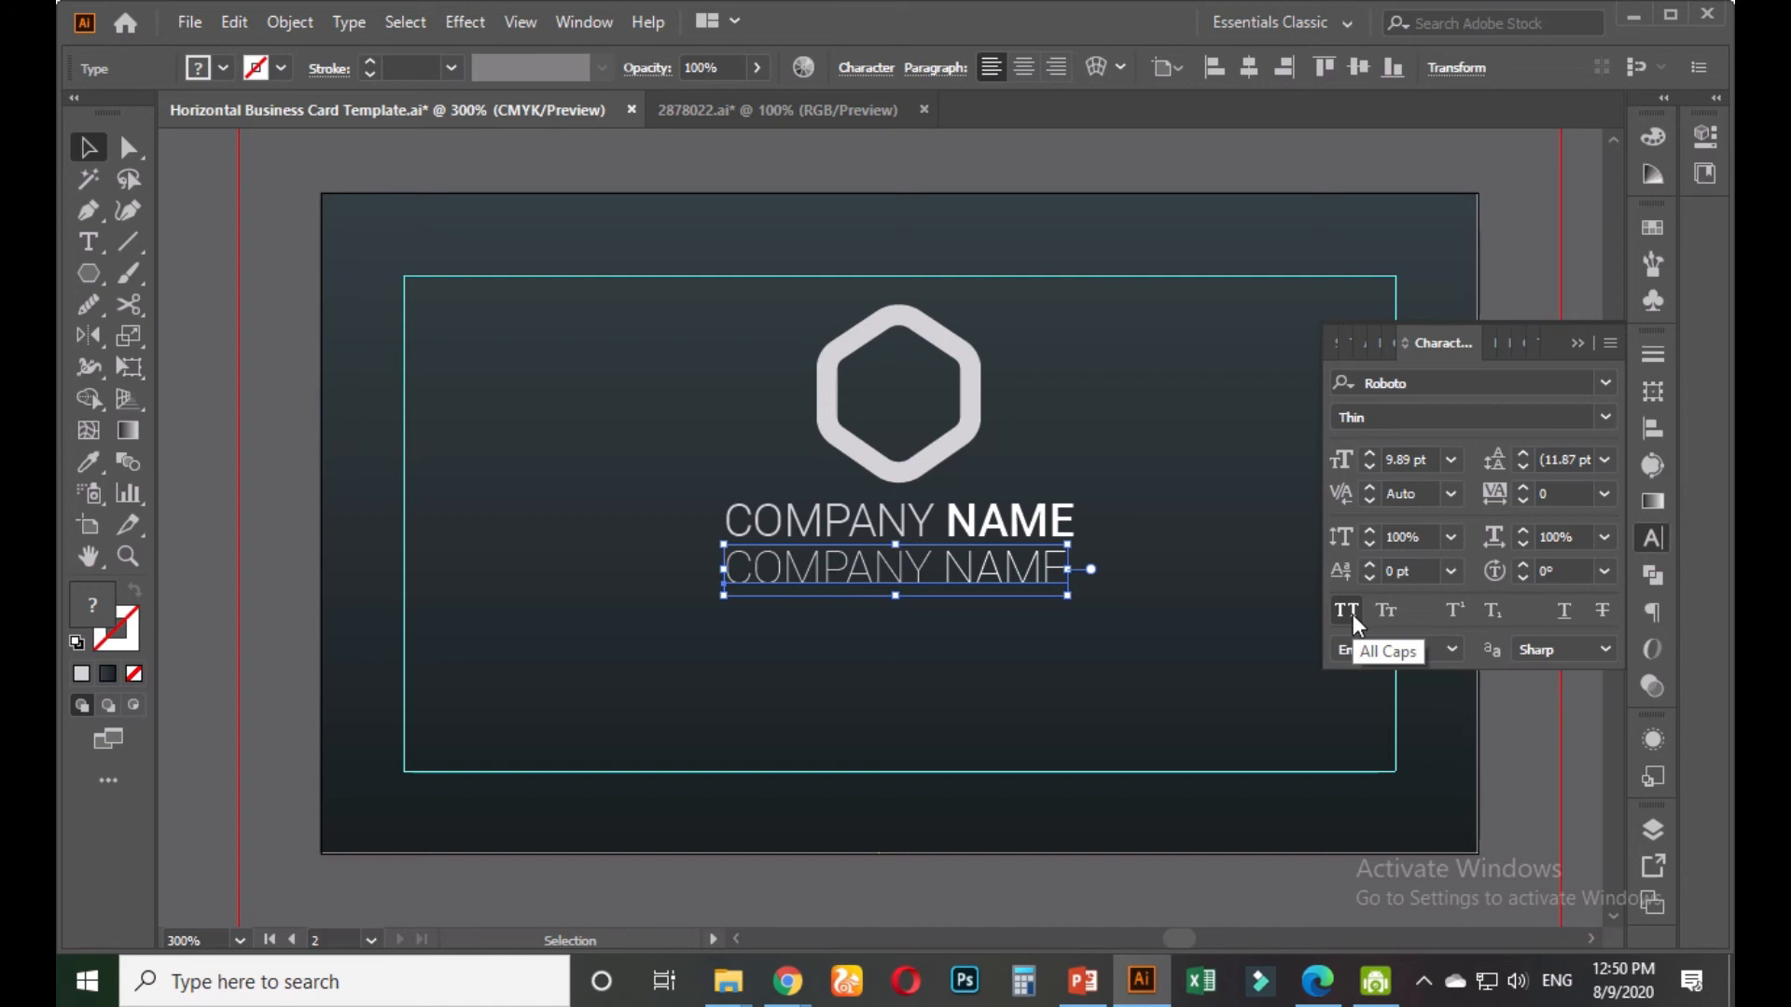
pyautogui.click(1409, 459)
pyautogui.scroll(-3, 1408, 459)
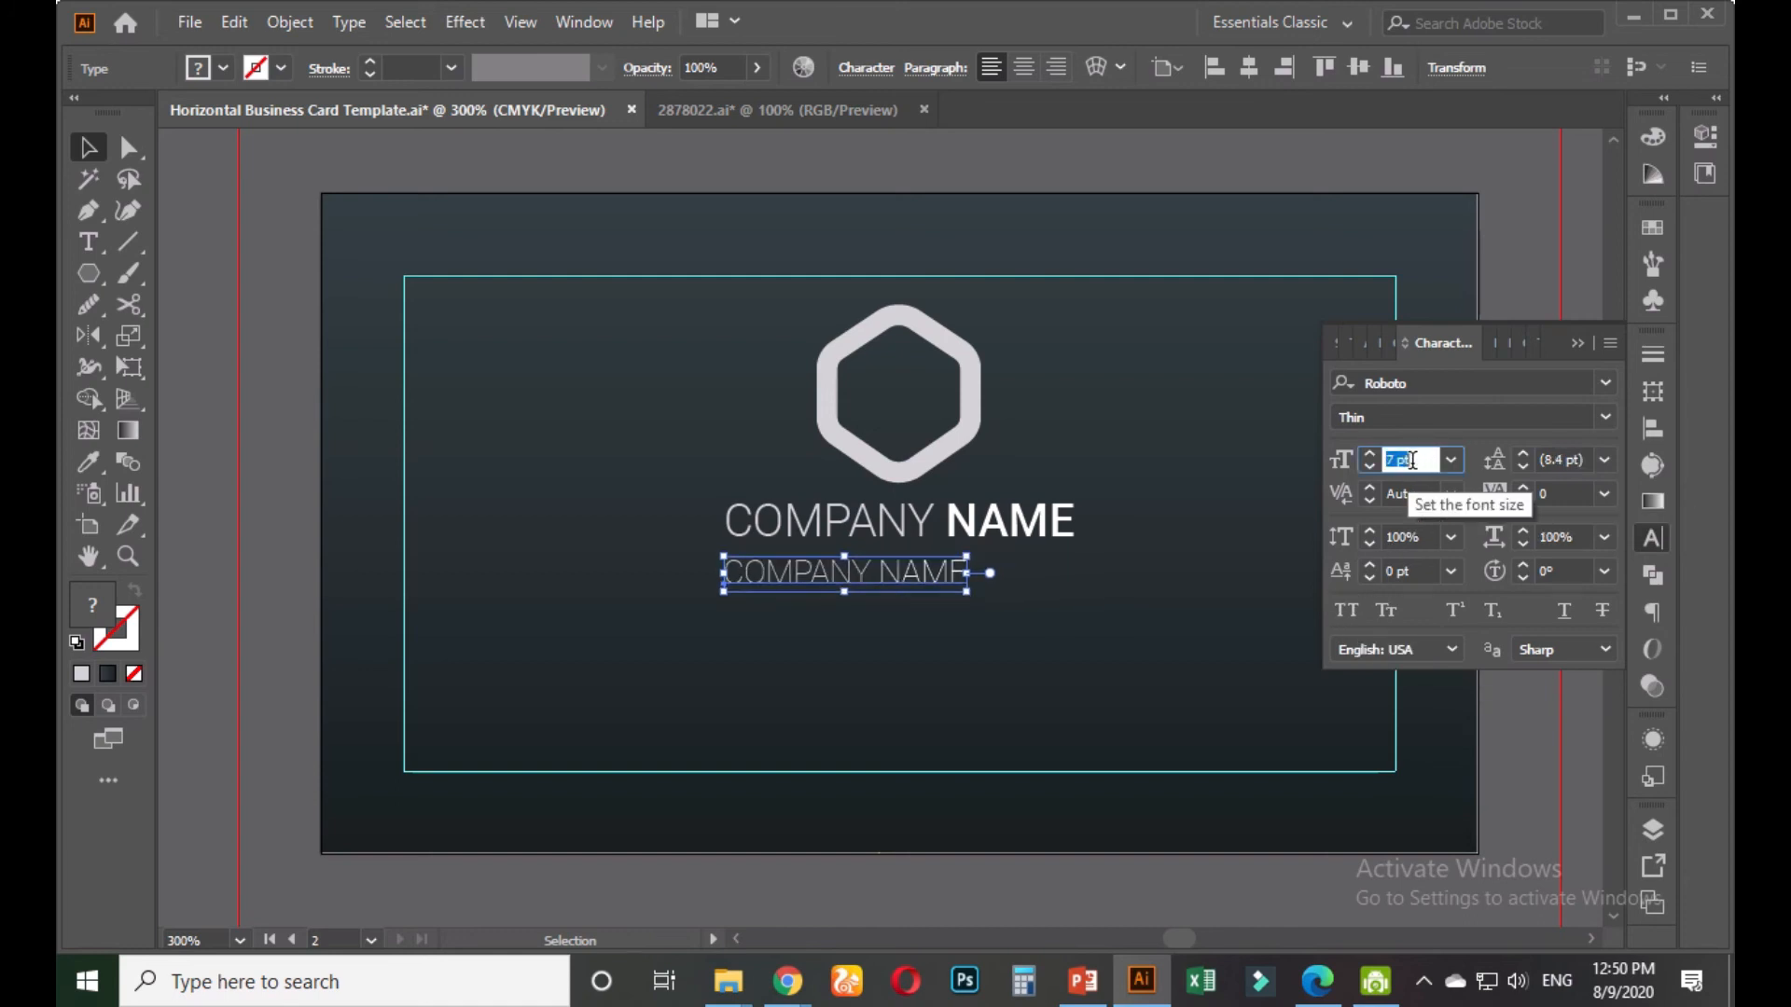
pyautogui.press('BackSpace')
pyautogui.hotkey('ctrl', 'z')
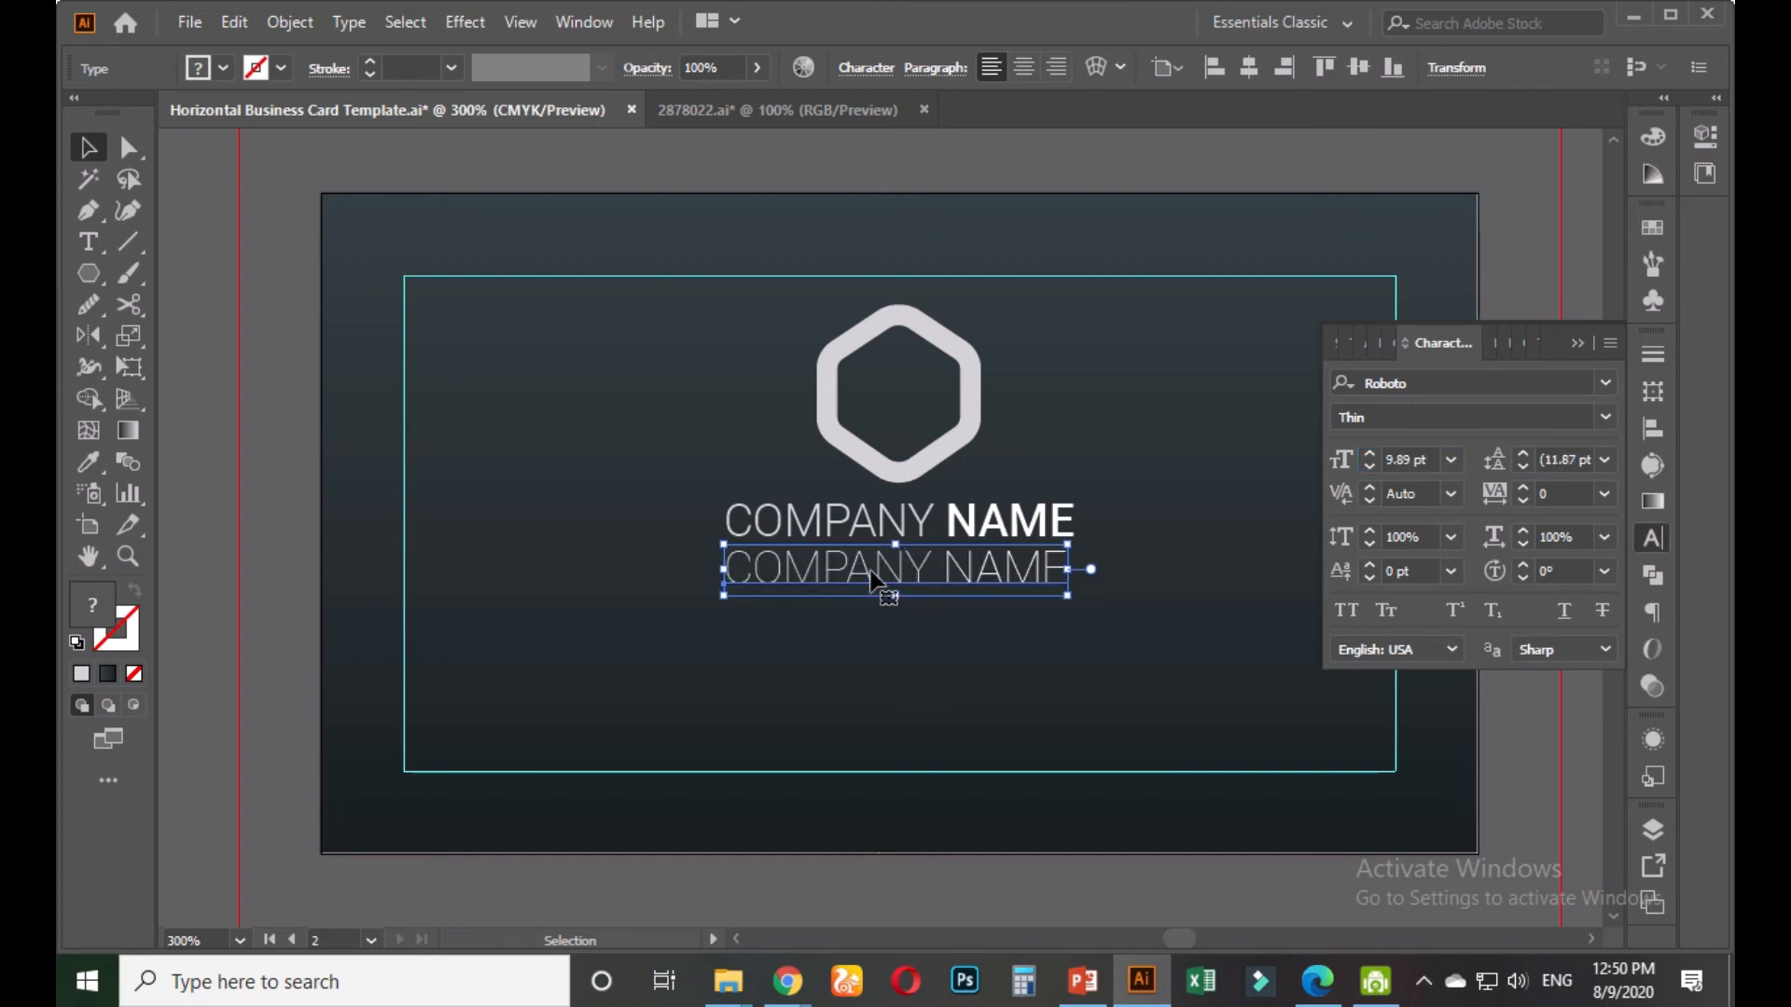
pyautogui.click(1451, 460)
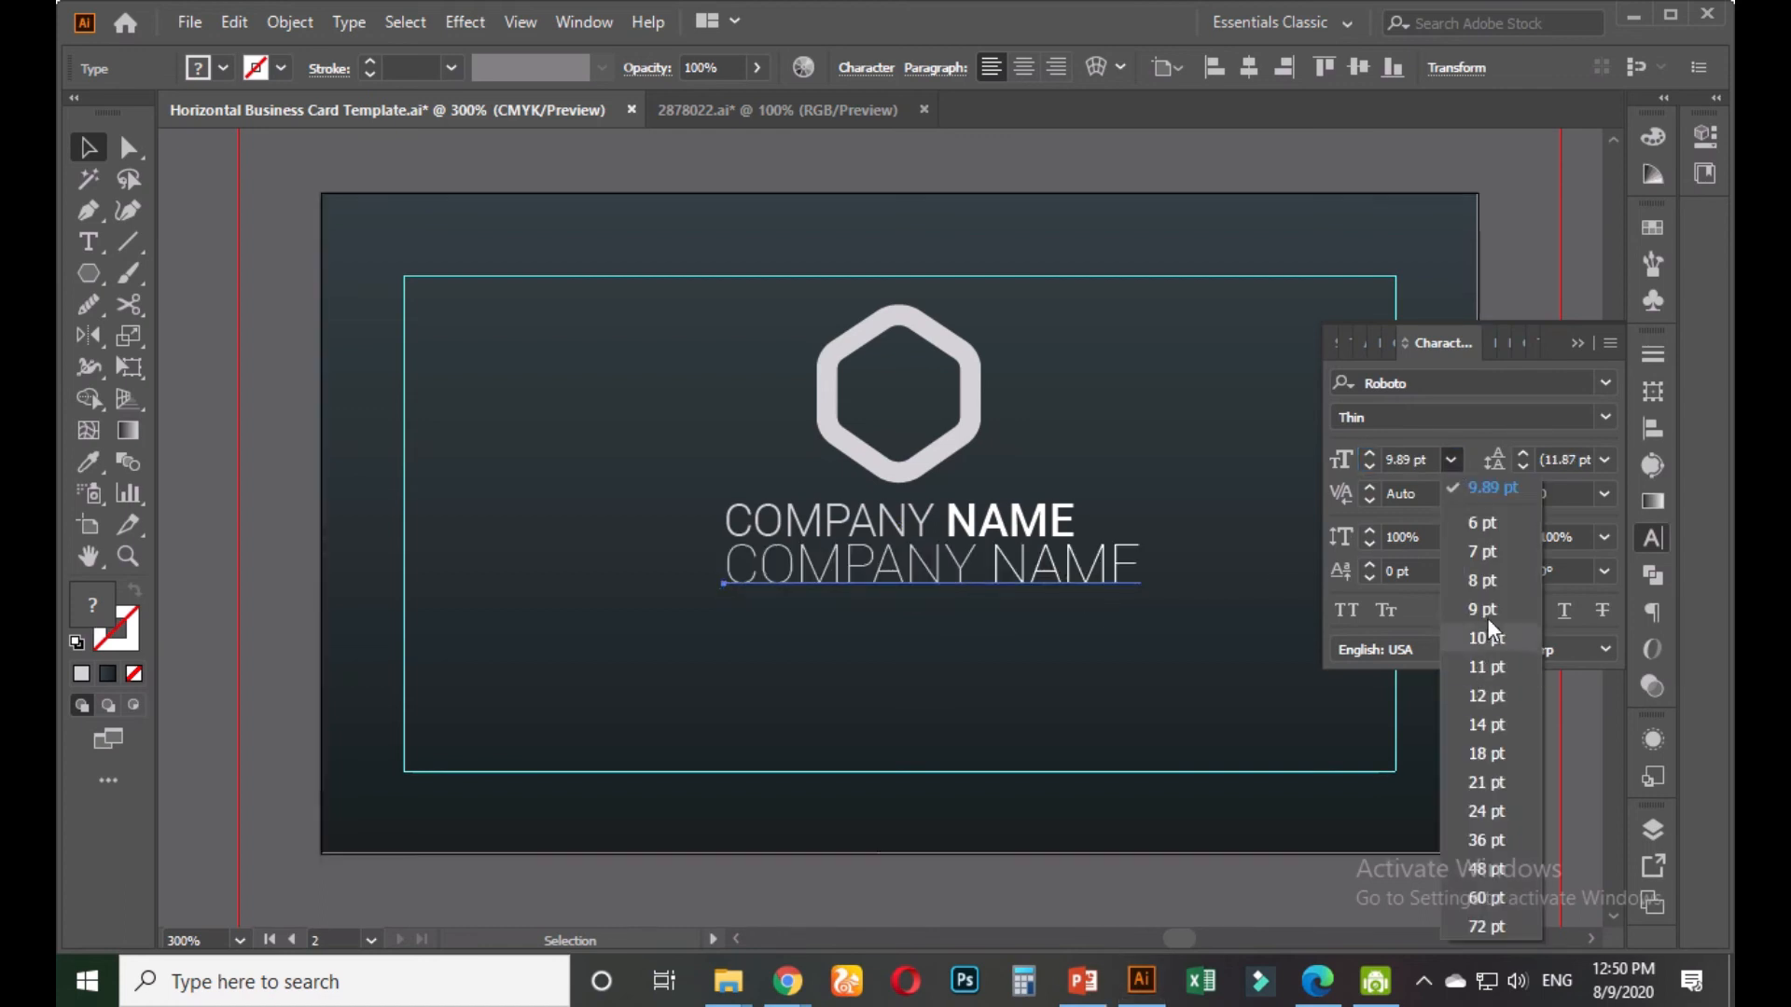
pyautogui.click(1477, 579)
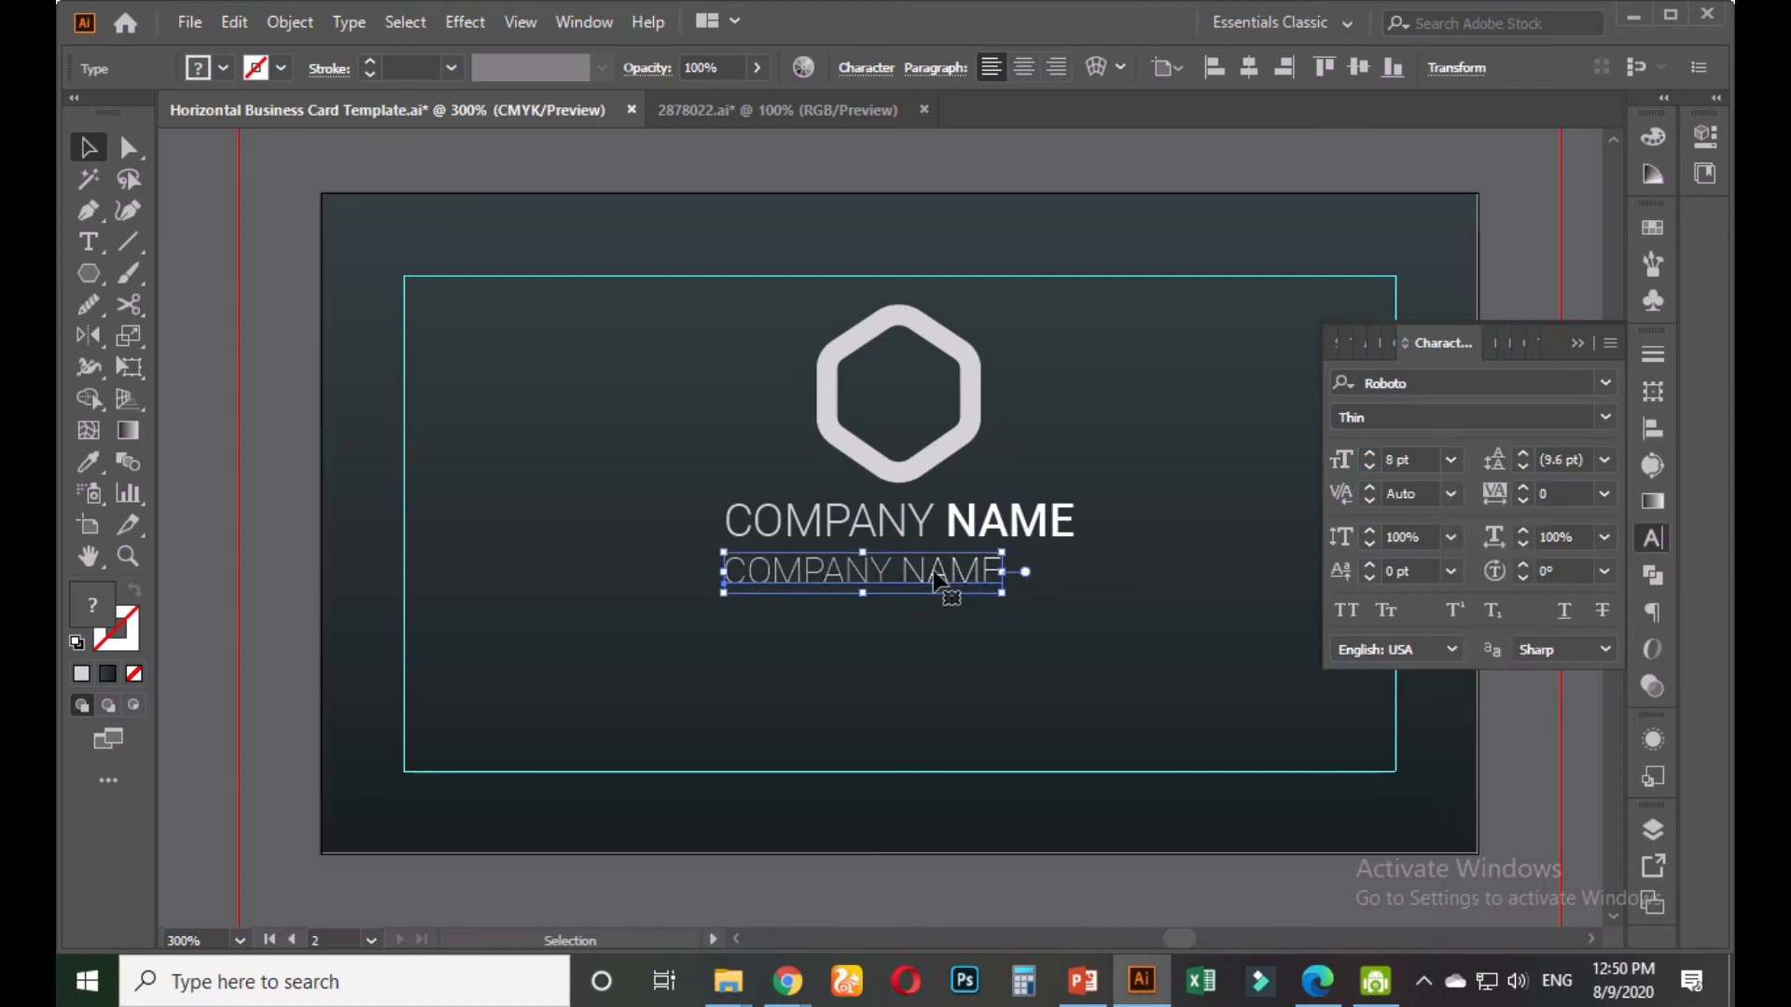
pyautogui.click(448, 496)
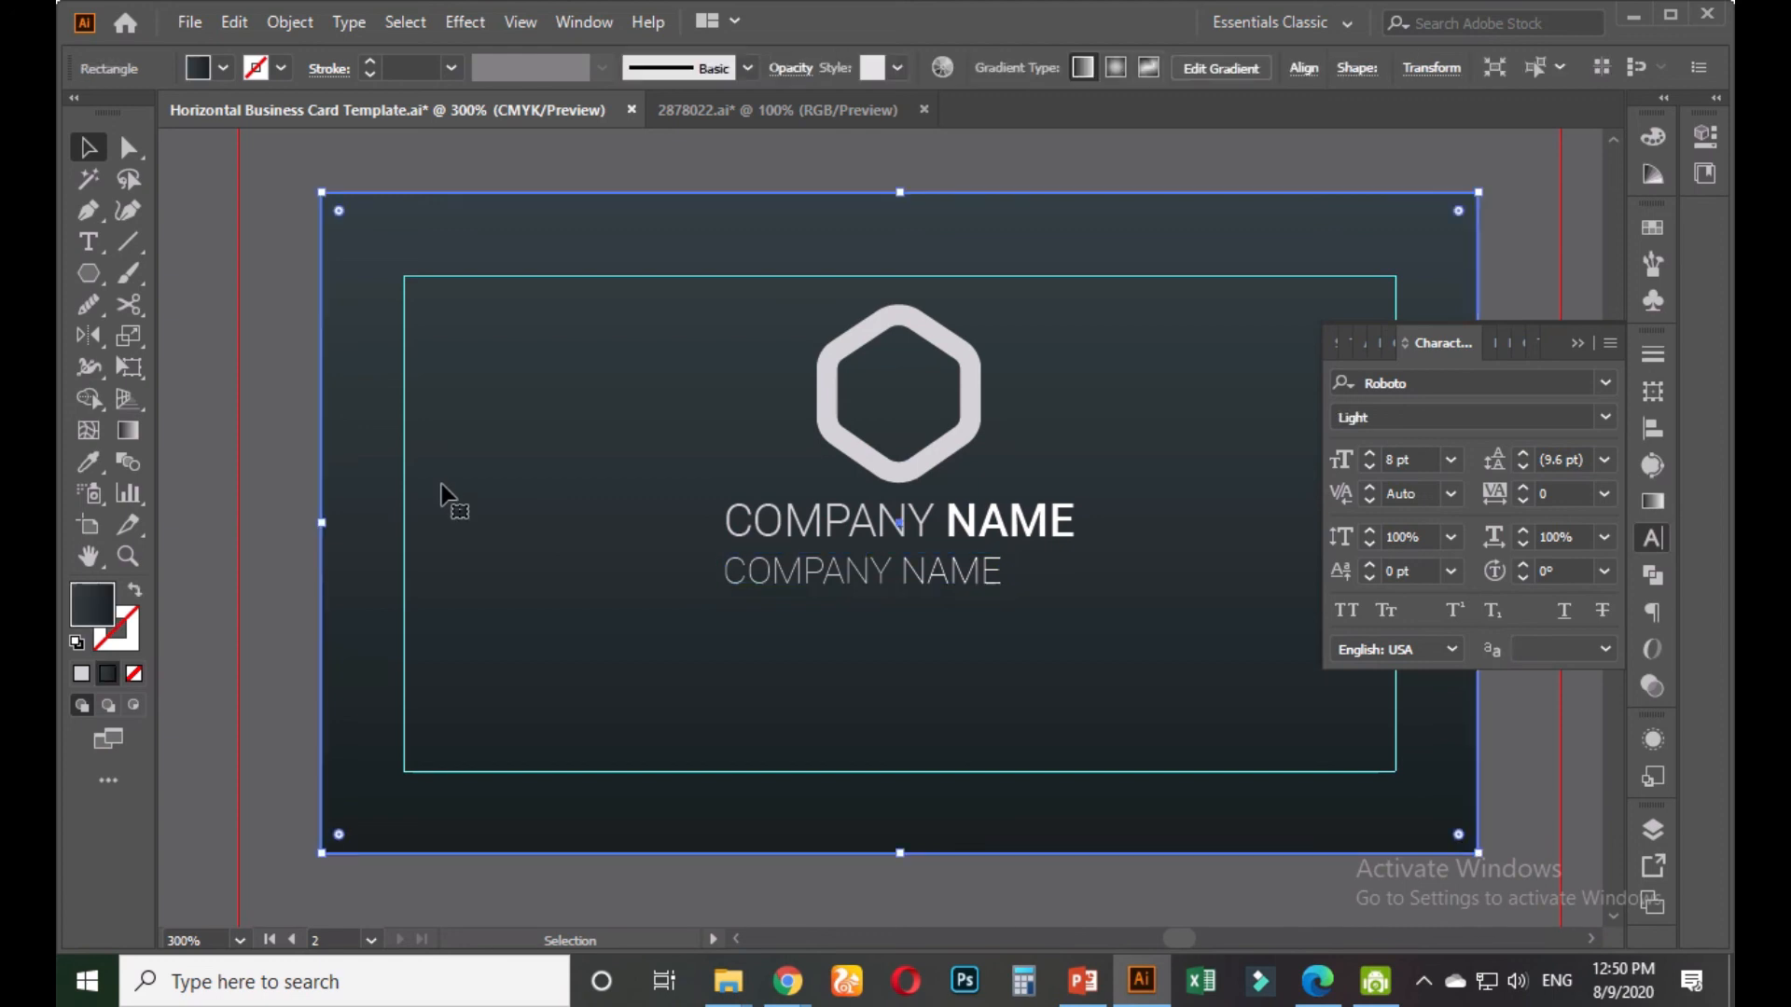
# Retype the duplicate line as 'Tagline Goes Here' and centre it horizontally
pyautogui.doubleClick(851, 576)
pyautogui.hotkey('ctrl', 'a')
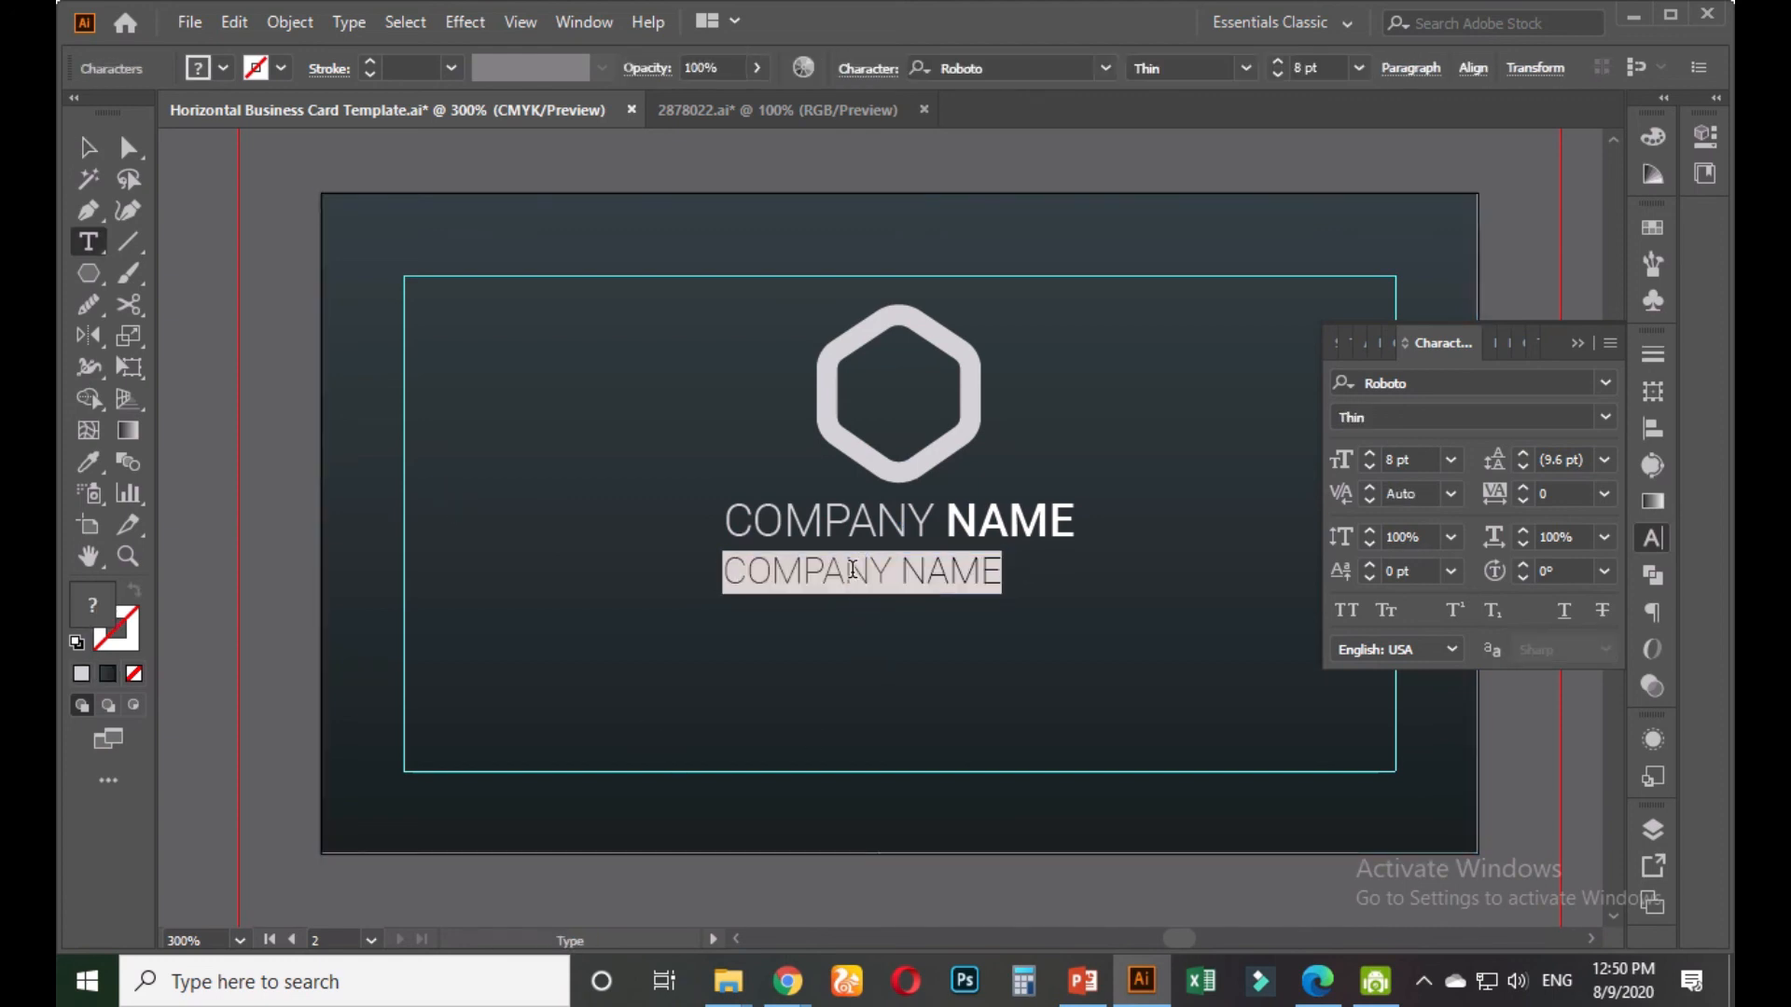
pyautogui.write('you')
pyautogui.press('BackSpace')
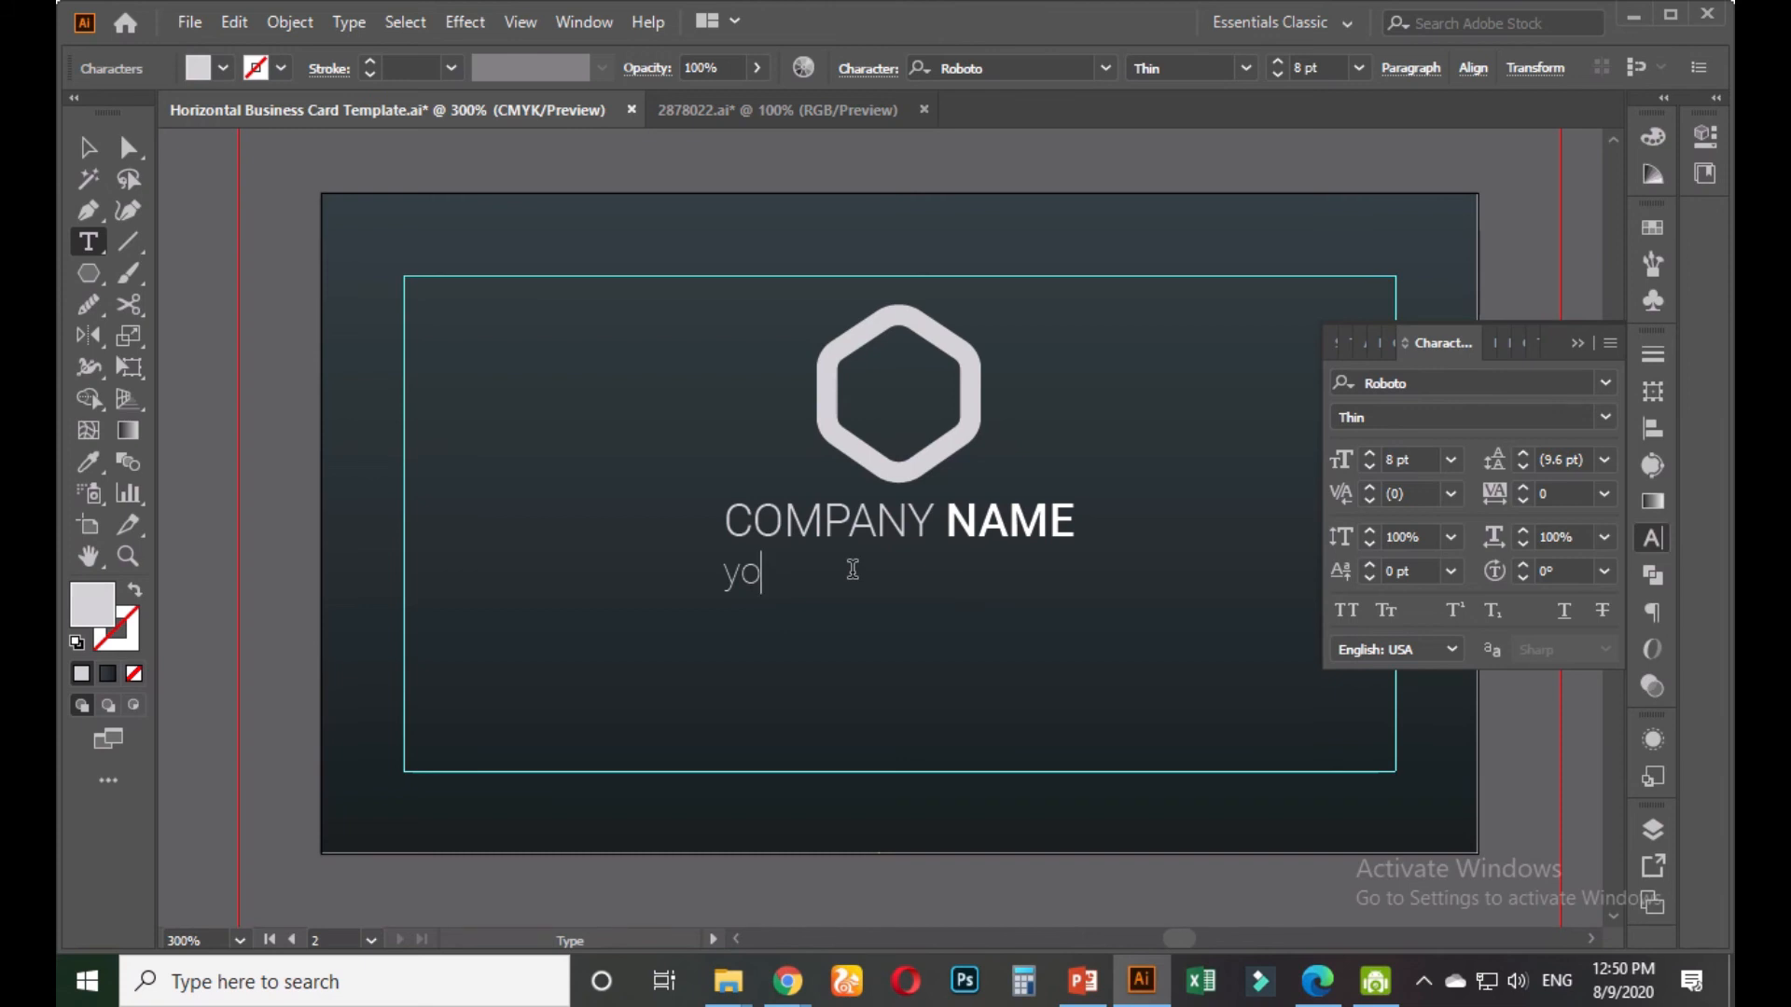
pyautogui.write('Tagline Goes')
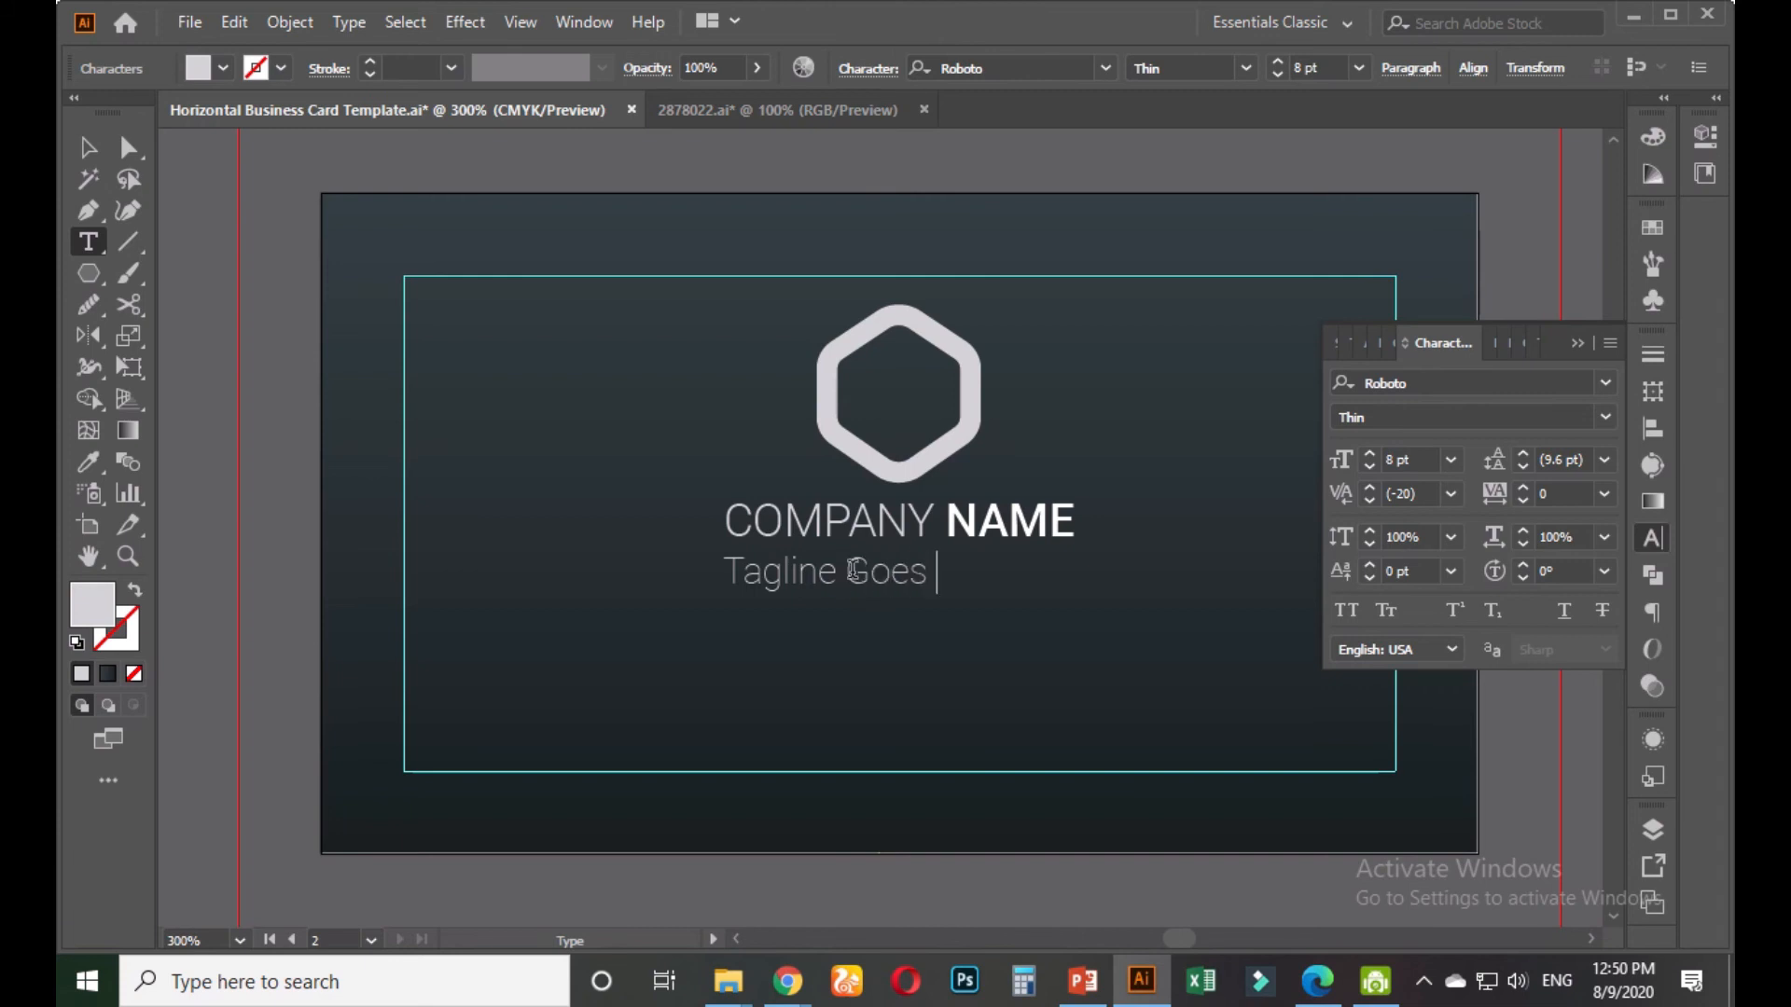
pyautogui.click(89, 146)
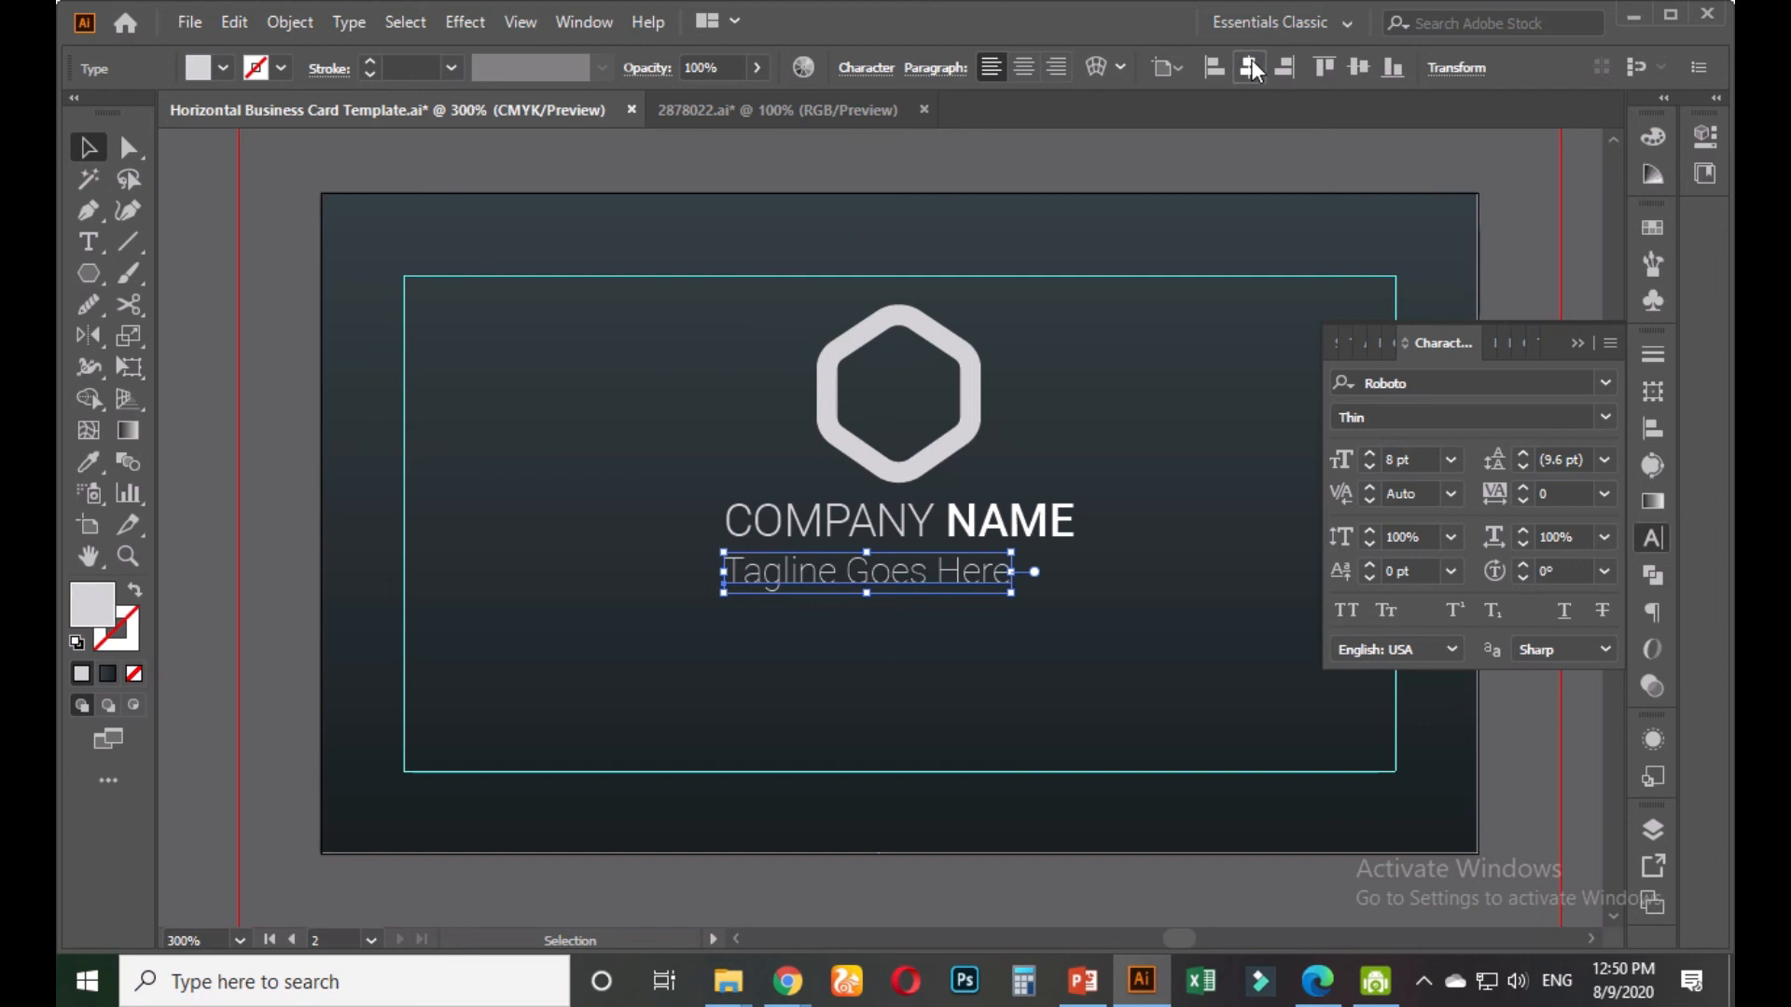
pyautogui.click(1251, 67)
pyautogui.click(1077, 157)
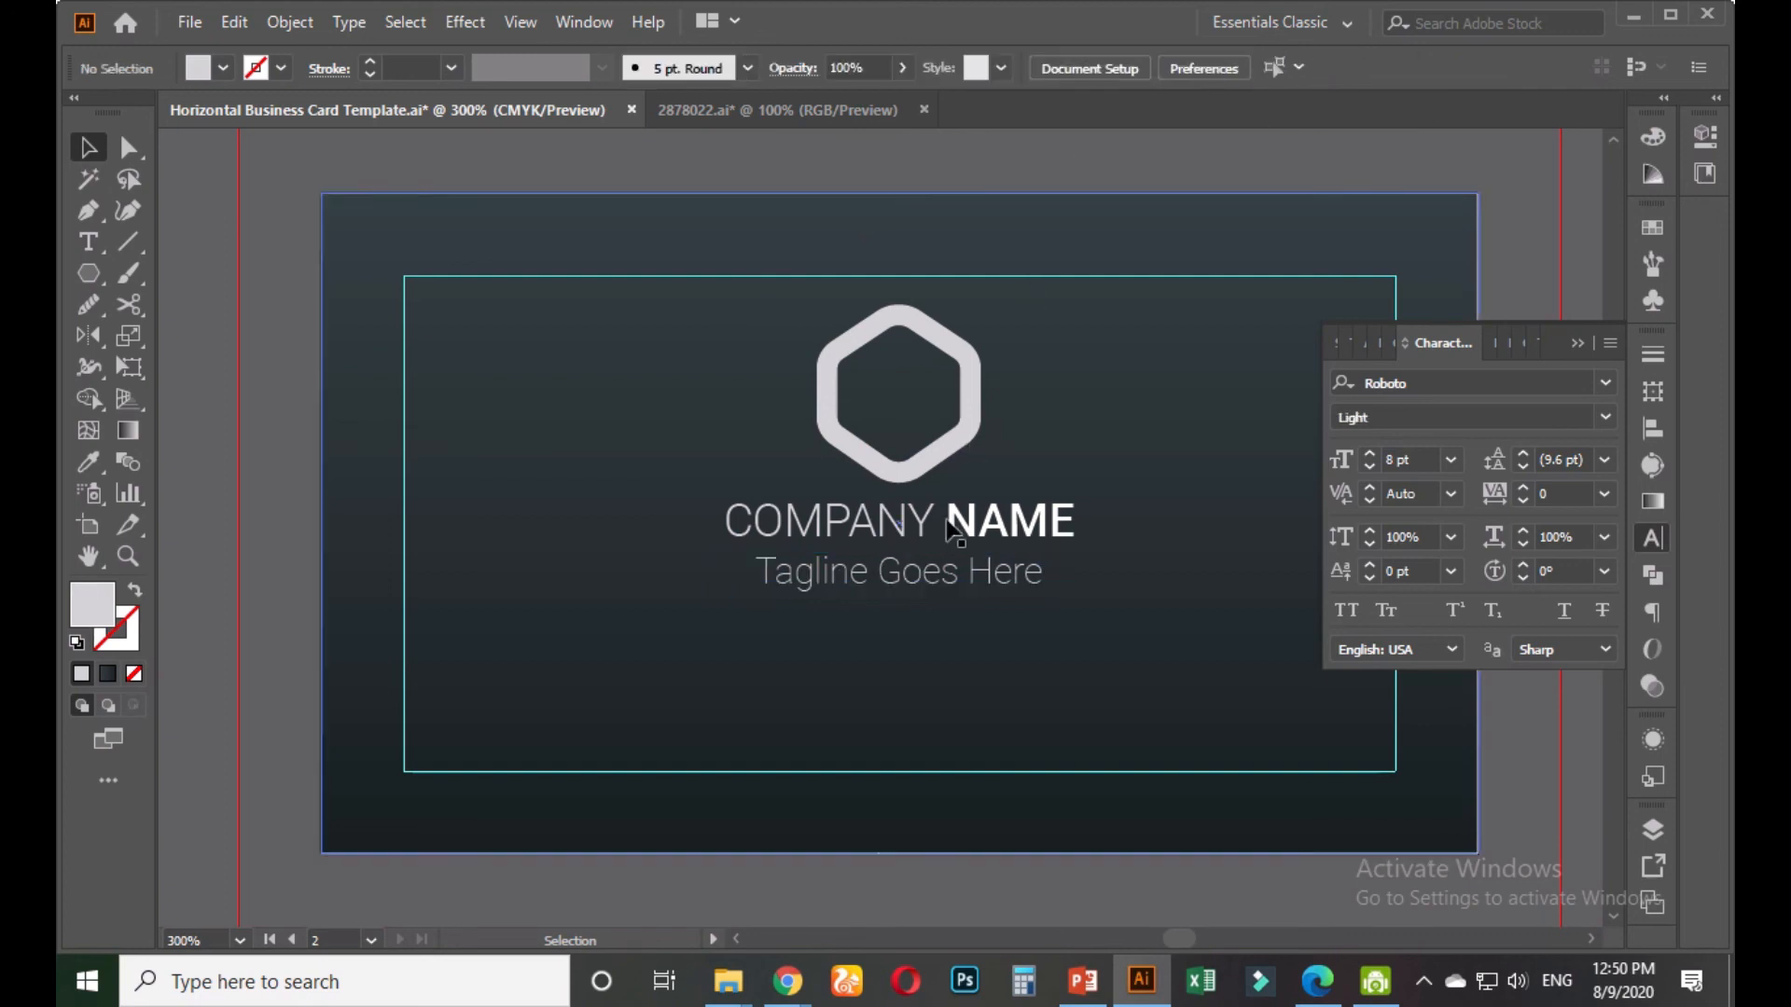
# Nudge the tagline, then try aligning the logo and text to each other, undoing the spacing
pyautogui.click(954, 559)
pyautogui.press('Up')
pyautogui.press('Down')
pyautogui.press('Up')
pyautogui.keyDown('shift'); pyautogui.click(994, 530); pyautogui.keyUp('shift')
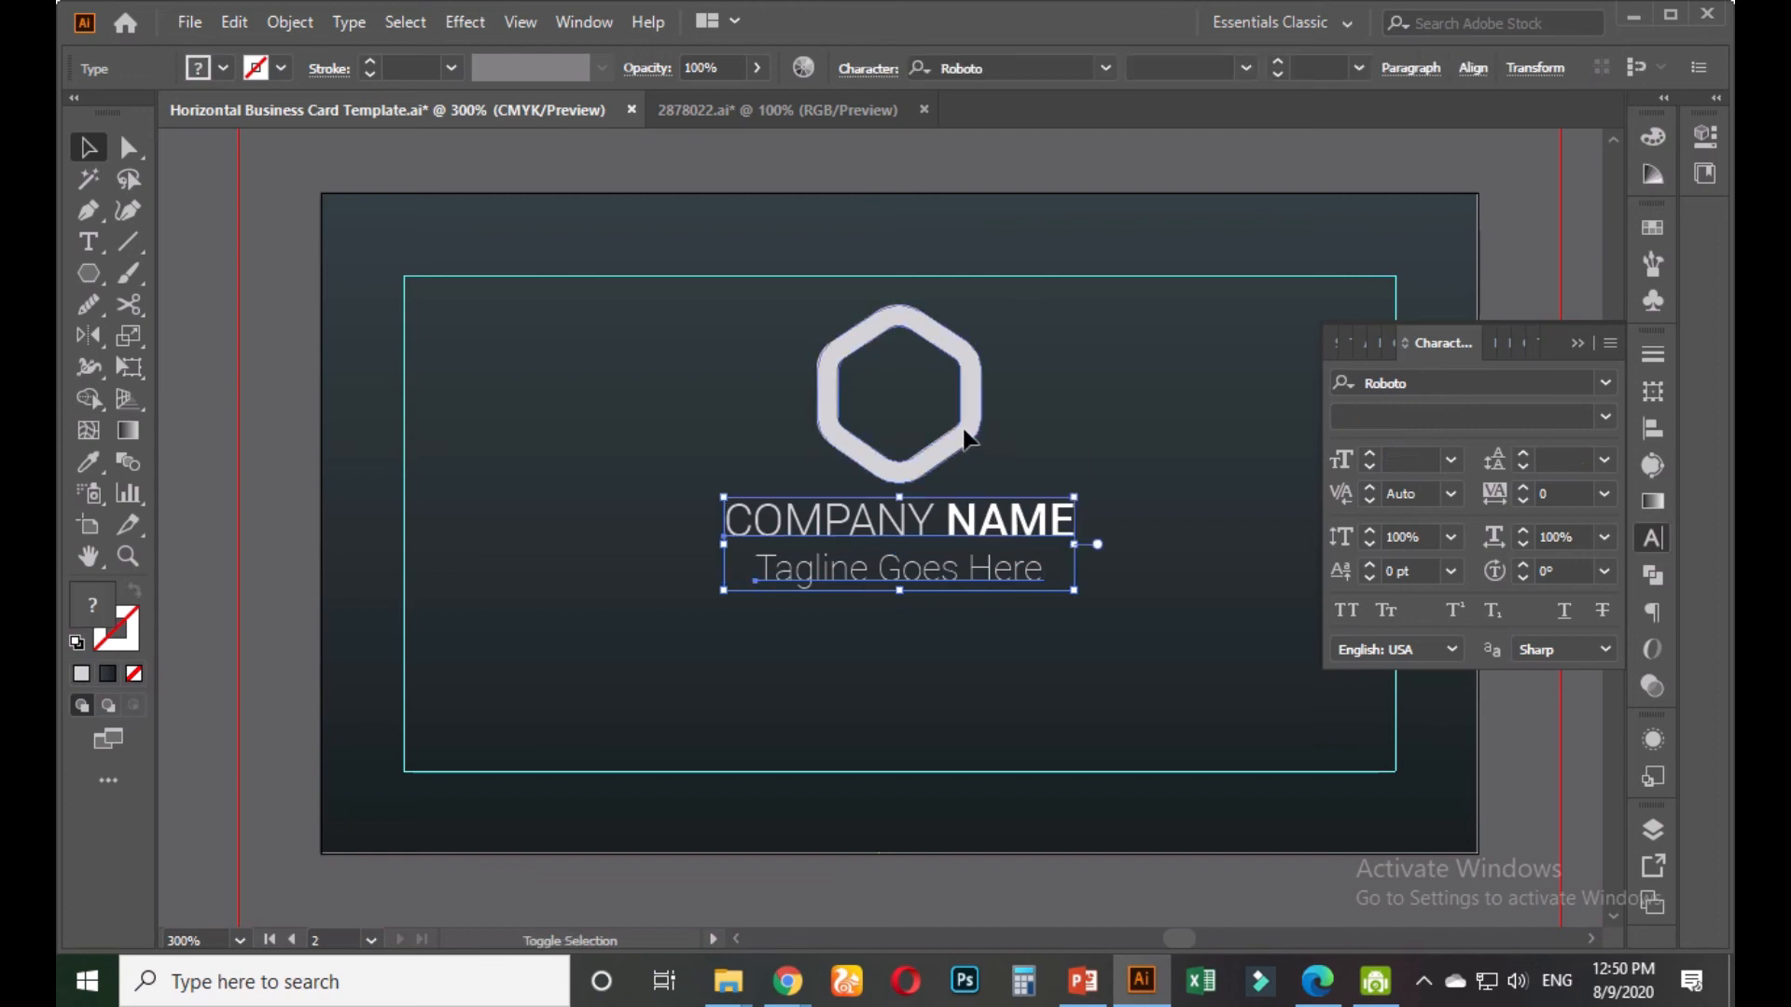
pyautogui.keyDown('shift'); pyautogui.click(965, 434); pyautogui.keyUp('shift')
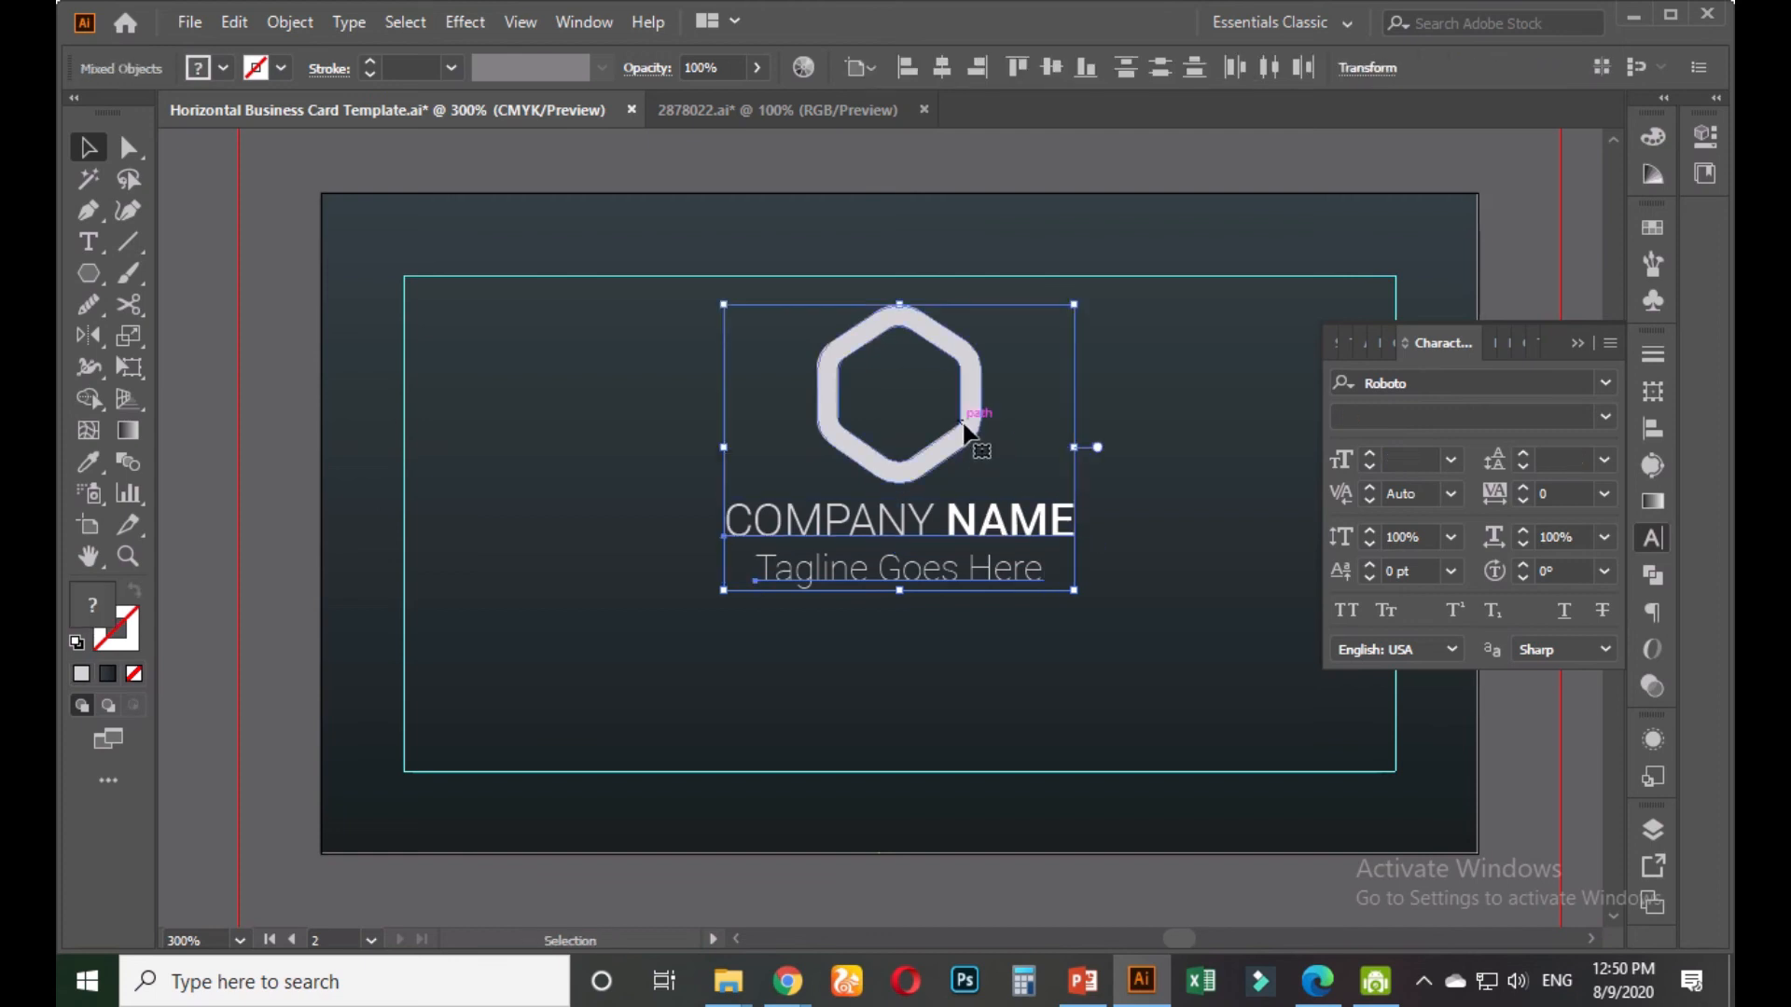
pyautogui.click(867, 67)
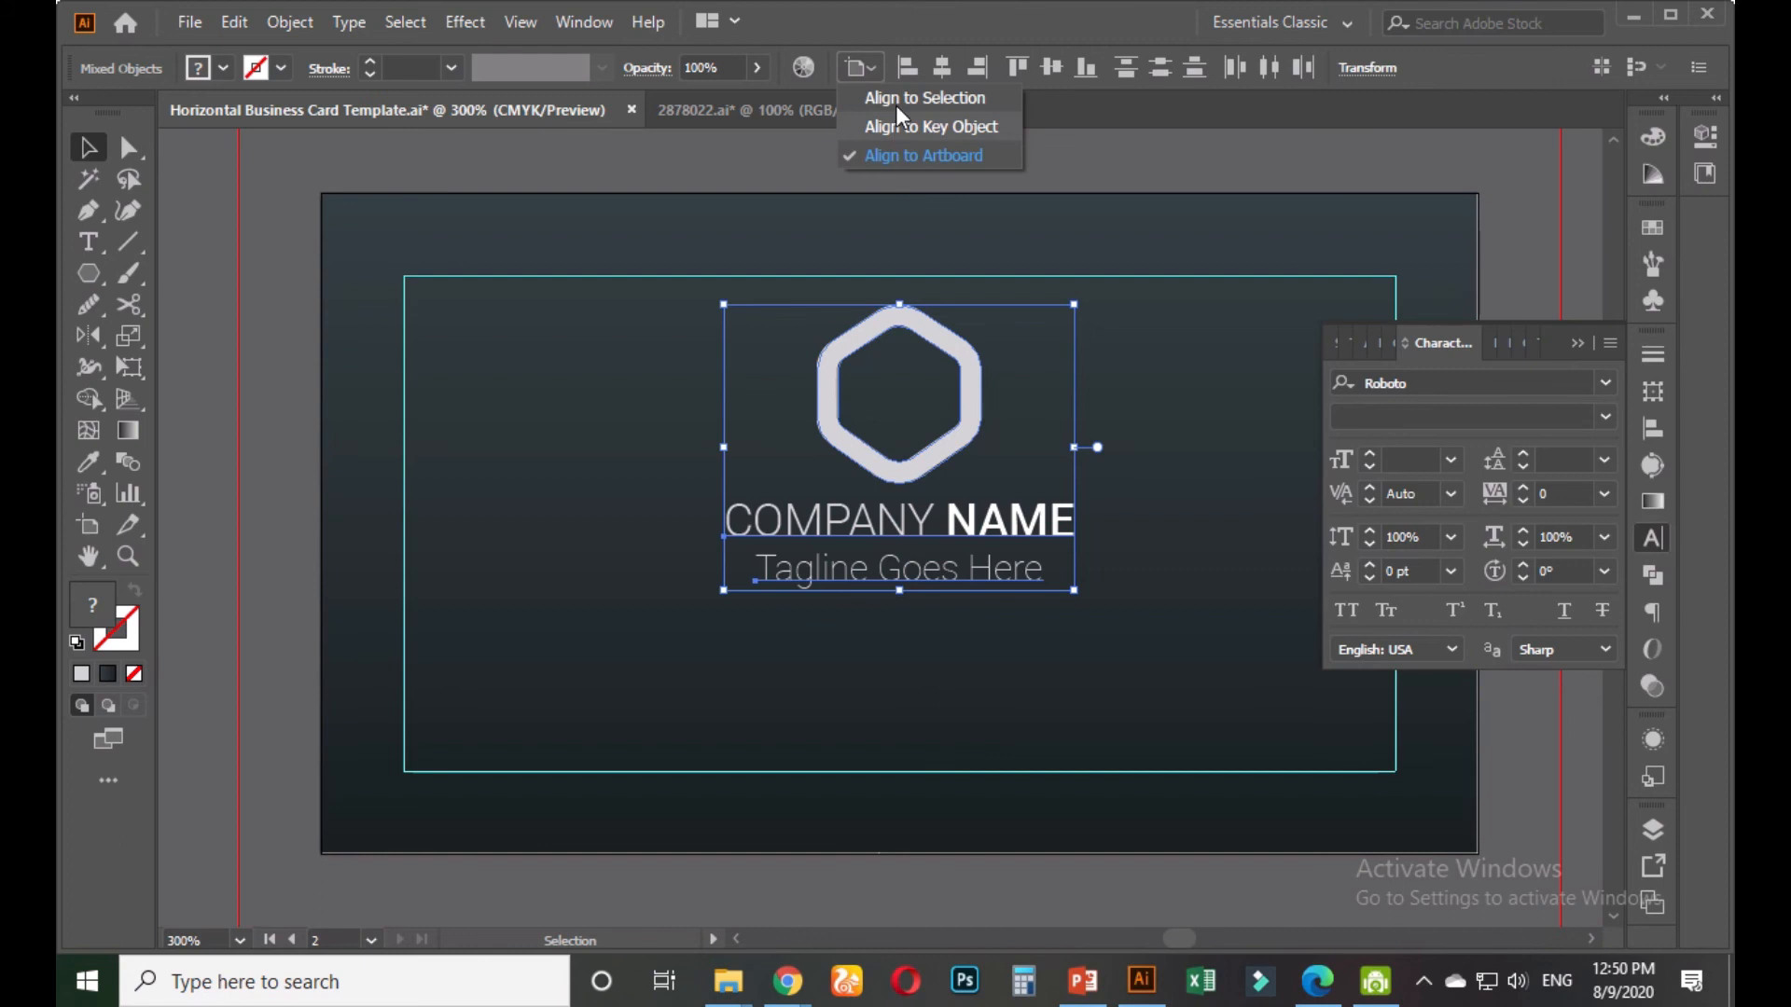
pyautogui.click(896, 103)
pyautogui.click(1158, 67)
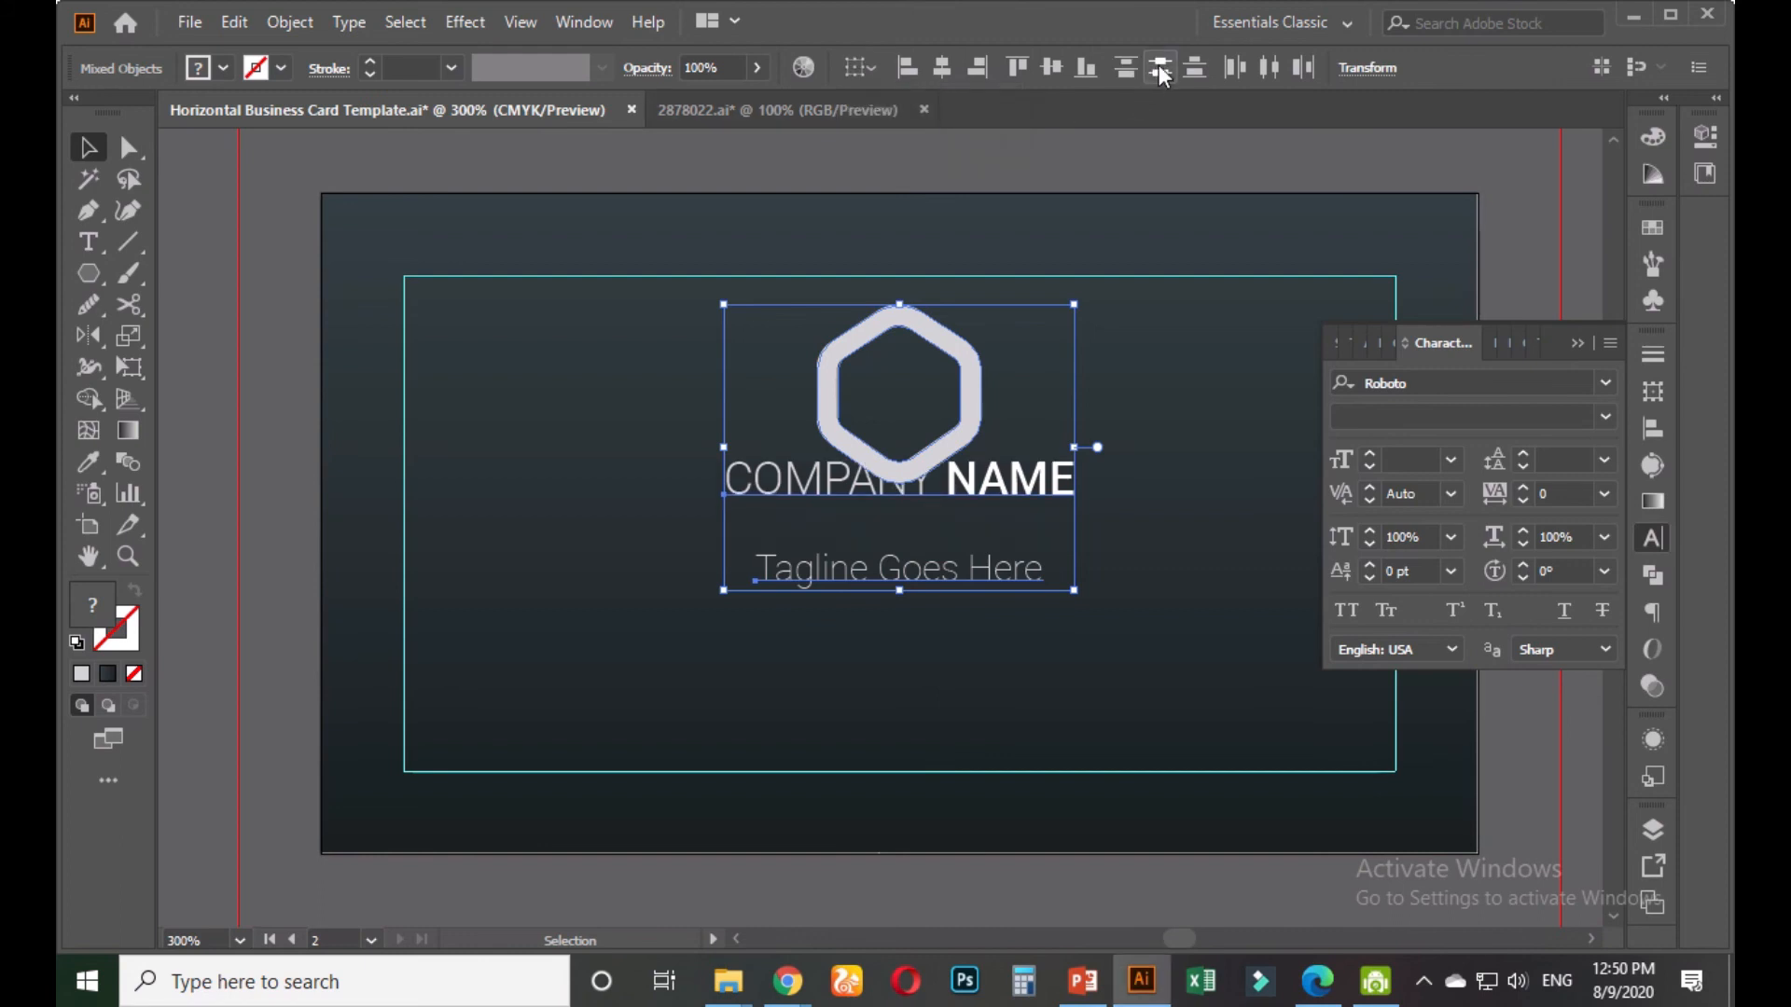
pyautogui.hotkey('ctrl', 'z')
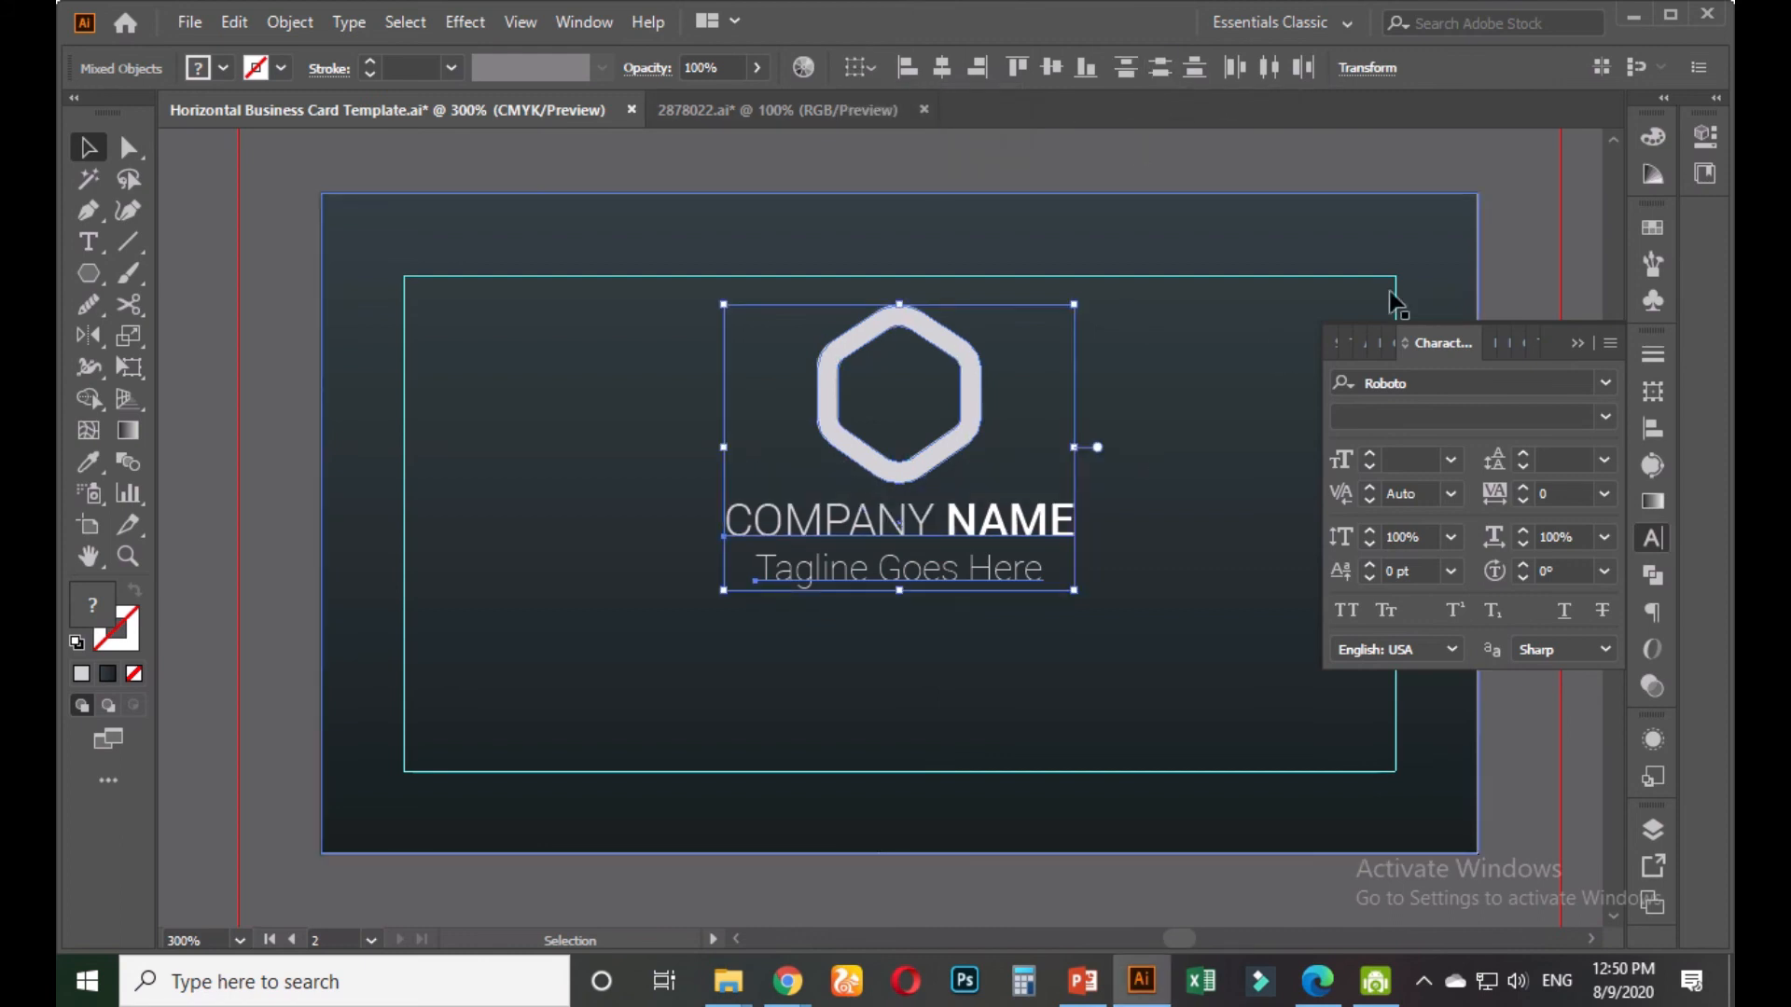
# Check the COMPANY NAME and tagline fonts, then marquee-select the logo, name and tagline together
pyautogui.click(1504, 201)
pyautogui.click(995, 529)
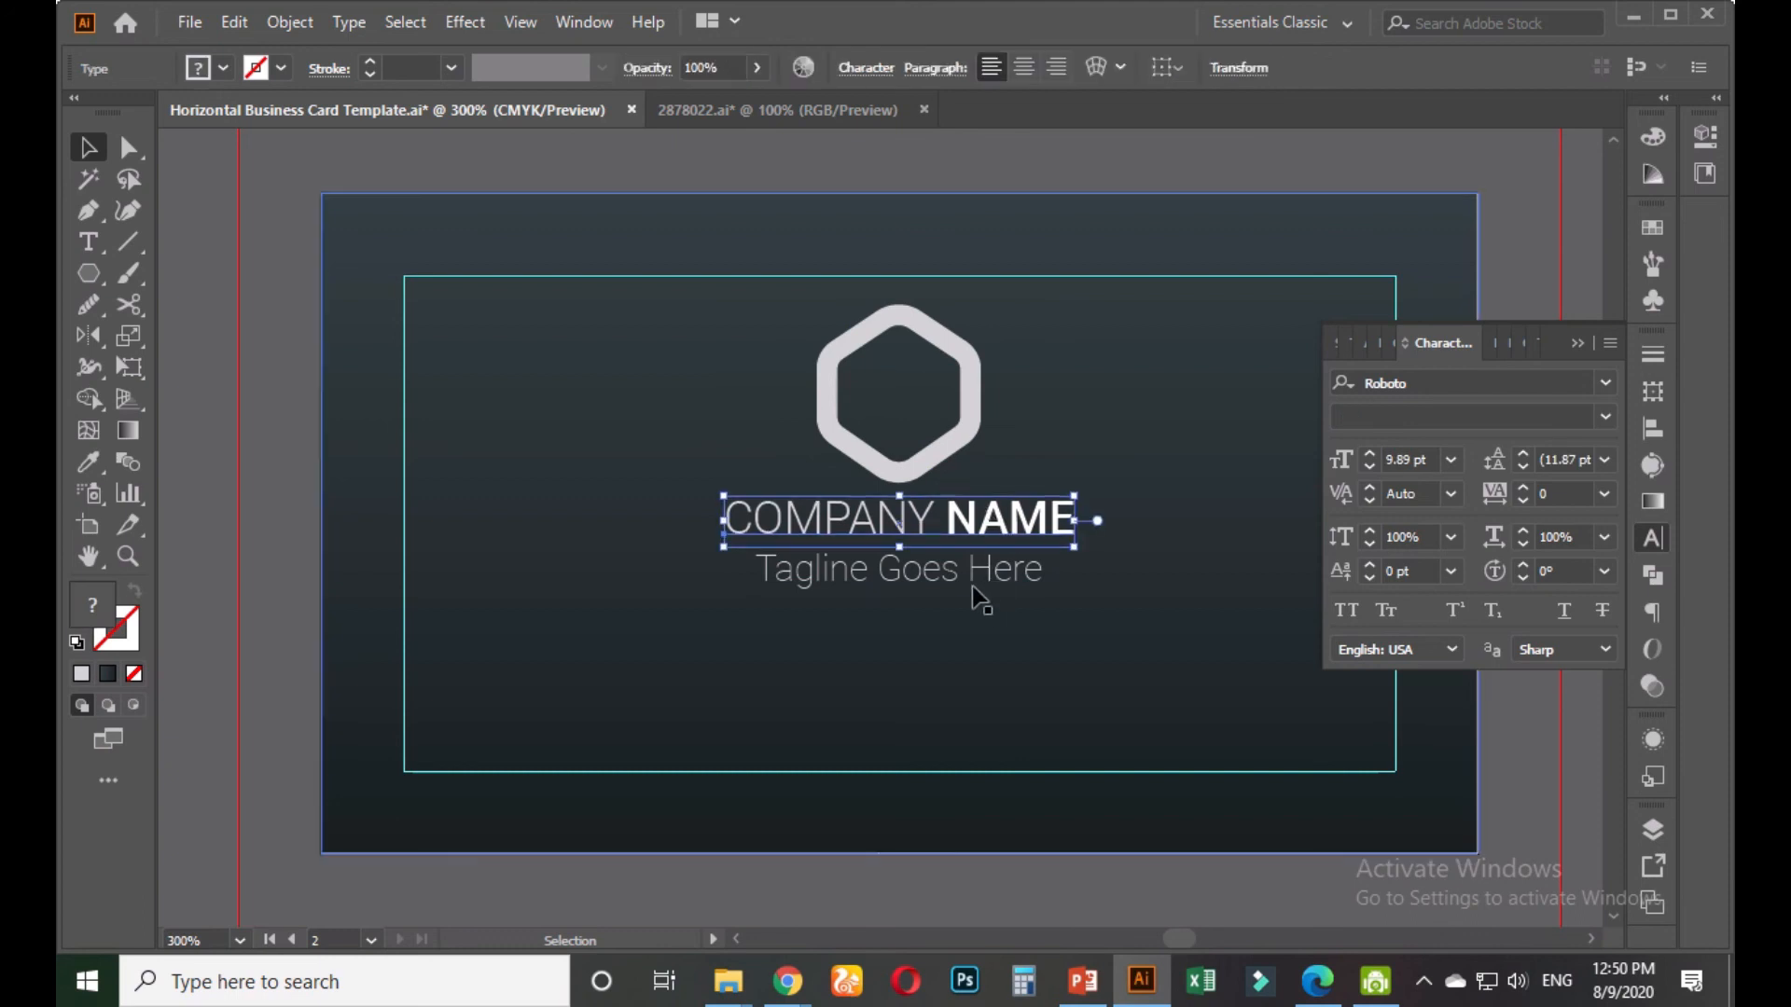
pyautogui.click(971, 581)
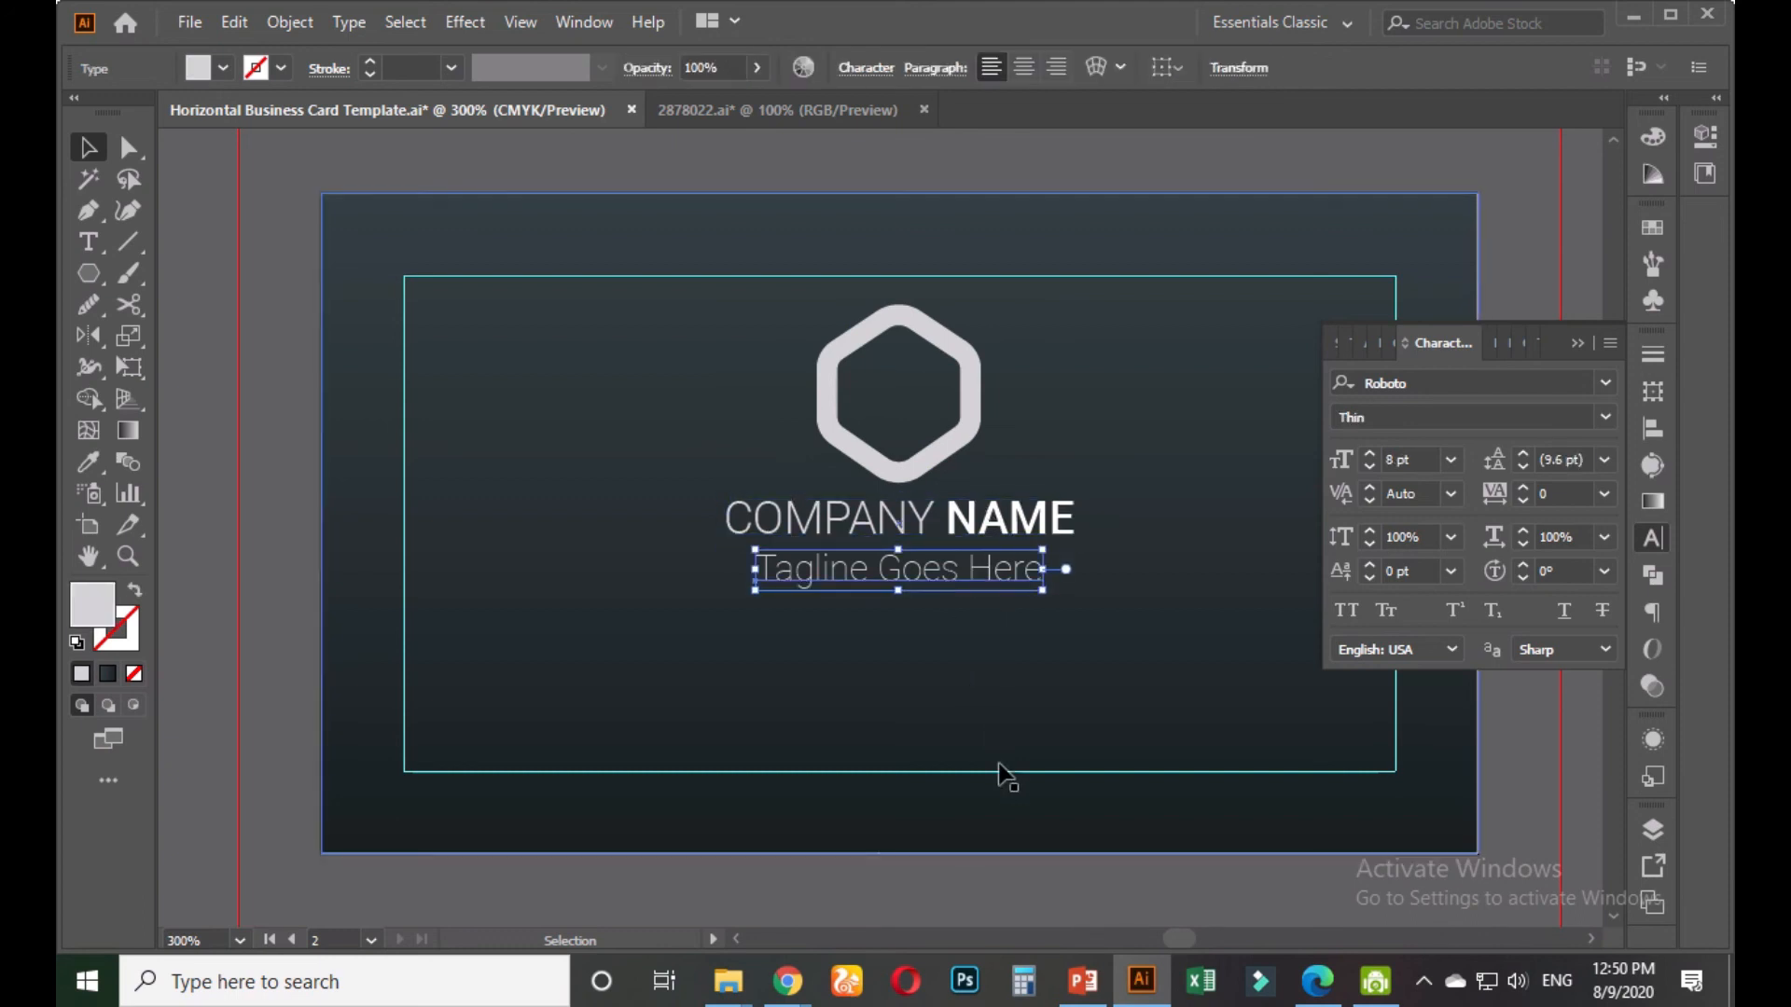
pyautogui.click(1007, 876)
pyautogui.click(733, 338)
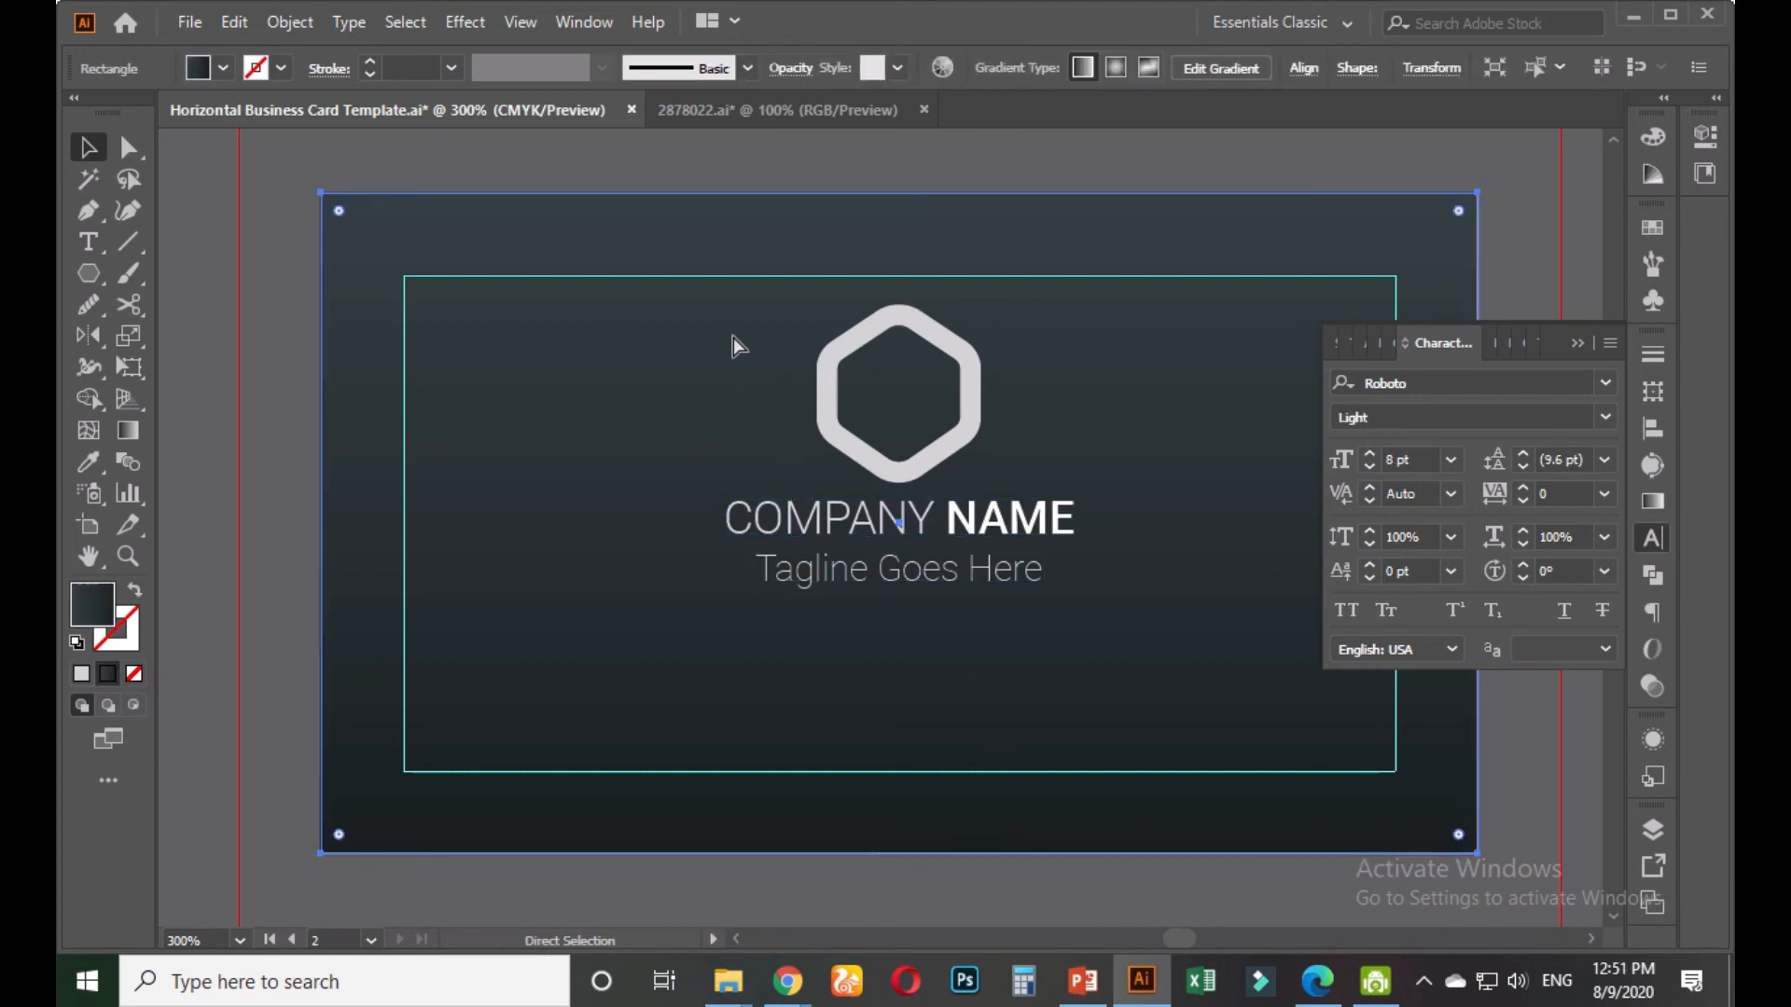
pyautogui.hotkey('ctrl', '2')
pyautogui.moveTo(712, 317); pyautogui.dragTo(1038, 596)
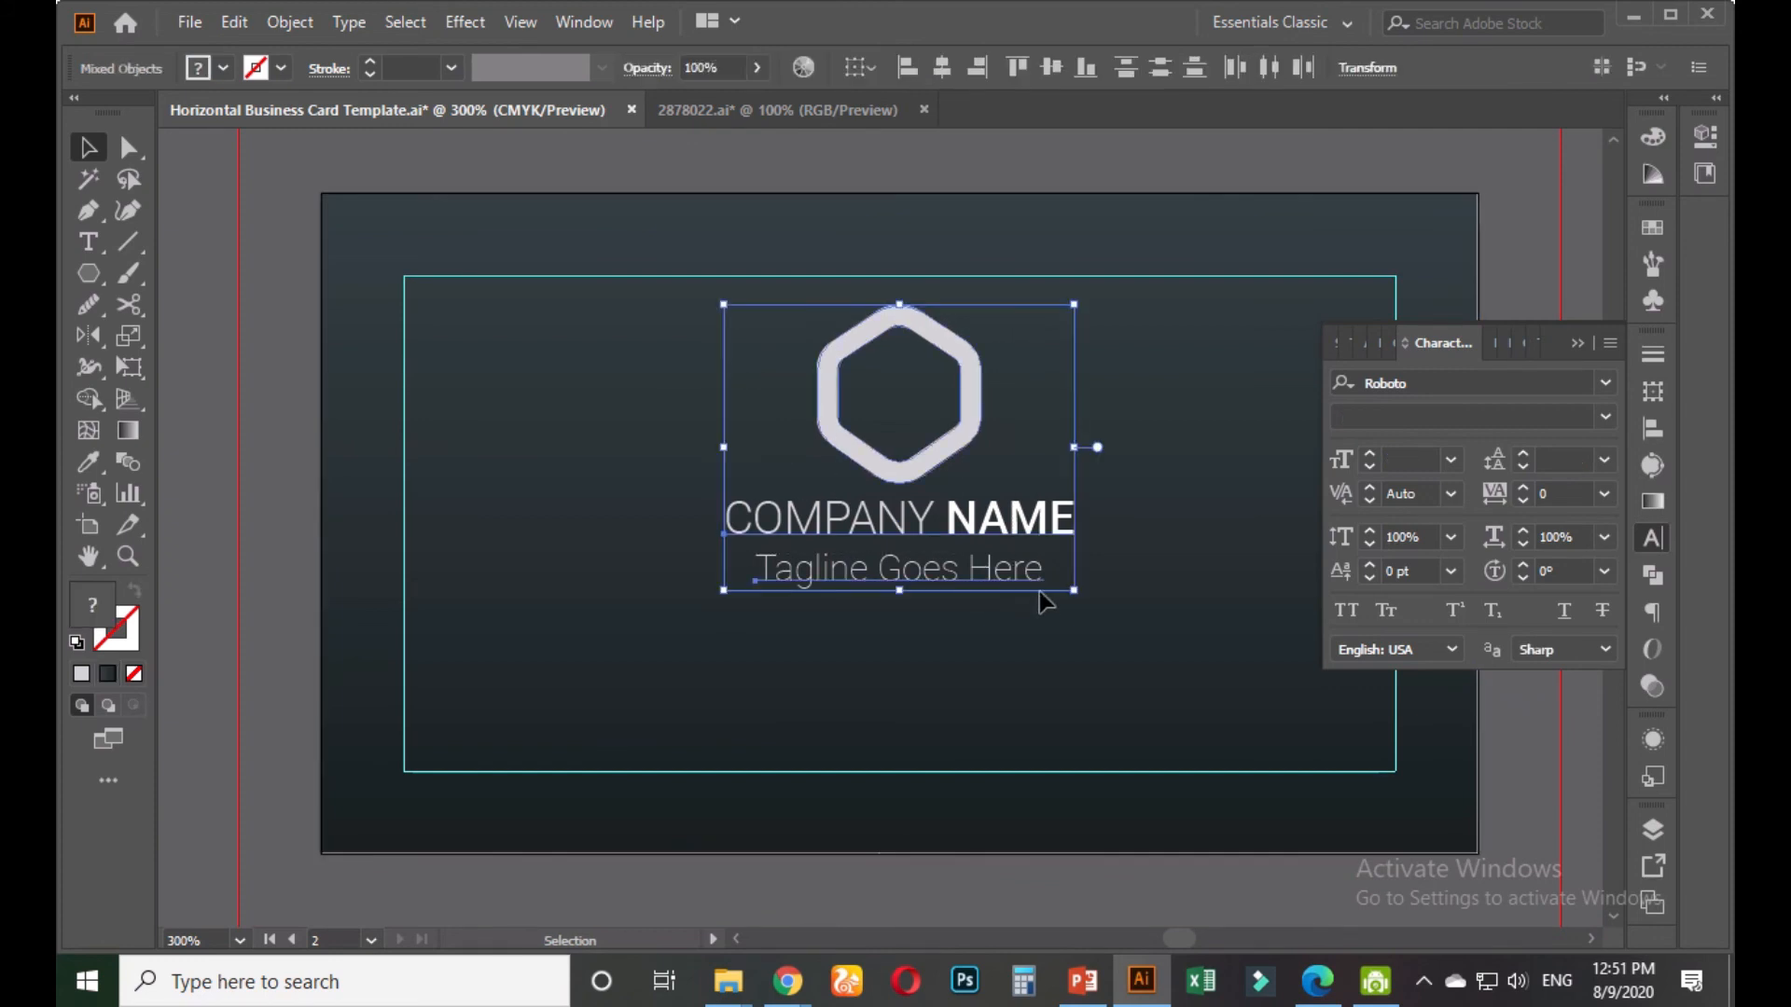
# Group the three objects and centre the group vertically relative to the artboard
pyautogui.hotkey('ctrl', 'g')
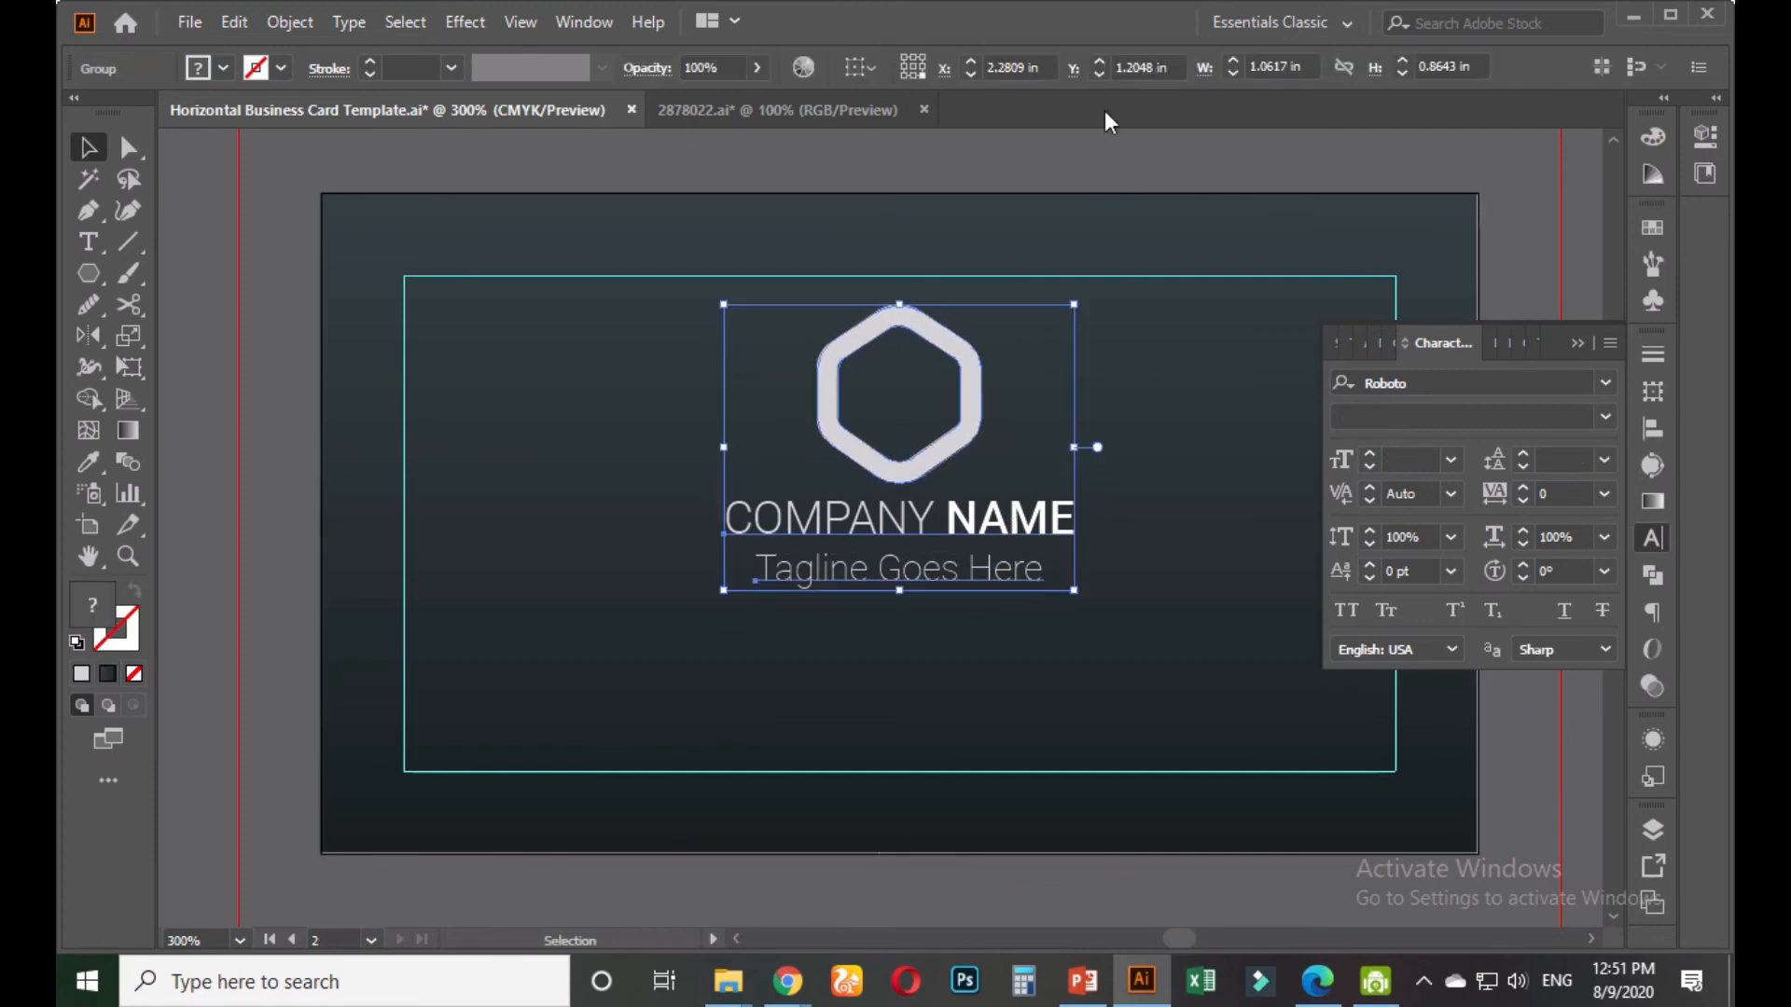
pyautogui.click(881, 69)
pyautogui.click(959, 94)
pyautogui.click(886, 67)
pyautogui.click(960, 151)
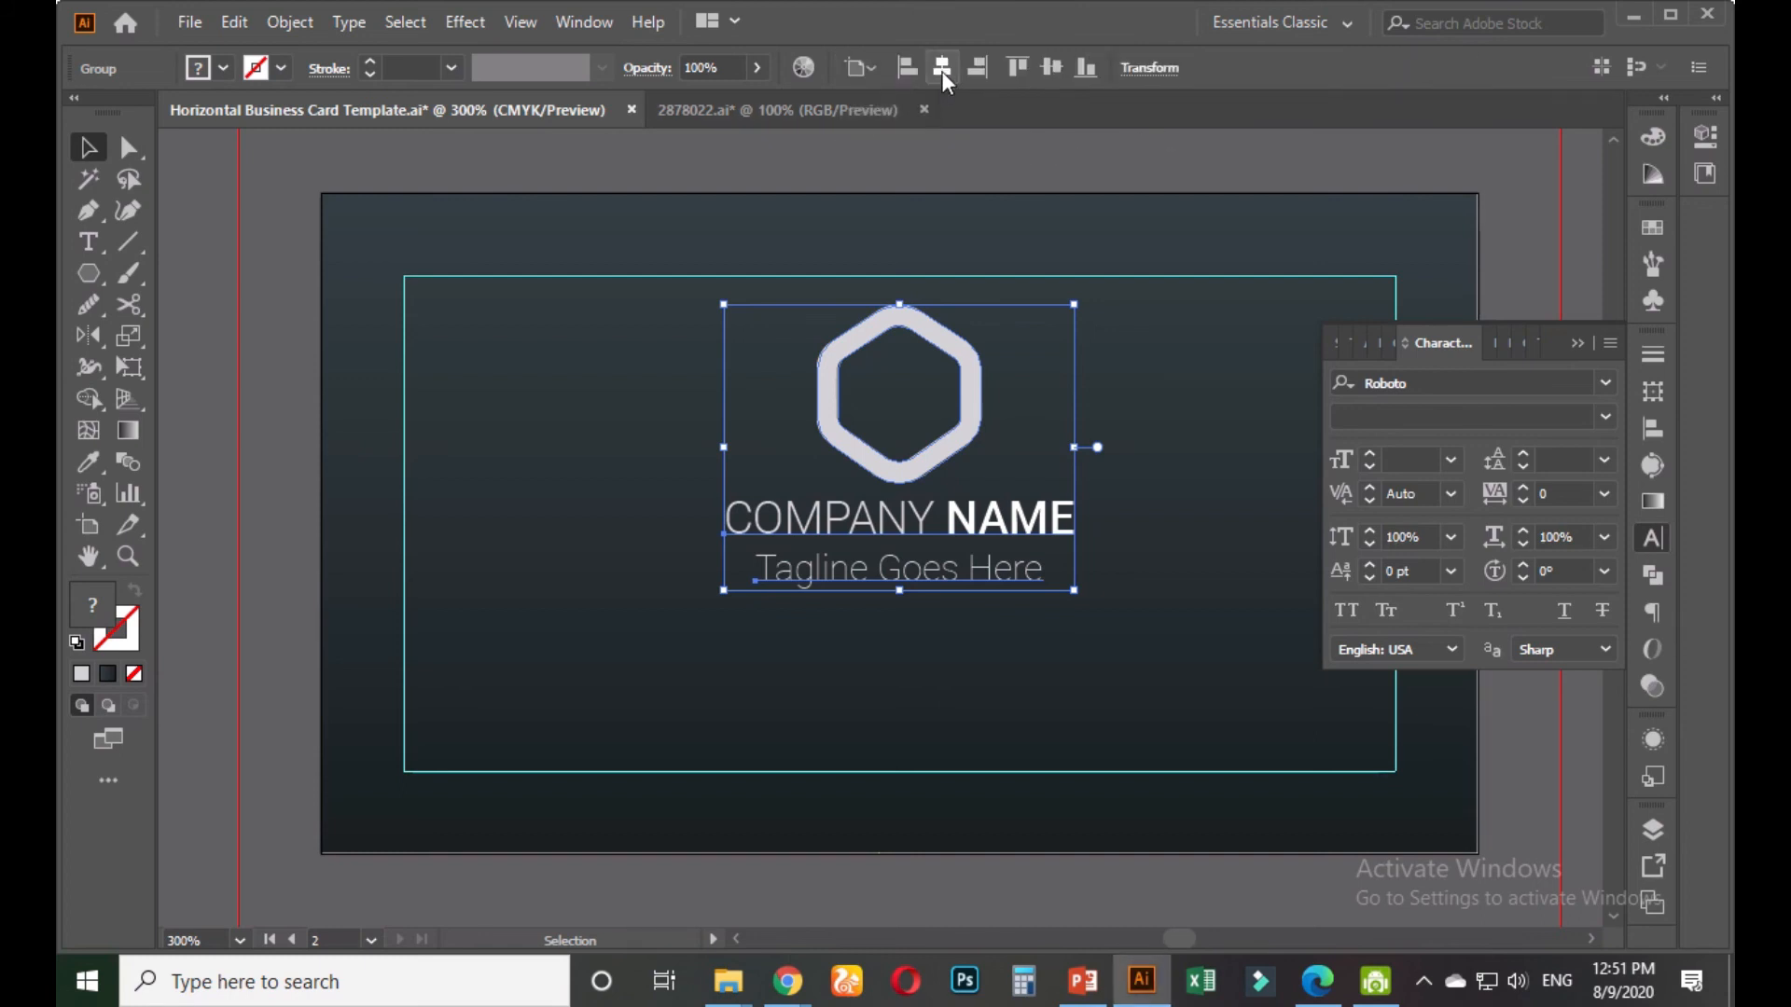
pyautogui.click(1051, 69)
pyautogui.click(662, 410)
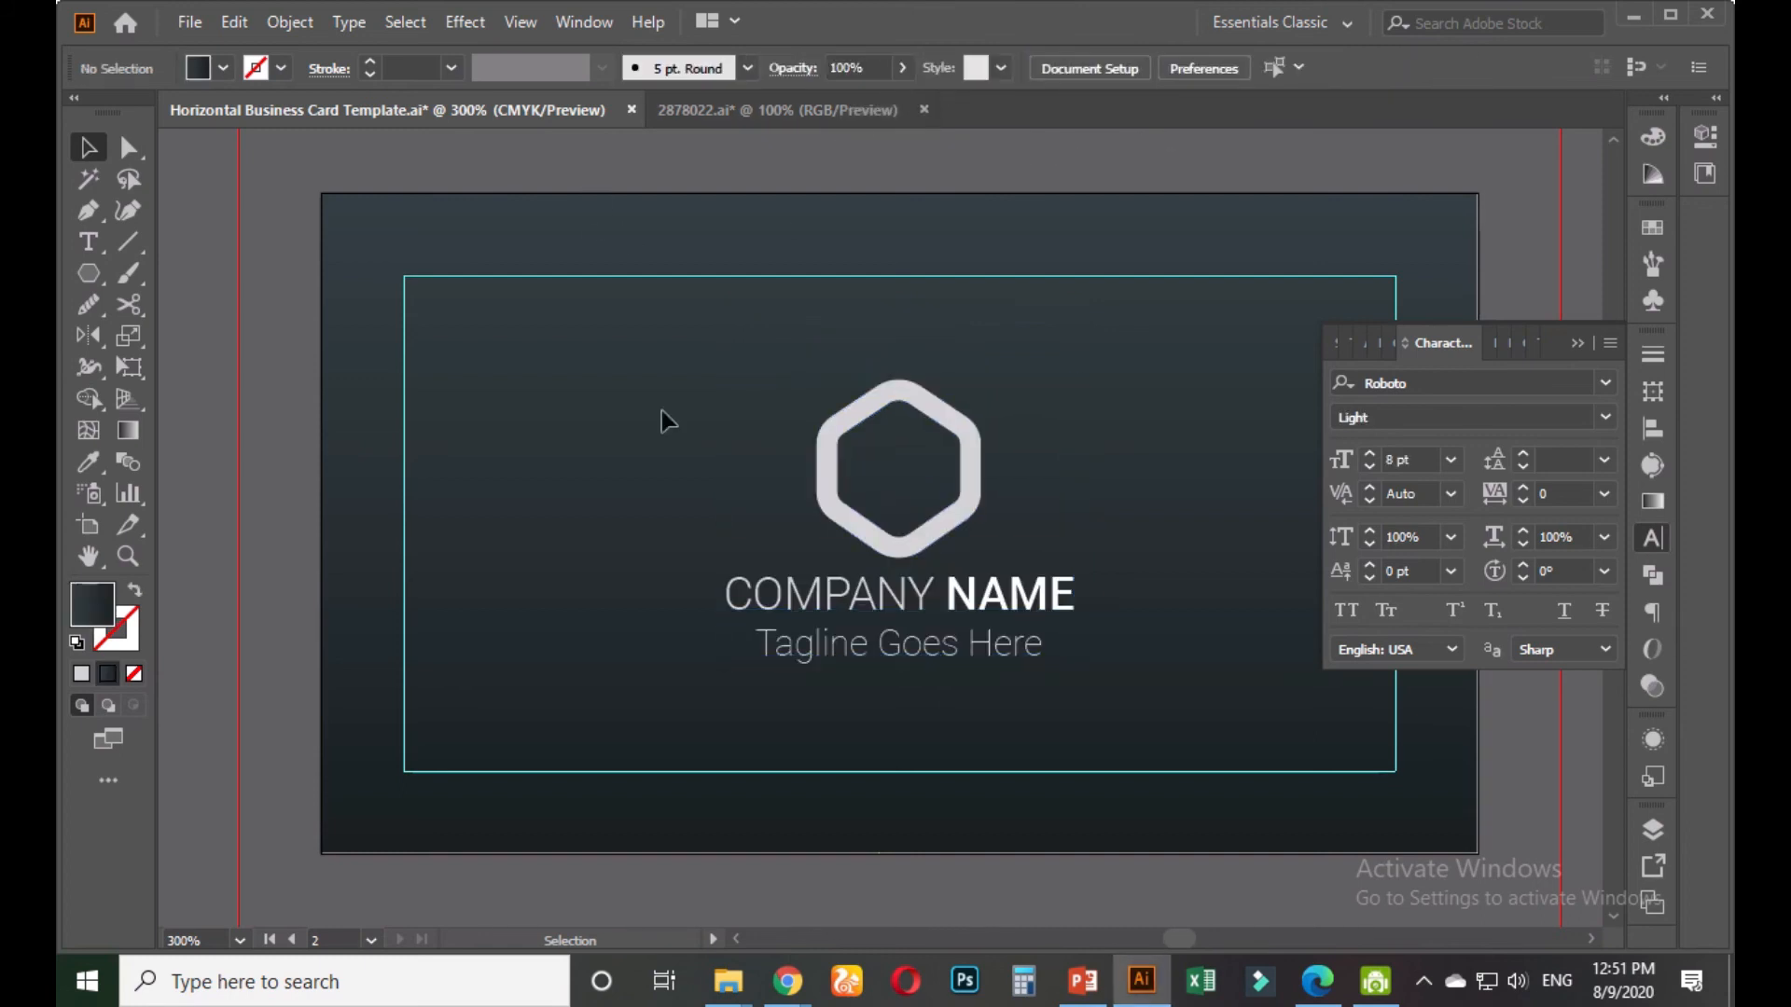
pyautogui.scroll(-2, 701, 662)
# Alt-drag copies of the spare hexagon onto the white card's top-right and bottom-left corners
pyautogui.scroll(-1, 697, 651)
pyautogui.moveTo(616, 733); pyautogui.dragTo(860, 635)
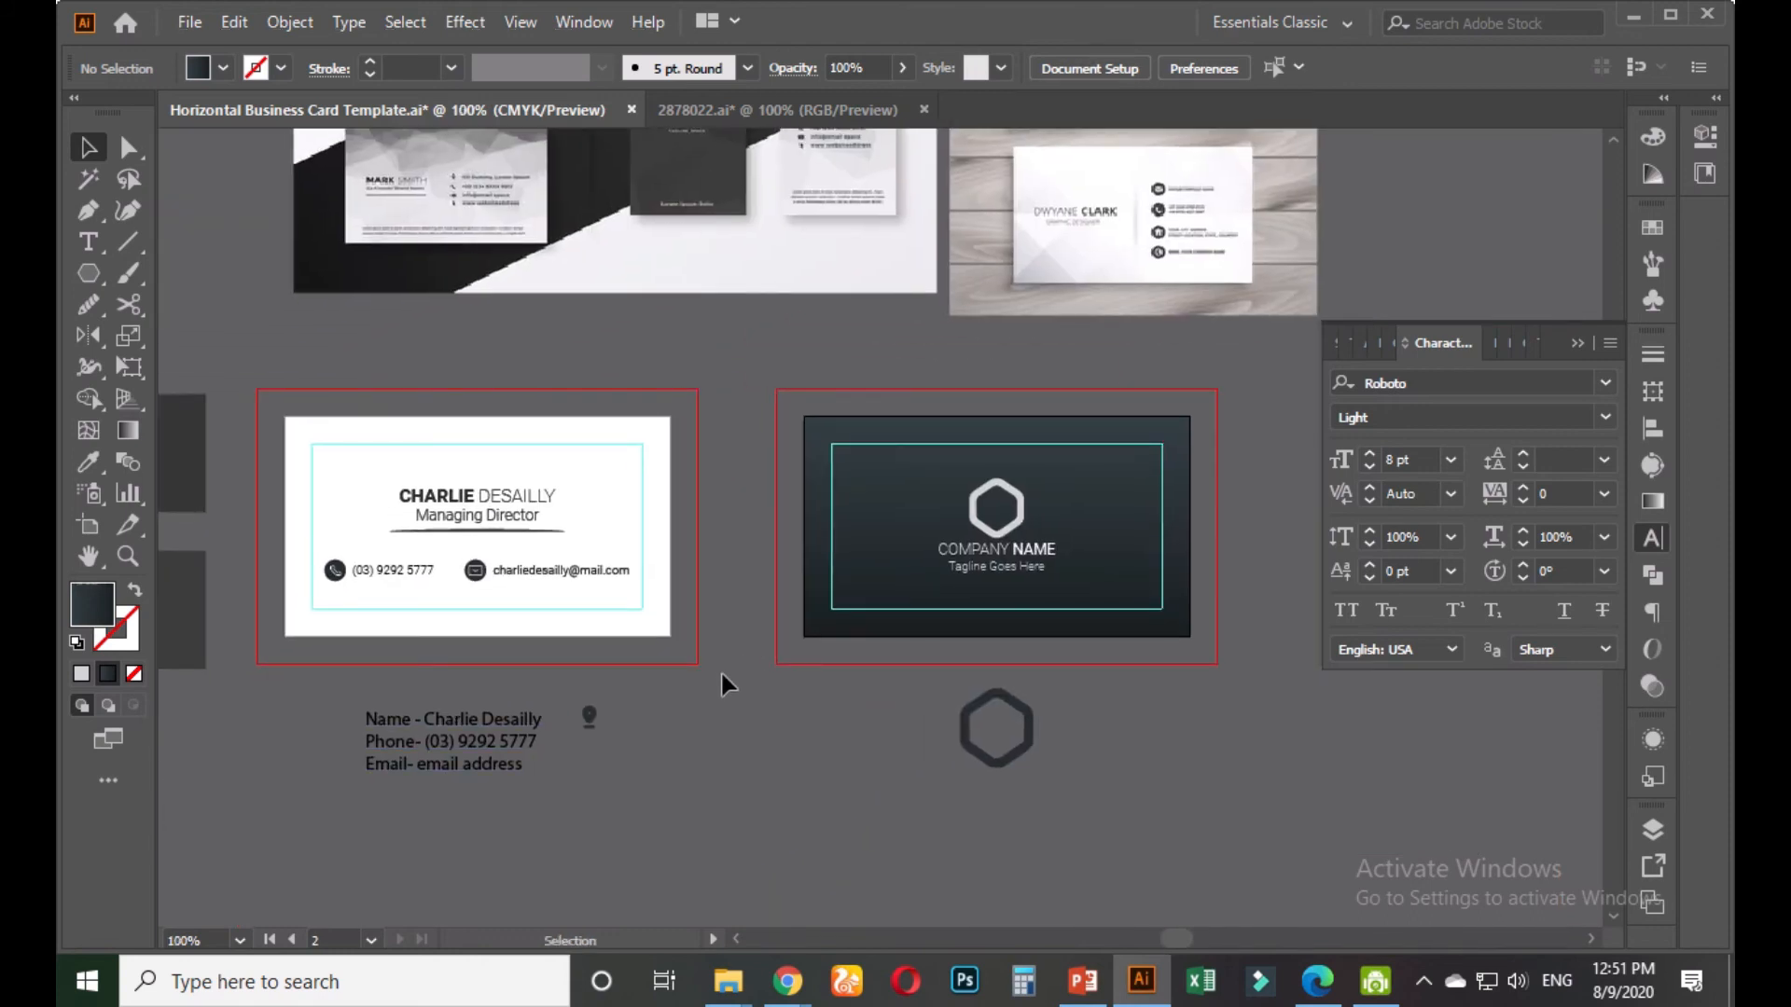
pyautogui.moveTo(858, 736); pyautogui.dragTo(756, 787)
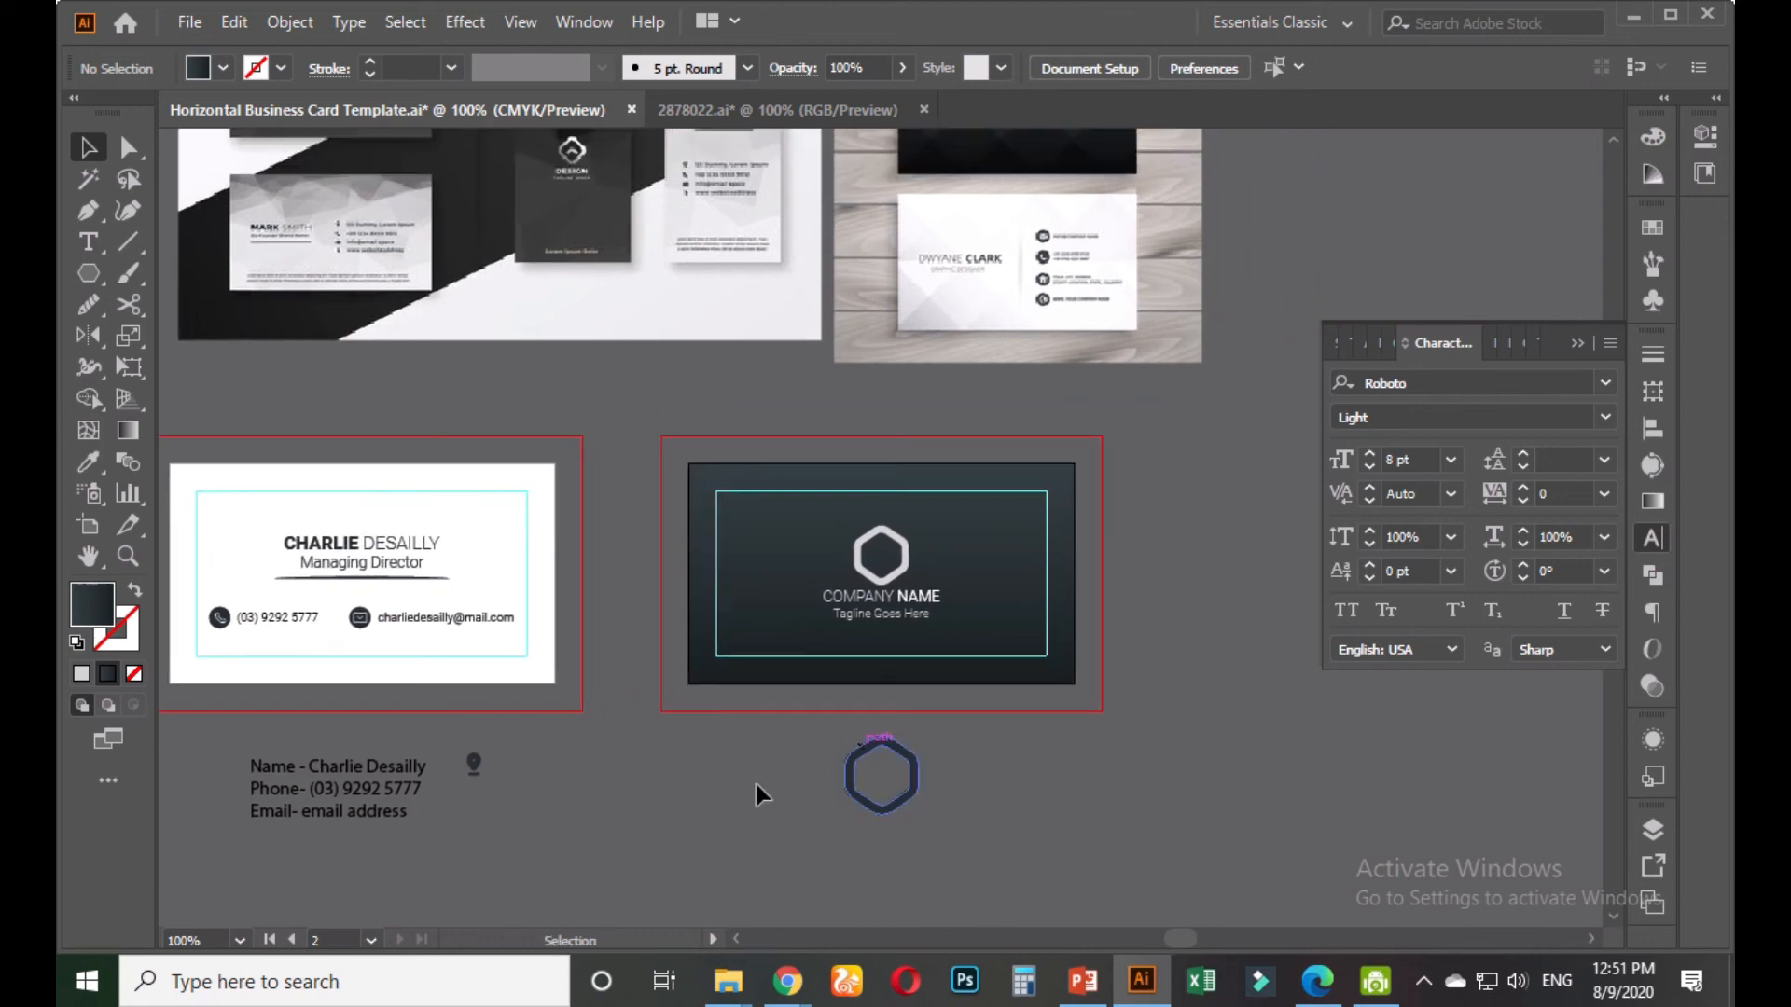
pyautogui.click(919, 774)
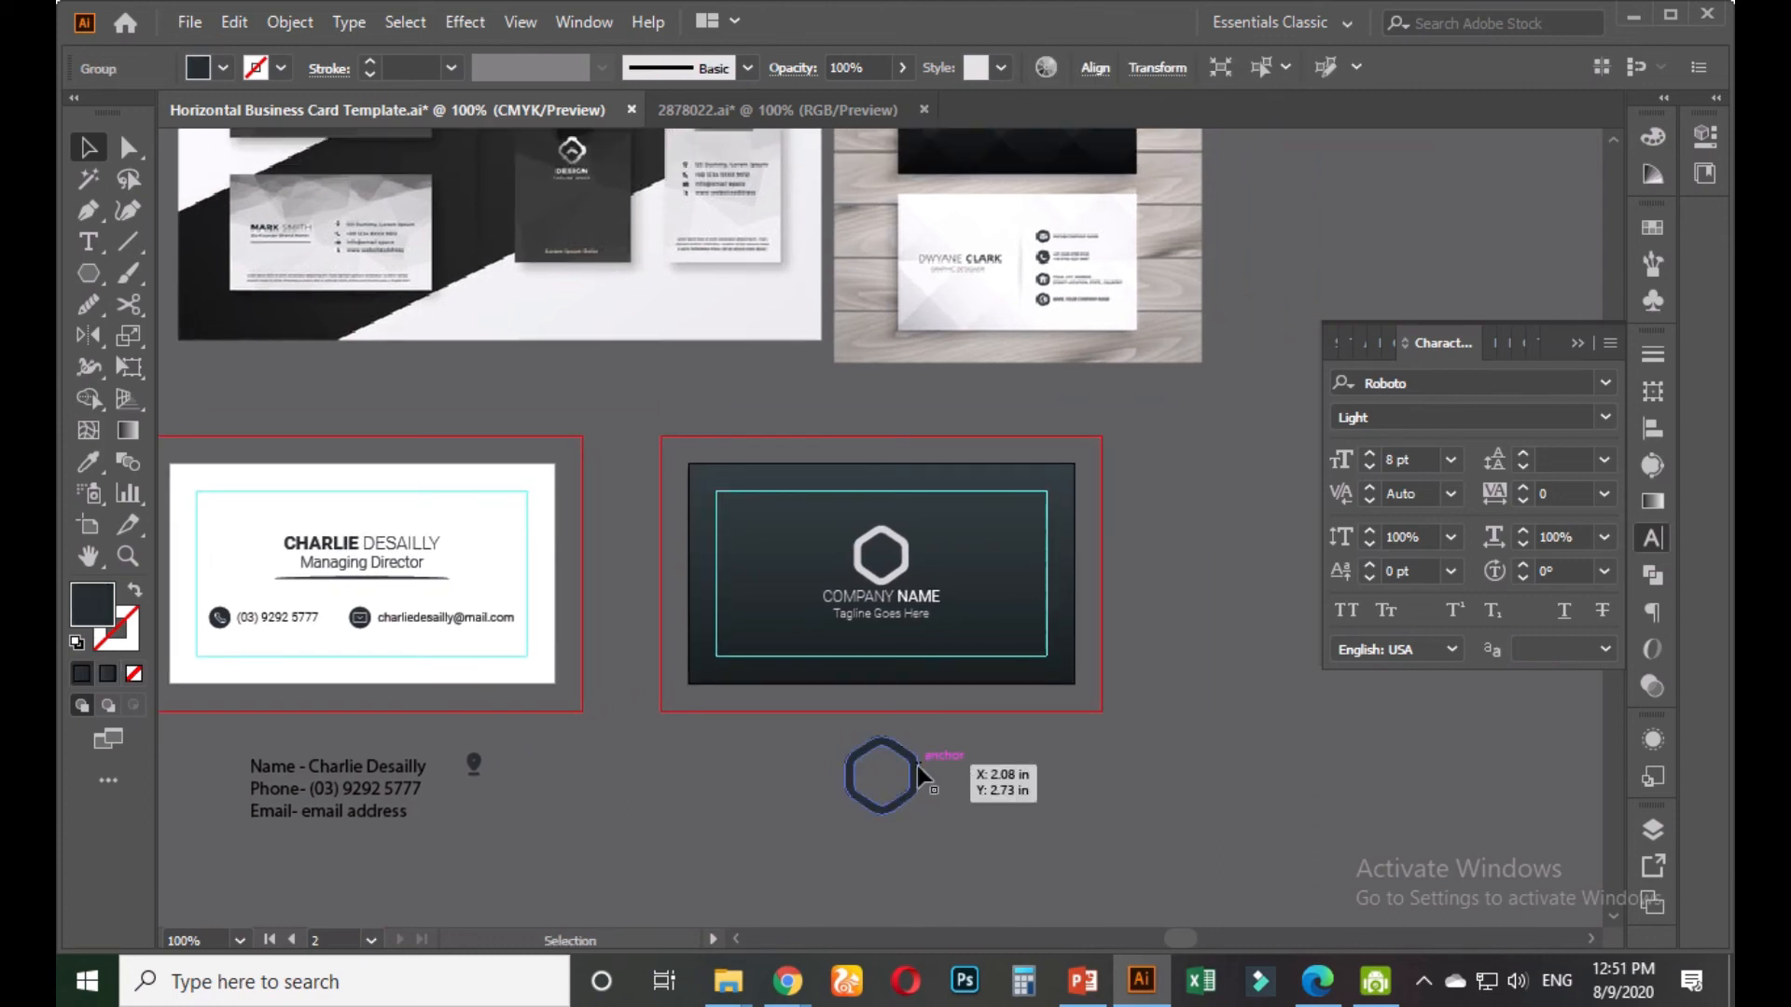
pyautogui.moveTo(872, 755); pyautogui.dragTo(479, 487)
pyautogui.moveTo(588, 569); pyautogui.dragTo(357, 839)
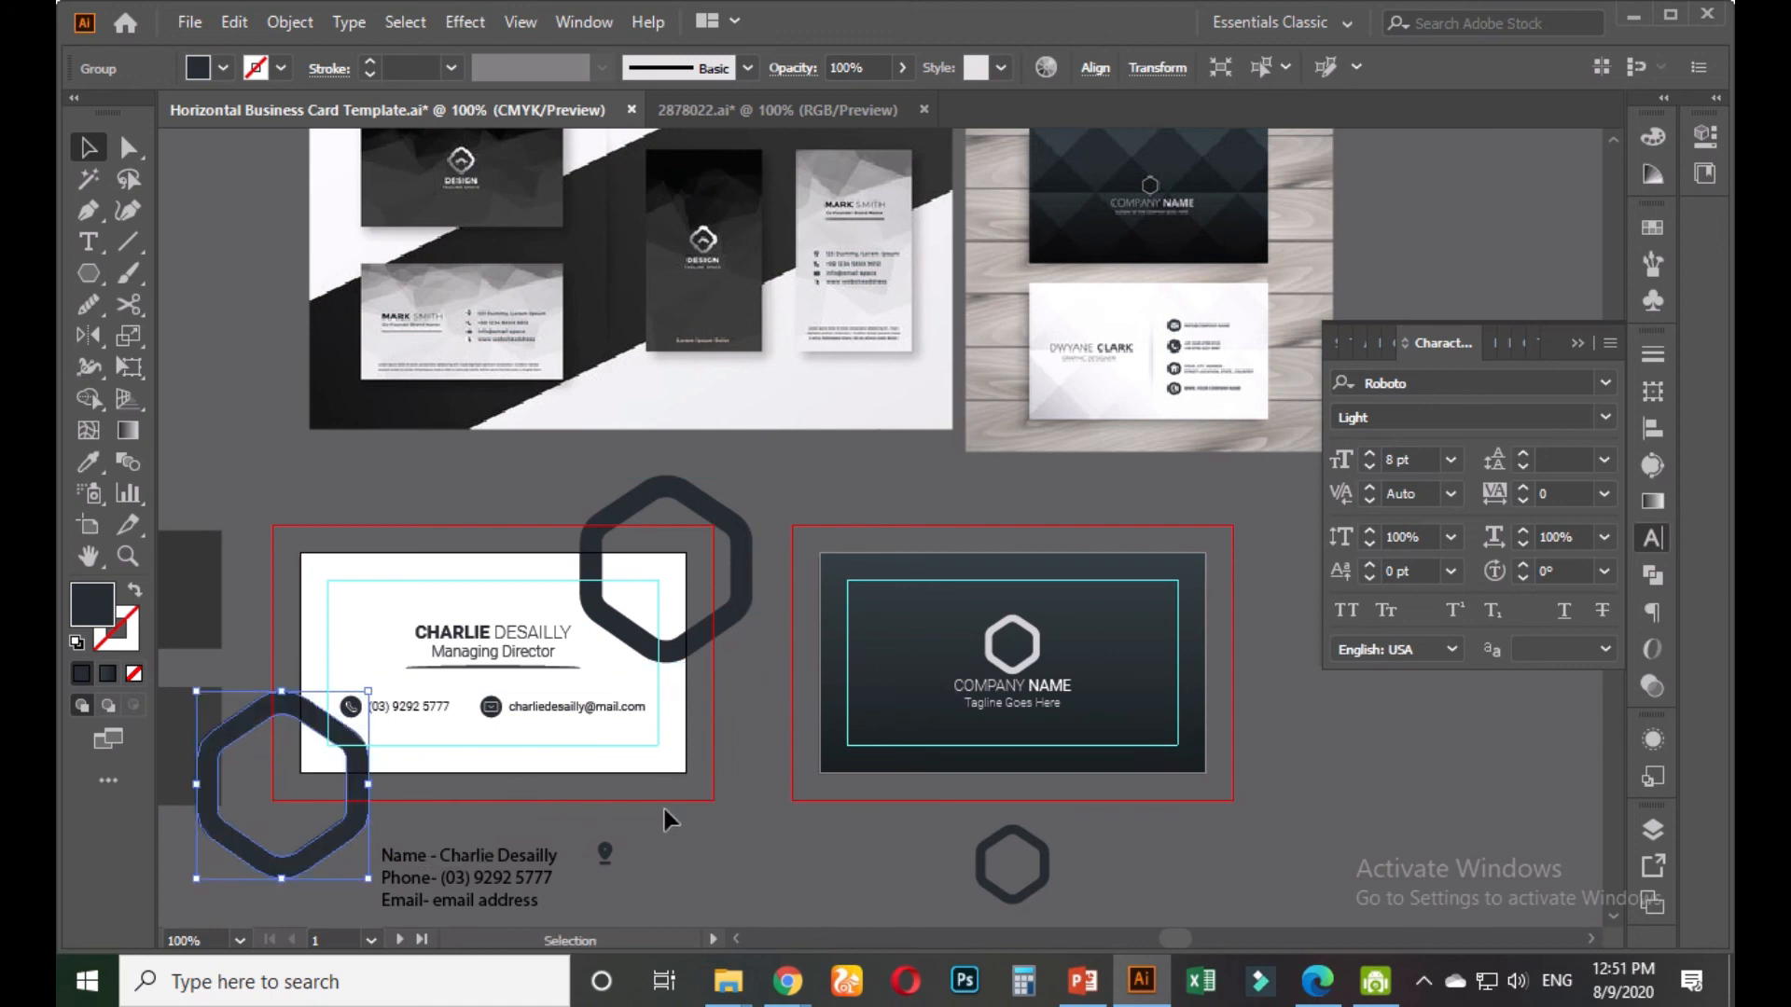
pyautogui.click(740, 814)
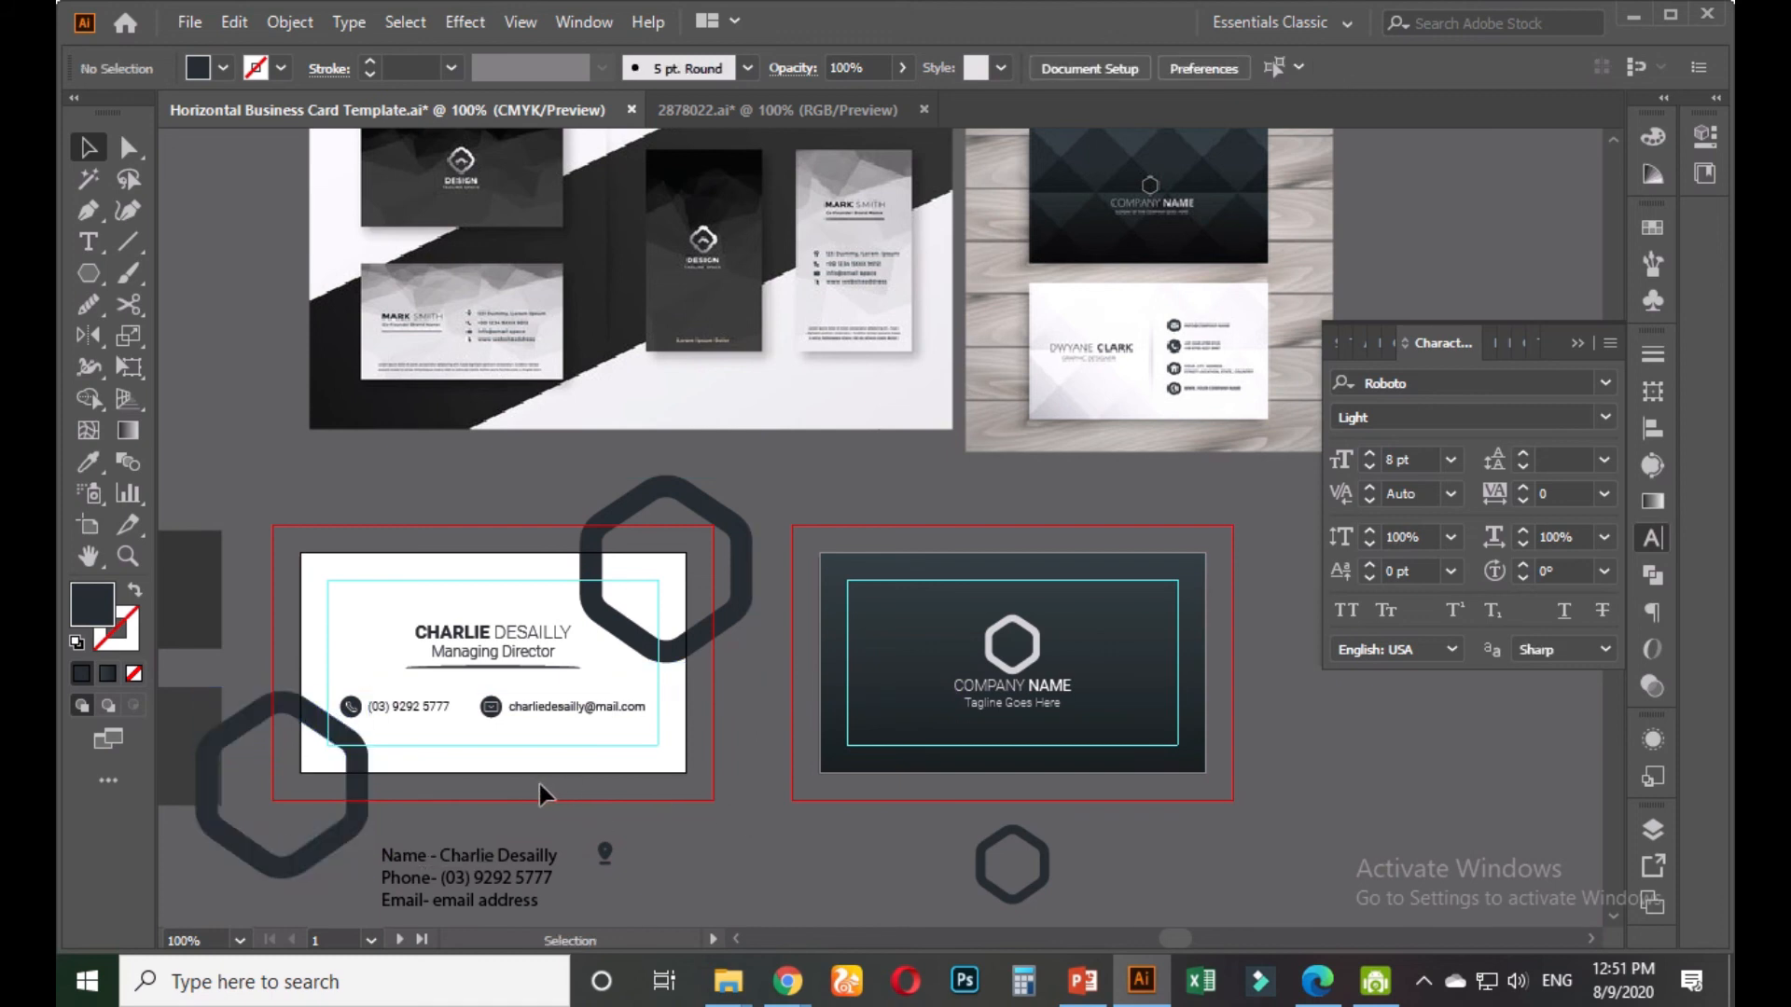
pyautogui.moveTo(546, 786); pyautogui.dragTo(682, 718)
# Select the white card and both hexagons, then Shape Builder–delete the parts outside the card
pyautogui.click(587, 703)
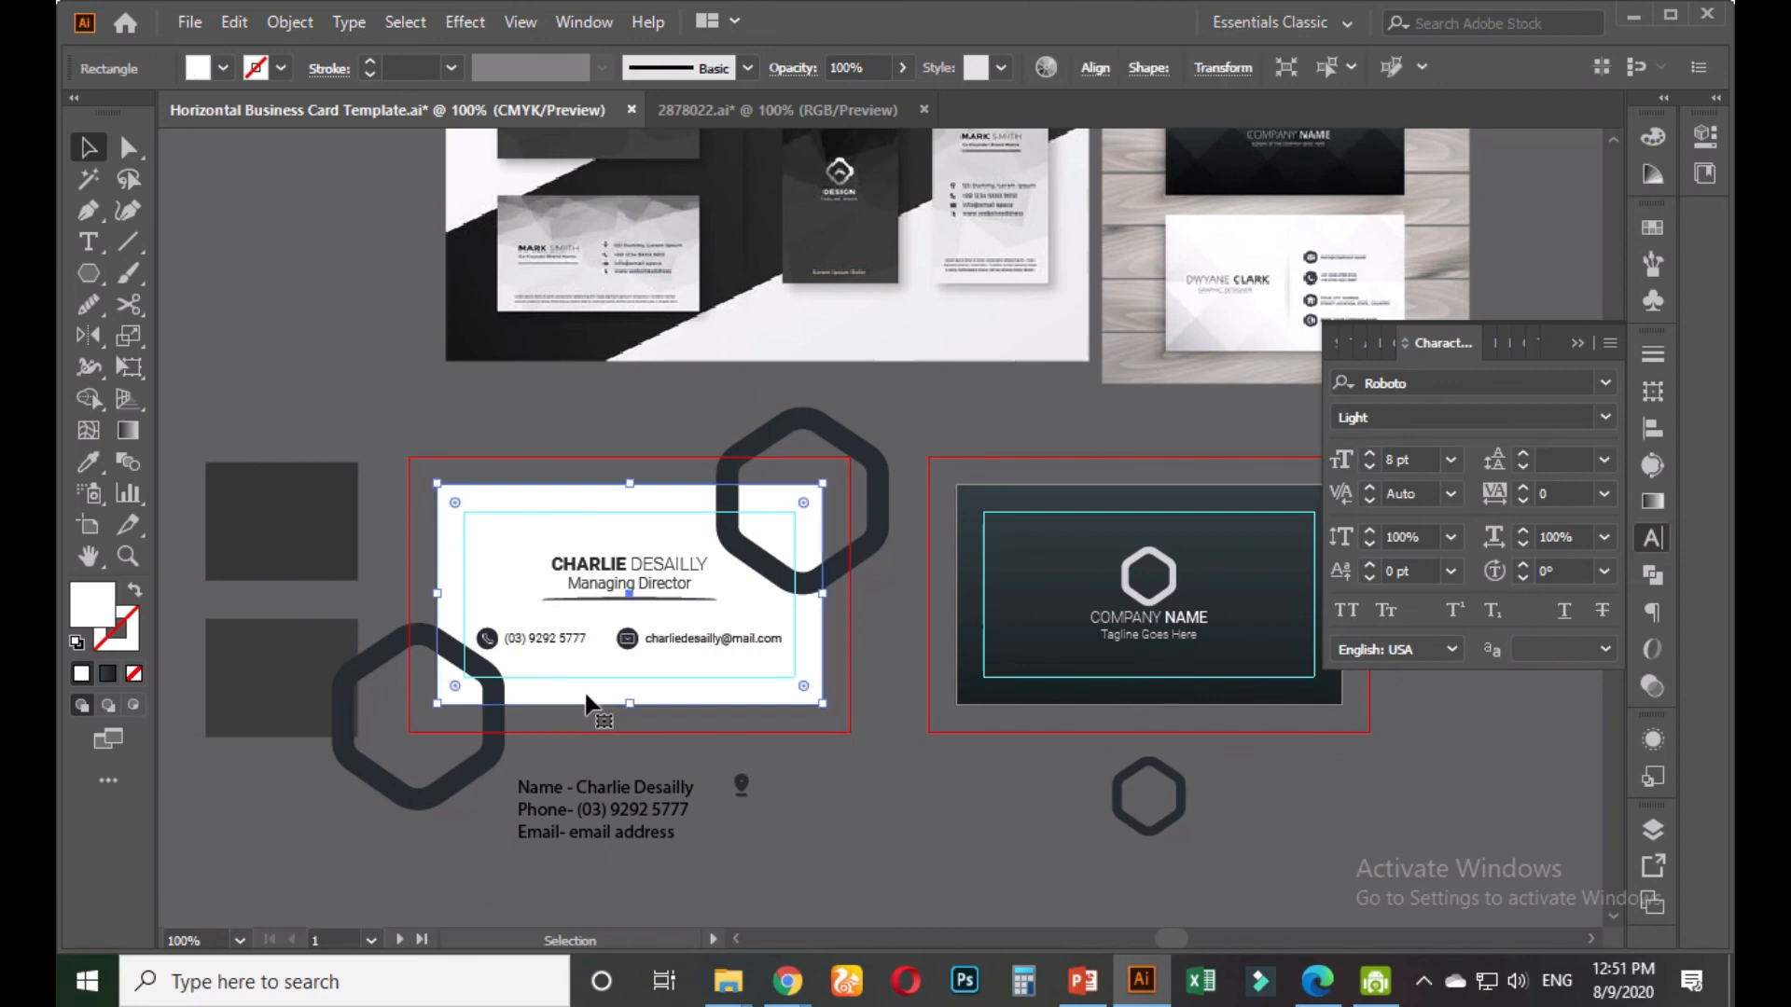
pyautogui.keyDown('shift'); pyautogui.click(859, 567); pyautogui.keyUp('shift')
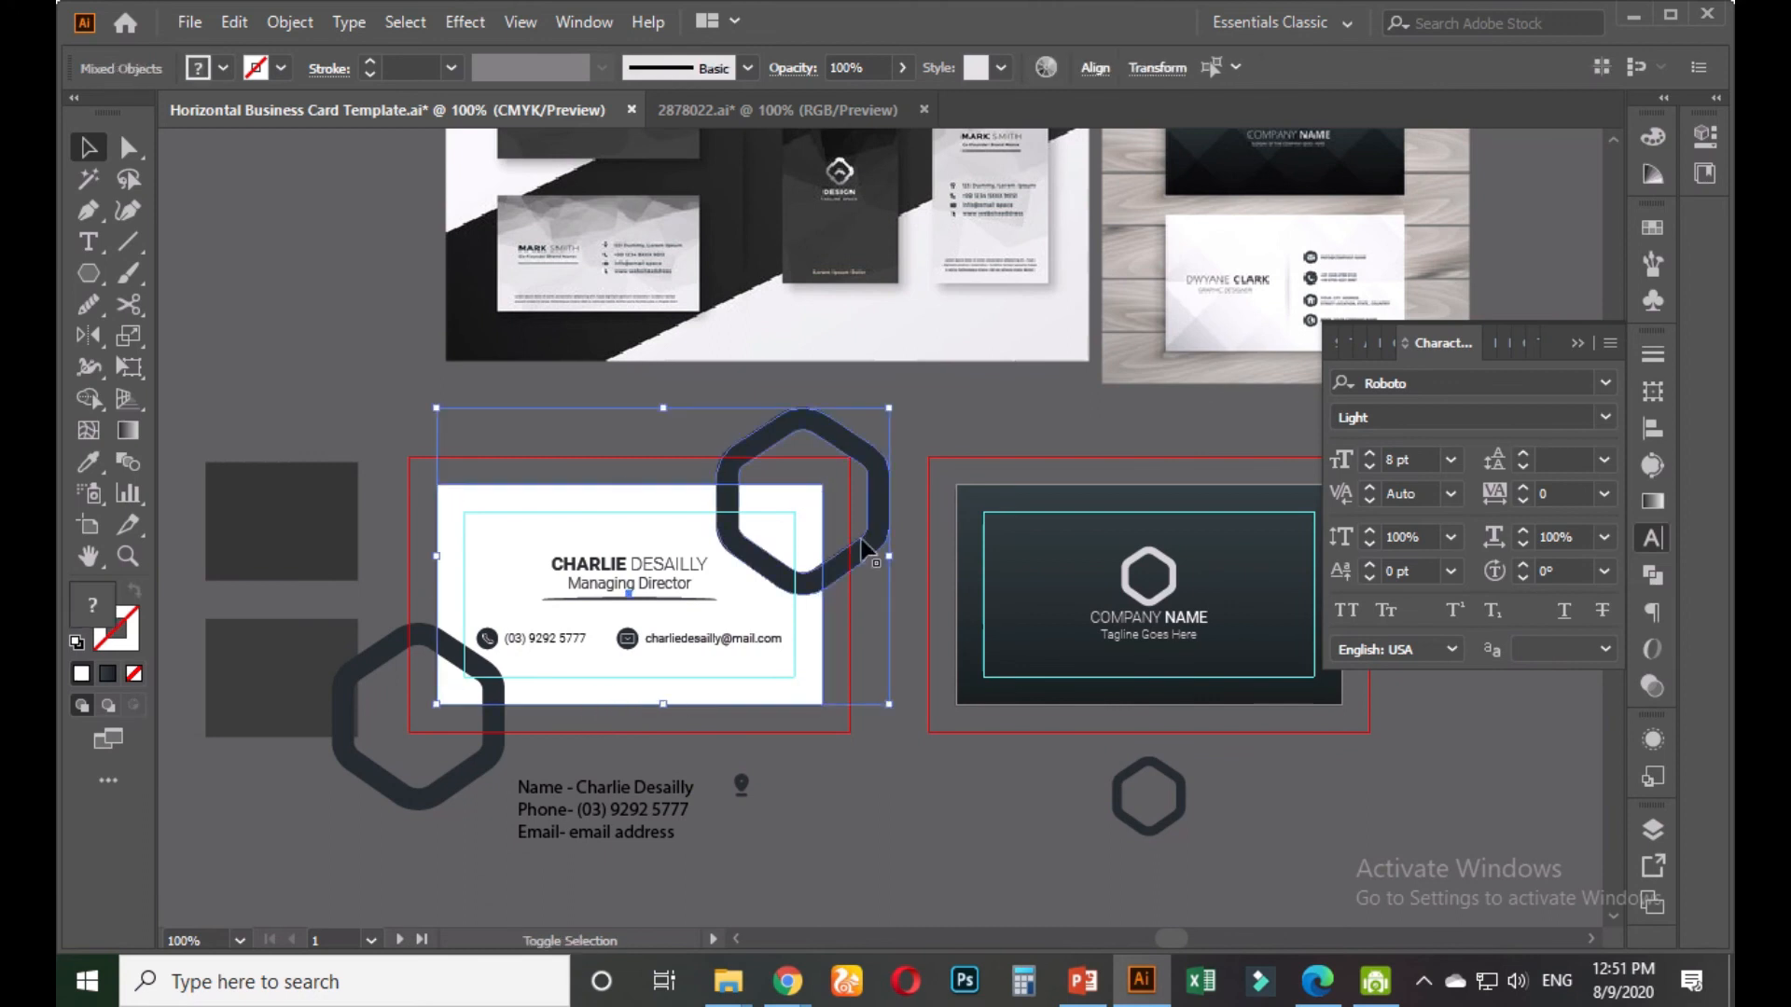
pyautogui.keyDown('shift'); pyautogui.click(486, 776); pyautogui.keyUp('shift')
pyautogui.hotkey('shift', 'm')
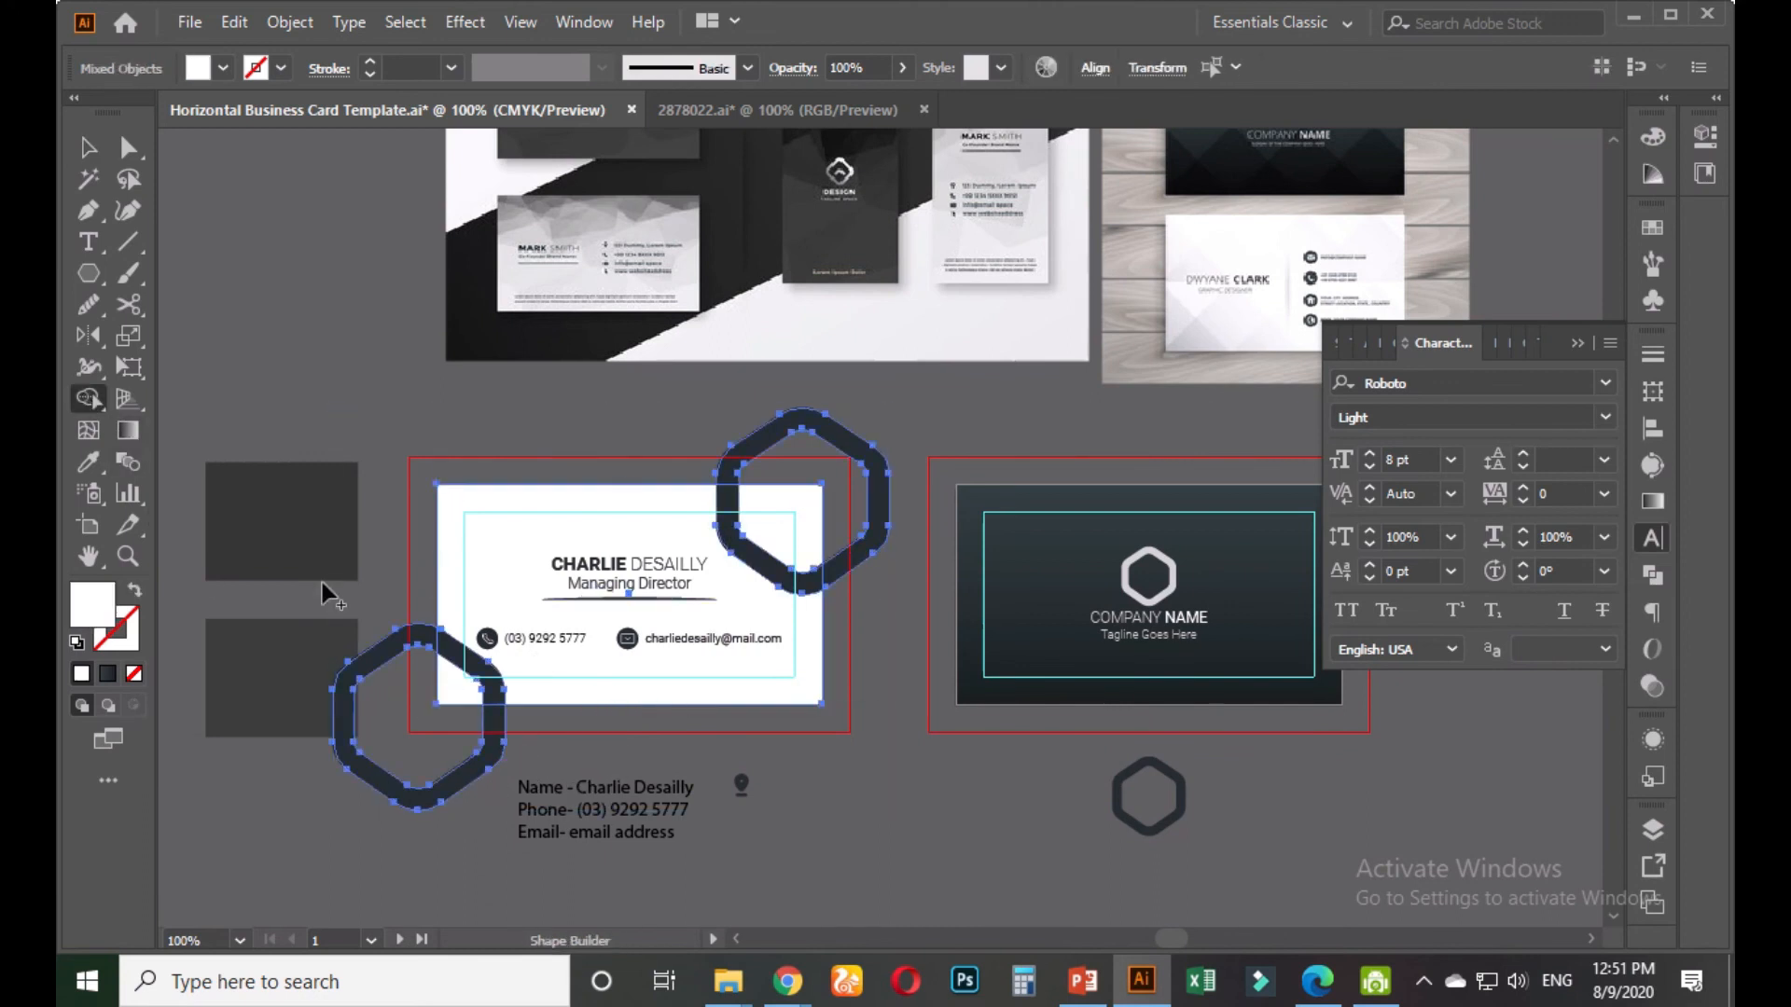
pyautogui.keyDown('alt'); pyautogui.click(372, 670); pyautogui.keyUp('alt')
pyautogui.keyDown('alt'); pyautogui.click(880, 515); pyautogui.keyUp('alt')
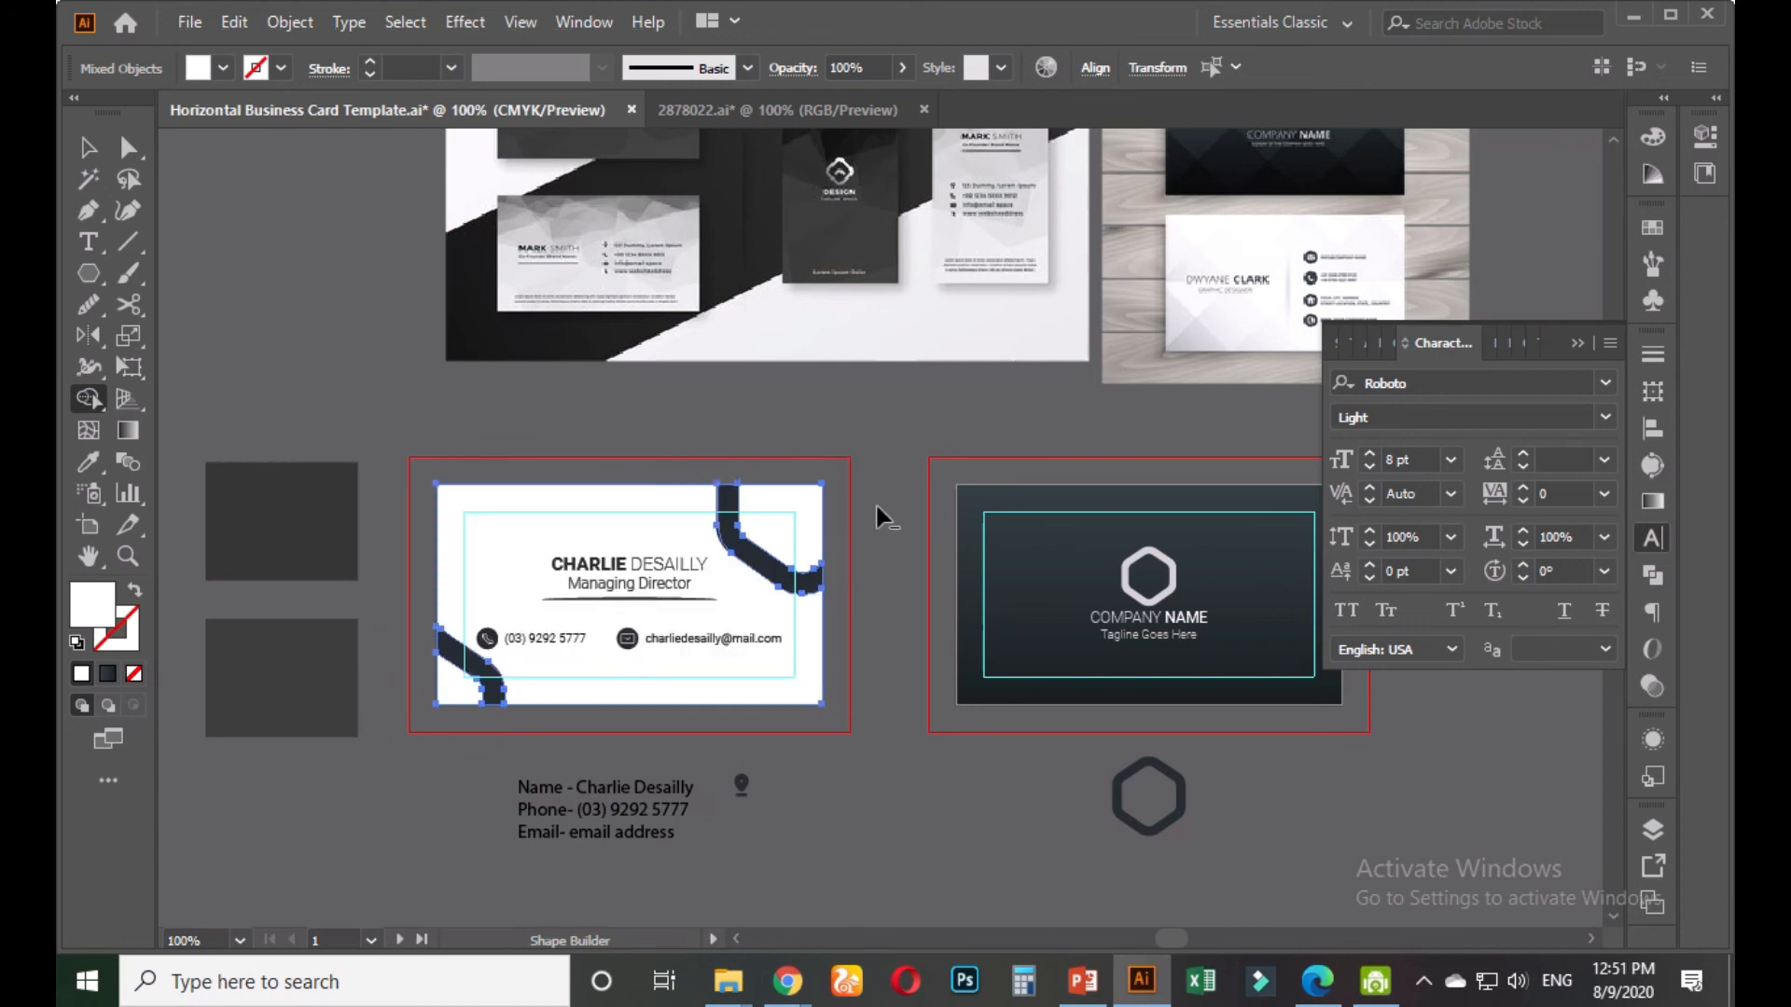
pyautogui.click(88, 148)
pyautogui.click(431, 401)
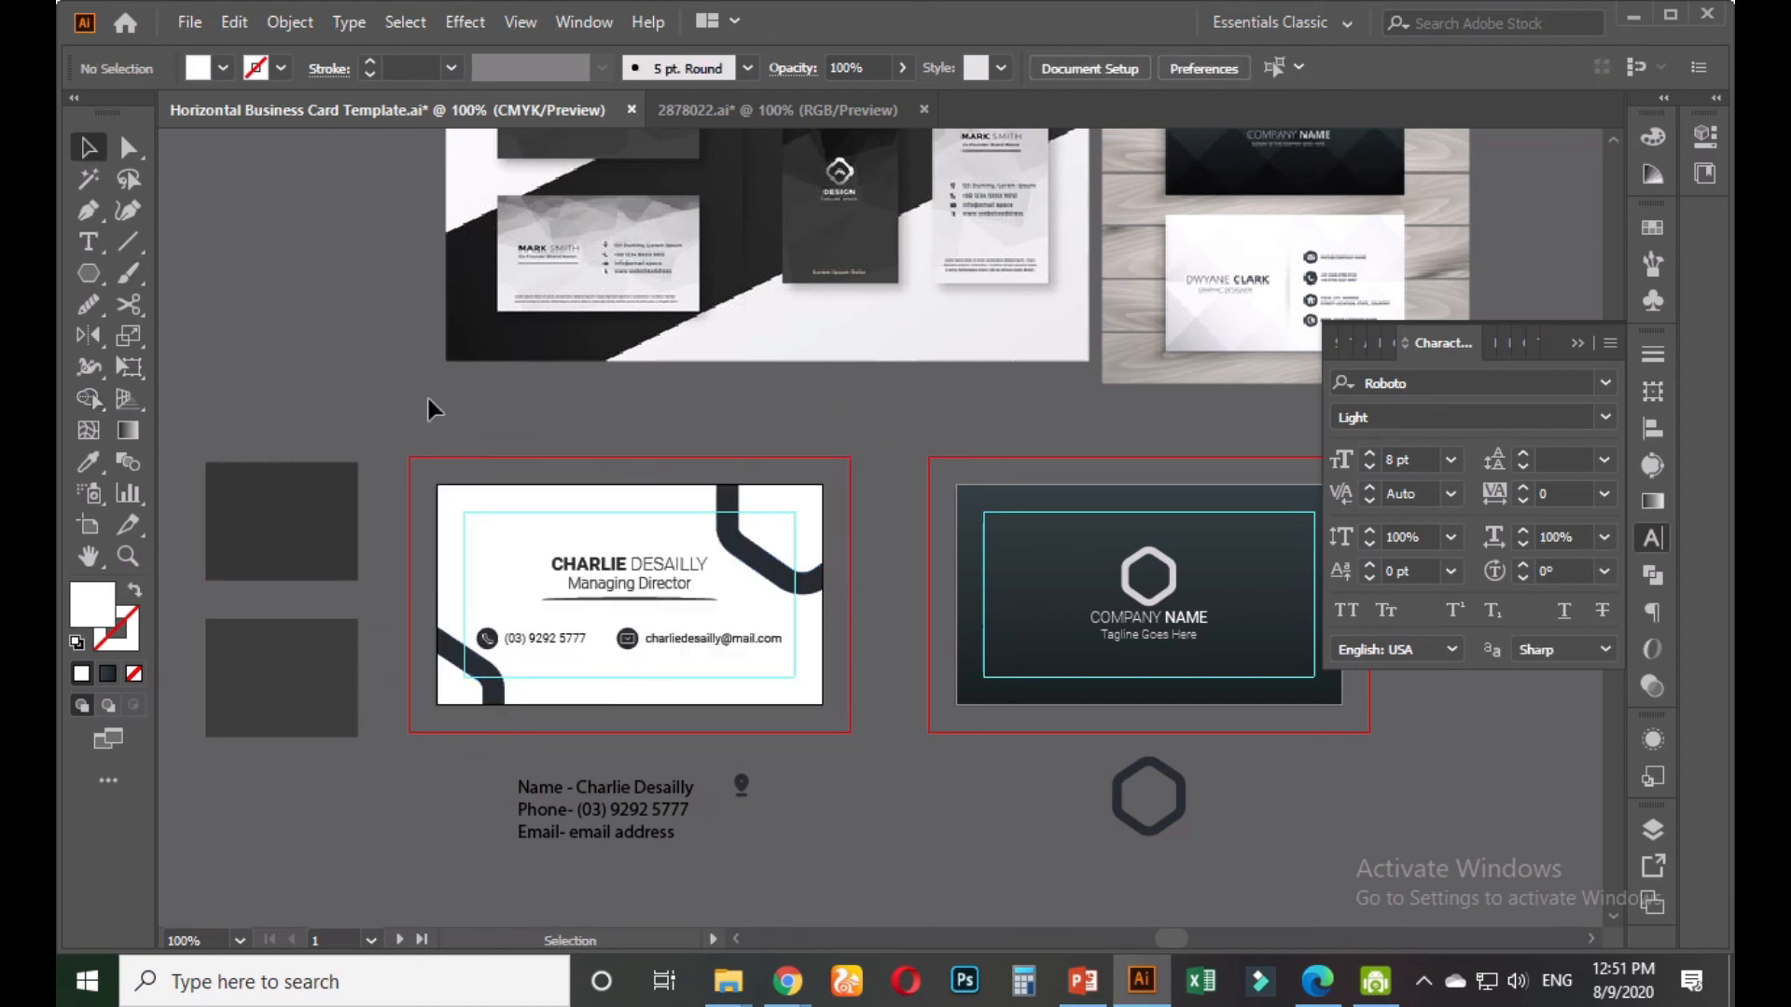
pyautogui.scroll(1, 854, 735)
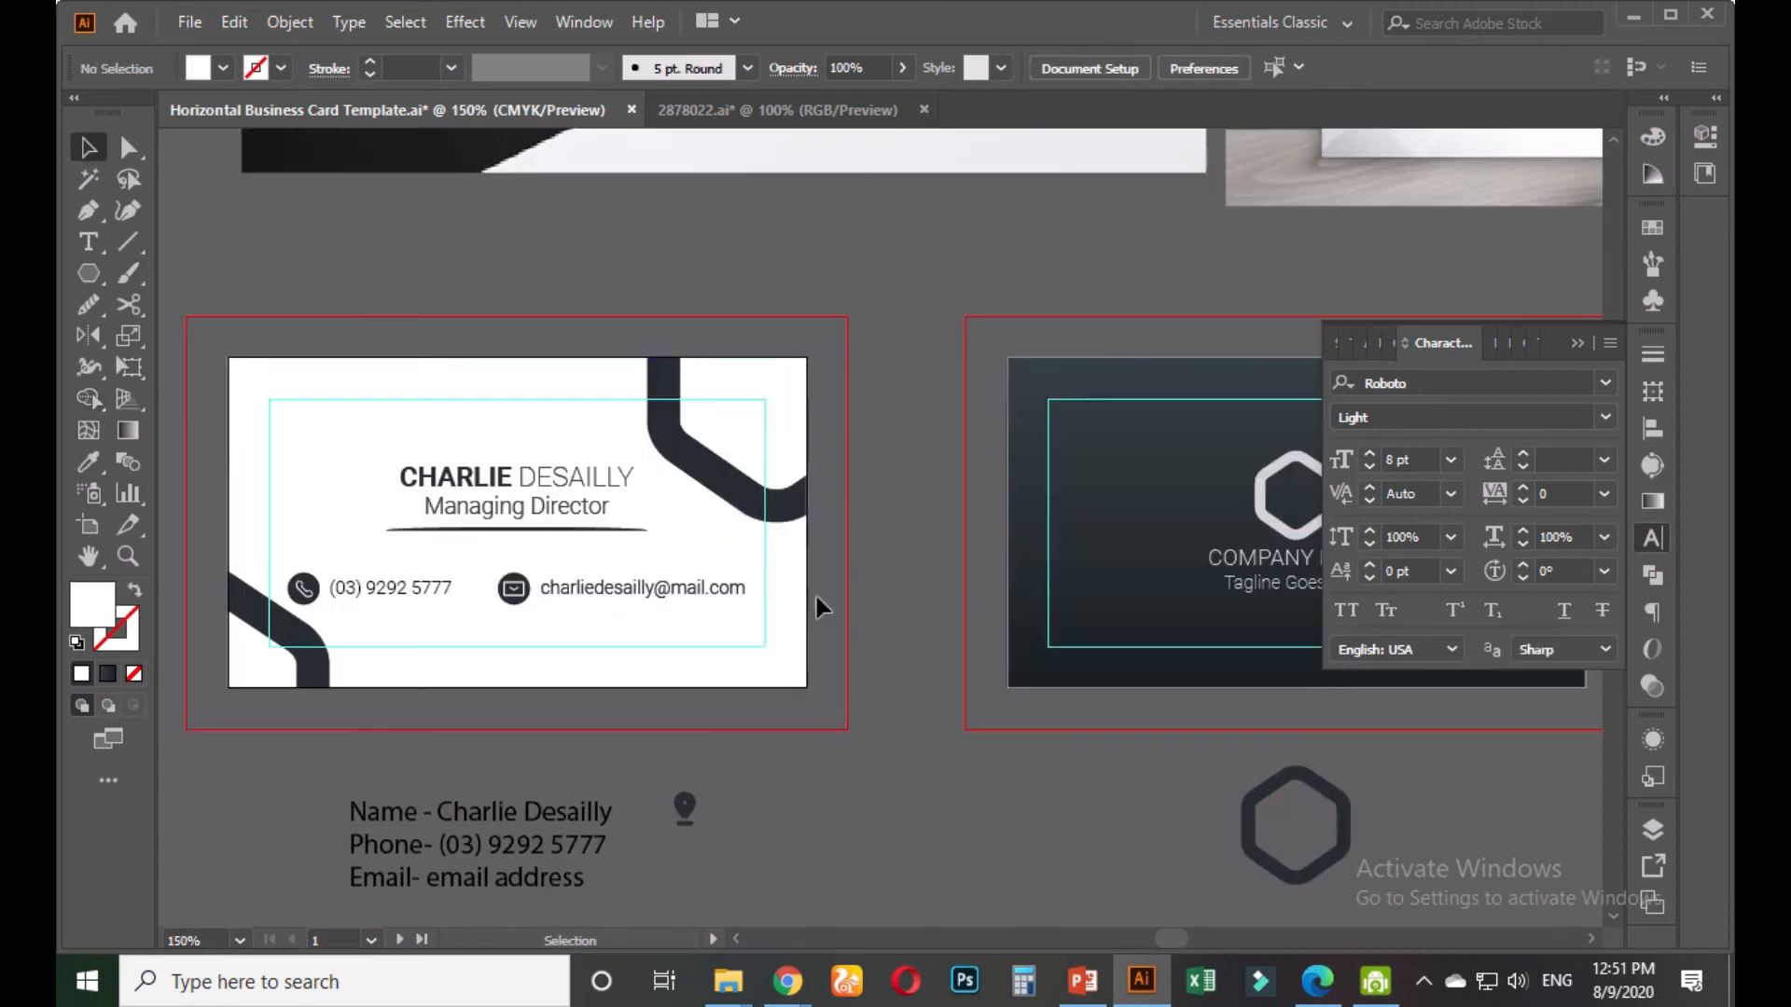
pyautogui.click(712, 490)
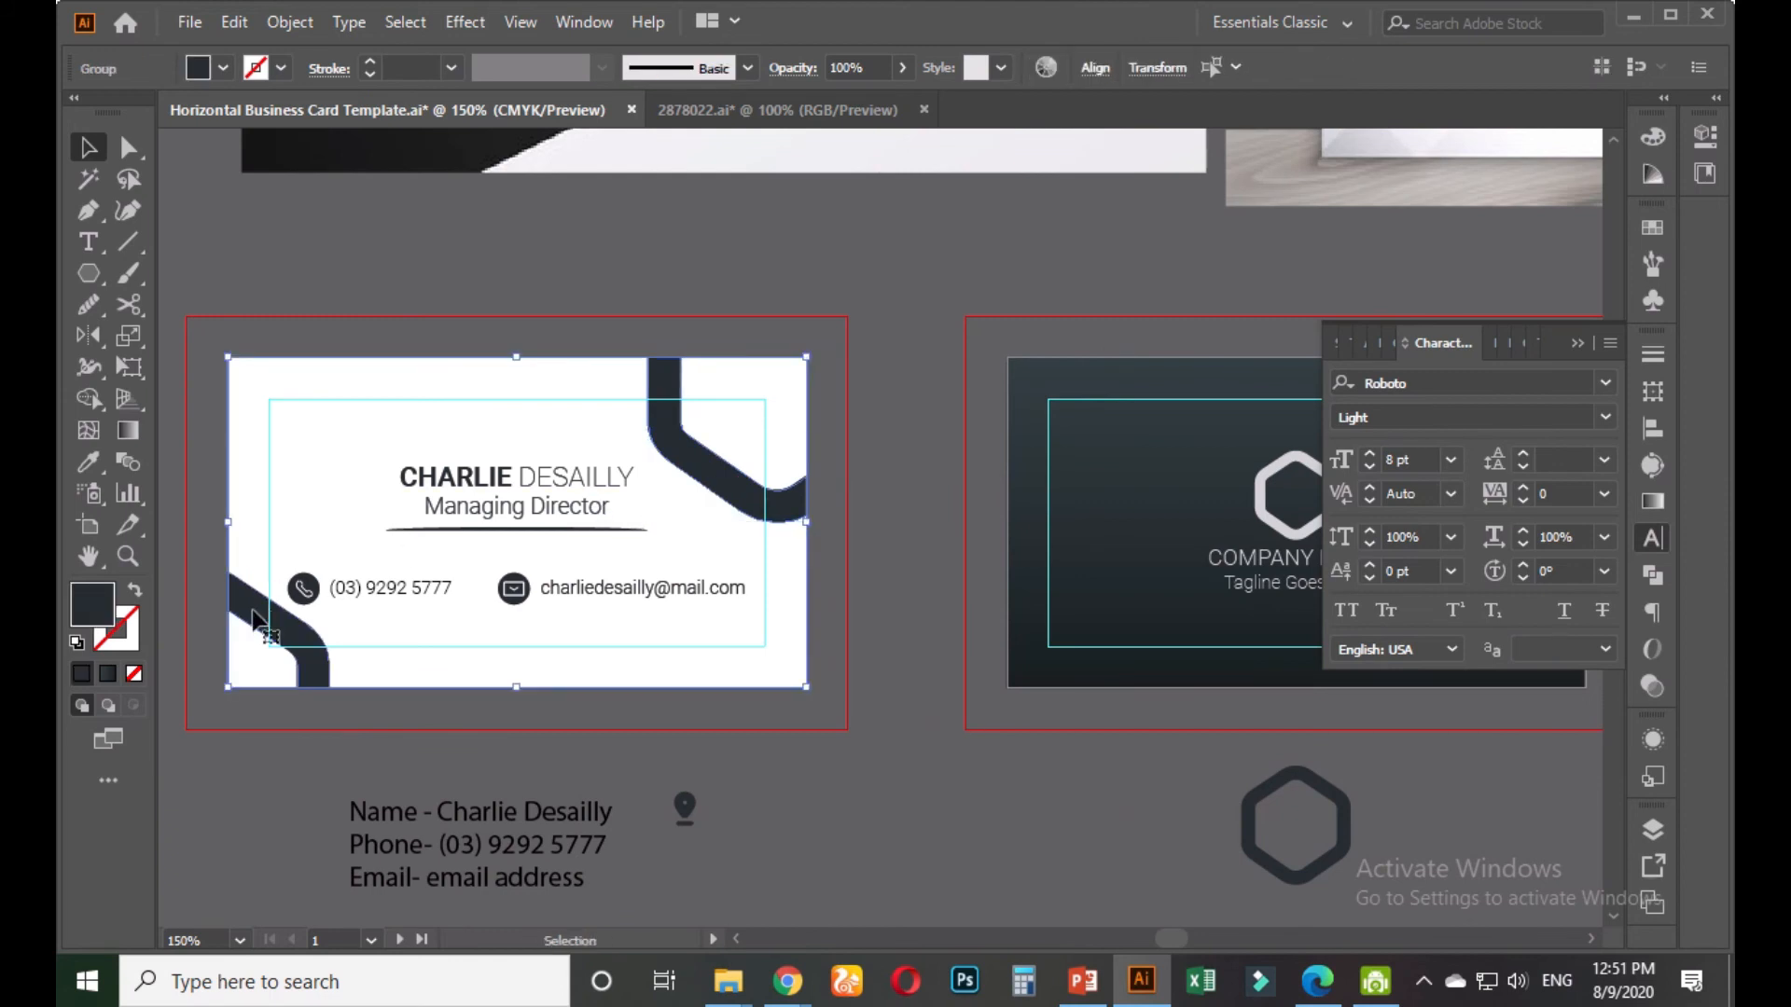
# Select the white card's artwork group containing the dark corner bands
pyautogui.click(649, 746)
pyautogui.click(301, 675)
pyautogui.click(866, 445)
pyautogui.click(726, 460)
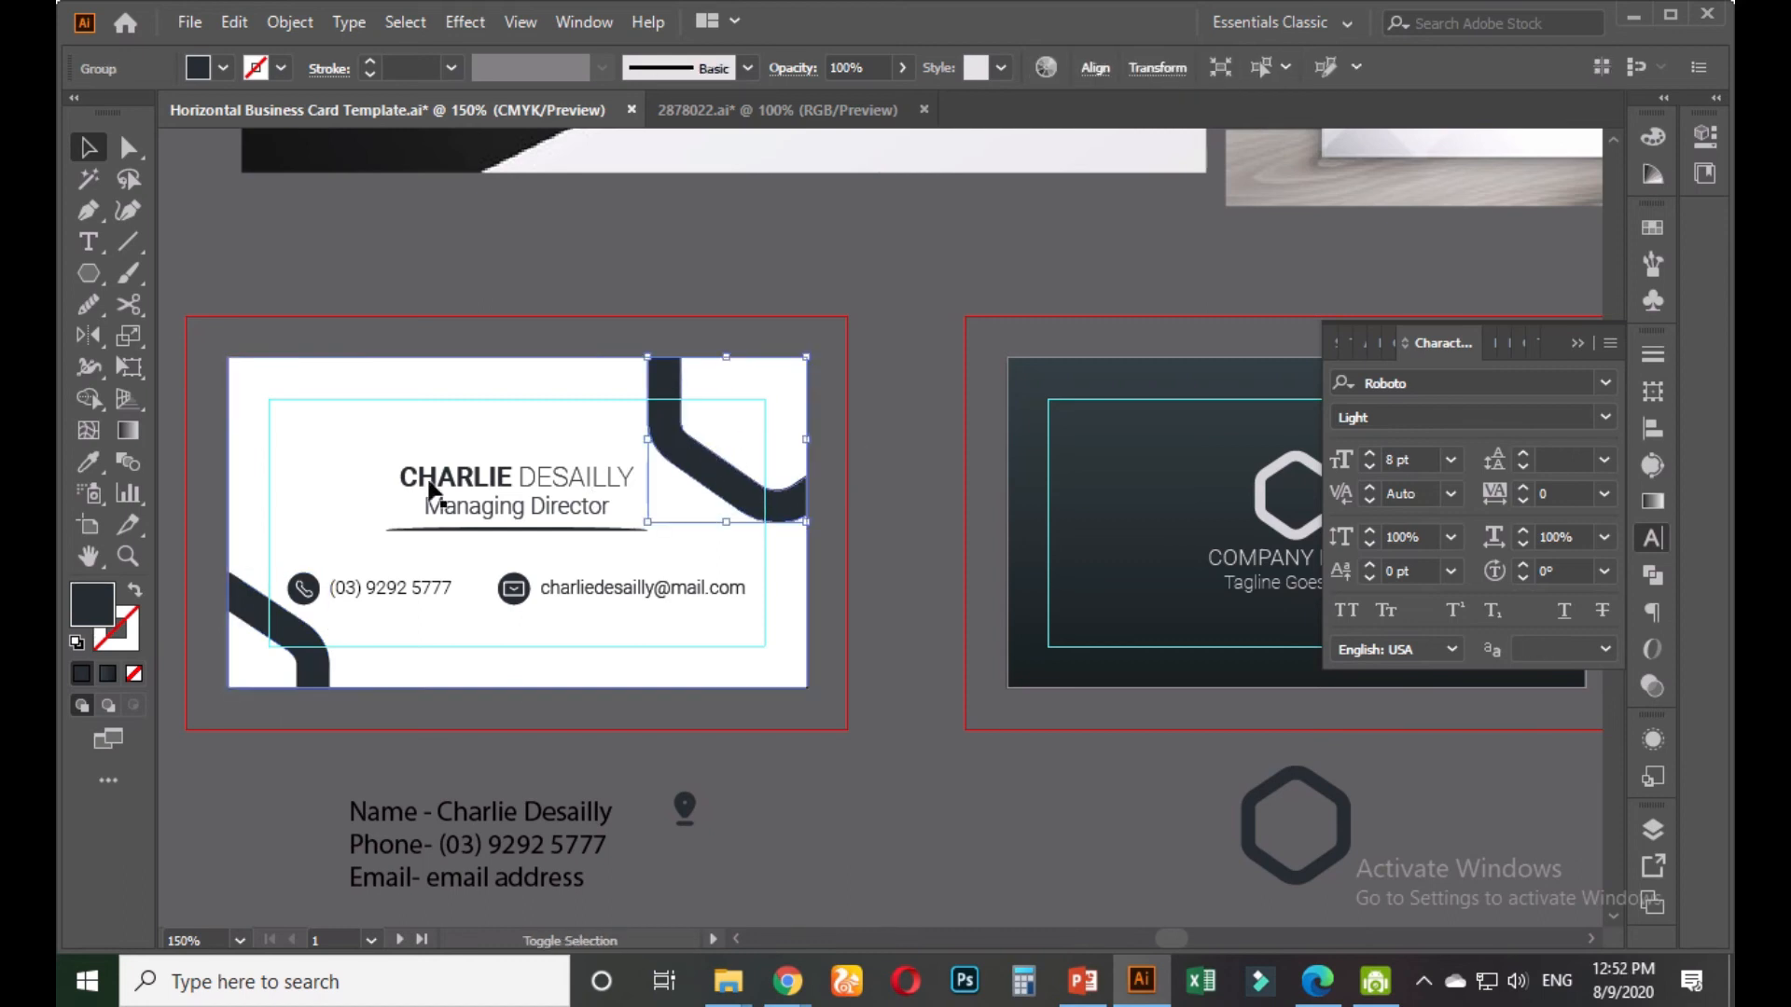
pyautogui.click(279, 642)
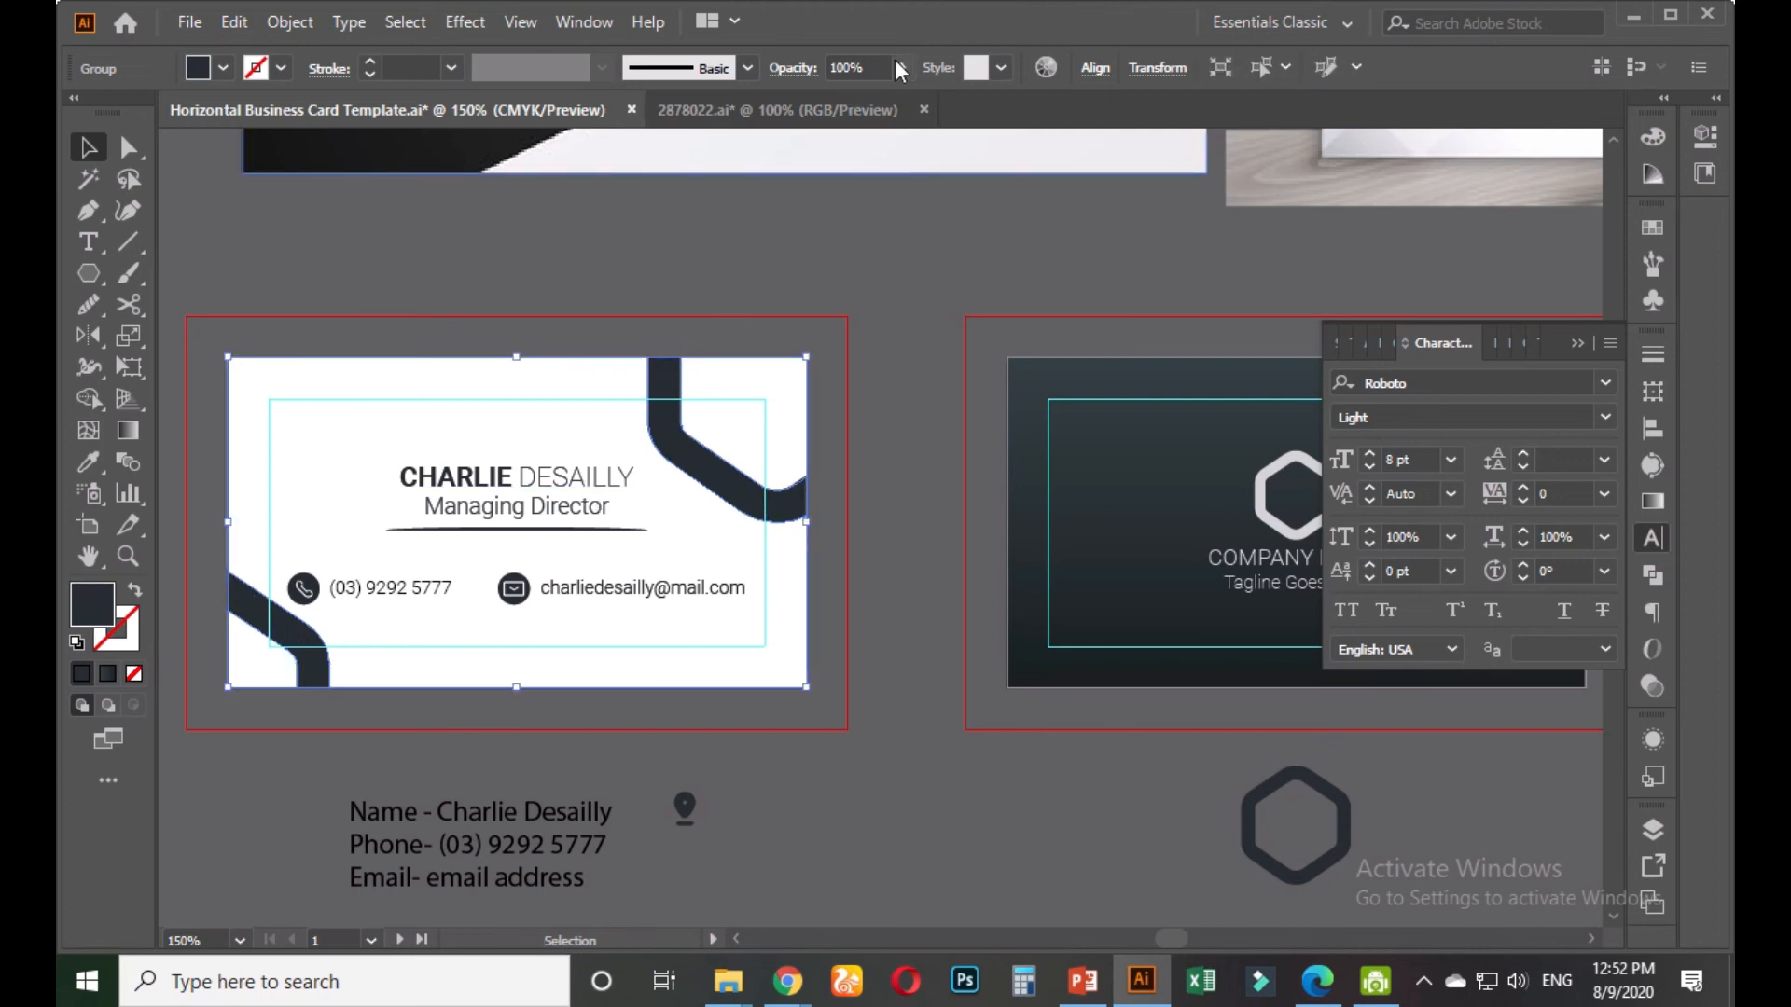
# Try Overlay, Soft Light and Lighten, then settle on Darken blending at about 11% opacity
pyautogui.click(784, 71)
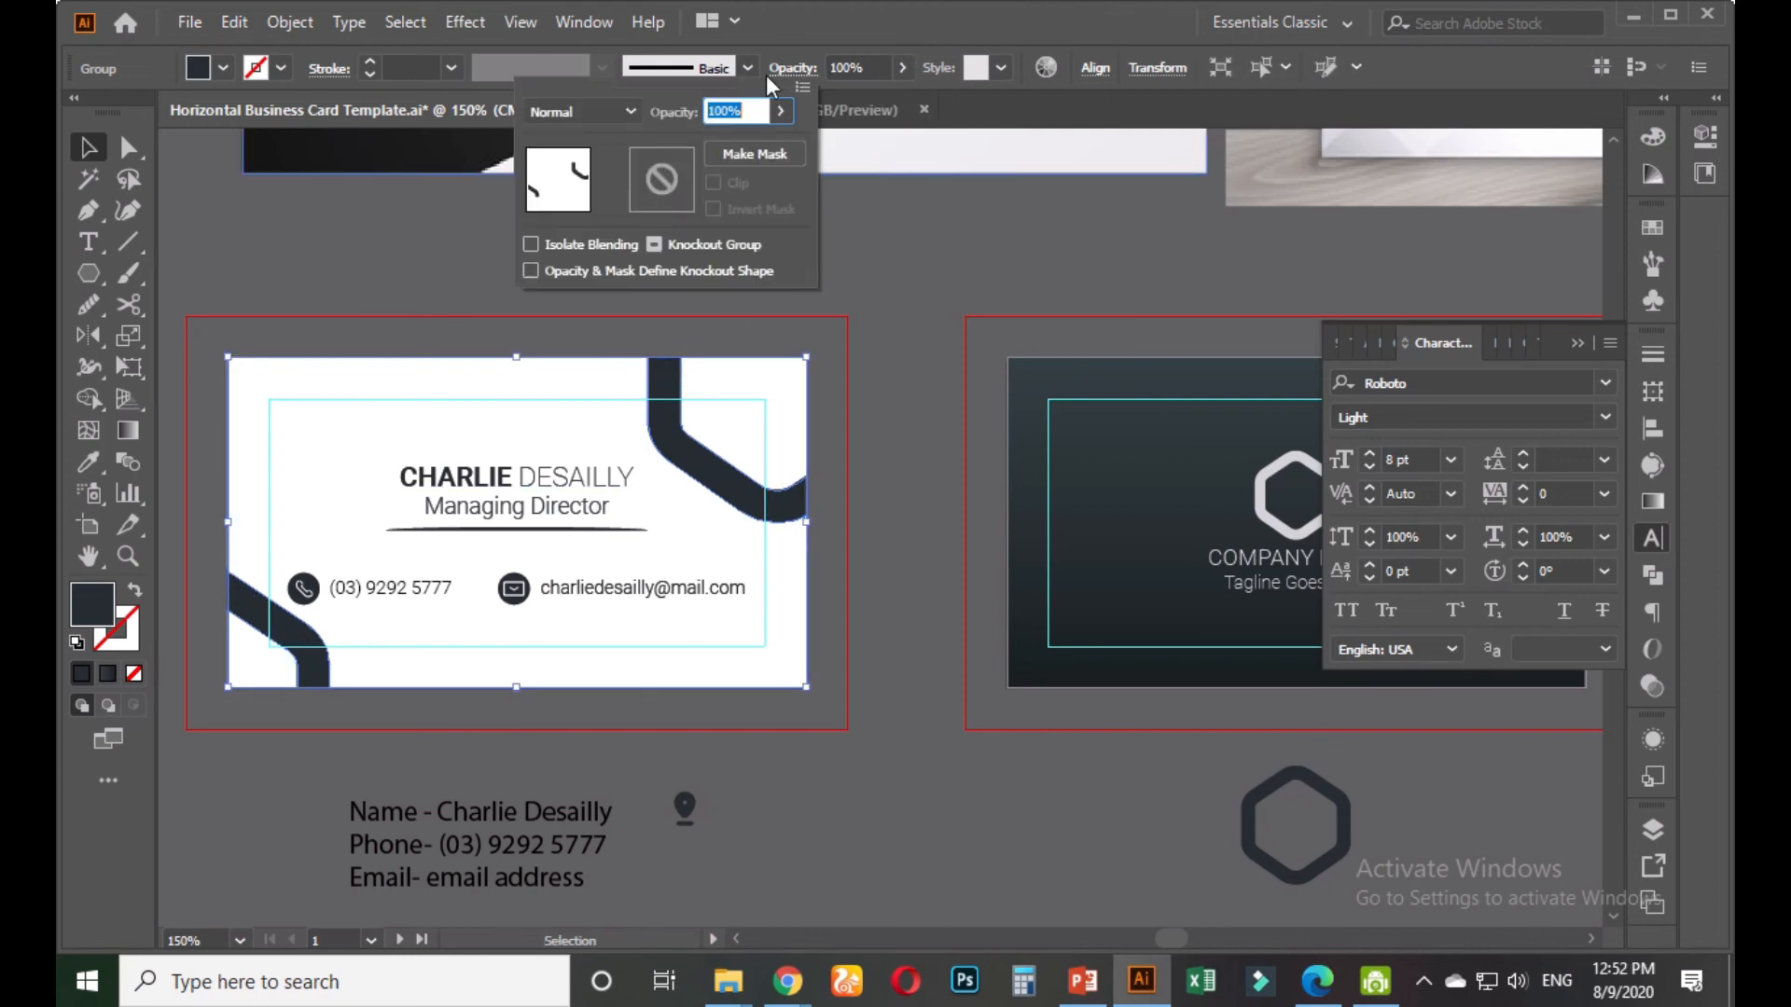
pyautogui.click(632, 115)
pyautogui.click(578, 355)
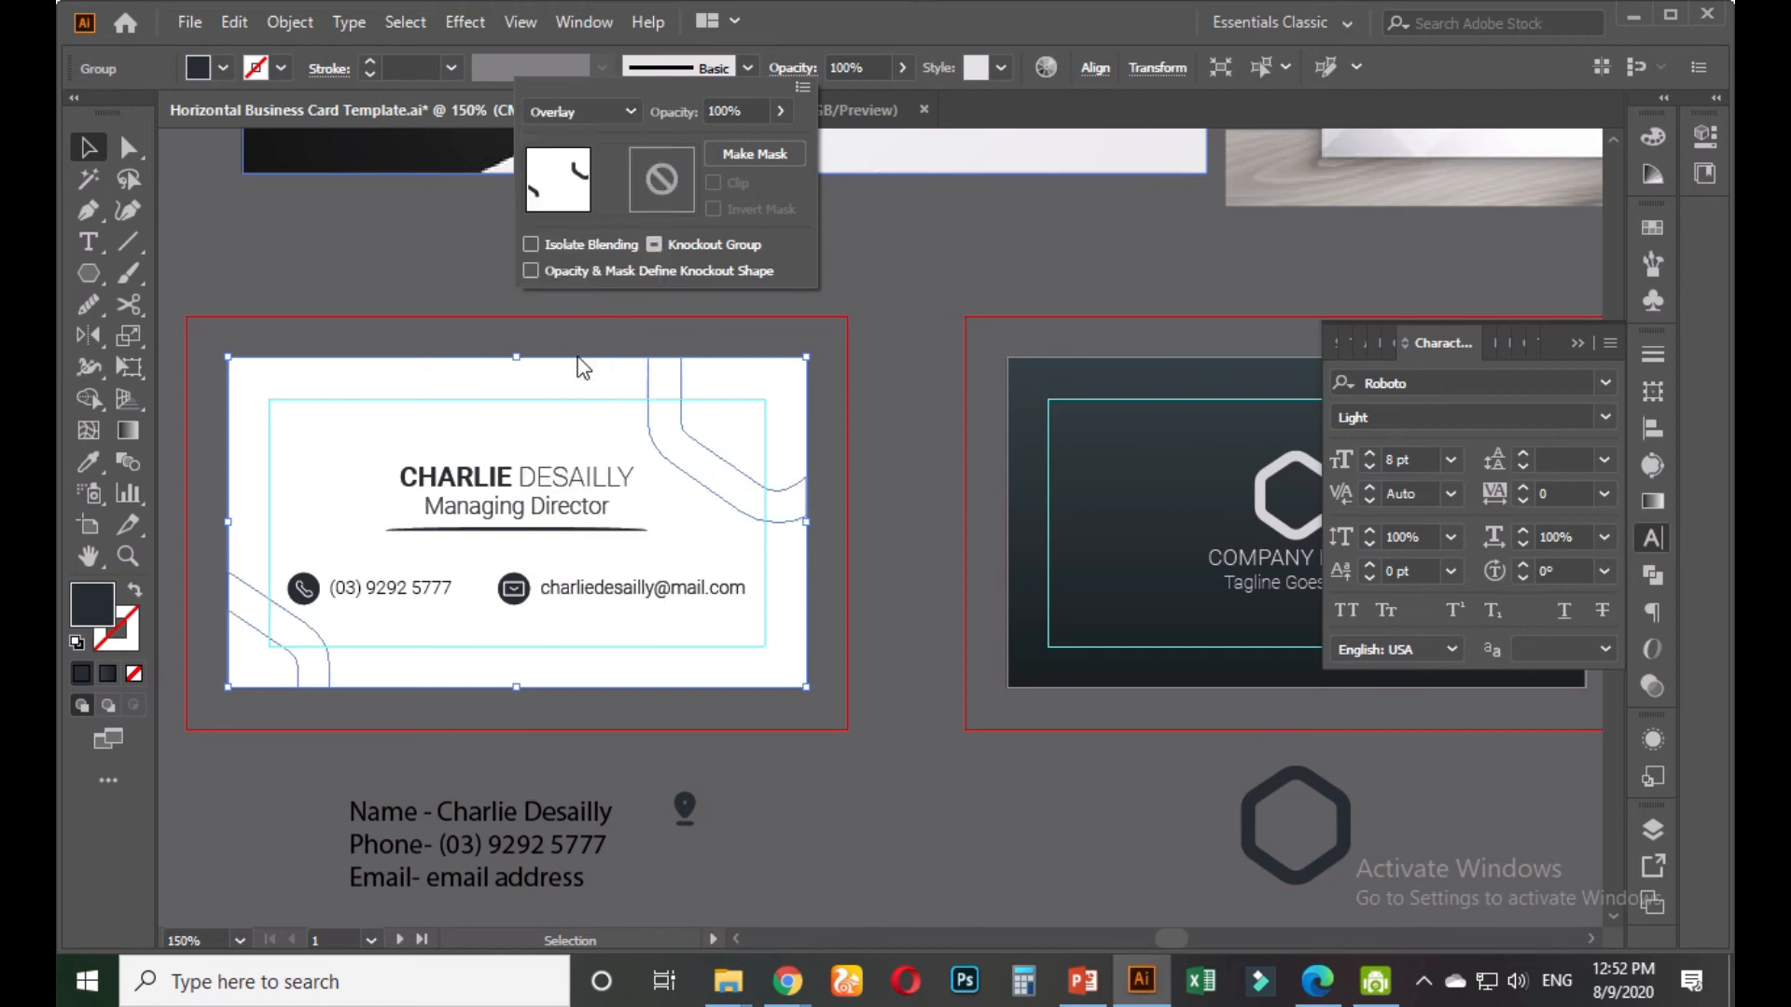
pyautogui.click(610, 112)
pyautogui.click(581, 387)
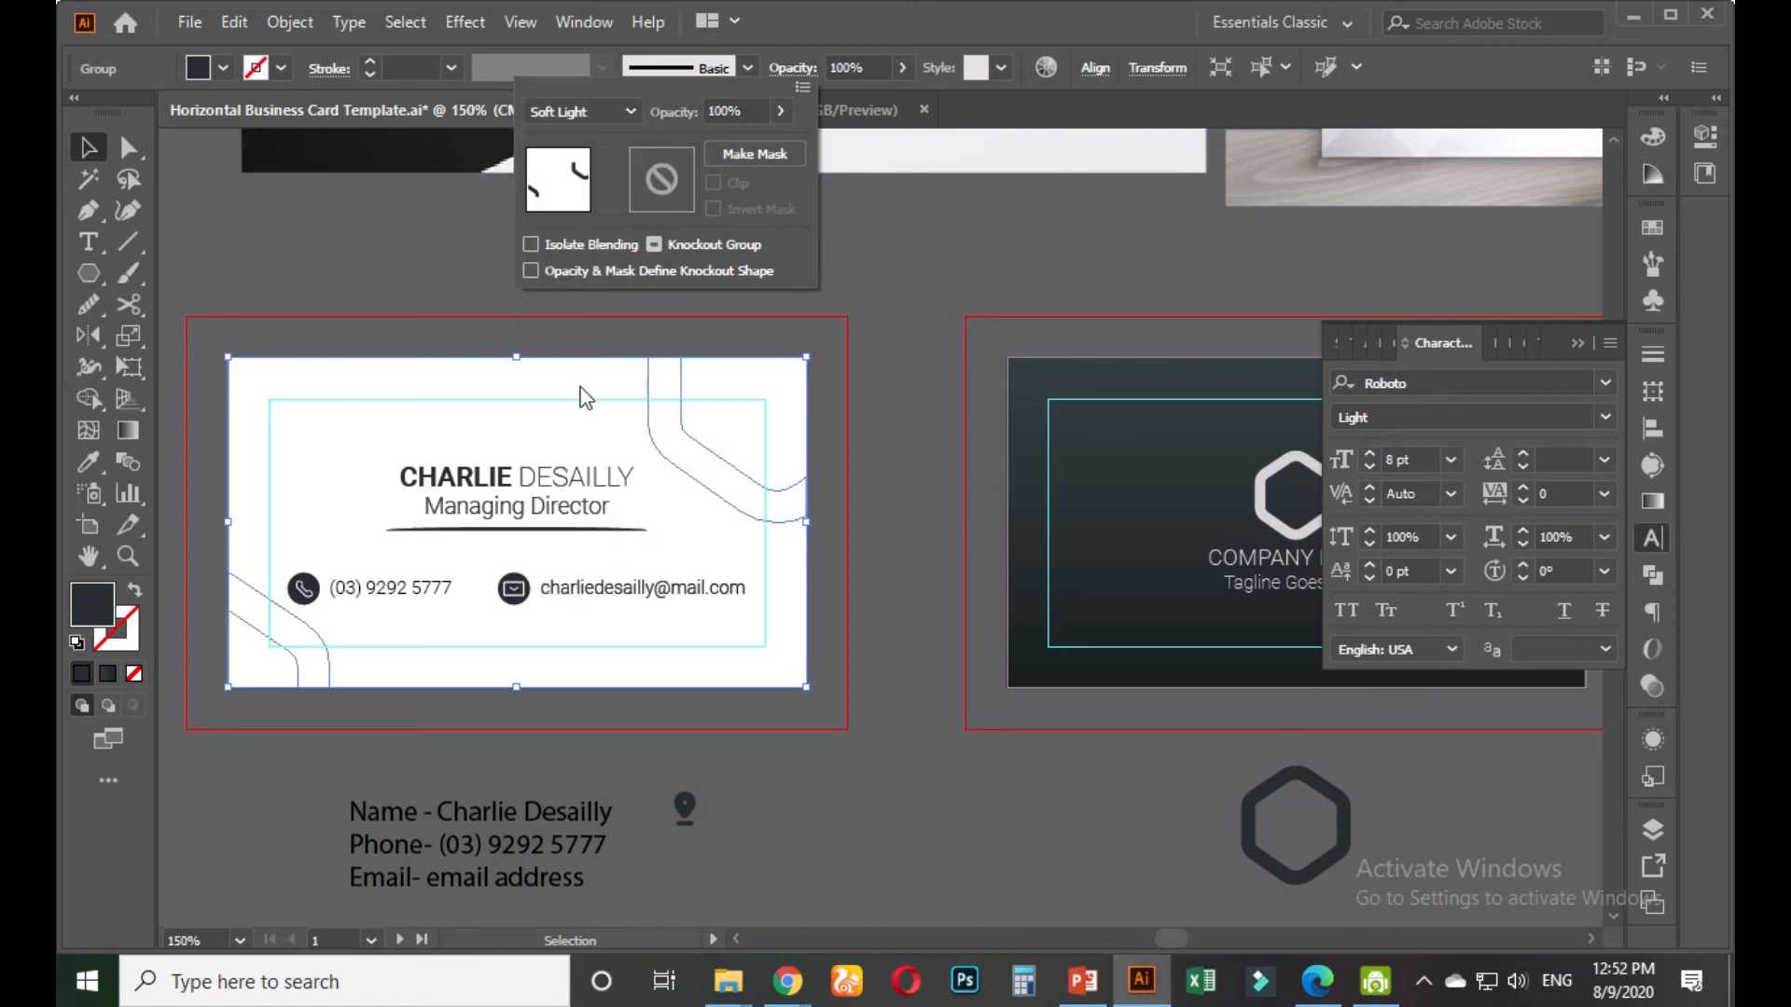
pyautogui.click(624, 112)
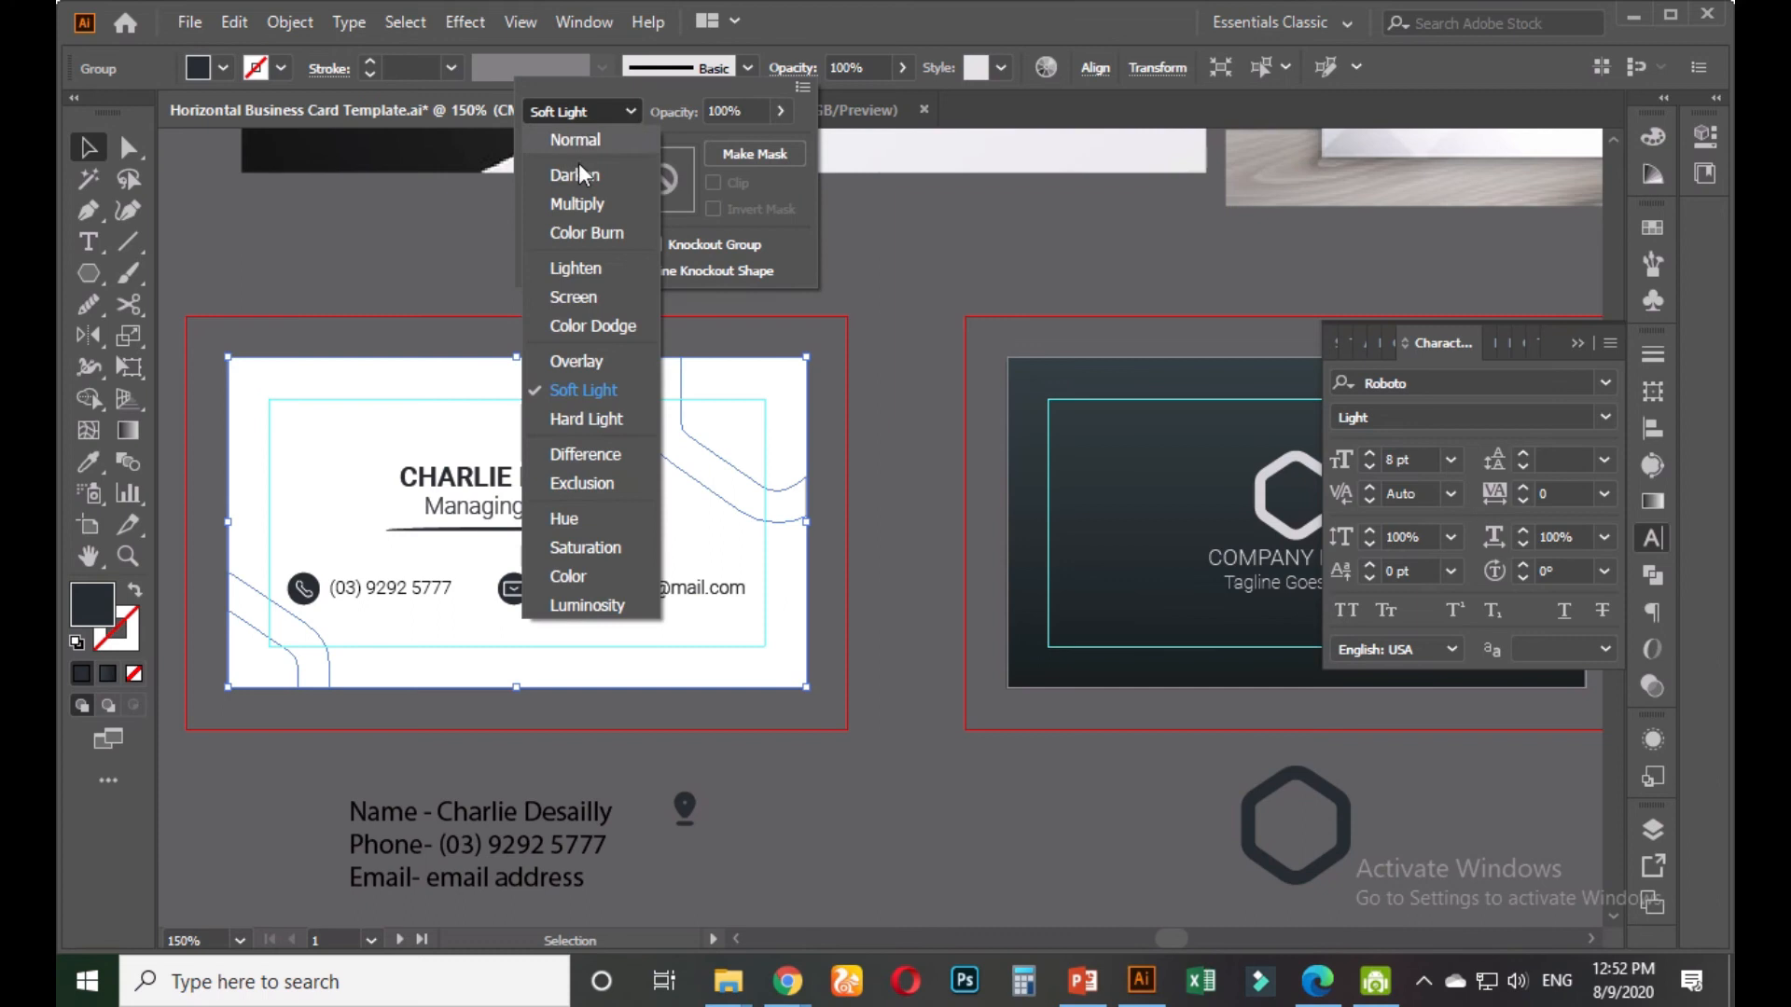
pyautogui.click(590, 264)
pyautogui.click(601, 114)
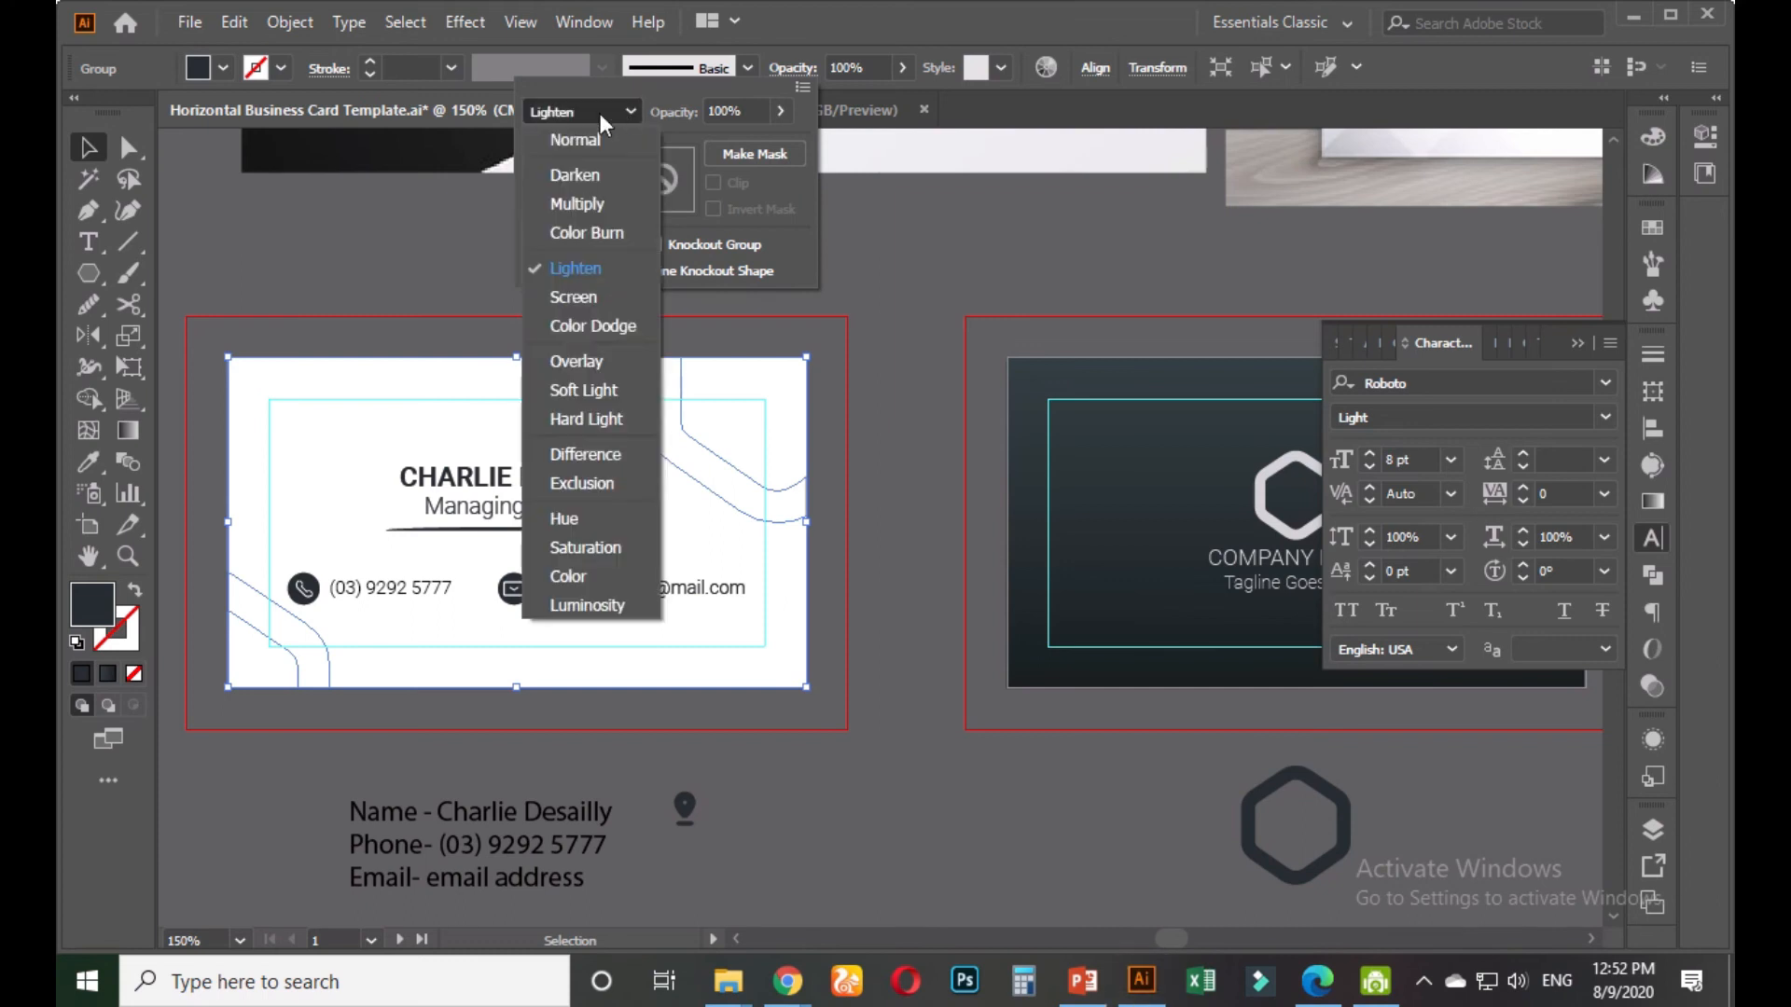
pyautogui.click(583, 175)
pyautogui.moveTo(782, 110); pyautogui.dragTo(686, 143)
pyautogui.click(888, 224)
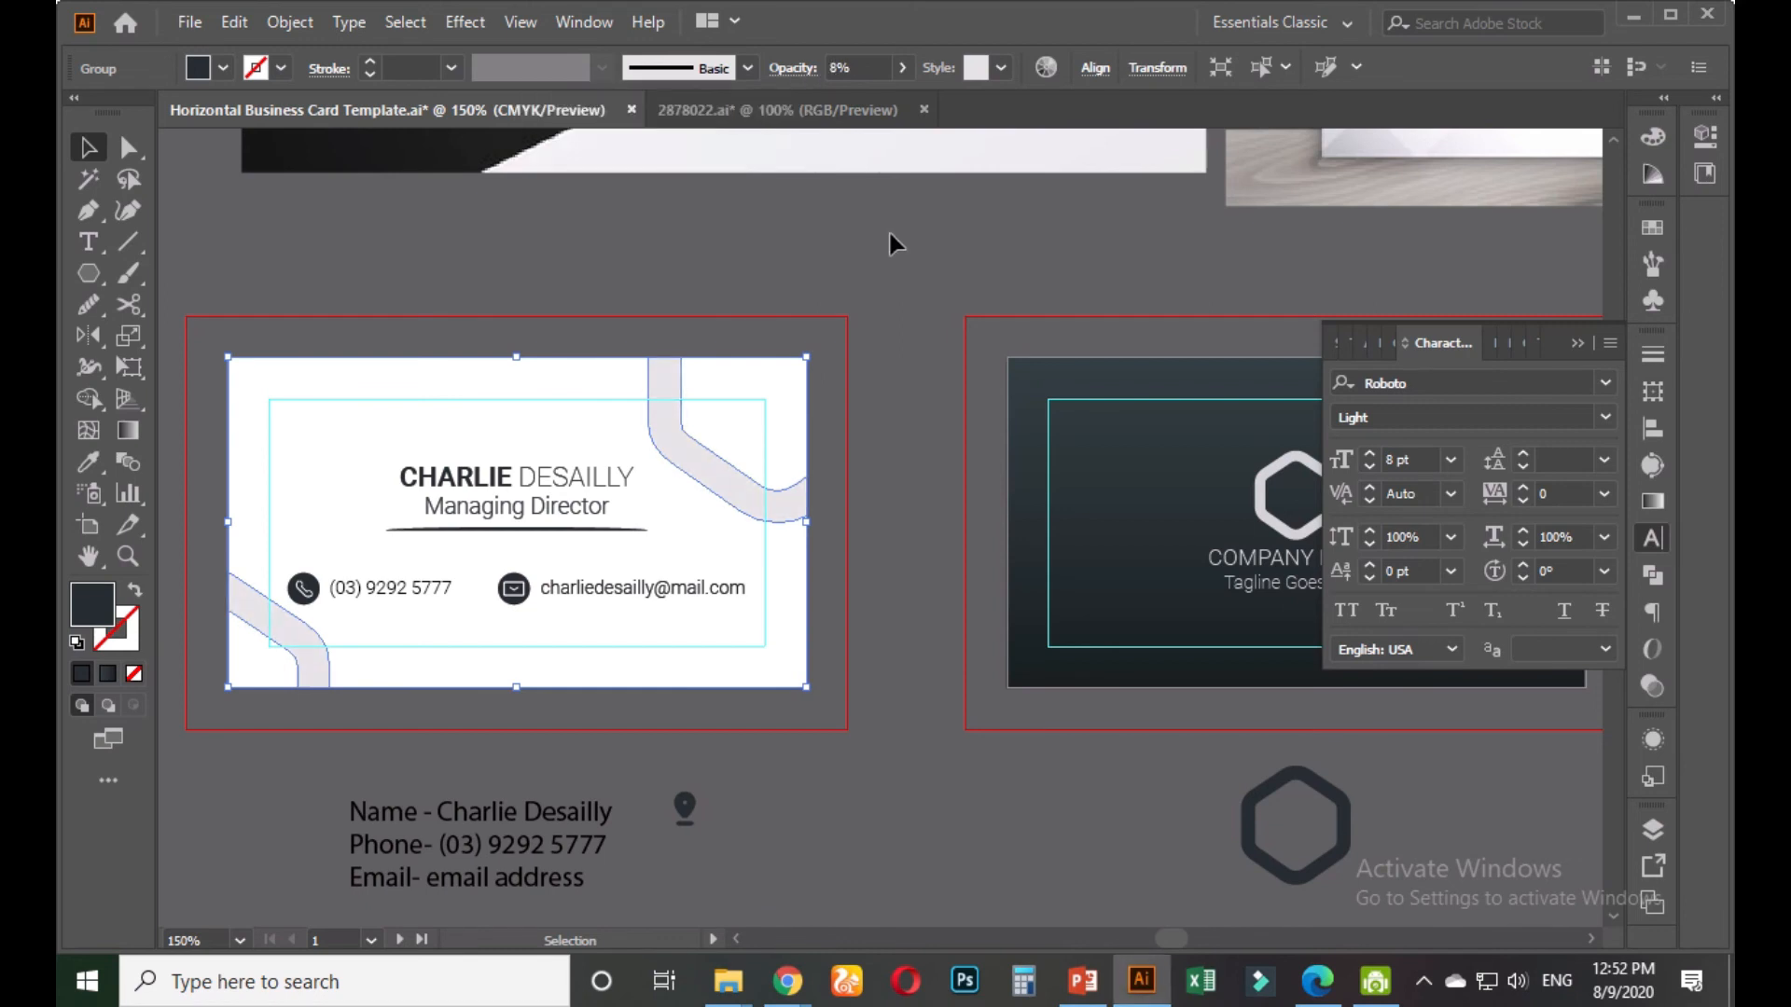
pyautogui.click(878, 289)
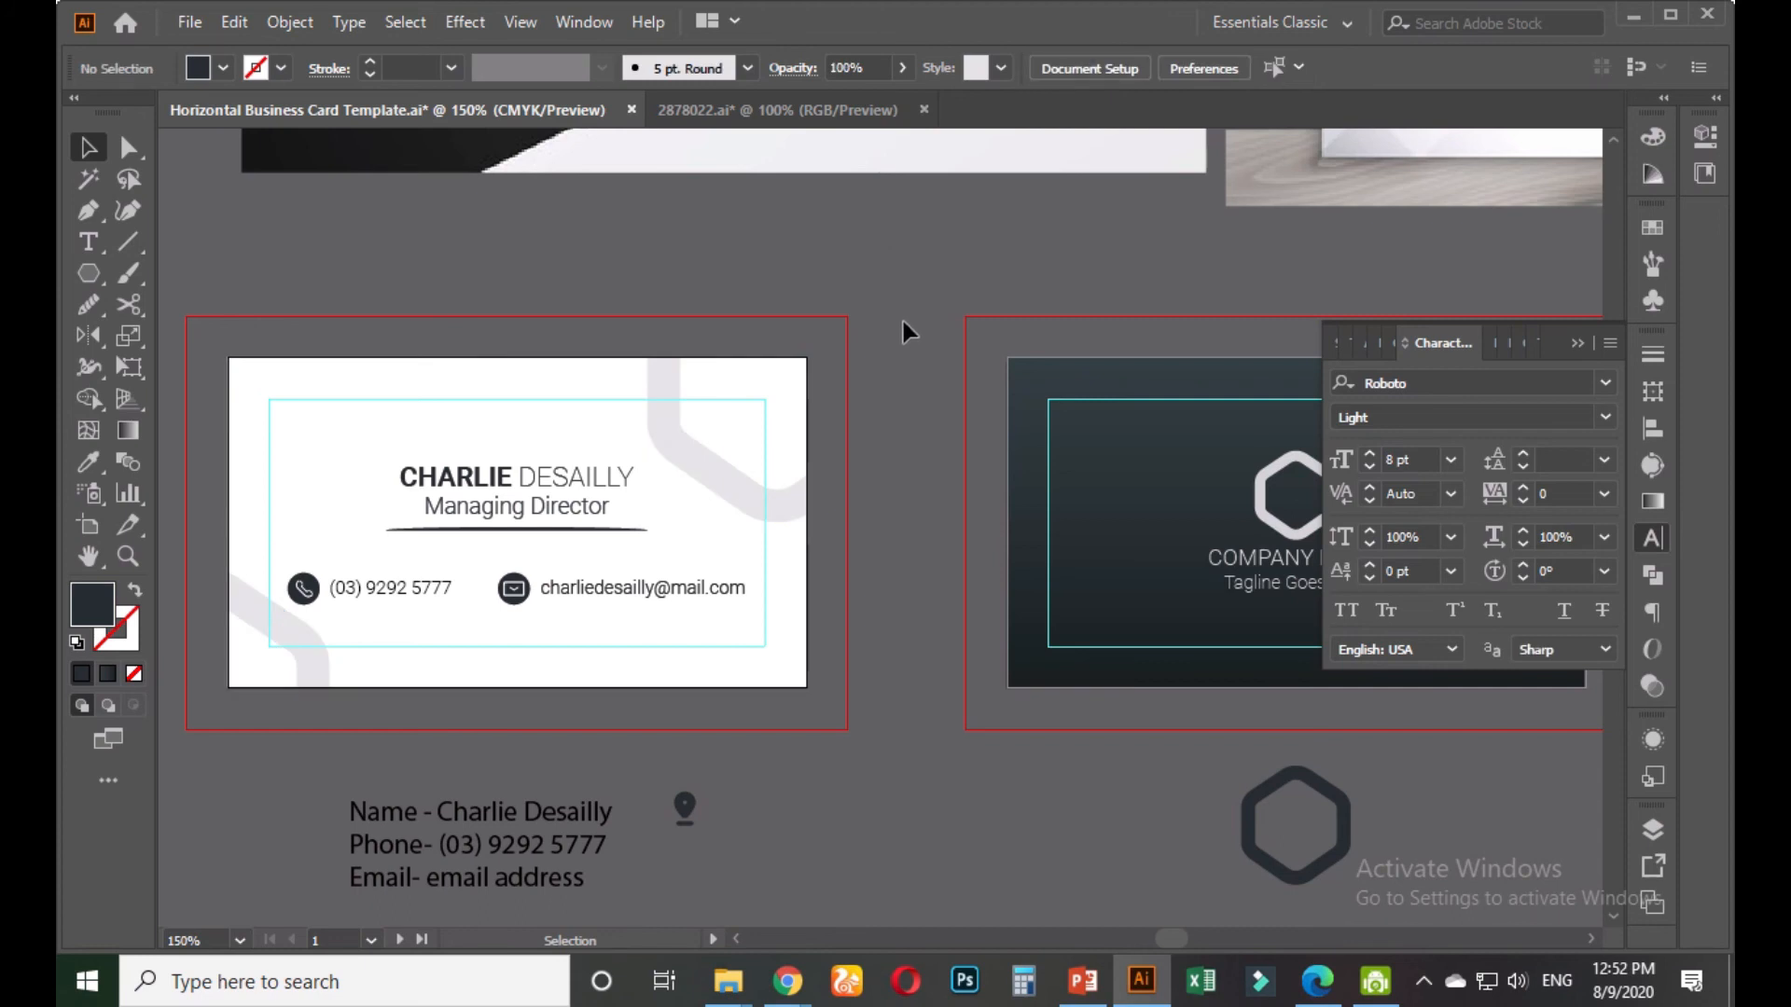
# Ungroup the white card's elements and scale the top-right corner curve smaller
pyautogui.scroll(-1, 871, 505)
pyautogui.moveTo(872, 544); pyautogui.dragTo(712, 543)
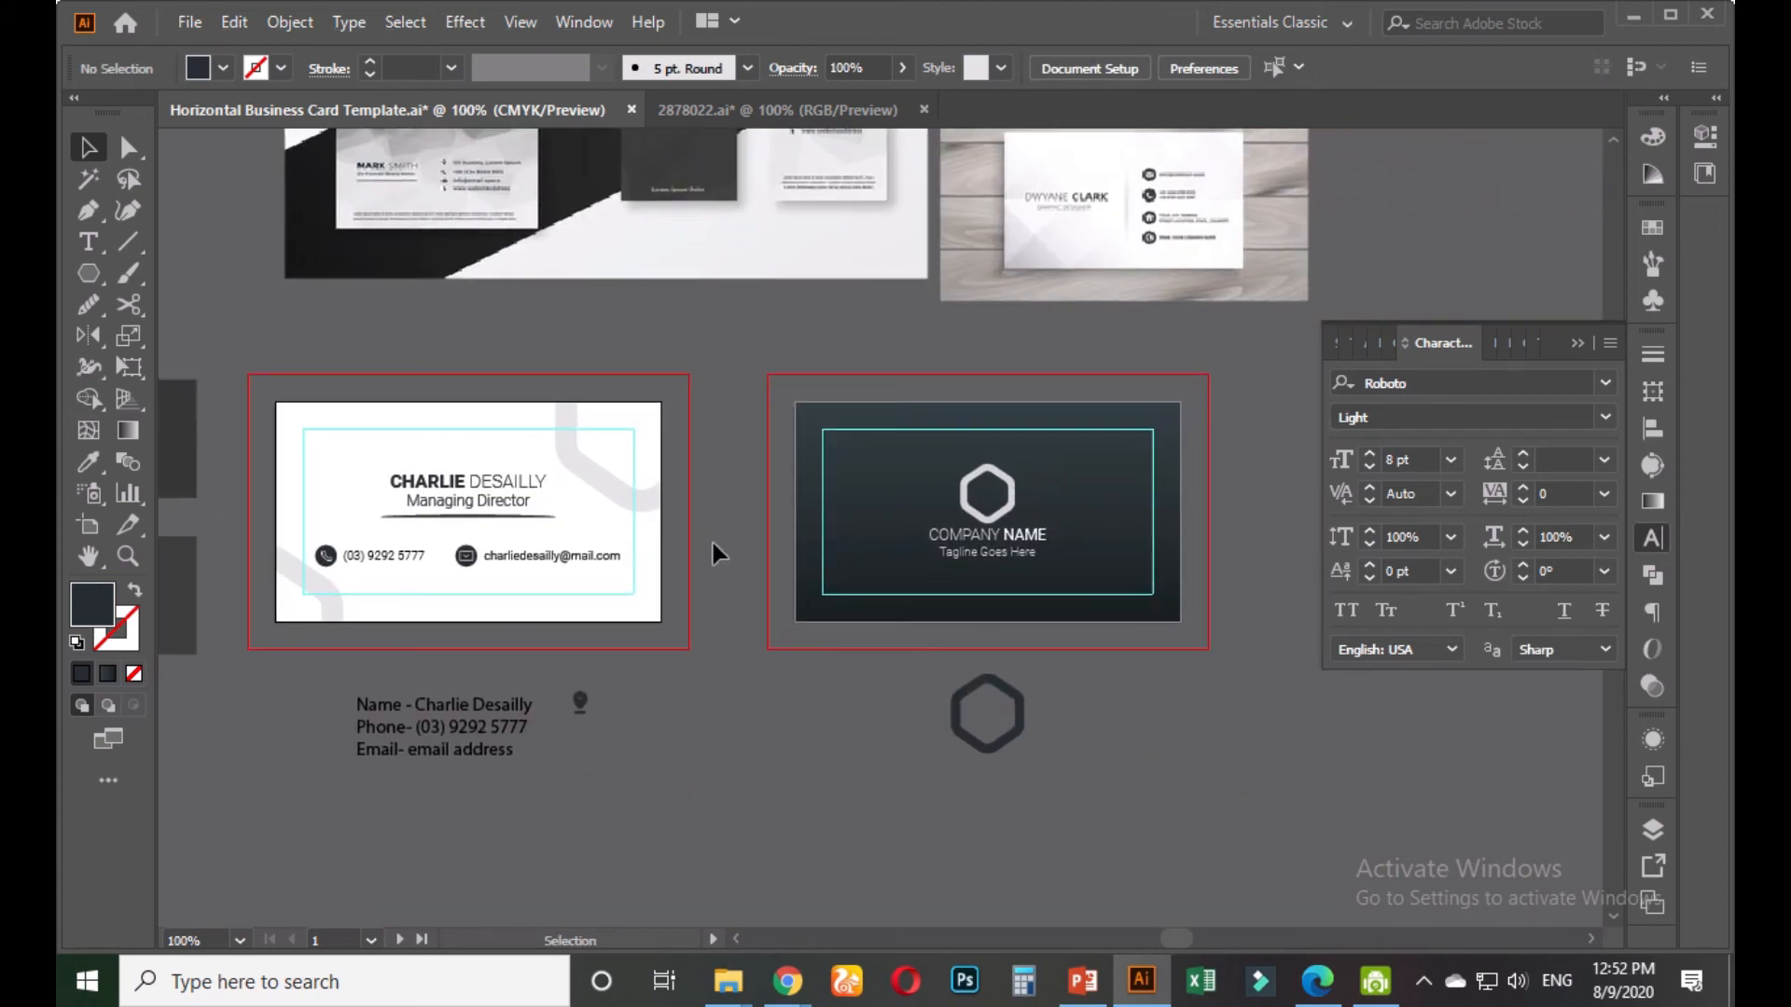
pyautogui.click(631, 513)
pyautogui.rightClick(658, 511)
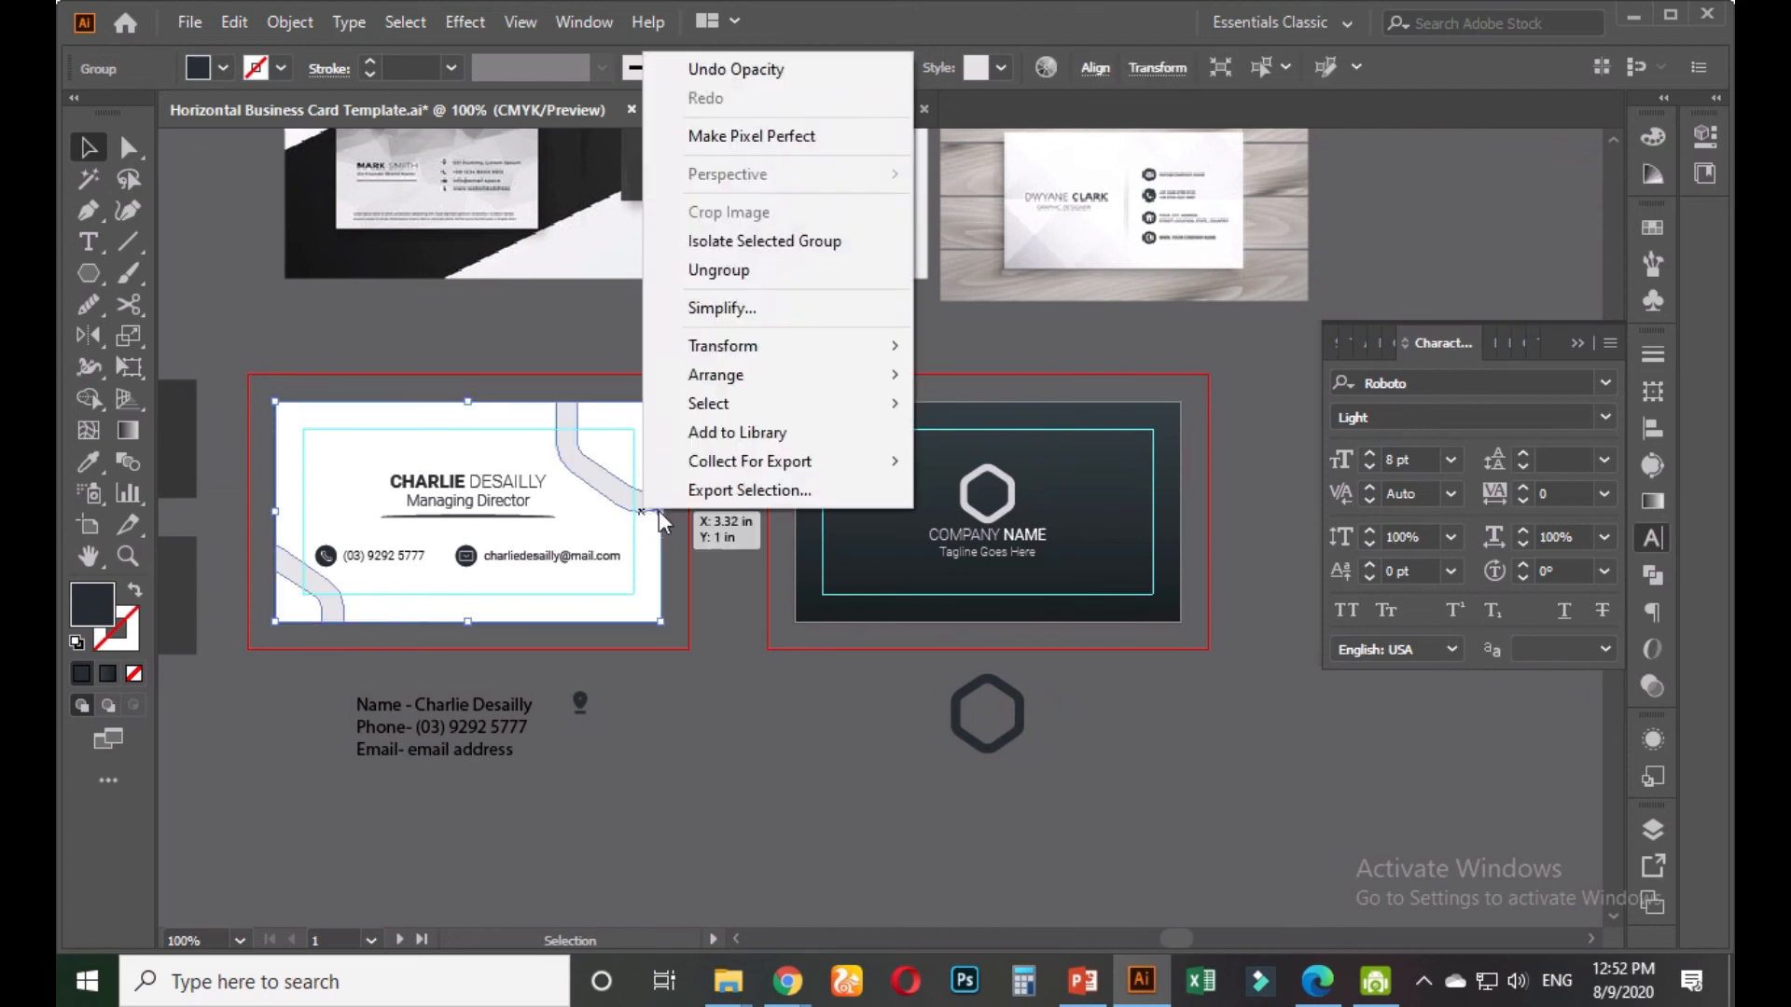
pyautogui.click(718, 280)
pyautogui.click(726, 371)
pyautogui.click(559, 504)
pyautogui.moveTo(557, 510); pyautogui.dragTo(587, 479)
pyautogui.click(716, 434)
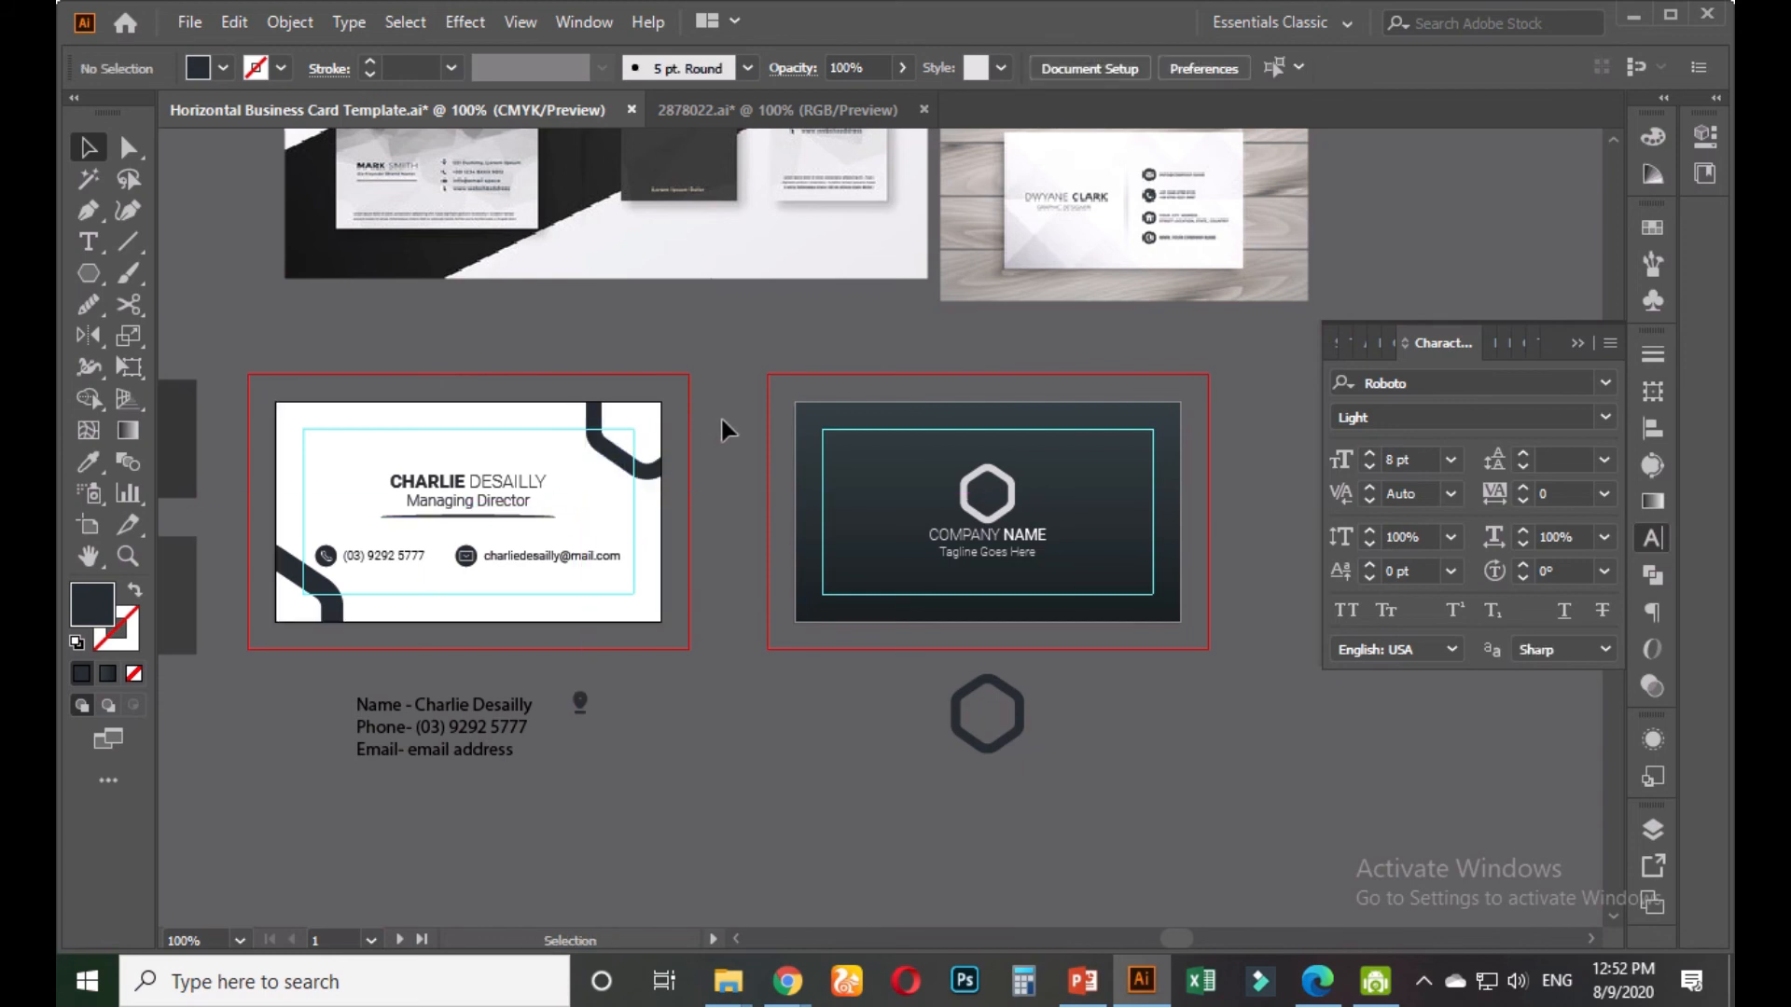
# Lower both corner curves' opacity to roughly 3–5%
pyautogui.moveTo(595, 541); pyautogui.dragTo(691, 511)
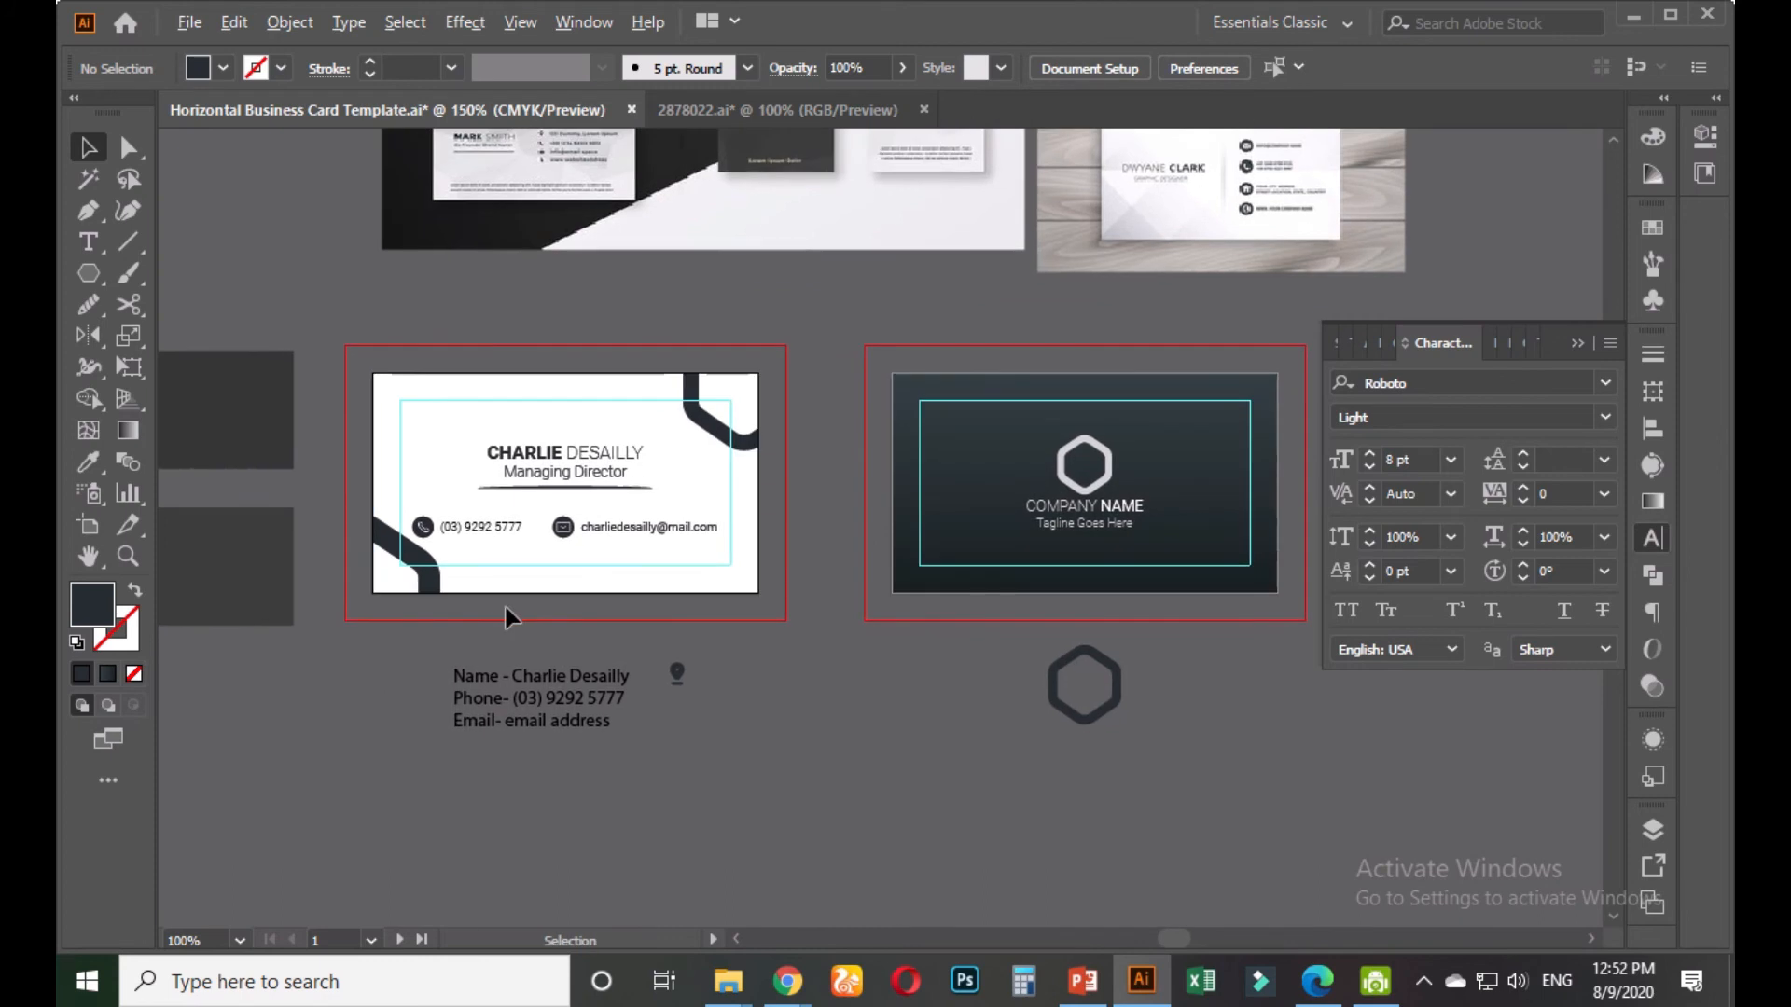
pyautogui.scroll(1, 501, 604)
pyautogui.click(376, 525)
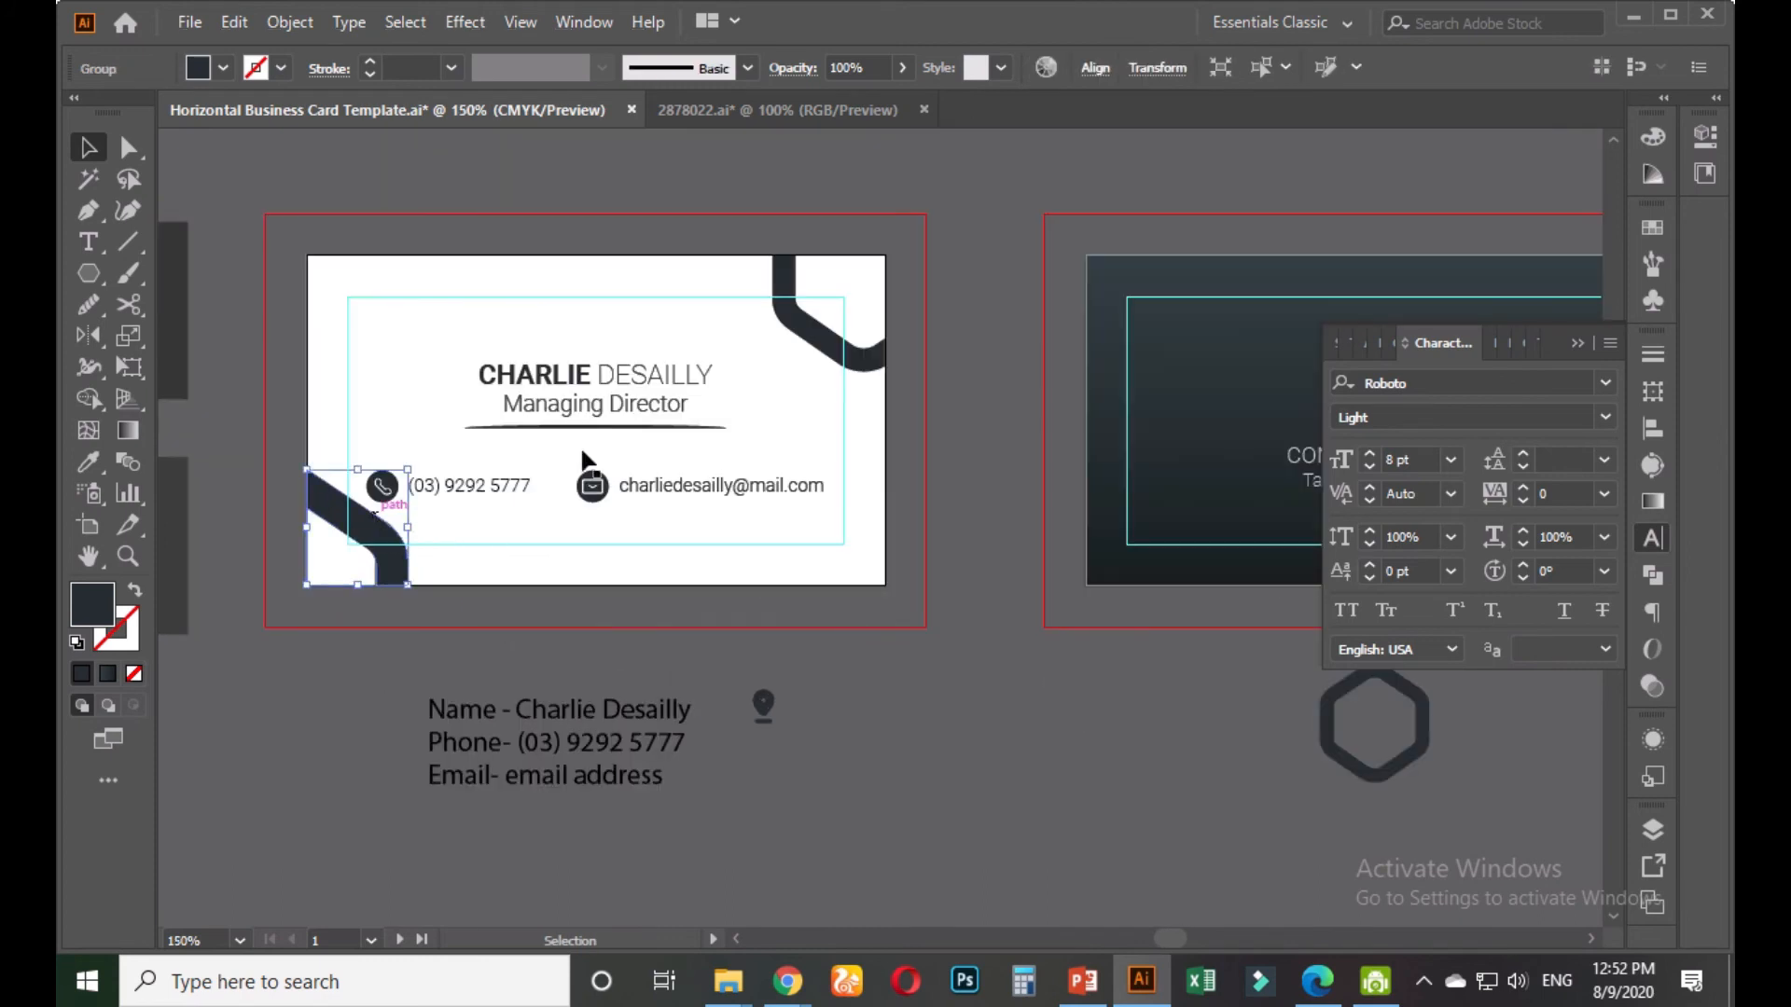
pyautogui.keyDown('shift'); pyautogui.click(808, 324); pyautogui.keyUp('shift')
pyautogui.click(902, 67)
pyautogui.moveTo(900, 100); pyautogui.dragTo(810, 103)
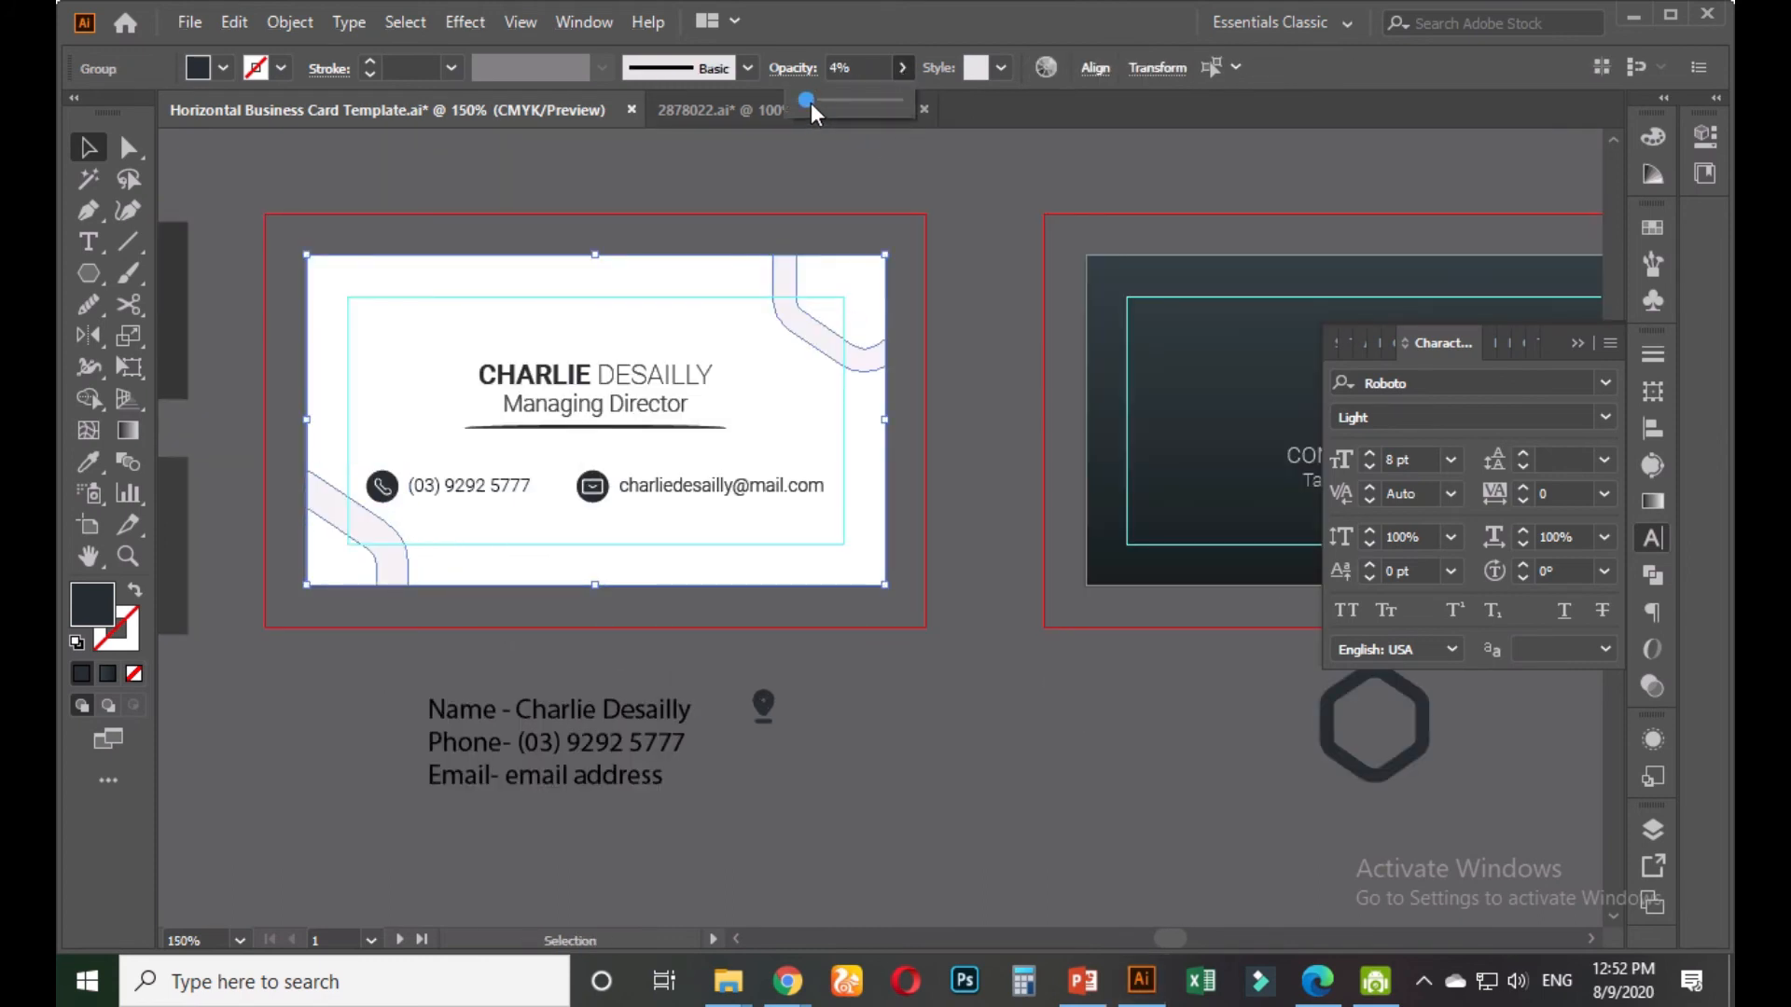
pyautogui.click(868, 65)
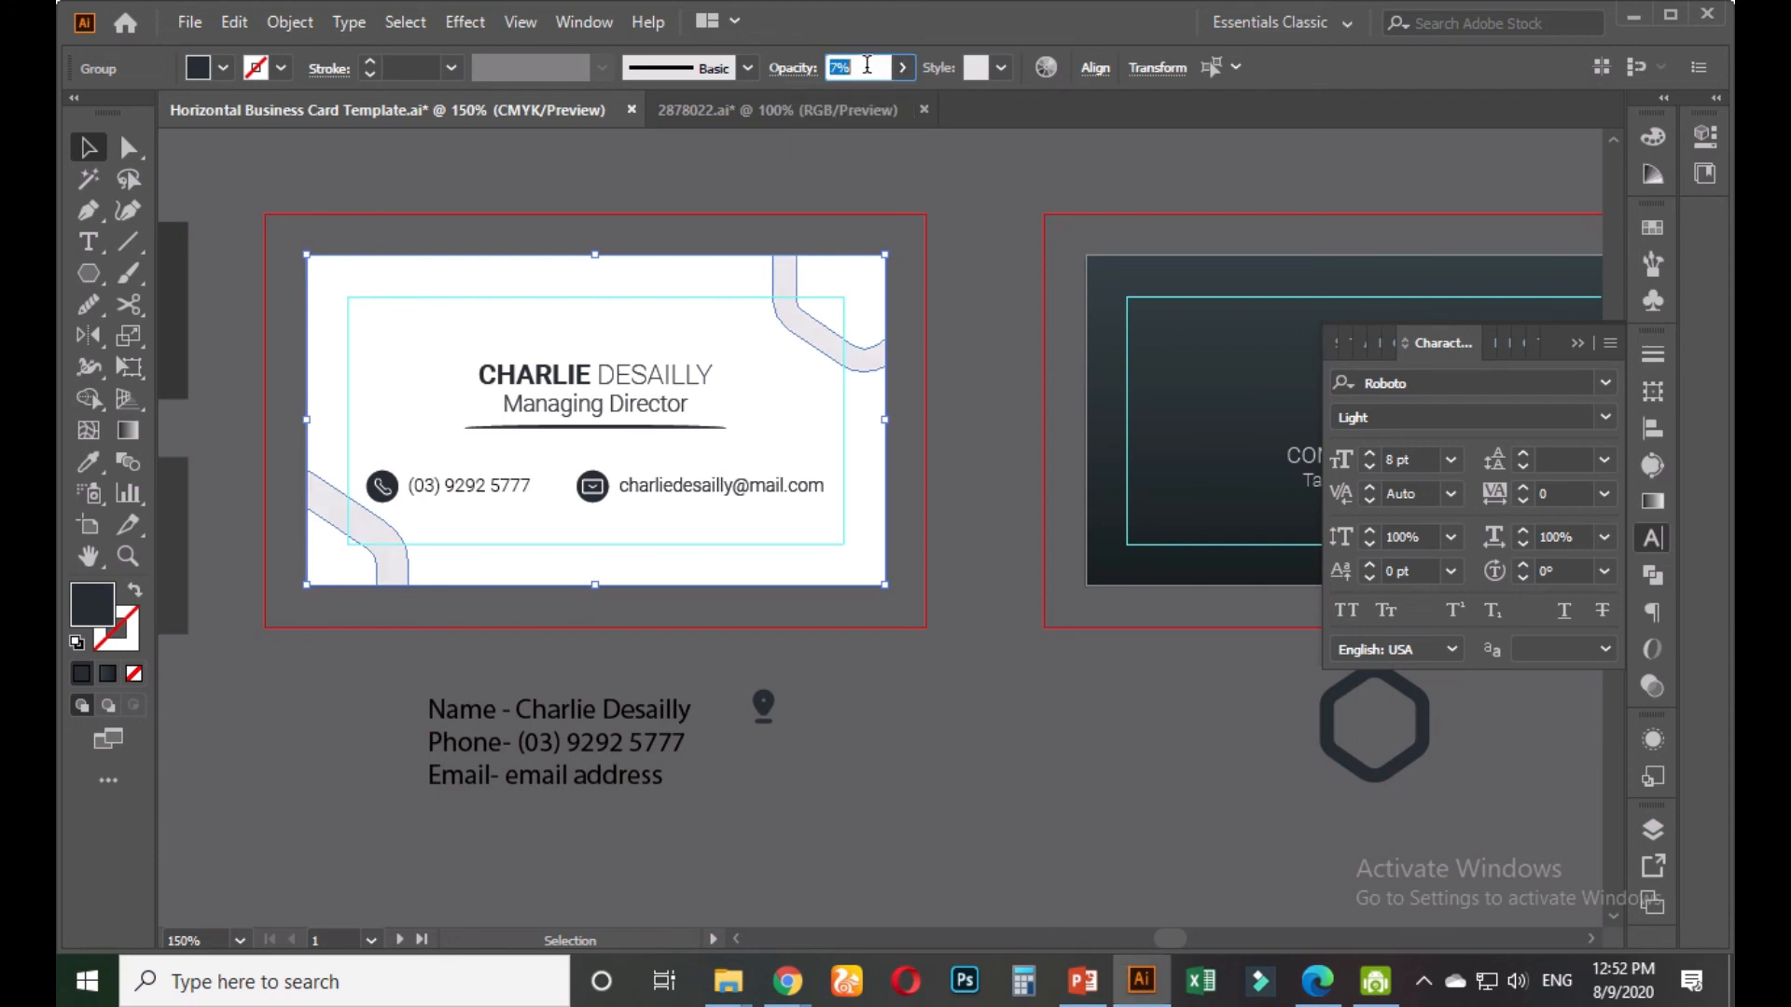
pyautogui.click(946, 248)
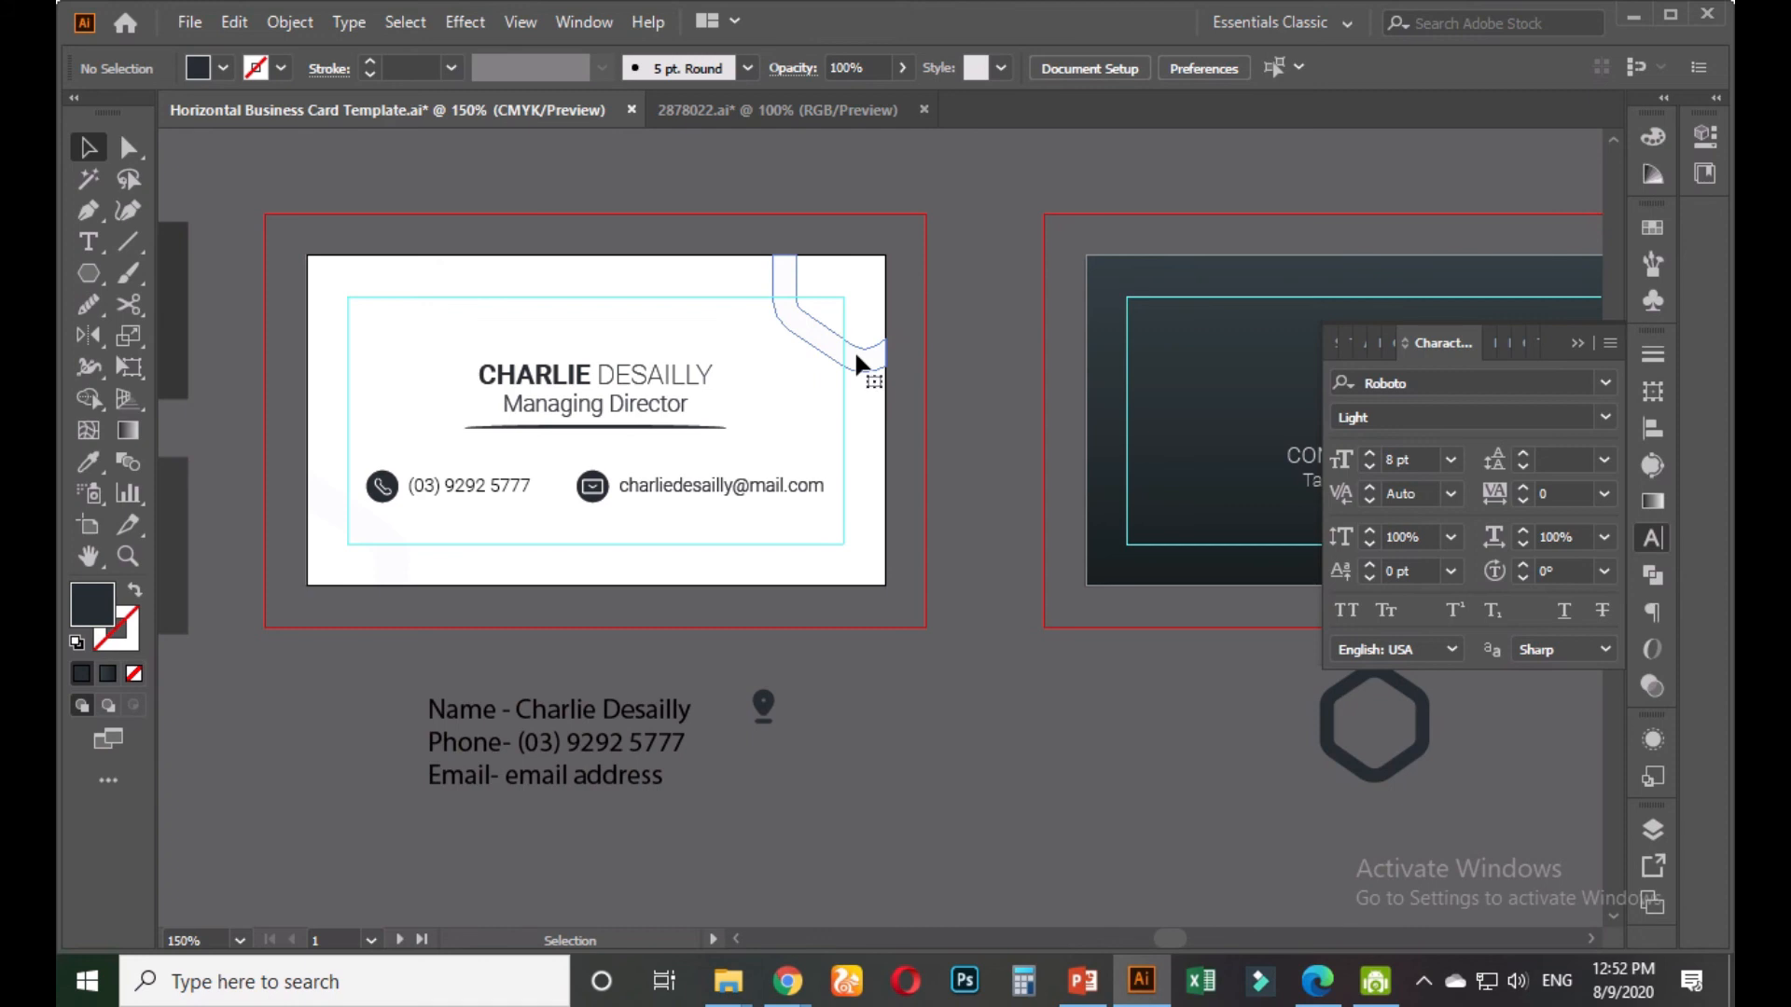
pyautogui.click(857, 364)
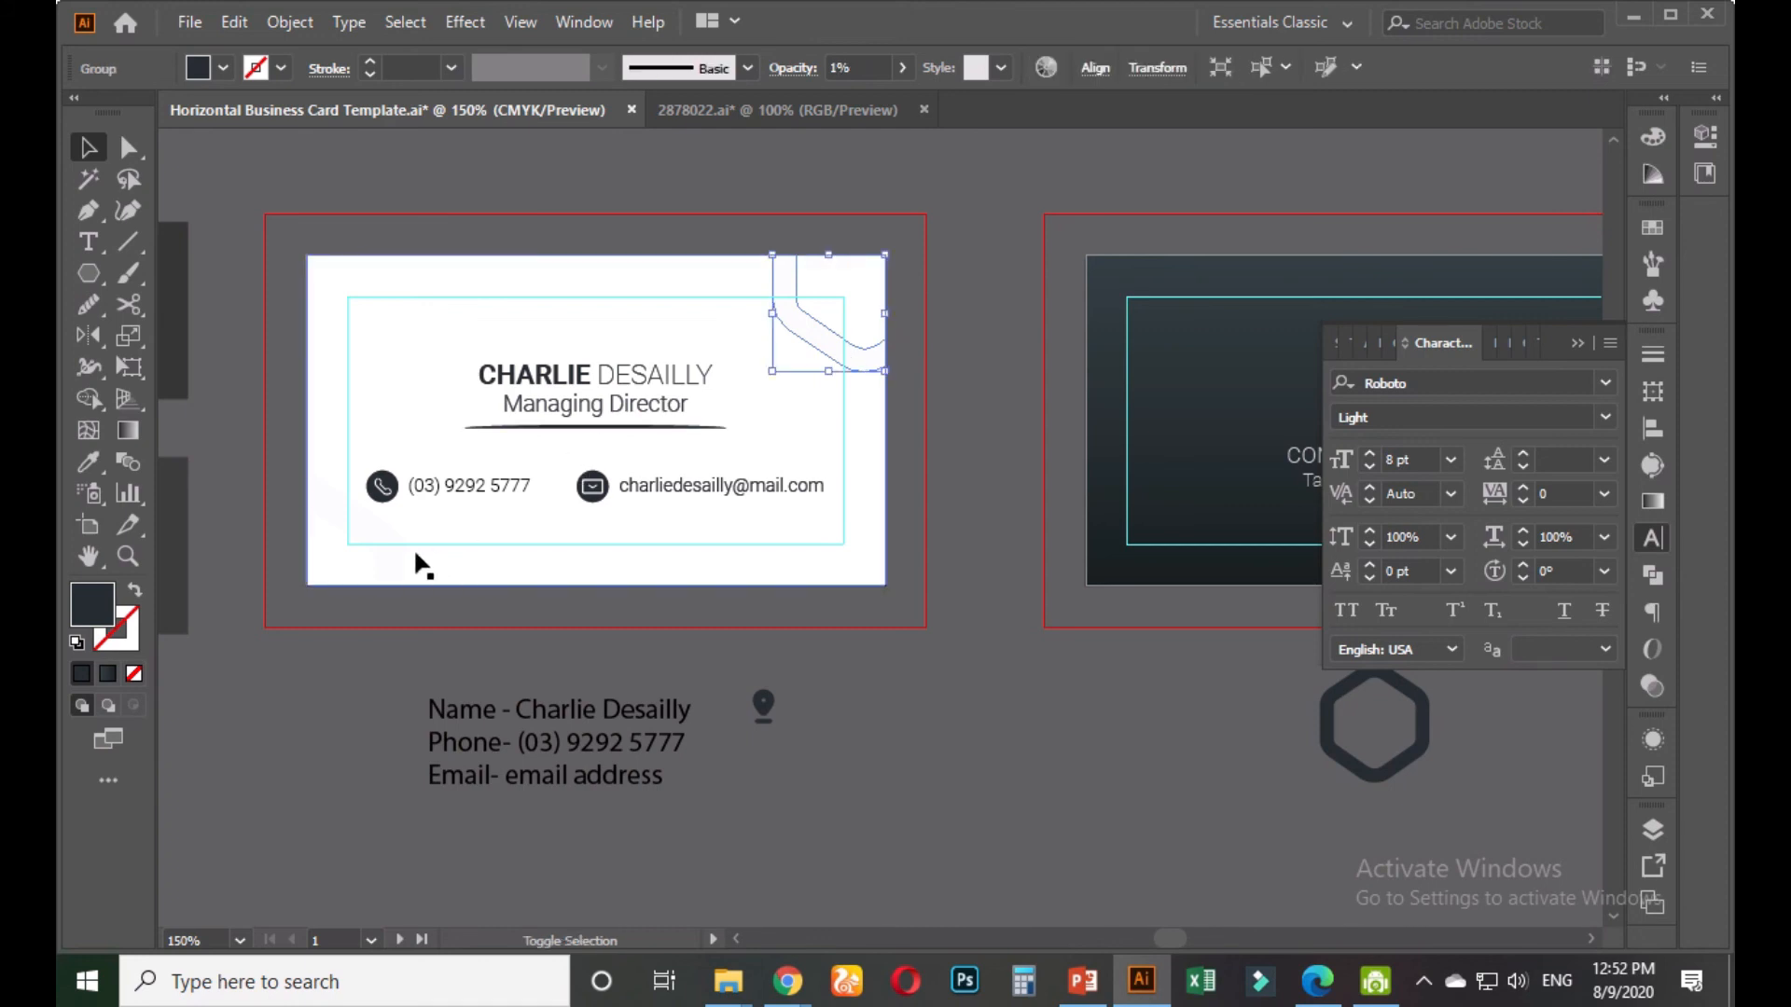
pyautogui.click(867, 68)
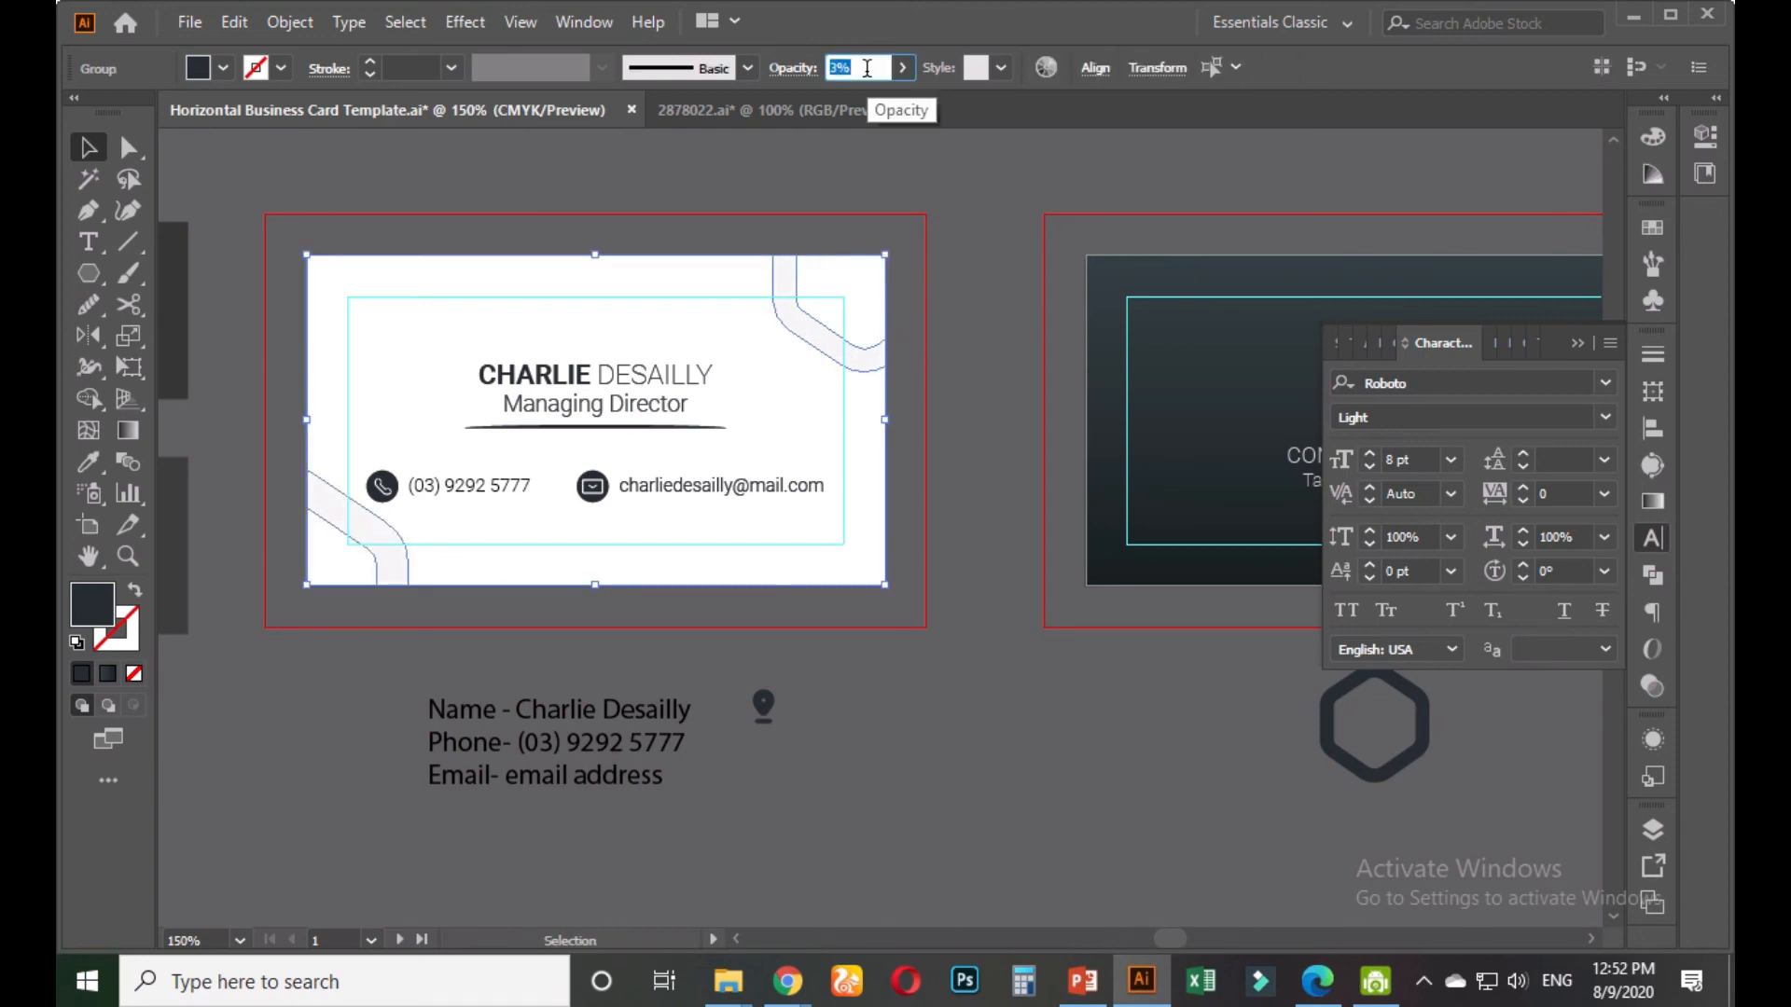
pyautogui.click(949, 145)
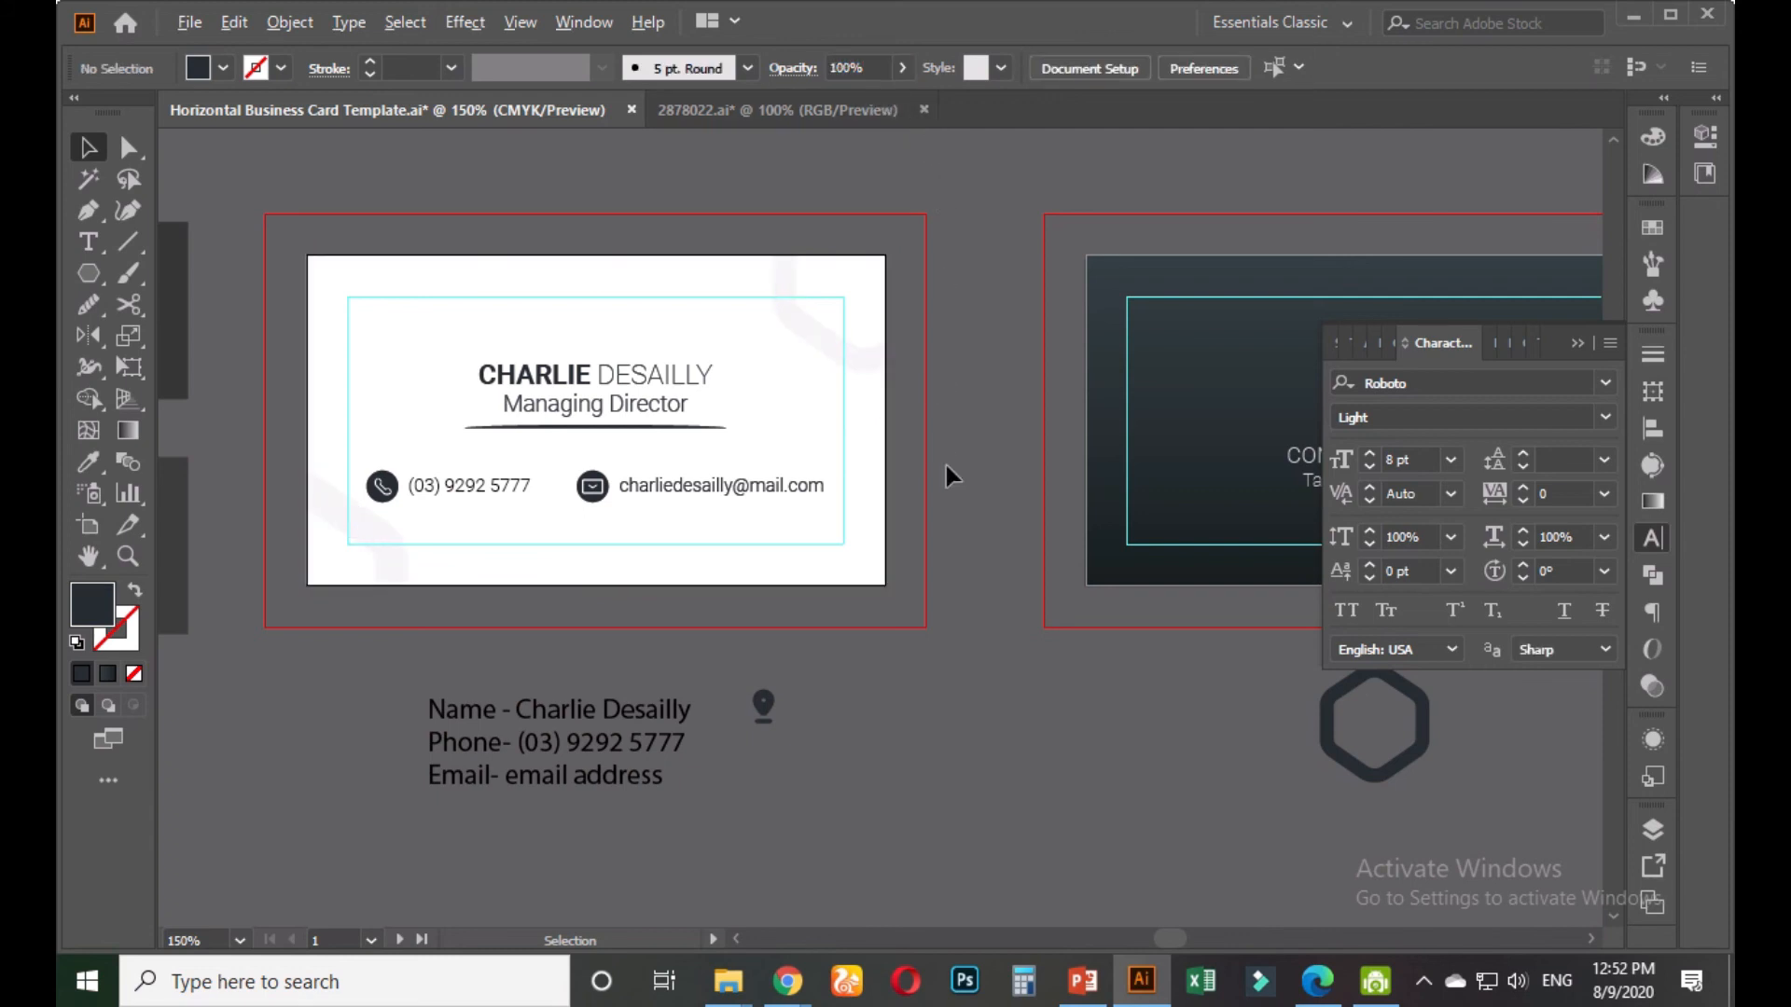
# Alt-drag a copy of the faint corner curves onto the dark card
pyautogui.hotkey('ctrl', '-')
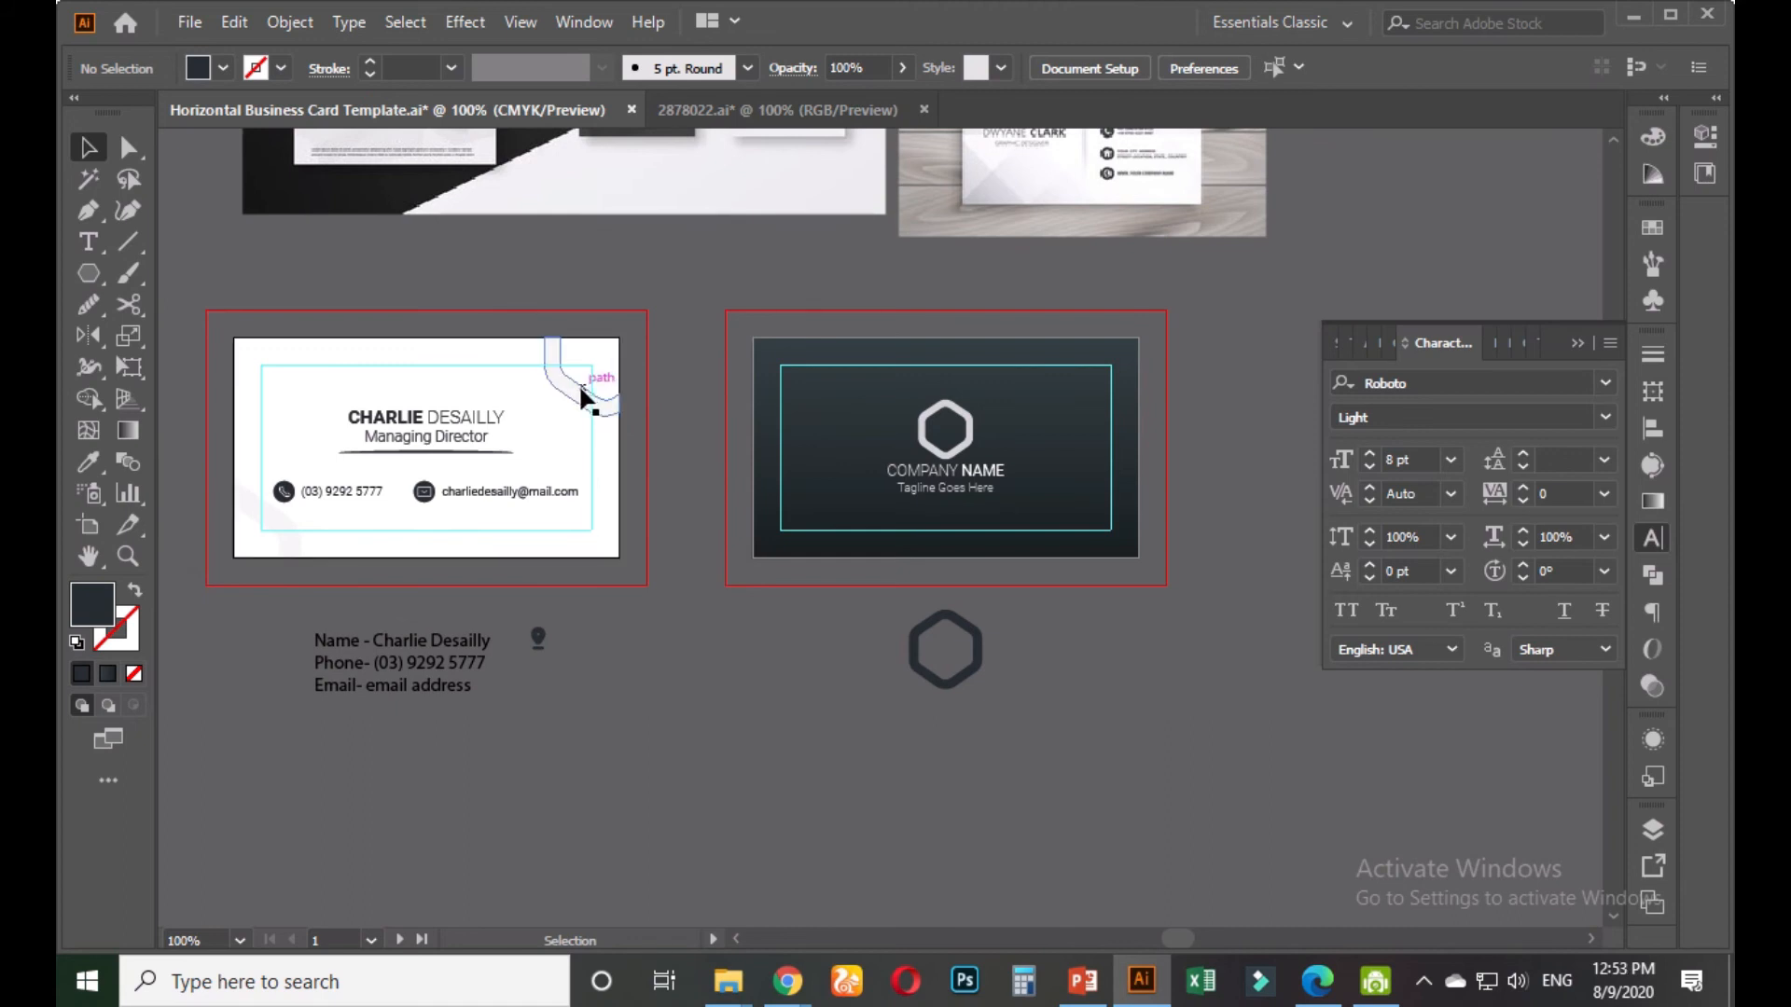
pyautogui.click(574, 388)
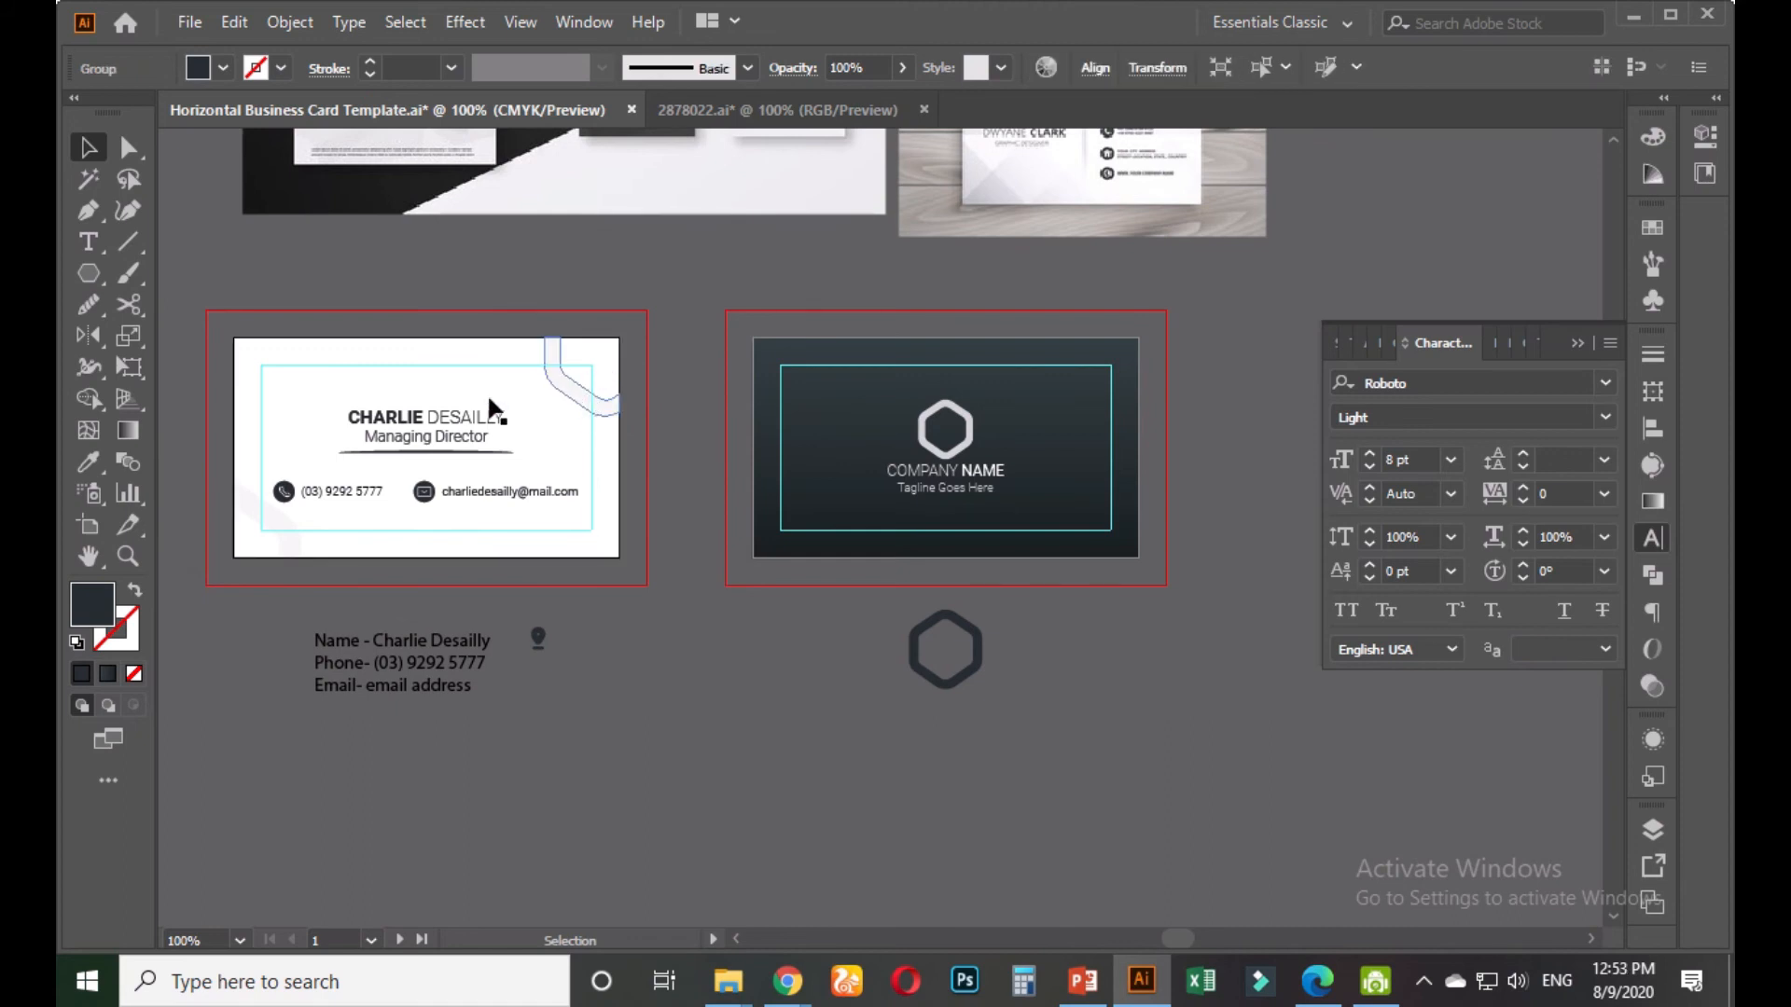
pyautogui.click(279, 519)
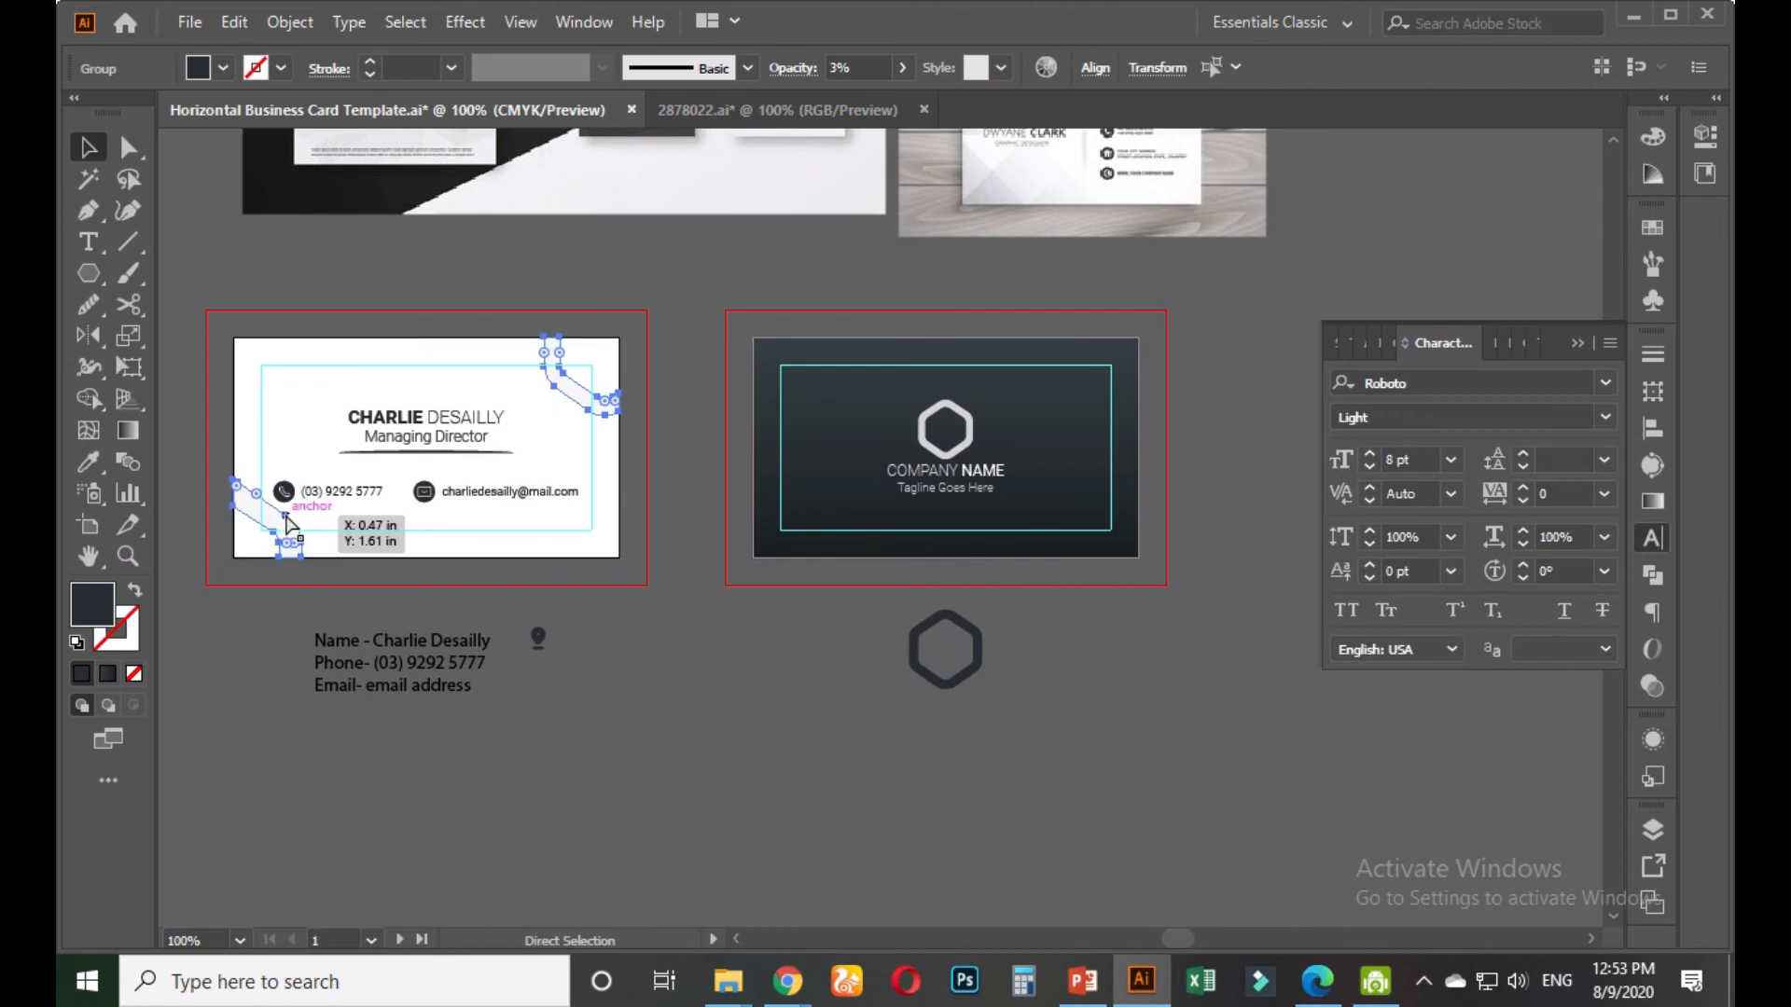
pyautogui.moveTo(571, 396); pyautogui.dragTo(1079, 431)
# Centre the copied curve group horizontally with Horizontal Align Center
pyautogui.scroll(2, 1069, 446)
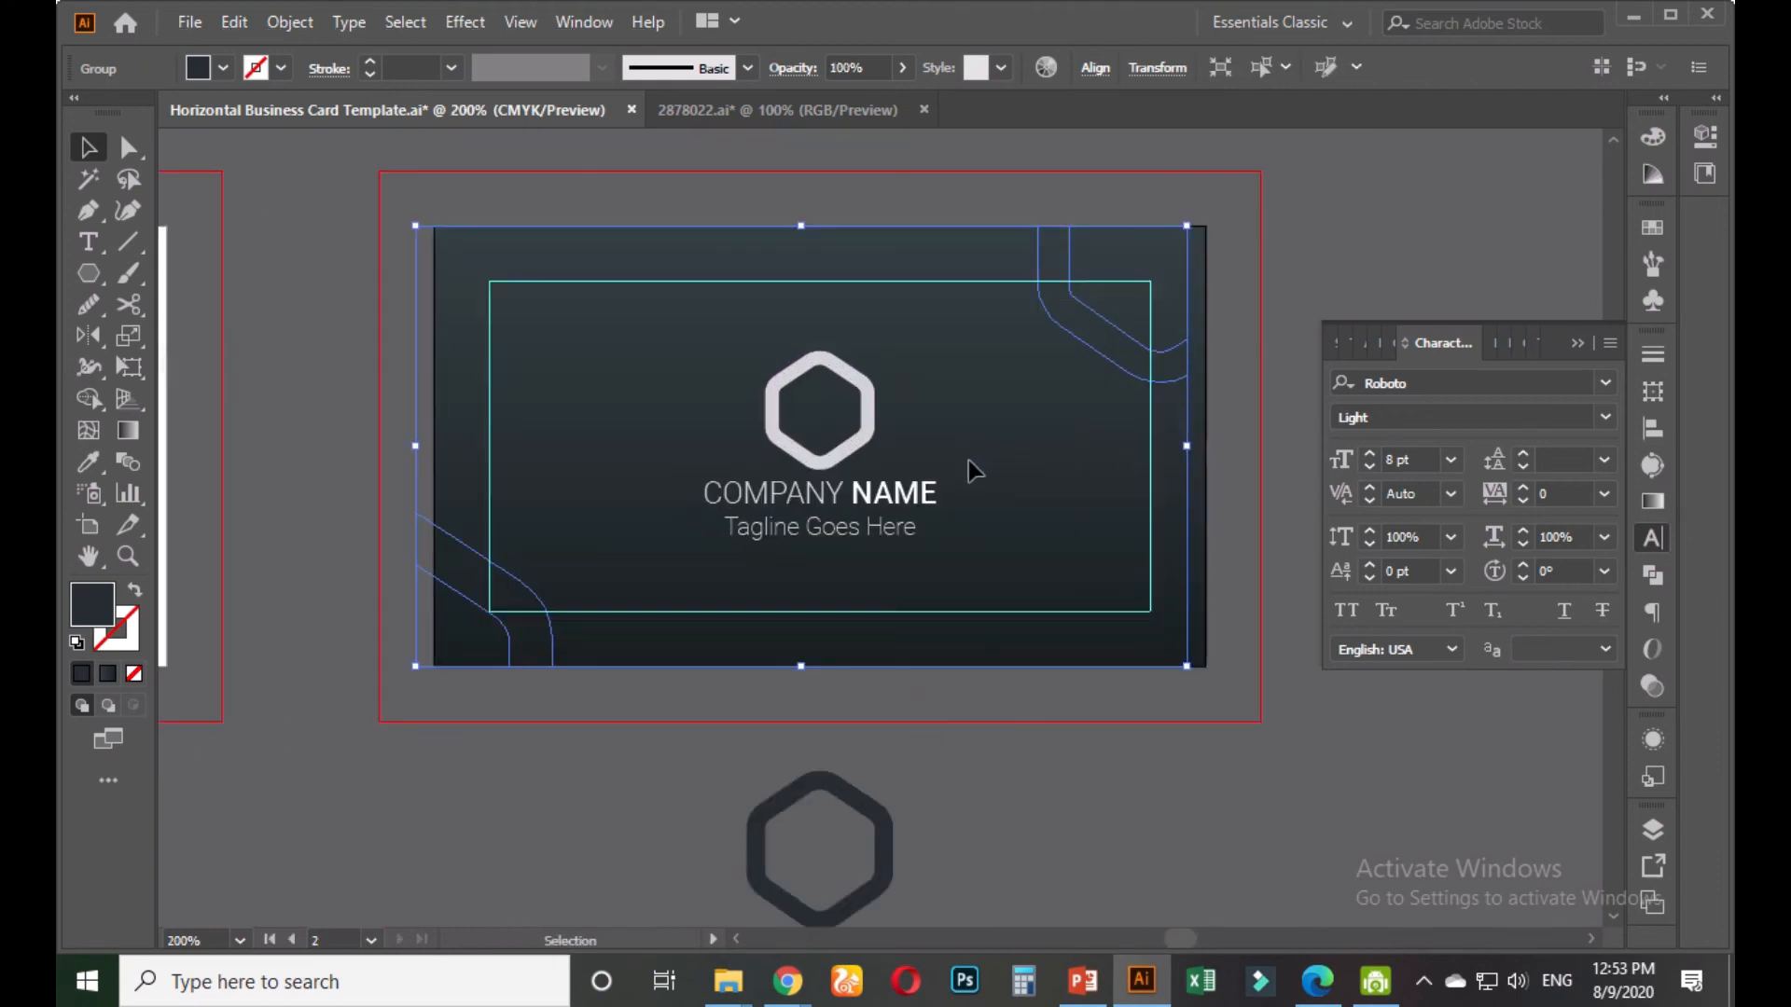
pyautogui.click(1095, 67)
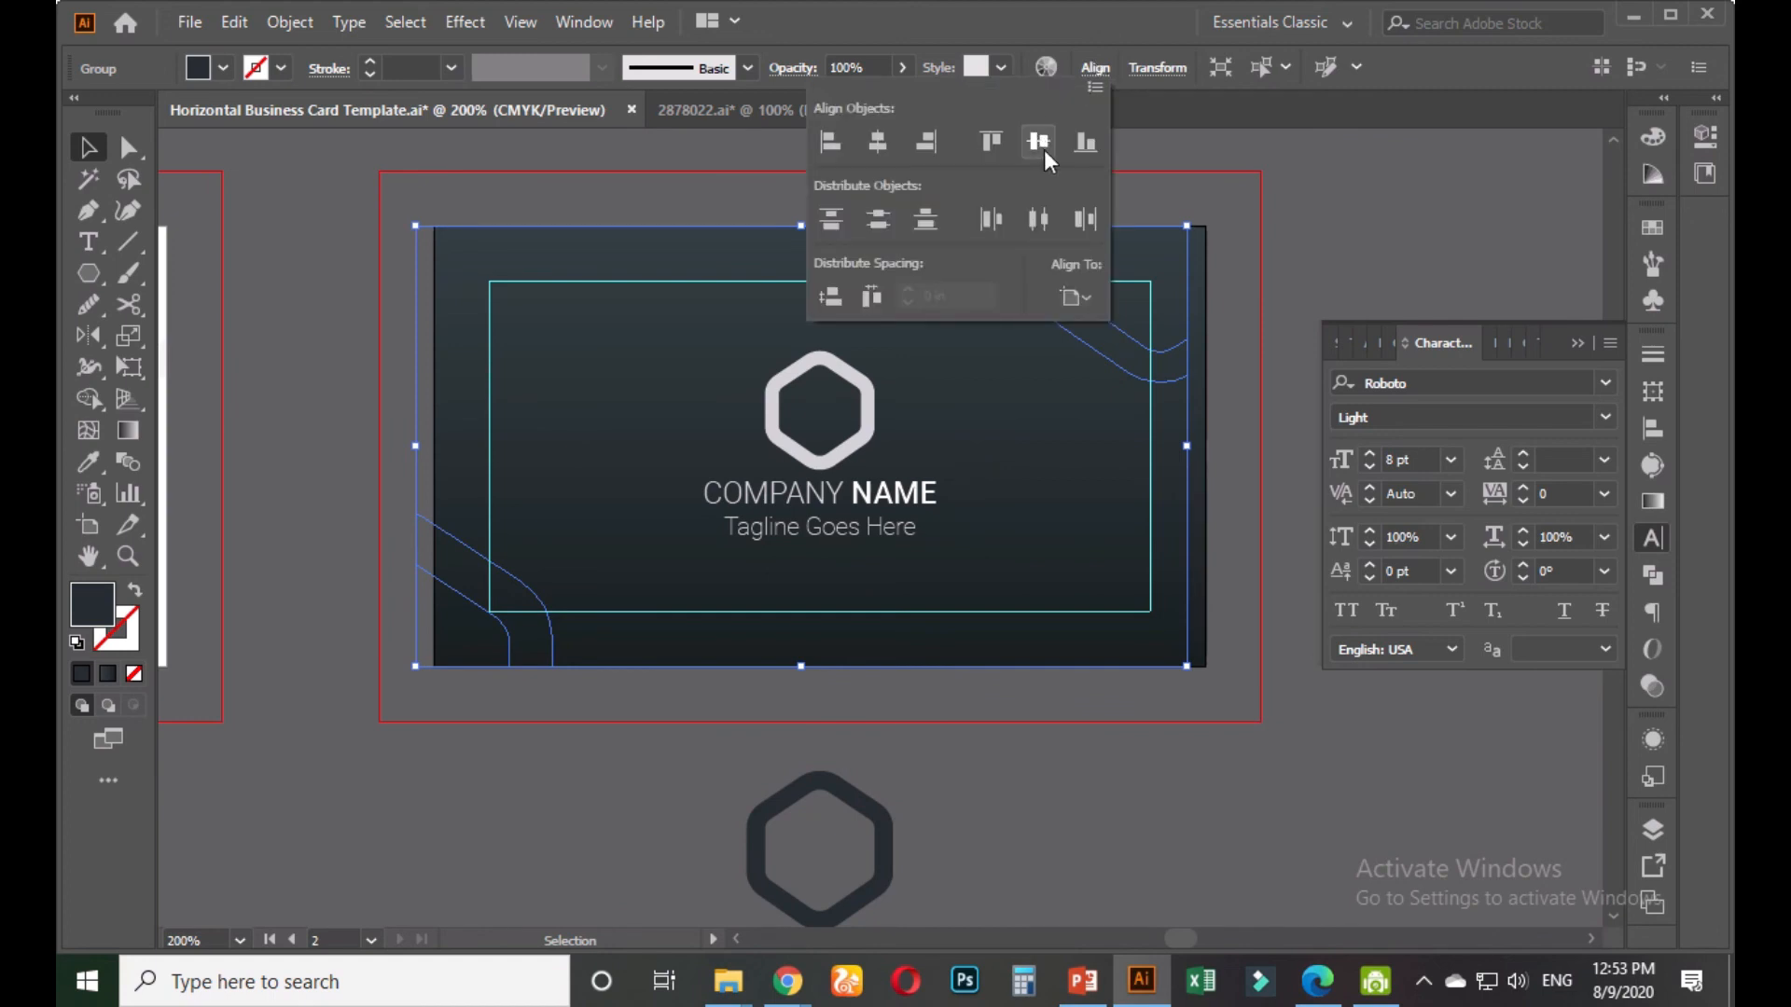
pyautogui.click(879, 142)
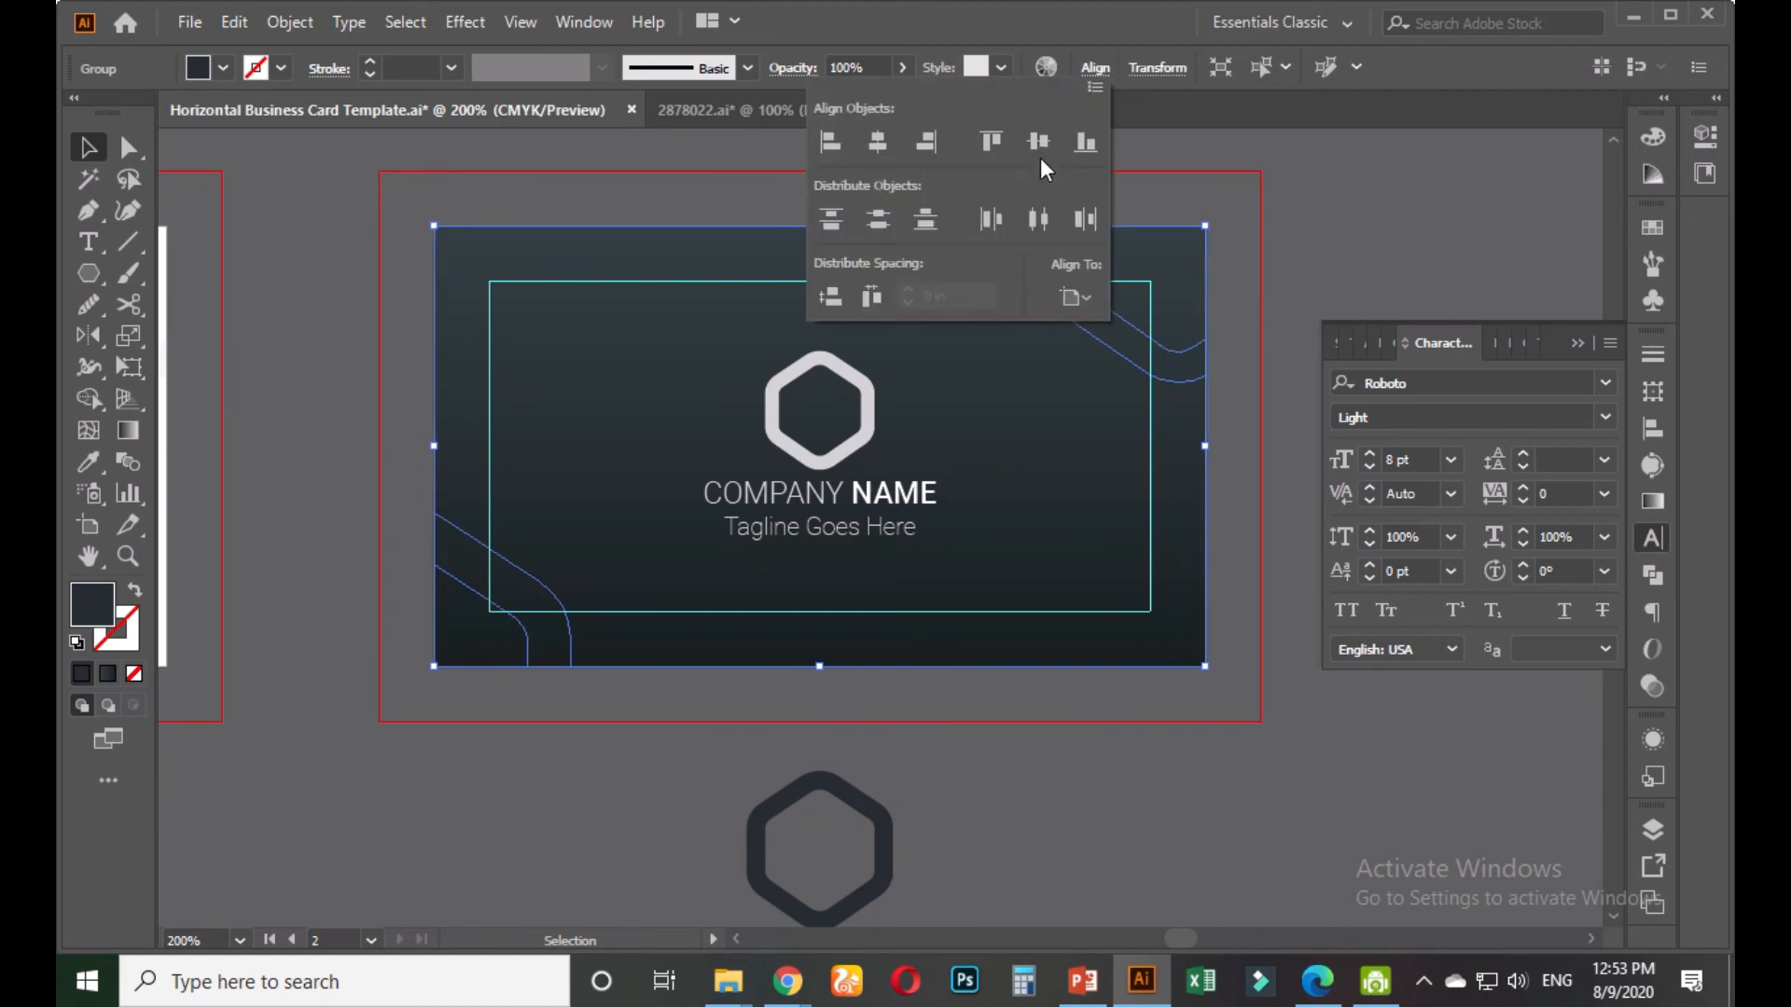
pyautogui.click(1329, 253)
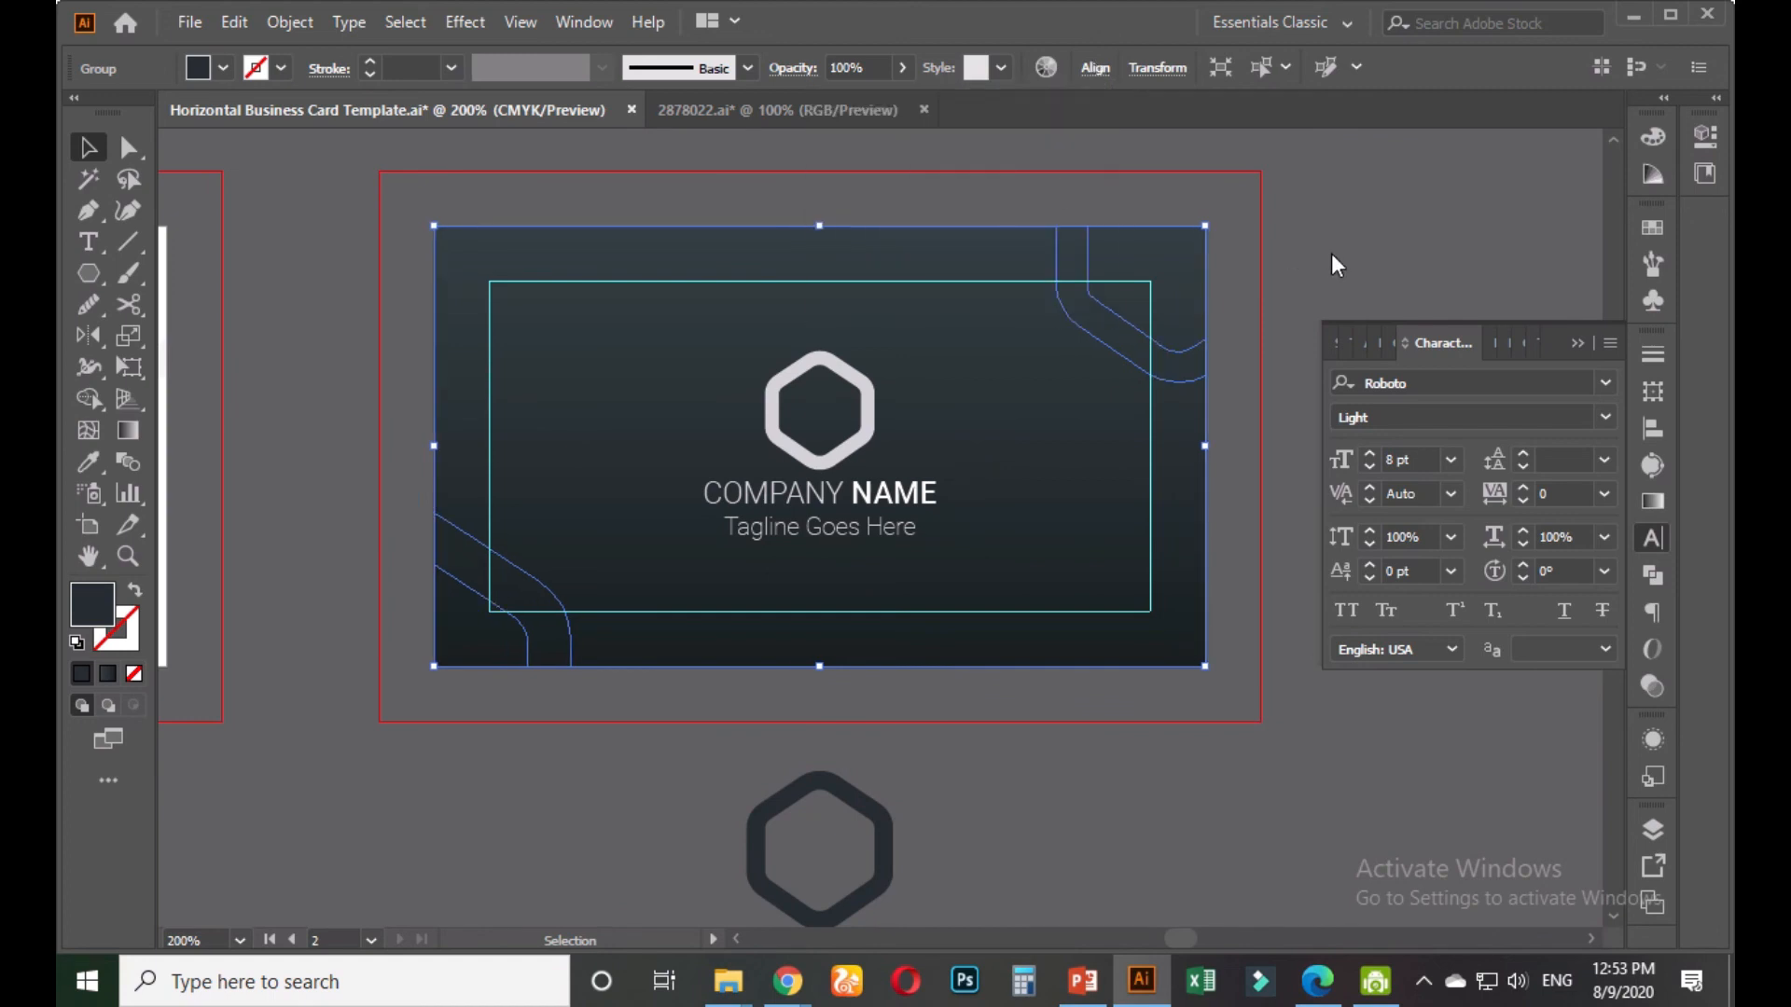
# Briefly pick the Eyedropper, then reselect the curve group and review its transparency settings
pyautogui.click(1177, 364)
pyautogui.click(89, 461)
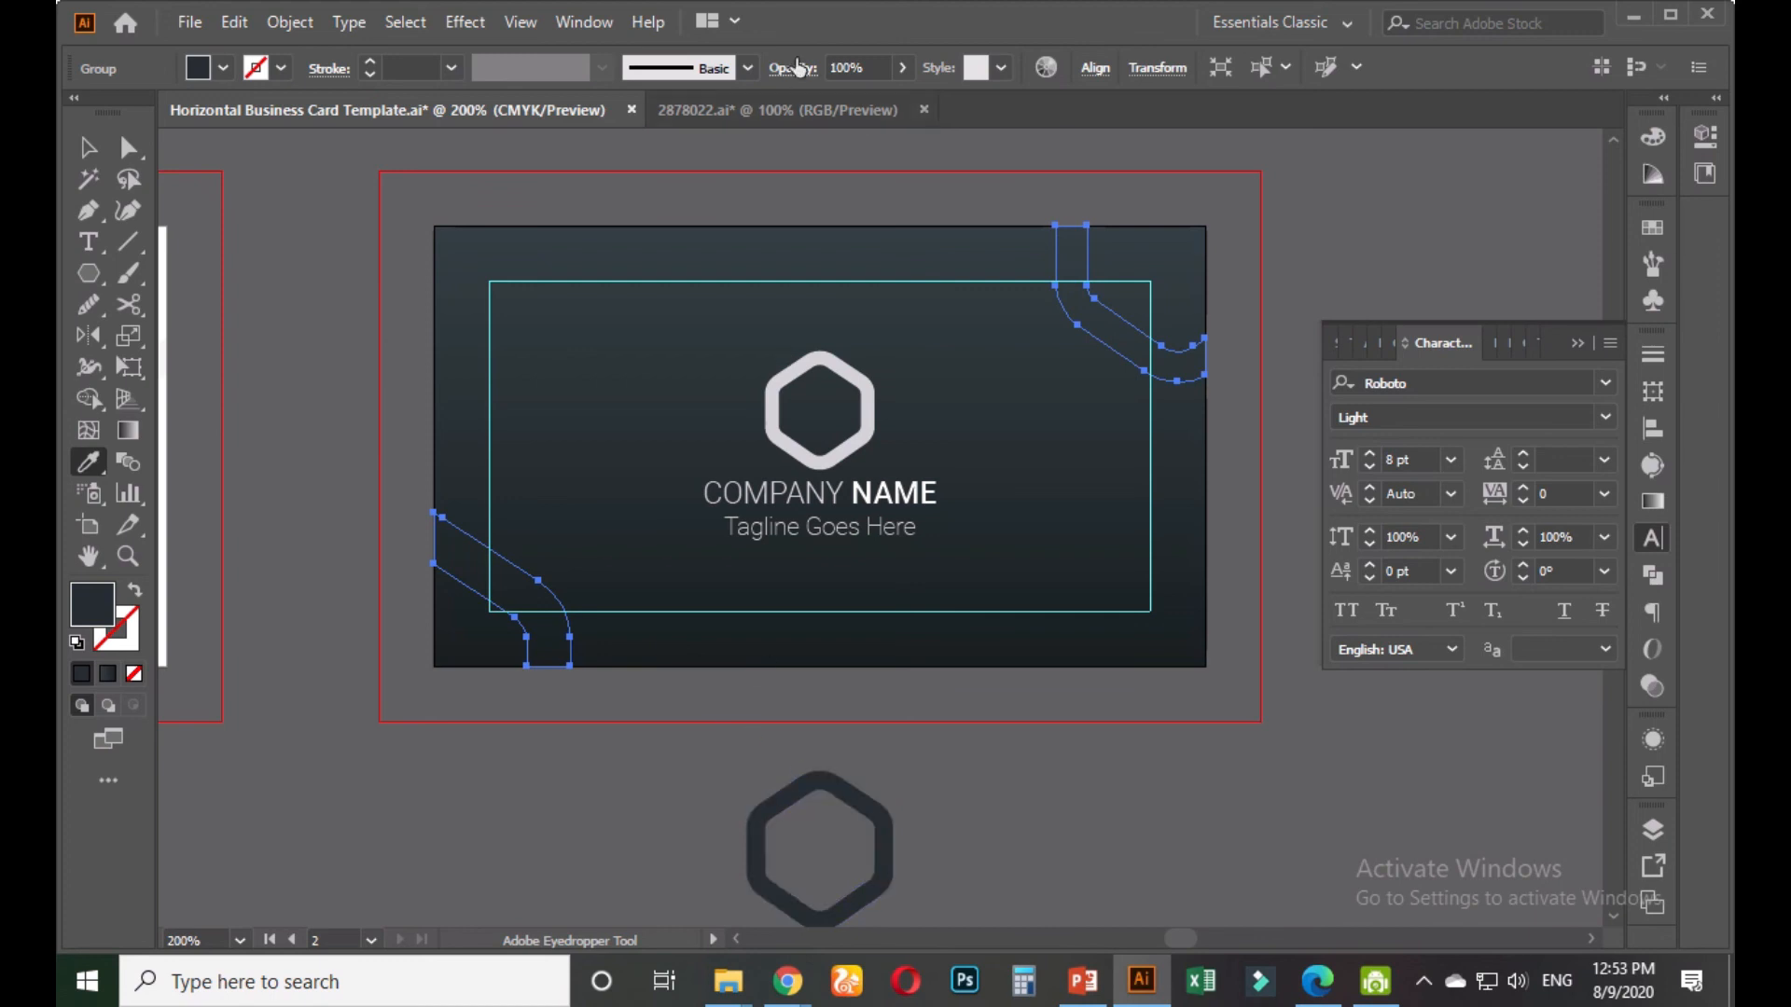
pyautogui.press('ctrl')
pyautogui.click(88, 147)
pyautogui.click(300, 446)
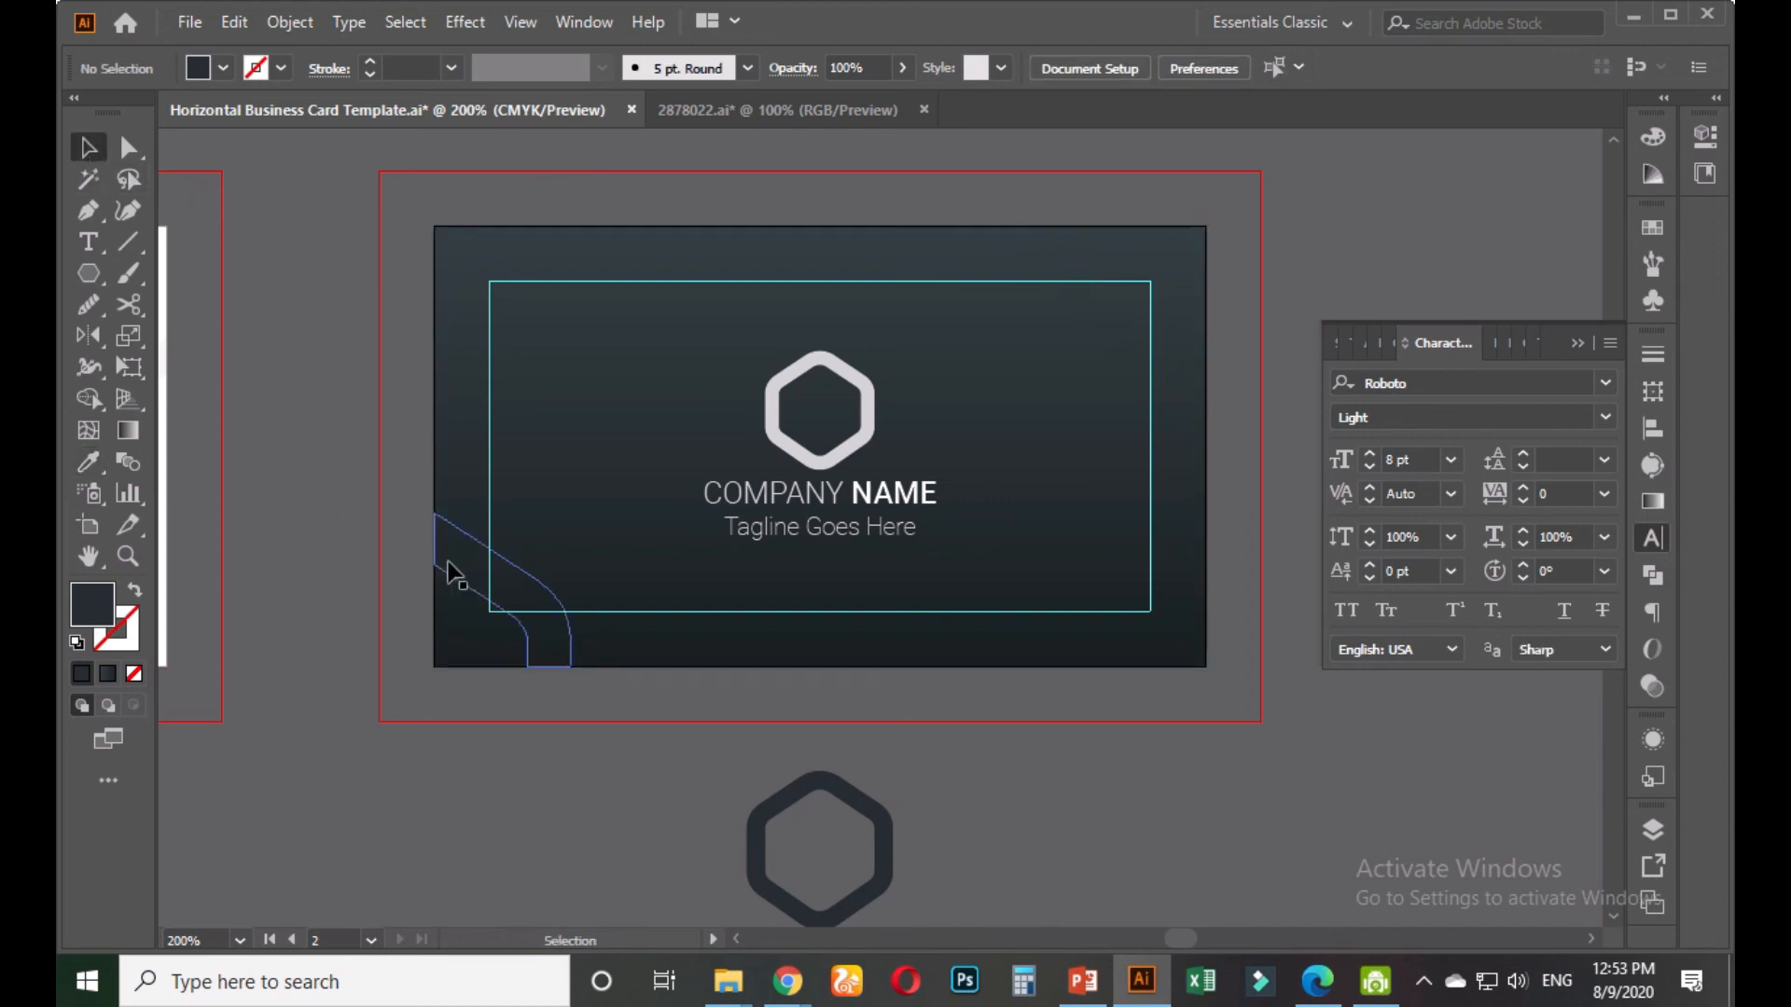
pyautogui.click(459, 571)
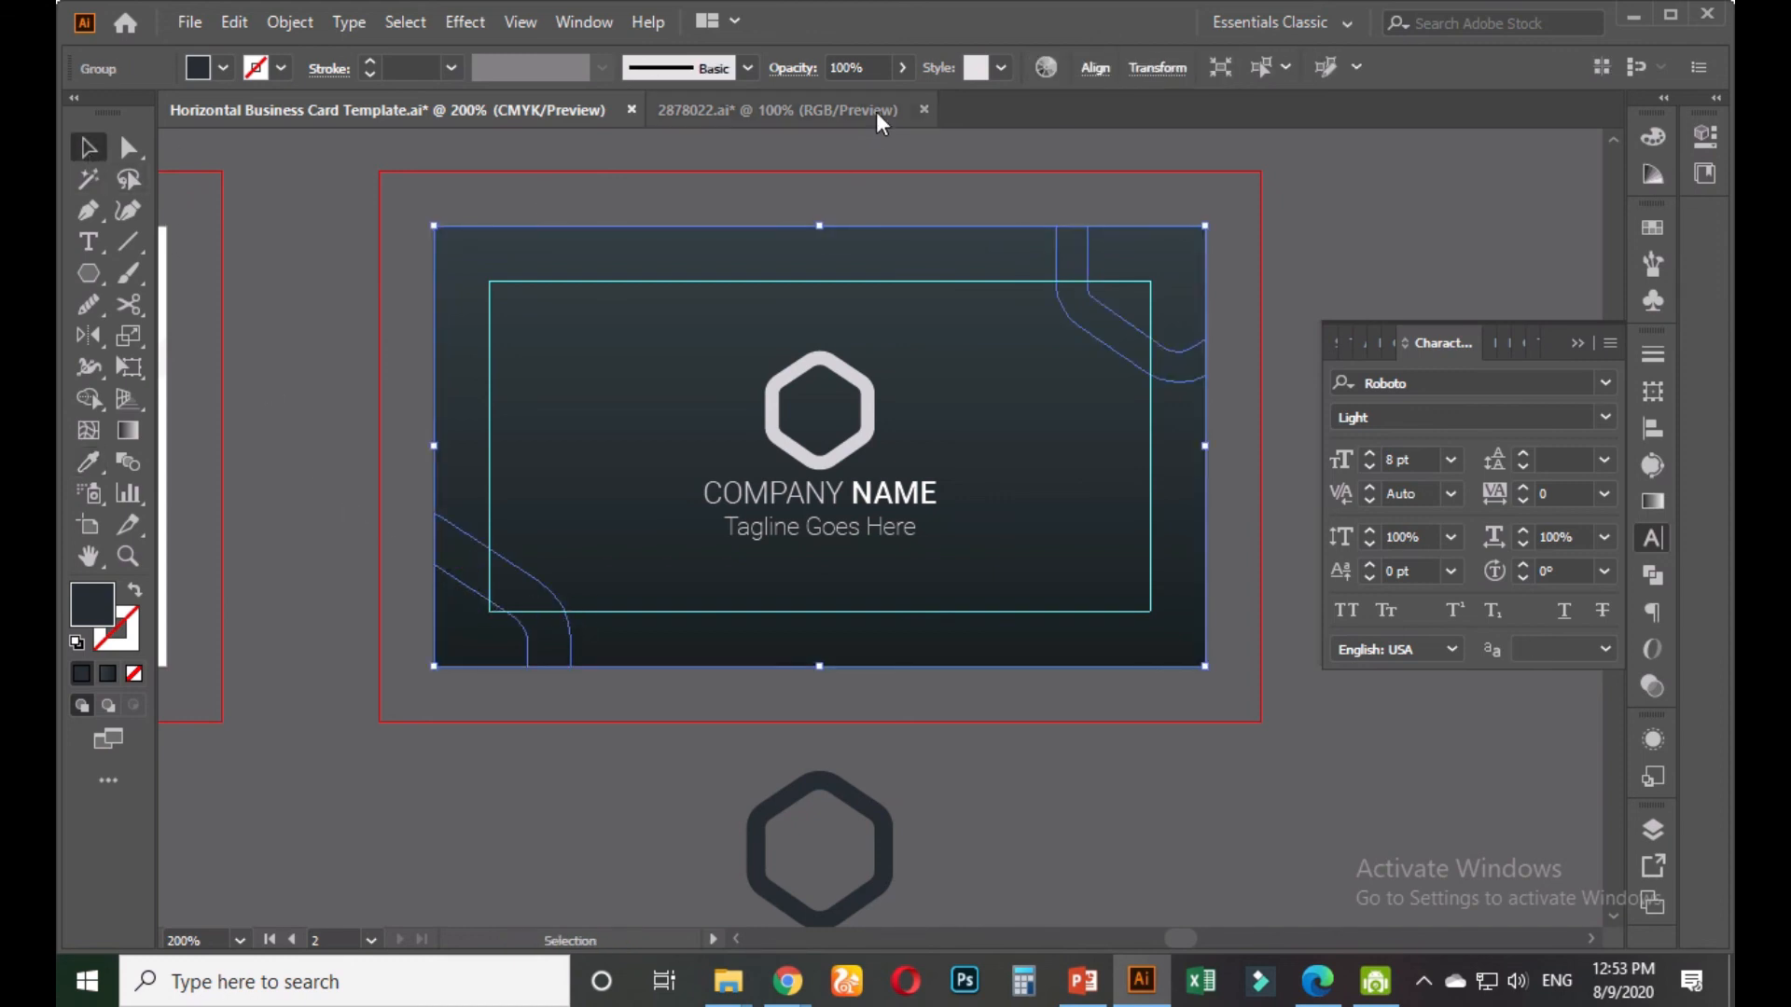
pyautogui.click(785, 71)
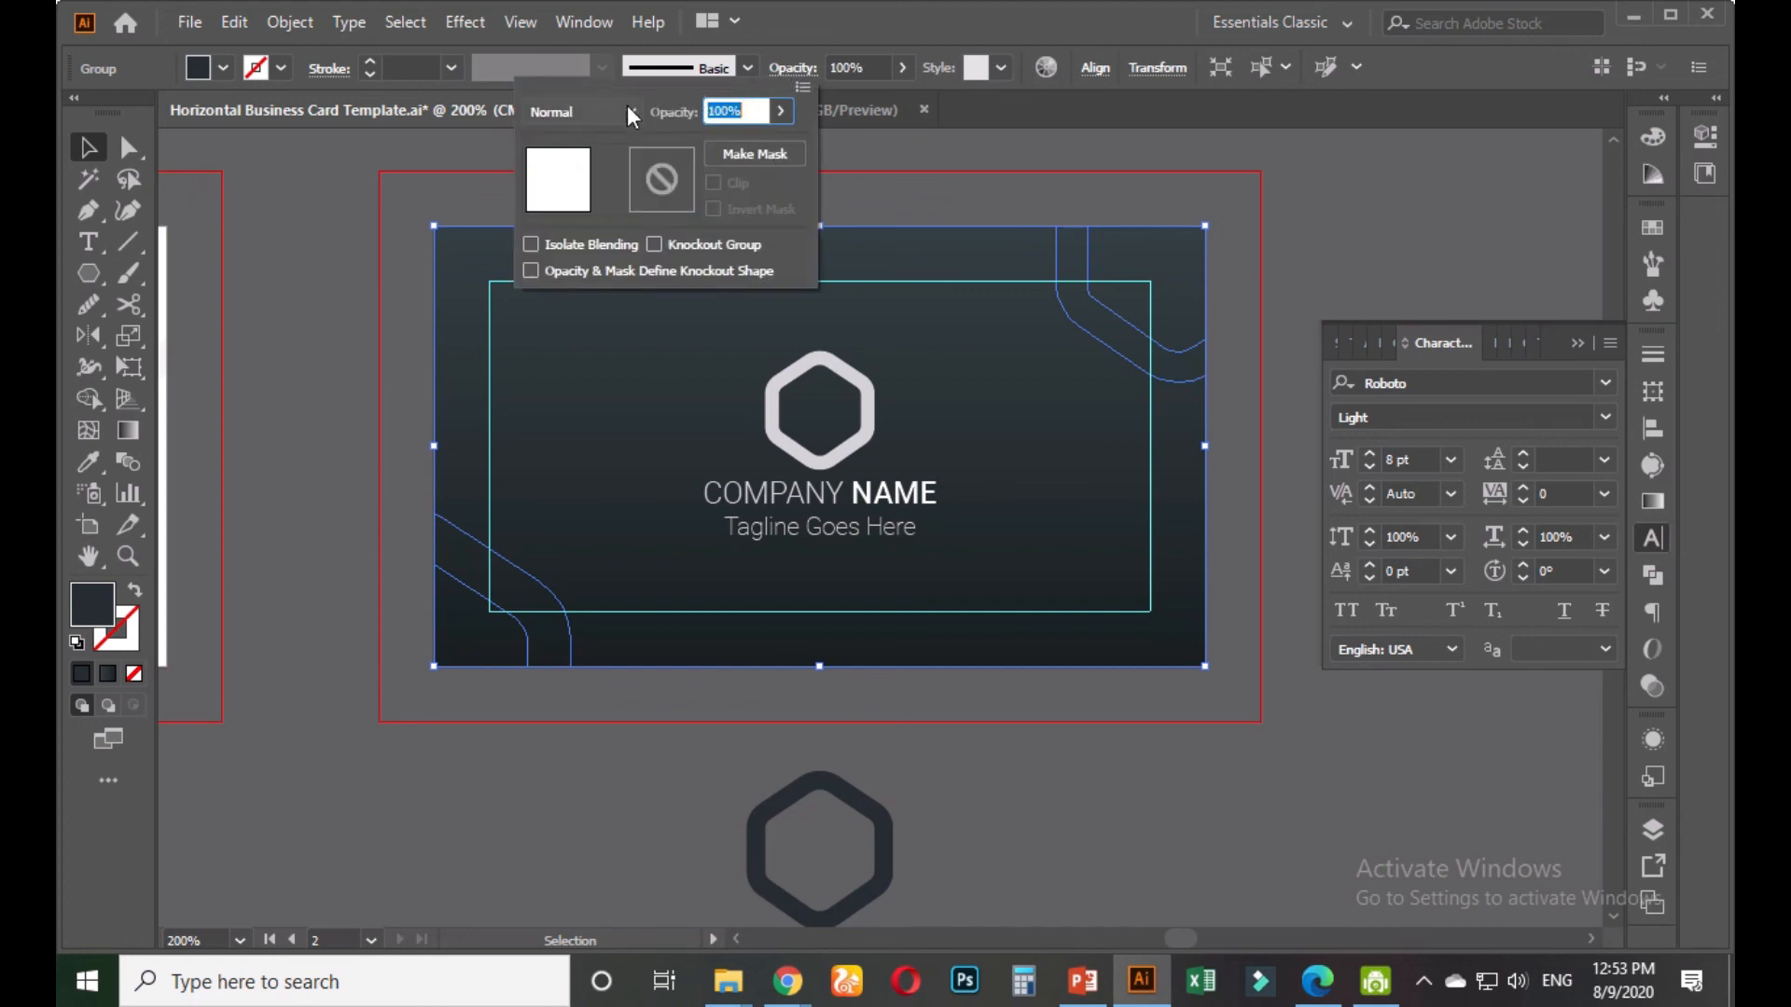
pyautogui.click(613, 788)
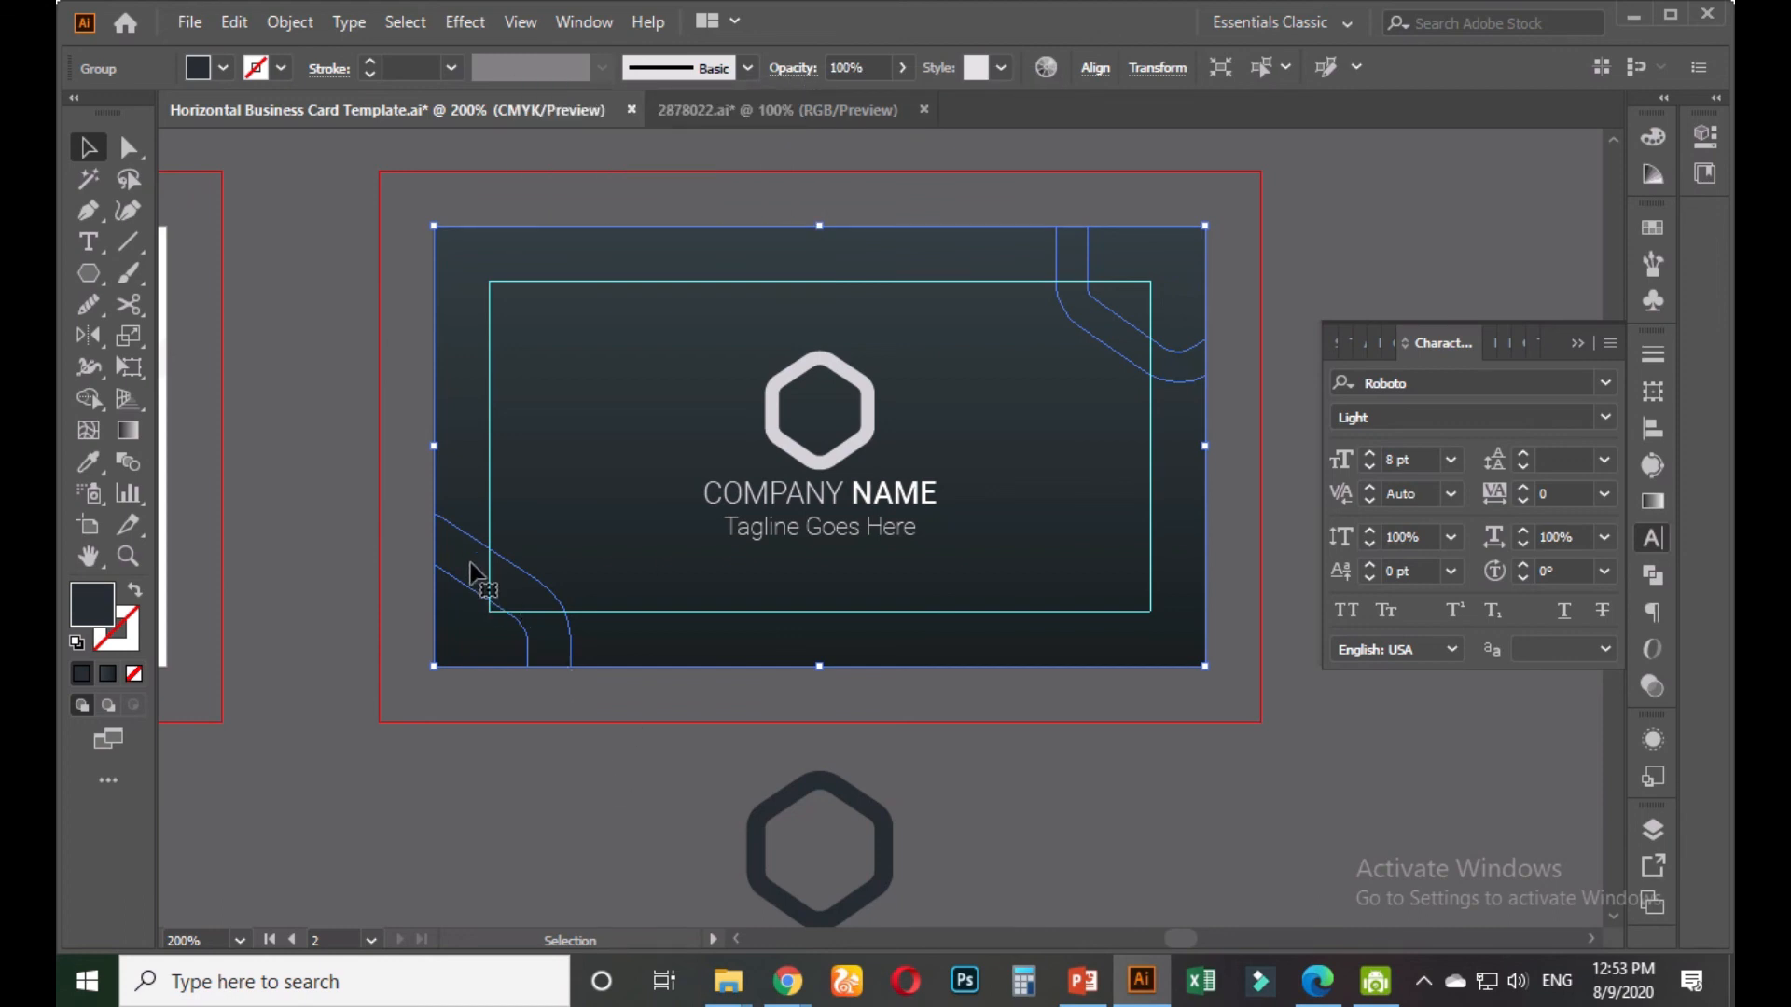
pyautogui.click(620, 797)
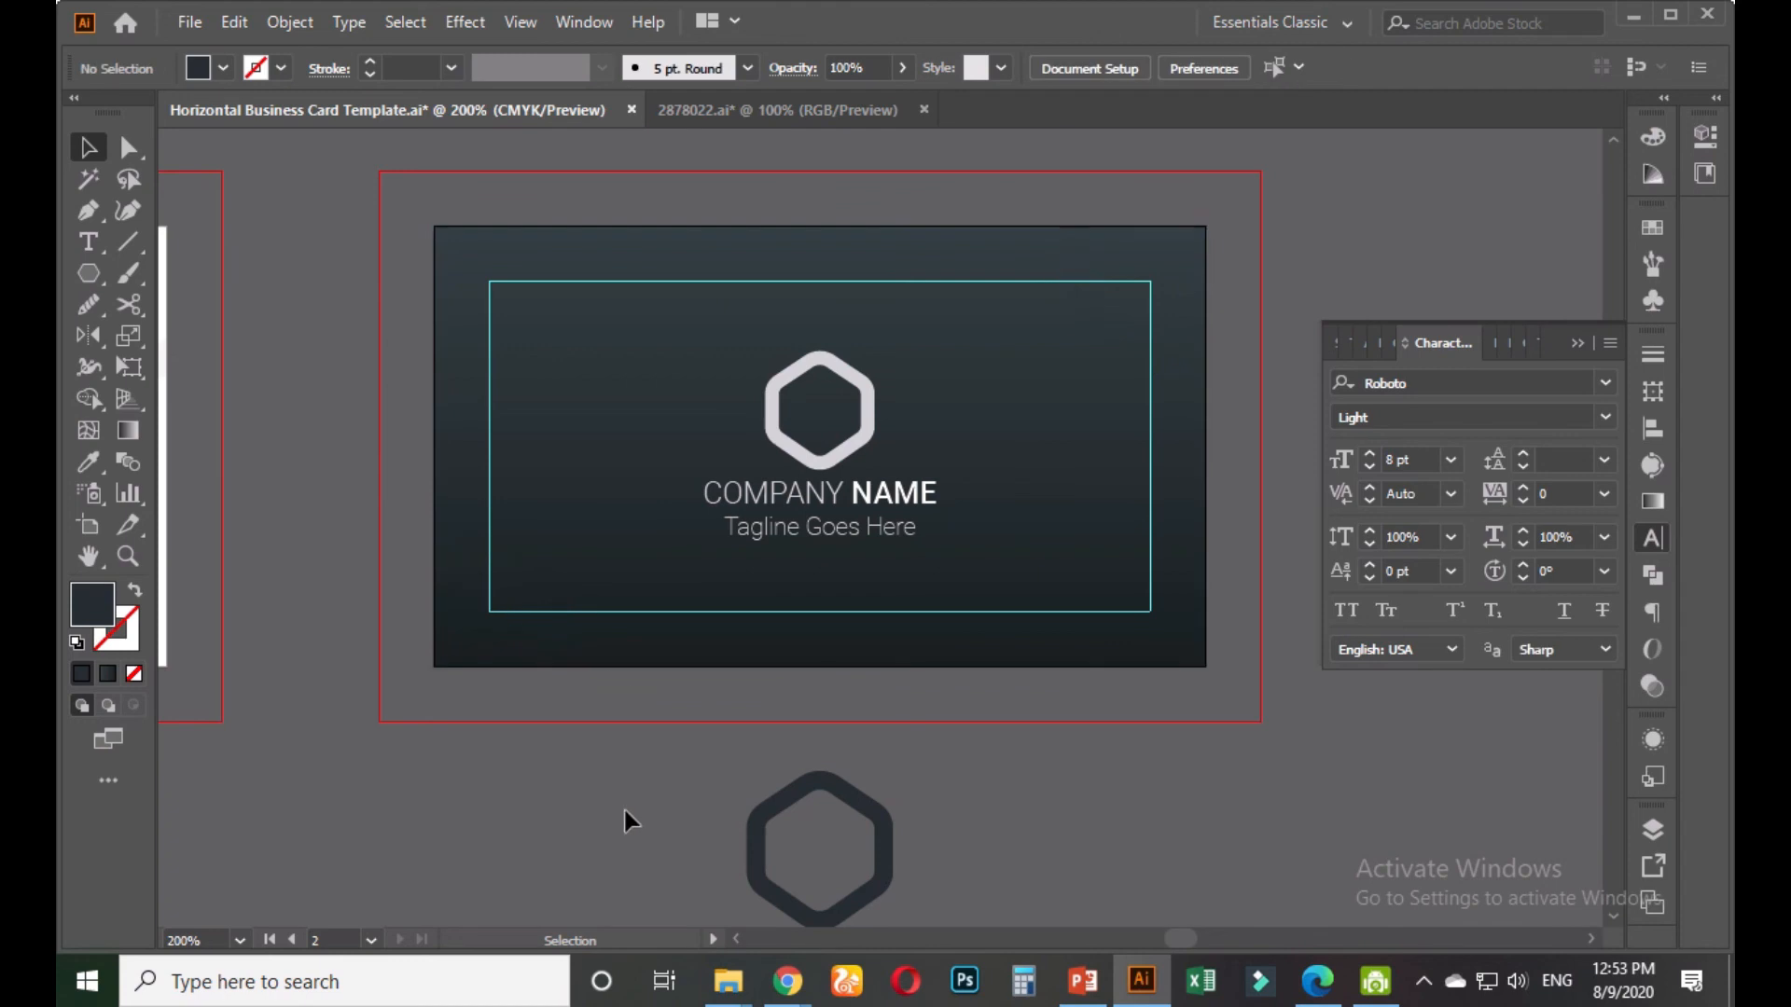
pyautogui.click(504, 588)
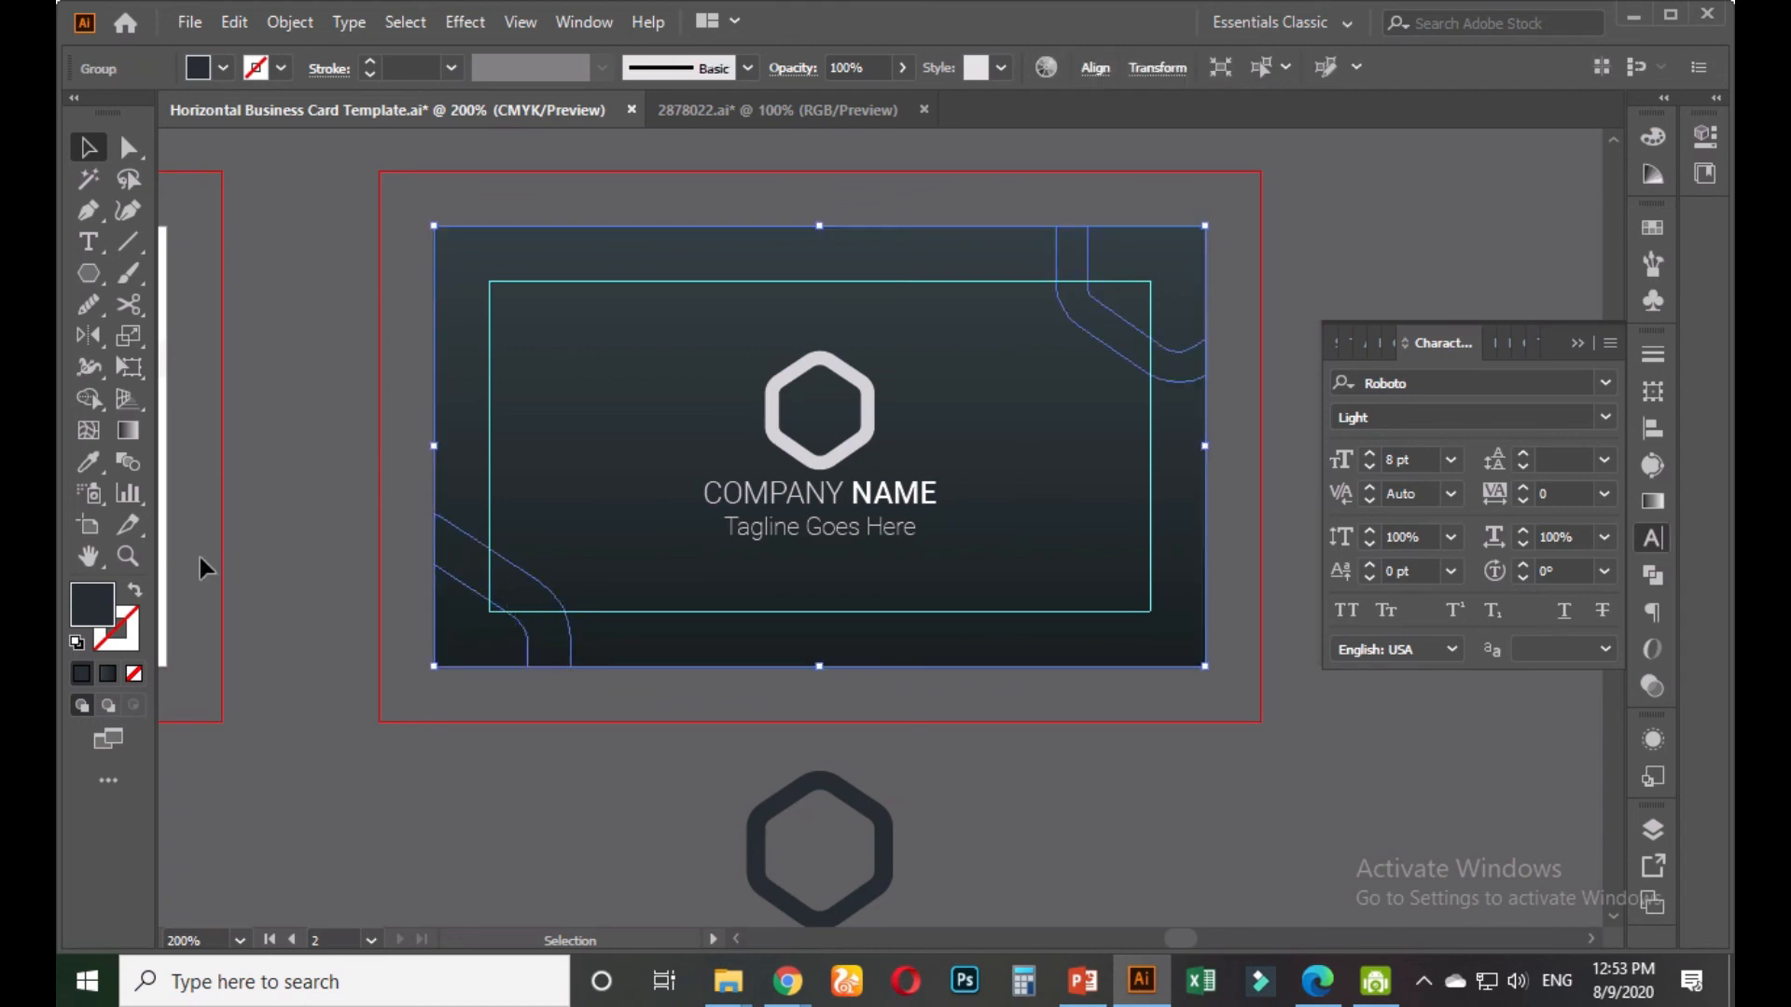
# Eyedropper the hexagon's light colour onto the dark card's corner curves
pyautogui.click(89, 461)
pyautogui.click(788, 377)
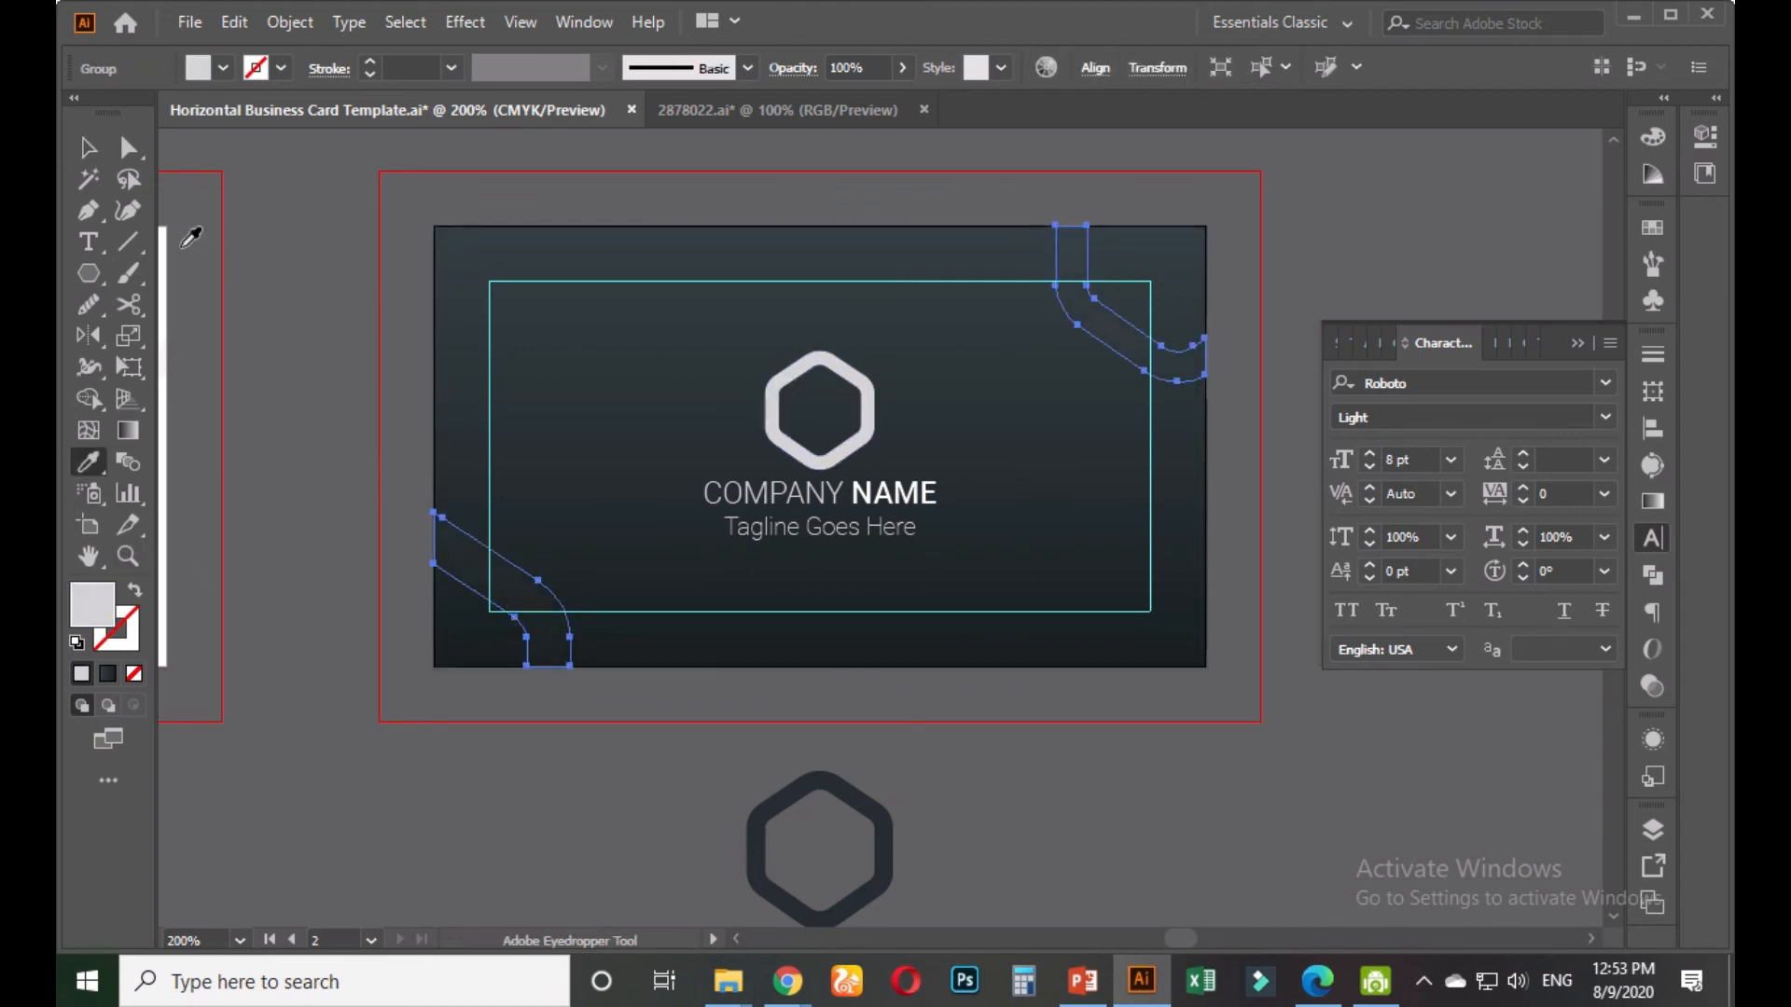
pyautogui.click(88, 147)
pyautogui.click(324, 385)
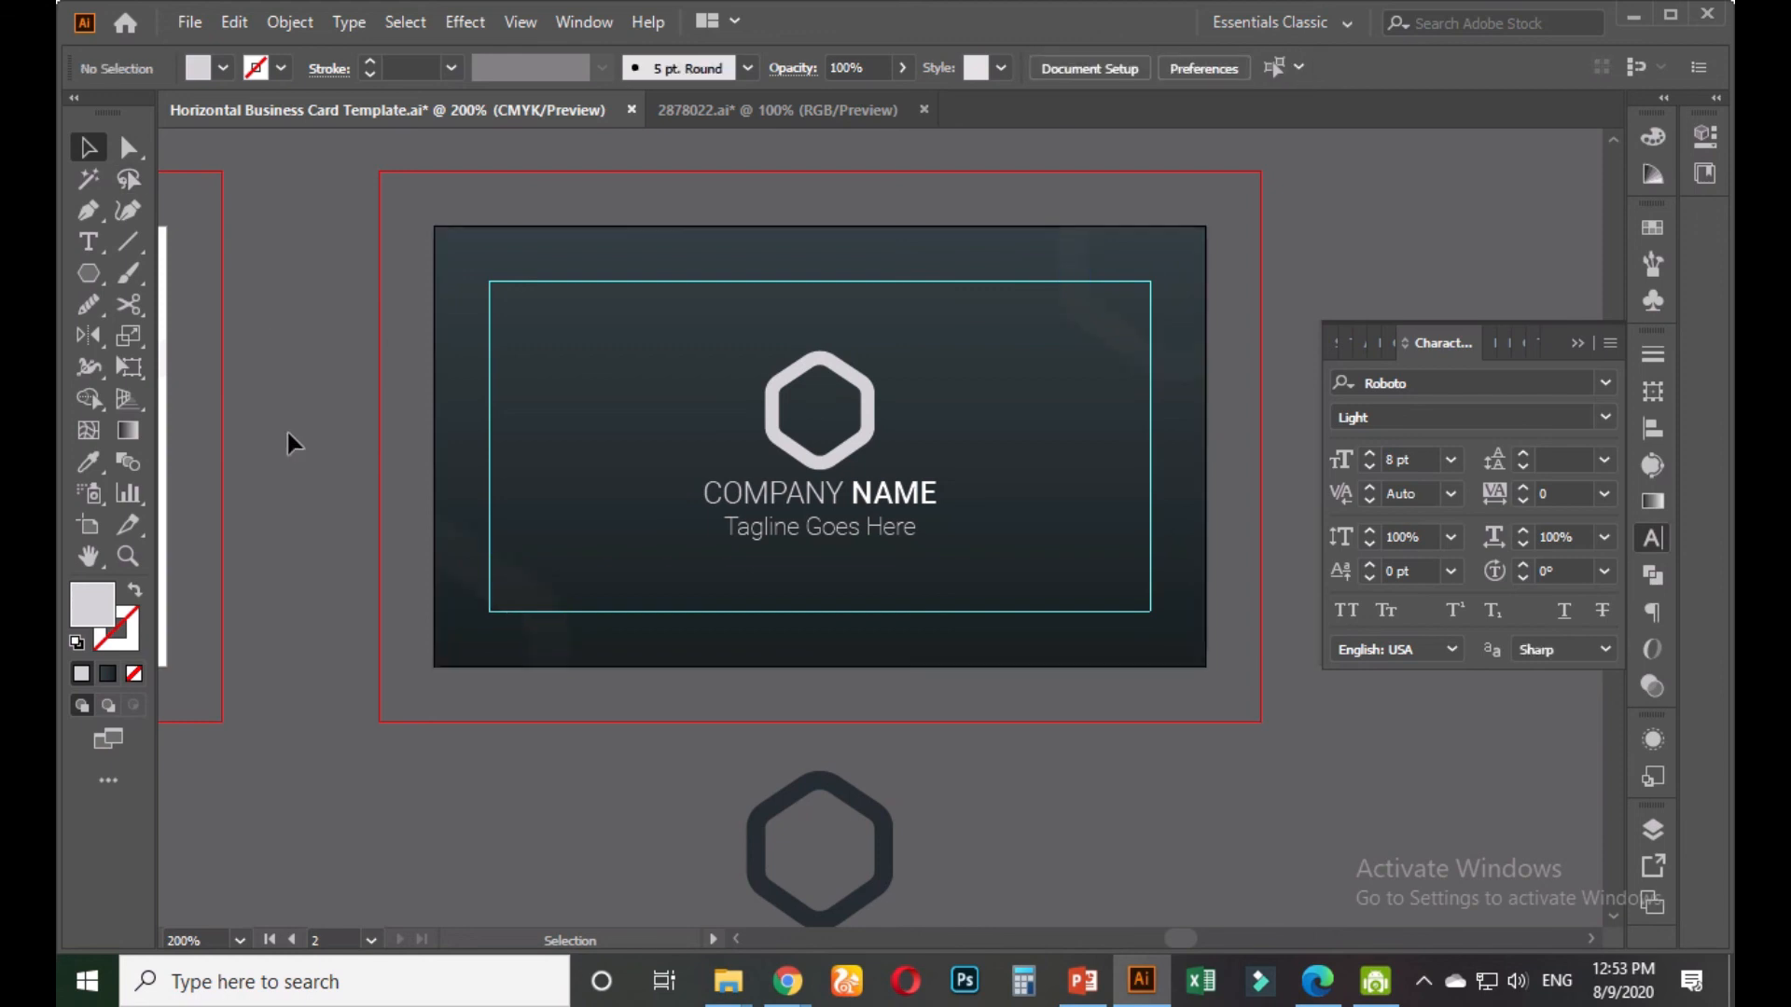
pyautogui.click(457, 572)
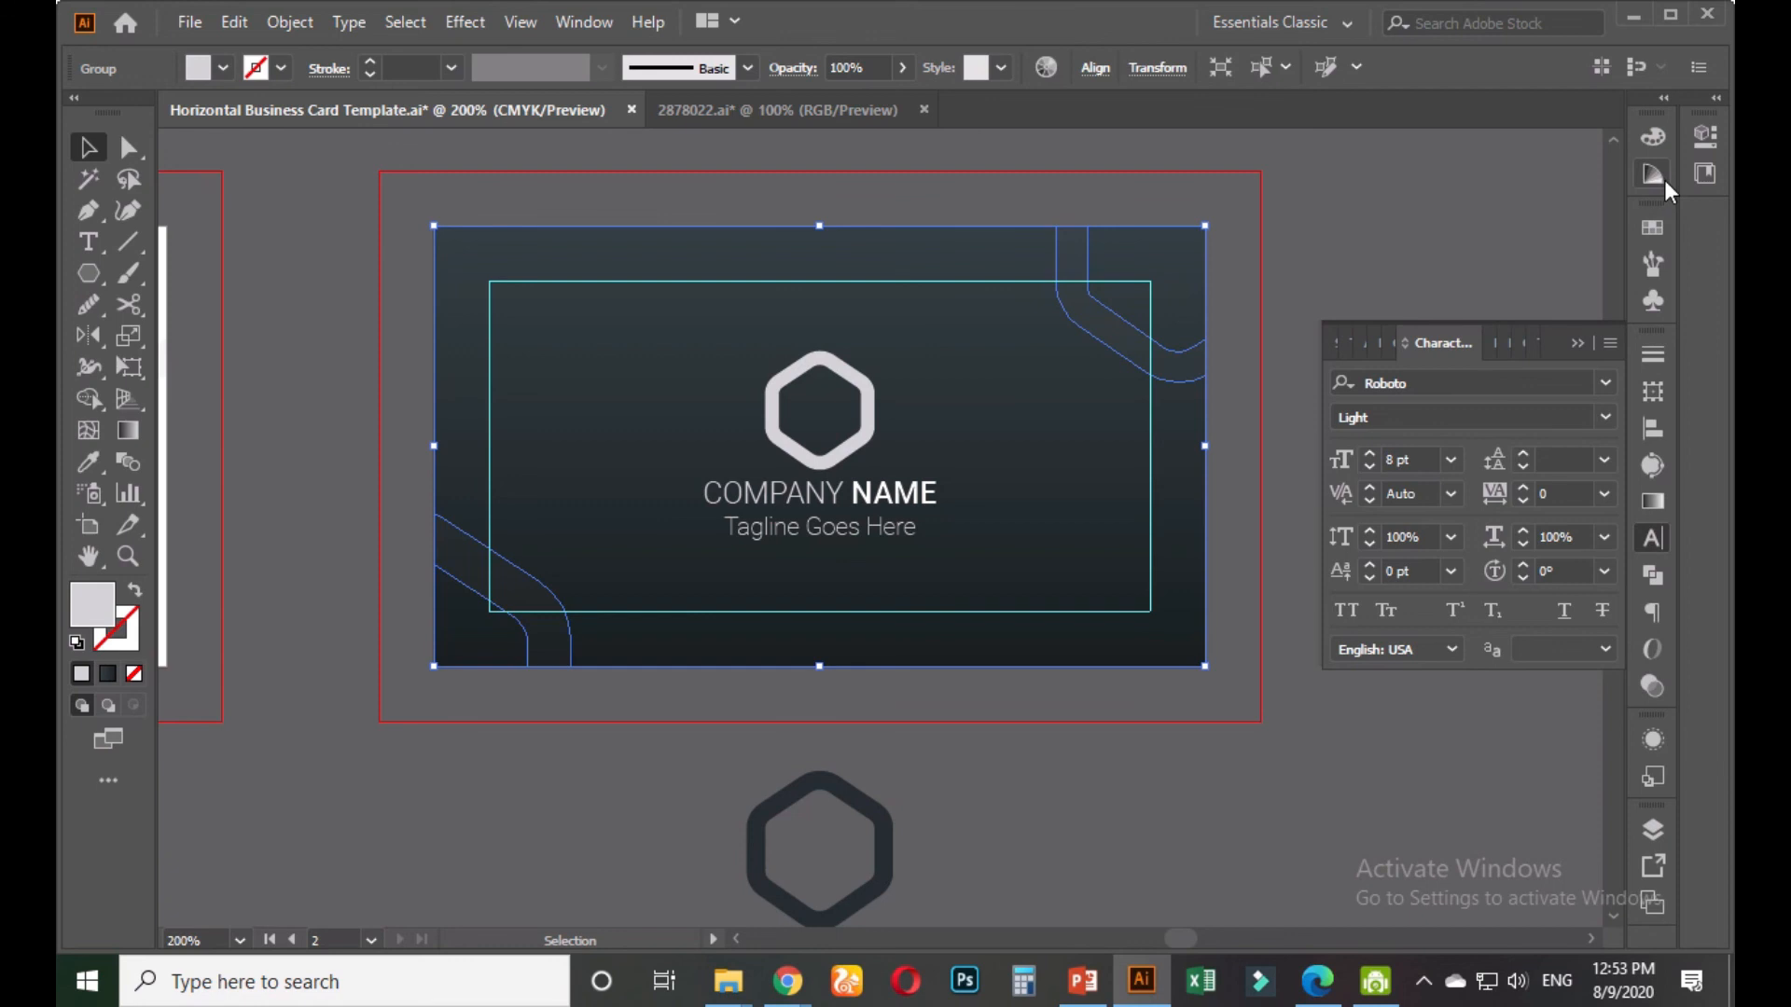
# Review the Color panel and card transparency, then bring up the Swatches panel
pyautogui.click(1656, 138)
pyautogui.click(1652, 137)
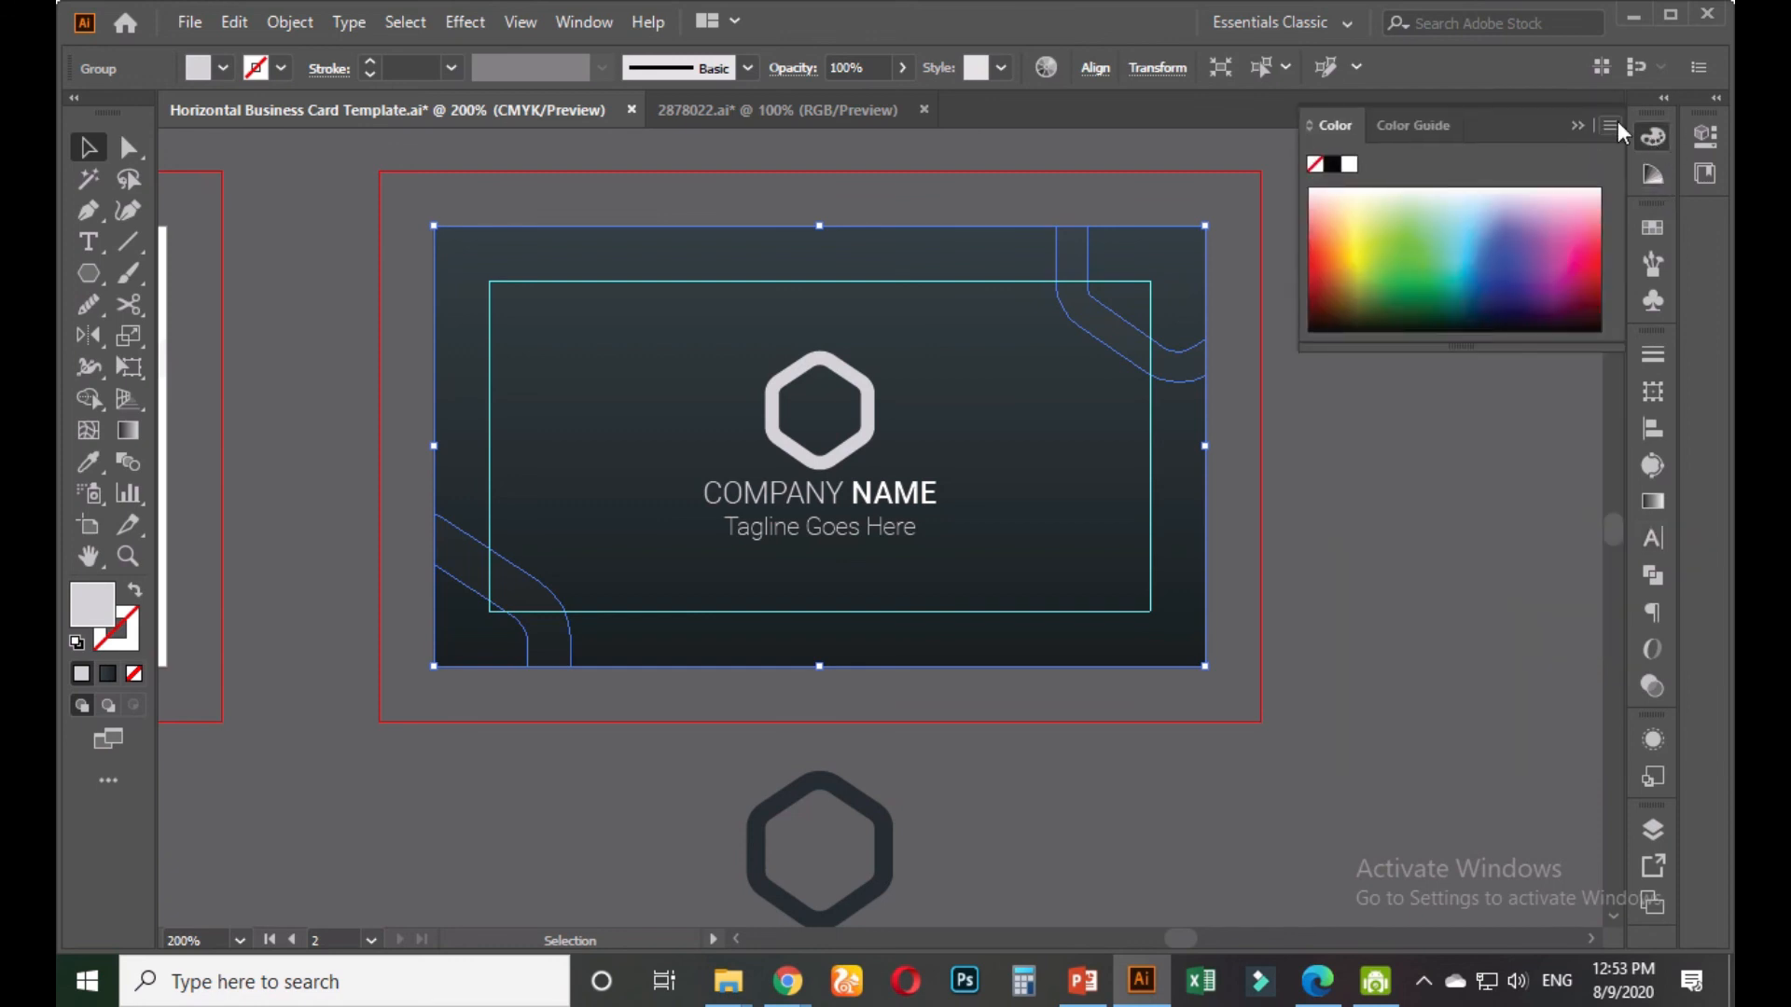
pyautogui.click(1611, 125)
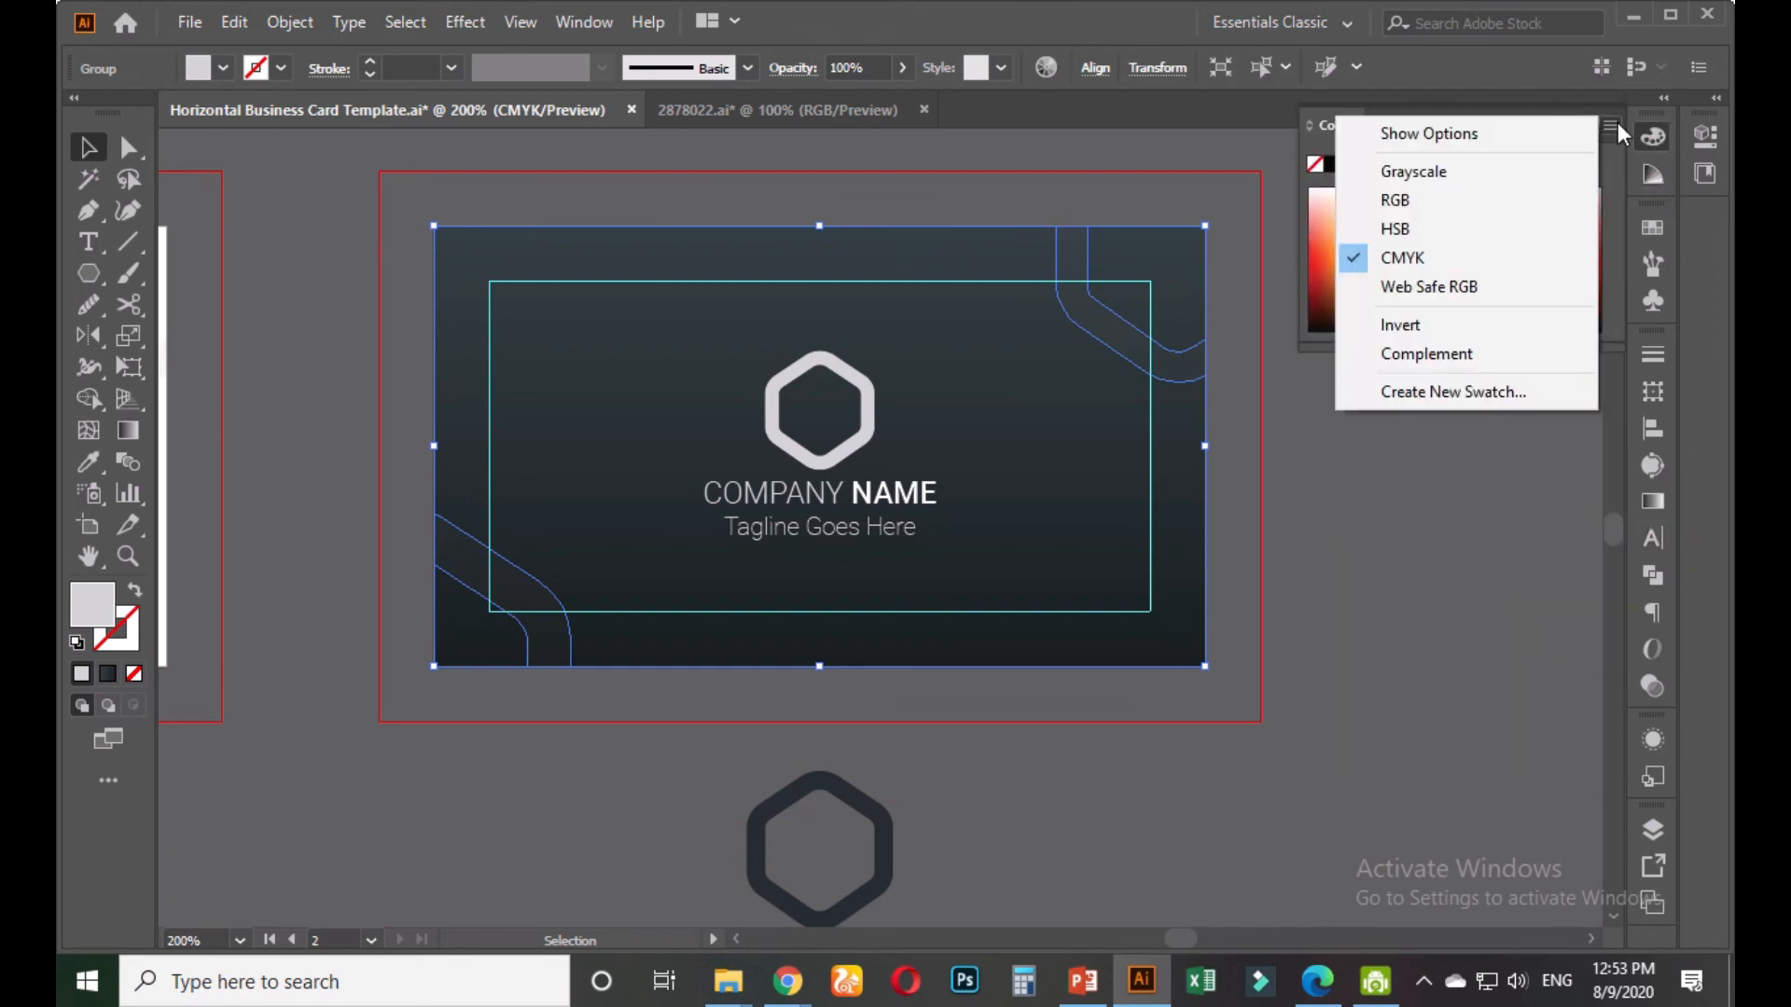
pyautogui.click(1615, 124)
pyautogui.click(1420, 542)
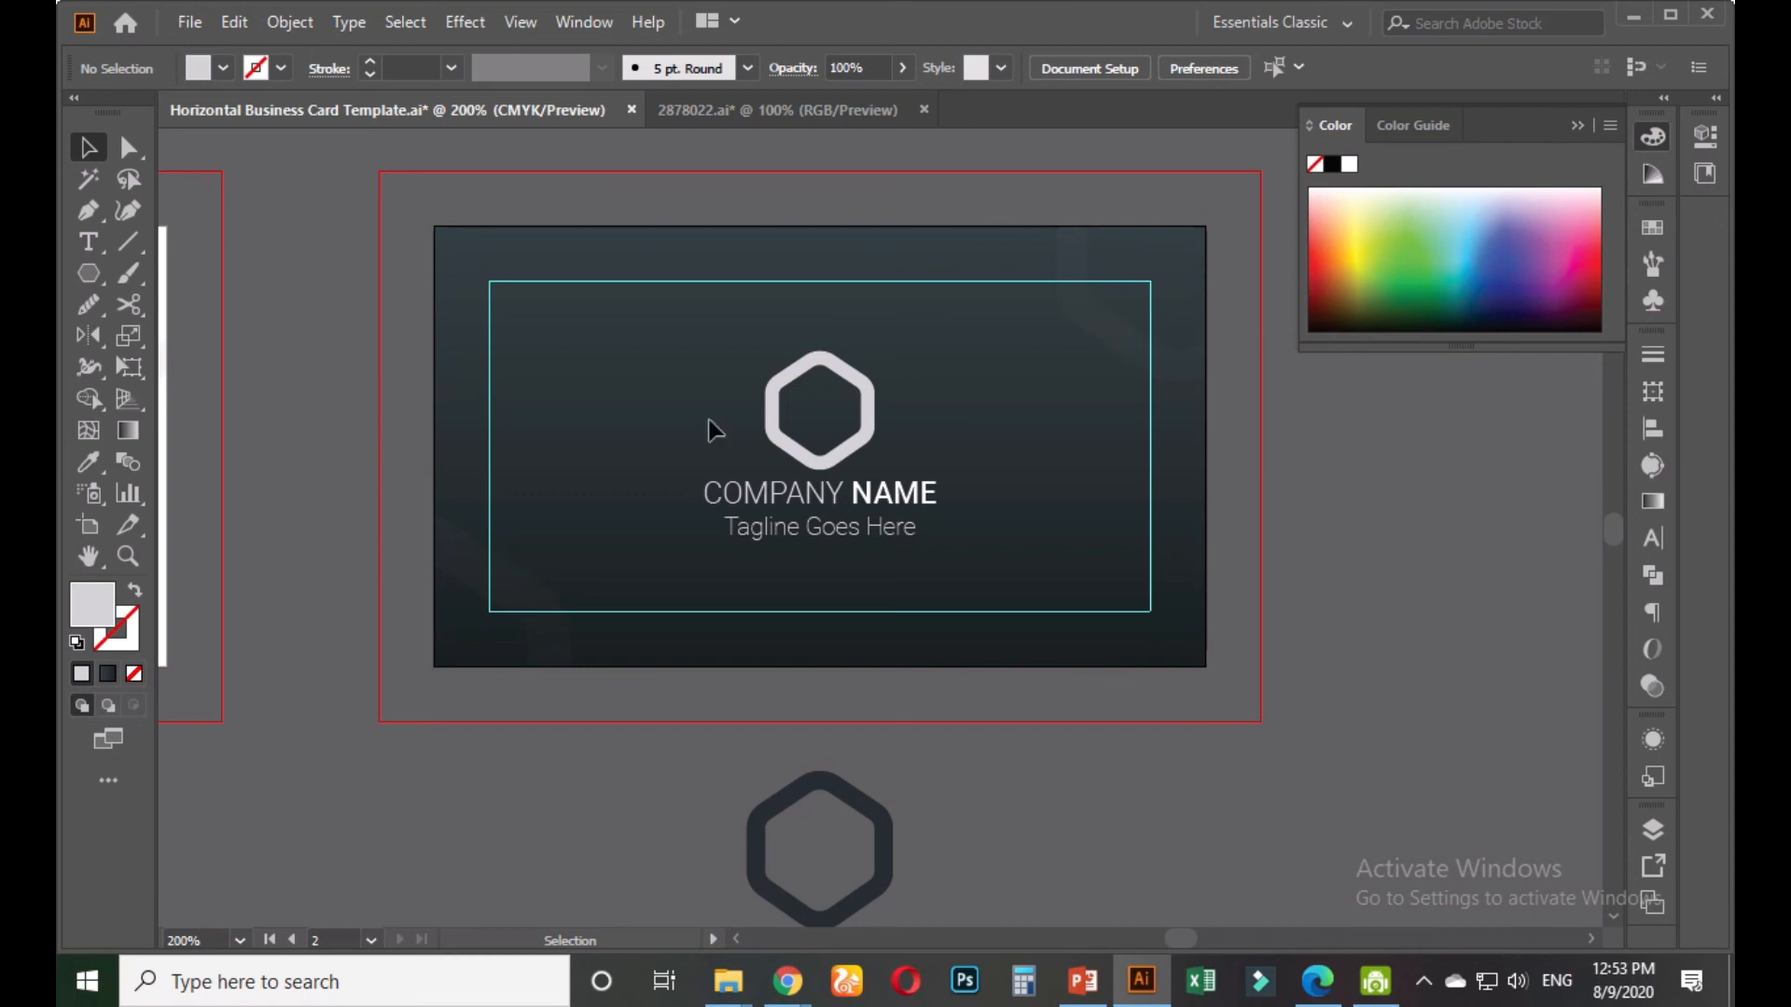
pyautogui.click(522, 591)
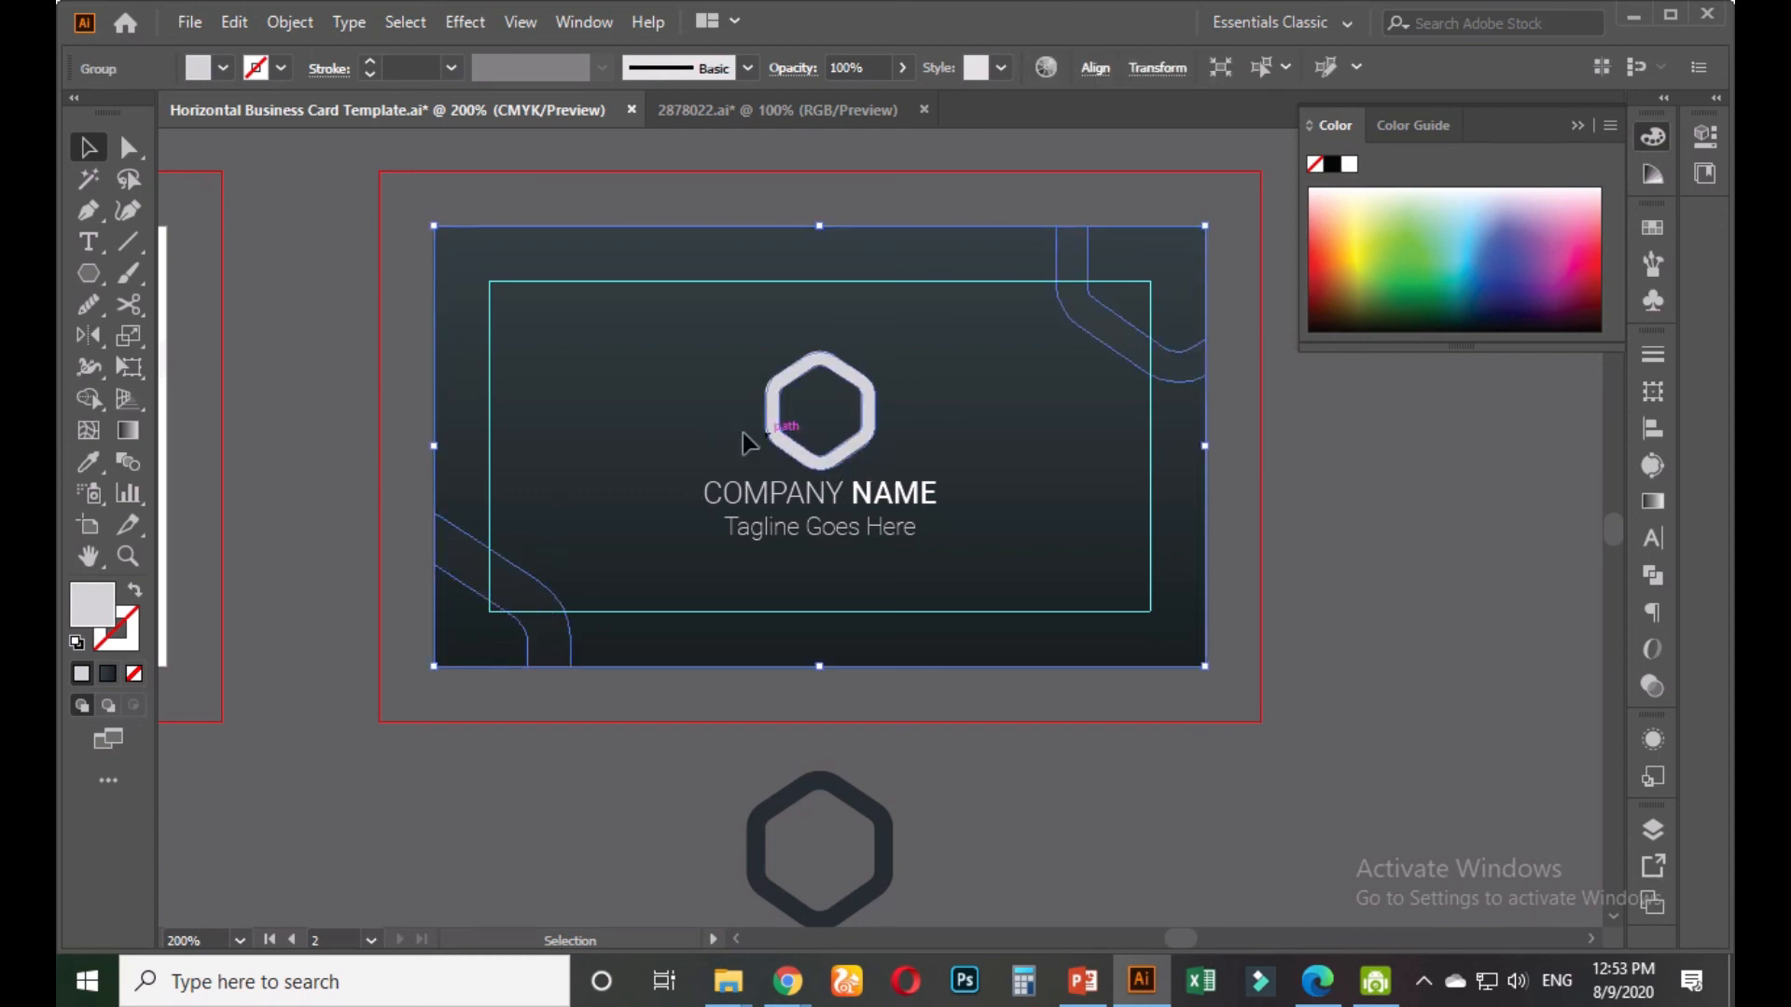
pyautogui.click(783, 70)
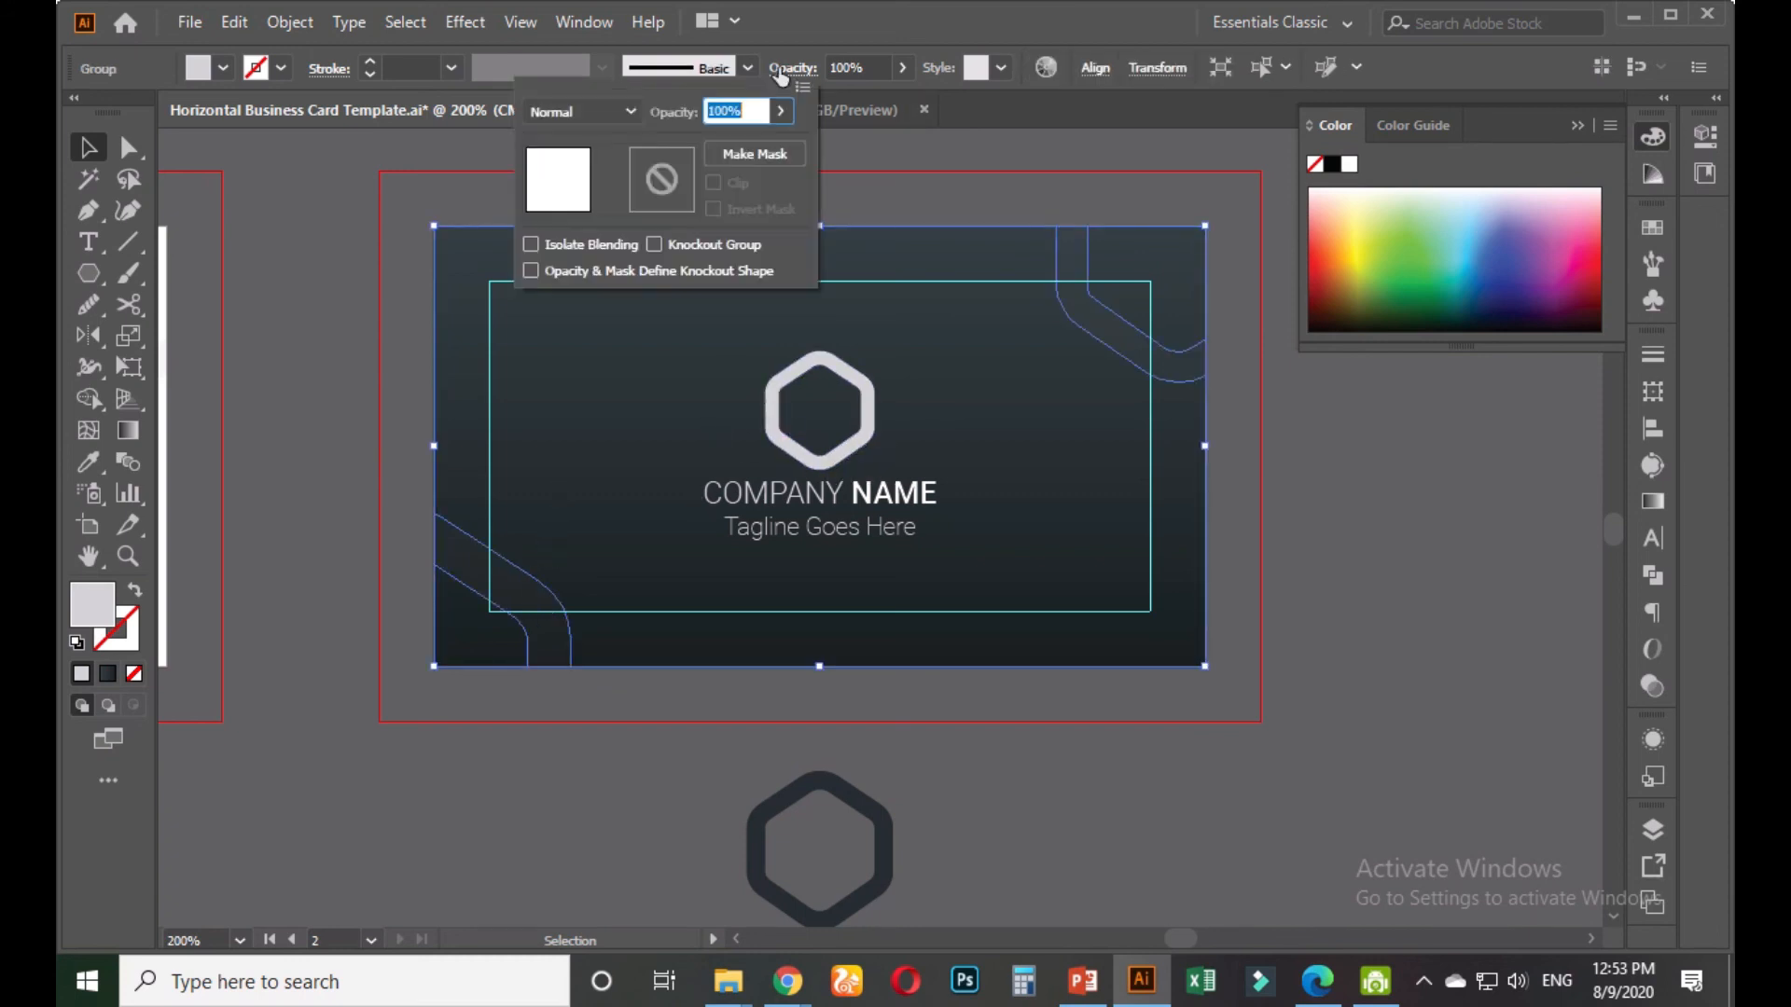
pyautogui.click(788, 68)
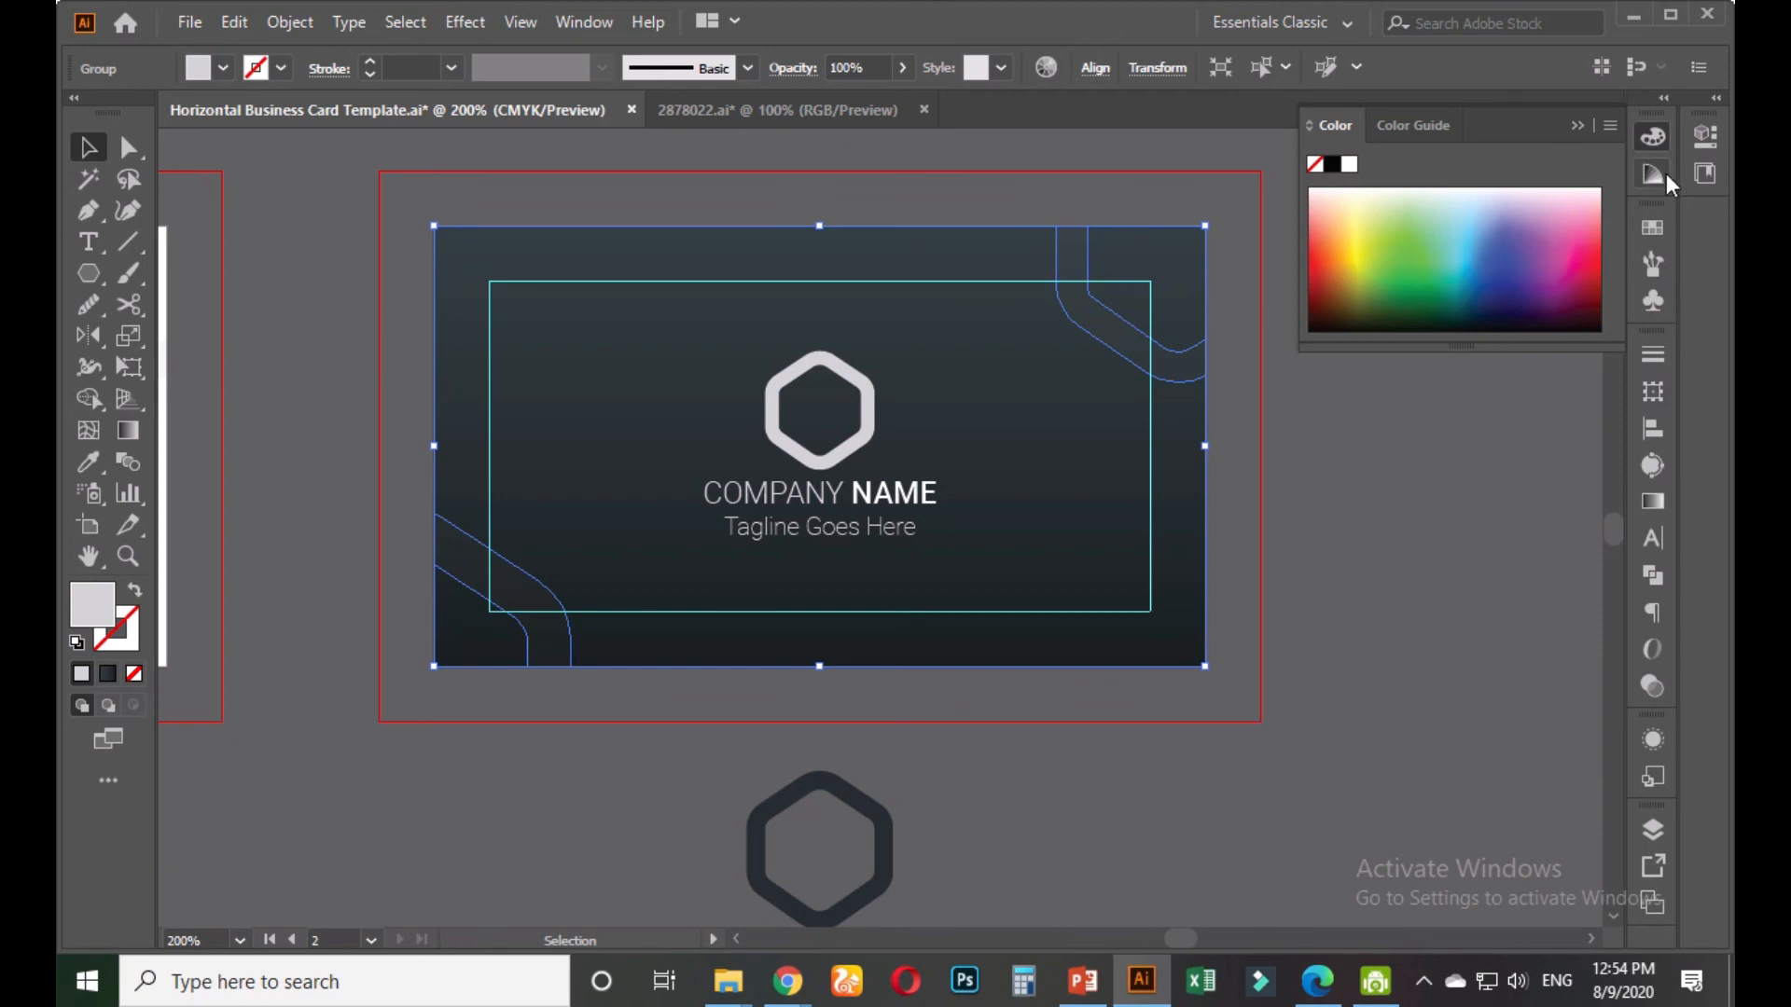
pyautogui.click(1649, 230)
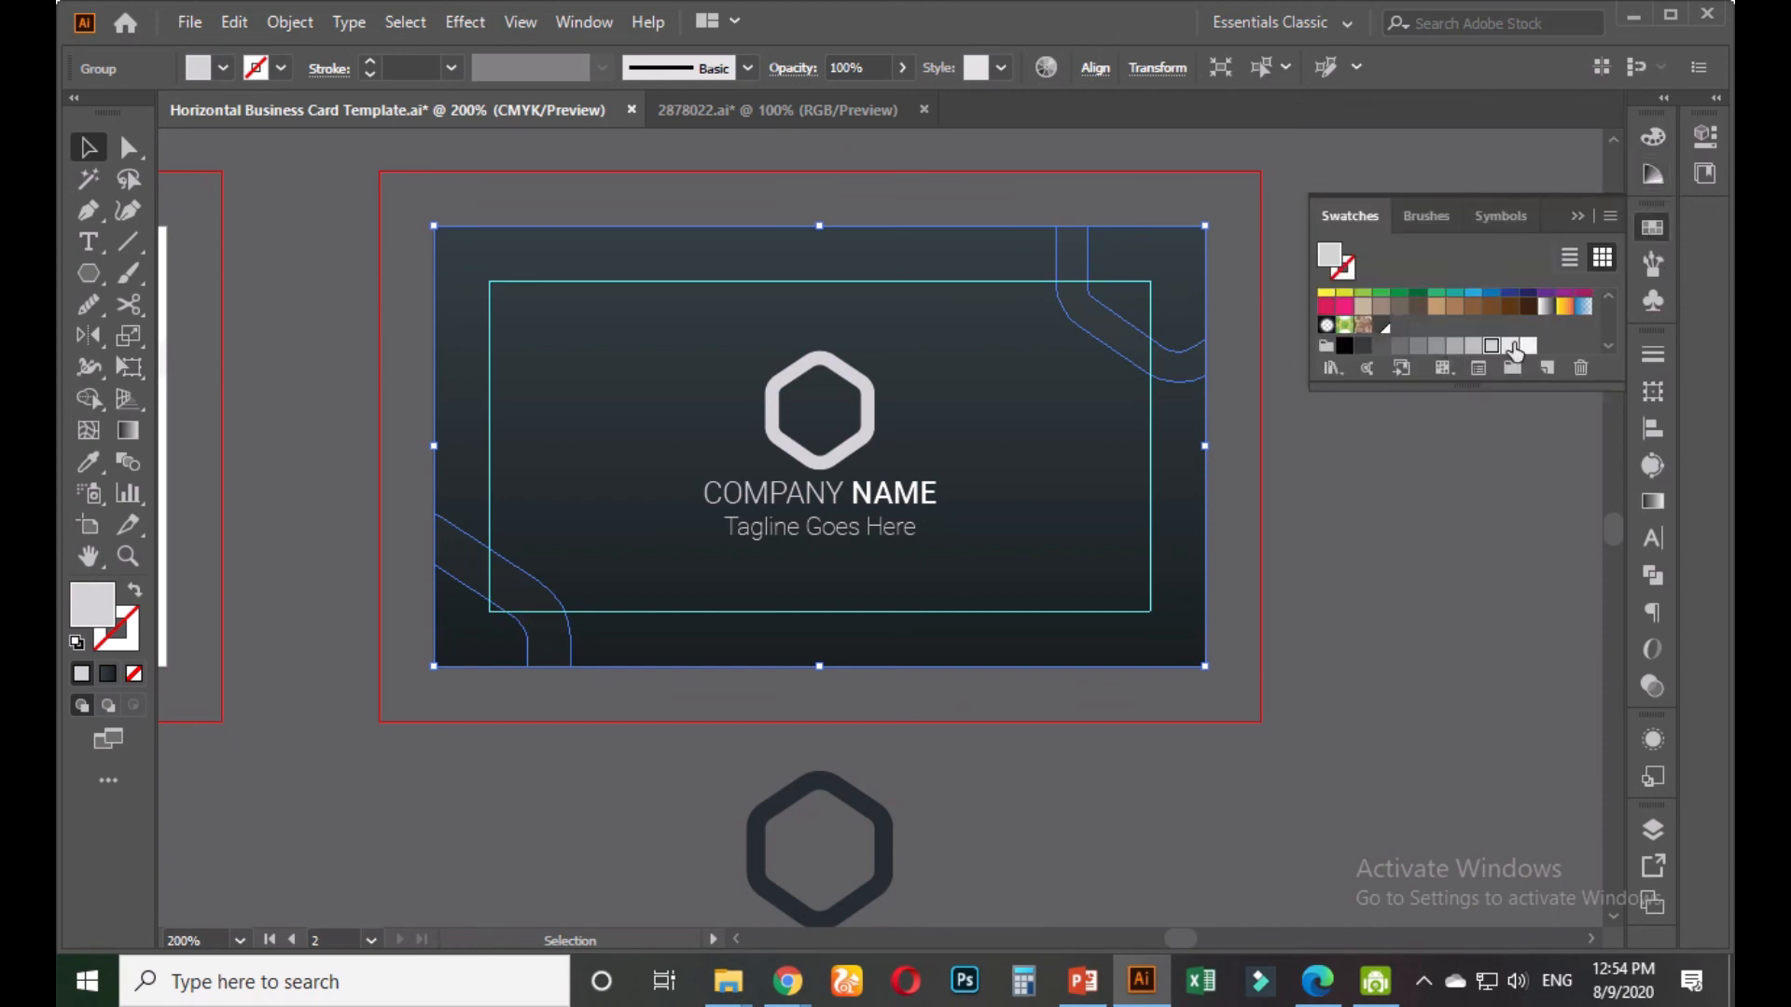
# Fill the selection white and bring the dark card group to the front
pyautogui.click(1510, 347)
pyautogui.click(1528, 347)
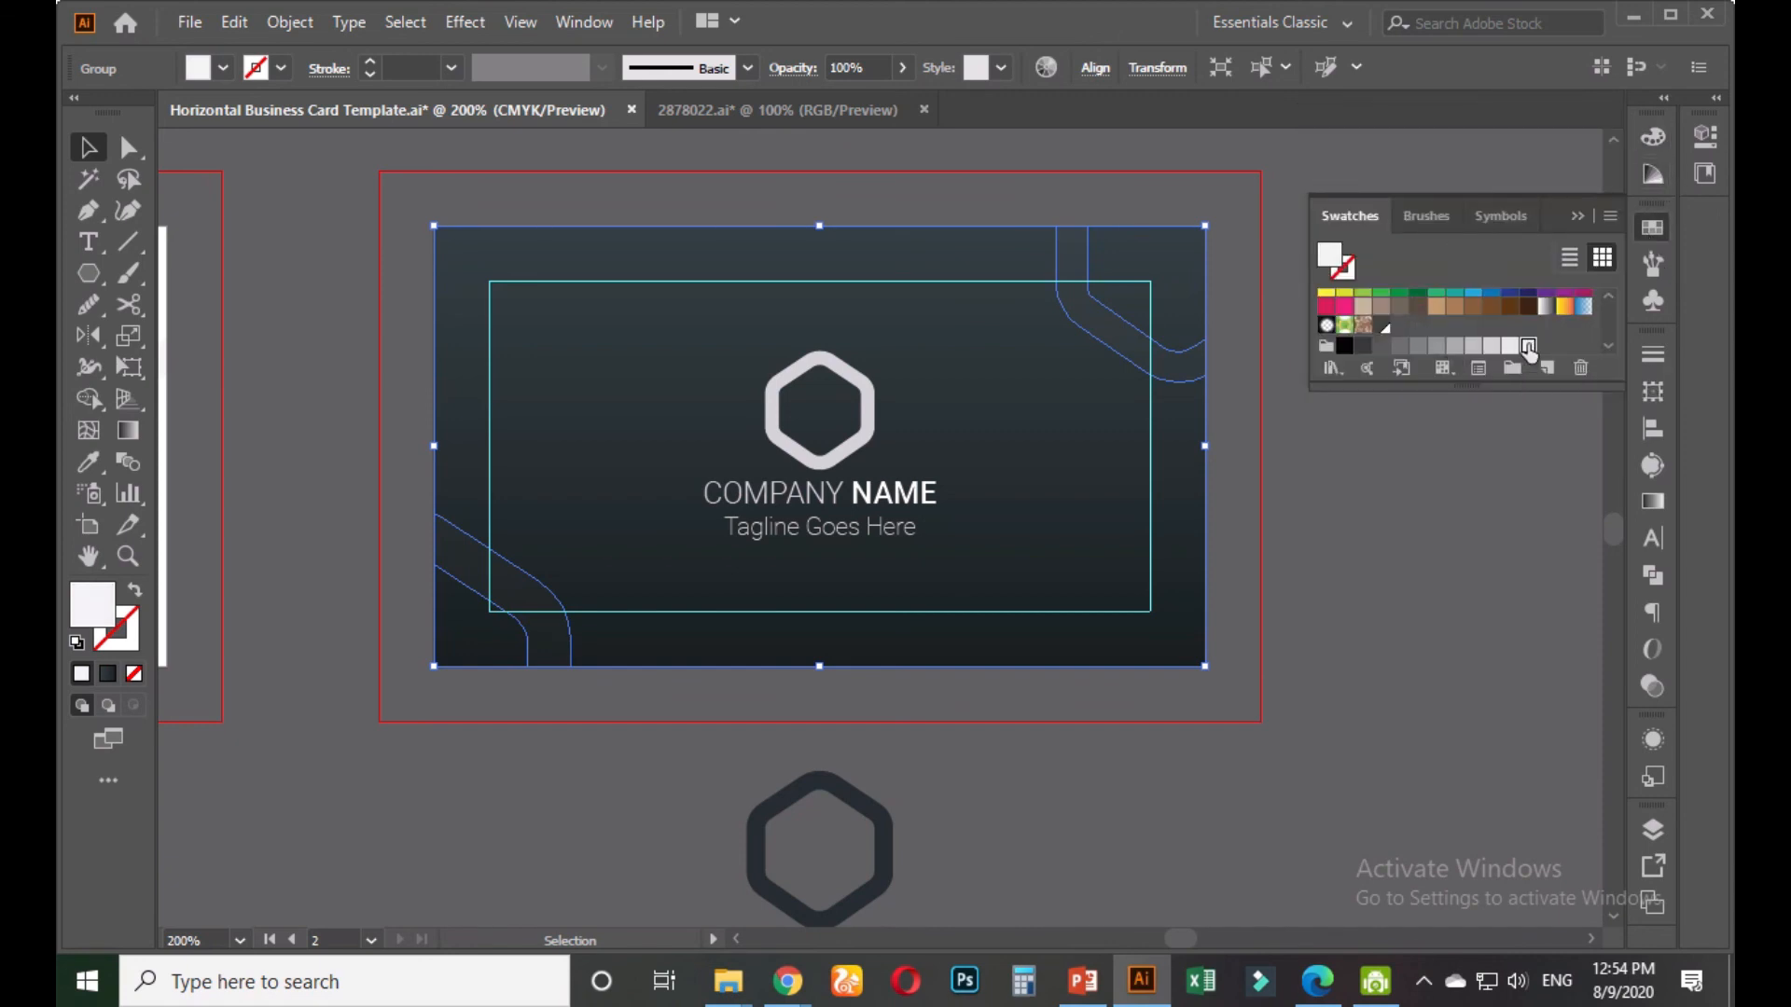
pyautogui.click(1379, 519)
pyautogui.scroll(-1, 1371, 522)
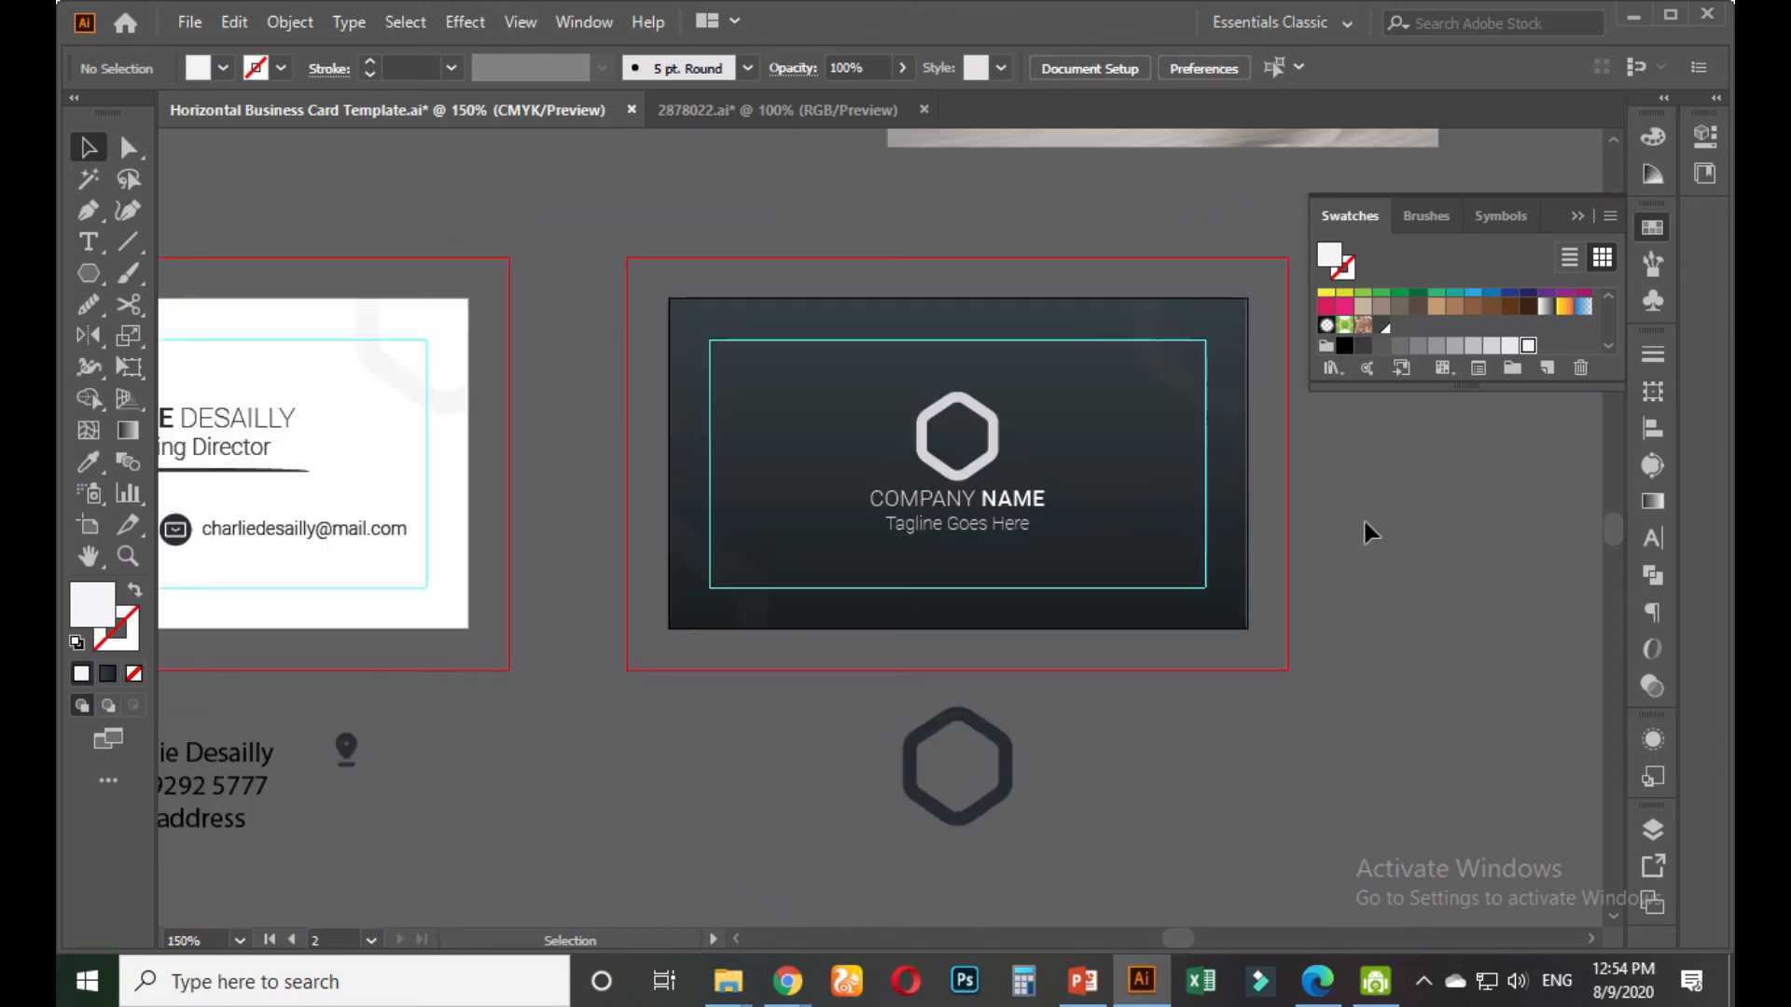
pyautogui.scroll(-1, 1357, 532)
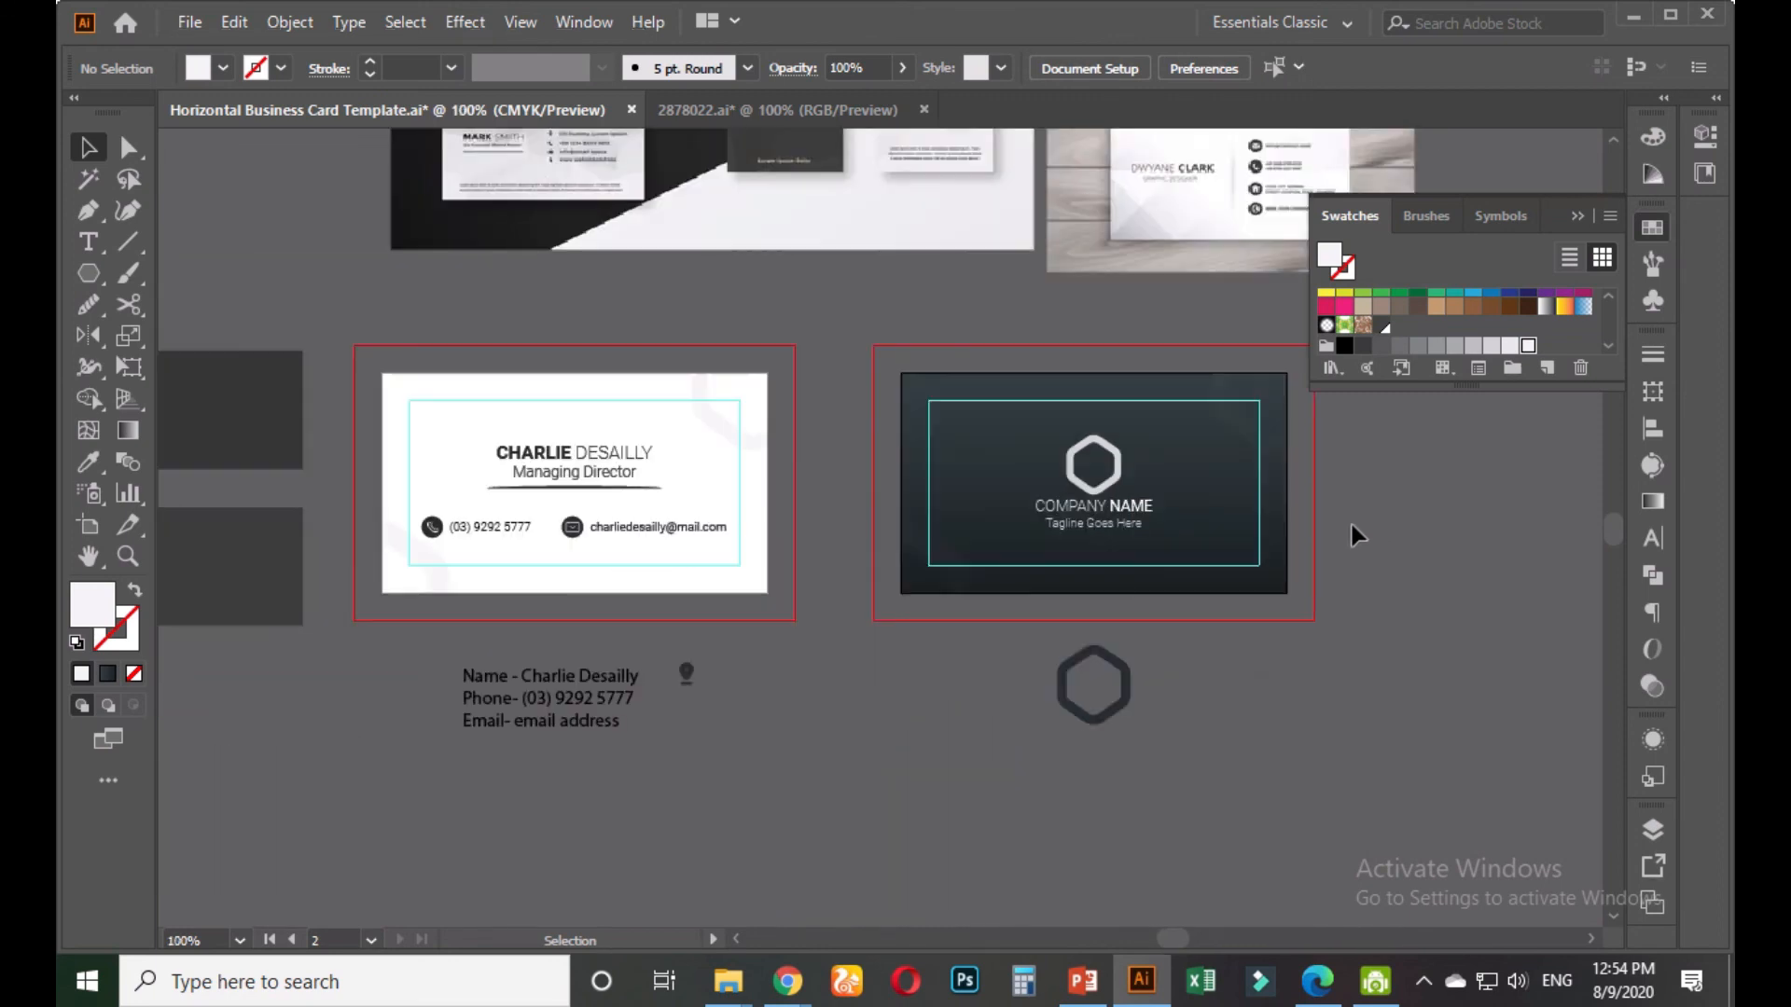
pyautogui.rightClick(1232, 422)
pyautogui.moveTo(1303, 741)
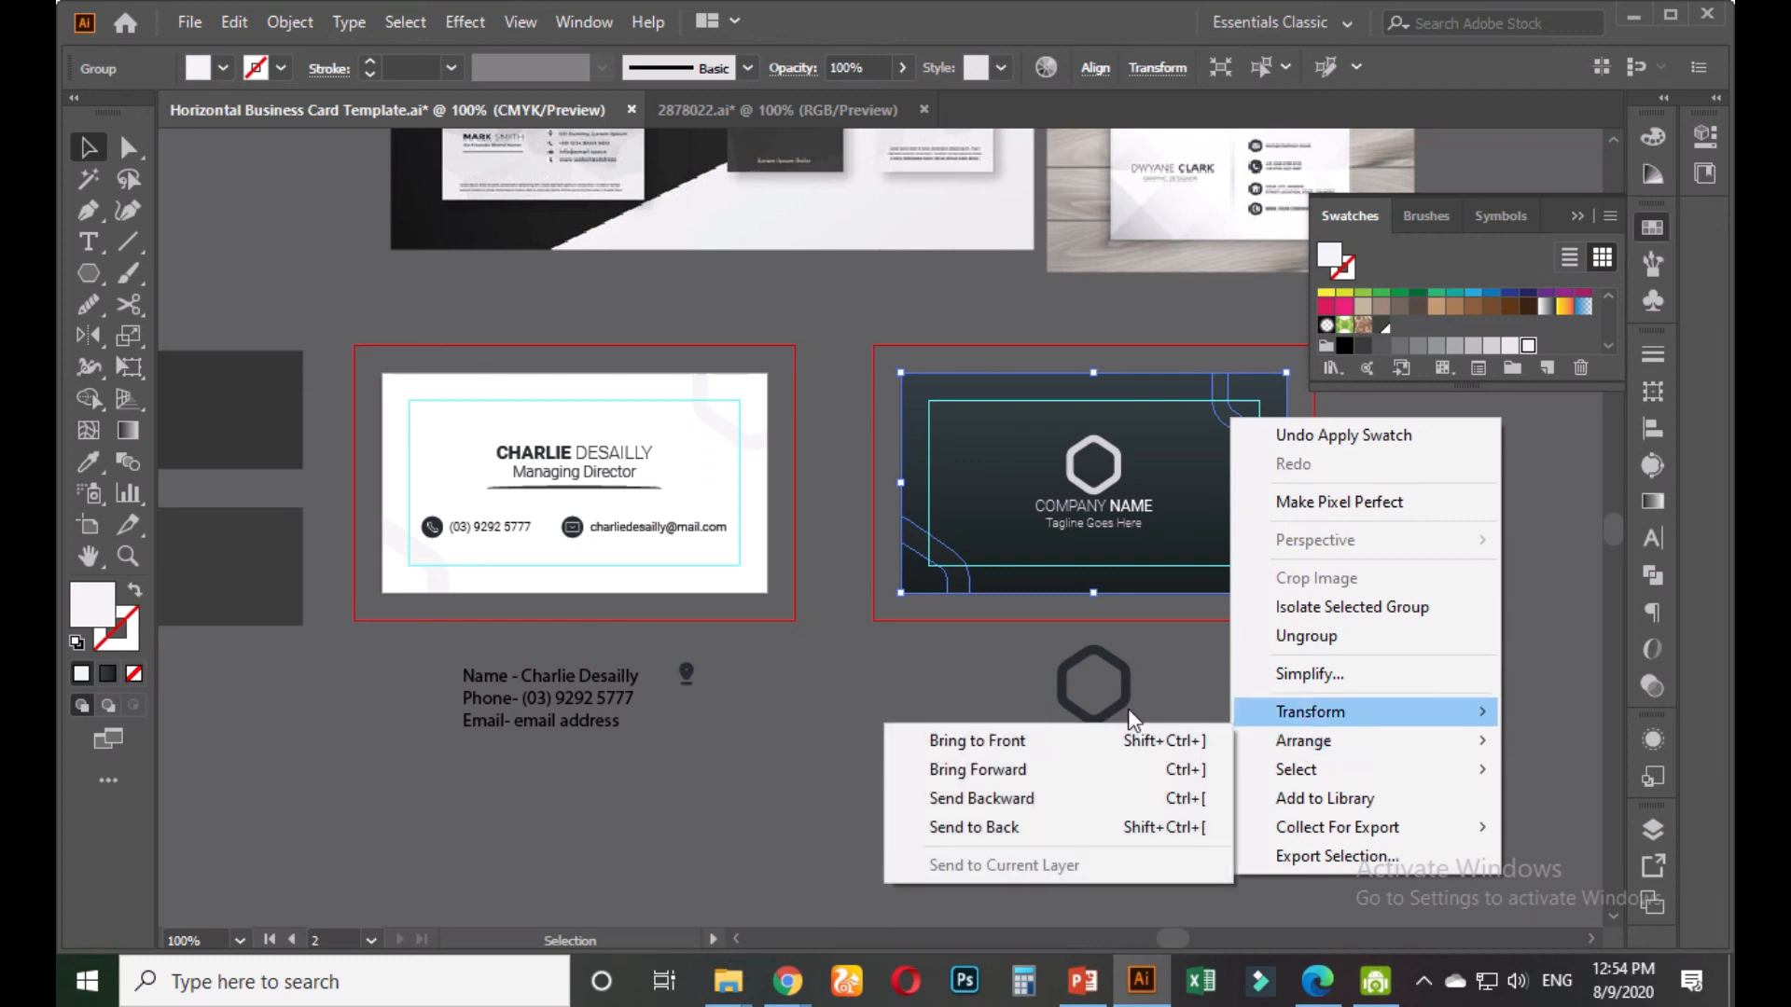
pyautogui.click(1119, 737)
pyautogui.click(1267, 675)
# Ungroup the hexagon logo on the dark card
pyautogui.moveTo(1262, 662); pyautogui.dragTo(1095, 704)
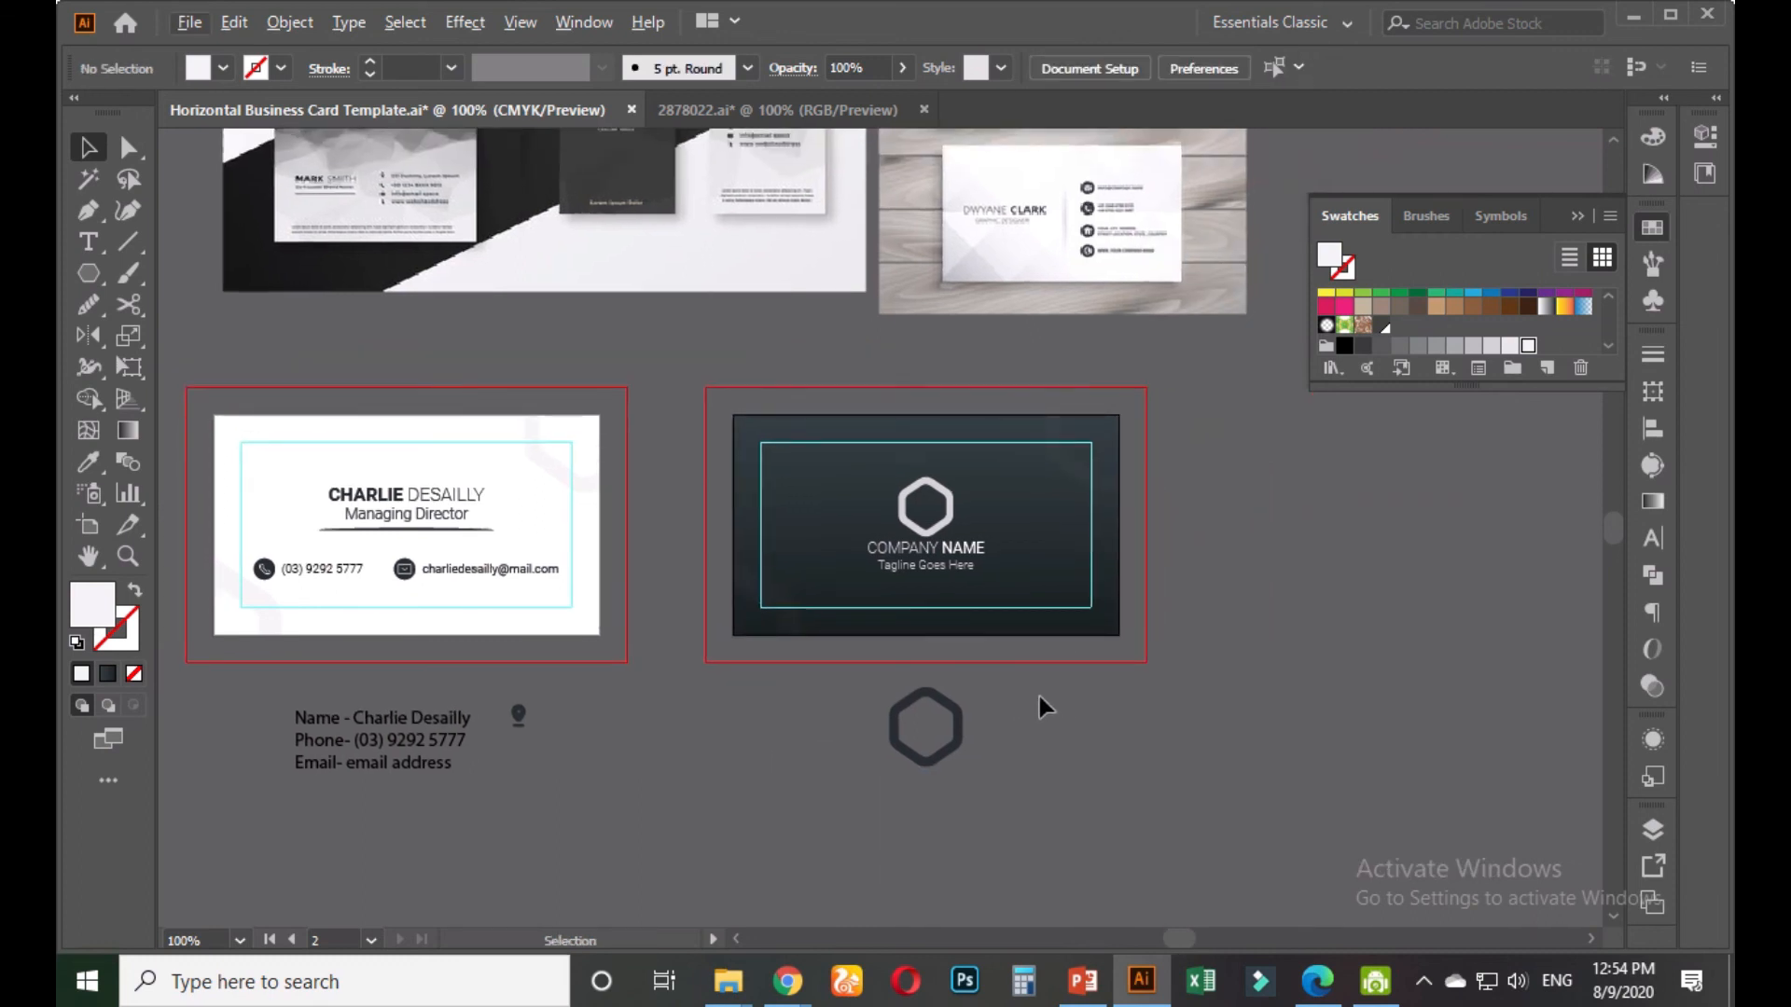
pyautogui.scroll(2, 1048, 695)
pyautogui.moveTo(1031, 748); pyautogui.dragTo(1018, 829)
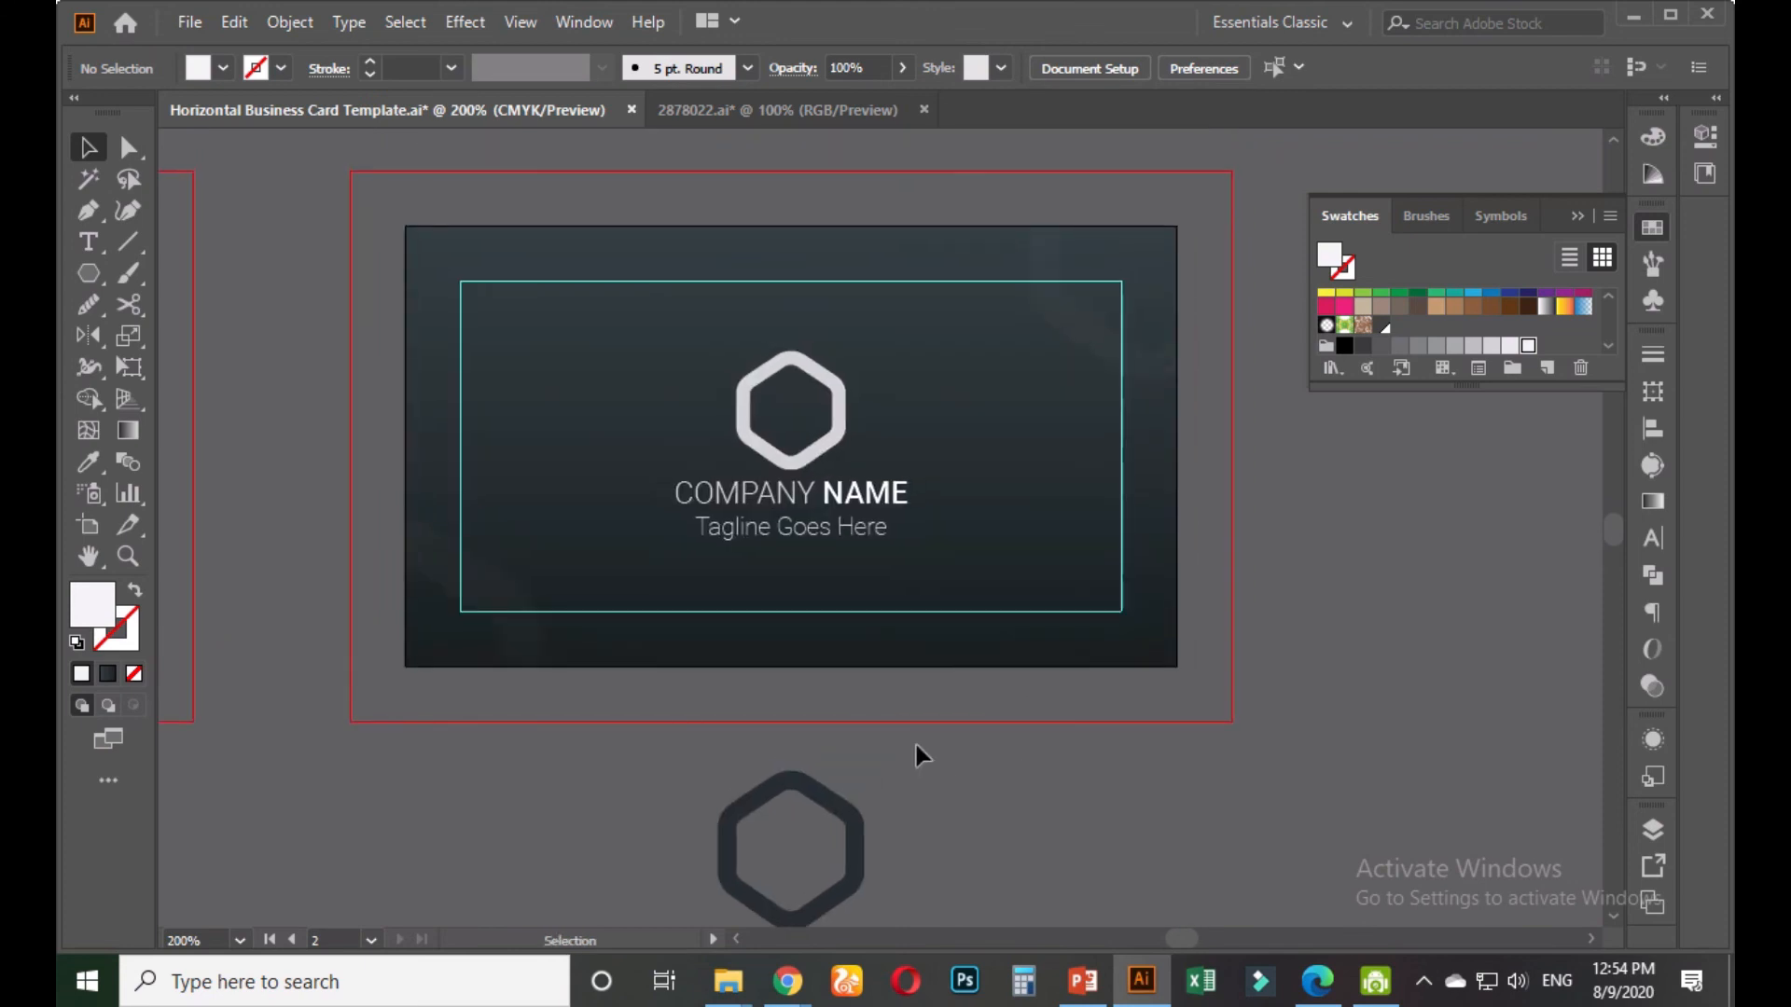
pyautogui.click(839, 439)
pyautogui.rightClick(840, 438)
pyautogui.click(895, 652)
pyautogui.click(1052, 437)
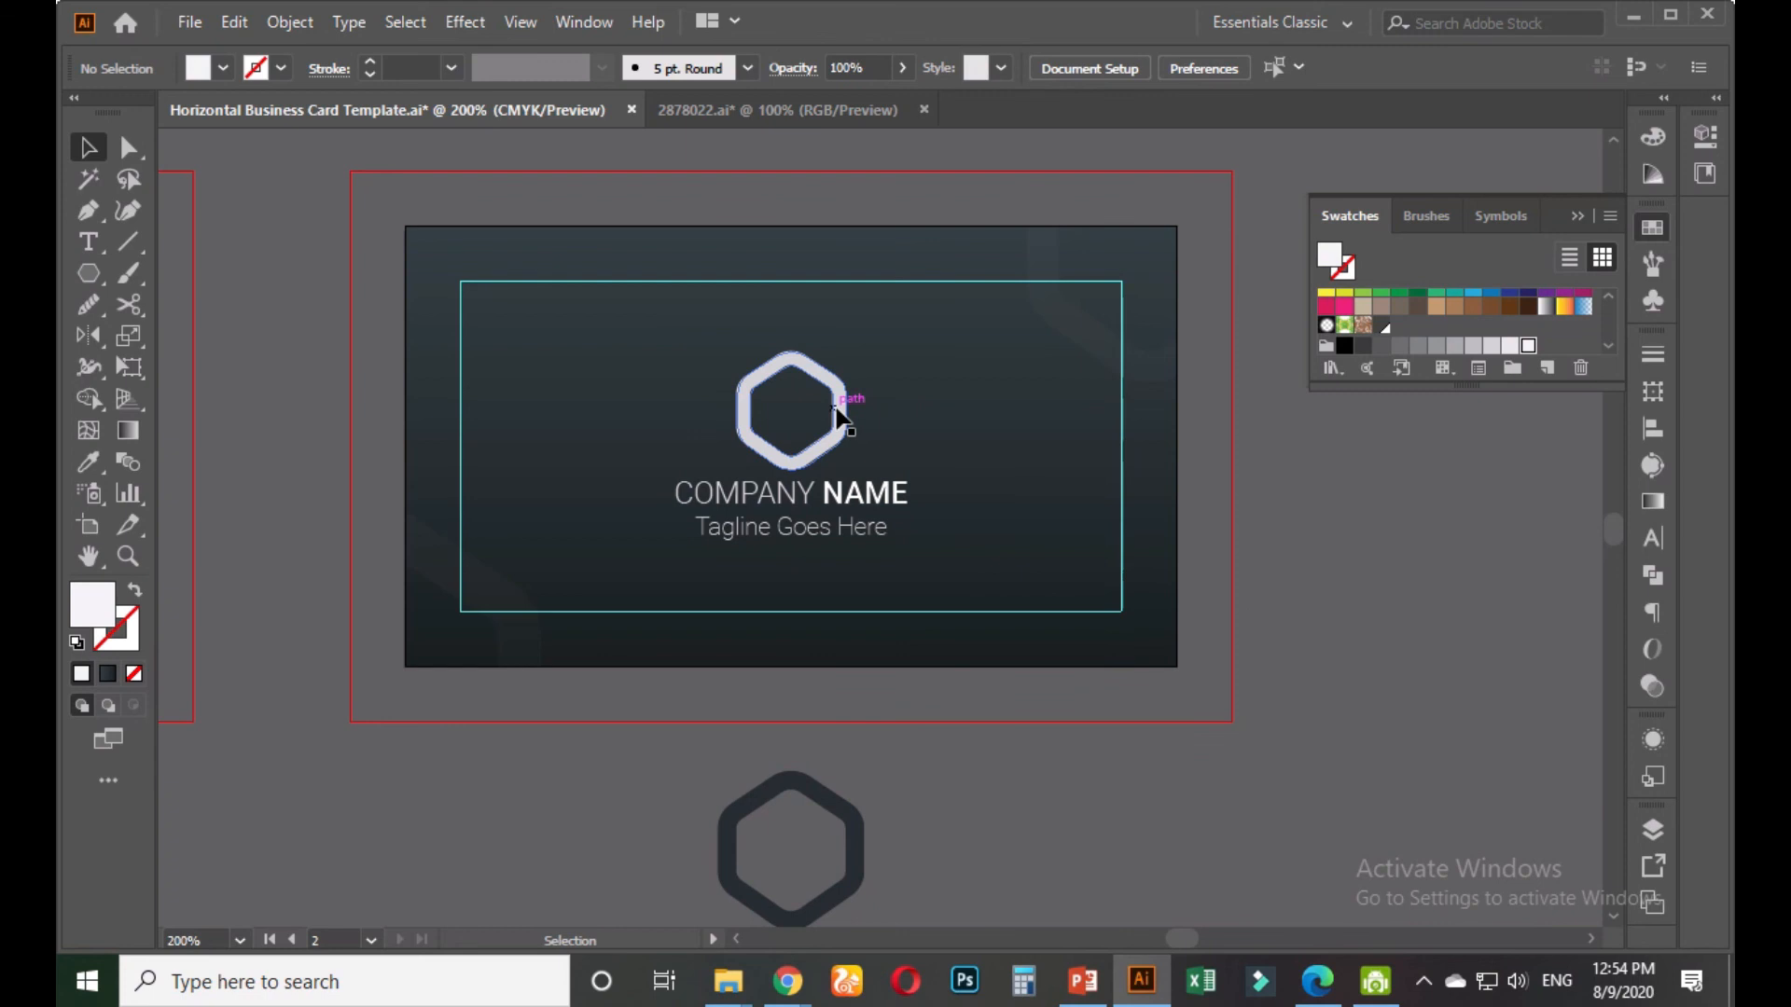
# Try a gradient fill on the hexagon, then undo it to keep it light
pyautogui.click(837, 417)
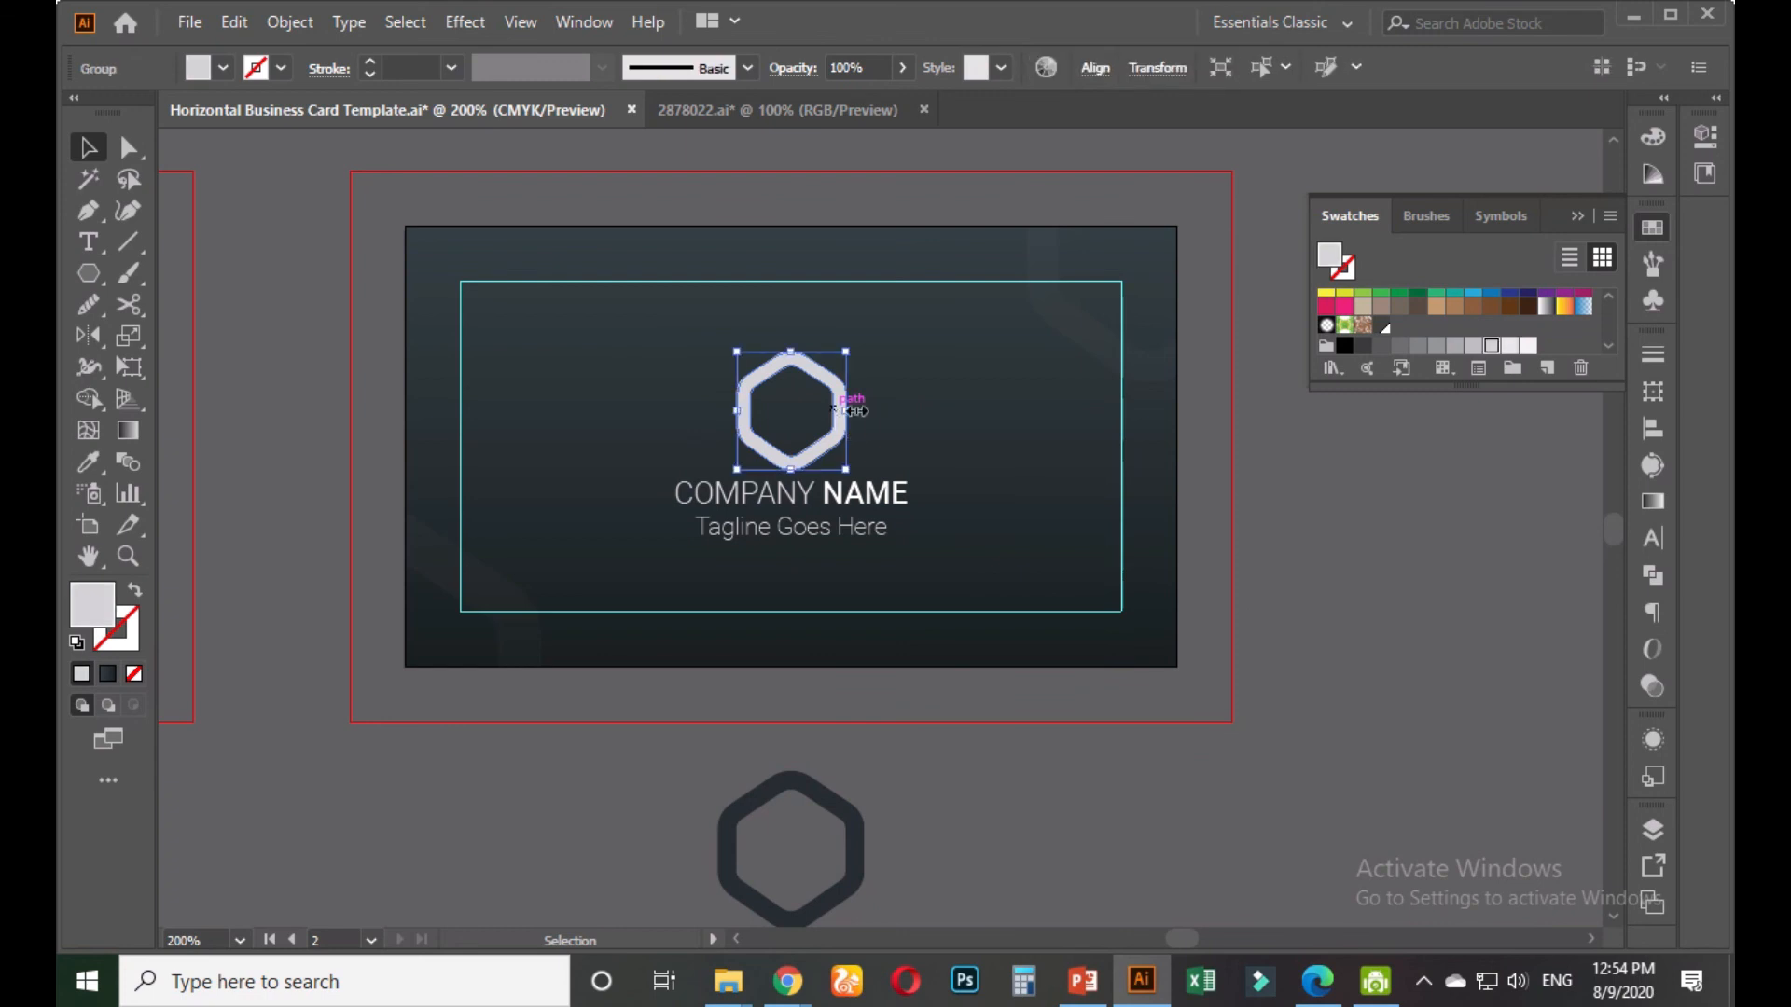
pyautogui.click(1653, 501)
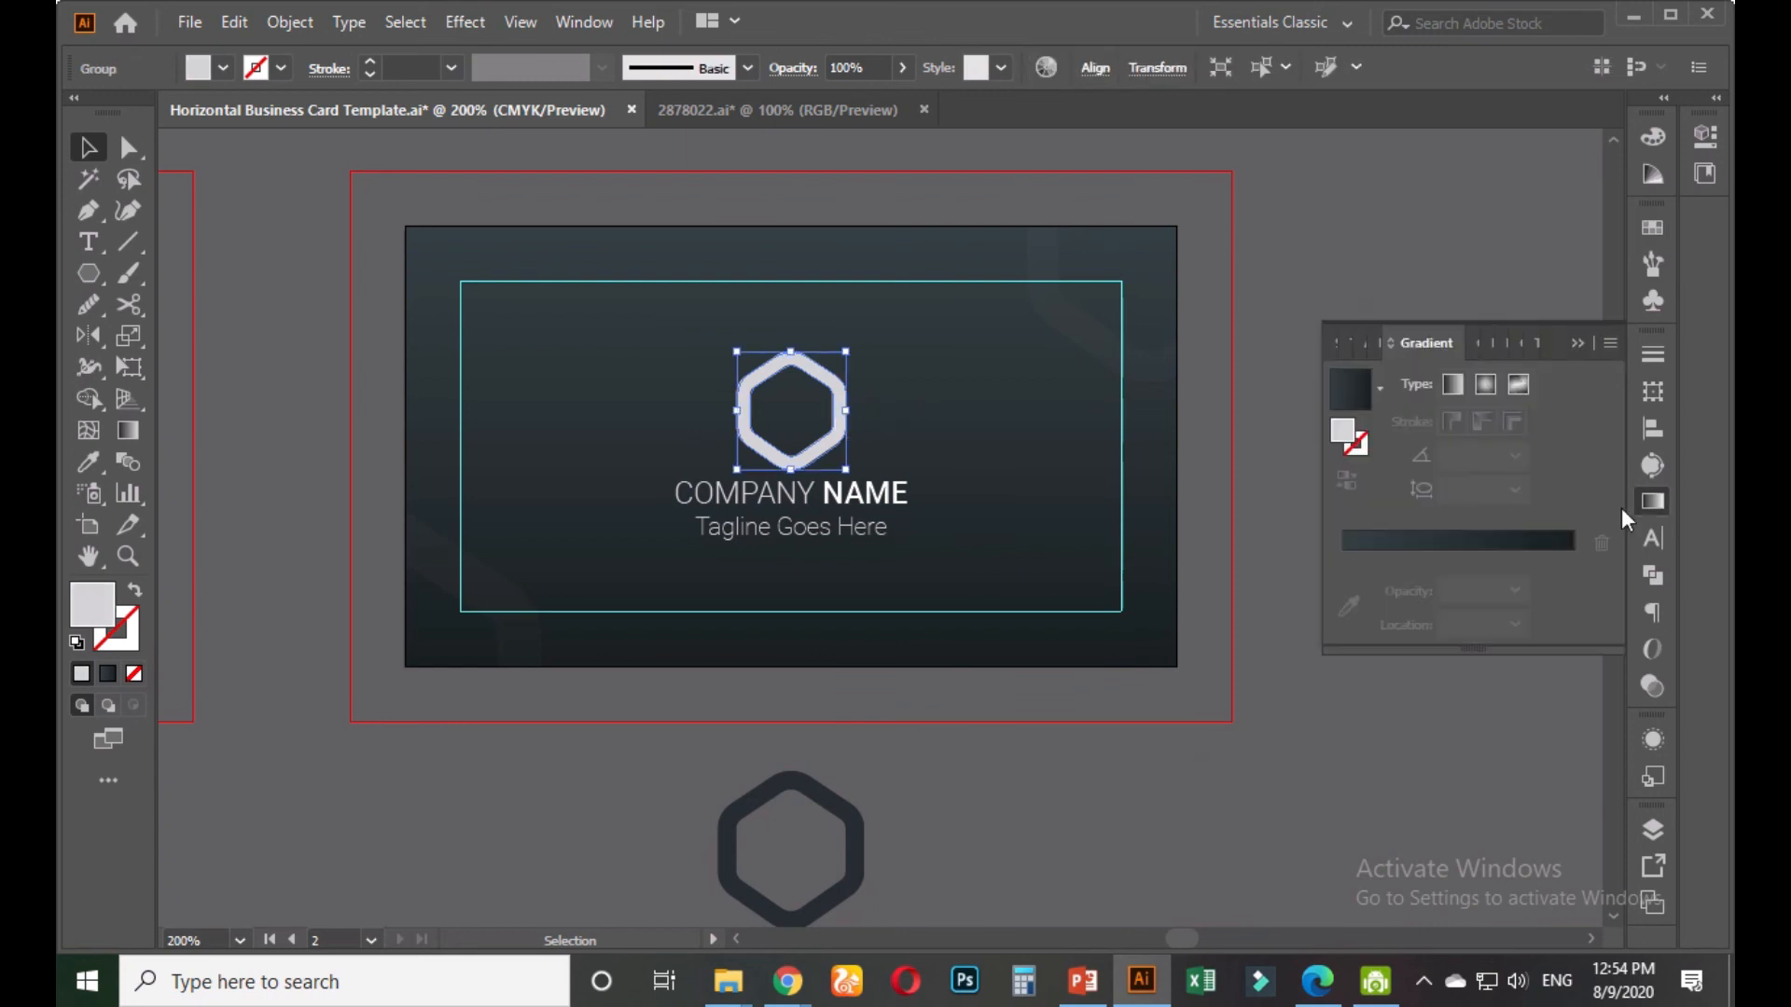
pyautogui.click(1541, 563)
pyautogui.click(1578, 343)
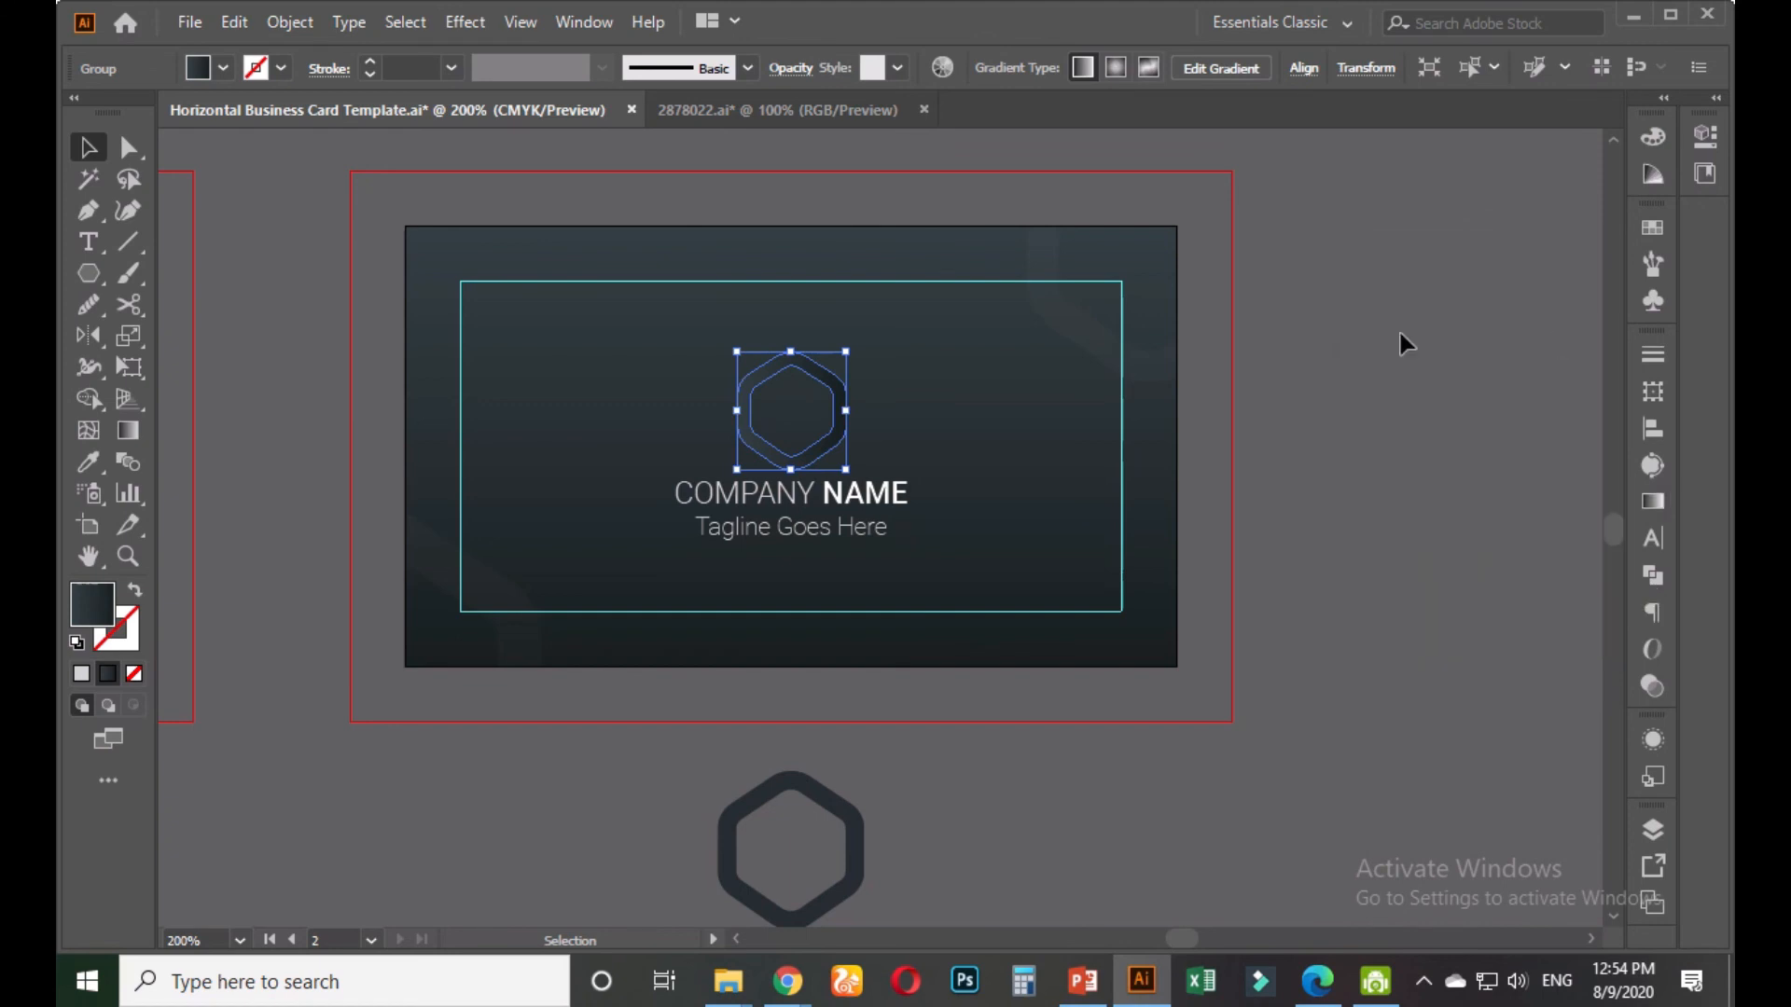
pyautogui.click(1307, 449)
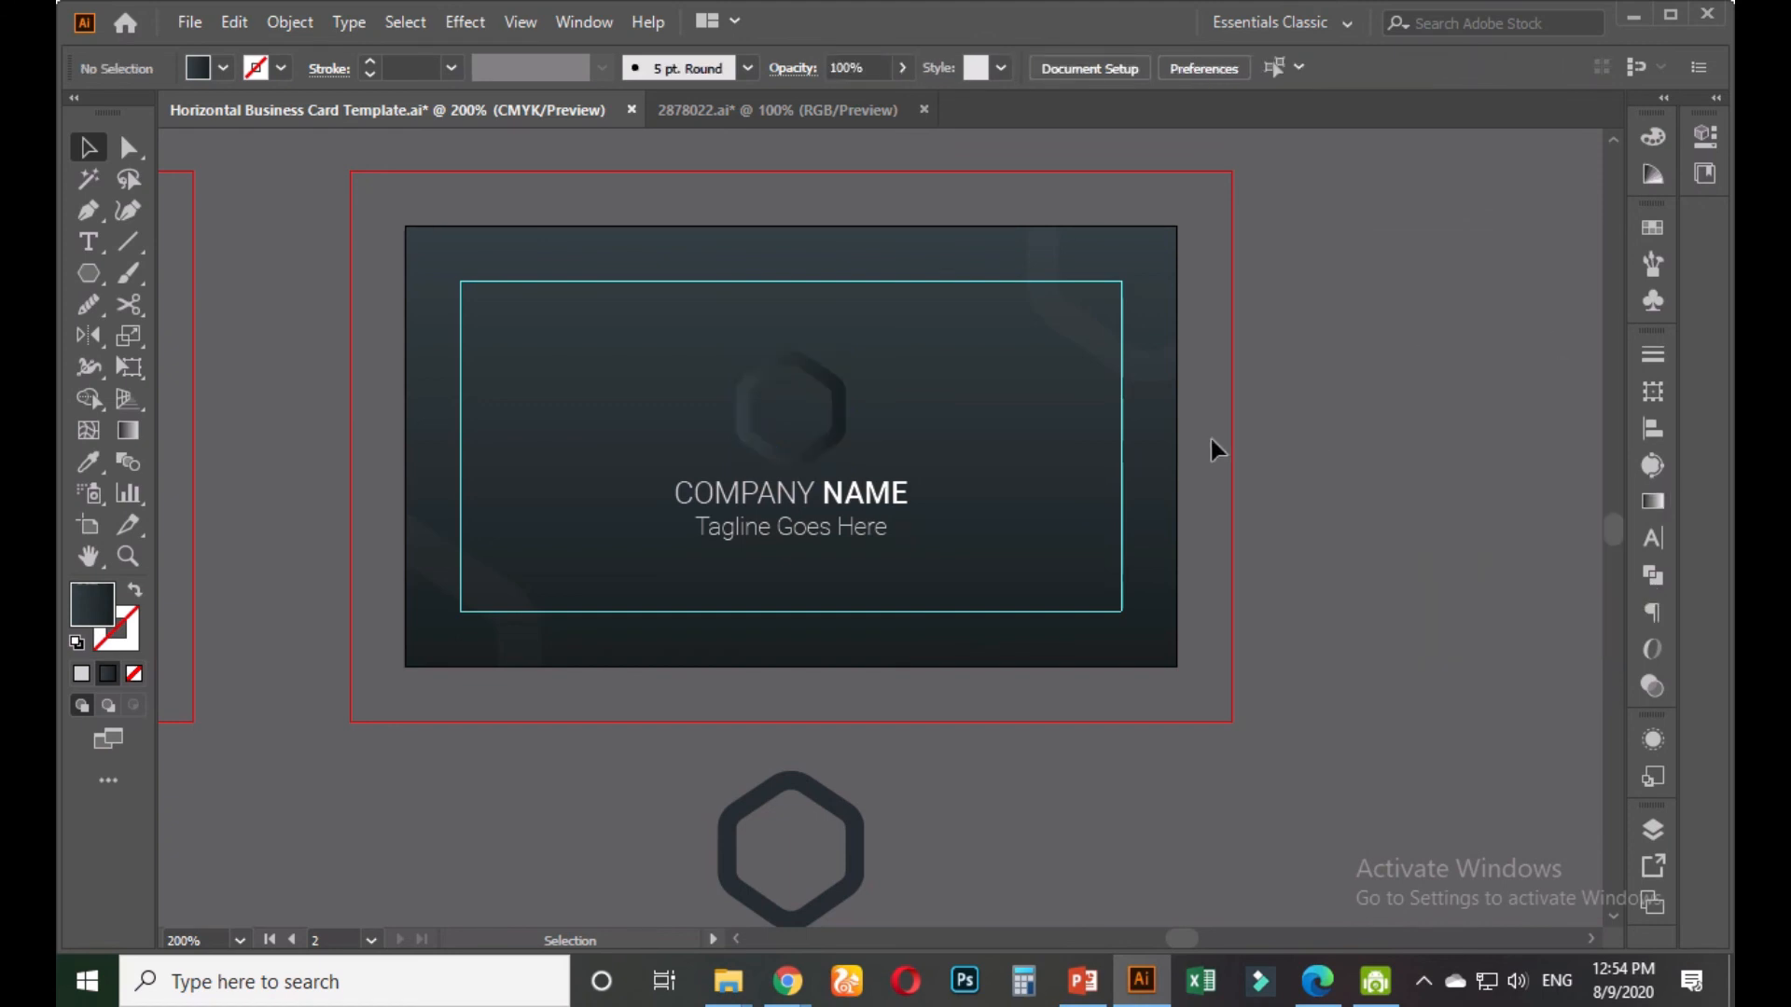
pyautogui.press('a')
pyautogui.hotkey('ctrl', 'z')
pyautogui.hotkey('ctrl', 'z')
pyautogui.click(1316, 436)
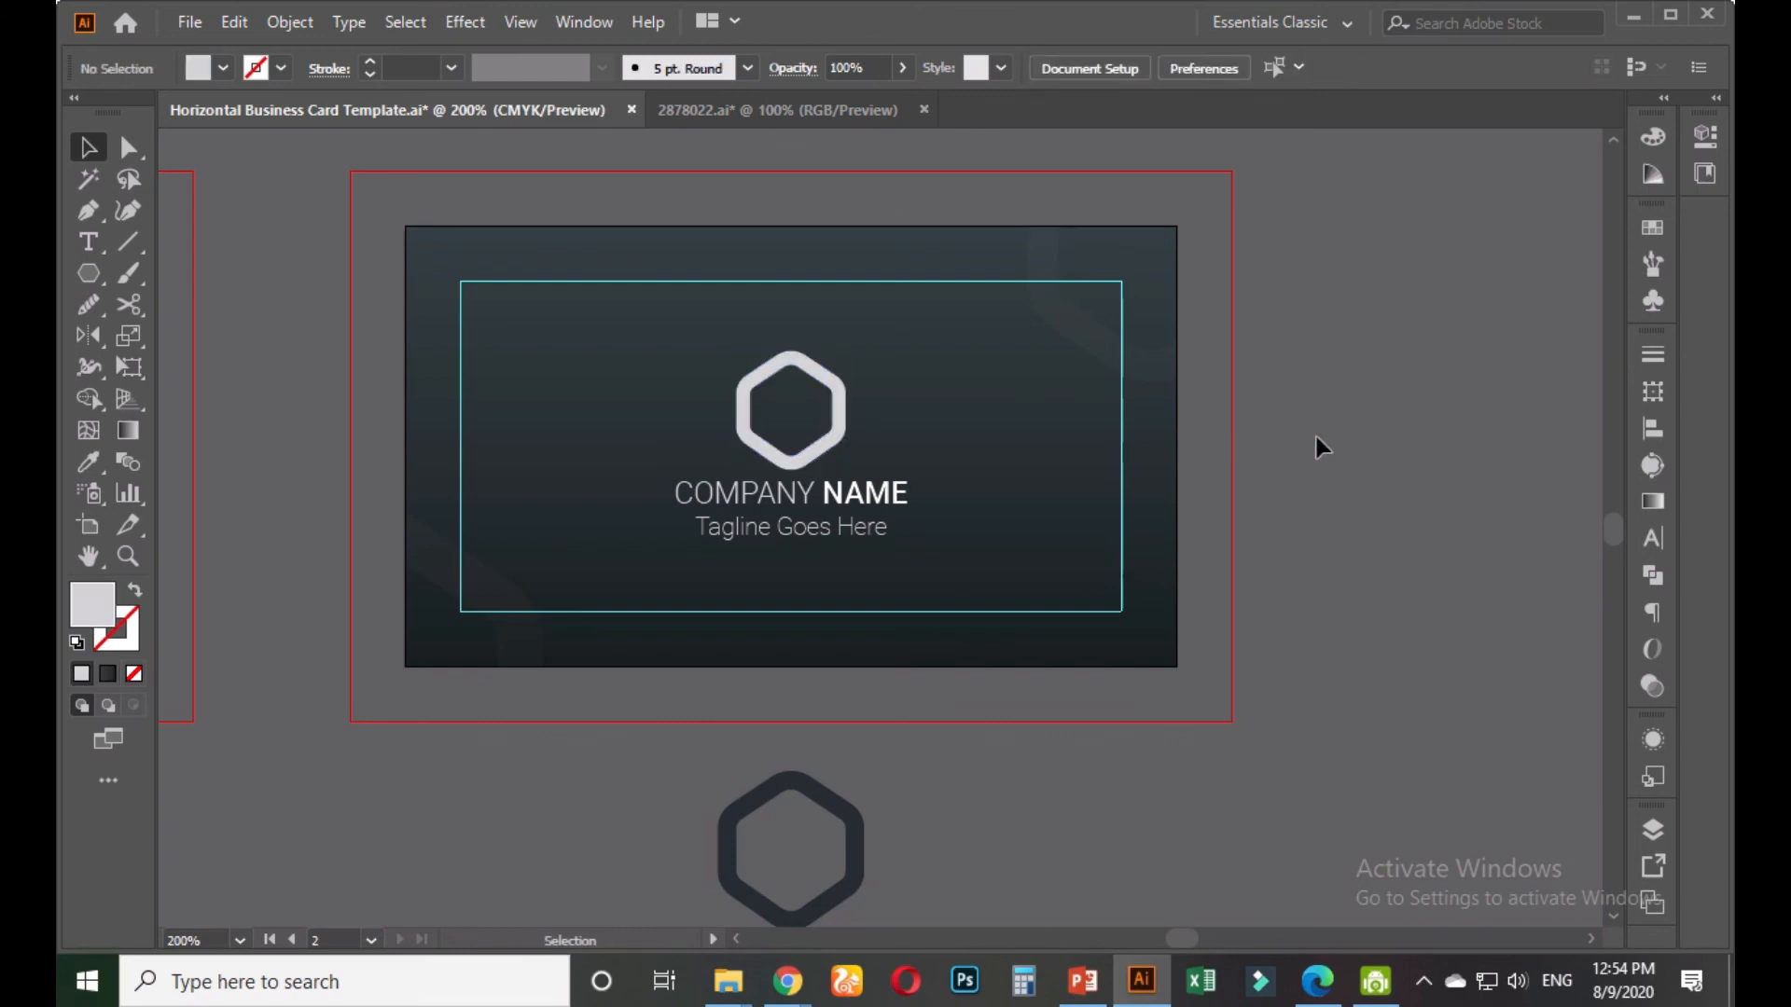
pyautogui.scroll(-2, 1316, 437)
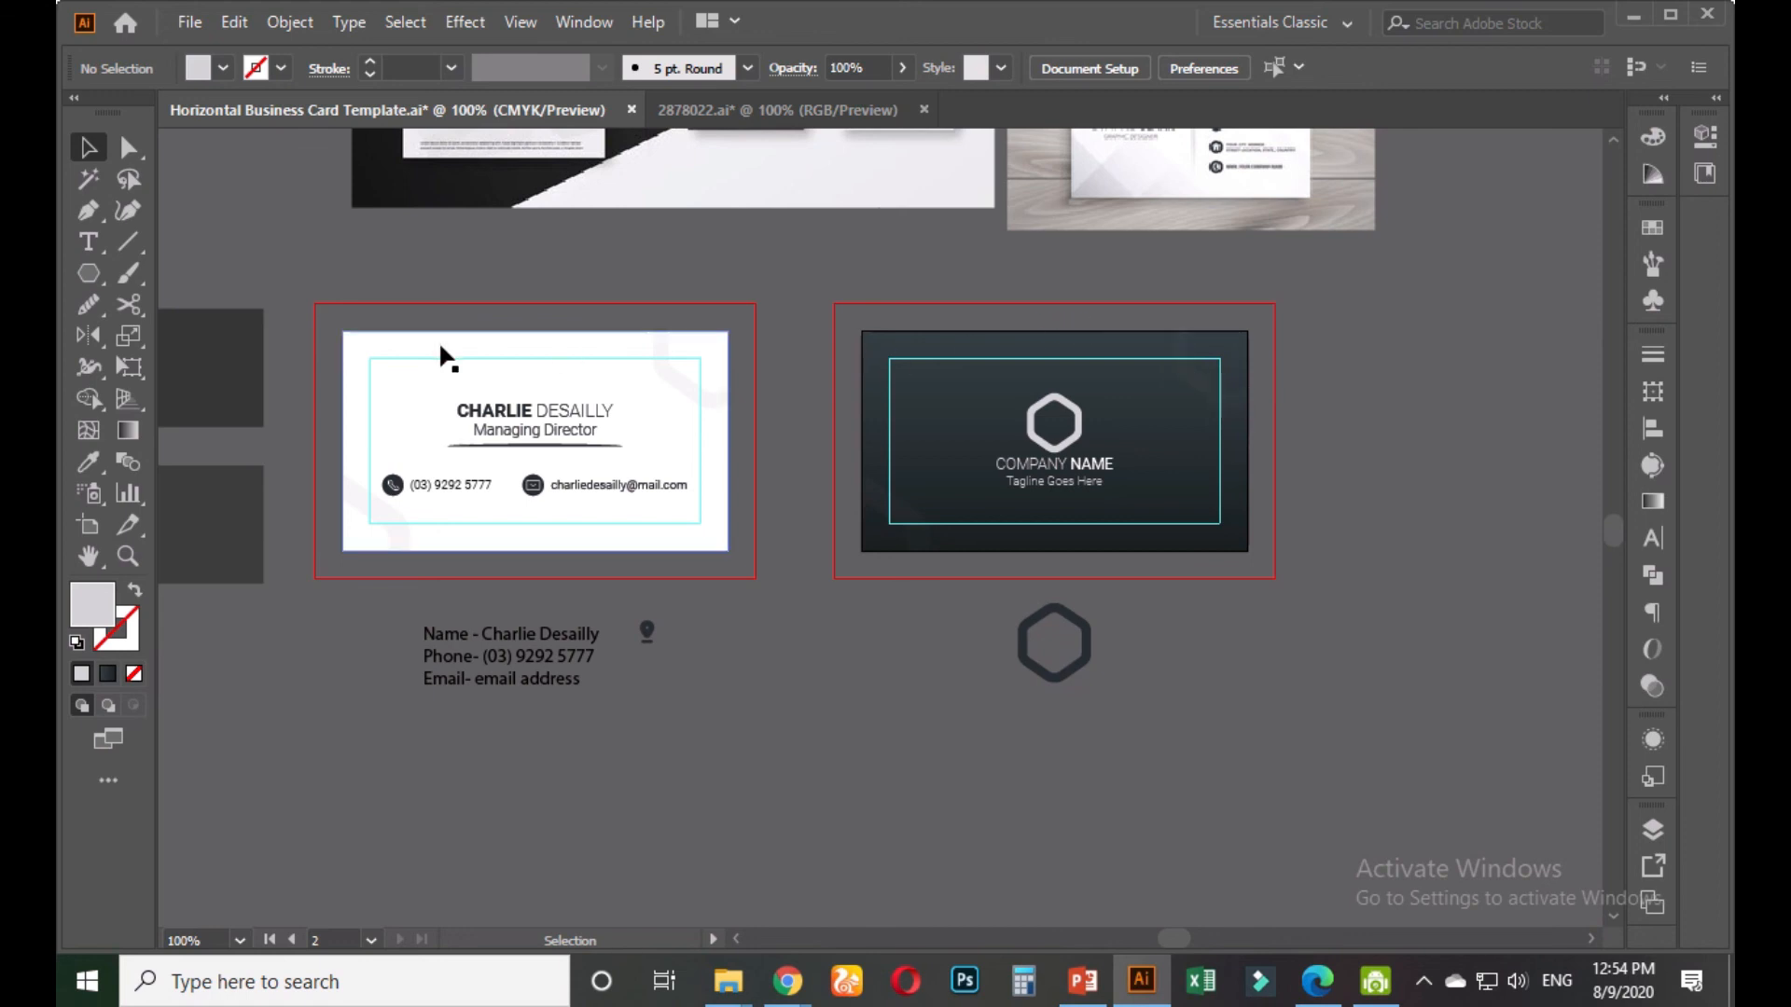
# Select the contents of both business cards in the template, then clear the selection
pyautogui.moveTo(326, 327); pyautogui.dragTo(748, 556)
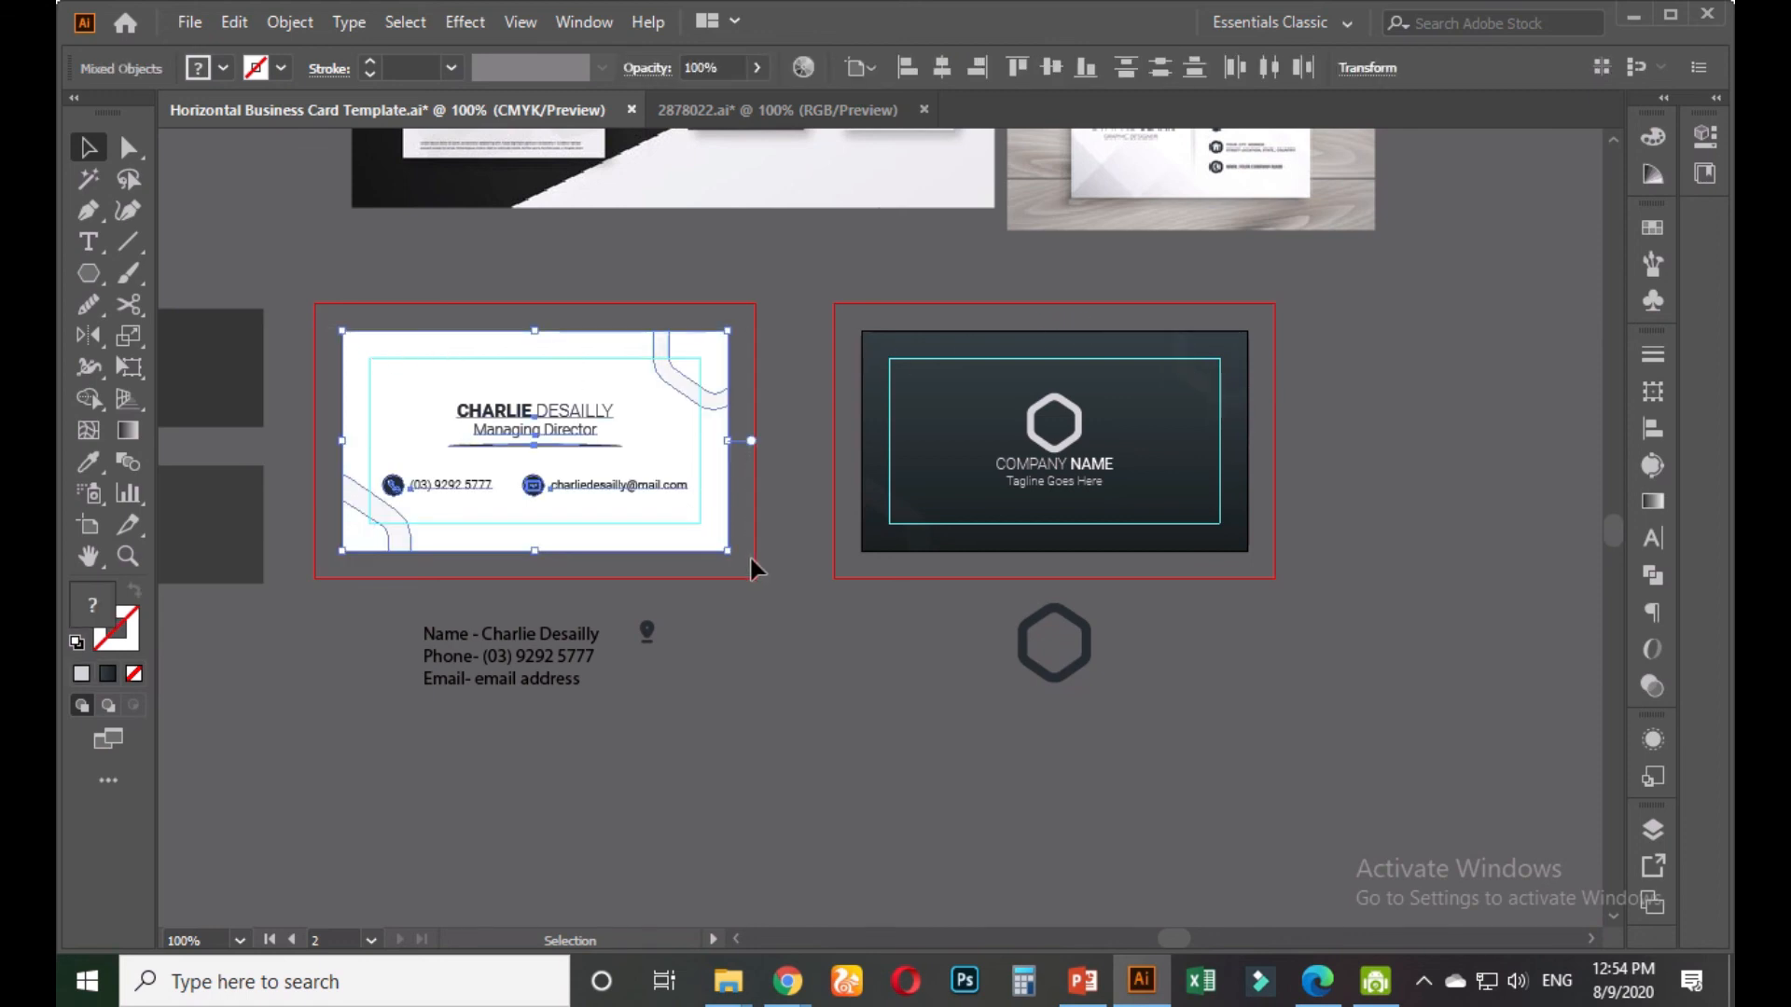
pyautogui.moveTo(825, 327); pyautogui.dragTo(1258, 563)
pyautogui.press('v')
pyautogui.click(222, 136)
# Create a 500 × 500 px Web document and return to the template
pyautogui.click(187, 23)
pyautogui.click(220, 43)
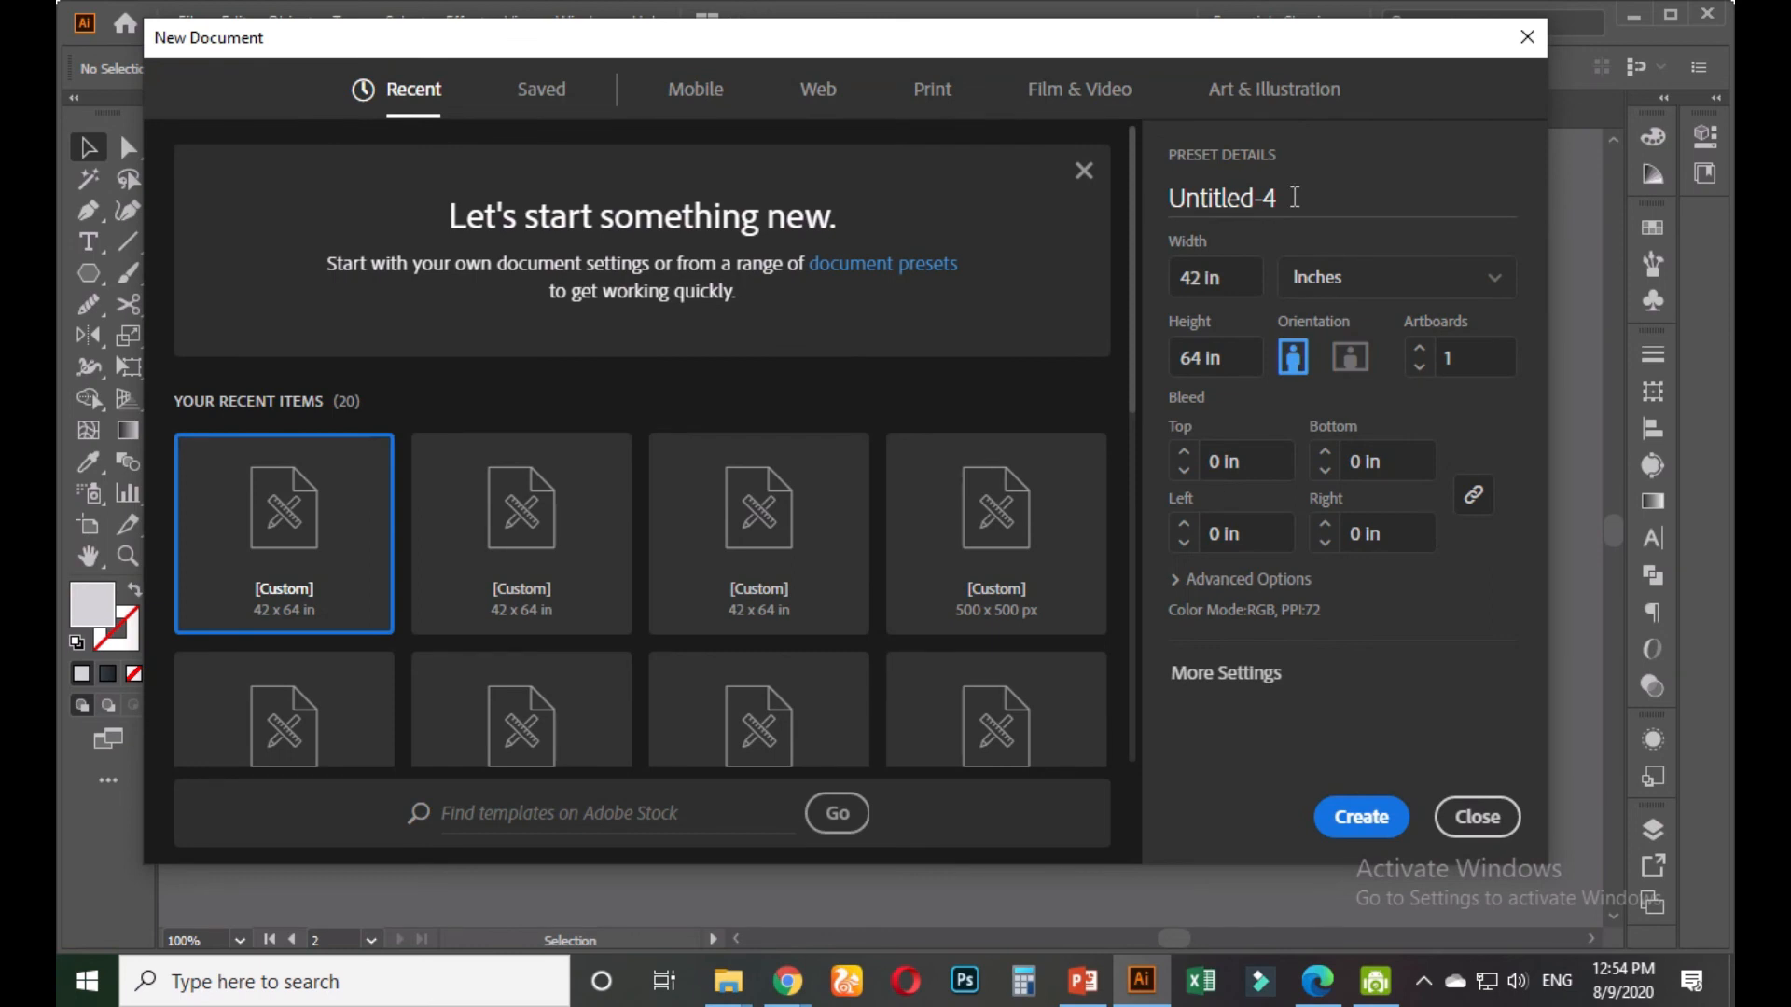
pyautogui.click(1294, 196)
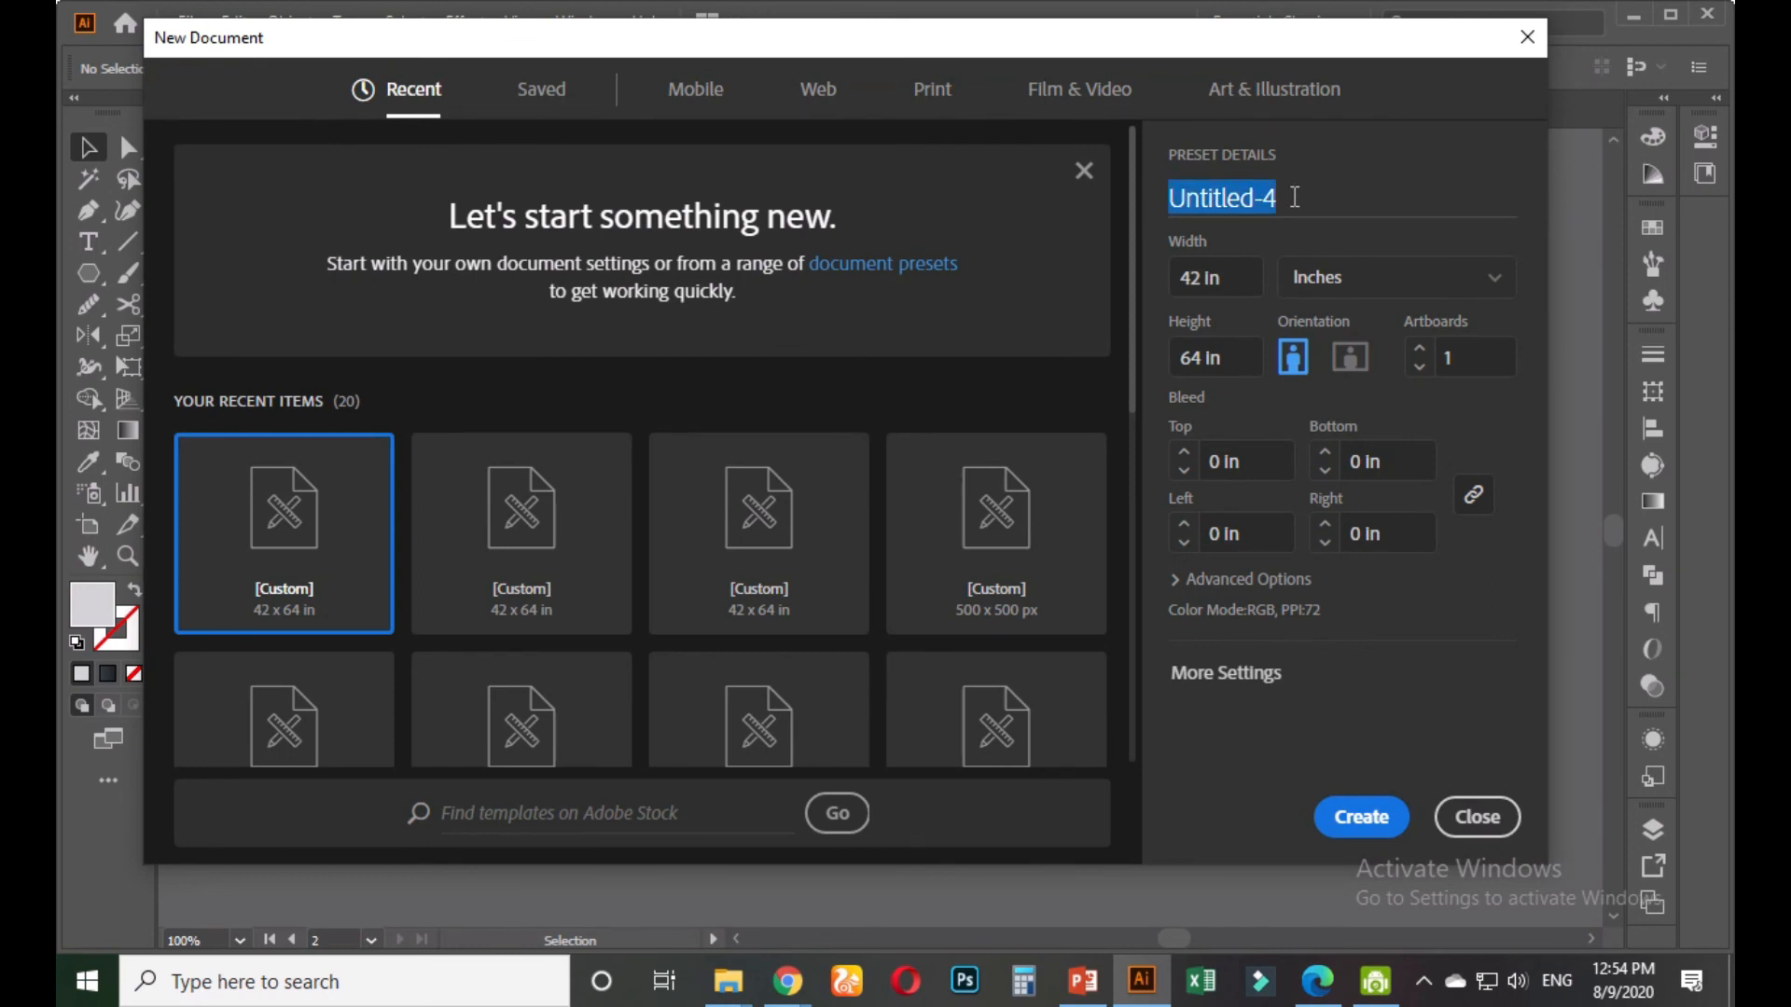
pyautogui.click(826, 88)
pyautogui.click(1240, 275)
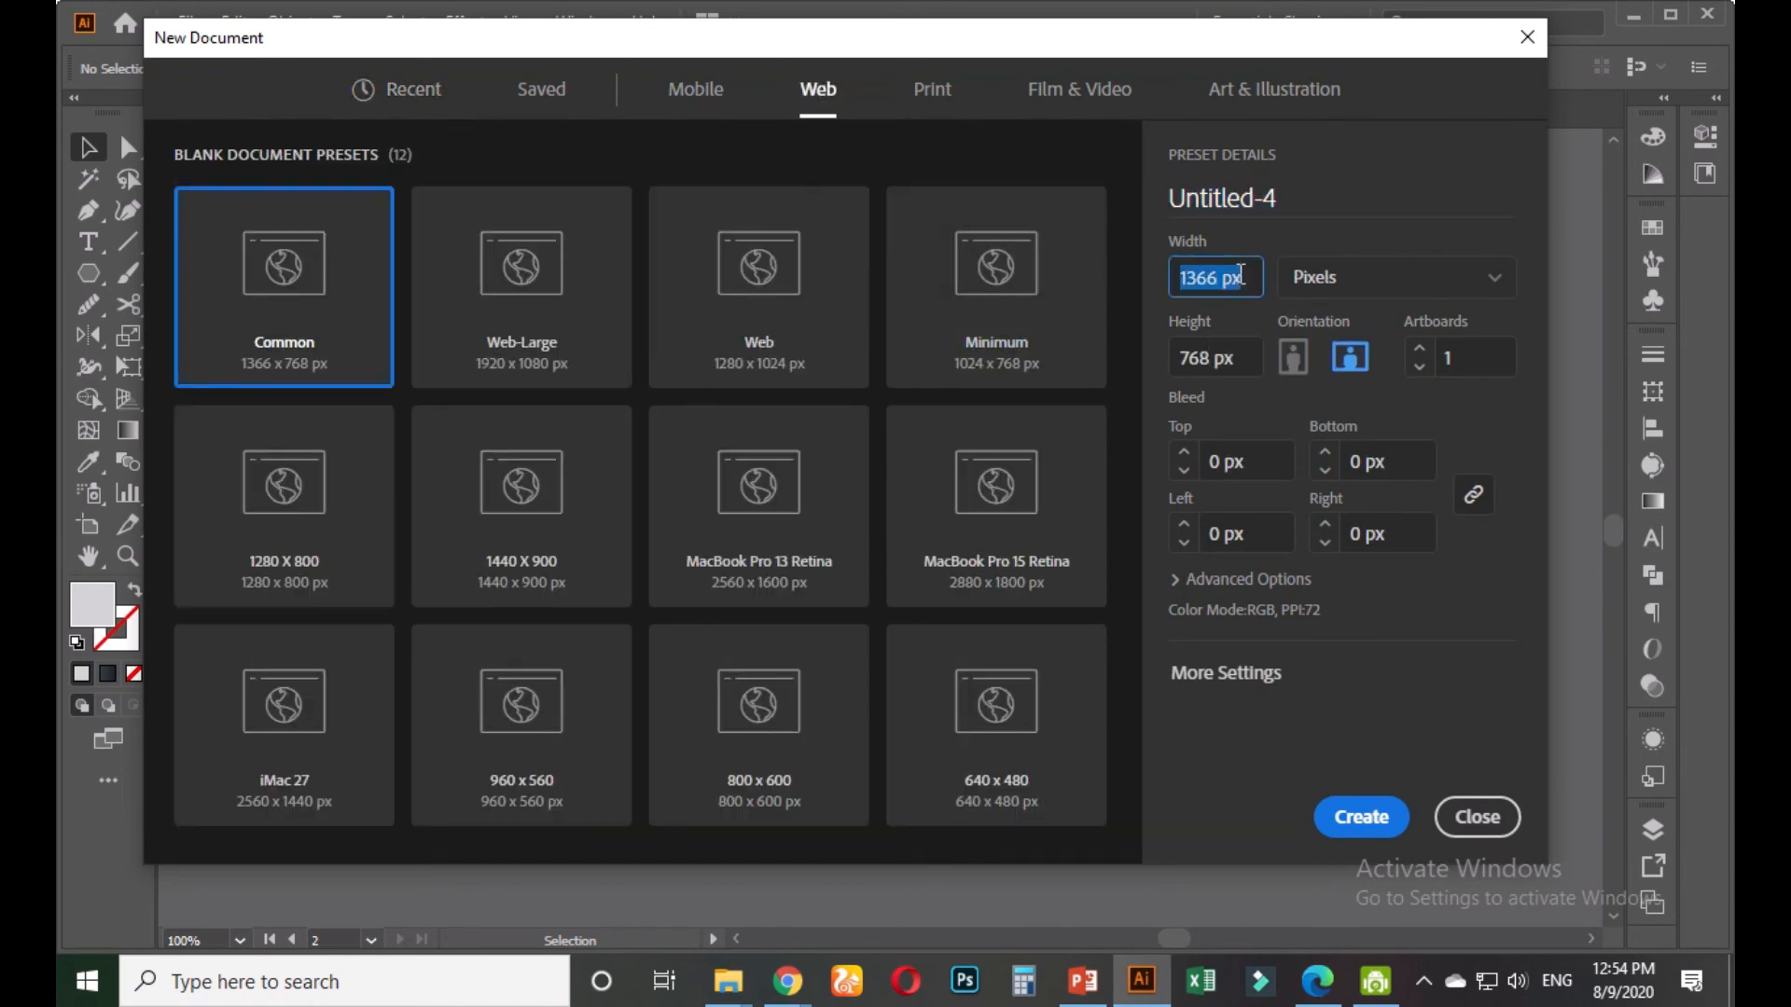
pyautogui.write('500')
pyautogui.press('Tab')
pyautogui.write('5')
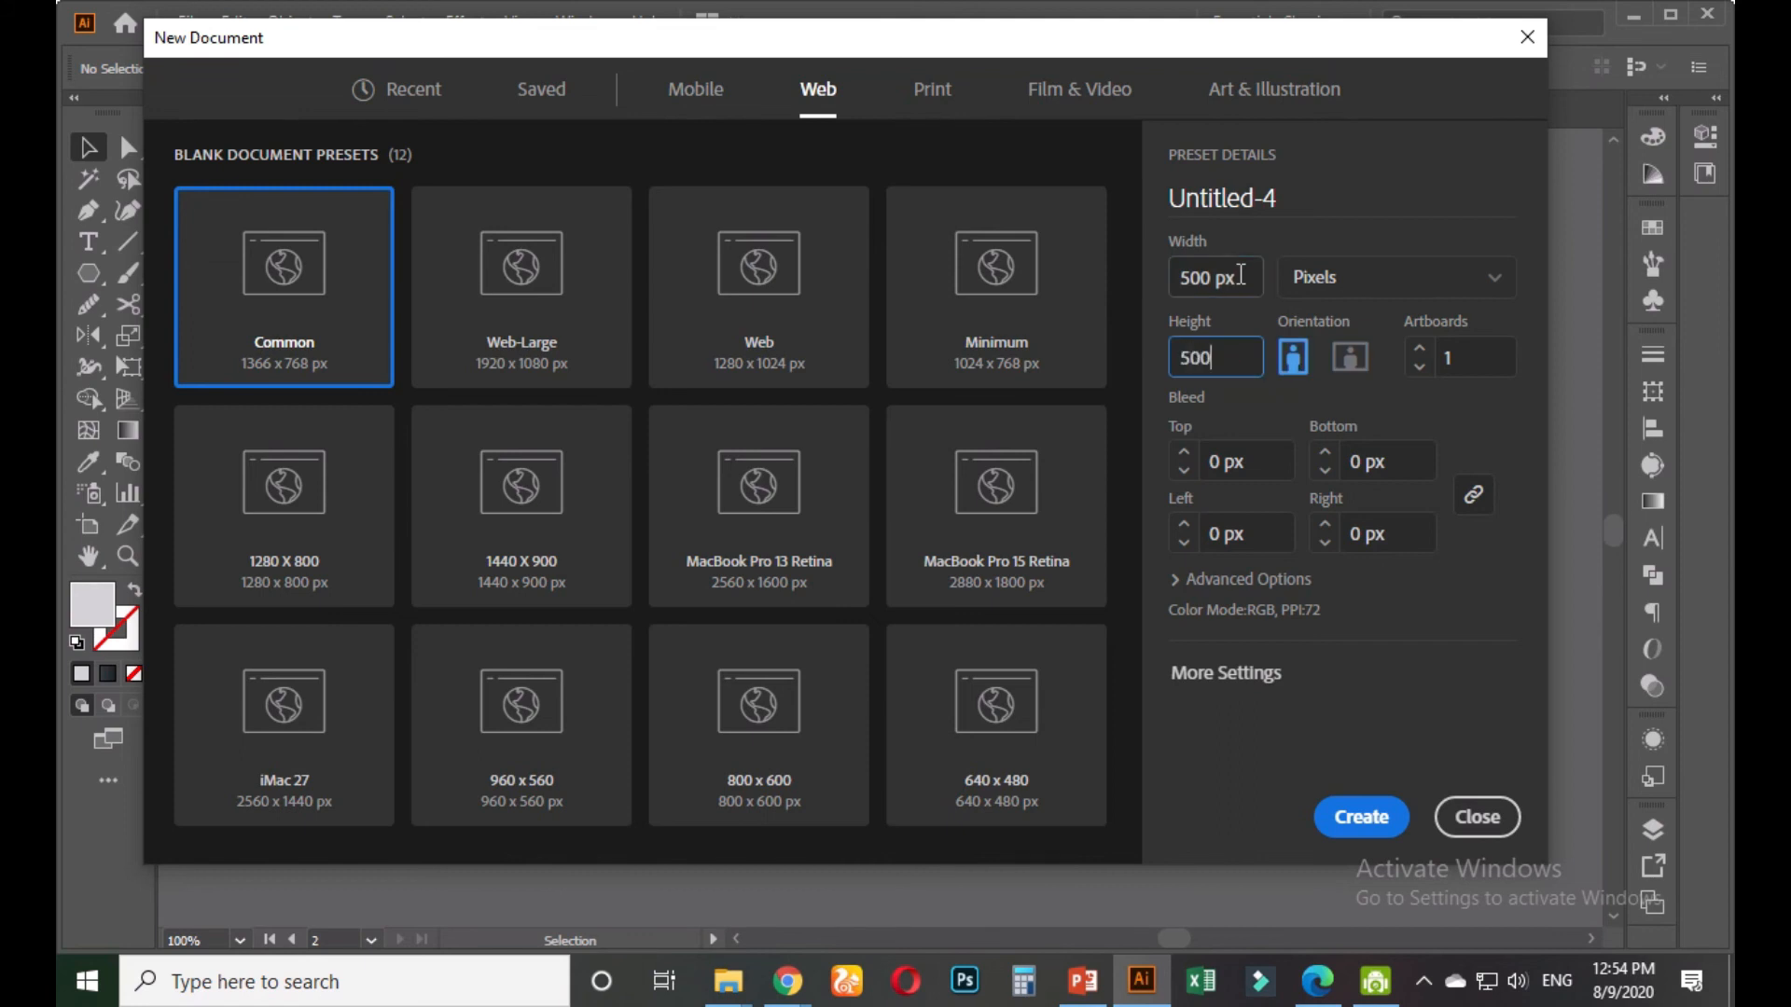
pyautogui.click(1343, 818)
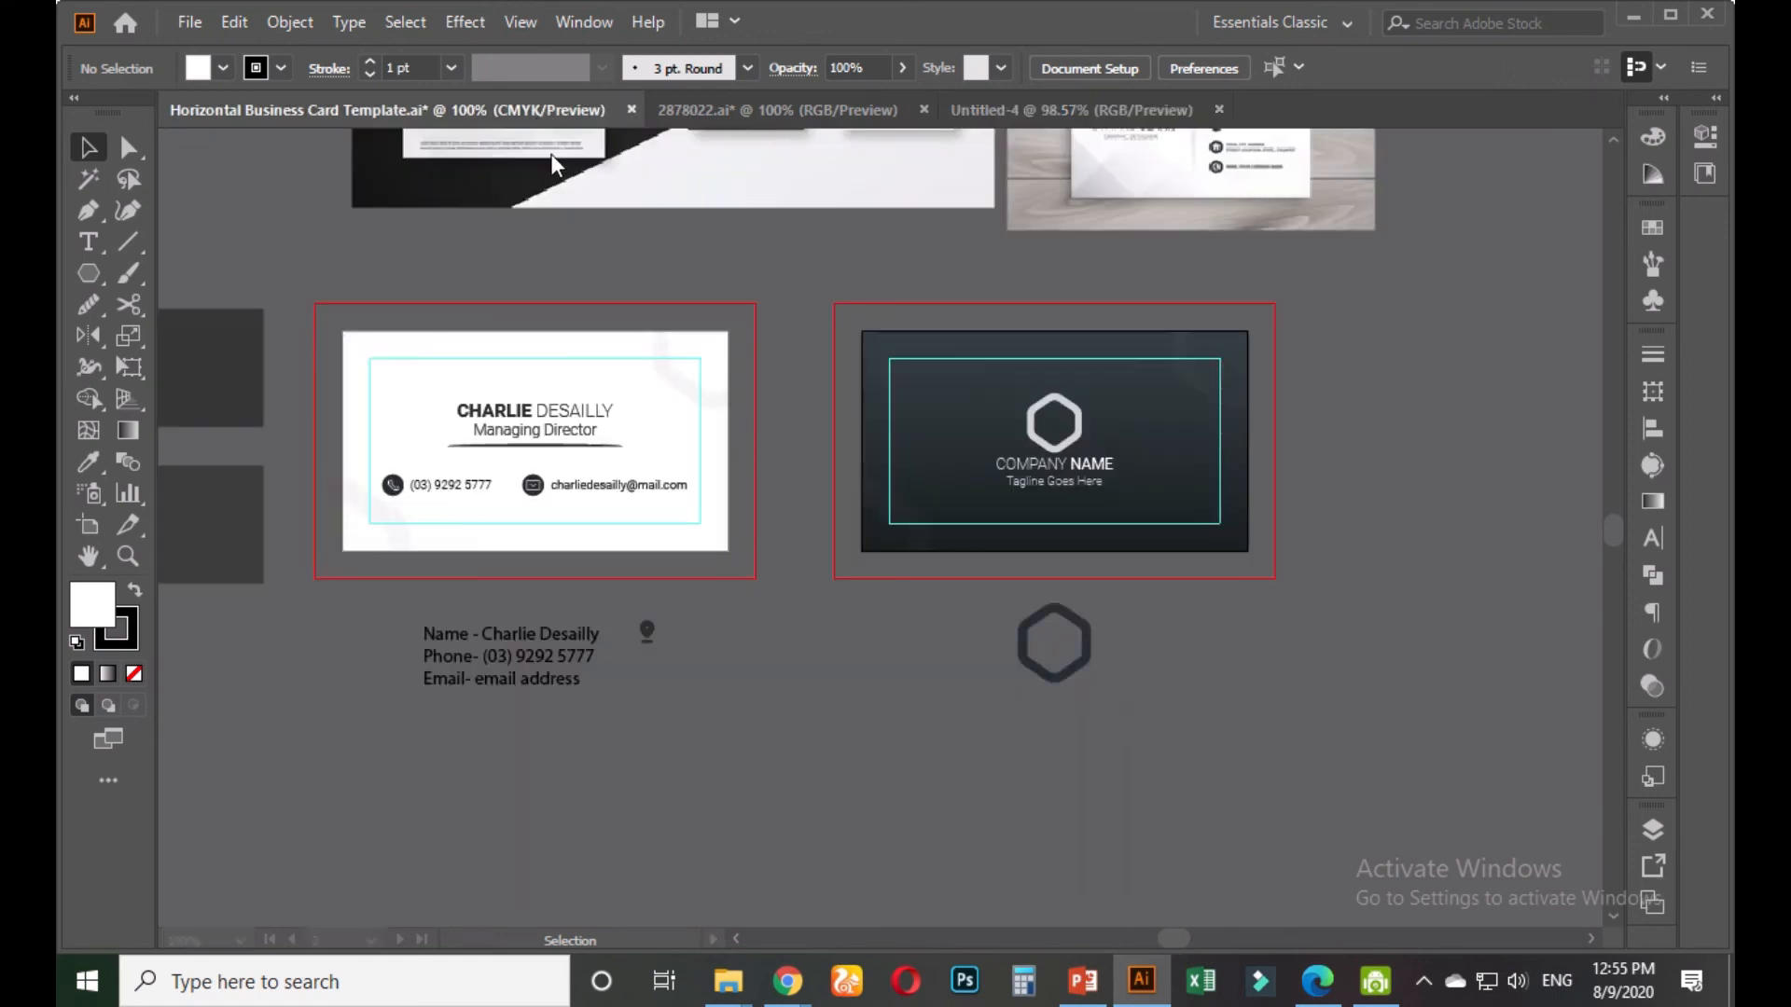
pyautogui.click(541, 109)
# Copy the white card and the dark card from the template into Untitled-4
pyautogui.moveTo(328, 295); pyautogui.dragTo(737, 574)
pyautogui.hotkey('ctrl', 'c')
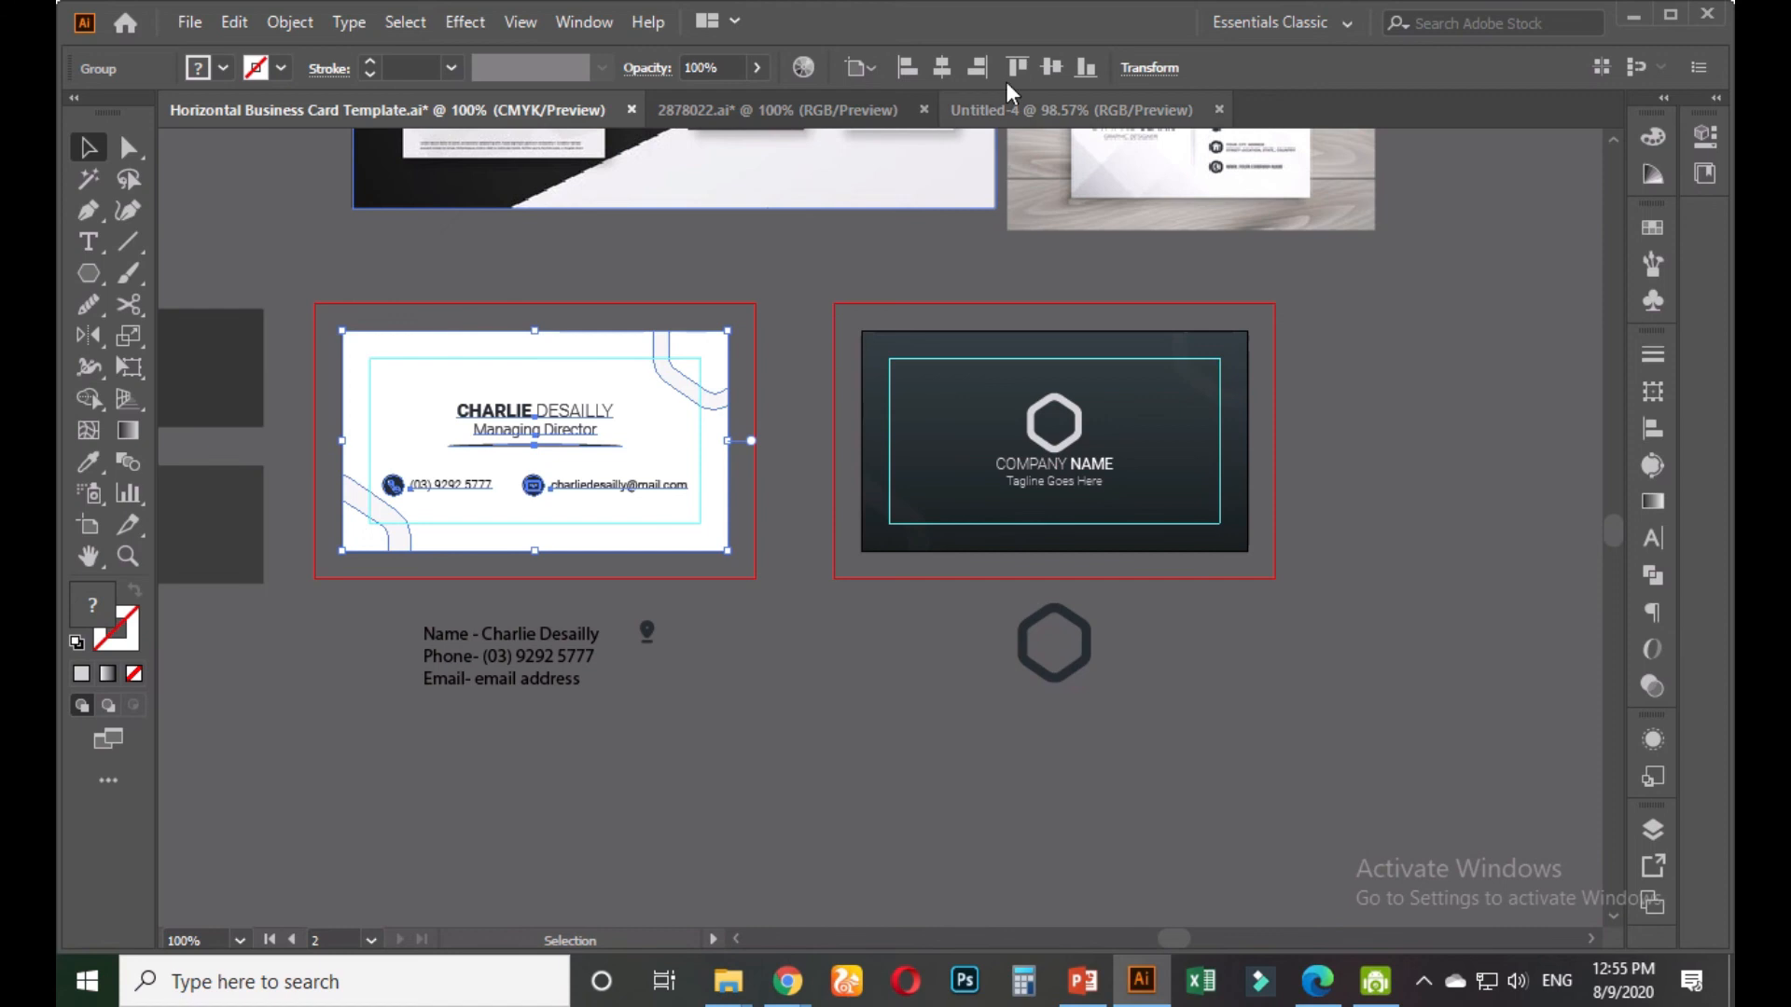
pyautogui.click(1010, 109)
pyautogui.hotkey('ctrl', 'v')
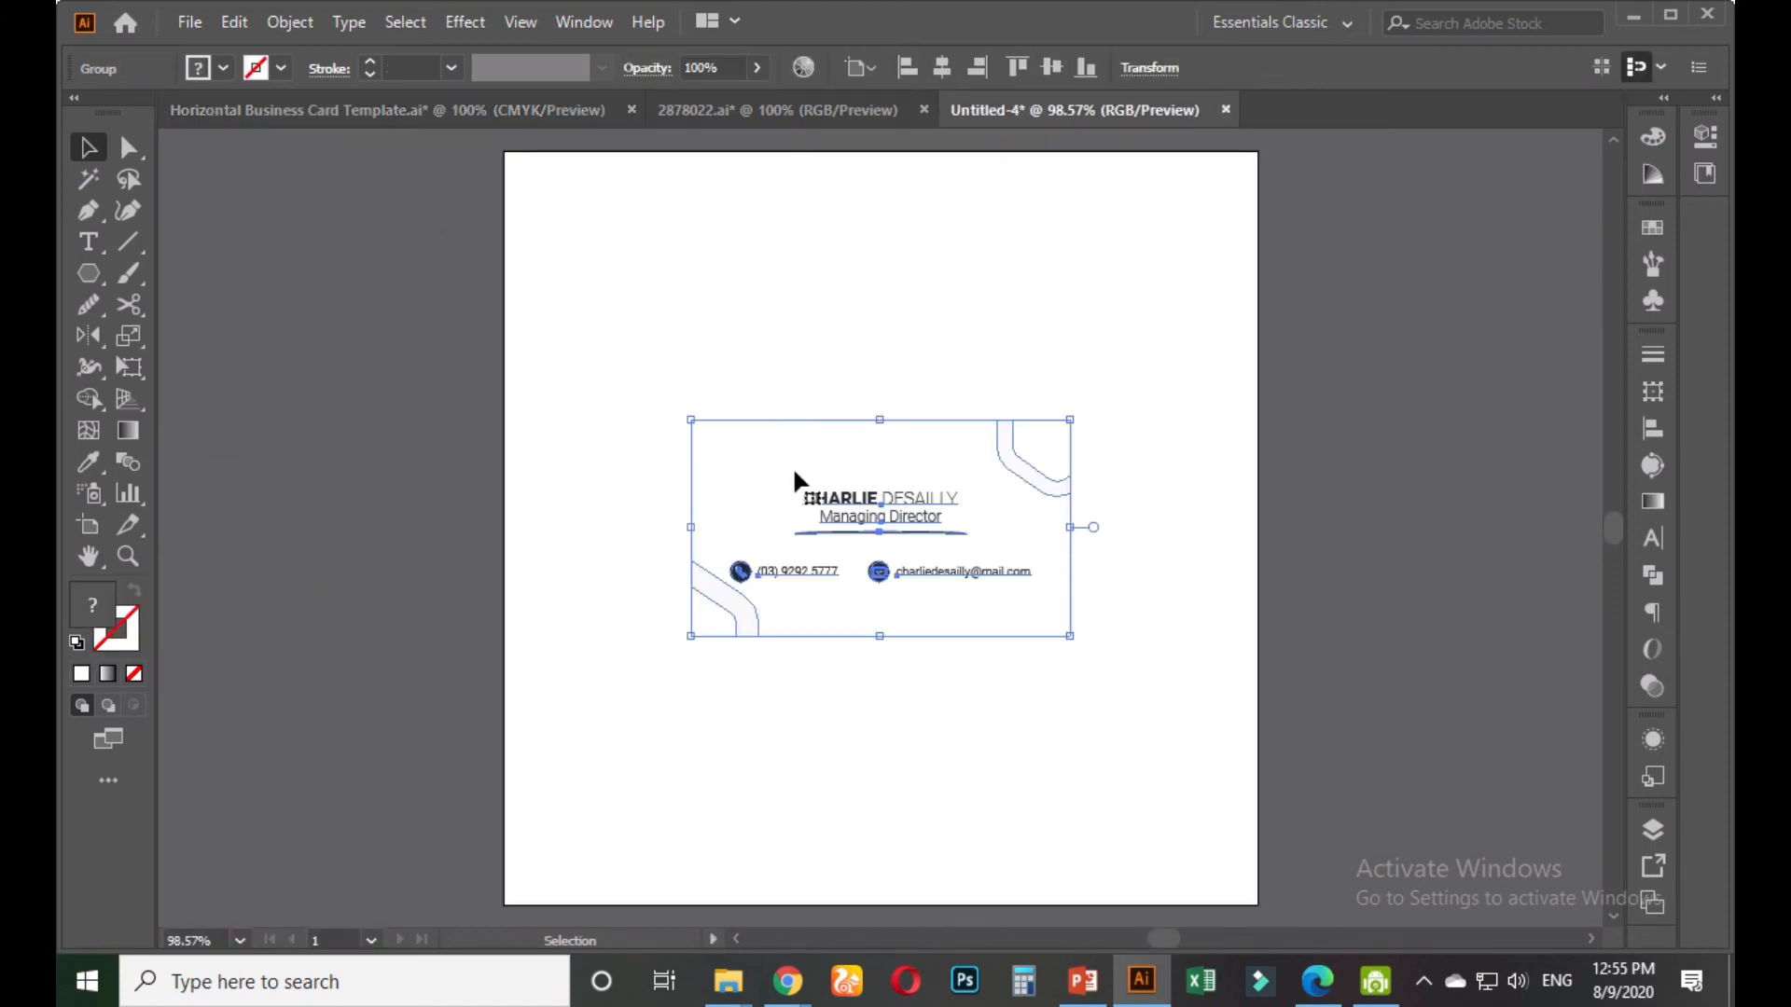
pyautogui.click(556, 108)
pyautogui.moveTo(816, 300); pyautogui.dragTo(1273, 576)
pyautogui.press('a')
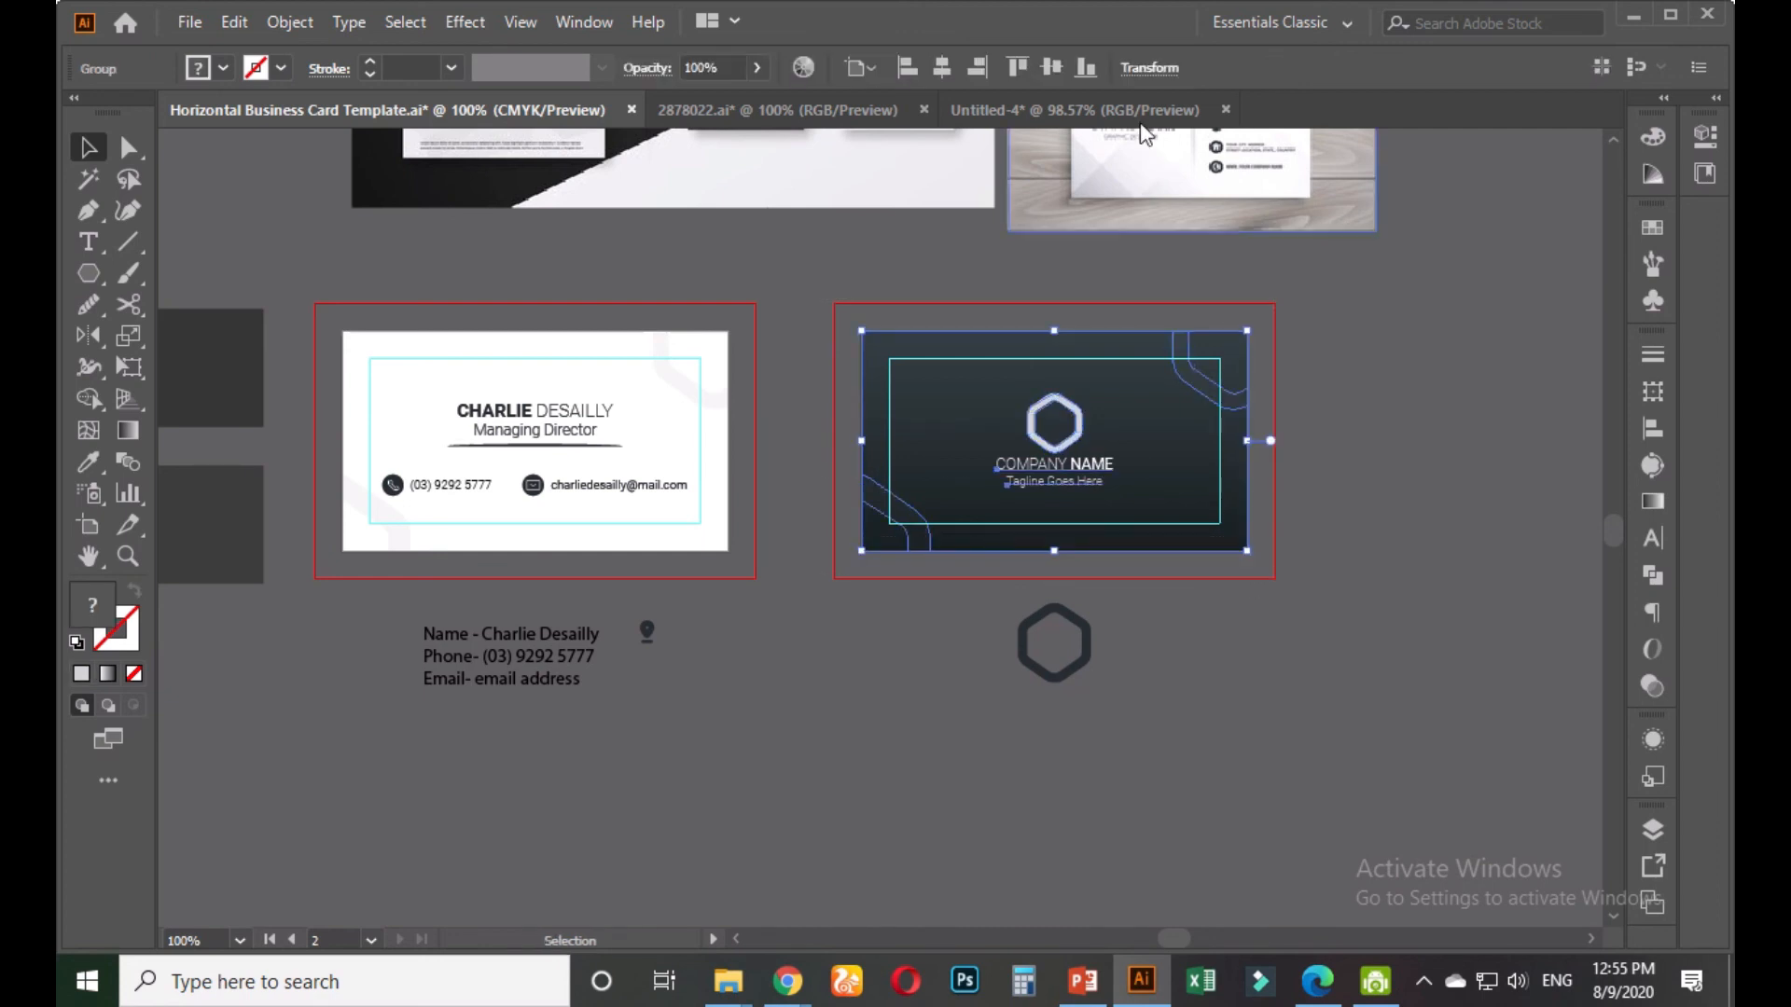
pyautogui.click(1067, 109)
pyautogui.hotkey('ctrl', 'v')
# Rearrange the pasted cards, moving both up about 111 px on the artboard
pyautogui.press('space')
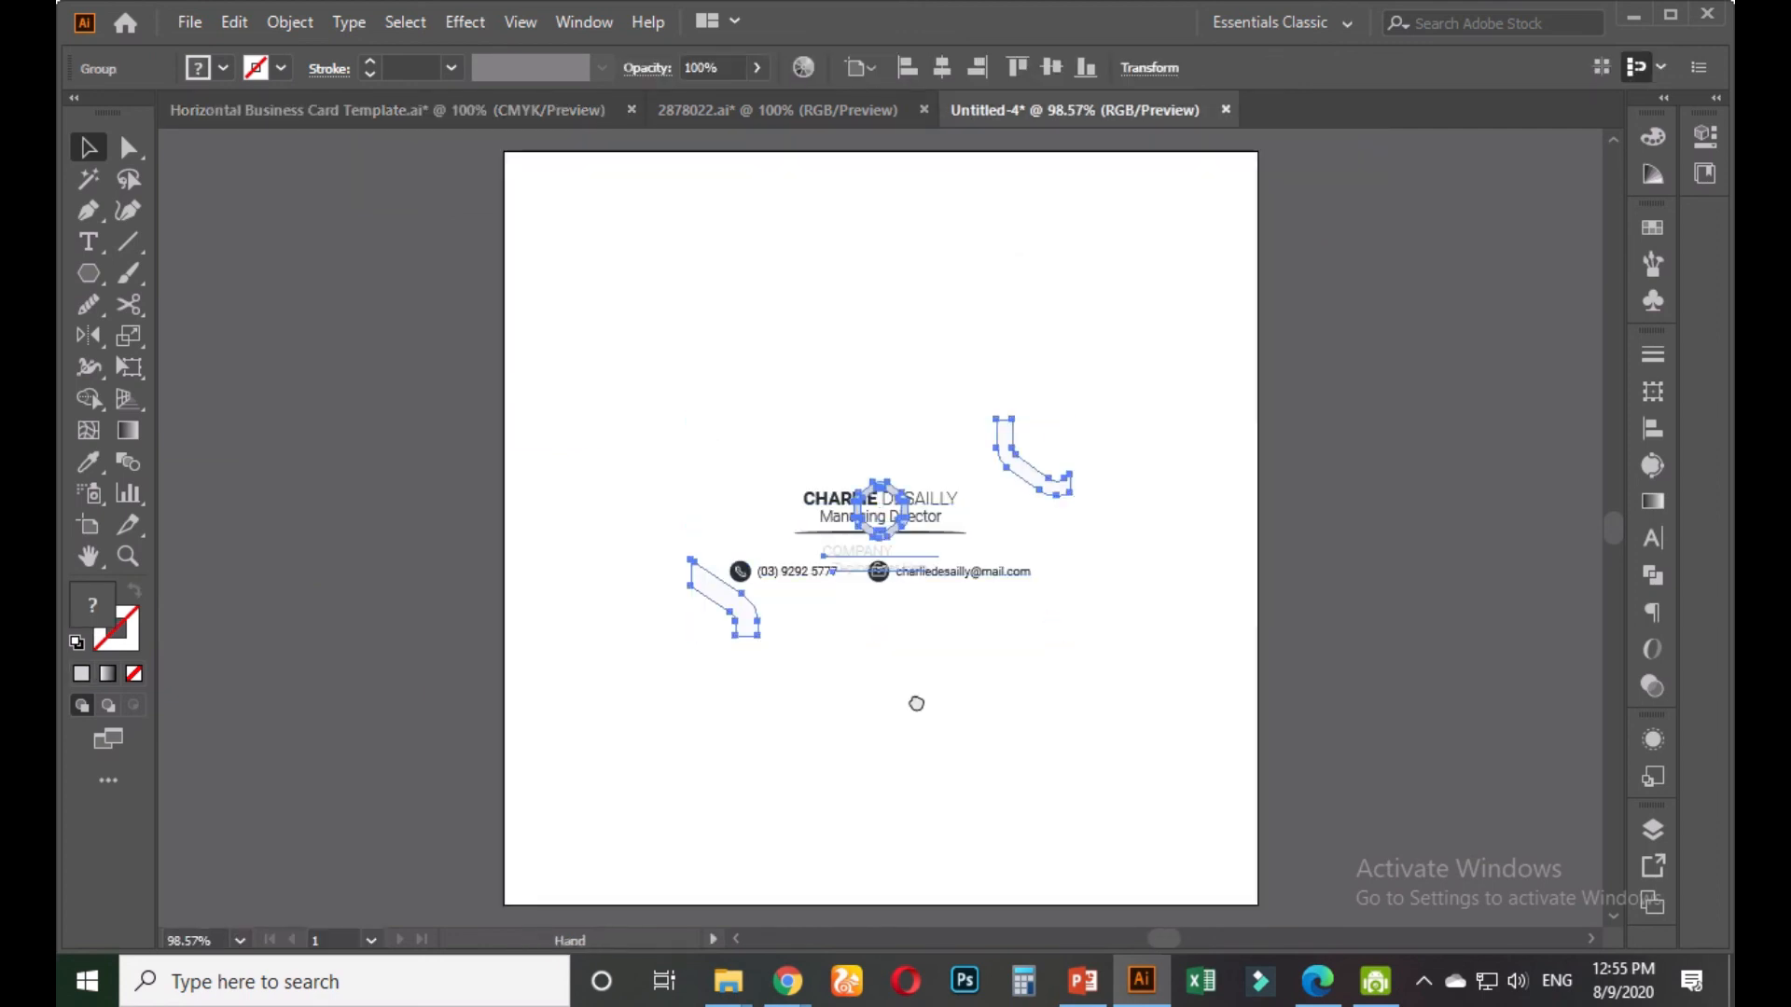
pyautogui.moveTo(915, 703); pyautogui.dragTo(923, 527)
pyautogui.moveTo(934, 341); pyautogui.dragTo(934, 603)
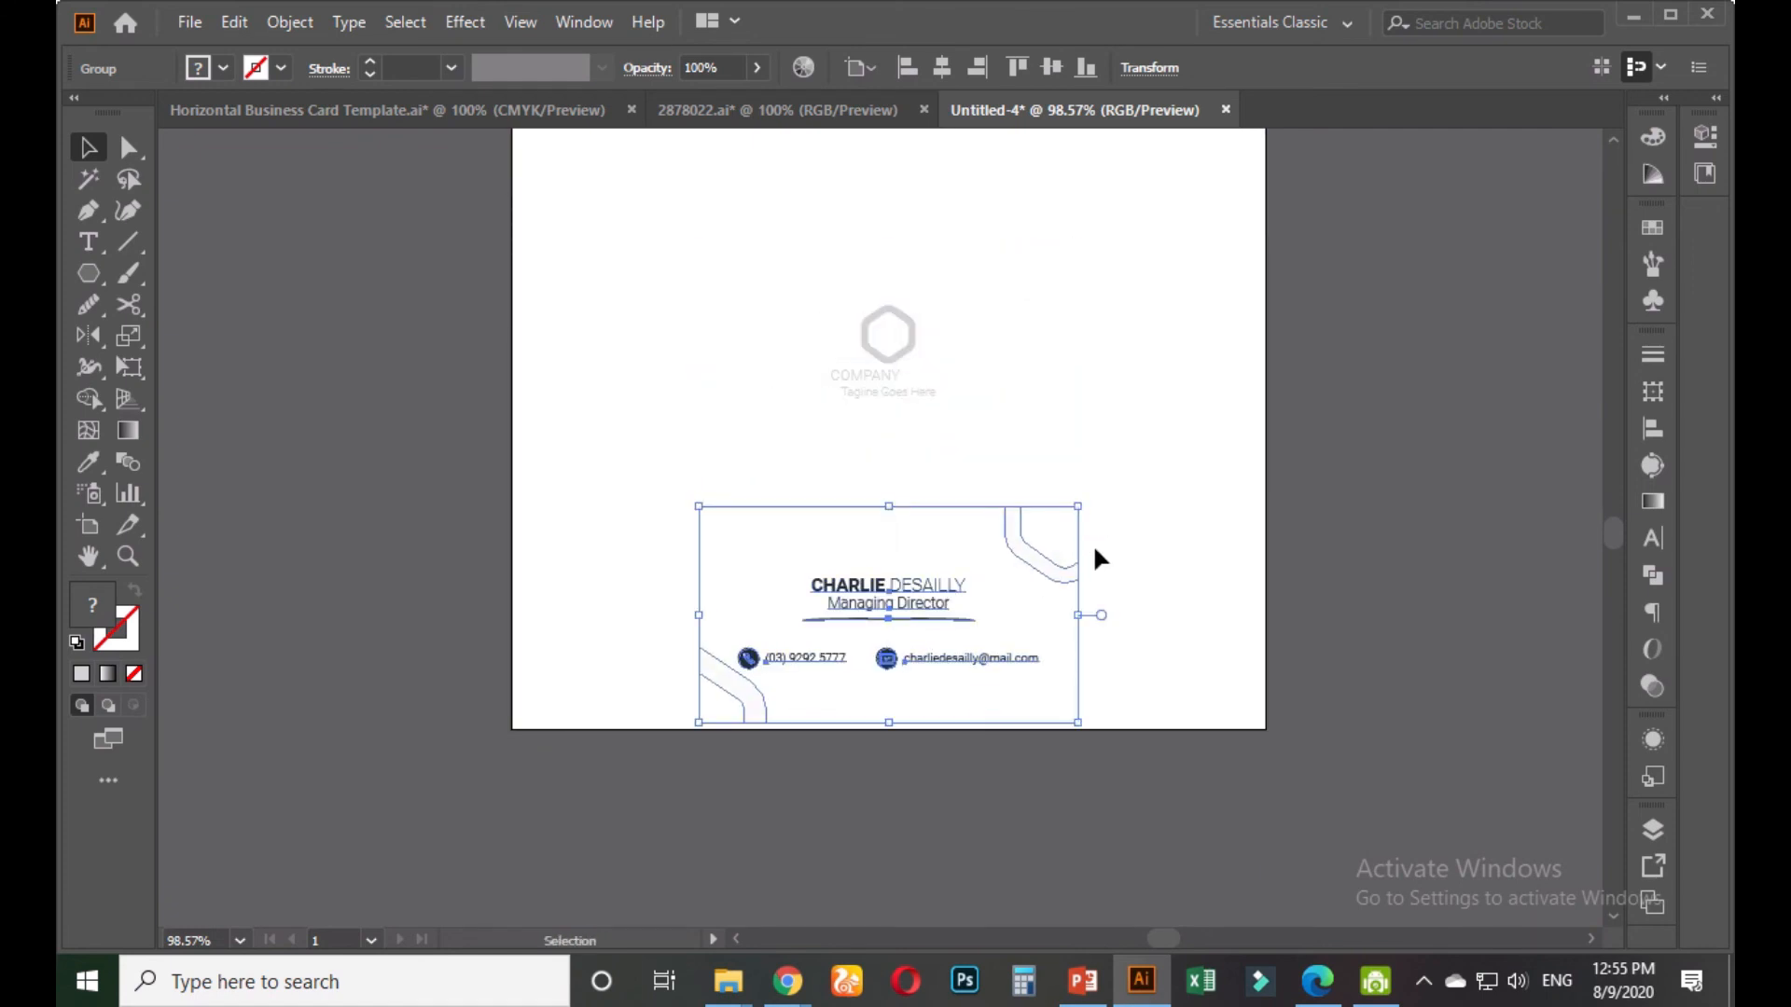
pyautogui.click(1127, 546)
pyautogui.click(909, 331)
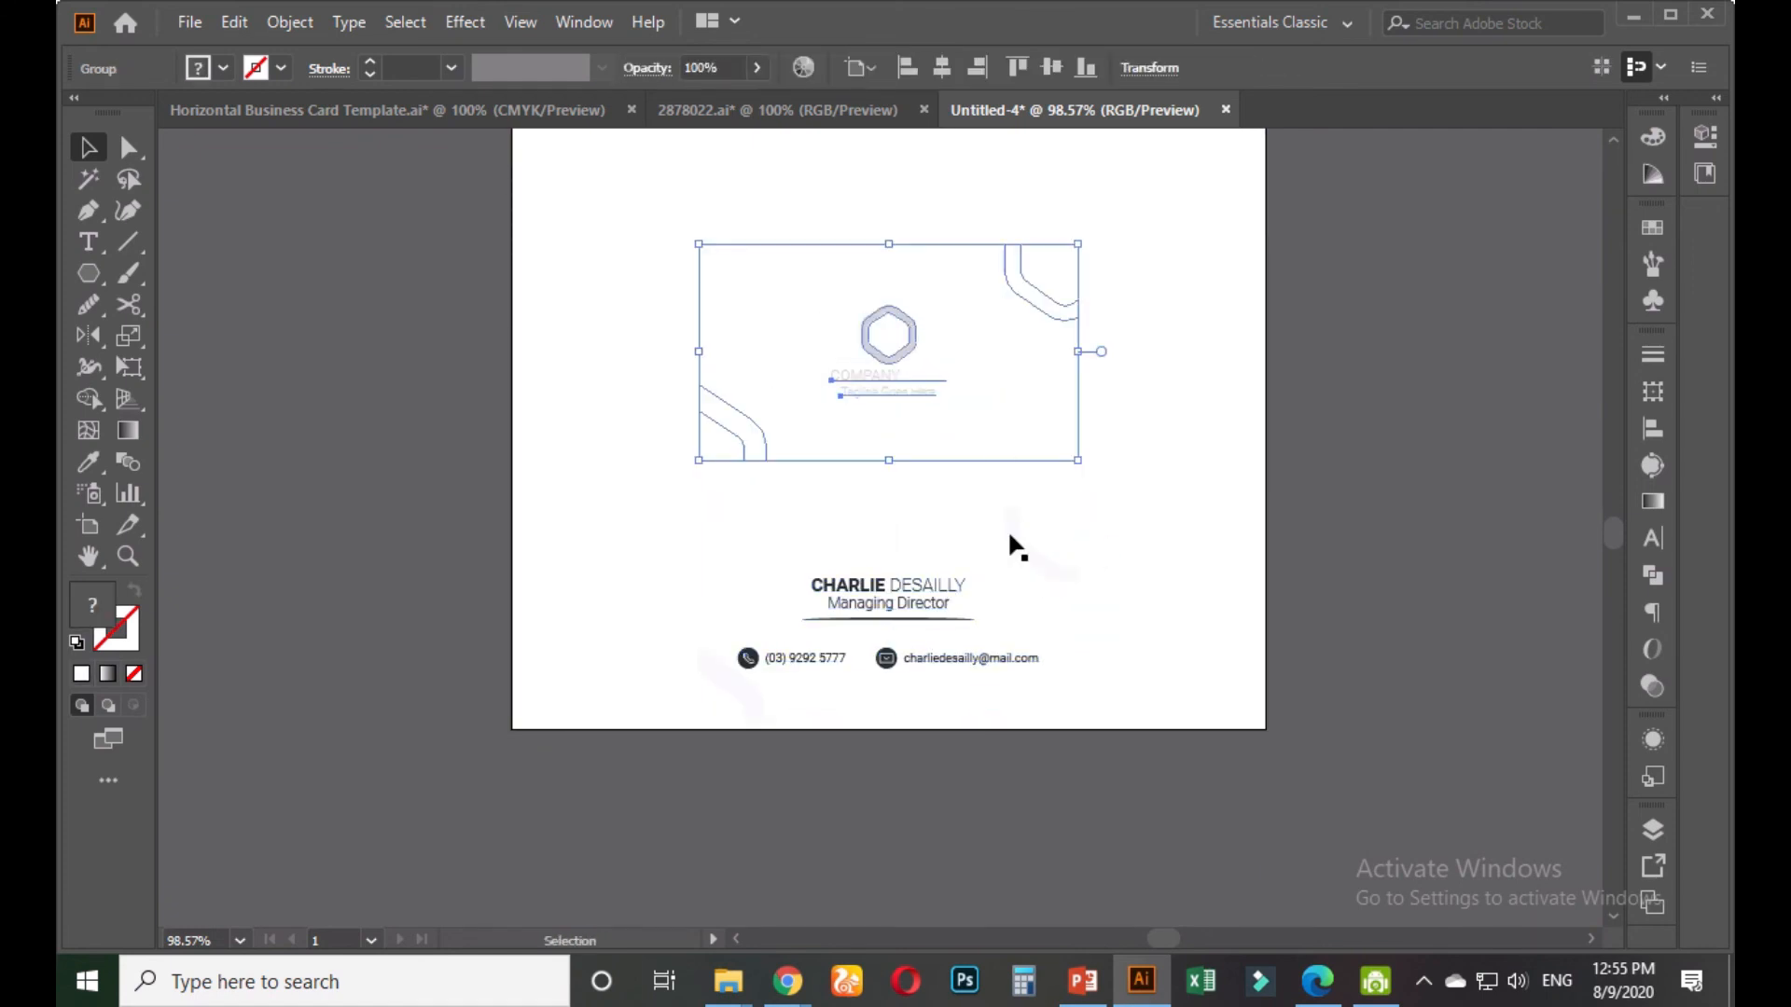
pyautogui.click(1065, 513)
pyautogui.moveTo(1138, 257); pyautogui.dragTo(690, 732)
pyautogui.press('space')
pyautogui.moveTo(1159, 444); pyautogui.dragTo(1122, 633)
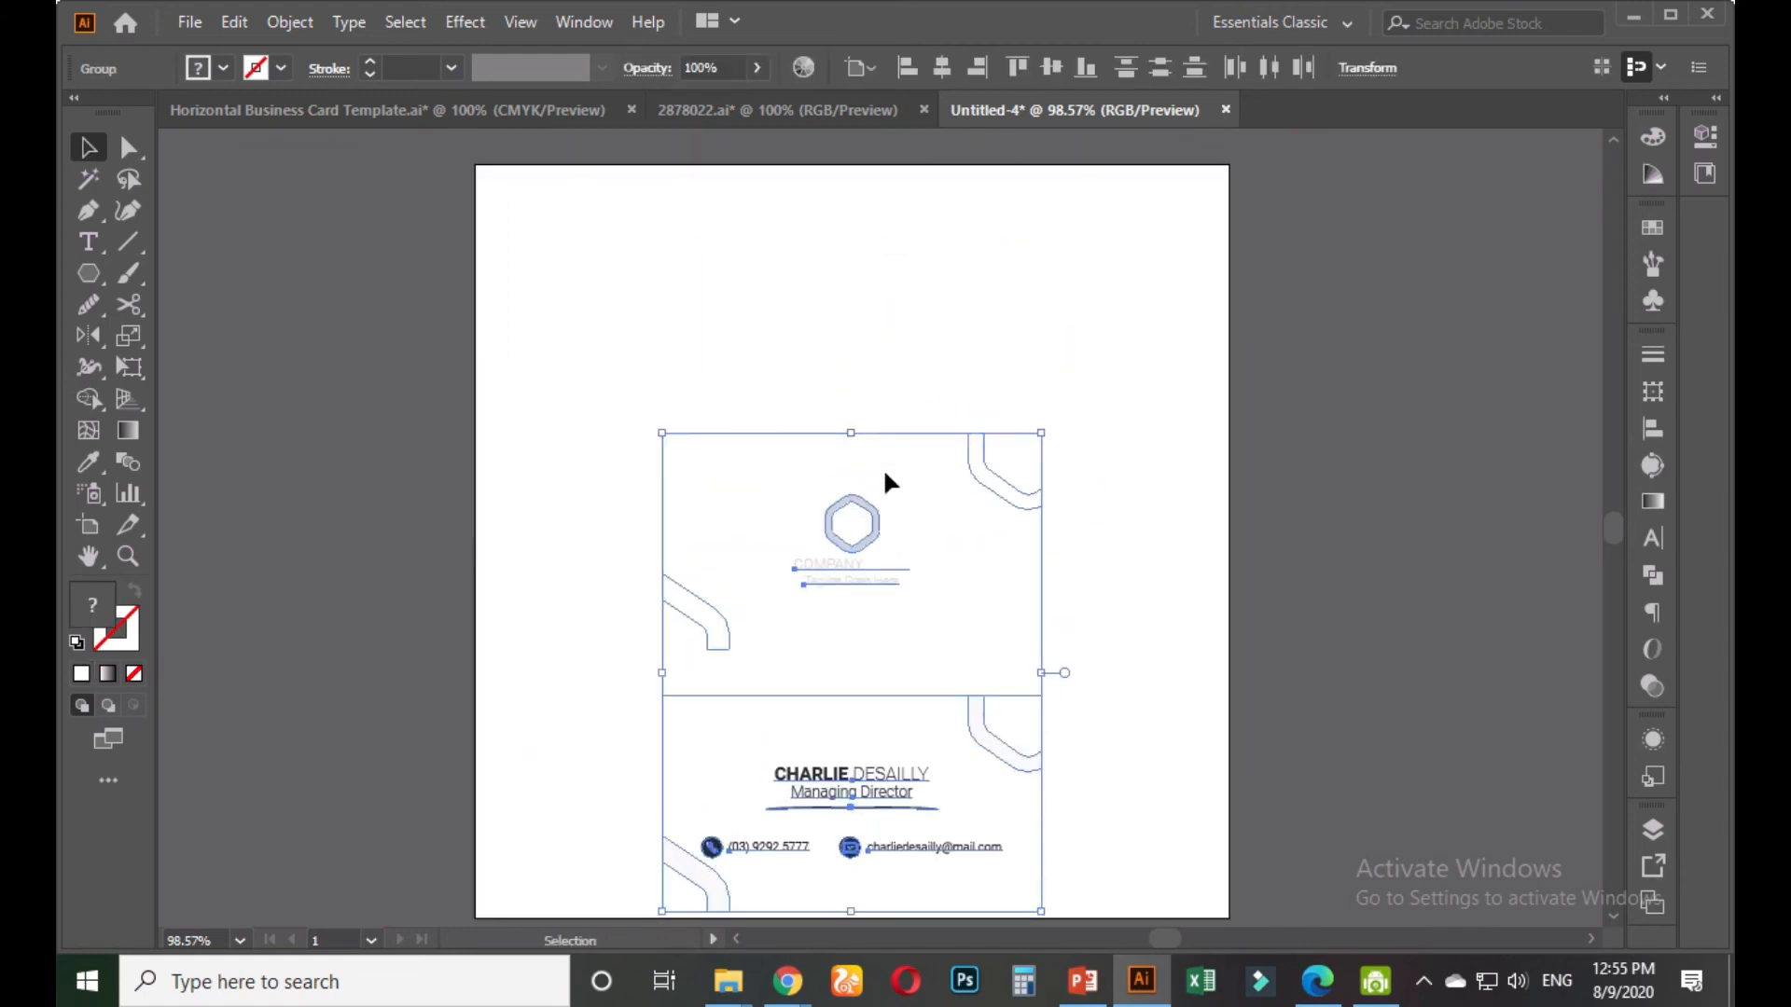
pyautogui.click(1127, 523)
pyautogui.moveTo(1119, 424); pyautogui.dragTo(826, 878)
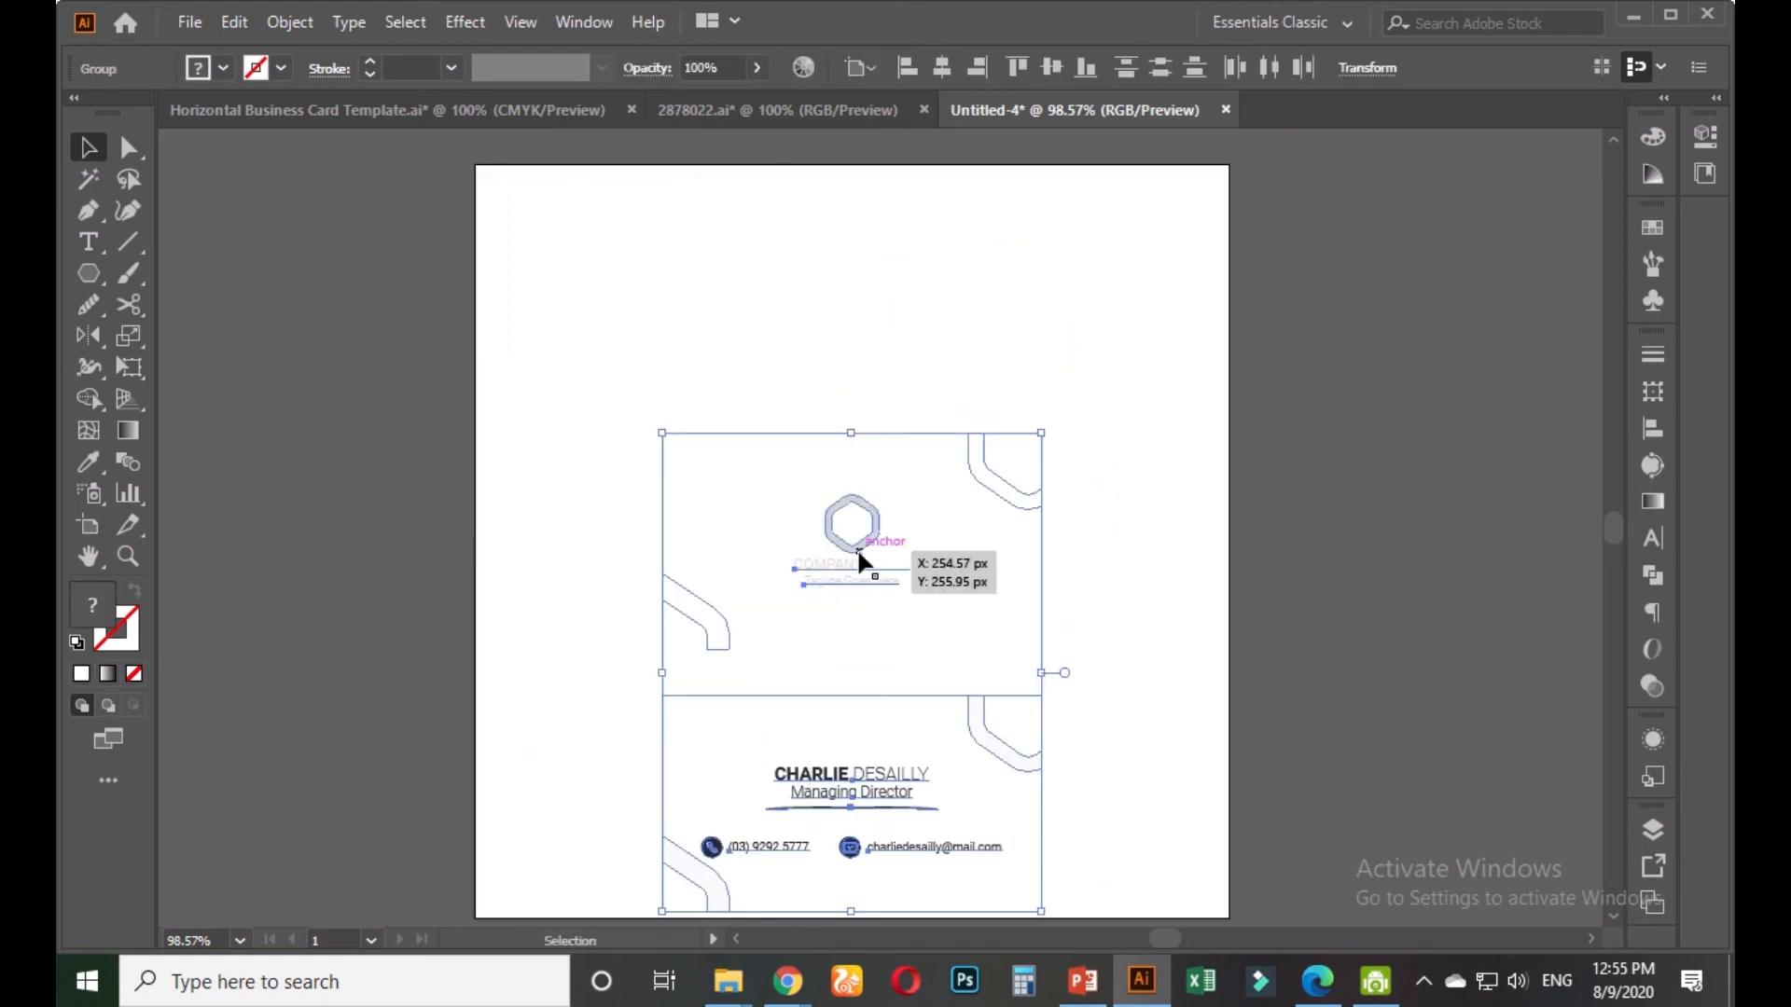
pyautogui.moveTo(858, 556); pyautogui.dragTo(858, 452)
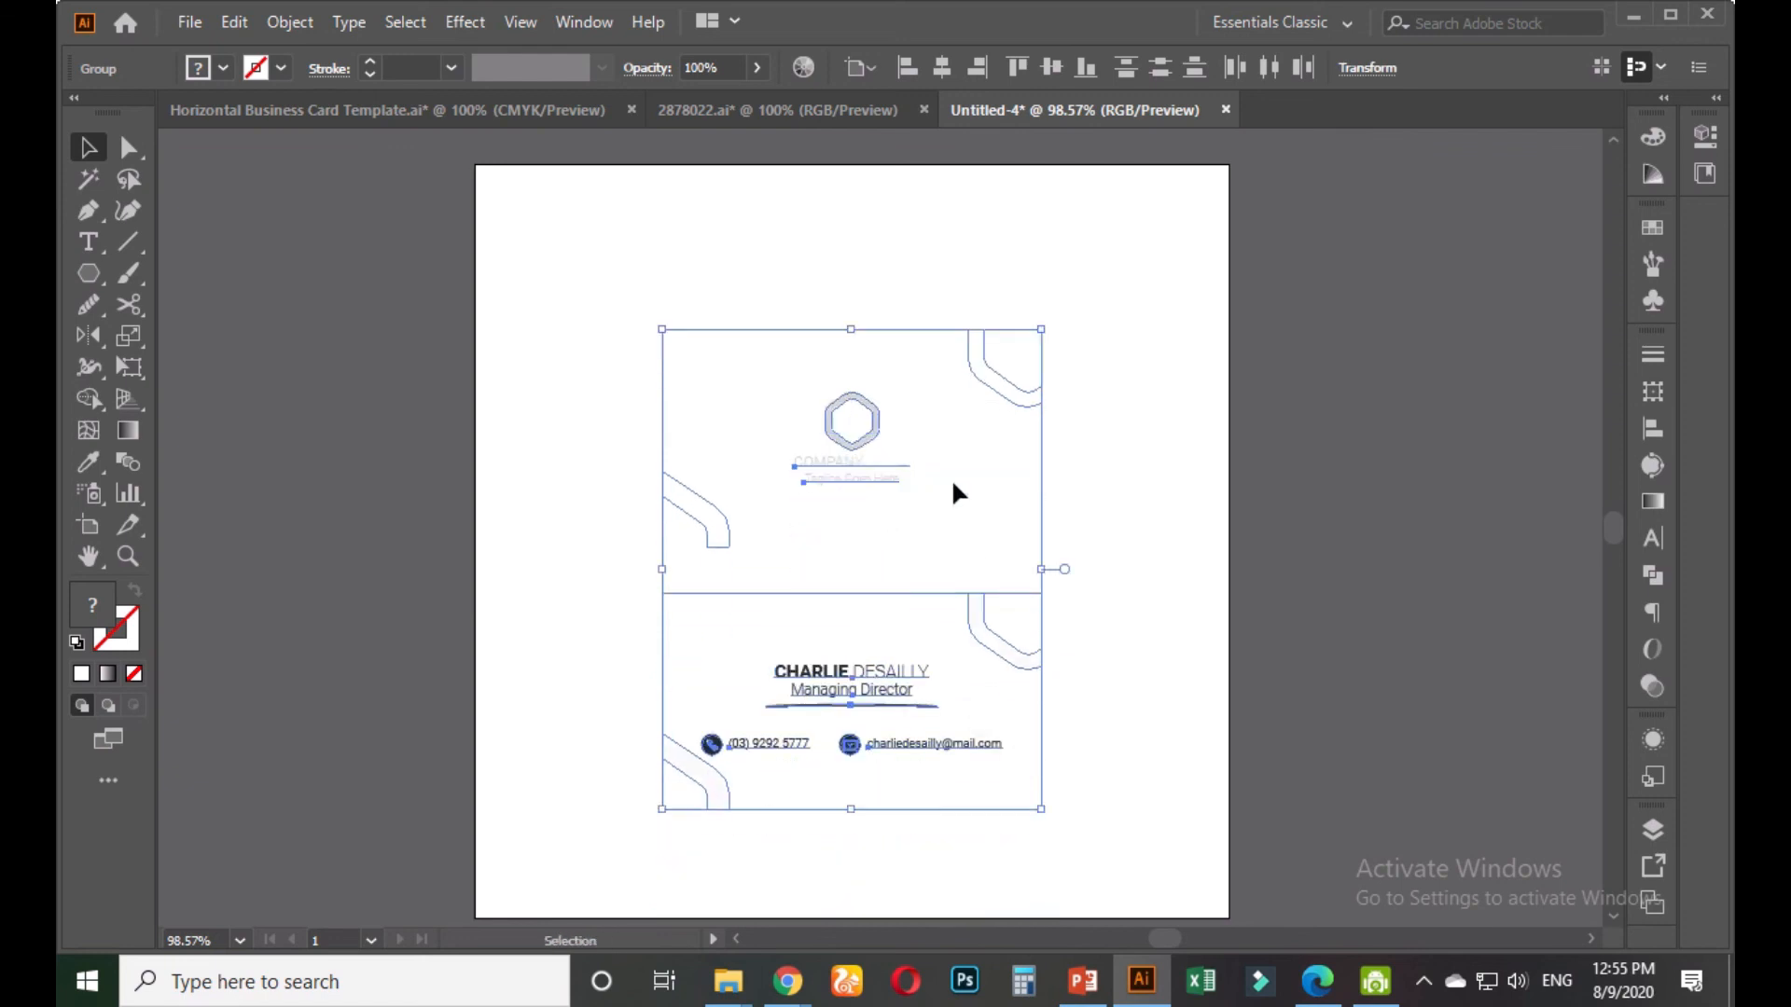
pyautogui.click(1122, 501)
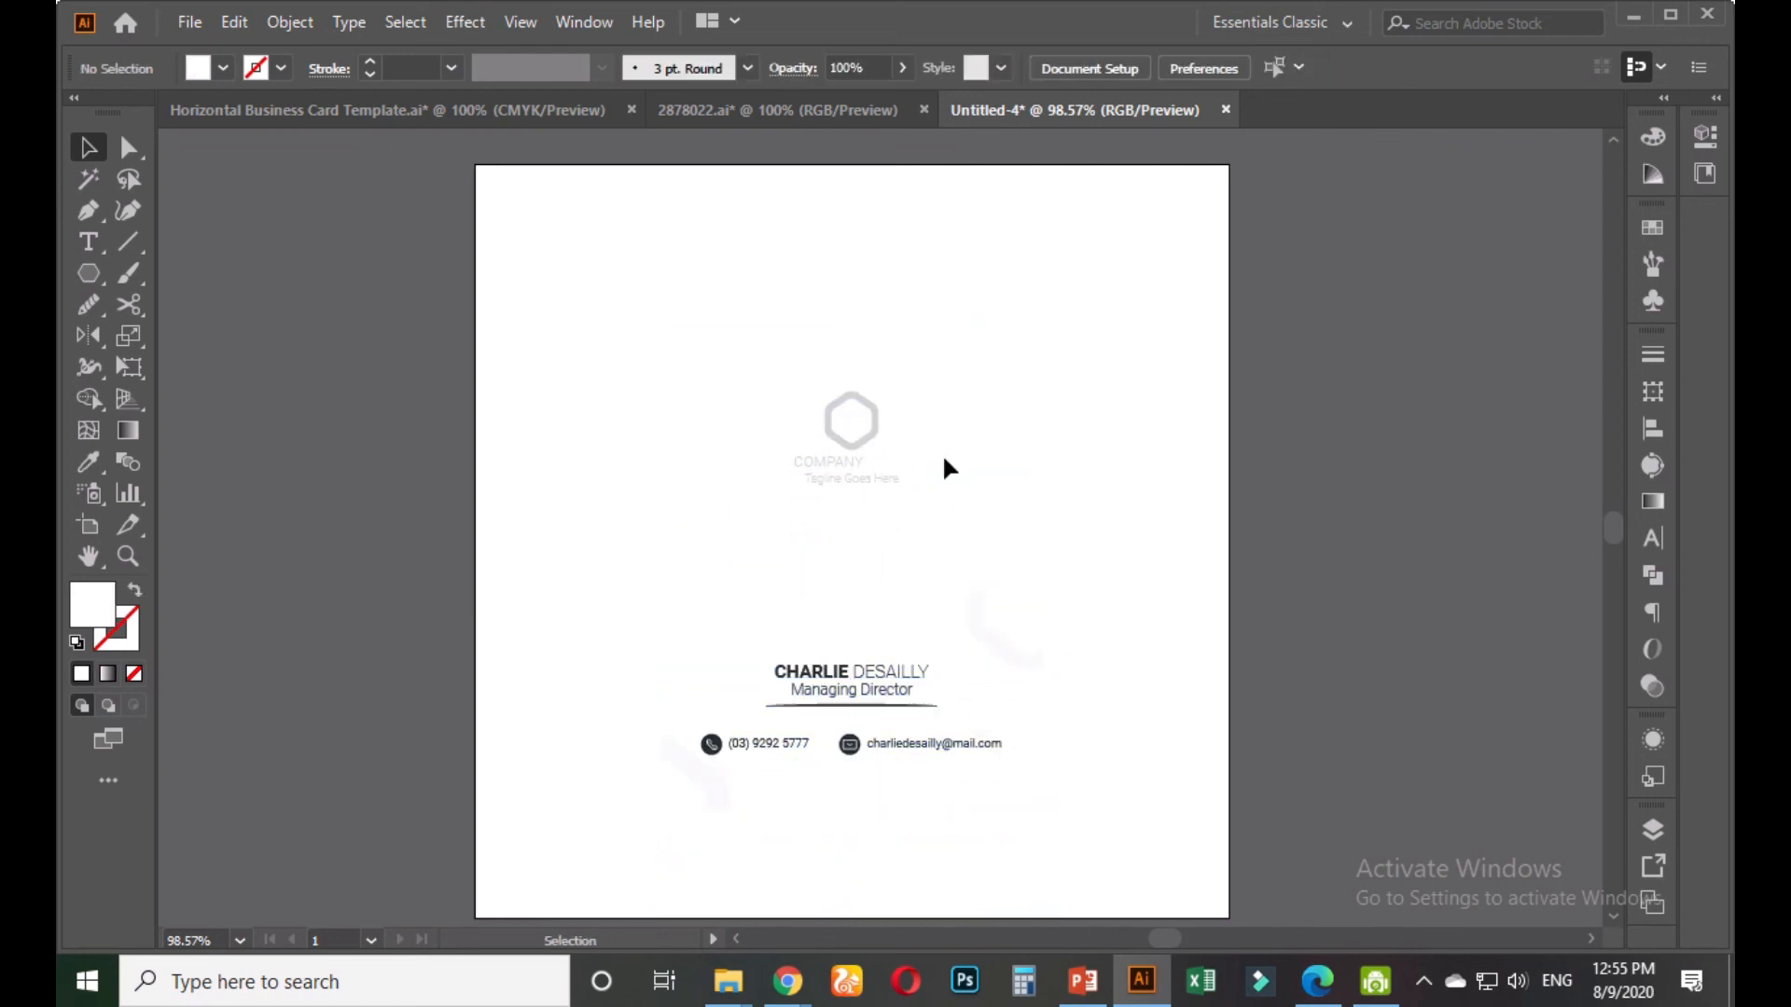
# Delete the faint logo card and paste the dark logo card from the template again
pyautogui.click(831, 423)
pyautogui.hotkey('ctrl', 'x')
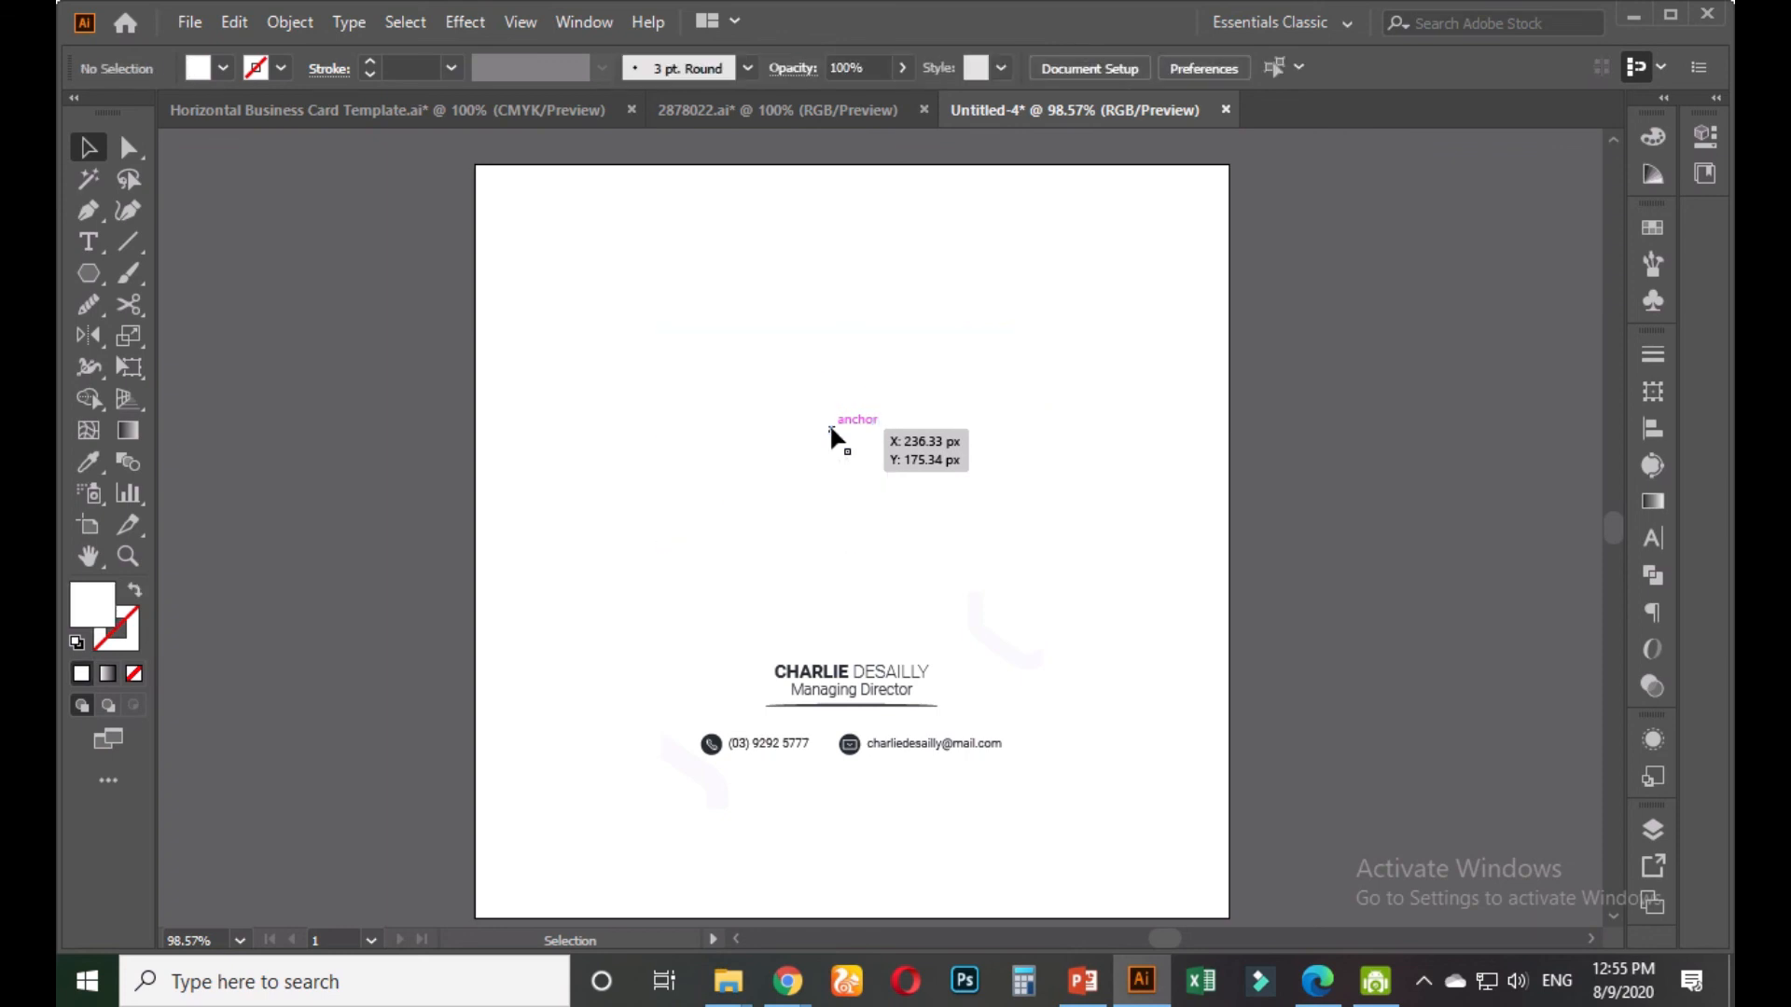
pyautogui.click(534, 115)
pyautogui.click(942, 690)
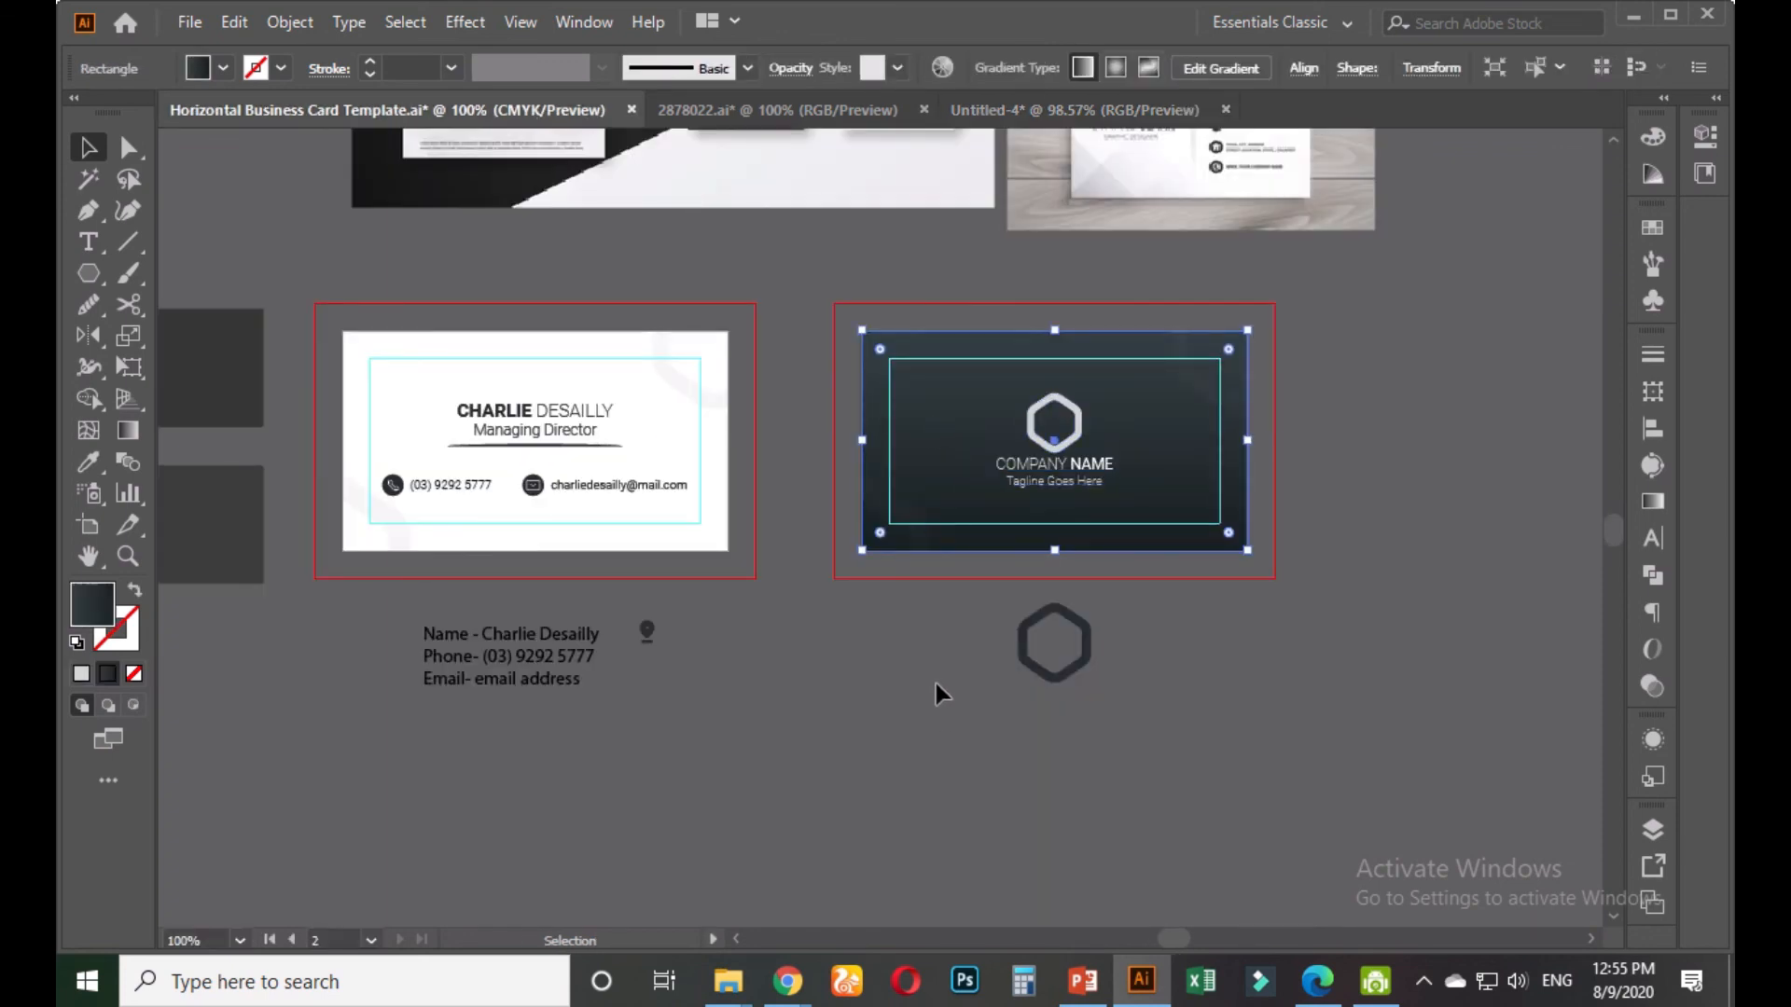
pyautogui.moveTo(814, 283); pyautogui.dragTo(1314, 573)
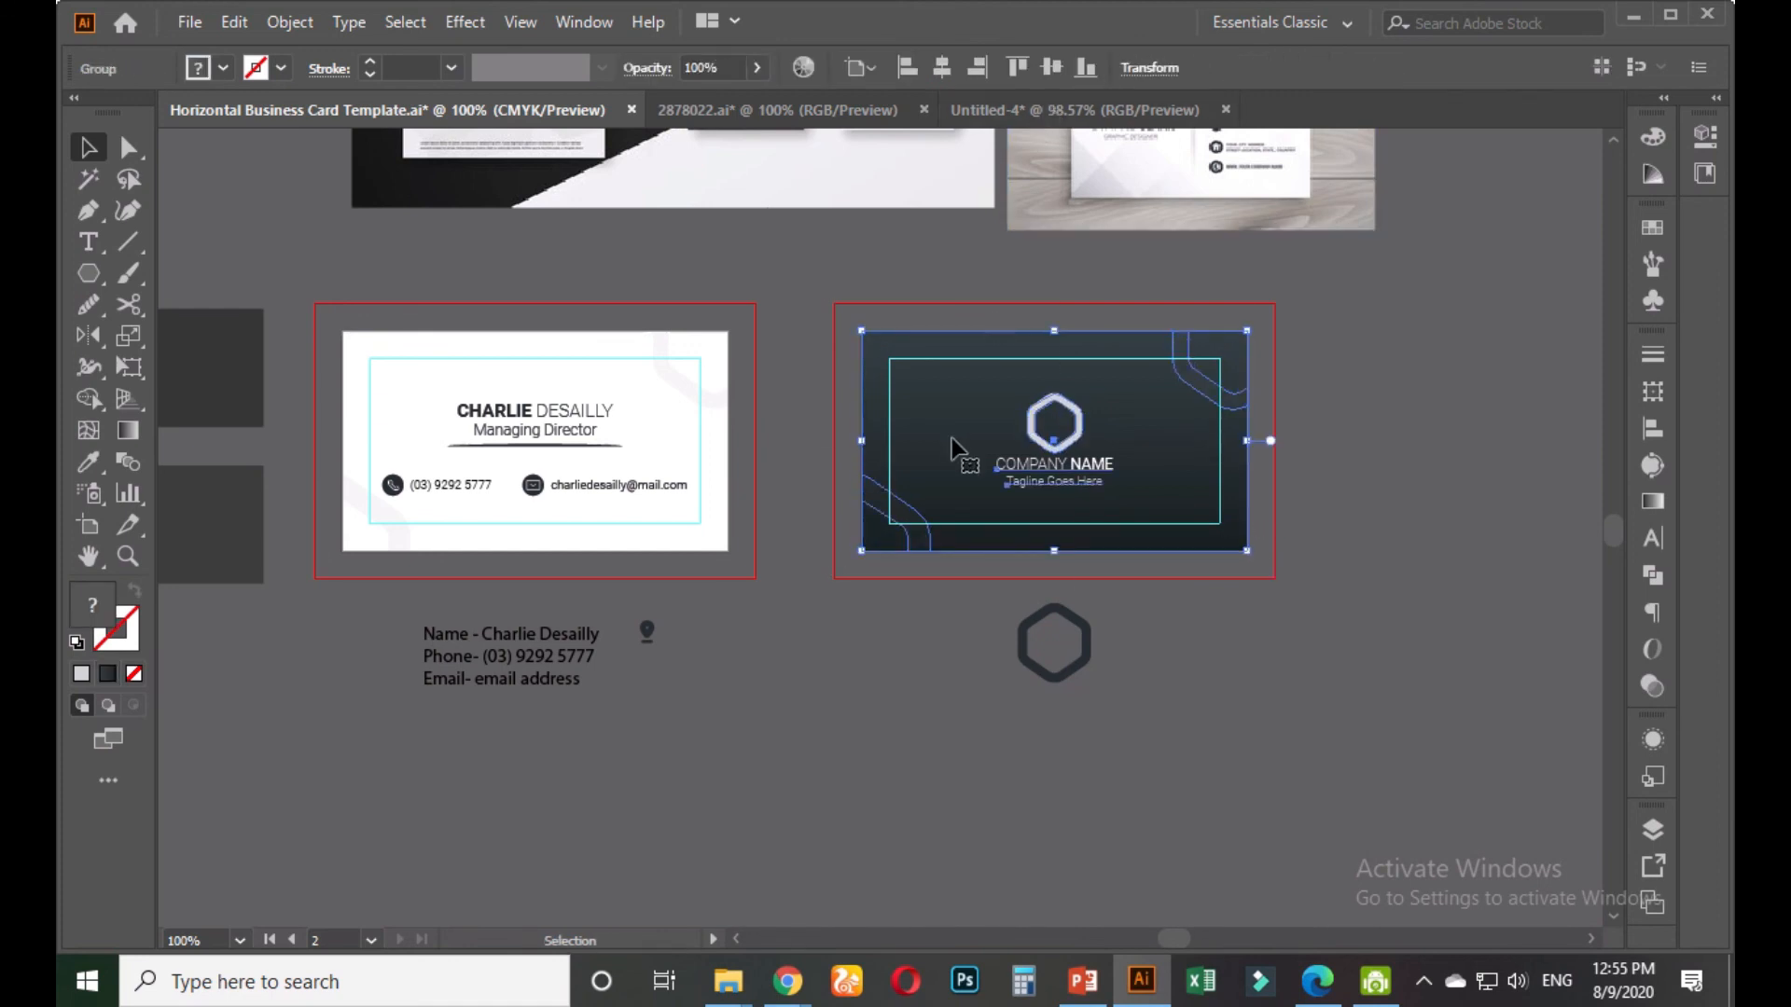
pyautogui.click(1001, 110)
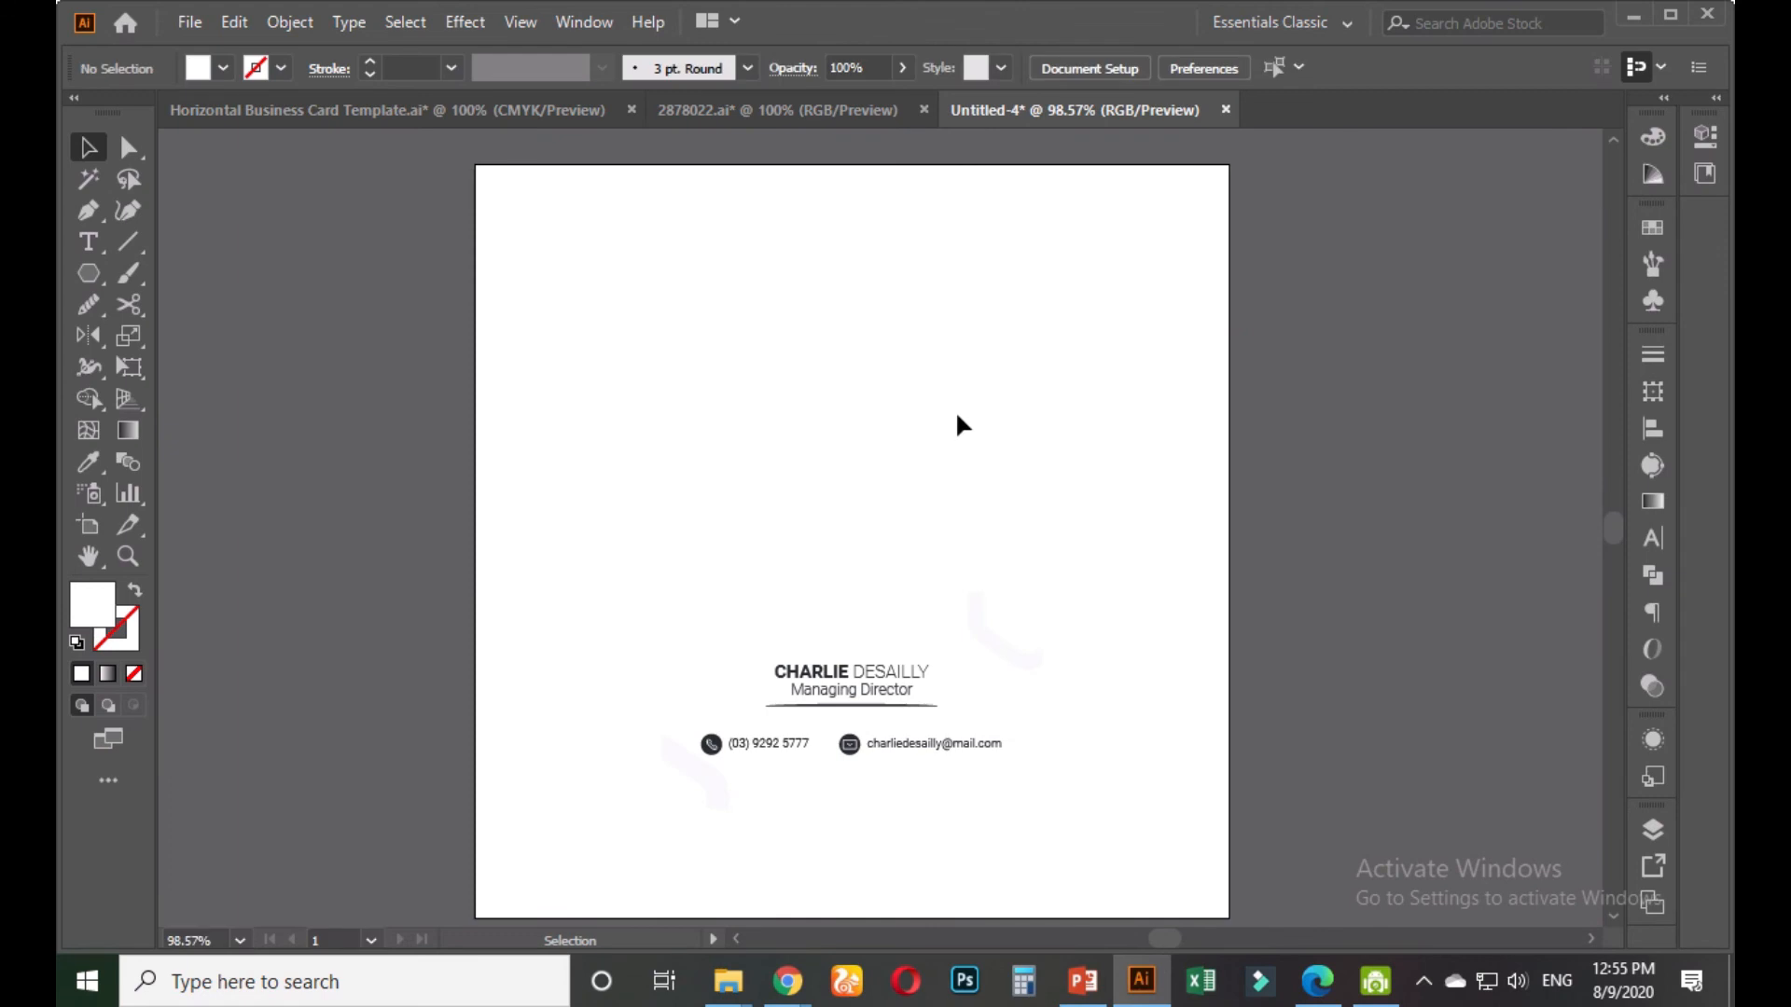
pyautogui.hotkey('ctrl', 'v')
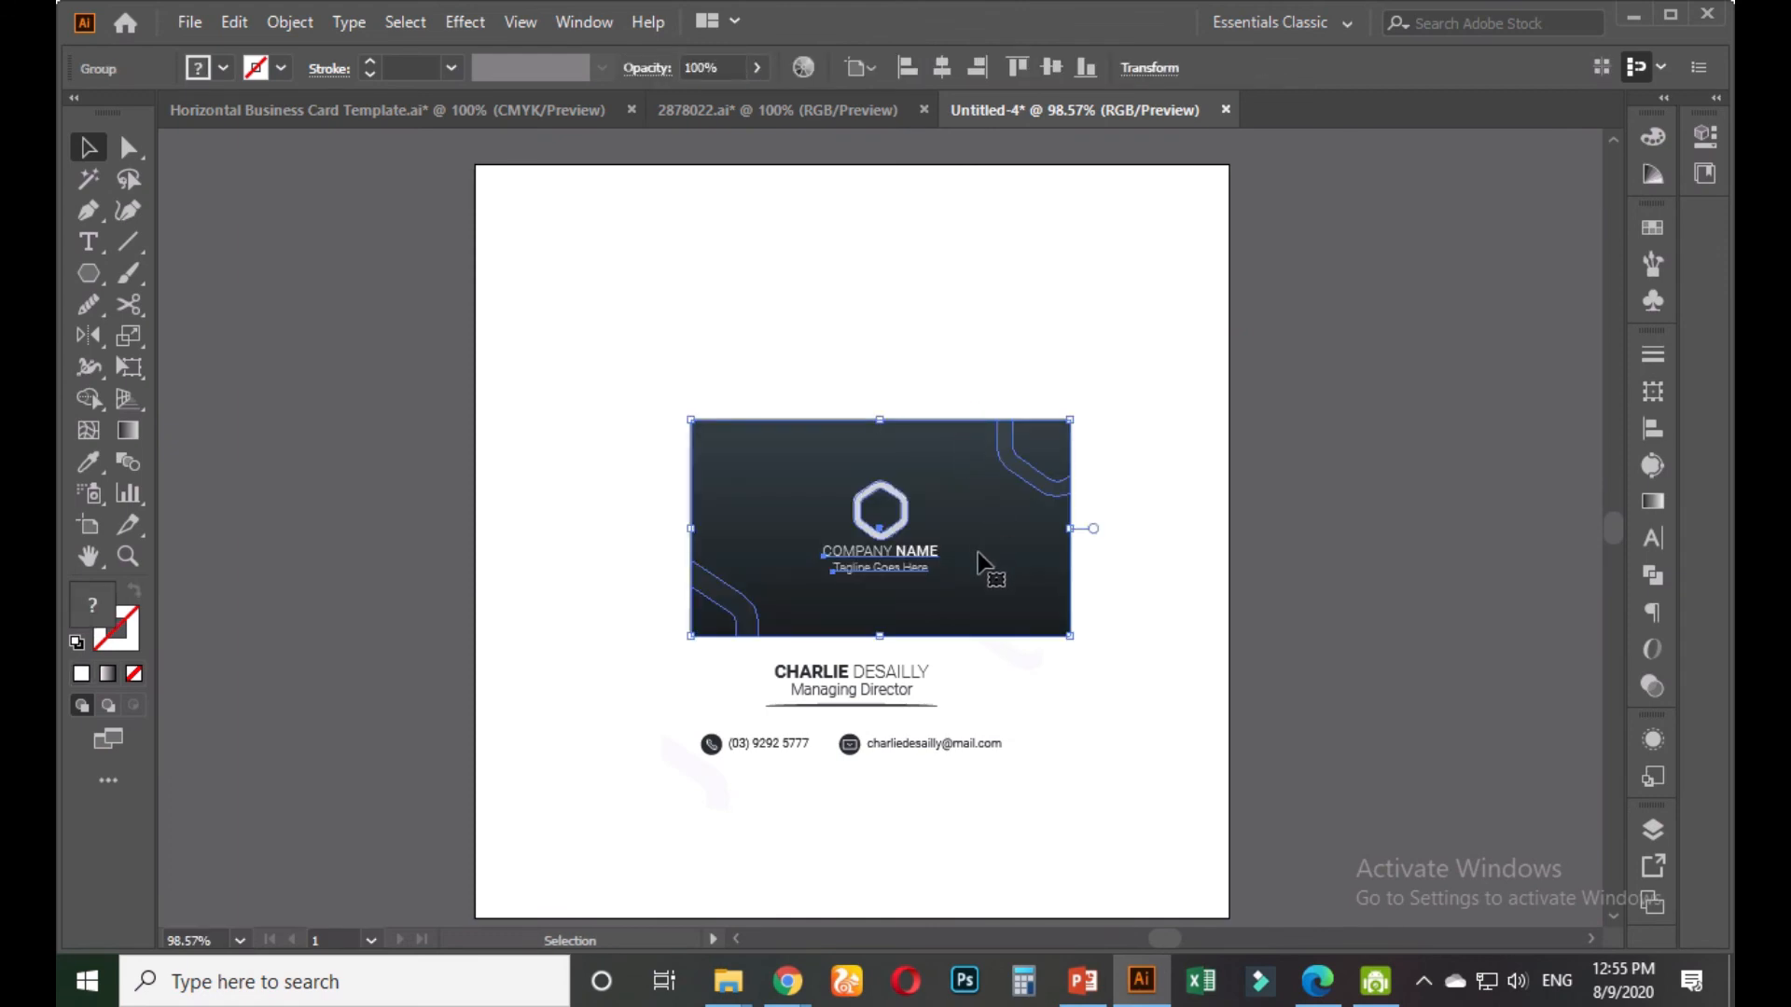
# Stack the white contact card directly above the dark card
pyautogui.moveTo(988, 571); pyautogui.dragTo(988, 392)
pyautogui.click(895, 686)
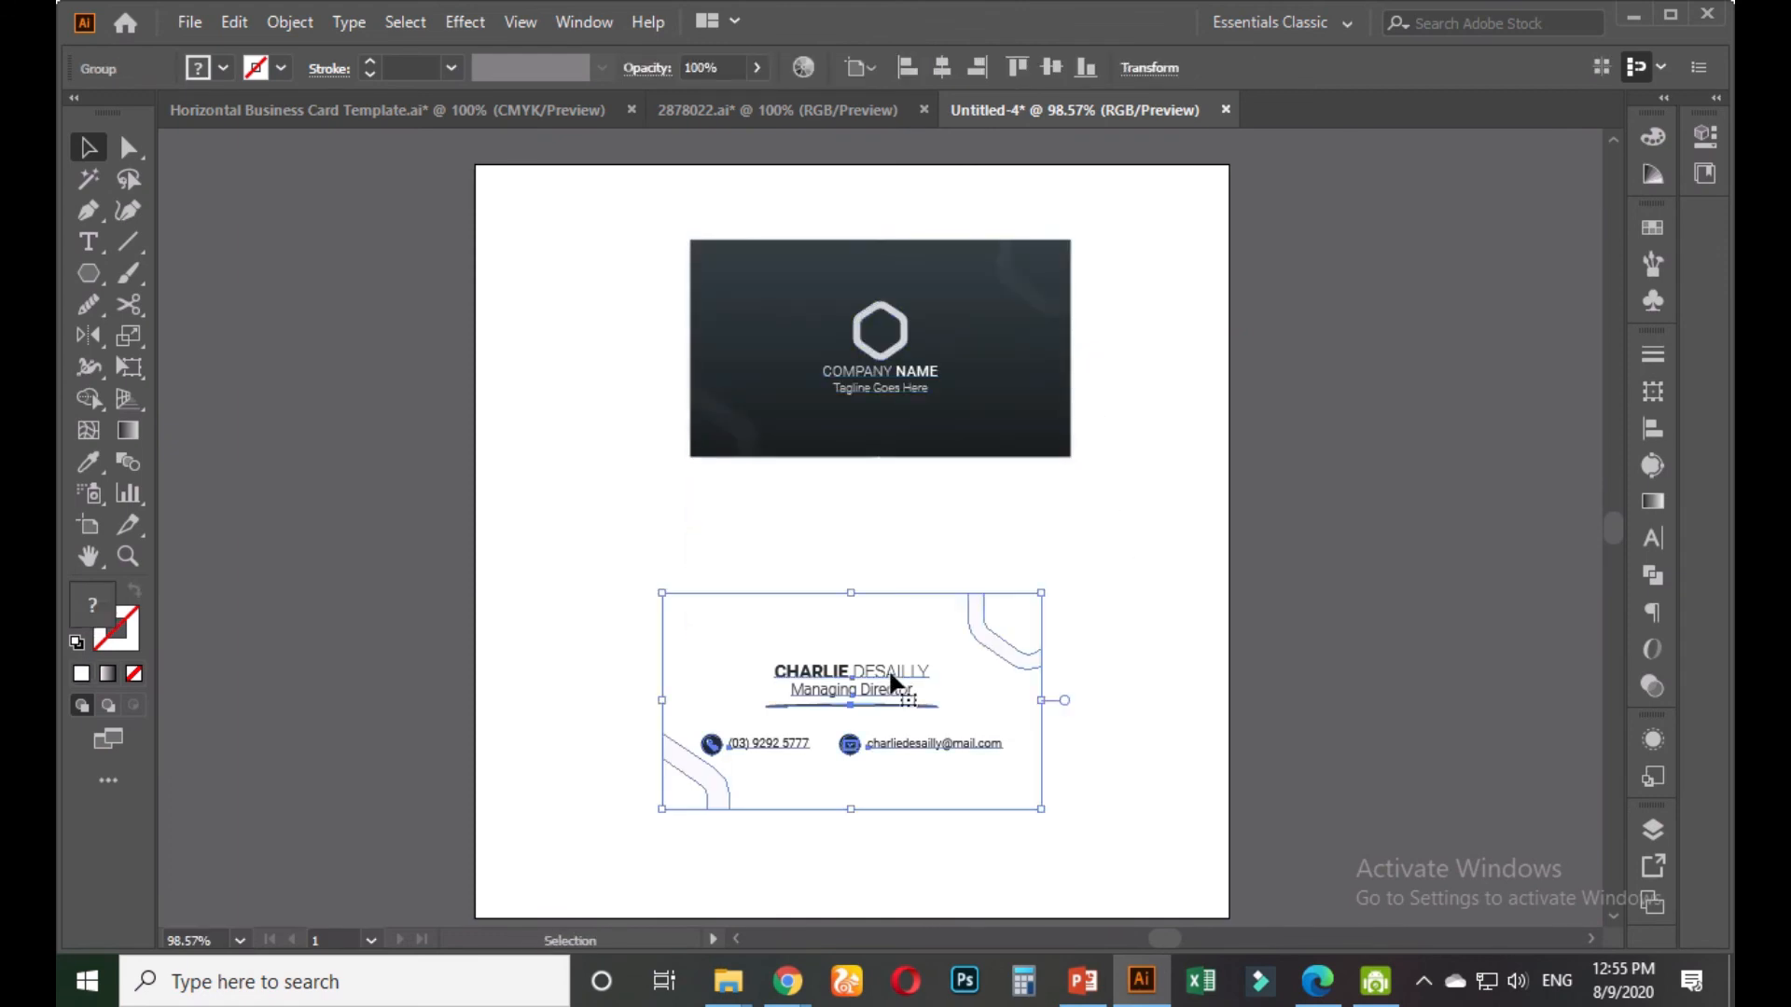
pyautogui.click(1167, 648)
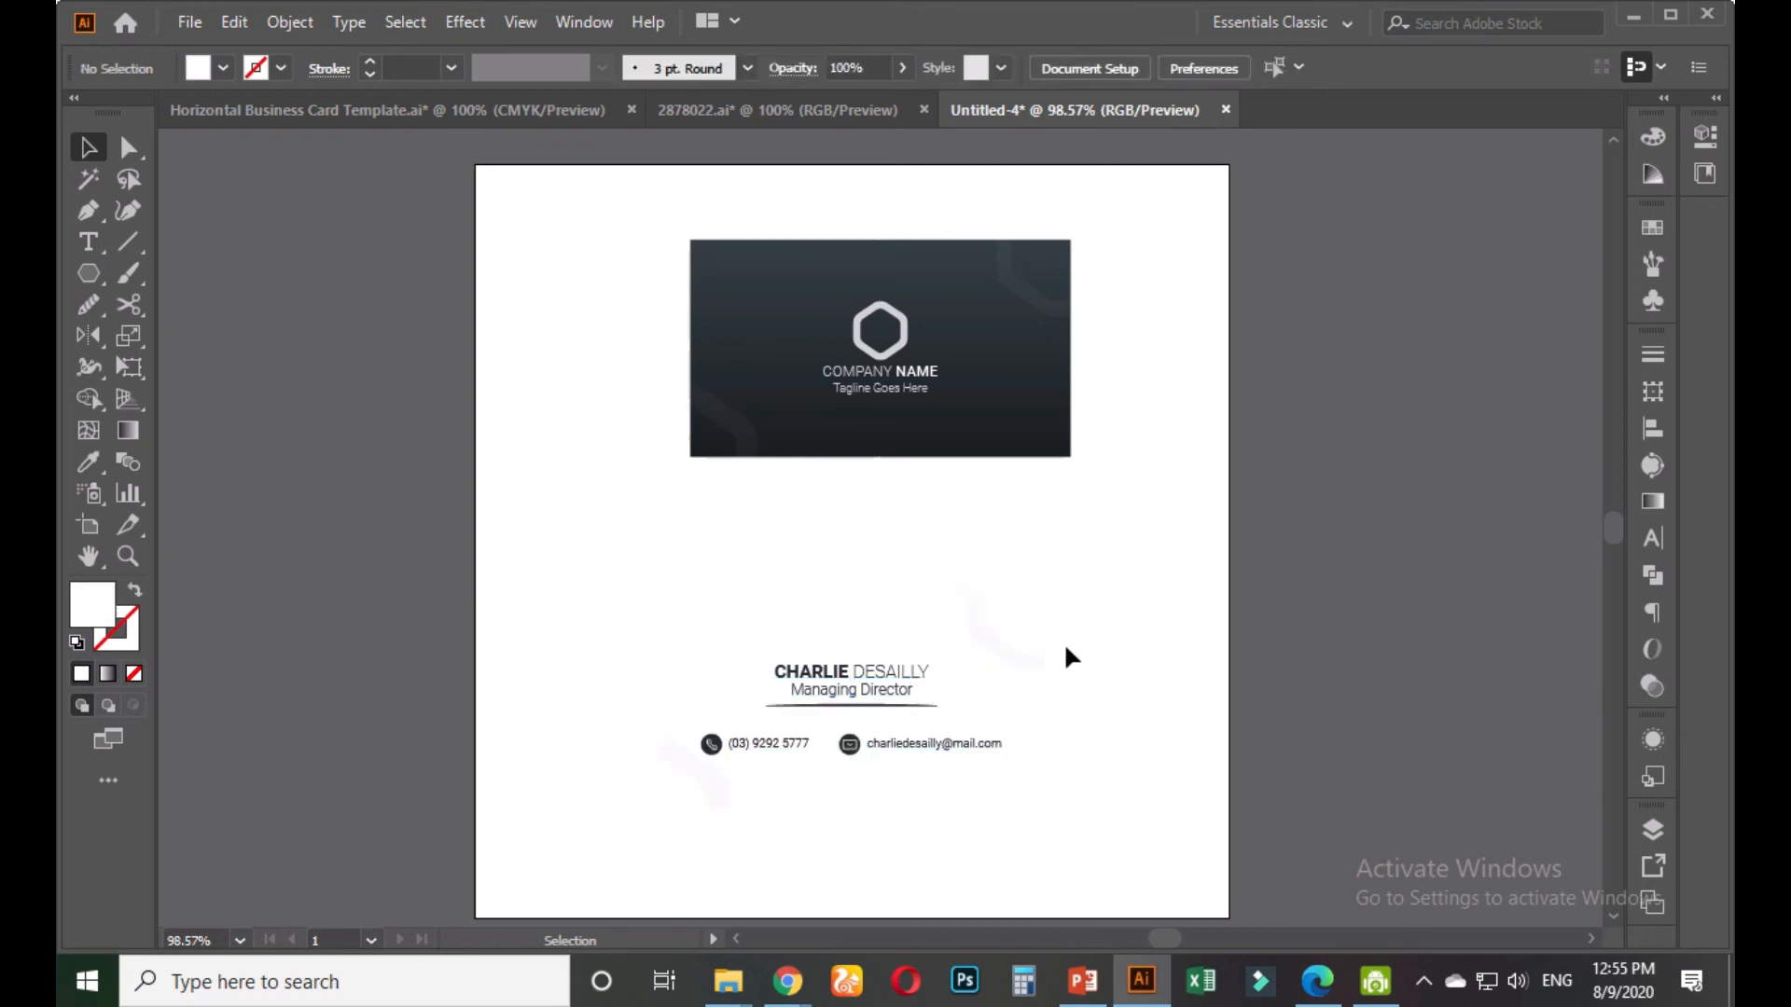
pyautogui.moveTo(919, 687); pyautogui.dragTo(926, 579)
pyautogui.click(1132, 588)
pyautogui.moveTo(1014, 328); pyautogui.dragTo(974, 789)
pyautogui.click(1141, 634)
pyautogui.moveTo(919, 557); pyautogui.dragTo(908, 417)
pyautogui.click(1089, 541)
# Centre the dark card horizontally on the artboard and raise it about 64 px
pyautogui.click(949, 714)
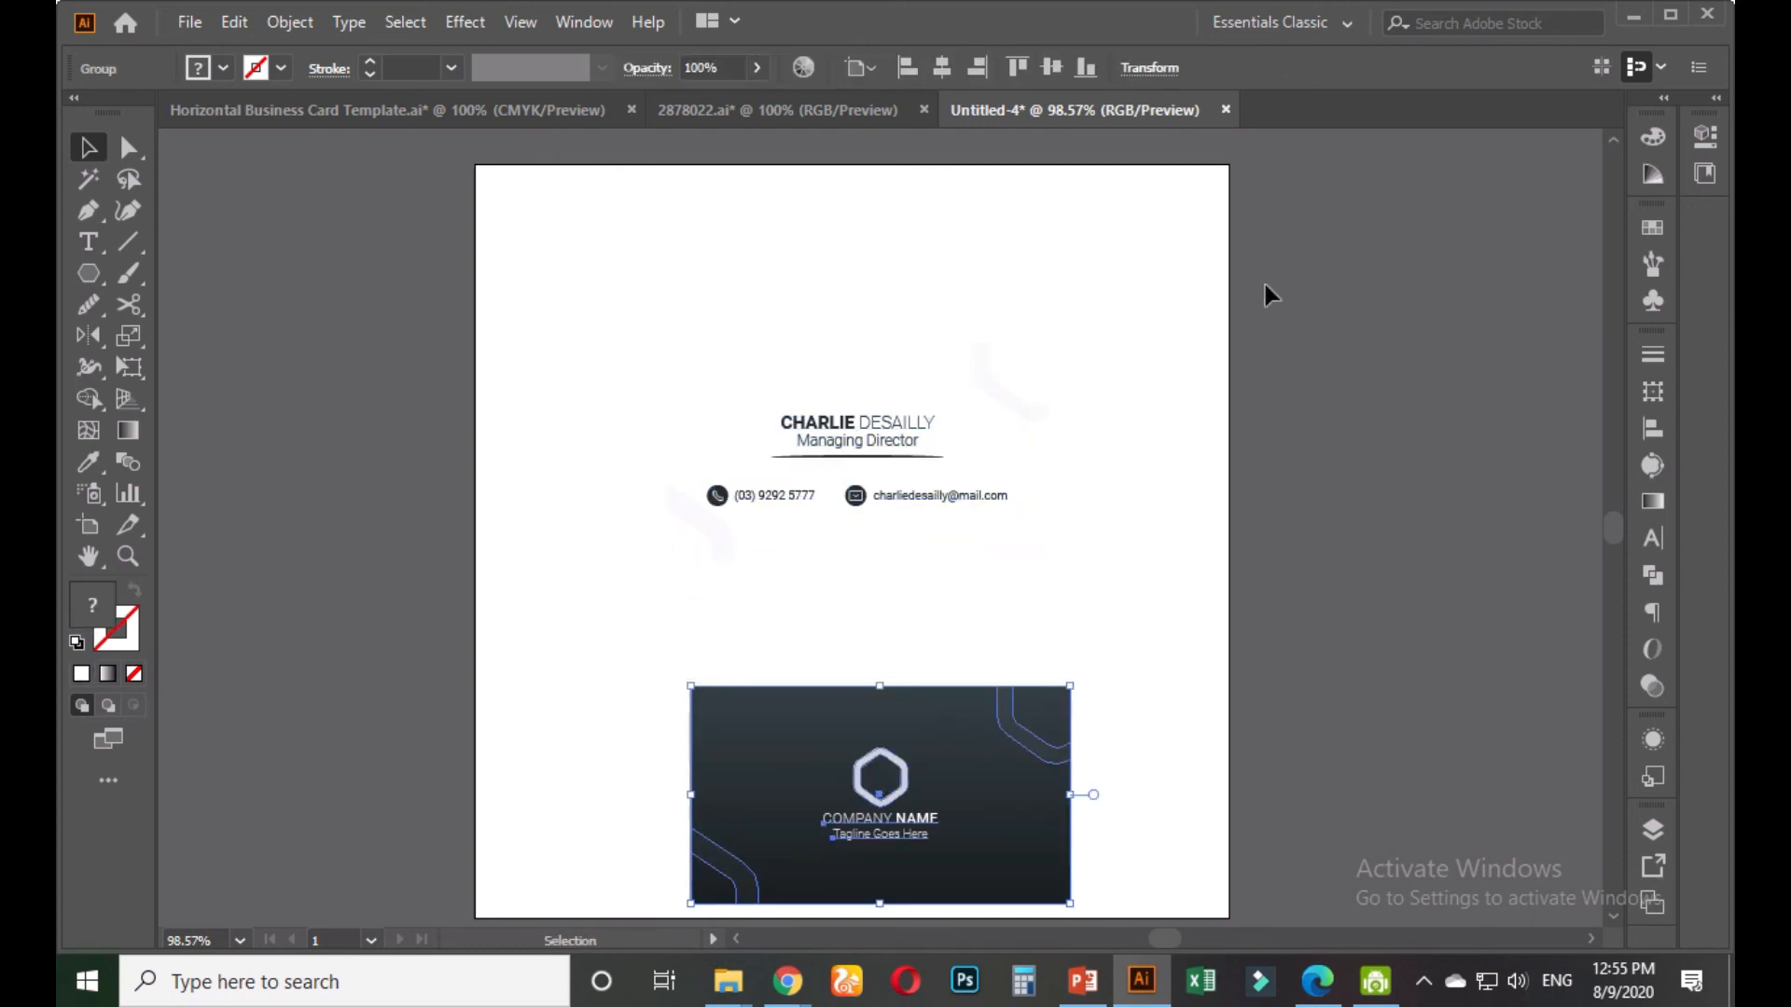
pyautogui.click(942, 67)
pyautogui.click(1124, 557)
pyautogui.moveTo(931, 754); pyautogui.dragTo(1127, 620)
pyautogui.click(1126, 605)
pyautogui.click(990, 407)
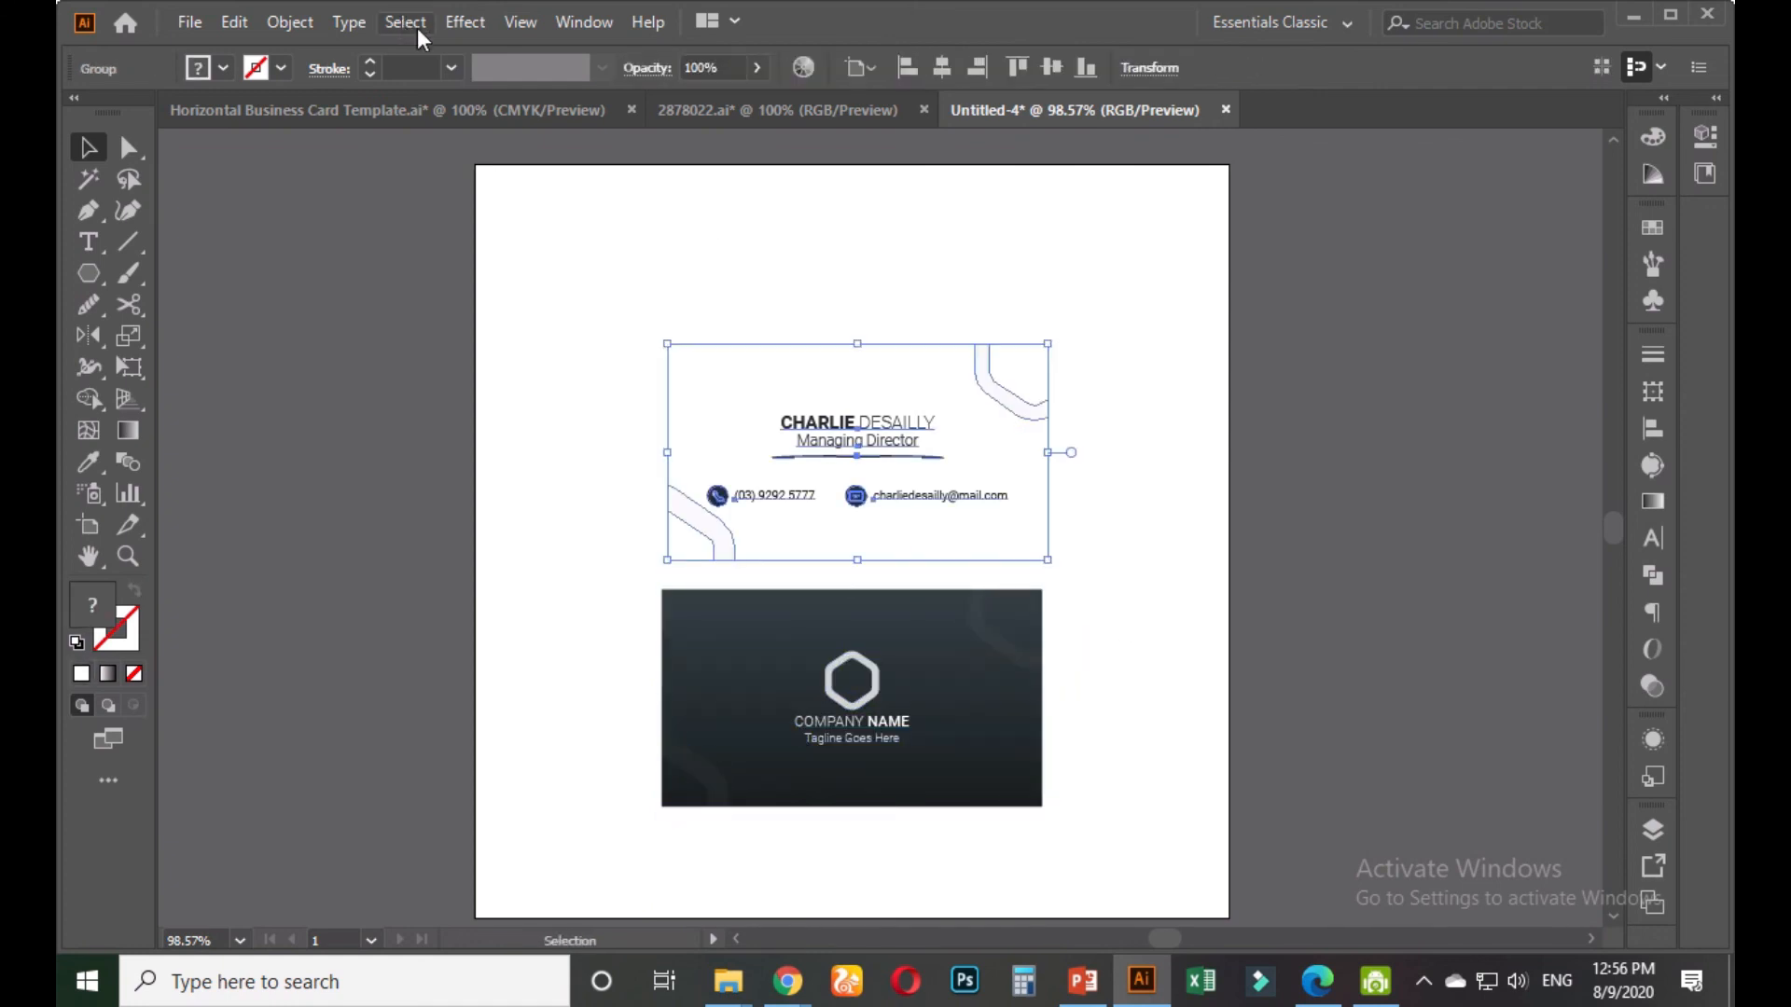
# Give the white card a Multiply drop shadow: 65% opacity, 3 px X/Y offsets, 2 px blur
pyautogui.click(461, 21)
pyautogui.moveTo(523, 318)
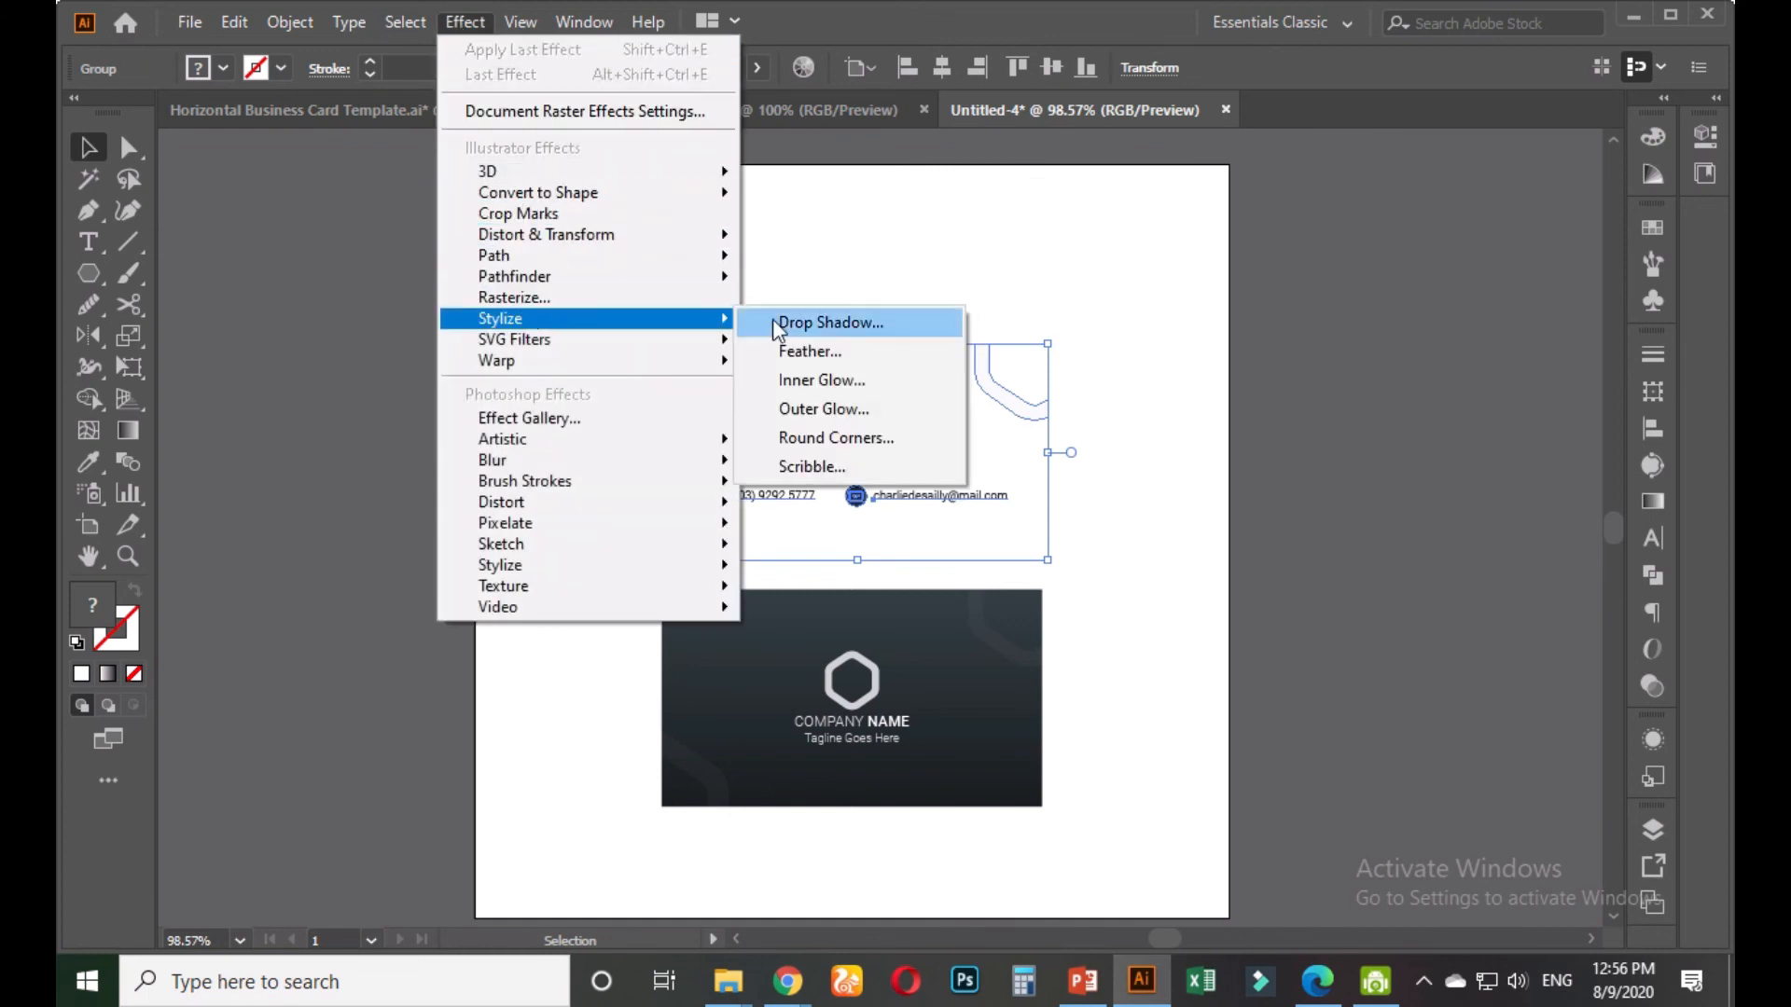
pyautogui.click(780, 318)
pyautogui.click(1274, 549)
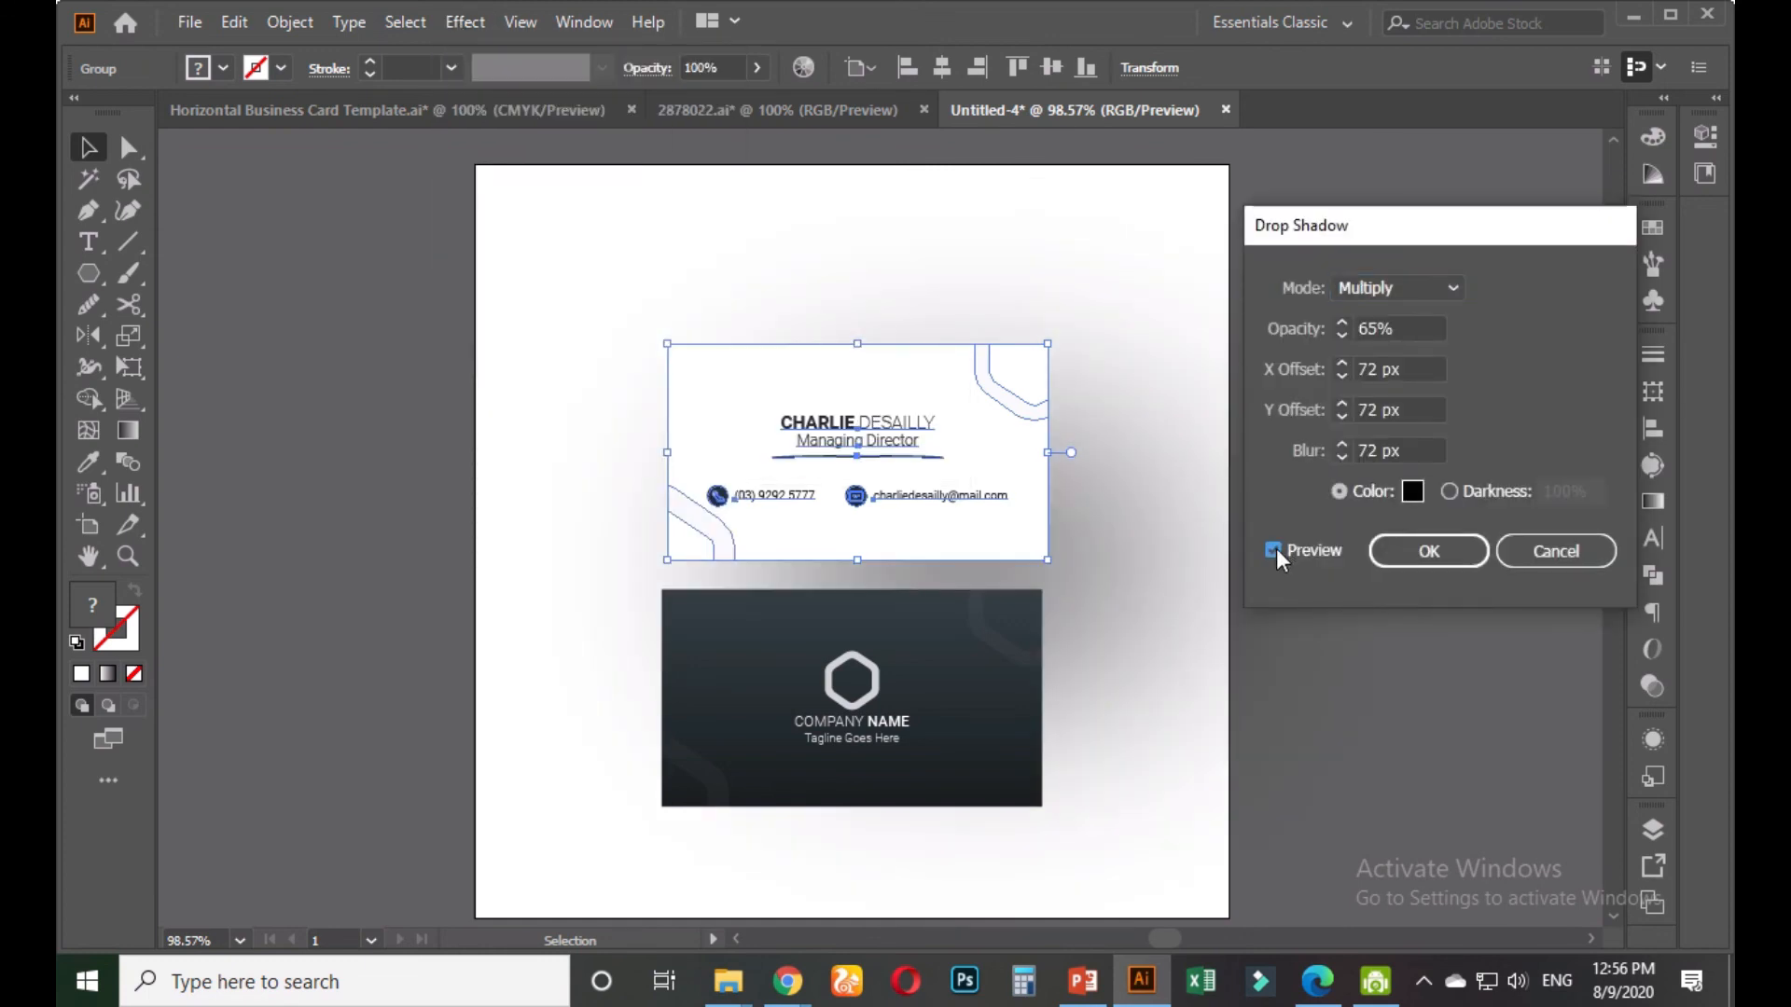
pyautogui.moveTo(1414, 446); pyautogui.dragTo(1340, 456)
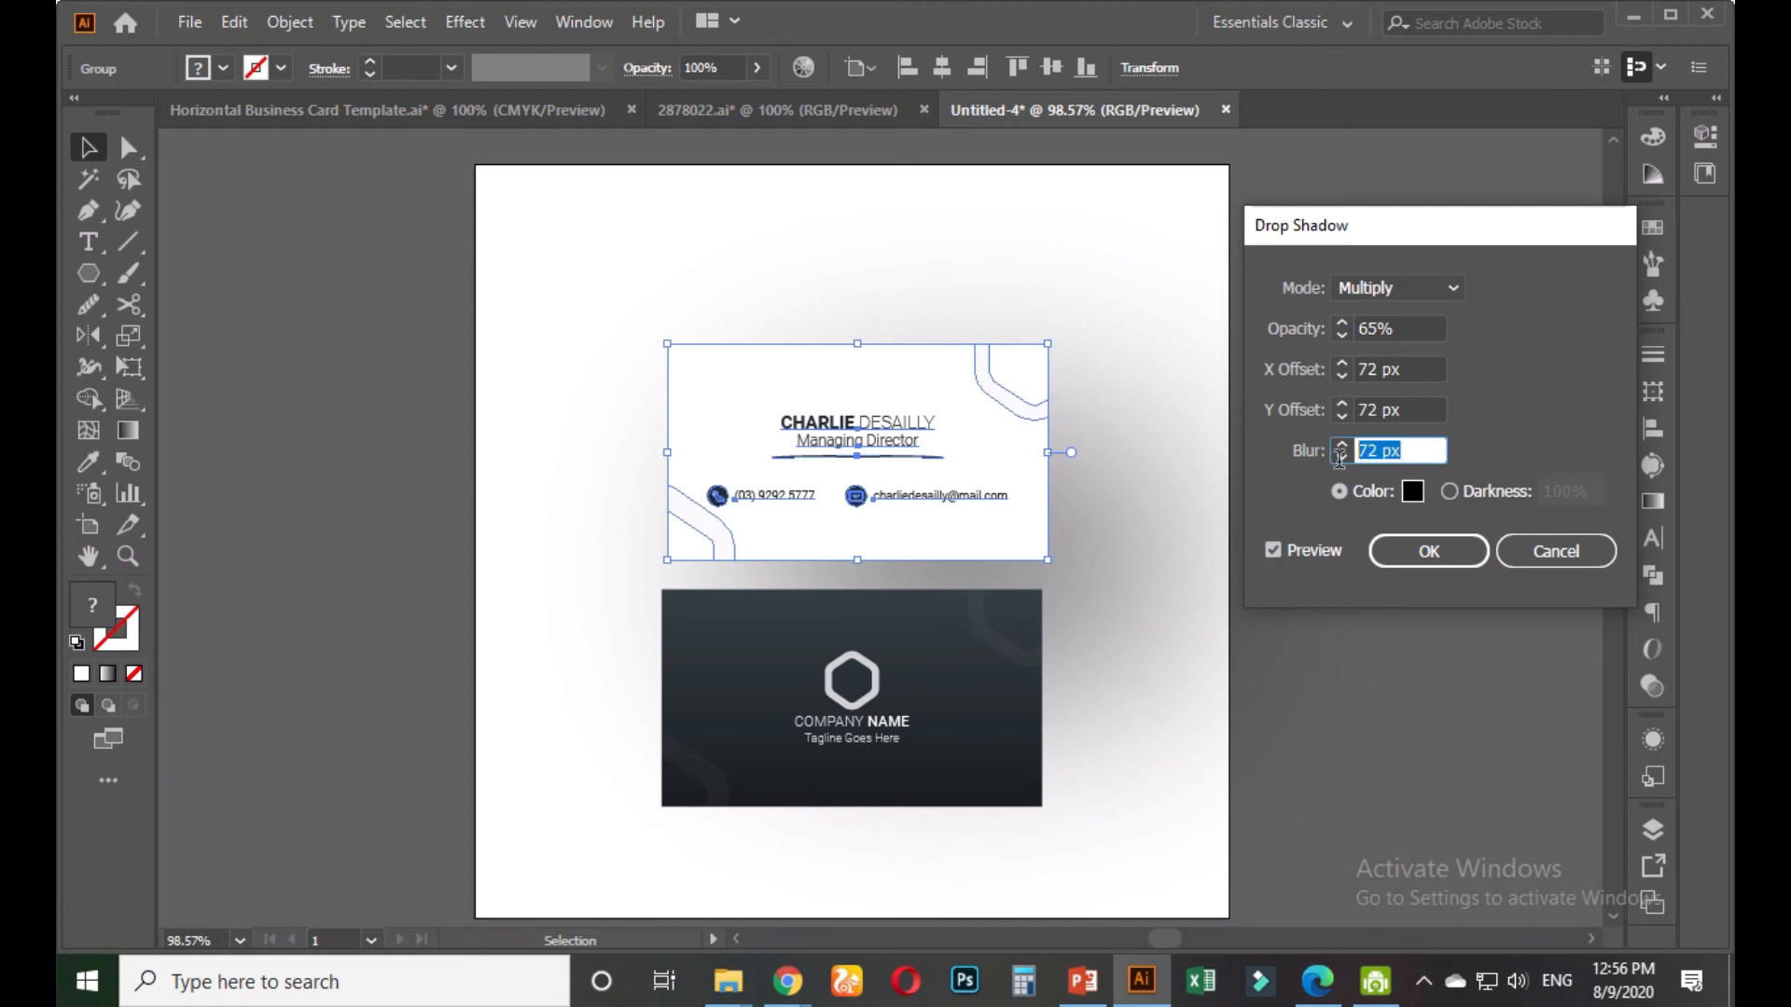
pyautogui.write('4')
pyautogui.click(1272, 550)
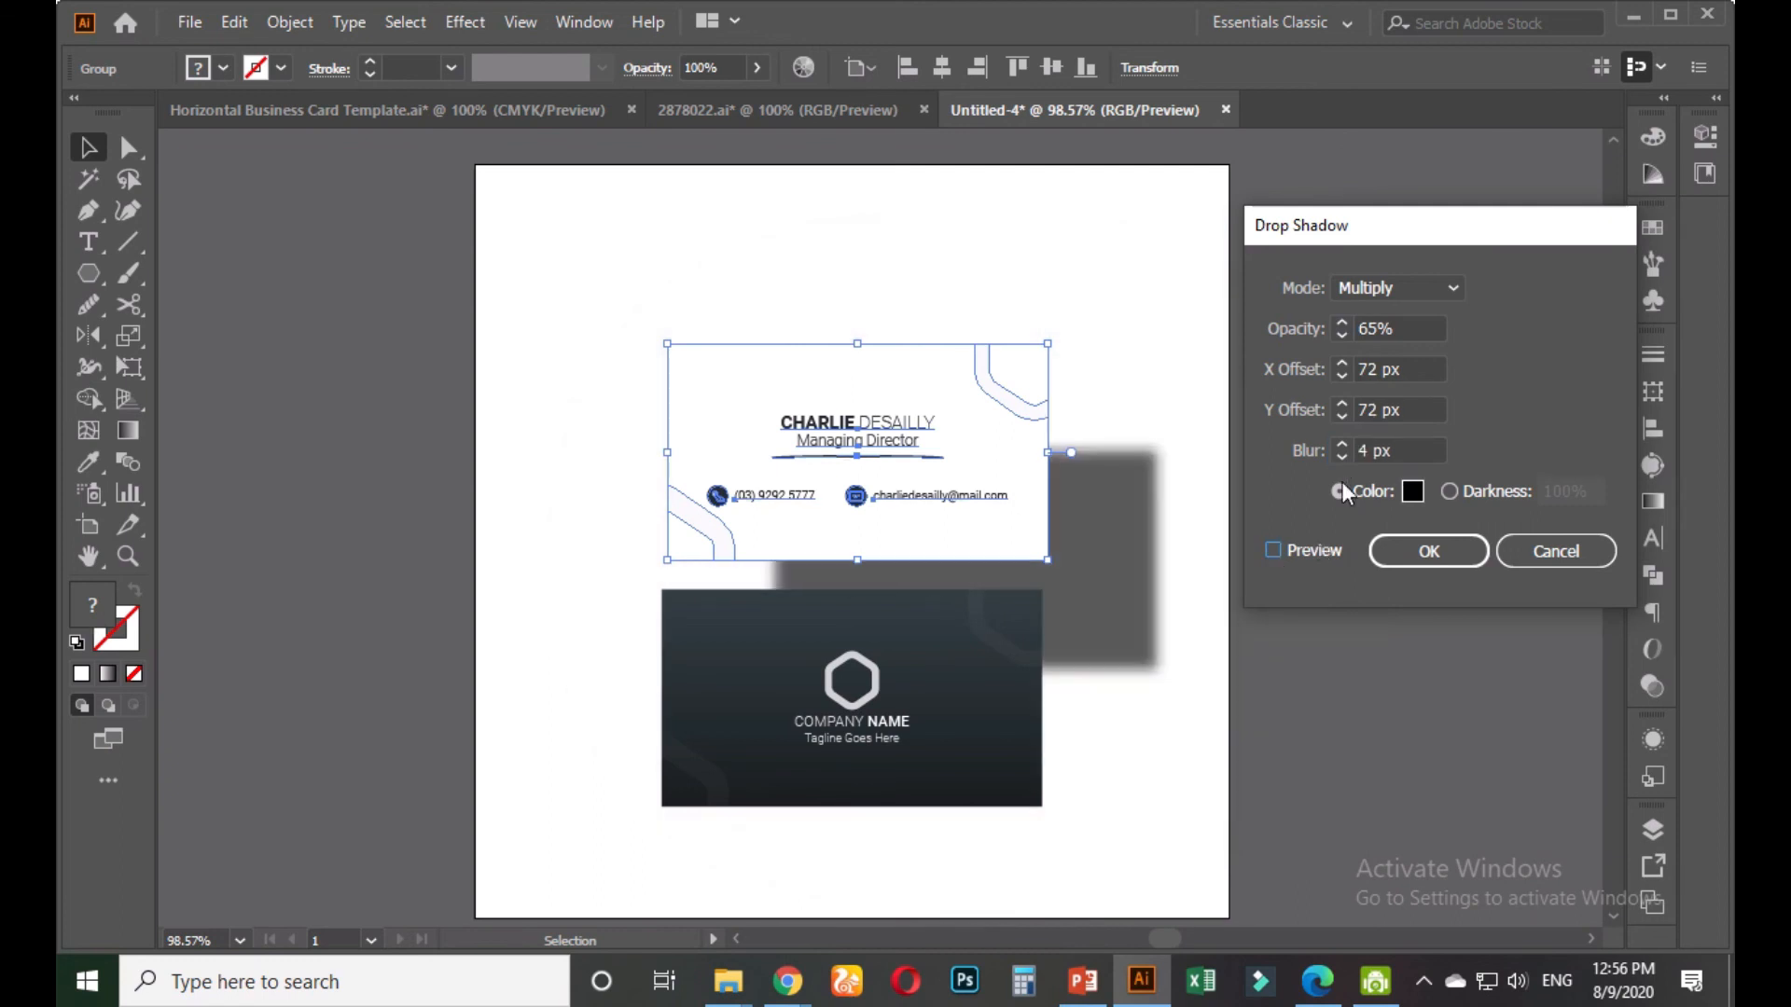
pyautogui.moveTo(1413, 372); pyautogui.dragTo(1312, 427)
pyautogui.write('7')
pyautogui.click(1390, 451)
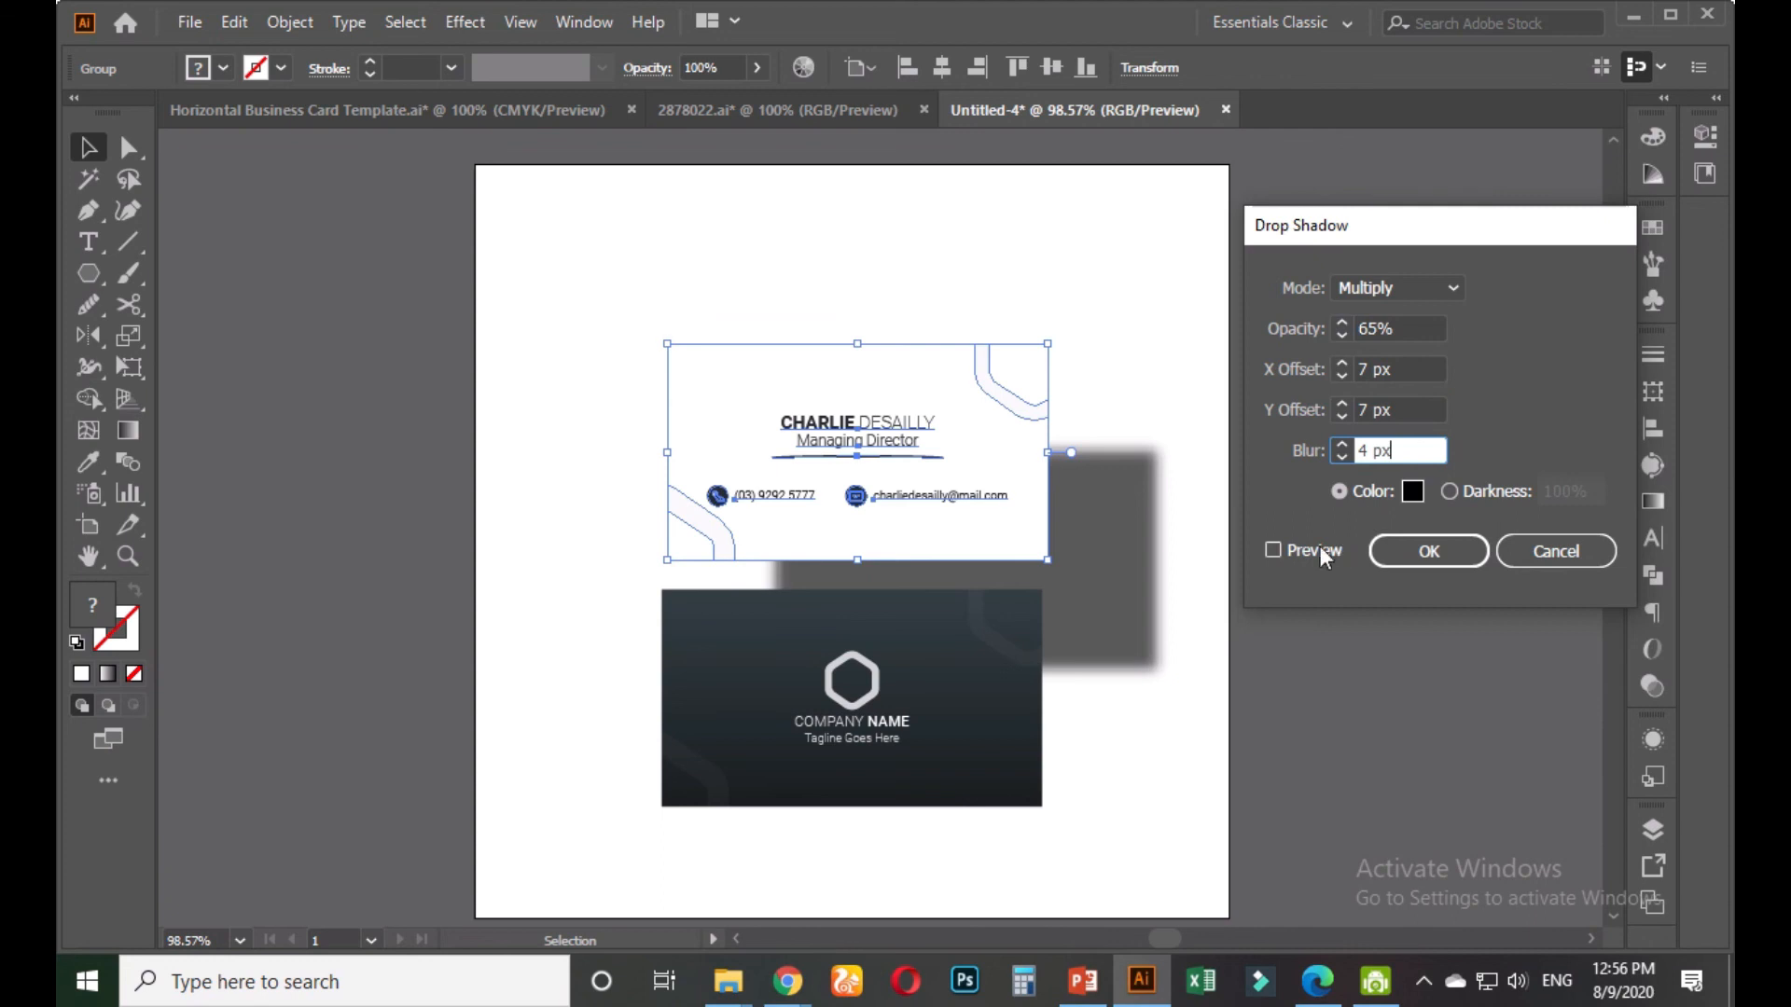
pyautogui.click(1274, 548)
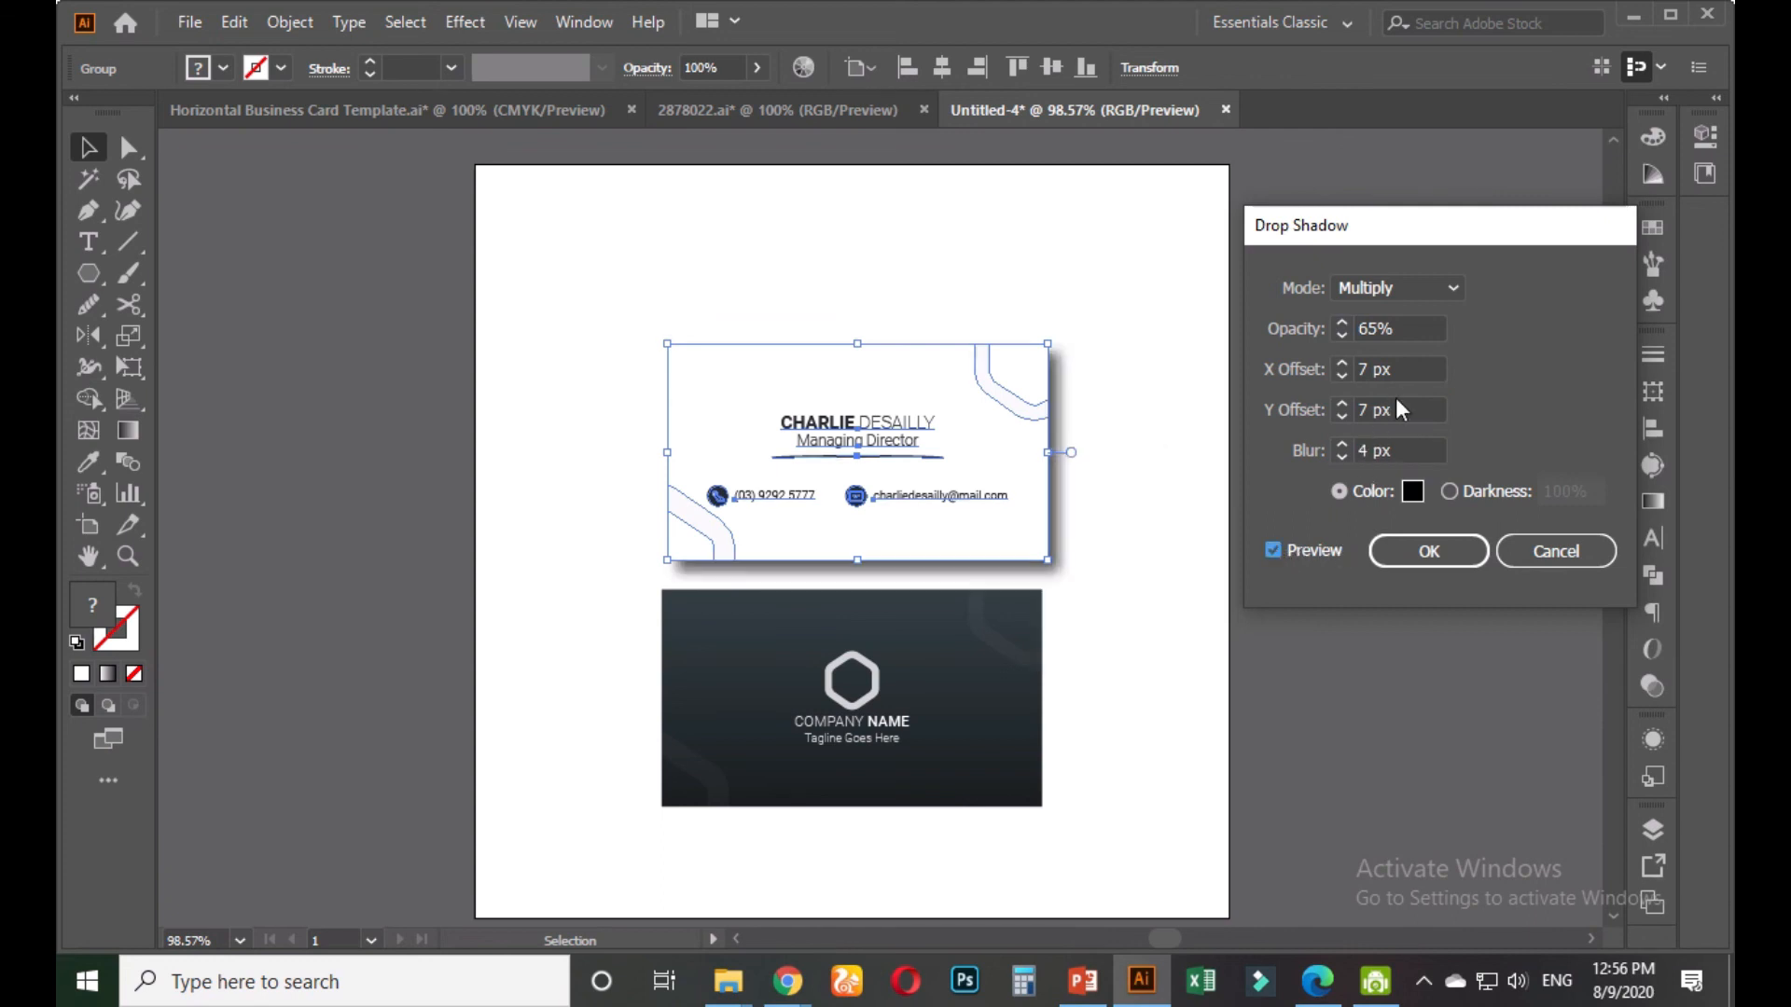
pyautogui.tripleClick(1408, 369)
pyautogui.write('2')
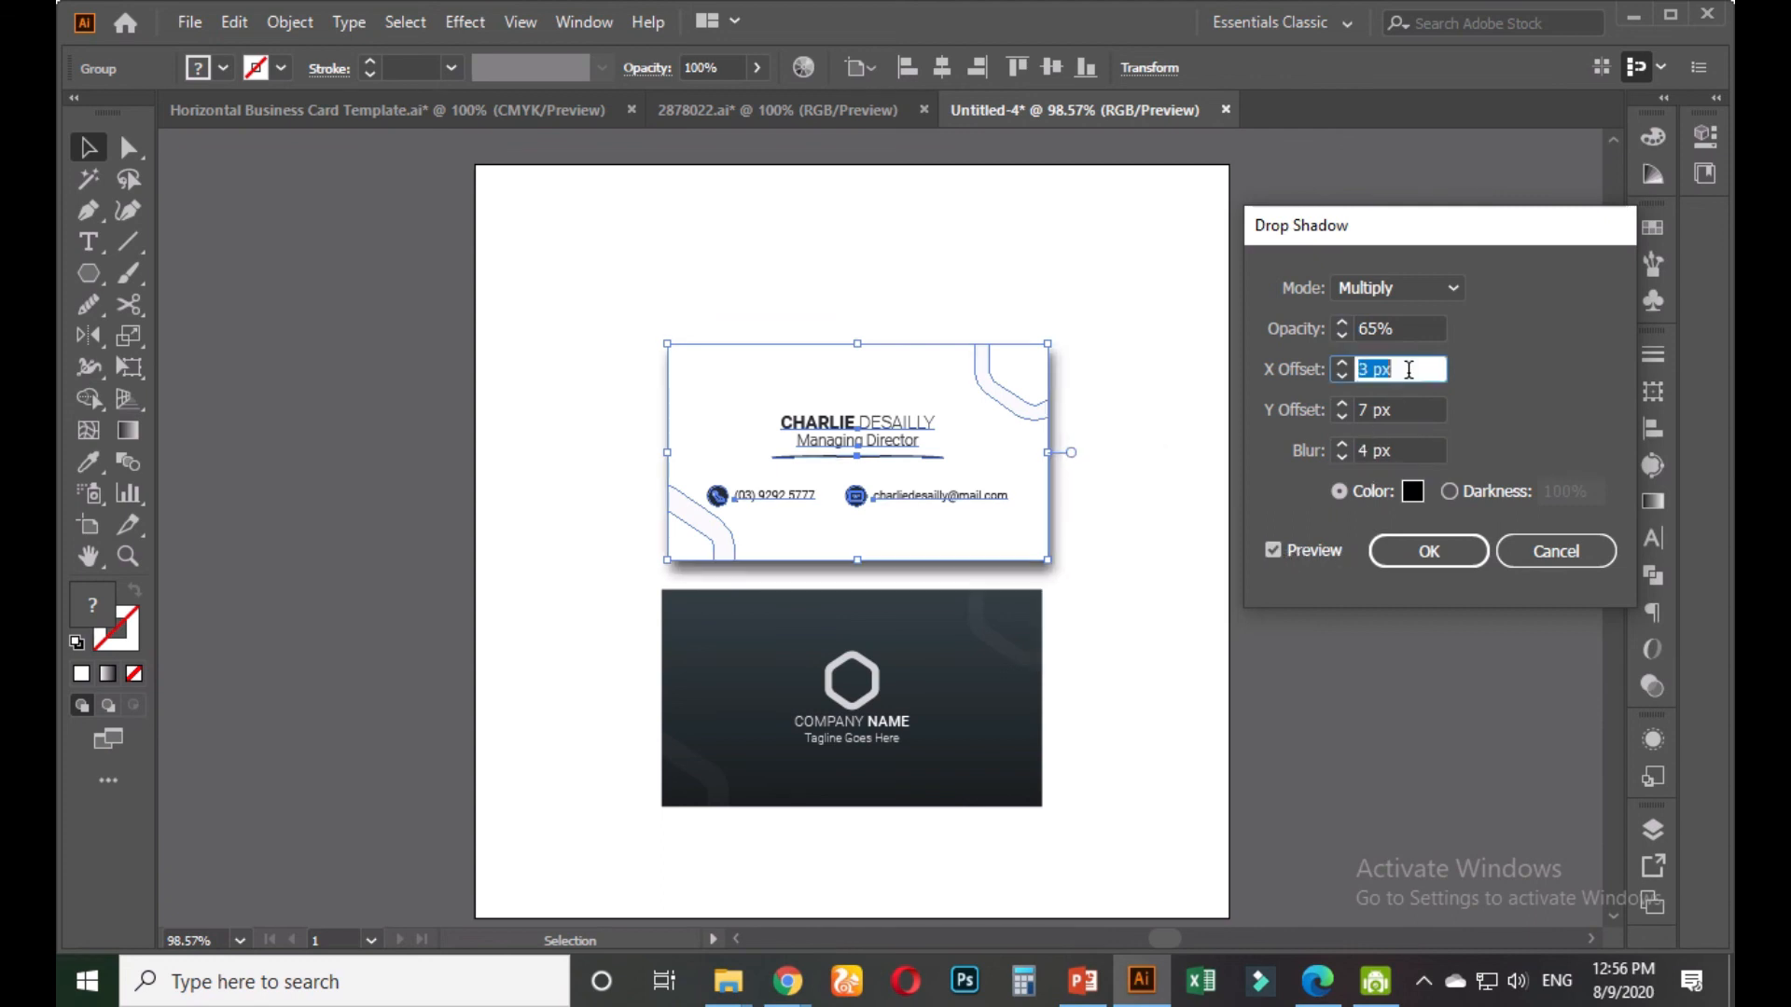
pyautogui.write('0')
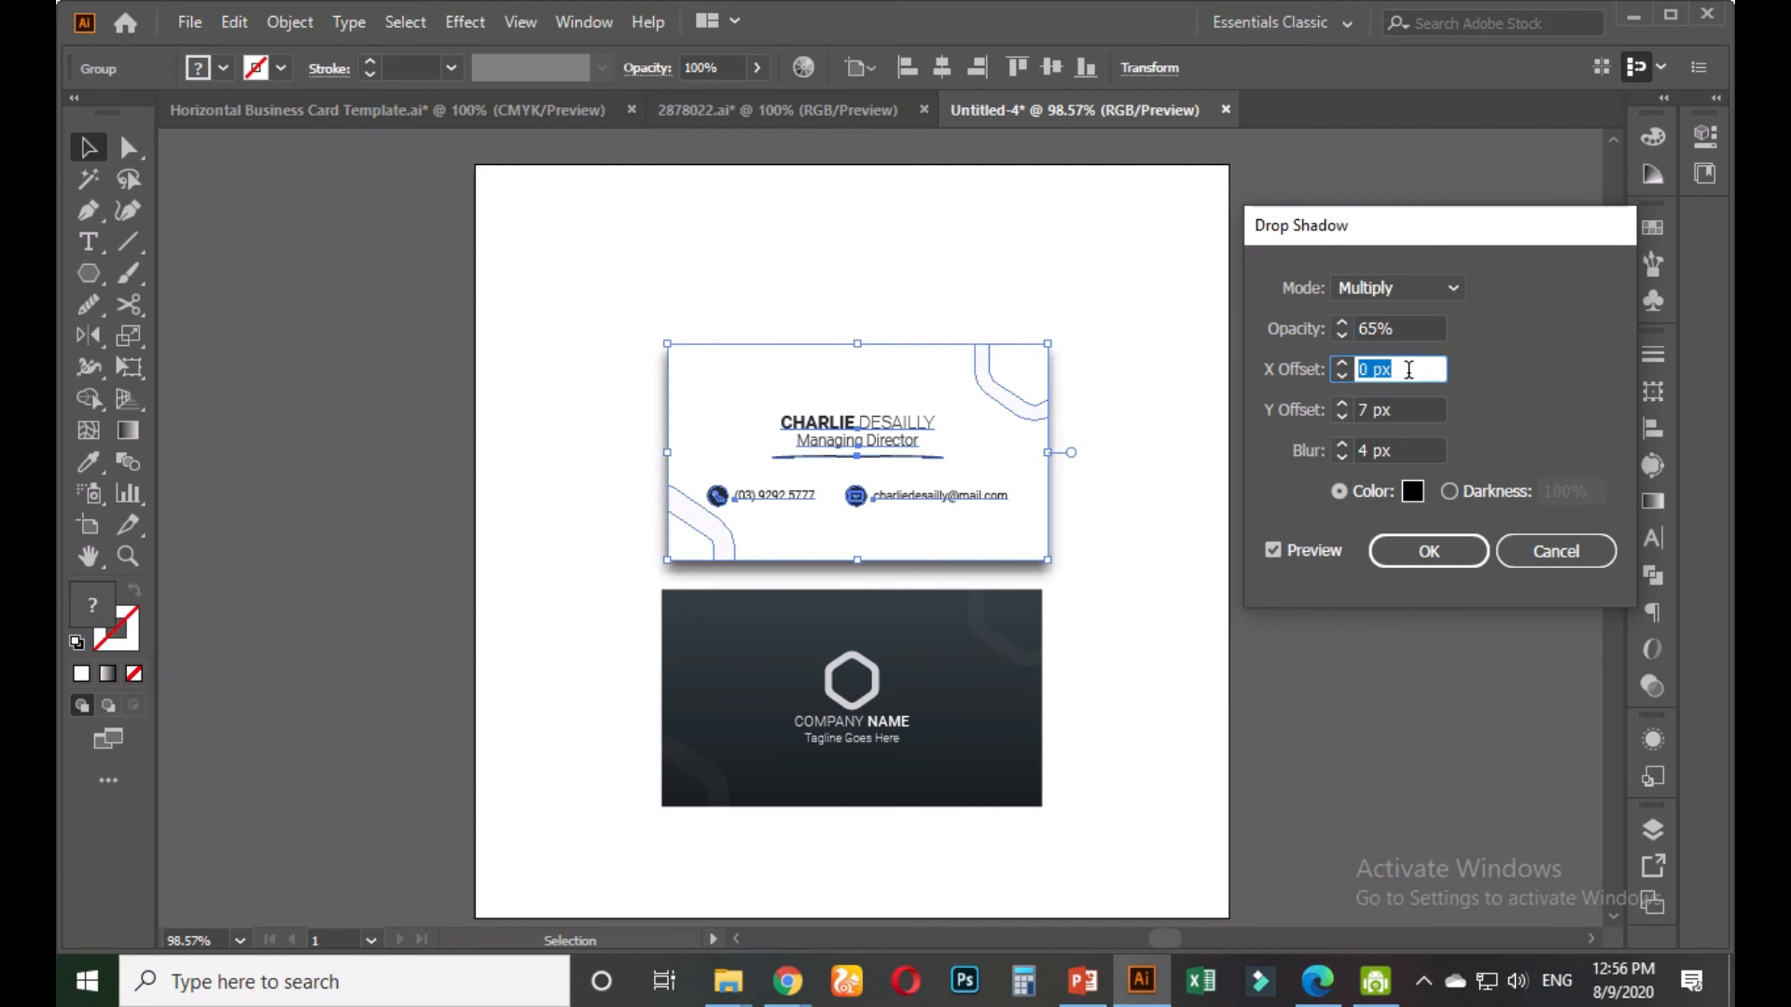
pyautogui.press('Up')
pyautogui.press('Up')
pyautogui.press('Up')
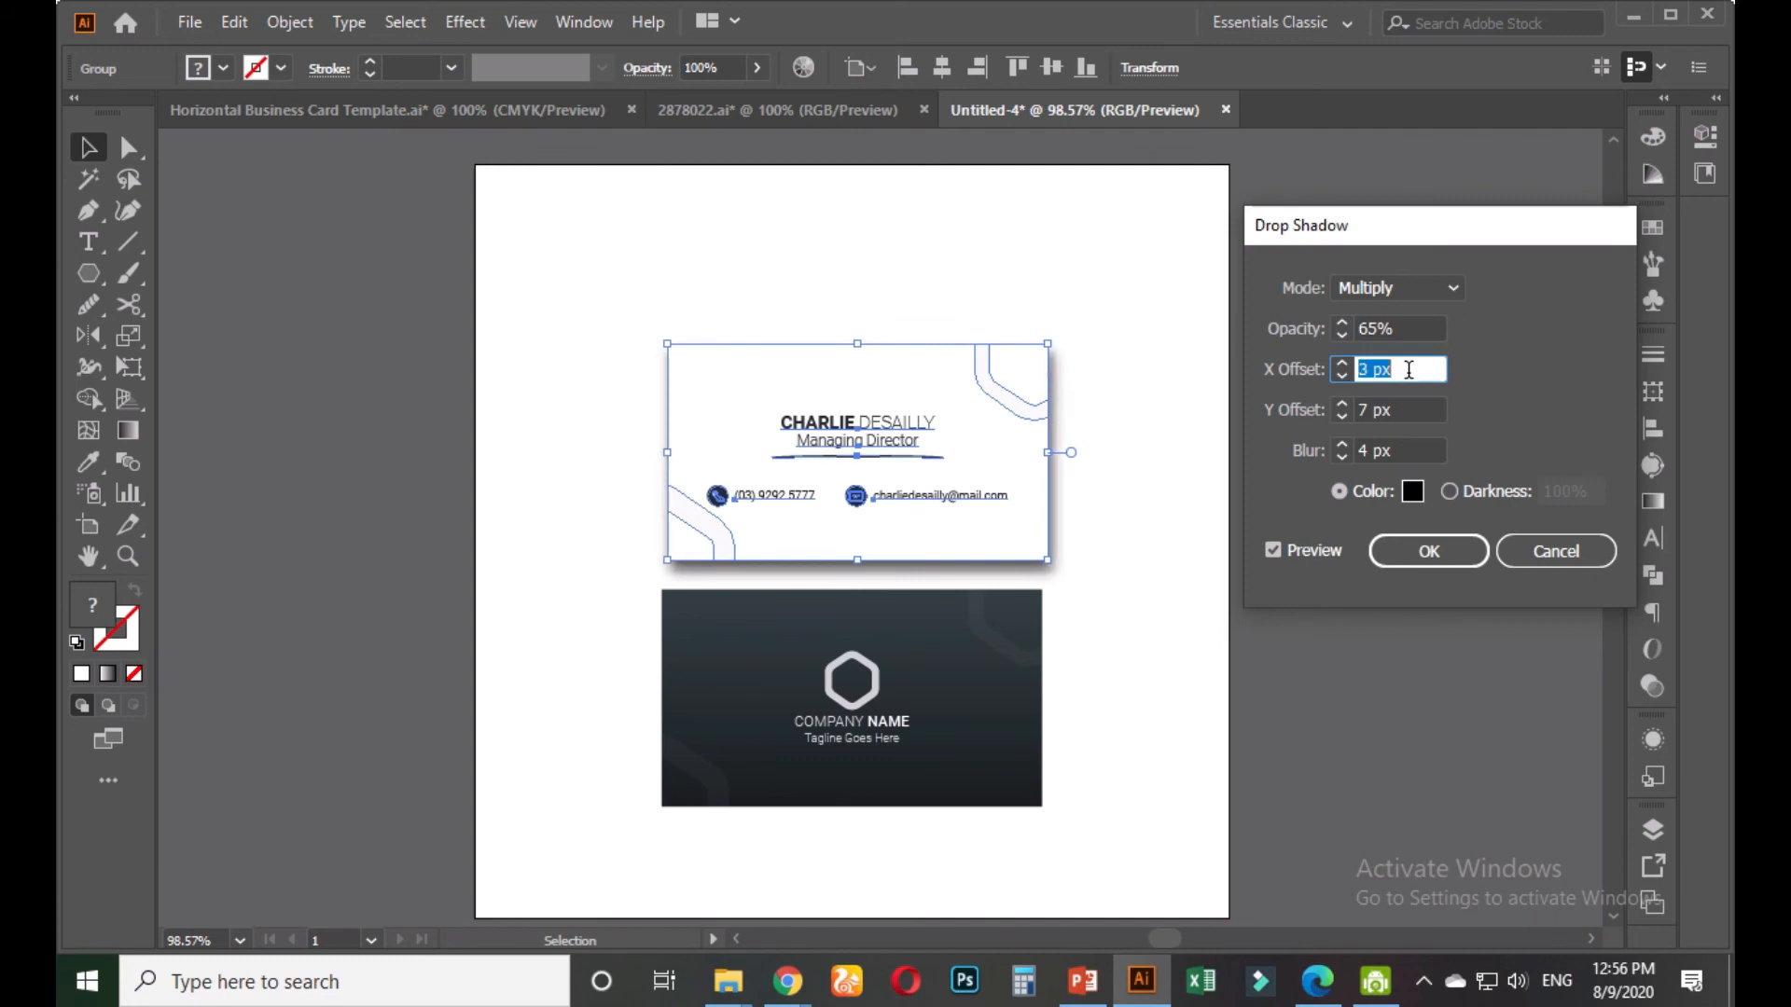
pyautogui.tripleClick(1400, 407)
pyautogui.press('Down')
pyautogui.press('Down')
pyautogui.press('Down')
pyautogui.press('Down')
pyautogui.press('Down')
pyautogui.press('Down')
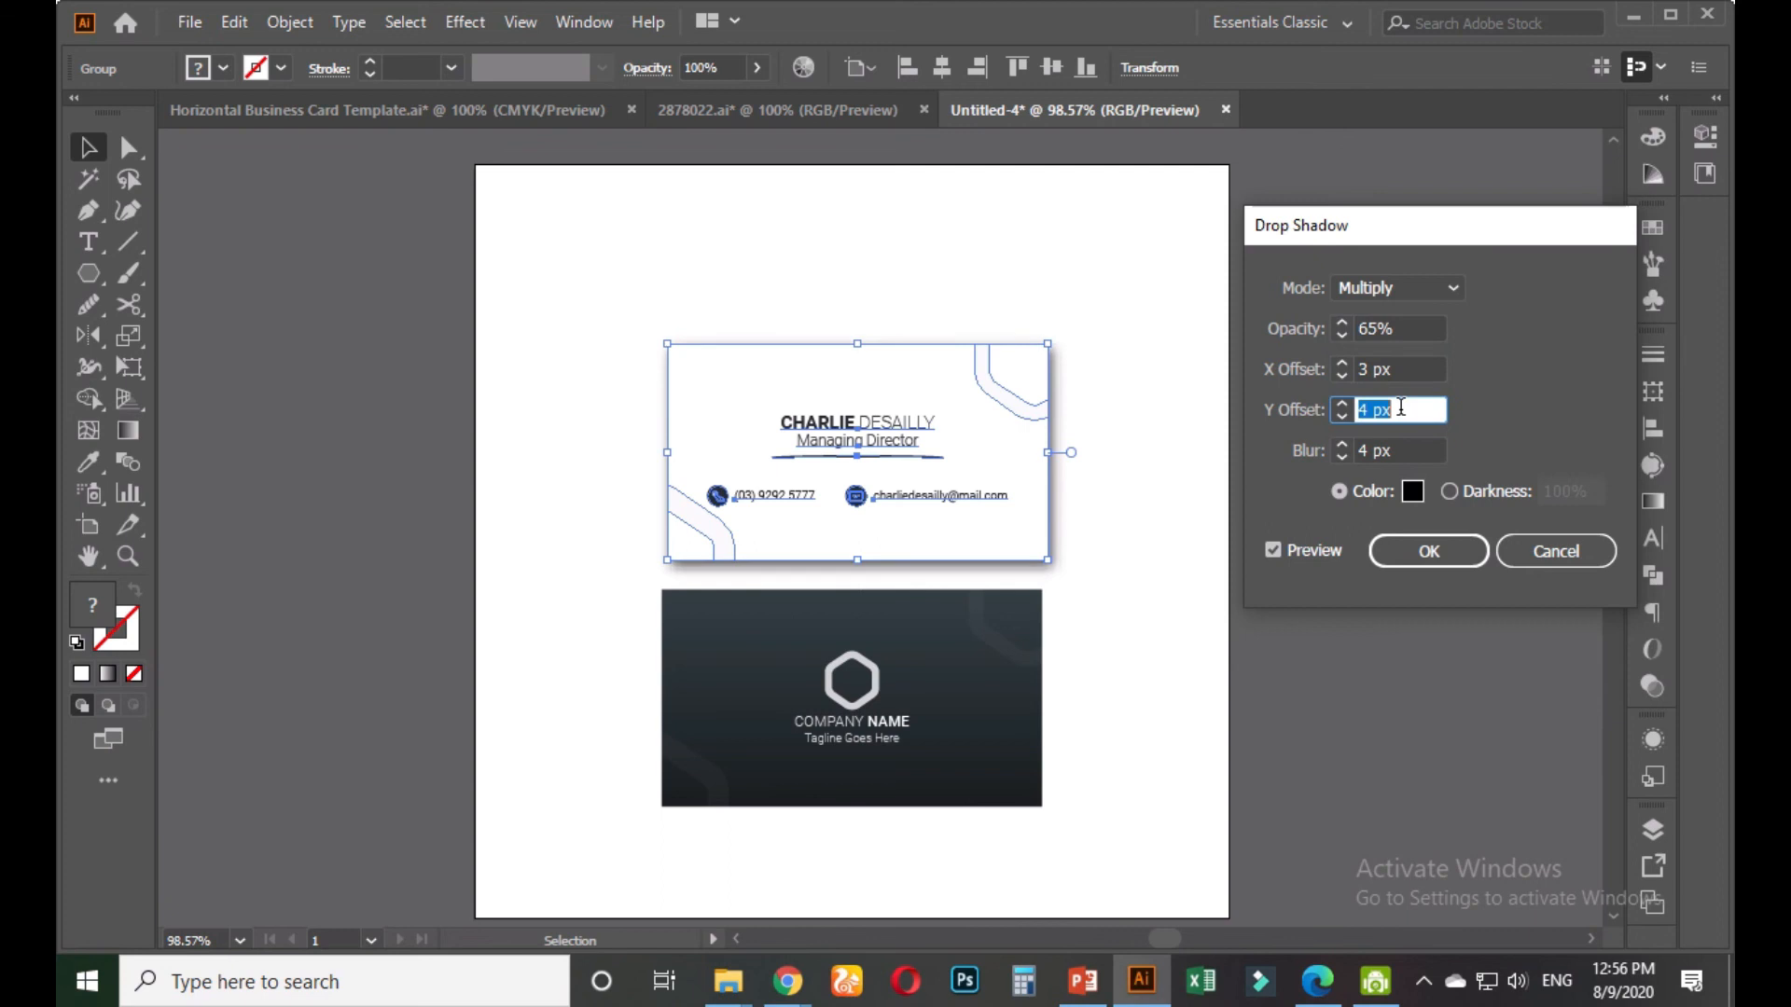
pyautogui.press('Up')
pyautogui.press('Up')
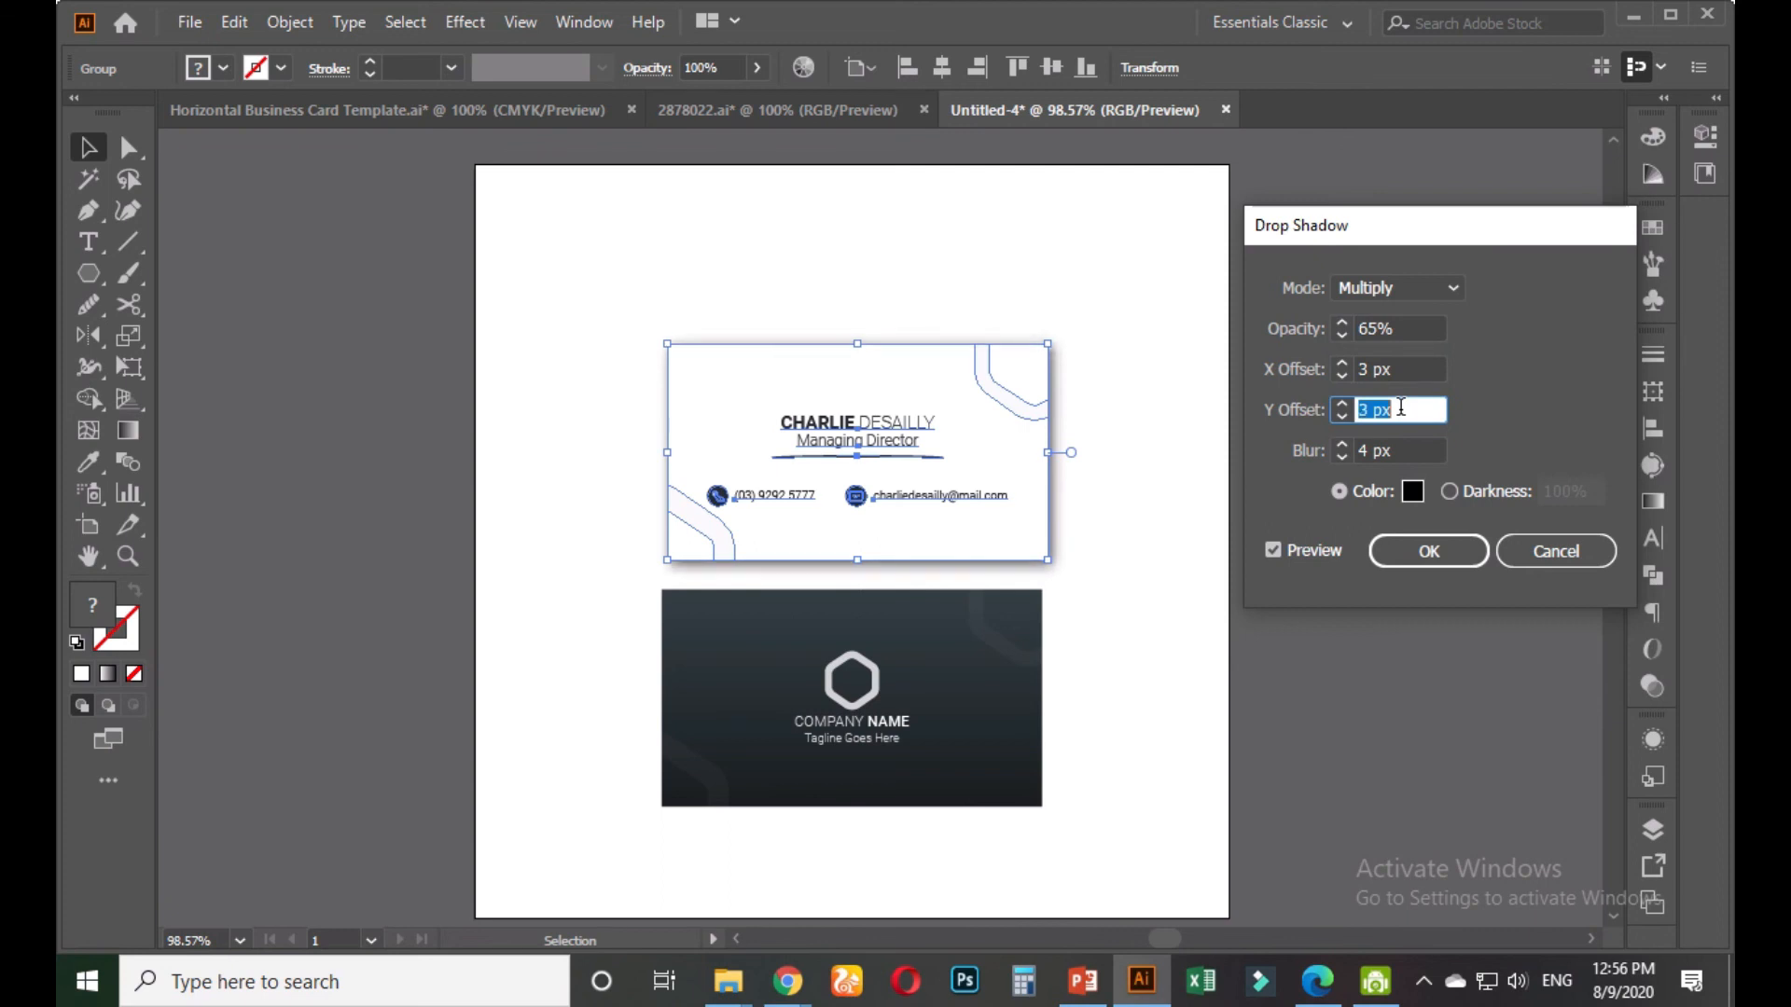
pyautogui.tripleClick(1411, 447)
pyautogui.press('Down')
pyautogui.press('Down')
pyautogui.press('Down')
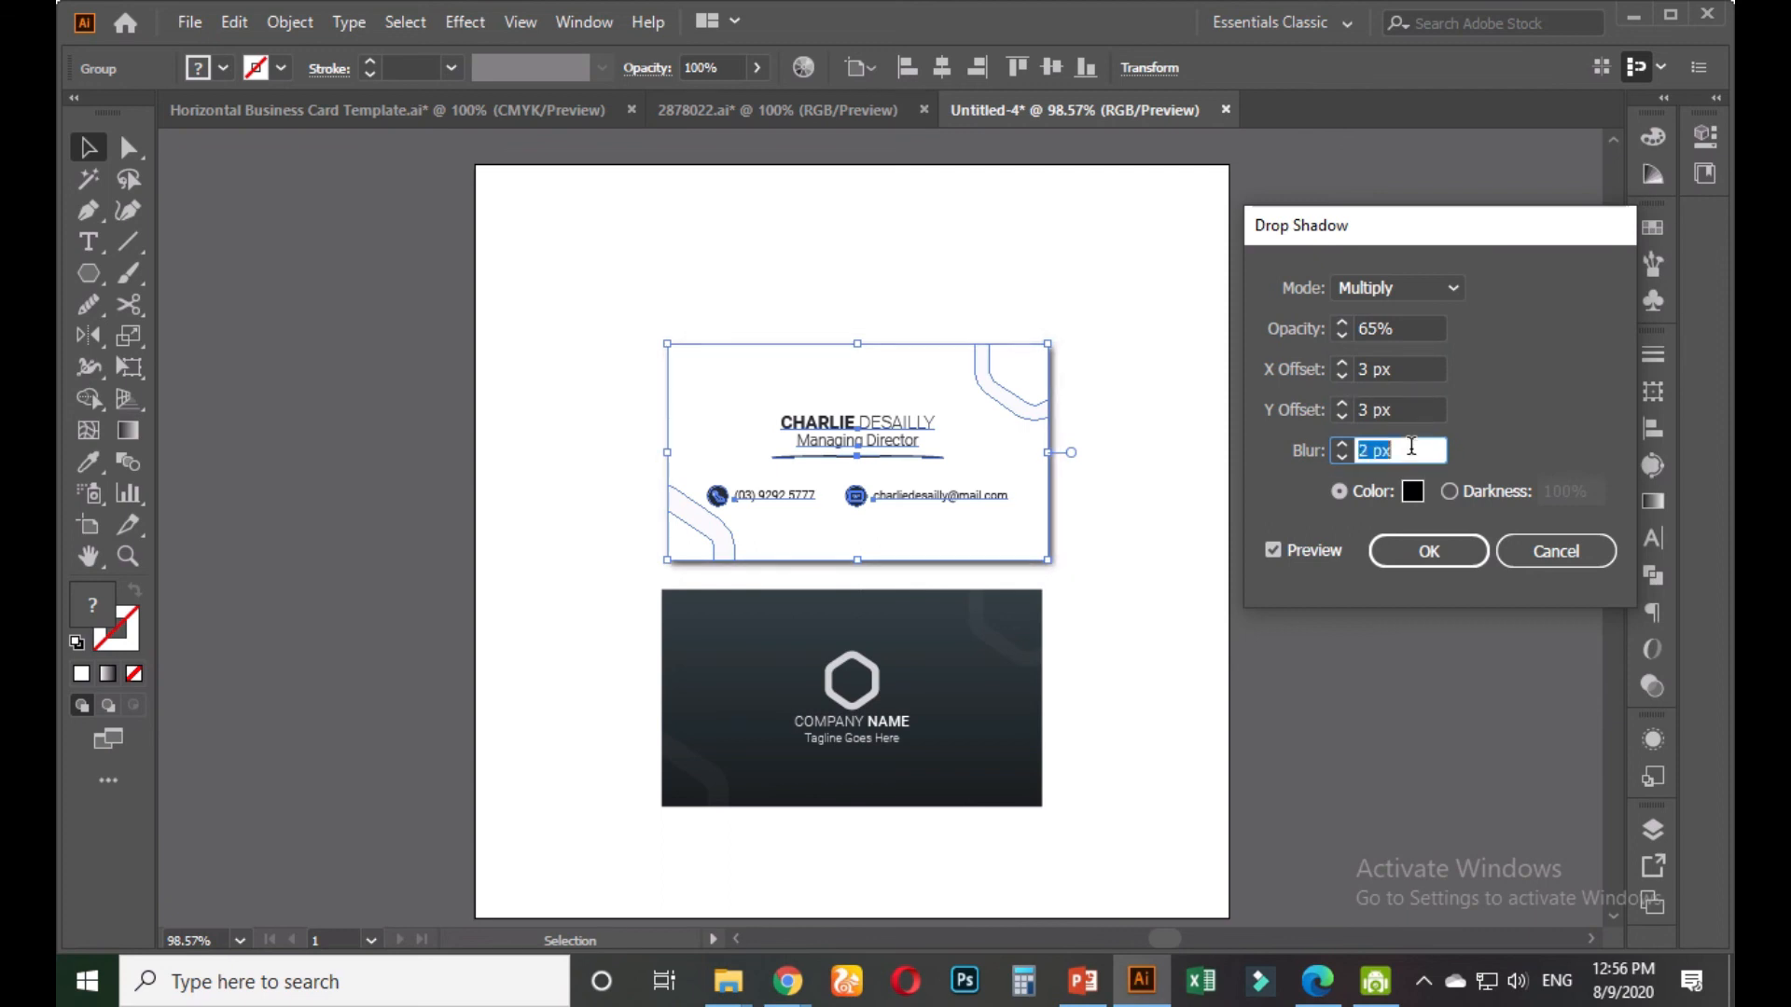
pyautogui.press('Up')
pyautogui.click(1427, 548)
# Apply the same drop shadow to the dark card and view the artboard at 66.67%
pyautogui.click(1206, 535)
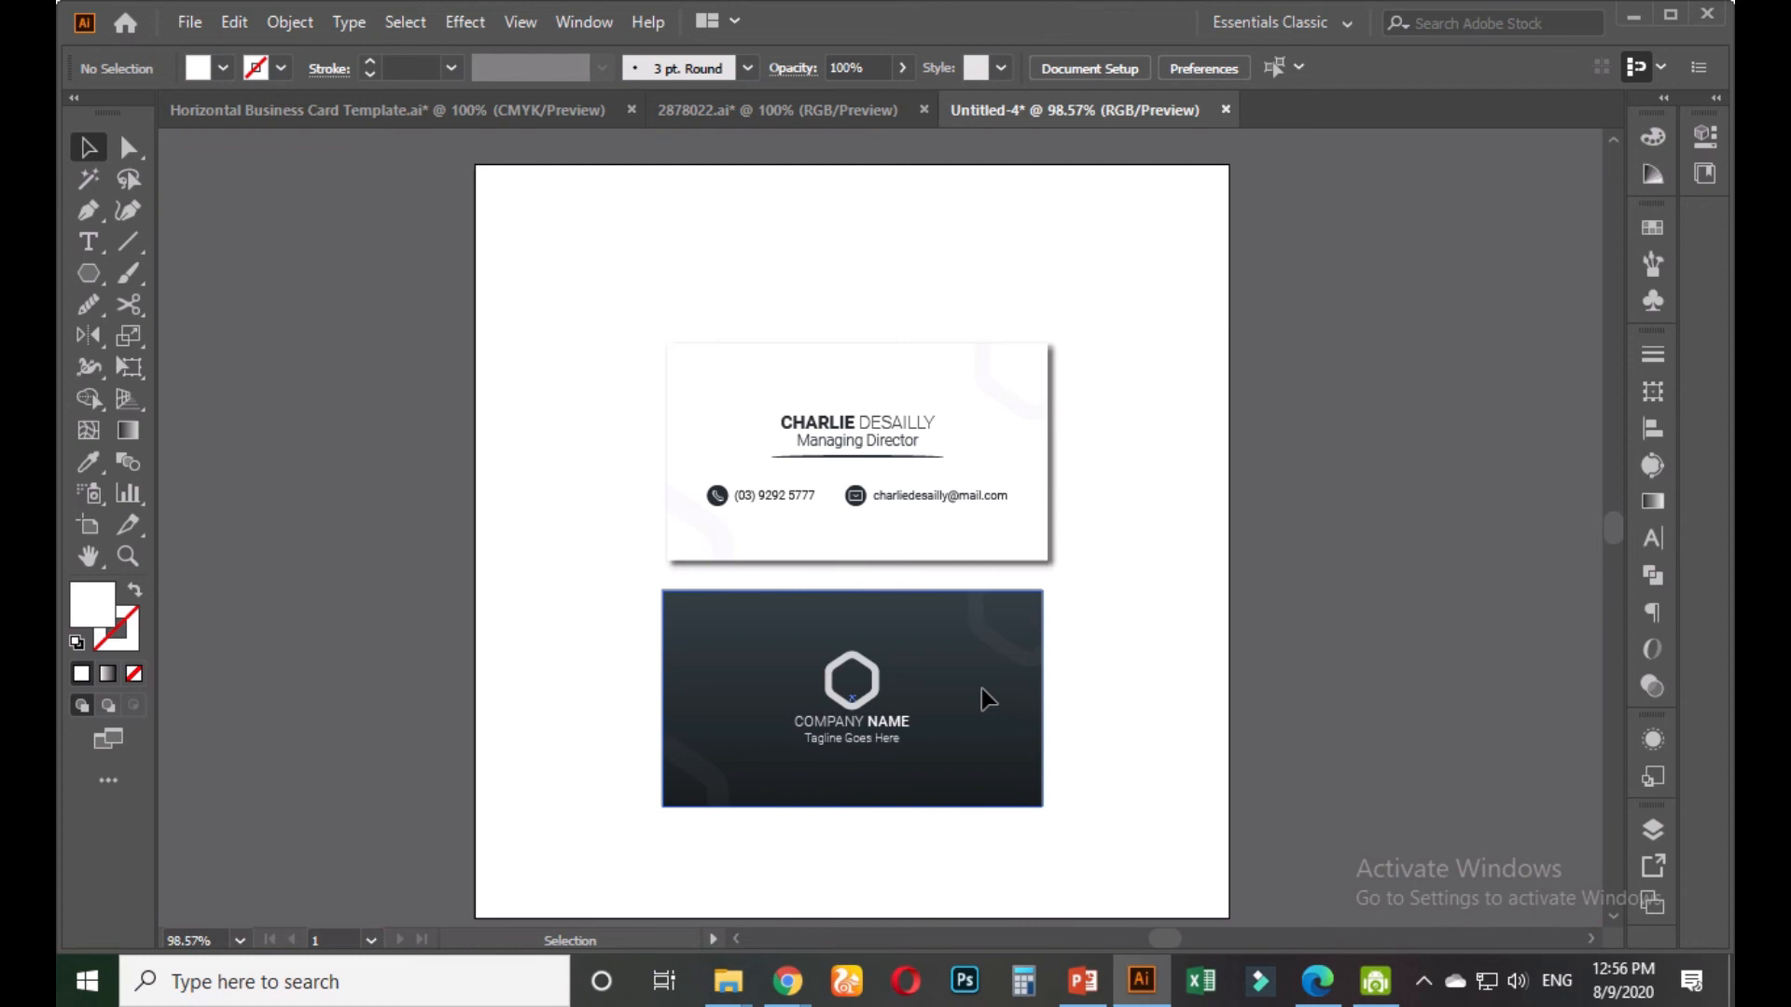
pyautogui.click(981, 691)
pyautogui.click(456, 20)
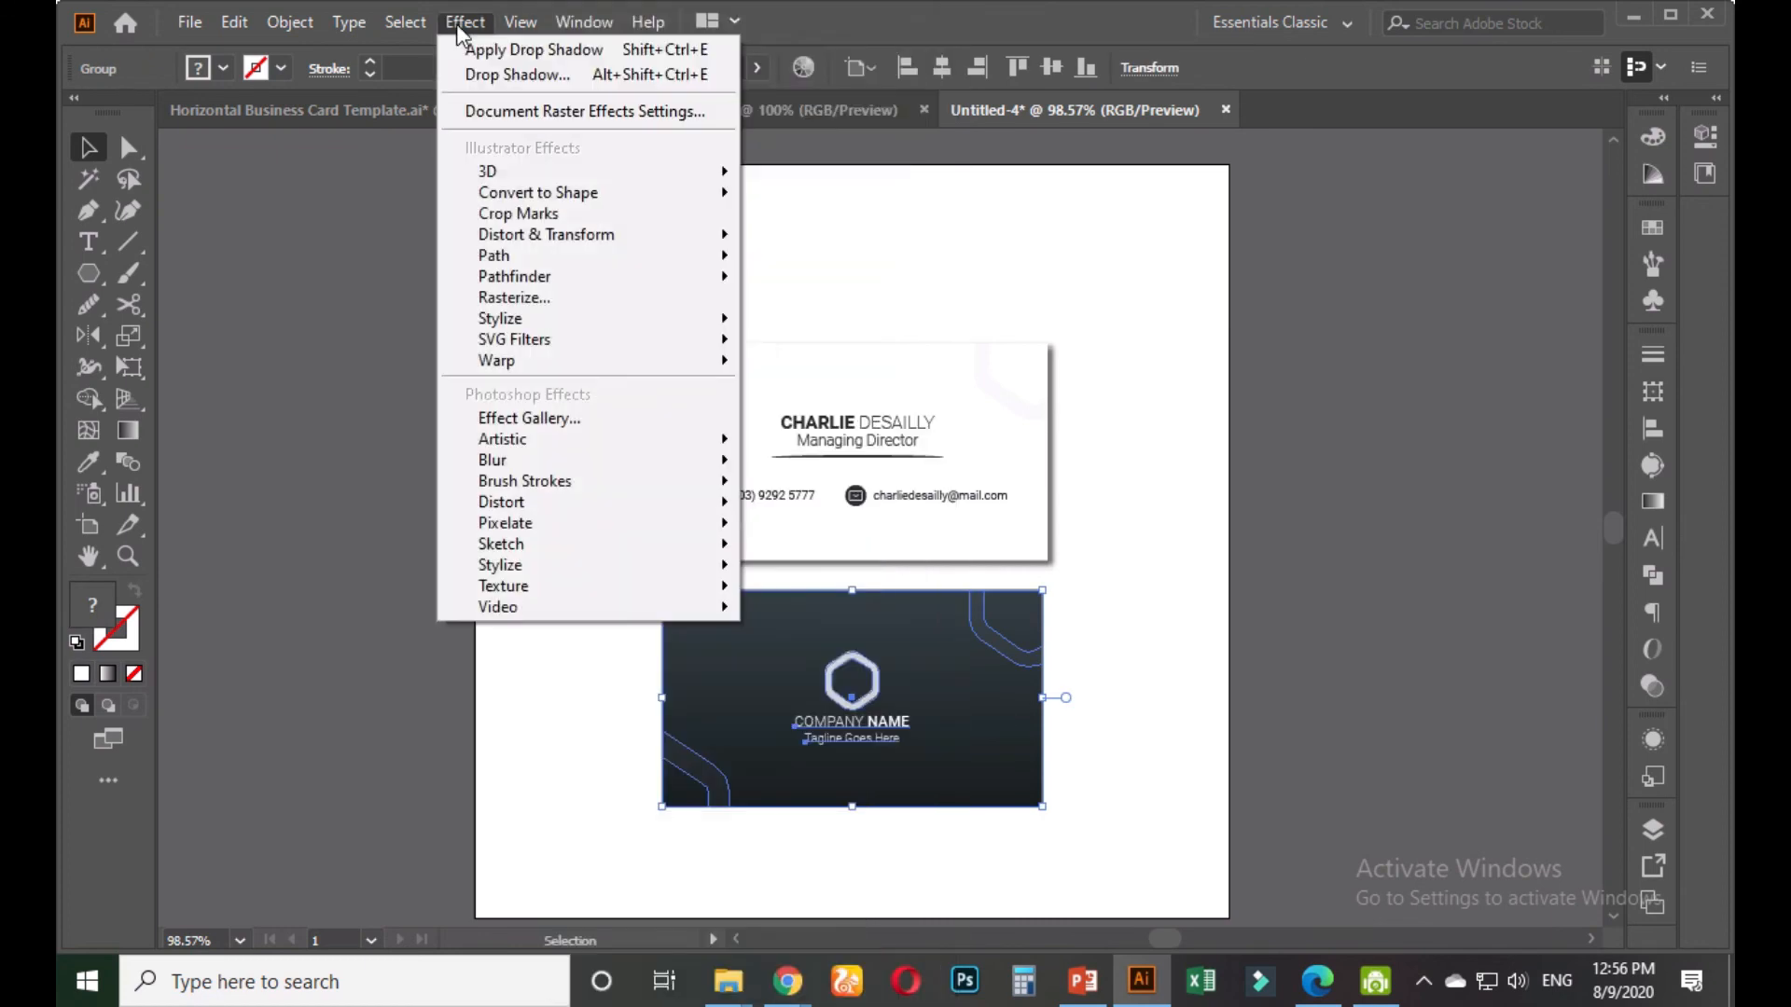
pyautogui.click(504, 48)
pyautogui.click(1185, 550)
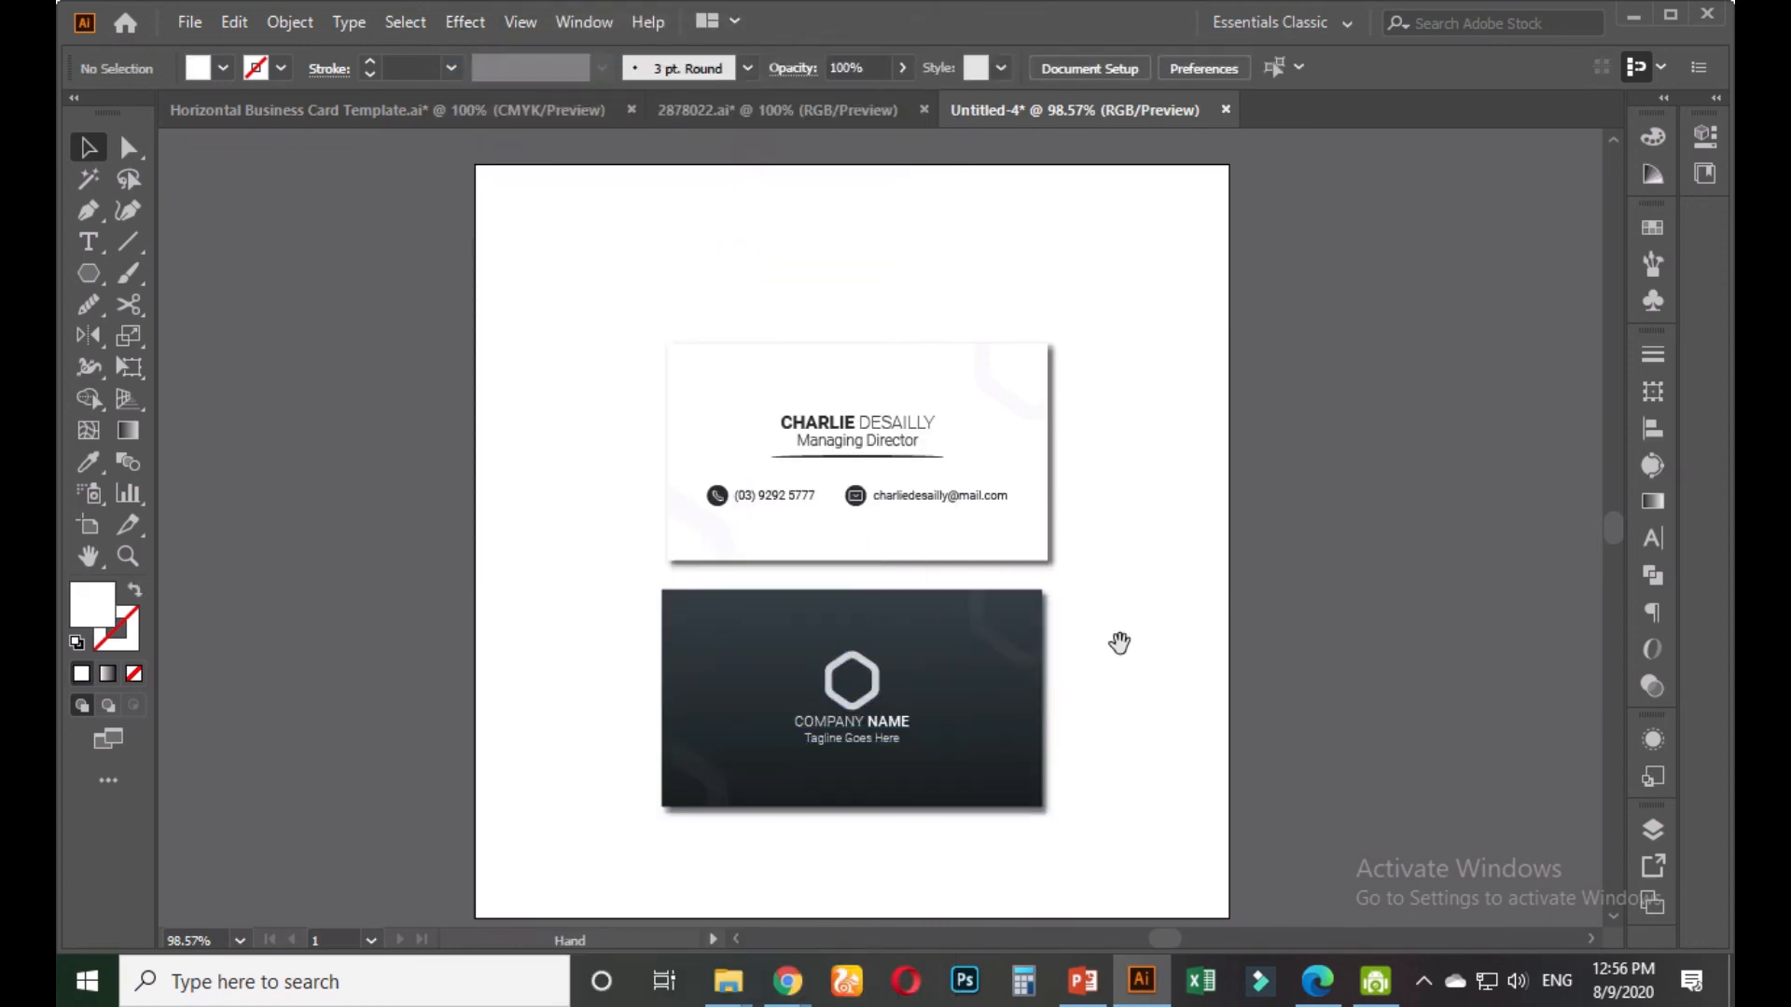
pyautogui.hotkey('ctrl', '1')
pyautogui.press('space')
pyautogui.moveTo(1128, 401); pyautogui.dragTo(1072, 516)
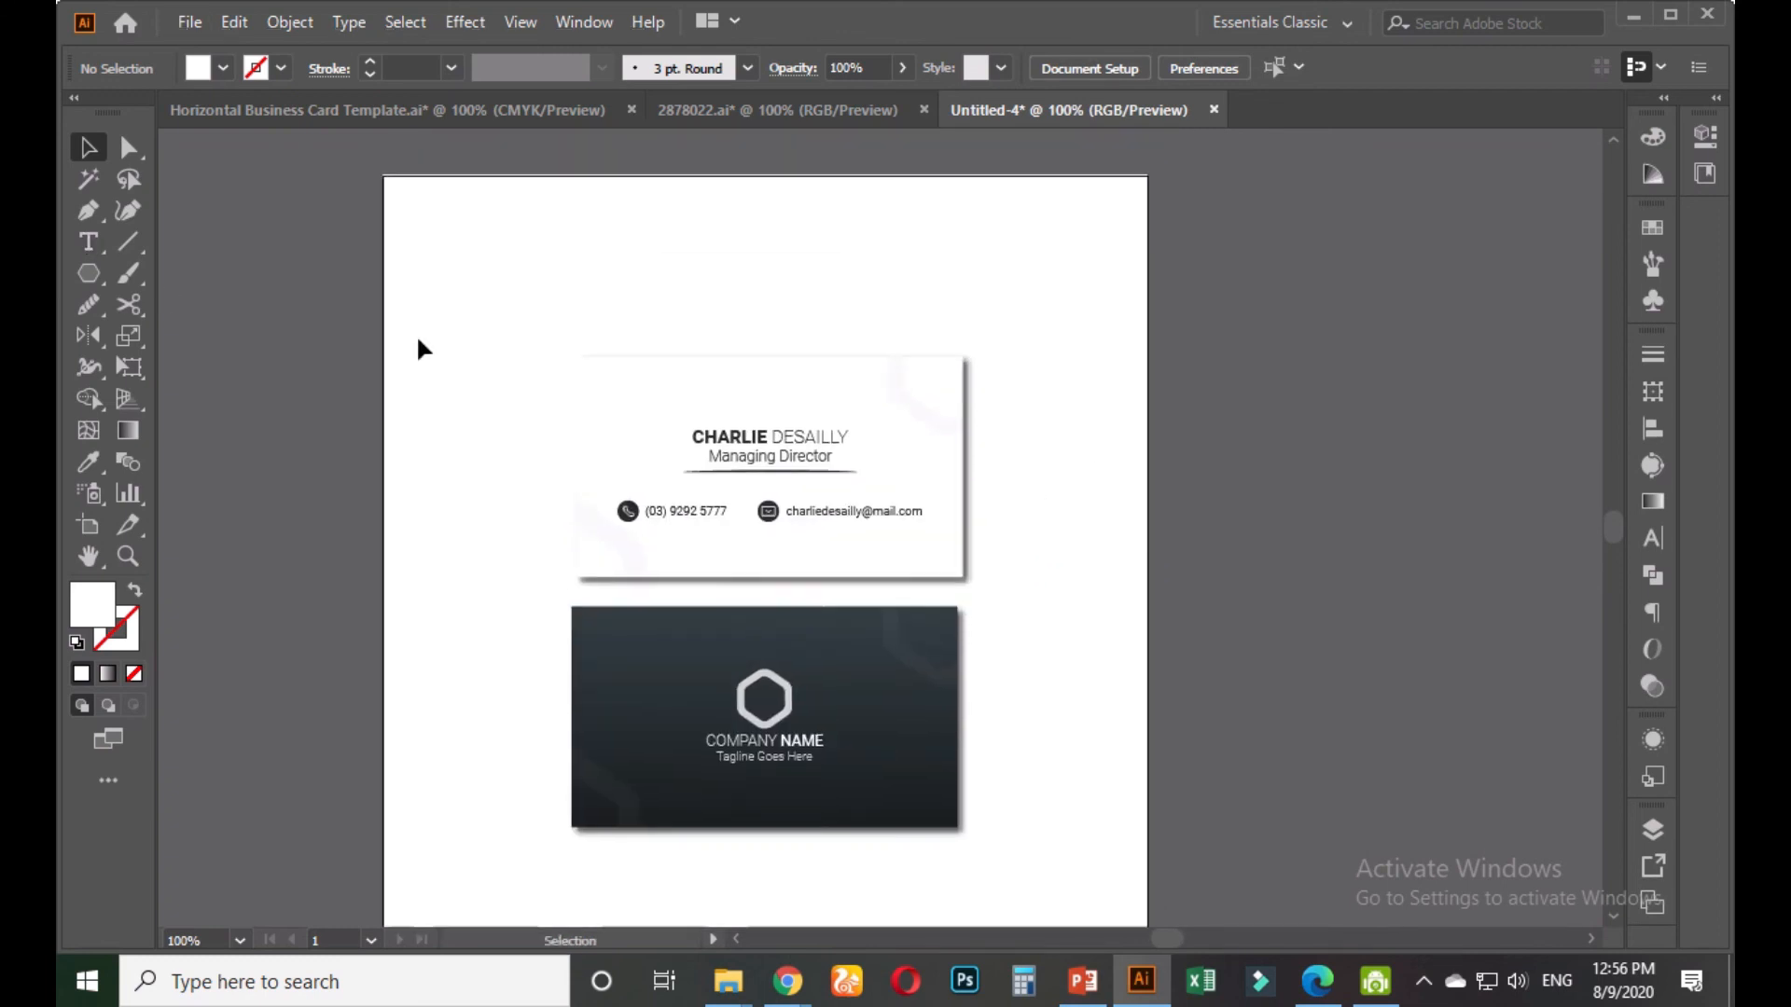
pyautogui.press('space')
pyautogui.moveTo(419, 341); pyautogui.dragTo(422, 310)
pyautogui.hotkey('ctrl', '-')
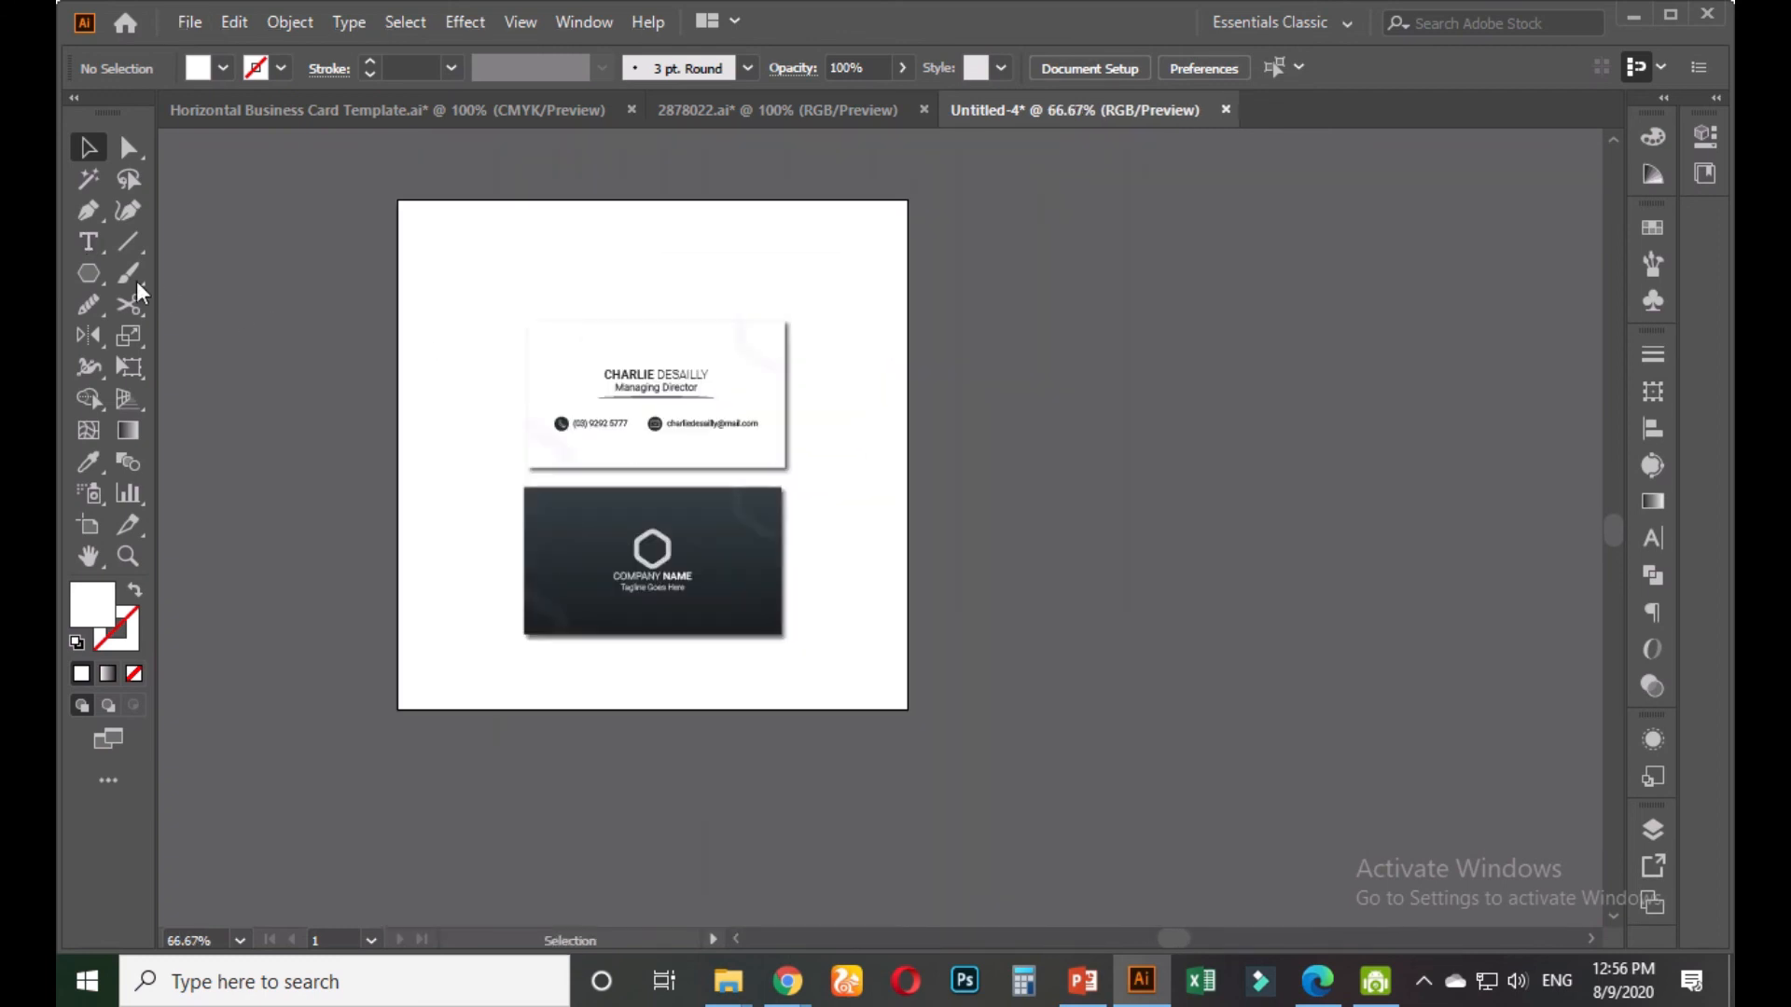
# Draw a closed curved path from the top-left corner to the bottom corners with the Pen tool
pyautogui.click(88, 210)
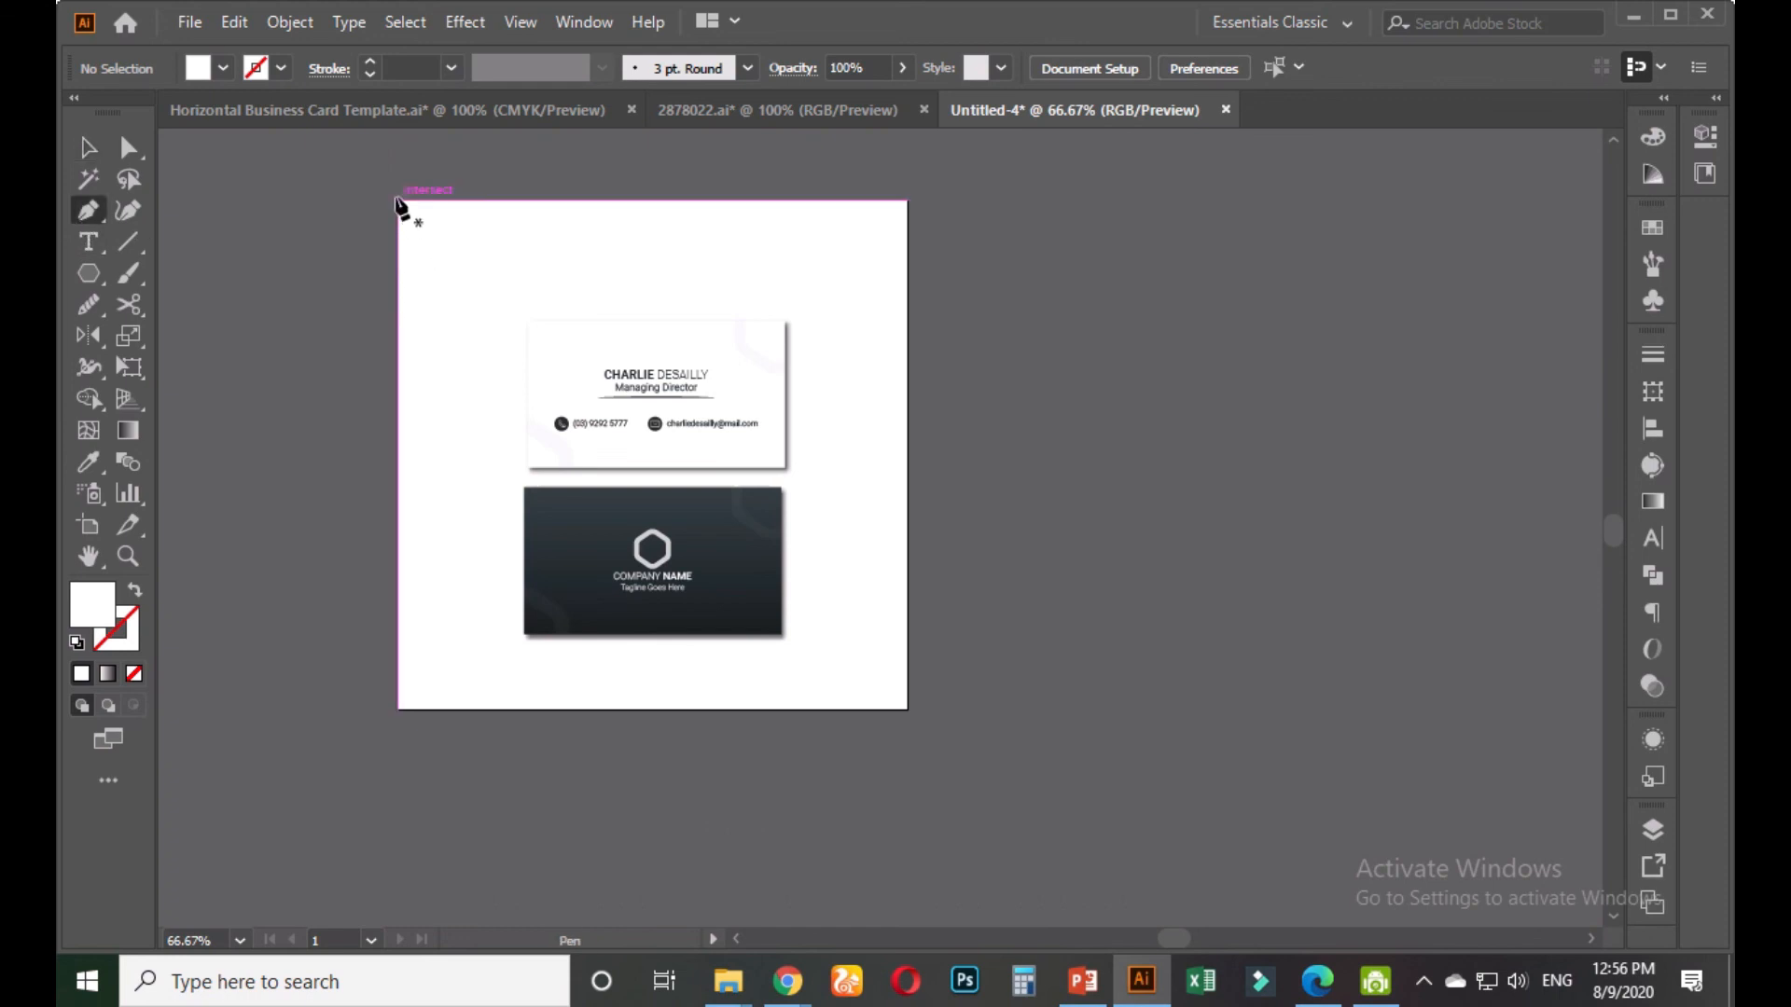
pyautogui.click(397, 200)
pyautogui.moveTo(593, 432); pyautogui.dragTo(786, 450)
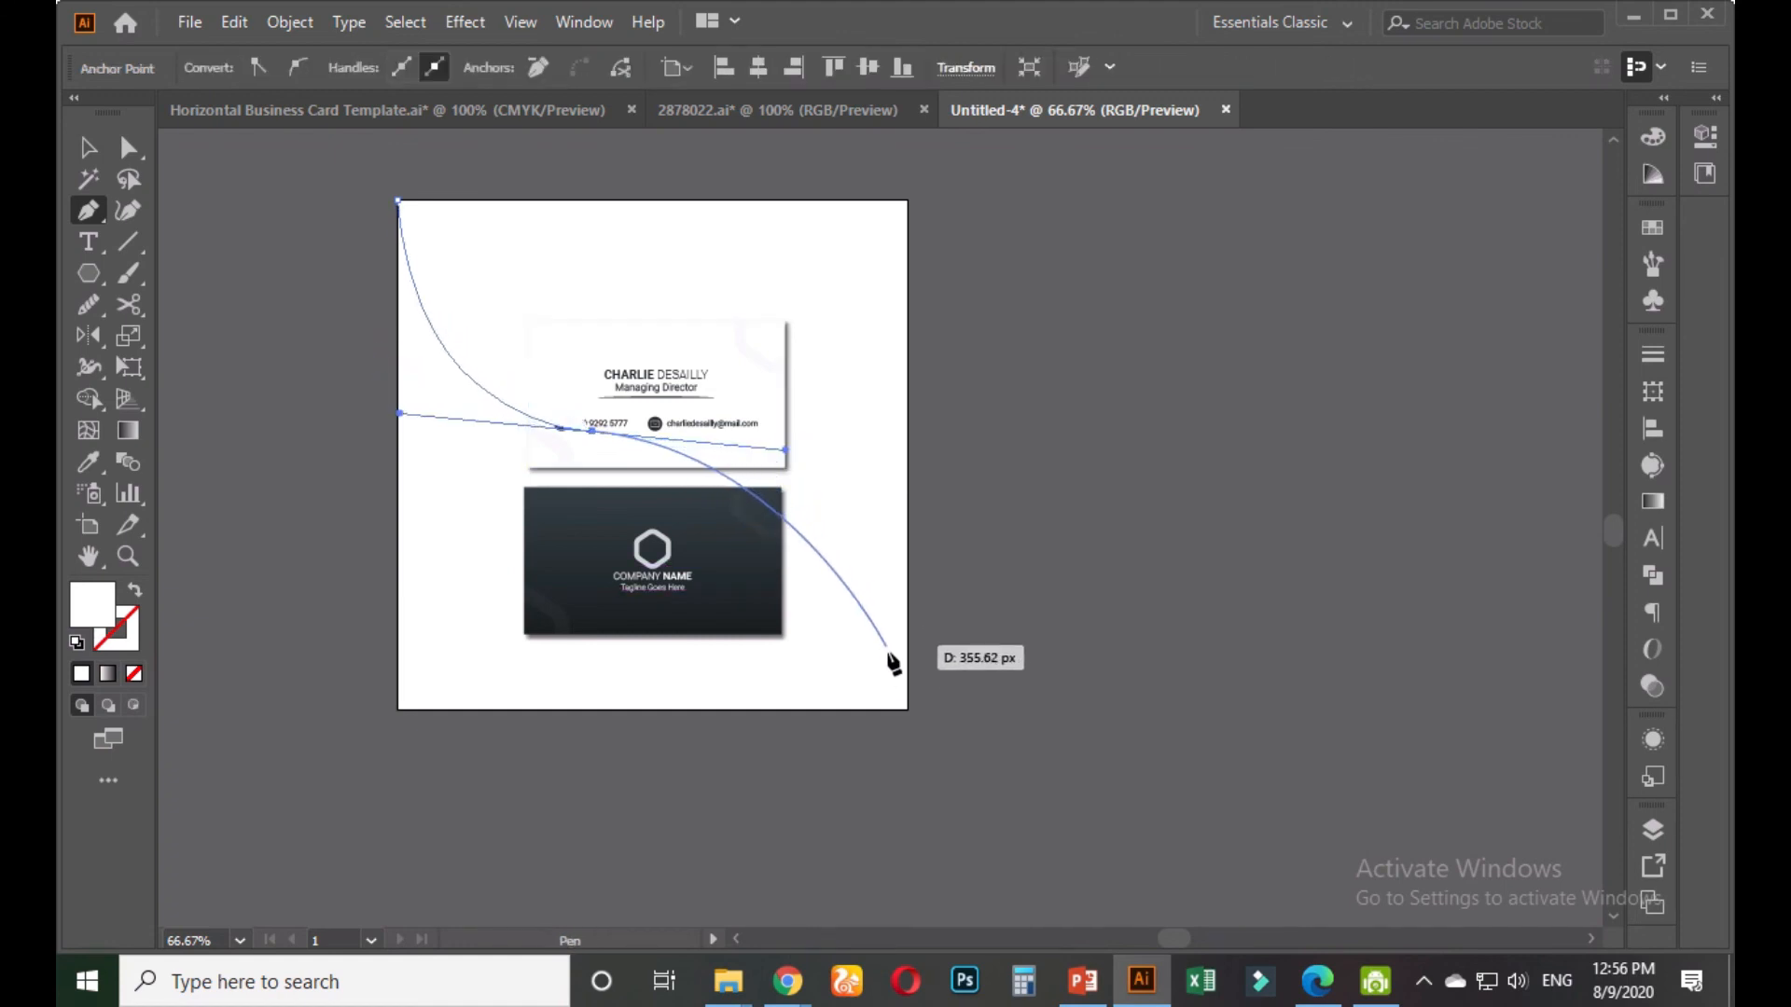
pyautogui.click(906, 709)
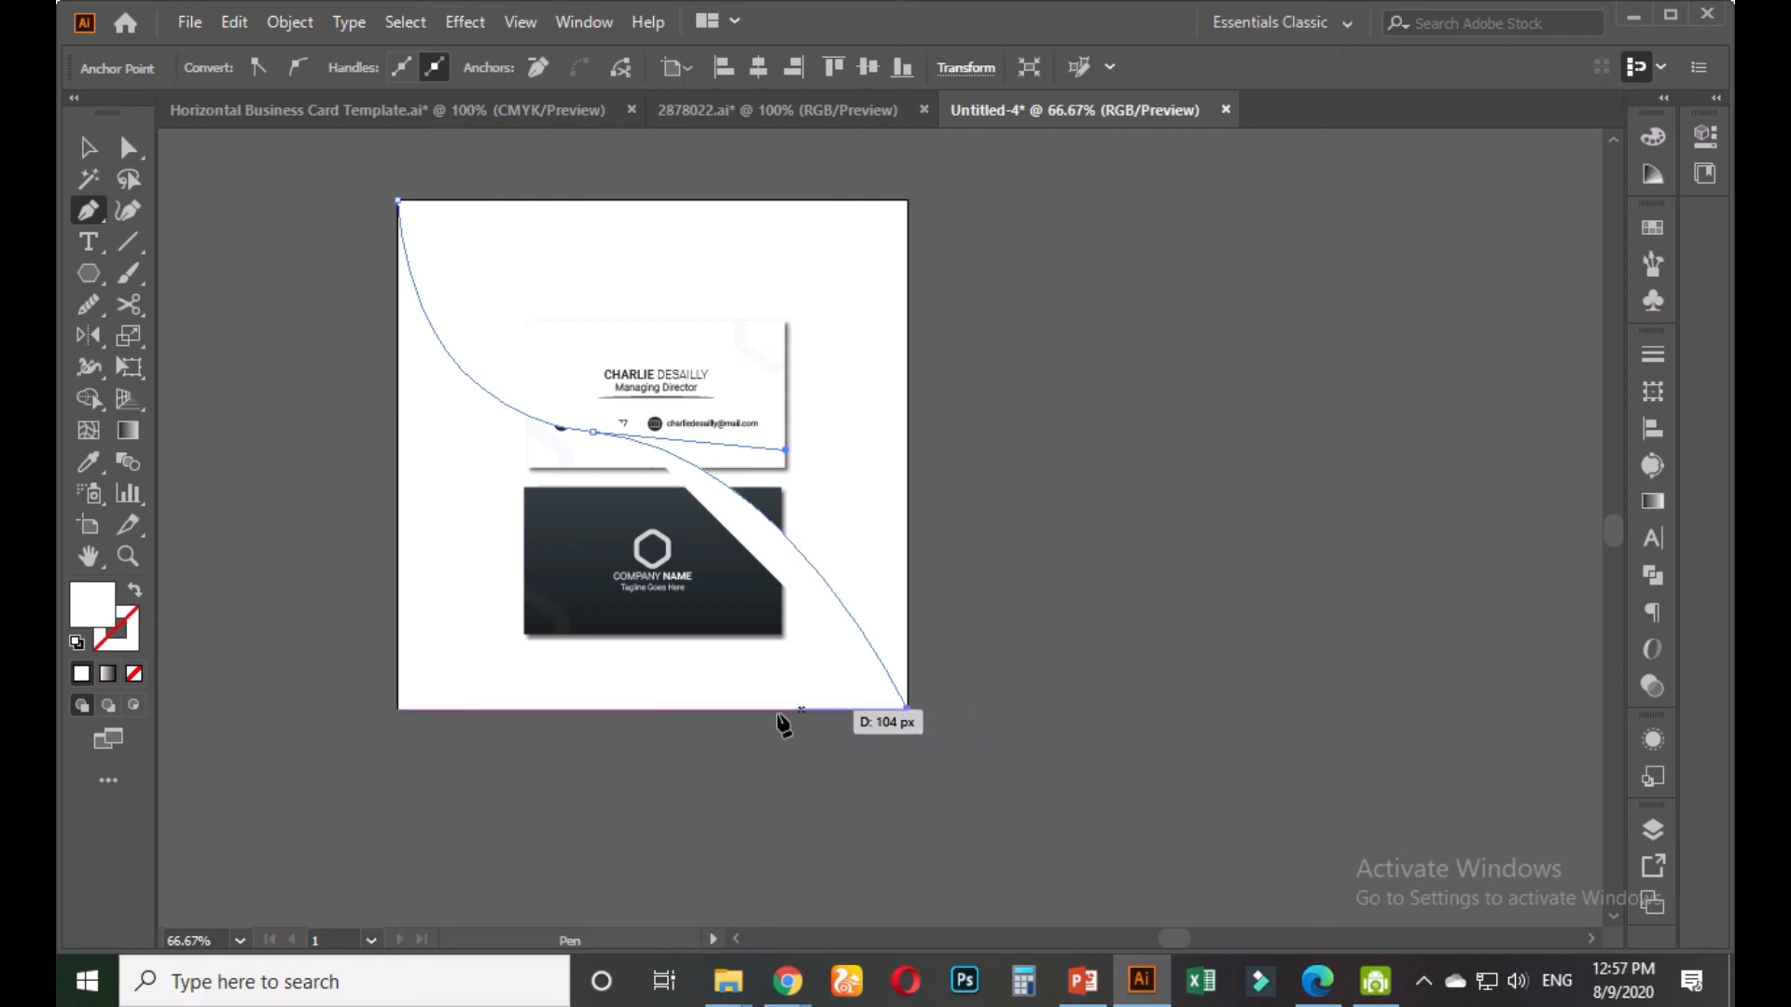
pyautogui.keyDown('shift'); pyautogui.click(397, 709); pyautogui.keyUp('shift')
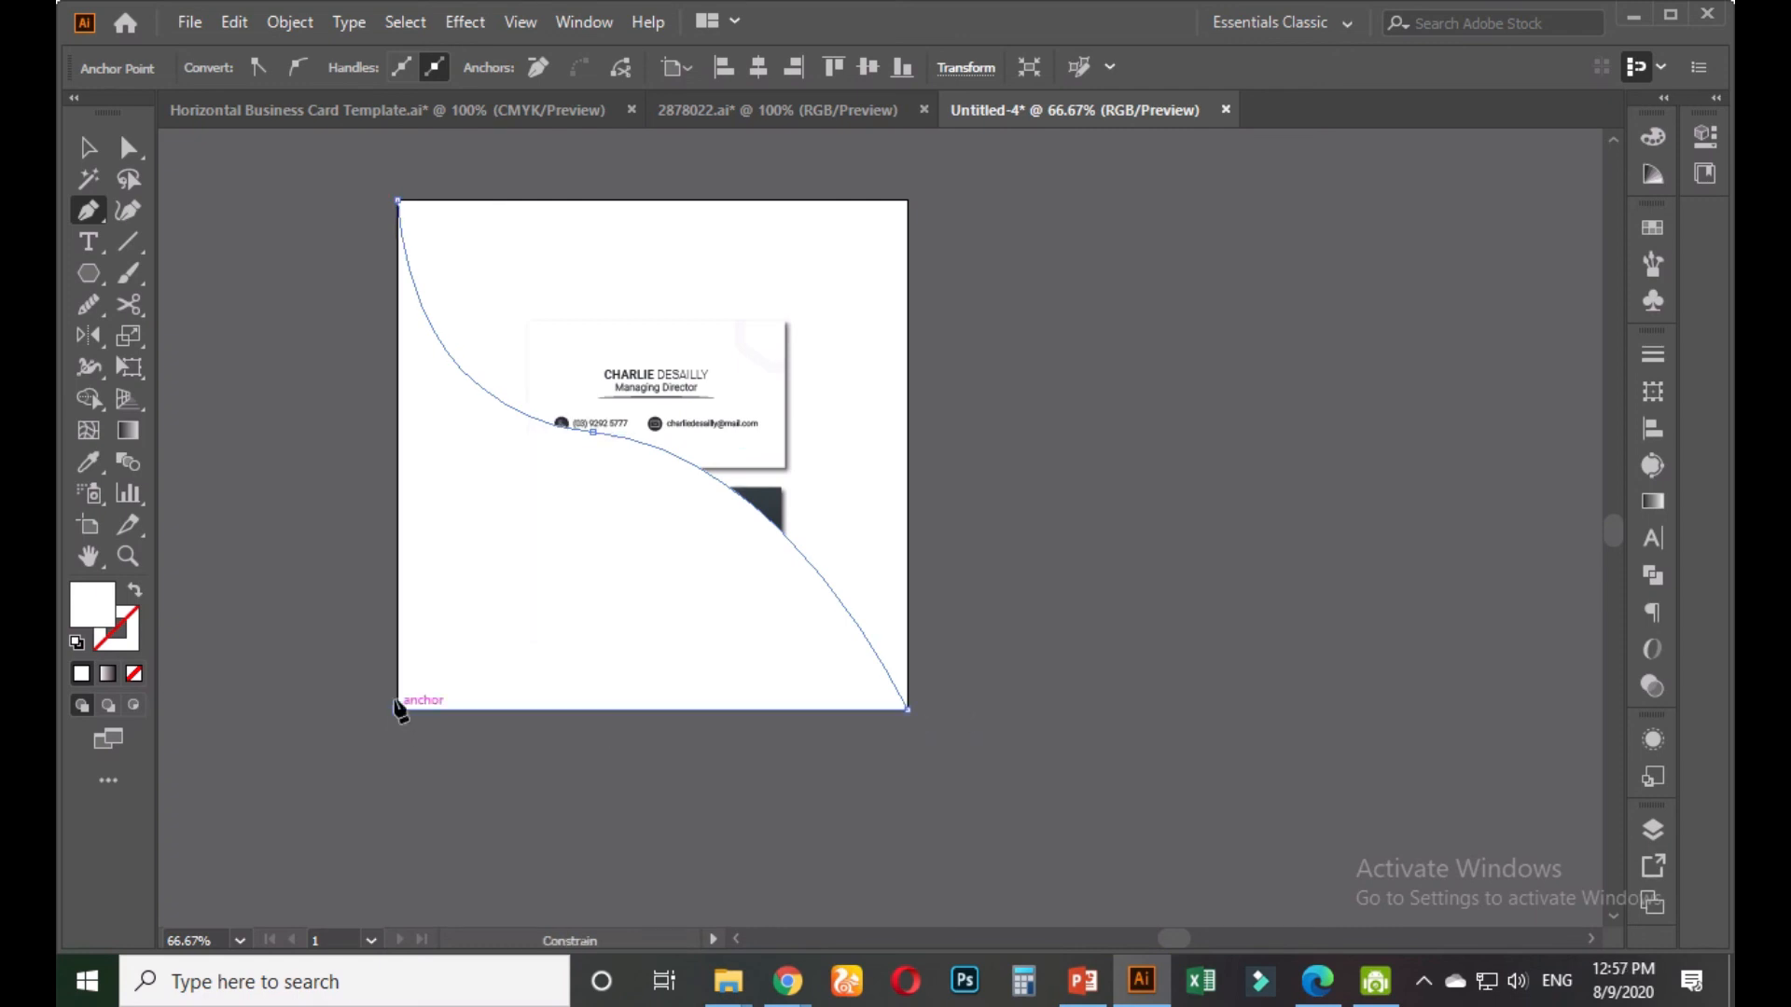
pyautogui.click(397, 200)
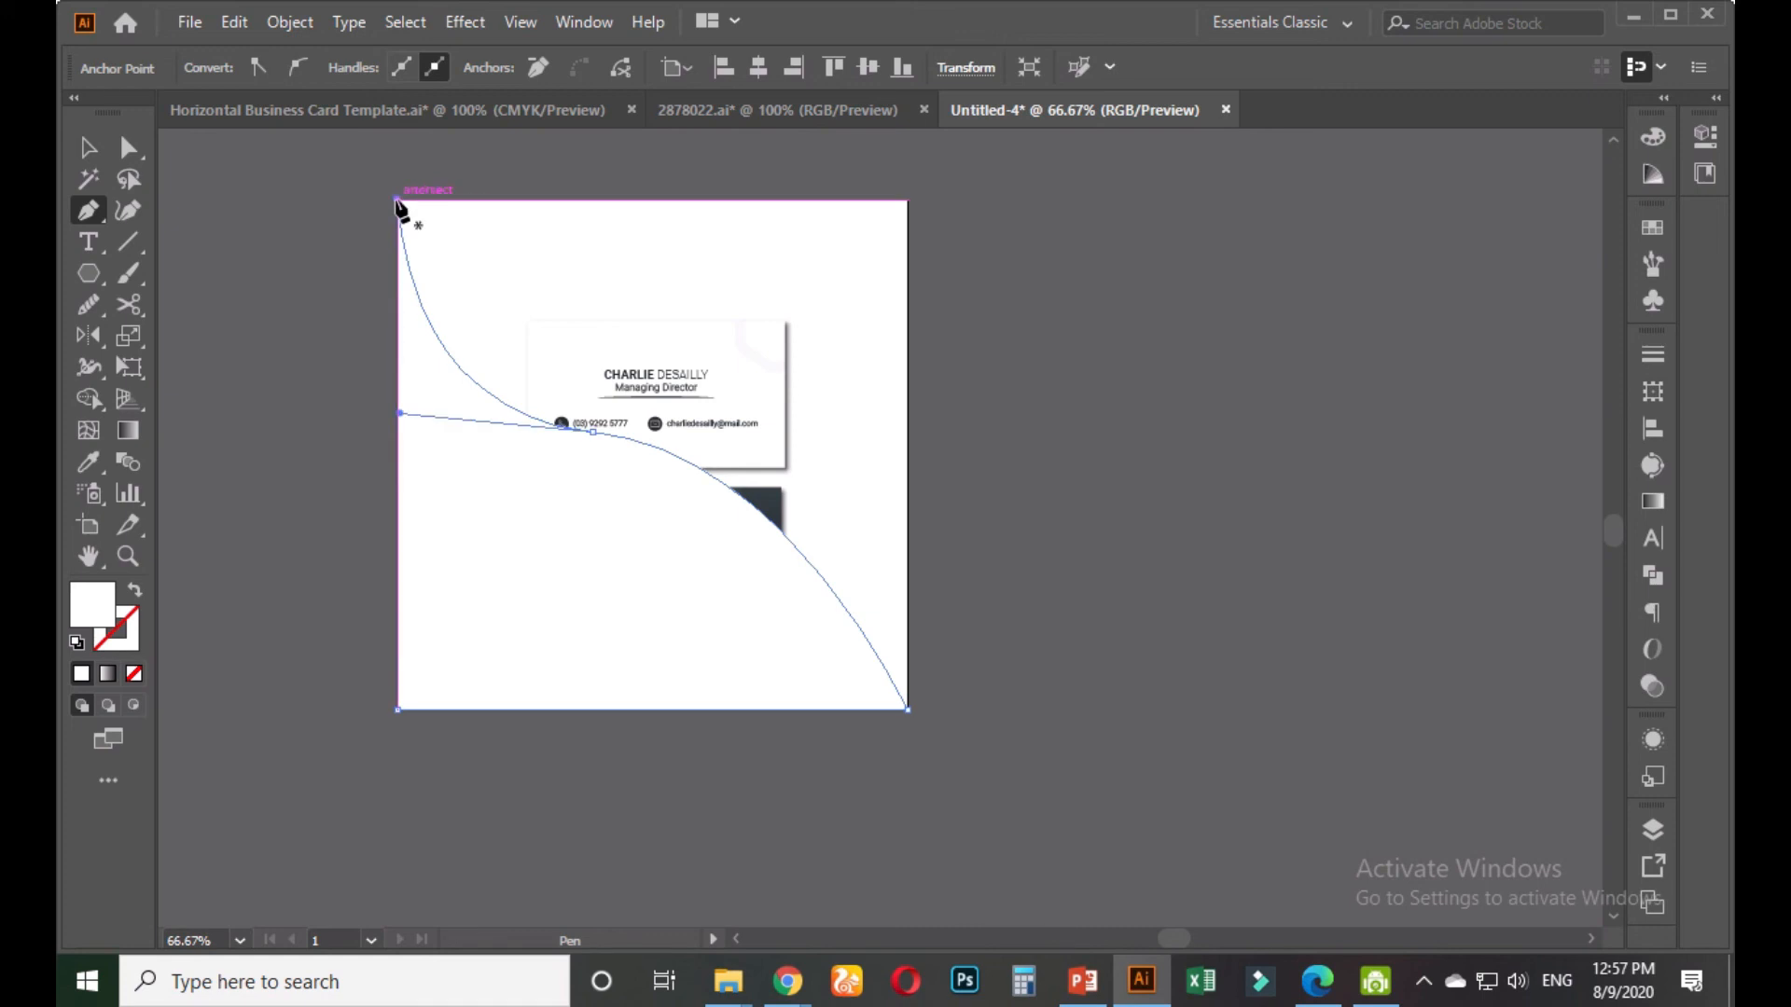
pyautogui.click(87, 147)
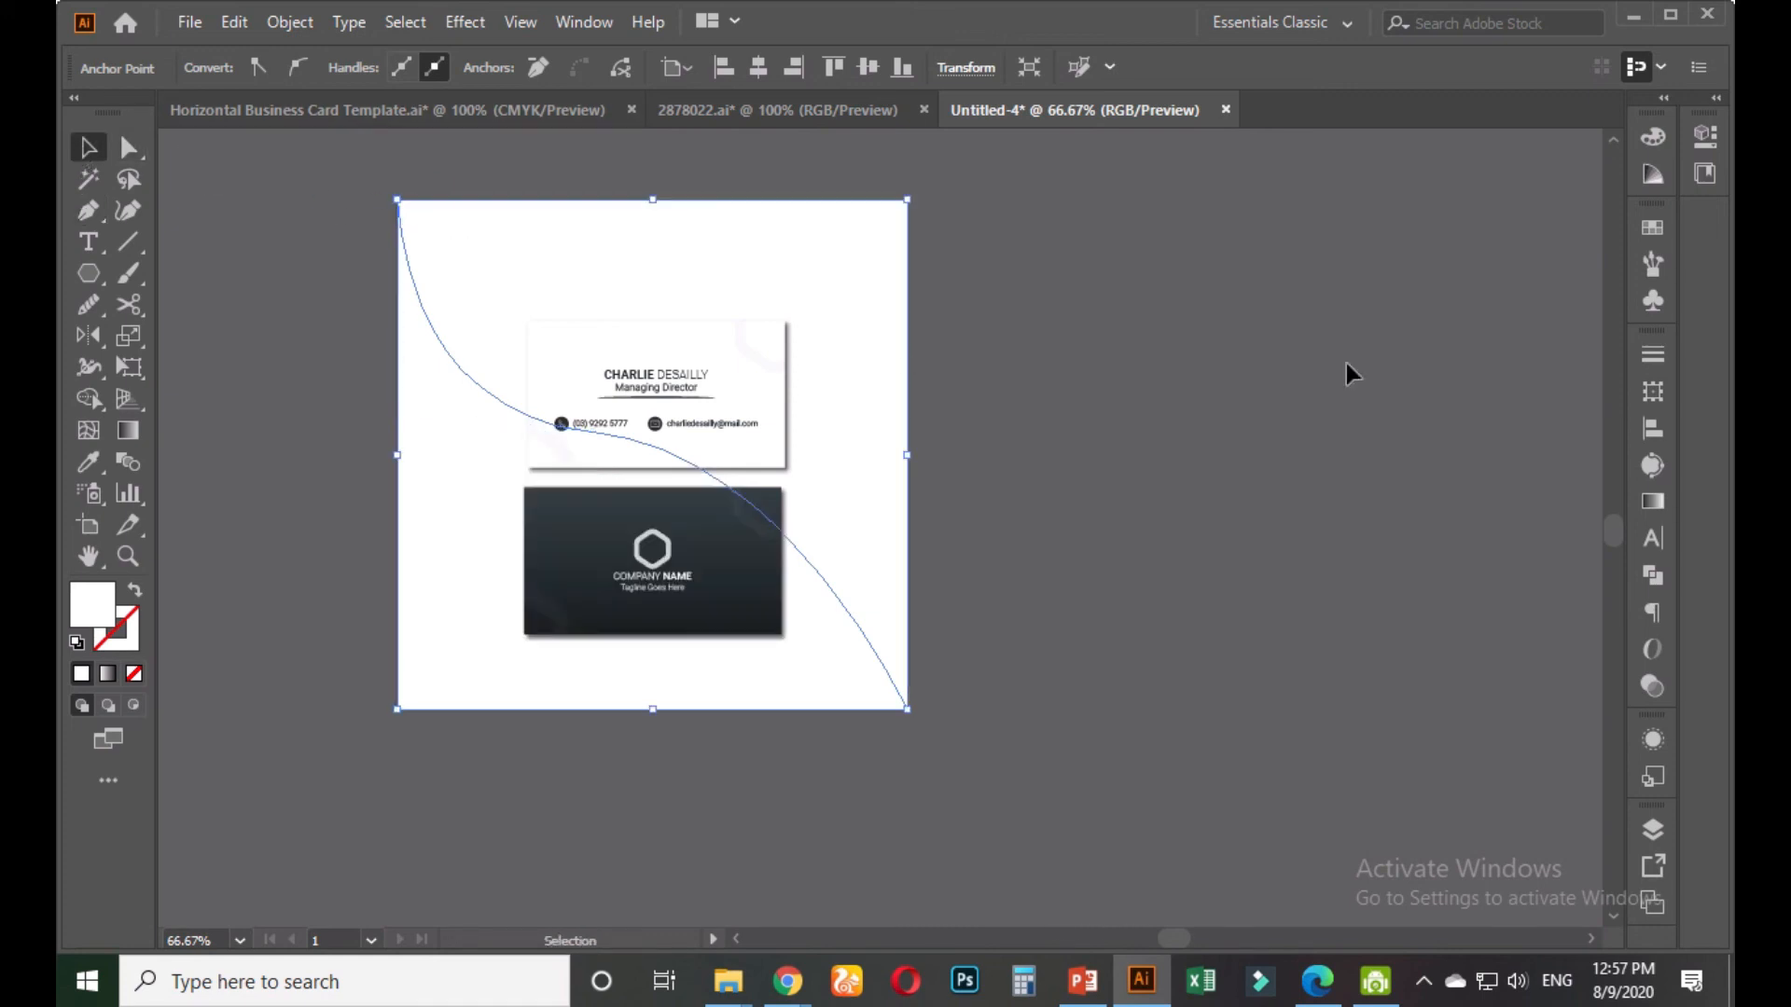
# Fill the curved shape with the dark card's gradient using the Eyedropper
pyautogui.click(88, 462)
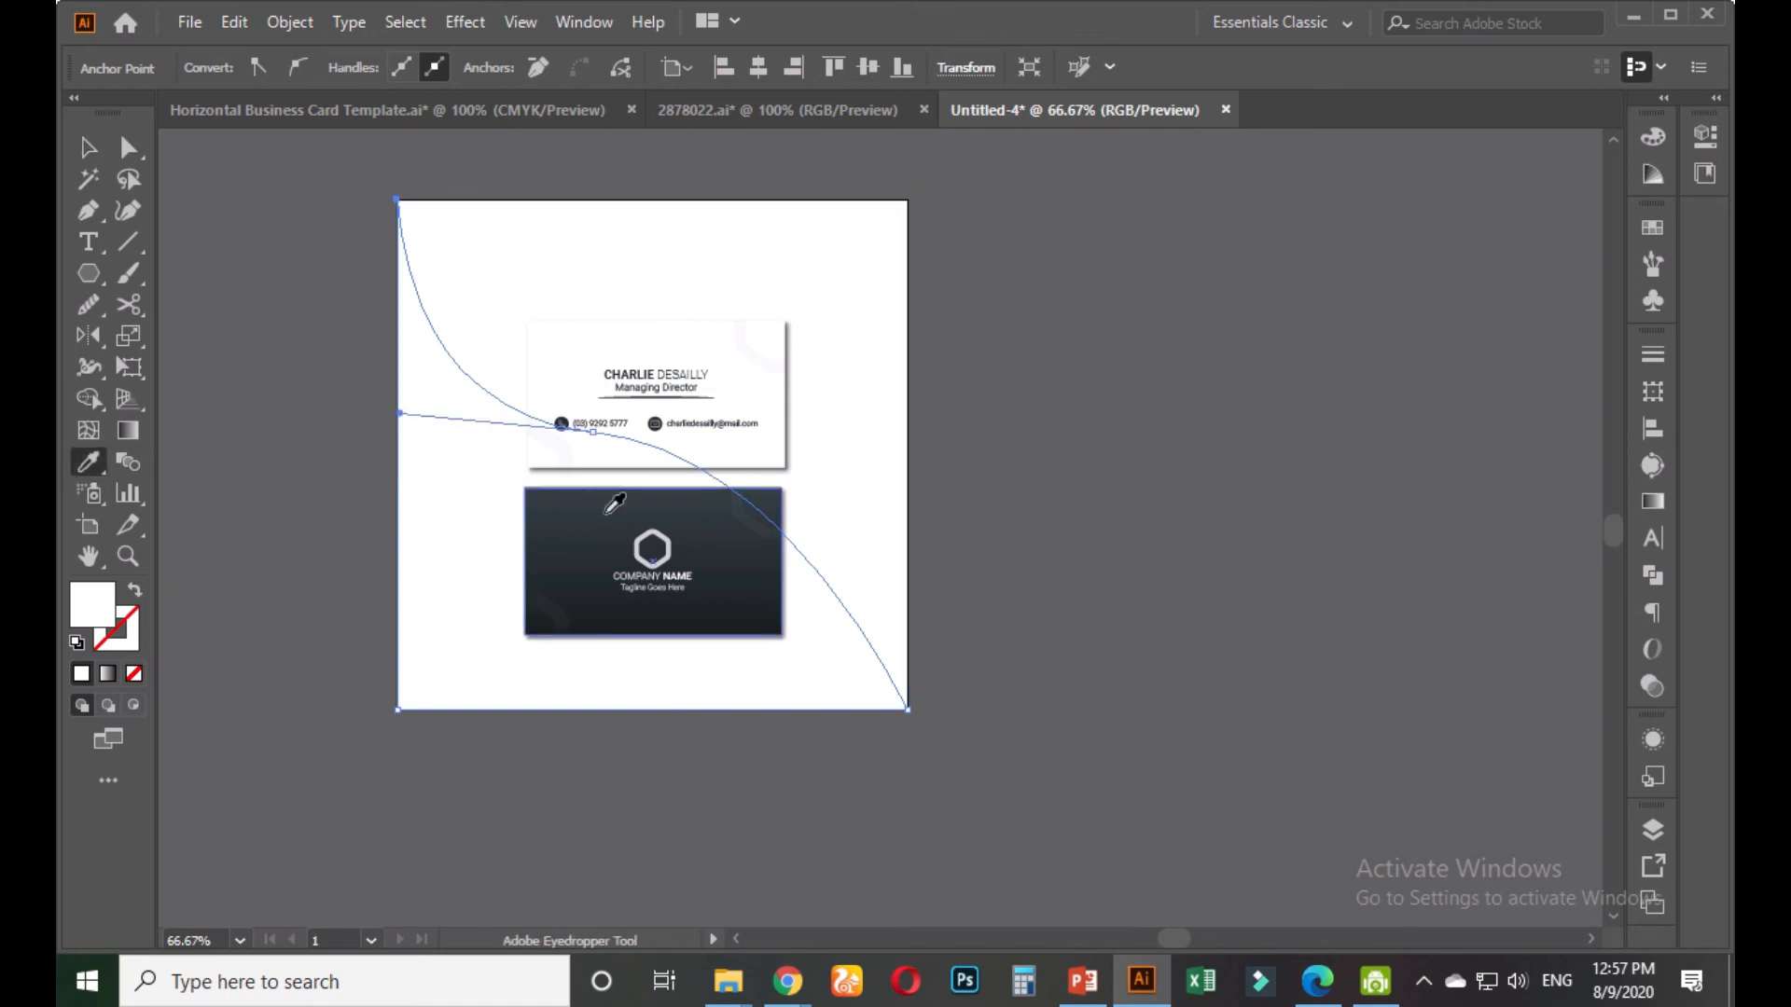
pyautogui.click(720, 554)
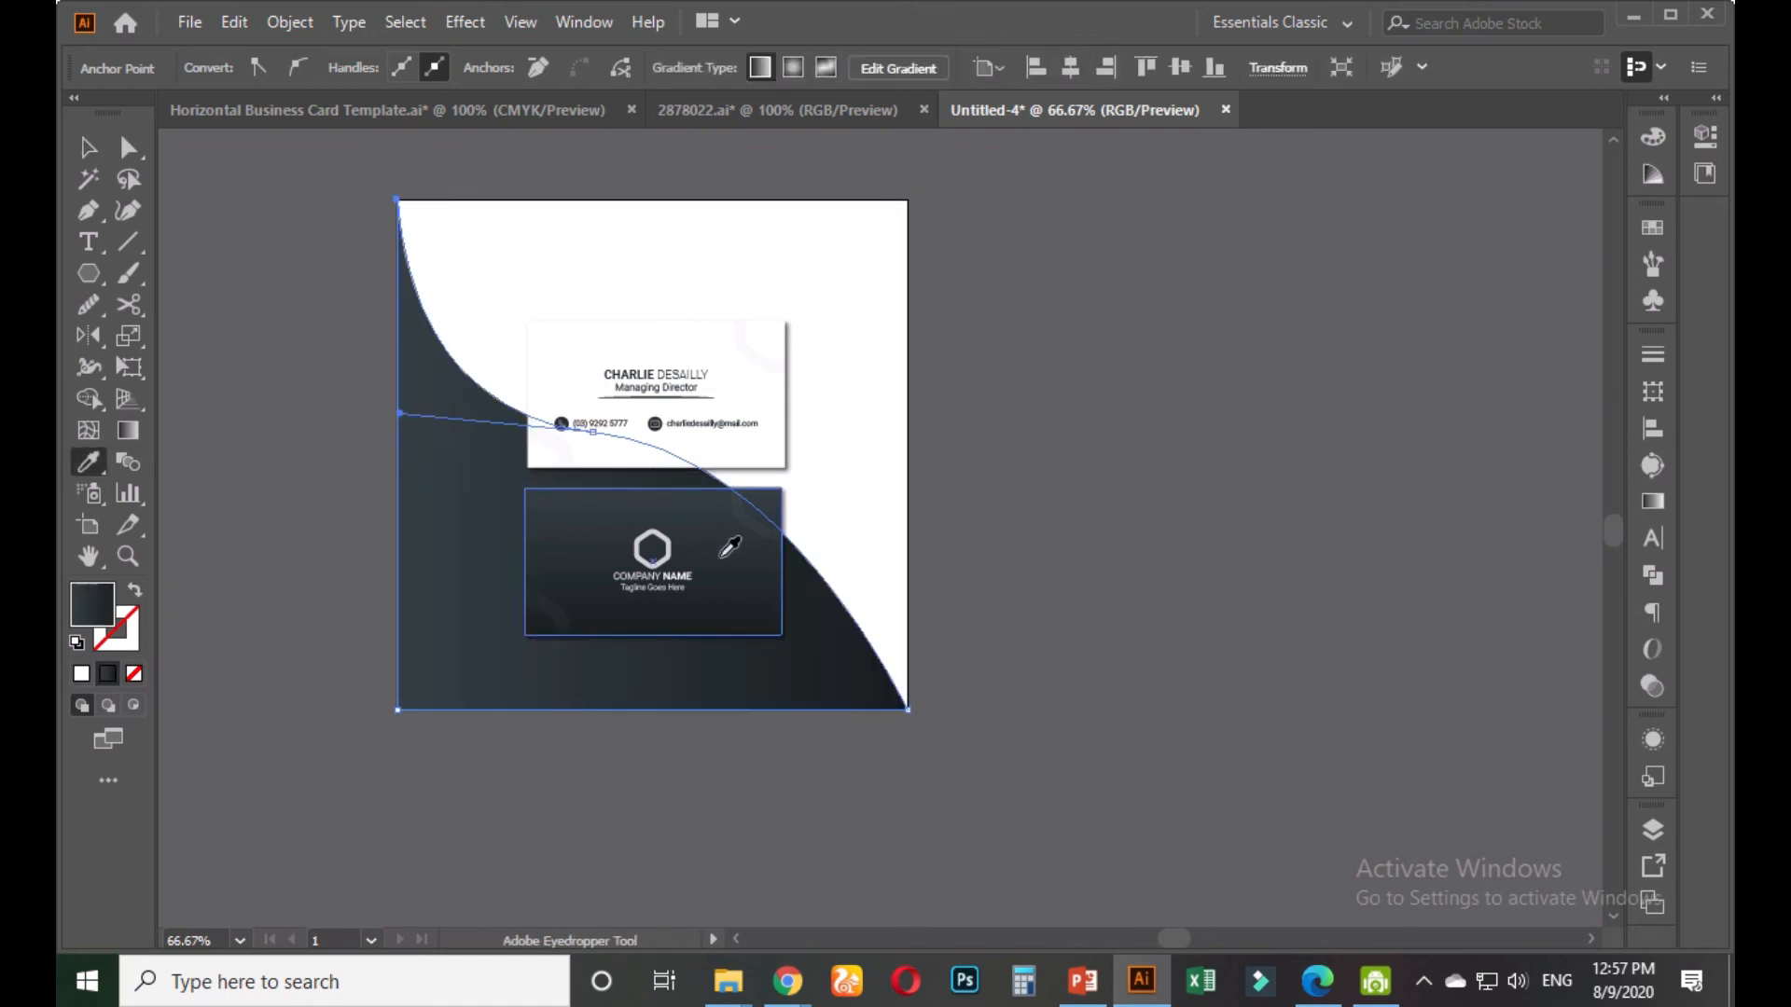
pyautogui.click(88, 147)
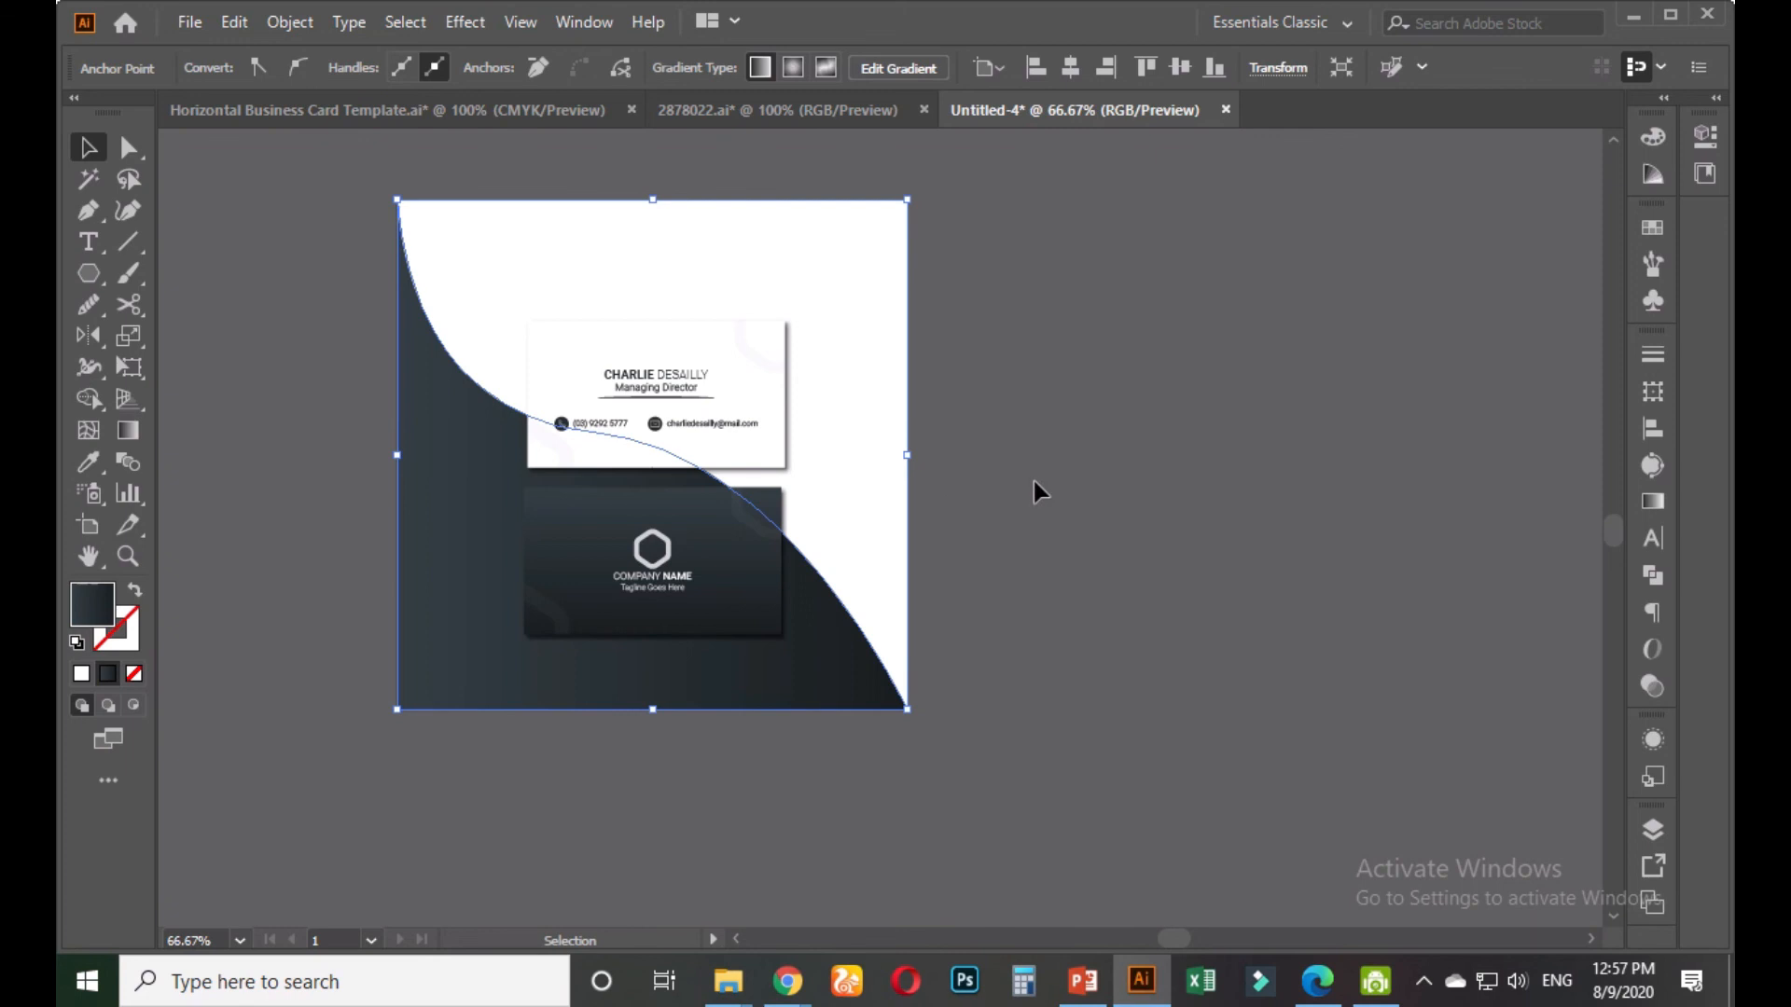
pyautogui.click(998, 349)
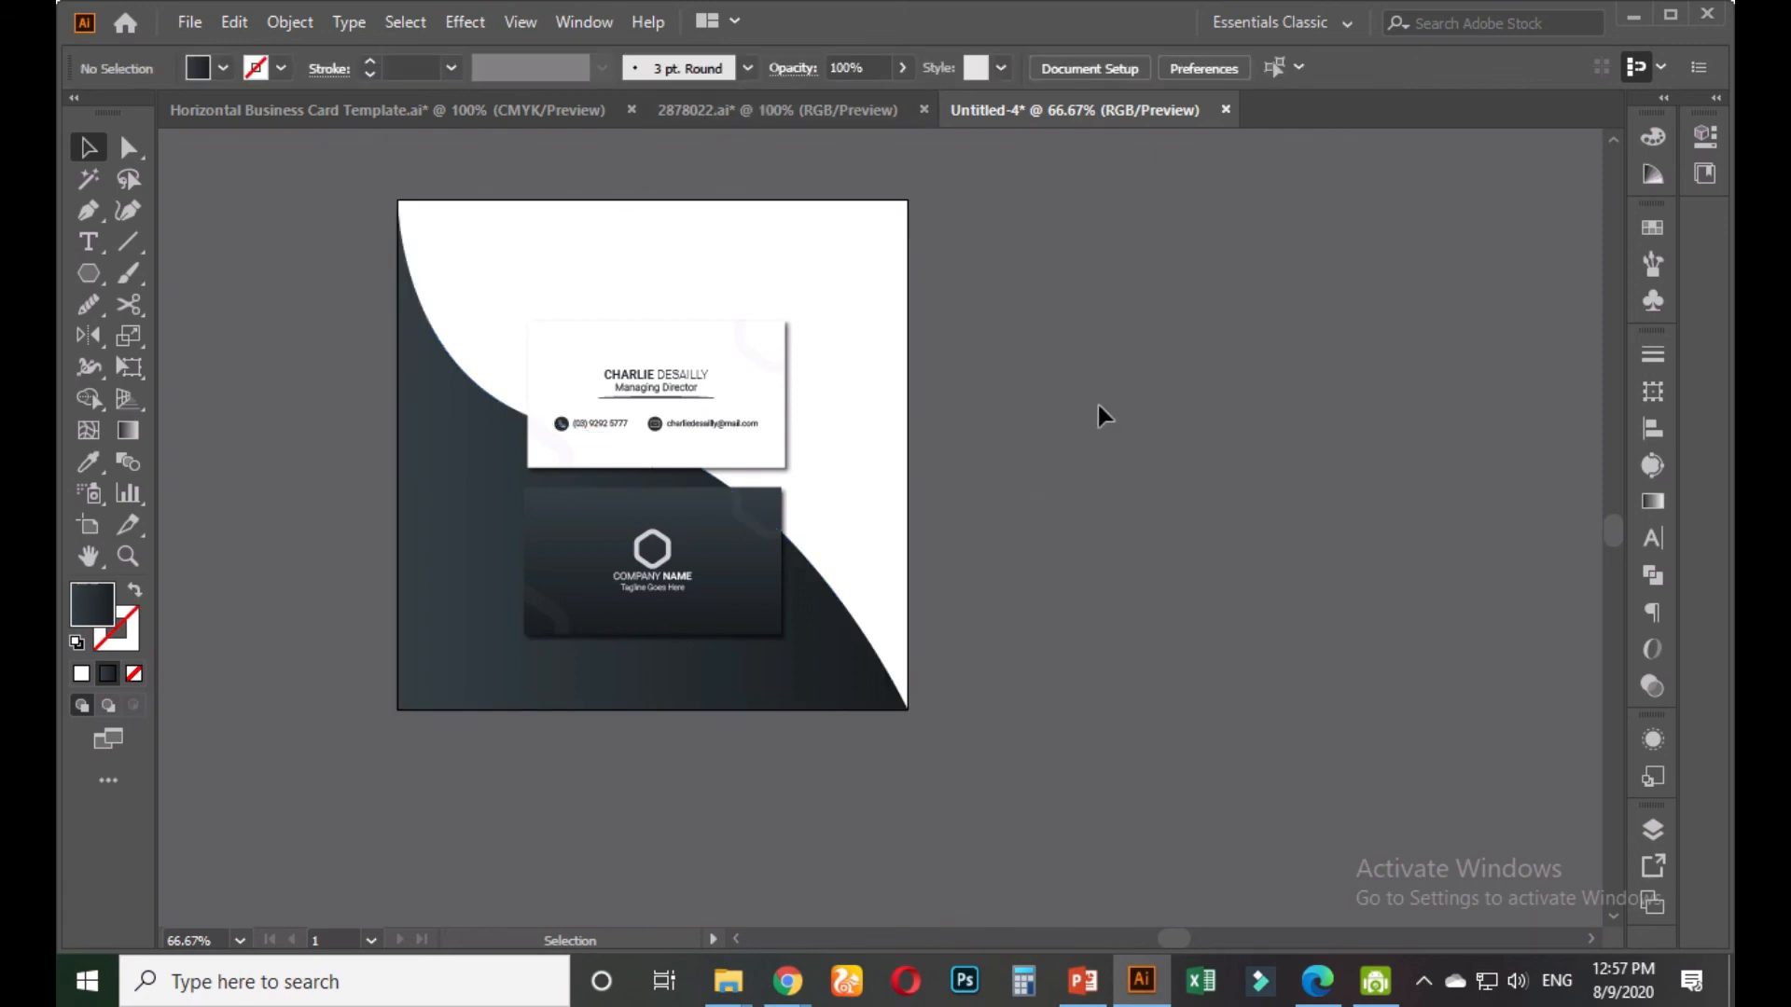
# Draw a rectangle covering the whole artboard and send it to the back
pyautogui.scroll(1, 966, 688)
pyautogui.moveTo(947, 518); pyautogui.dragTo(1130, 653)
pyautogui.moveTo(1120, 515); pyautogui.dragTo(1129, 558)
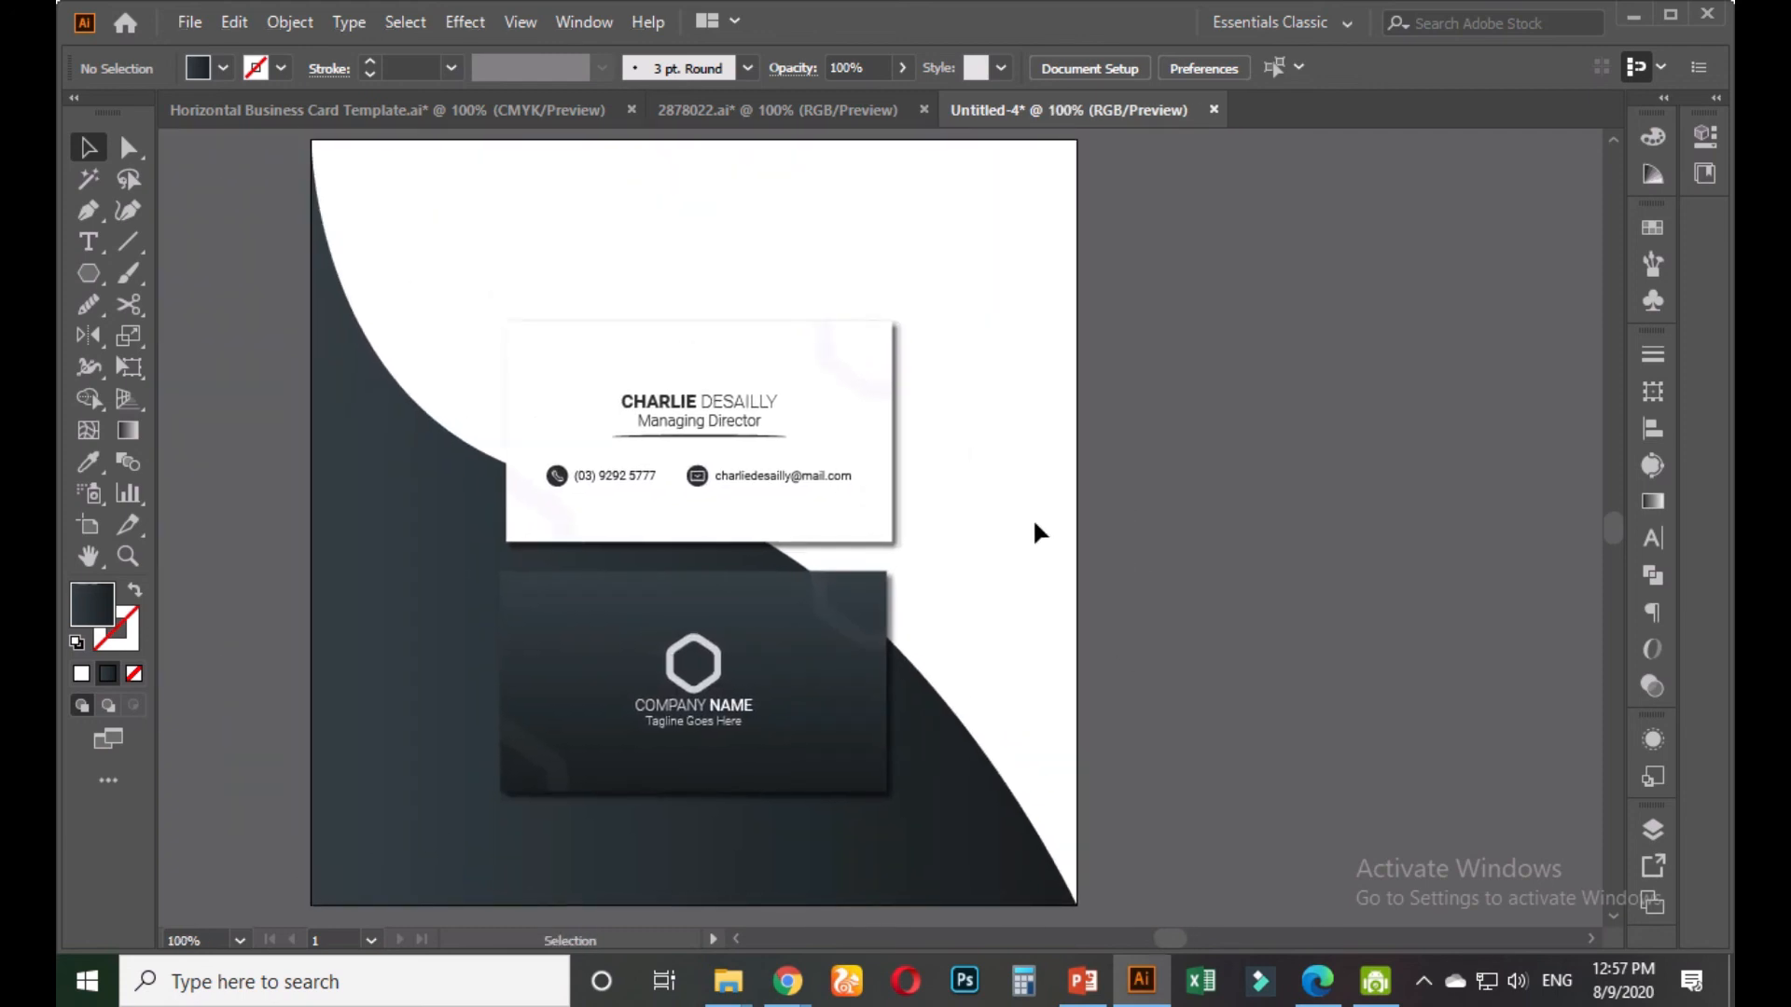
pyautogui.click(82, 280)
pyautogui.click(188, 272)
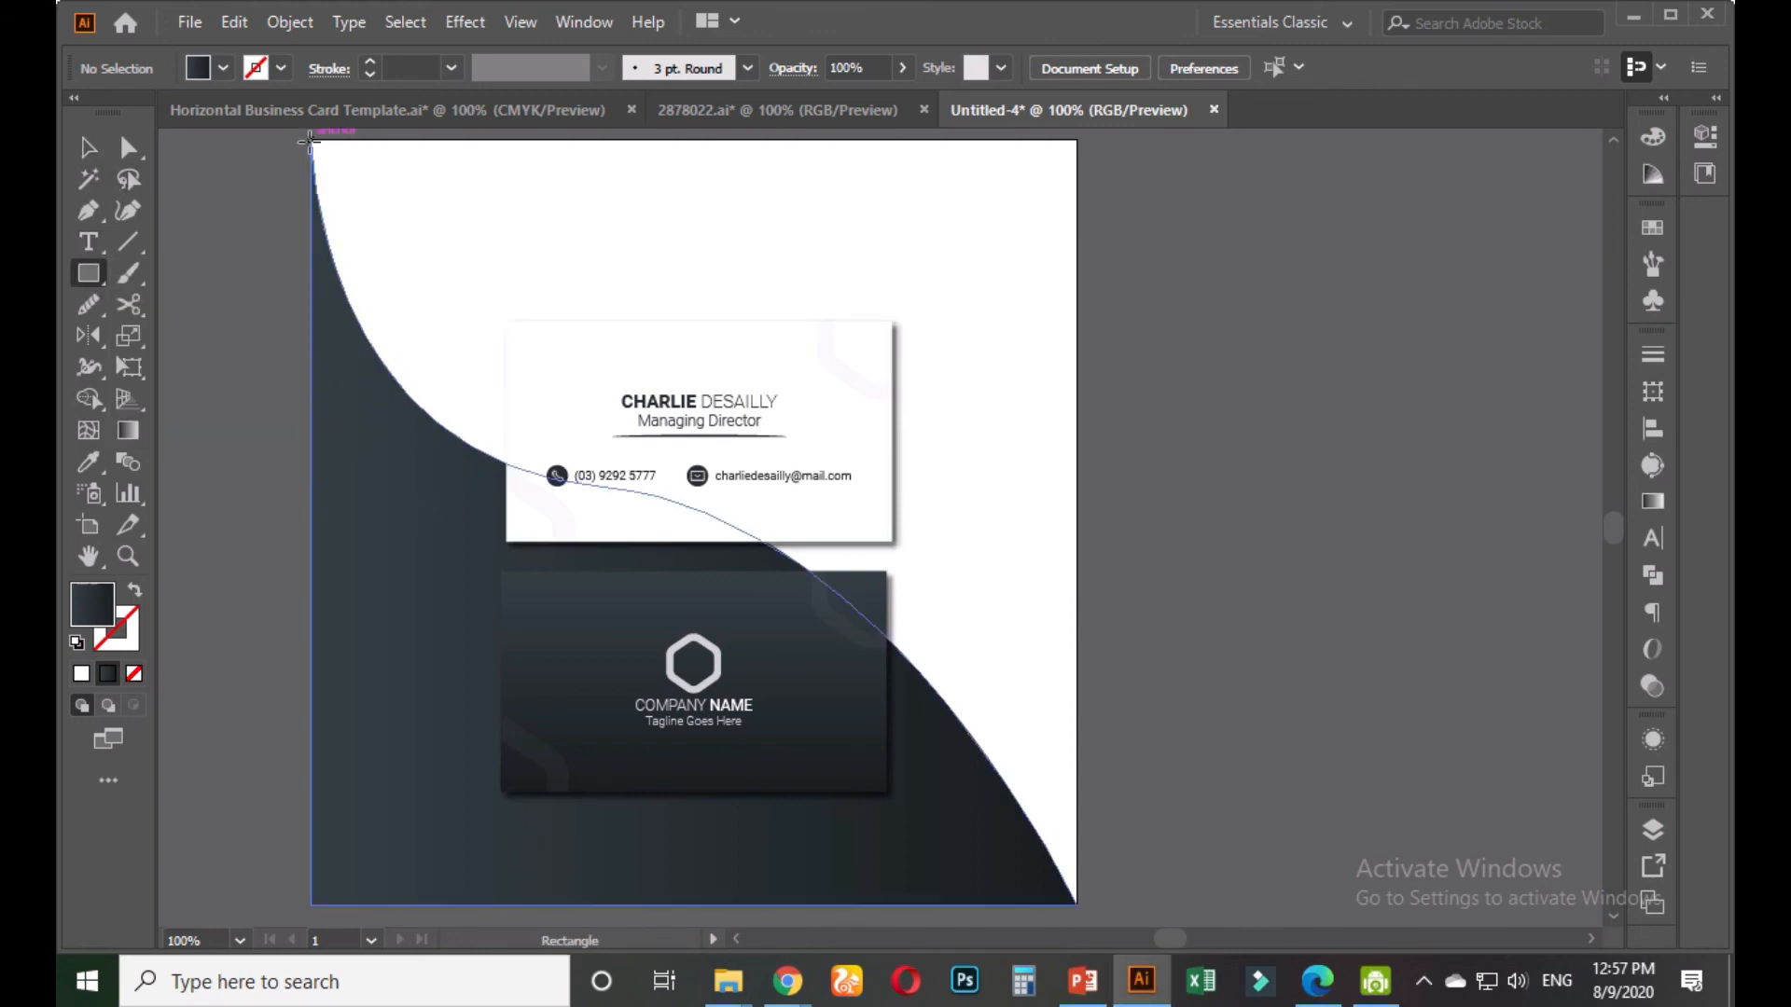
pyautogui.moveTo(311, 139); pyautogui.dragTo(1077, 907)
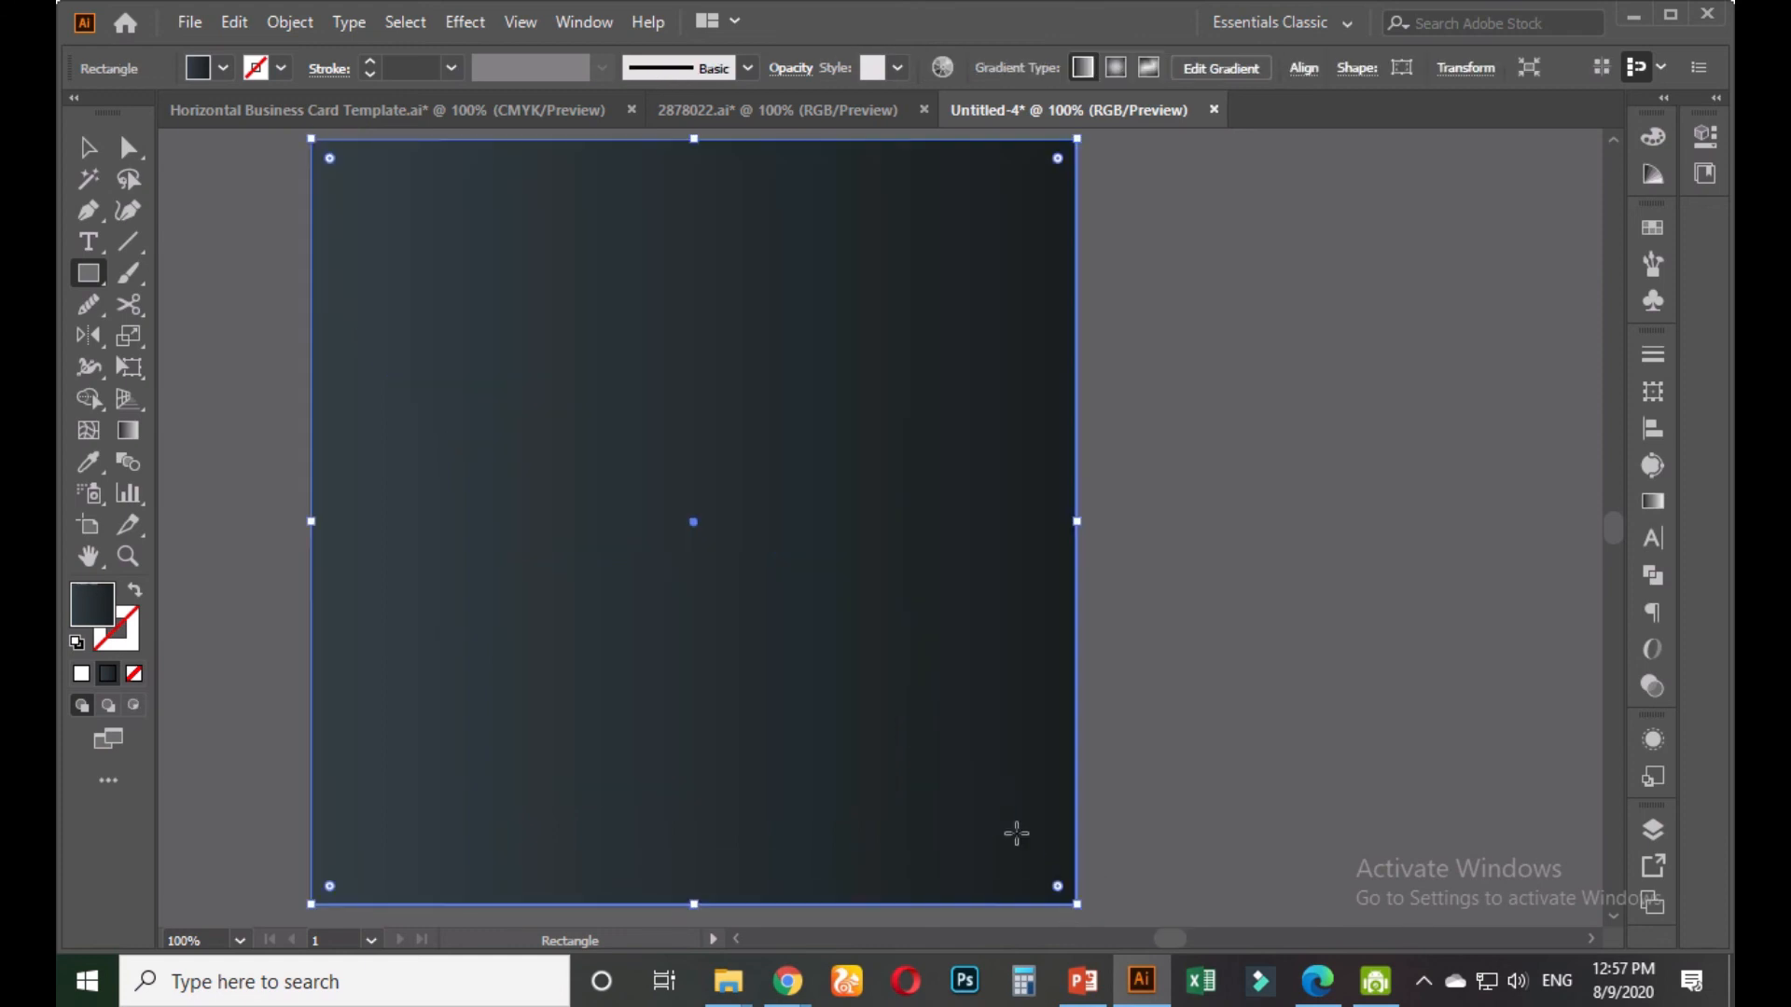
pyautogui.hotkey('ctrl', 'shift', '[')
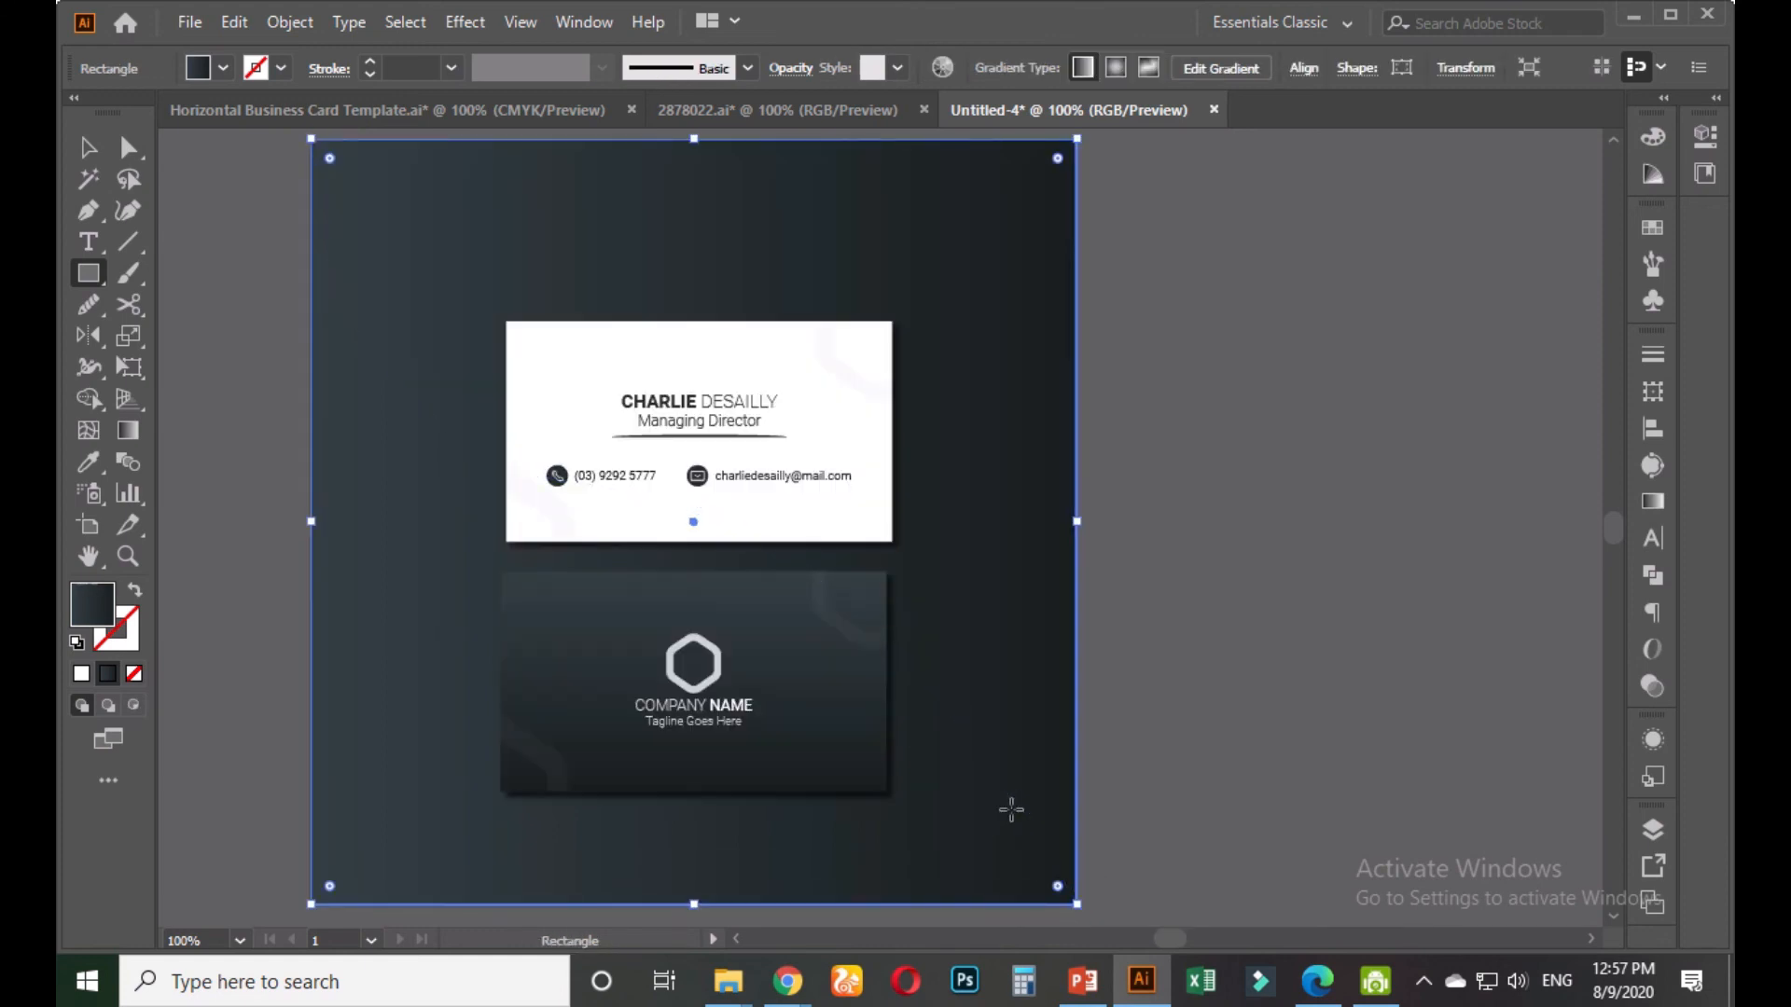
# Zoom out, select the background rectangle, and return to the business card template
pyautogui.press('v')
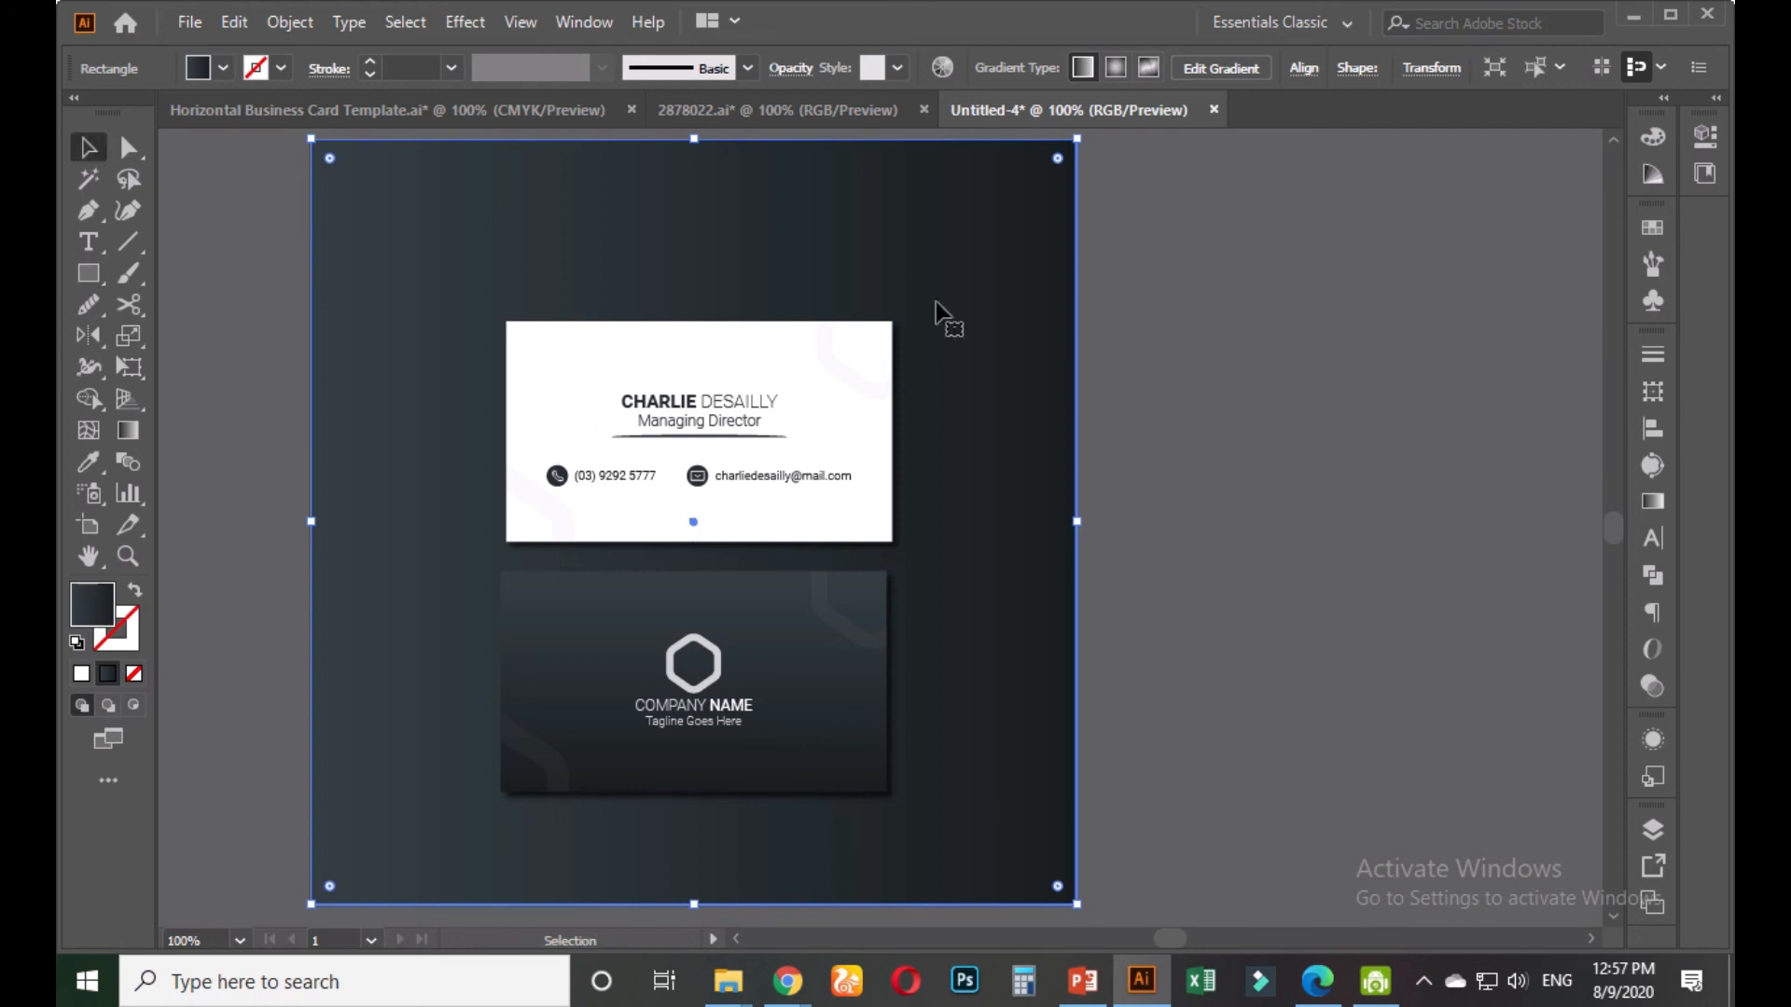
pyautogui.click(1195, 379)
pyautogui.hotkey('ctrl', '-')
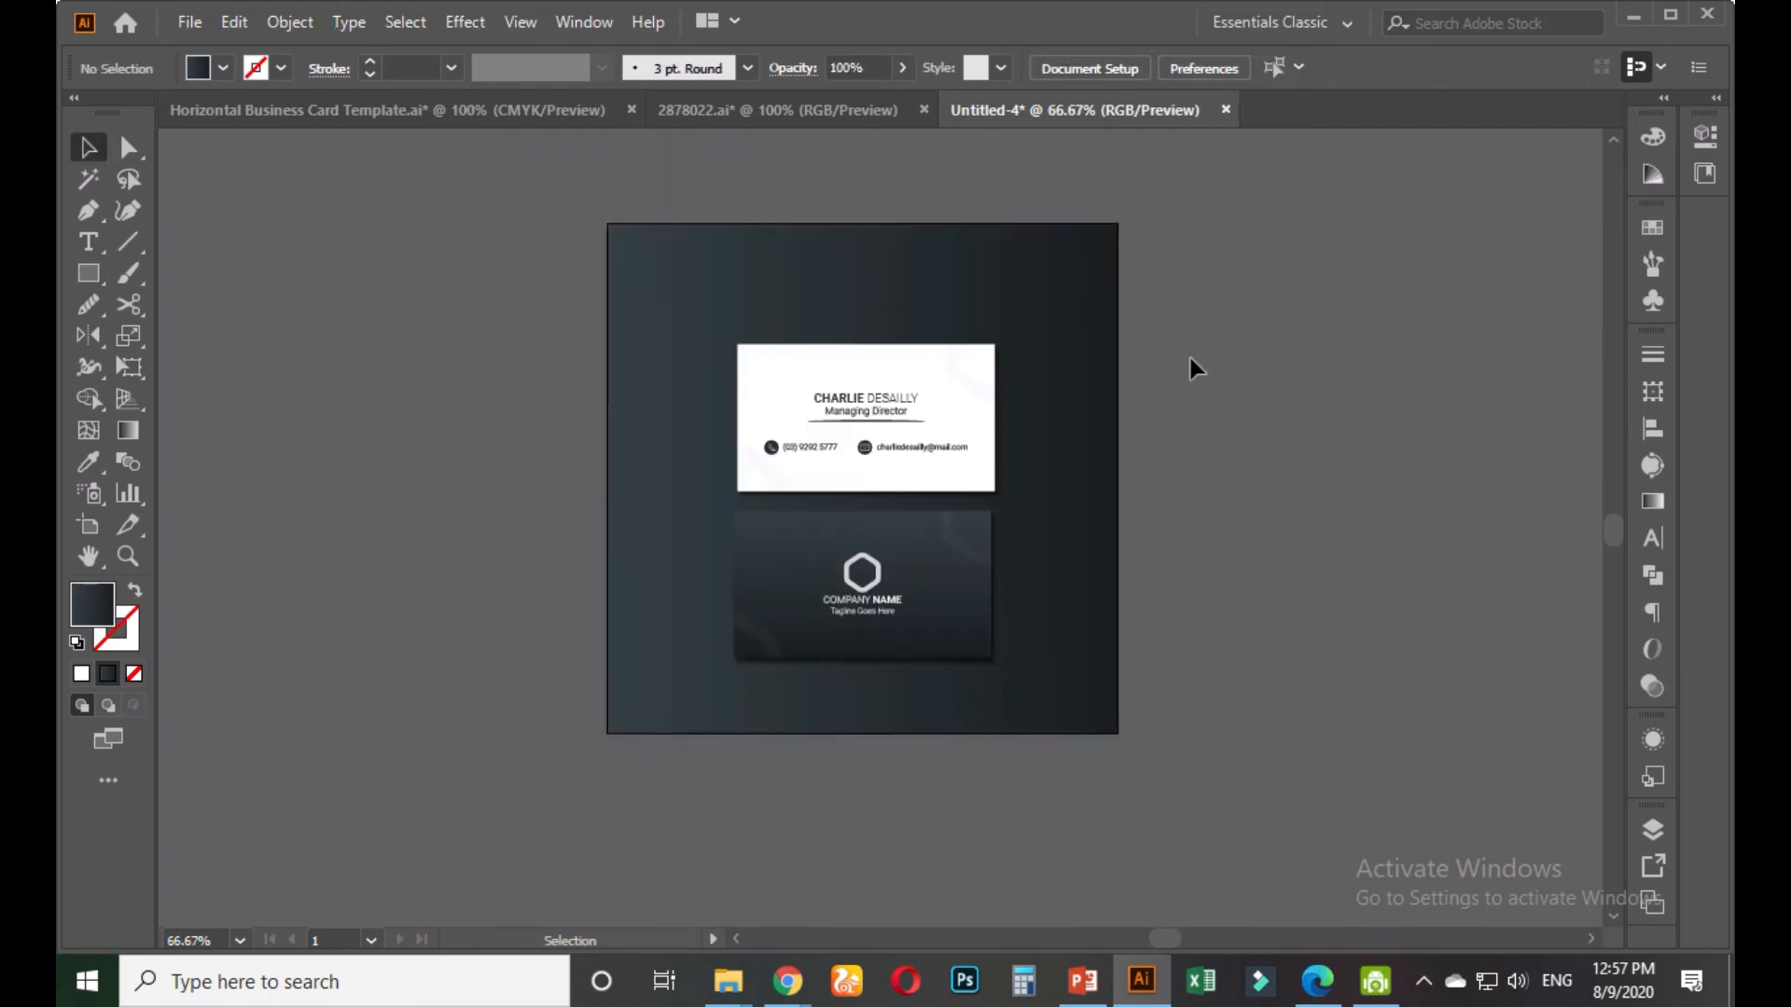
pyautogui.click(1082, 280)
pyautogui.click(469, 109)
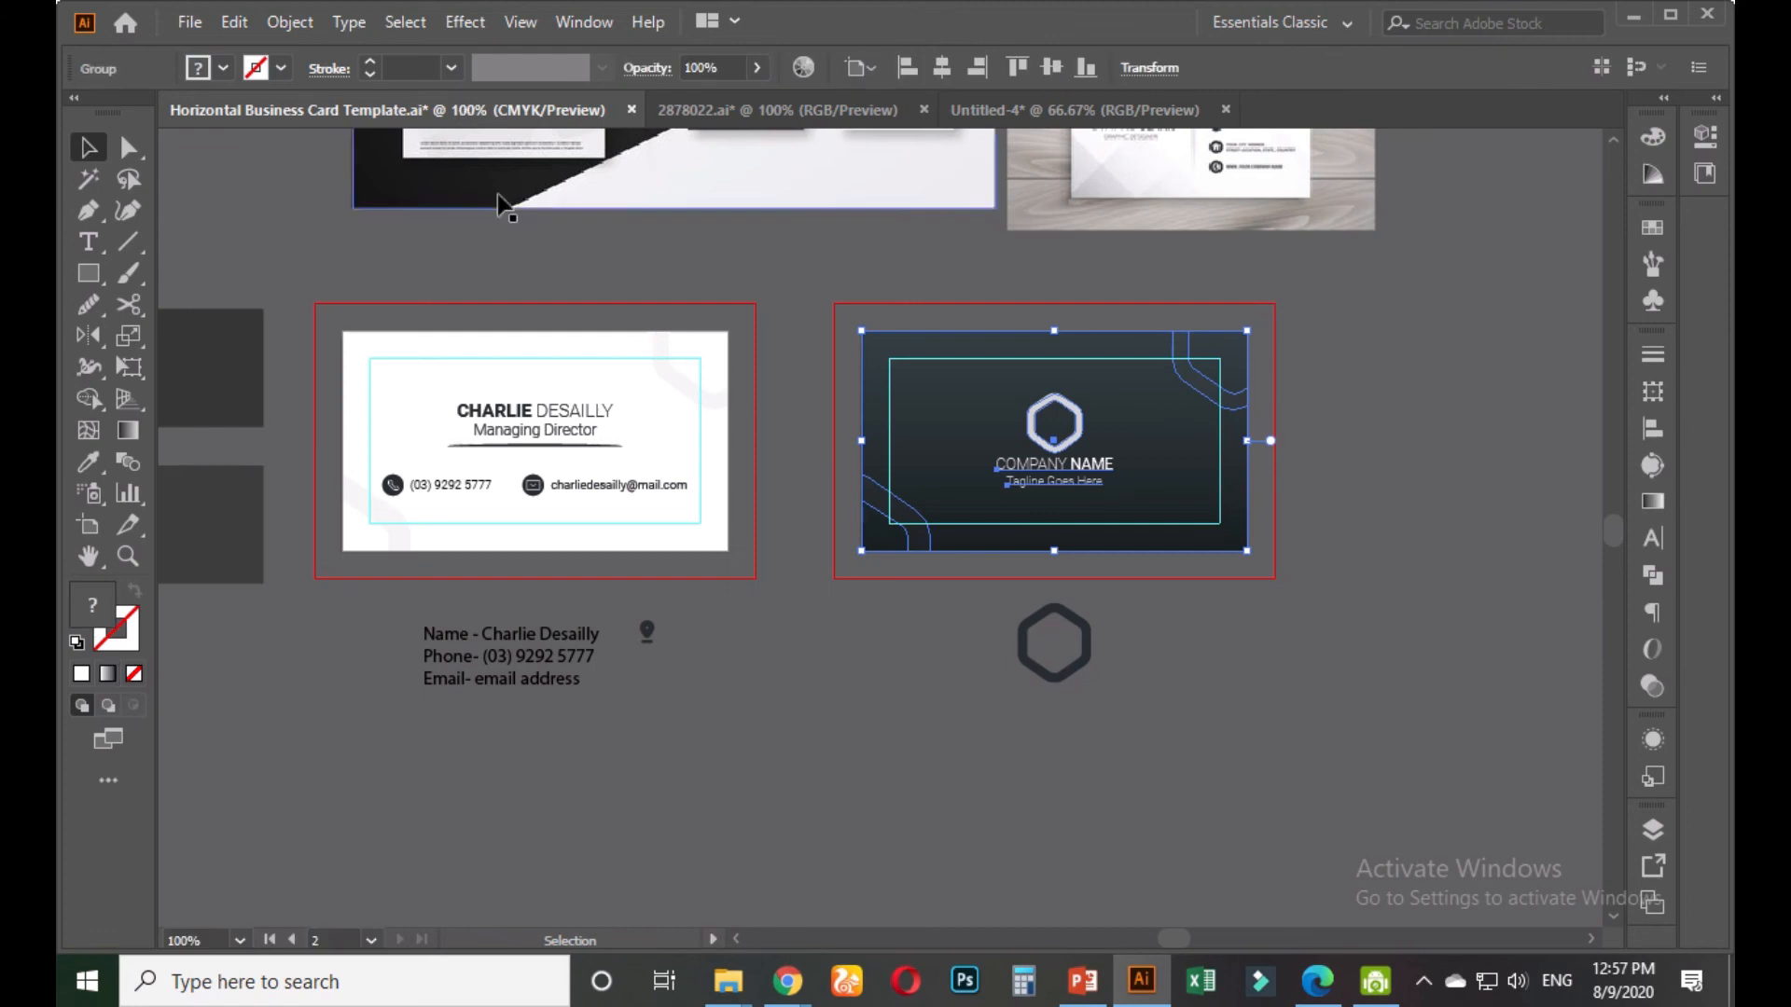
# Drag the template's slate-coloured square into Untitled-4 and place it beside the artboard
pyautogui.hscroll(-5, 390, 253)
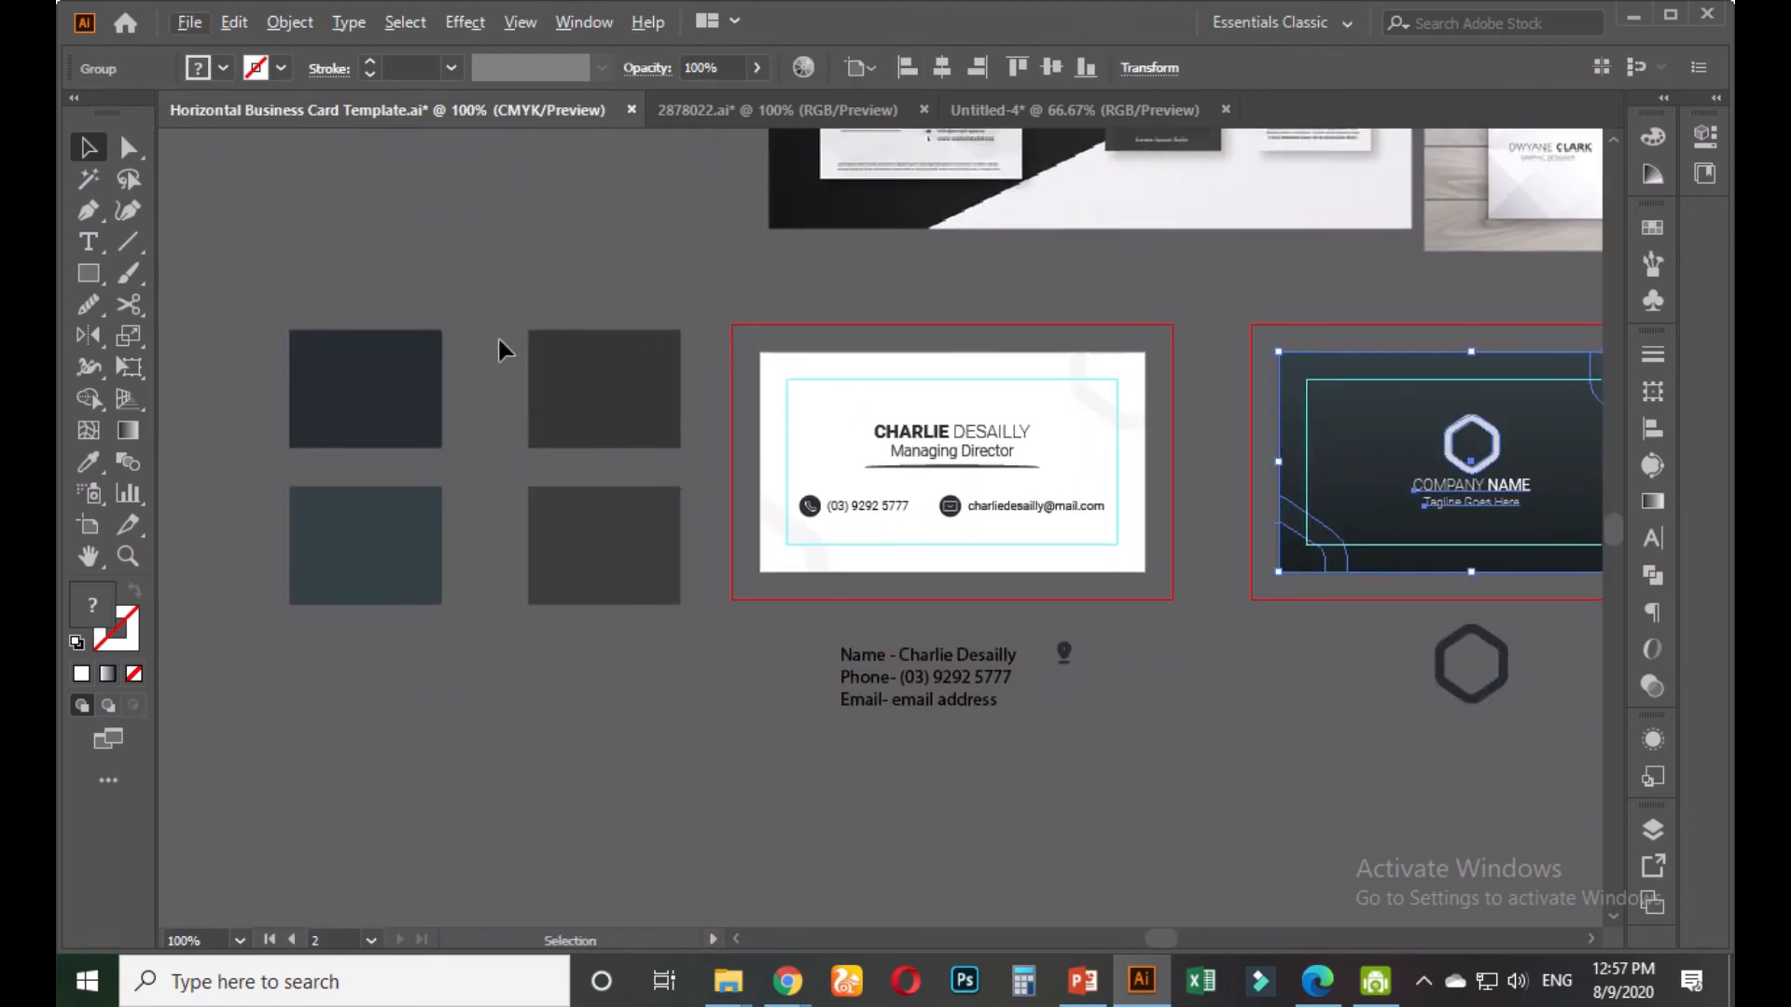
pyautogui.scroll(-1, 498, 340)
pyautogui.click(379, 498)
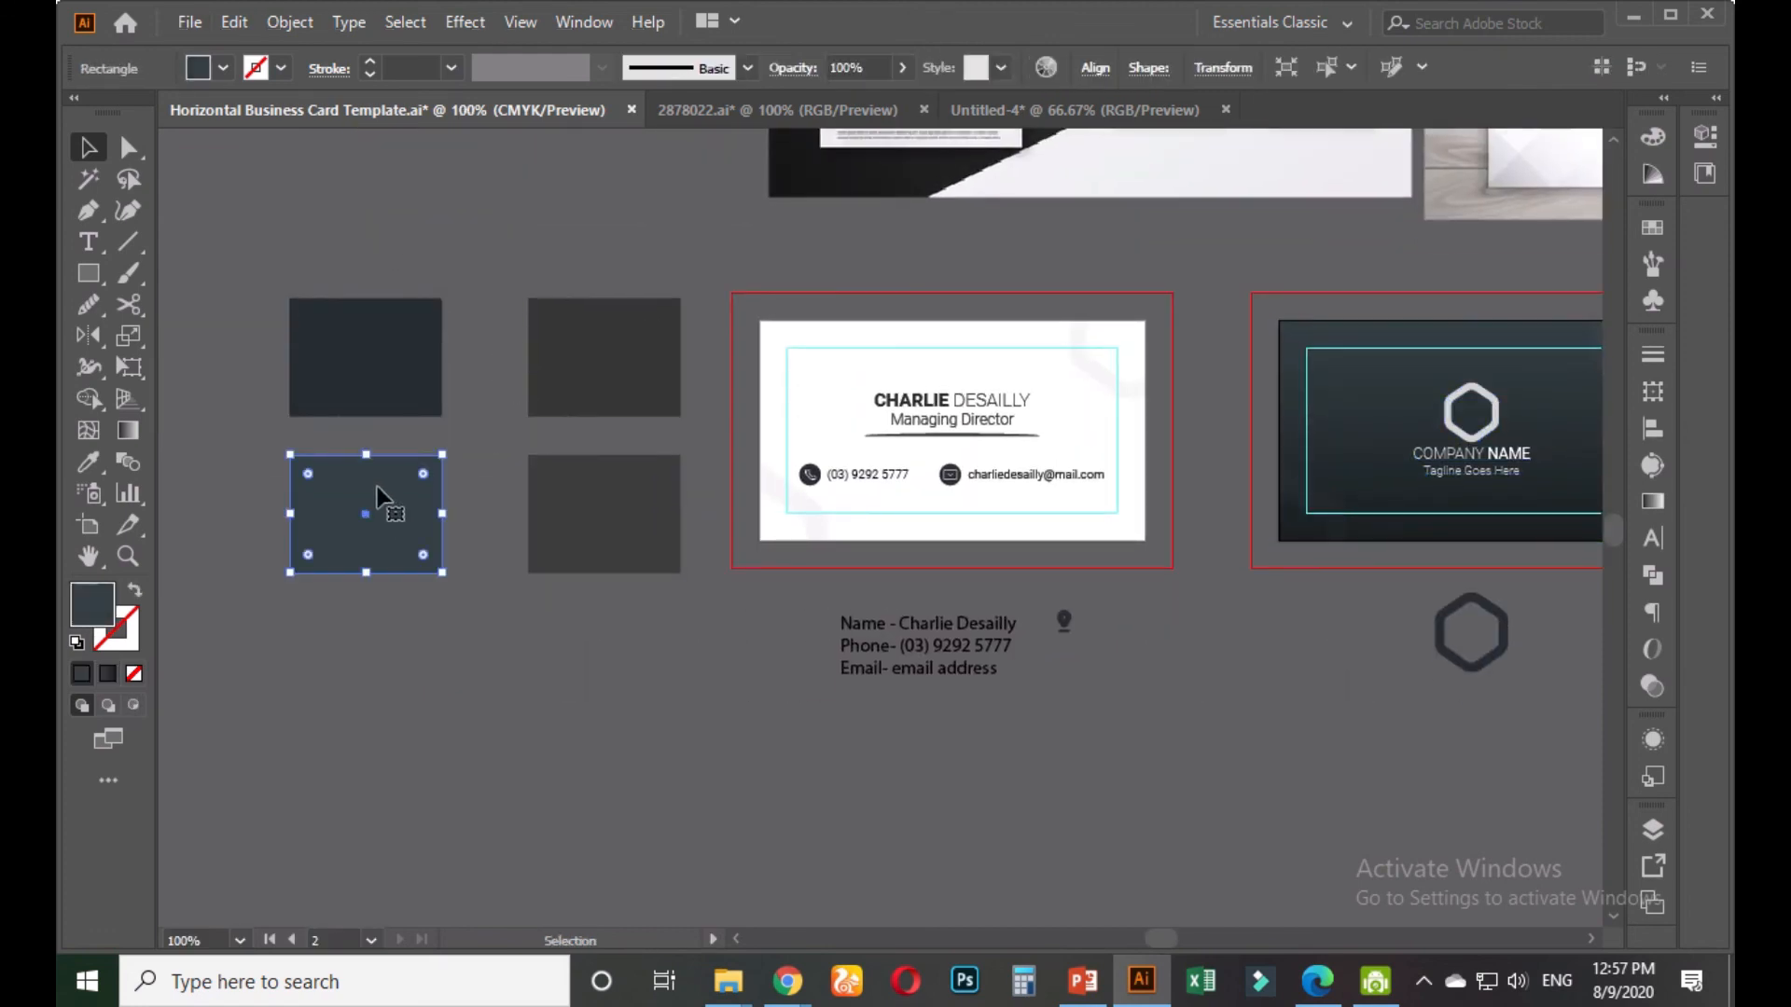
pyautogui.moveTo(382, 500); pyautogui.dragTo(1145, 106)
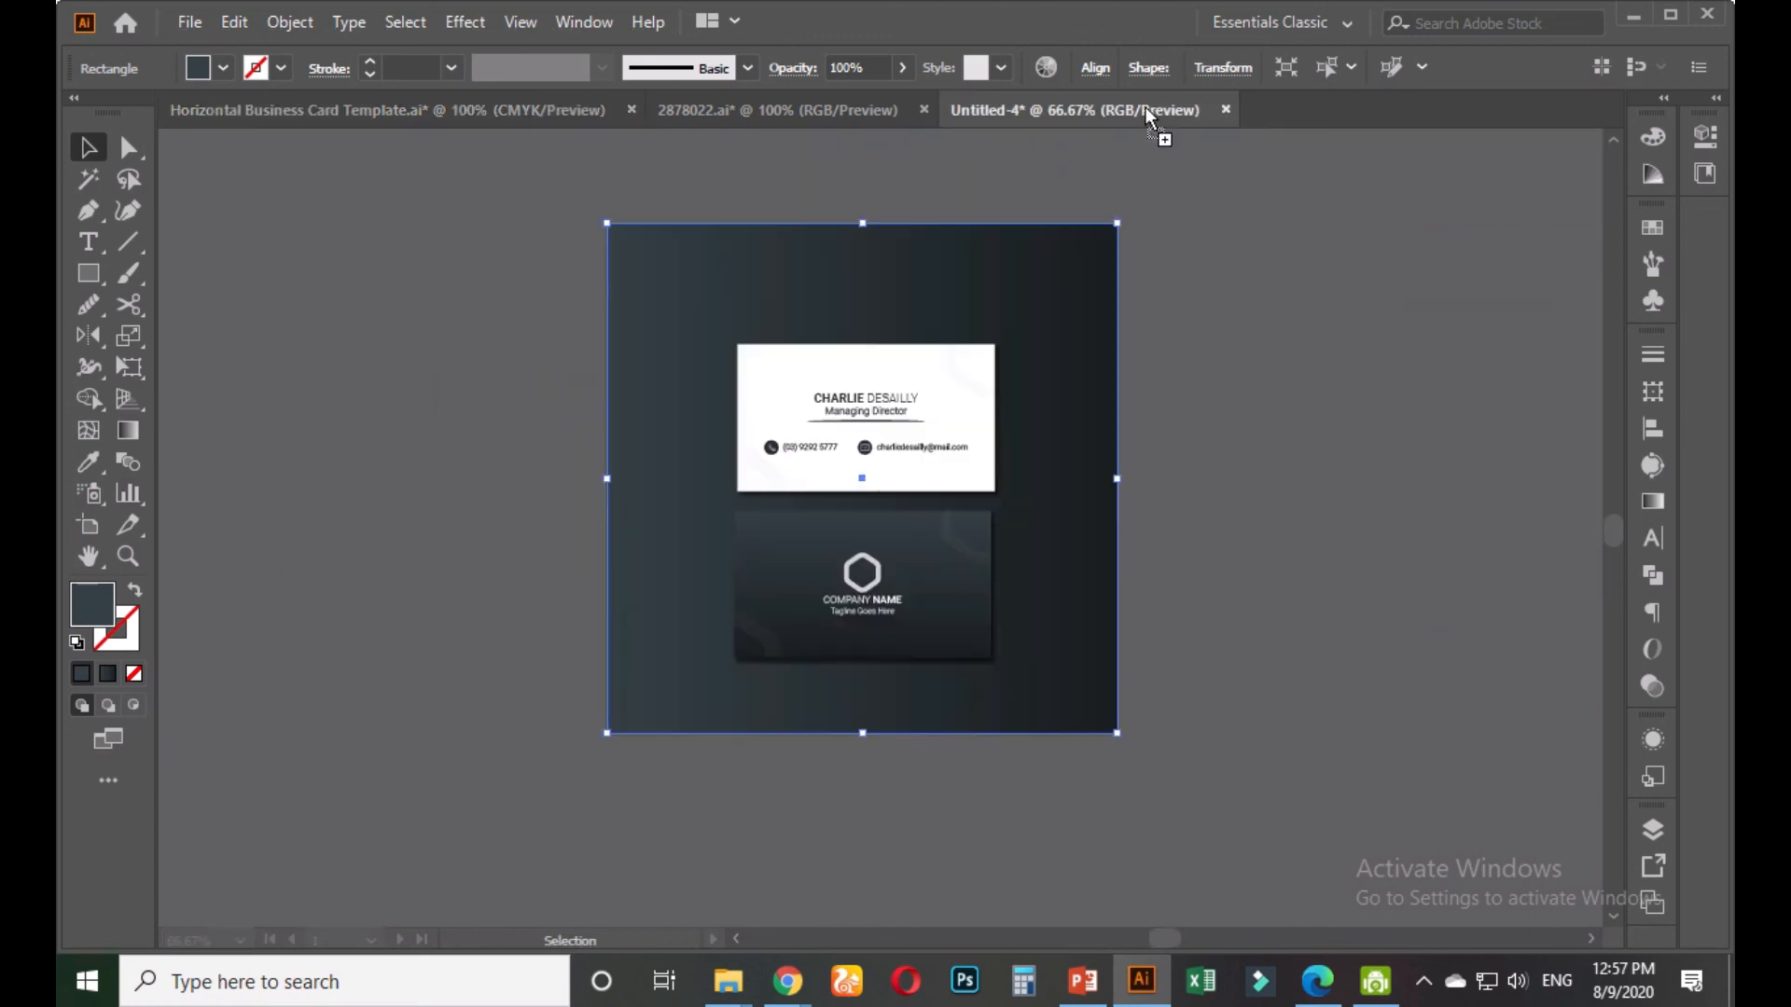
pyautogui.moveTo(1281, 390); pyautogui.dragTo(1279, 384)
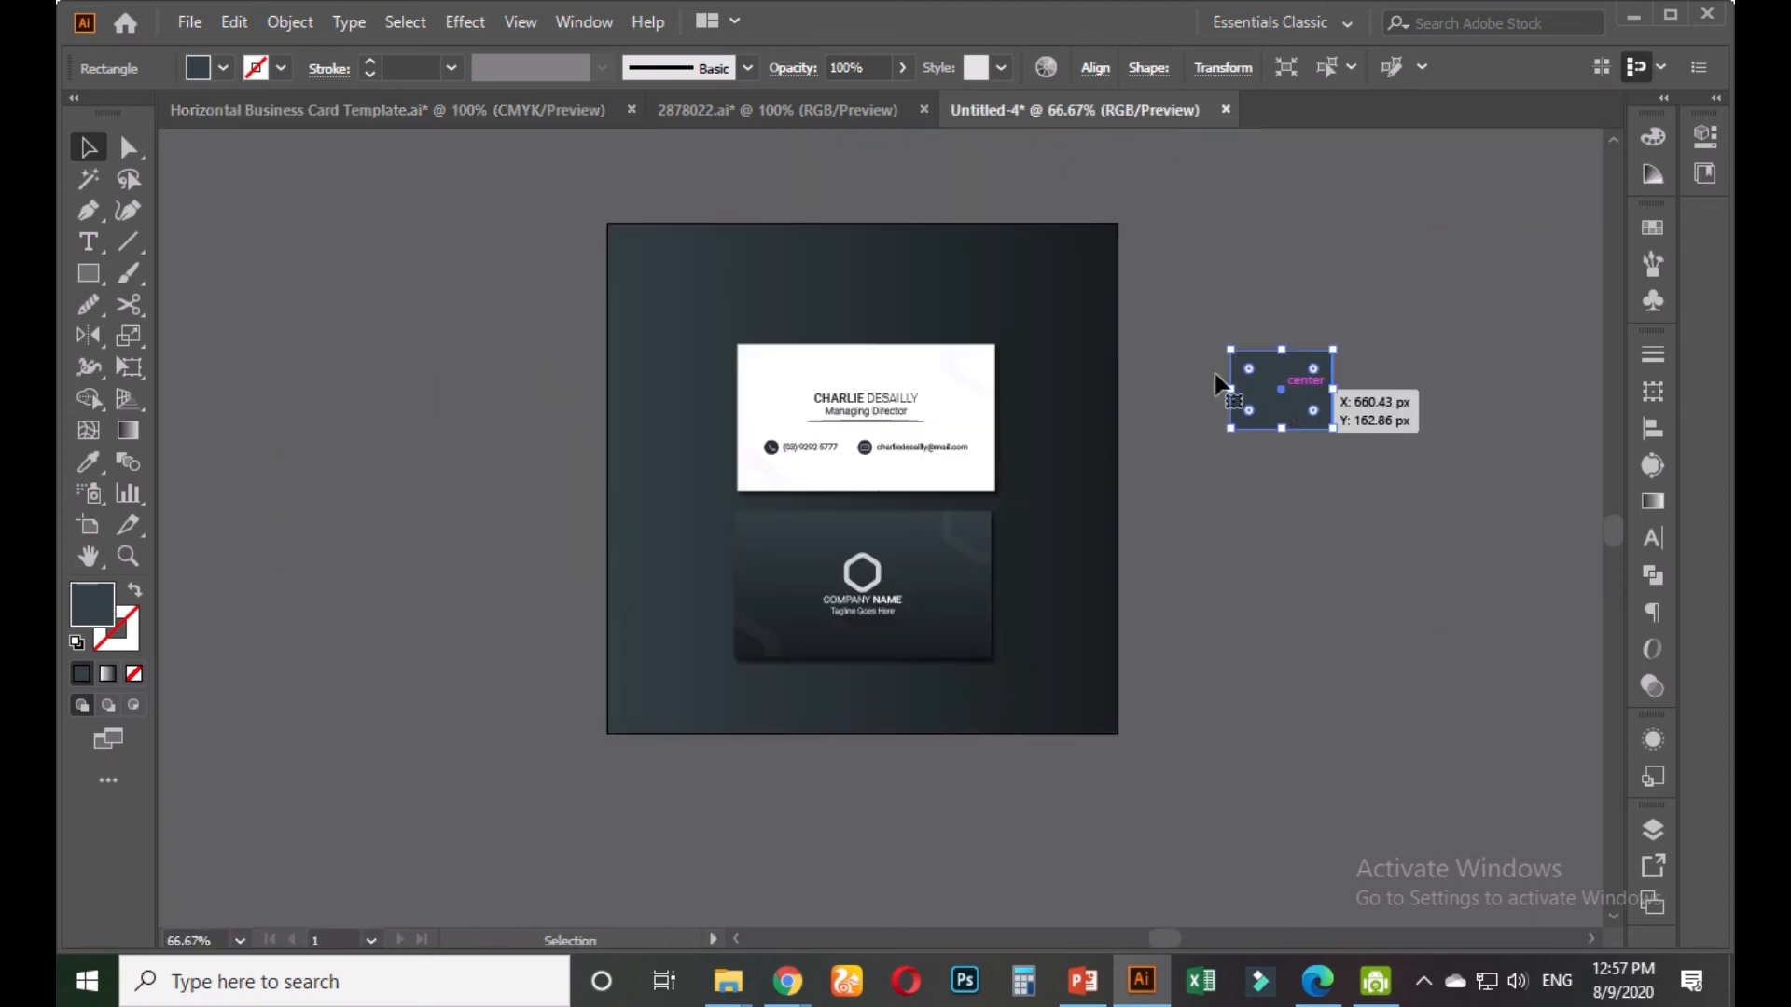
# Give the background rectangle the slate square's flat fill with the Eyedropper
pyautogui.click(1039, 320)
pyautogui.click(89, 460)
pyautogui.click(1301, 373)
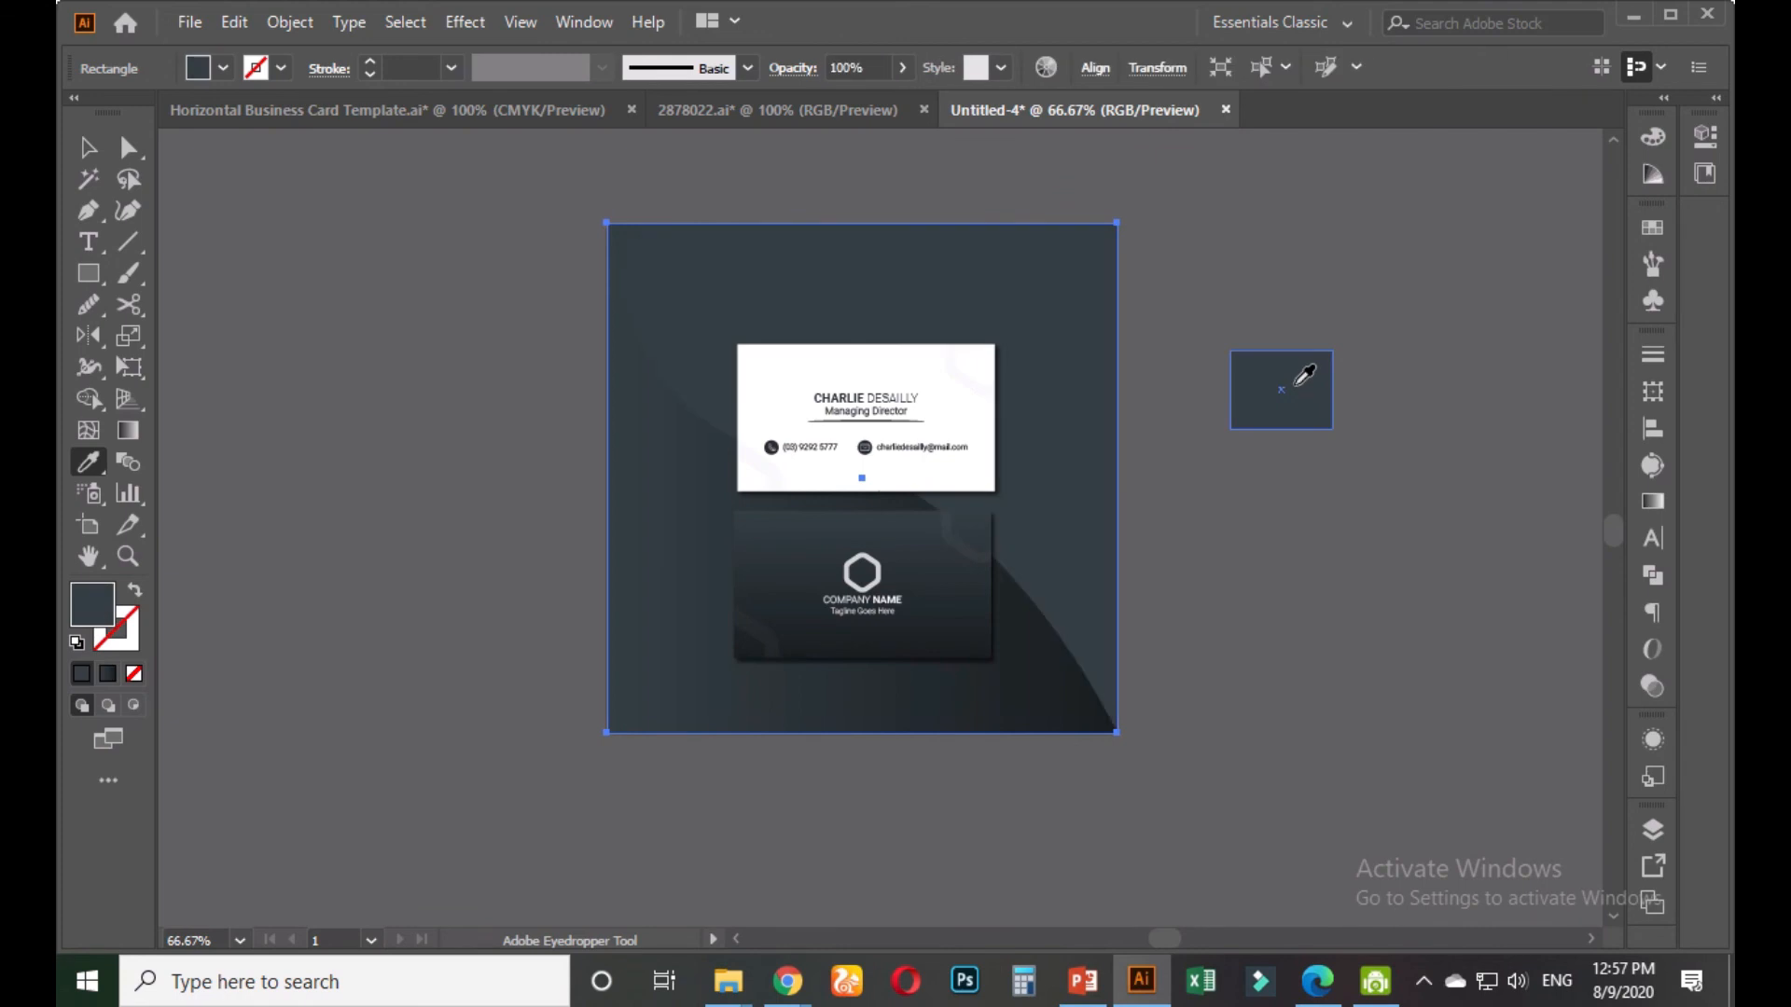
pyautogui.click(89, 146)
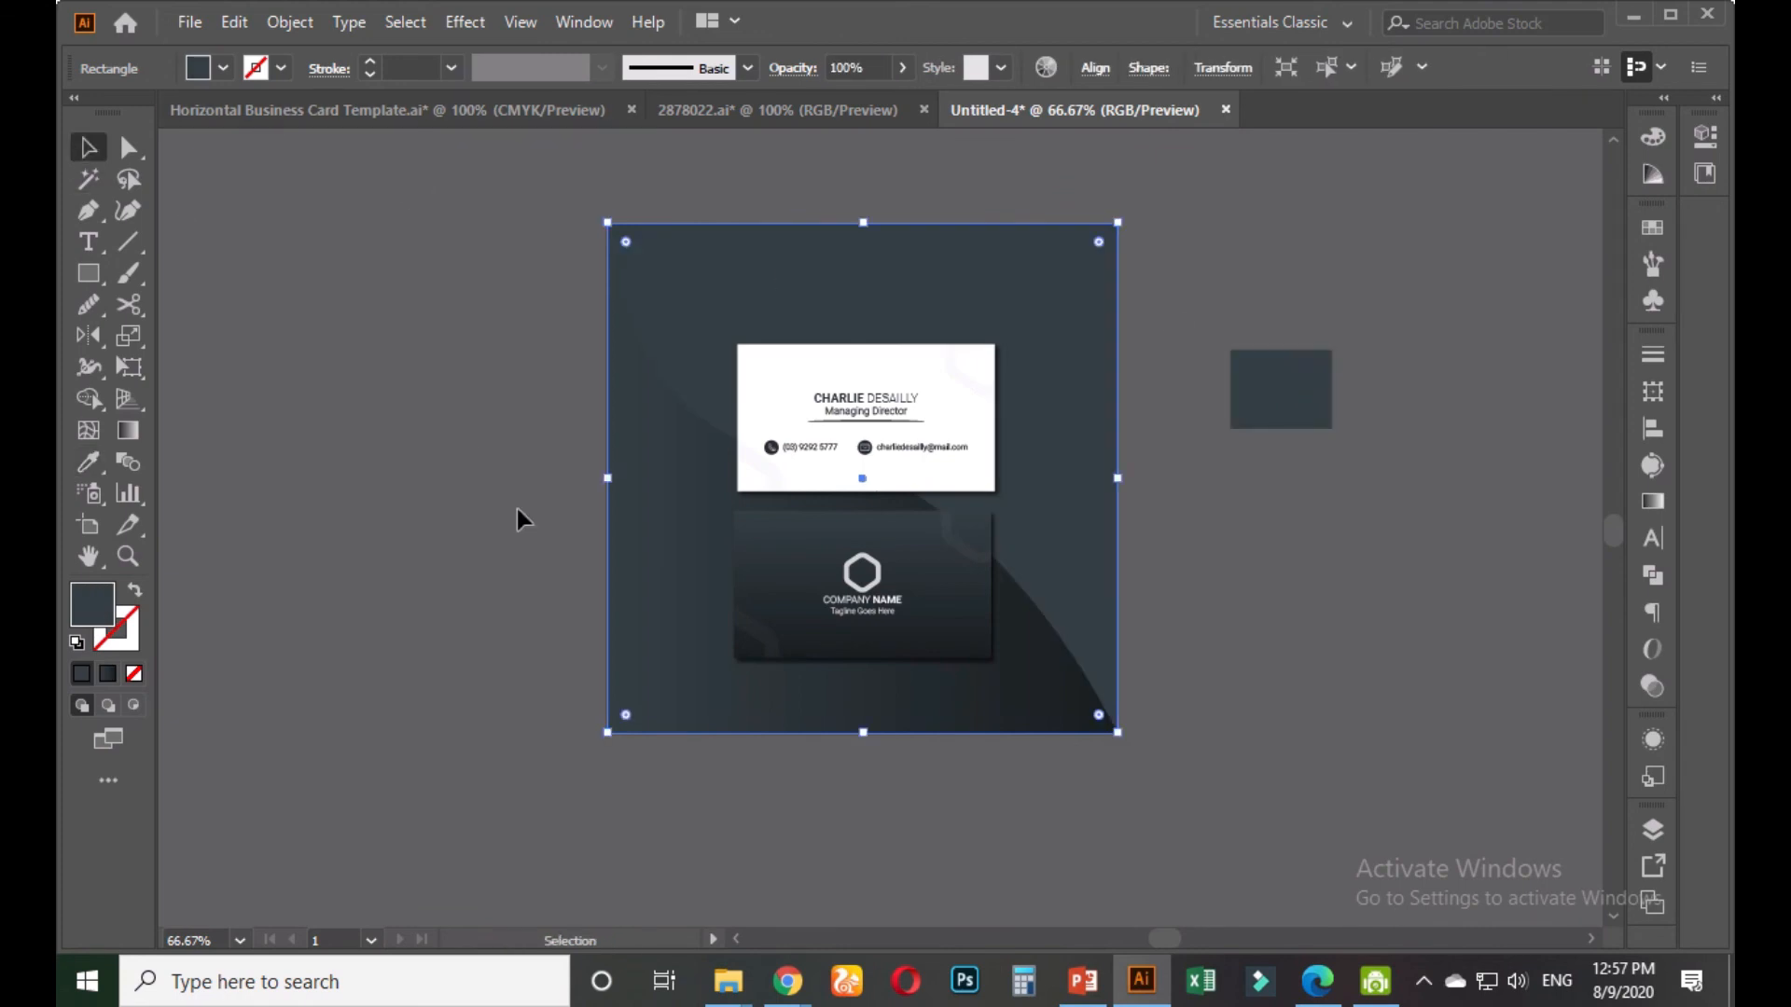
pyautogui.click(457, 483)
# Give the background rectangle a lighter grey-blue fill
pyautogui.scroll(1, 1167, 681)
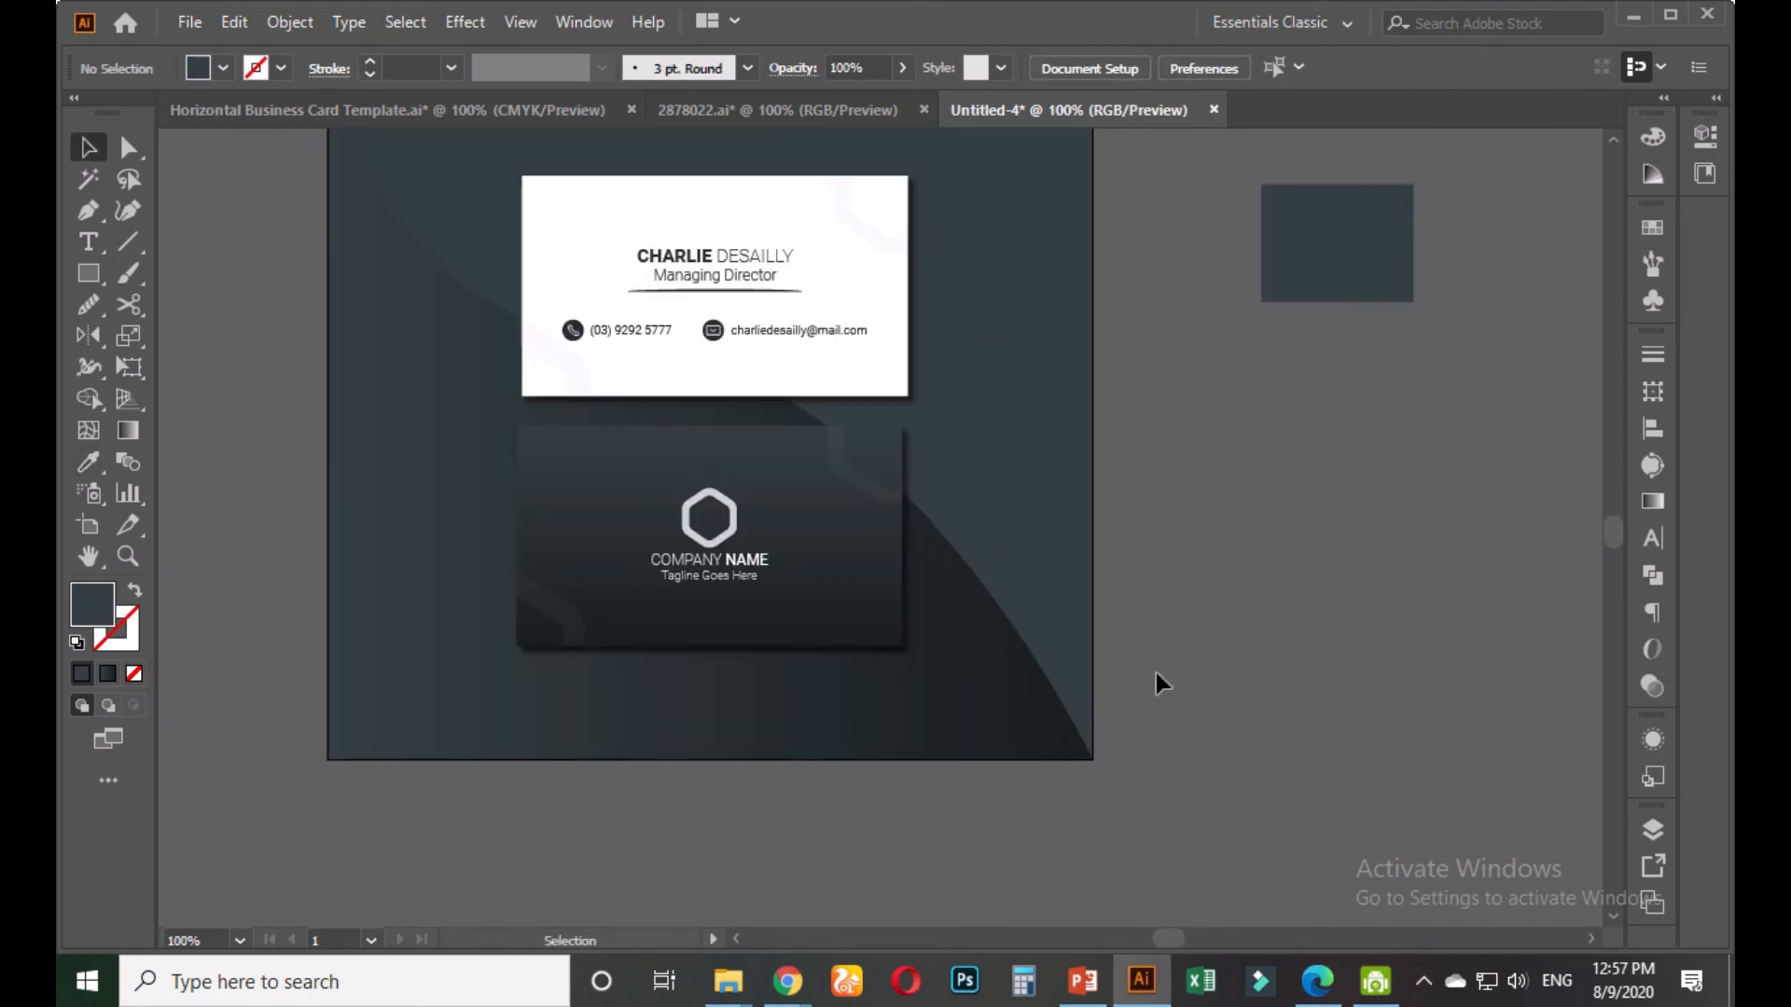
pyautogui.moveTo(1187, 561); pyautogui.dragTo(1222, 738)
pyautogui.click(1066, 511)
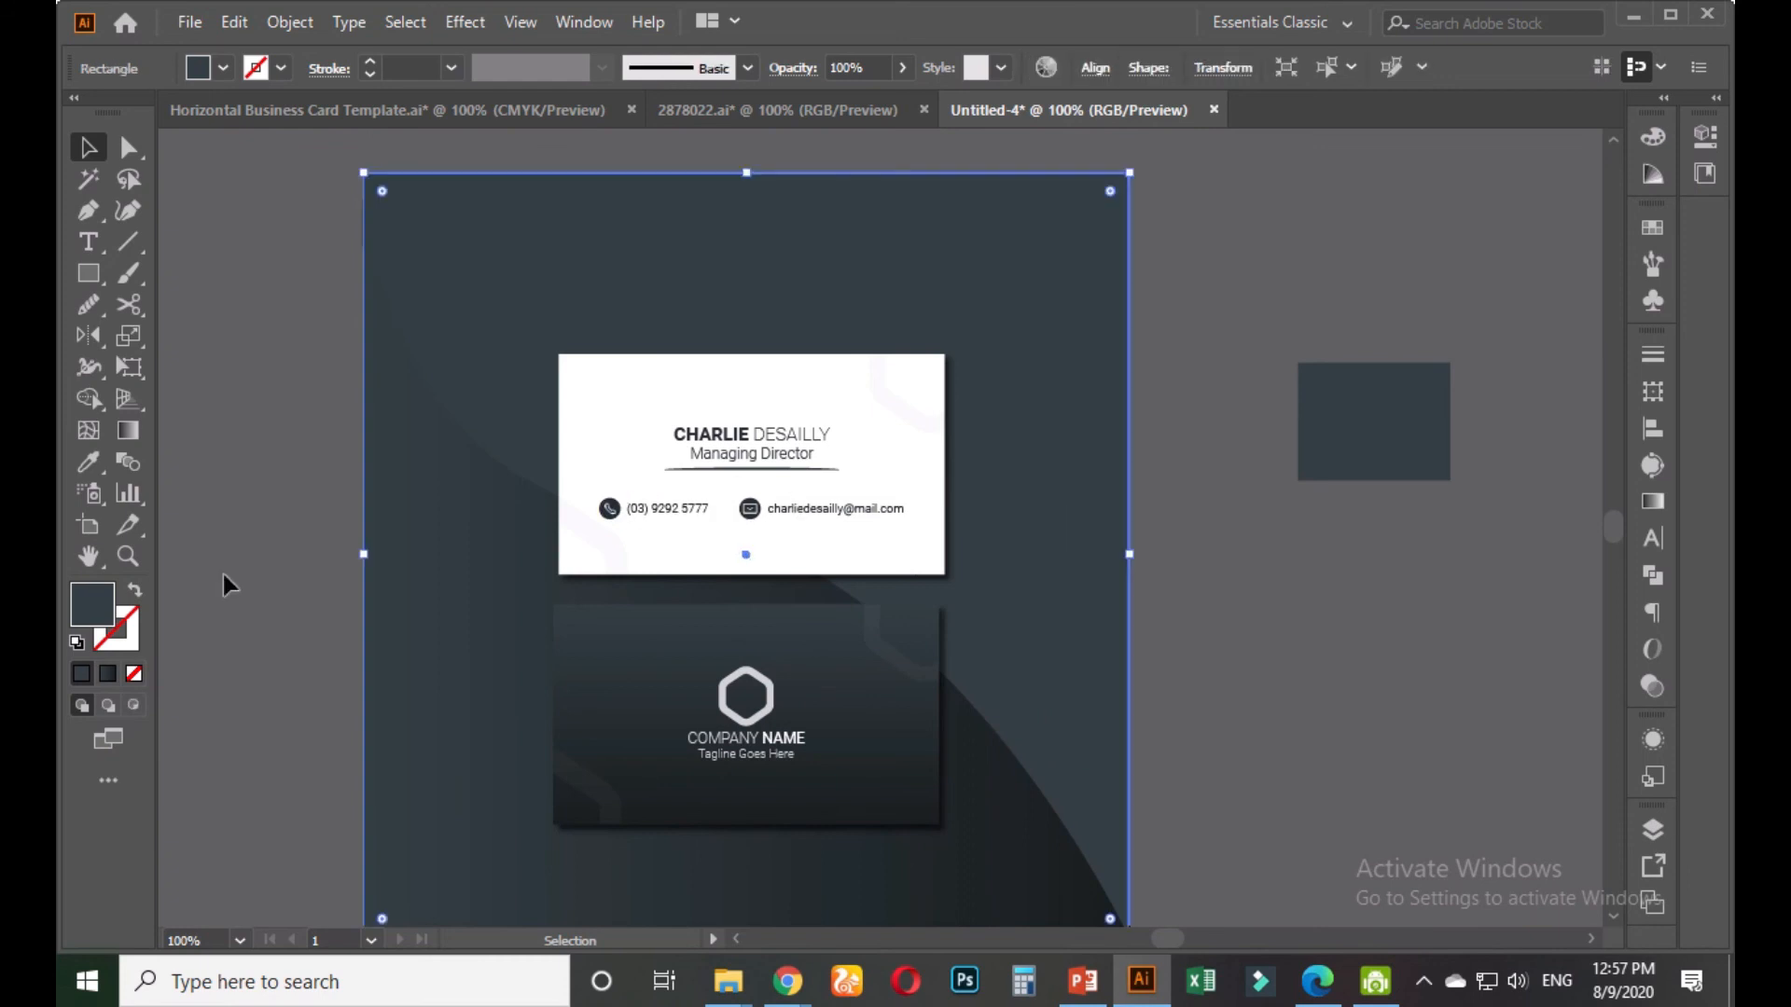
pyautogui.doubleClick(91, 604)
pyautogui.click(706, 631)
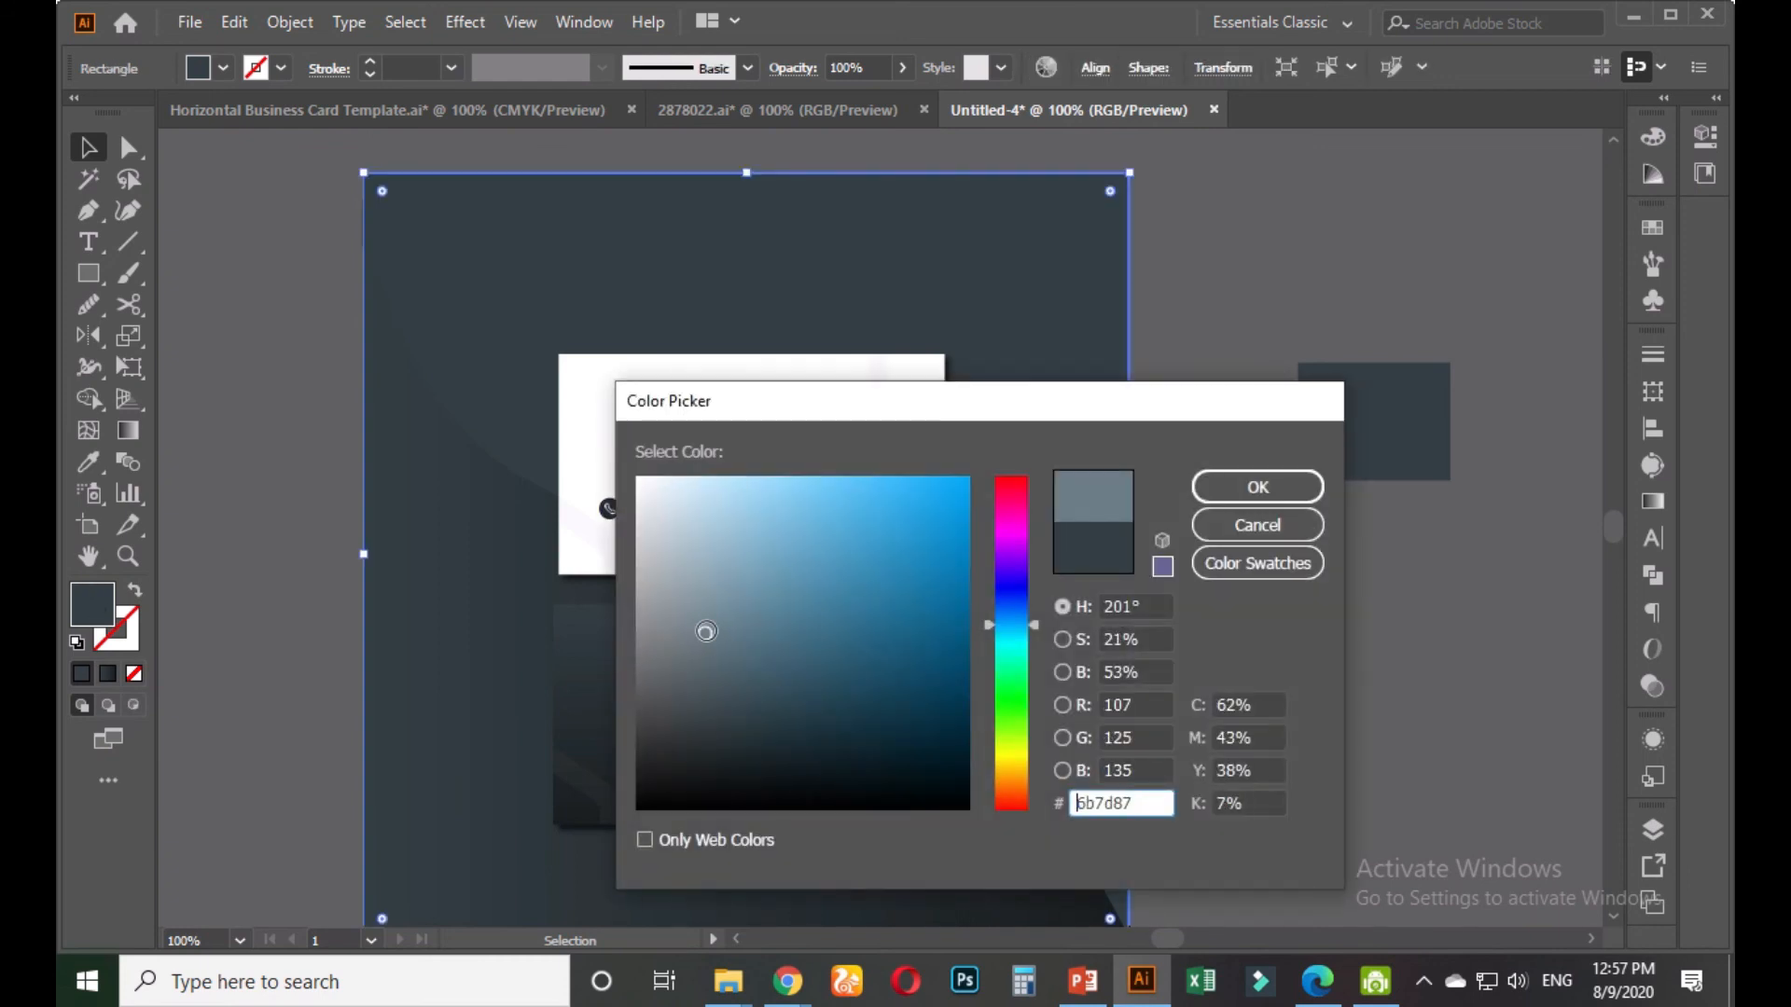
pyautogui.click(681, 615)
pyautogui.click(1228, 485)
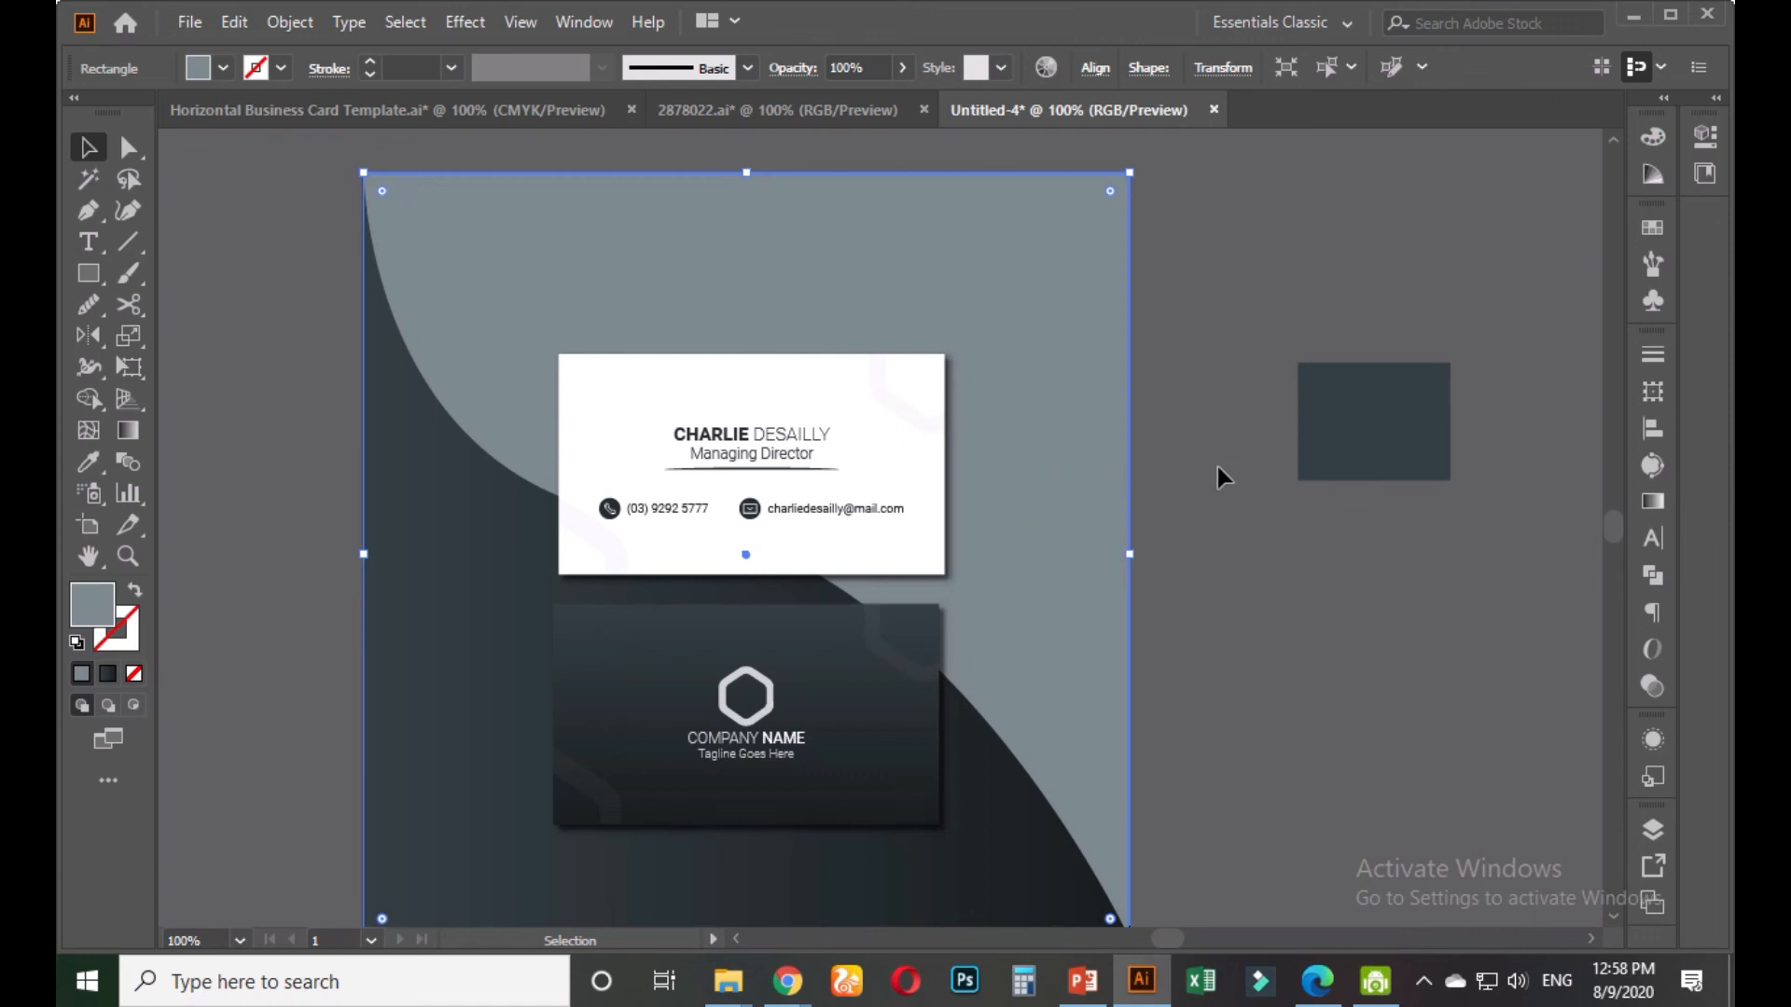
# Lighten the background rectangle's fill to pale grey #cfd2d3
pyautogui.click(1213, 572)
pyautogui.click(1070, 564)
pyautogui.doubleClick(94, 605)
pyautogui.moveTo(657, 571); pyautogui.dragTo(644, 532)
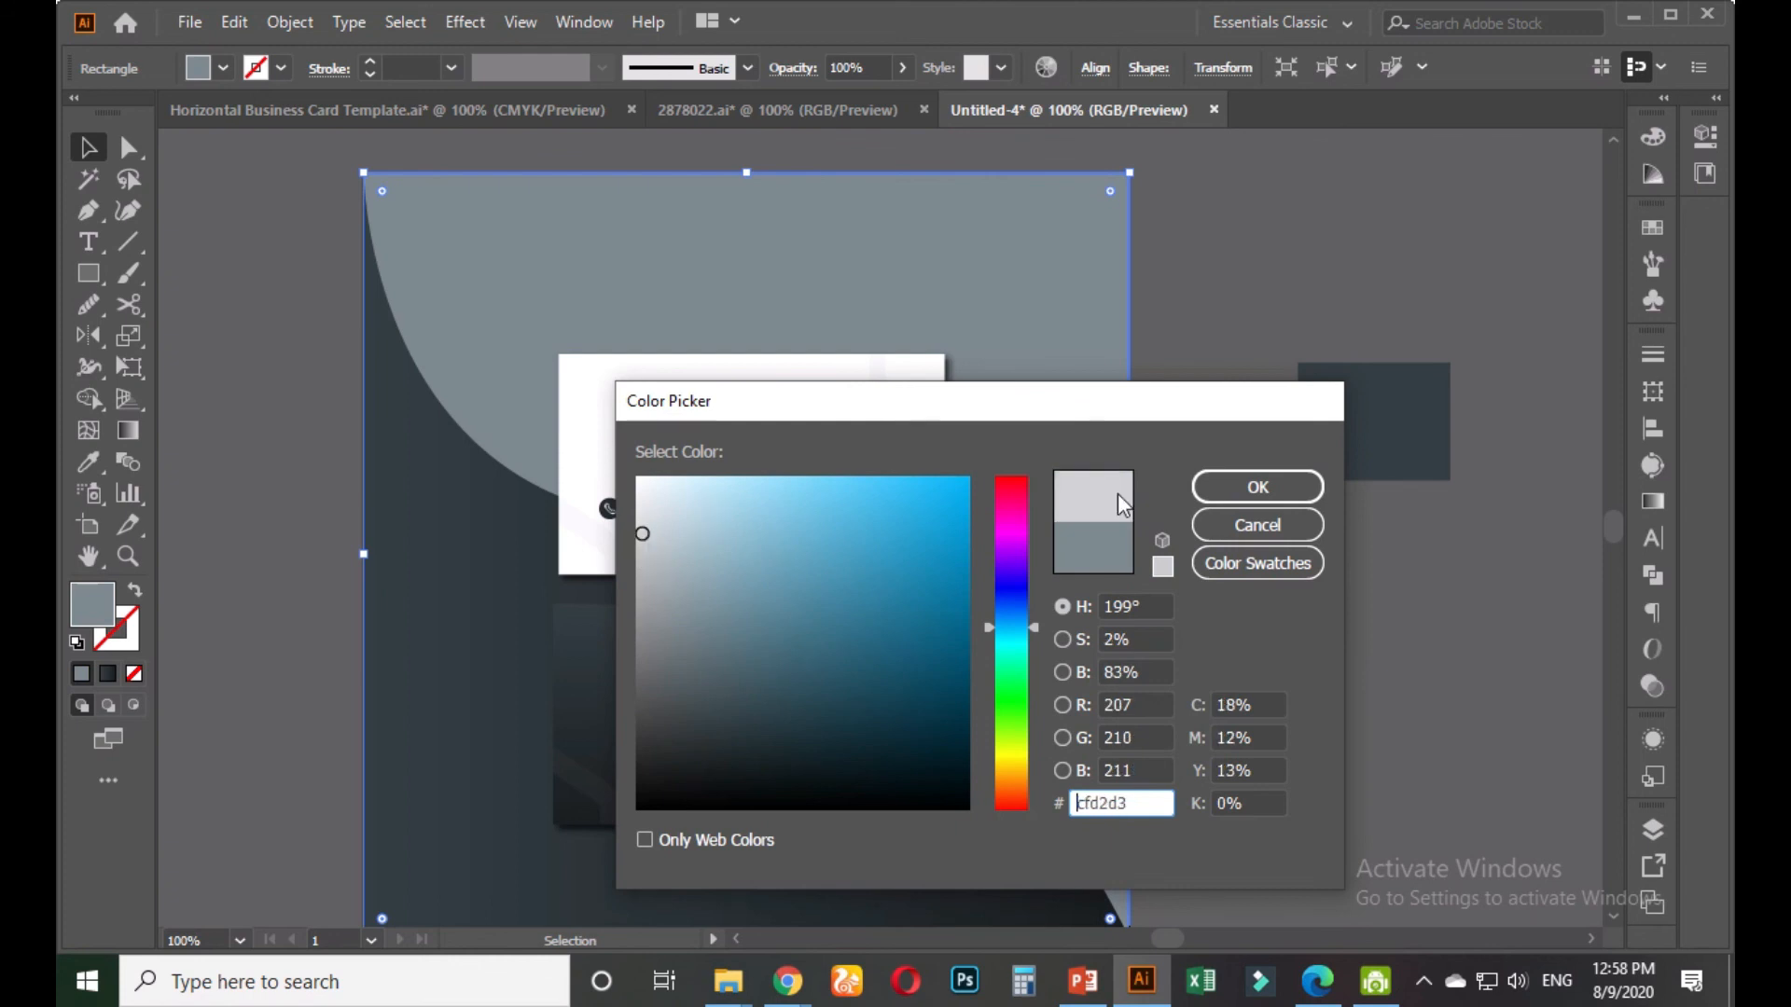
pyautogui.click(1214, 489)
pyautogui.click(1195, 603)
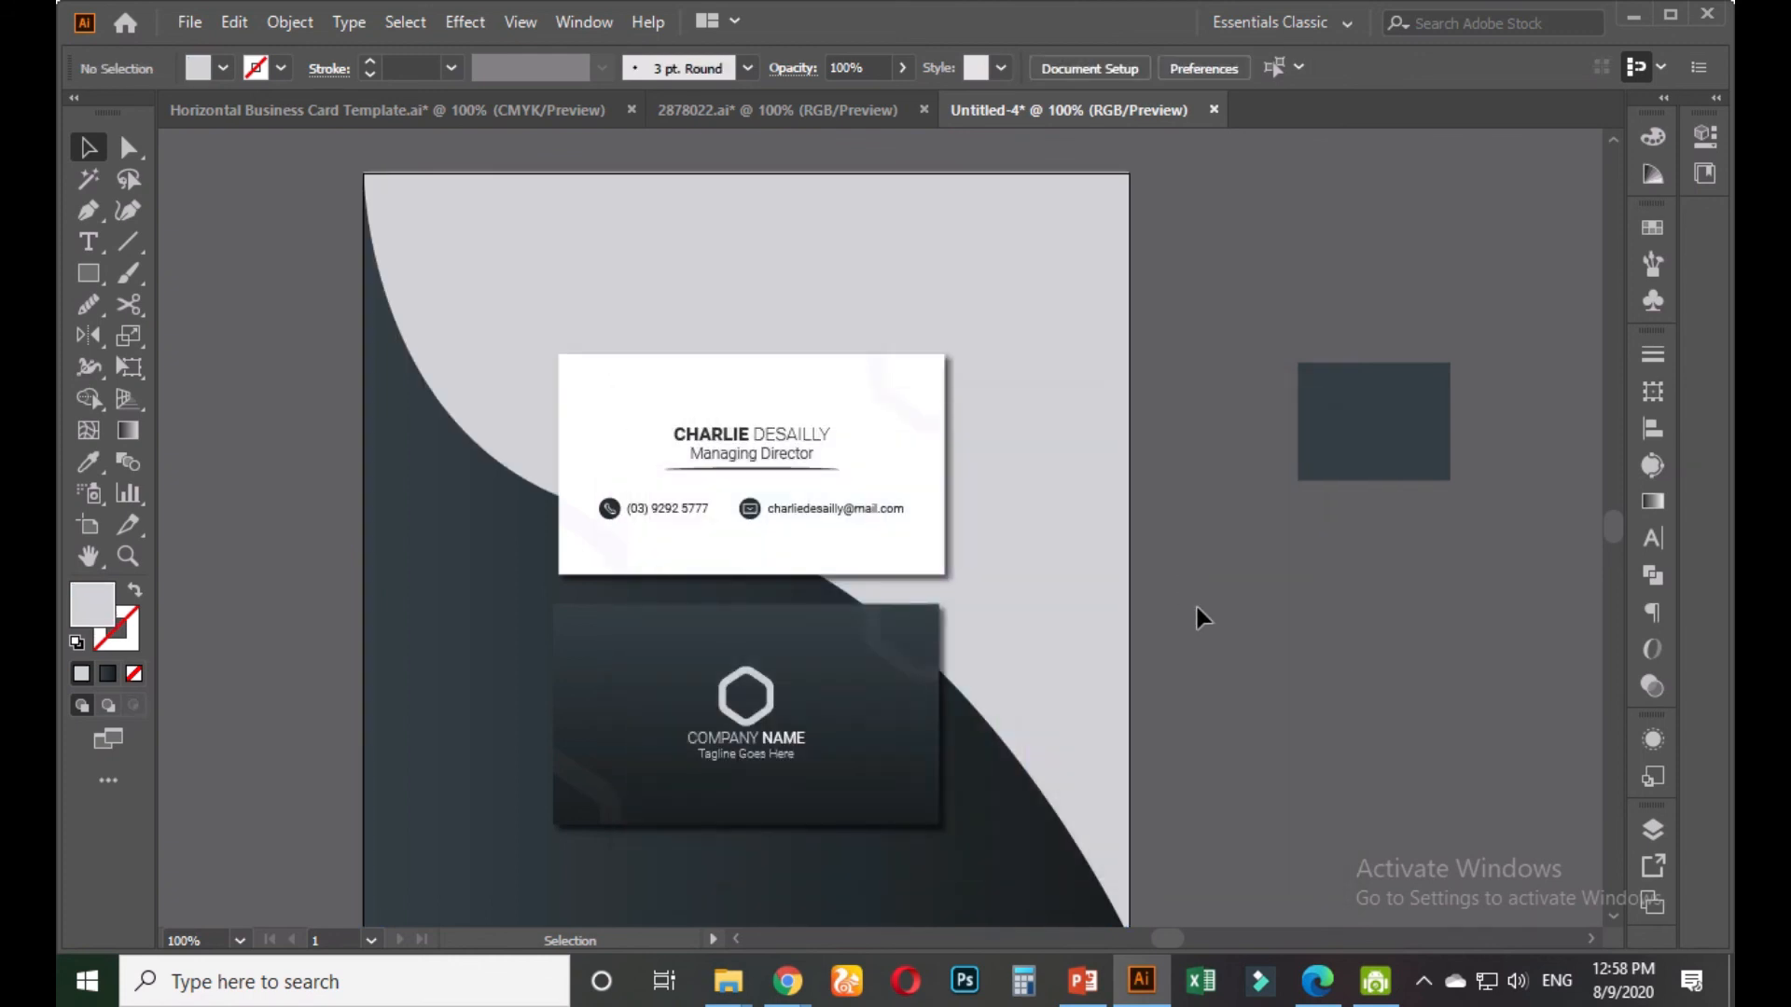
# Delete the spare slate square beside the artboard and recentre the artboard
pyautogui.scroll(-1, 1195, 602)
pyautogui.moveTo(1207, 627); pyautogui.dragTo(994, 530)
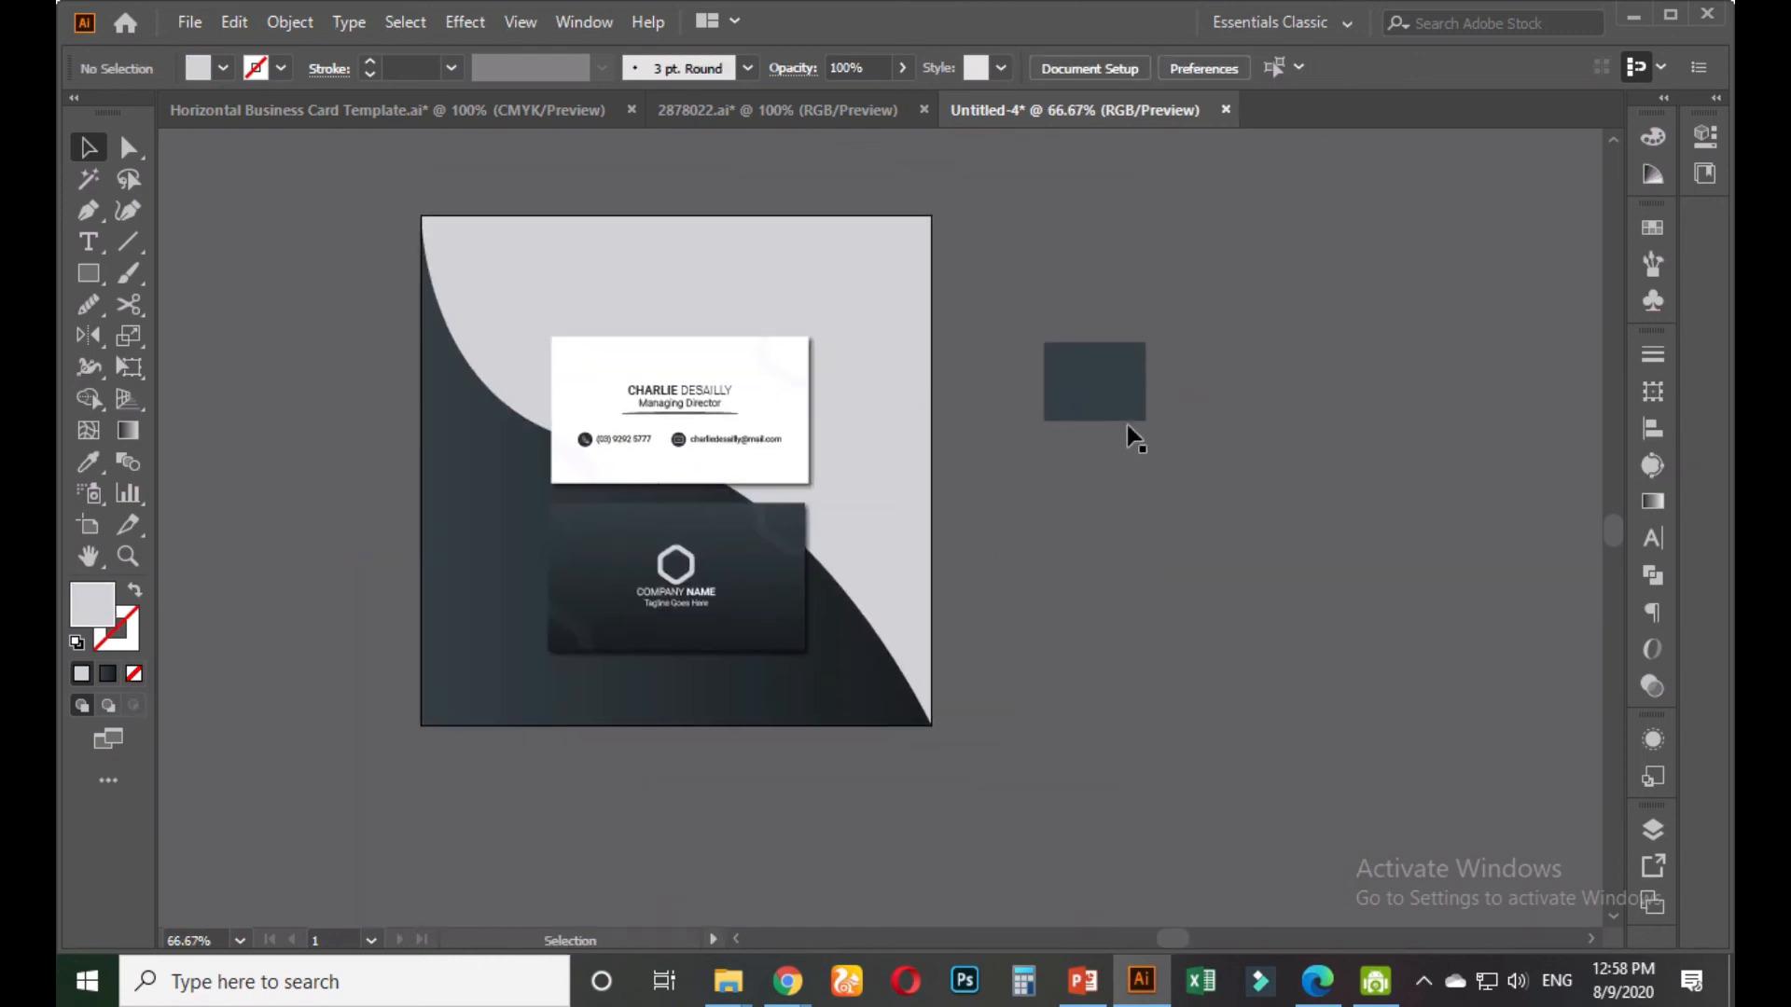
pyautogui.click(1105, 414)
pyautogui.press('Delete')
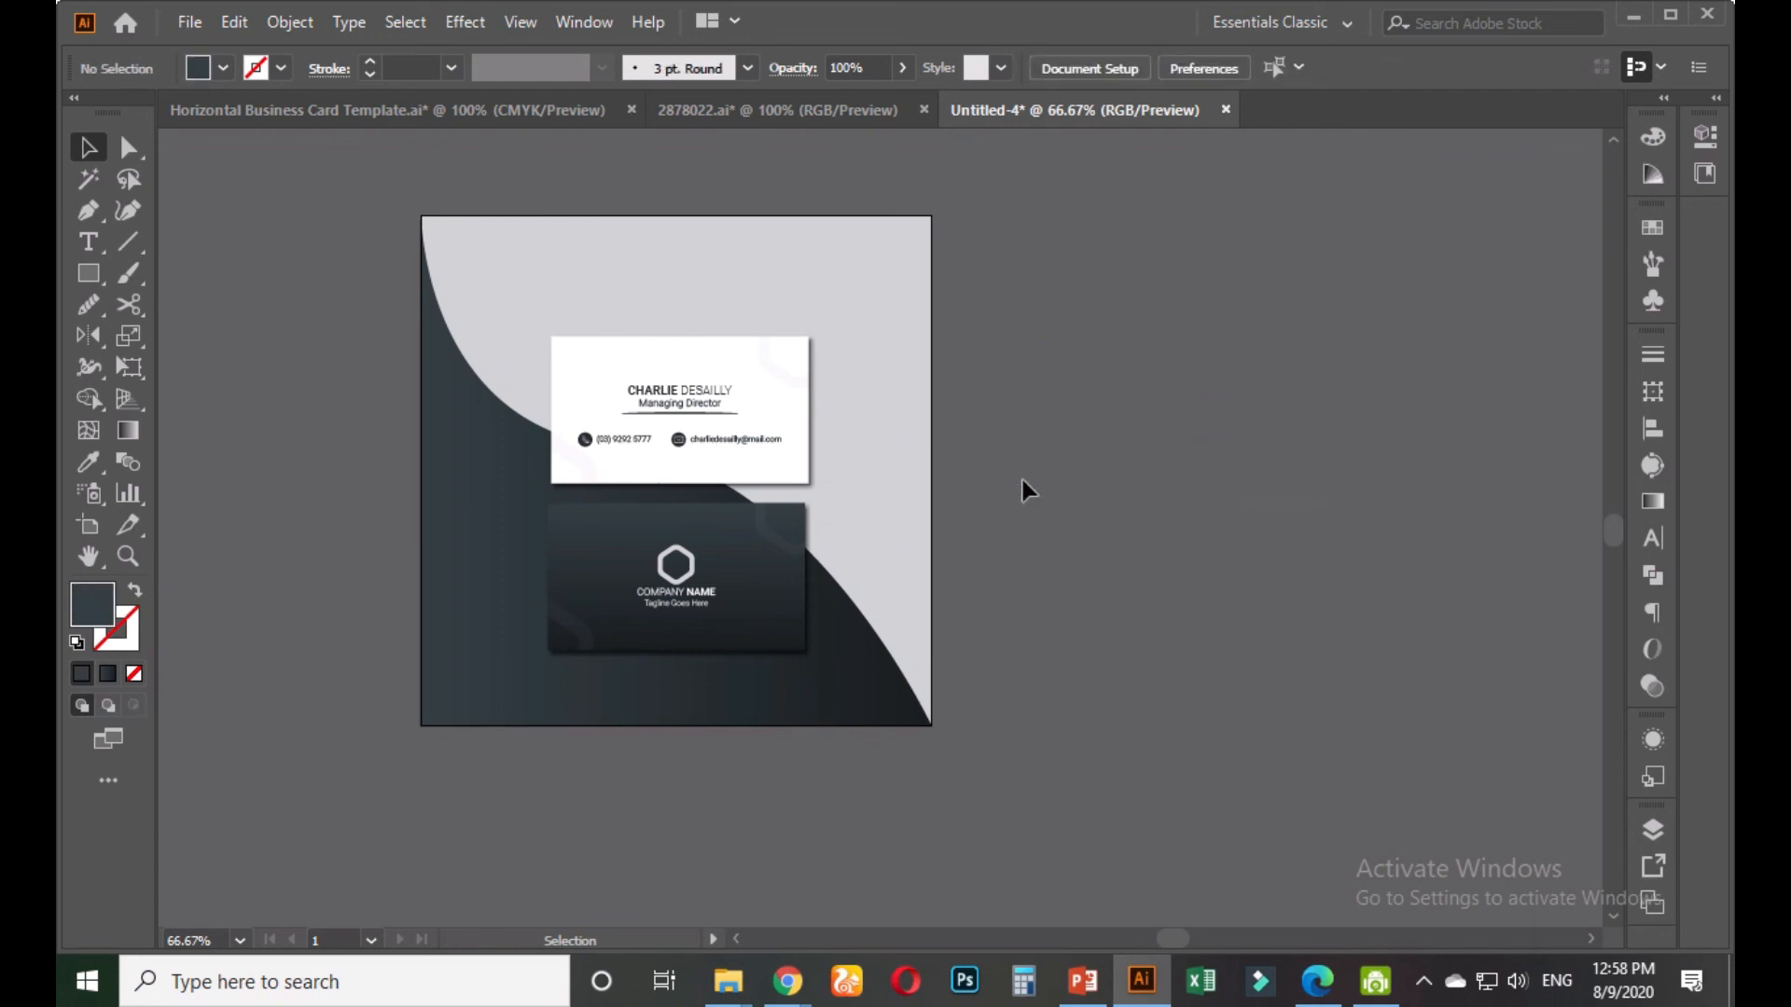
pyautogui.moveTo(1022, 481); pyautogui.dragTo(1138, 456)
pyautogui.scroll(1, 1020, 698)
pyautogui.moveTo(1141, 360); pyautogui.dragTo(1186, 506)
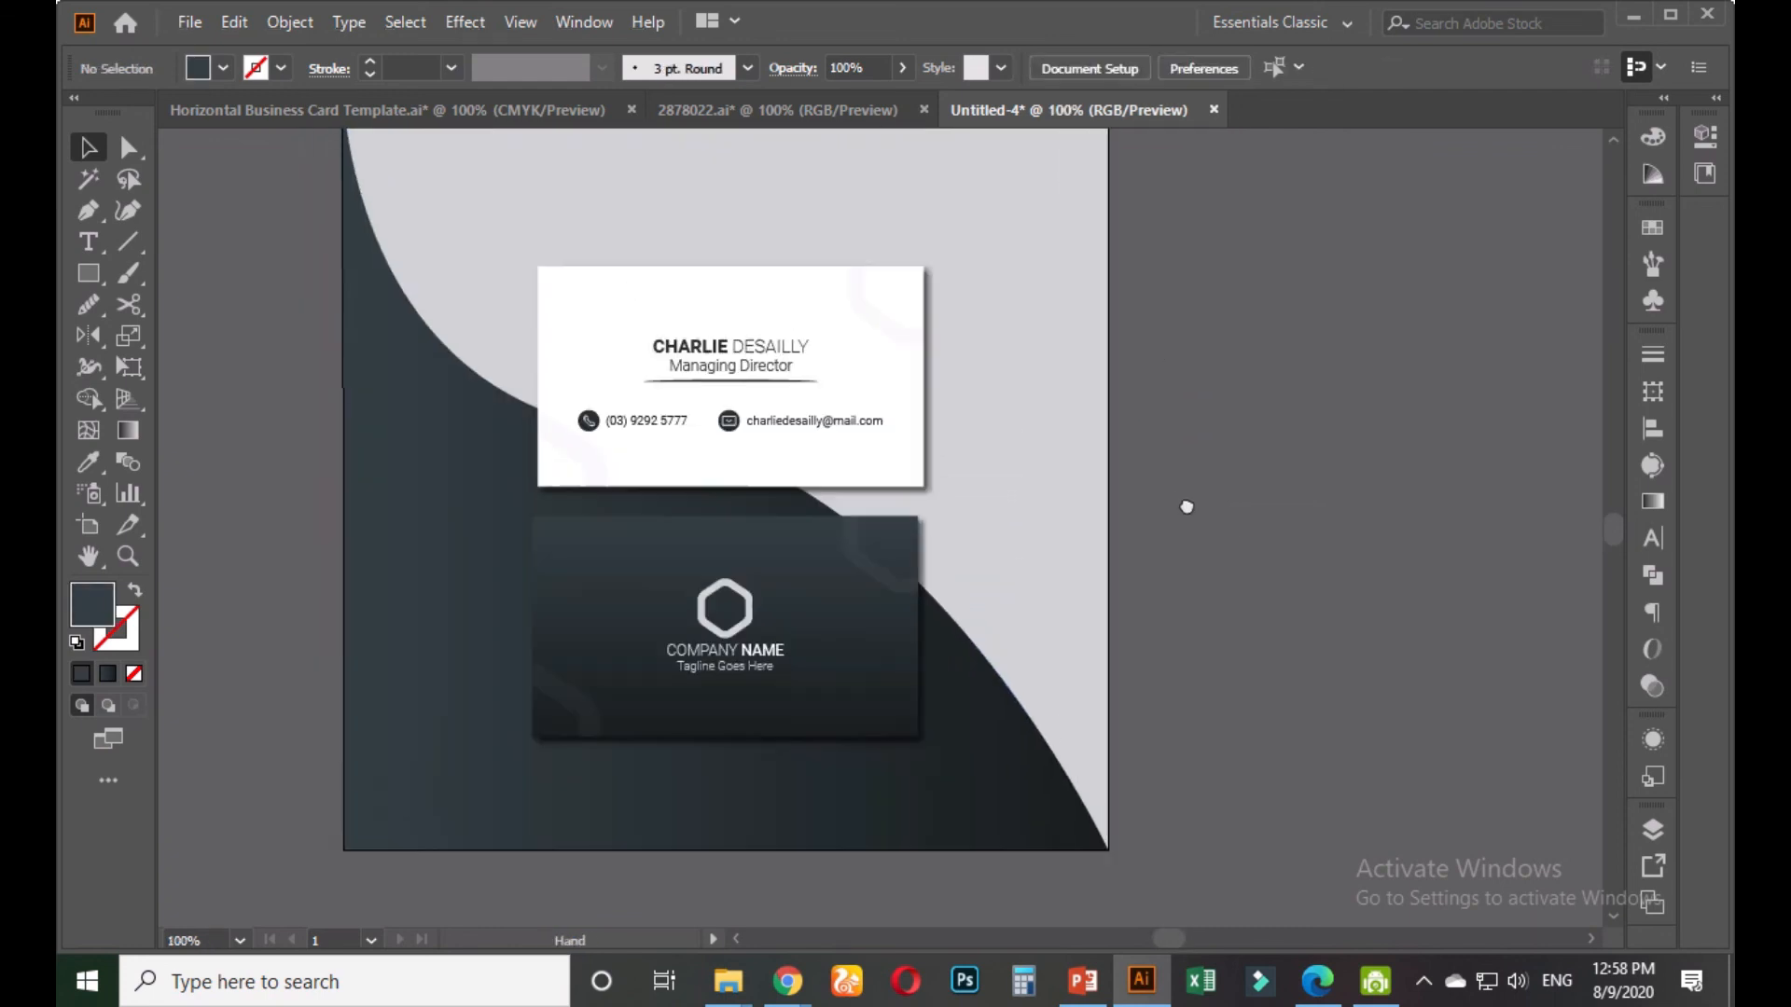
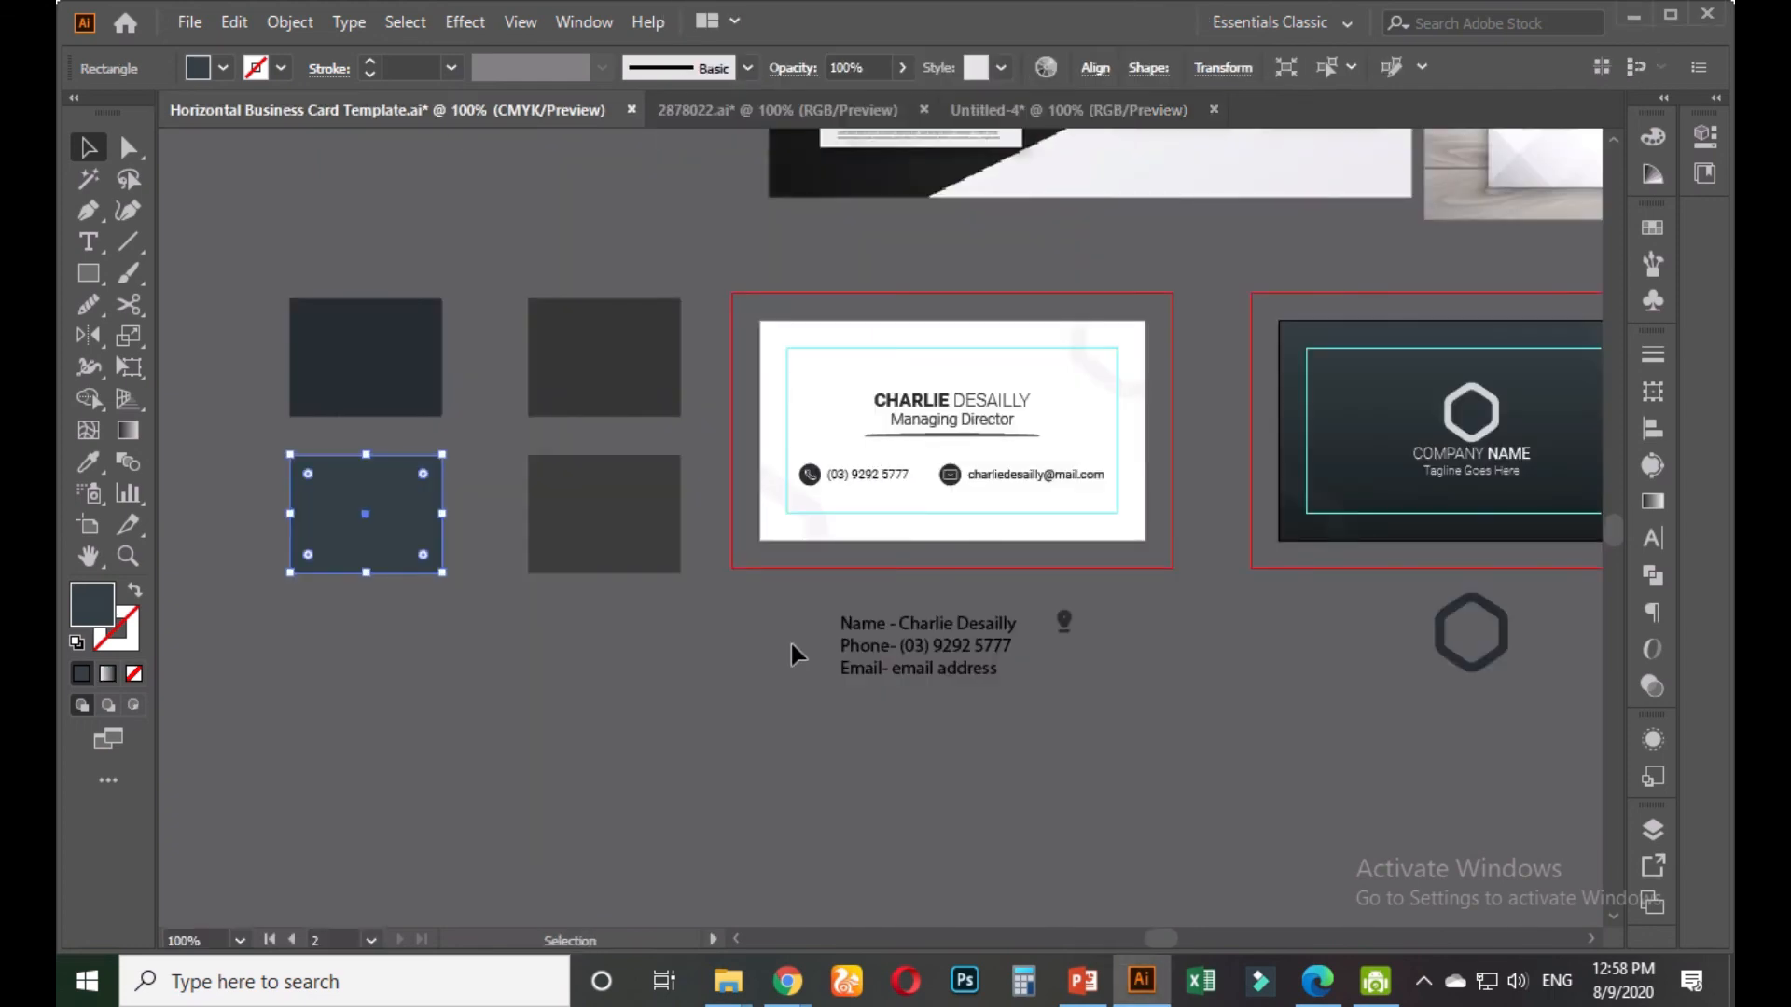
# Start Save As and navigate to the Class Project Design > Marketplace folder
pyautogui.click(790, 644)
pyautogui.moveTo(761, 648); pyautogui.dragTo(716, 661)
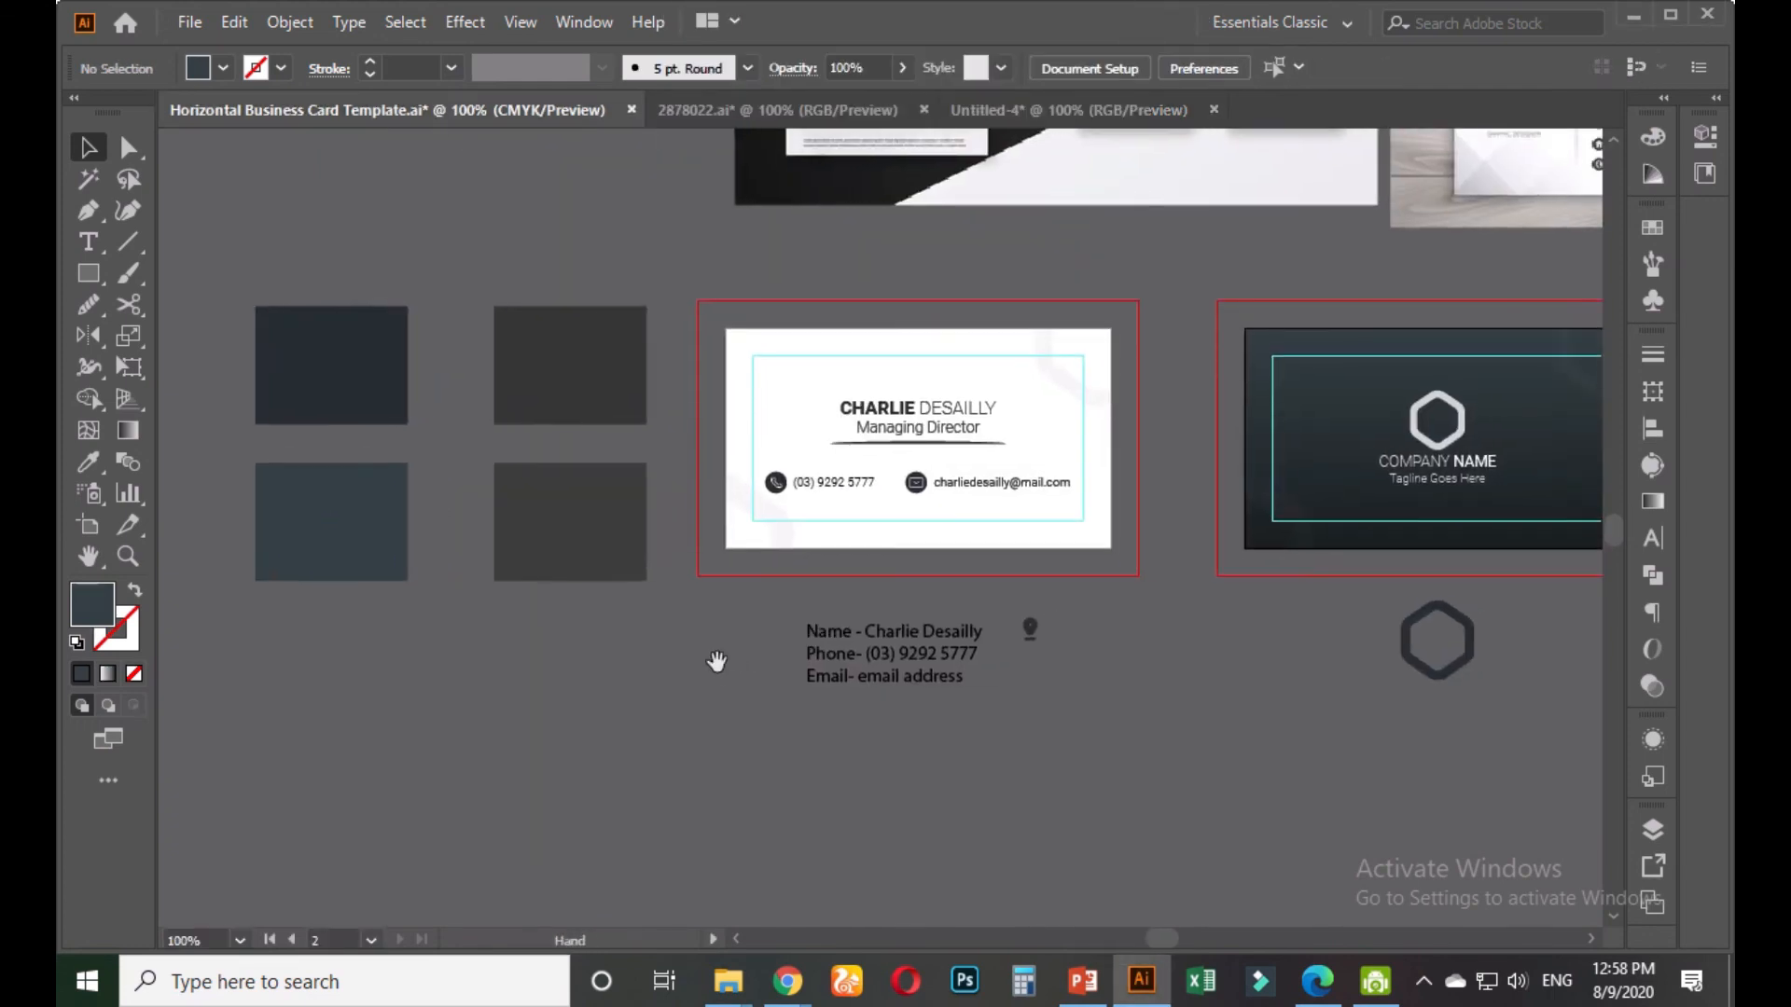
pyautogui.hotkey('ctrl', 'shift', 's')
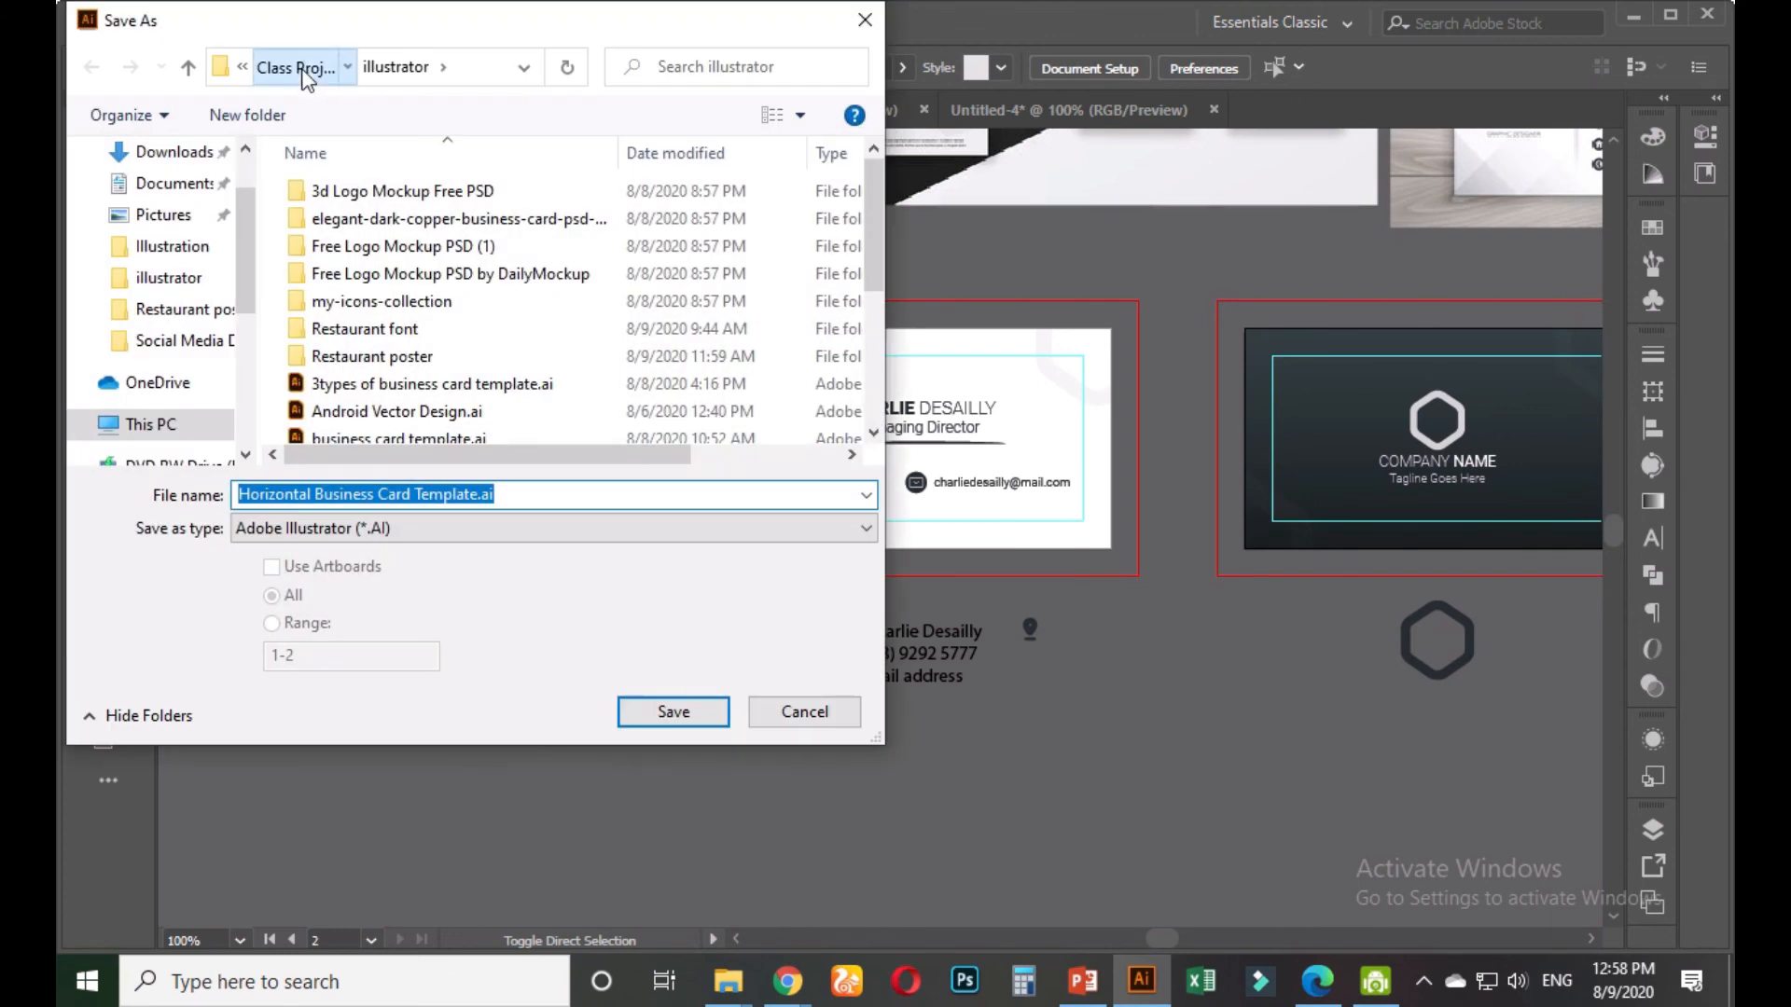
pyautogui.click(304, 73)
pyautogui.scroll(-10, 685, 336)
pyautogui.scroll(5, 700, 317)
pyautogui.scroll(-3, 583, 312)
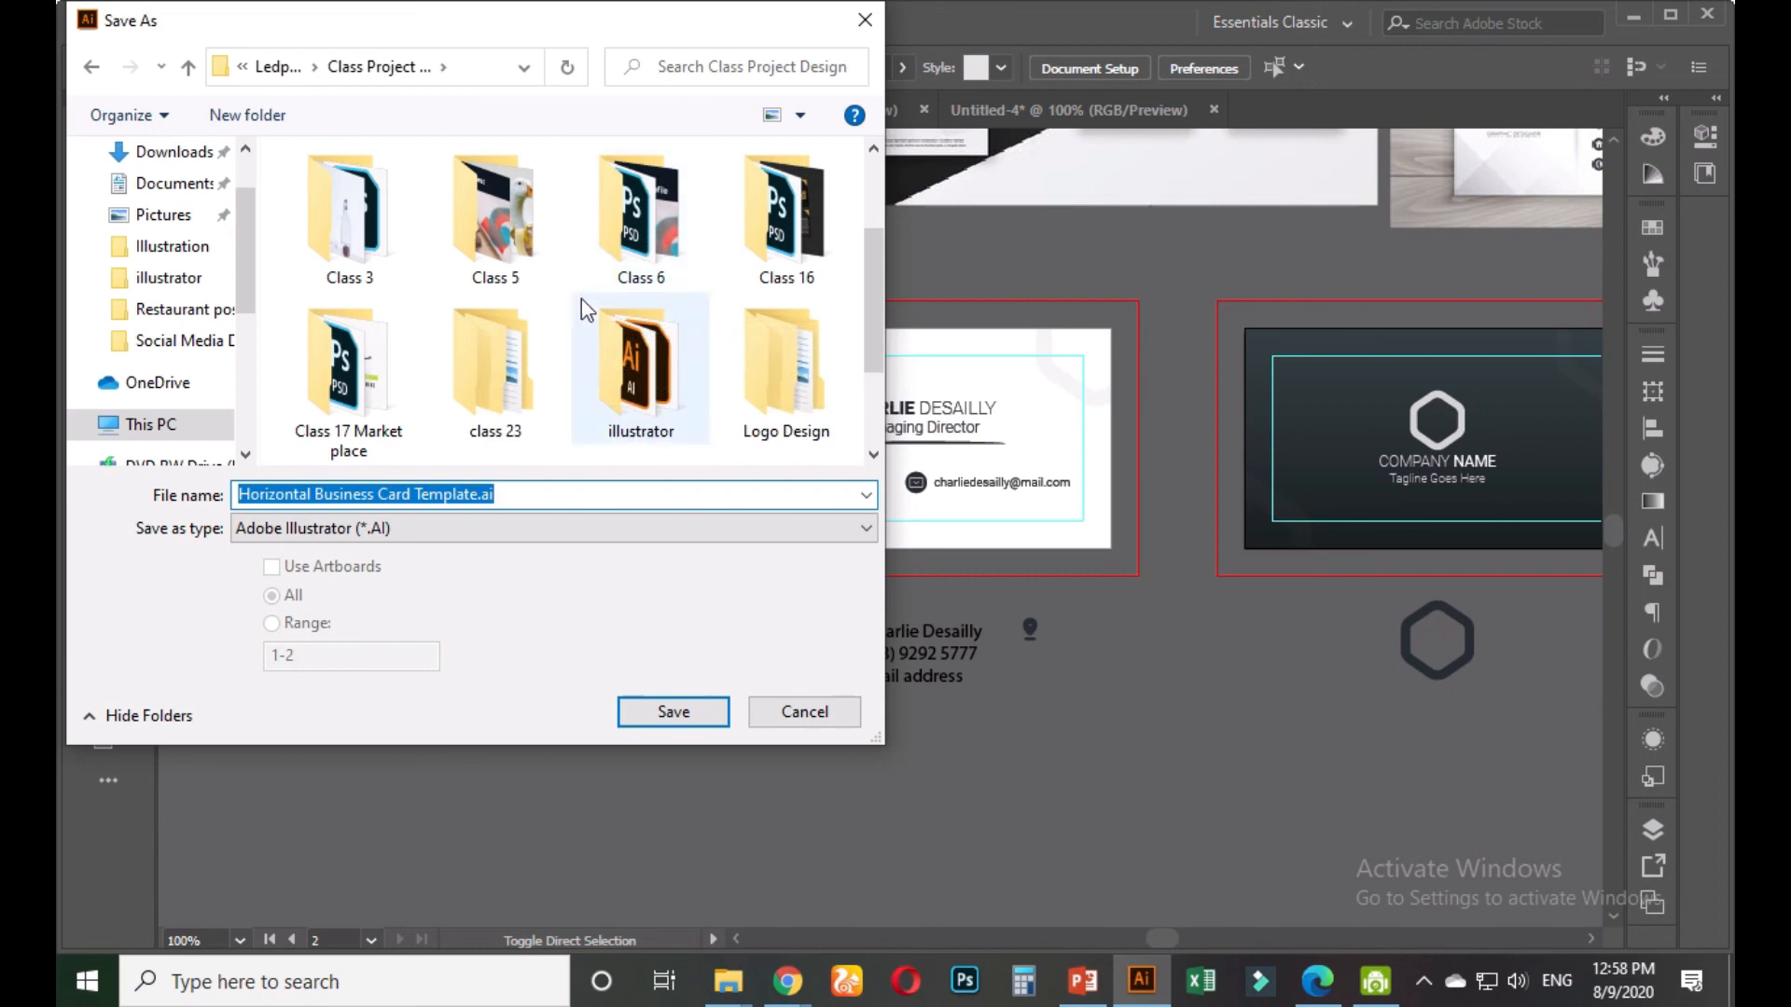
pyautogui.click(584, 300)
pyautogui.press('Down')
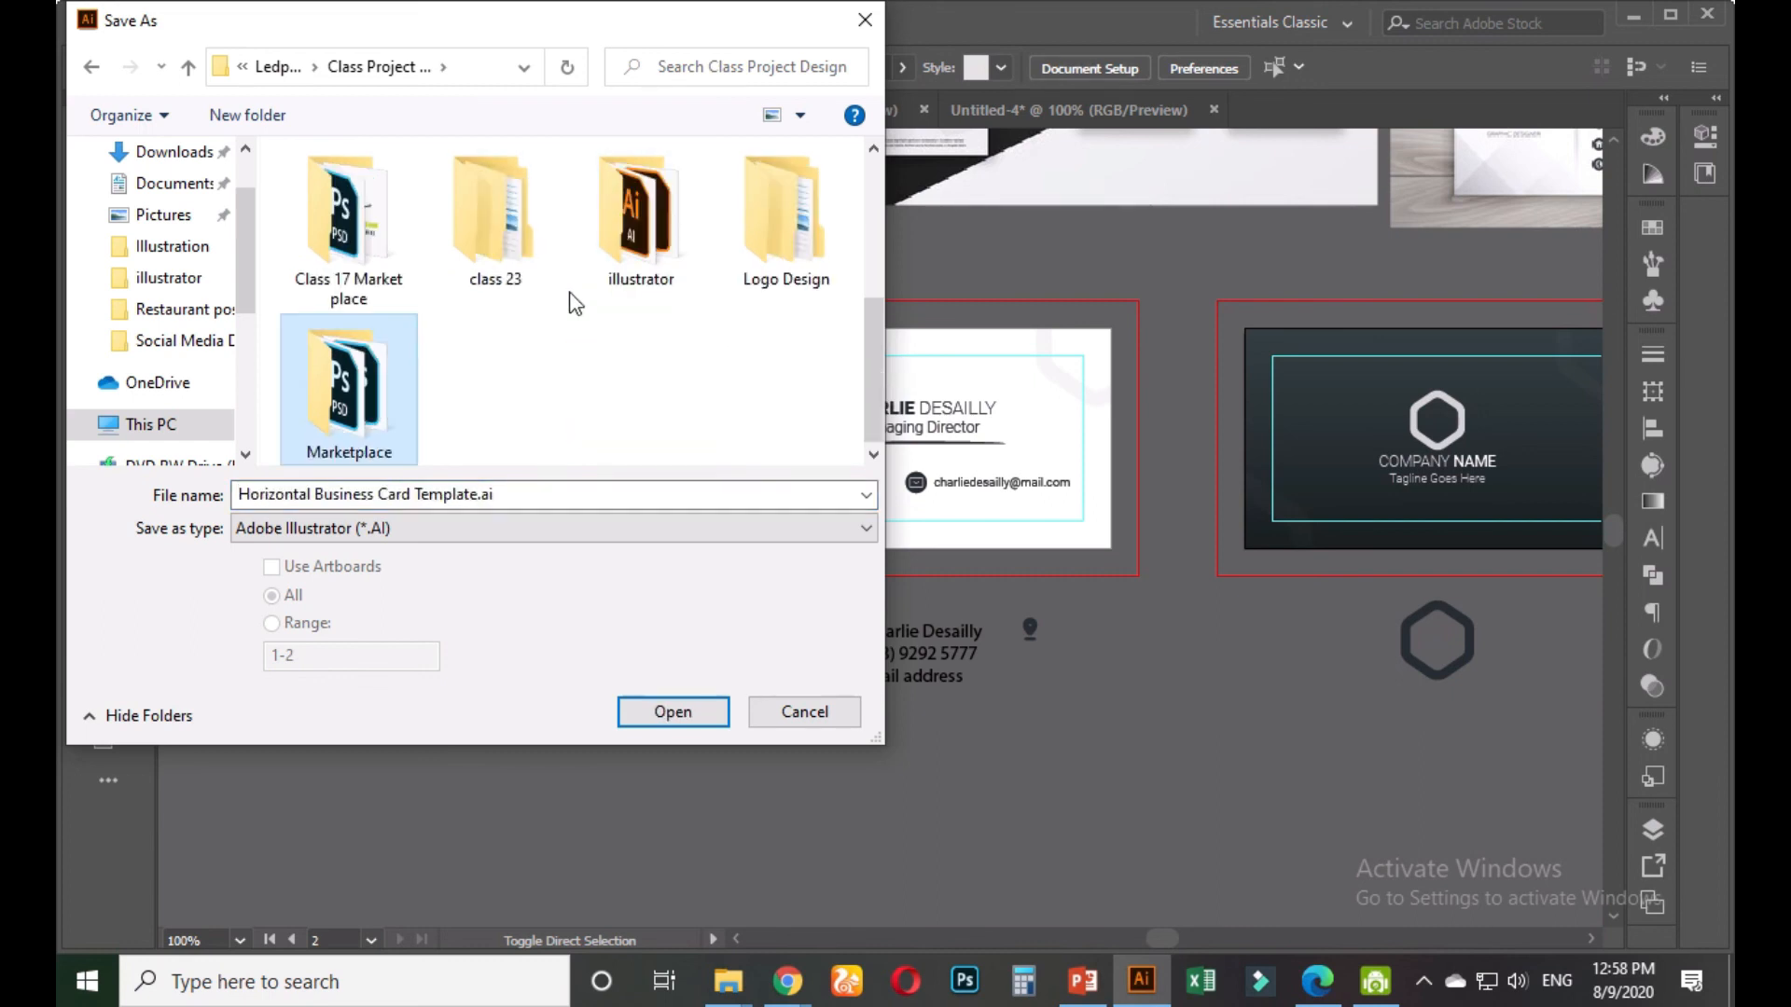
pyautogui.doubleClick(411, 365)
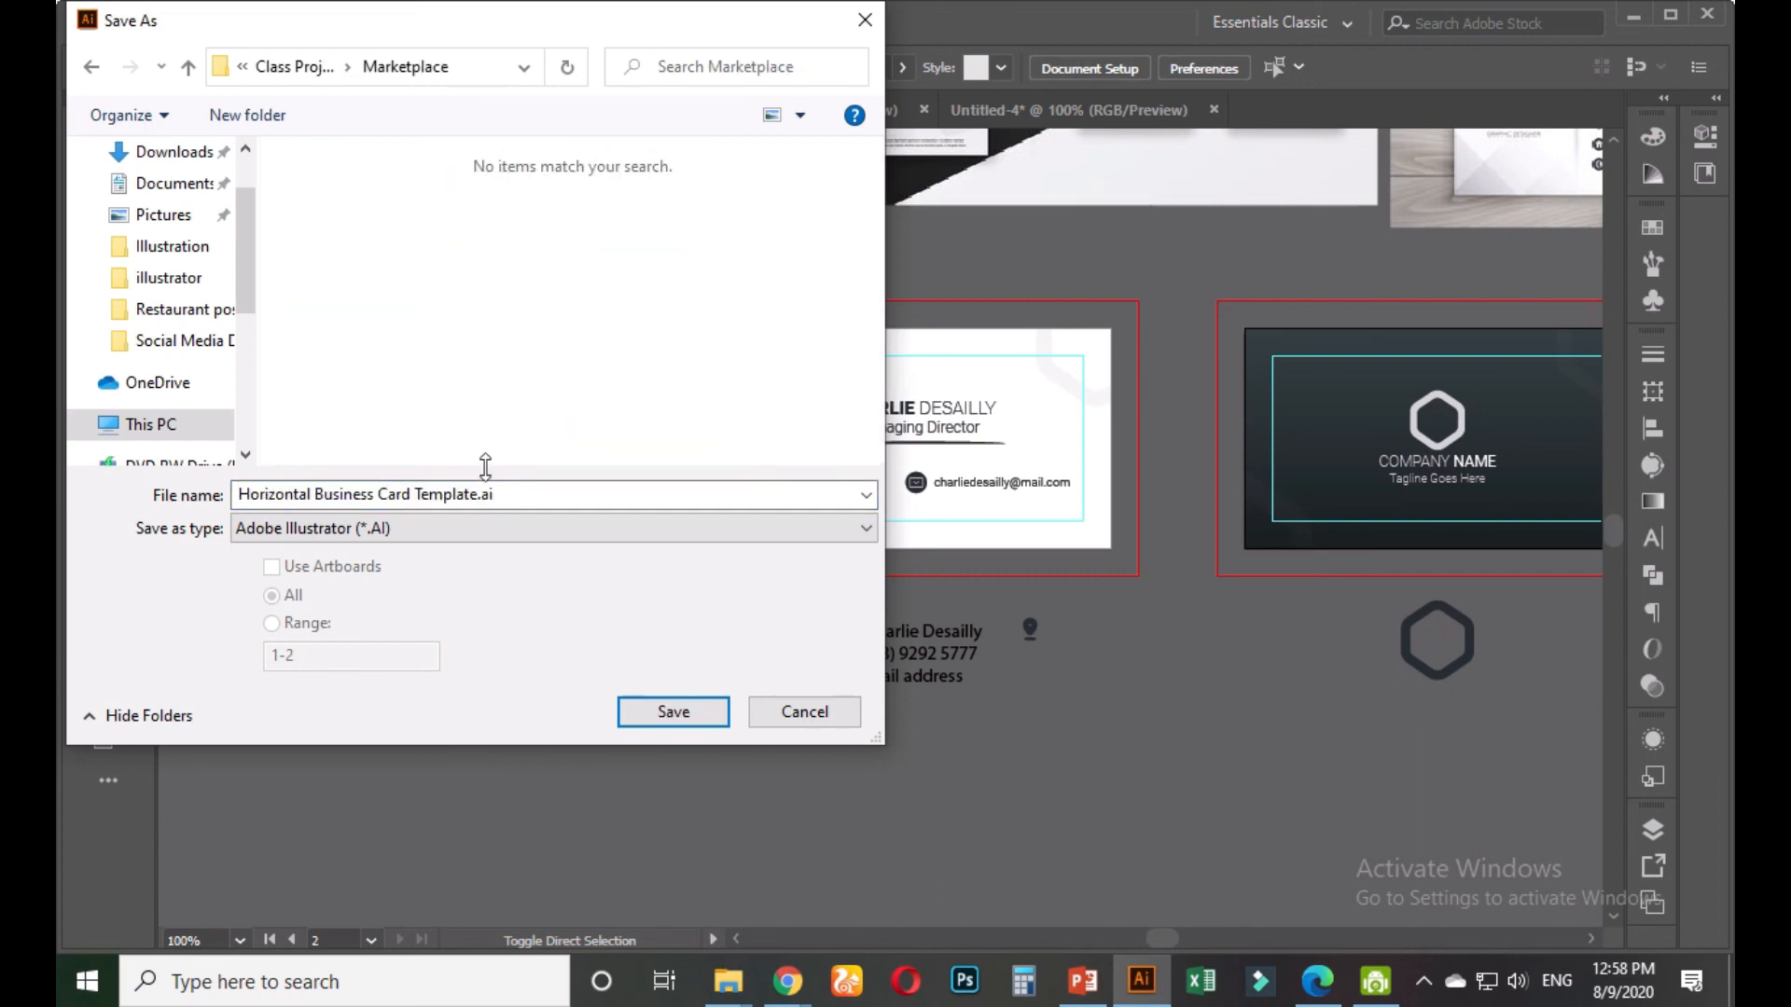
# Name the file 'Minimalist b.card for contest' and save it
pyautogui.click(553, 492)
pyautogui.write('Minimalist b.c')
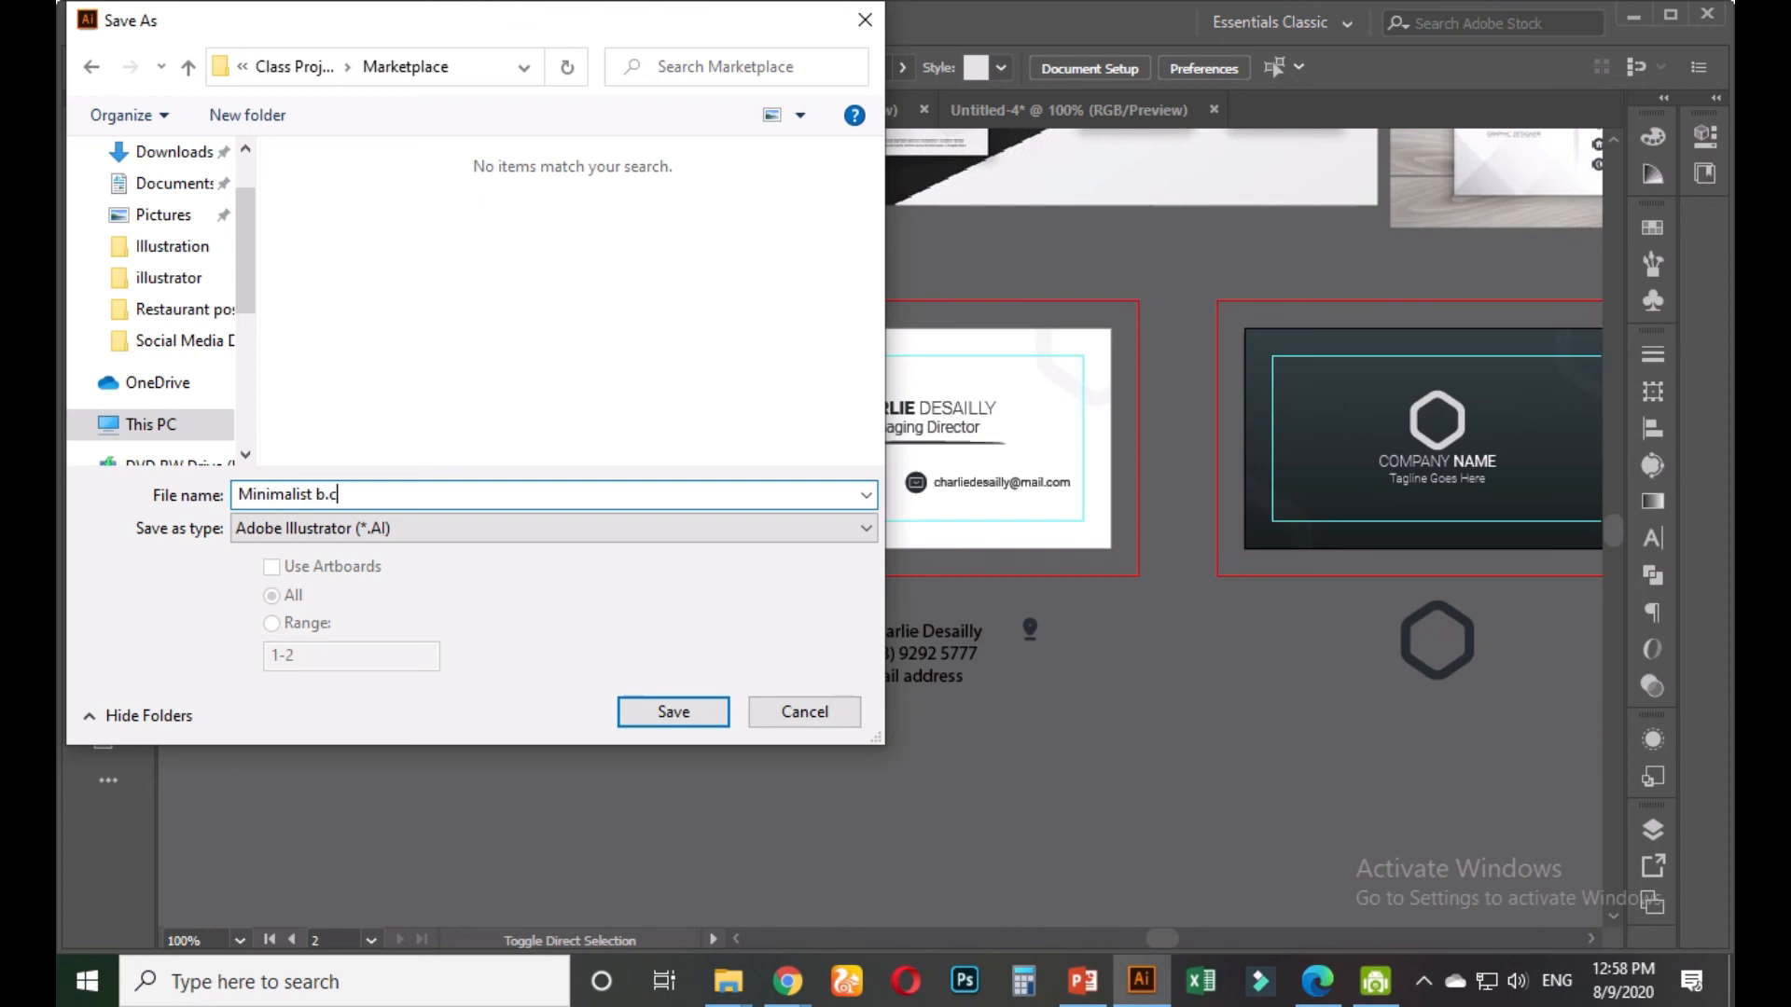
pyautogui.write('d for contest')
pyautogui.press('Return')
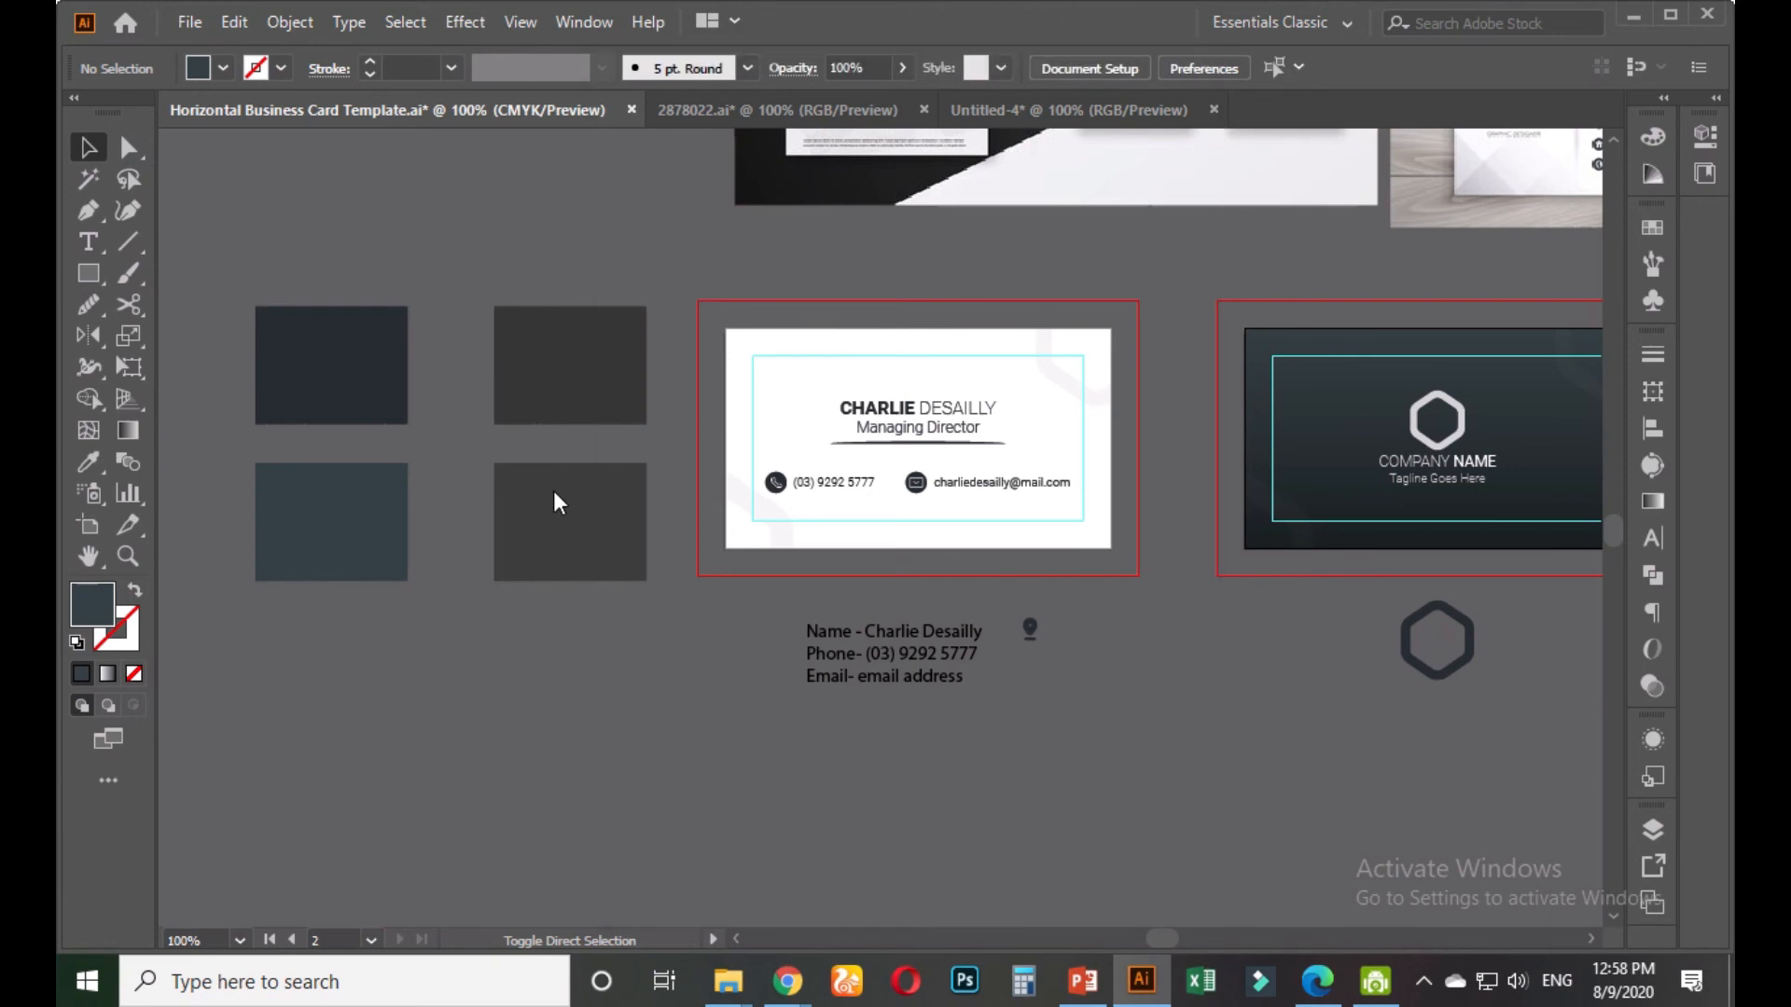
# In Untitled-4, group the dark and white cards and centre them vertically on the artboard
pyautogui.click(1050, 110)
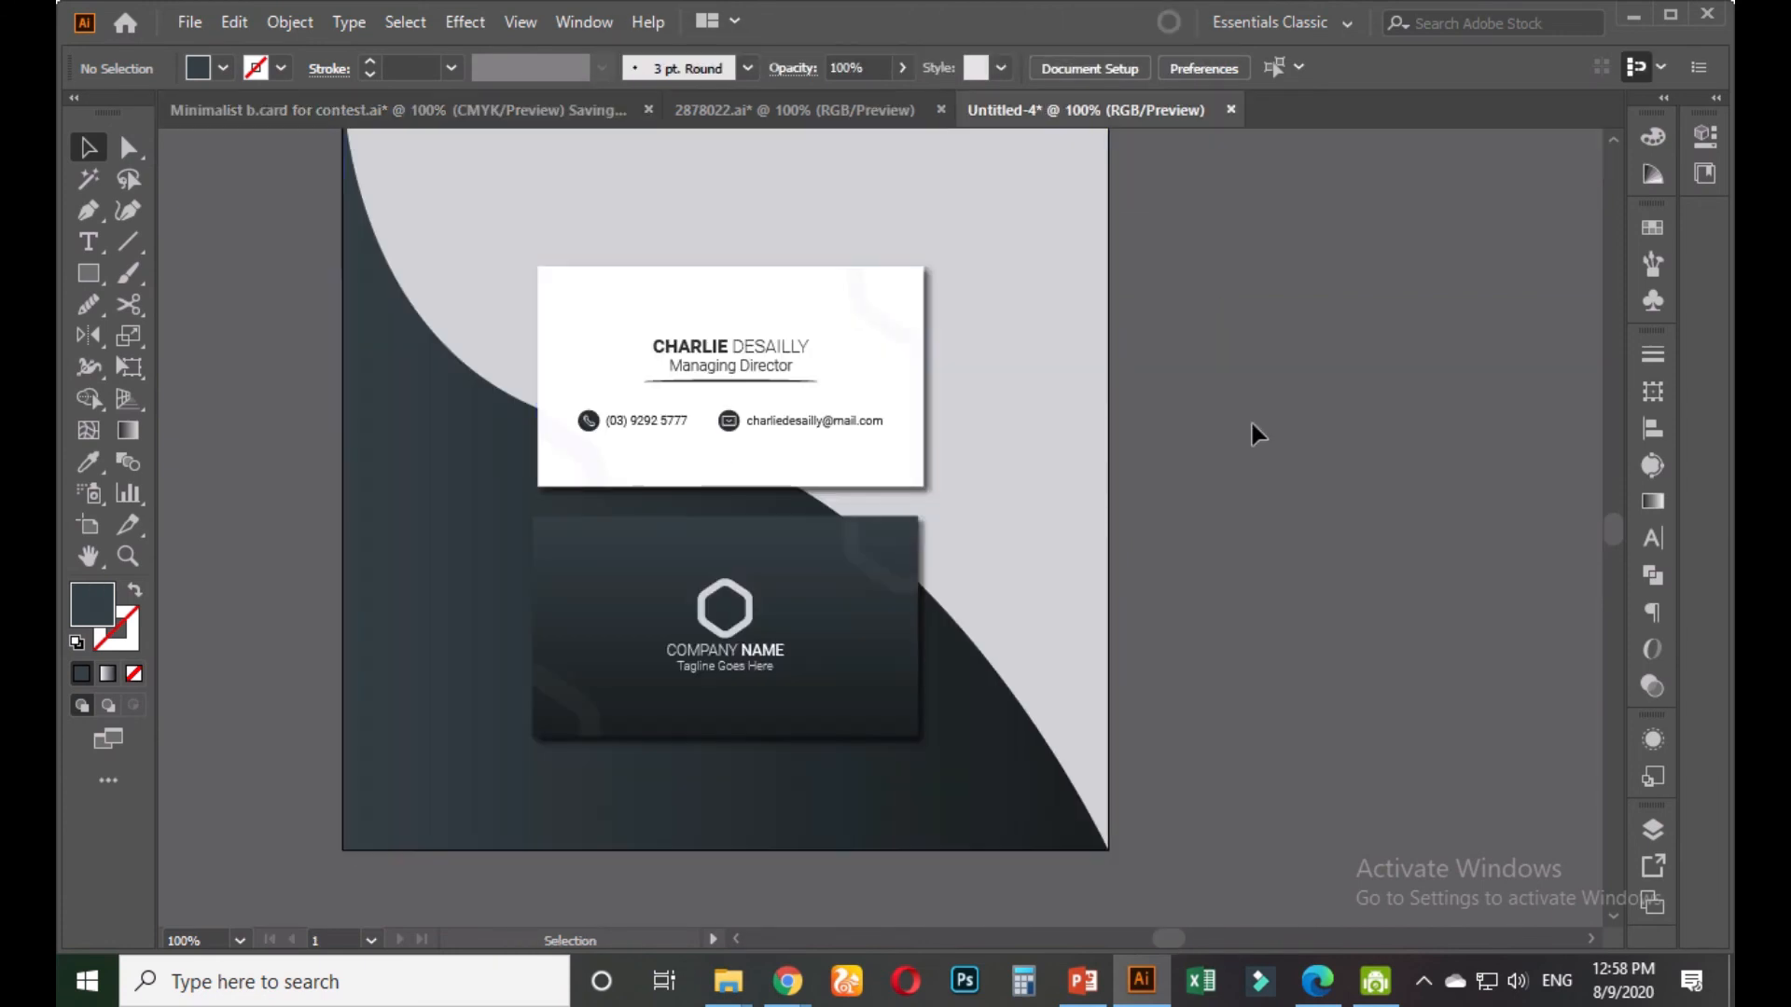
pyautogui.scroll(-2, 1203, 447)
pyautogui.click(943, 634)
pyautogui.keyDown('shift'); pyautogui.click(948, 492); pyautogui.keyUp('shift')
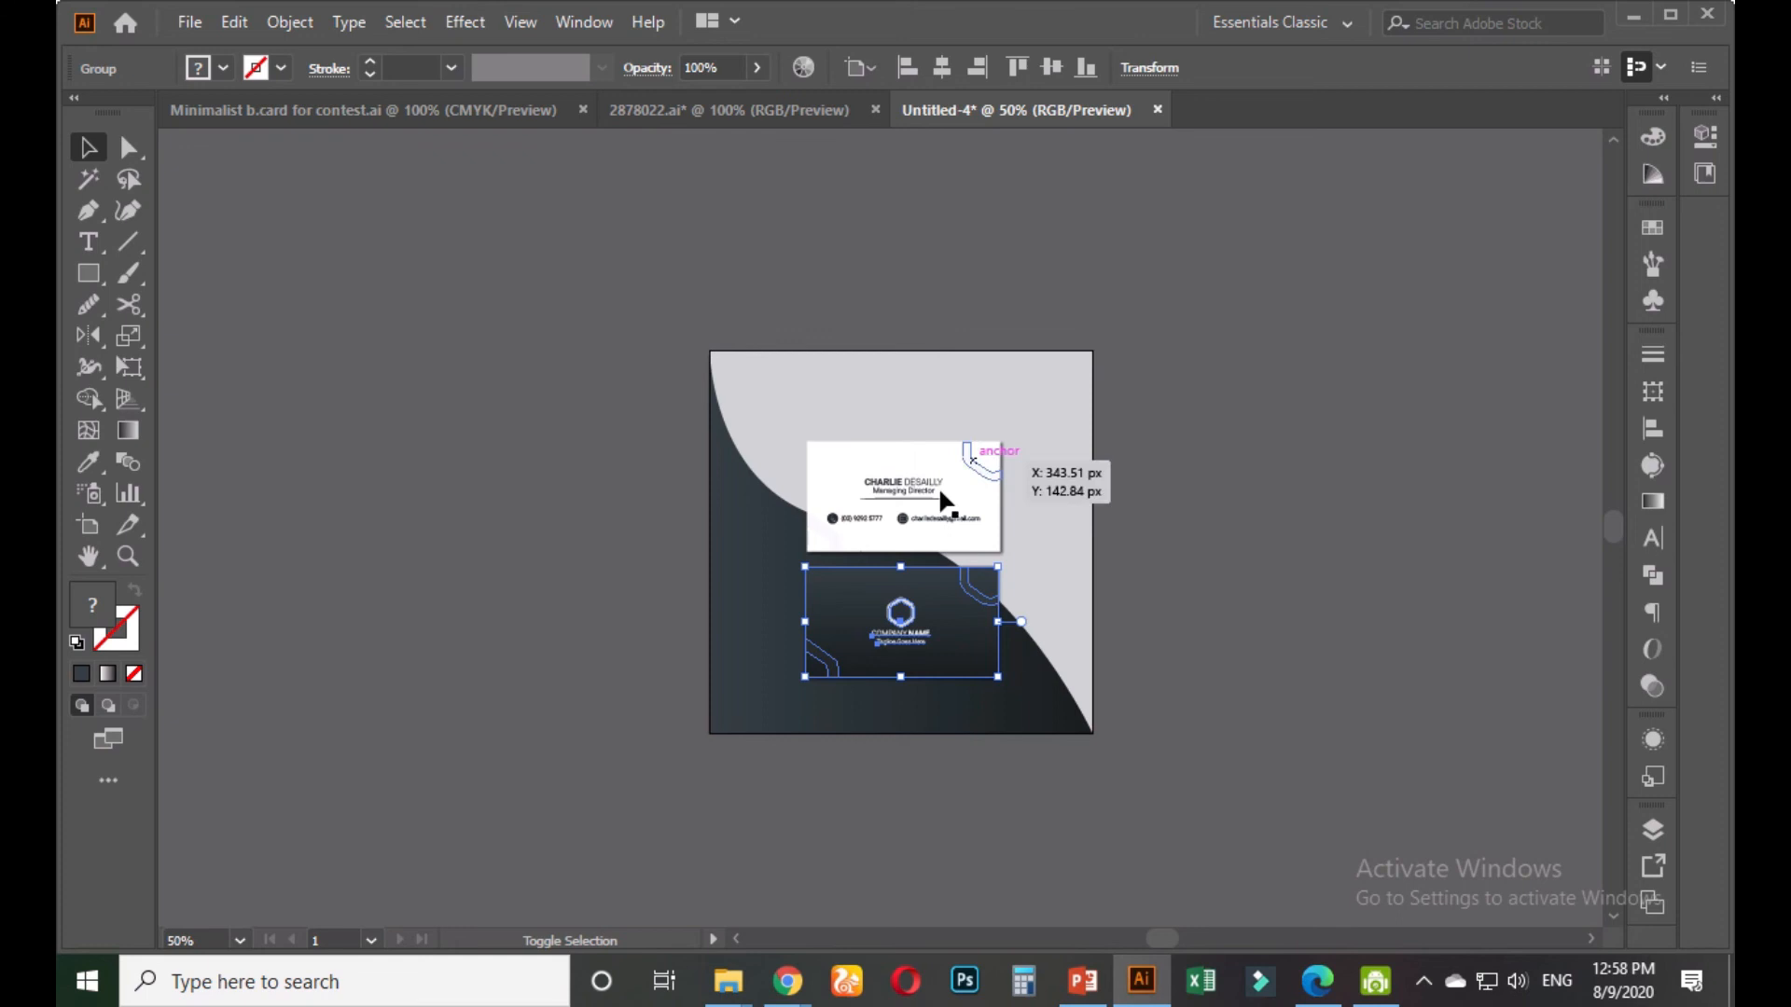
pyautogui.hotkey('ctrl', 'g')
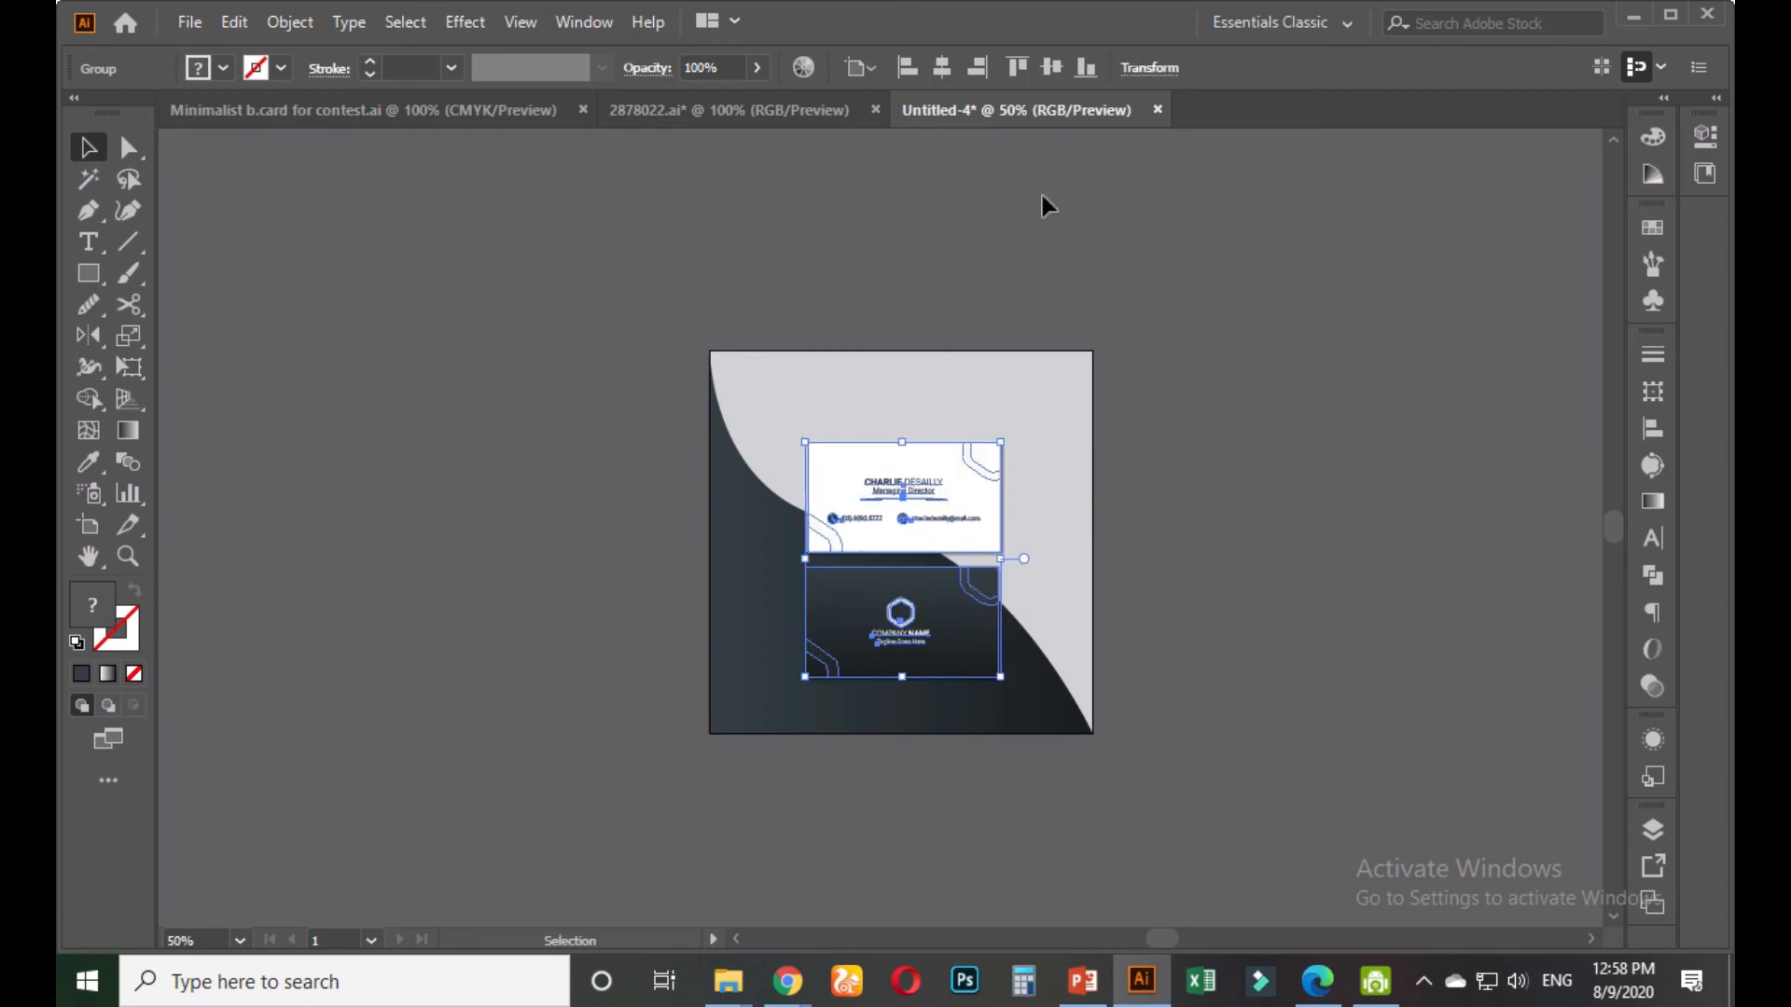
pyautogui.click(1050, 67)
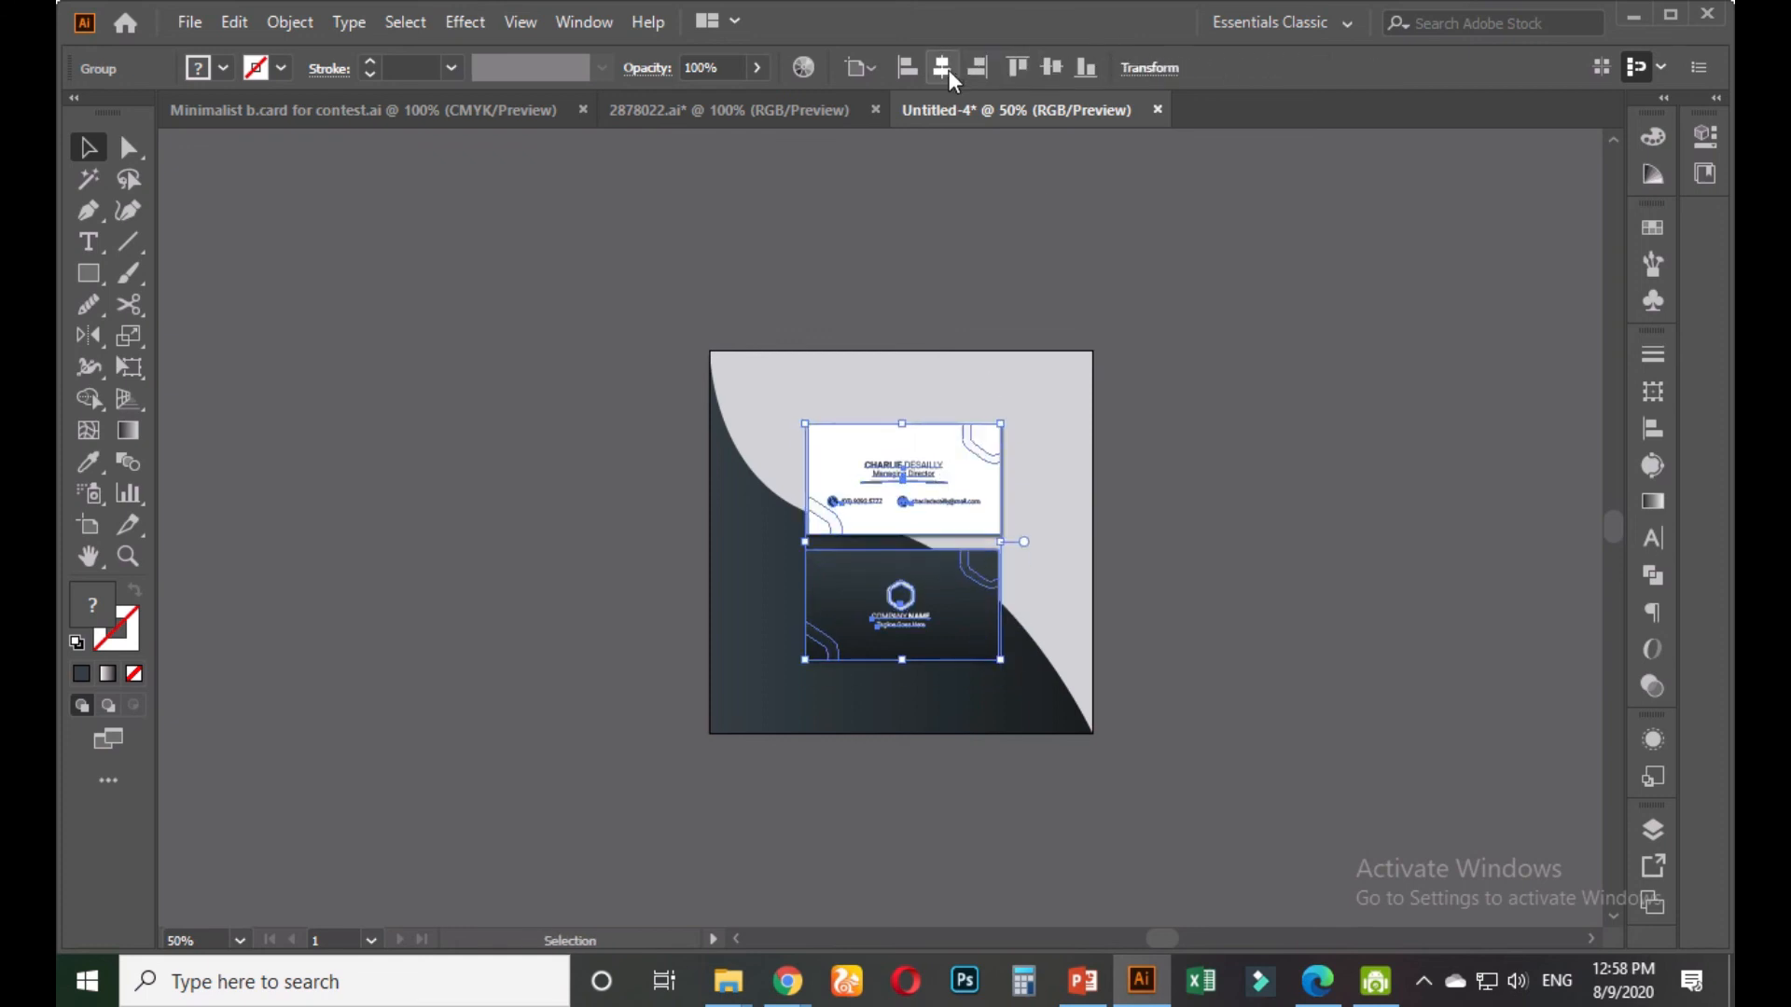
pyautogui.click(1197, 471)
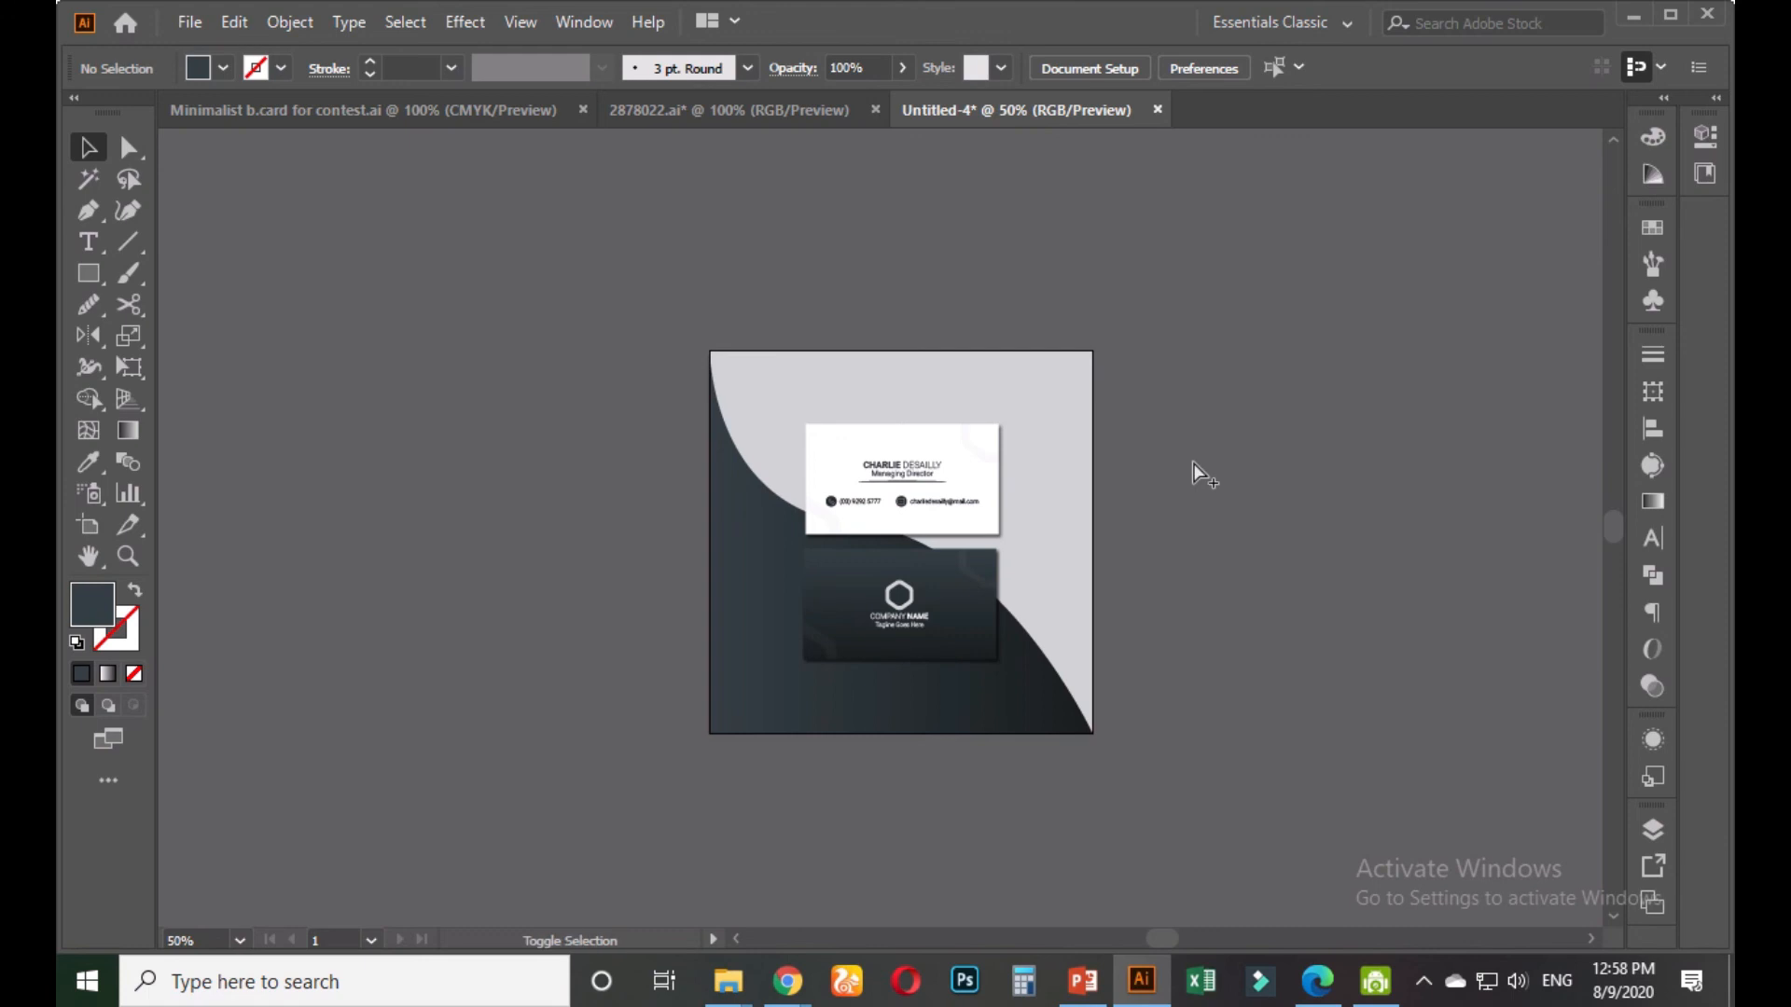
# Save for Web as a JPEG named 'Minimalist b.card for contest' into the Marketplace folder
pyautogui.hotkey('ctrl', 'alt', 'shift', 's')
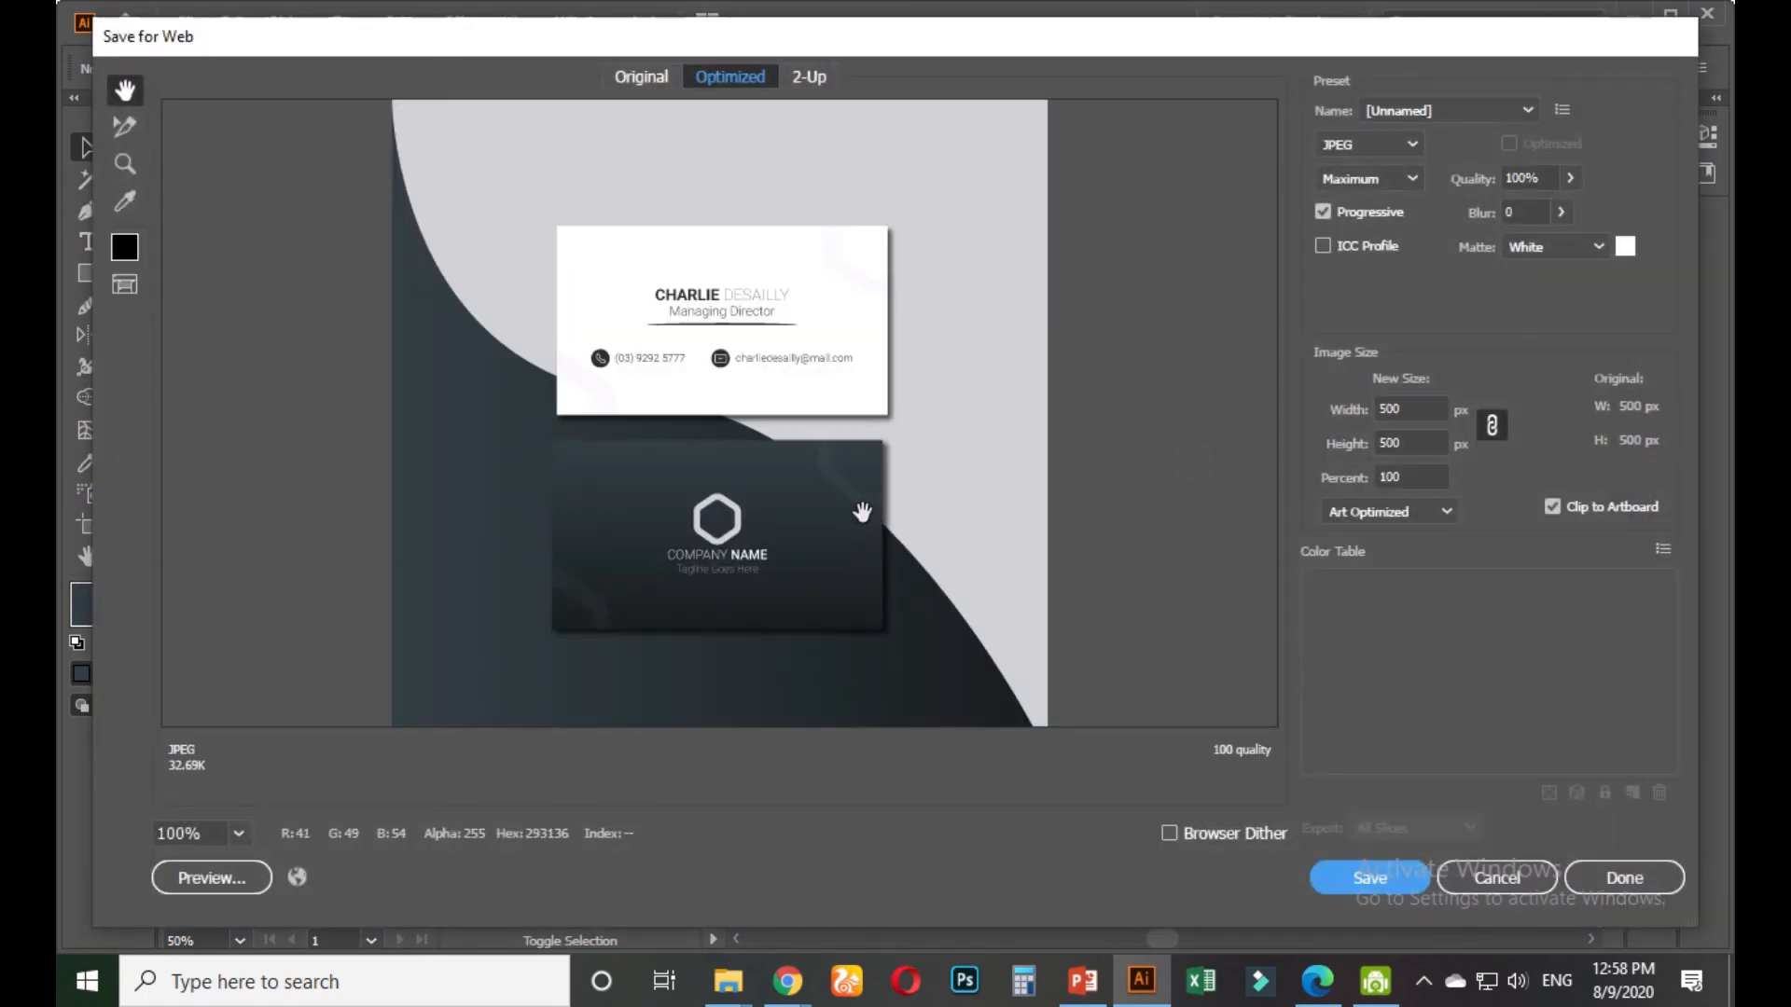
pyautogui.press('Return')
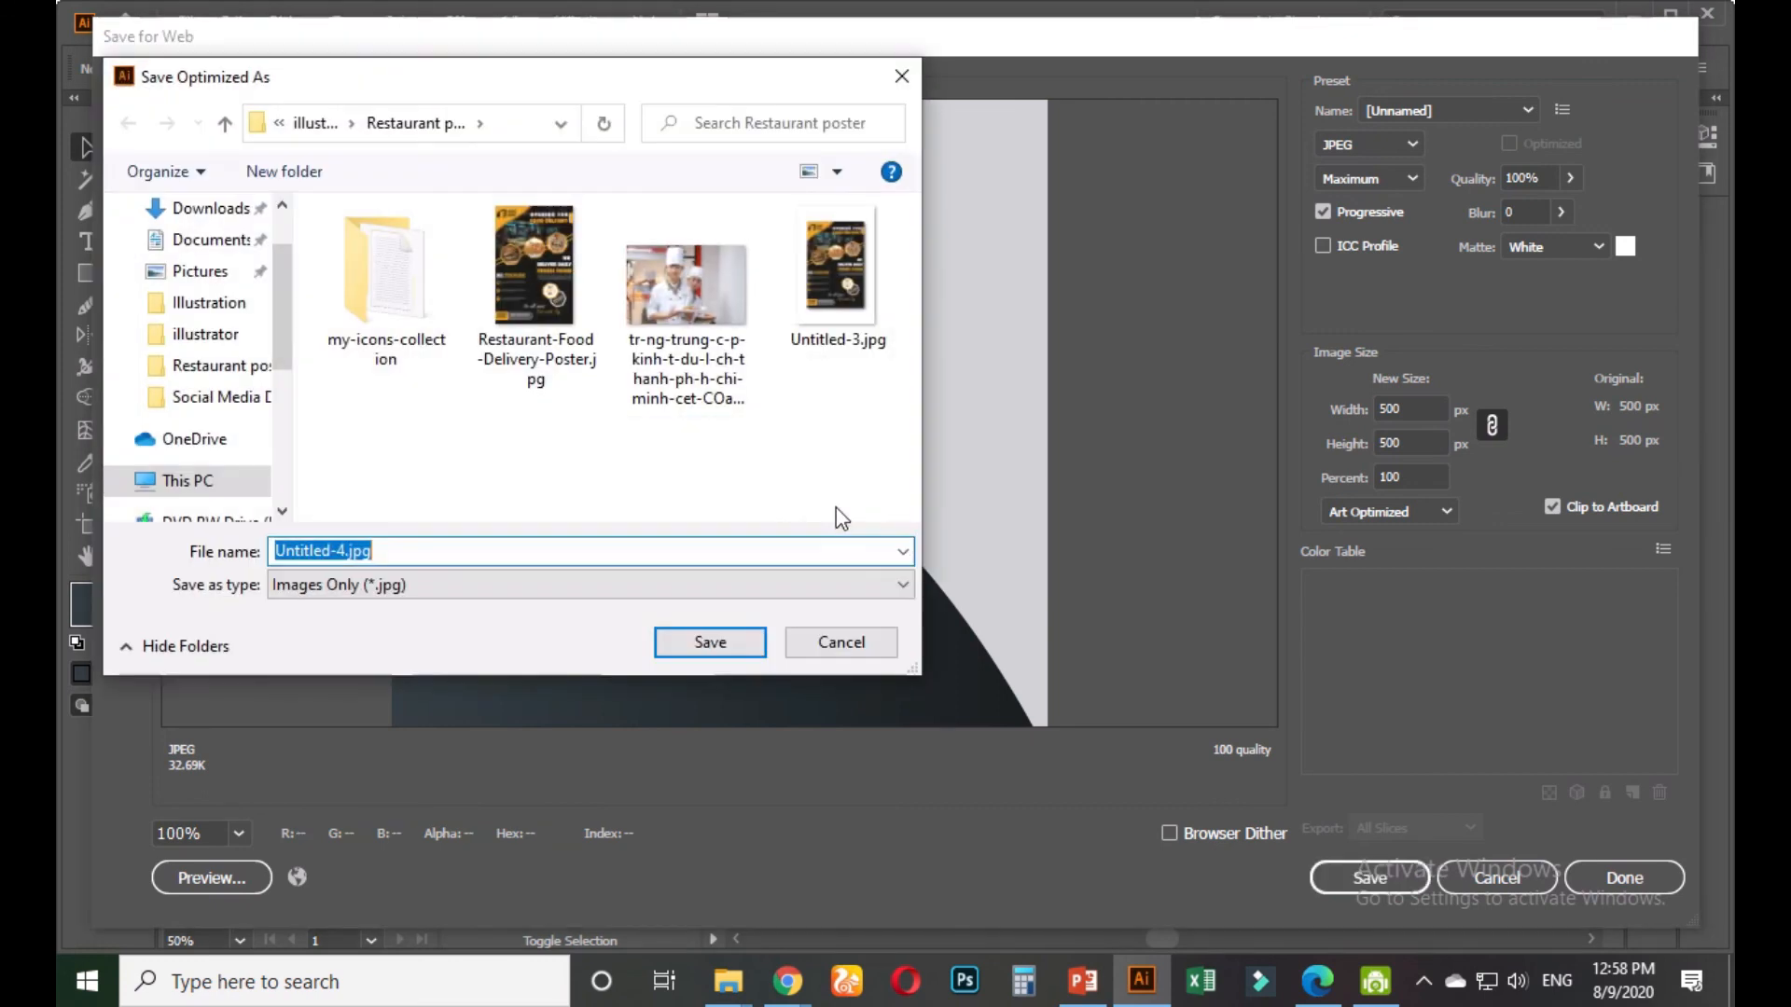
pyautogui.click(333, 130)
pyautogui.click(341, 124)
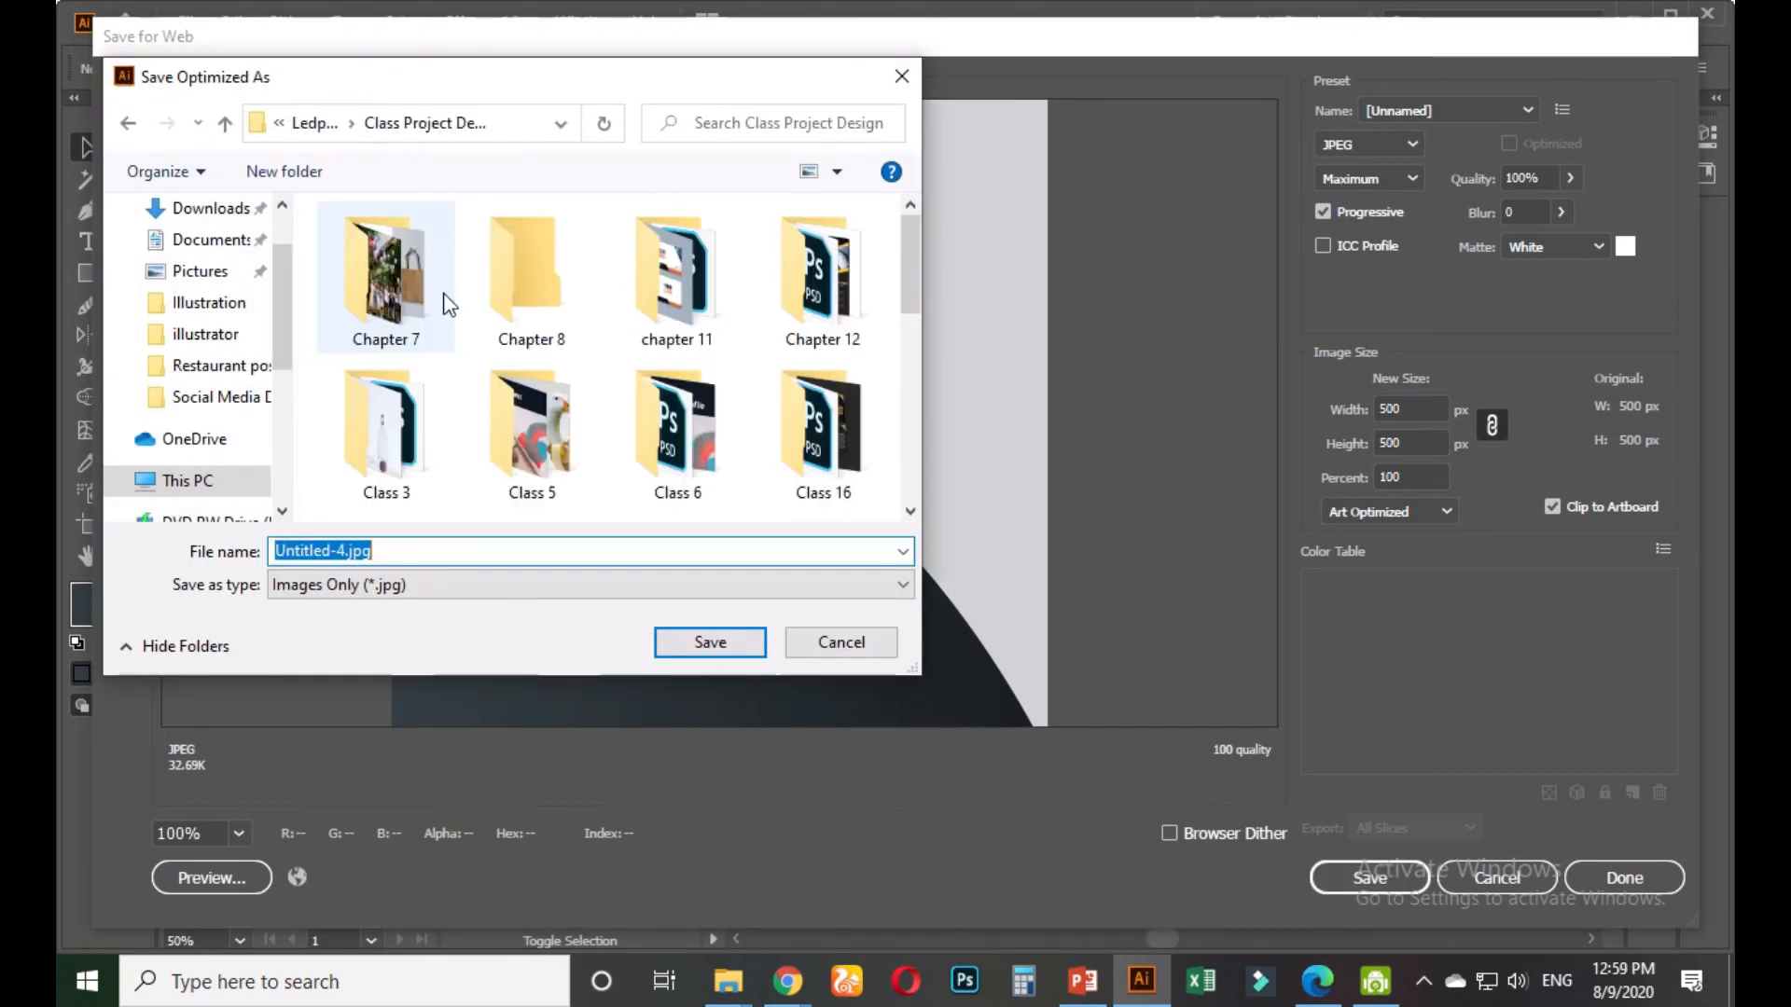
pyautogui.scroll(-2, 749, 370)
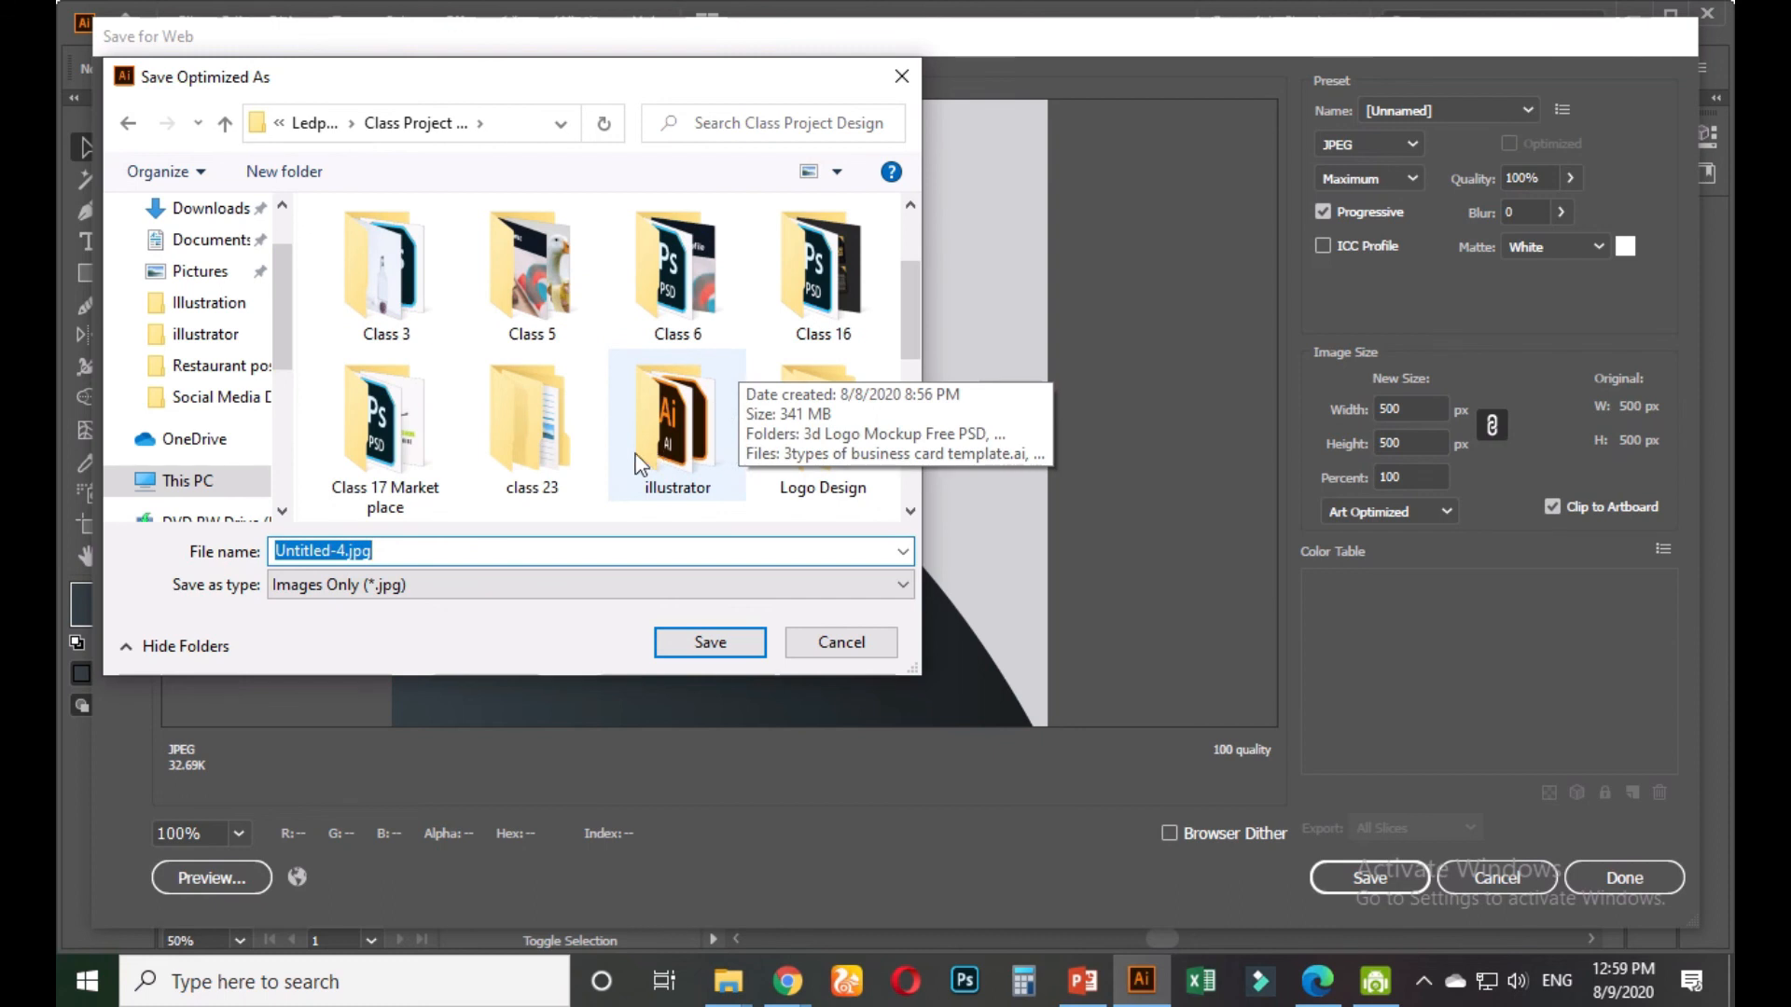
pyautogui.scroll(-1, 749, 373)
pyautogui.doubleClick(394, 446)
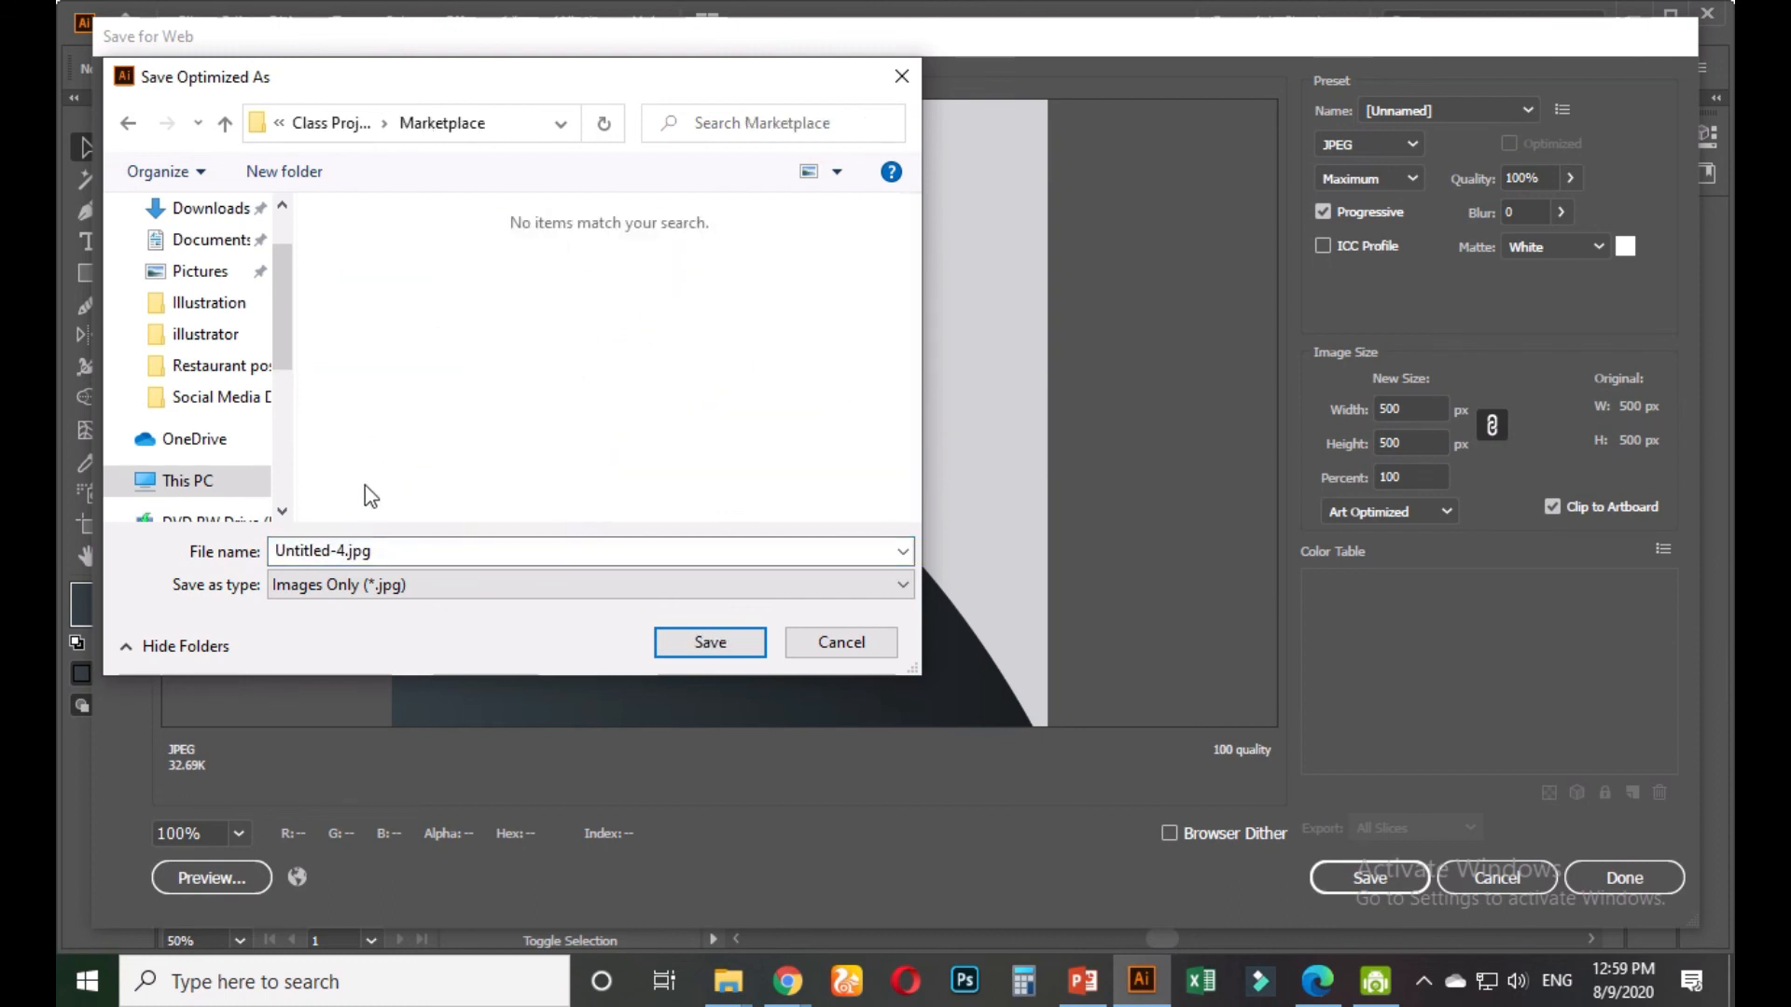
pyautogui.click(414, 551)
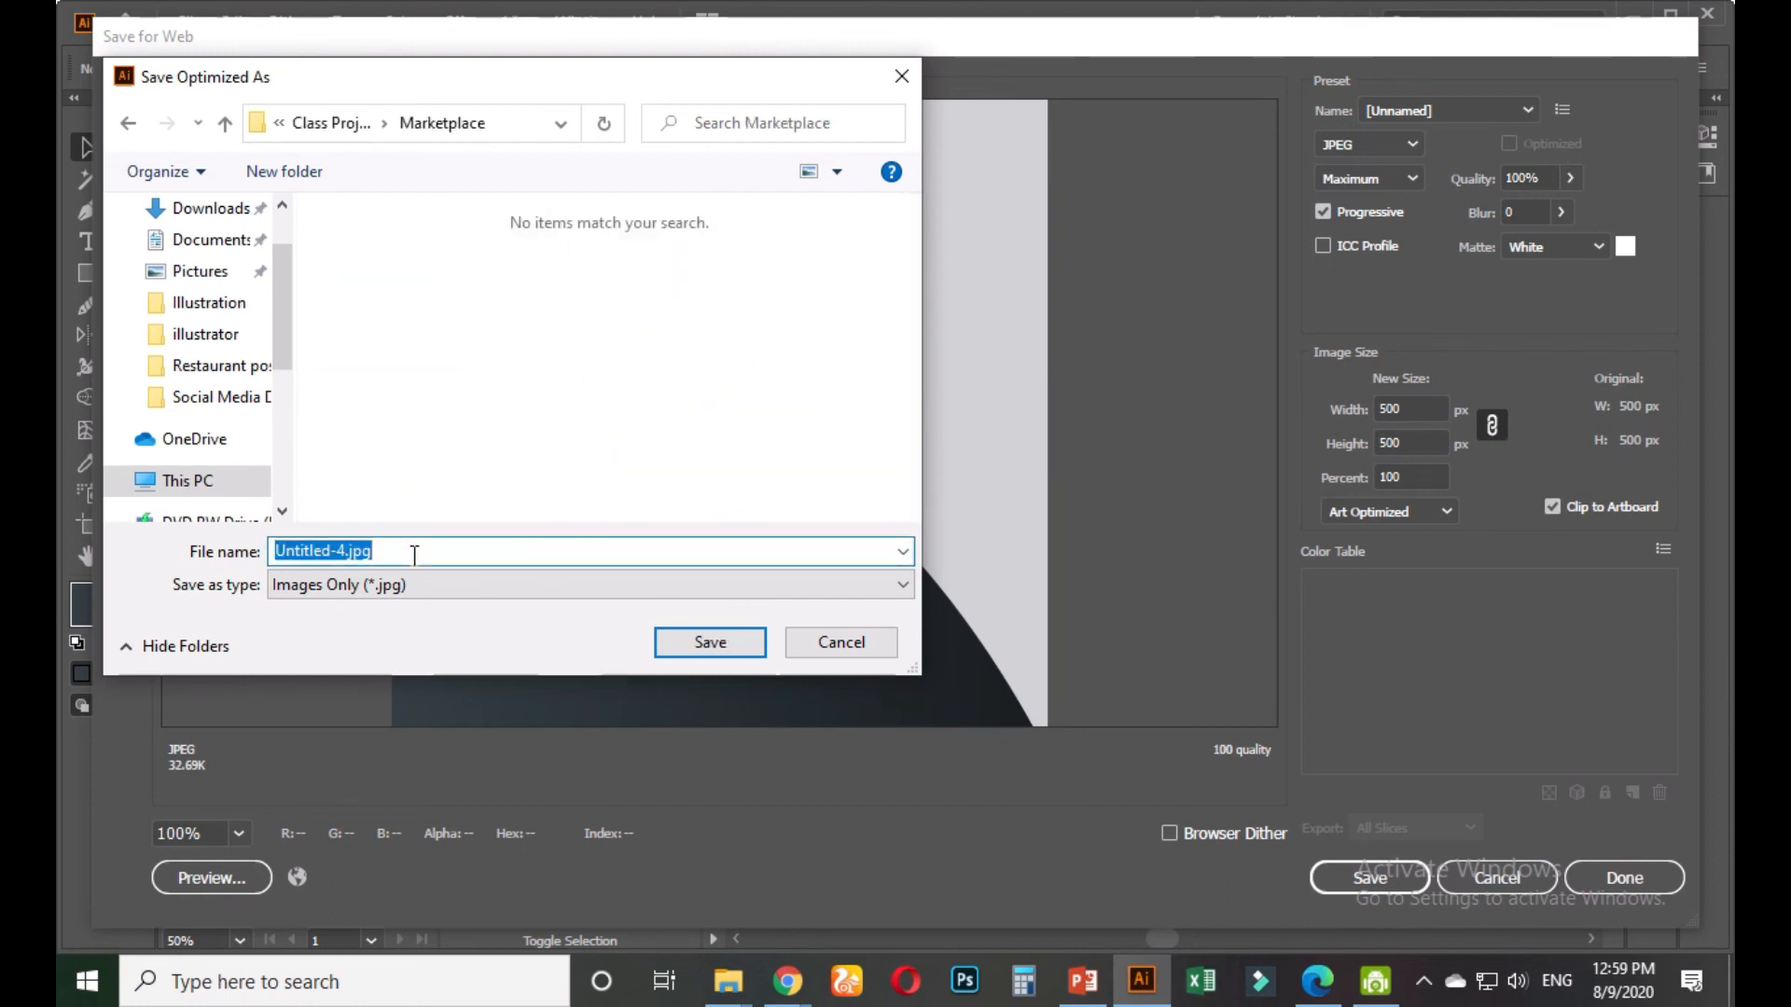
pyautogui.write('mini')
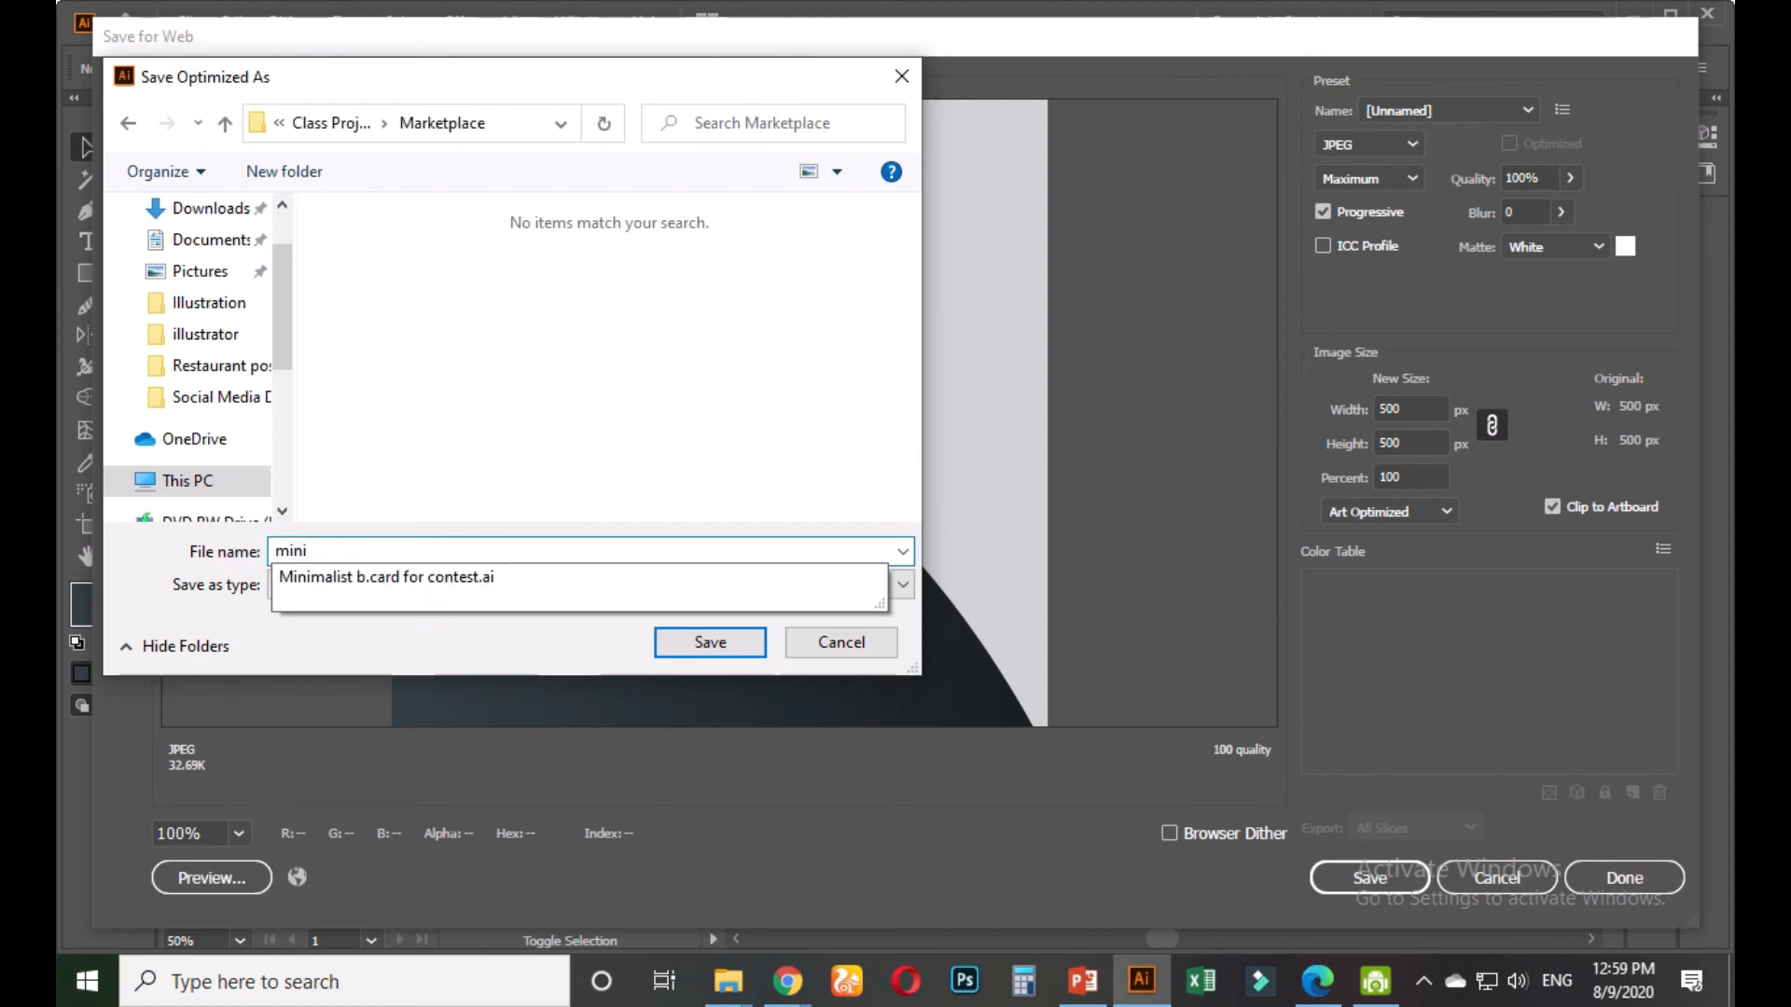
pyautogui.click(380, 578)
pyautogui.click(710, 641)
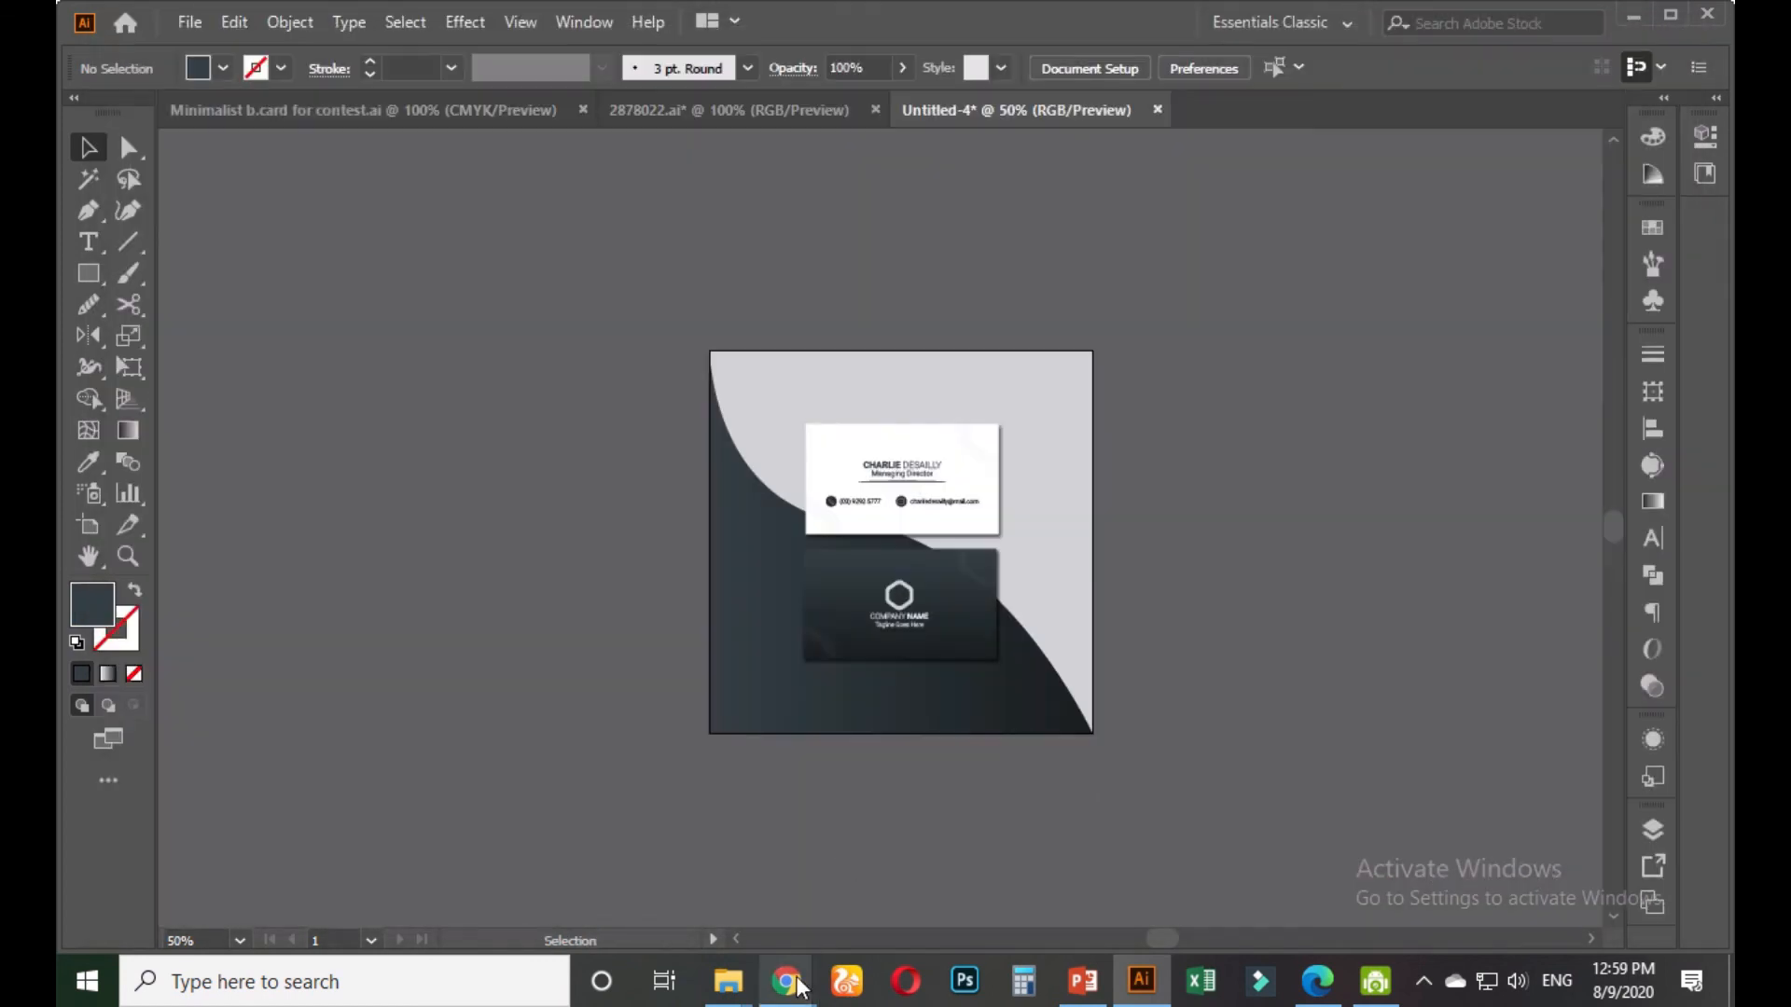
# Switch to the Freelancer contest page and start submitting a new entry
pyautogui.moveTo(787, 981)
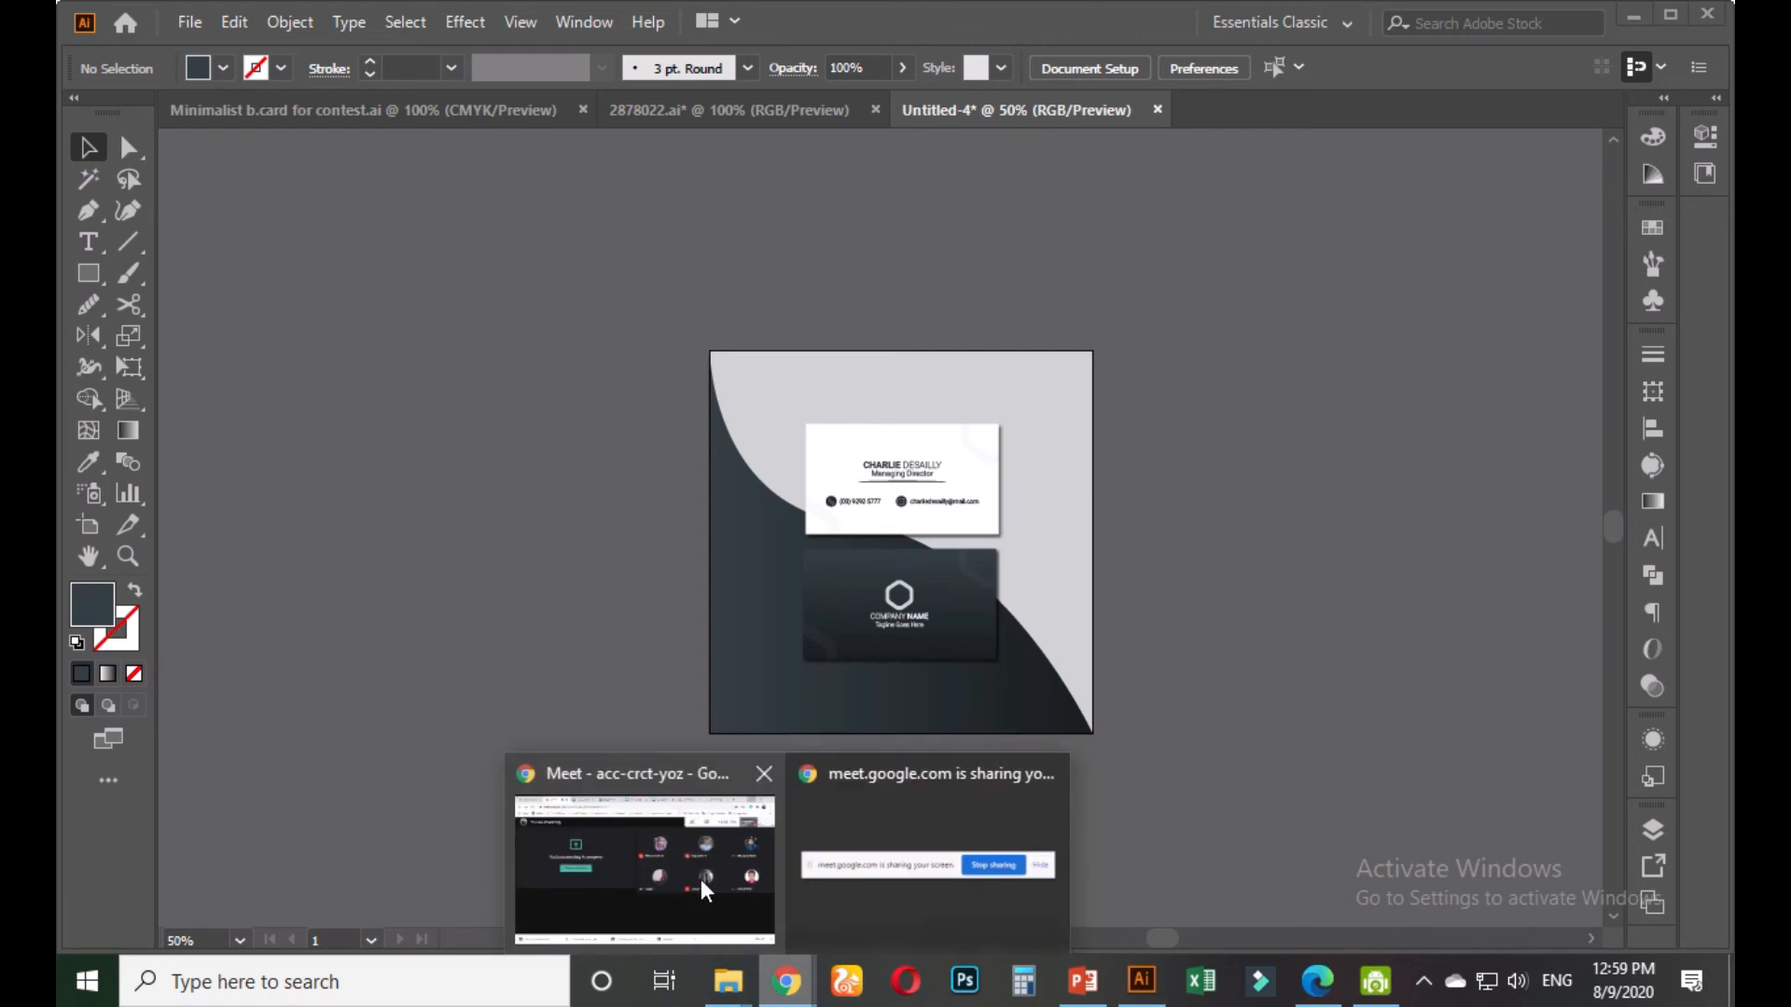
pyautogui.click(640, 854)
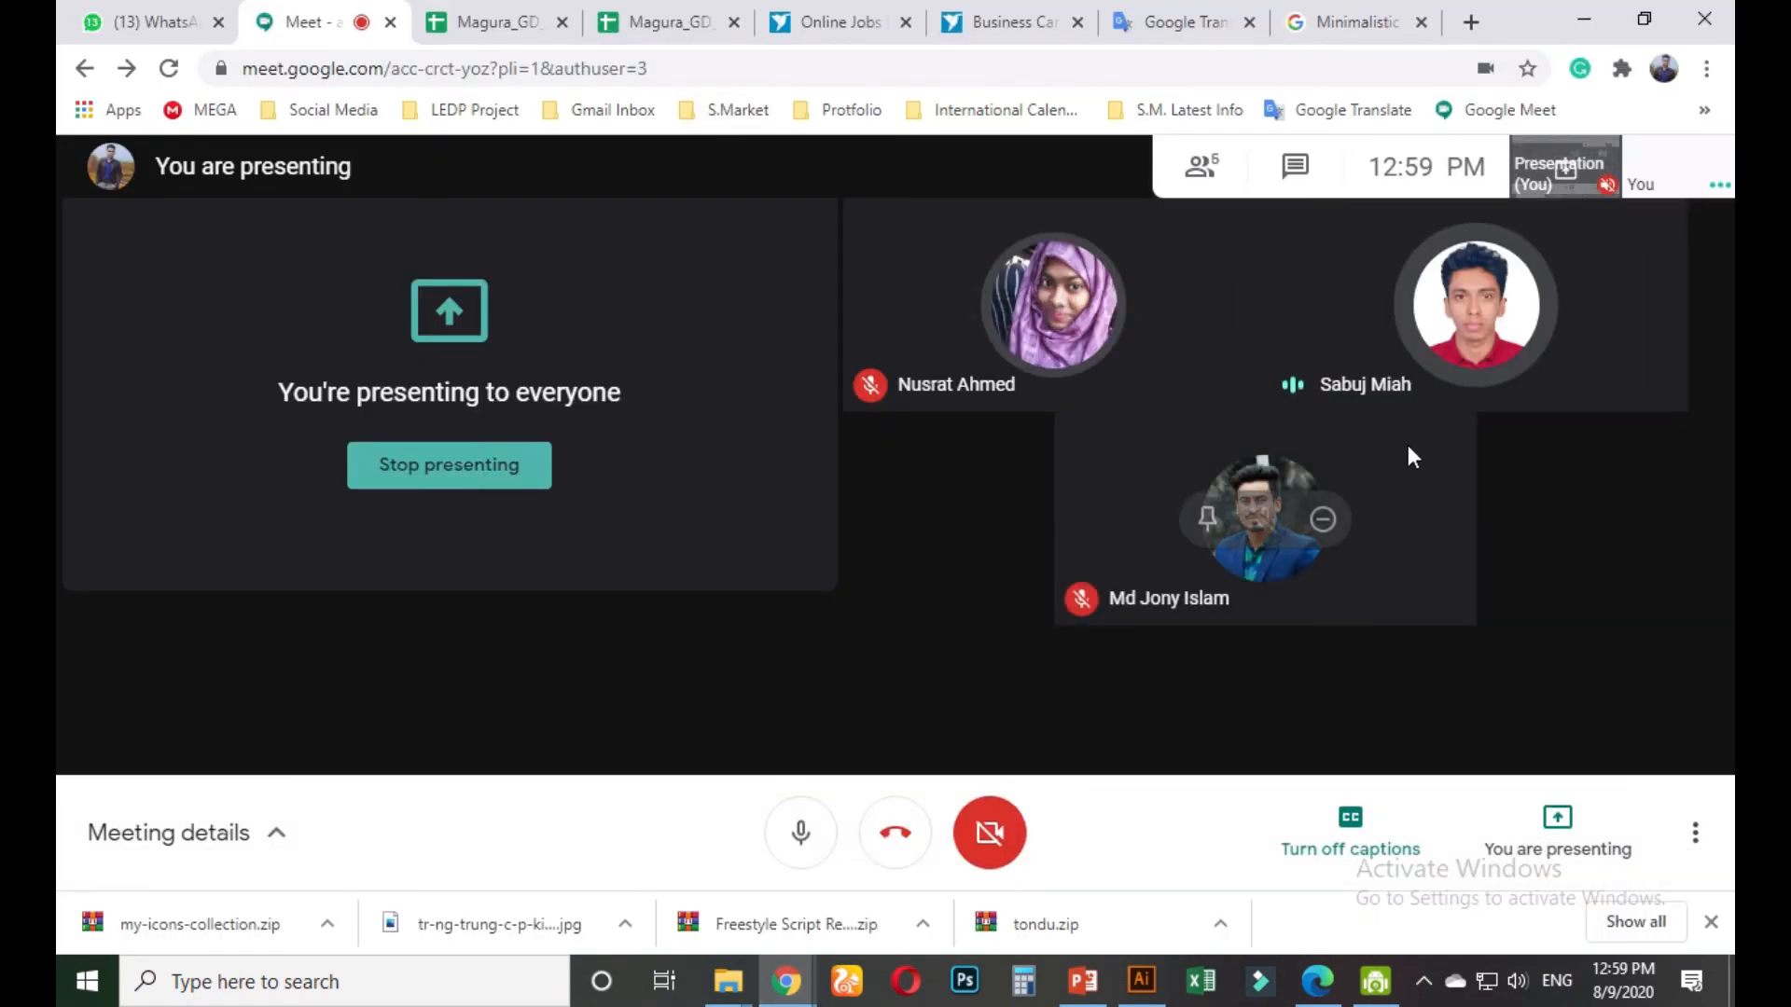
pyautogui.click(999, 28)
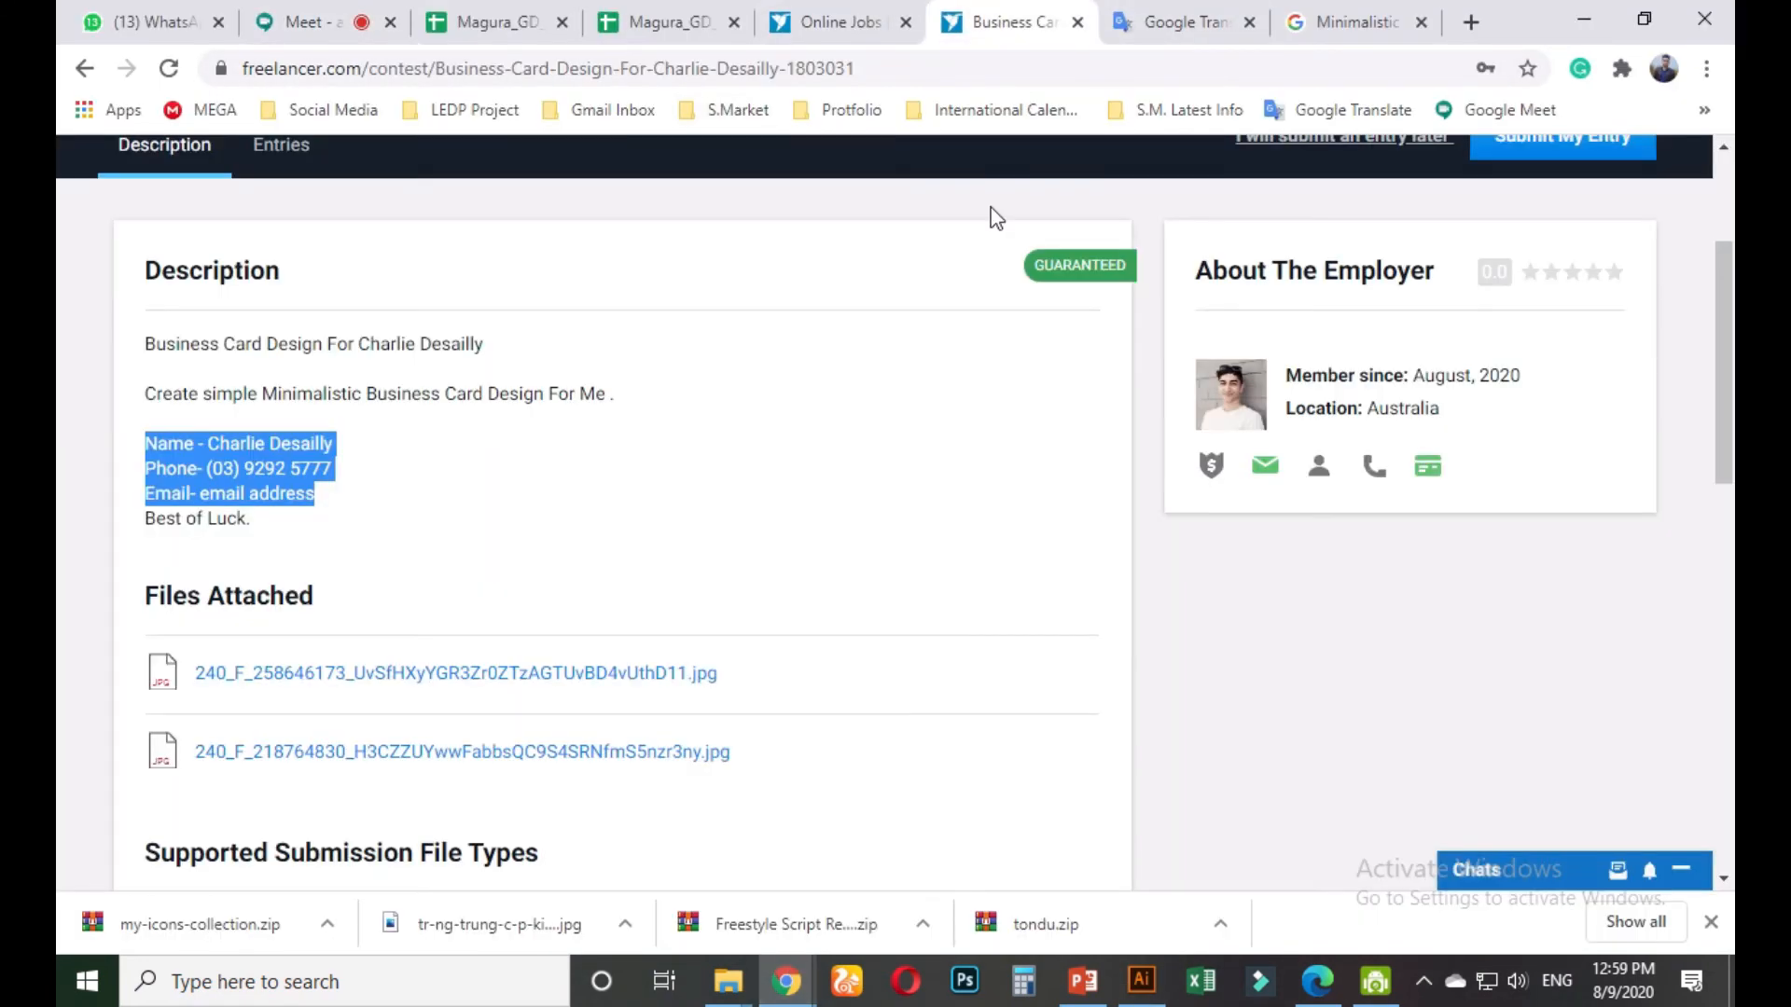
pyautogui.click(793, 436)
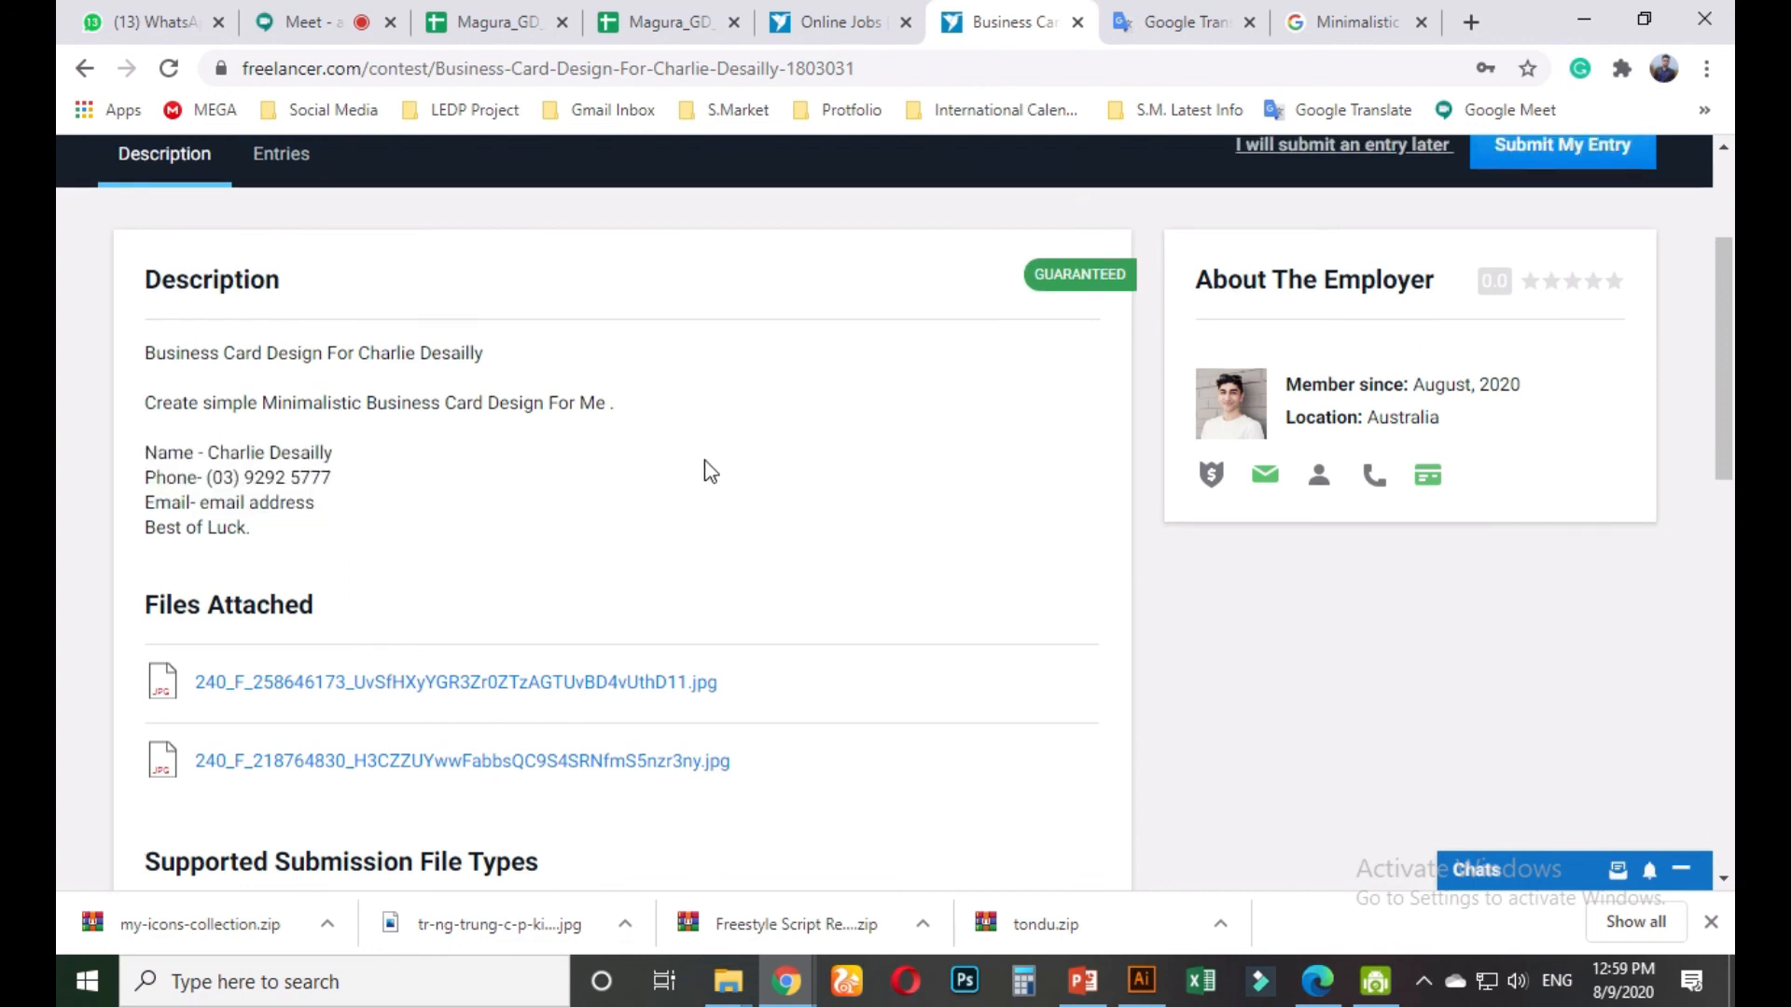
pyautogui.scroll(3, 728, 457)
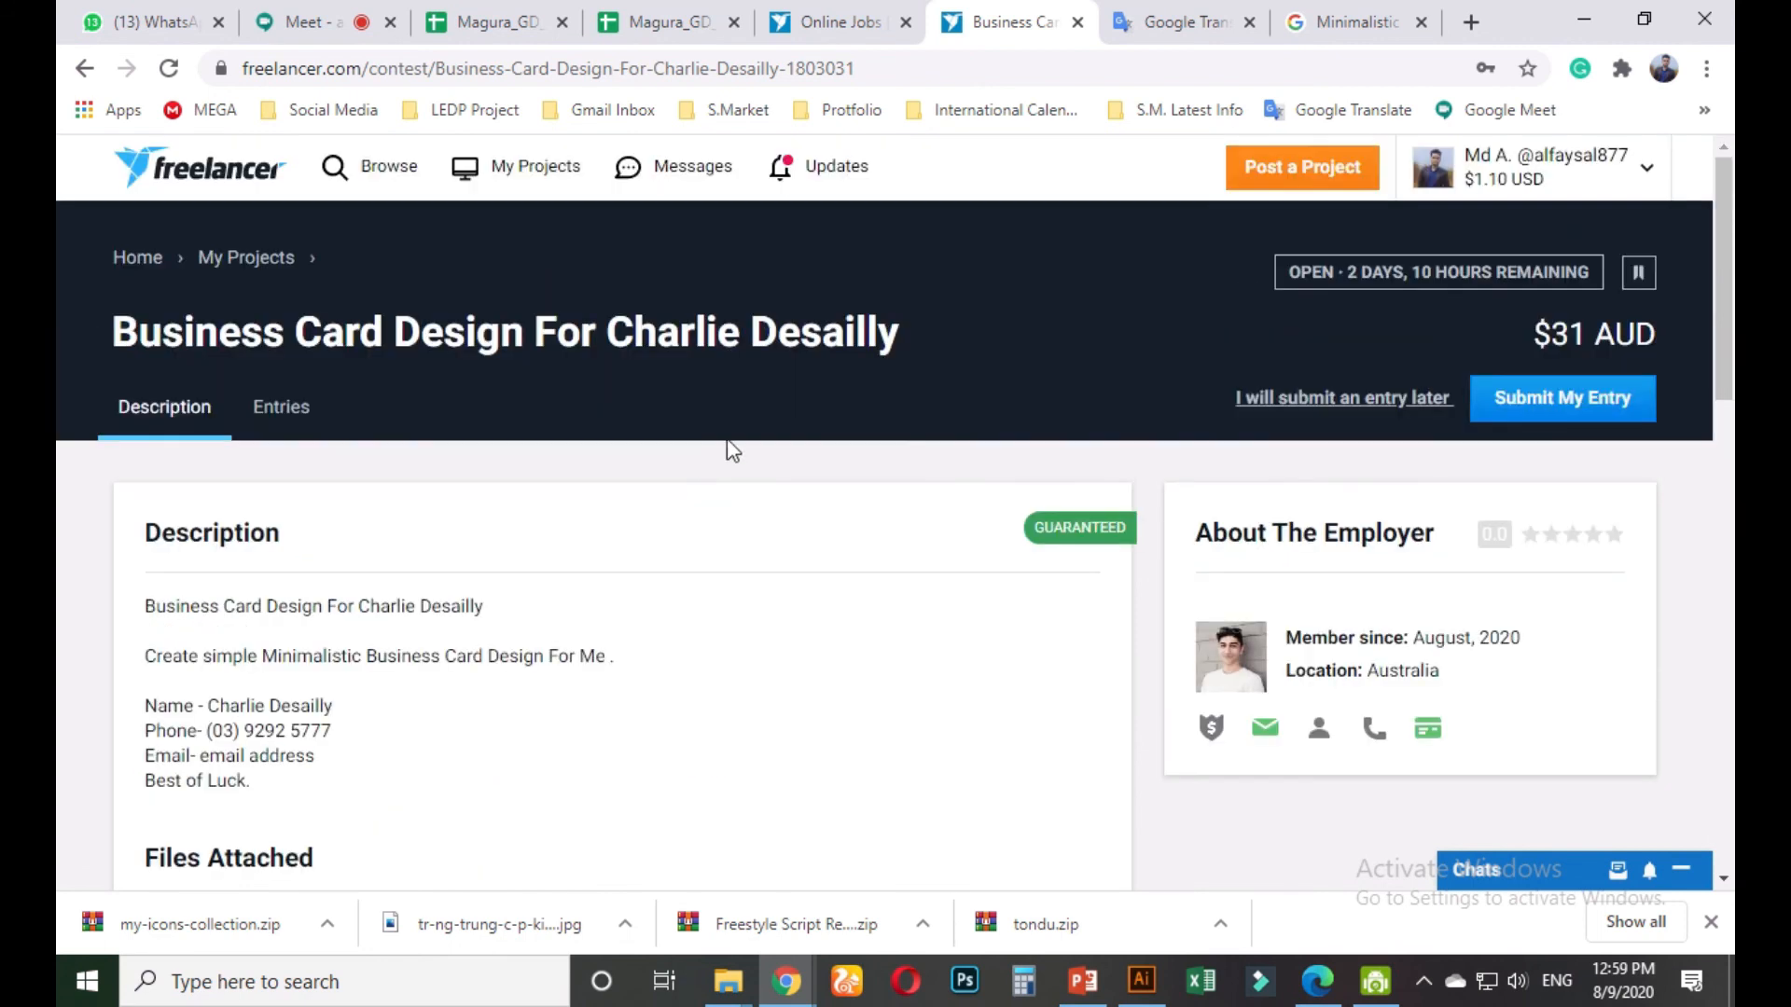
pyautogui.click(1548, 409)
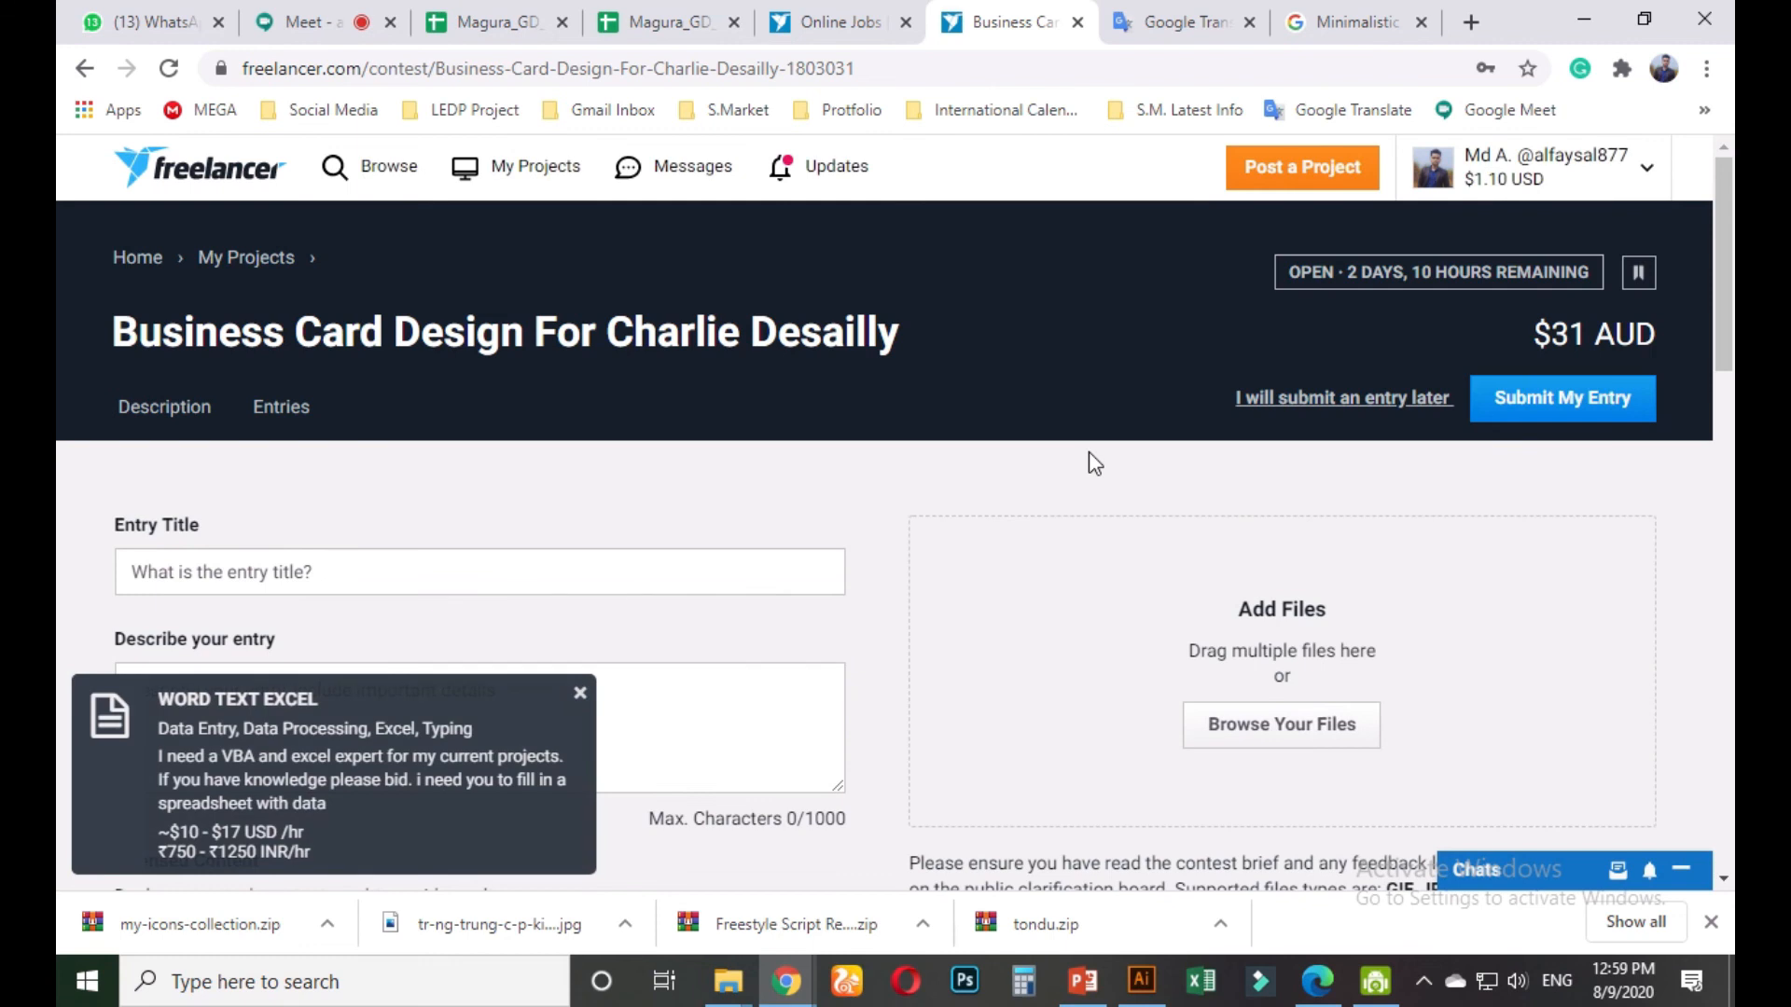
pyautogui.scroll(-1, 927, 424)
pyautogui.scroll(-2, 913, 405)
# Browse for an attachment and open the Ledp project folder on the Entertainment (I:) drive
pyautogui.click(1262, 333)
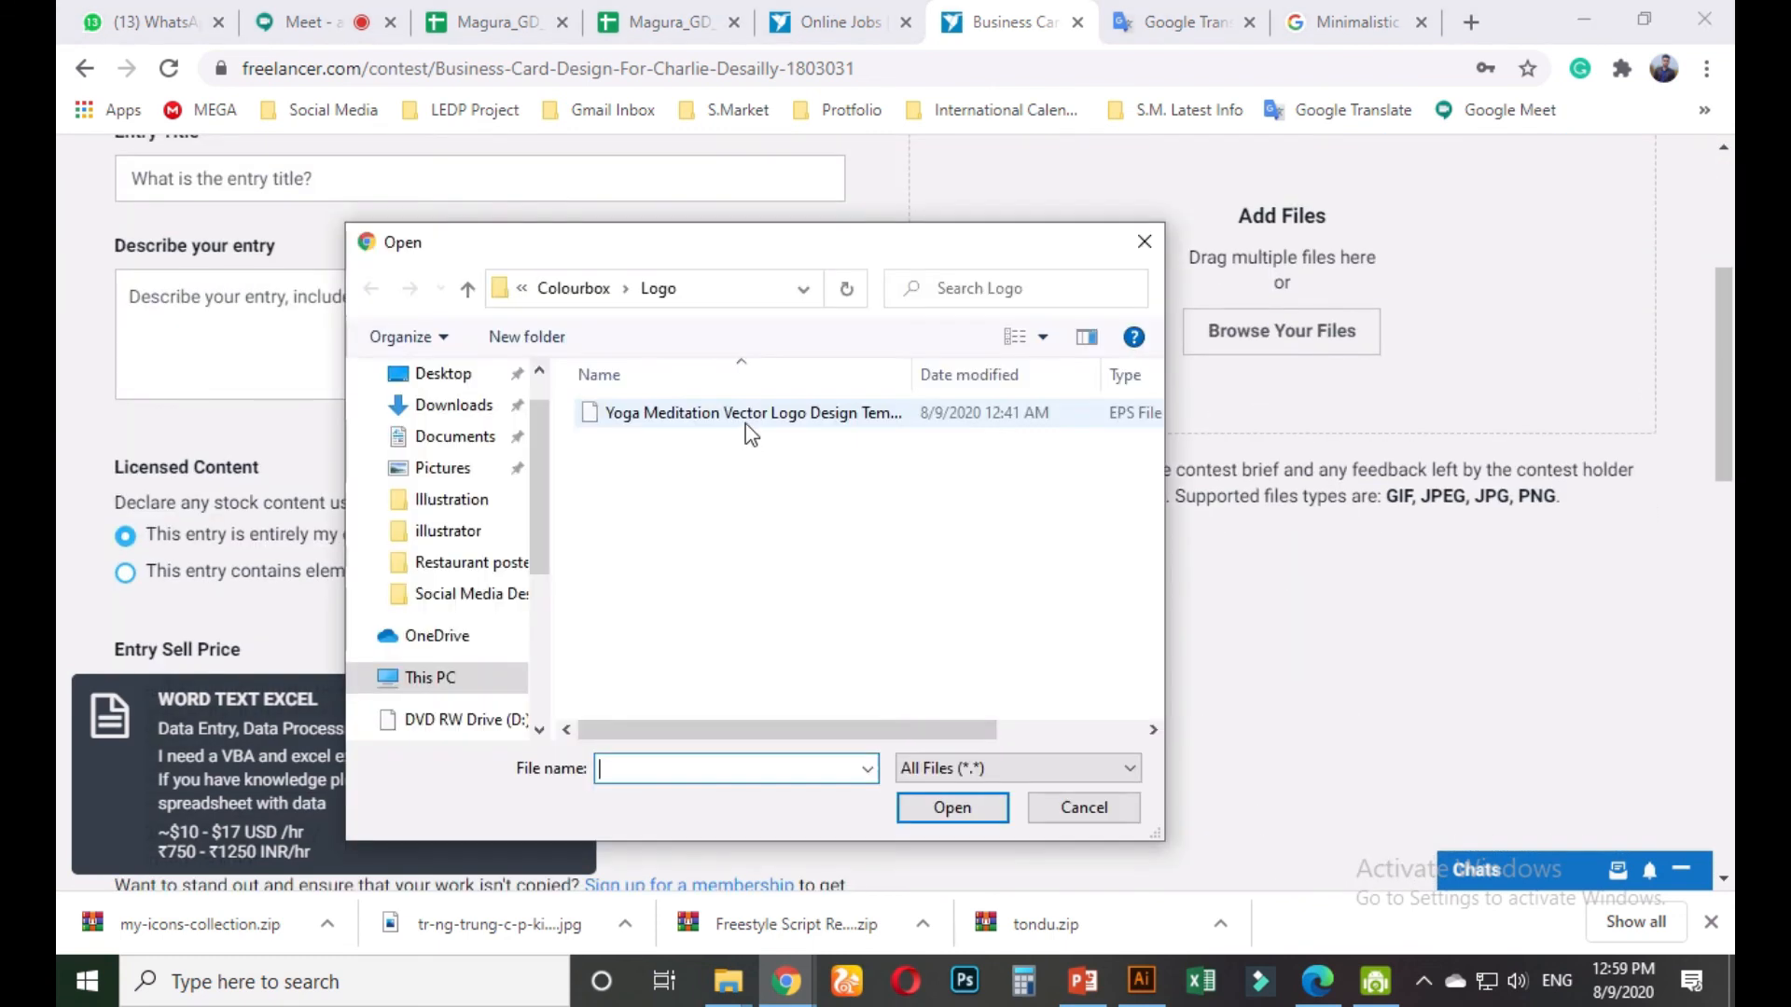
pyautogui.click(446, 593)
pyautogui.click(448, 531)
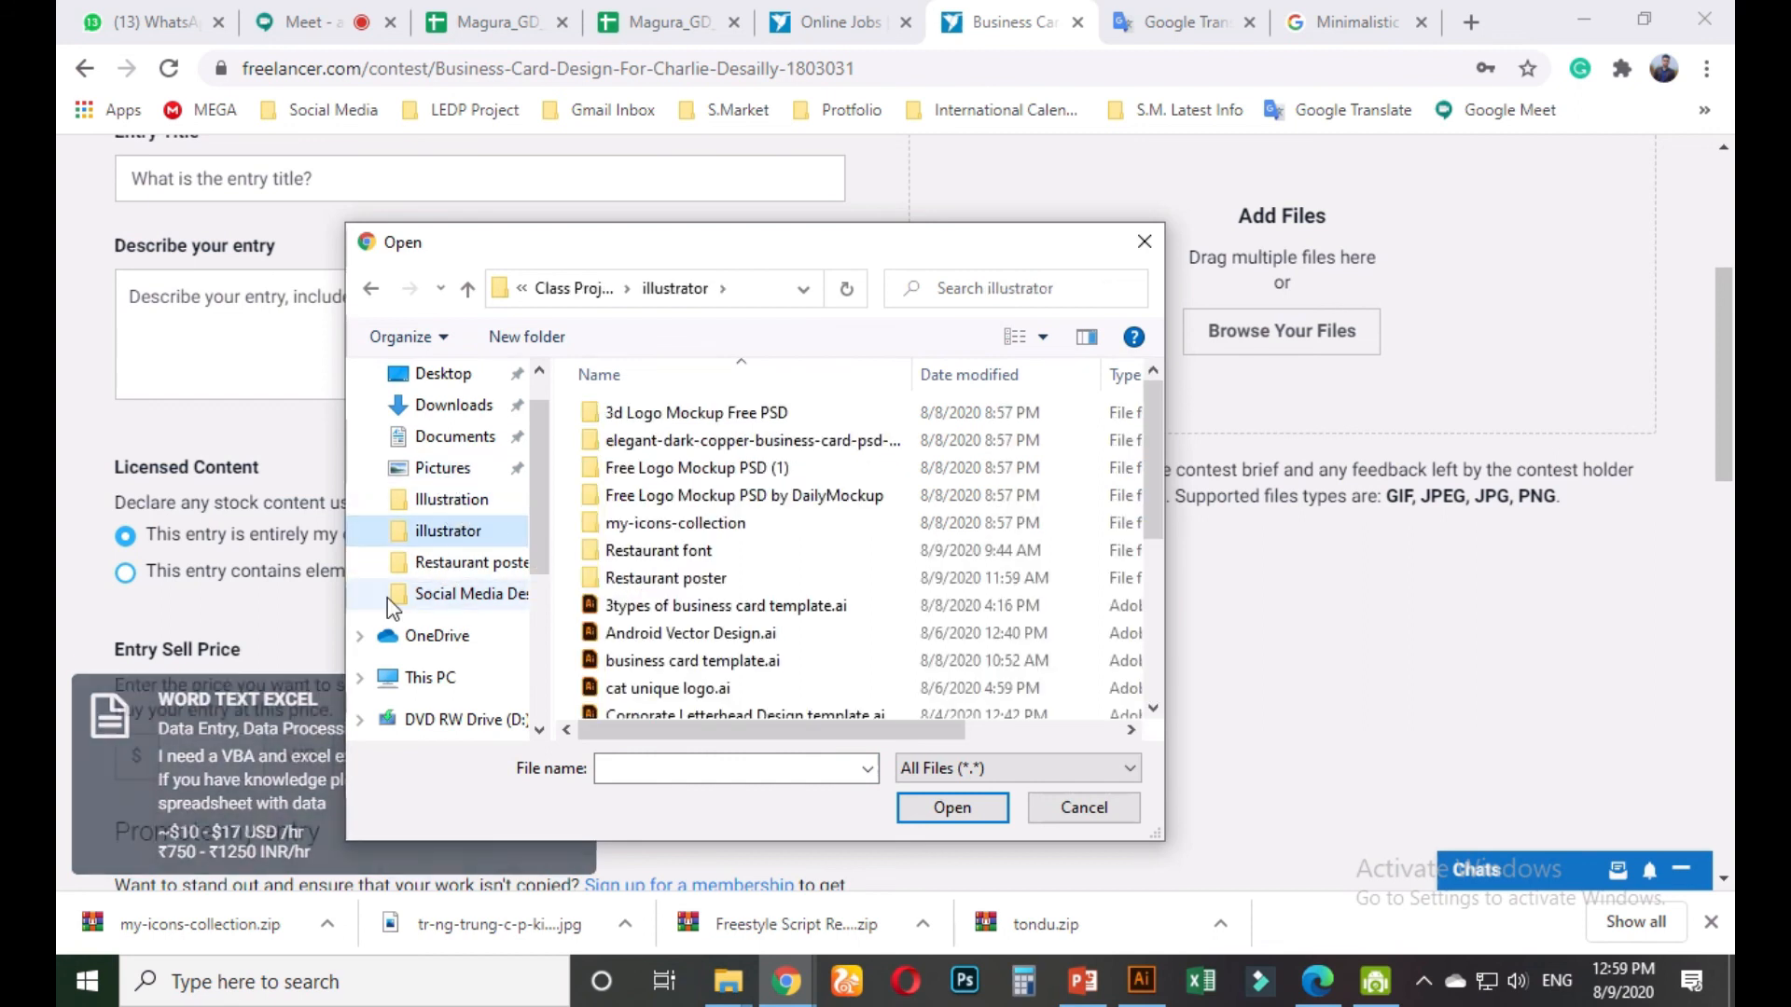
pyautogui.scroll(-1, 388, 597)
pyautogui.scroll(-1, 452, 690)
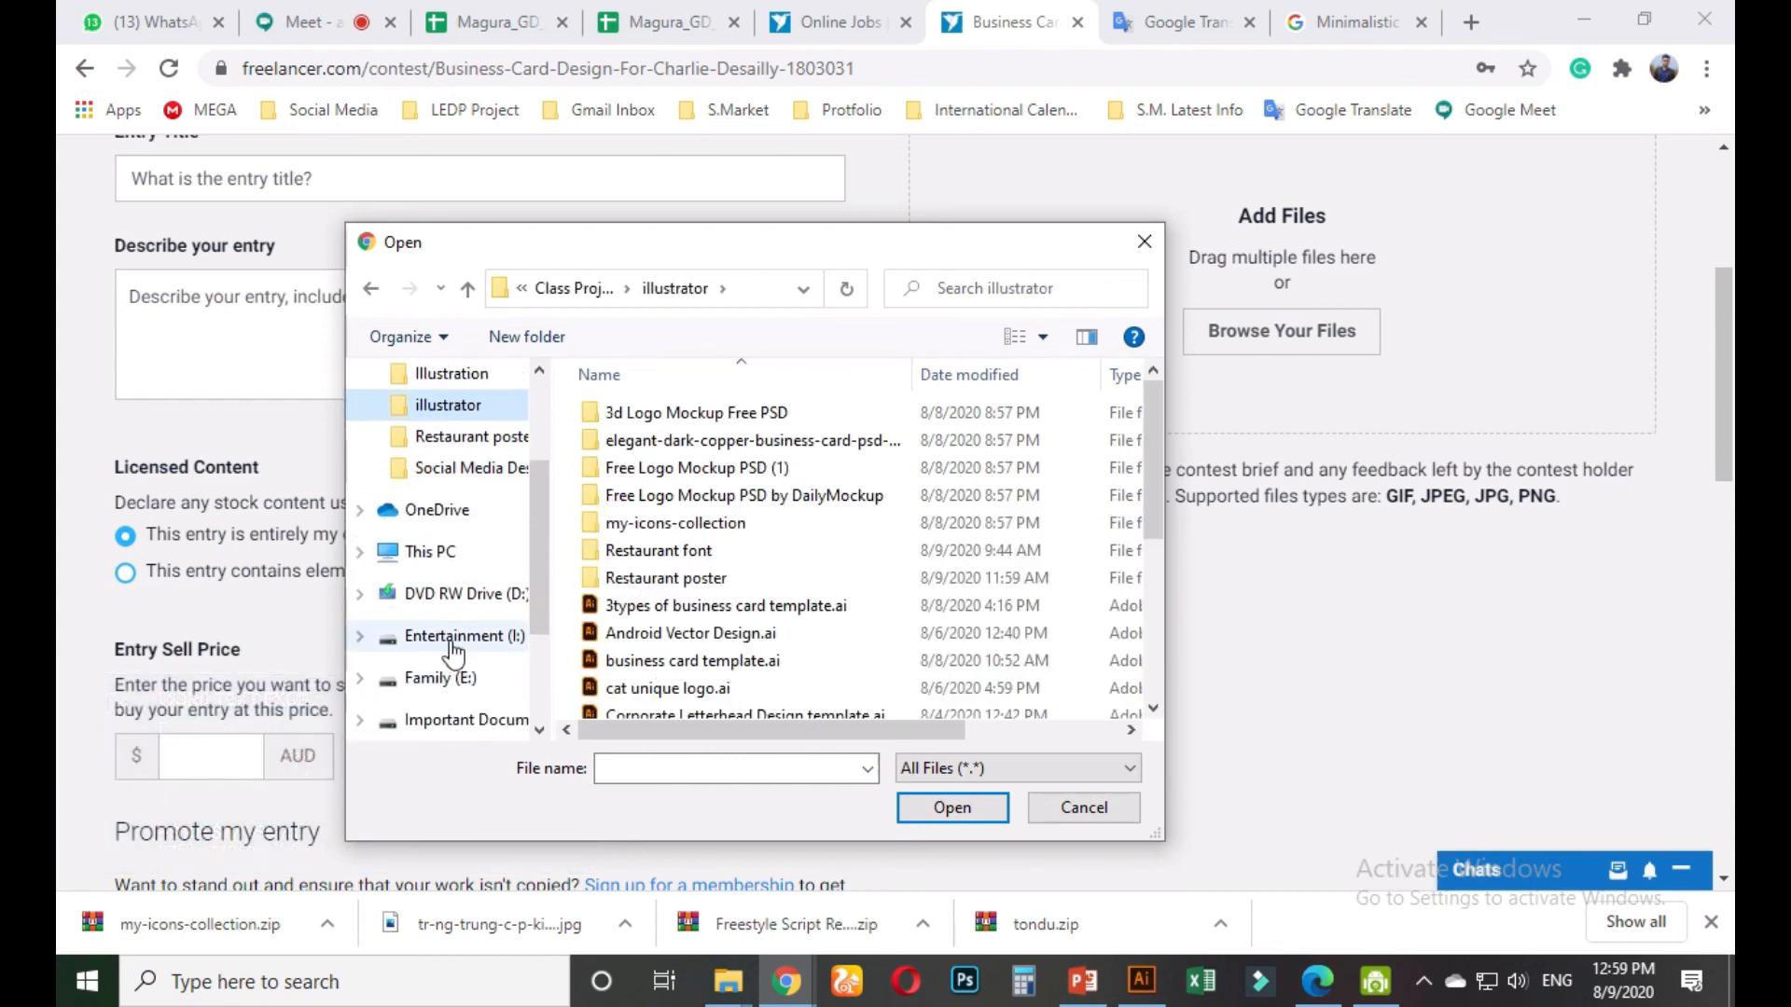
pyautogui.click(452, 638)
pyautogui.doubleClick(682, 471)
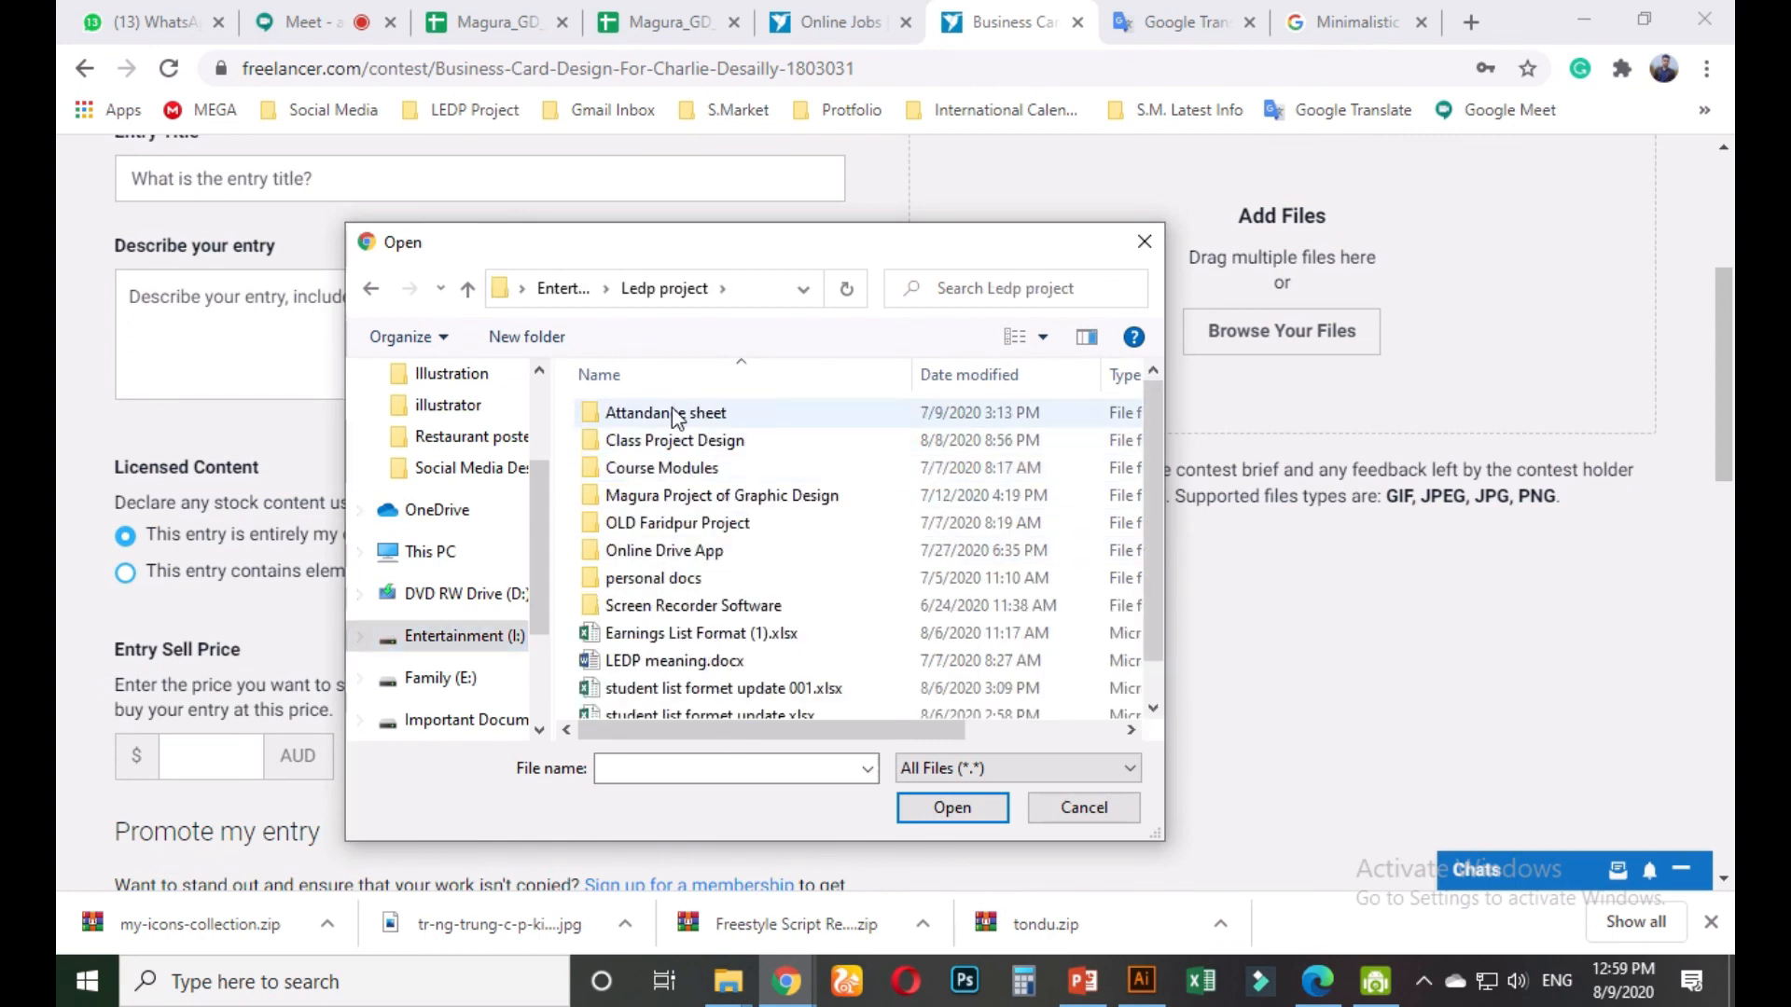
# Open Class Project Design > Marketplace and upload the minimalist business card JPG
pyautogui.click(669, 442)
pyautogui.doubleClick(668, 443)
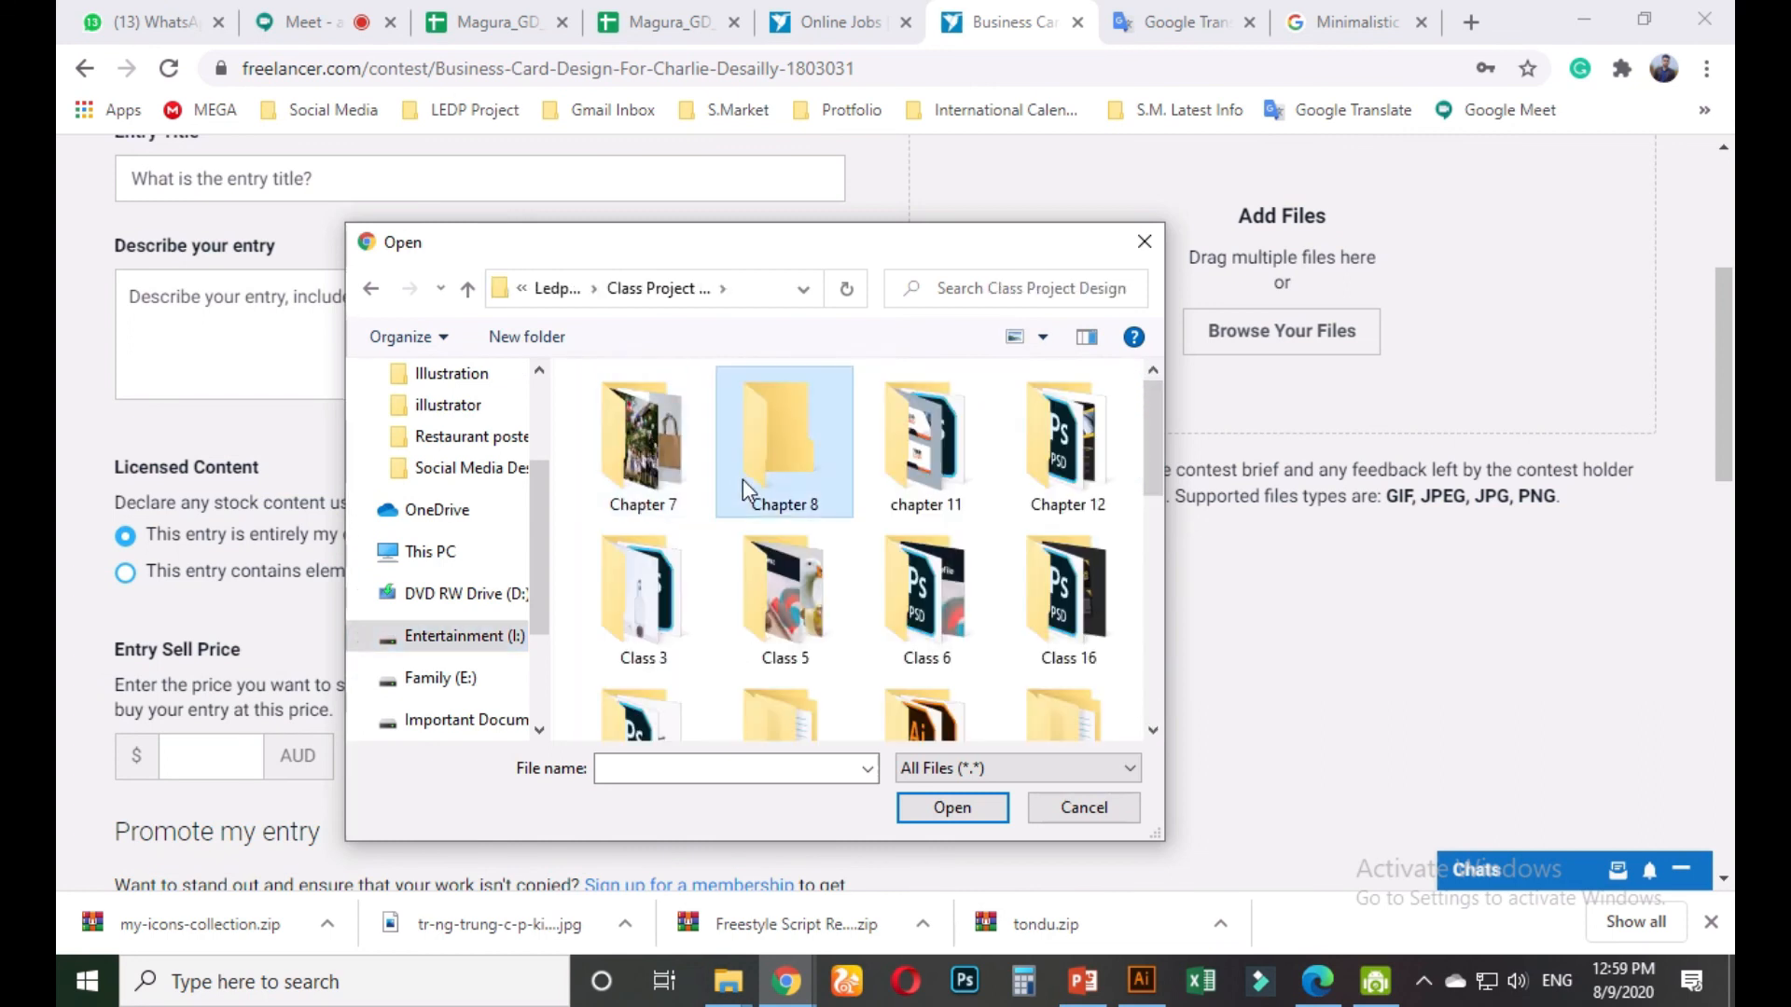
pyautogui.scroll(-3, 746, 485)
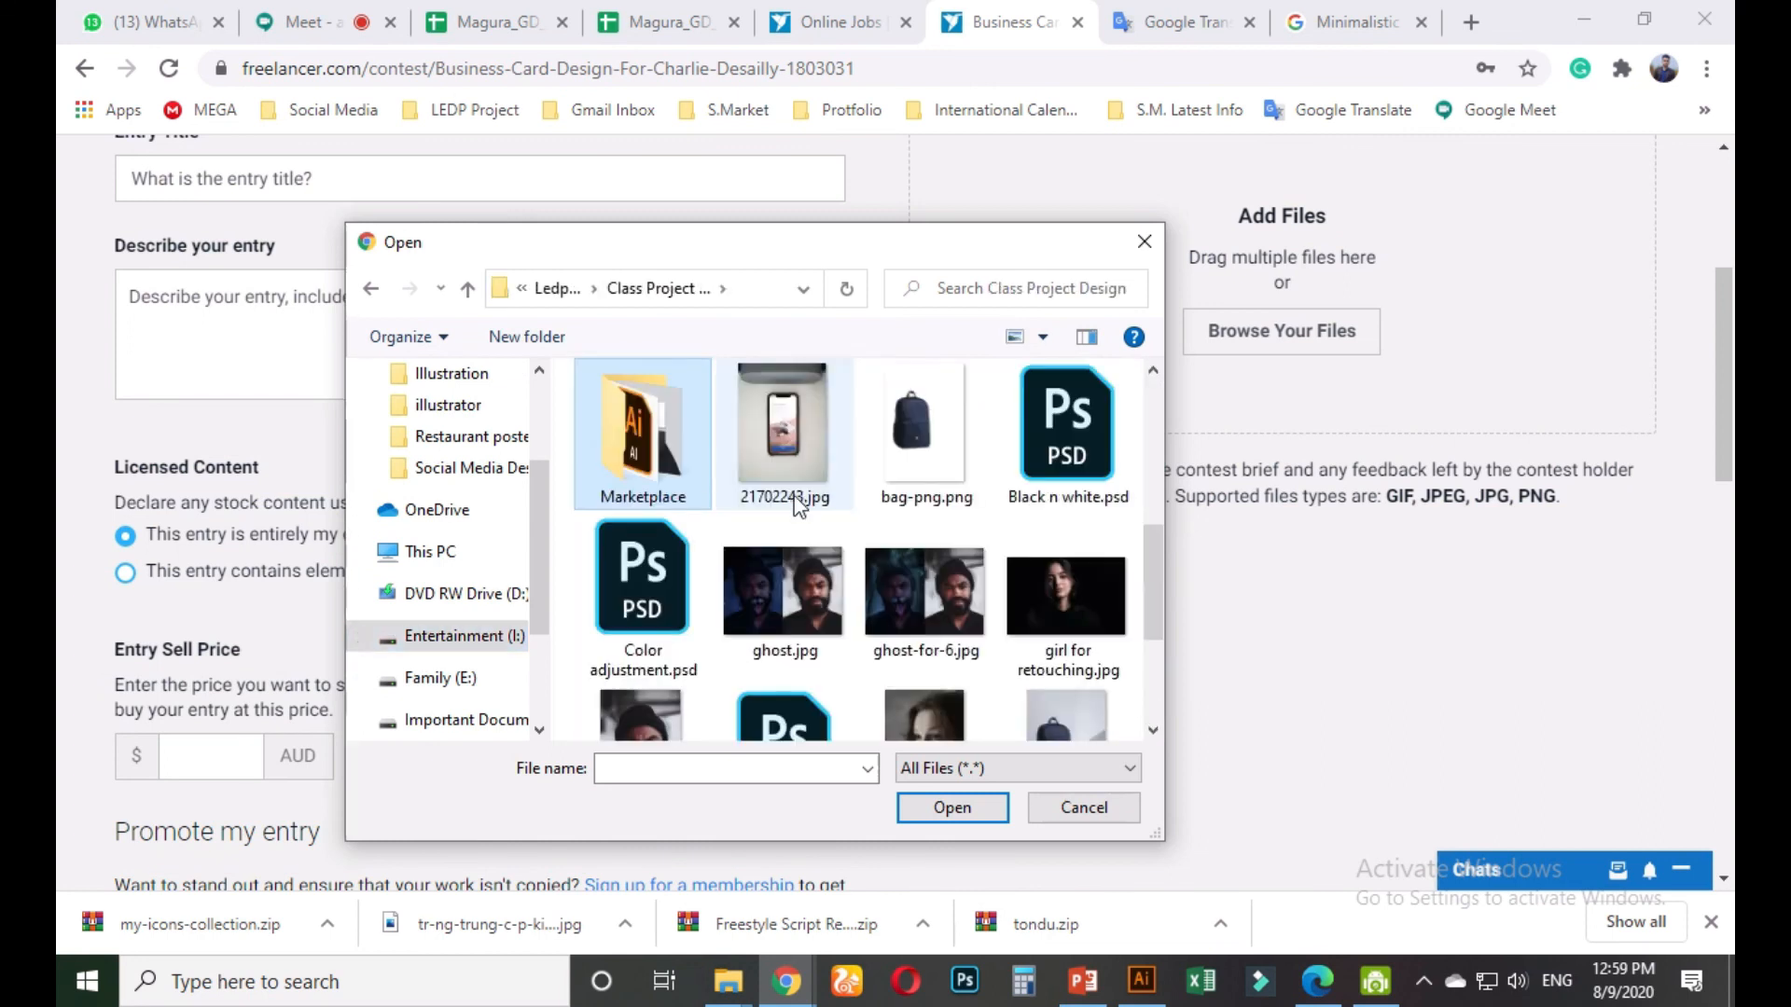
pyautogui.doubleClick(675, 452)
pyautogui.click(1021, 532)
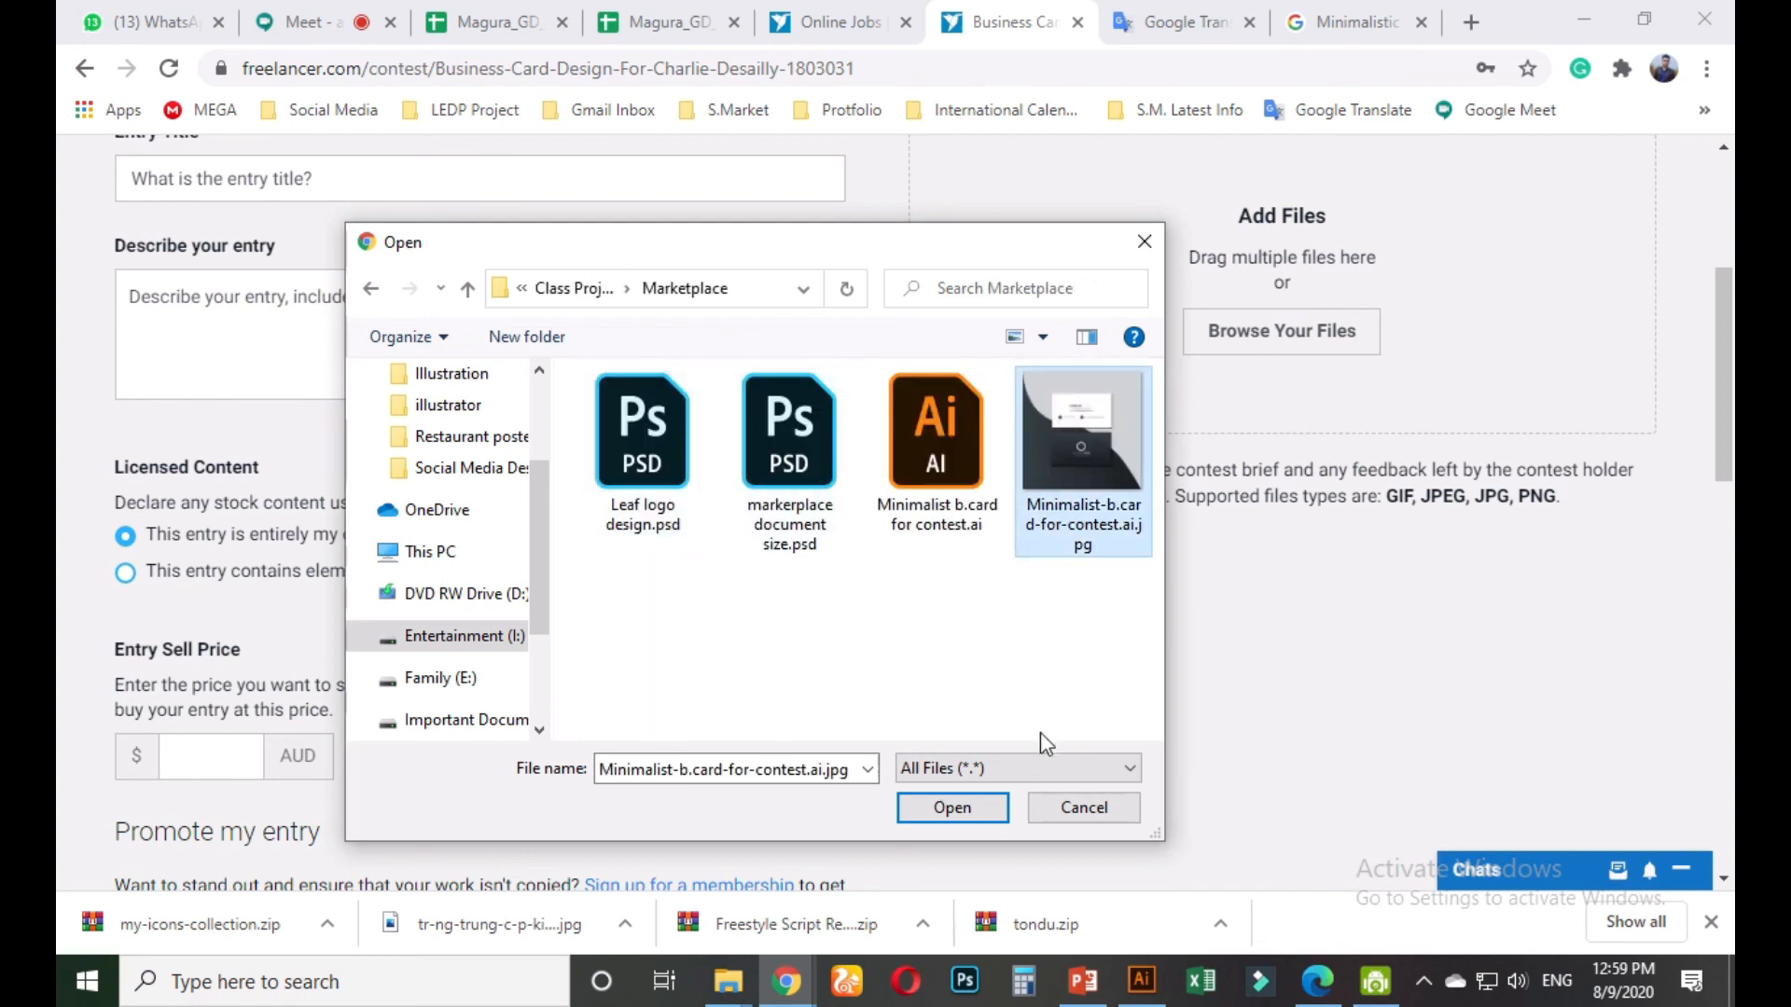
pyautogui.click(992, 808)
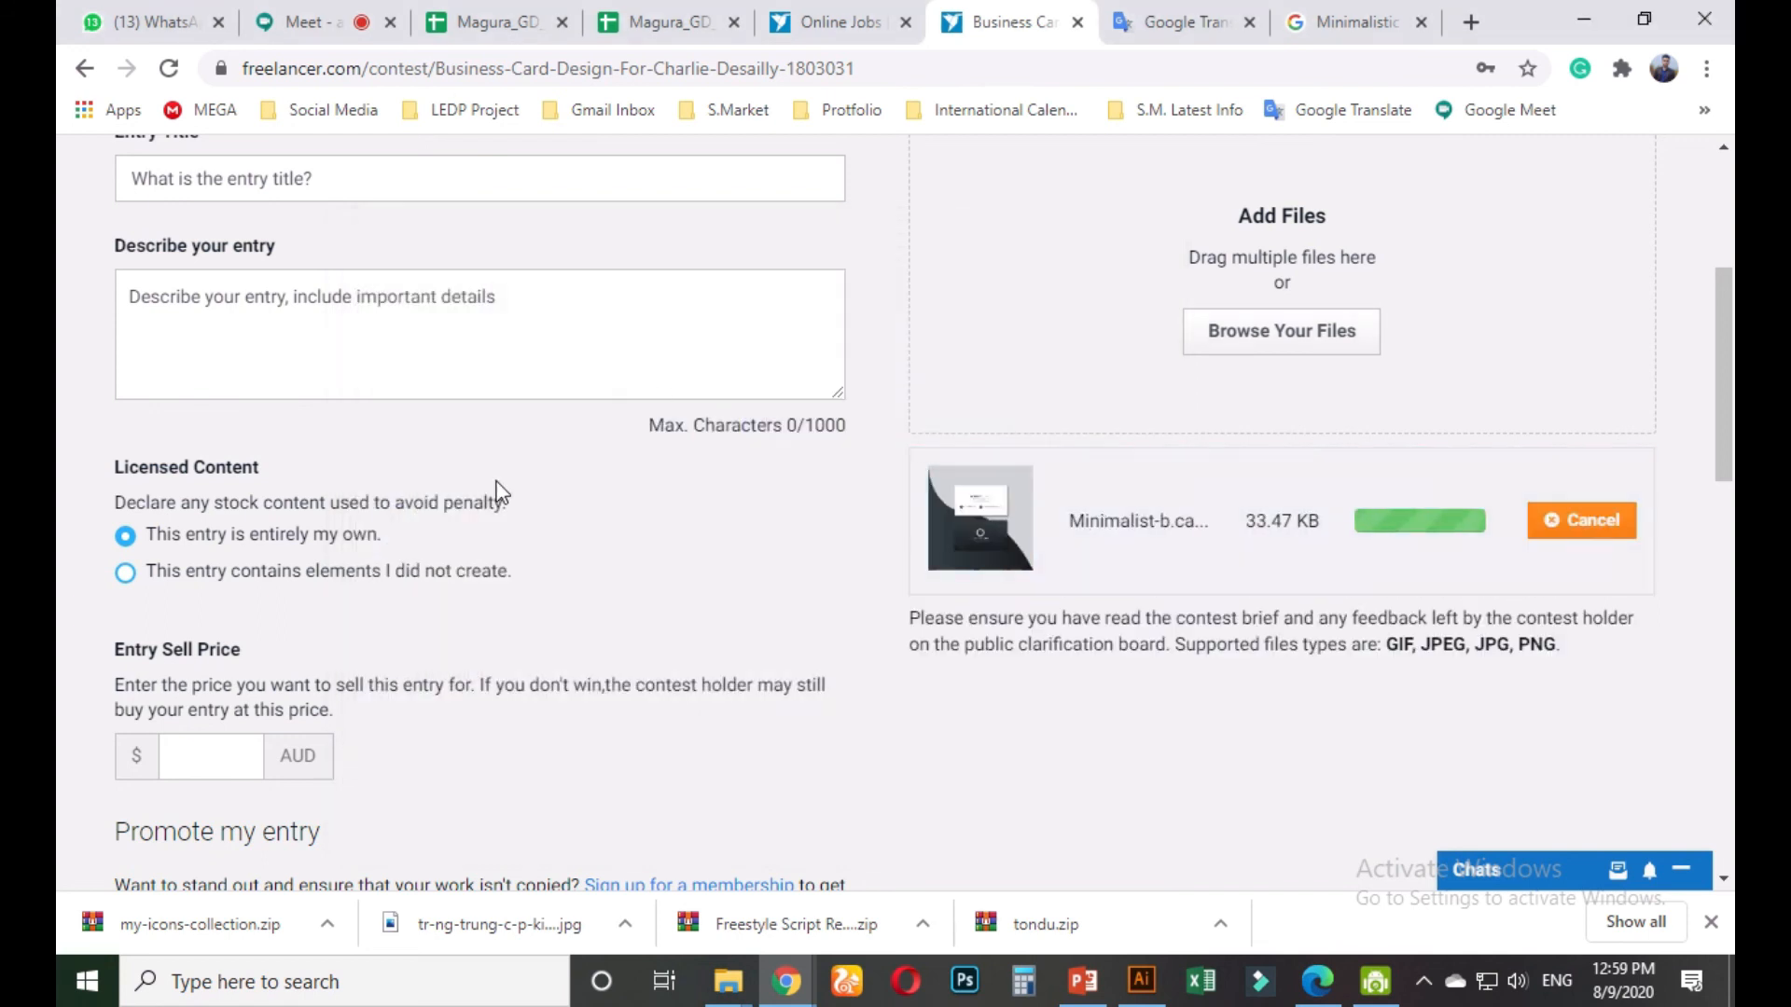
pyautogui.scroll(3, 467, 420)
# Title the entry 'Minimalist Business Card for You'
pyautogui.click(378, 436)
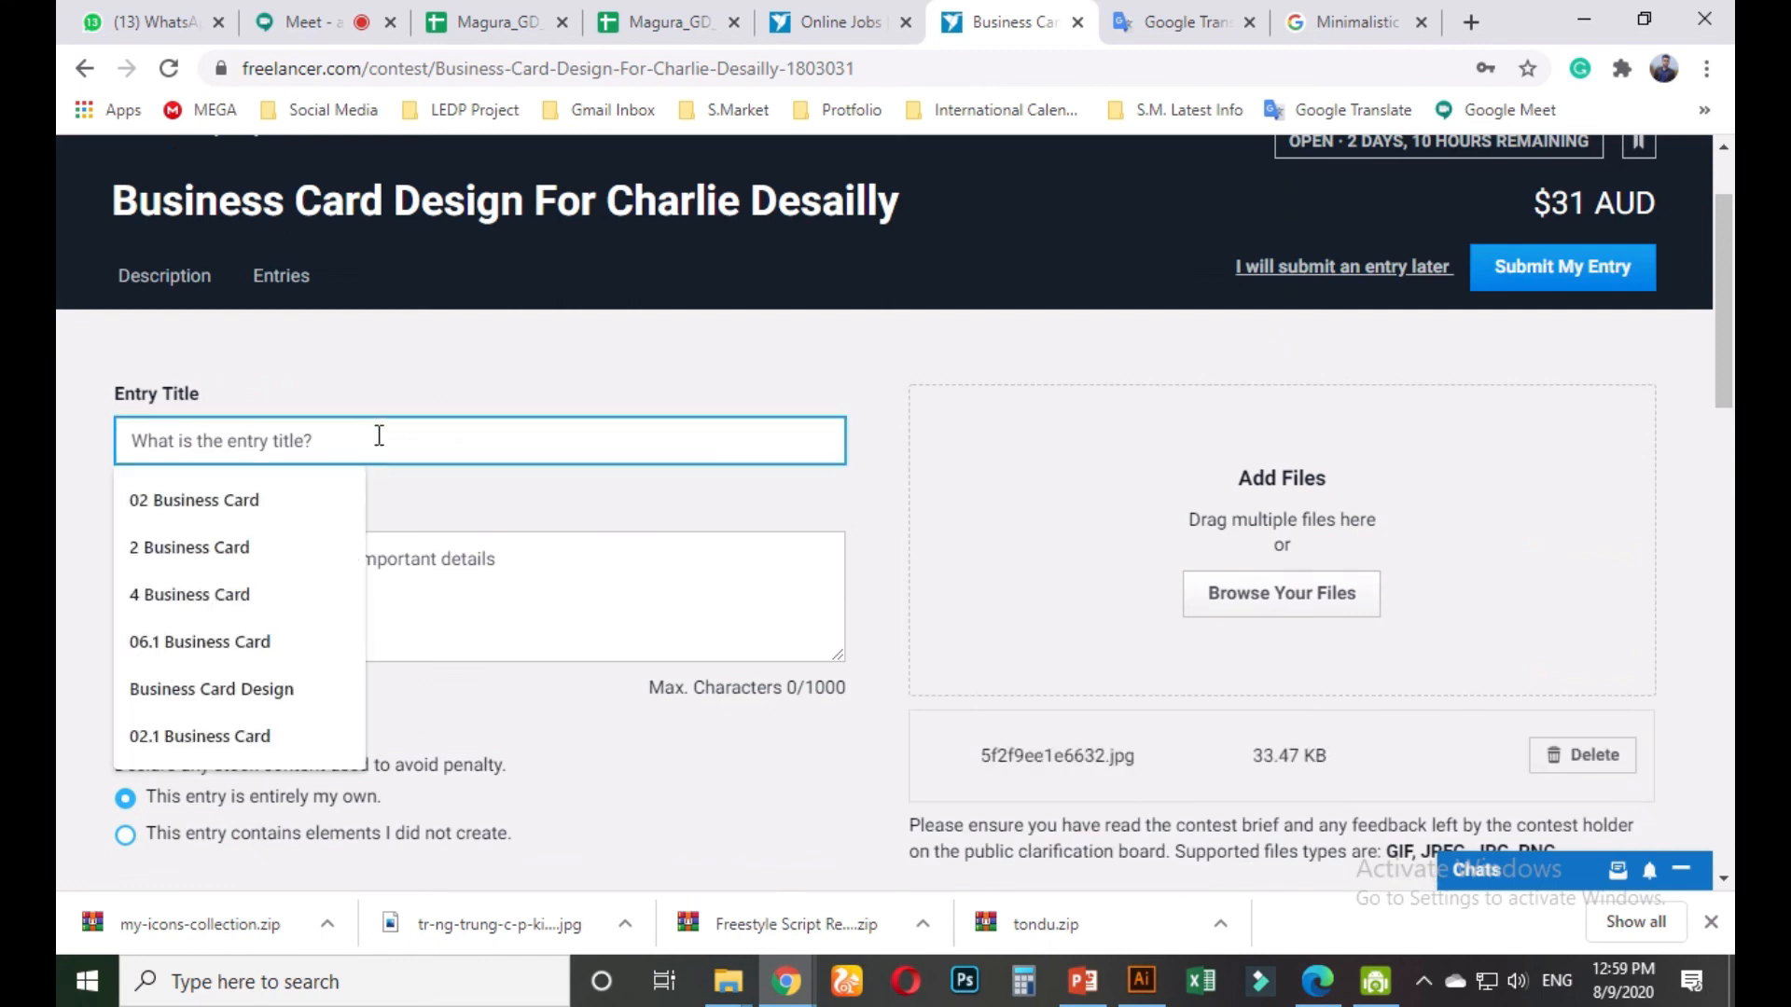
pyautogui.write('Minimalist Business Card for Your')
pyautogui.press('BackSpace')
# Write a description introducing the designer's first entry and noting the card is fully editable
pyautogui.click(364, 558)
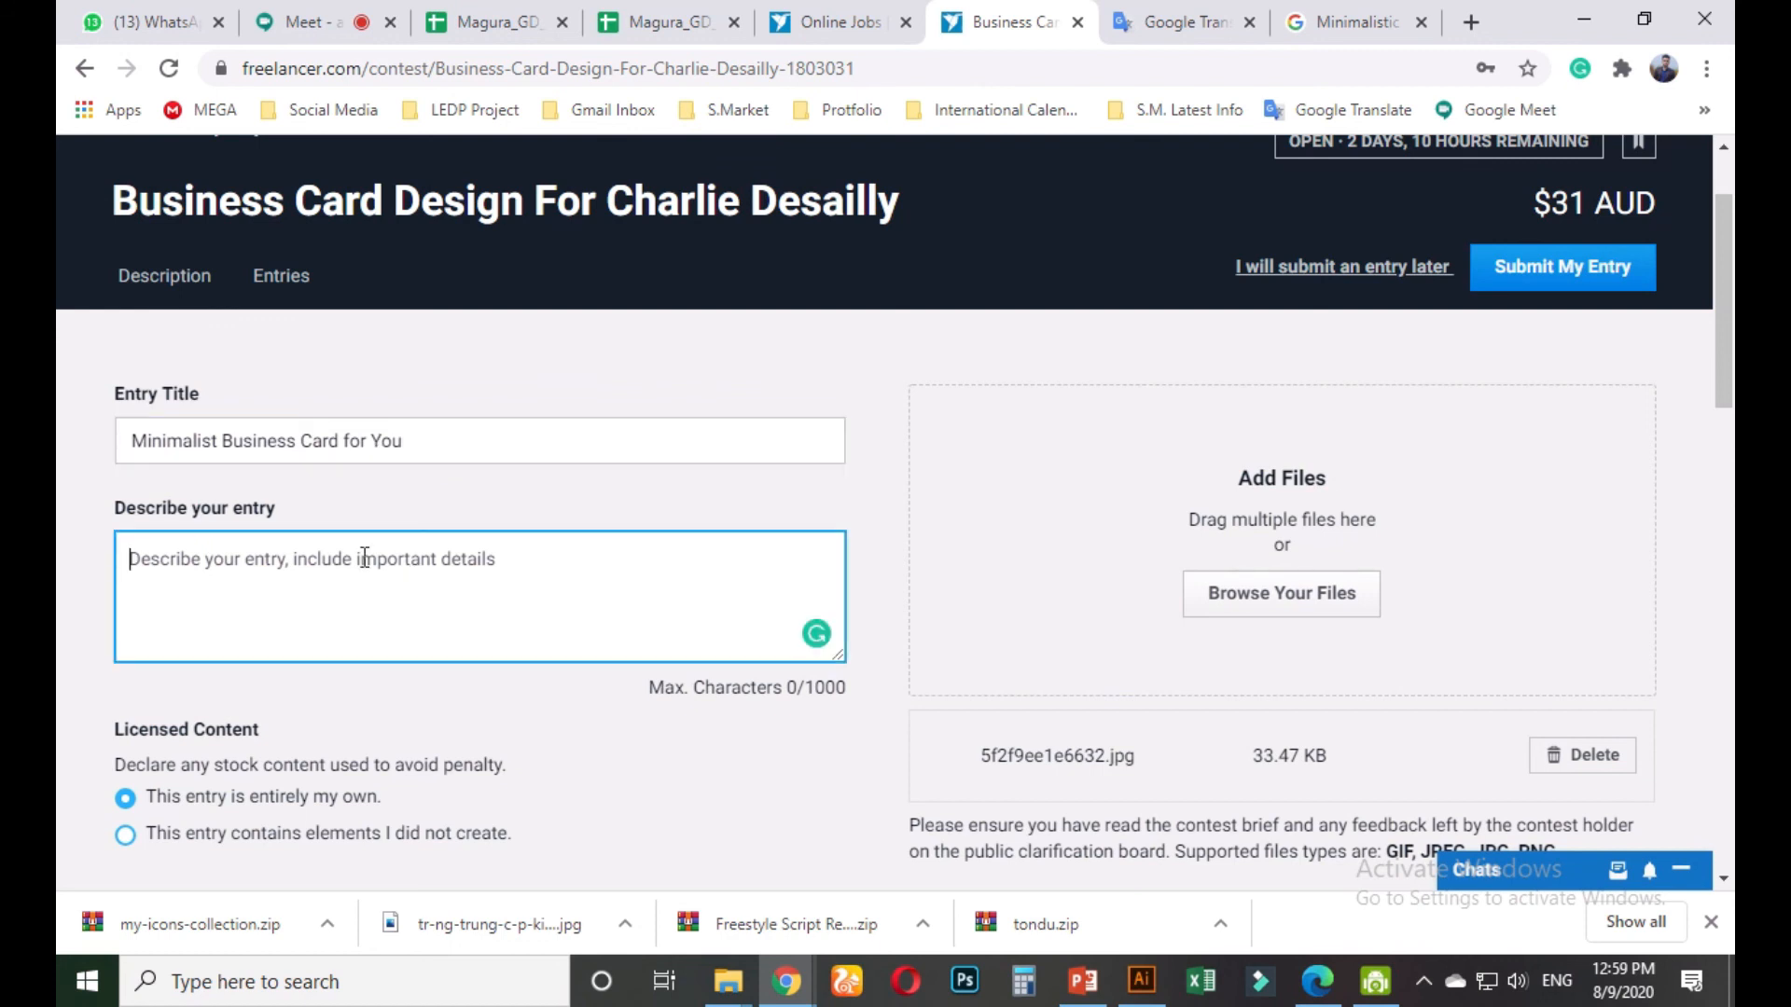
pyautogui.write('Hi! This is Al Faysal. This is ')
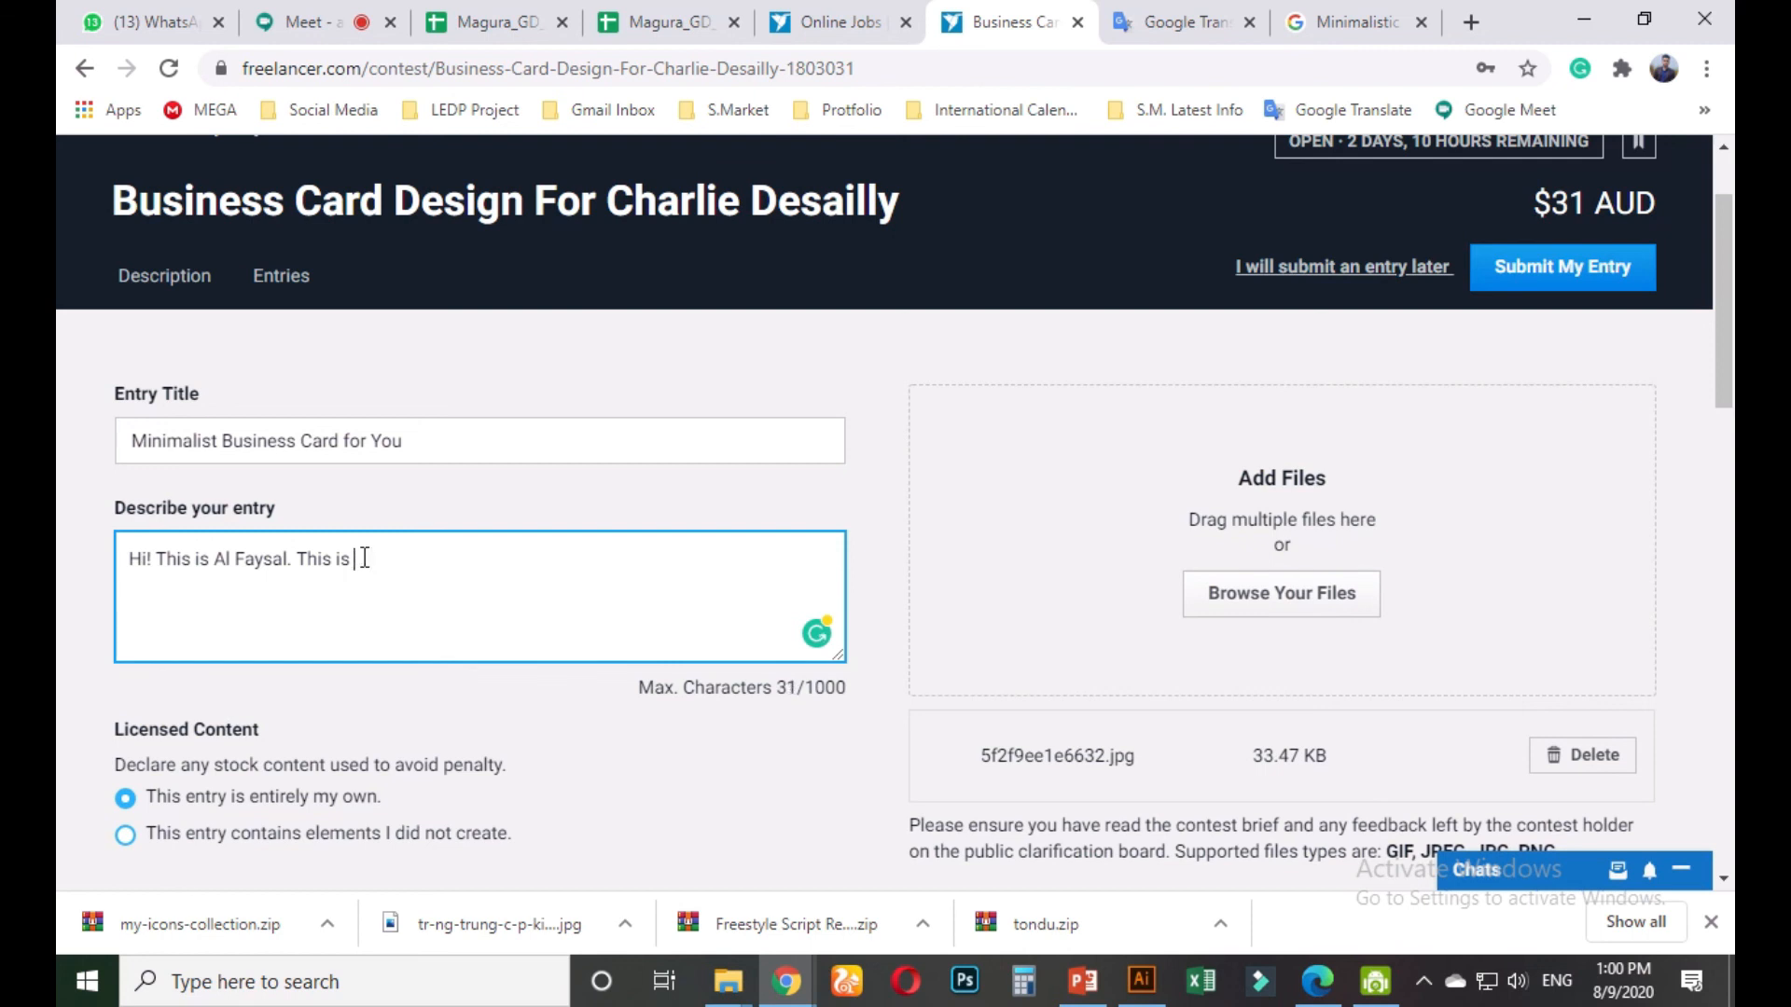
pyautogui.write('muyfirst entry for your. How')
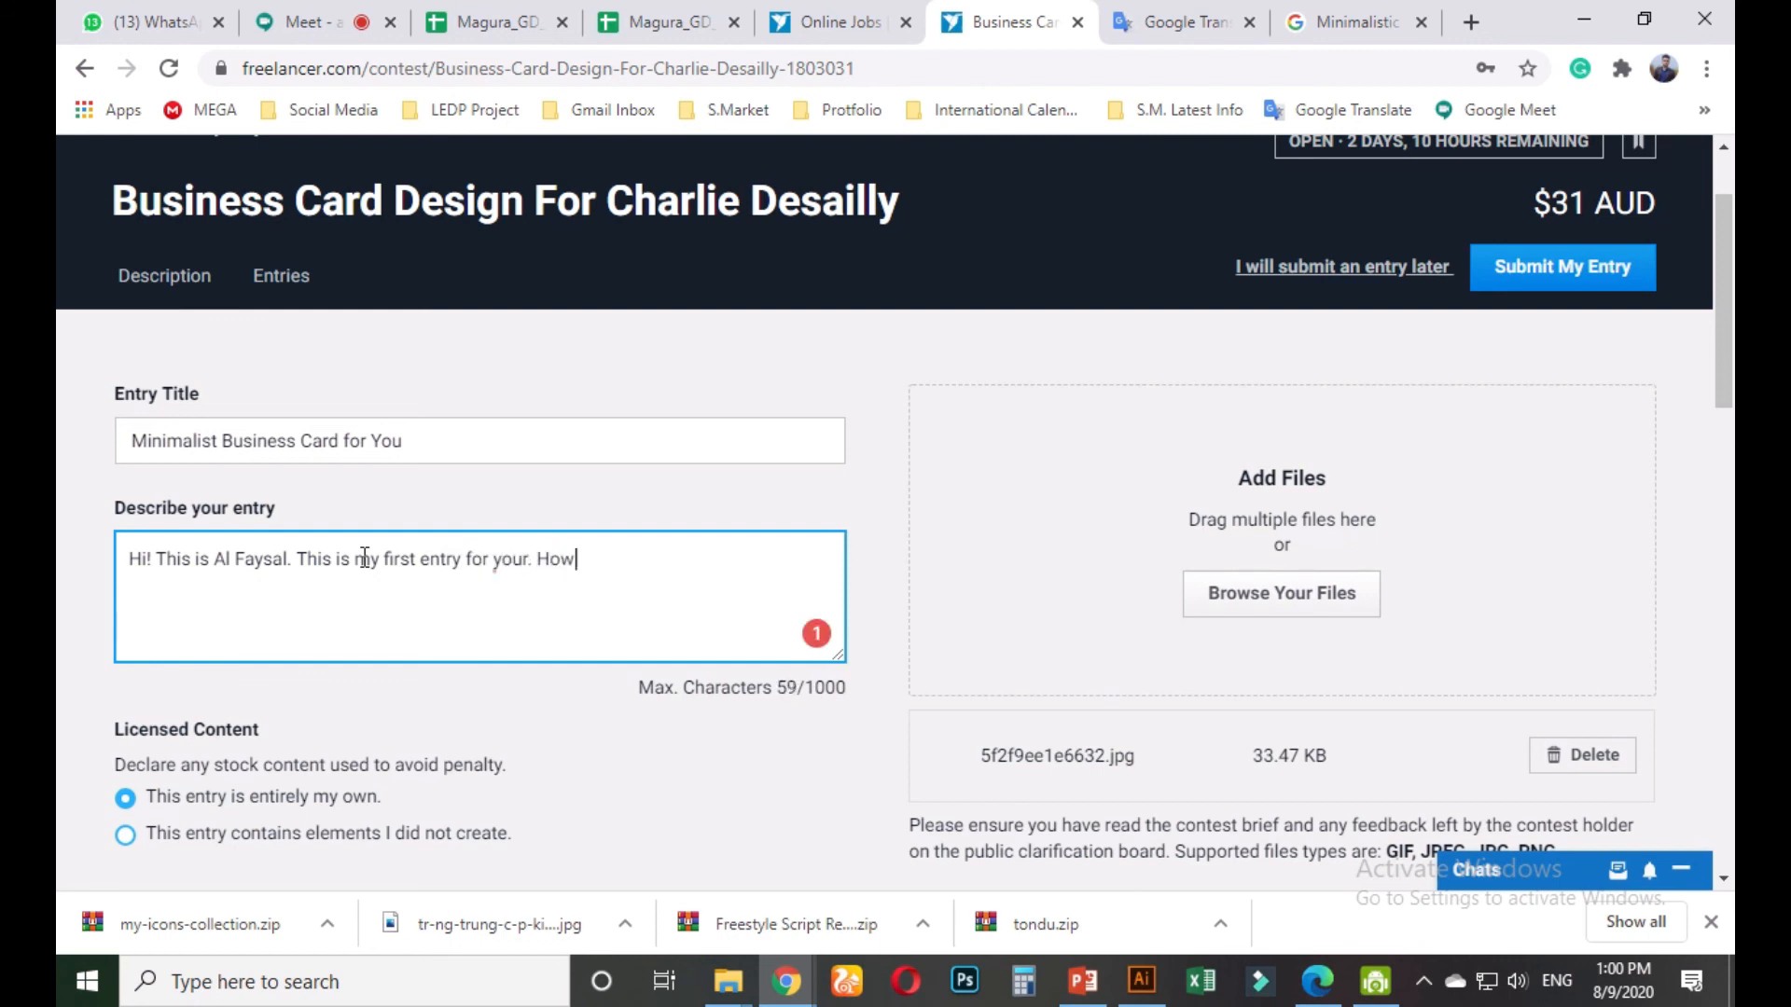
pyautogui.write(' is it been?')
pyautogui.moveTo(510, 564)
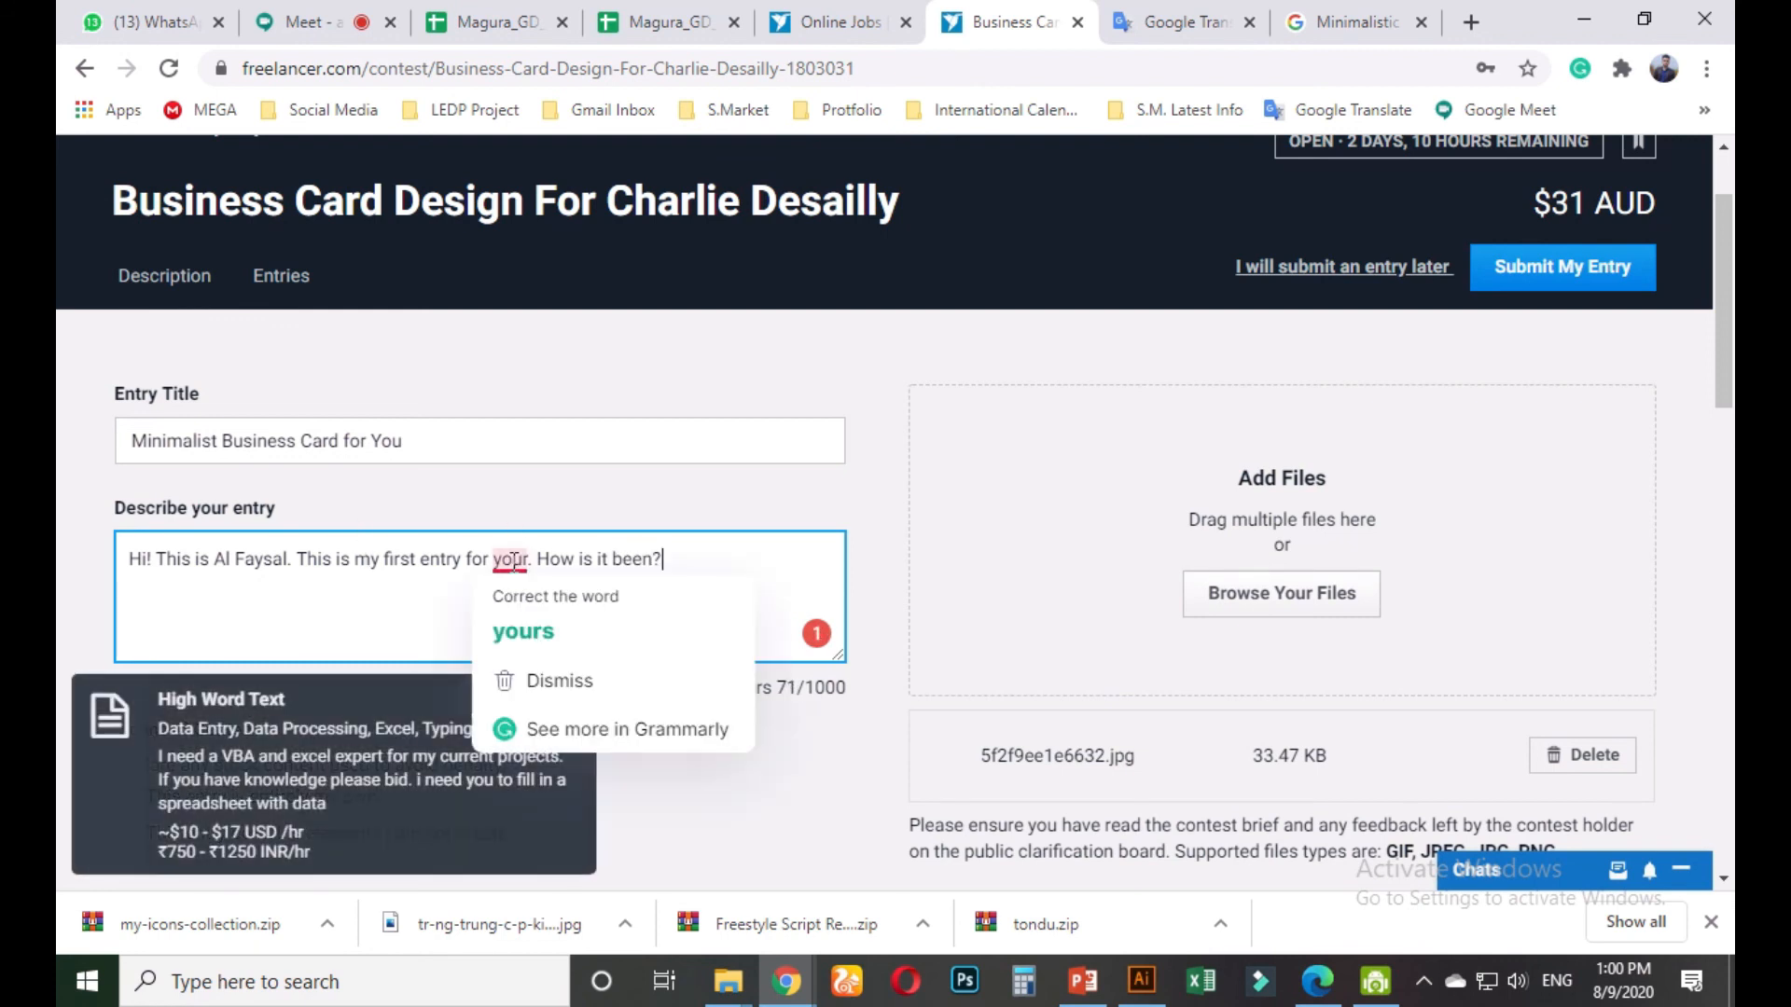
pyautogui.click(548, 639)
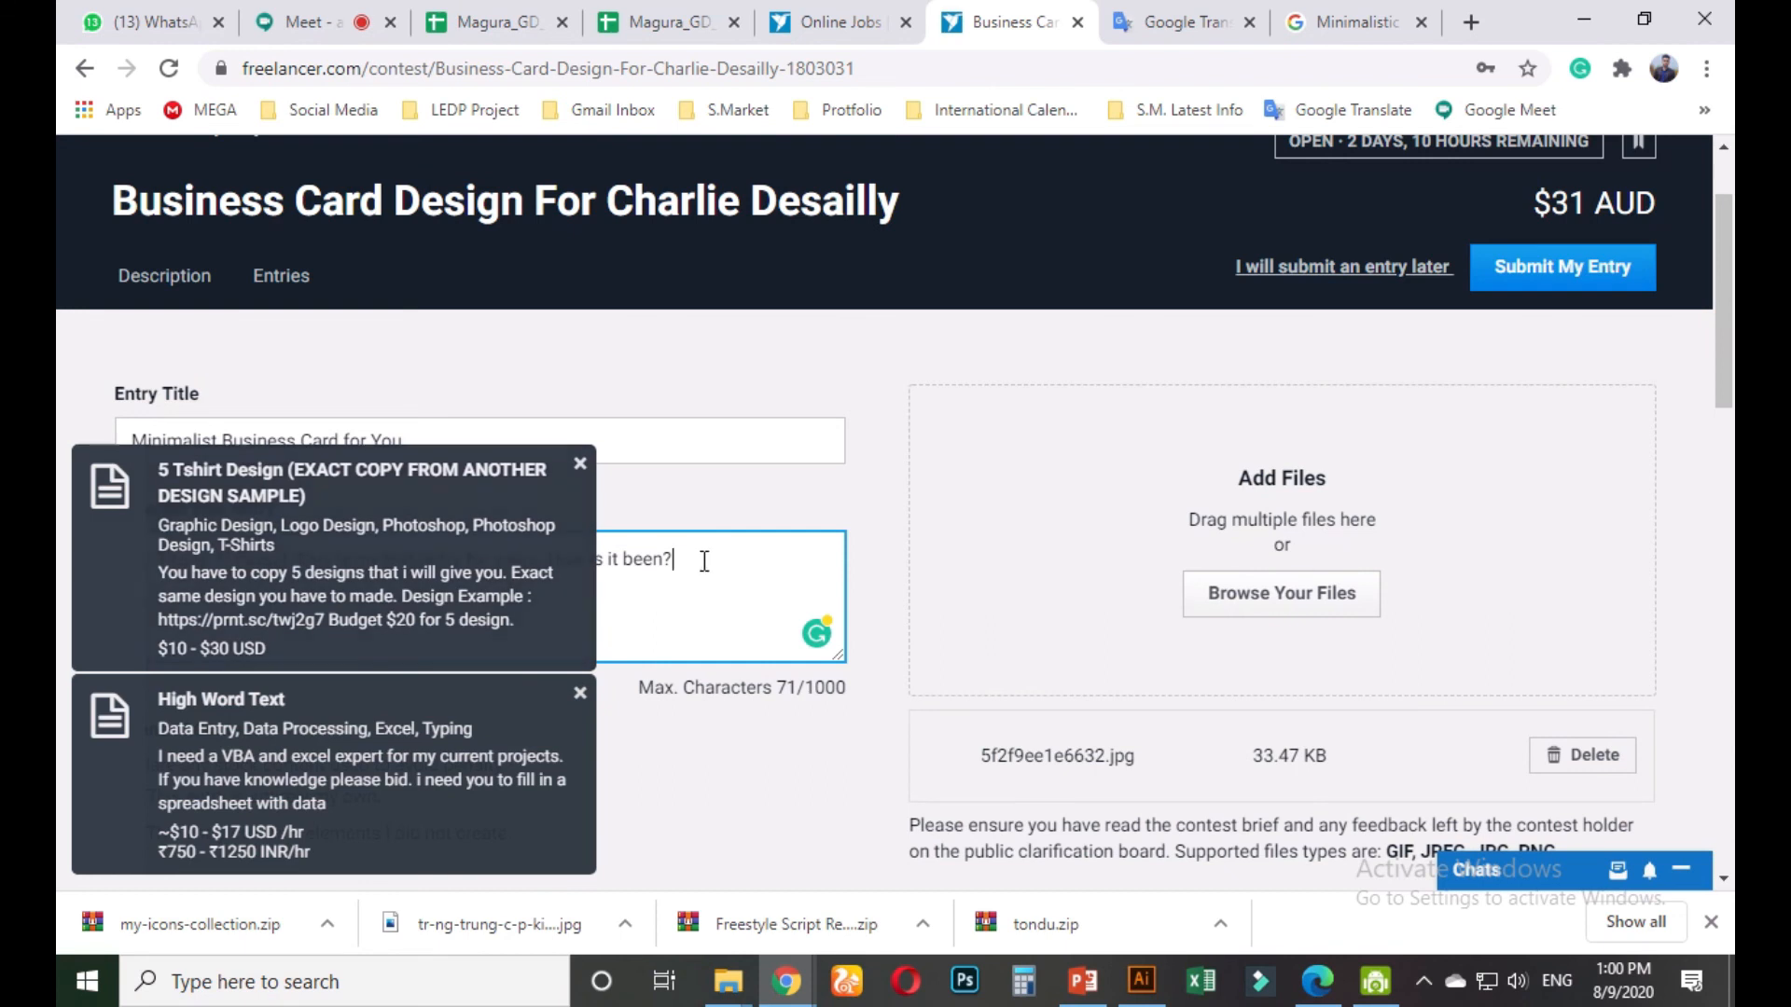
pyautogui.click(580, 464)
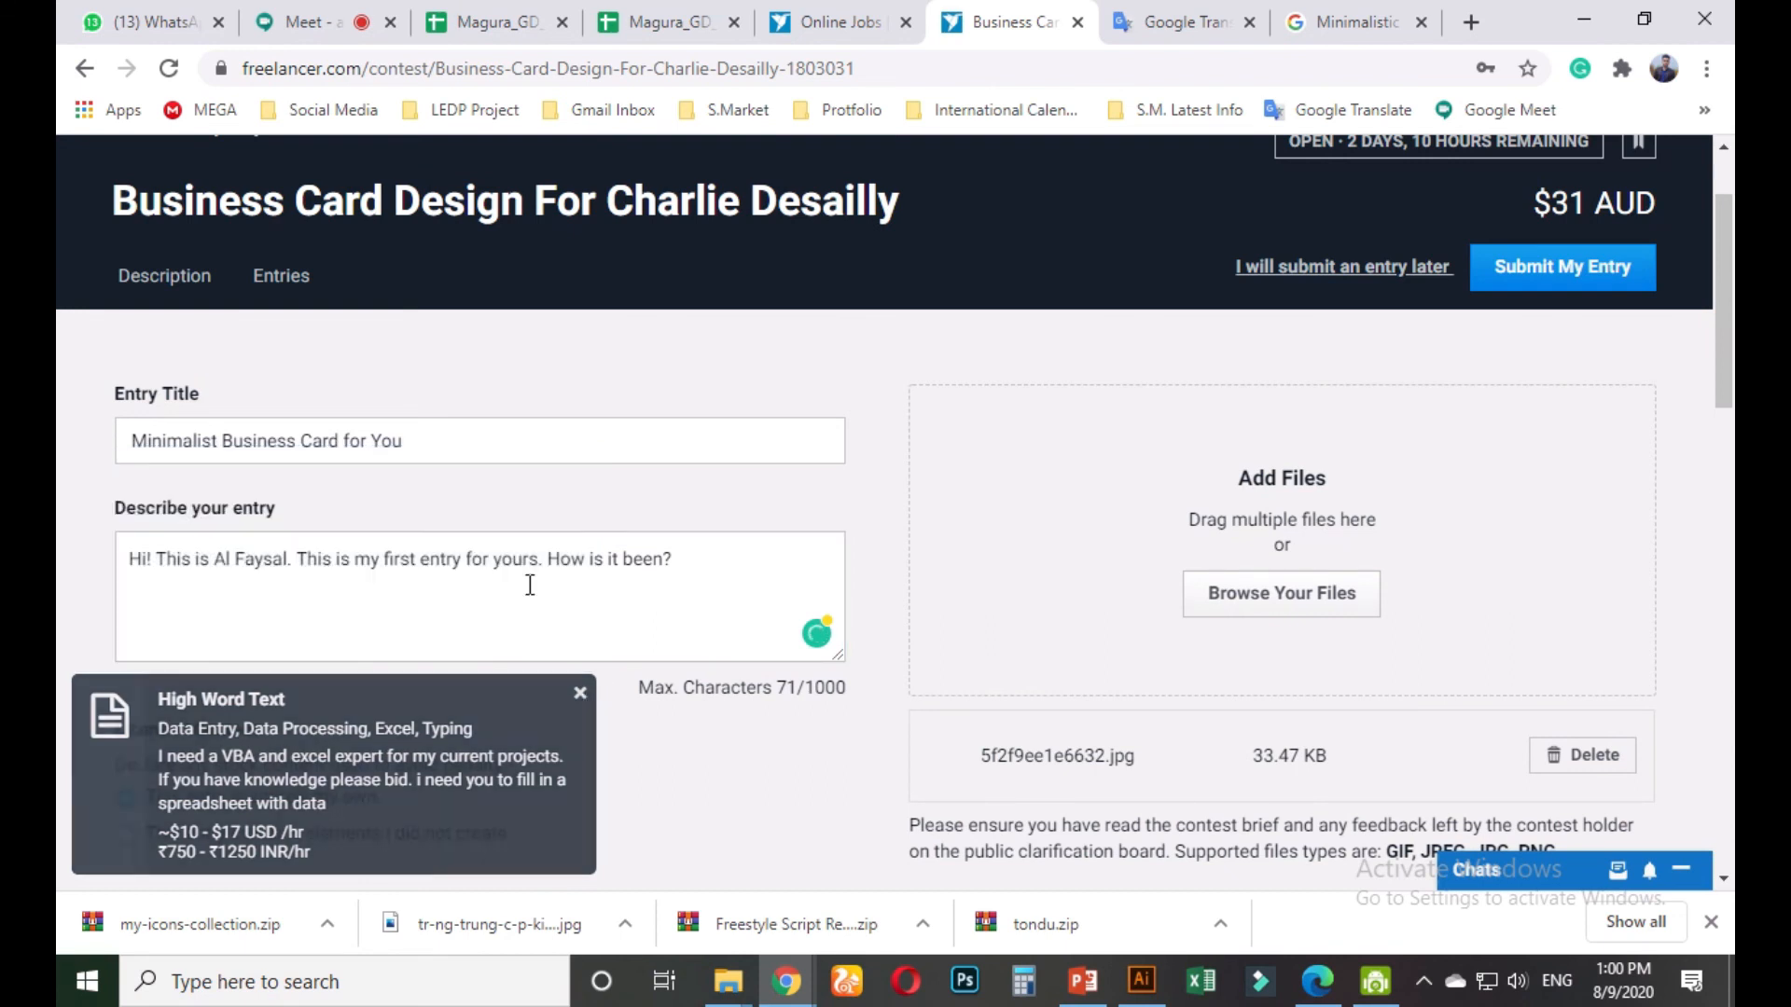
pyautogui.press('BackSpace')
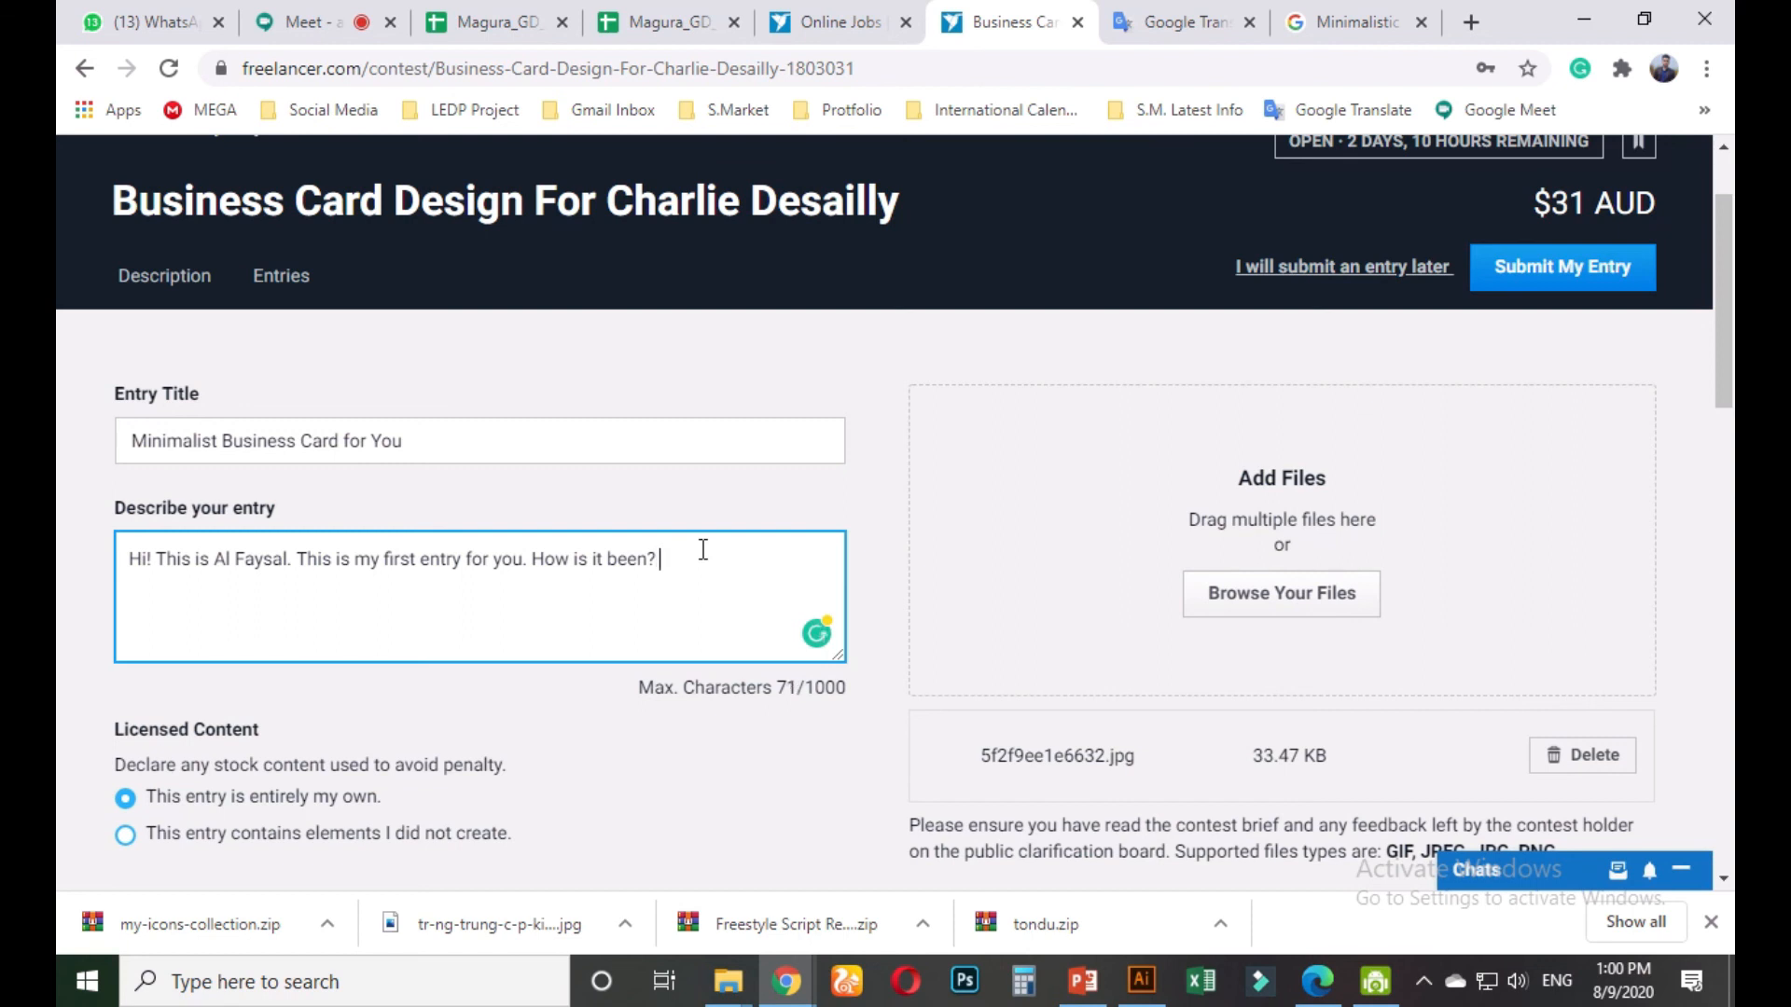
pyautogui.write('you need')
pyautogui.press('BackSpace')
pyautogui.press('BackSpace')
pyautogui.press('BackSpace')
pyautogui.press('BackSpace')
pyautogui.press('BackSpace')
pyautogui.press('BackSpace')
pyautogui.write('This is fully editable and changeabl')
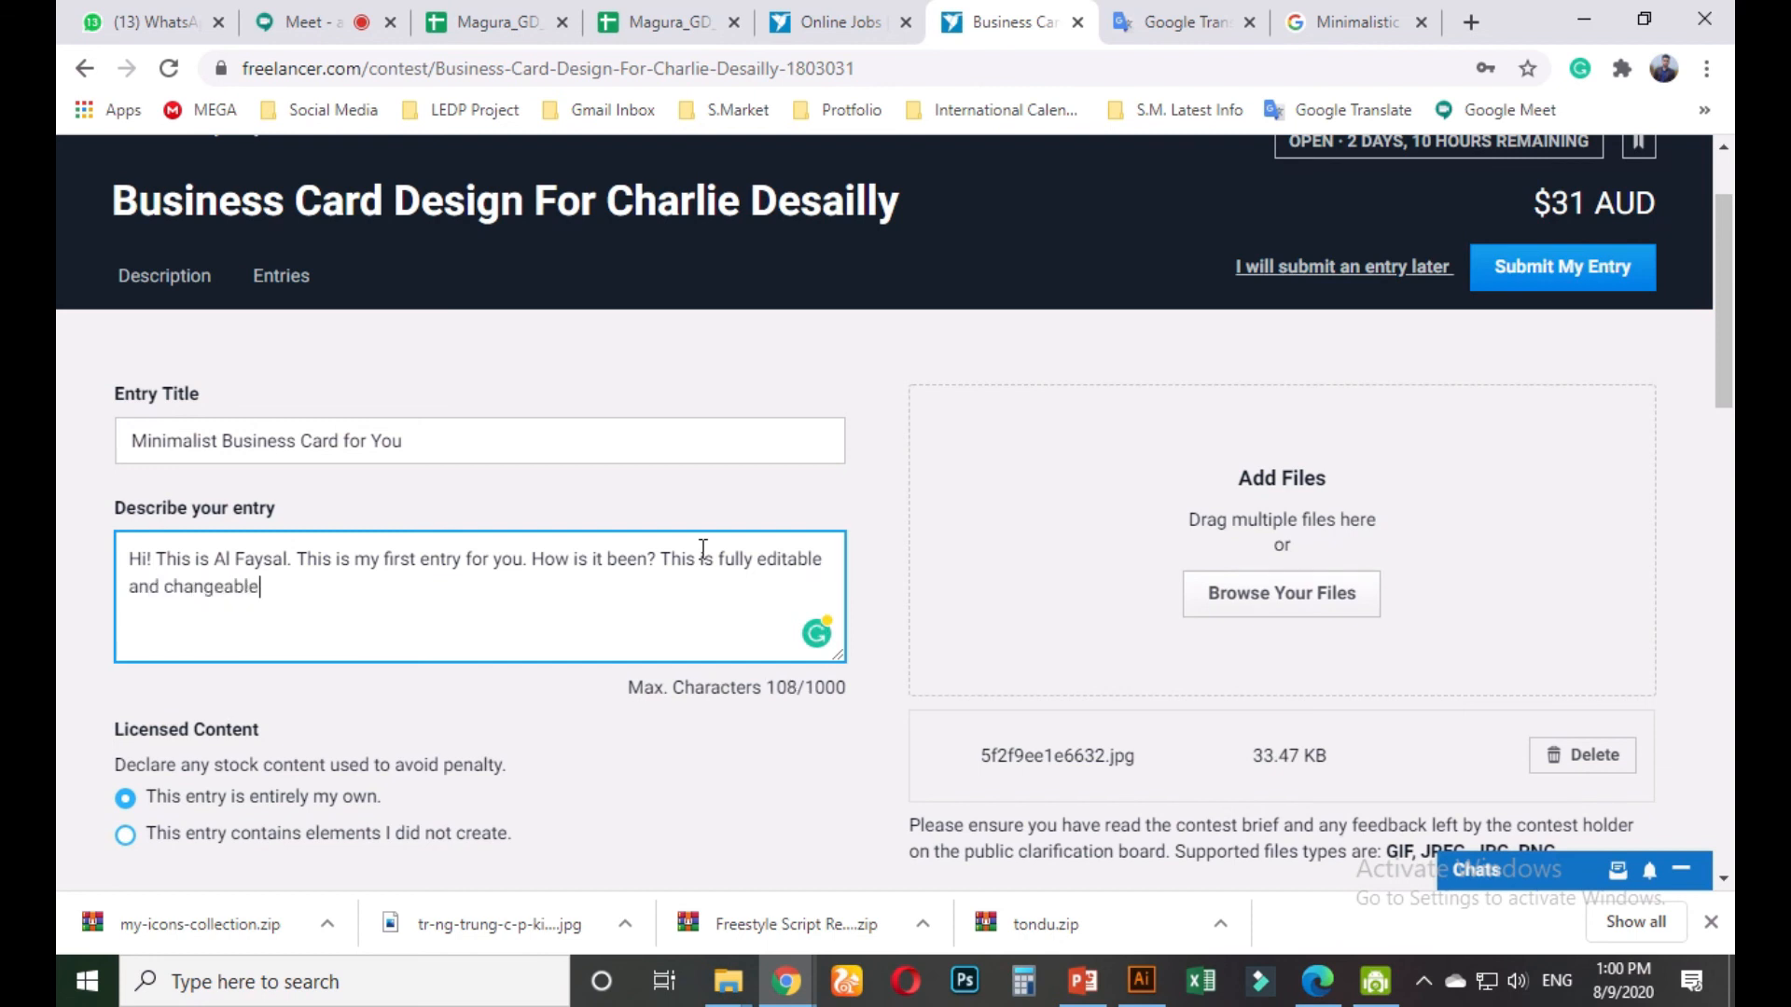
pyautogui.write('e. If you need any changes ')
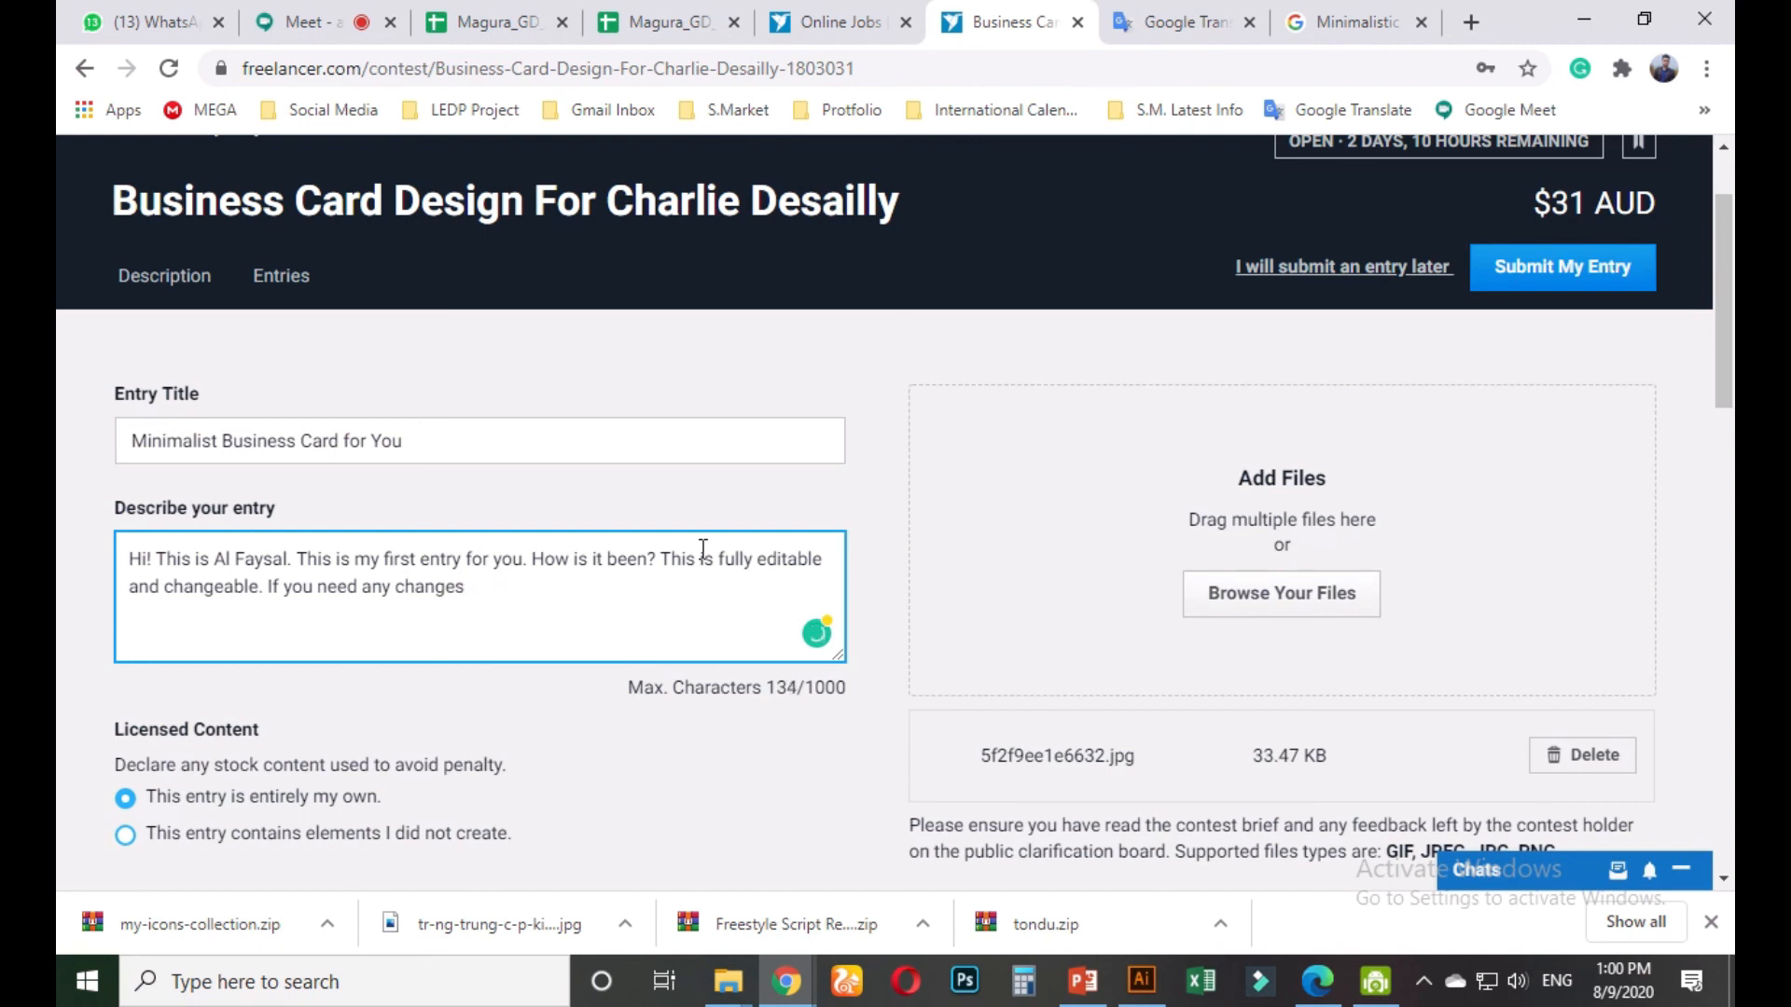
pyautogui.write('thst inbox me. ')
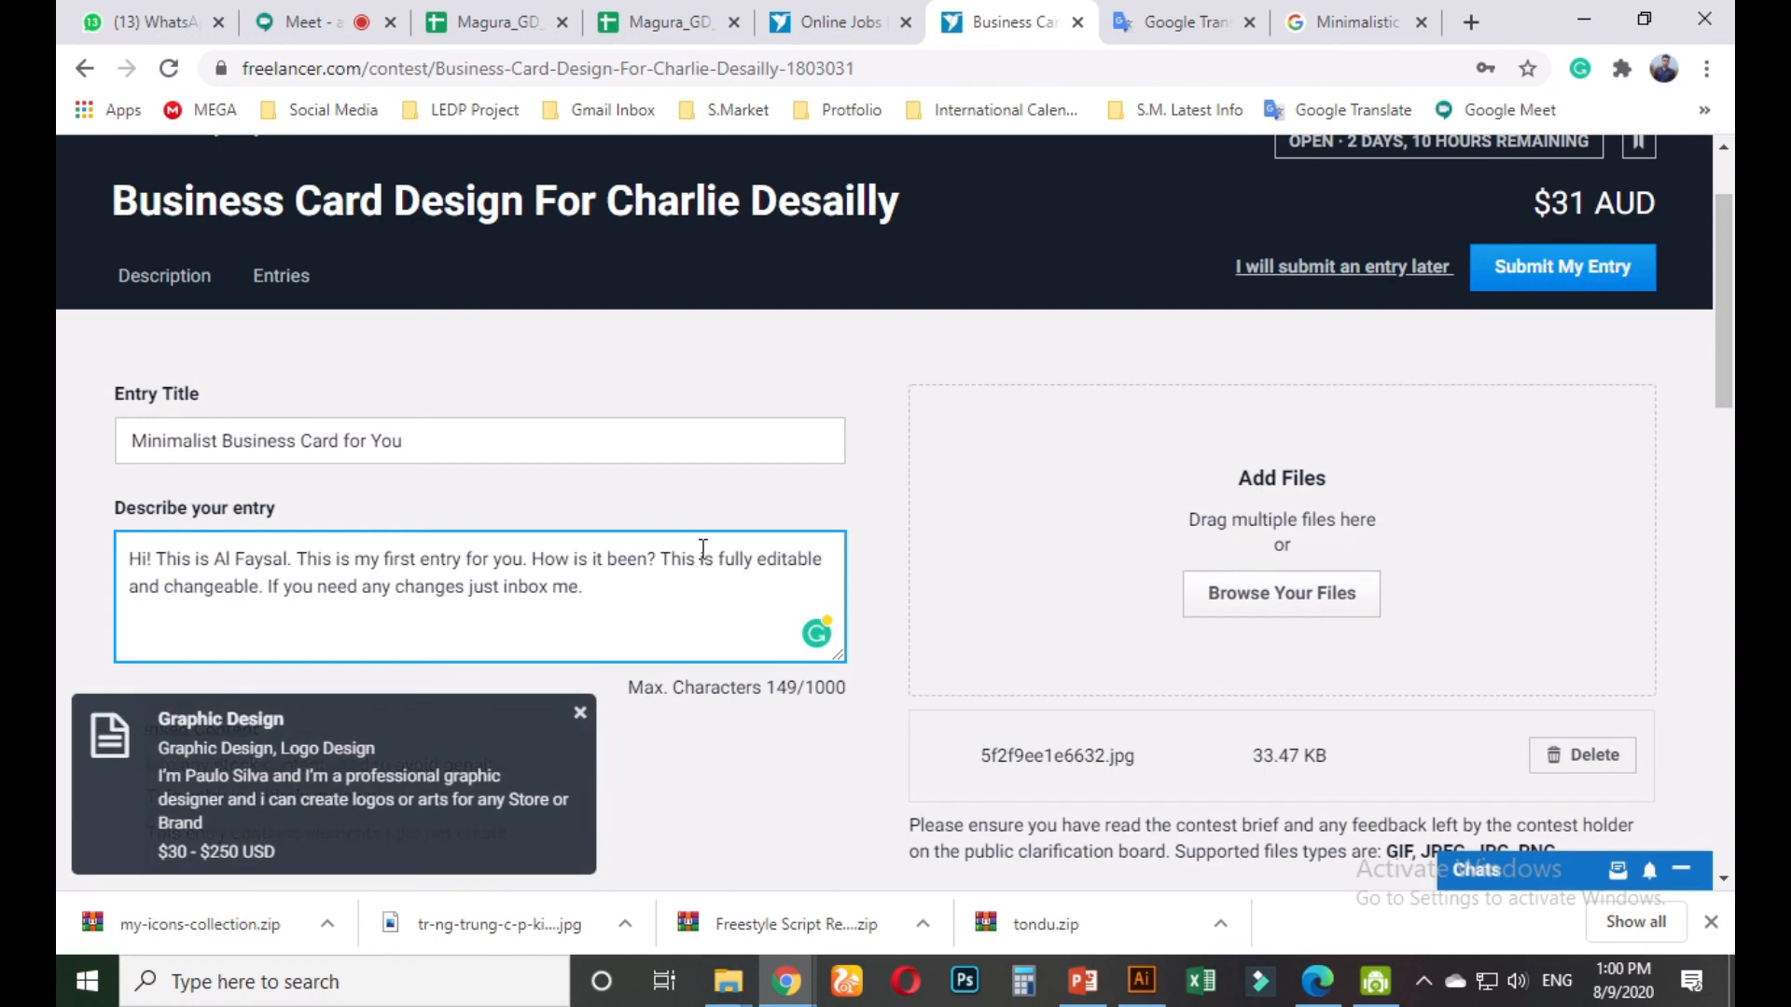
pyautogui.write("Don't forget to rate ")
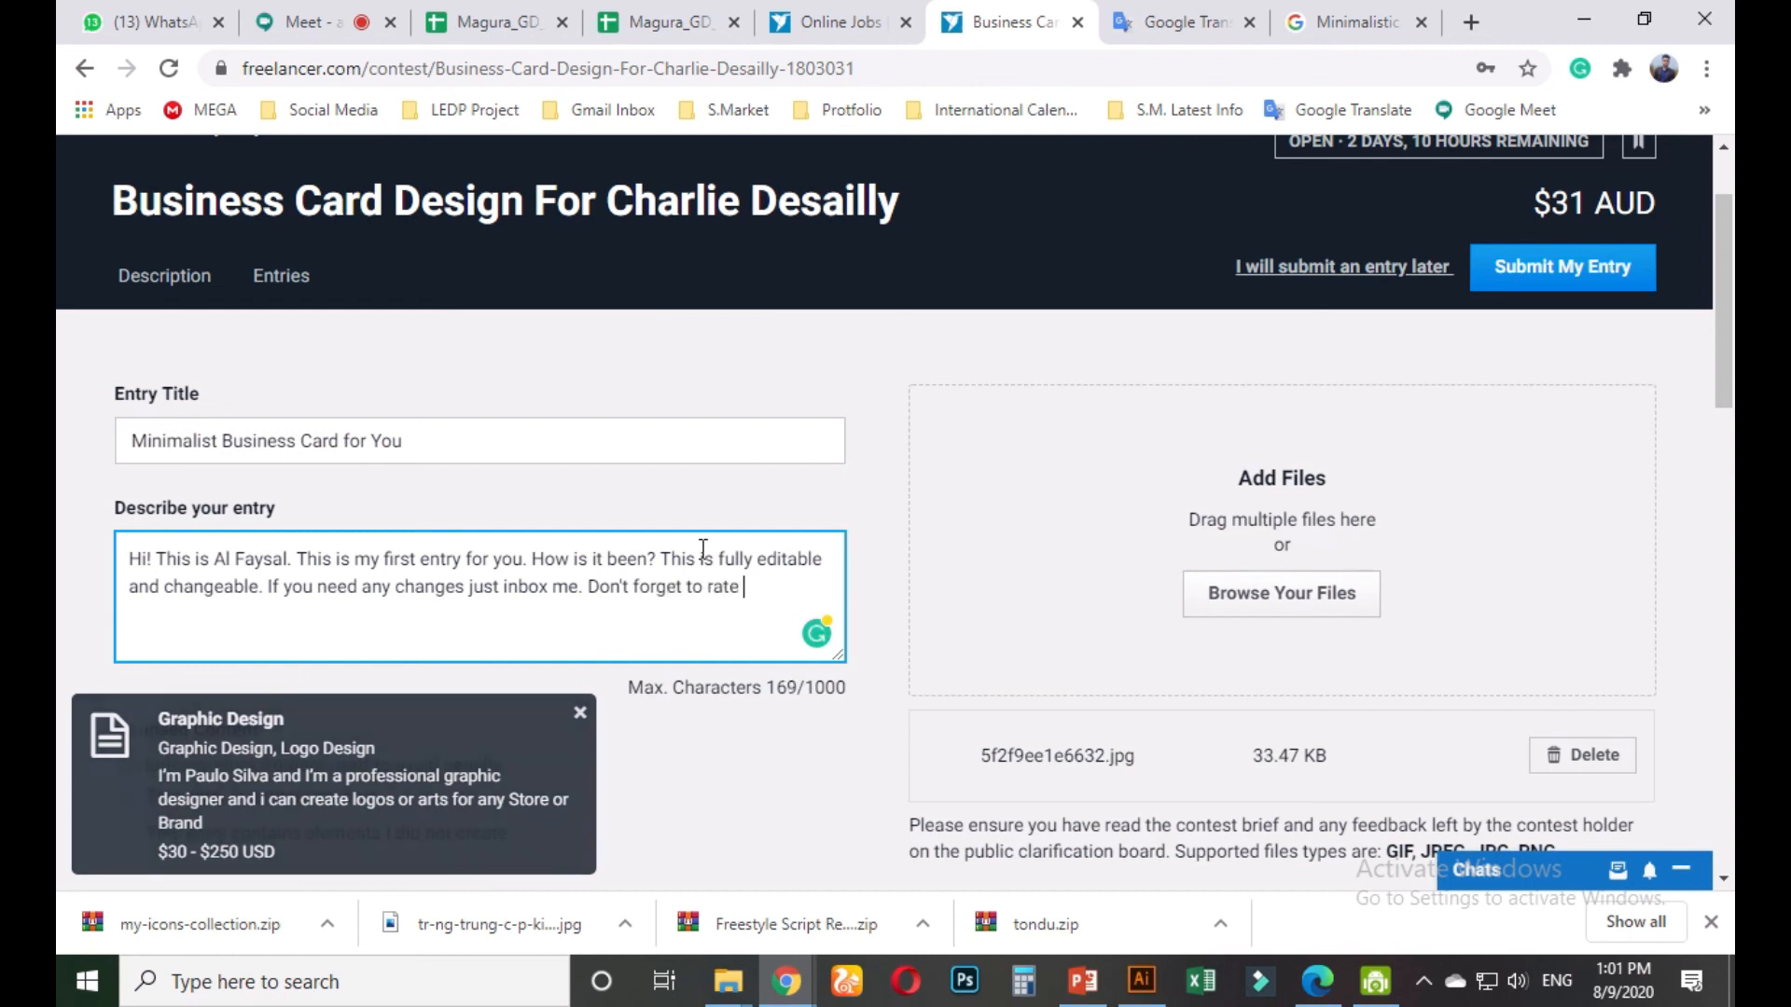
pyautogui.write('me. T')
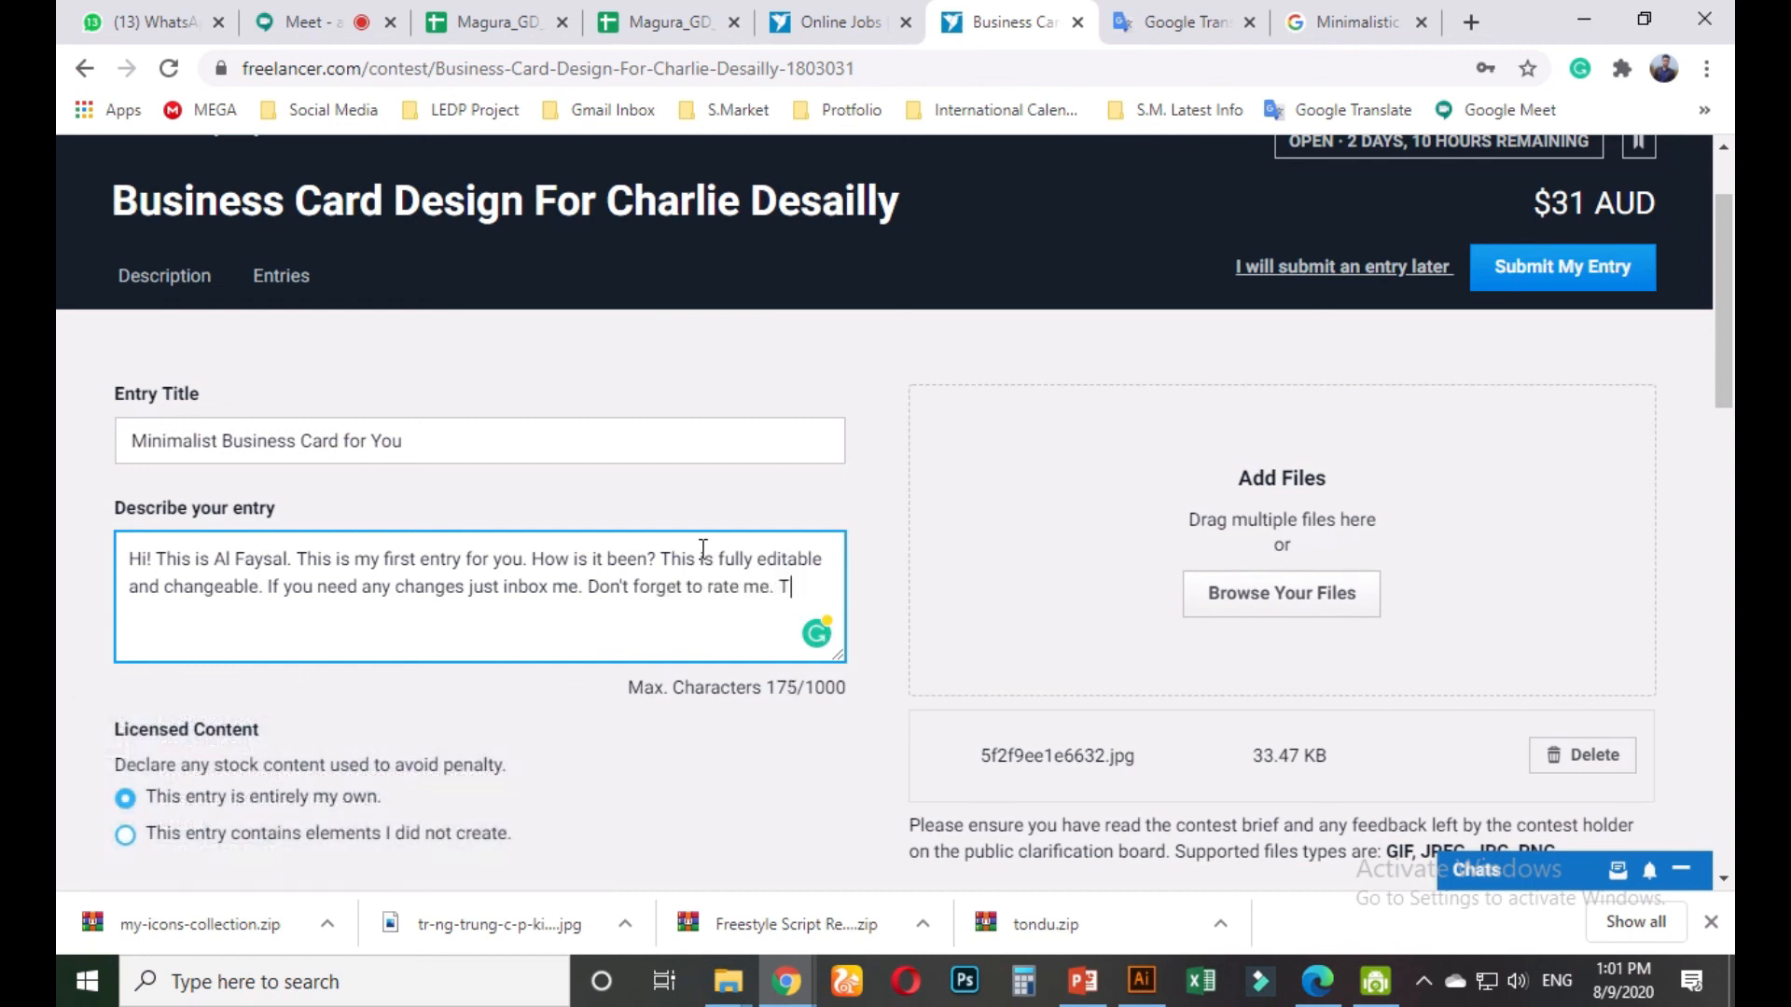
pyautogui.write('hank you')
# Set the entry sell price to 31
pyautogui.scroll(-3, 373, 541)
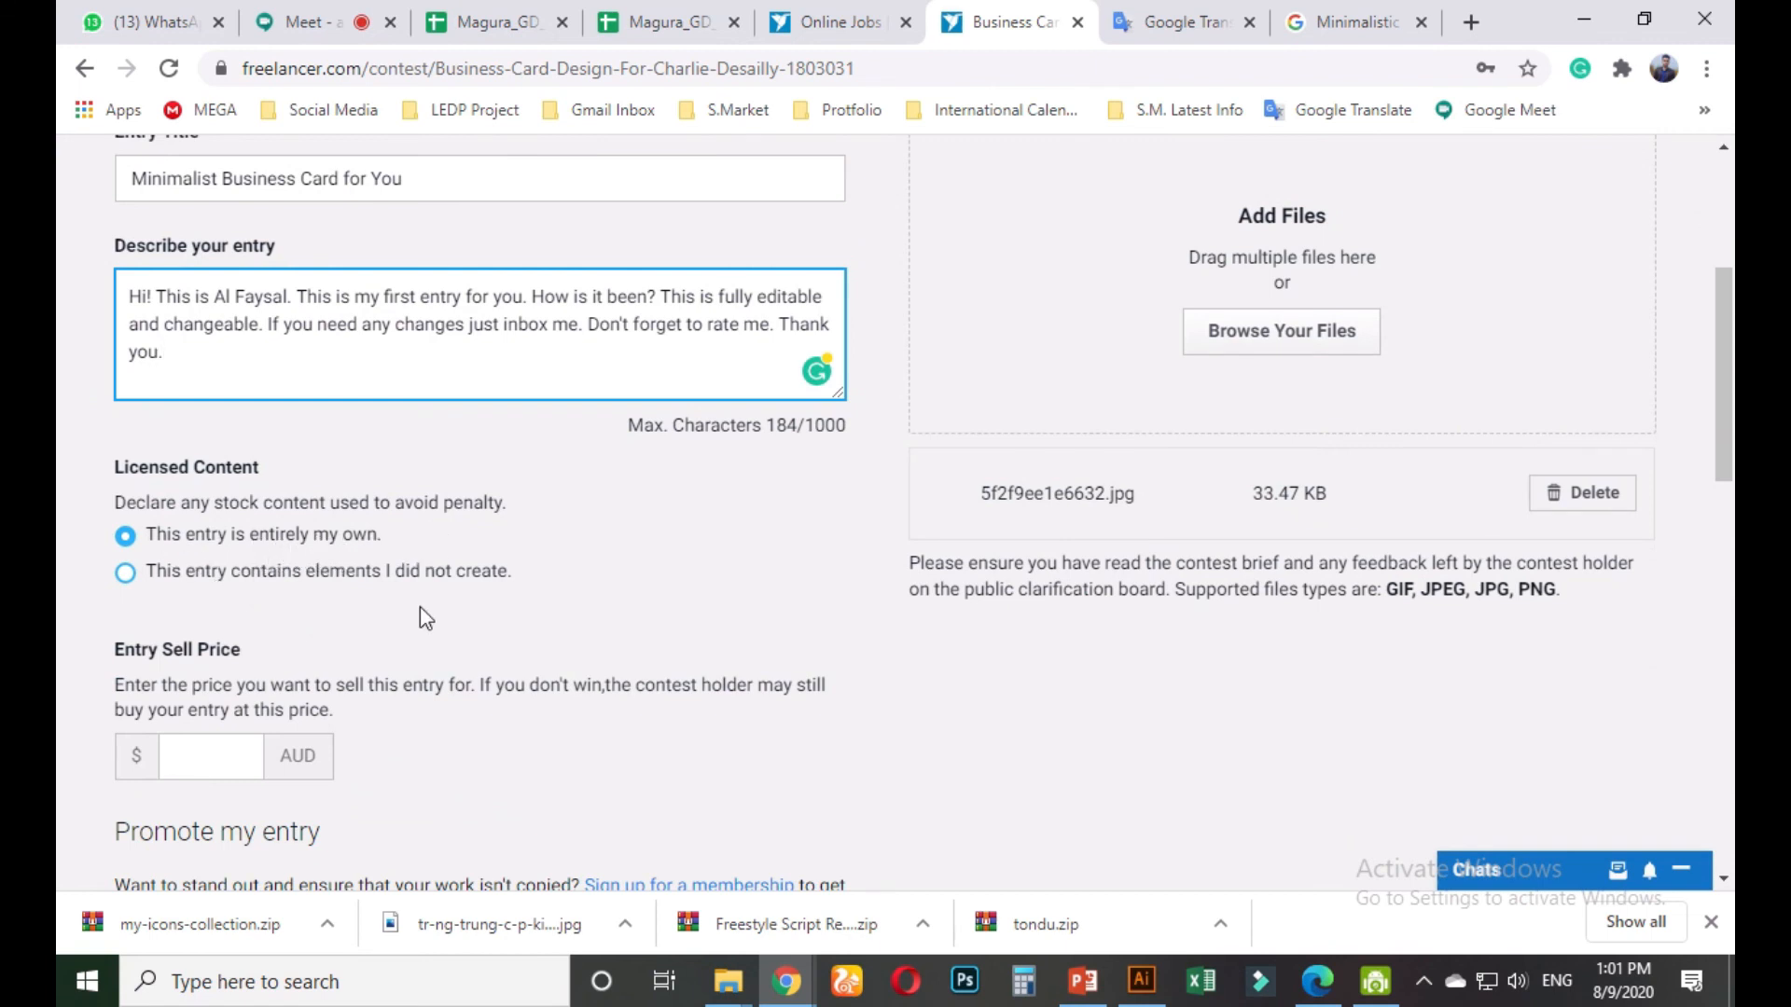
pyautogui.scroll(-1, 420, 606)
pyautogui.scroll(4, 576, 597)
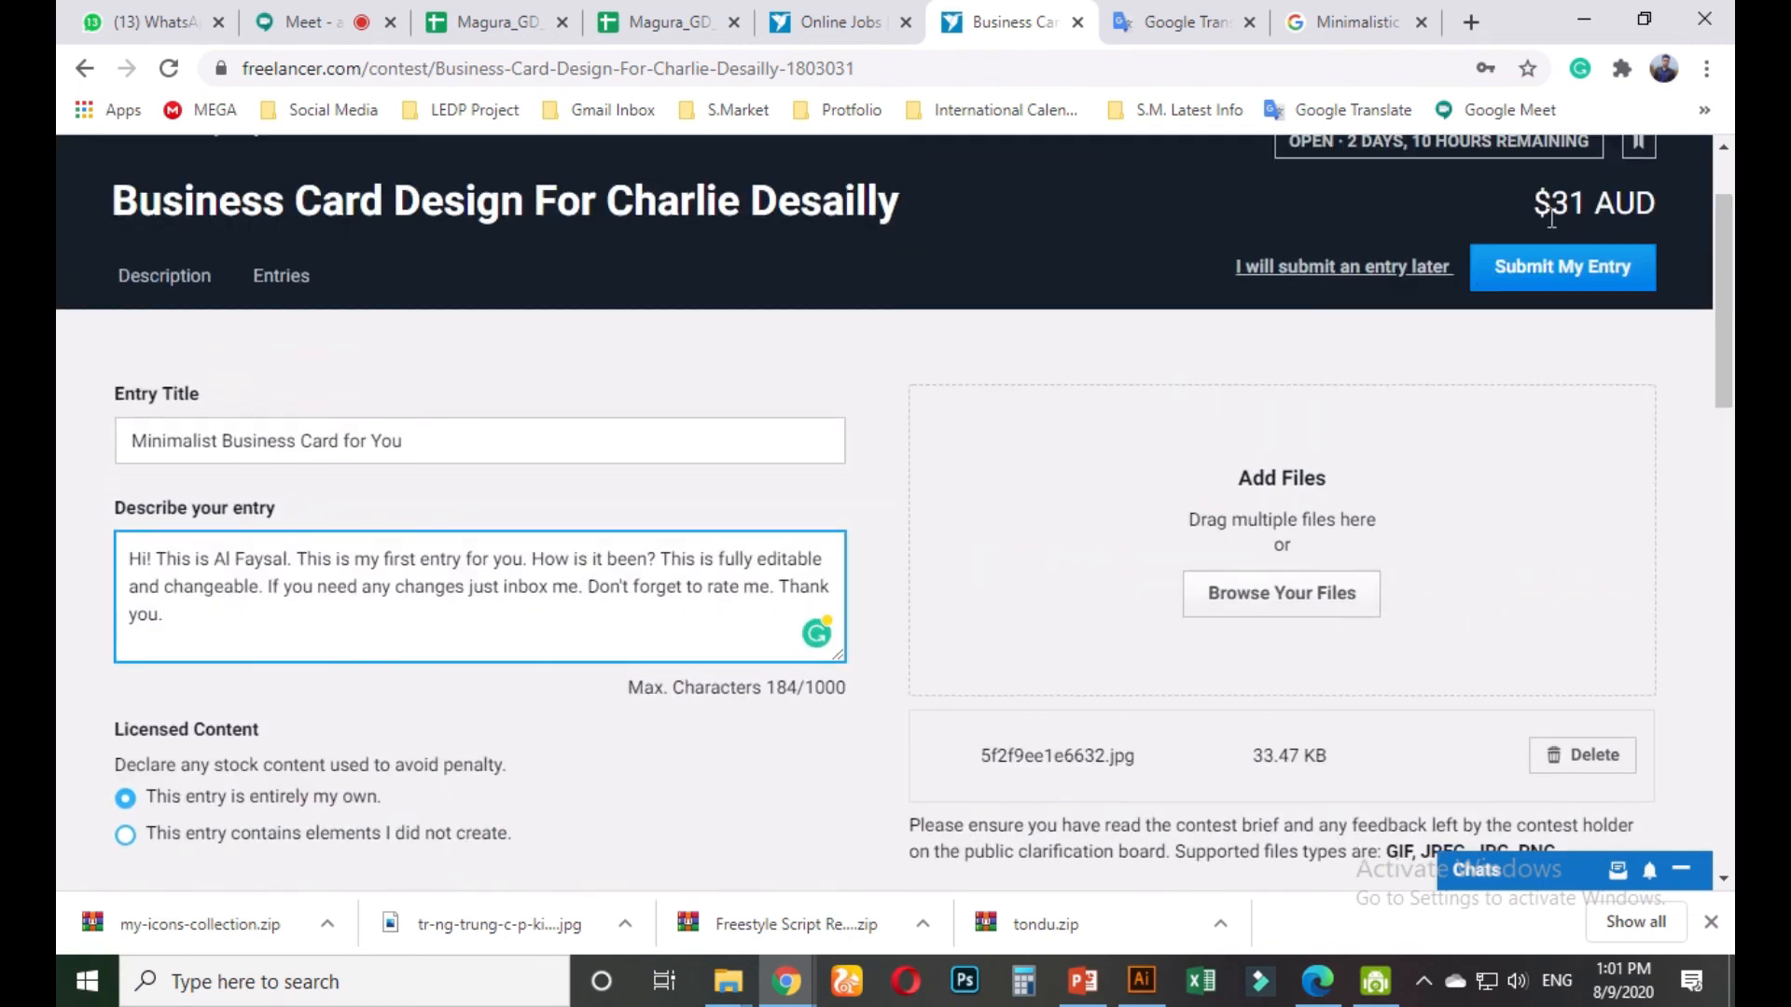
pyautogui.scroll(-4, 500, 572)
pyautogui.click(238, 622)
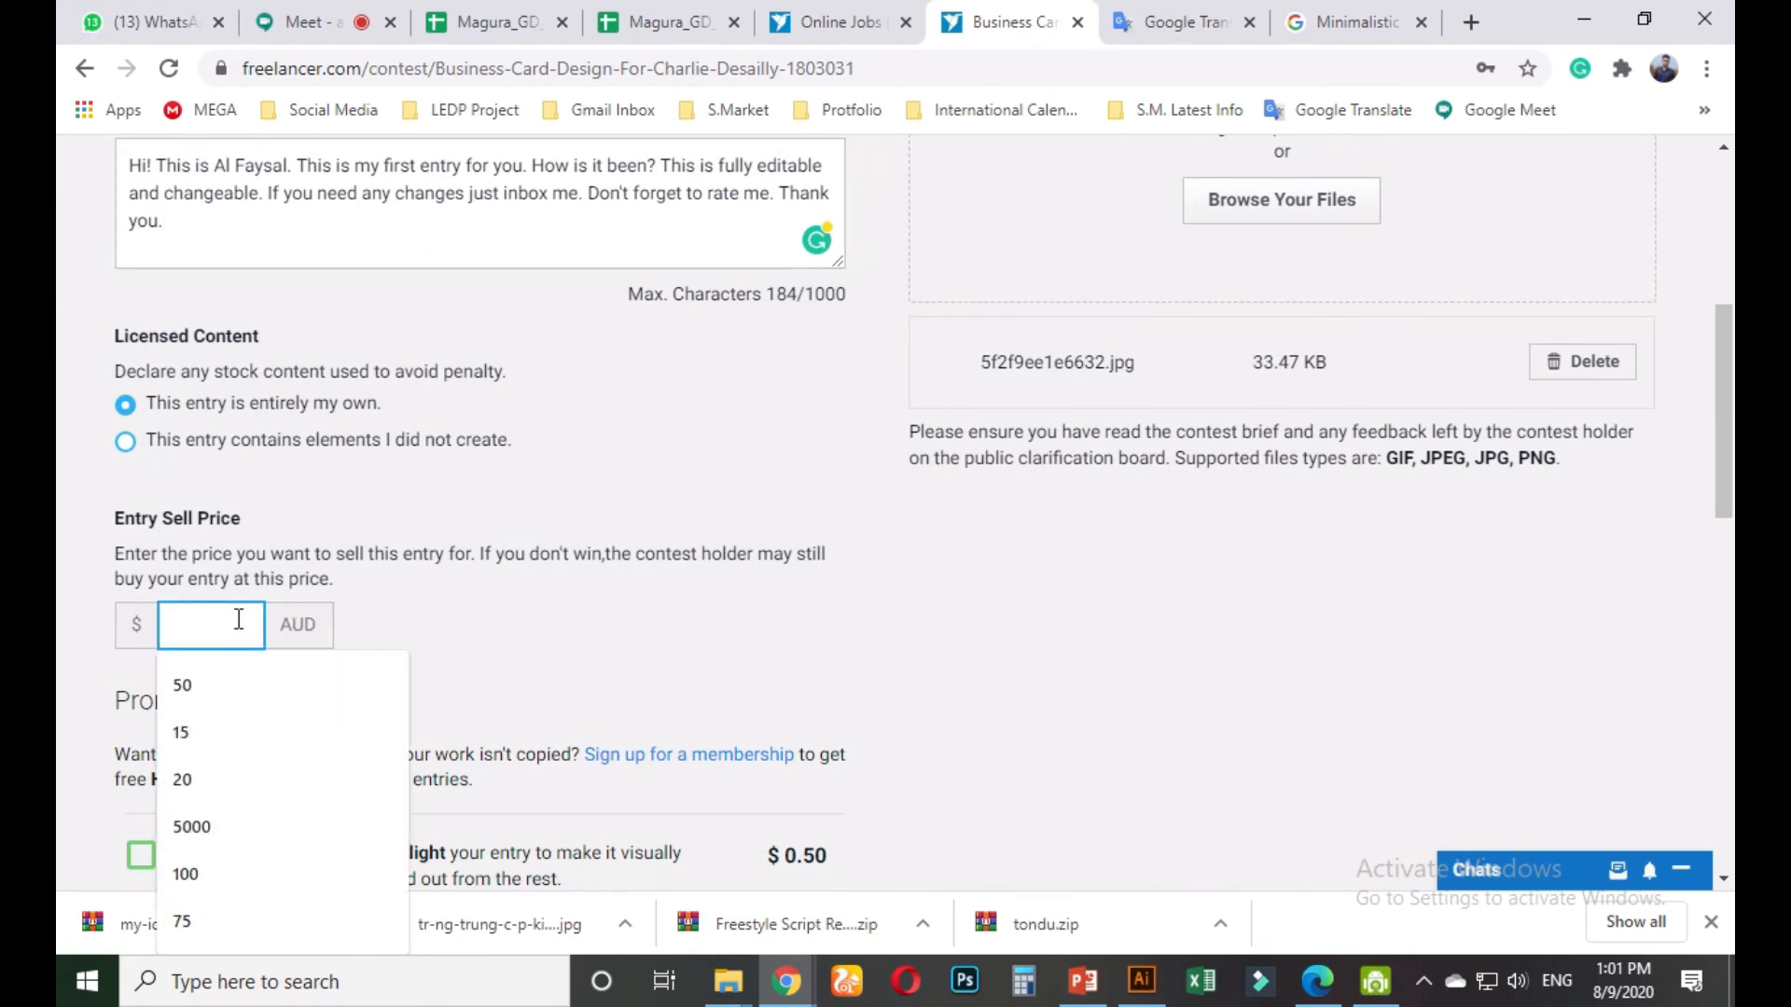
pyautogui.write('31')
pyautogui.scroll(-2, 410, 539)
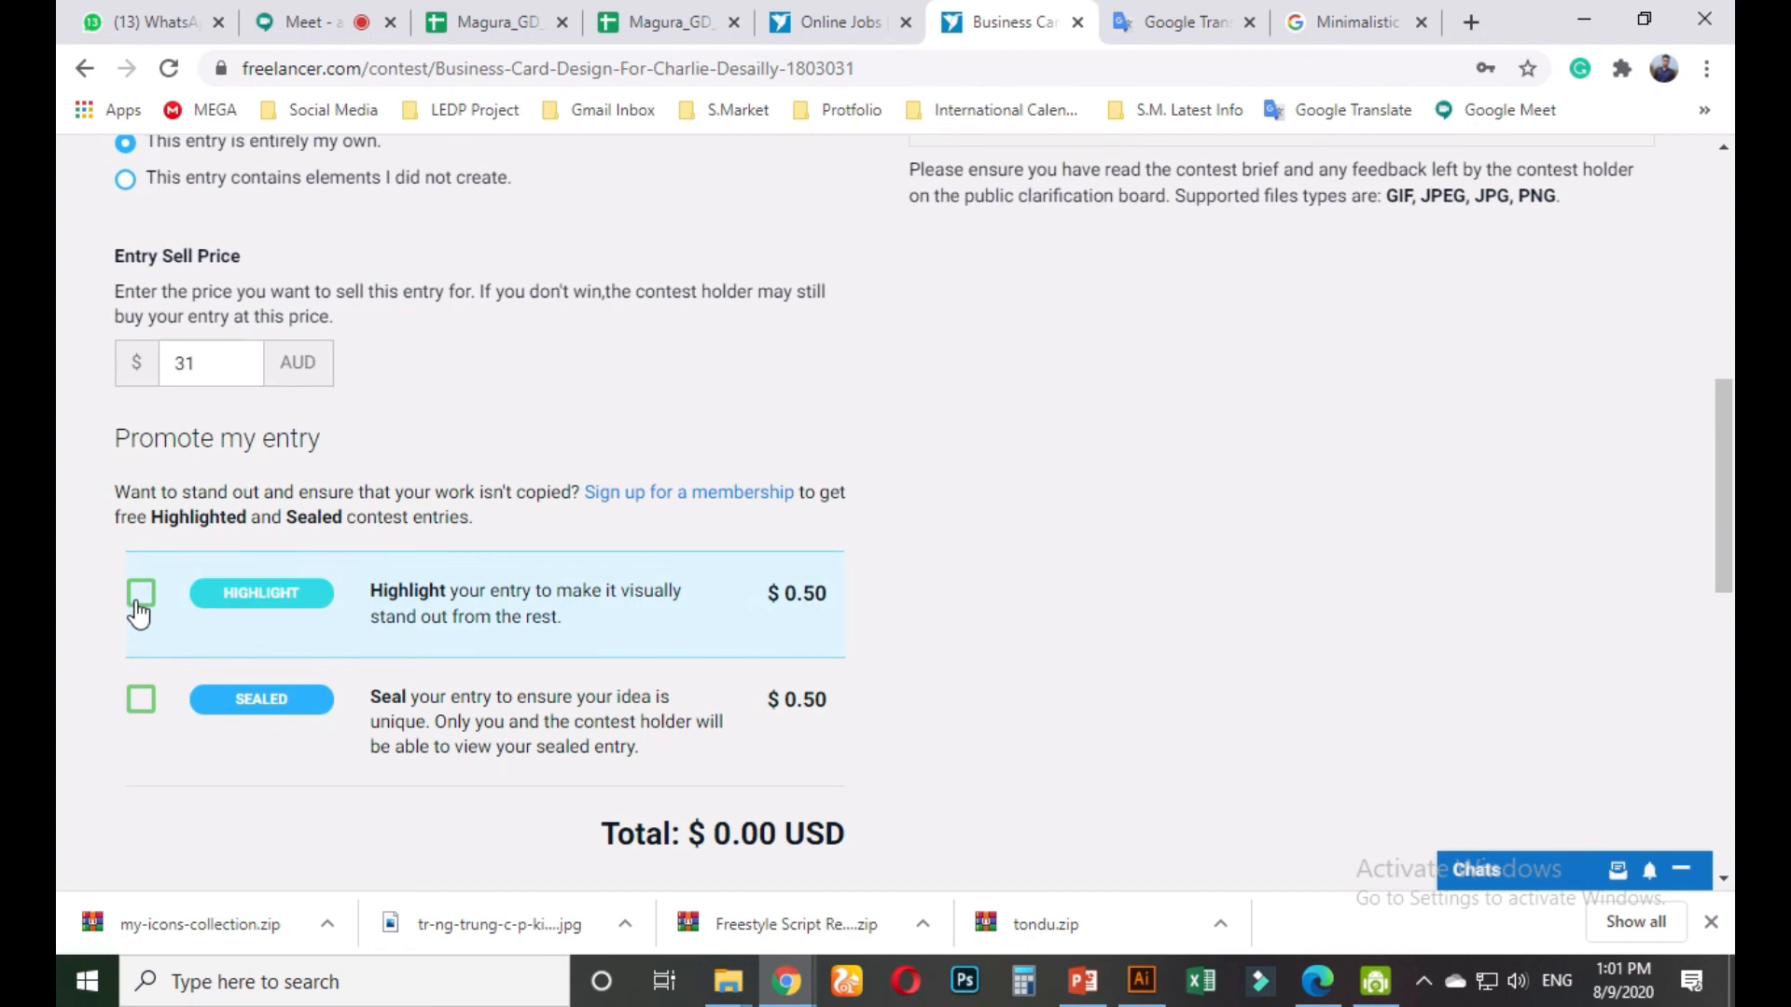
pyautogui.scroll(-2, 656, 740)
pyautogui.scroll(3, 655, 742)
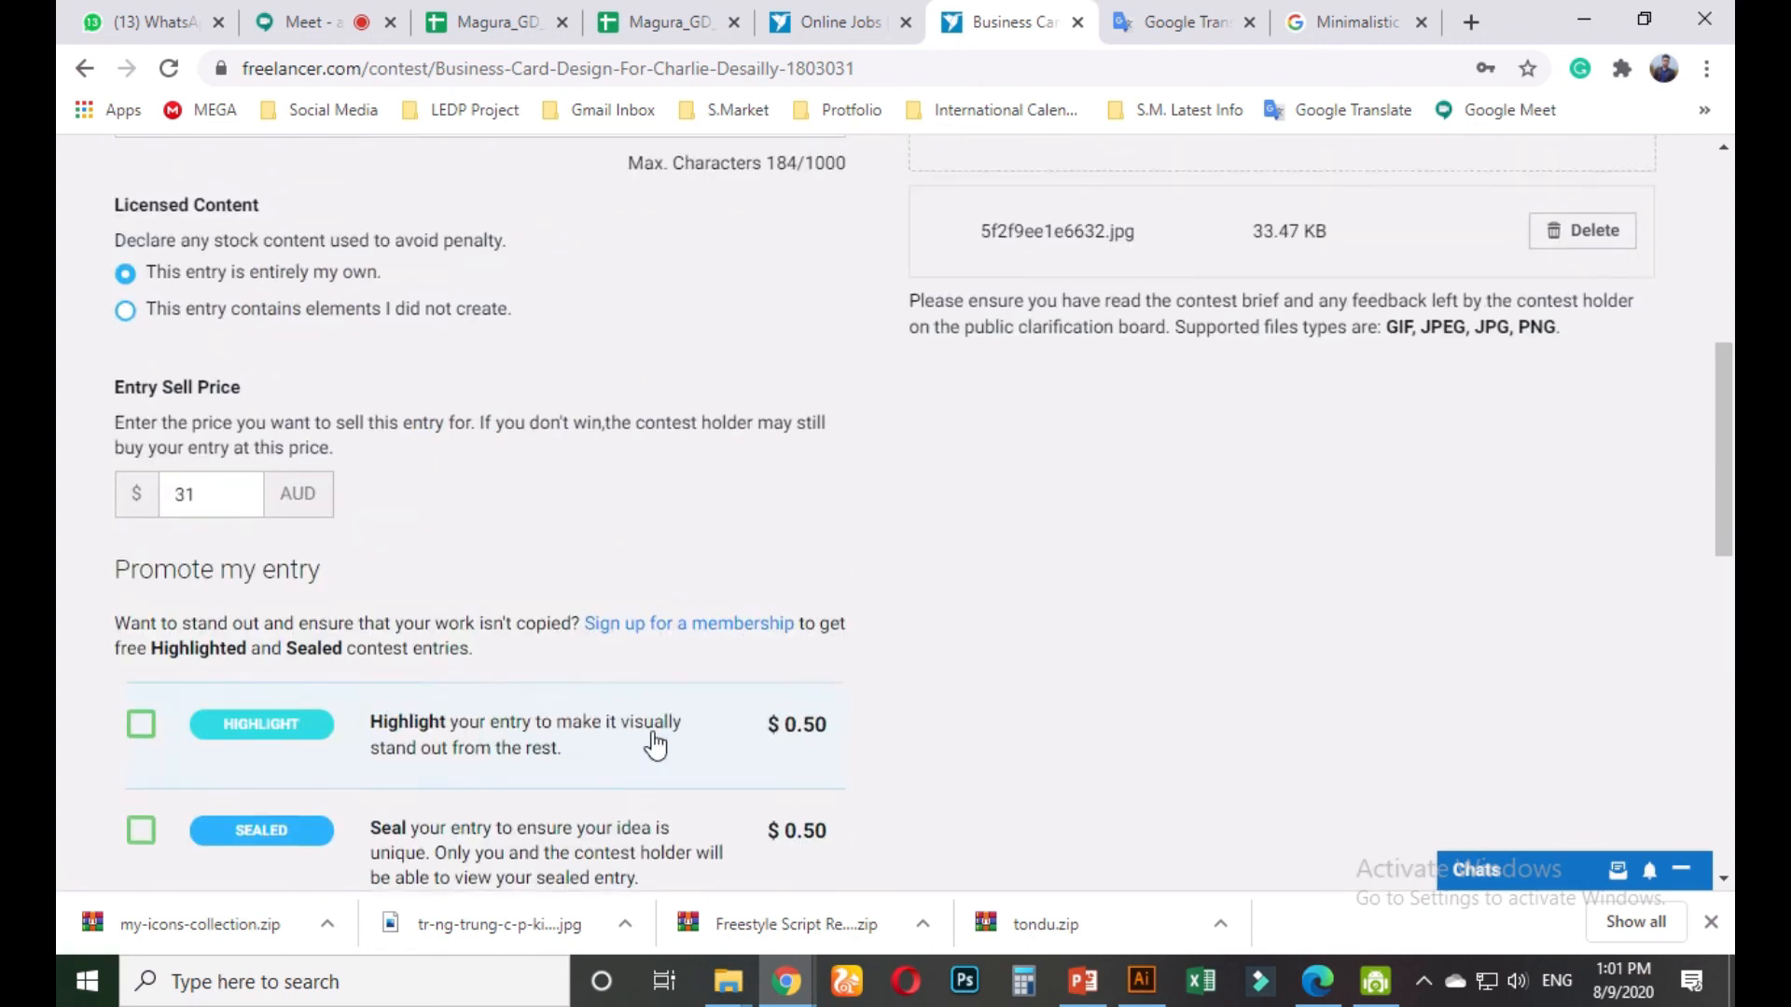
pyautogui.scroll(4, 656, 743)
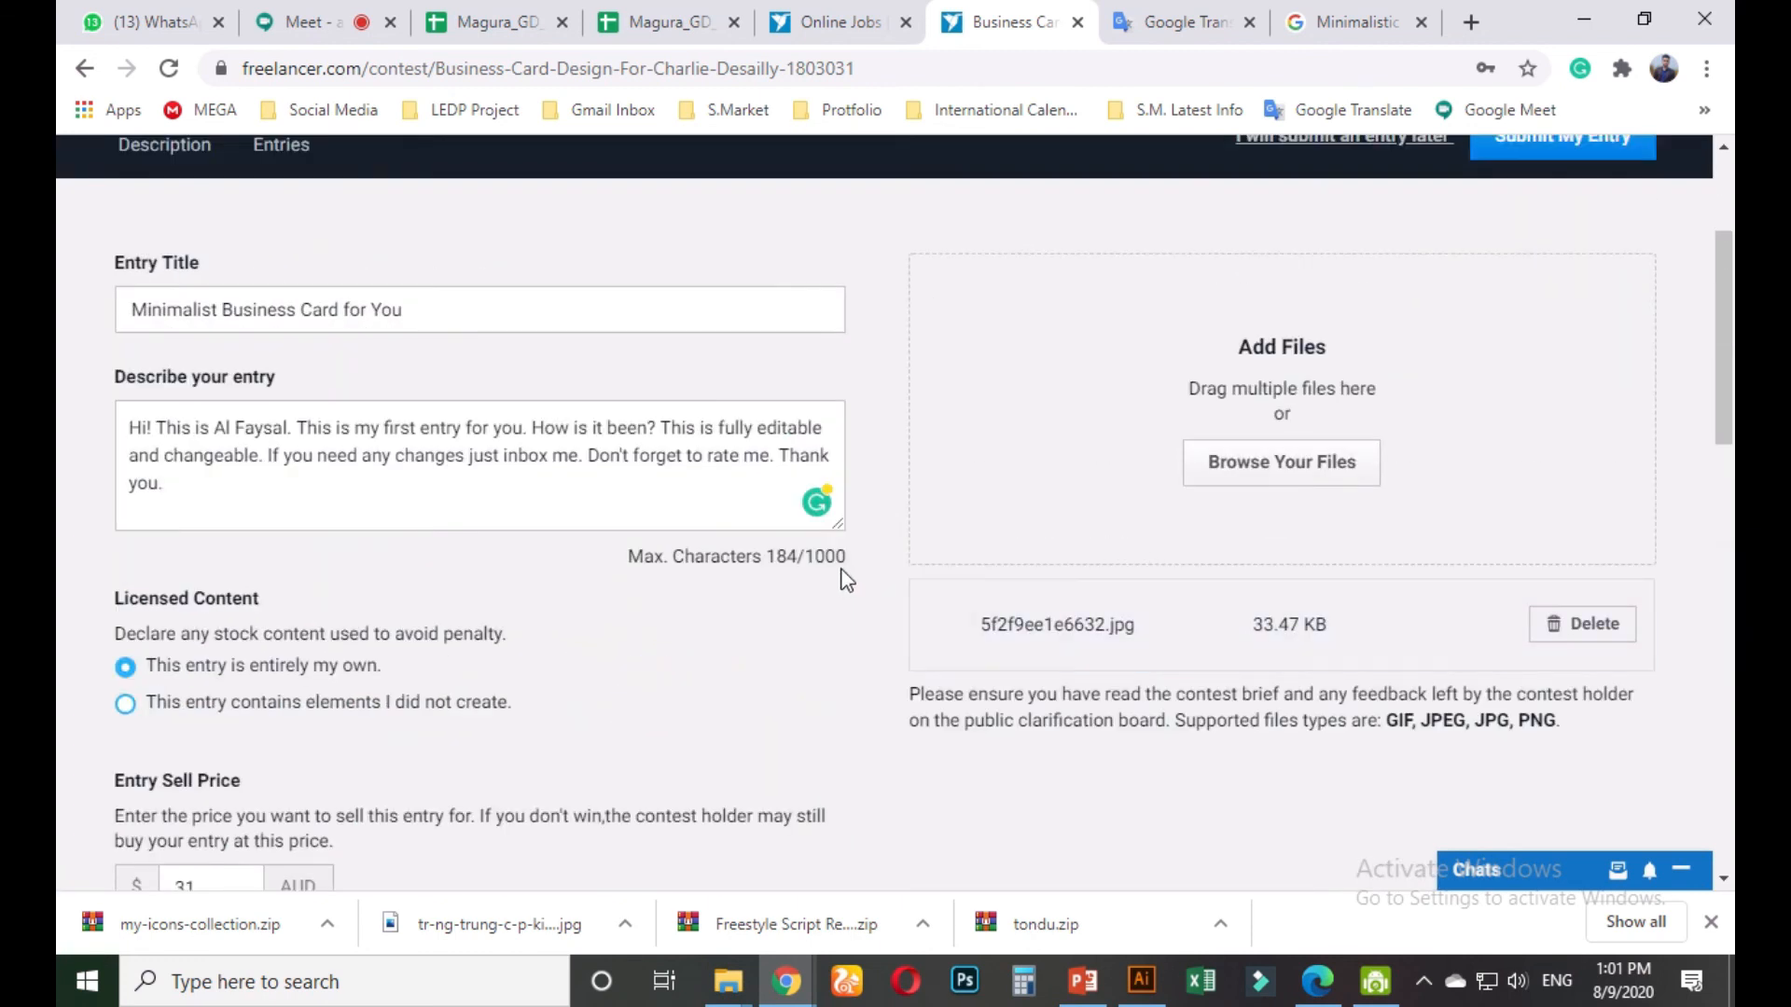
pyautogui.scroll(-4, 843, 571)
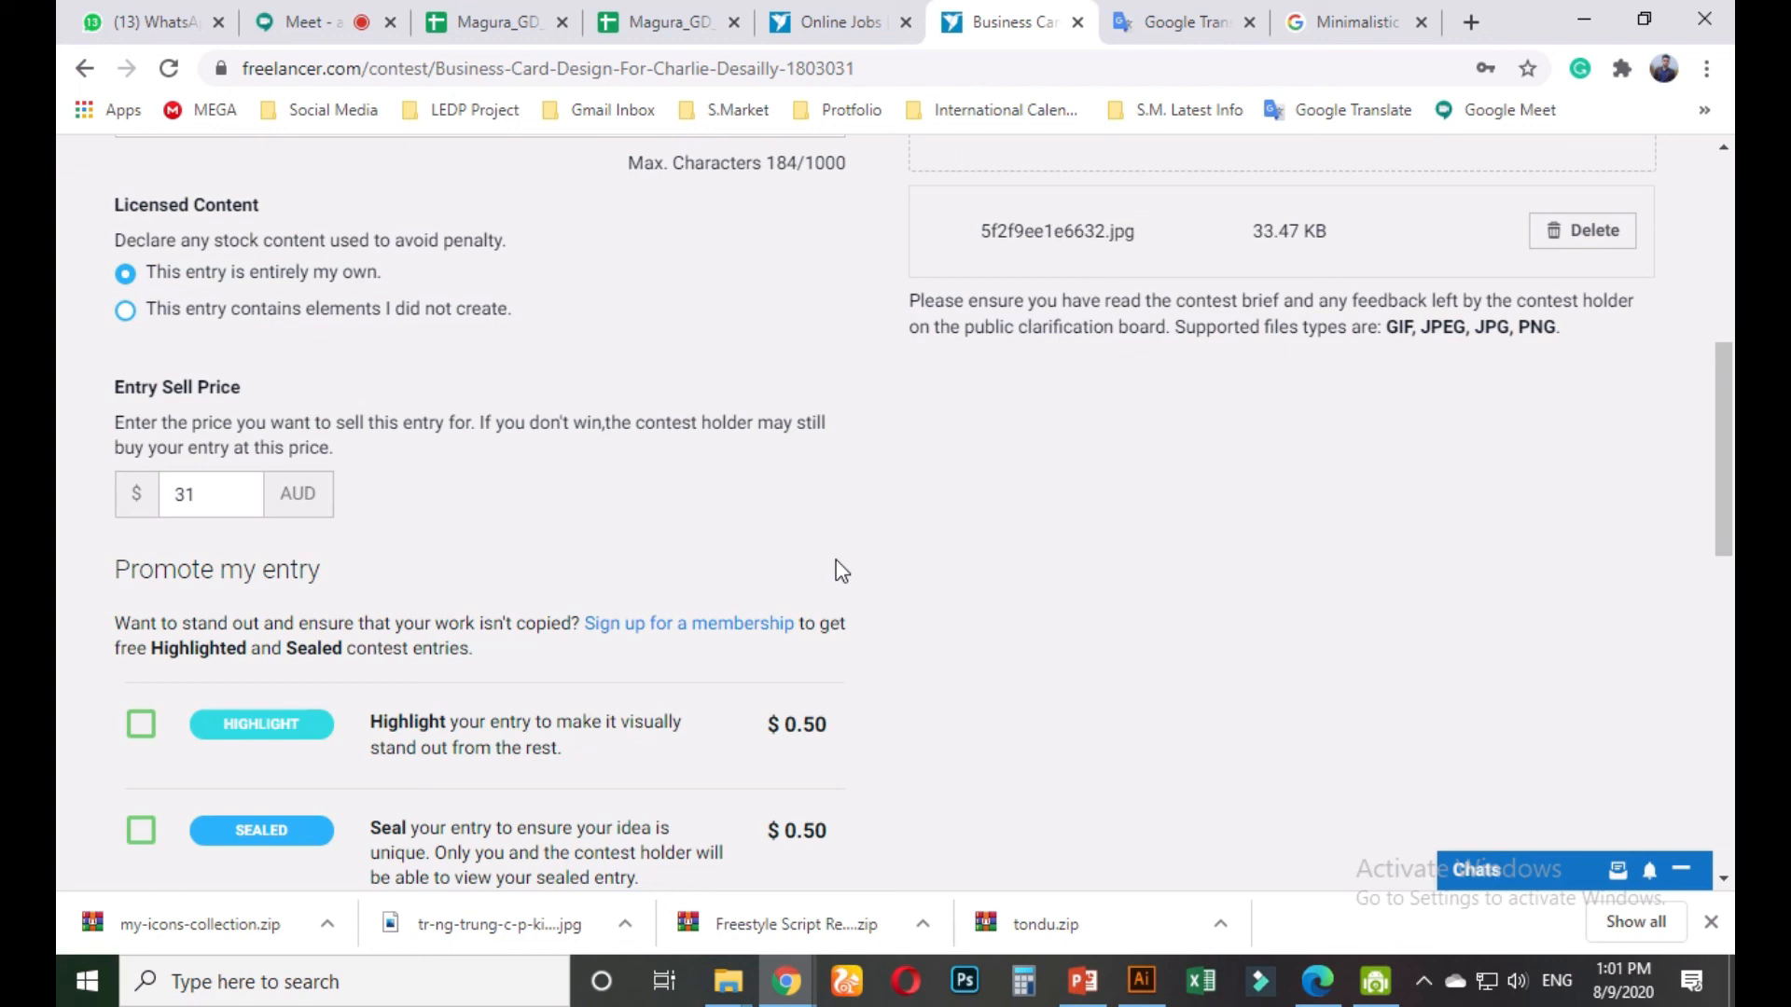
pyautogui.scroll(5, 832, 567)
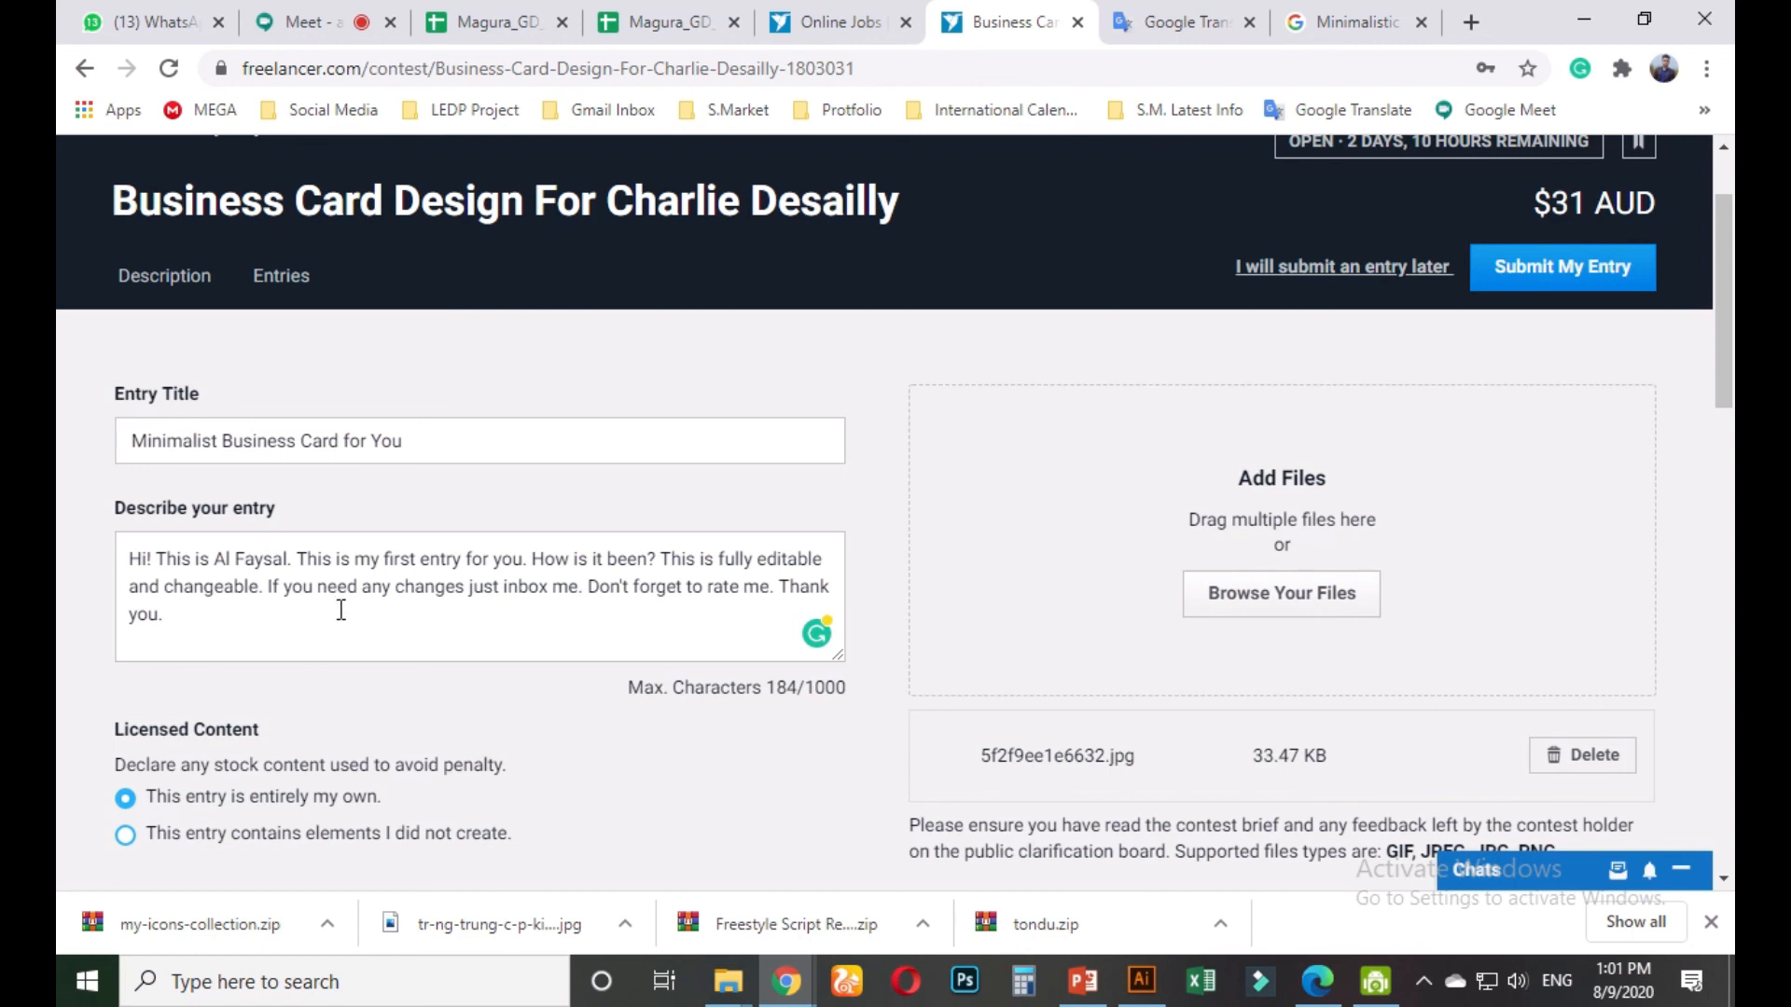
# Add a promise of unlimited revisions until 100% satisfaction after 'inbox me.'
pyautogui.click(777, 582)
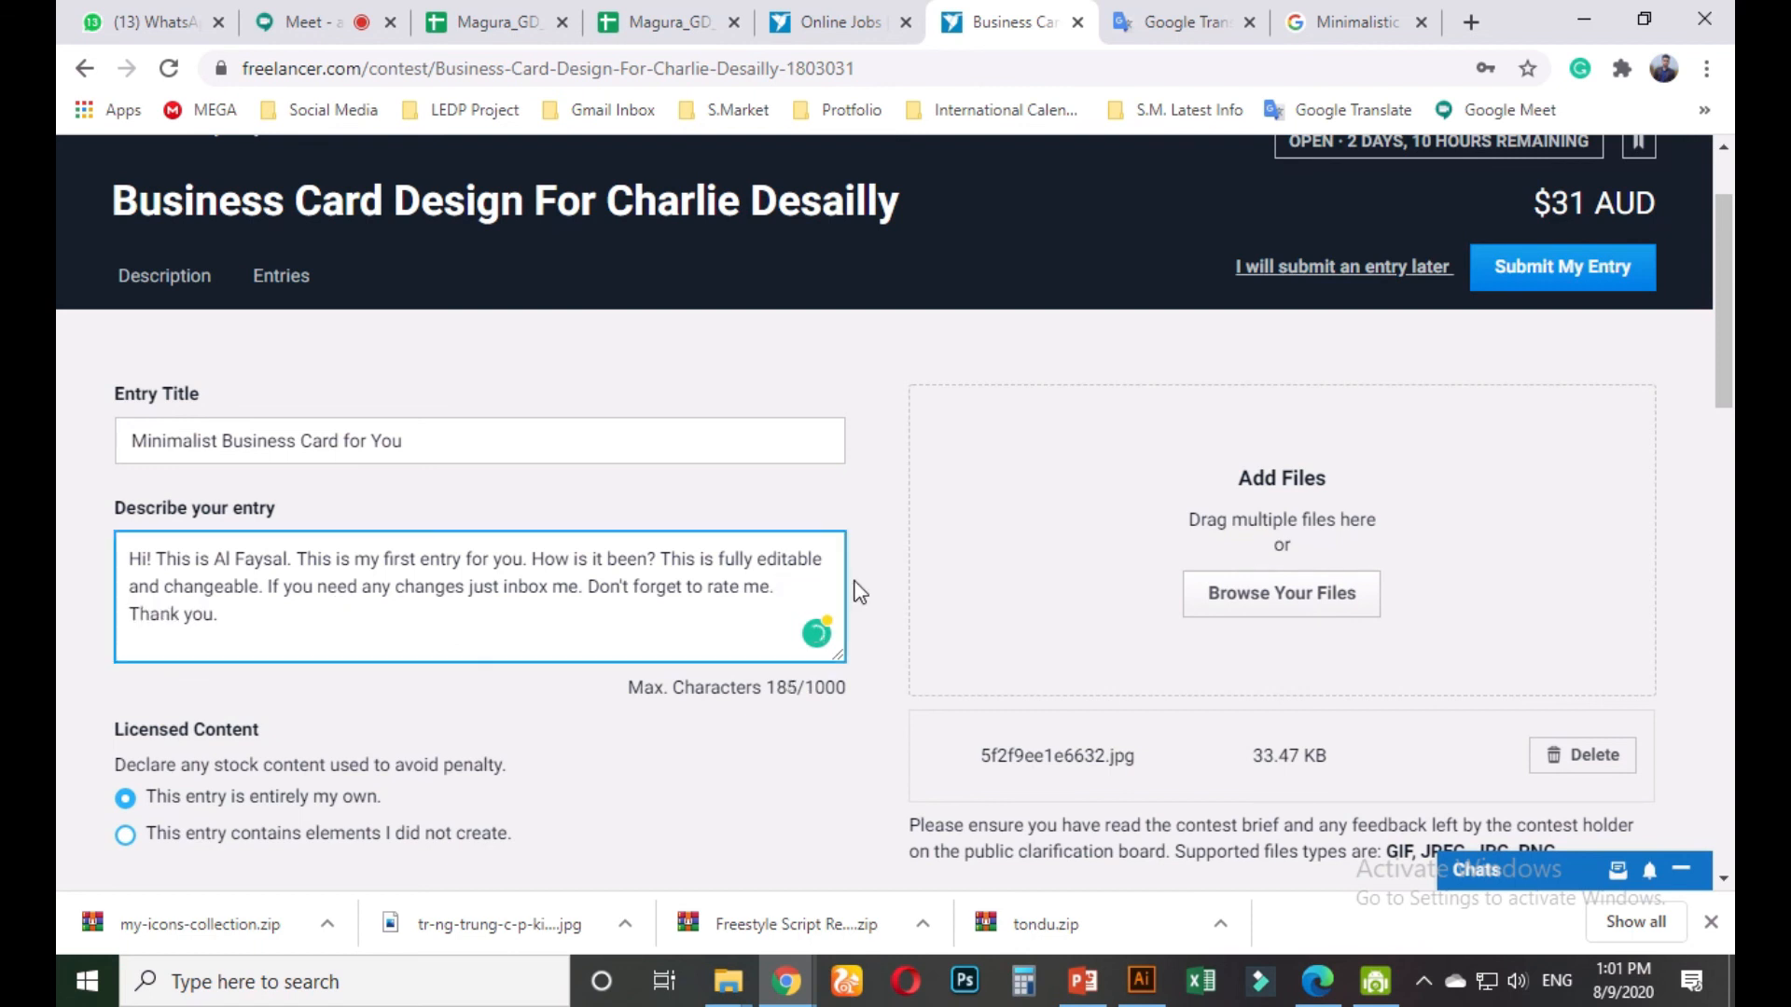
pyautogui.press('BackSpace')
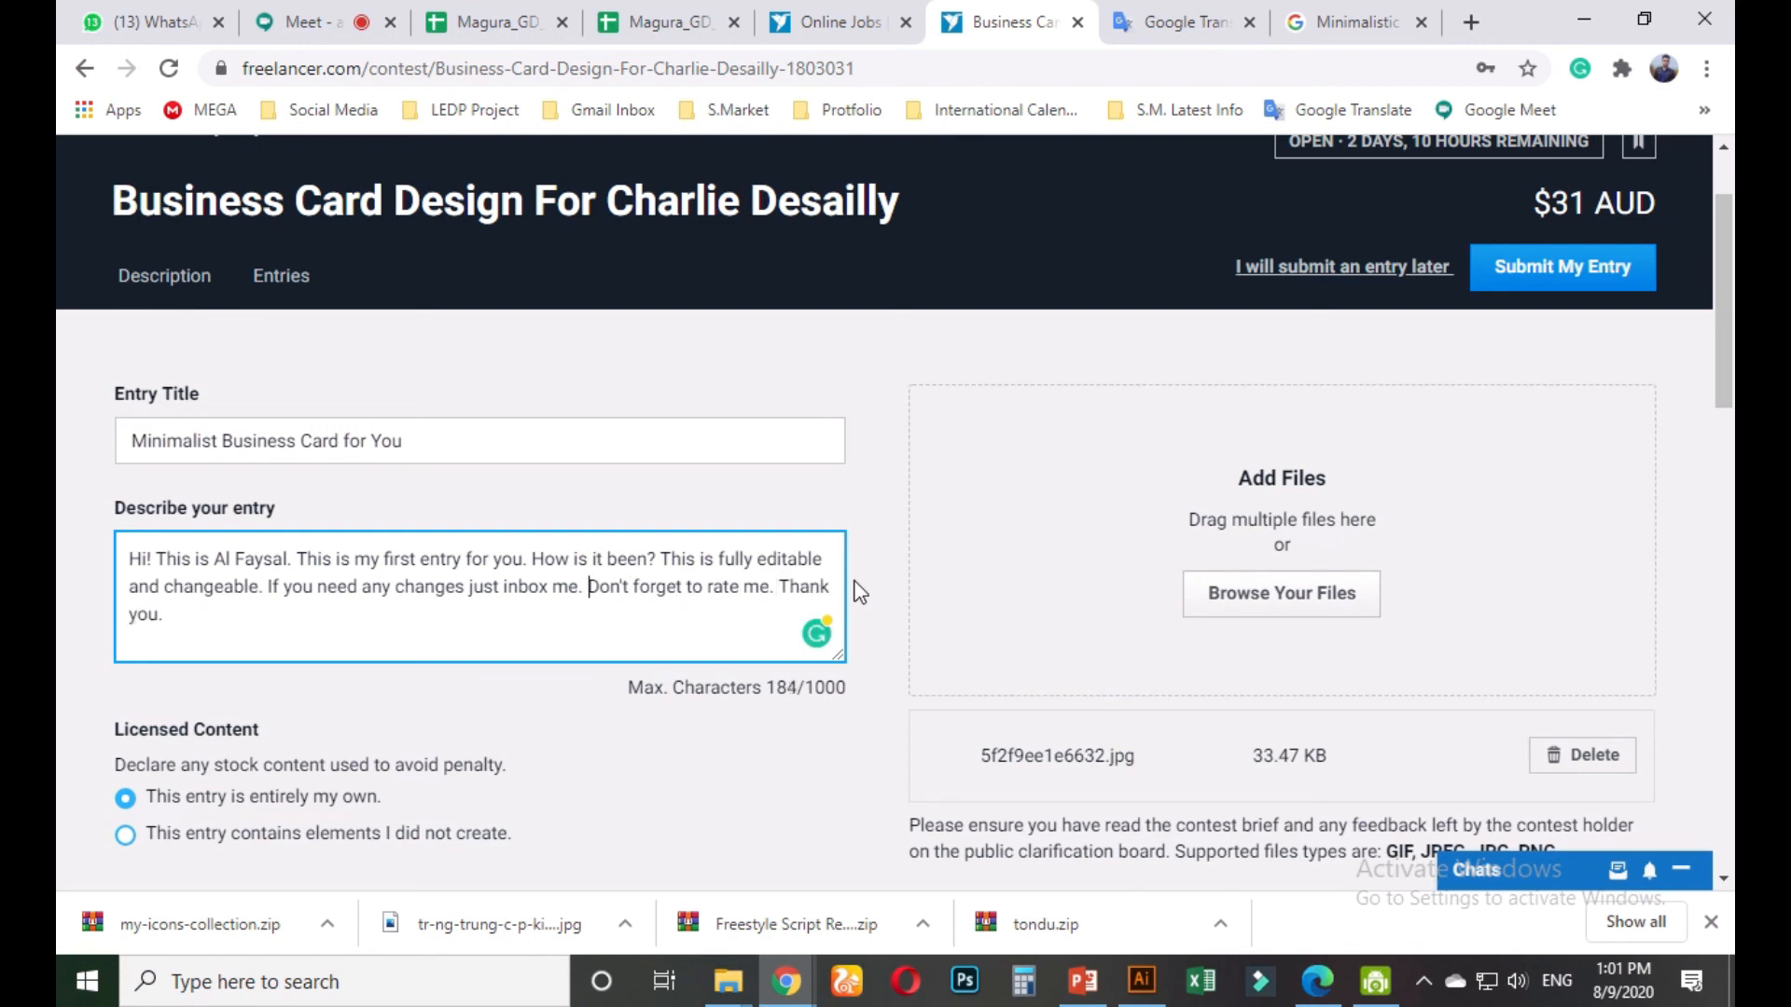
pyautogui.write("I'll re")
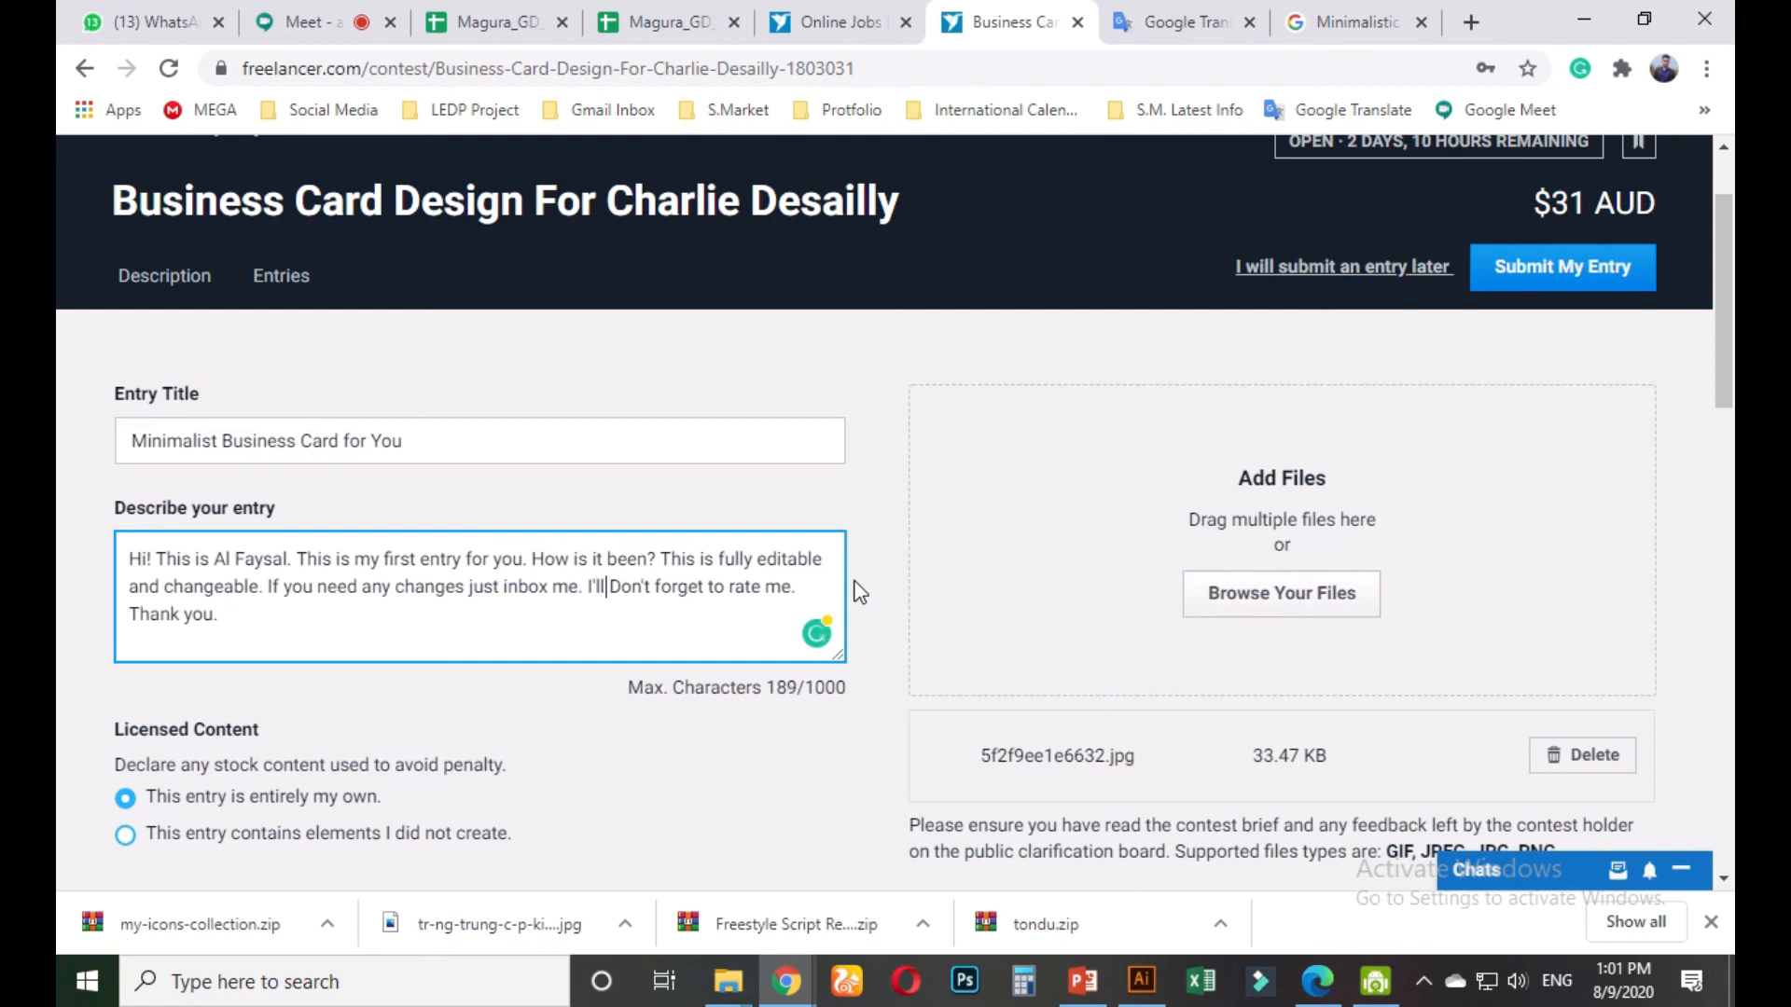
pyautogui.write('vision ')
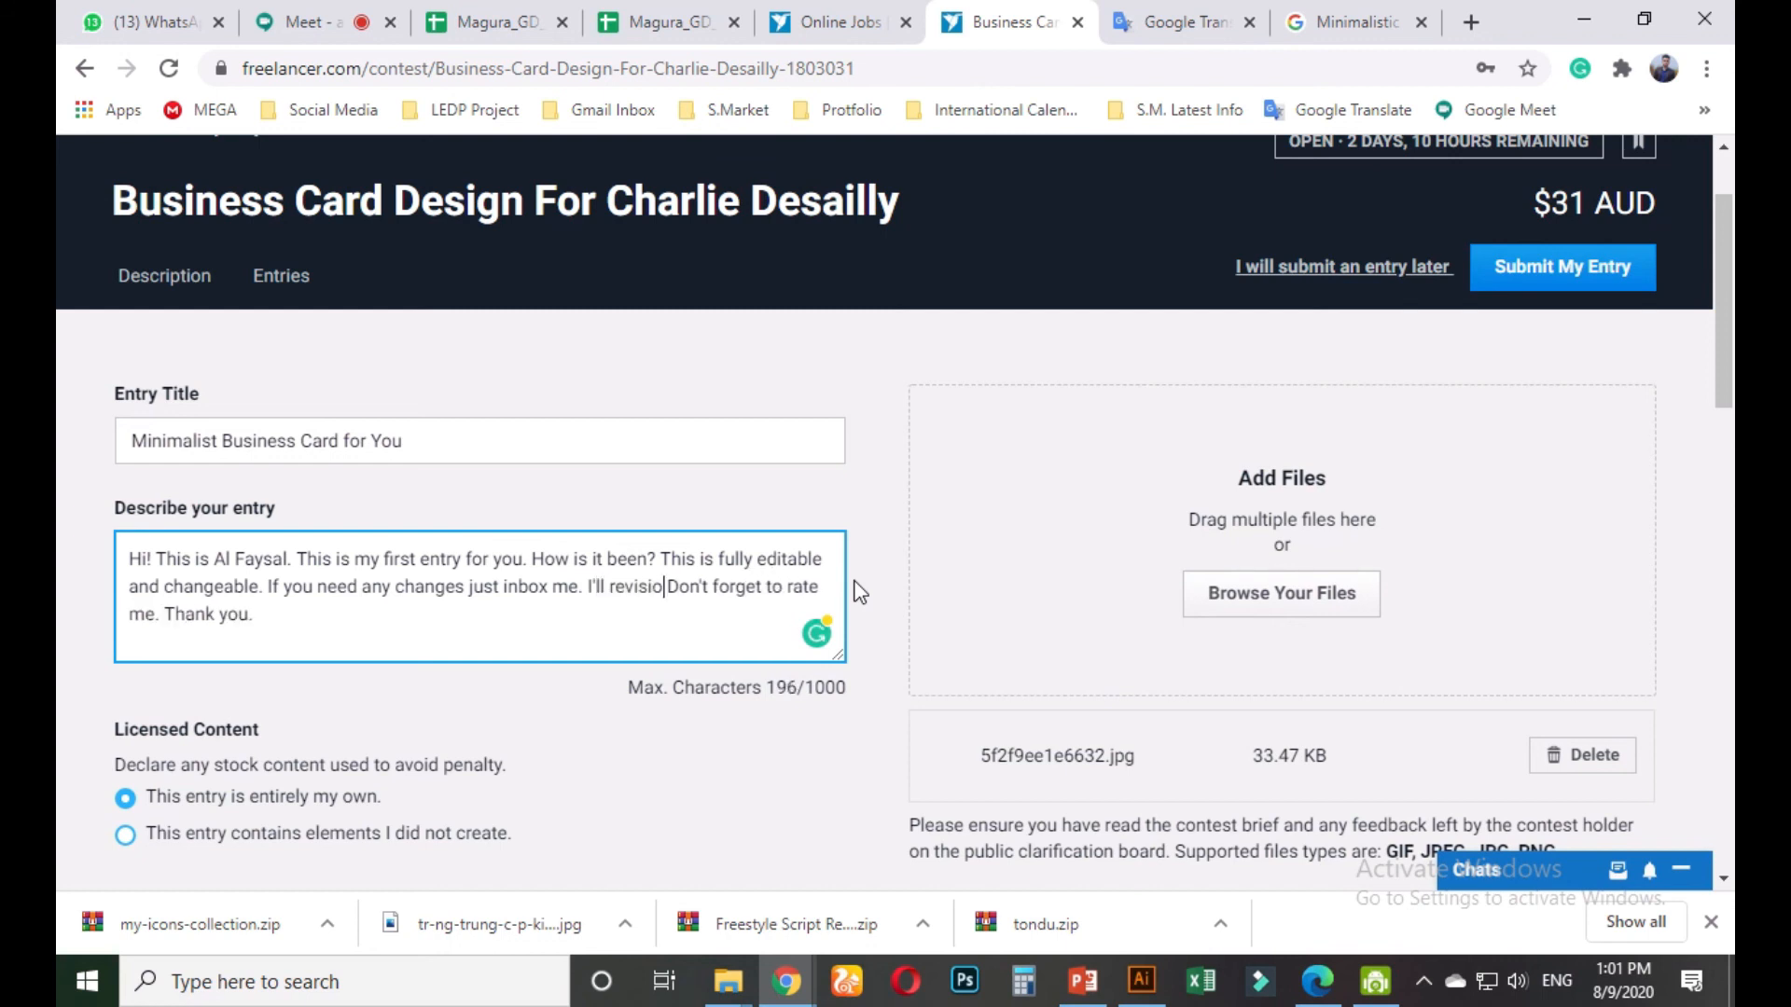
pyautogui.write('you unli')
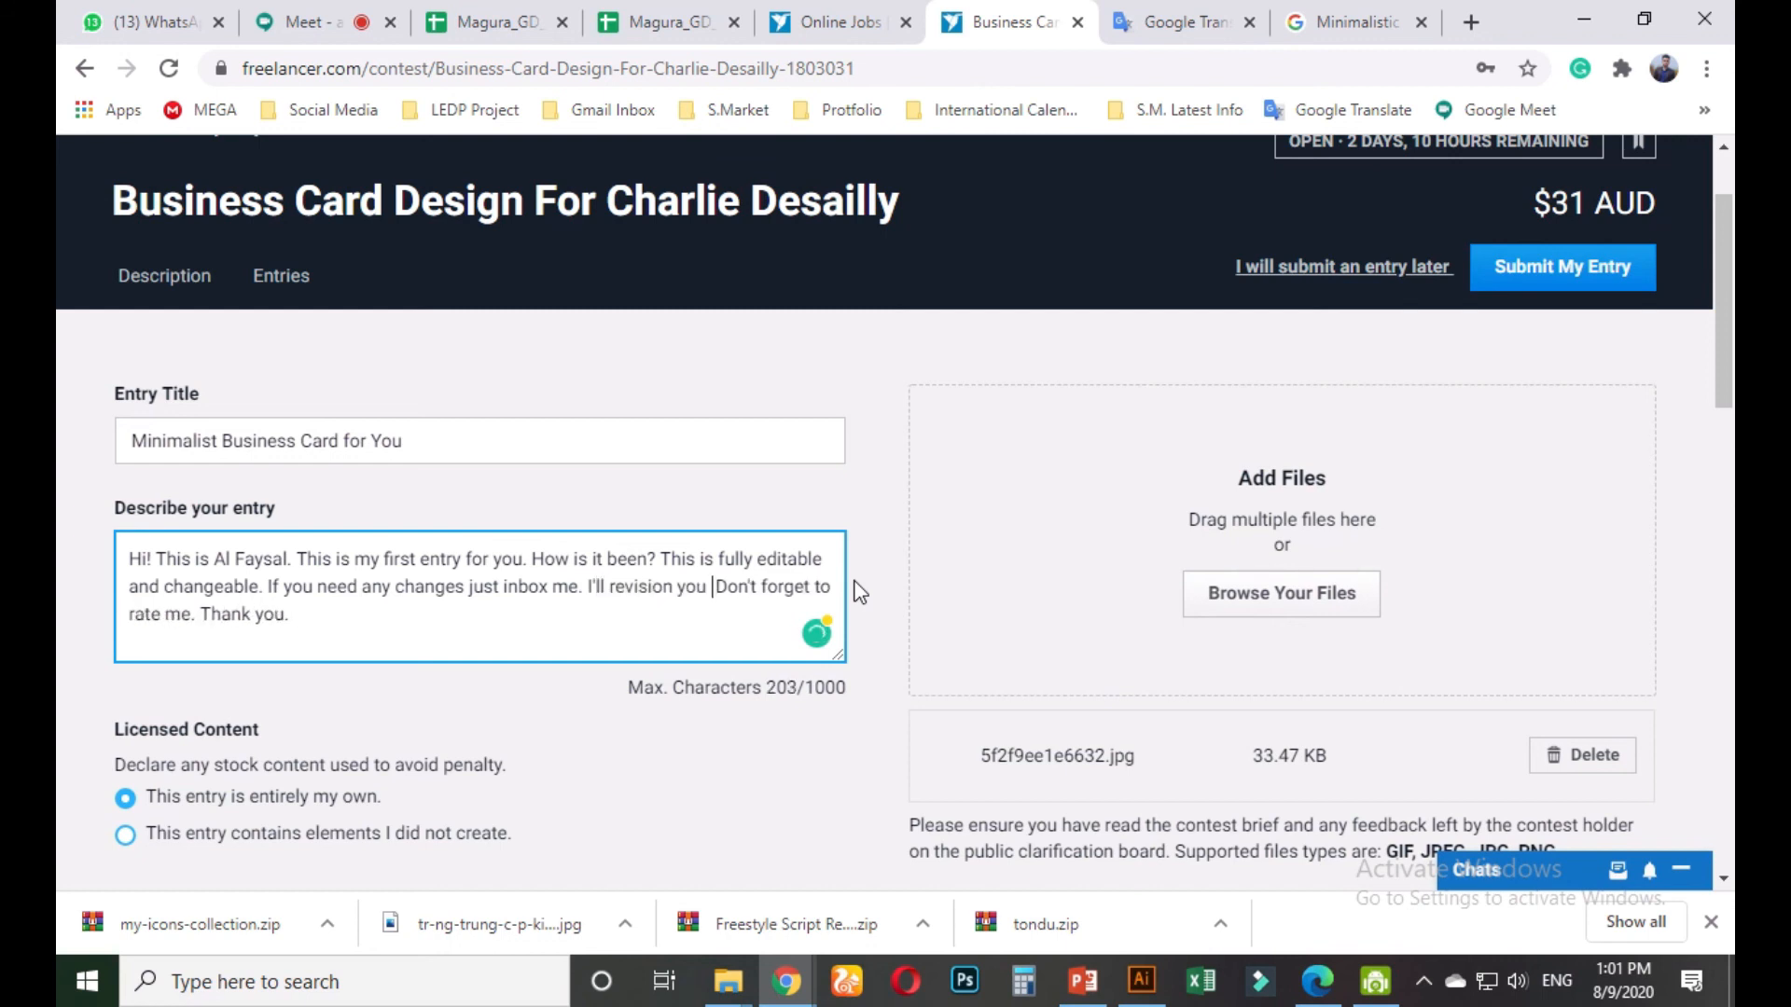
pyautogui.write('mit')
pyautogui.write('ed untill')
pyautogui.write('your ')
pyautogui.write('100% sa')
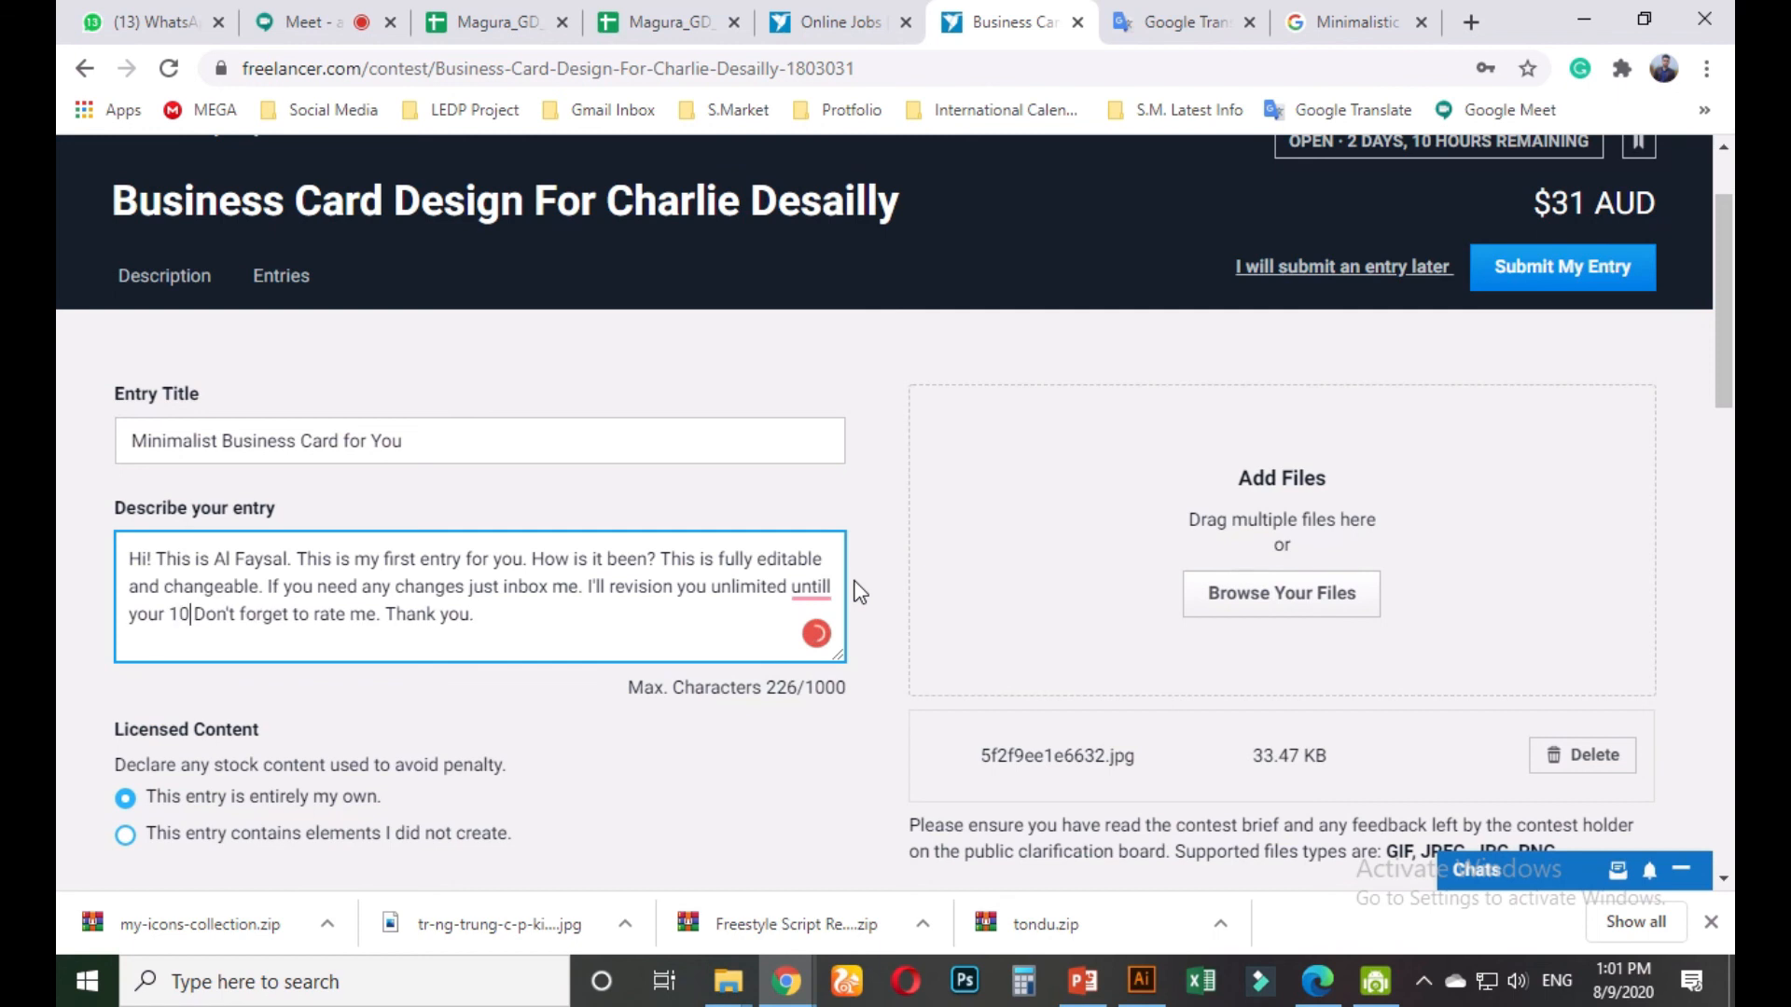
pyautogui.write('tisfaction')
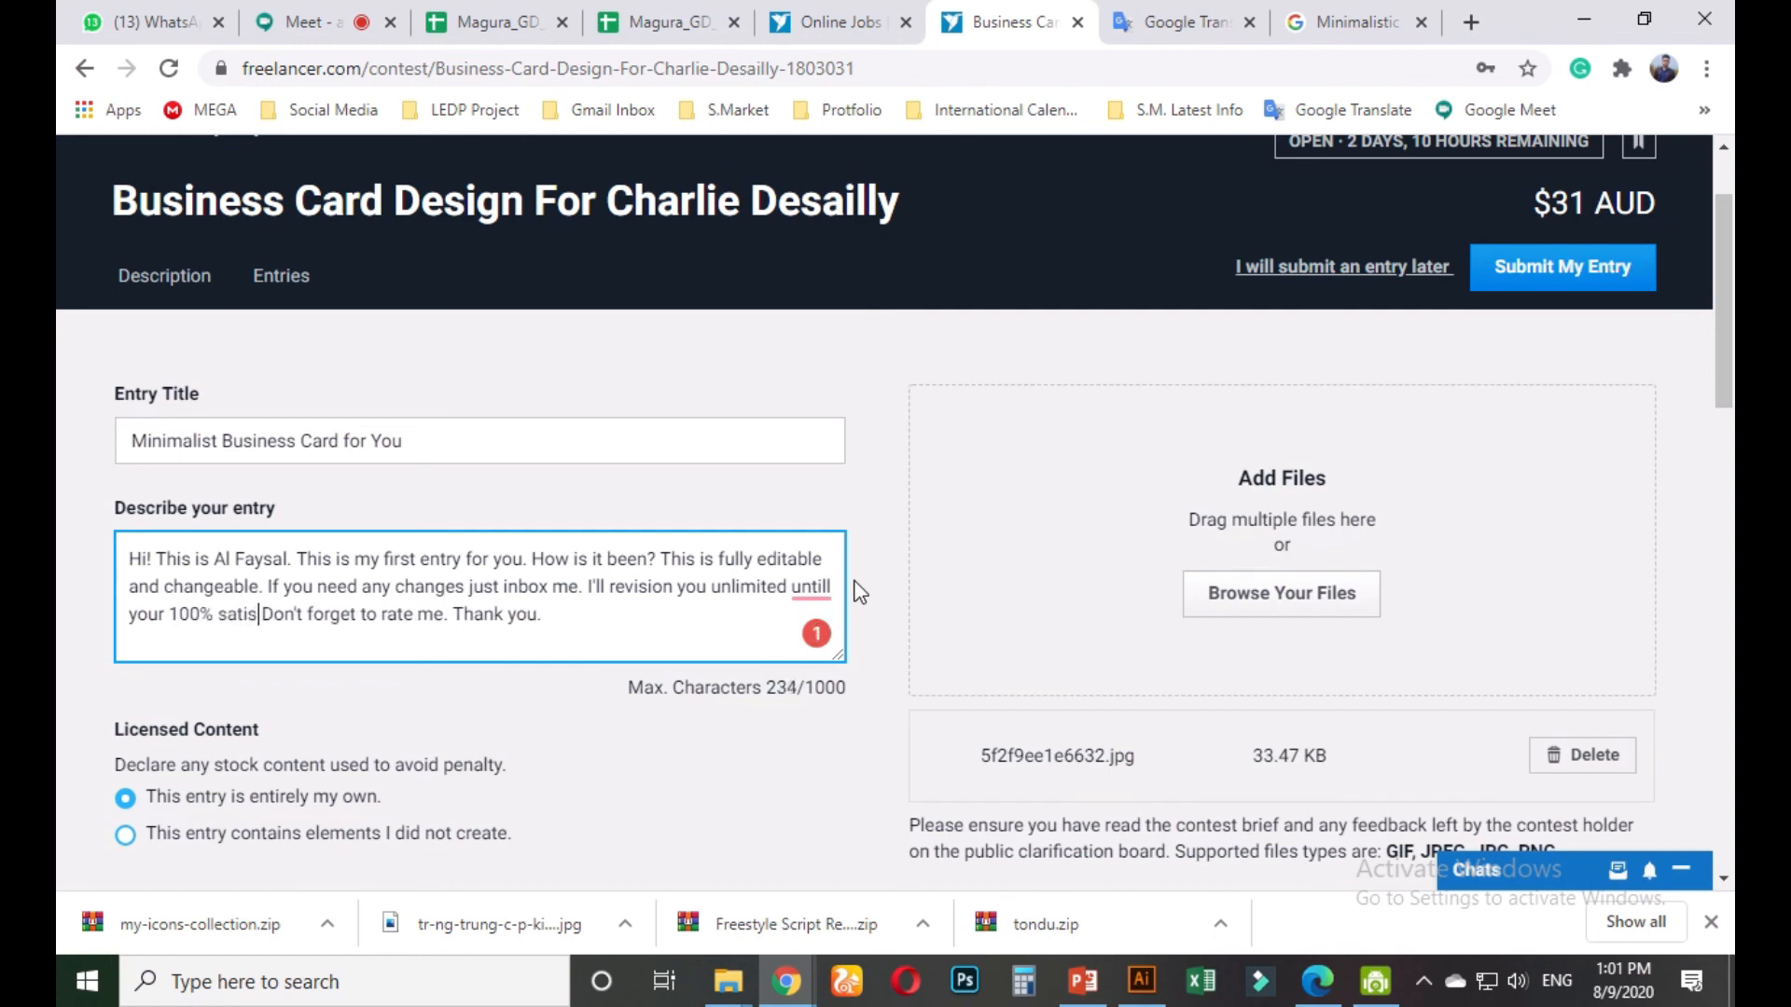
pyautogui.write('.')
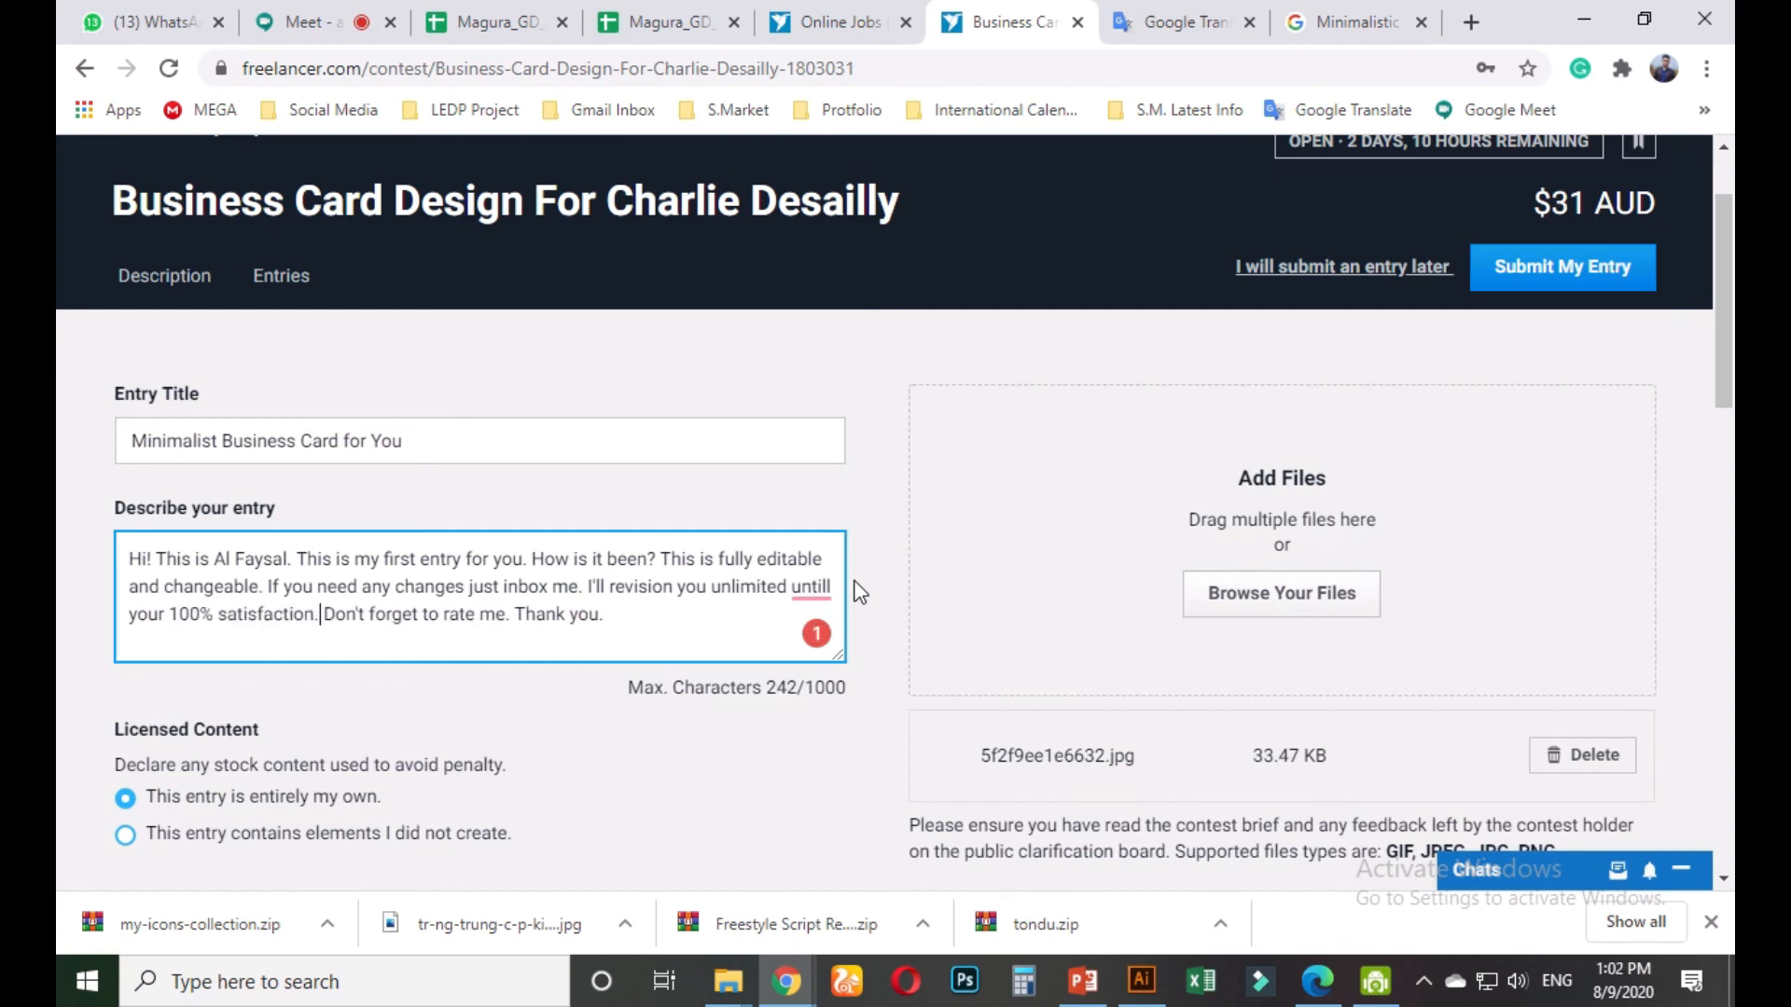
# Correct 'untill' to 'until', submit the entry, and close the success message
pyautogui.moveTo(797, 586)
pyautogui.click(812, 628)
pyautogui.scroll(-8, 597, 690)
pyautogui.scroll(-3, 373, 673)
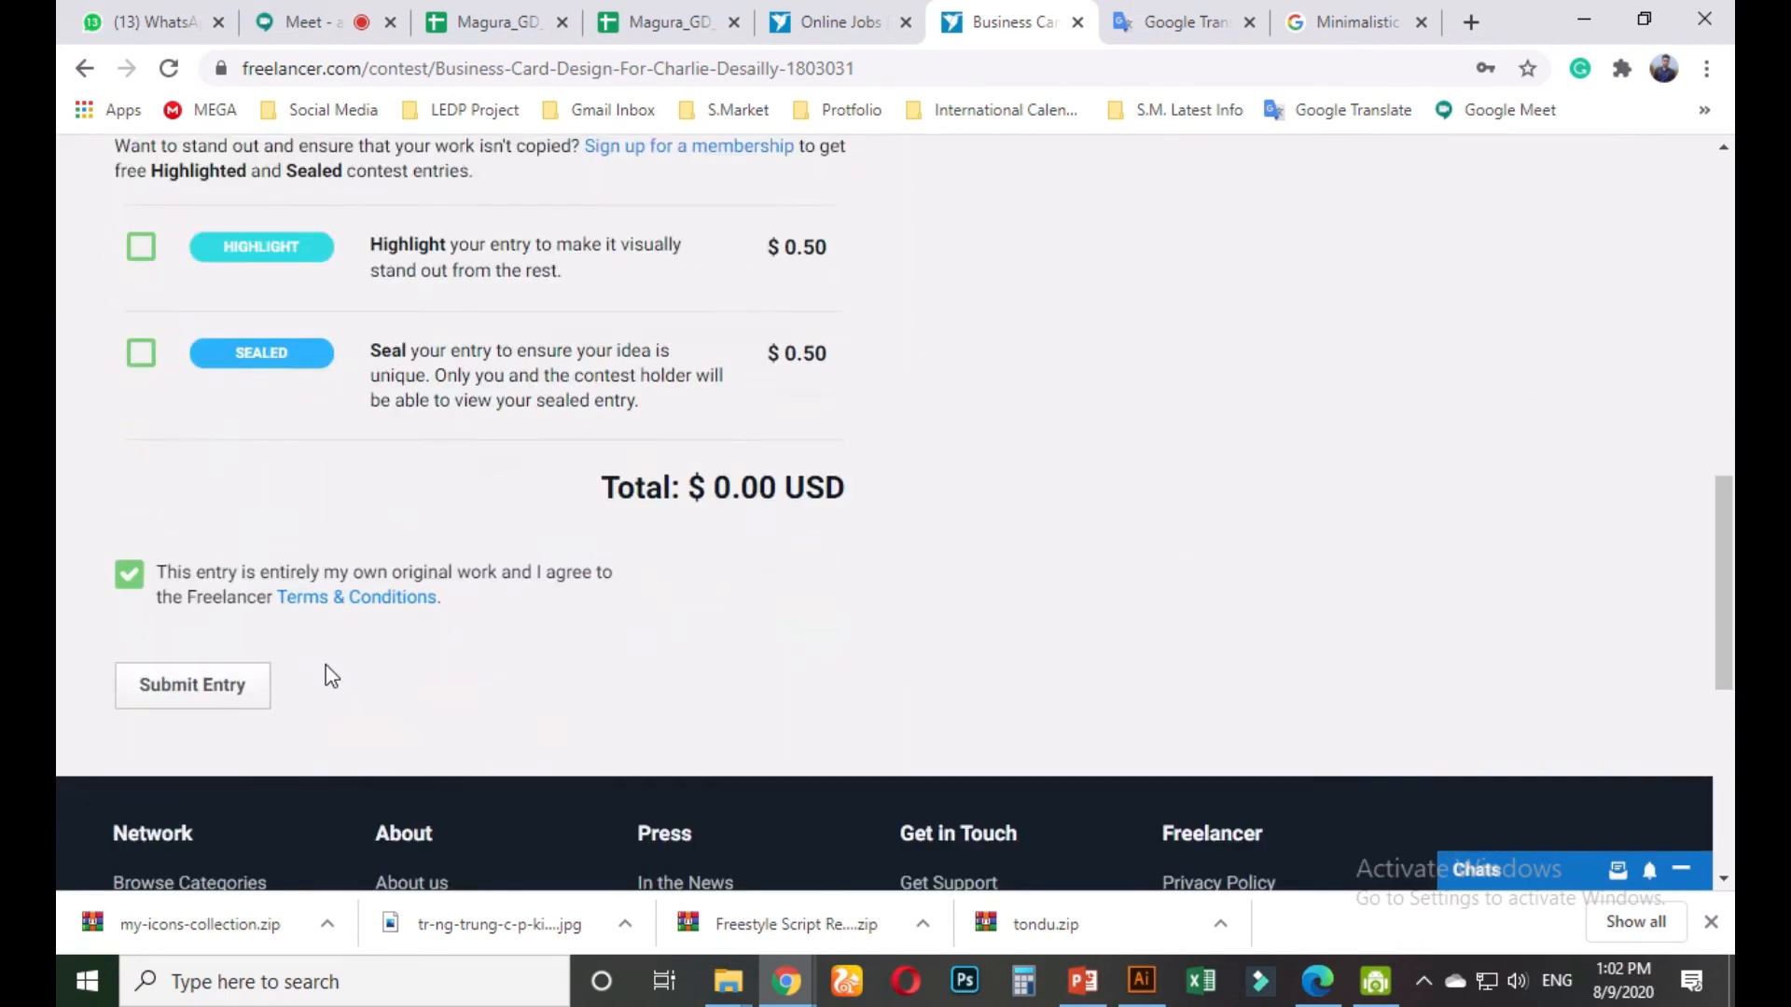
pyautogui.click(198, 638)
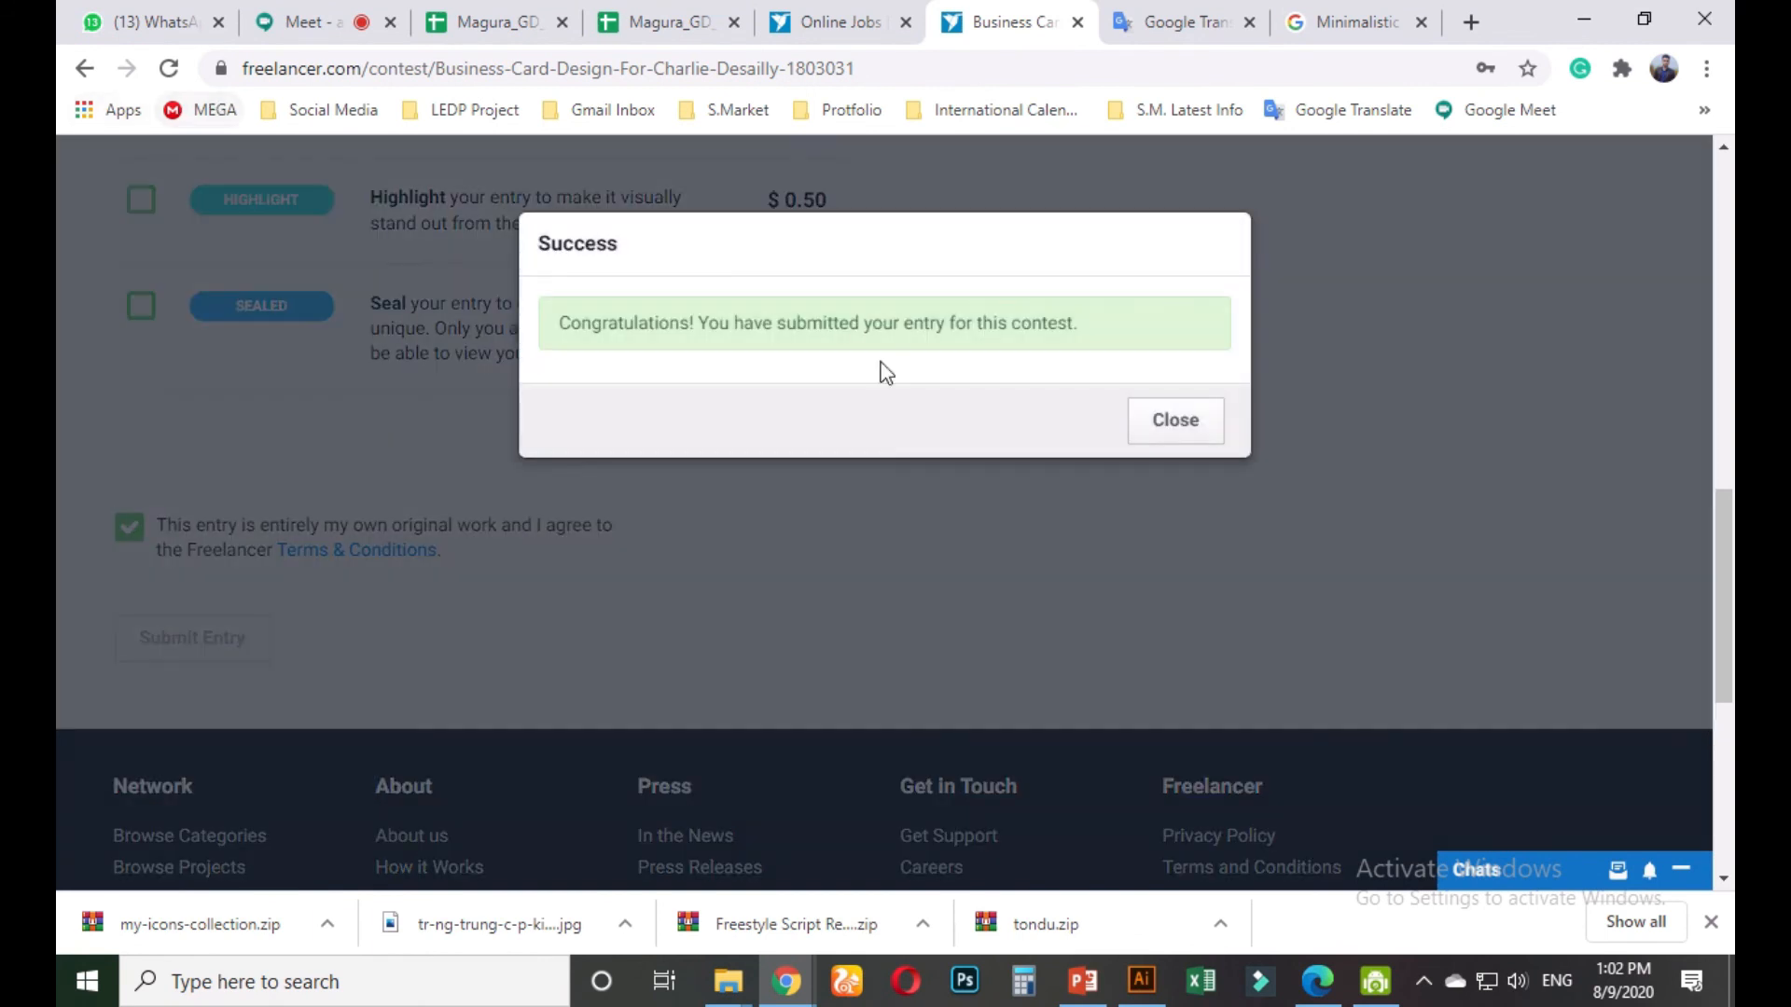
pyautogui.click(1161, 425)
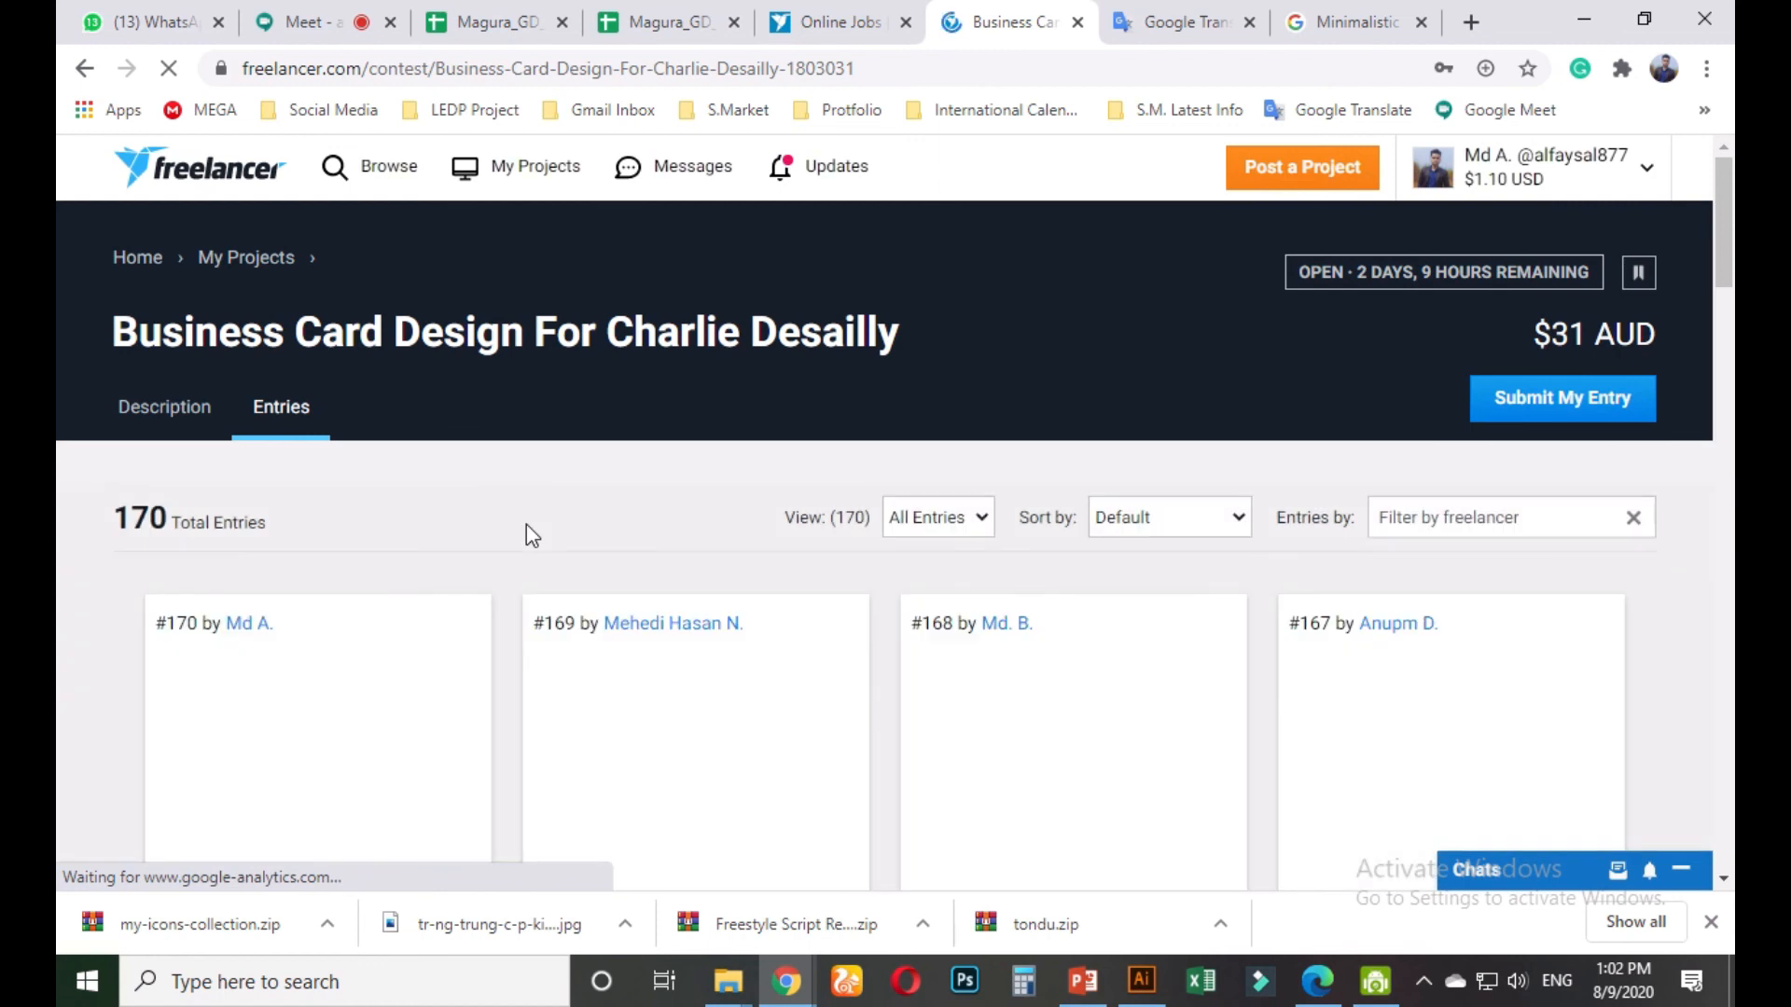
# Scroll through the other business card entries in the contest gallery, then switch to Google Meet
pyautogui.scroll(-1, 529, 534)
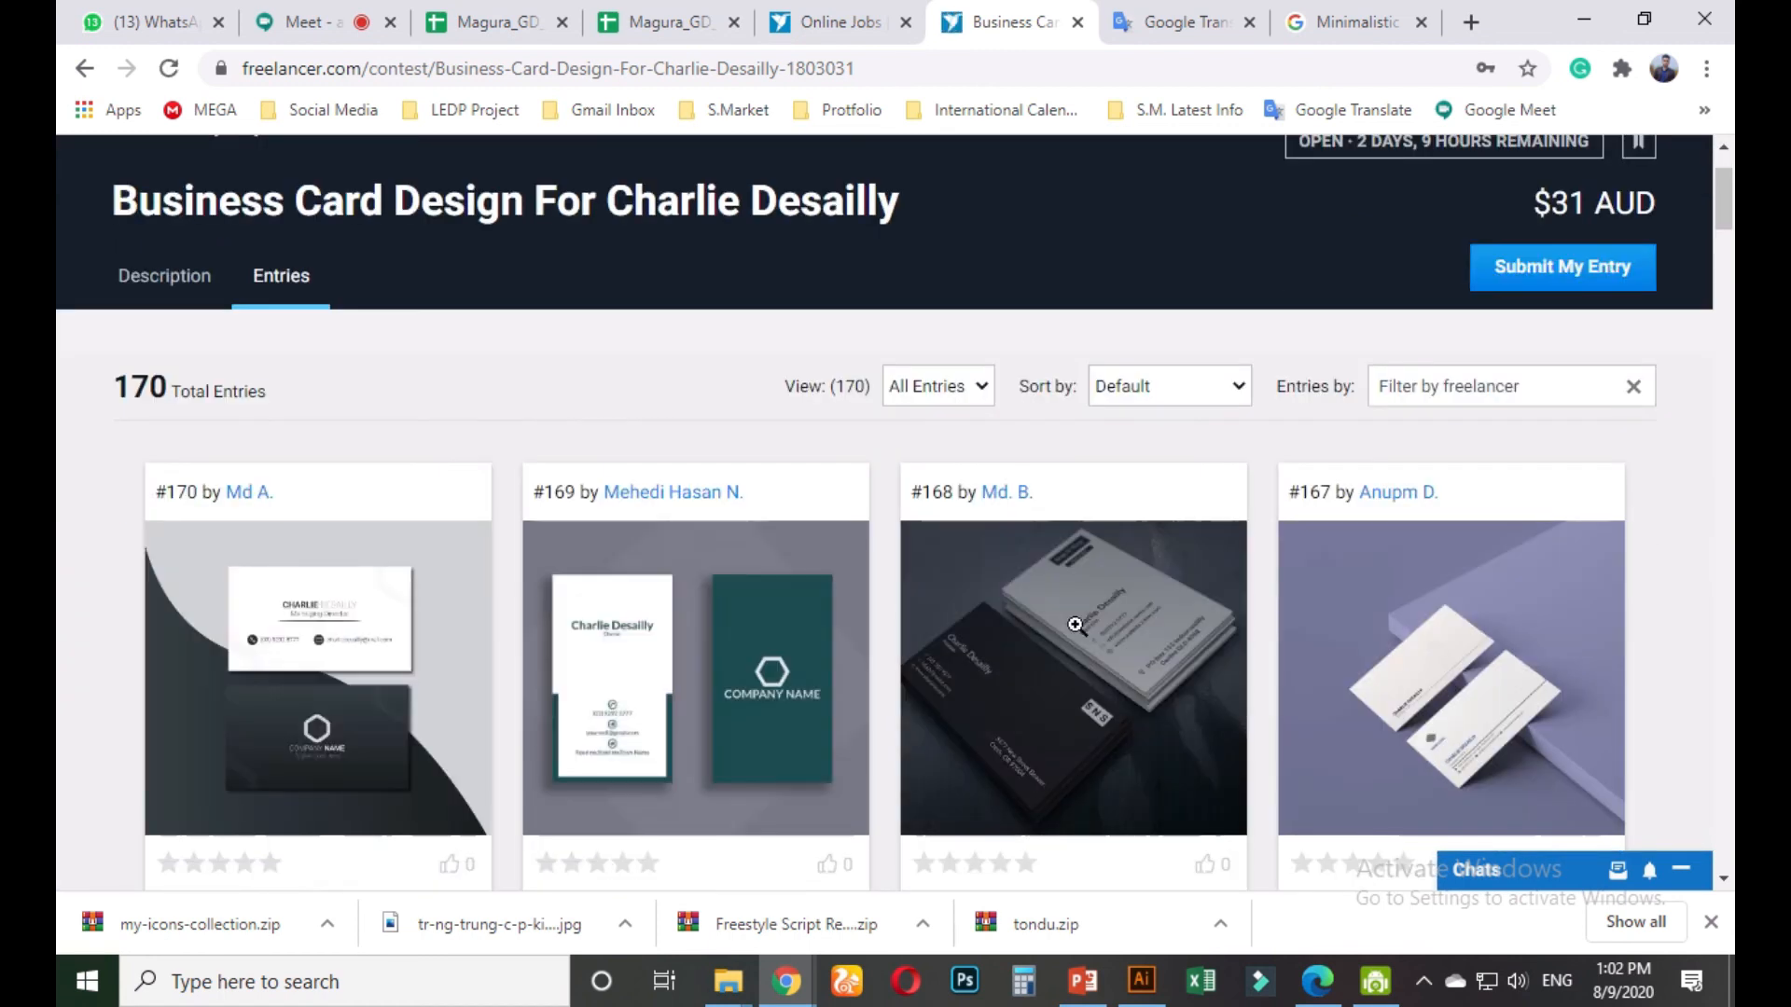
pyautogui.scroll(-2, 1091, 593)
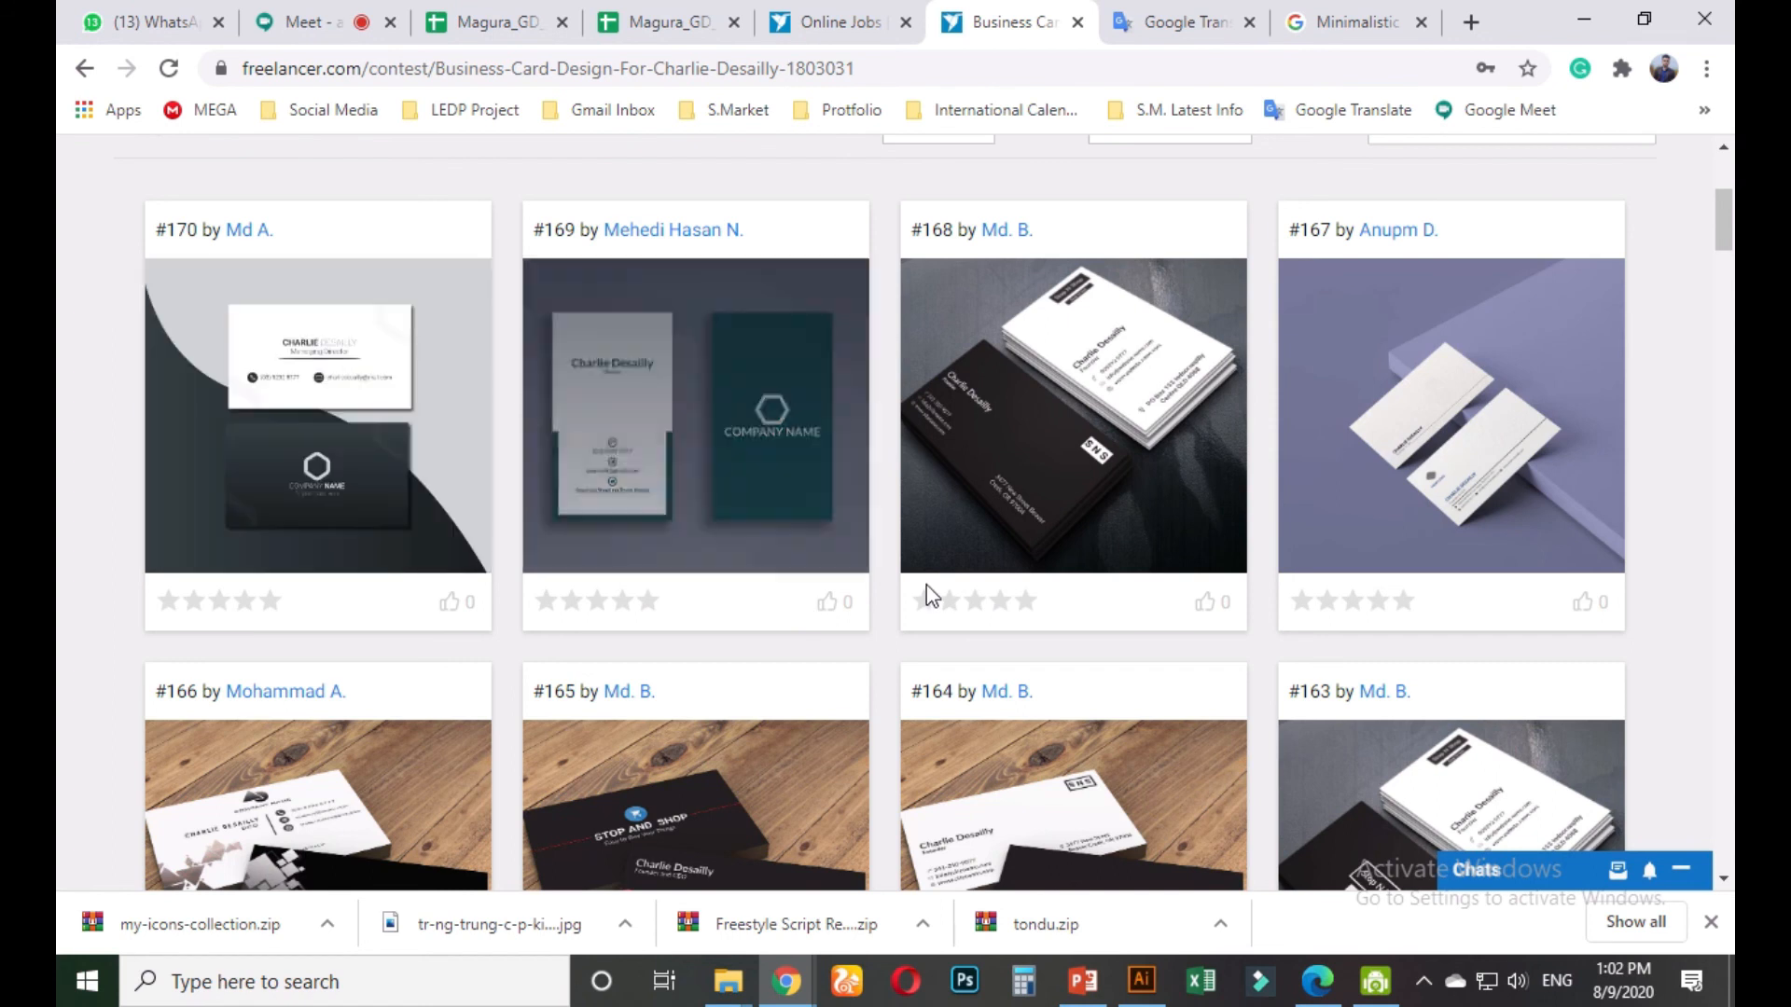
pyautogui.scroll(3, 966, 467)
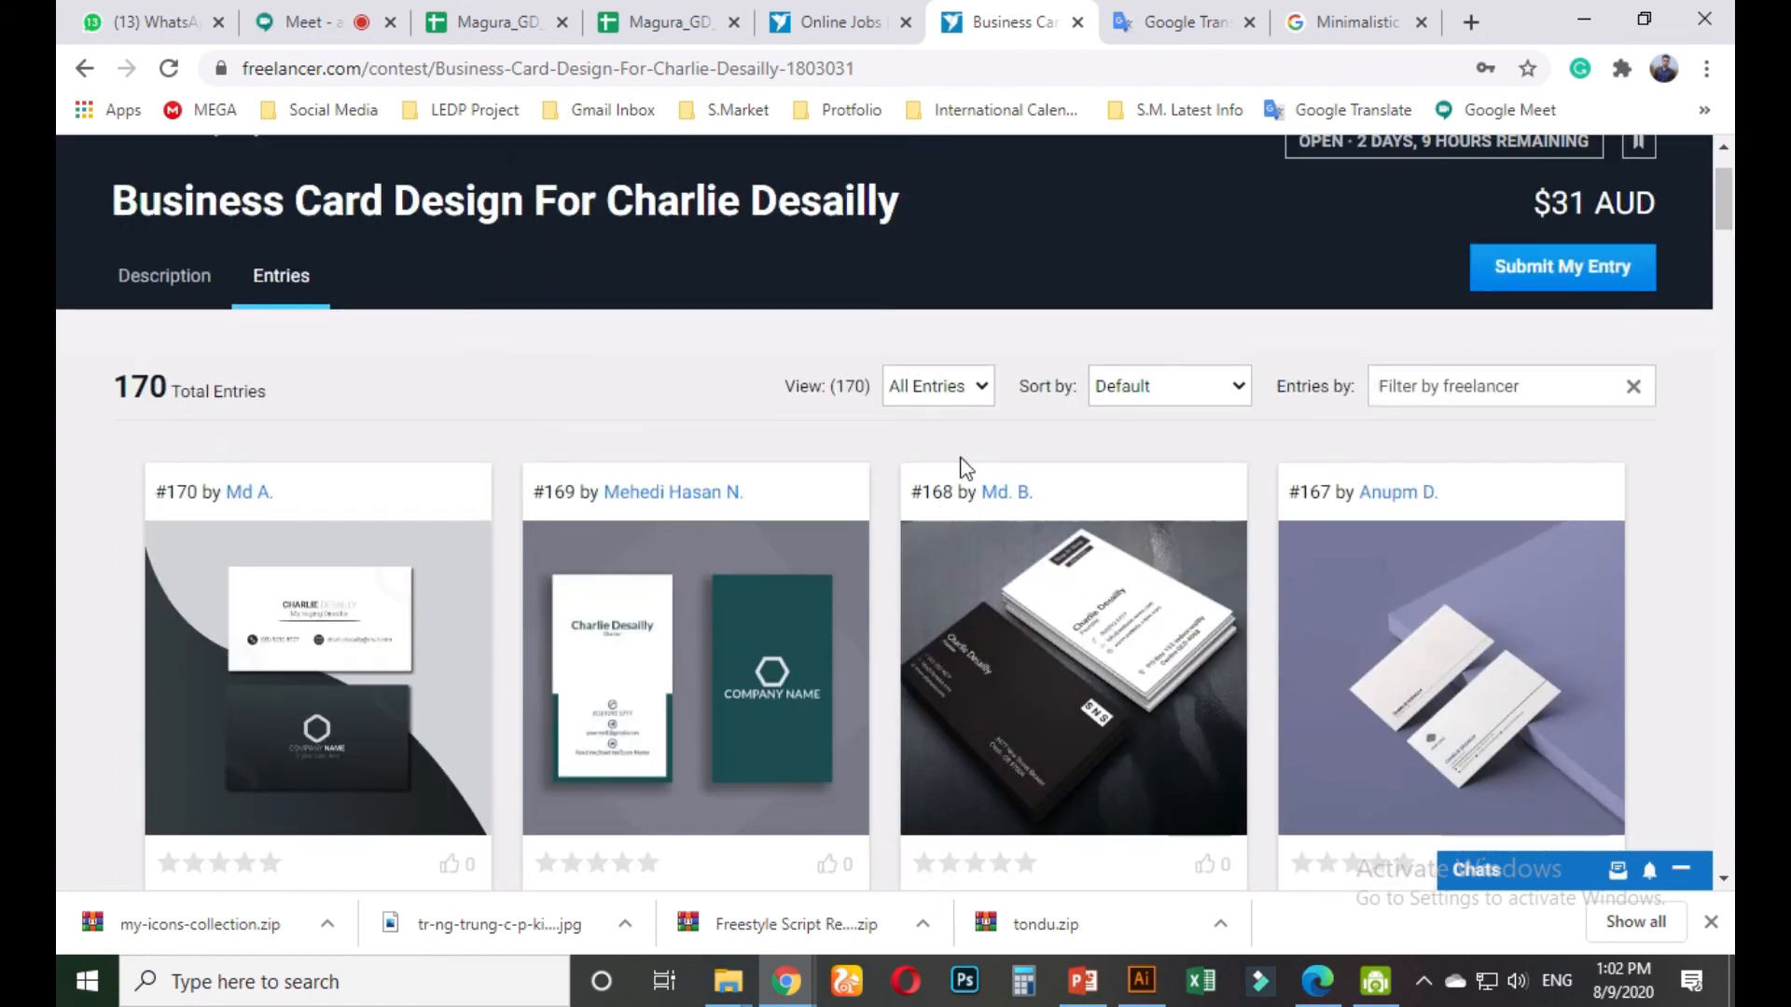
pyautogui.click(971, 390)
pyautogui.click(971, 390)
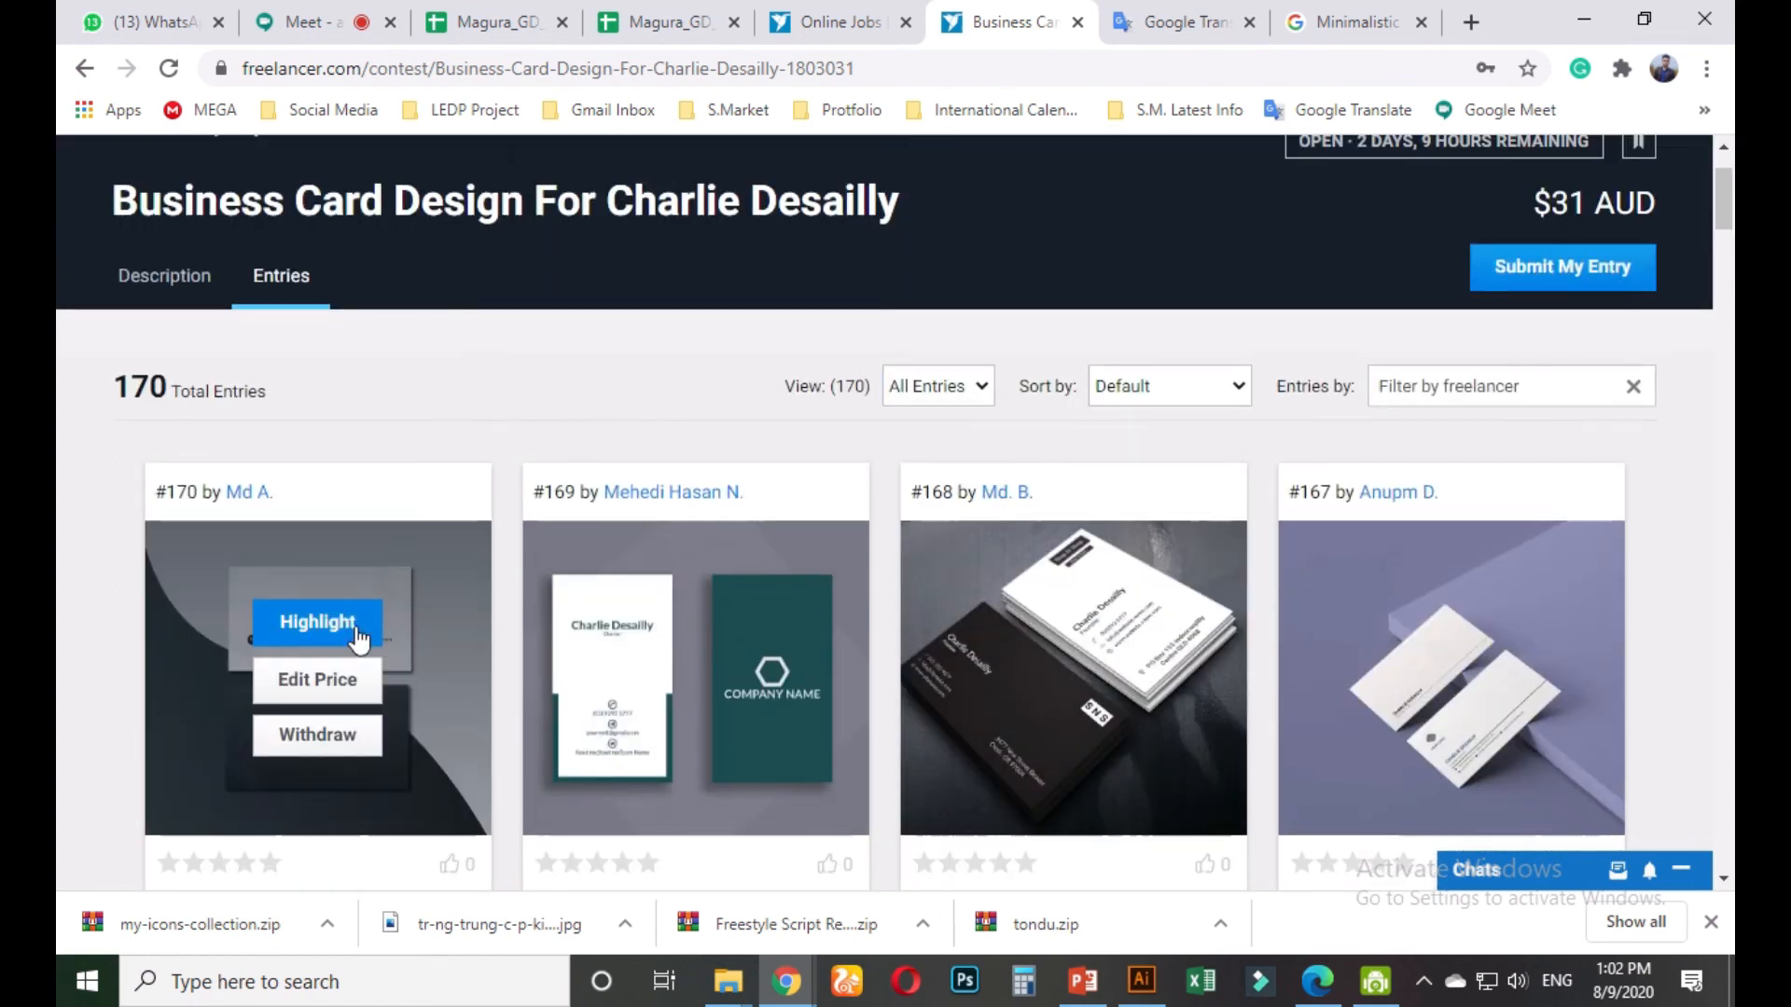
pyautogui.scroll(-3, 490, 593)
pyautogui.scroll(-4, 541, 606)
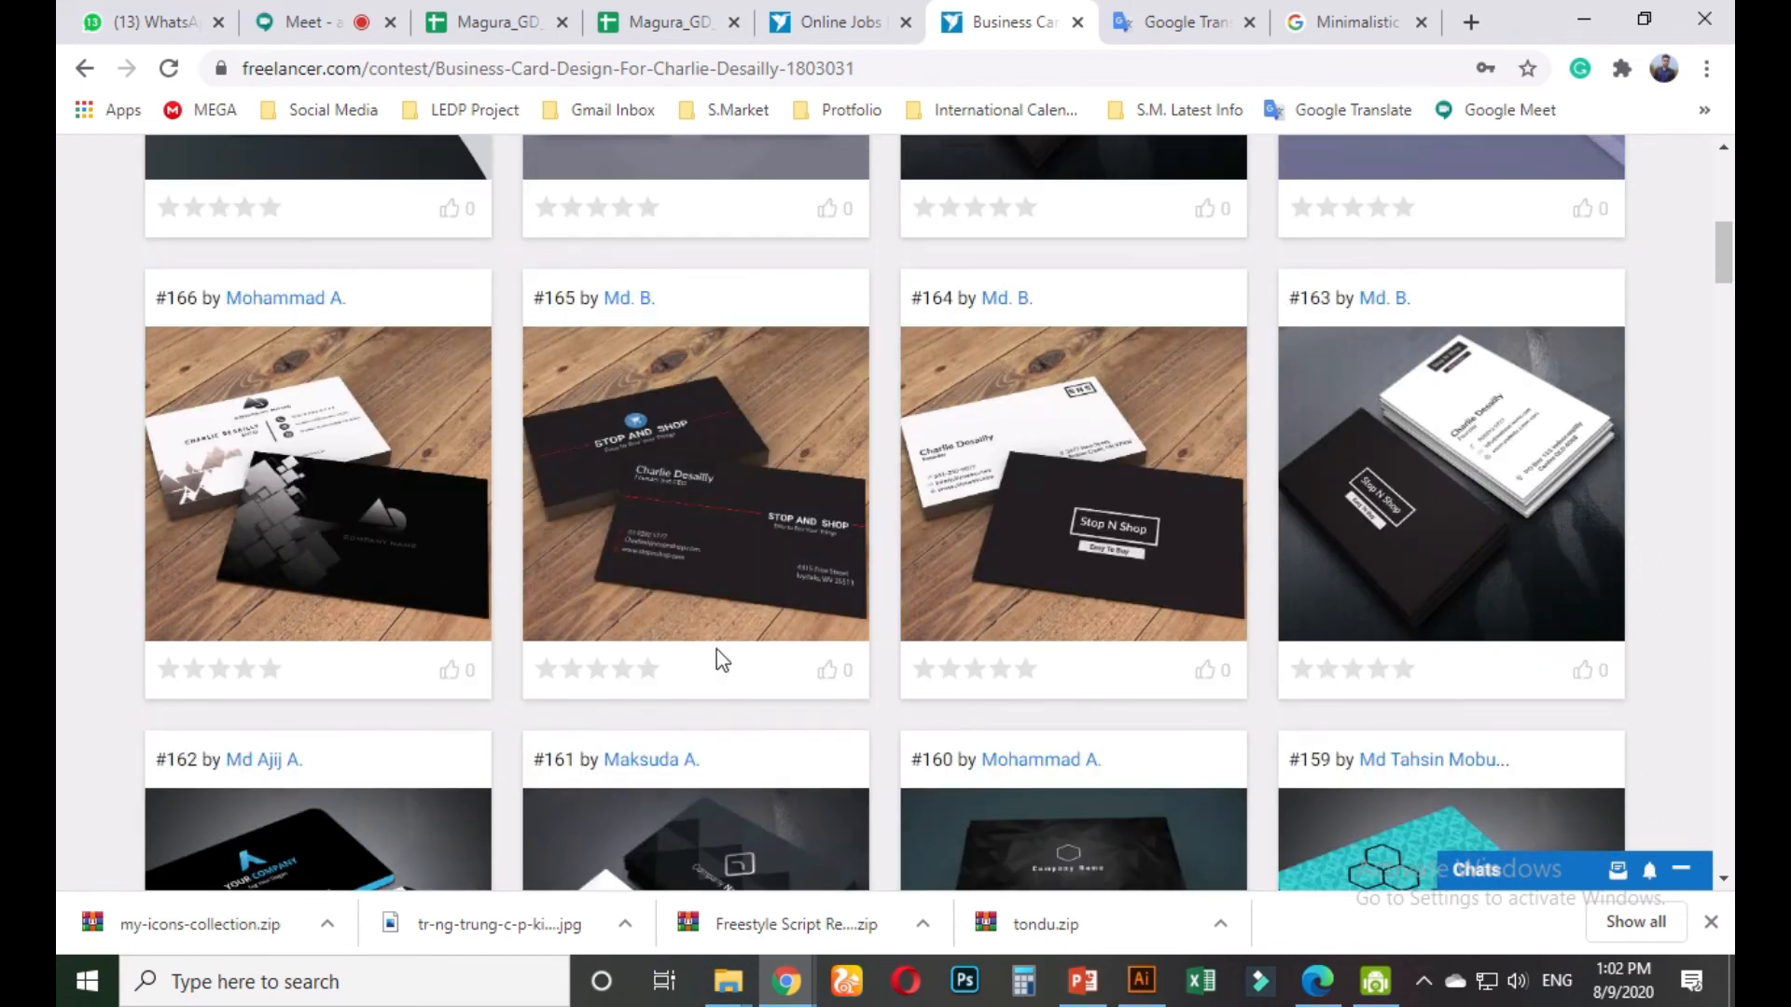
pyautogui.scroll(-5, 704, 634)
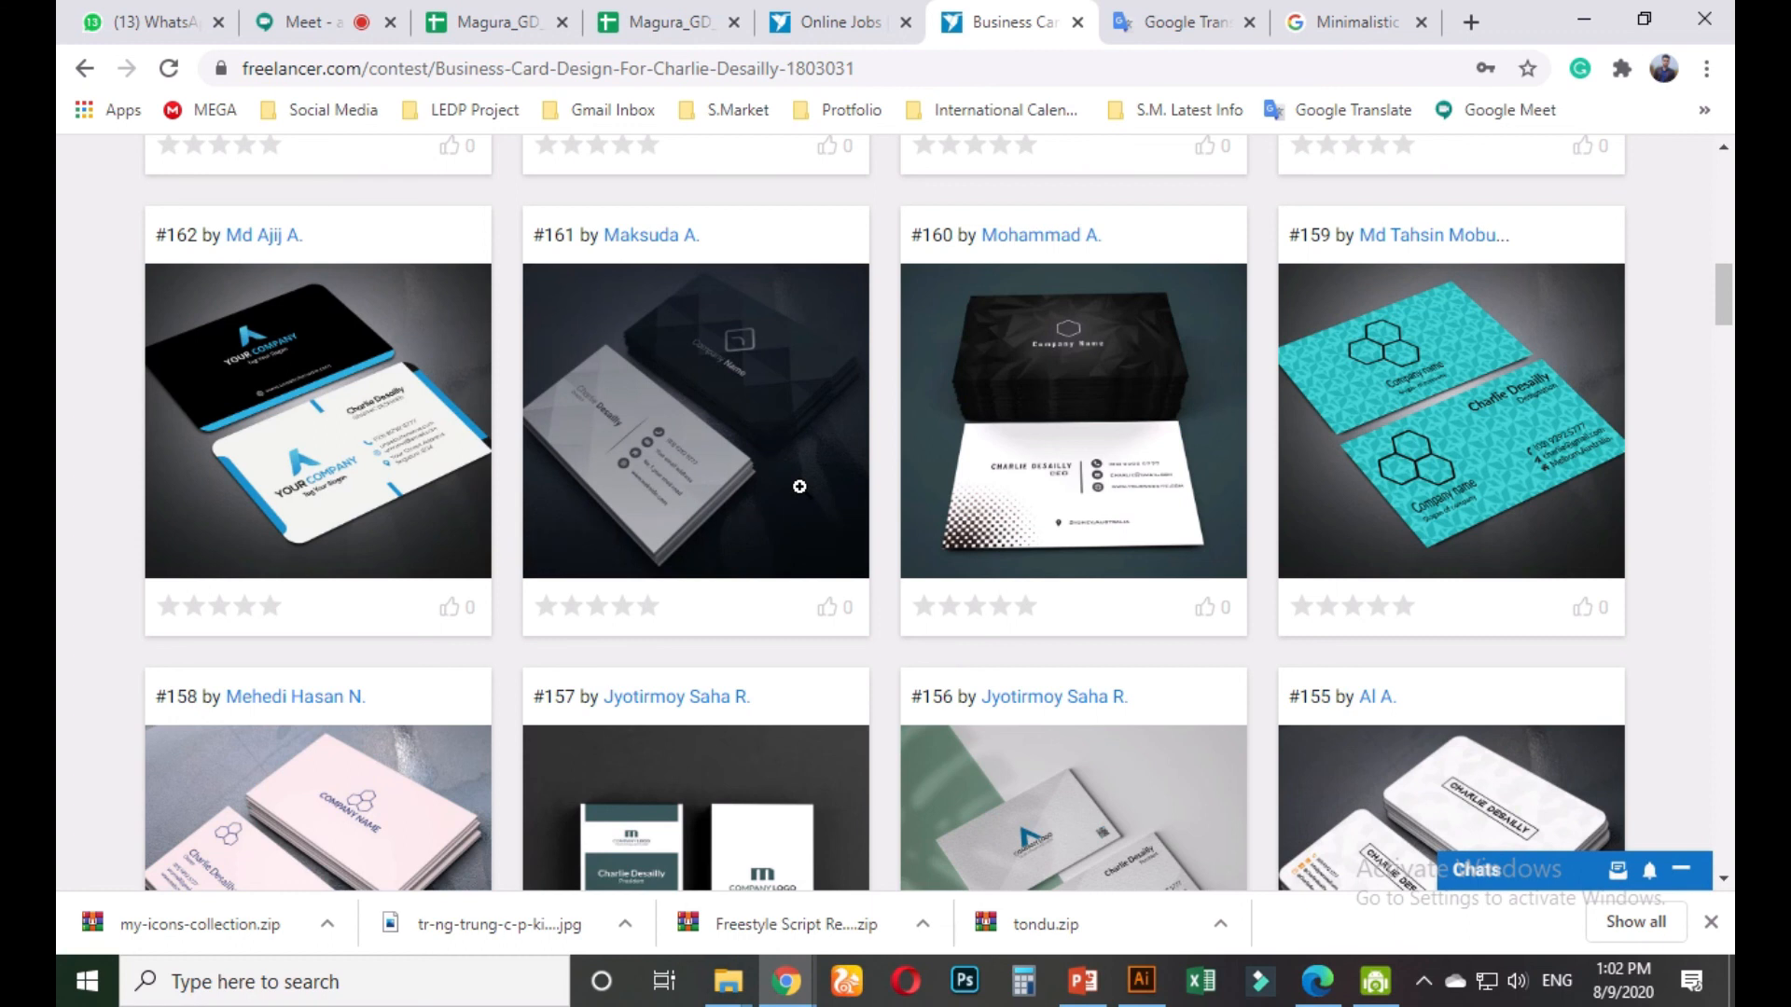
pyautogui.click(303, 21)
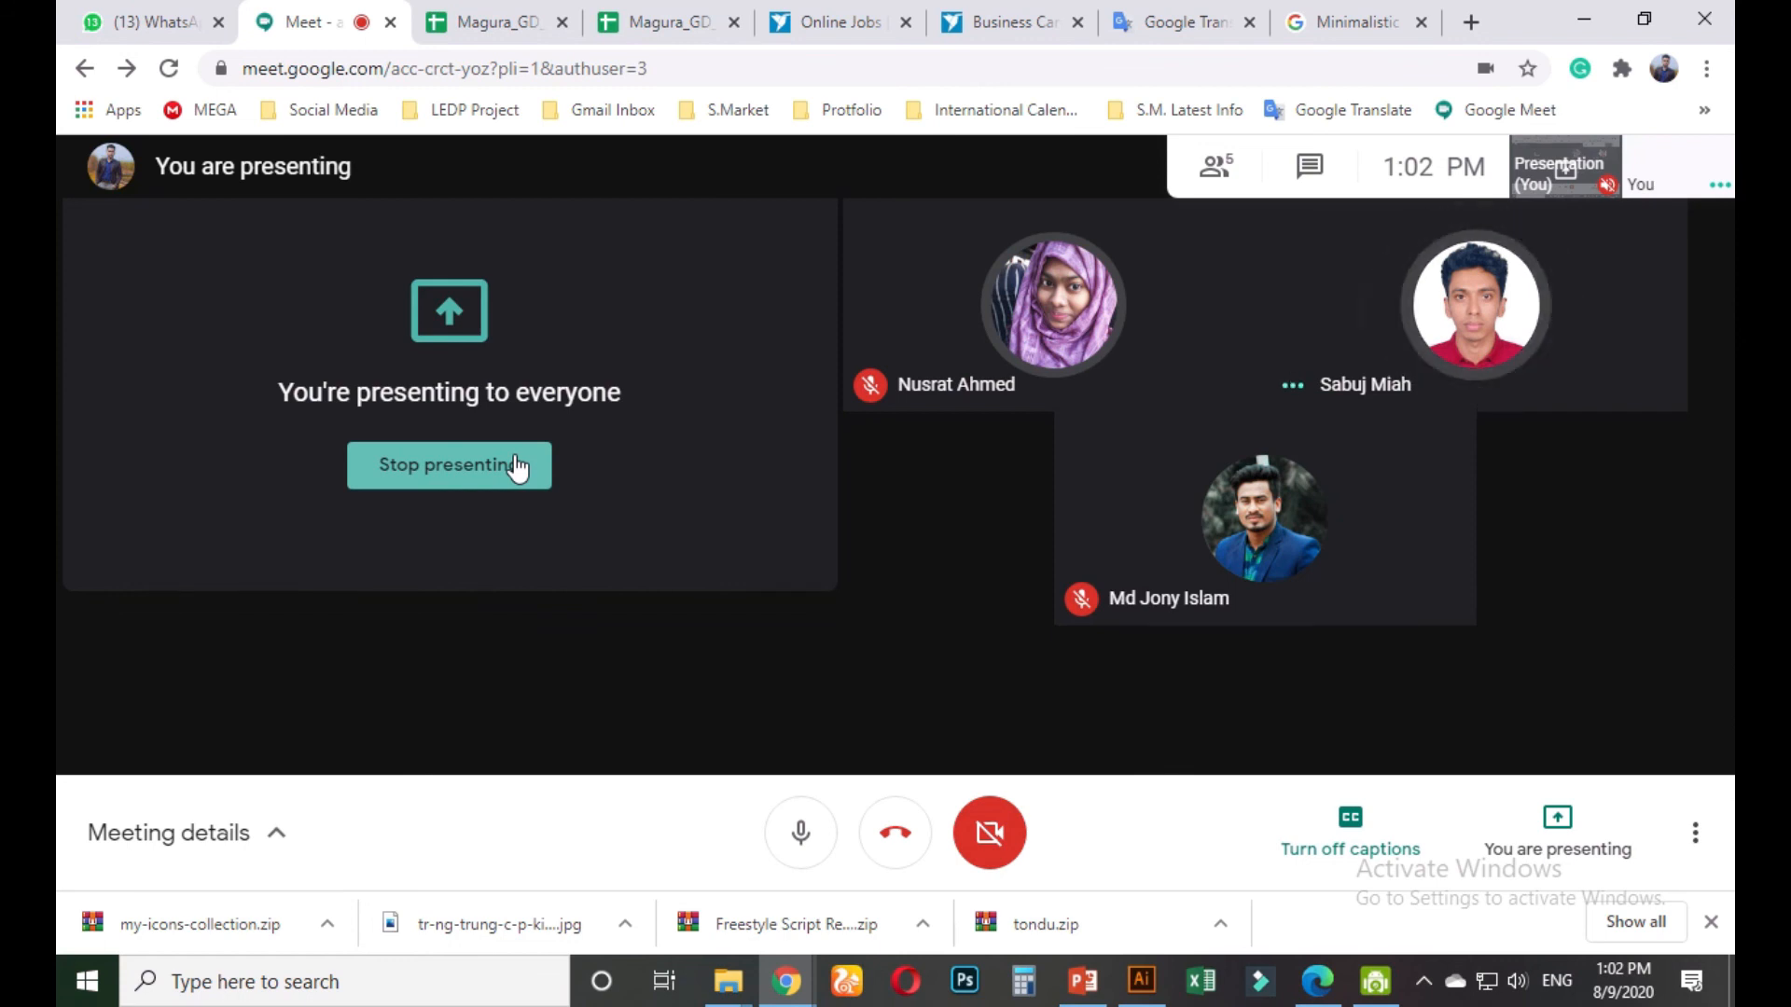
# Turn the camera on, stop presenting the screen, and hang up the Google Meet call
pyautogui.click(979, 854)
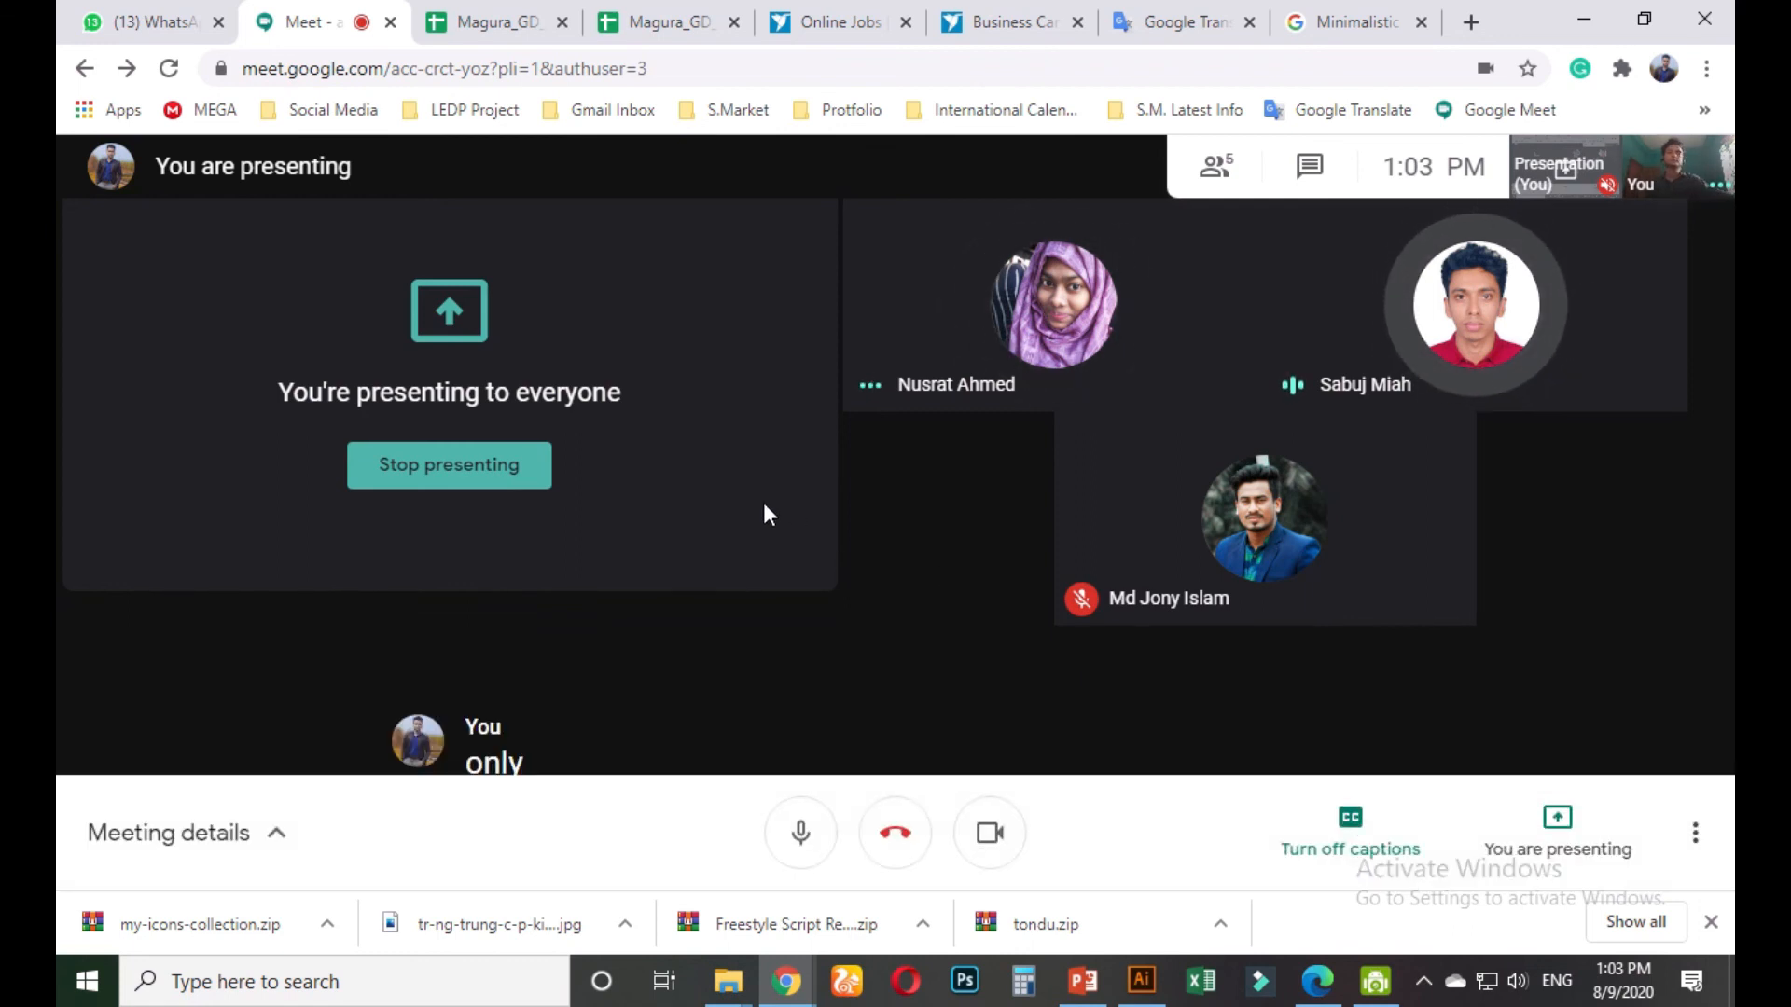
pyautogui.moveTo(723, 54)
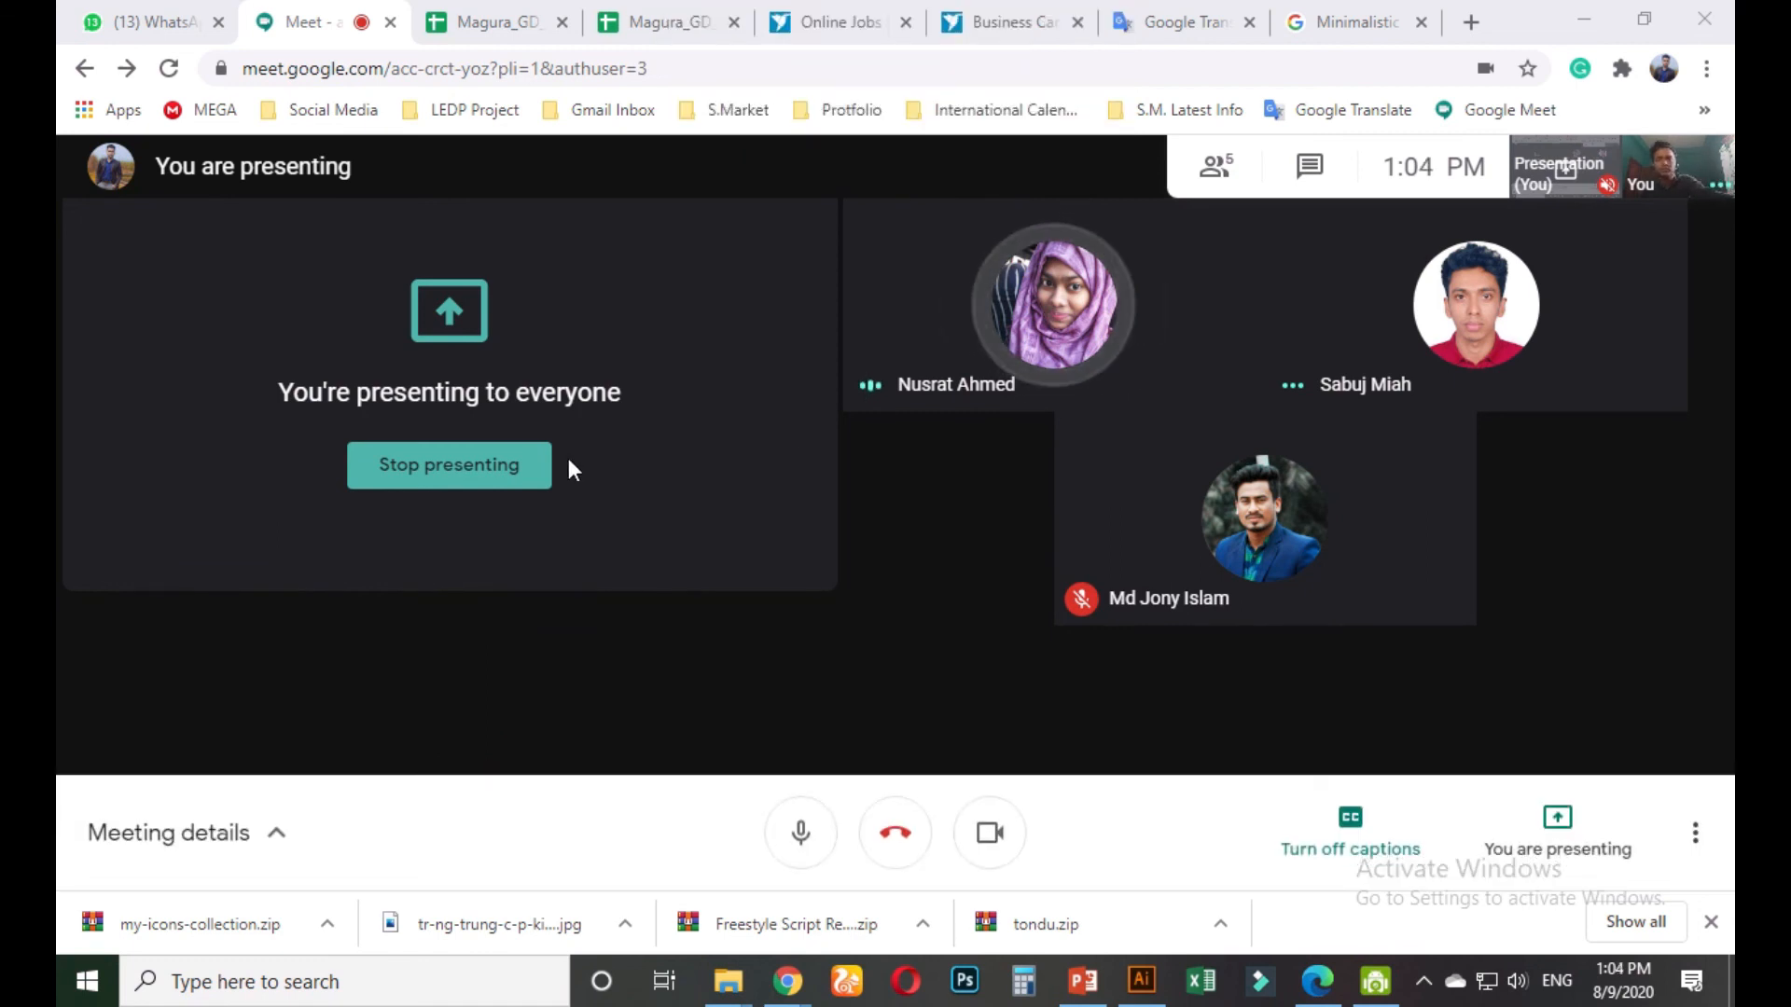
pyautogui.click(485, 481)
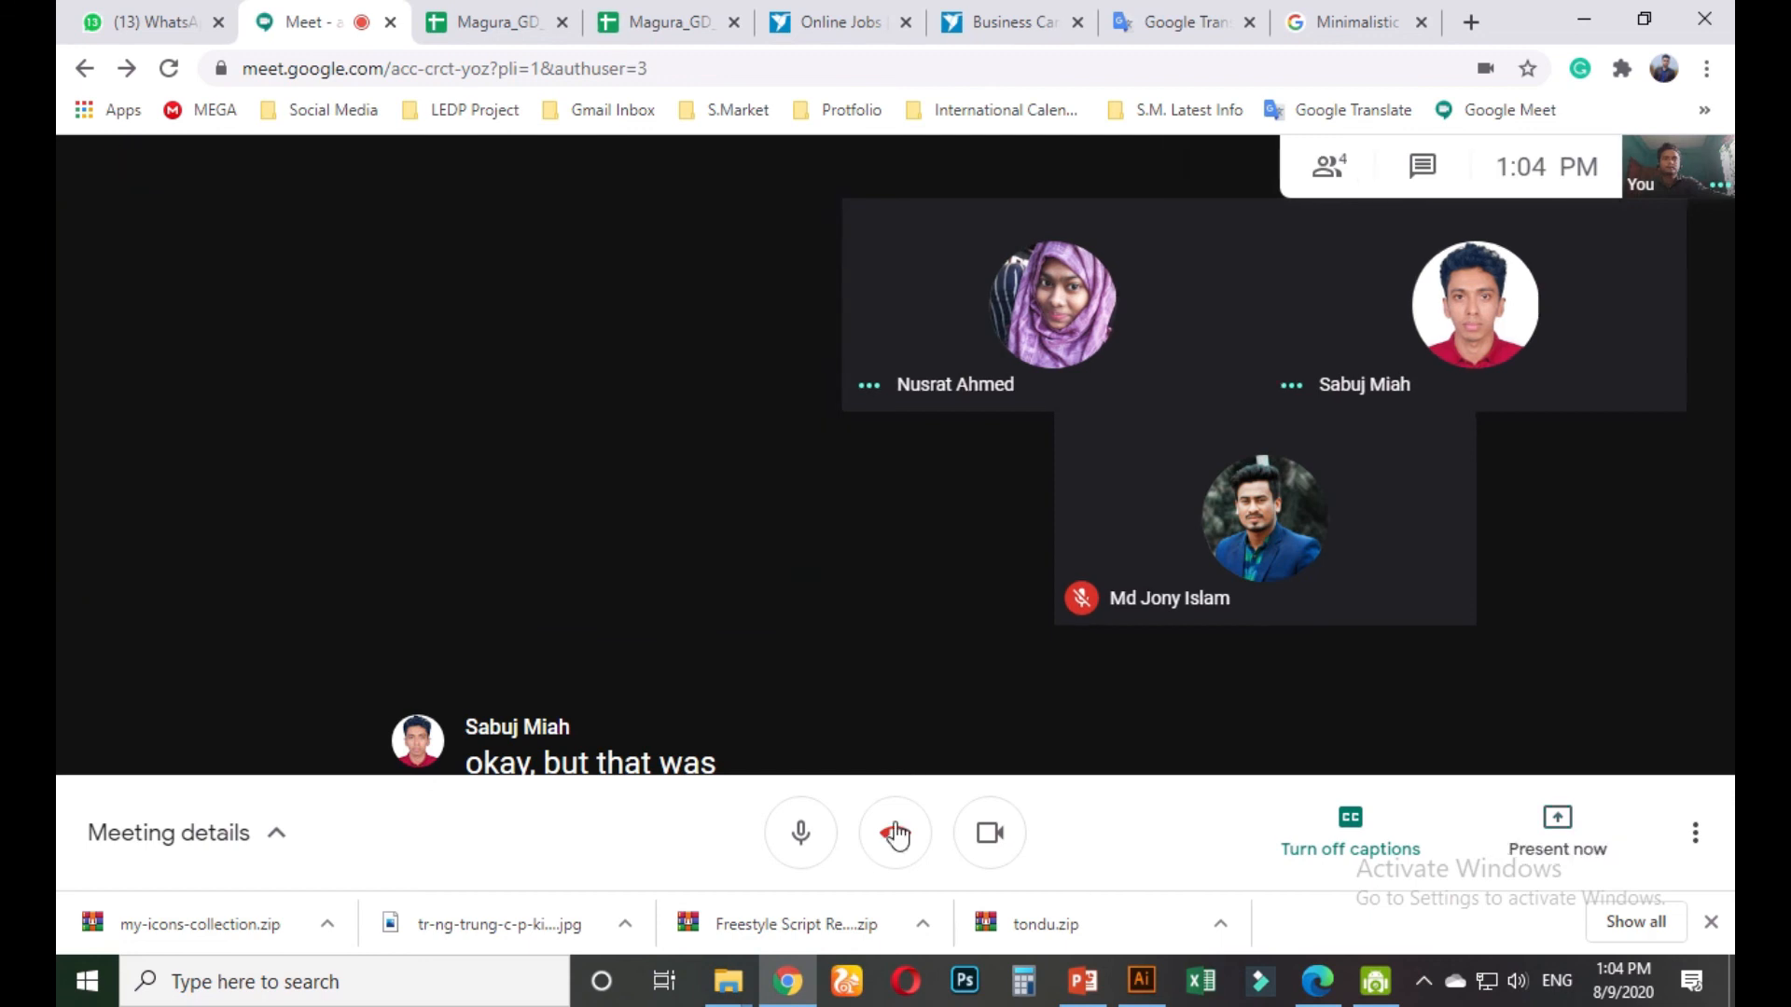
pyautogui.click(896, 832)
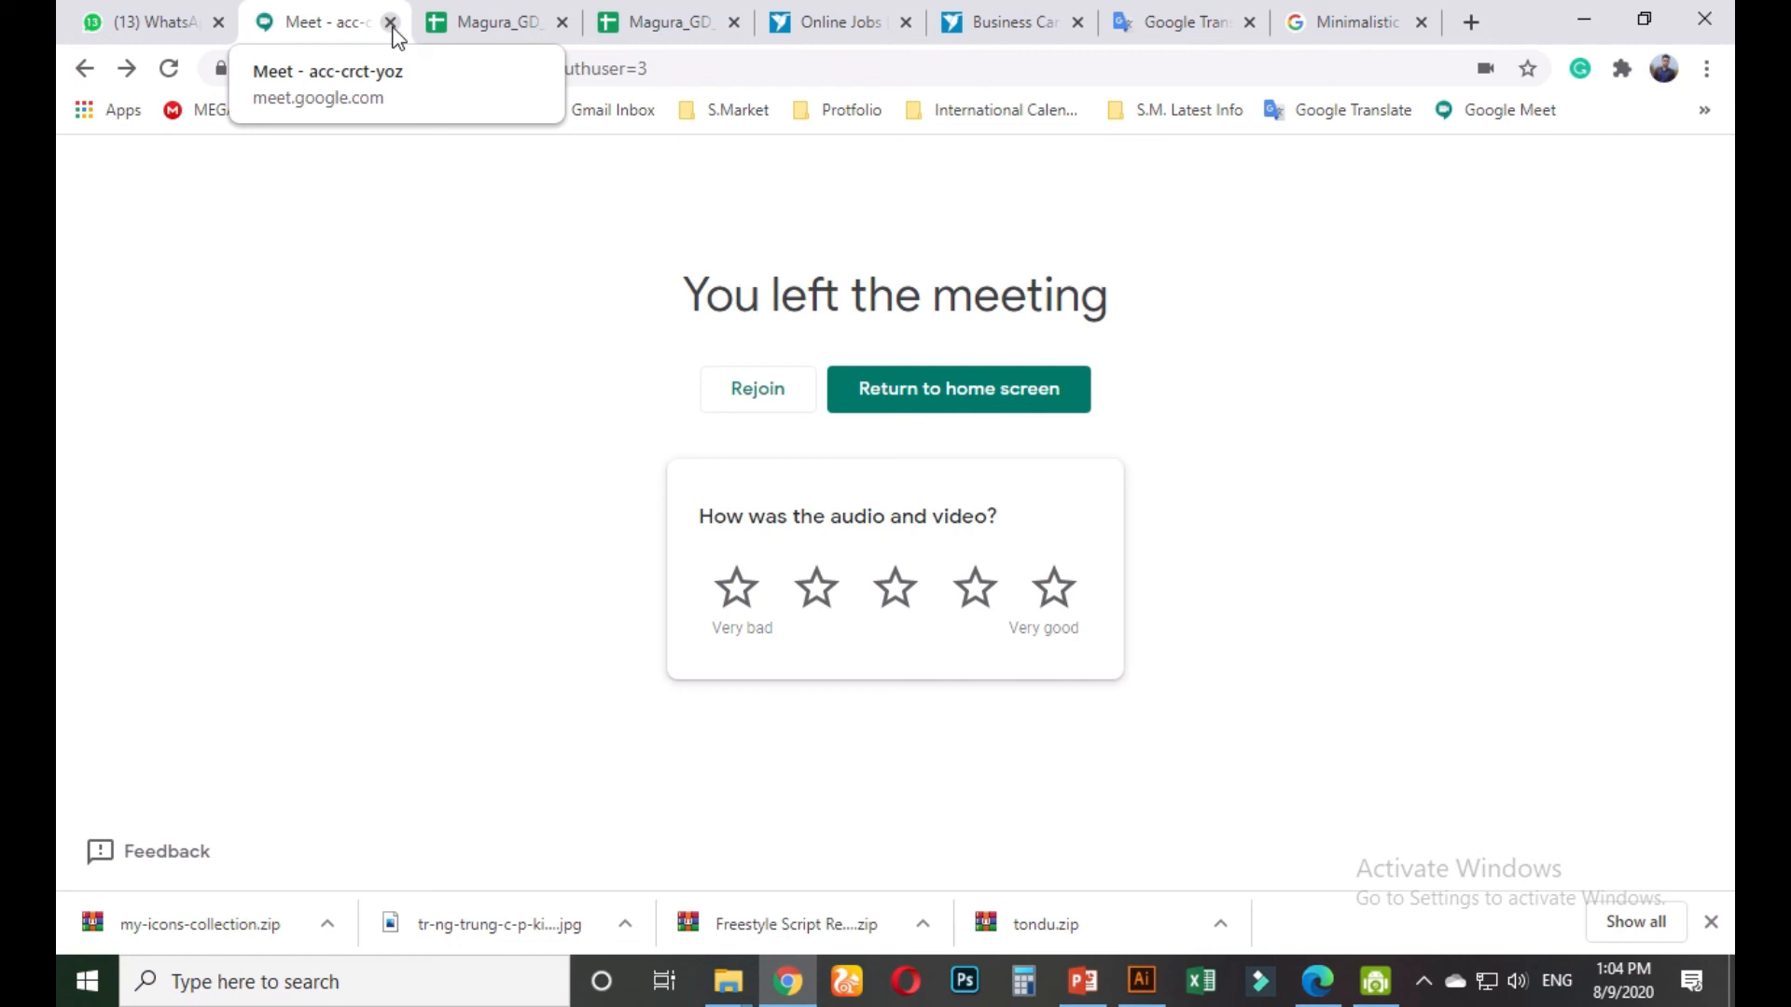
pyautogui.click(1142, 980)
# In Minimalist b.card for contest.ai, move the contact notes and hexagon right of the dark card
pyautogui.scroll(2, 1132, 636)
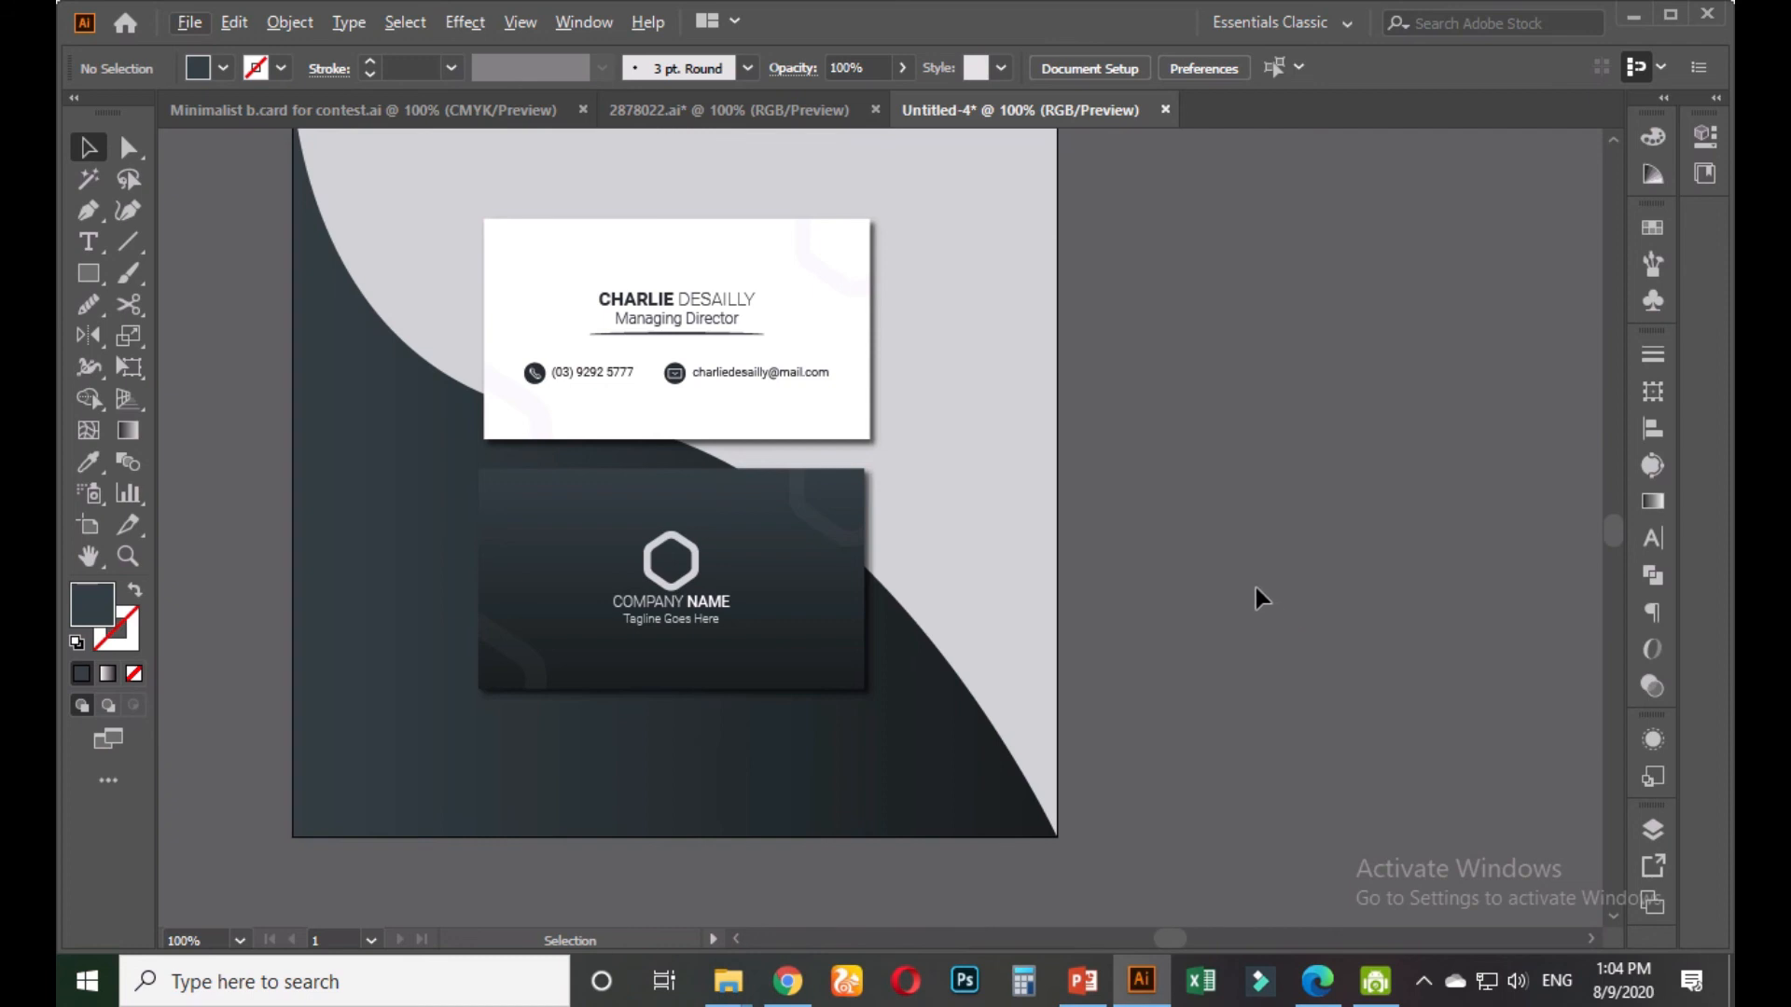
pyautogui.click(751, 111)
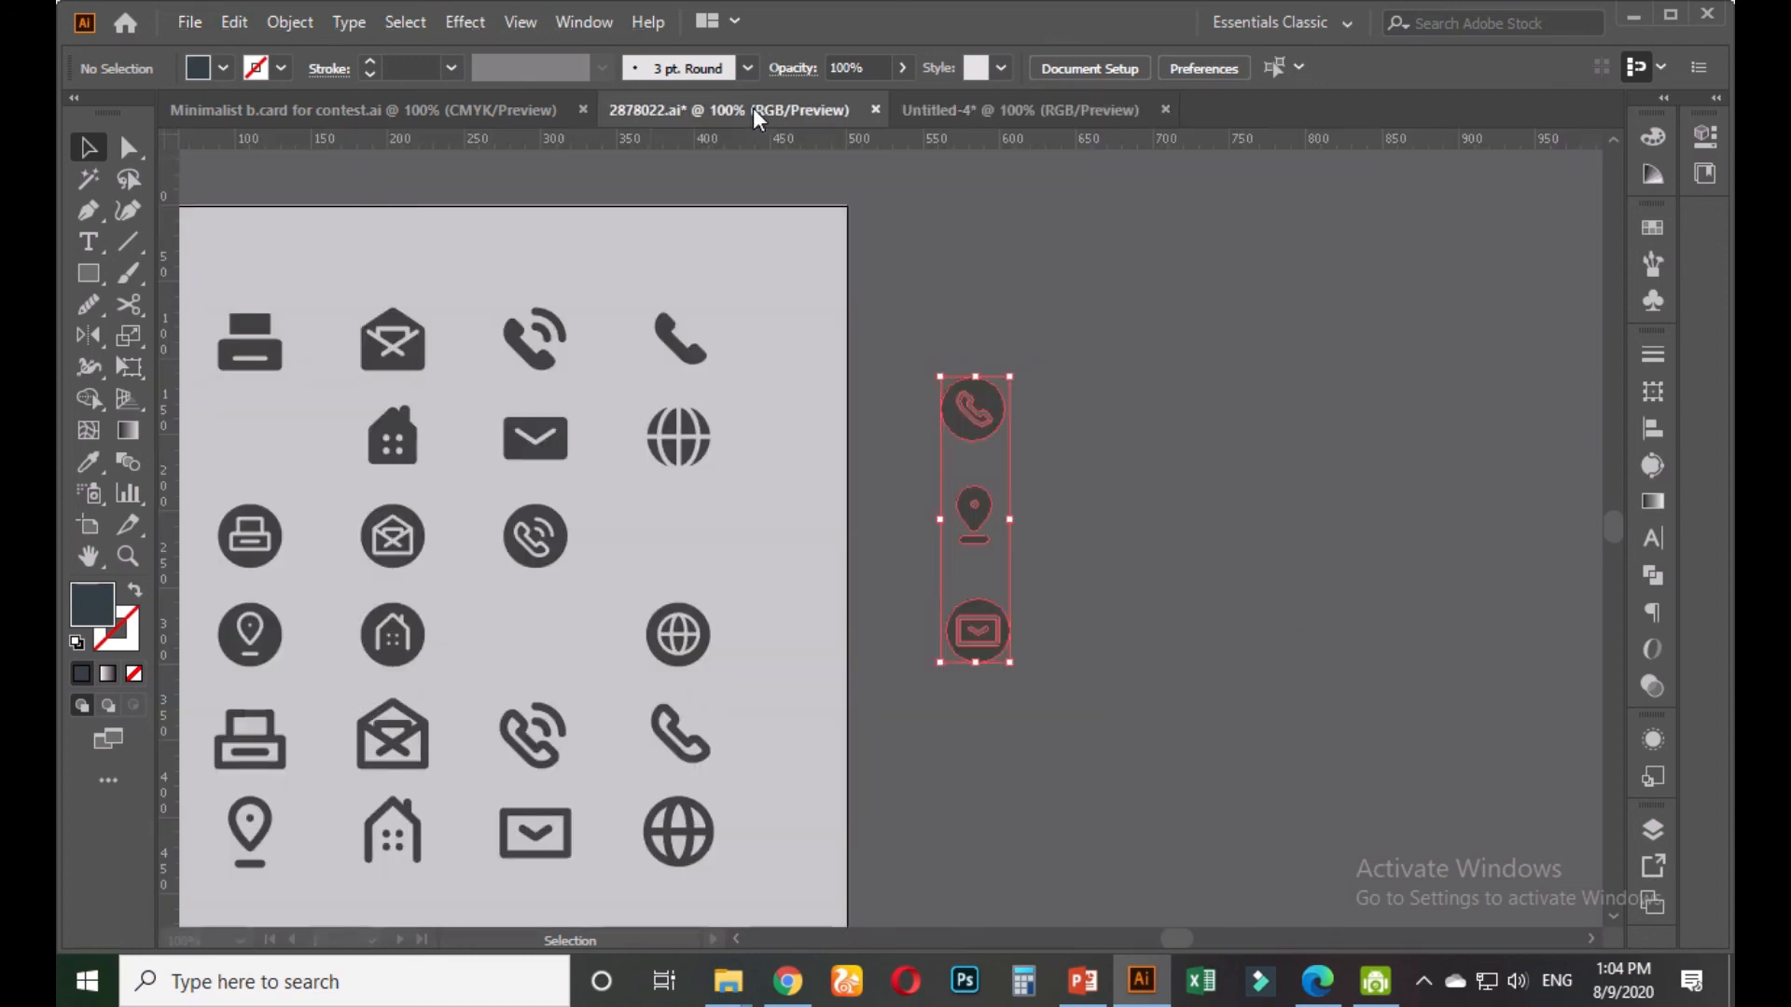
pyautogui.click(565, 115)
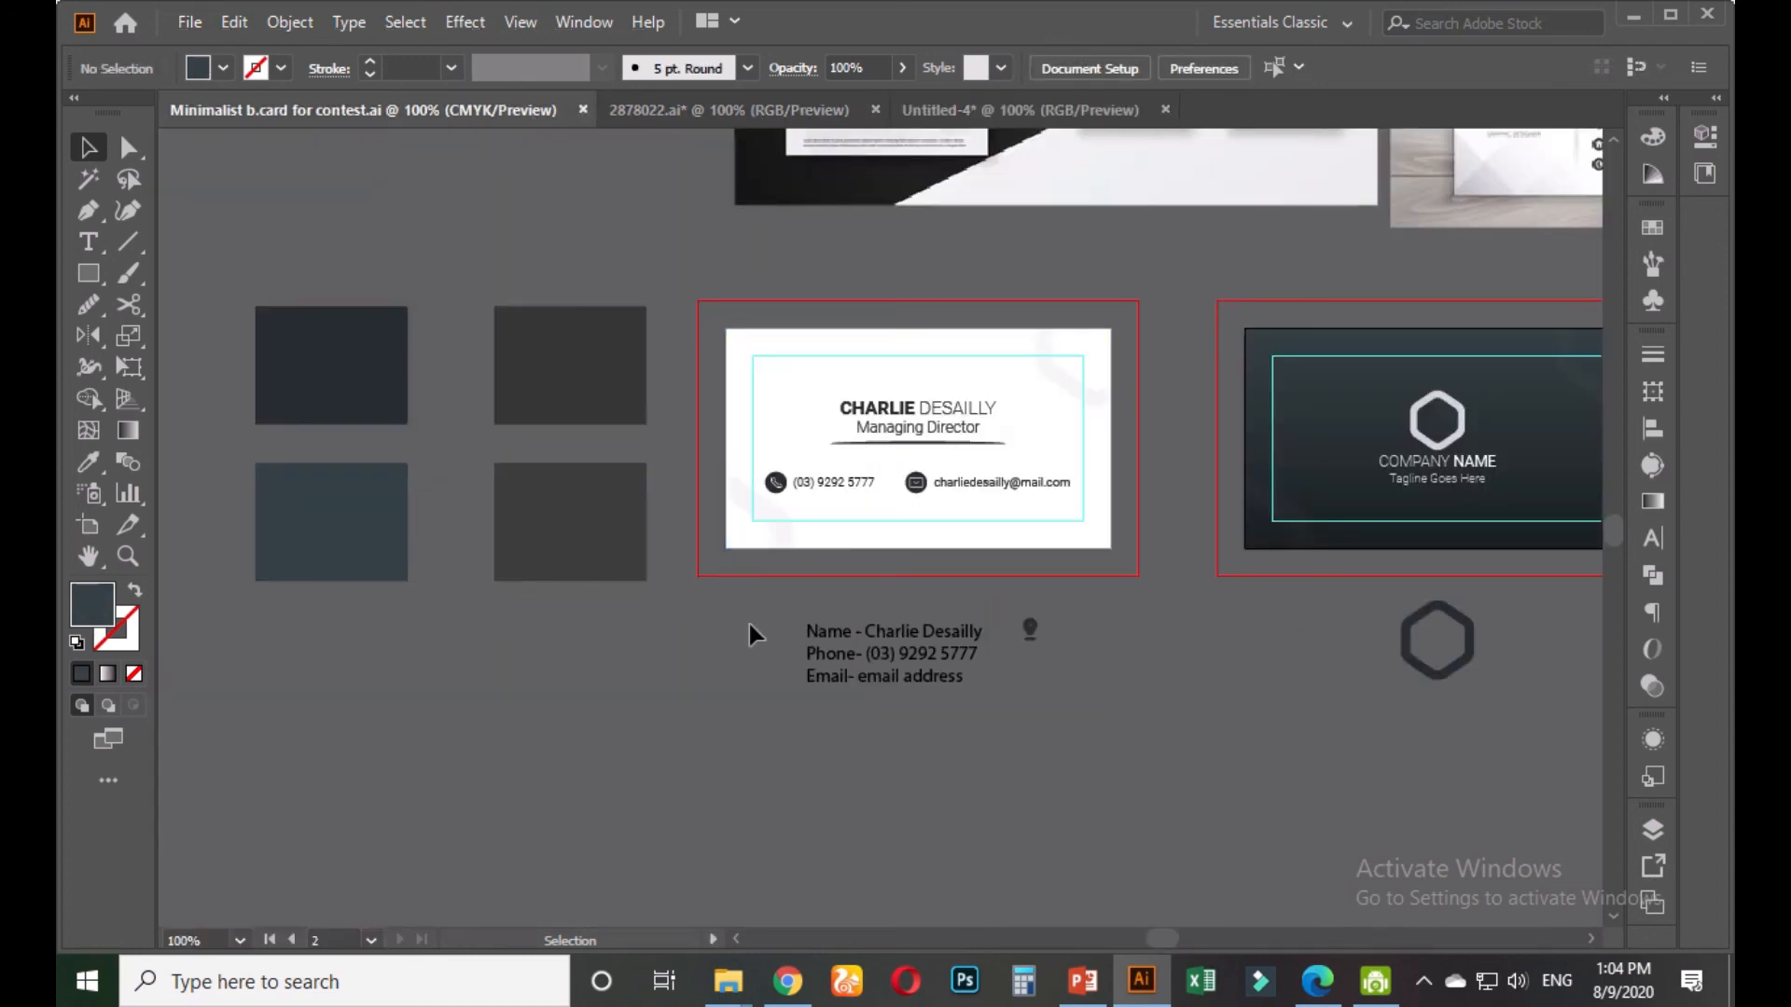
pyautogui.scroll(-1, 701, 681)
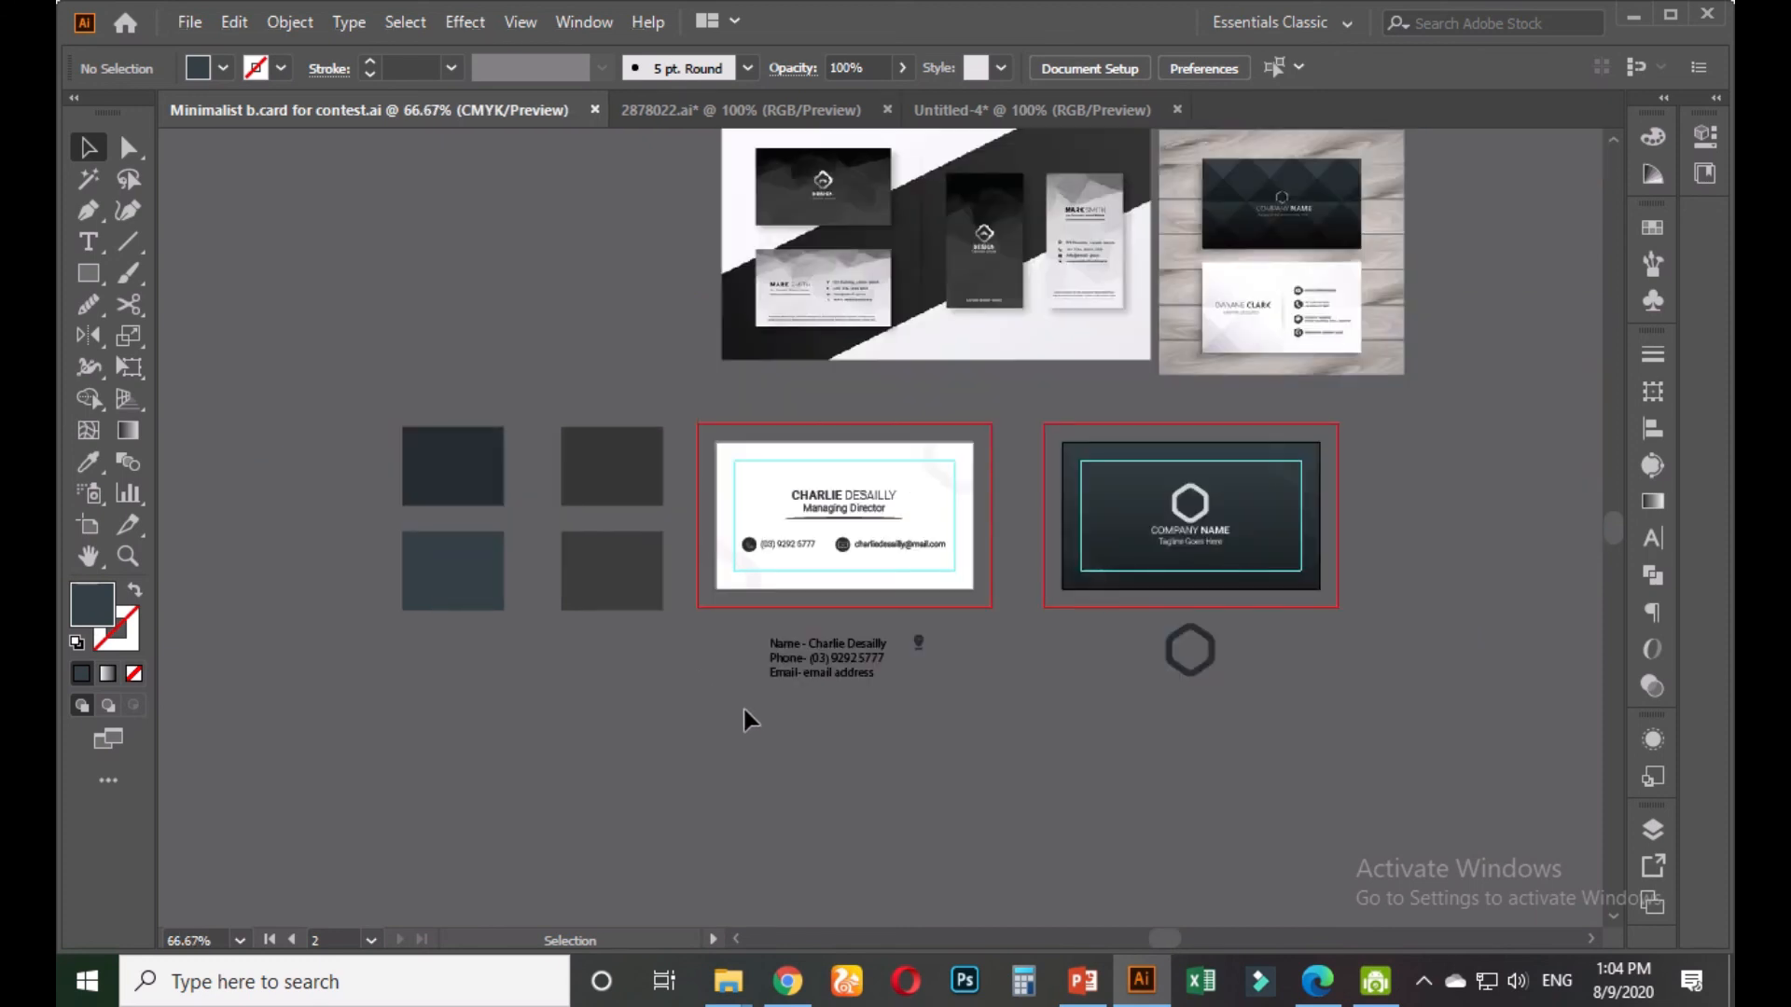
pyautogui.moveTo(842, 737); pyautogui.dragTo(616, 615)
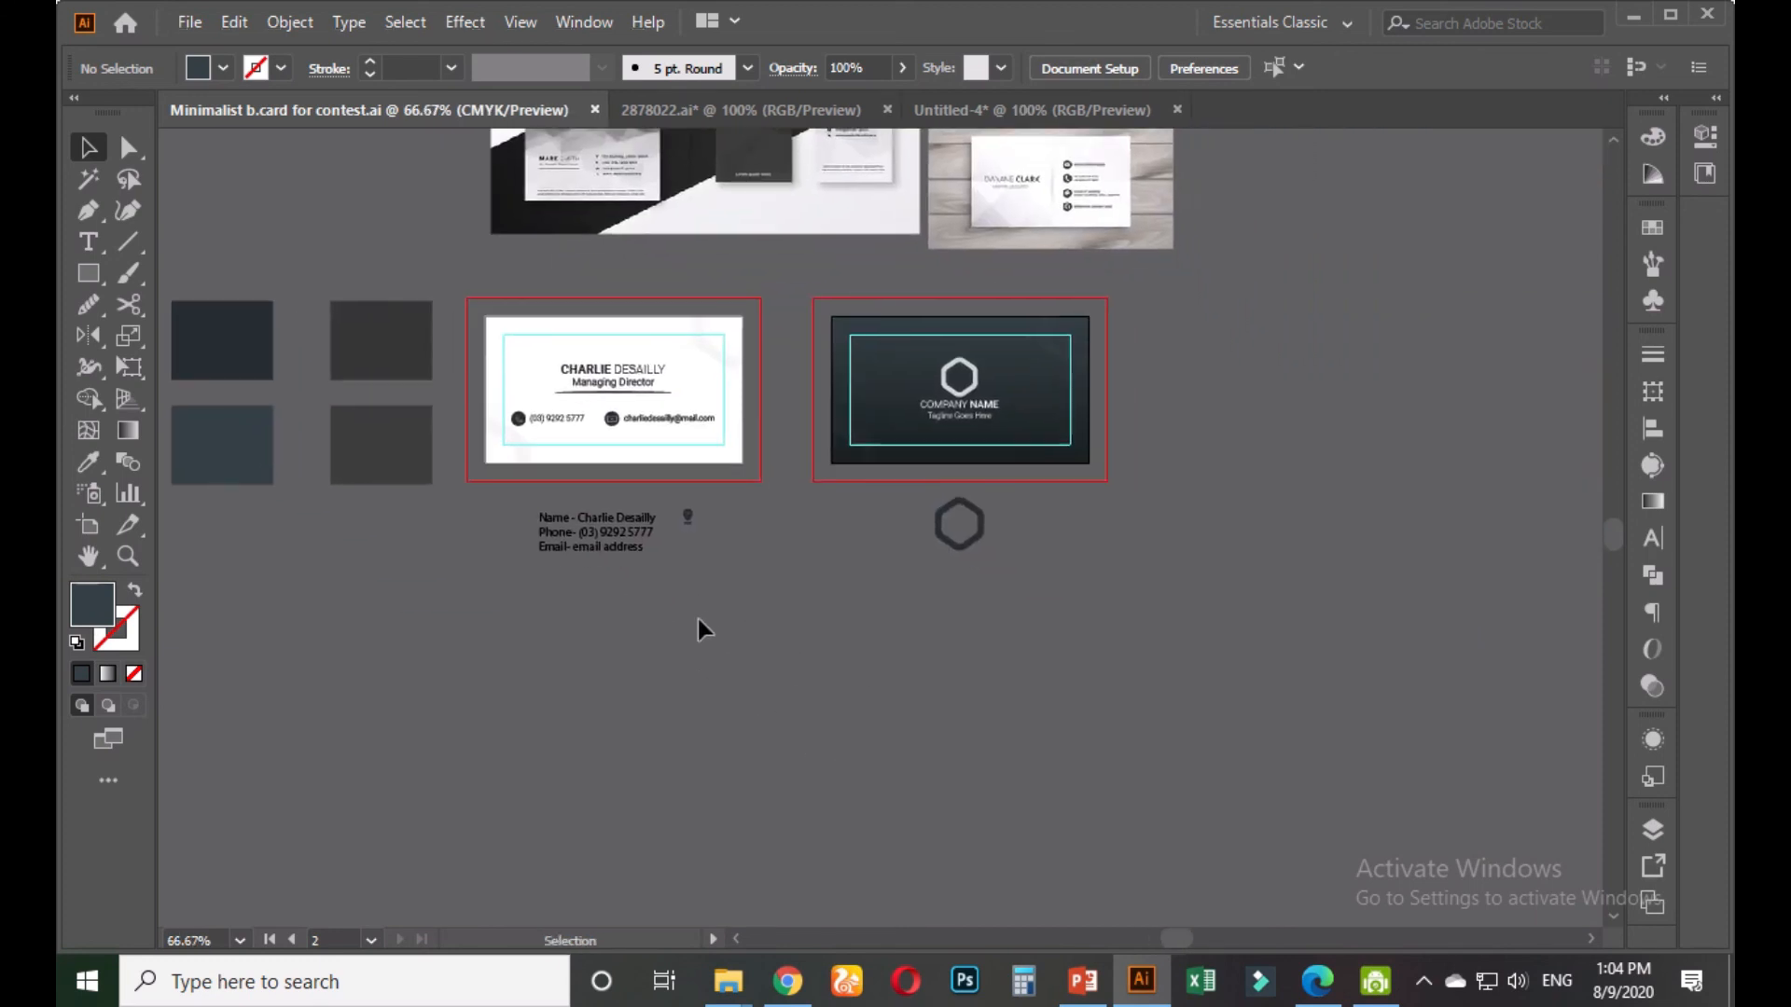
pyautogui.moveTo(528, 500); pyautogui.dragTo(1027, 619)
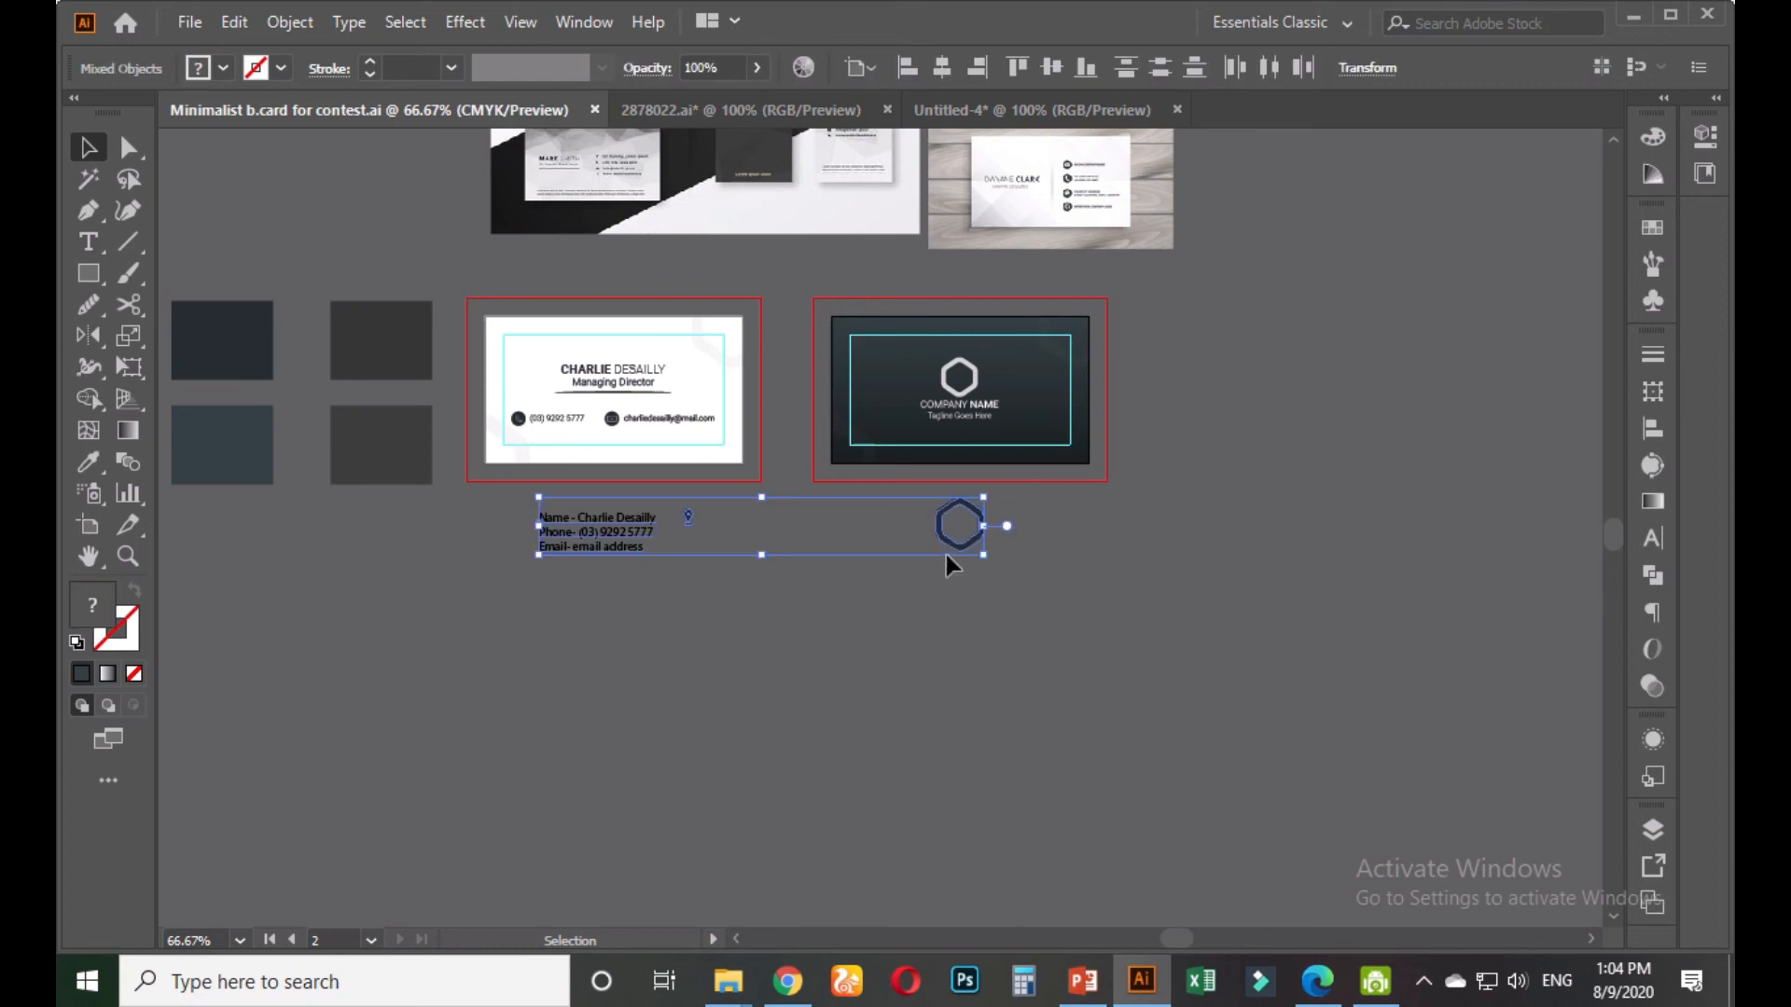
pyautogui.moveTo(940, 542); pyautogui.dragTo(1534, 380)
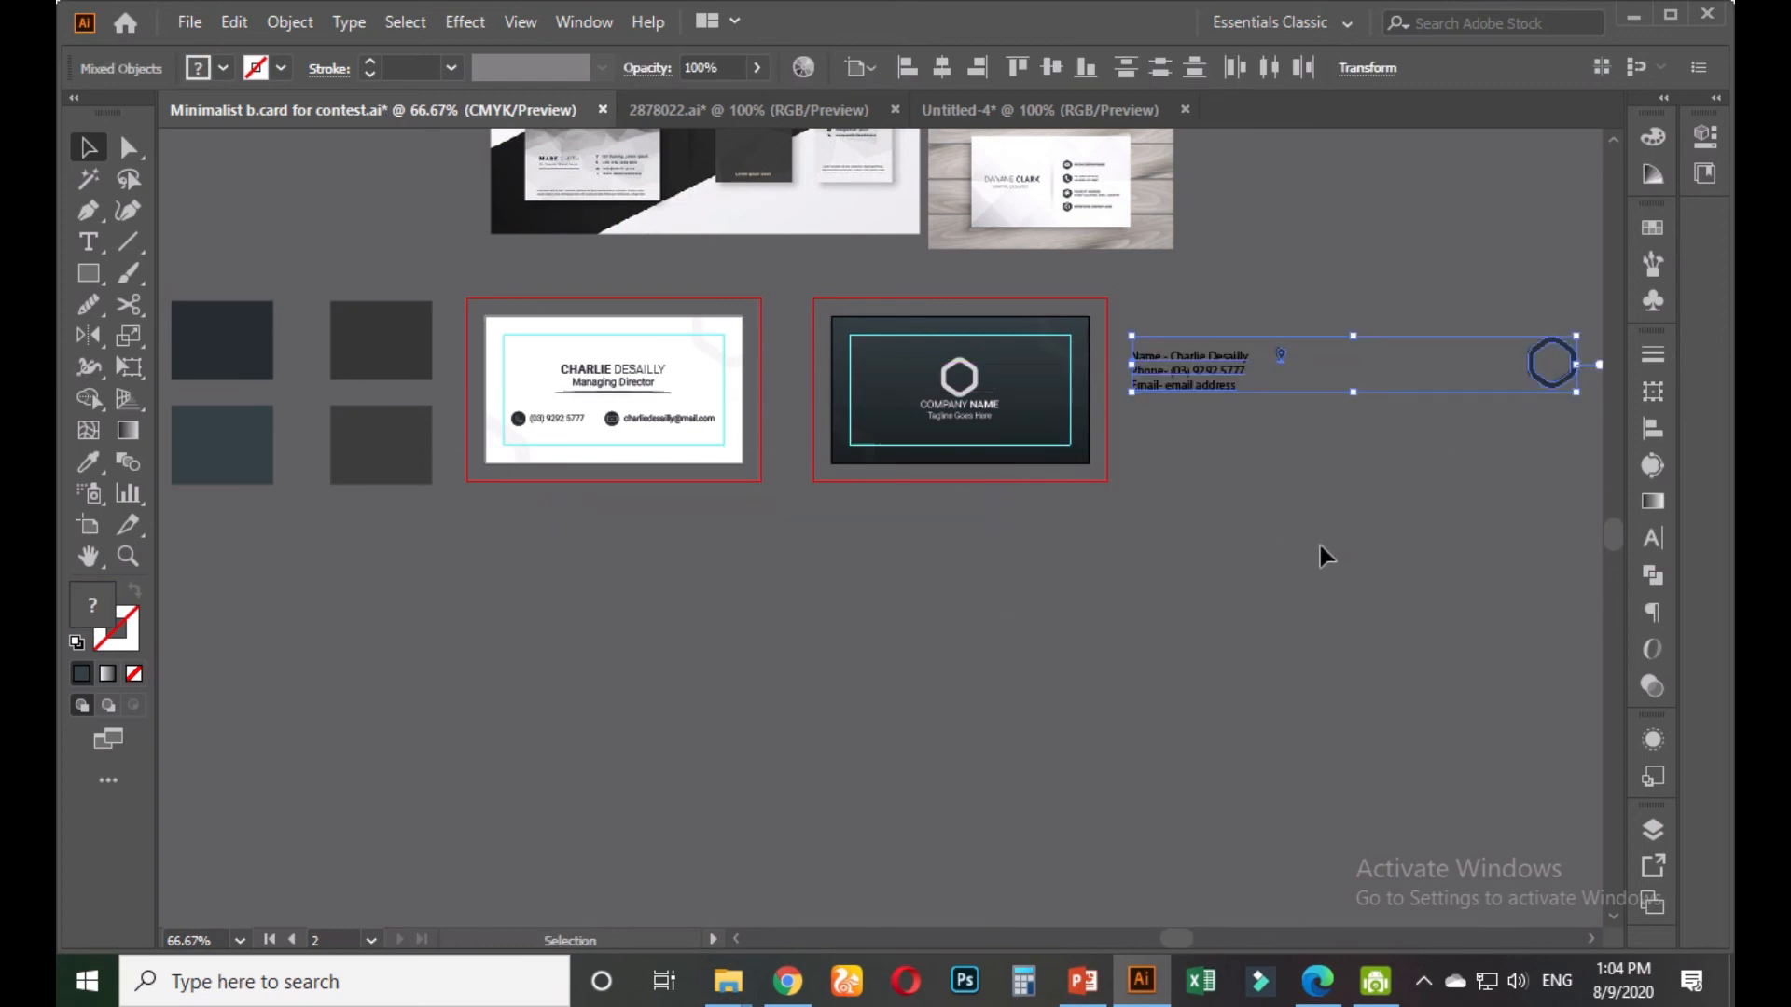
pyautogui.click(960, 527)
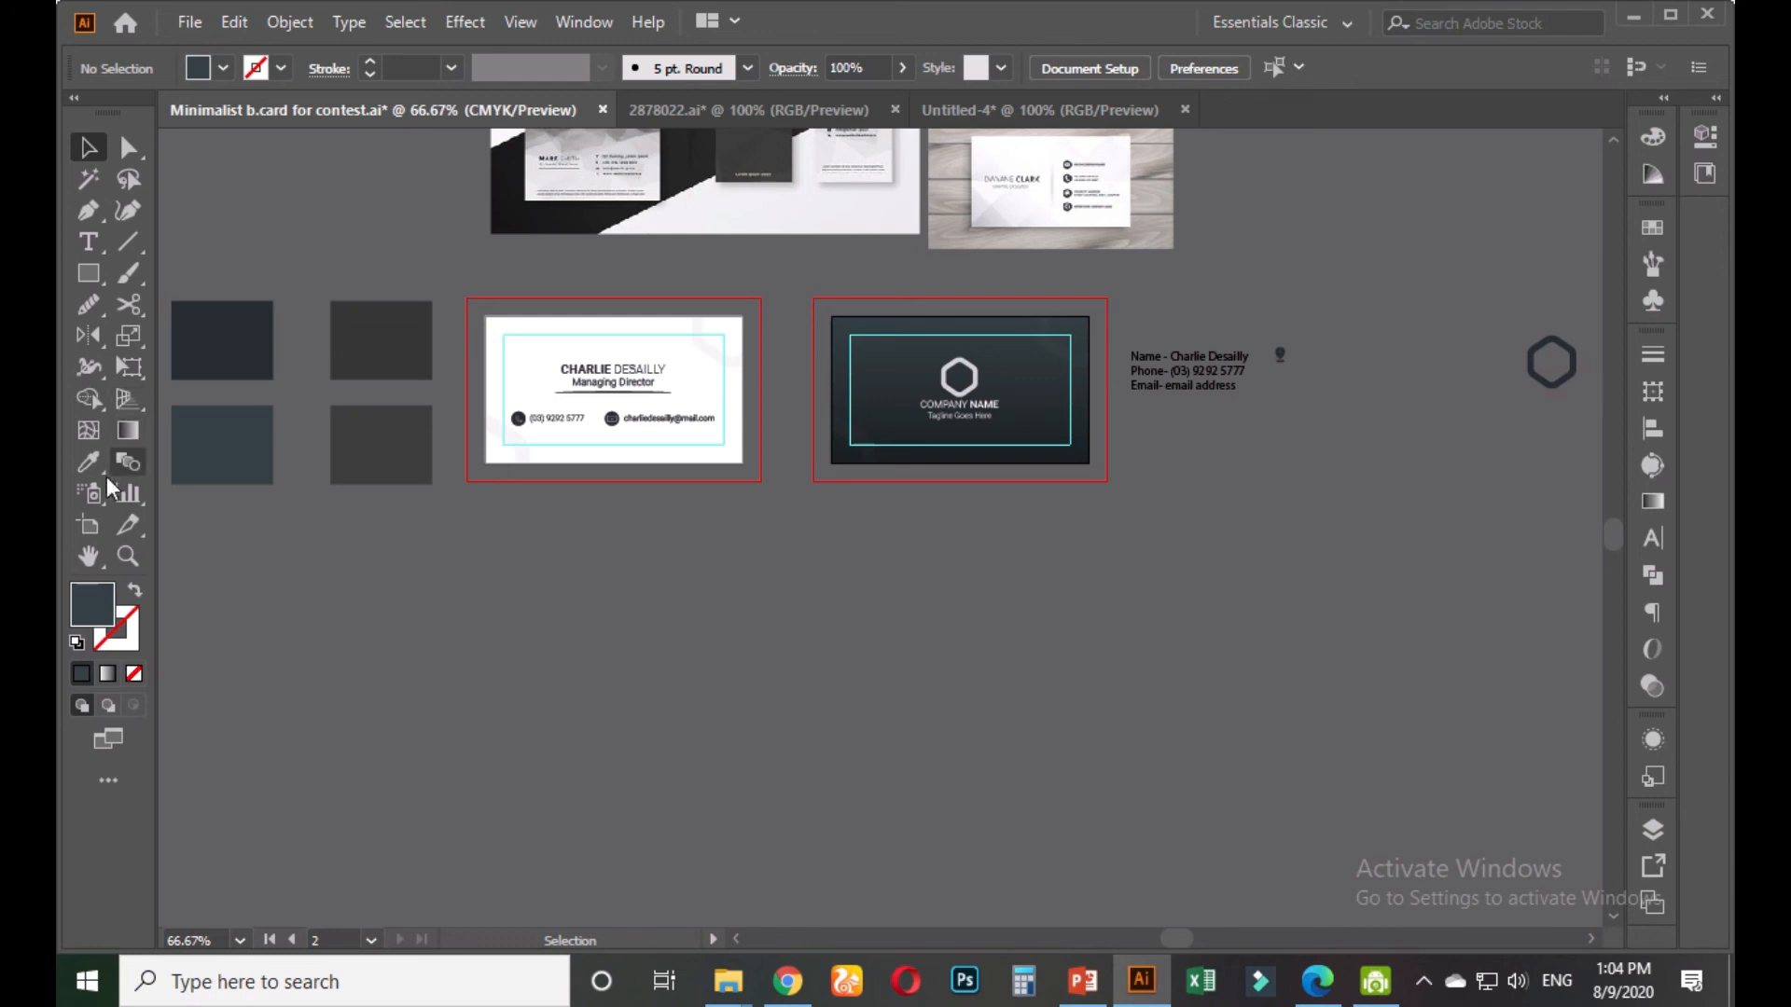
# Alt-drag a copy of the dark card's artboard to below the original
pyautogui.click(89, 524)
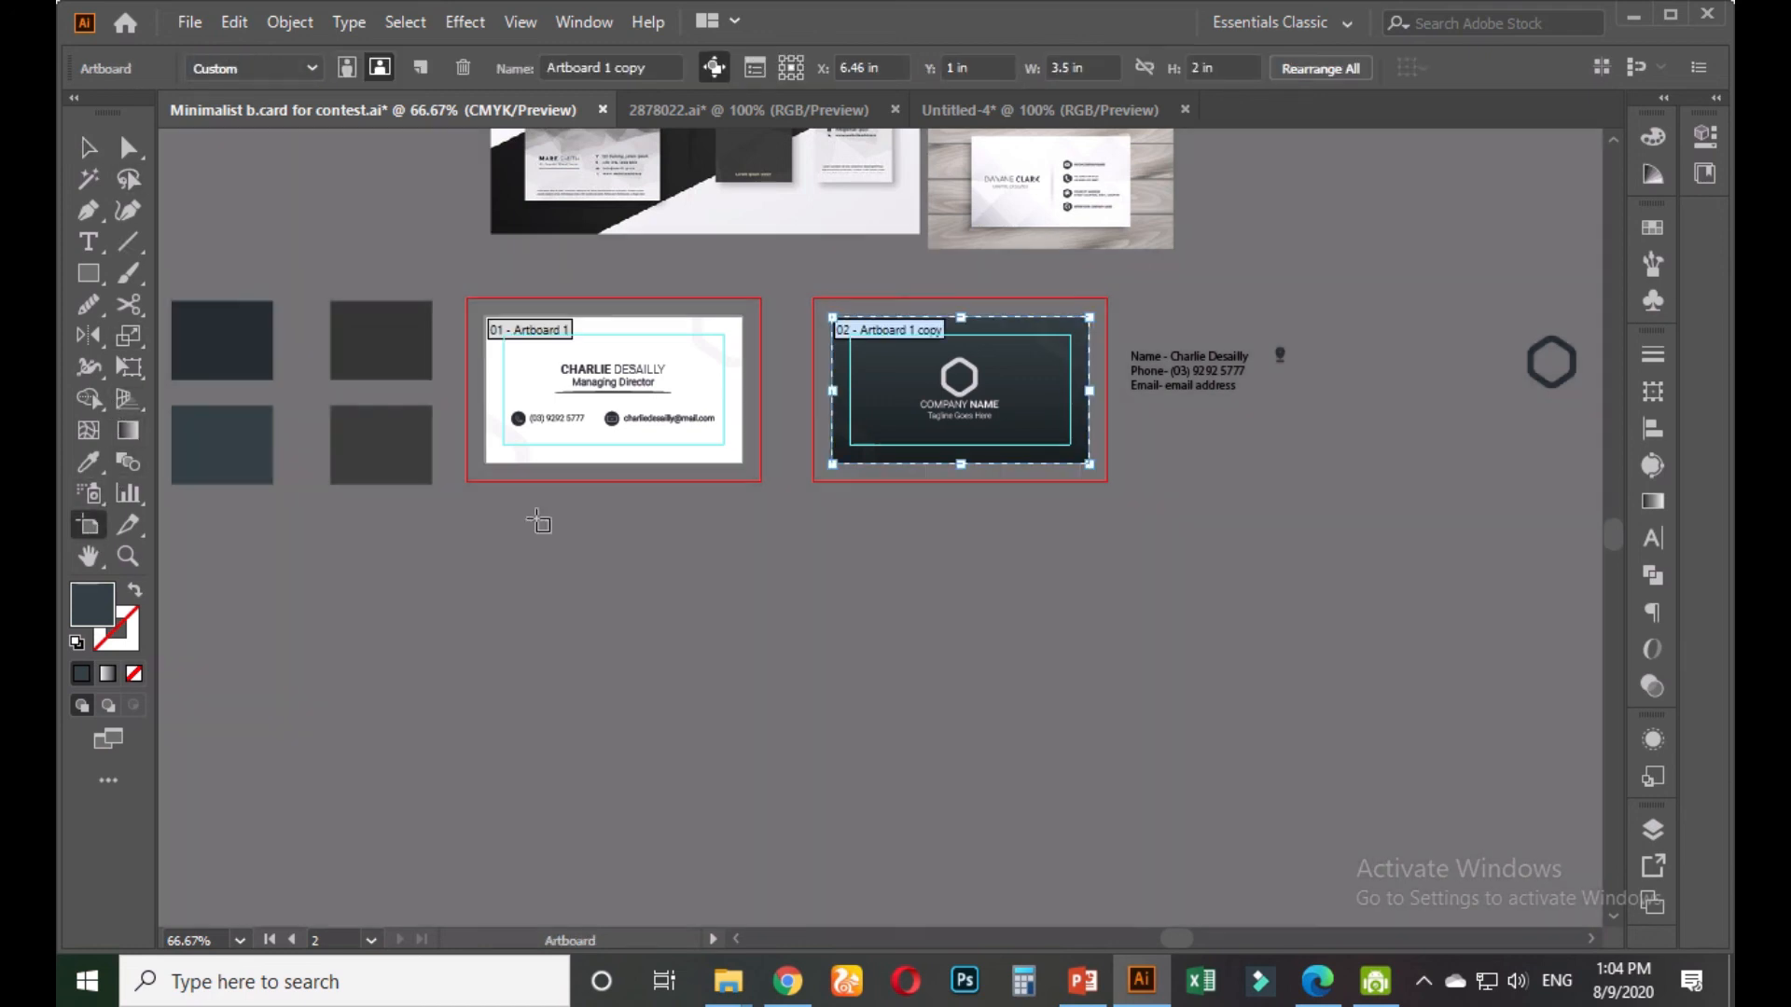
pyautogui.moveTo(937, 410); pyautogui.dragTo(938, 660)
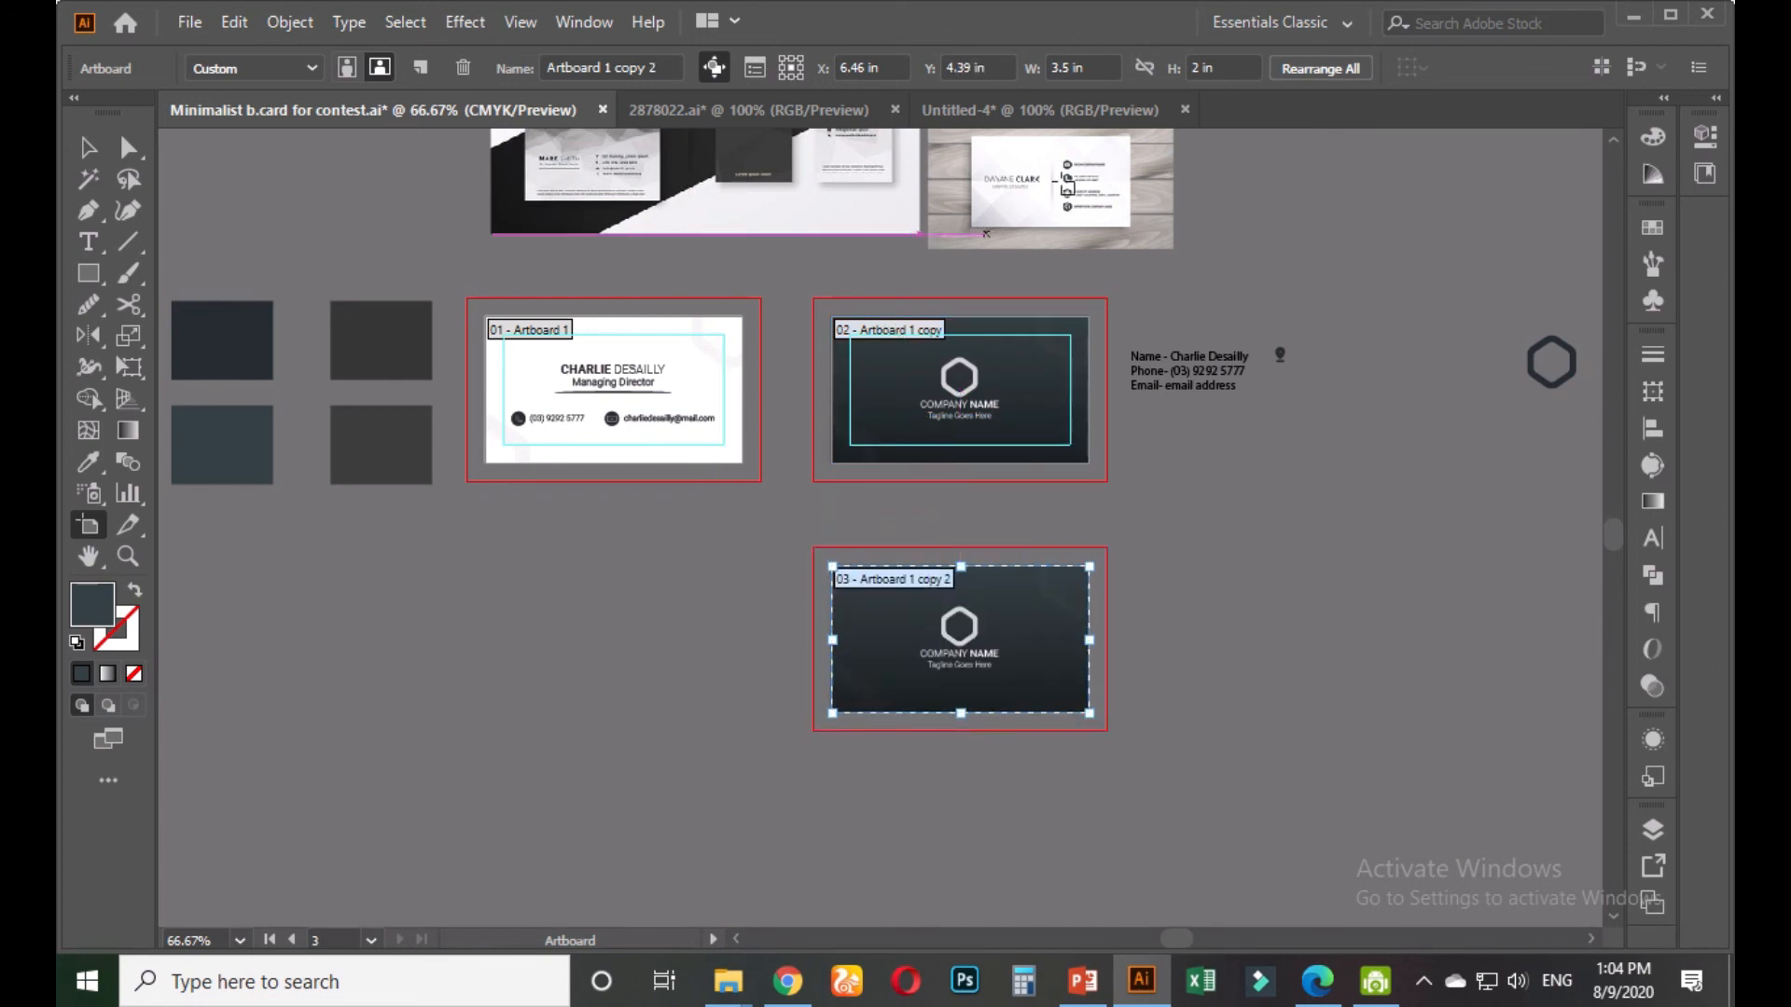
pyautogui.click(1096, 65)
pyautogui.hotkey('ctrl', 'a')
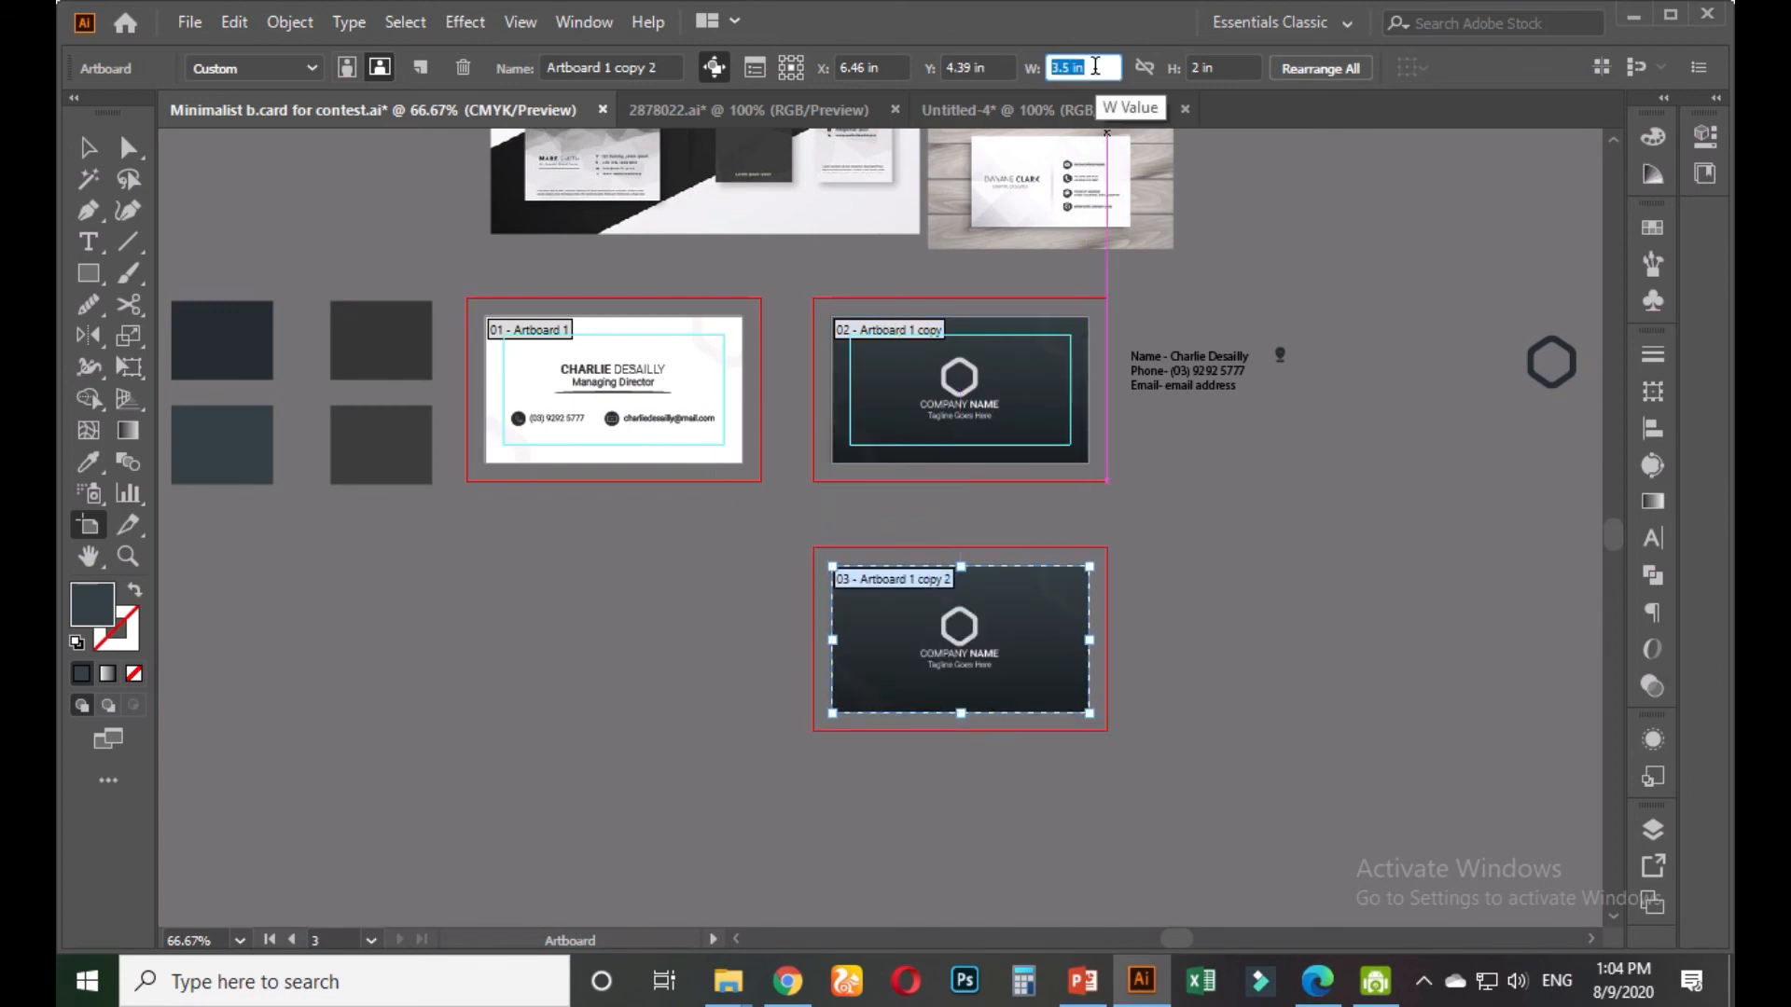
# Resize the copied artboard to 2 in wide by 3.5 in tall
pyautogui.write('2')
pyautogui.press('Tab')
pyautogui.write('3.')
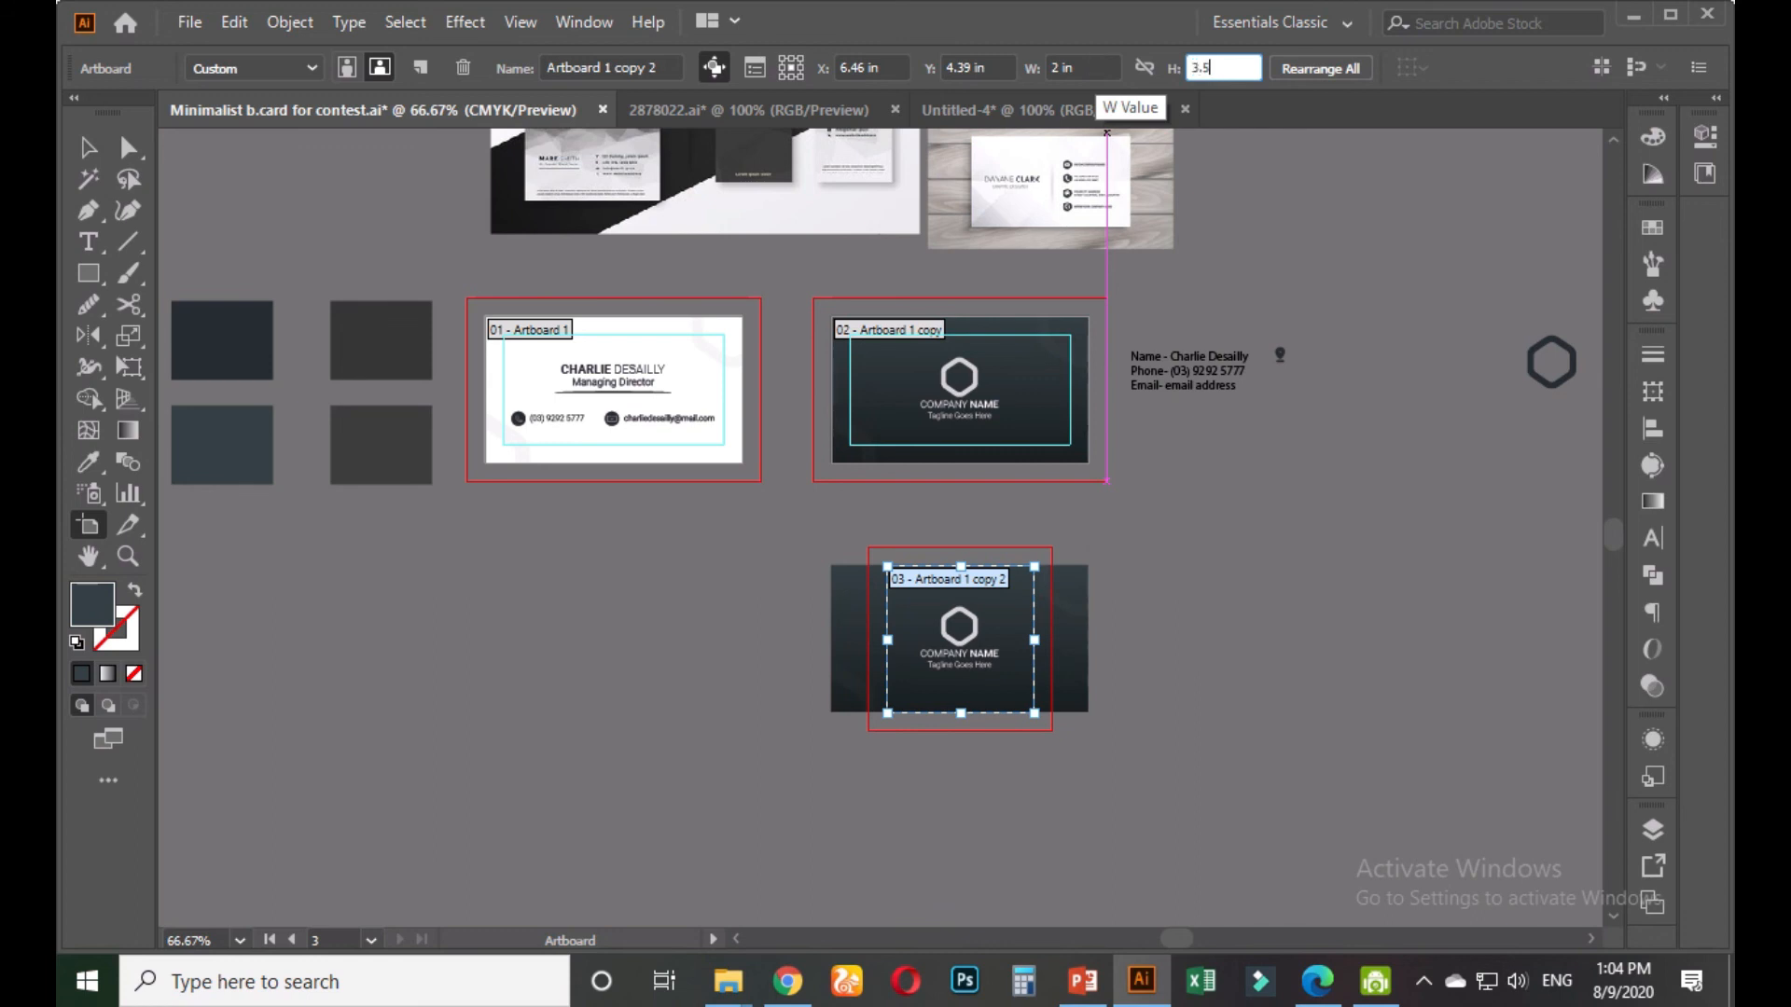
pyautogui.press('Return')
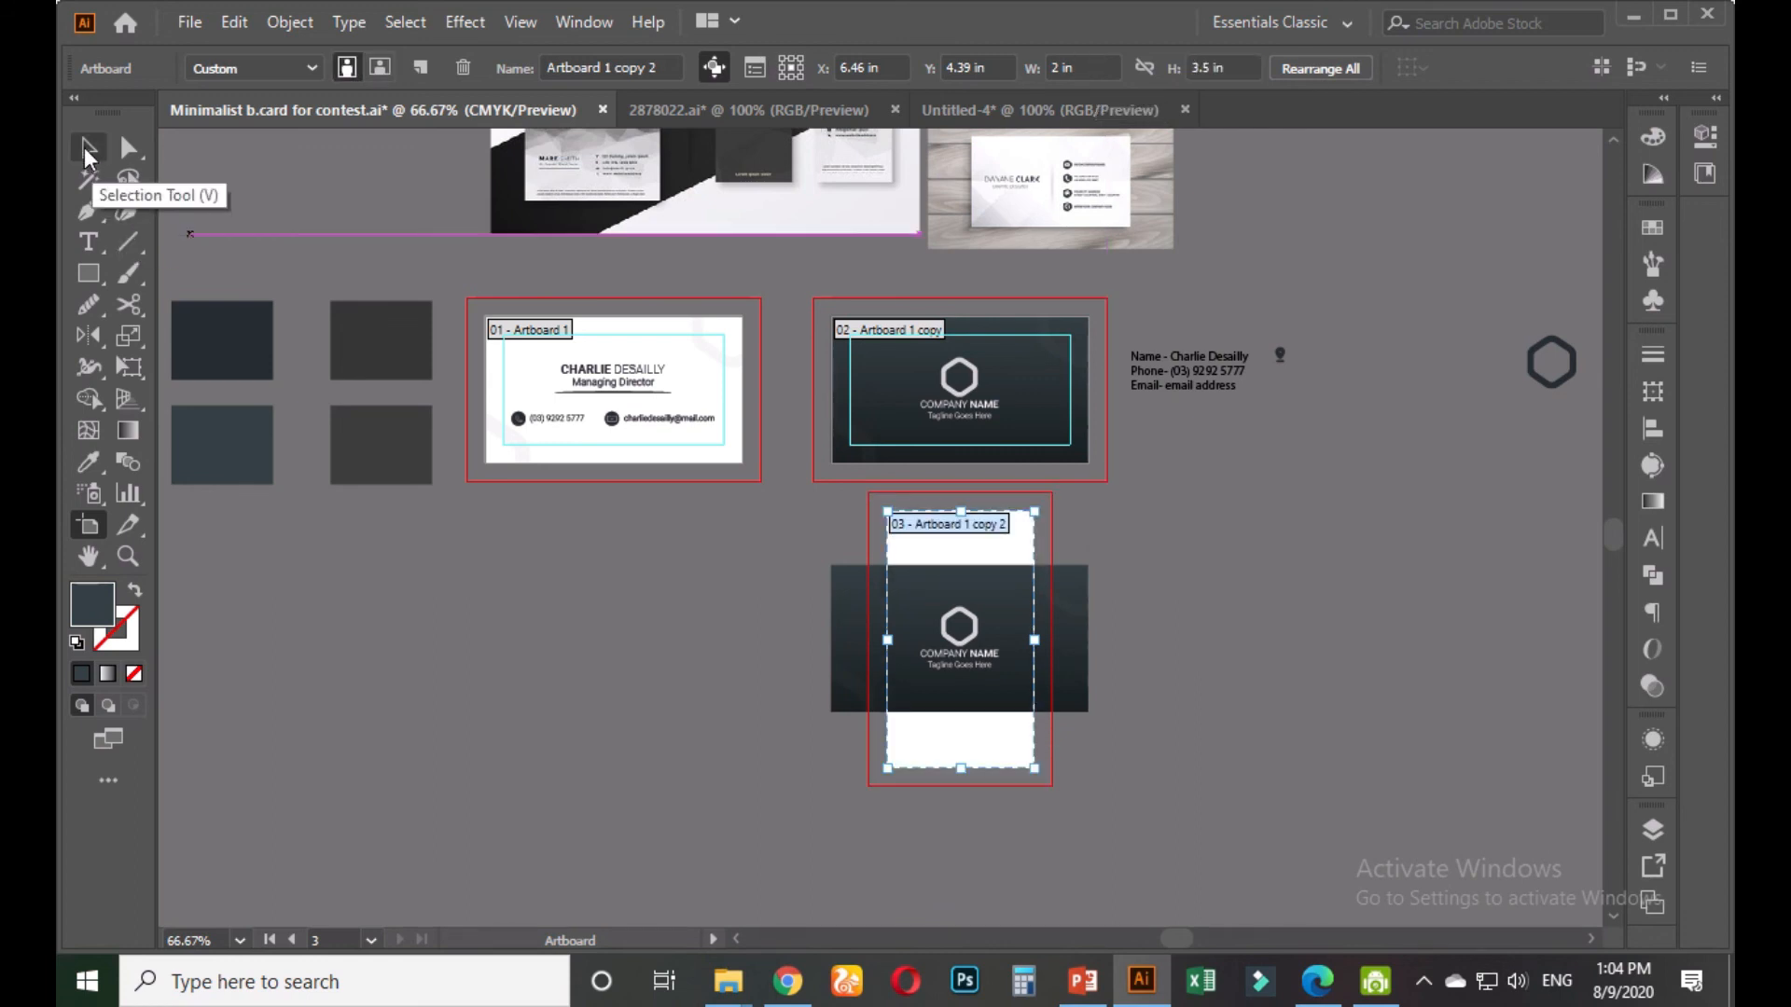
# Ungroup the dark card artwork and select its background rectangle
pyautogui.click(89, 147)
pyautogui.scroll(1, 1054, 718)
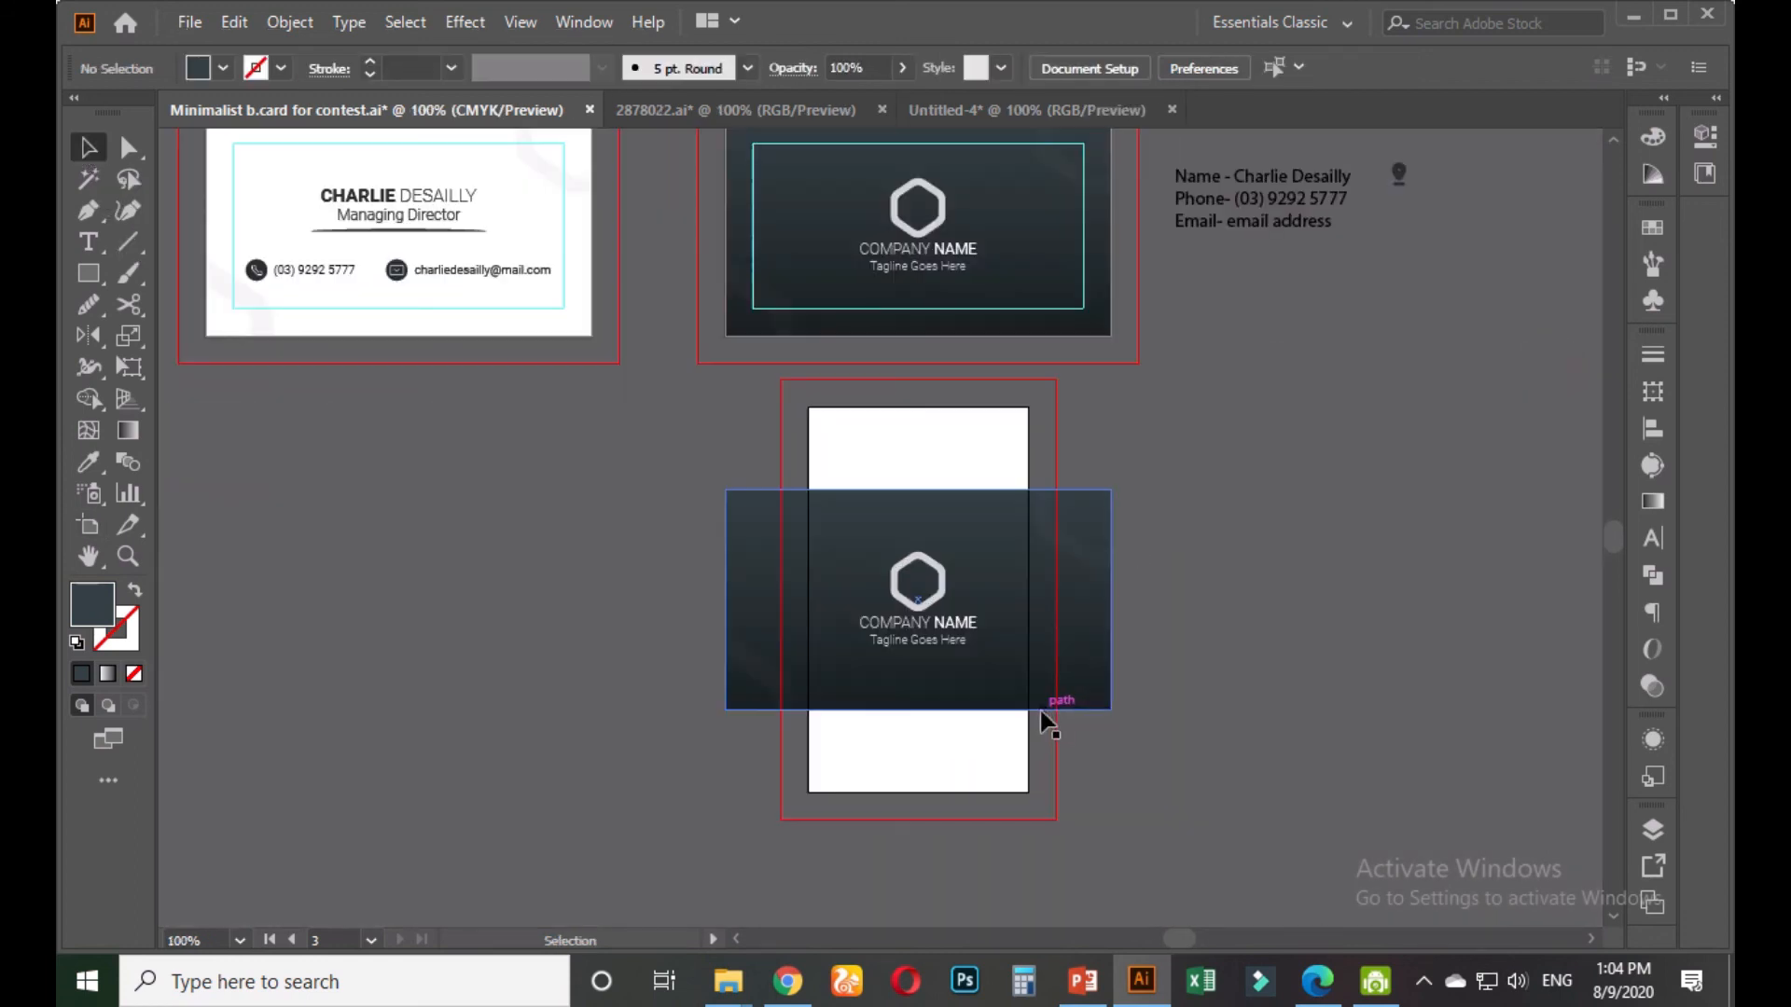
pyautogui.click(1064, 670)
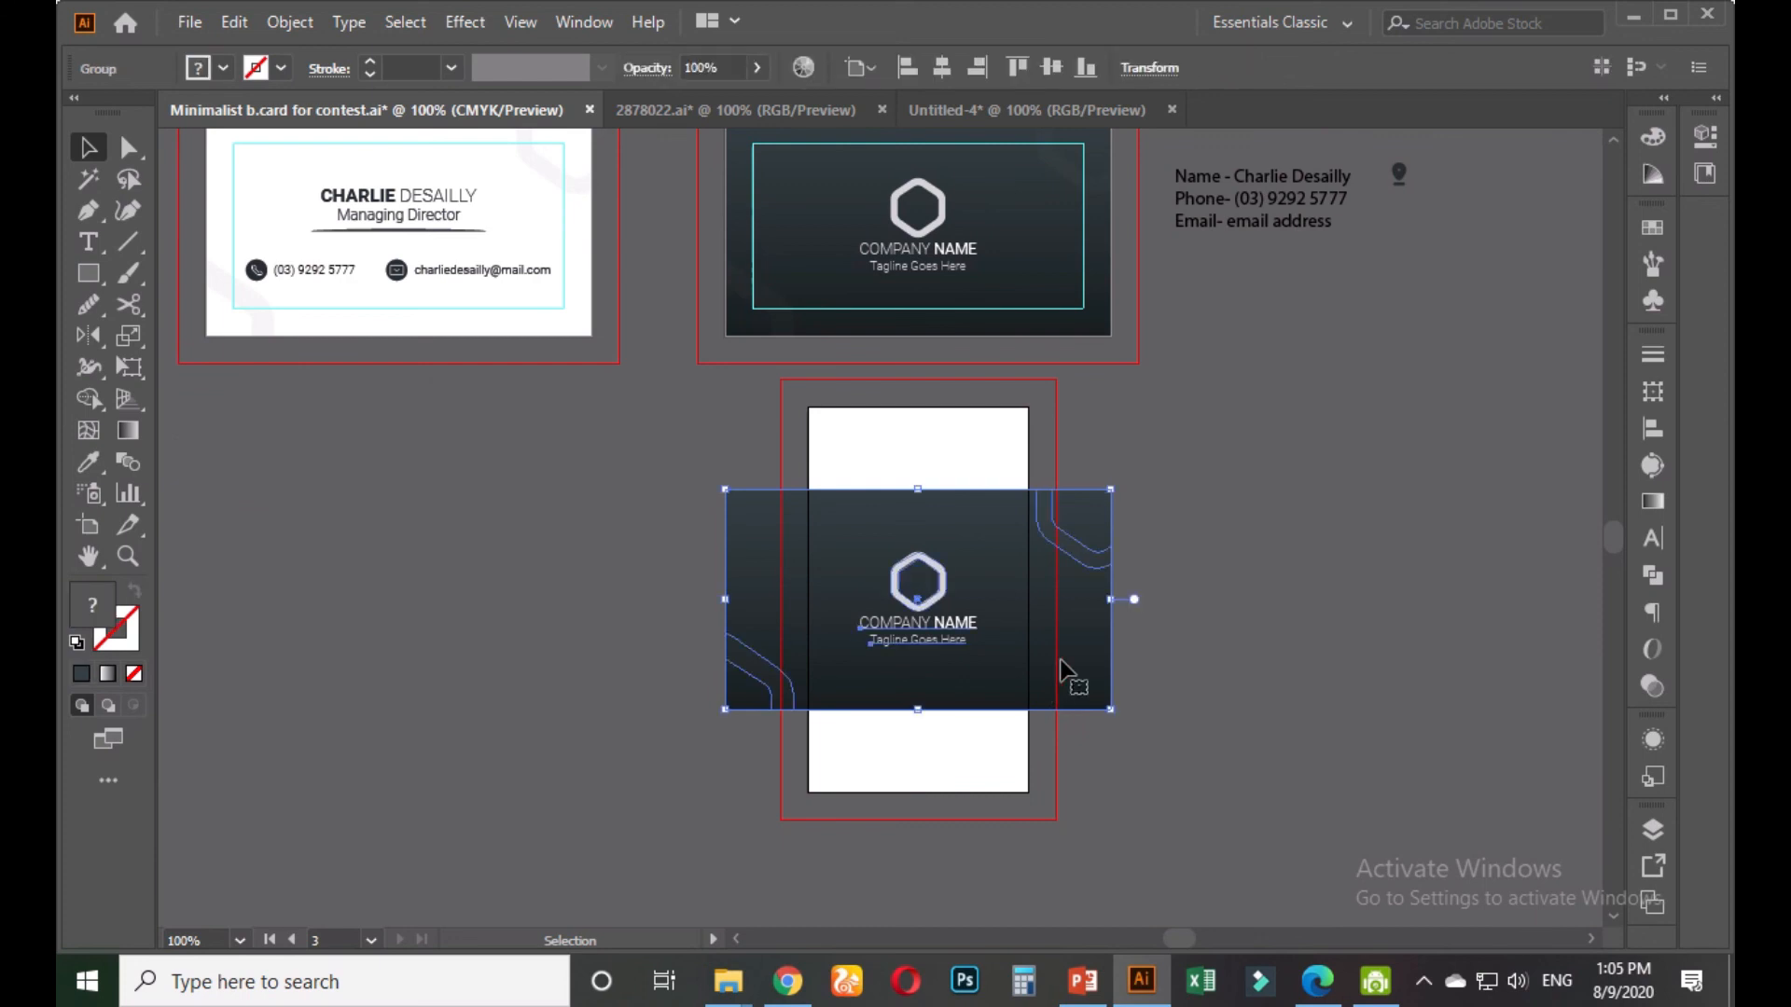
pyautogui.rightClick(1063, 670)
pyautogui.click(1160, 422)
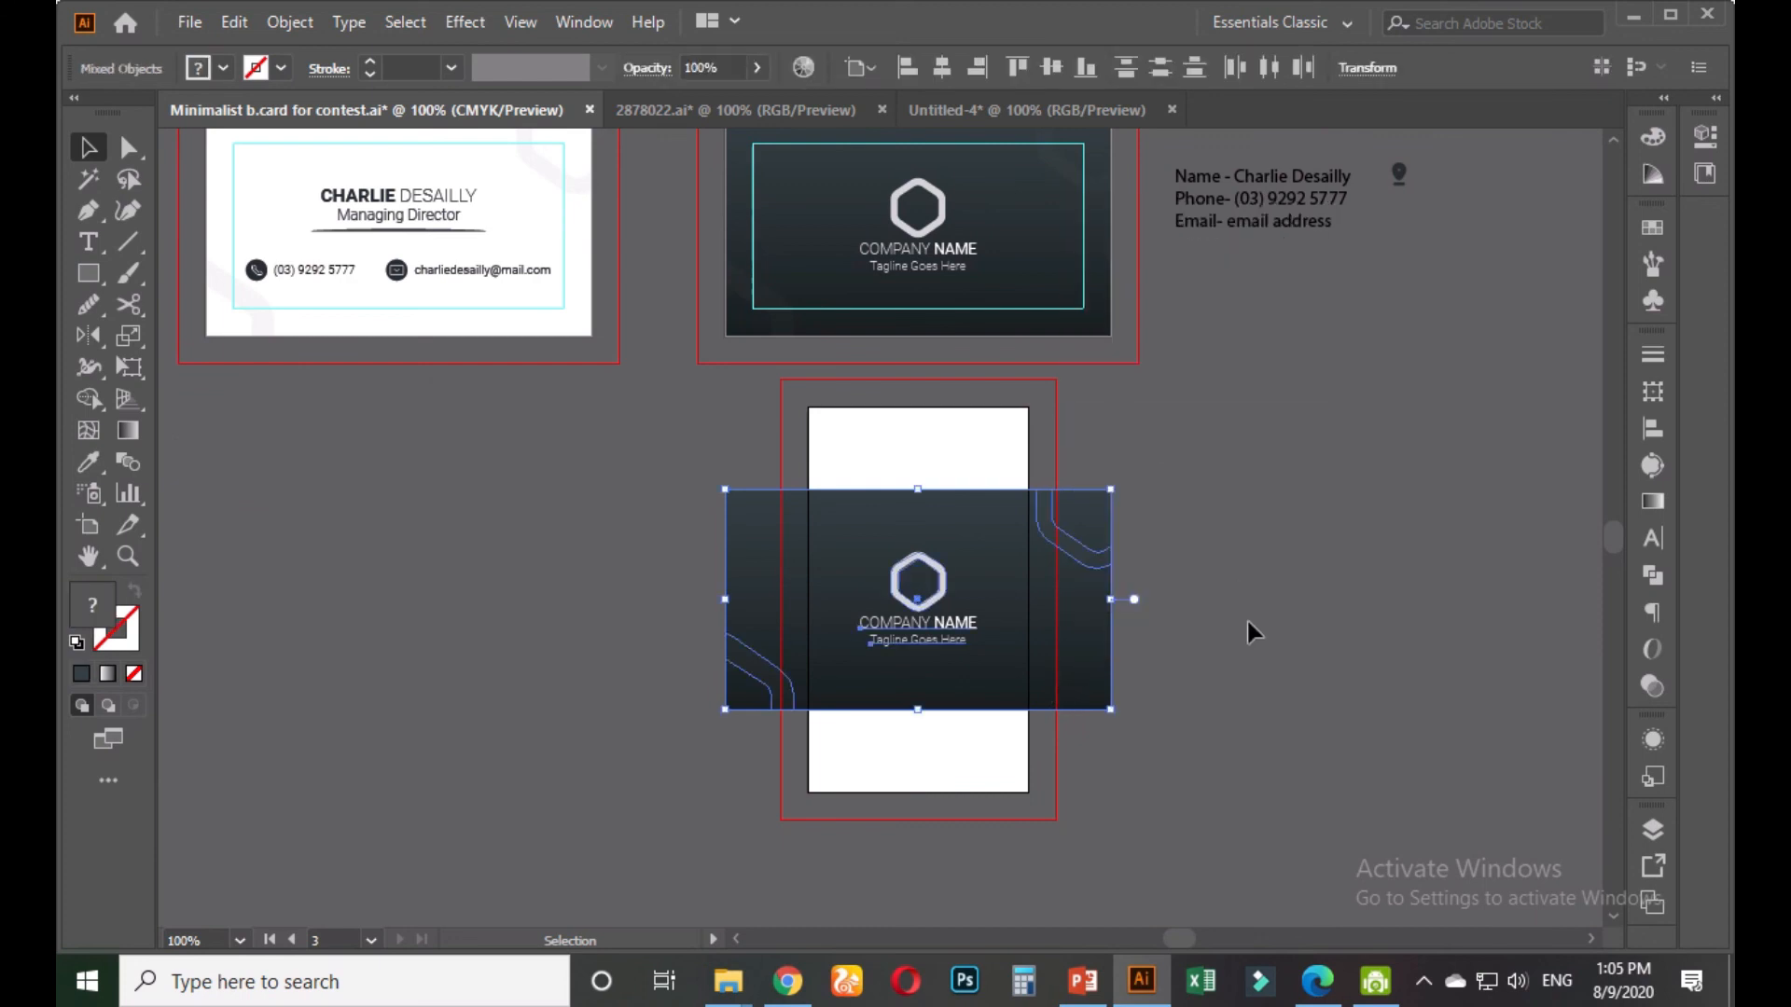
pyautogui.click(1250, 628)
pyautogui.click(1108, 642)
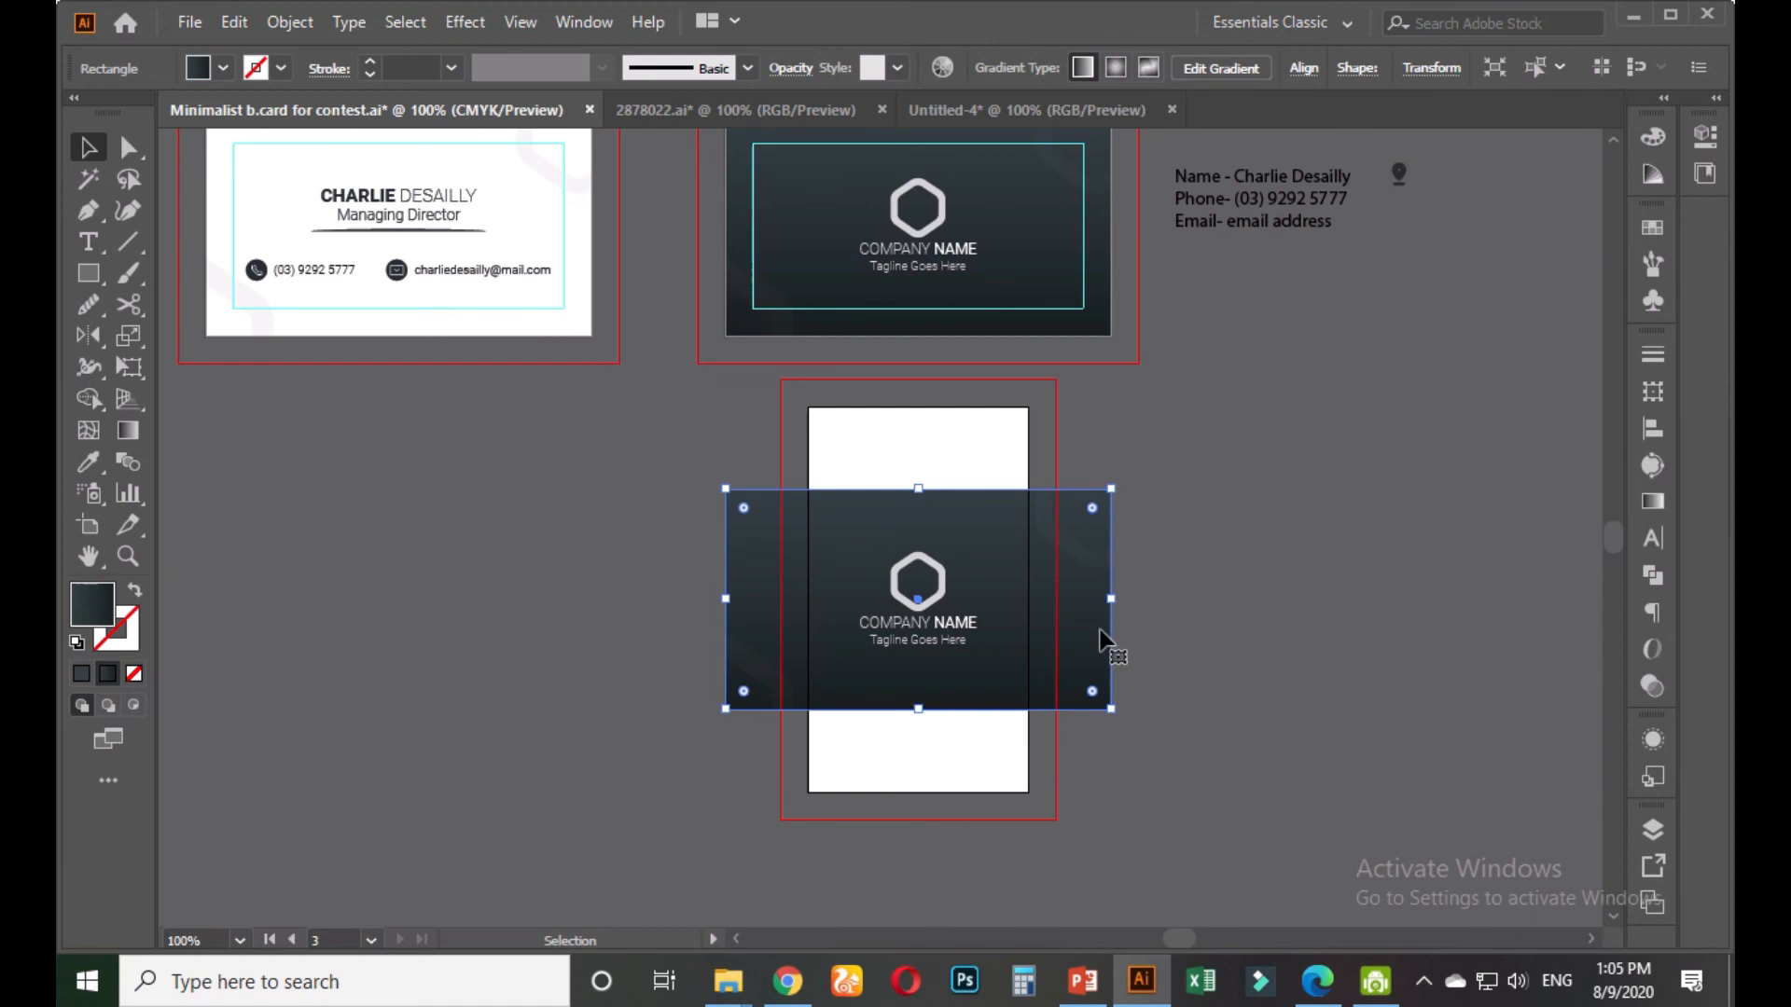
# Resize the dark rectangle to 2 × 3.5 in and centre it on the artboard
pyautogui.click(1431, 68)
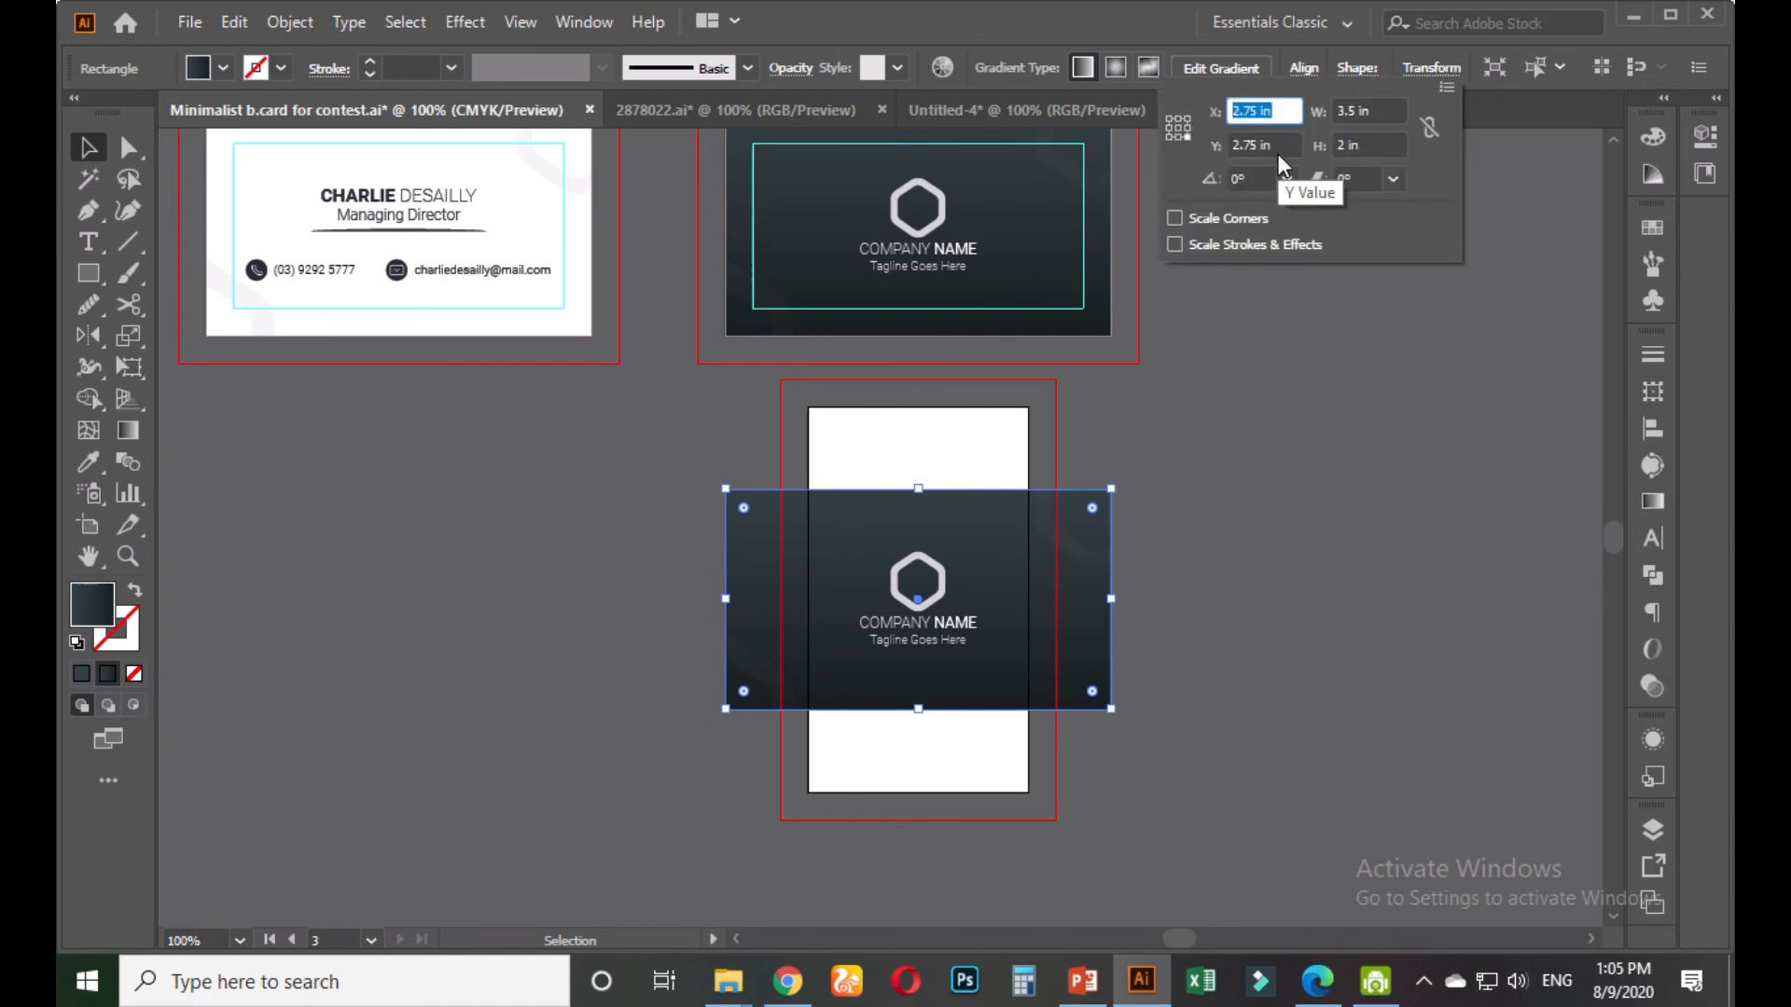
pyautogui.click(1371, 110)
pyautogui.write('2')
pyautogui.press('Tab')
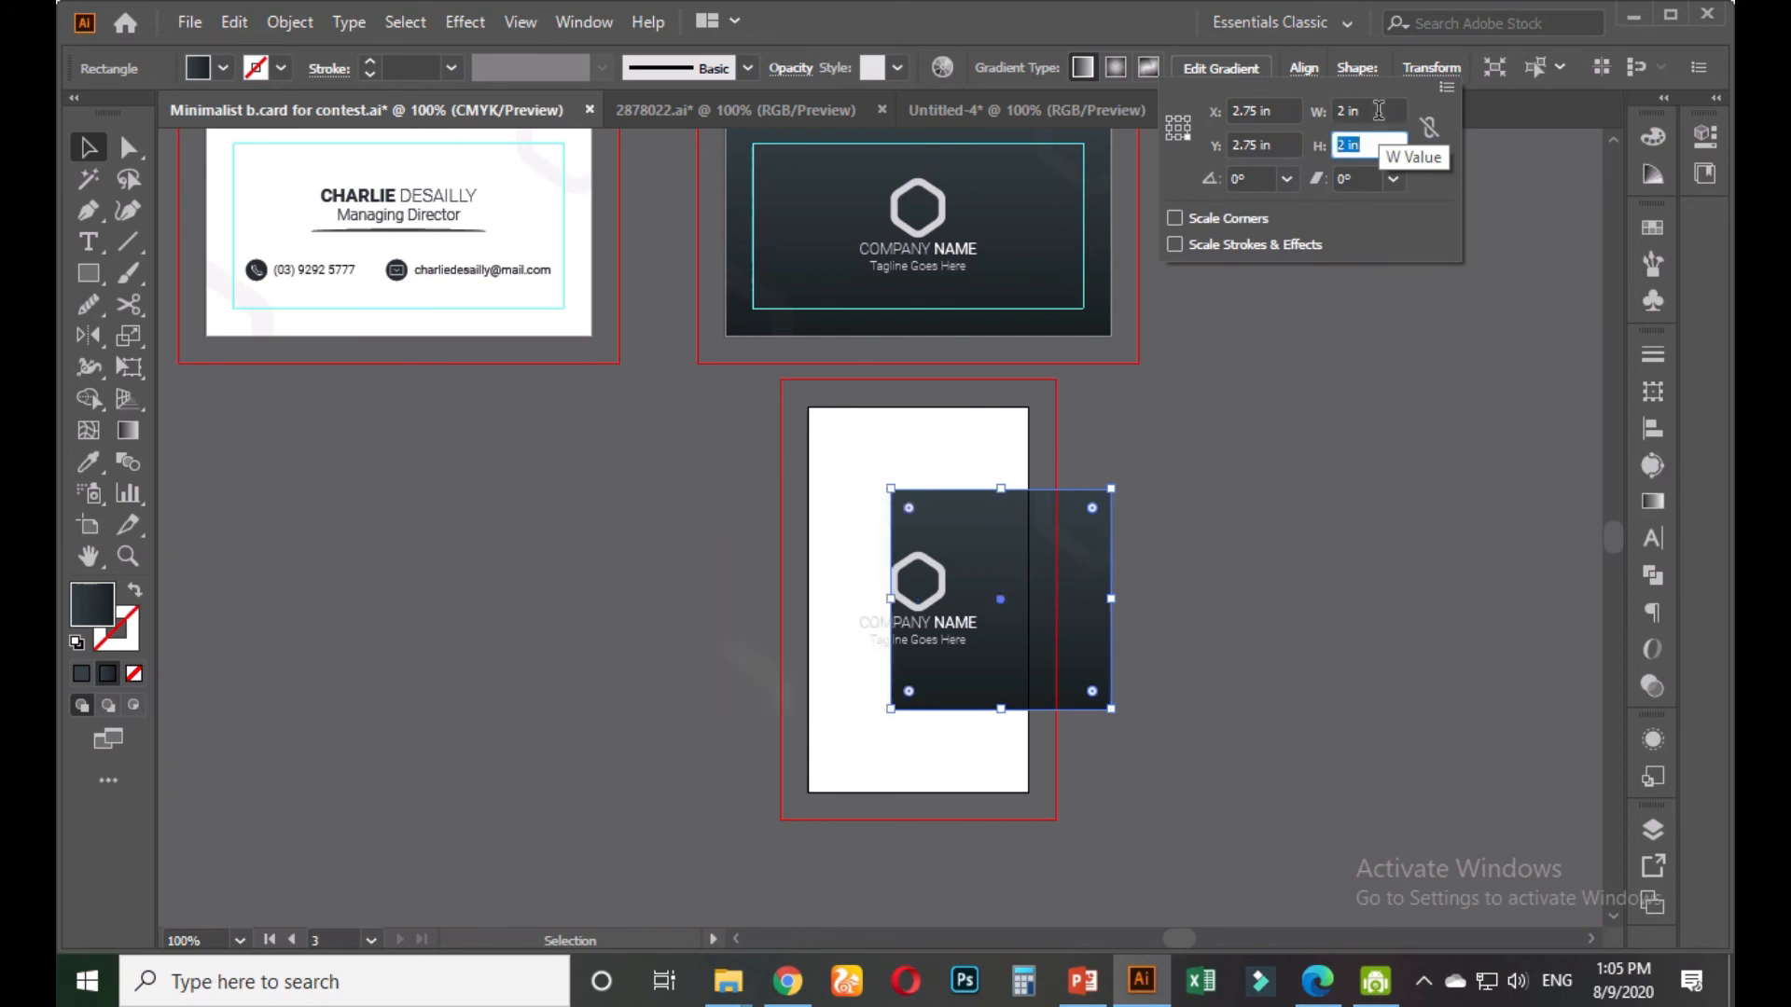
pyautogui.write('3.5')
pyautogui.press('Return')
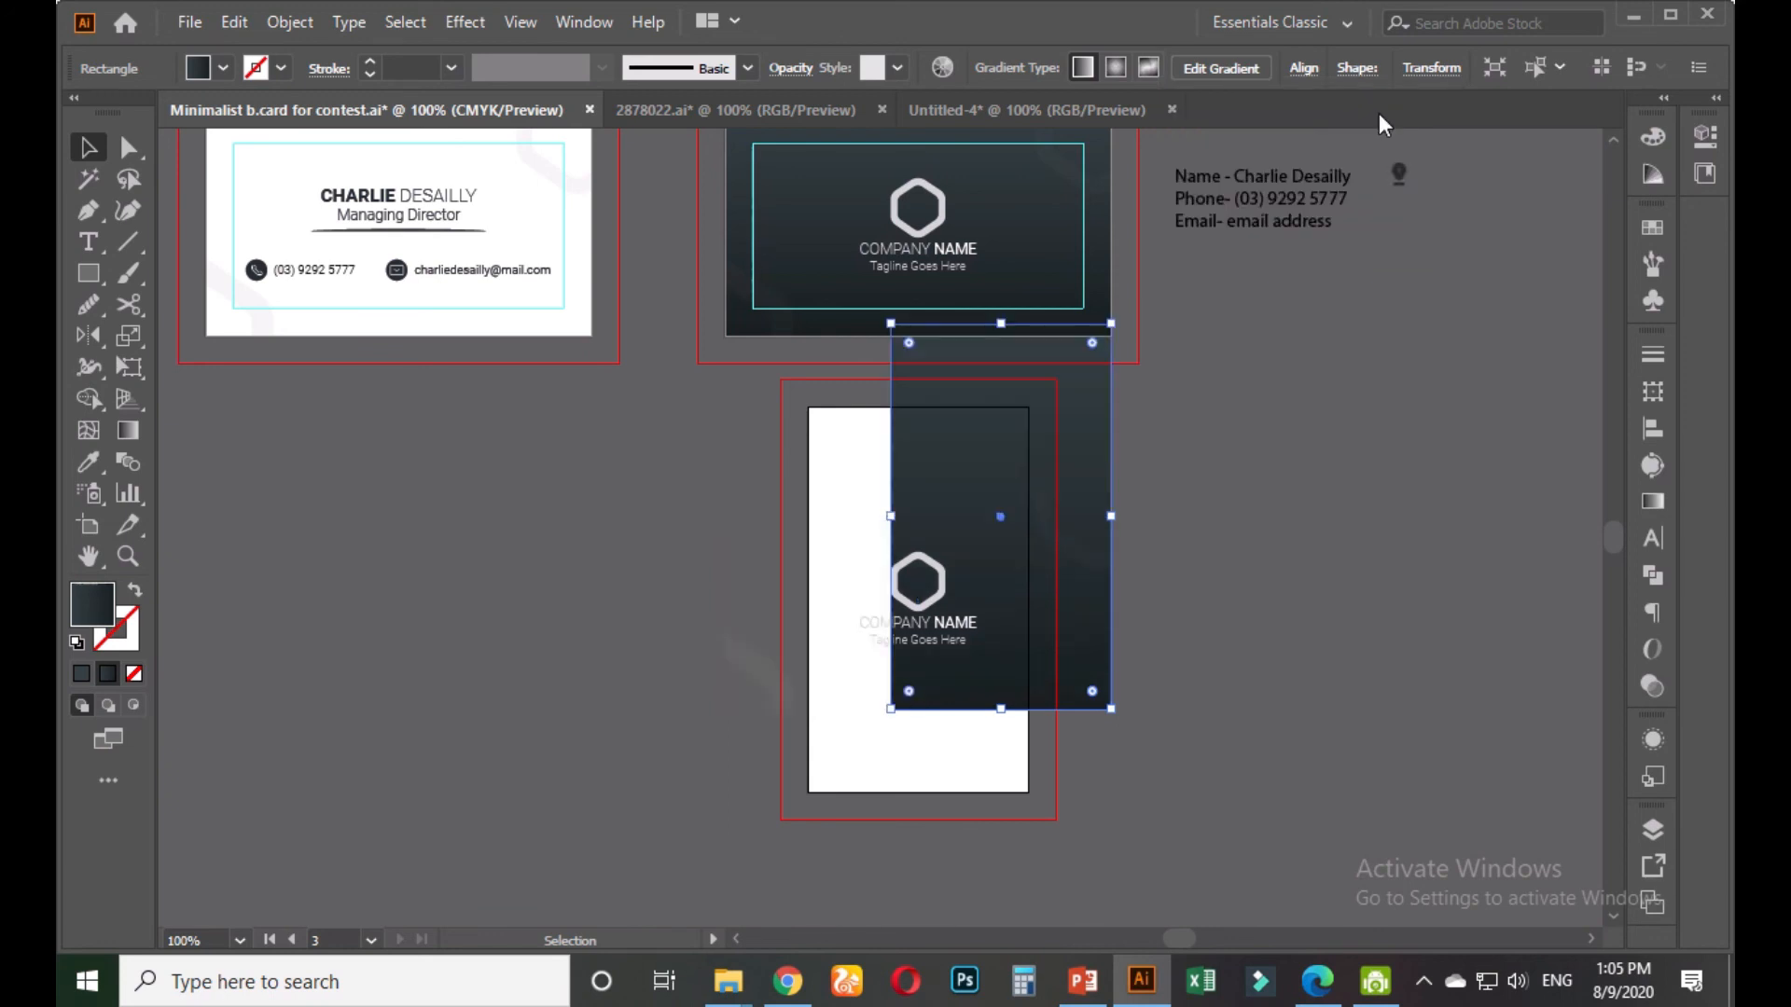
pyautogui.click(1303, 68)
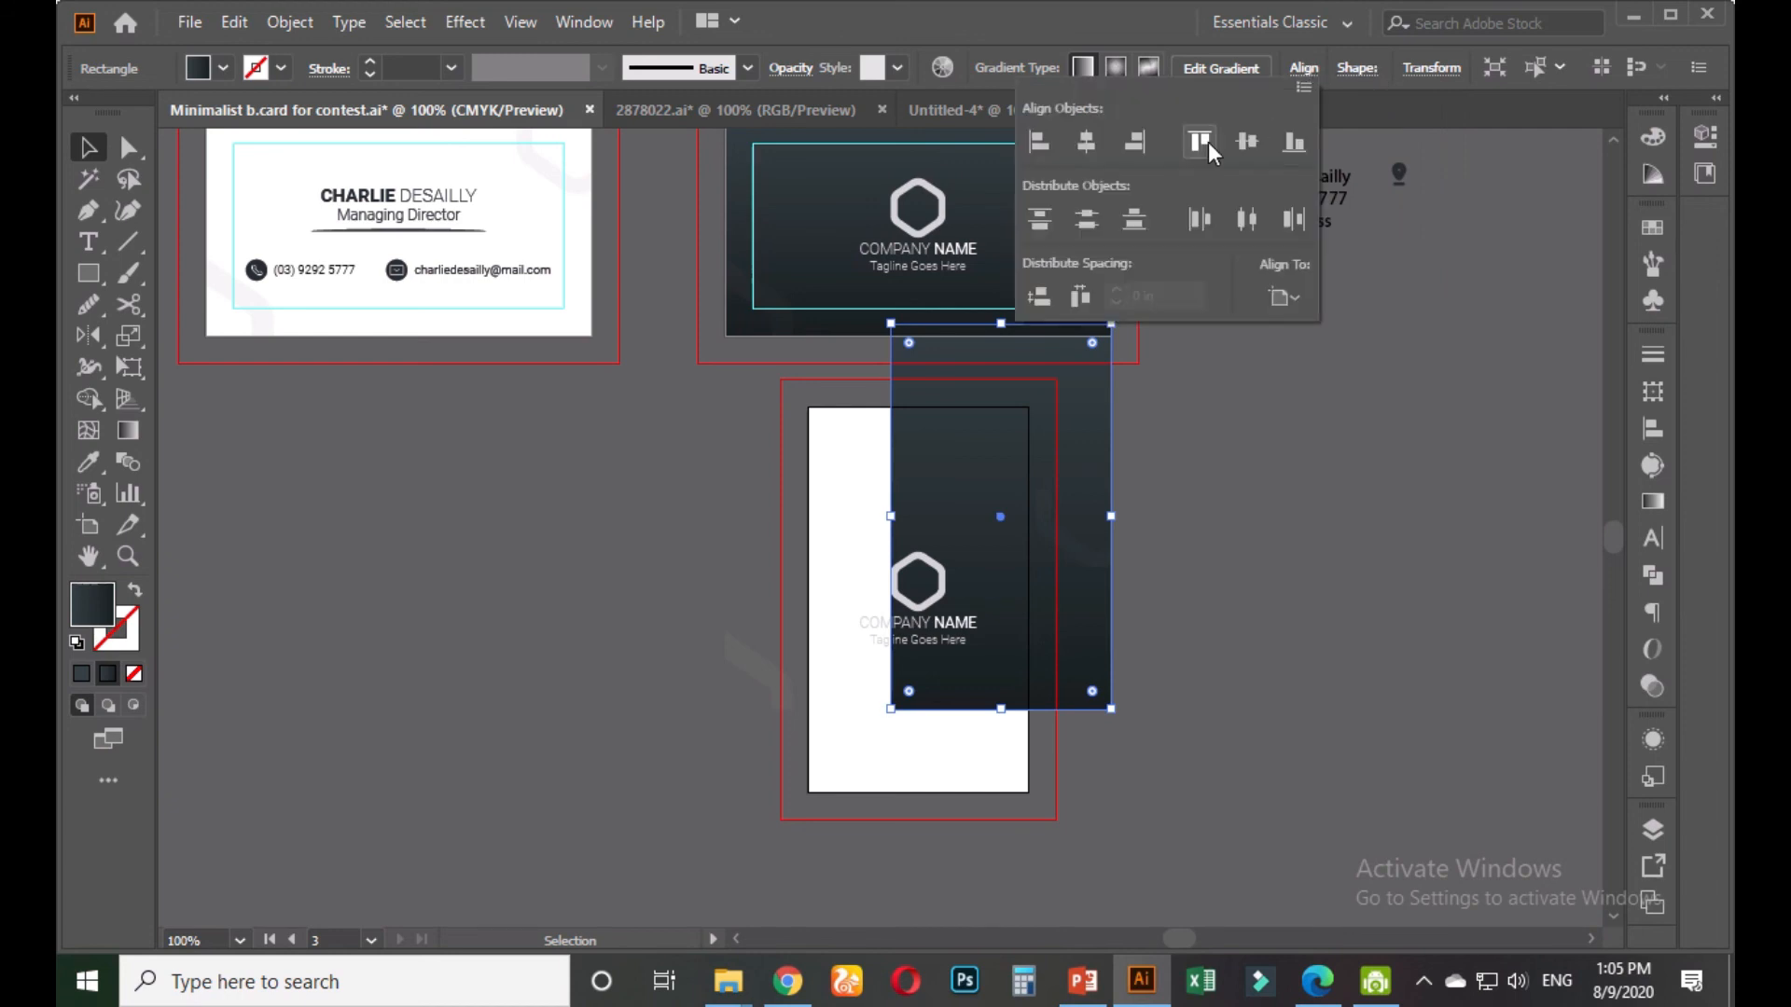
pyautogui.click(1085, 141)
pyautogui.click(1246, 141)
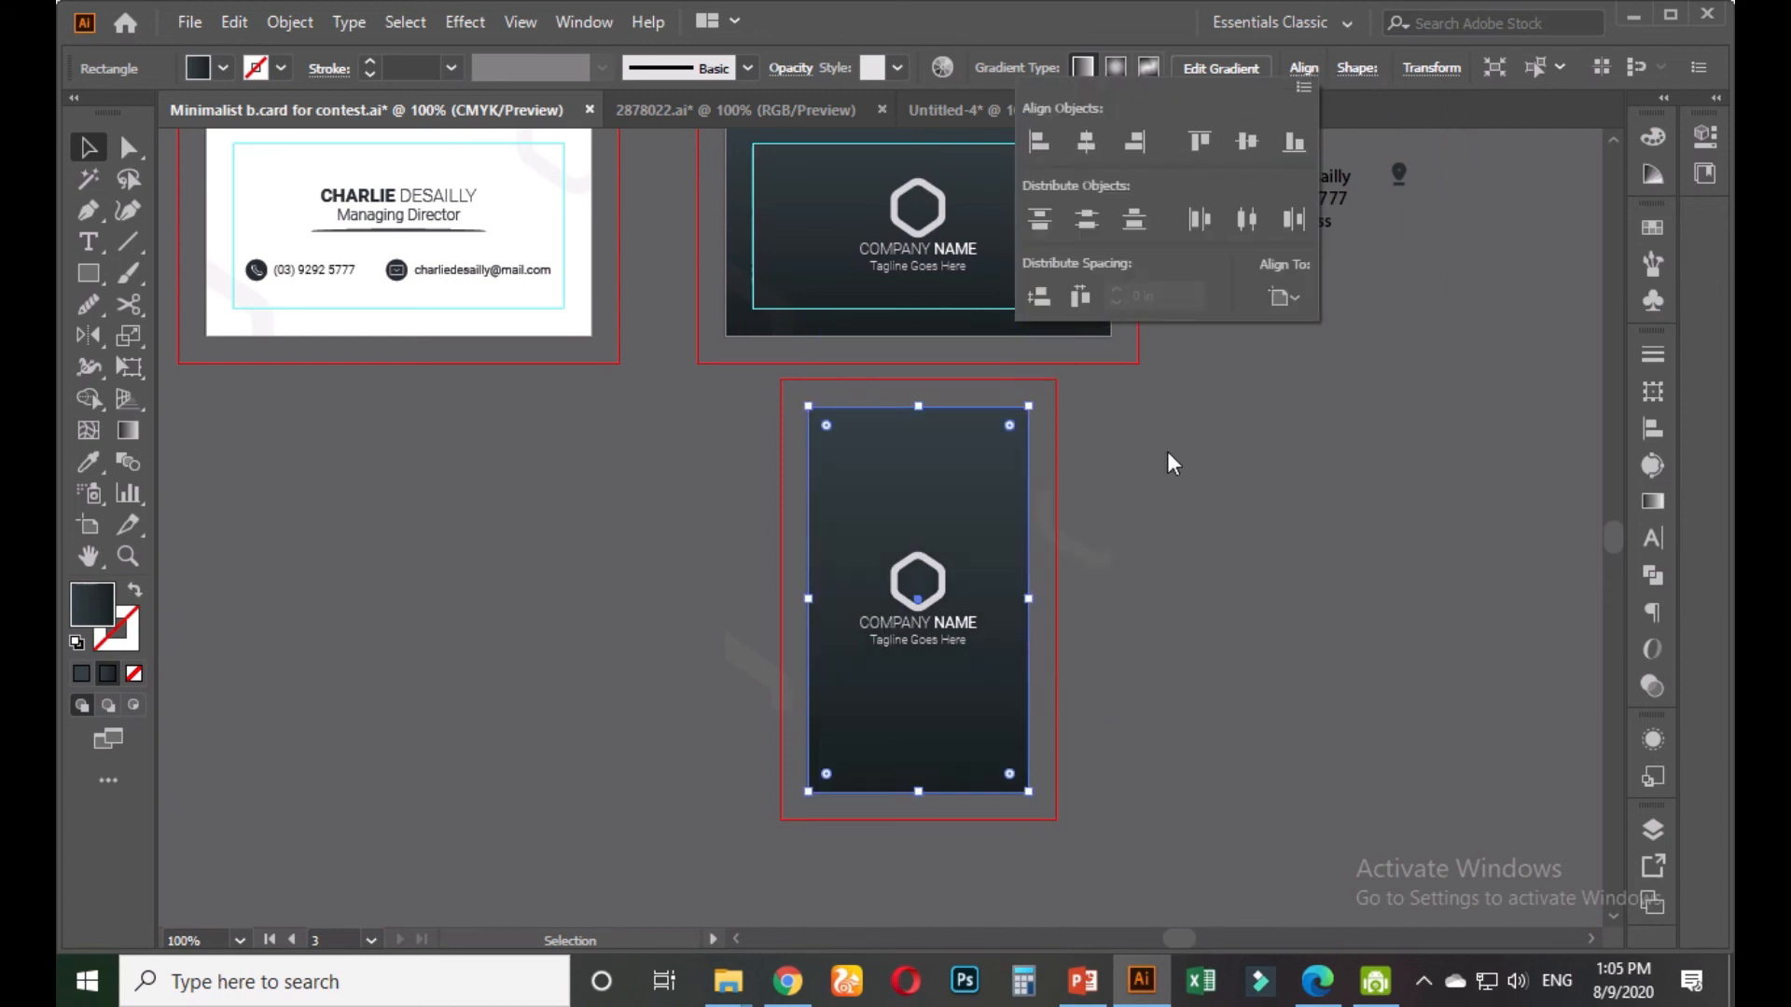
pyautogui.click(1163, 547)
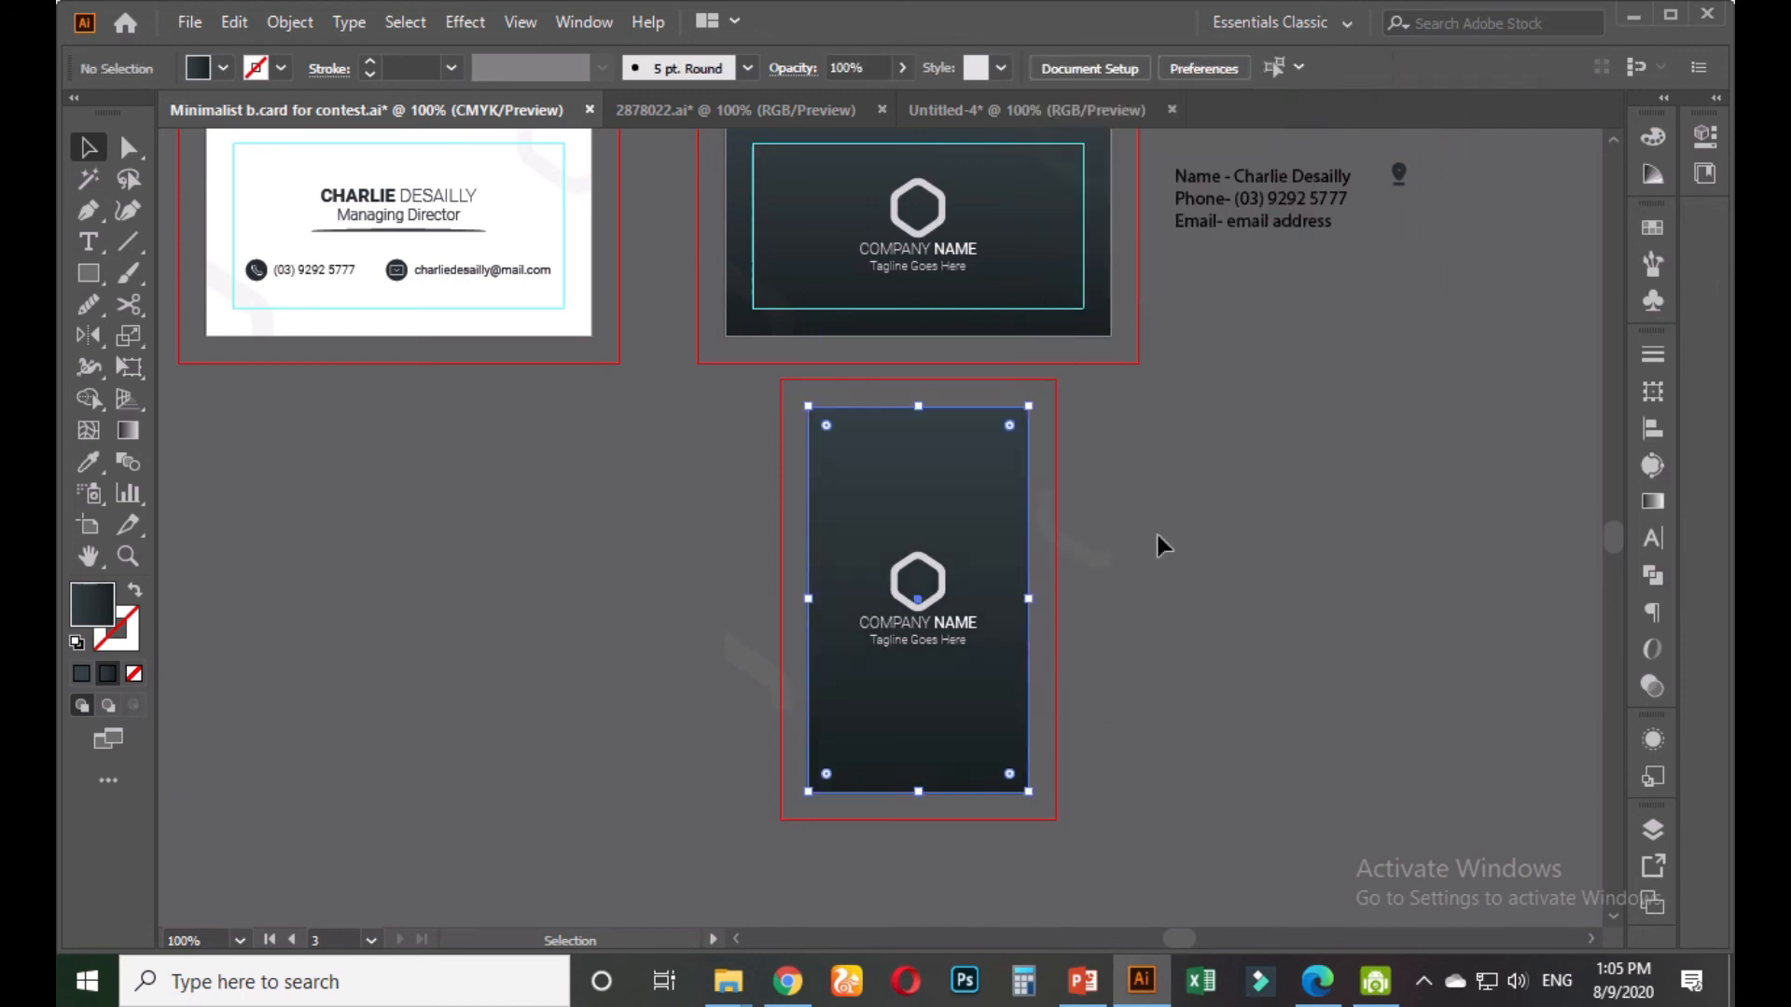
# Ungroup the decorative line ornament and align it to the card's top-right corner
pyautogui.click(1096, 563)
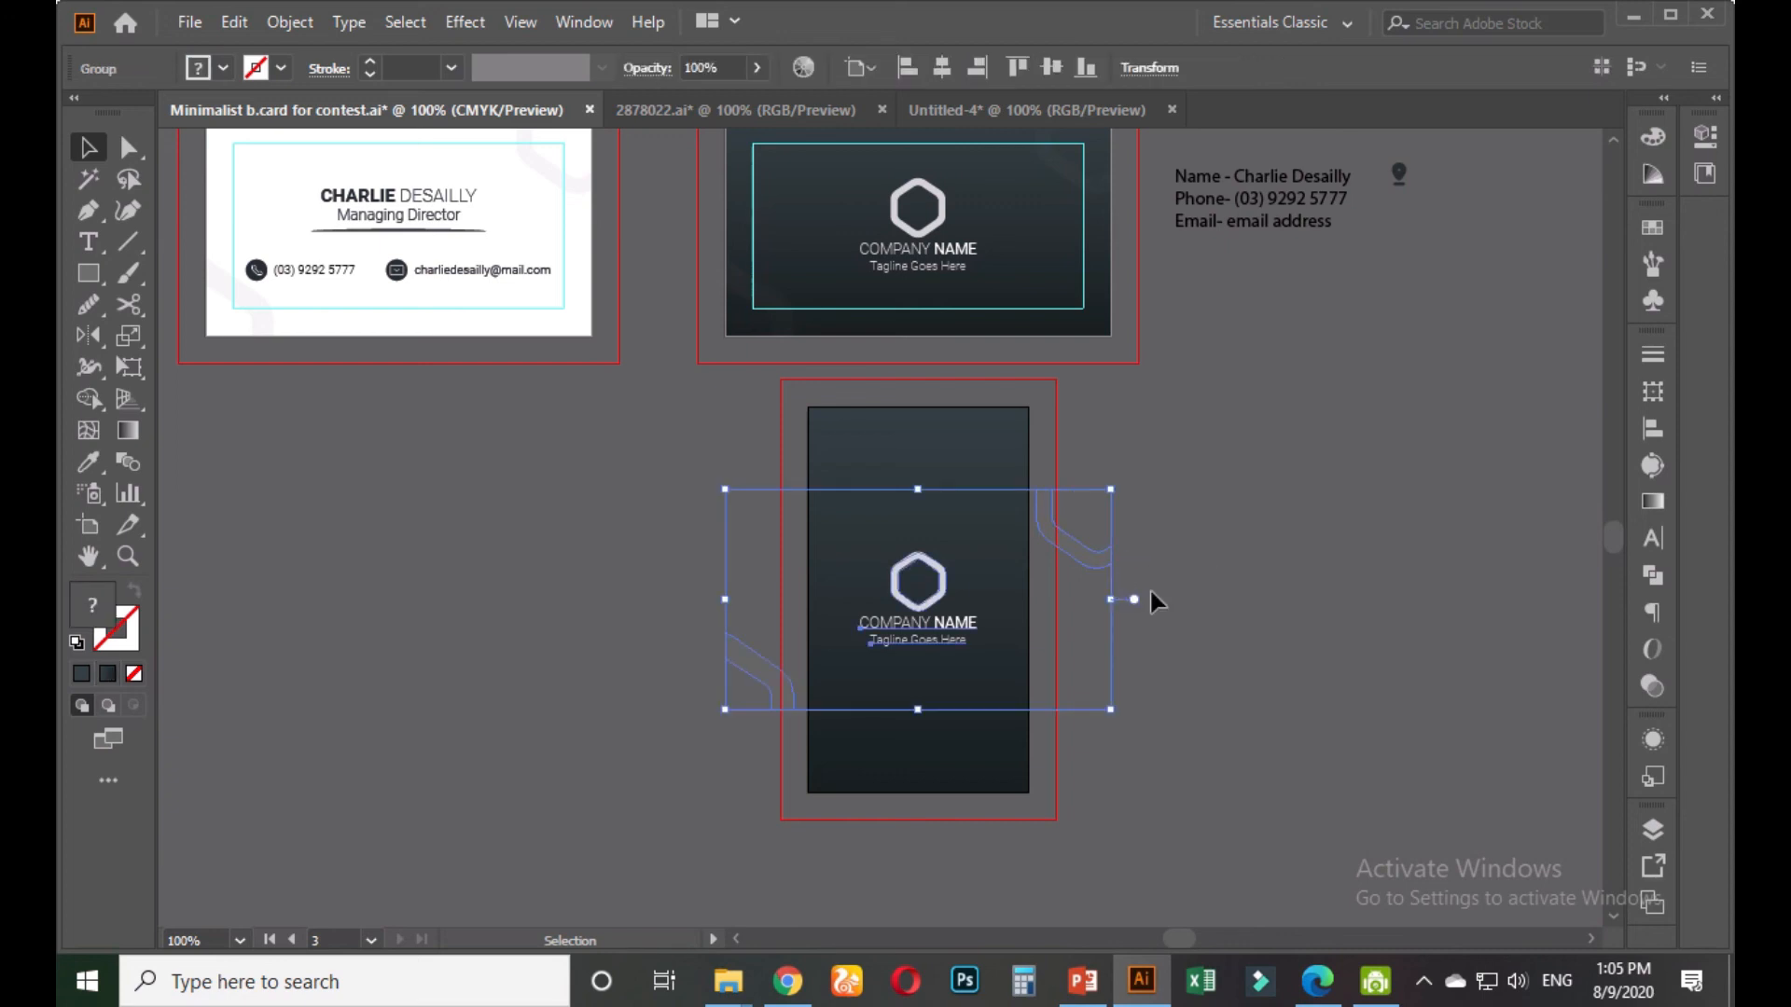
pyautogui.click(1133, 581)
pyautogui.rightClick(1093, 552)
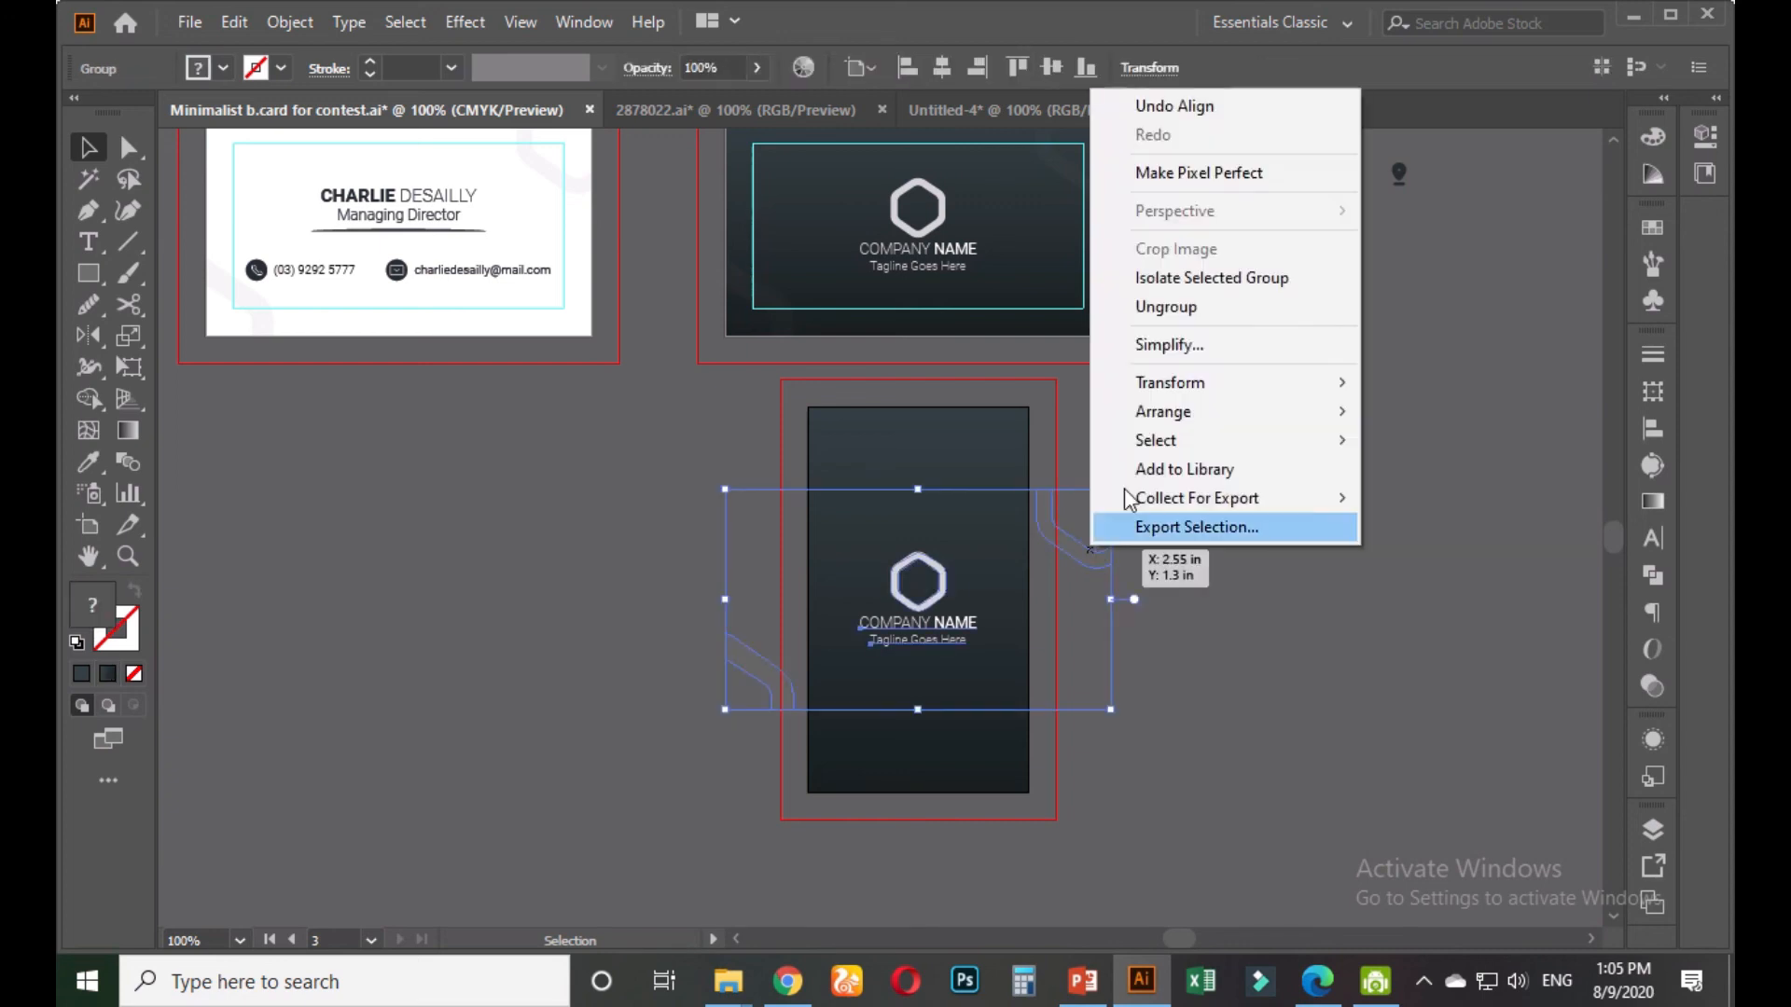
pyautogui.click(1166, 308)
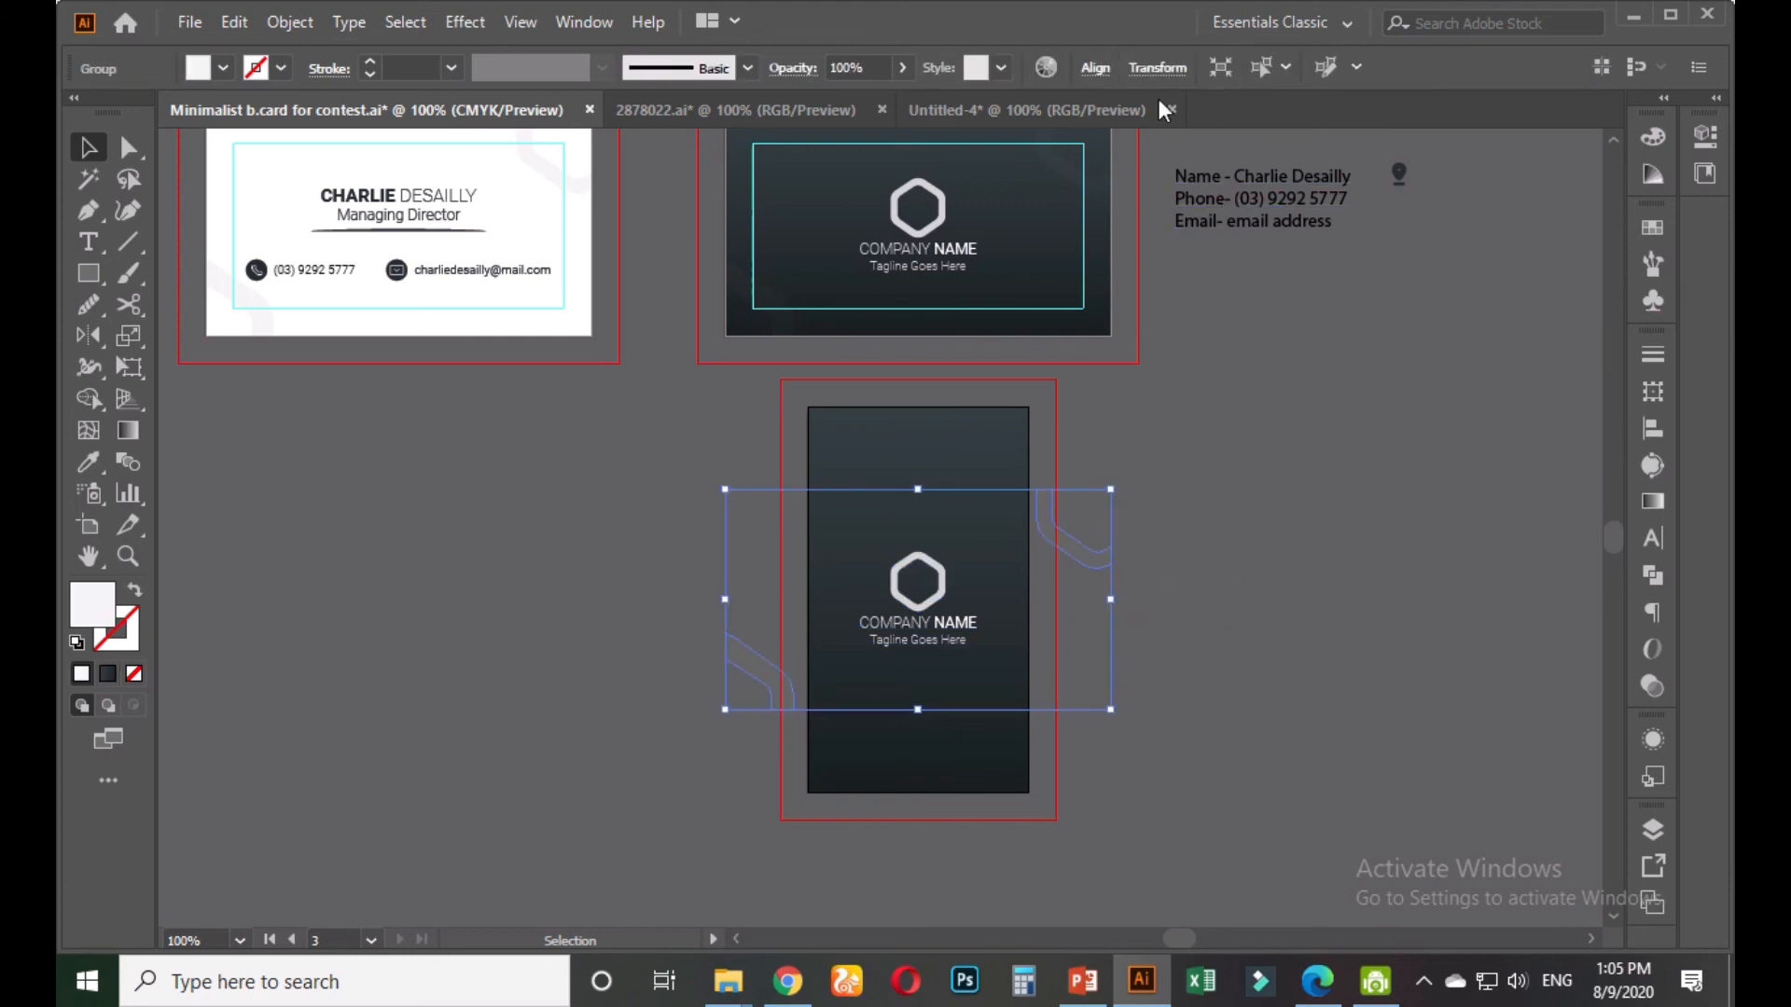
pyautogui.click(1096, 69)
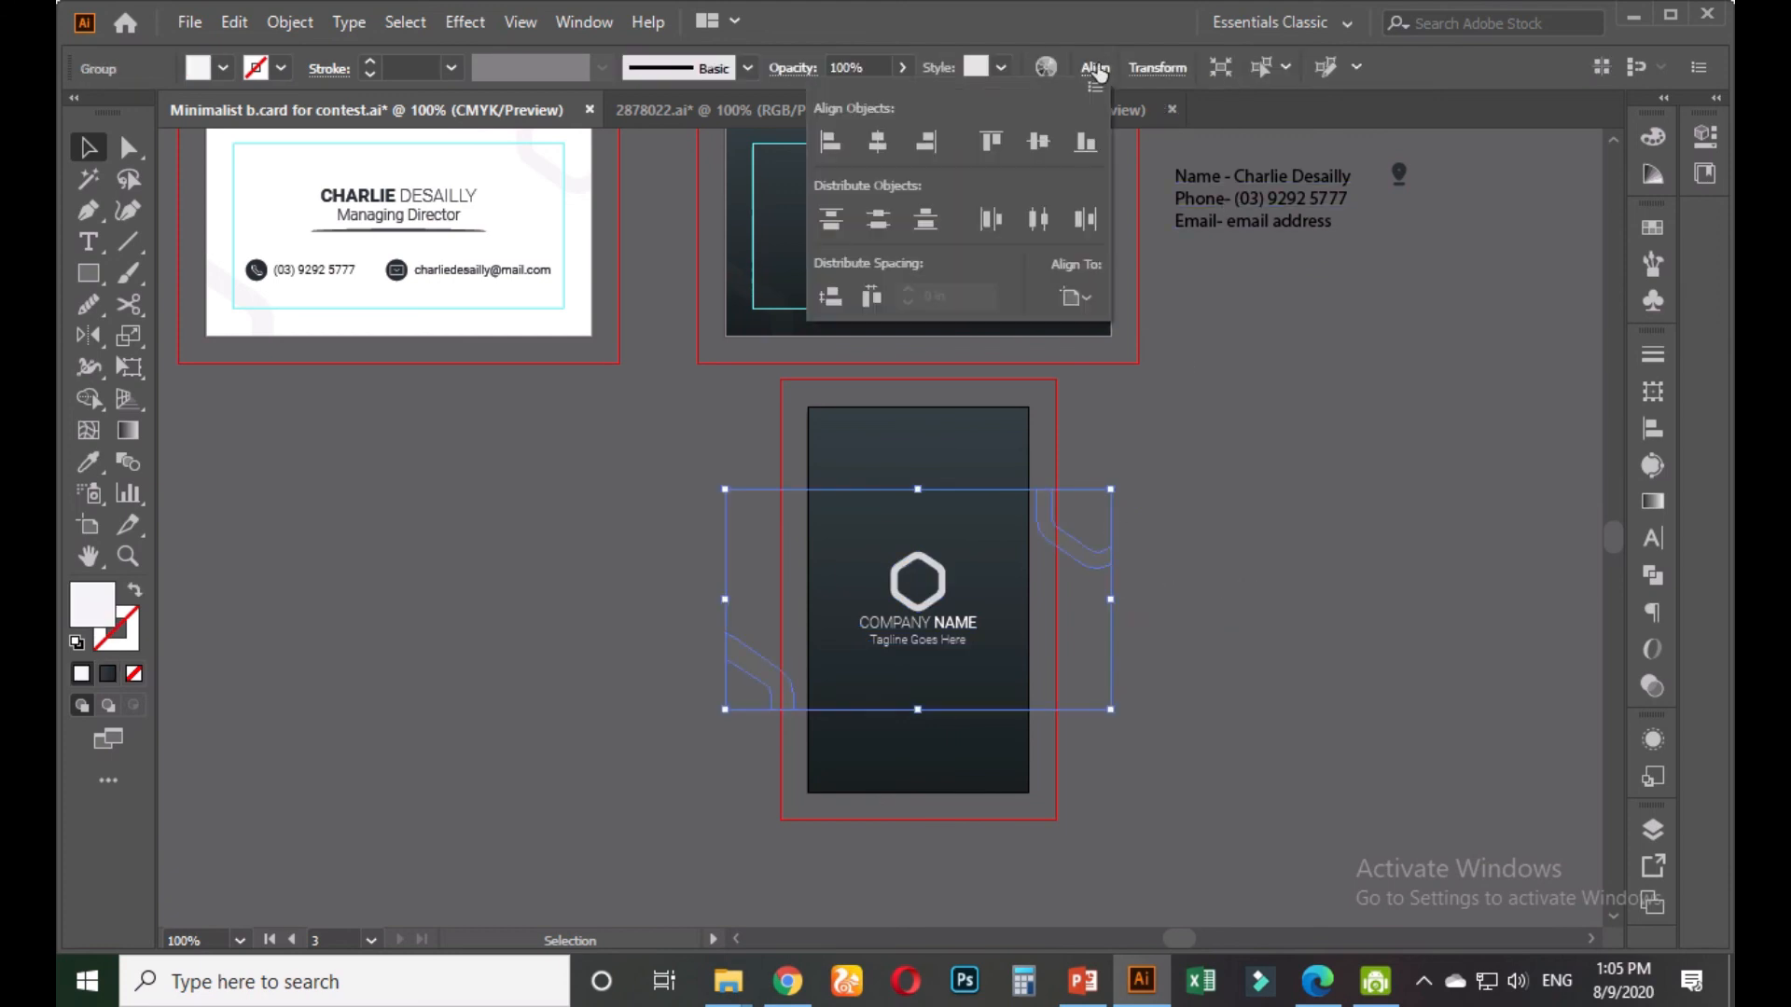
pyautogui.click(935, 142)
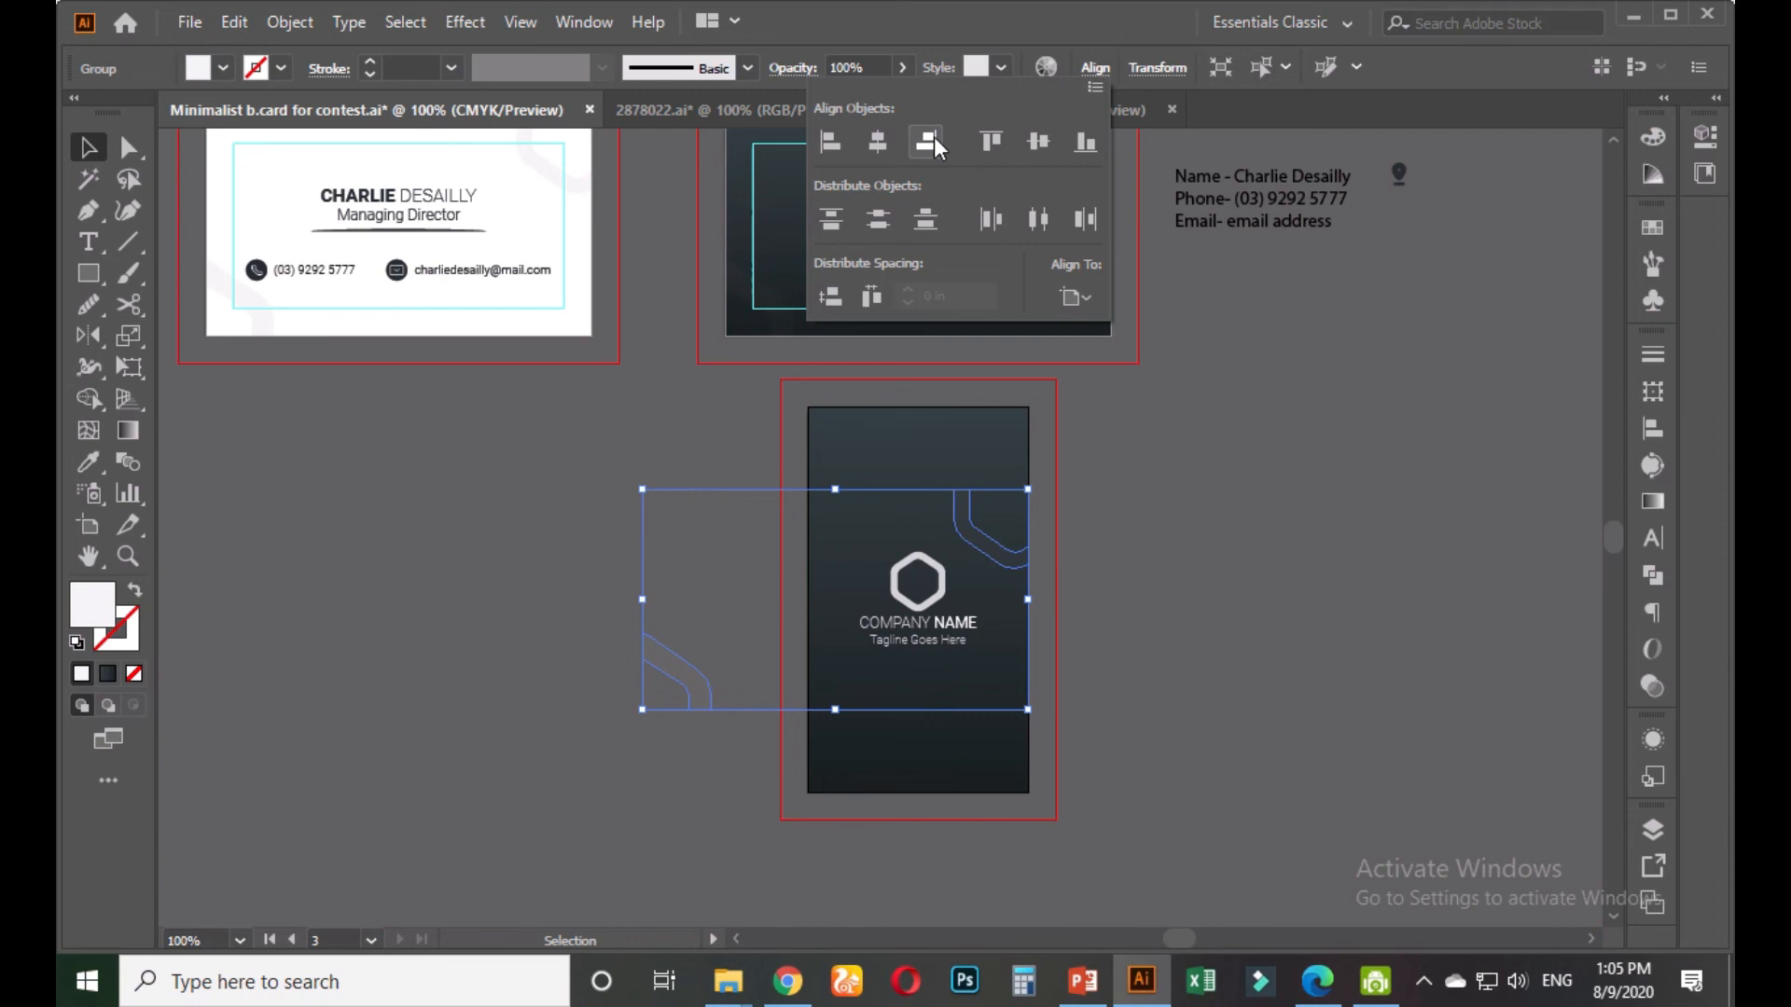
pyautogui.click(990, 142)
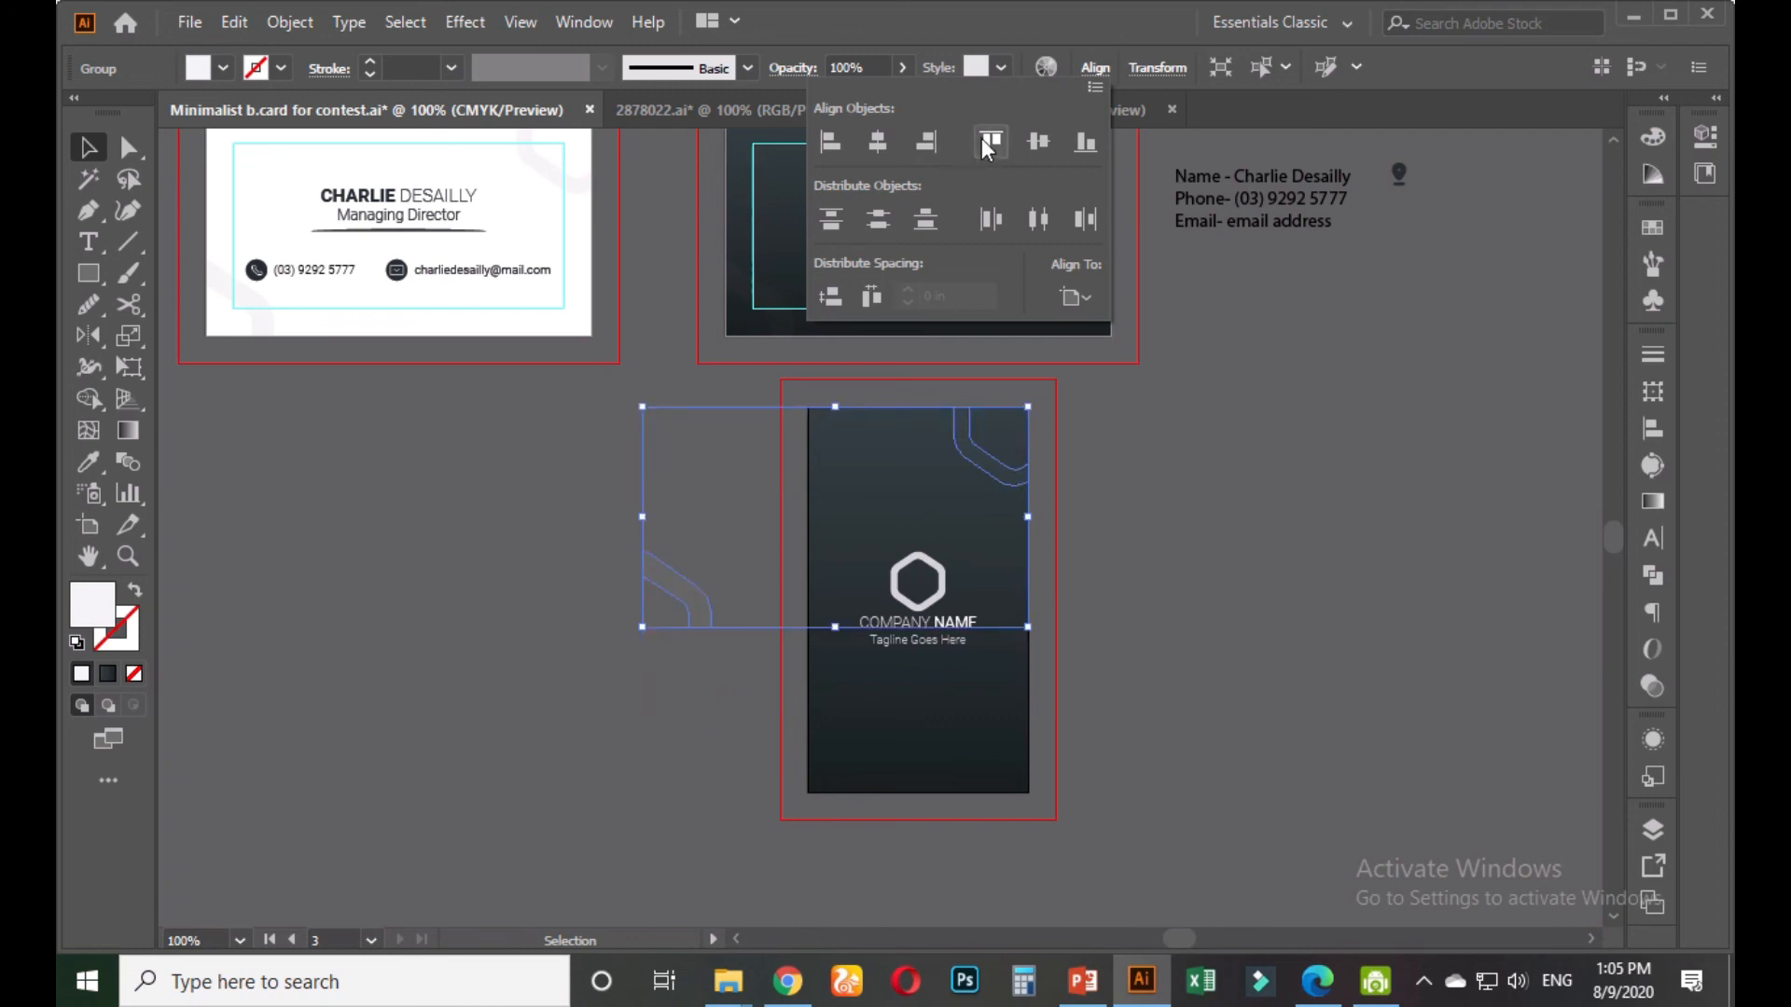
# Ungroup the remaining lines and align the lower-left line shape to the card's bottom-left corner
pyautogui.click(1117, 514)
pyautogui.rightClick(675, 581)
pyautogui.click(752, 344)
pyautogui.click(539, 508)
pyautogui.click(660, 597)
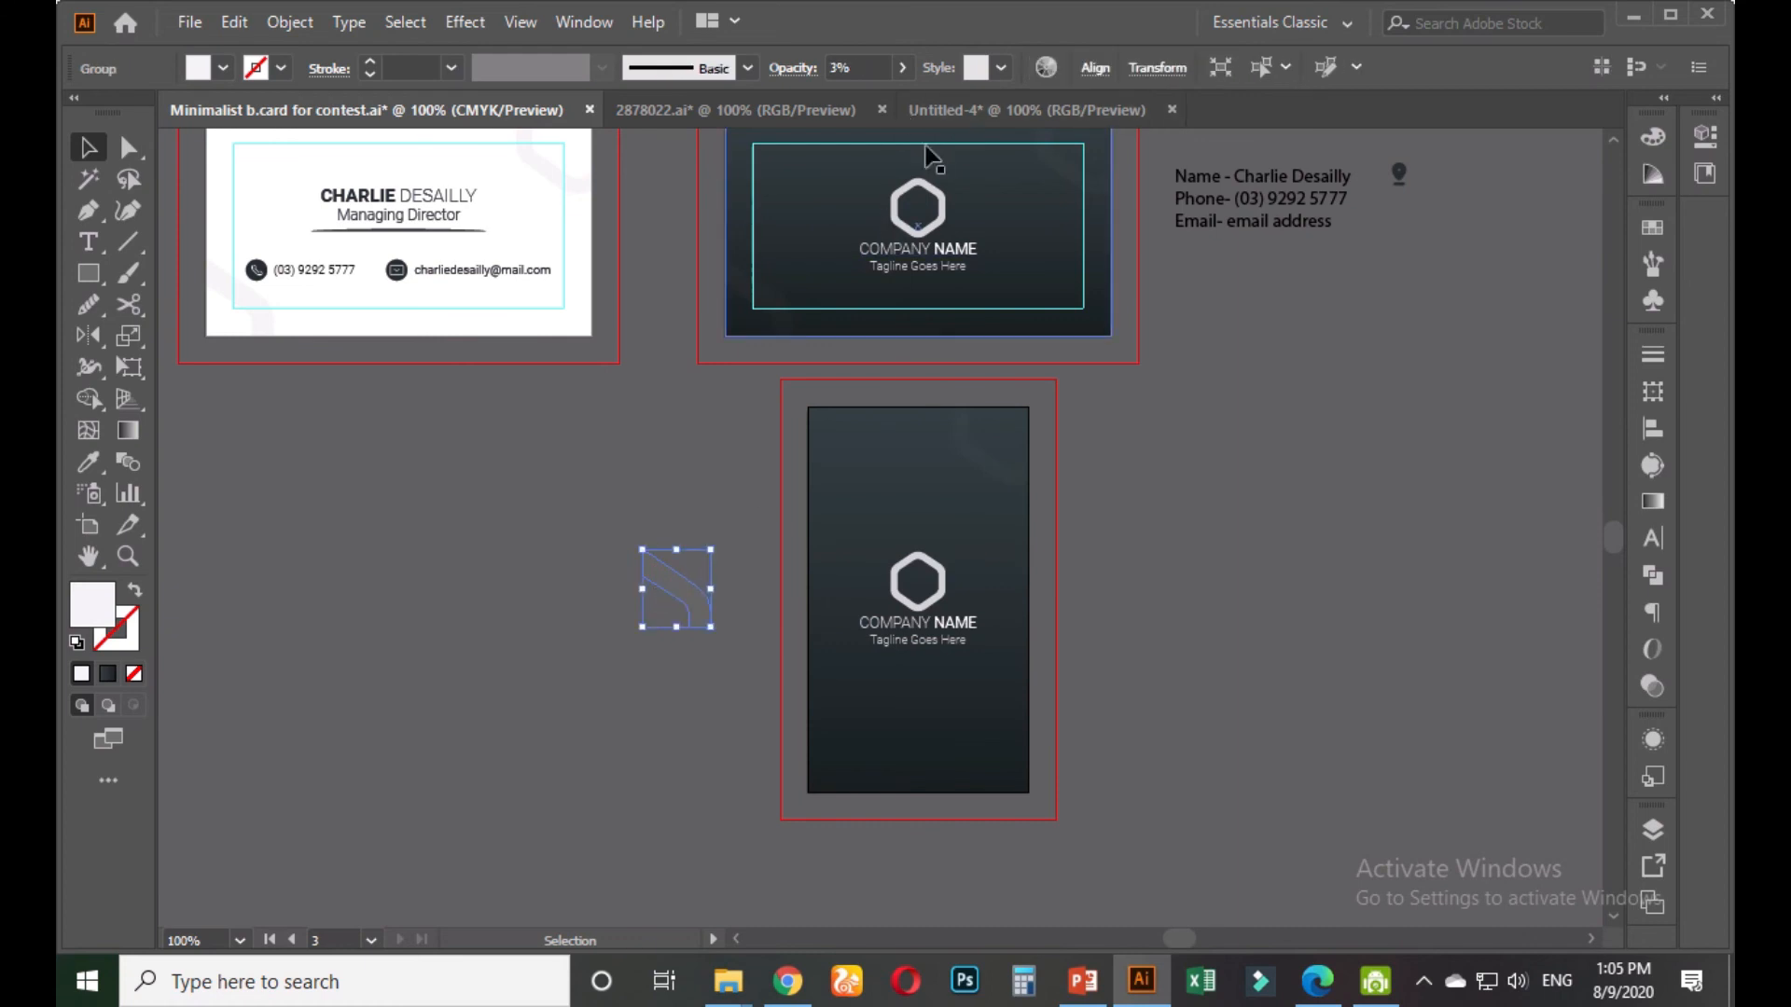
pyautogui.click(1095, 67)
pyautogui.click(830, 142)
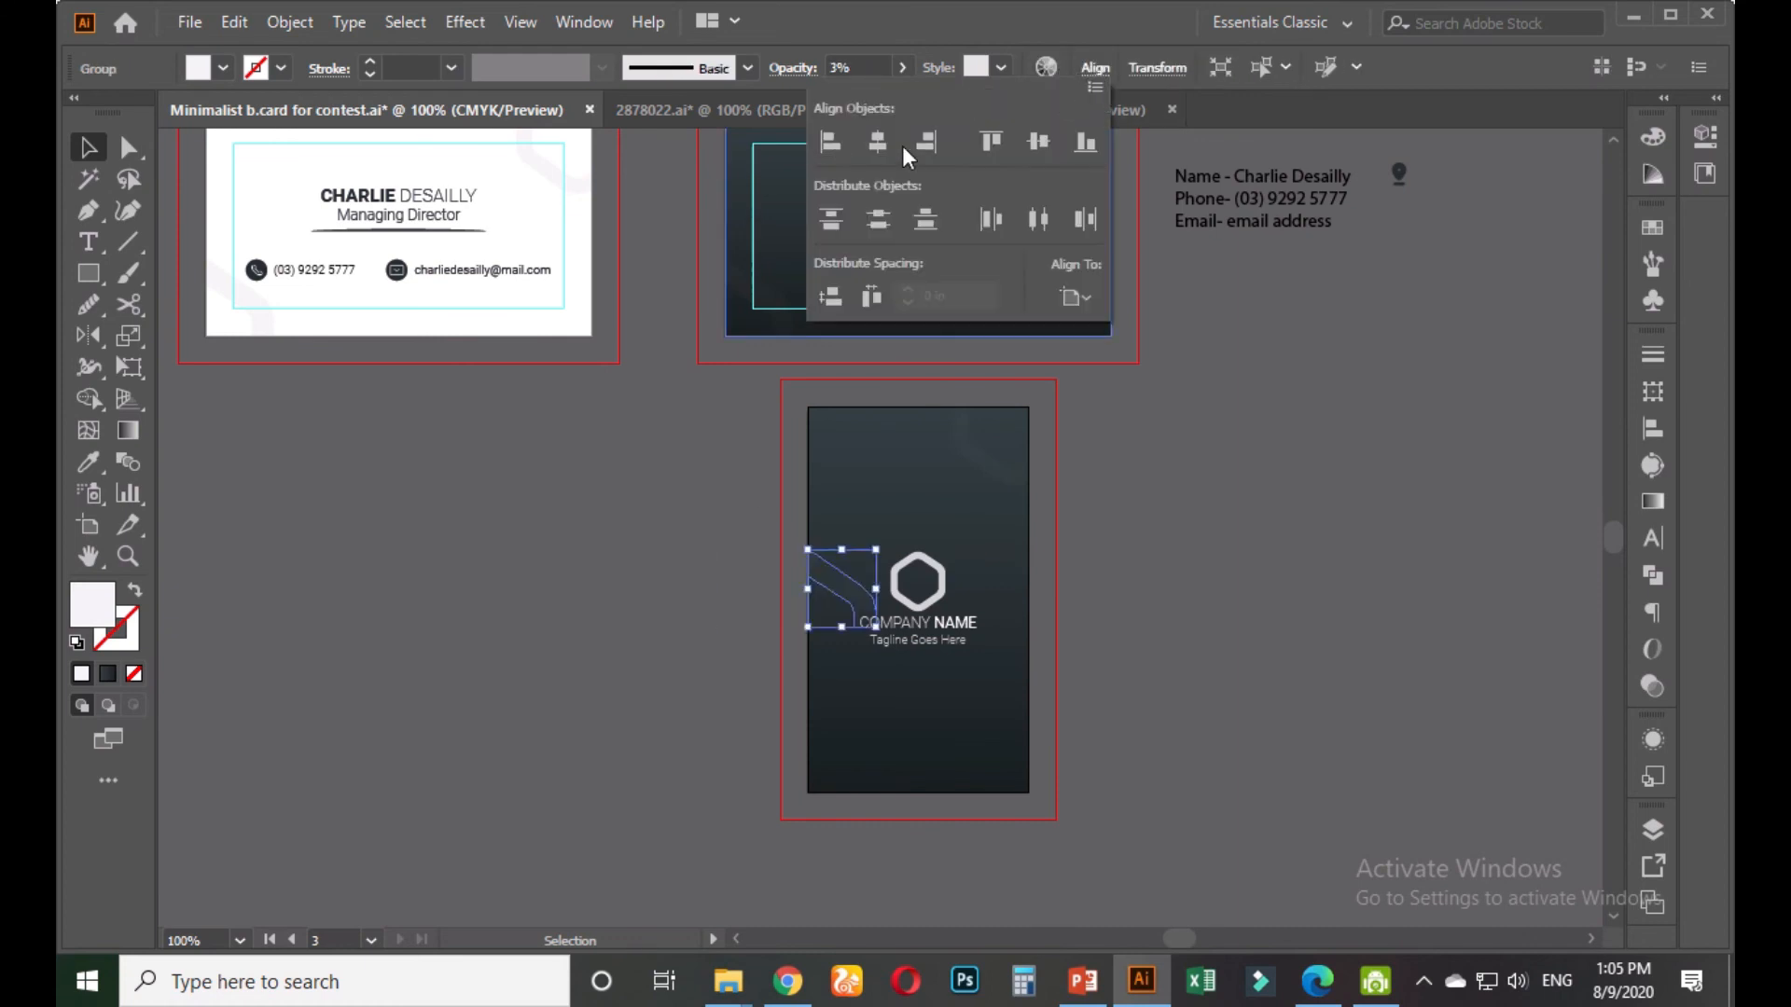
pyautogui.click(1082, 144)
pyautogui.click(1134, 584)
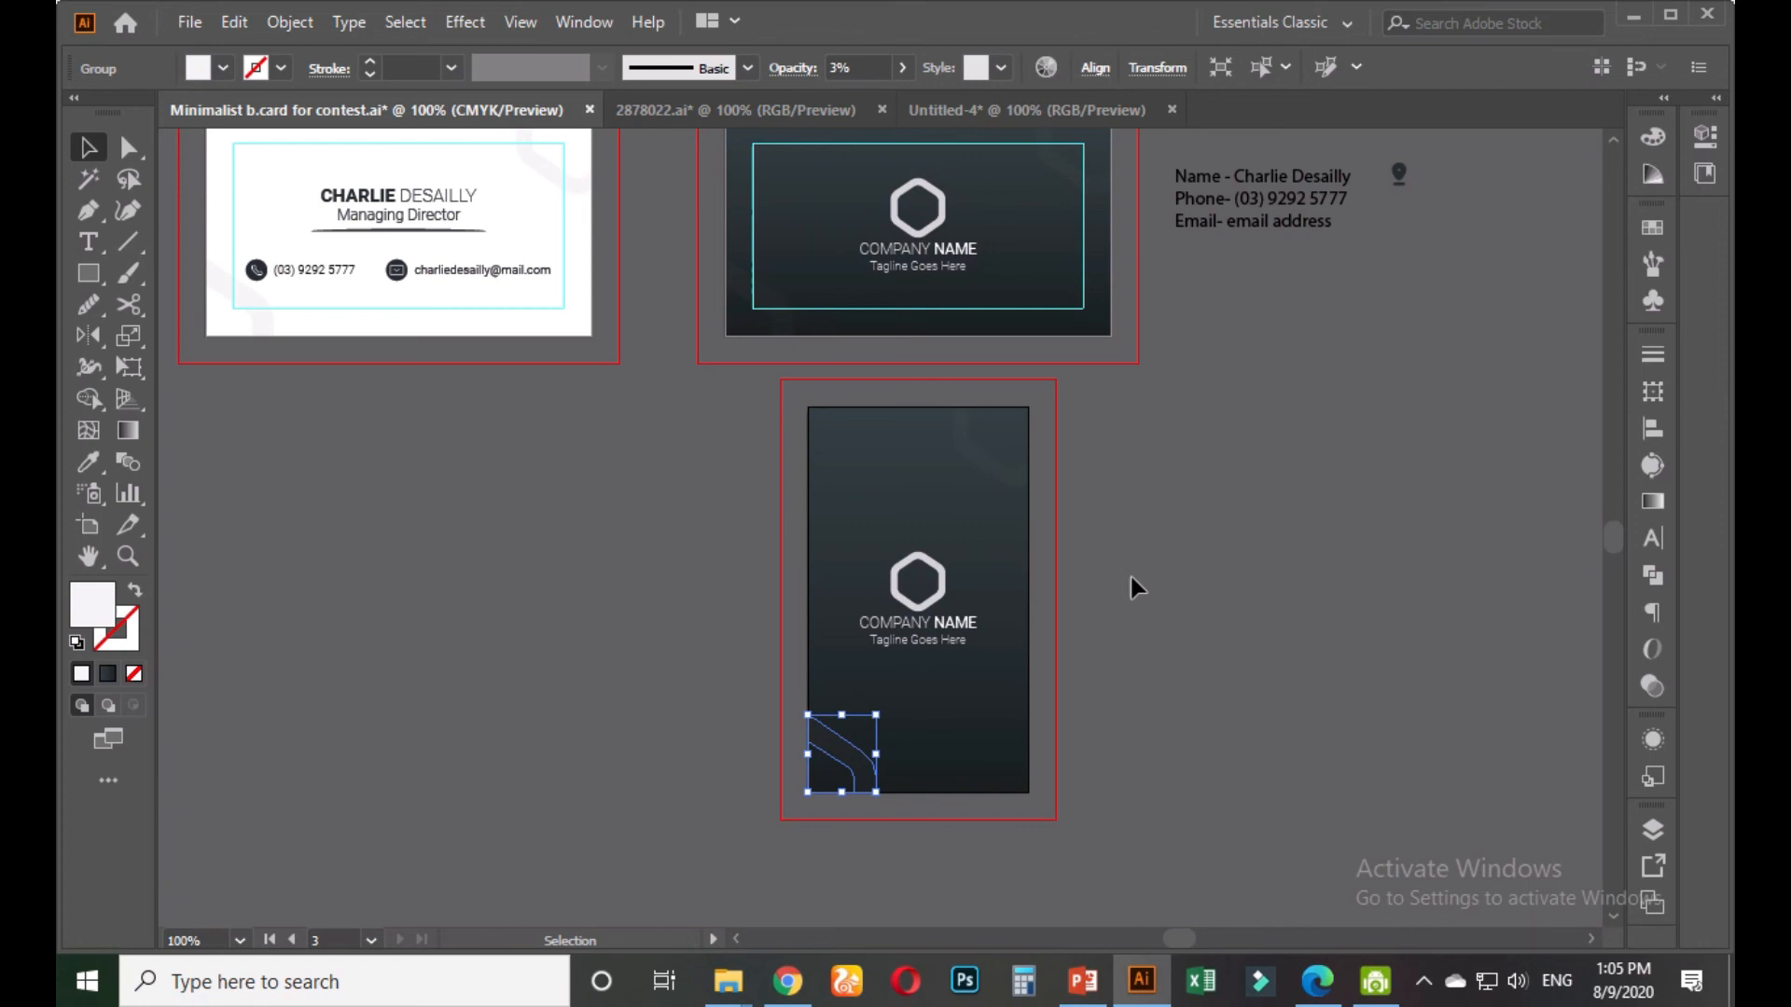
pyautogui.click(1133, 587)
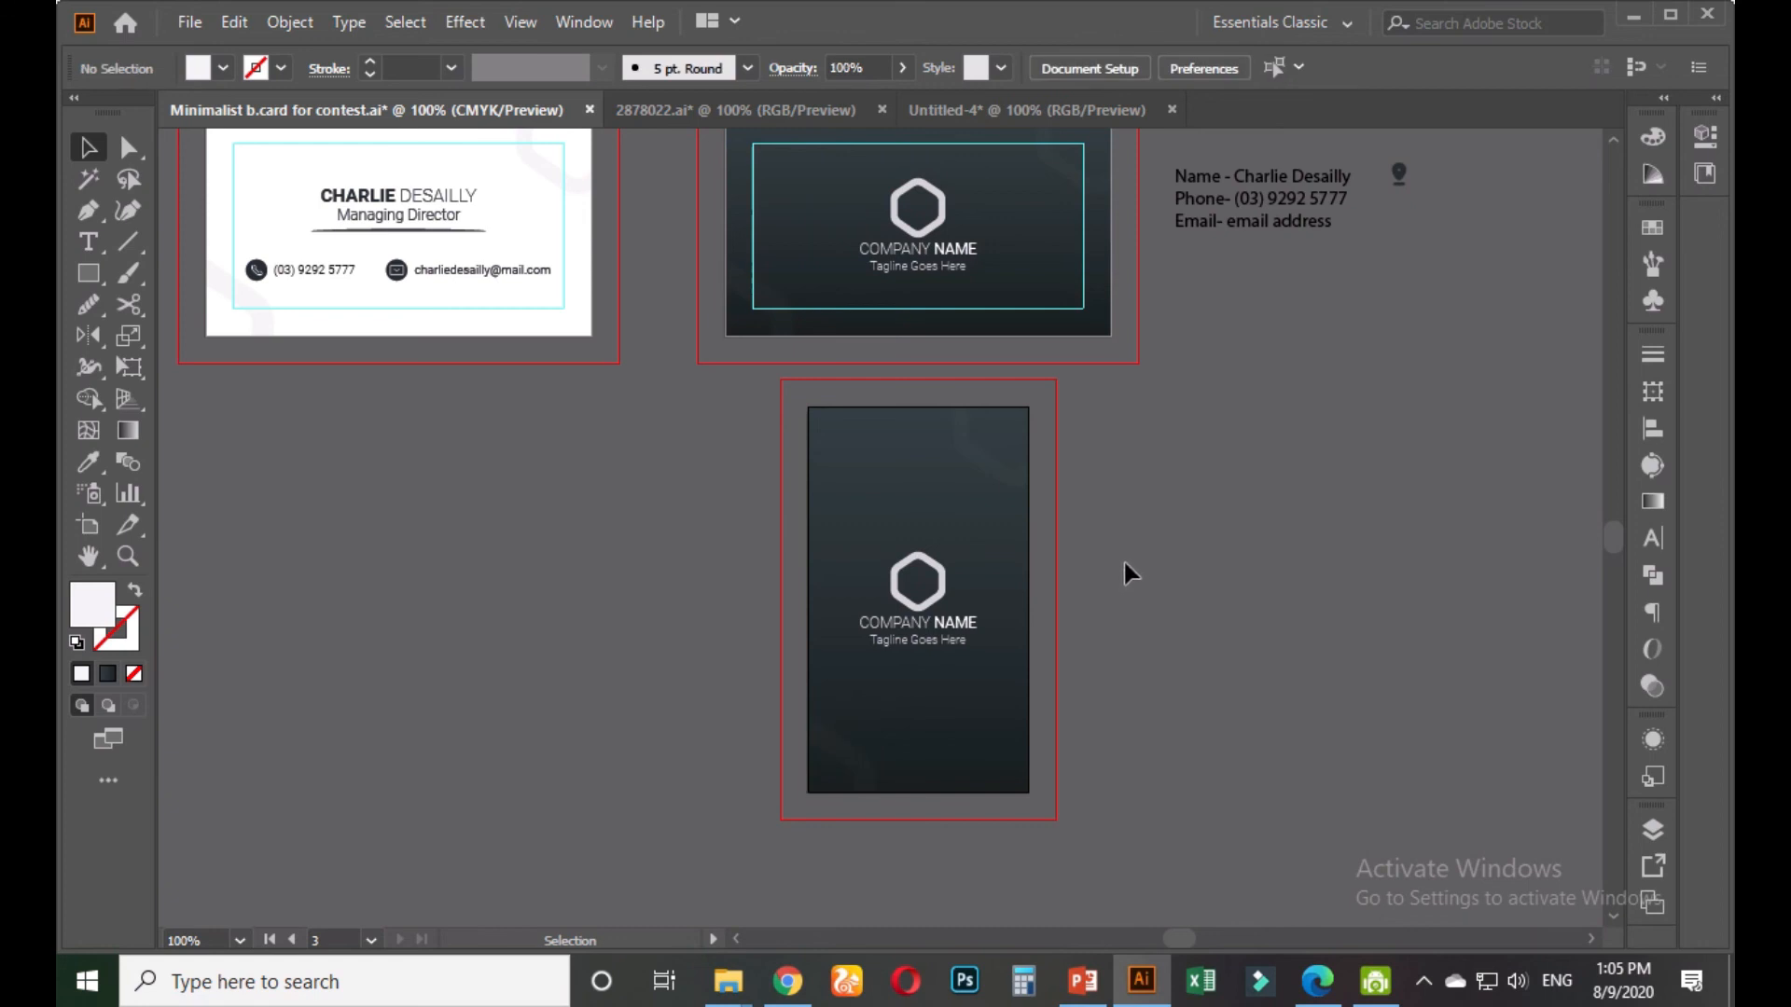
# Group the hexagon logo, COMPANY NAME and tagline together
pyautogui.press('space')
pyautogui.scroll(3, 1035, 668)
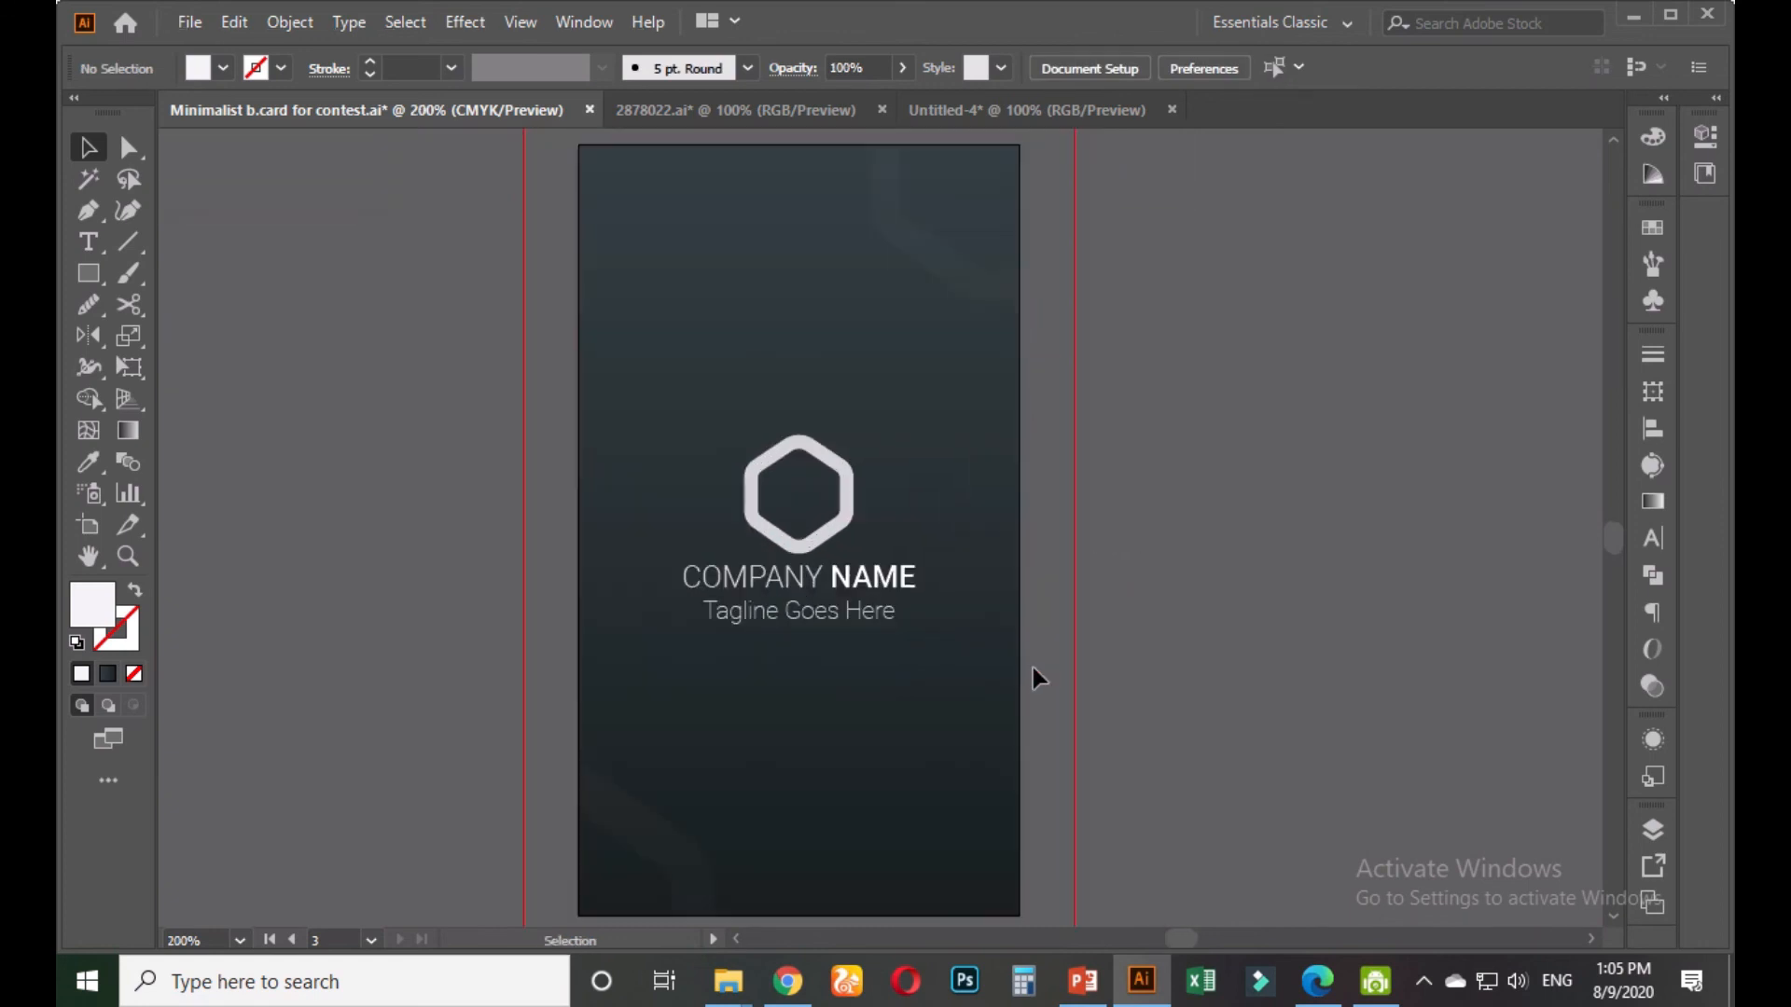
pyautogui.click(872, 584)
pyautogui.scroll(-1, 865, 627)
pyautogui.scroll(1, 865, 627)
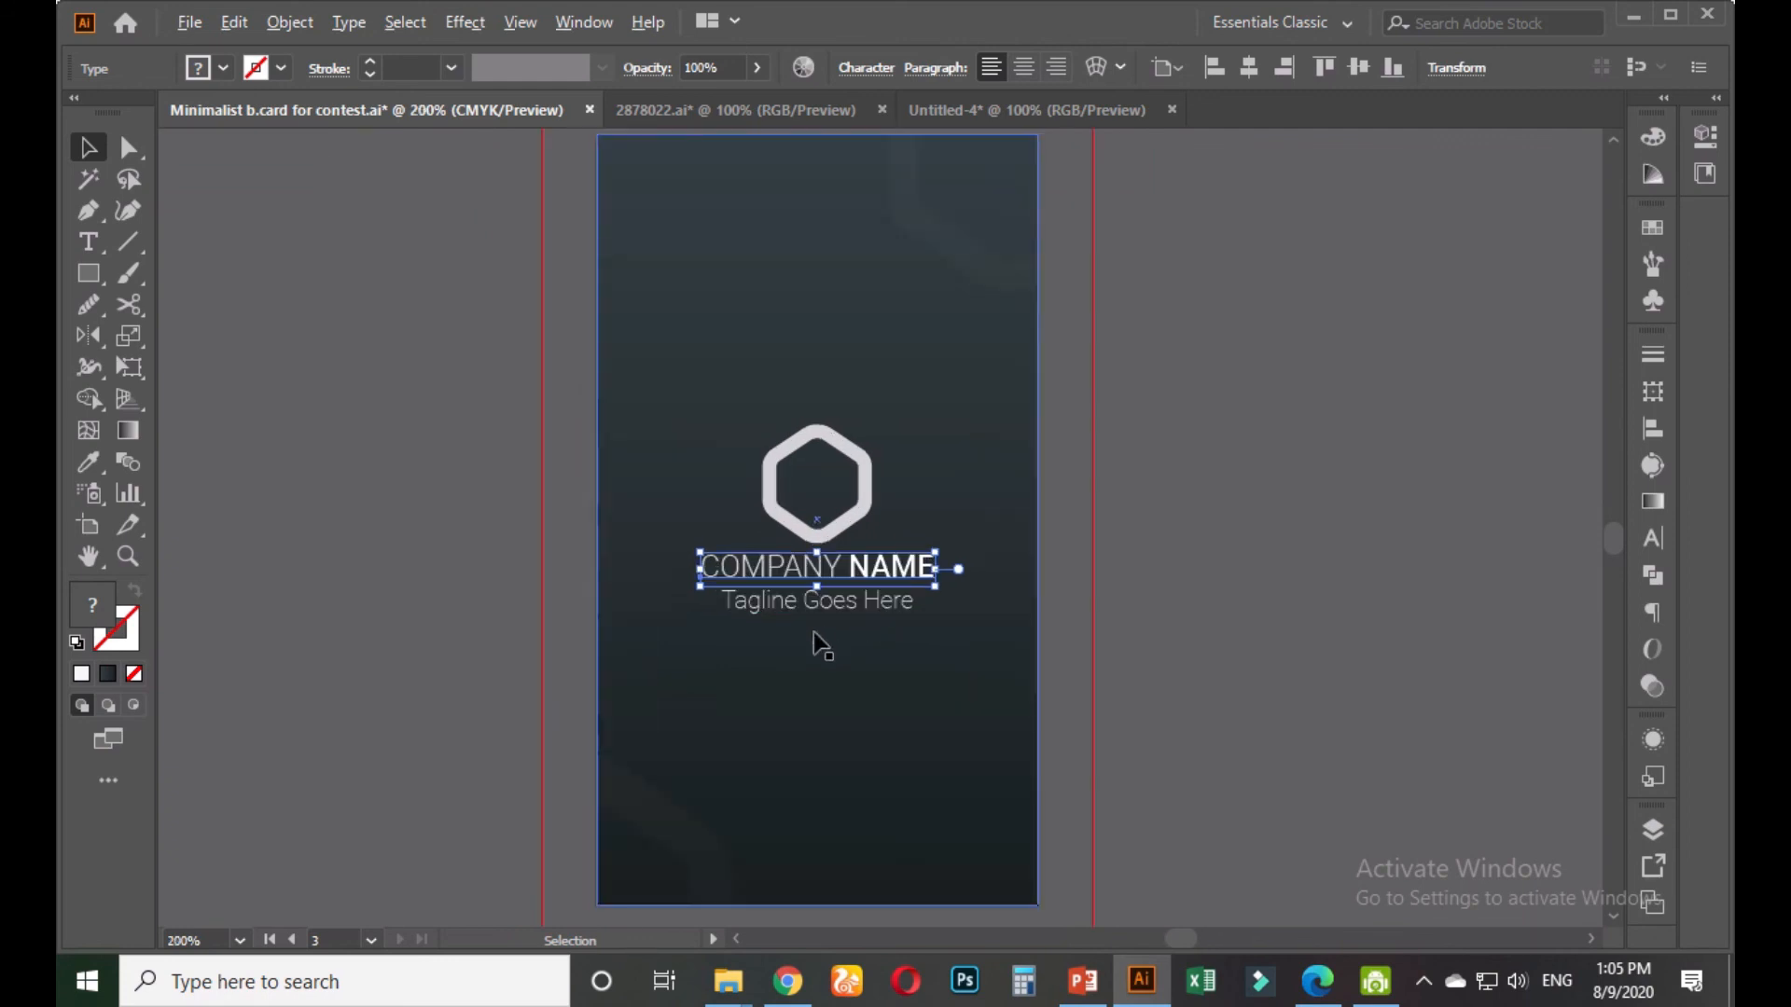
pyautogui.click(837, 608)
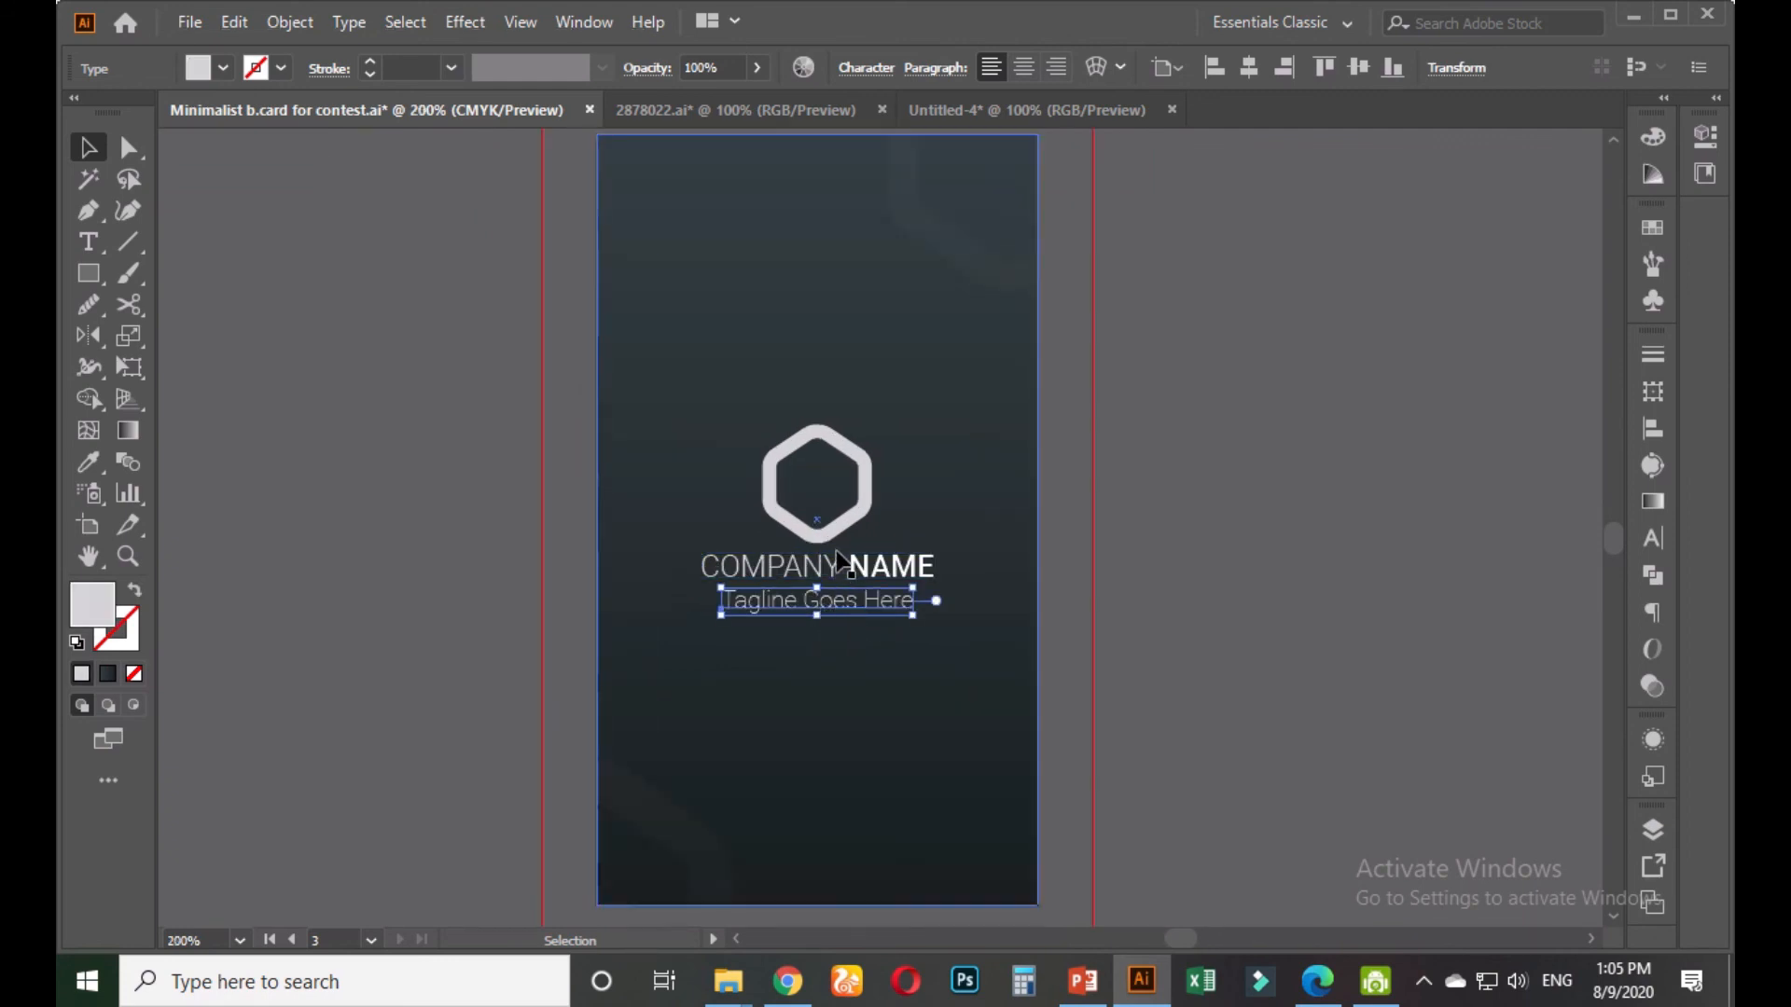
pyautogui.keyDown('shift'); pyautogui.click(844, 567); pyautogui.keyUp('shift')
pyautogui.keyDown('shift'); pyautogui.click(840, 533); pyautogui.keyUp('shift')
pyautogui.press('ctrl')
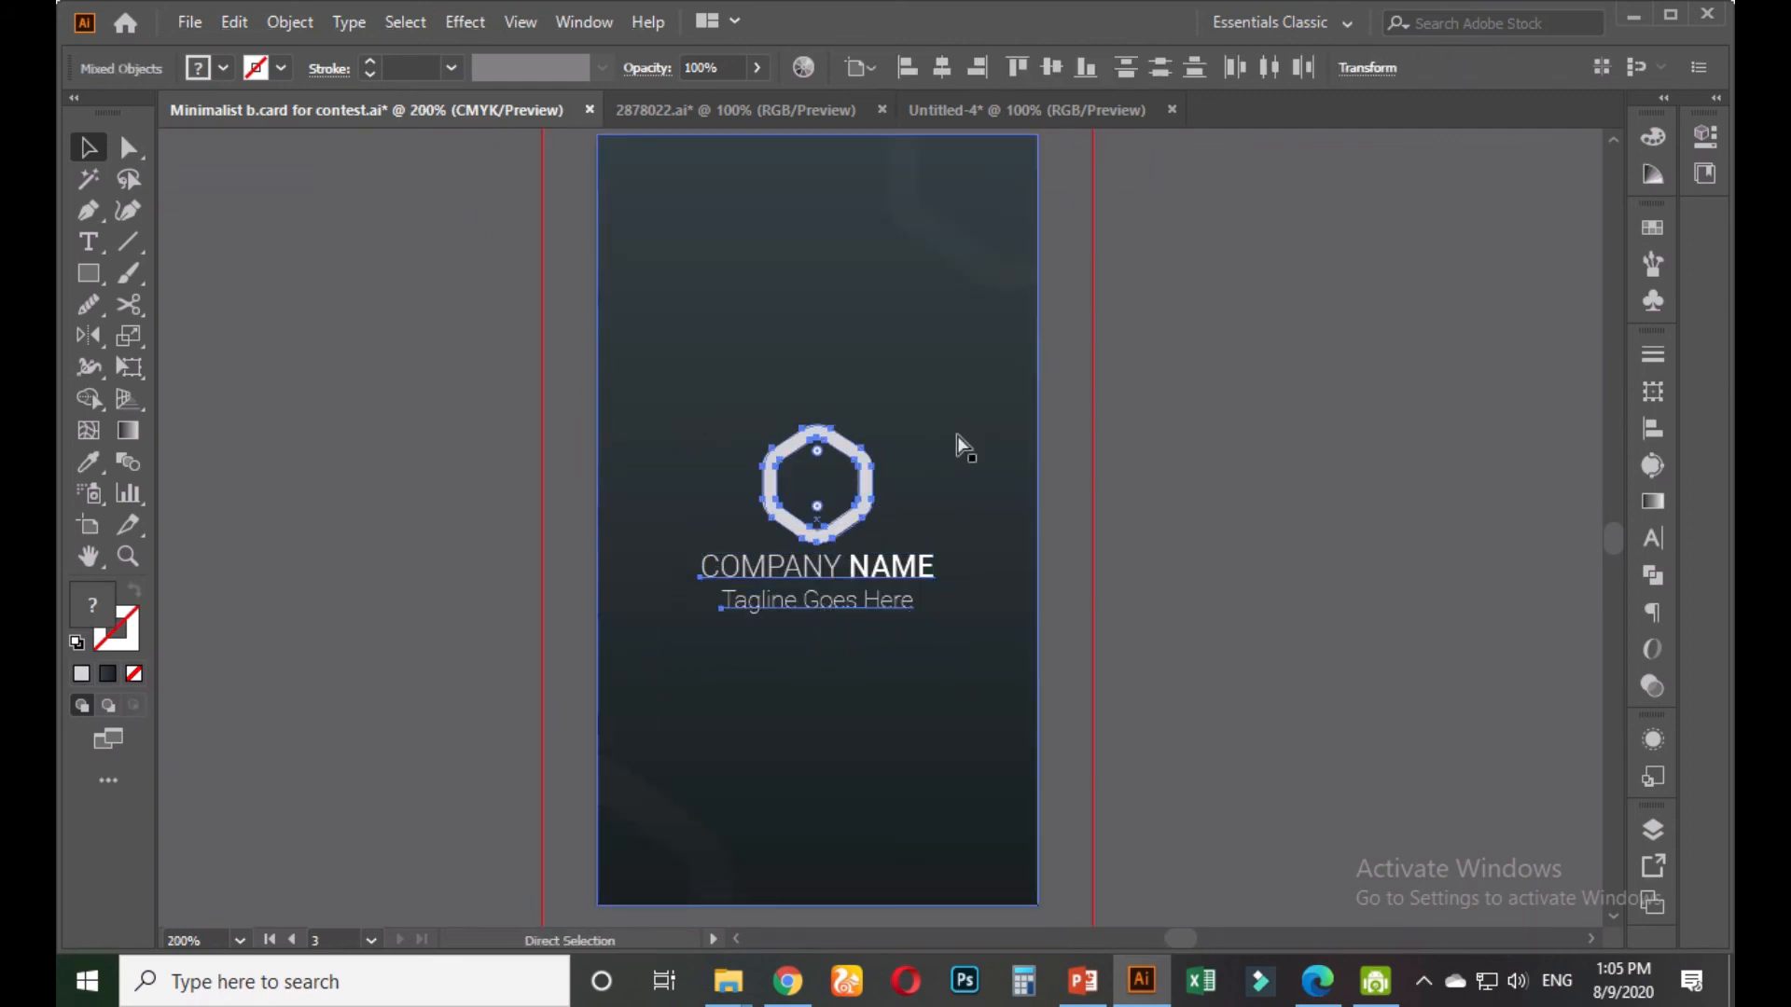
pyautogui.hotkey('ctrl', 'g')
# Centre the logo group horizontally on the portrait dark card
pyautogui.click(976, 70)
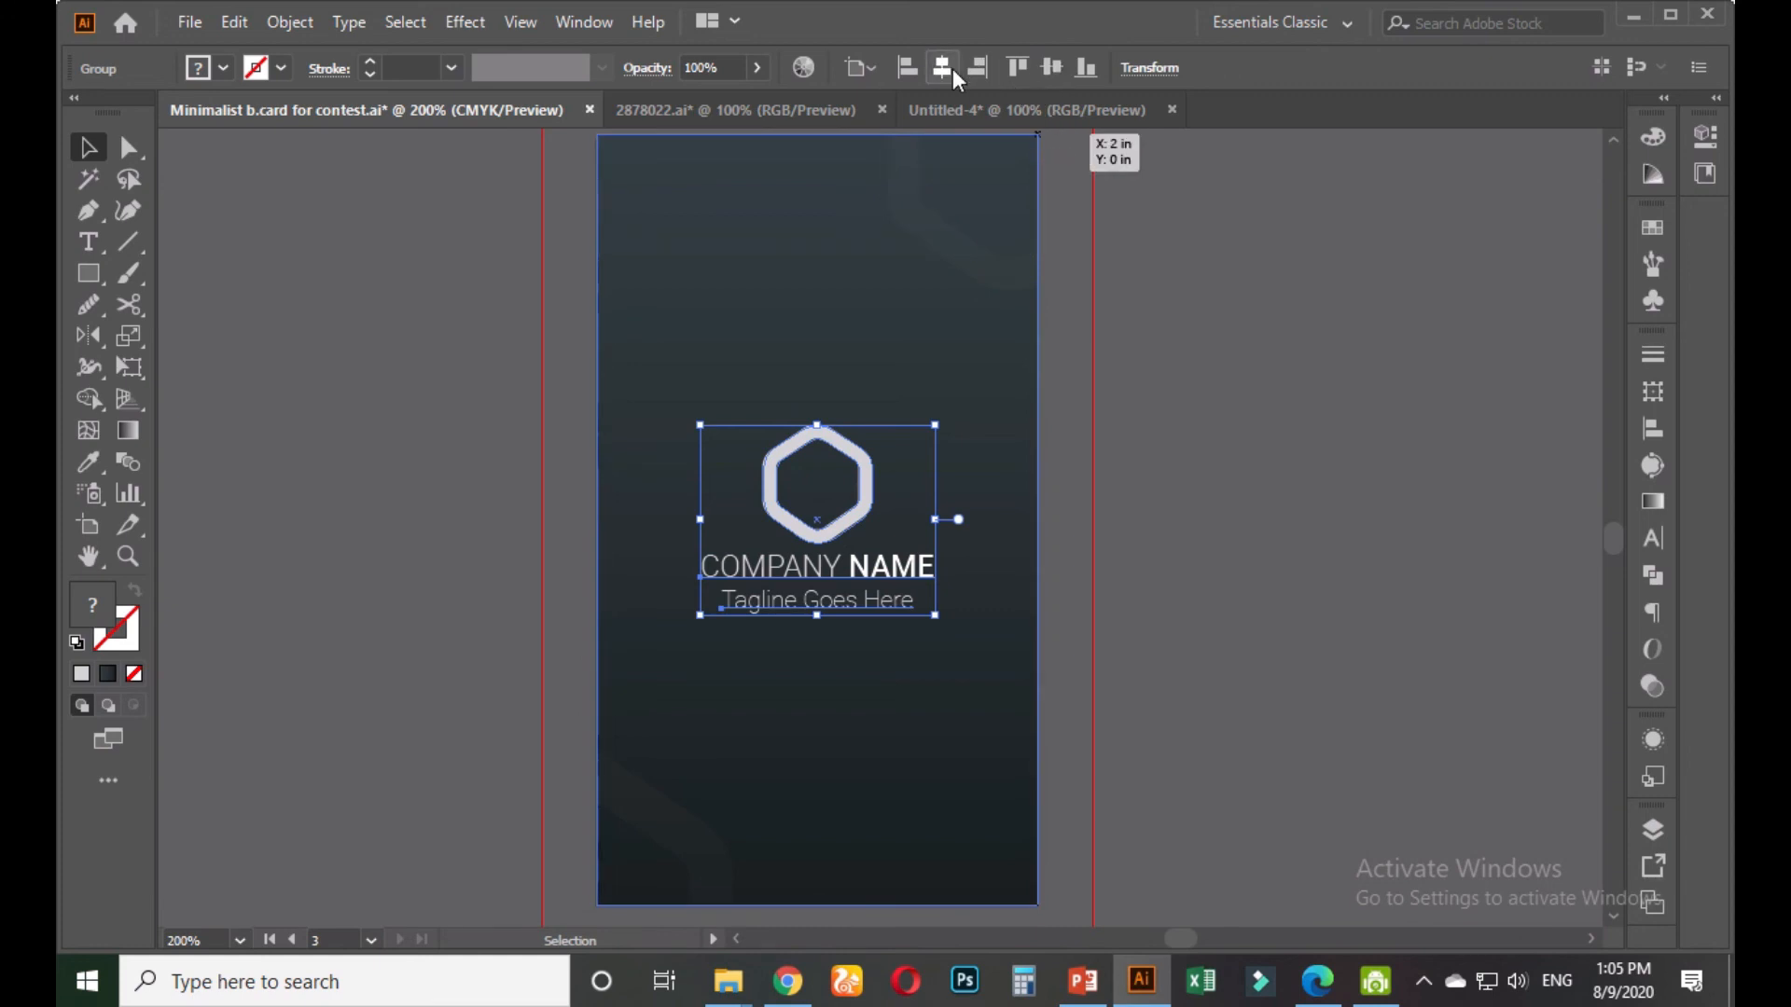
pyautogui.click(1175, 511)
pyautogui.scroll(-1, 1109, 597)
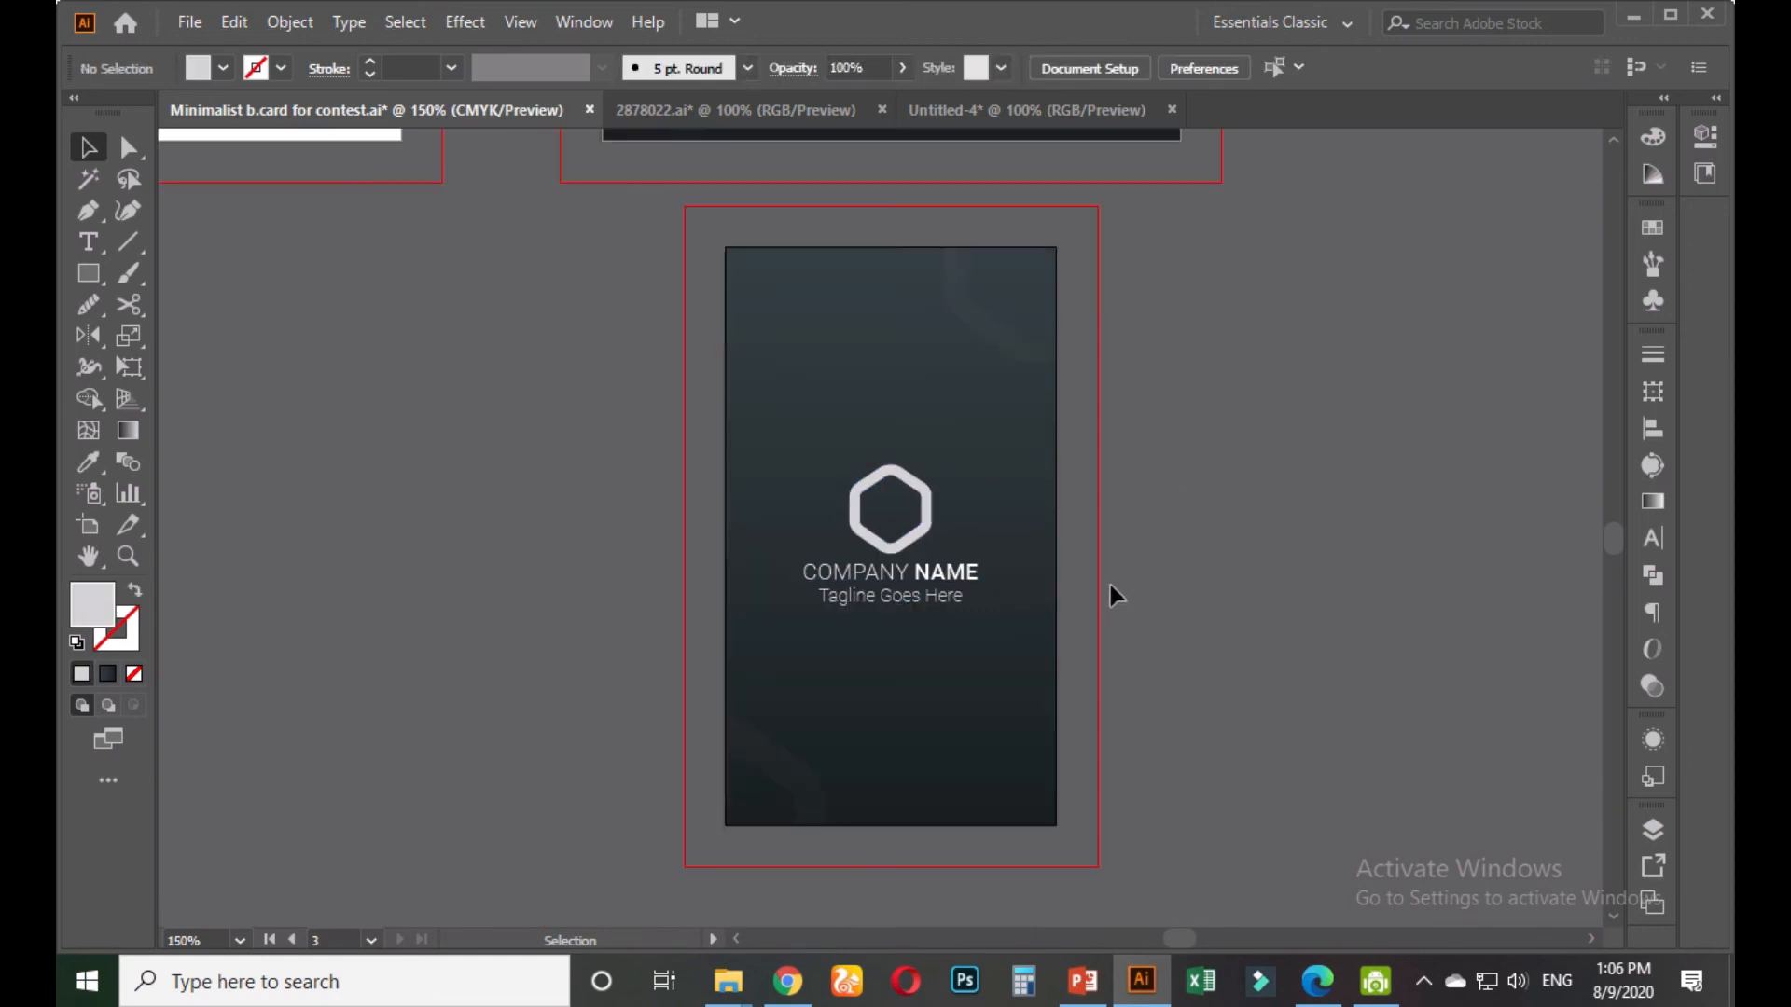
pyautogui.scroll(-1, 1109, 585)
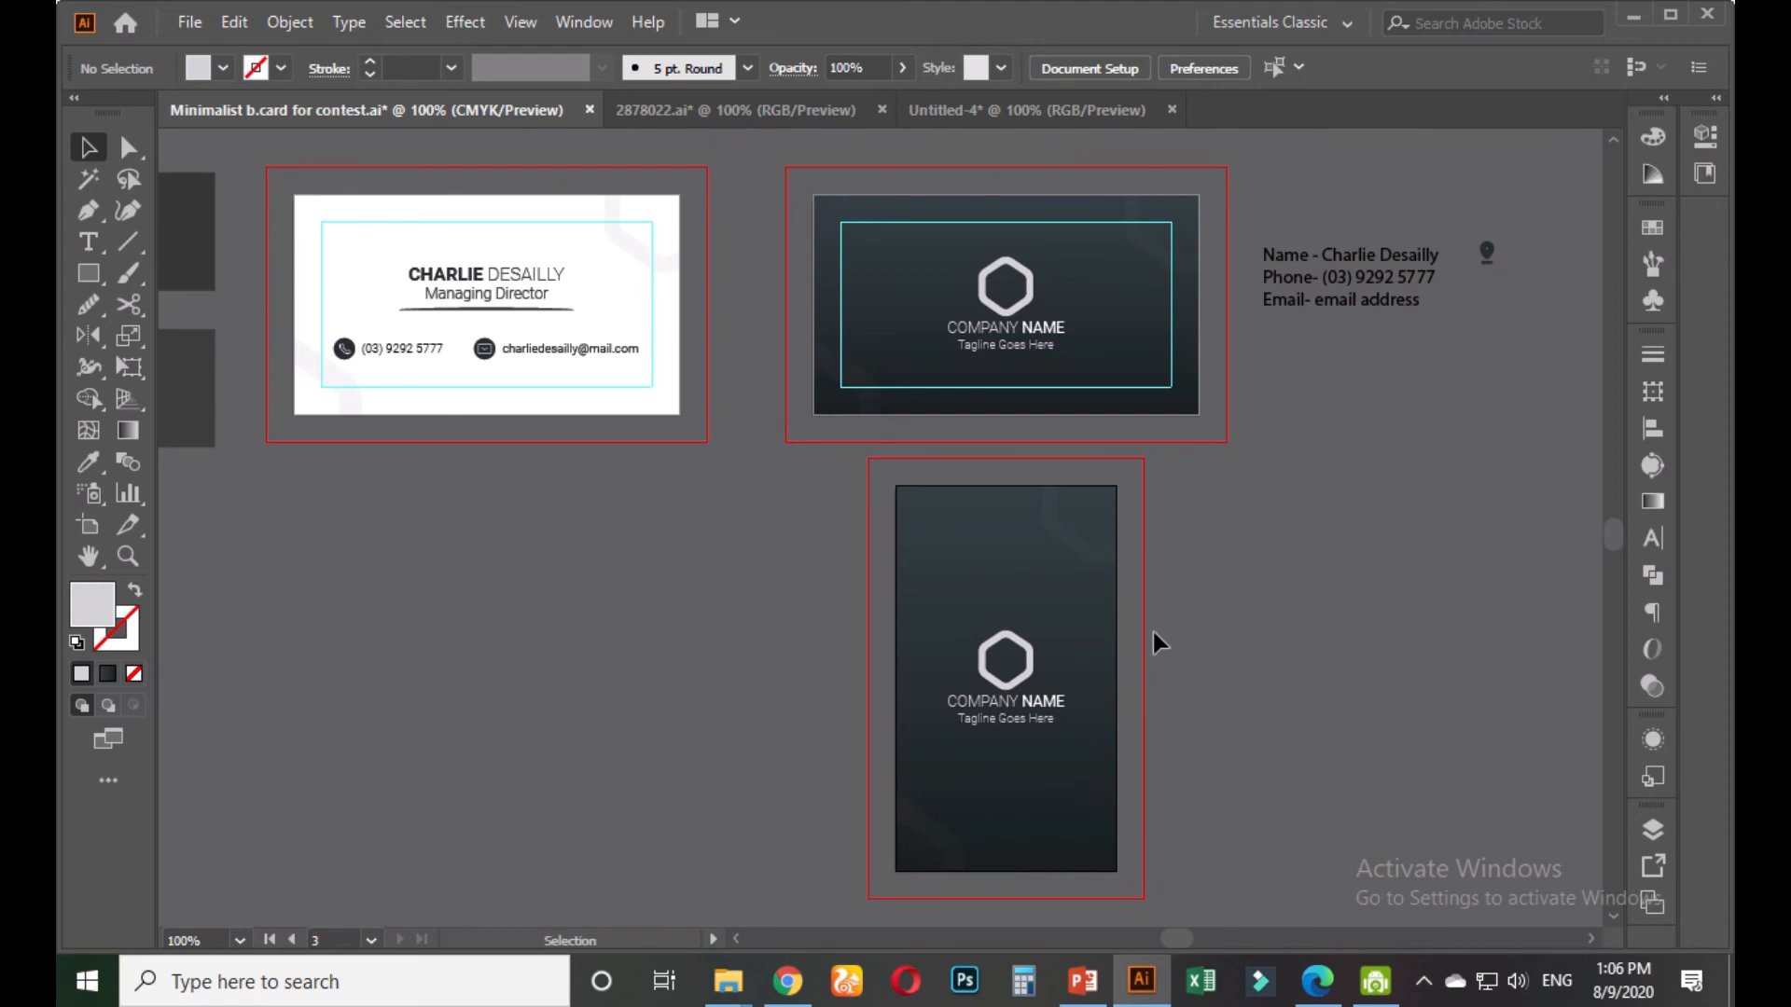
pyautogui.scroll(-1, 1153, 630)
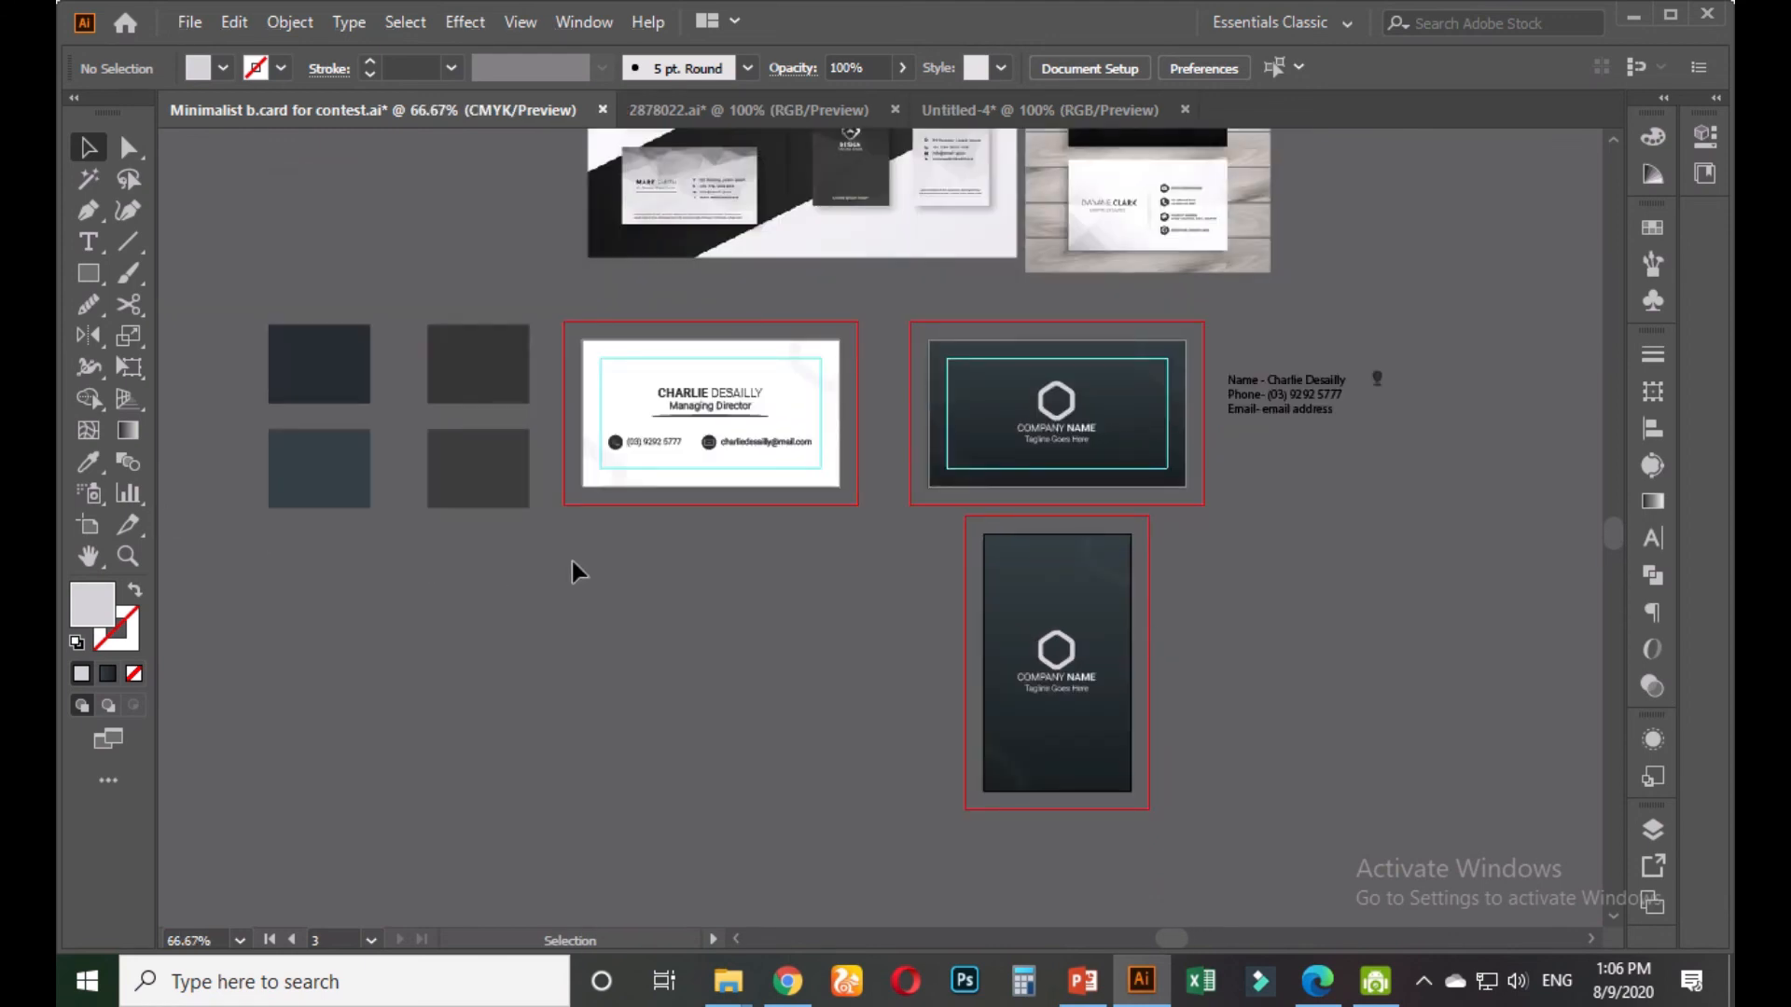
# Duplicate the white front card's artboard below the original
pyautogui.click(89, 525)
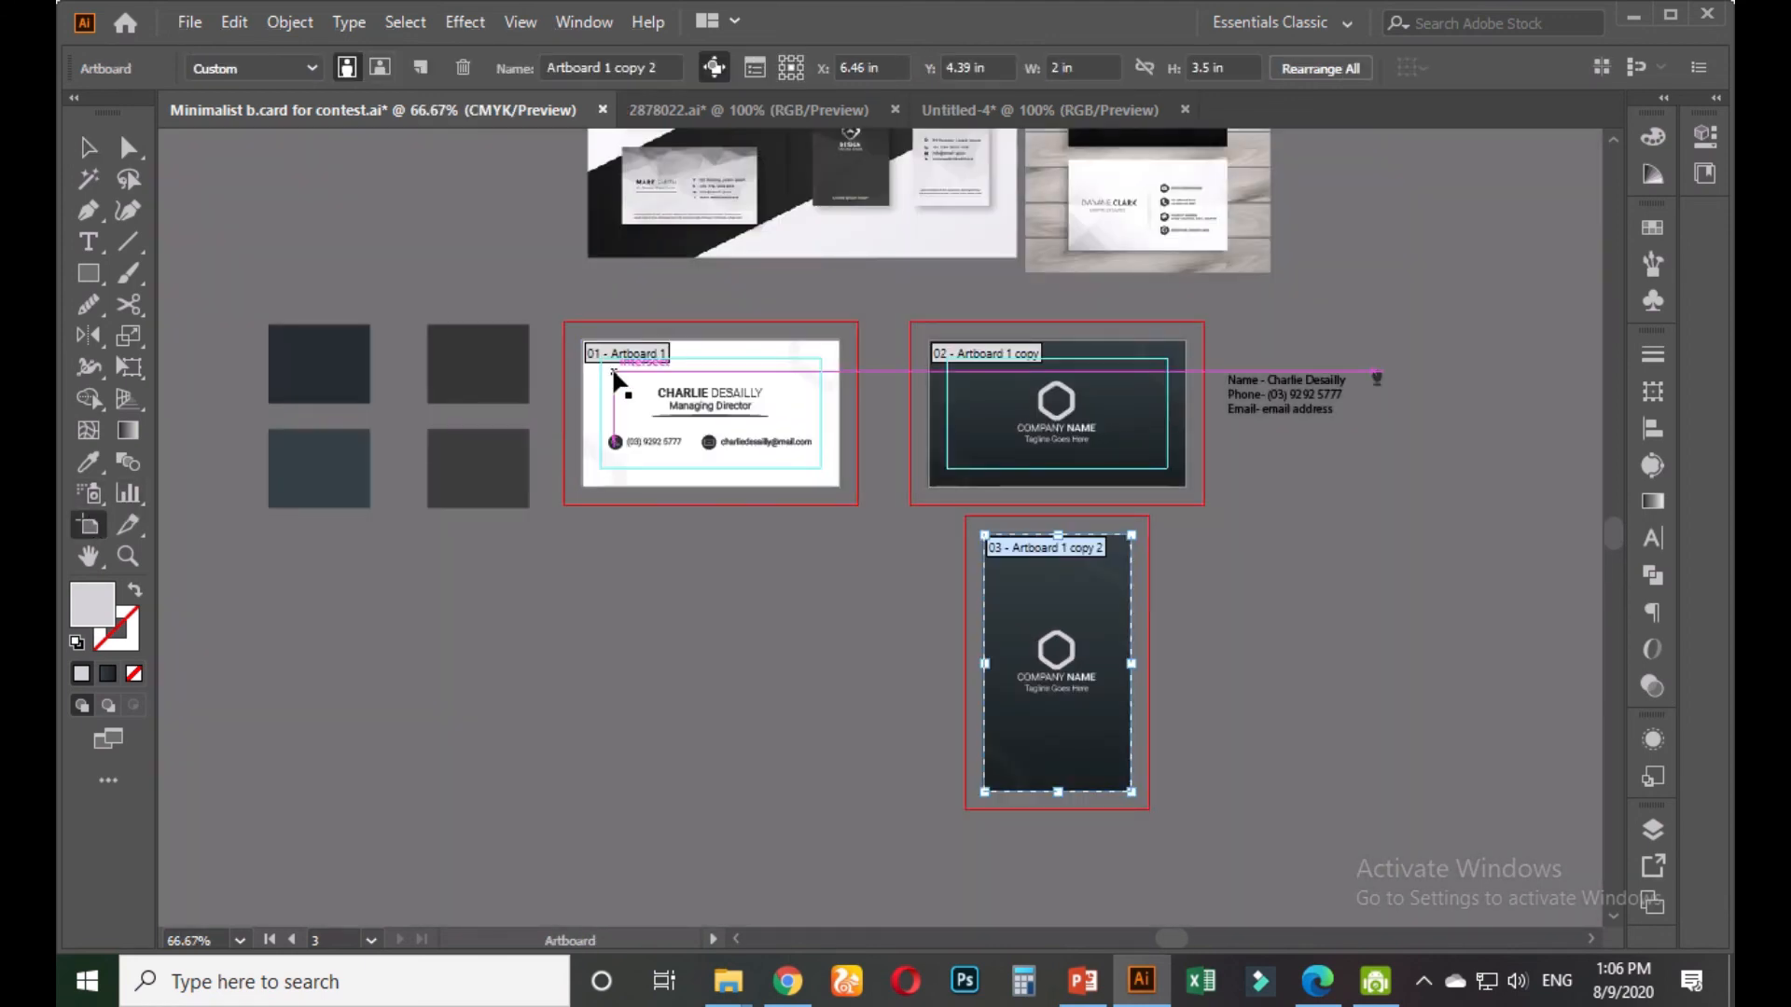
pyautogui.click(588, 365)
pyautogui.click(89, 147)
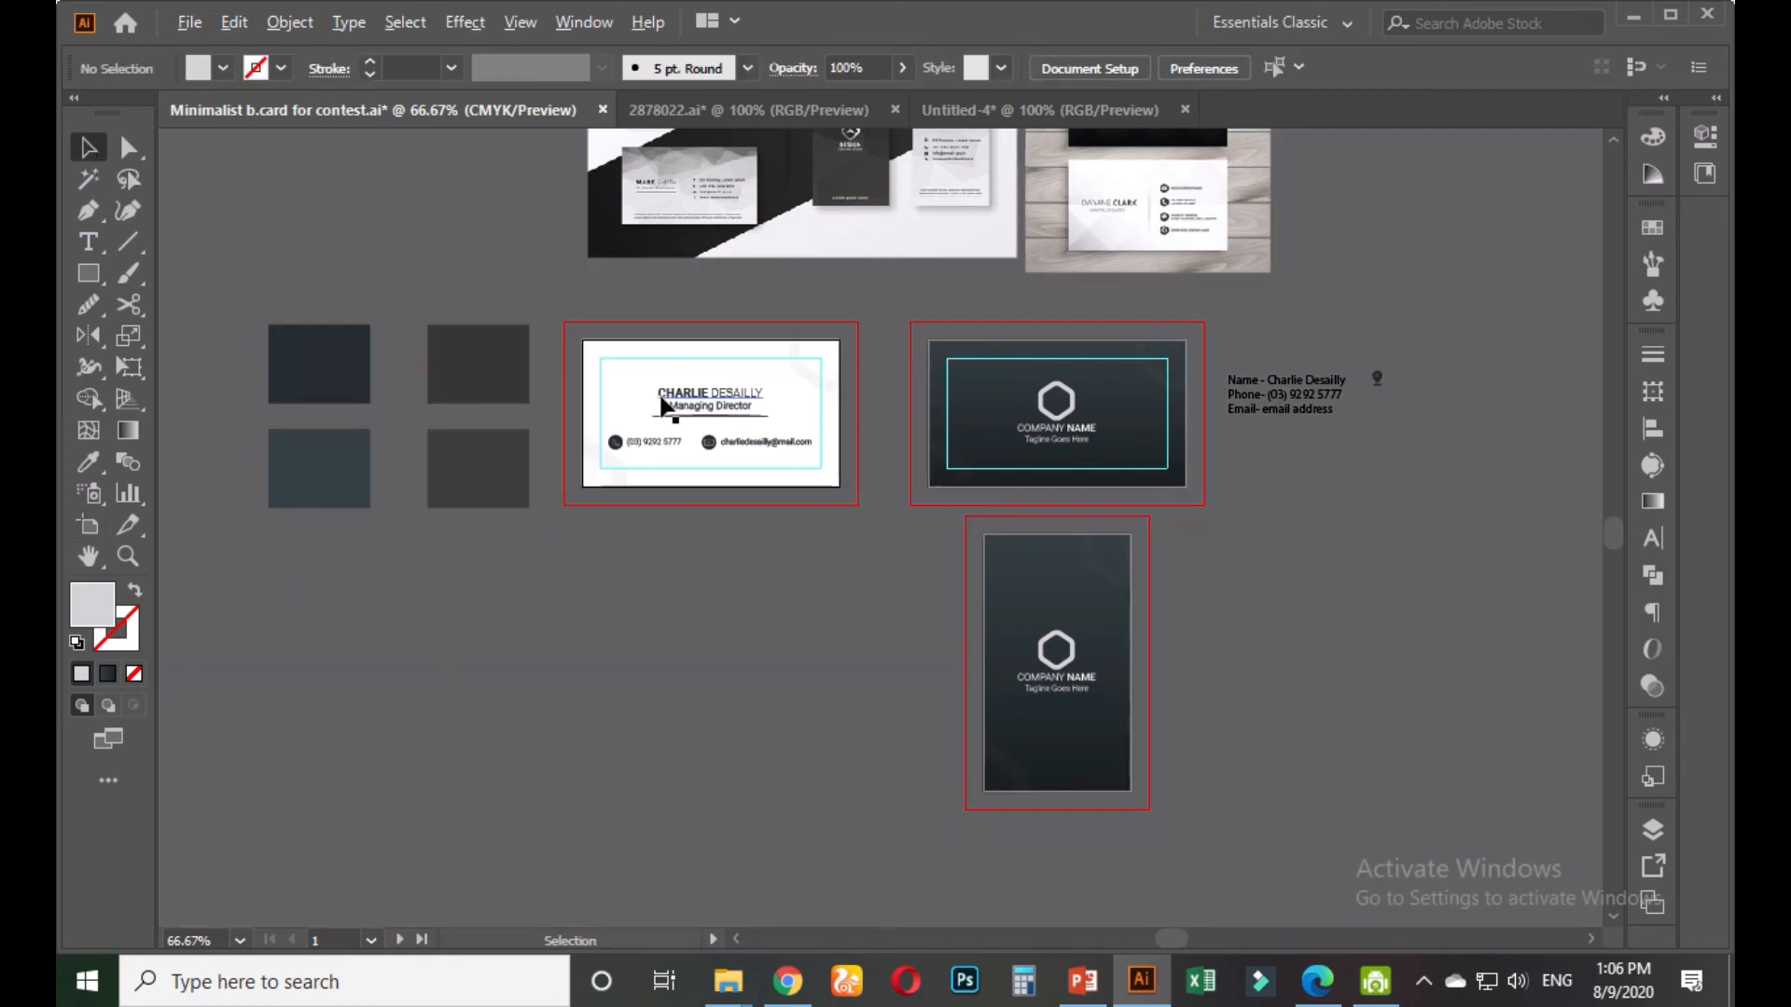
pyautogui.hotkey('shift', 'o')
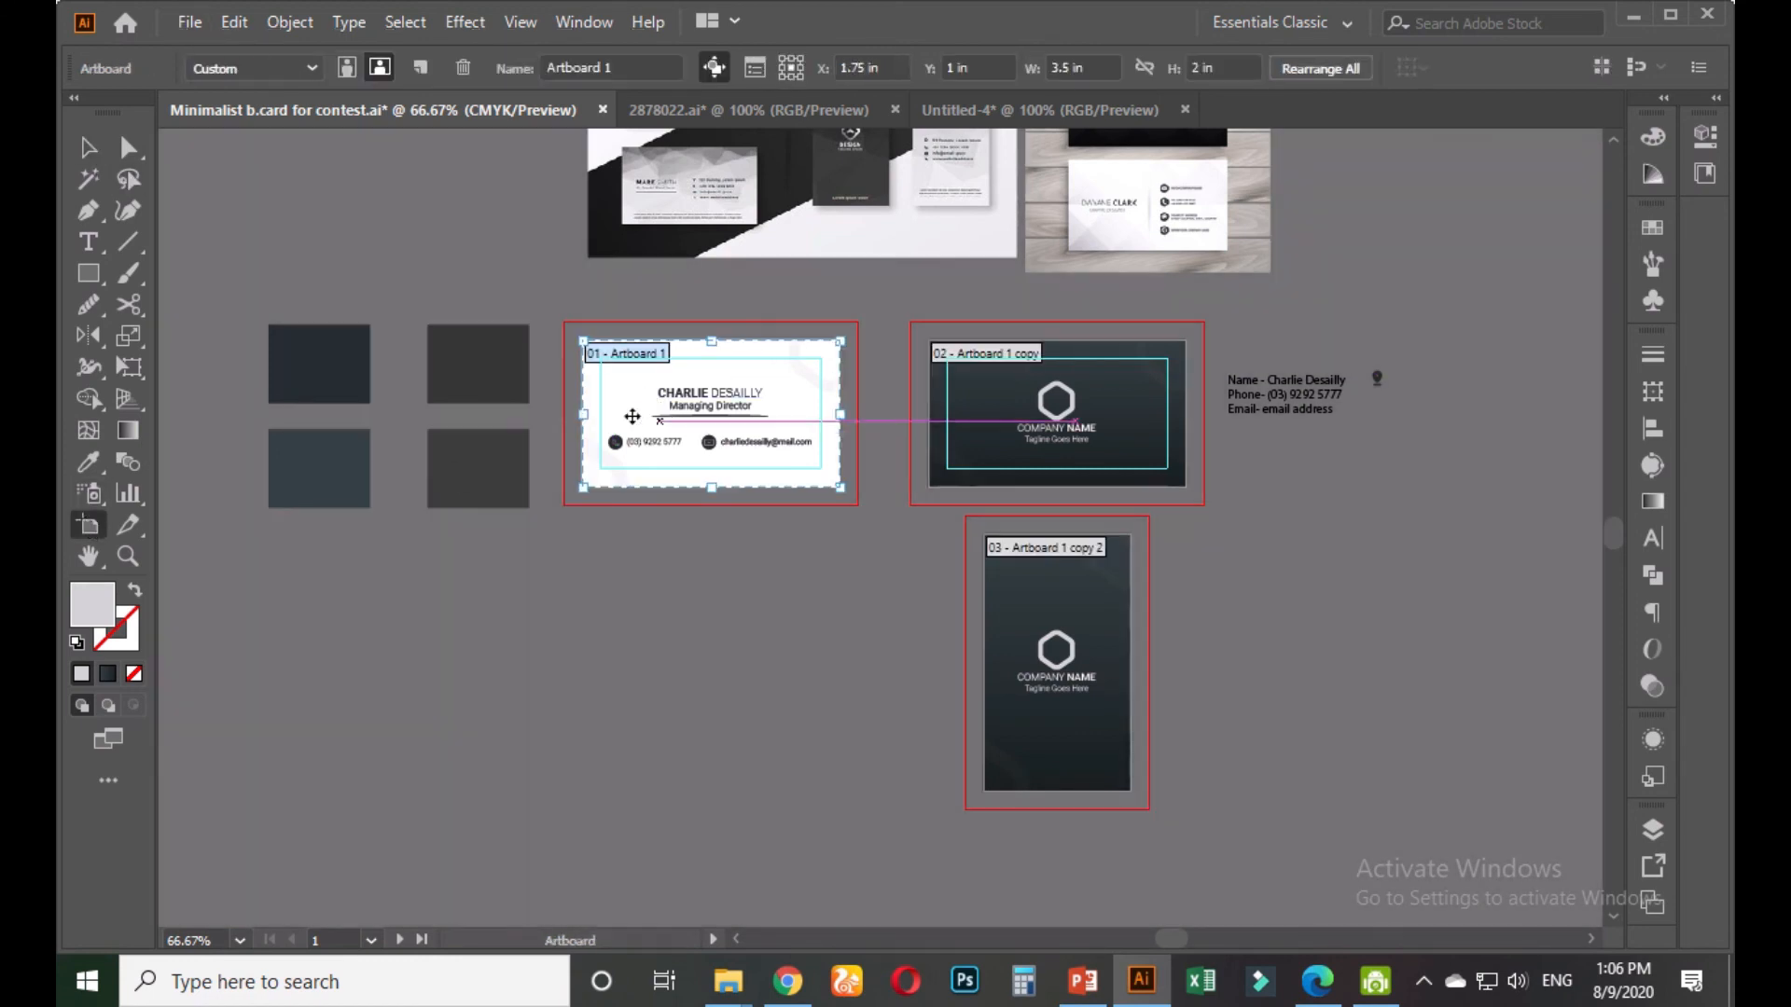
pyautogui.moveTo(626, 415); pyautogui.dragTo(627, 687)
pyautogui.click(89, 150)
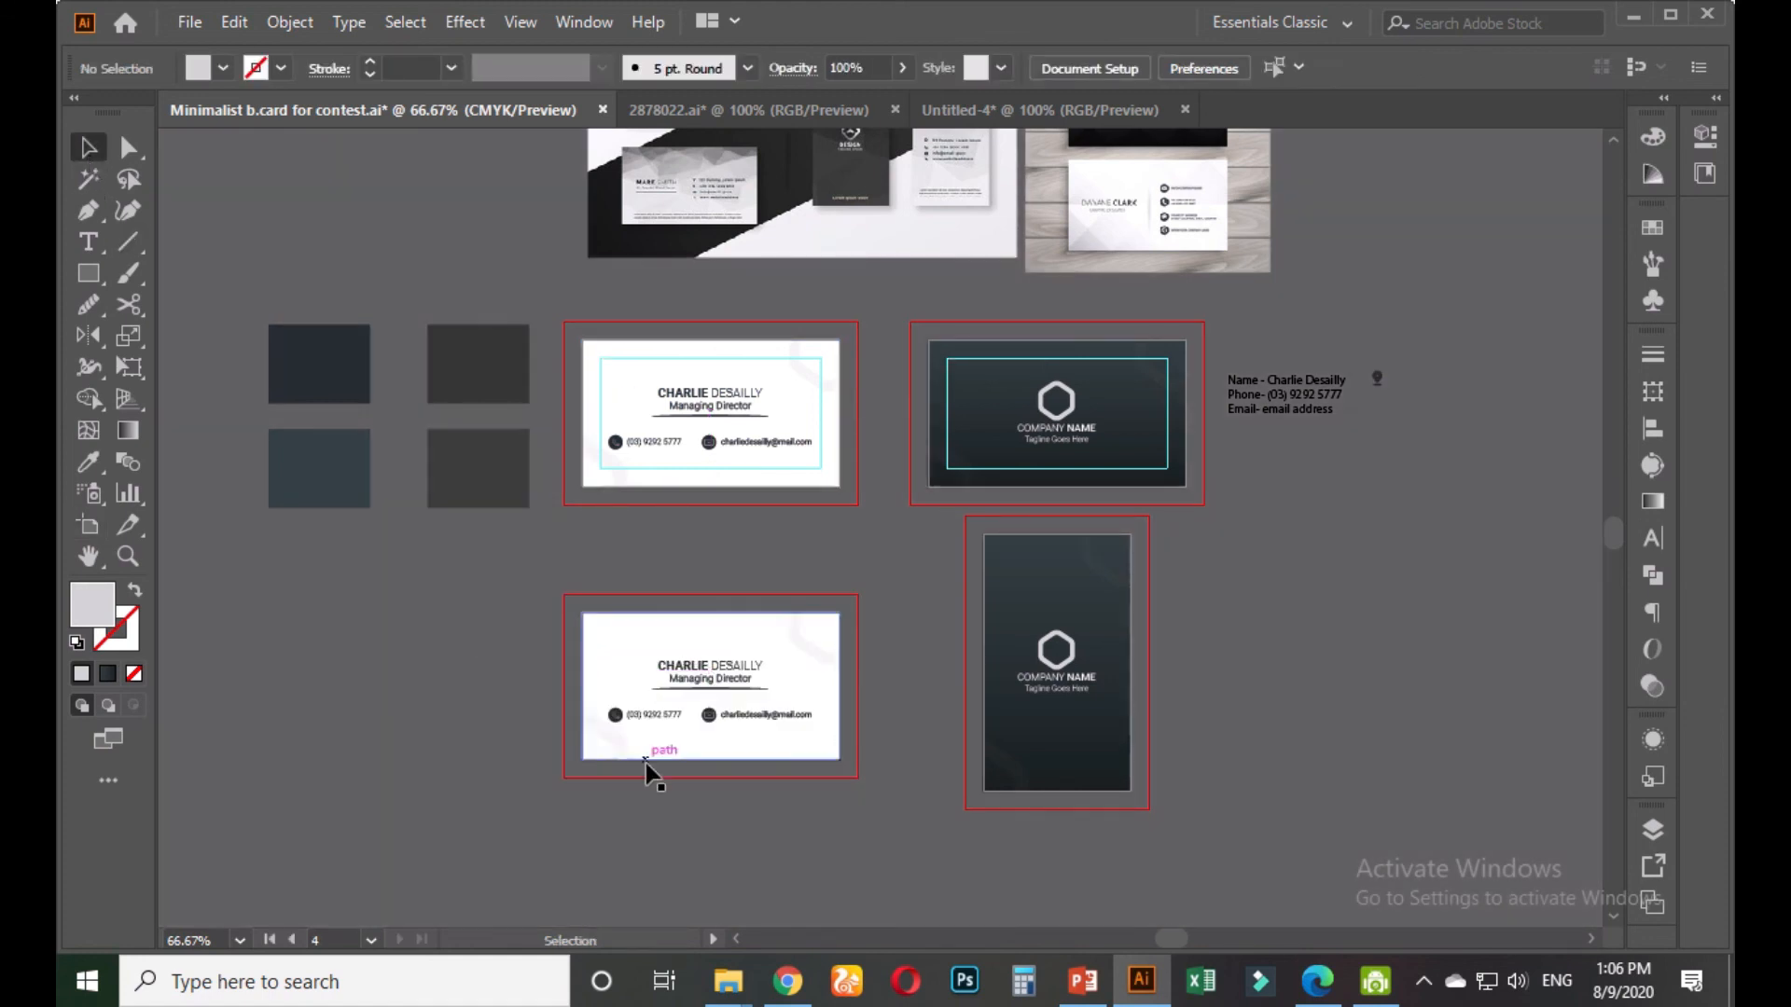
# Resize the new artboard to 2 in wide by 3.5 in high, making it portrait
pyautogui.scroll(1, 645, 763)
pyautogui.click(90, 525)
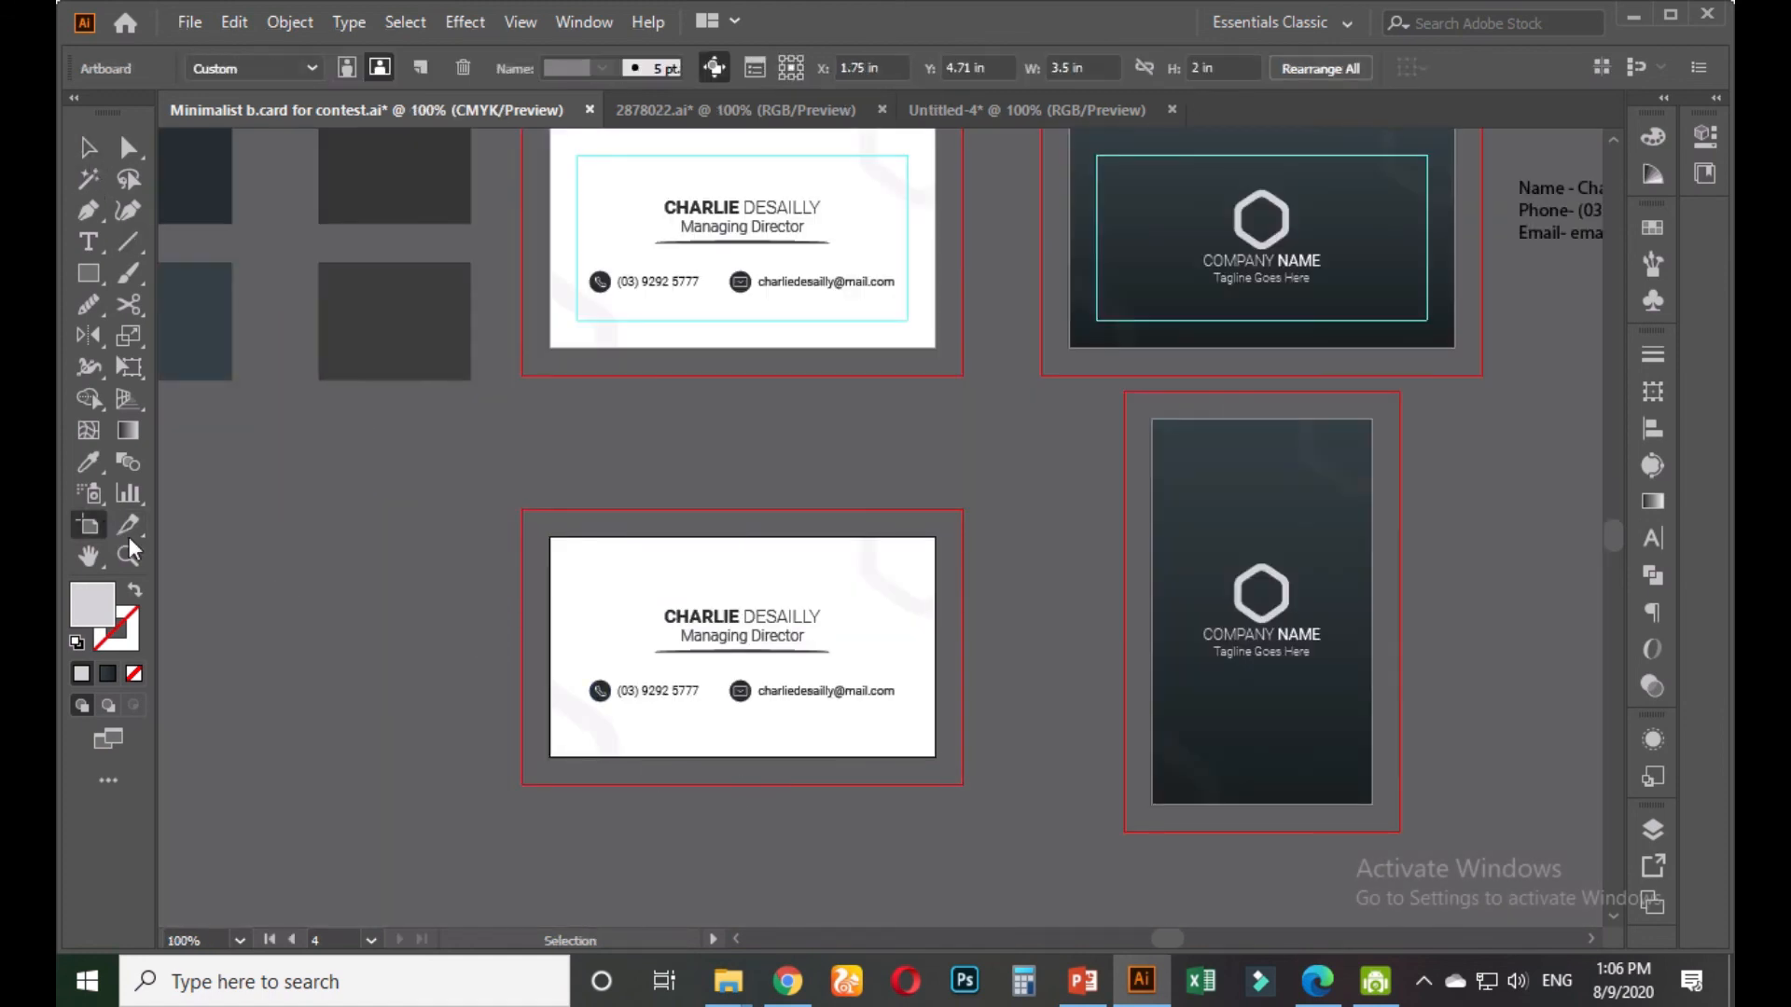
pyautogui.click(1094, 65)
pyautogui.write('2')
pyautogui.press('Tab')
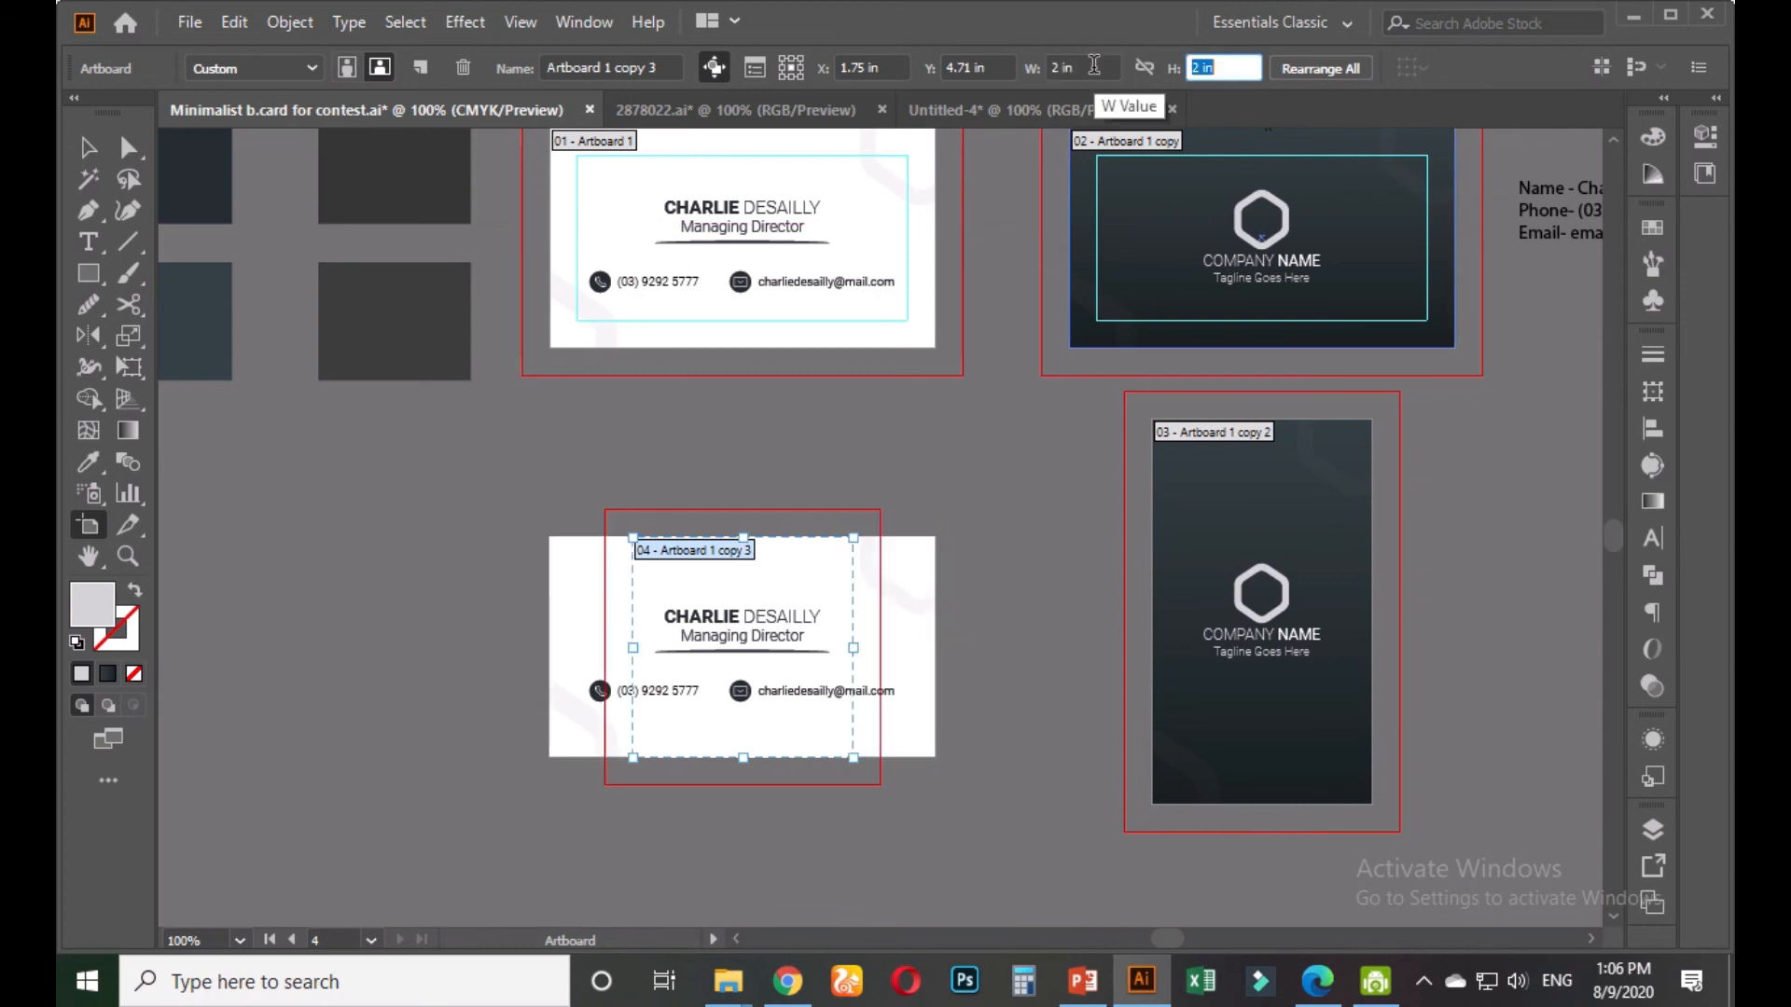
pyautogui.write('3.5')
pyautogui.press('Return')
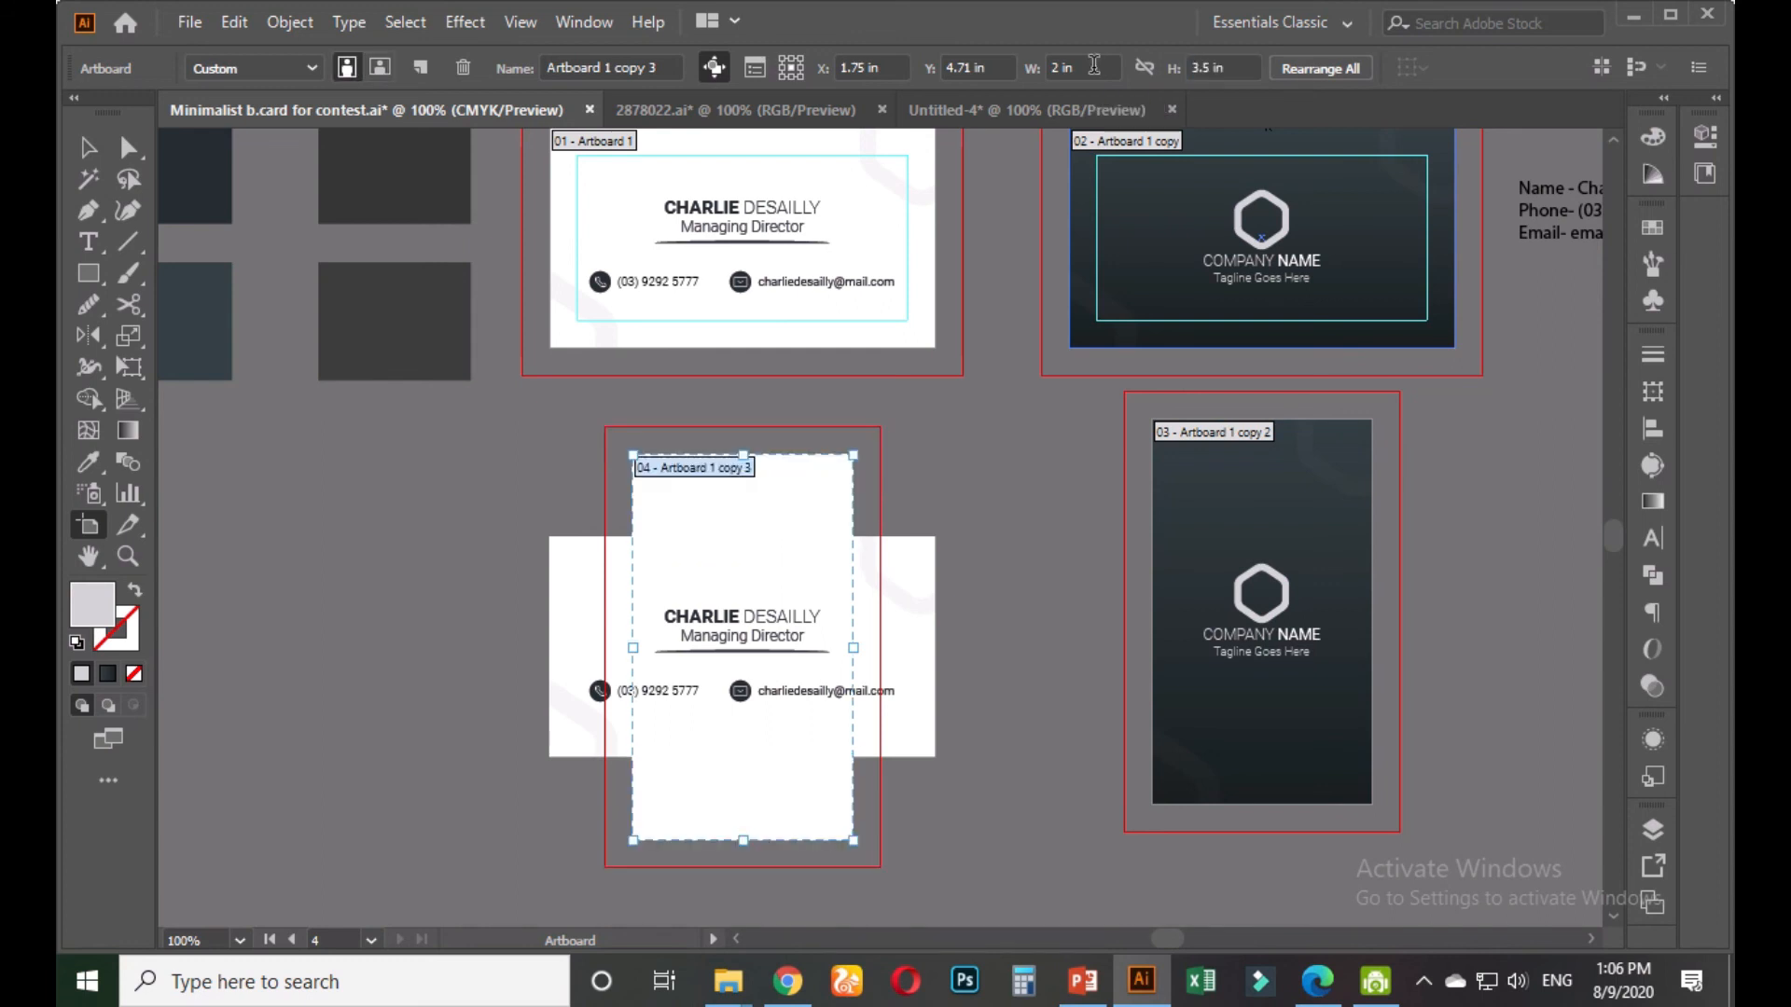
pyautogui.click(89, 148)
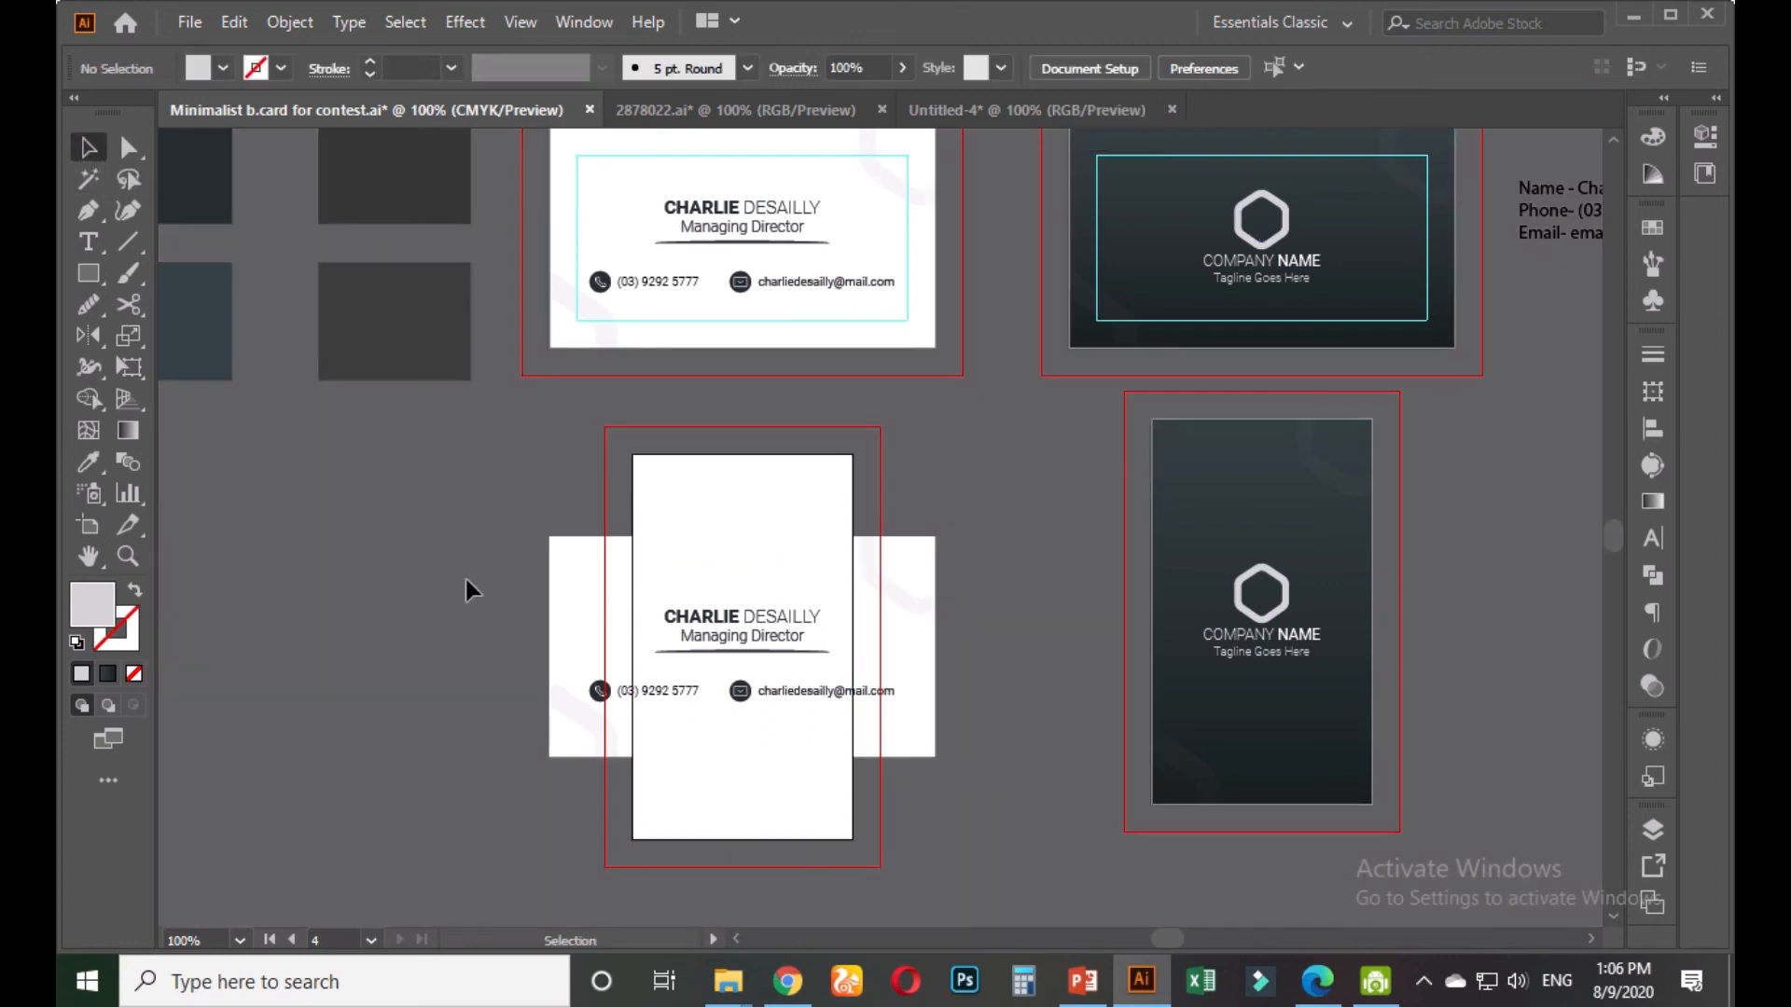
# Ungroup the copied horizontal white card's contents
pyautogui.click(561, 586)
pyautogui.rightClick(561, 586)
pyautogui.click(640, 360)
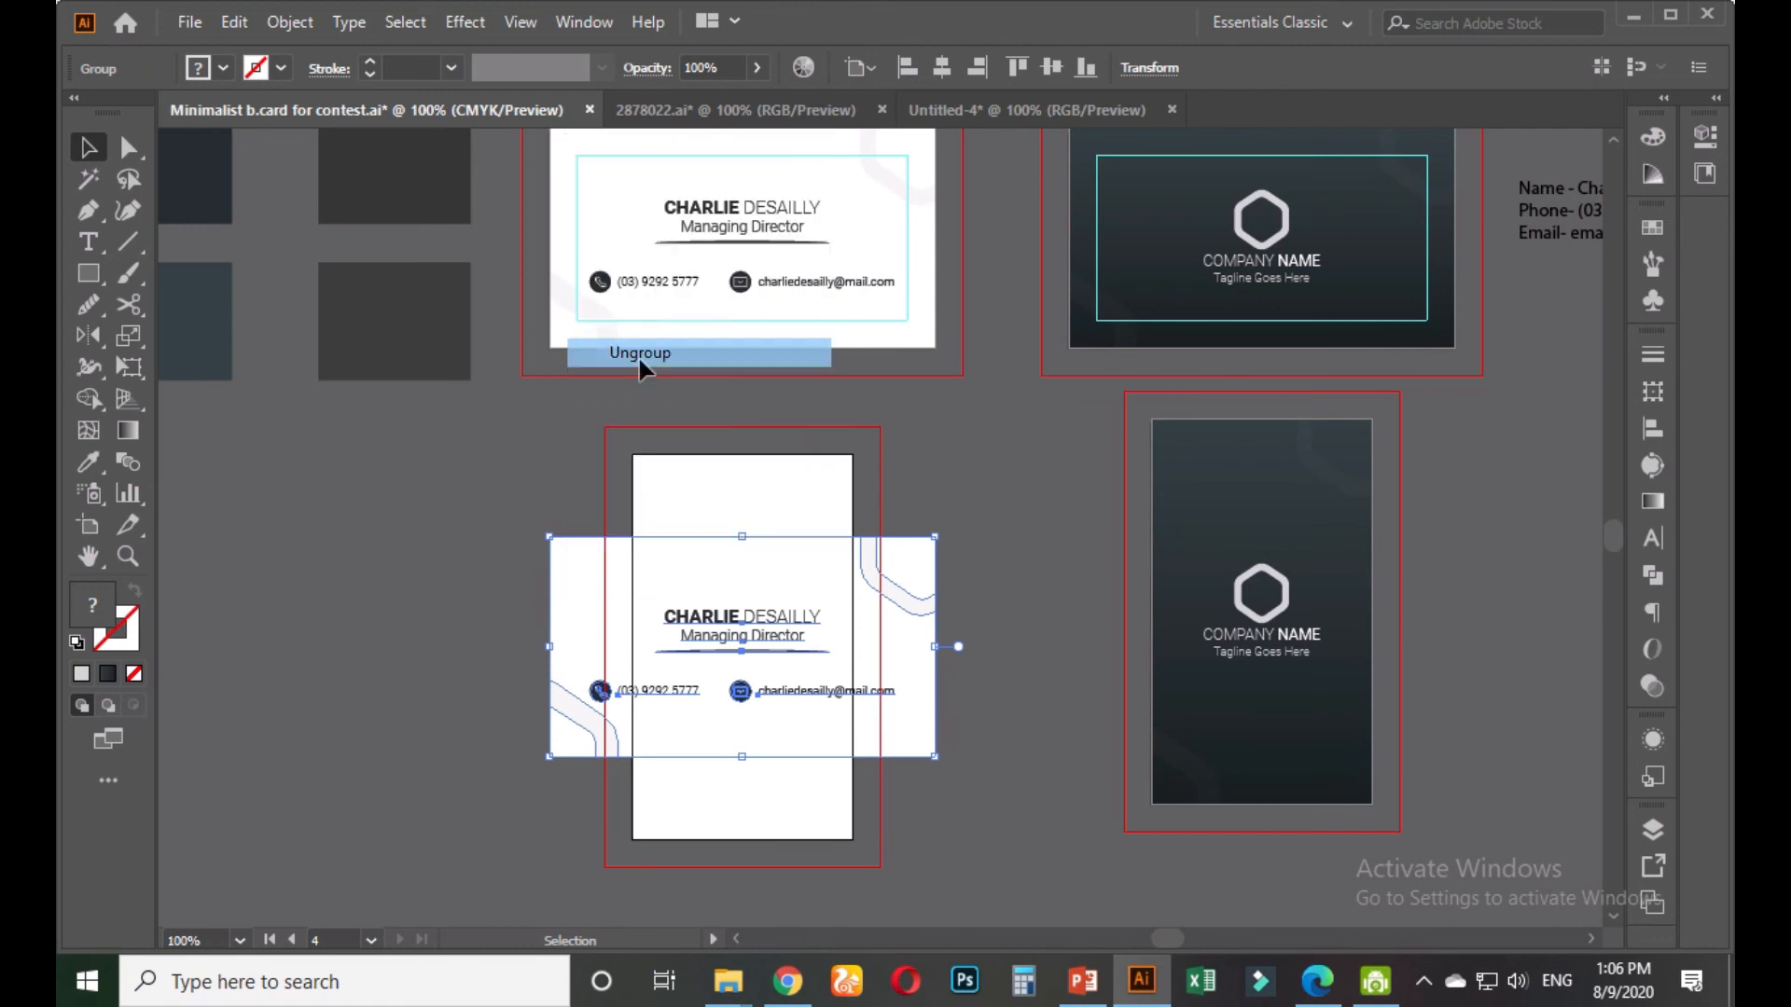
pyautogui.click(444, 545)
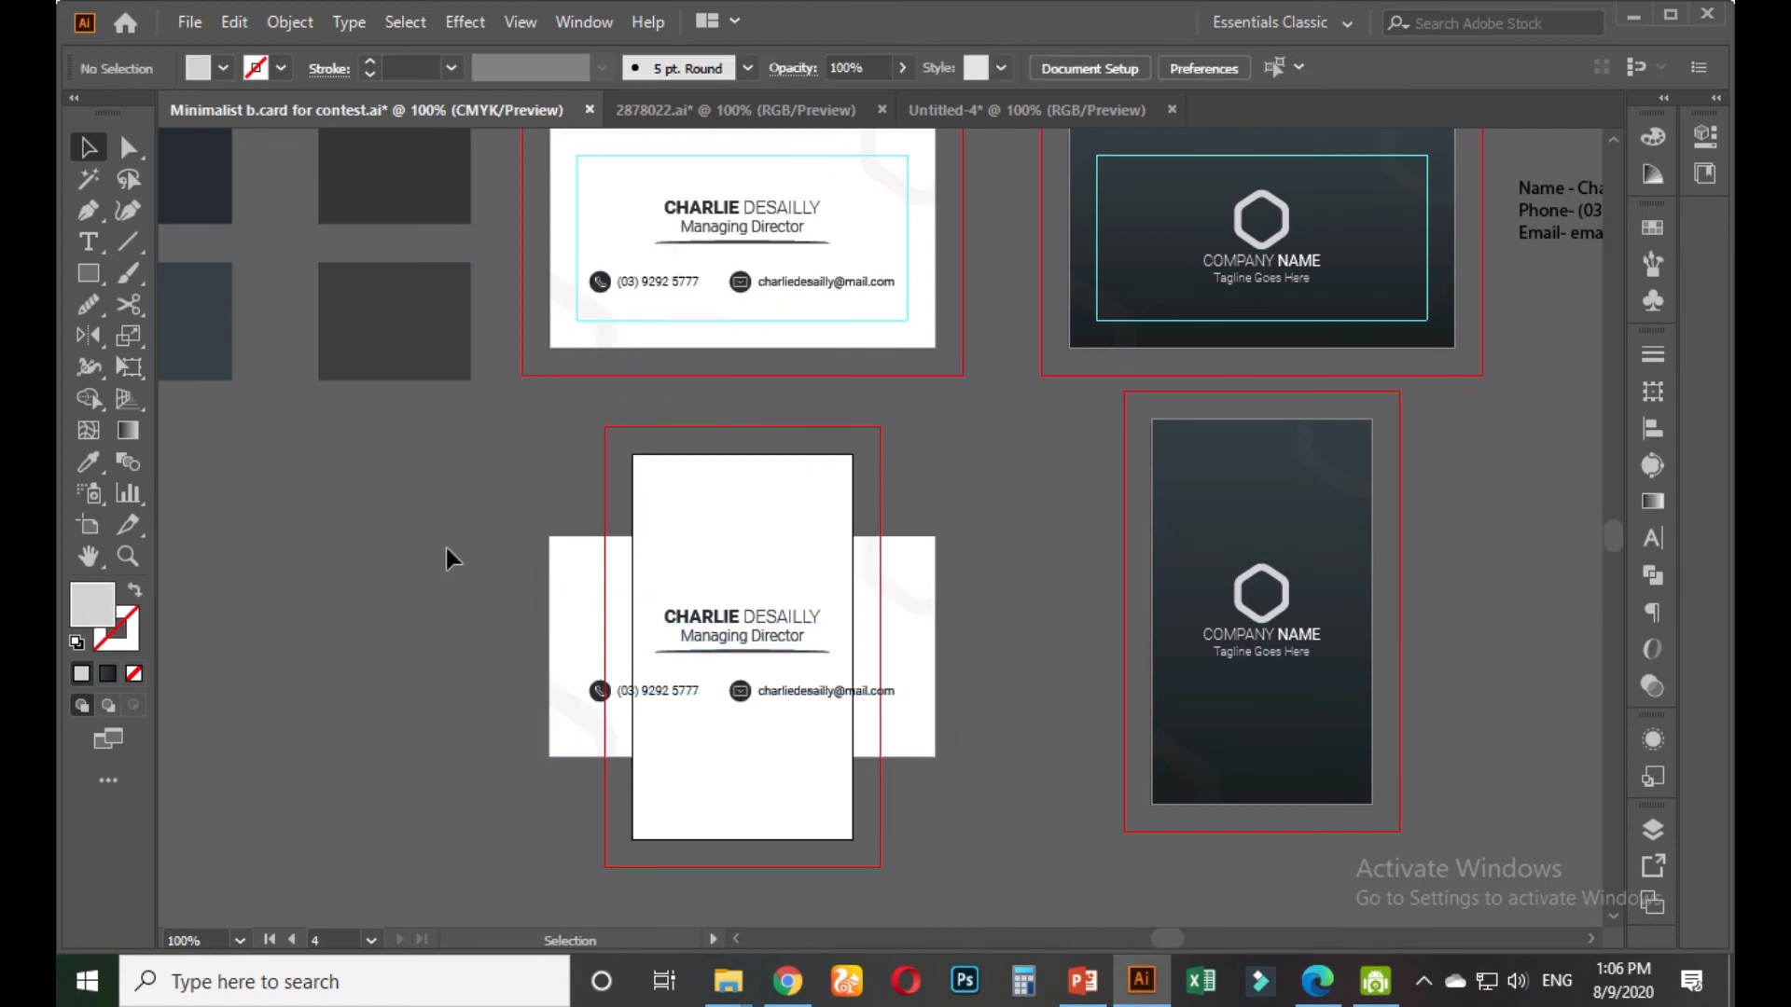
# Set the white card background rectangle's width to 2 in in Transform
pyautogui.click(560, 610)
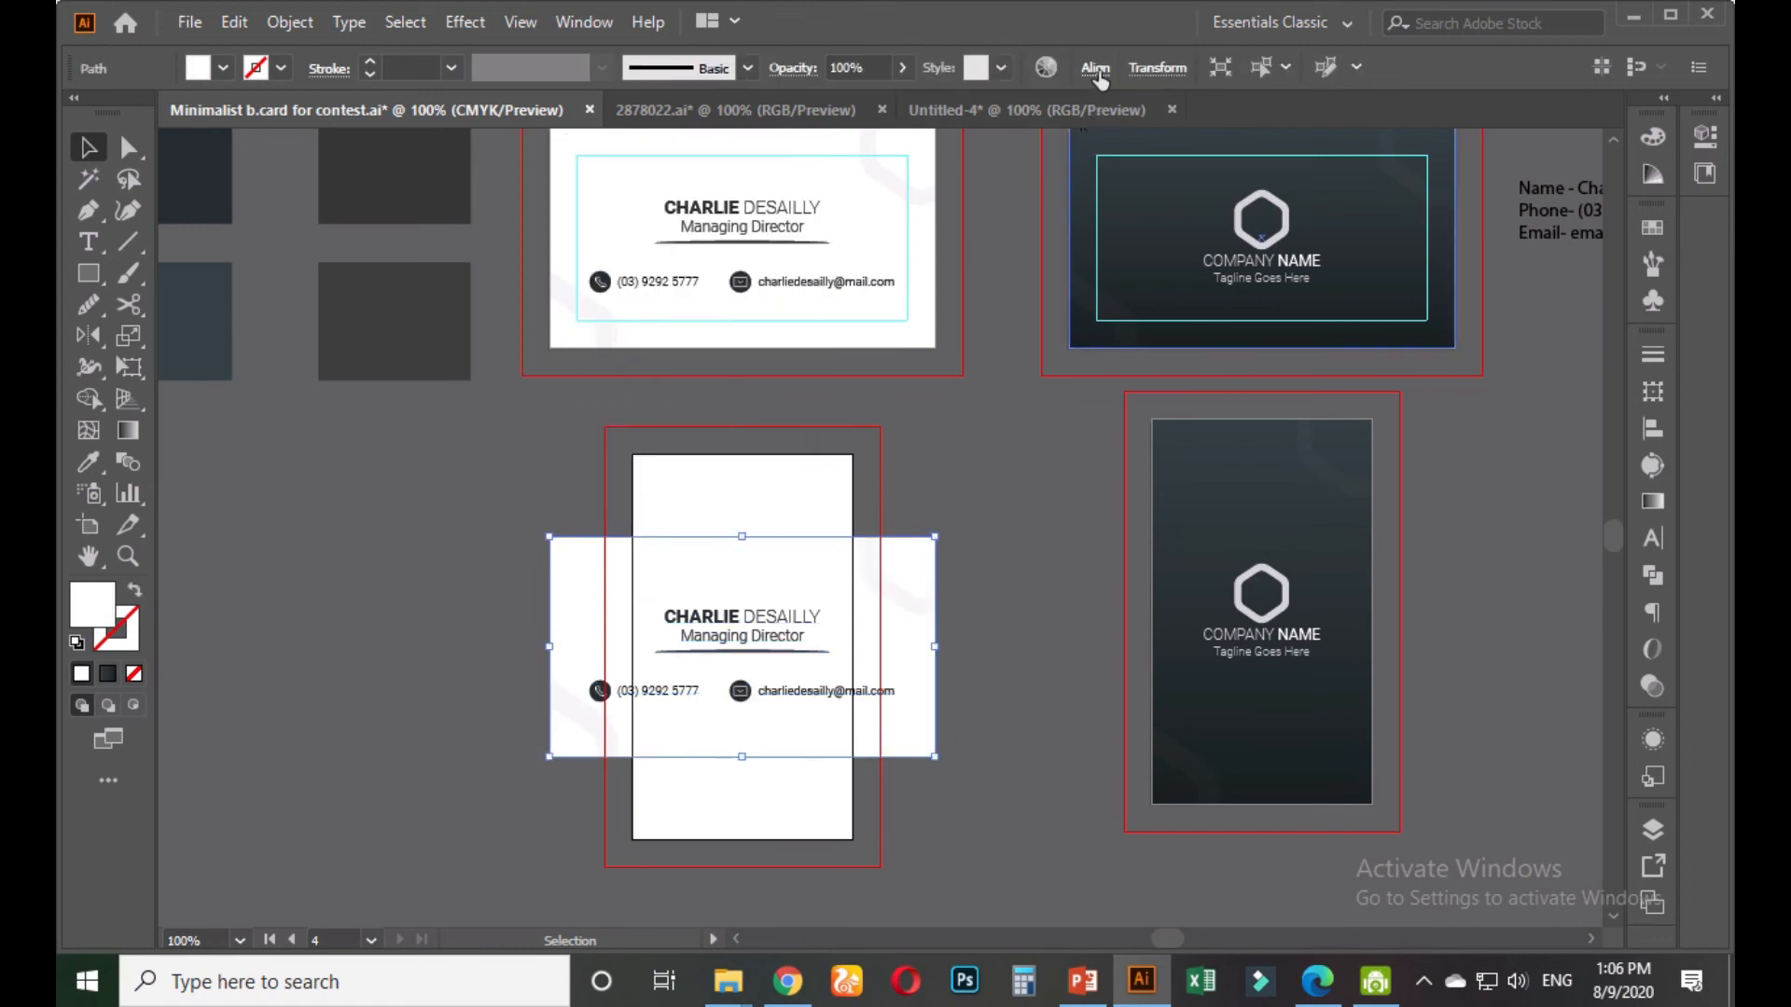
pyautogui.click(1155, 68)
pyautogui.click(1097, 112)
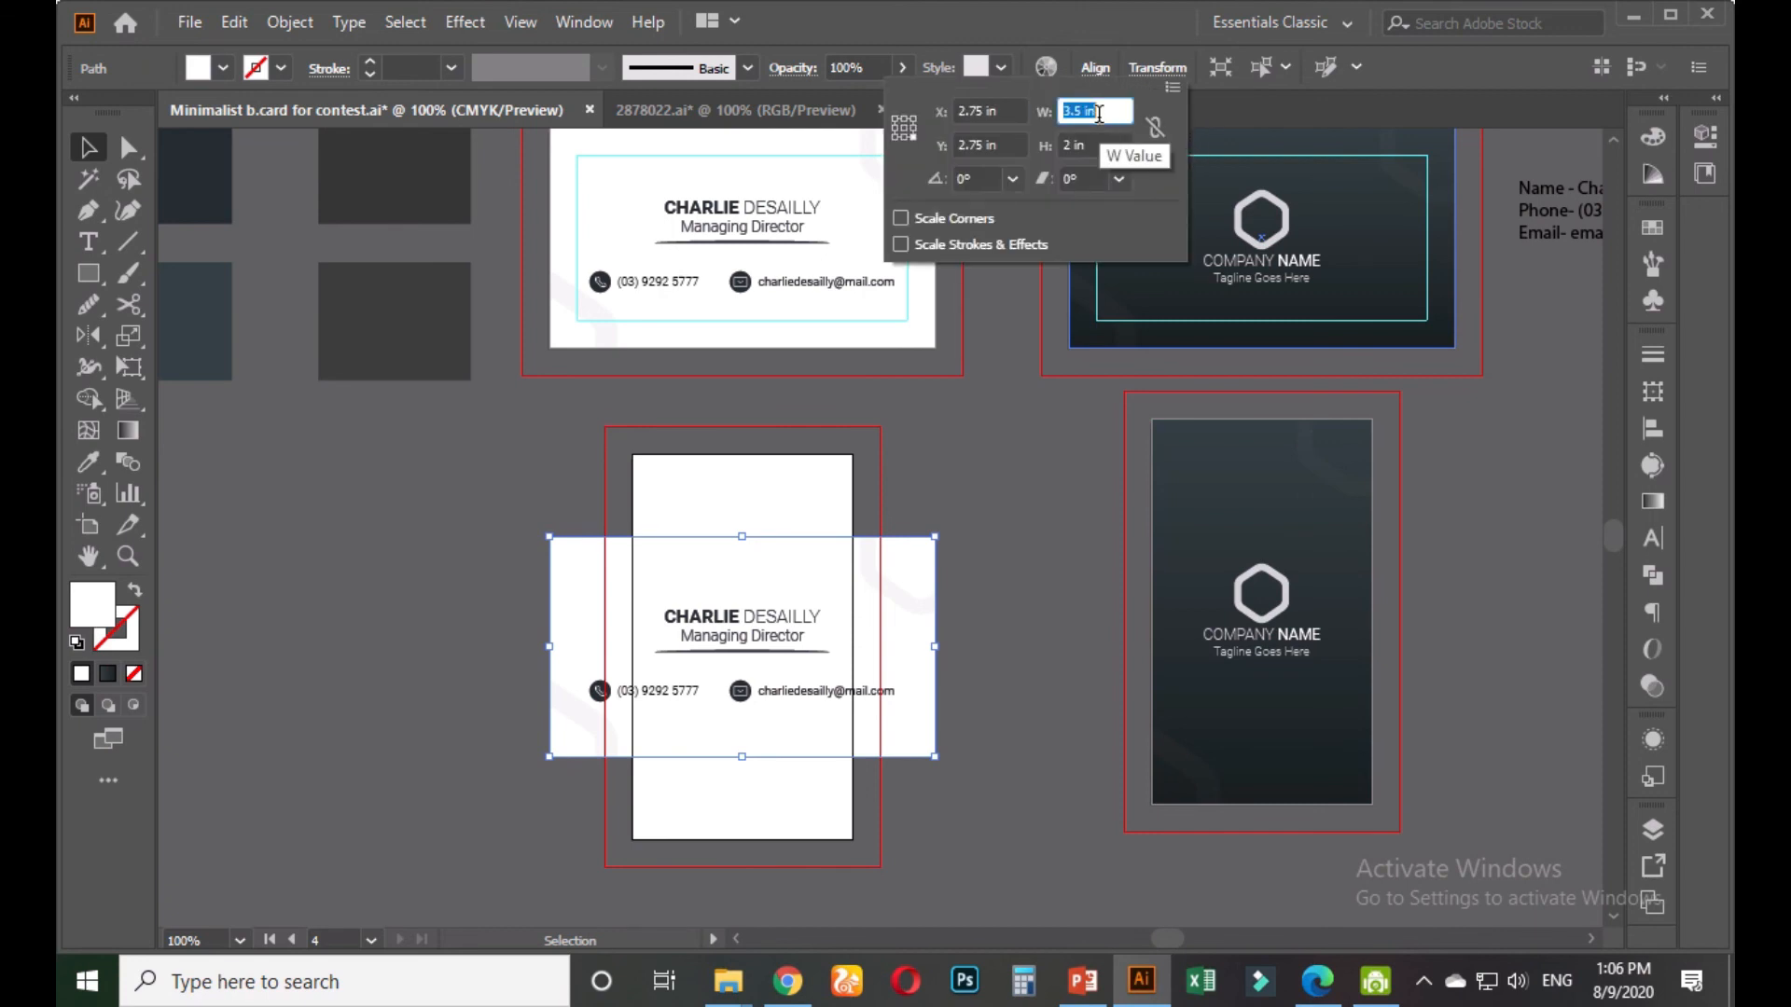
pyautogui.write('2')
pyautogui.moveTo(751, 6)
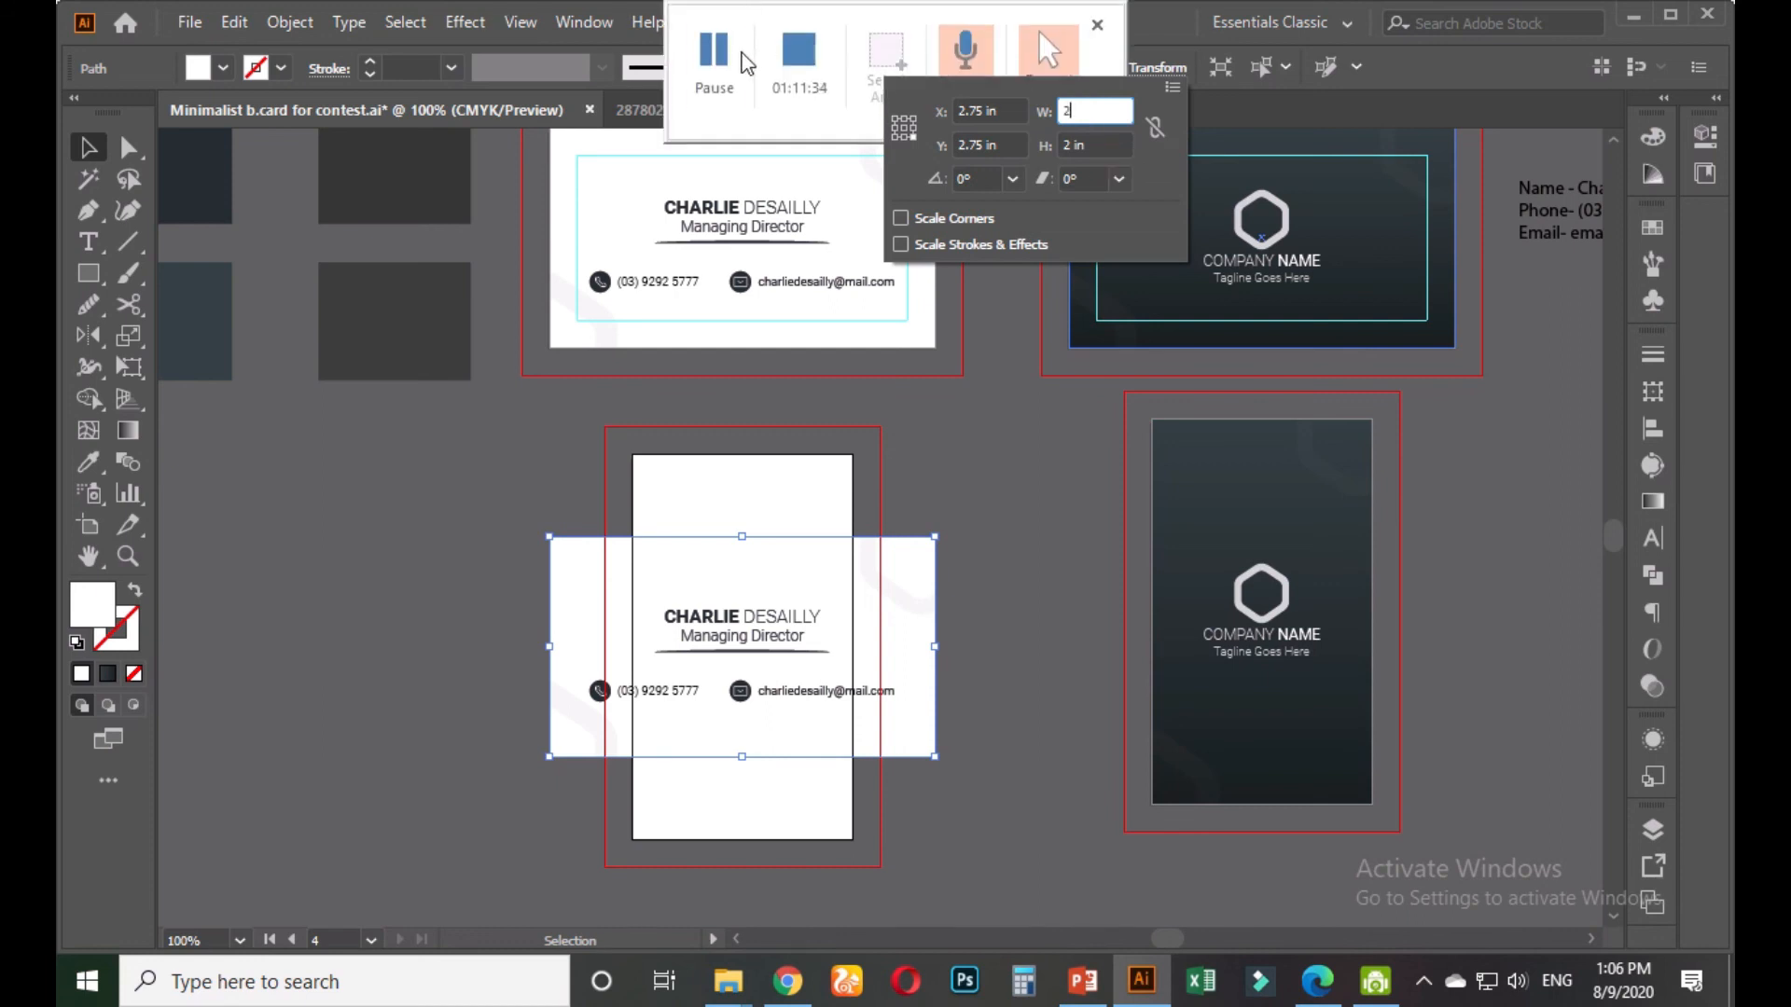